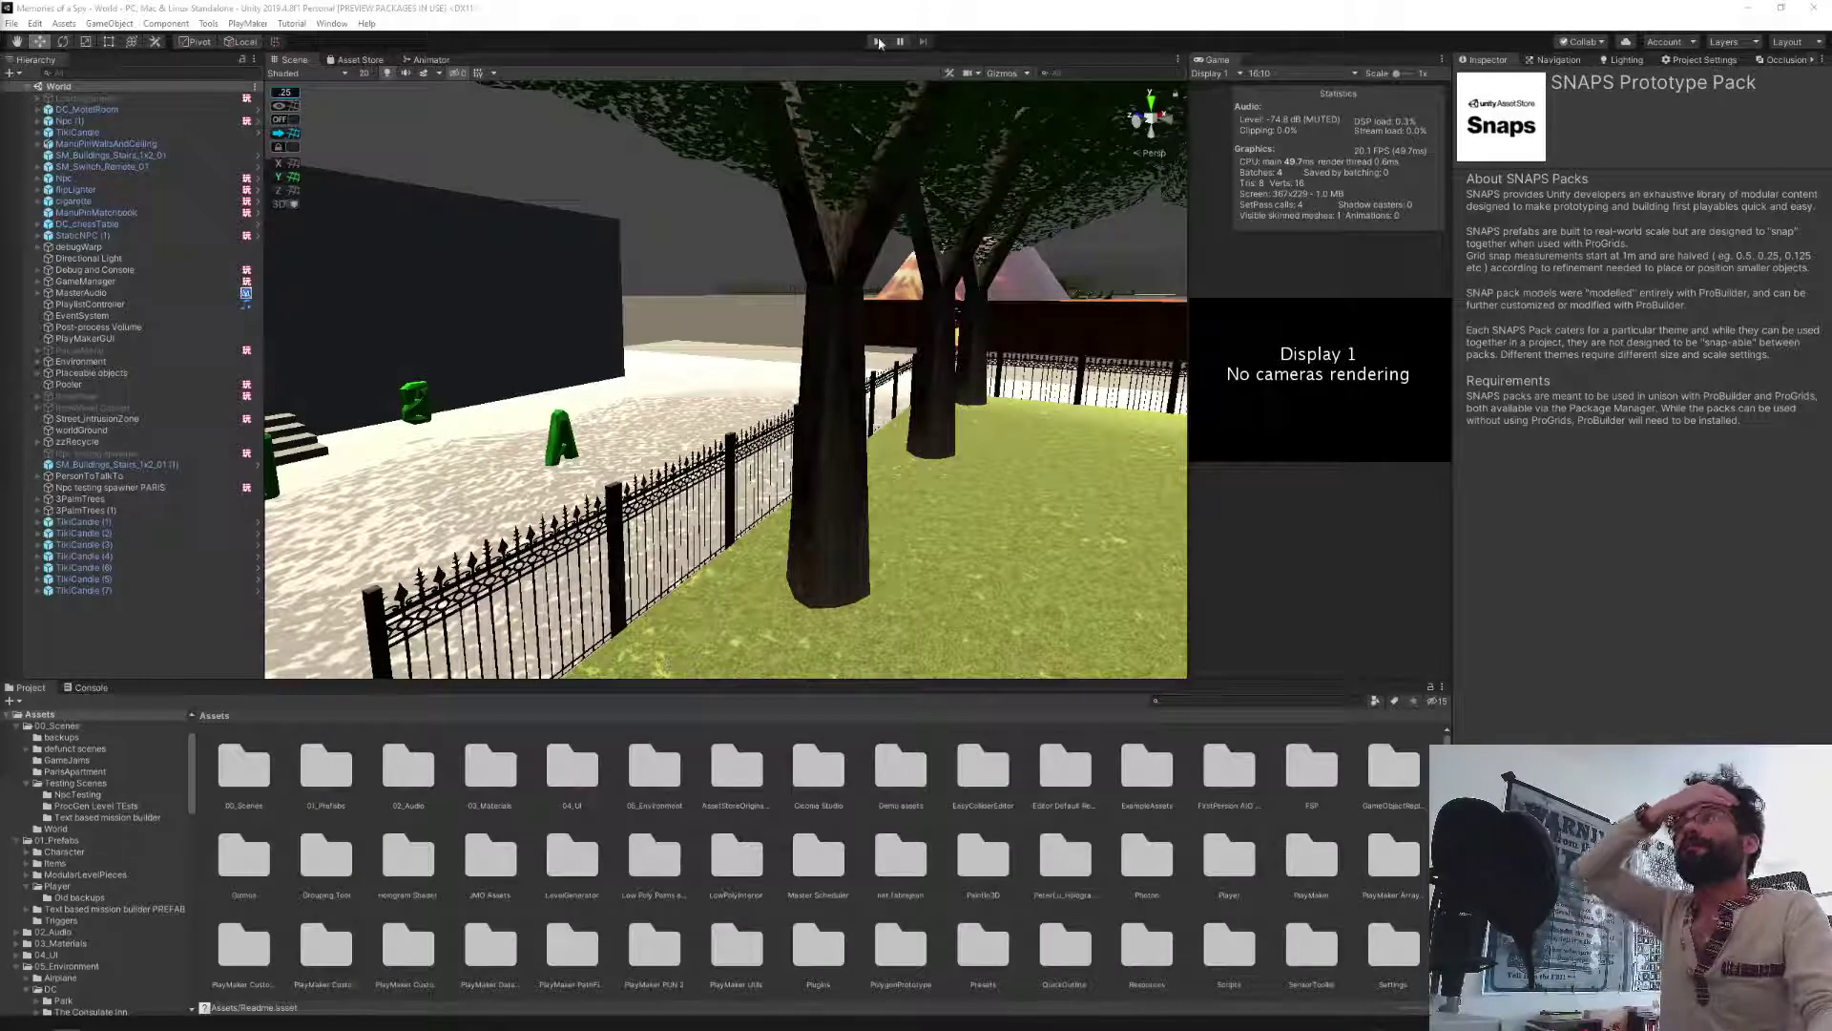
# Open the Npc prefab from the 01_Prefabs Character folder for editing.
pyautogui.click(151, 623)
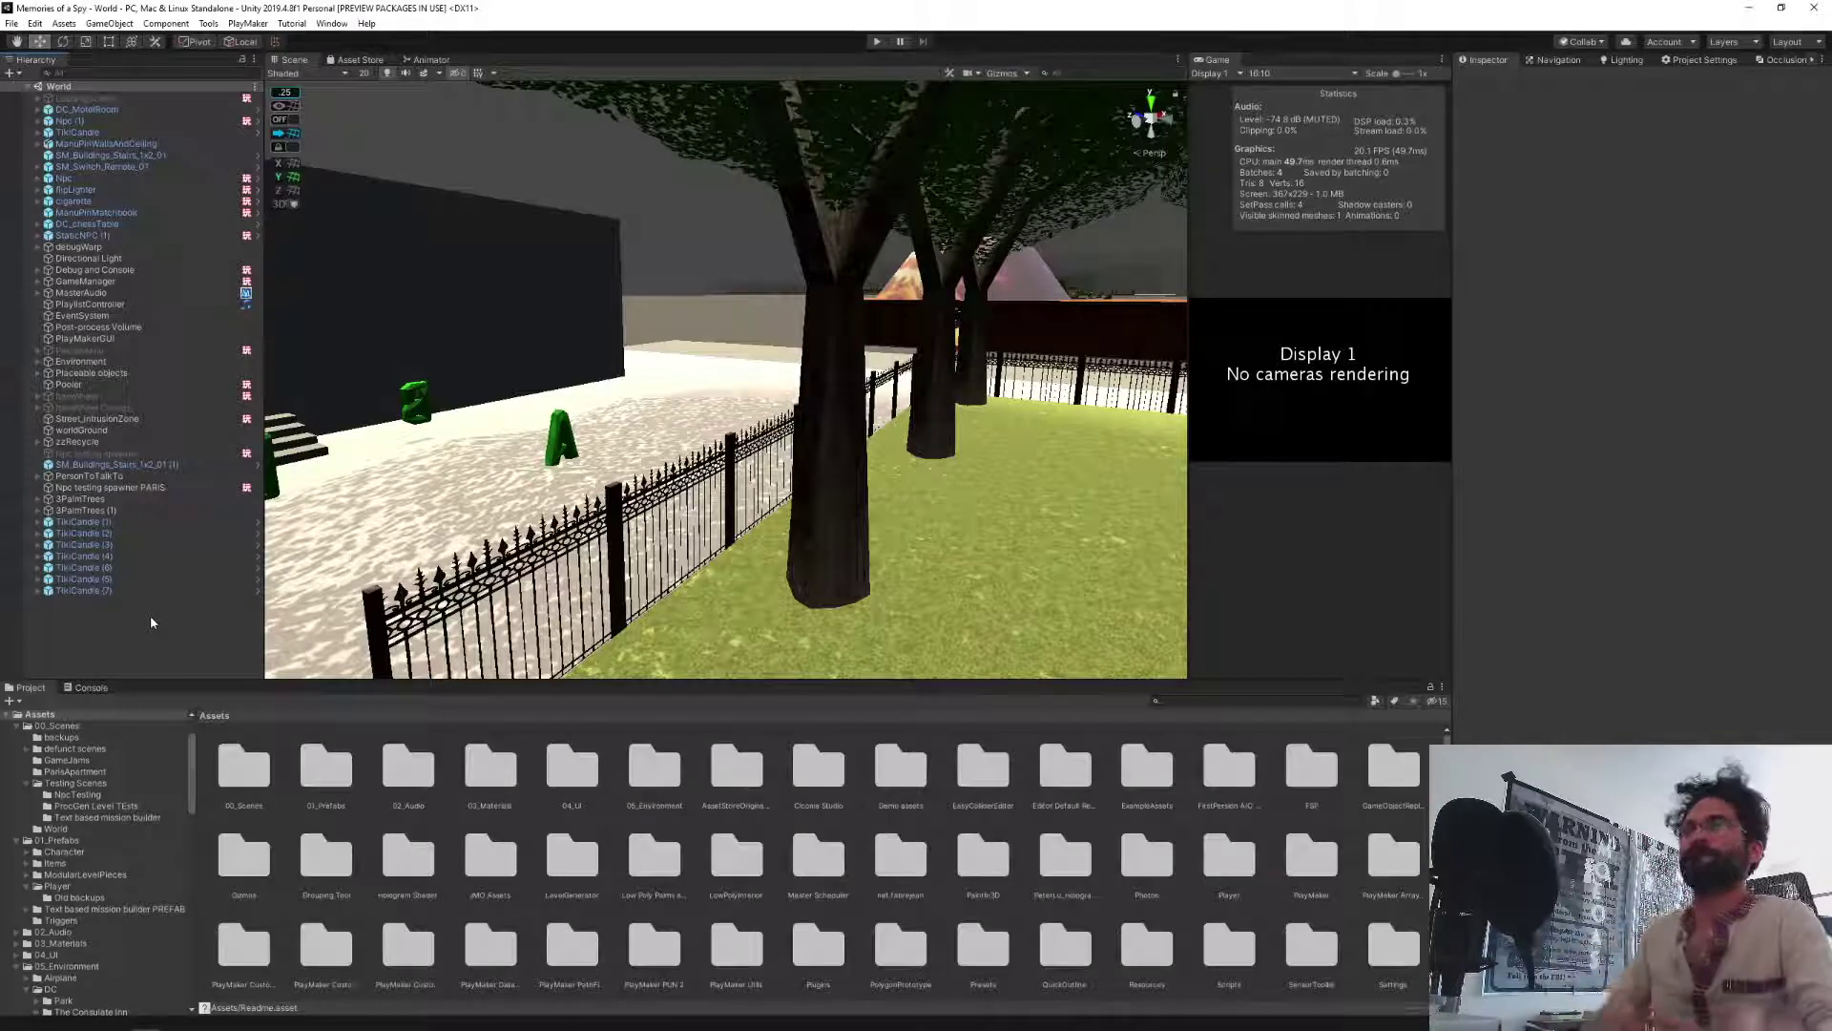
pyautogui.click(48, 844)
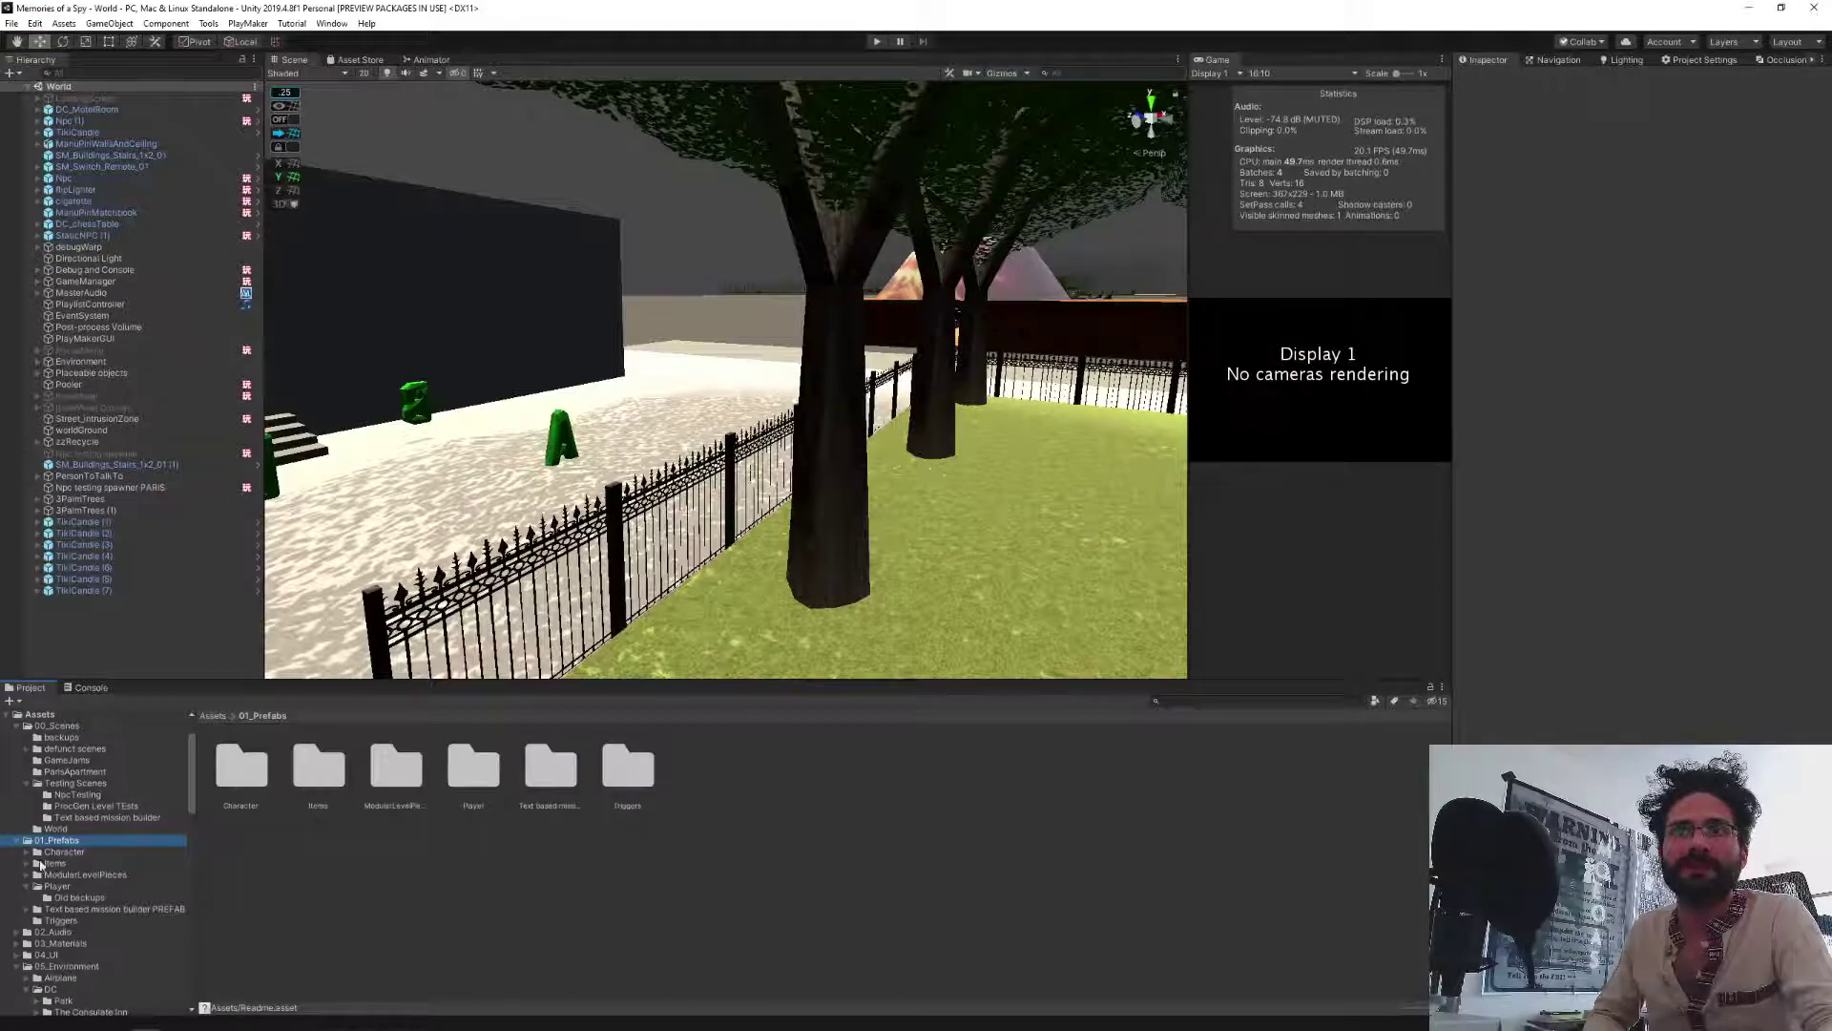
pyautogui.click(50, 852)
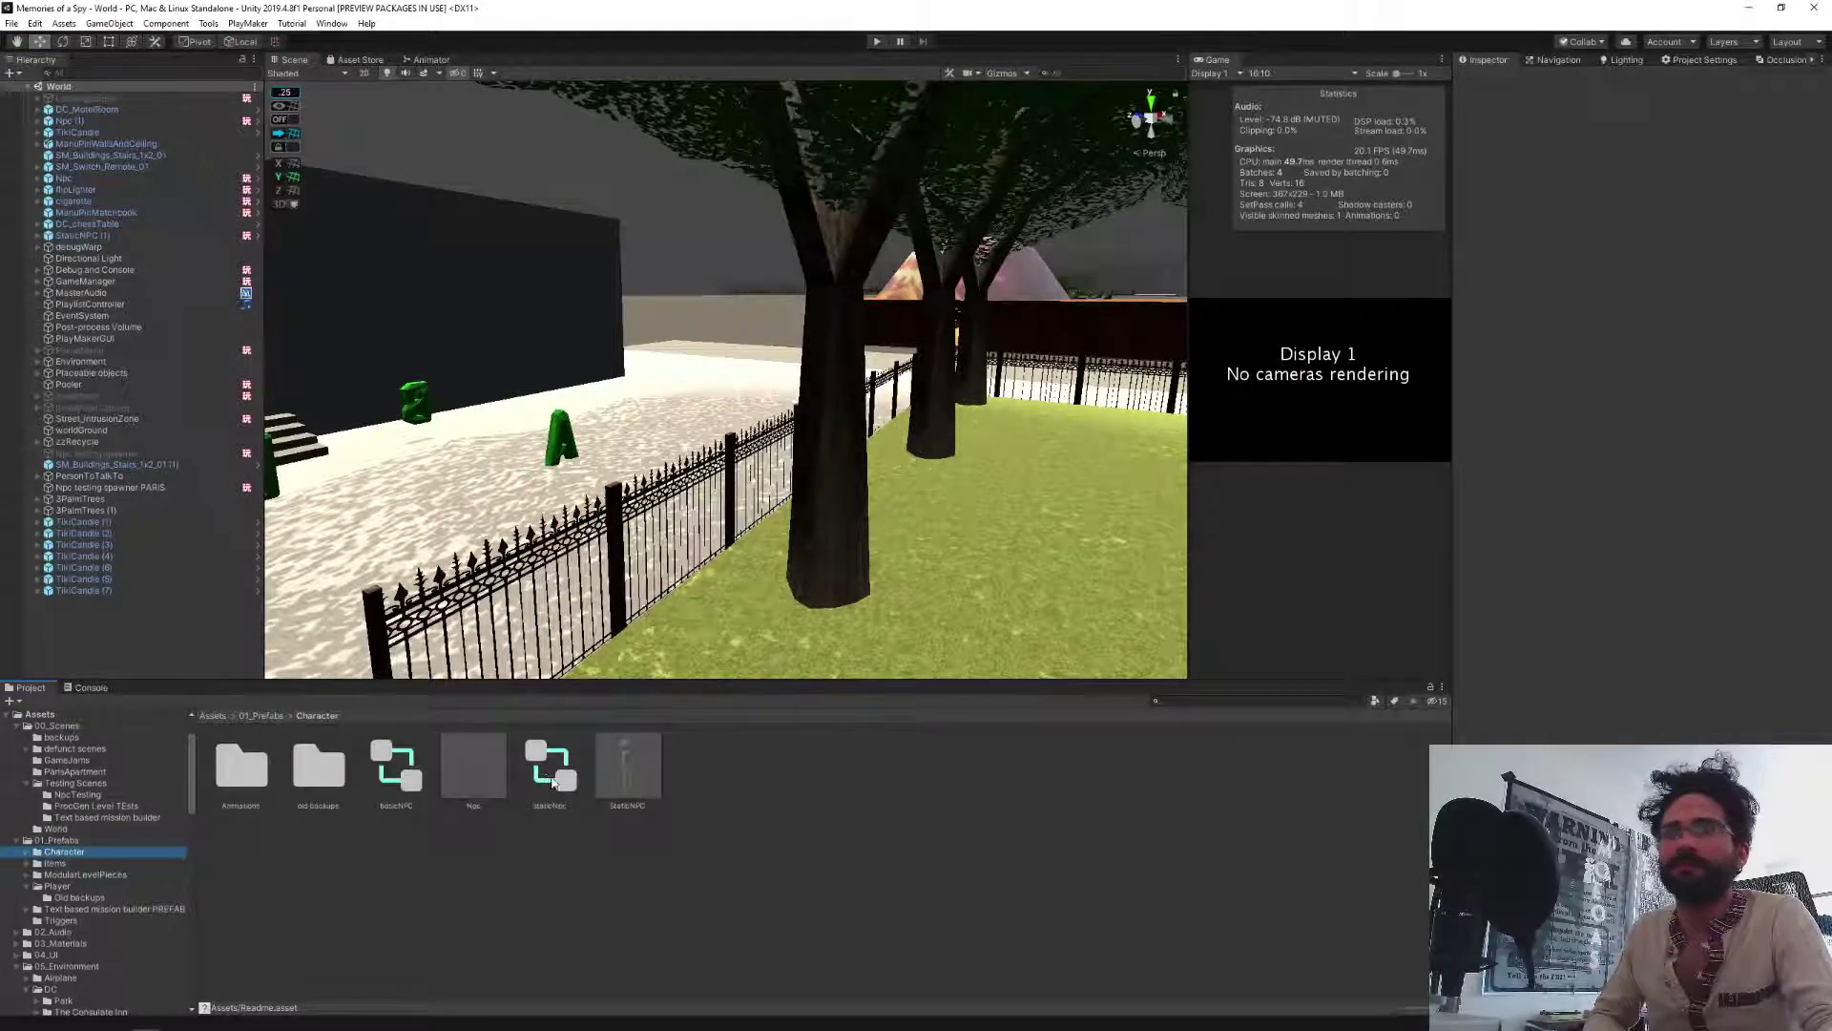
pyautogui.doubleClick(464, 767)
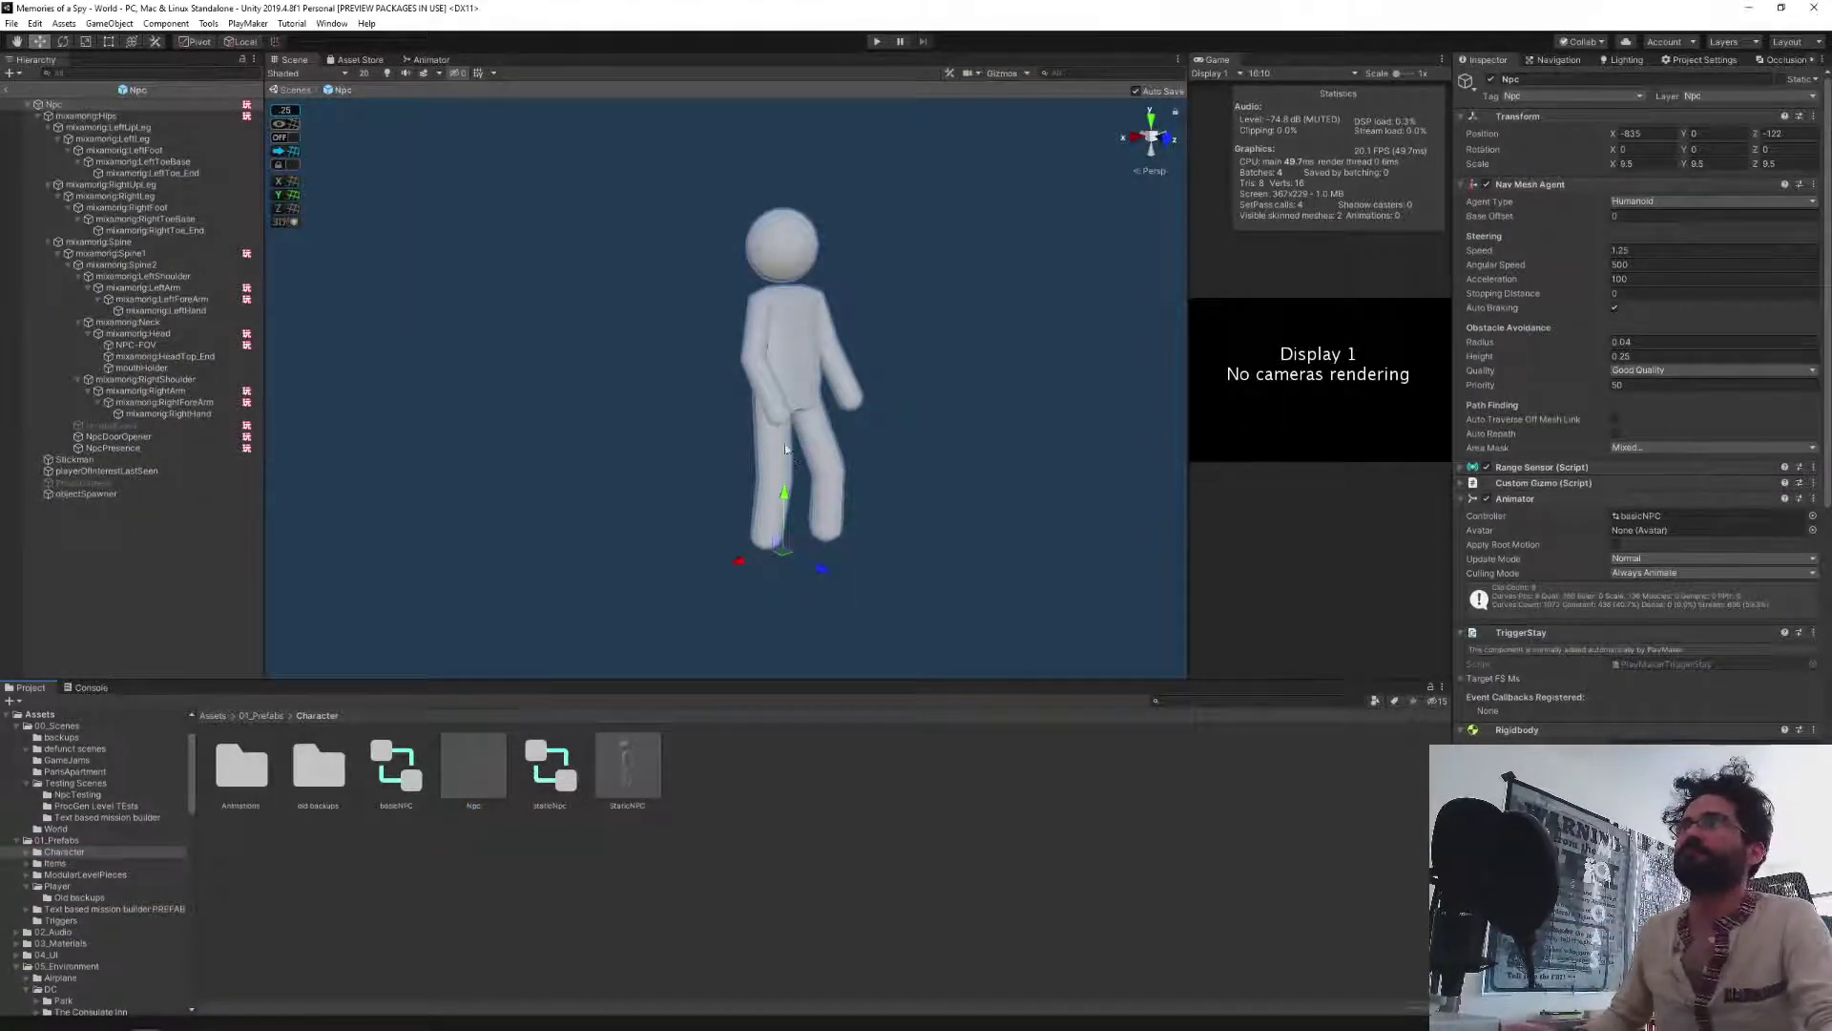
pyautogui.moveTo(704, 462); pyautogui.dragTo(792, 410, button='right')
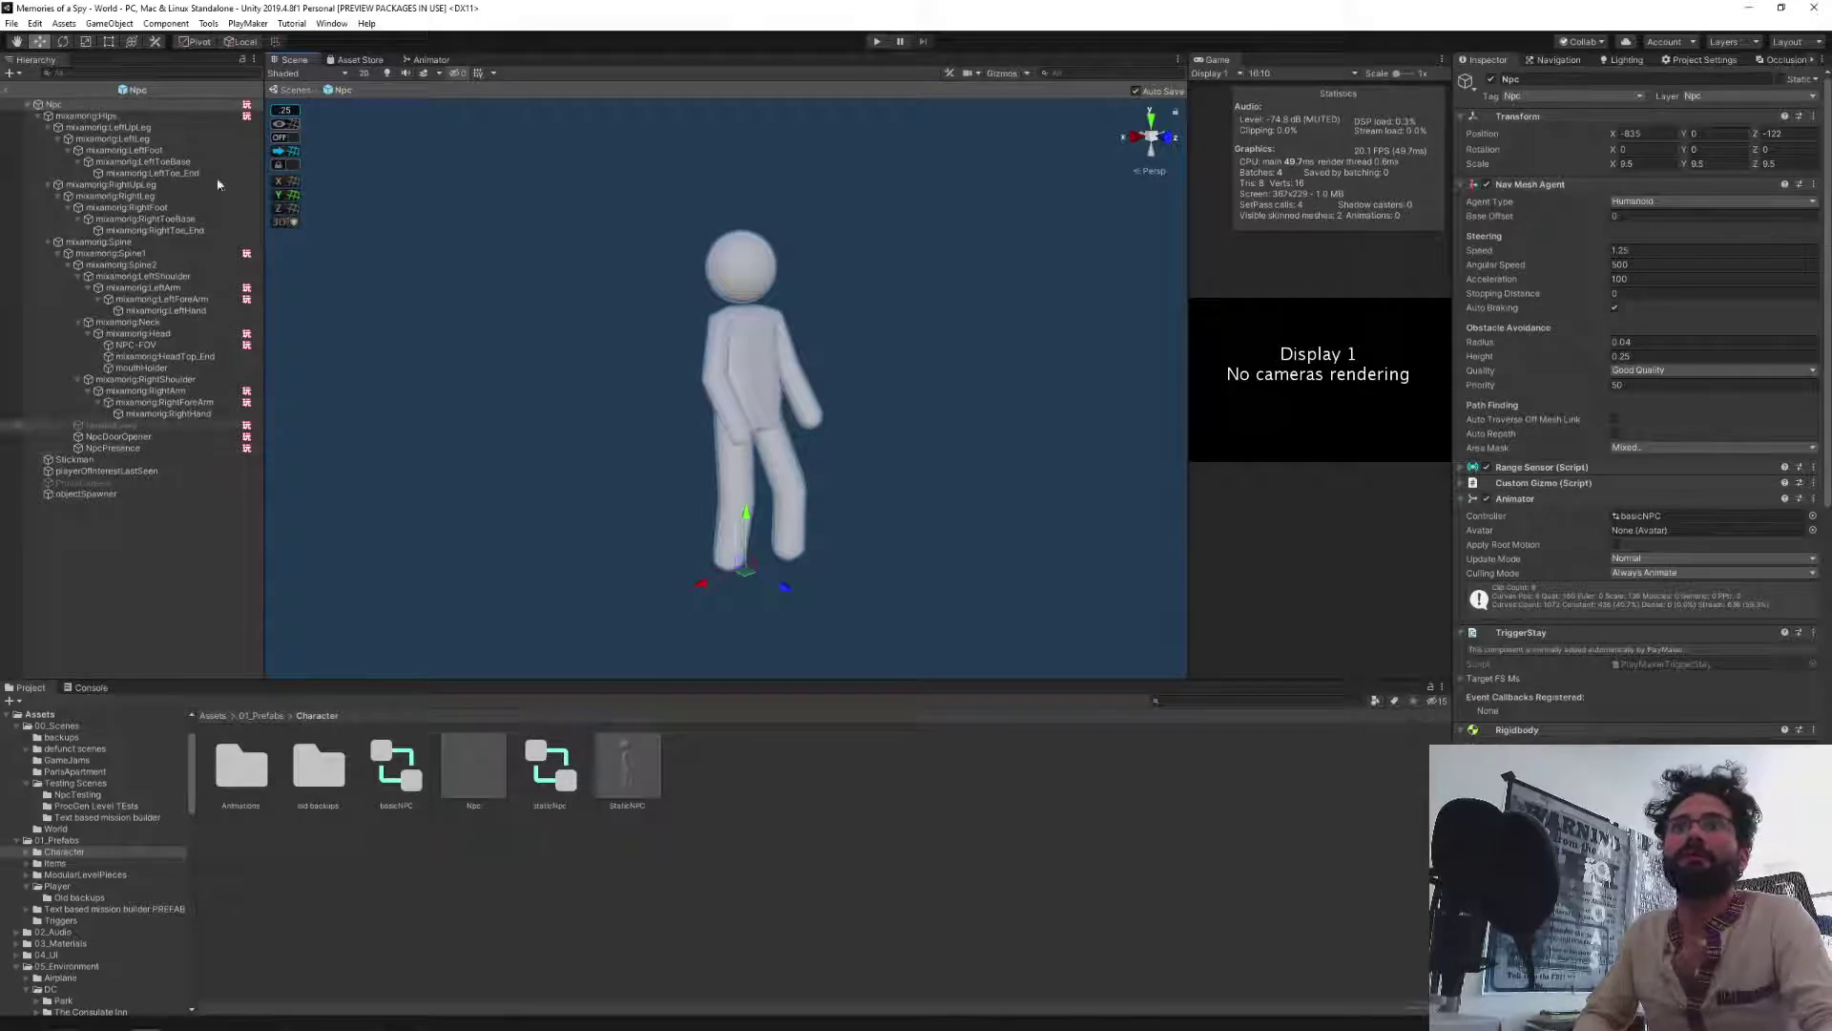
# Open the PlayMaker editor for the prefab's mixamorig:Hips object and dock it beside the project assets.
pyautogui.click(70, 117)
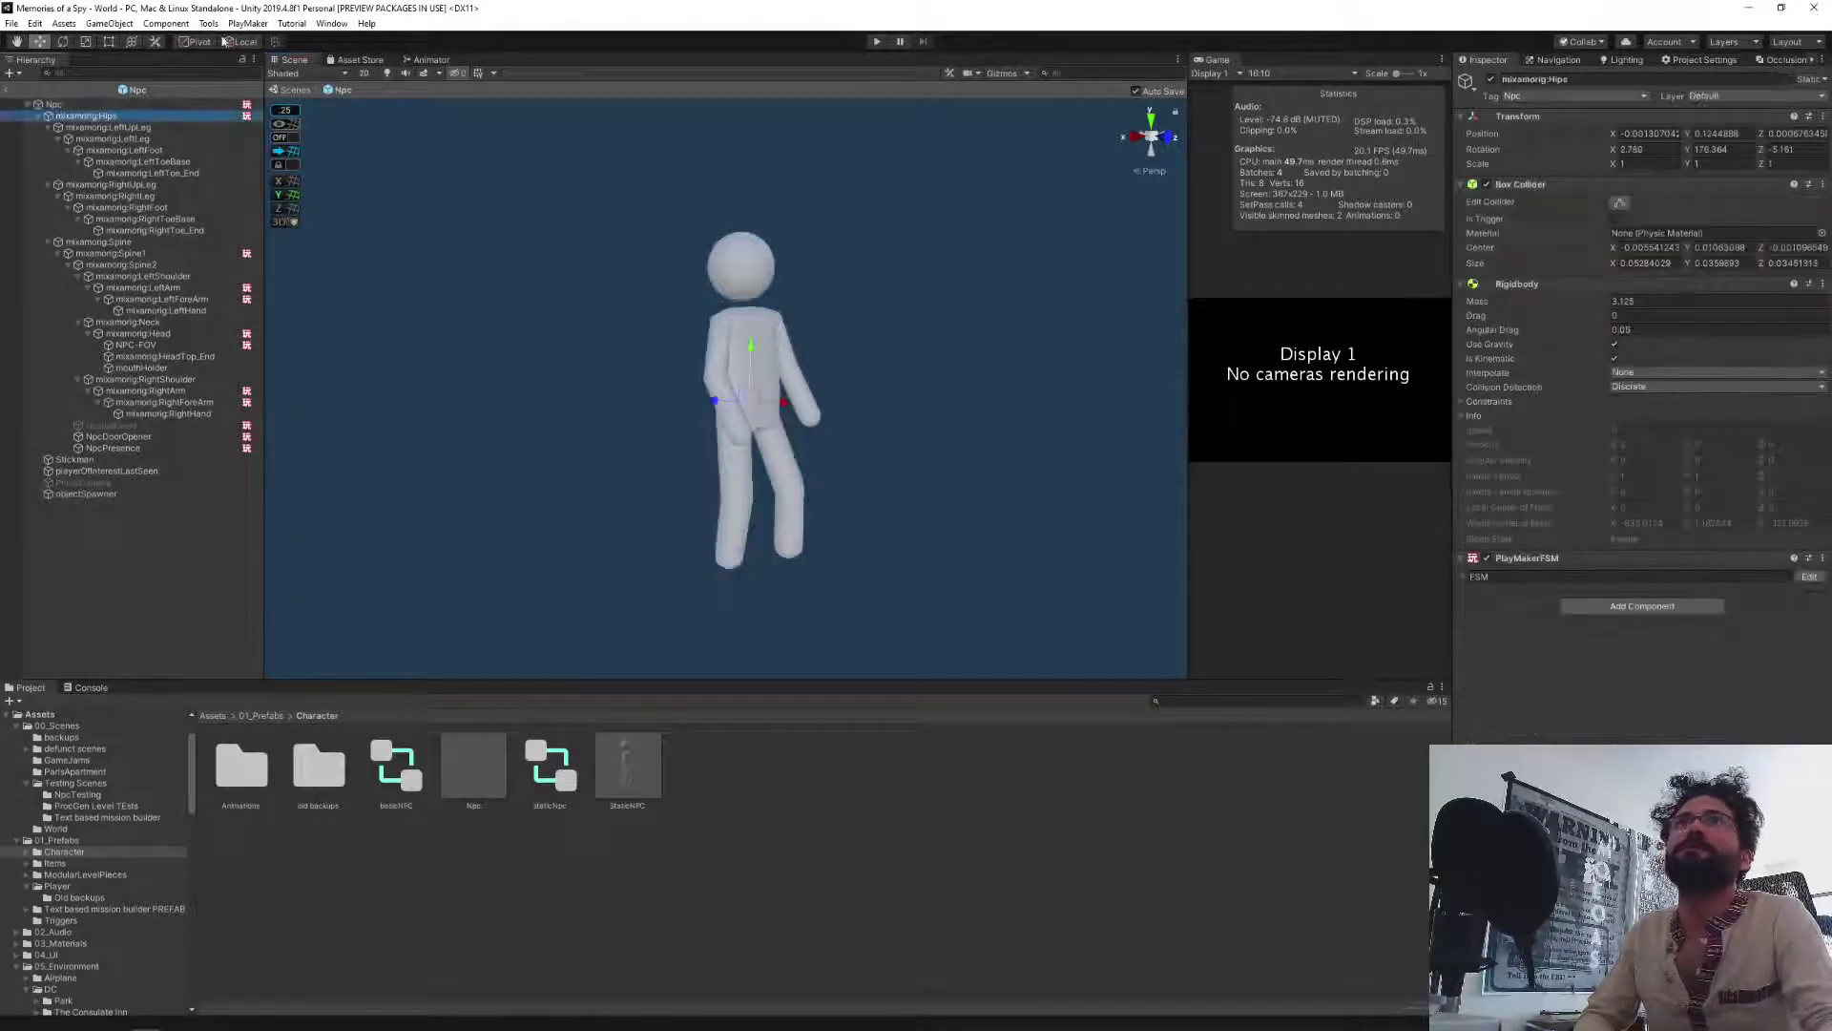
pyautogui.click(247, 24)
pyautogui.click(279, 39)
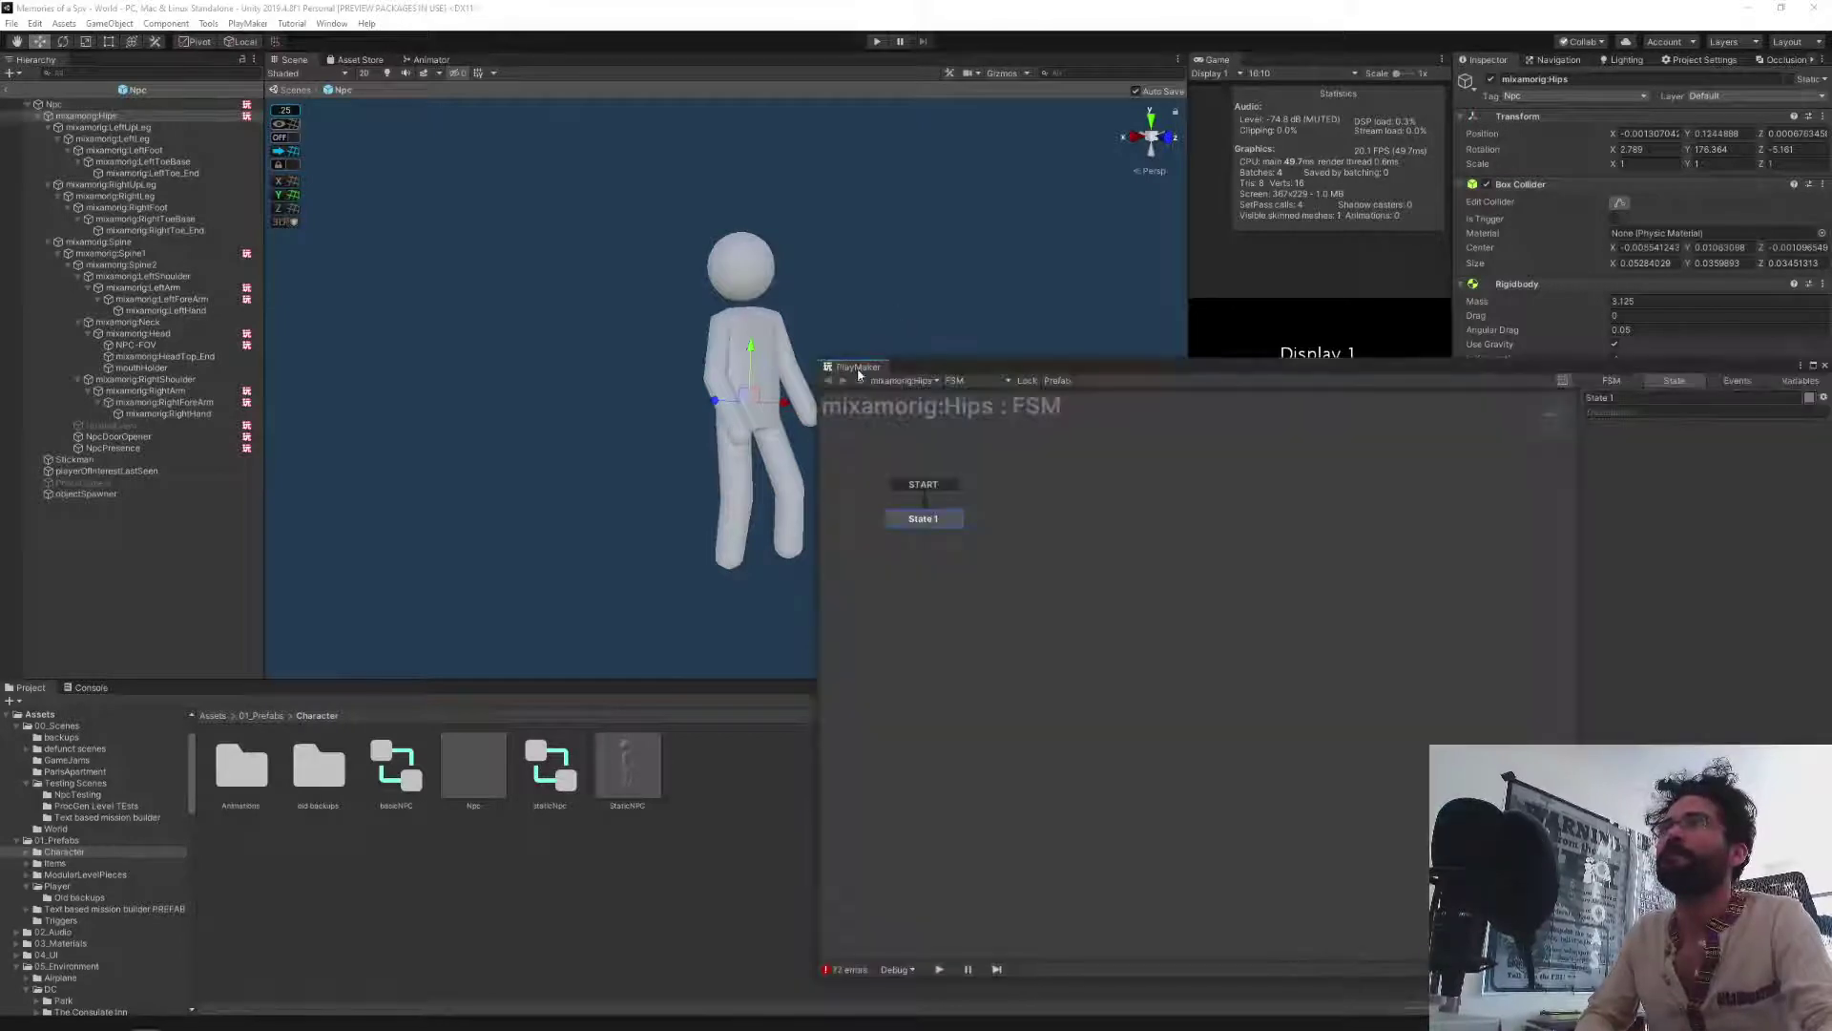
pyautogui.moveTo(938, 684); pyautogui.dragTo(402, 773)
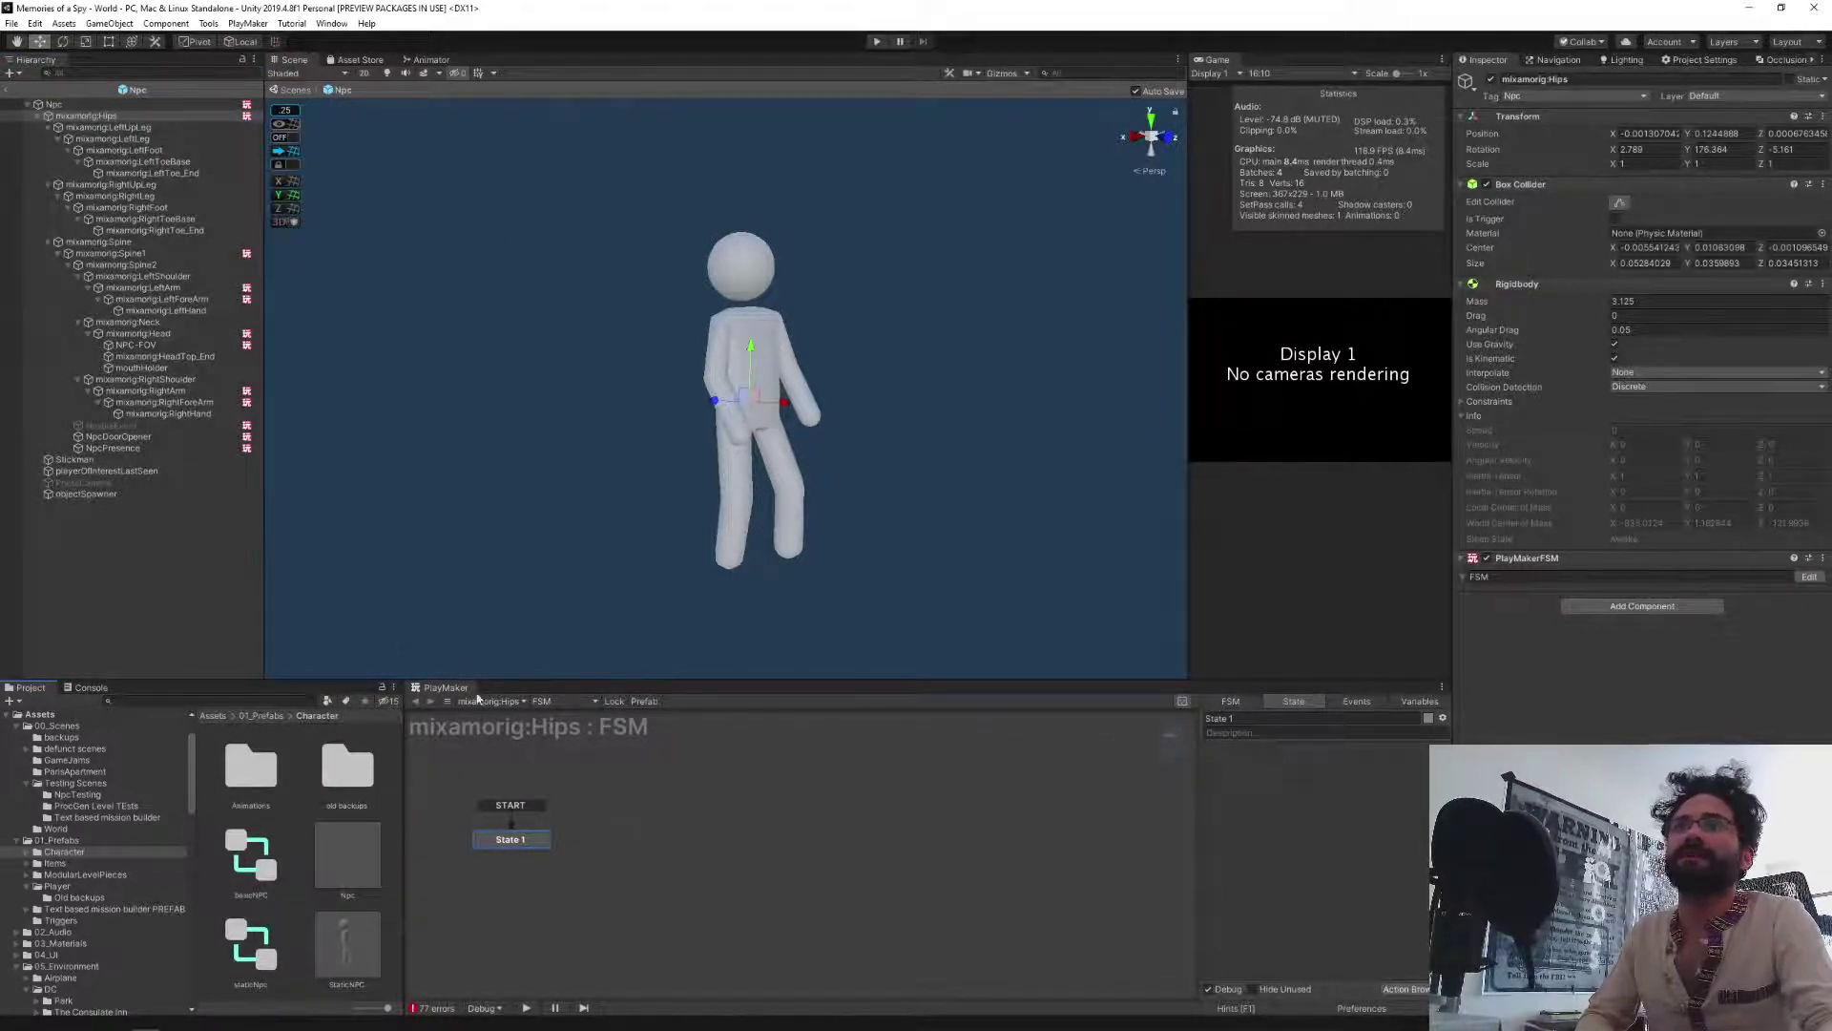
# Show the root Npc object's DCQuests FSM and enlarge the PlayMaker editor's area in the layout.
pyautogui.click(55, 104)
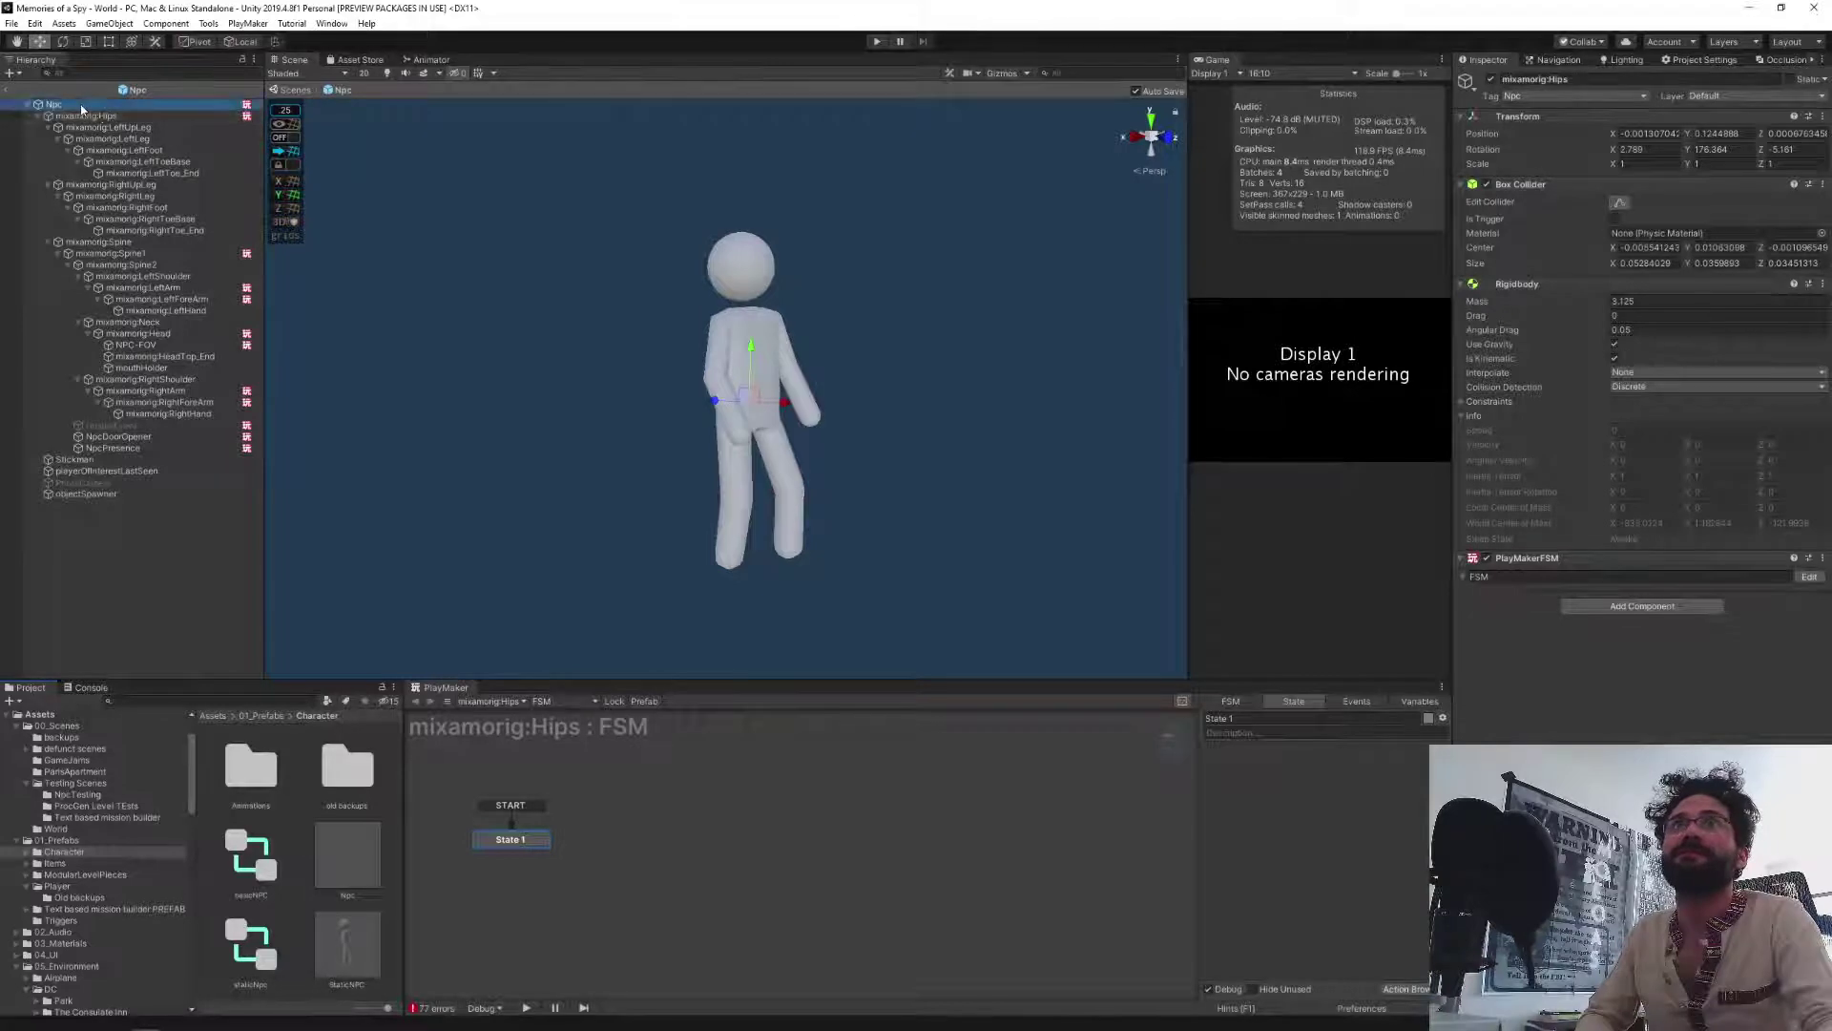
pyautogui.click(572, 700)
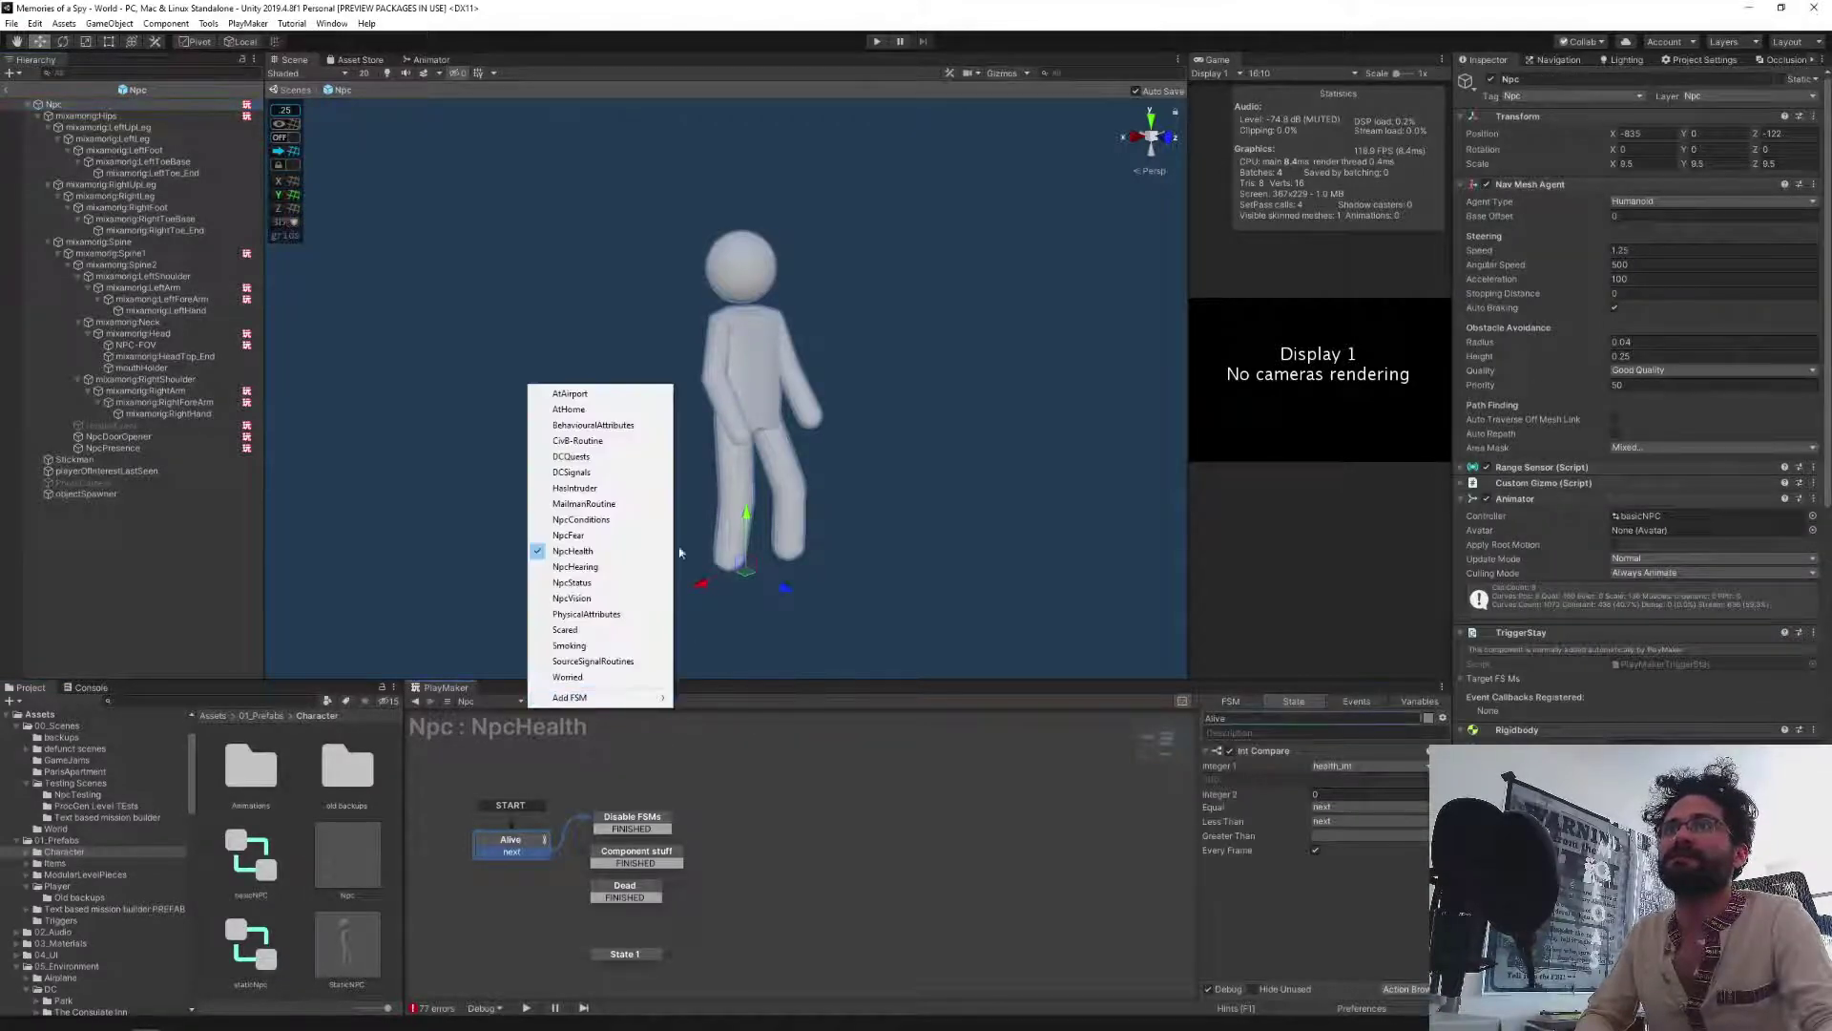
pyautogui.click(620, 457)
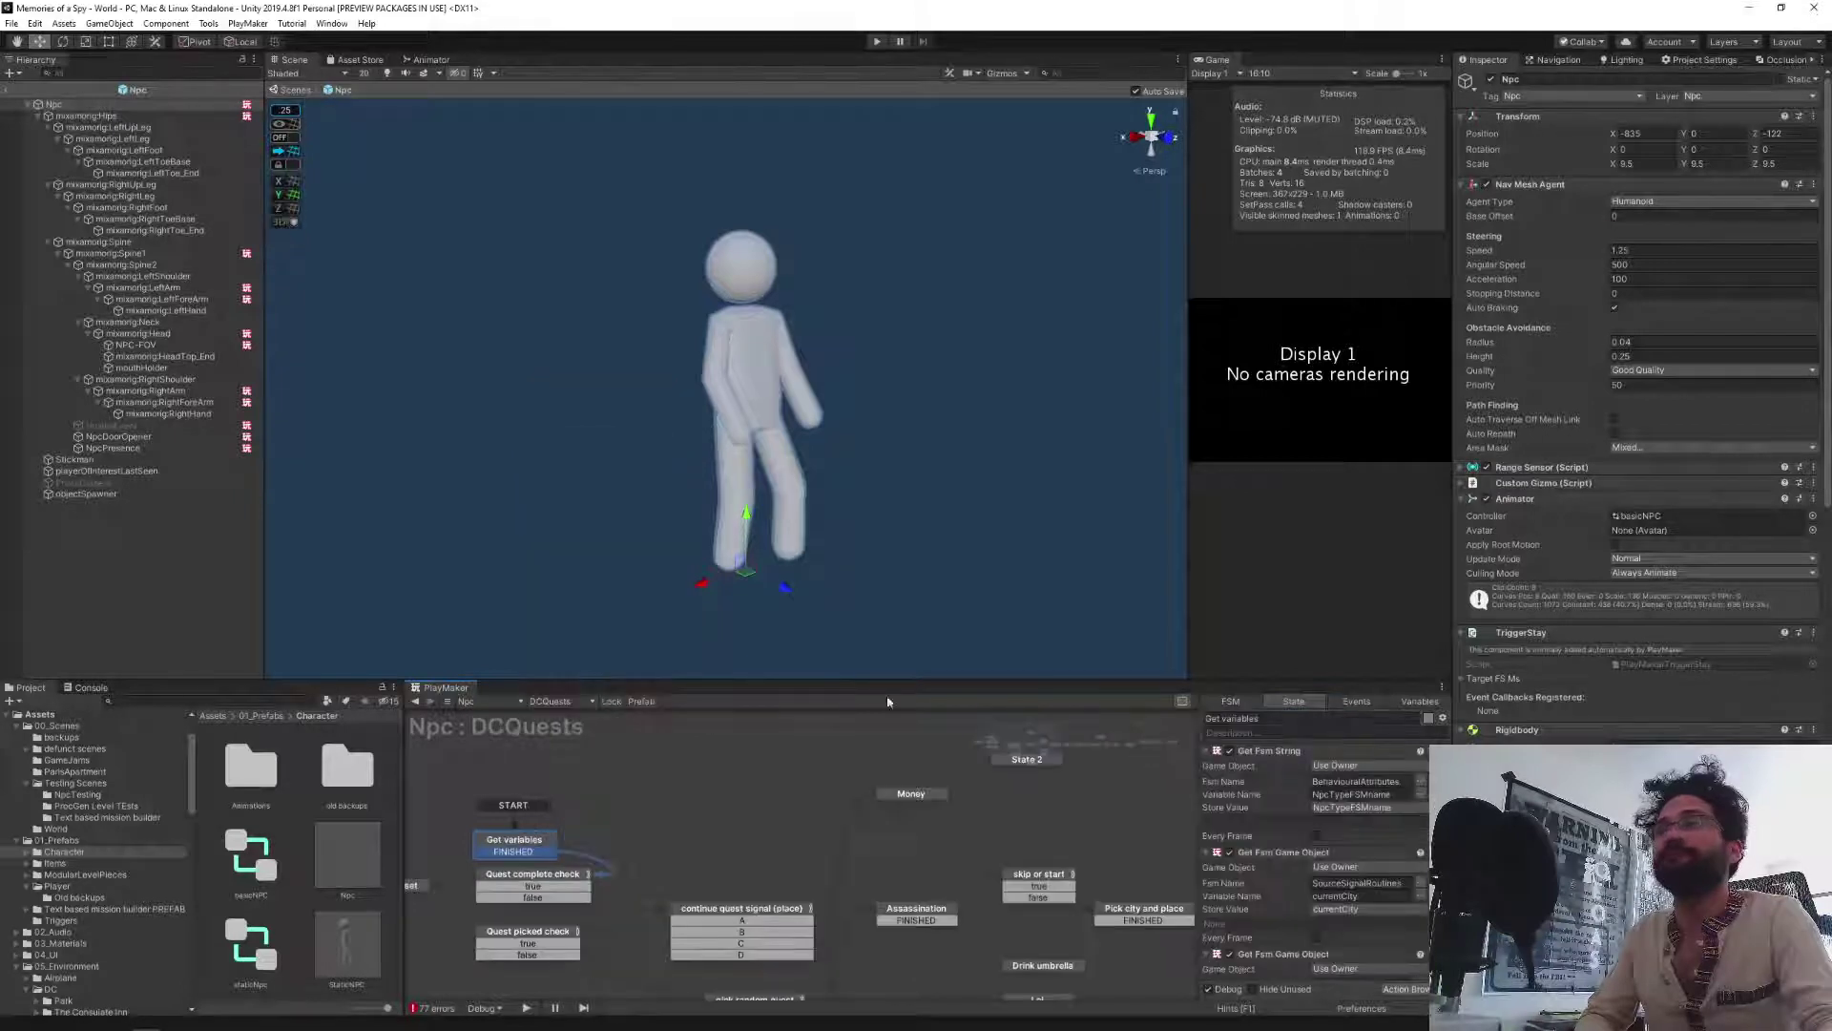
pyautogui.moveTo(836, 682); pyautogui.dragTo(834, 538)
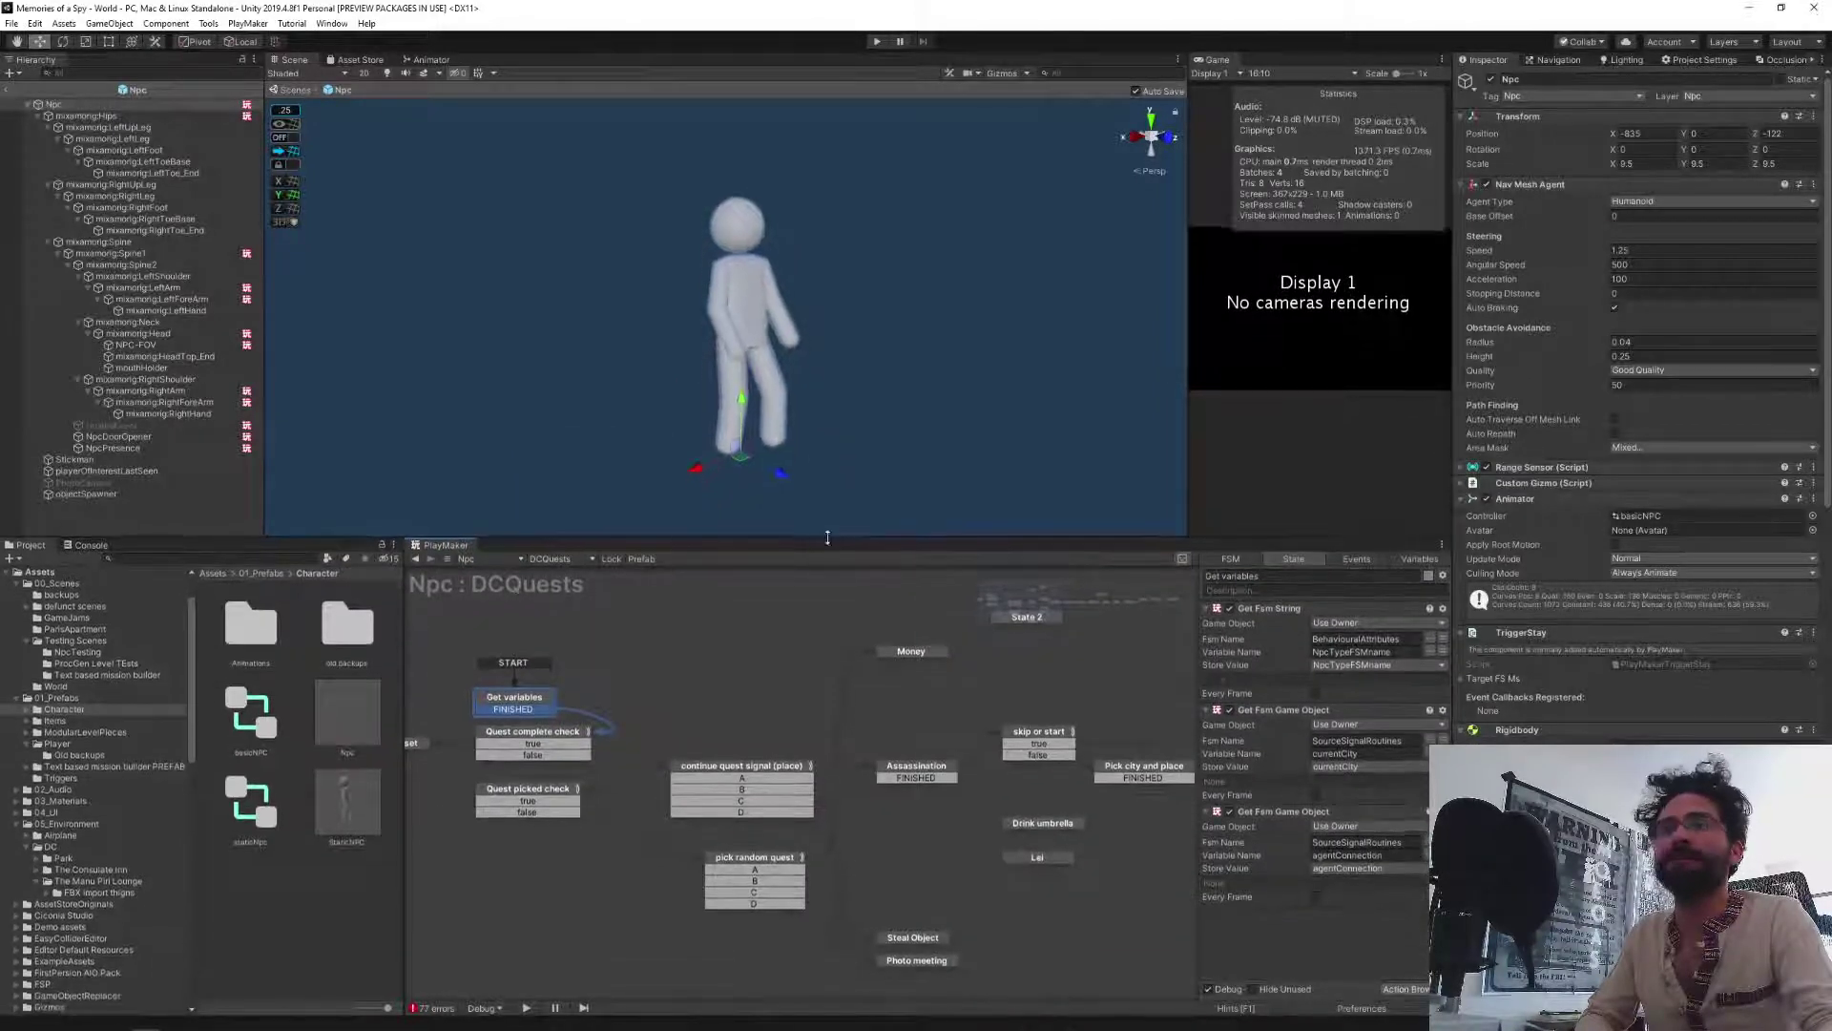
pyautogui.moveTo(404, 892); pyautogui.dragTo(198, 811)
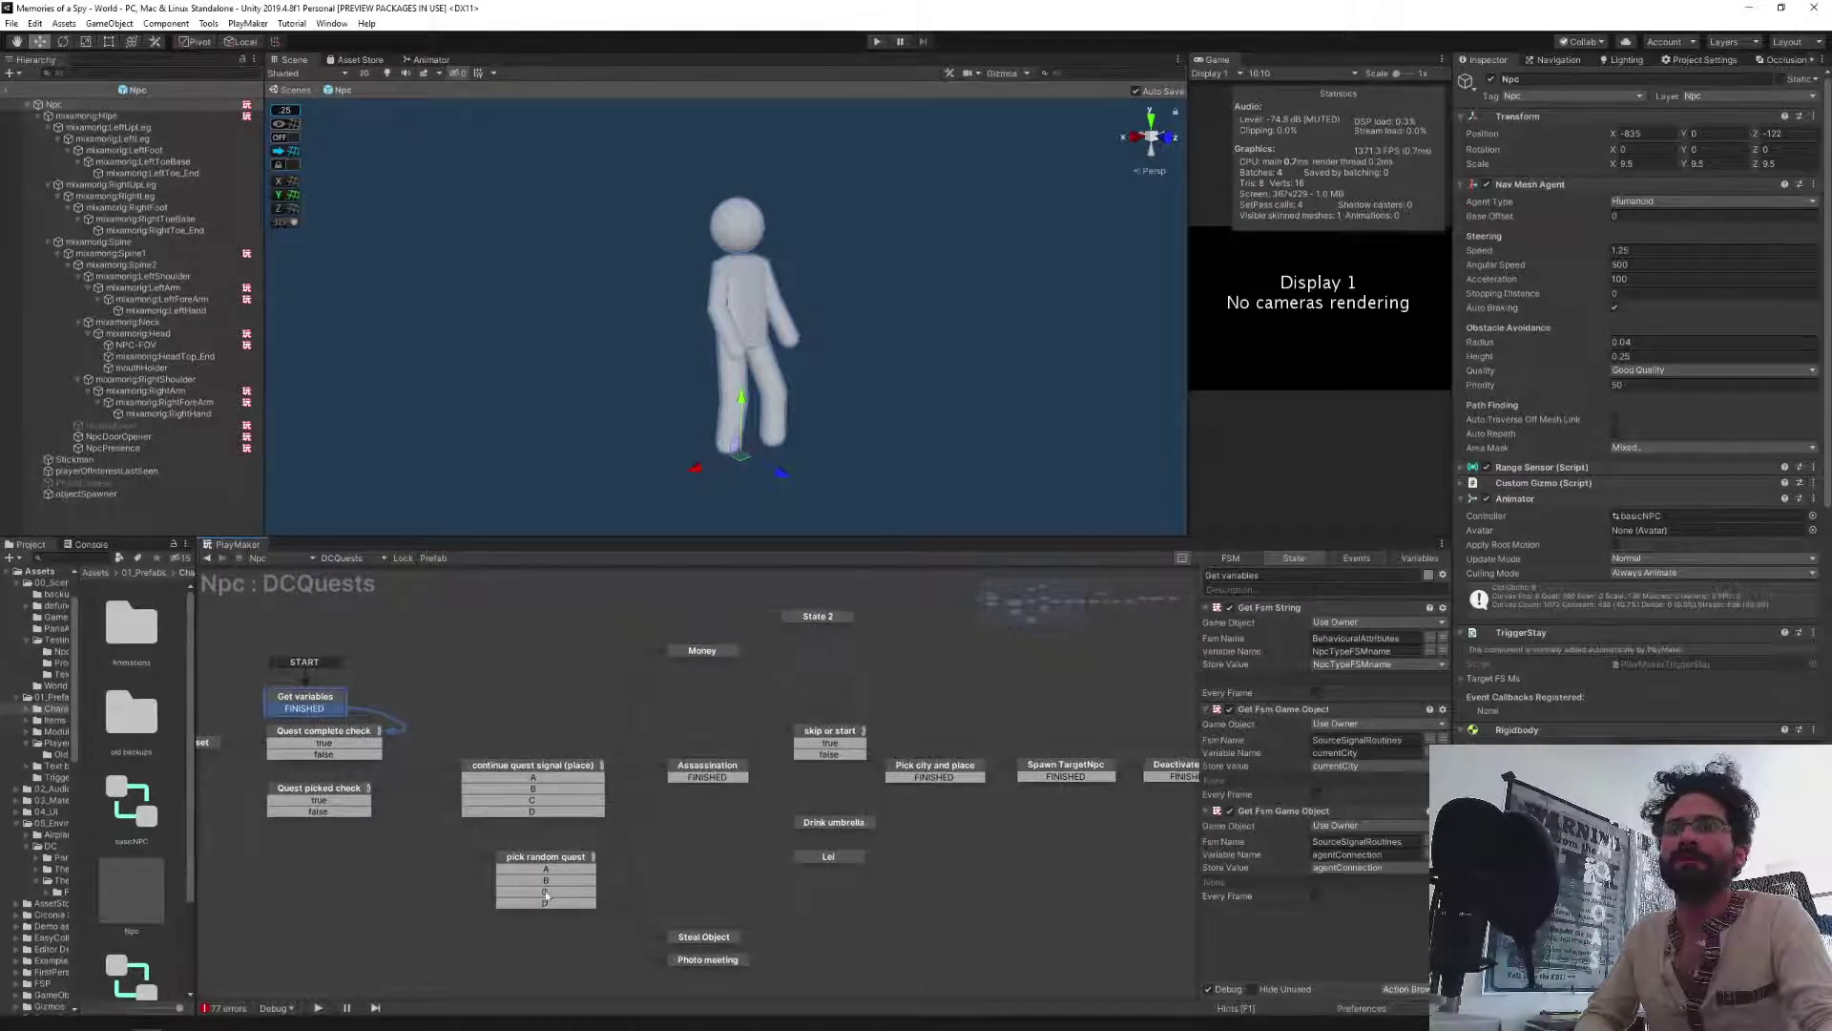
# Examine the Wait for player to return and Payment Delivered states at the end of the DCQuests FSM.
pyautogui.moveTo(935, 695); pyautogui.dragTo(660, 656, button='middle')
pyautogui.moveTo(903, 640); pyautogui.dragTo(460, 664, button='middle')
pyautogui.moveTo(891, 696); pyautogui.dragTo(600, 709, button='middle')
pyautogui.click(1076, 751)
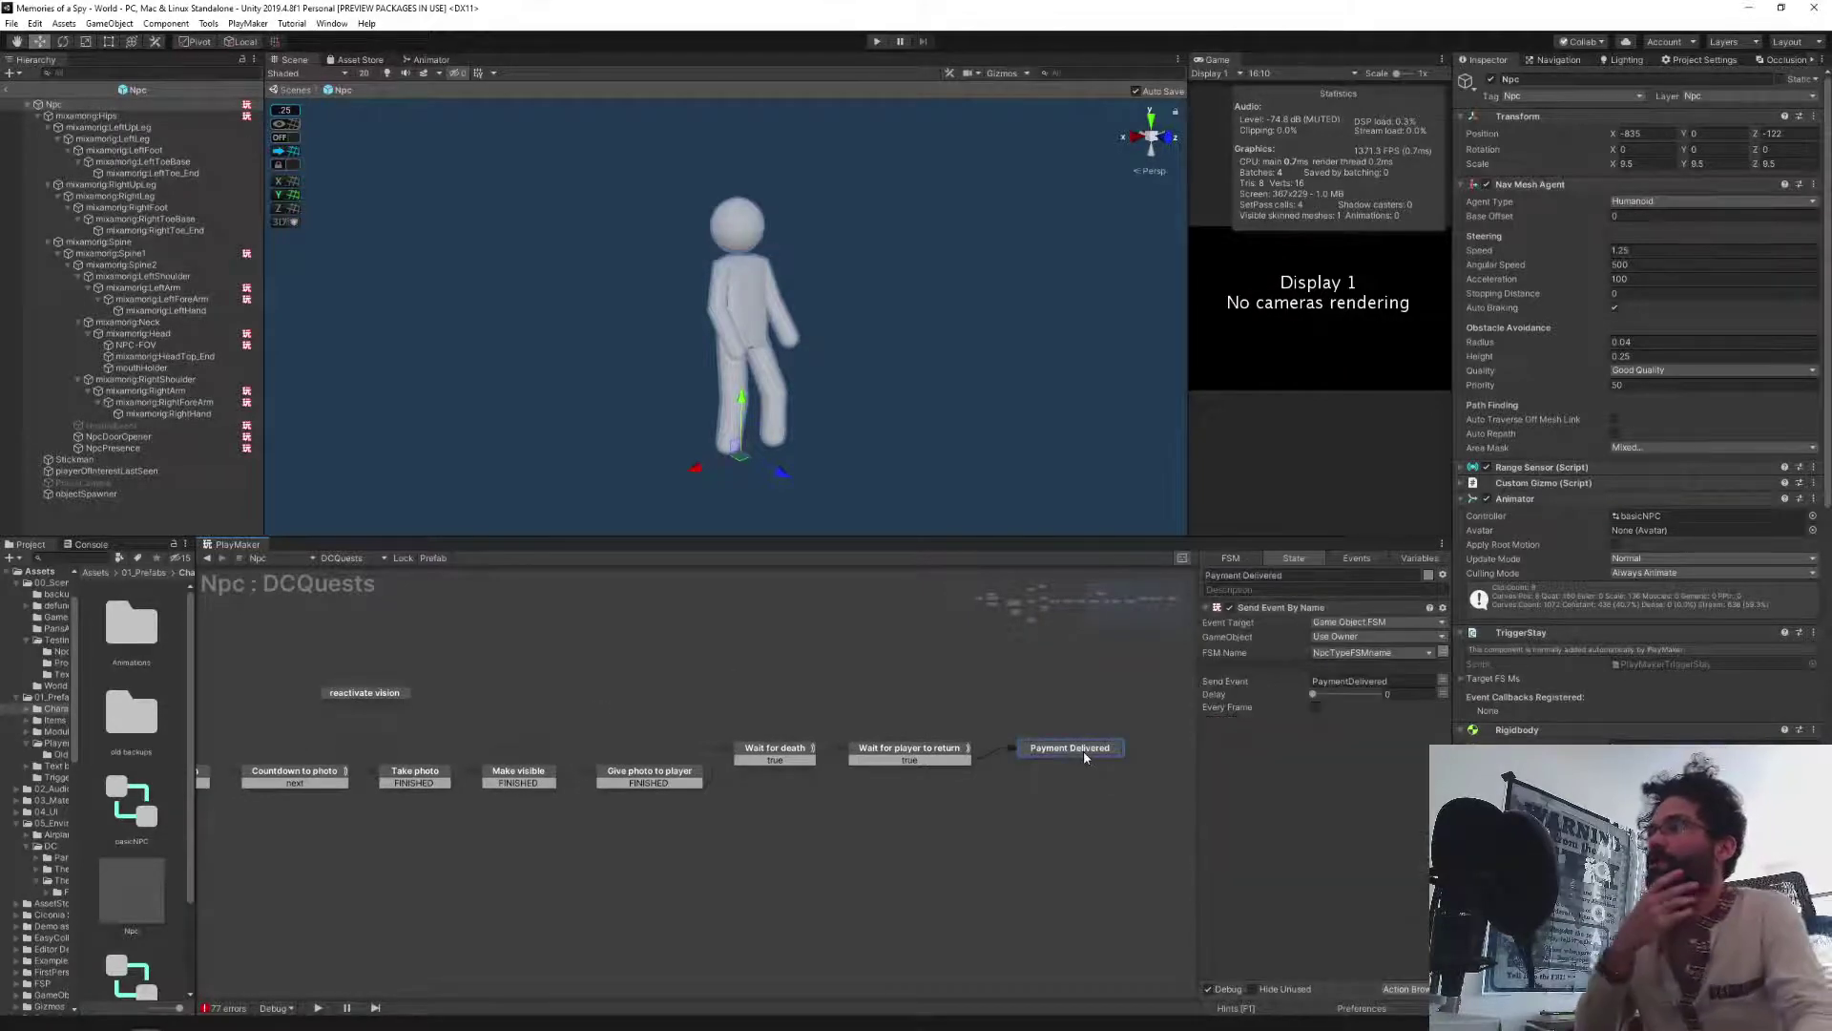
pyautogui.click(1030, 750)
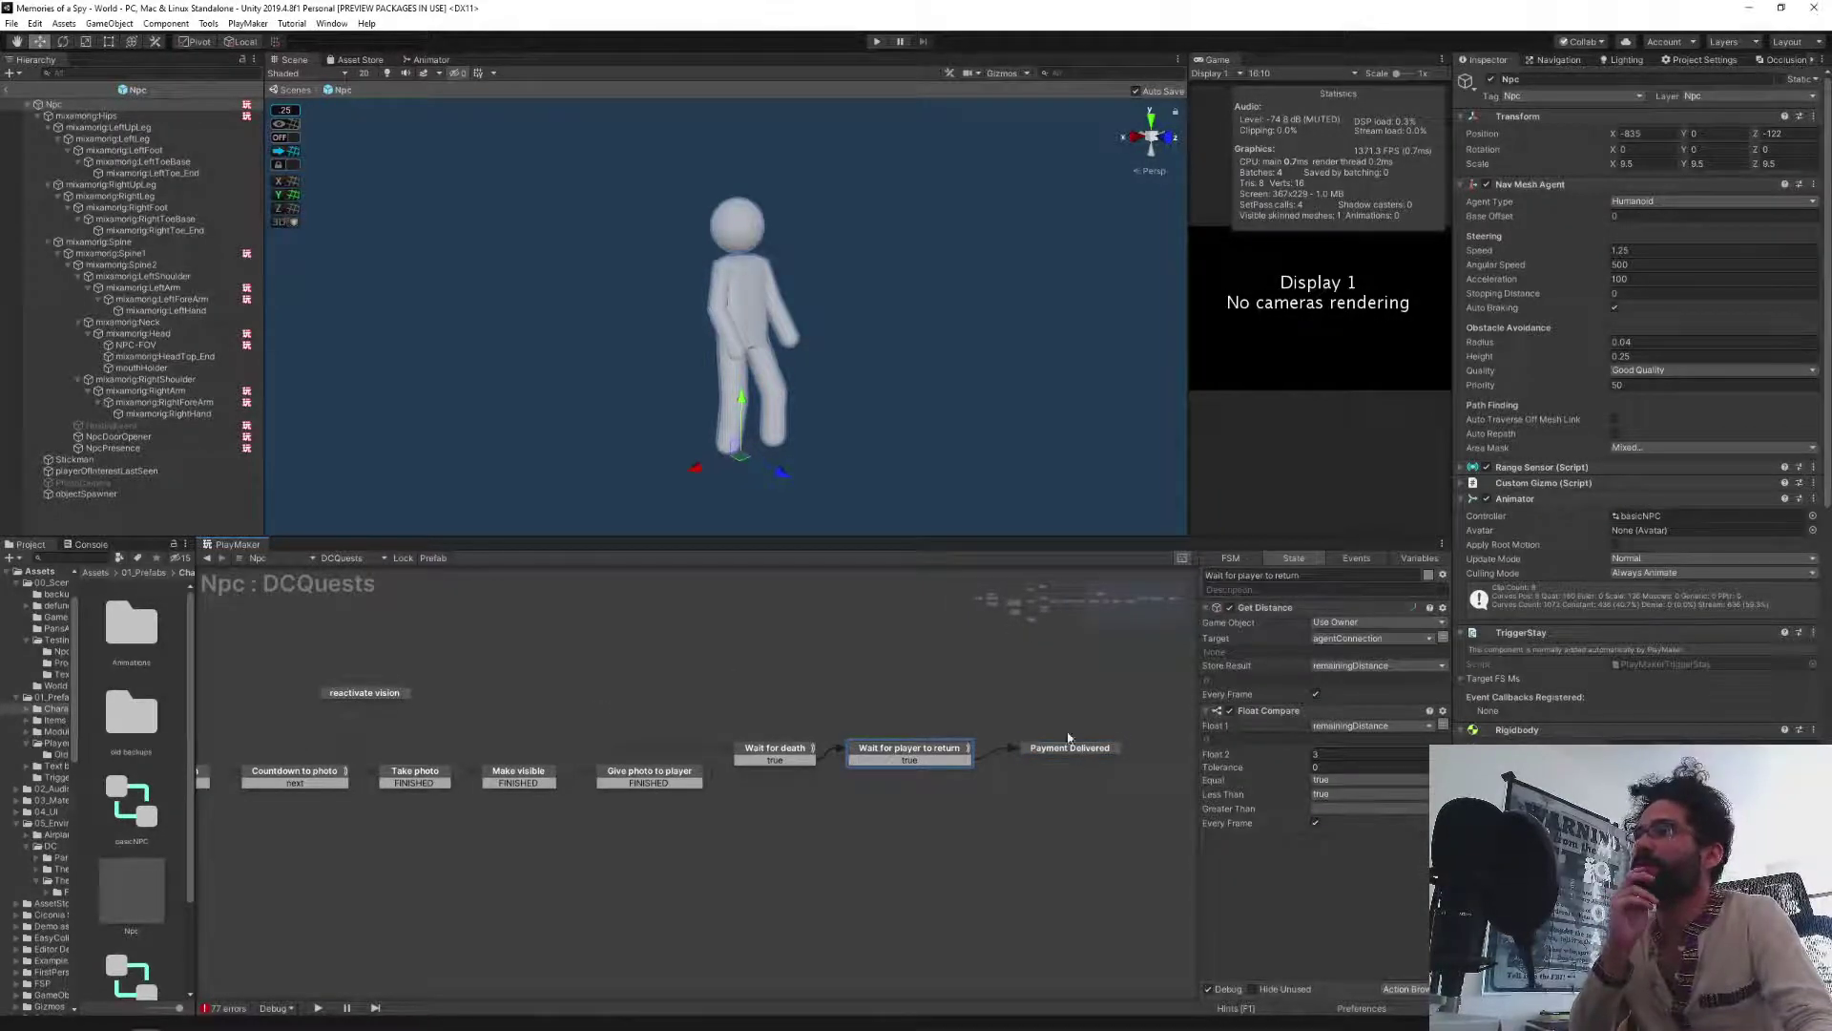
pyautogui.click(1069, 748)
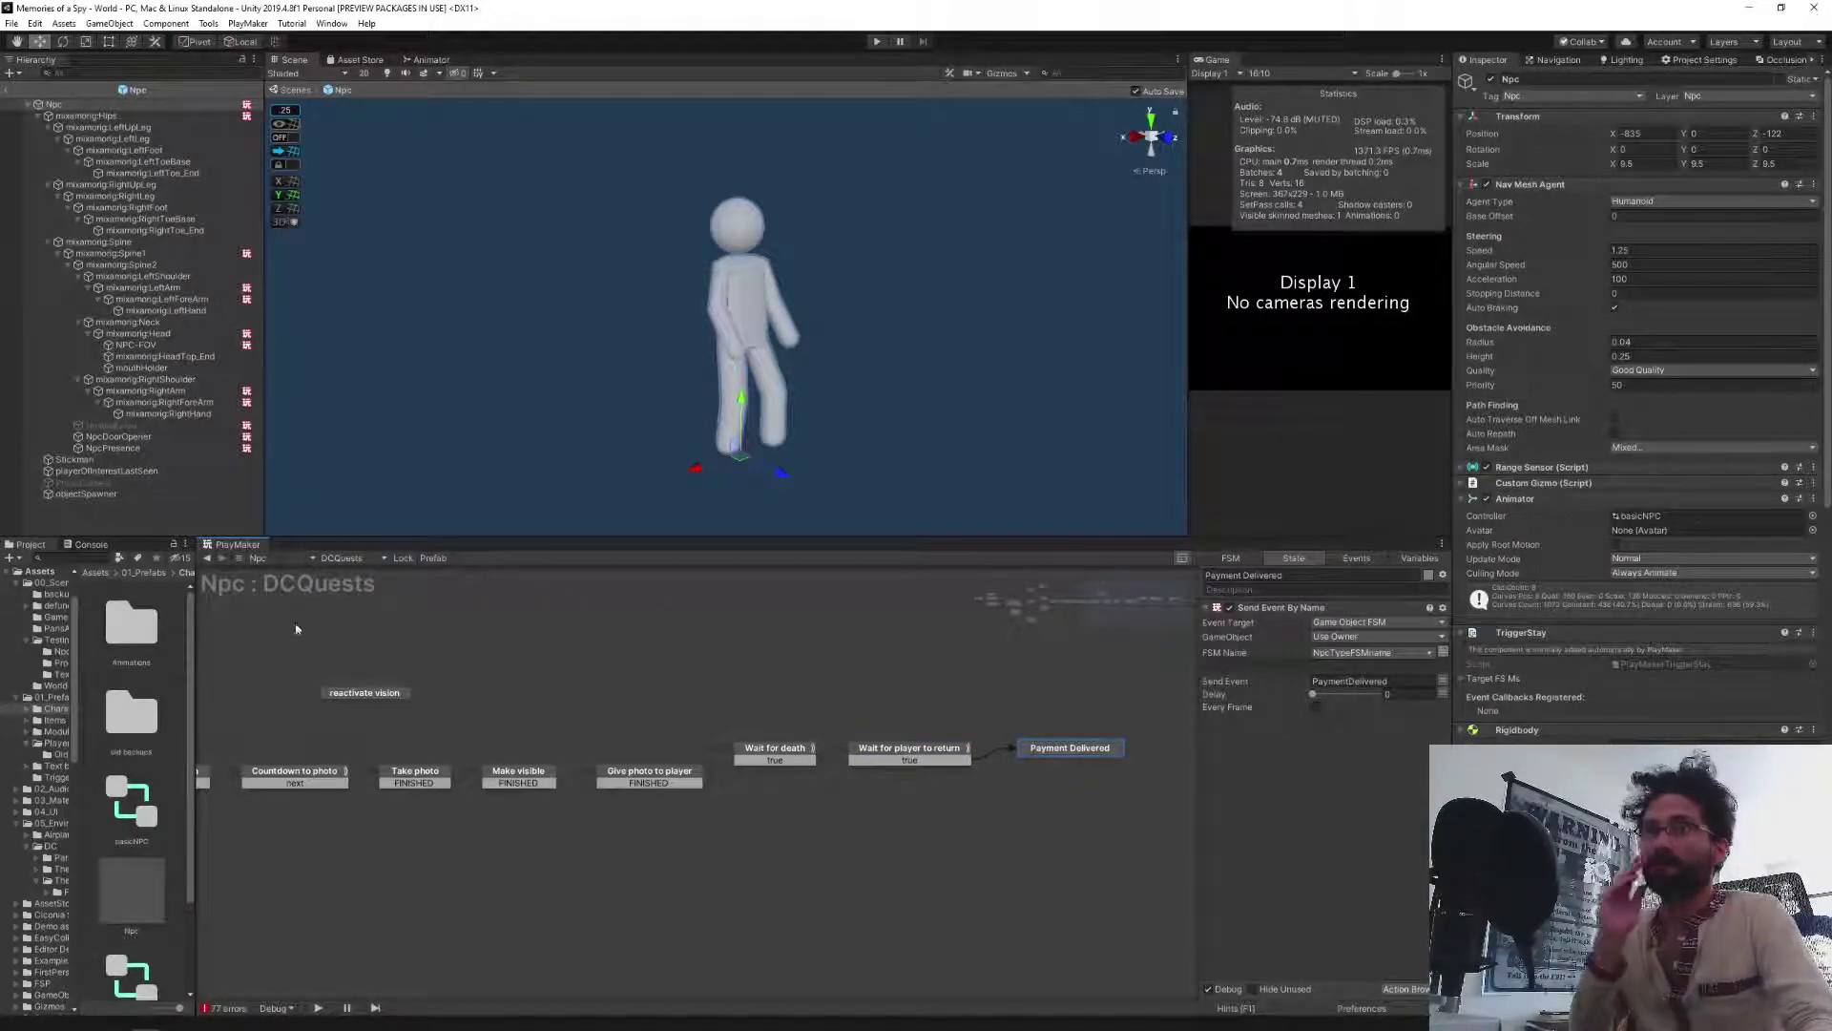
# Switch to the Npc's SourceSignalRoutines FSM and examine the actions of its Payment delivered state.
pyautogui.click(341, 558)
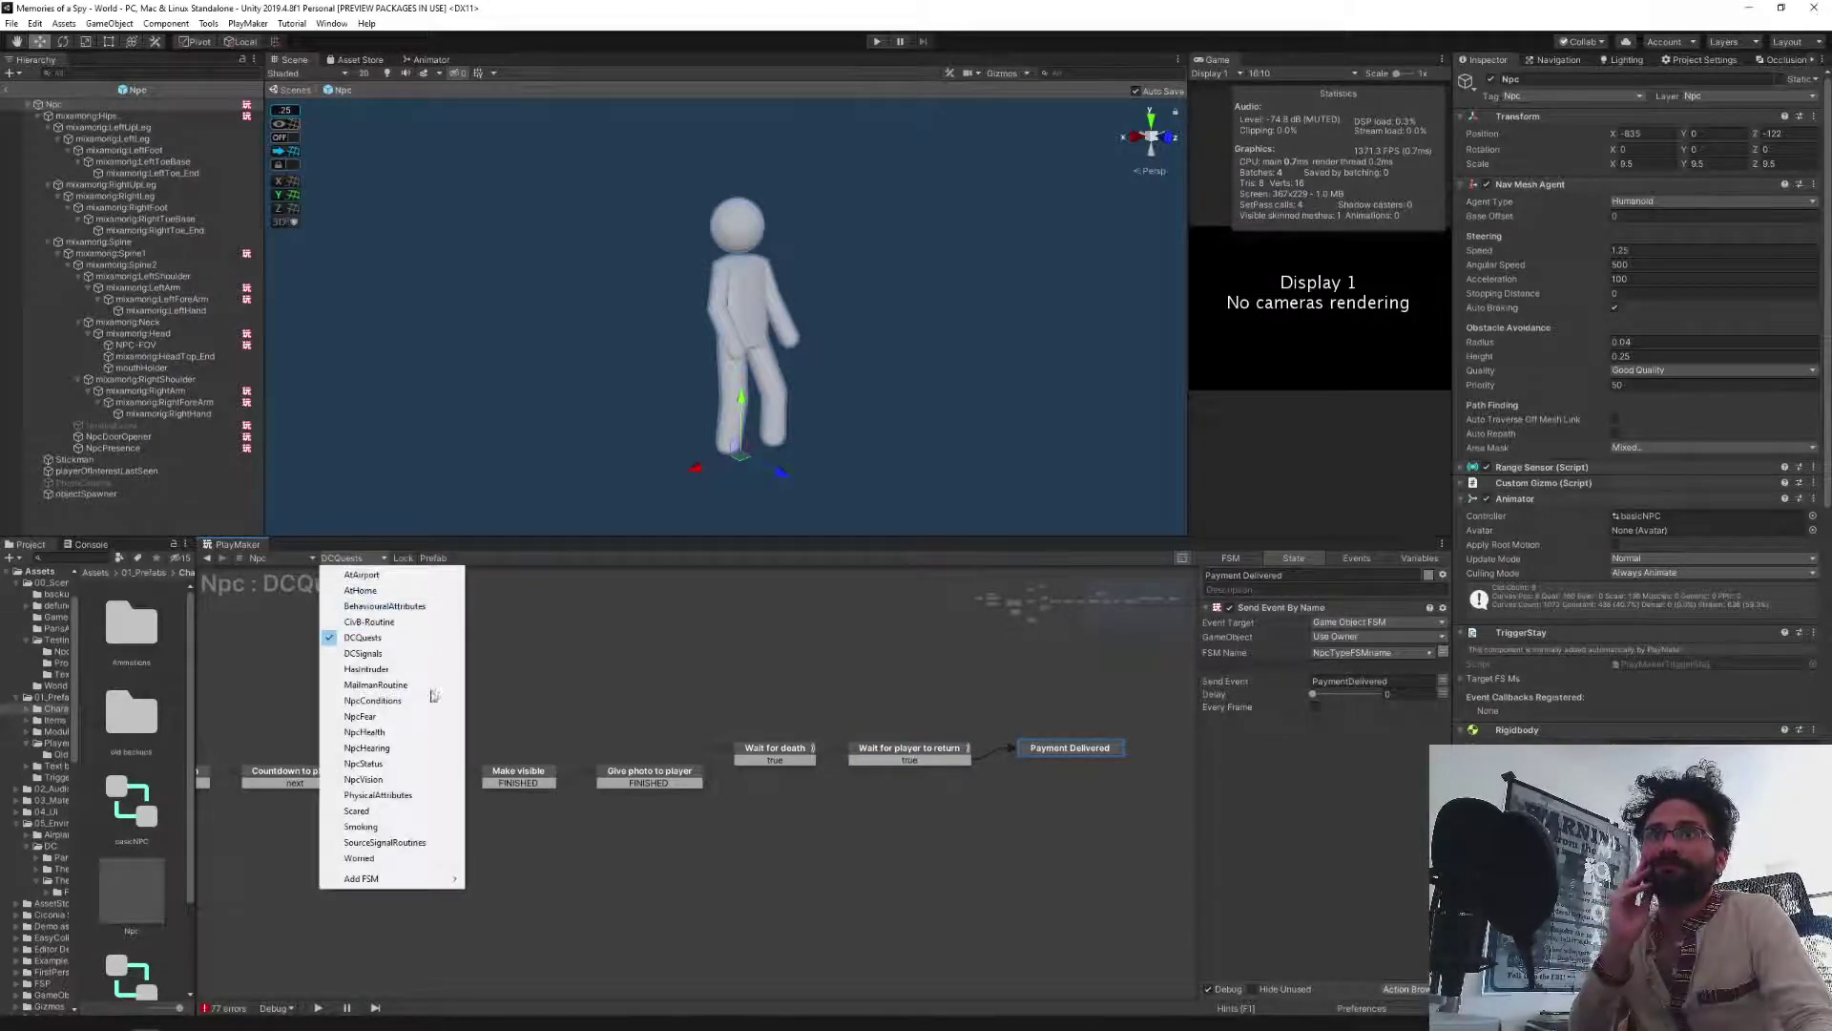
pyautogui.click(387, 843)
pyautogui.moveTo(477, 798); pyautogui.dragTo(851, 712, button='middle')
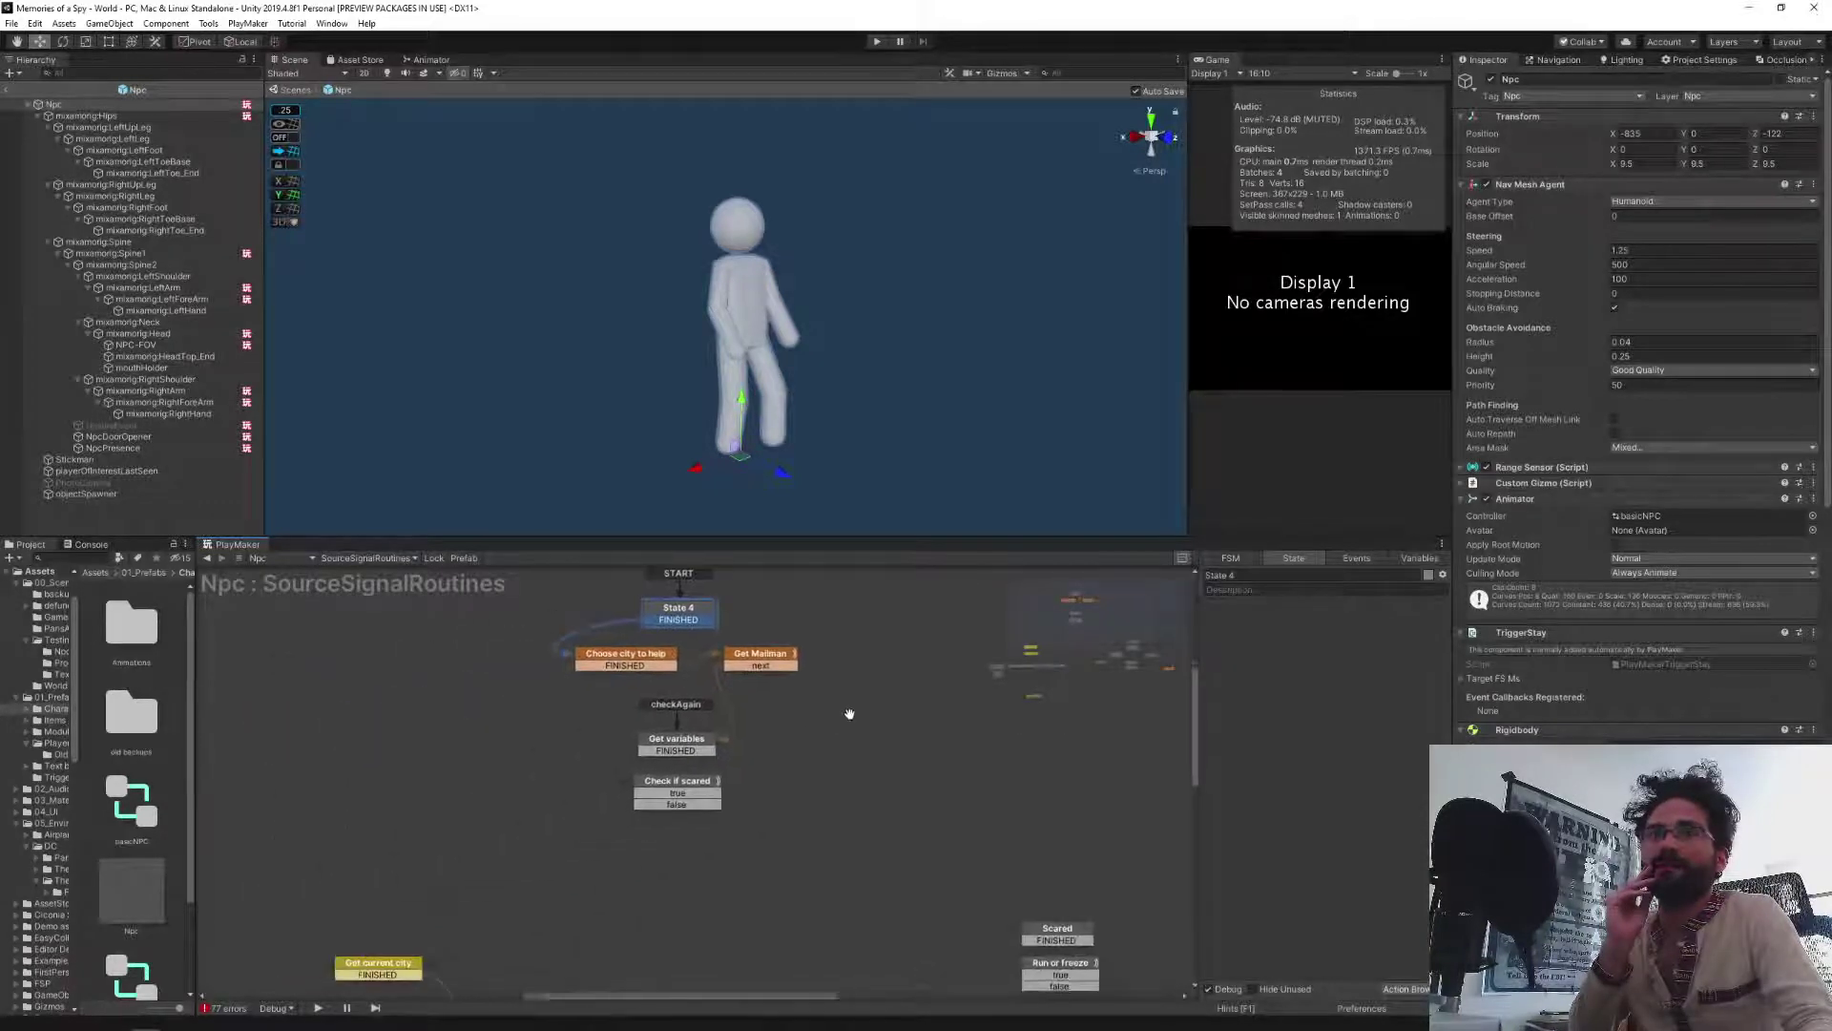
pyautogui.moveTo(462, 837); pyautogui.dragTo(592, 648, button='middle')
pyautogui.moveTo(448, 745); pyautogui.dragTo(634, 611, button='middle')
pyautogui.scroll(-3, 563, 868)
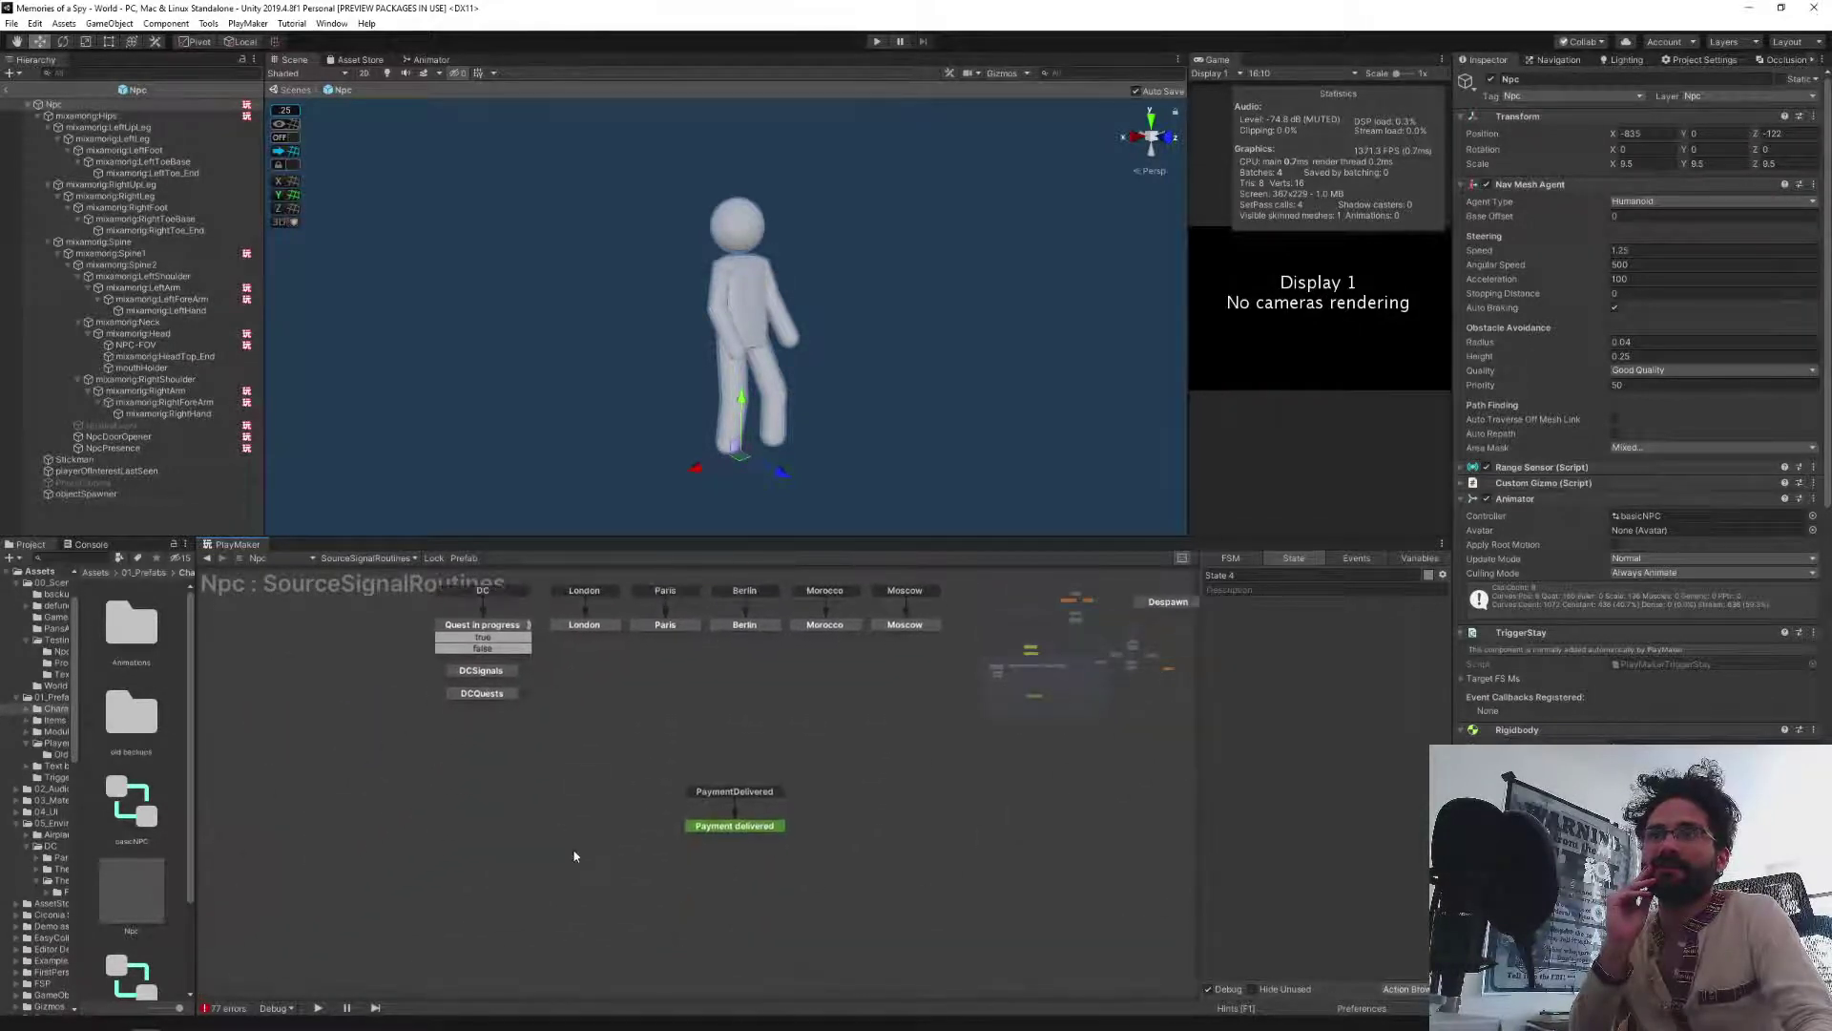
pyautogui.click(725, 843)
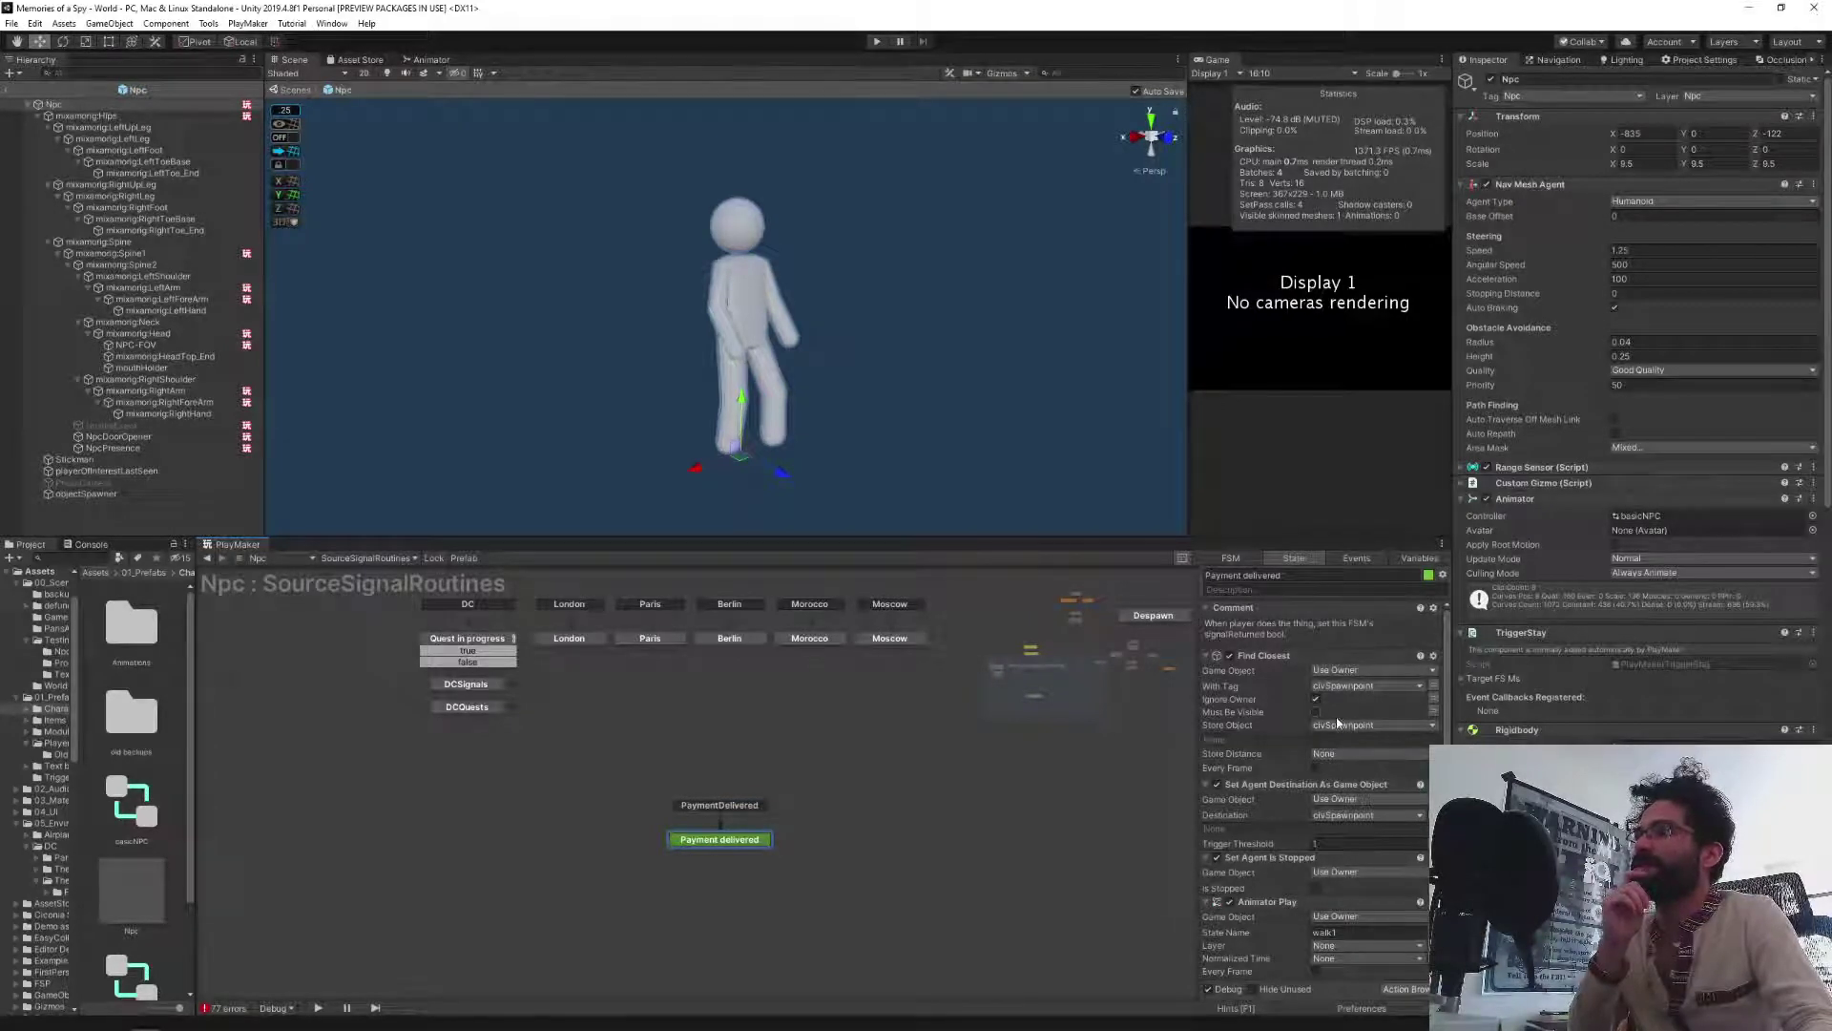
pyautogui.scroll(-1, 1322, 744)
pyautogui.scroll(1, 1336, 781)
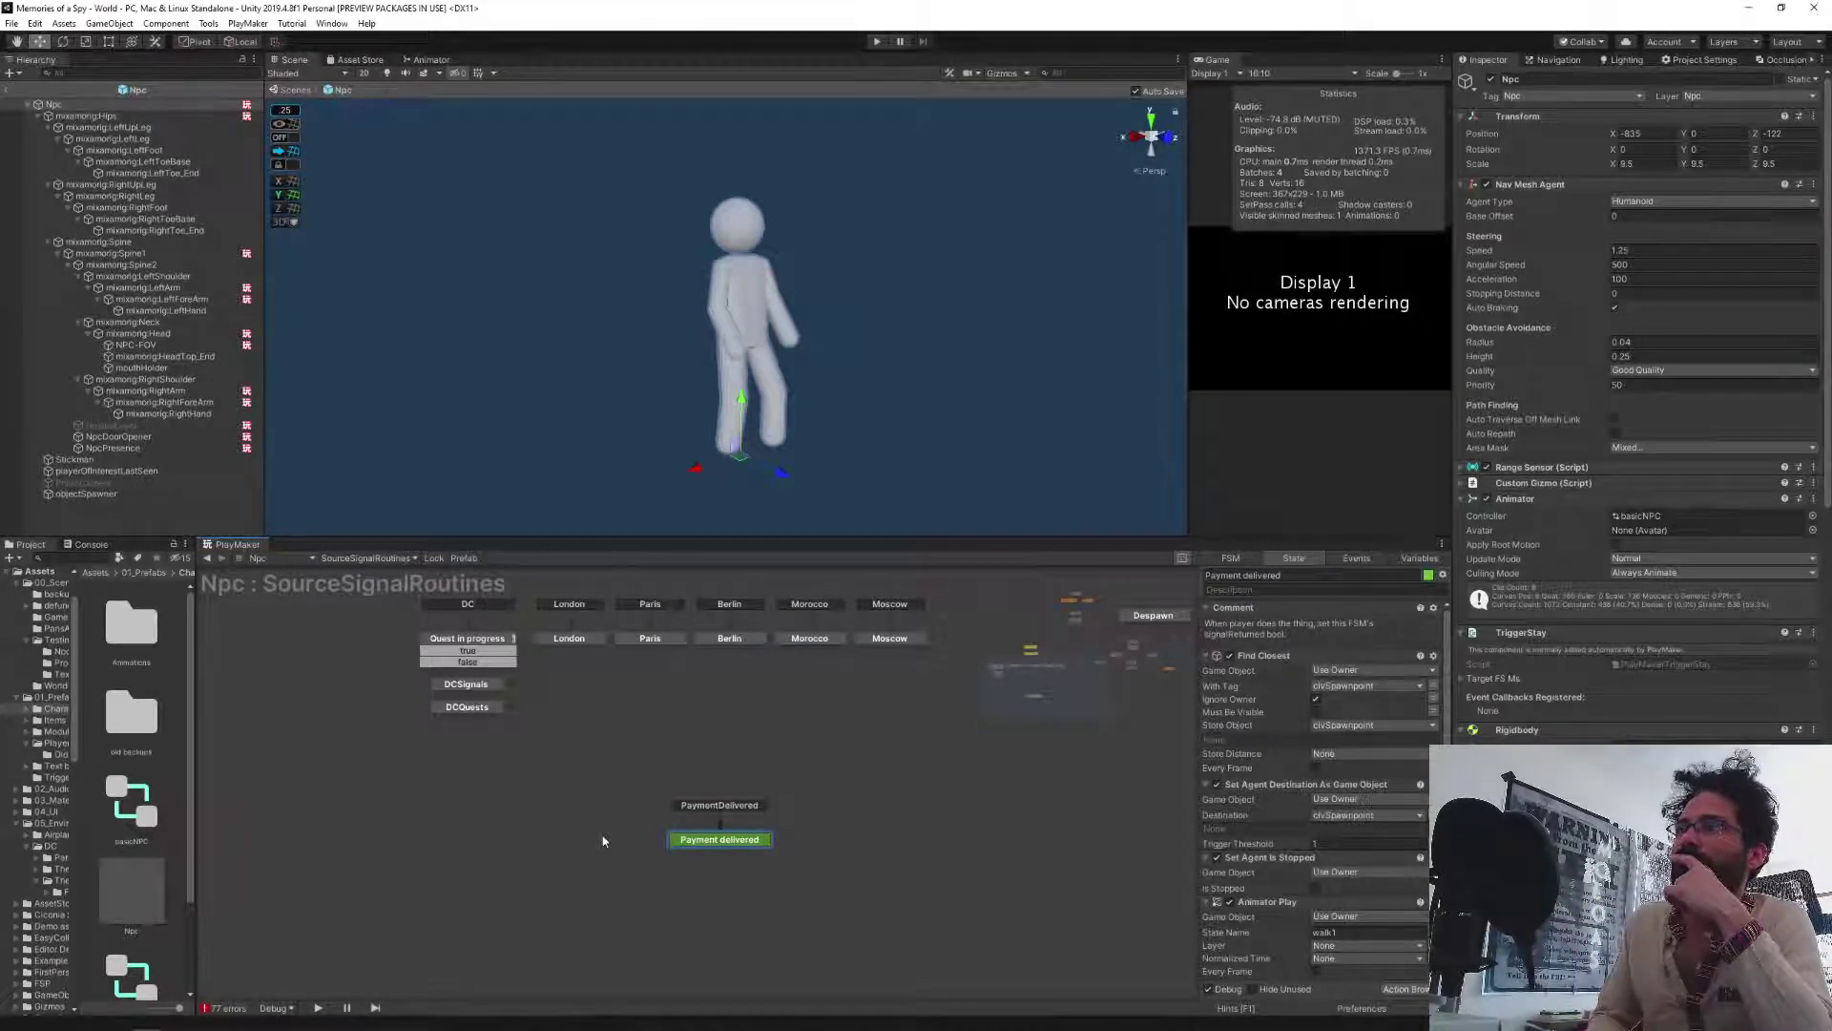
pyautogui.moveTo(572, 859); pyautogui.dragTo(544, 825, button='middle')
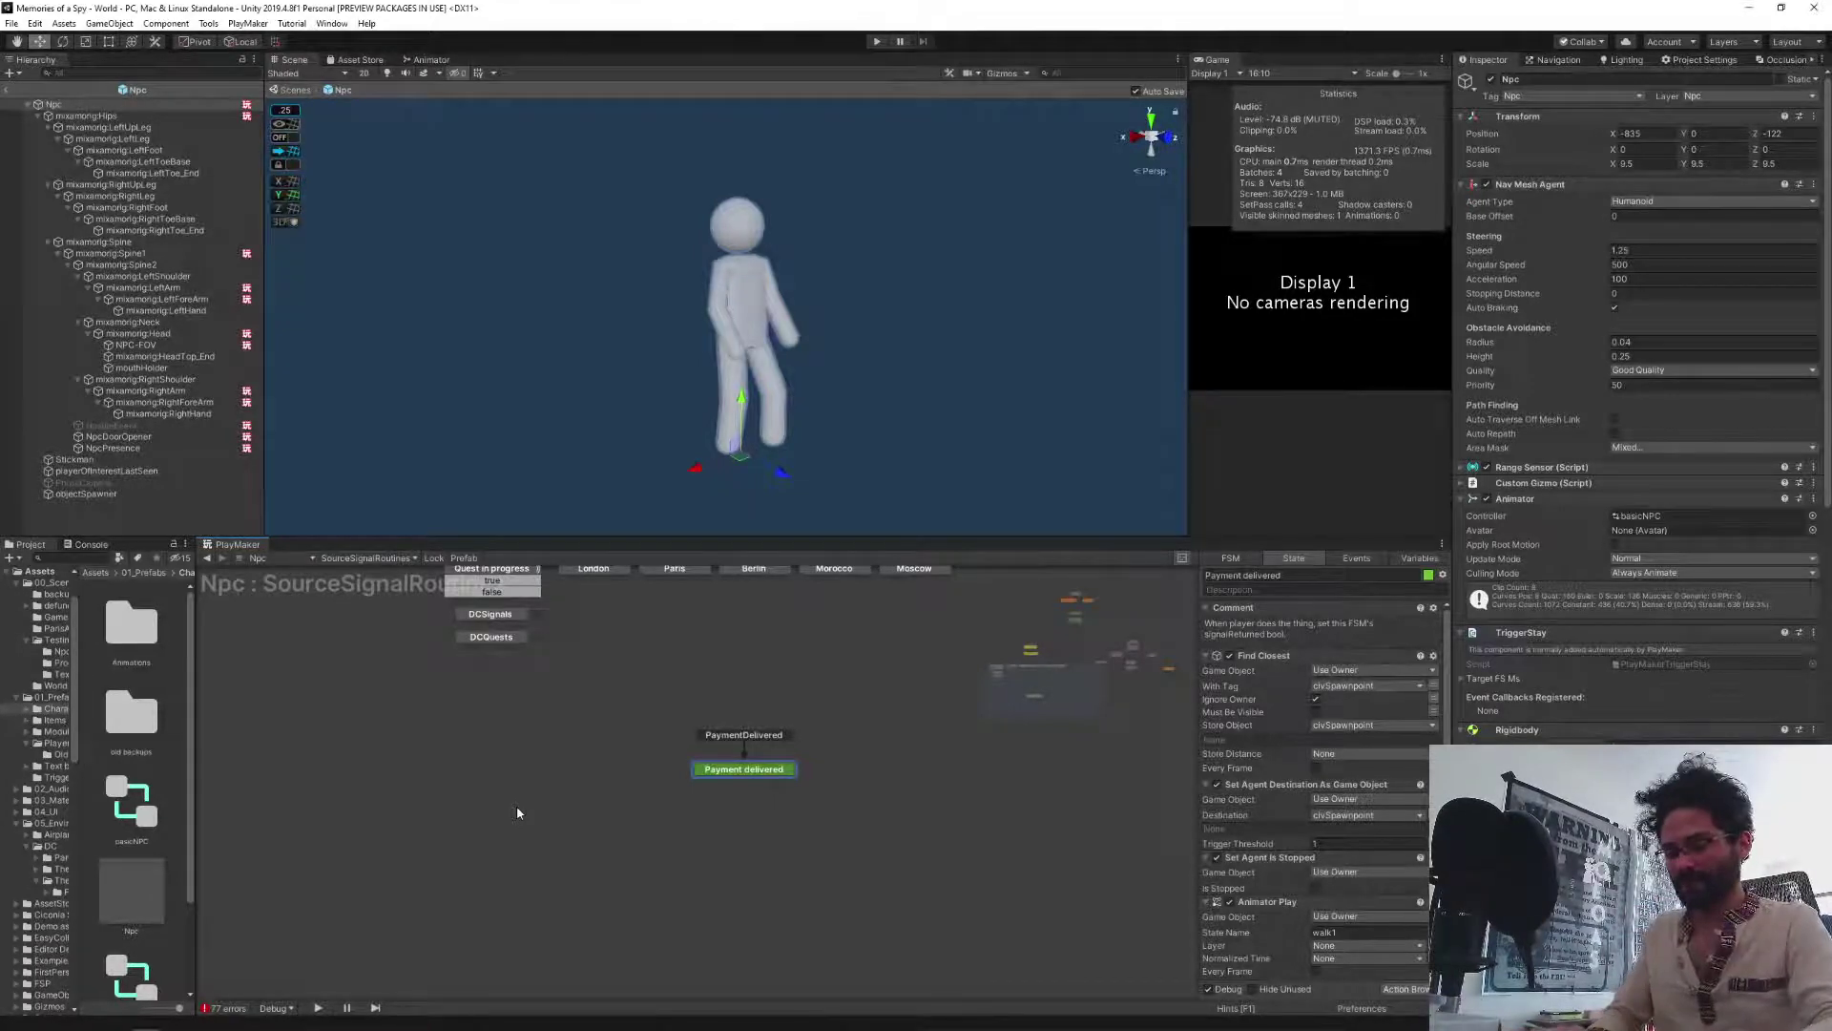
# Switch to a new blank Notepad document and place its window clear of the Payment delivered state.
pyautogui.press('super')
pyautogui.write('notepad')
pyautogui.press('Return')
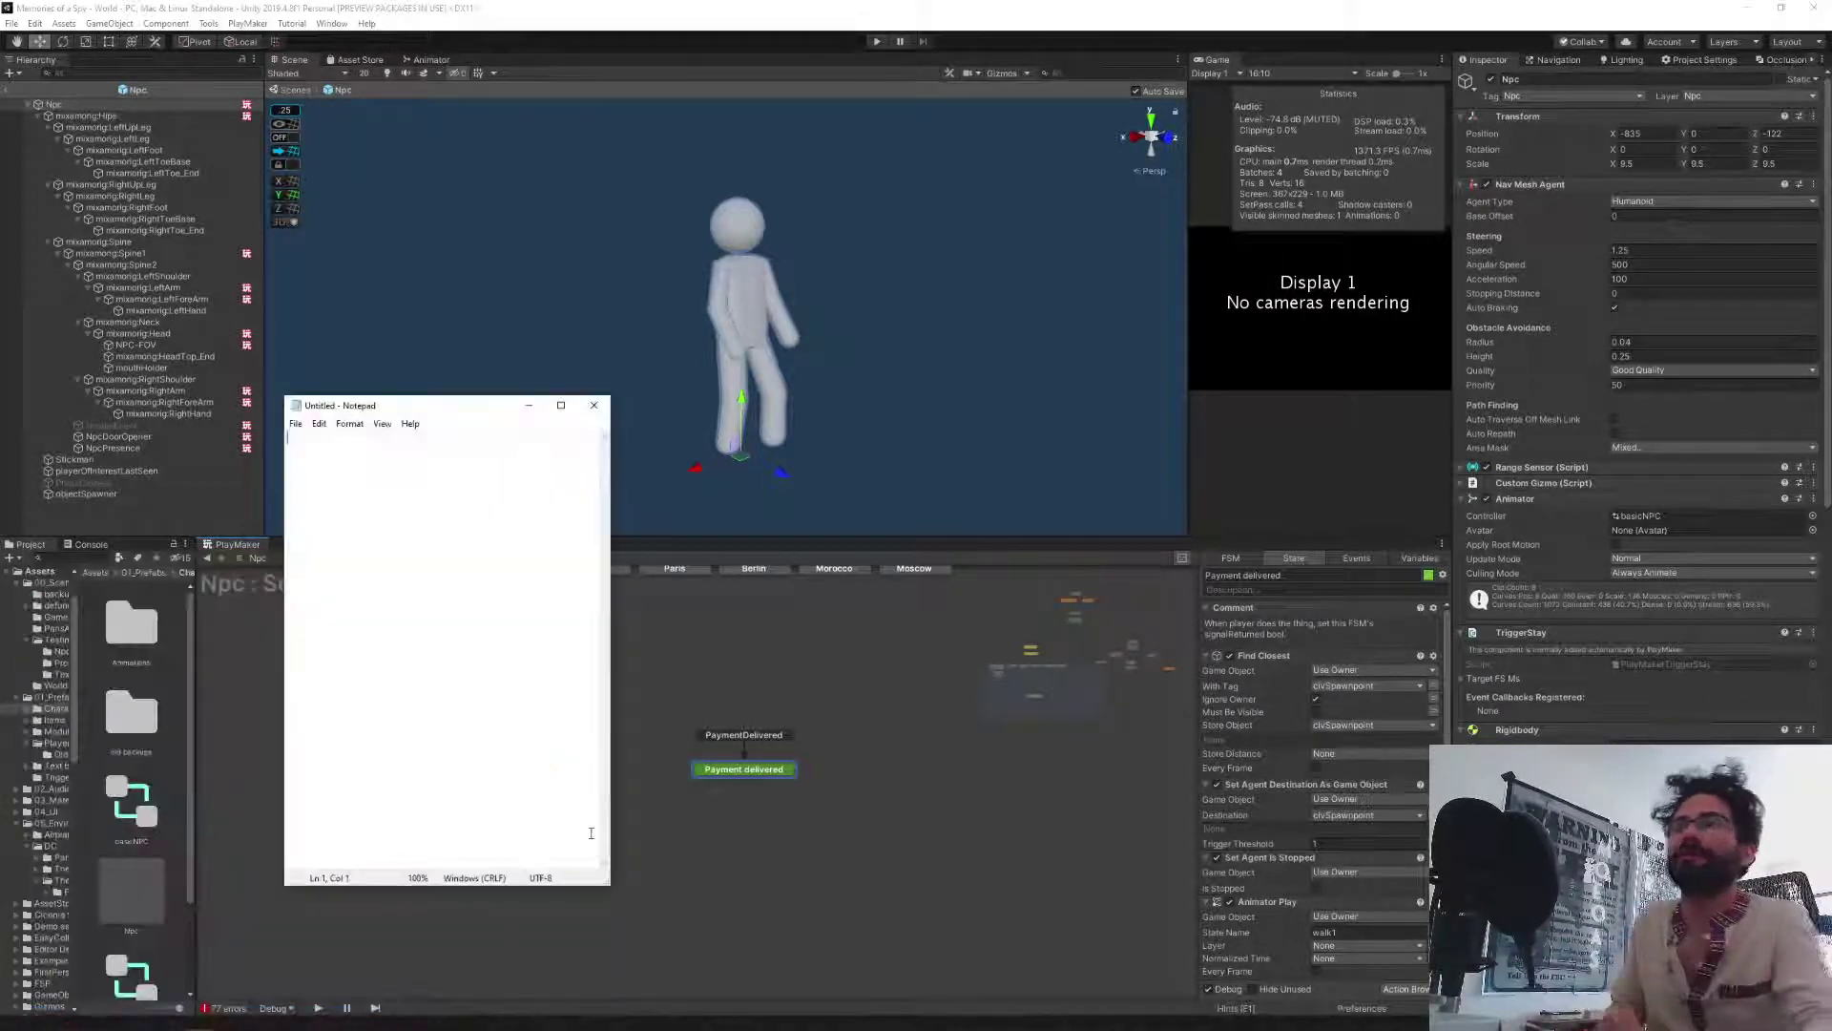
pyautogui.moveTo(437, 407); pyautogui.dragTo(355, 289)
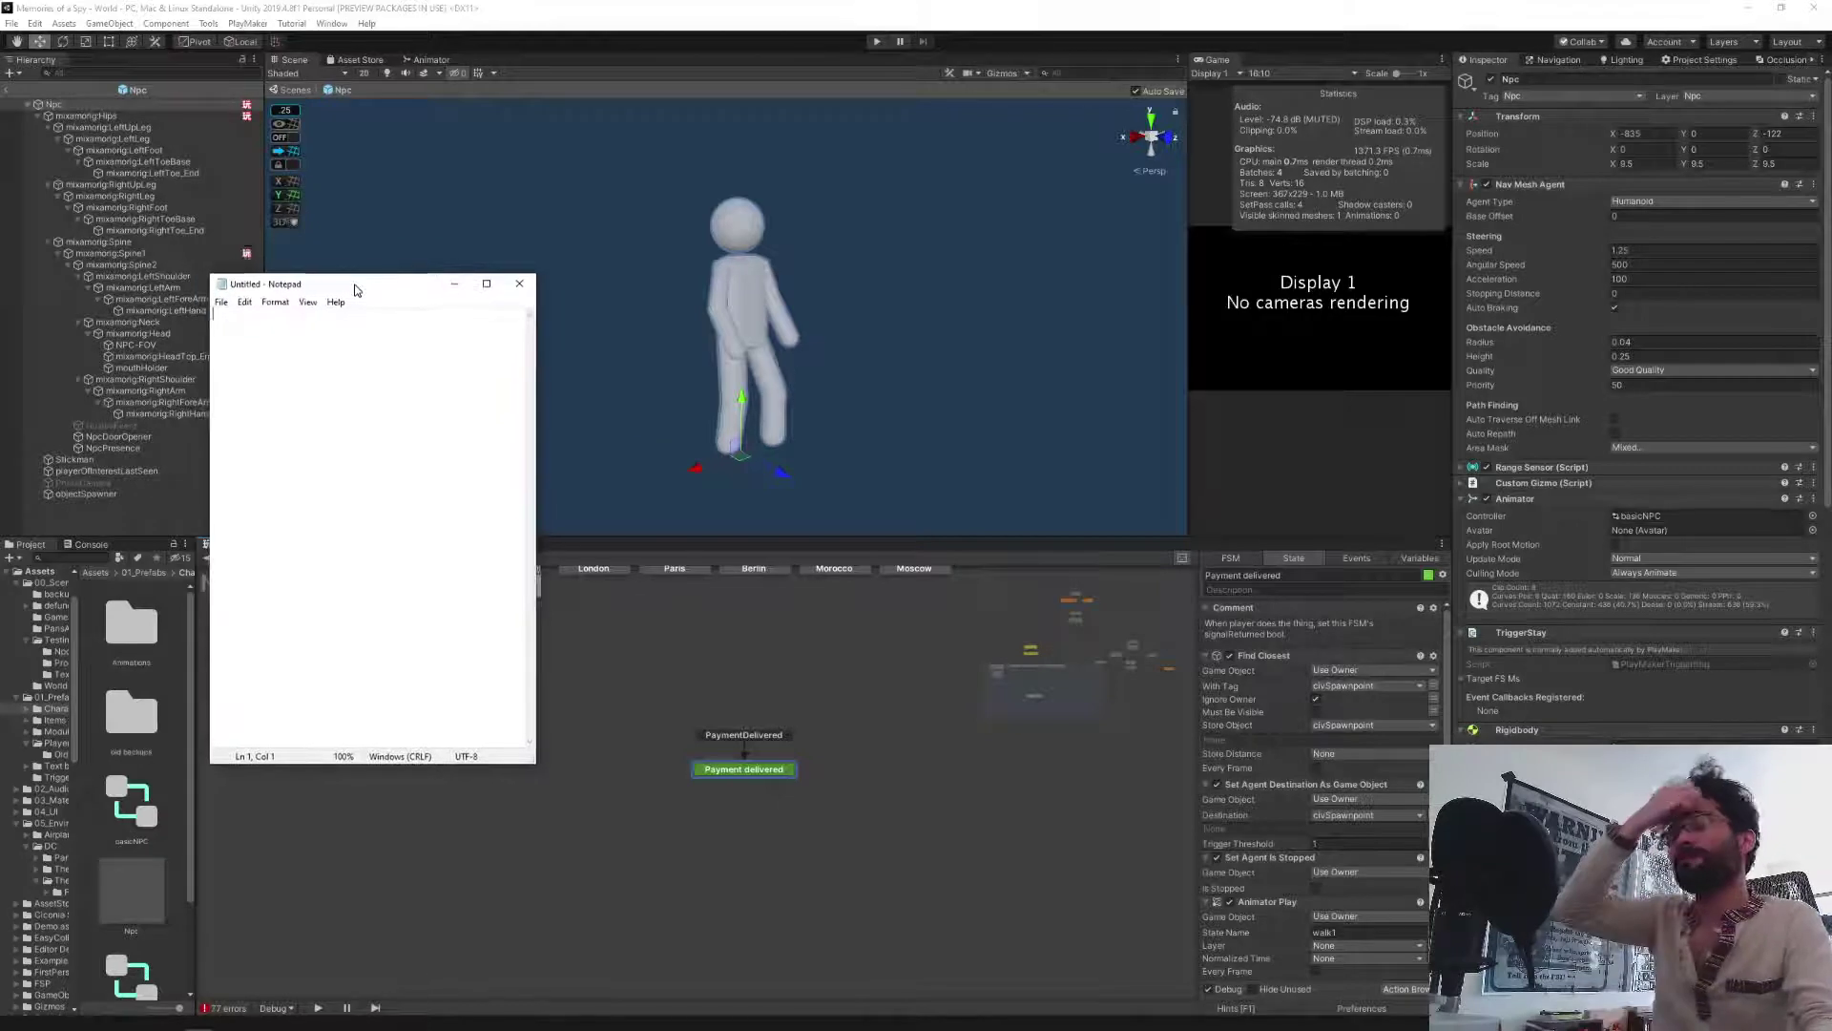
pyautogui.write('P')
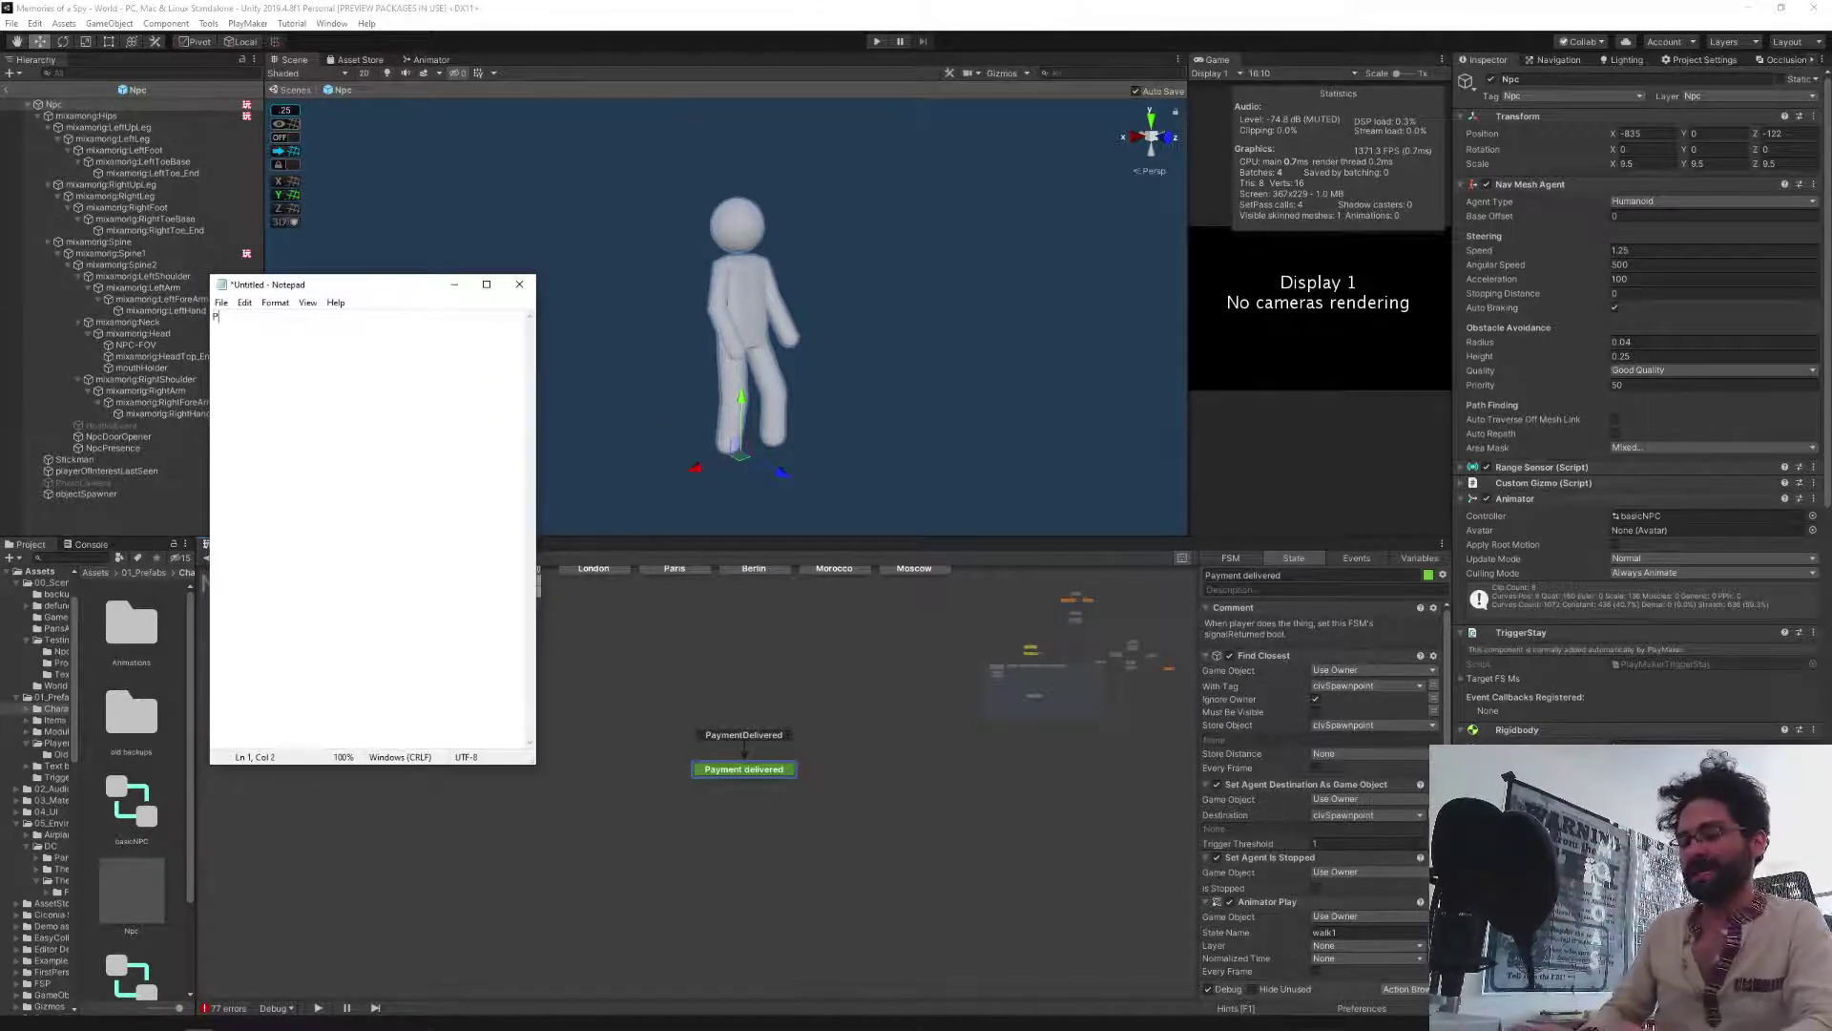
pyautogui.write('ayment:1')
pyautogui.hotkey('ctrl', 'a')
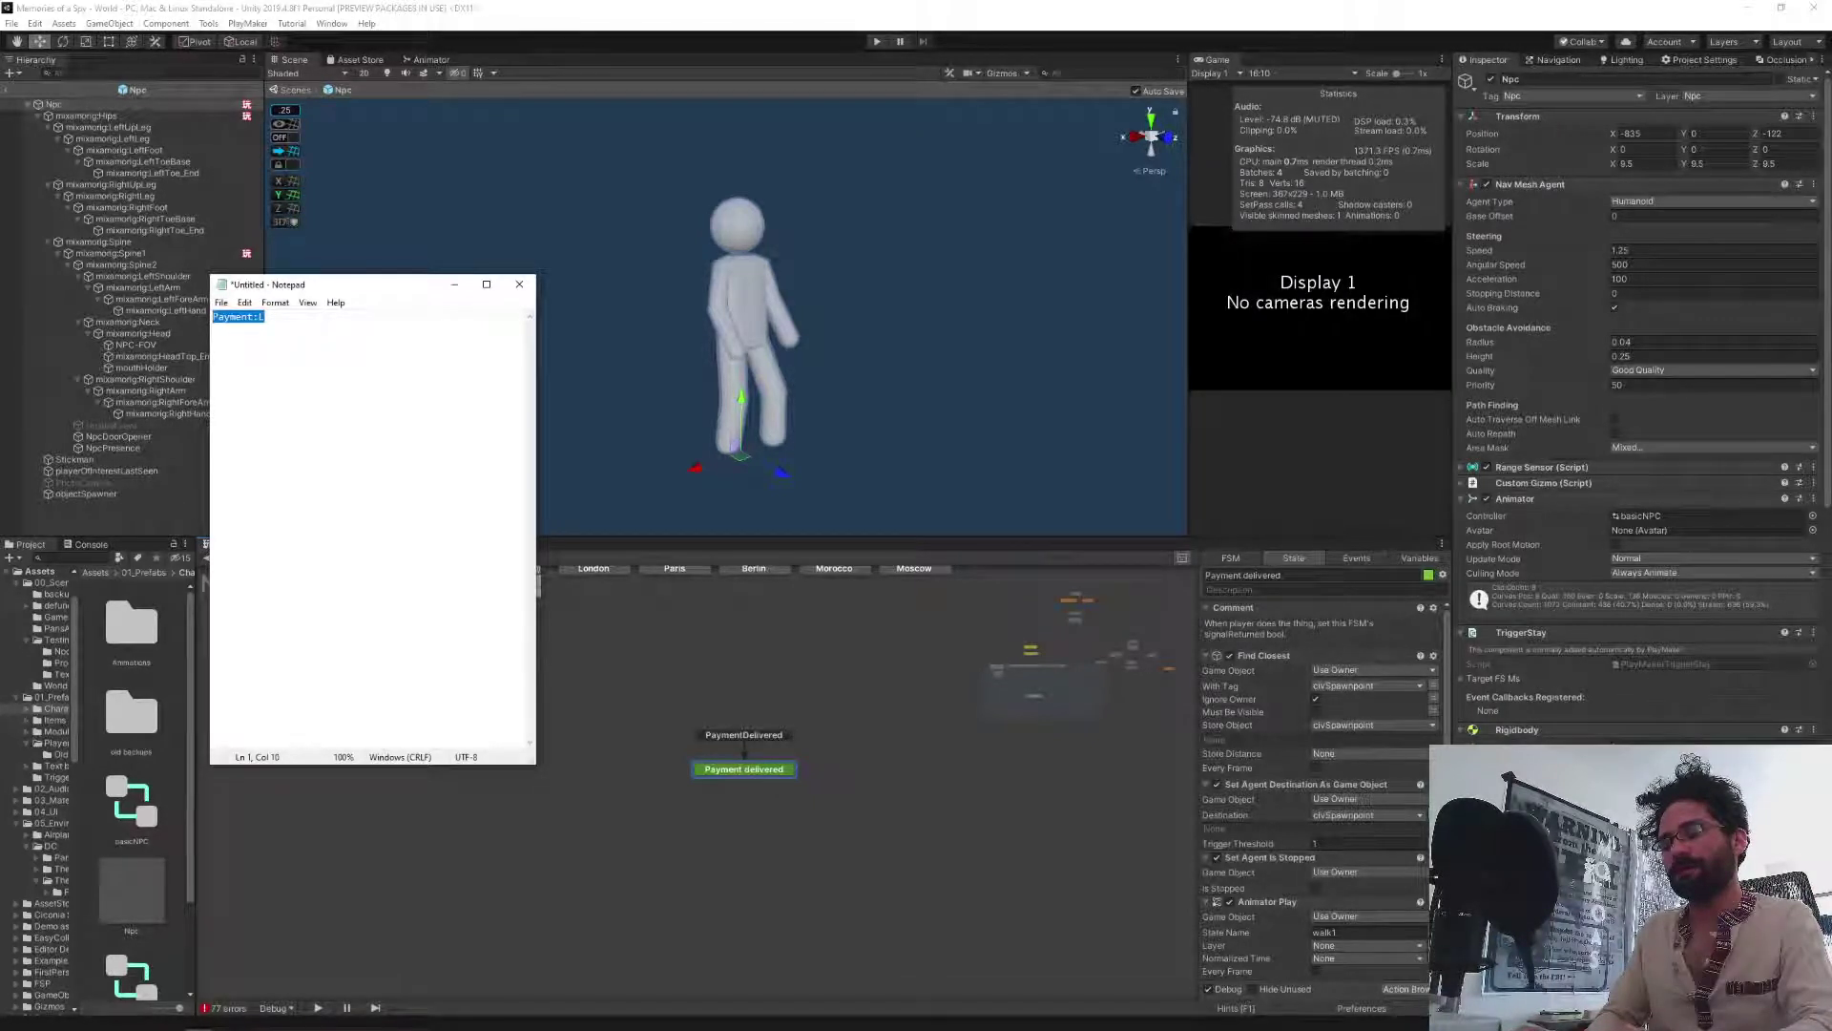
pyautogui.write('Delier')
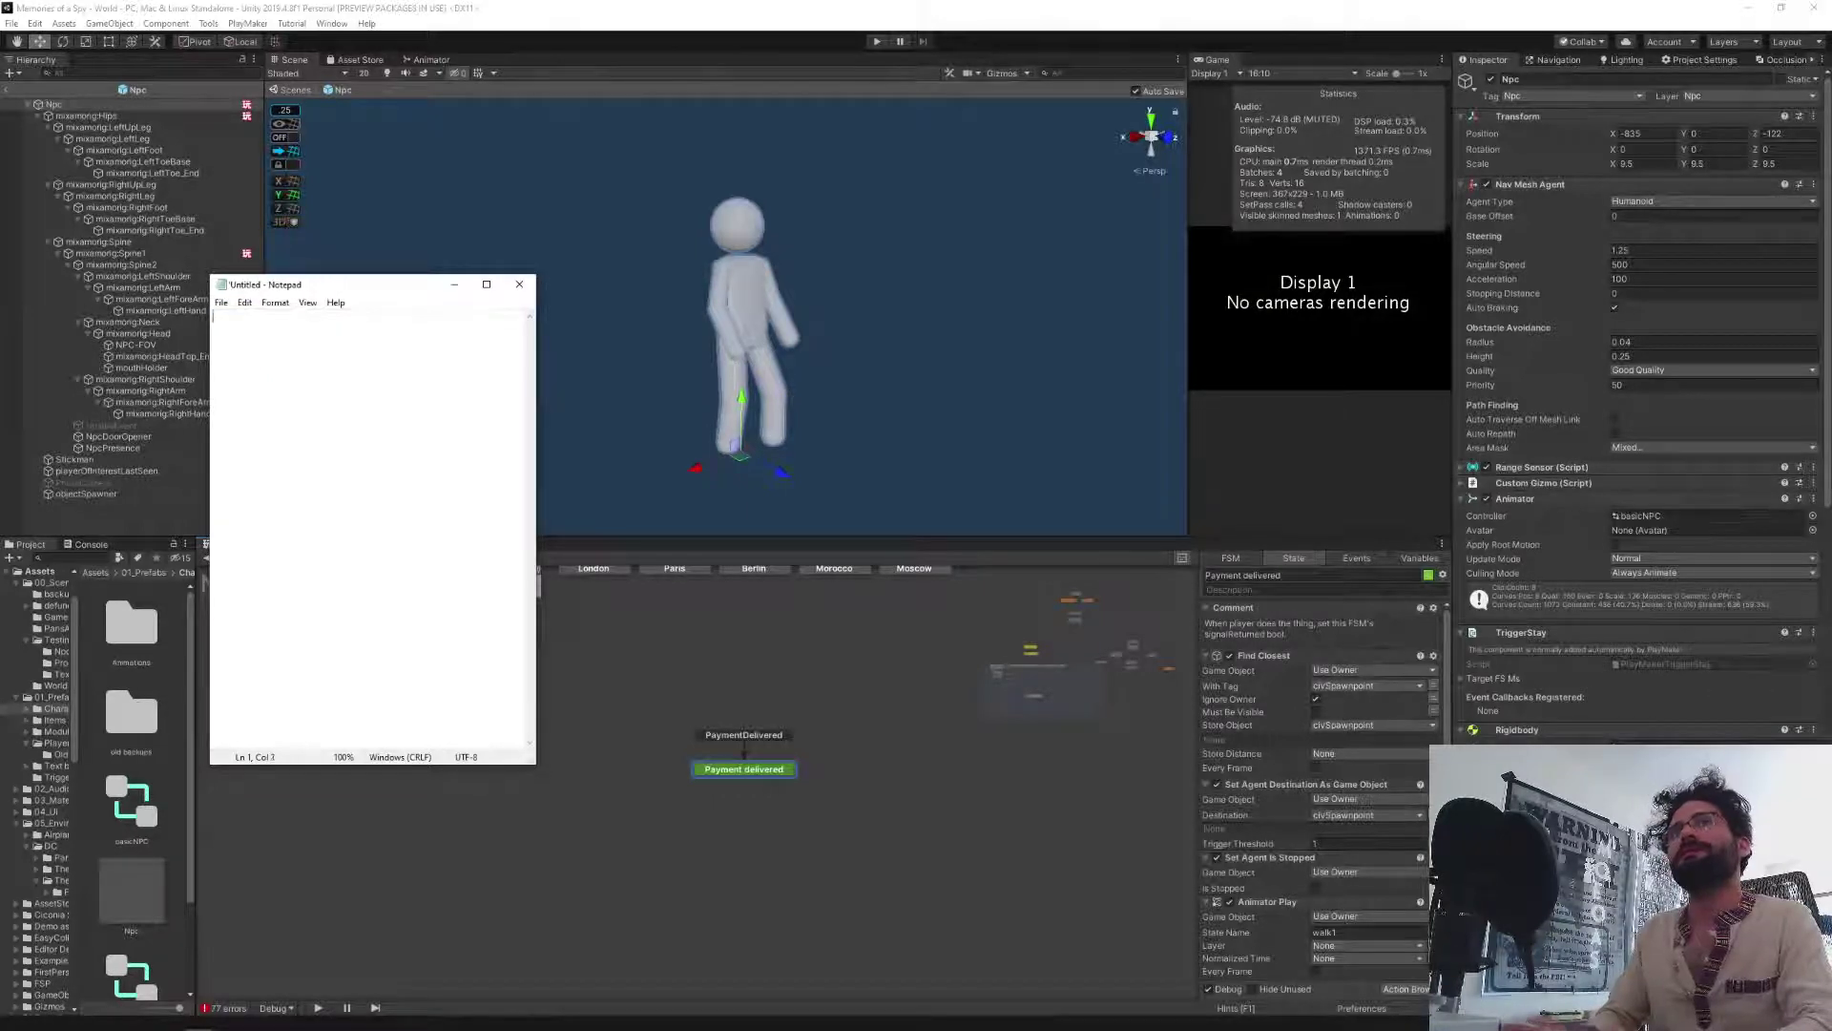
pyautogui.hotkey('ctrl', 'a')
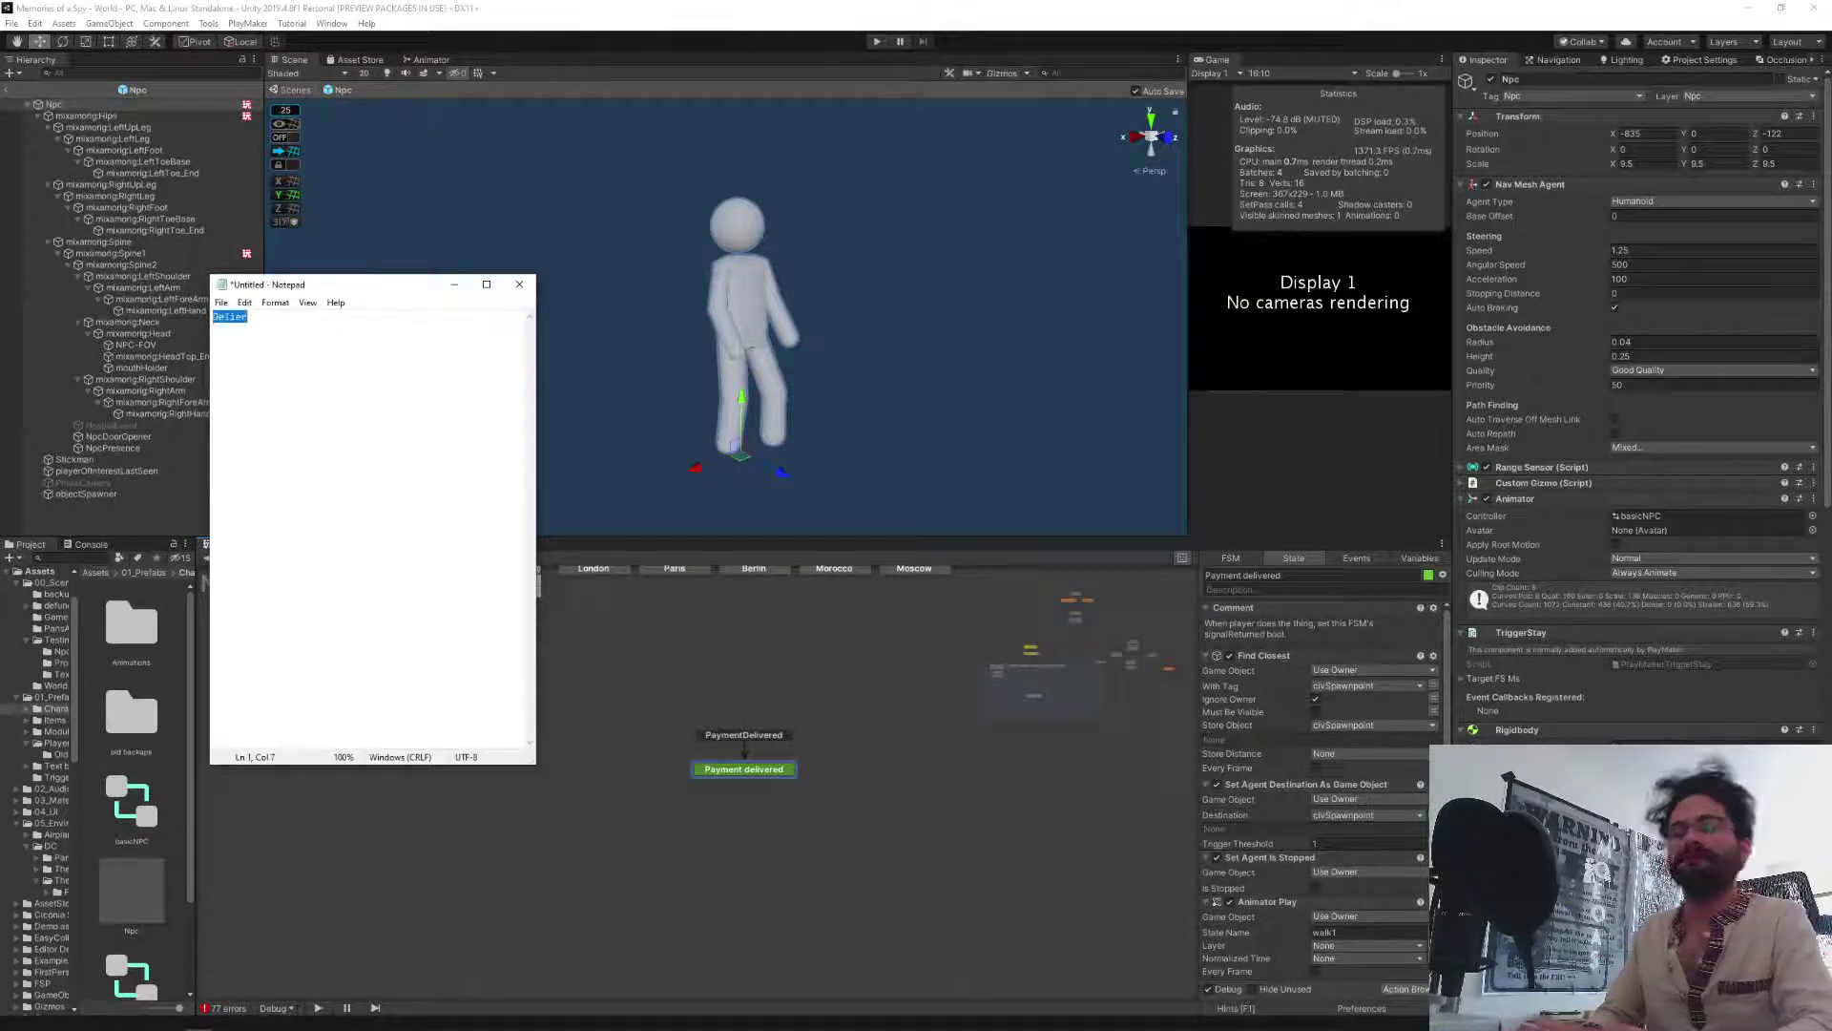
pyautogui.press('BackSpace')
# Write the heading "Receiving intel:" in the note.
pyautogui.write('Rece')
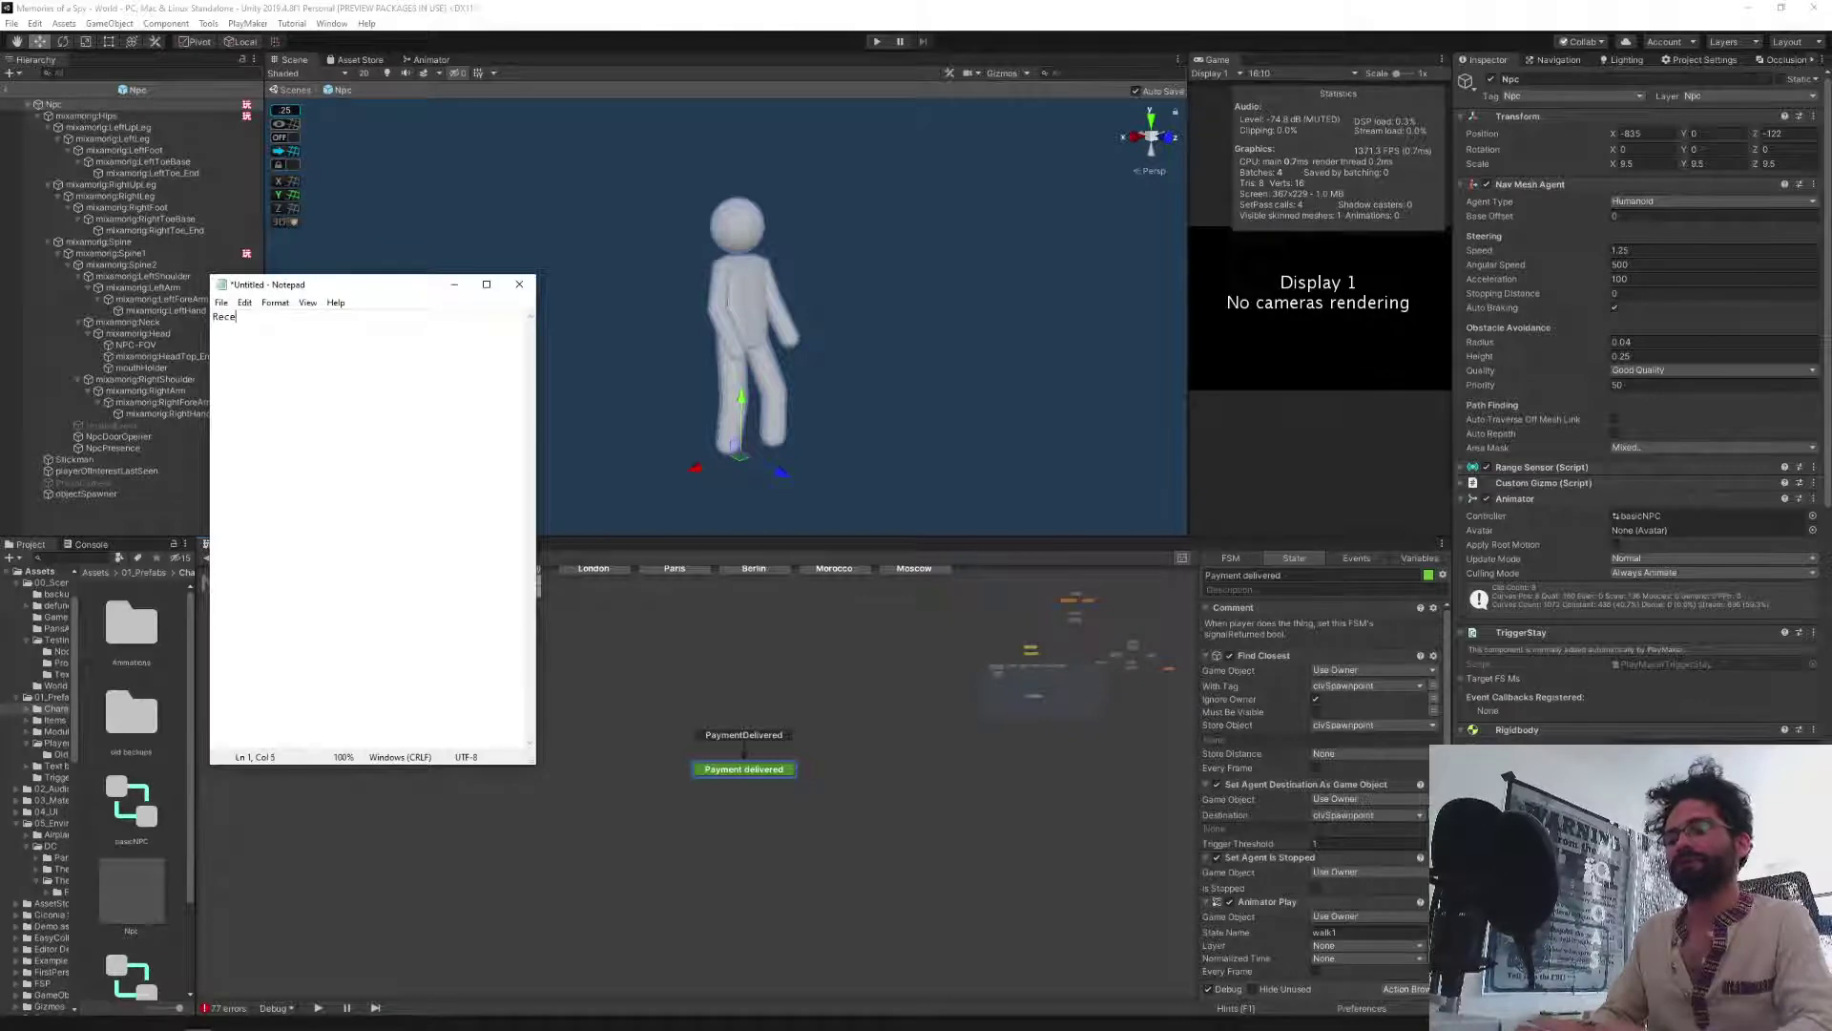
pyautogui.write('iving intel:')
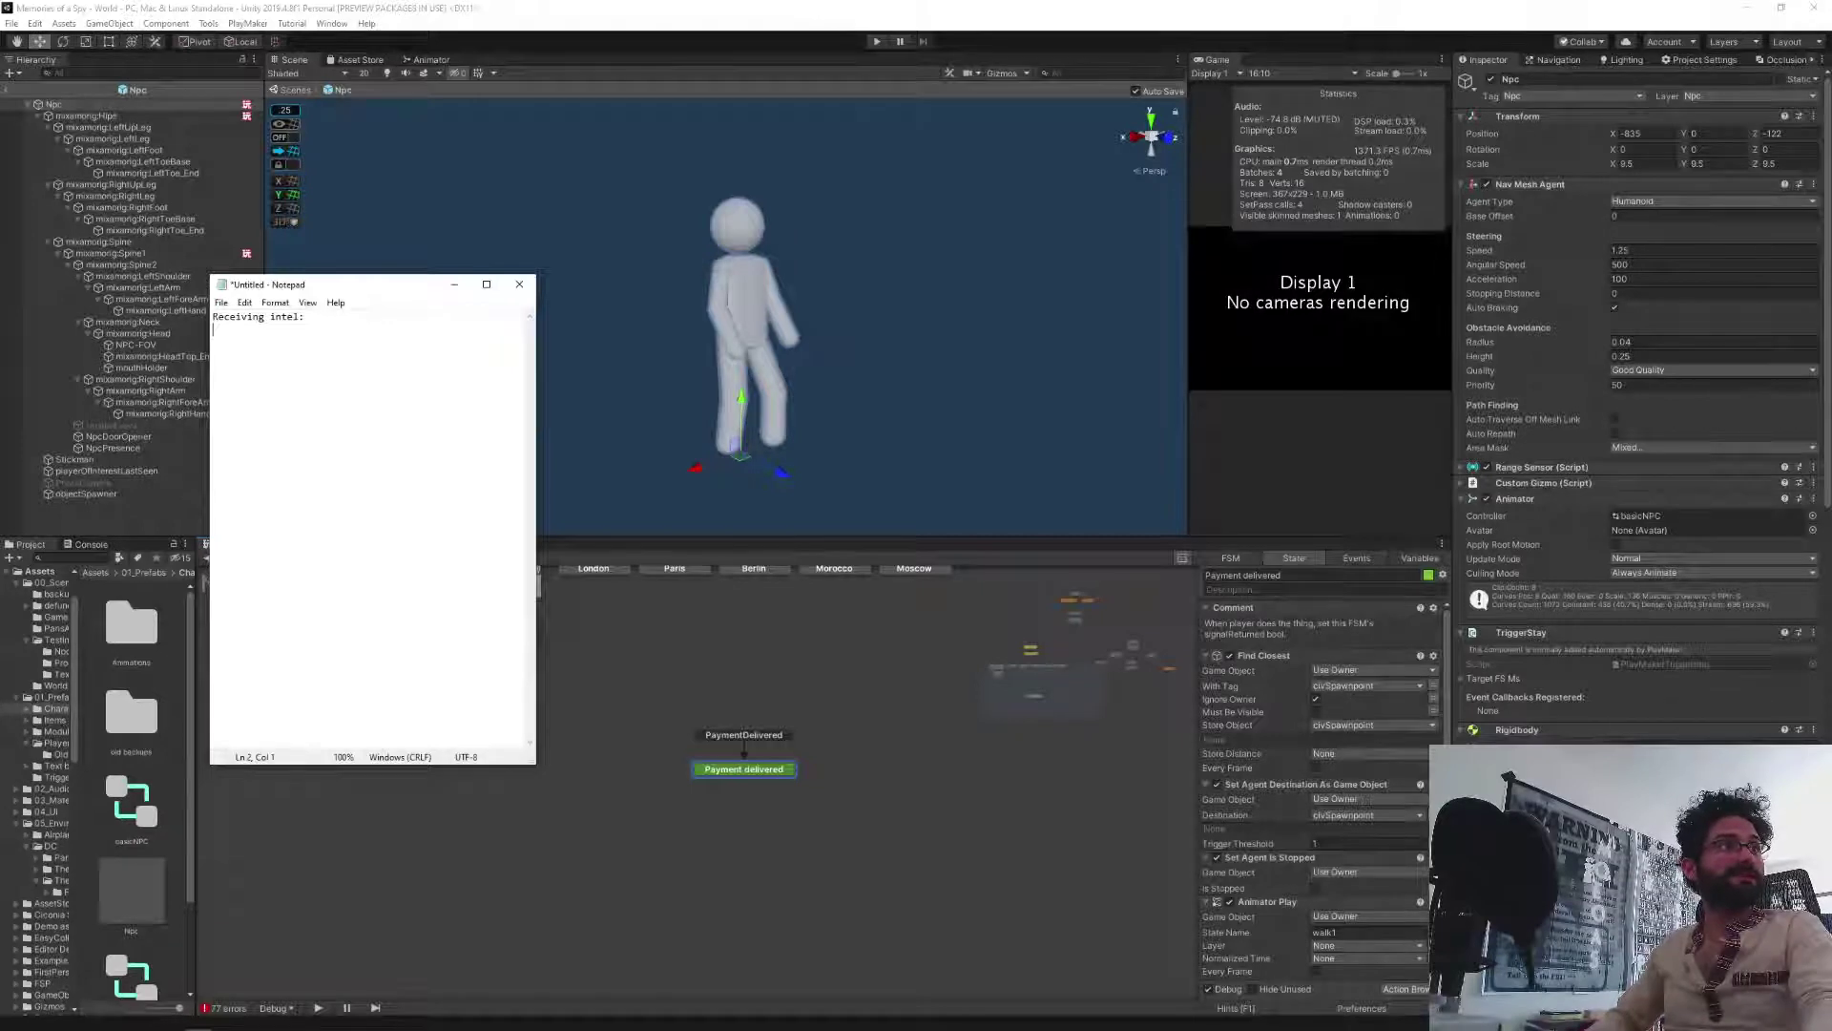
pyautogui.hotkey('alt', 'Tab')
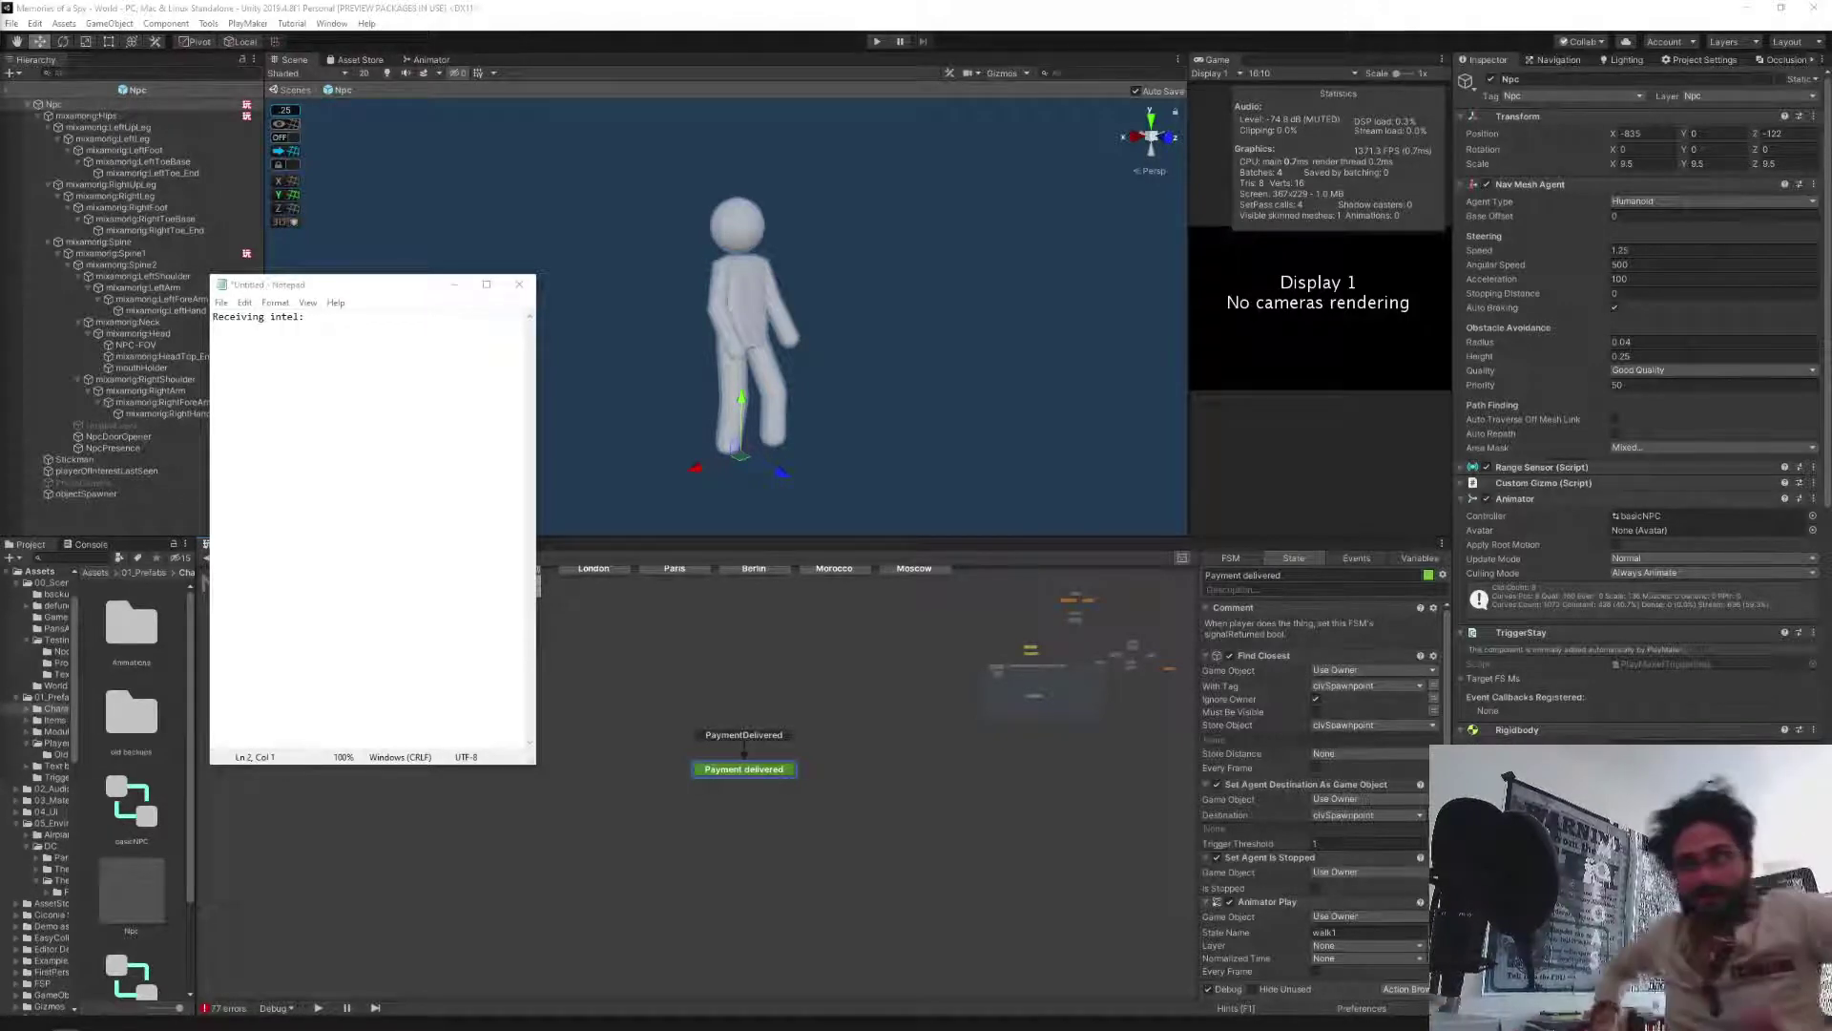
# List under the heading: 1) Which room (map of HQ), 2) Room keycode (a 4 digit number), 3) Alarm jammer frequency. (a 5 digit number with a decimal after the 3rd number).
pyautogui.click(403, 465)
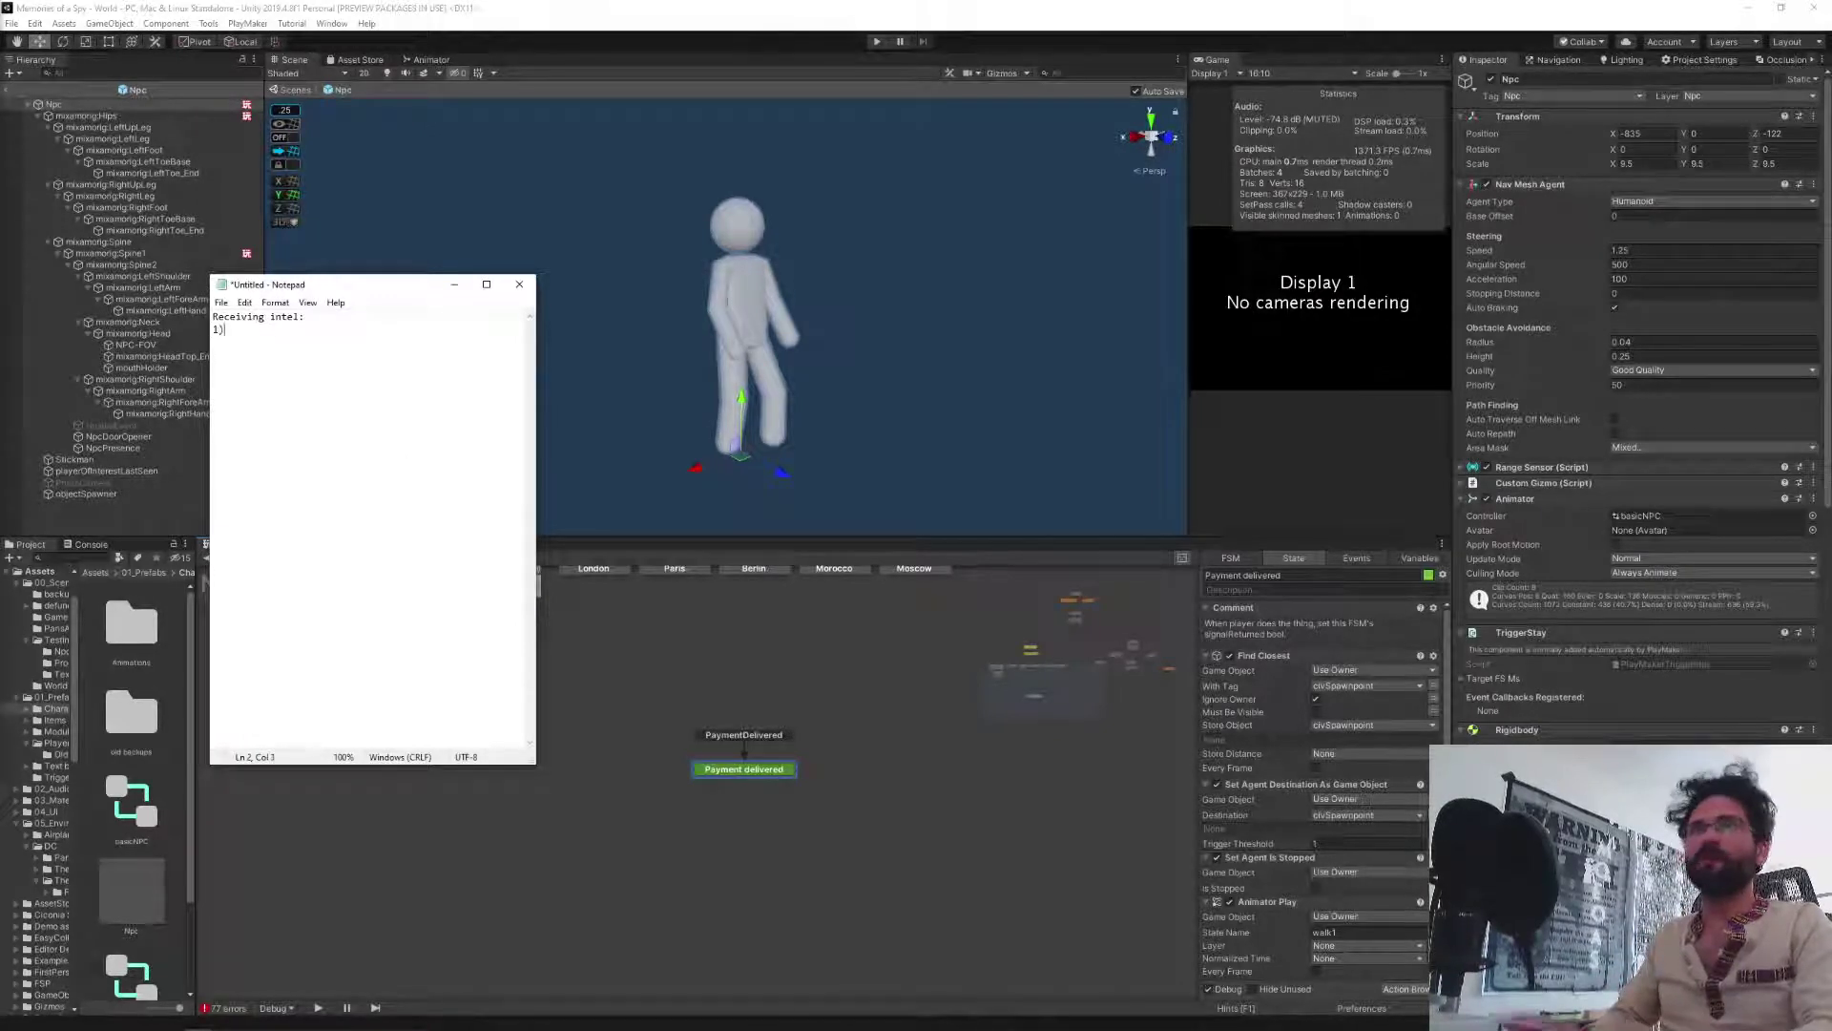
pyautogui.write('1) ')
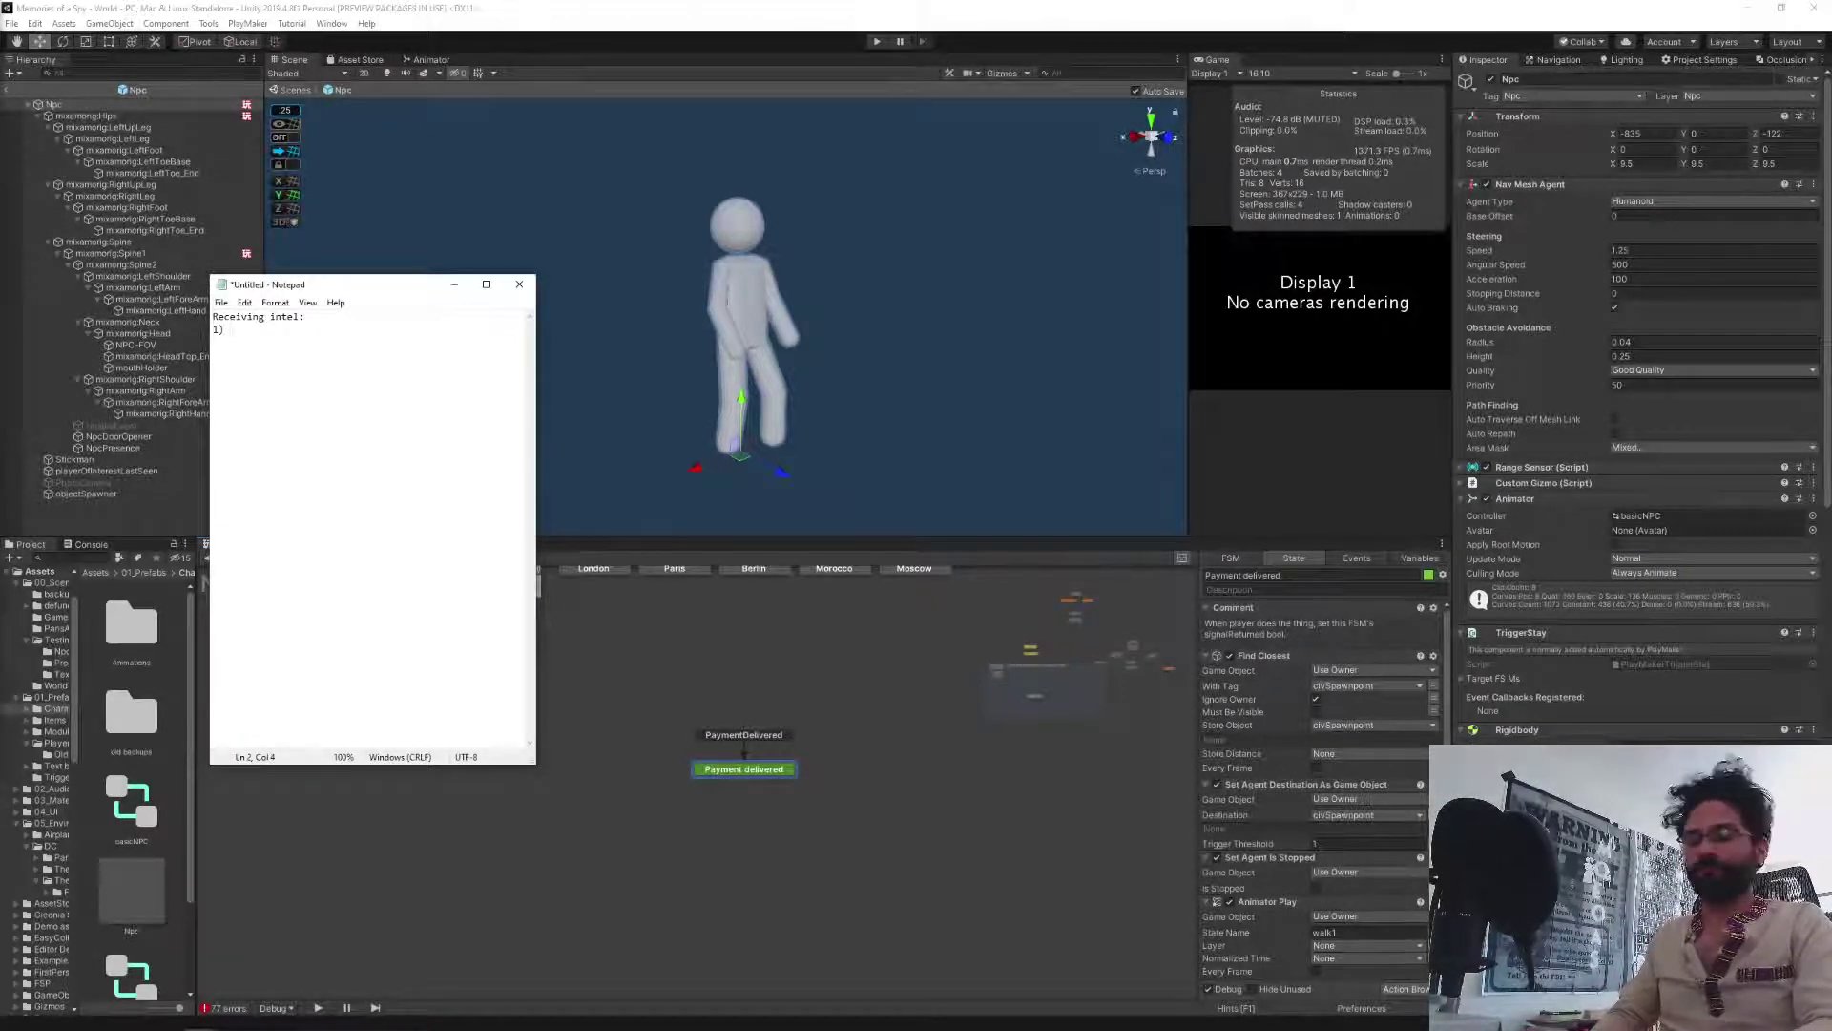
pyautogui.write('Whic')
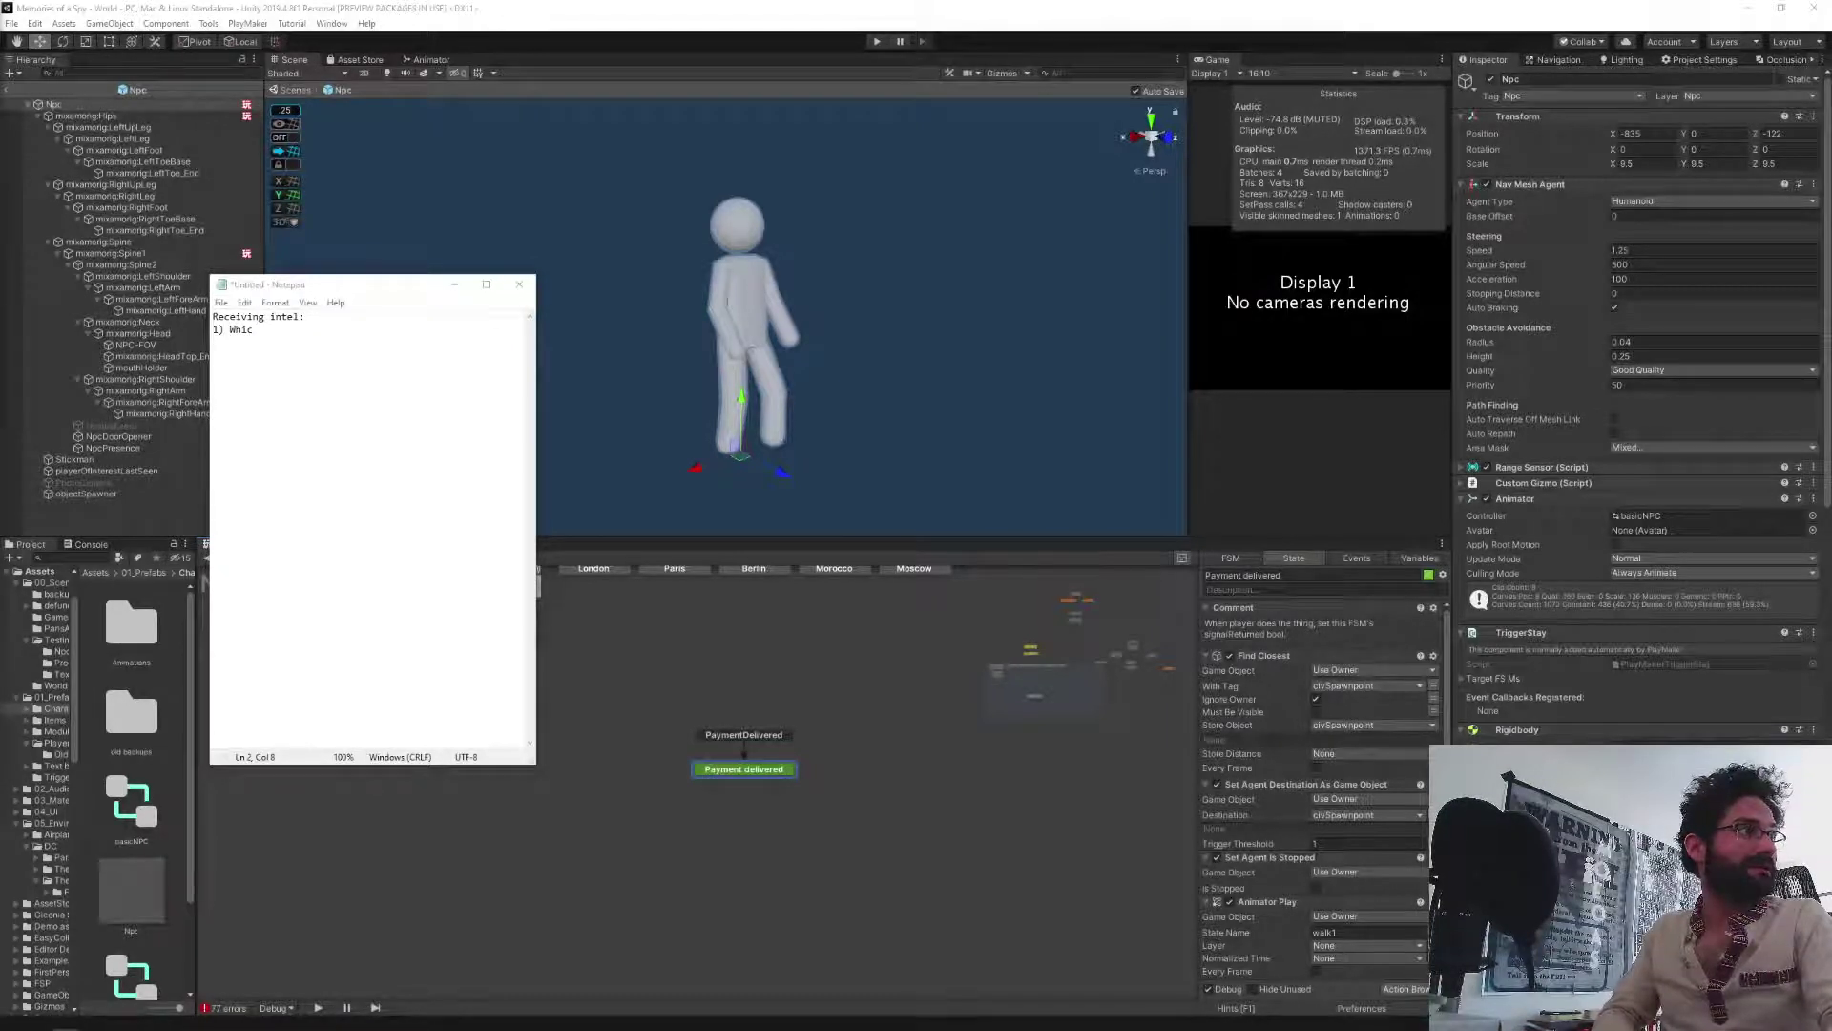
pyautogui.click(277, 388)
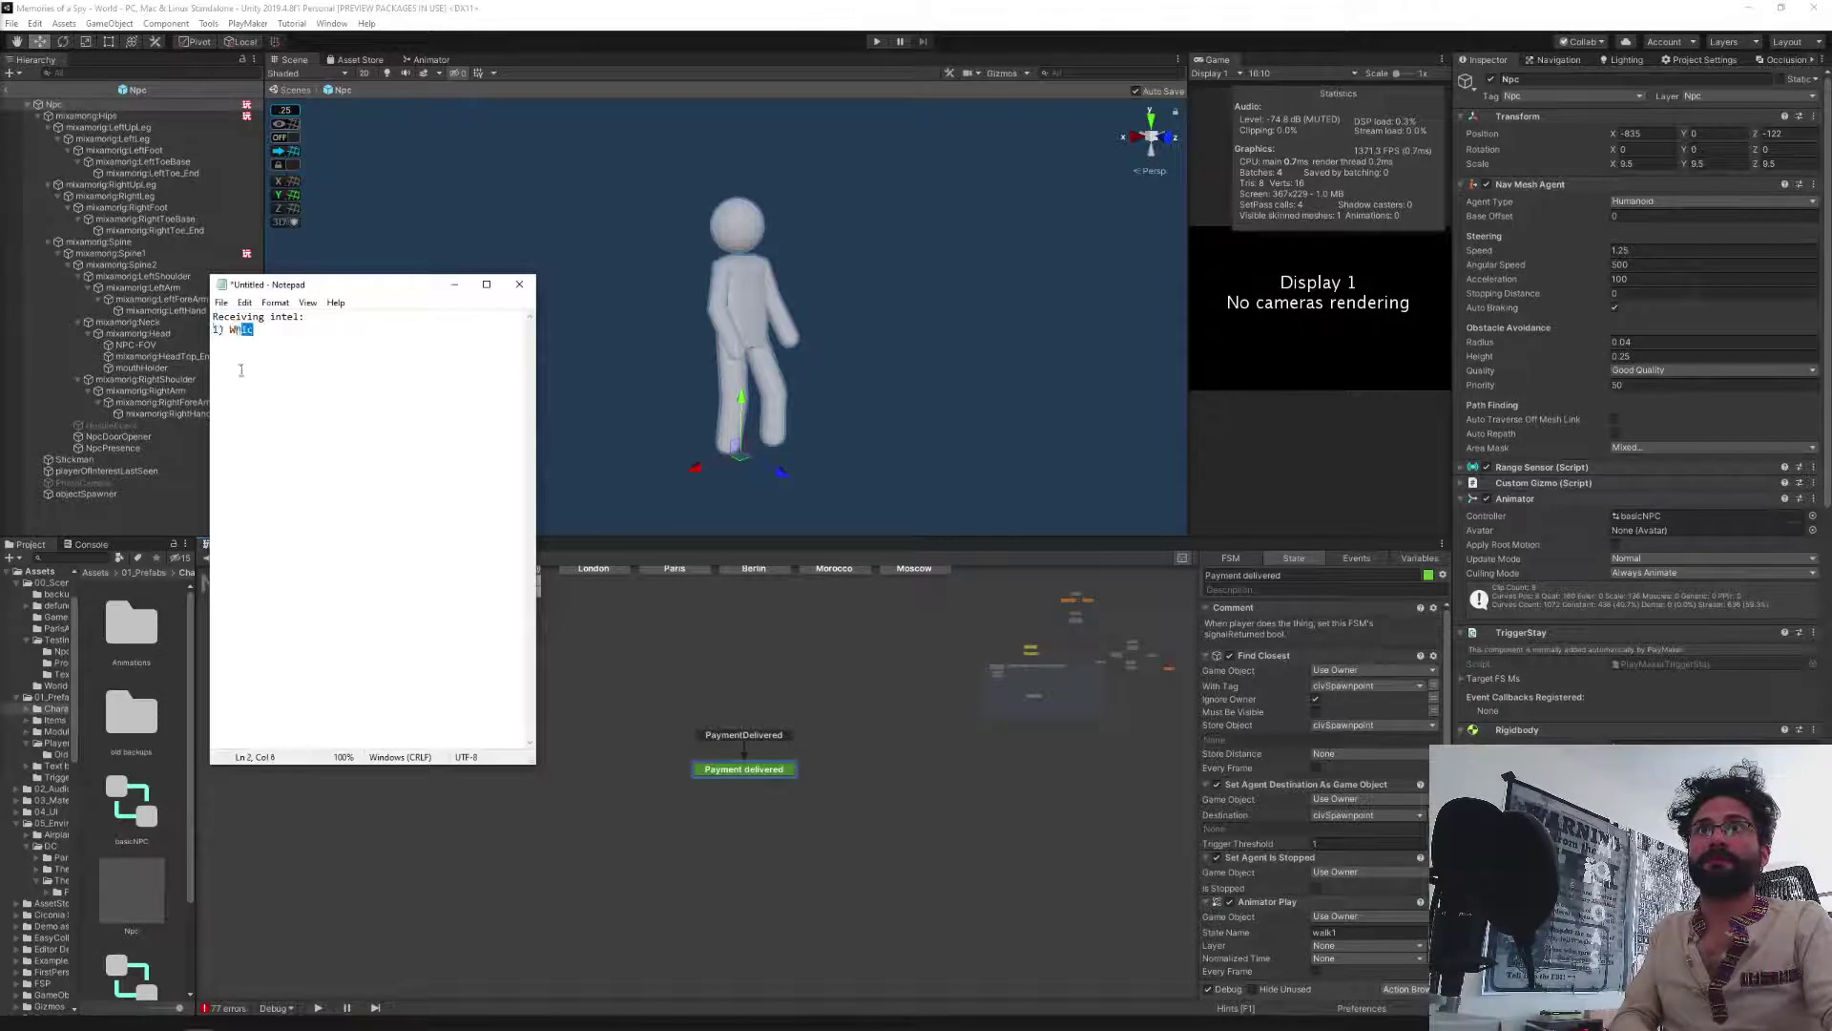
pyautogui.hotkey('ctrl', 'a')
pyautogui.write('Receiving intel: 1) Which room (map of HQ) 2) Room keycode (a 4 digit number) 3) Alarm jammer frequency. (a 5 digit number with a decimal after the 3rd number)')
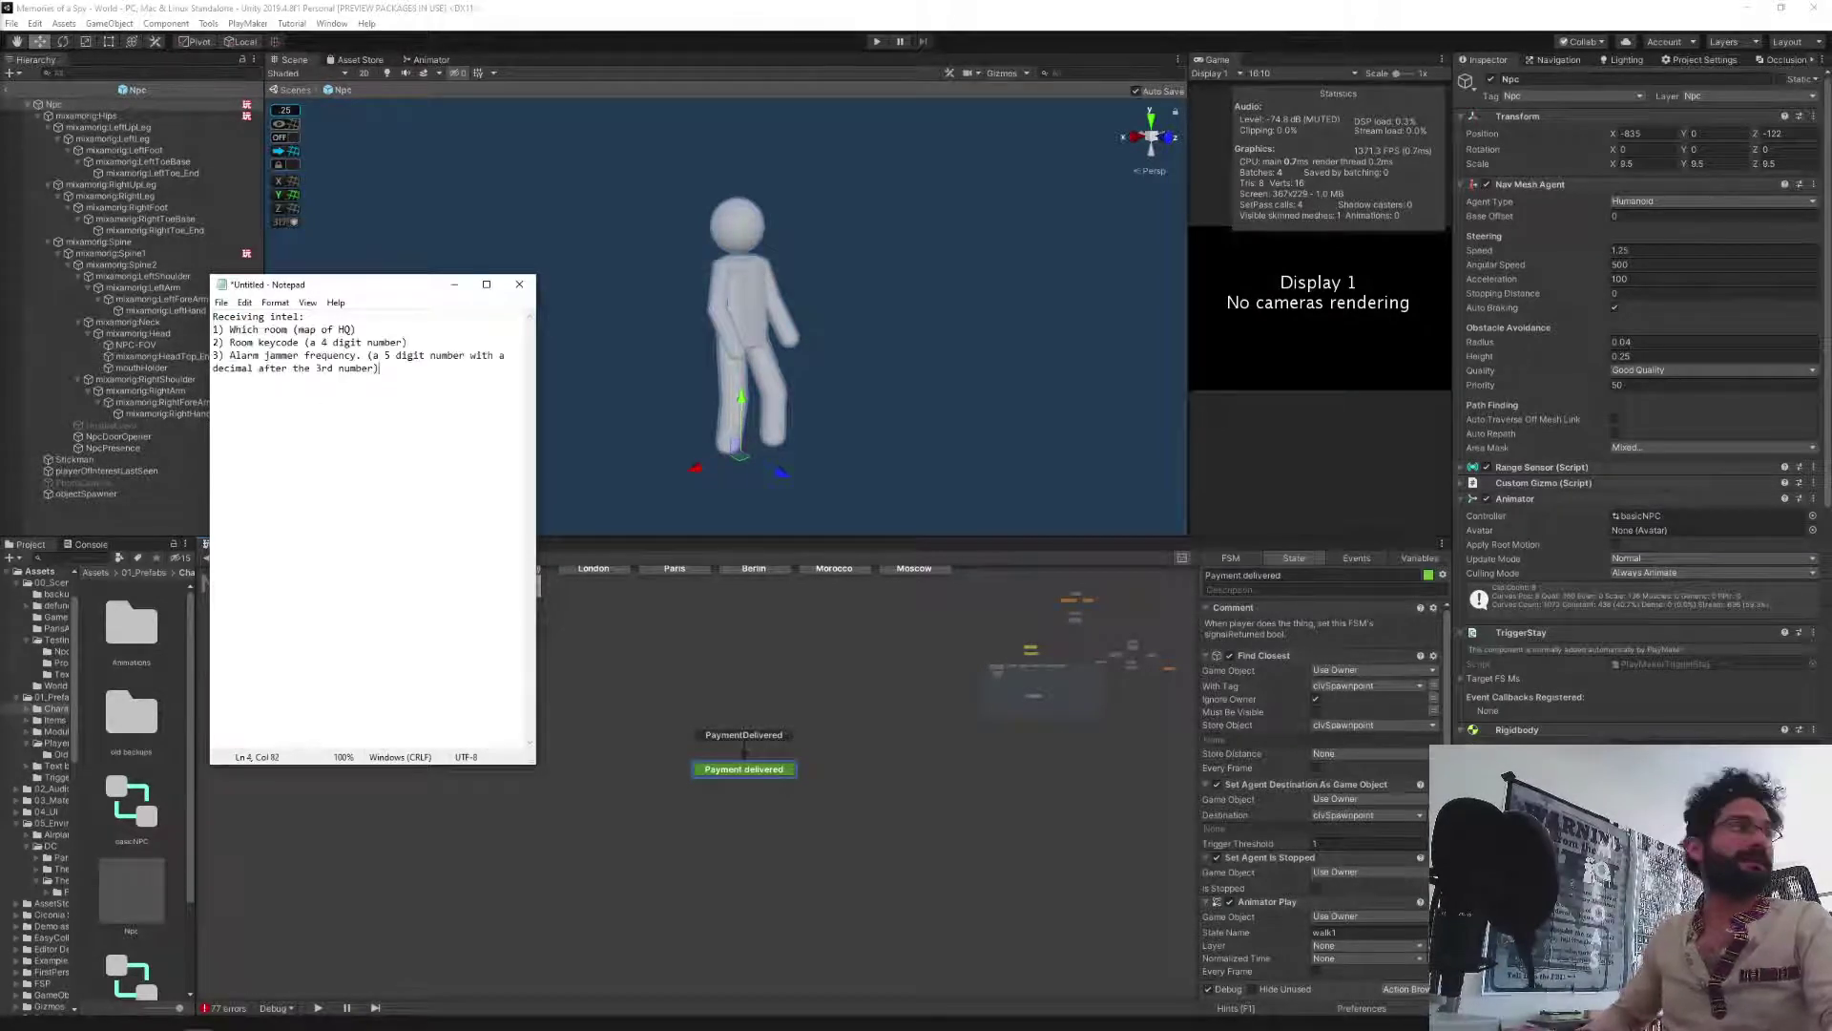
pyautogui.click(478, 224)
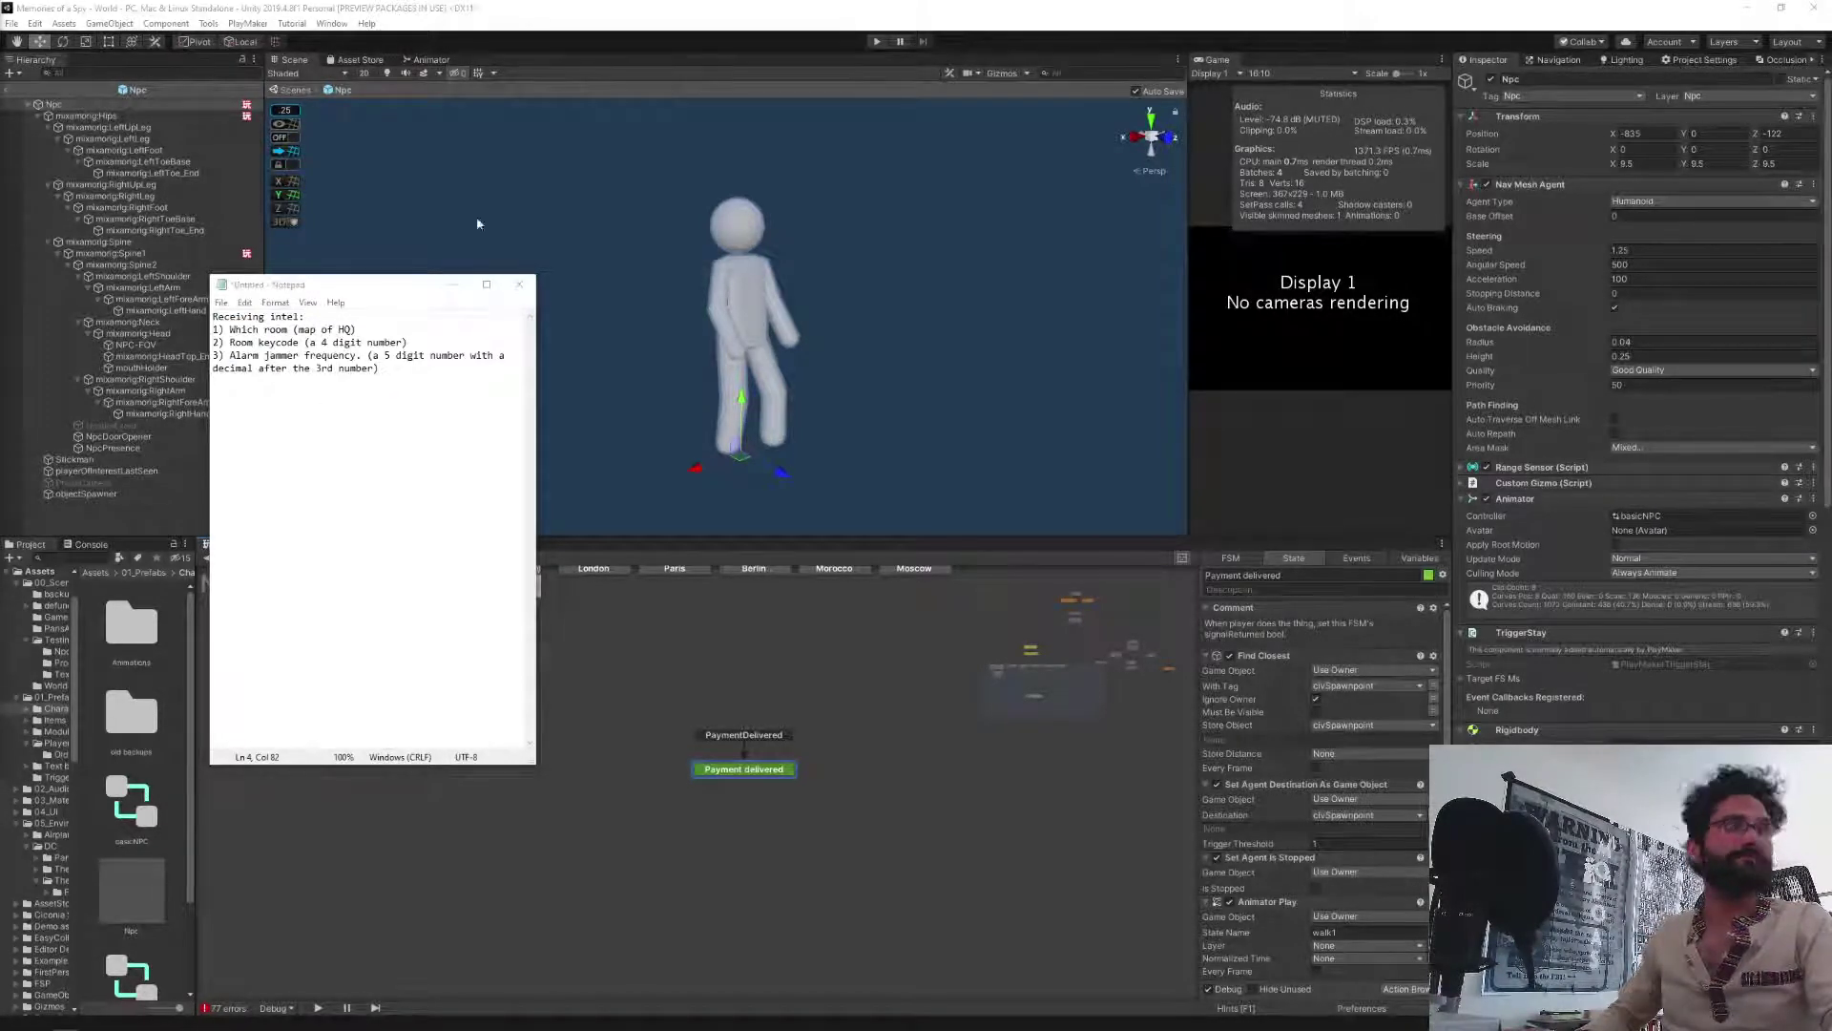
# Separate the three numbered intel items in the note with a blank line between each.
pyautogui.click(279, 386)
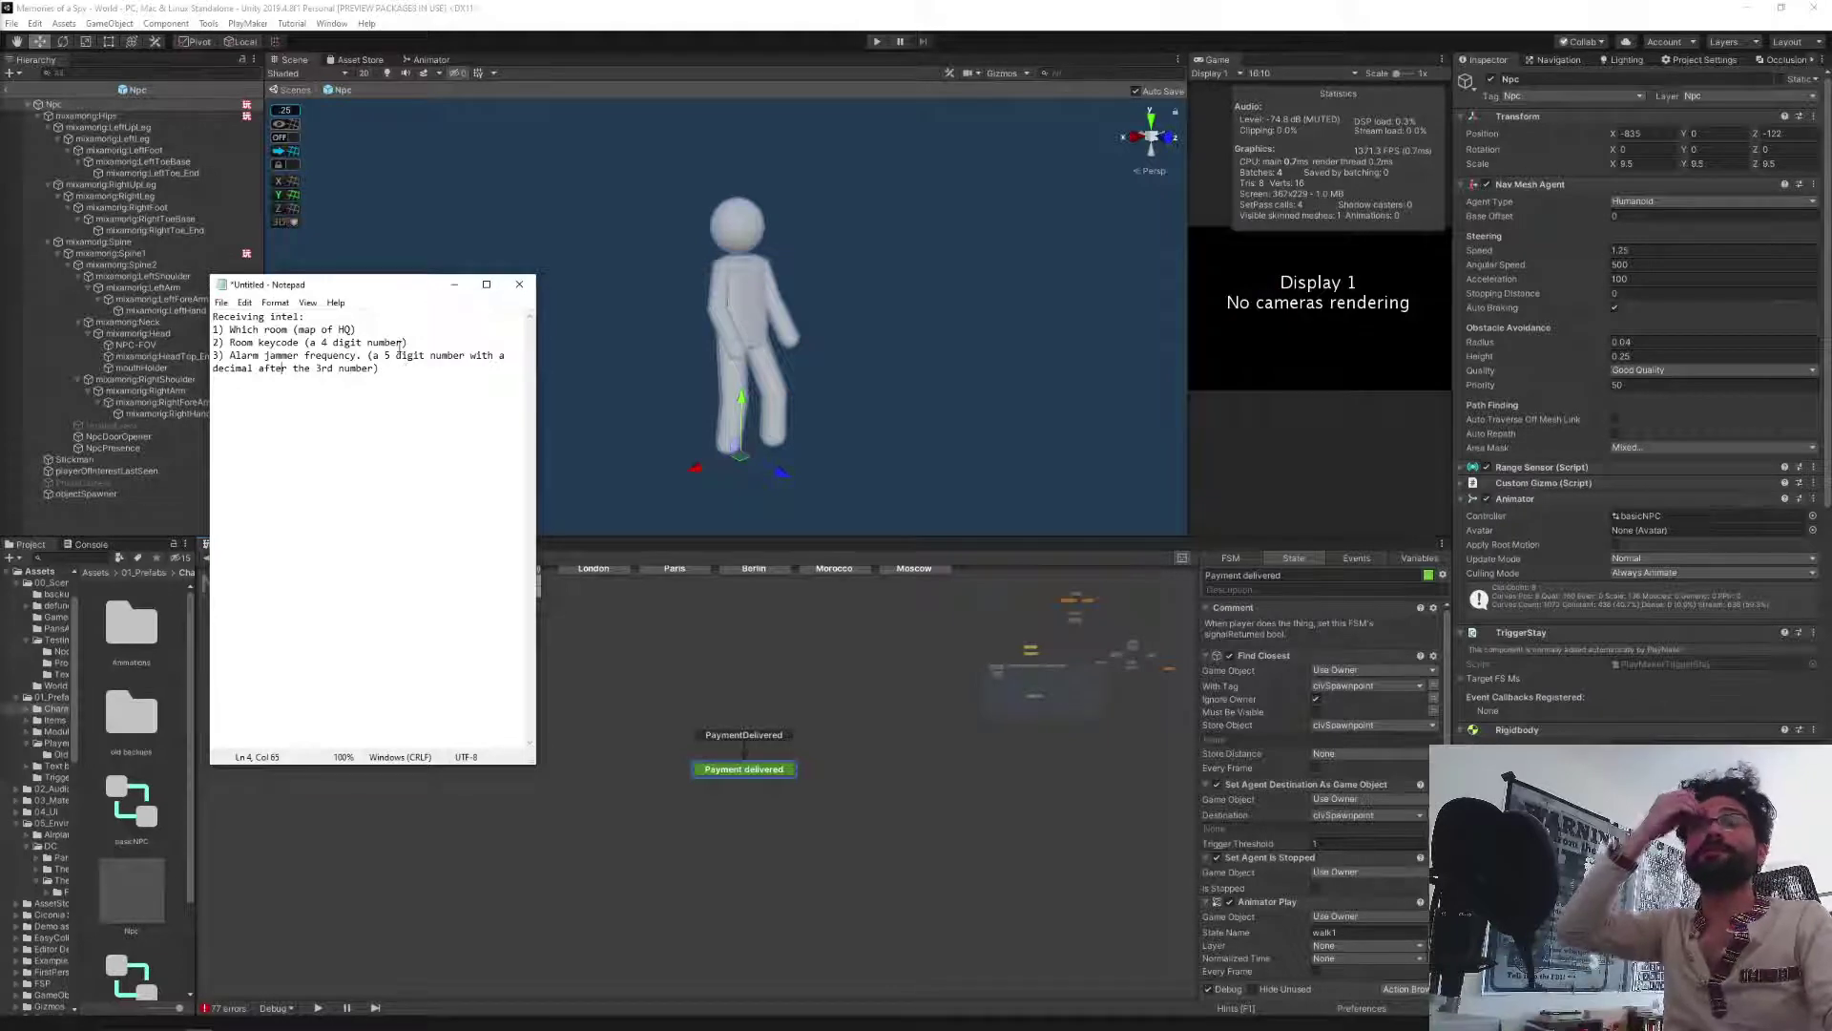
pyautogui.click(366, 329)
pyautogui.press('Return')
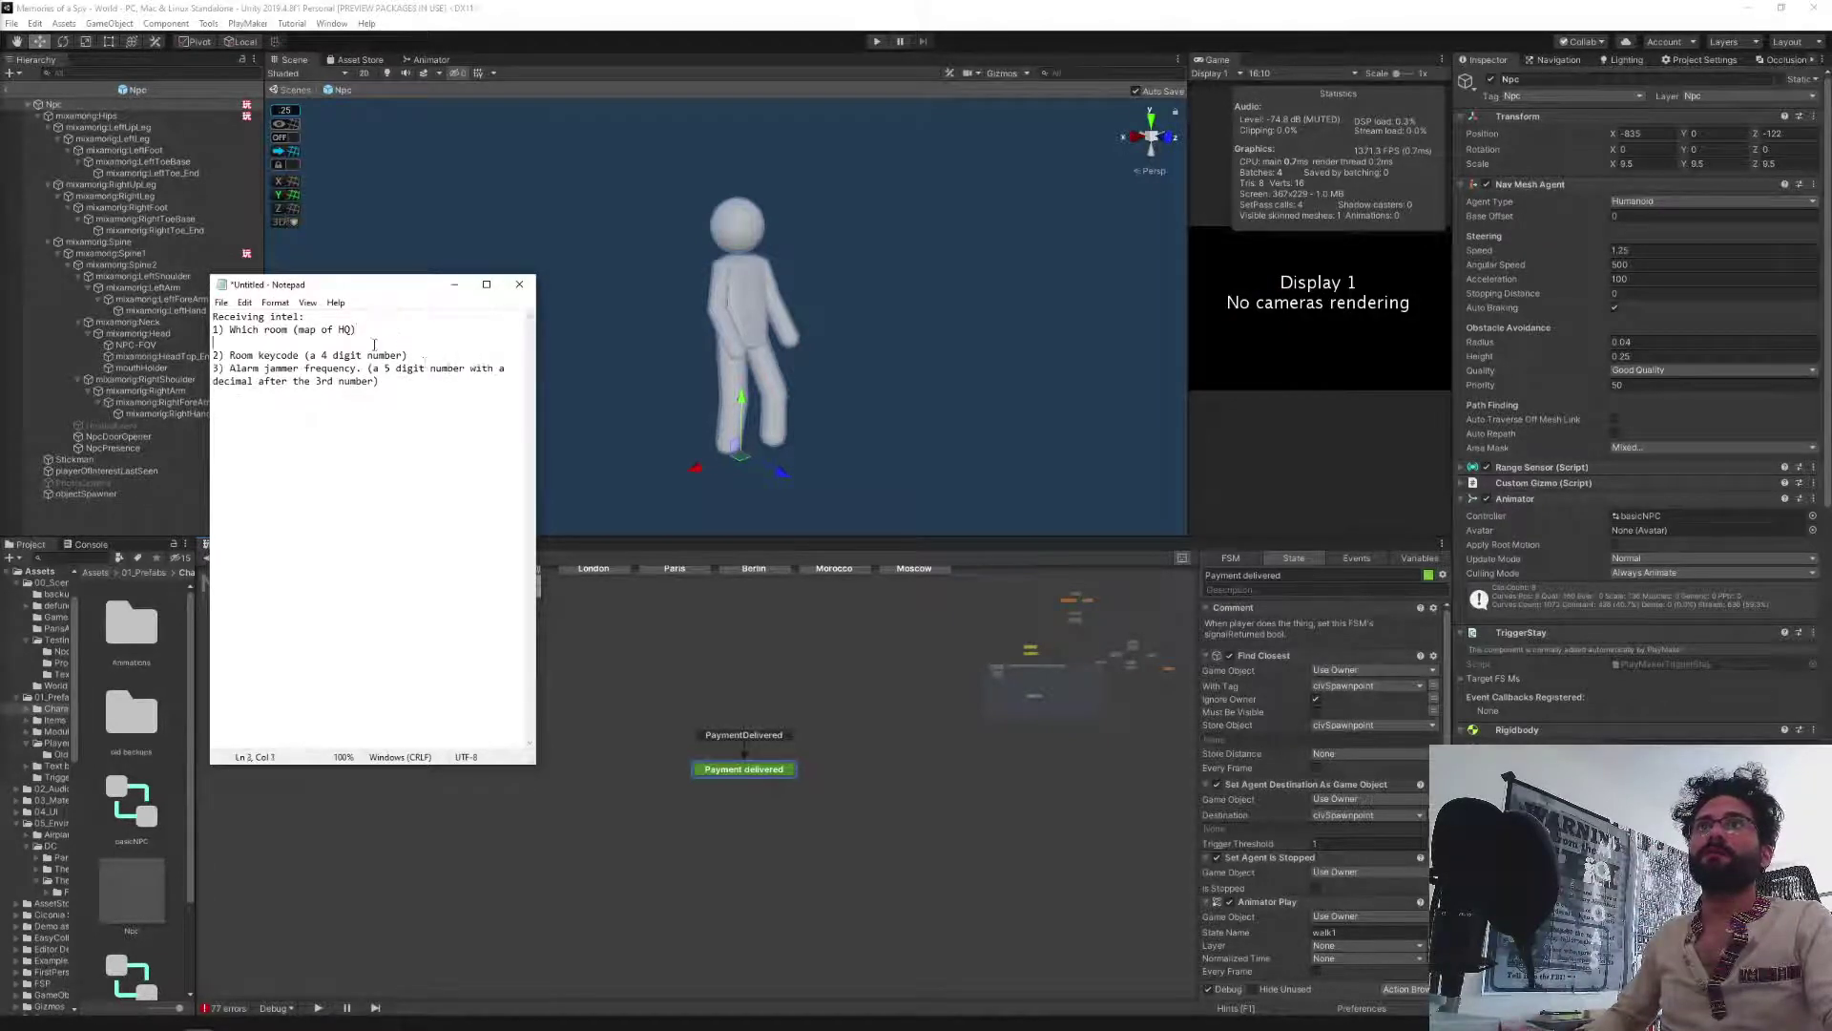
pyautogui.click(420, 355)
pyautogui.press('Return')
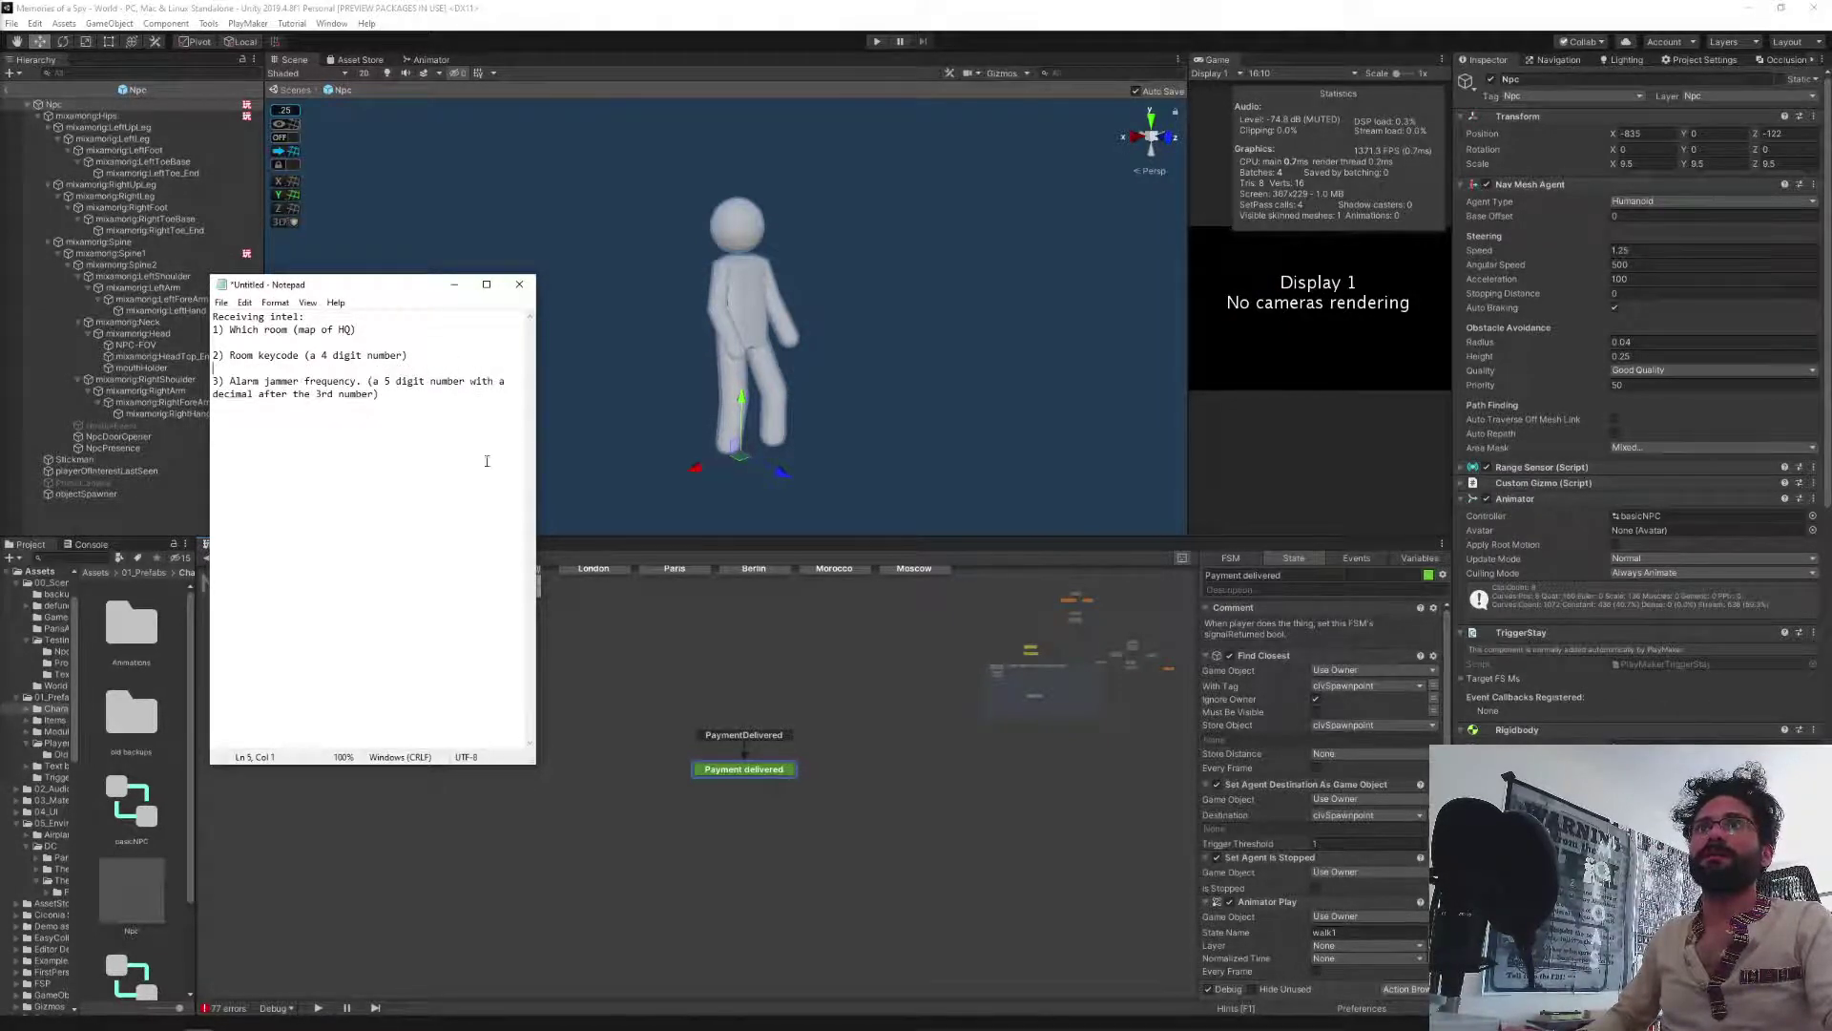
pyautogui.click(418, 512)
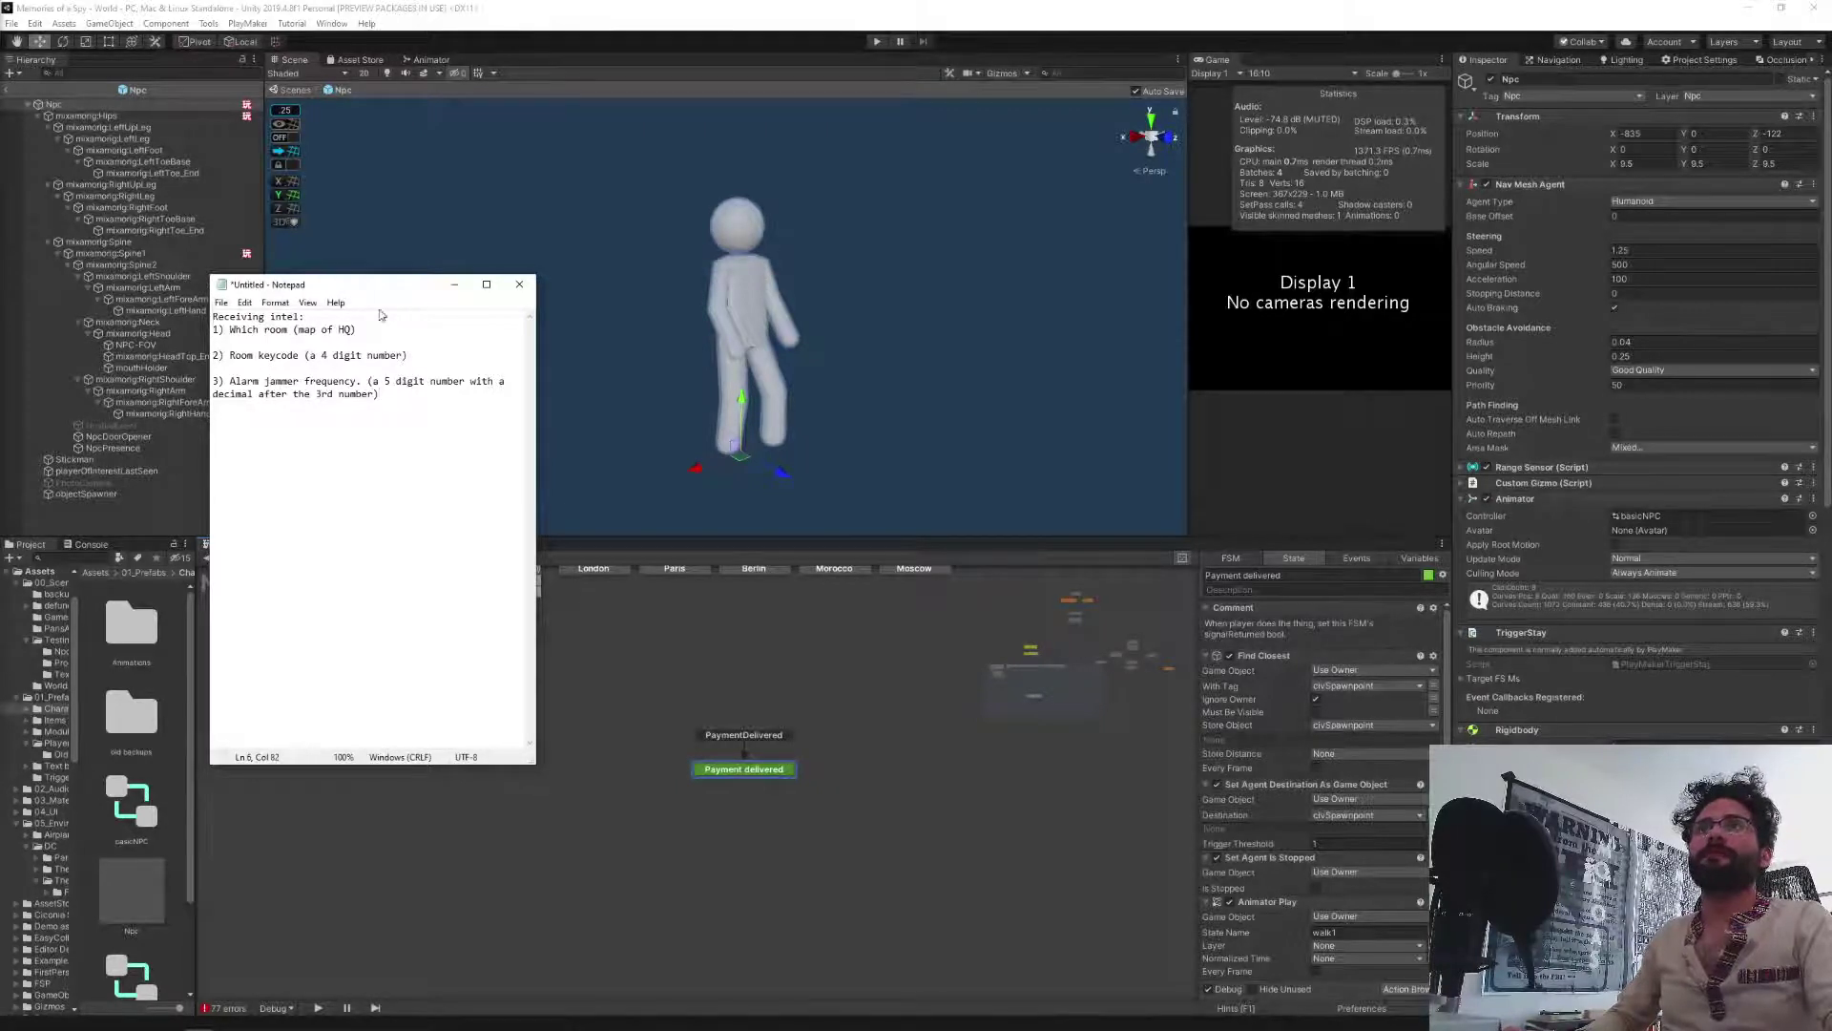
# Move the note window clear of the Hierarchy and add blank lines below the alarm jammer item.
pyautogui.moveTo(361, 287); pyautogui.dragTo(855, 238)
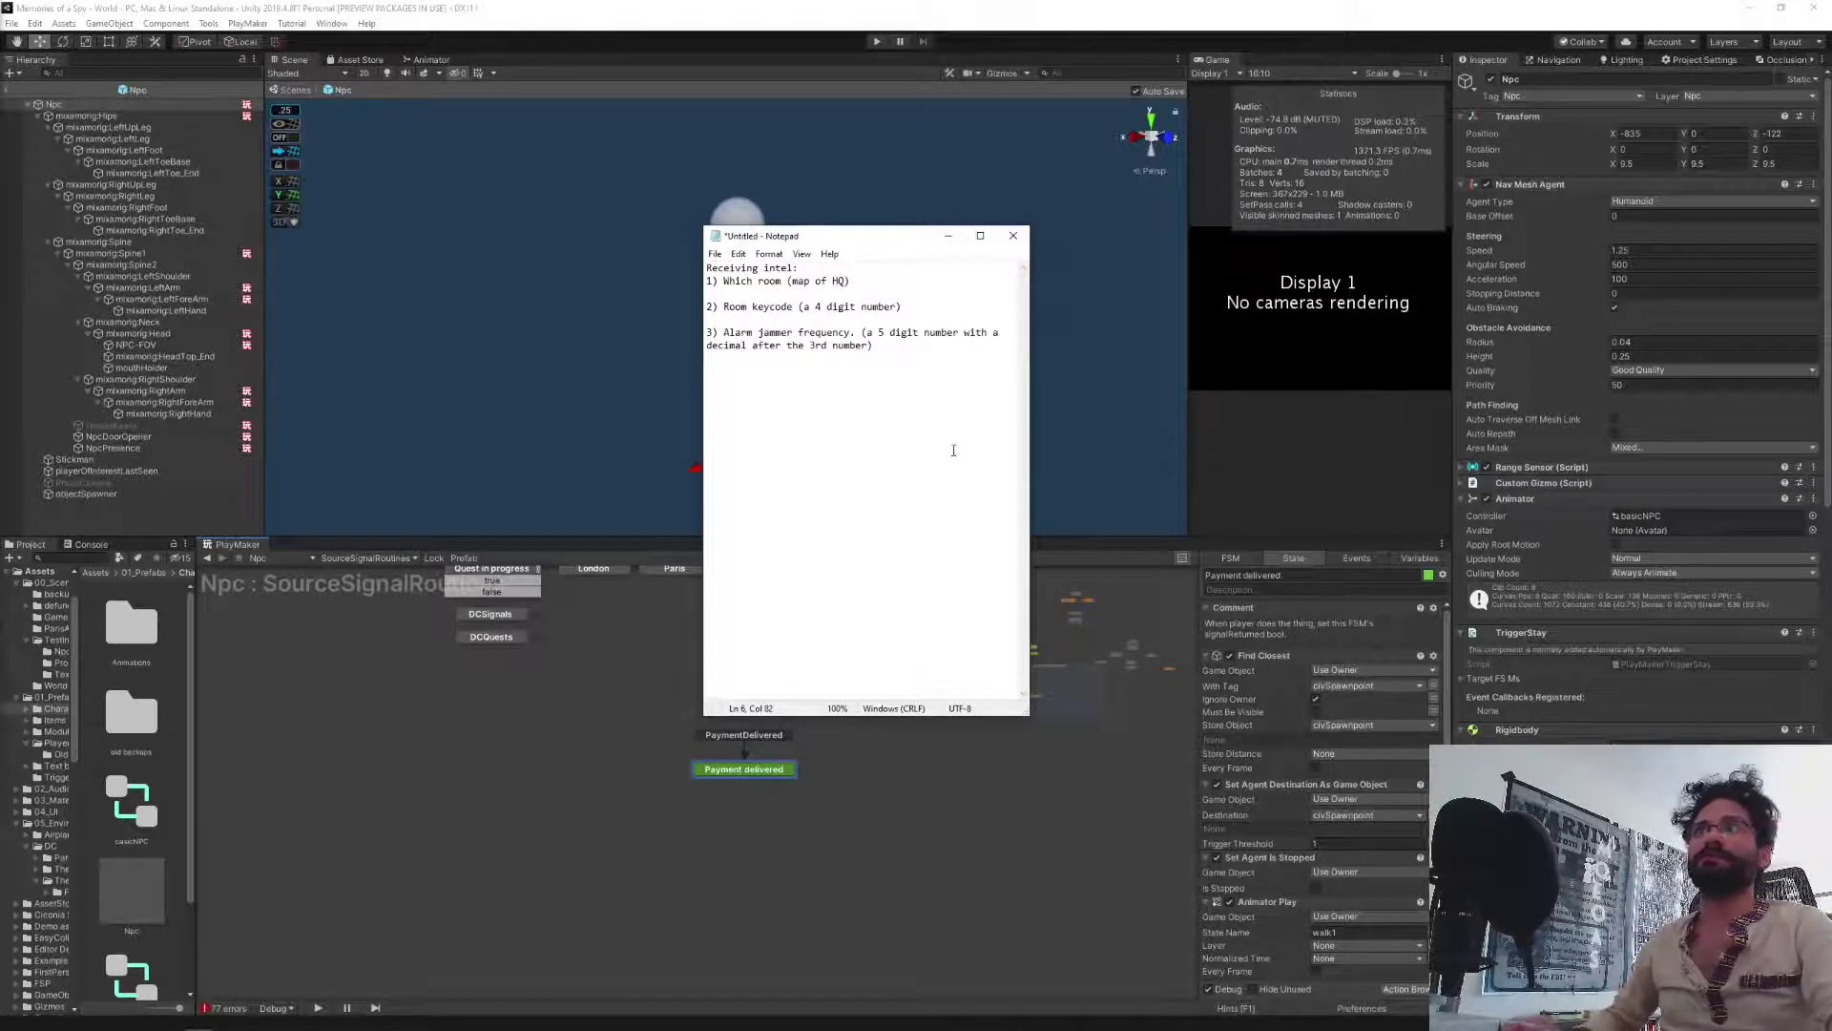
pyautogui.press('Return')
pyautogui.press('Return')
pyautogui.press('Return')
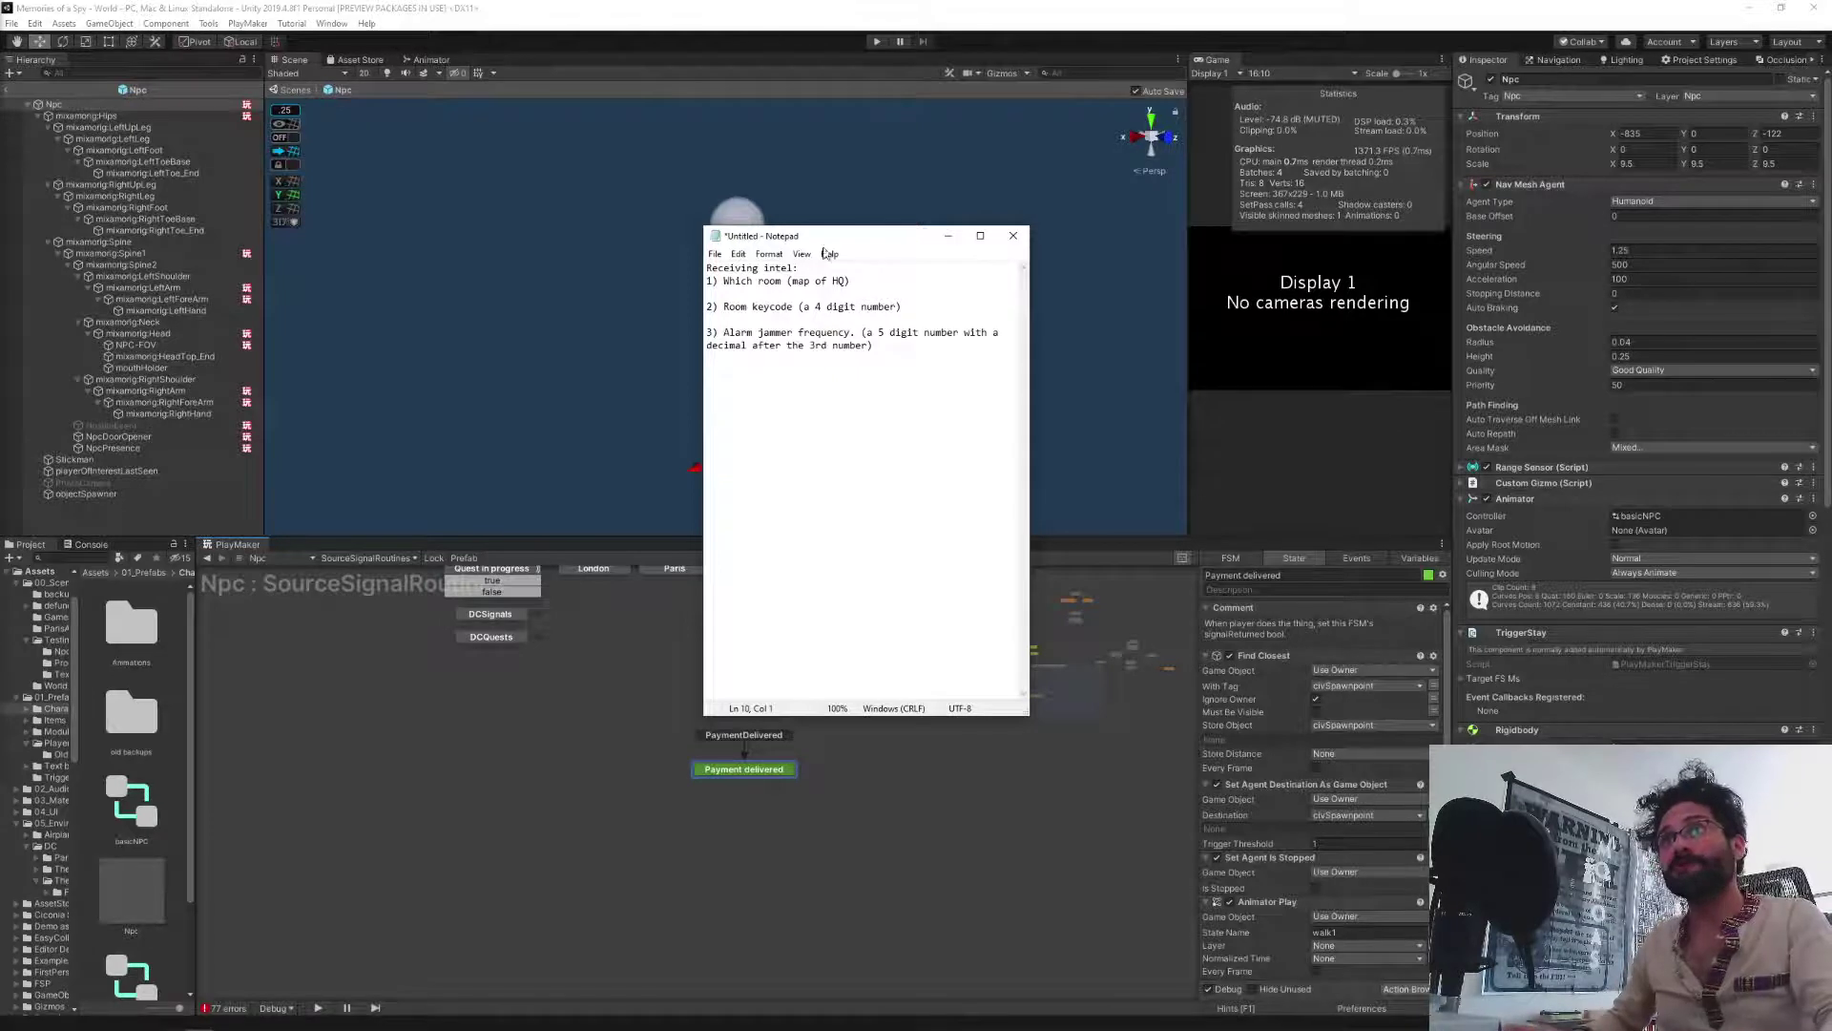
# Change the note's heading to "Receiving primary objective intel:".
pyautogui.hotkey('ctrl', 'Home')
pyautogui.hotkey('ctrl', 'Right')
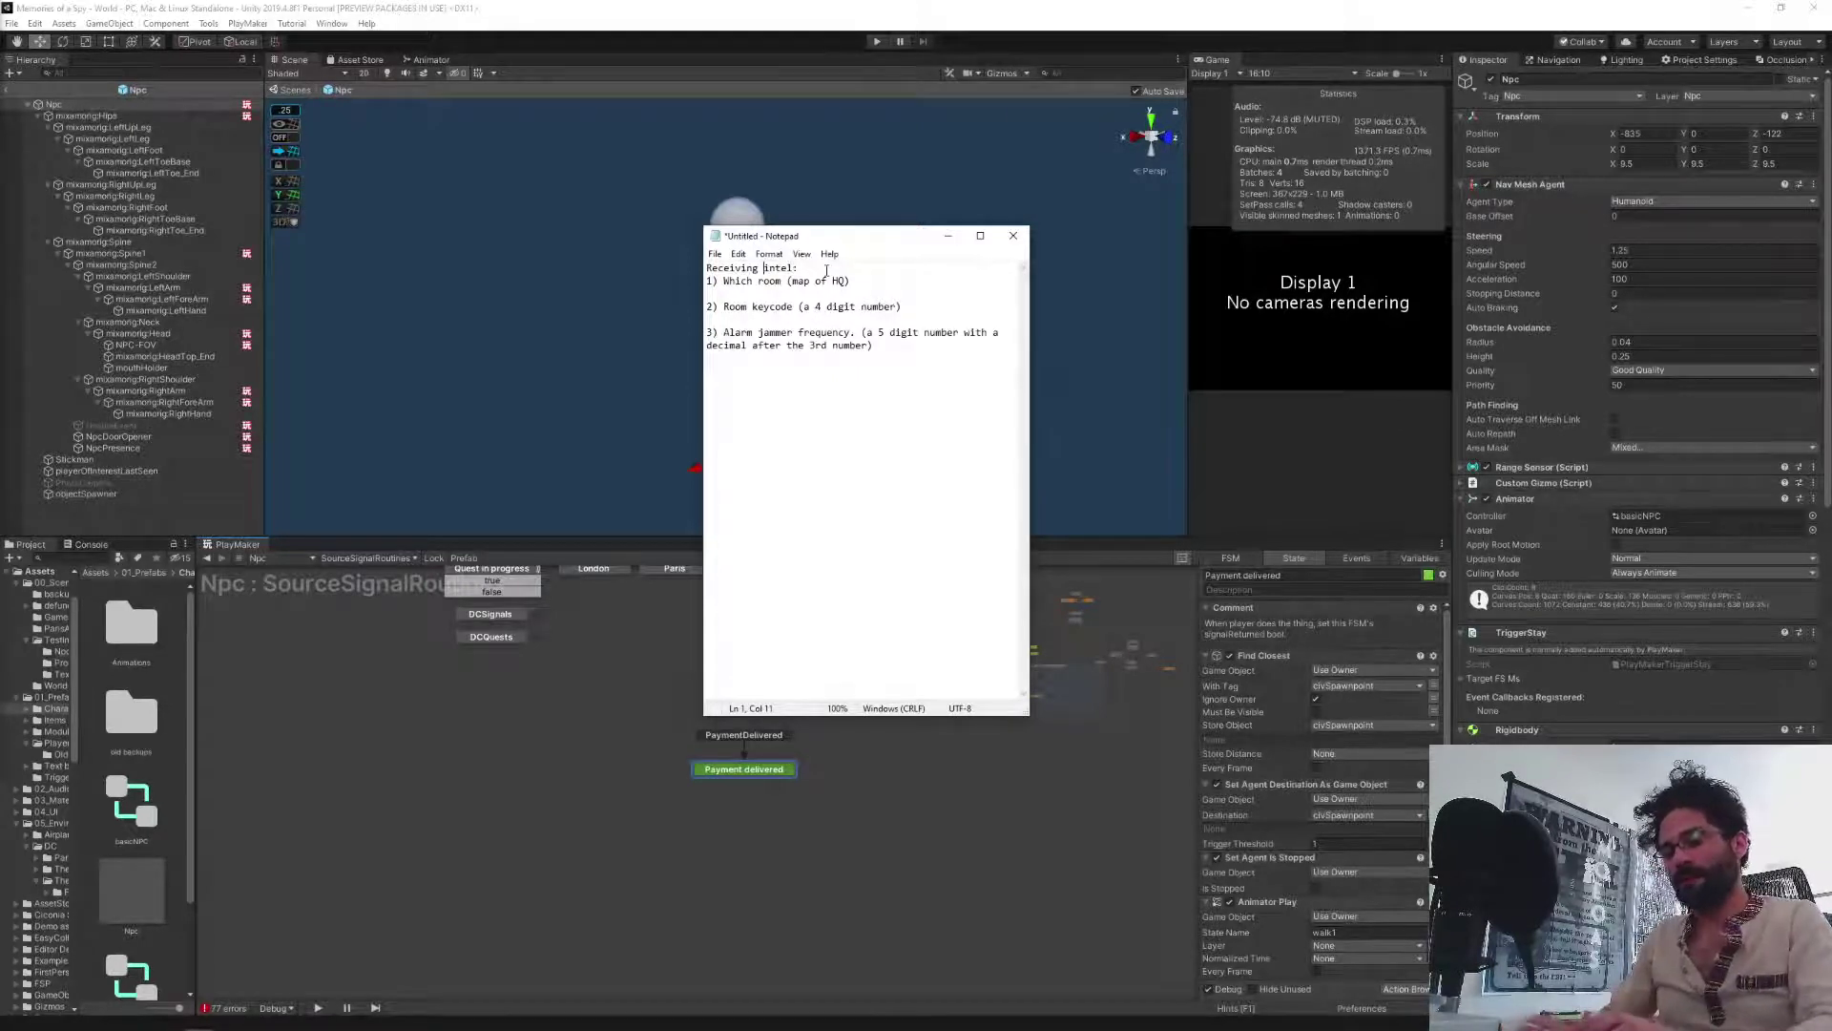
pyautogui.write('primary ')
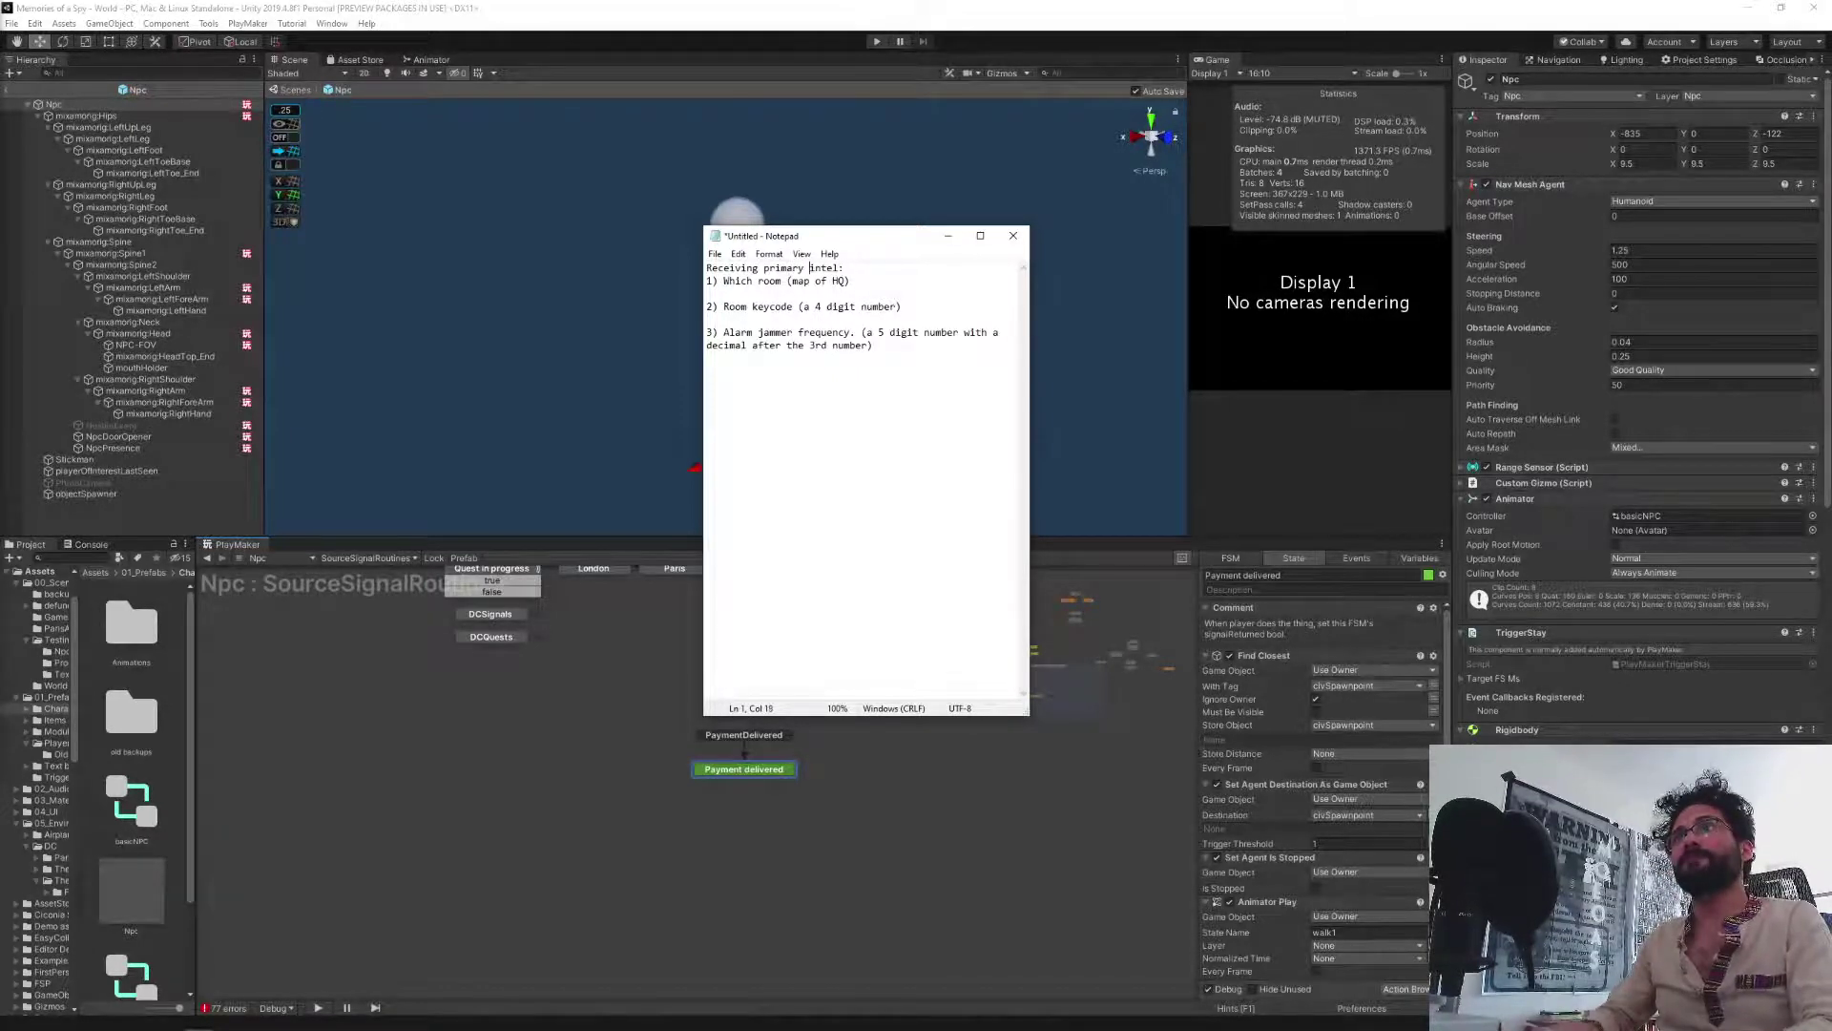
pyautogui.write('objectiv')
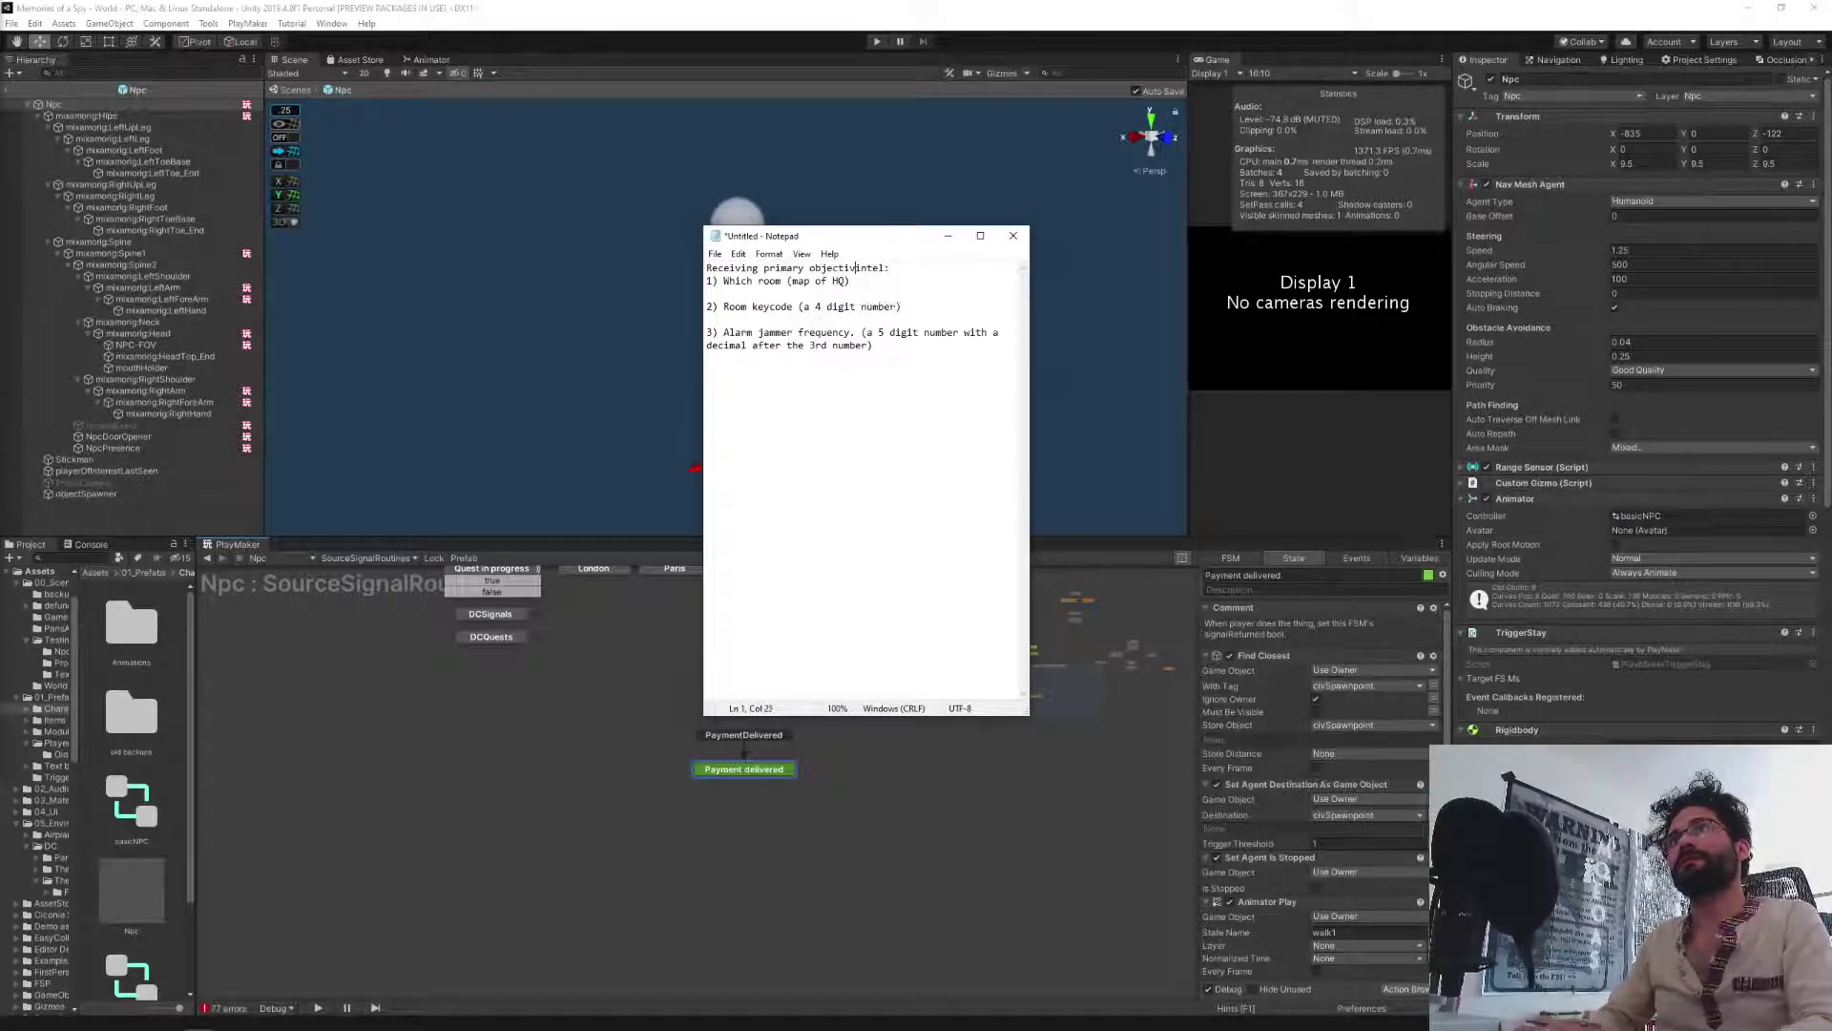
pyautogui.write('e')
pyautogui.hotkey('ctrl', 'End')
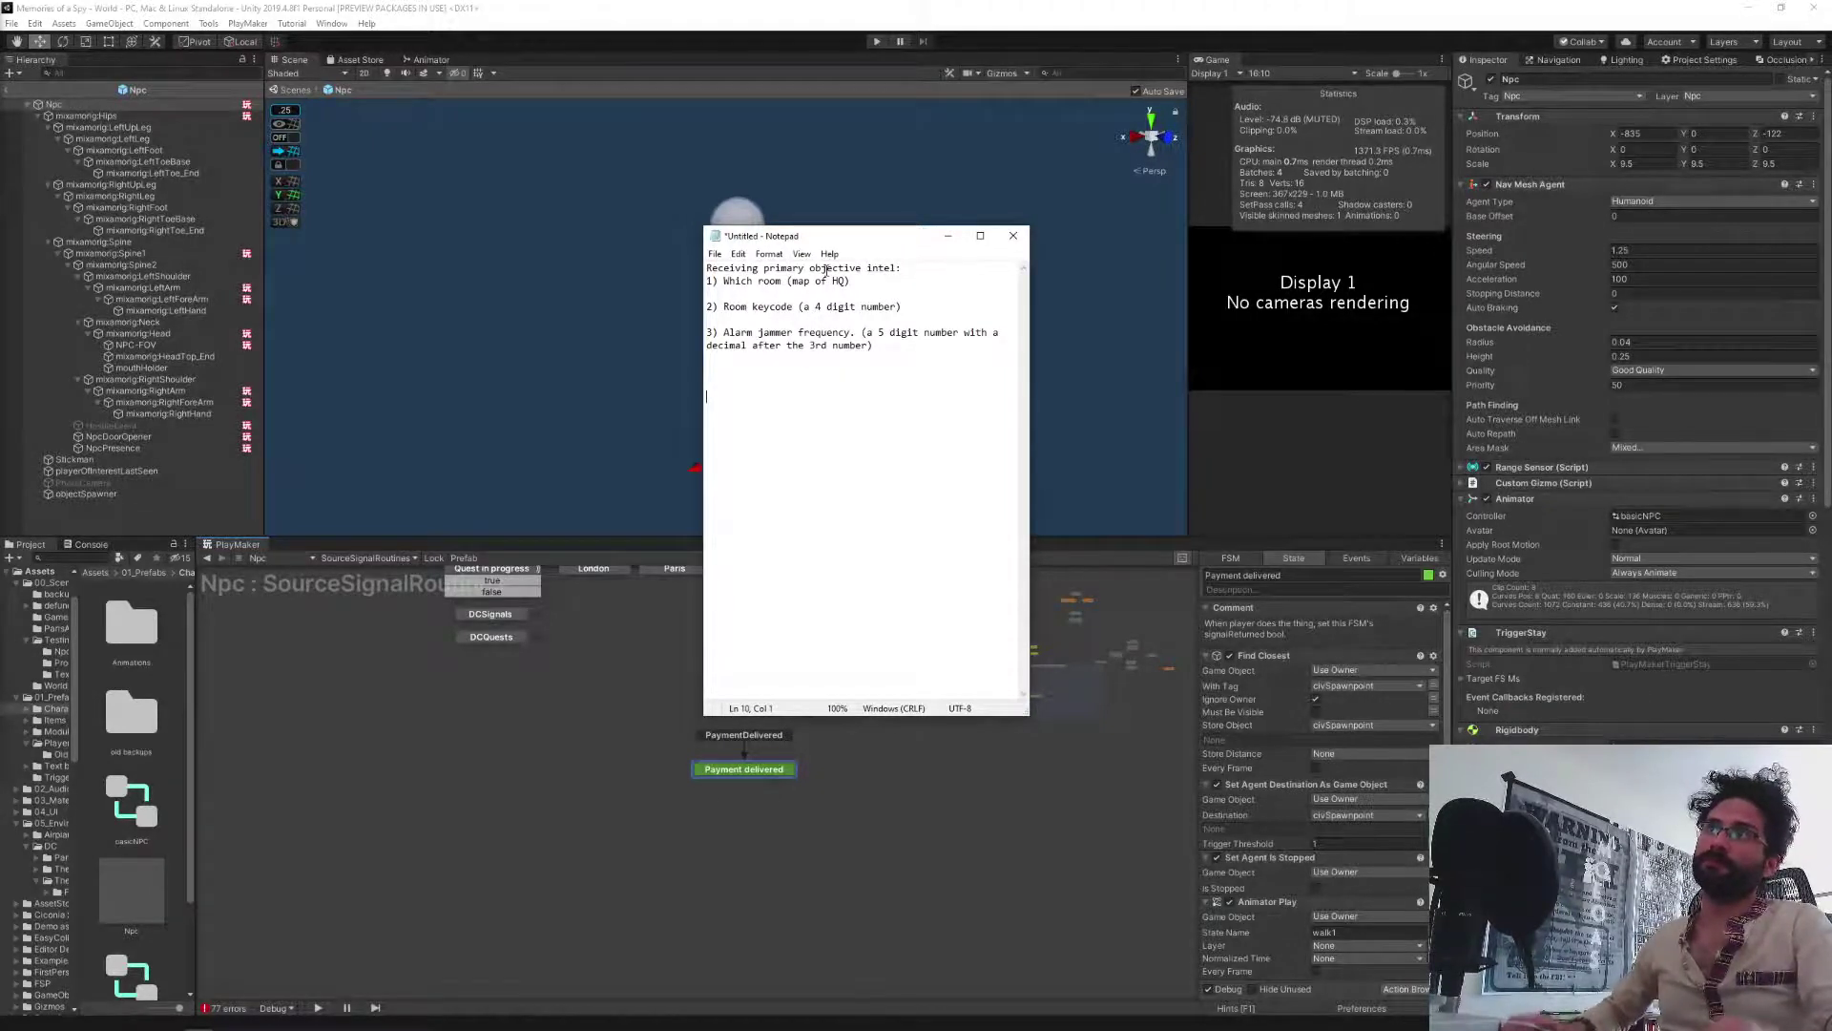
# Duplicate the primary objective heading at the end of the note, below the blank lines.
pyautogui.moveTo(903, 268); pyautogui.dragTo(668, 266)
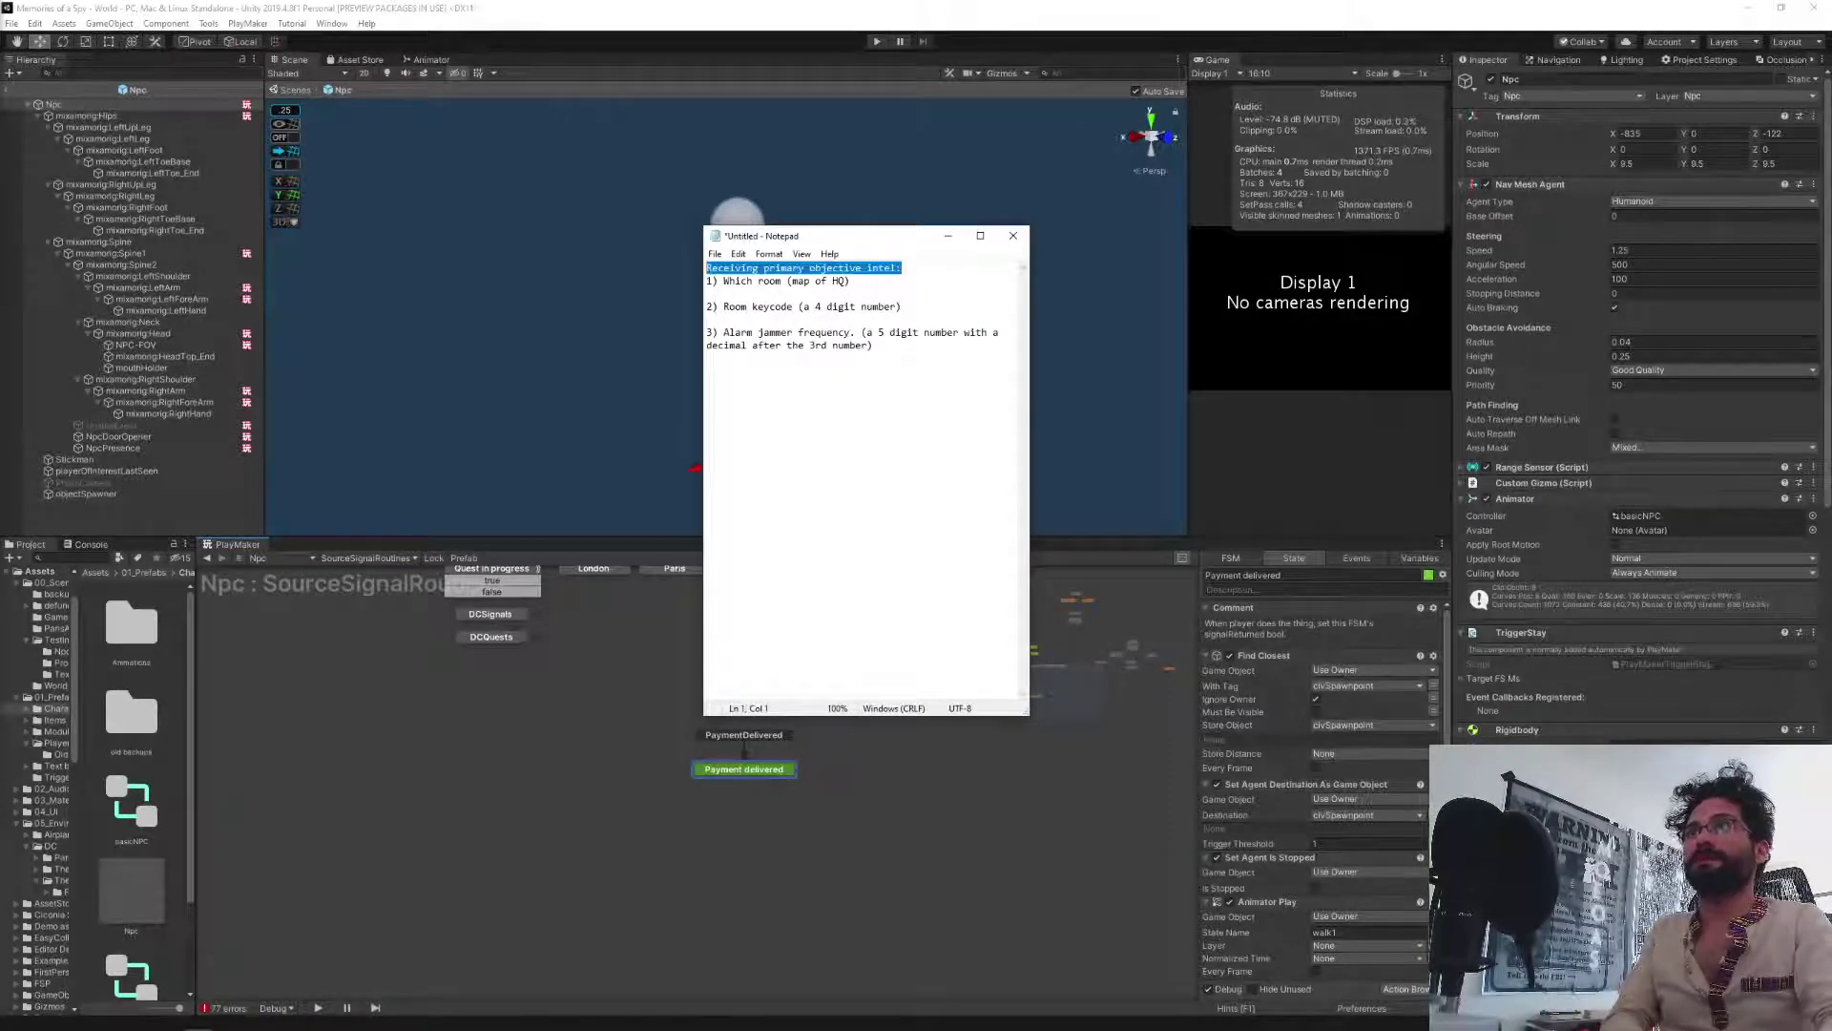
pyautogui.hotkey('ctrl', 'c')
pyautogui.hotkey('ctrl', 'End')
pyautogui.hotkey('ctrl', 'v')
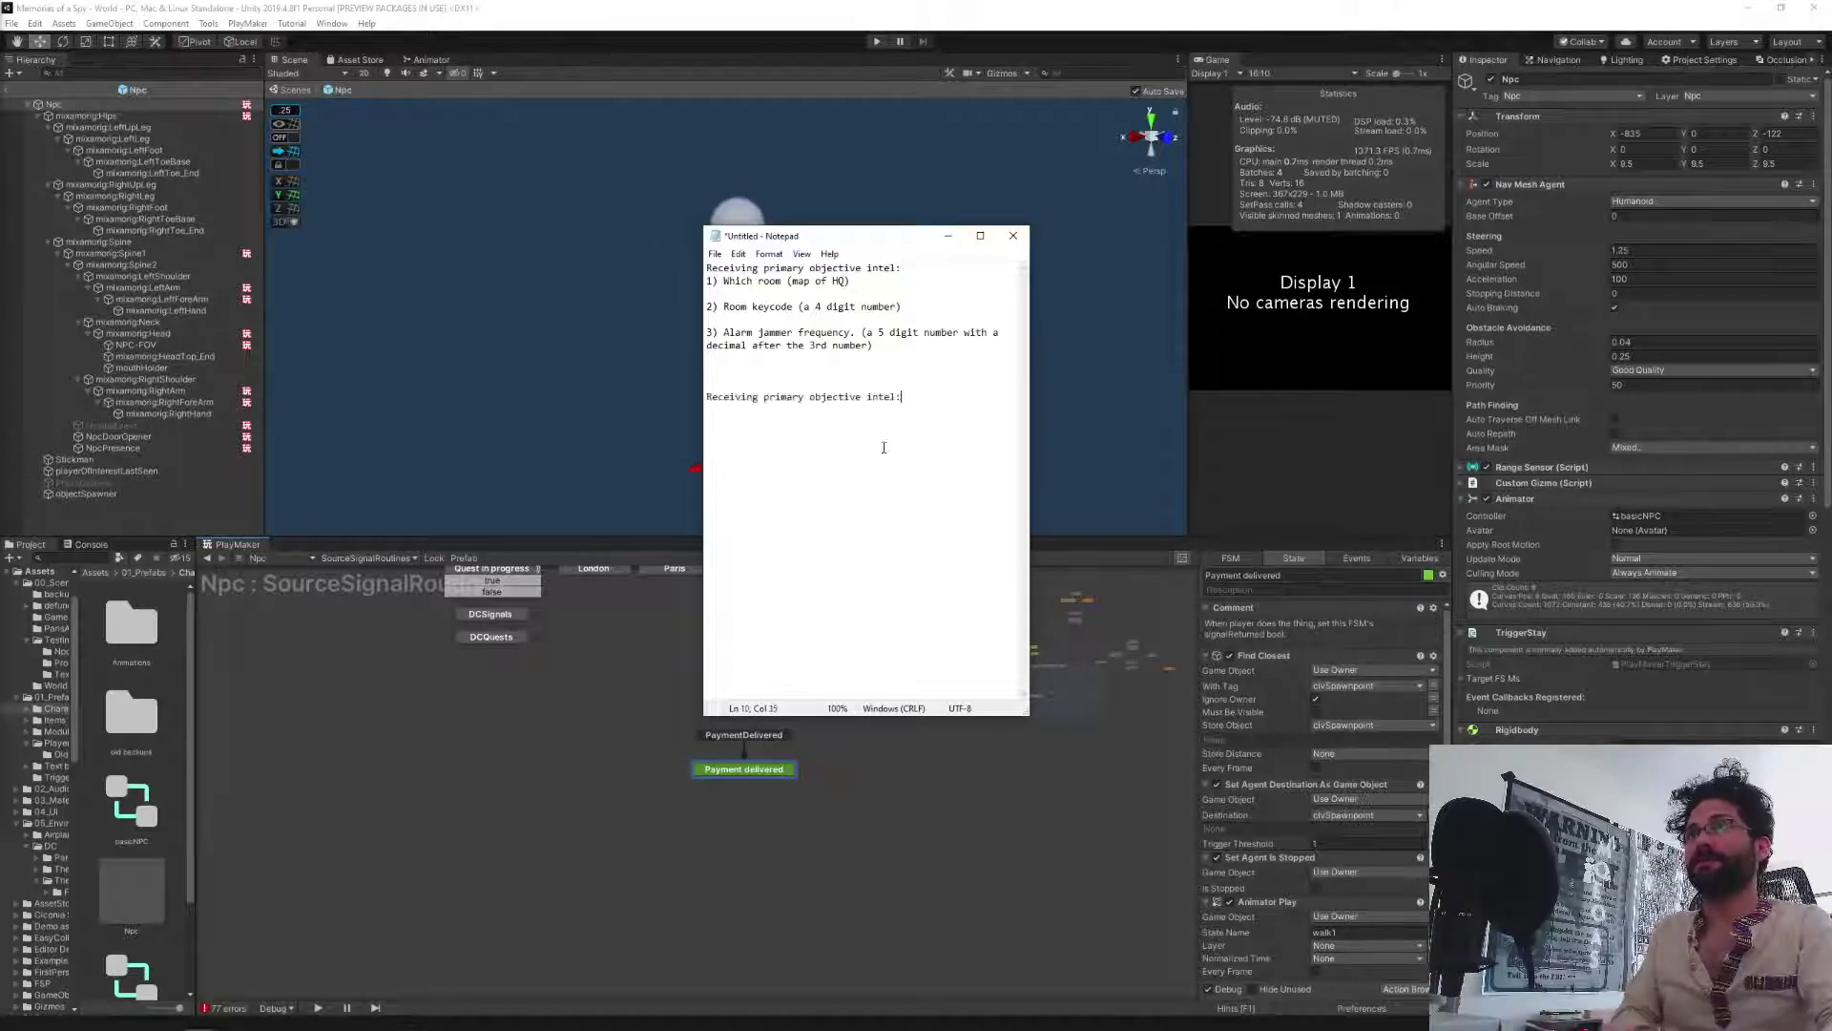
# Change the copied heading to "Receiving secondary objective intel:" and start an empty item "1)" beneath it.
pyautogui.click(805, 398)
pyautogui.press('BackSpace')
pyautogui.press('BackSpace')
pyautogui.press('BackSpace')
pyautogui.press('BackSpace')
pyautogui.press('BackSpace')
pyautogui.press('BackSpace')
pyautogui.press('BackSpace')
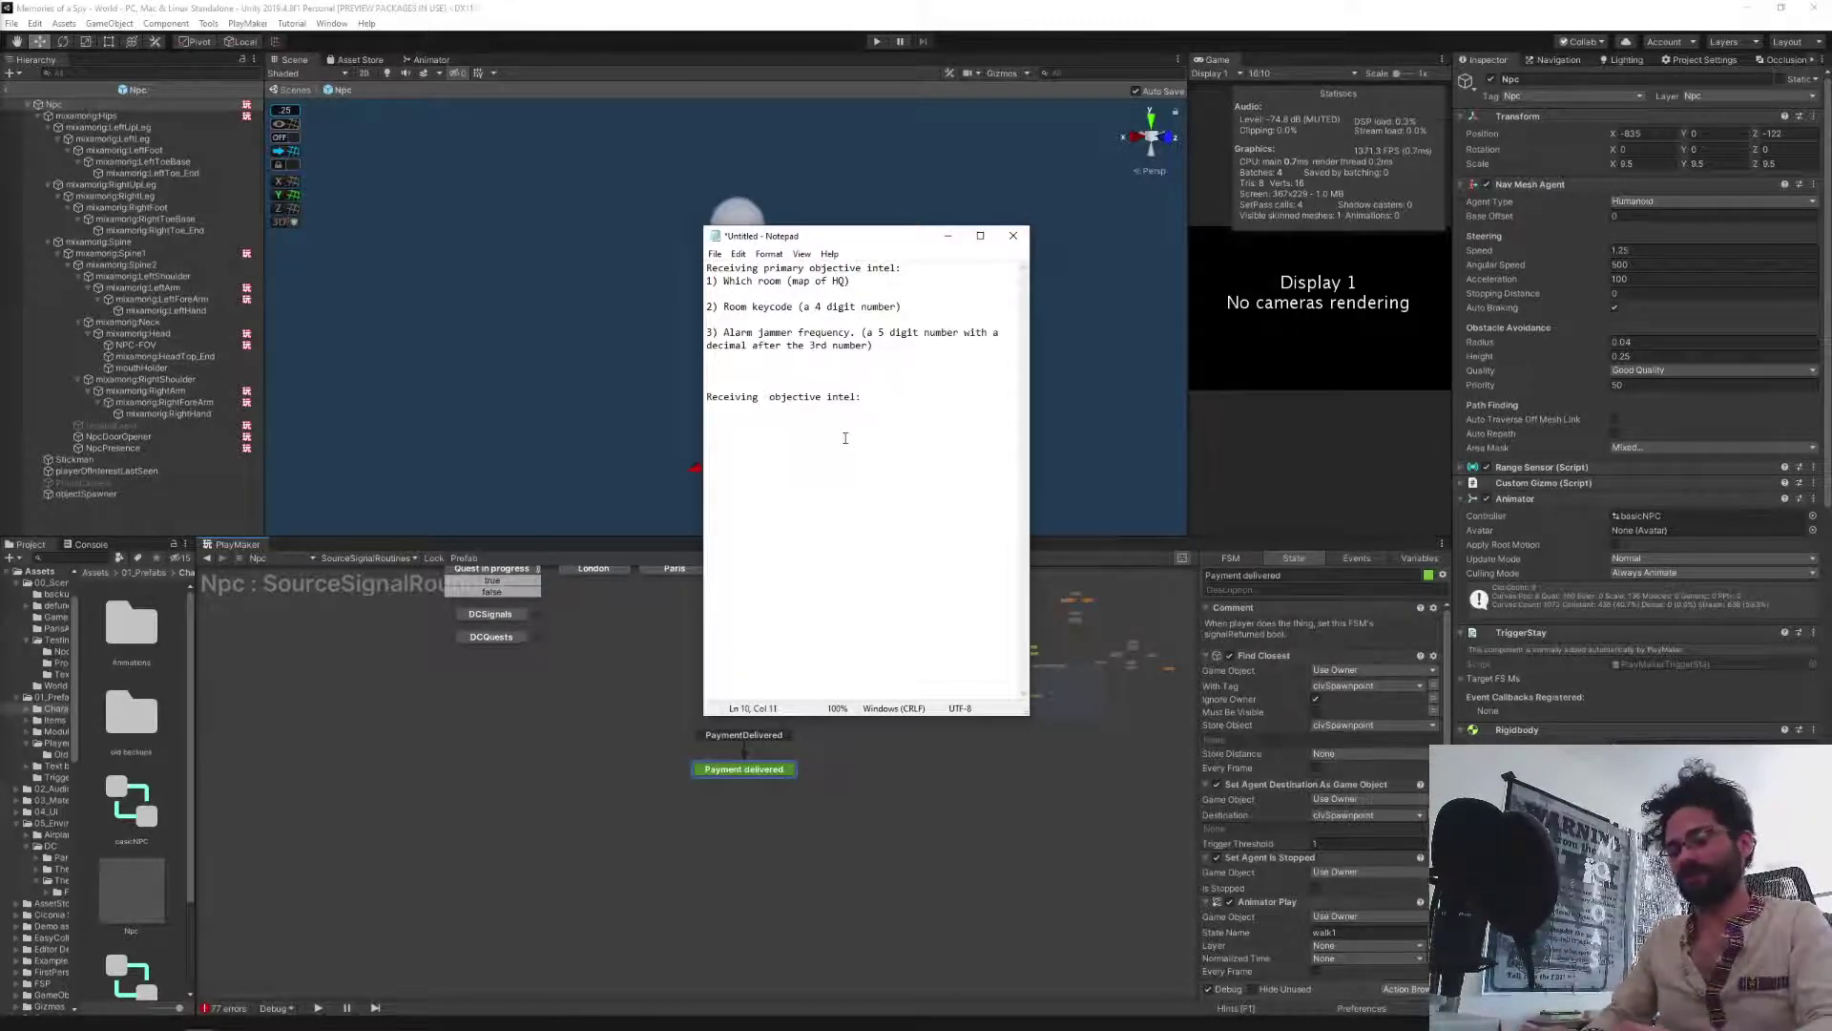
pyautogui.write('seconda')
pyautogui.write('ry')
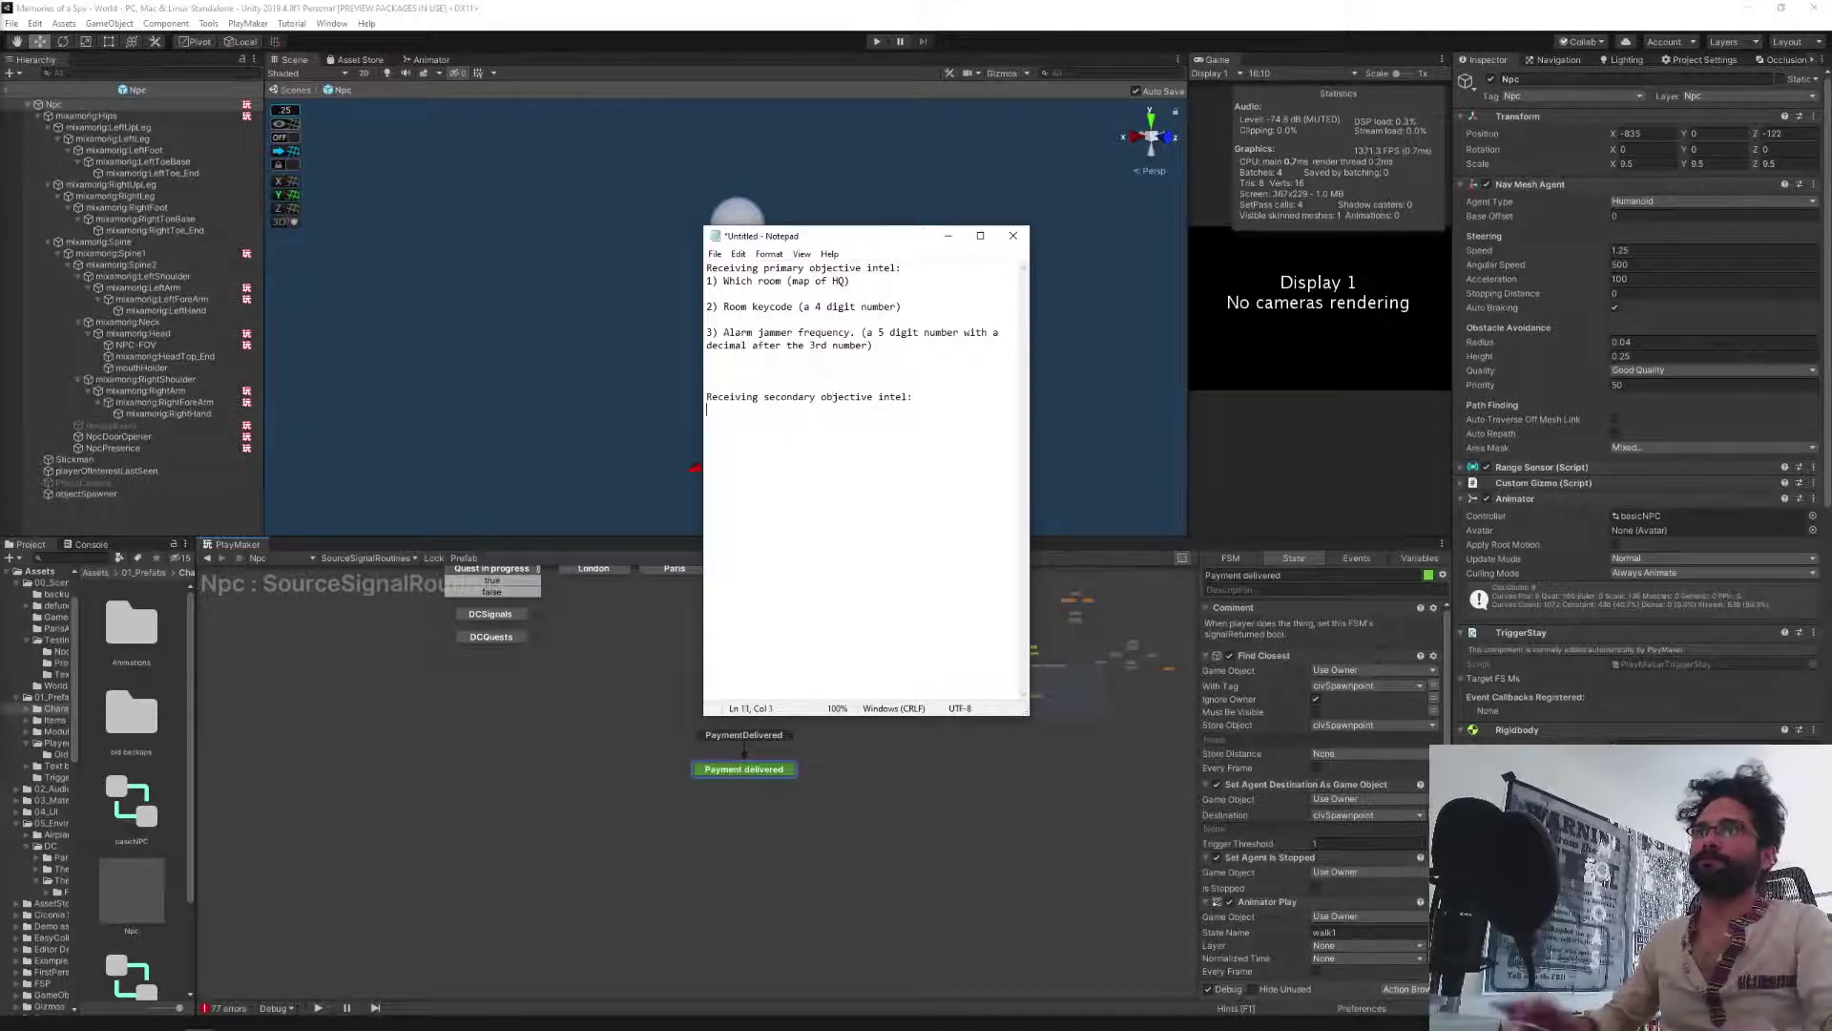
pyautogui.press('Return')
pyautogui.write('1)')
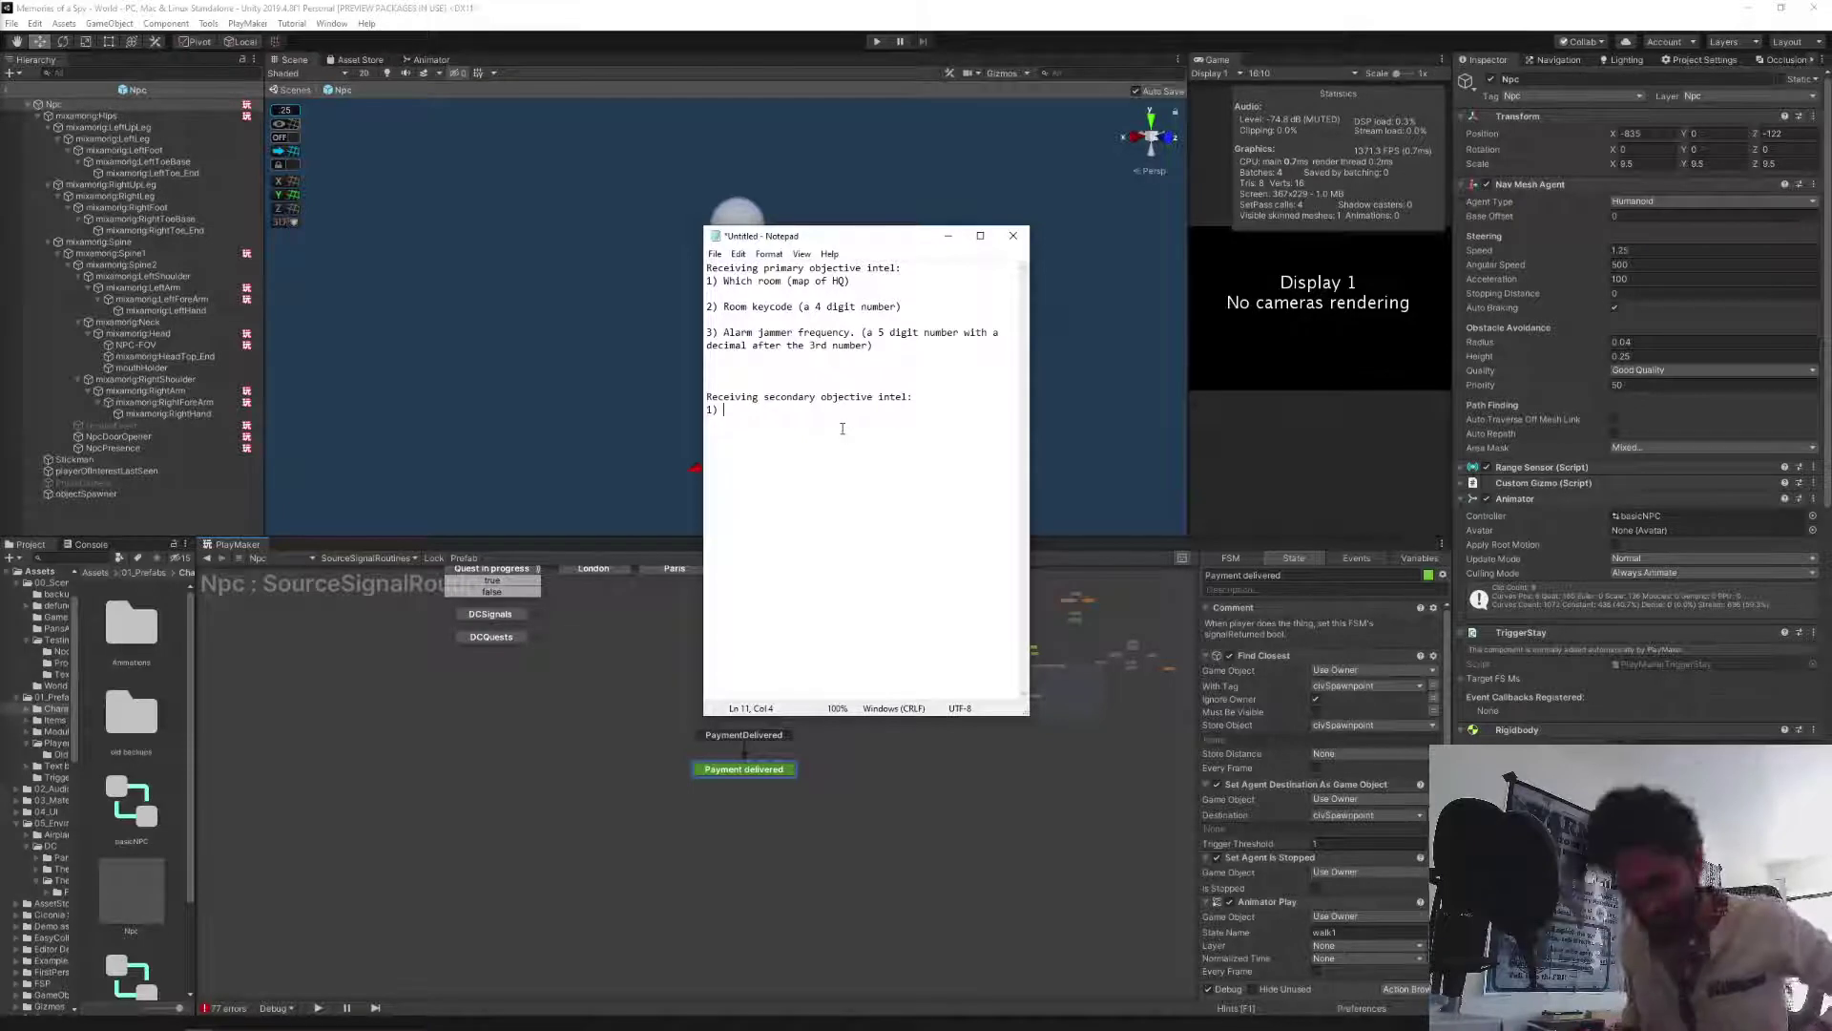
pyautogui.hotkey('alt', 'Tab')
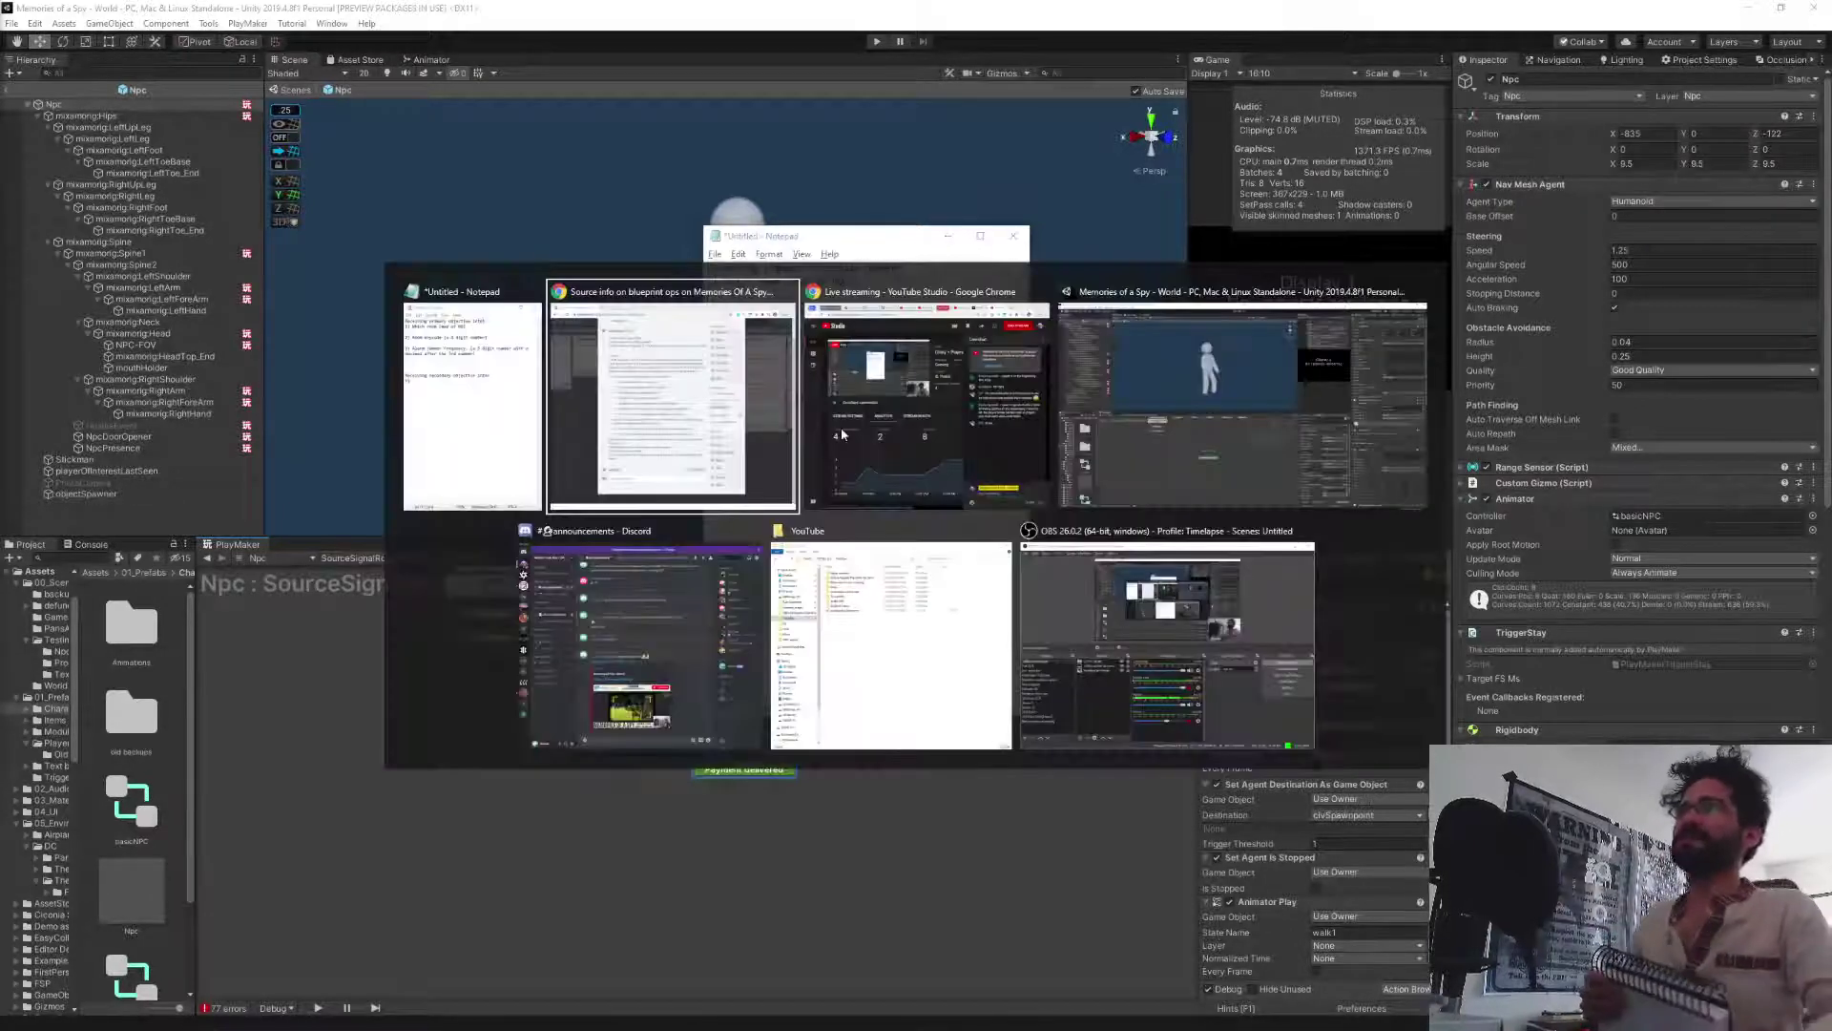
pyautogui.hotkey('alt', 'Tab')
pyautogui.hotkey('alt', 'Tab')
pyautogui.hotkey('alt', 'Tab')
pyautogui.hotkey('alt', 'Tab')
pyautogui.hotkey('alt', 'Tab')
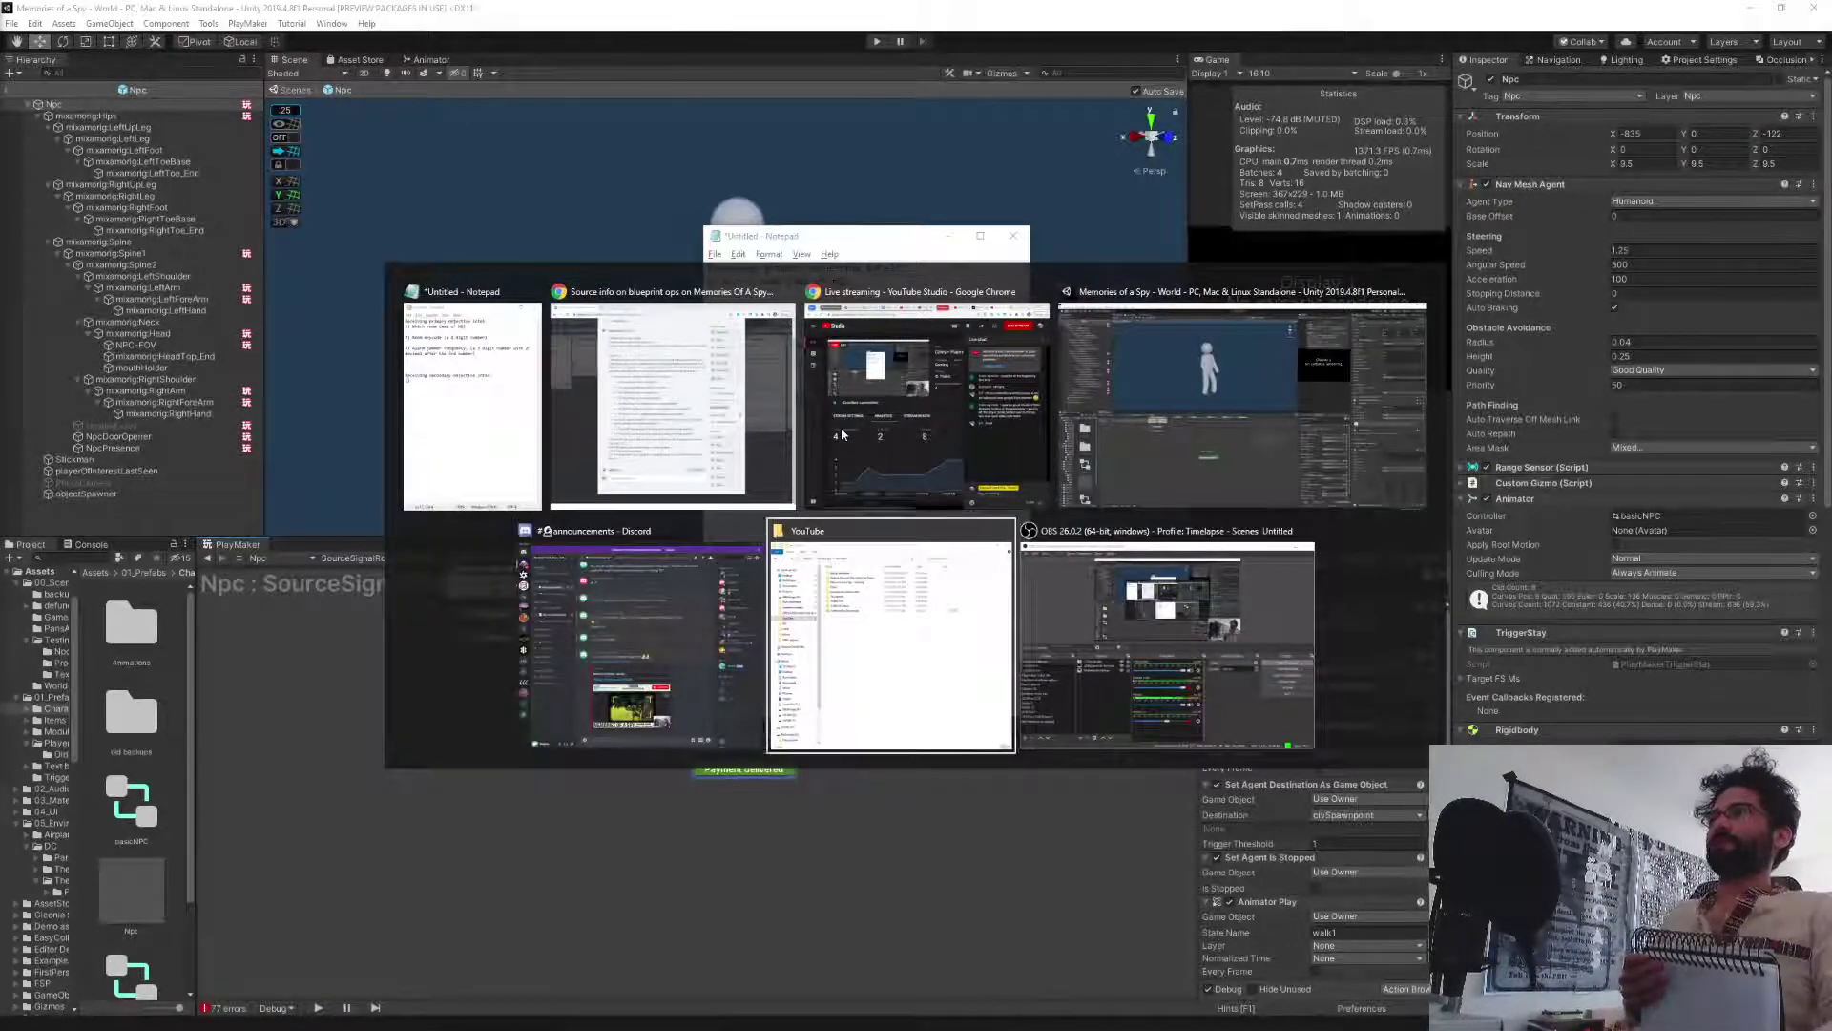
pyautogui.click(642, 695)
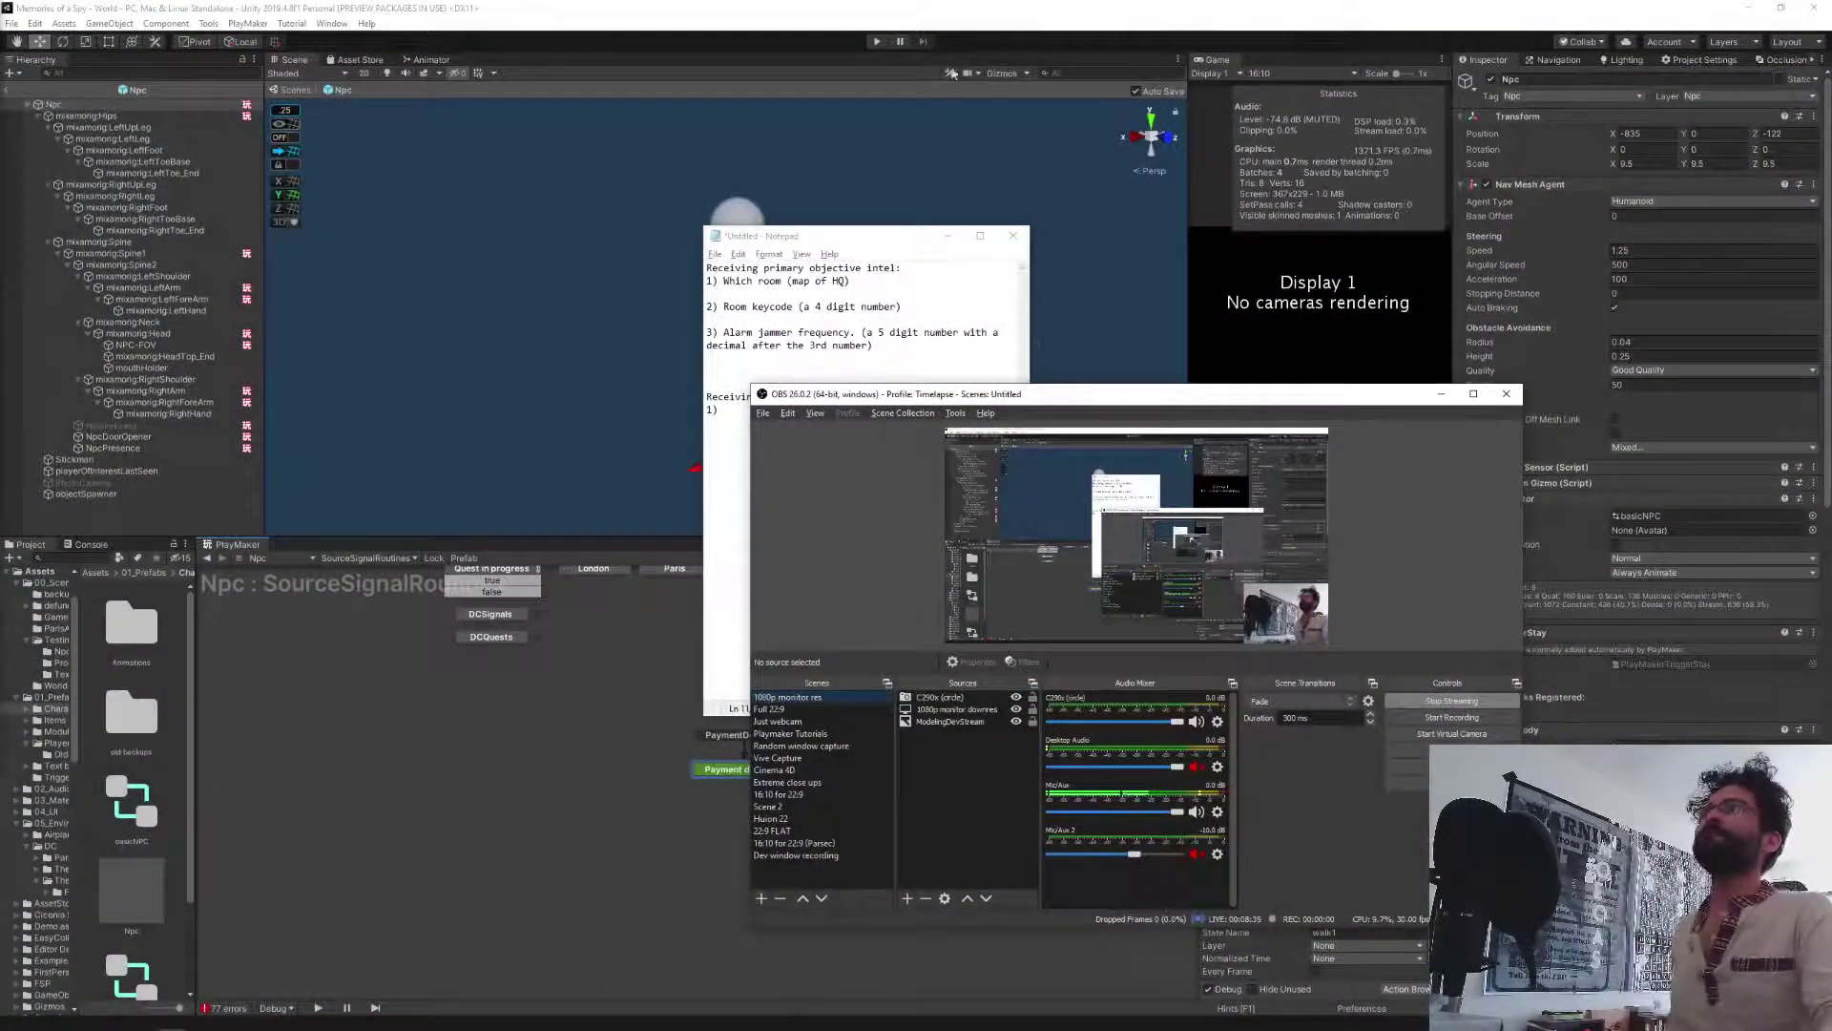
pyautogui.click(1441, 395)
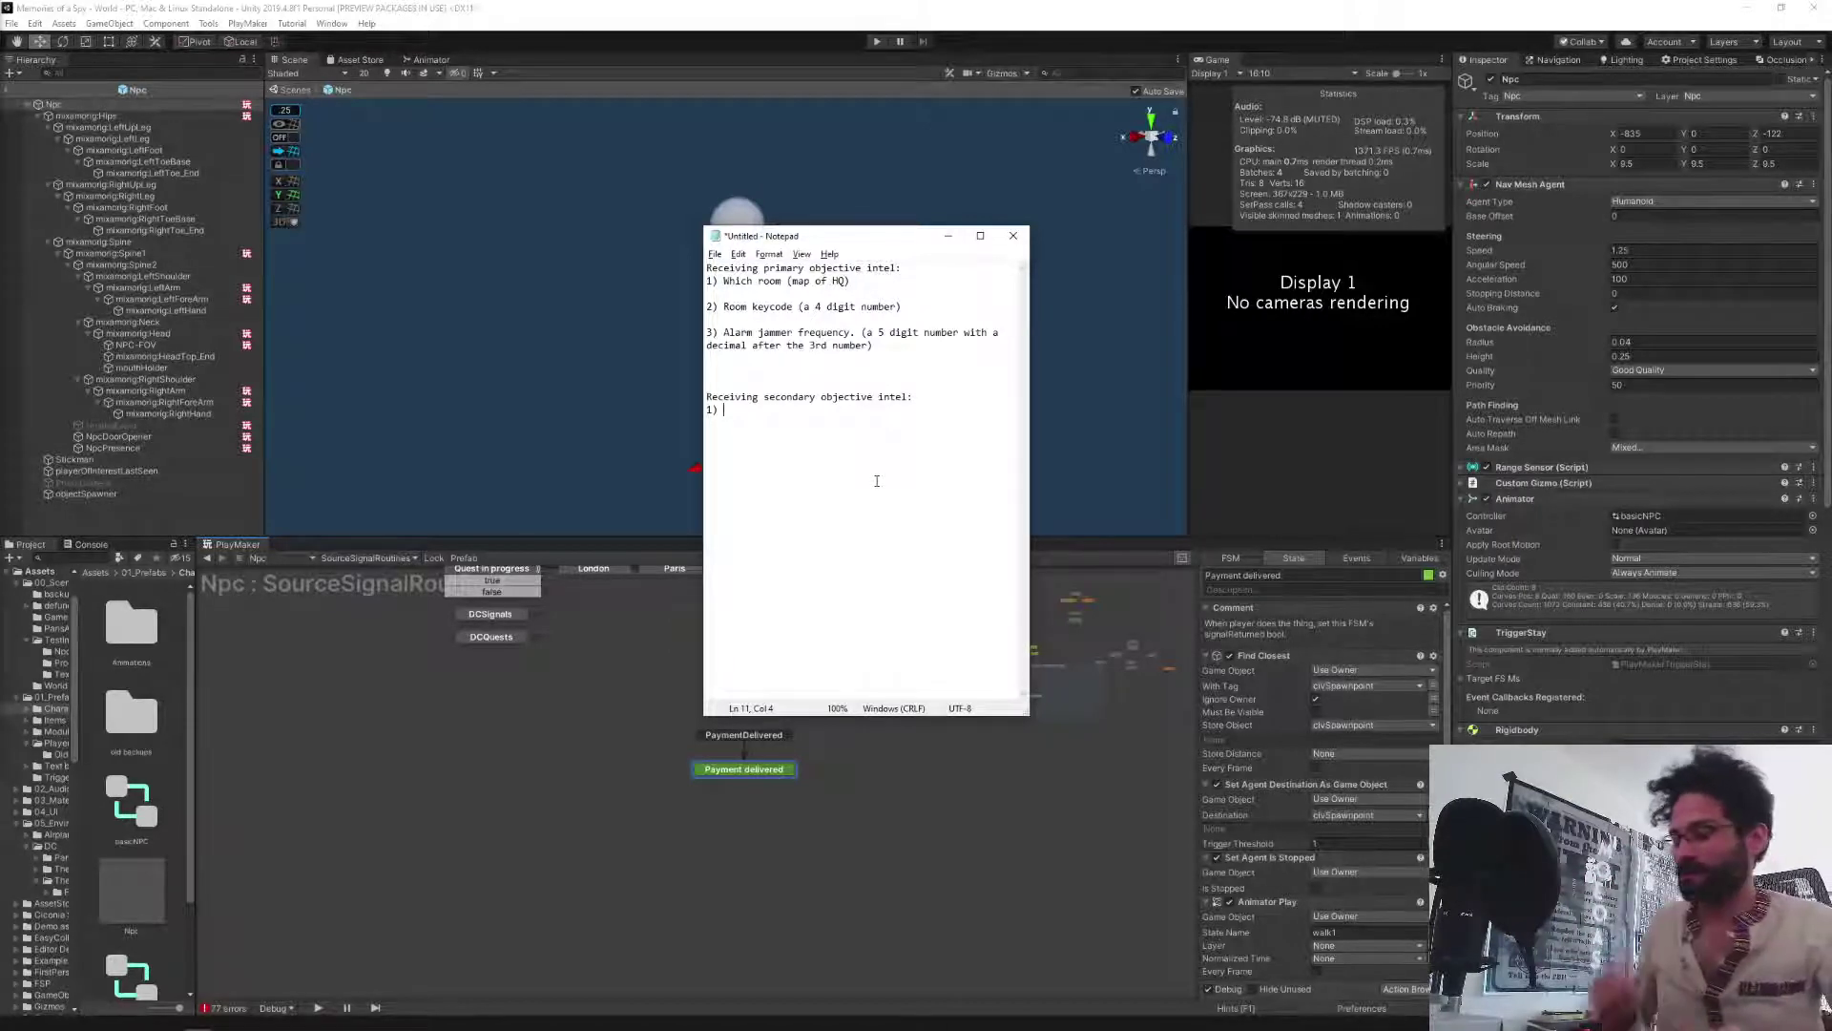
# Add the heading "Pros and cons of Guess Who method:" below the secondary objective section, leaving blank lines between them.
pyautogui.click(709, 446)
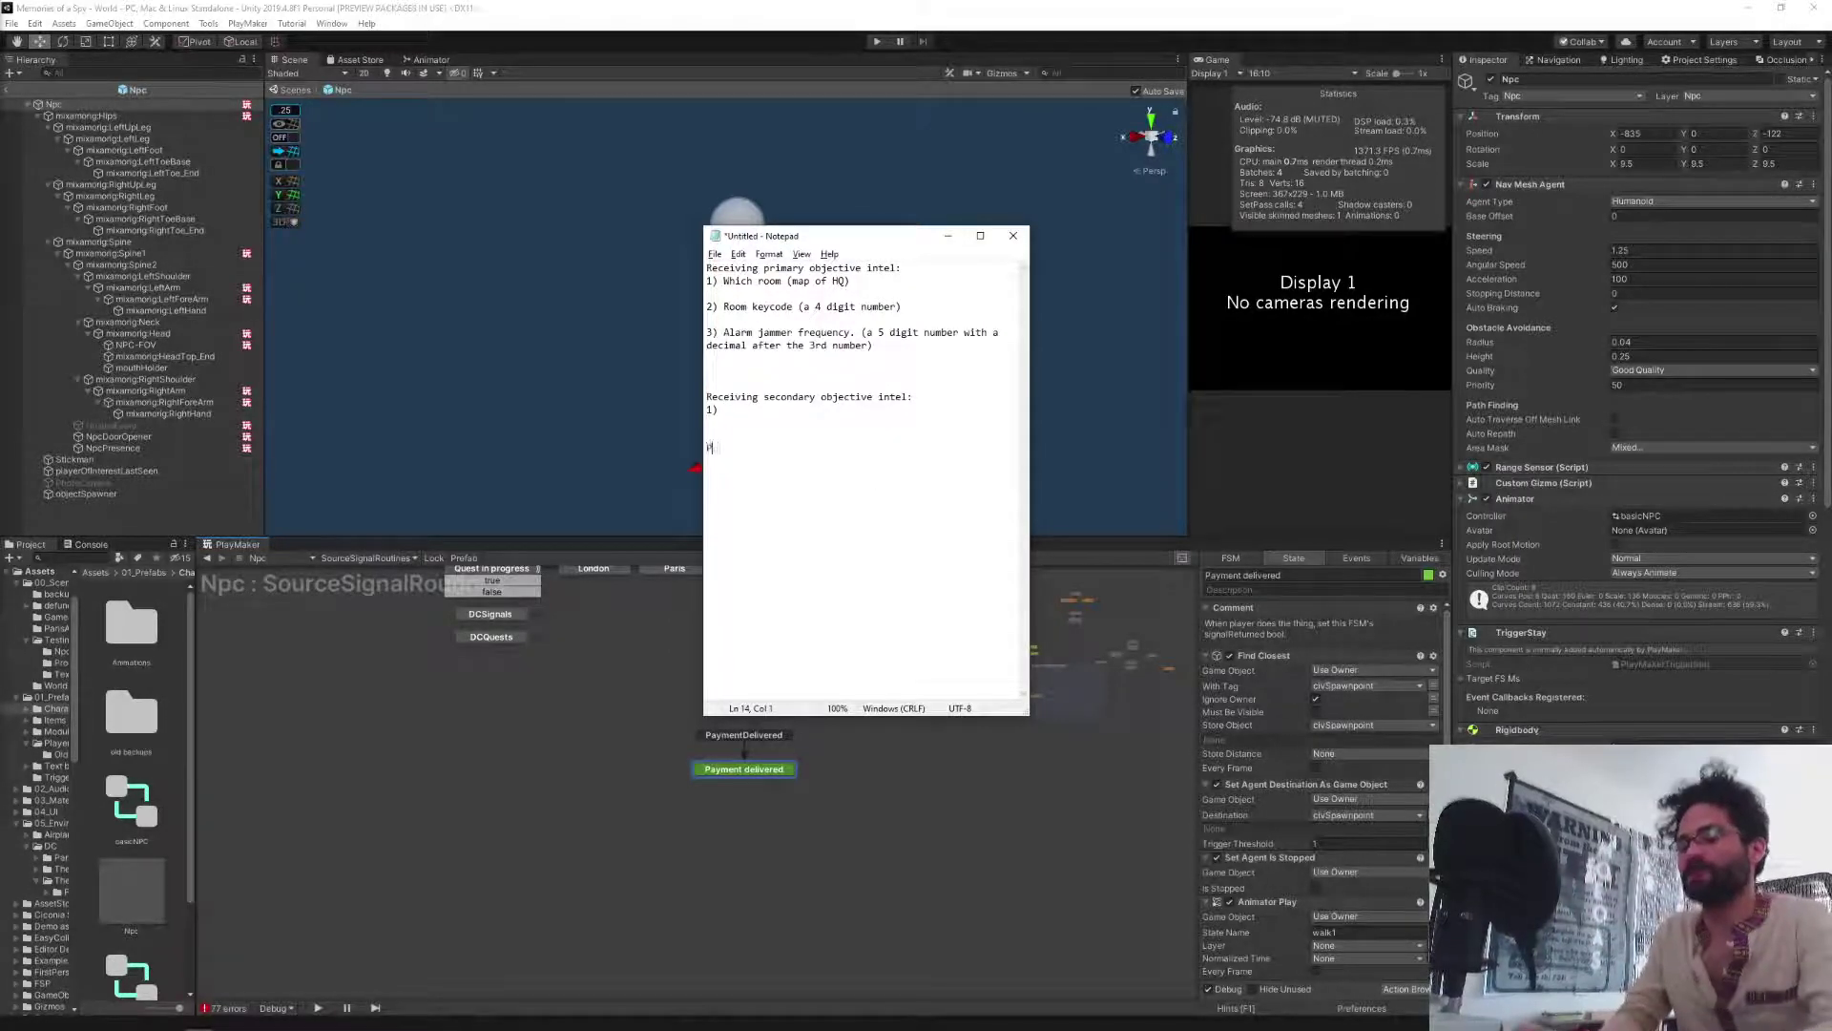
pyautogui.write('Pros and cons of')
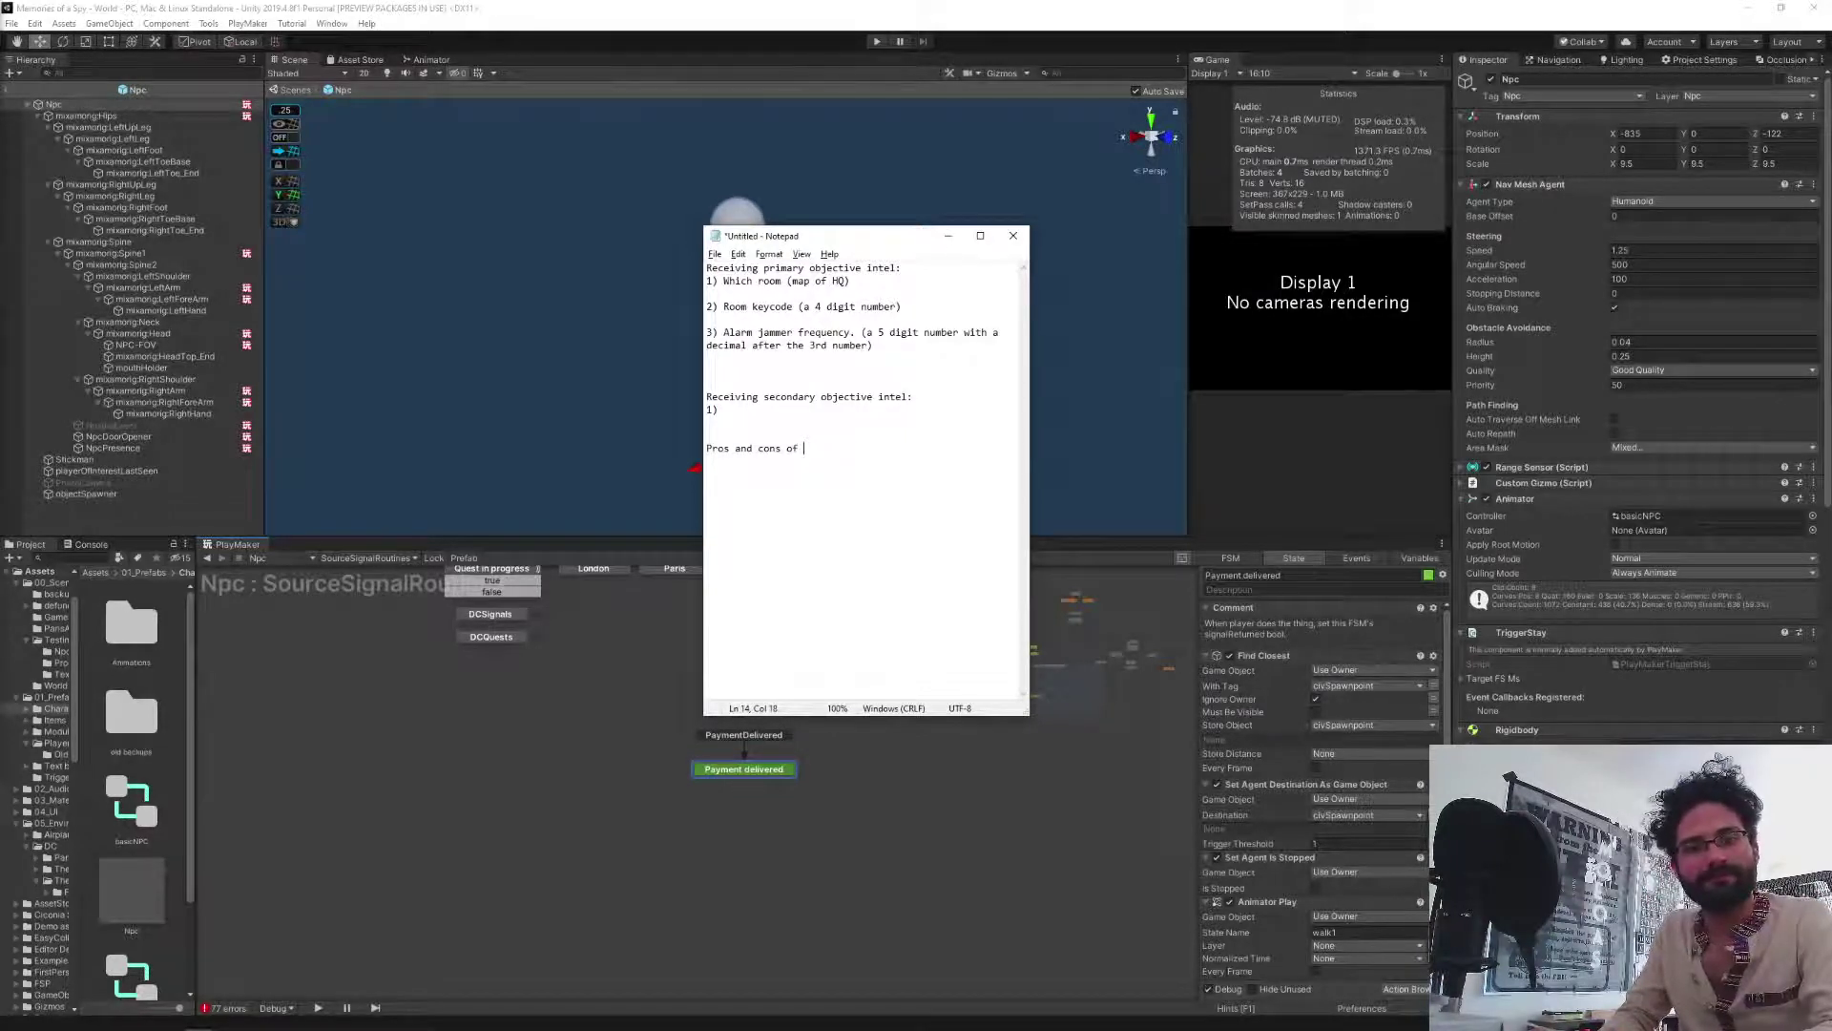
pyautogui.write('Guess ')
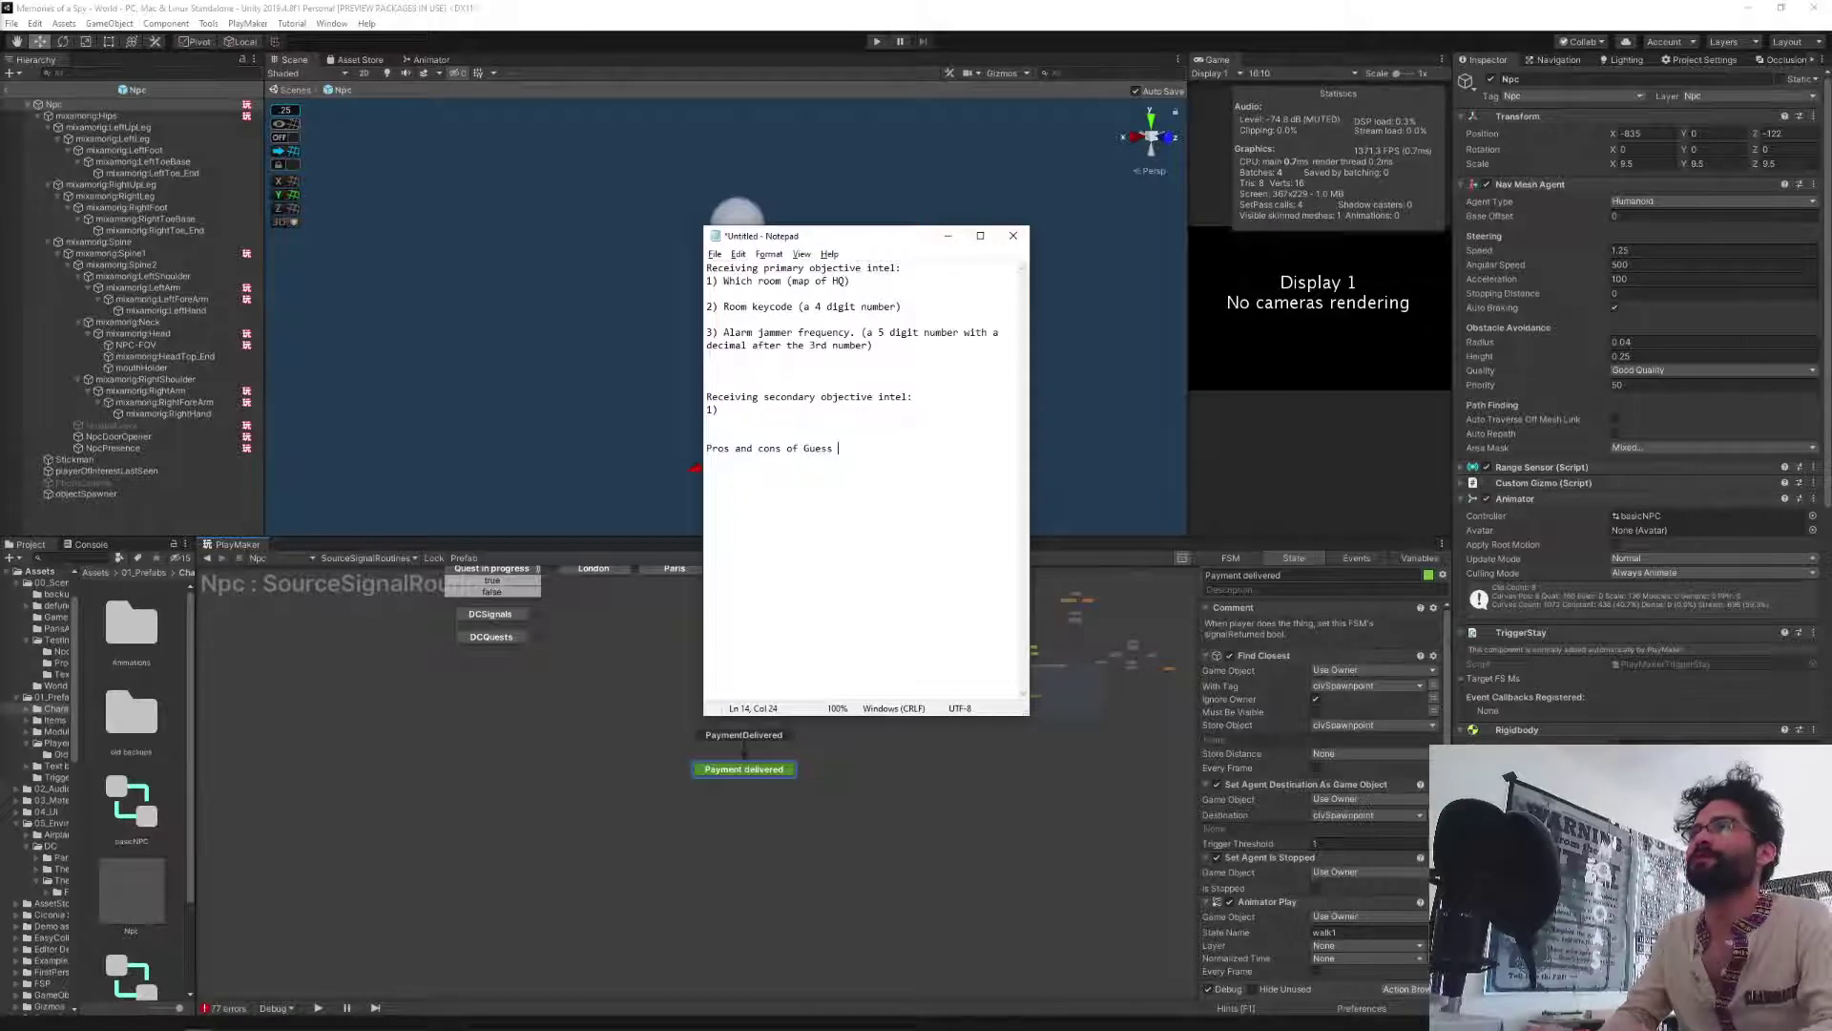
pyautogui.write('Who method:')
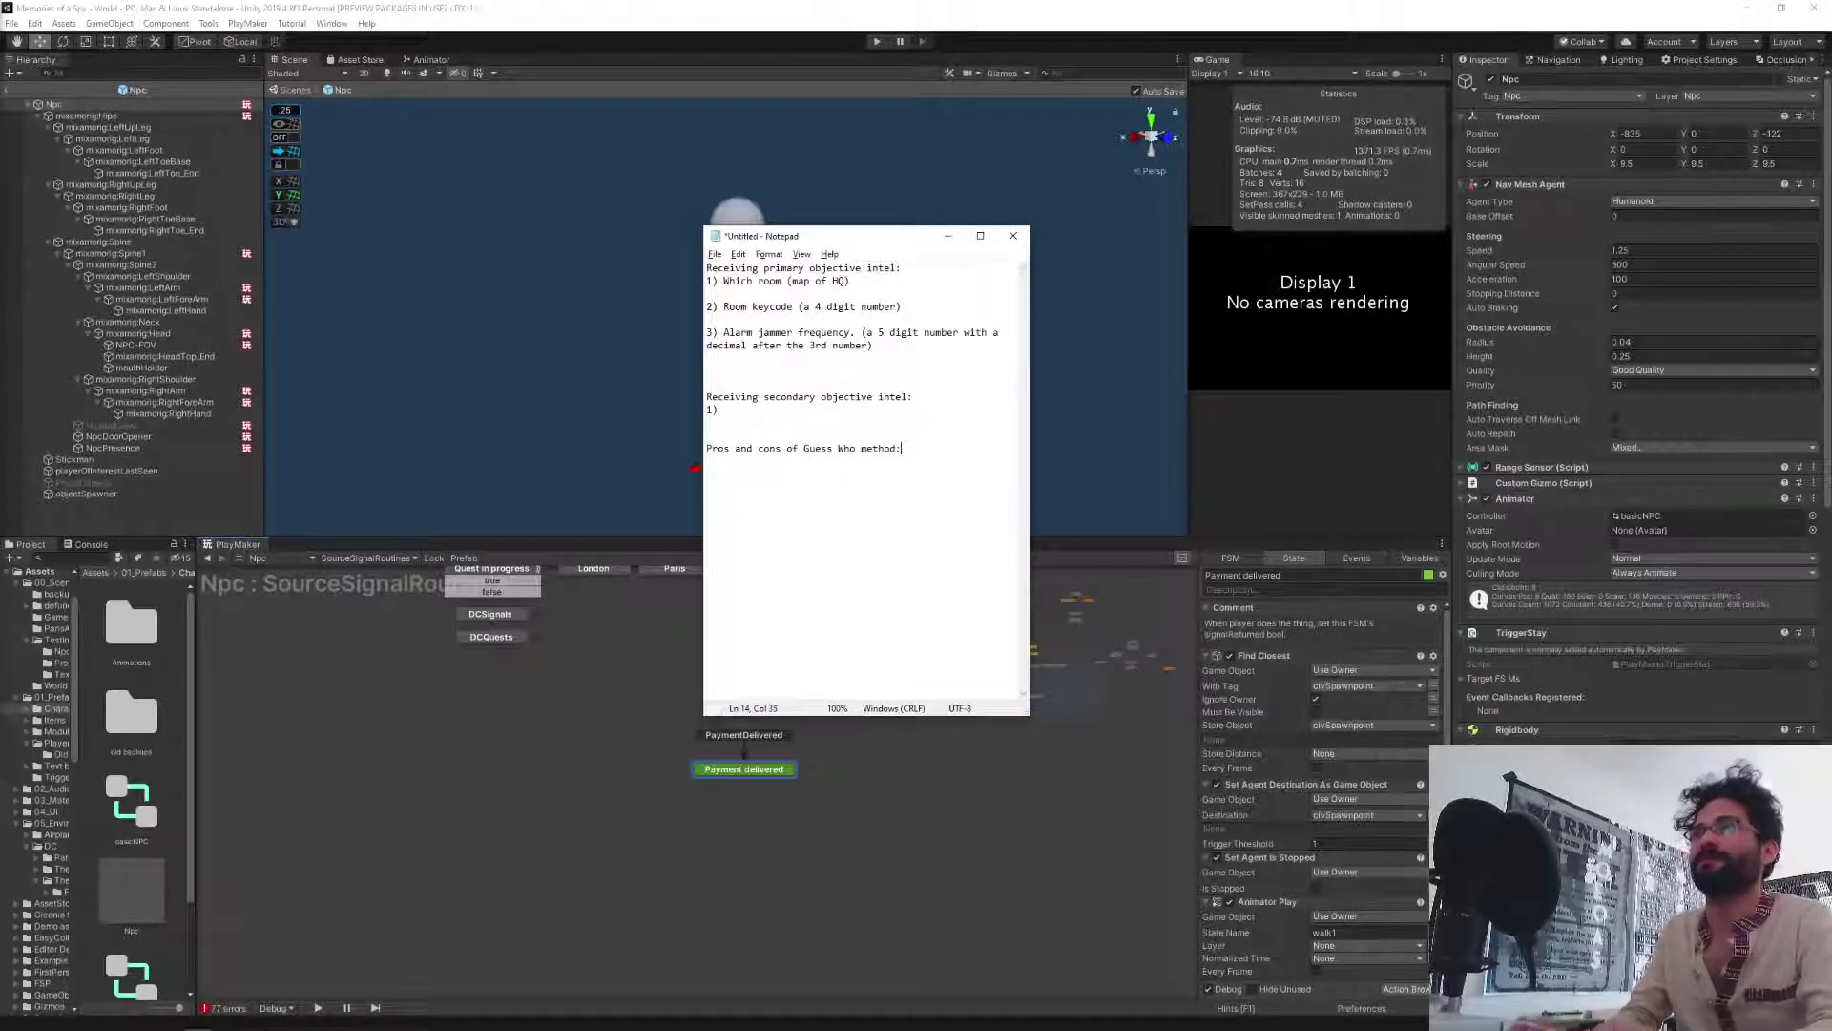
pyautogui.press('Return')
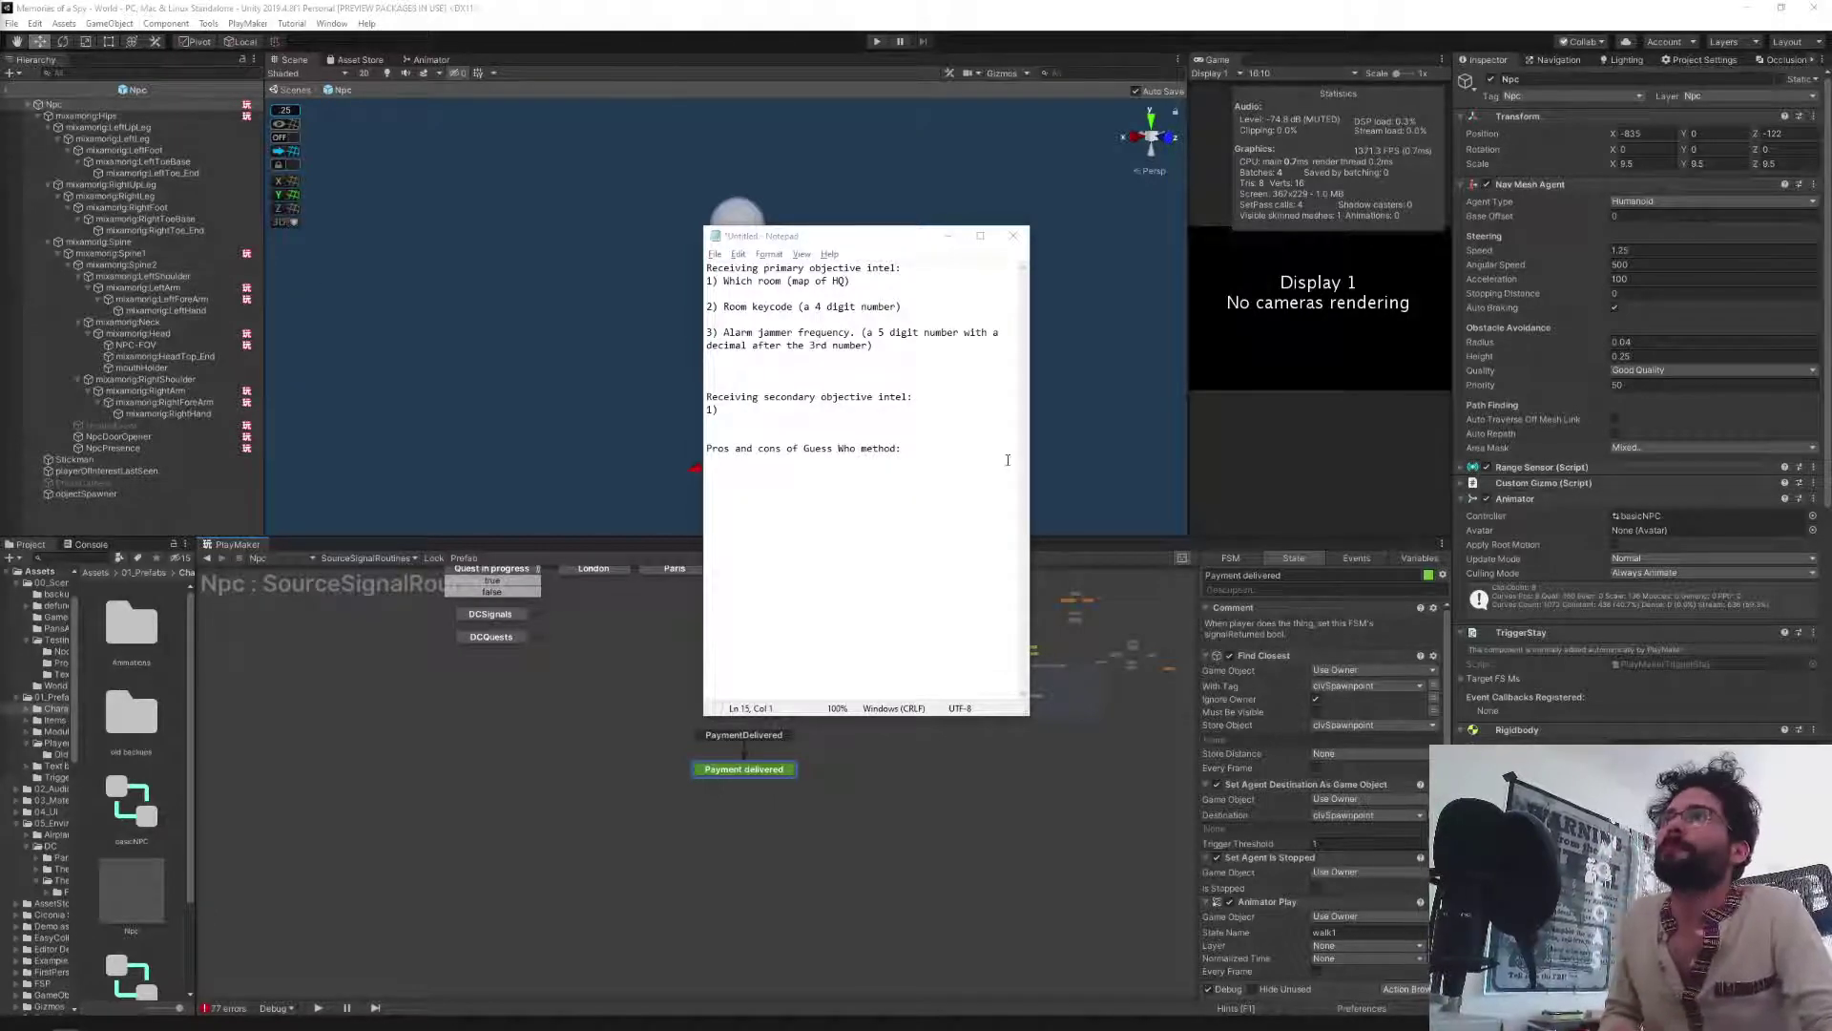
# Add the subheading "PROS:" below the Guess Who method heading, leaving one blank line between them.
pyautogui.click(747, 405)
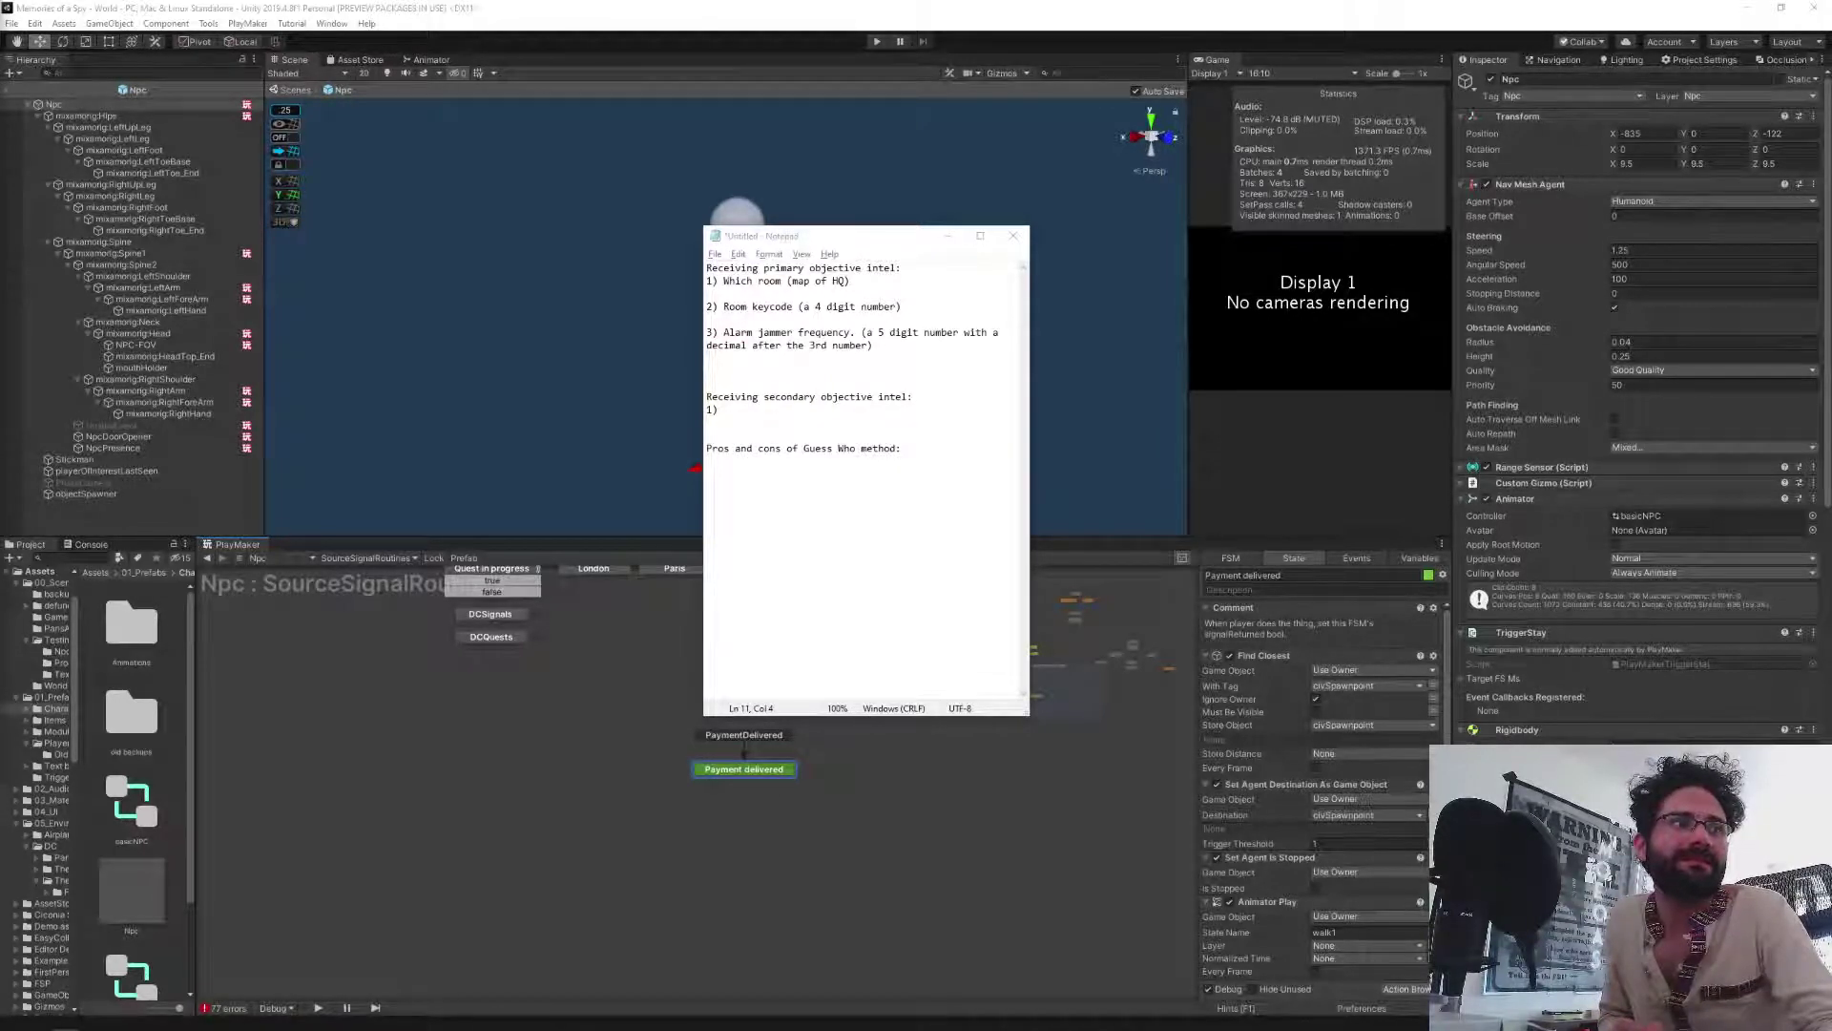
pyautogui.click(924, 449)
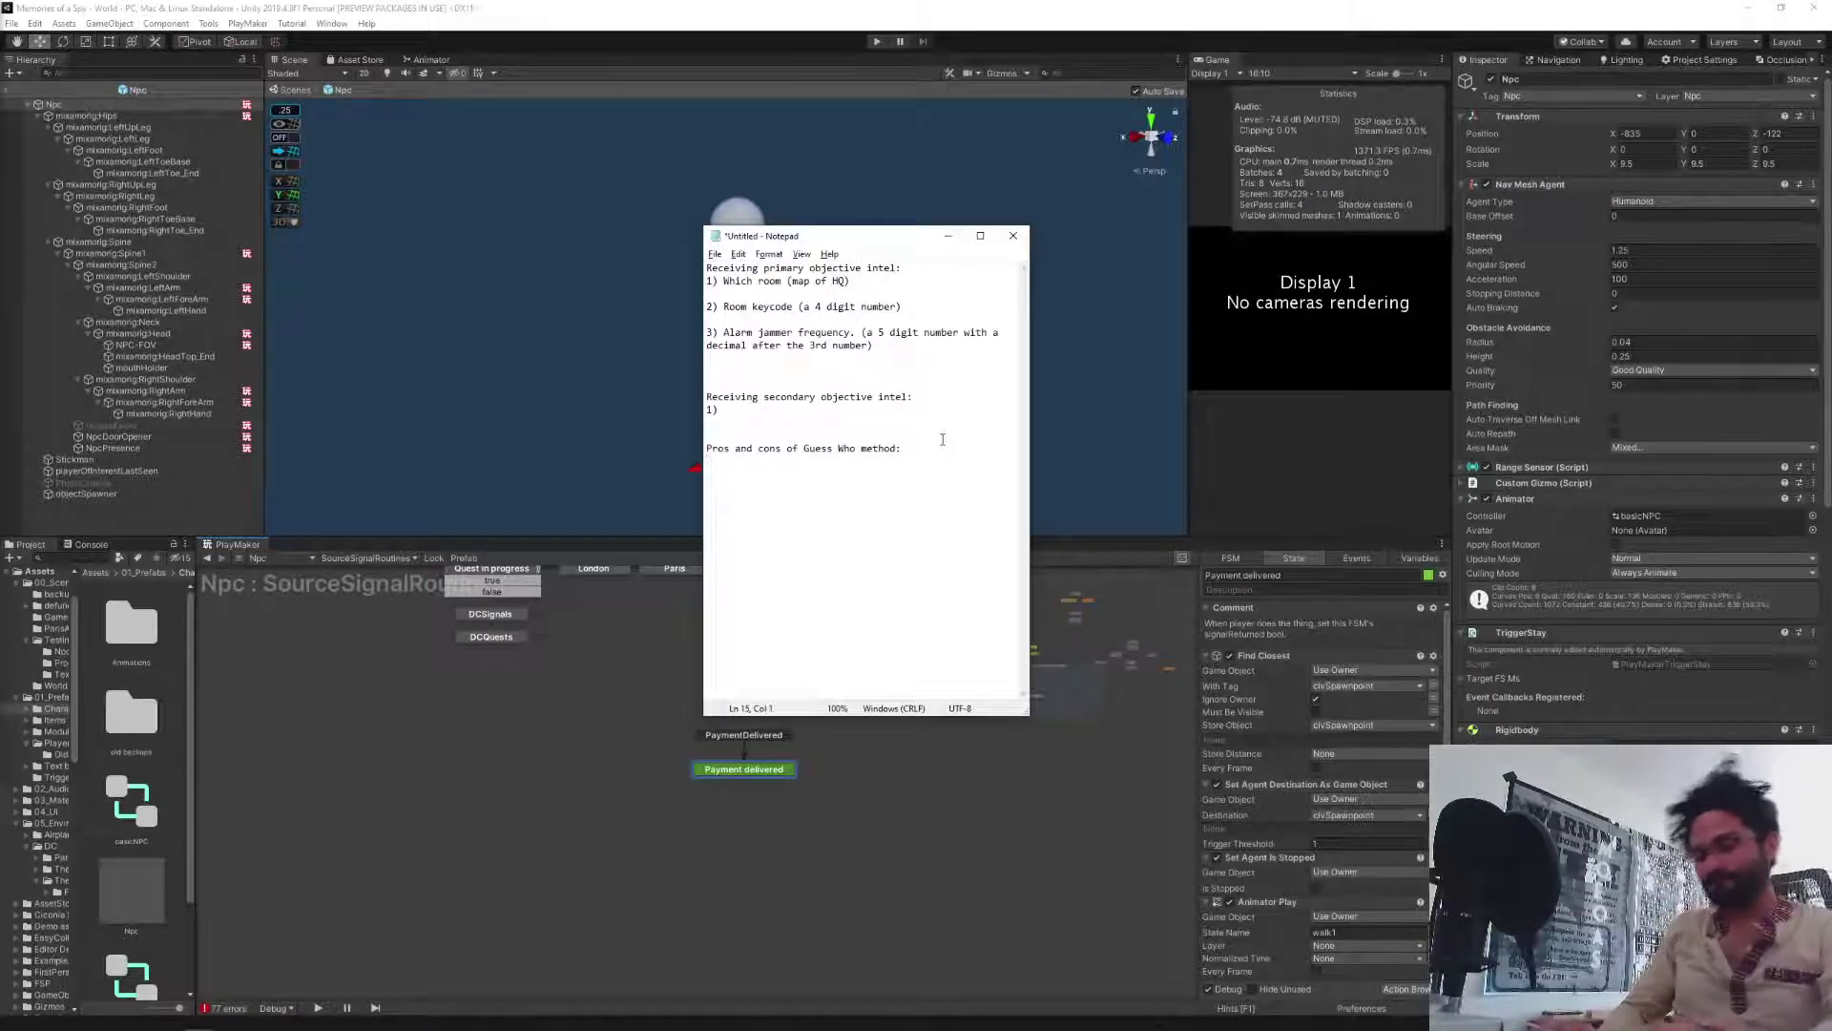
pyautogui.press('Return')
pyautogui.write('PROS:')
pyautogui.press('Return')
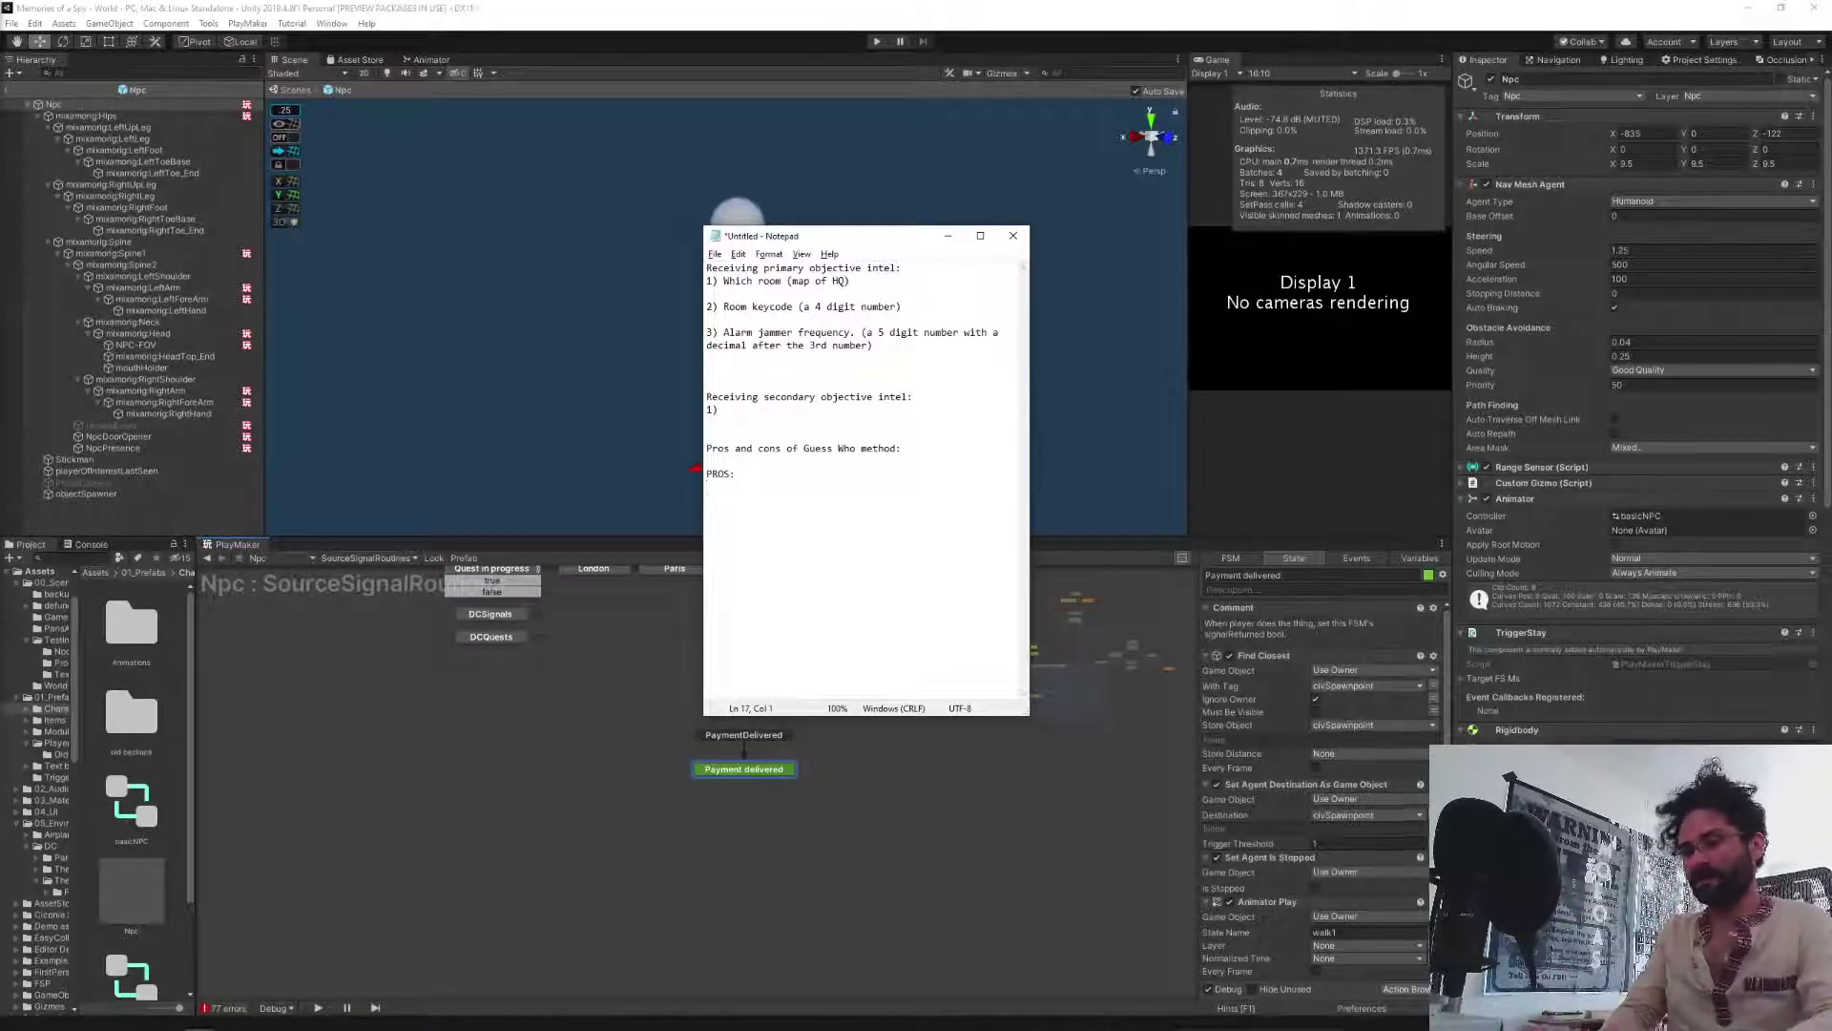
# Write the first line under PROS as "You have to pay attention to your surroundings," and start a new line.
pyautogui.write('You hav')
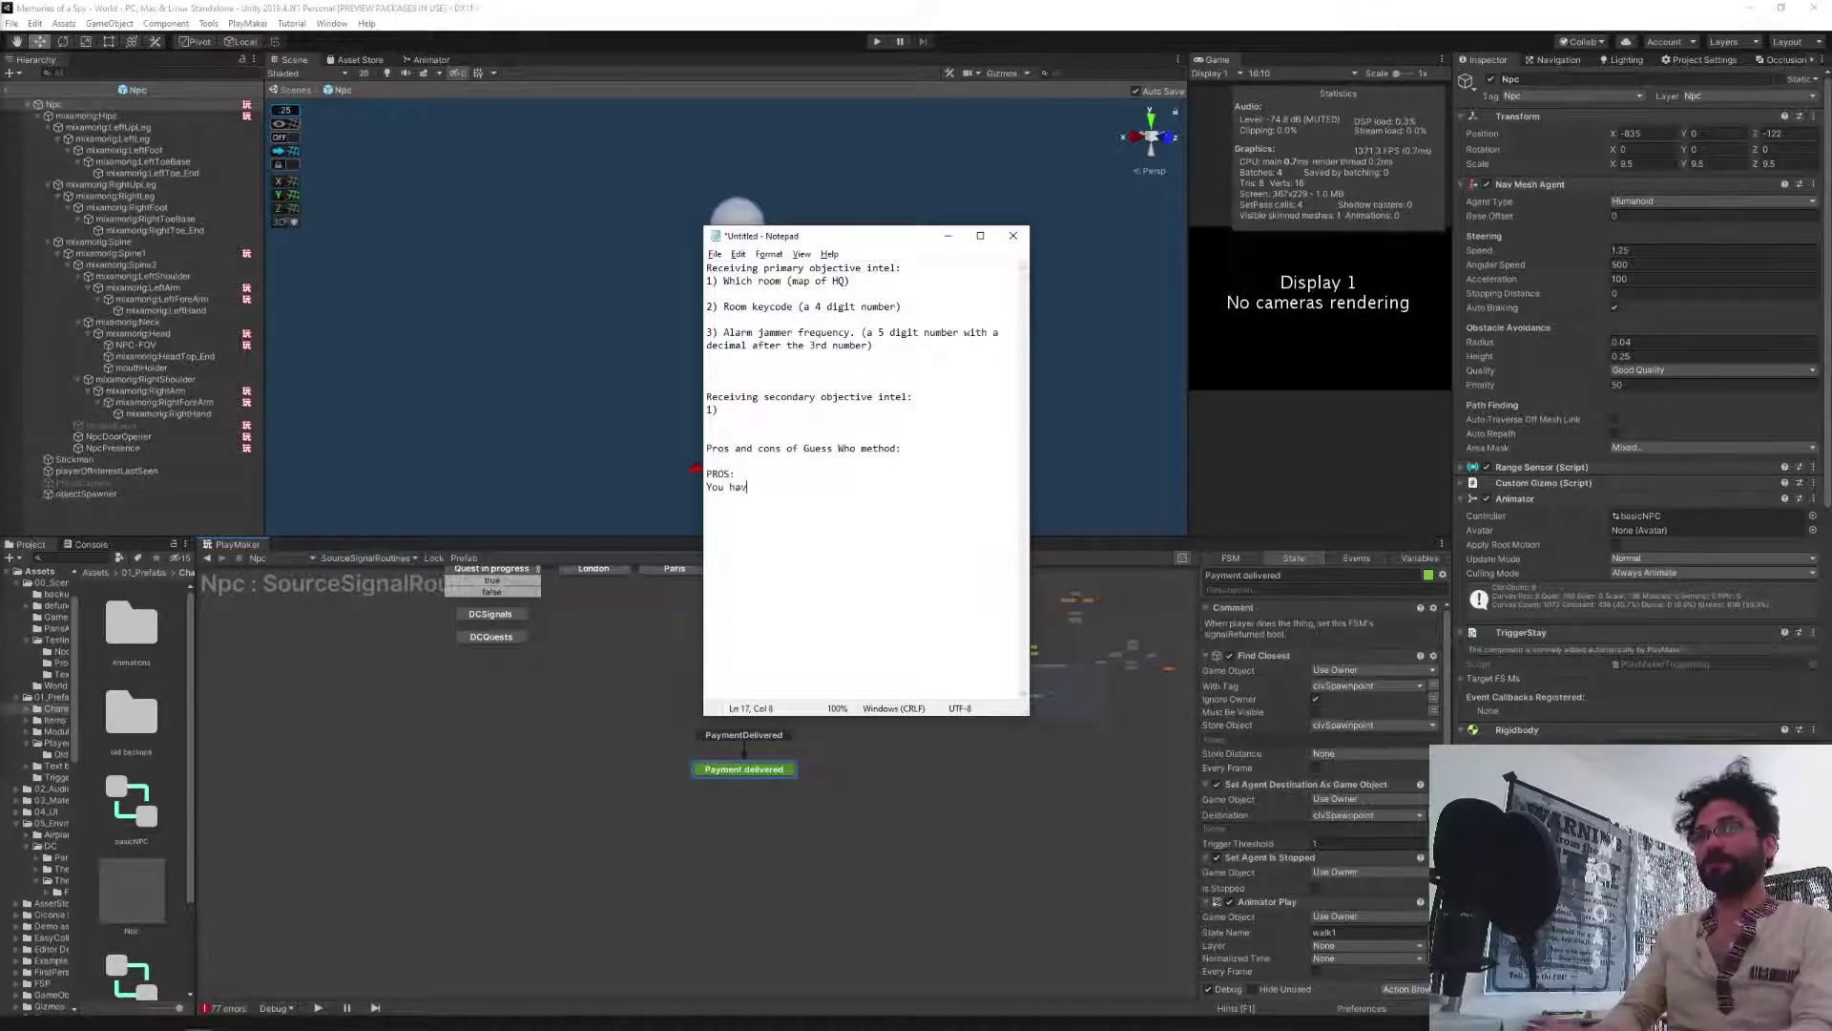
pyautogui.write('e to paty attention')
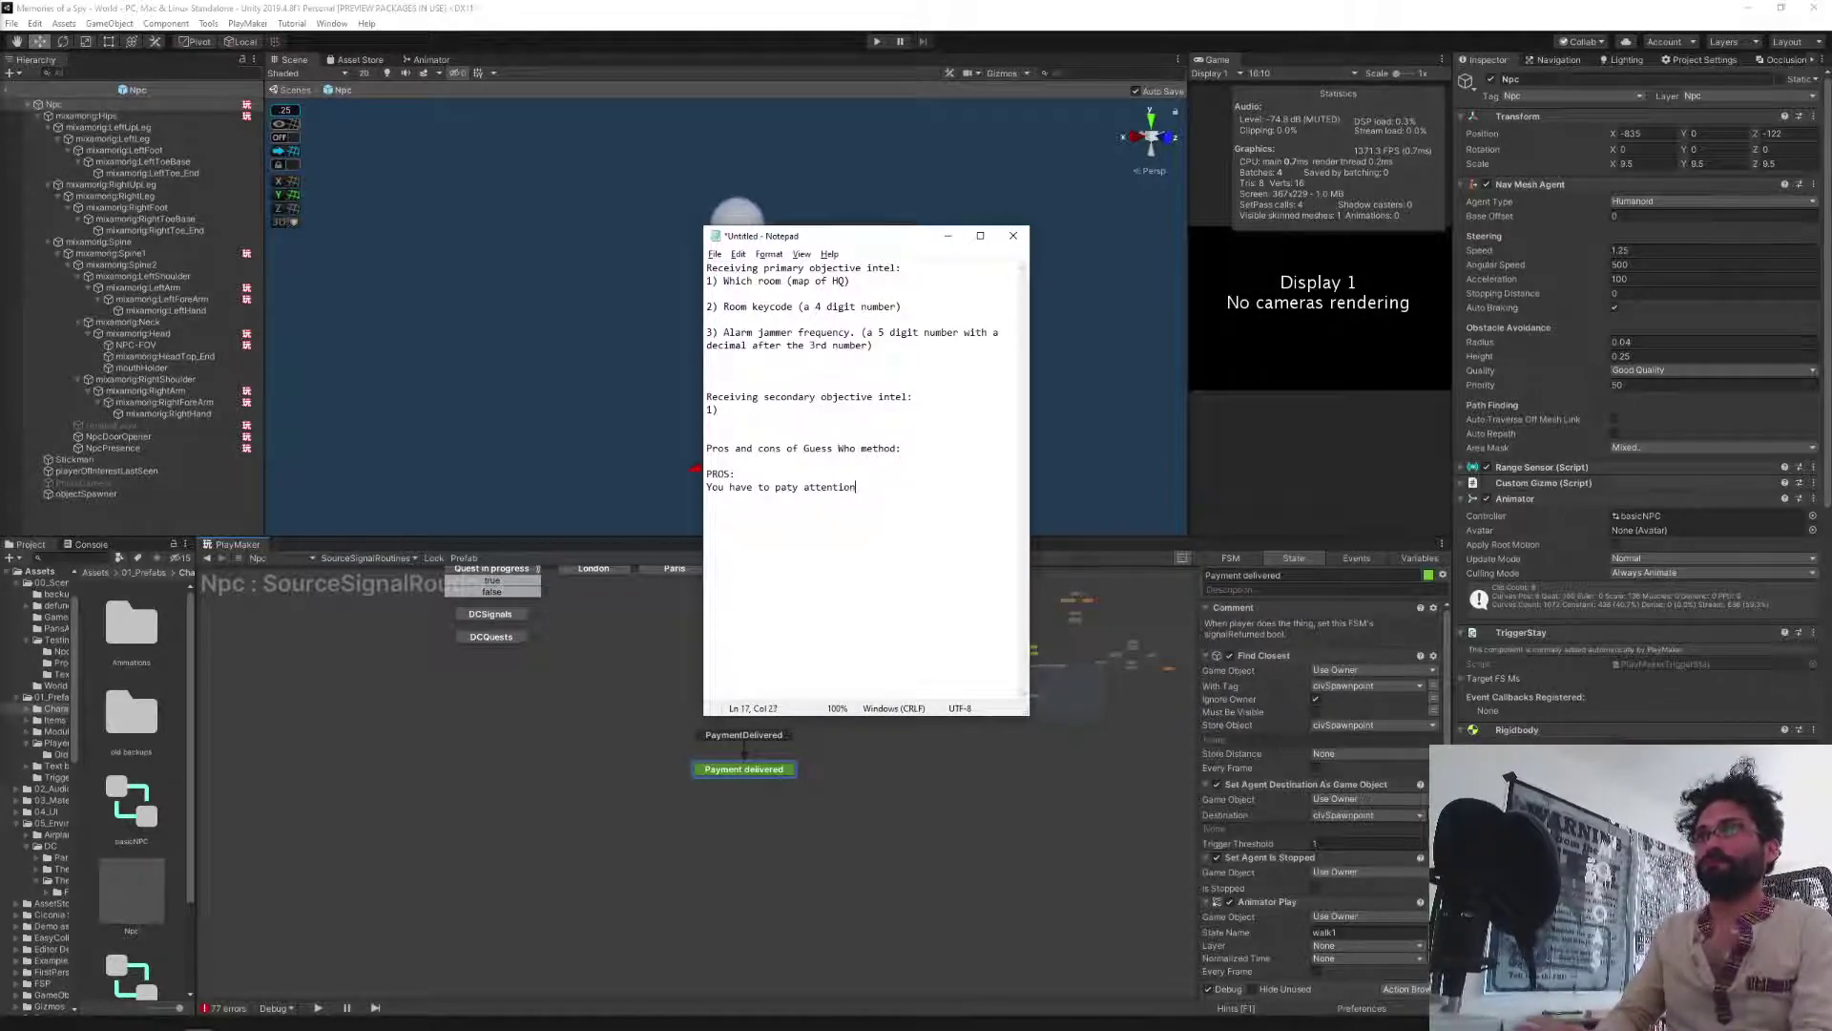
pyautogui.press('BackSpace')
pyautogui.press('BackSpace')
pyautogui.press('BackSpace')
pyautogui.press('BackSpace')
pyautogui.press('BackSpace')
pyautogui.press('BackSpace')
pyautogui.press('BackSpace')
pyautogui.press('BackSpace')
pyautogui.press('BackSpace')
pyautogui.press('BackSpace')
pyautogui.press('BackSpace')
pyautogui.press('BackSpace')
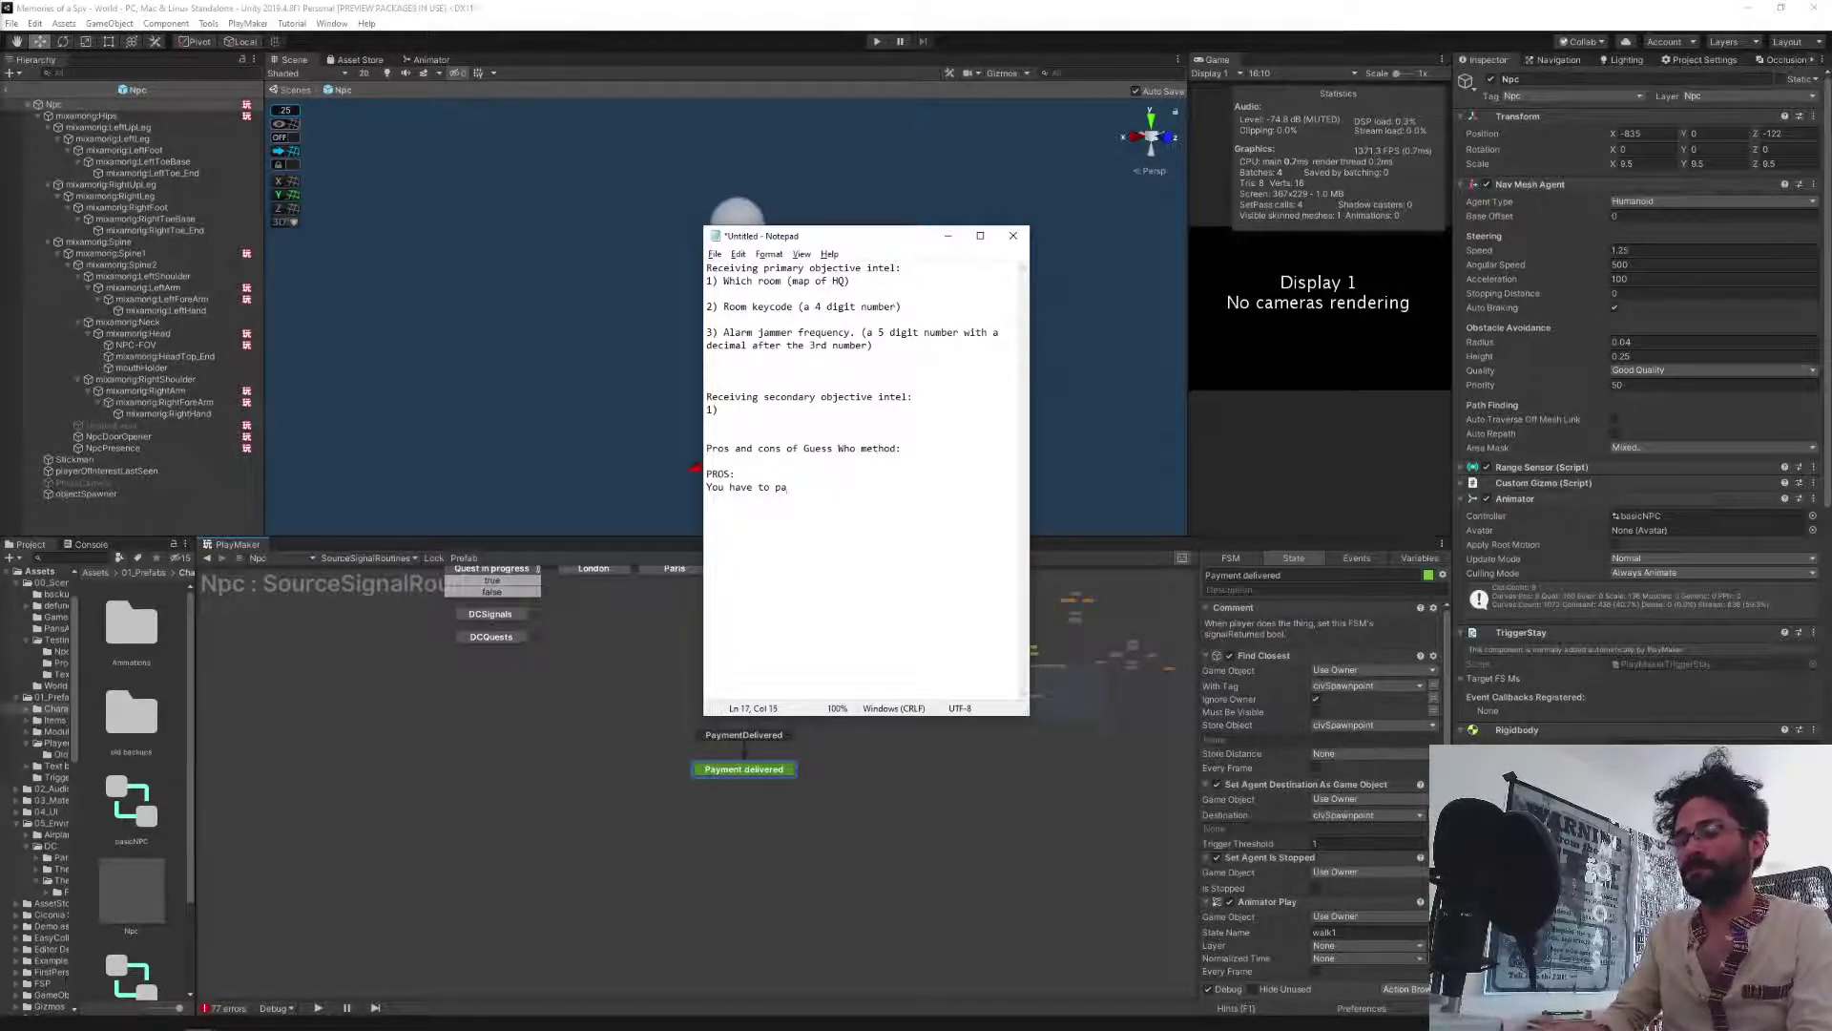
pyautogui.write('y attention to your s')
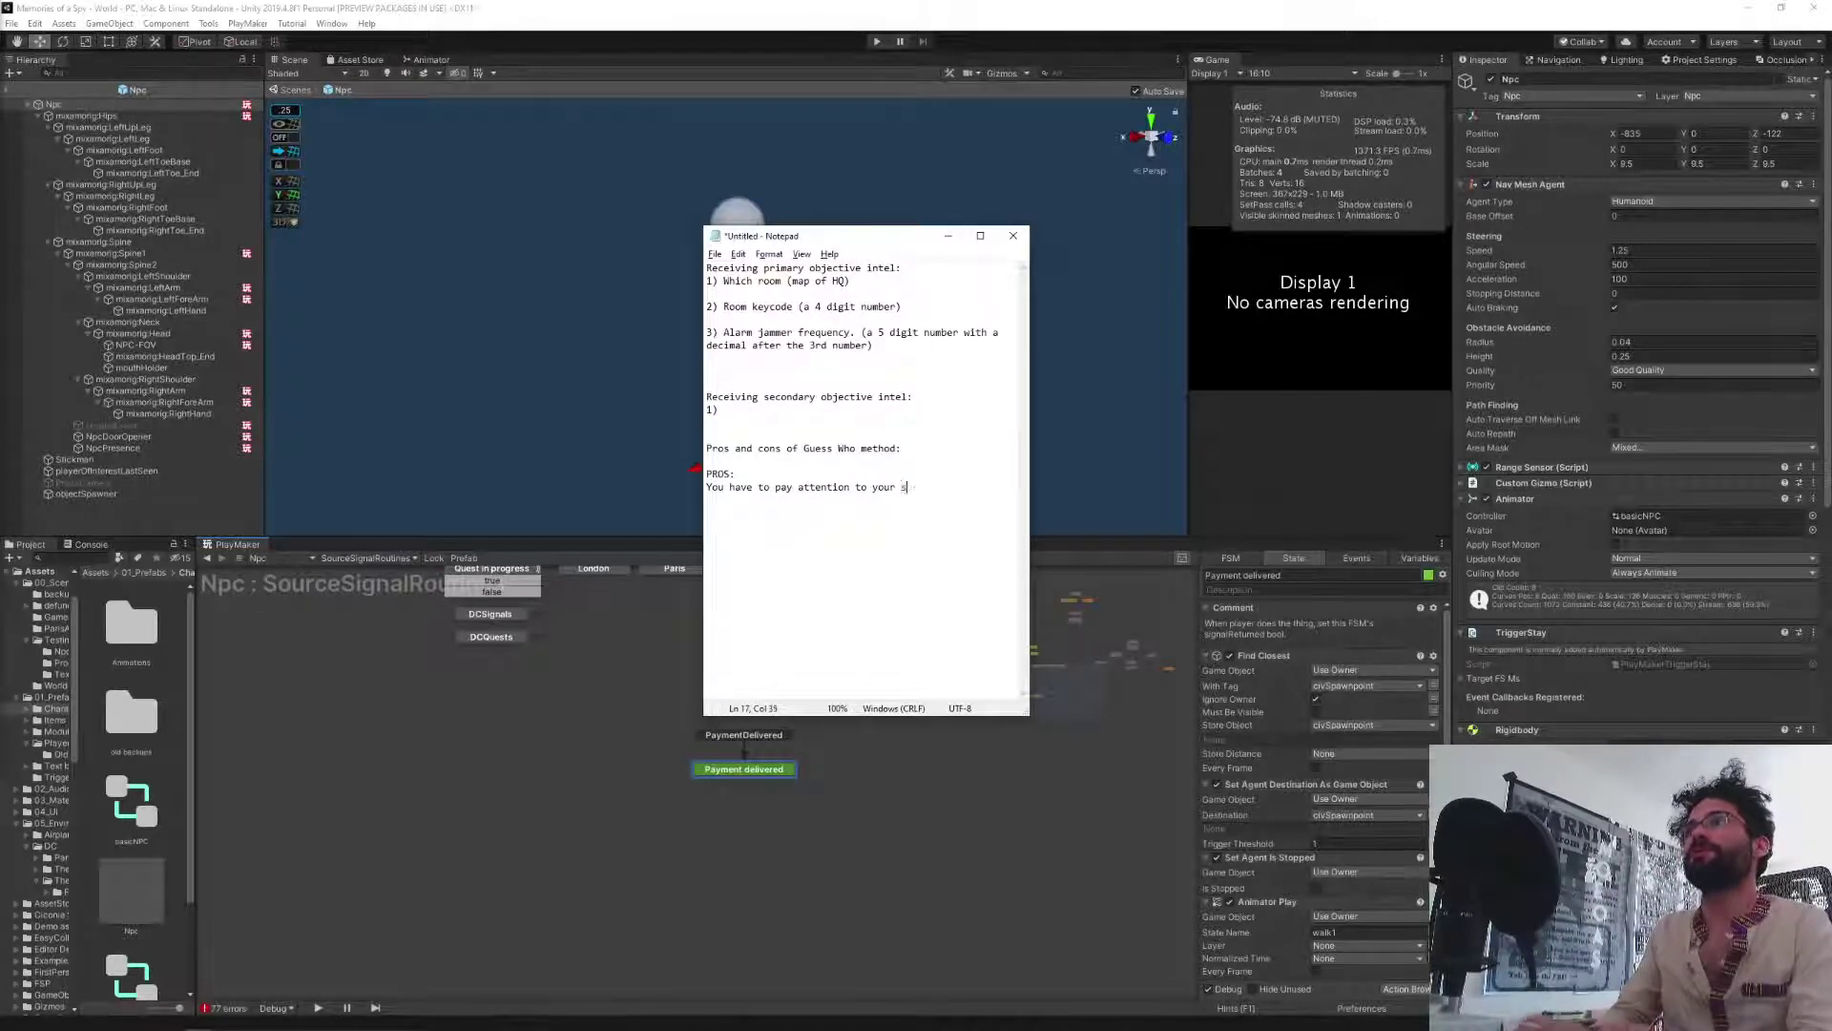
pyautogui.write('urroundings')
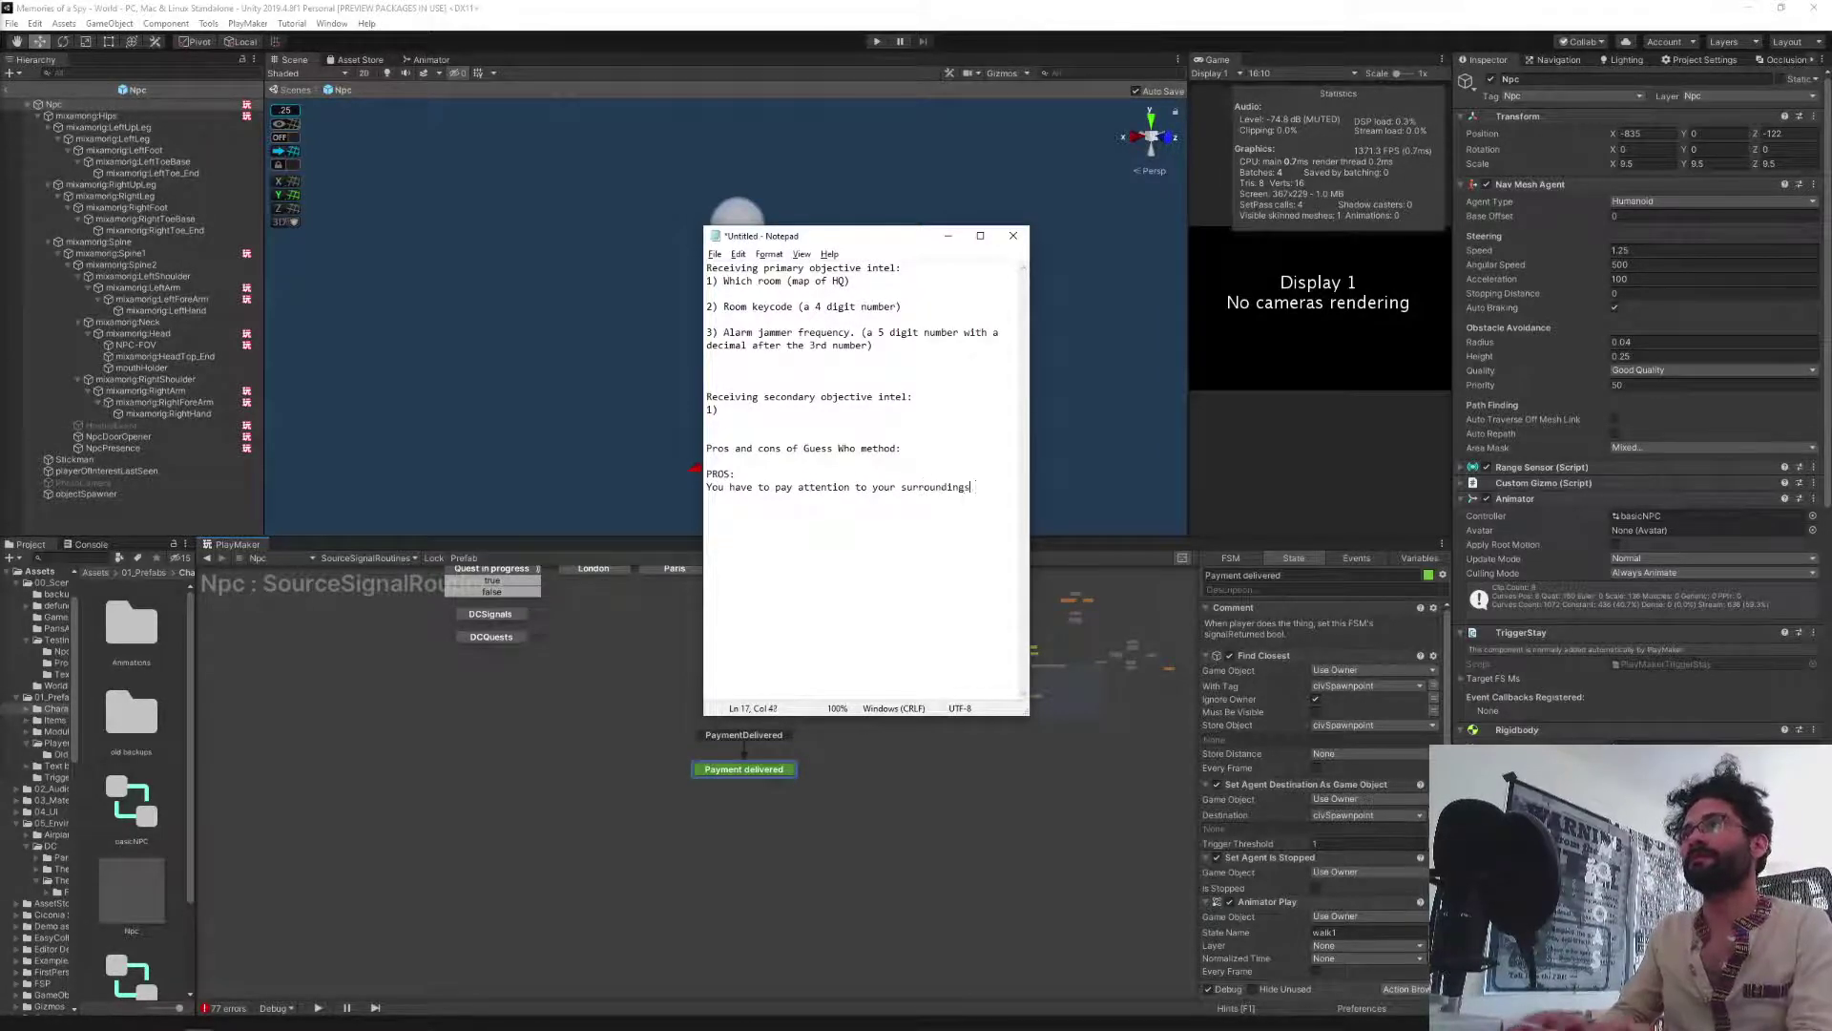
pyautogui.write(',')
pyautogui.press('Return')
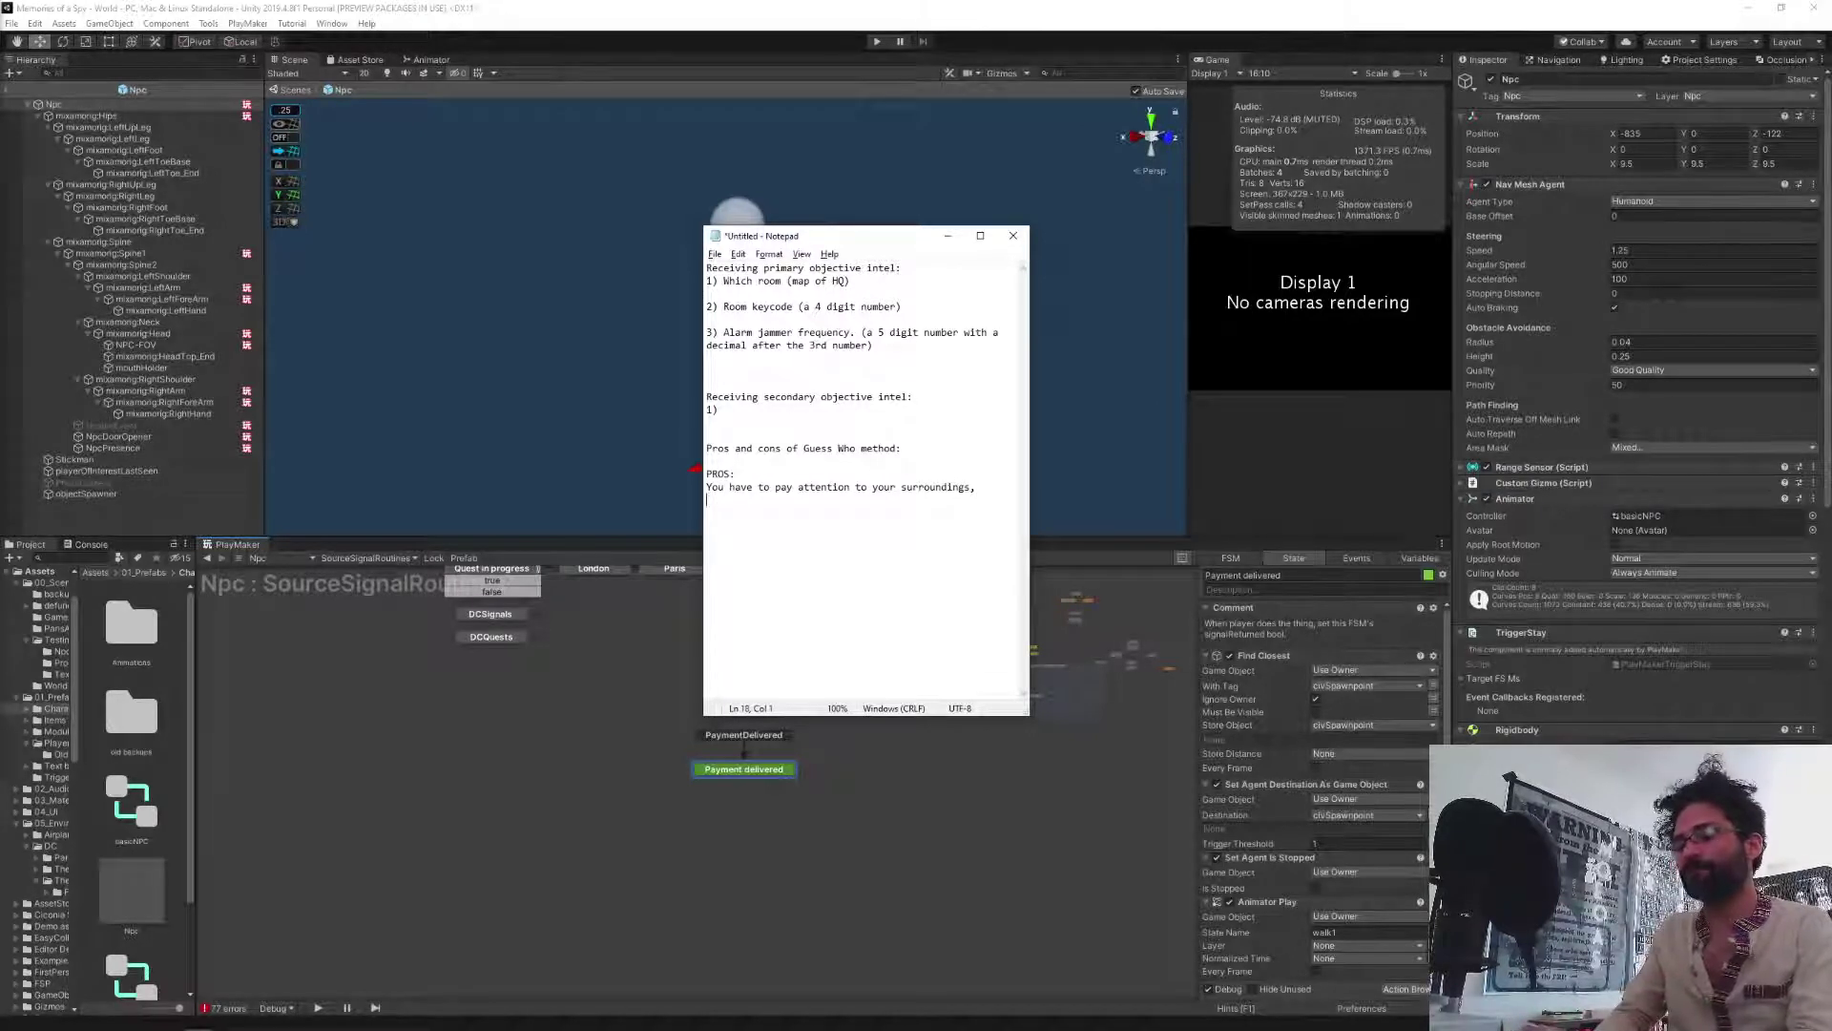
# Continue the pros text with "procgen'd looks and behaviours are practical and neccessary.".
pyautogui.write("procgen'd ")
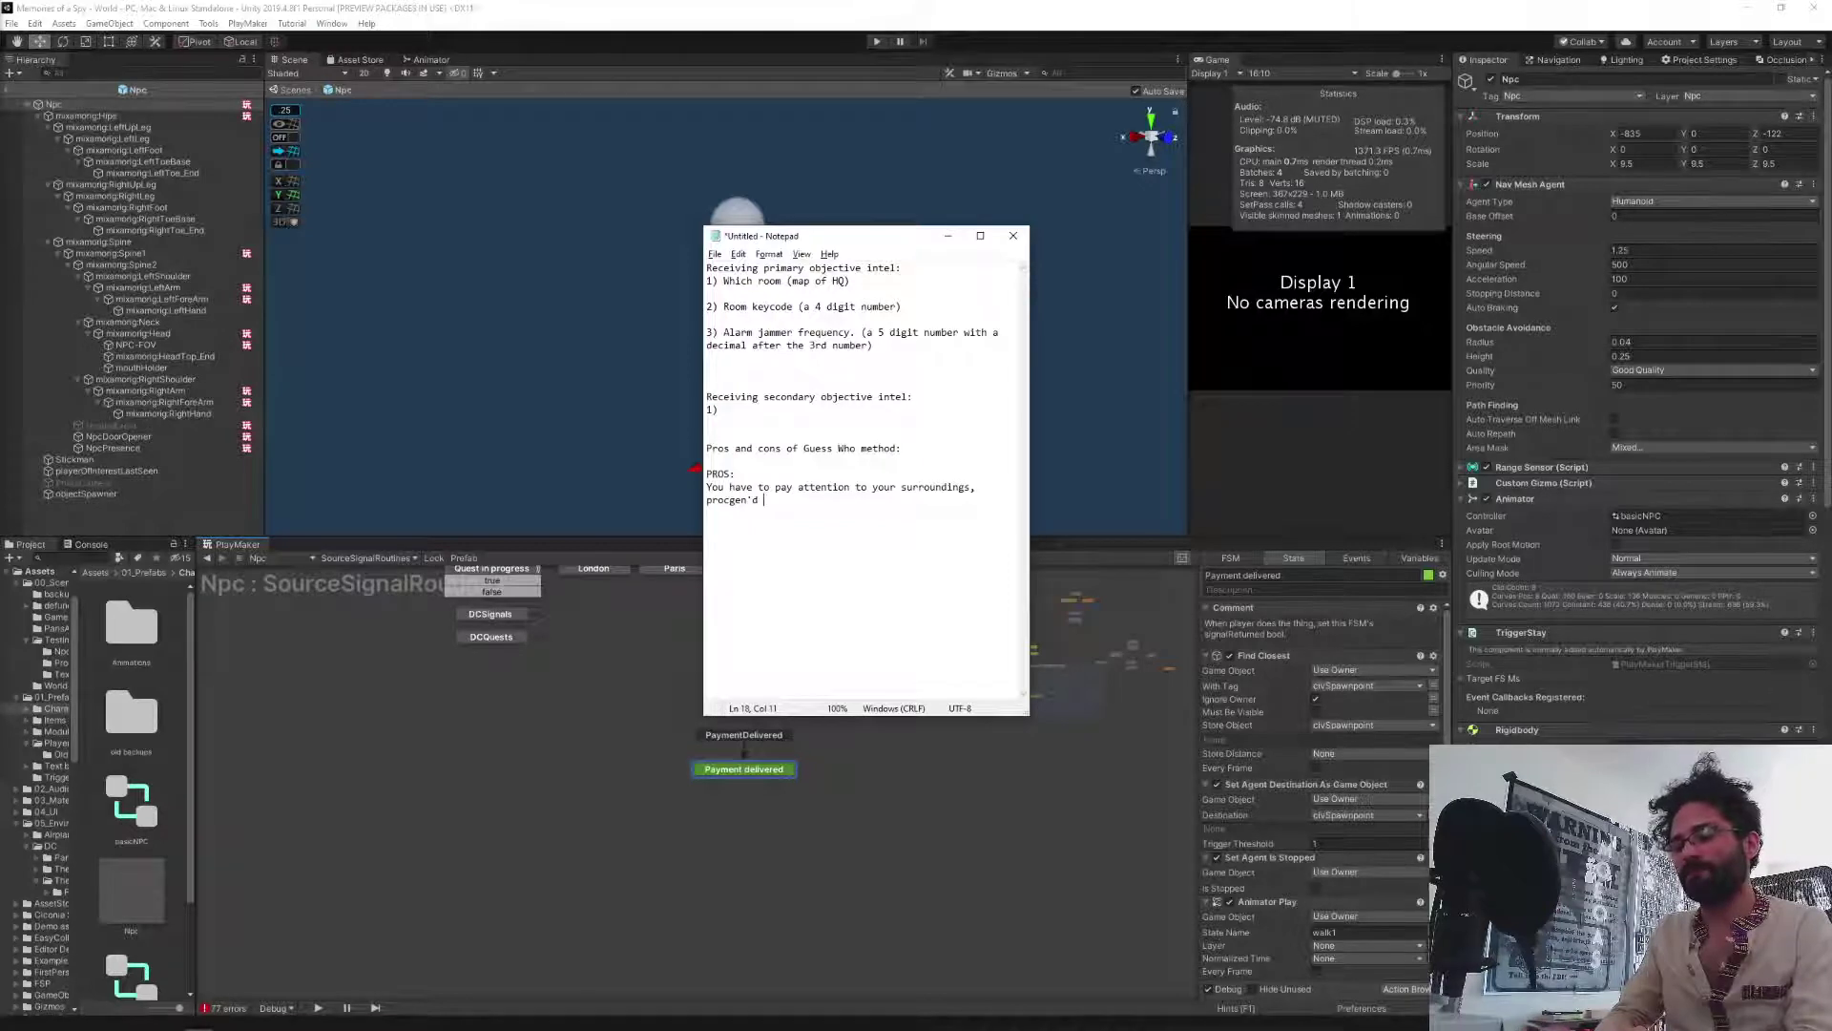
pyautogui.write('looks and ')
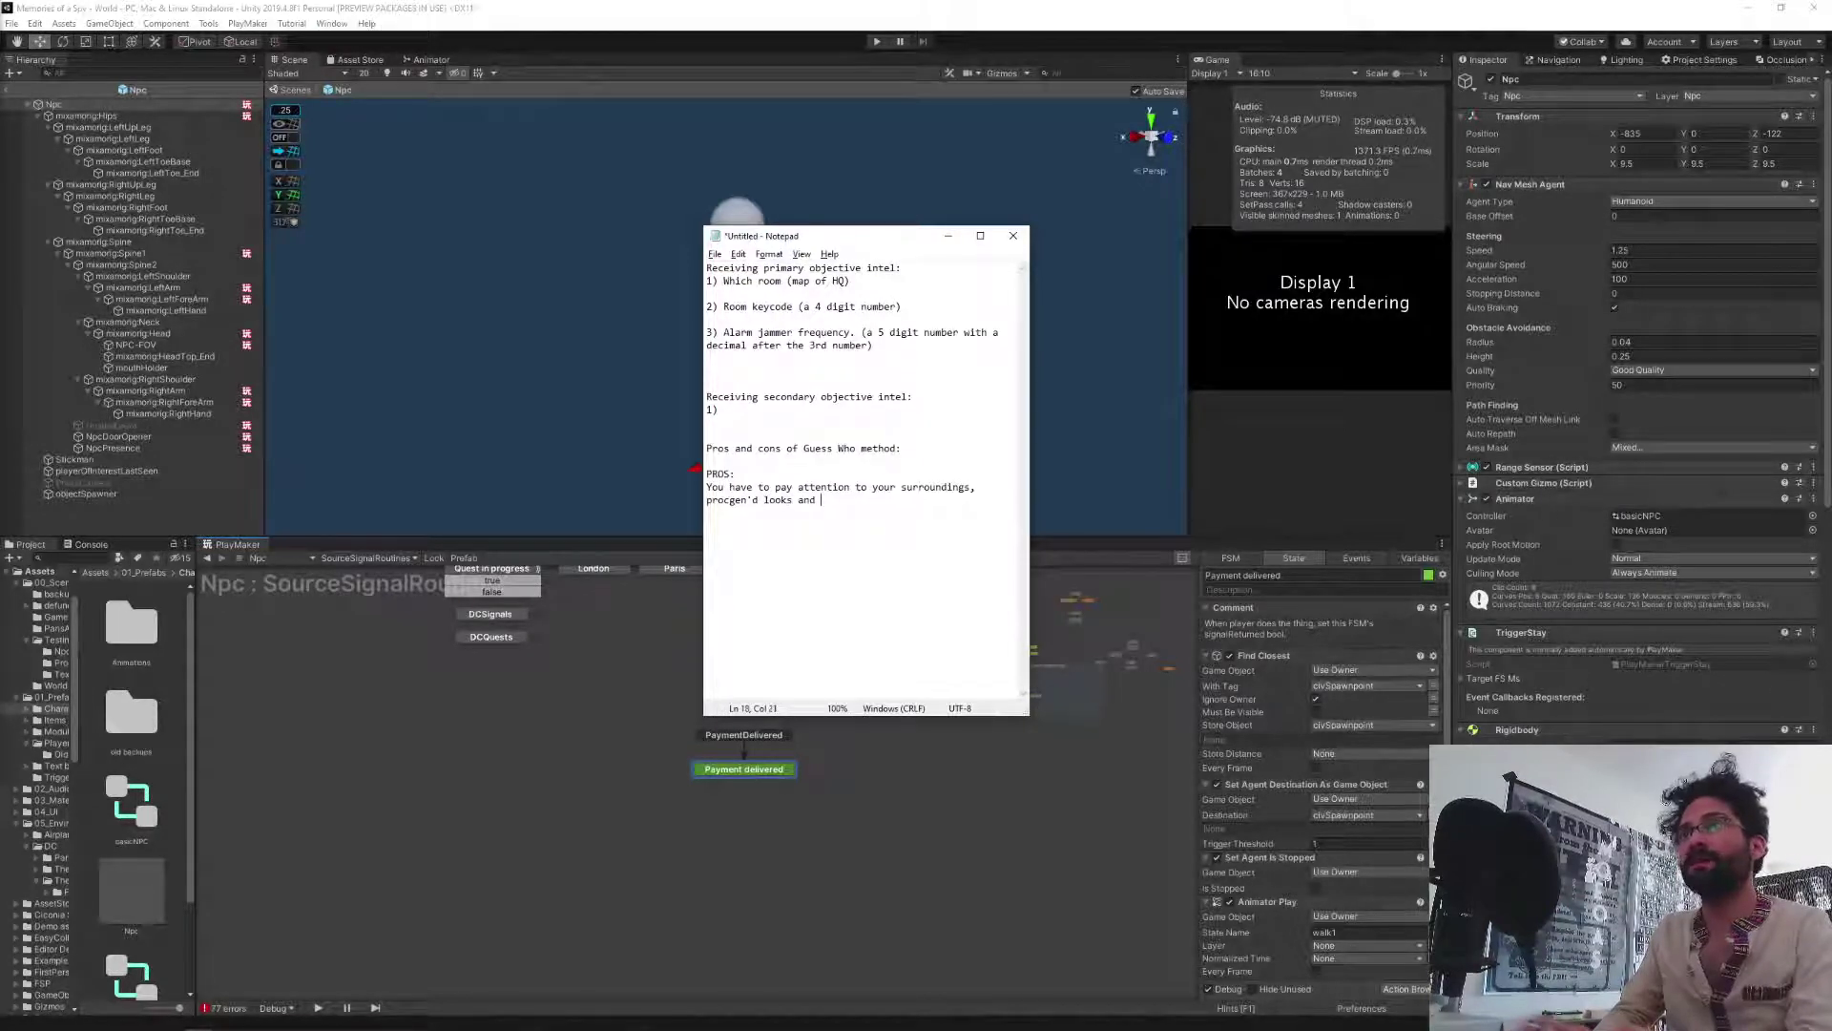
pyautogui.write('behaviours ')
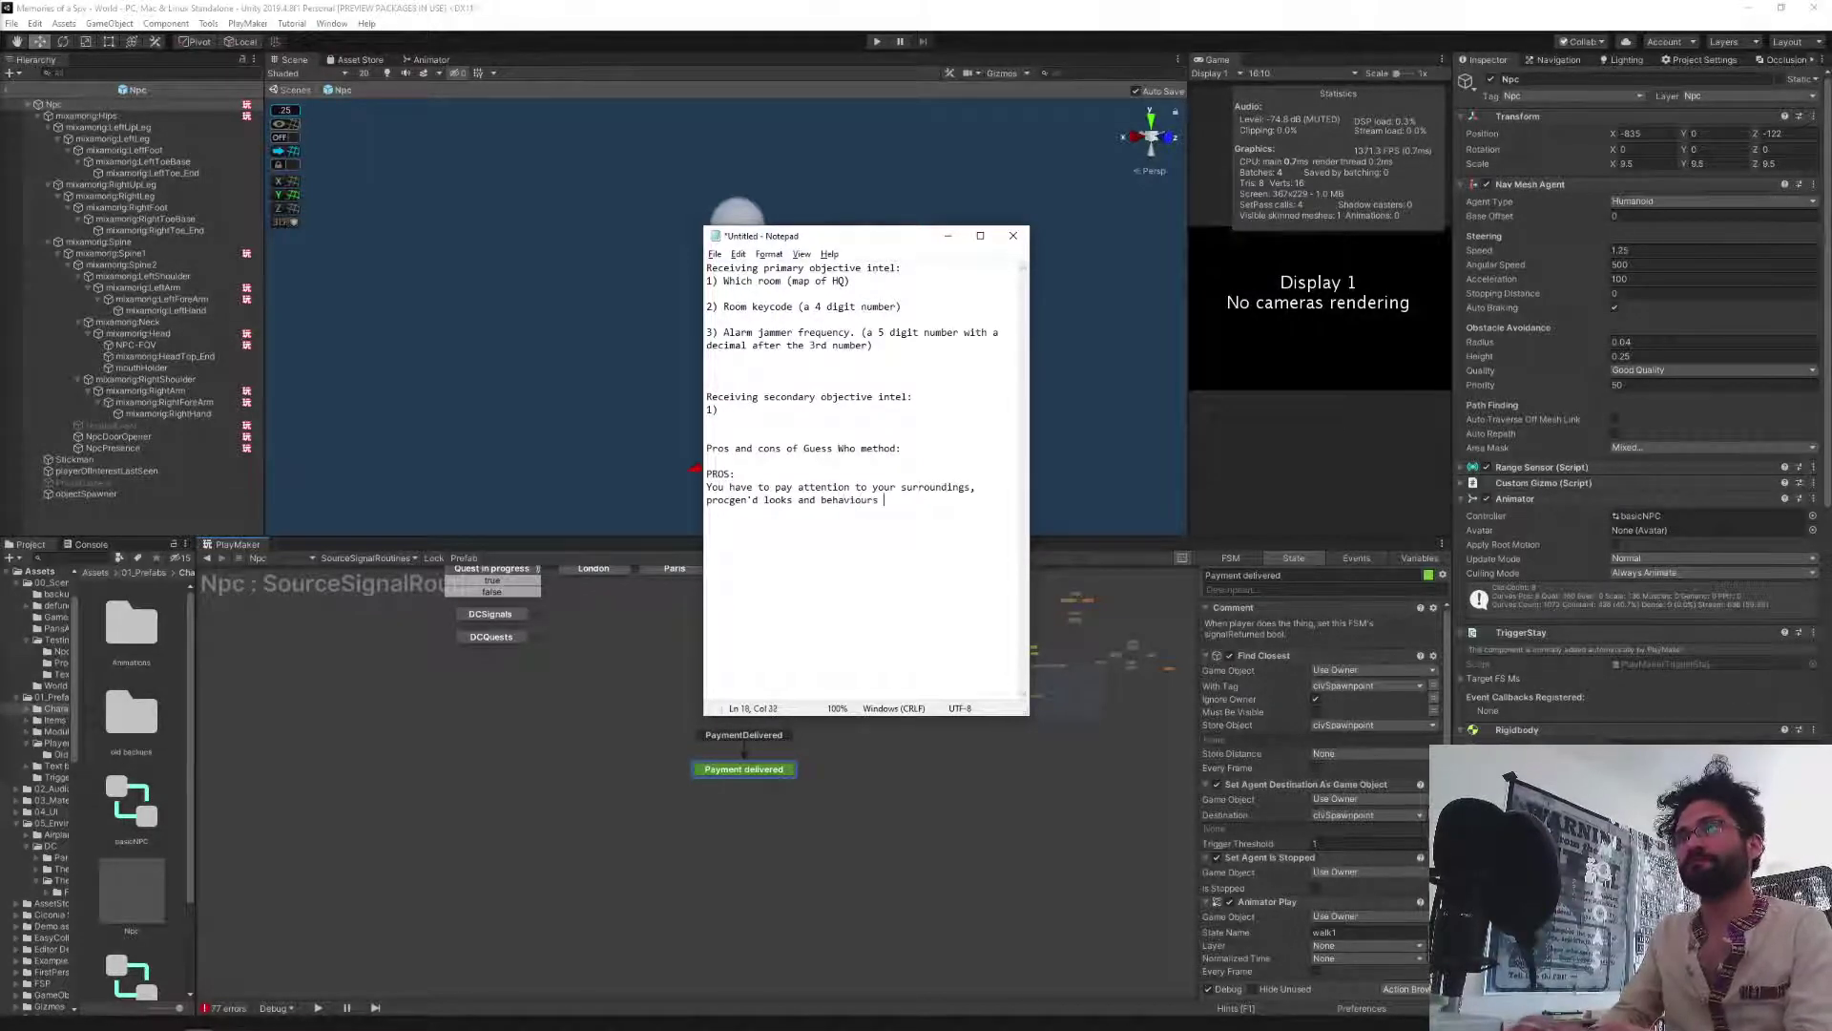
pyautogui.write('ar')
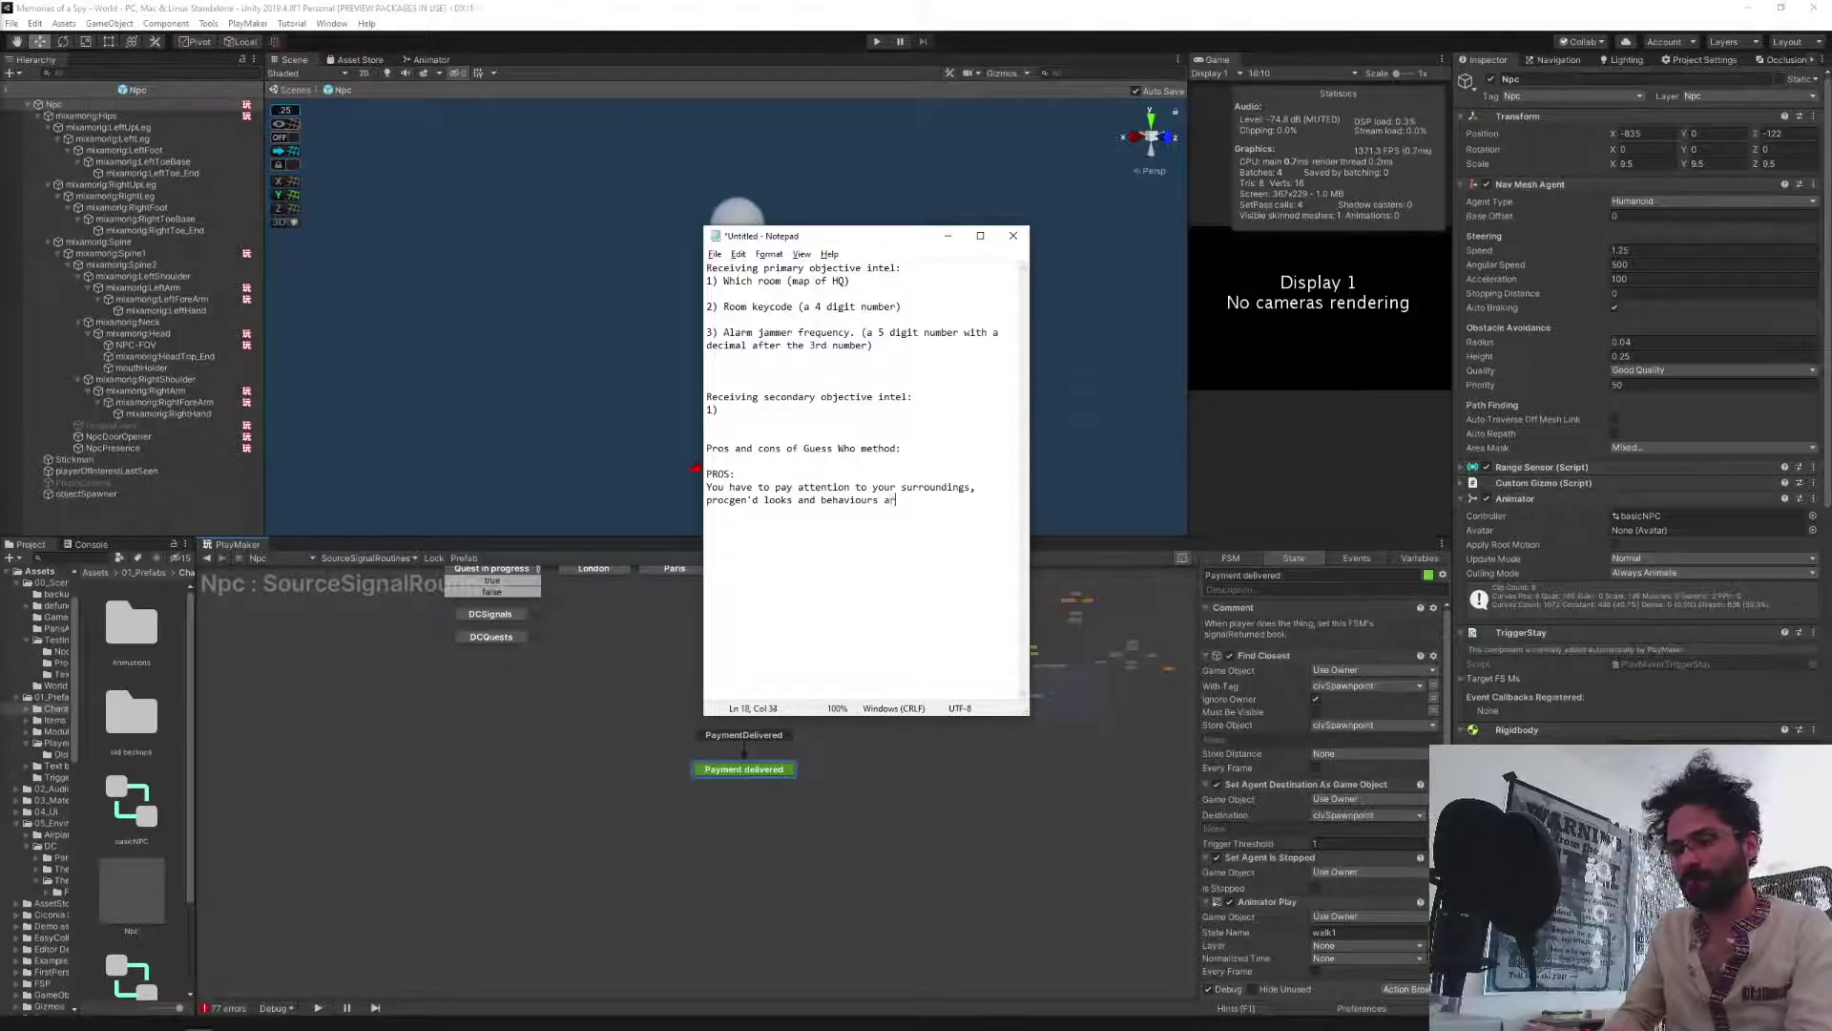
pyautogui.write('e practic')
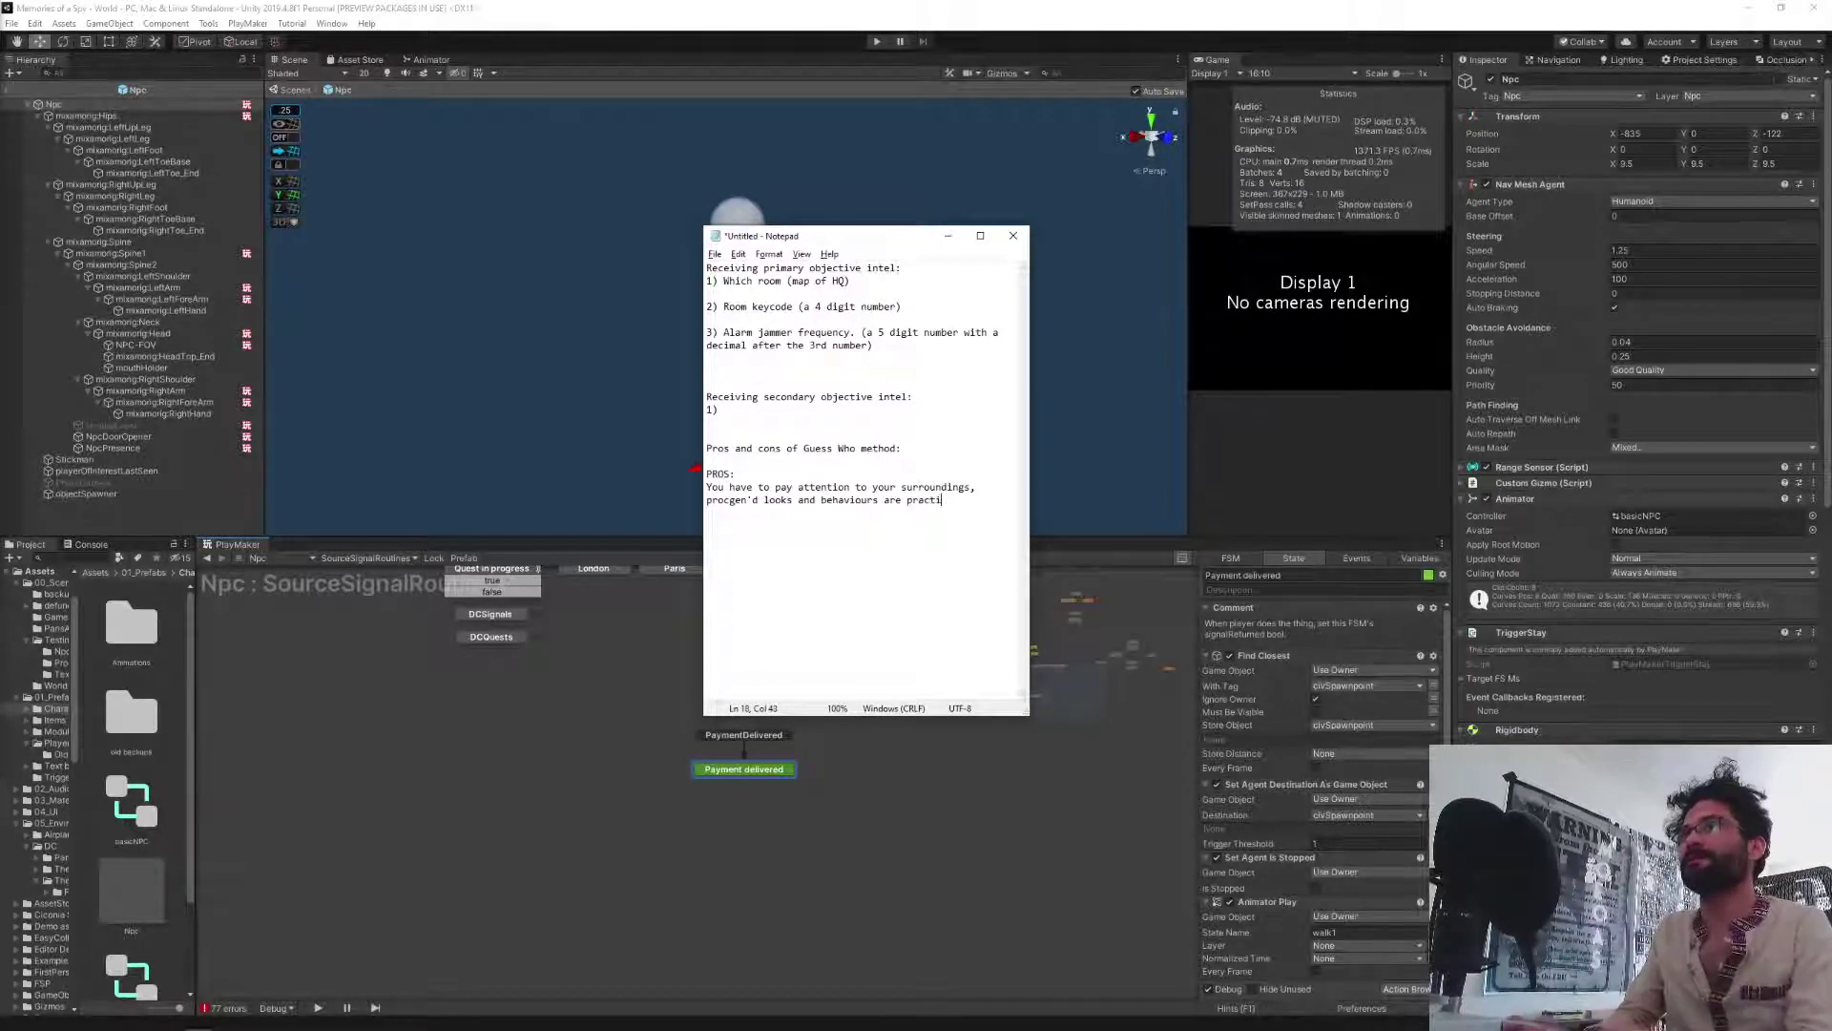
pyautogui.write('al and necces')
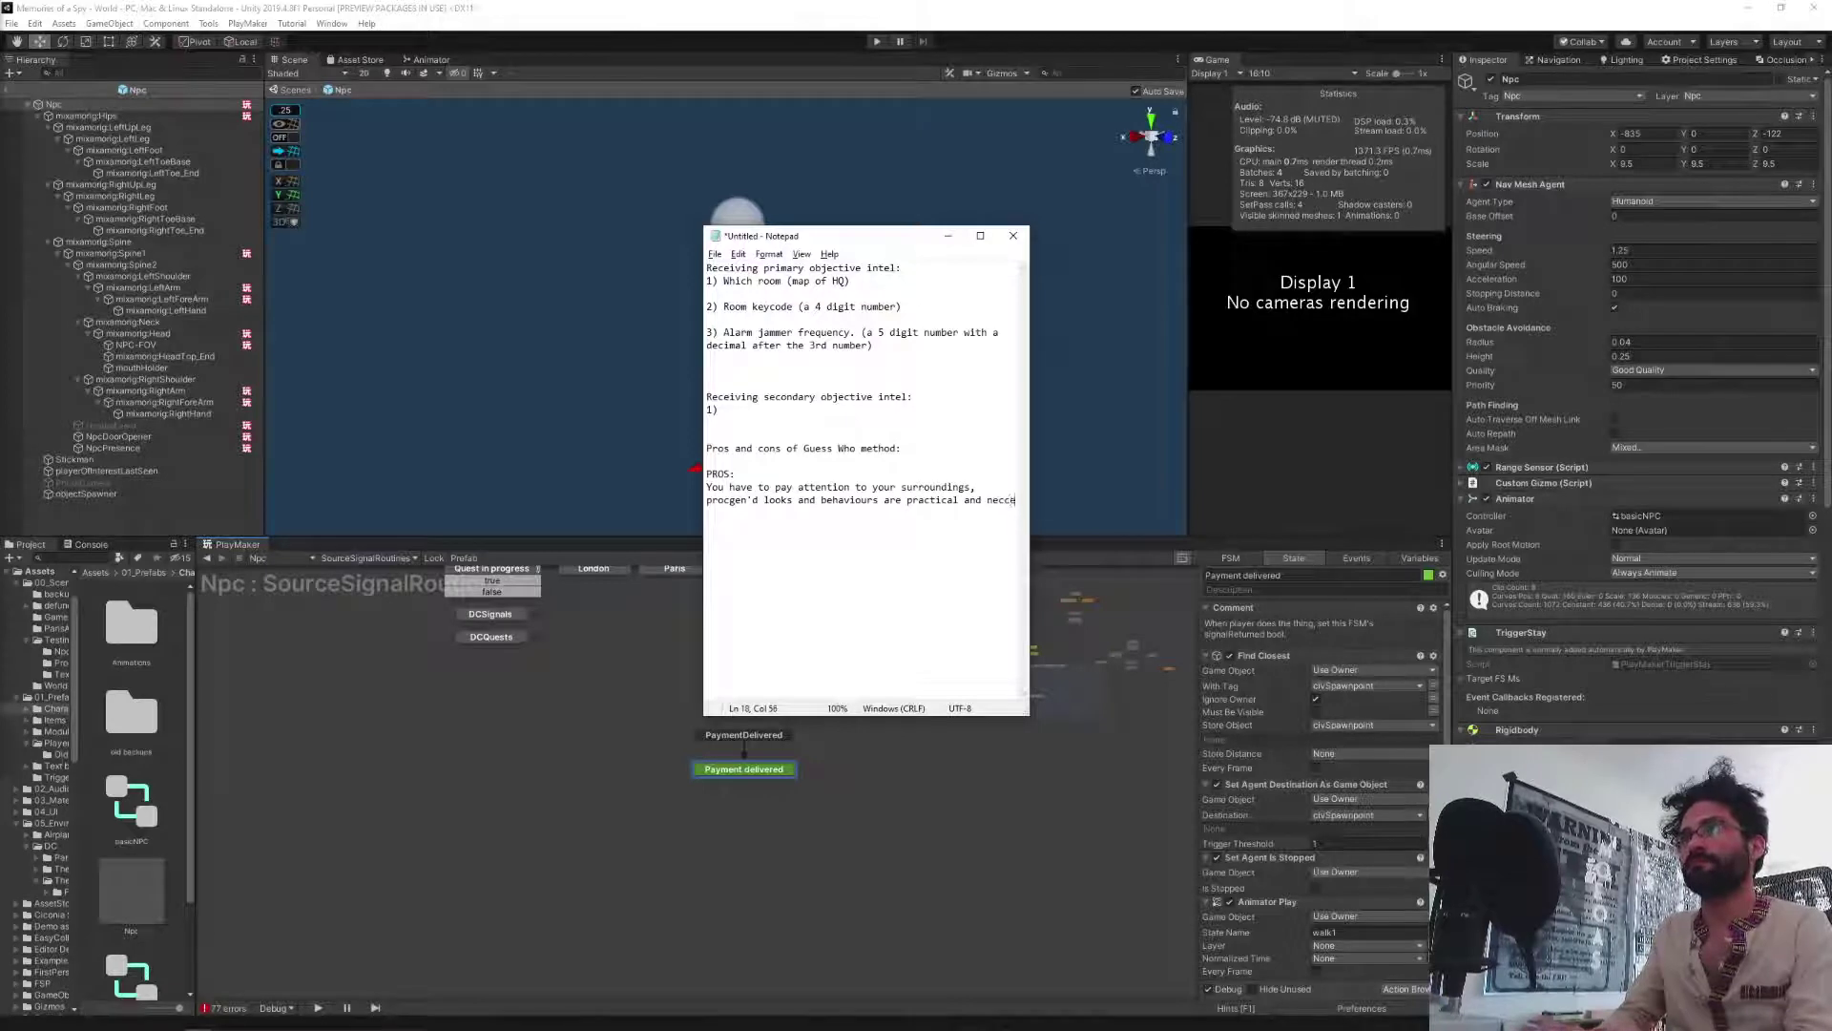
pyautogui.write('sary')
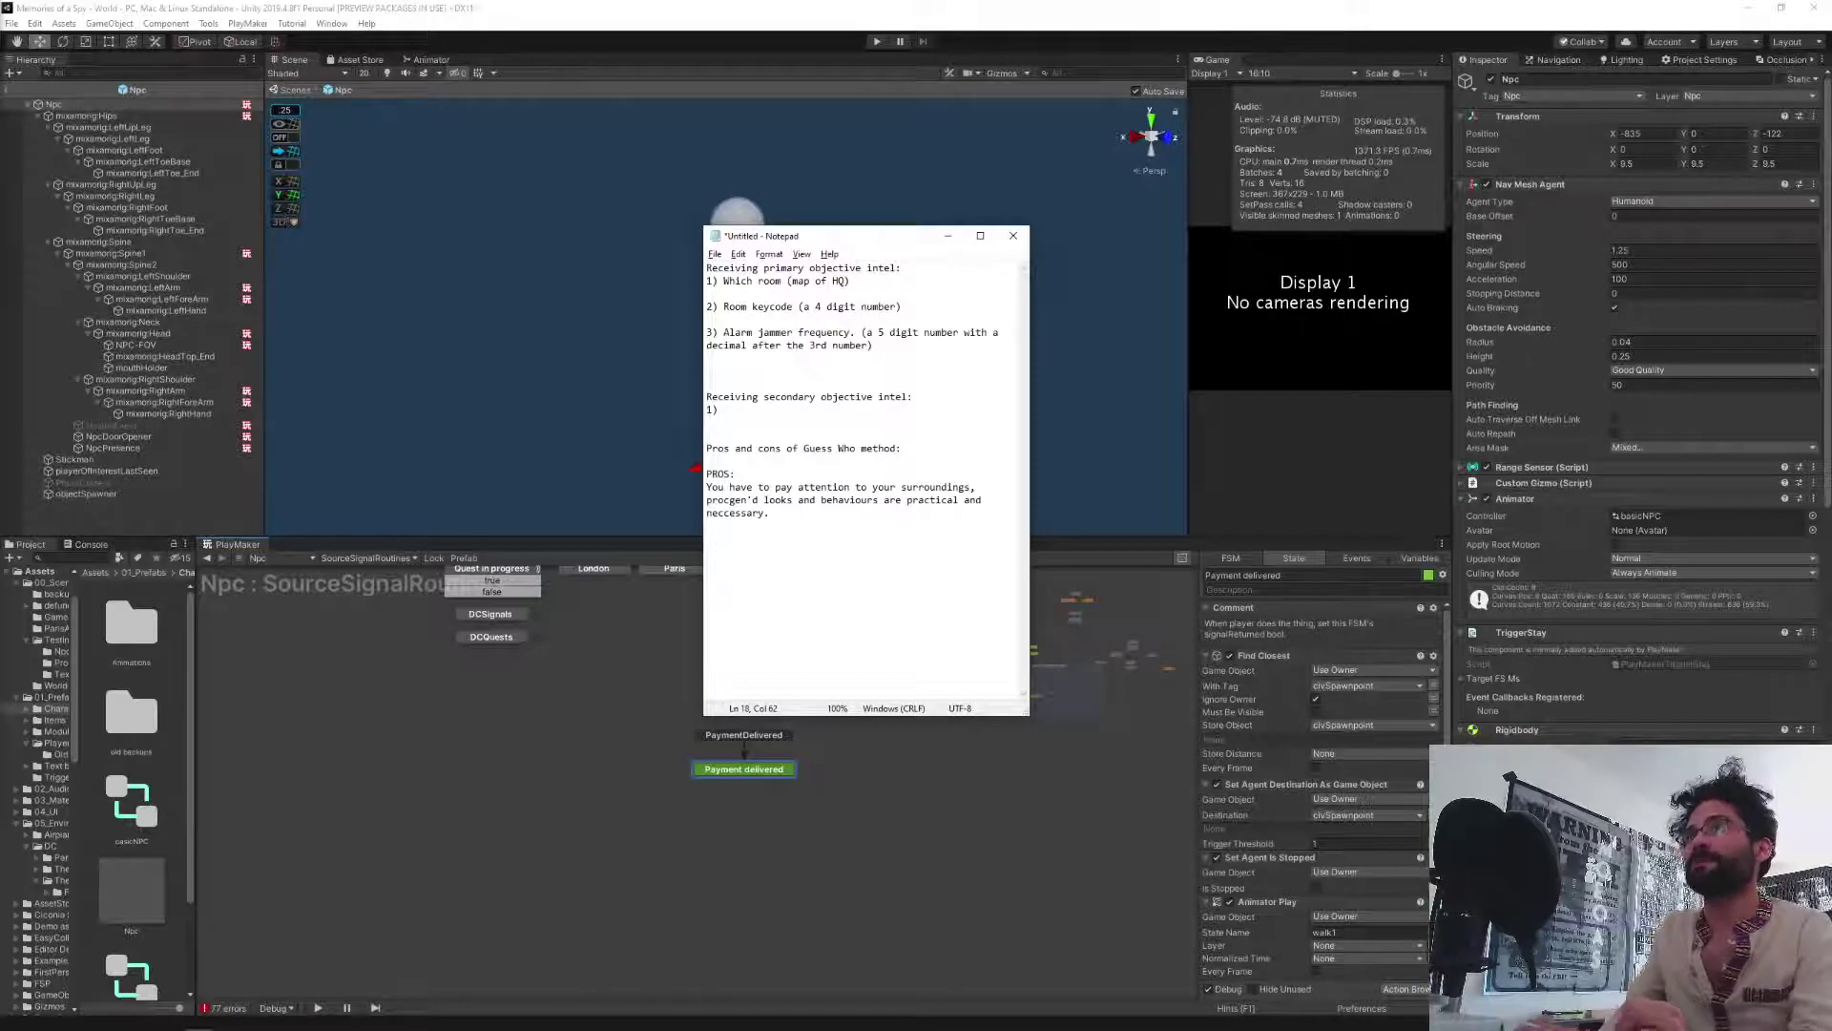
pyautogui.write('.')
# Add the subheading "CONS:" after a blank line below the pros, and write "Dopplegangers." beneath it.
pyautogui.press('Return')
pyautogui.press('Return')
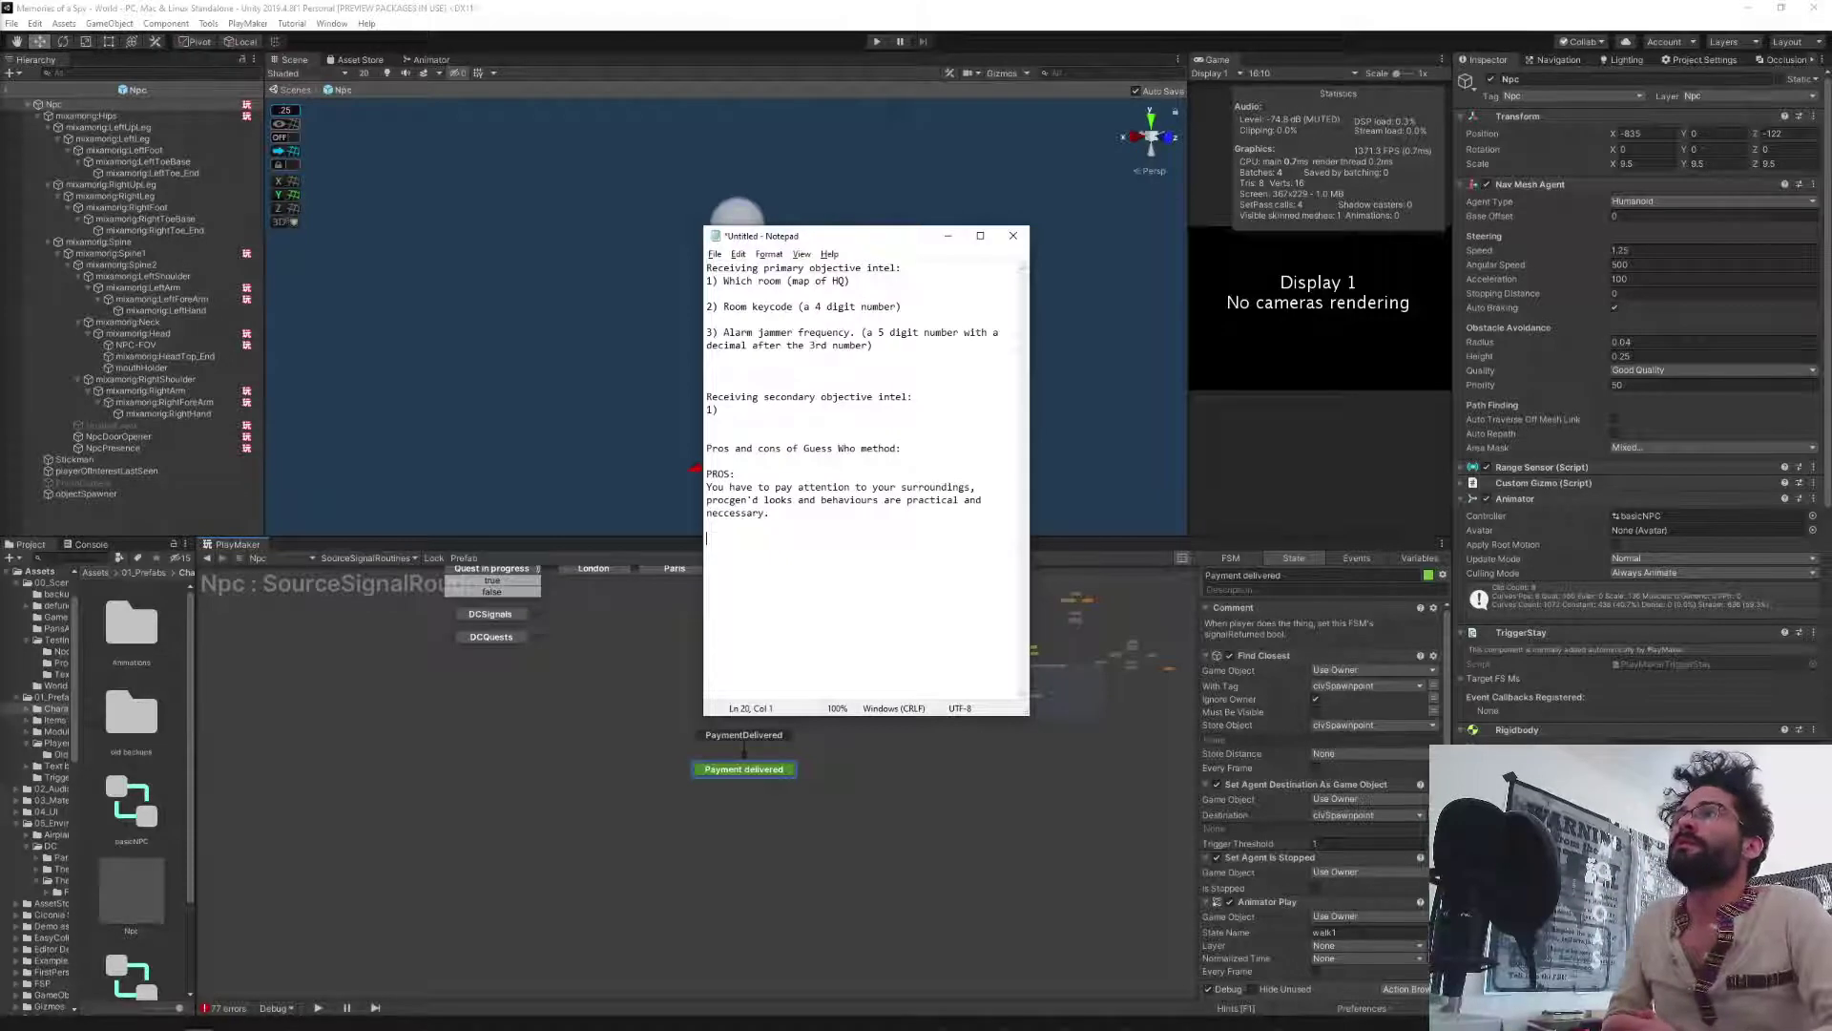
pyautogui.write('CONS:')
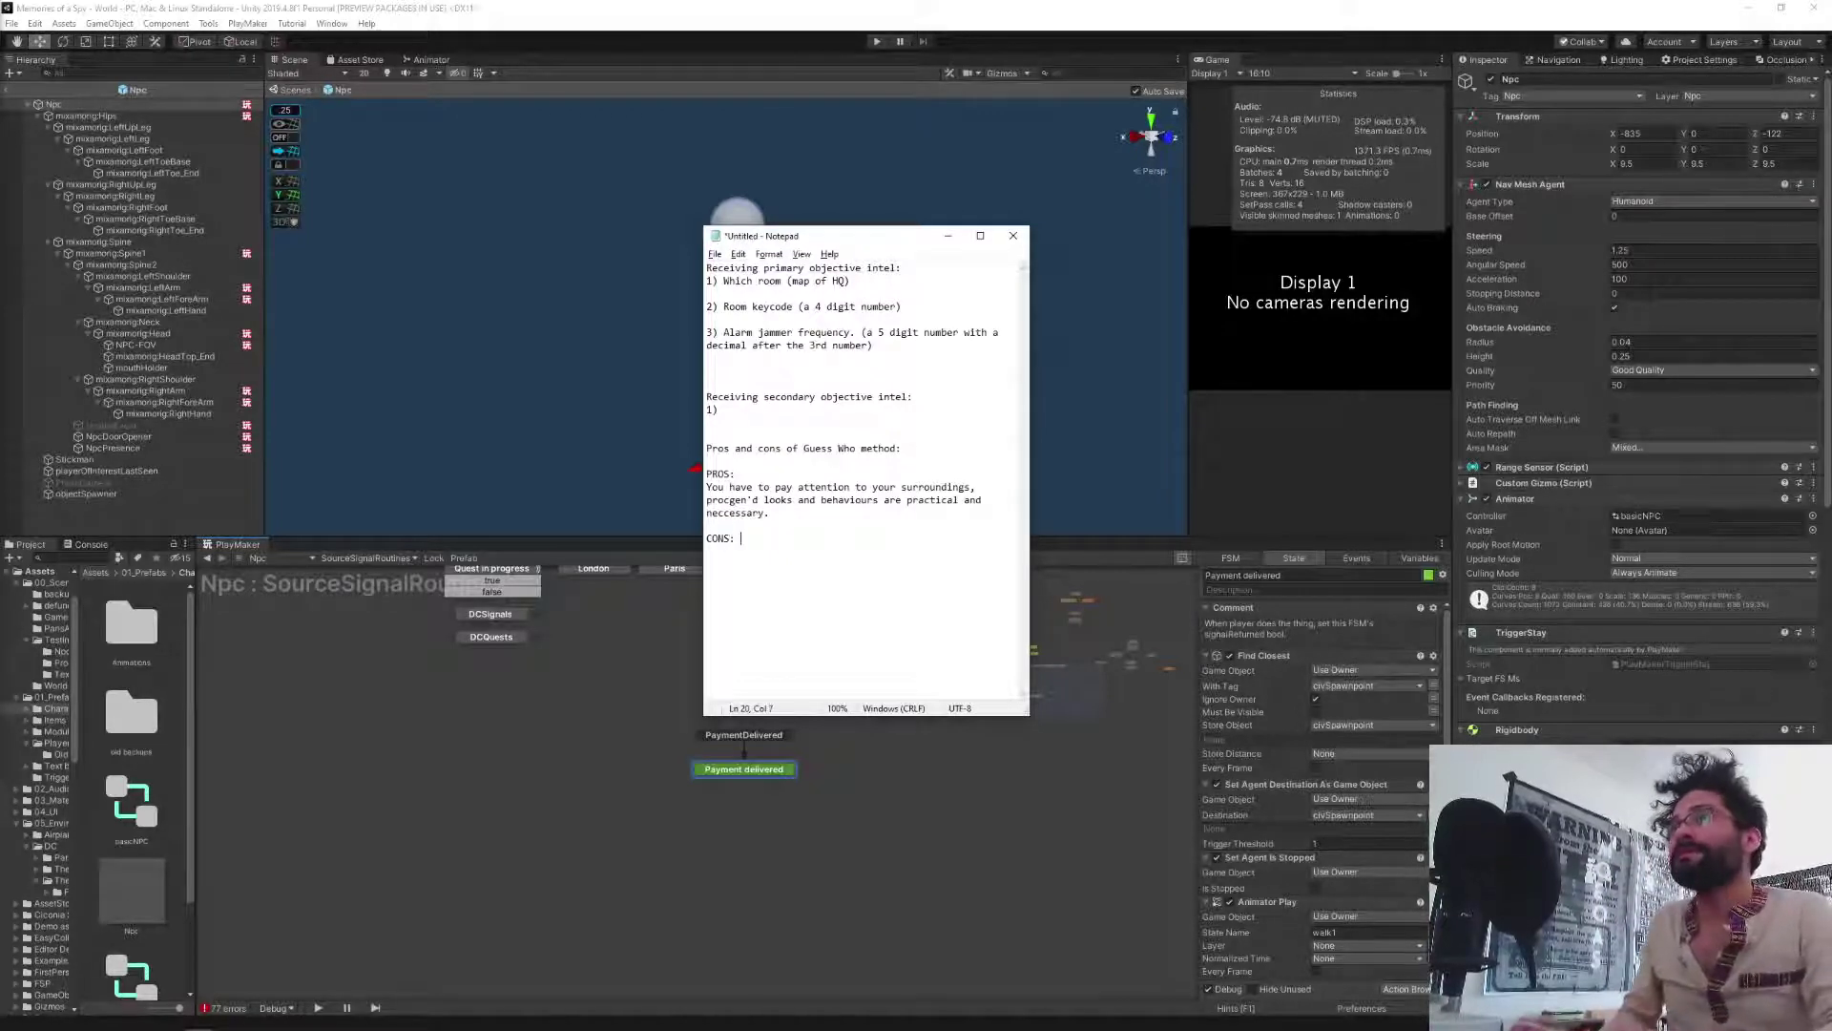
pyautogui.press('Return')
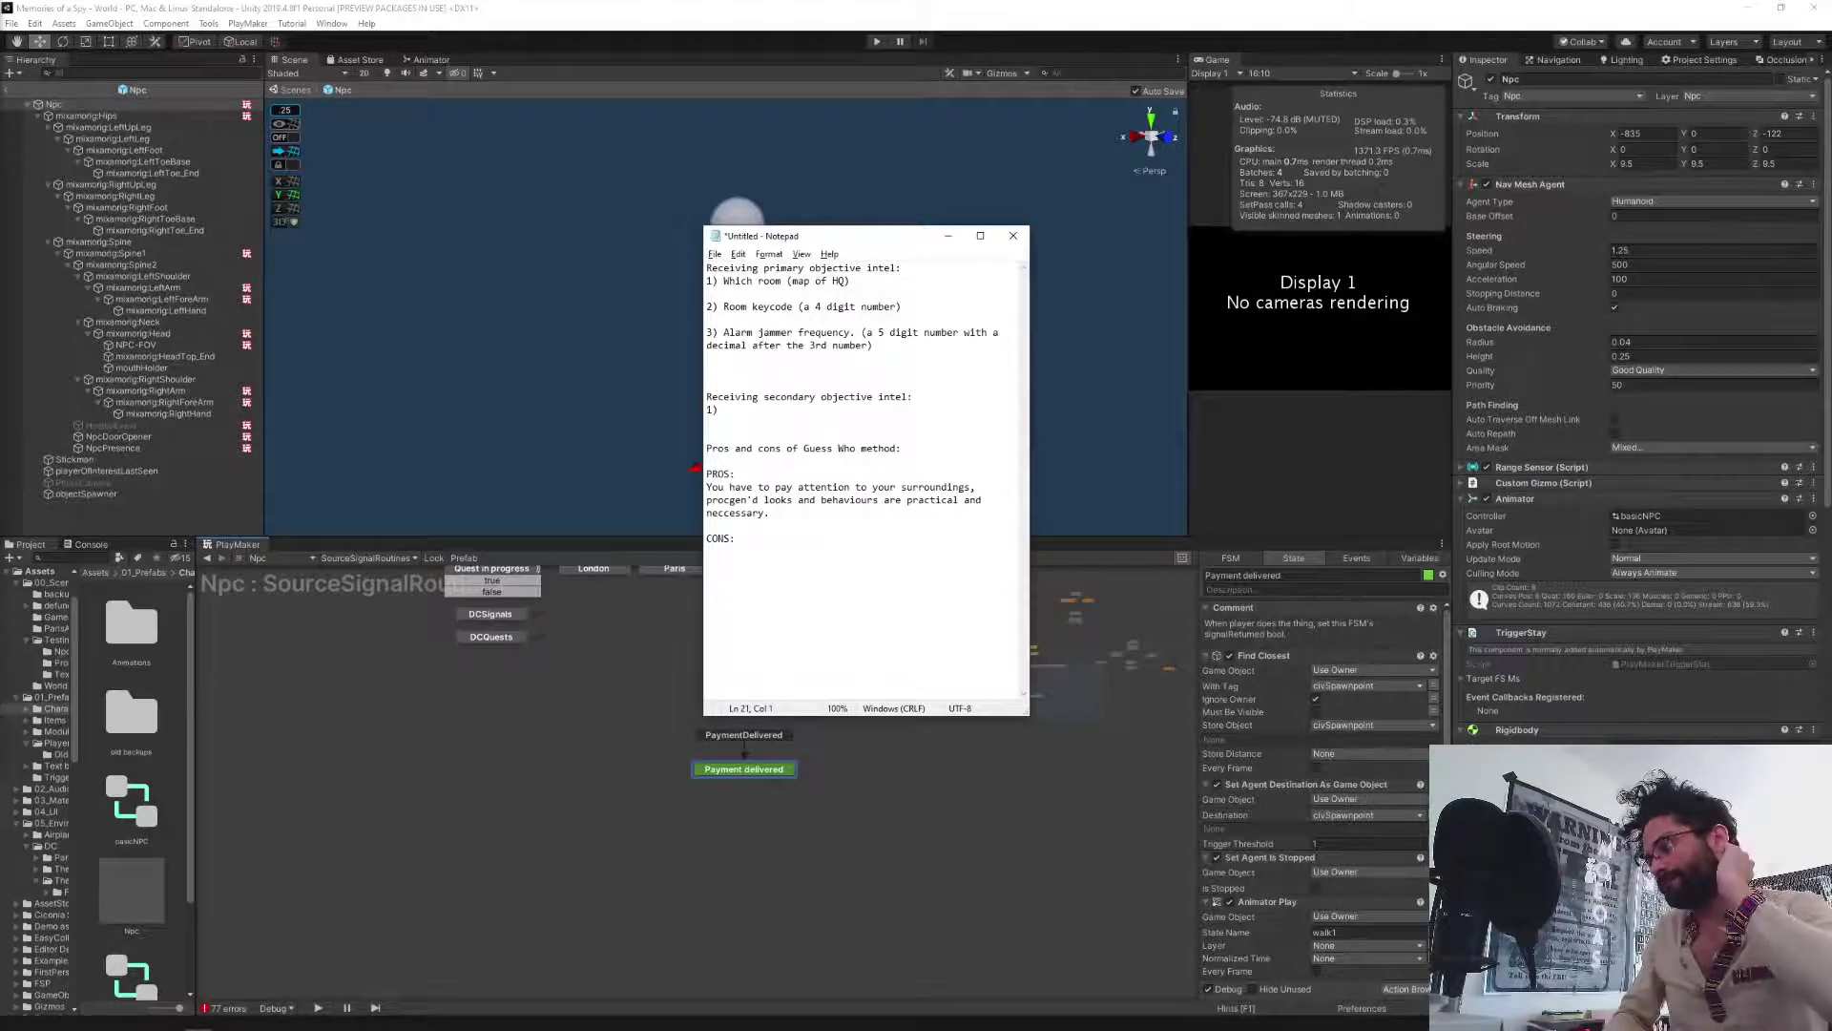
pyautogui.write('Dopple')
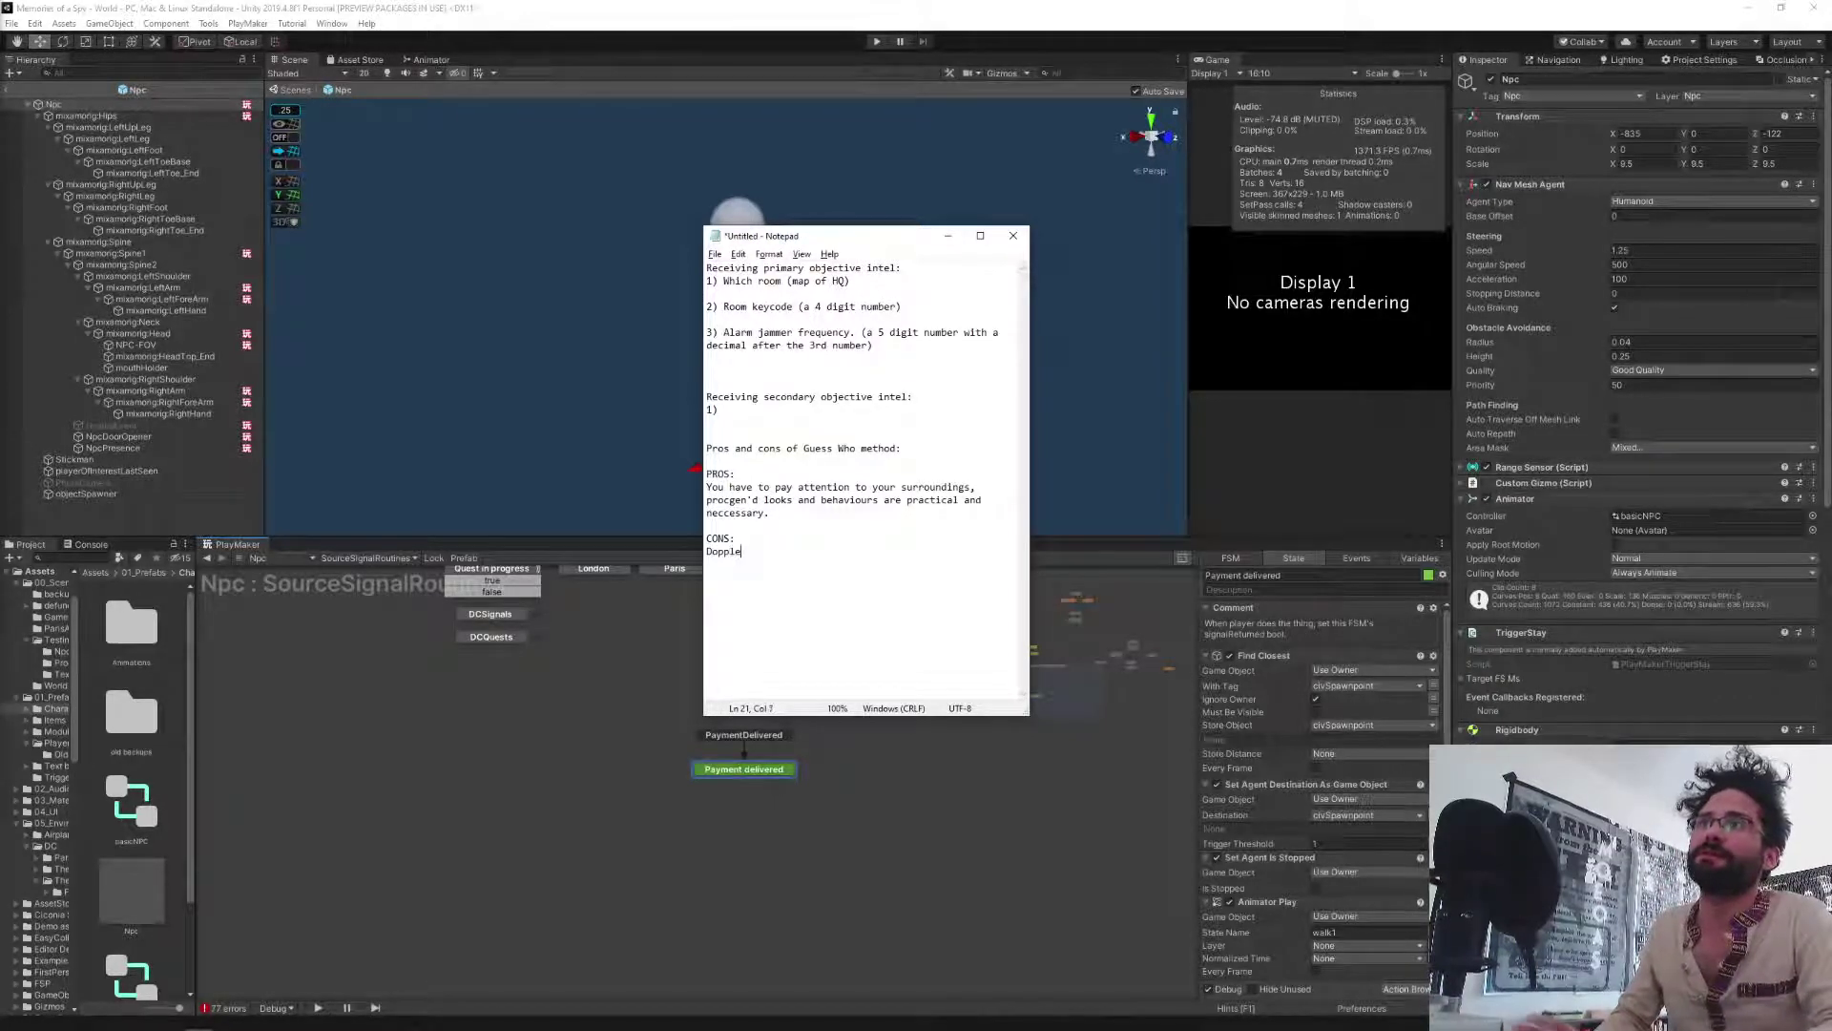
pyautogui.write('gangers.')
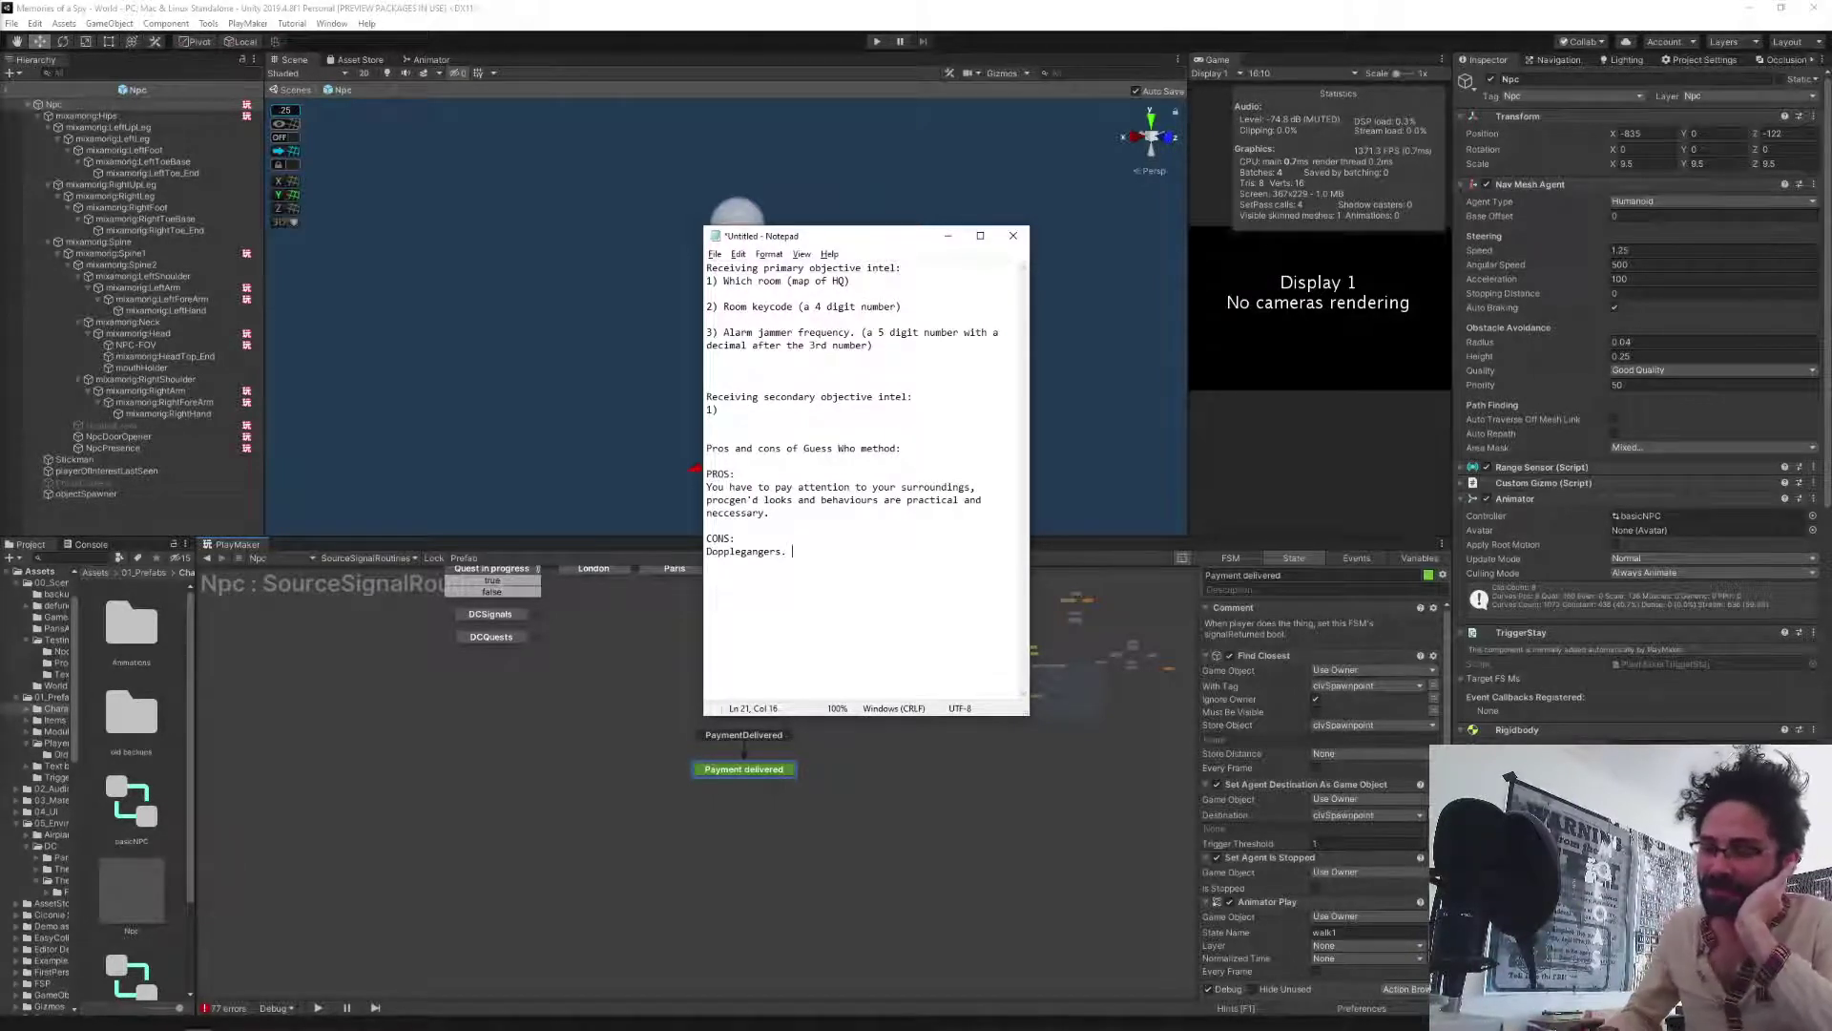
# Replace the period after "Dopplegangers" with the qualification "-- only true if every attribute can be".
pyautogui.press('BackSpace')
pyautogui.press('BackSpace')
pyautogui.write('-- oonly')
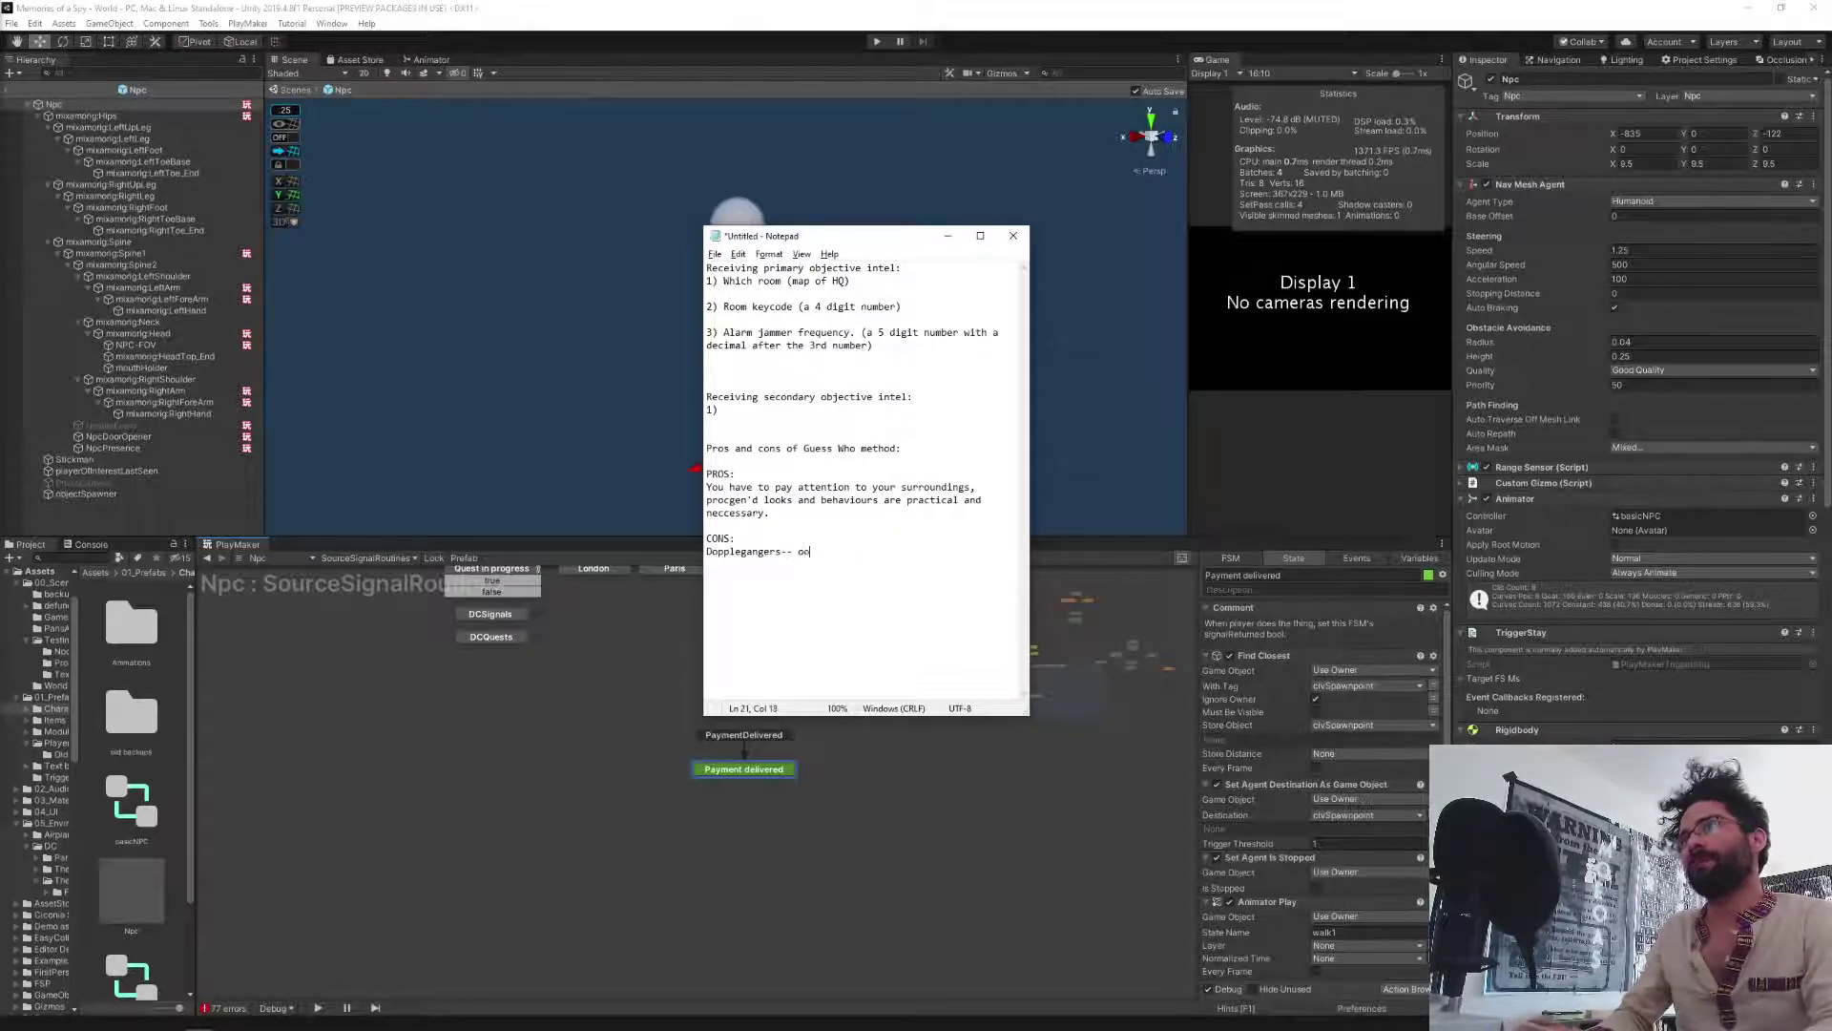
pyautogui.press('BackSpace')
pyautogui.press('BackSpace')
pyautogui.press('BackSpace')
pyautogui.press('BackSpace')
pyautogui.press('BackSpace')
pyautogui.write('nly t')
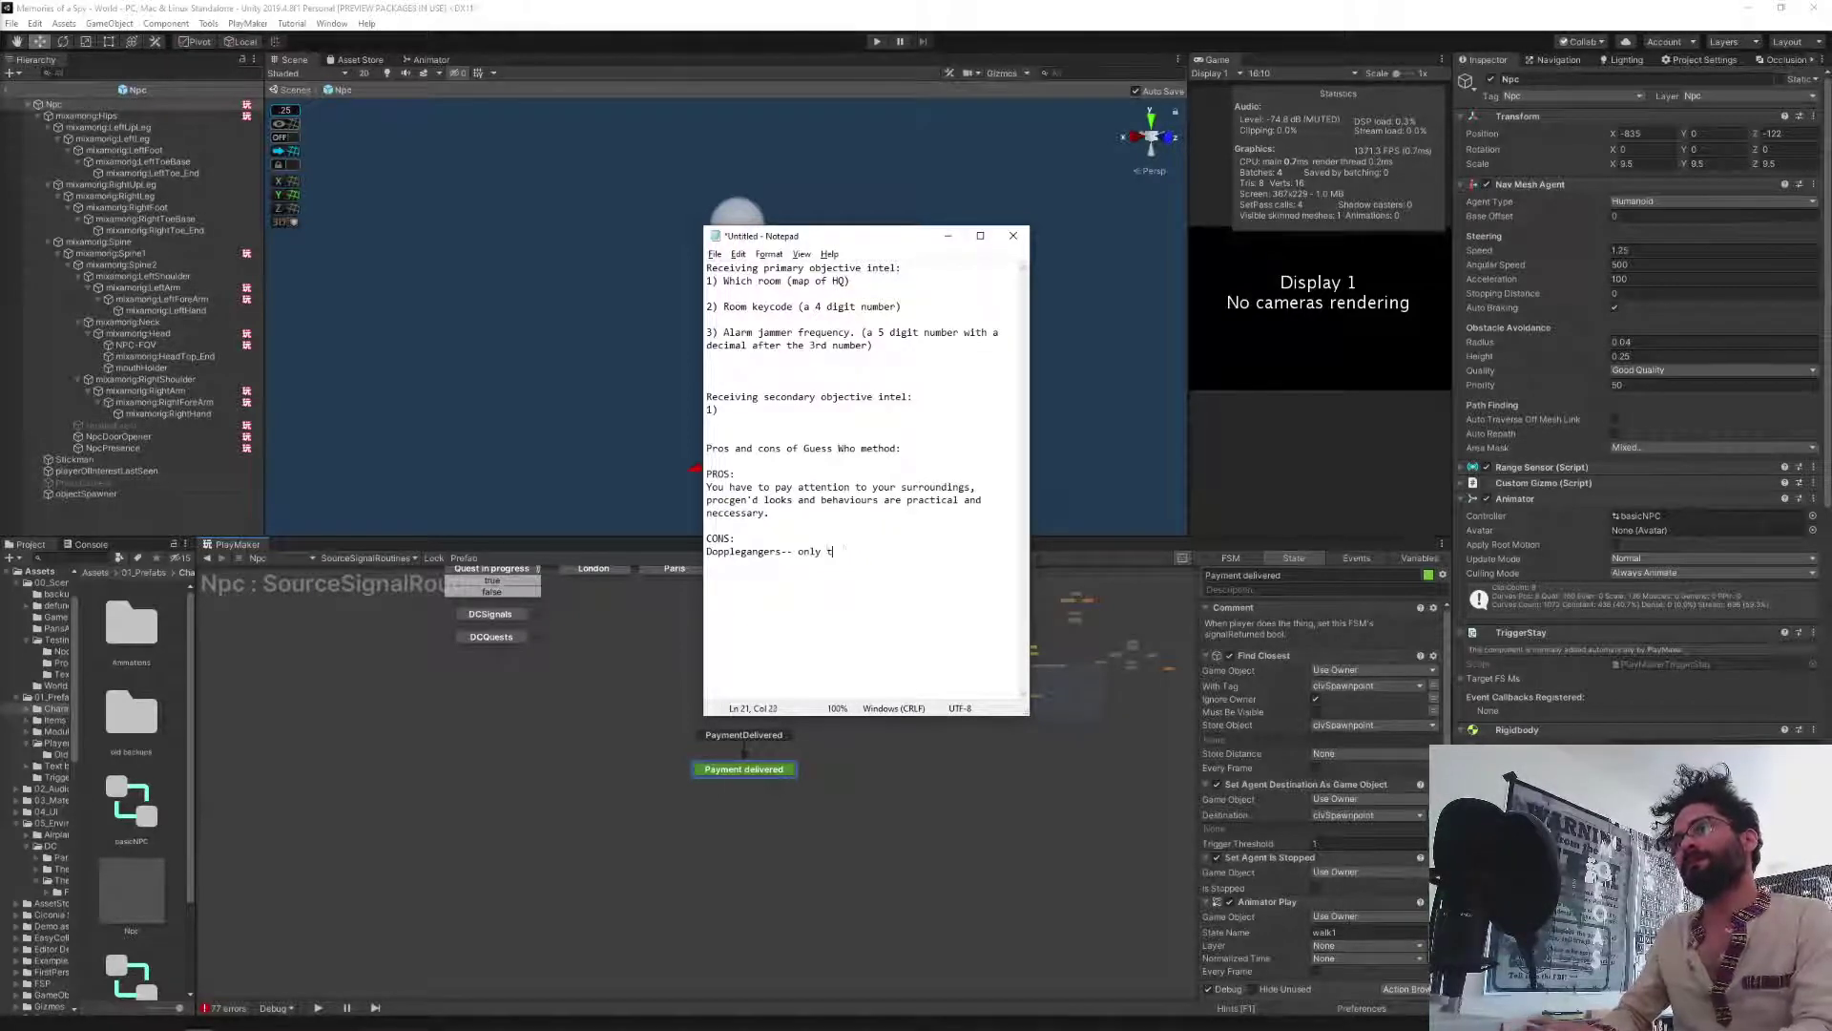
pyautogui.write('rue if every a')
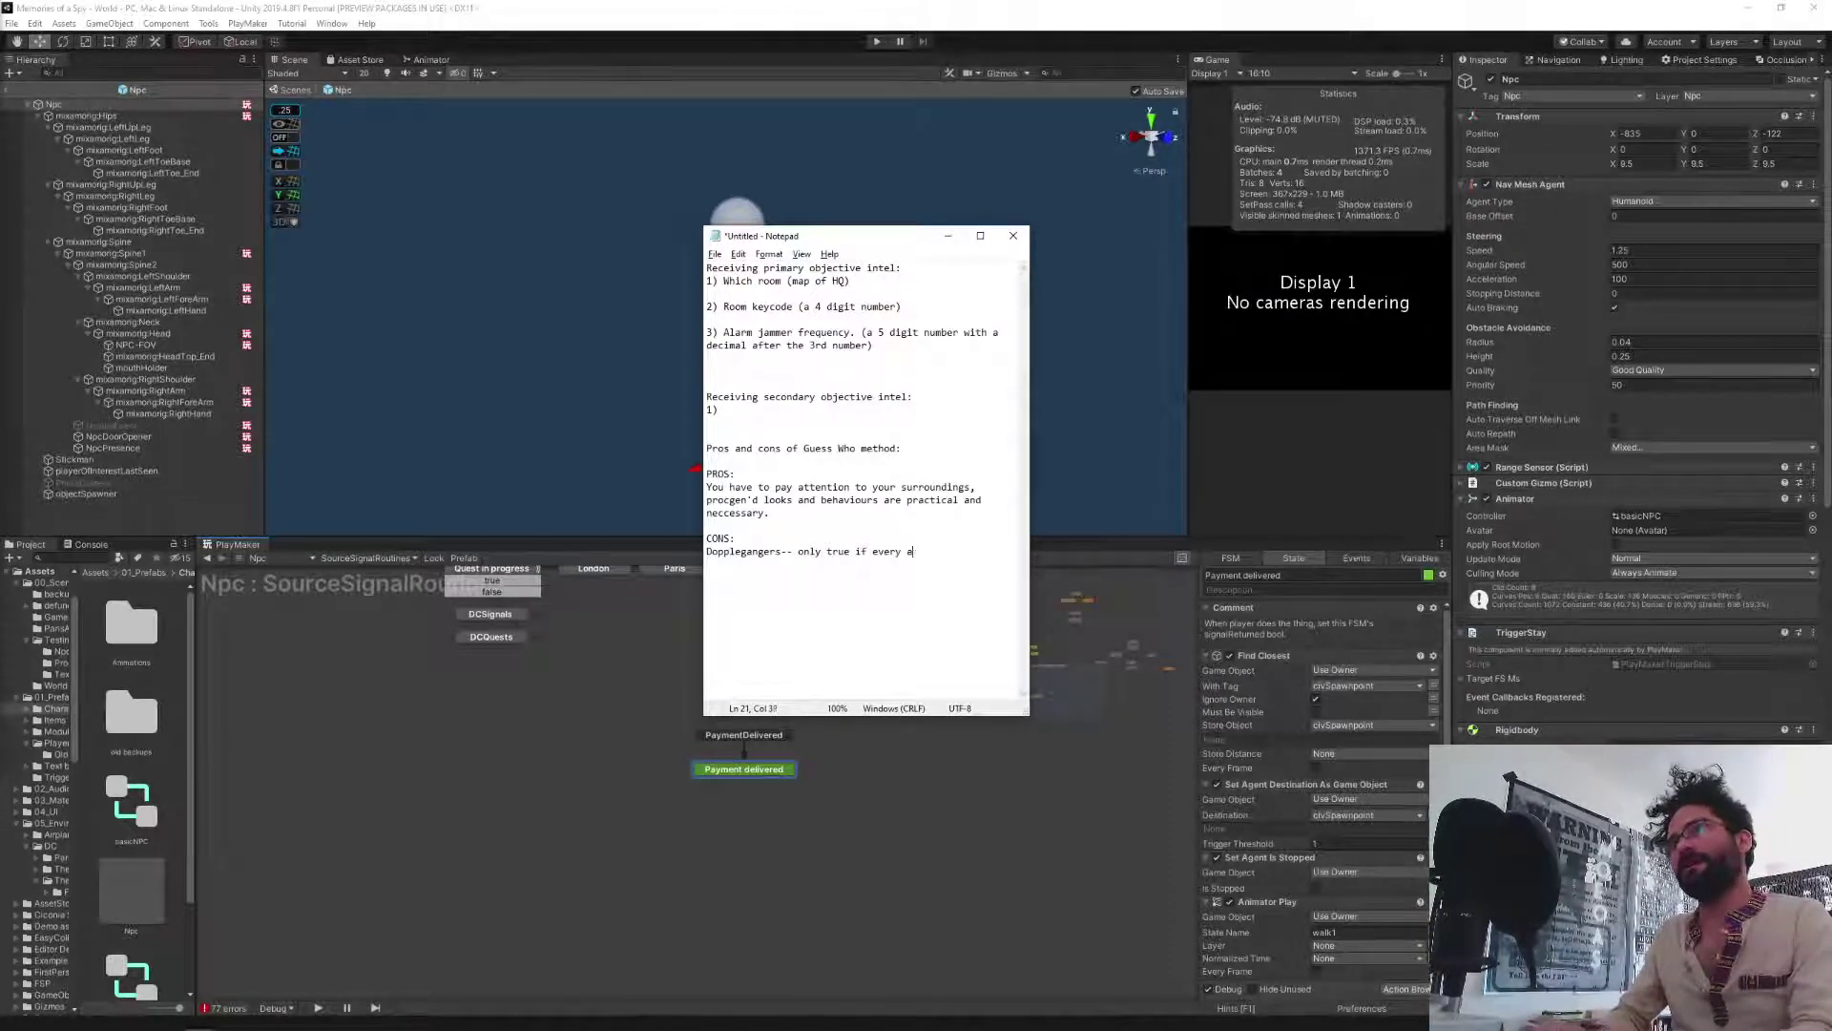
pyautogui.write('ttribute')
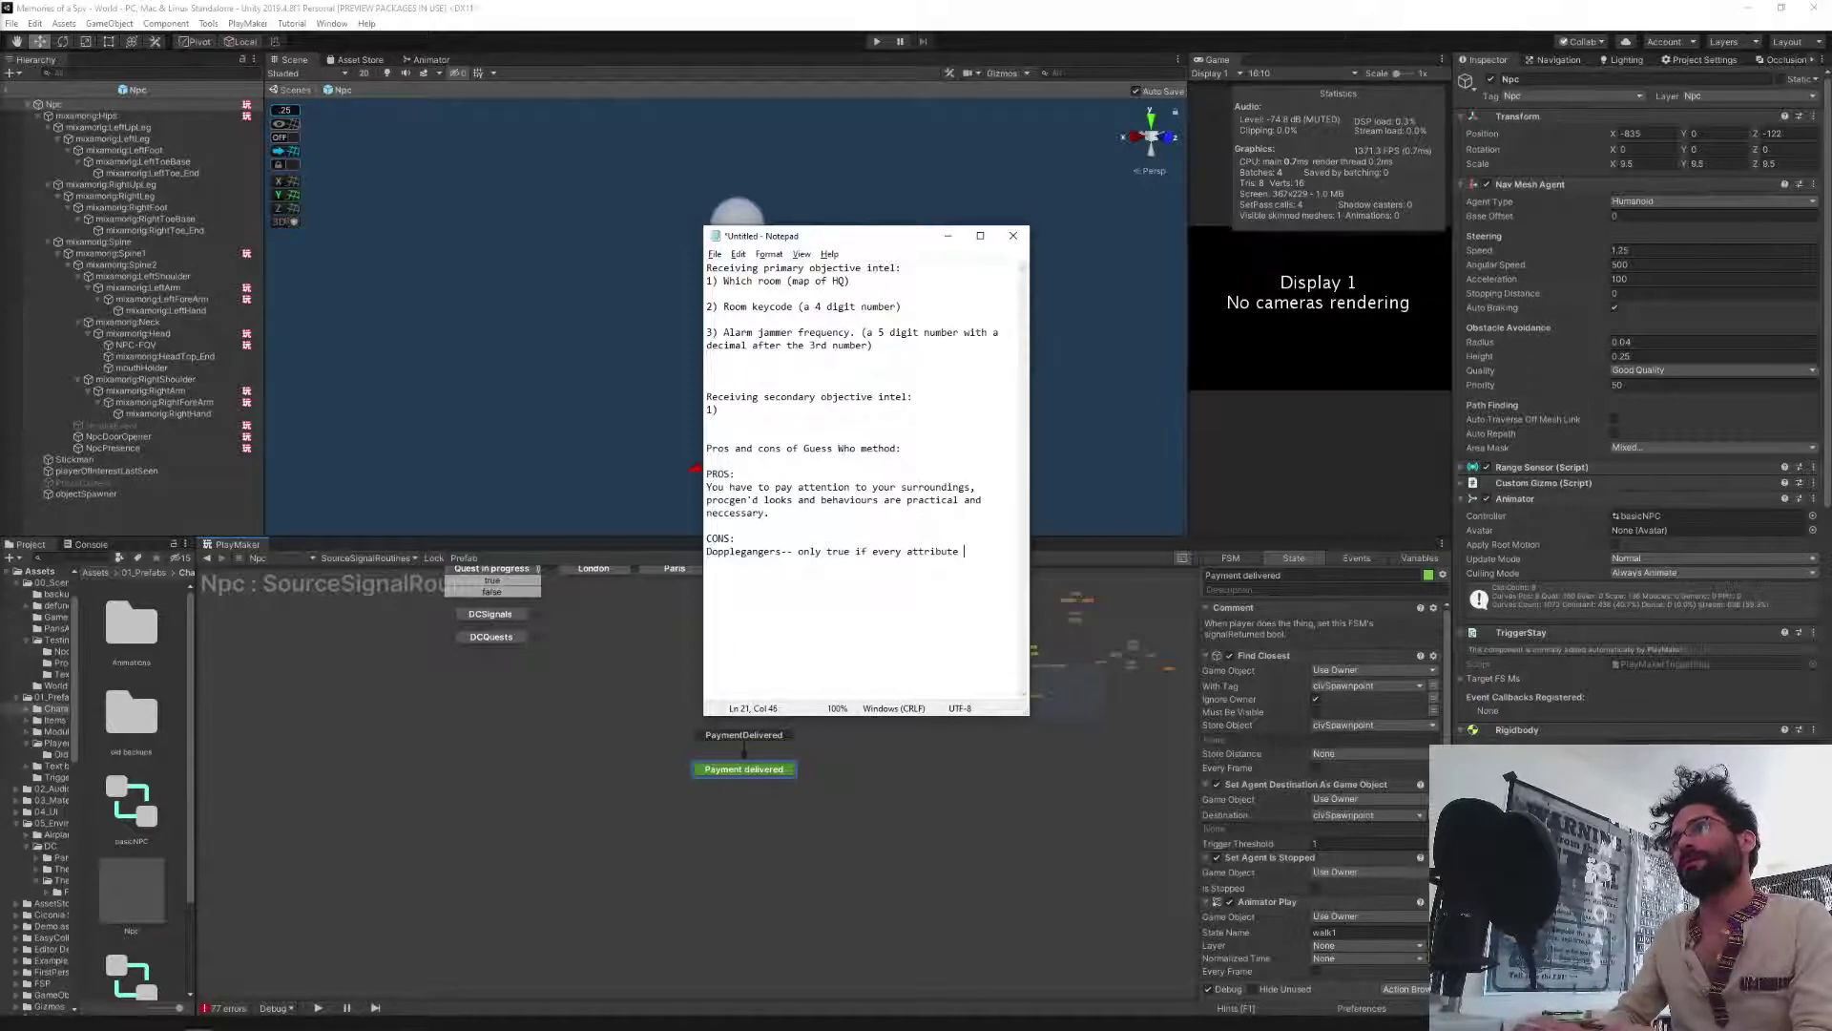
pyautogui.write(' can be')
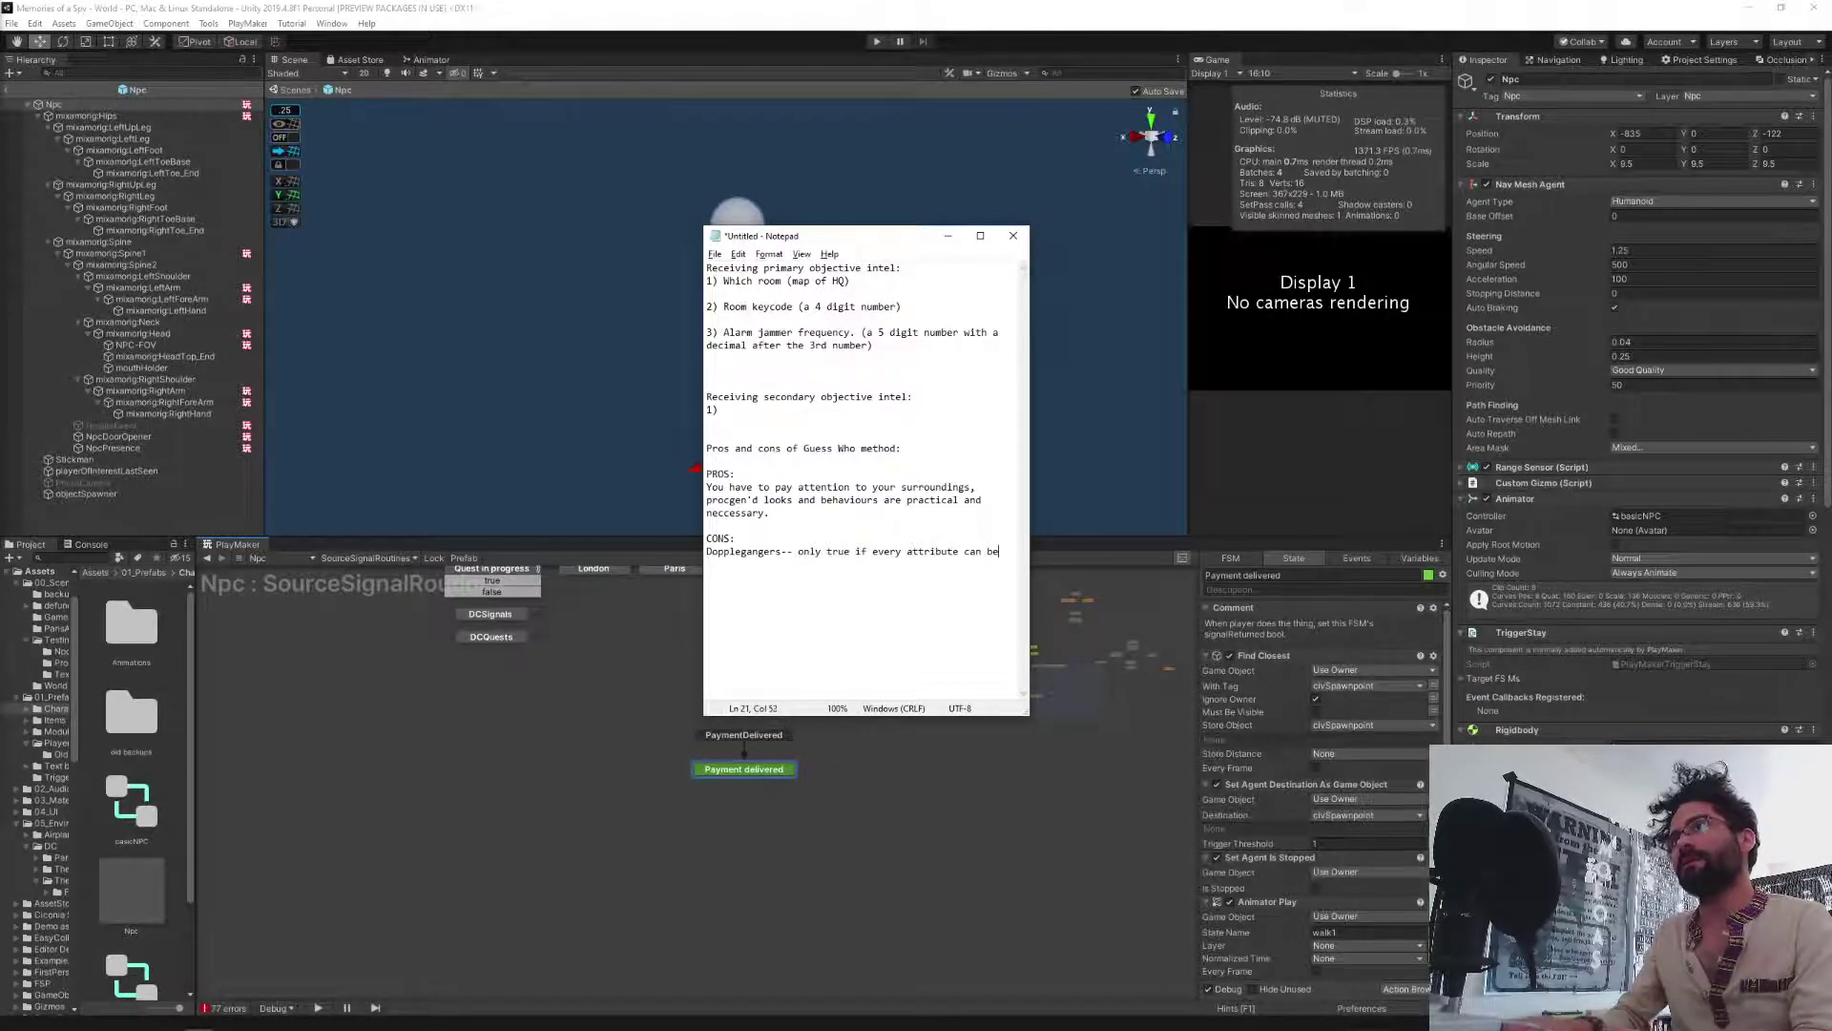
# Reword the Dopplegangers condition after "only true if" to "attributes are not 100% unique to the mole.".
pyautogui.press('BackSpace')
pyautogui.press('BackSpace')
pyautogui.press('BackSpace')
pyautogui.press('BackSpace')
pyautogui.press('BackSpace')
pyautogui.press('BackSpace')
pyautogui.press('BackSpace')
pyautogui.press('BackSpace')
pyautogui.press('BackSpace')
pyautogui.press('BackSpace')
pyautogui.press('BackSpace')
pyautogui.press('BackSpace')
pyautogui.press('BackSpace')
pyautogui.press('BackSpace')
pyautogui.press('BackSpace')
pyautogui.press('BackSpace')
pyautogui.press('BackSpace')
pyautogui.press('BackSpace')
pyautogui.press('BackSpace')
pyautogui.press('BackSpace')
pyautogui.press('BackSpace')
pyautogui.press('BackSpace')
pyautogui.press('BackSpace')
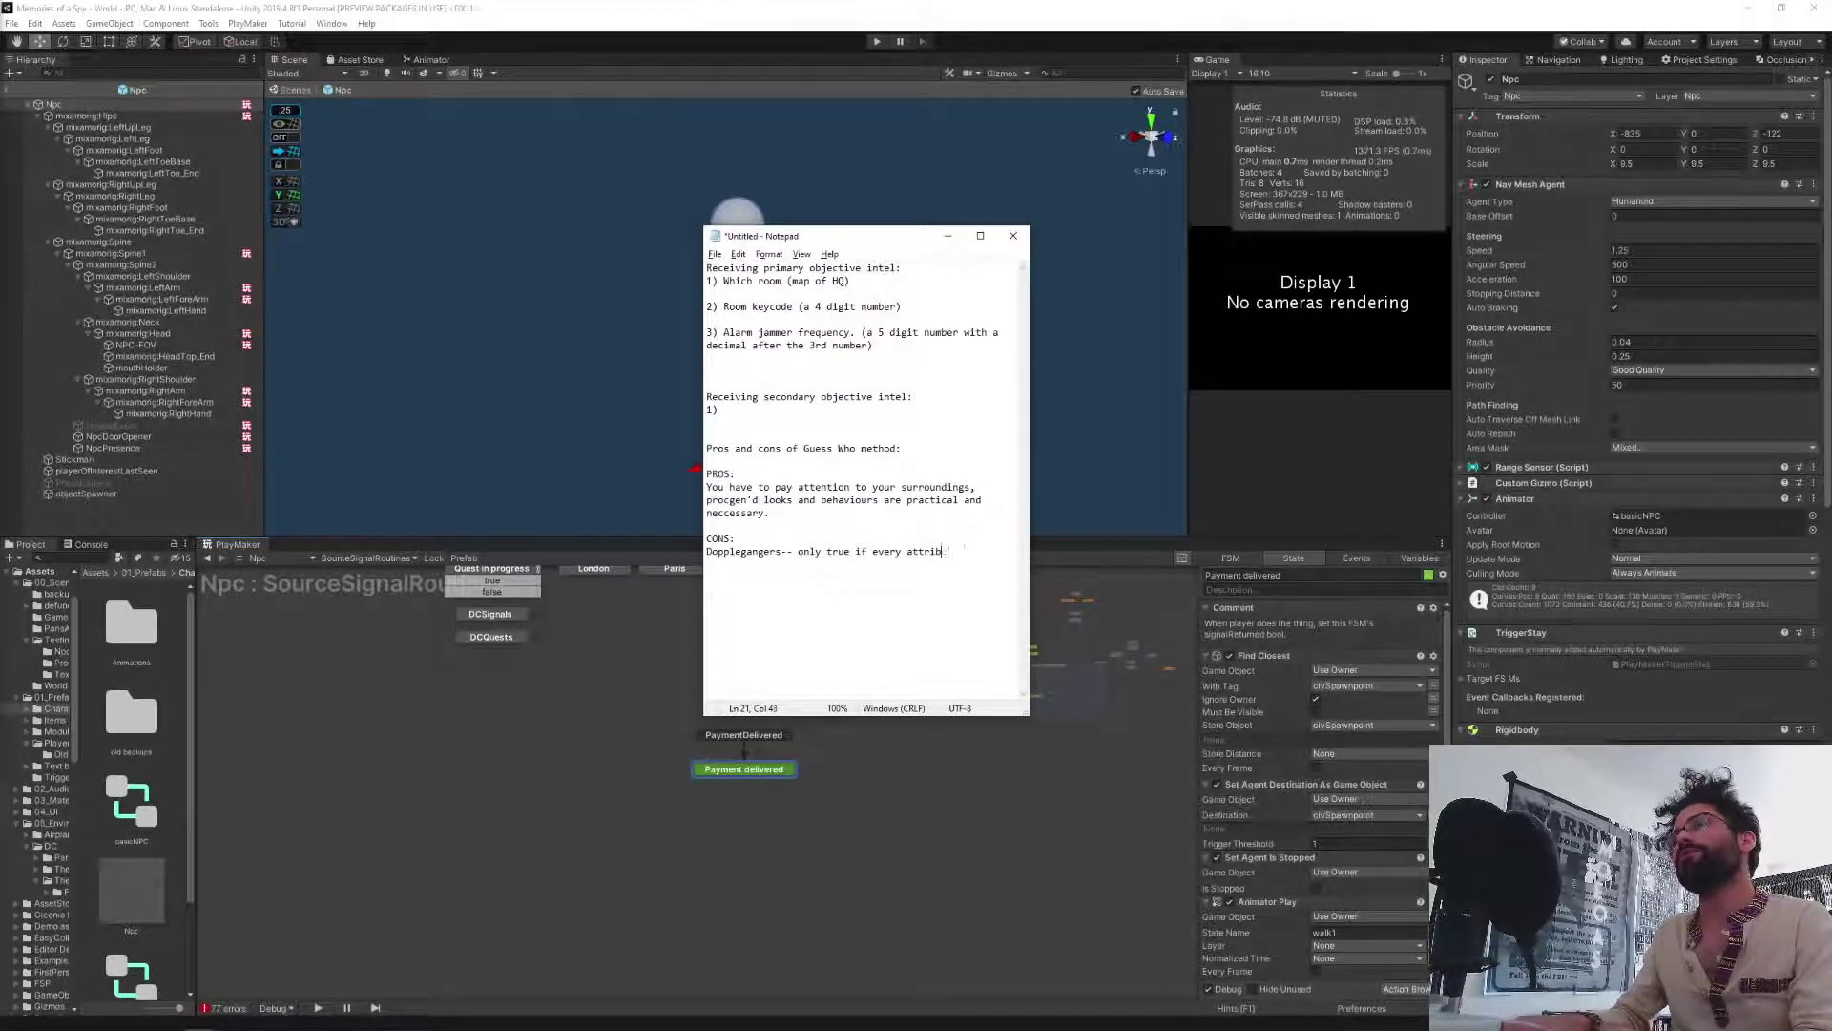
pyautogui.write('attribu')
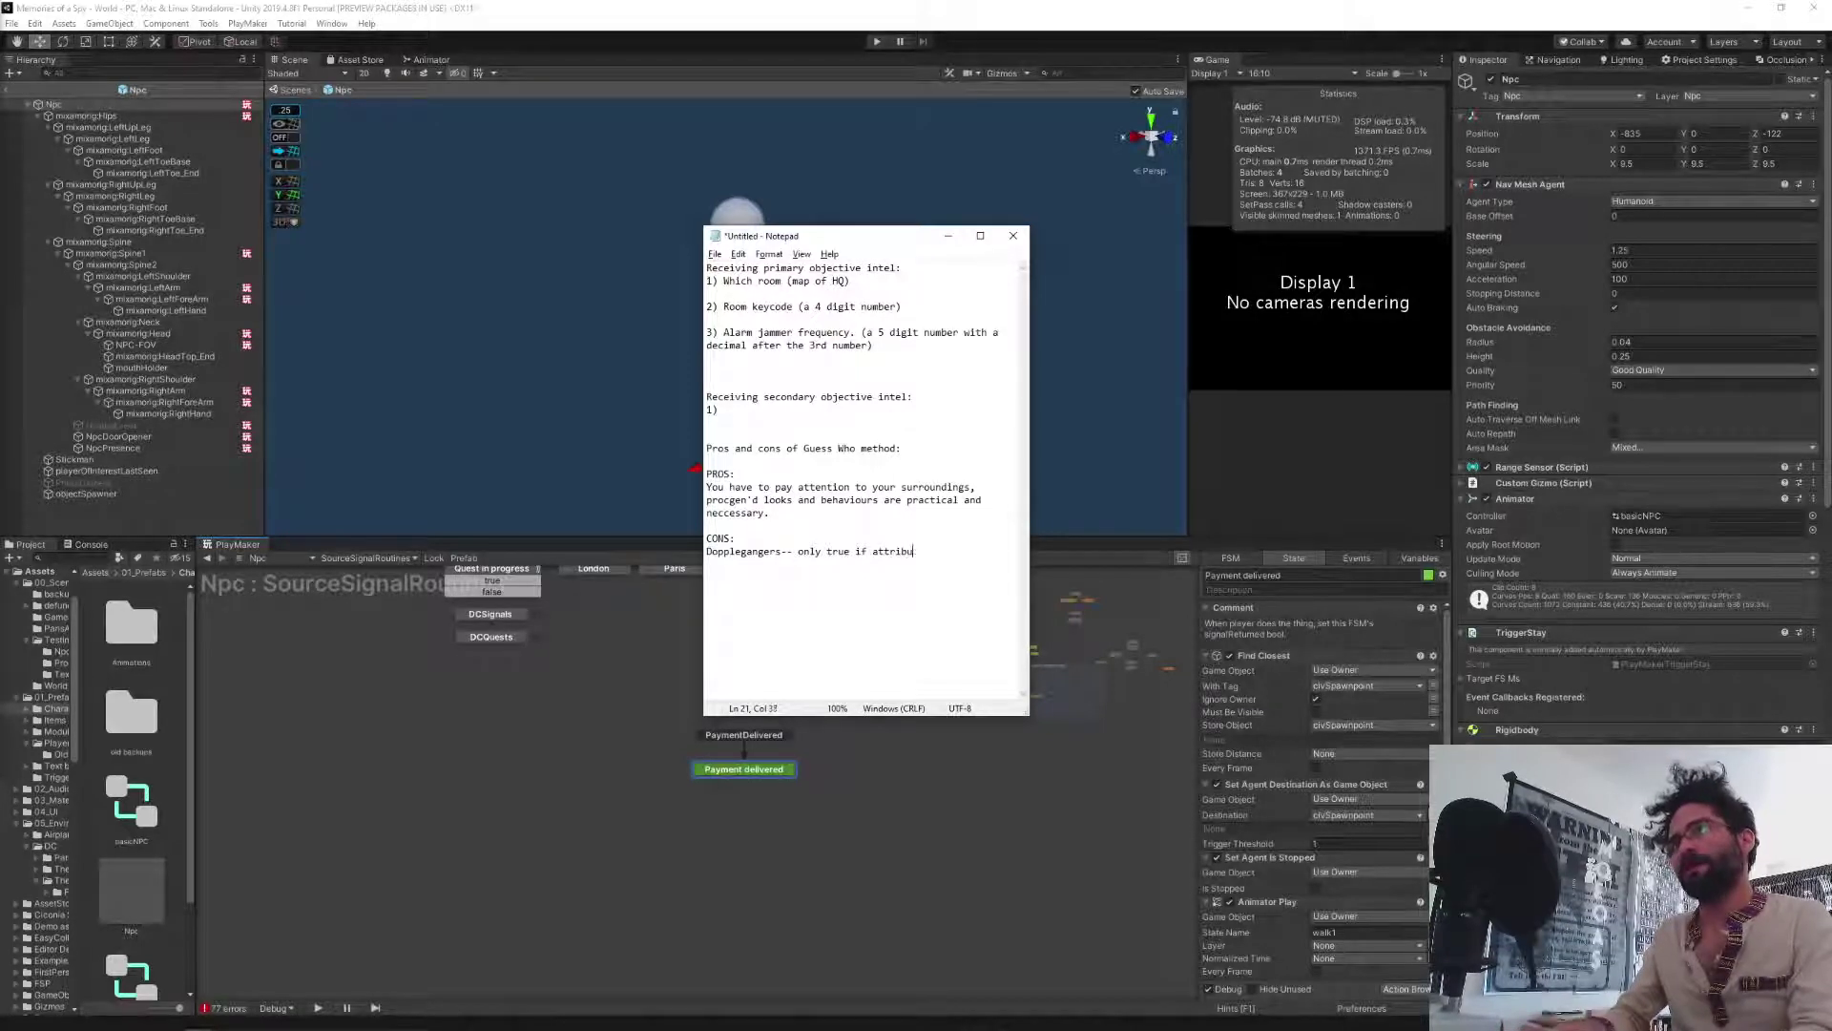
pyautogui.write('tes are')
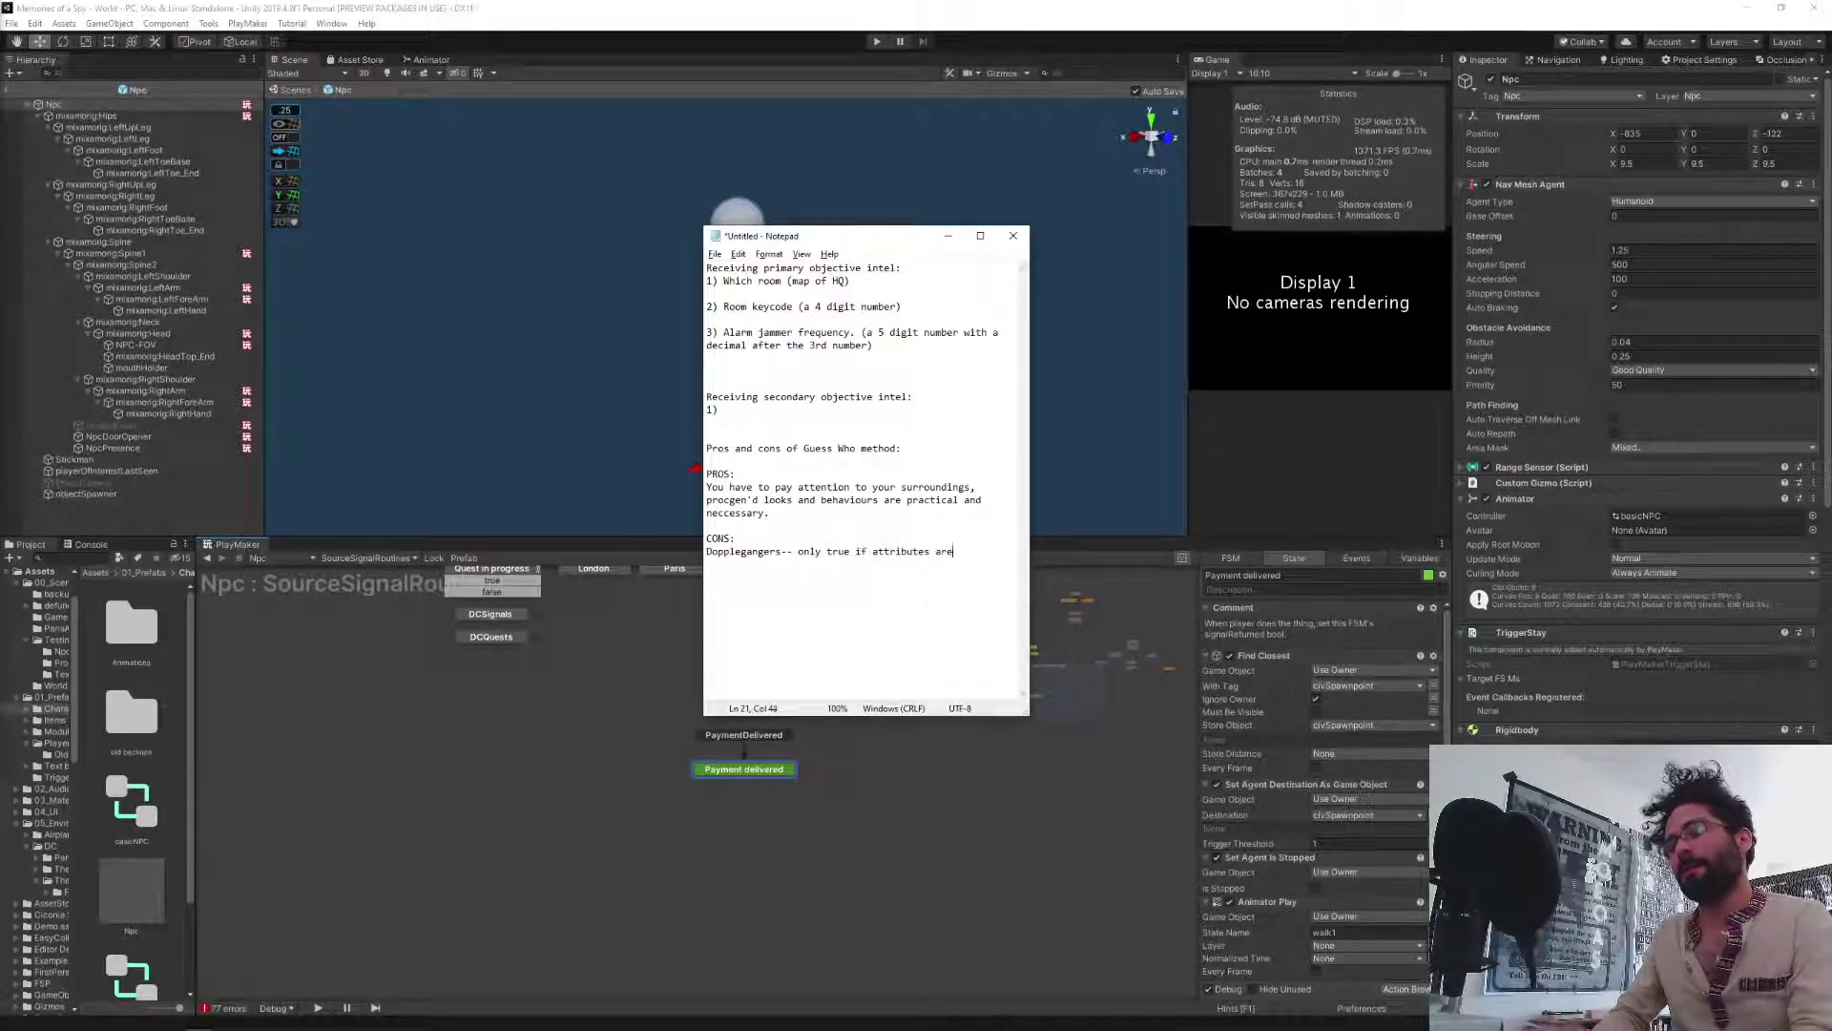
pyautogui.write(' not 100')
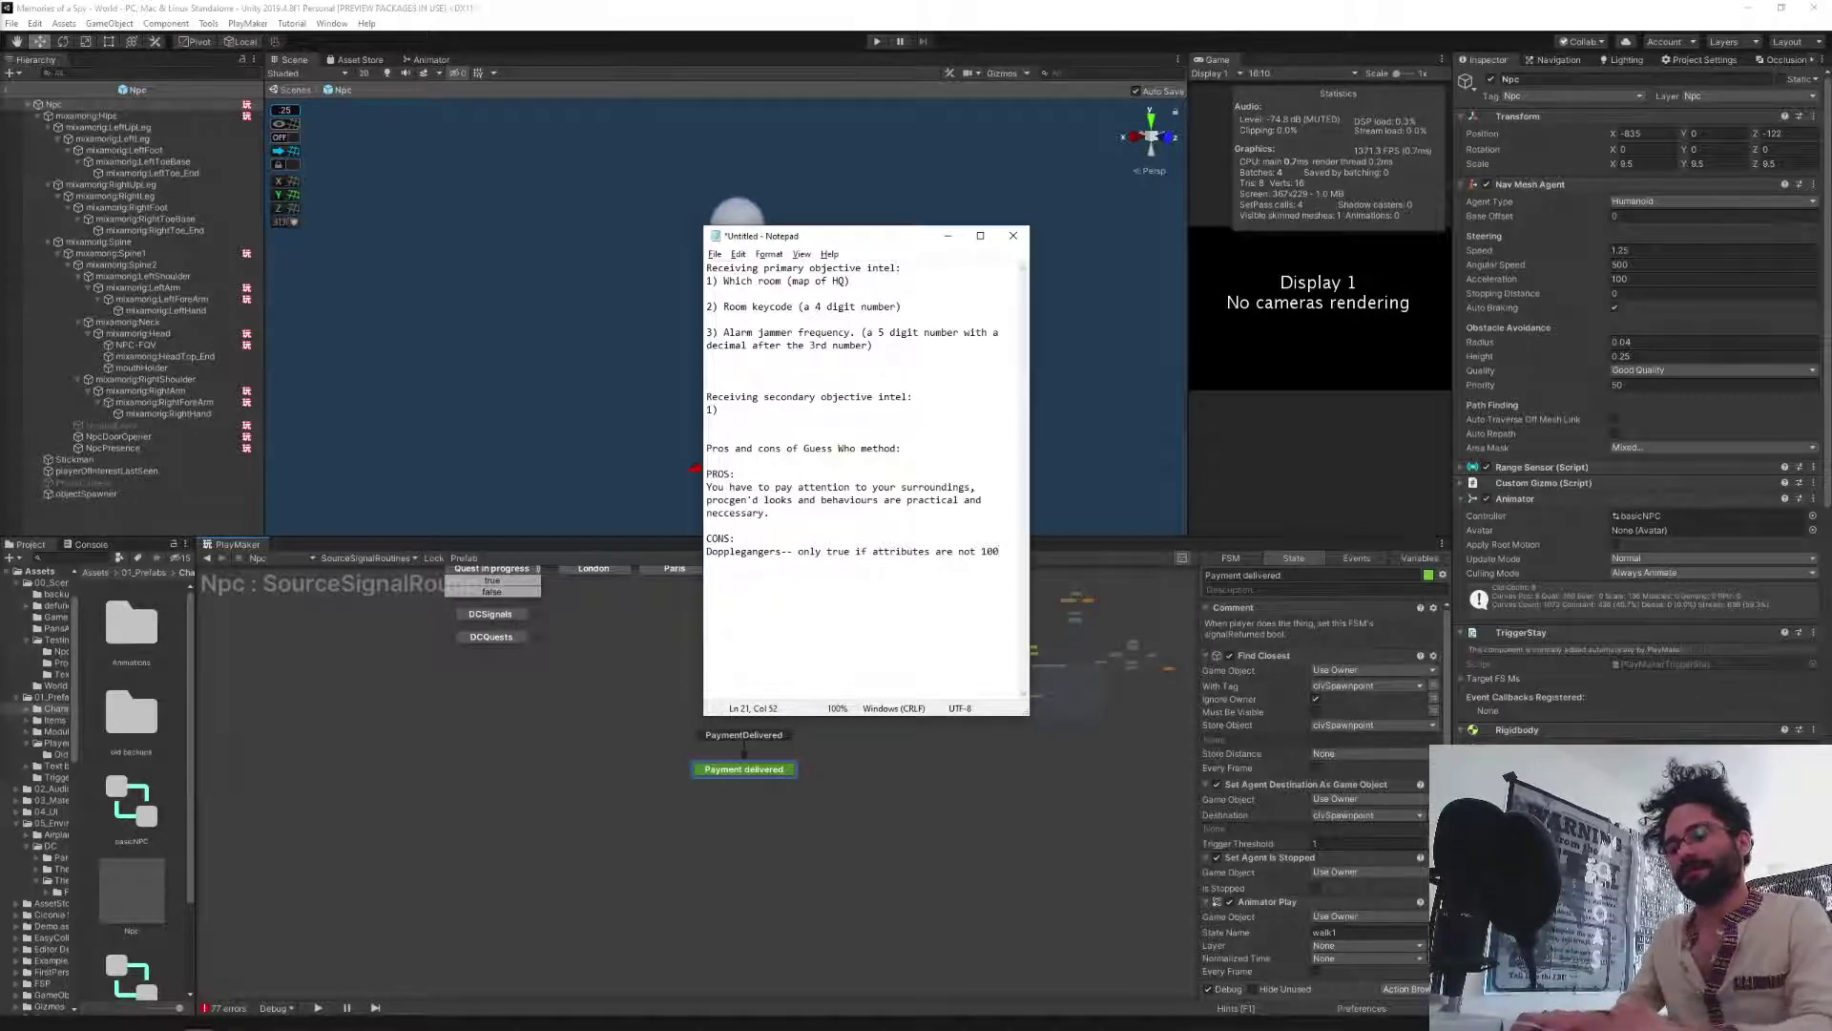
pyautogui.write('% ')
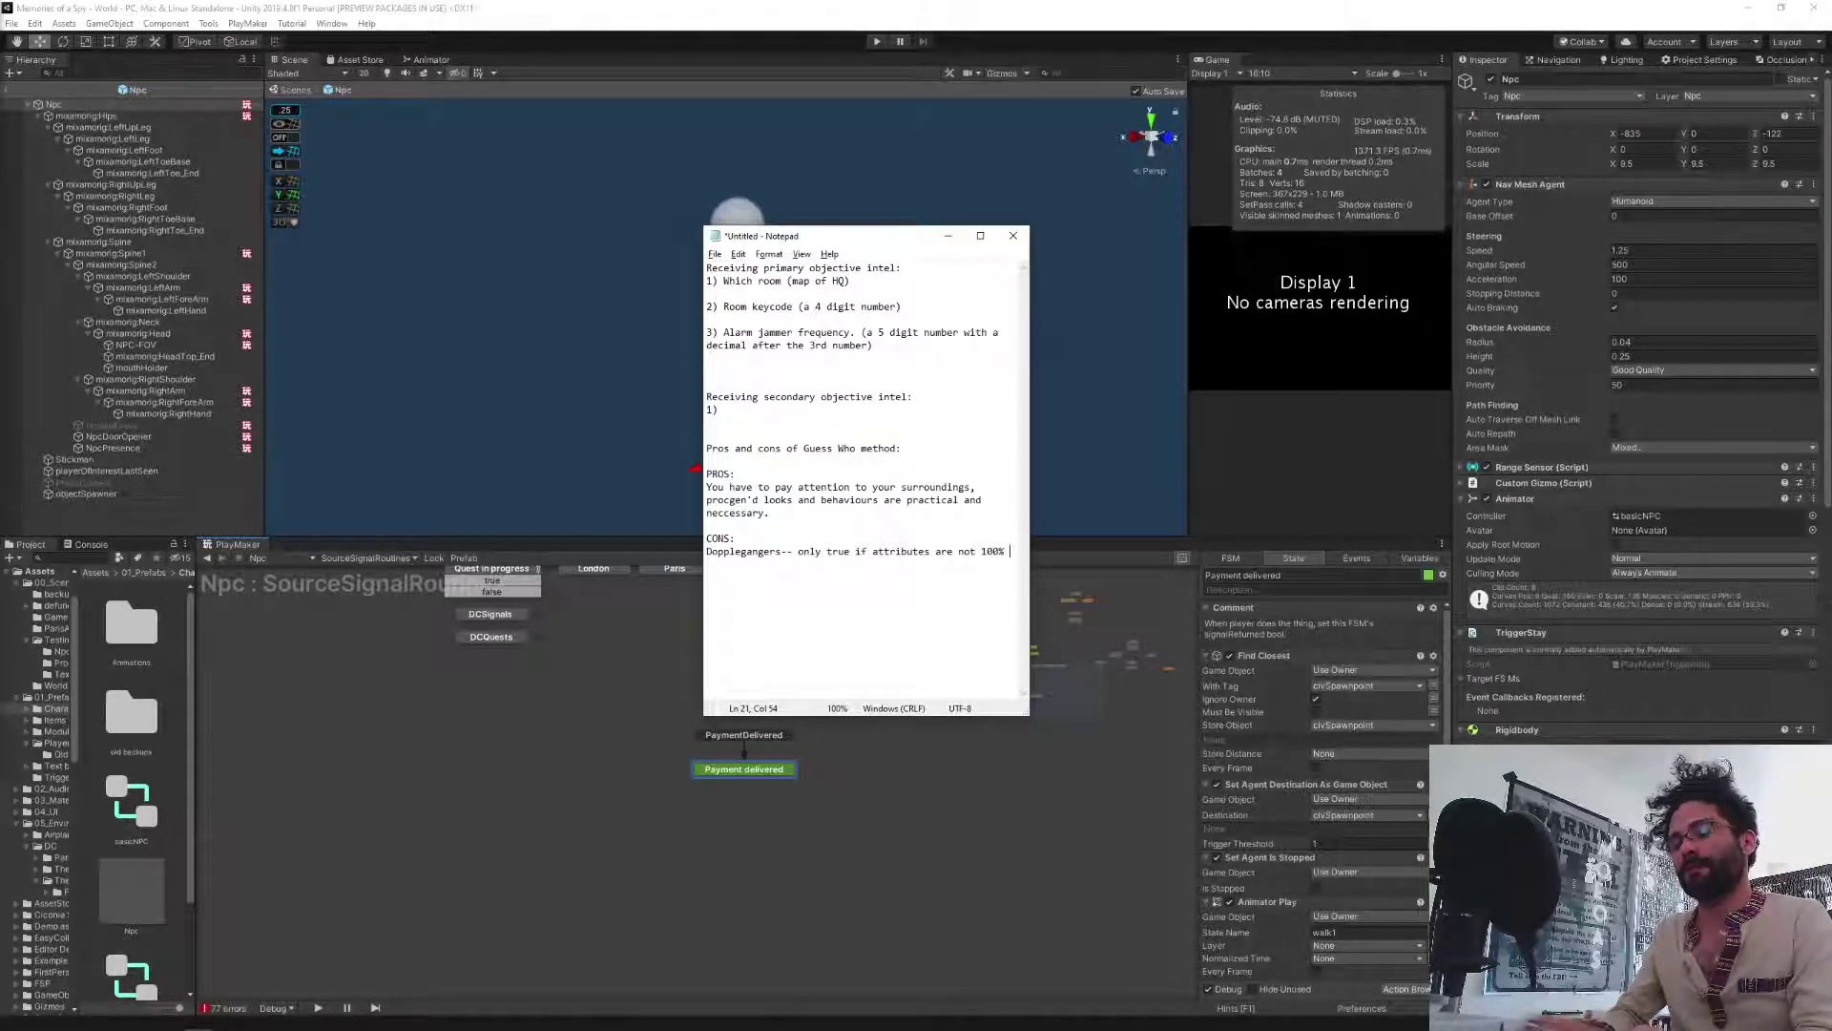
pyautogui.write('unique to the mo')
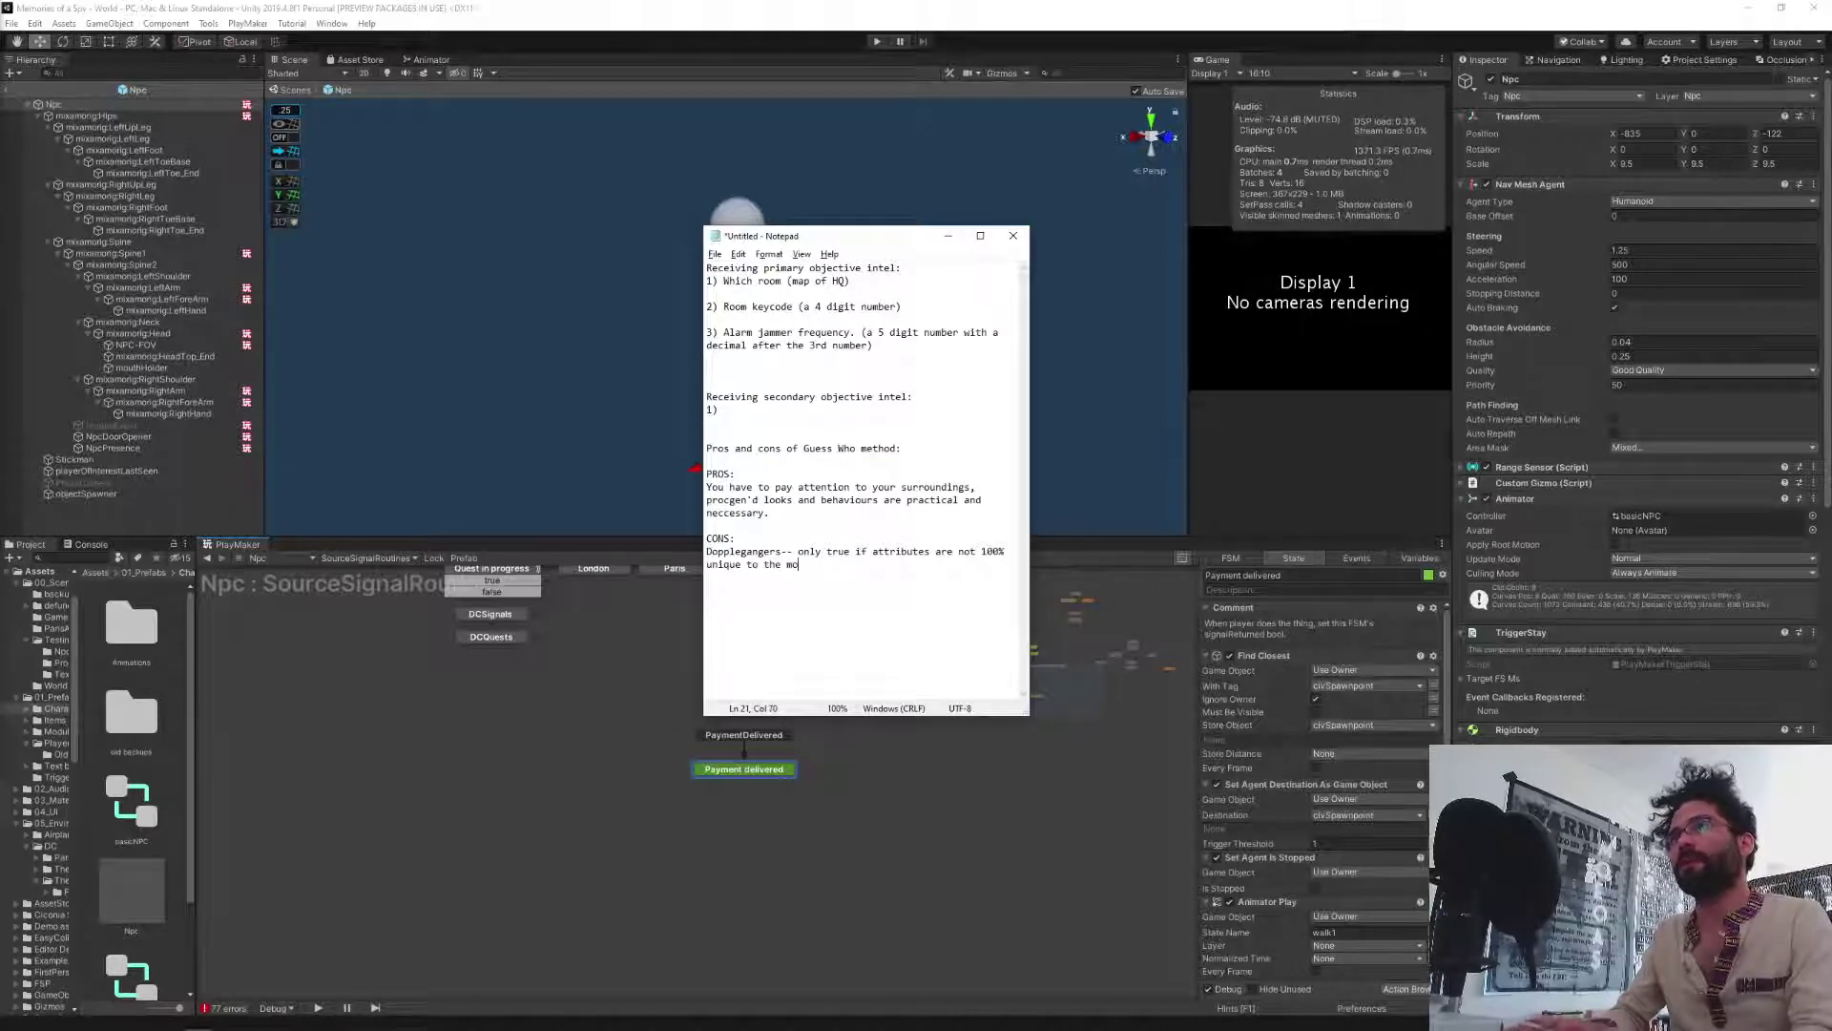
pyautogui.write('le.')
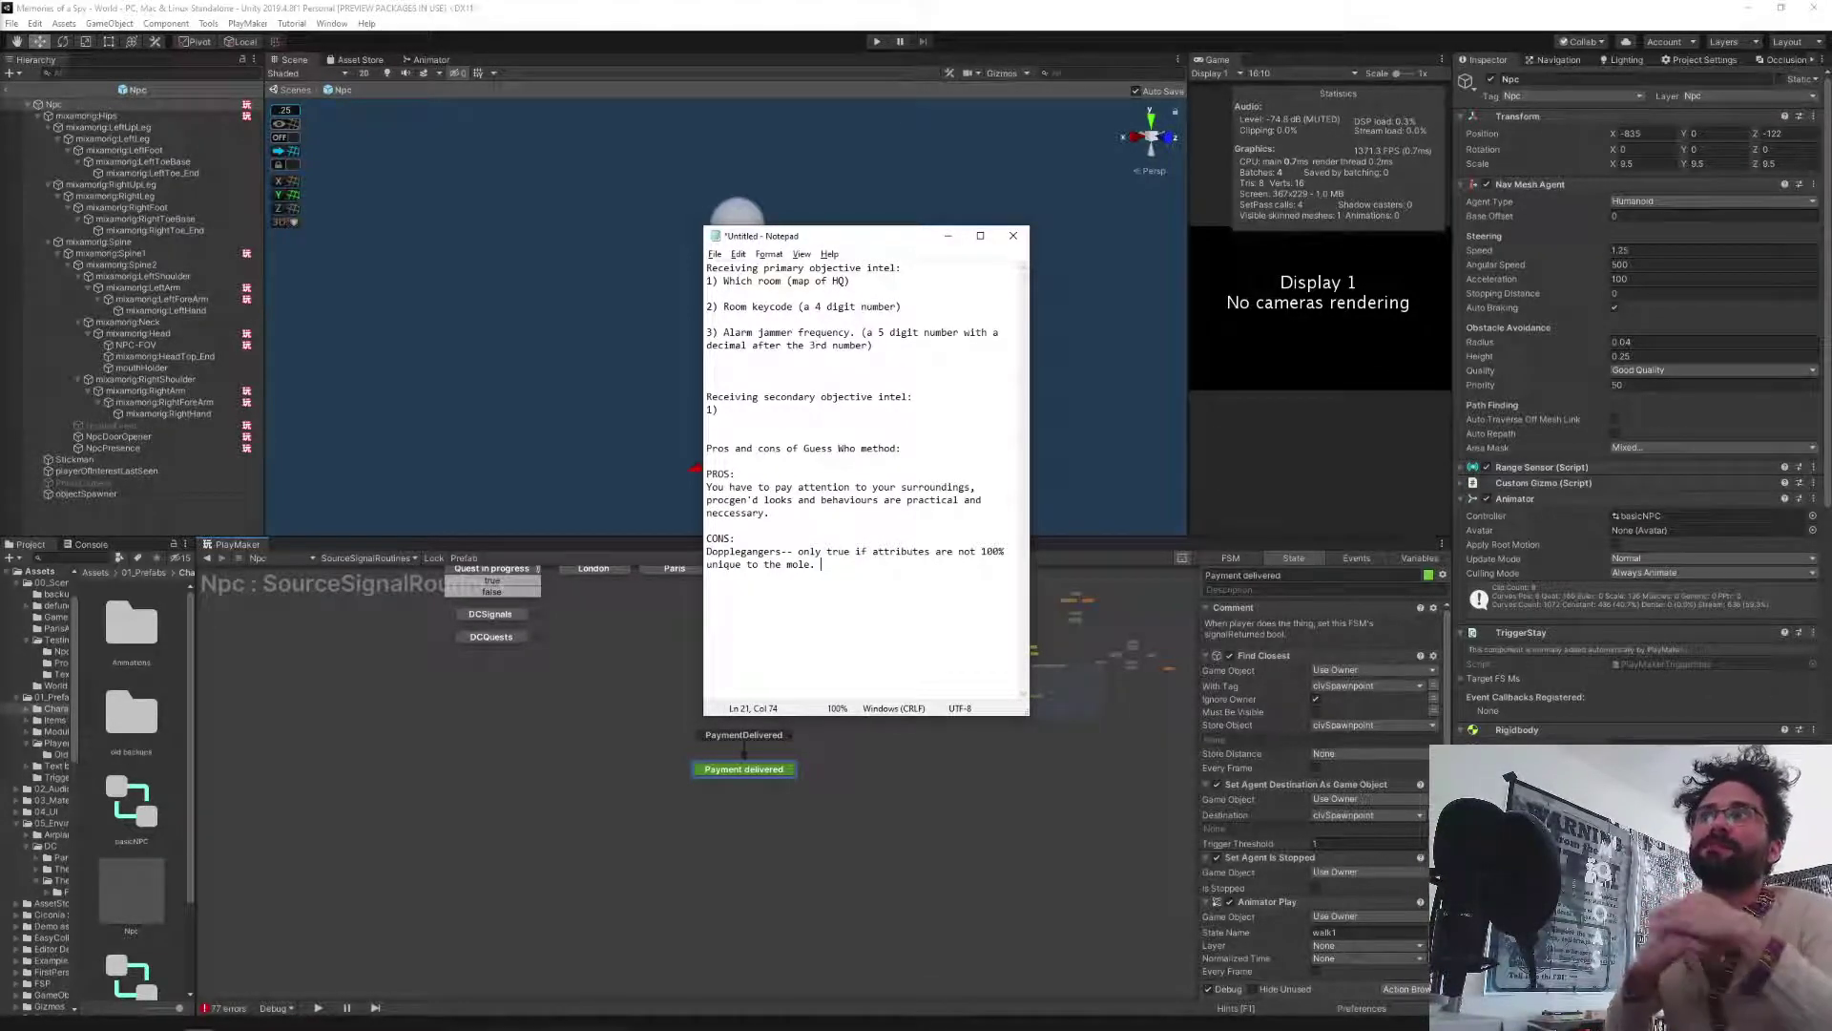
# Continue the Dopplegangers con with "Solved by making one attribute that distinguishes your mole from other agents.".
pyautogui.write('So')
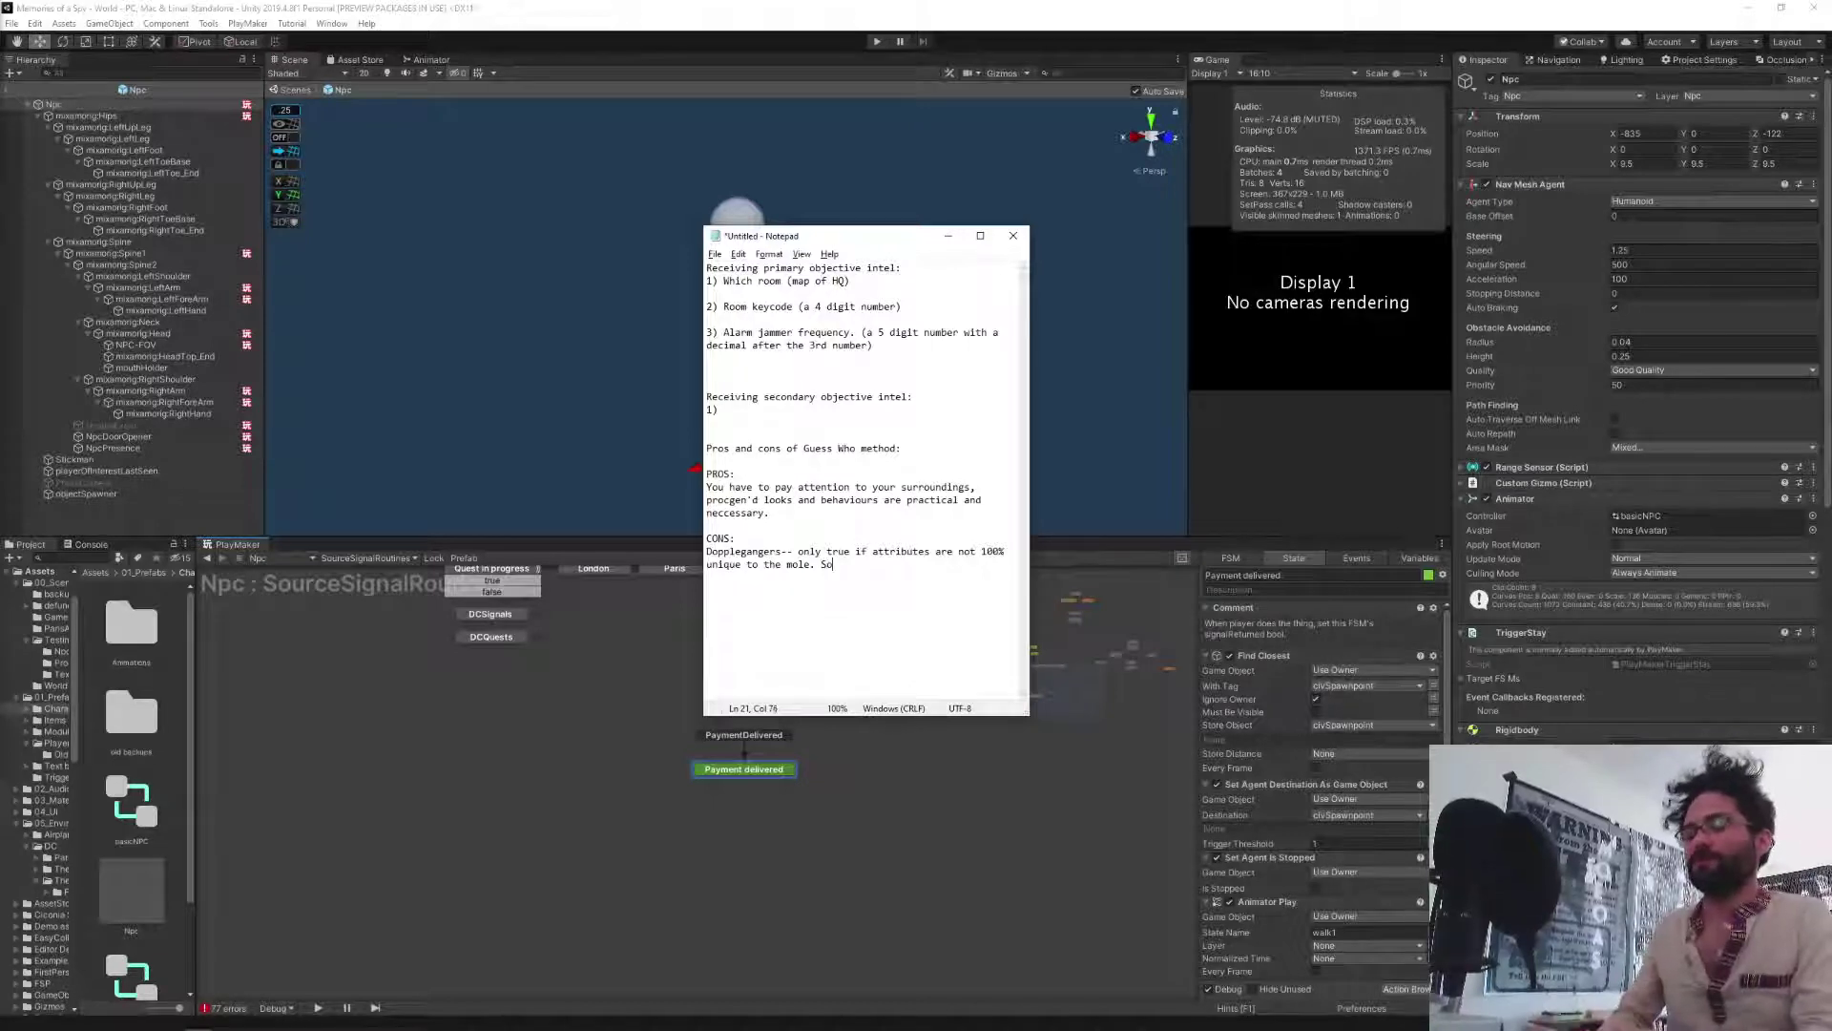
pyautogui.write('lved by making onwe')
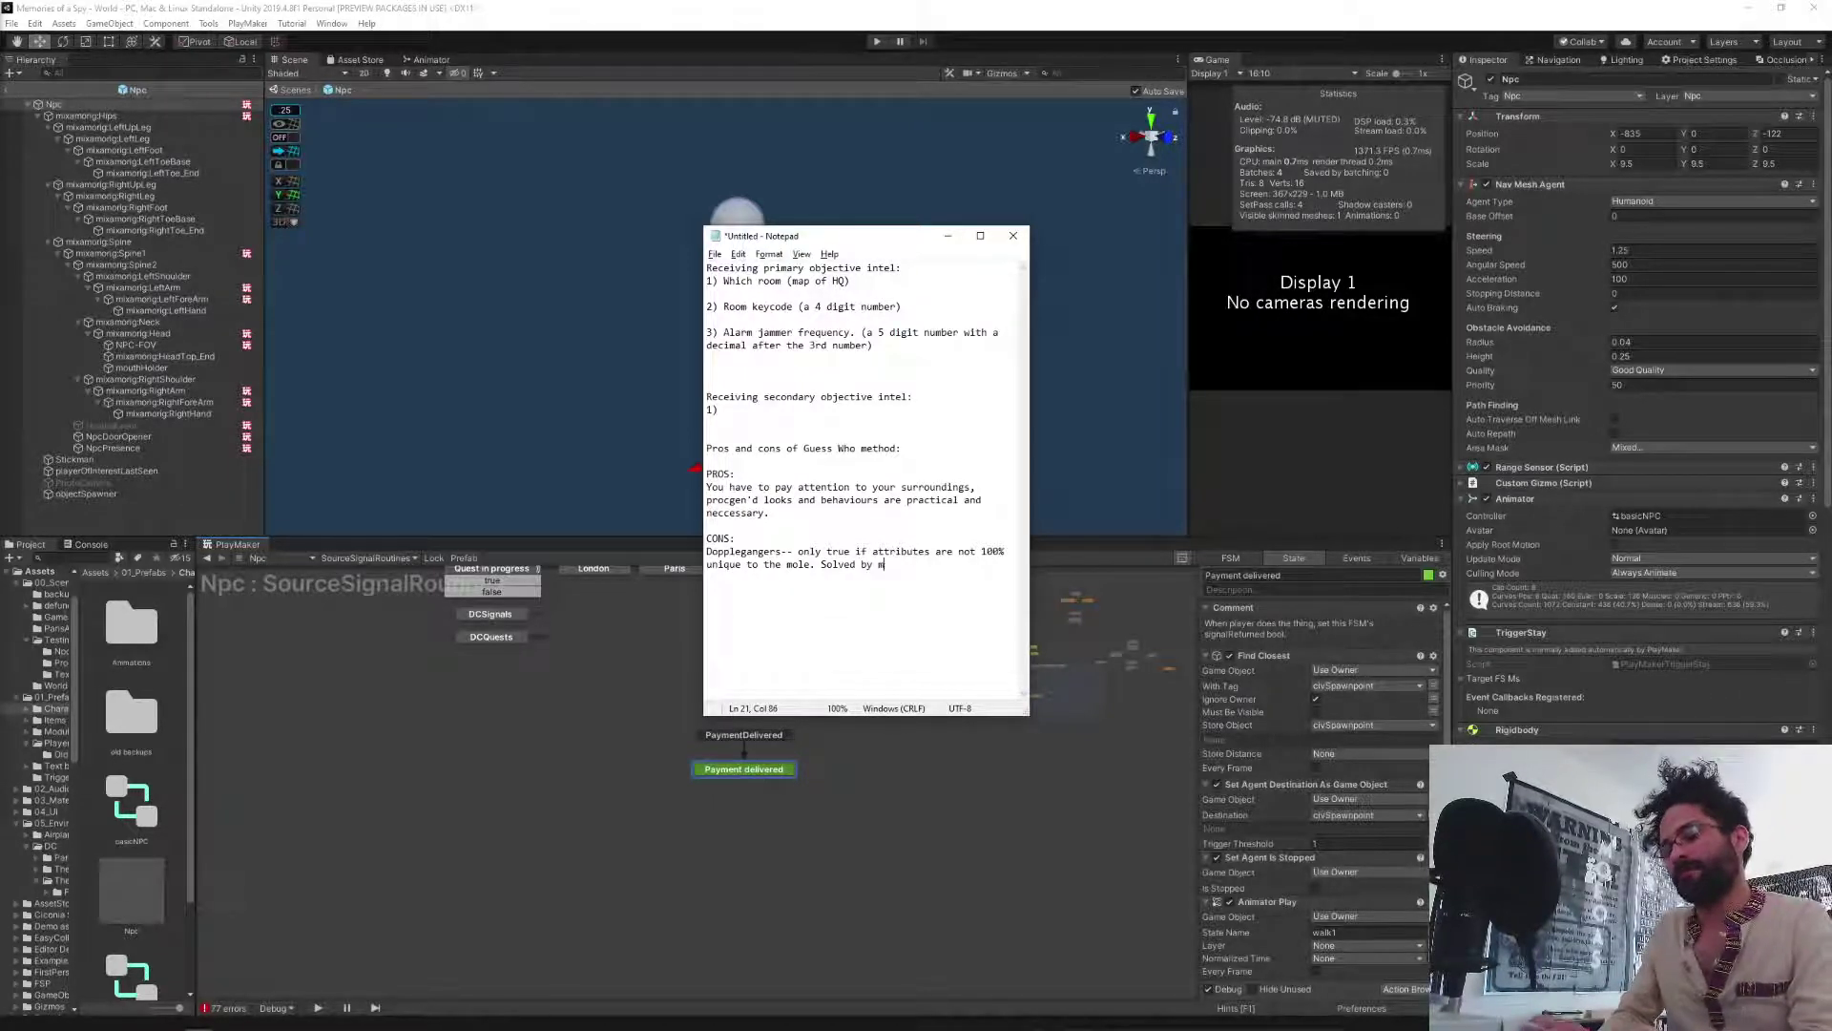
pyautogui.press('BackSpace')
pyautogui.press('BackSpace')
pyautogui.write('e ')
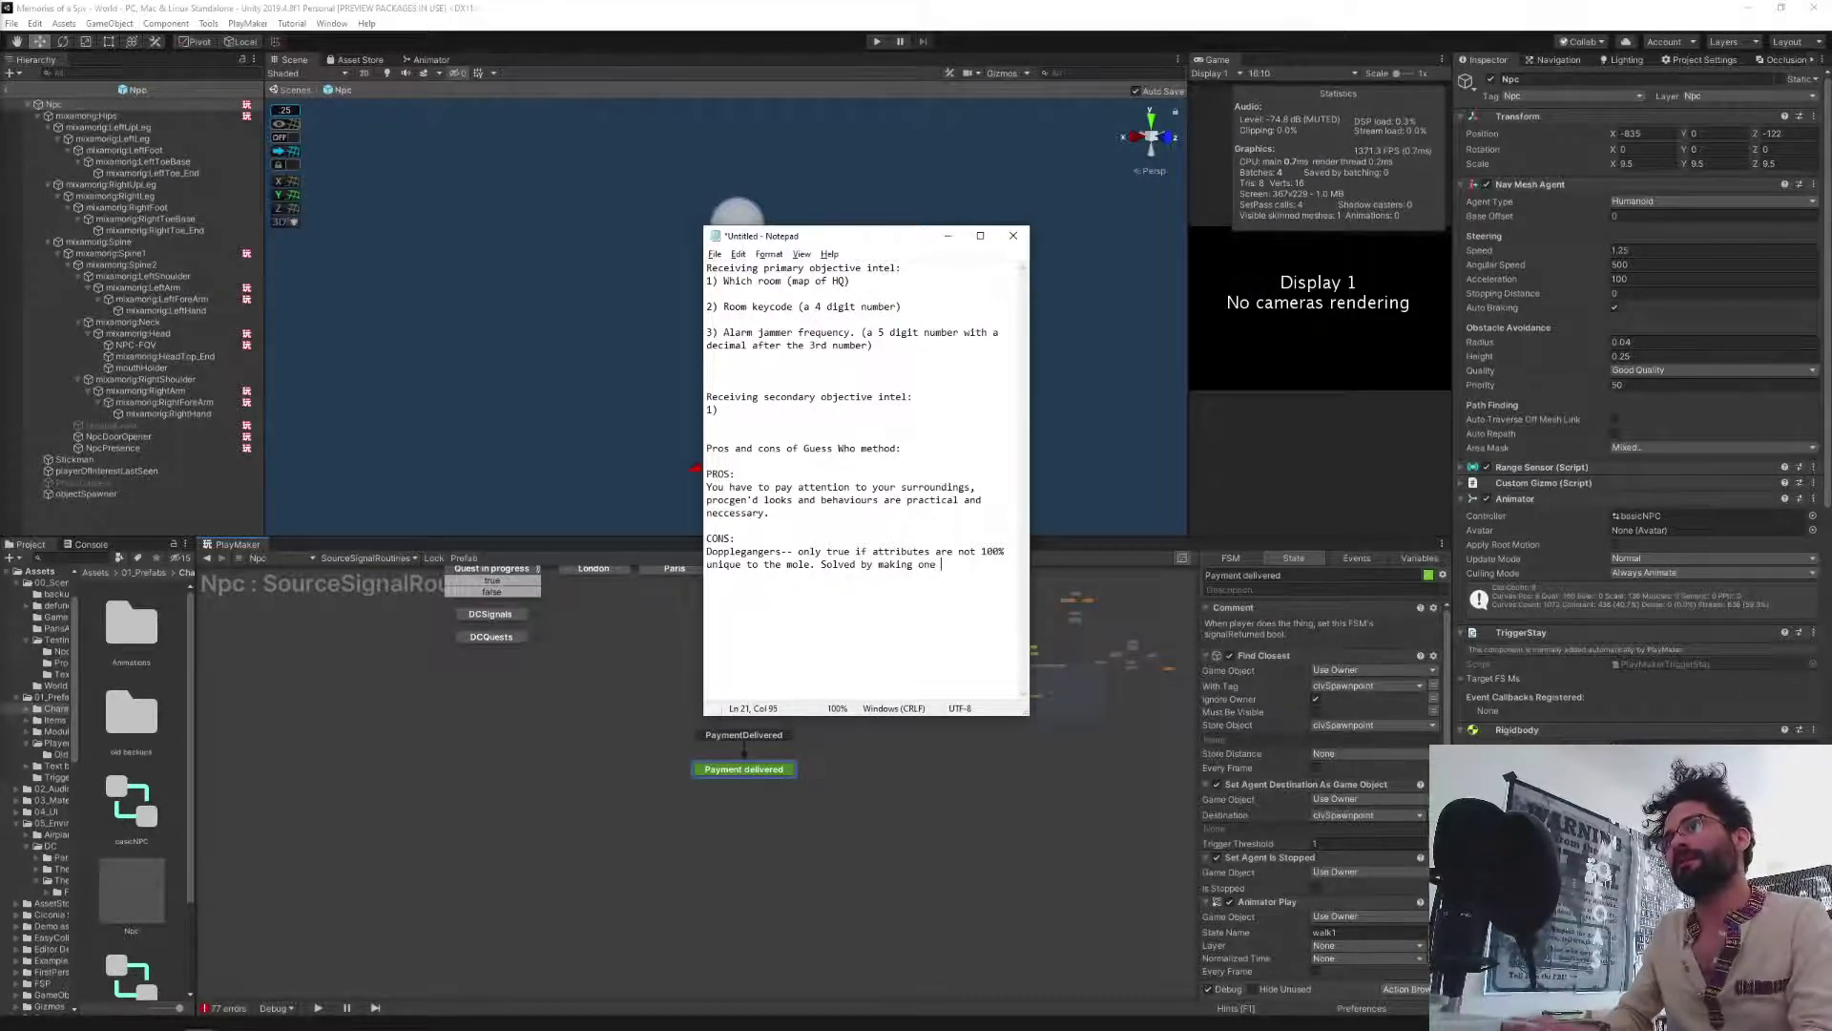
pyautogui.write('attribute that distinguis')
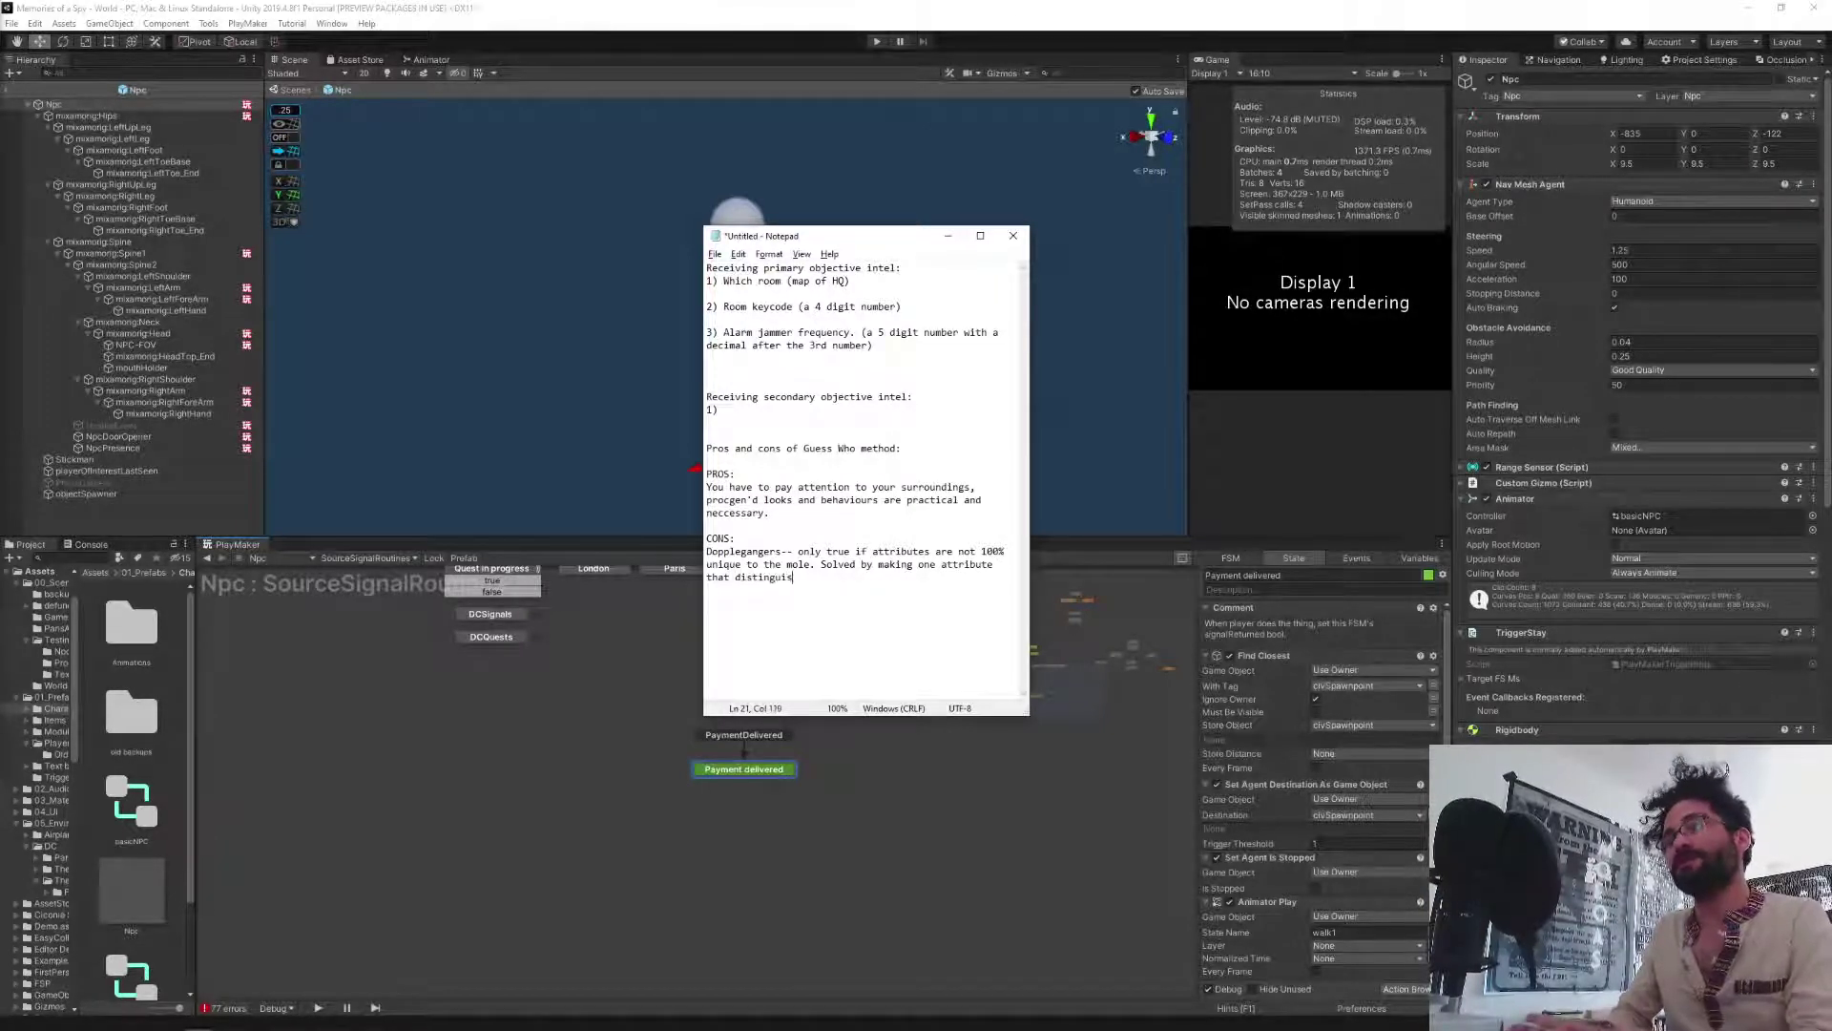
pyautogui.write('hes your mole from other ange')
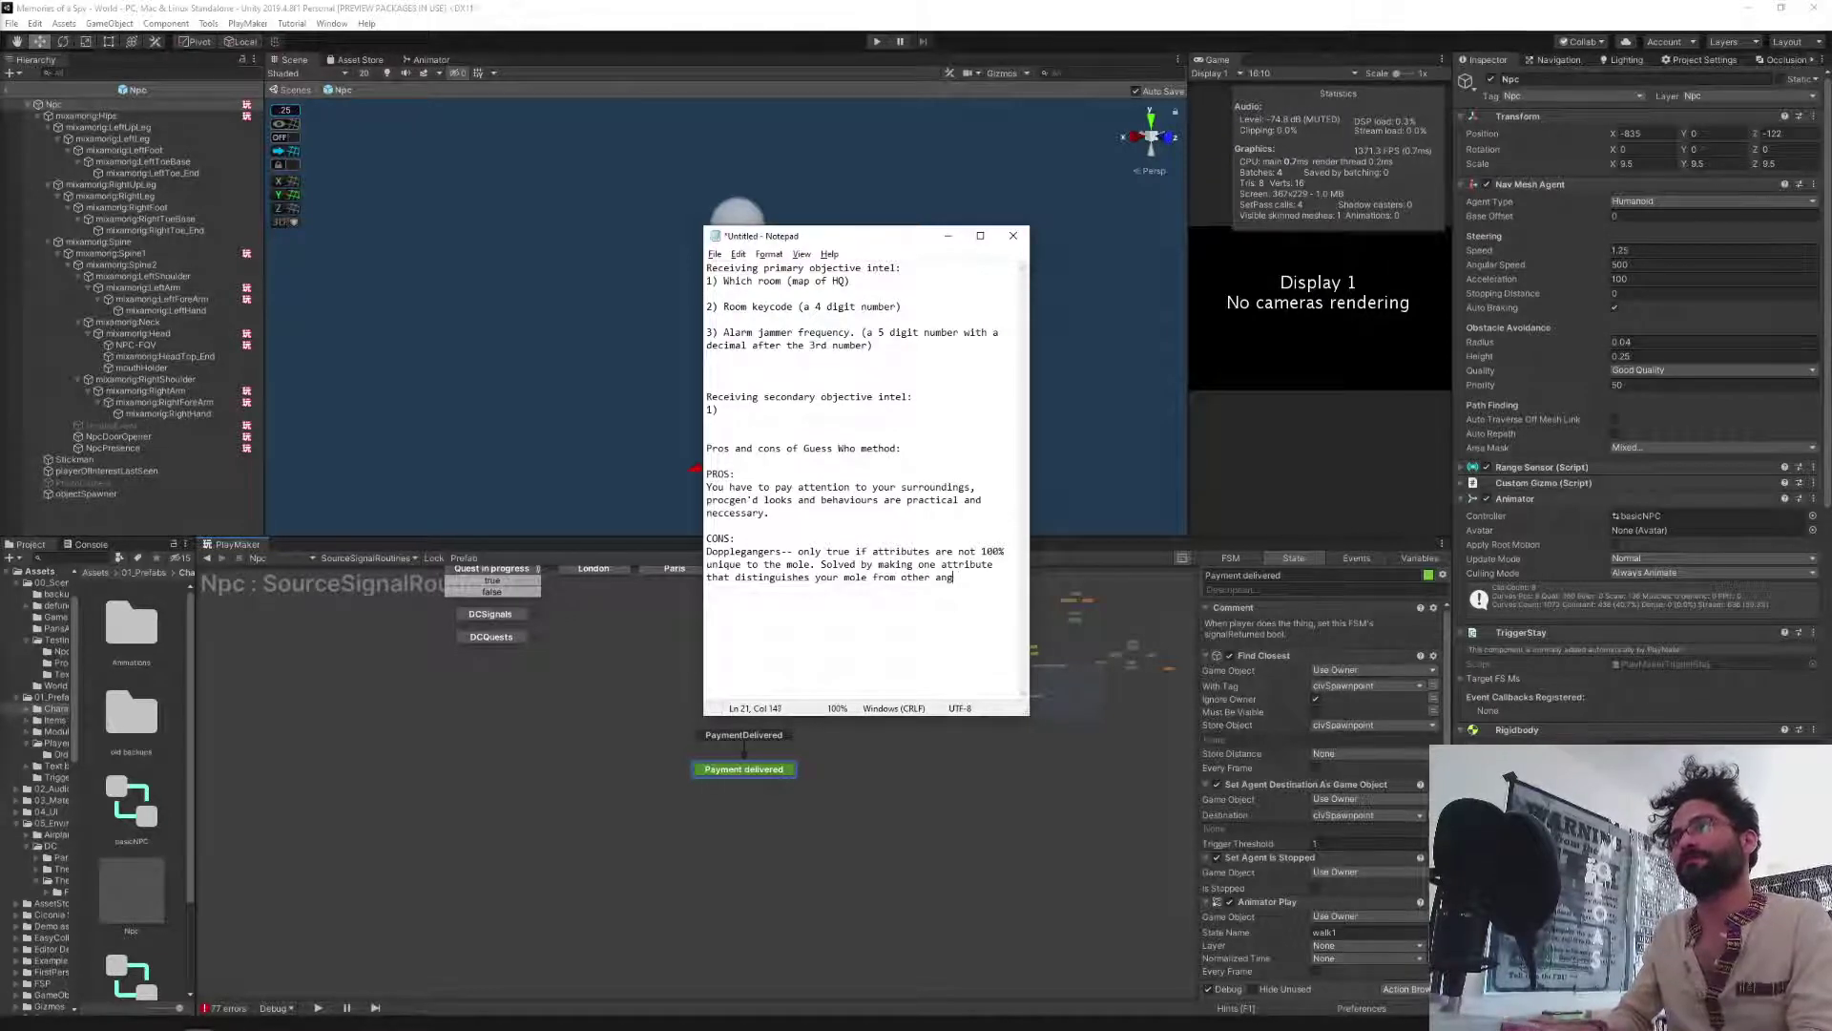
pyautogui.press('BackSpace')
pyautogui.press('BackSpace')
pyautogui.press('BackSpace')
pyautogui.write('gents.')
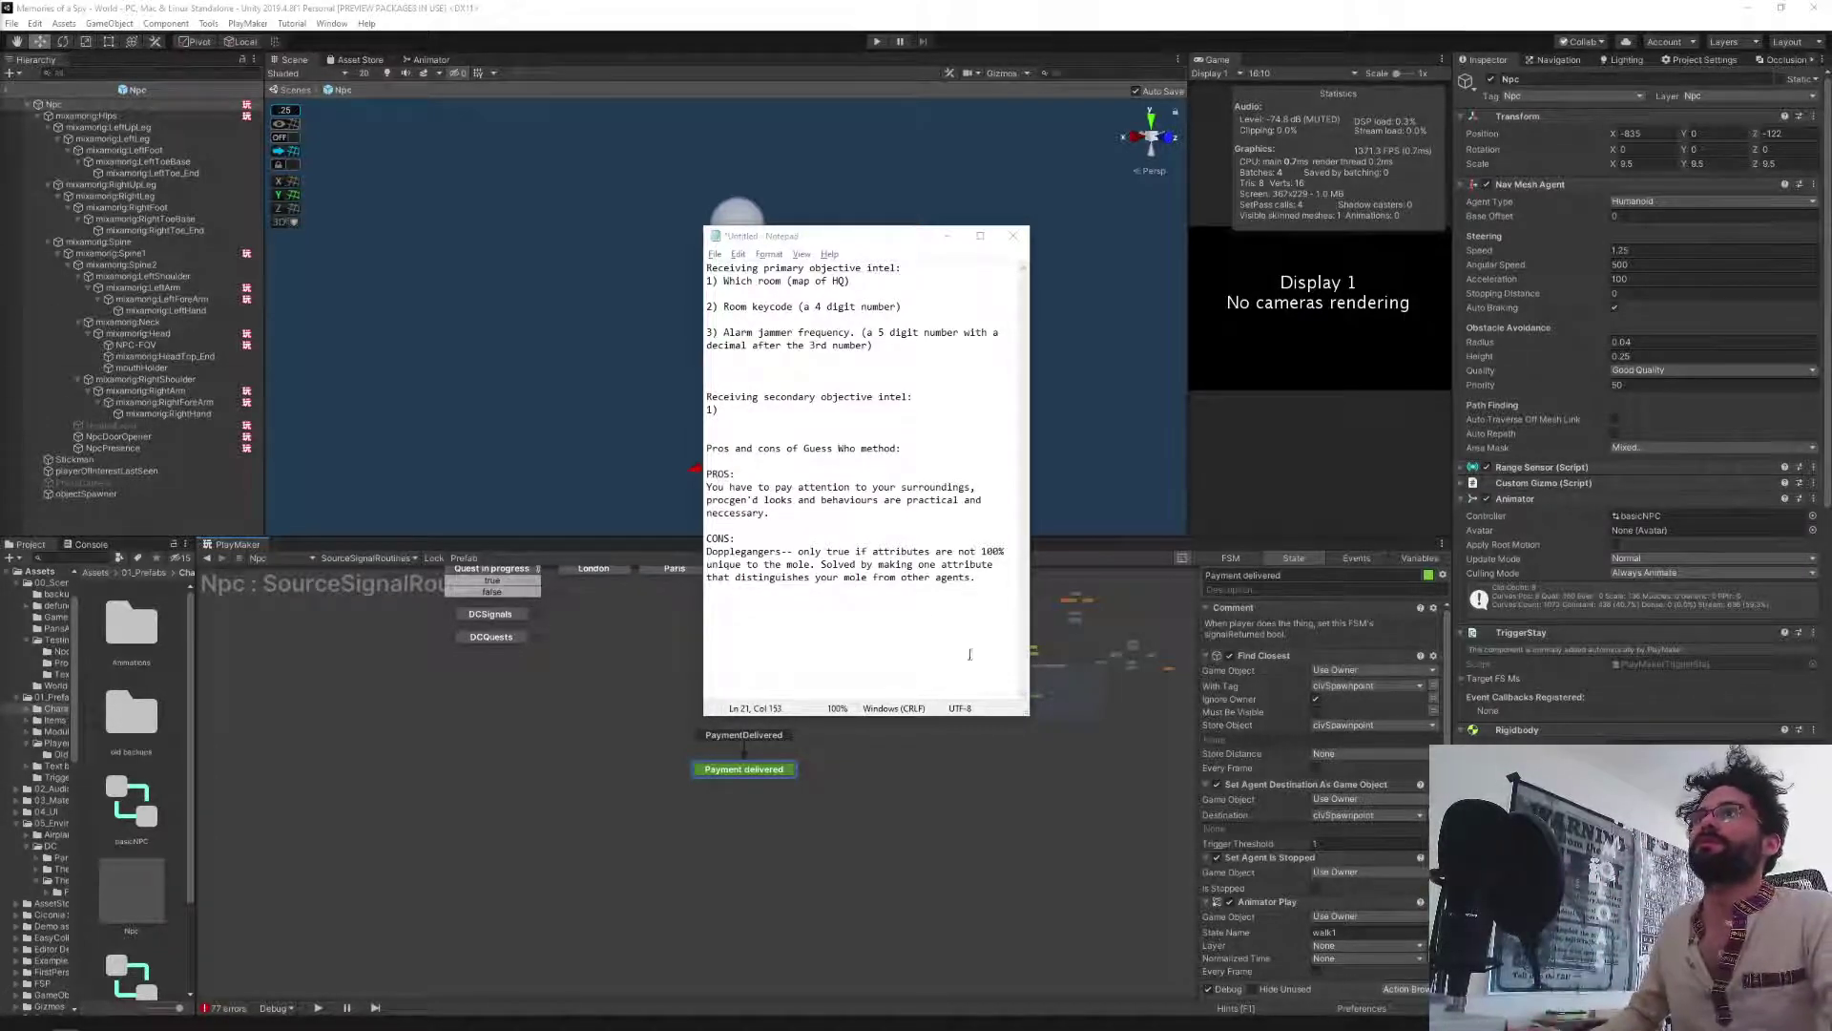
# Insert blank lines above "Receiving primary objective intel:" and start the first line with "Mole has a UNIQUE combination of attributes, not".
pyautogui.click(813, 487)
pyautogui.click(849, 268)
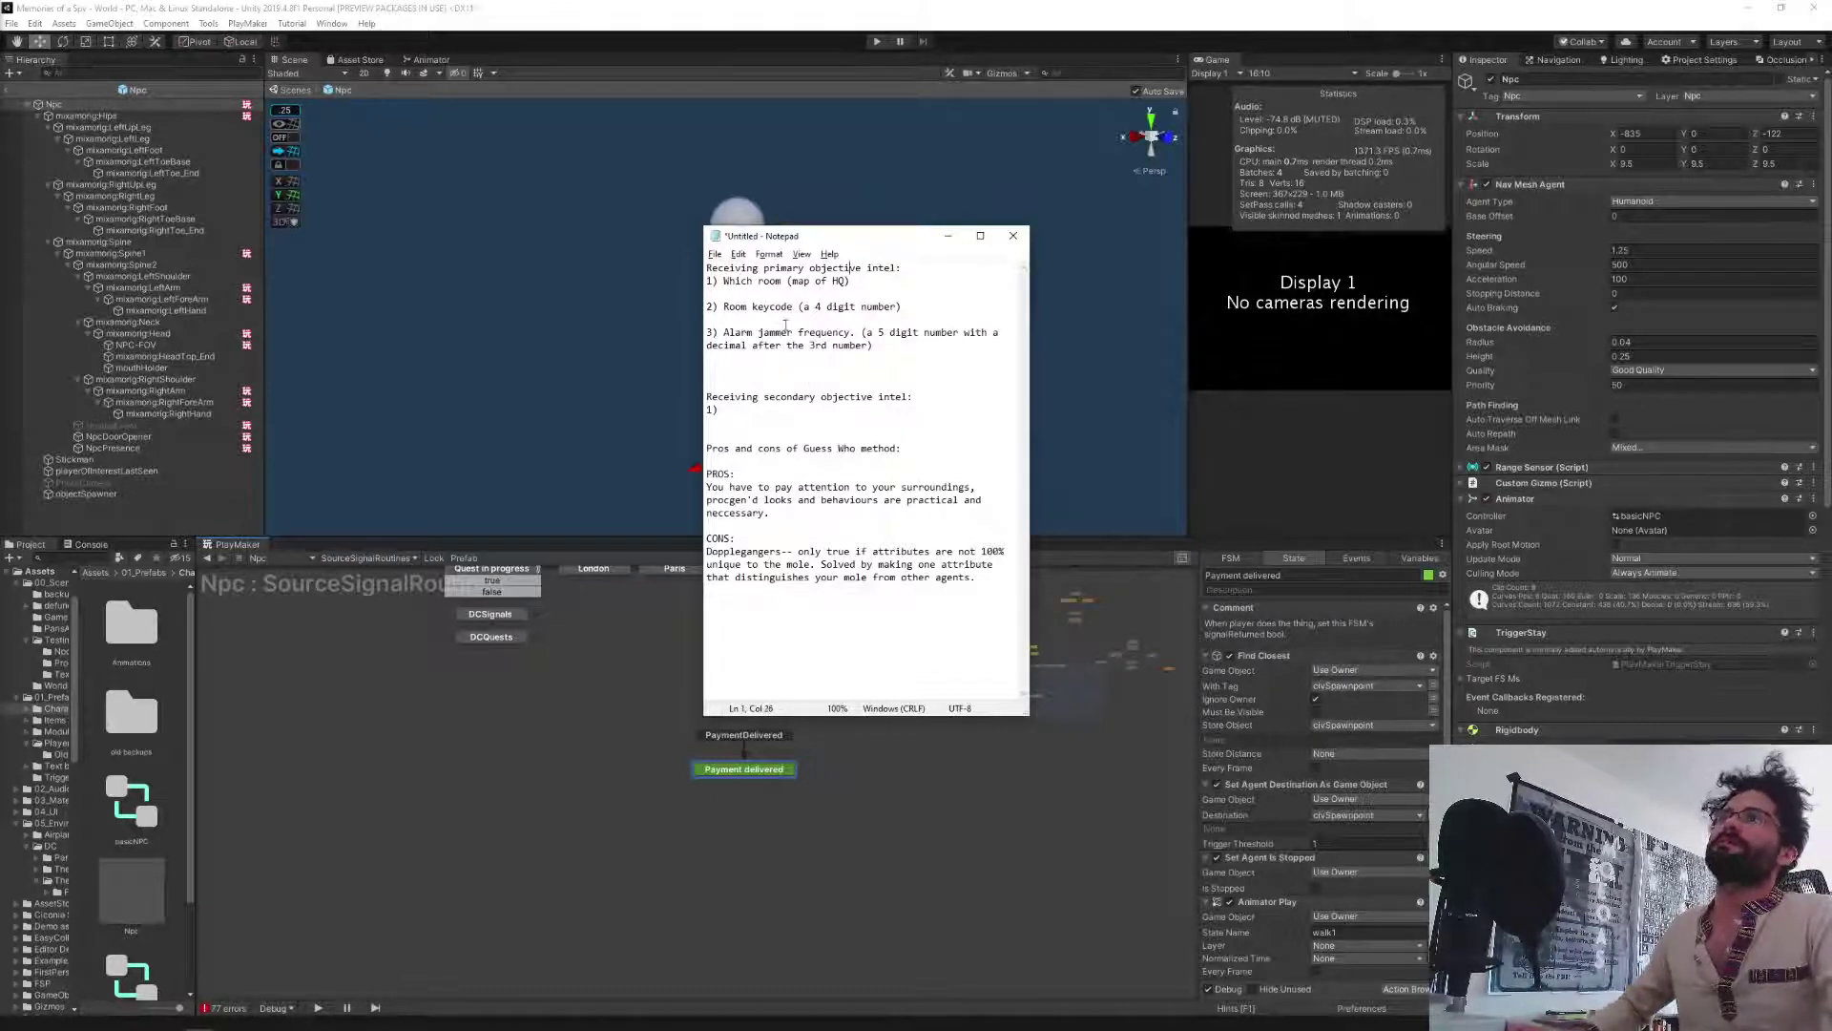
pyautogui.click(708, 266)
pyautogui.press('Return')
pyautogui.press('Return')
pyautogui.press('Return')
pyautogui.press('Return')
pyautogui.press('Return')
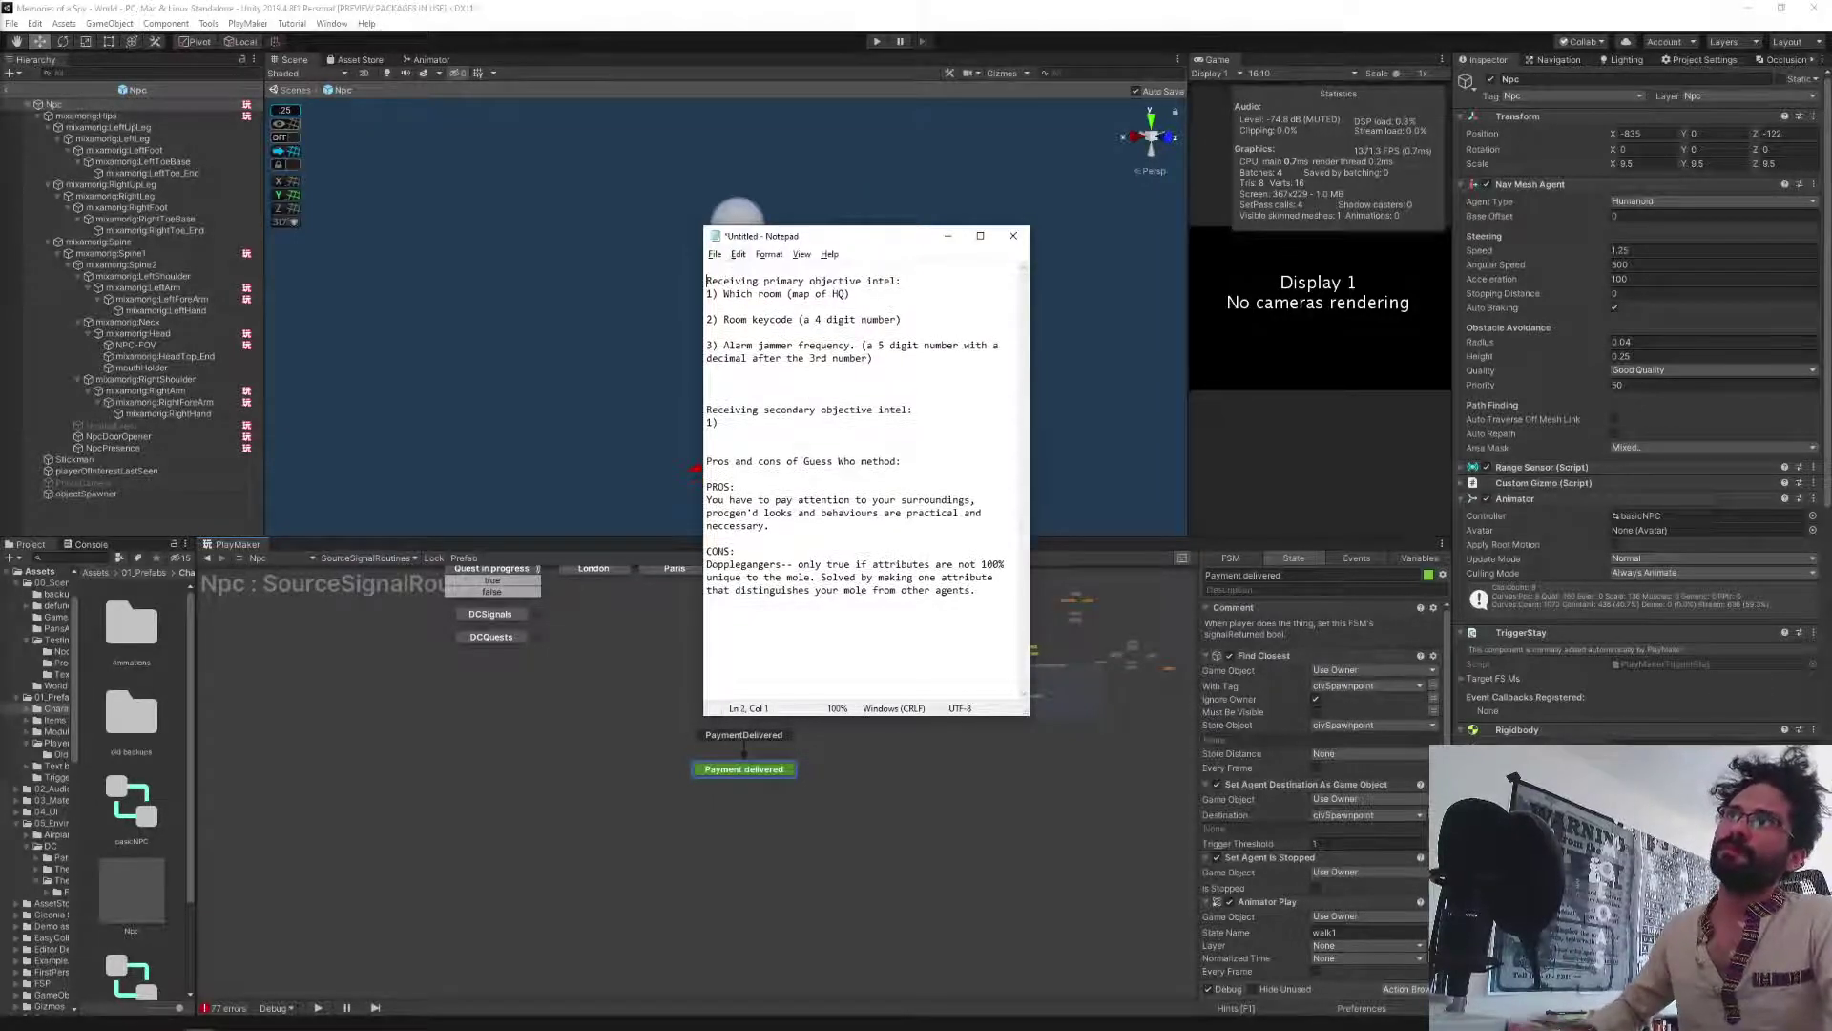
pyautogui.press('Up')
pyautogui.press('Up')
pyautogui.press('Up')
pyautogui.press('Up')
pyautogui.write('Mo')
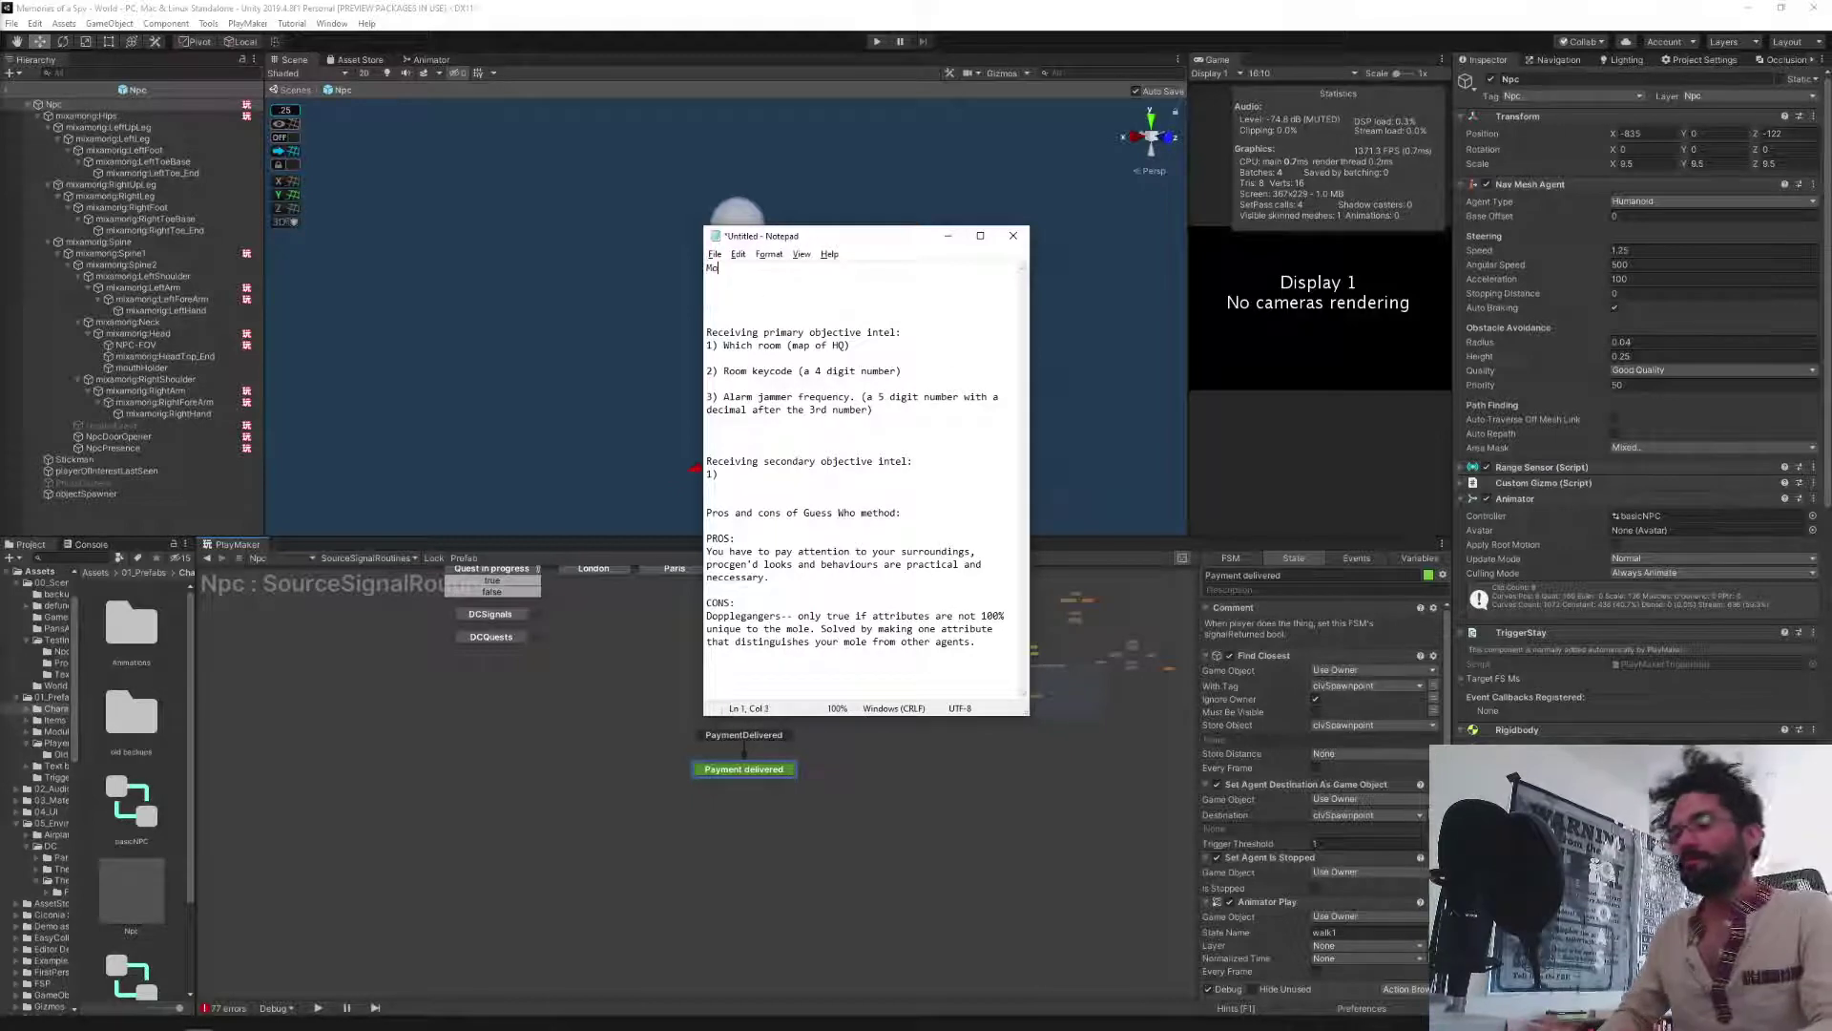
pyautogui.write('le has a UNIQ')
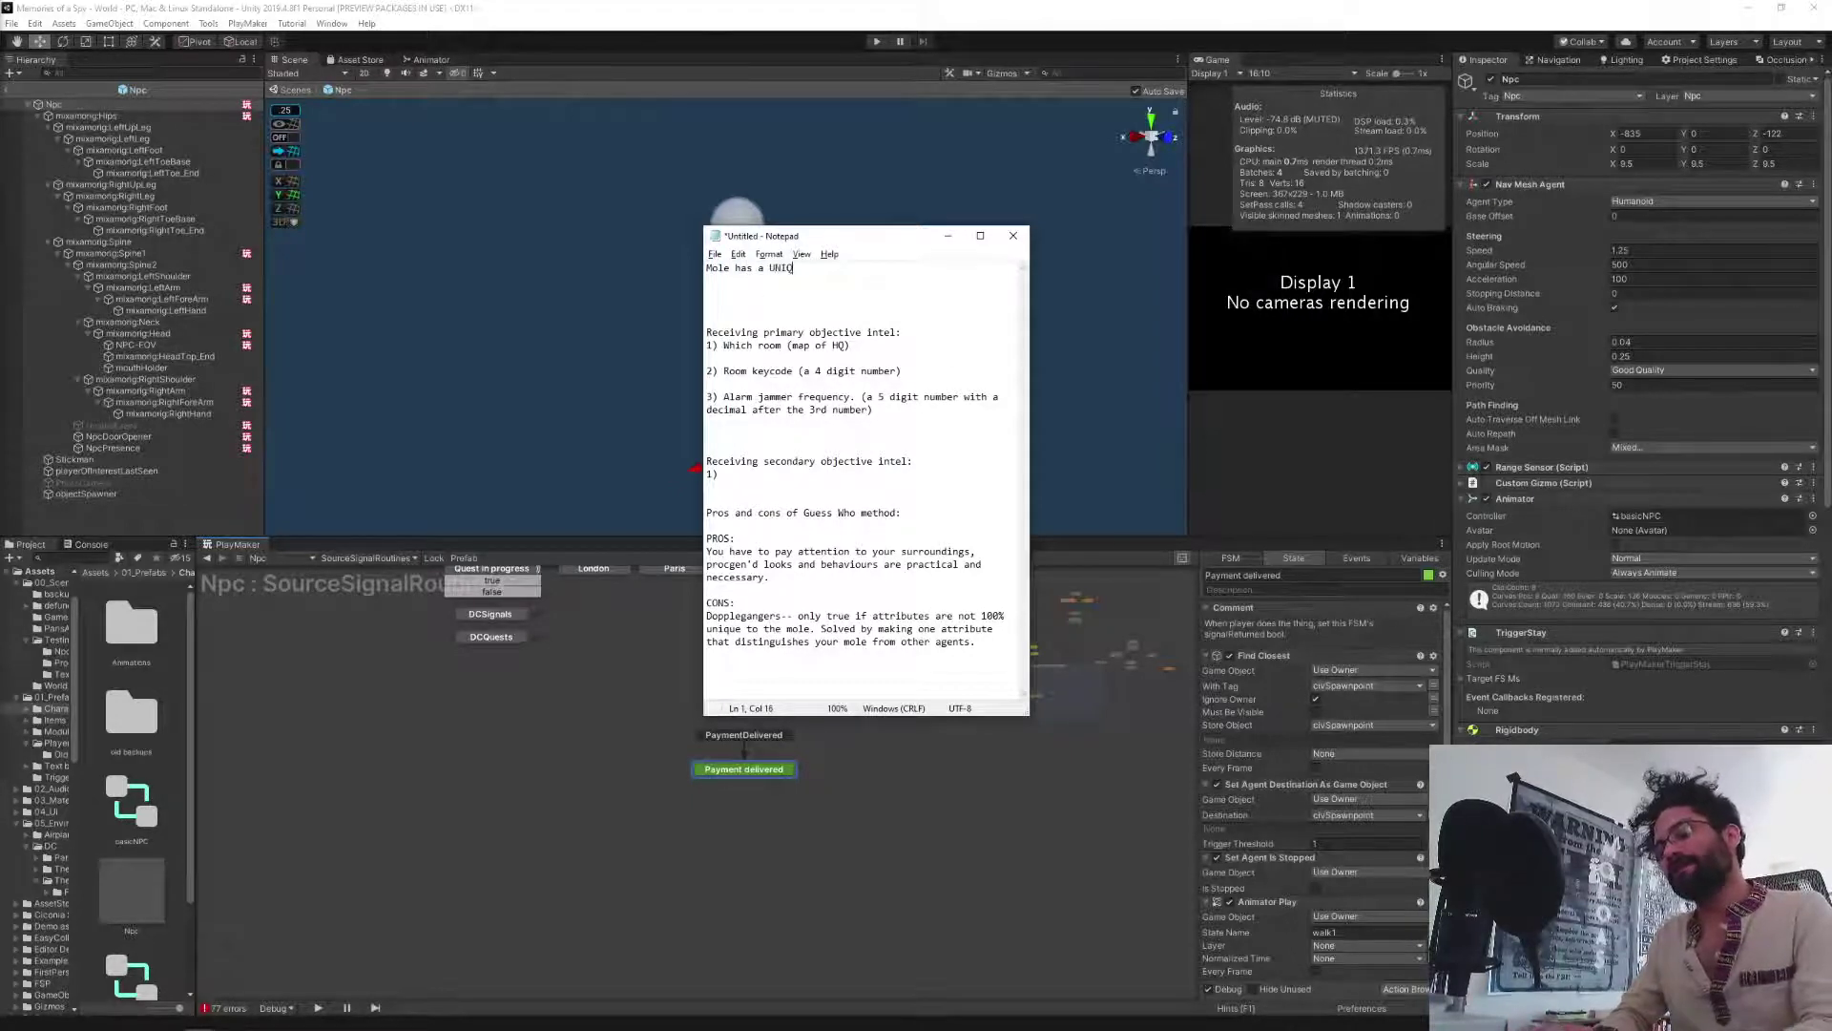
pyautogui.write('UE combination')
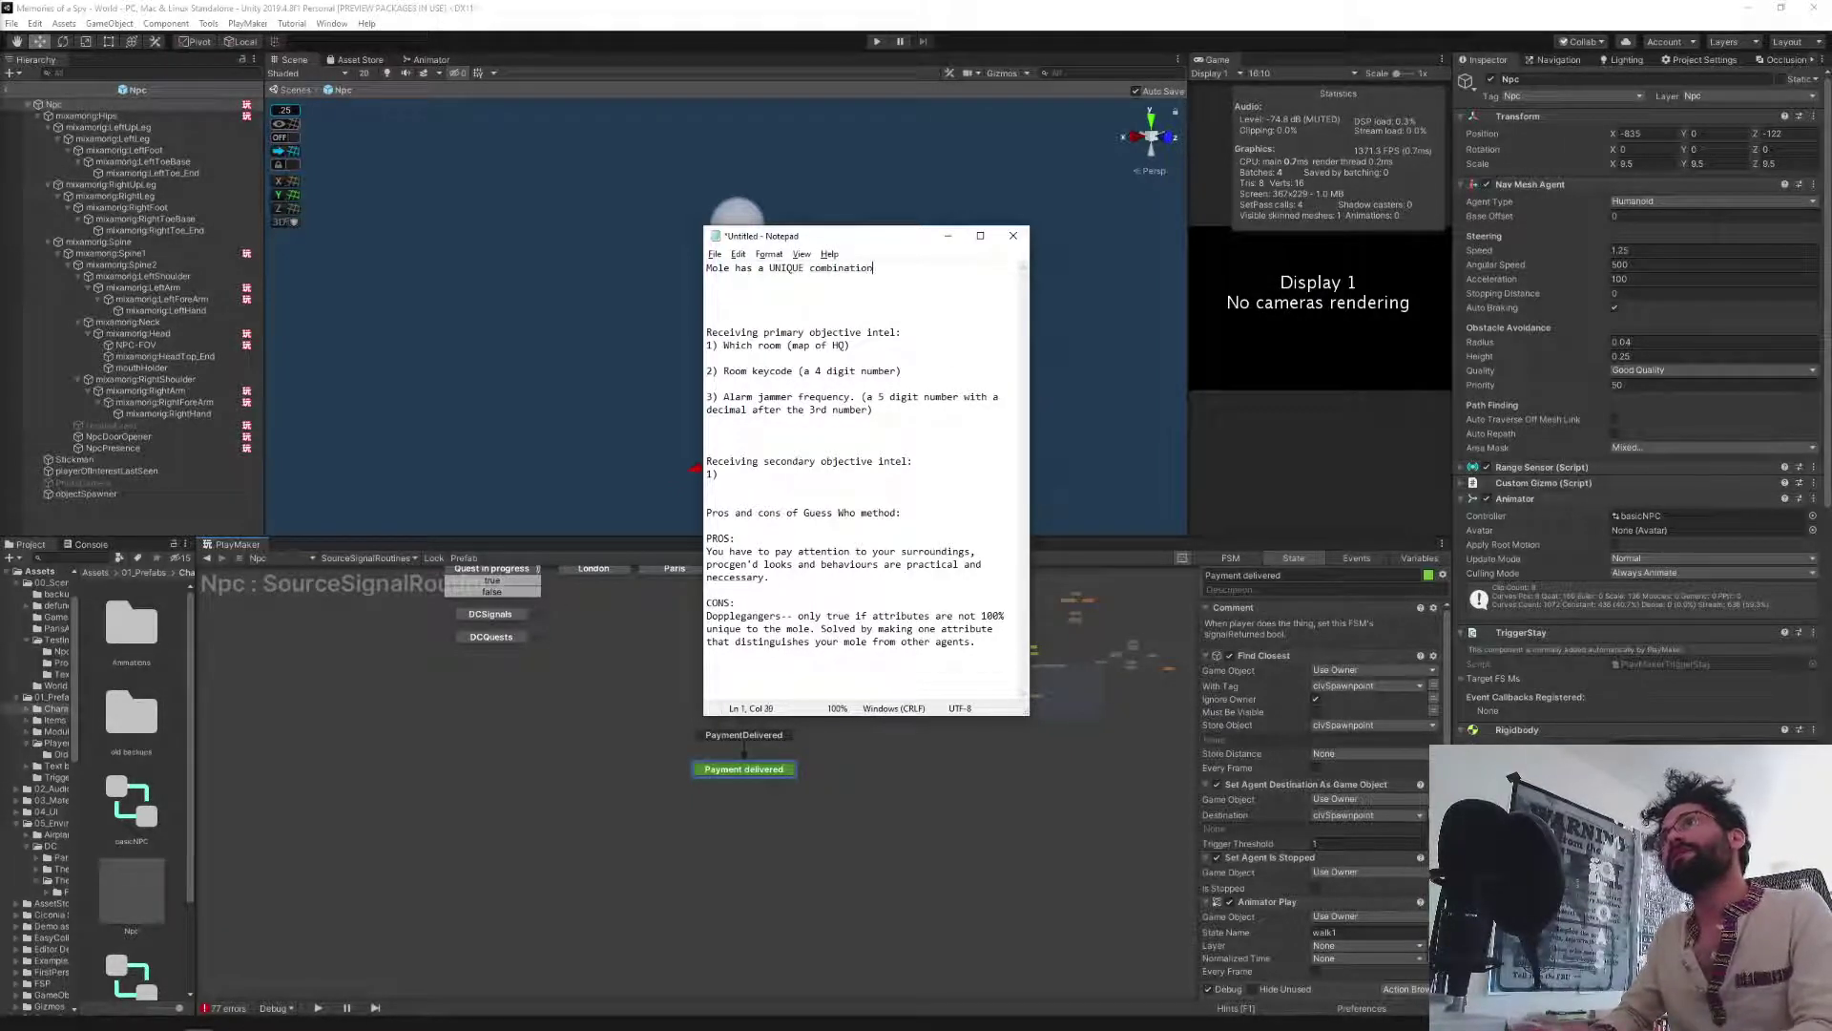
pyautogui.write(' of attributes, not')
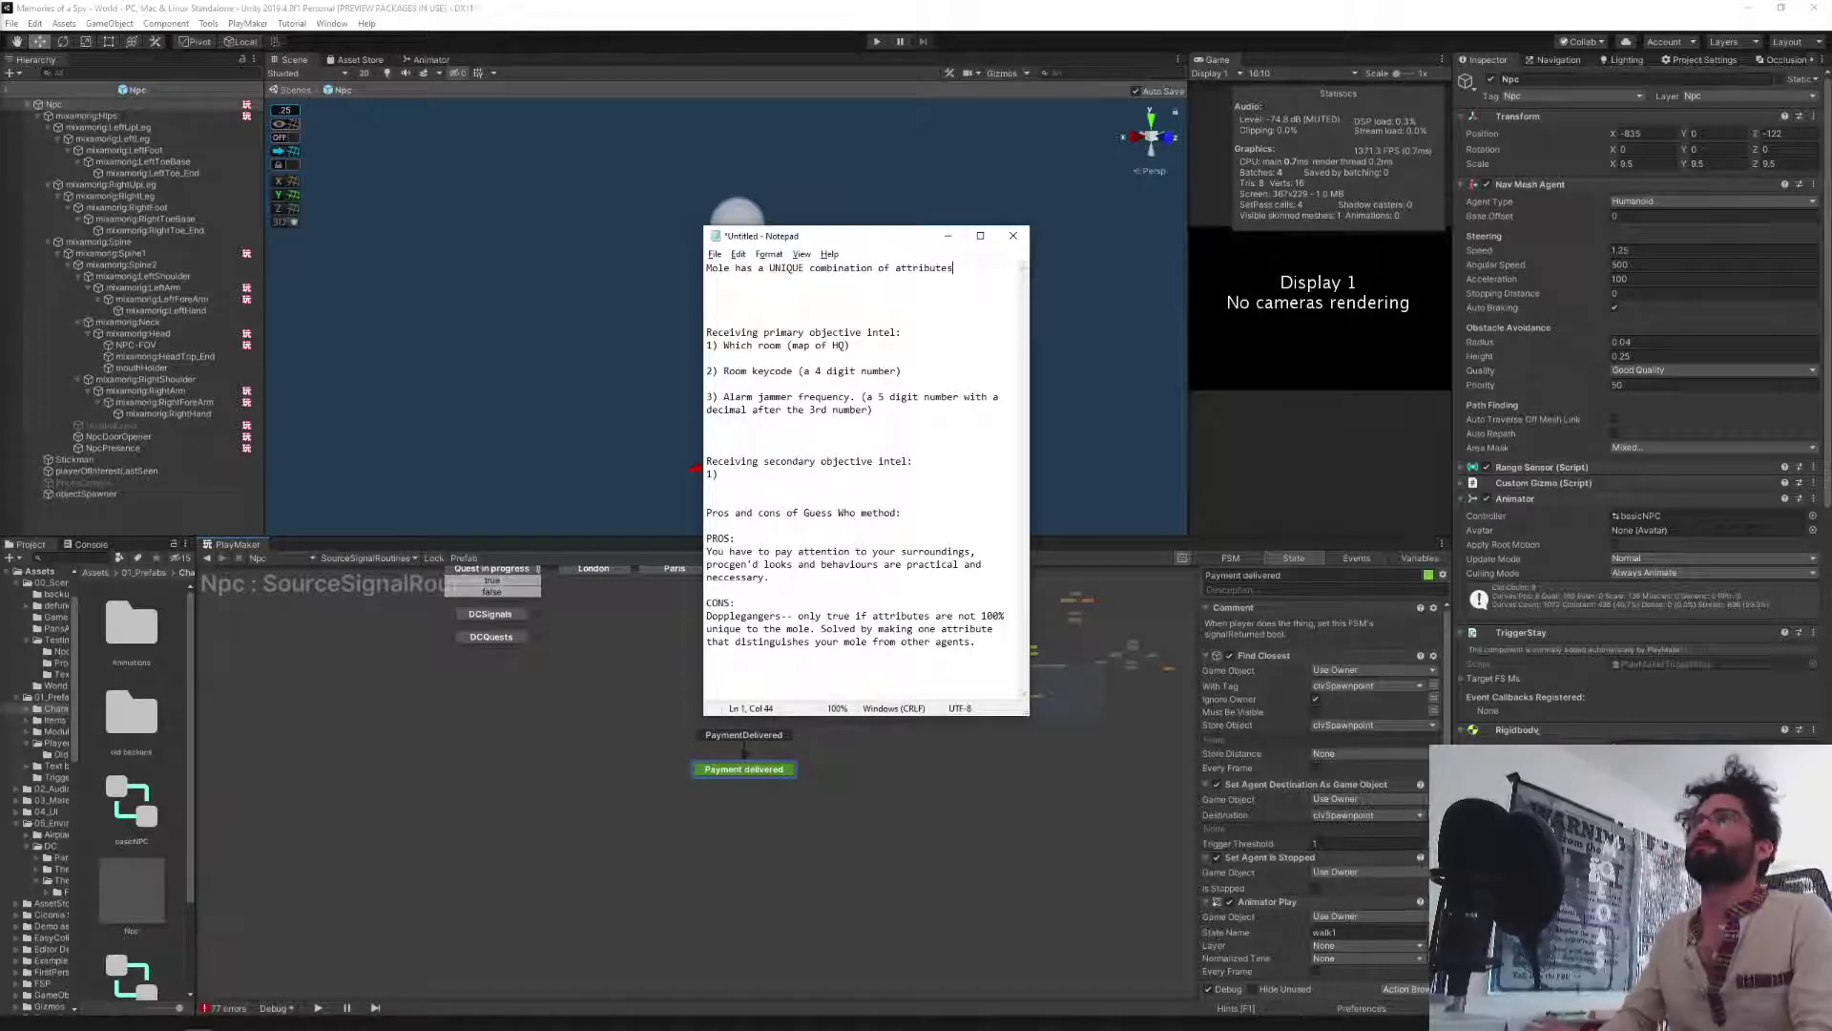
# Try continuing the mole sentence with "exclusive to t", then remove everything after "attributes" and end it with a period.
pyautogui.press('Return')
pyautogui.press('BackSpace')
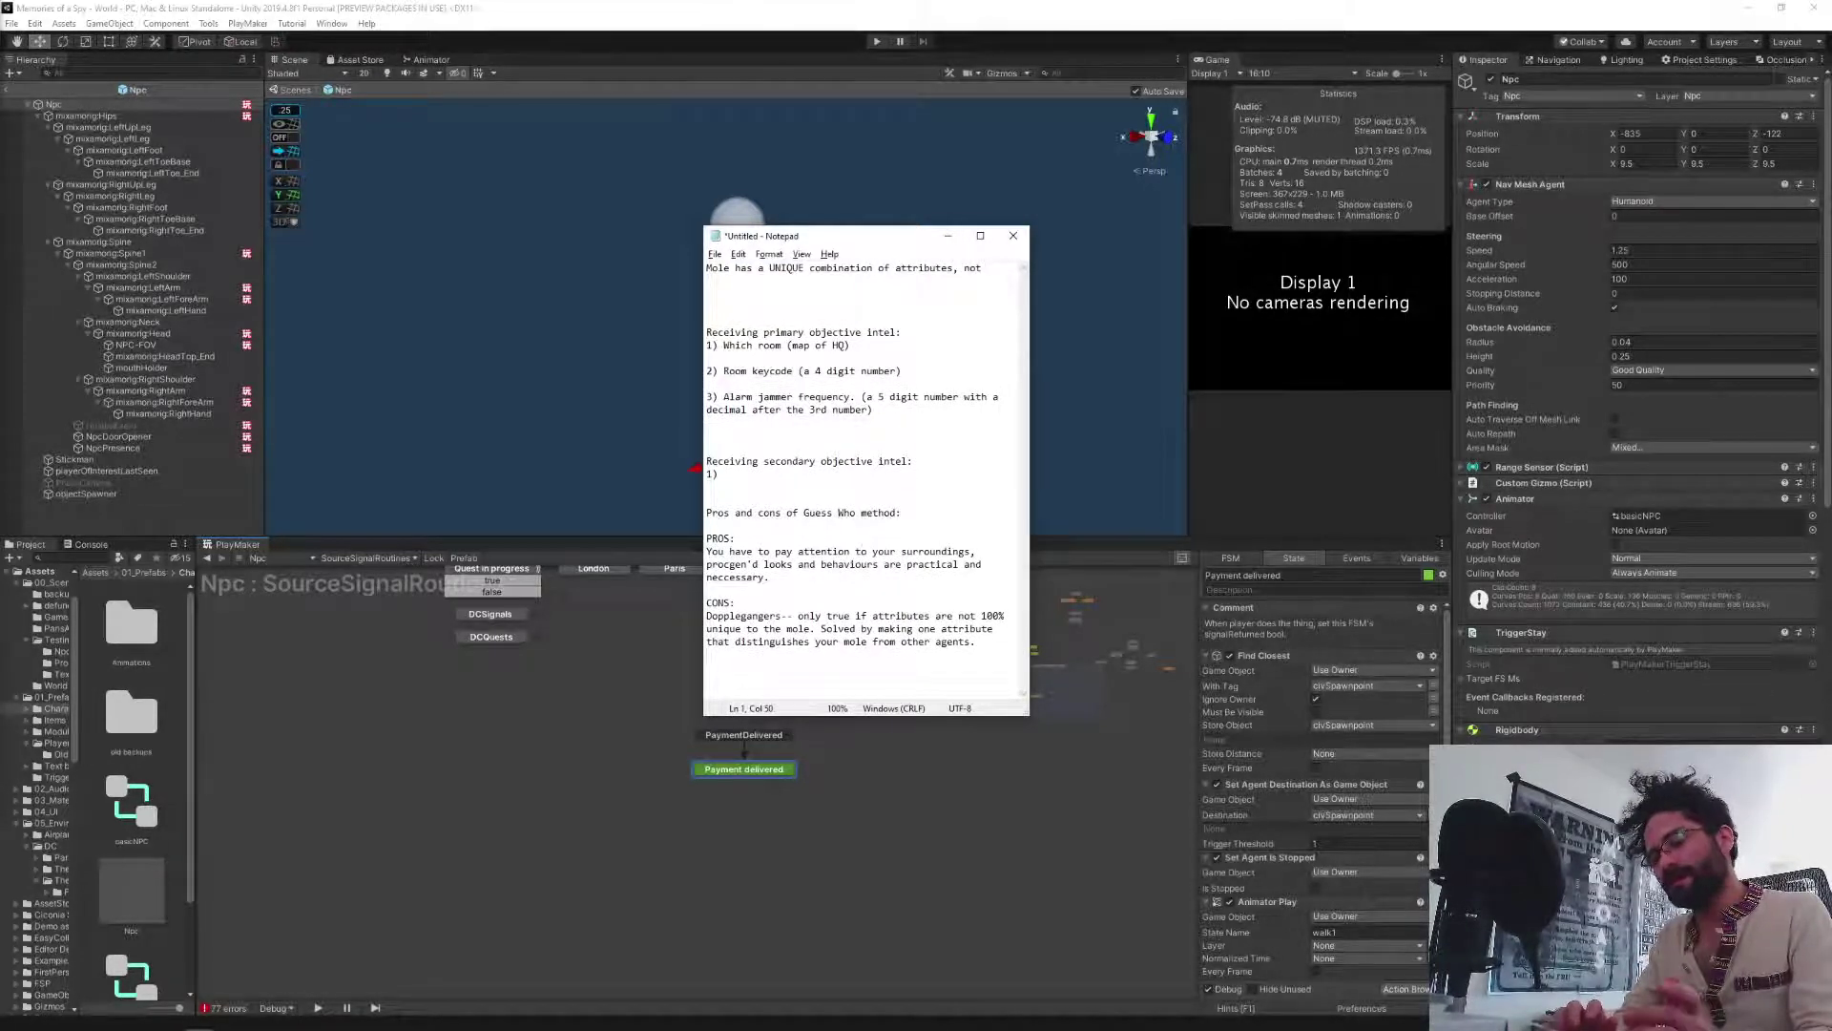
pyautogui.write('ex')
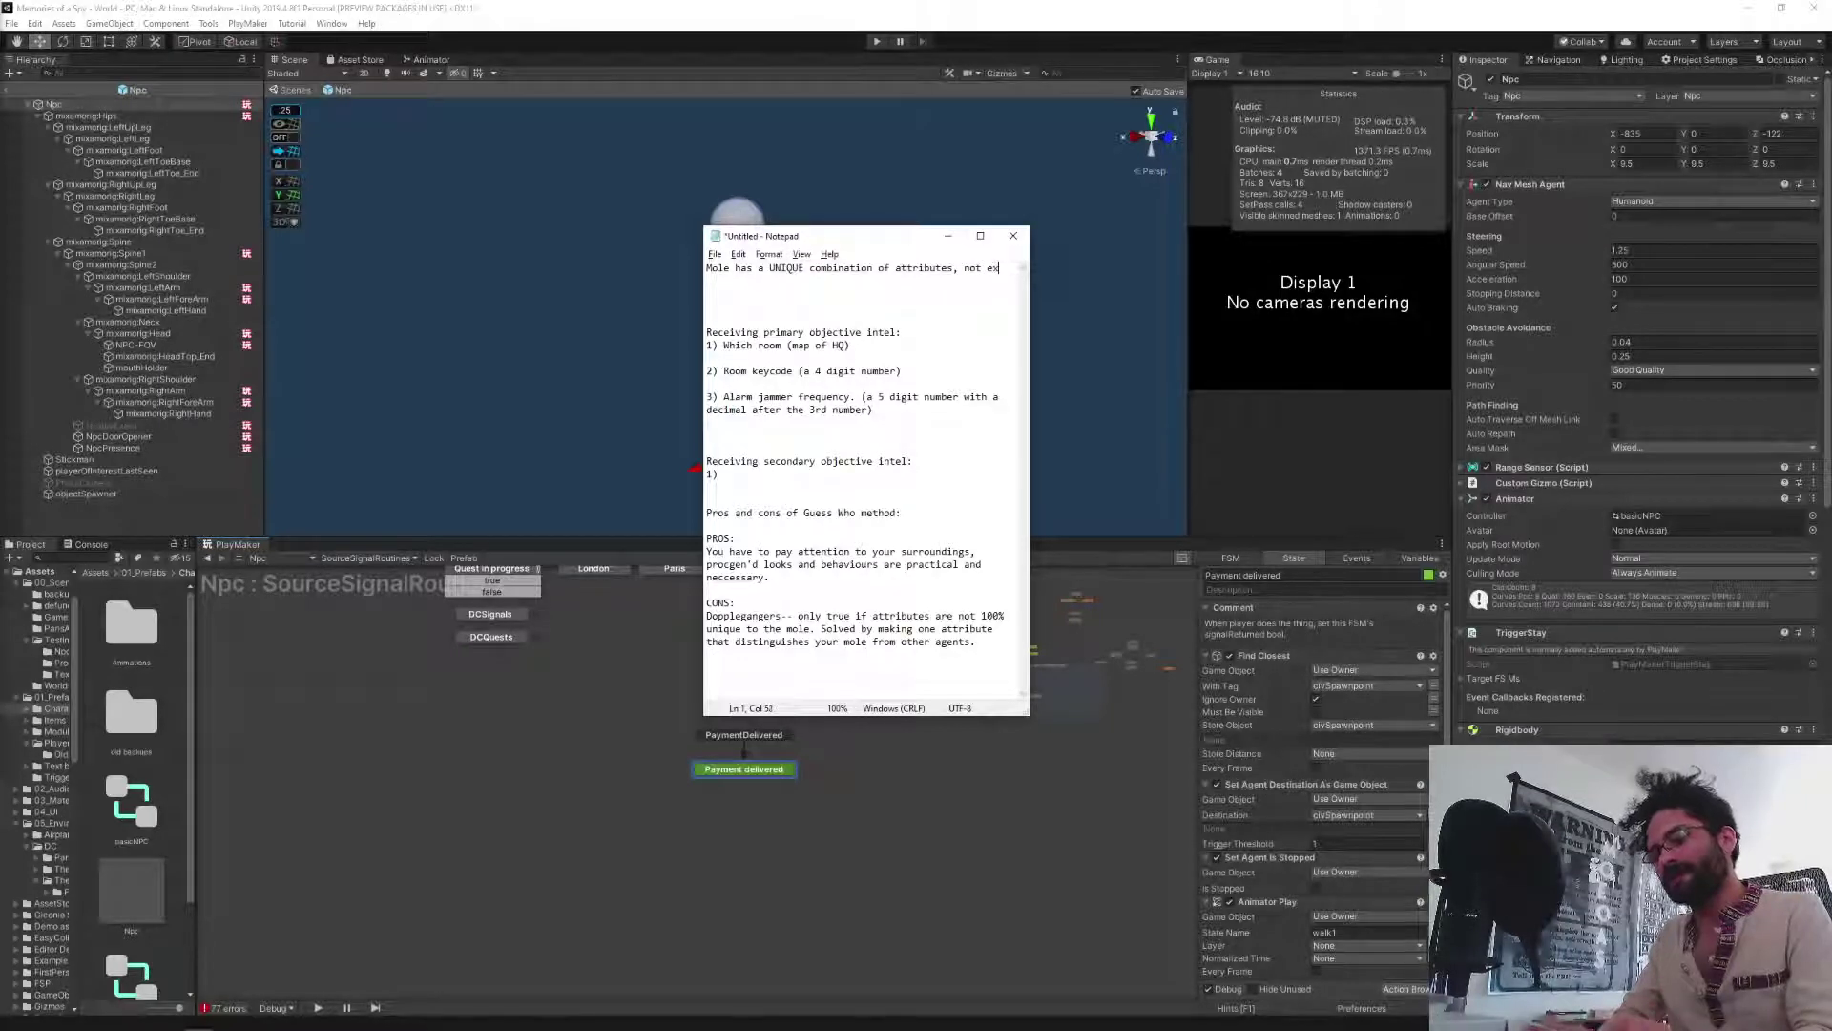
pyautogui.write('clusive to t')
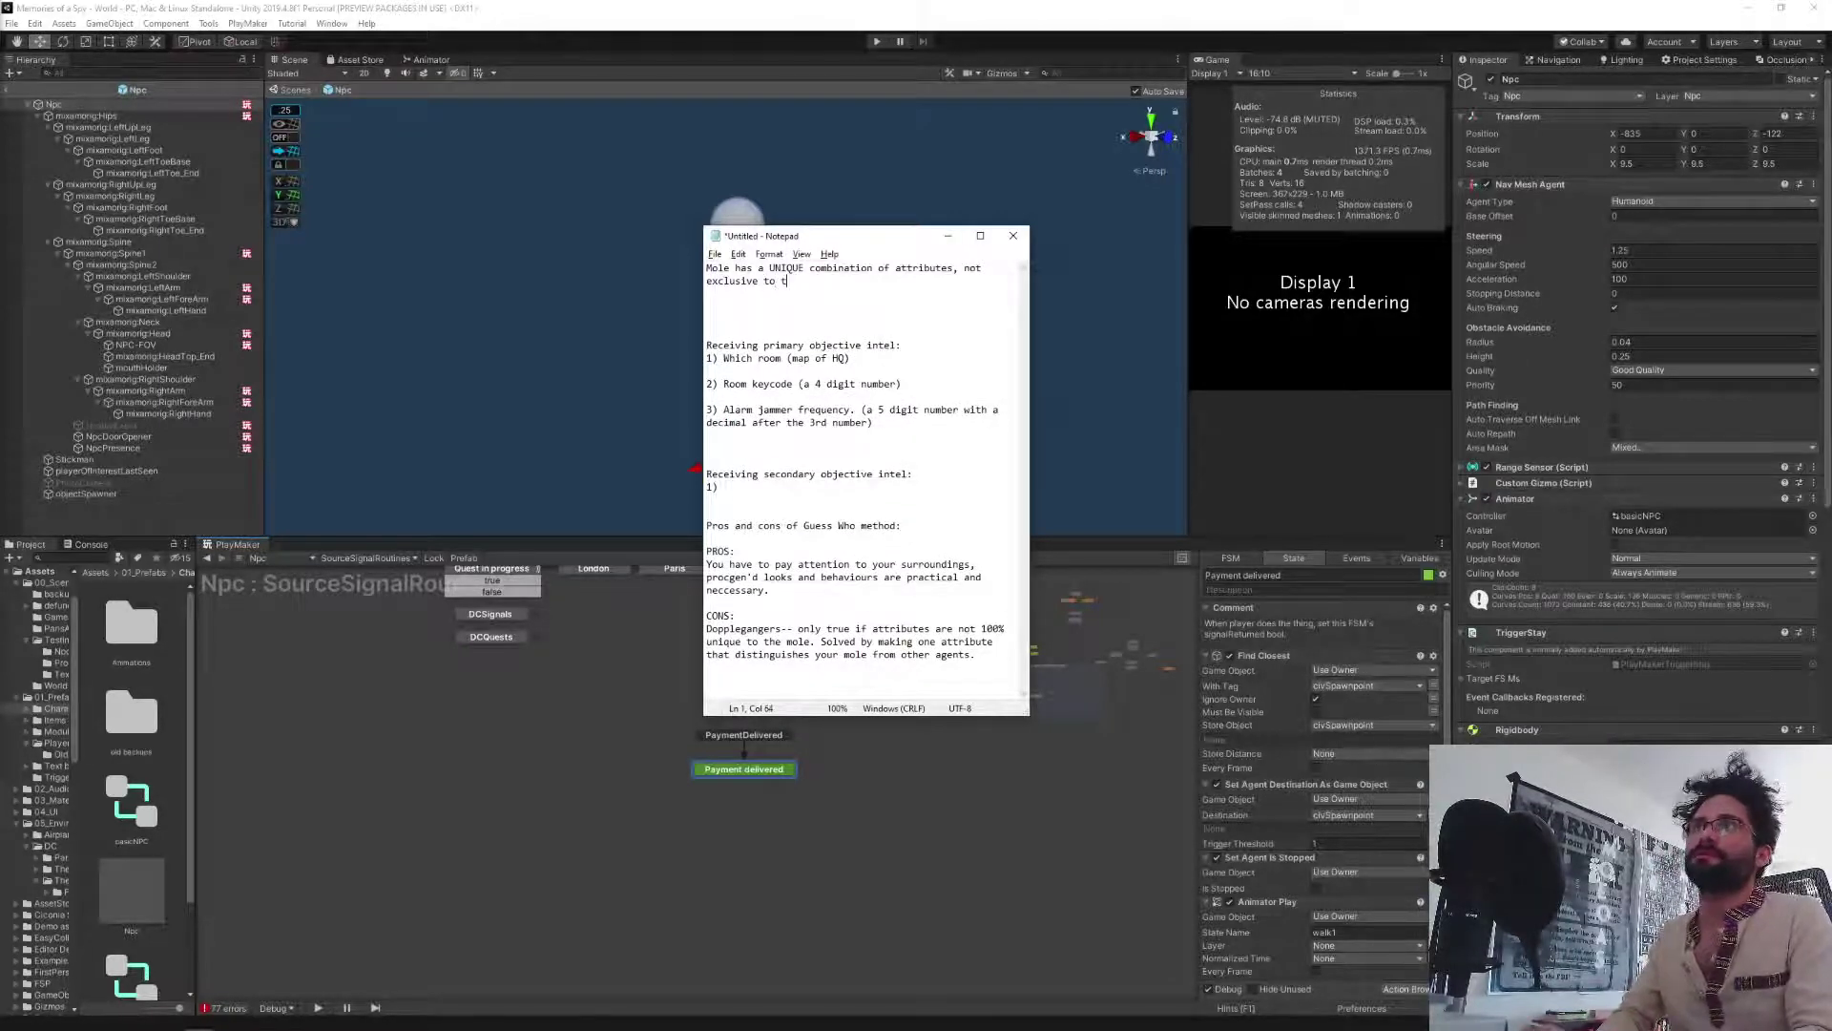
pyautogui.press('BackSpace')
pyautogui.press('BackSpace')
pyautogui.press('BackSpace')
pyautogui.press('BackSpace')
pyautogui.press('BackSpace')
pyautogui.press('BackSpace')
pyautogui.press('BackSpace')
pyautogui.press('BackSpace')
pyautogui.press('BackSpace')
pyautogui.press('BackSpace')
pyautogui.press('BackSpace')
pyautogui.press('BackSpace')
pyautogui.press('BackSpace')
pyautogui.press('BackSpace')
pyautogui.press('BackSpace')
pyautogui.press('BackSpace')
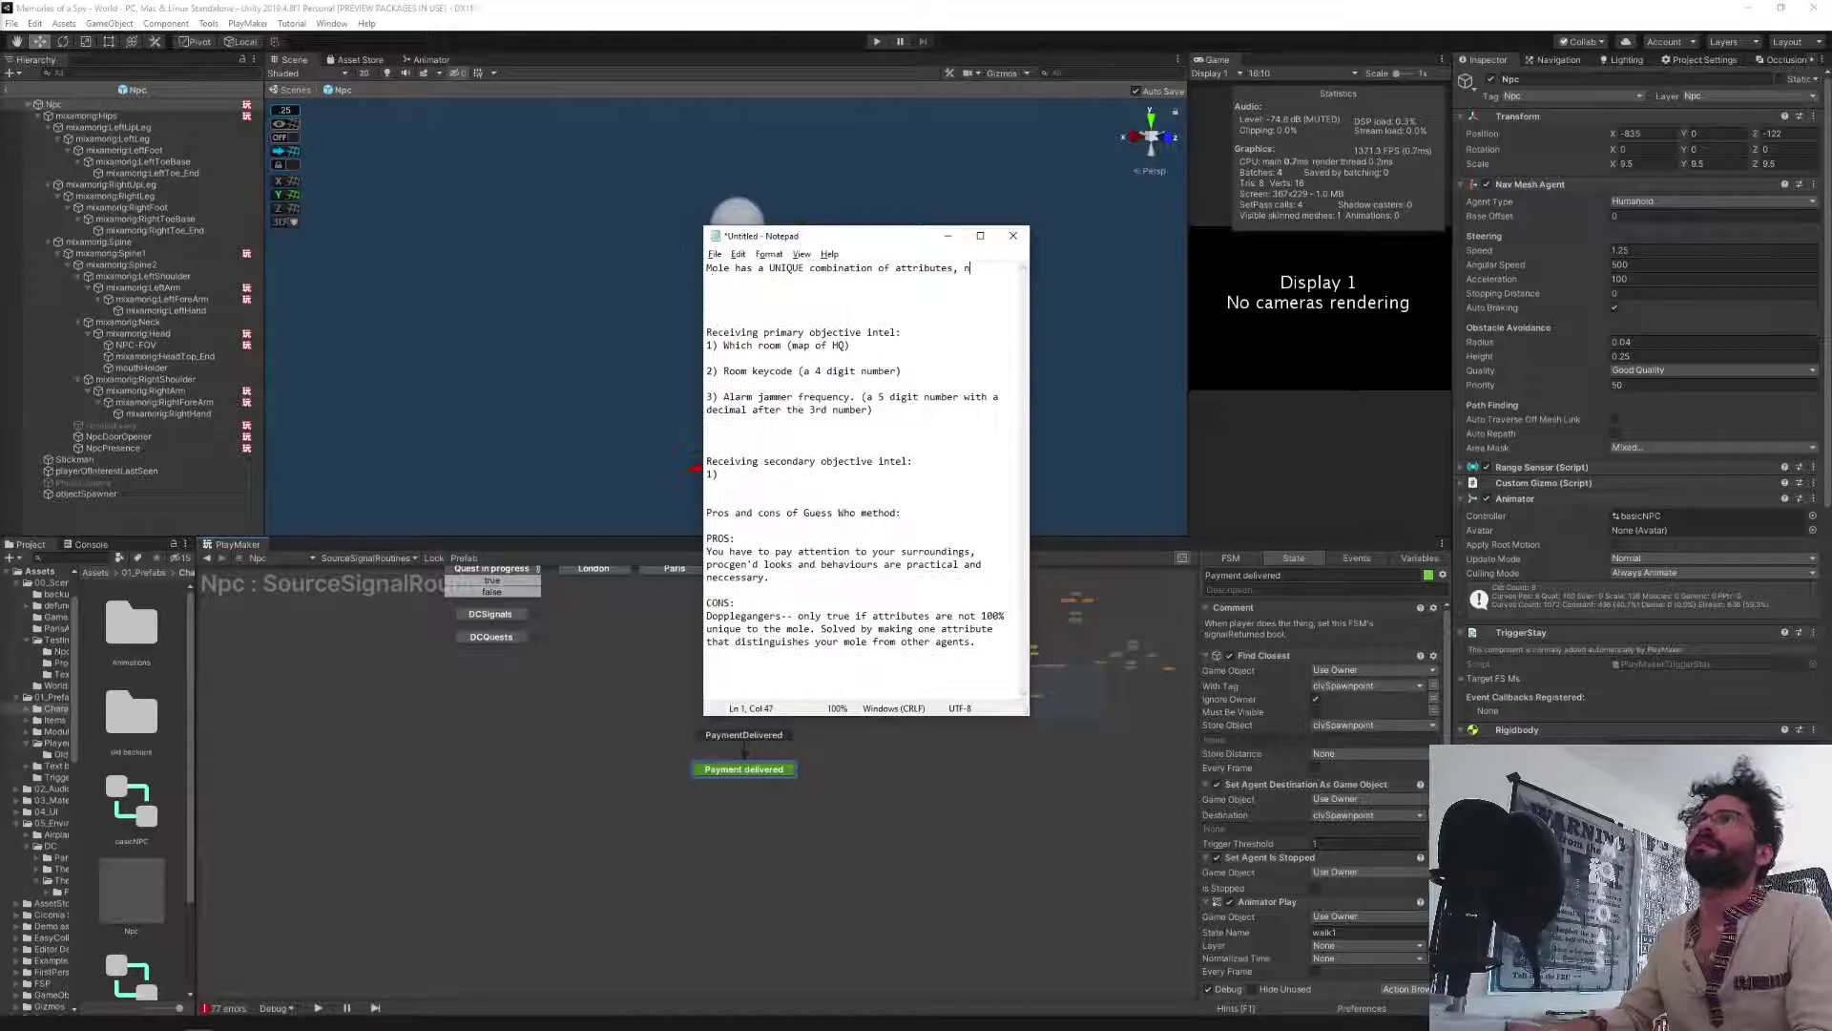
pyautogui.press('BackSpace')
pyautogui.press('BackSpace')
pyautogui.write('.')
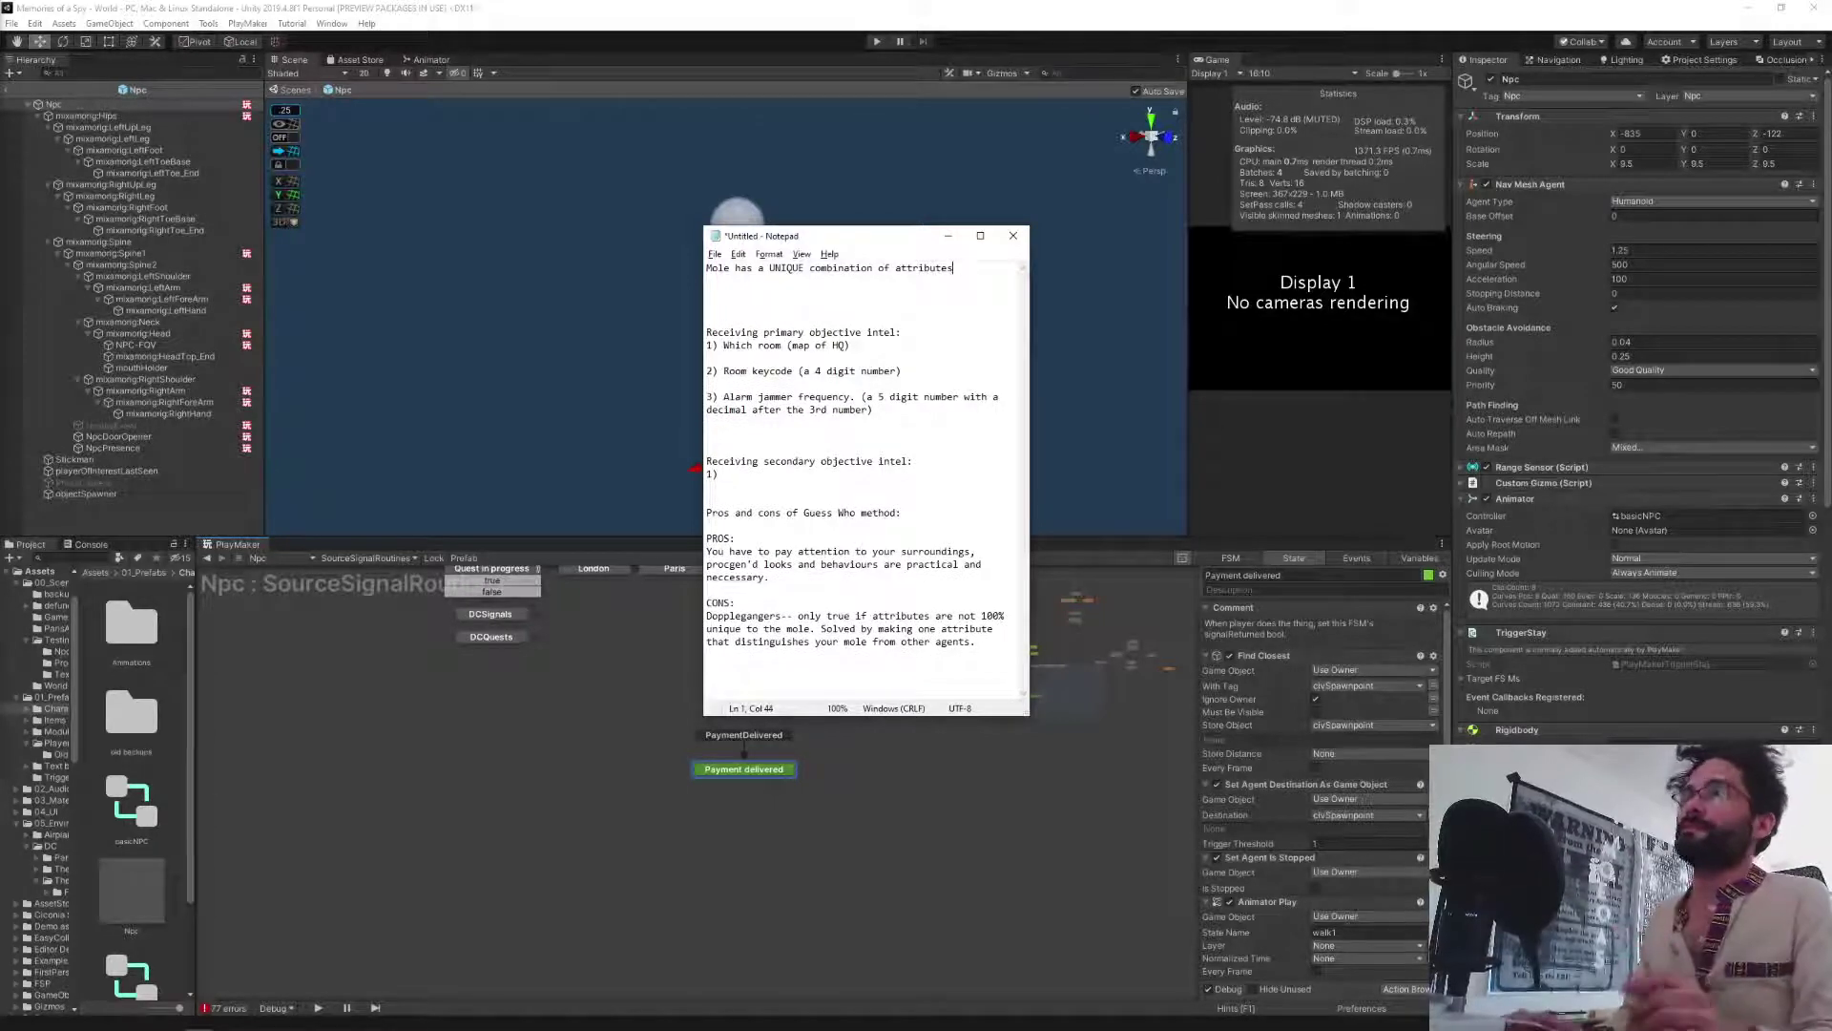
# Add a second sentence to the mole note beginning "No one of the attributes are exclusive to the mole,".
pyautogui.write('No')
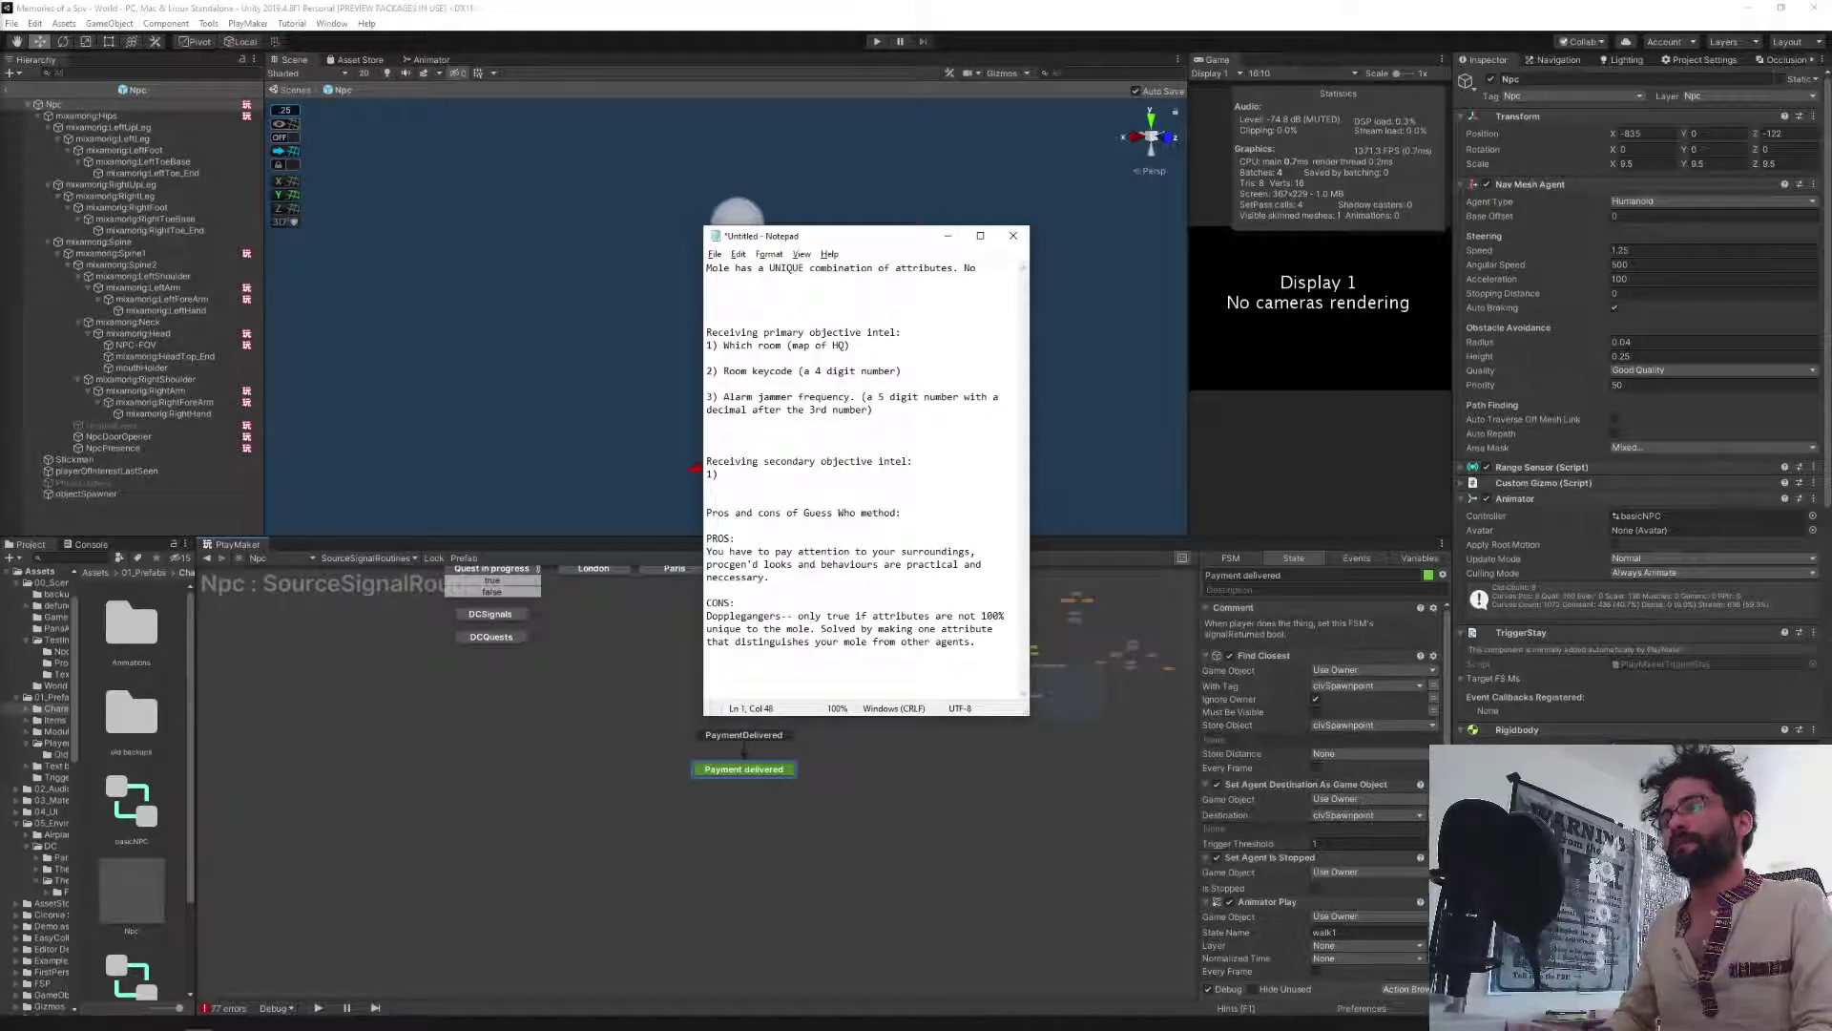
pyautogui.write('p one')
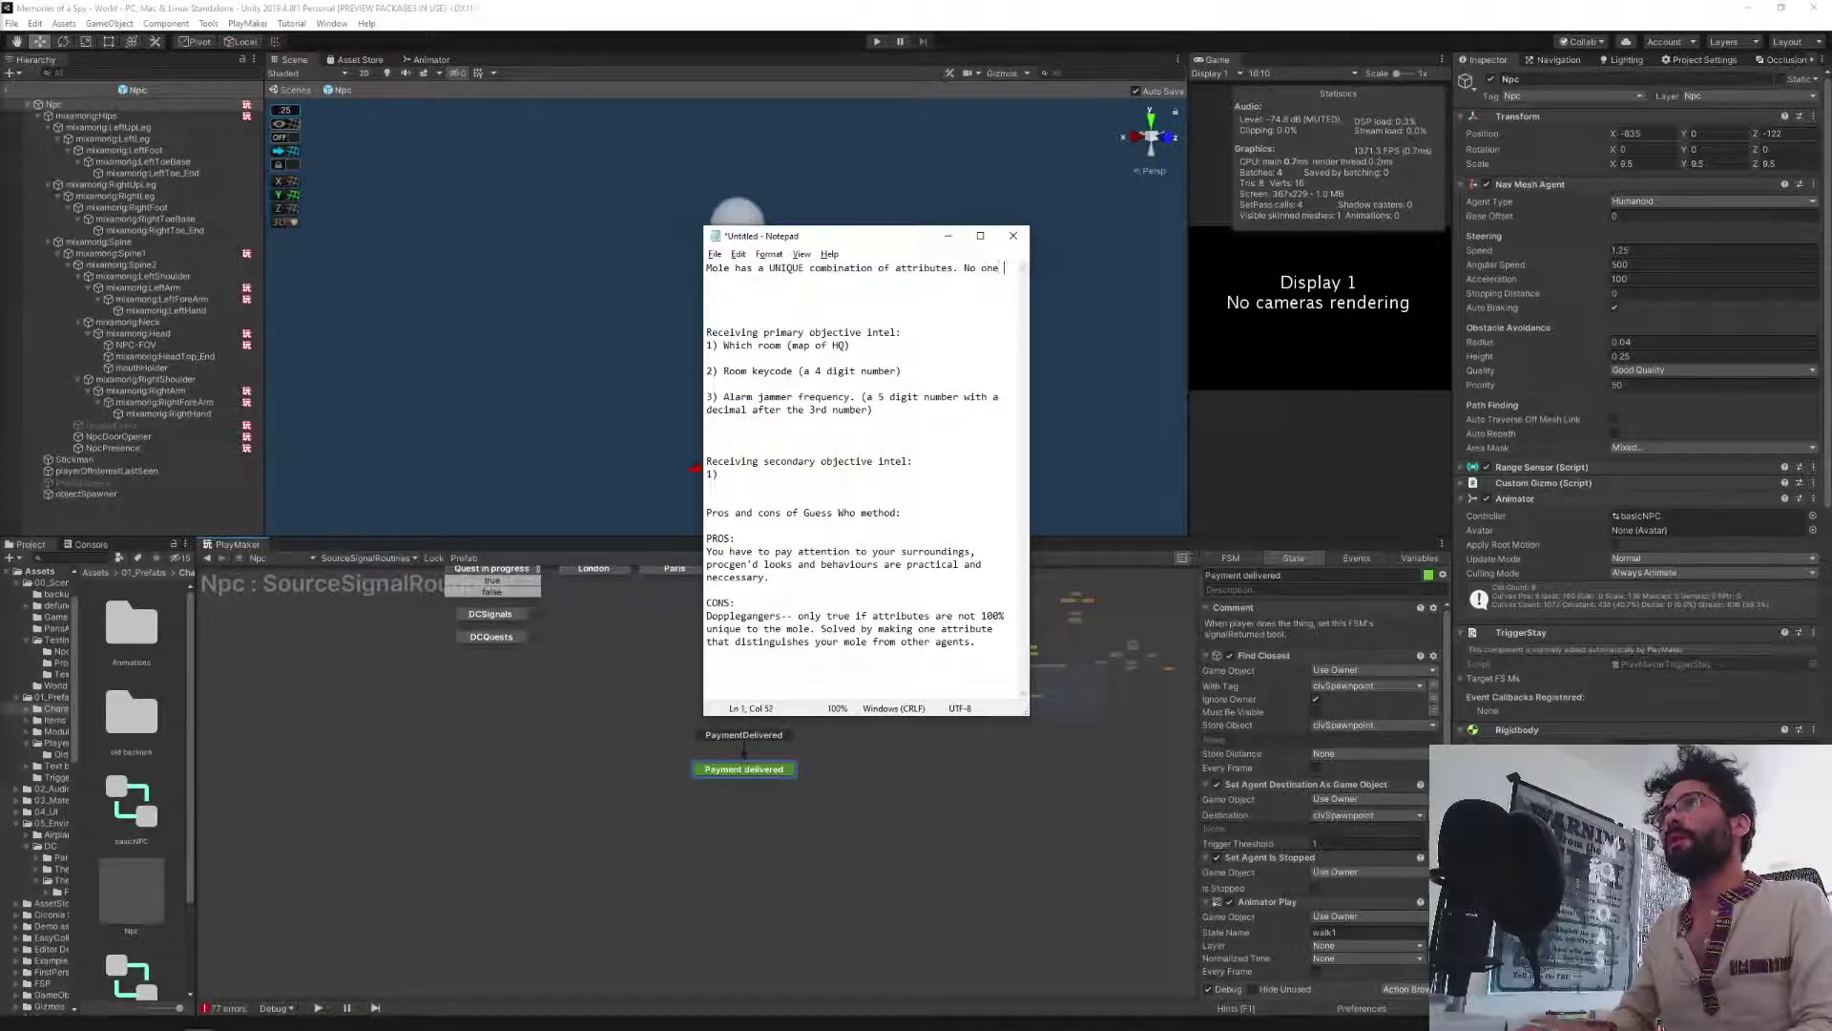
pyautogui.write(' of the attributes a')
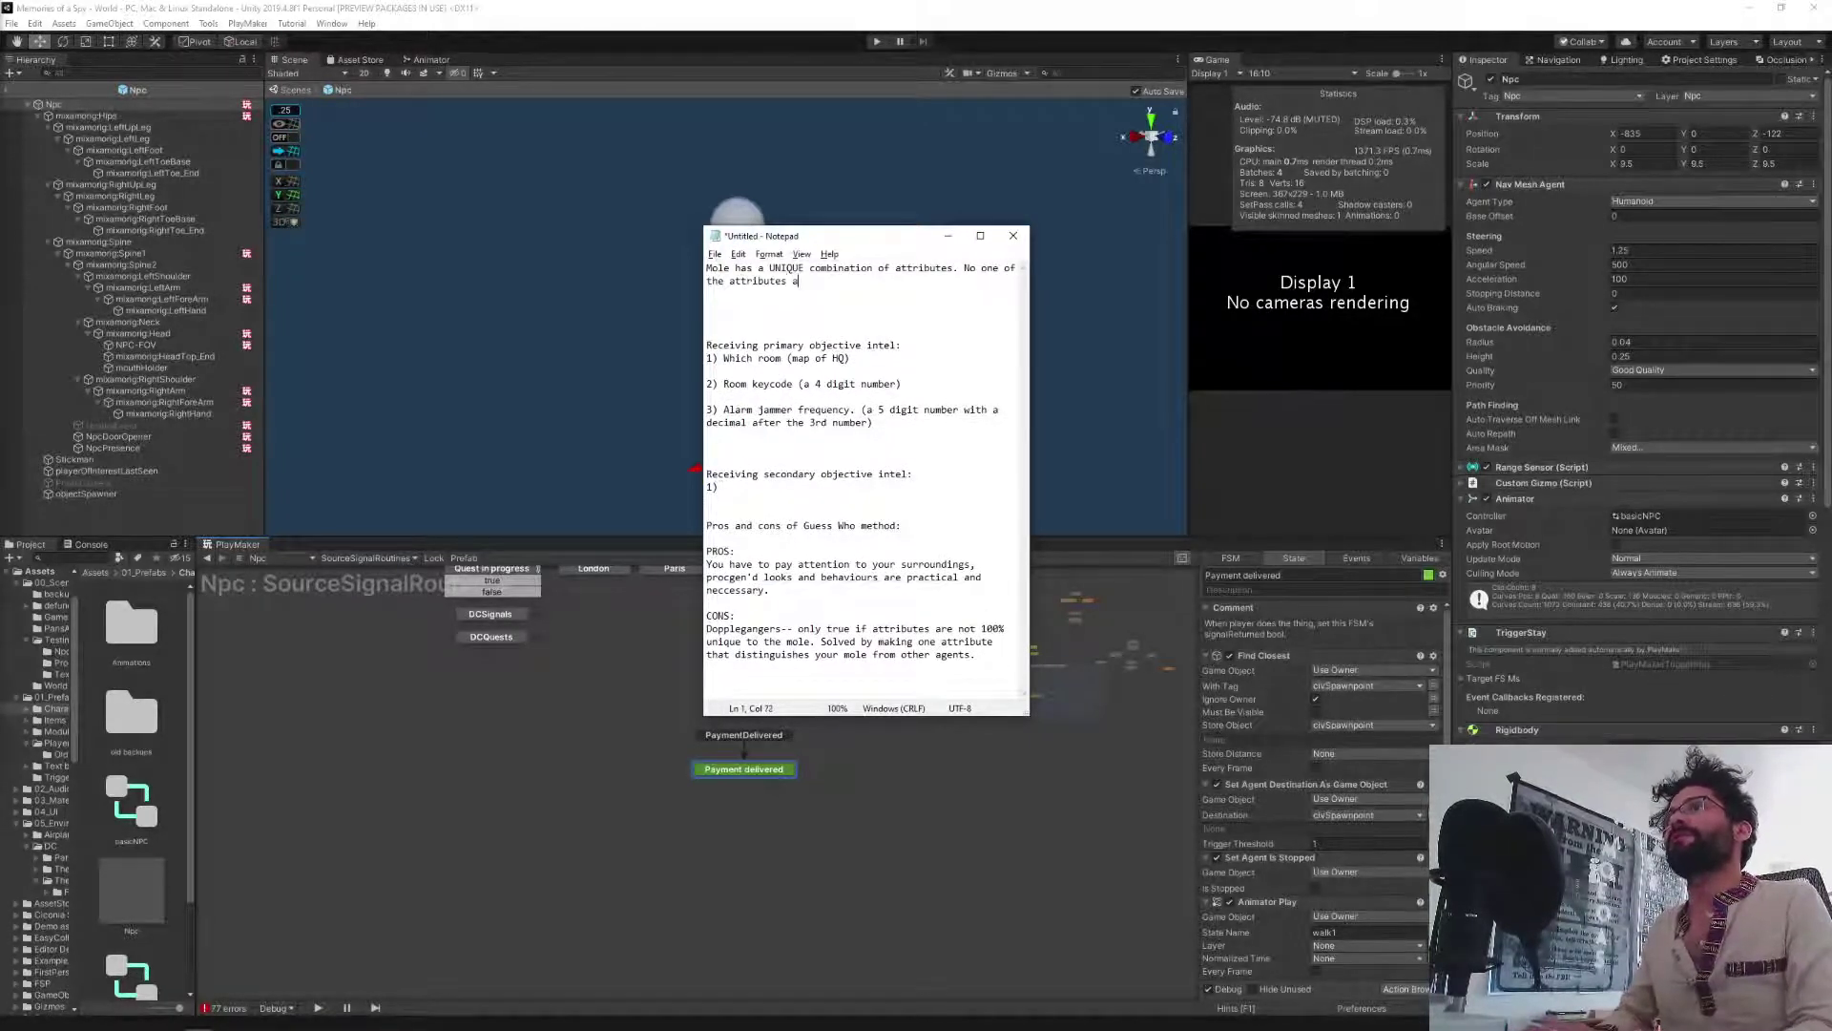
pyautogui.write('re exclusiv')
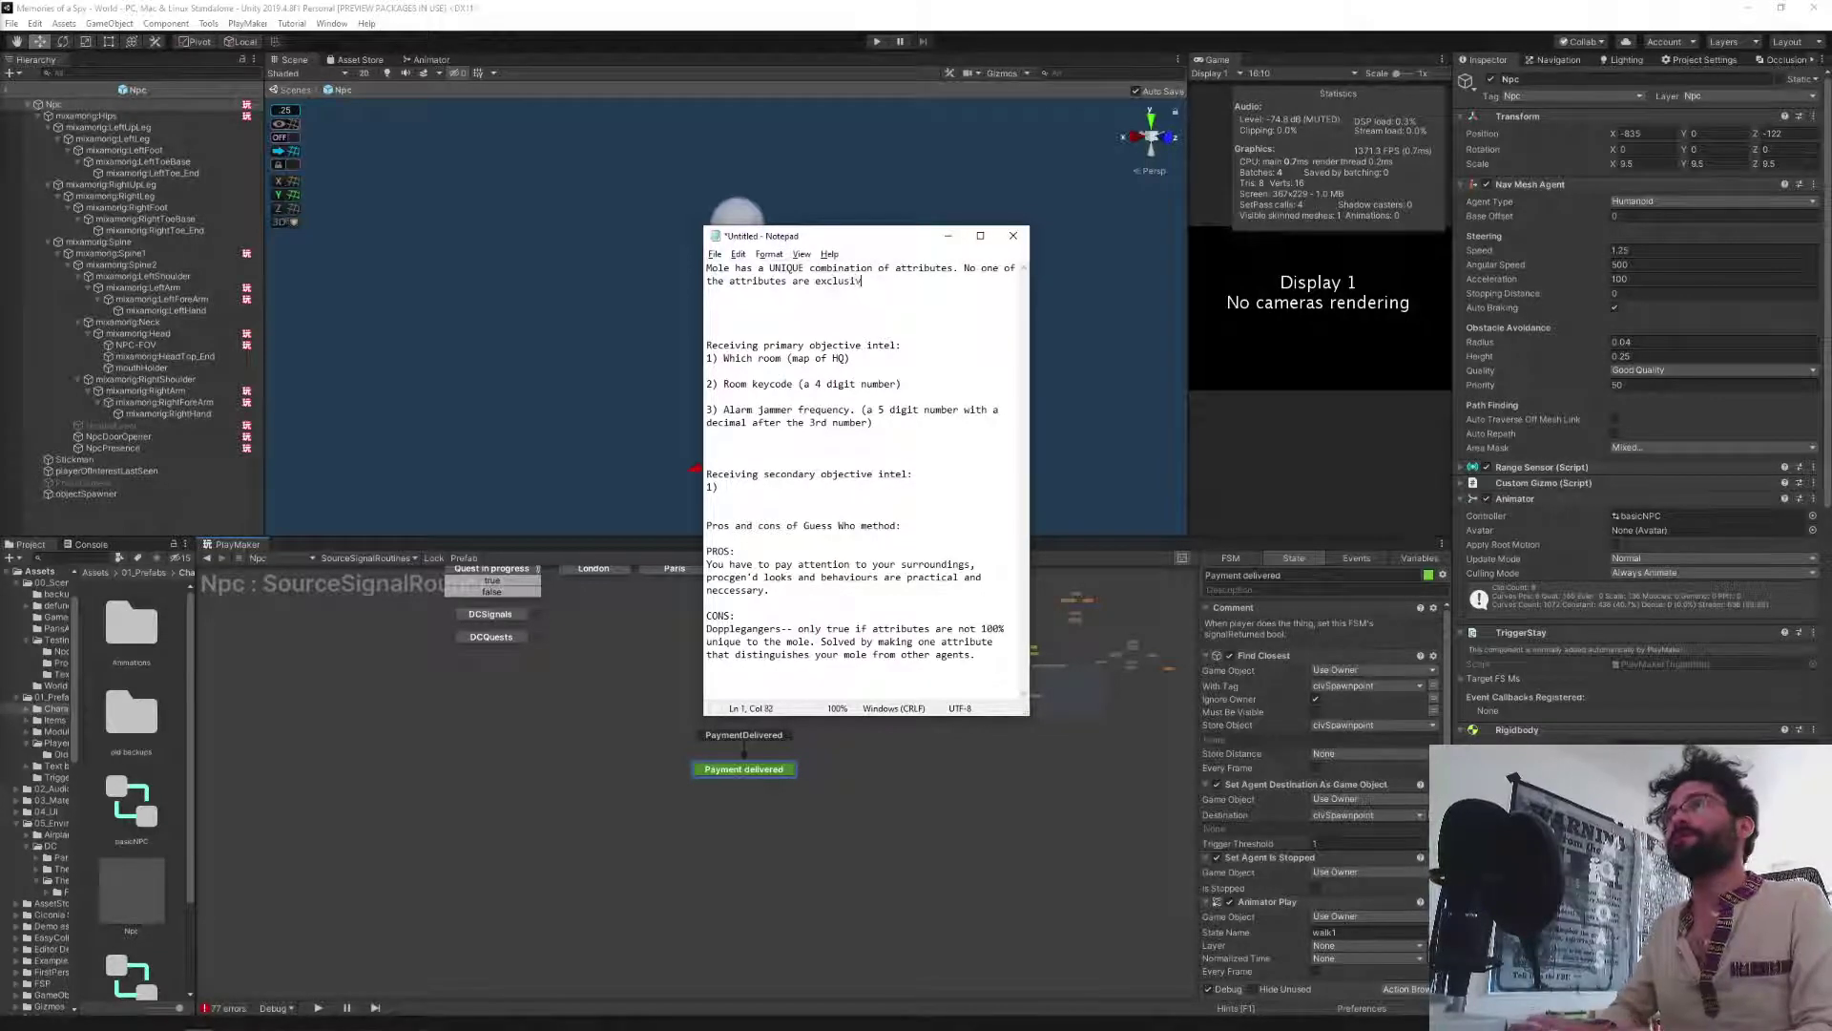
pyautogui.write('e to the mole, t')
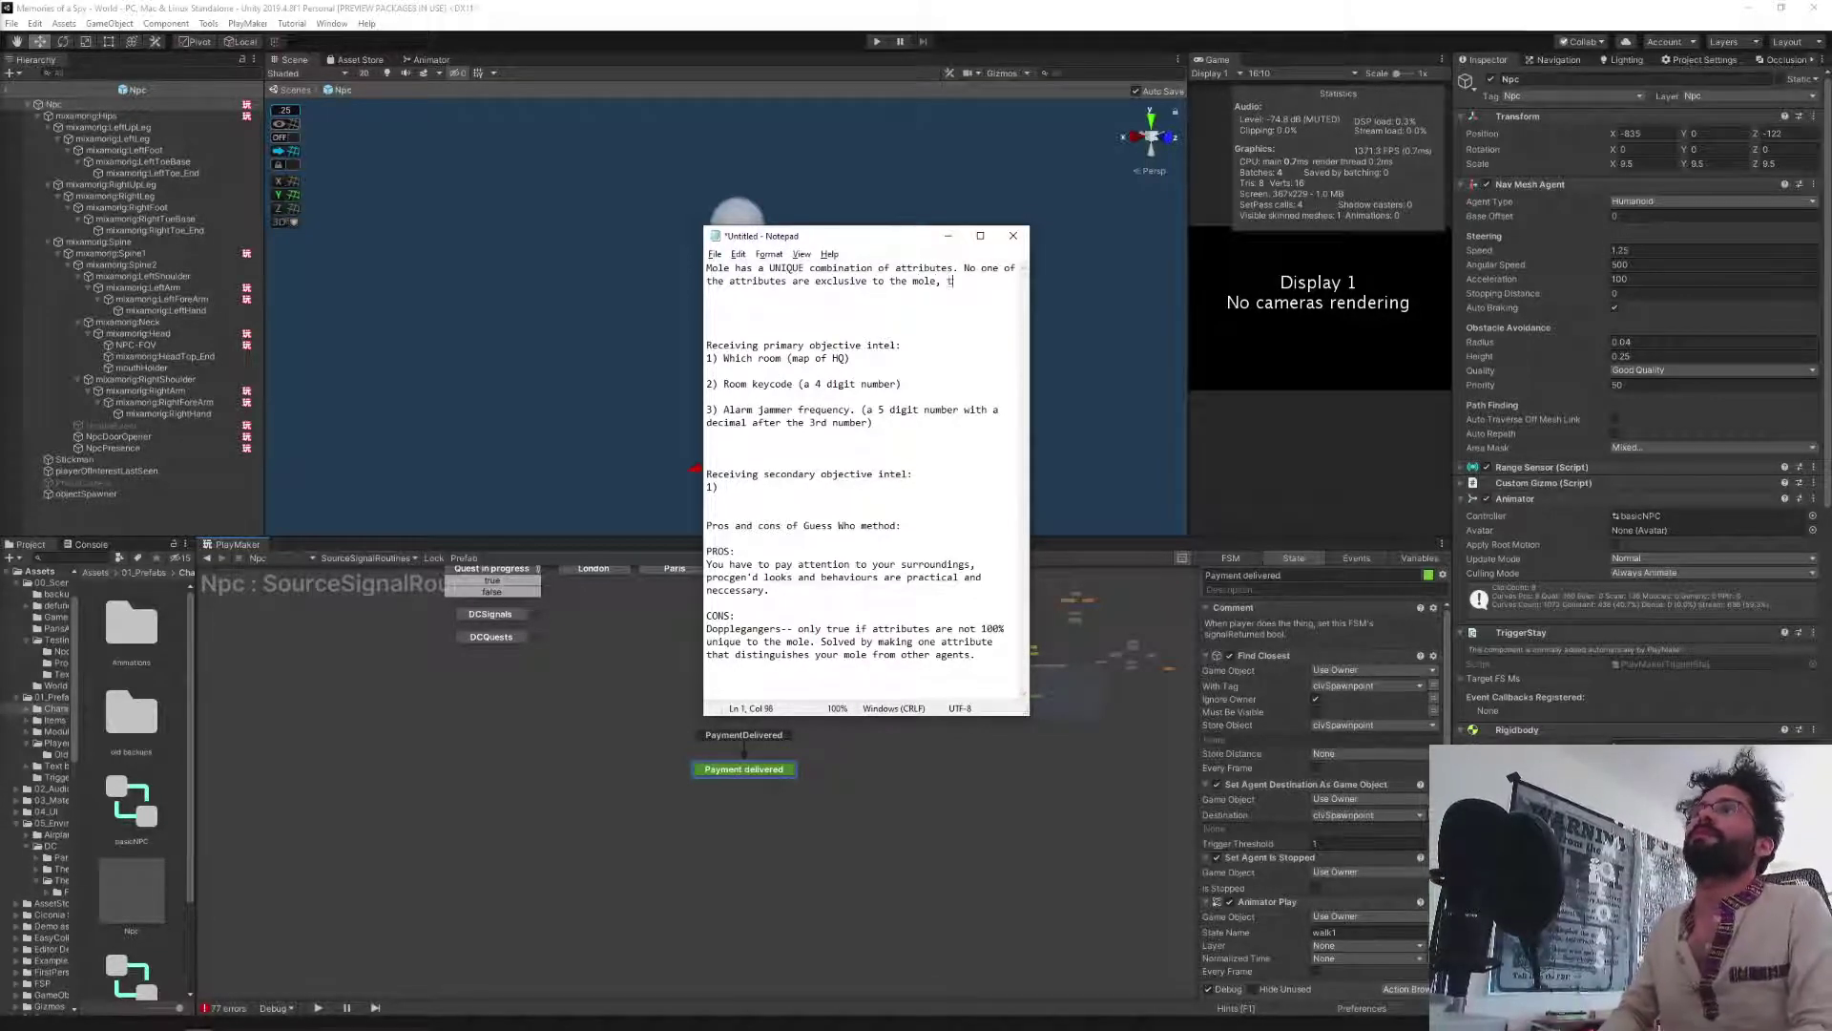
# Finish the mole note's second sentence with "the only thing exlcusive is the combination of attributes itself.".
pyautogui.write('he only thing exl')
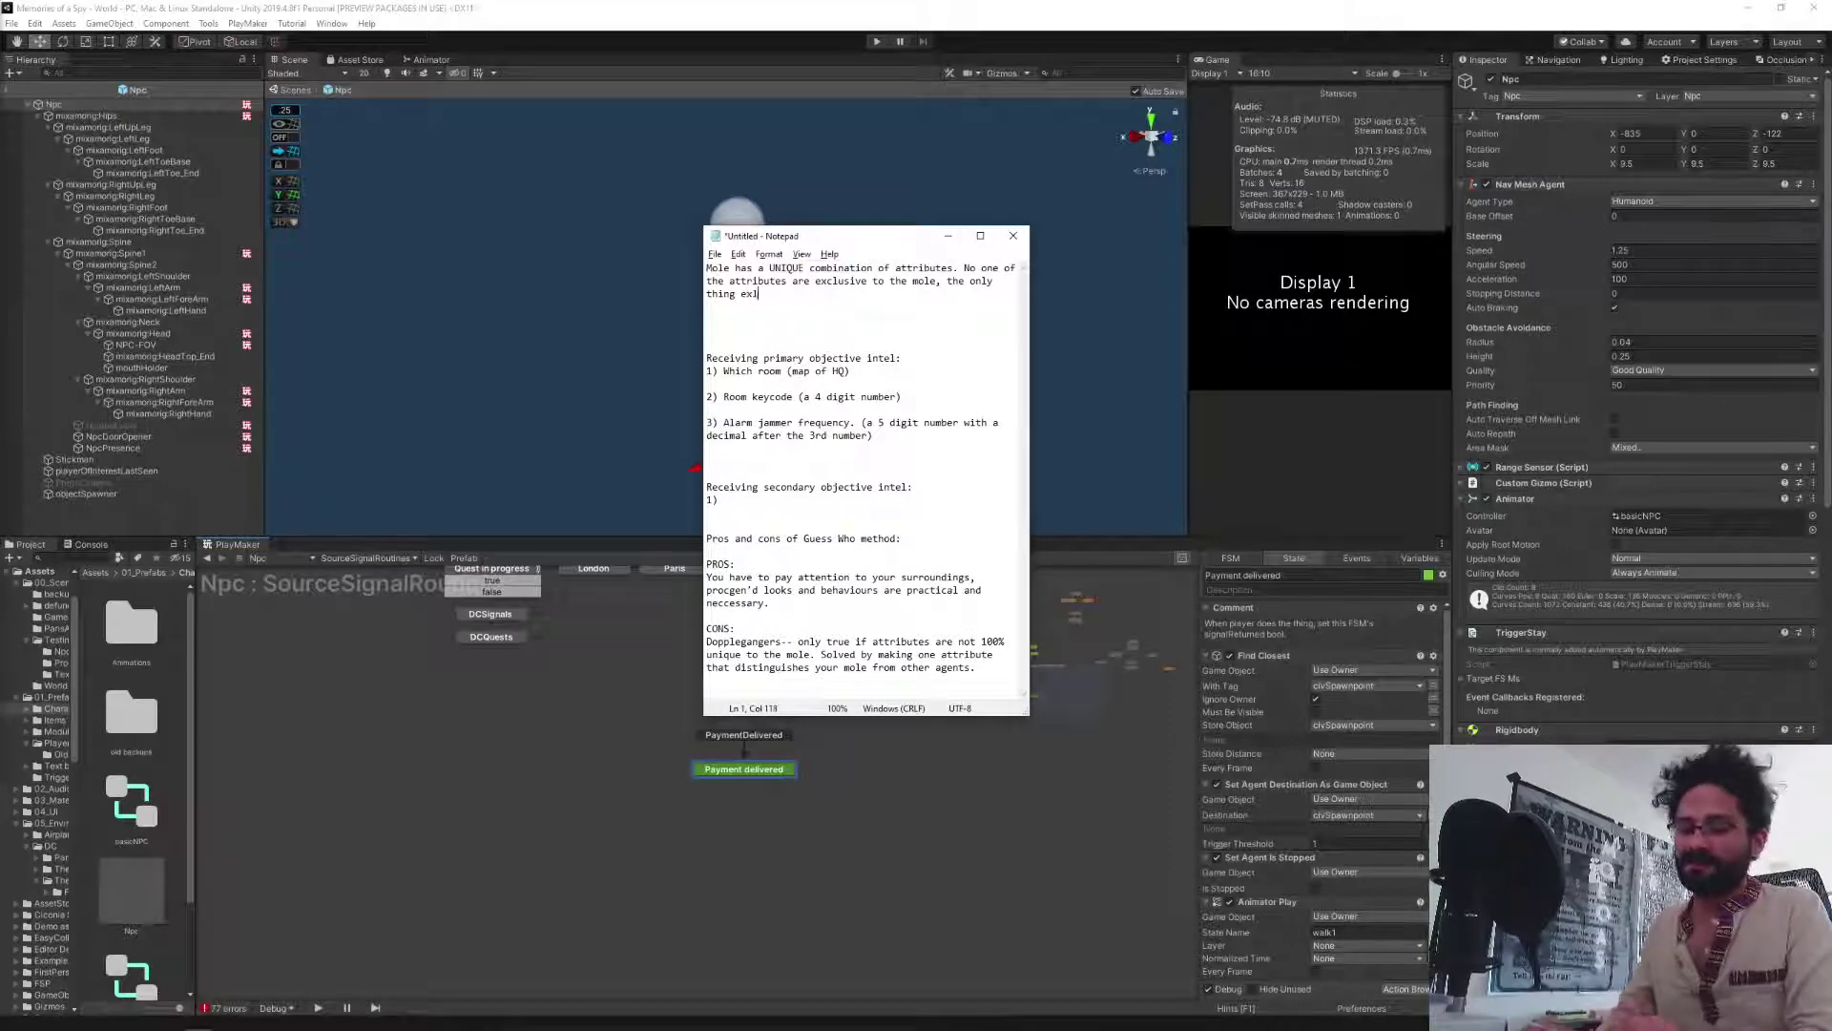
pyautogui.write('cusive is')
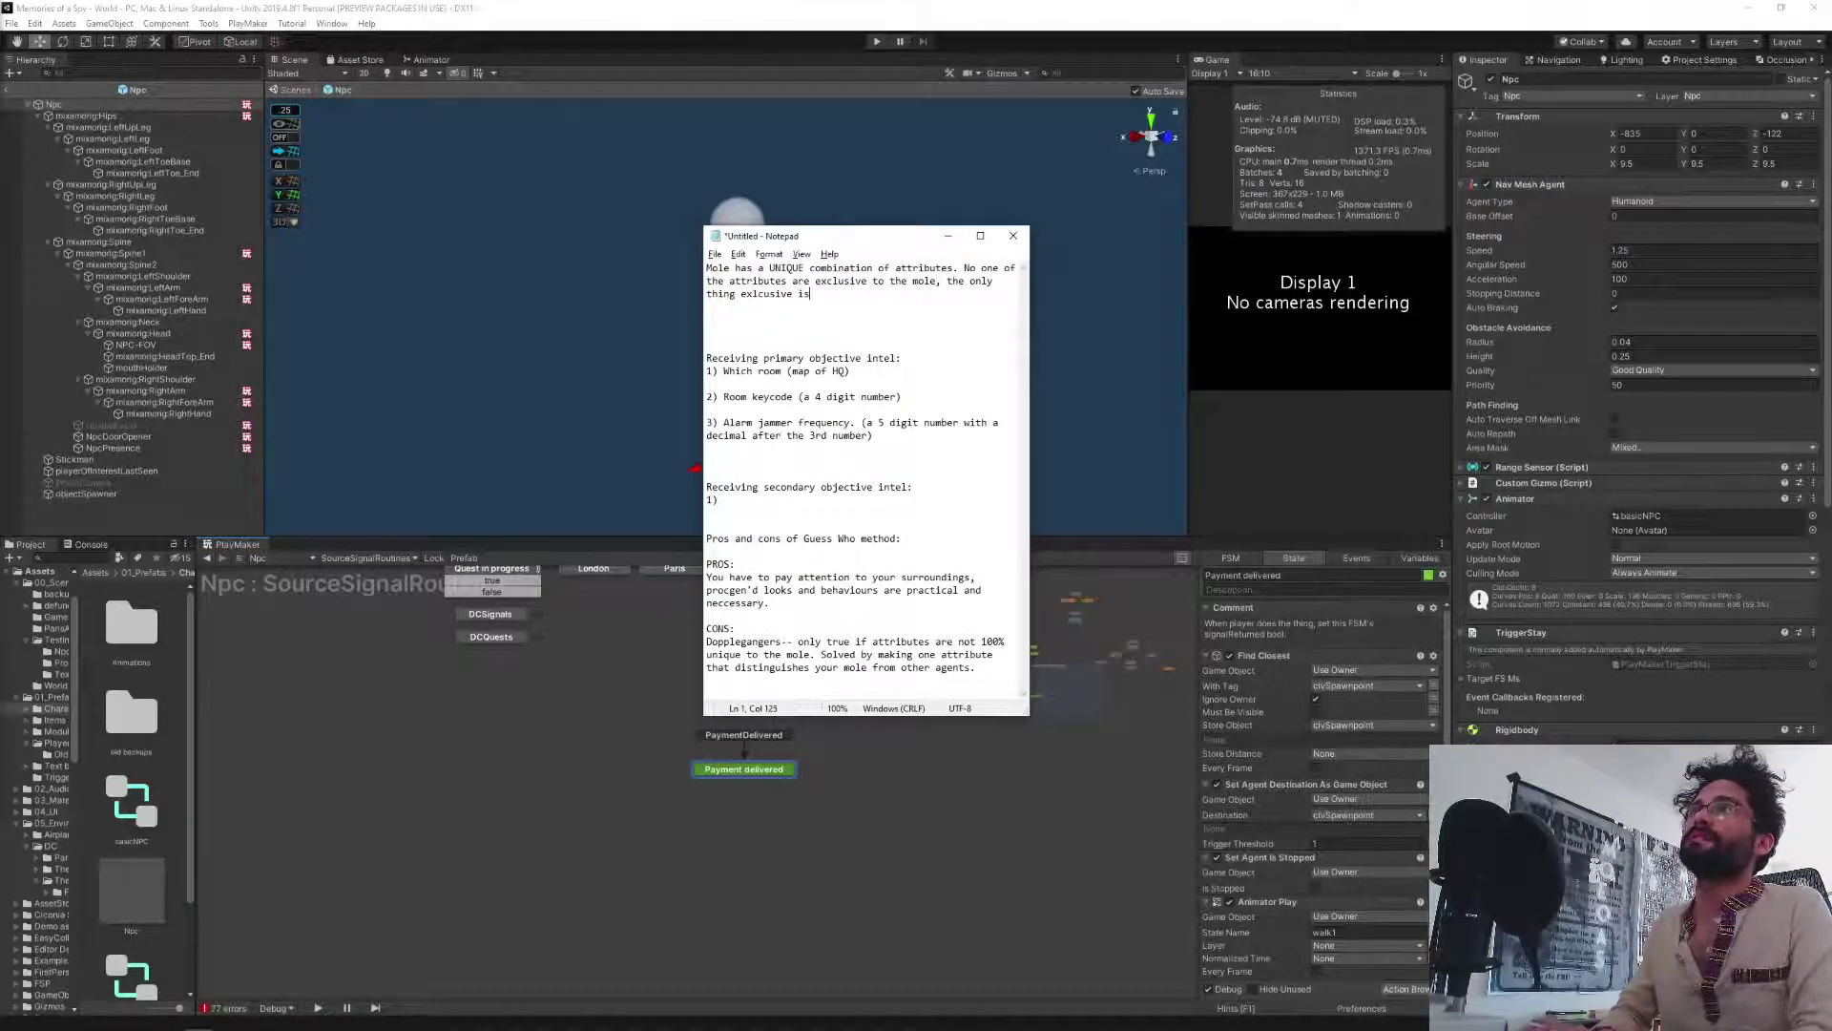
pyautogui.write(' the combination of ')
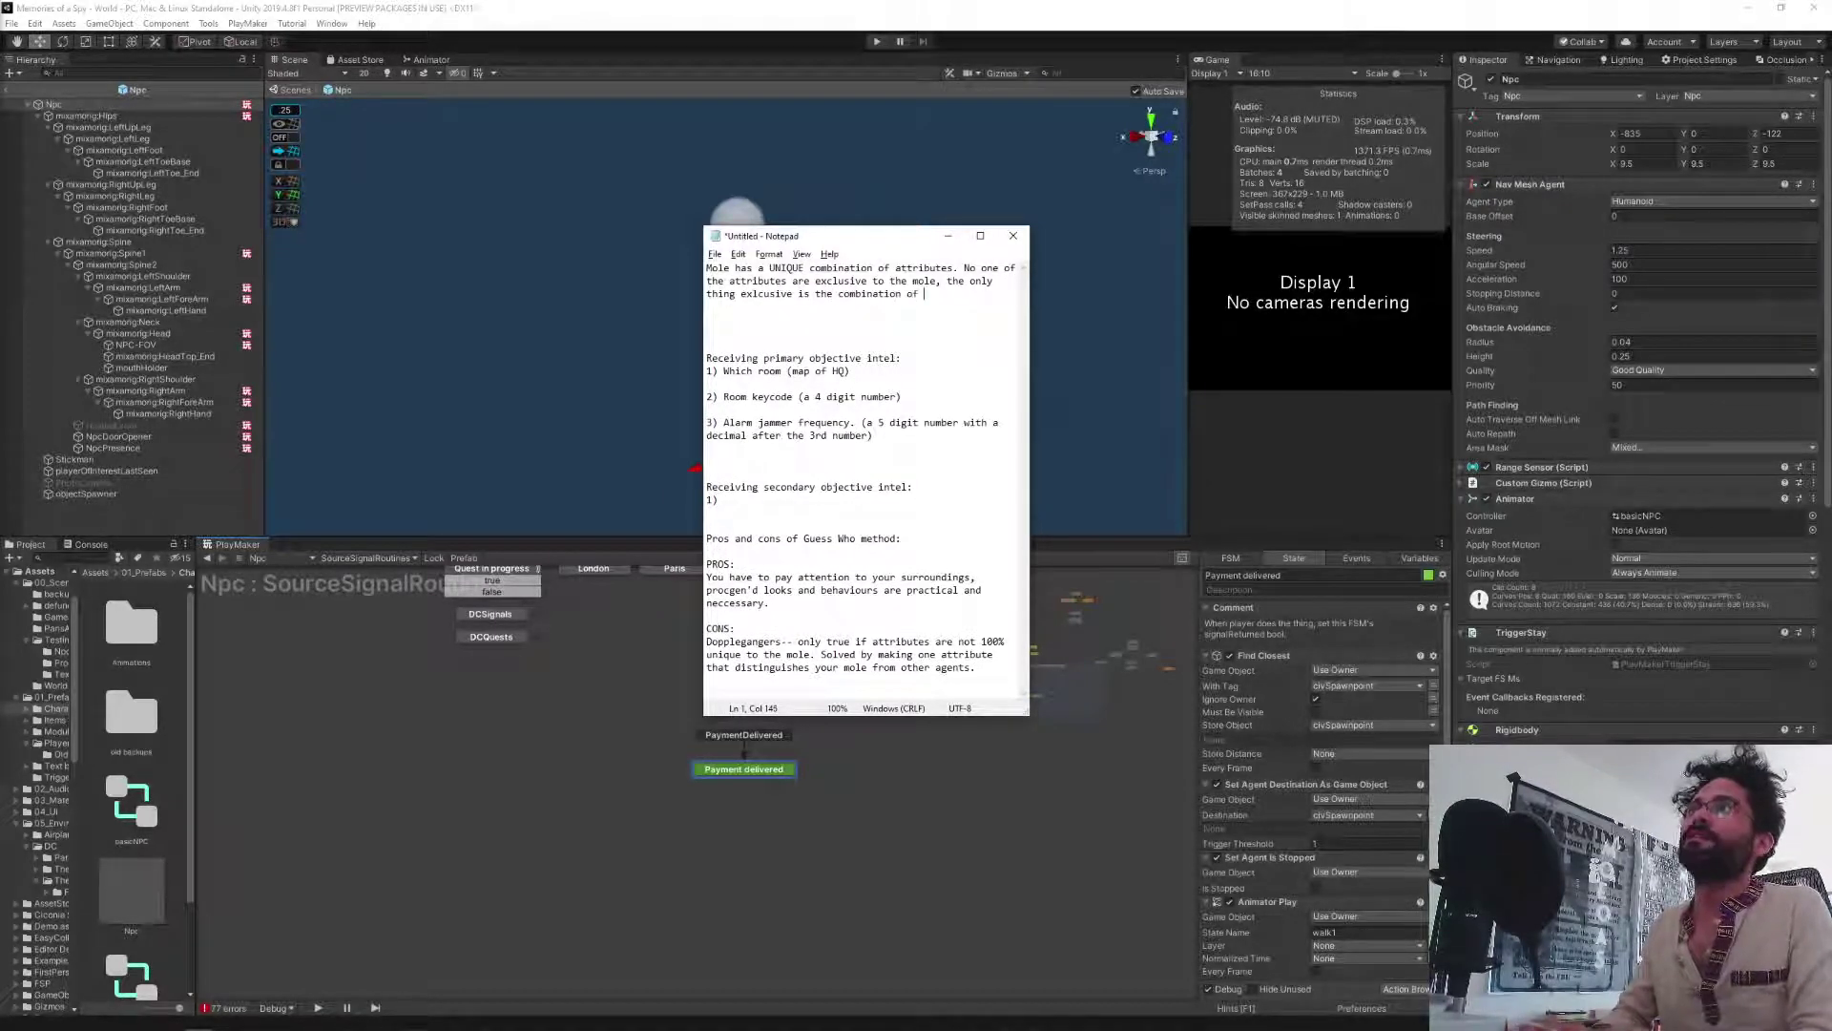
pyautogui.write('attributes ')
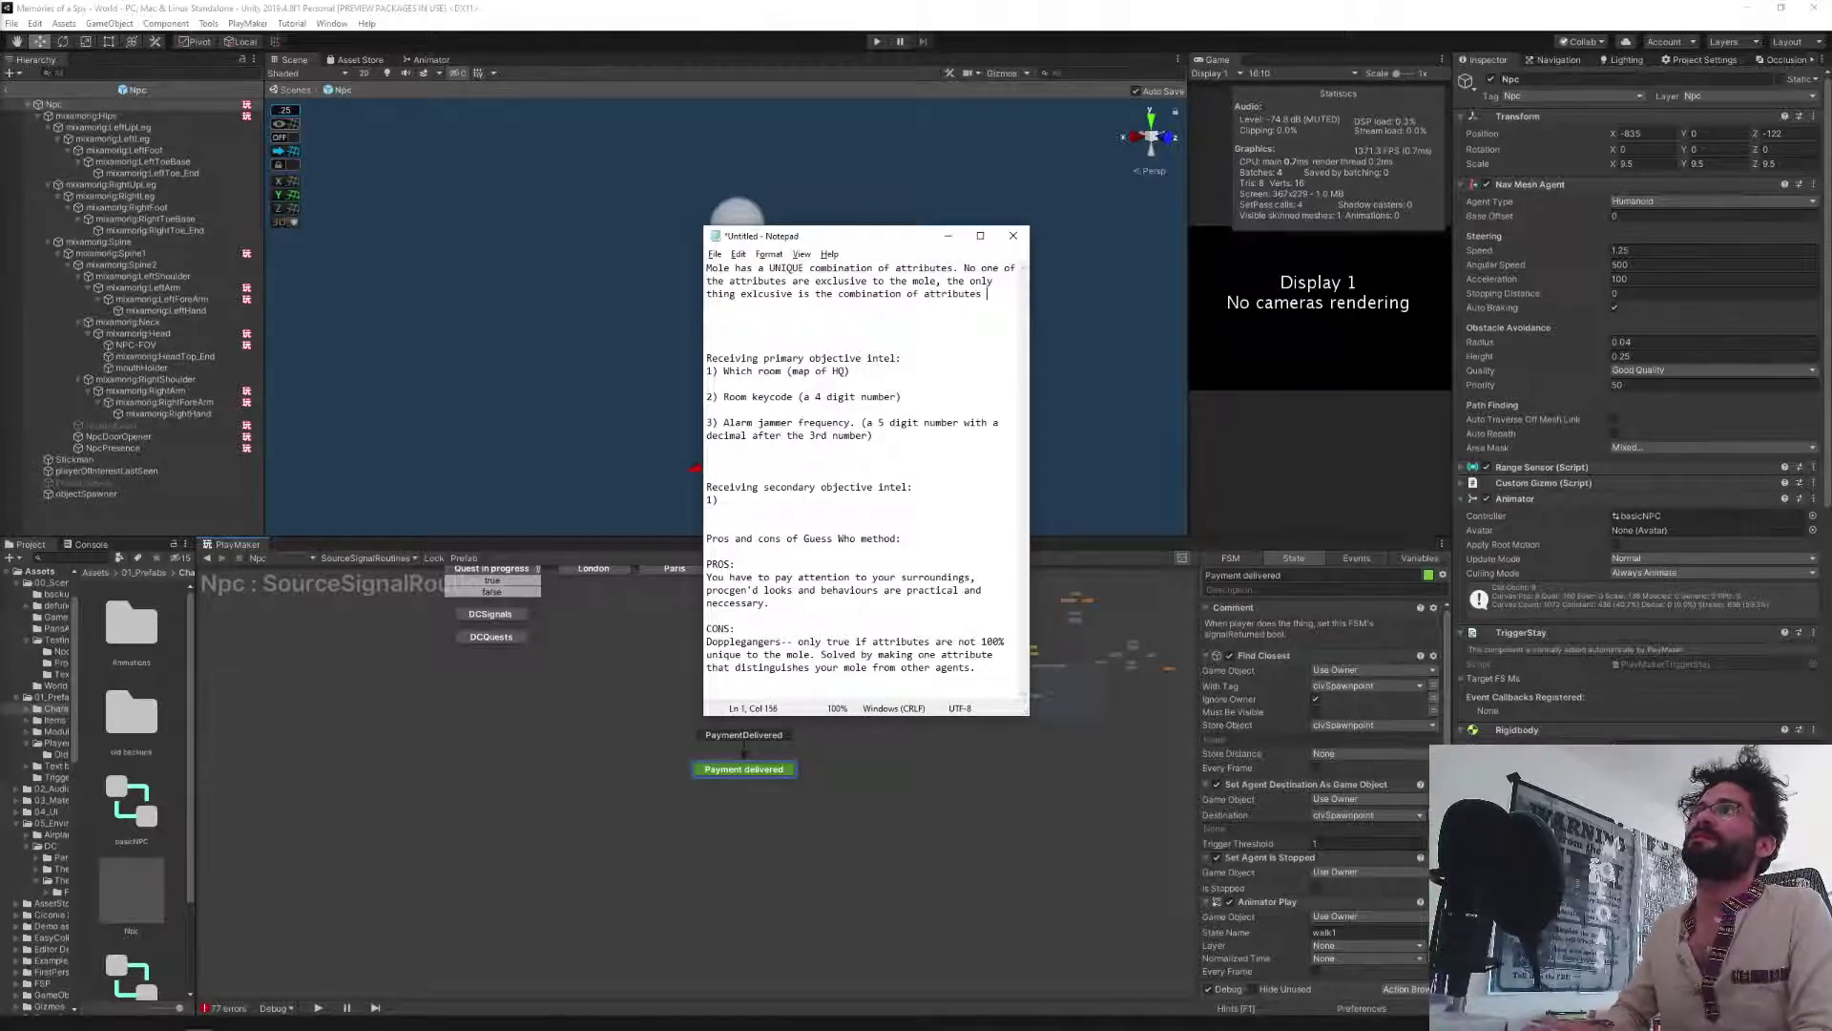
pyautogui.write('itself.')
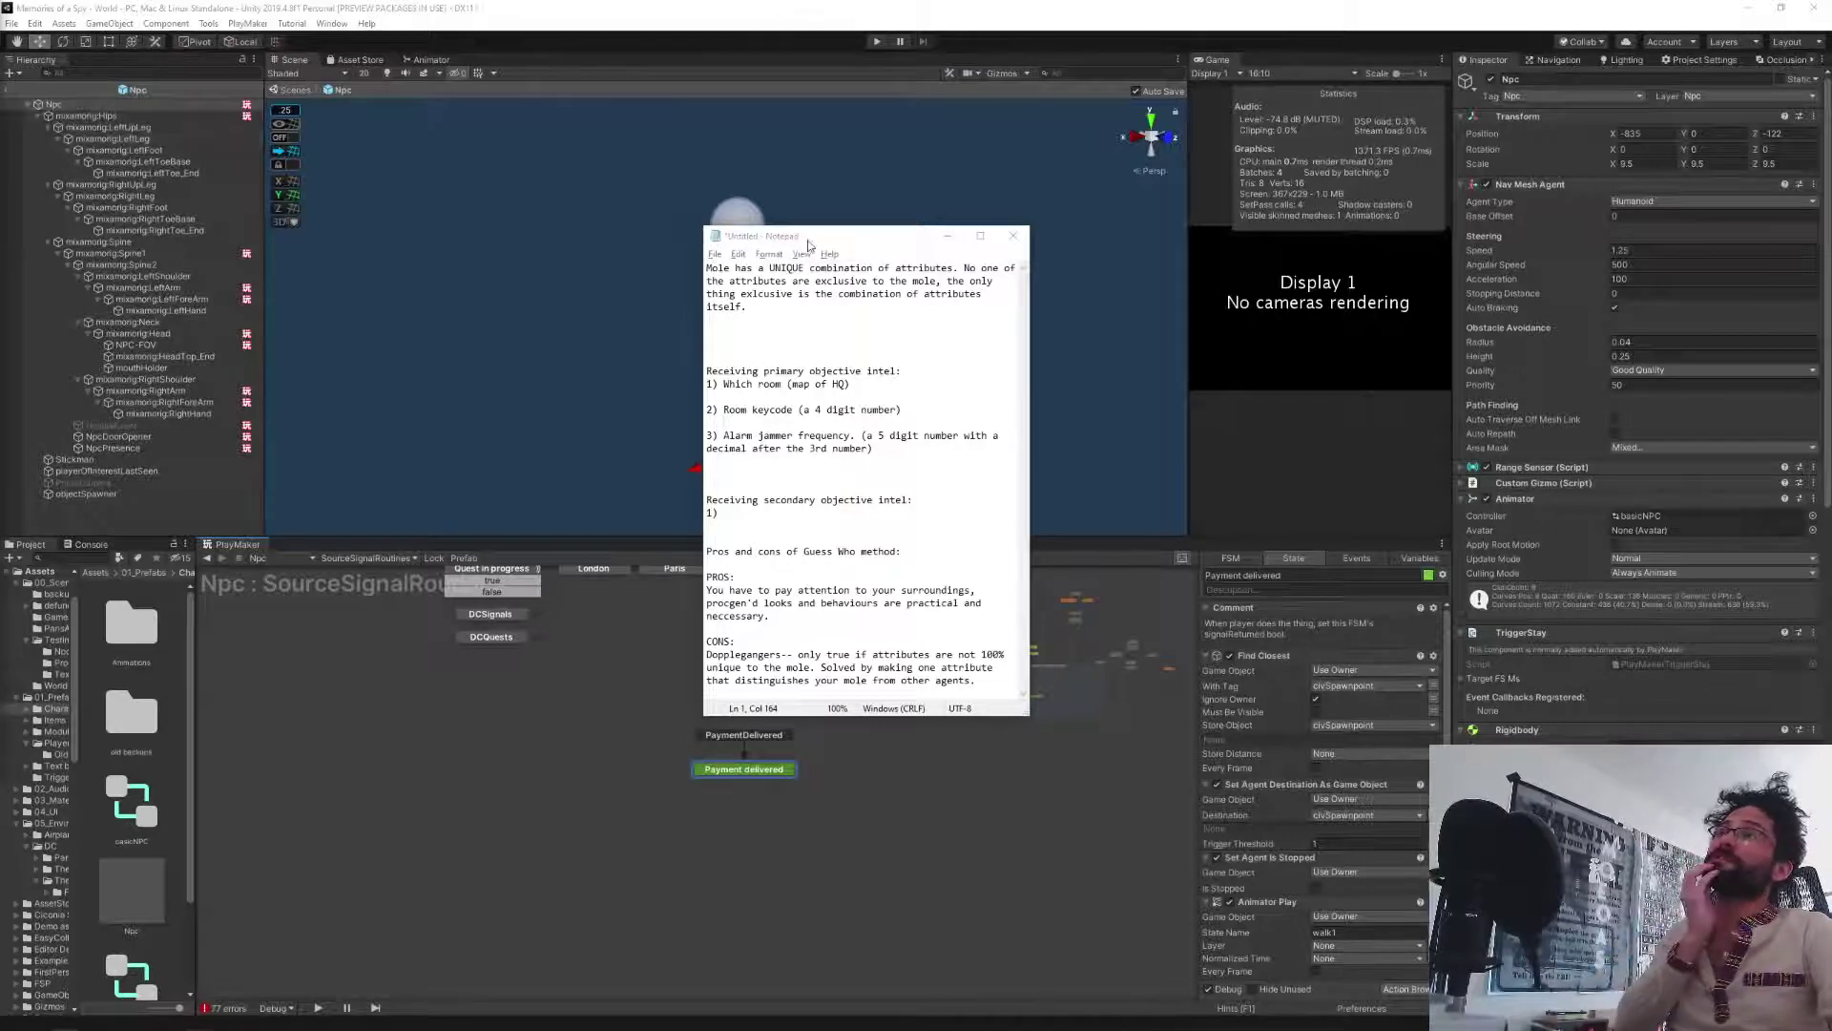
# Move the notes window clear of the Npc model and exit the prefab back to the World scene.
pyautogui.moveTo(809, 240); pyautogui.dragTo(1178, 199)
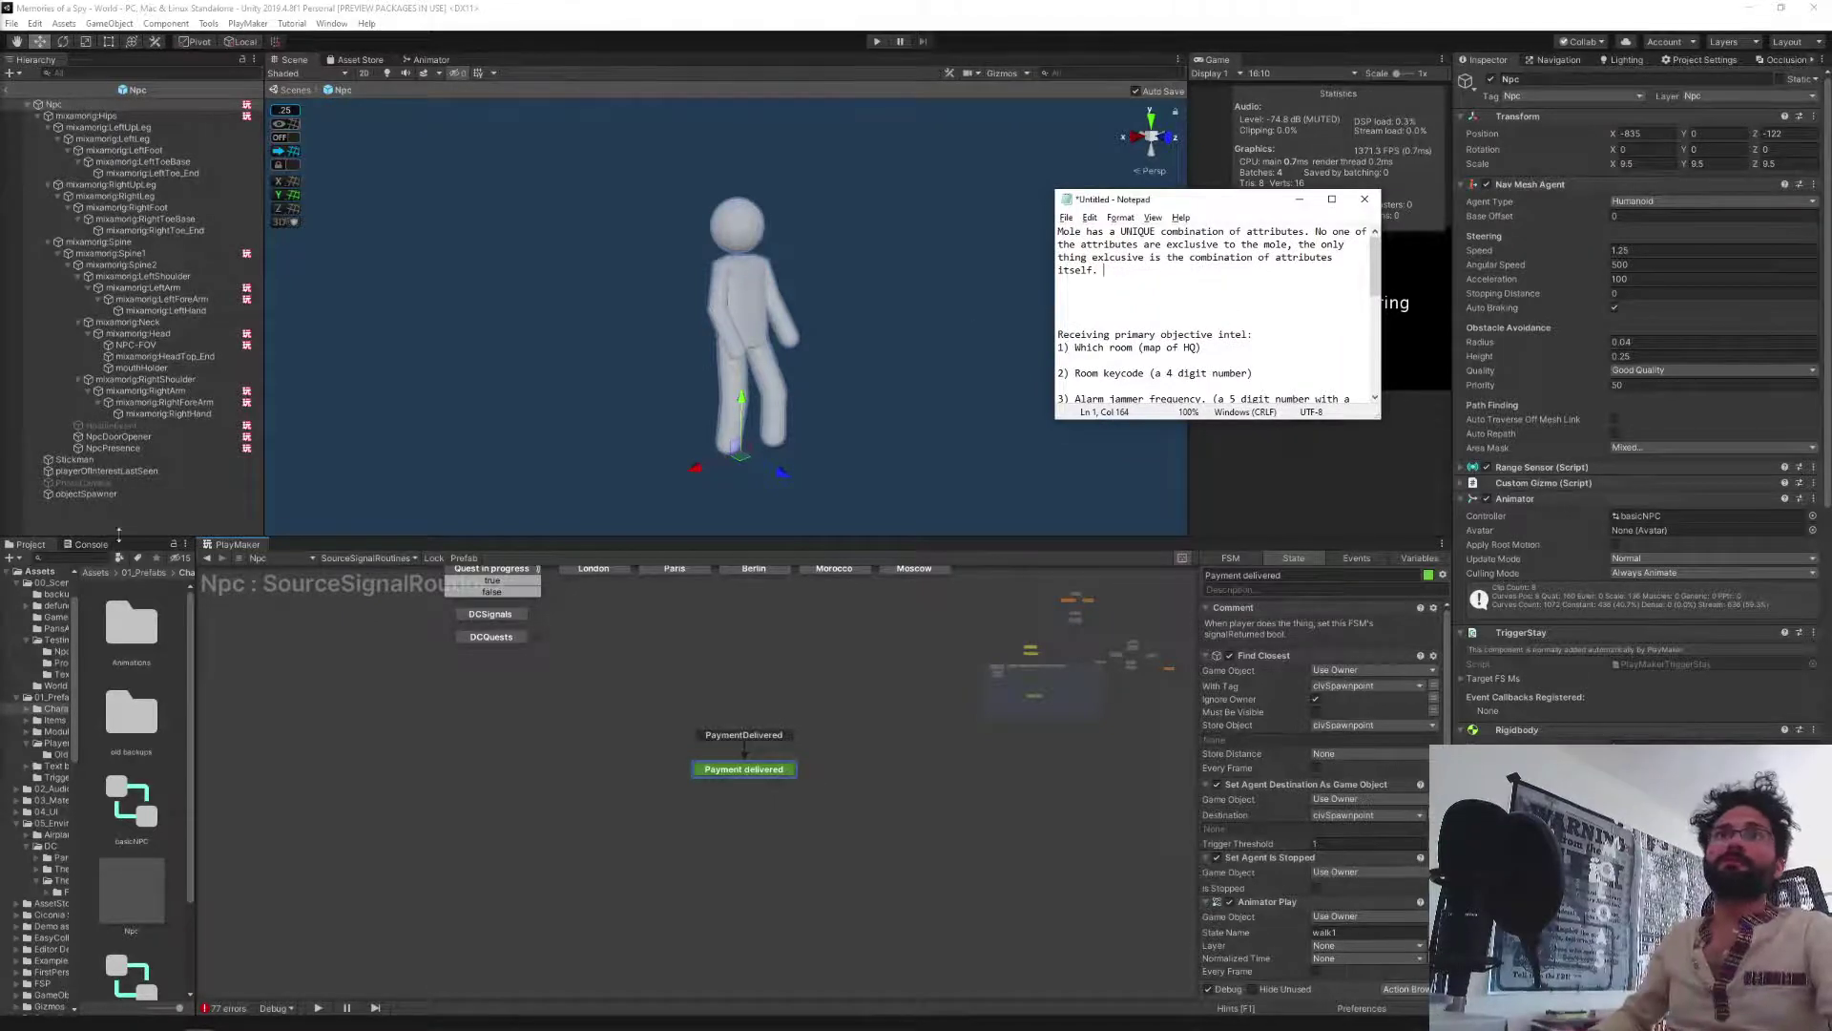
pyautogui.click(7, 87)
pyautogui.click(7, 88)
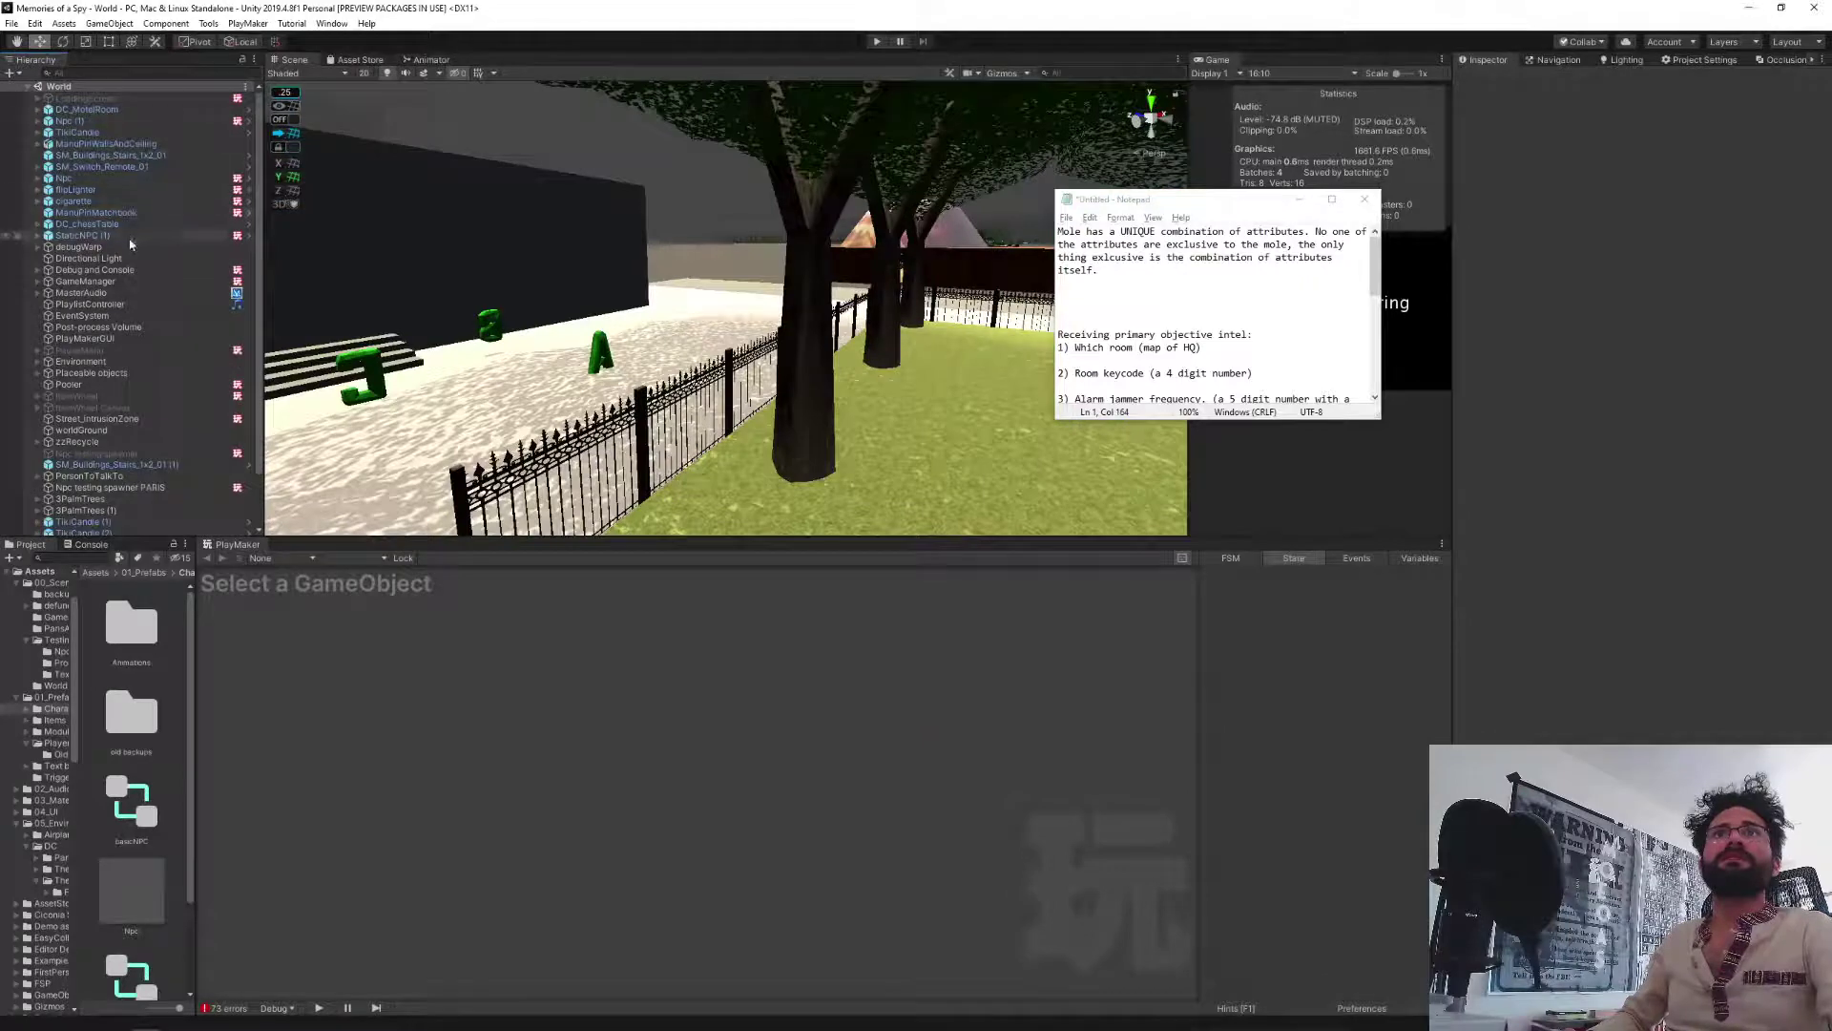
# Show the GameManager's NpcBuilder FSM and enlarge the PlayMaker graph area to examine its agent, mole and civilian build states.
pyautogui.click(137, 281)
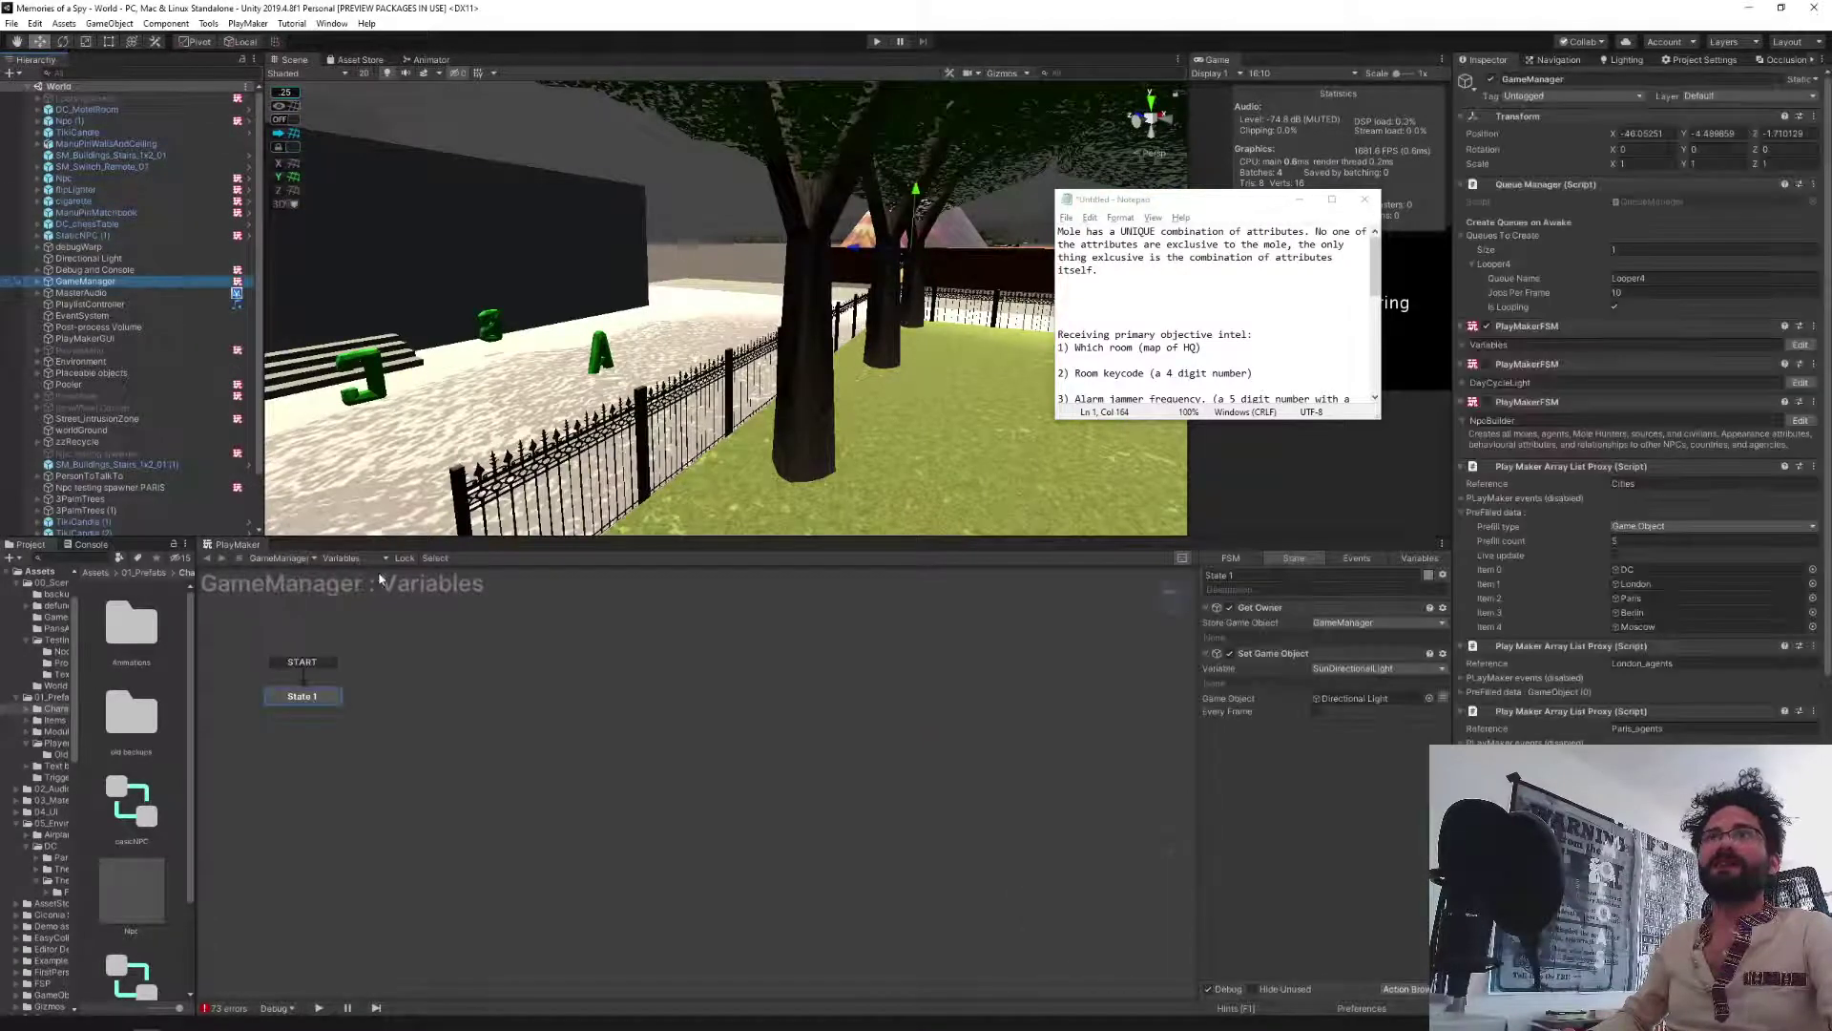
pyautogui.click(351, 559)
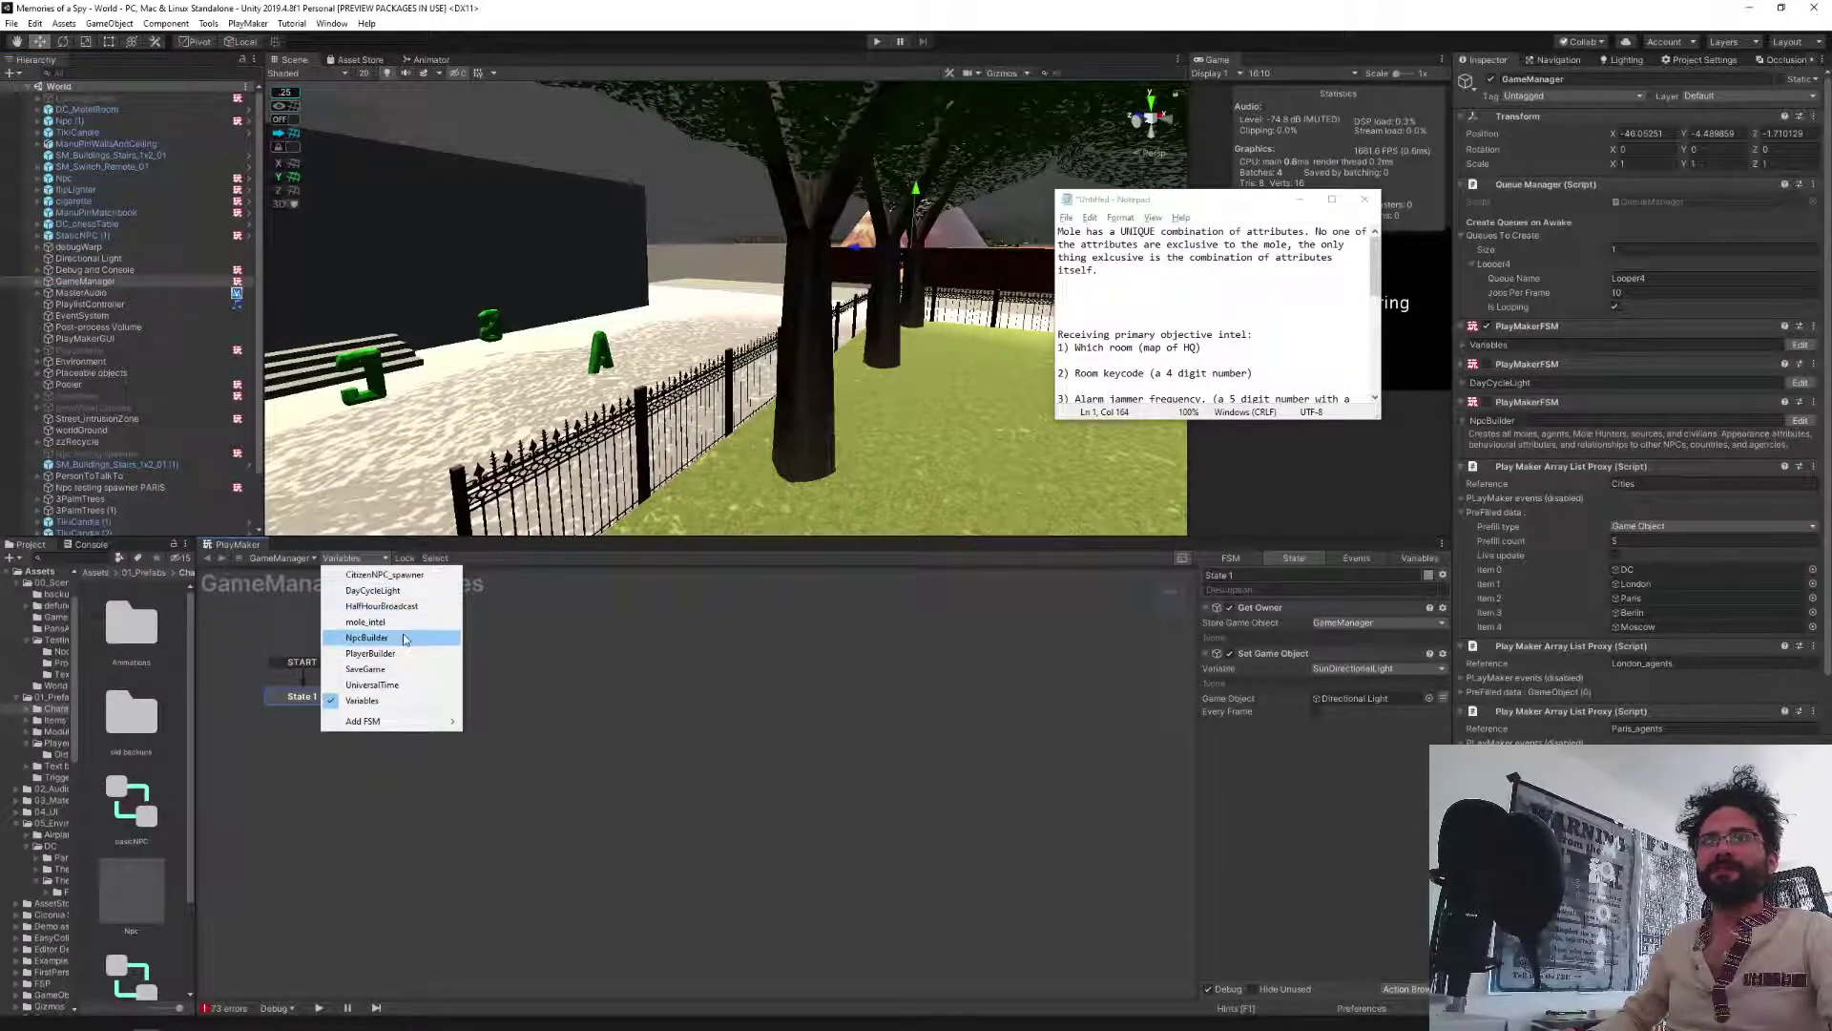
pyautogui.click(367, 638)
pyautogui.moveTo(659, 535); pyautogui.dragTo(659, 382)
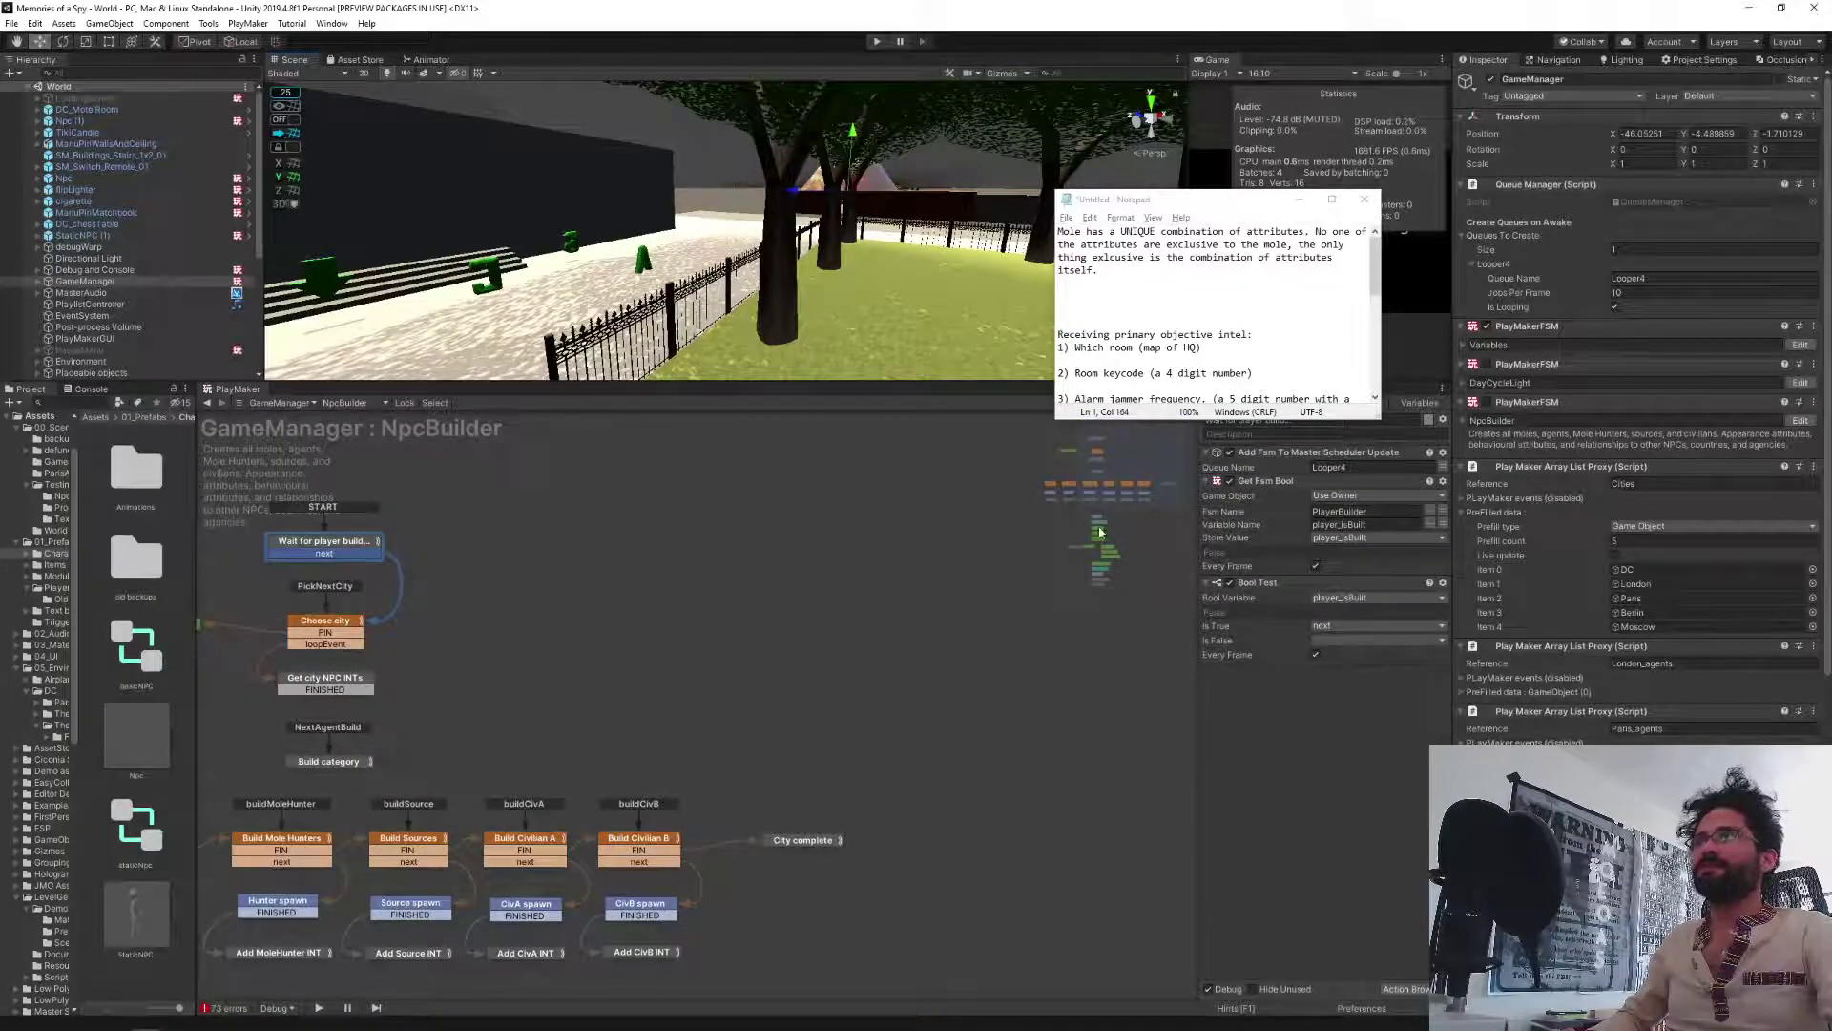
pyautogui.moveTo(515, 579); pyautogui.dragTo(797, 593, button='middle')
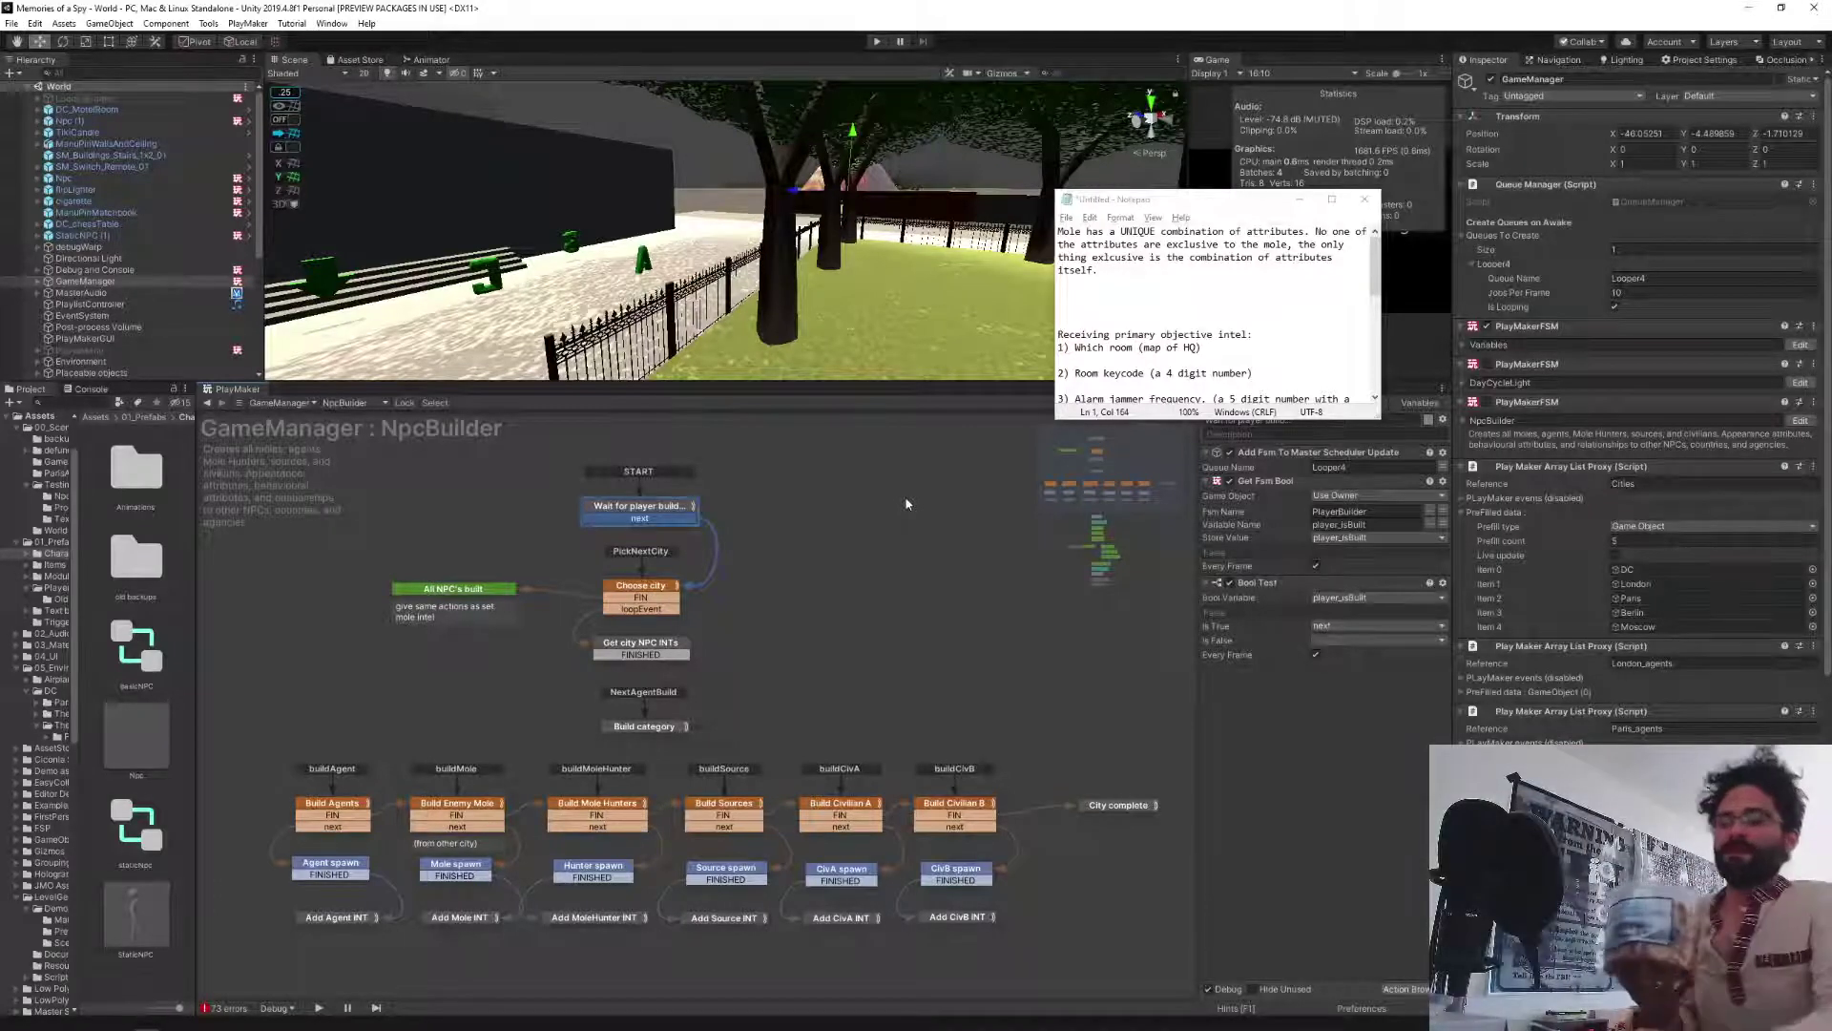
pyautogui.hotkey('alt', 'Tab')
pyautogui.hotkey('alt', 'Tab')
pyautogui.hotkey('alt', 'Tab')
pyautogui.hotkey('alt', 'Tab')
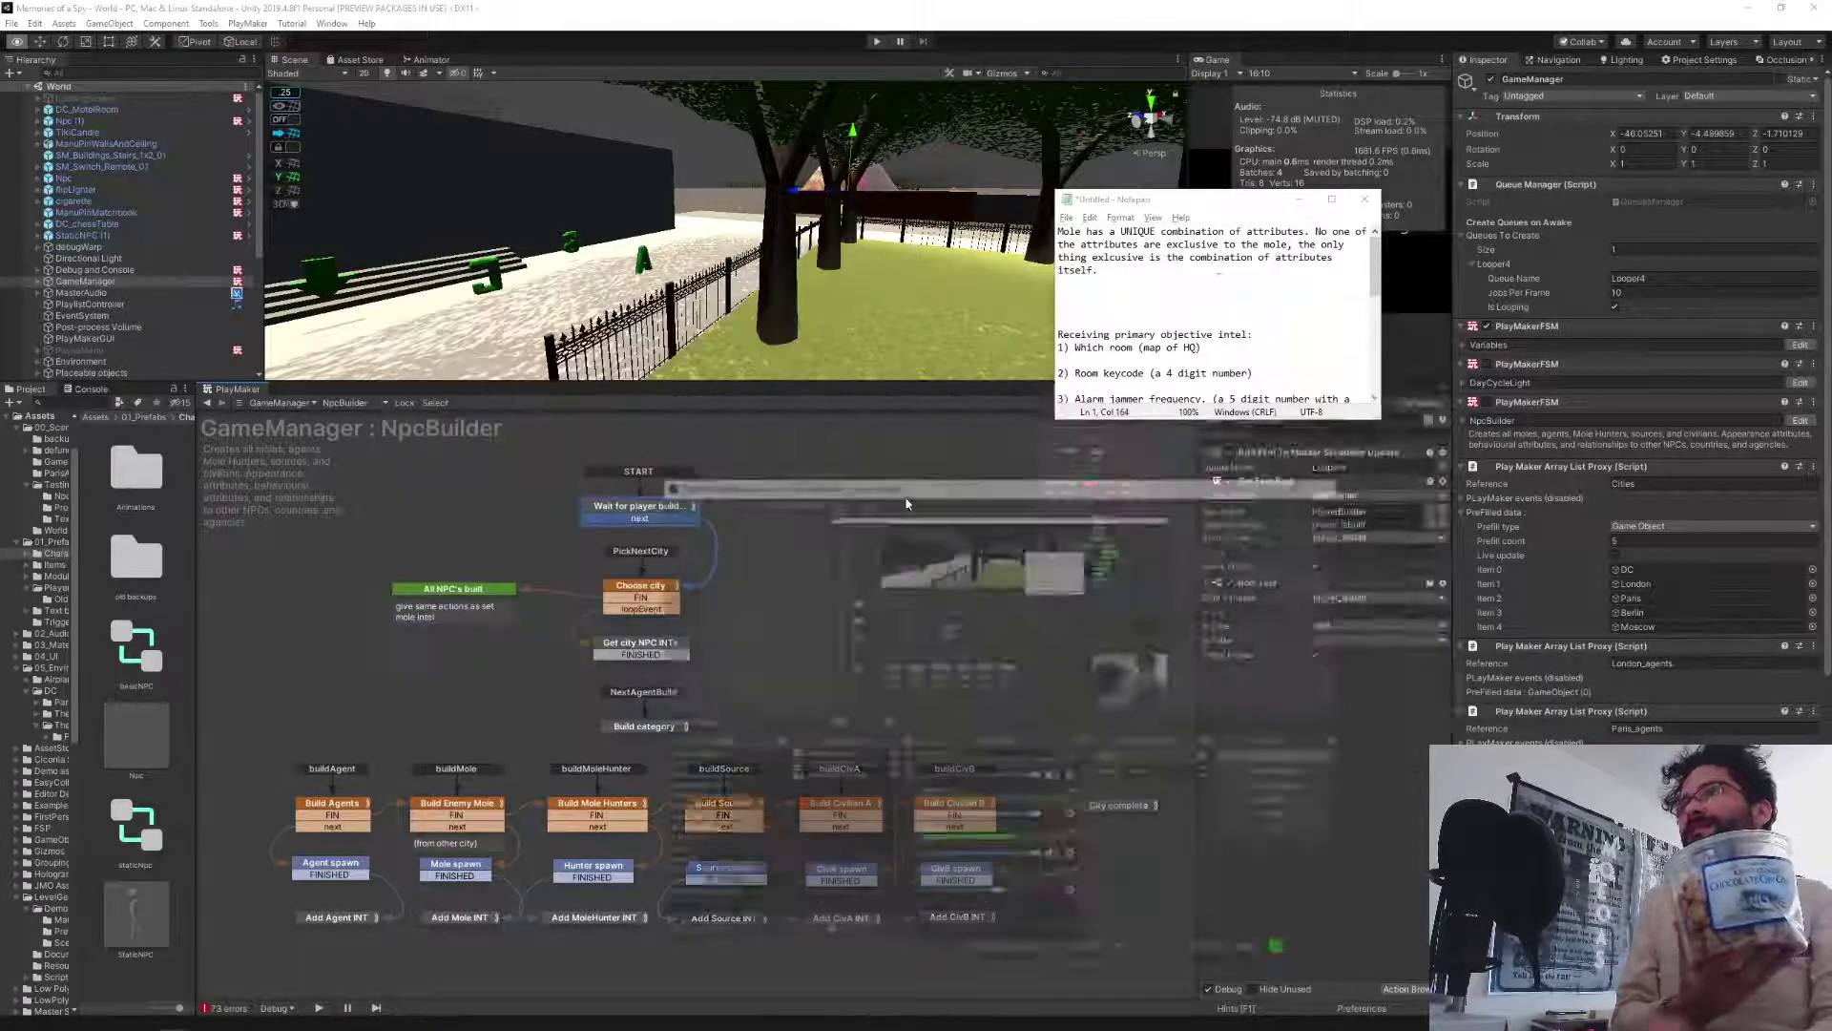
pyautogui.click(805, 723)
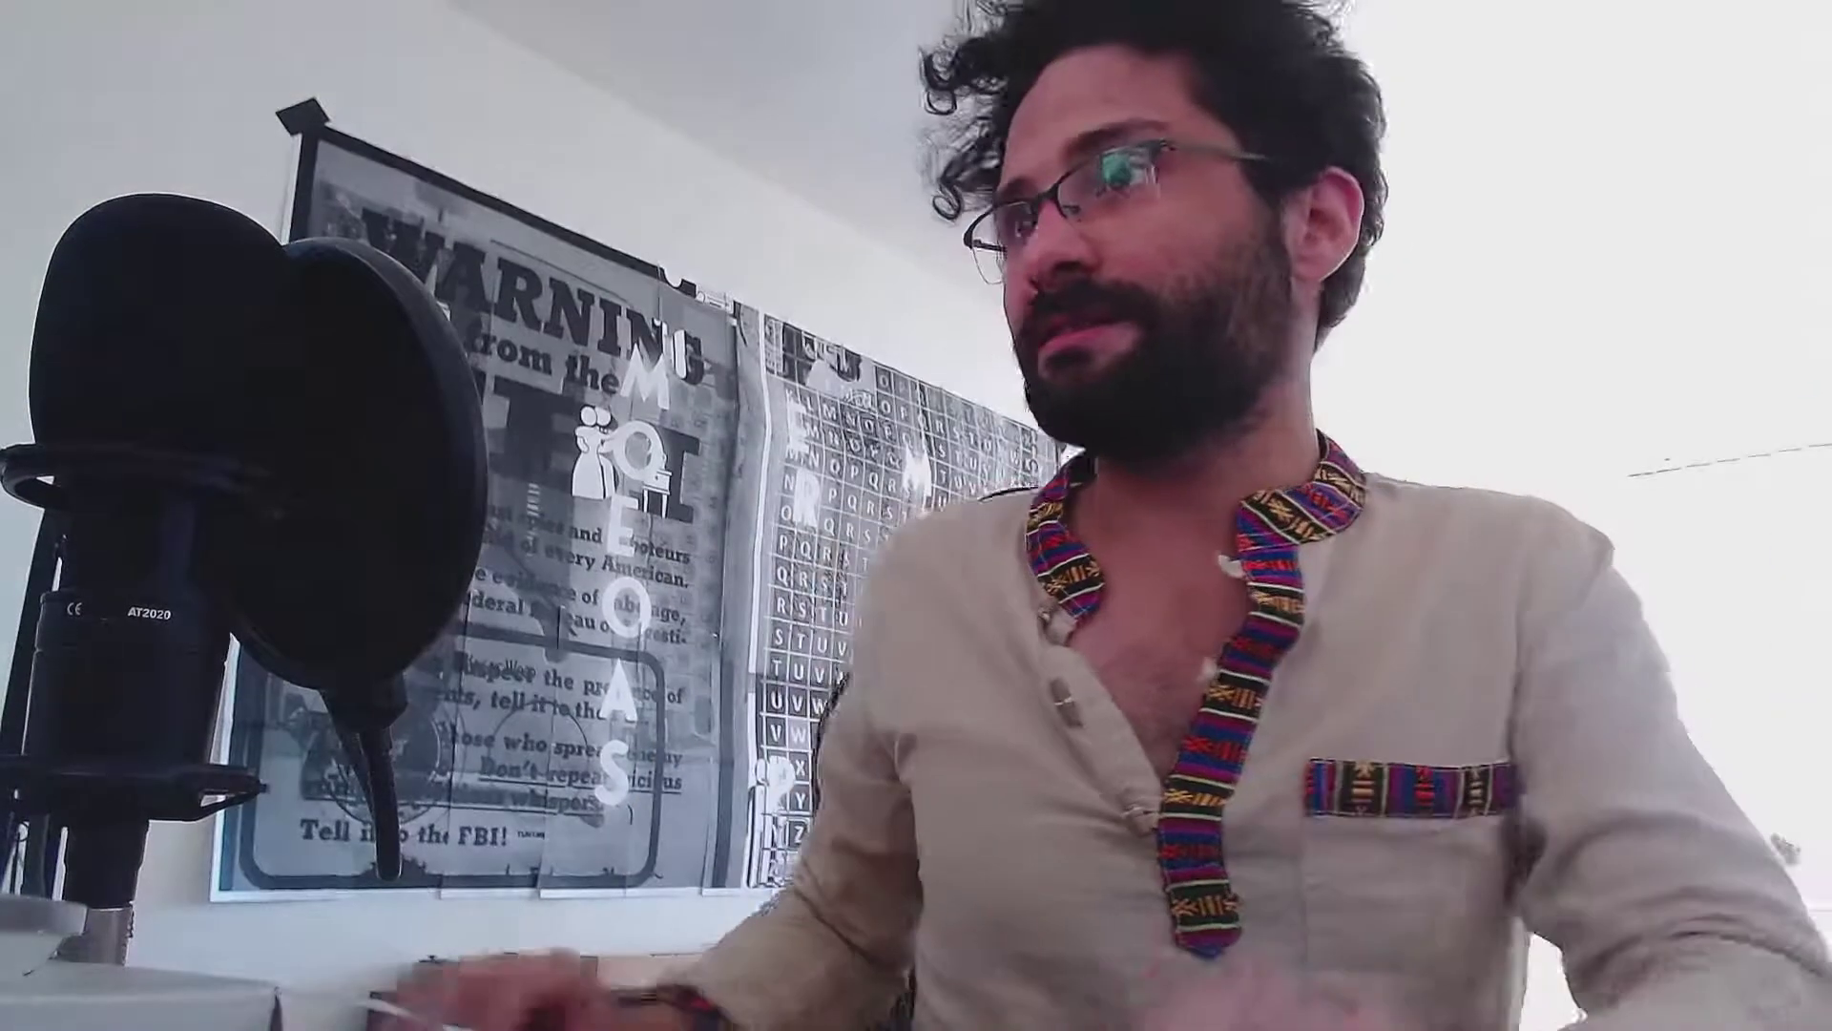
pyautogui.click(794, 700)
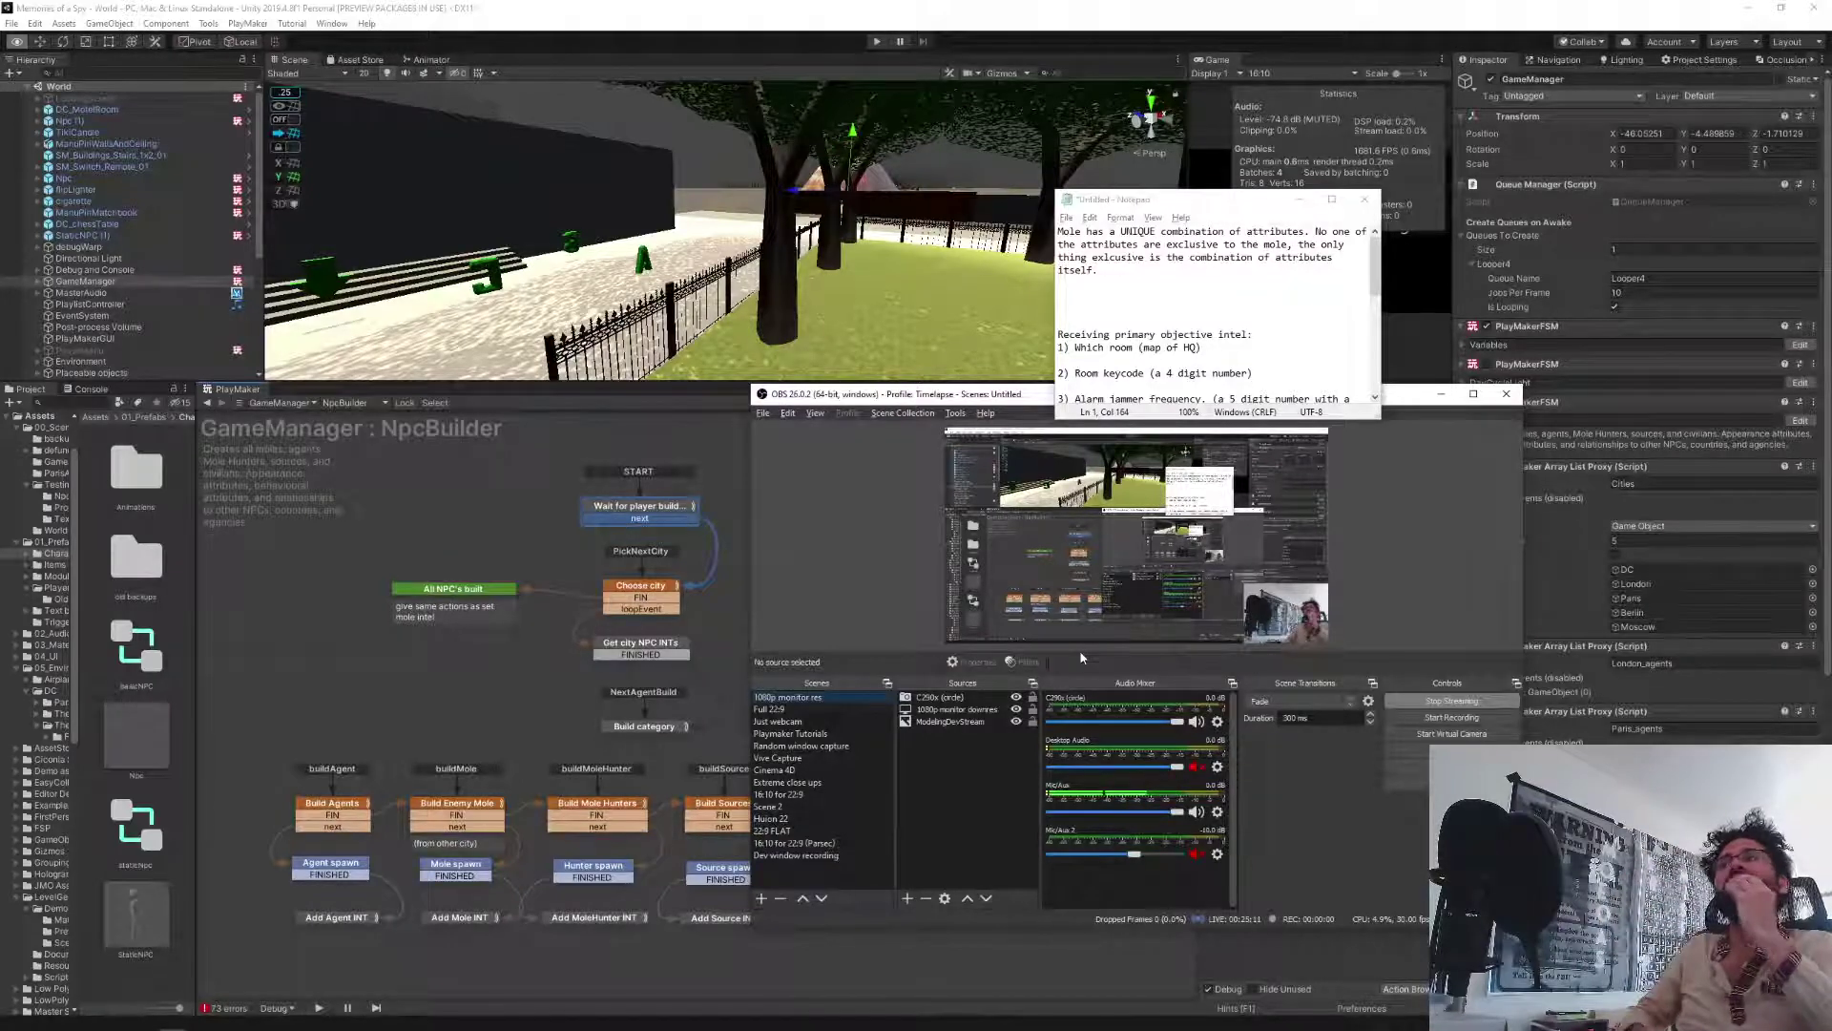
pyautogui.click(1449, 393)
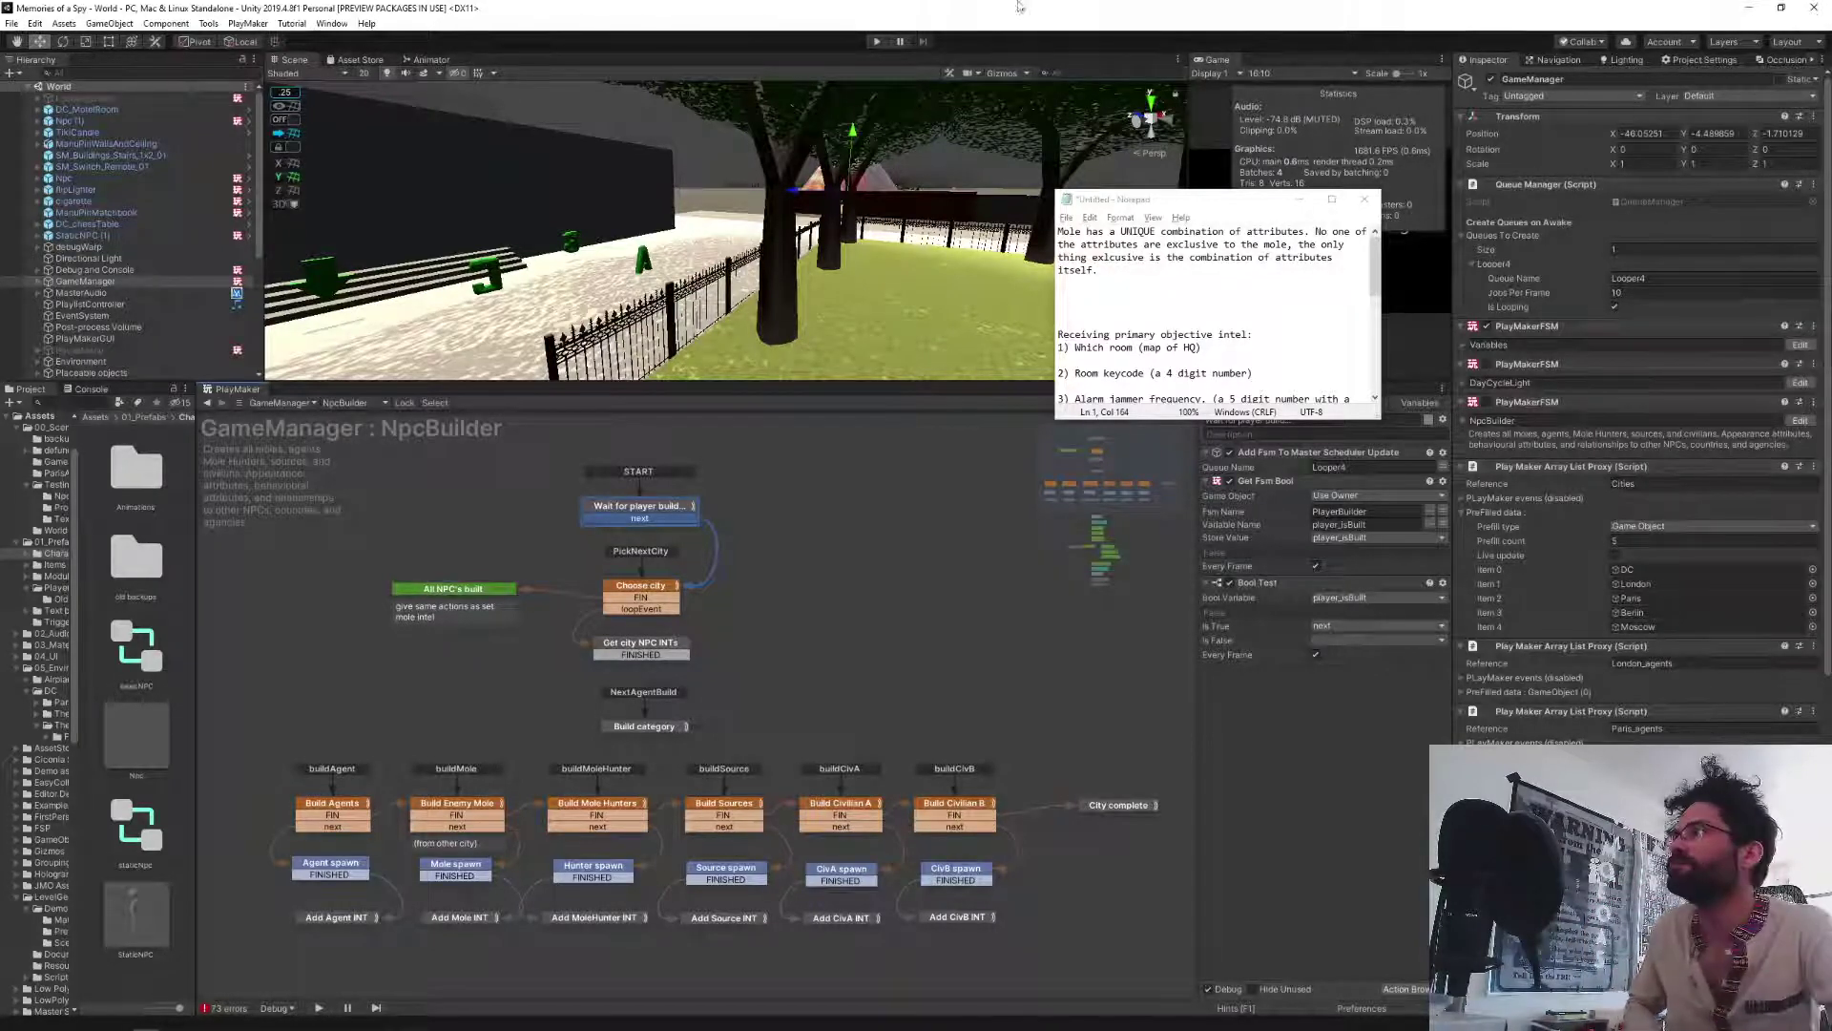
# Dock the PlayMaker action browser in an enlarged pane beneath the Inspector and search it for "array list".
pyautogui.click(1400, 989)
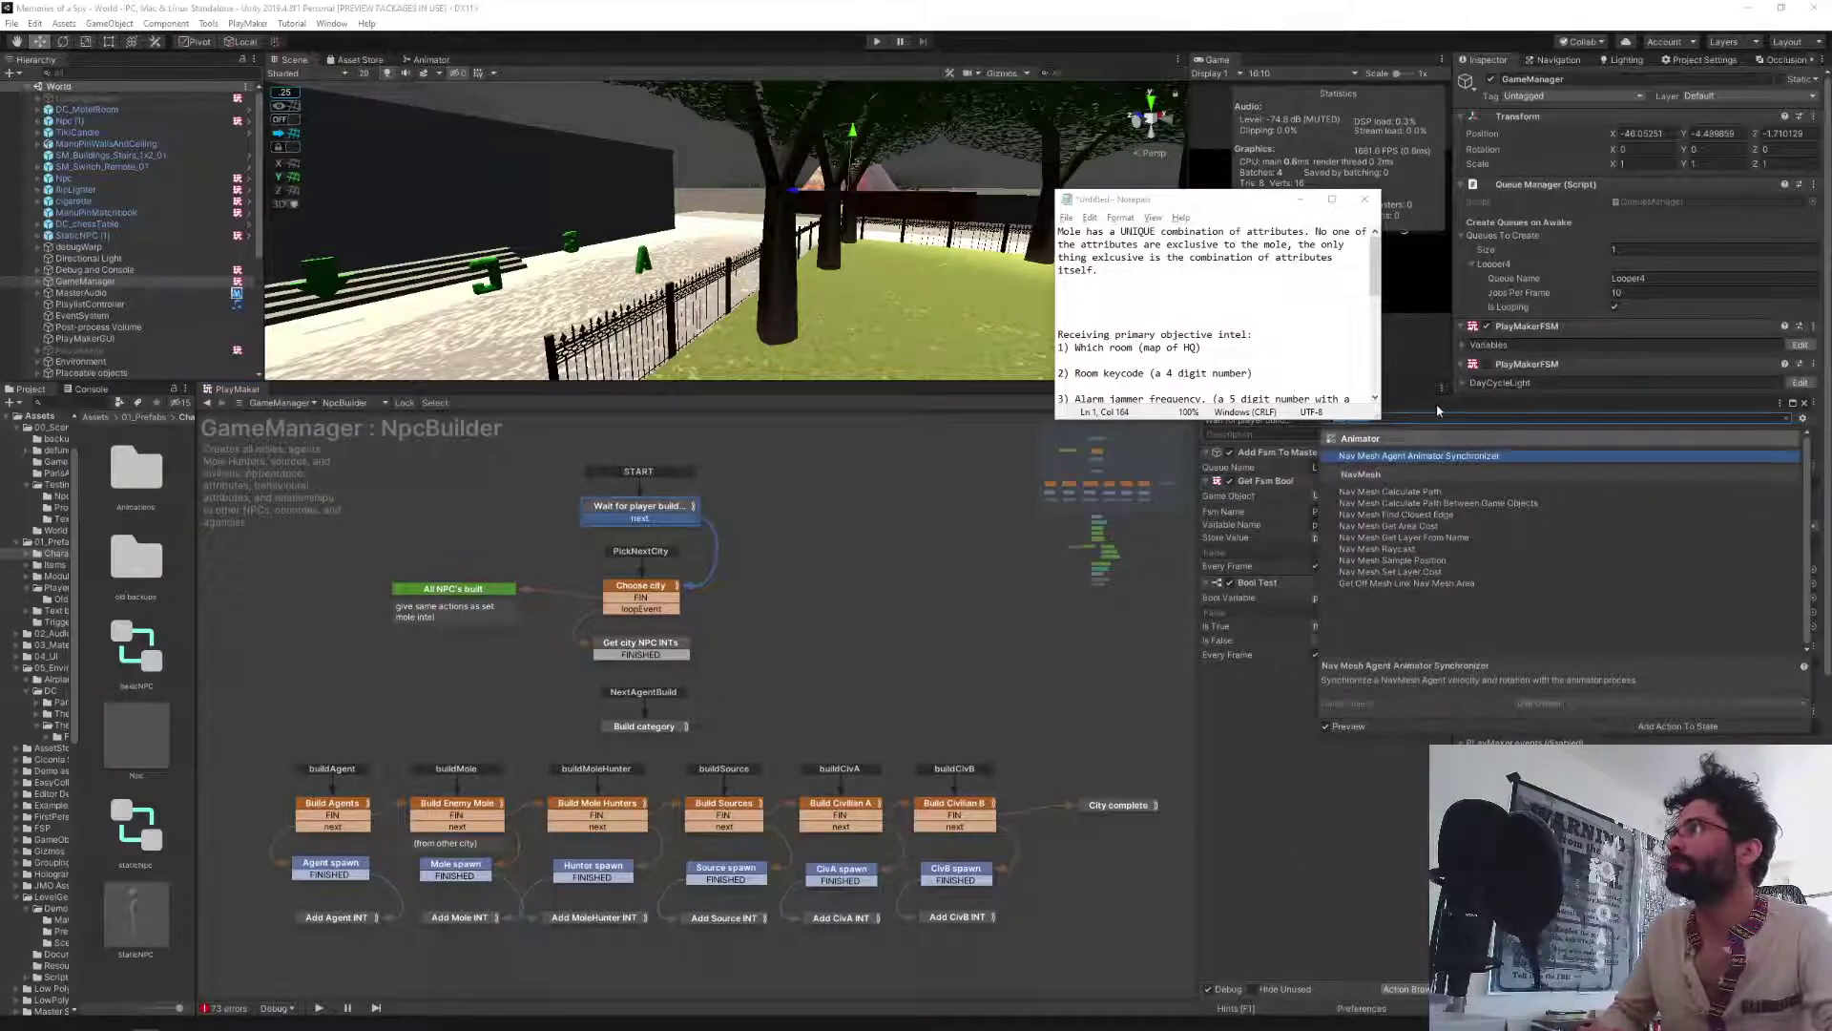
pyautogui.moveTo(1436, 403); pyautogui.dragTo(1622, 964)
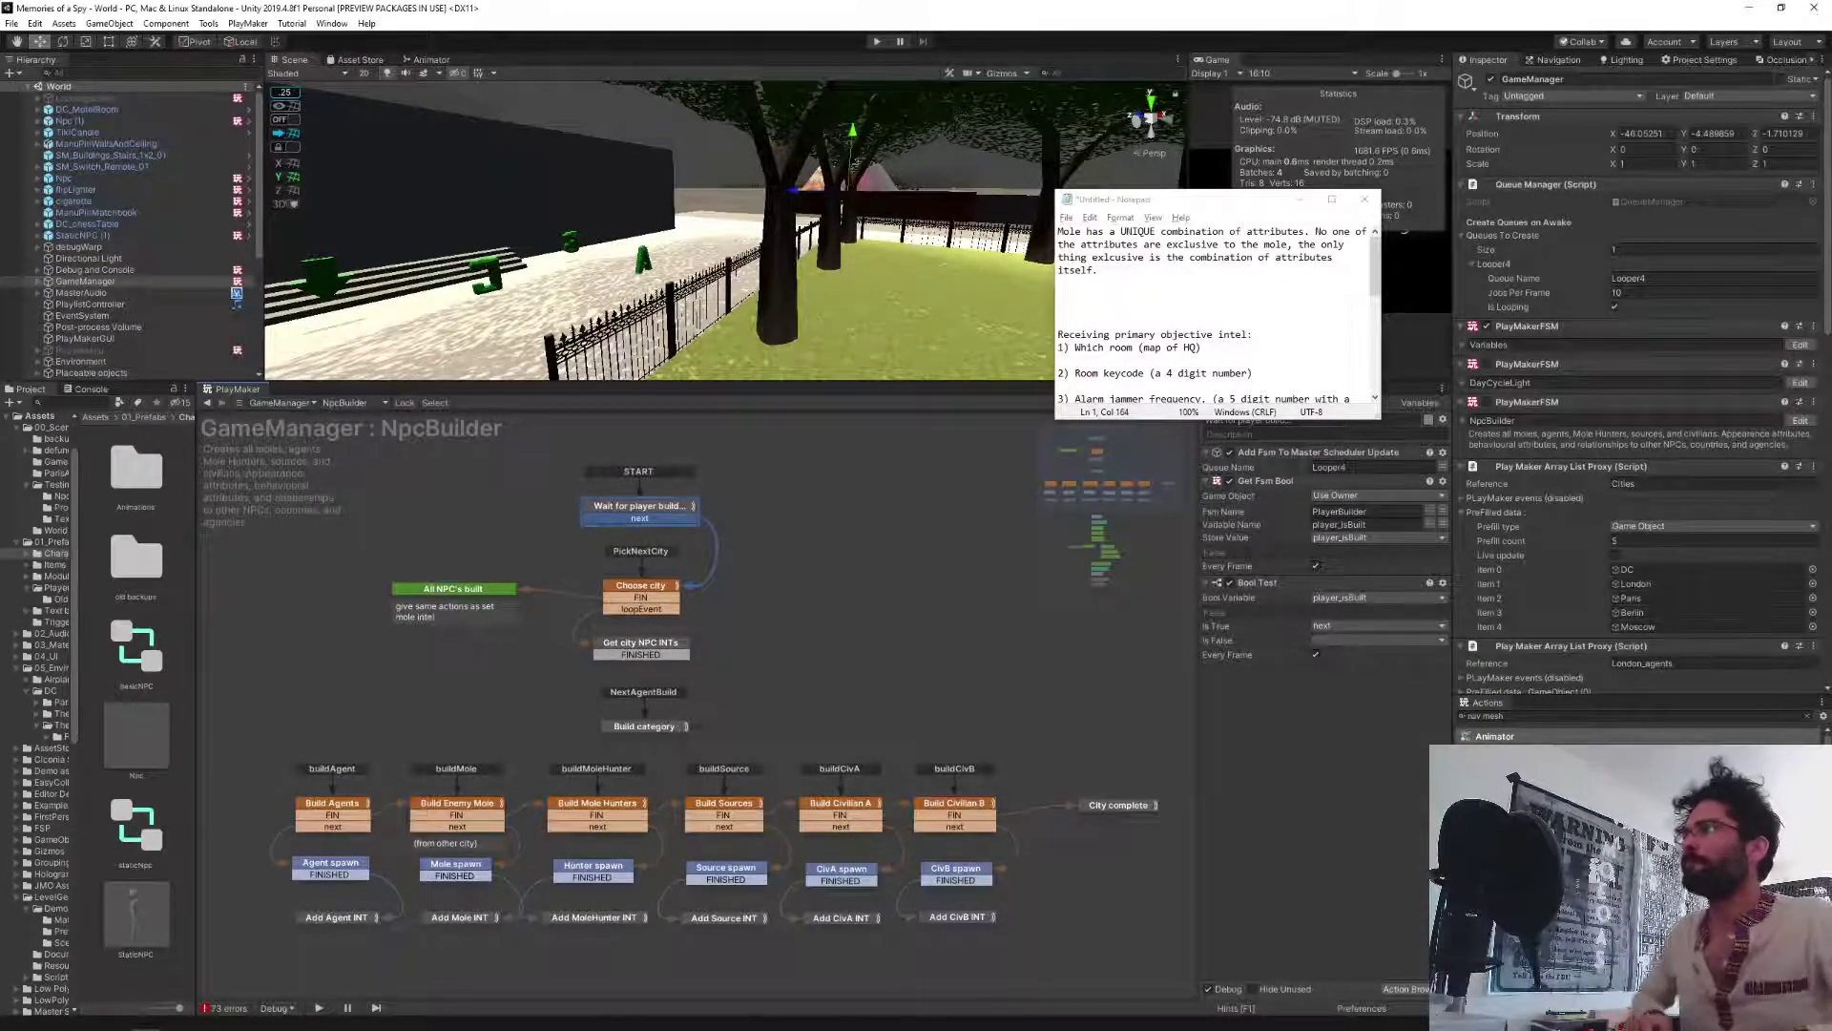
pyautogui.click(1529, 715)
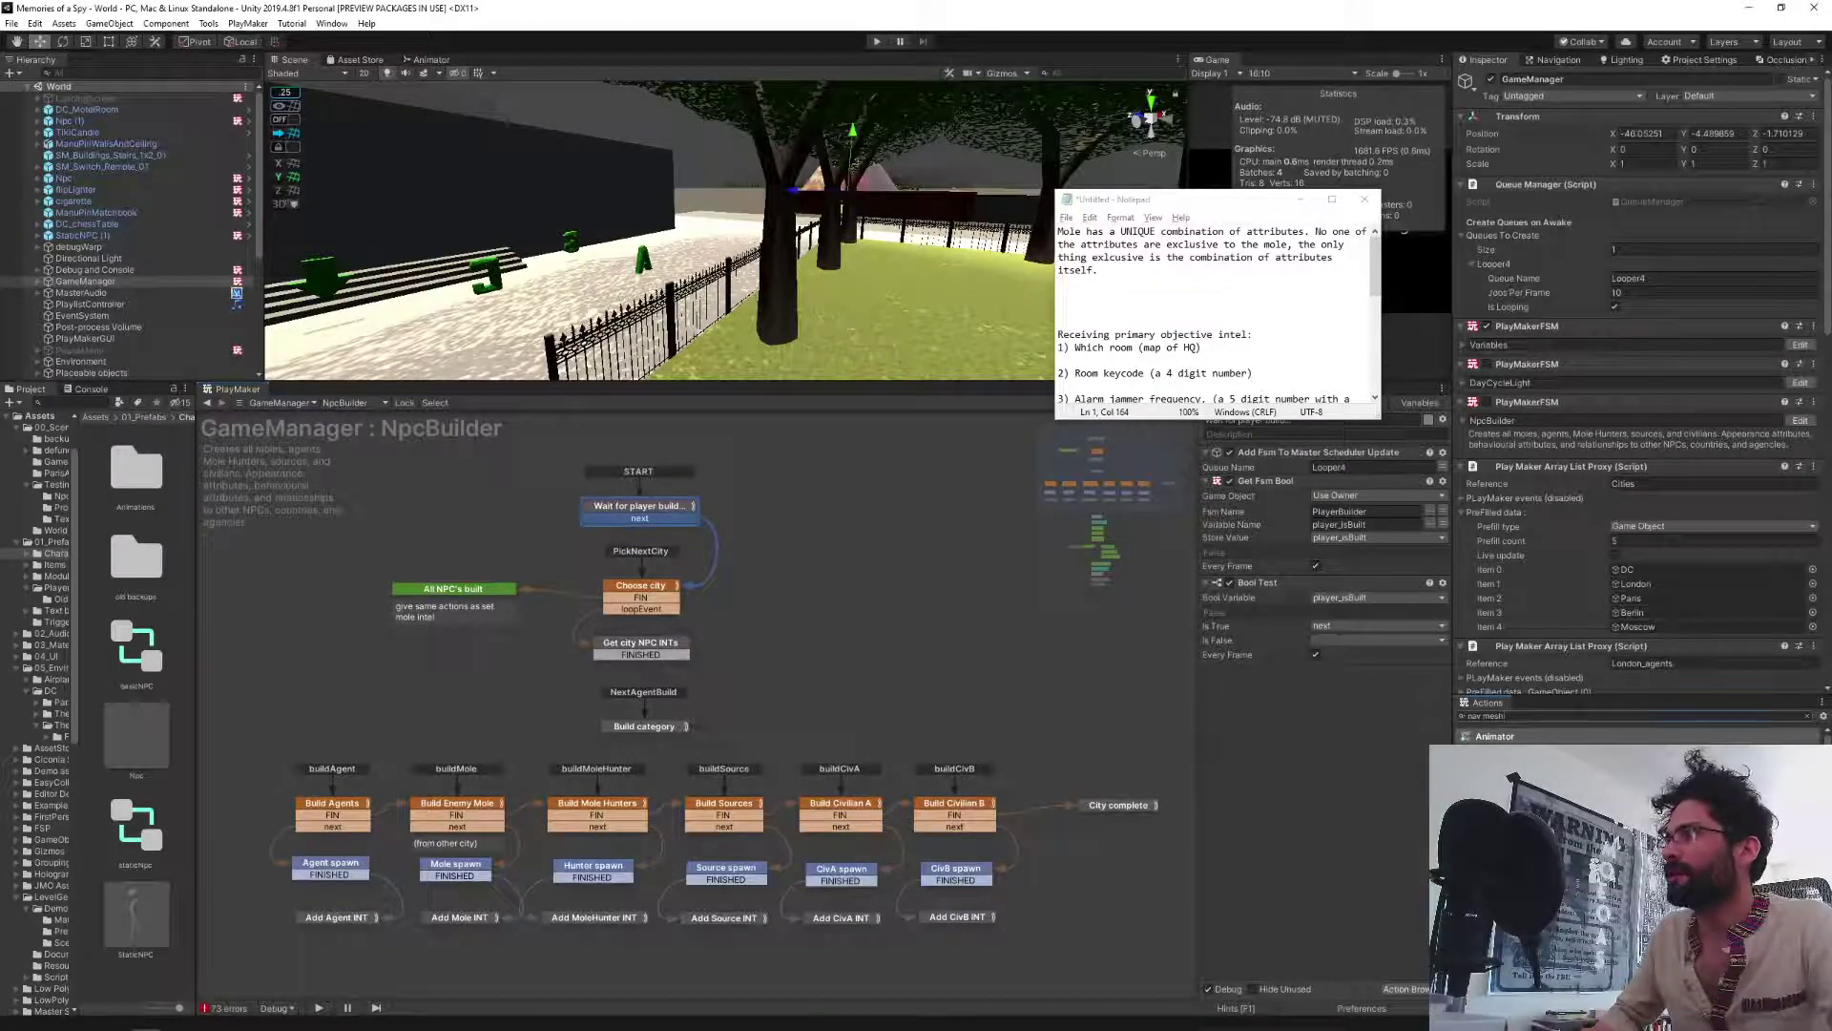
pyautogui.hotkey('ctrl', 'a')
pyautogui.write('array list')
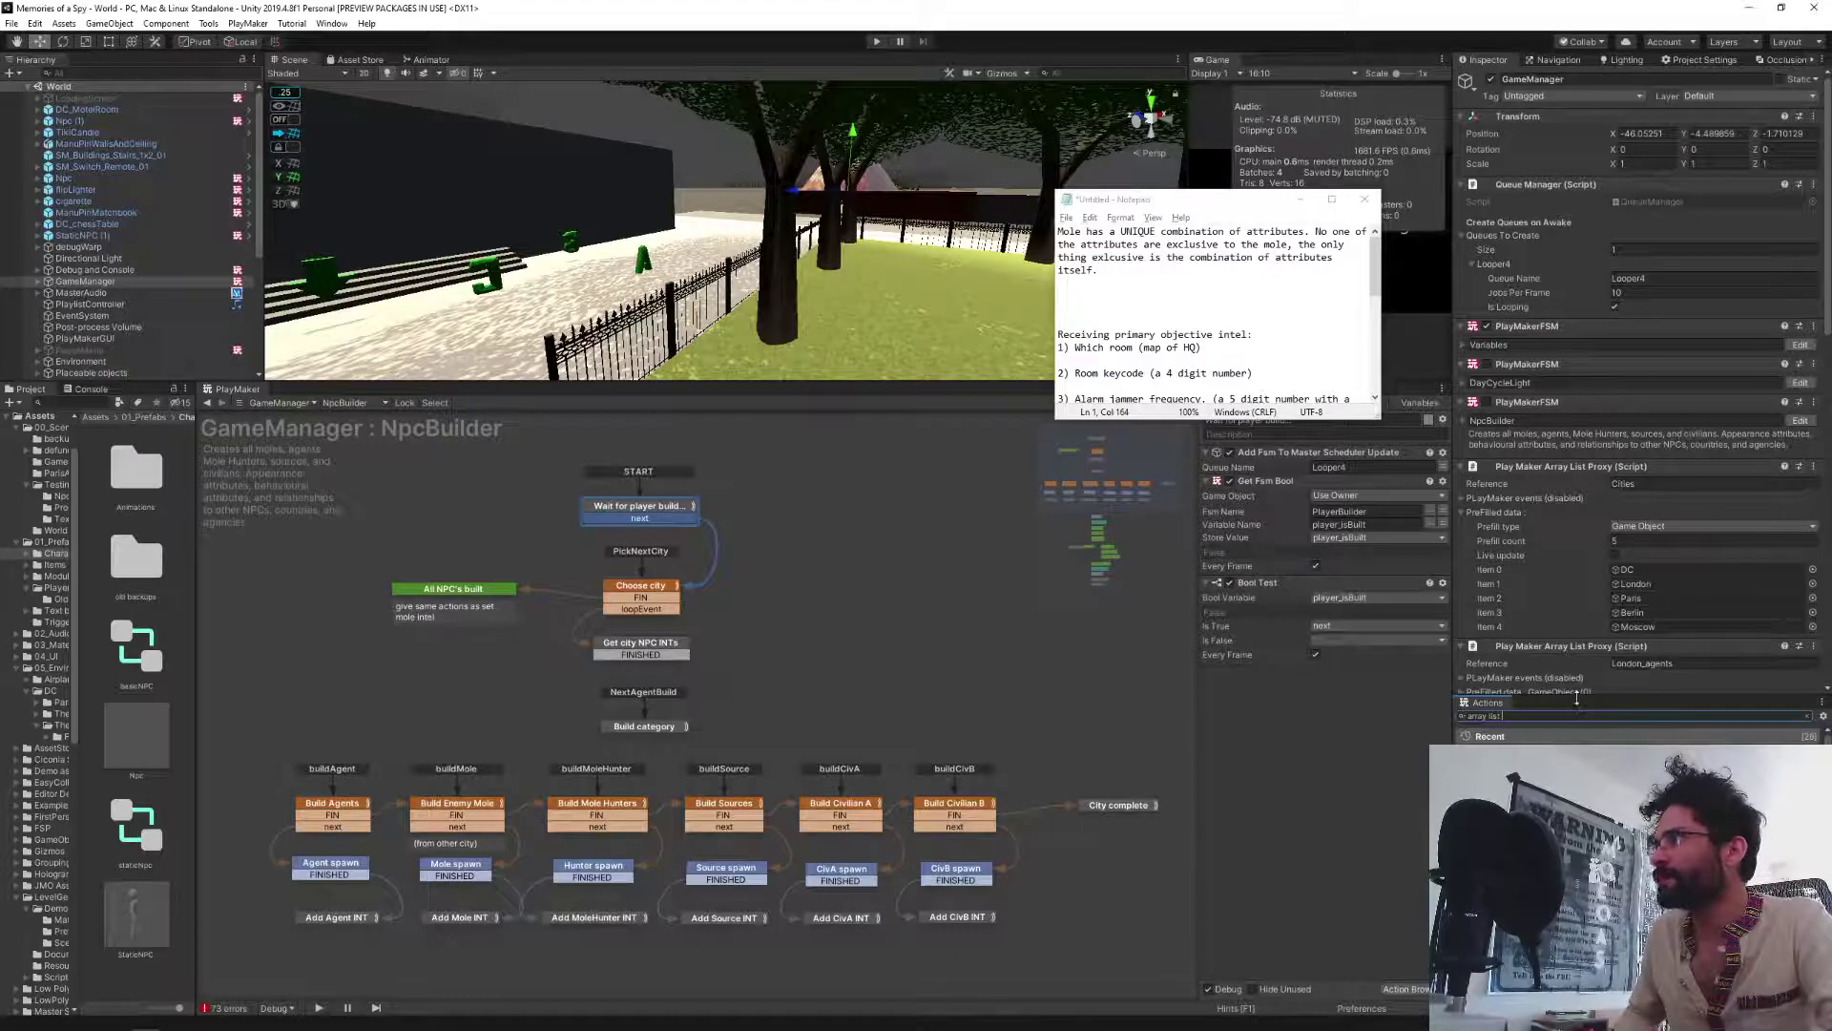
pyautogui.moveTo(1604, 695); pyautogui.dragTo(1604, 402)
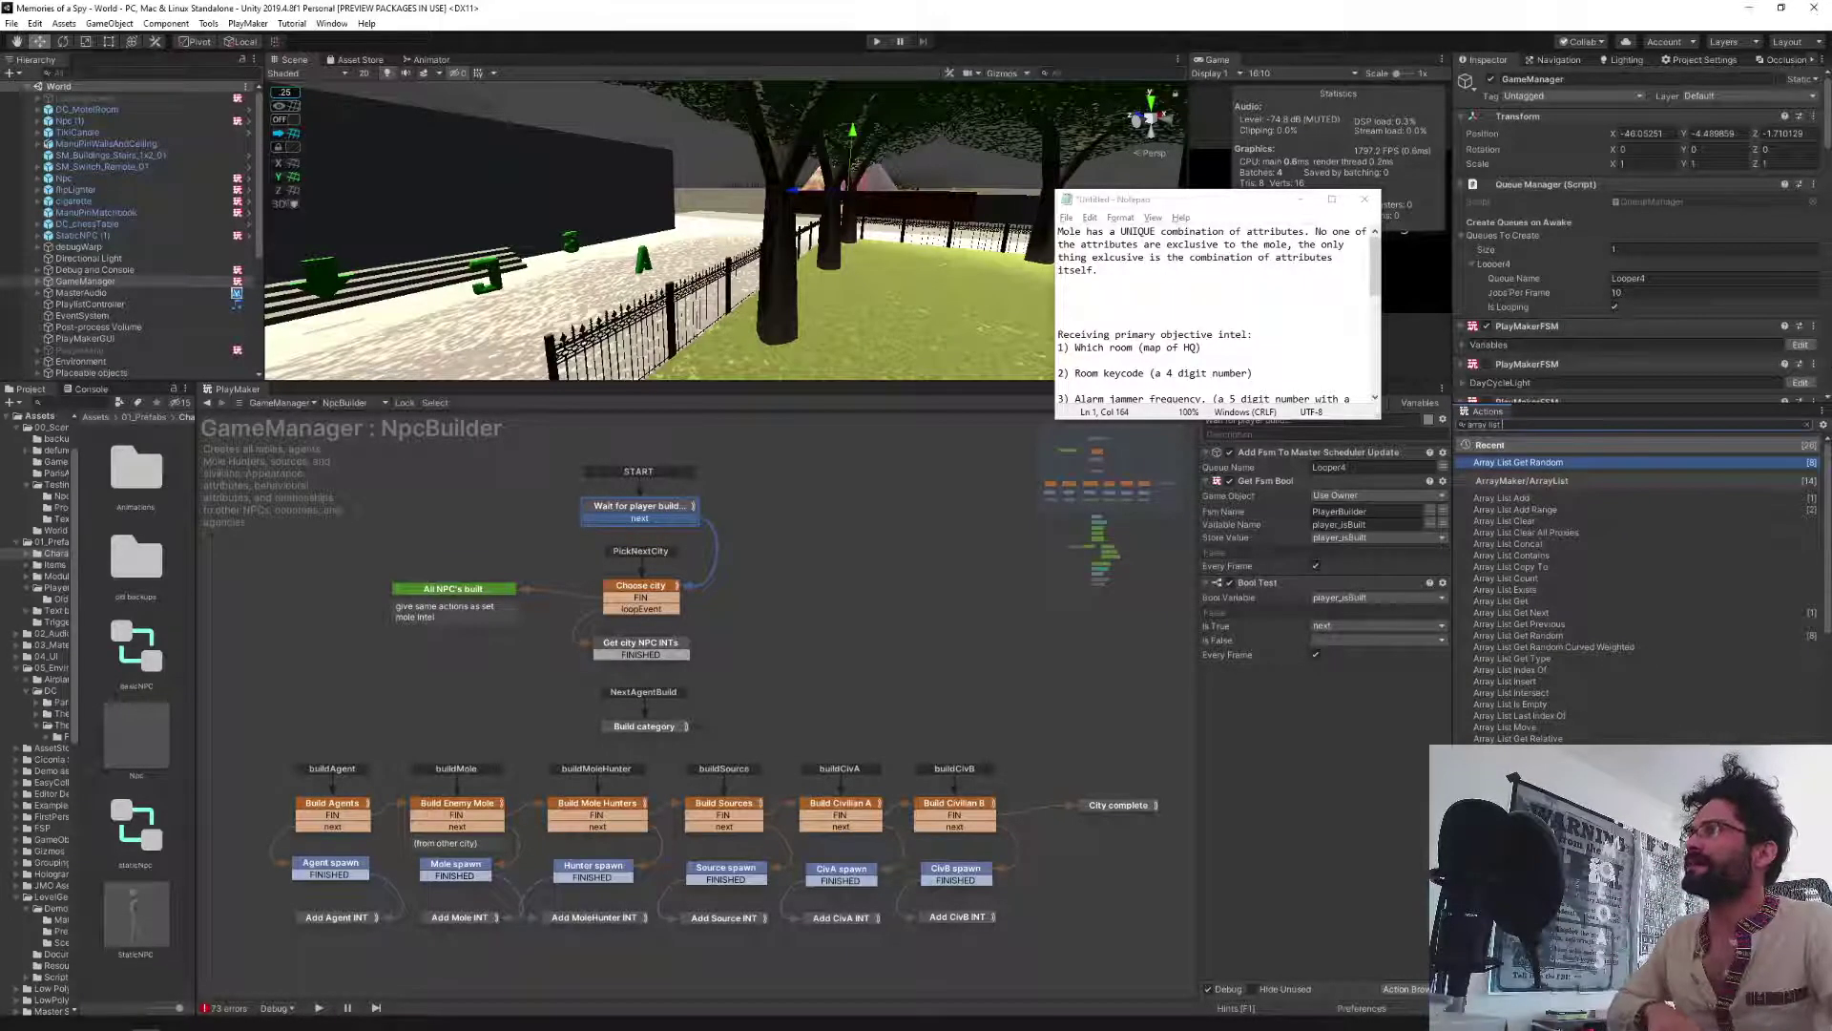
# Examine the available ArrayMaker array list actions for one suited to comparing NPC attributes.
pyautogui.click(1500, 545)
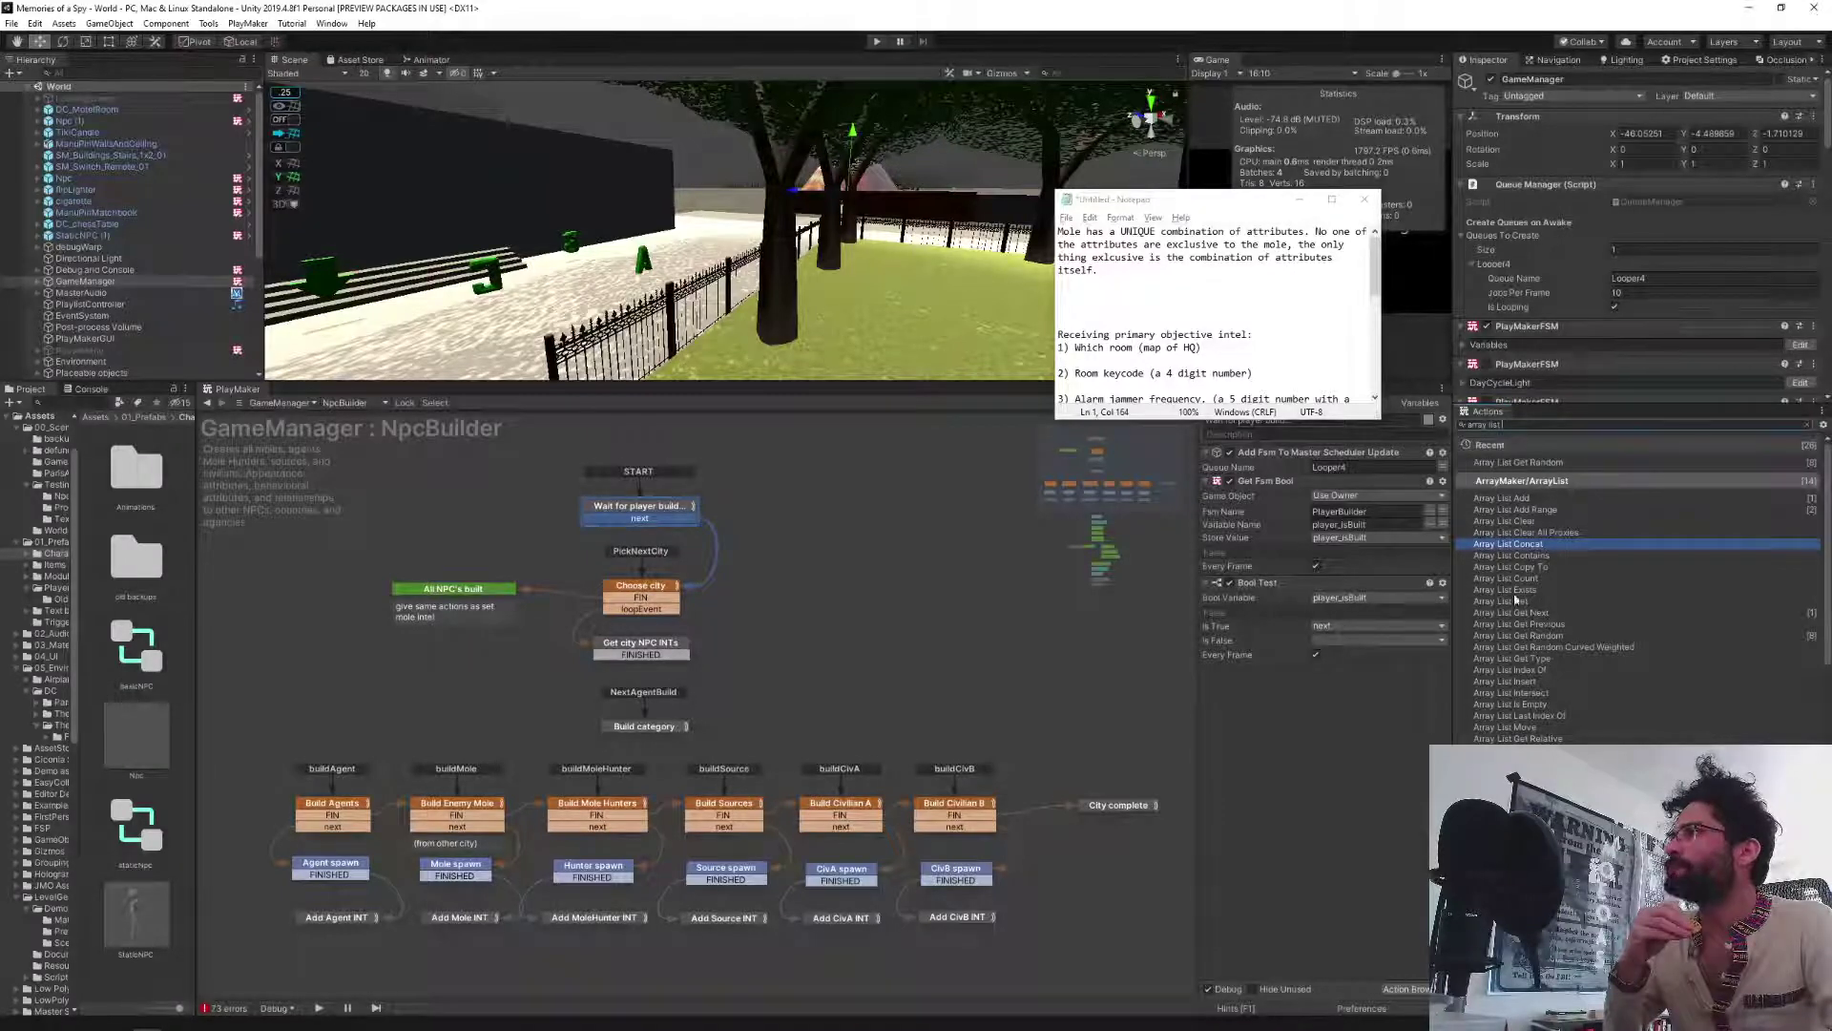
pyautogui.click(1508, 591)
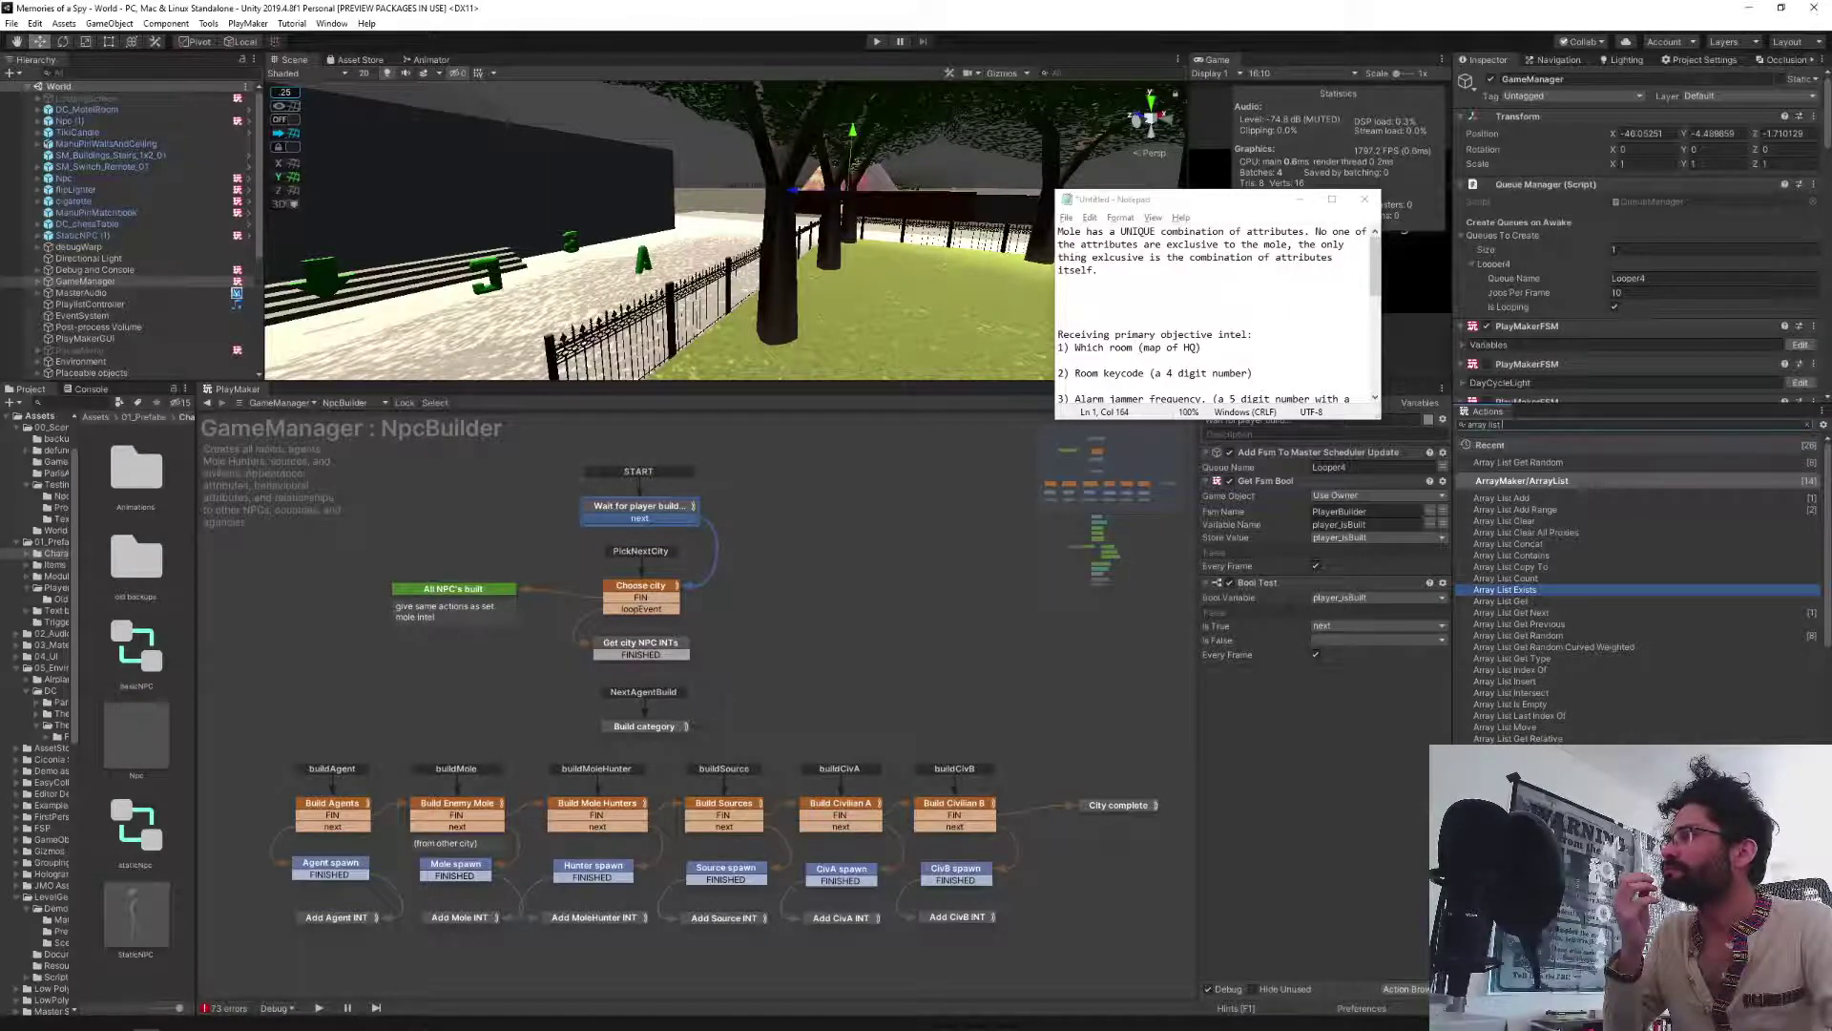
pyautogui.scroll(-3, 1517, 668)
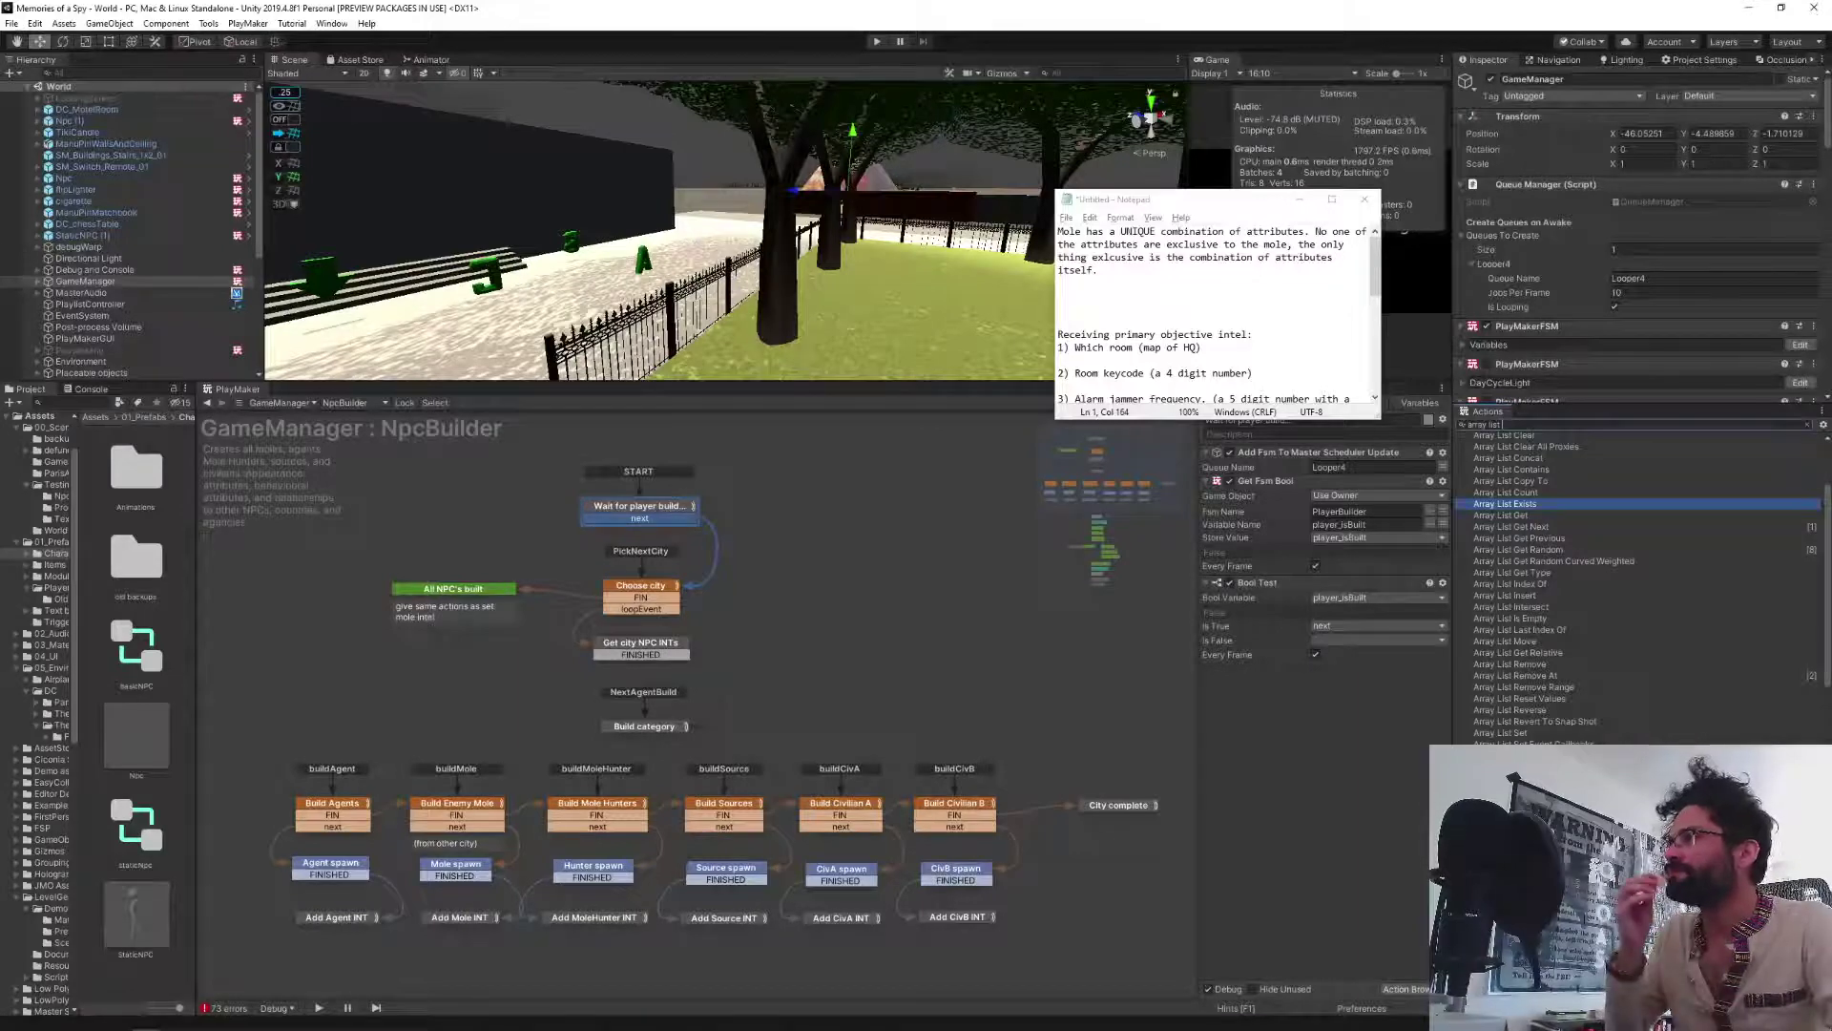
pyautogui.scroll(-2, 1642, 587)
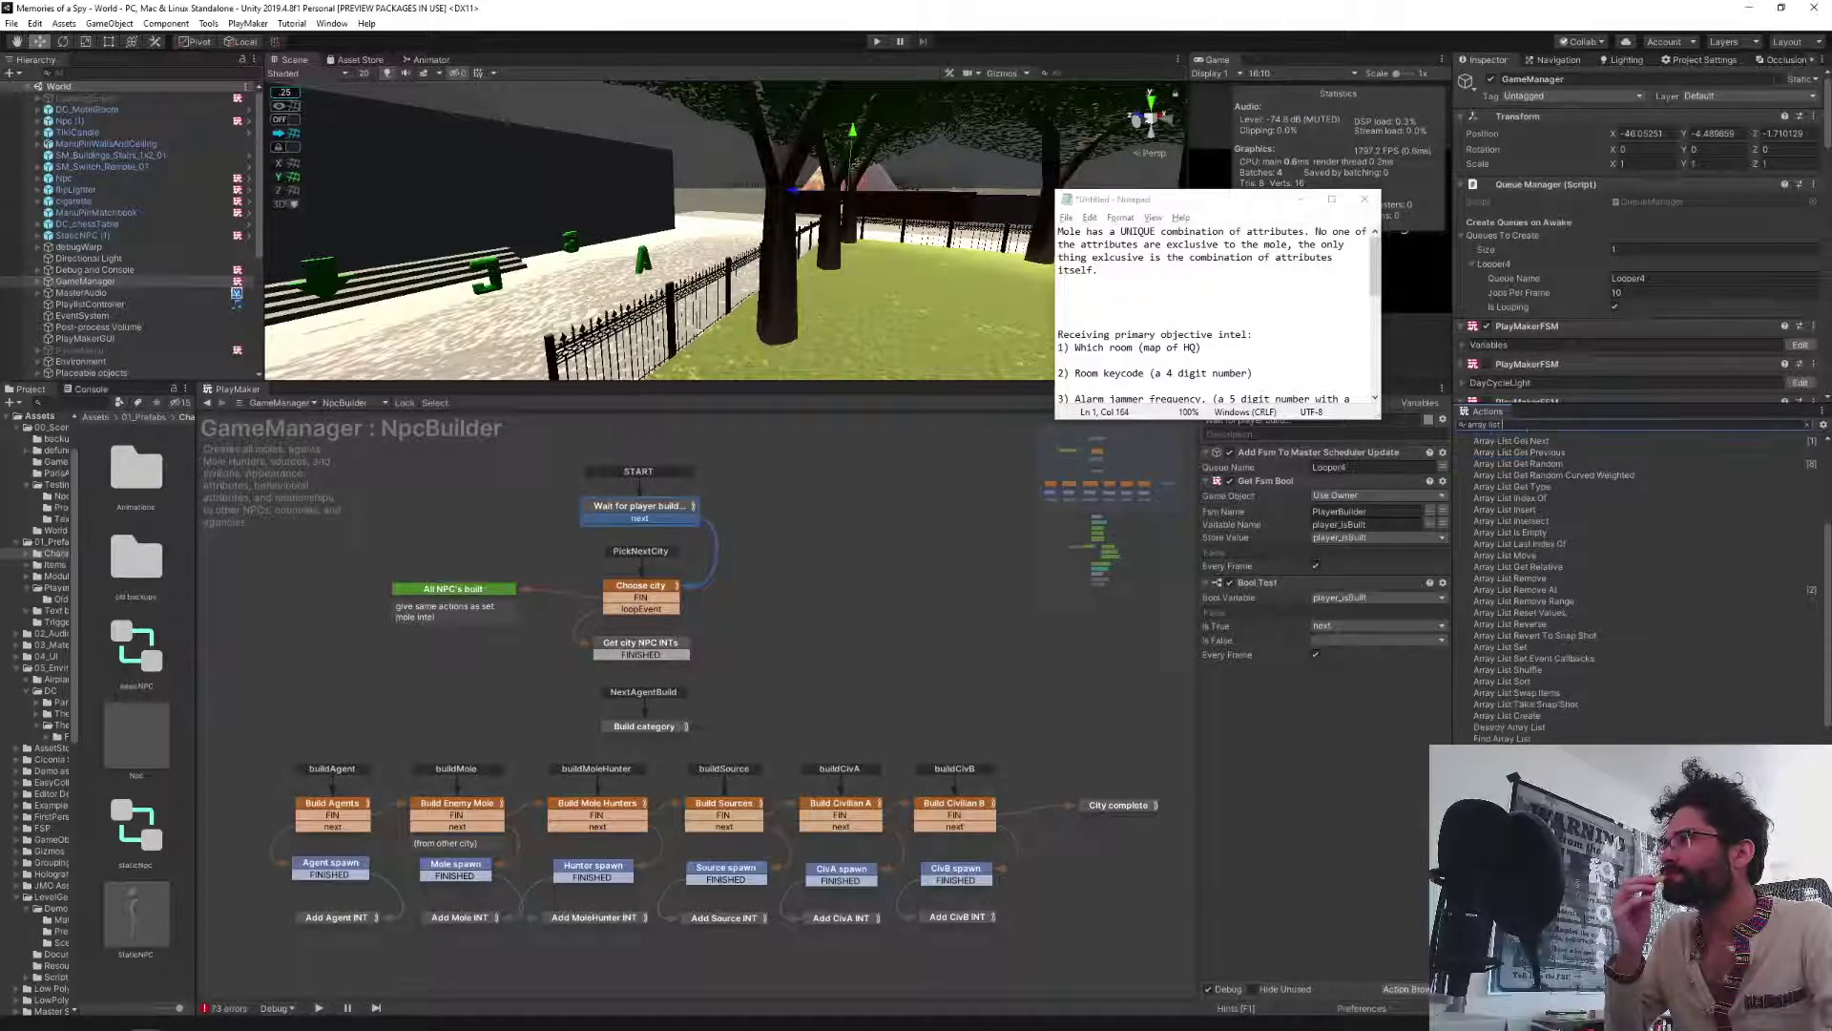
pyautogui.scroll(-2, 1641, 587)
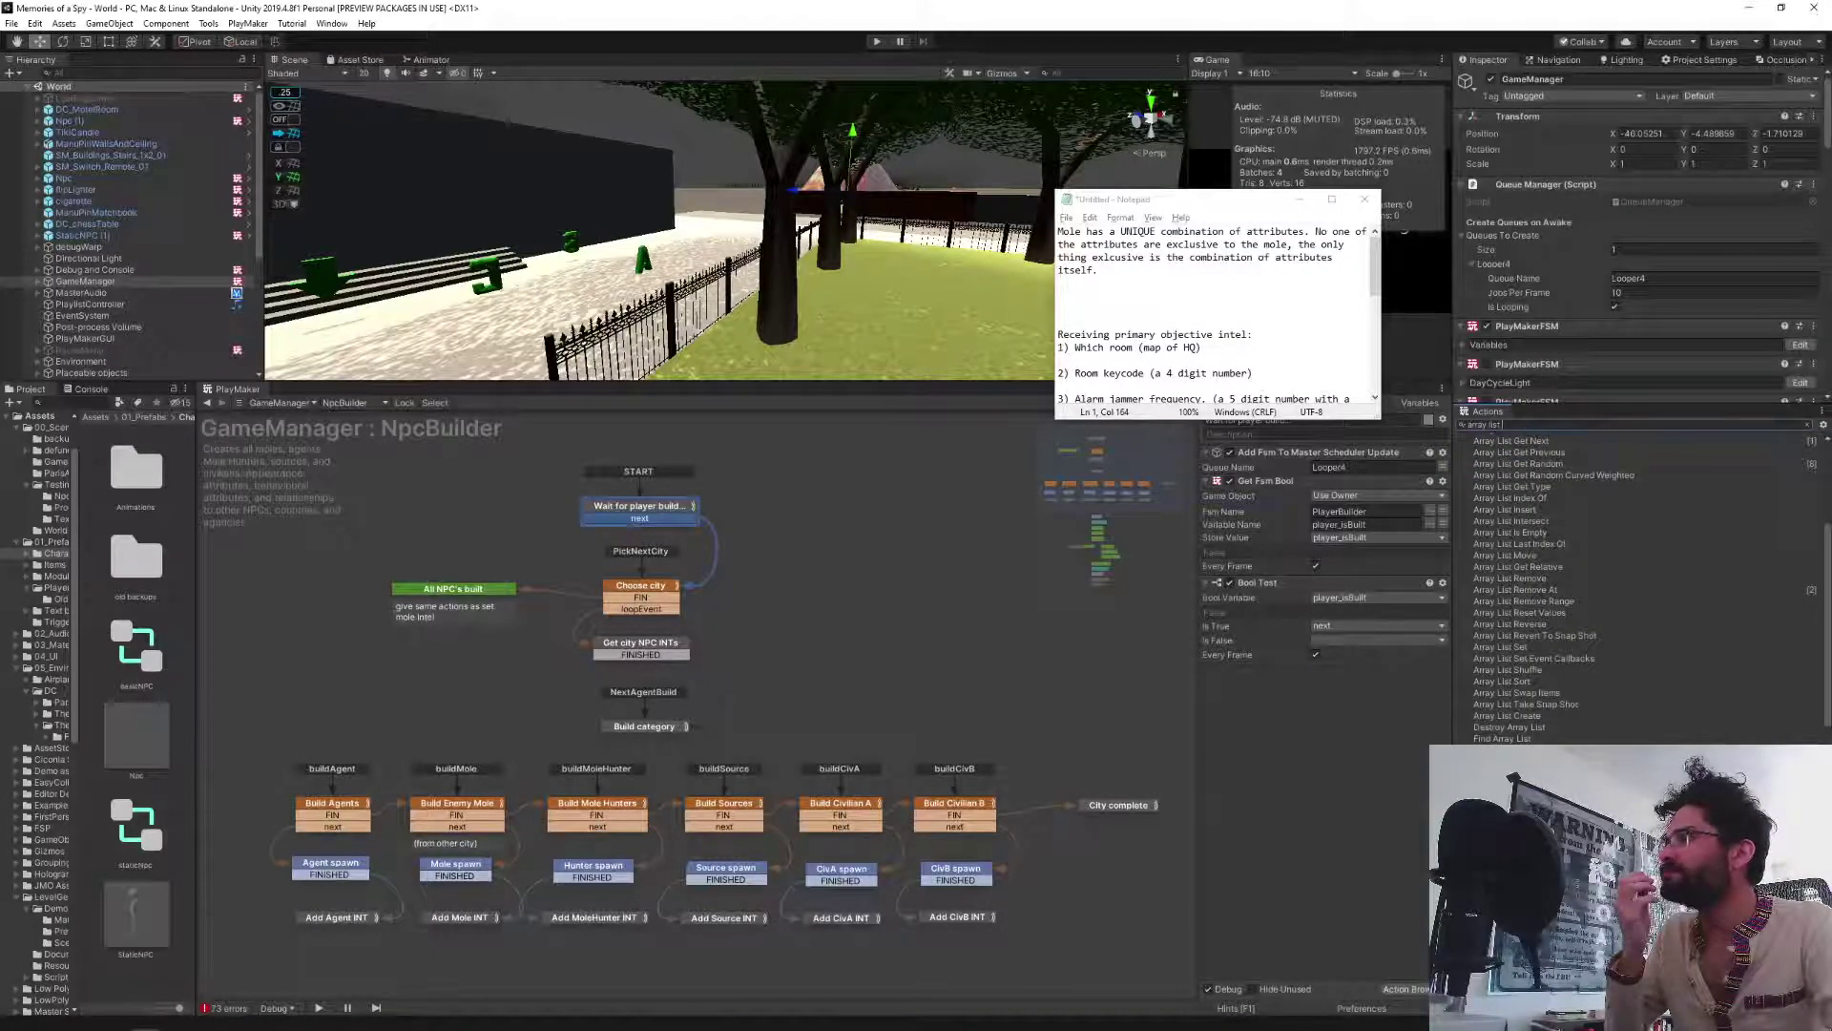
pyautogui.scroll(-2, 1546, 587)
pyautogui.scroll(-2, 1546, 587)
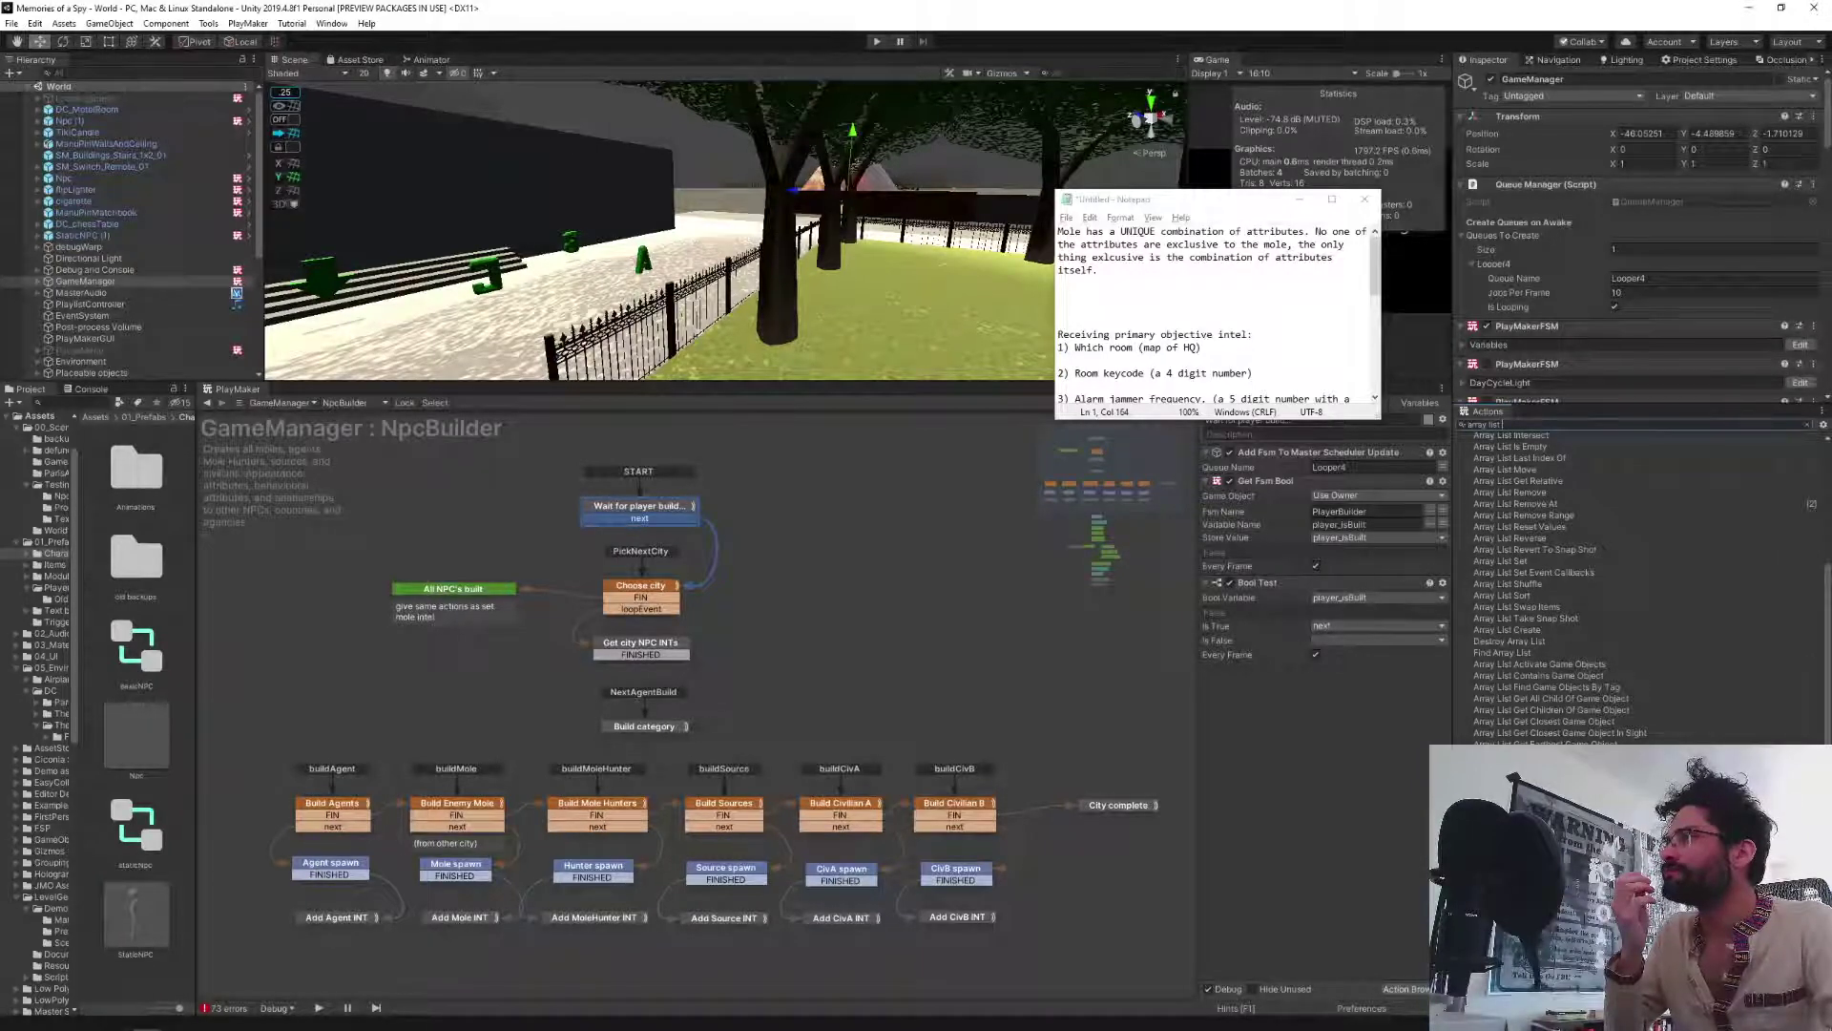
pyautogui.scroll(-4, 1546, 587)
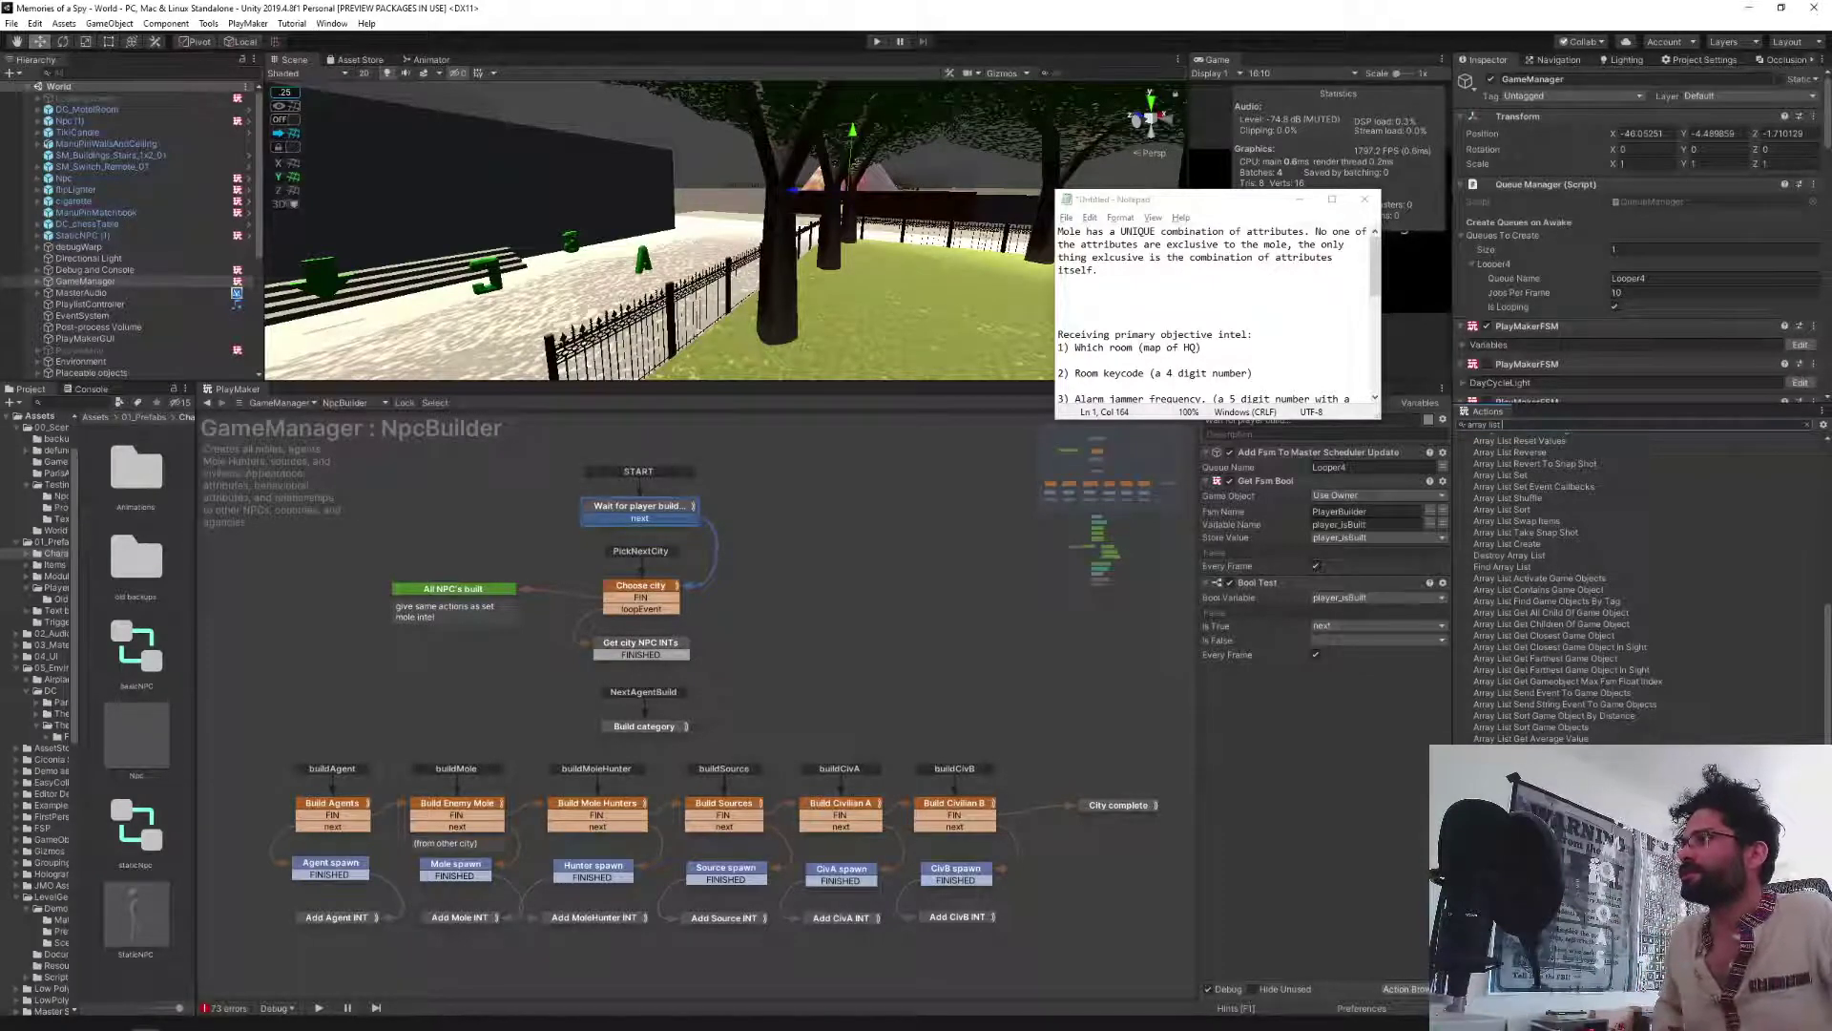
pyautogui.scroll(-2, 1654, 730)
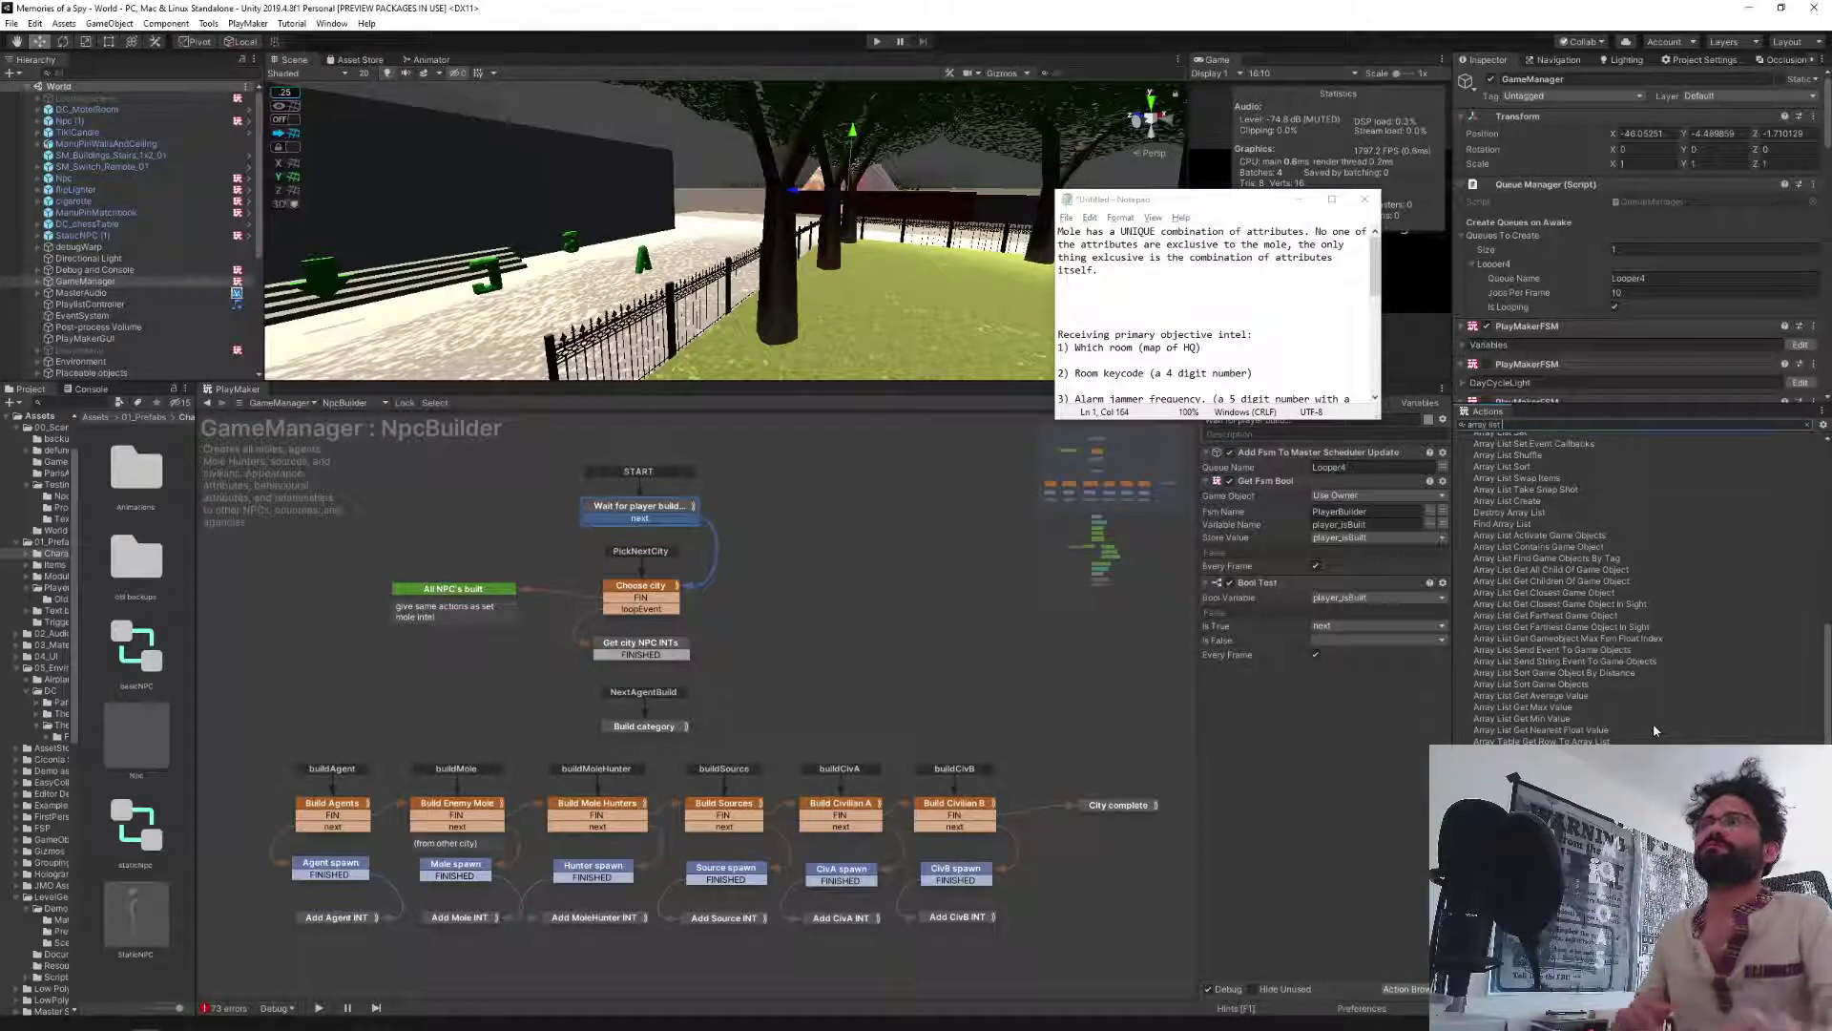
# Start a list of build steps below the mole note with the line "> Build NPC".
pyautogui.click(1093, 296)
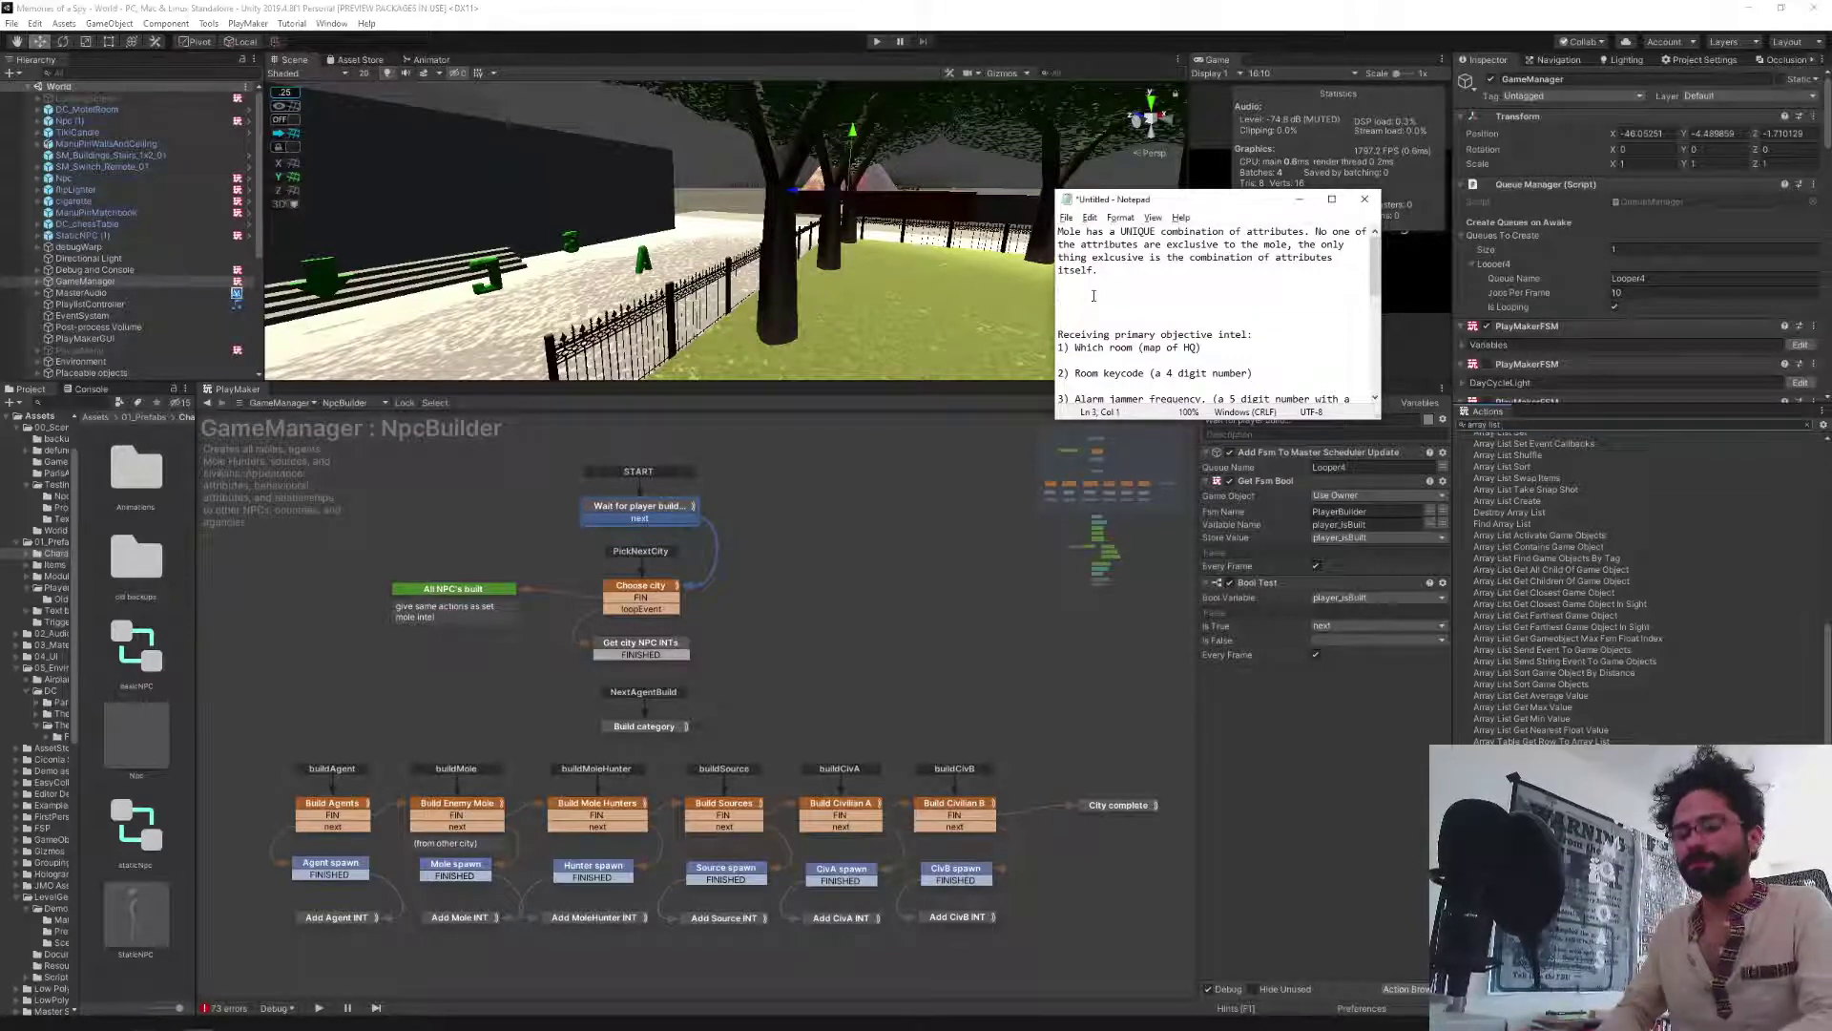
pyautogui.write('> B')
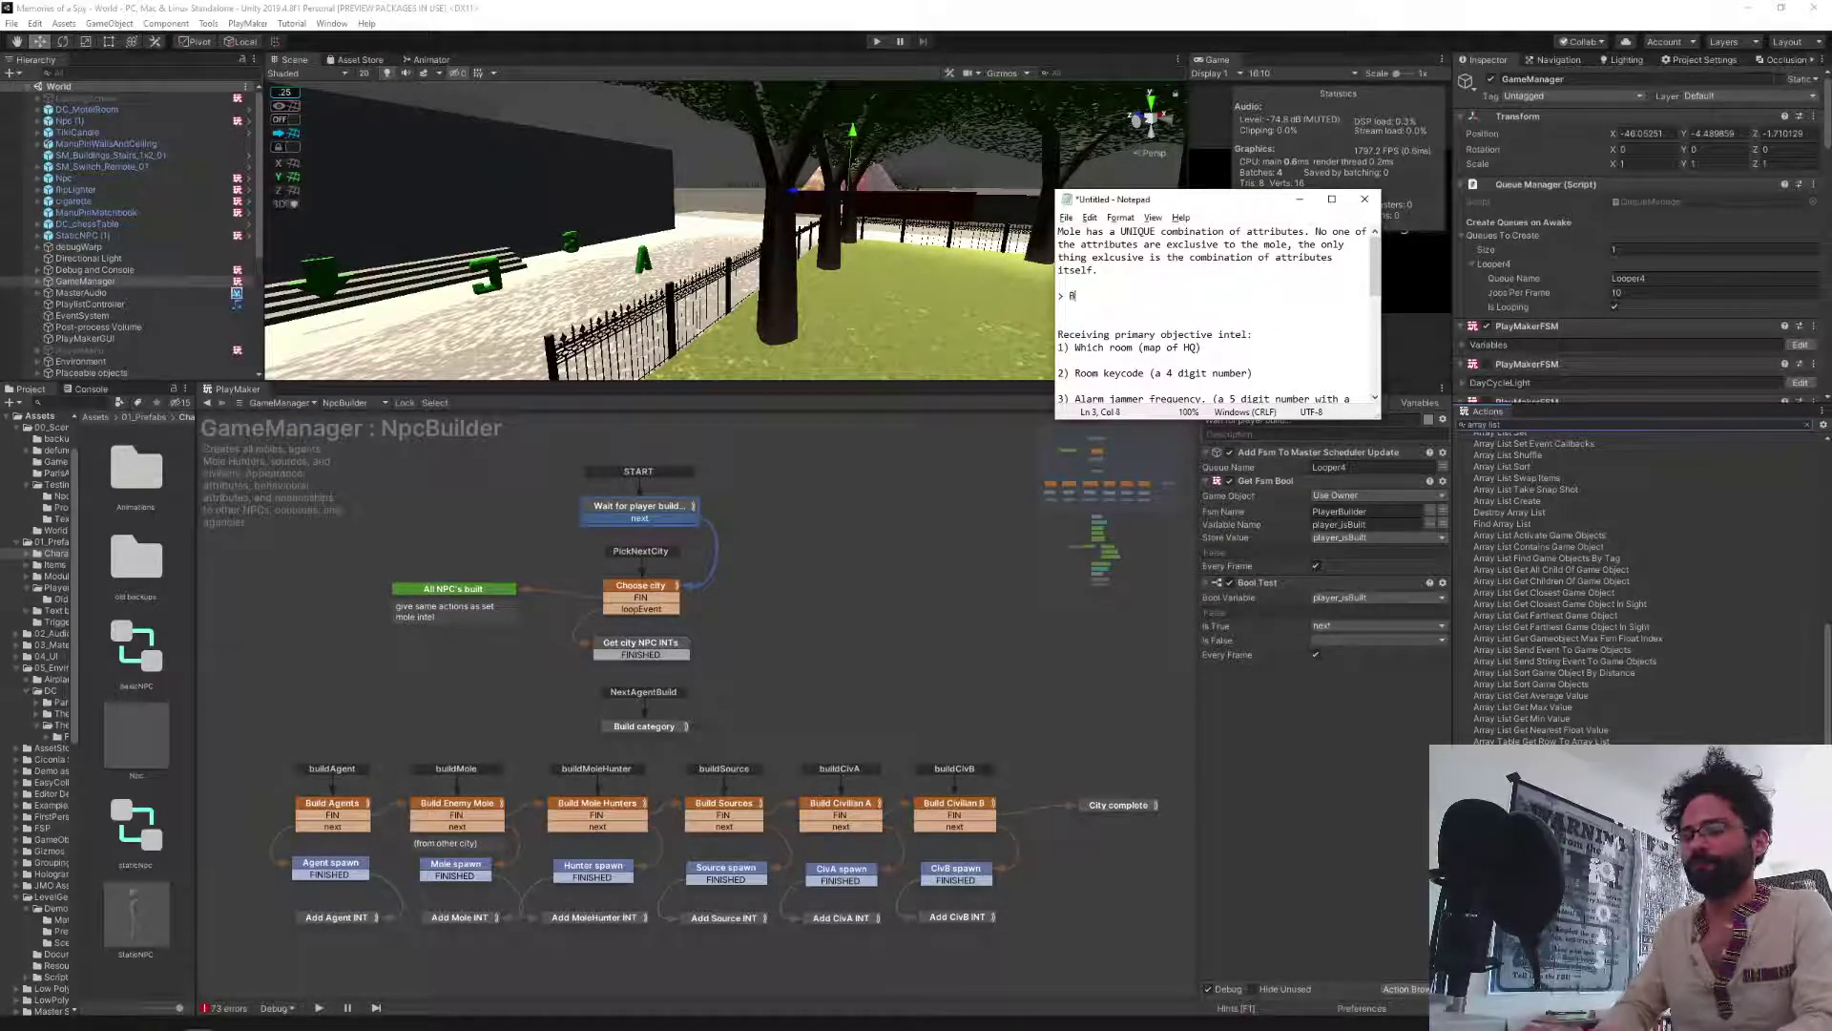
pyautogui.write('uild NPC')
pyautogui.press('Return')
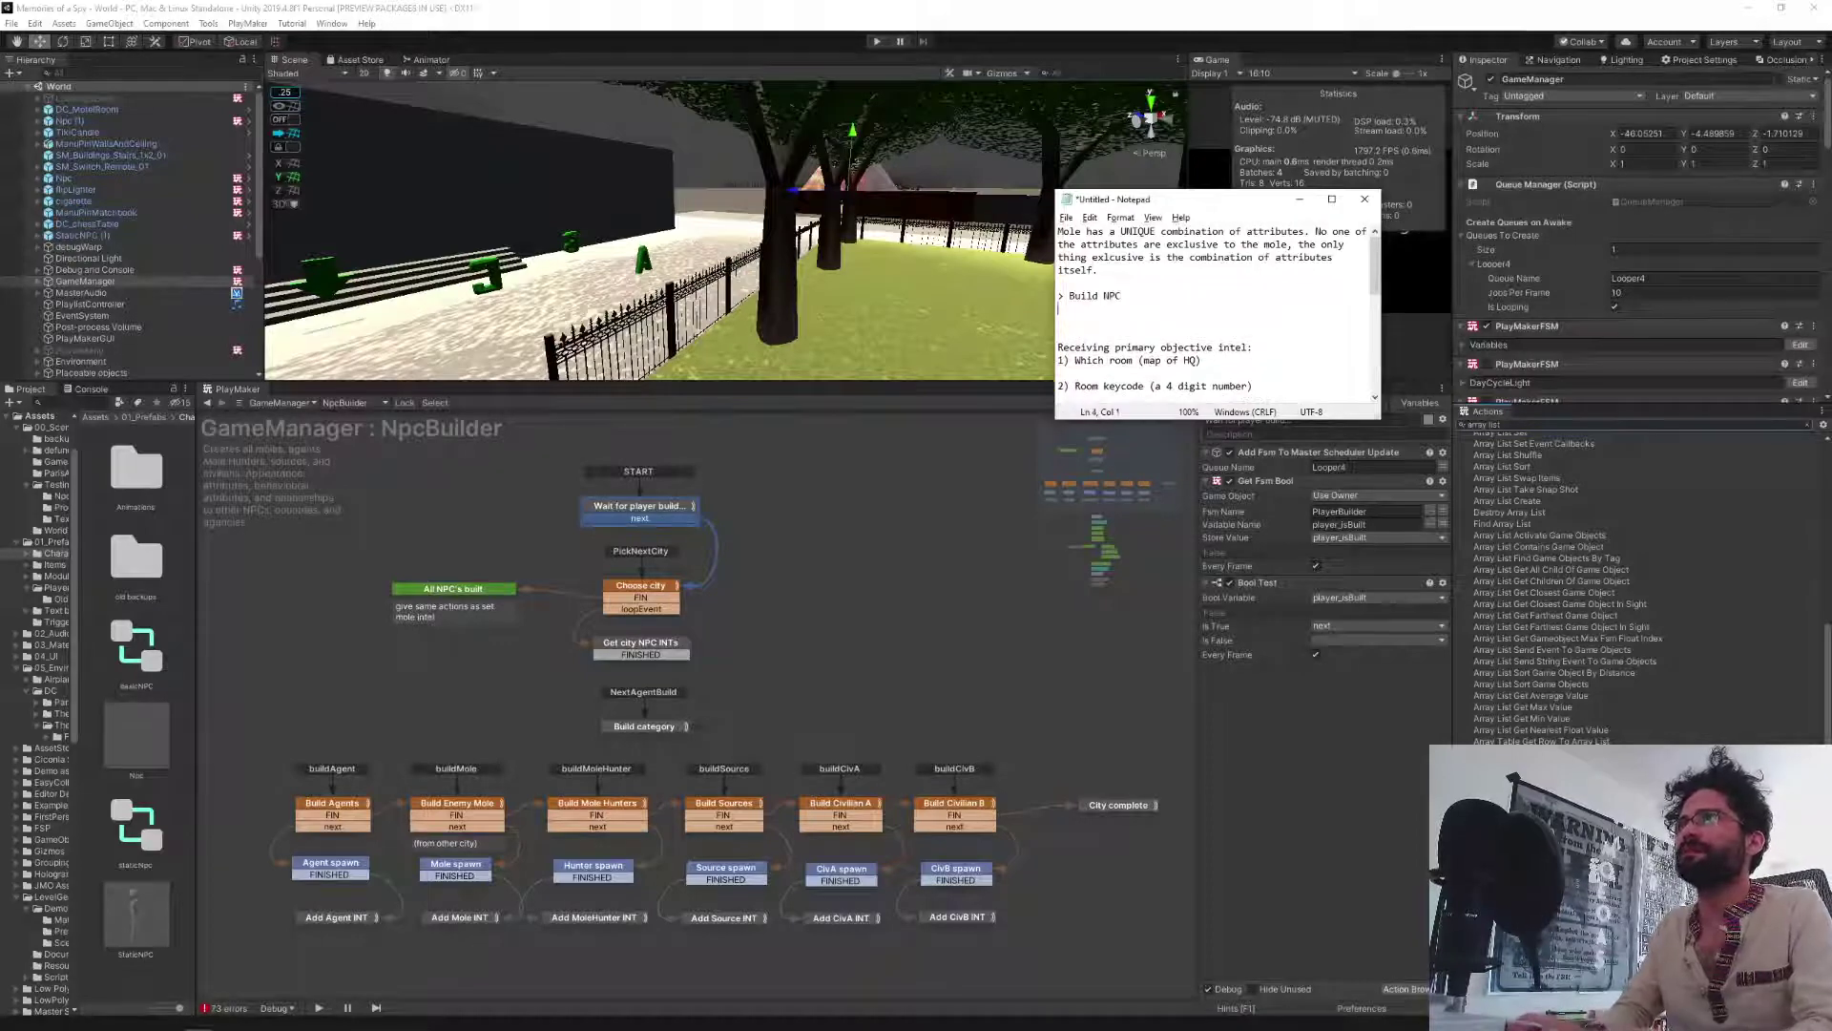
# Add the line "> Each attribute is logged as a string in an array" below the Build NPC line.
pyautogui.write('> ')
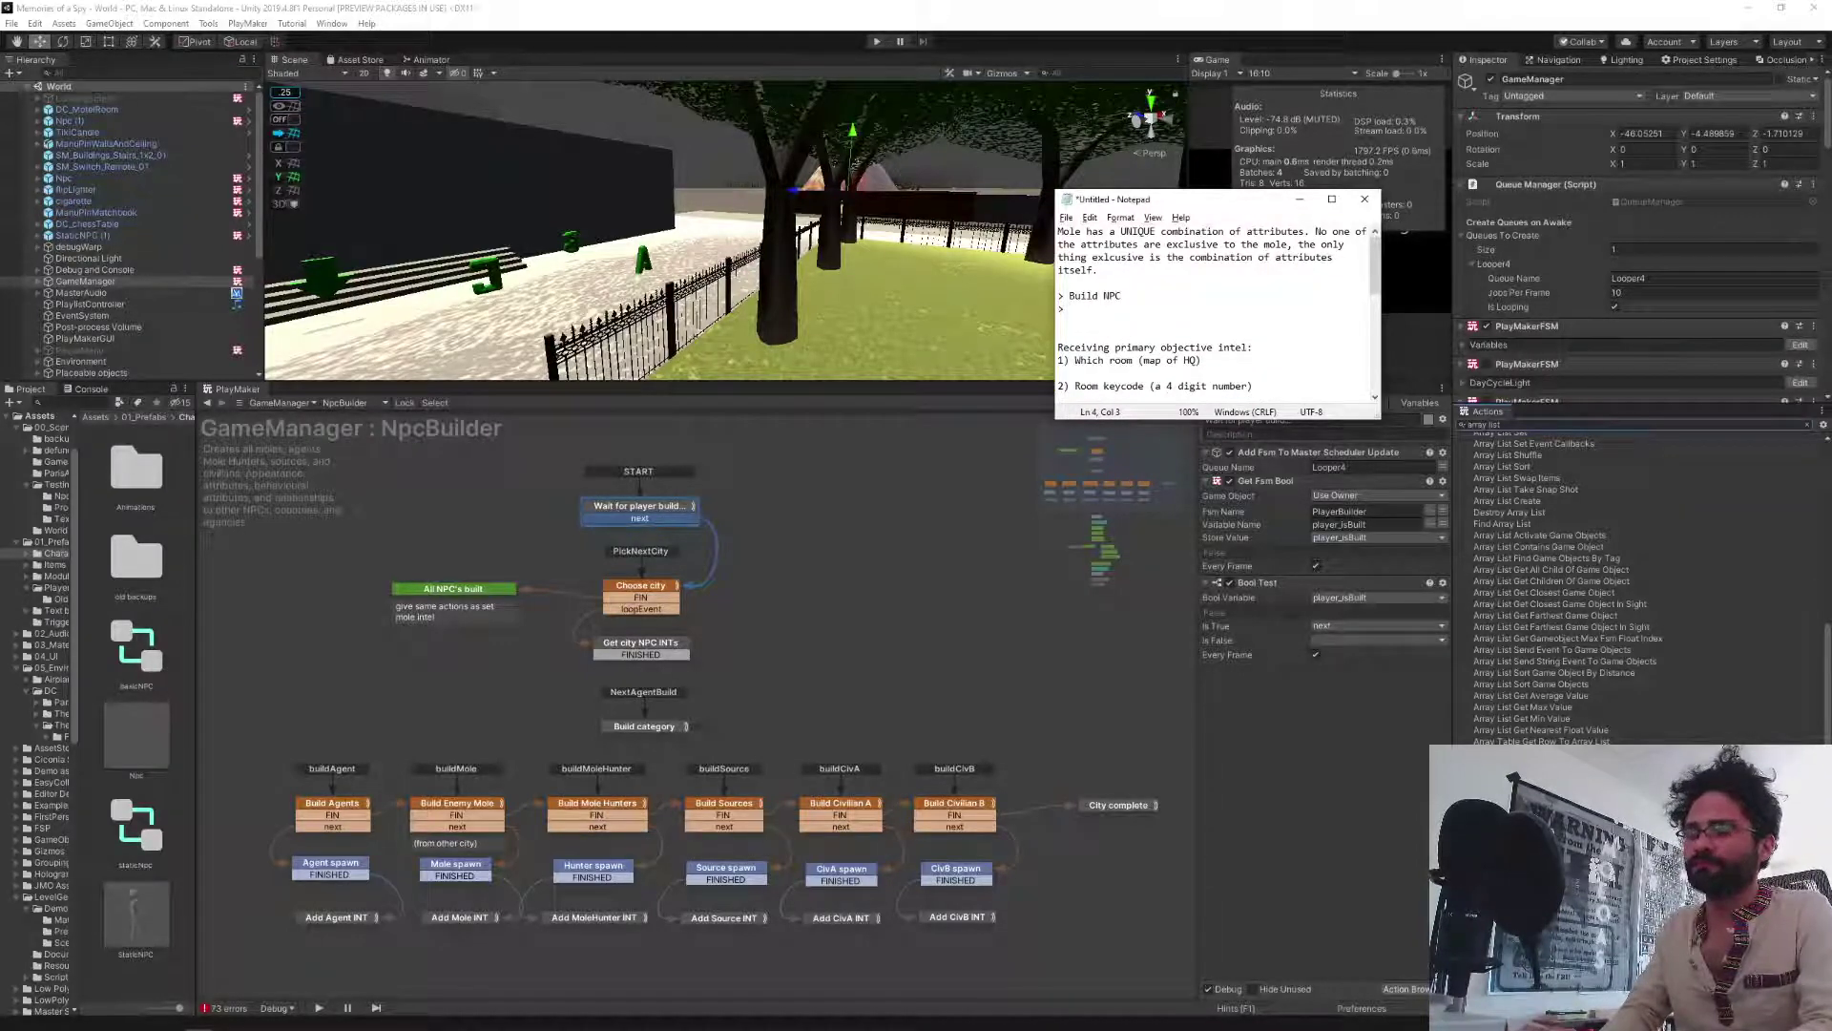
pyautogui.write('Each attreibute')
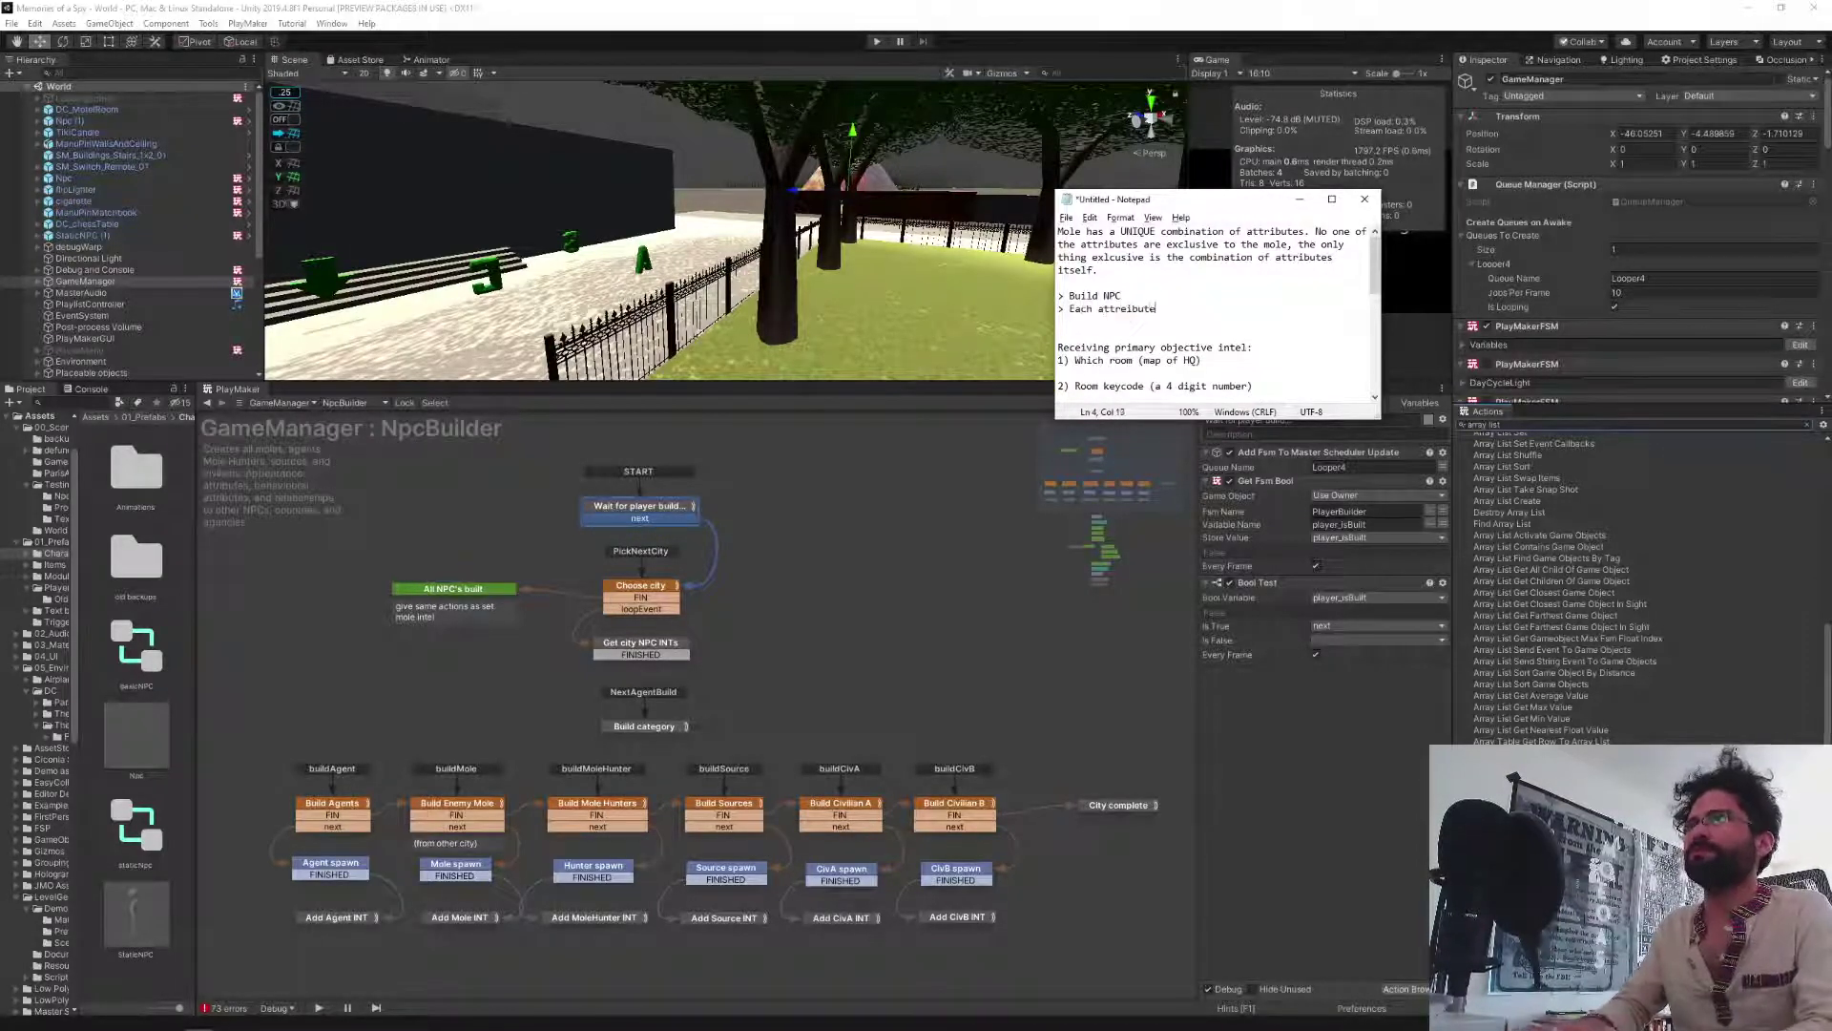
pyautogui.press('BackSpace')
pyautogui.press('BackSpace')
pyautogui.press('BackSpace')
pyautogui.press('BackSpace')
pyautogui.press('BackSpace')
pyautogui.write('ibuyt')
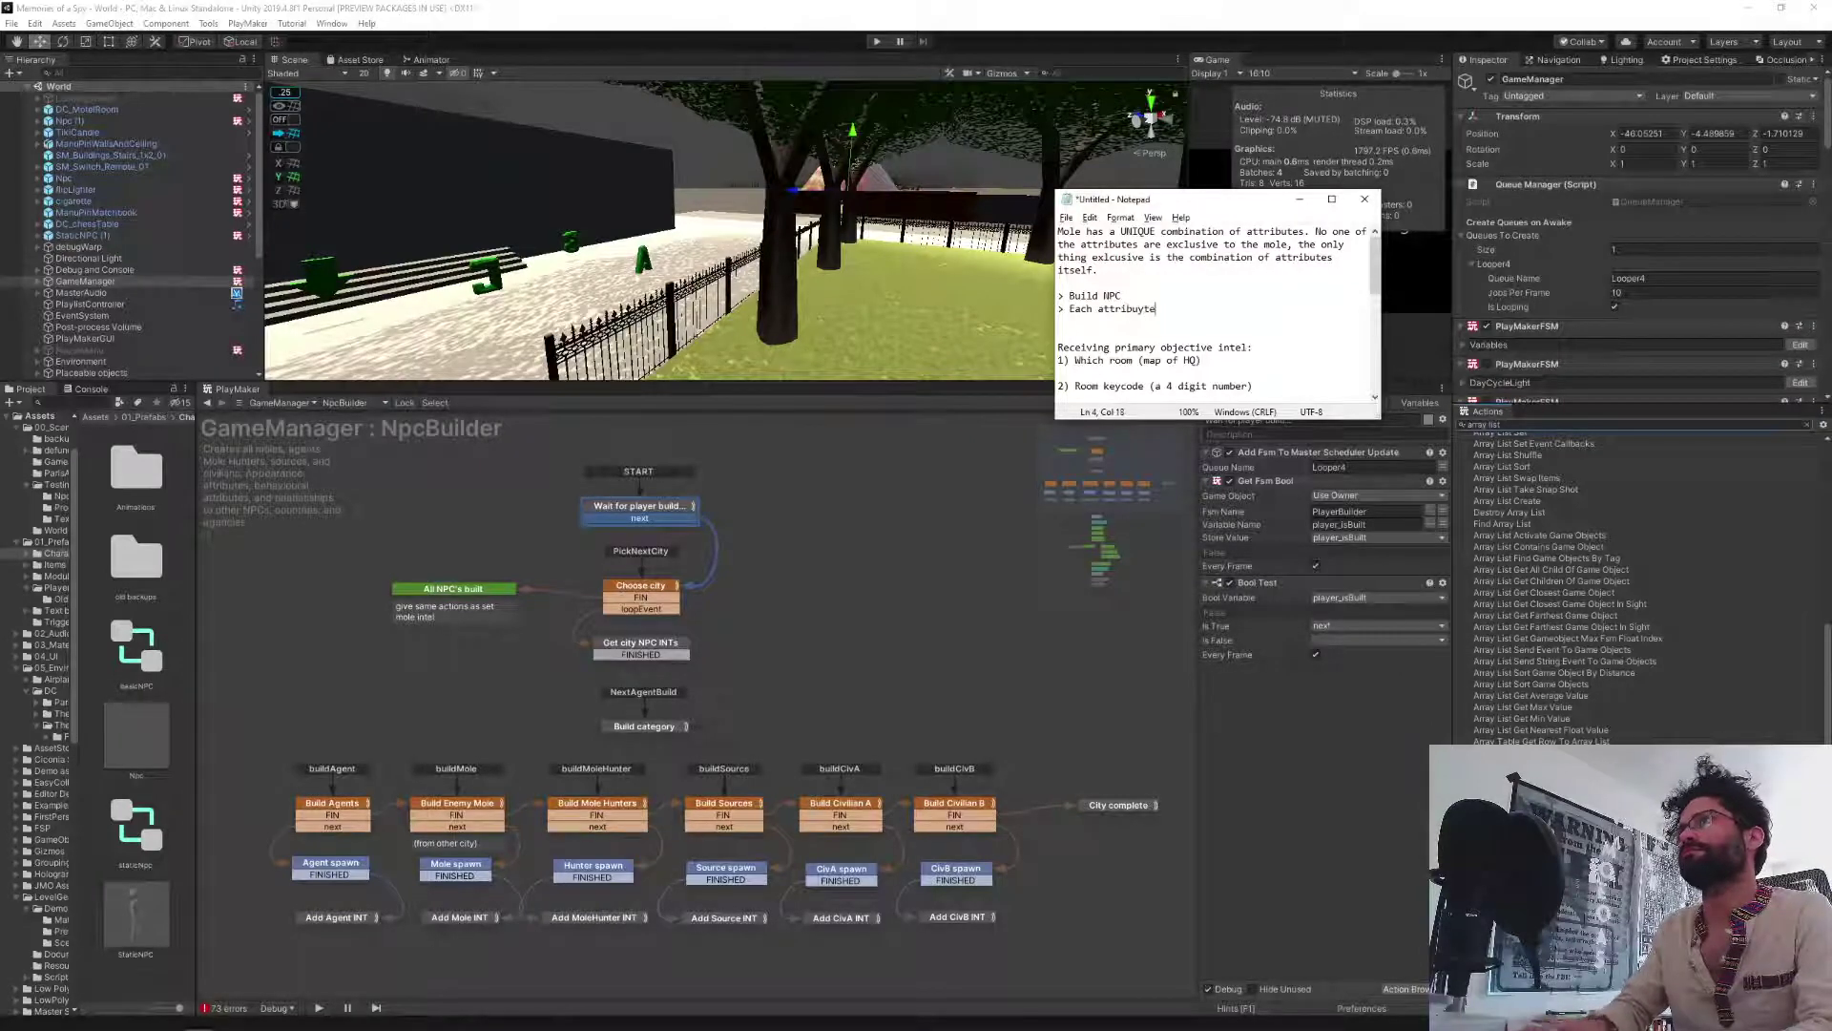
pyautogui.press('BackSpace')
pyautogui.press('BackSpace')
pyautogui.write('te is ')
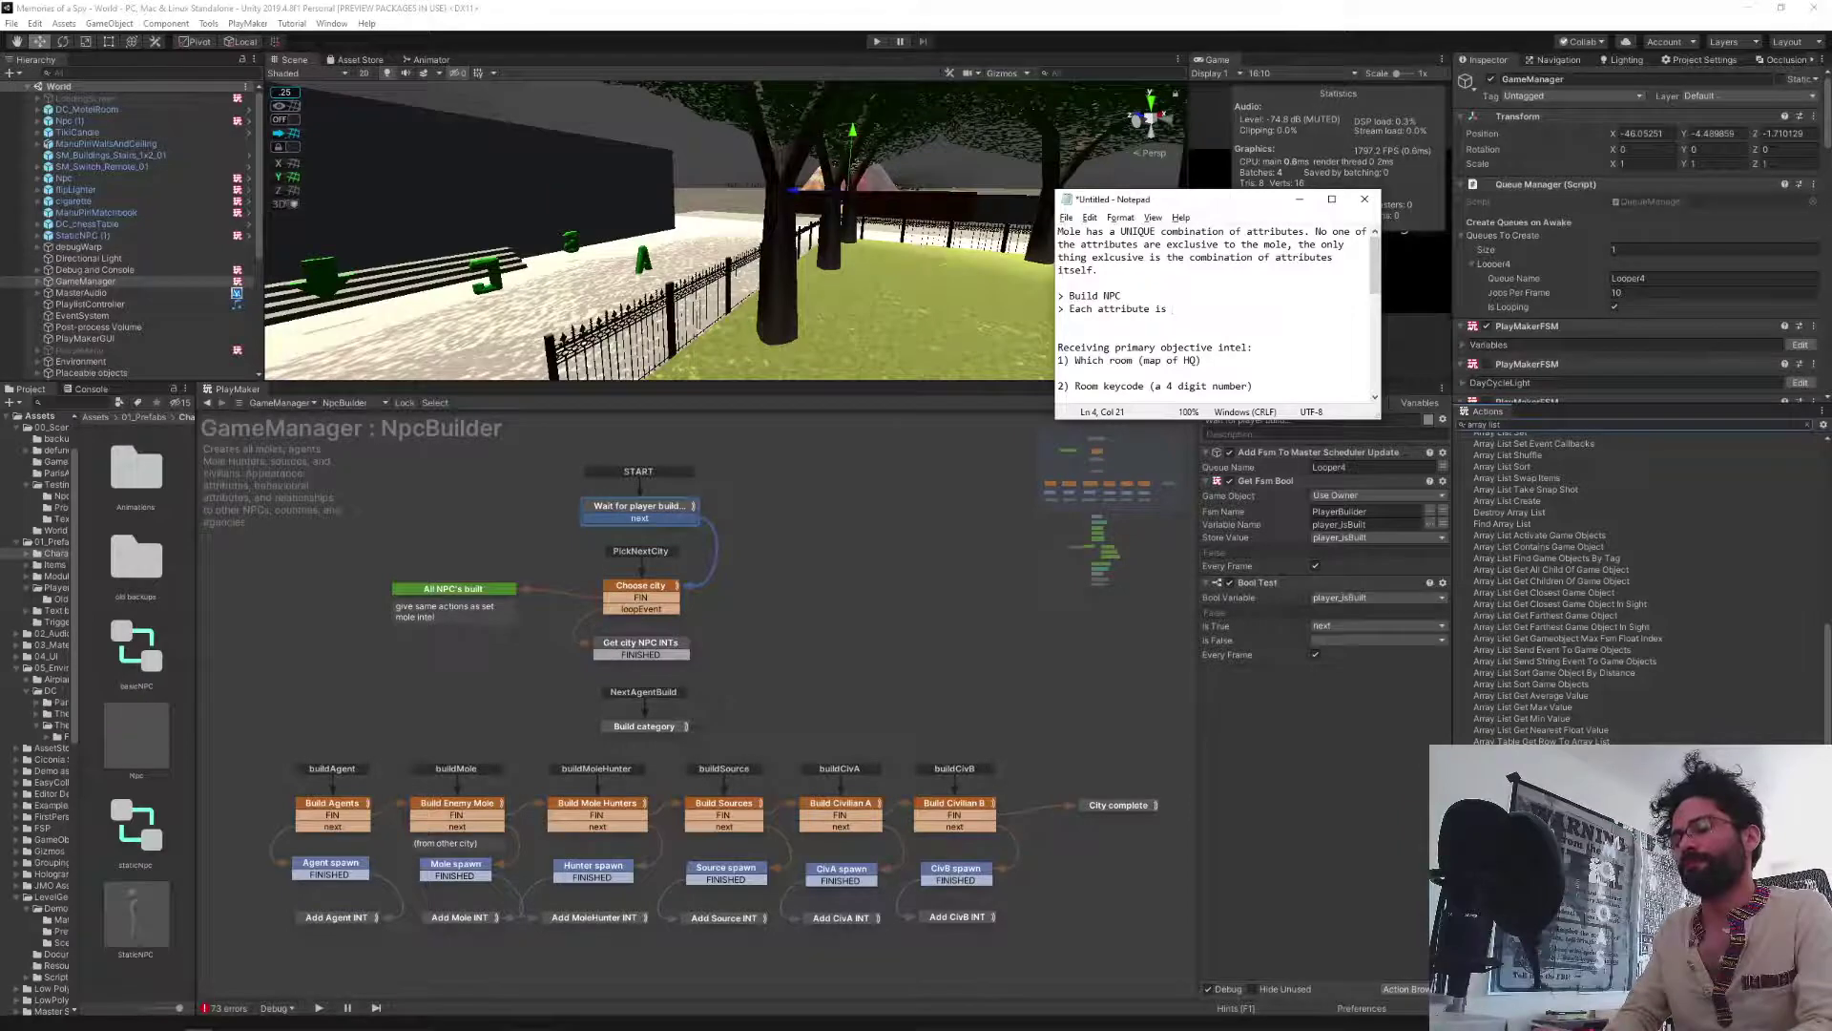
pyautogui.write('logged as a s')
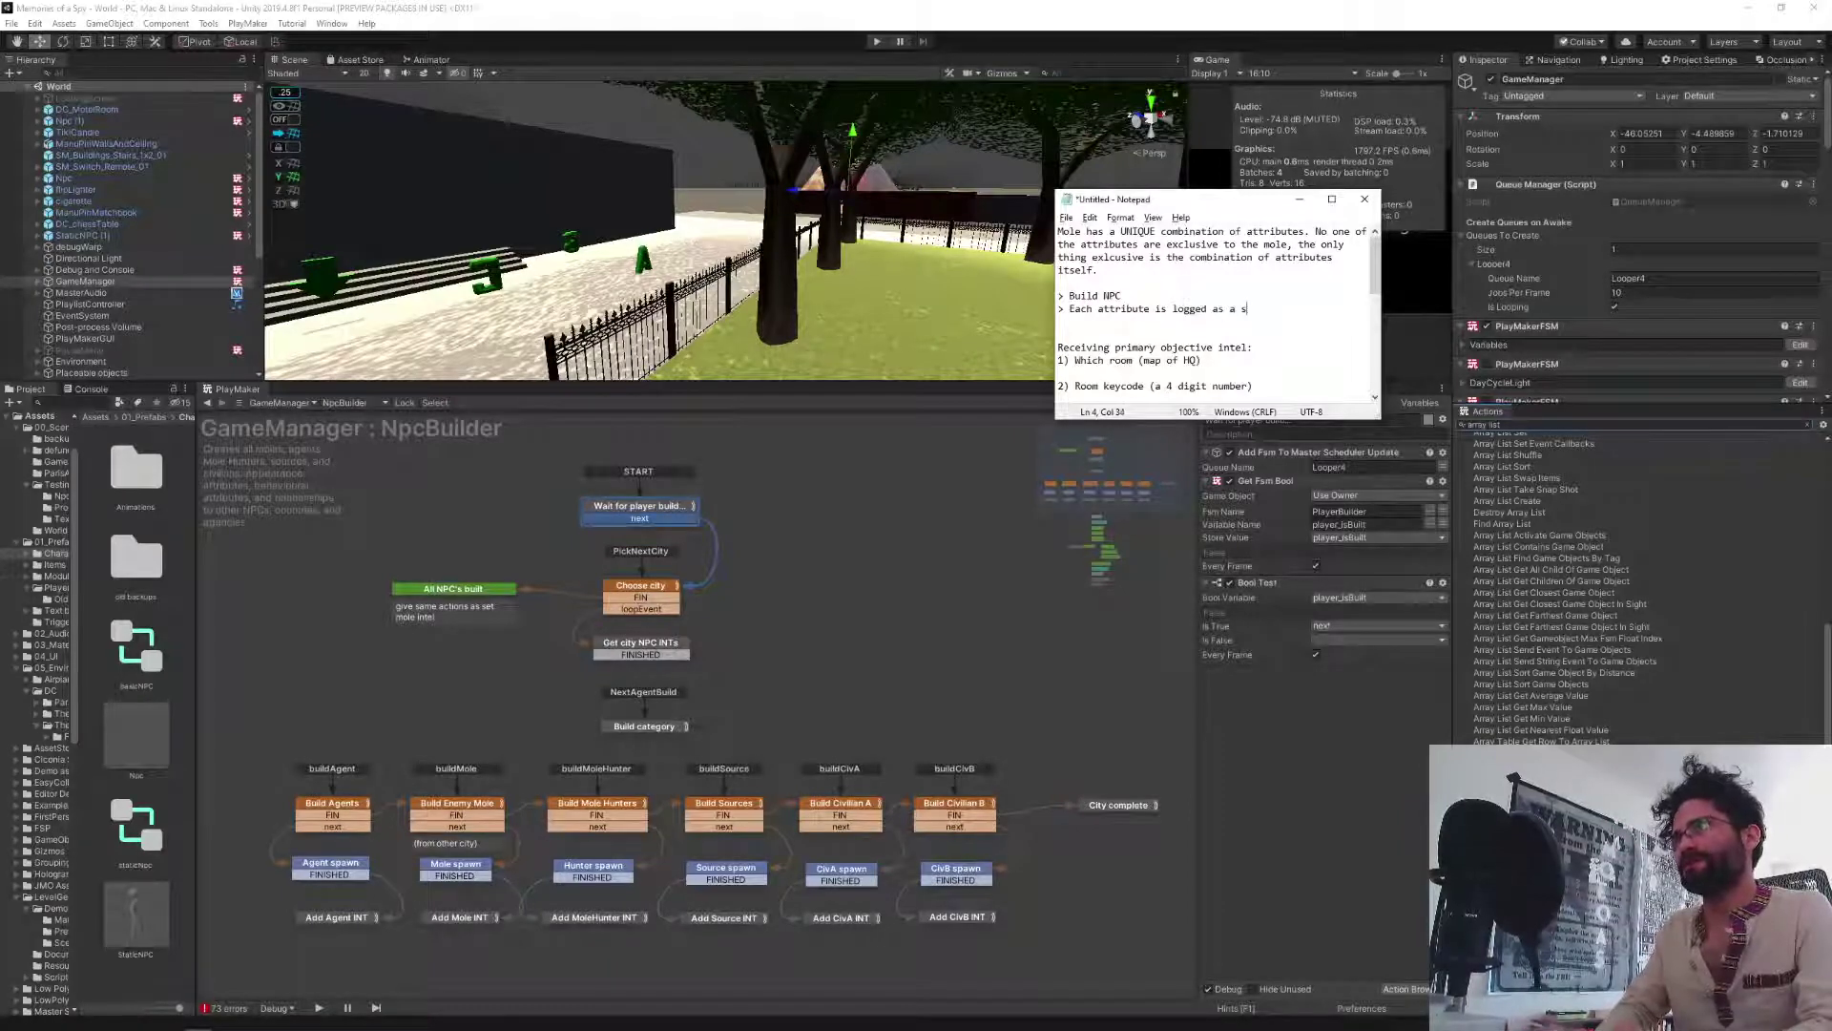
pyautogui.write('tring in ')
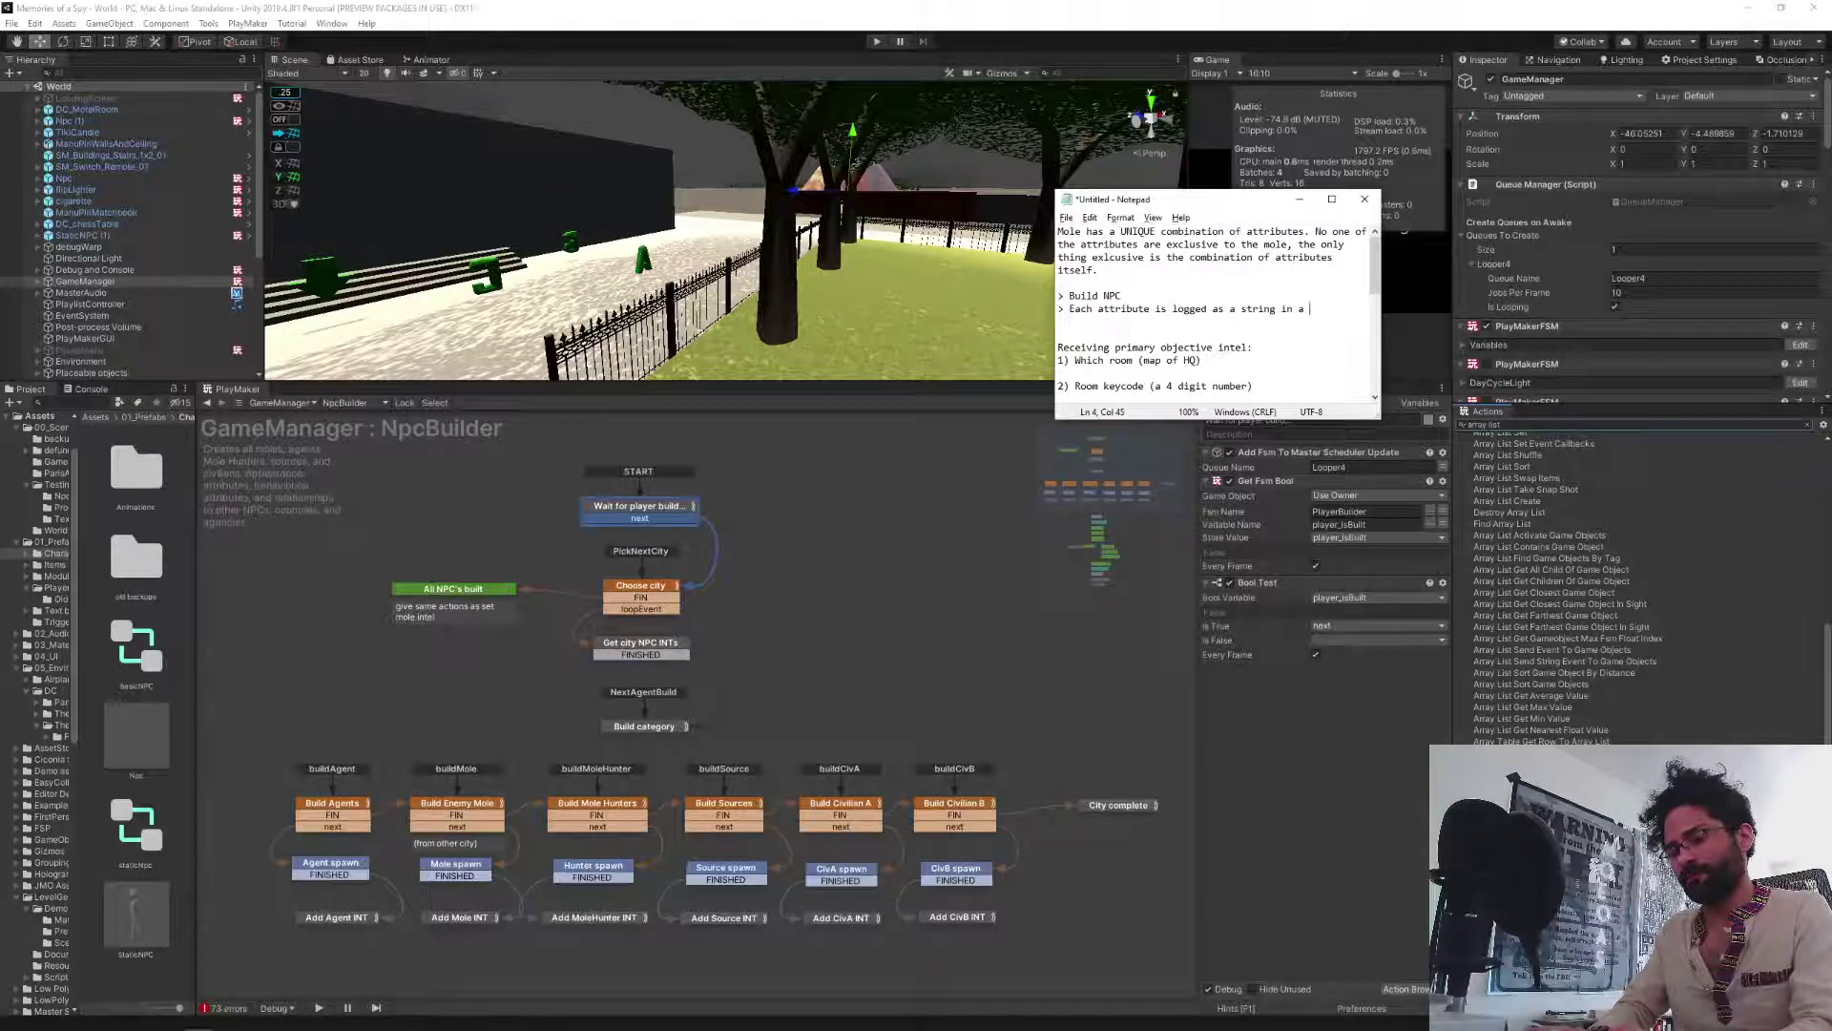
pyautogui.write('an array')
pyautogui.press('Return')
# Add the line "> When all NPCs are done being built, compare all their attribute arrays" below the array line, wrapped before "their".
pyautogui.write('> ')
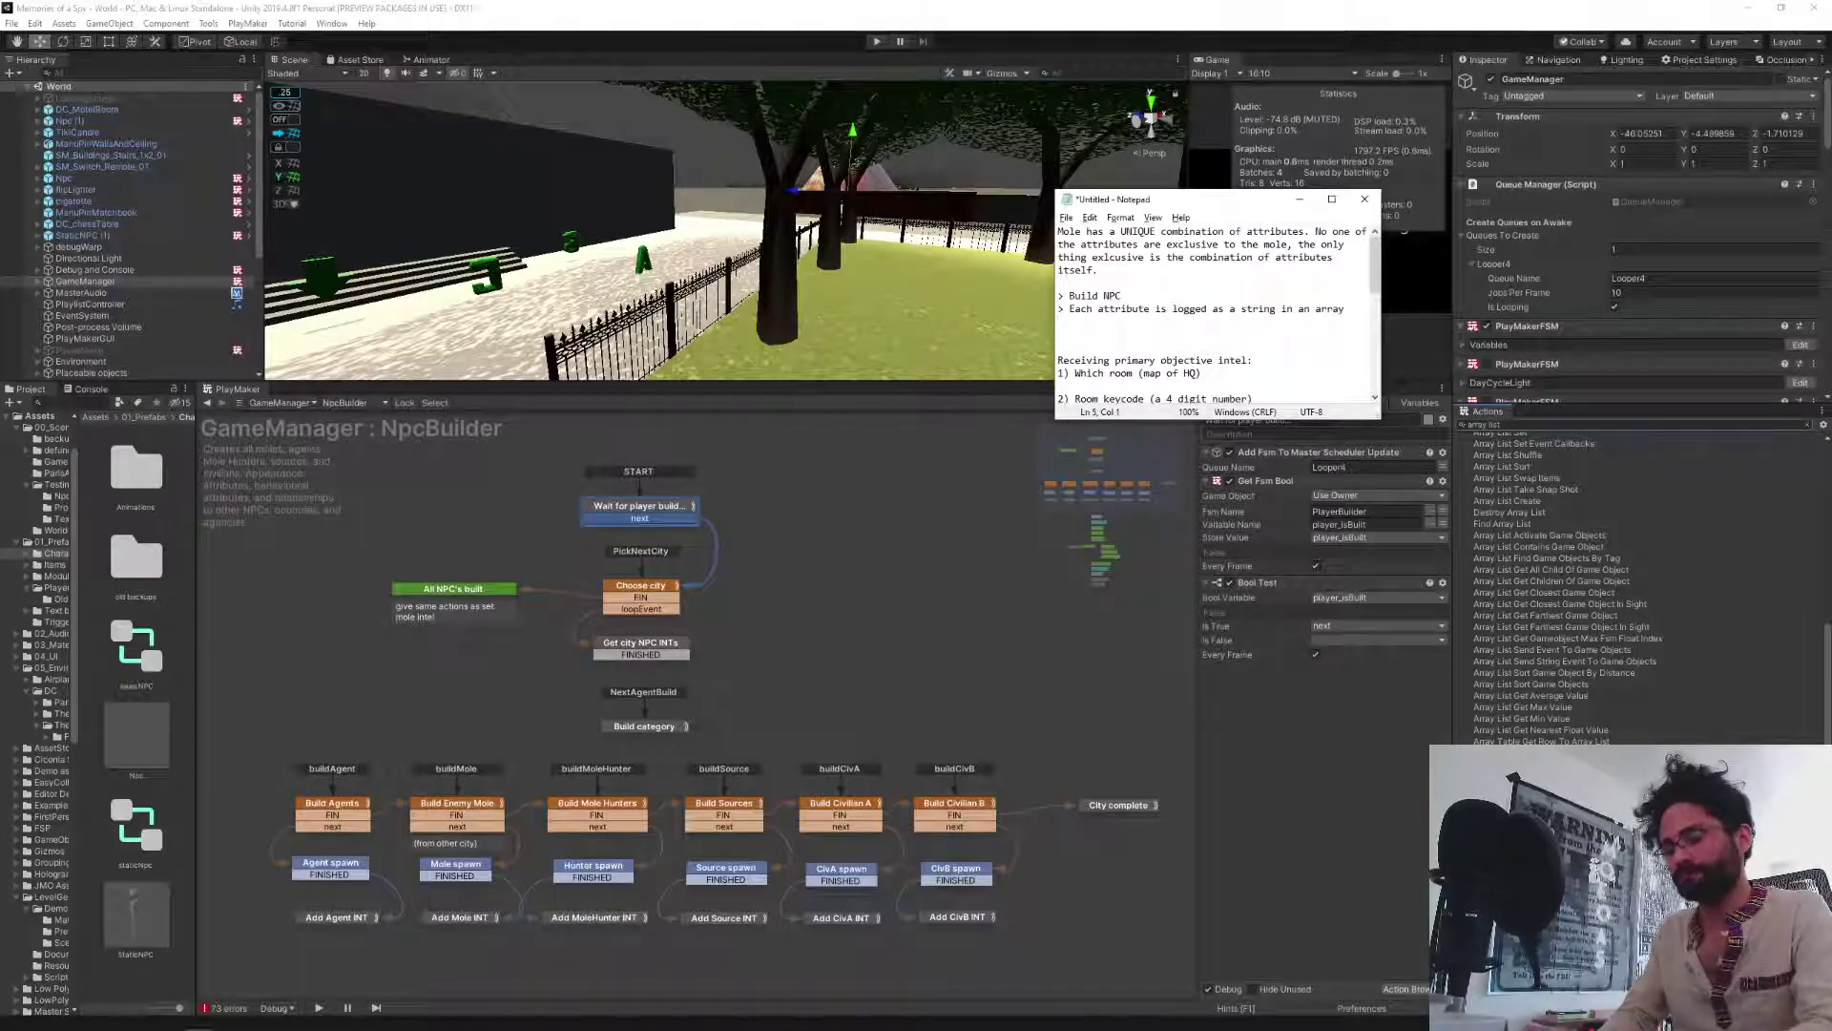
pyautogui.write('When all')
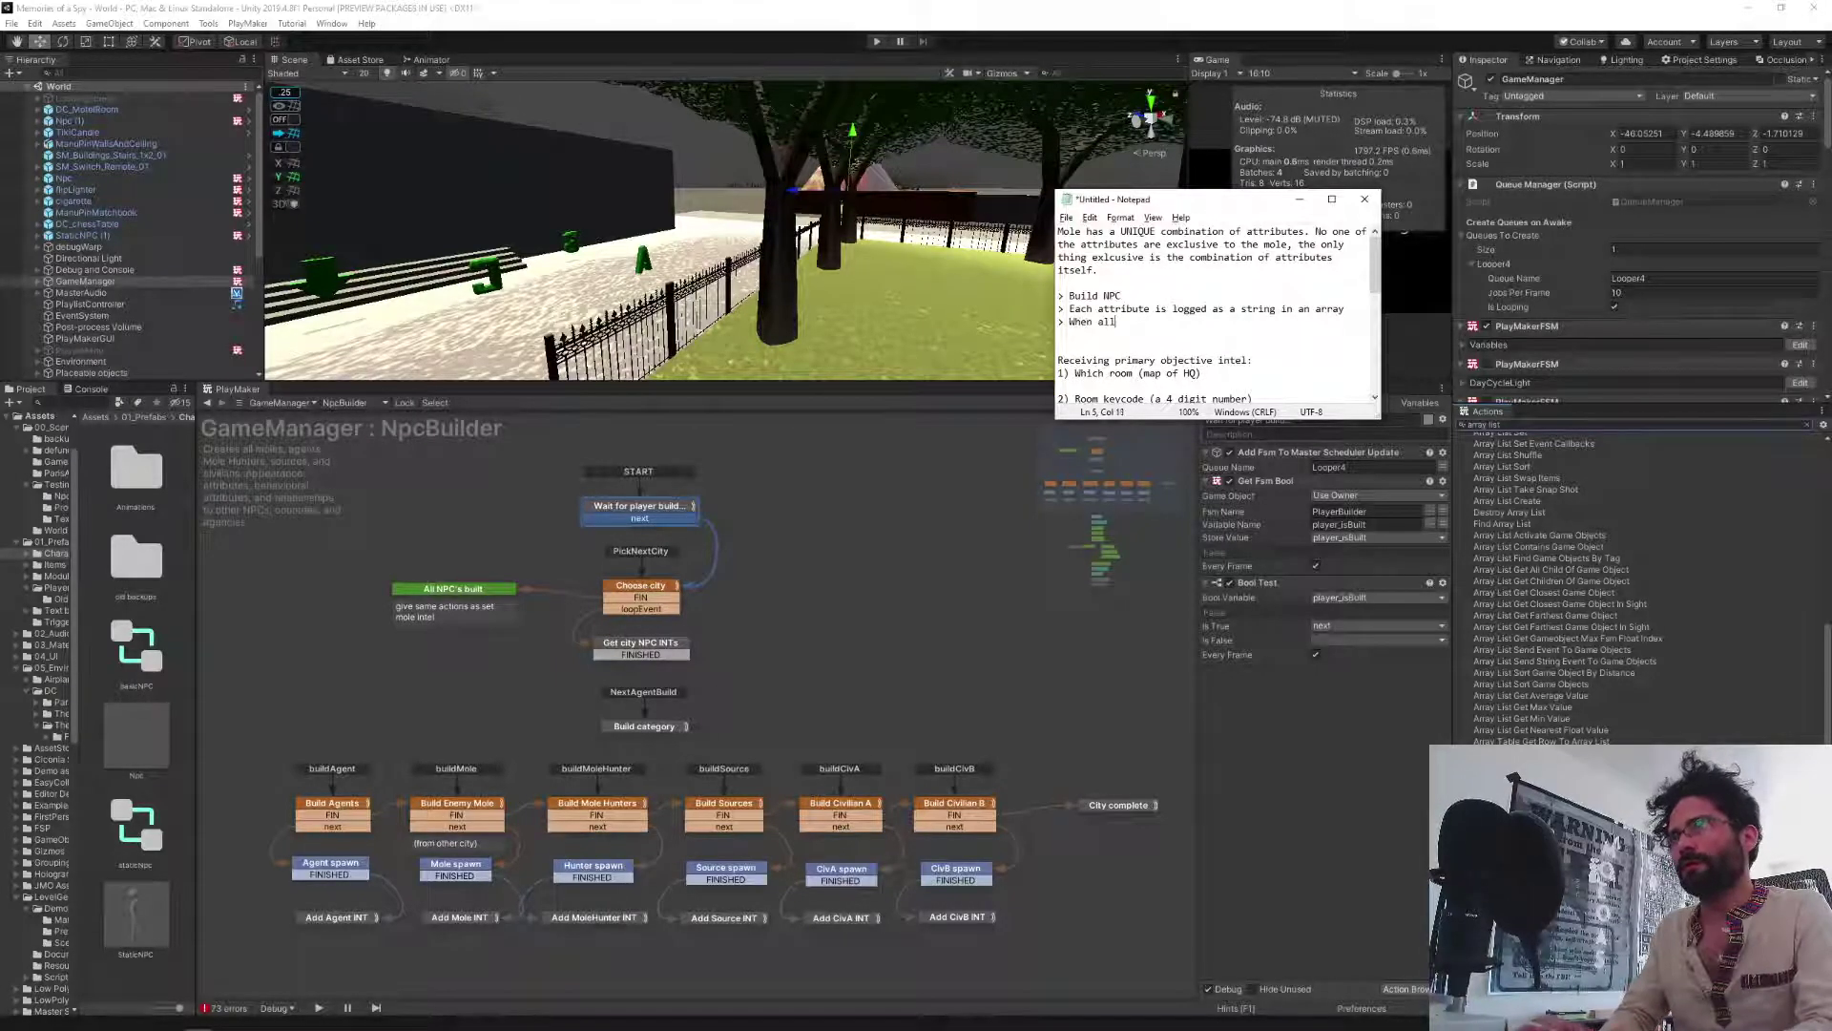
pyautogui.write(' NPCs are done be')
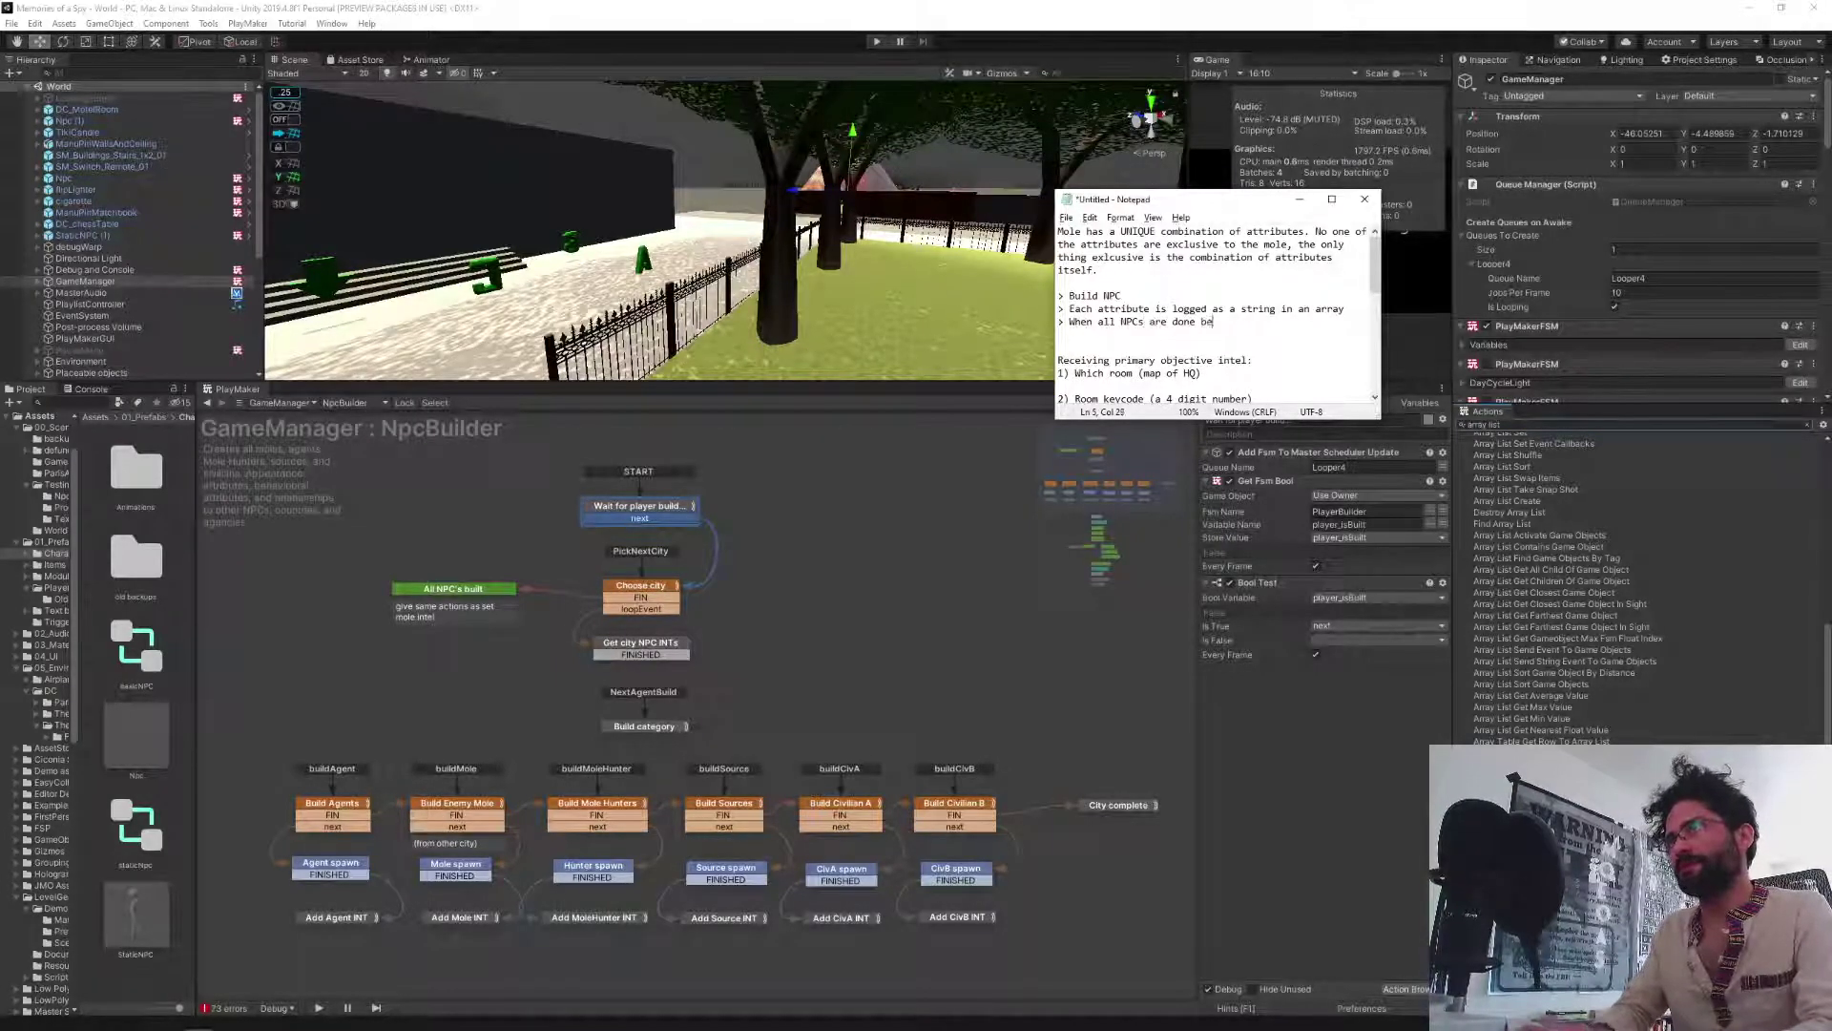
pyautogui.write('ing built,')
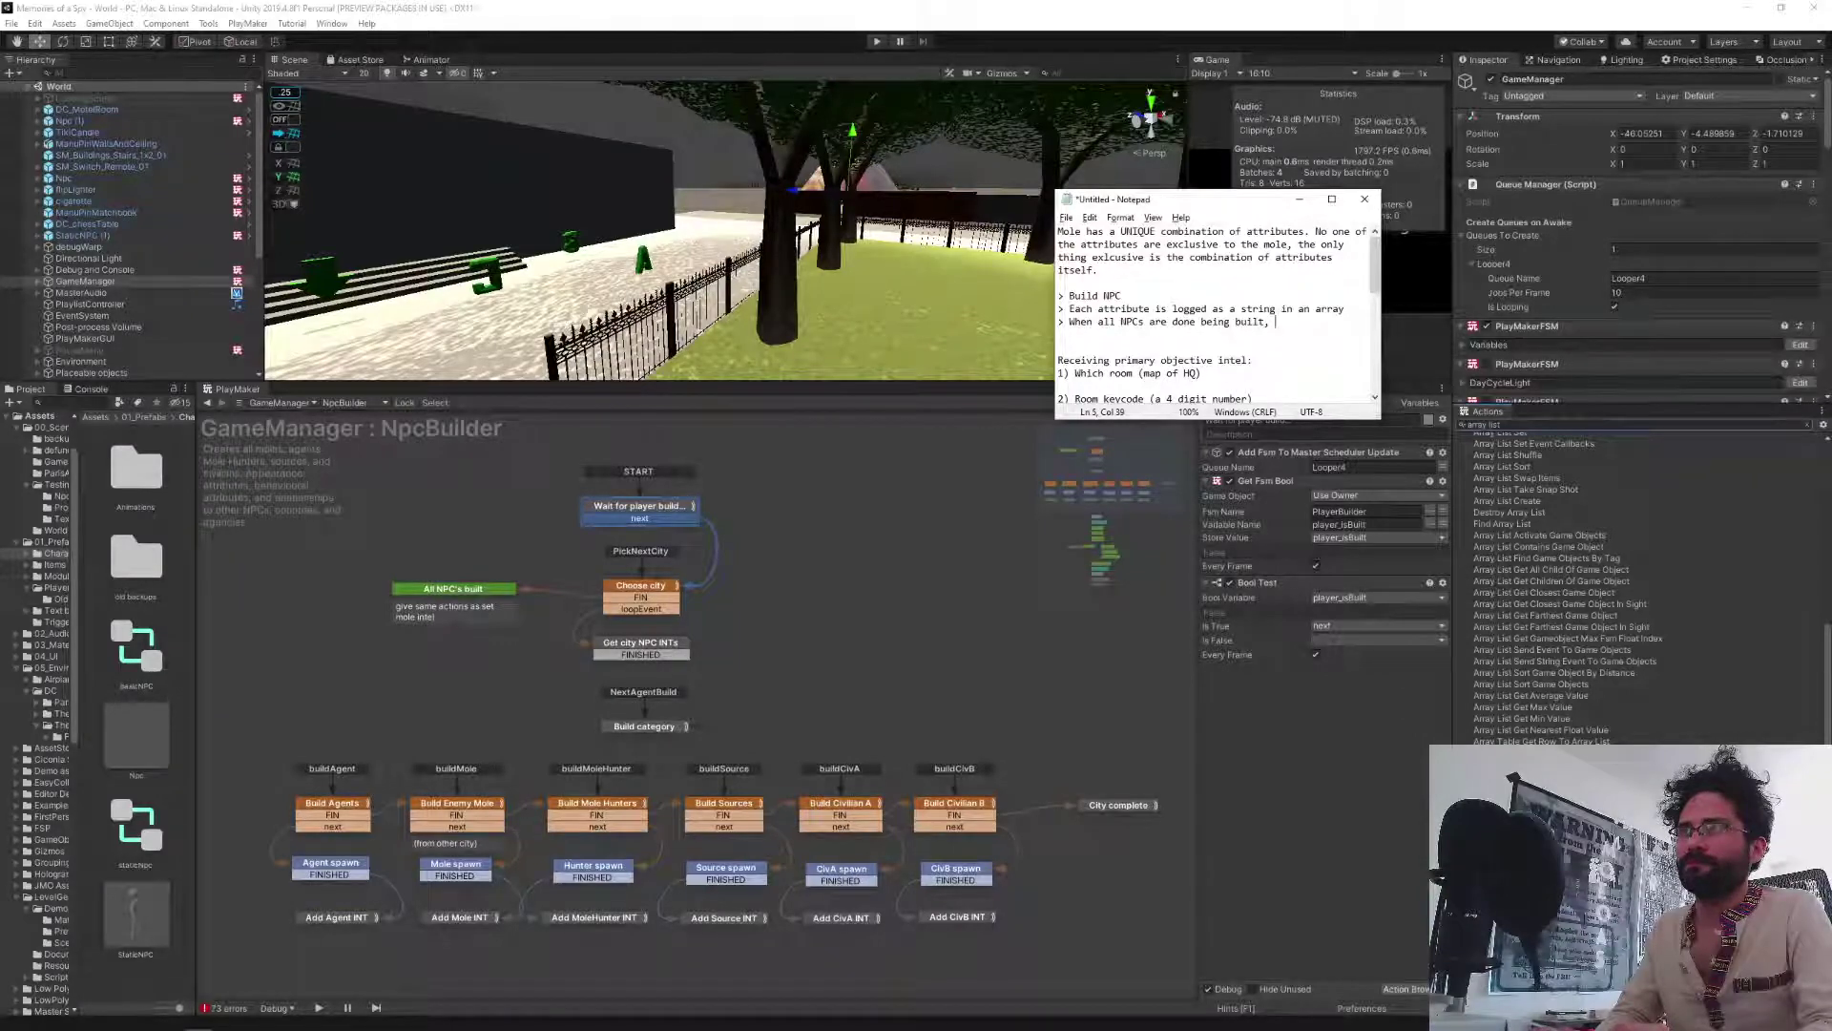
pyautogui.write('compare all')
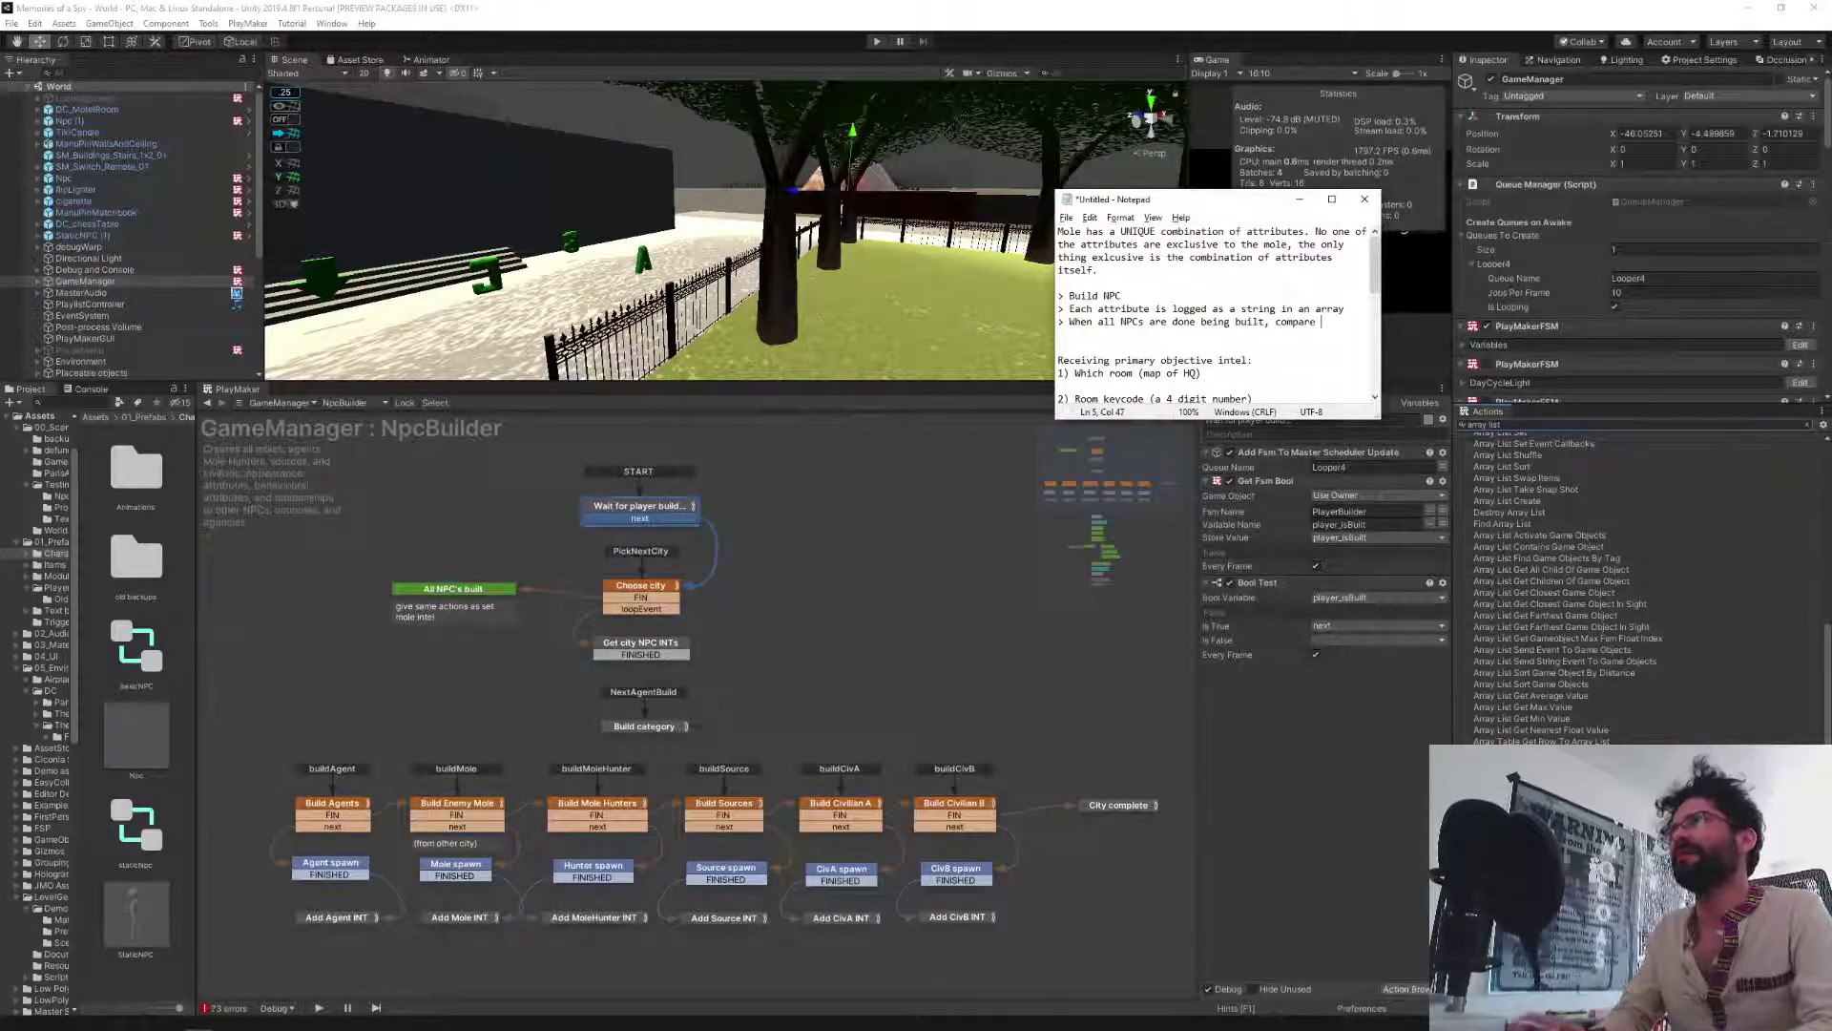
pyautogui.press('Return')
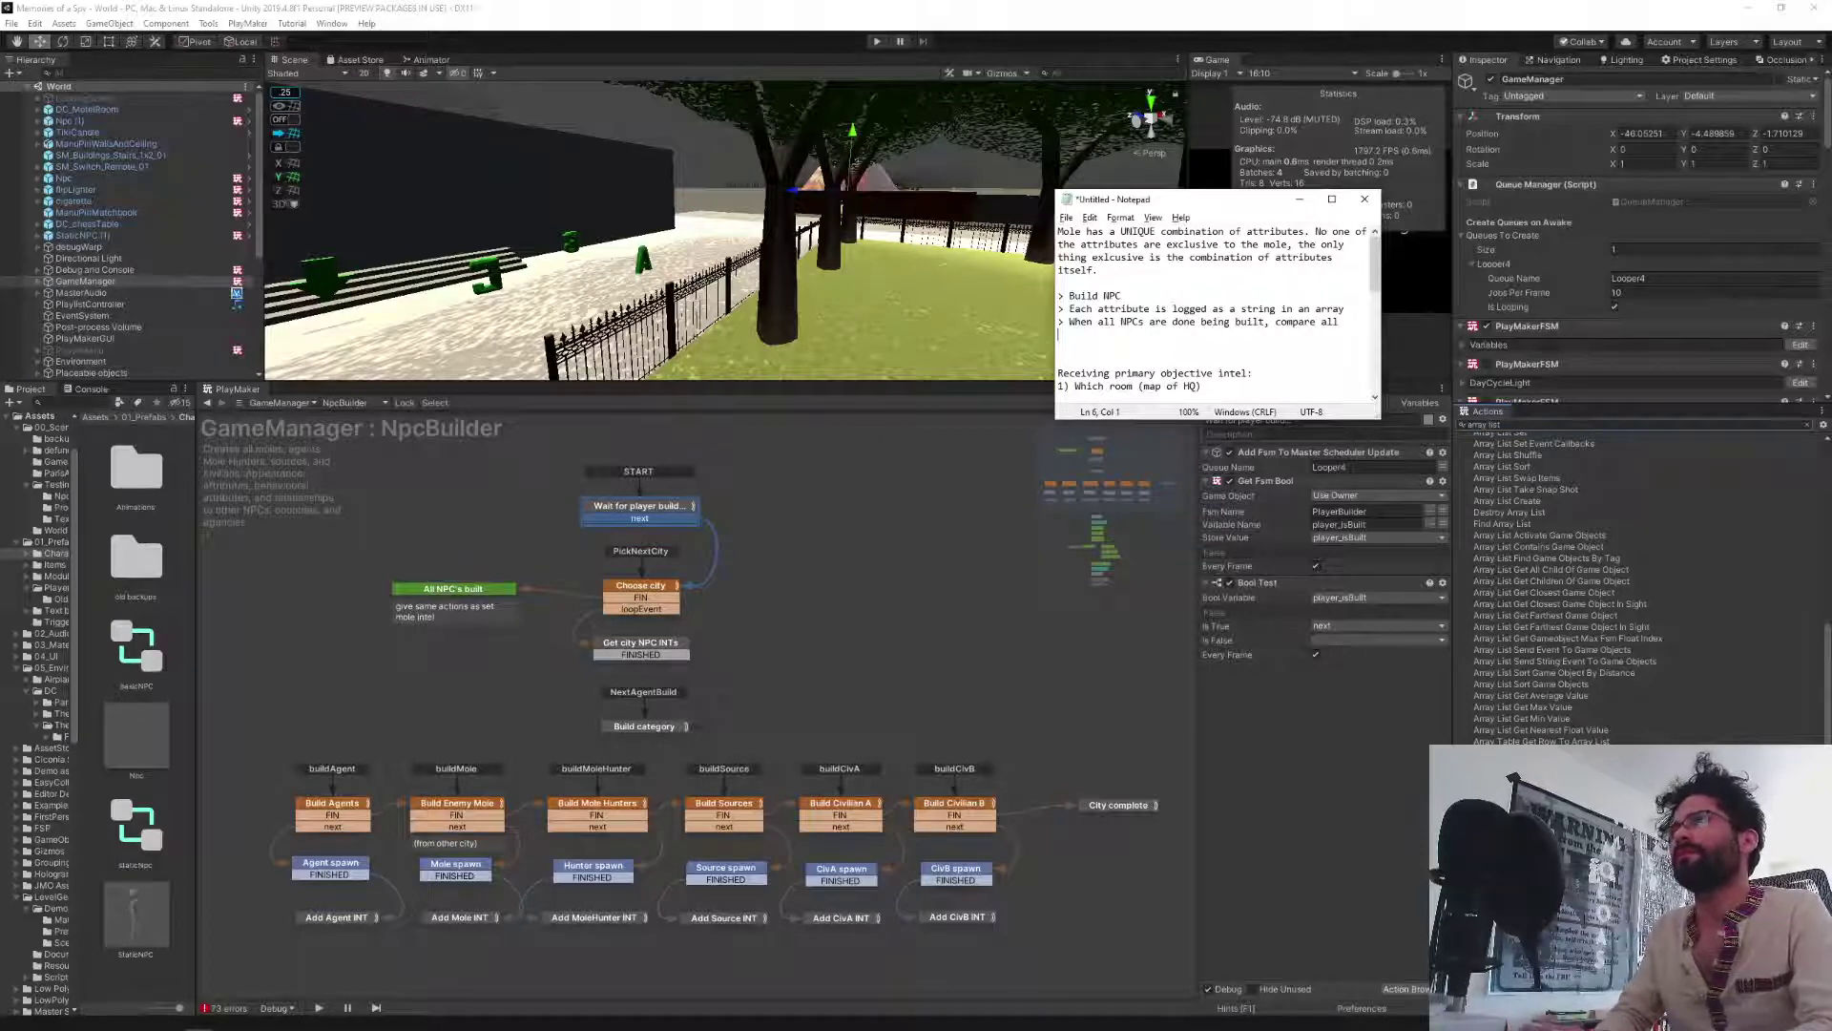
pyautogui.write('their')
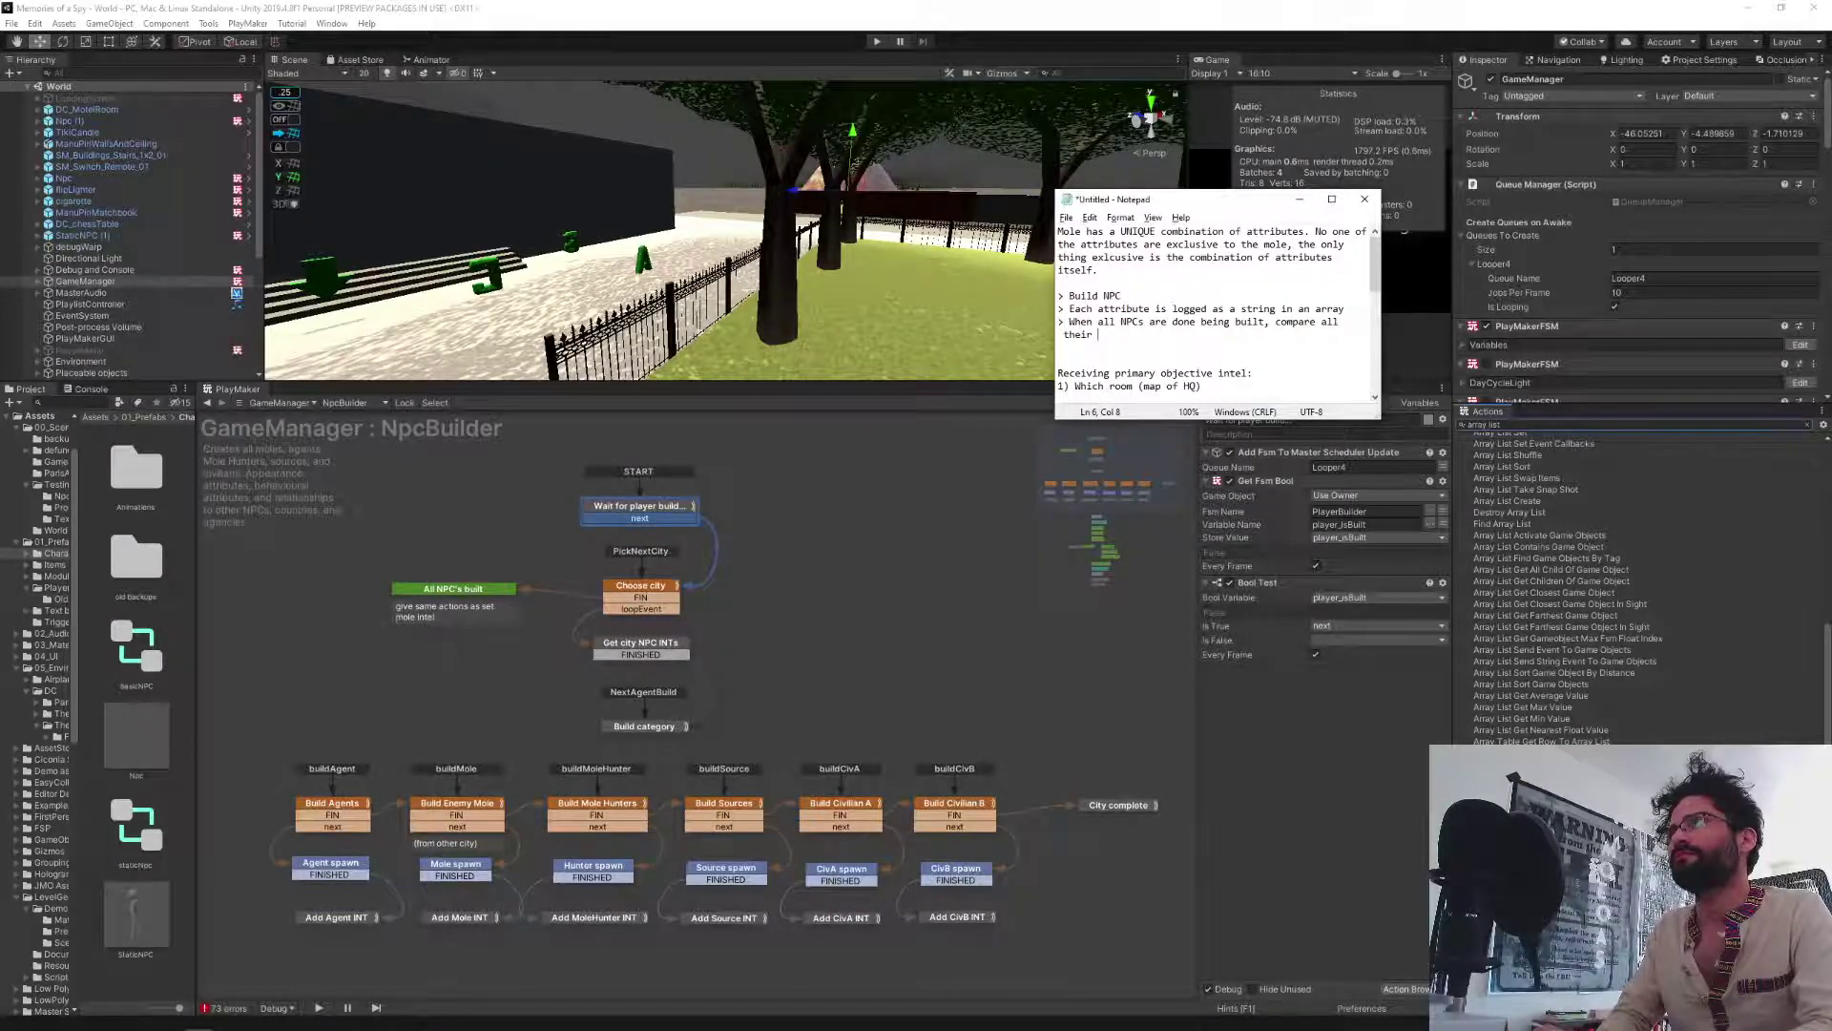
pyautogui.write(' attribute a')
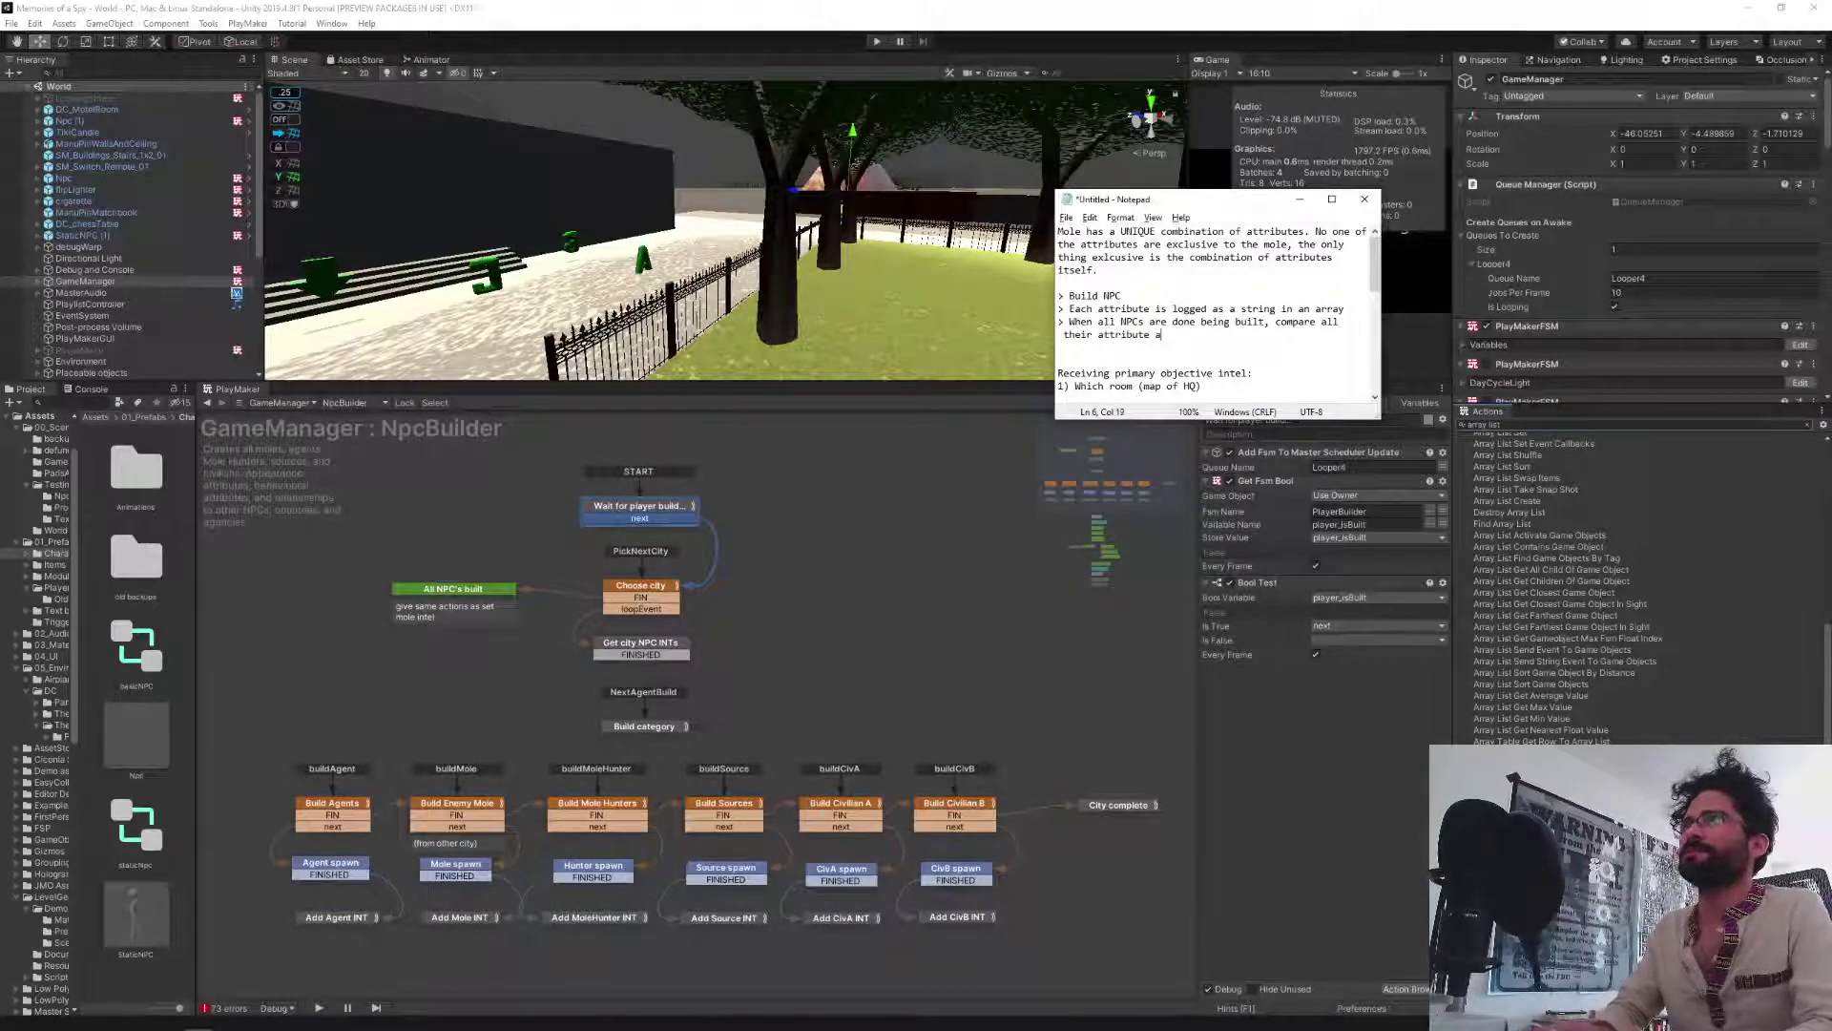
pyautogui.write('rrays')
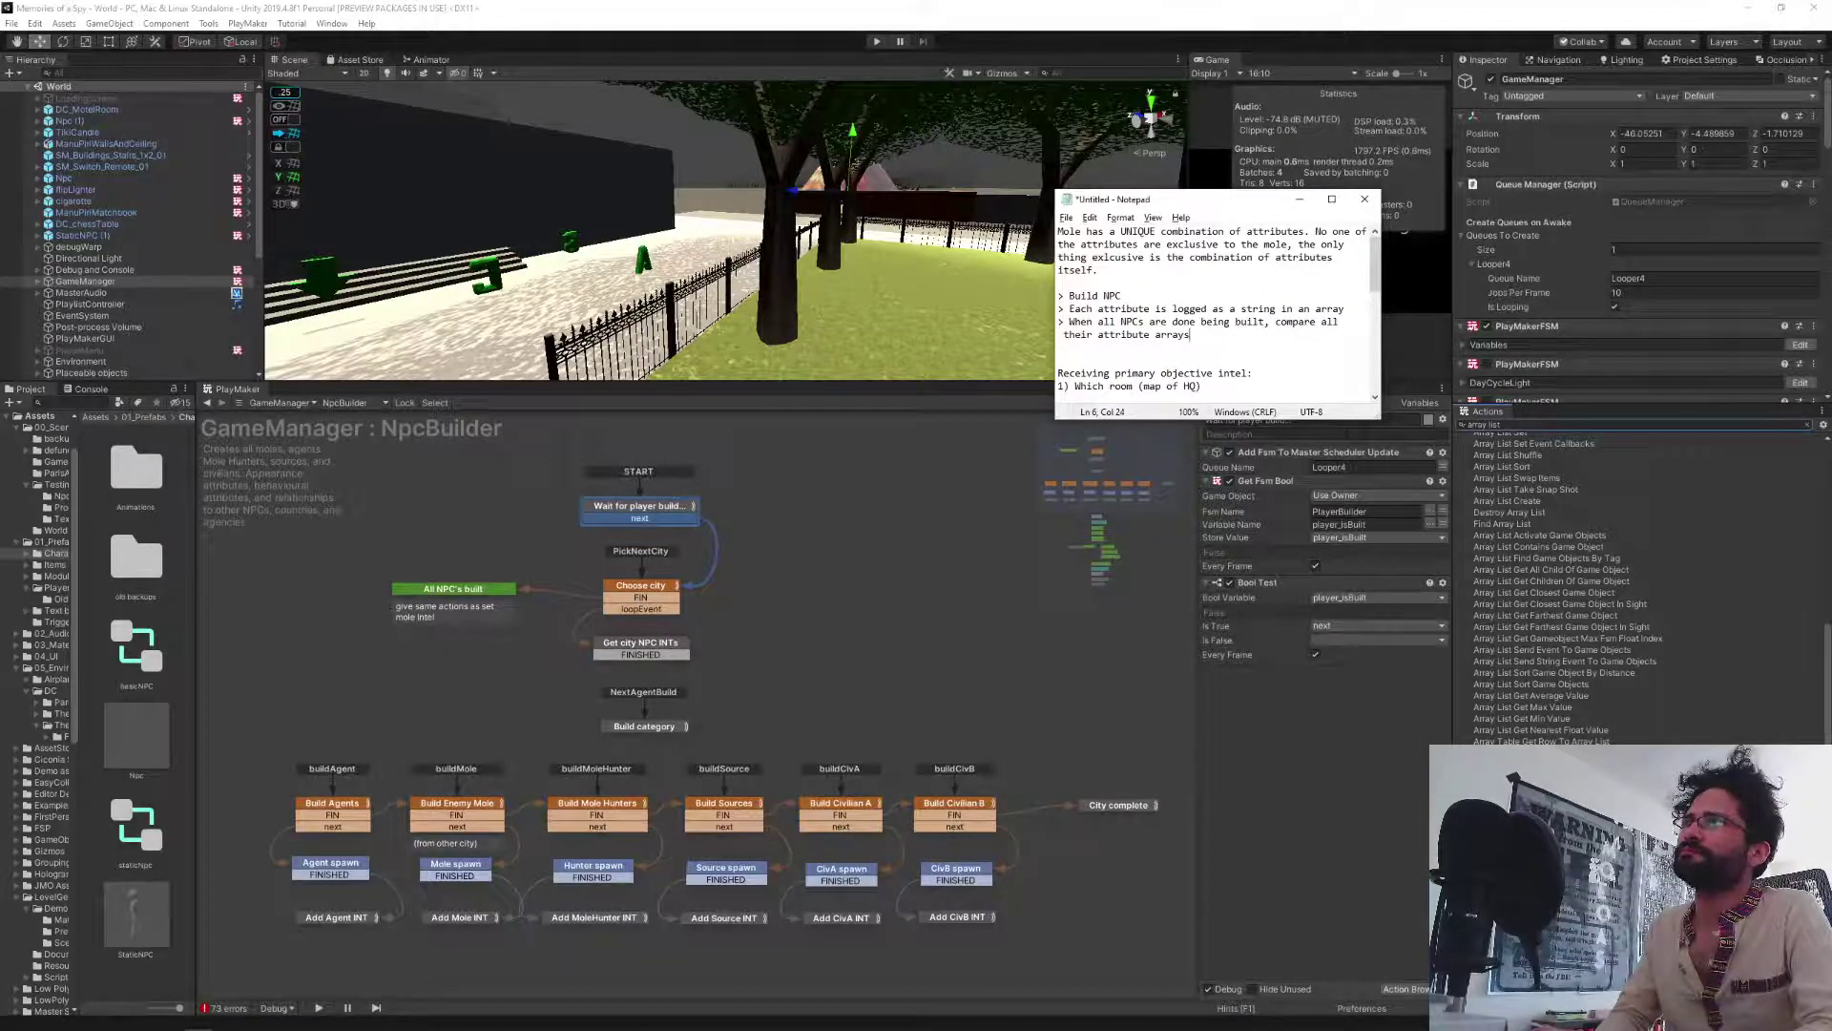
# Continue the attribute array comparison line with ". If there is an exact match,".
pyautogui.write('. If ')
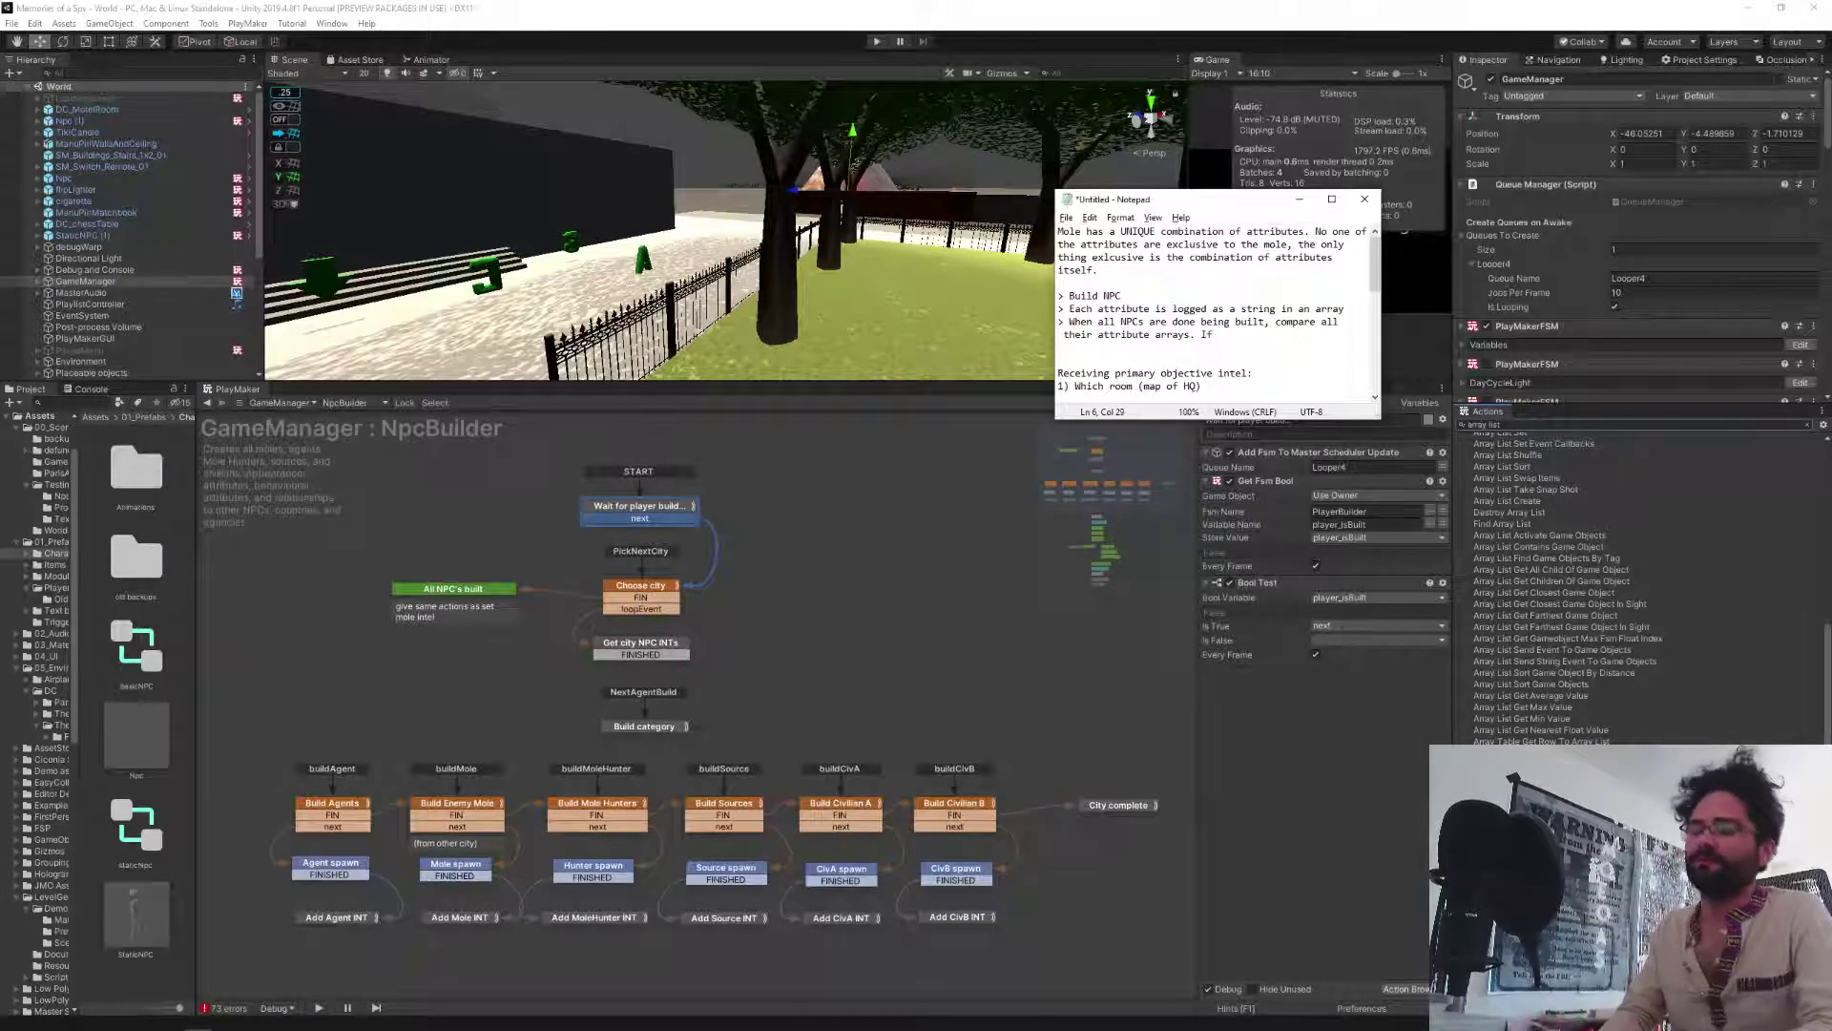
pyautogui.write('there is ')
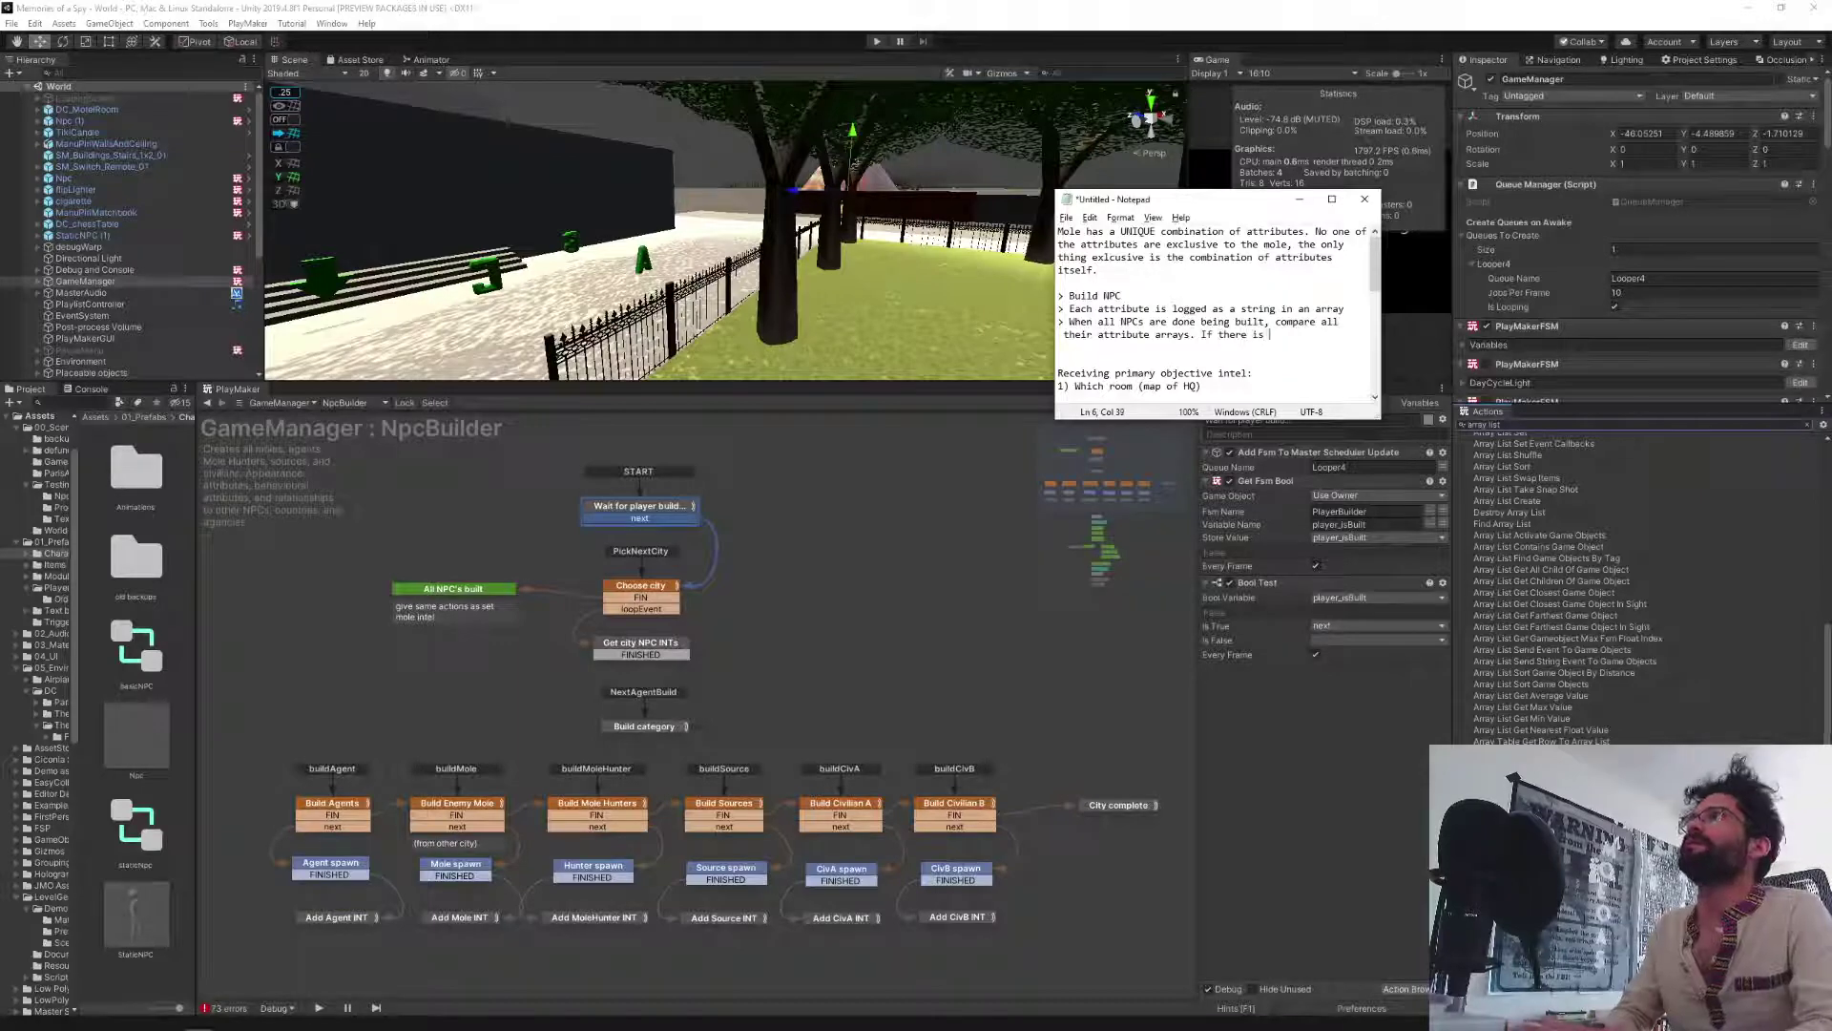
pyautogui.write('an exact math,')
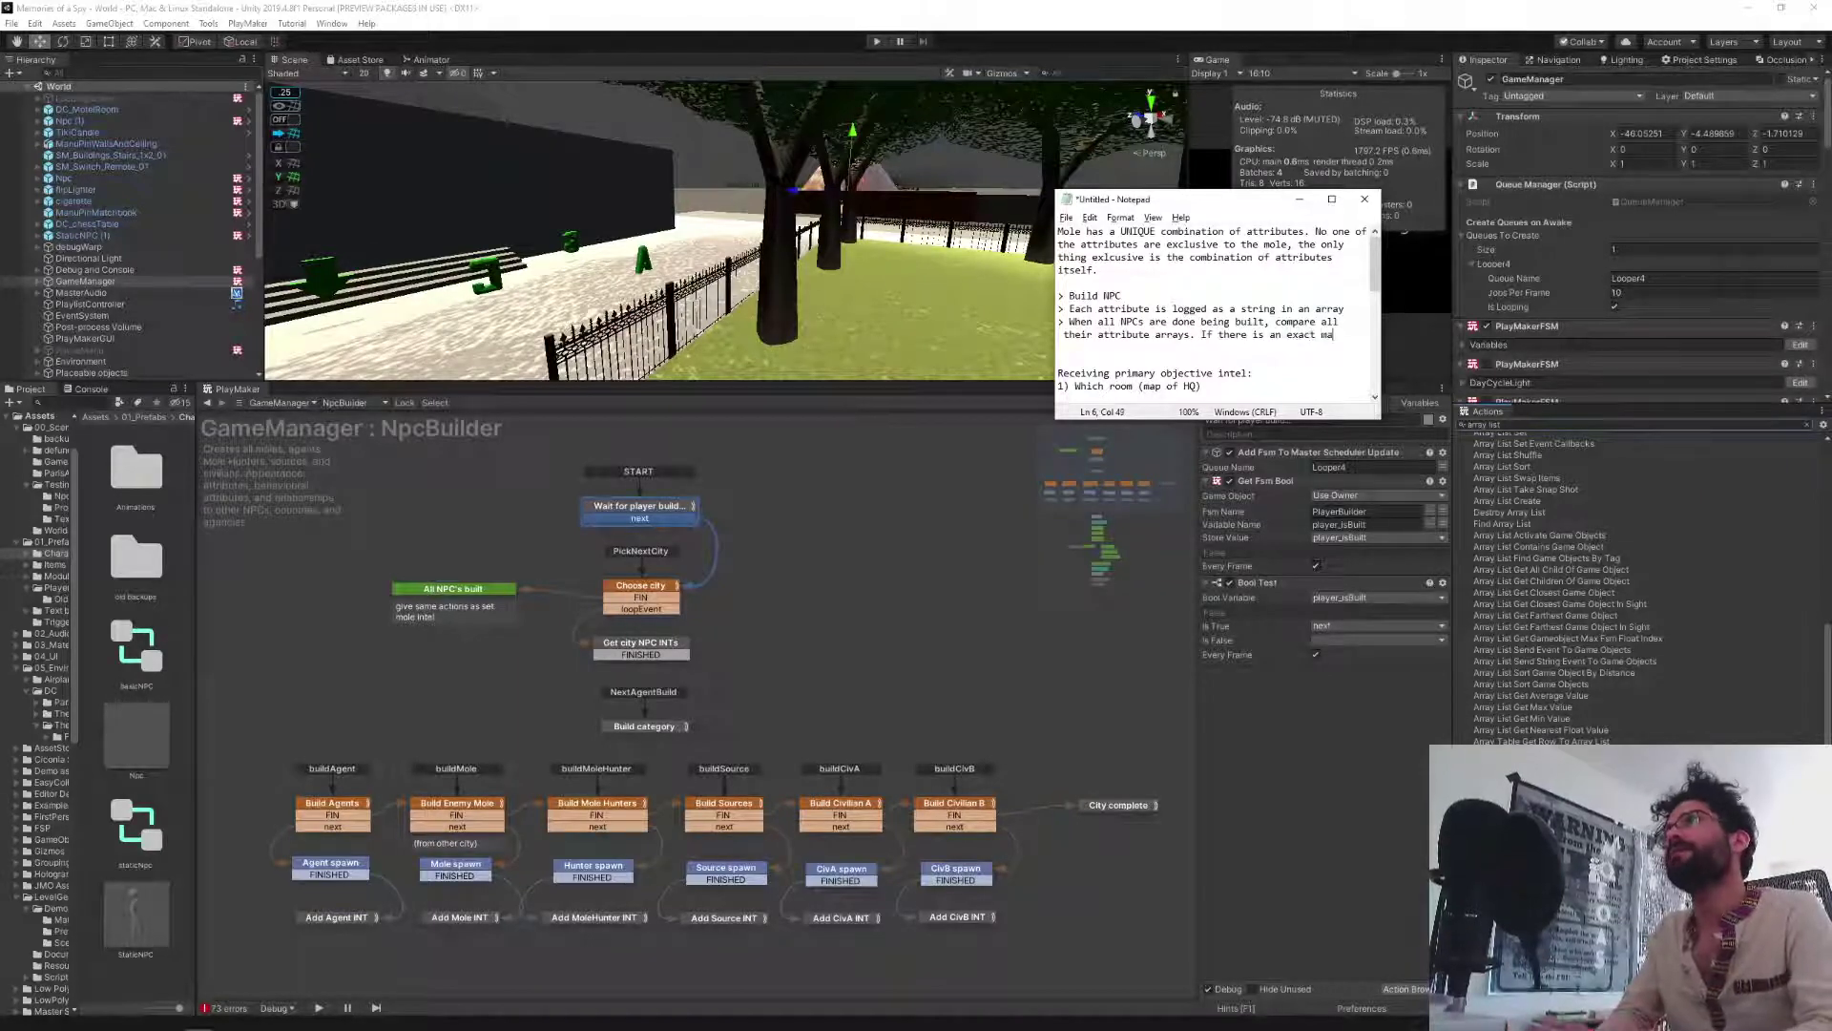
pyautogui.press('BackSpace')
pyautogui.press('BackSpace')
pyautogui.press('BackSpace')
pyautogui.press('BackSpace')
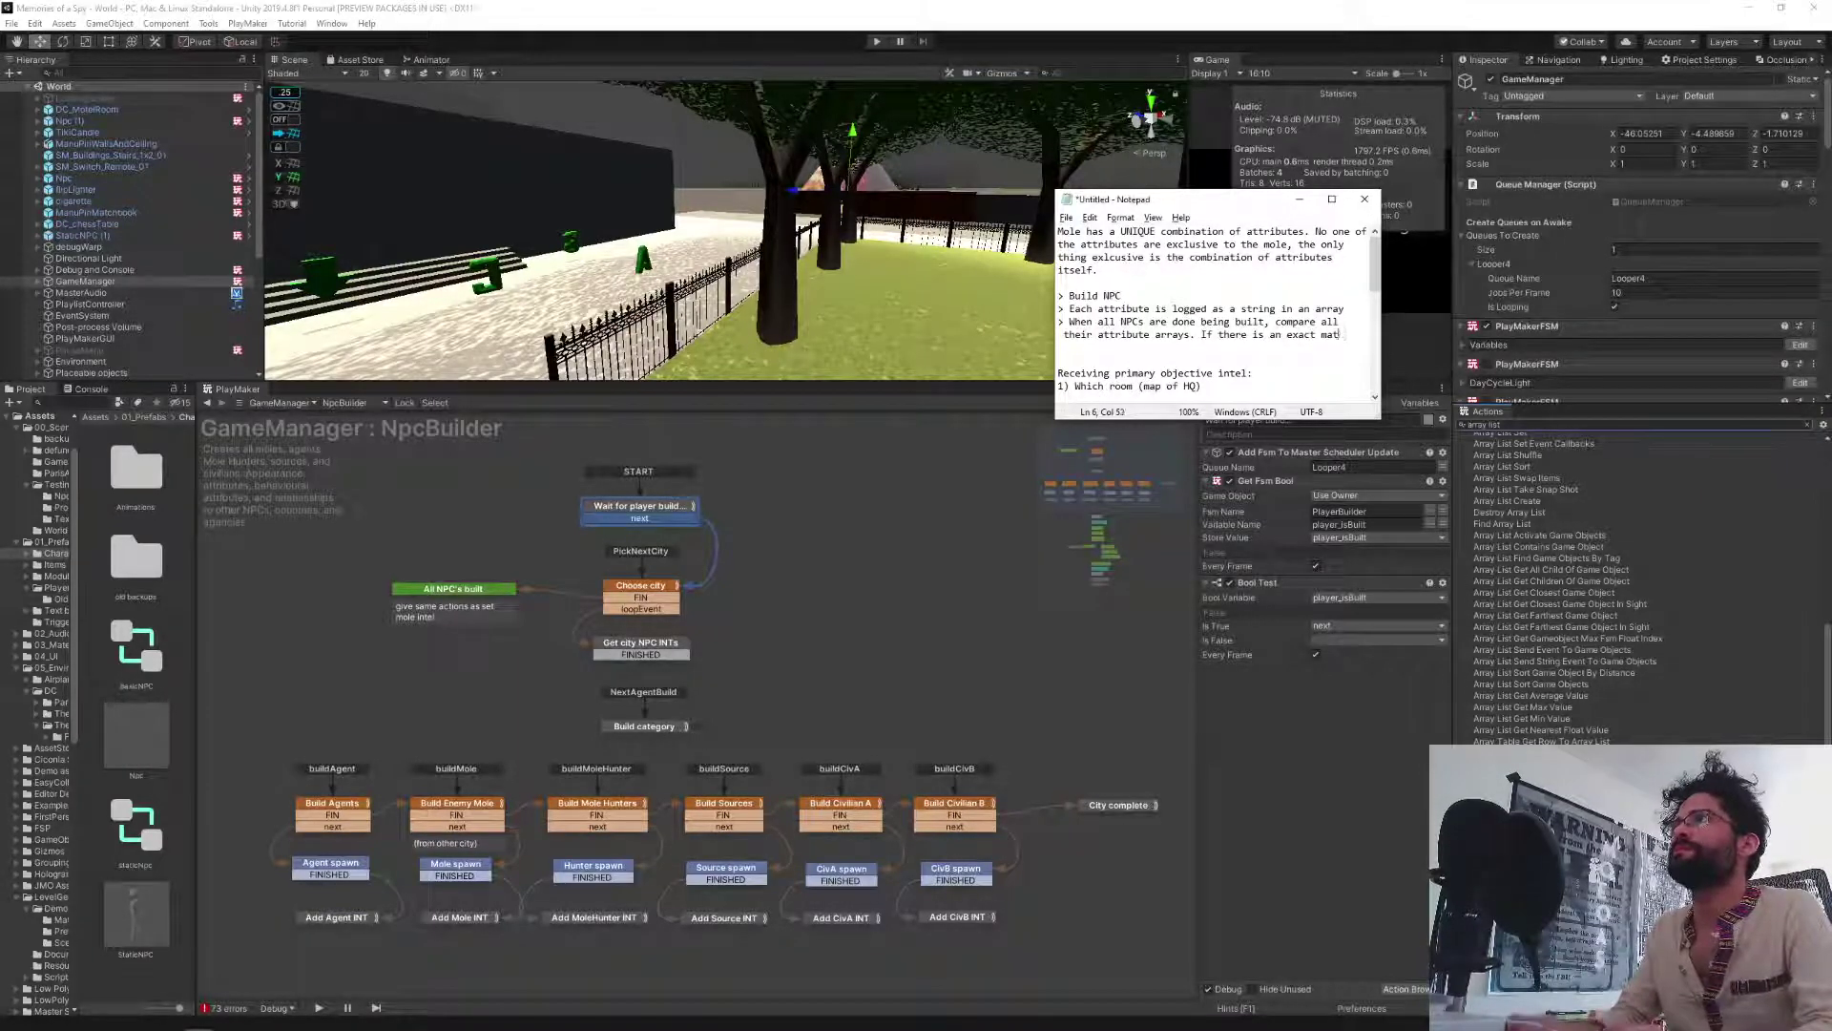
pyautogui.write('tch,')
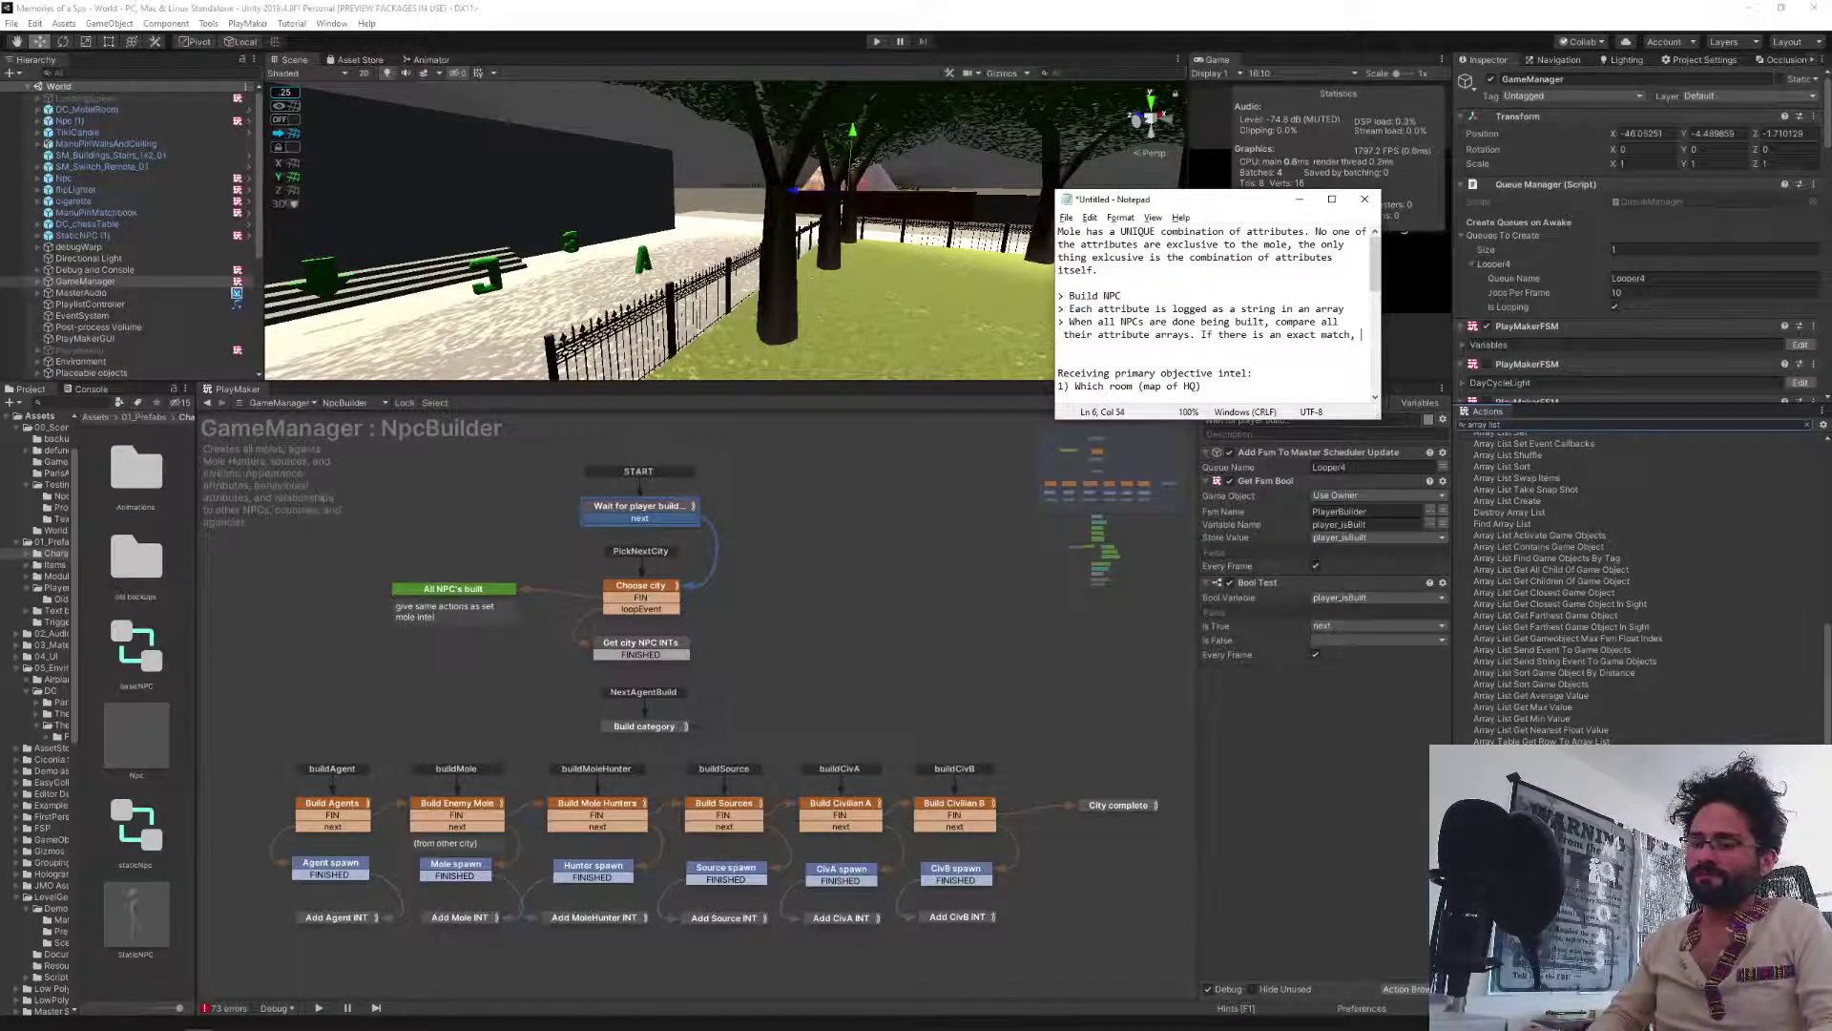
# Continue the exact match condition on a new line with "then delete that doppleganger NPC".
pyautogui.press('Return')
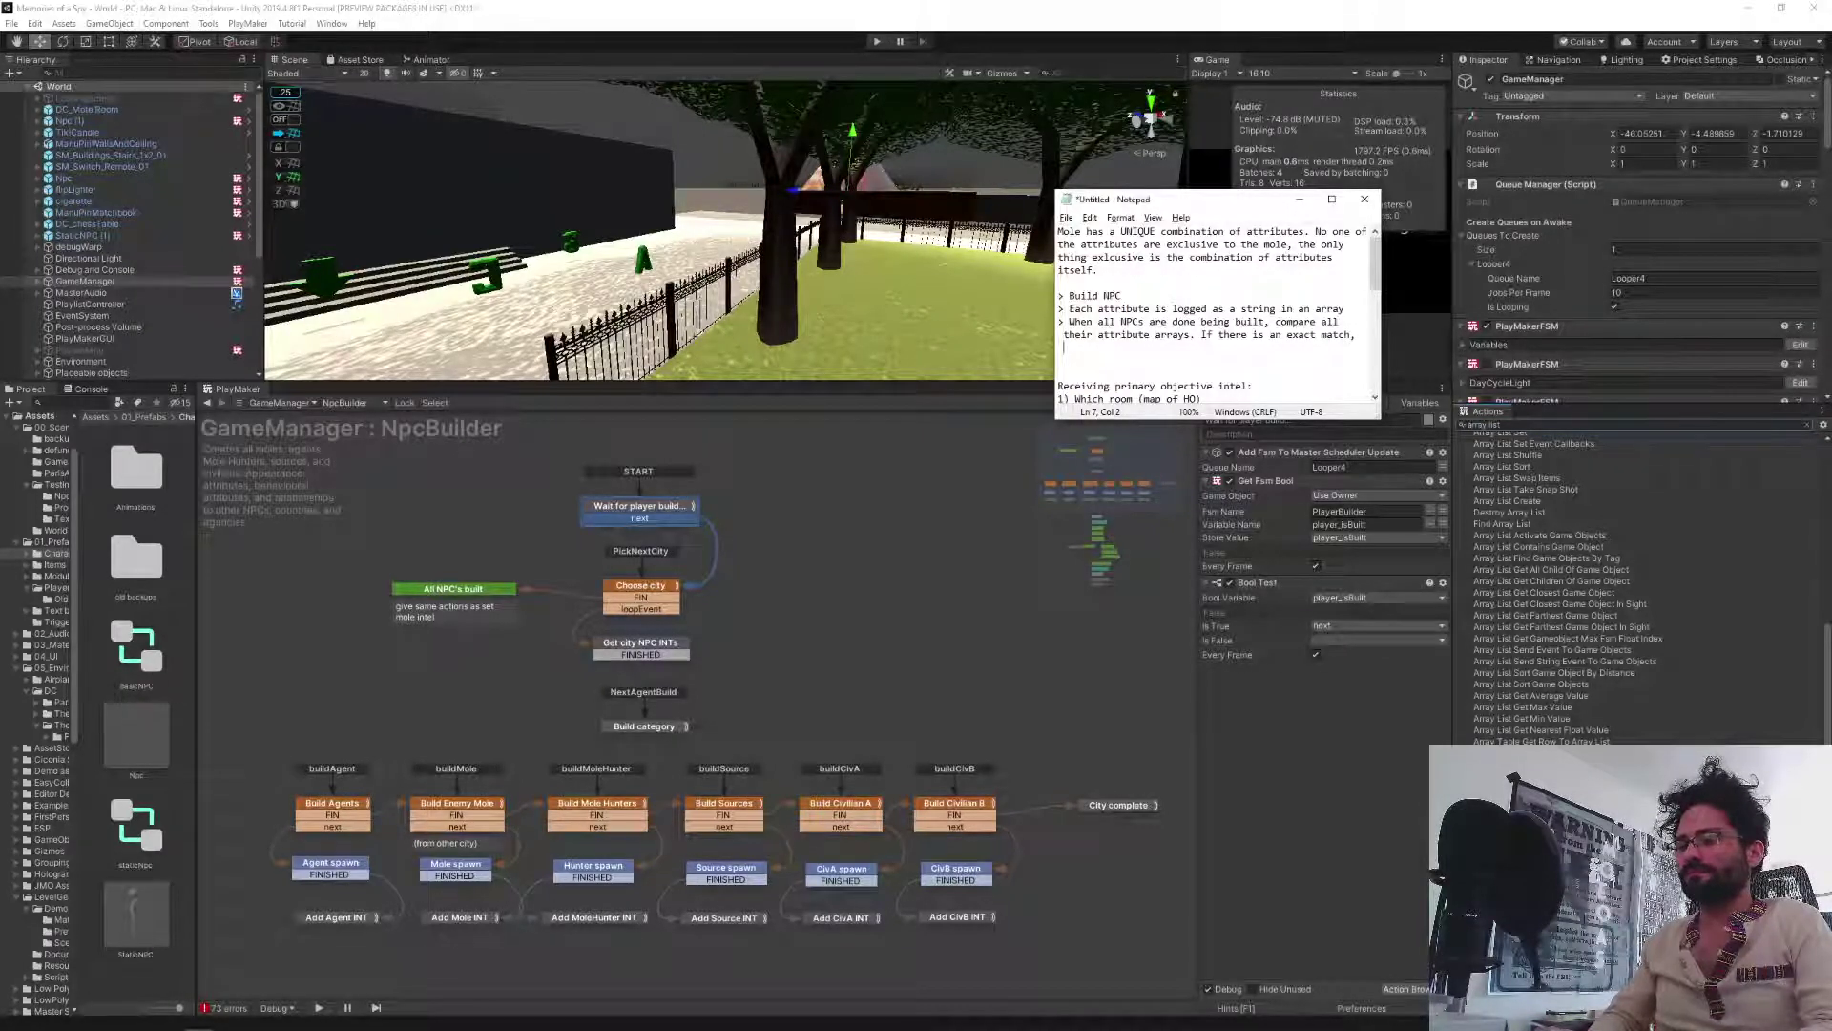
pyautogui.write('then')
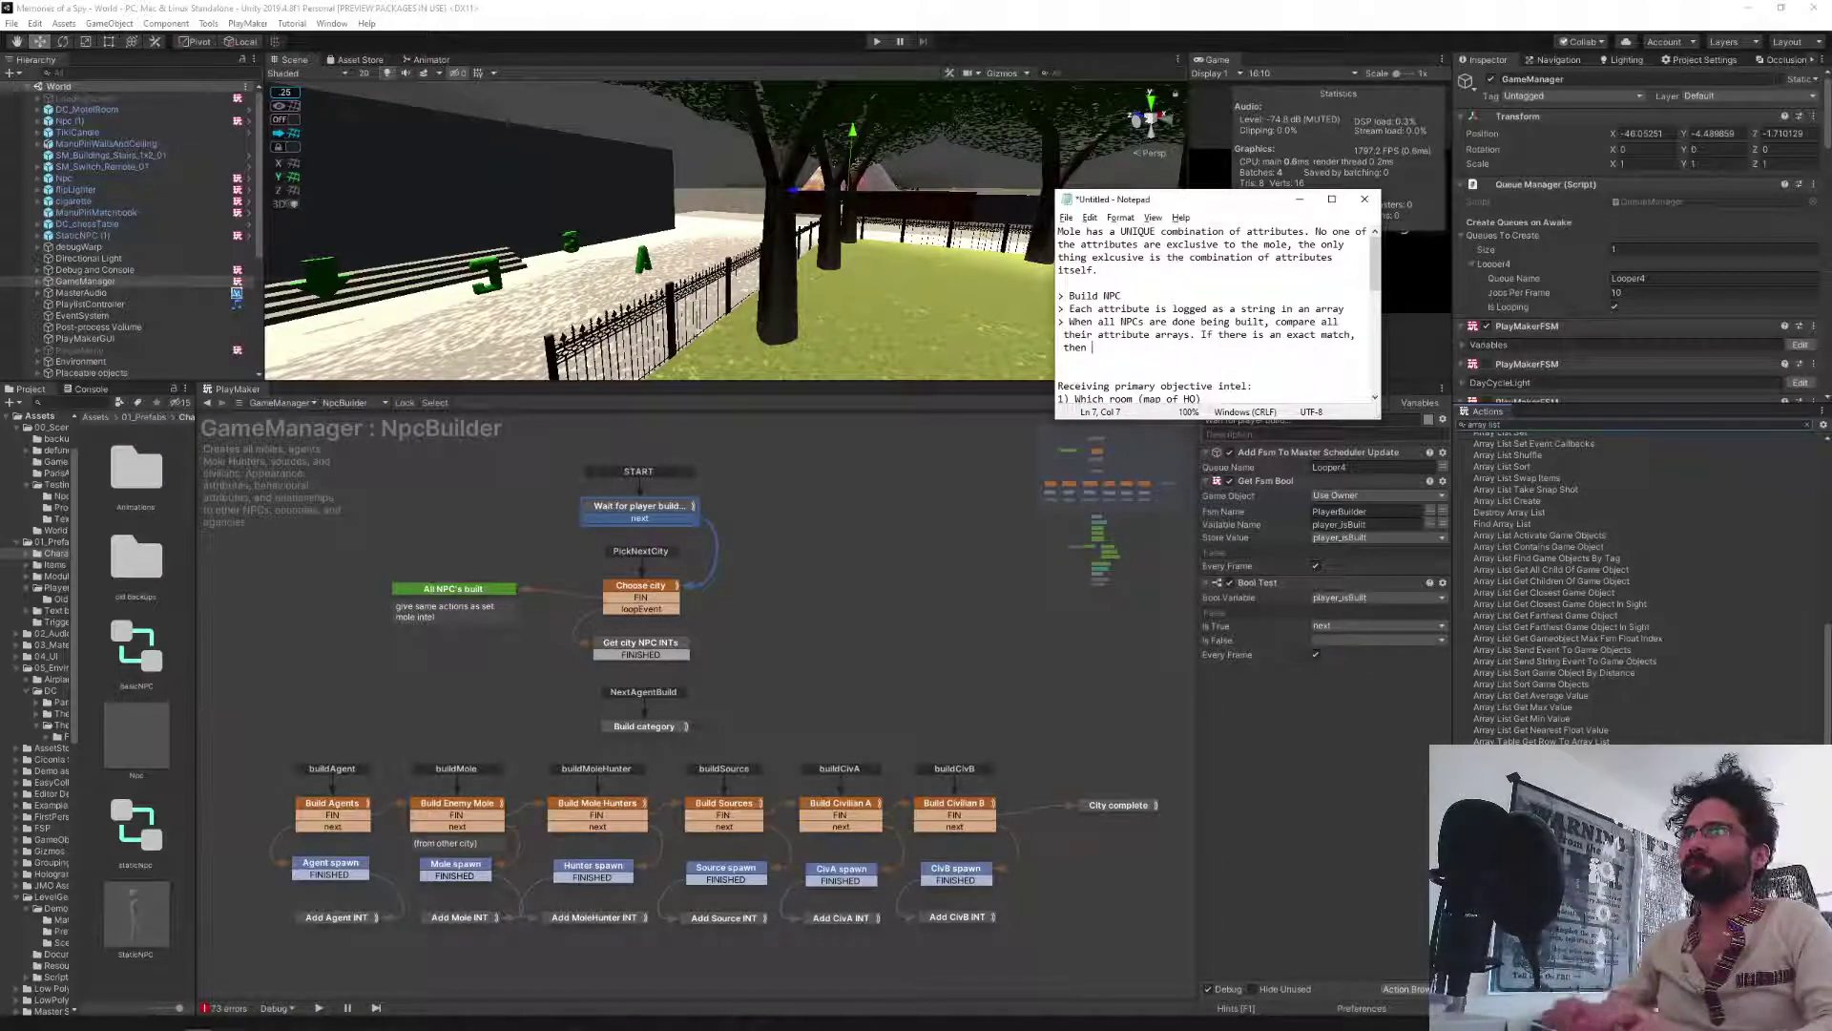
pyautogui.write('delete that ')
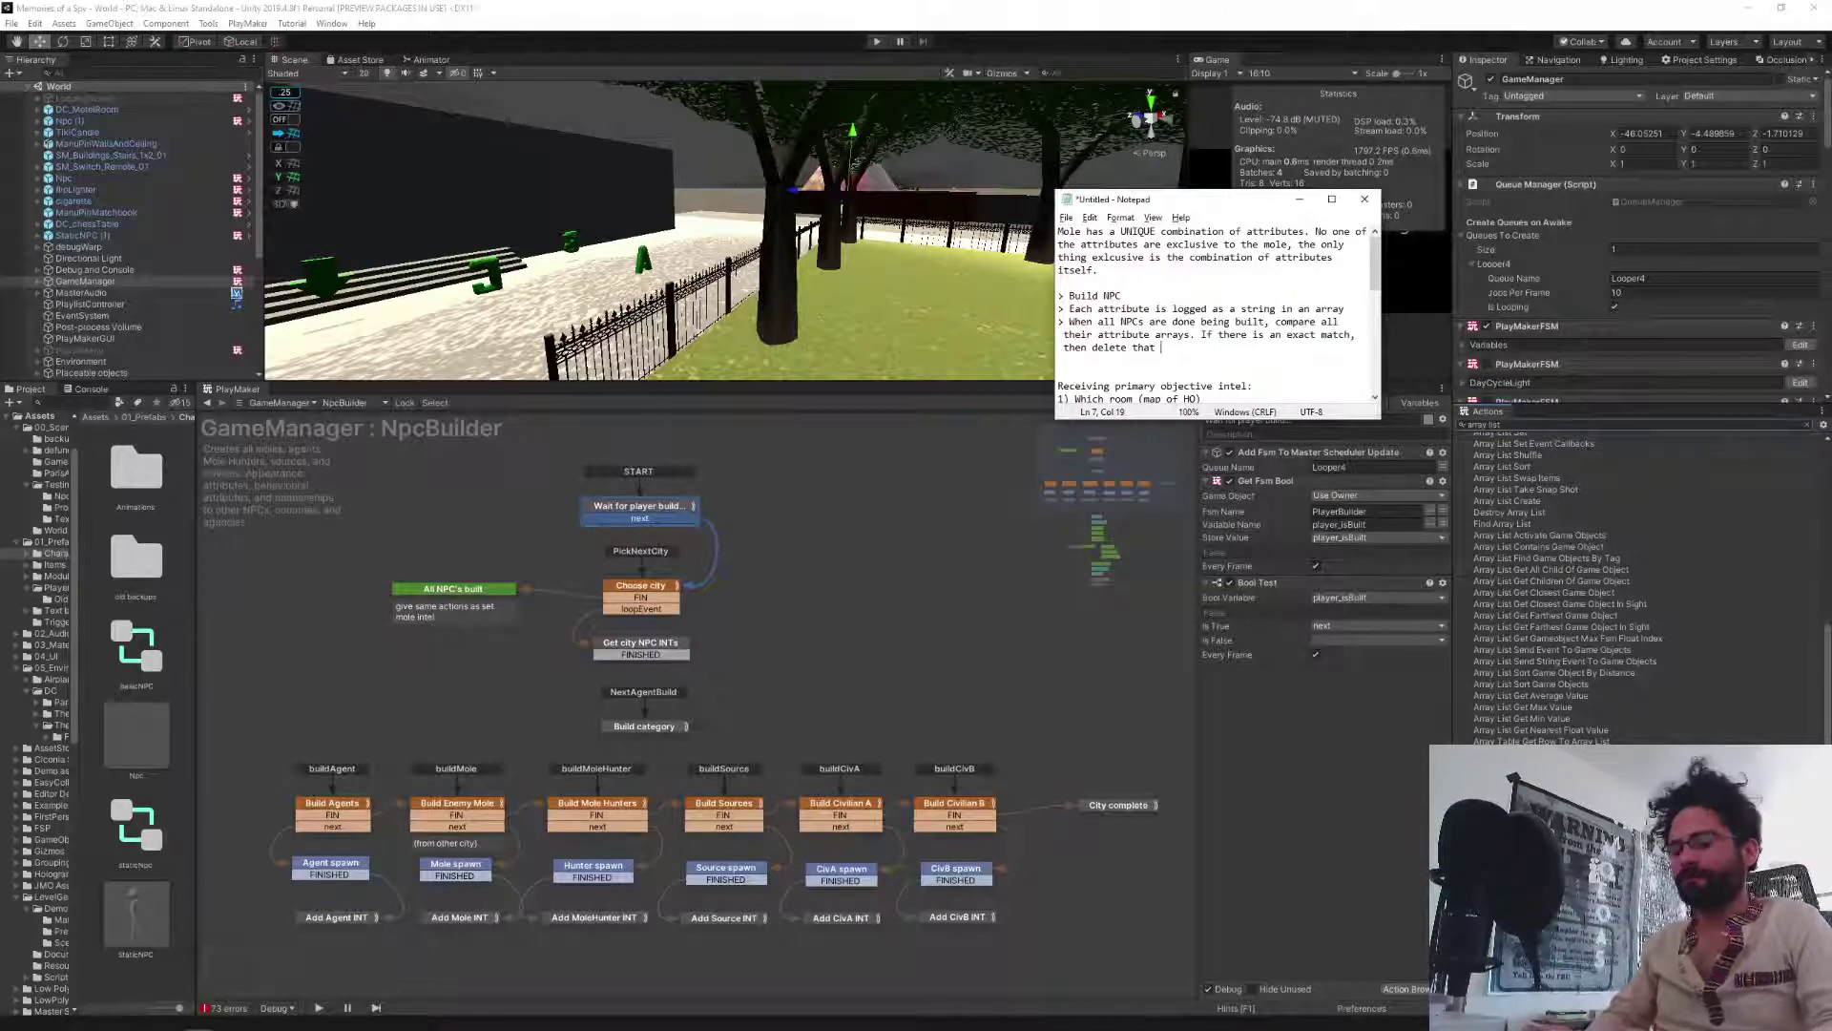
pyautogui.write('duplica')
pyautogui.press('BackSpace')
pyautogui.press('BackSpace')
pyautogui.press('BackSpace')
pyautogui.press('BackSpace')
pyautogui.press('BackSpace')
pyautogui.press('BackSpace')
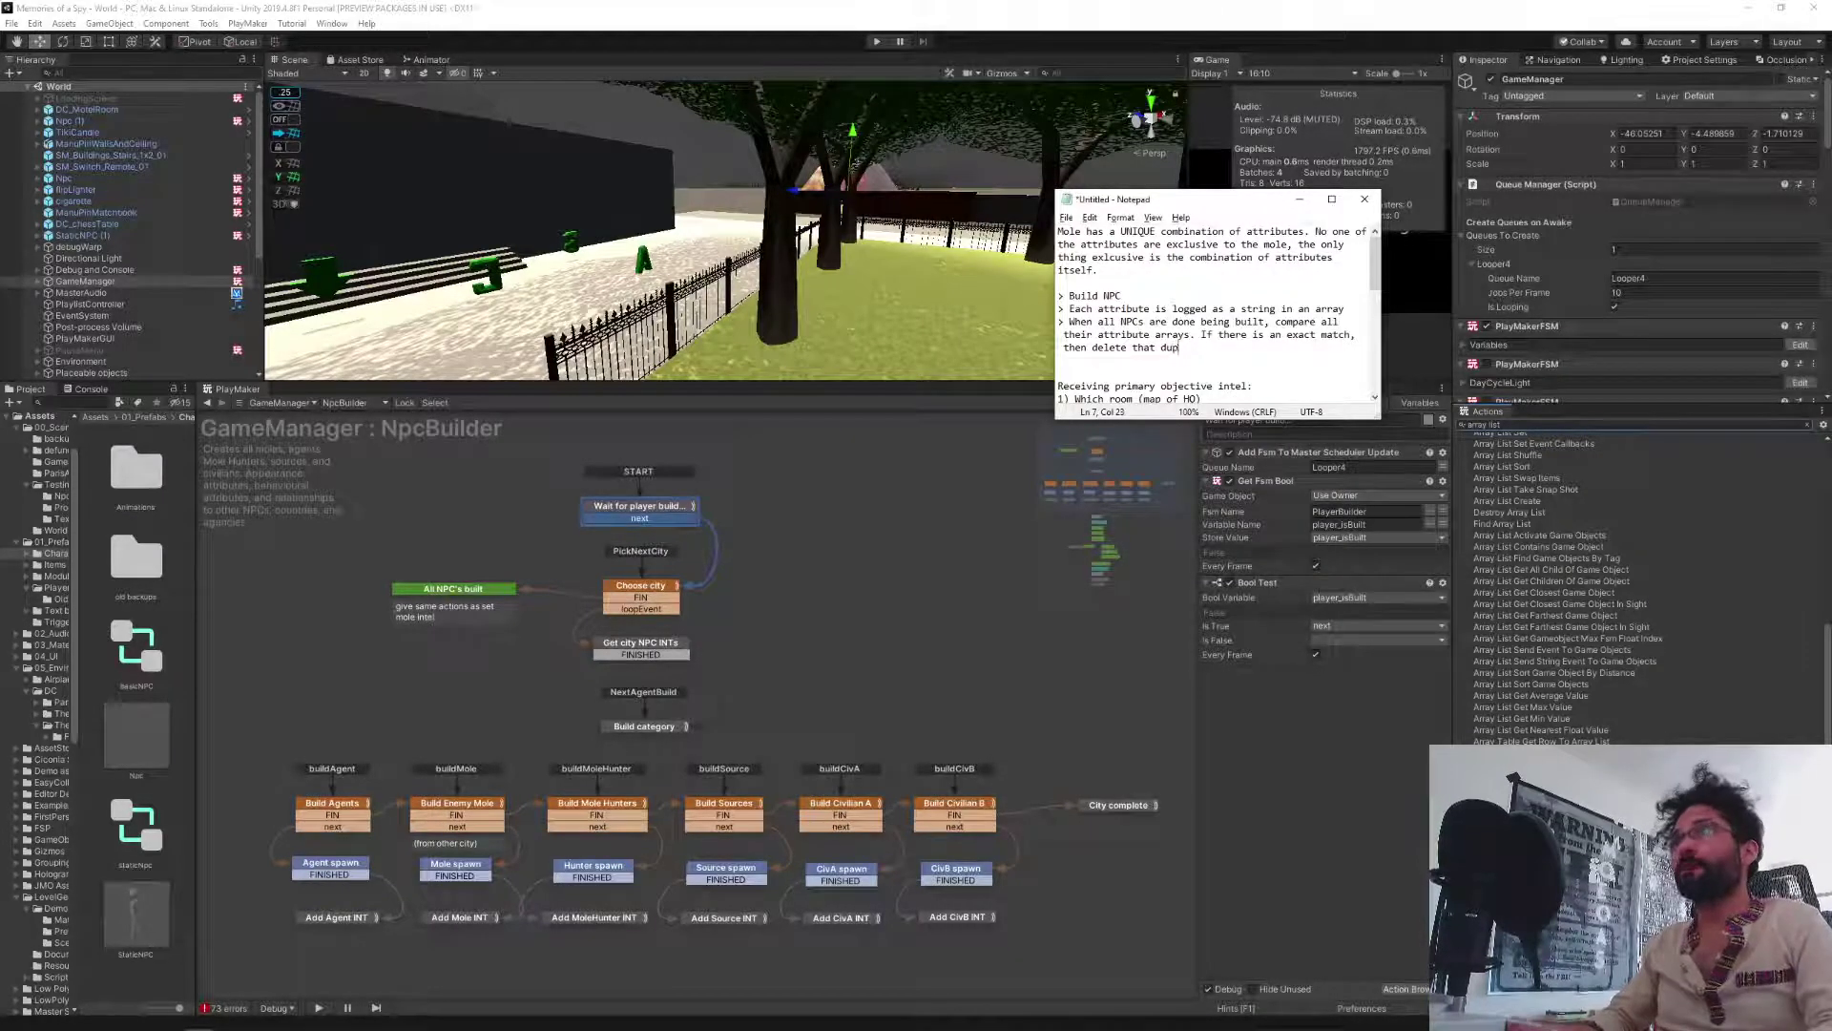
pyautogui.write('oppleganger NPC ')
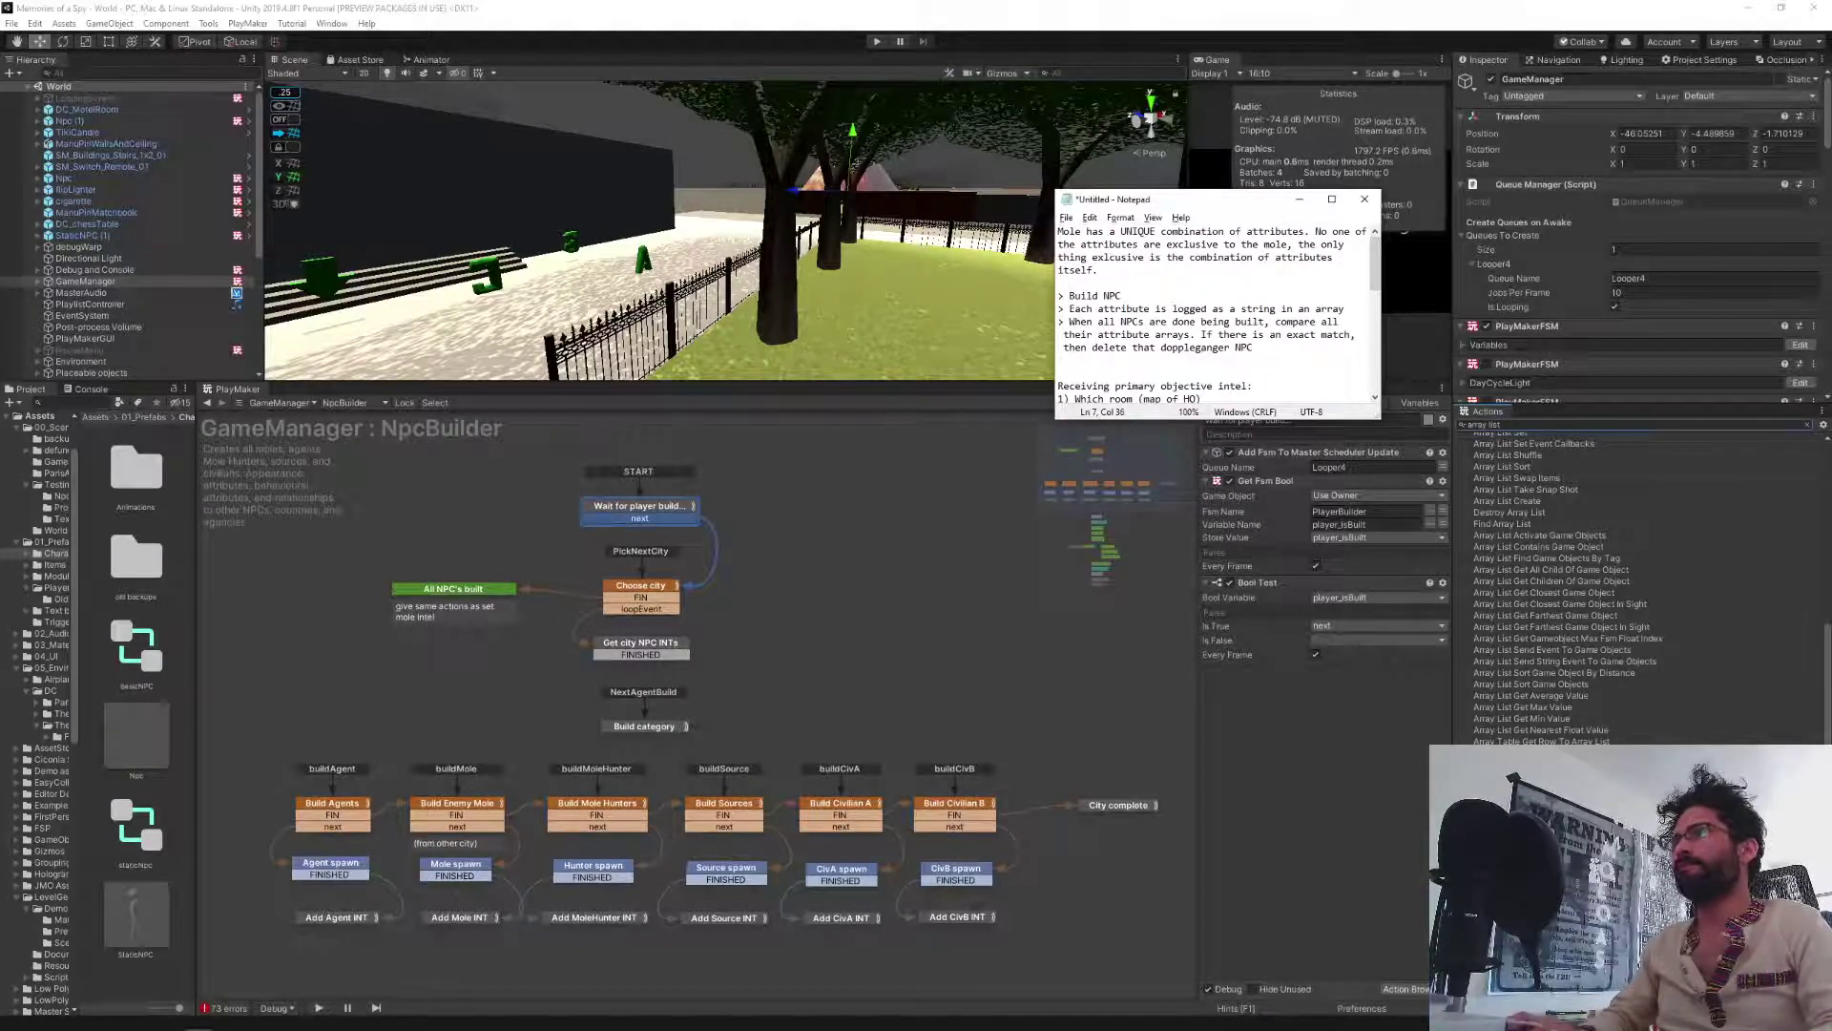
# Finish the doppleganger sentence with "and create a new one.", putting "one." on its own line.
pyautogui.write('and create a ')
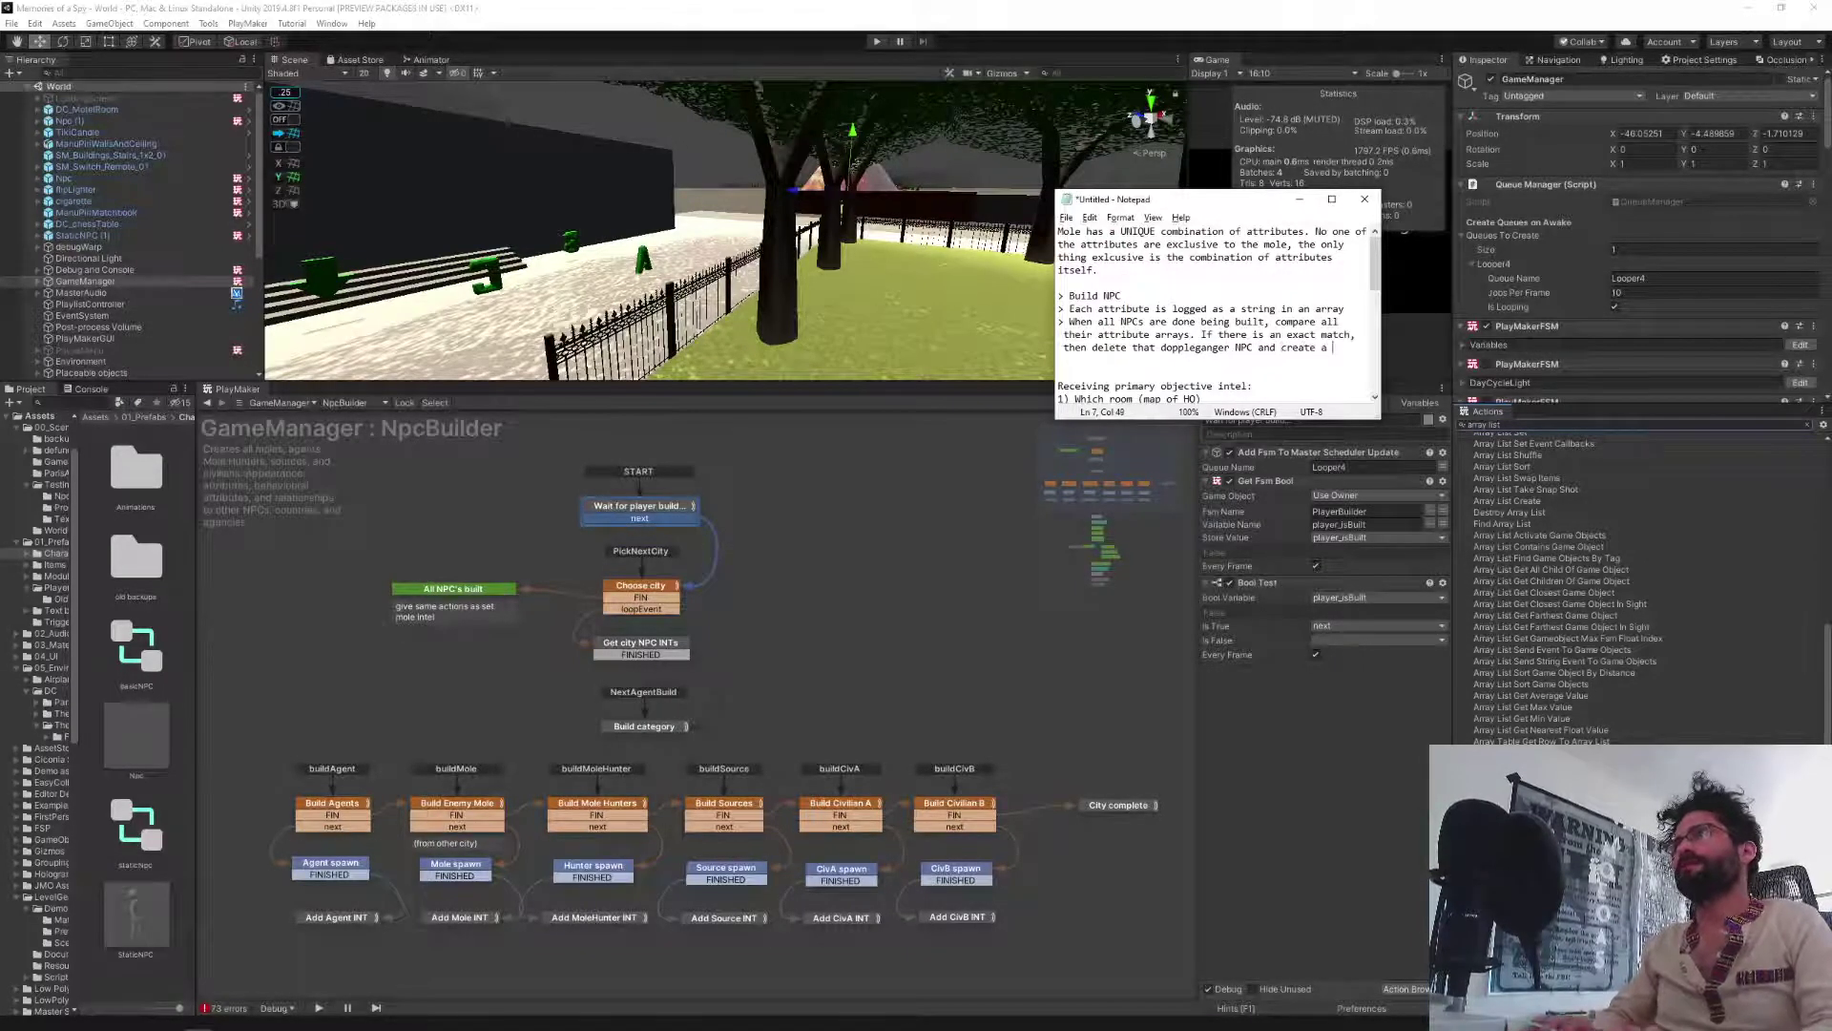
pyautogui.write('new one.')
pyautogui.press('BackSpace')
pyautogui.press('BackSpace')
pyautogui.press('BackSpace')
pyautogui.press('BackSpace')
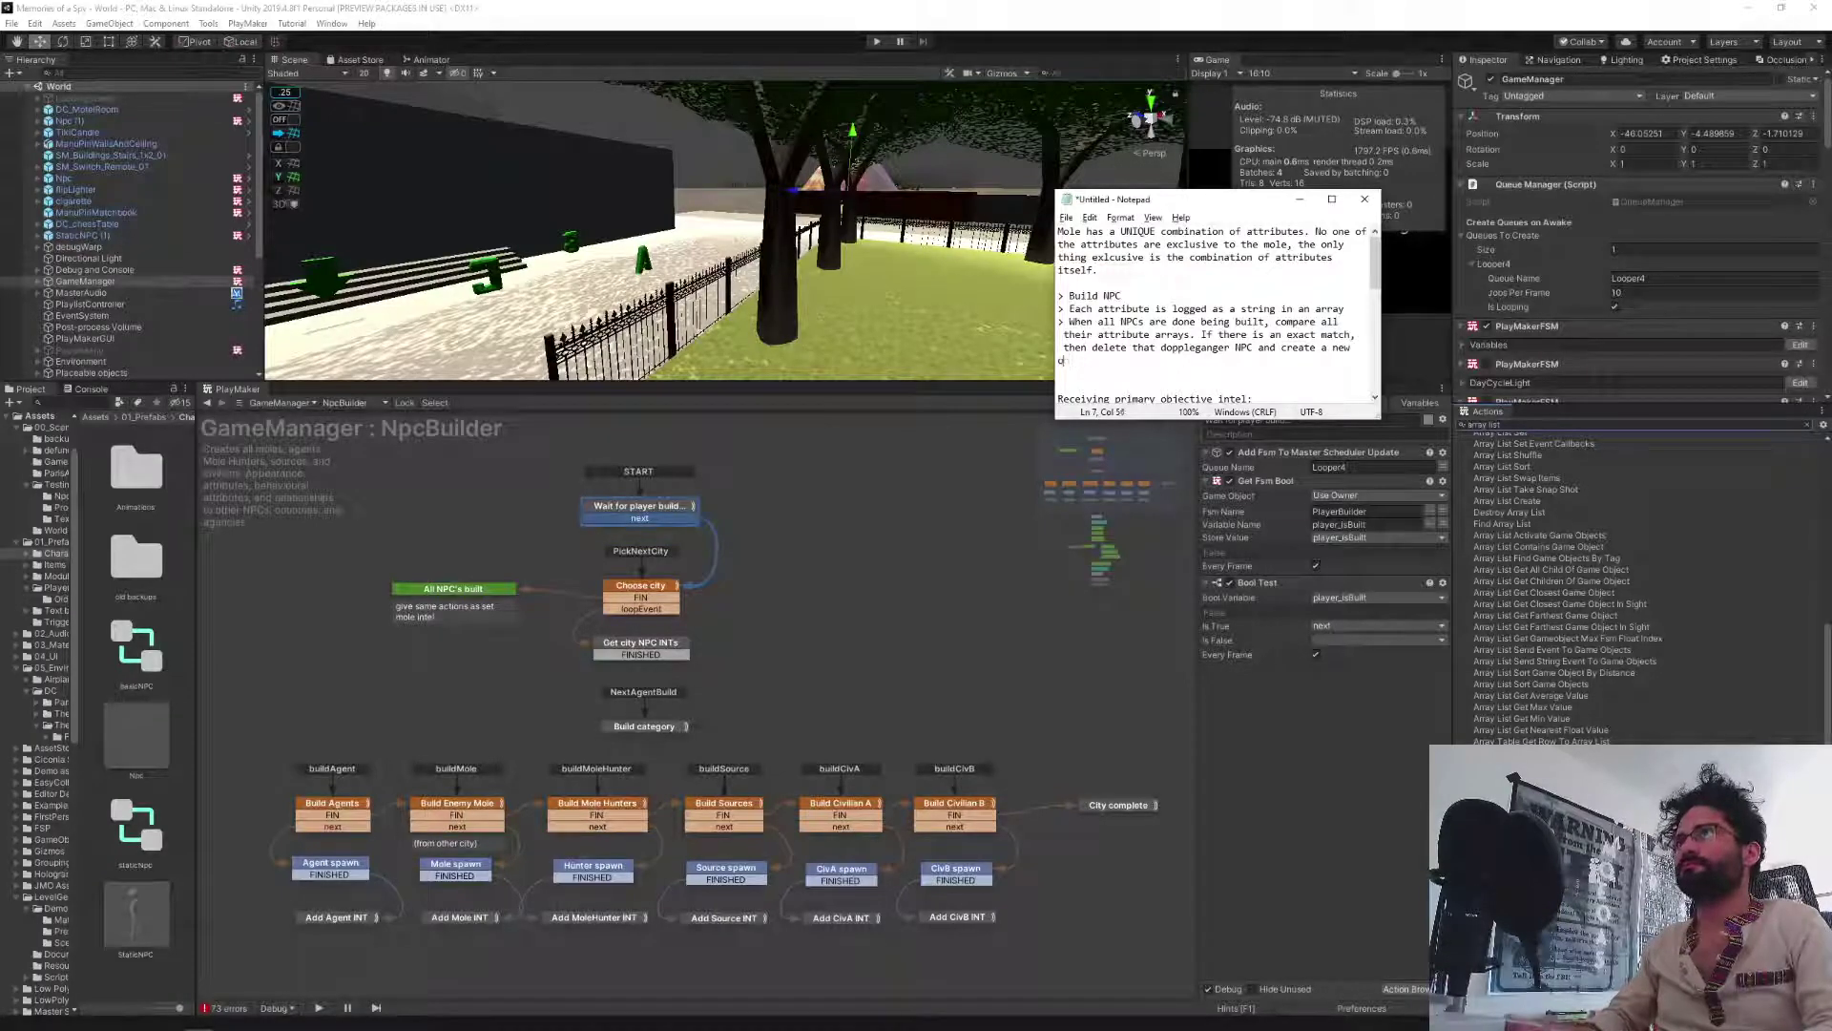
pyautogui.write('one')
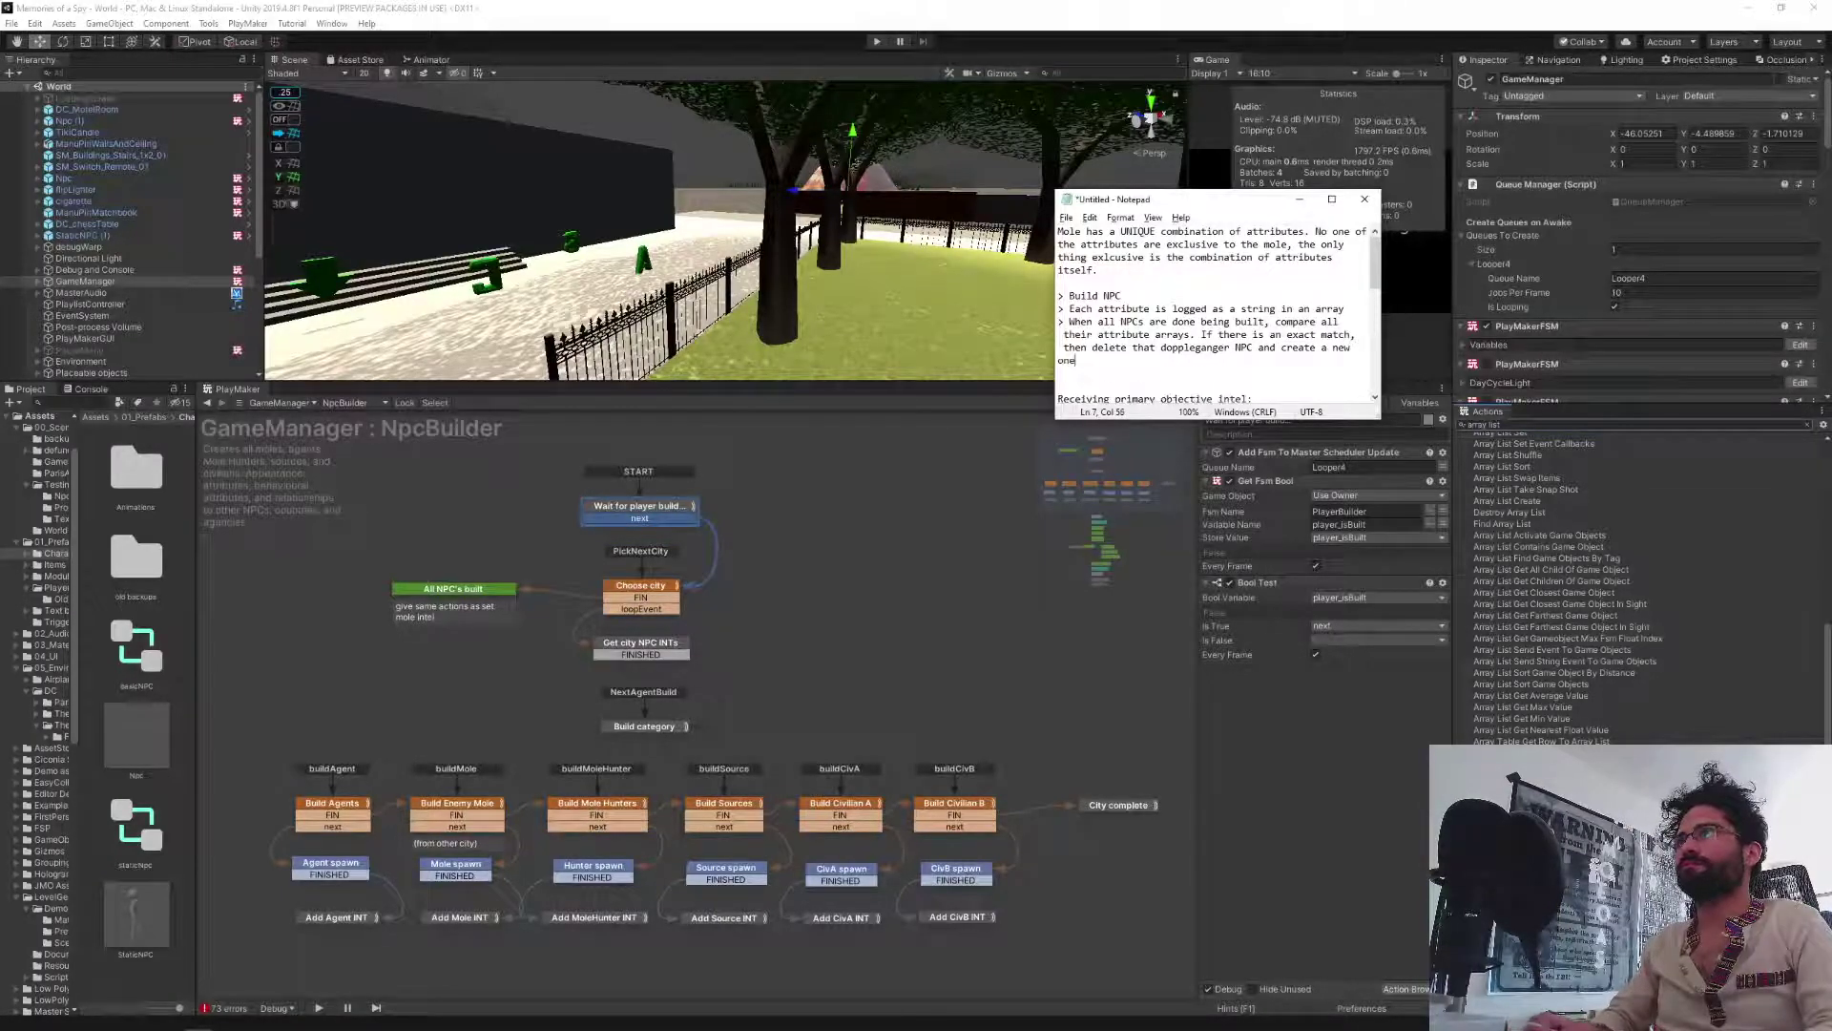
pyautogui.press('BackSpace')
pyautogui.press('BackSpace')
pyautogui.press('Return')
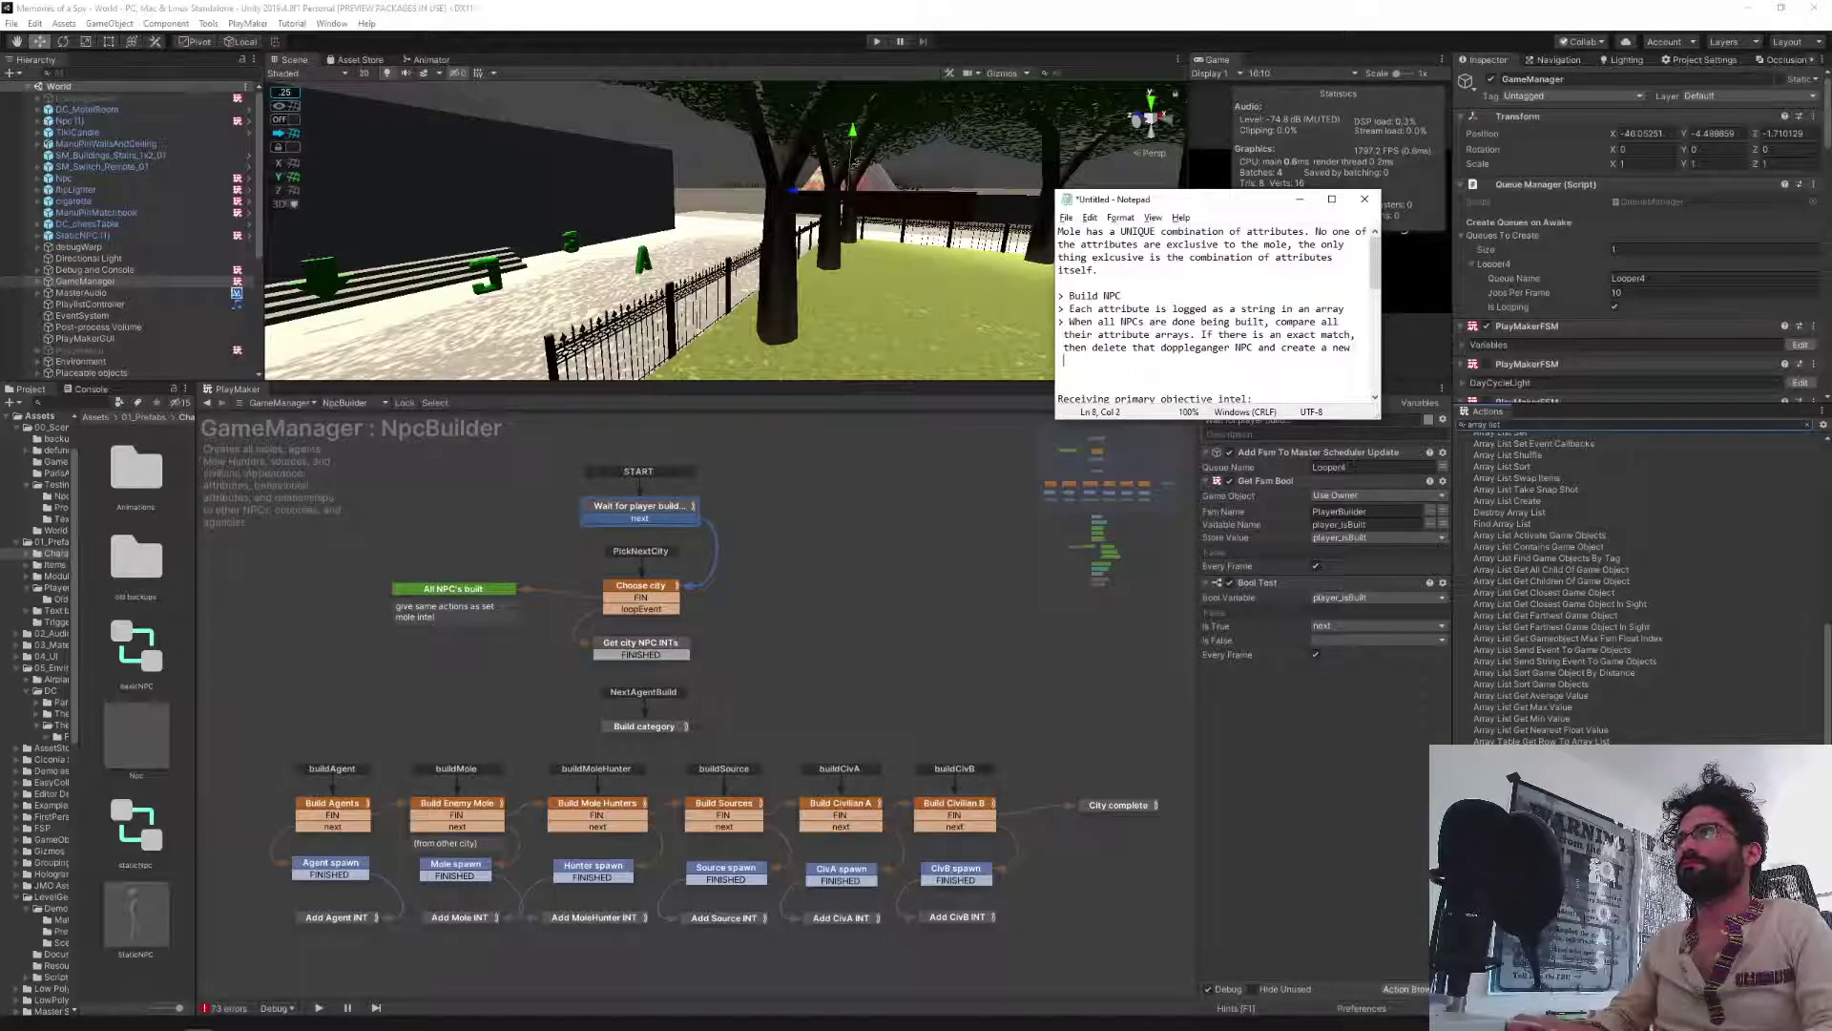
pyautogui.write('one.')
pyautogui.press('Return')
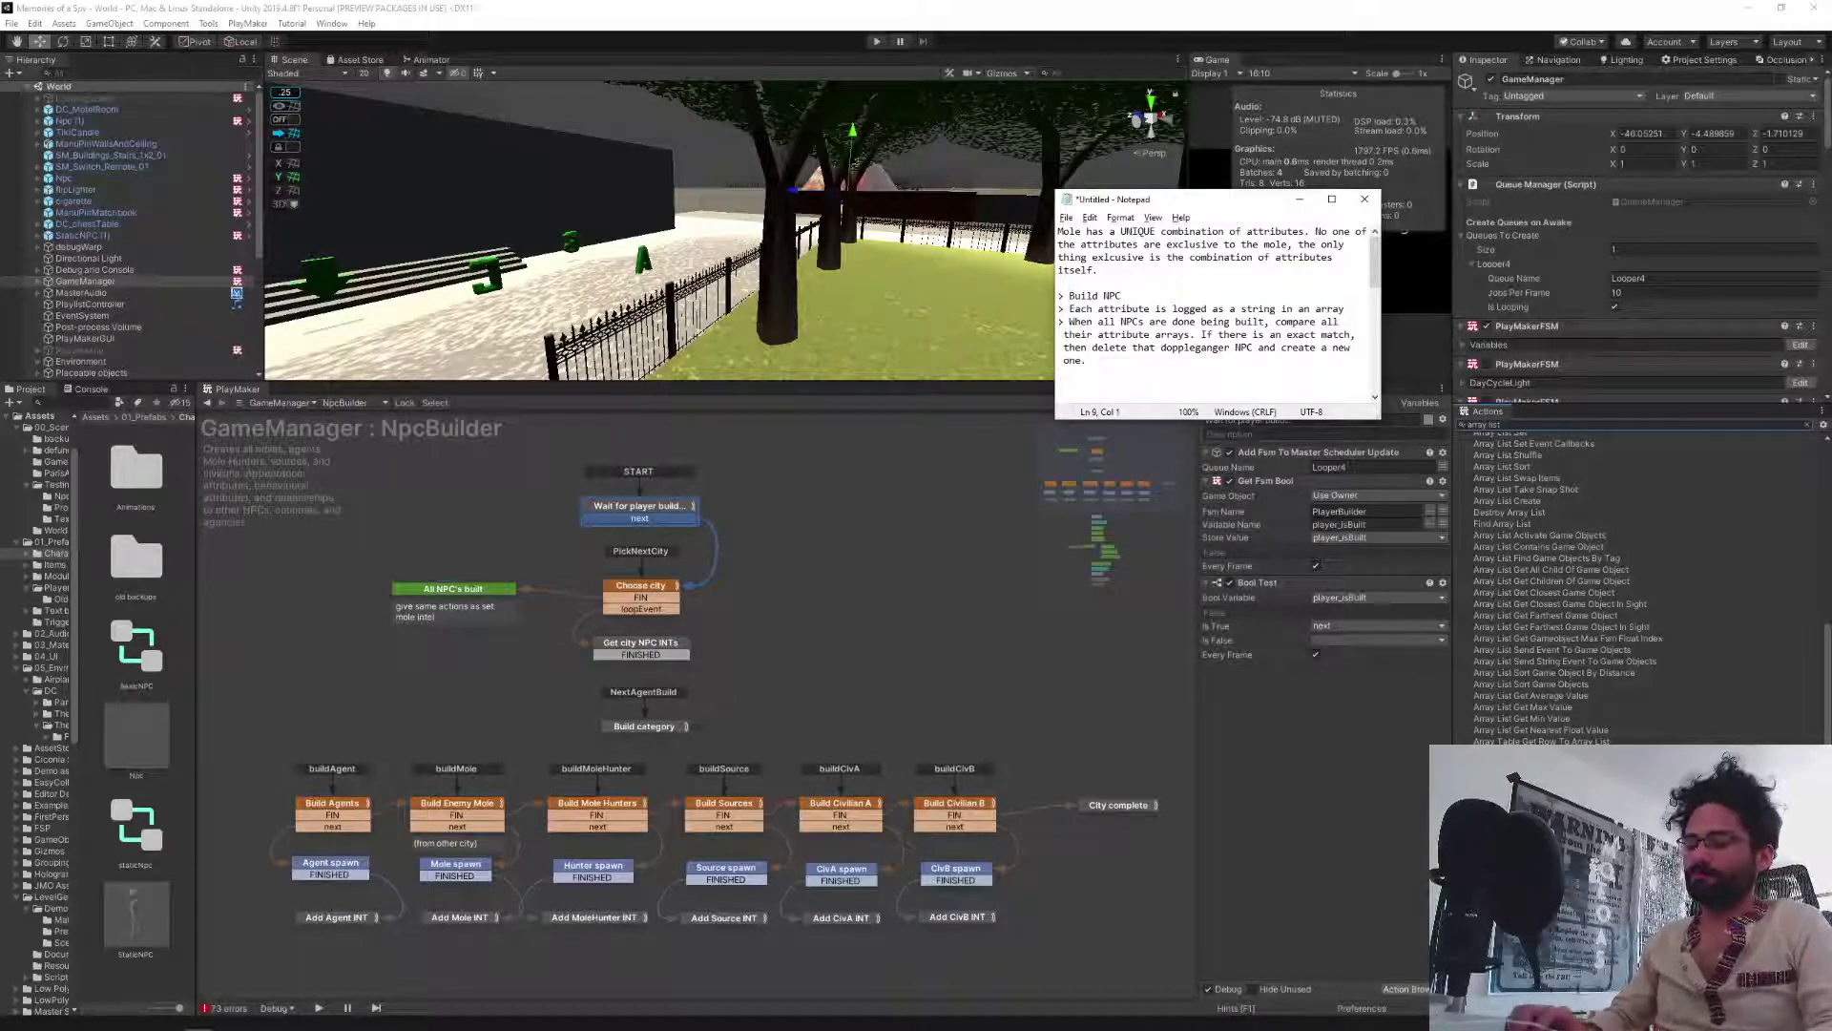
# Add the line "> Repeat duplicate check." at the end of the build steps.
pyautogui.write('> Repeat')
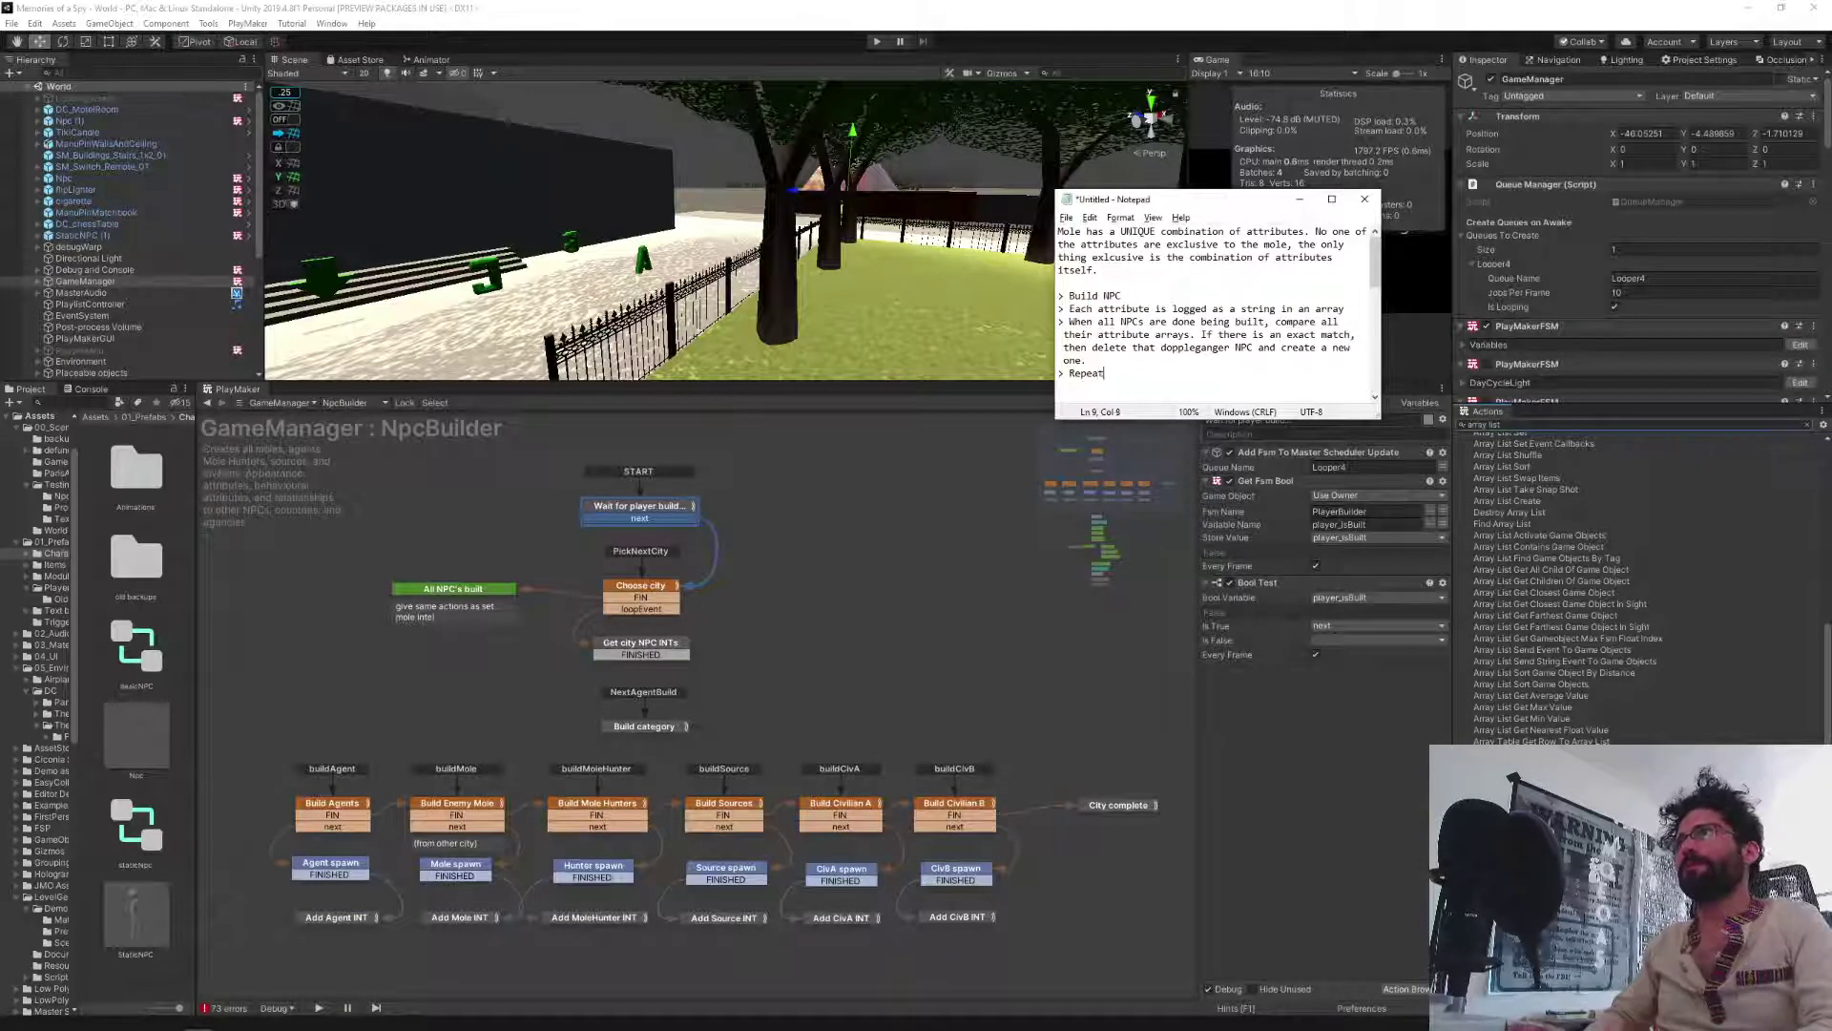
pyautogui.write(' duplicate c')
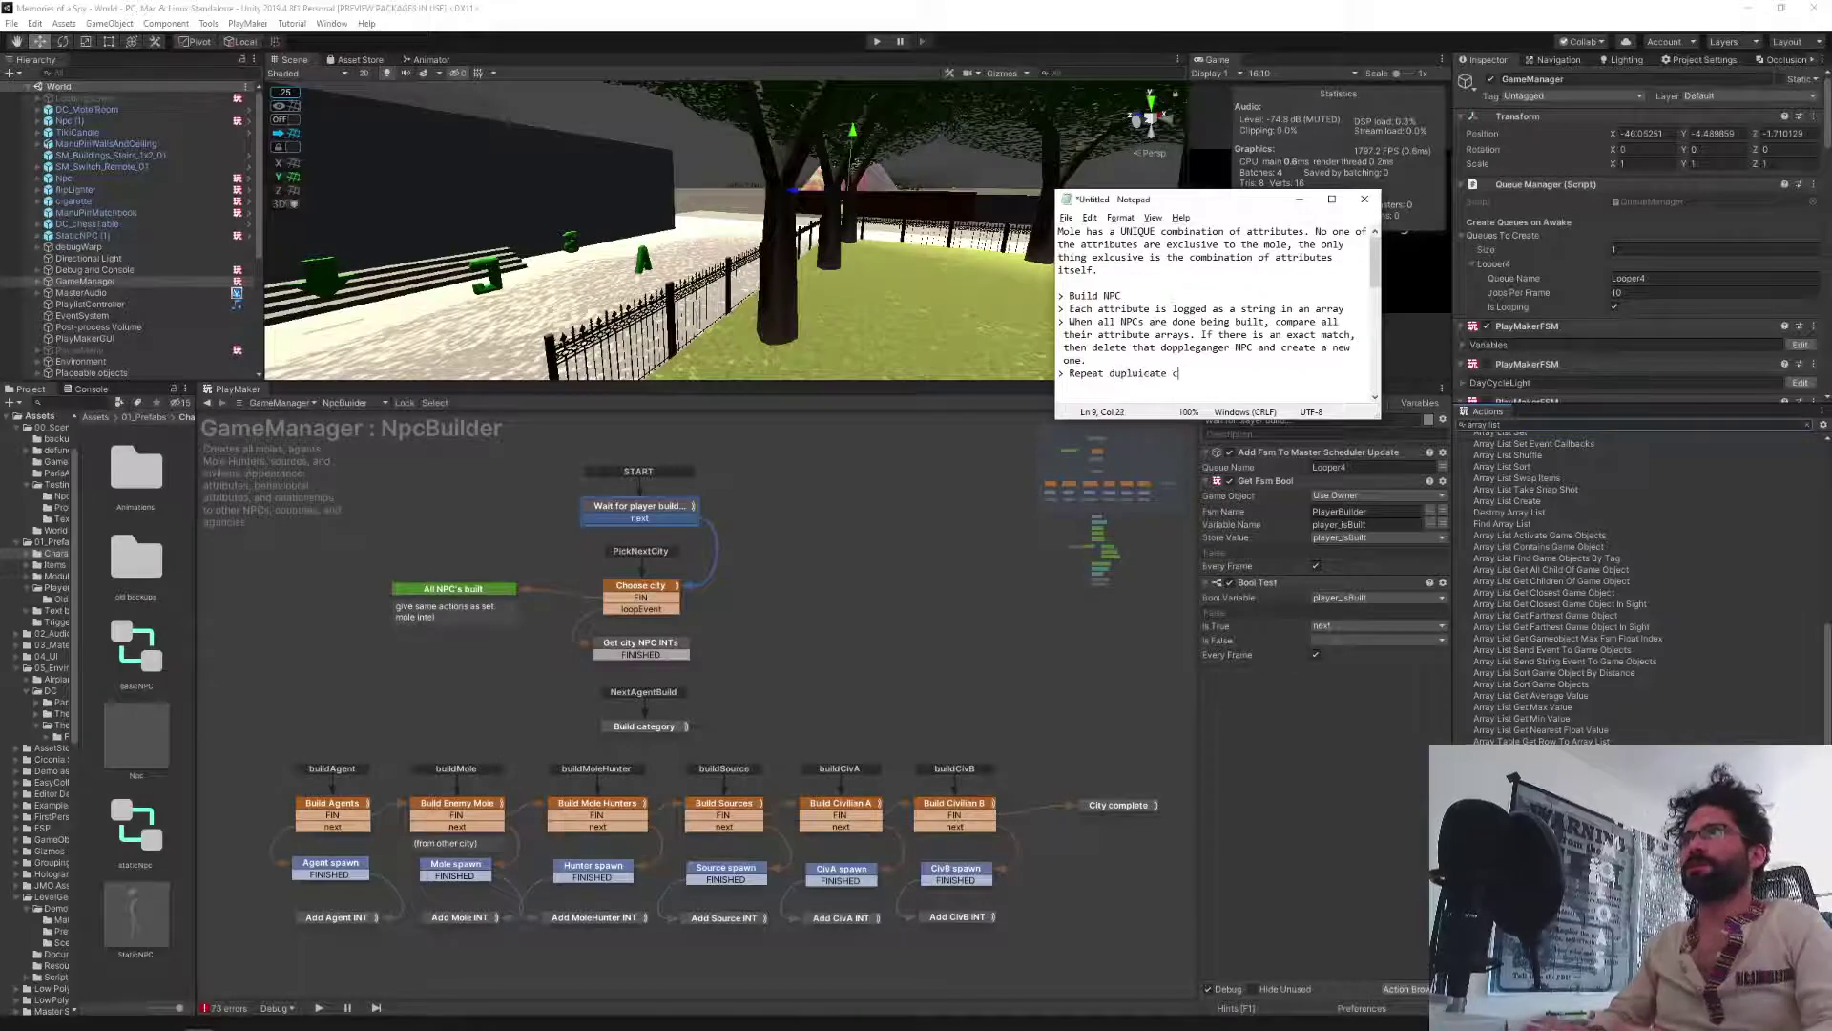
pyautogui.press('BackSpace')
pyautogui.press('BackSpace')
pyautogui.press('BackSpace')
pyautogui.press('BackSpace')
pyautogui.press('BackSpace')
pyautogui.press('BackSpace')
pyautogui.press('BackSpace')
pyautogui.write('icate check.')
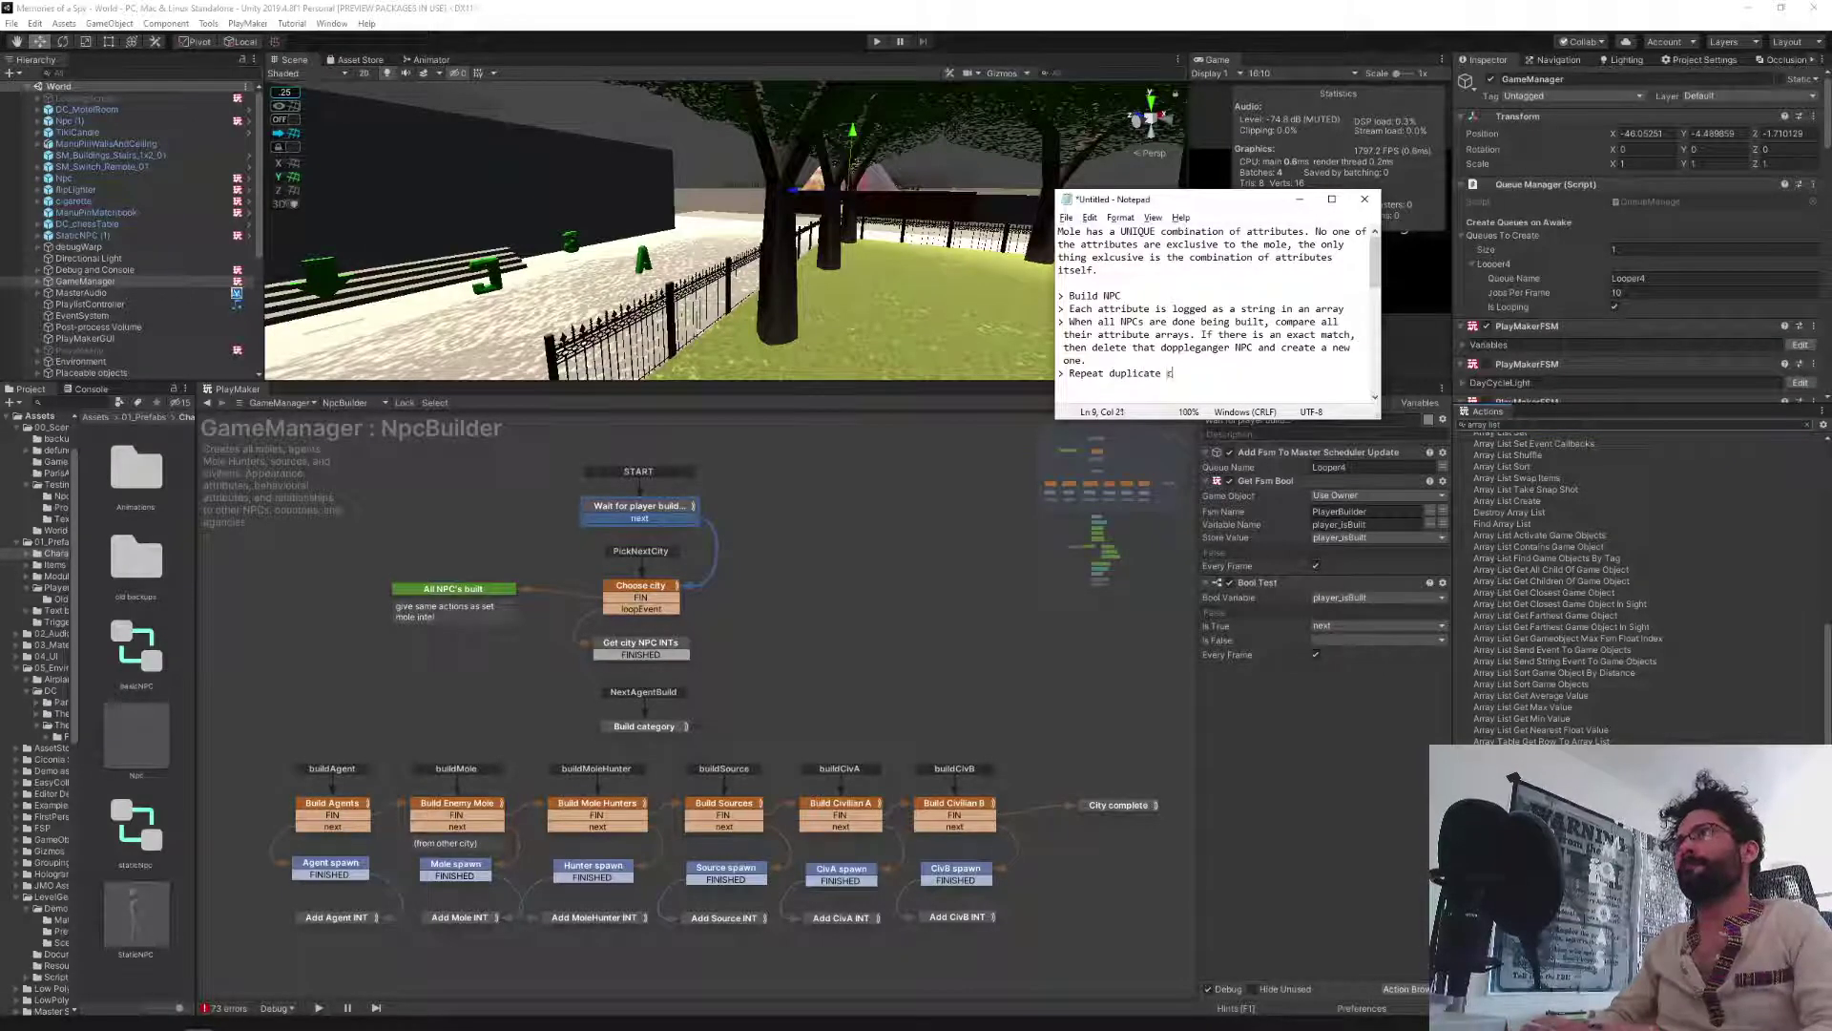
pyautogui.press('Return')
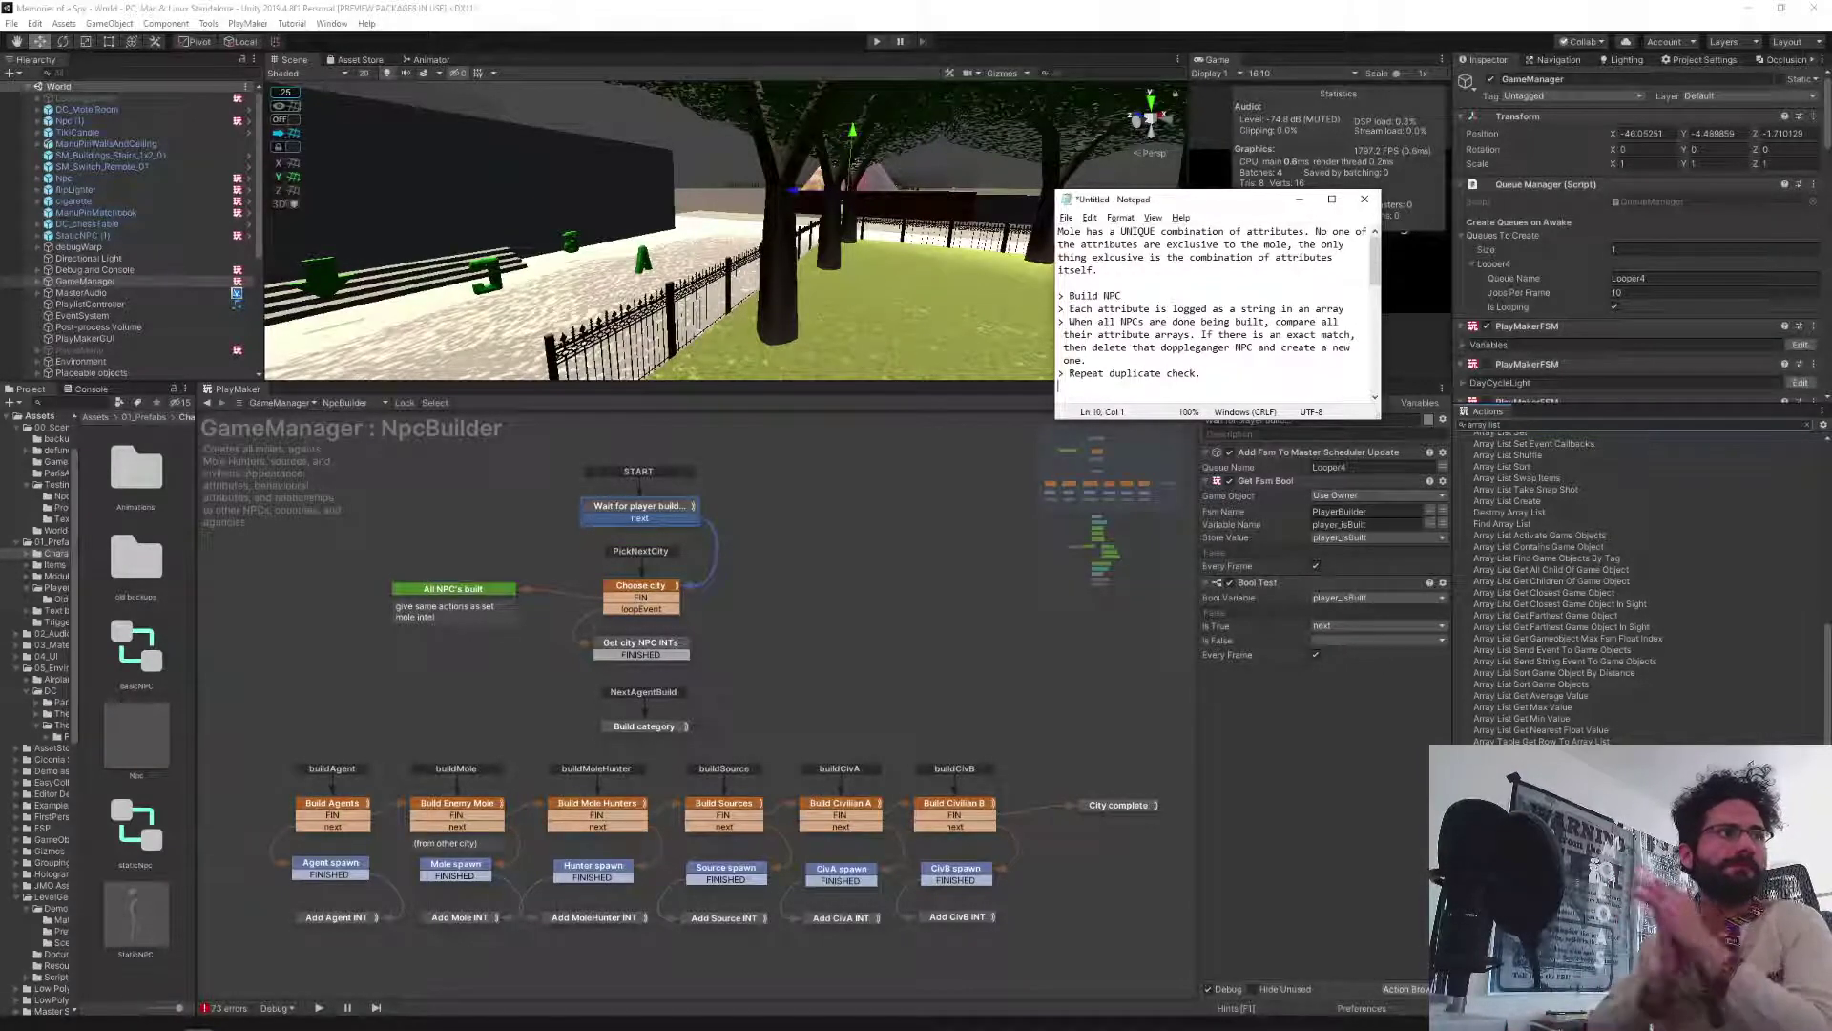
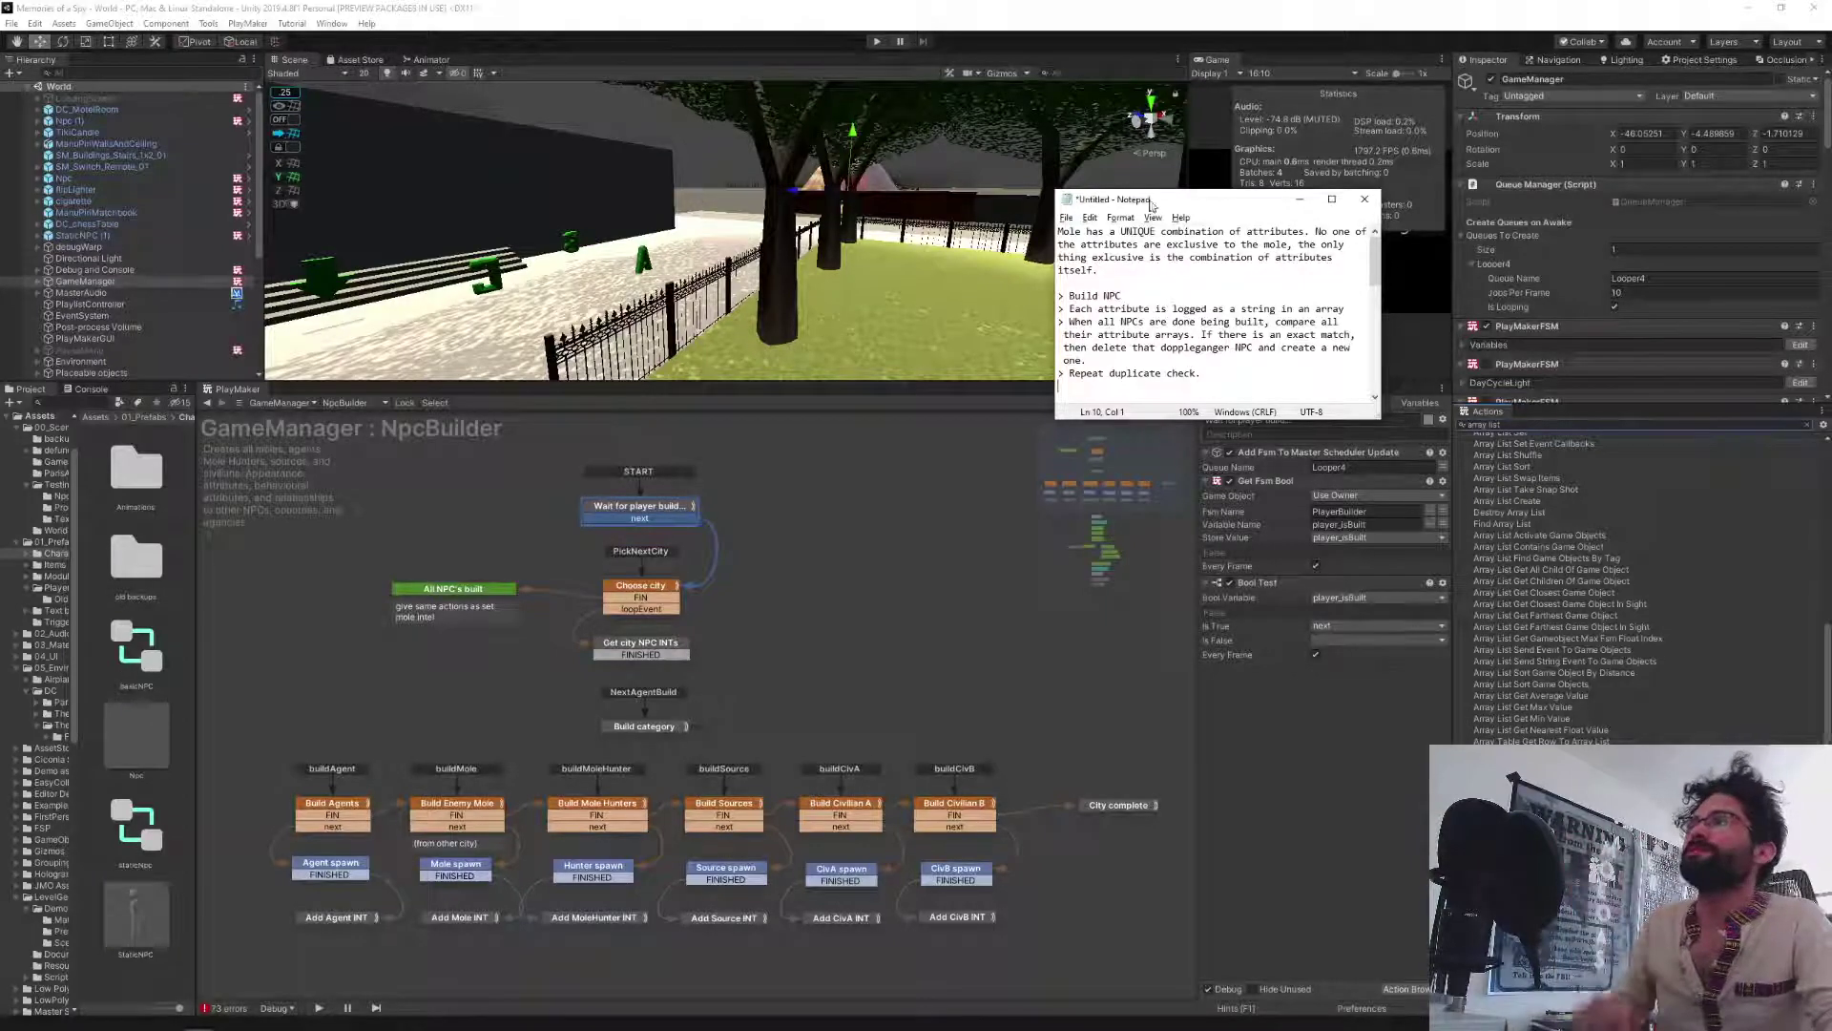
# Move the note clear of the graph and examine the actions of the Create NPC, Set character name, Get NPC mesh and Set Skin Color states.
pyautogui.moveTo(1138, 209); pyautogui.dragTo(1101, 139)
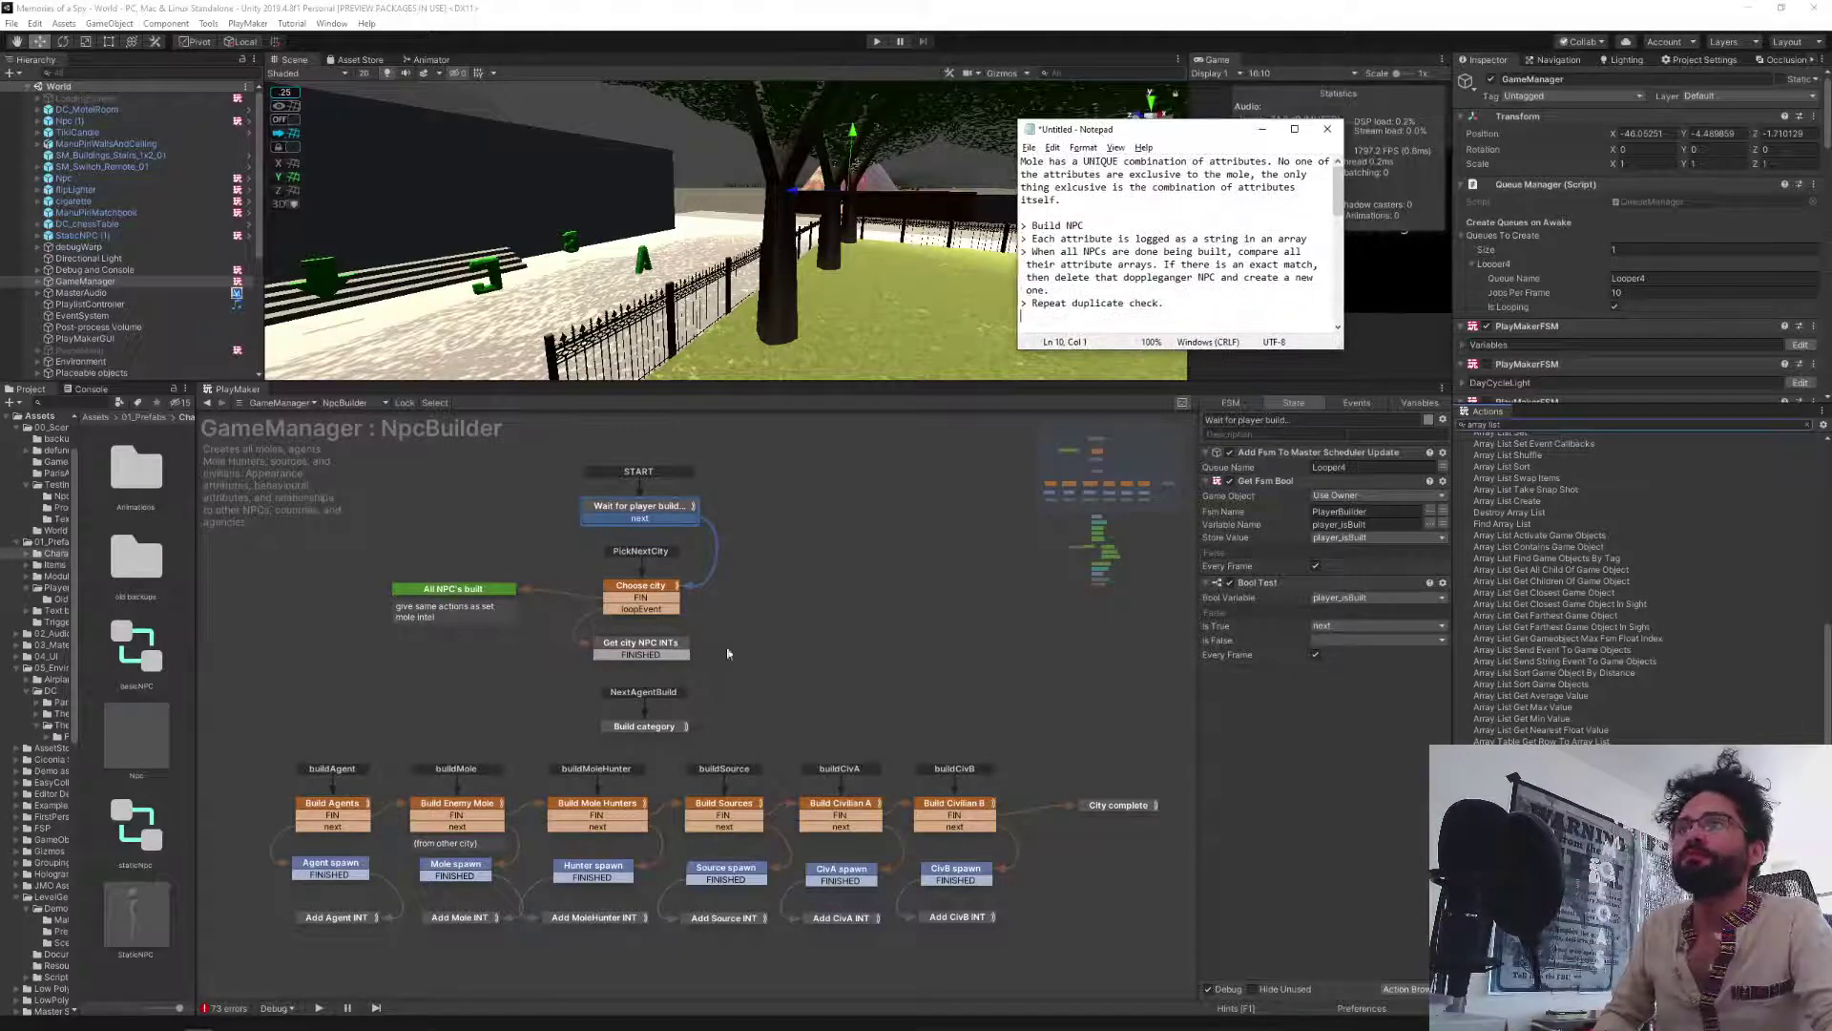
pyautogui.moveTo(470, 683)
pyautogui.mouseDown(button='middle')
pyautogui.moveTo(531, 595)
pyautogui.moveTo(515, 505)
pyautogui.mouseUp(button='middle')
pyautogui.moveTo(515, 868); pyautogui.dragTo(565, 606, button='middle')
pyautogui.moveTo(505, 669); pyautogui.dragTo(499, 655, button='middle')
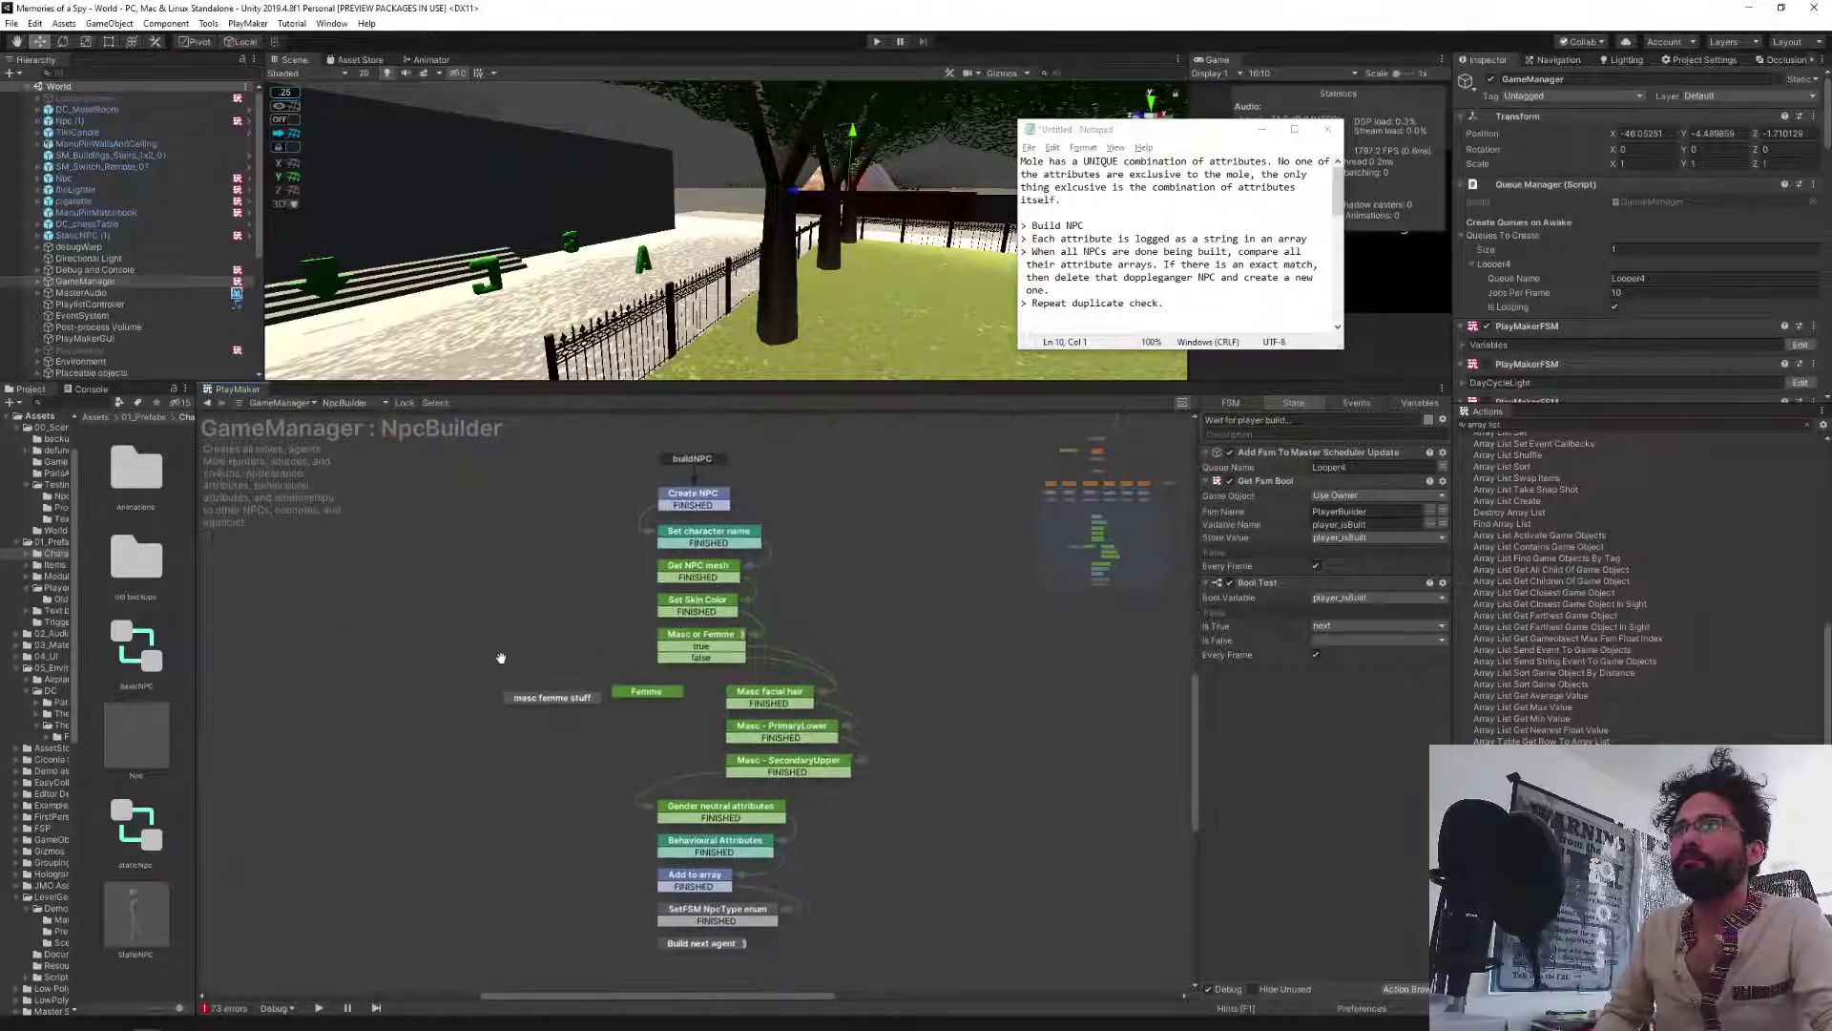
pyautogui.click(684, 495)
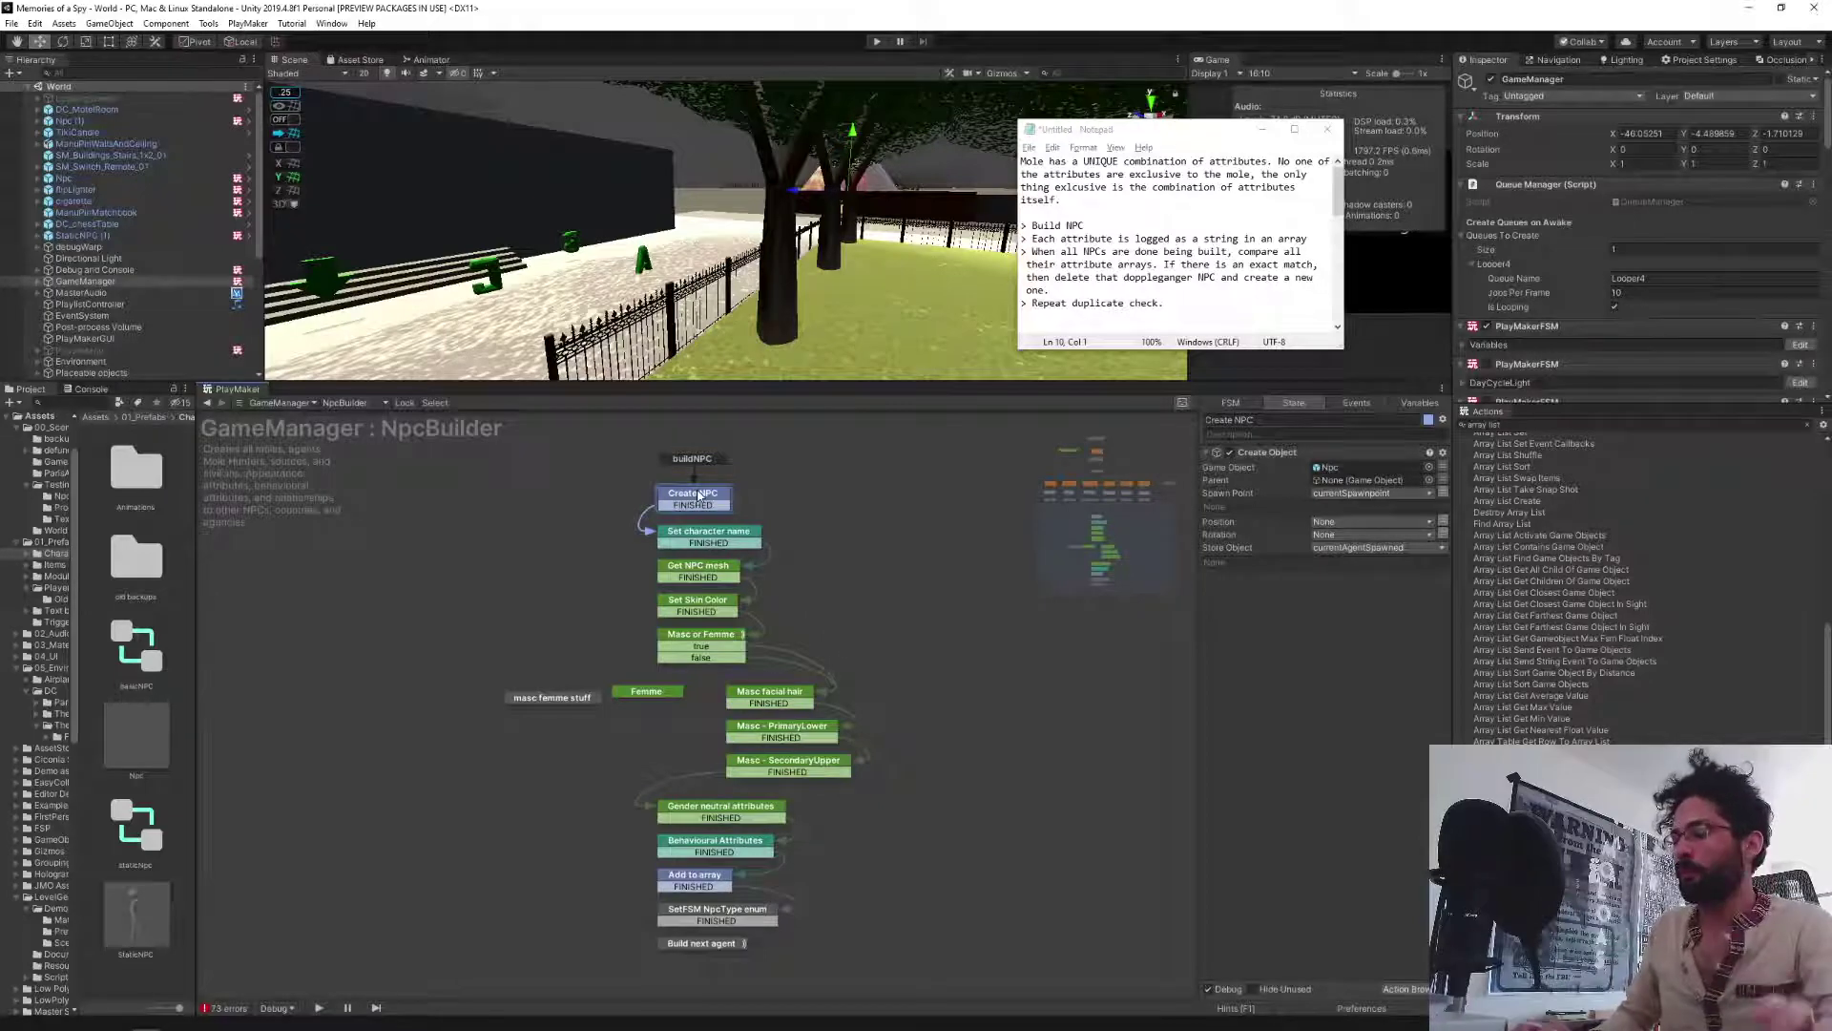
pyautogui.click(708, 532)
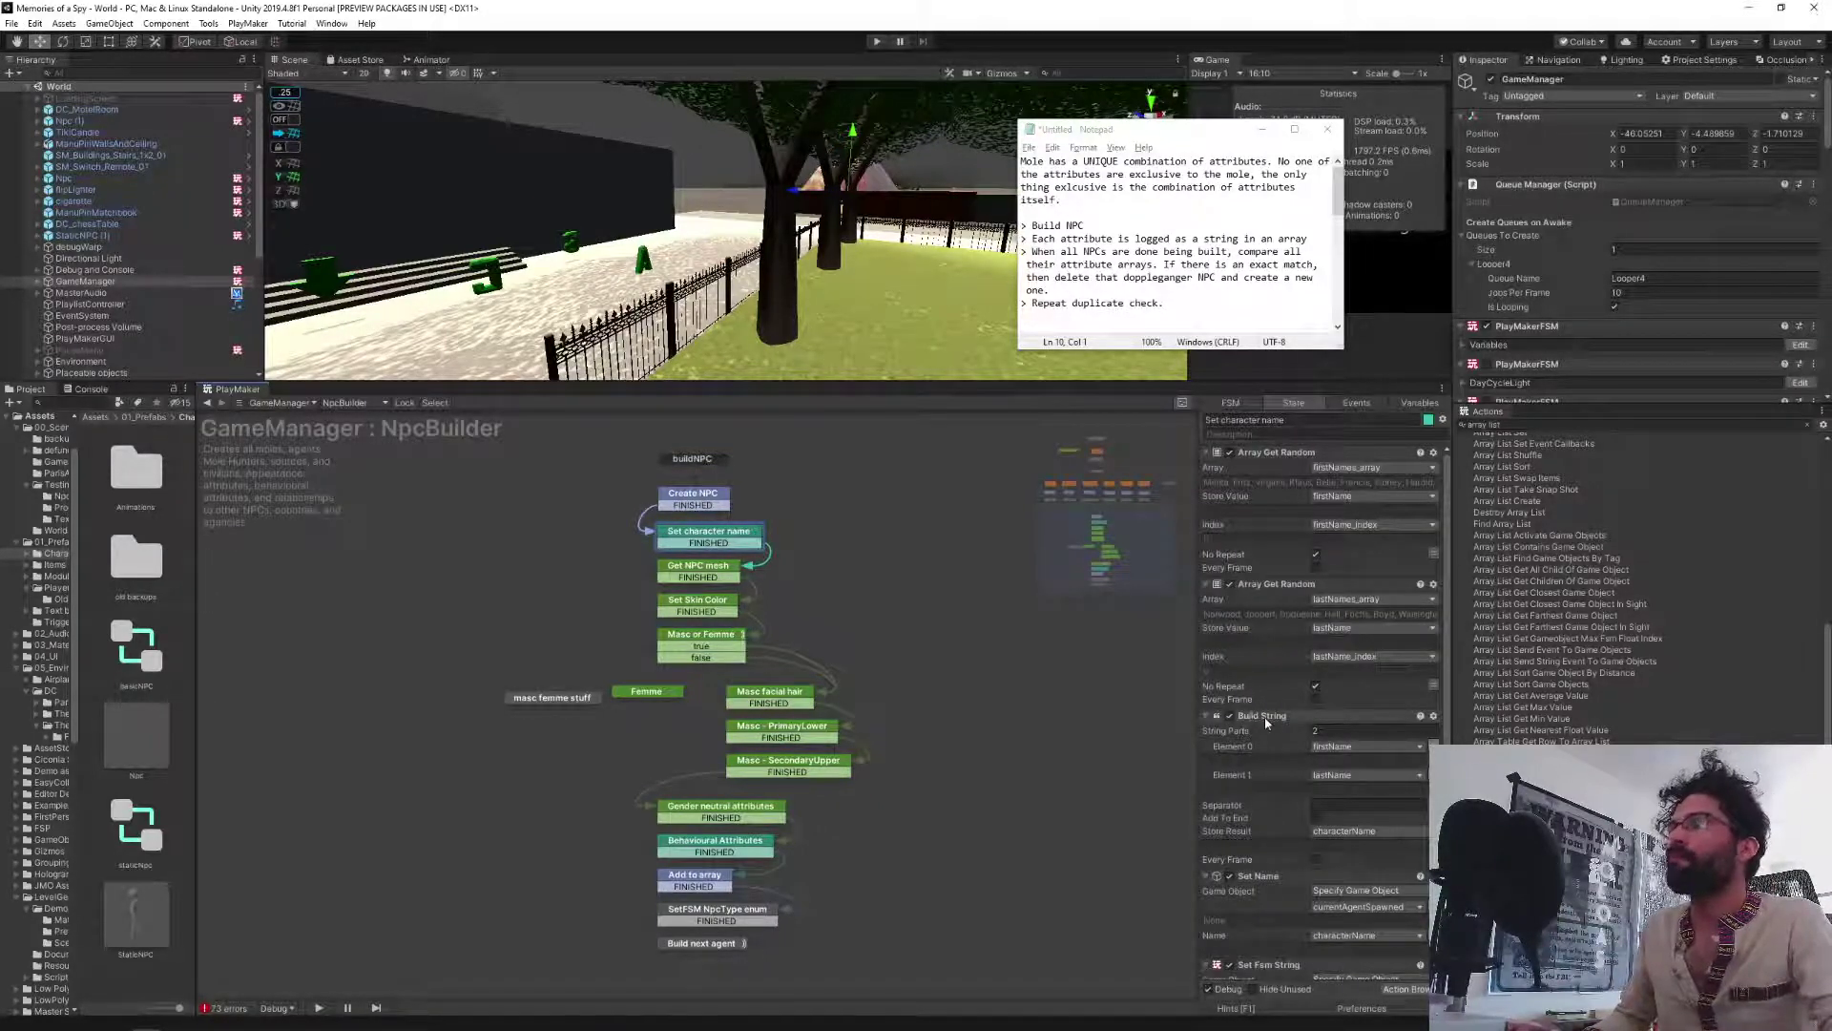
pyautogui.scroll(-2, 1269, 721)
pyautogui.scroll(-1, 1273, 719)
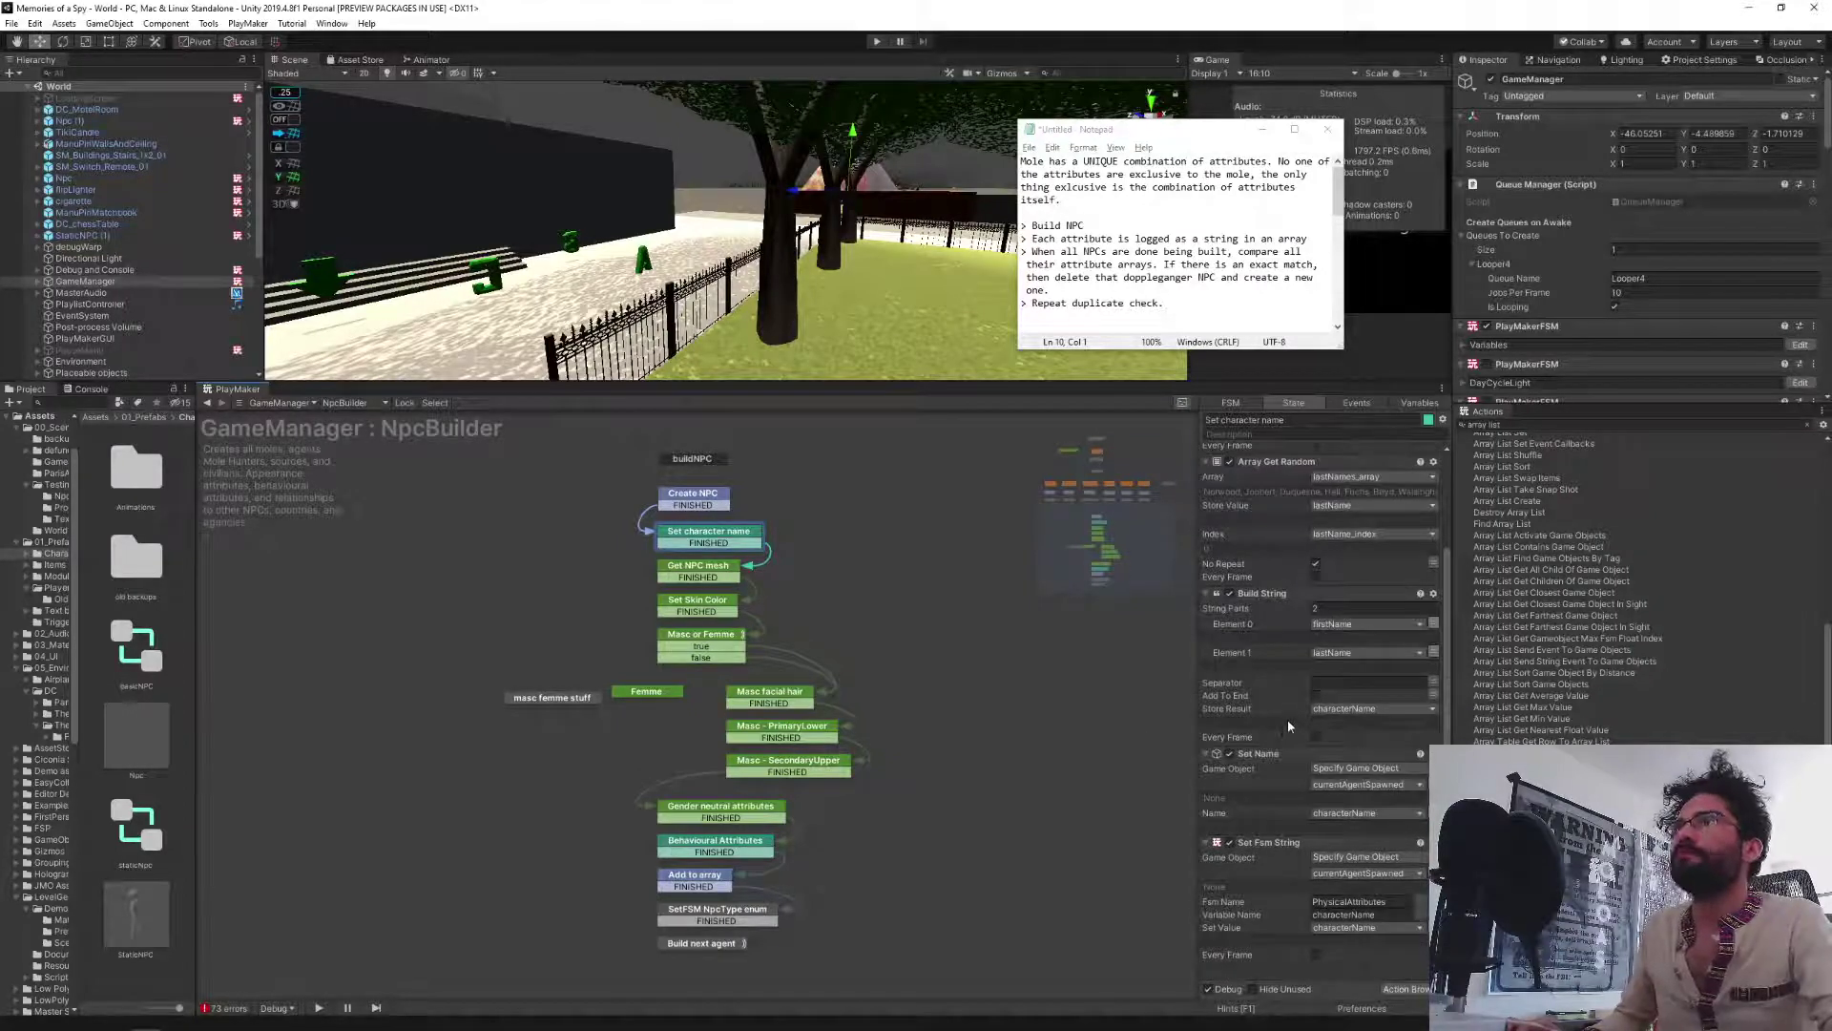
pyautogui.press('Down')
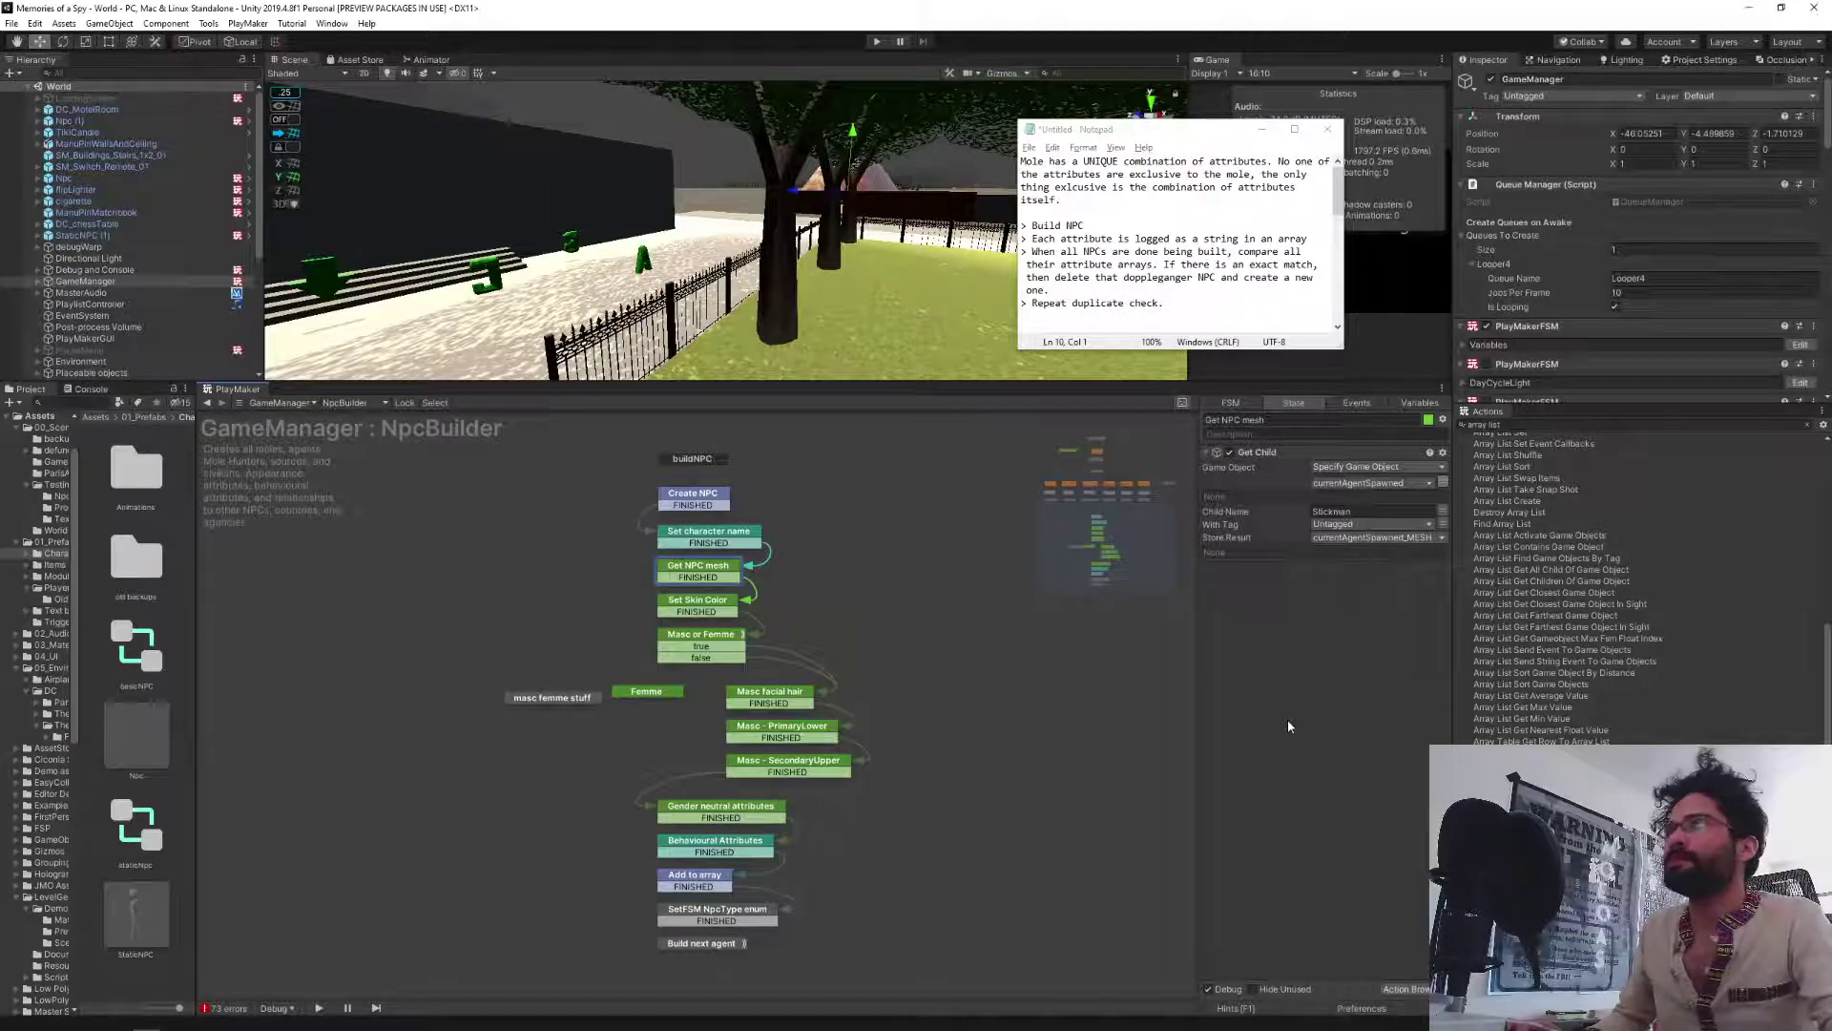
pyautogui.press('Down')
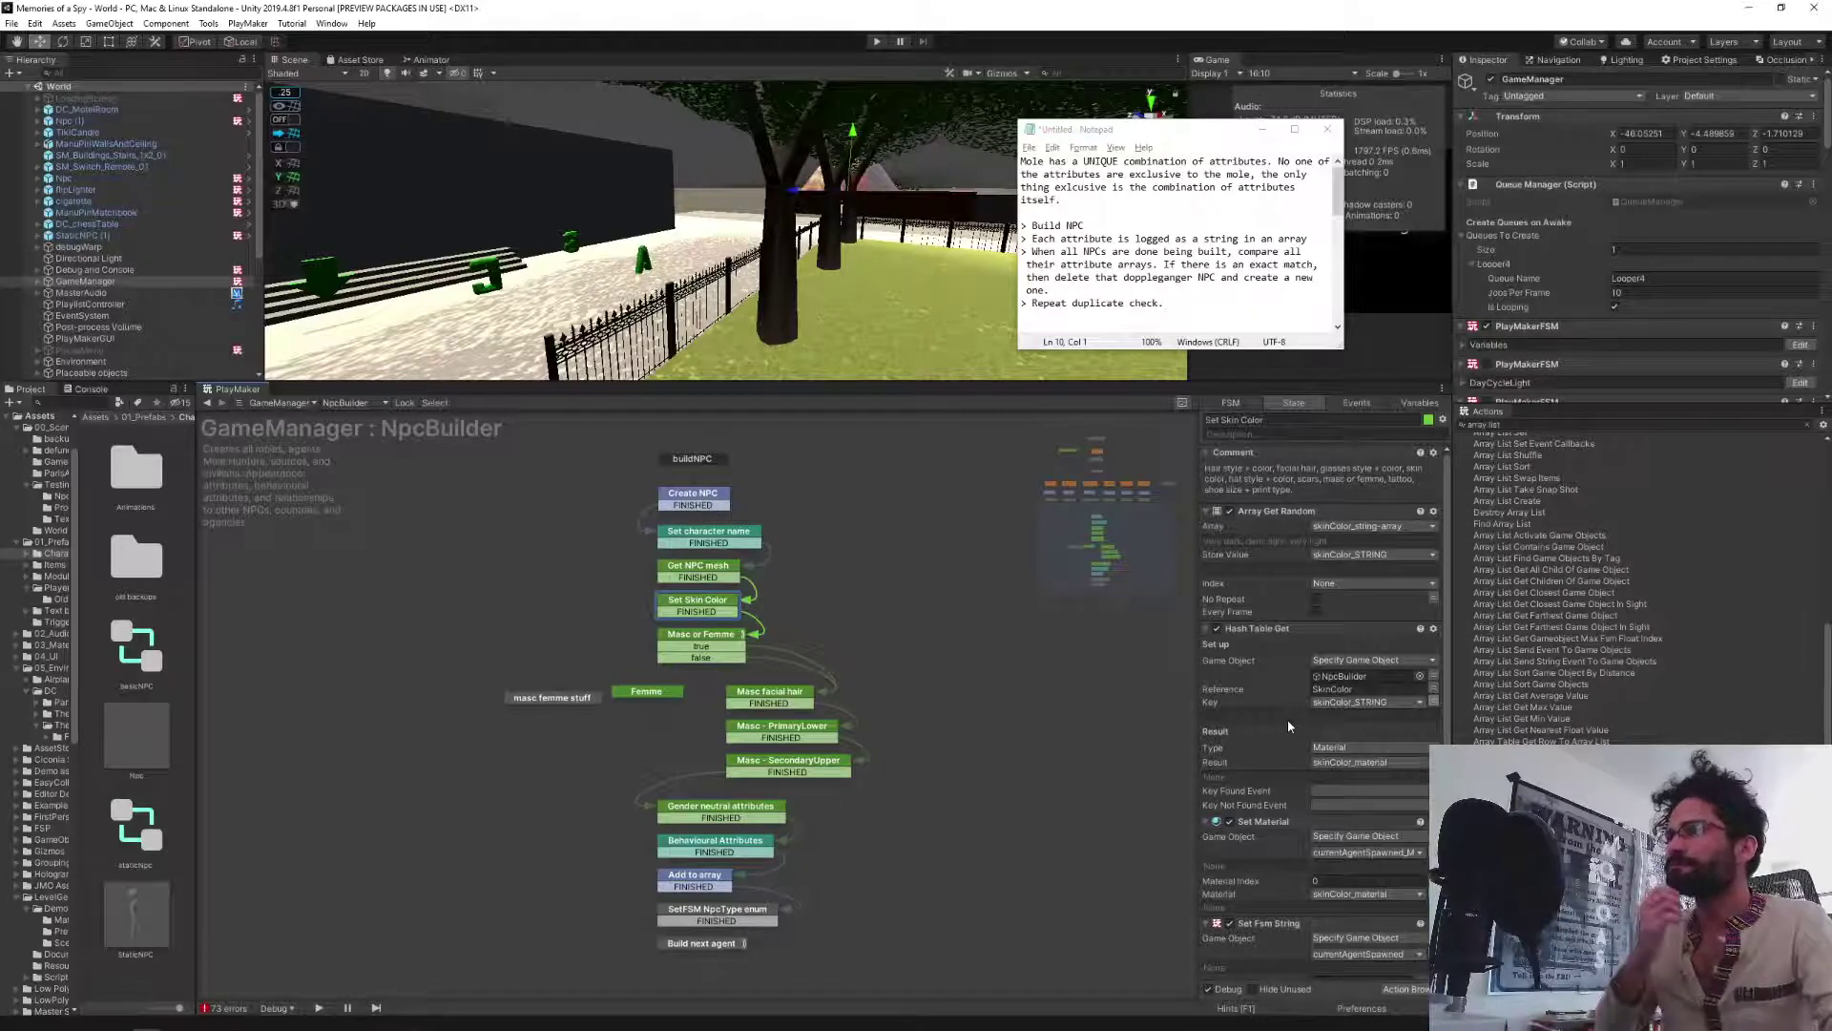
pyautogui.scroll(-2, 1287, 718)
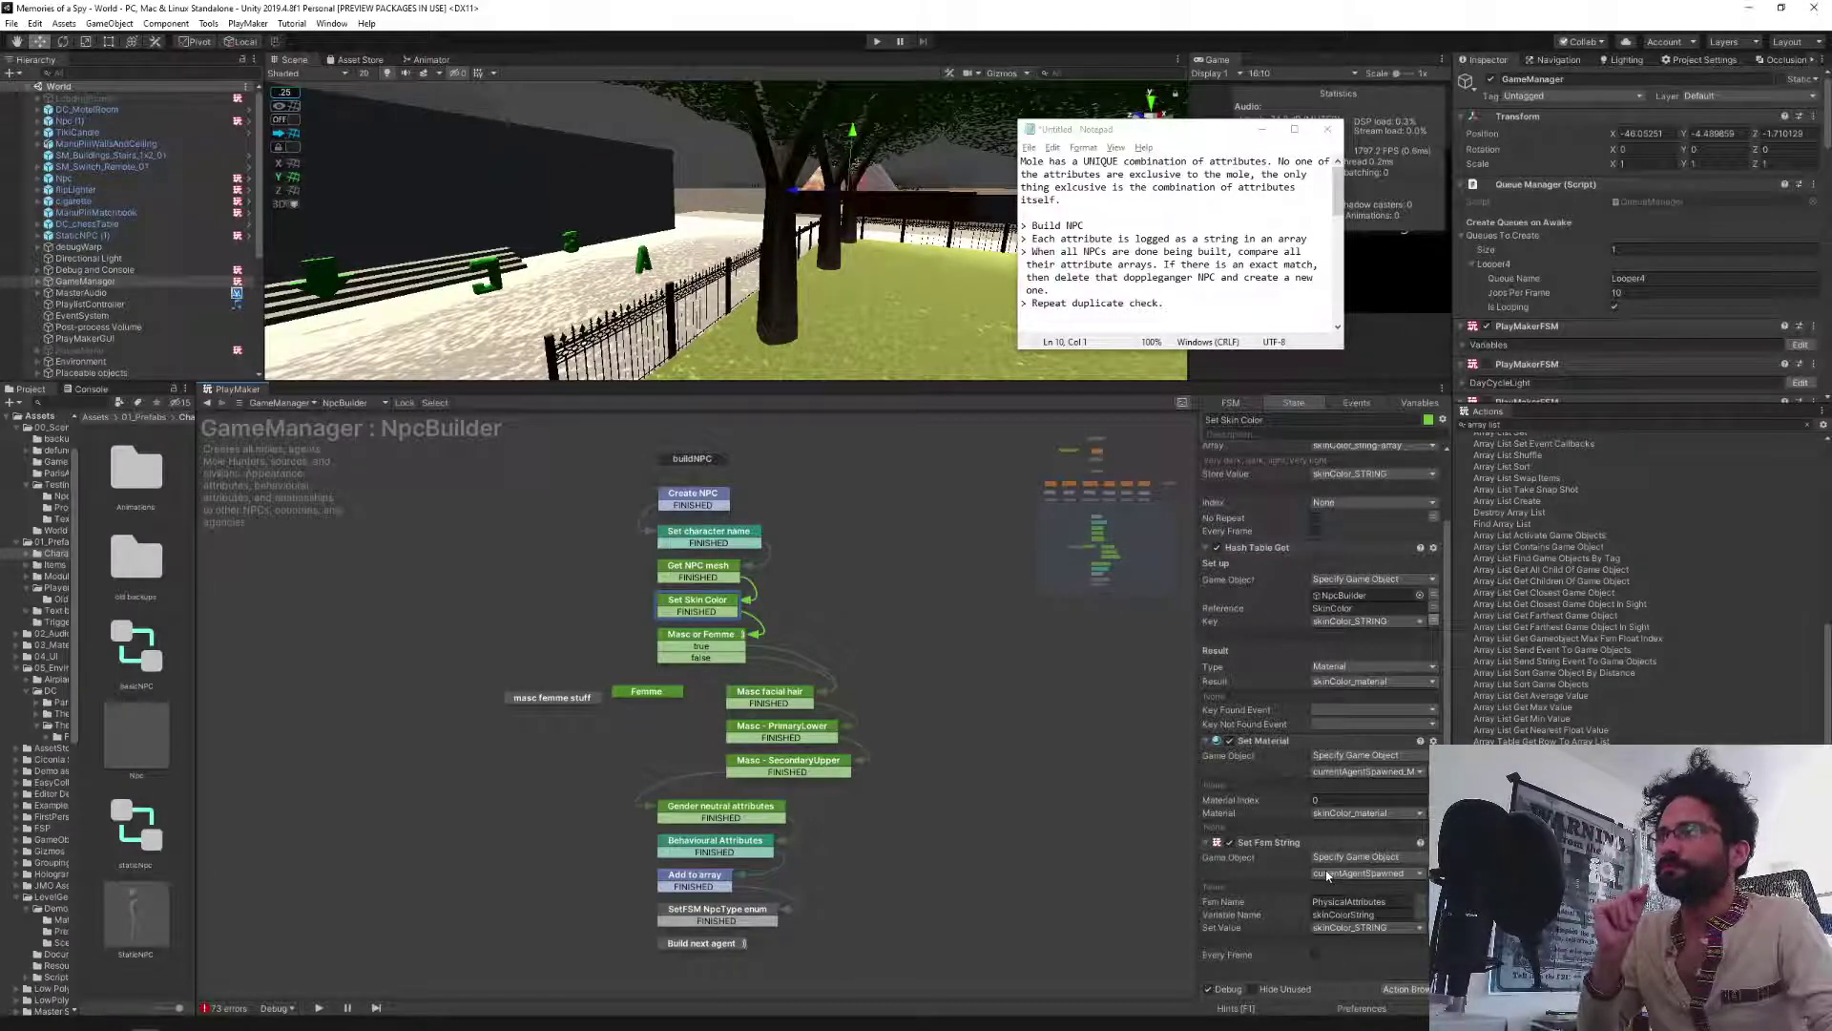
# Minimize the note and review the NpcBuilder graph from the buildNPC chain up to its START state.
pyautogui.click(1263, 130)
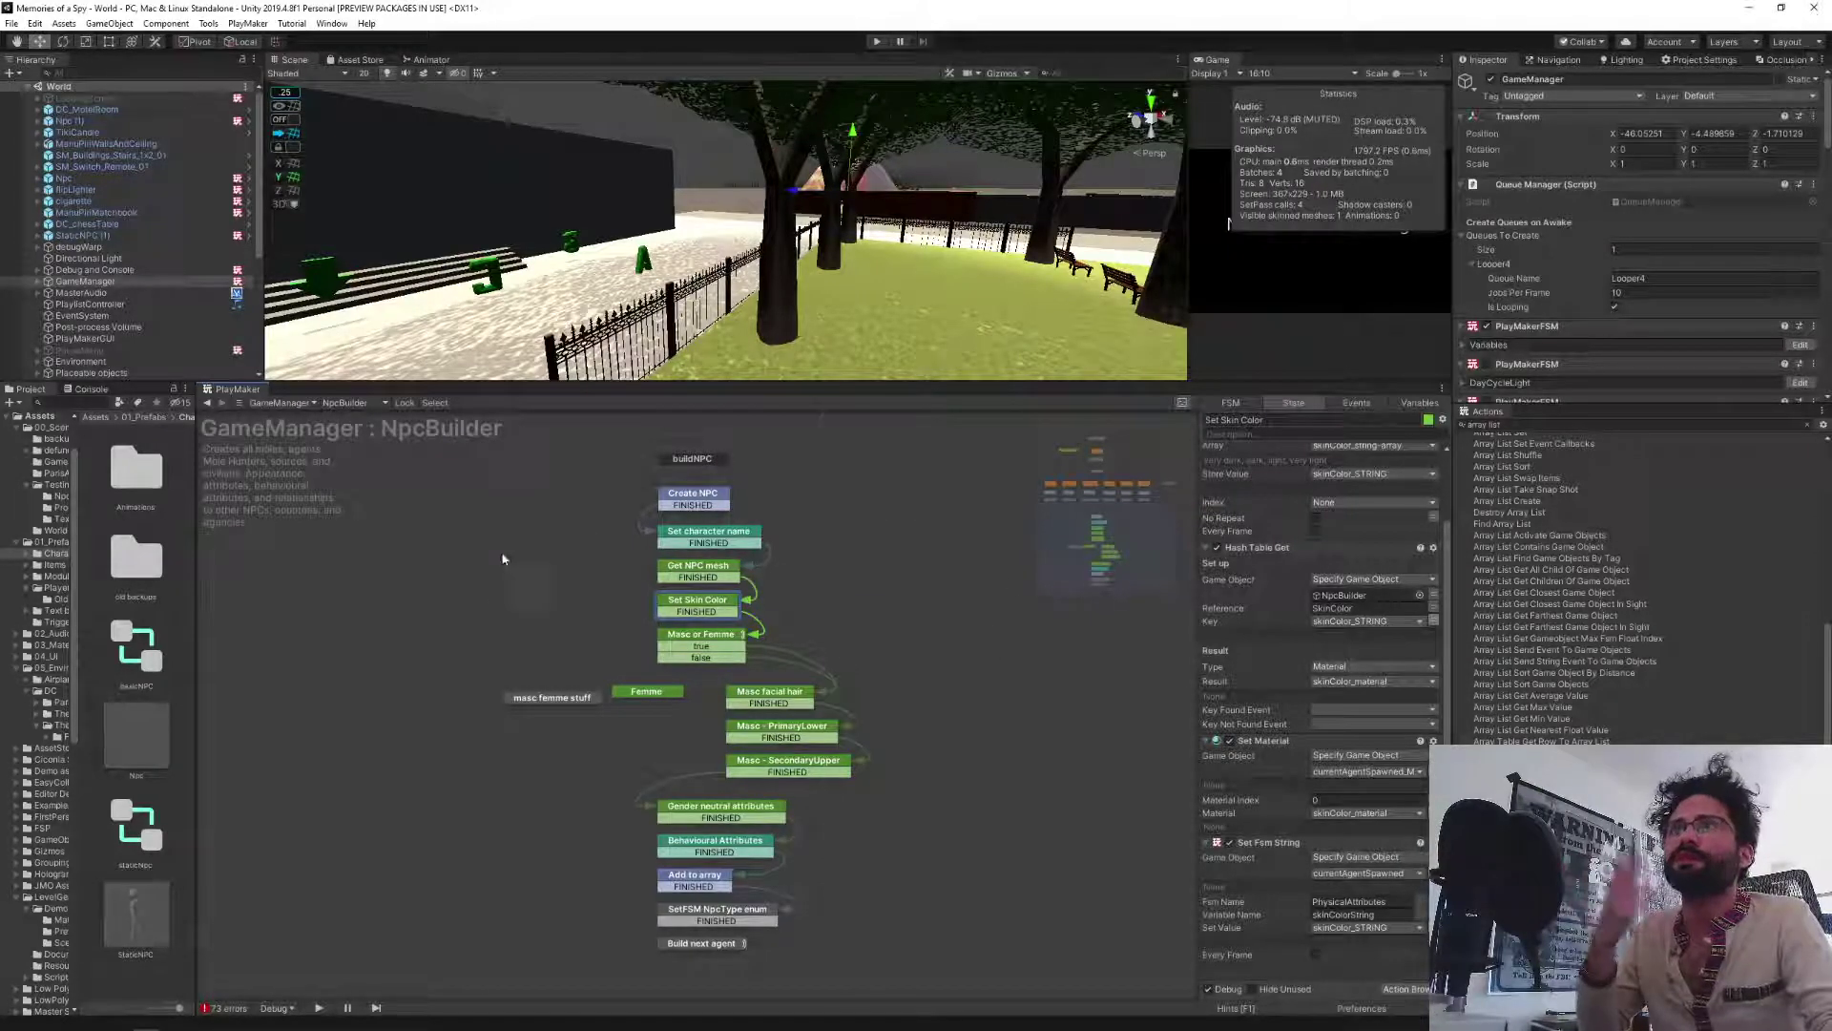
pyautogui.moveTo(503, 557); pyautogui.dragTo(497, 771, button='middle')
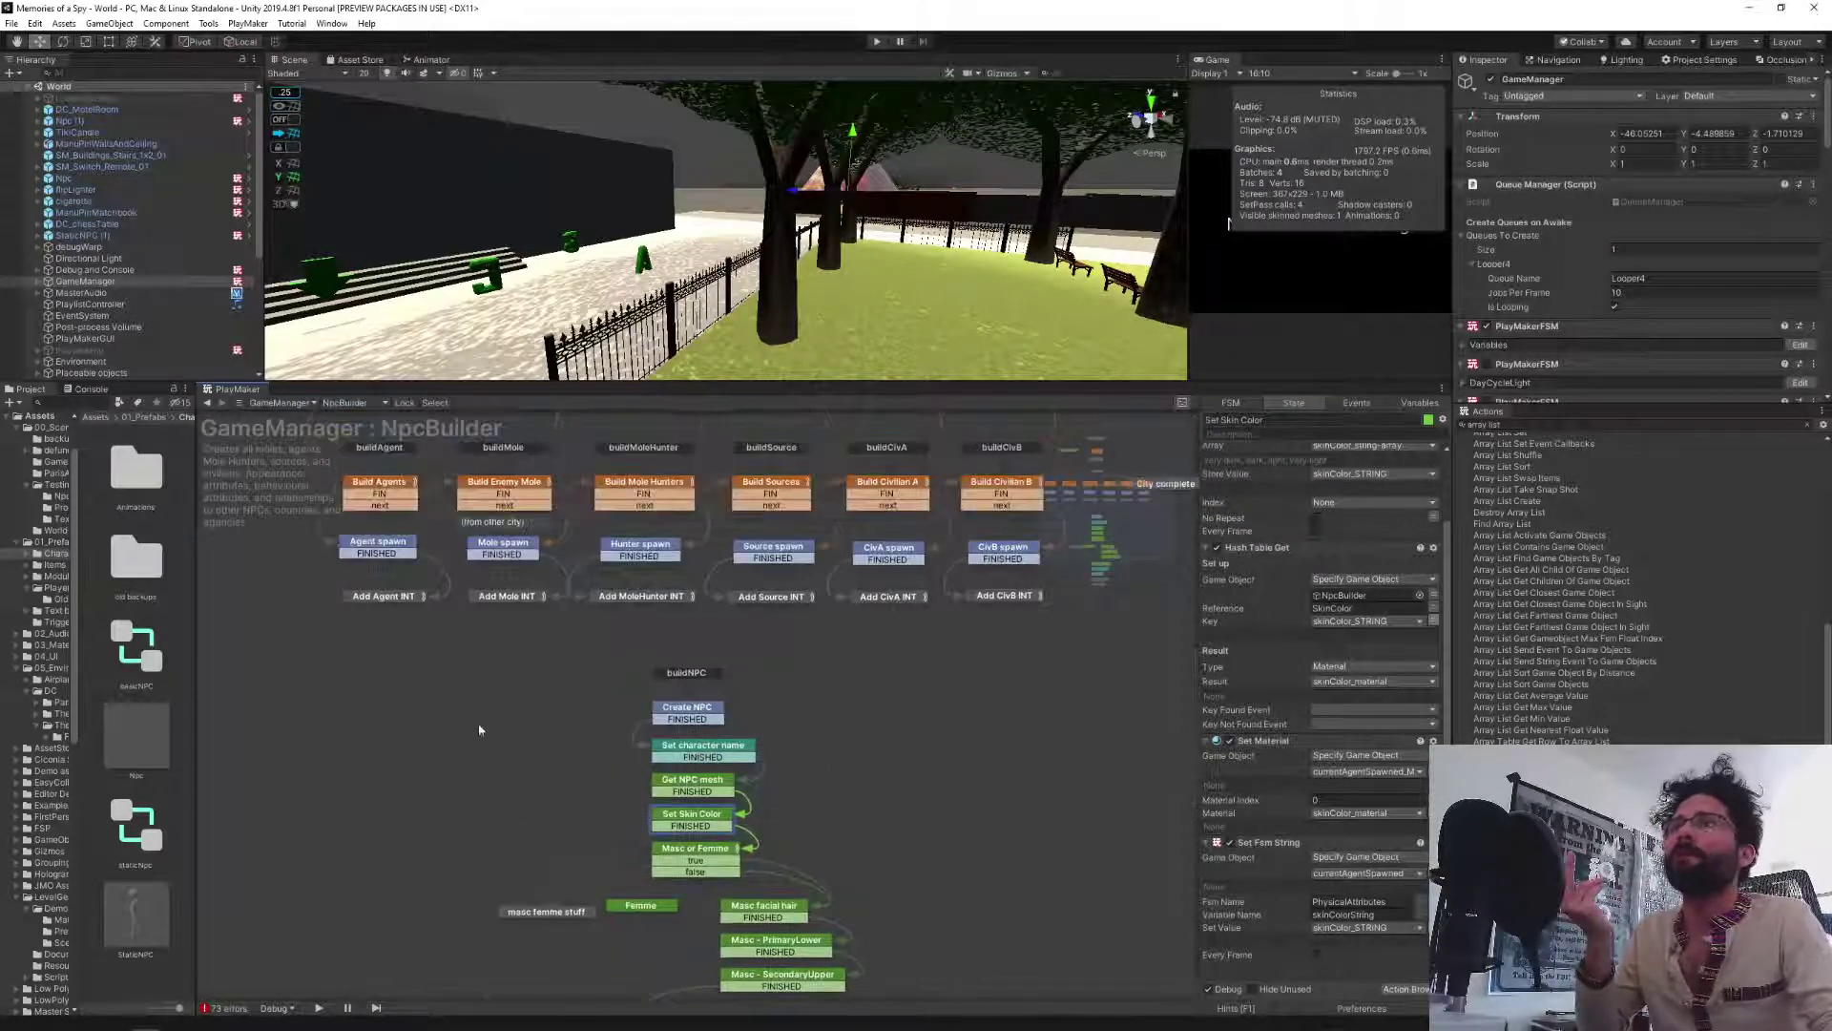
pyautogui.scroll(-5, 479, 731)
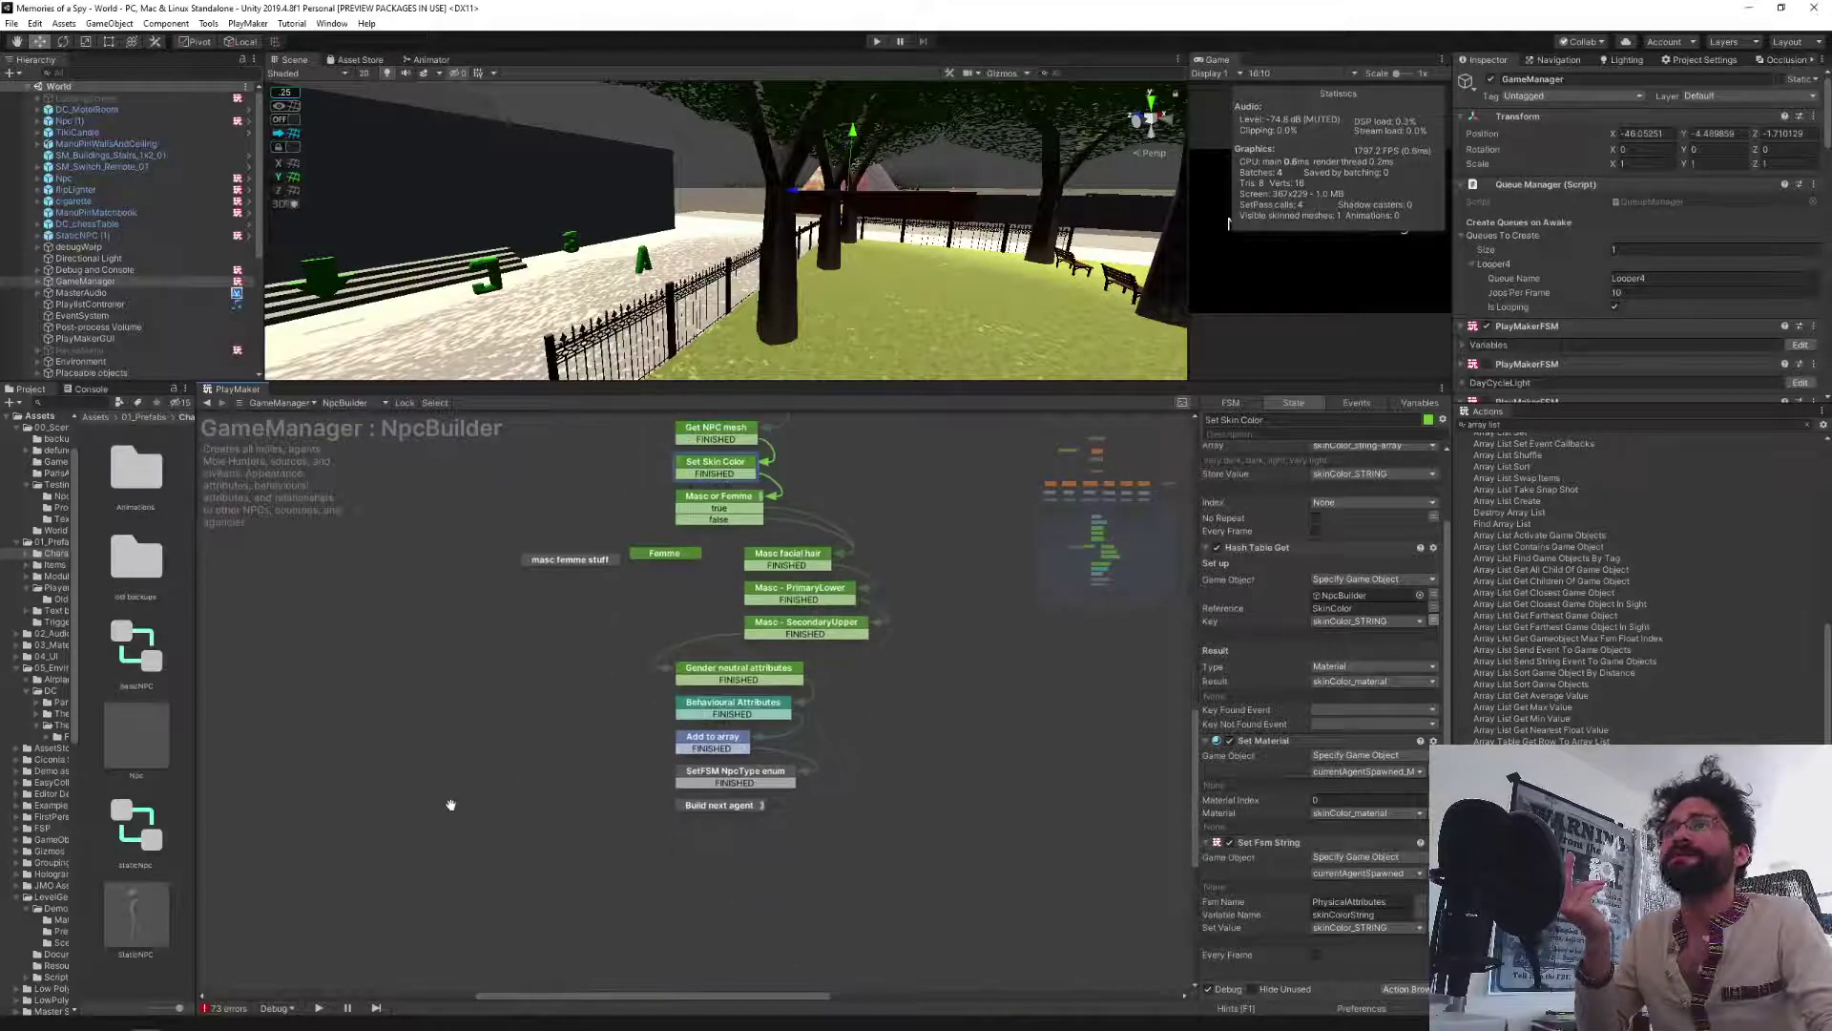
pyautogui.scroll(2, 450, 804)
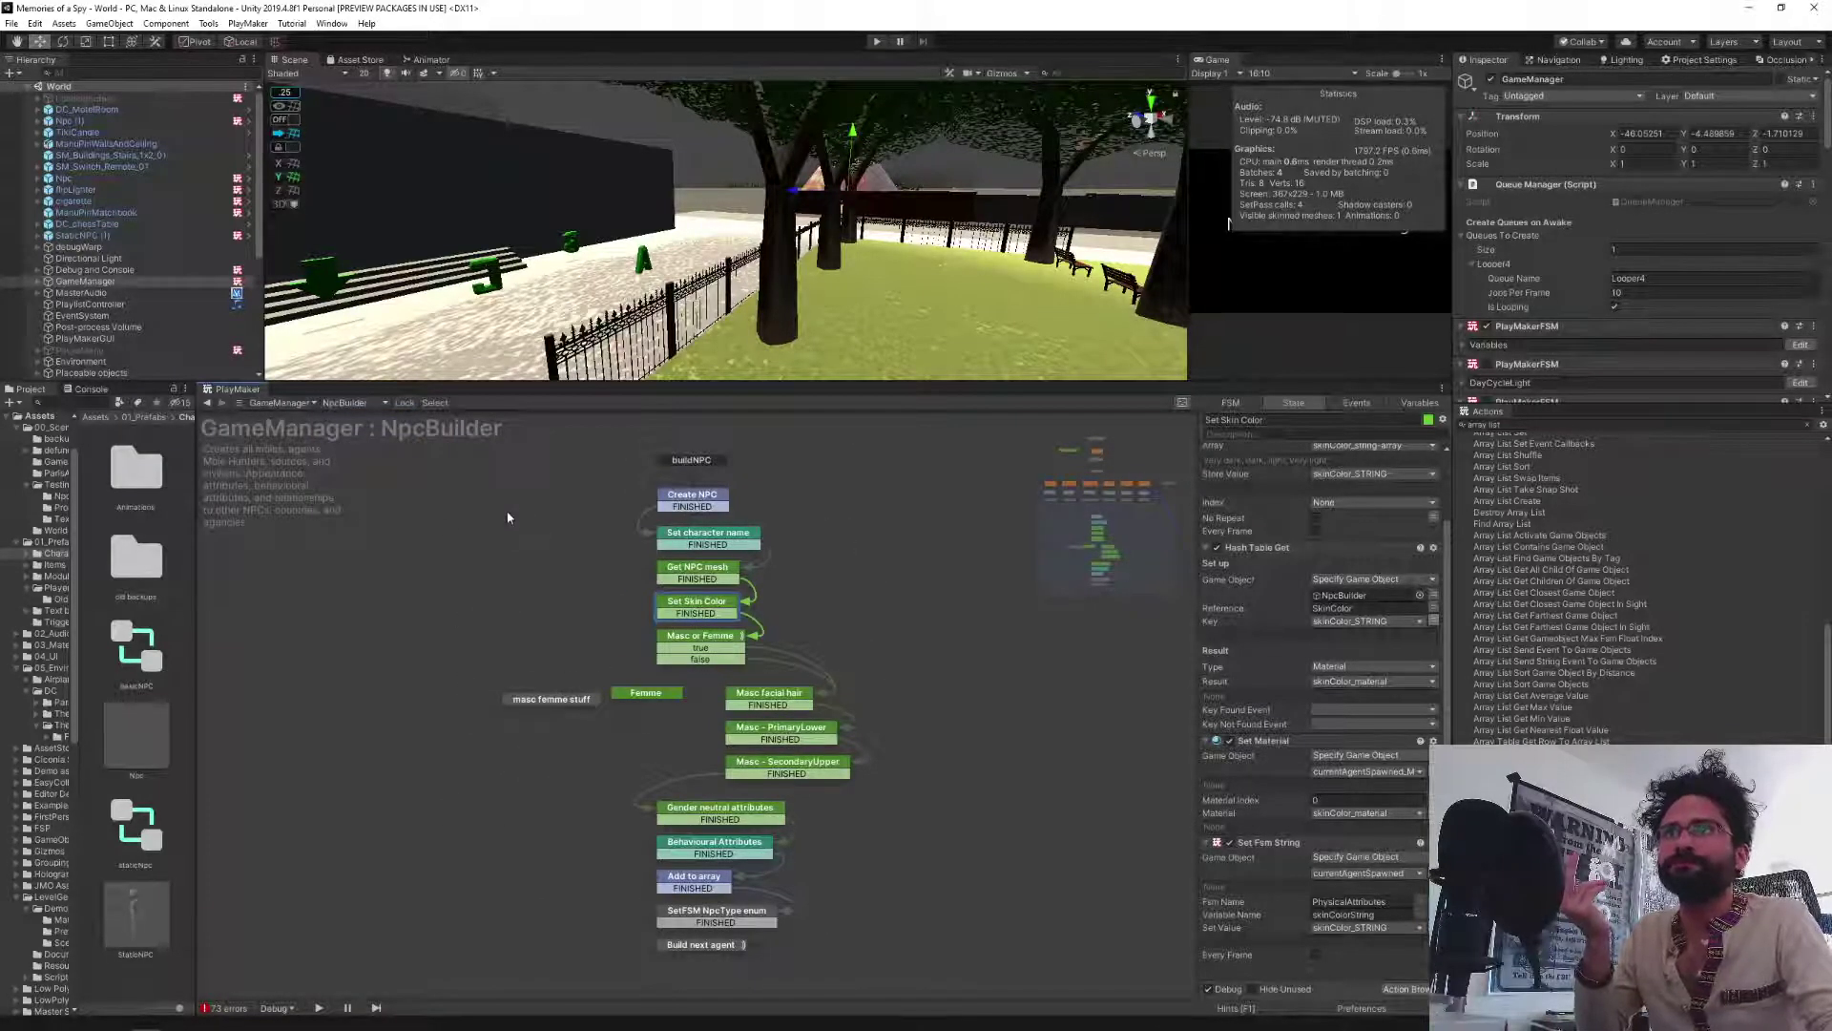
pyautogui.moveTo(506, 516); pyautogui.dragTo(464, 808, button='middle')
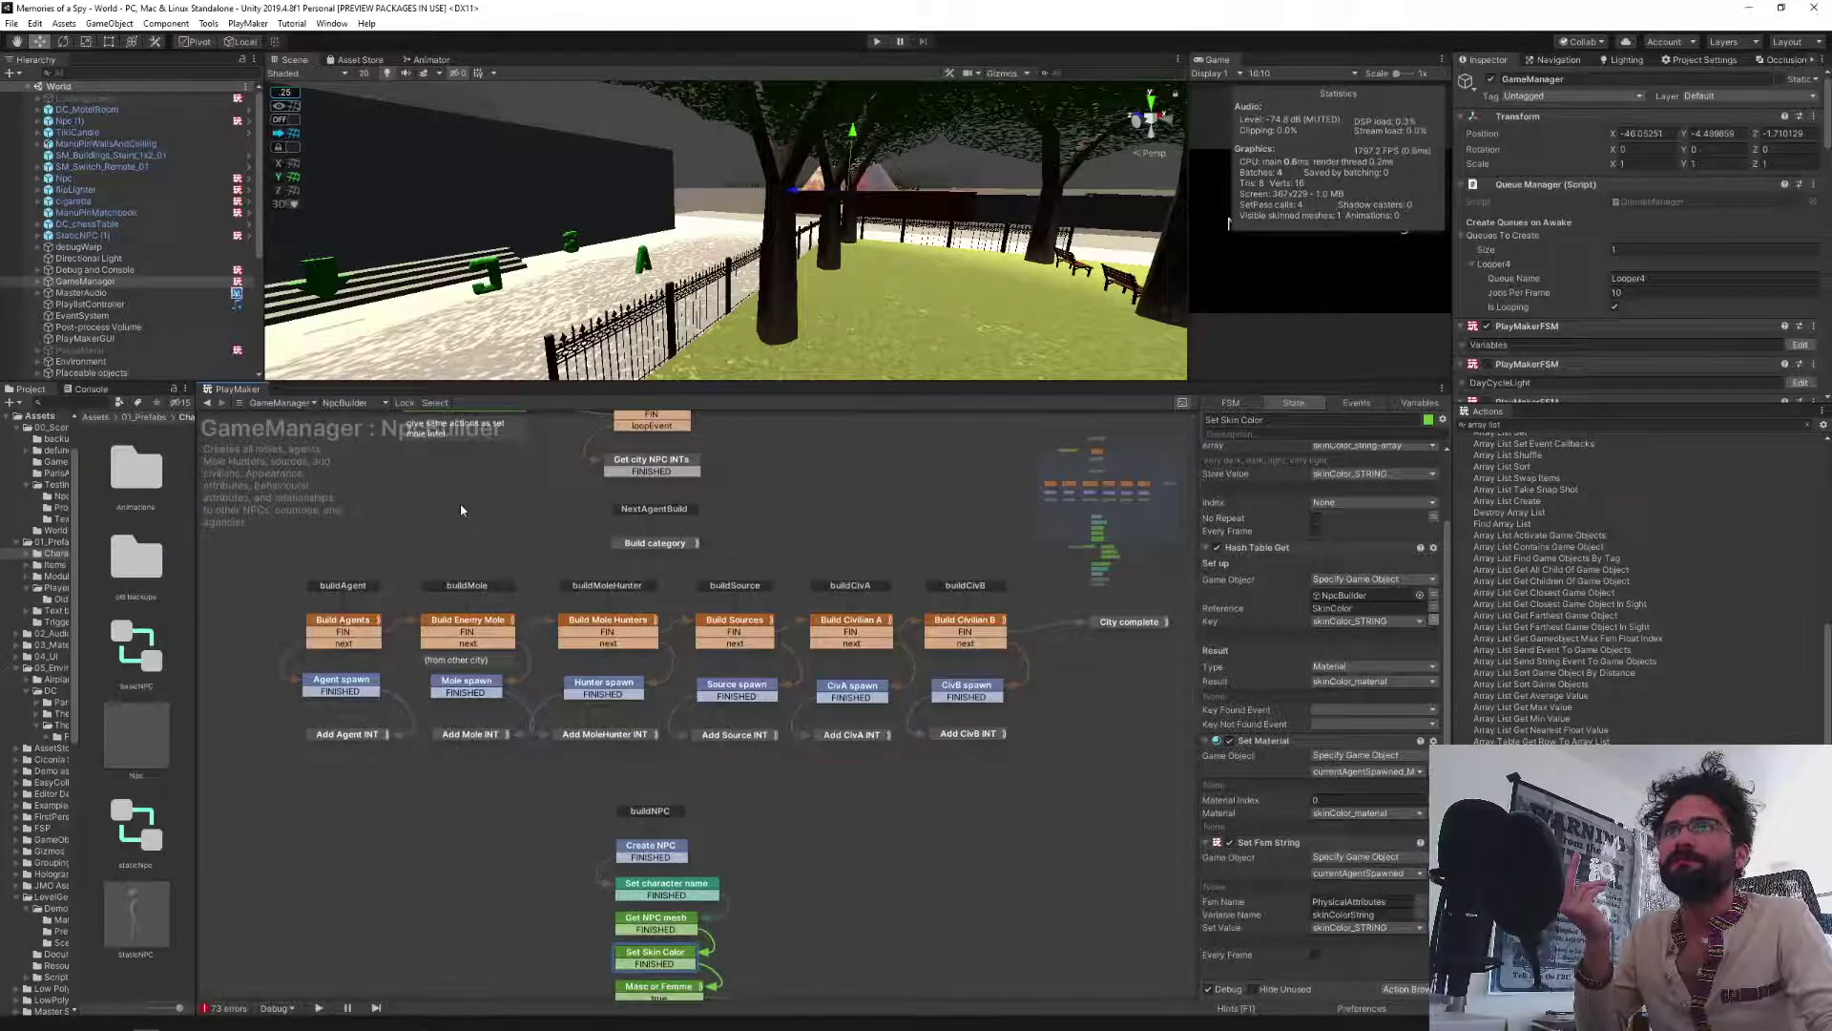
pyautogui.moveTo(462, 503); pyautogui.dragTo(463, 649, button='middle')
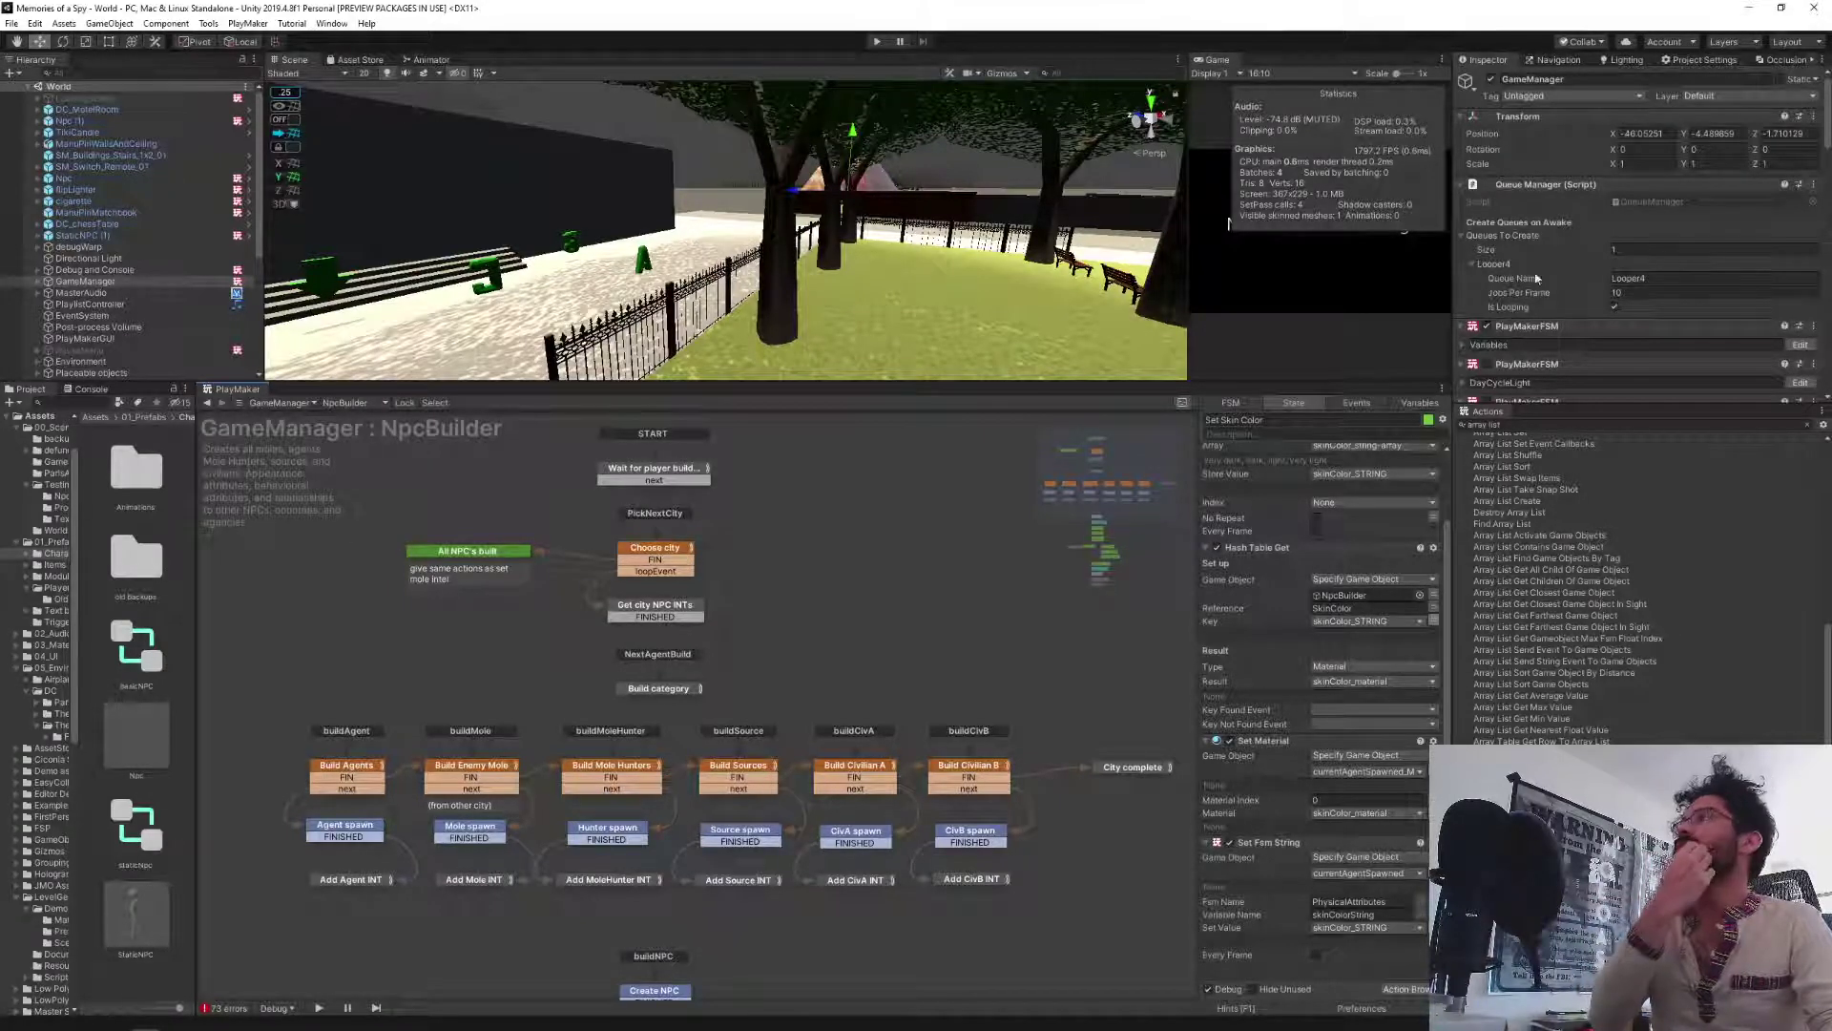
# Give the GameManager's component list more height and enable its NpcBuilder FSM component.
pyautogui.scroll(-3, 1531, 399)
pyautogui.click(1550, 409)
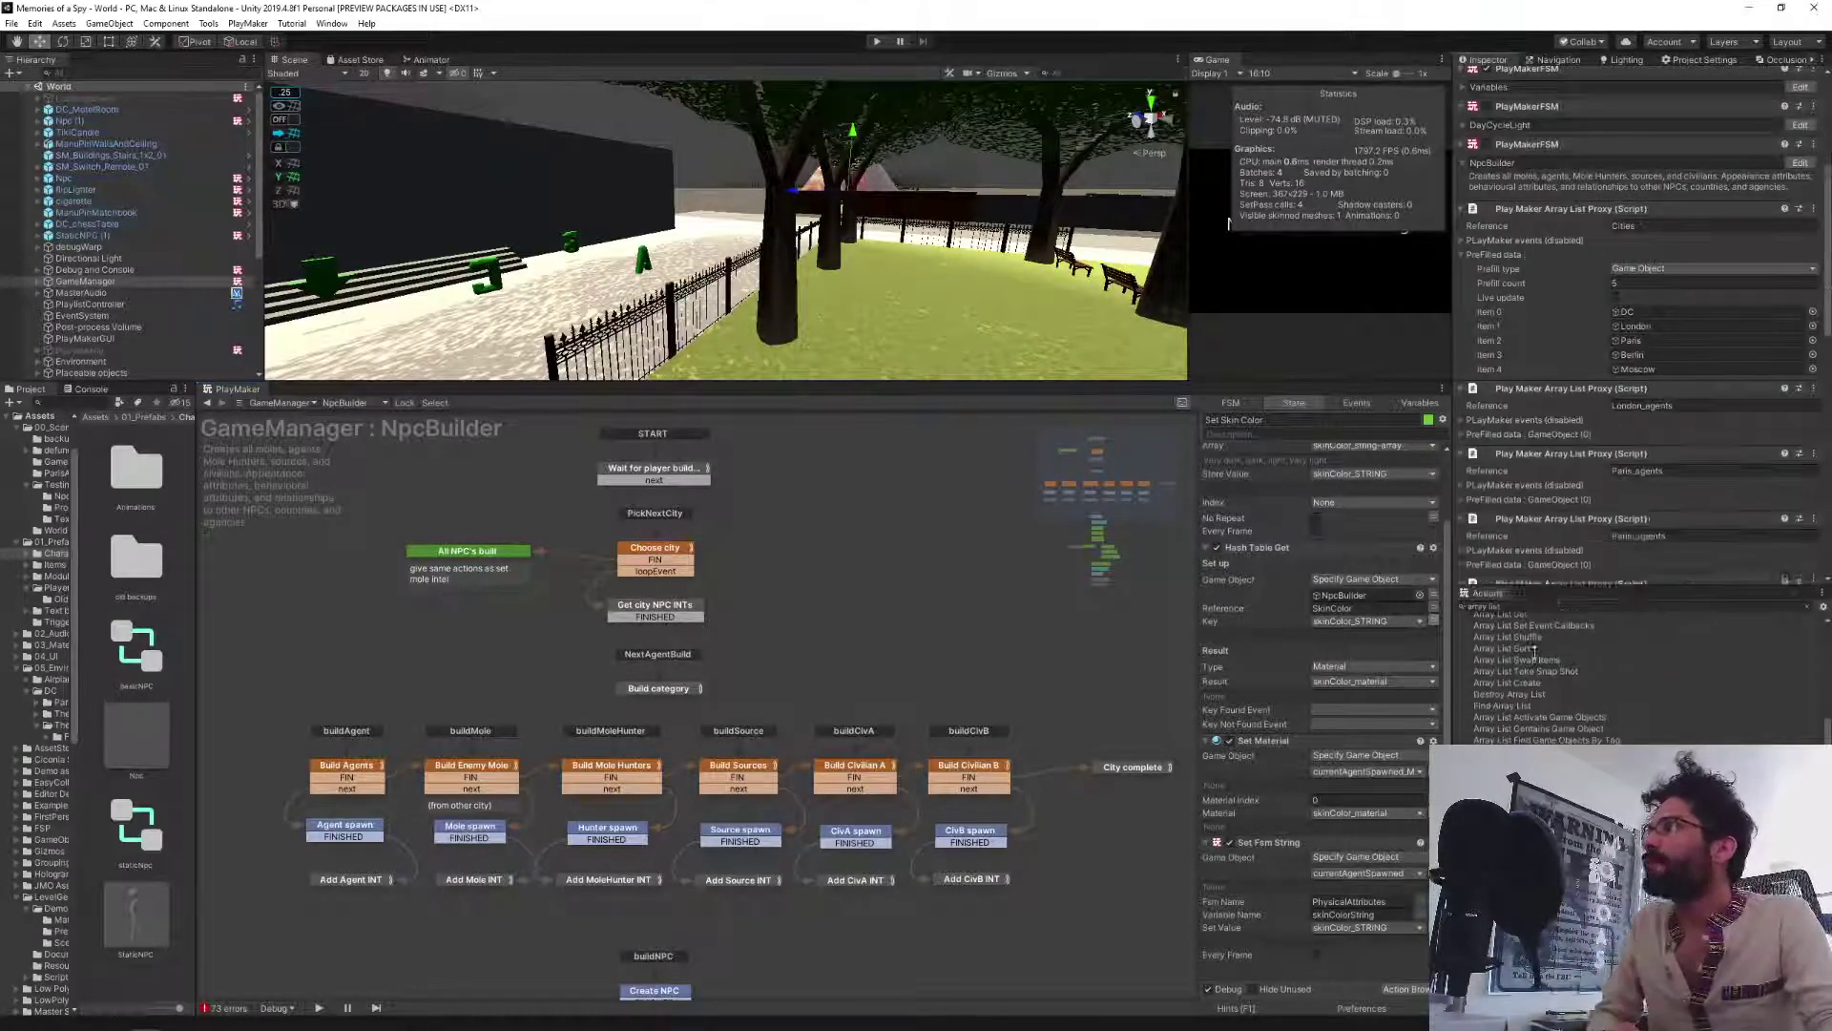
pyautogui.scroll(2, 1554, 367)
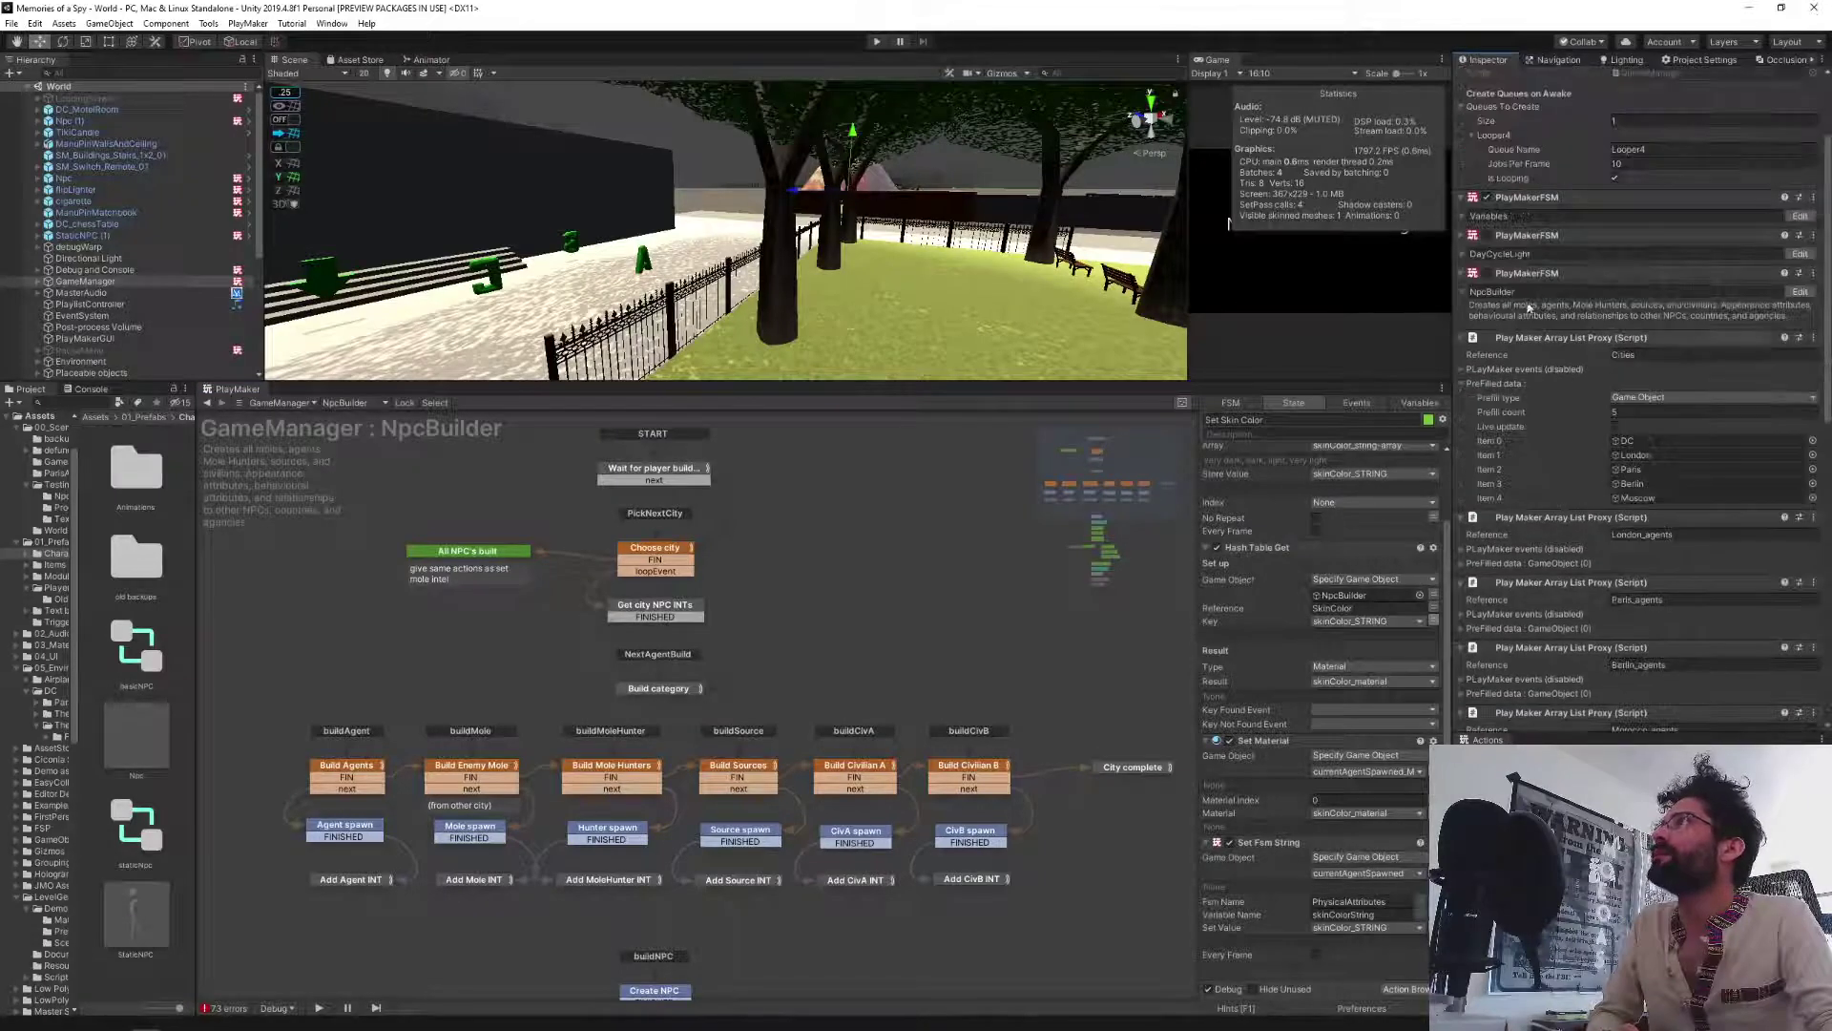
pyautogui.click(1486, 273)
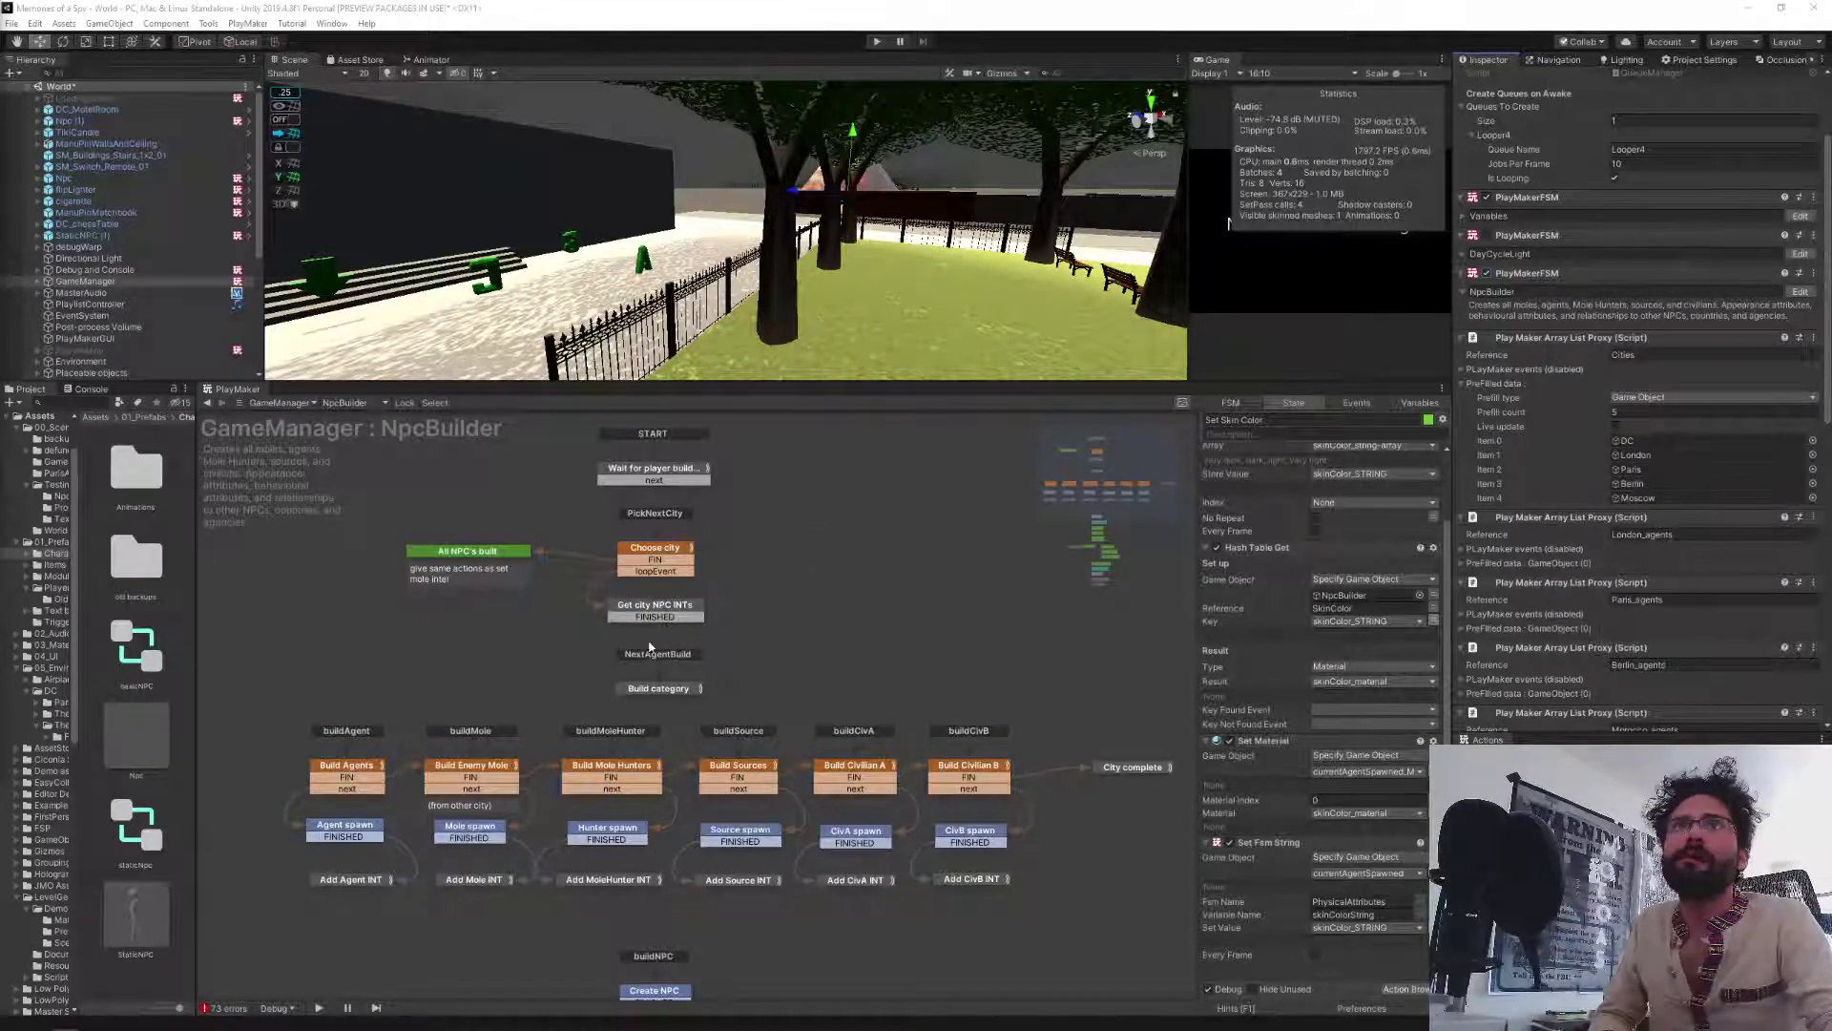
# Inspect NpcBuilder's first state, which waits for the player build, and the Begin building NPCs state of the GameManager's PlayerBuilder FSM.
pyautogui.click(217, 520)
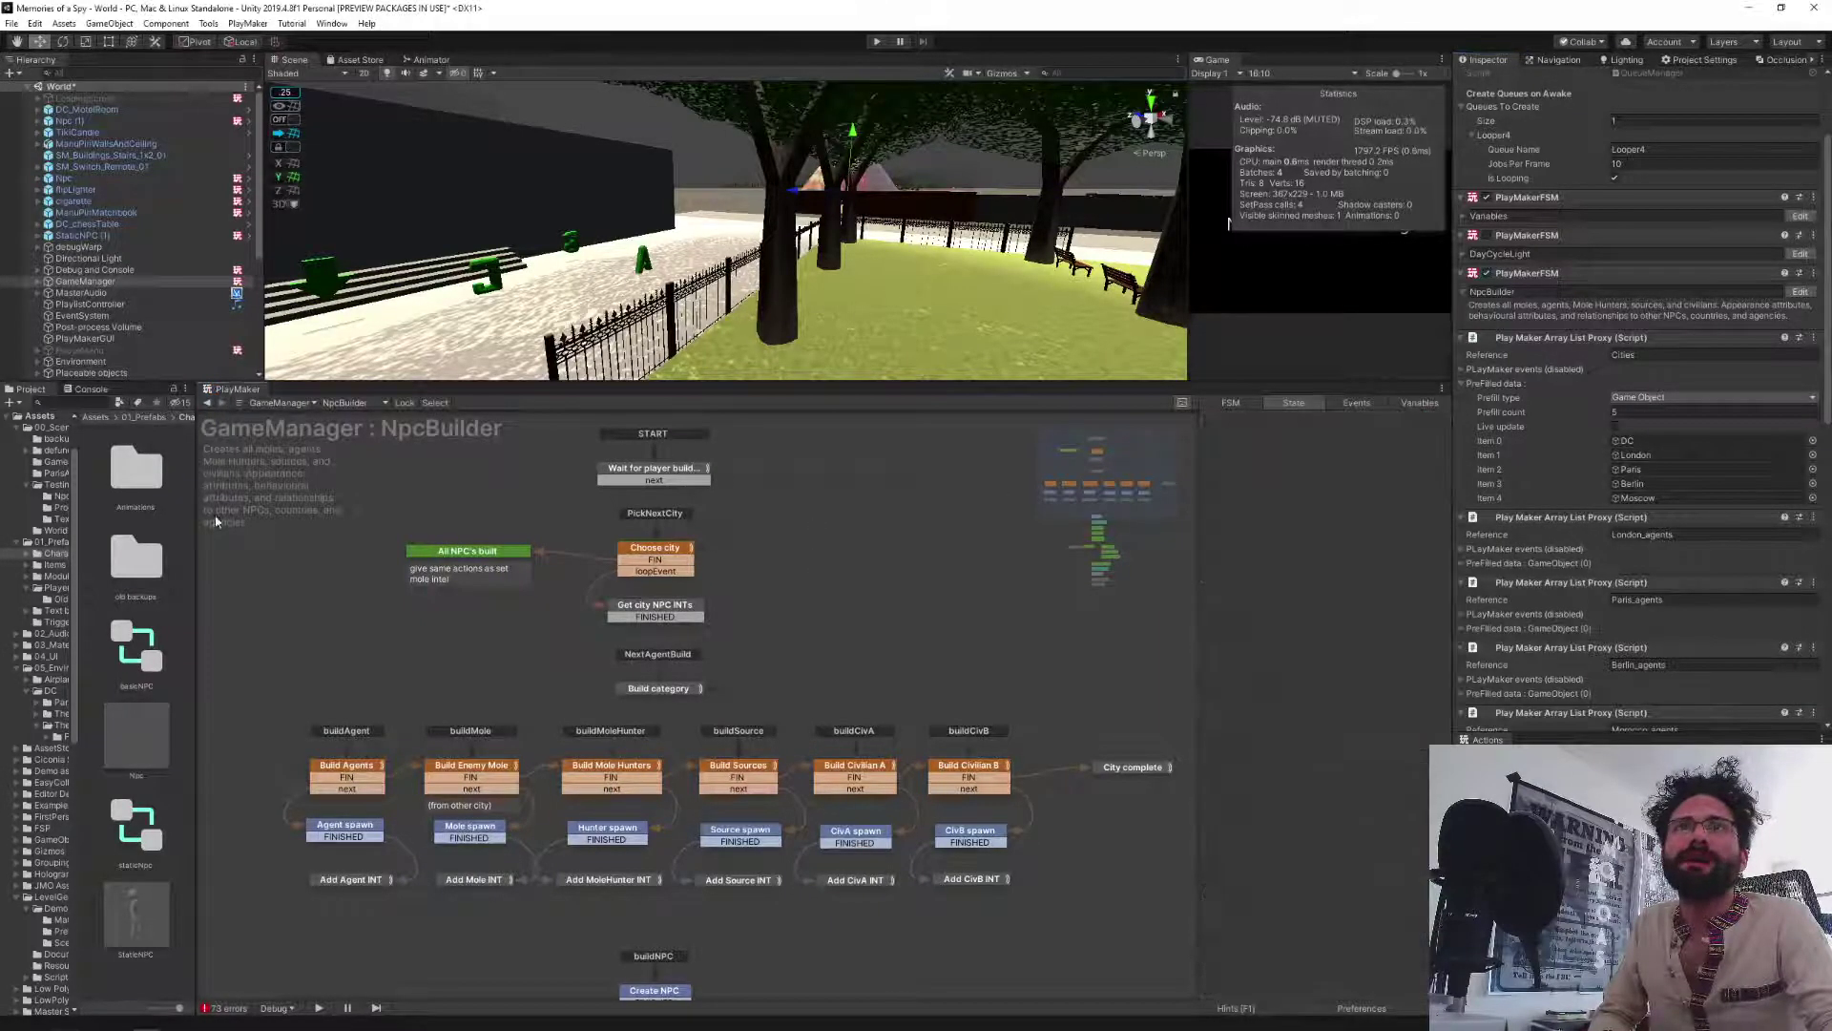
pyautogui.click(680, 470)
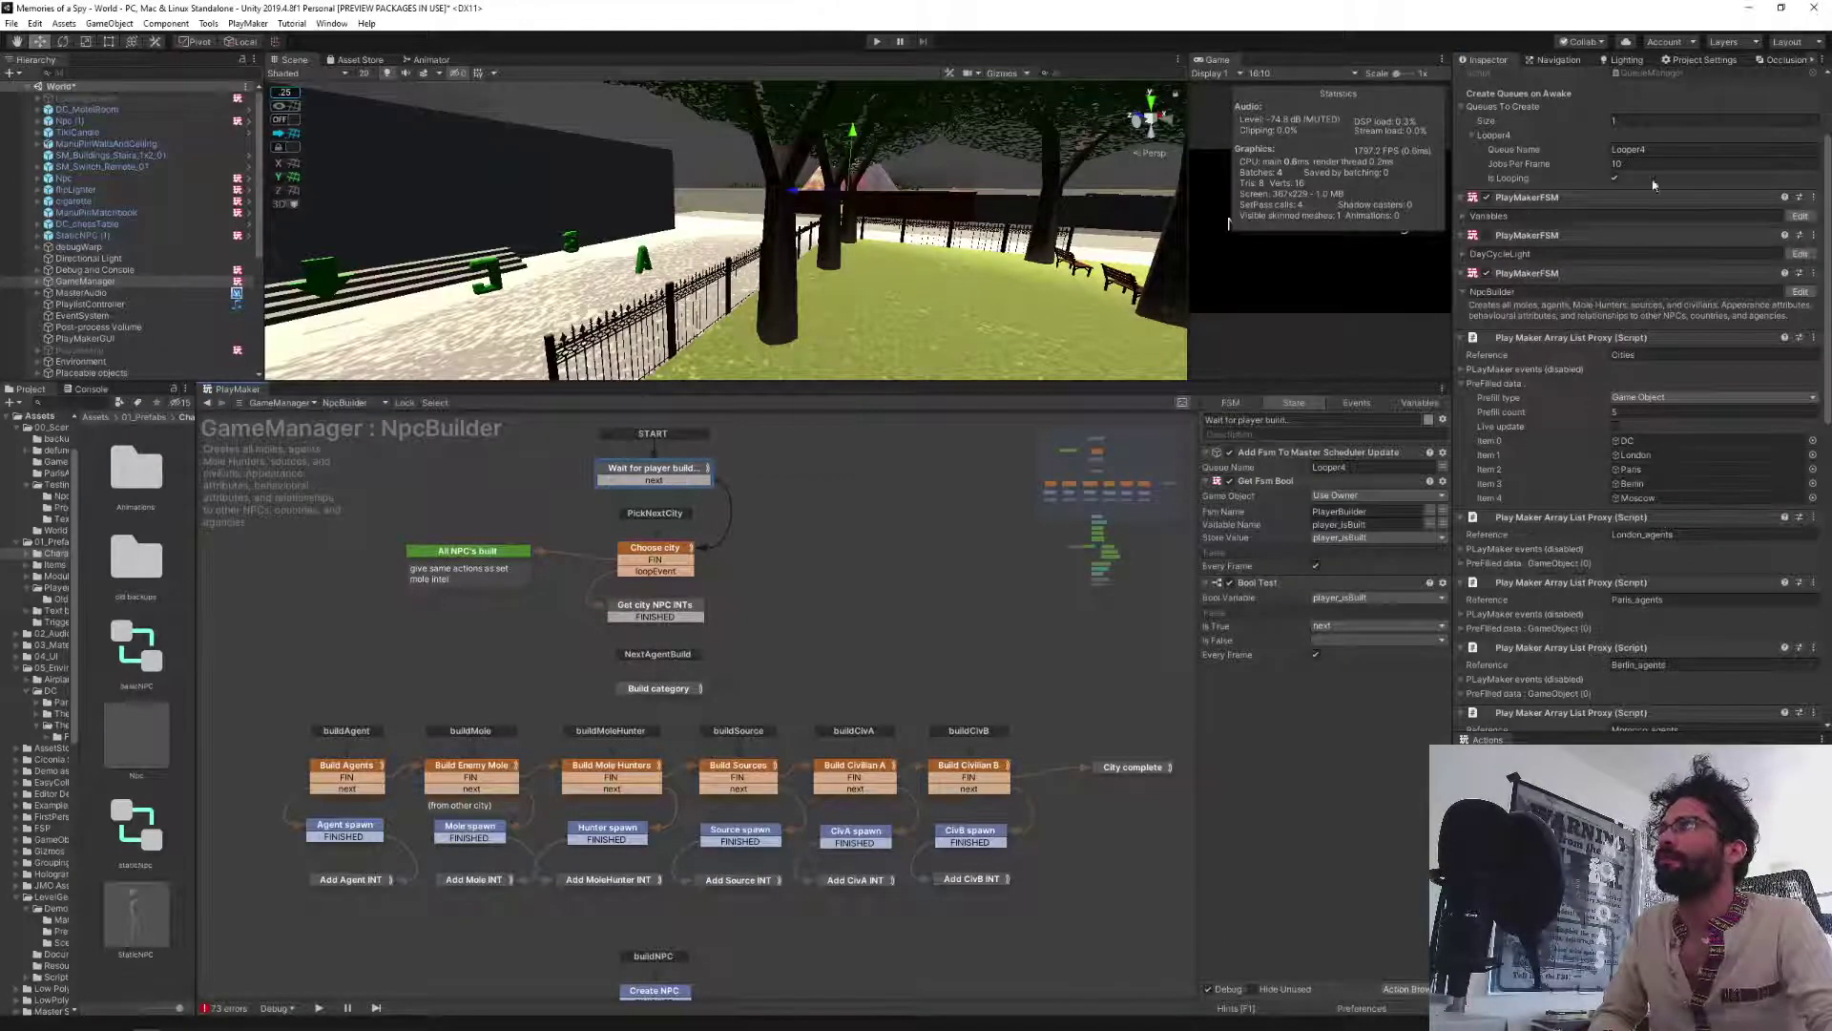
pyautogui.scroll(-3, 1627, 247)
pyautogui.scroll(6, 1574, 446)
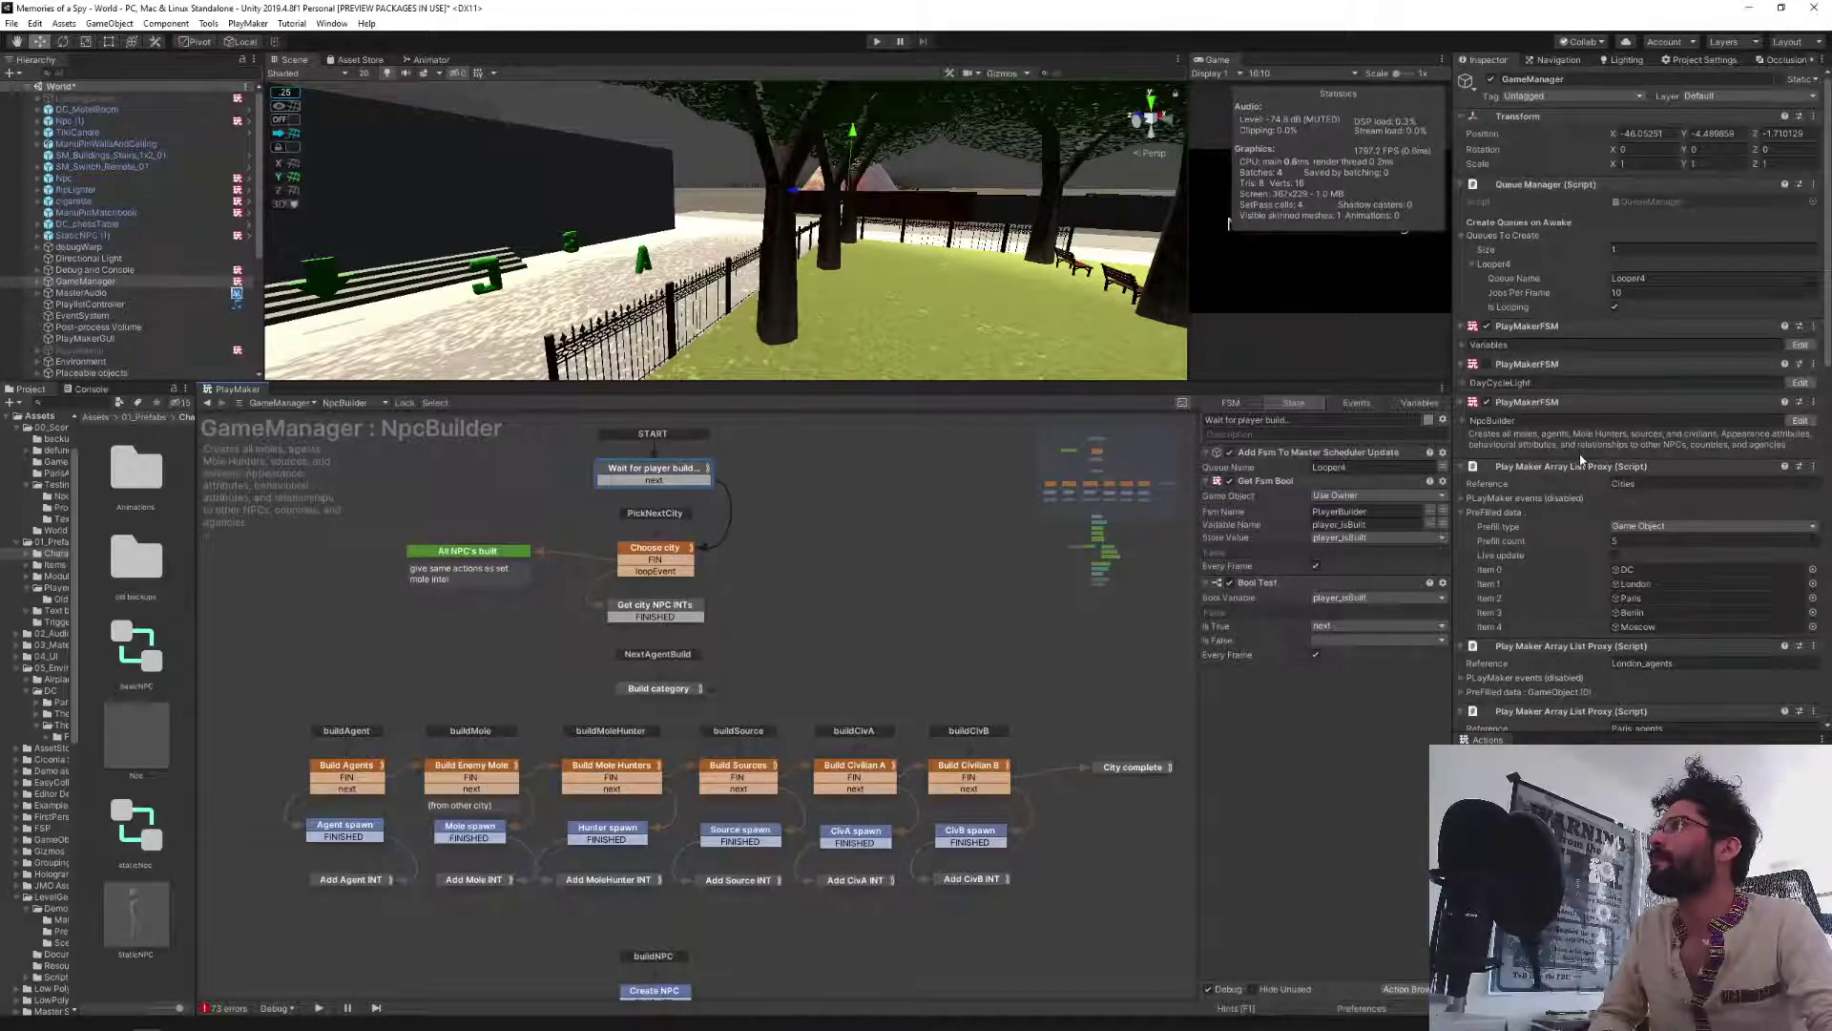
pyautogui.scroll(-15, 1582, 461)
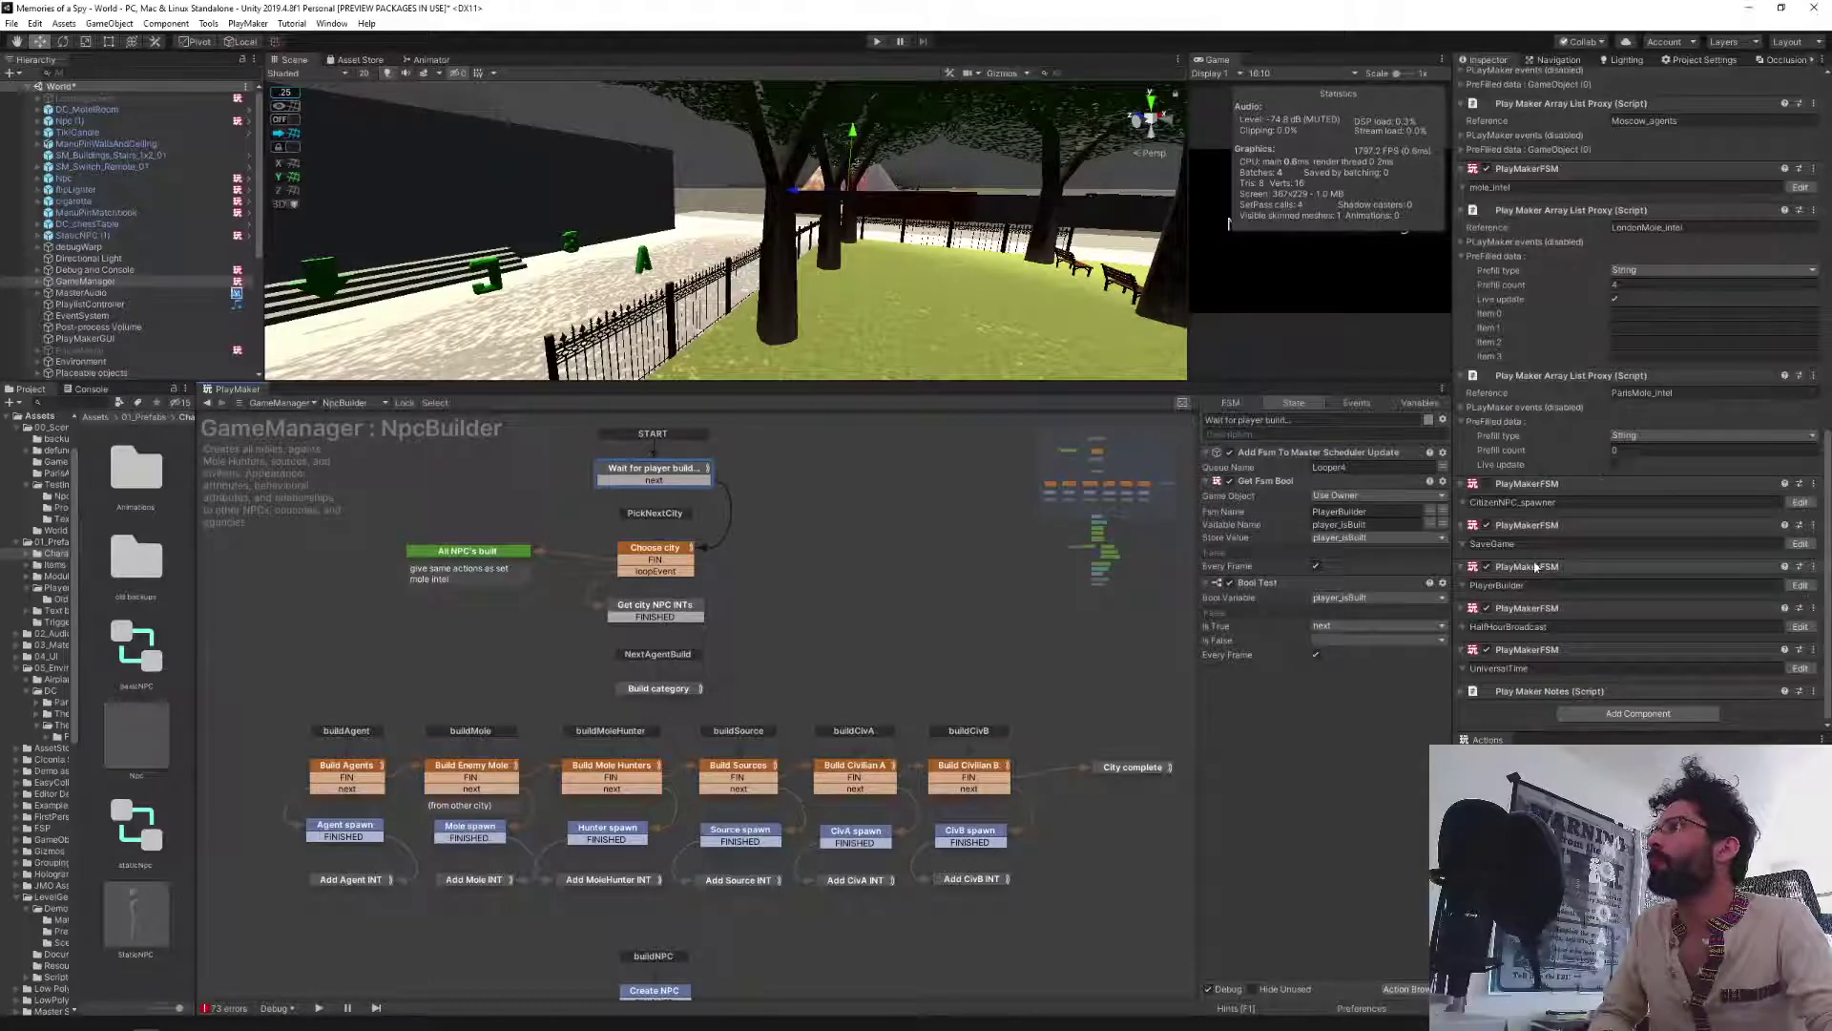
pyautogui.click(1800, 585)
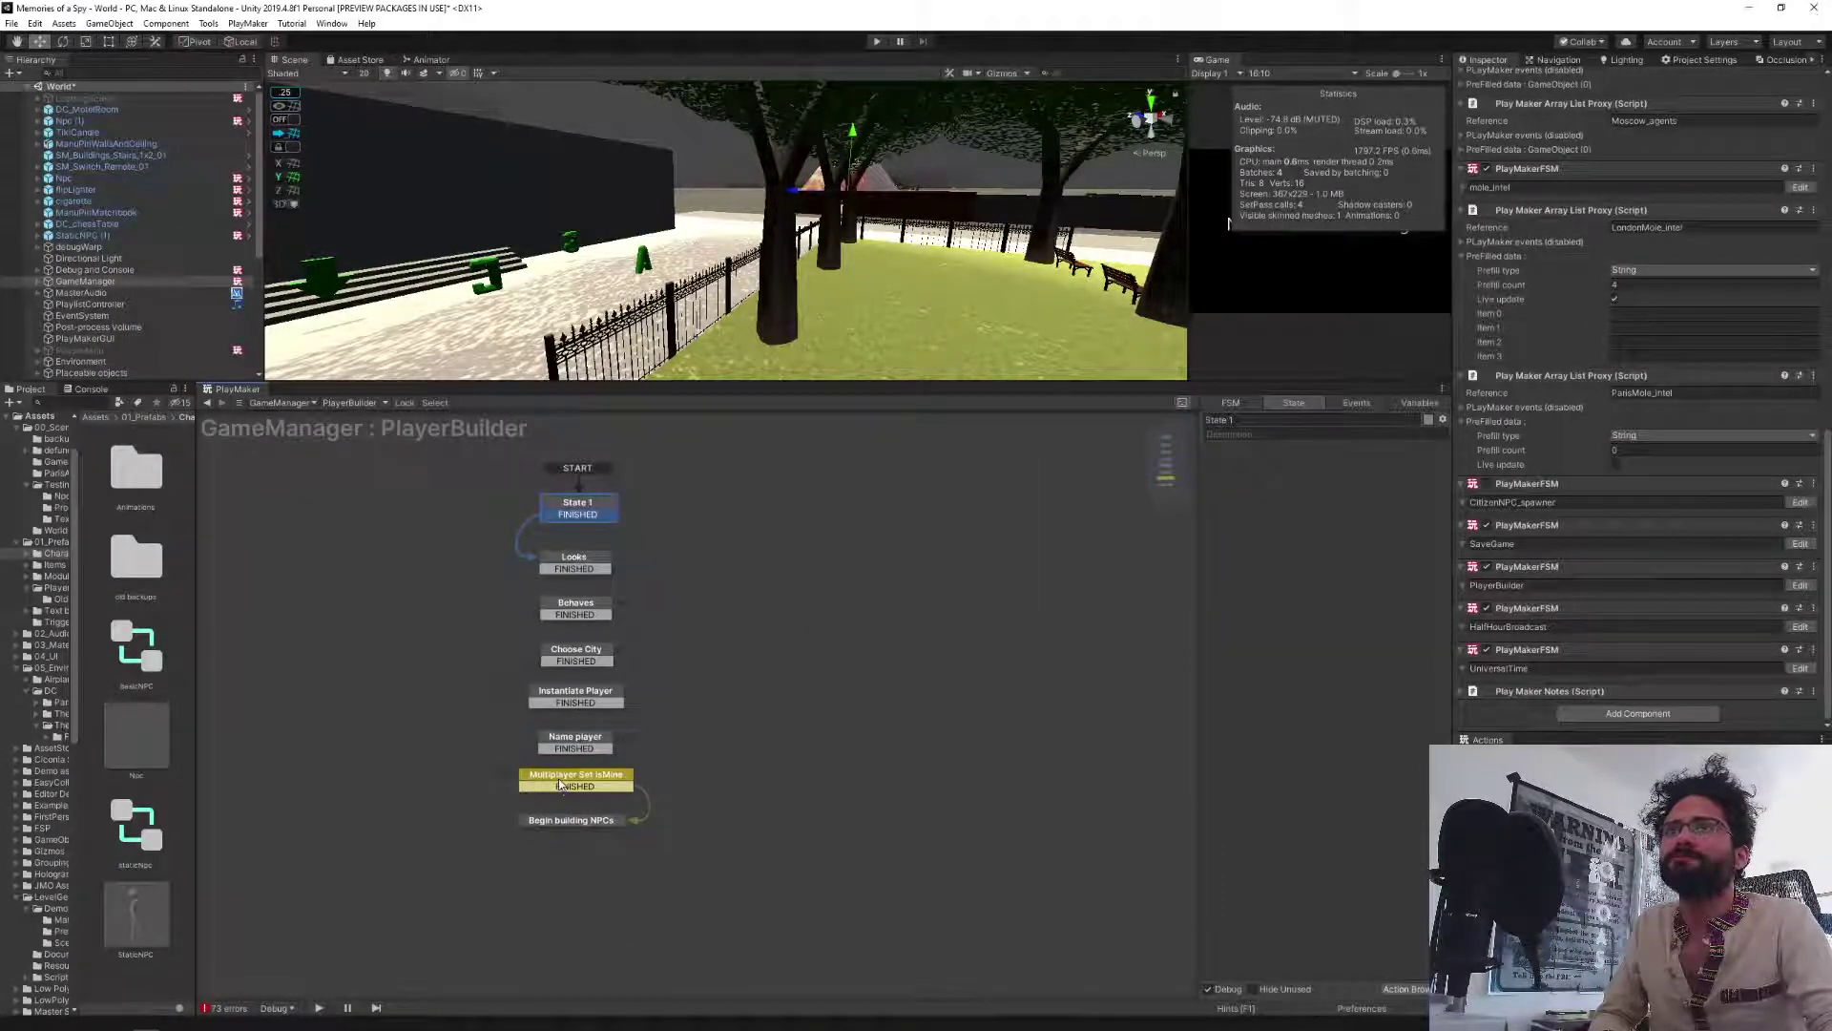
pyautogui.click(561, 820)
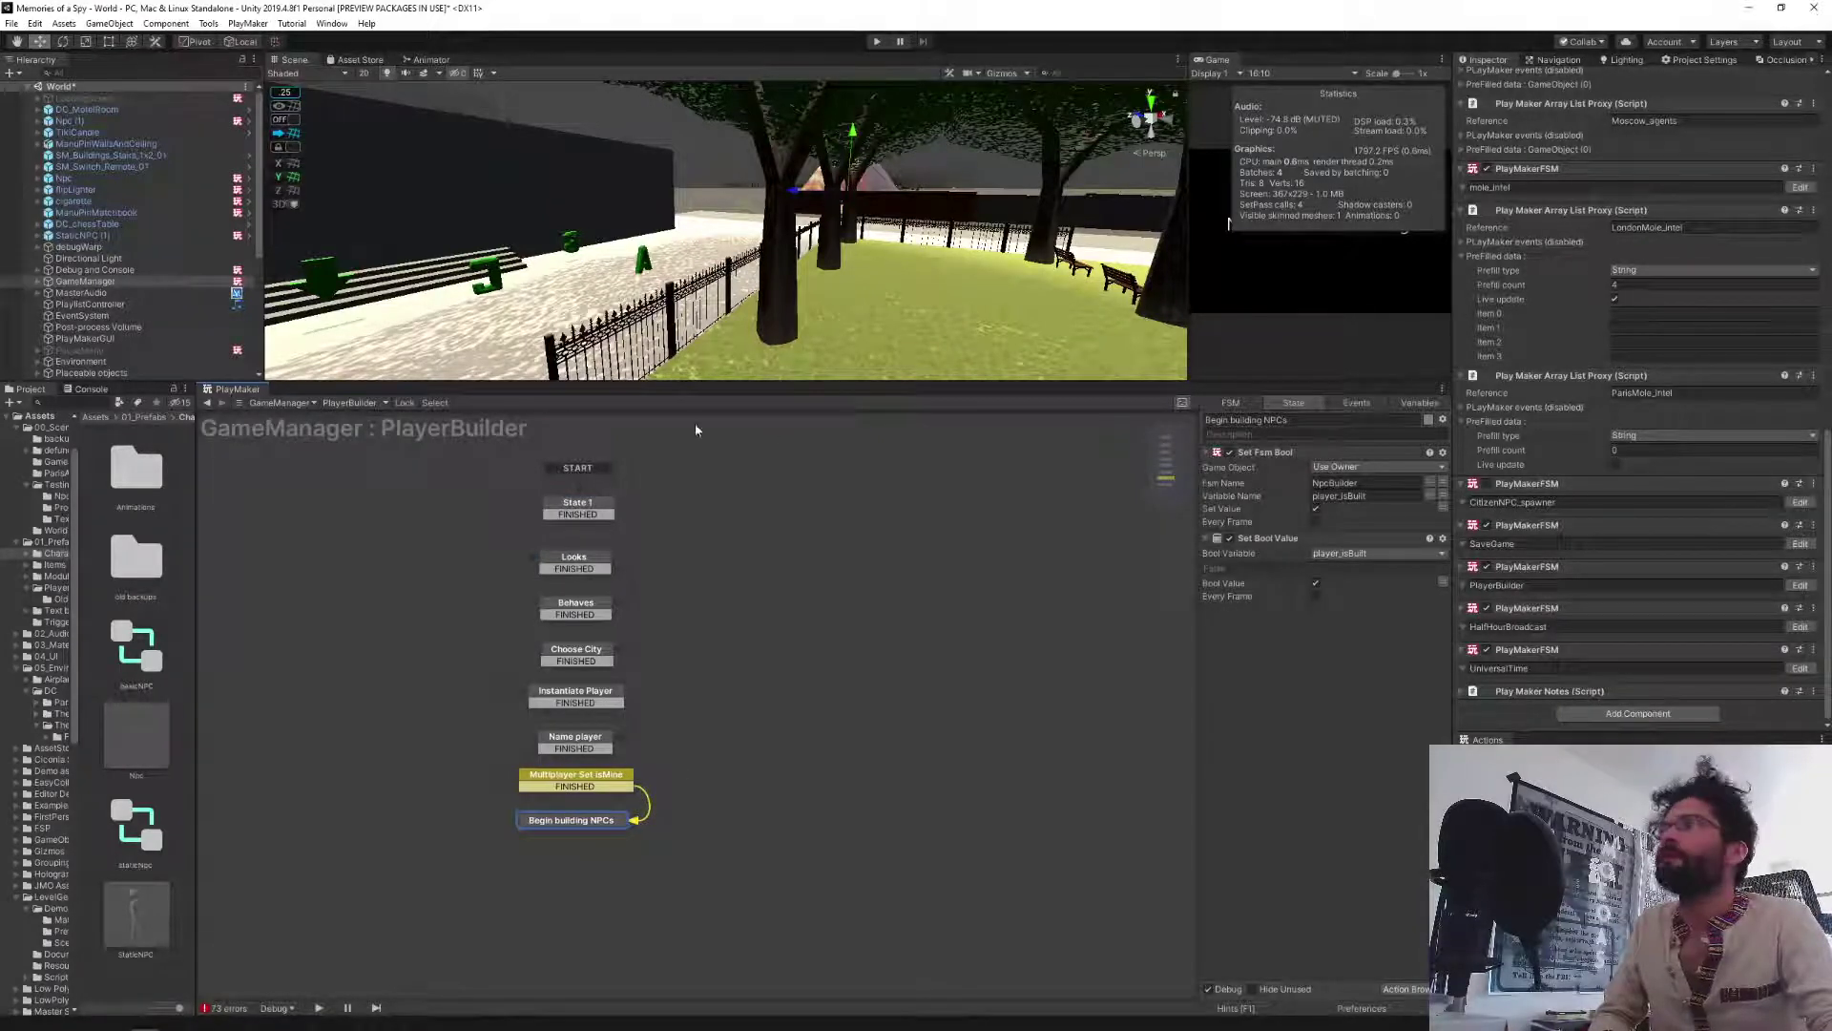
# Return to the GameManager's NpcBuilder FSM and enlarge the PlayMaker graph area by shrinking the Scene view's height.
pyautogui.click(382, 403)
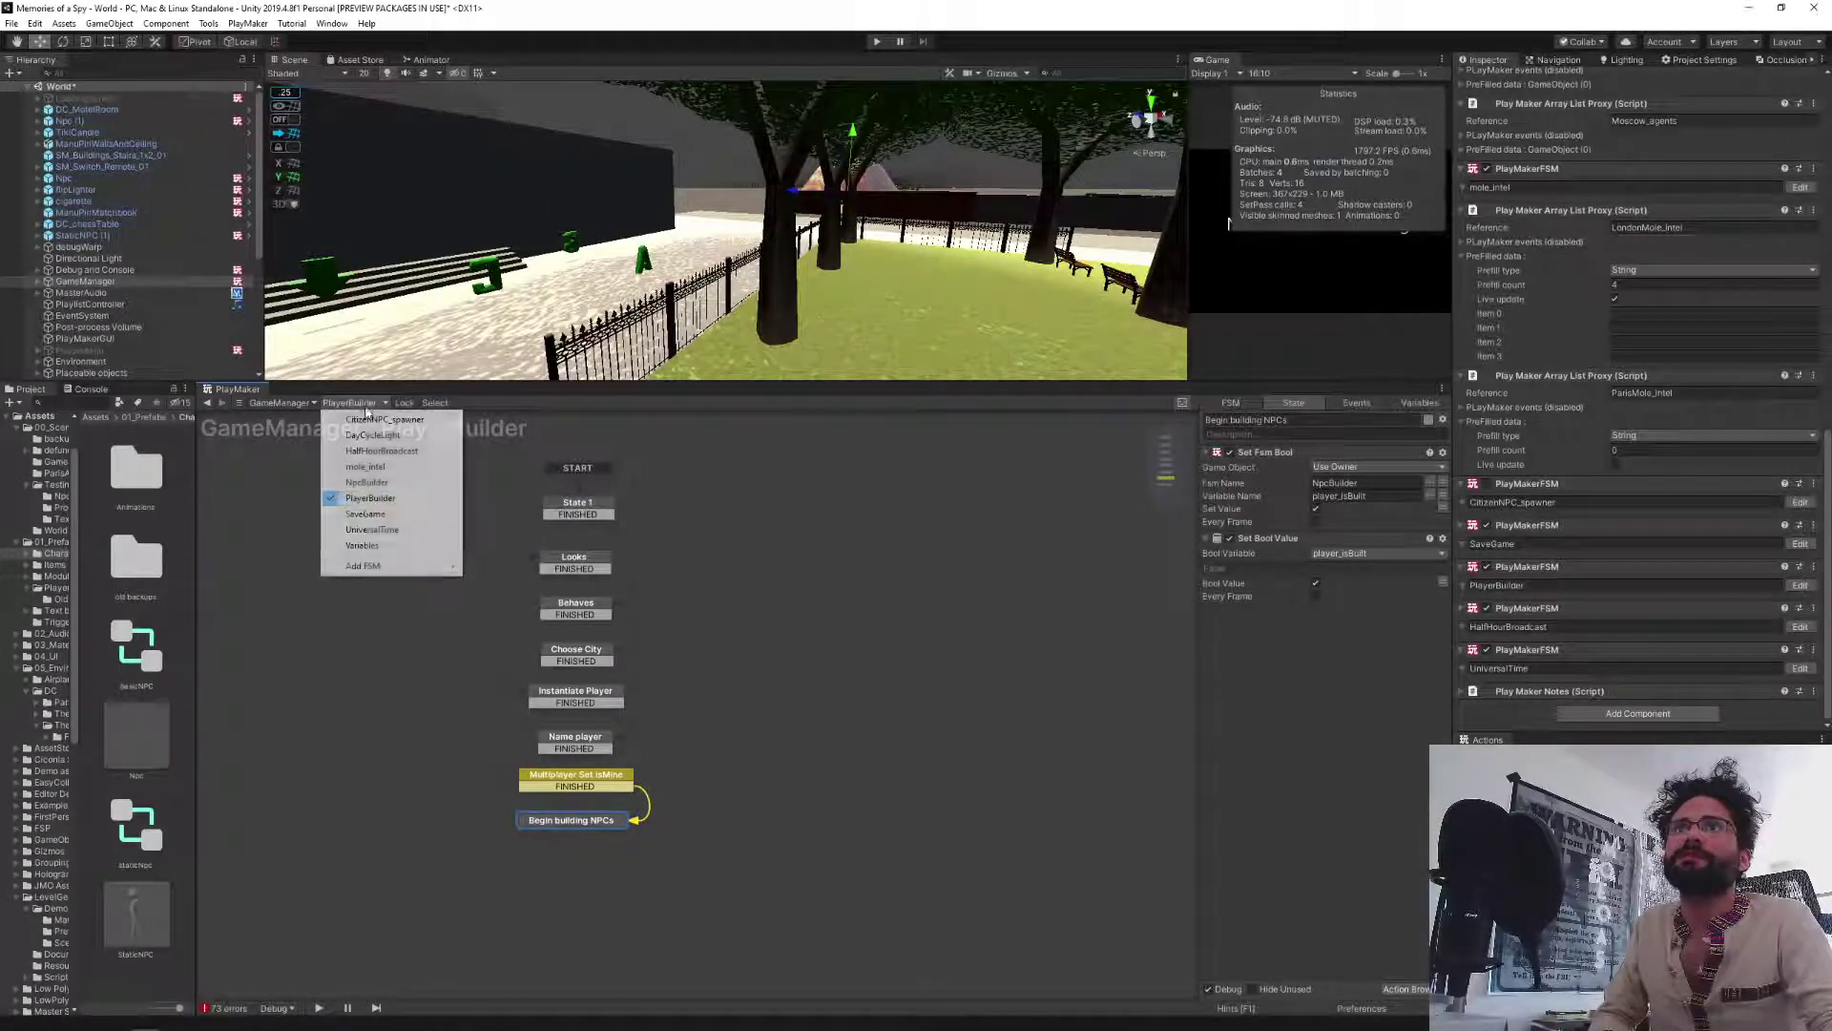
pyautogui.click(382, 482)
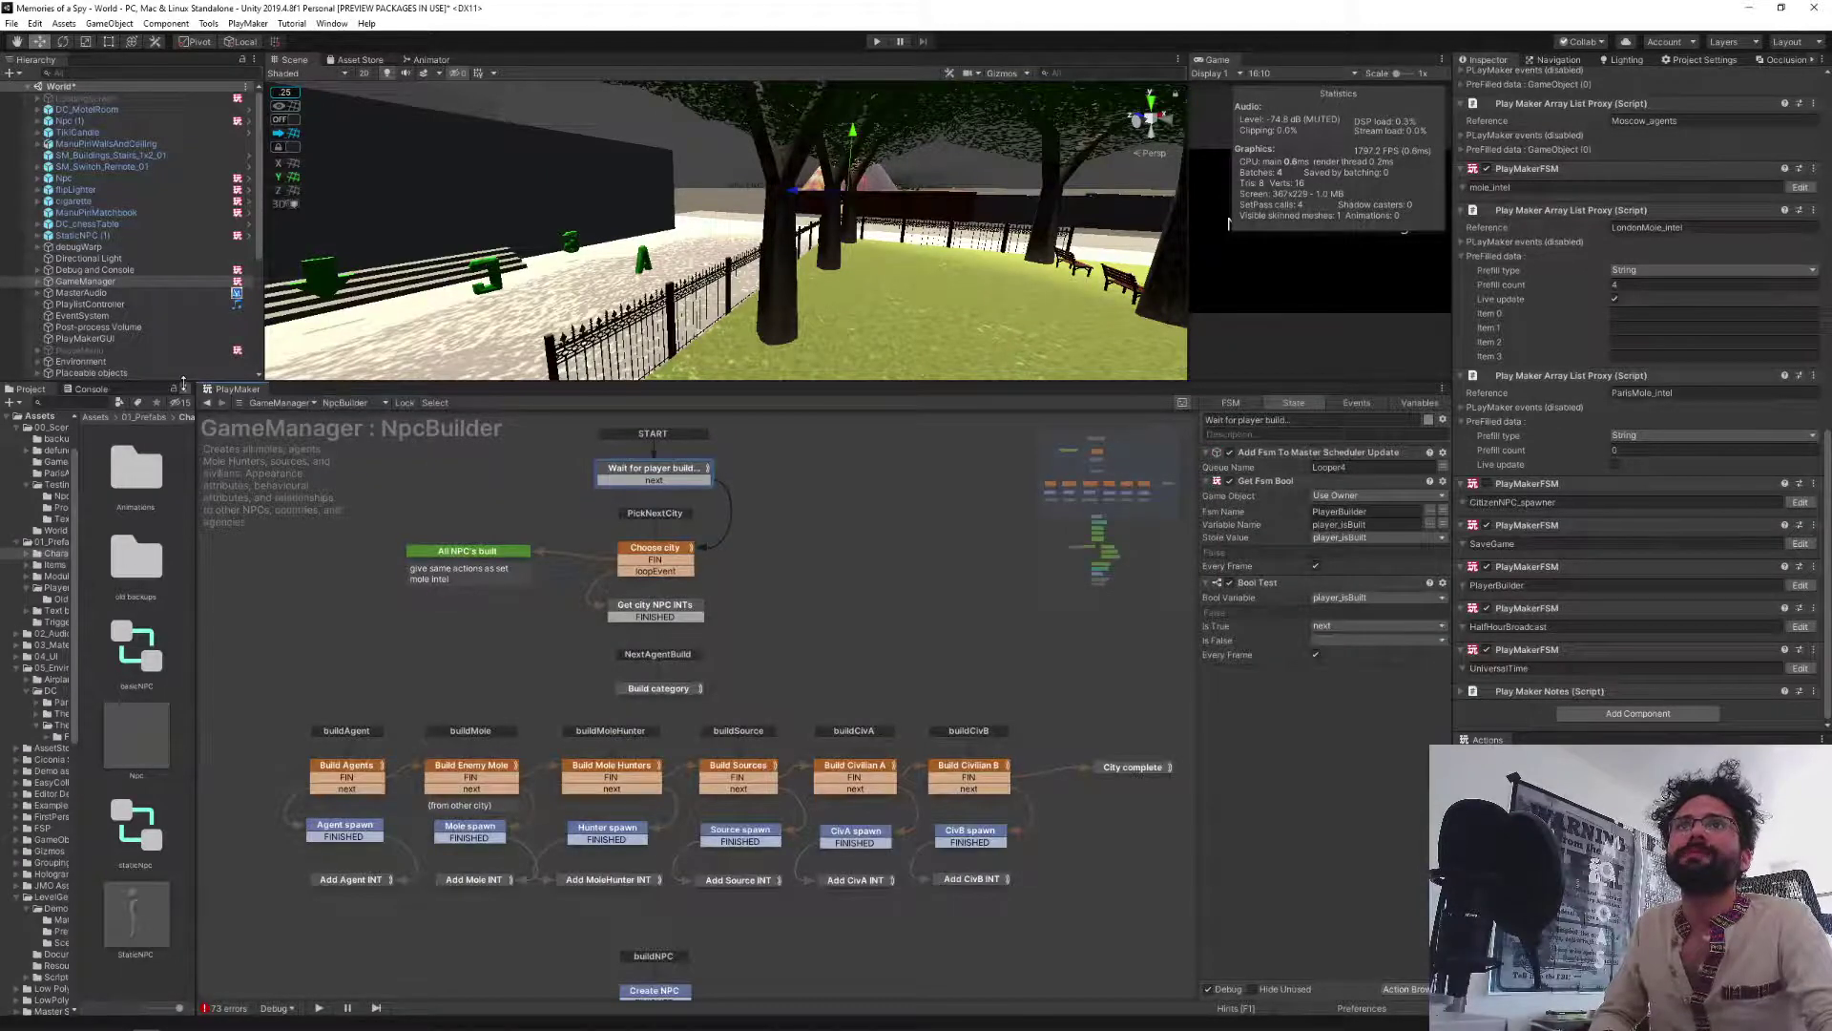
pyautogui.moveTo(187, 383); pyautogui.dragTo(194, 689)
pyautogui.click(170, 633)
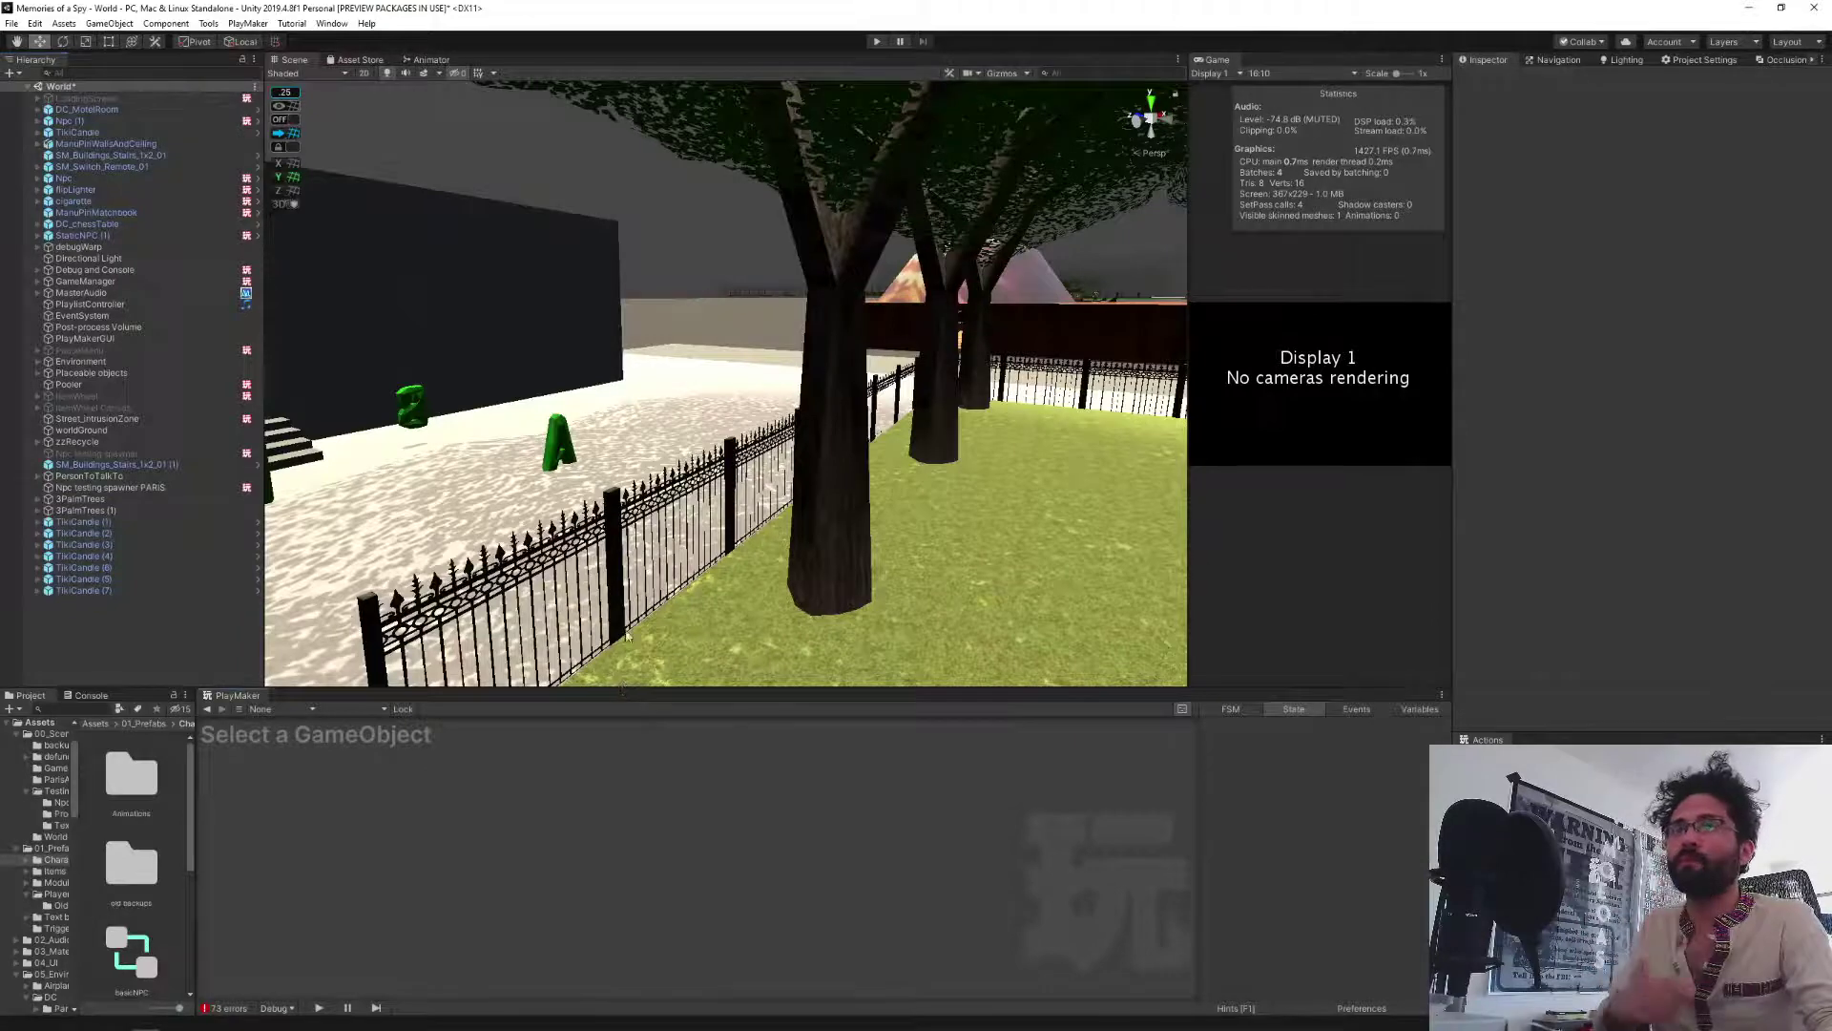
pyautogui.moveTo(627, 689); pyautogui.dragTo(634, 393)
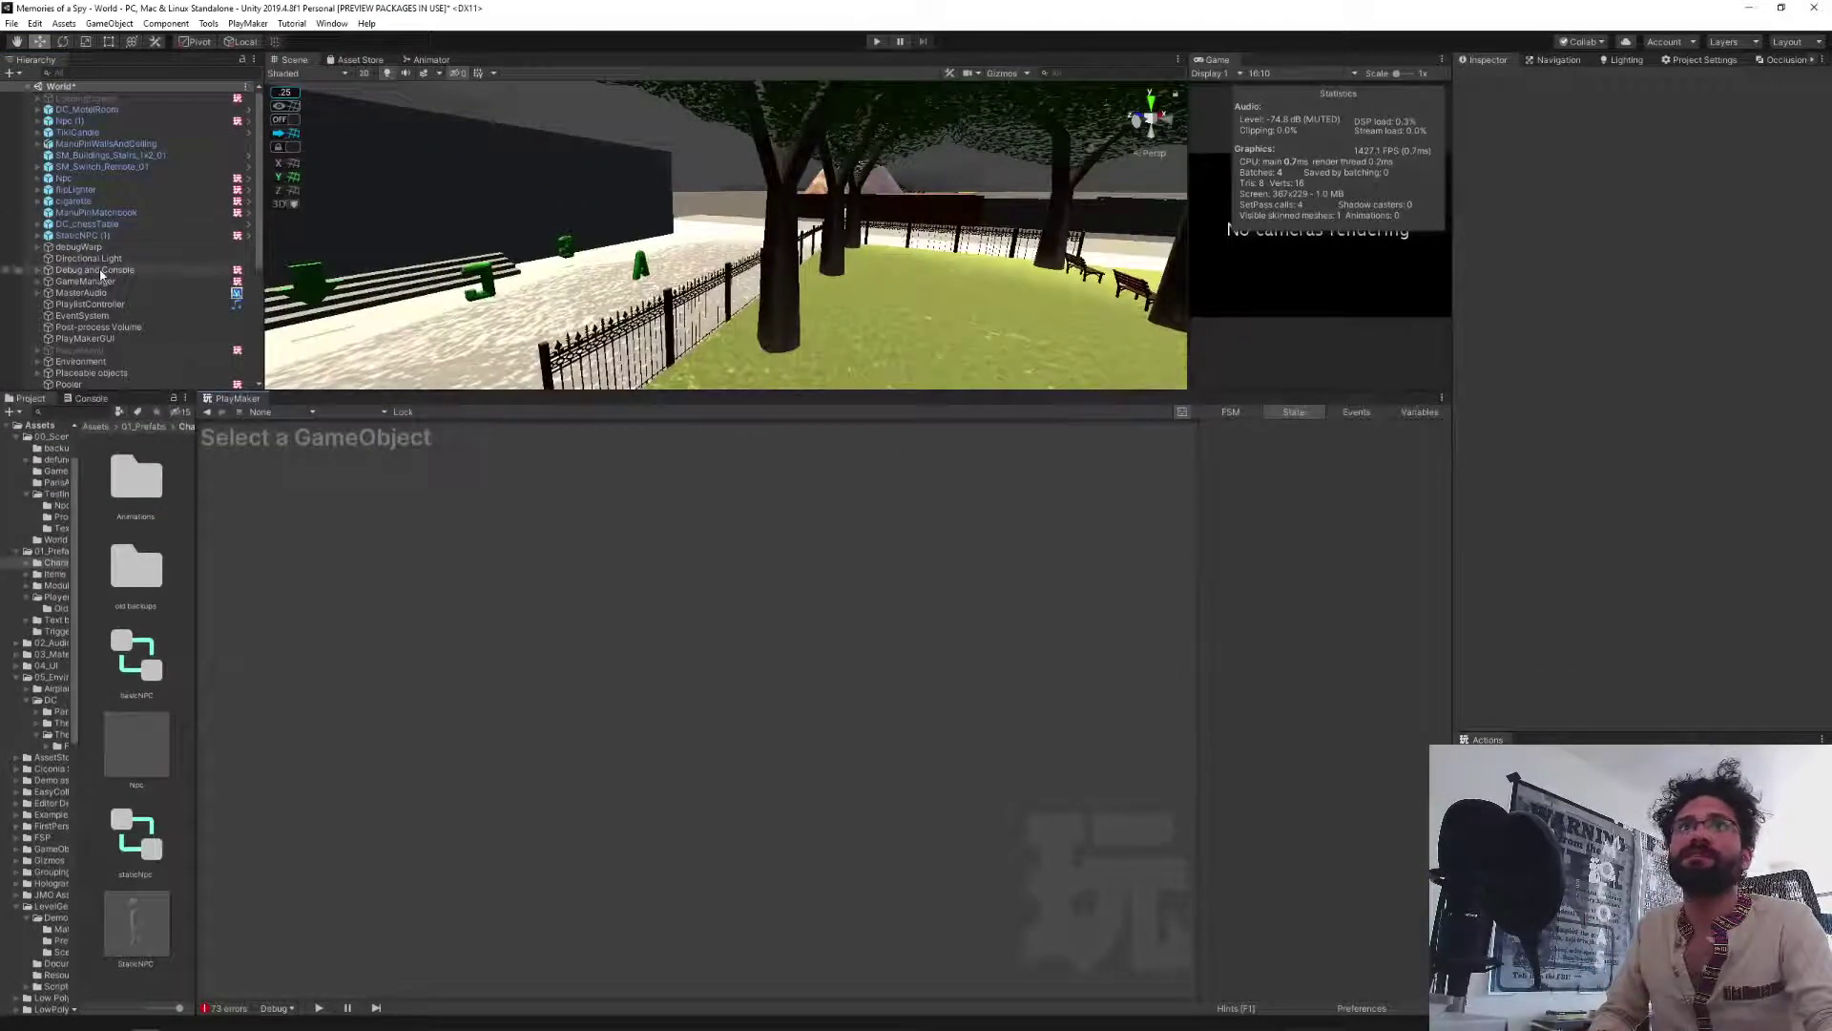
pyautogui.click(103, 281)
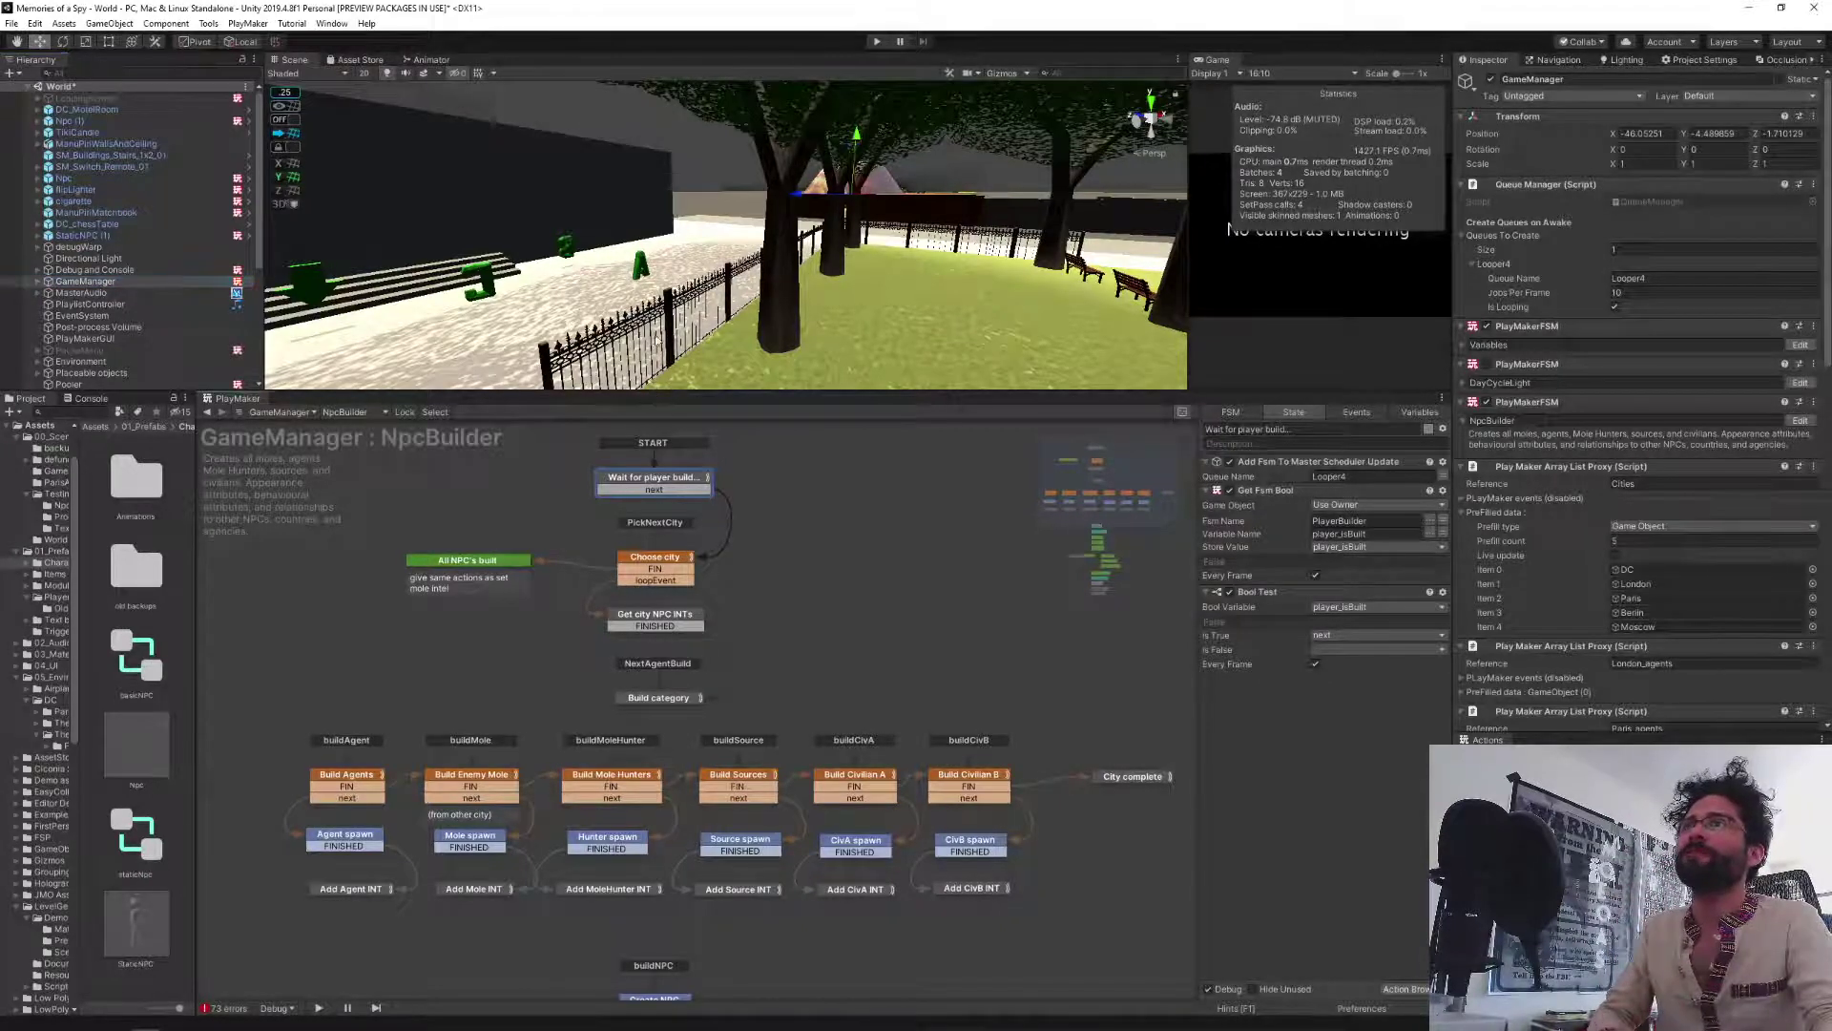
pyautogui.moveTo(657, 393); pyautogui.dragTo(659, 297)
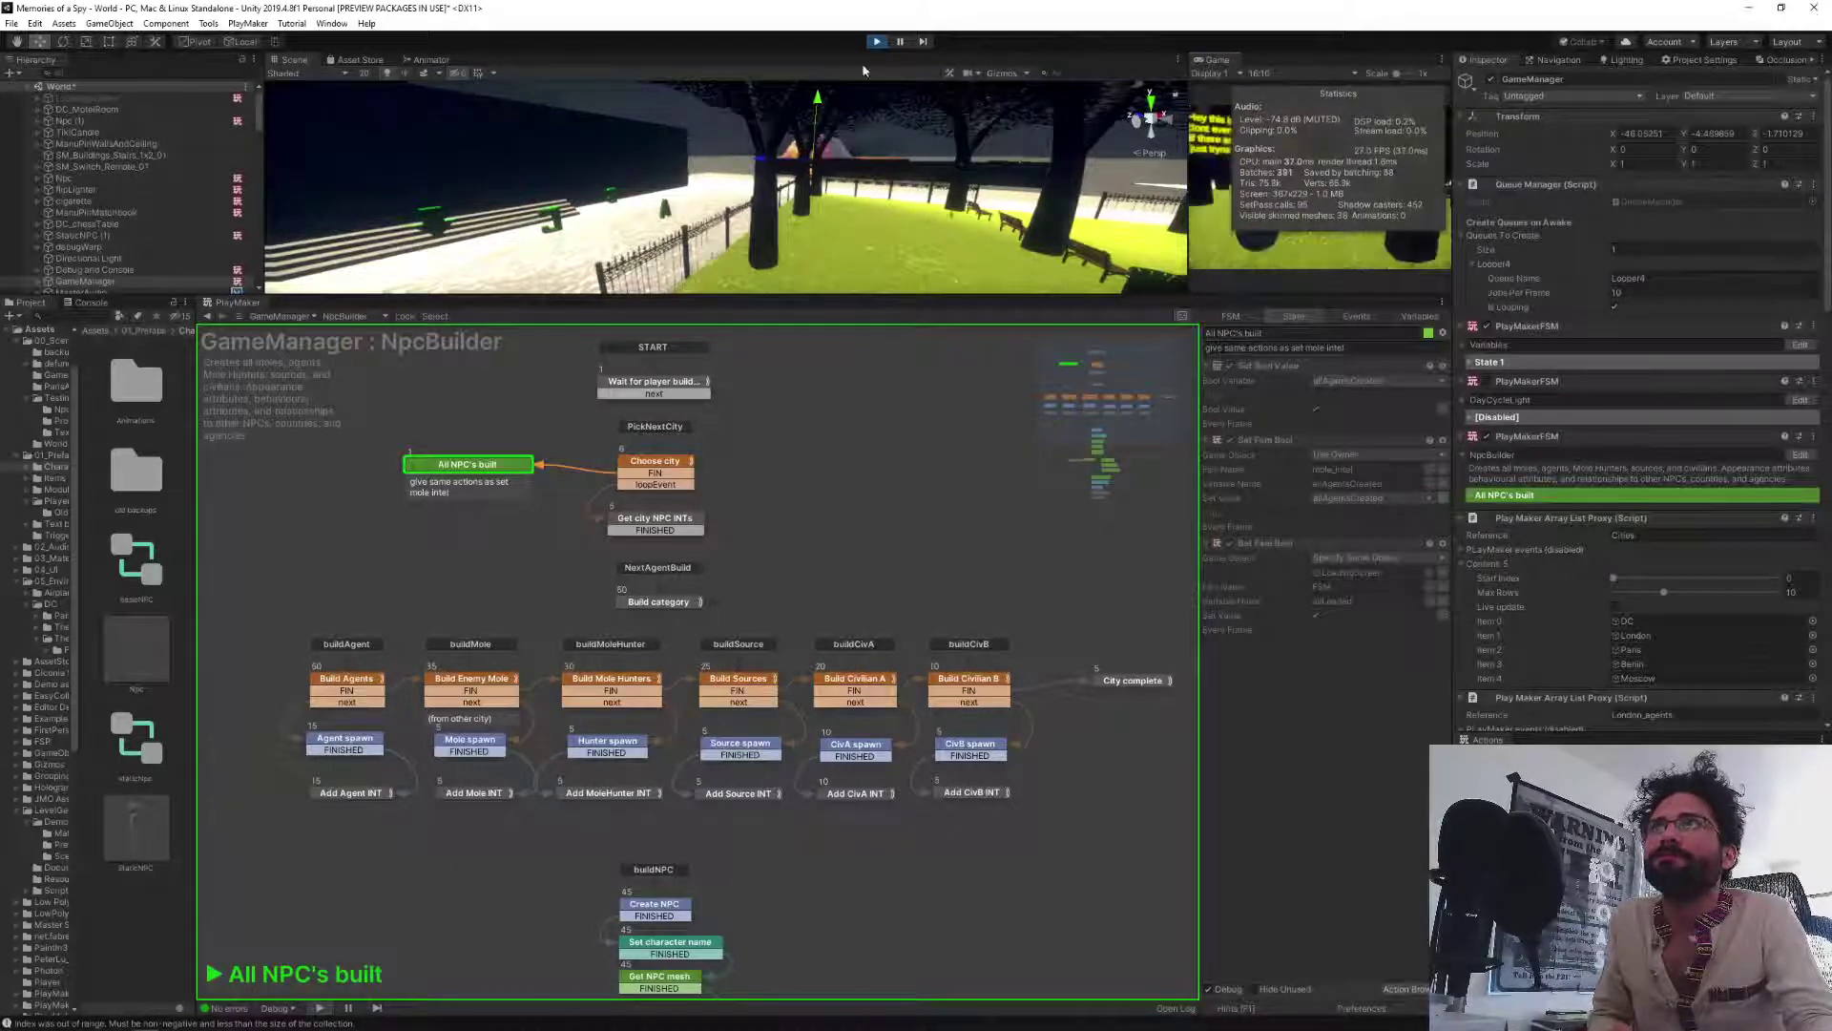
# Pause the running game at the All NPC's built state and examine the Build Agents state and the buildNPC chain.
pyautogui.click(902, 43)
pyautogui.click(347, 679)
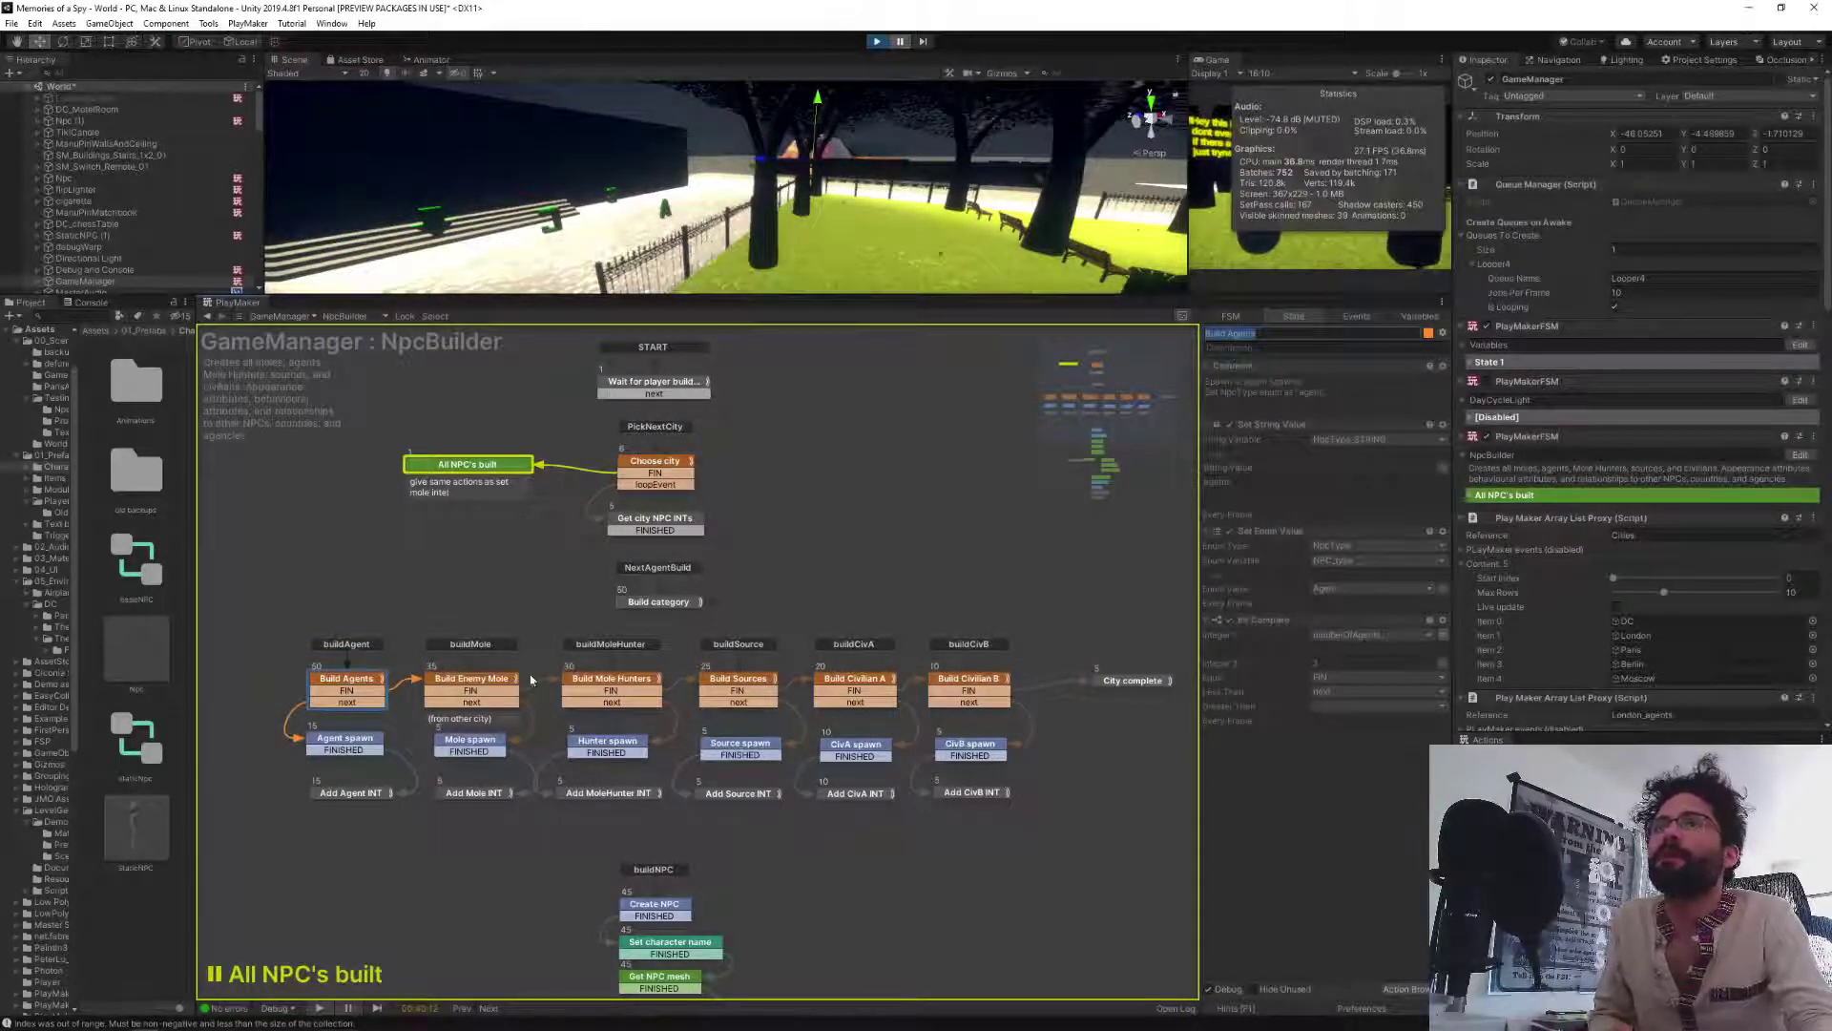
pyautogui.moveTo(515, 863); pyautogui.dragTo(544, 741, button='middle')
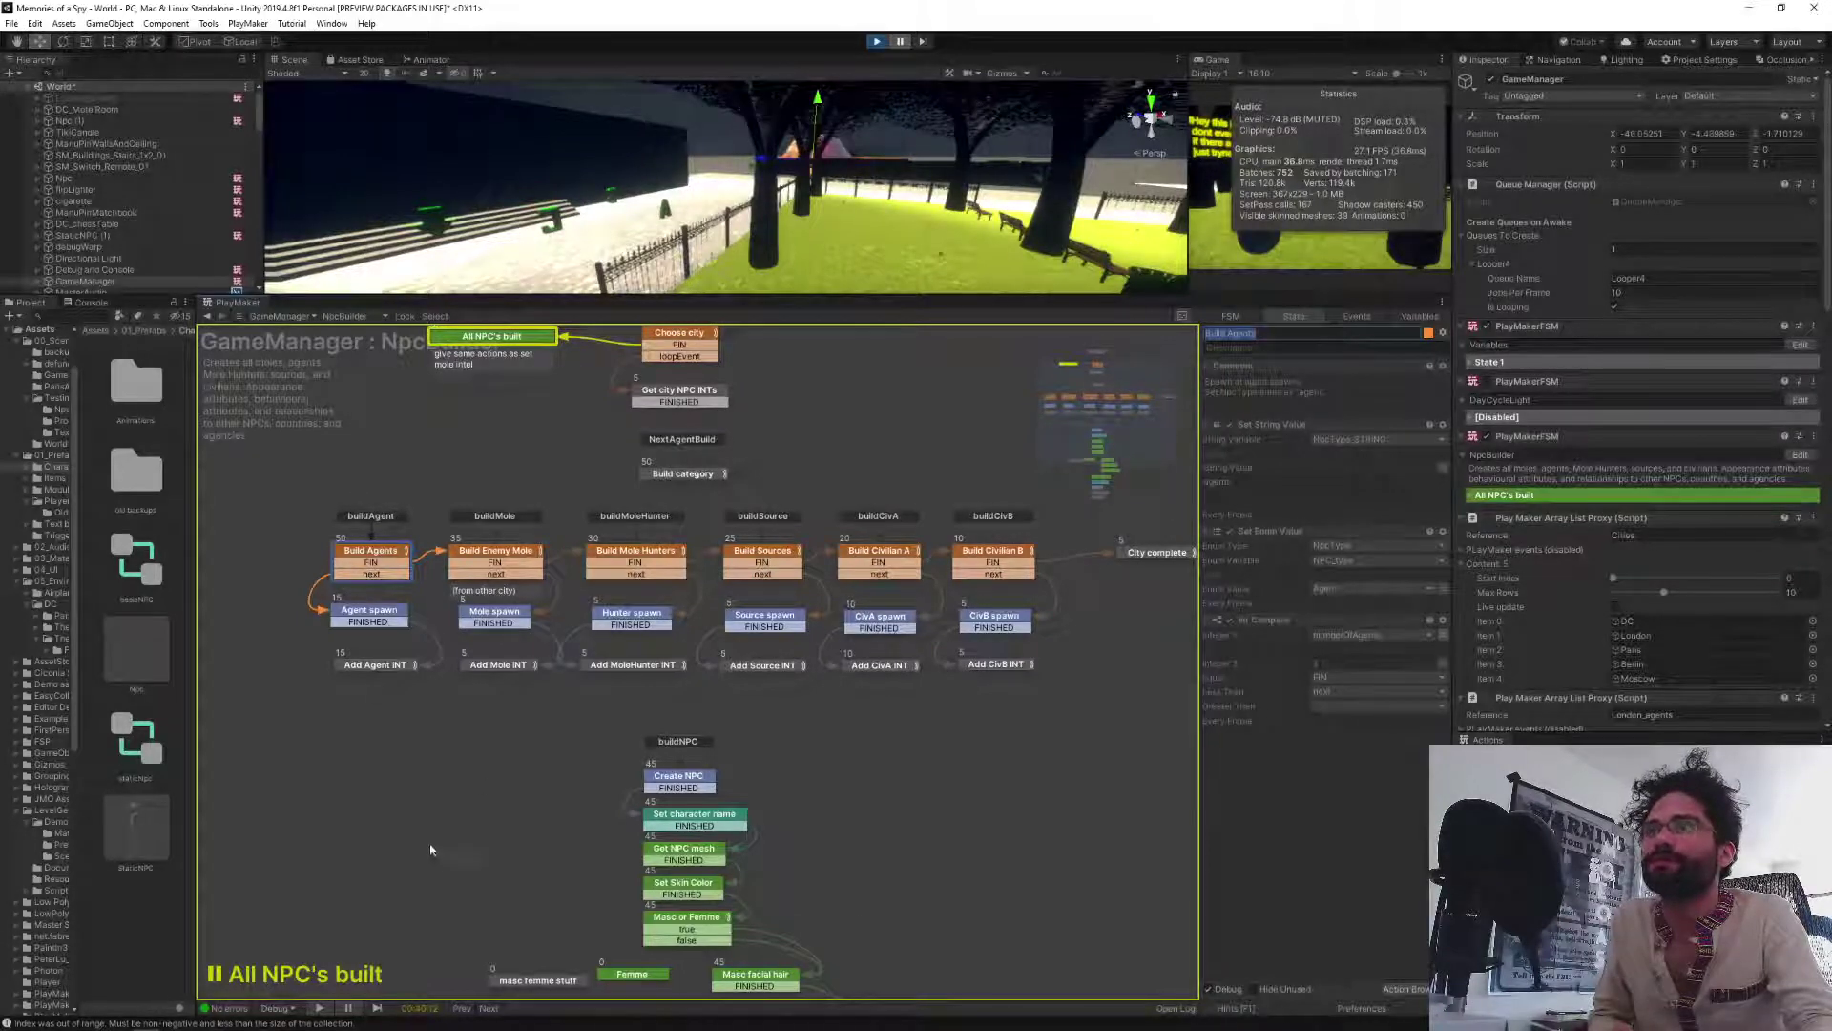
pyautogui.moveTo(443, 846); pyautogui.dragTo(457, 572, button='middle')
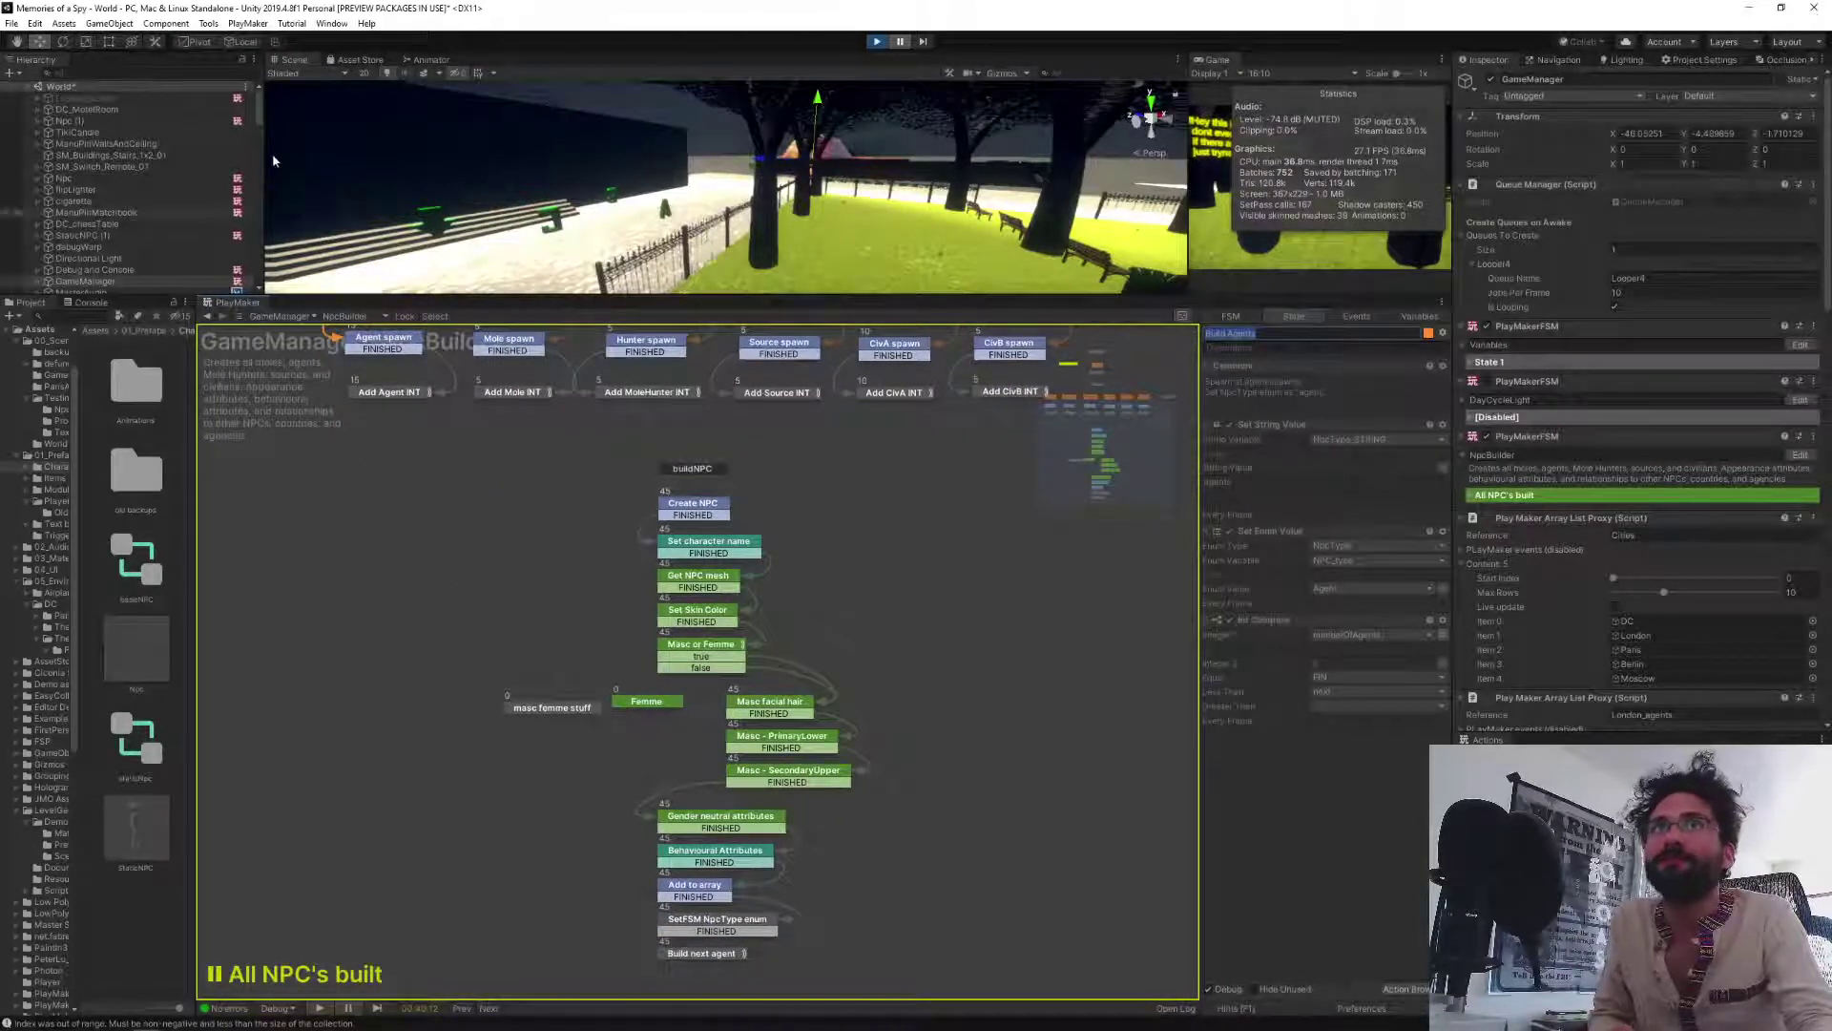
# Look through the list of spawned NPC objects in the paused scene's hierarchy.
pyautogui.moveTo(260, 118); pyautogui.dragTo(274, 234)
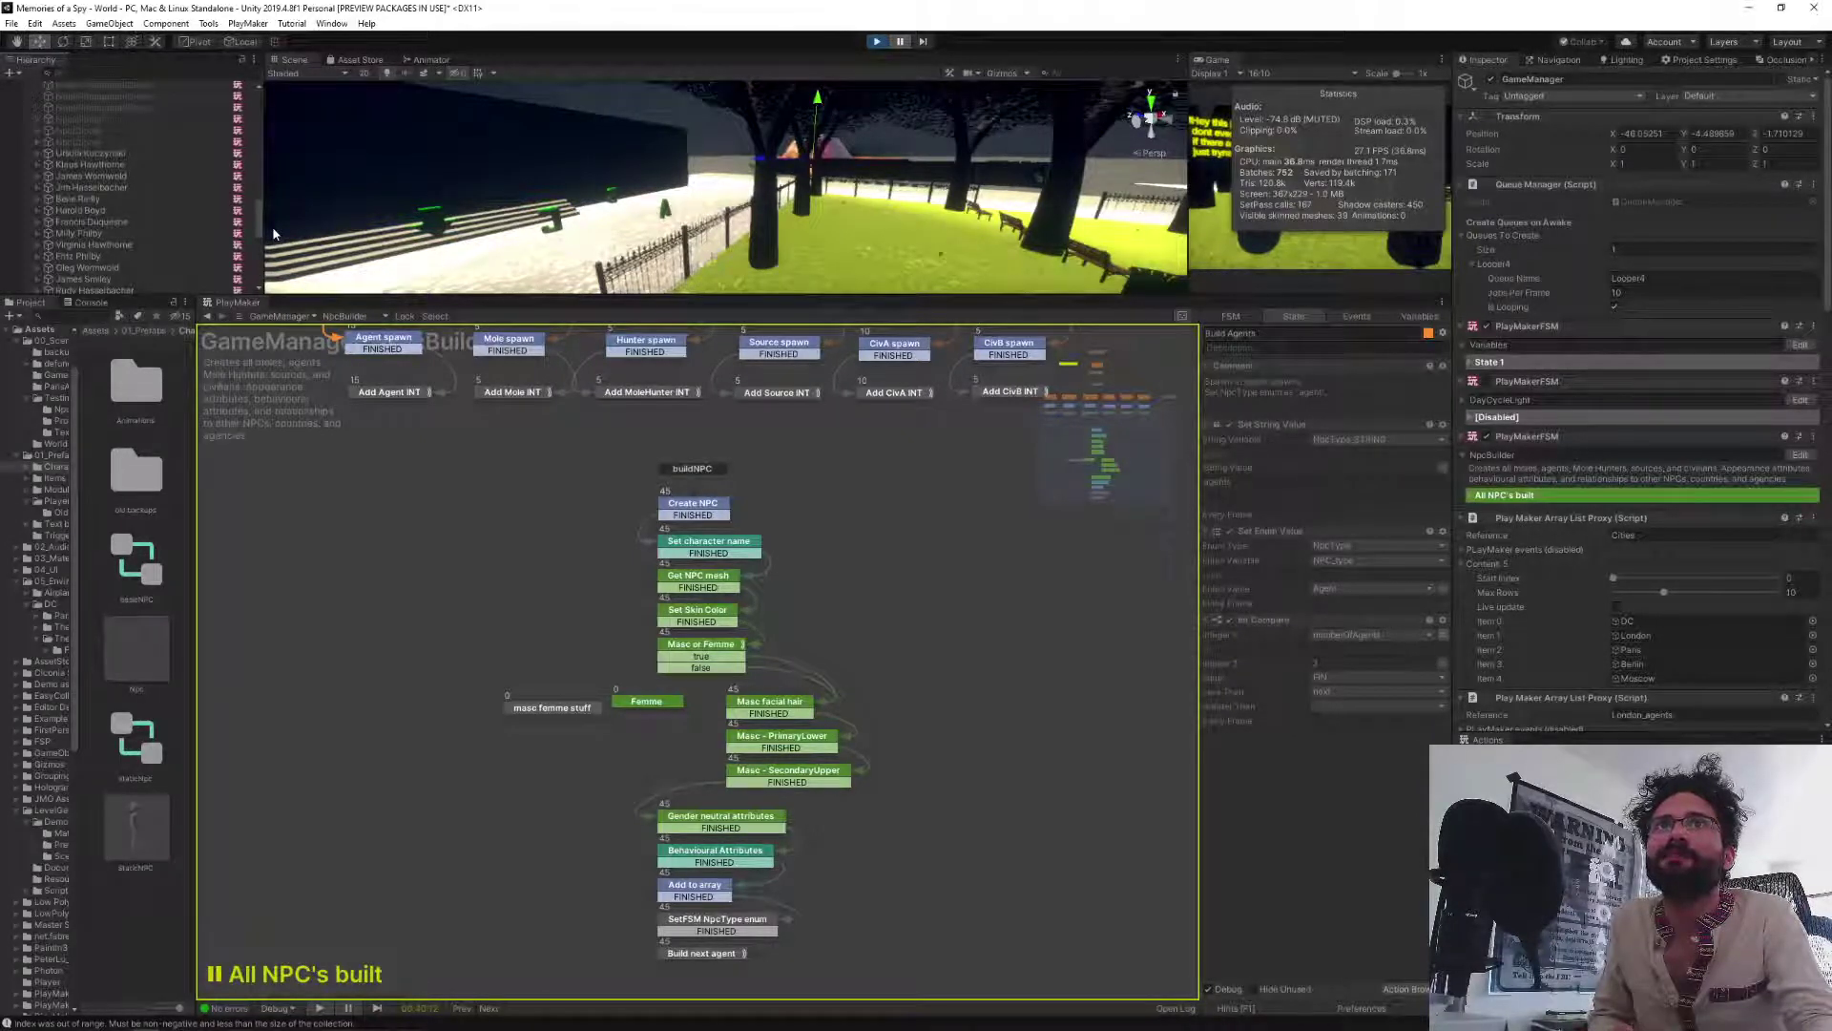
pyautogui.moveTo(274, 233); pyautogui.dragTo(276, 237)
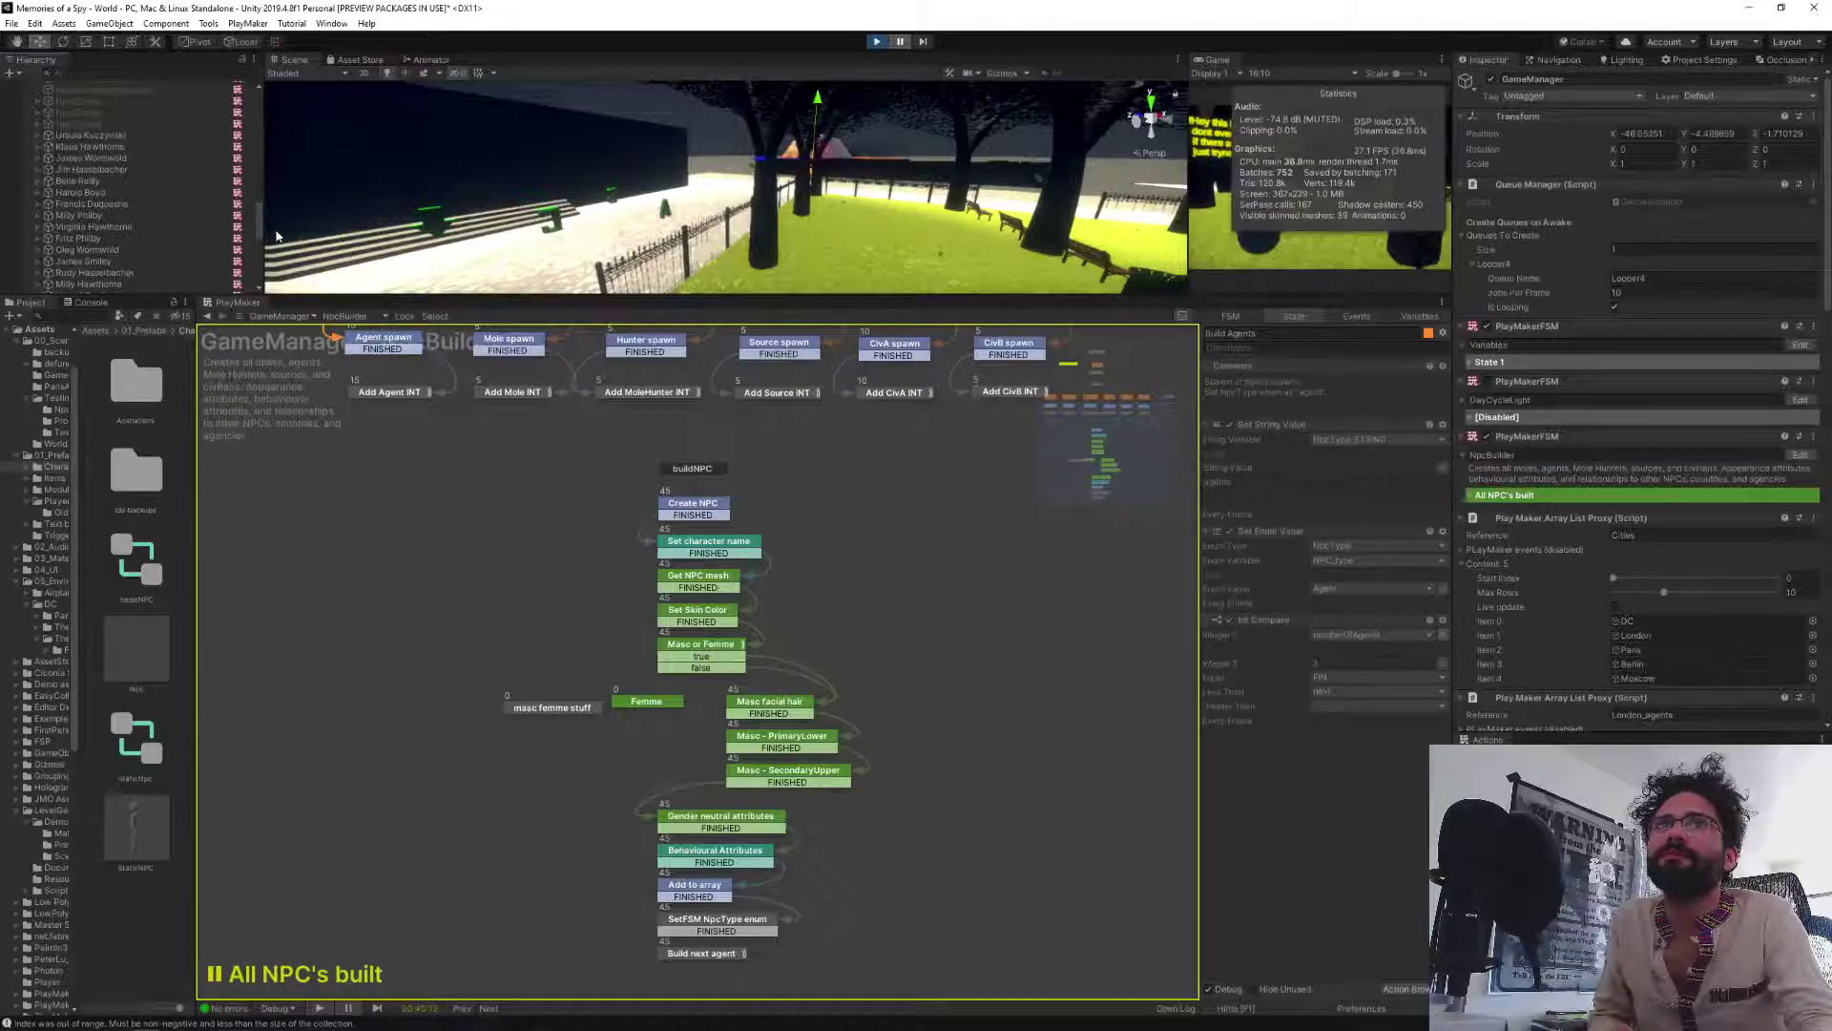
pyautogui.moveTo(277, 236); pyautogui.dragTo(275, 281)
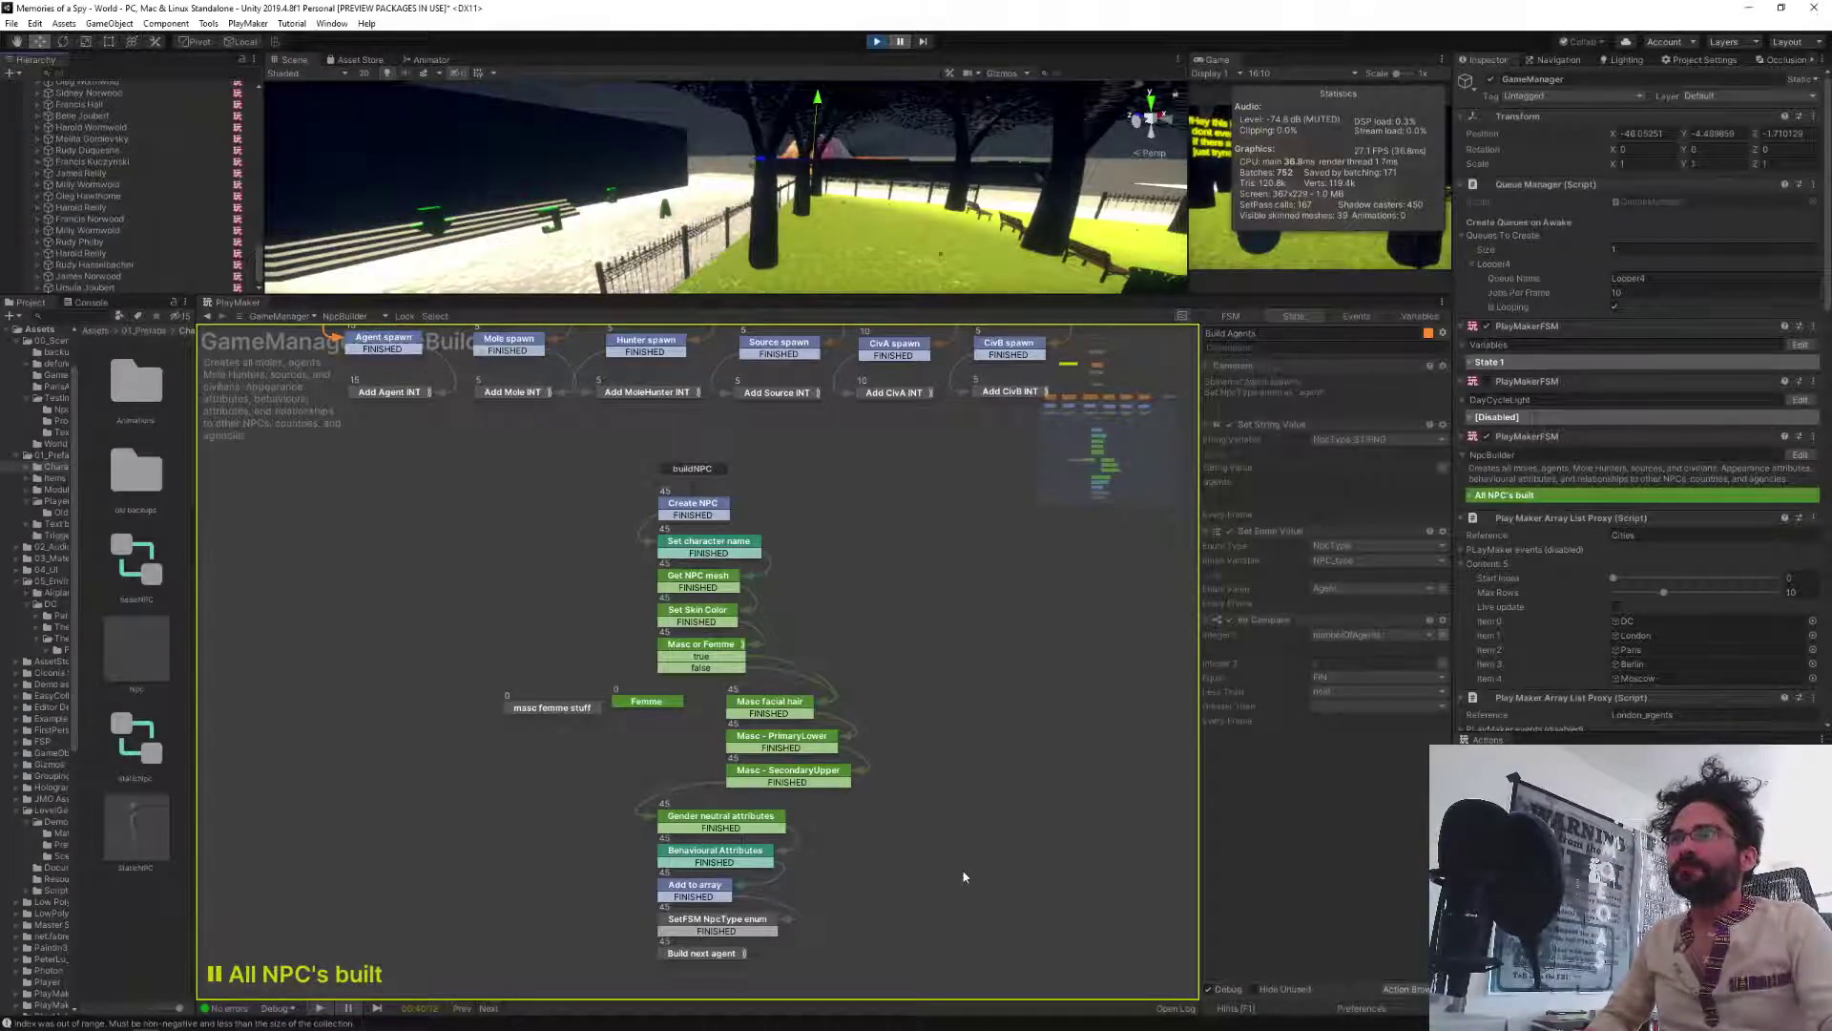
# Enlarge the Scene view by shrinking the PlayMaker graph's height, and look around the park at the spawned NPCs.
pyautogui.click(88, 184)
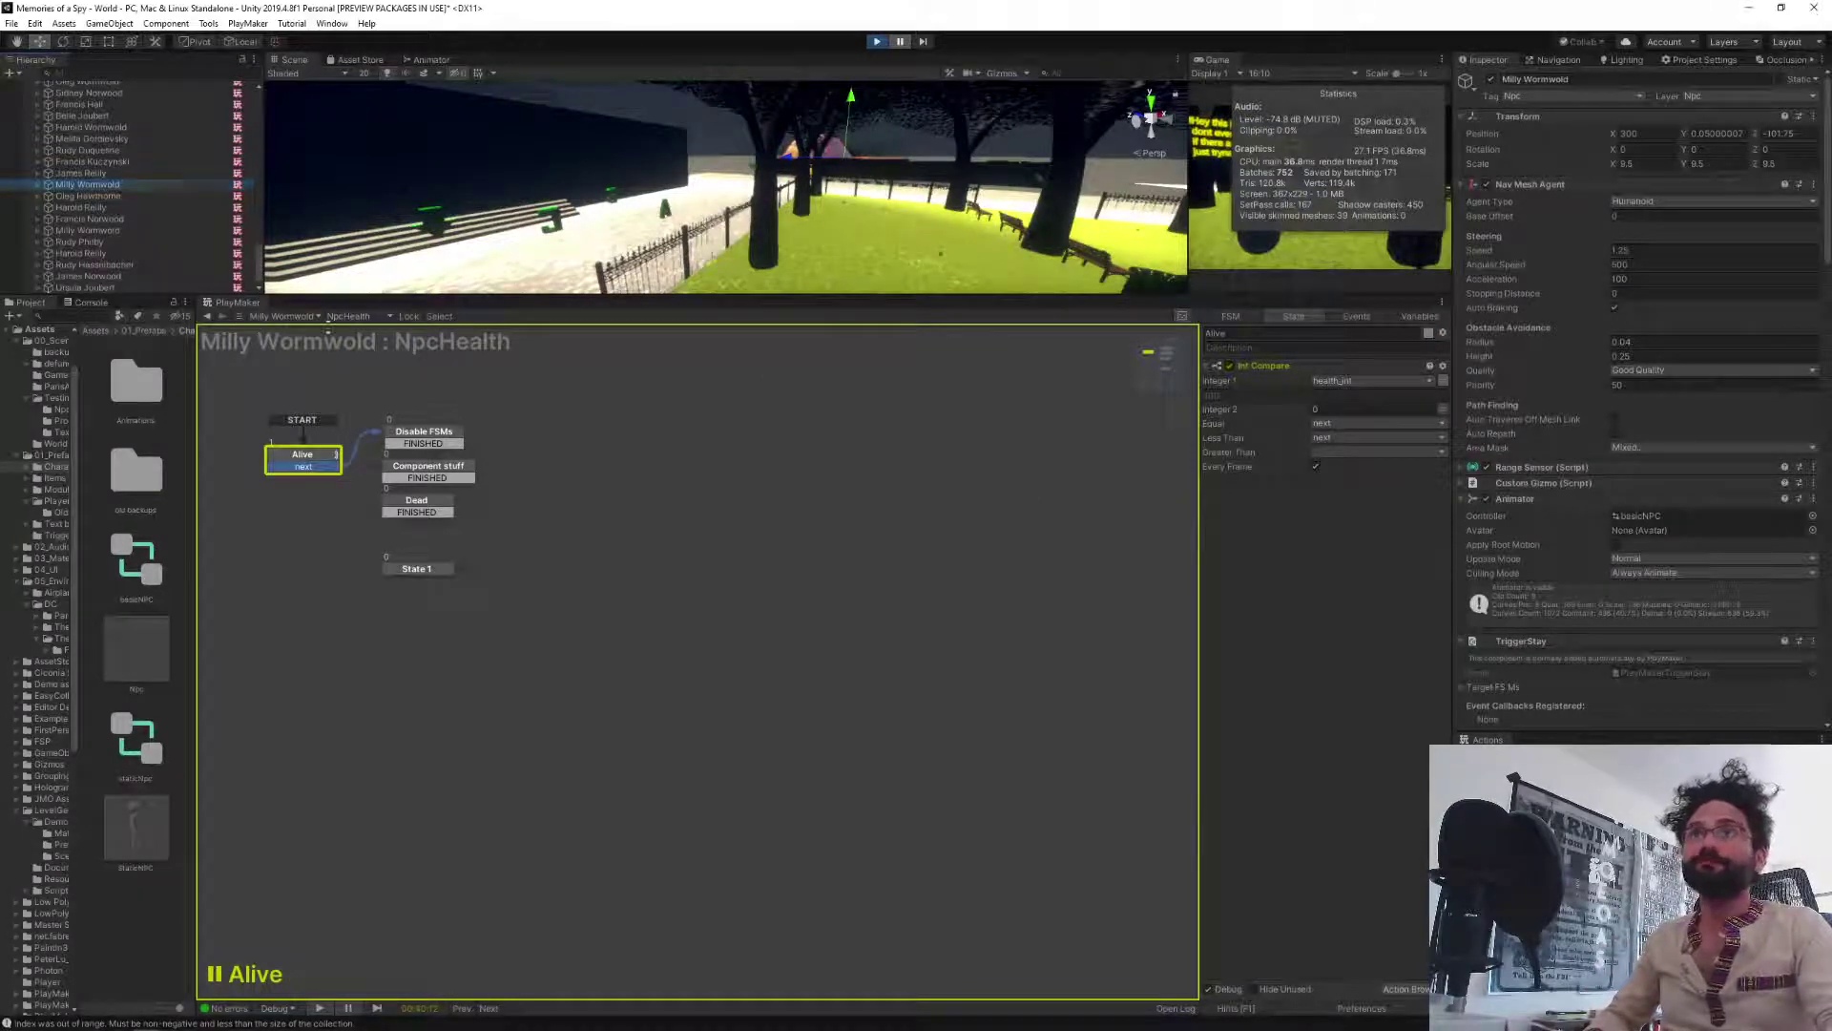
pyautogui.moveTo(287, 297); pyautogui.dragTo(286, 639)
pyautogui.click(260, 458)
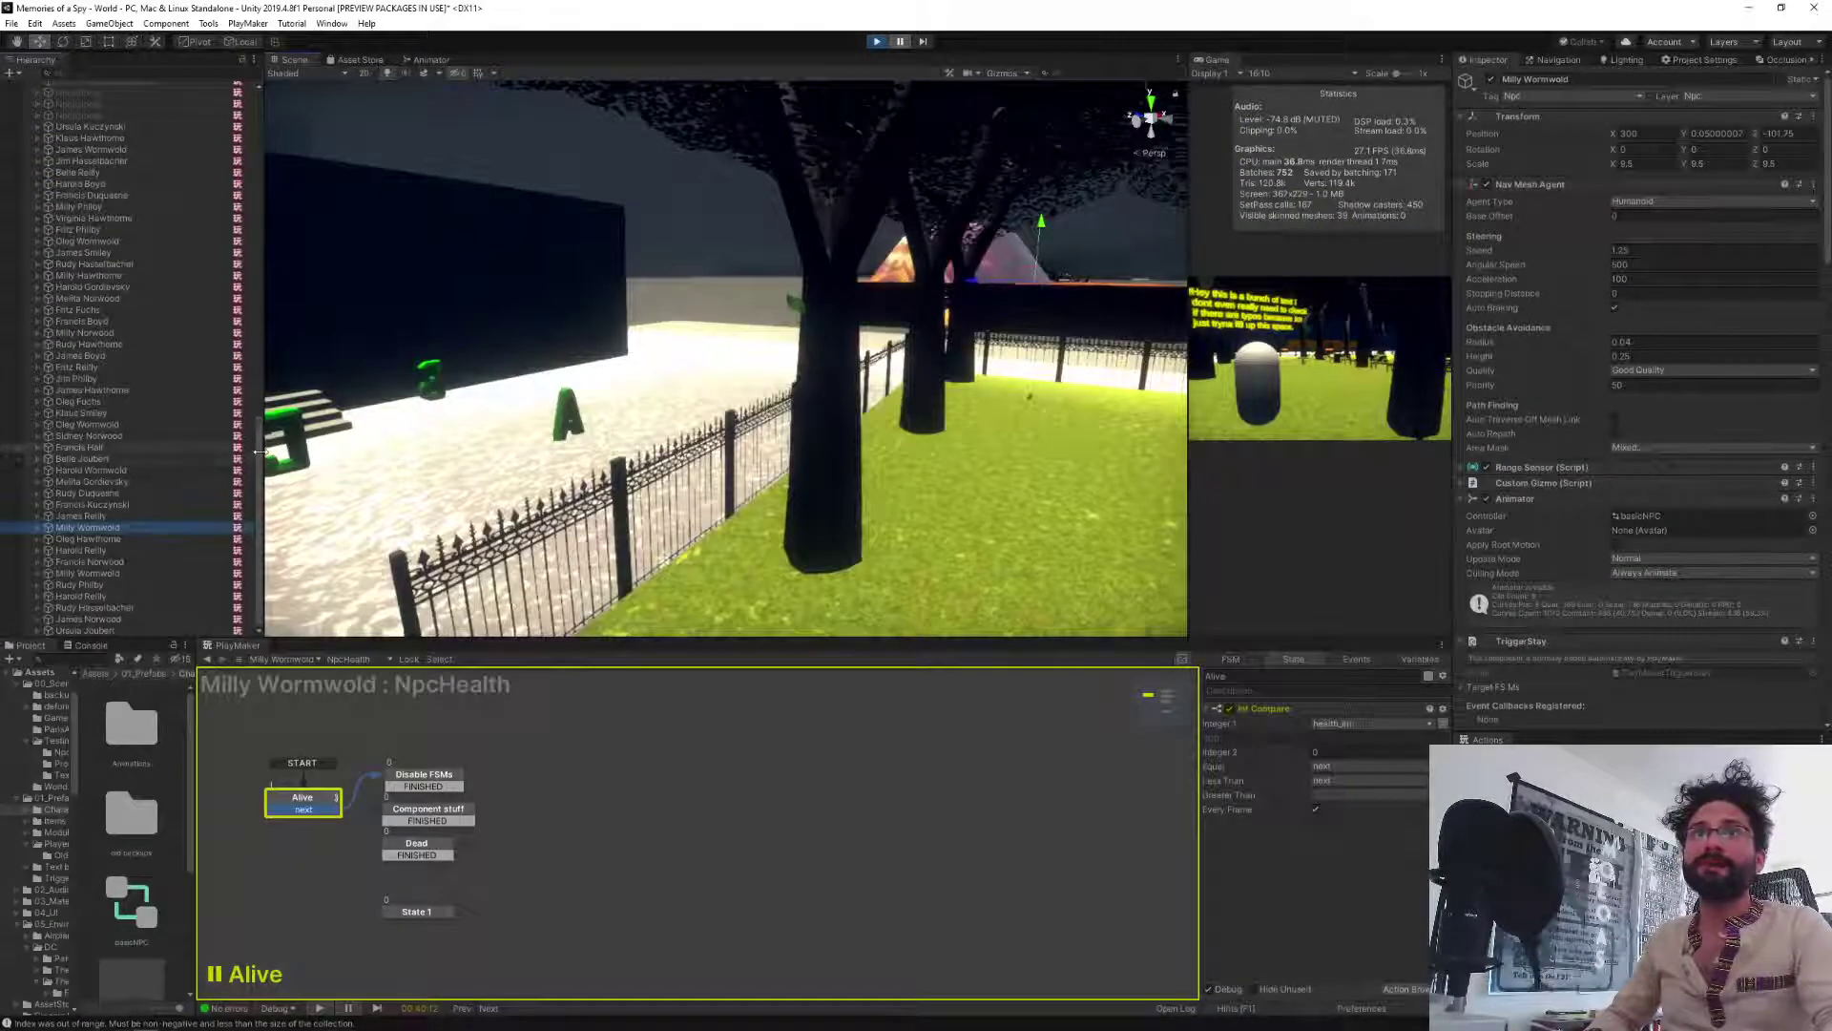
pyautogui.moveTo(259, 461); pyautogui.dragTo(258, 414)
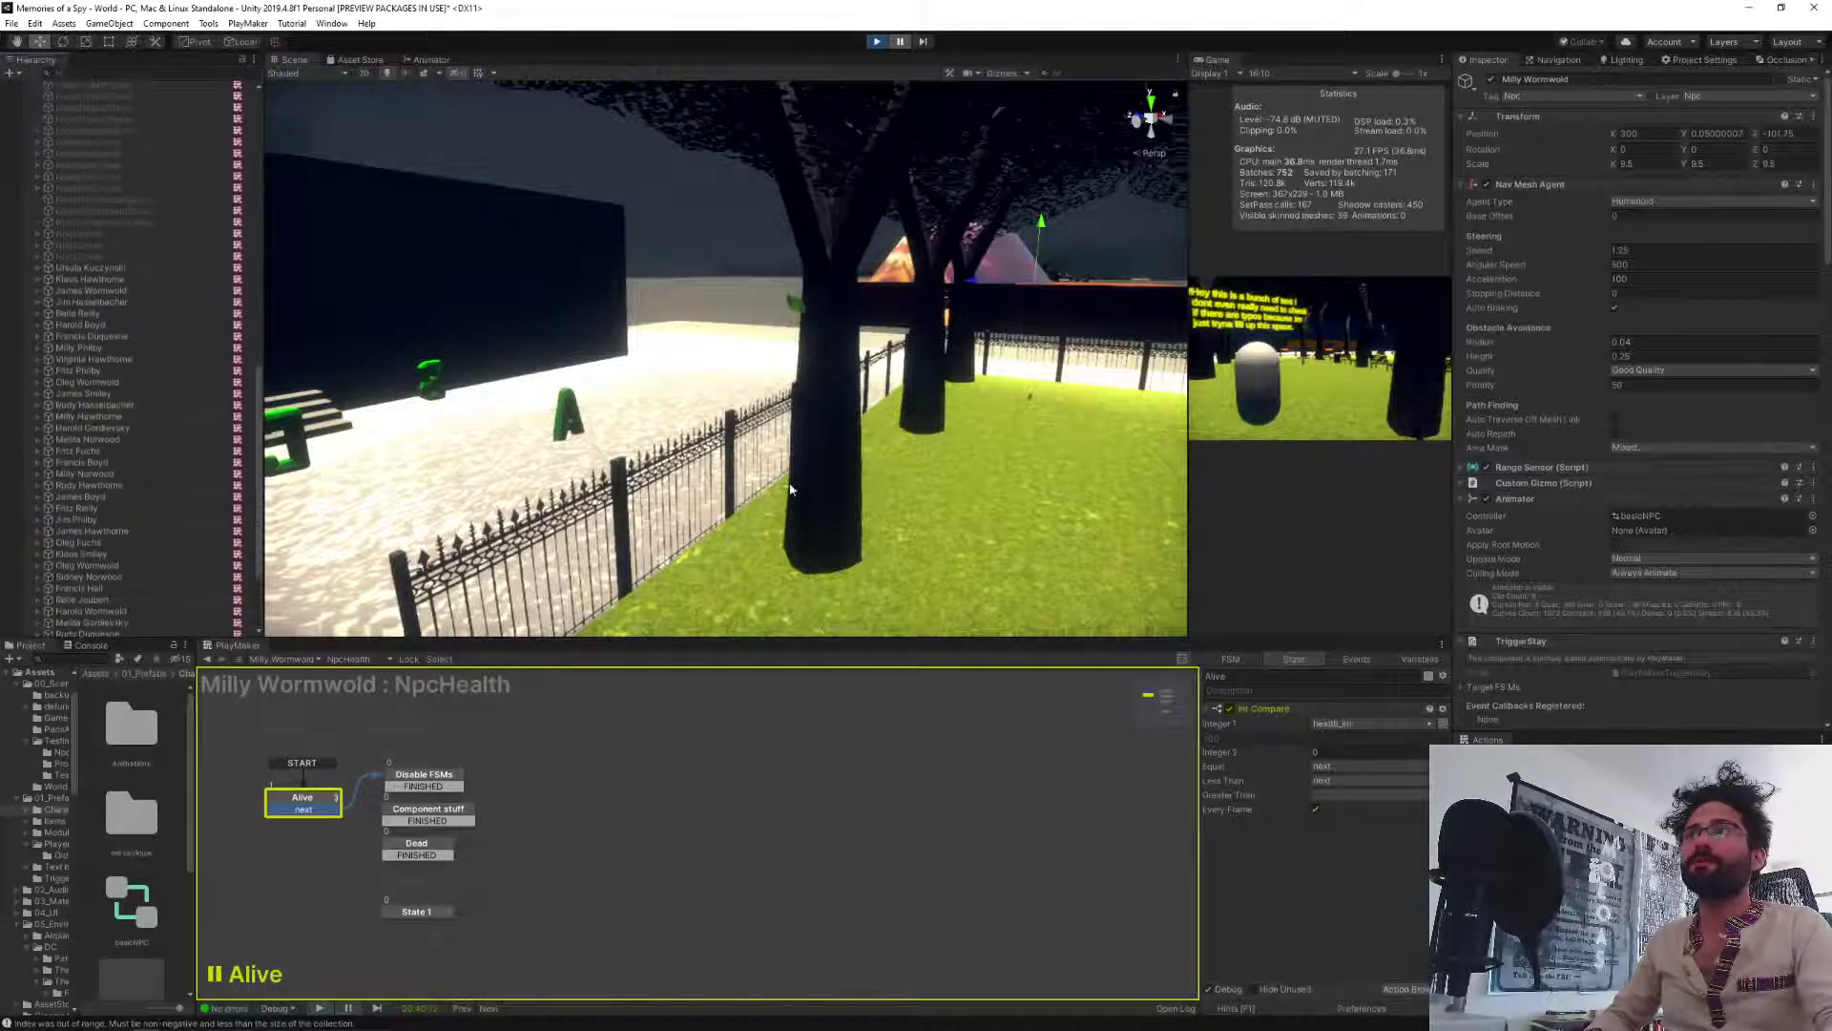
pyautogui.moveTo(892, 451); pyautogui.dragTo(1170, 487, button='right')
pyautogui.press('w')
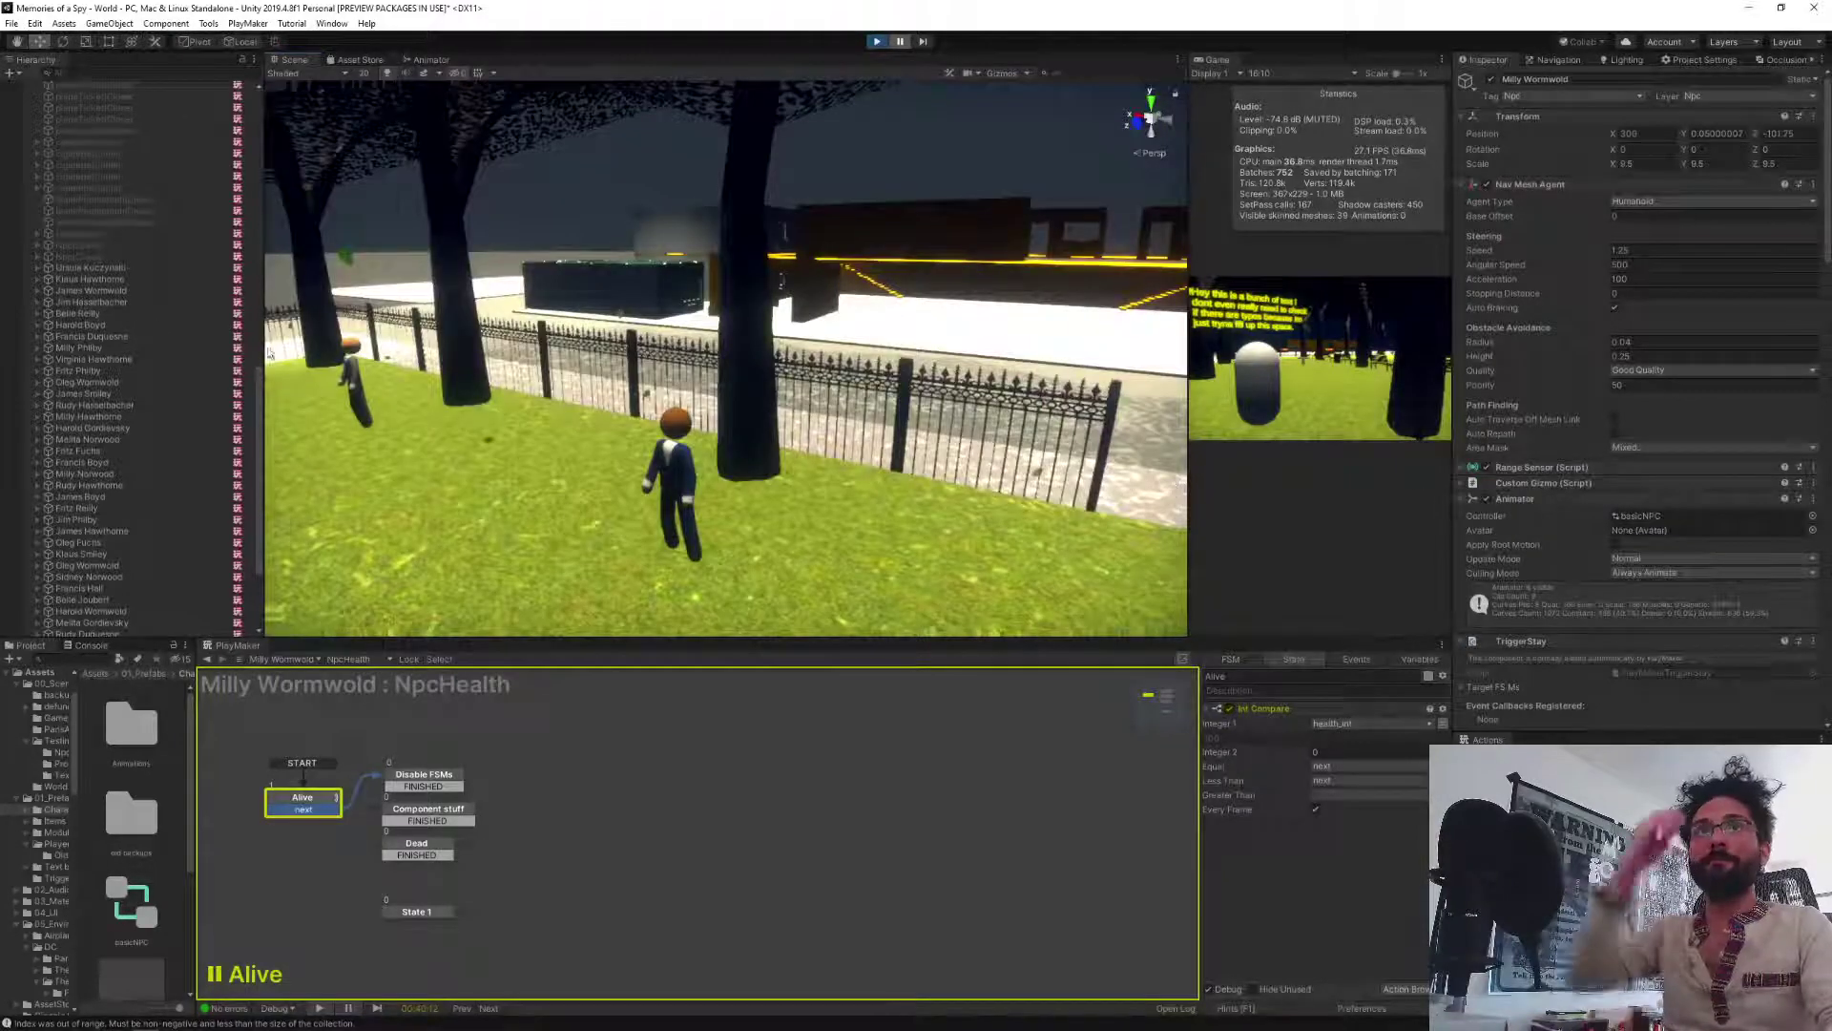
# Select DC under Environment and reveal the contents of its DC_moles, DC_moleHunters, DC_sources and DC_civAs array lists.
pyautogui.scroll(10, 163, 334)
pyautogui.scroll(2, 165, 343)
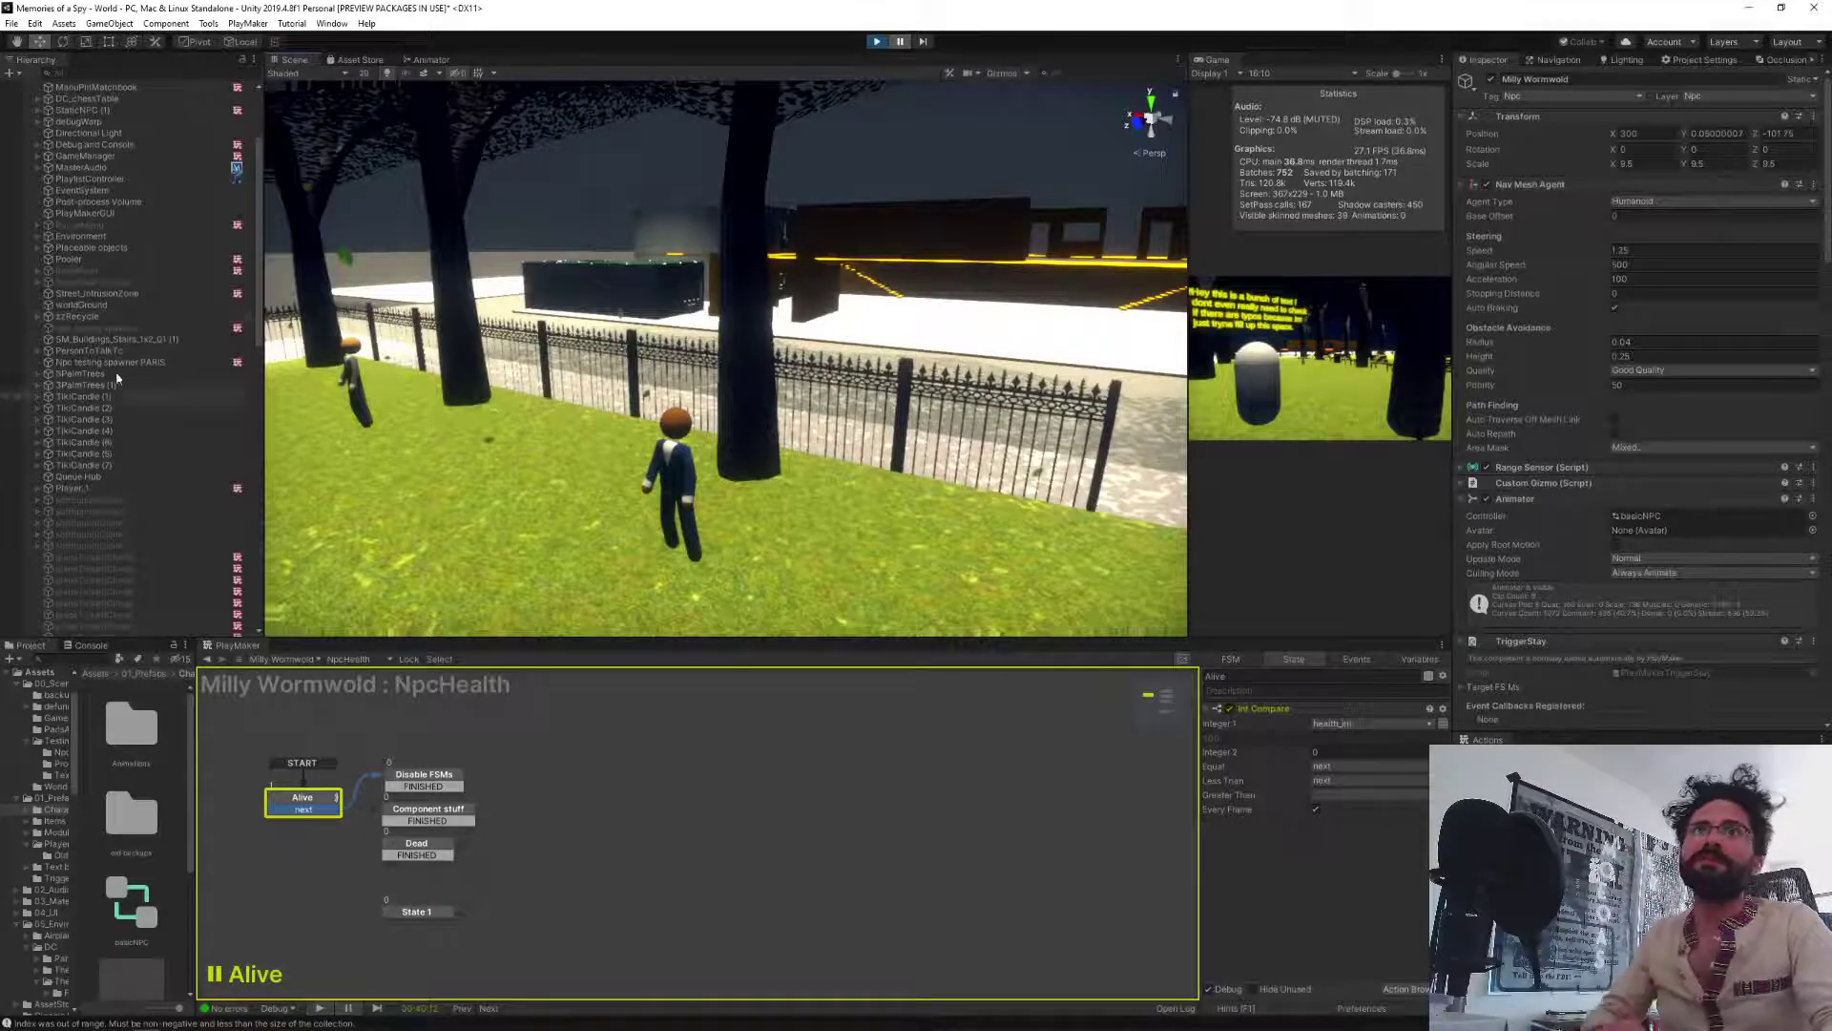
pyautogui.click(38, 237)
pyautogui.click(78, 249)
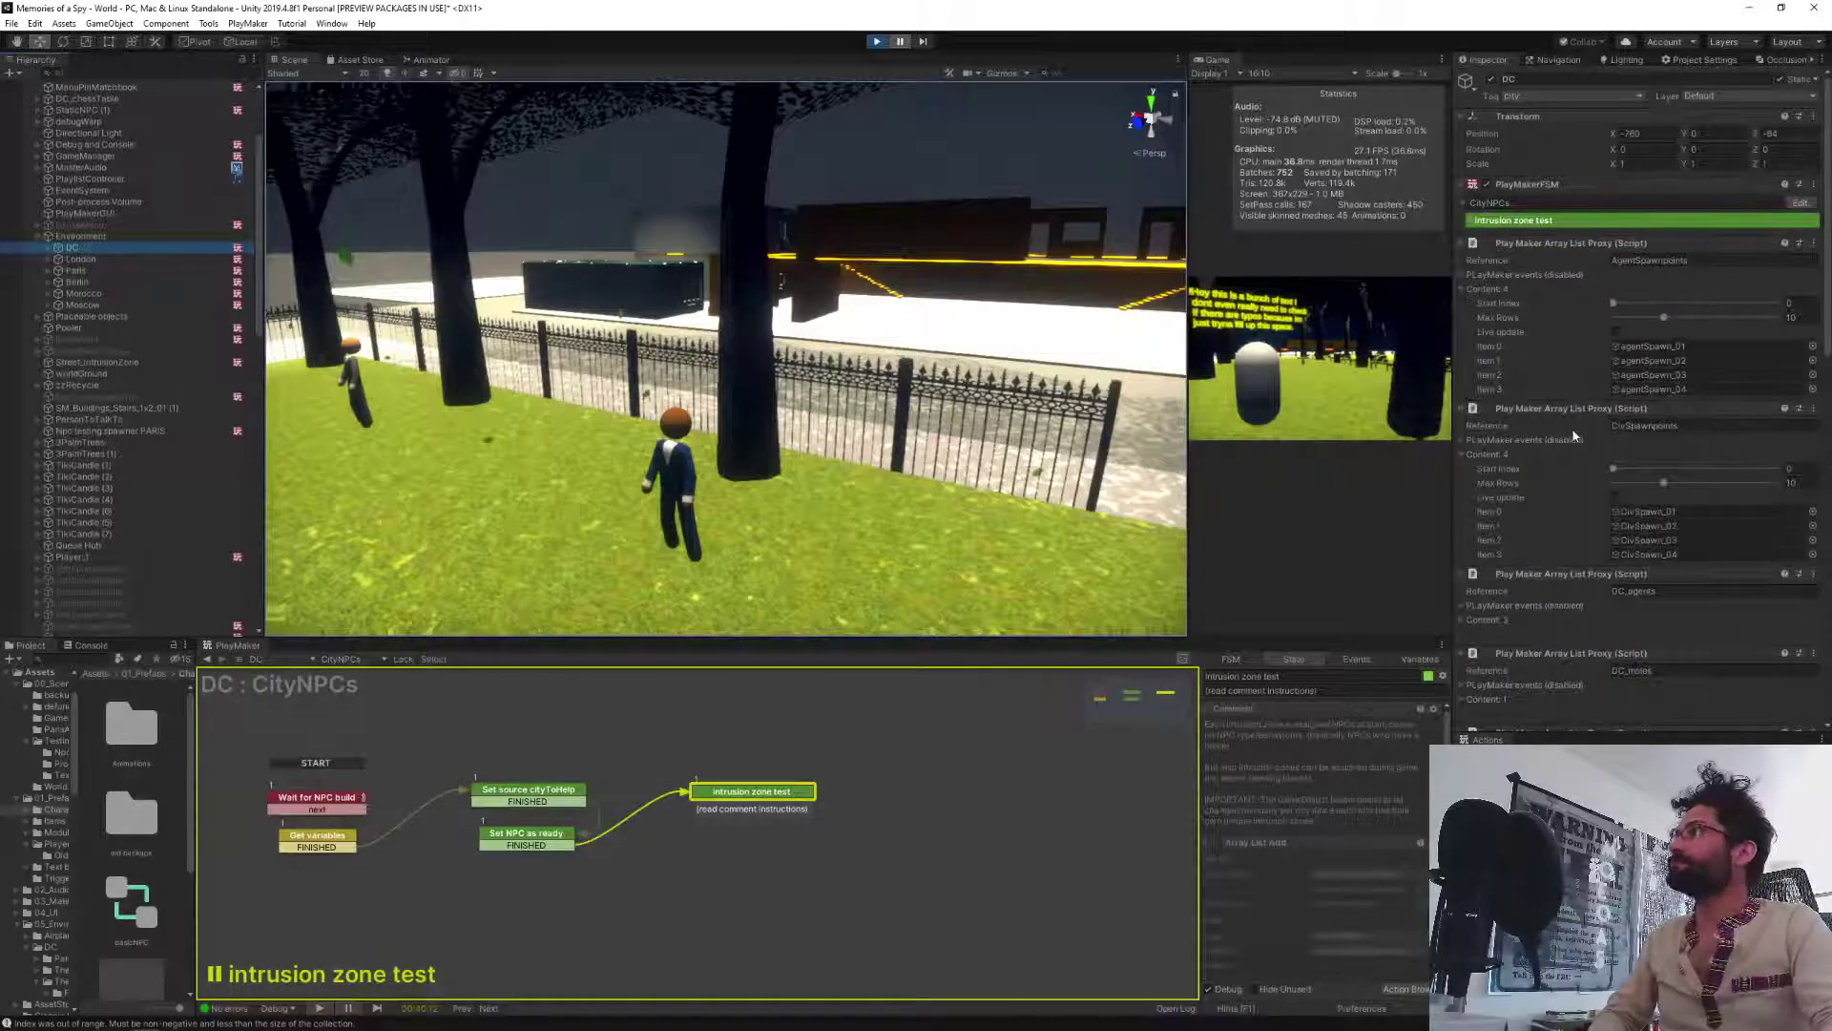
pyautogui.scroll(-9, 1573, 436)
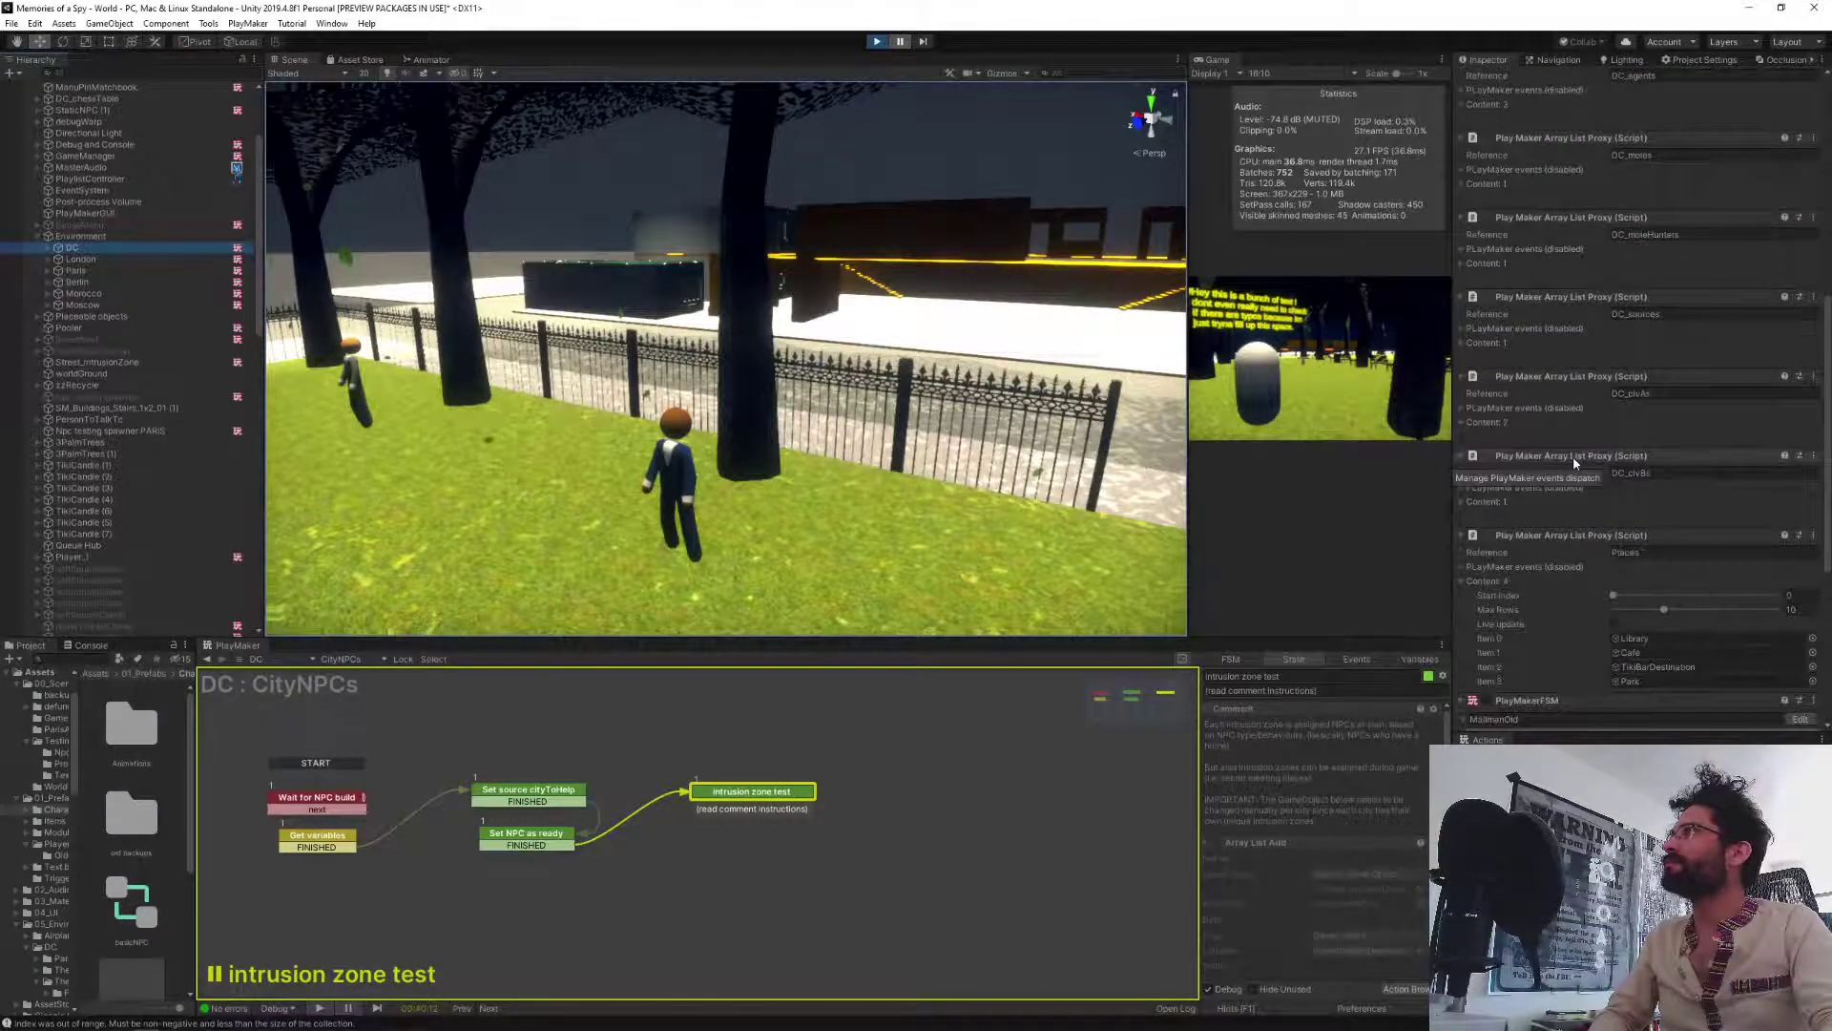
pyautogui.click(1475, 263)
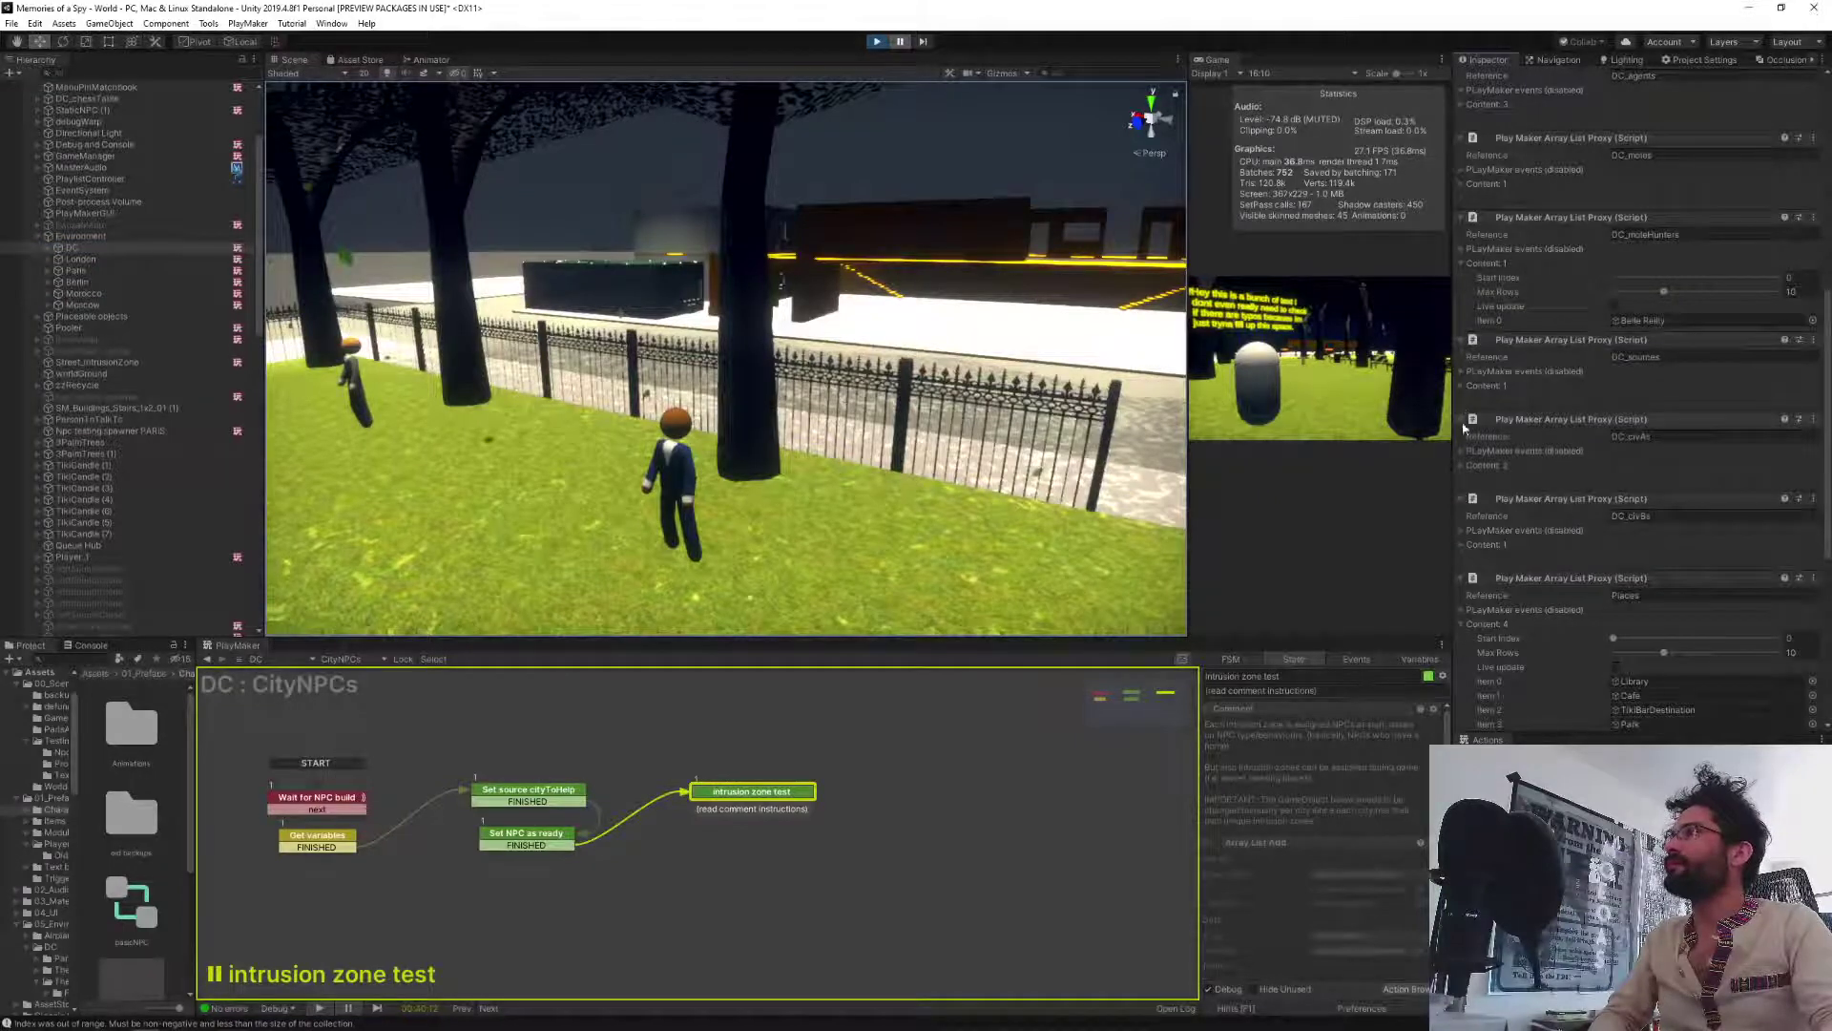
pyautogui.click(1463, 385)
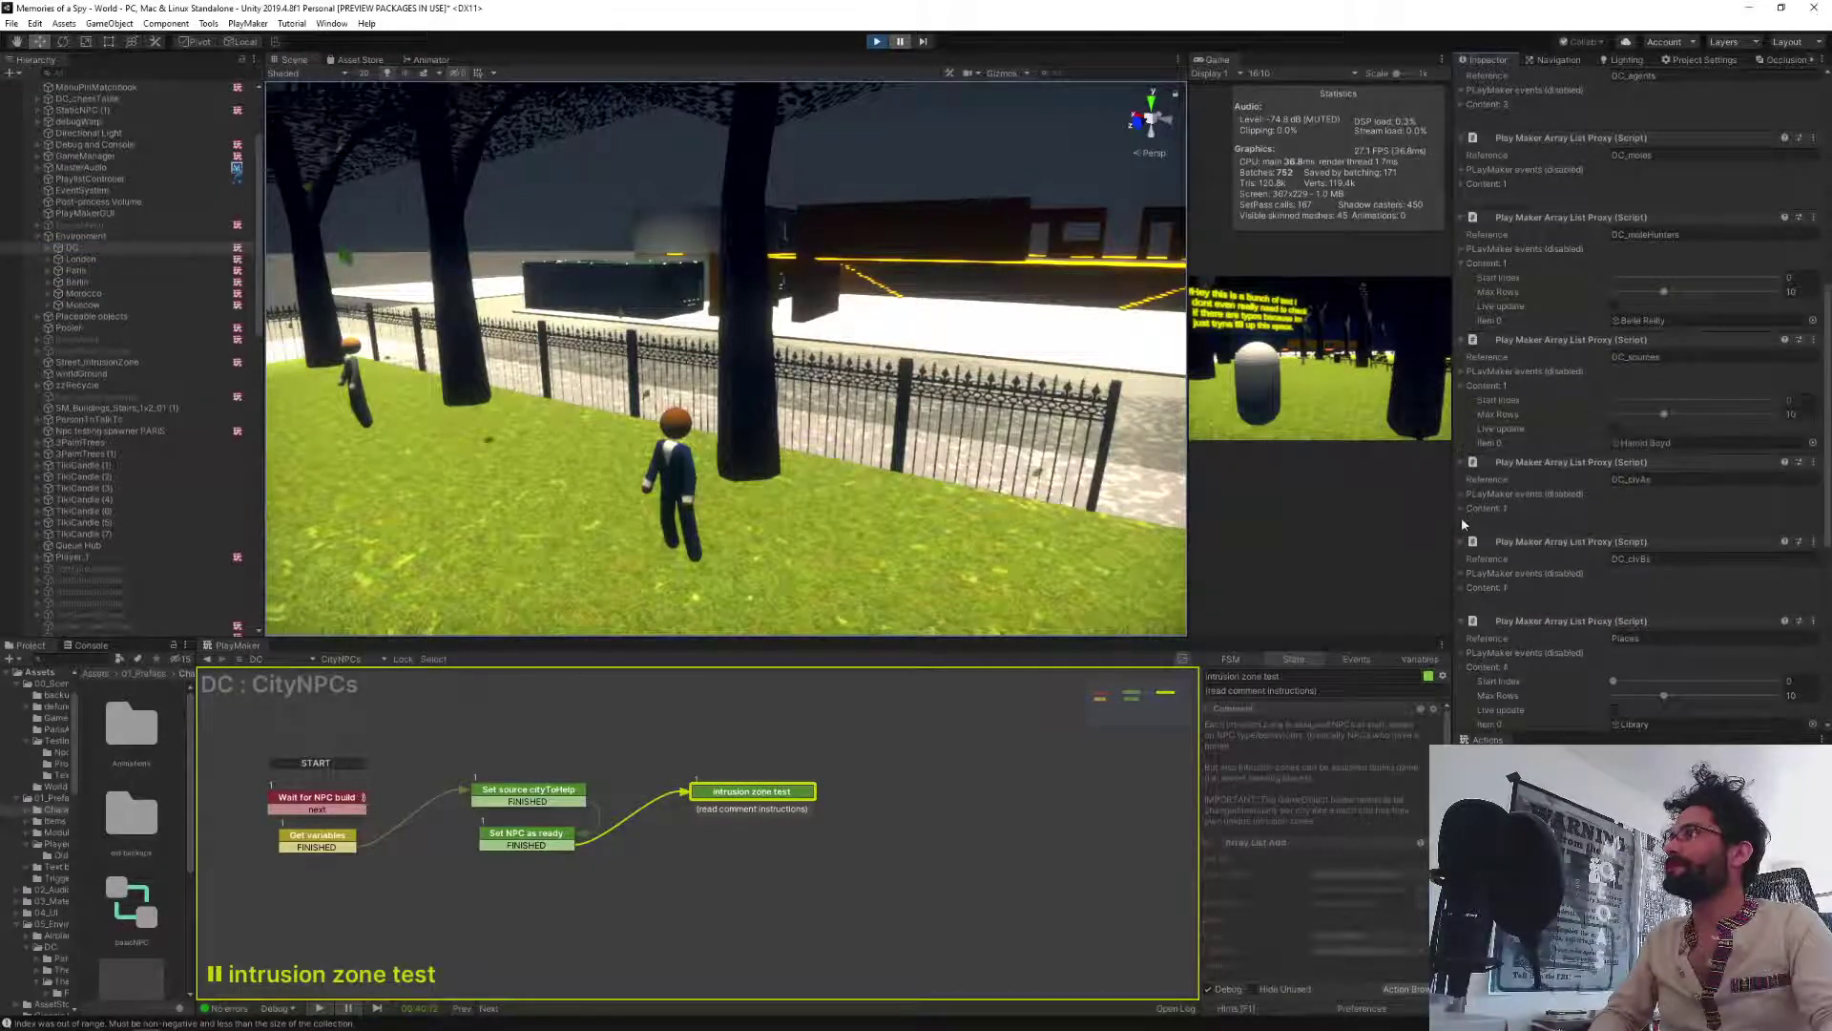
pyautogui.click(1463, 509)
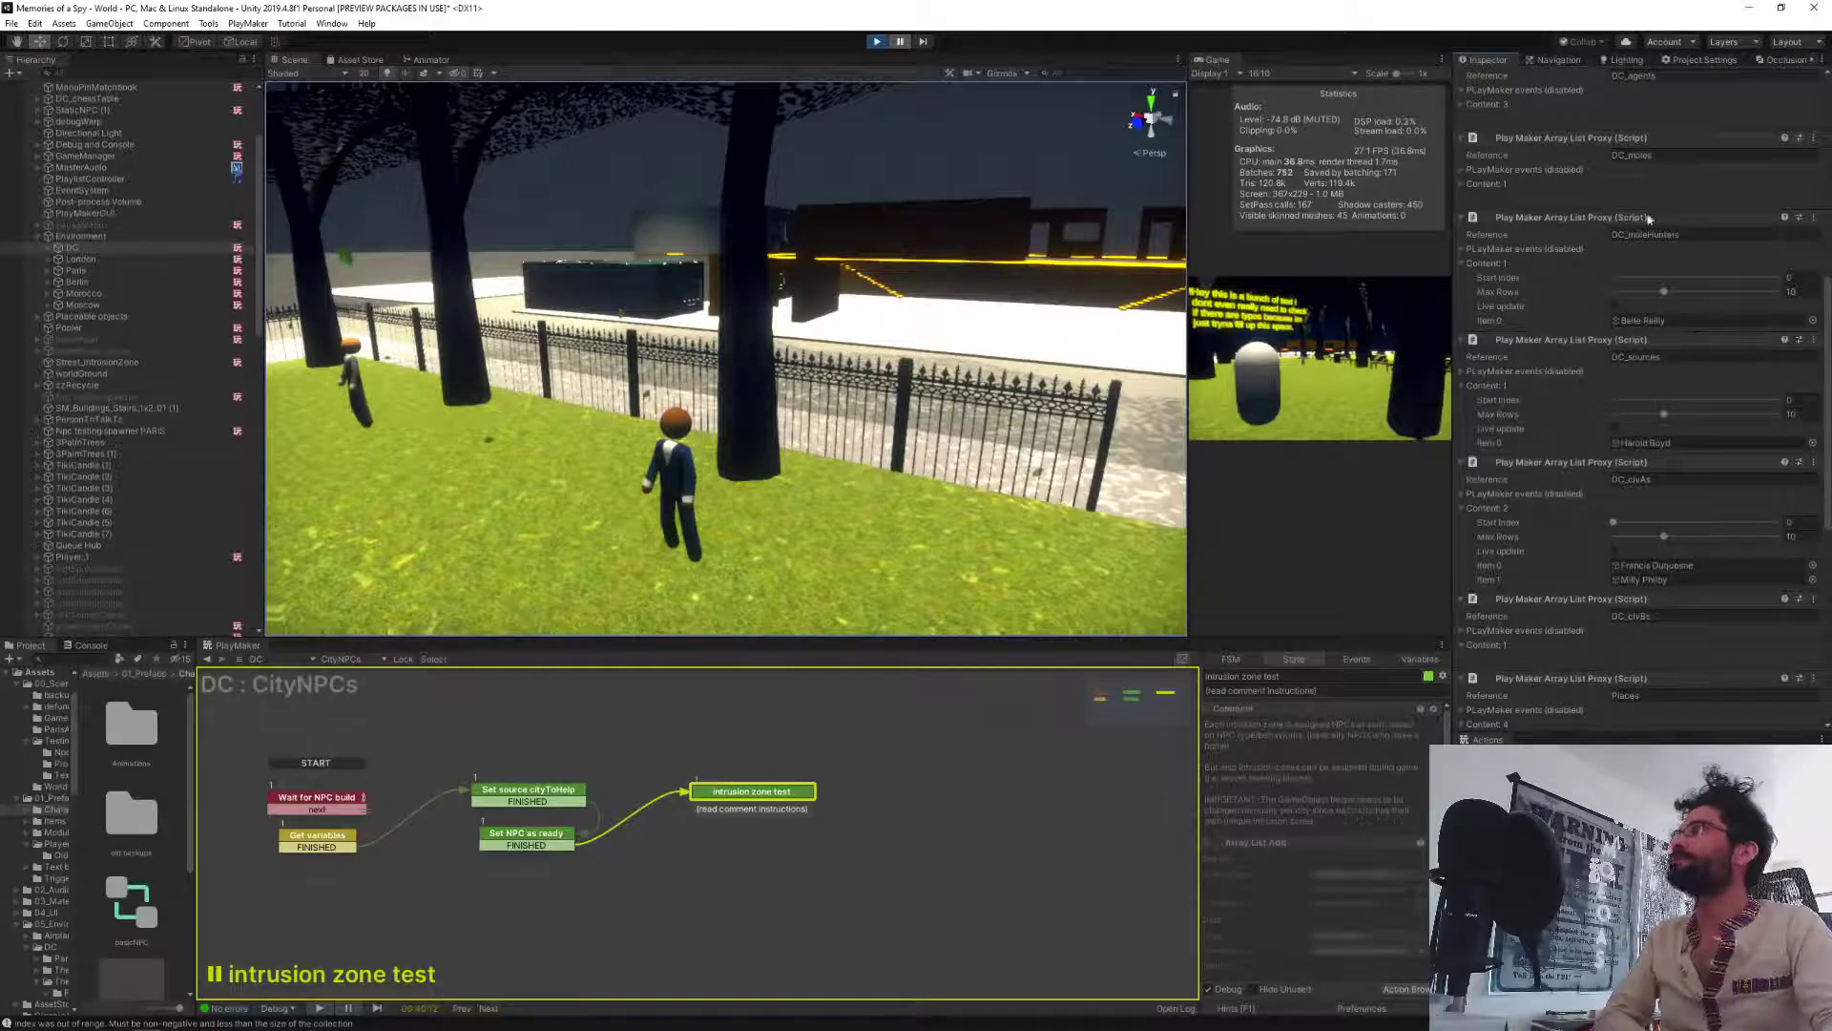
pyautogui.click(1463, 183)
# Locate the NPC stored in DC_moles, select it in the hierarchy and view it in the park.
pyautogui.click(1662, 242)
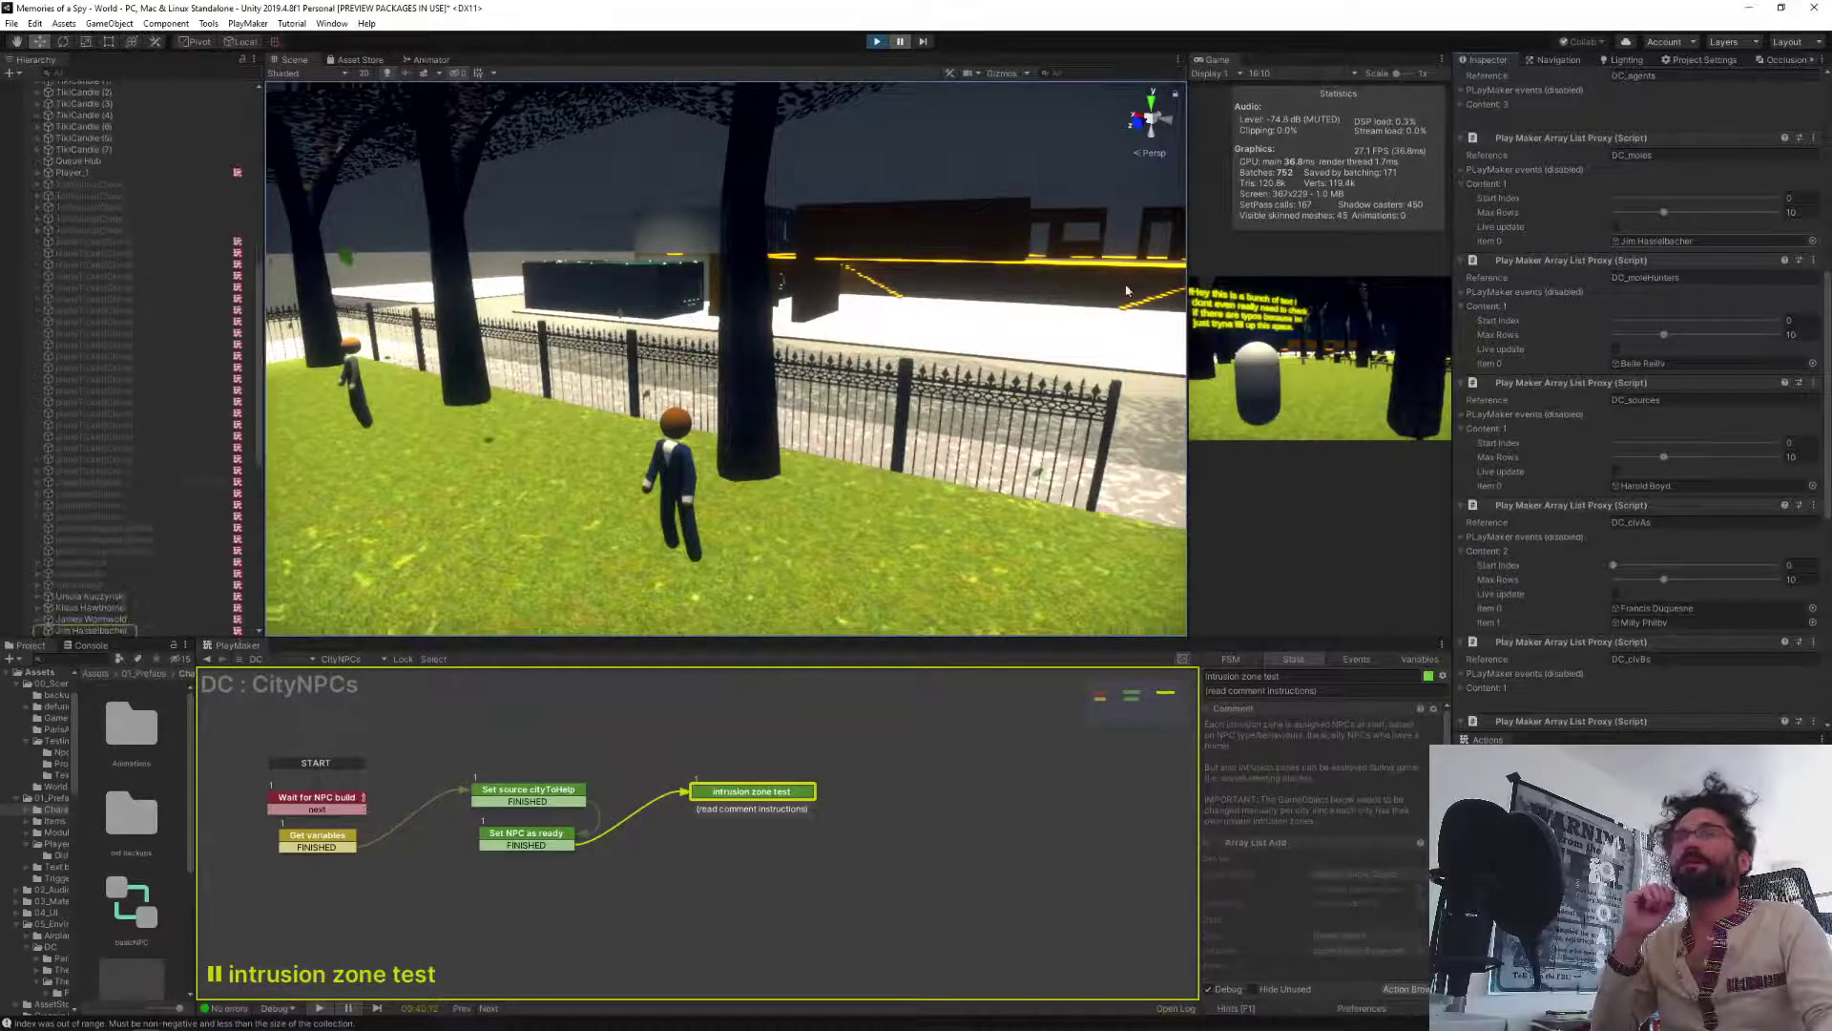
pyautogui.click(94, 631)
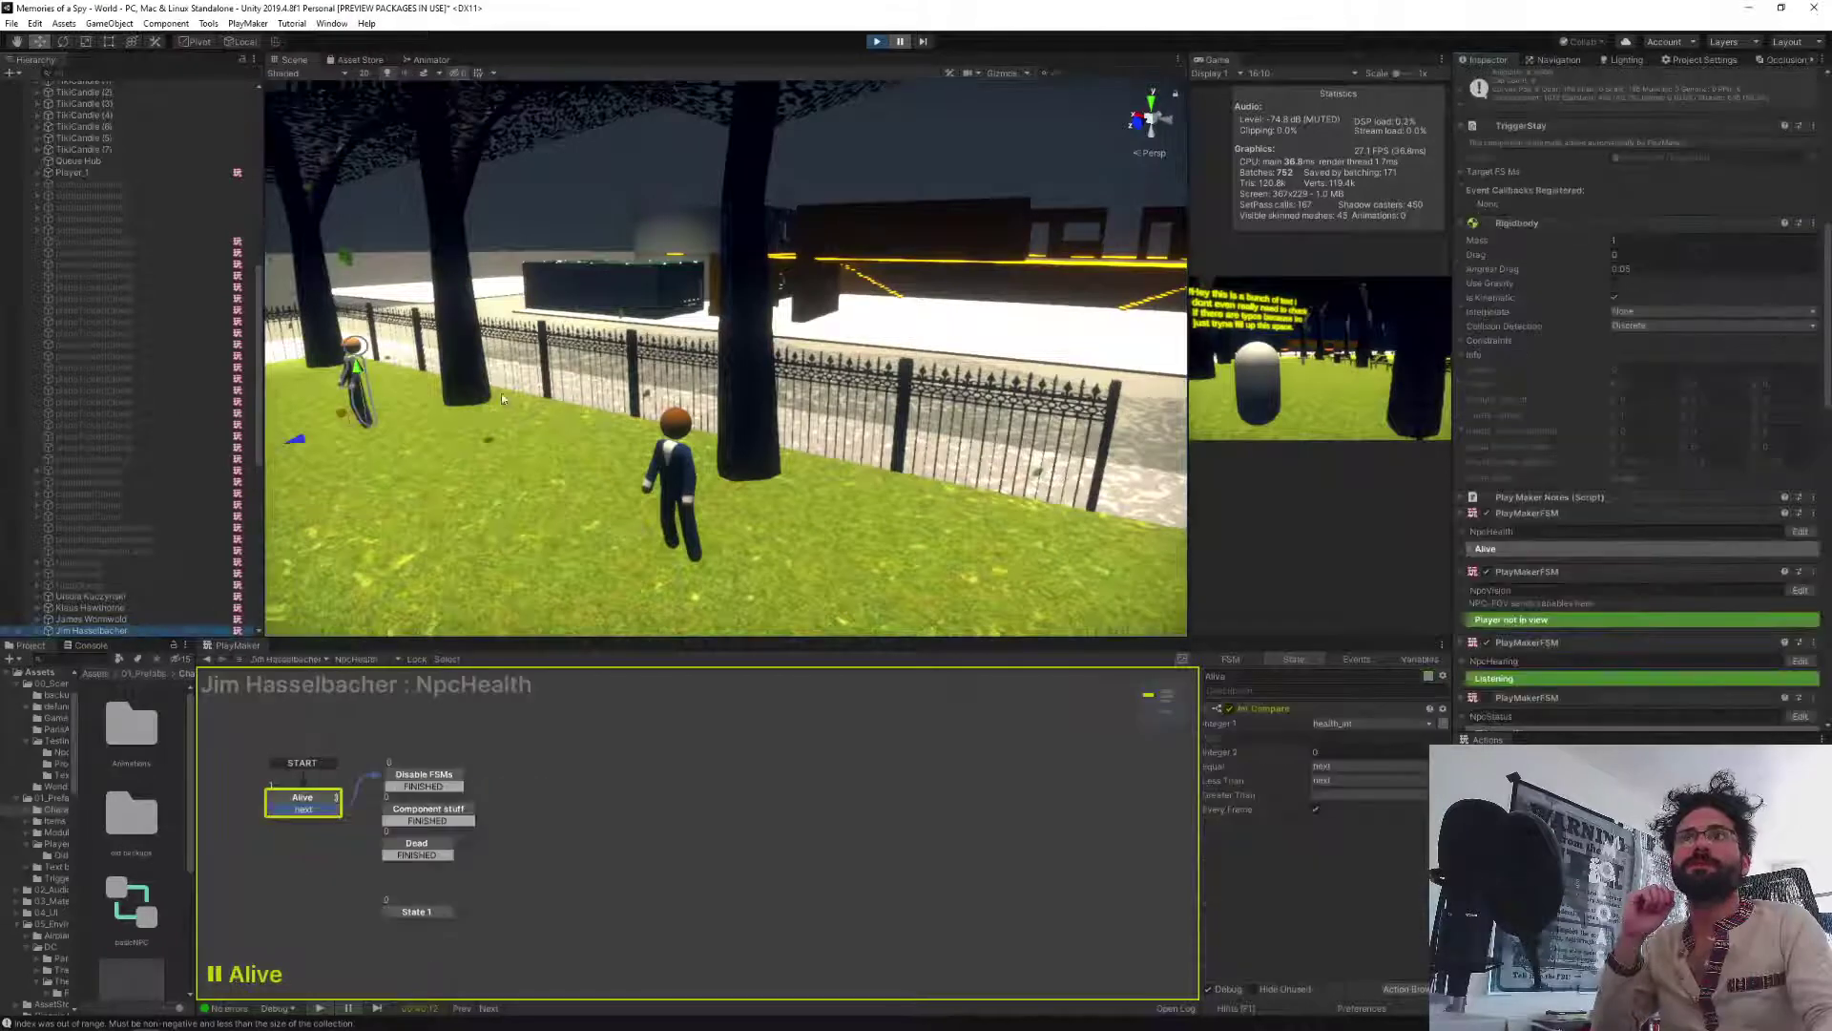
pyautogui.moveTo(515, 449)
pyautogui.mouseDown(button='right')
pyautogui.moveTo(389, 424)
pyautogui.moveTo(494, 458)
pyautogui.mouseUp(button='right')
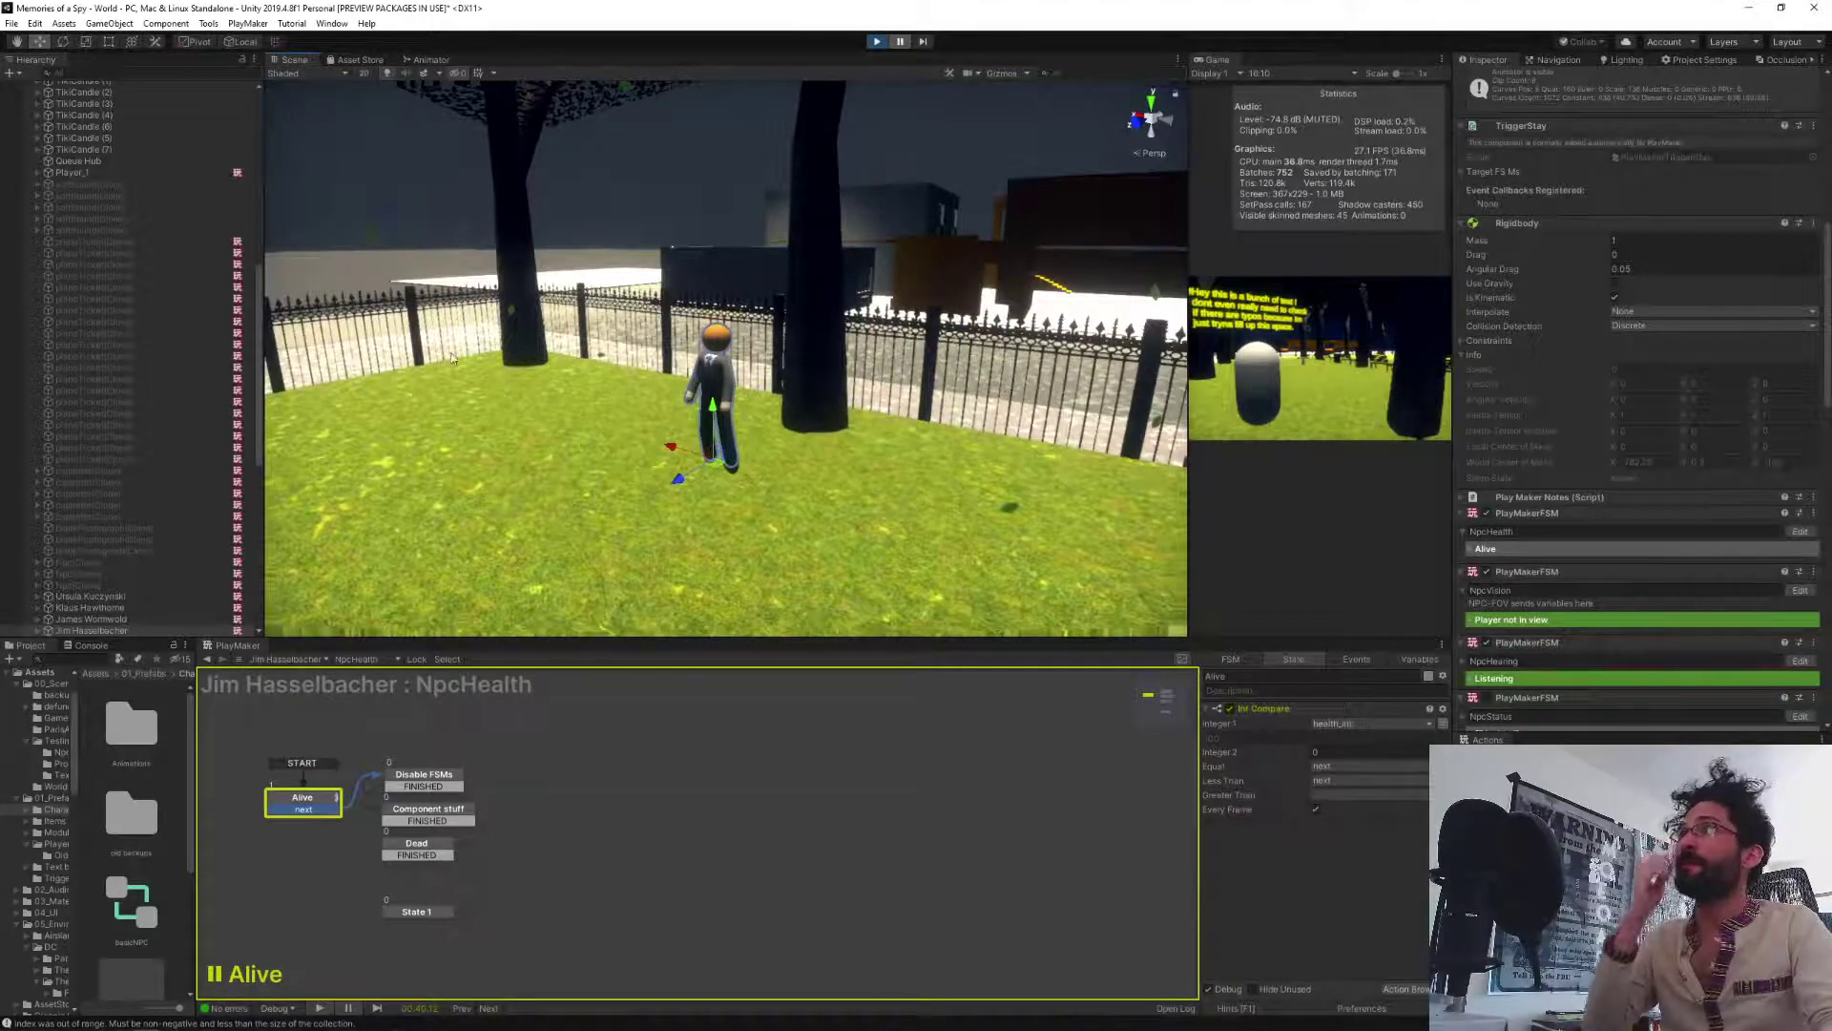
# Return to DC, locate the NPC stored in DC_moleHunters, and frame it in the scene to examine it and its FSM components.
pyautogui.scroll(8, 117, 276)
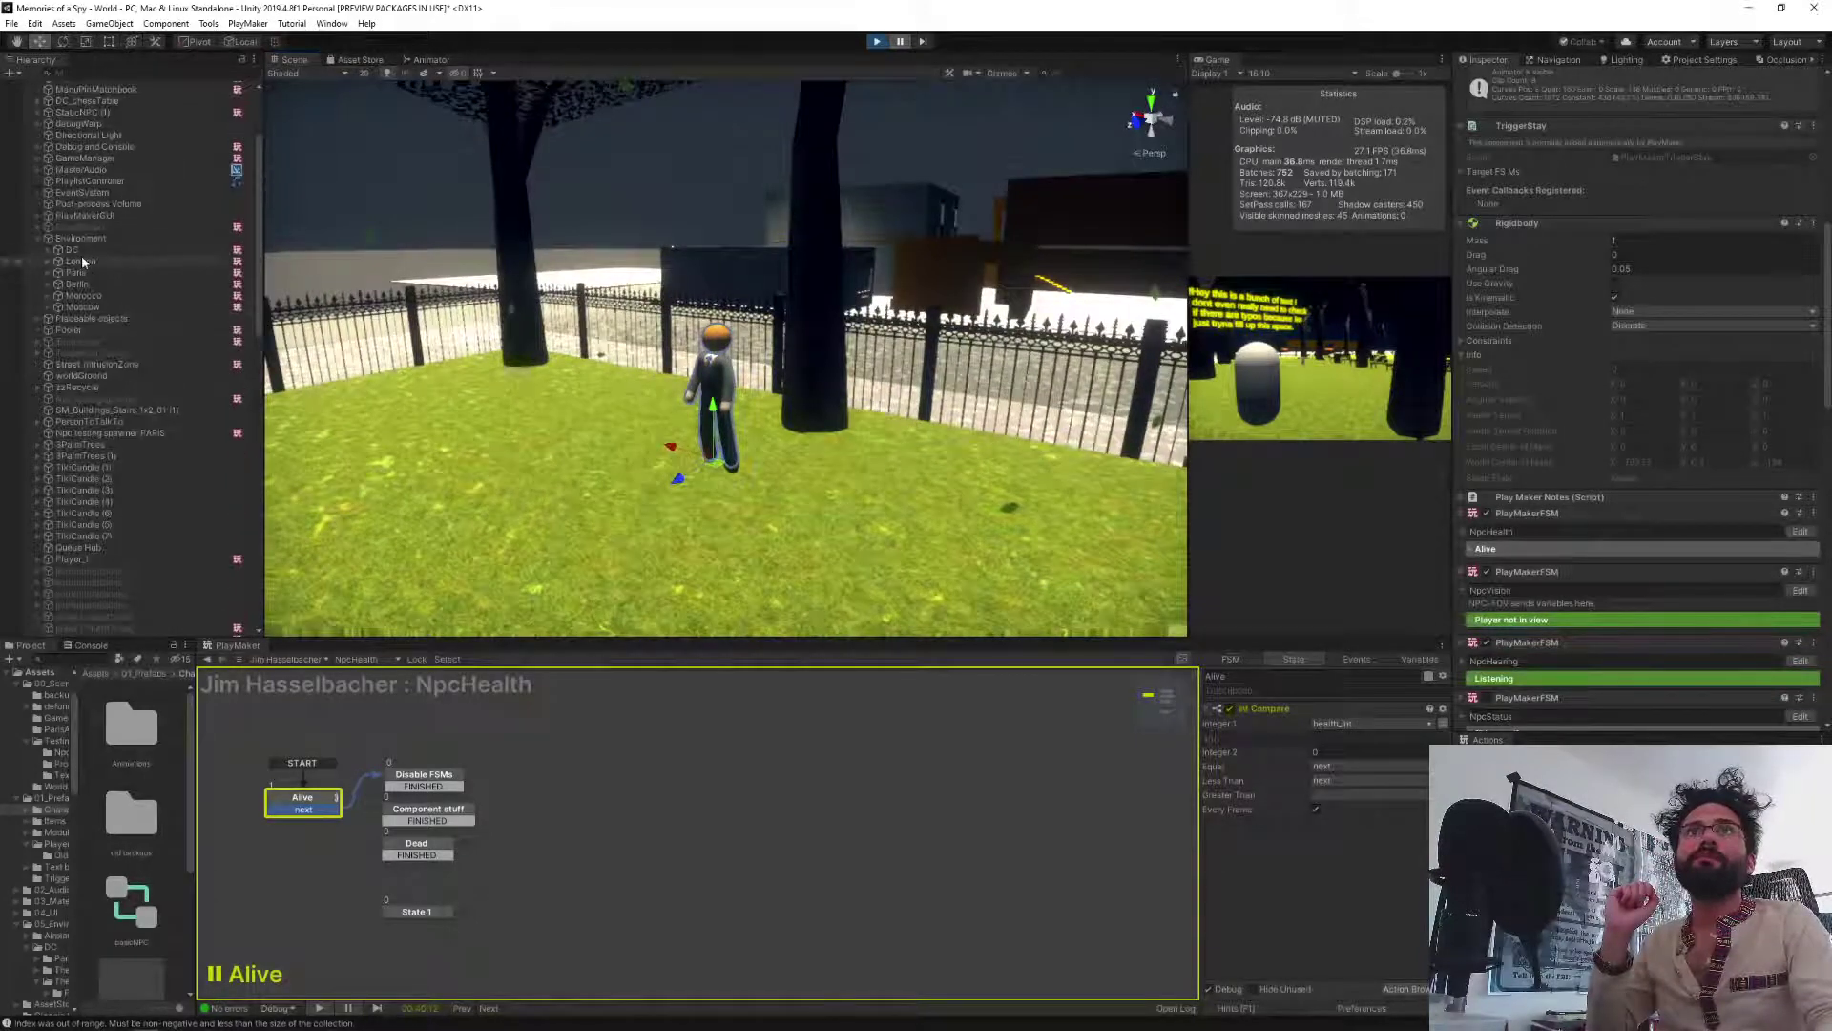
pyautogui.click(75, 252)
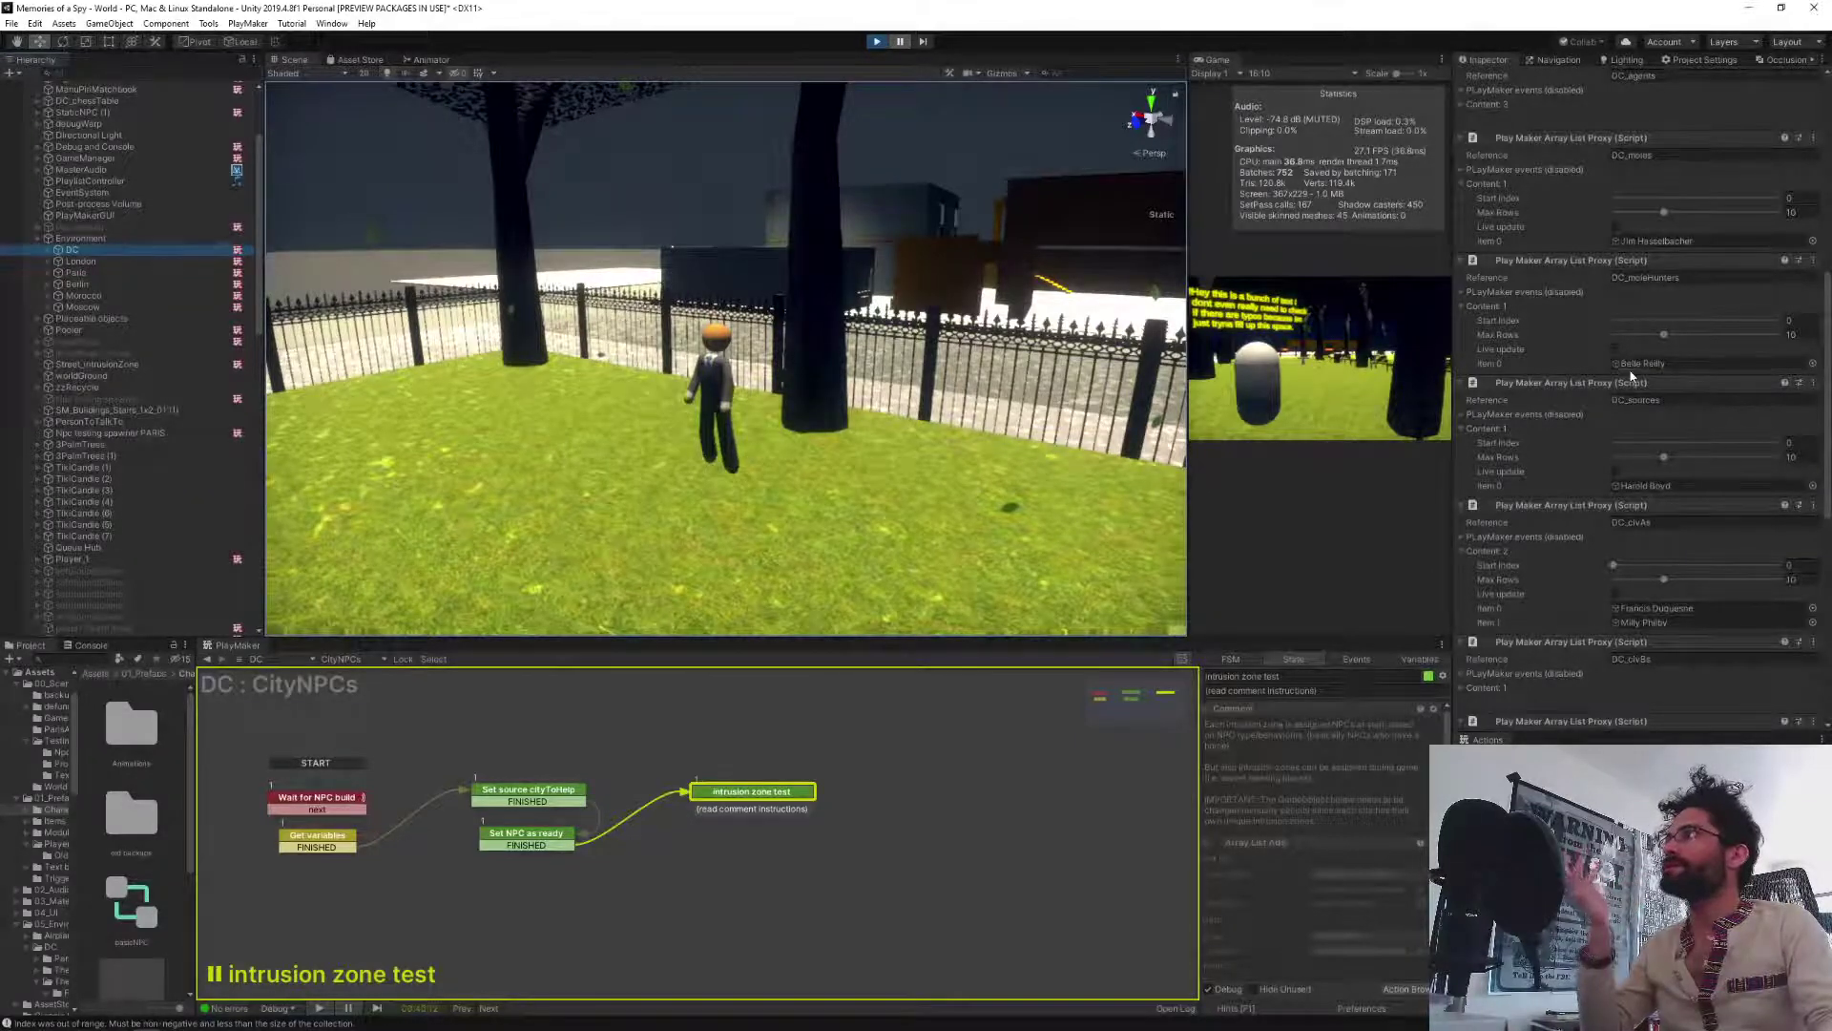
pyautogui.click(1630, 364)
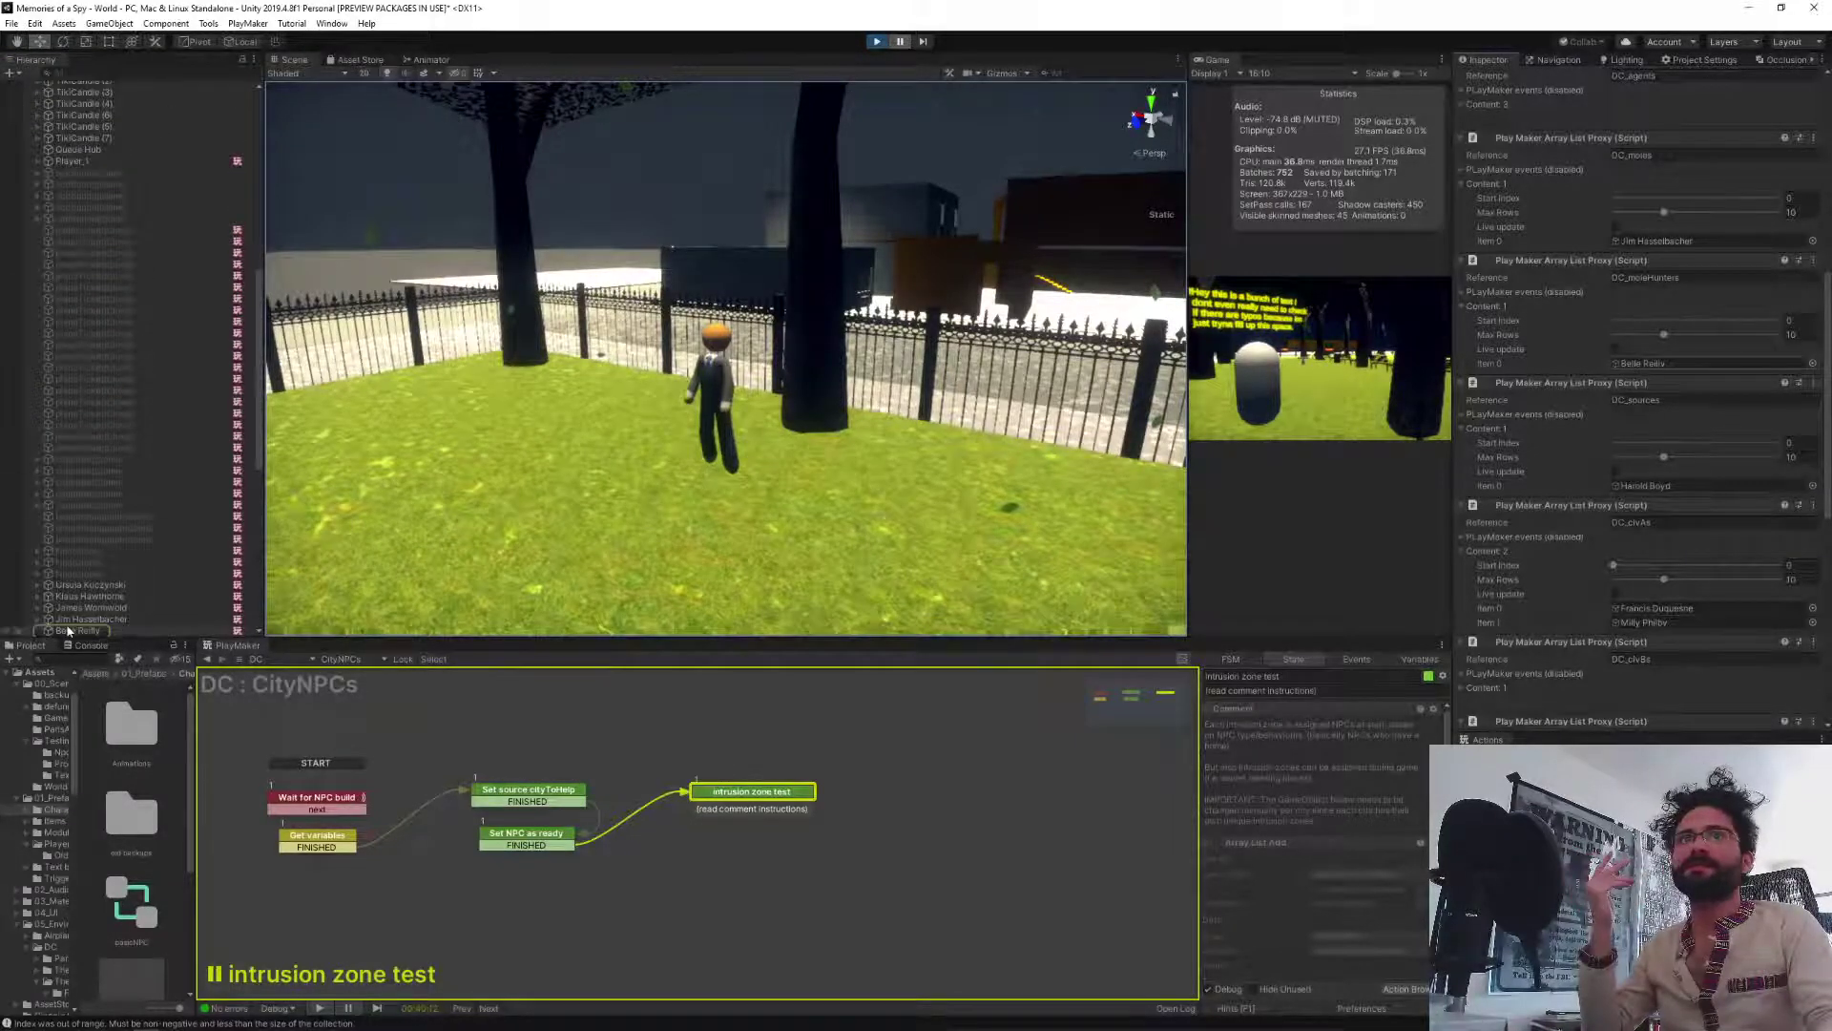
pyautogui.press('f')
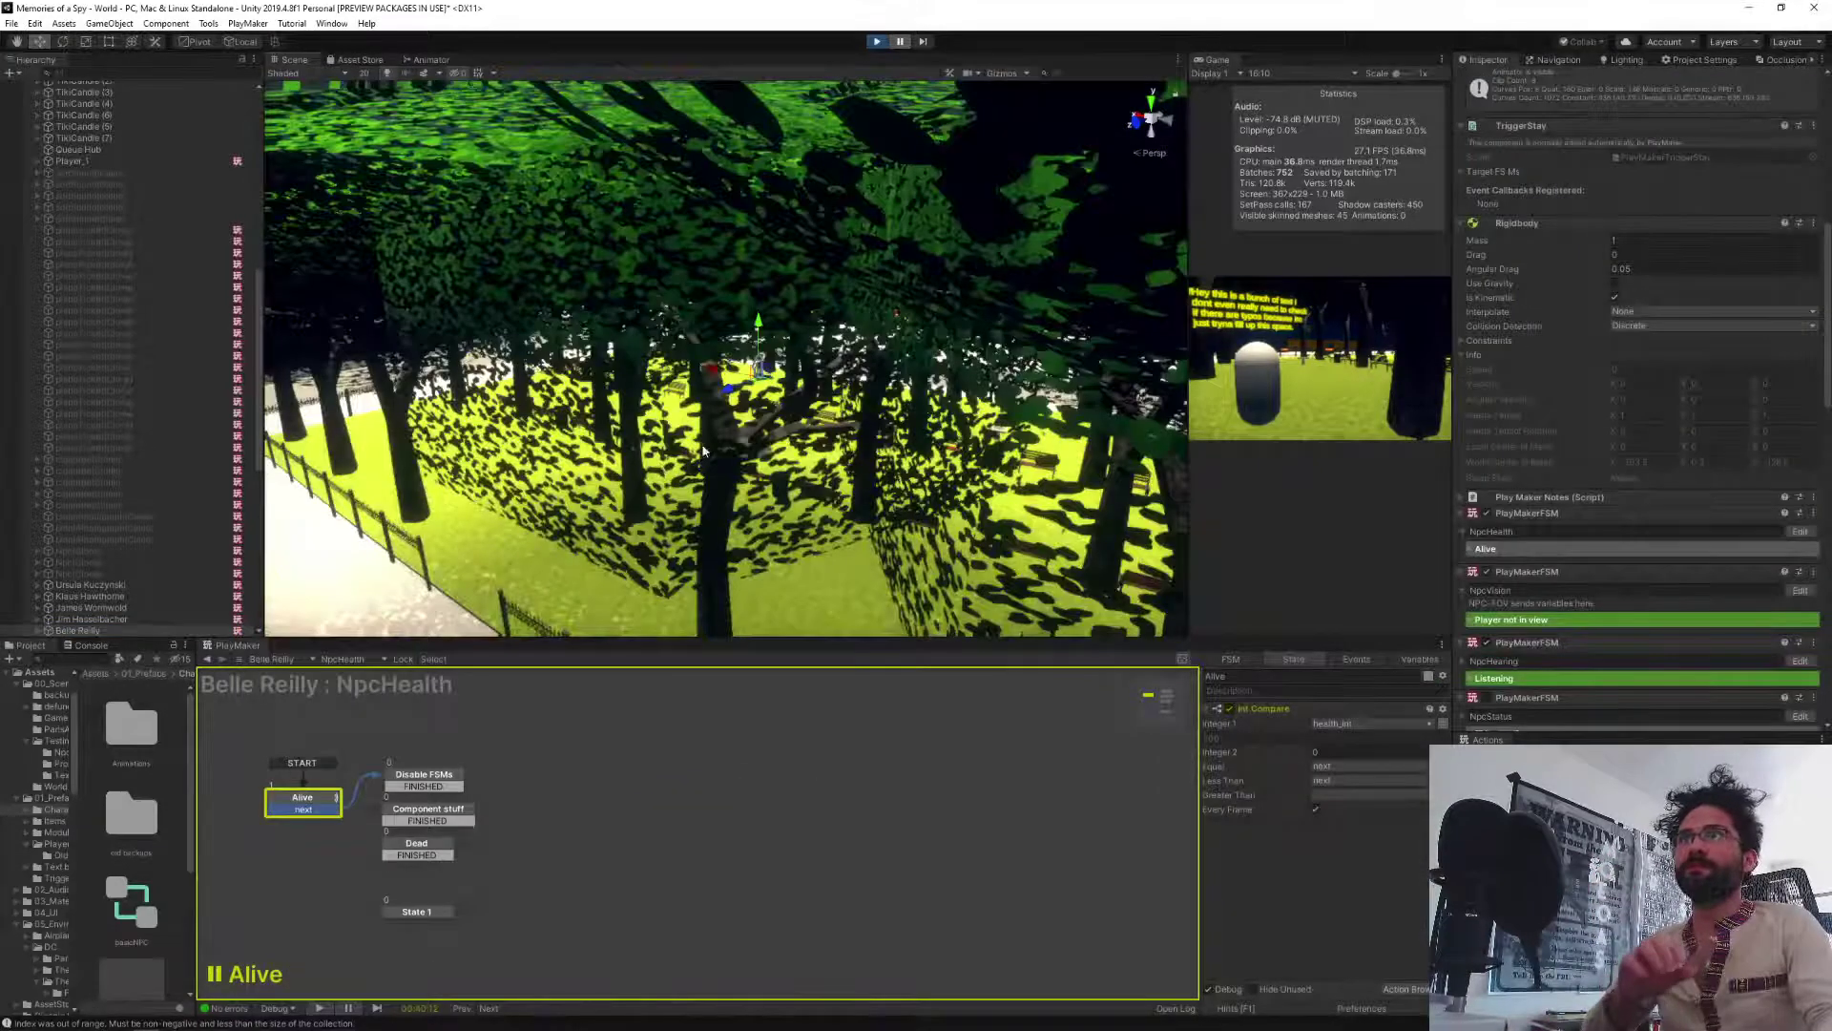
pyautogui.moveTo(701, 442); pyautogui.dragTo(1088, 389, button='right')
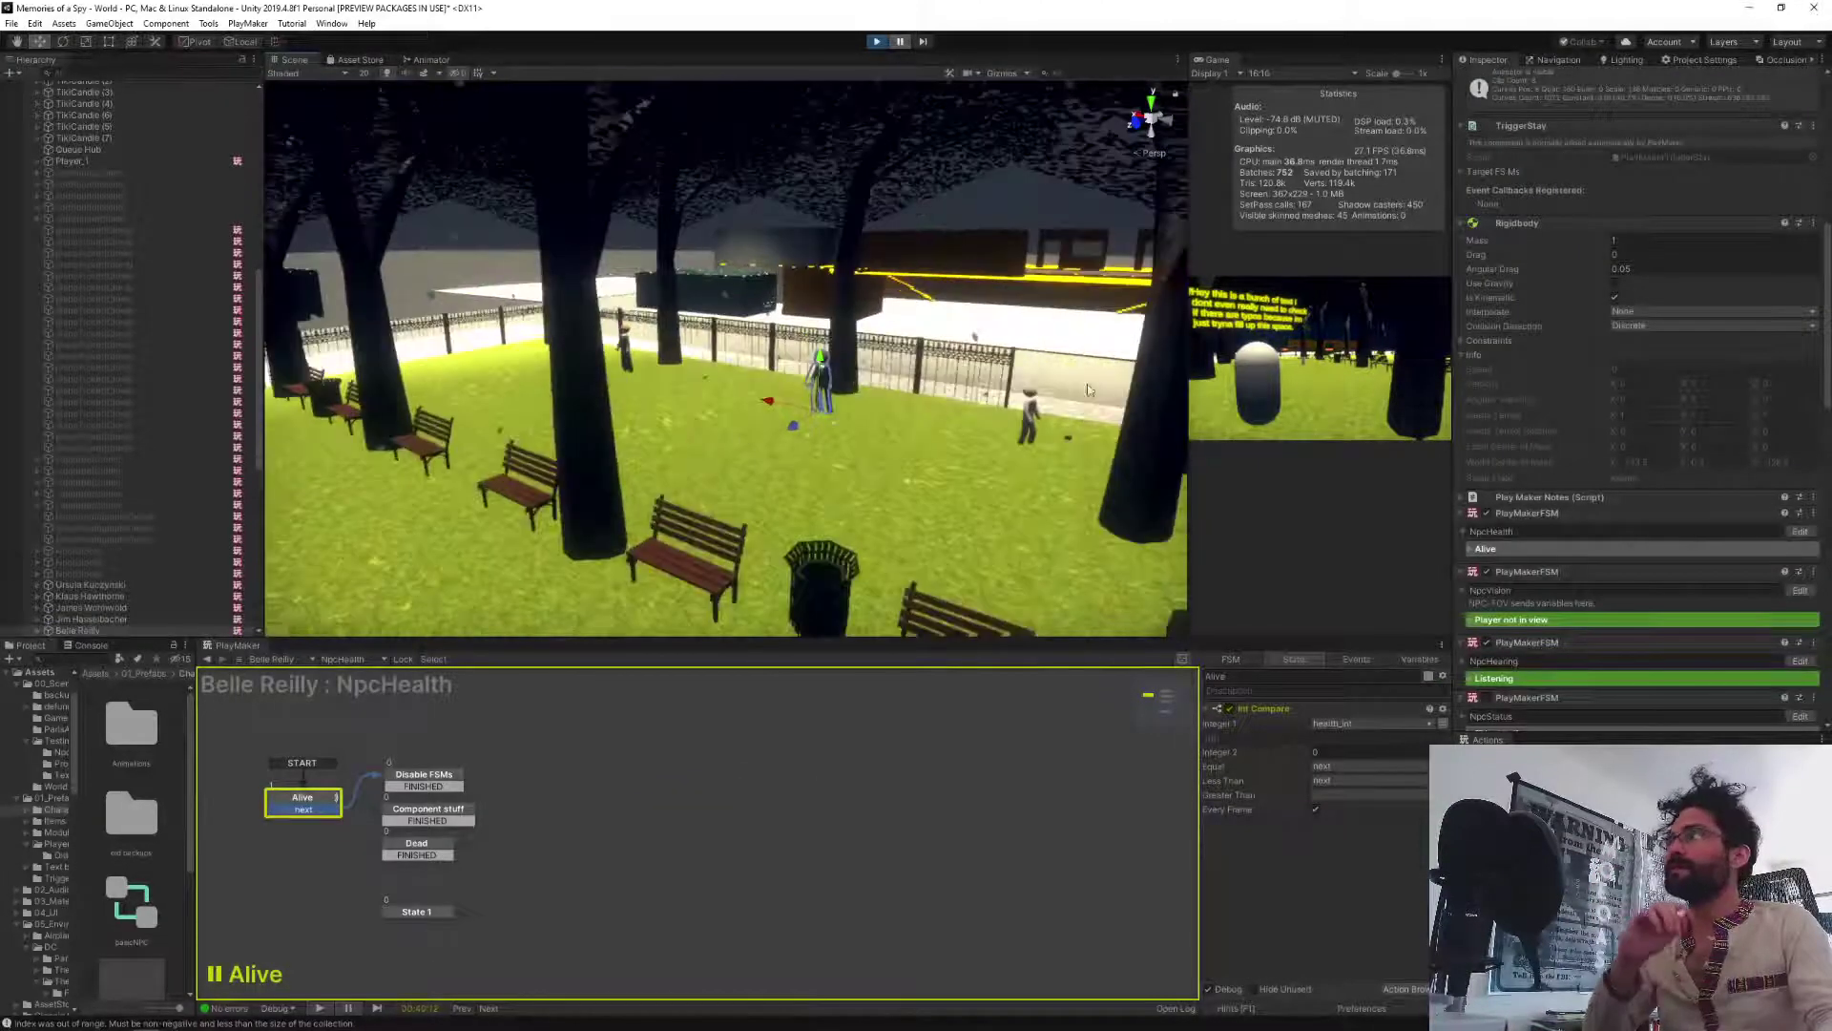
pyautogui.scroll(-10, 1563, 510)
# Return to DC, review its array lists, then select the NPC stored in DC_sources and view it up close in the scene.
pyautogui.scroll(10, 158, 231)
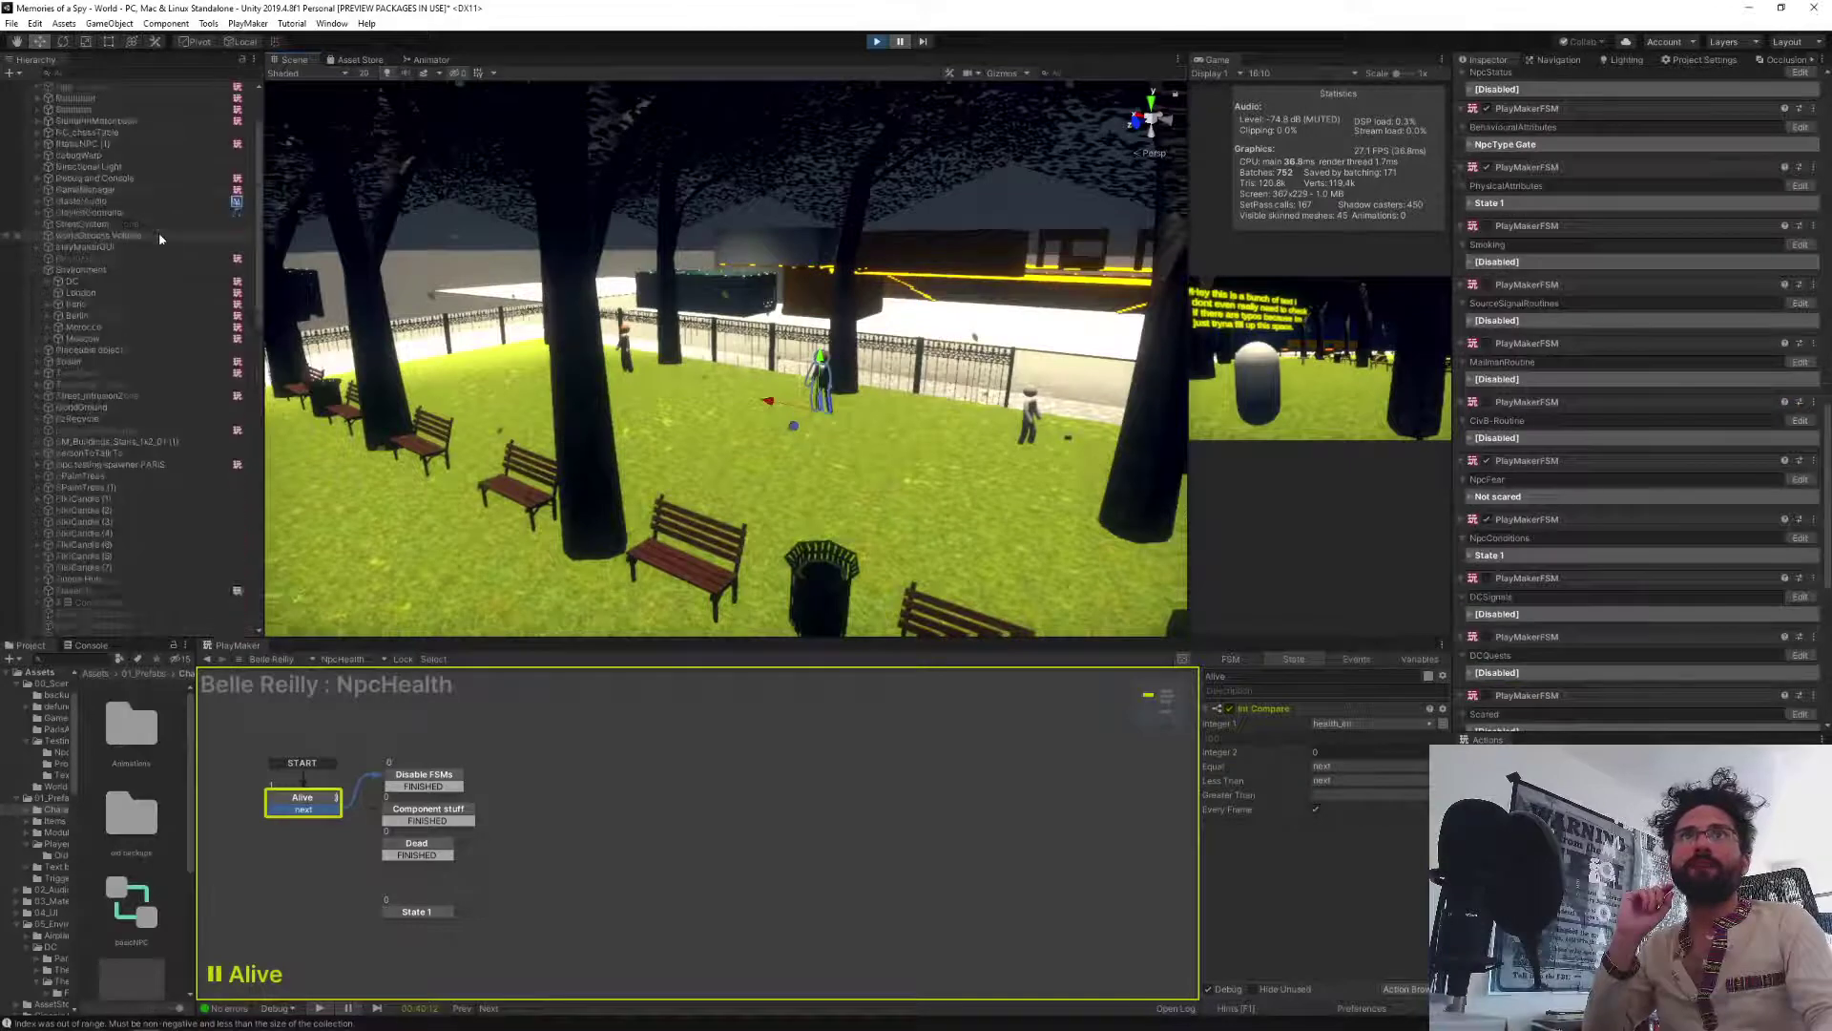
pyautogui.scroll(2, 158, 239)
pyautogui.click(72, 324)
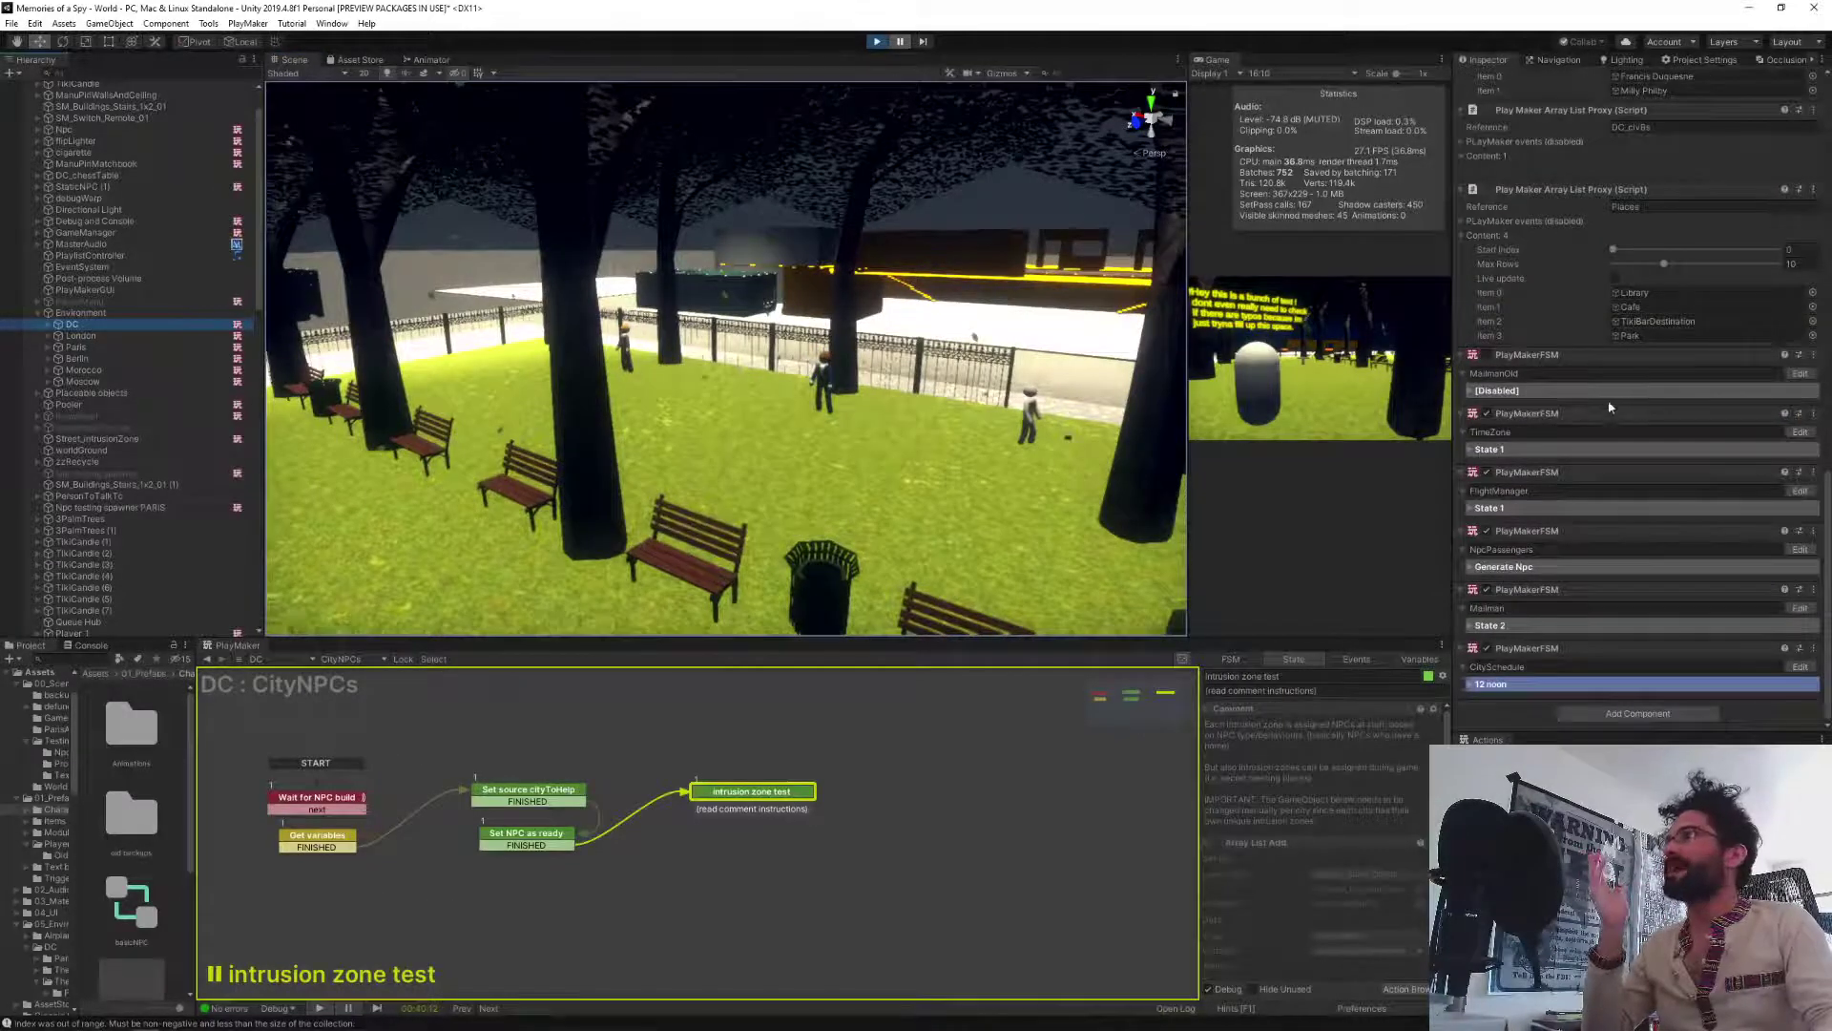
pyautogui.scroll(5, 1611, 408)
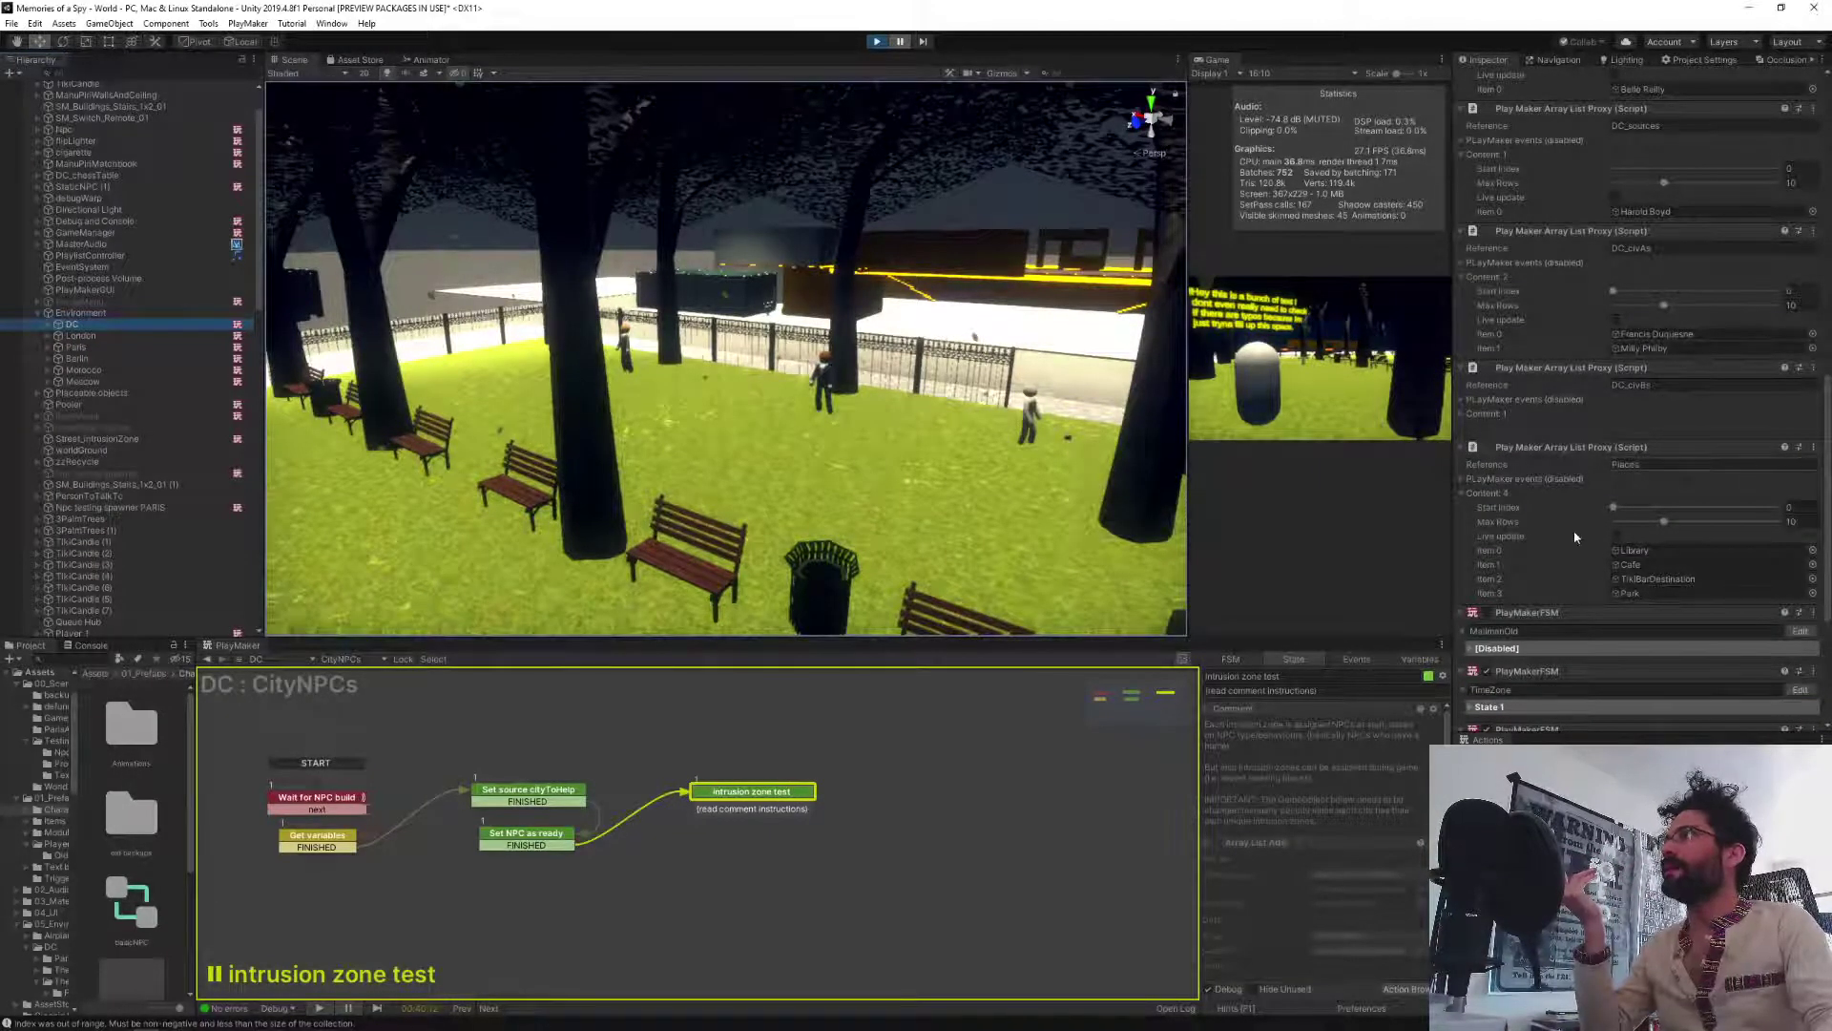
pyautogui.scroll(5, 1569, 534)
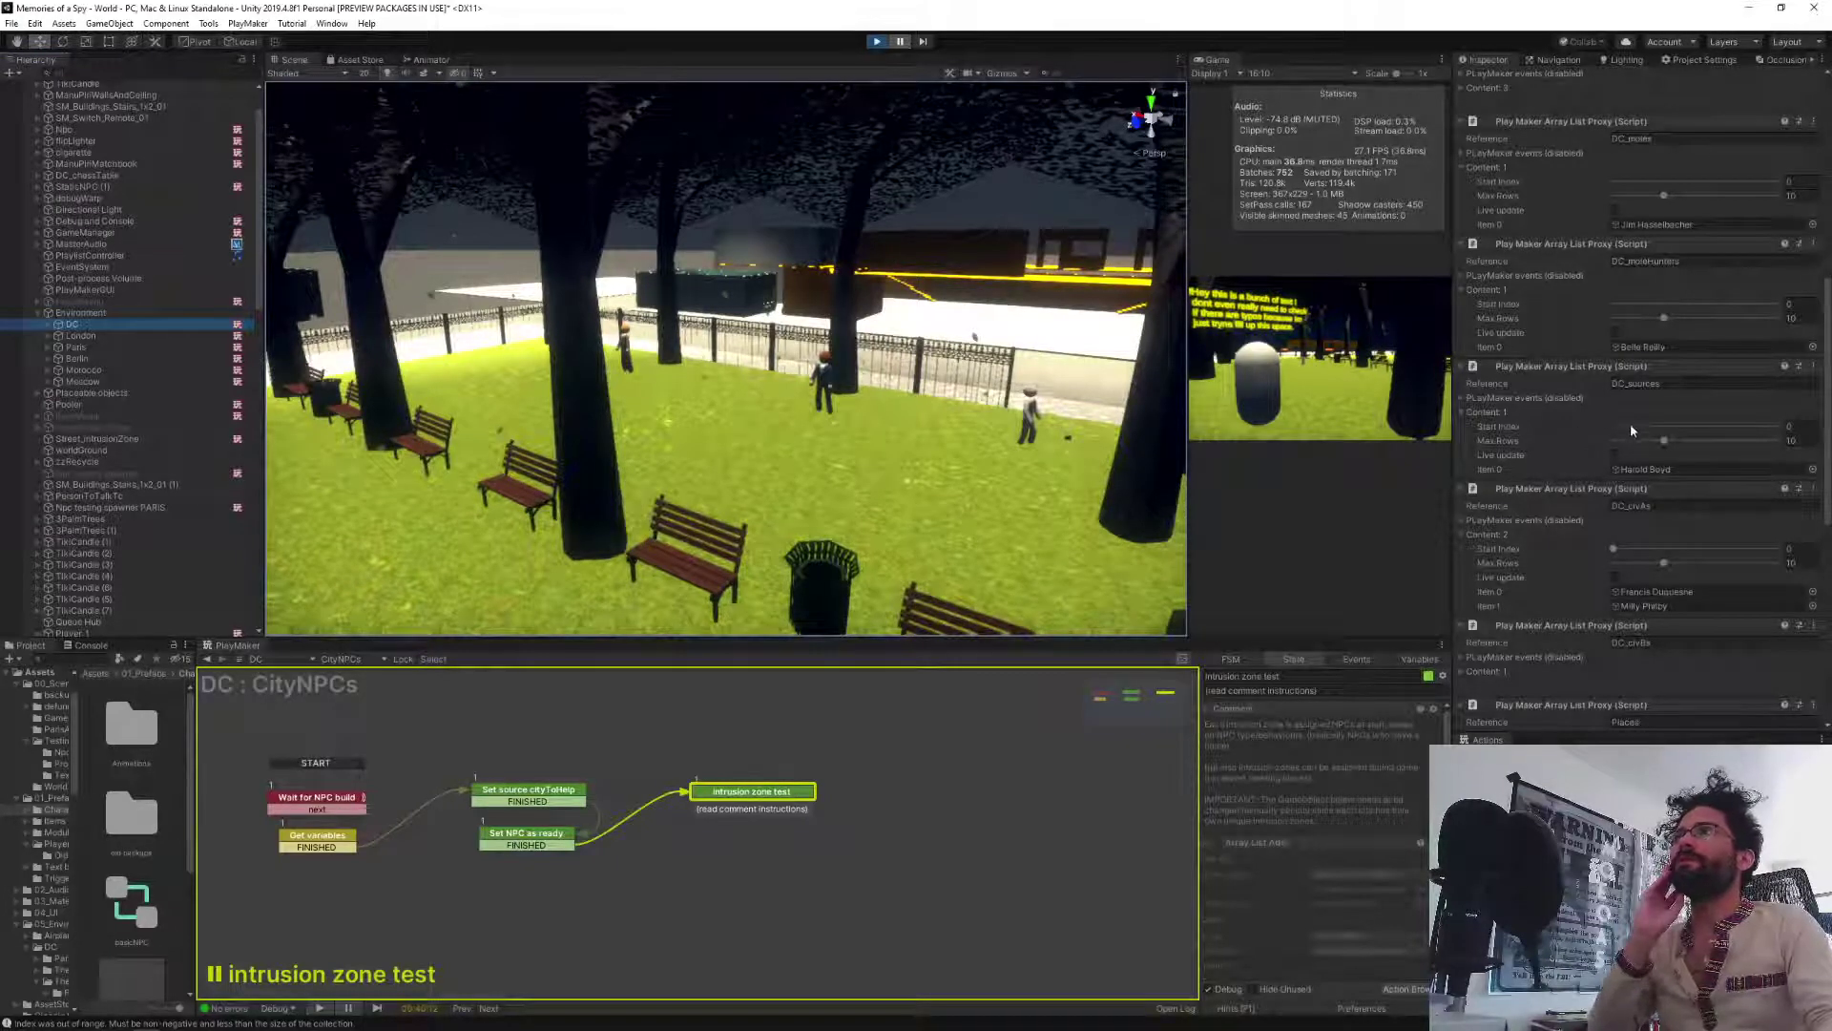
pyautogui.click(1647, 469)
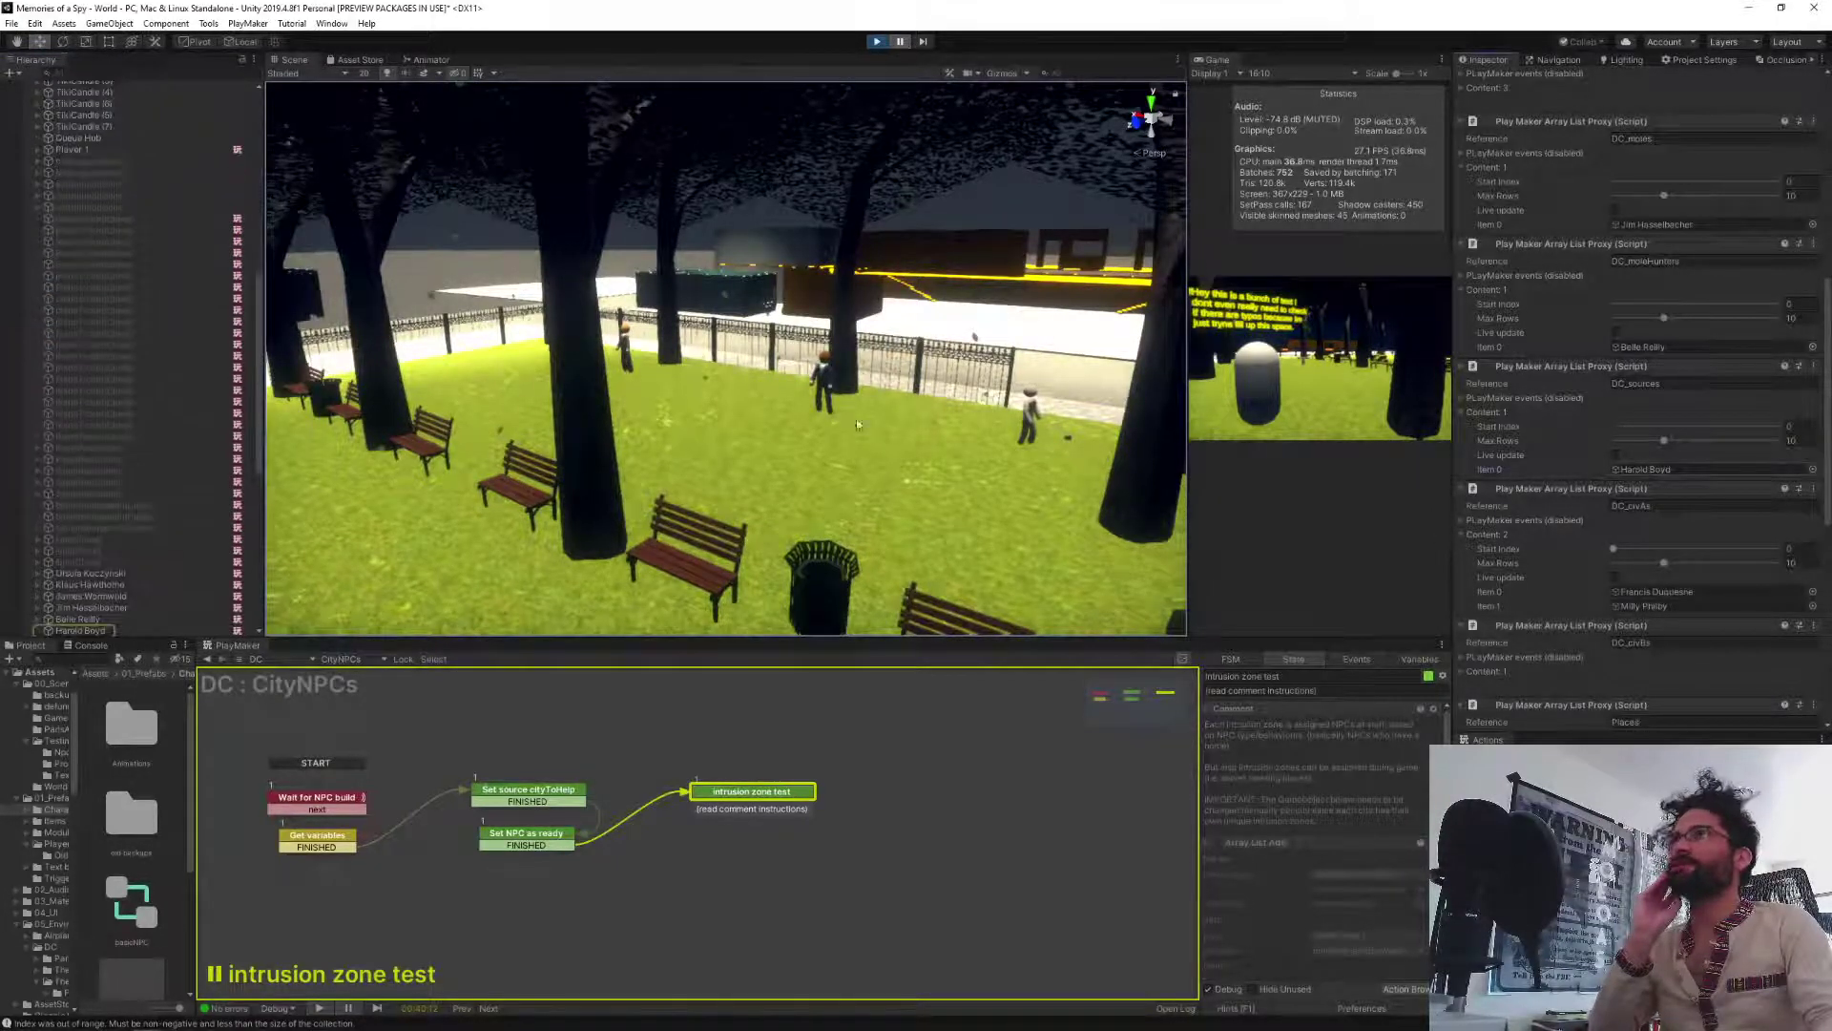
pyautogui.click(77, 631)
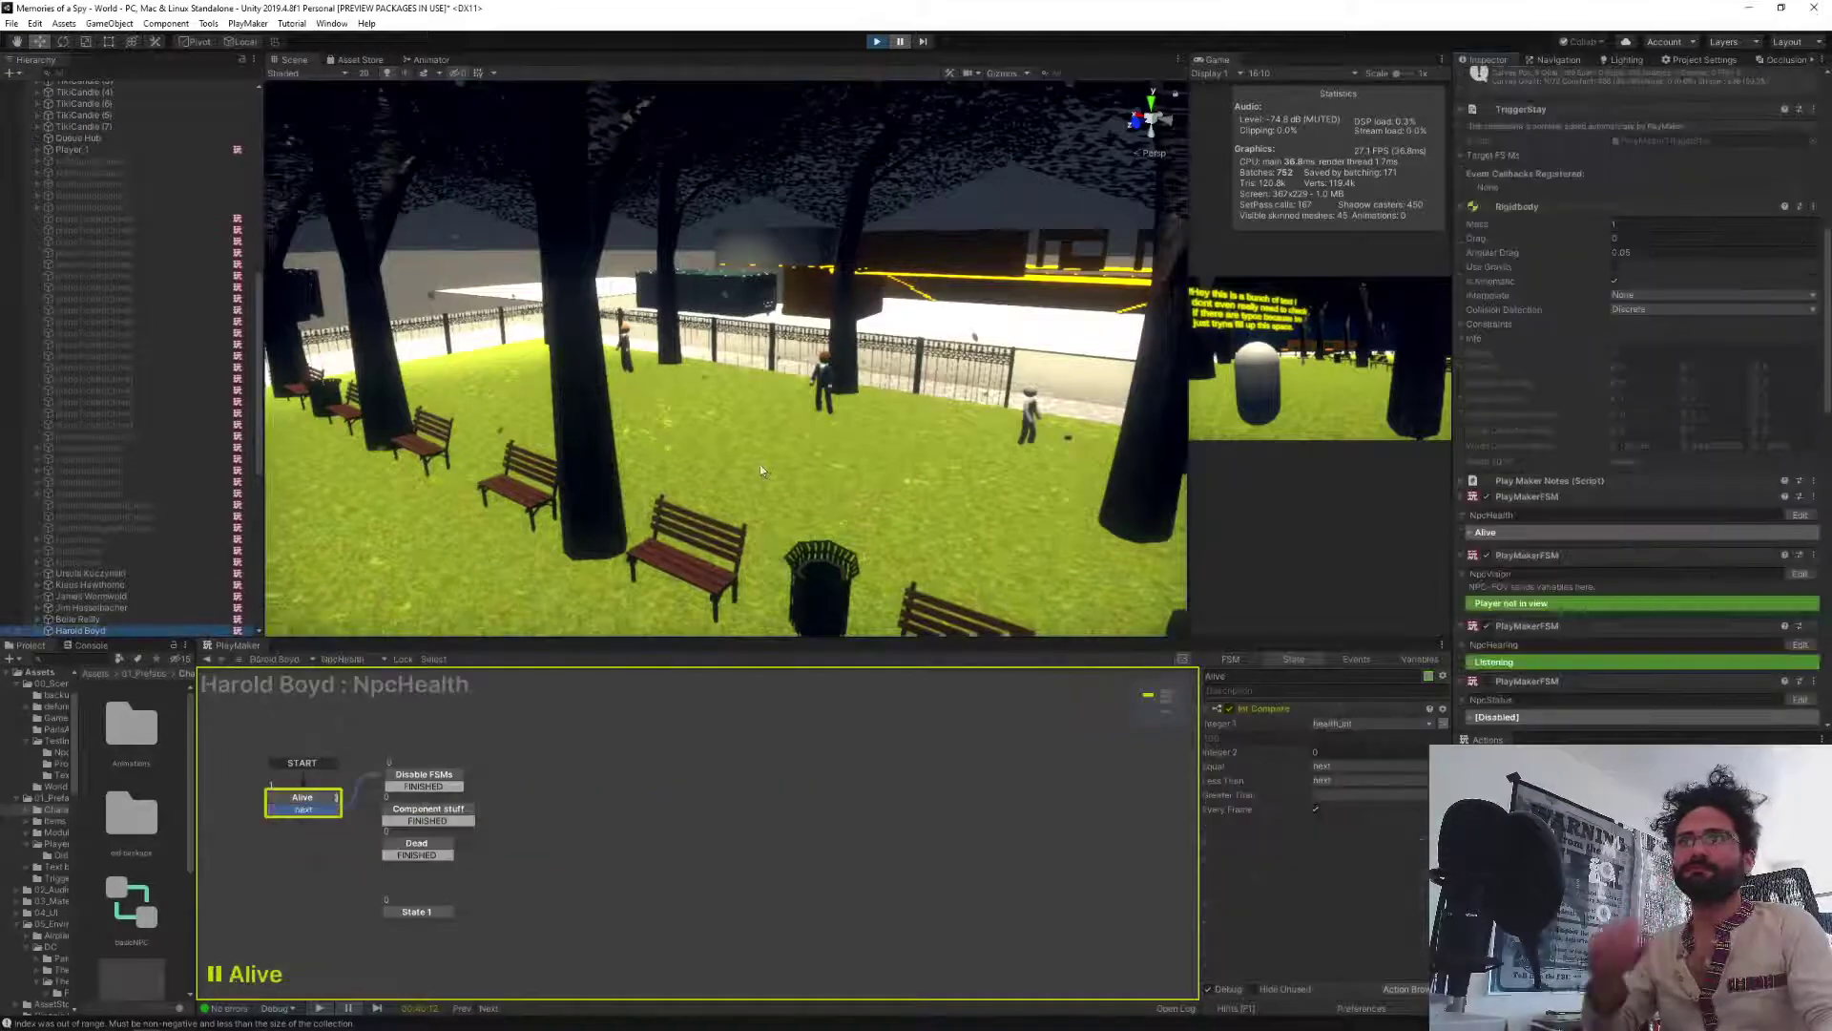
pyautogui.press('f')
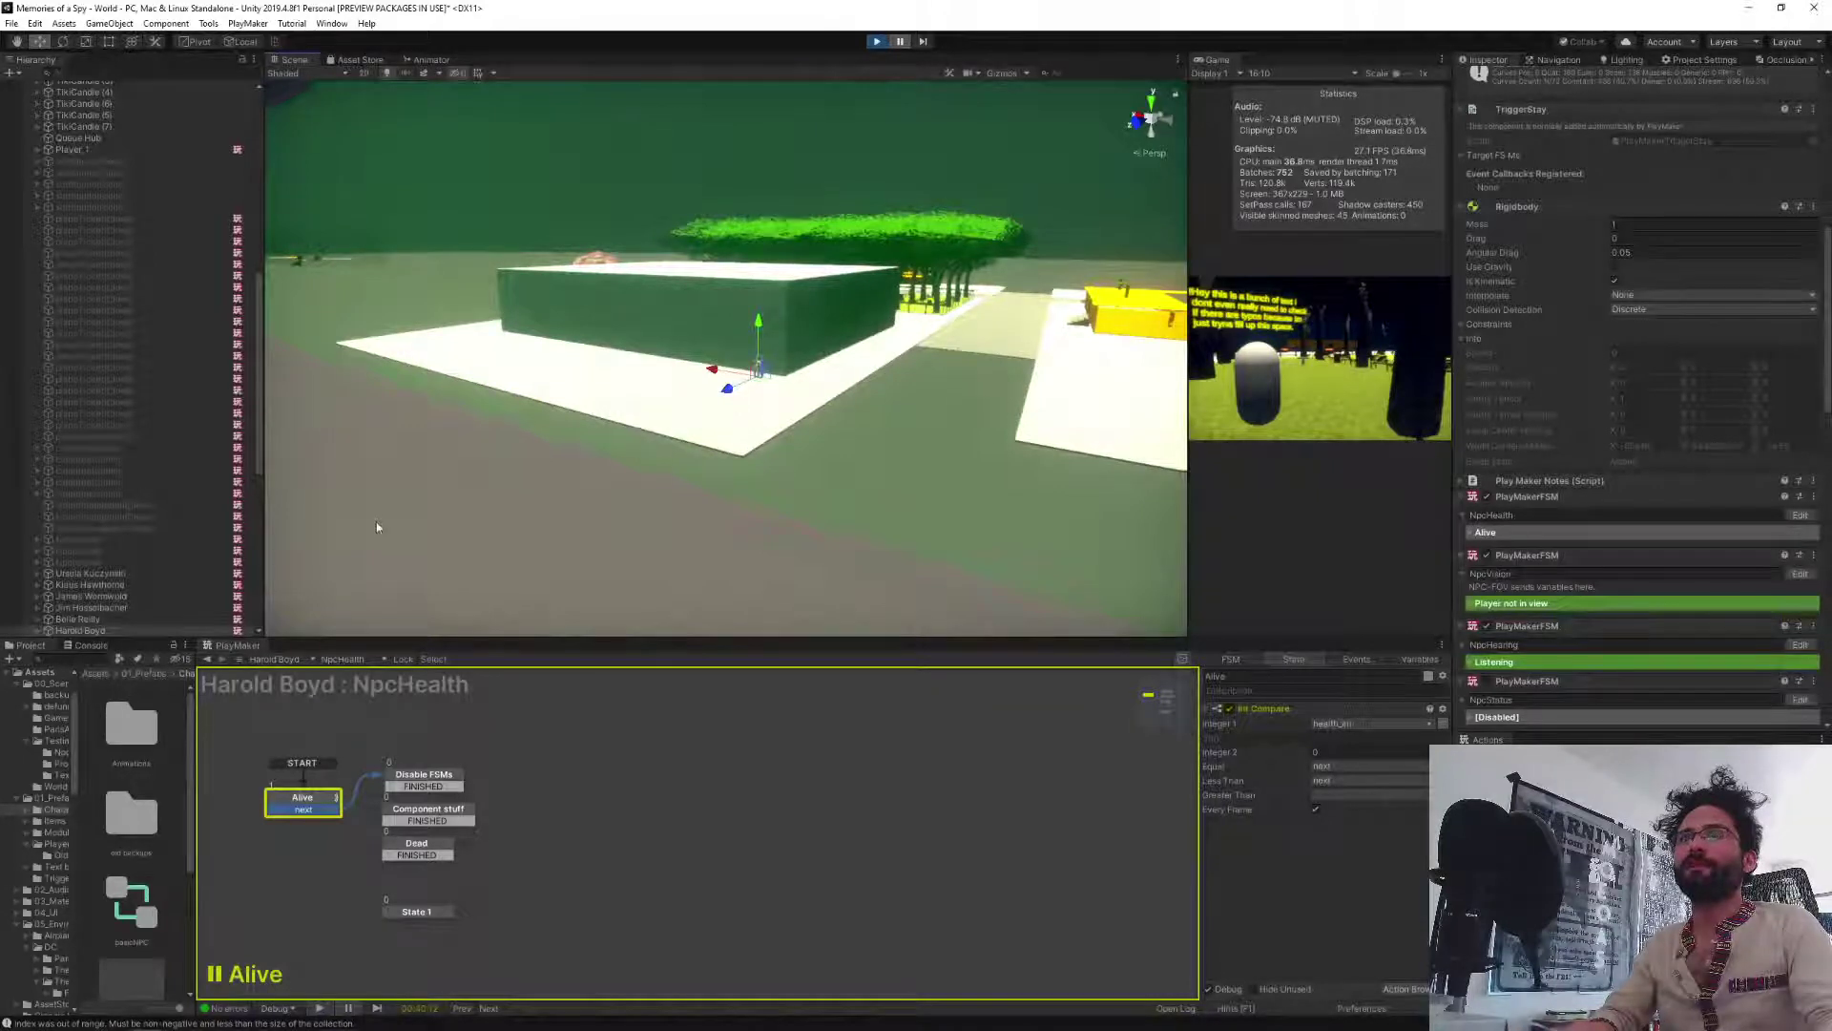
pyautogui.moveTo(820, 368); pyautogui.dragTo(1300, 381, button='right')
pyautogui.press('w')
# Display the source NPC's SourceSignalRoutines FSM and look over its states and city branches.
pyautogui.click(345, 659)
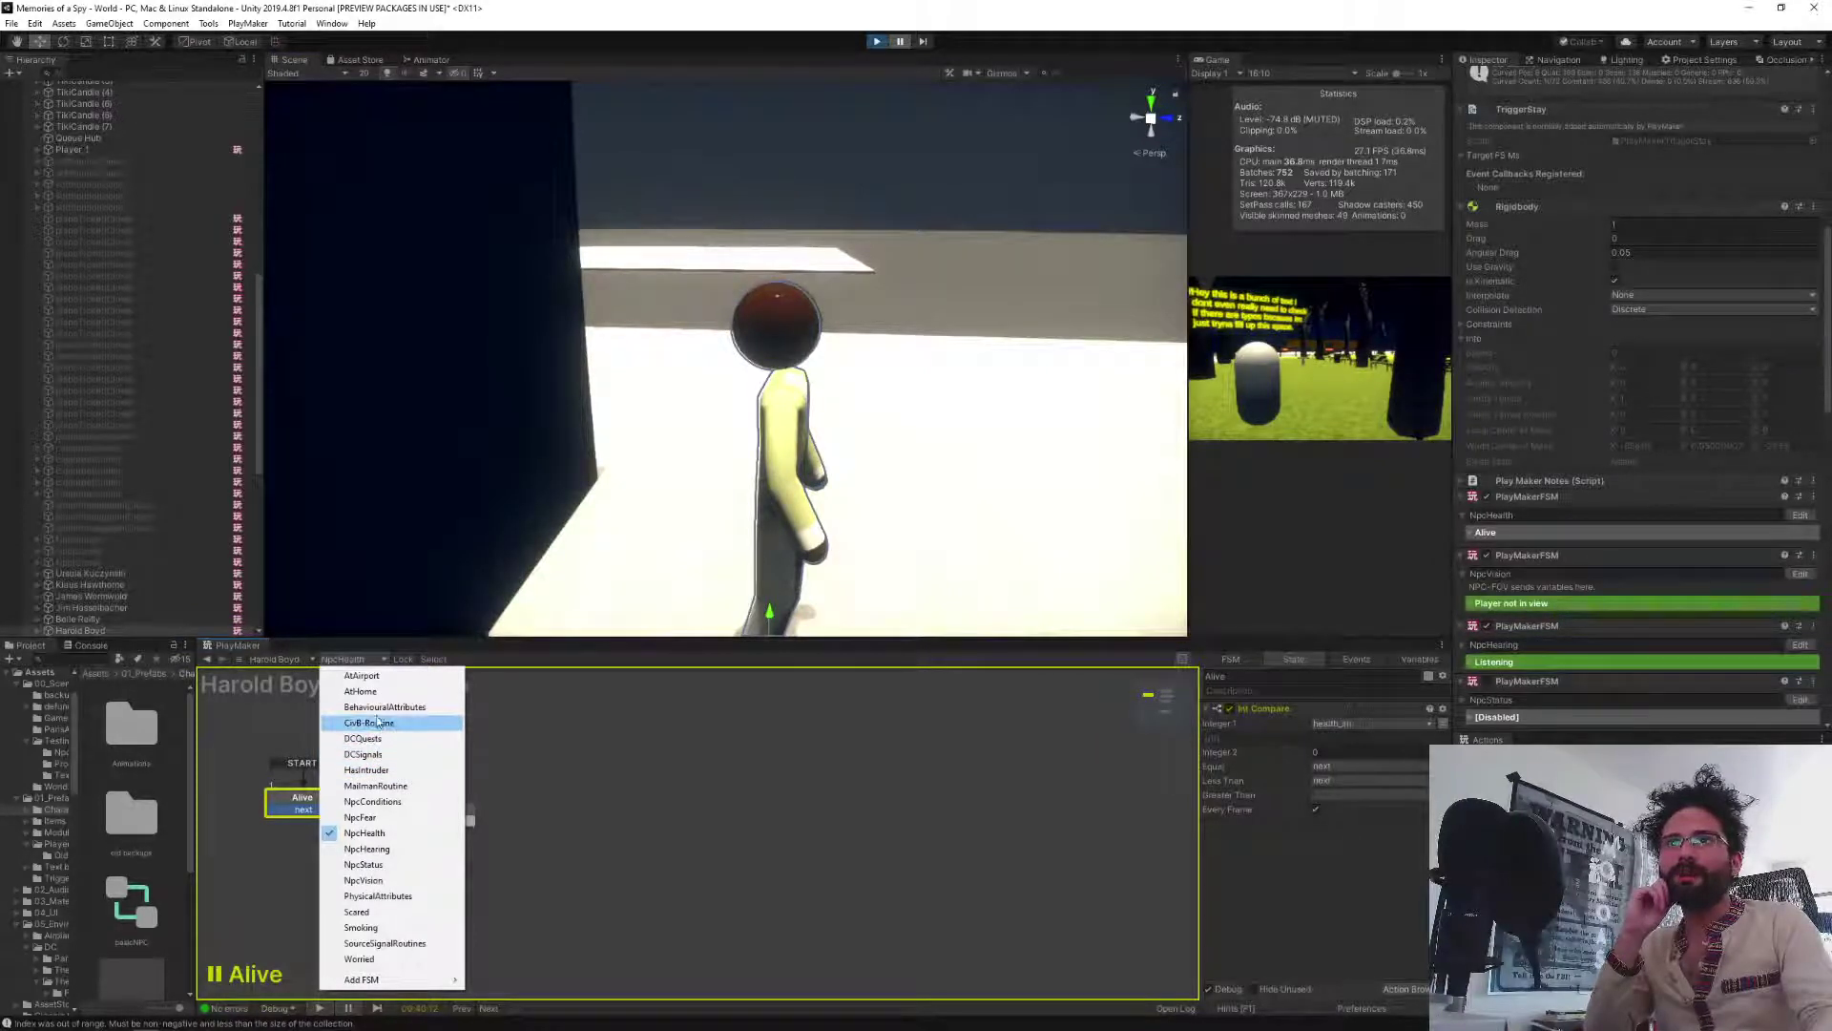
pyautogui.click(387, 943)
pyautogui.moveTo(568, 883); pyautogui.dragTo(862, 750, button='middle')
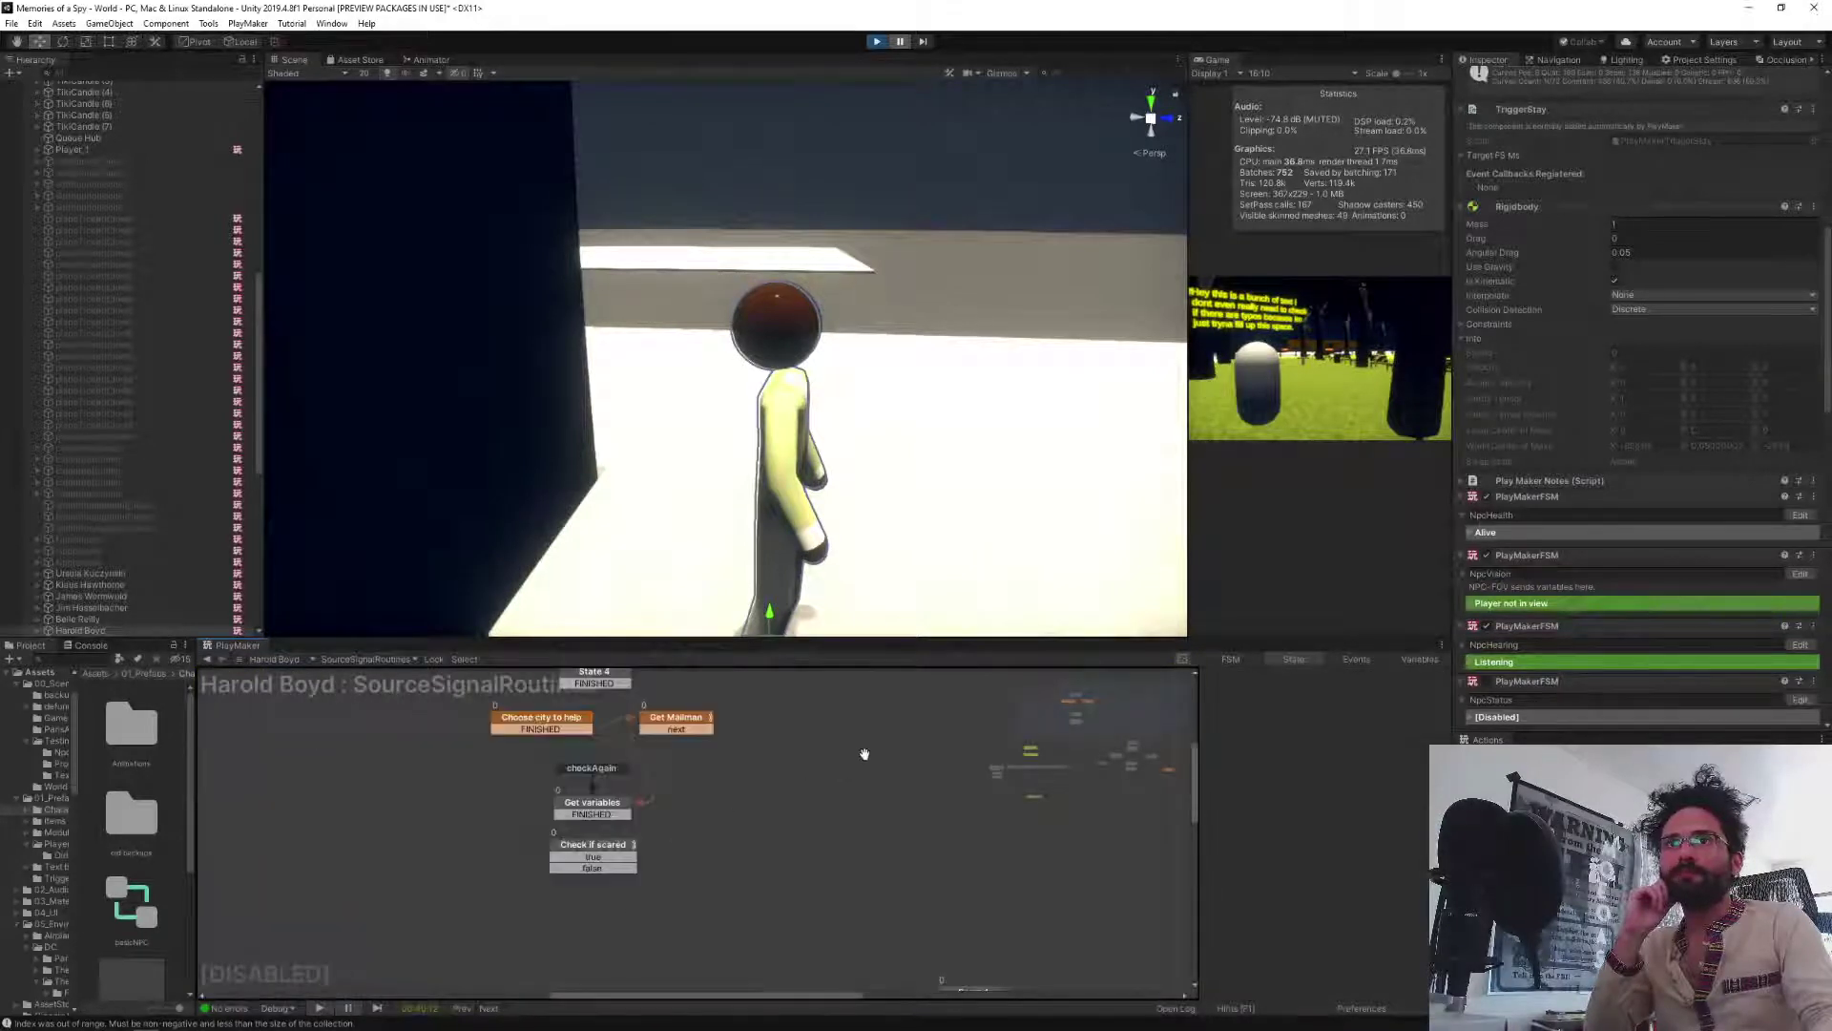
pyautogui.scroll(-7, 861, 750)
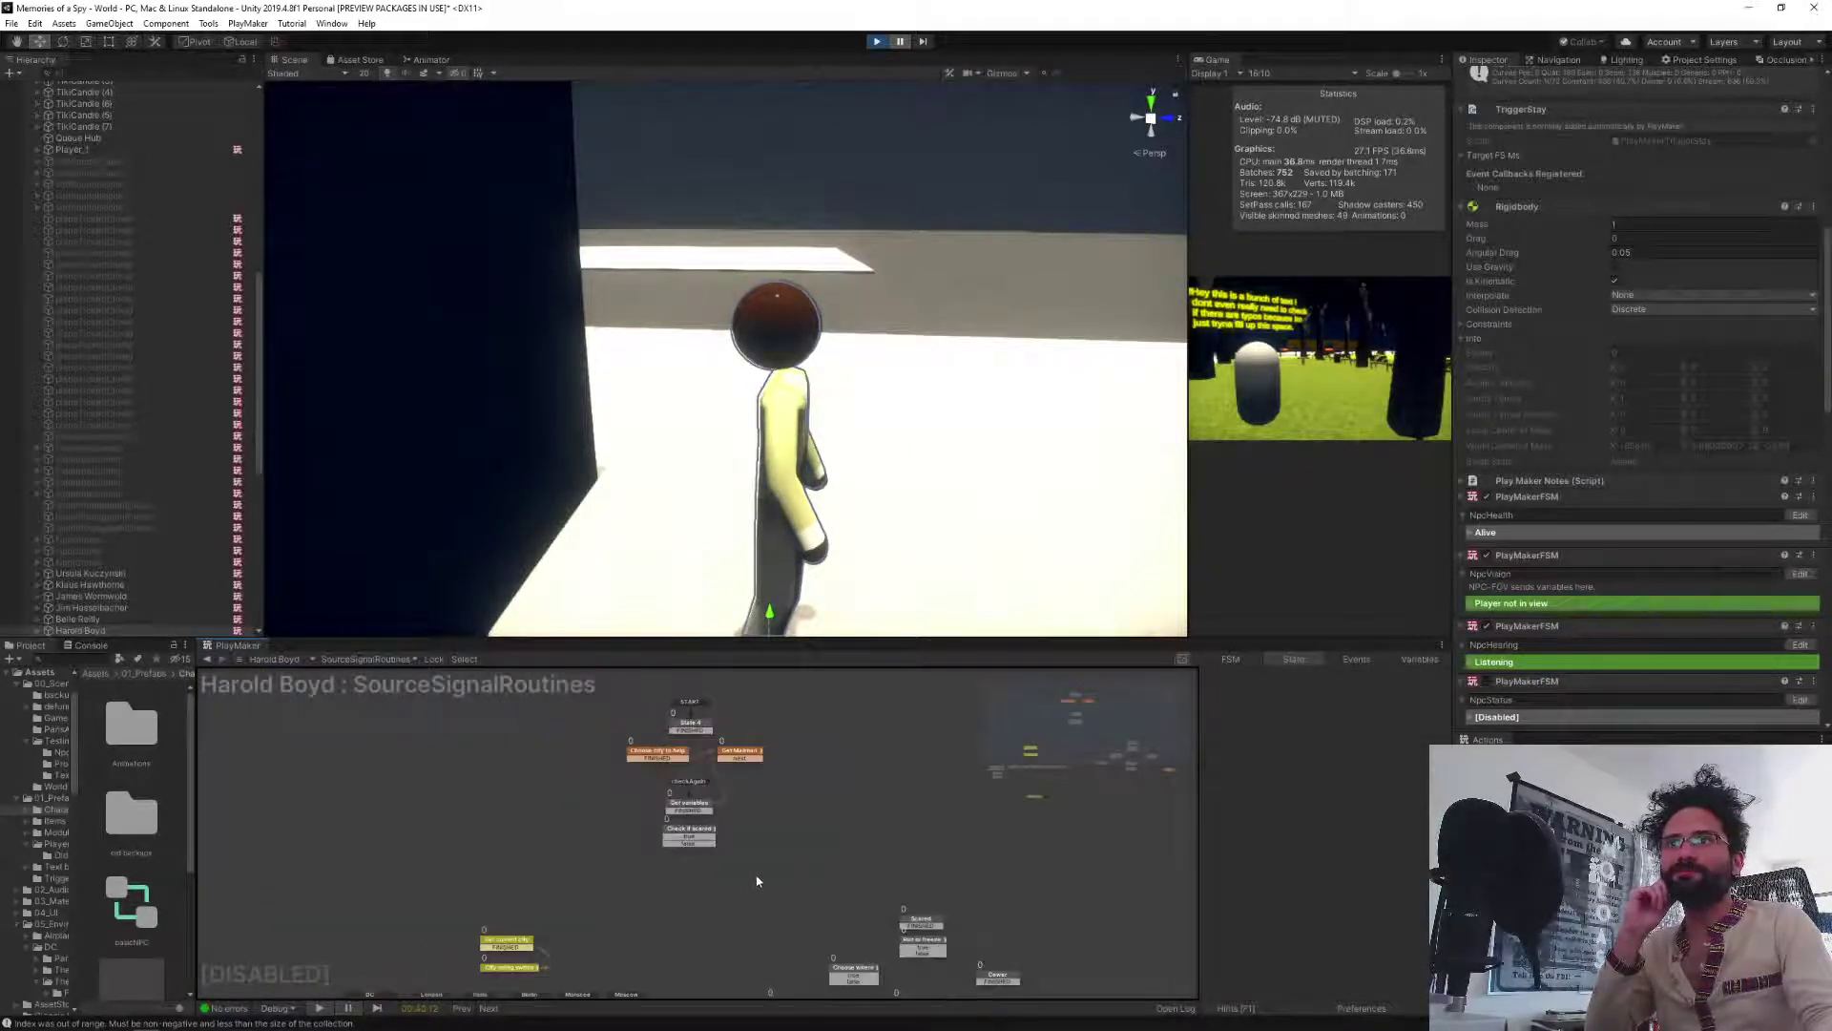
pyautogui.moveTo(758, 881); pyautogui.dragTo(635, 812, button='middle')
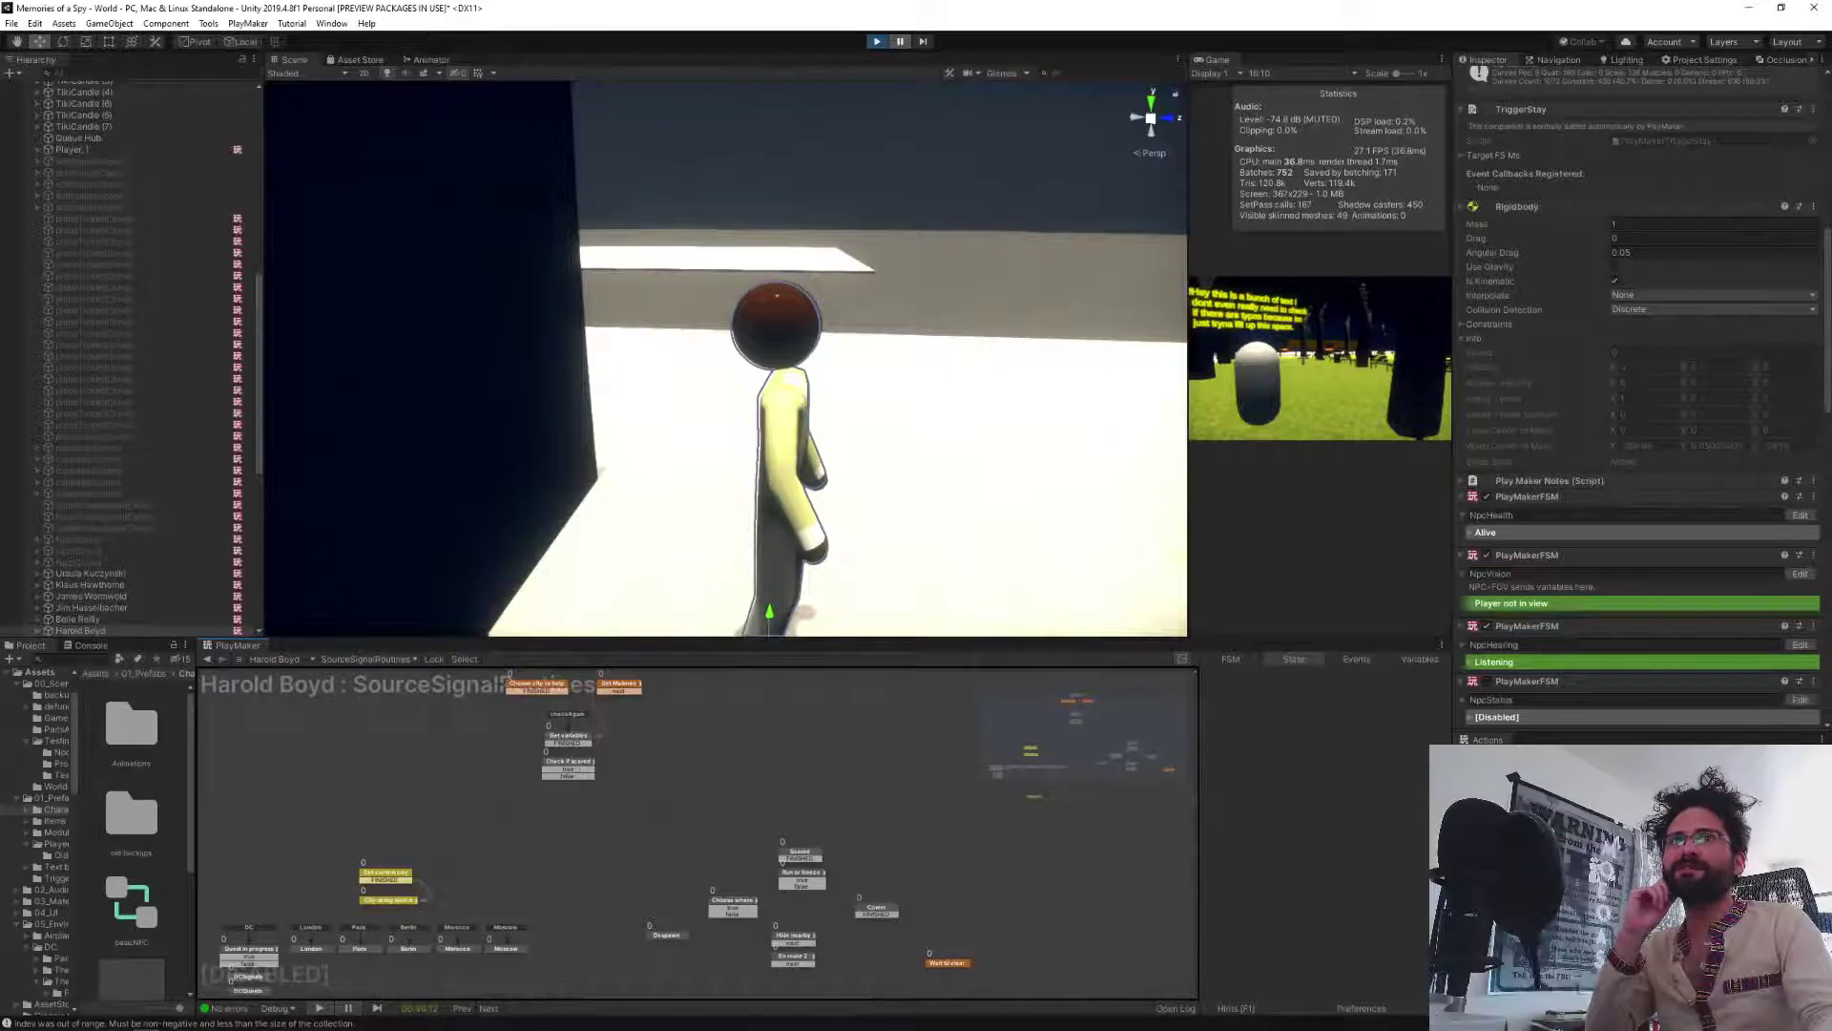
# Display the source NPC's BehaviouralAttributes FSM and examine its NpcType Gate and the NPC type branches.
pyautogui.click(57, 630)
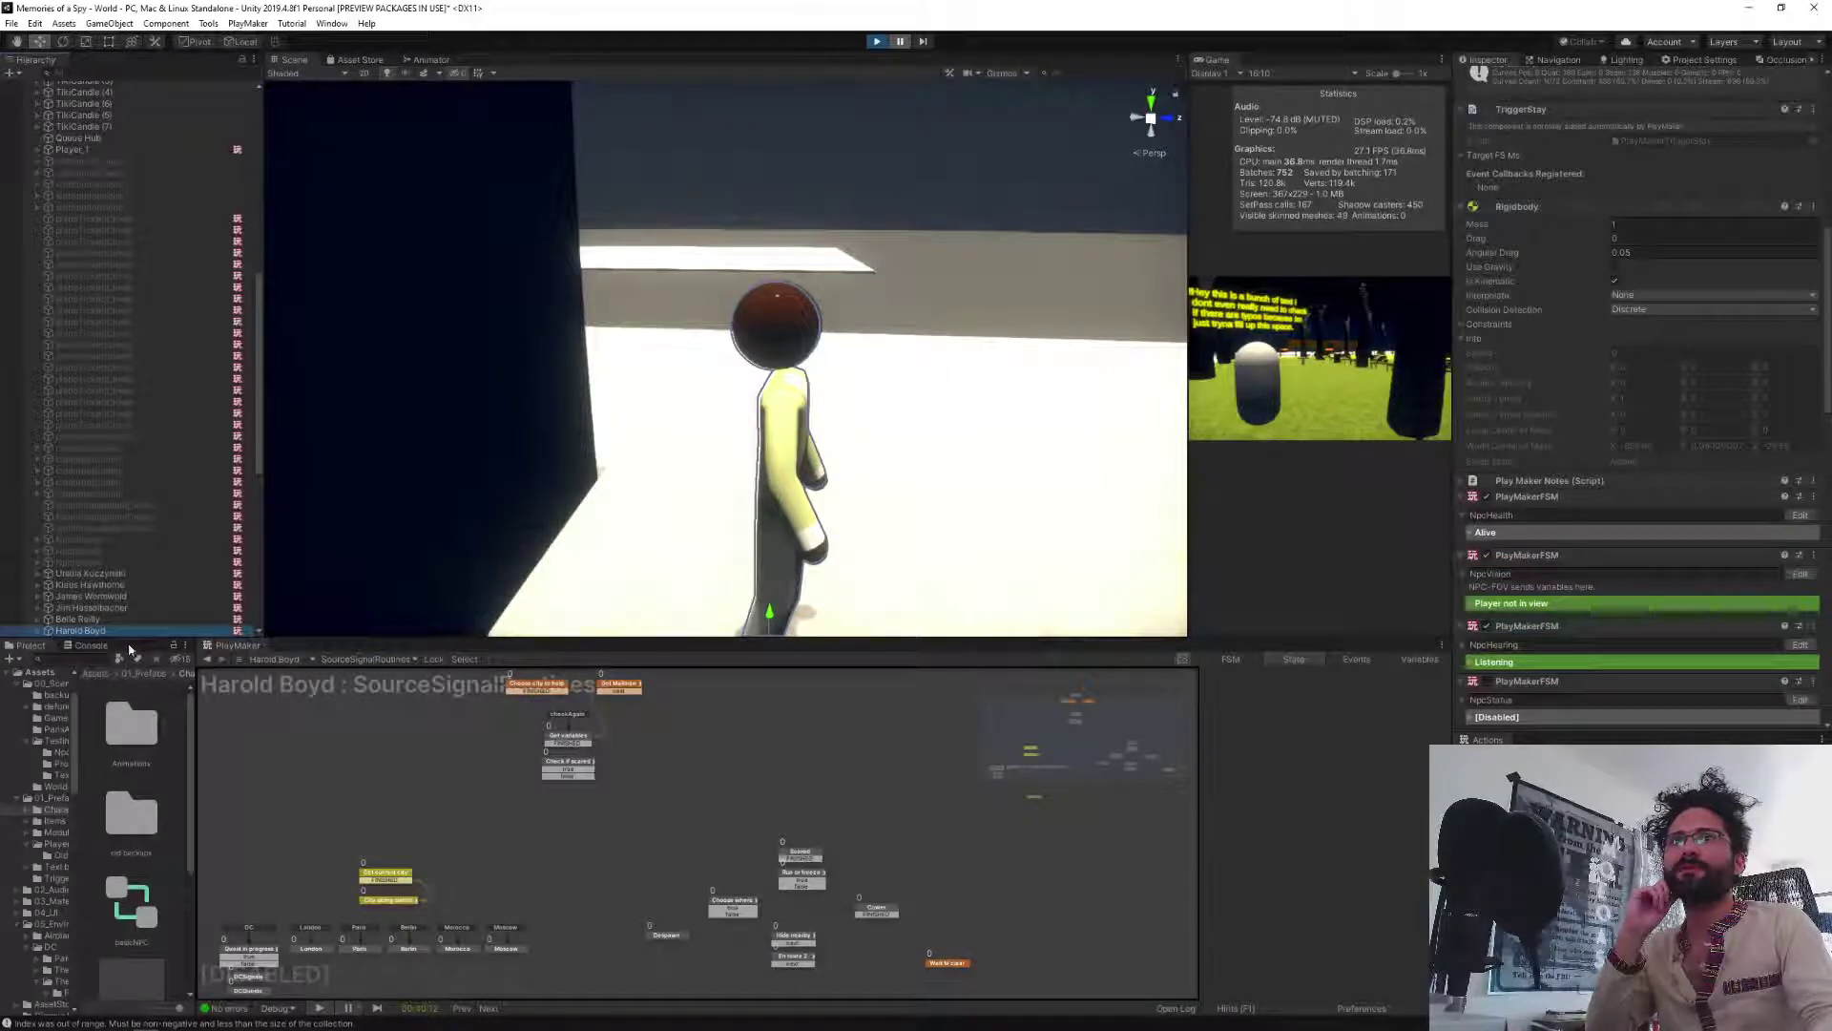
pyautogui.click(348, 660)
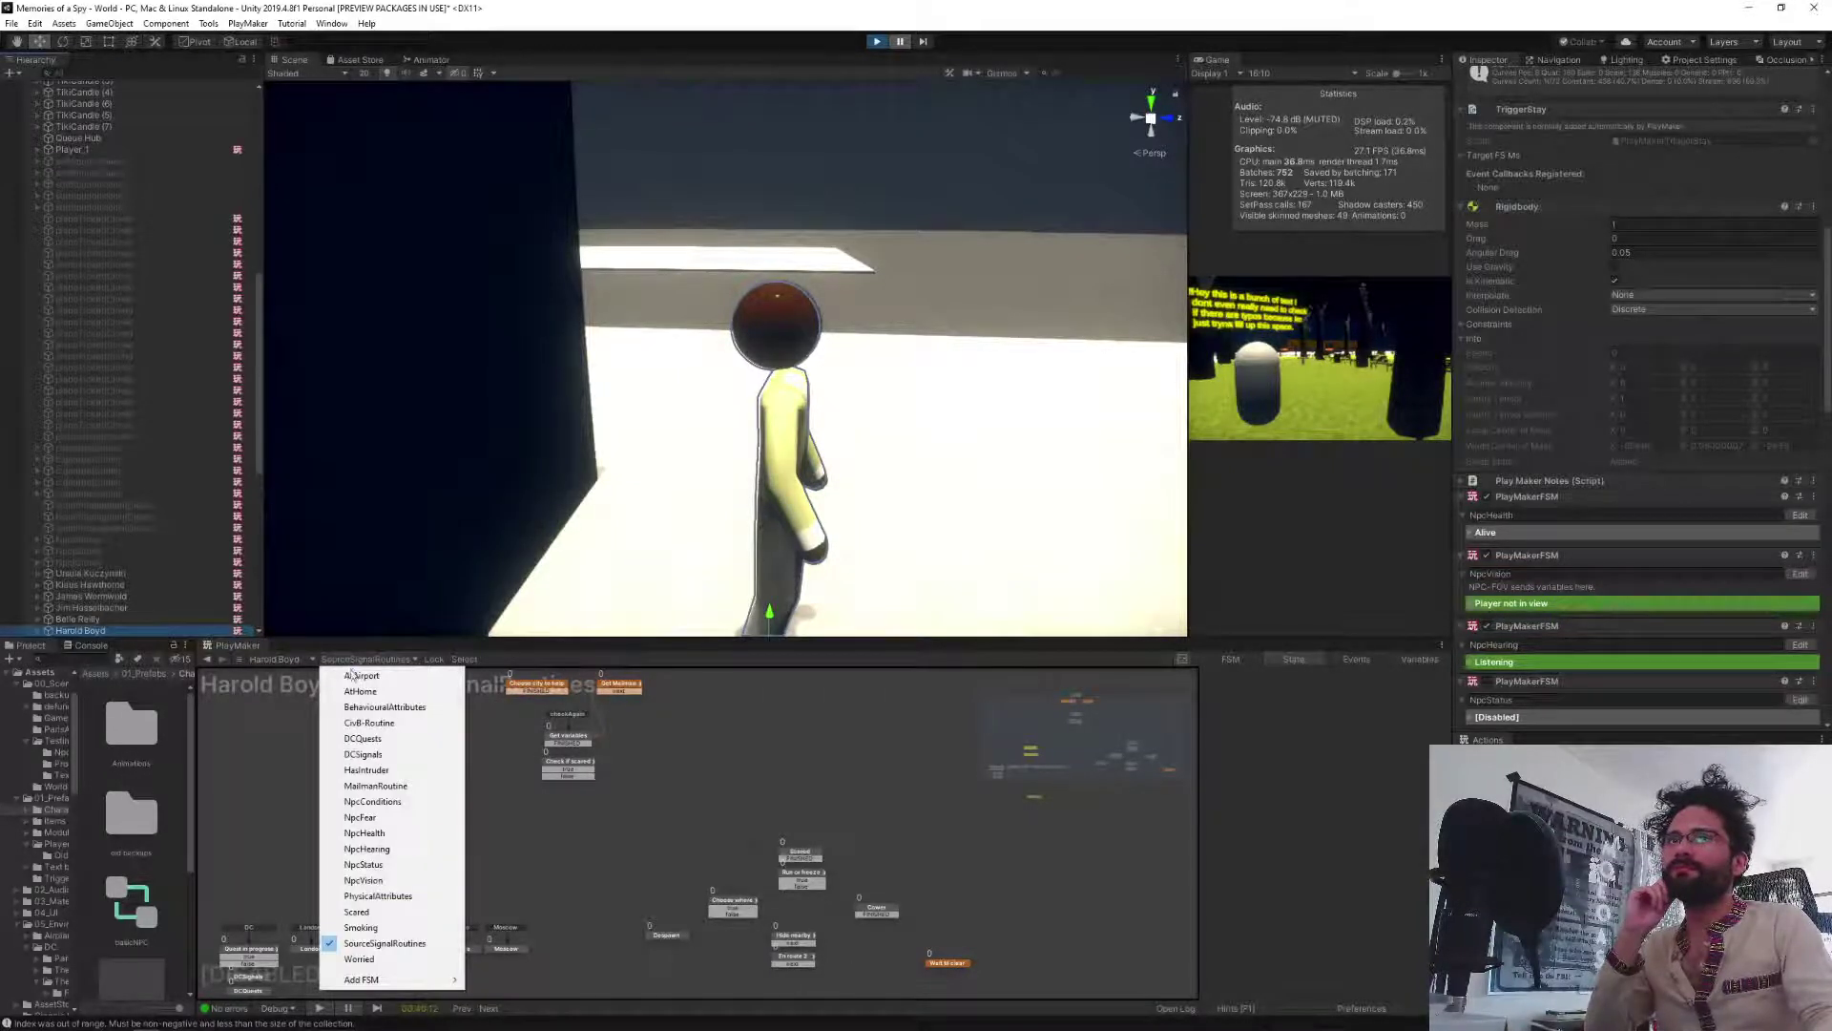
pyautogui.click(359, 707)
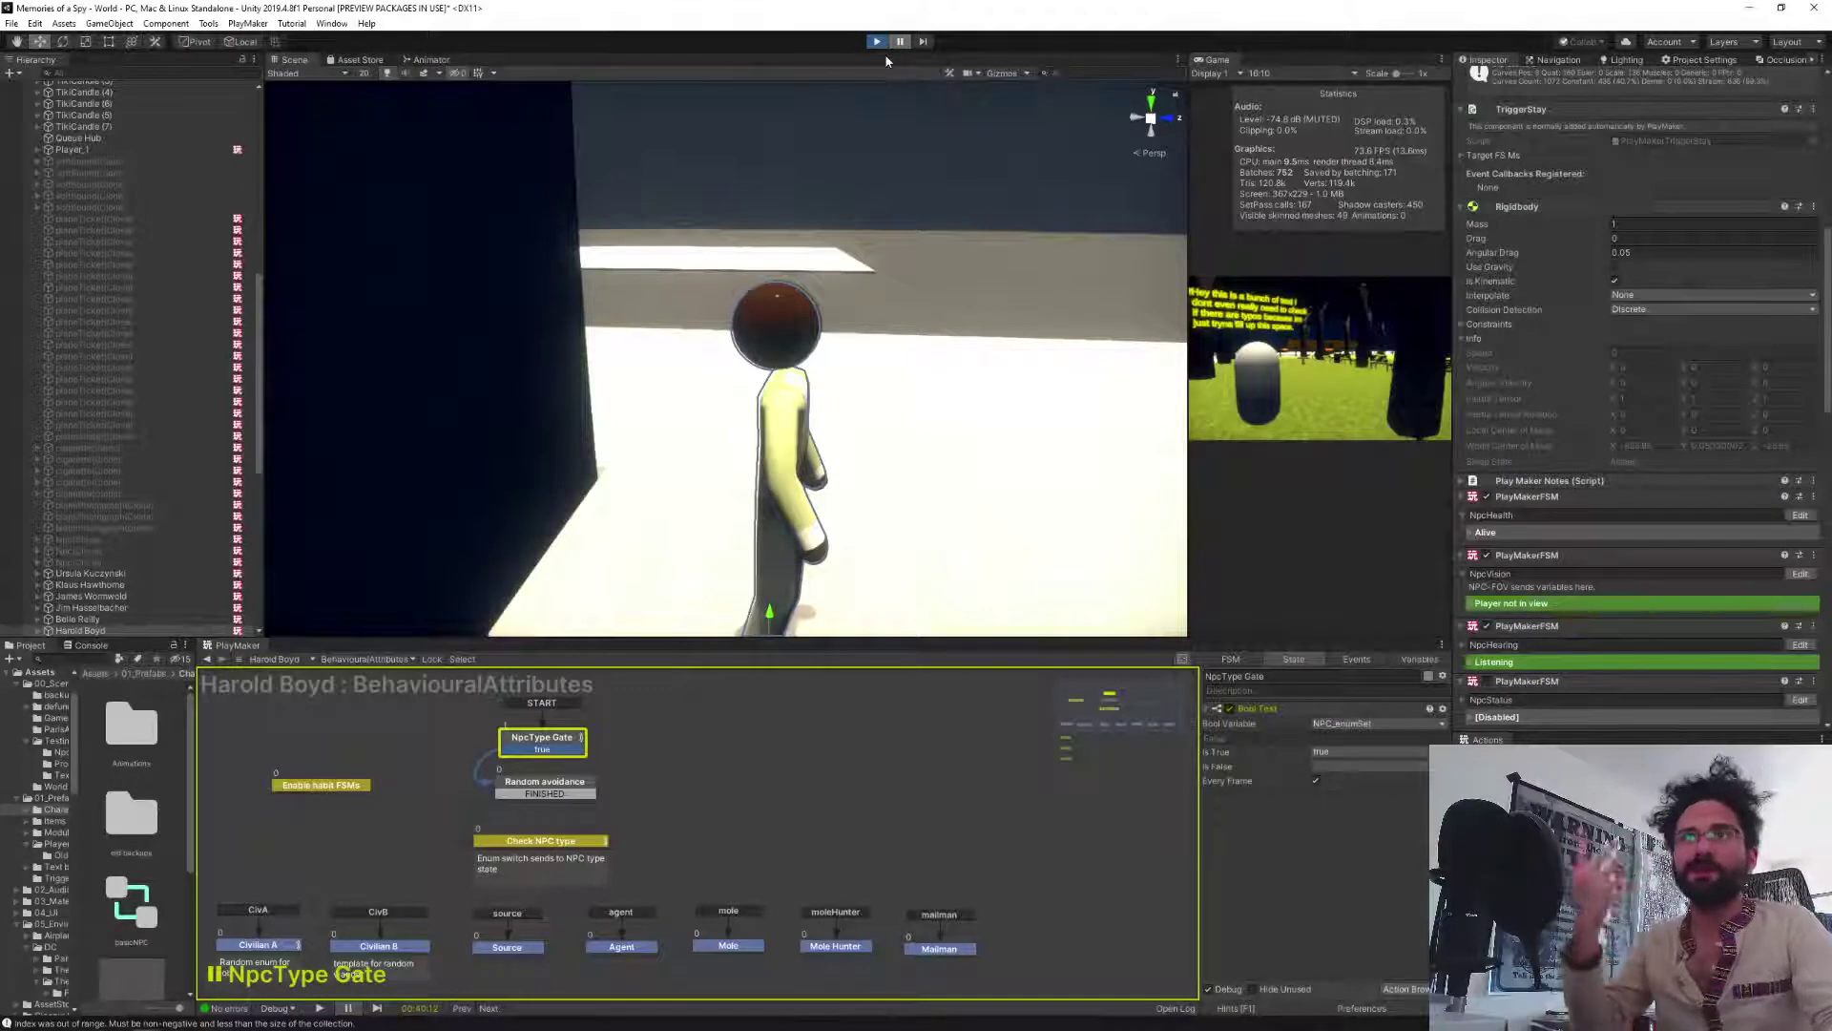
# Stop the running game, widen the Project browser and open the Npc prefab from the Character folder for editing.
pyautogui.click(876, 41)
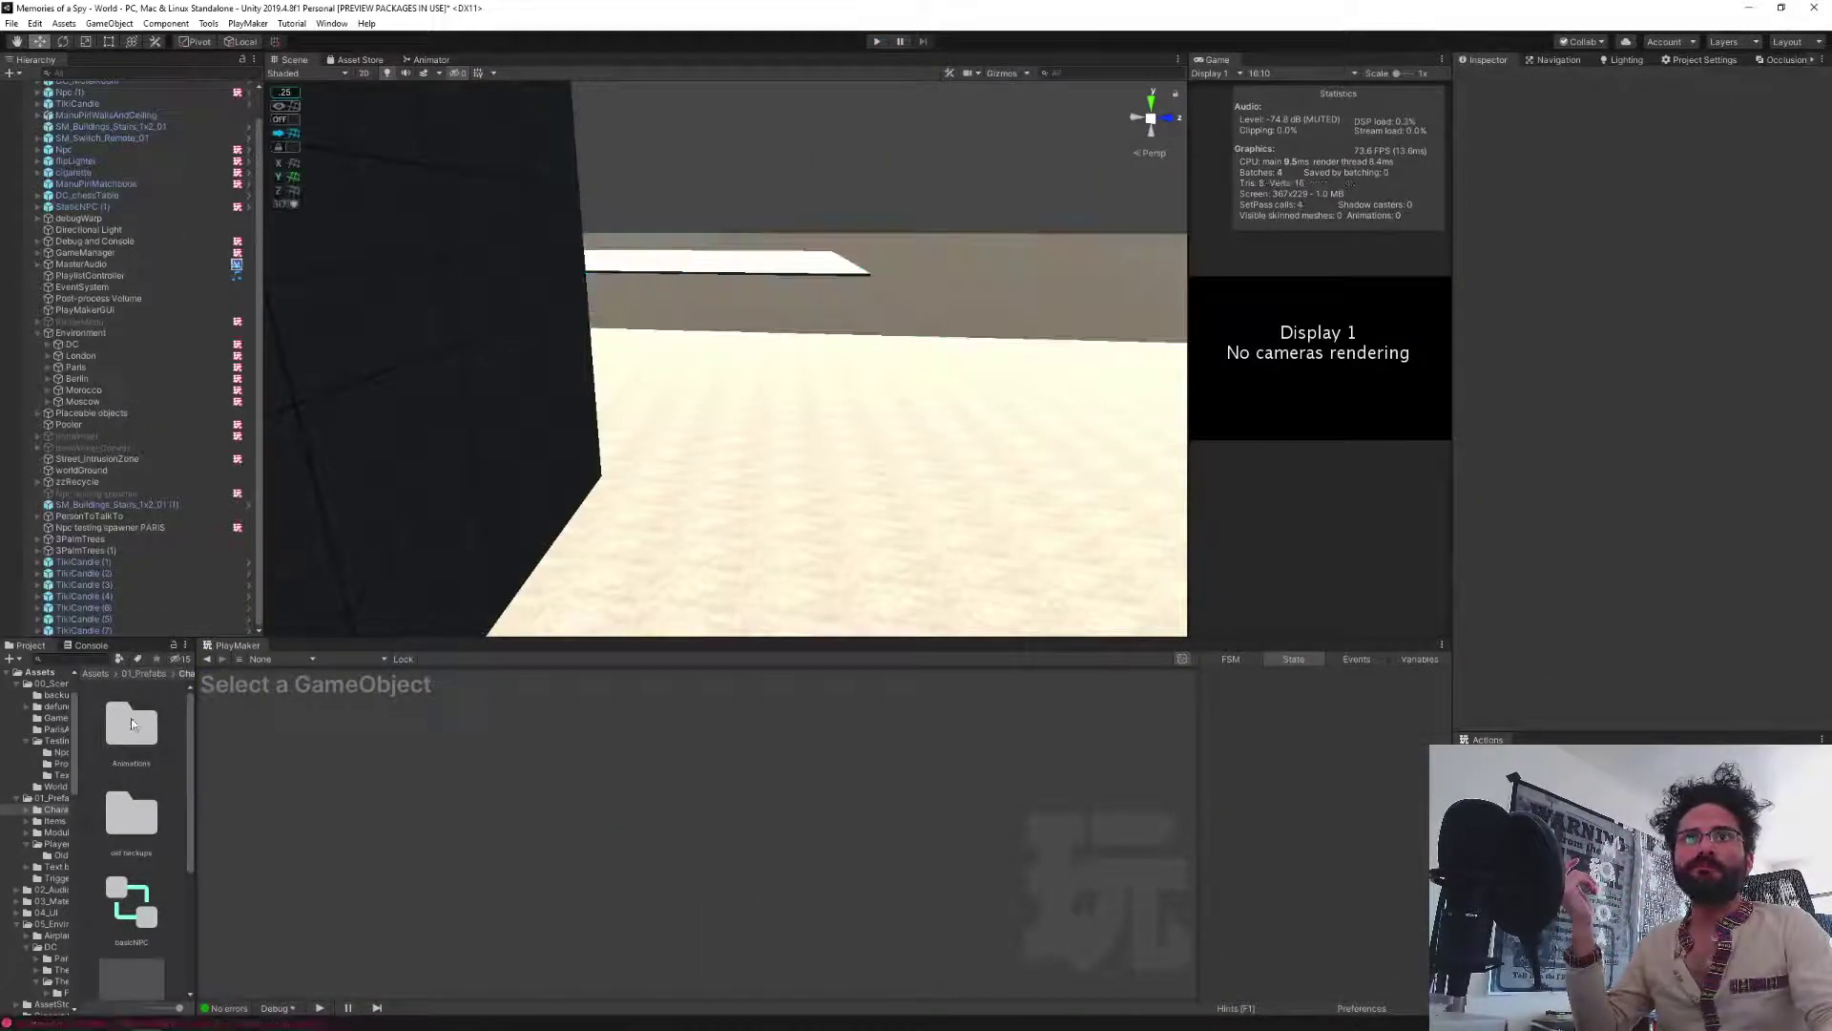
pyautogui.moveTo(189, 876); pyautogui.dragTo(437, 859)
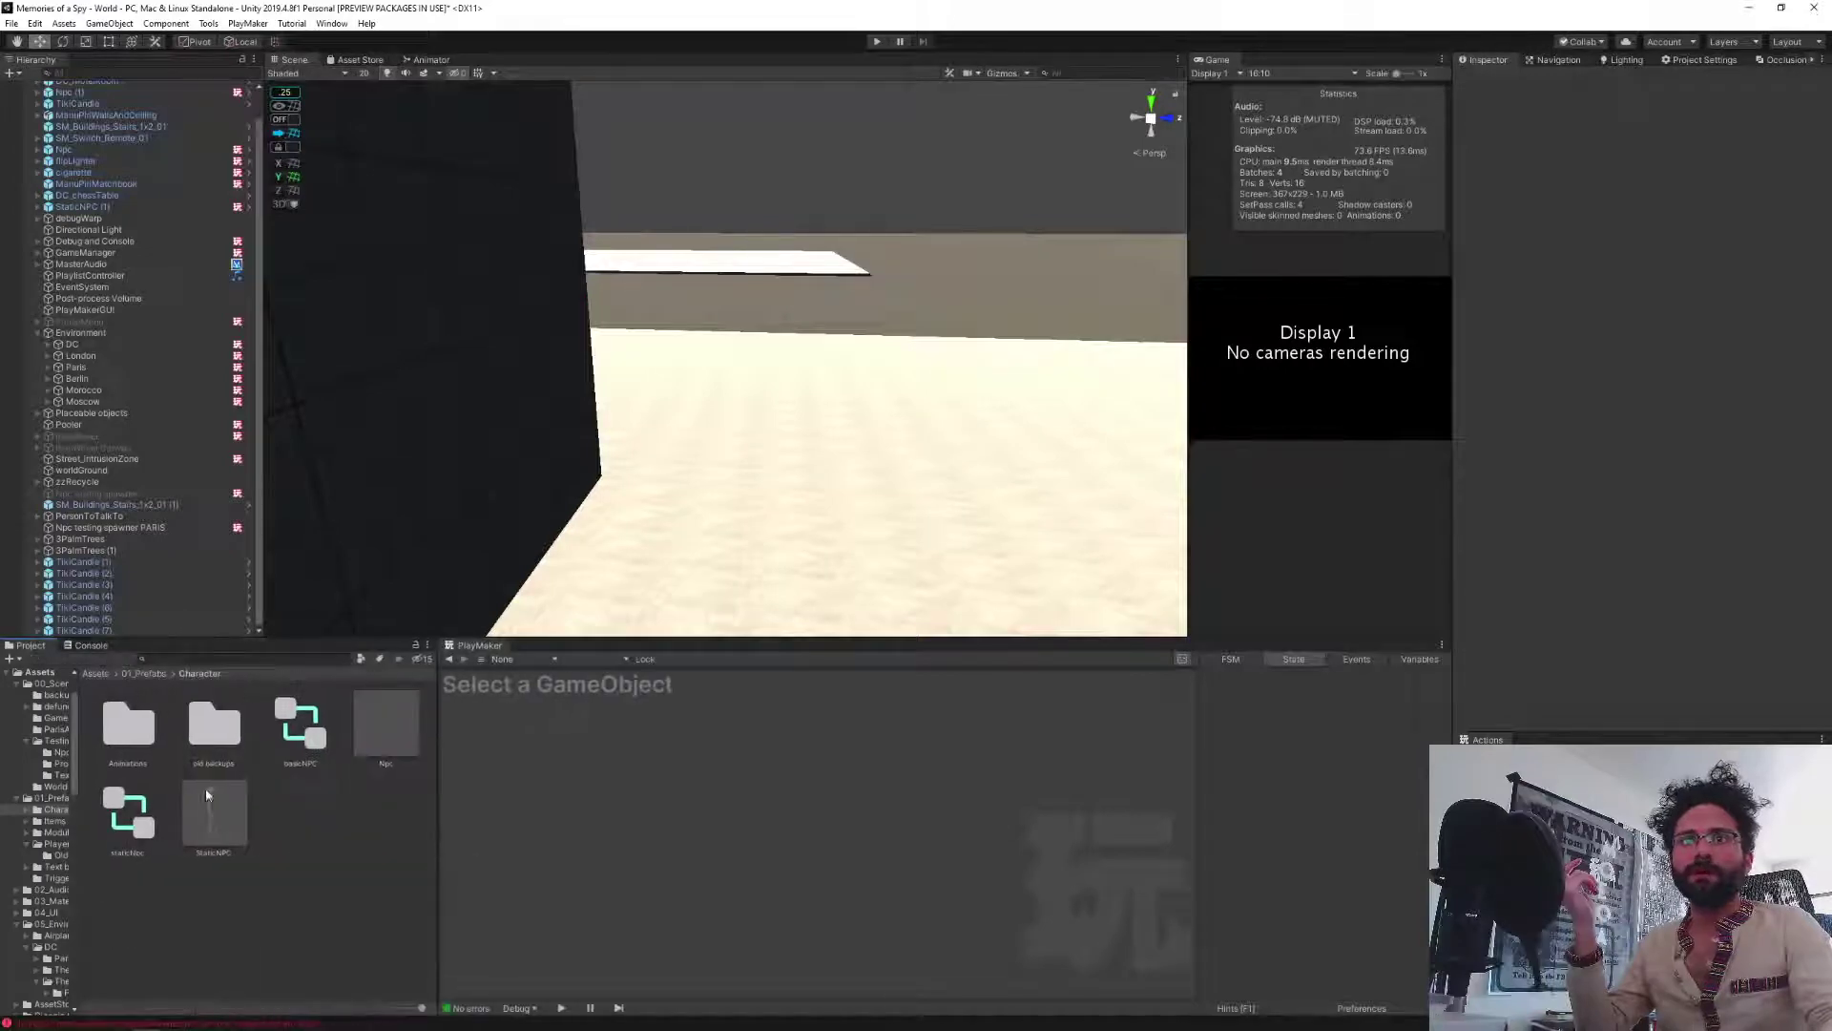
pyautogui.doubleClick(362, 730)
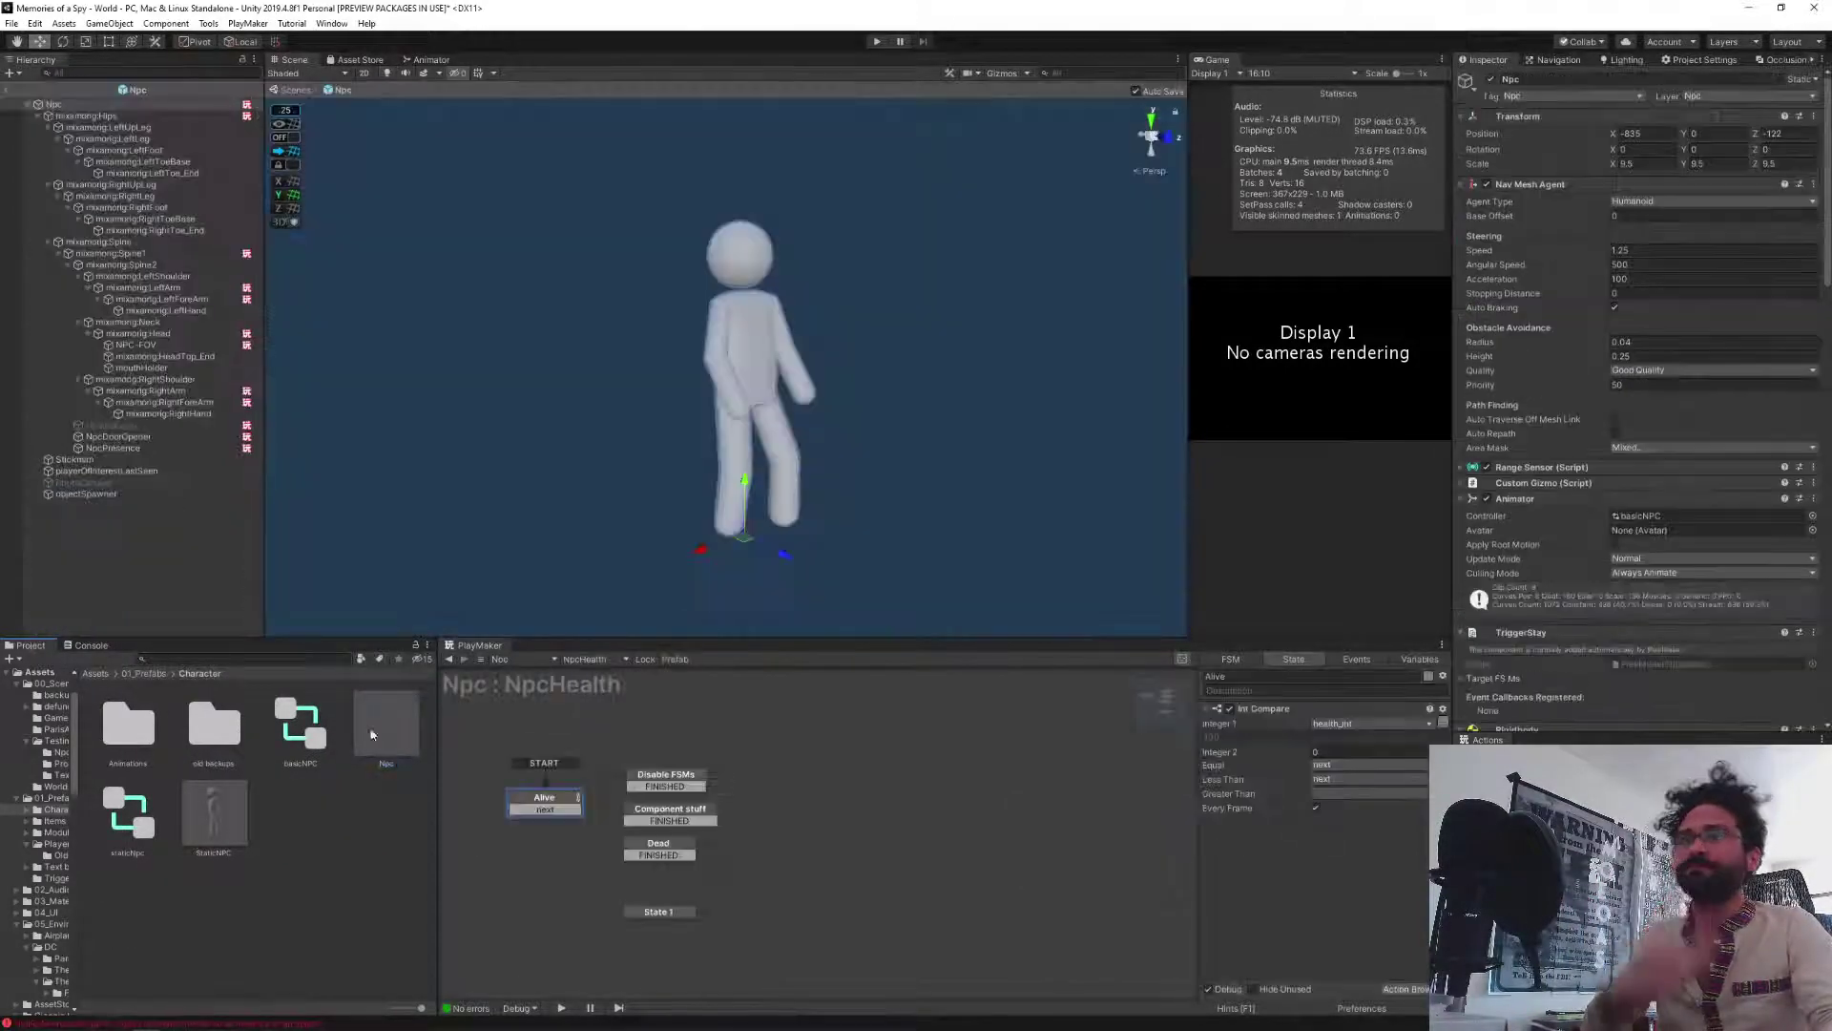
# Display the Npc prefab's BehaviouralAttributes FSM and select its NPC_enumSet bool variable to get its name.
pyautogui.click(593, 658)
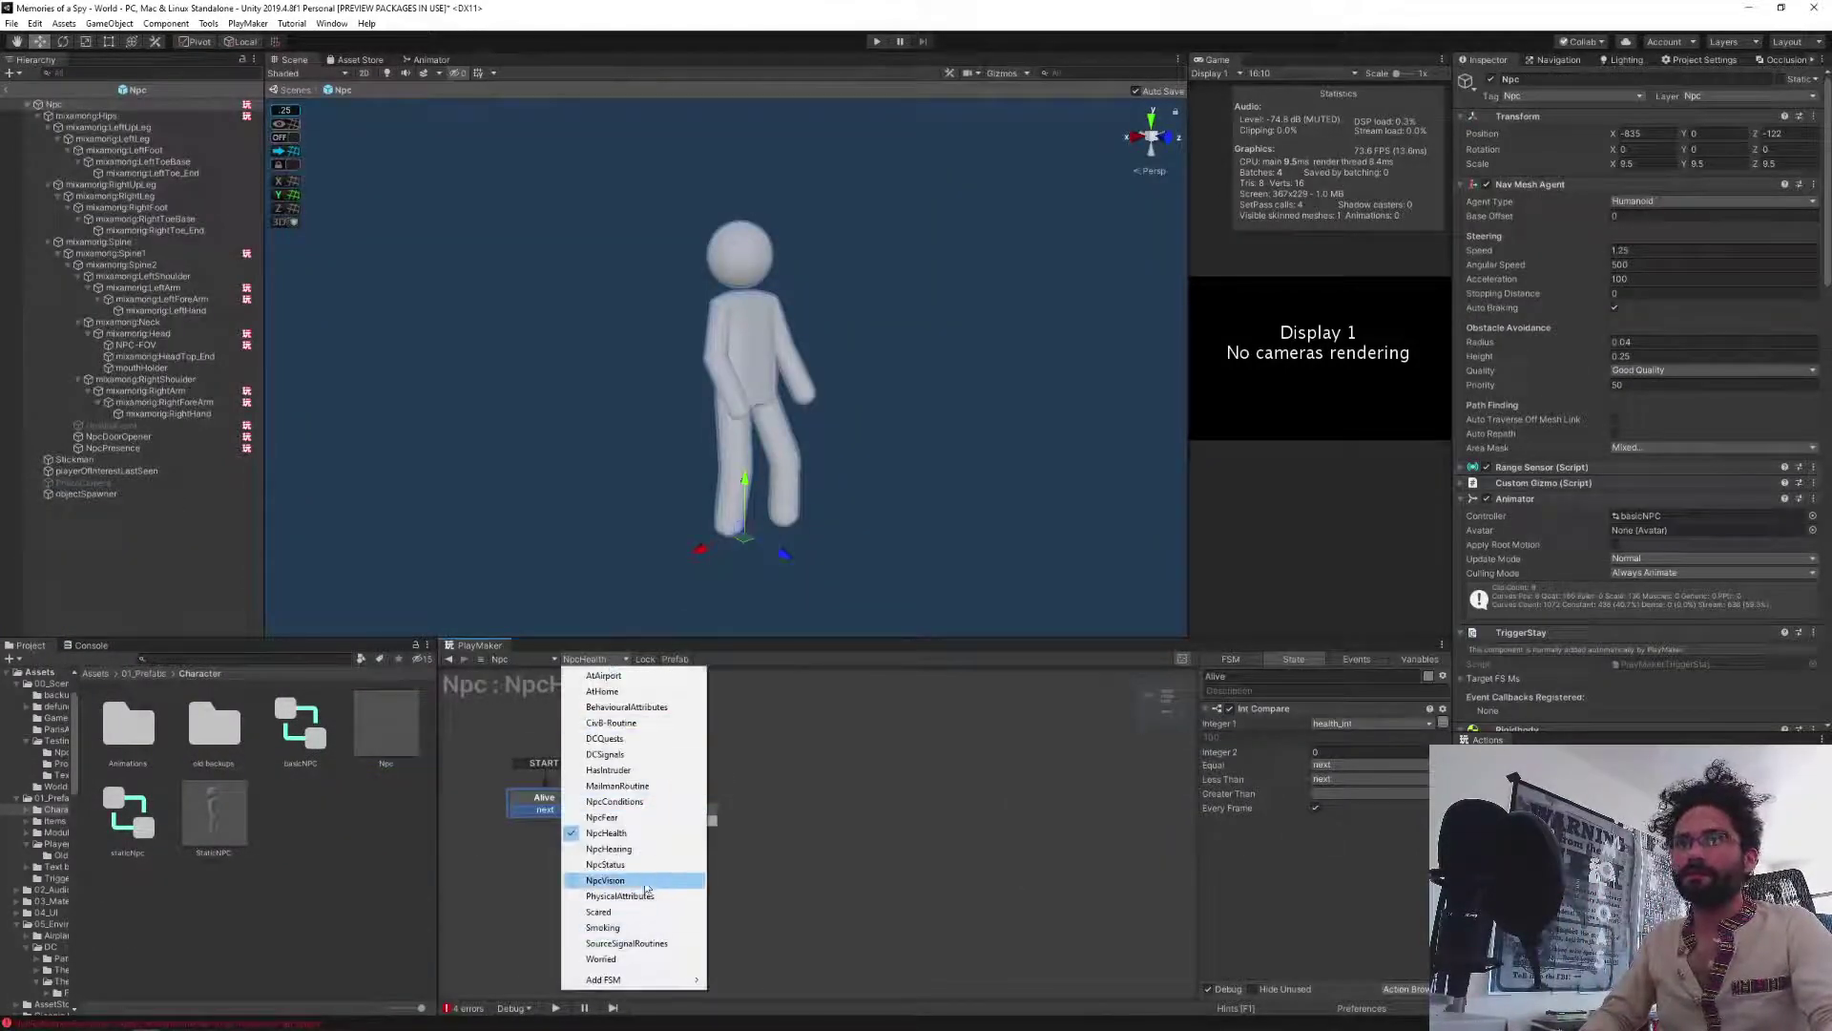
pyautogui.click(626, 706)
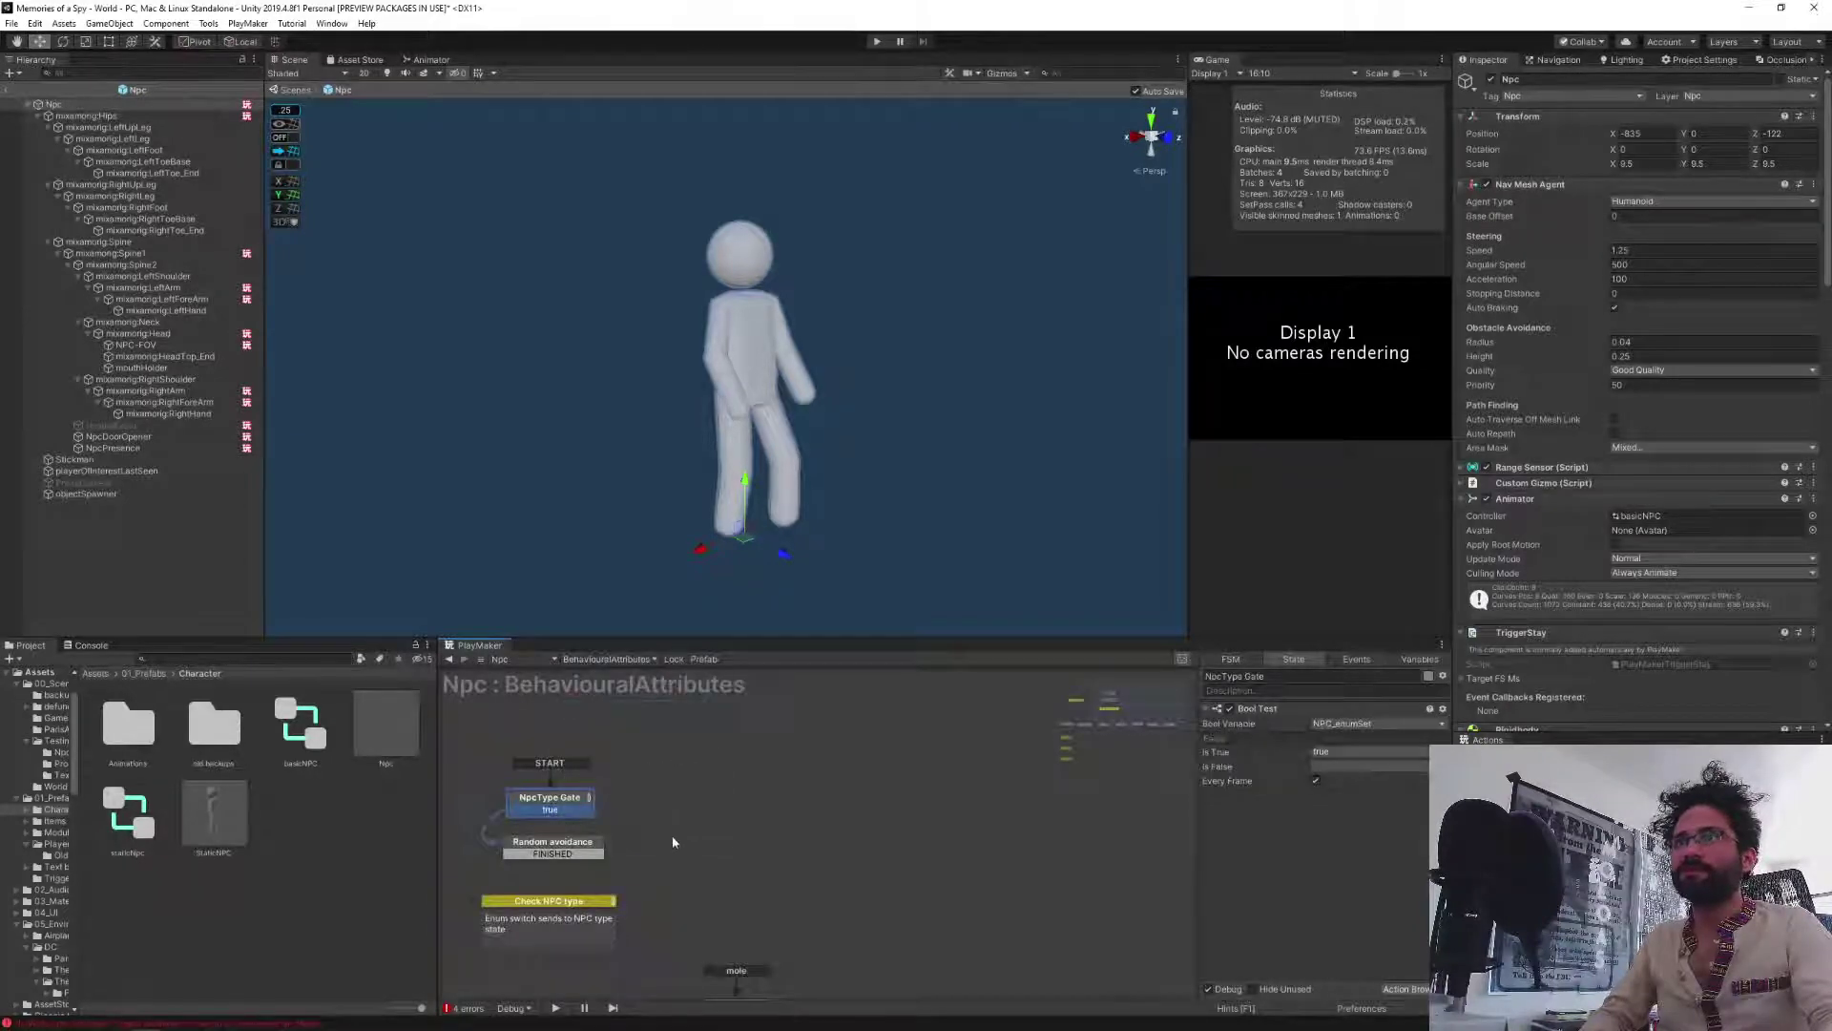
pyautogui.click(1420, 658)
pyautogui.scroll(-3, 1242, 780)
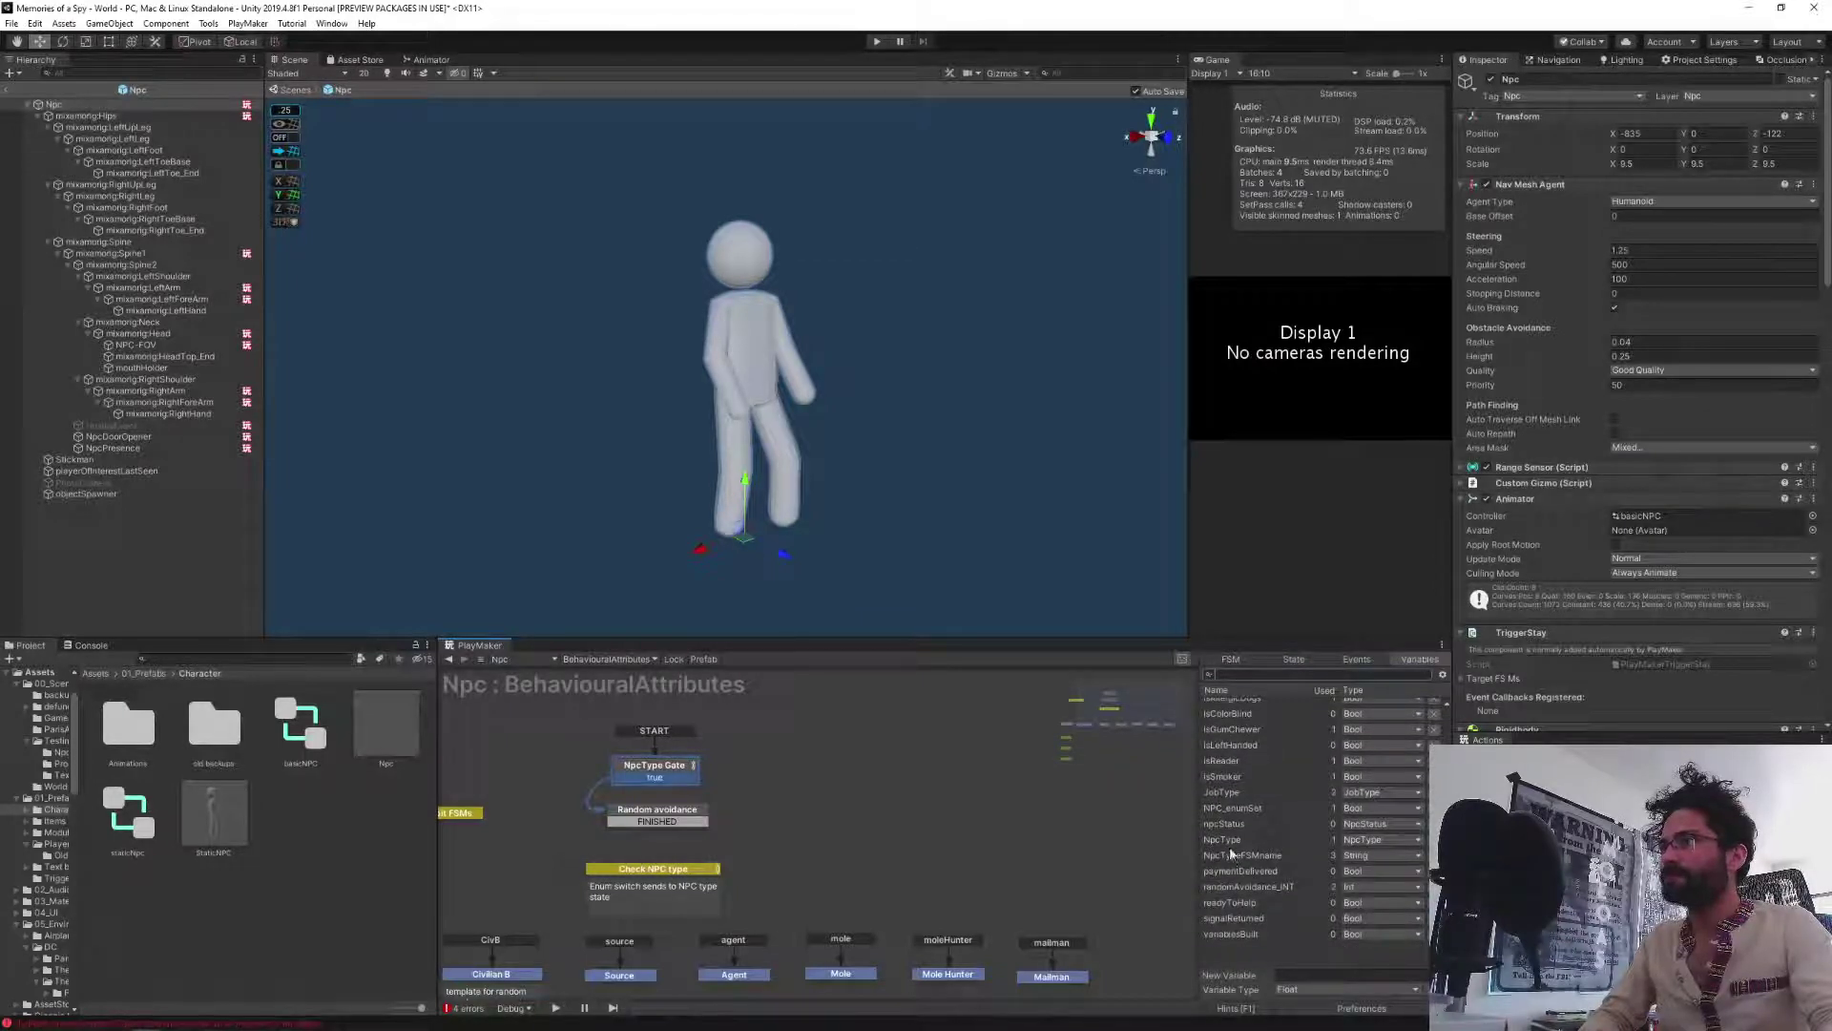
pyautogui.click(1231, 807)
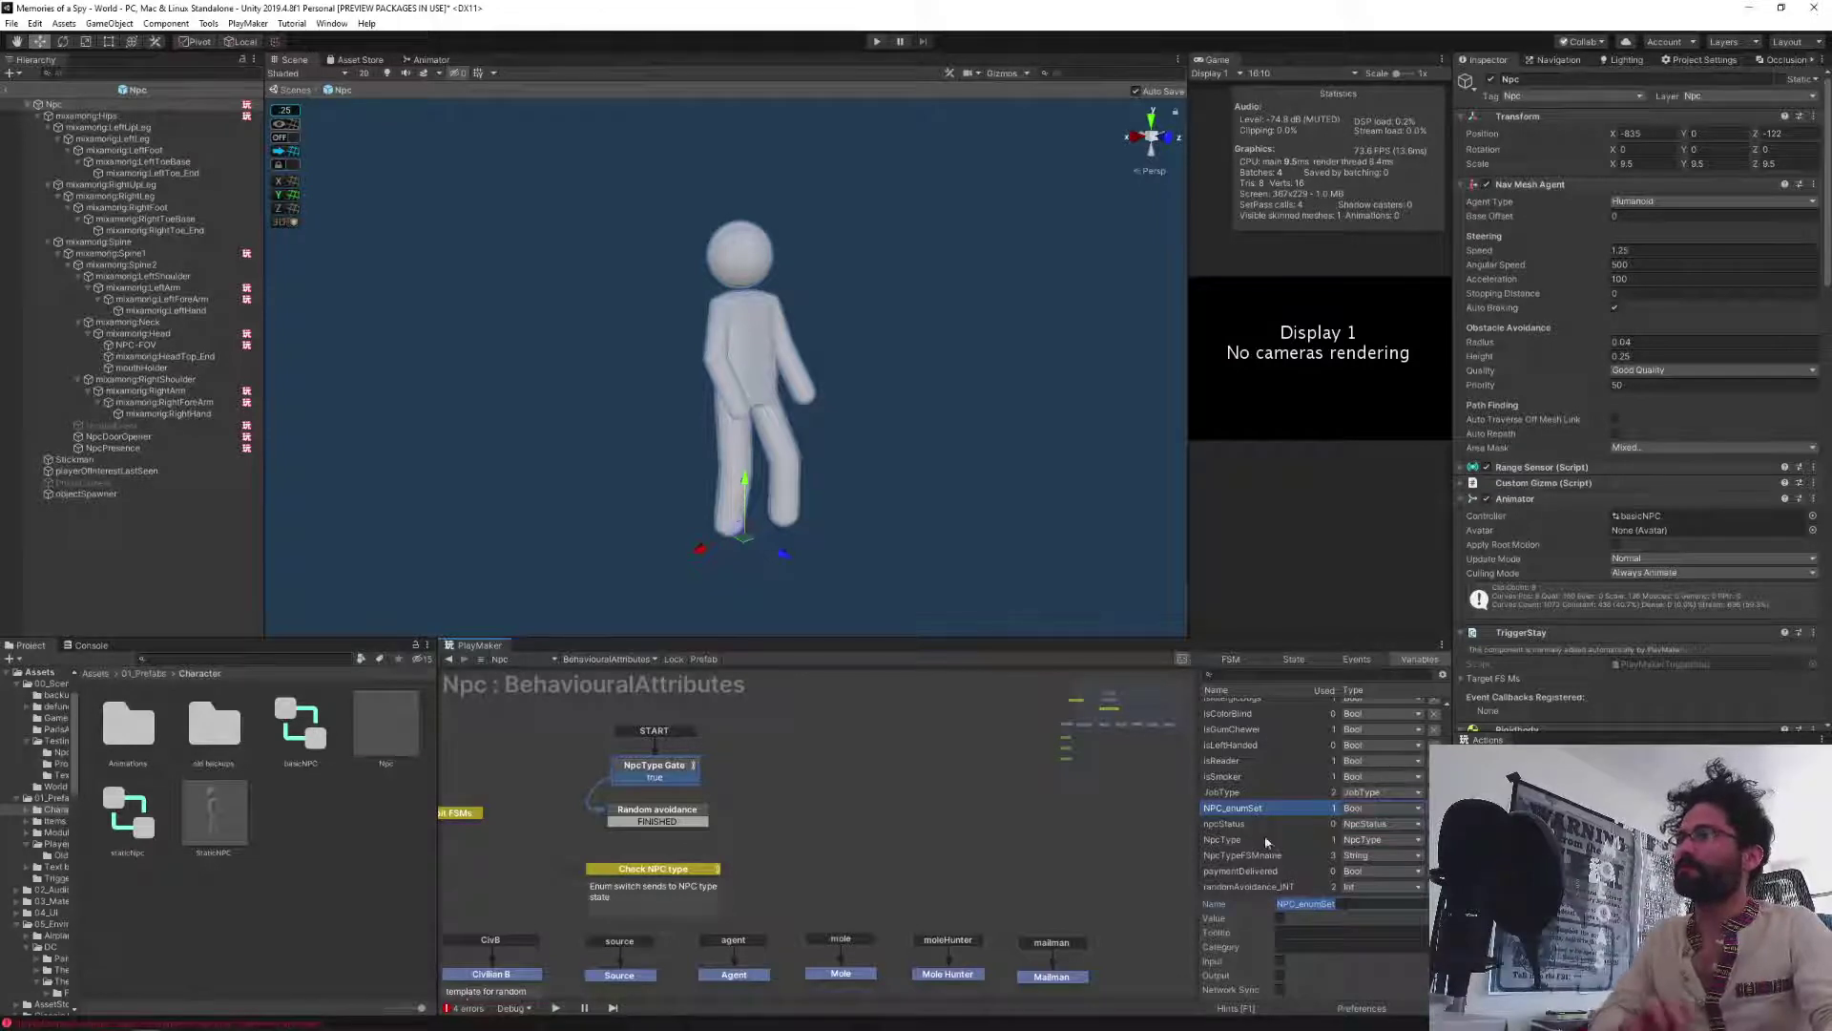
pyautogui.click(606, 659)
# Leave the Npc prefab and add a Set Fsm Bool action to the SetFSM NpcType enum state in GameManager's NpcBuilder FSM.
pyautogui.click(11, 92)
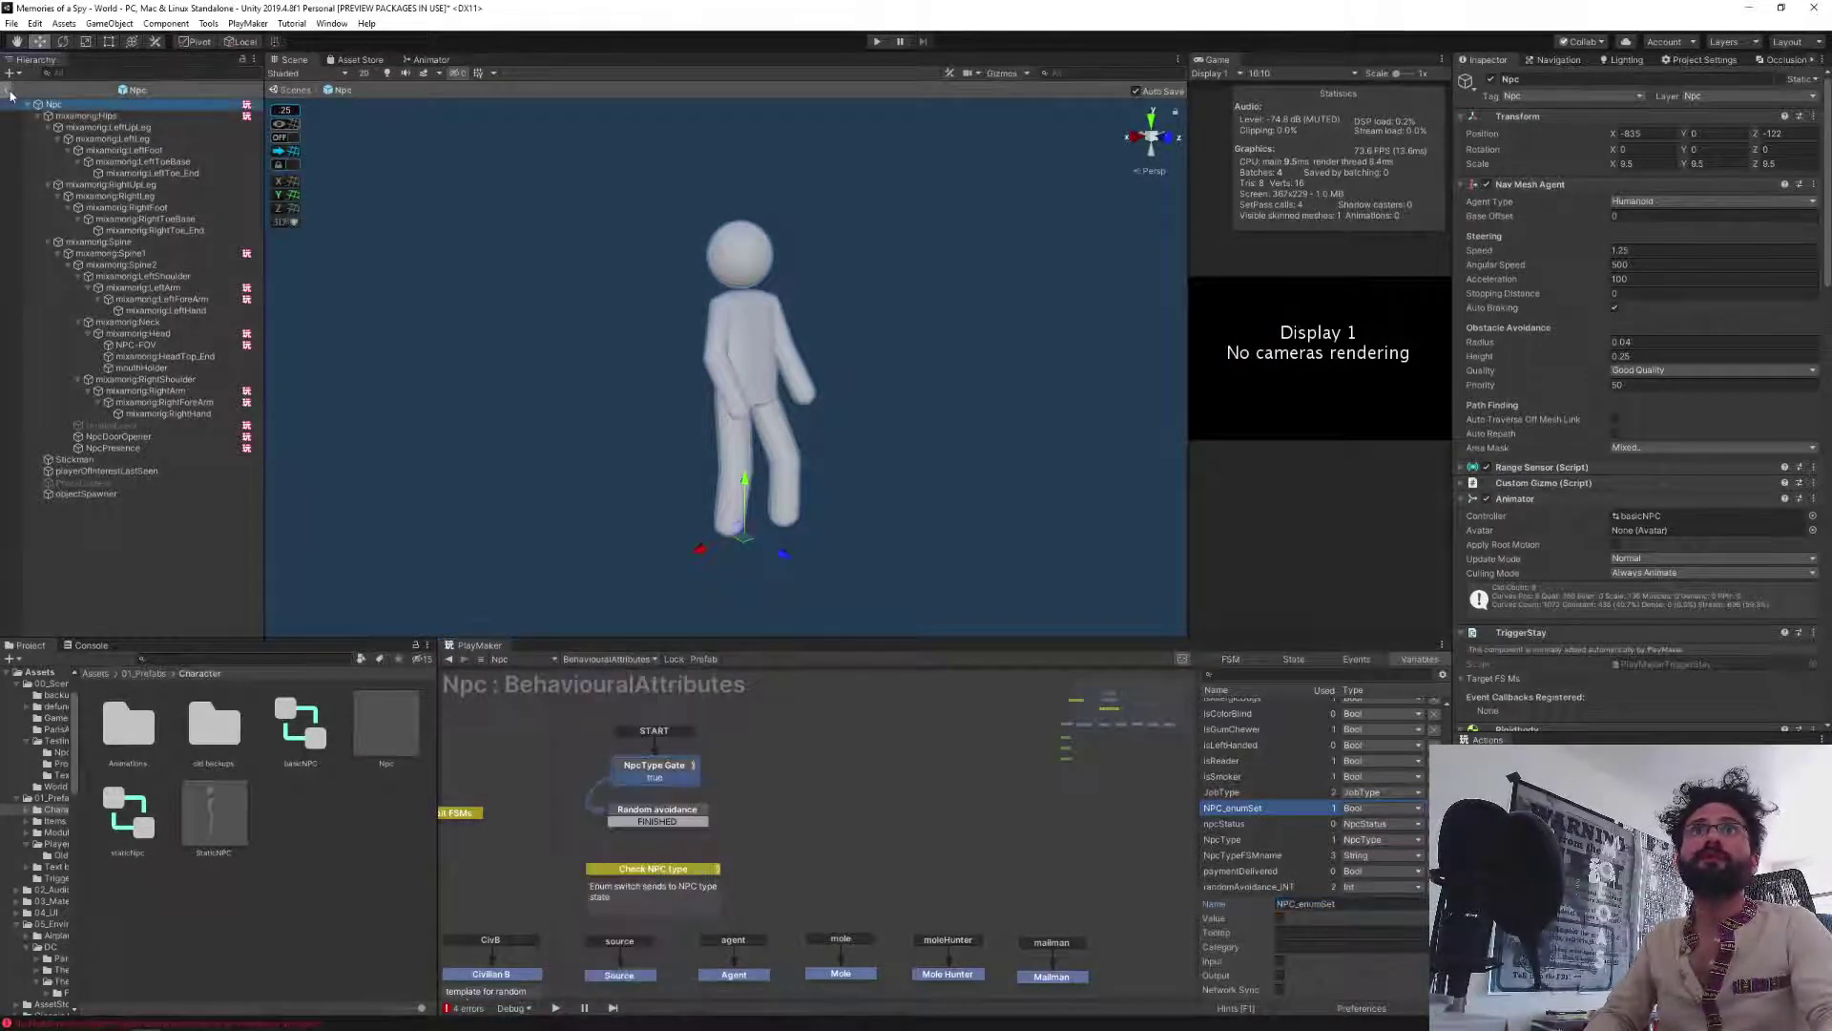
pyautogui.click(11, 92)
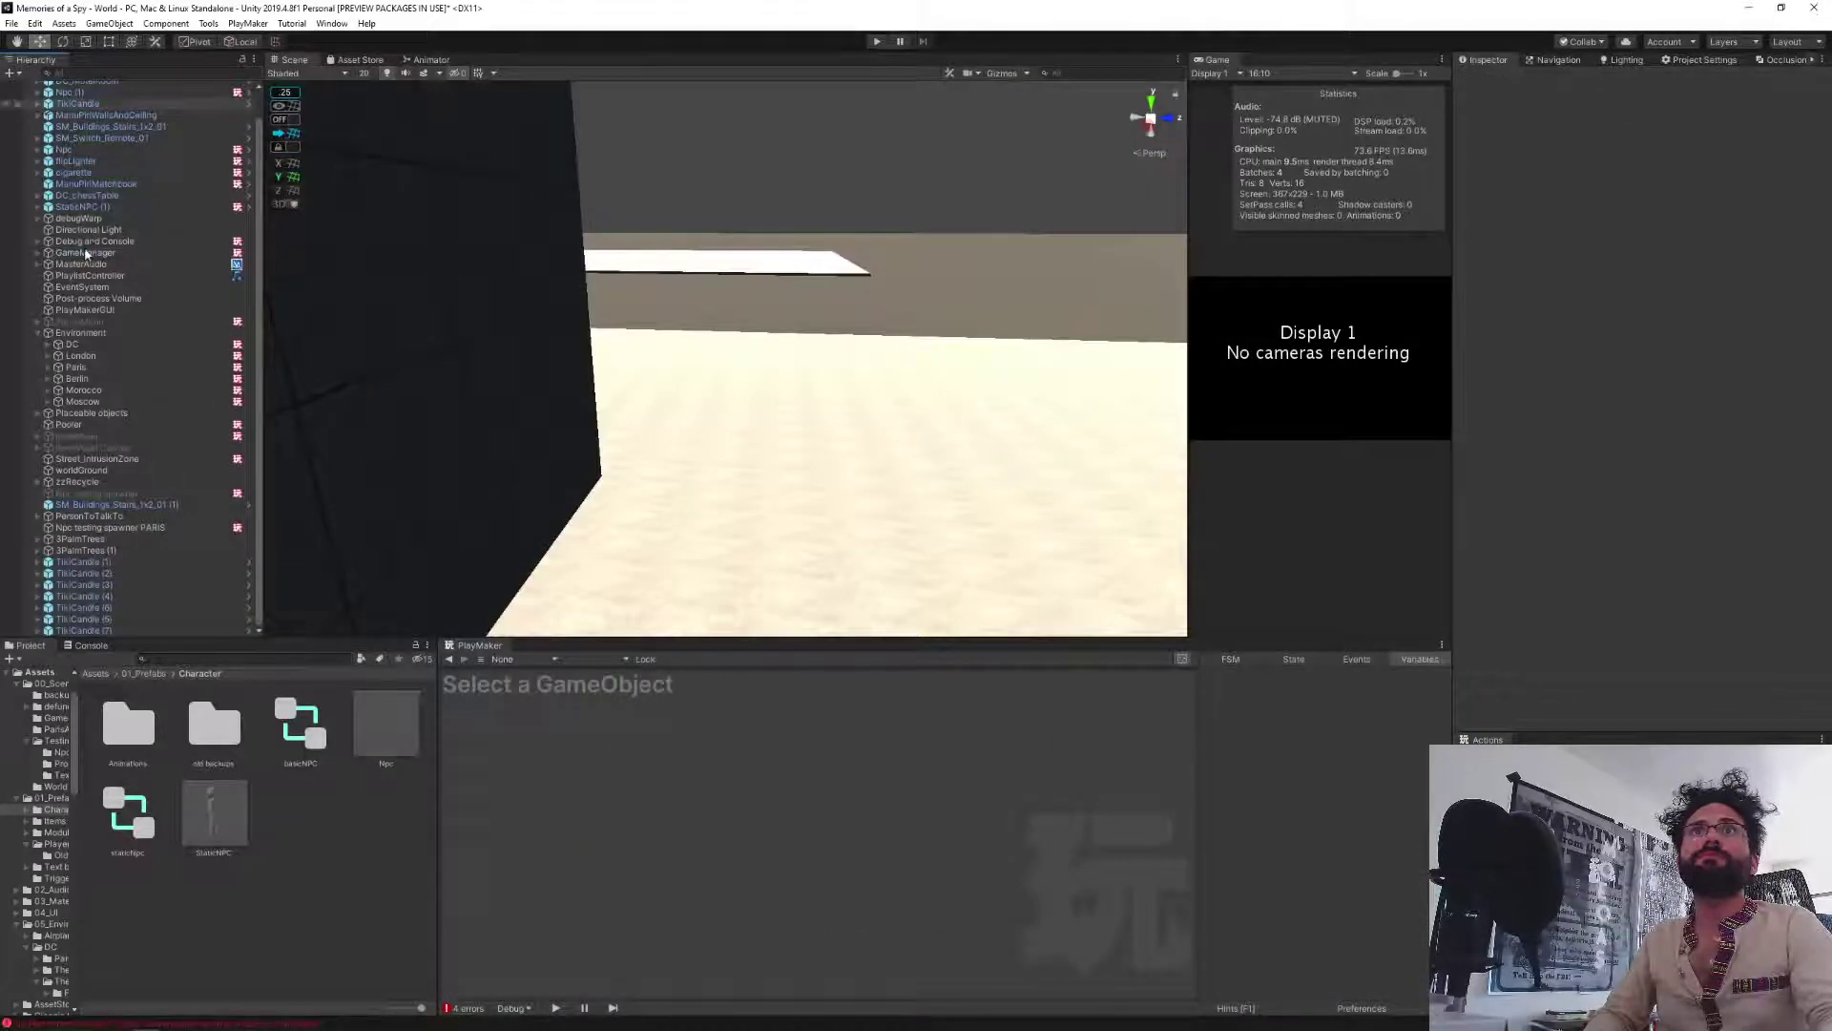
pyautogui.click(85, 253)
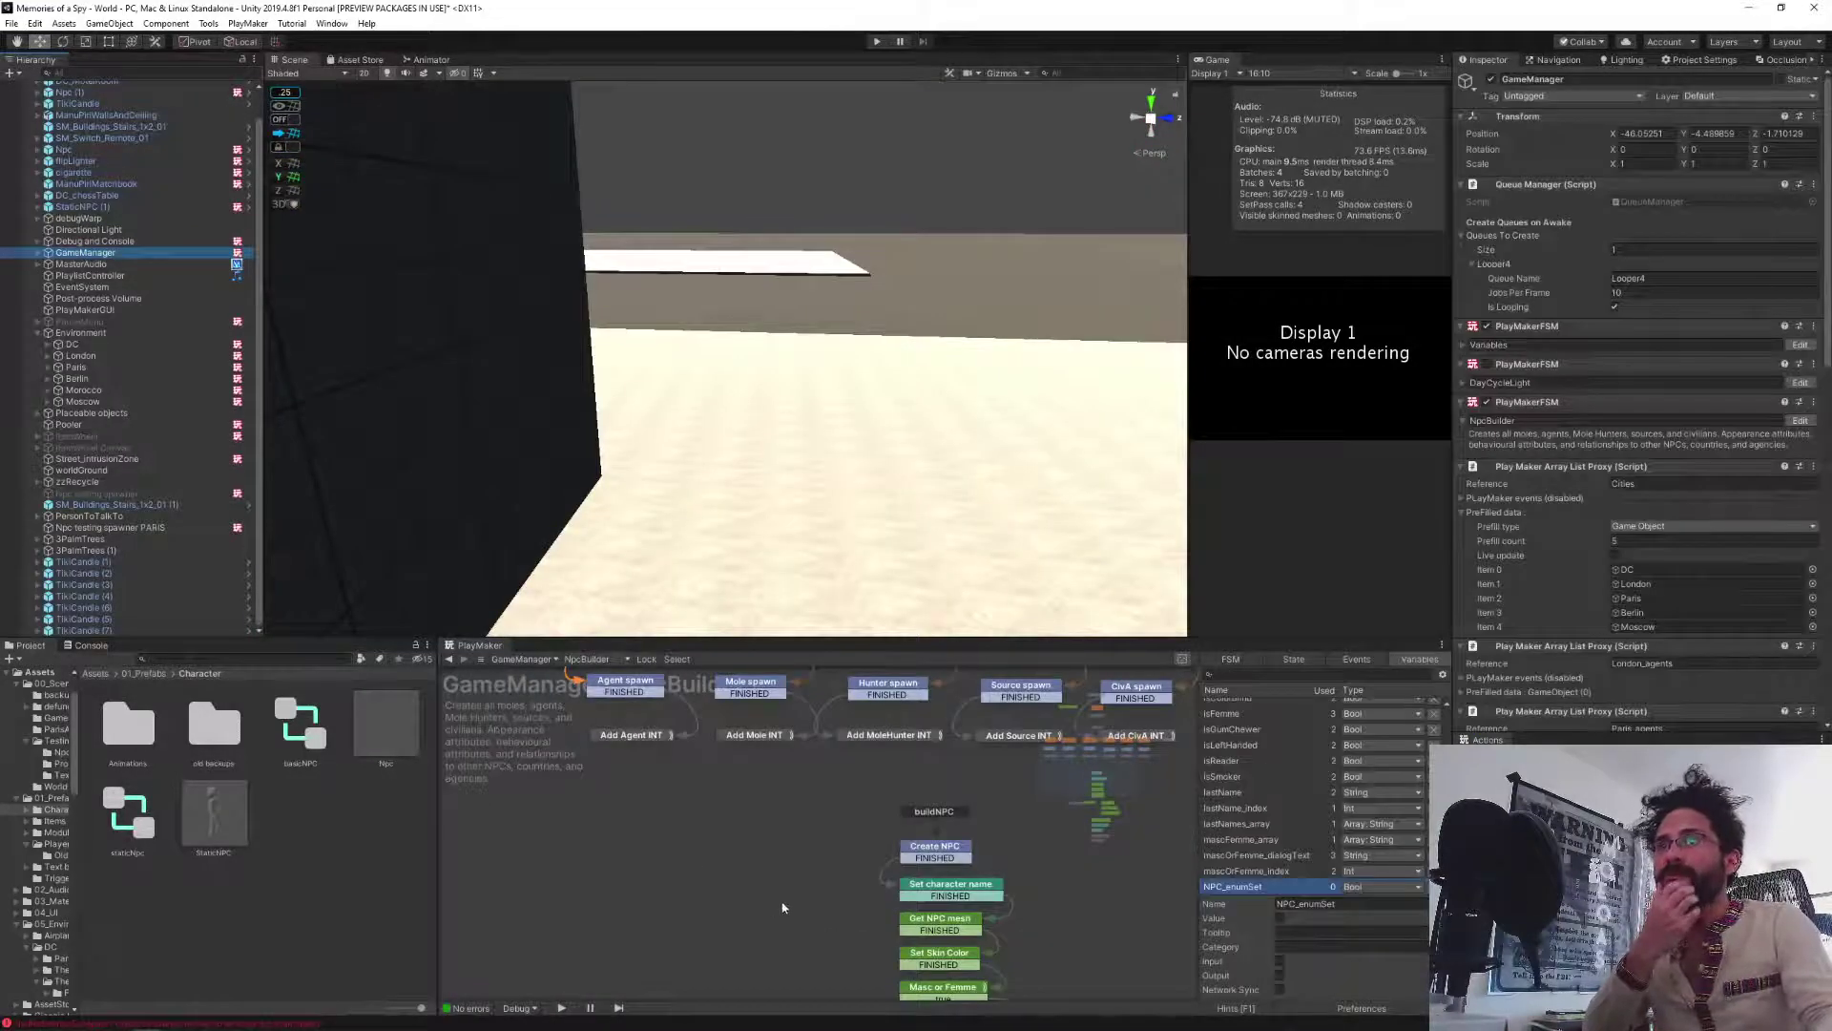
pyautogui.scroll(-10, 725, 888)
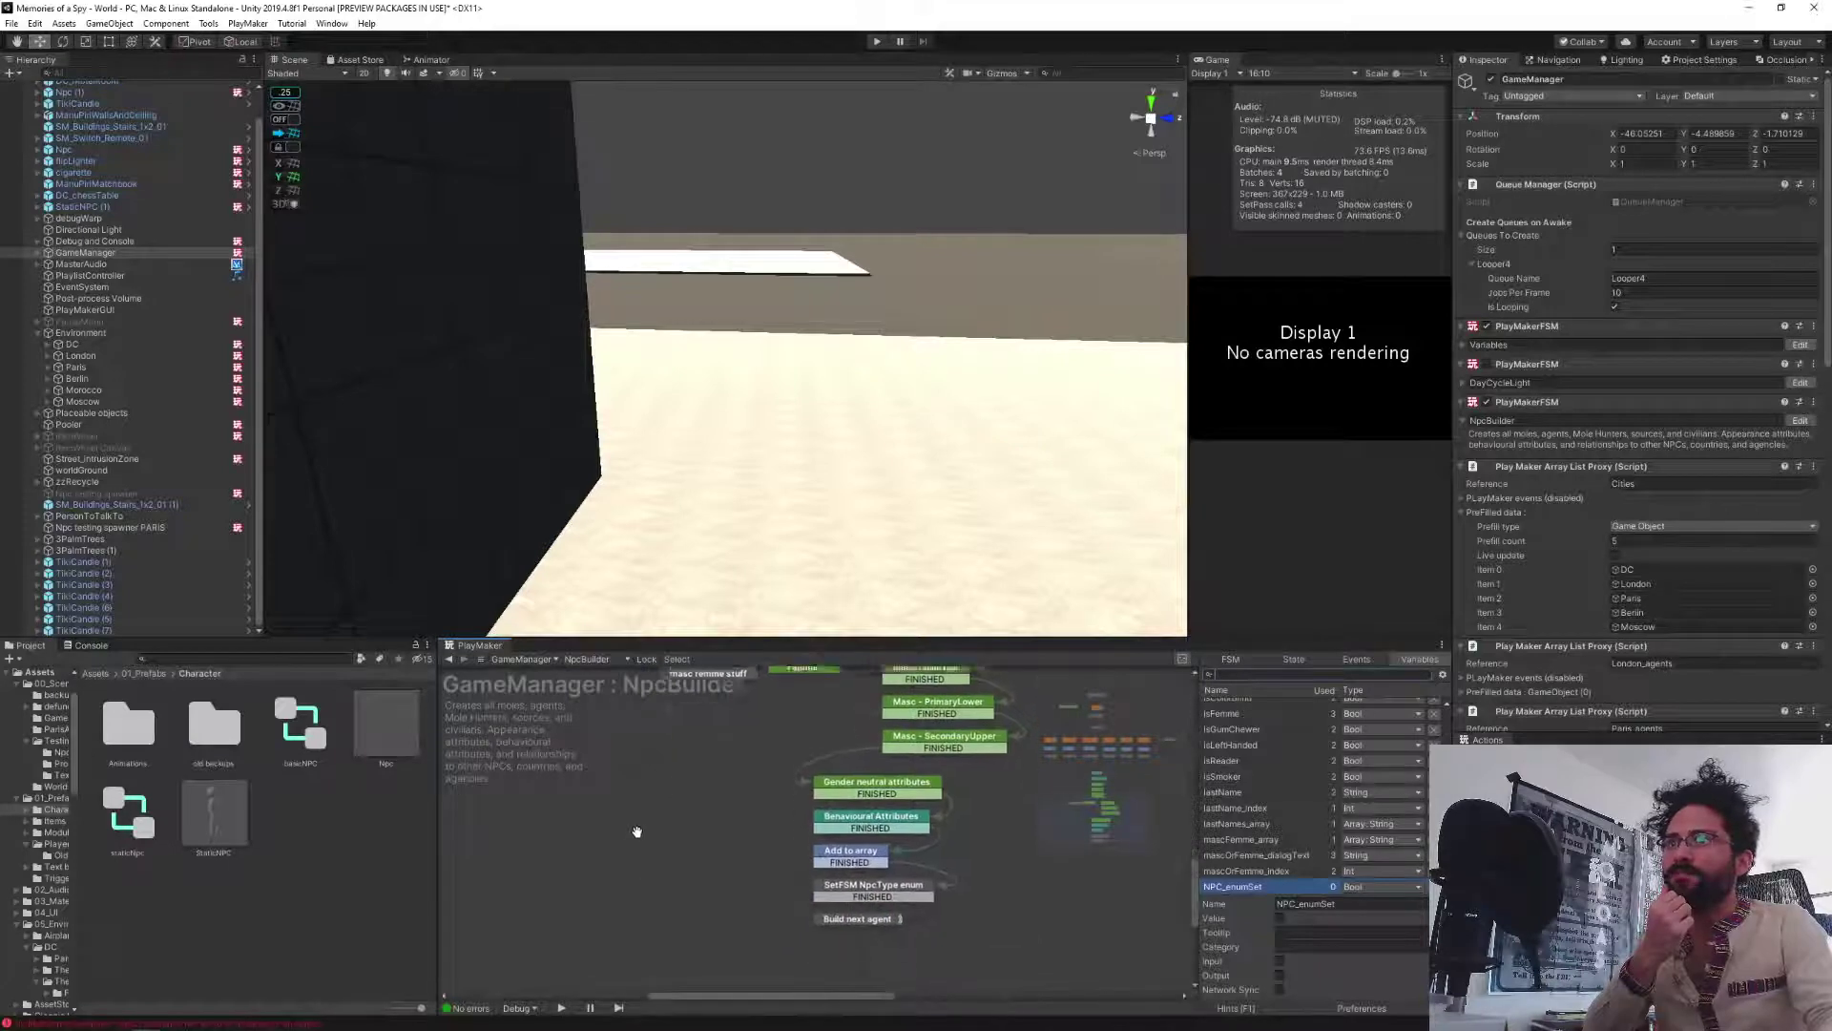
pyautogui.moveTo(636, 832); pyautogui.dragTo(635, 826, button='middle')
pyautogui.click(842, 883)
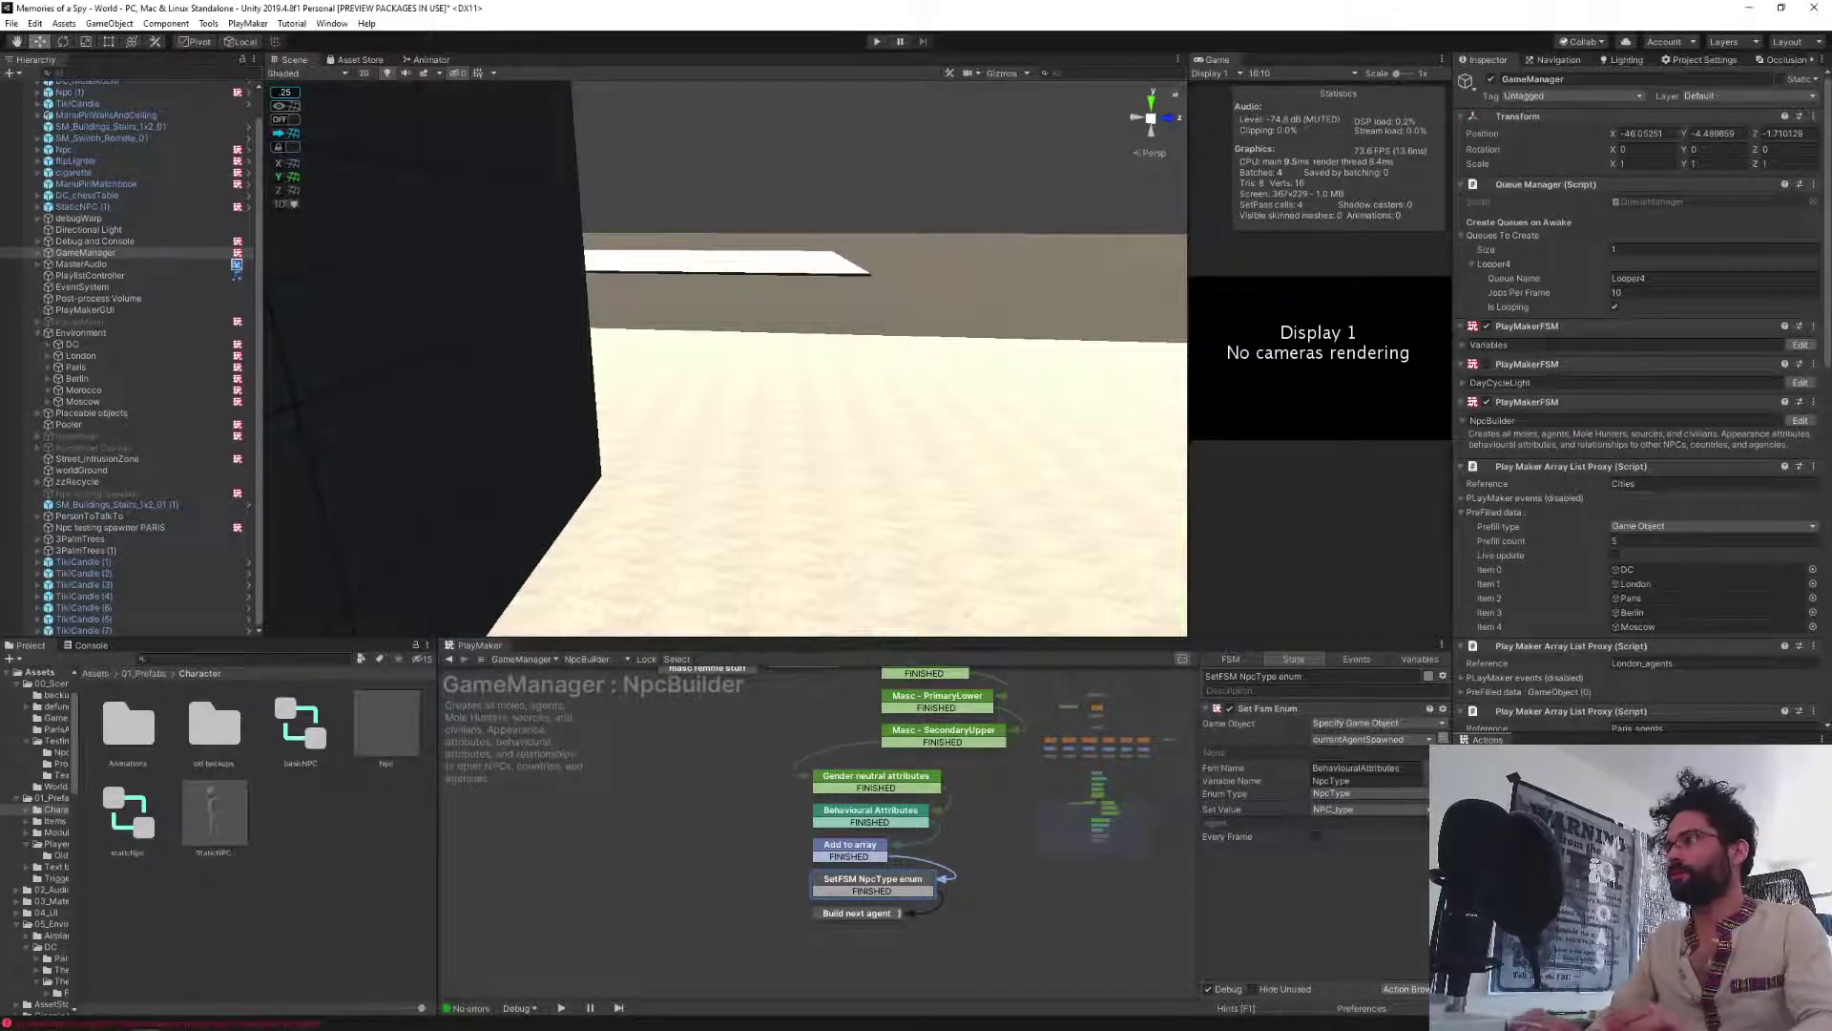
pyautogui.press('Return')
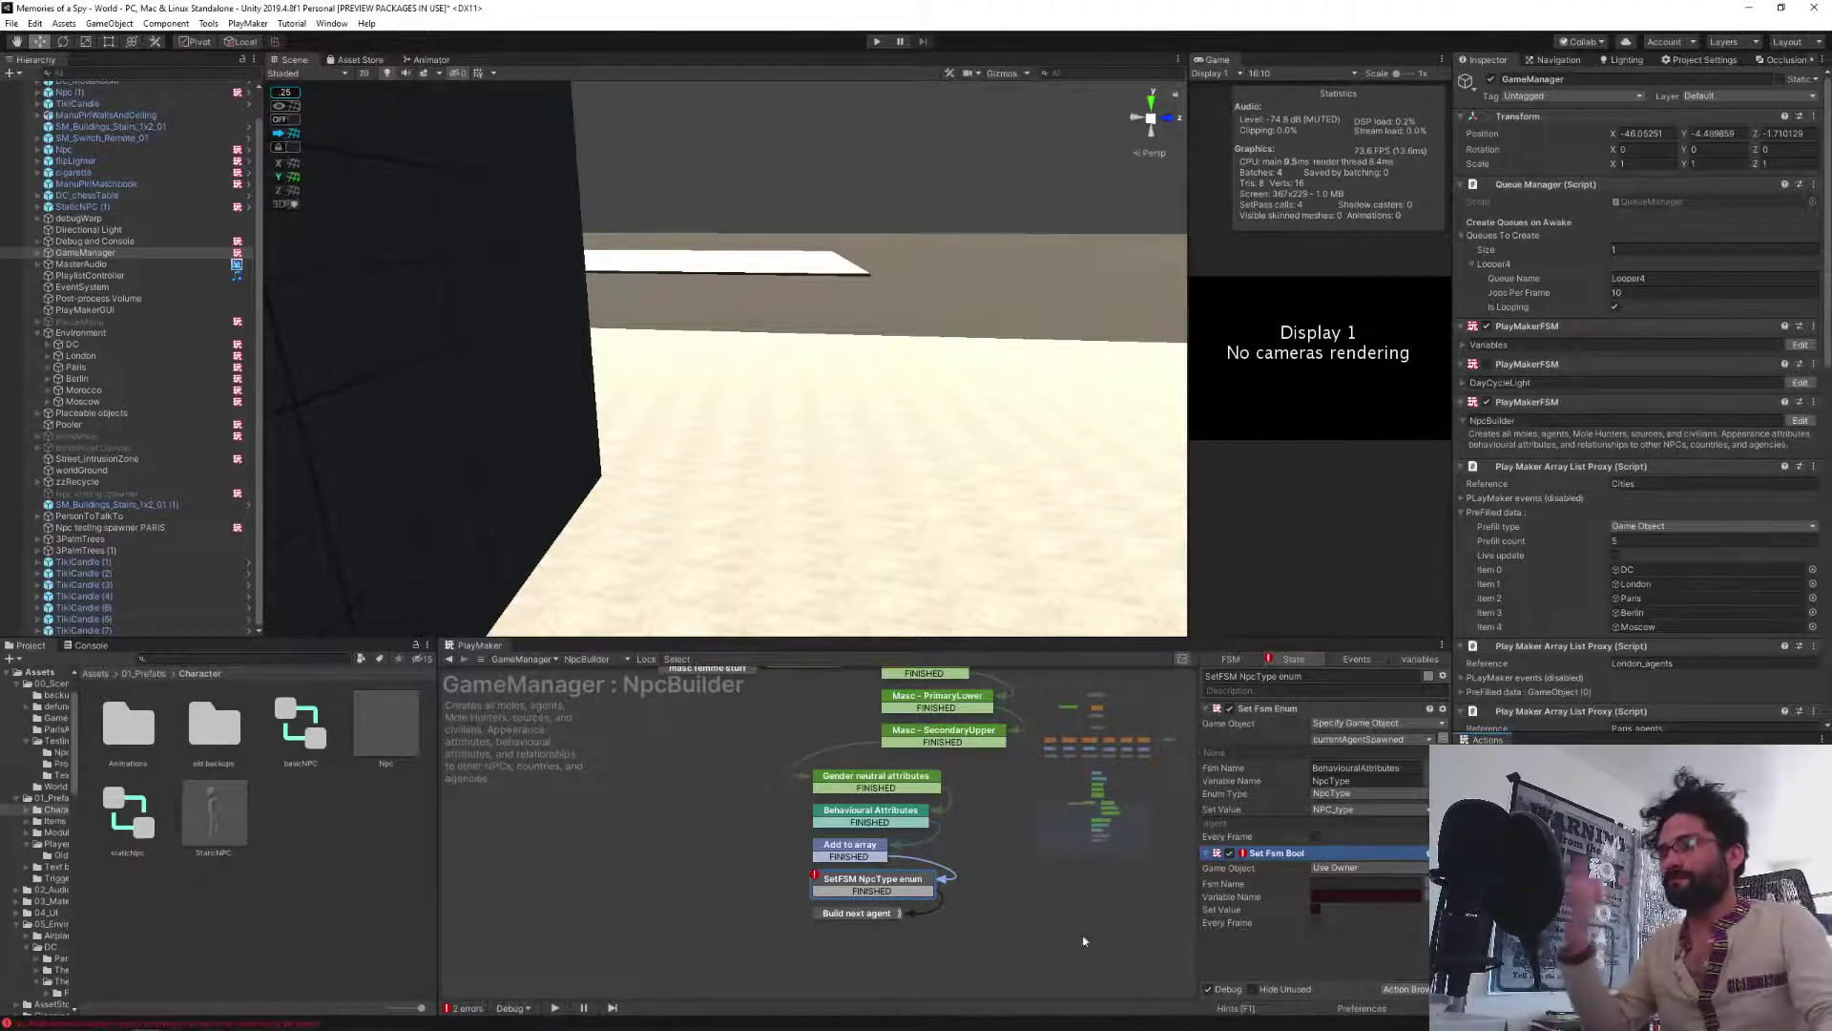
# Make the Set Fsm Bool action target a specified game object, using the currentAgentSpawned variable.
pyautogui.click(857, 914)
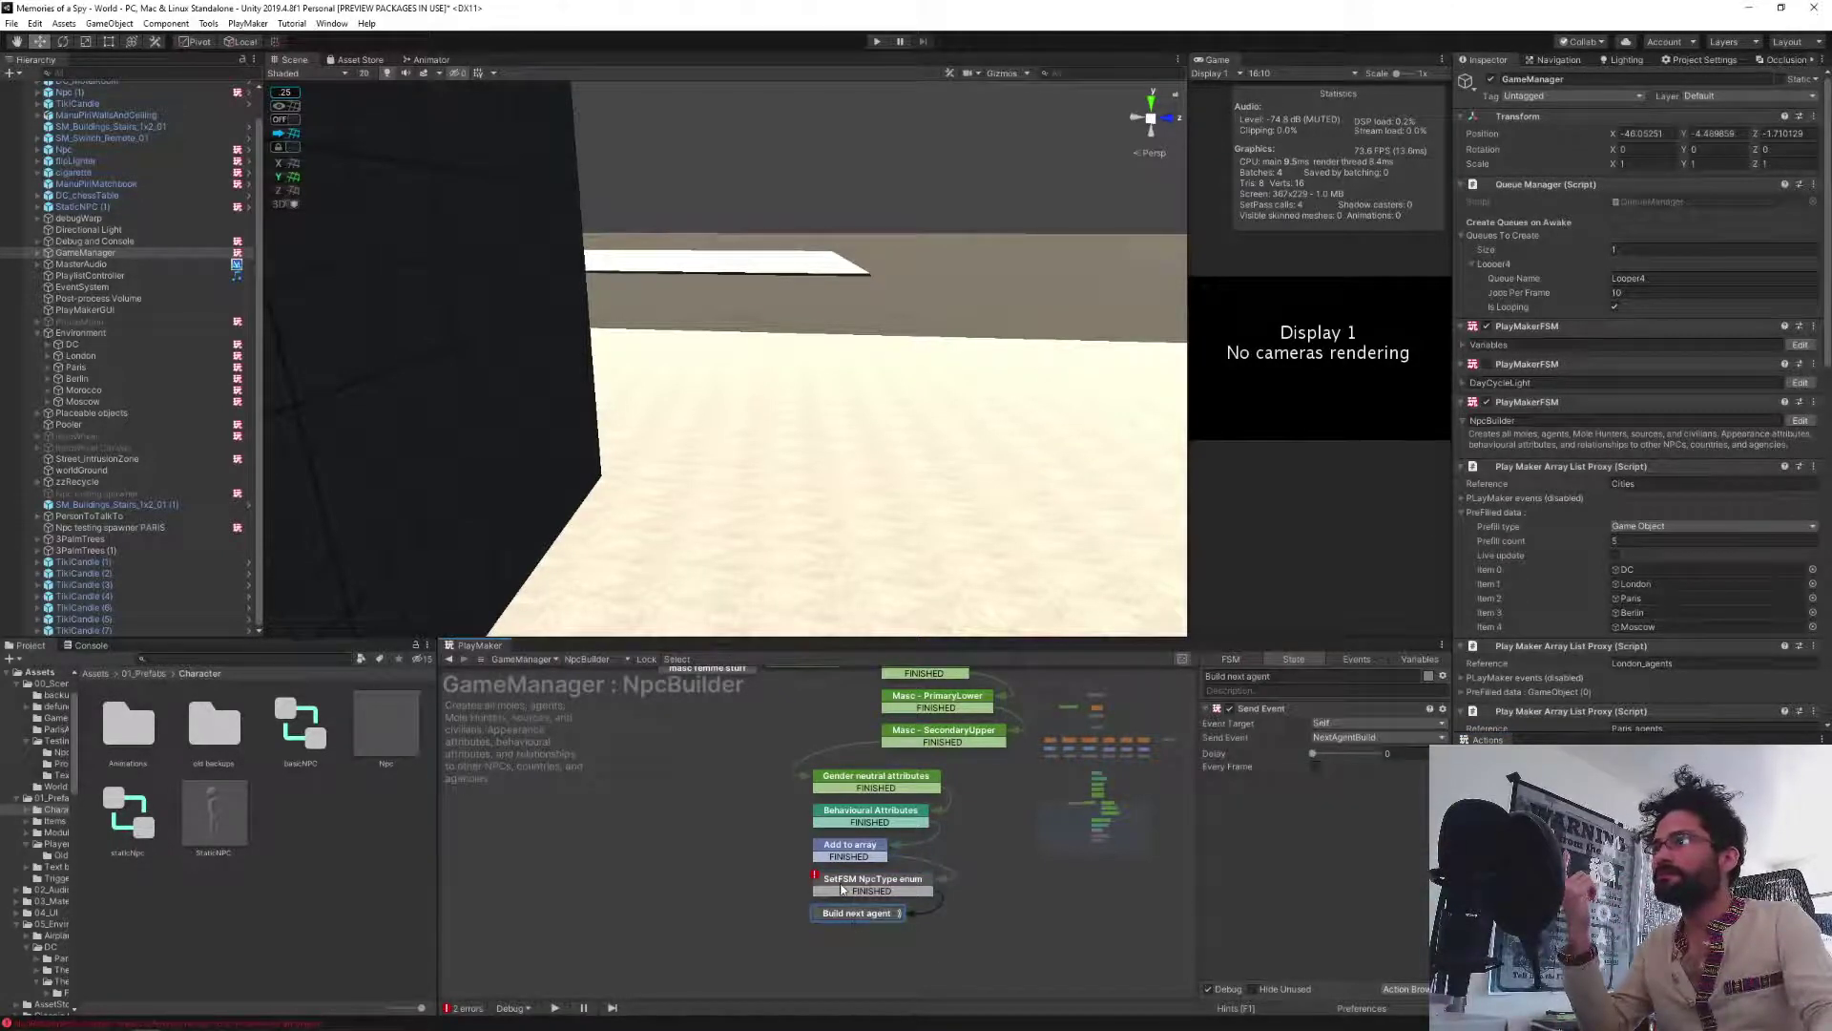
pyautogui.click(840, 883)
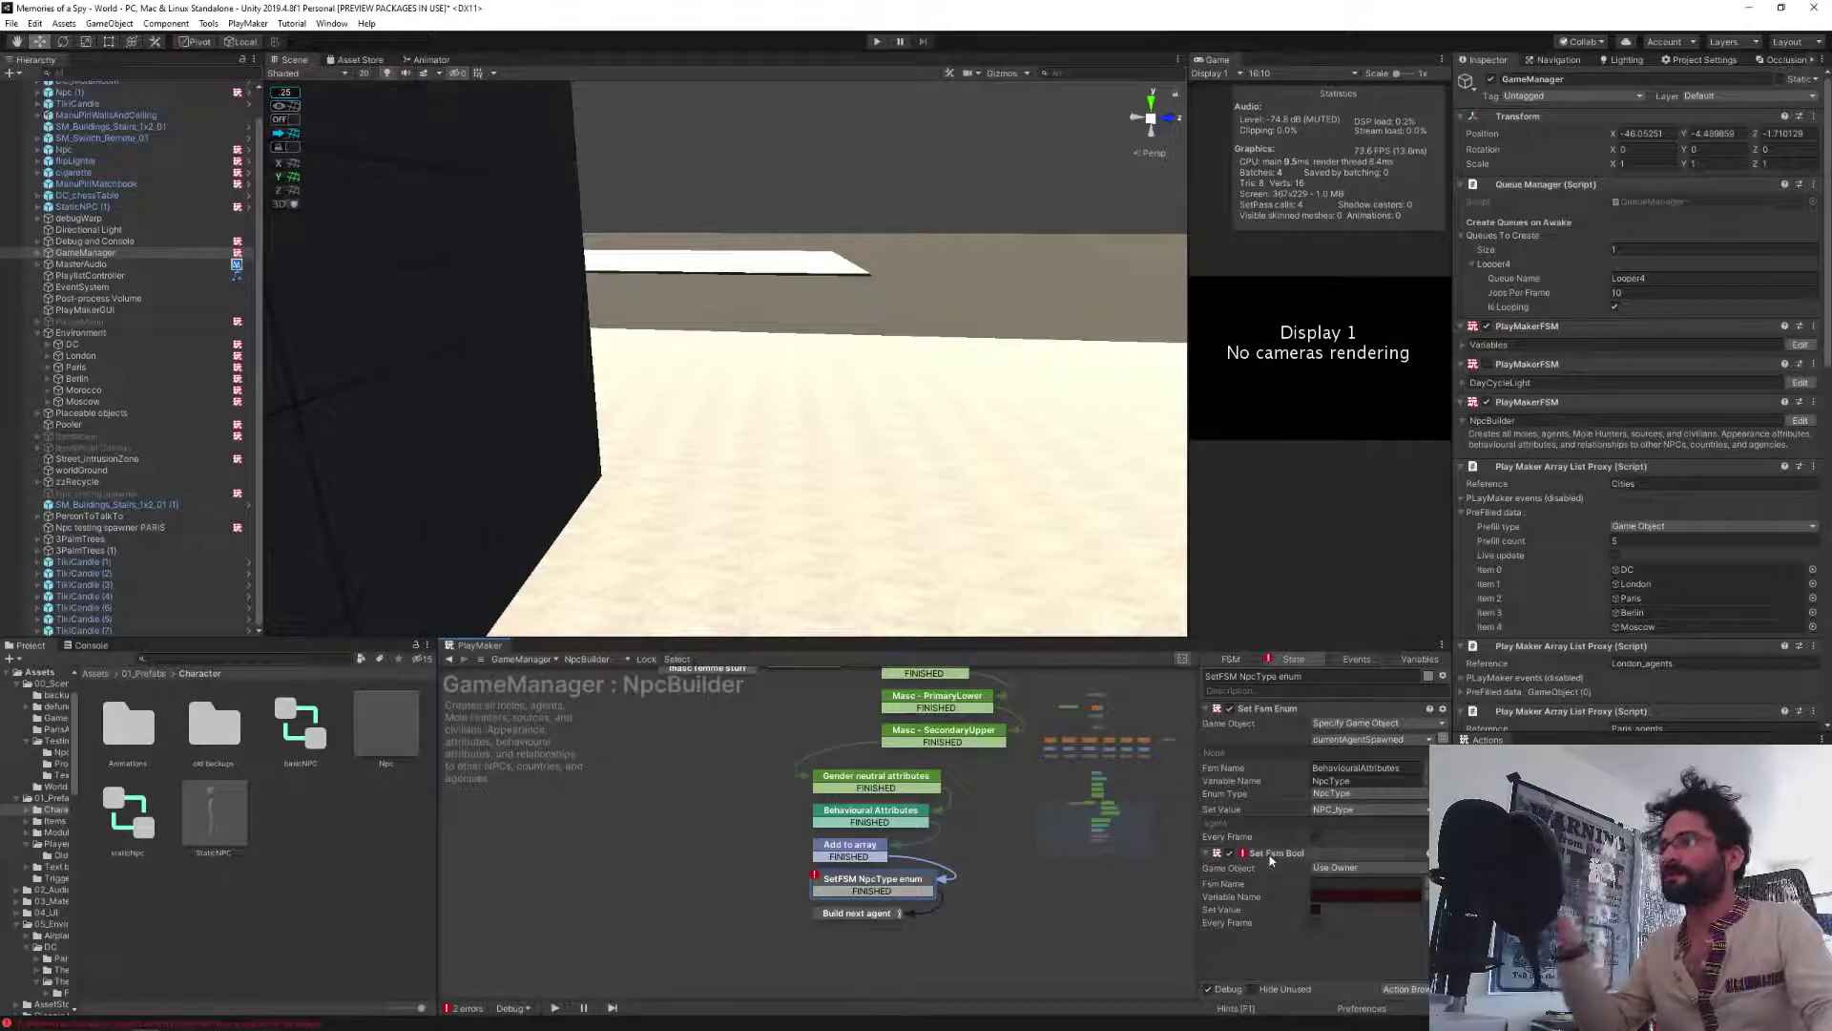
pyautogui.click(1343, 870)
pyautogui.click(1355, 891)
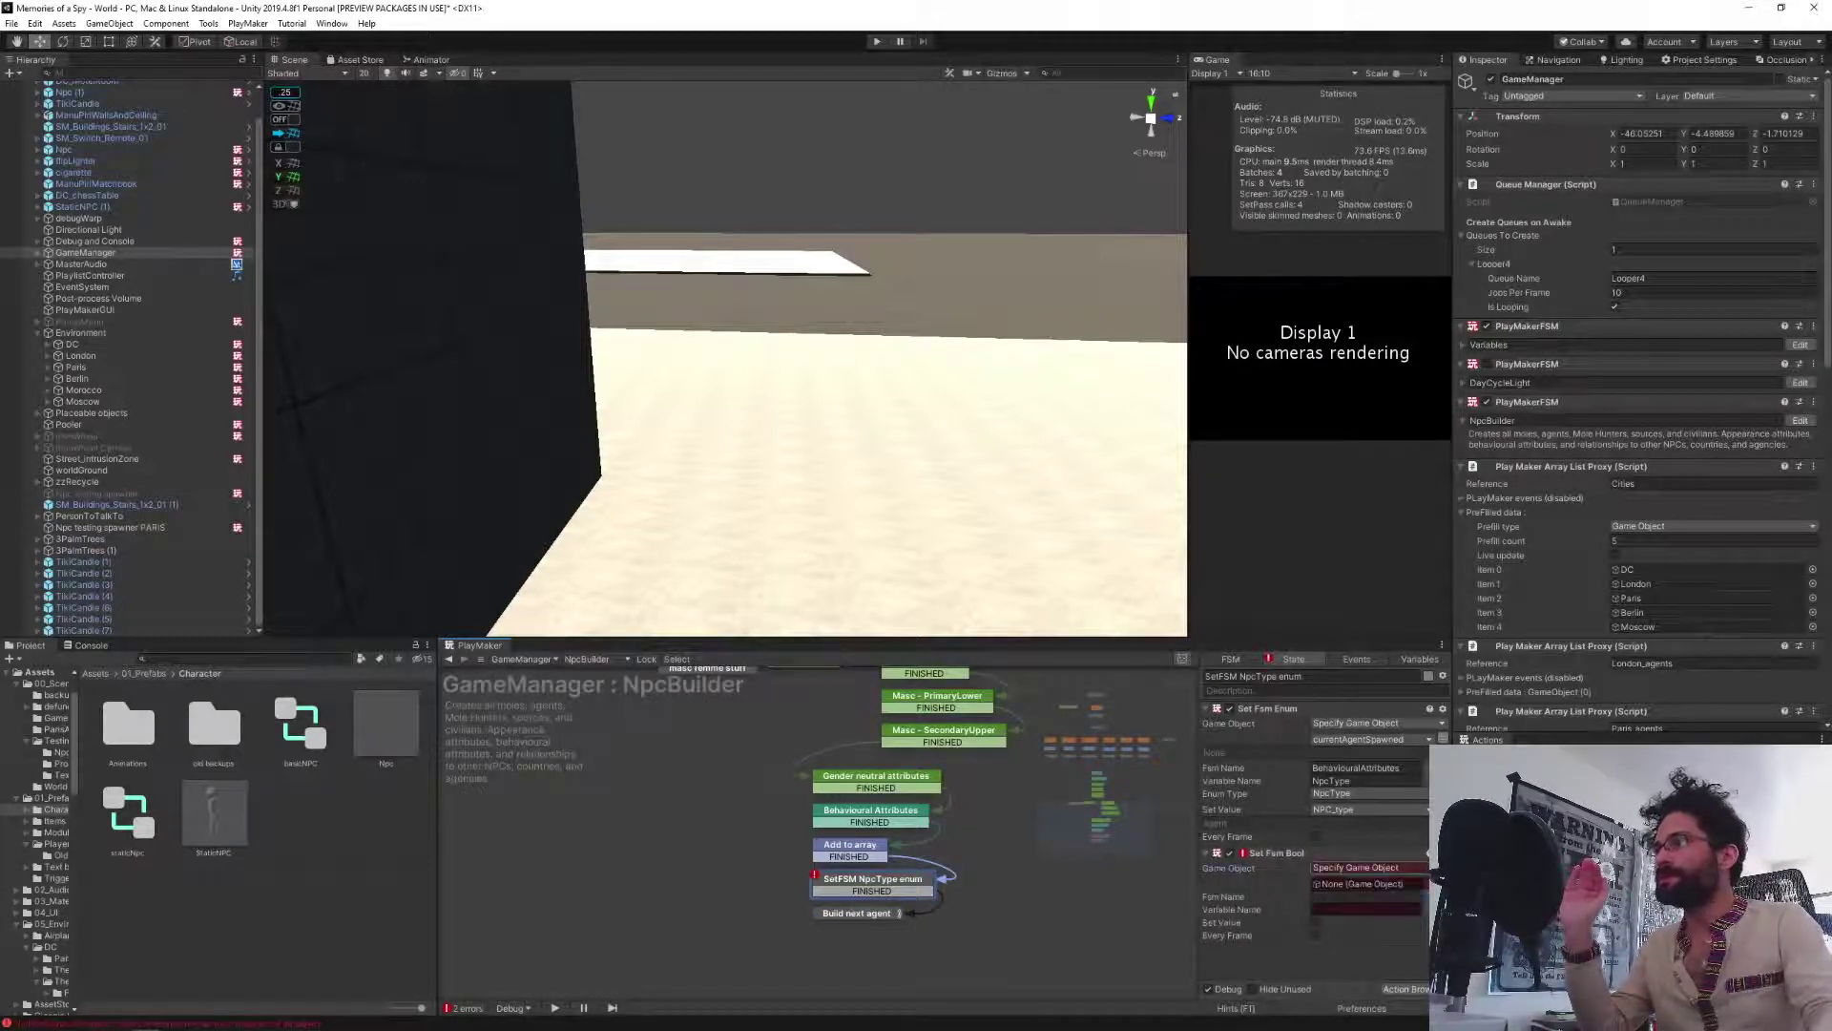
pyautogui.click(1408, 888)
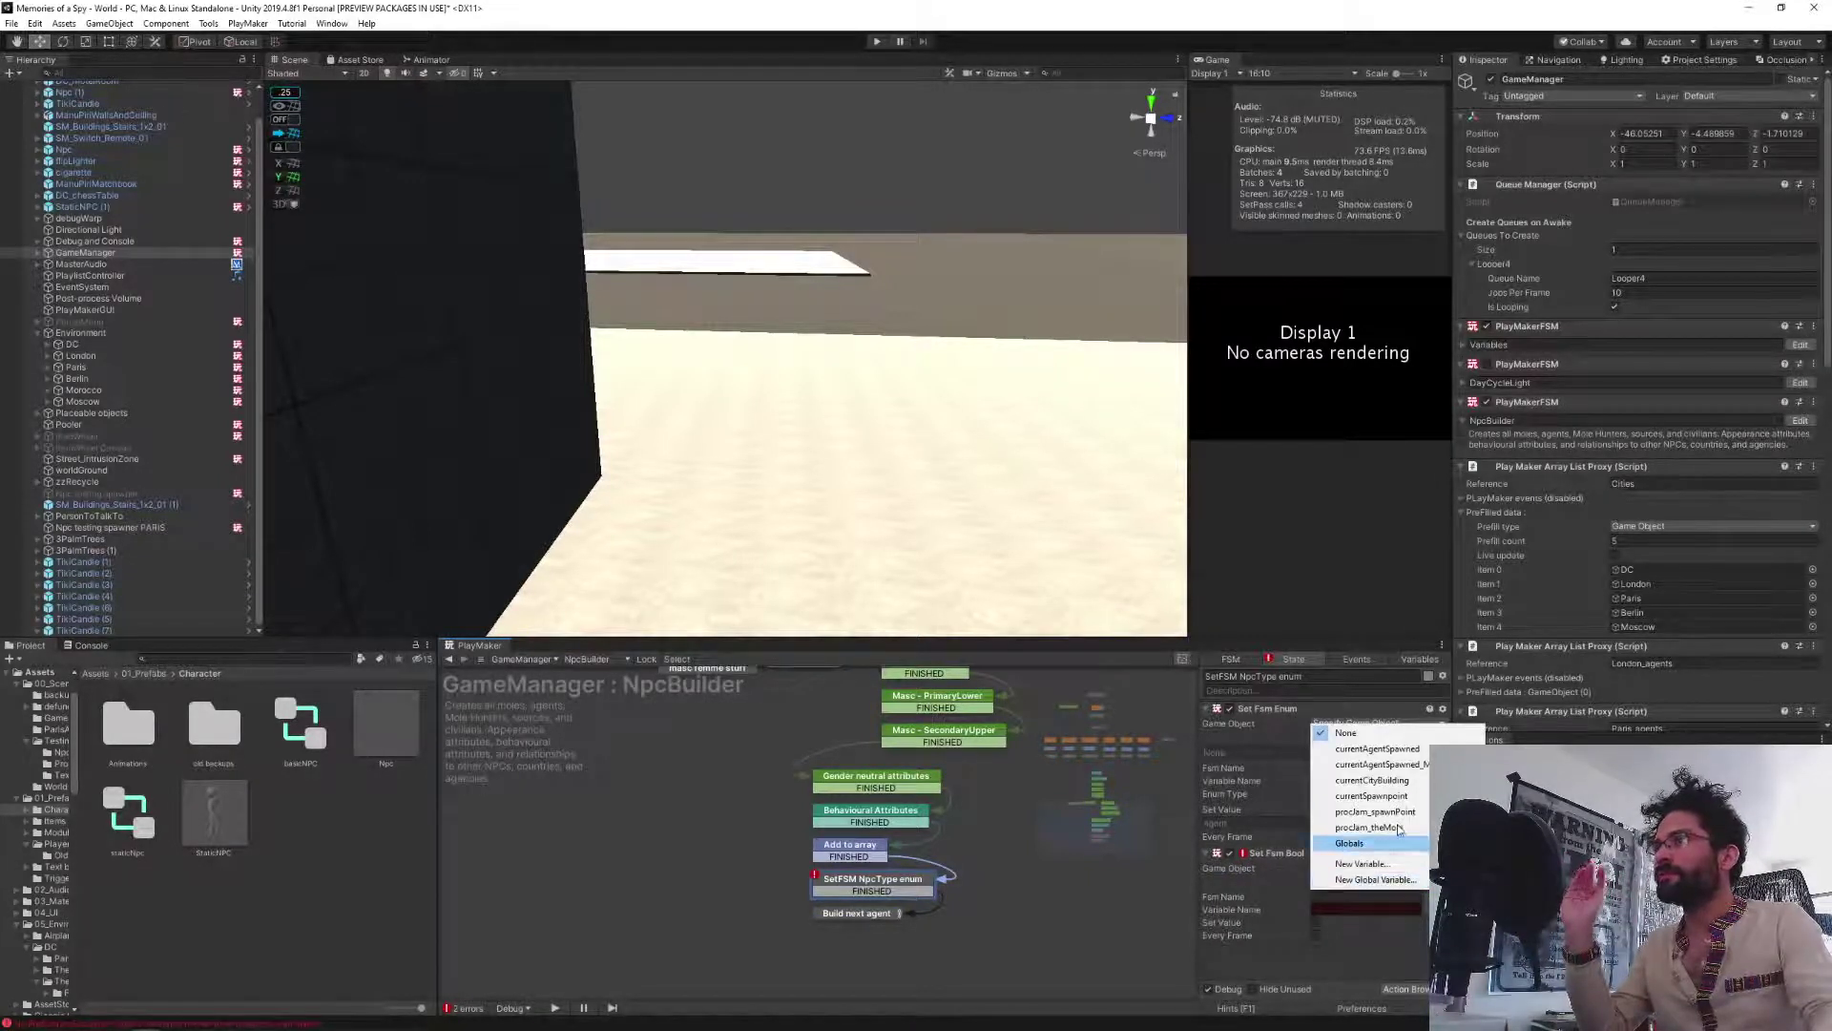
pyautogui.click(1342, 968)
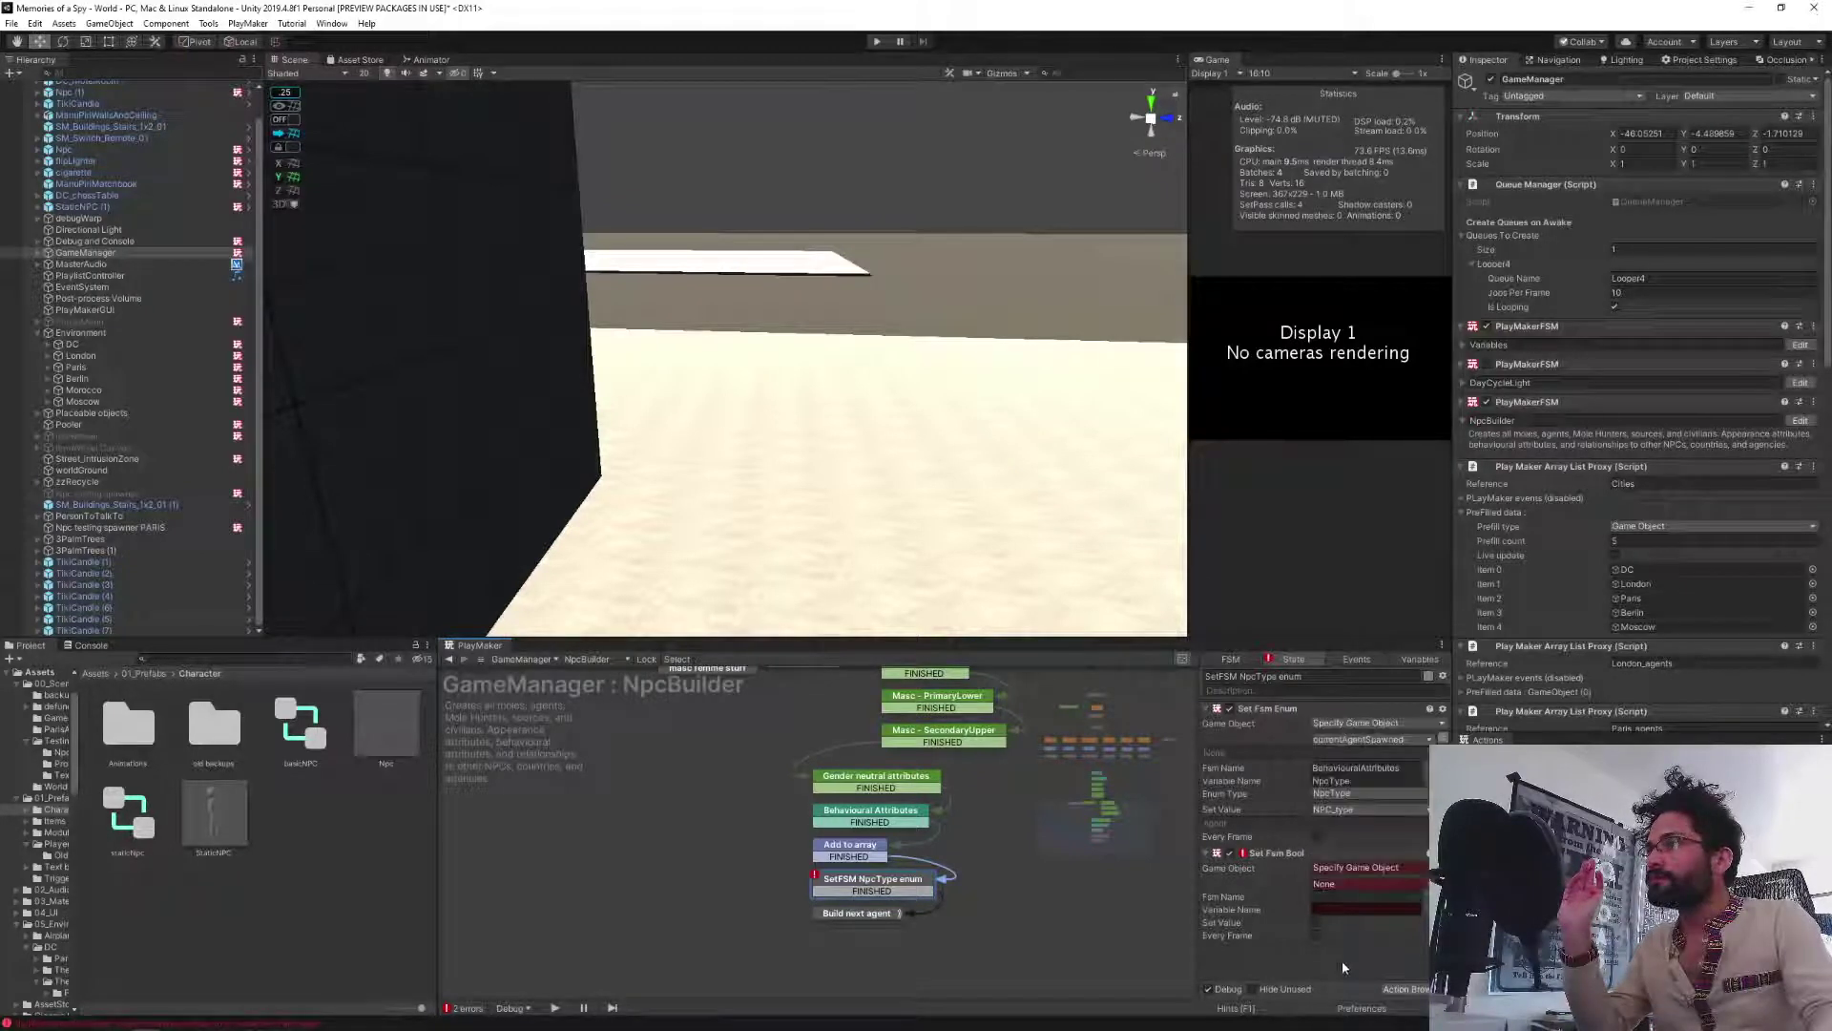
pyautogui.click(1369, 884)
pyautogui.click(1374, 750)
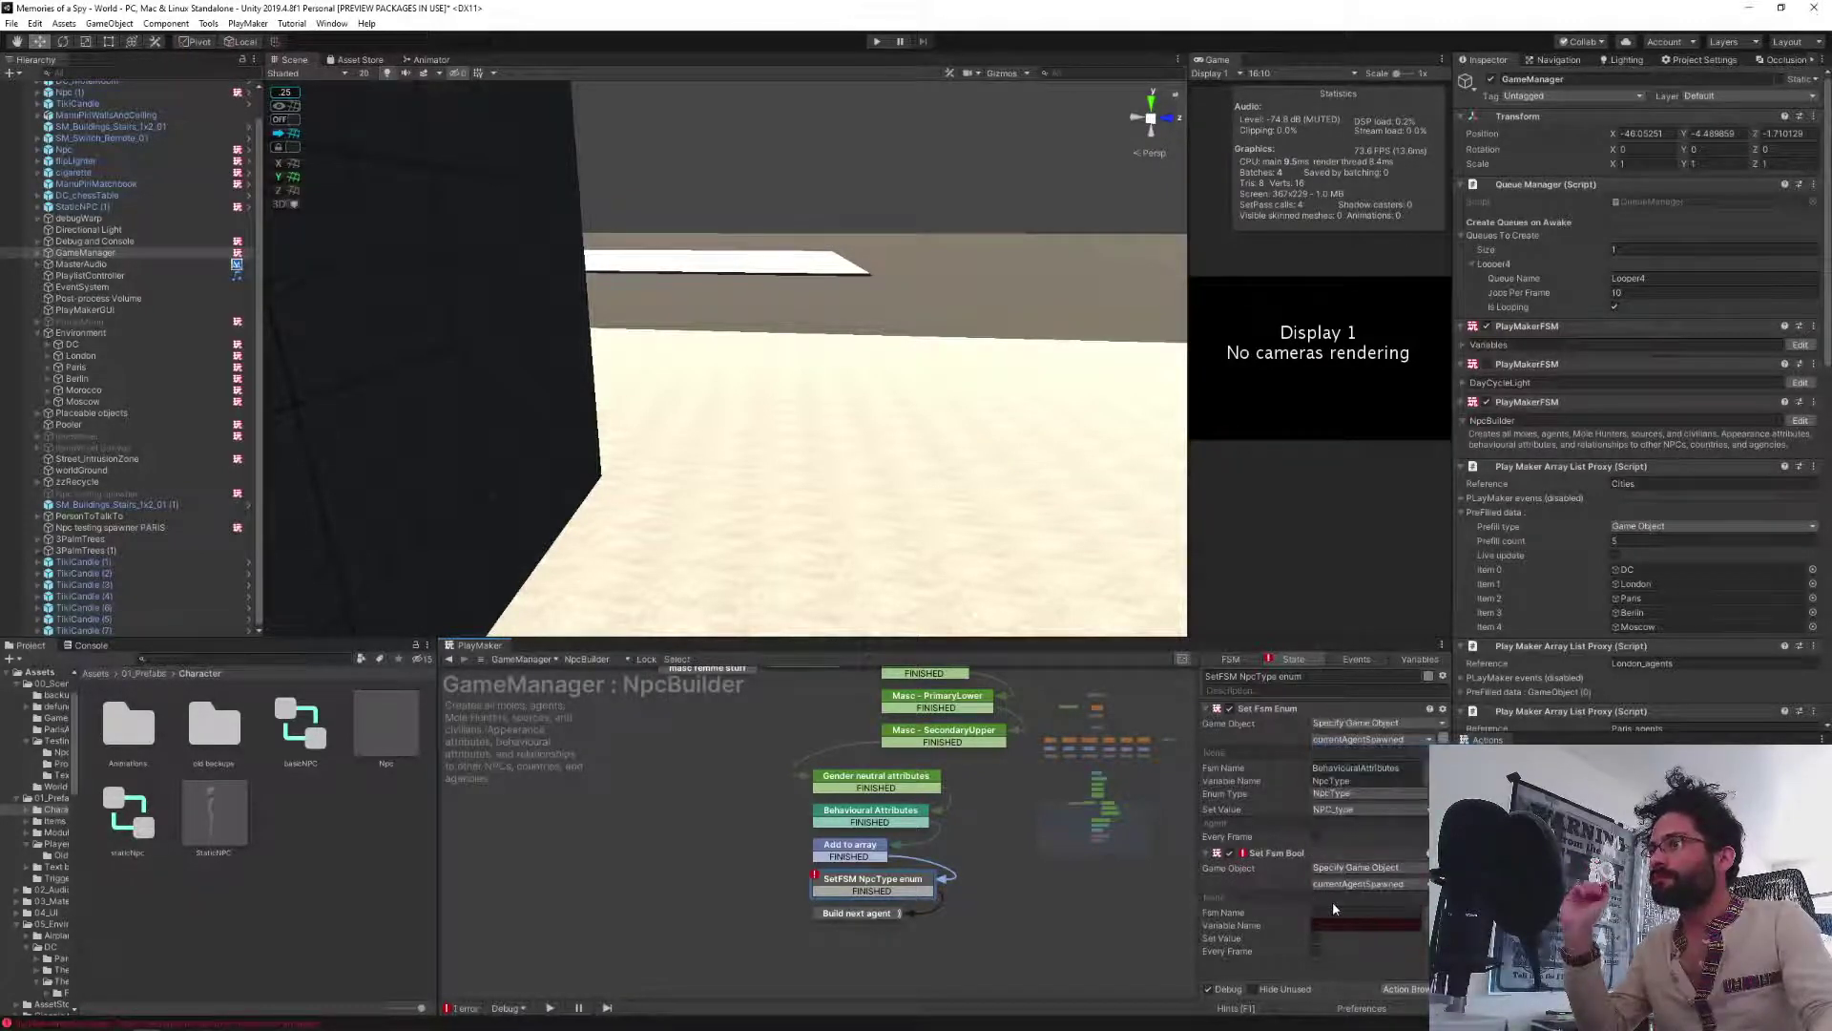
# Configure the Set Fsm Bool action with FSM name BehaviouralAttributes, variable name NPC_enumSet and its value set to true.
pyautogui.click(1334, 911)
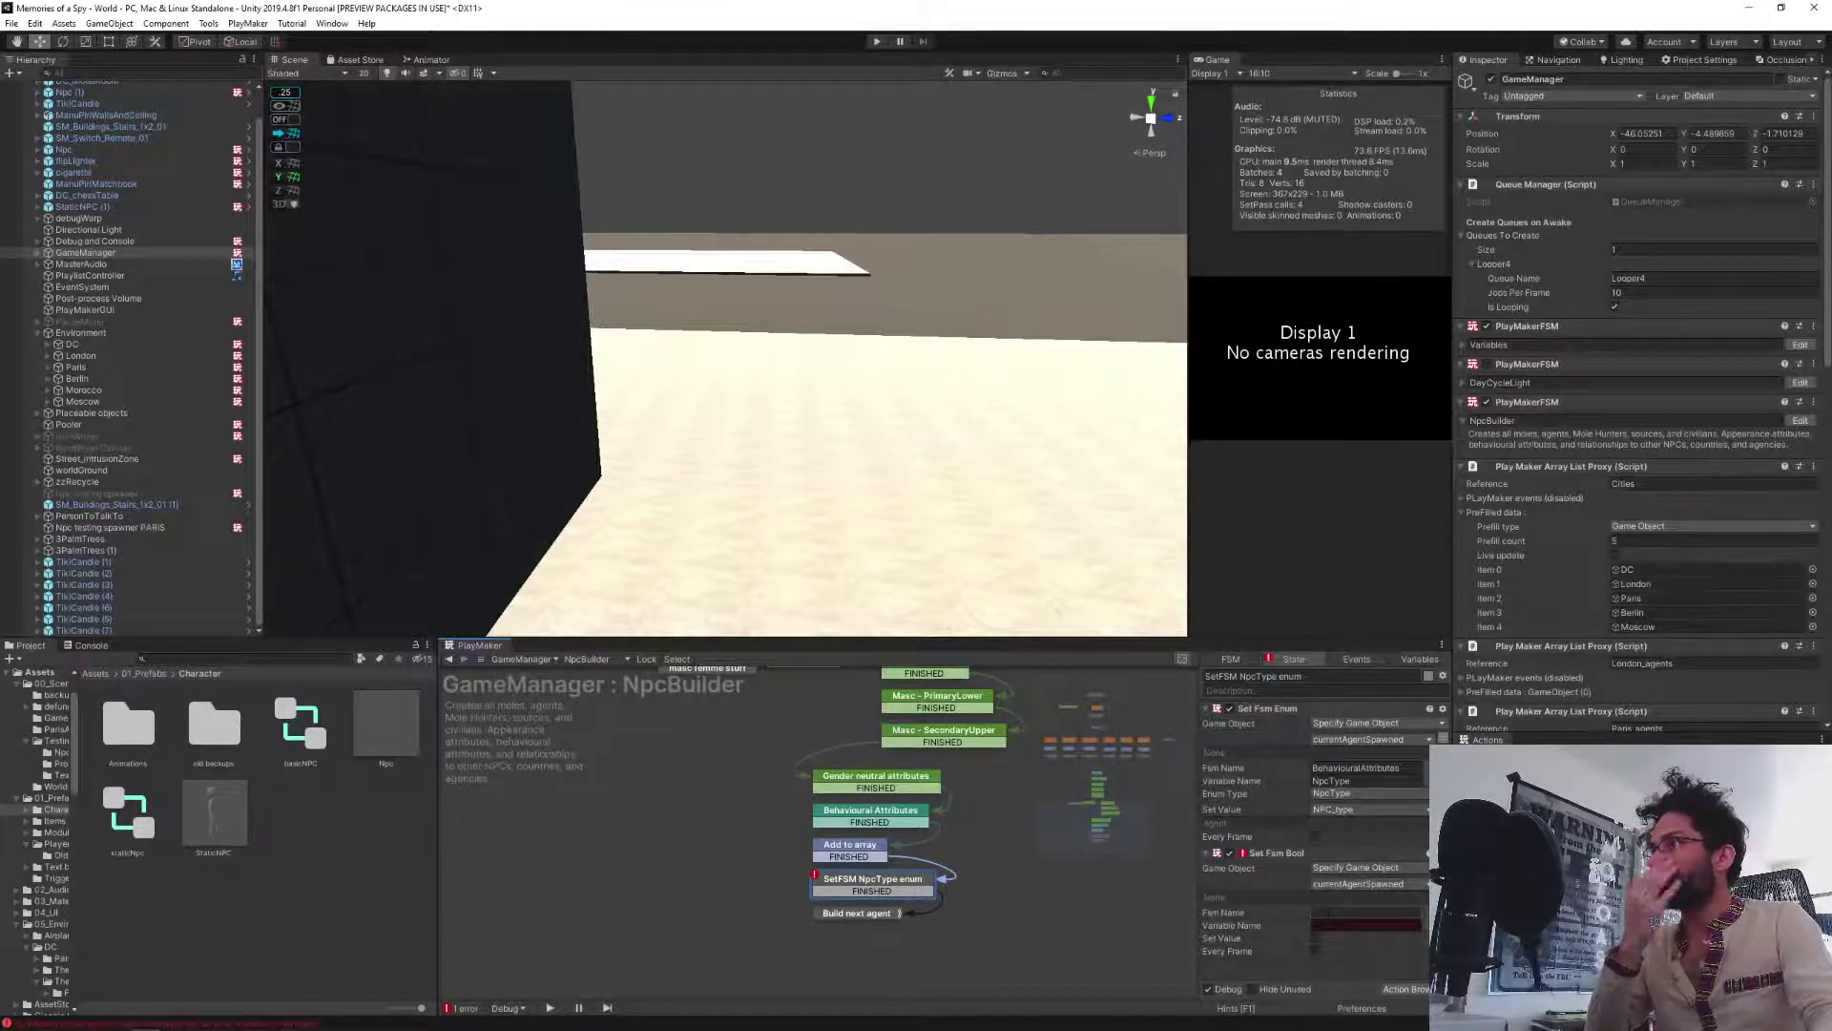
pyautogui.write('NPC_enumSet')
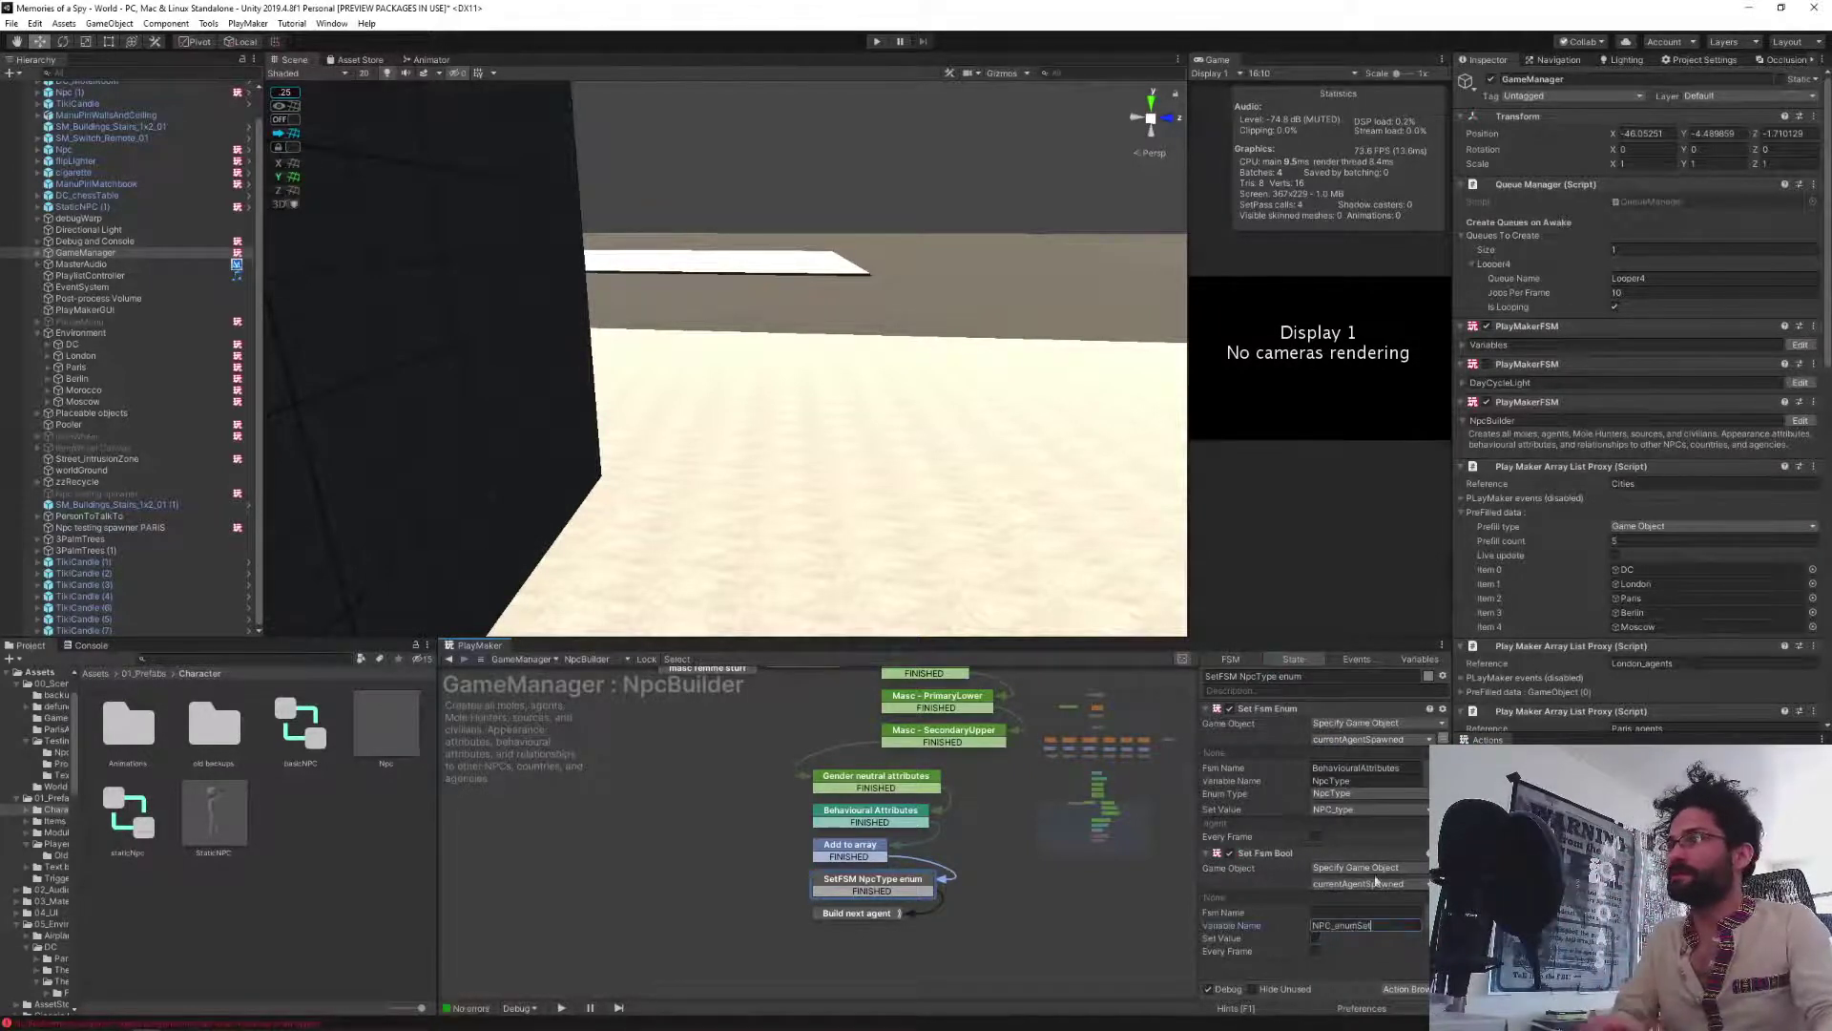
pyautogui.click(1381, 768)
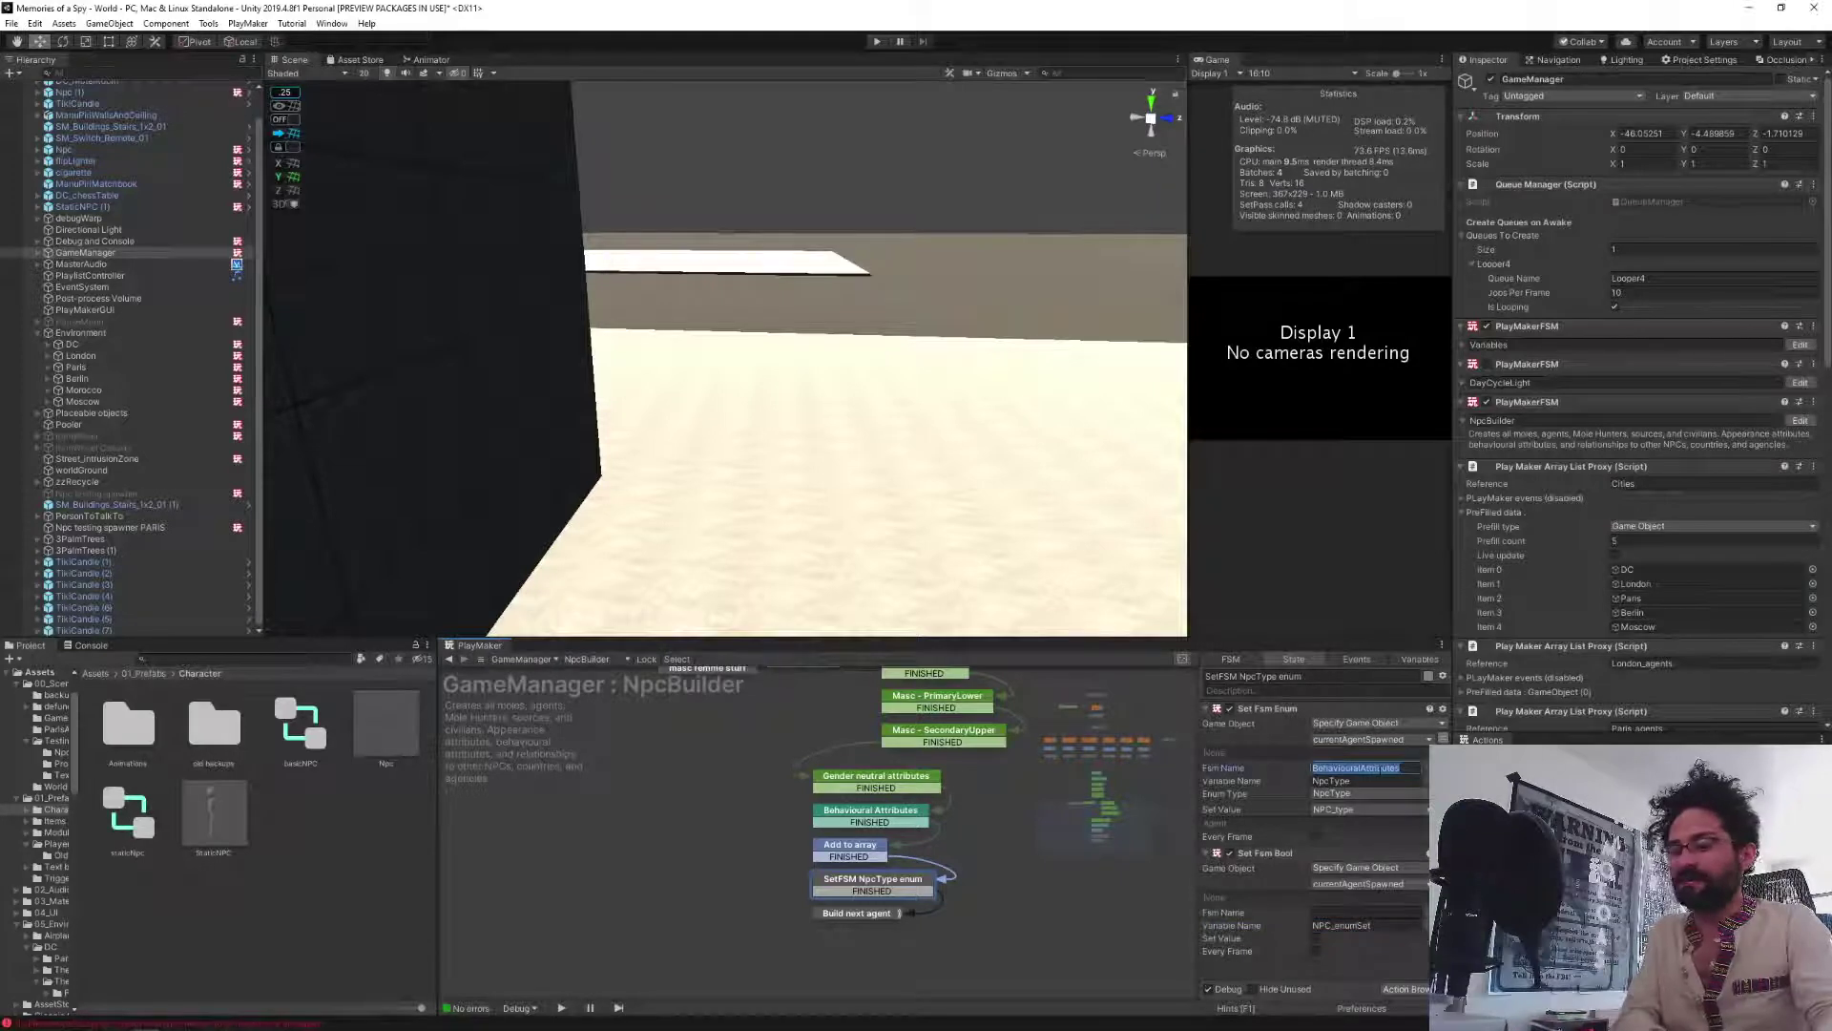
pyautogui.hotkey('ctrl', 'c')
pyautogui.click(1346, 913)
pyautogui.hotkey('ctrl', 'v')
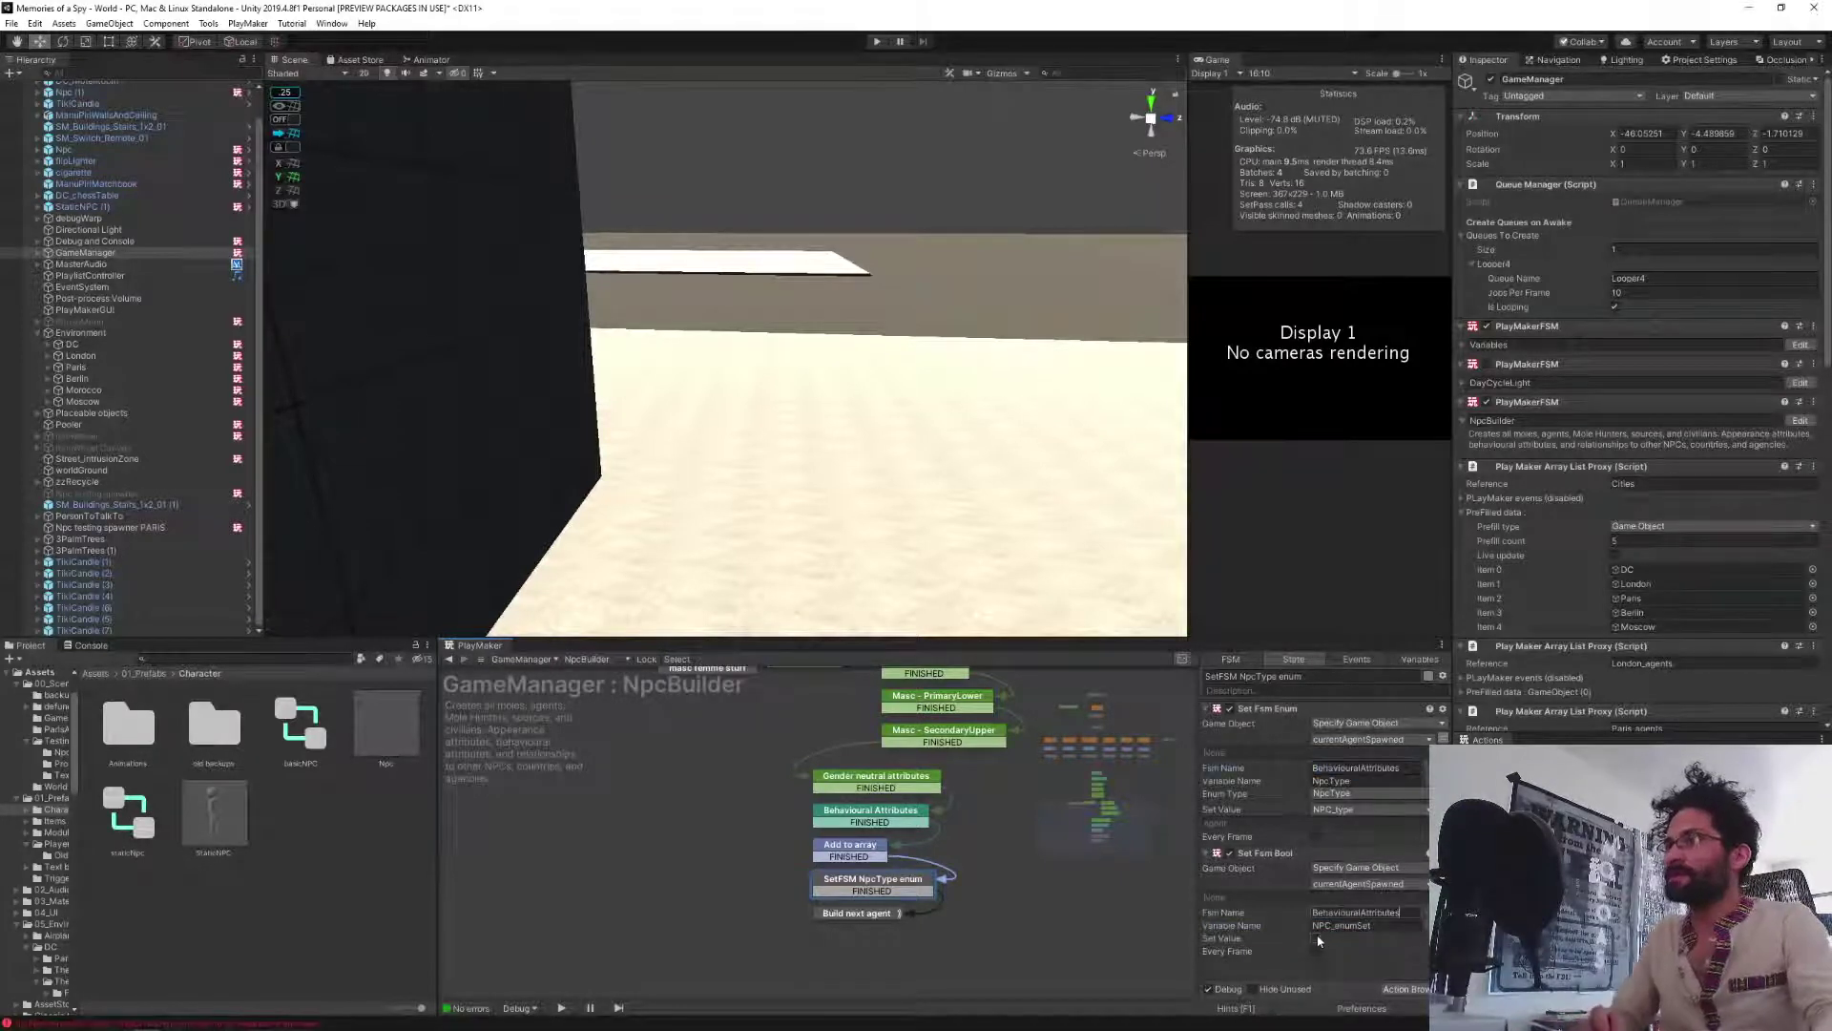
pyautogui.click(1317, 939)
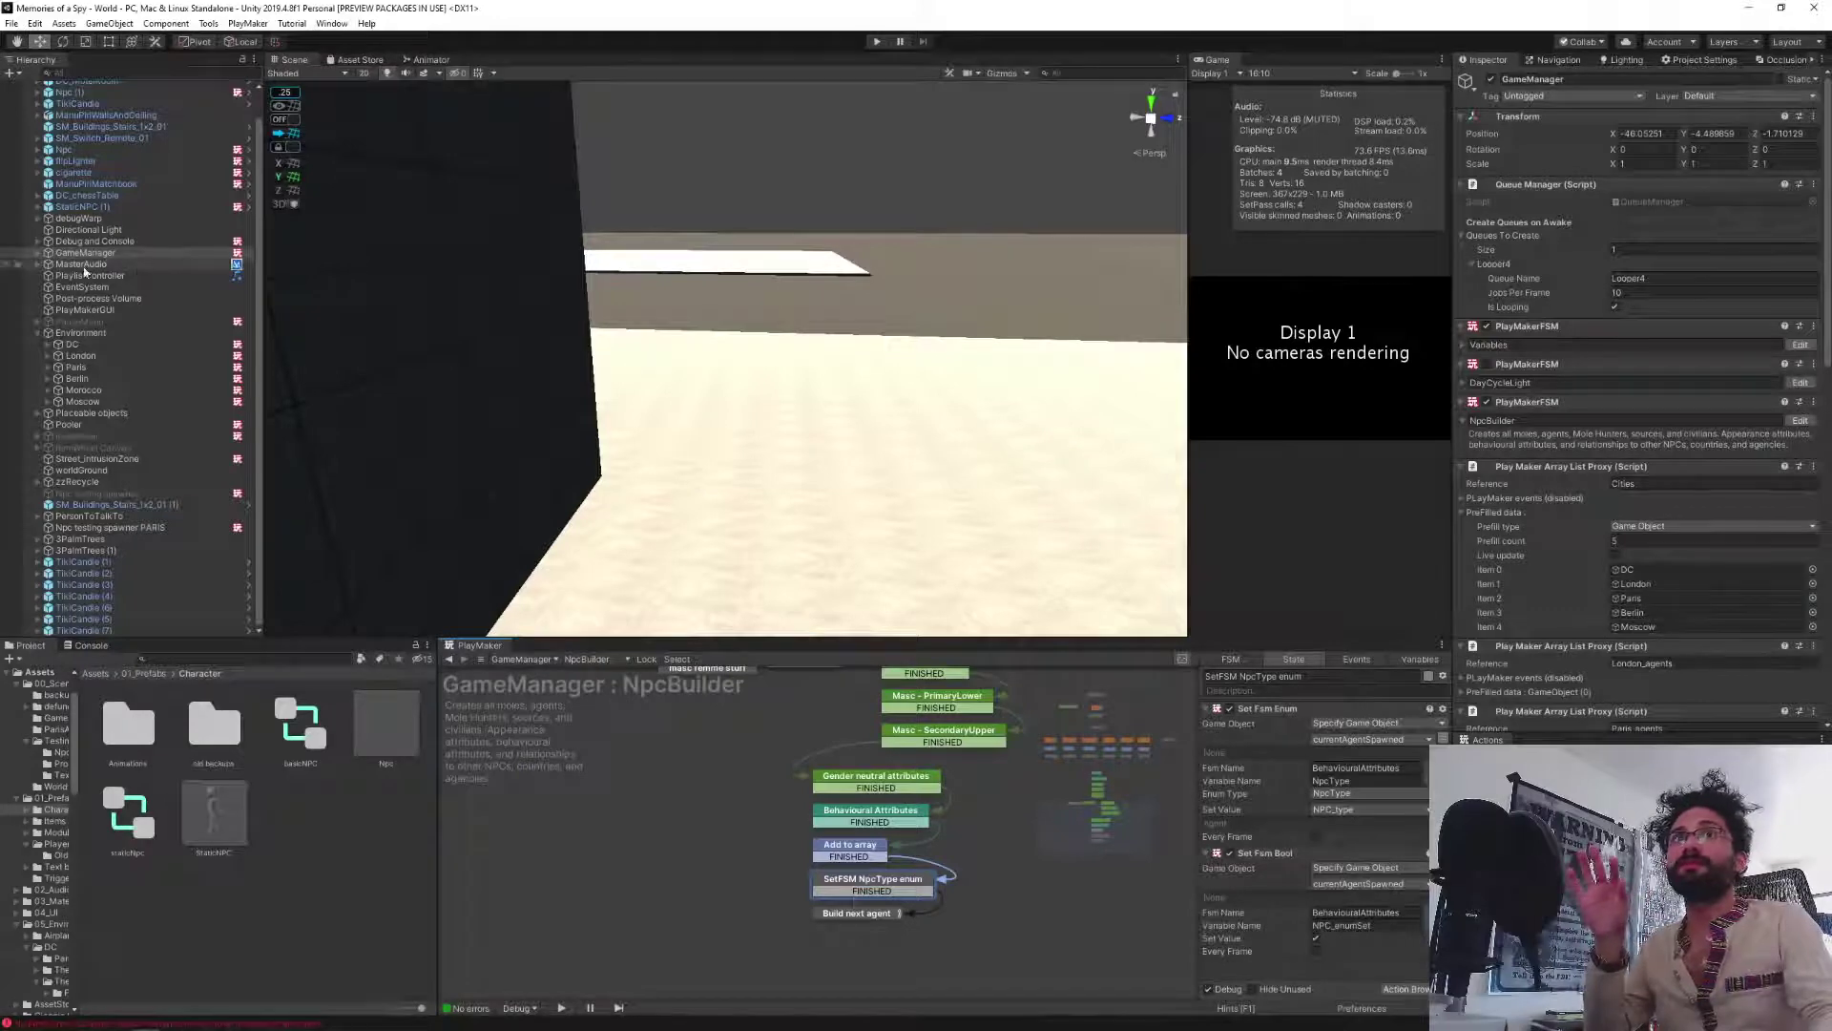
# Deselect GameManager, run the game and enlarge the Game view by shrinking the Scene view.
pyautogui.click(51, 253)
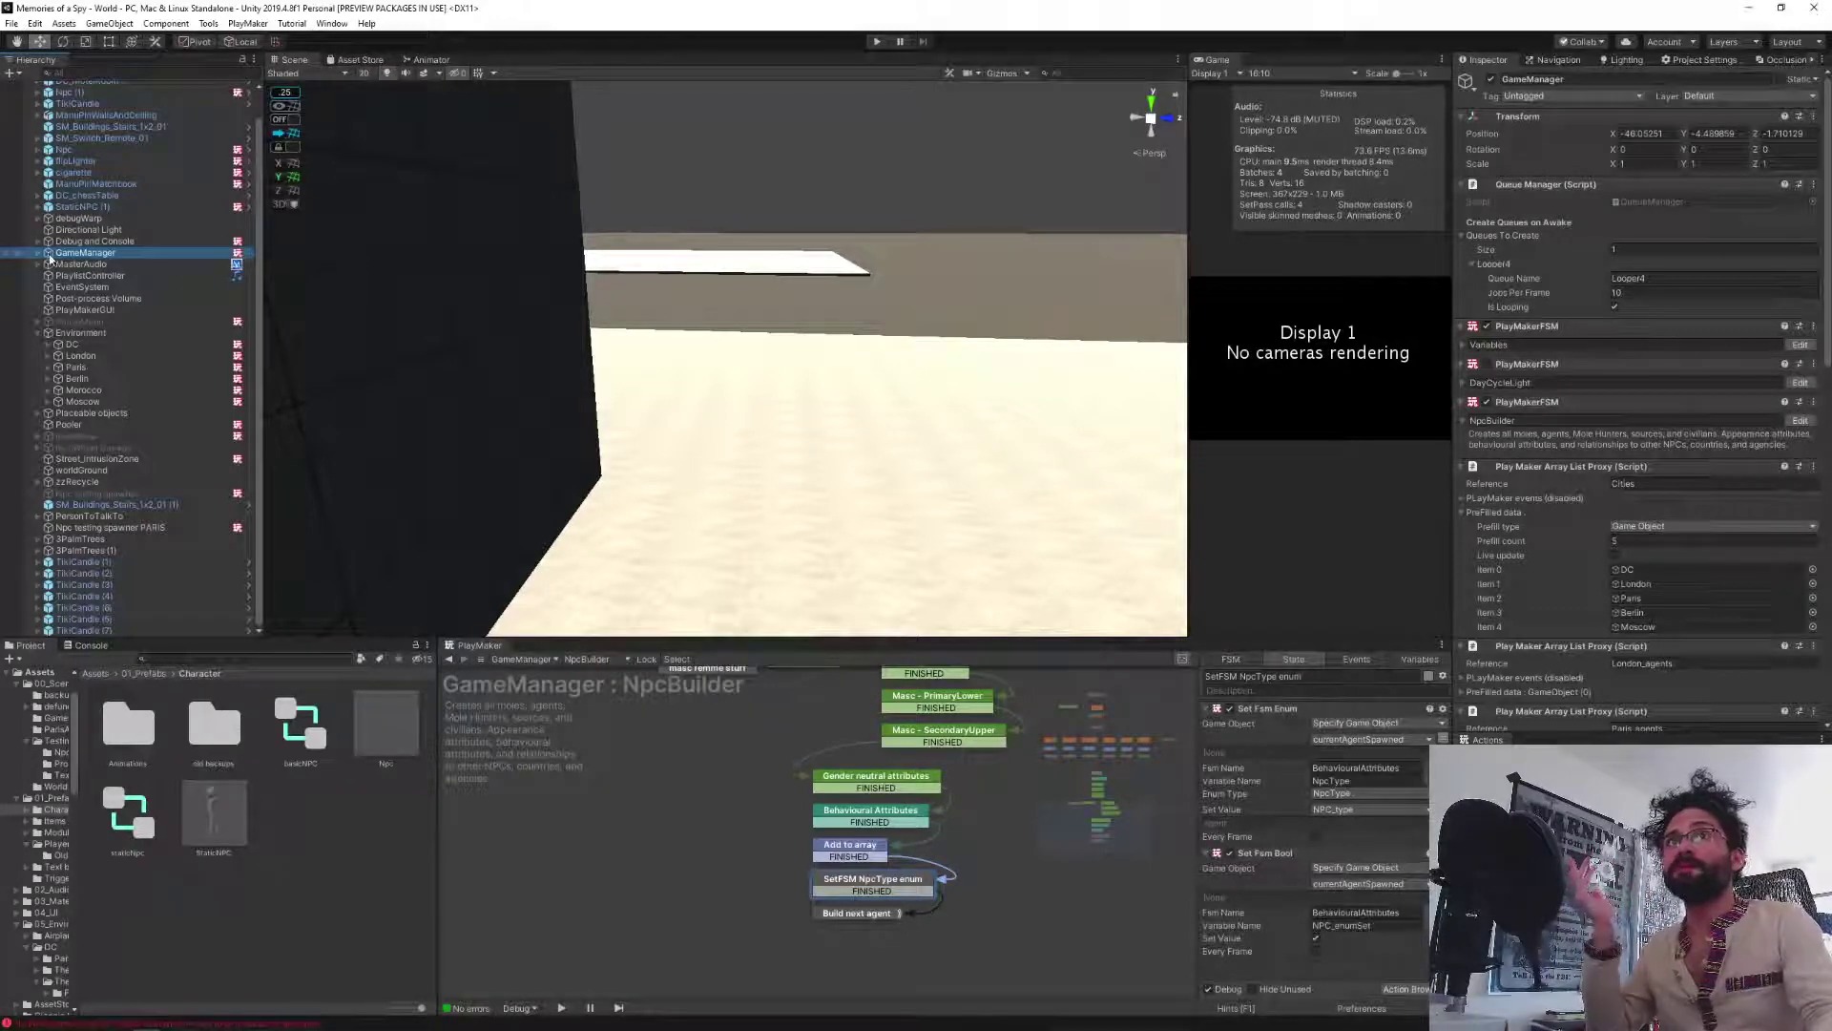
pyautogui.keyDown('ctrl'); pyautogui.click(181, 250); pyautogui.keyUp('ctrl')
pyautogui.click(878, 40)
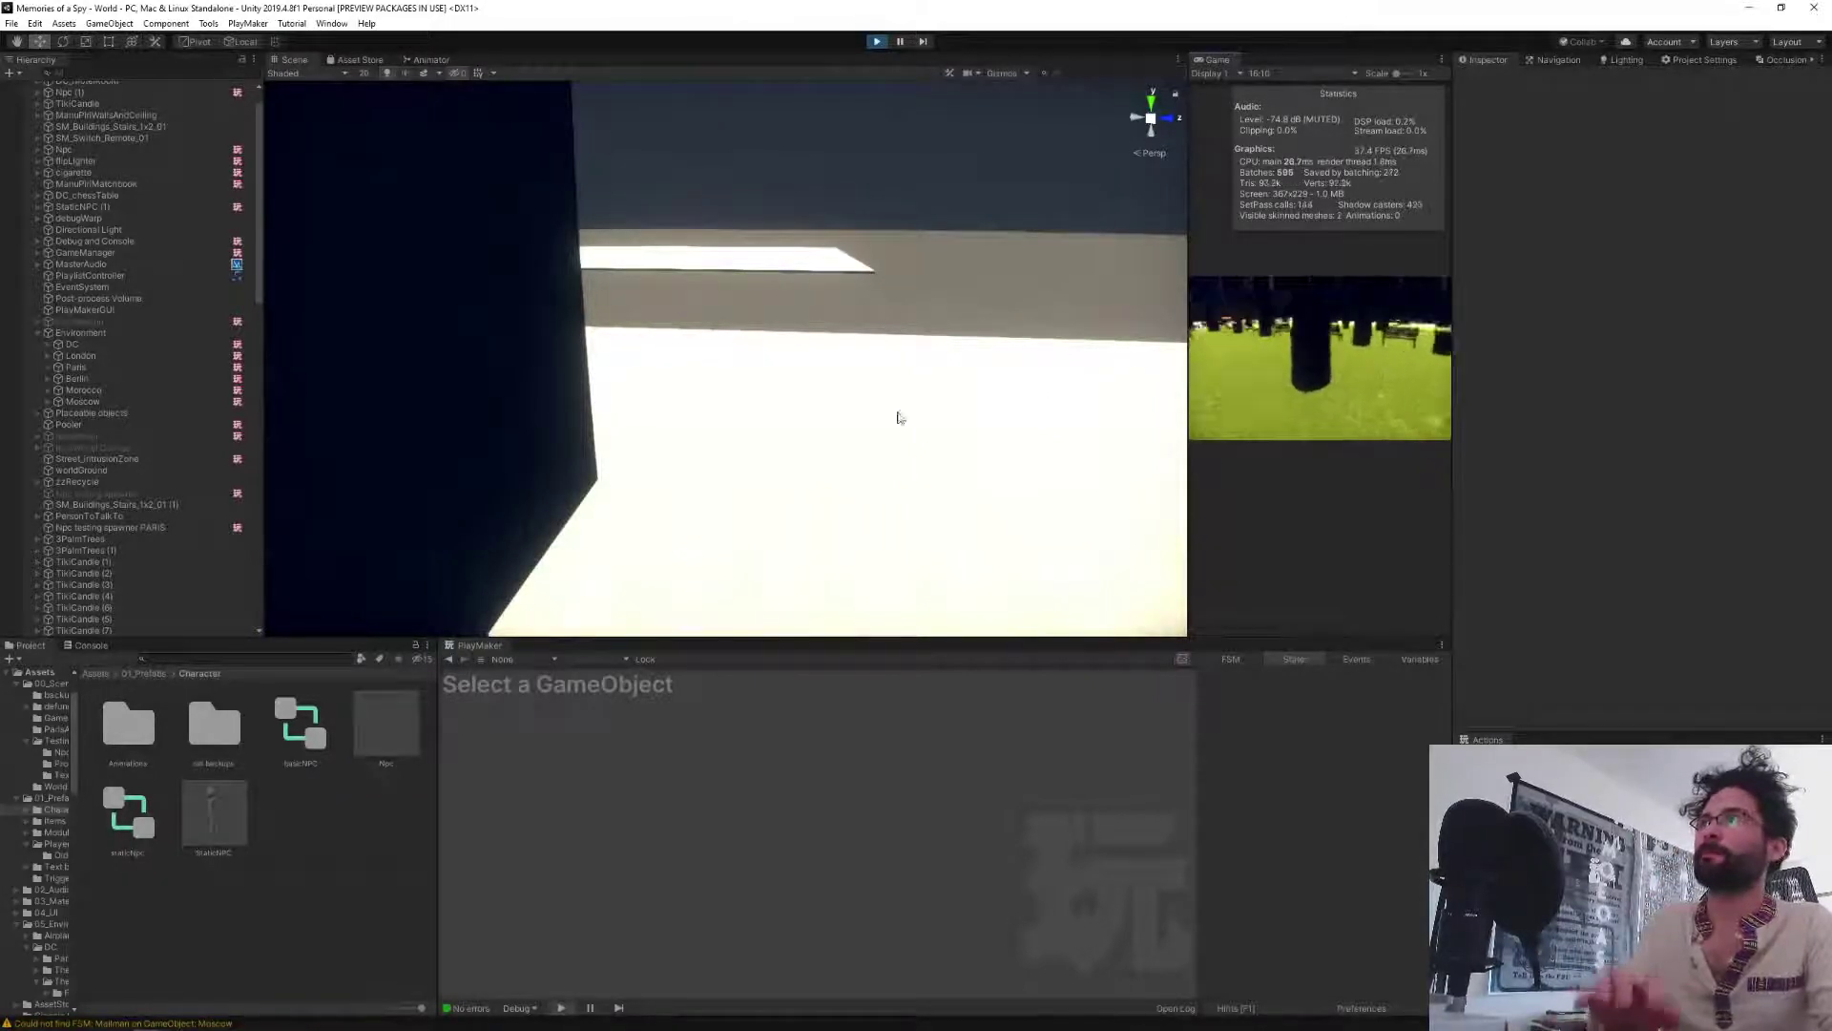
pyautogui.moveTo(761, 428); pyautogui.dragTo(1292, 369, button='right')
pyautogui.press('w')
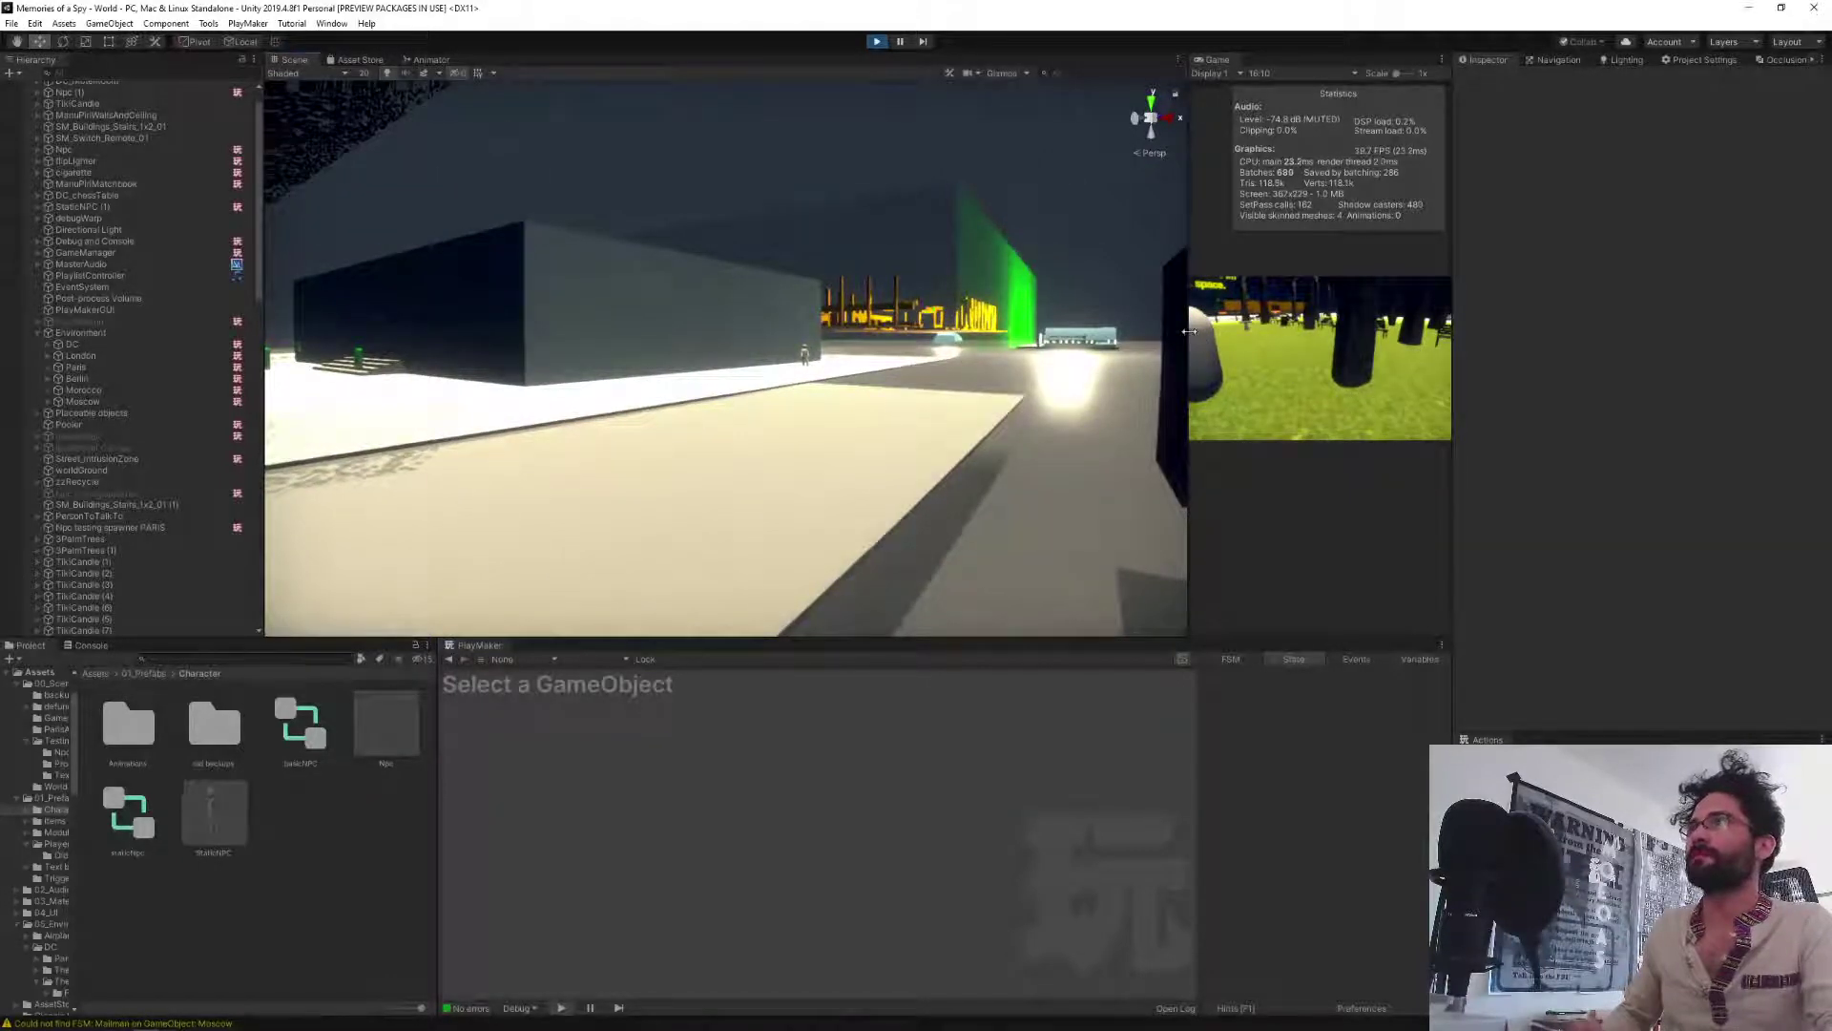
pyautogui.moveTo(1189, 331); pyautogui.dragTo(326, 388)
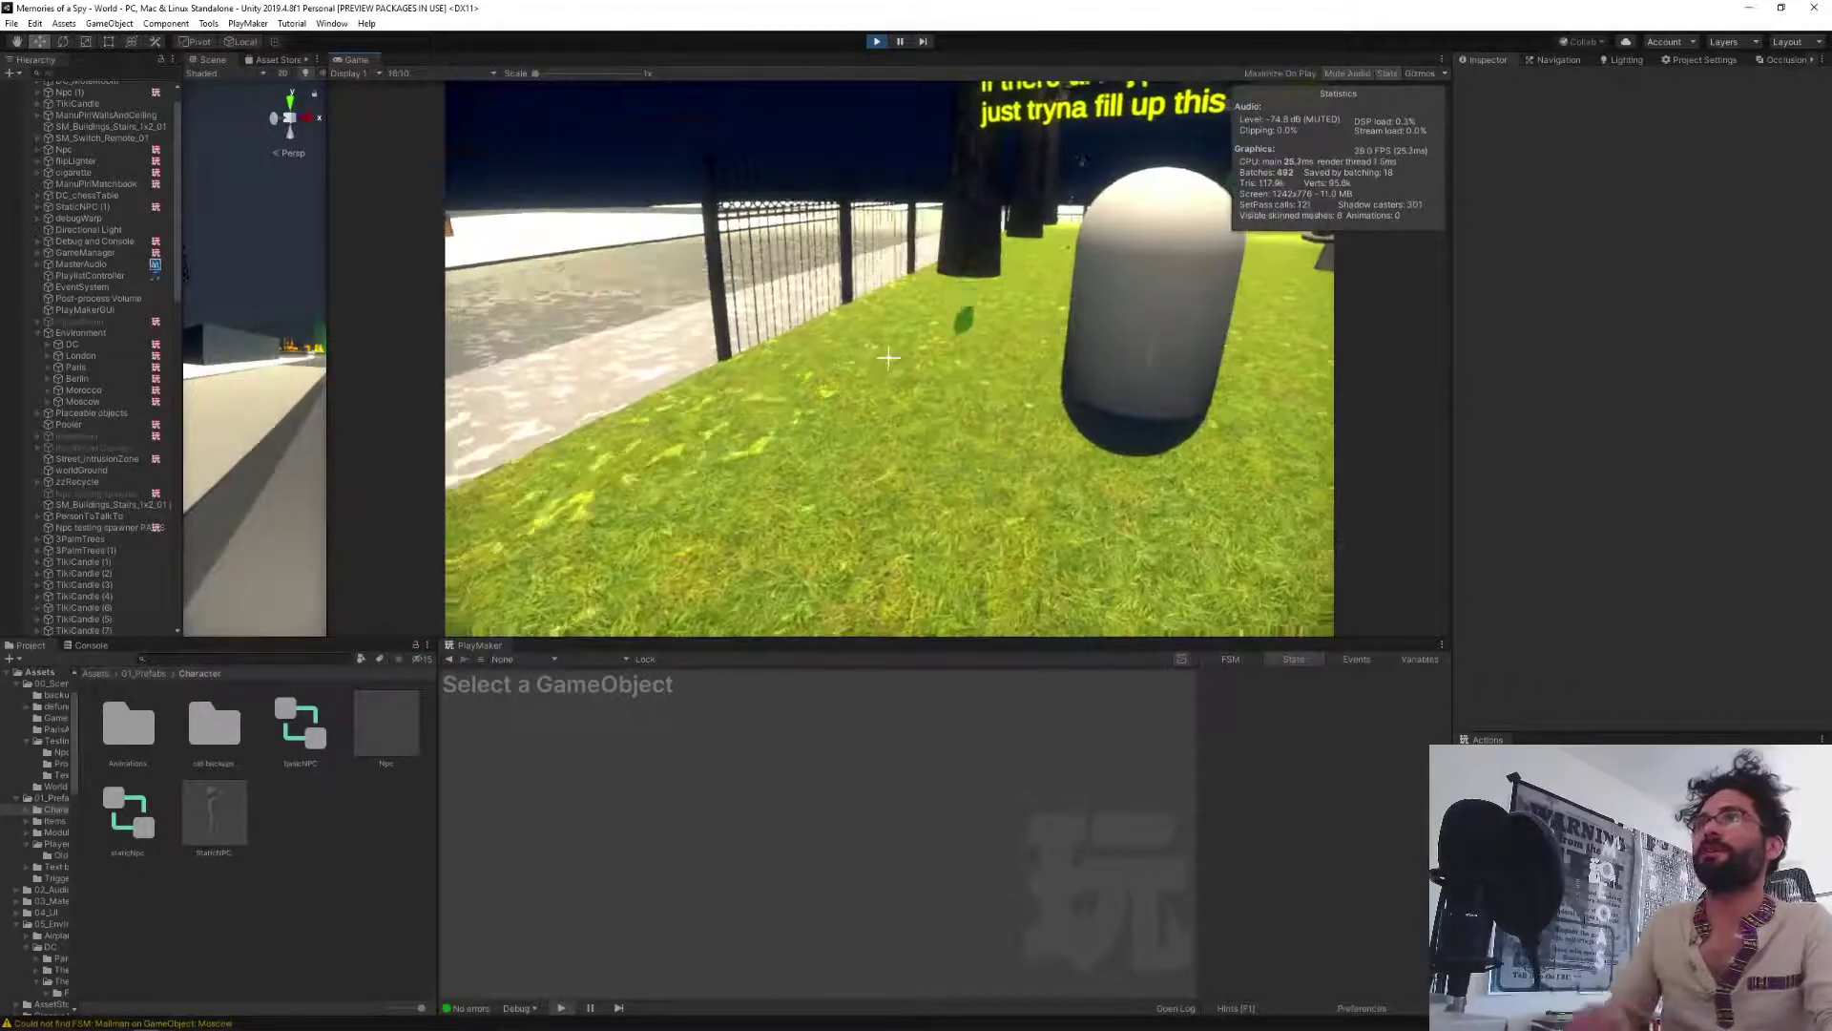
# Walk the player out of the park and over to the torch-lit pond with the wooden bridge.
pyautogui.press('w')
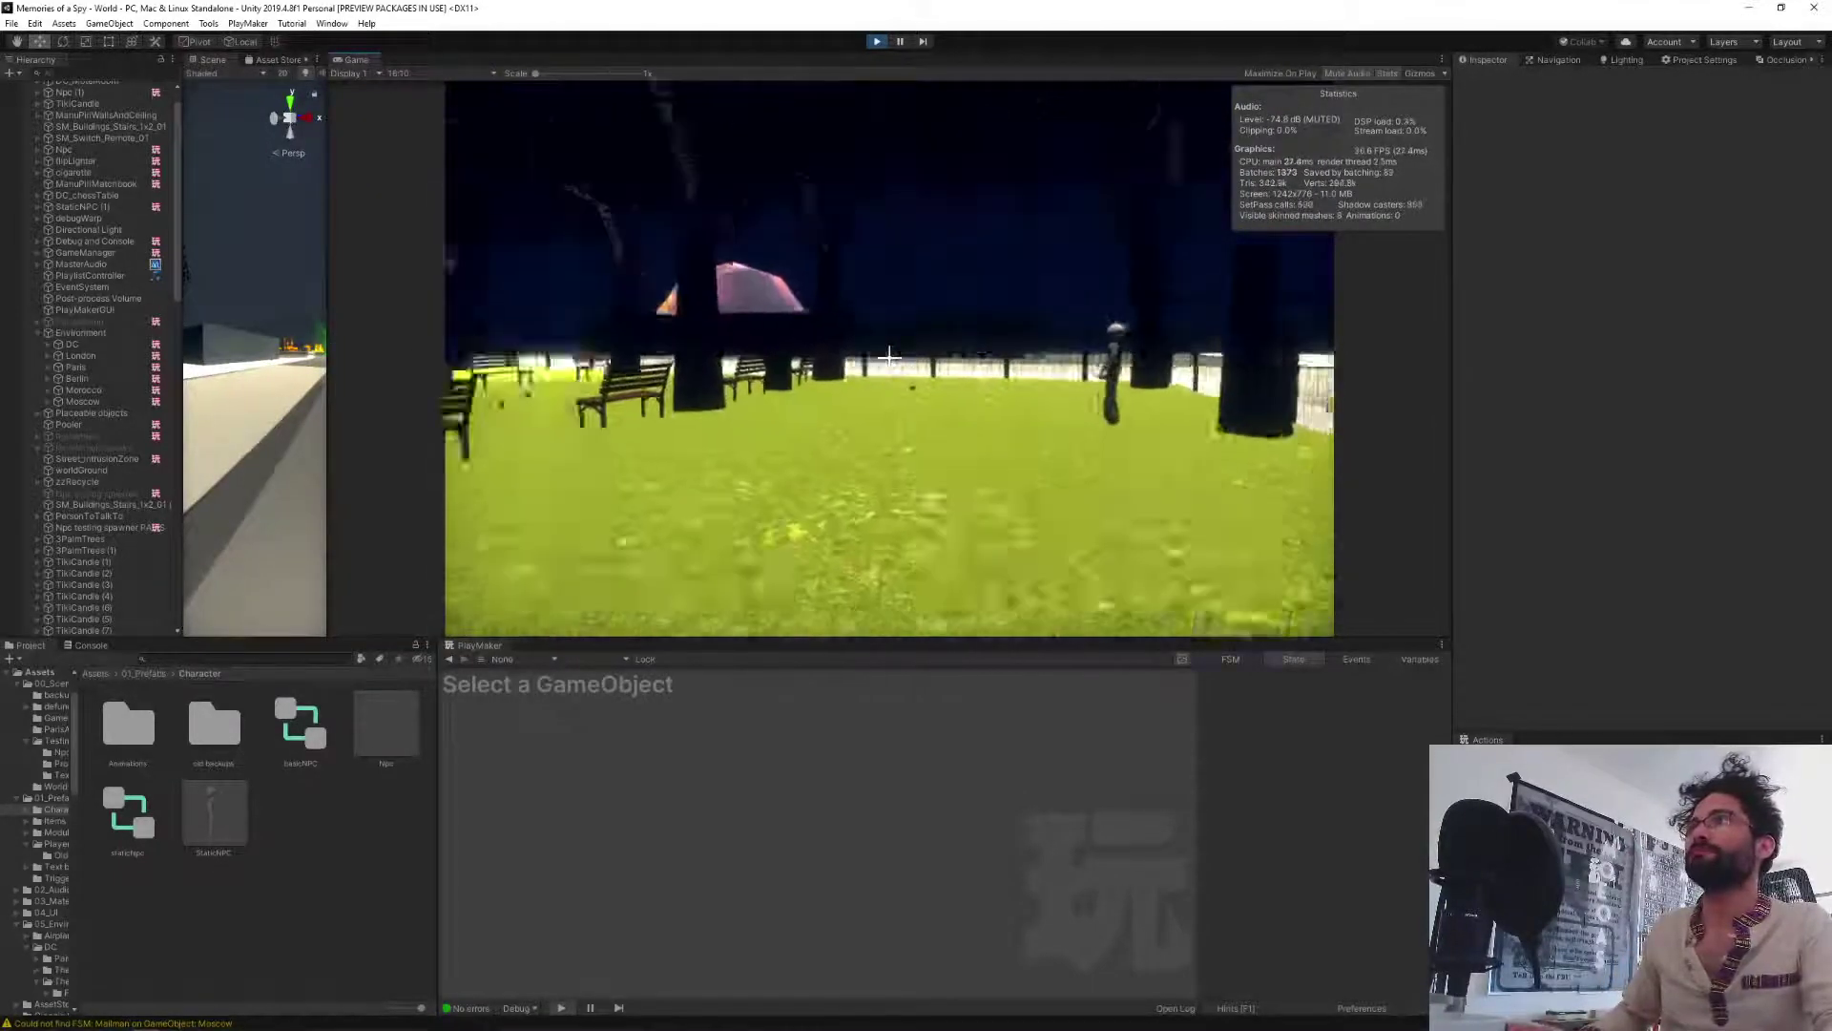
pyautogui.press('w')
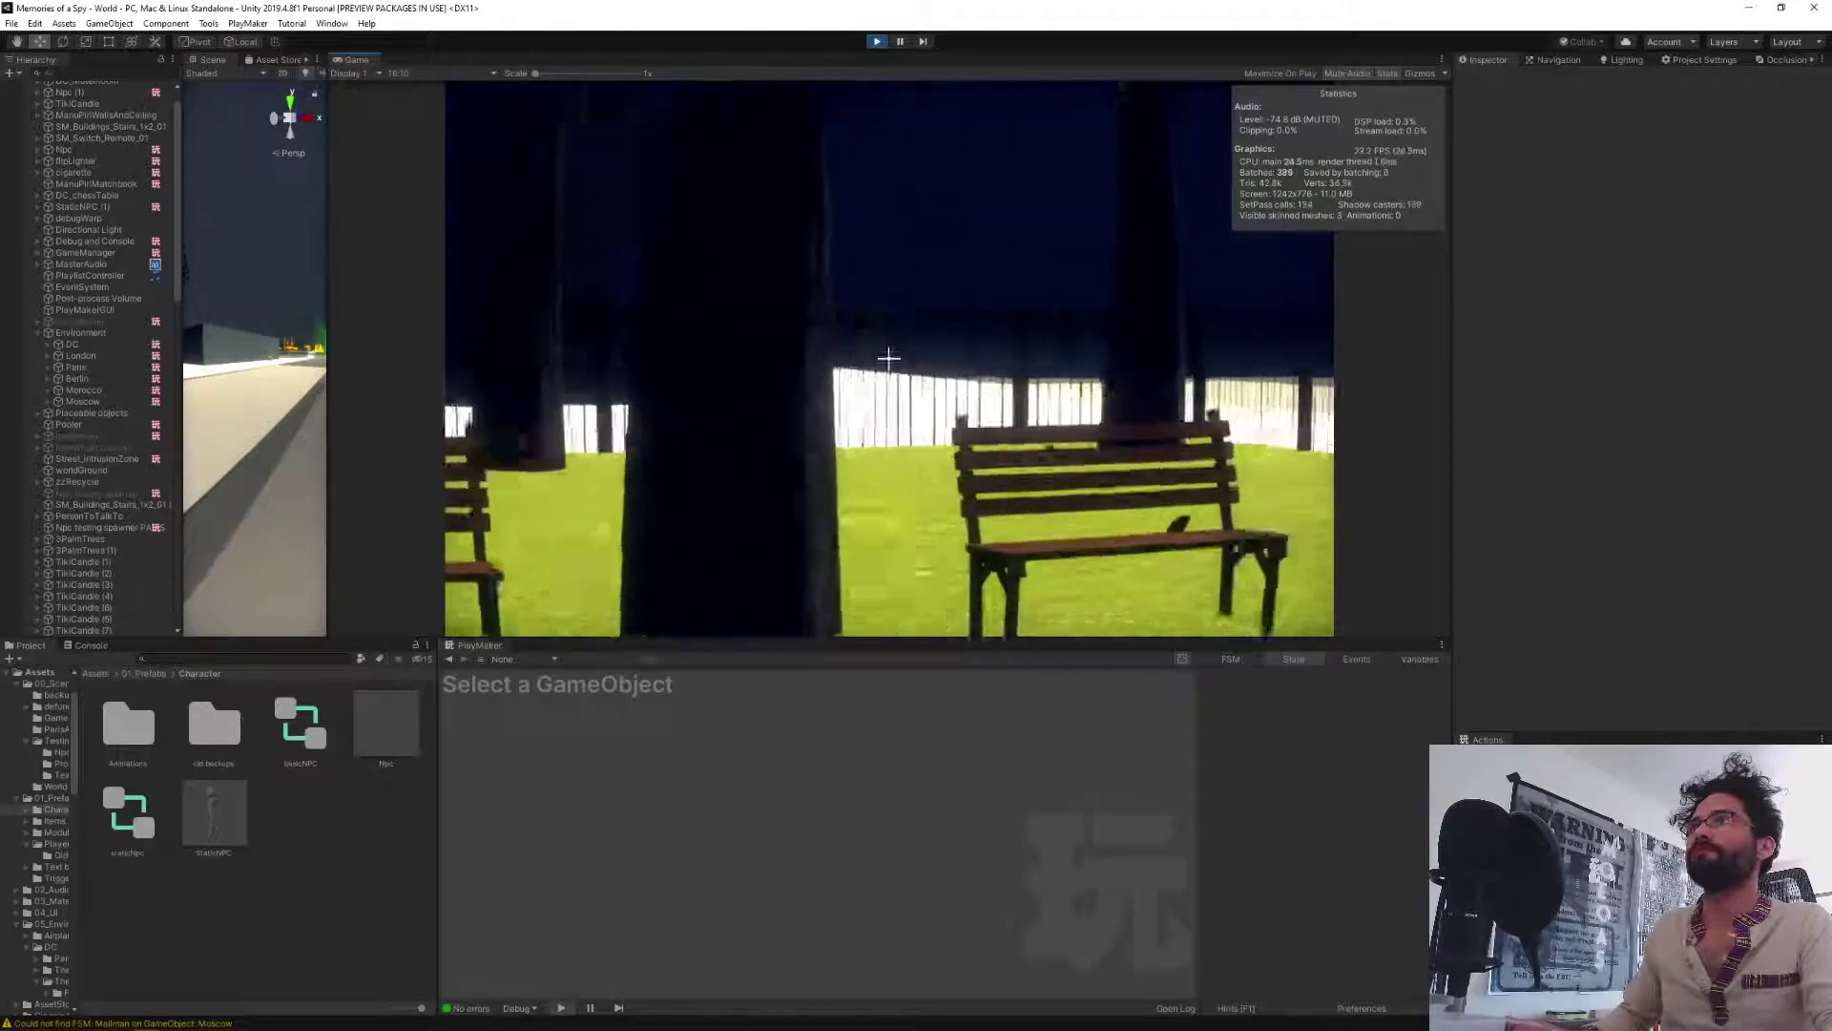
pyautogui.press('w')
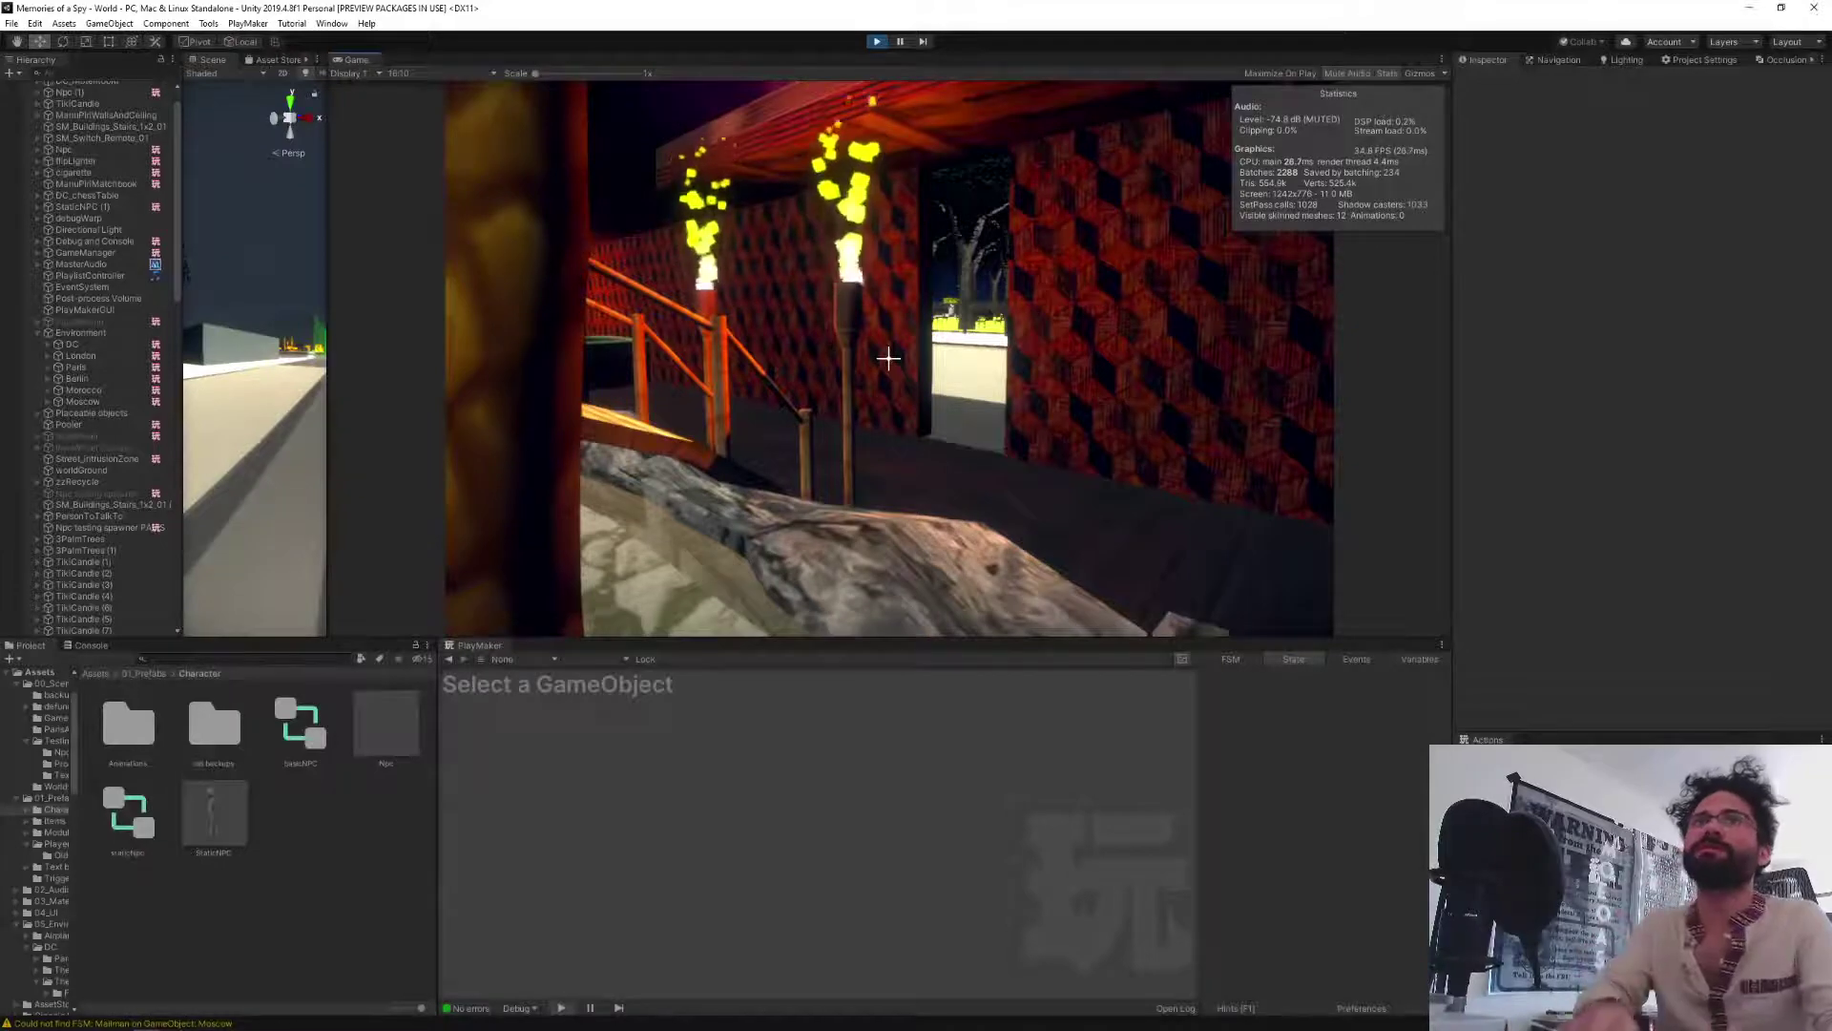
# Select the DC city object, expand the DC_sources array contents and locate its stored Source NPC in the hierarchy.
pyautogui.press('Escape')
pyautogui.click(77, 344)
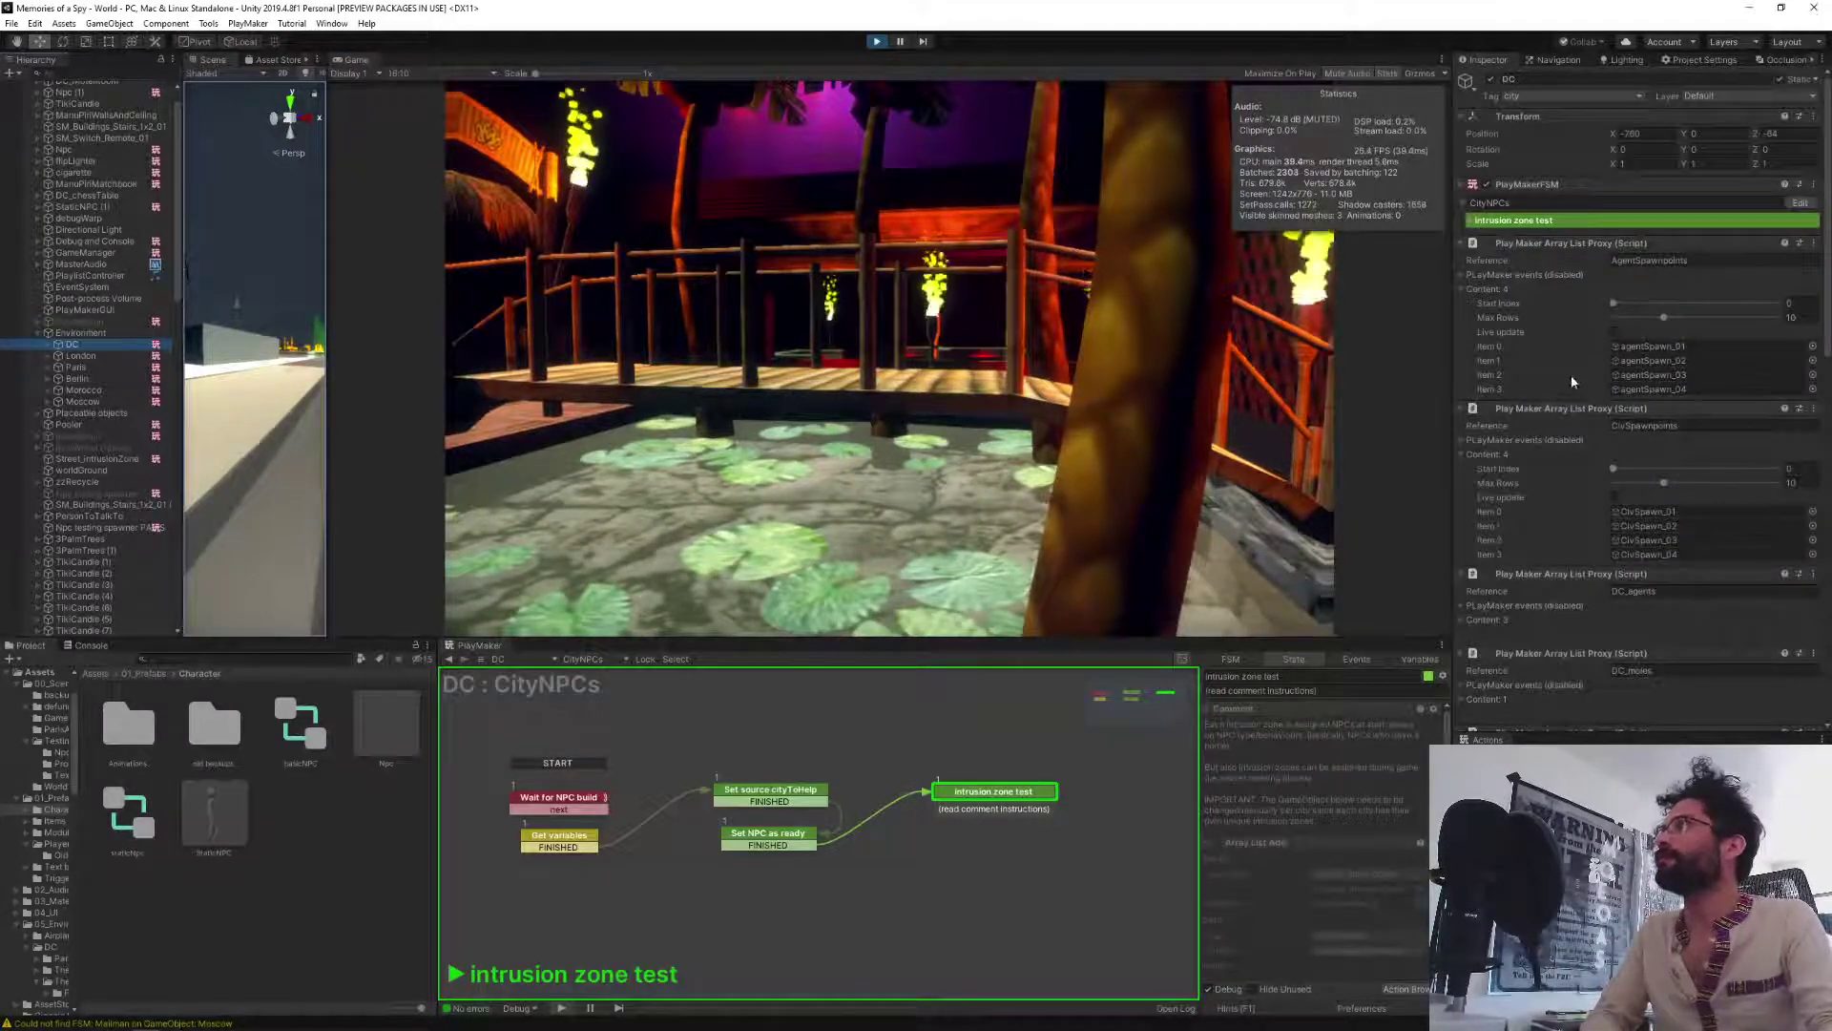
pyautogui.scroll(-8, 1564, 526)
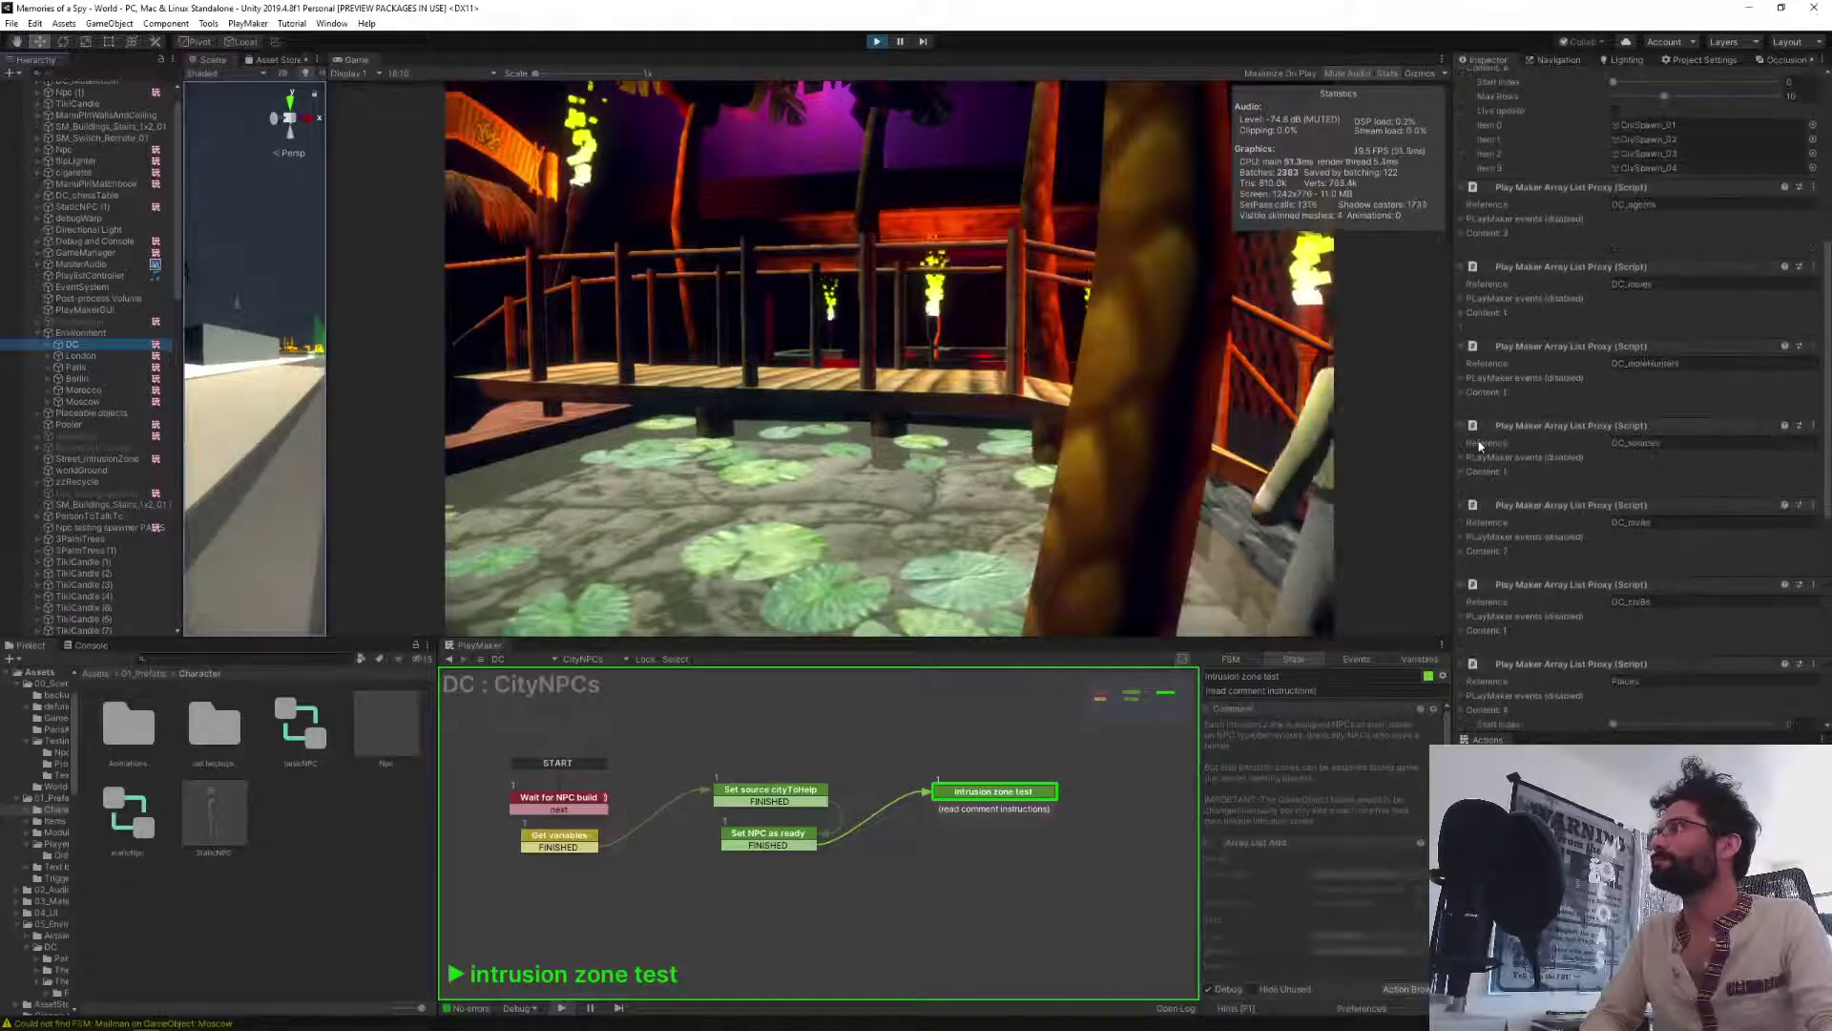
pyautogui.click(1463, 473)
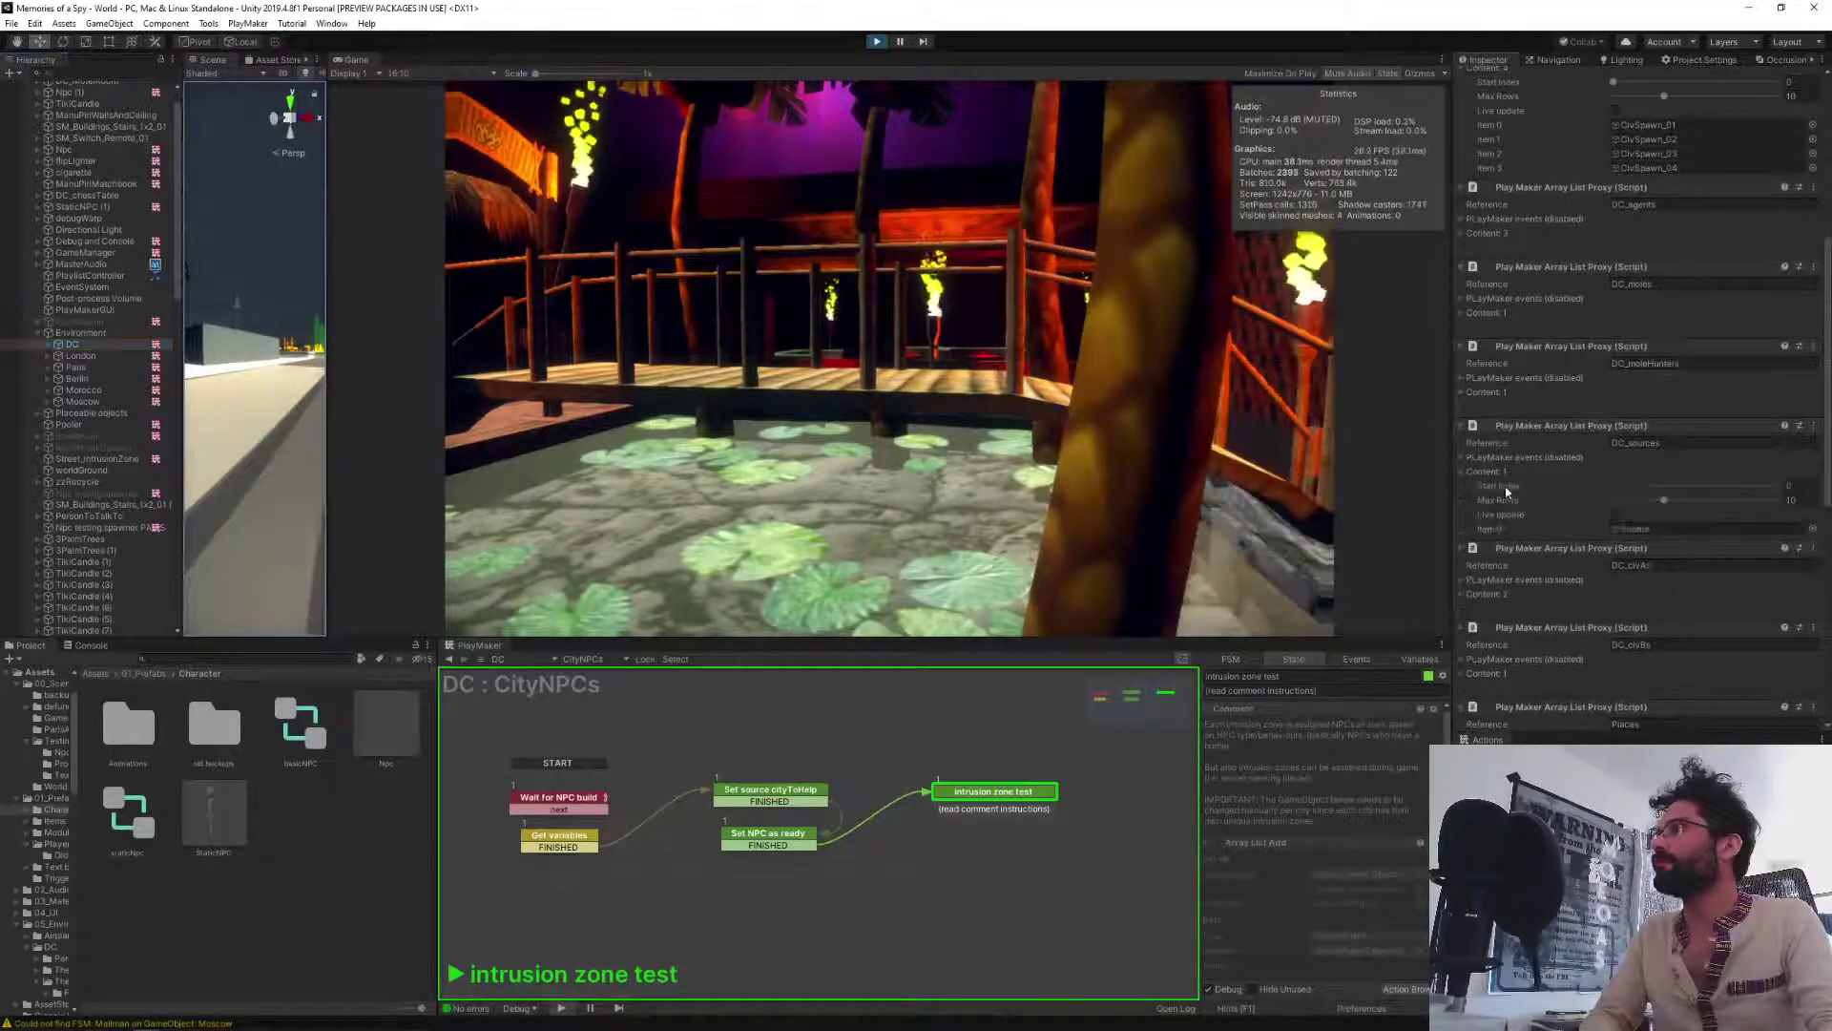
pyautogui.click(1635, 528)
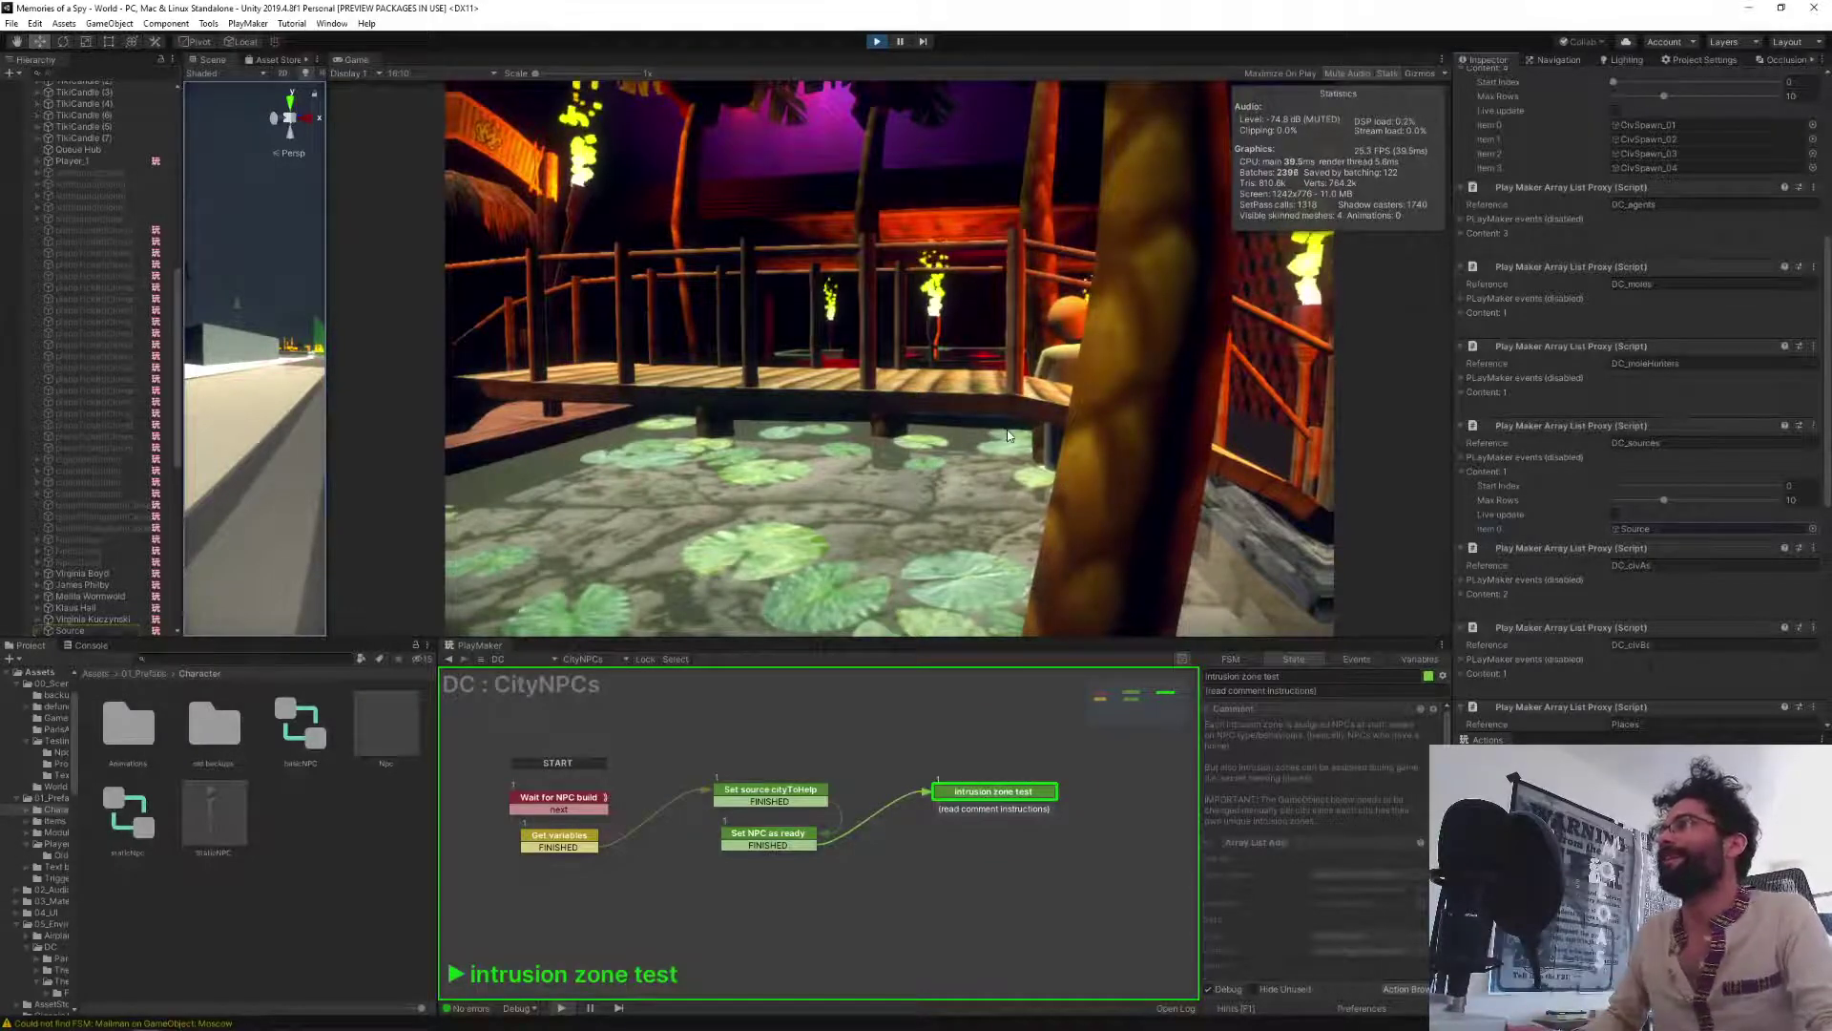
# Walk the player past the wooden bridge and up close to the NPC standing beside the pond.
pyautogui.press('w')
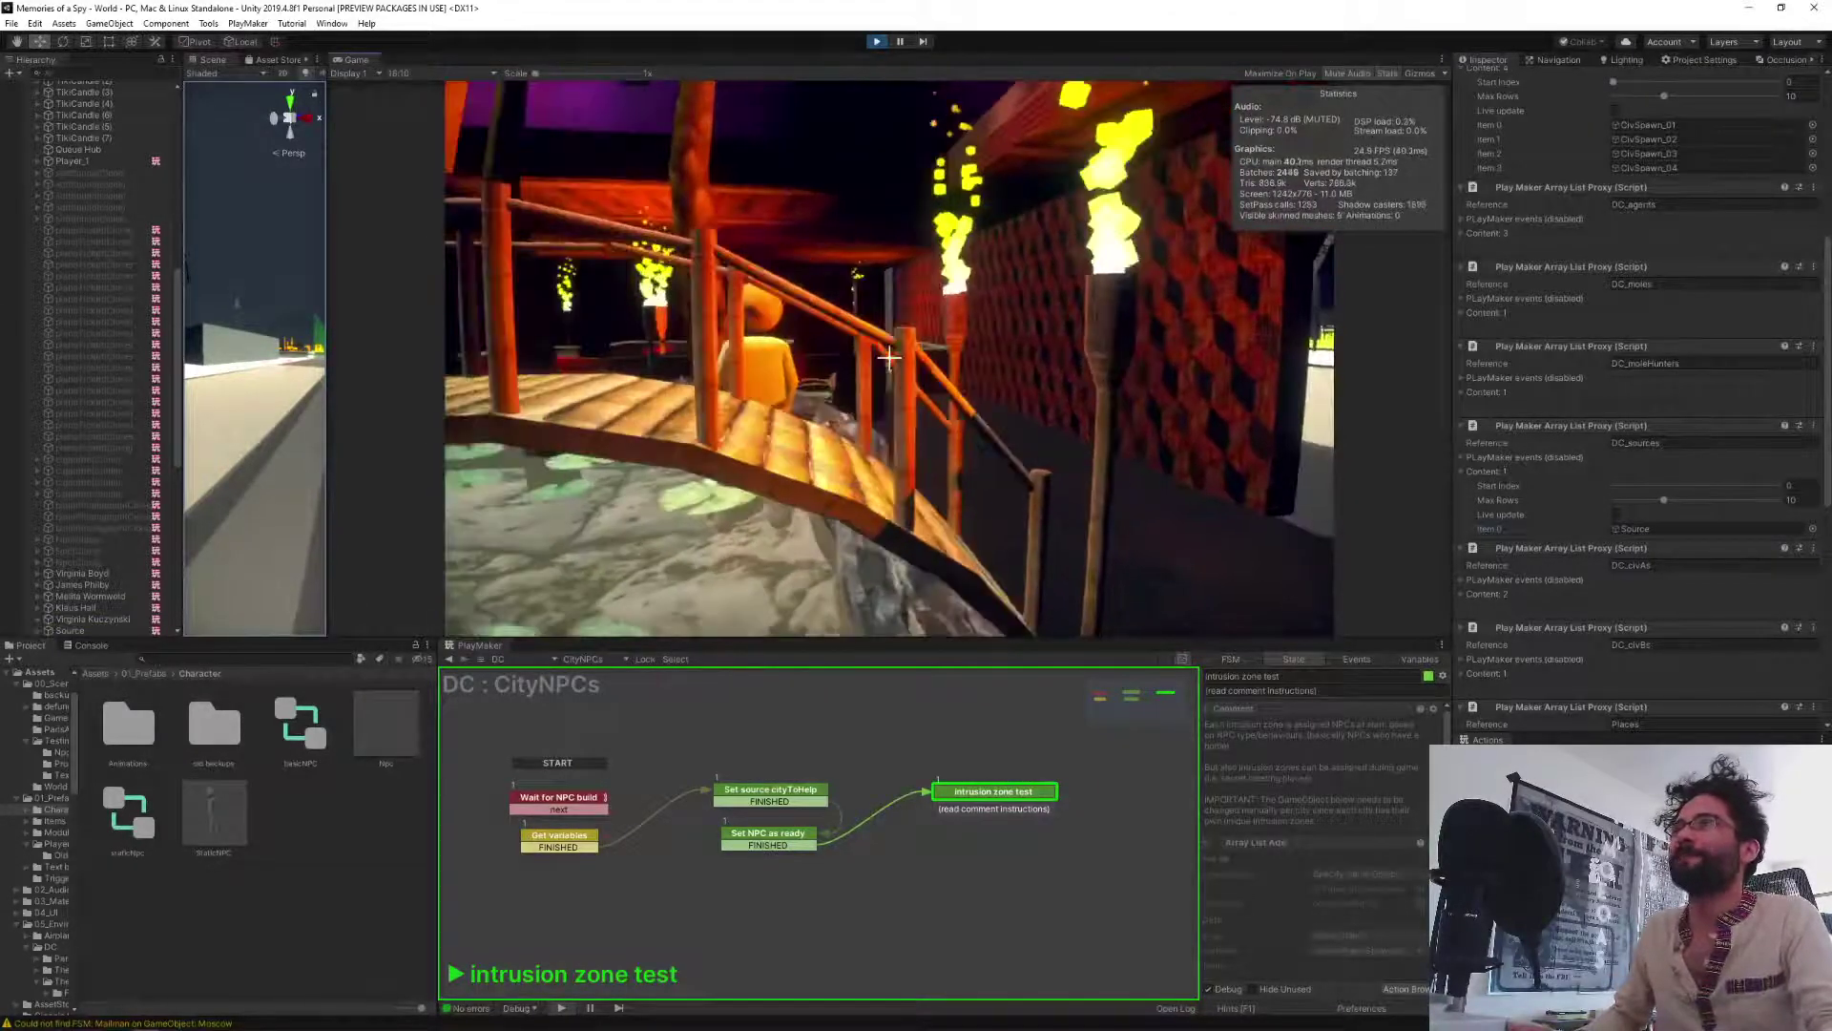
pyautogui.press('w')
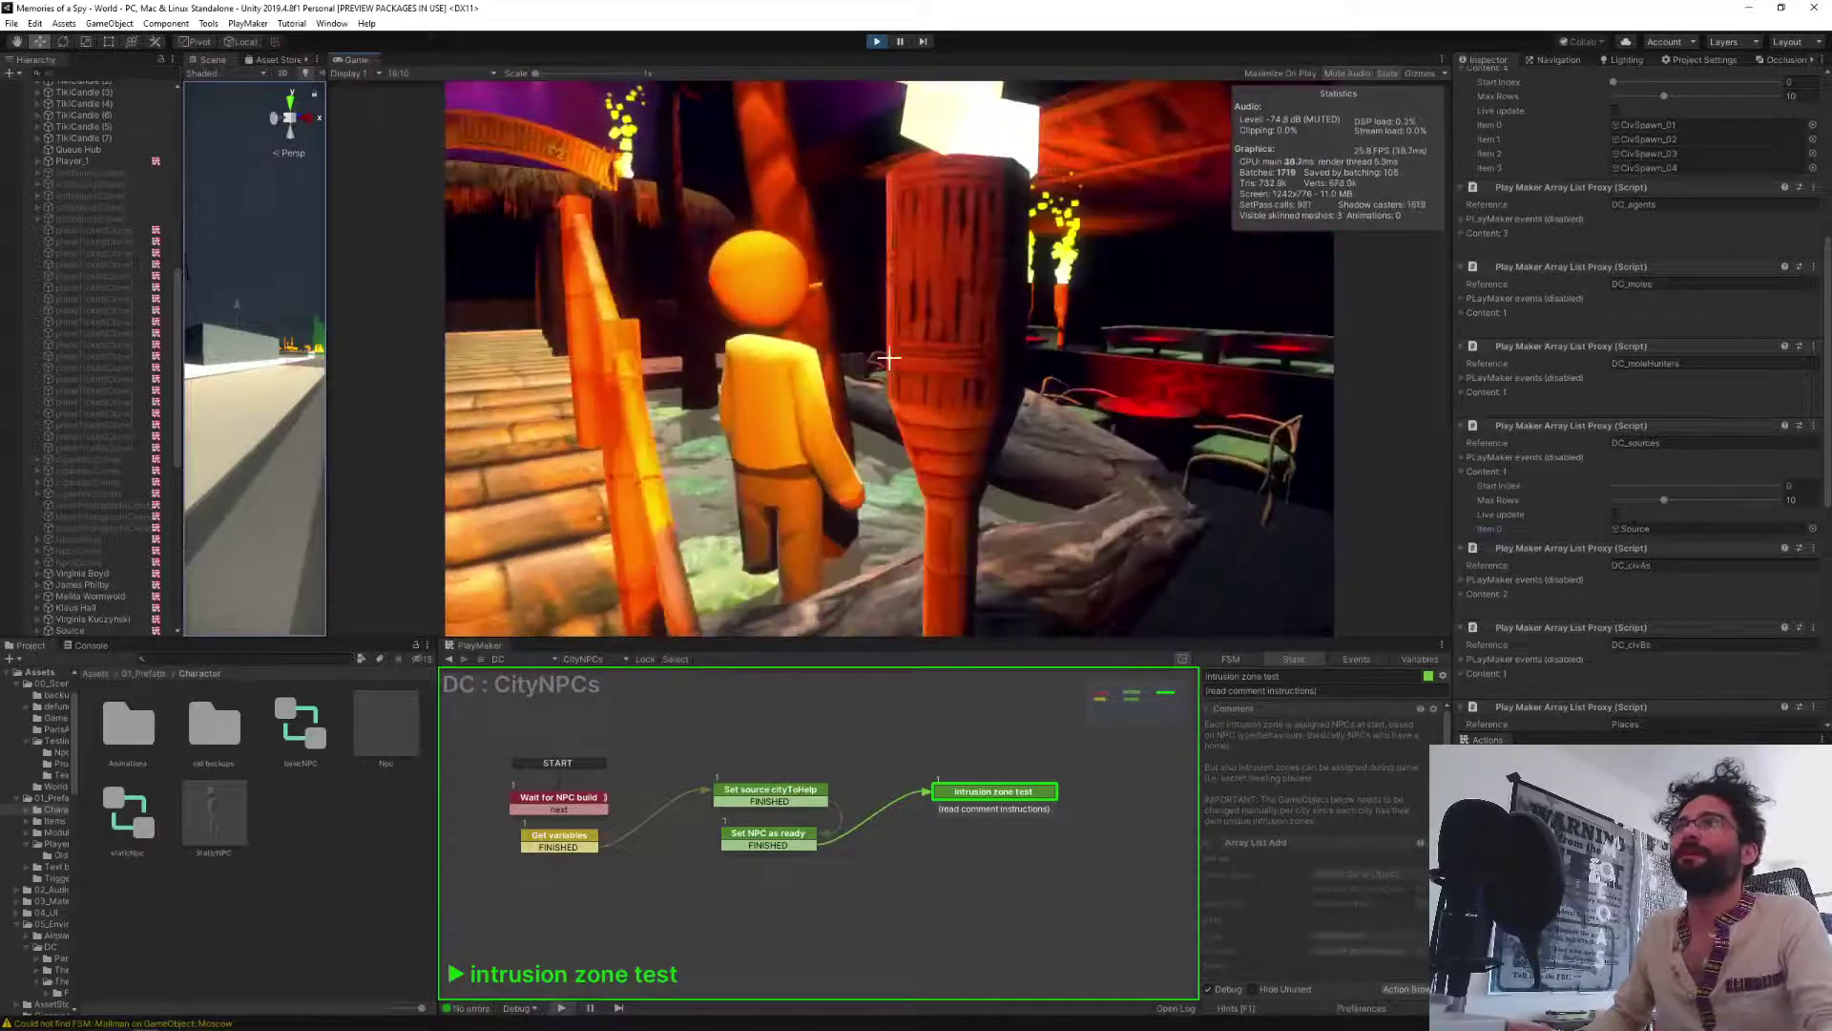
pyautogui.press('w')
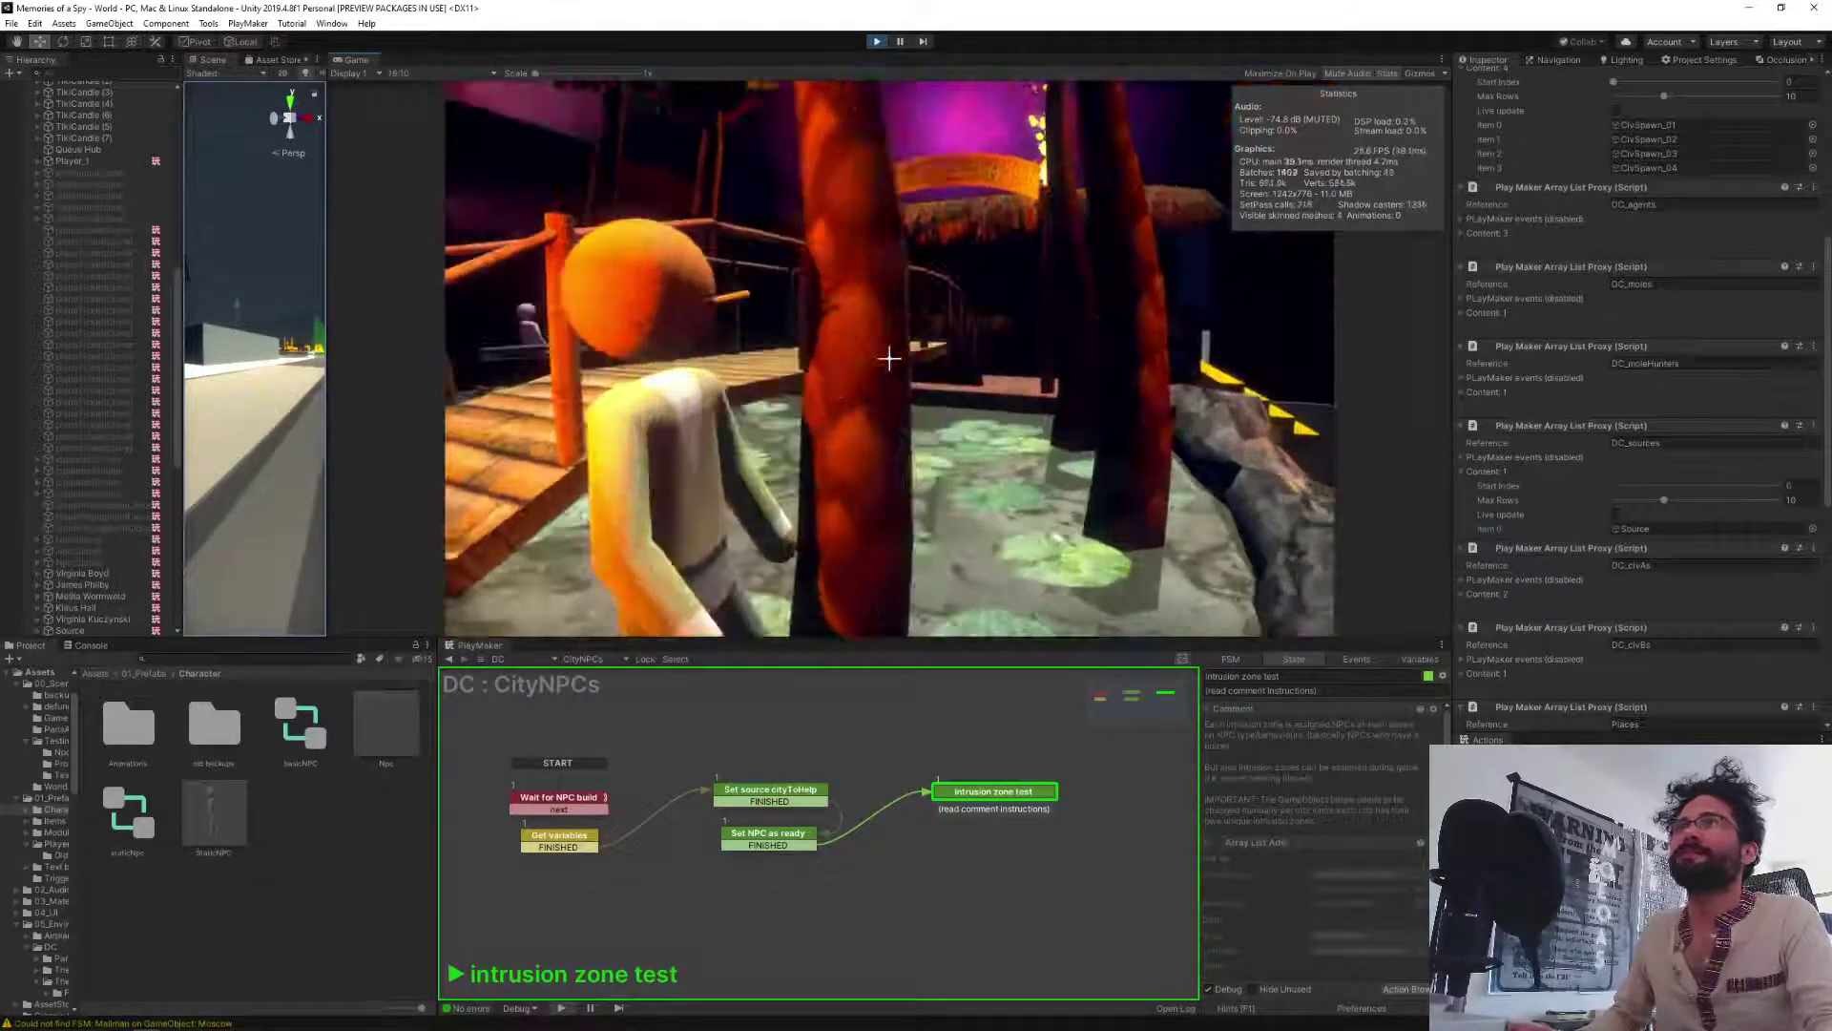
pyautogui.rightClick(889, 359)
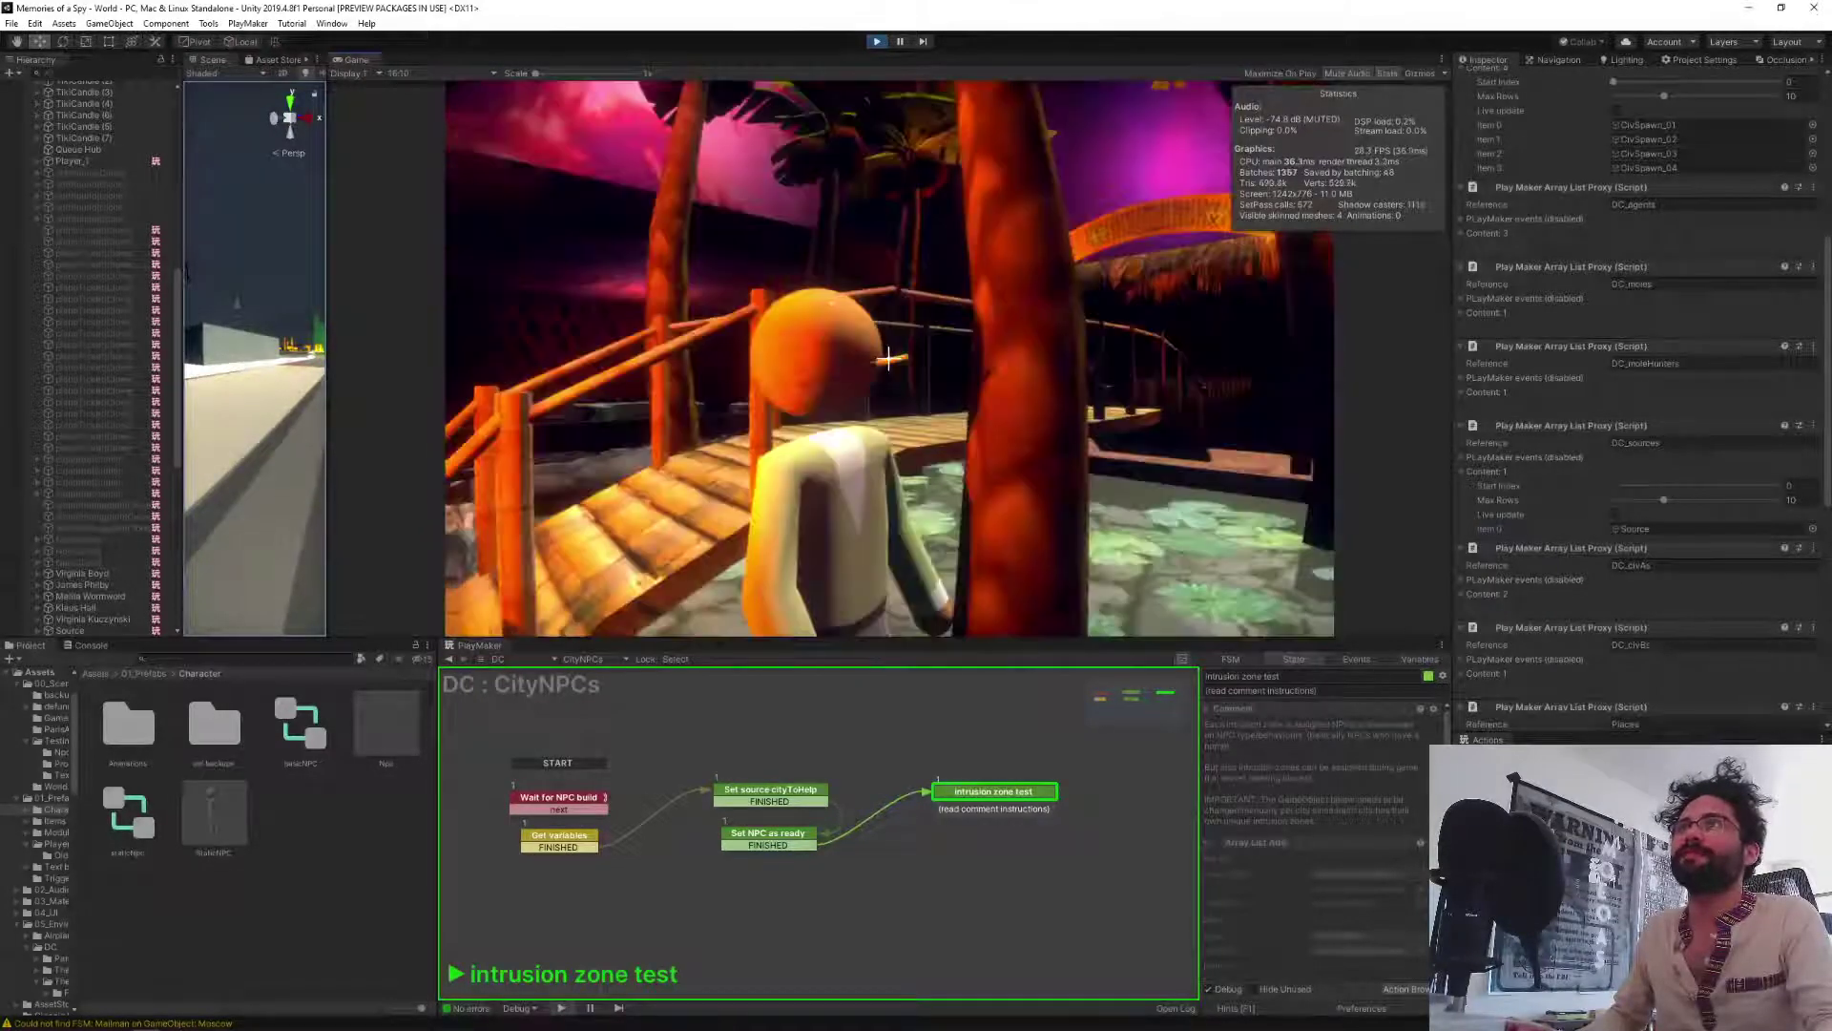
# Release the cursor from the game, select Player_1 in the hierarchy, and return control to the running game.
pyautogui.press('Escape')
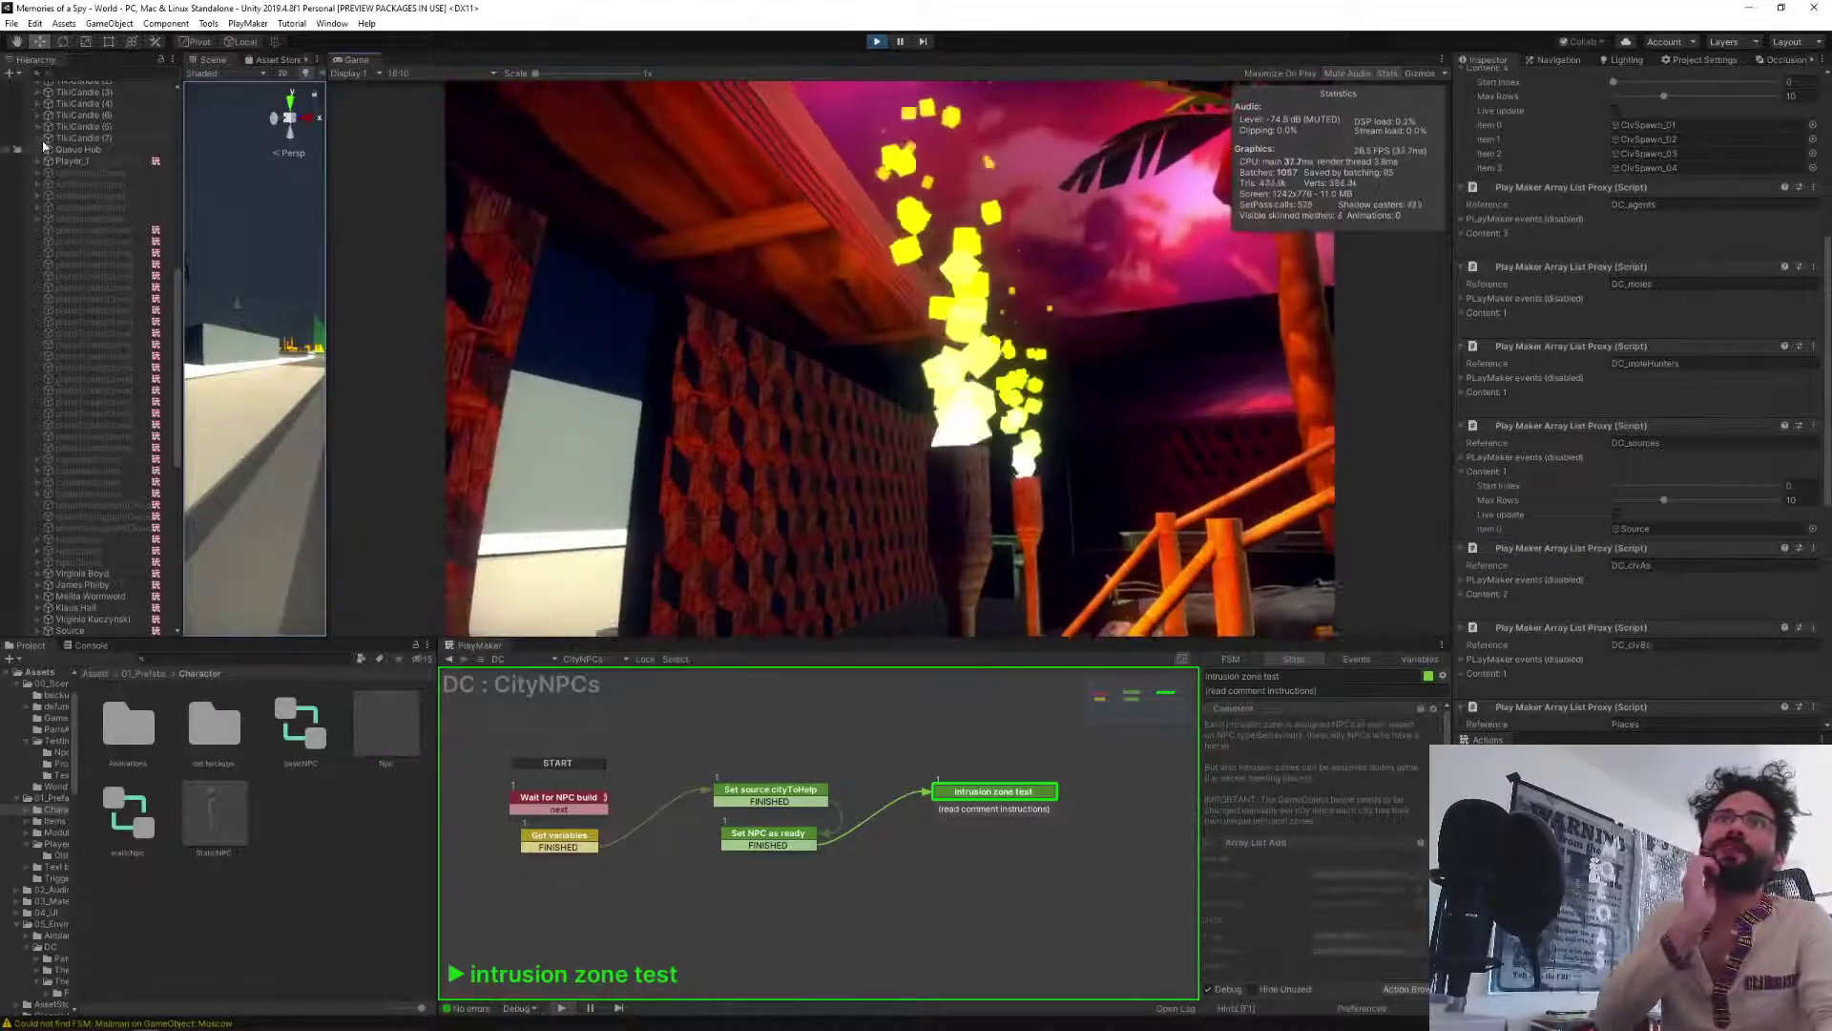
pyautogui.click(51, 162)
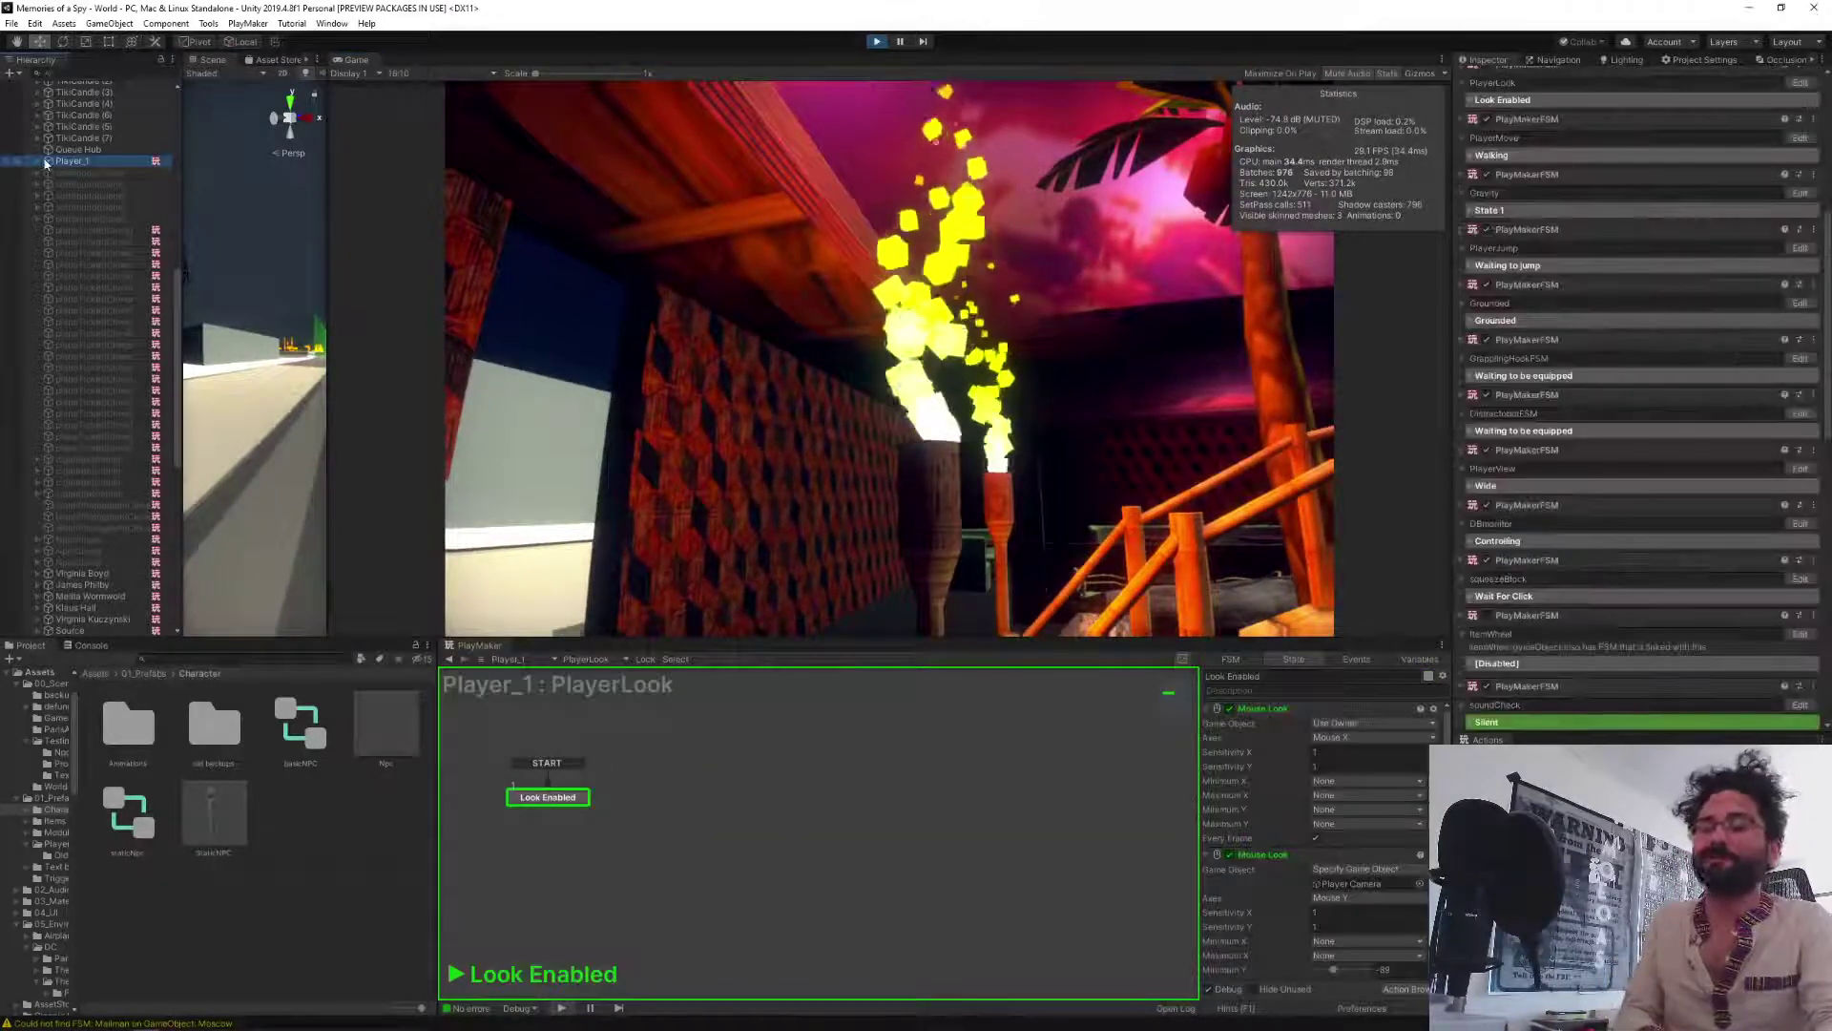
pyautogui.click(1051, 339)
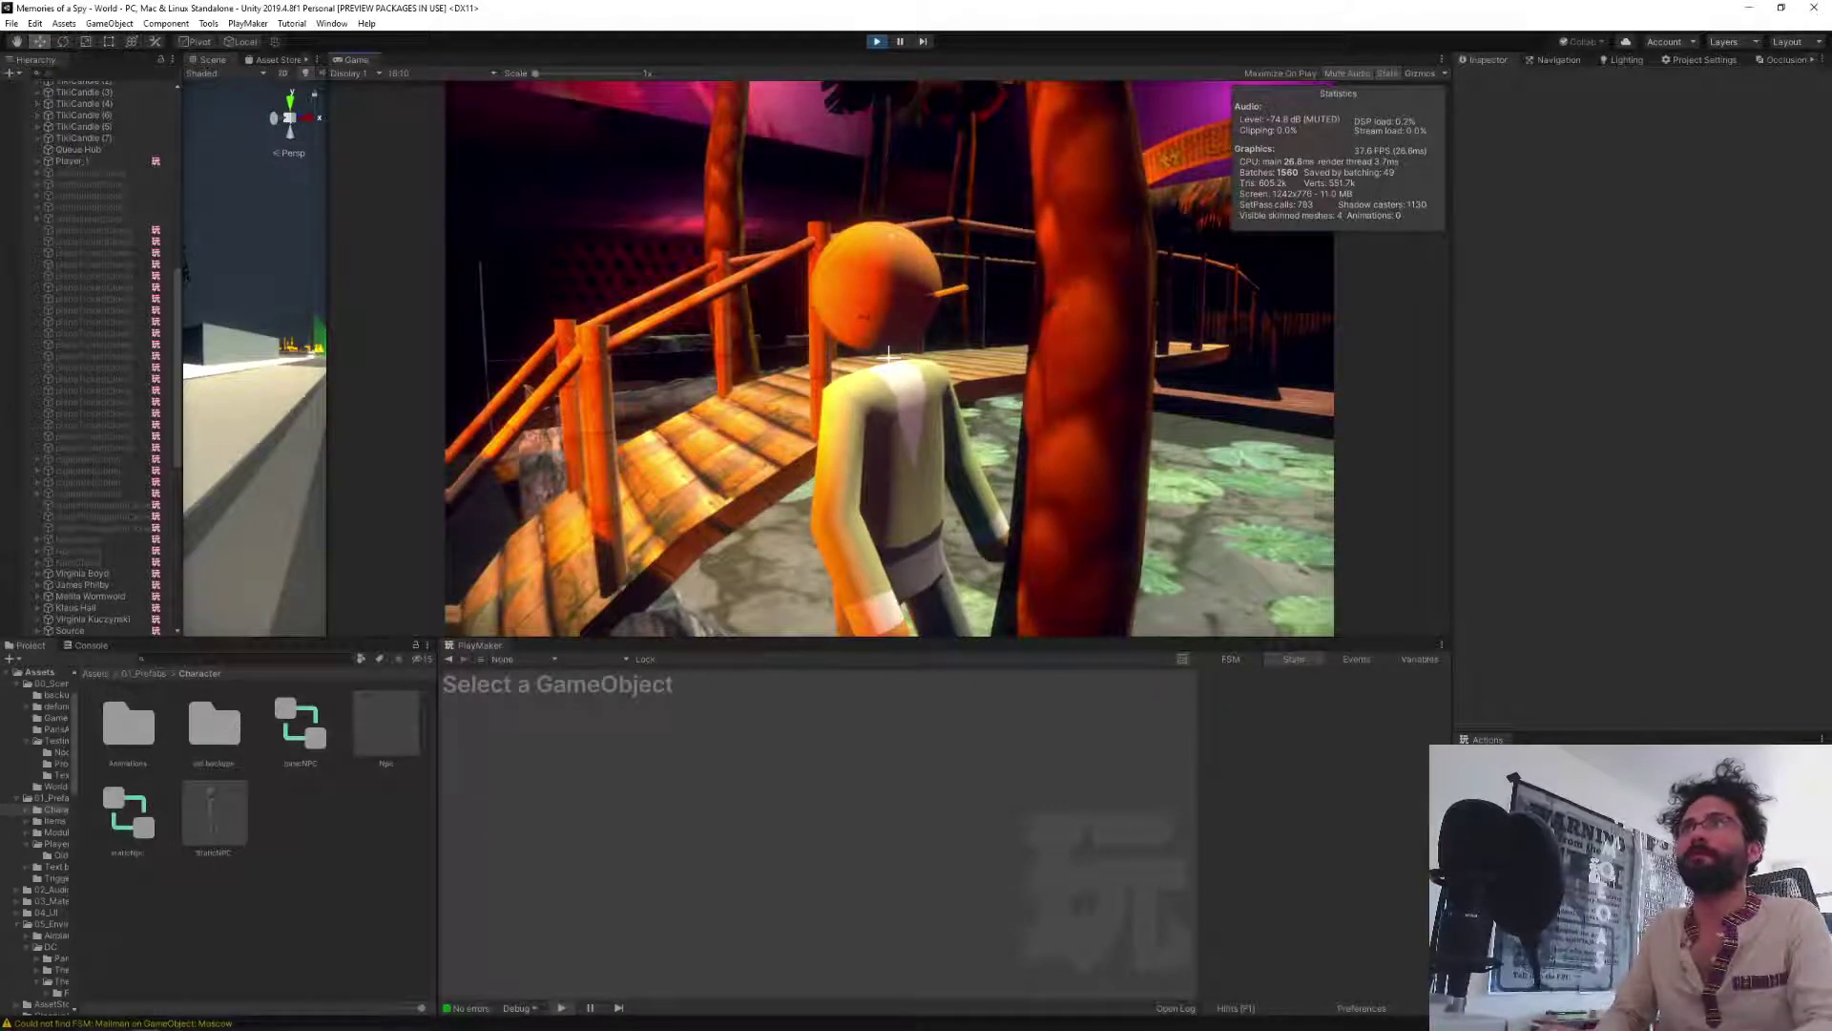
# Spawn an item in front of the NPC with the in-game console command spawnItem.
pyautogui.click(889, 356)
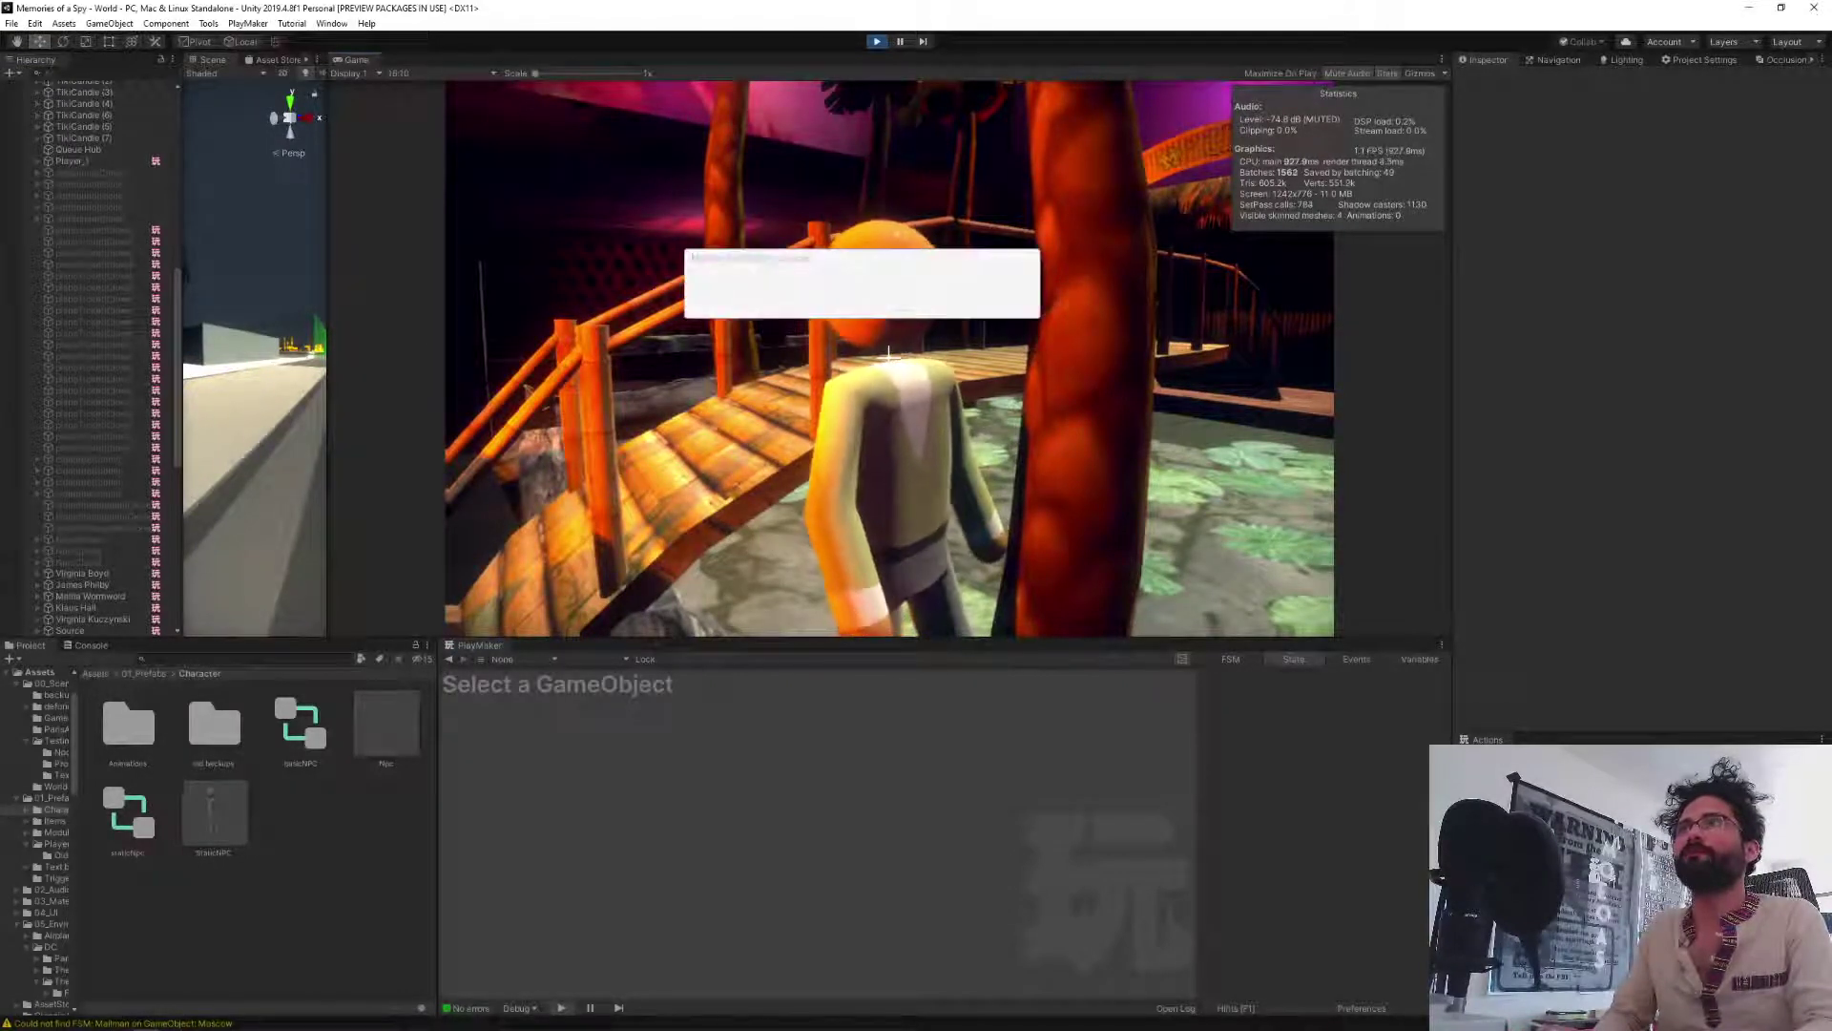
pyautogui.write('ApawnI')
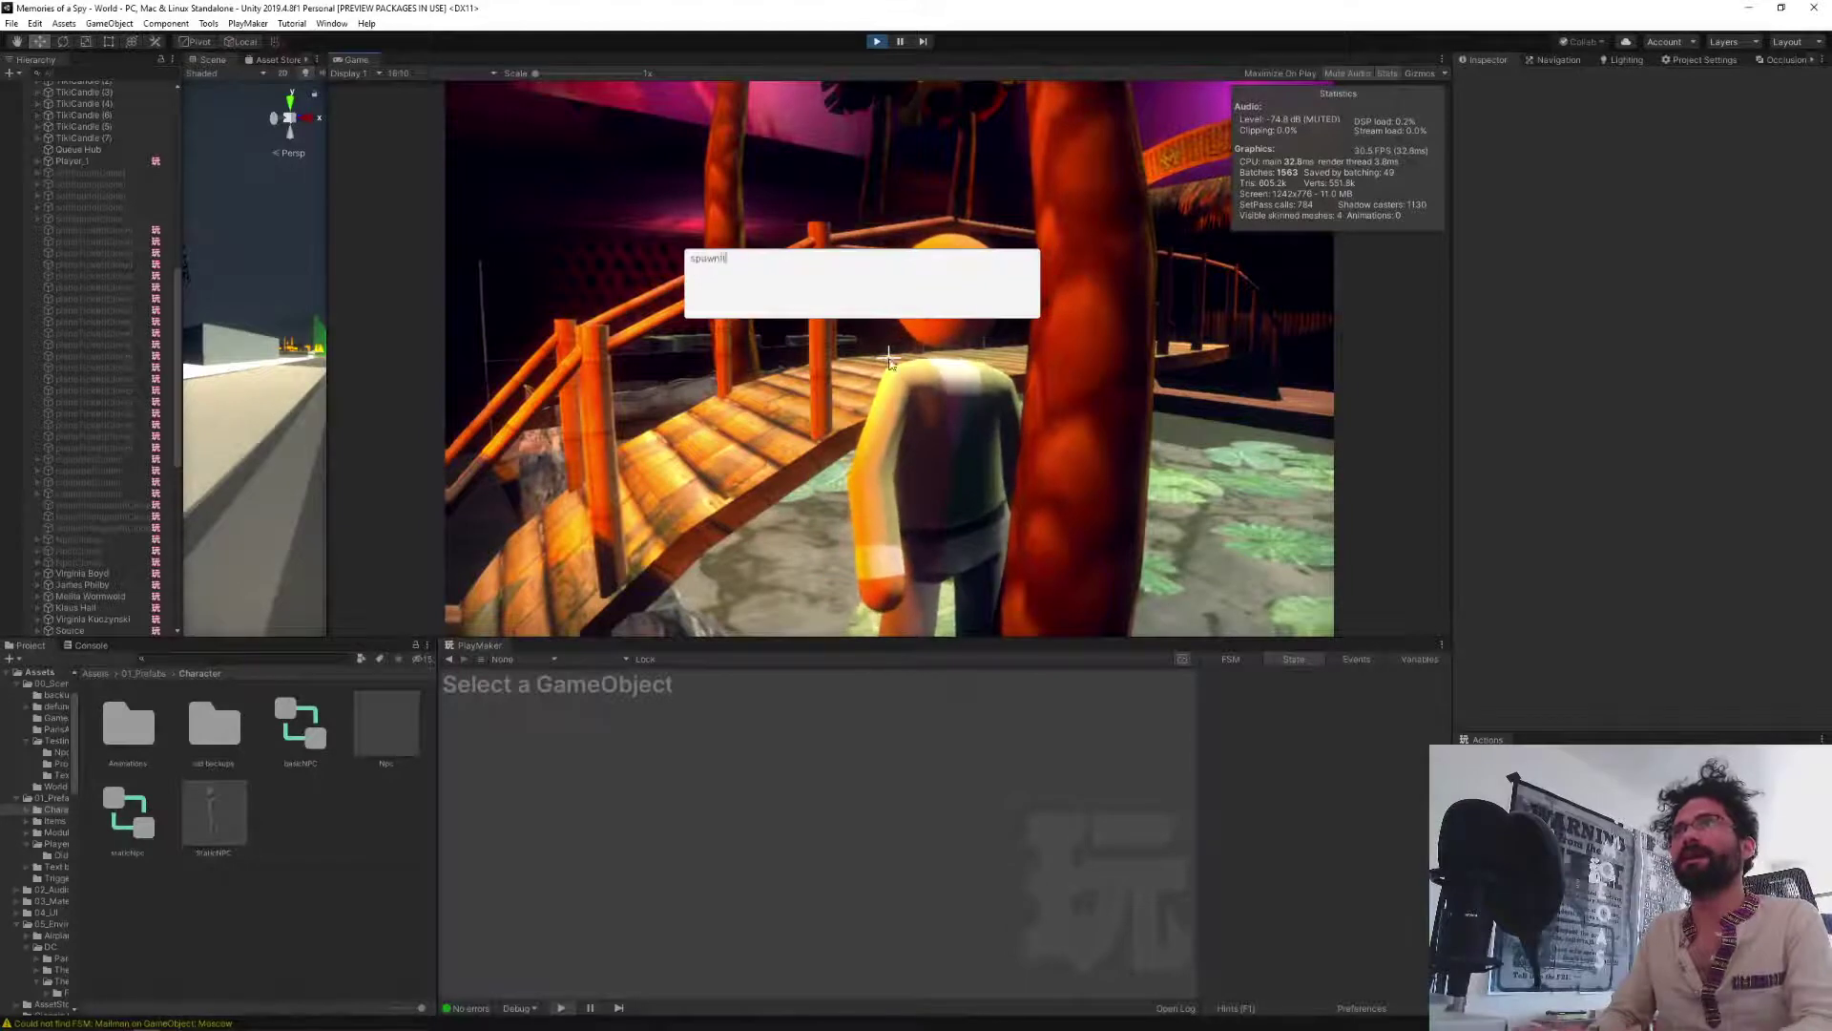
pyautogui.write('tem')
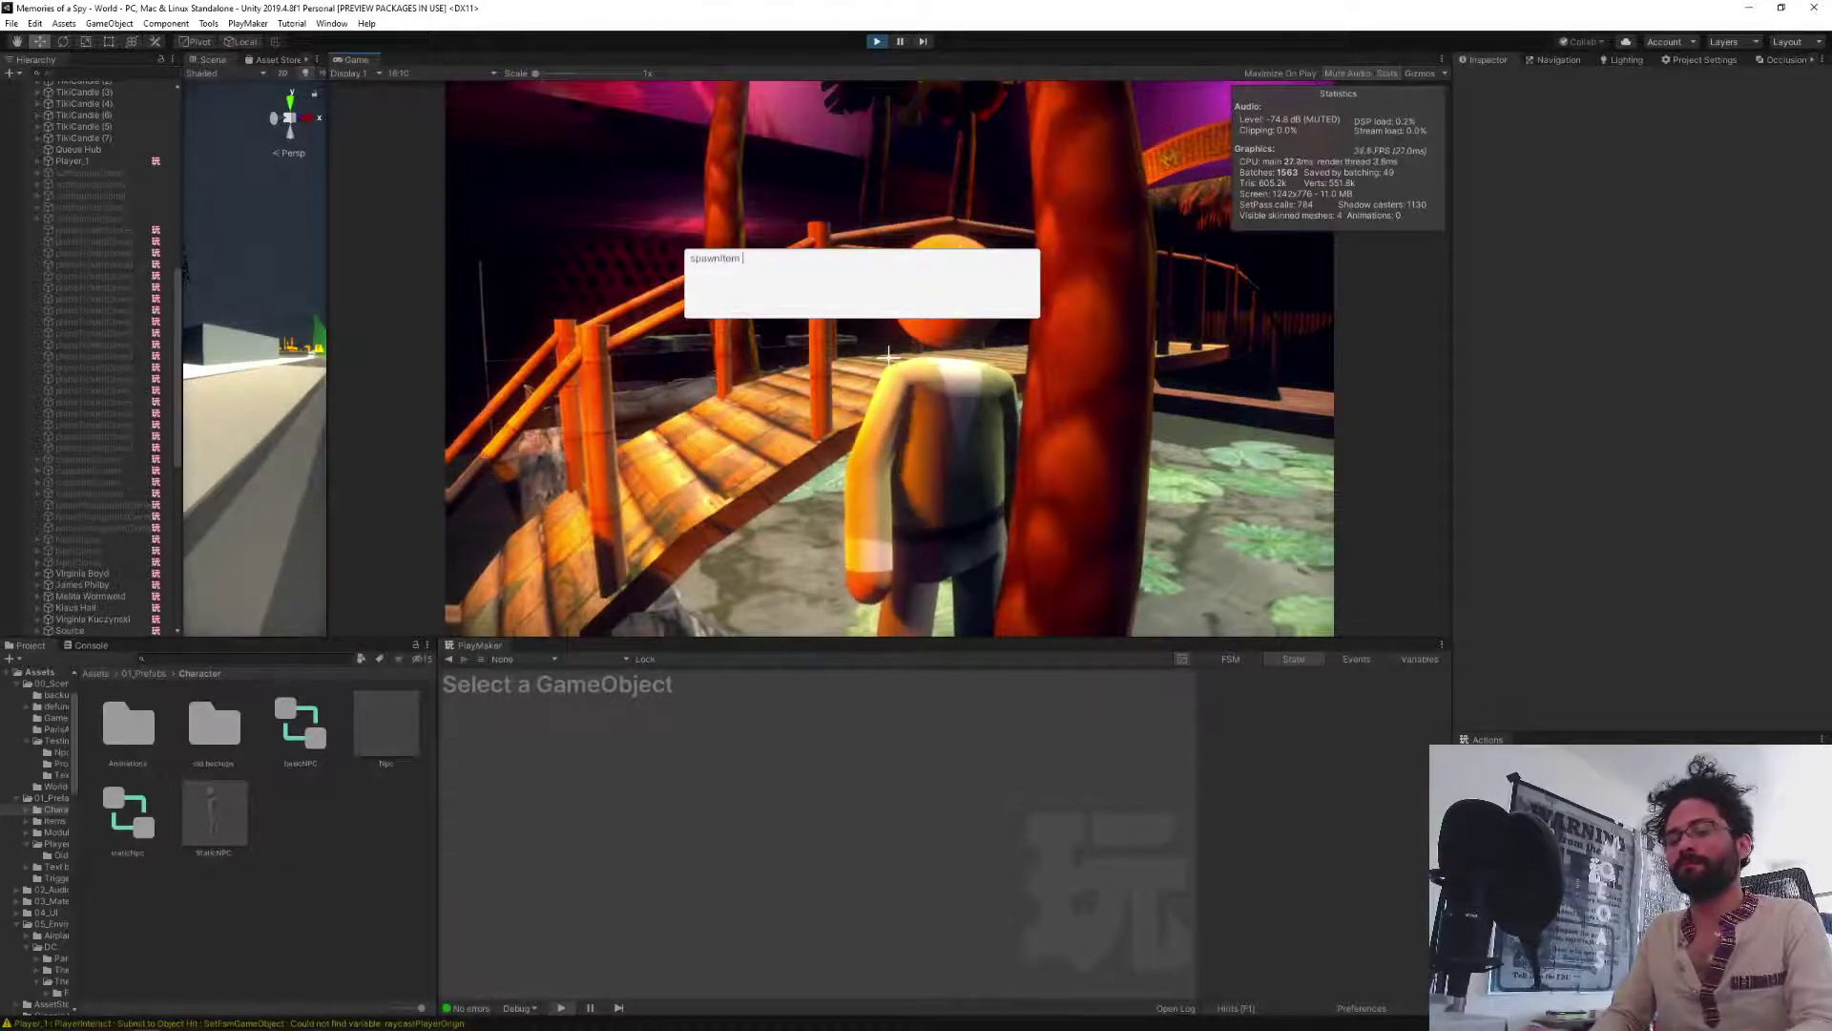
pyautogui.press('Return')
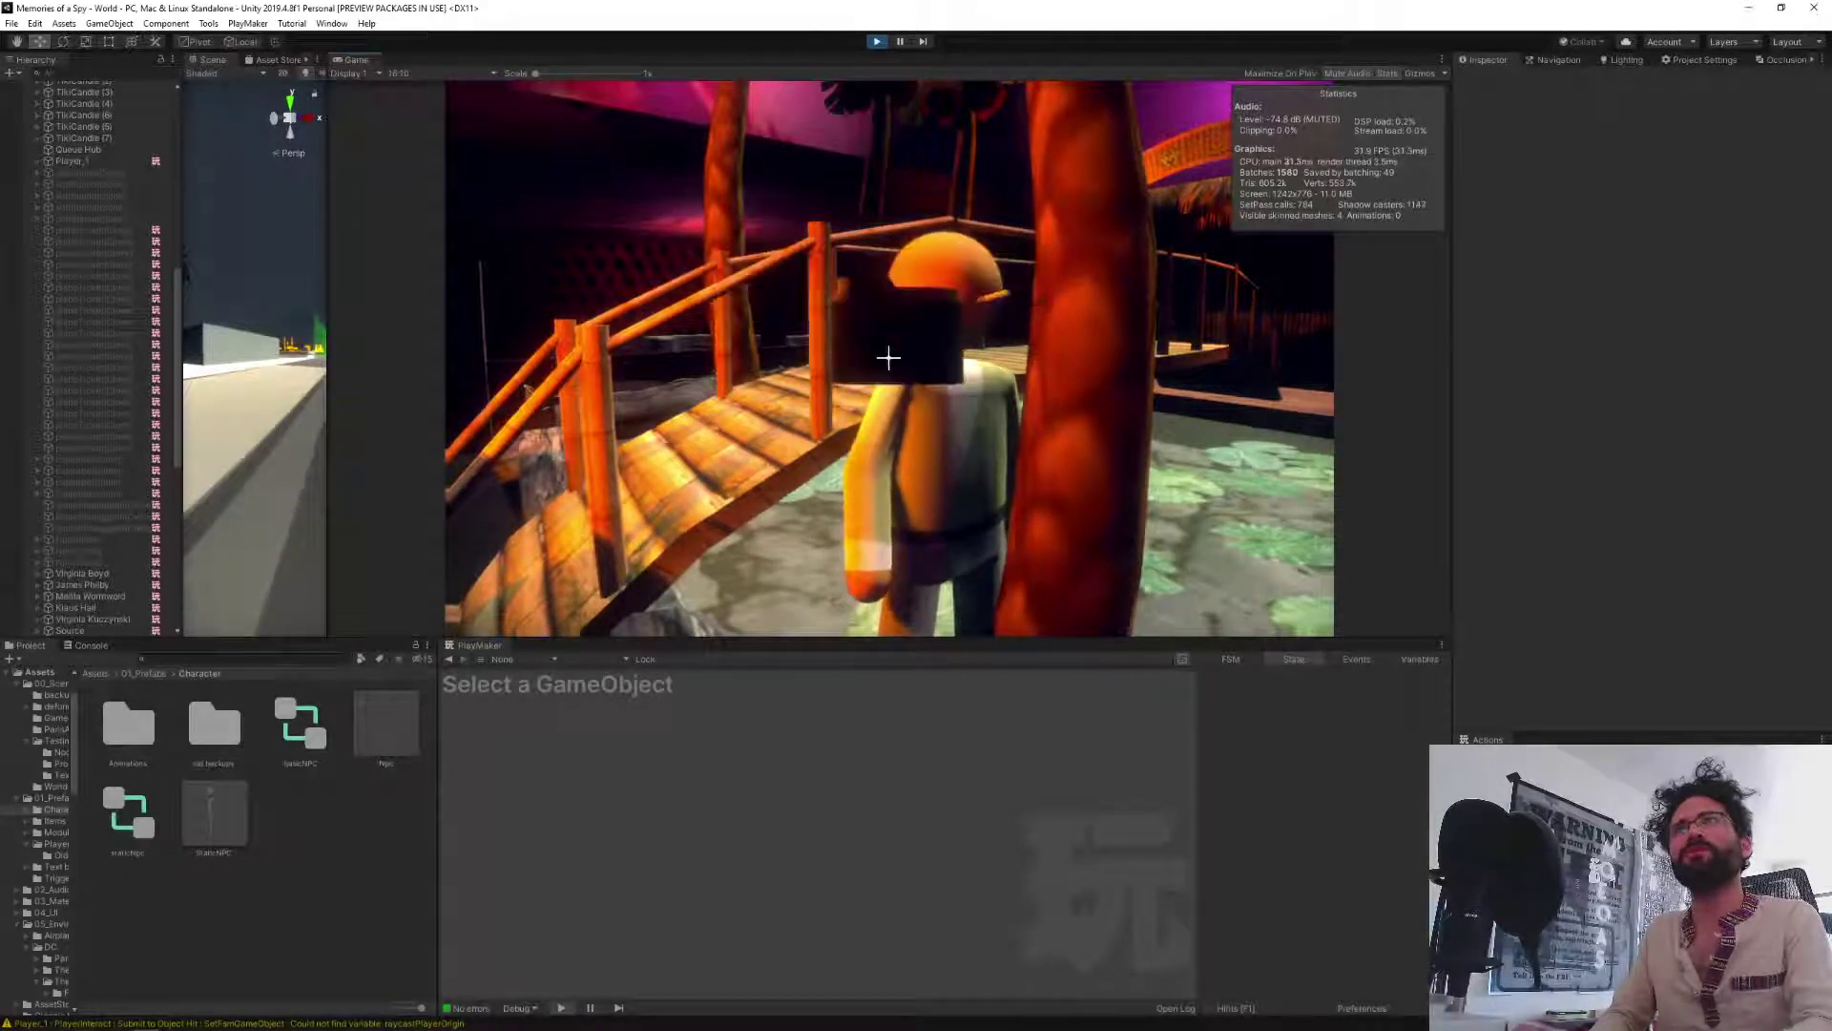
# Zoom in on the NPC beside the bridge and use the spawned item on it.
pyautogui.rightClick(889, 358)
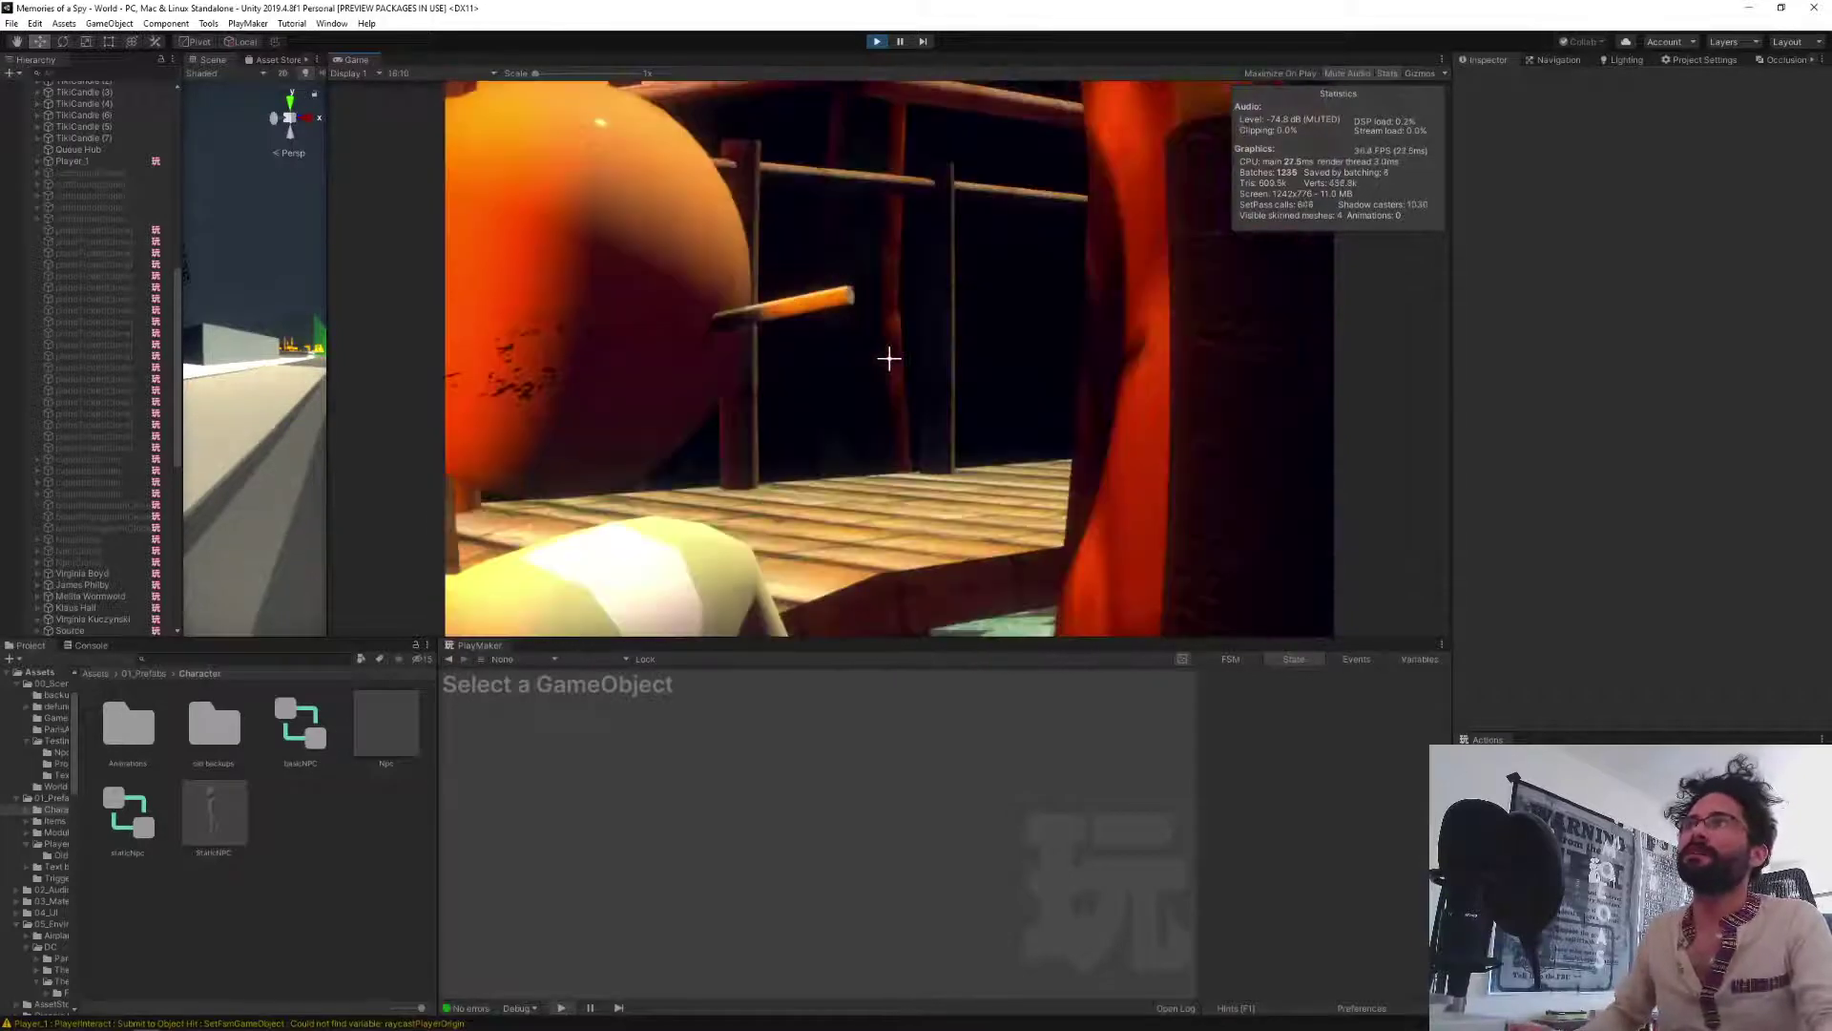
pyautogui.click(888, 358)
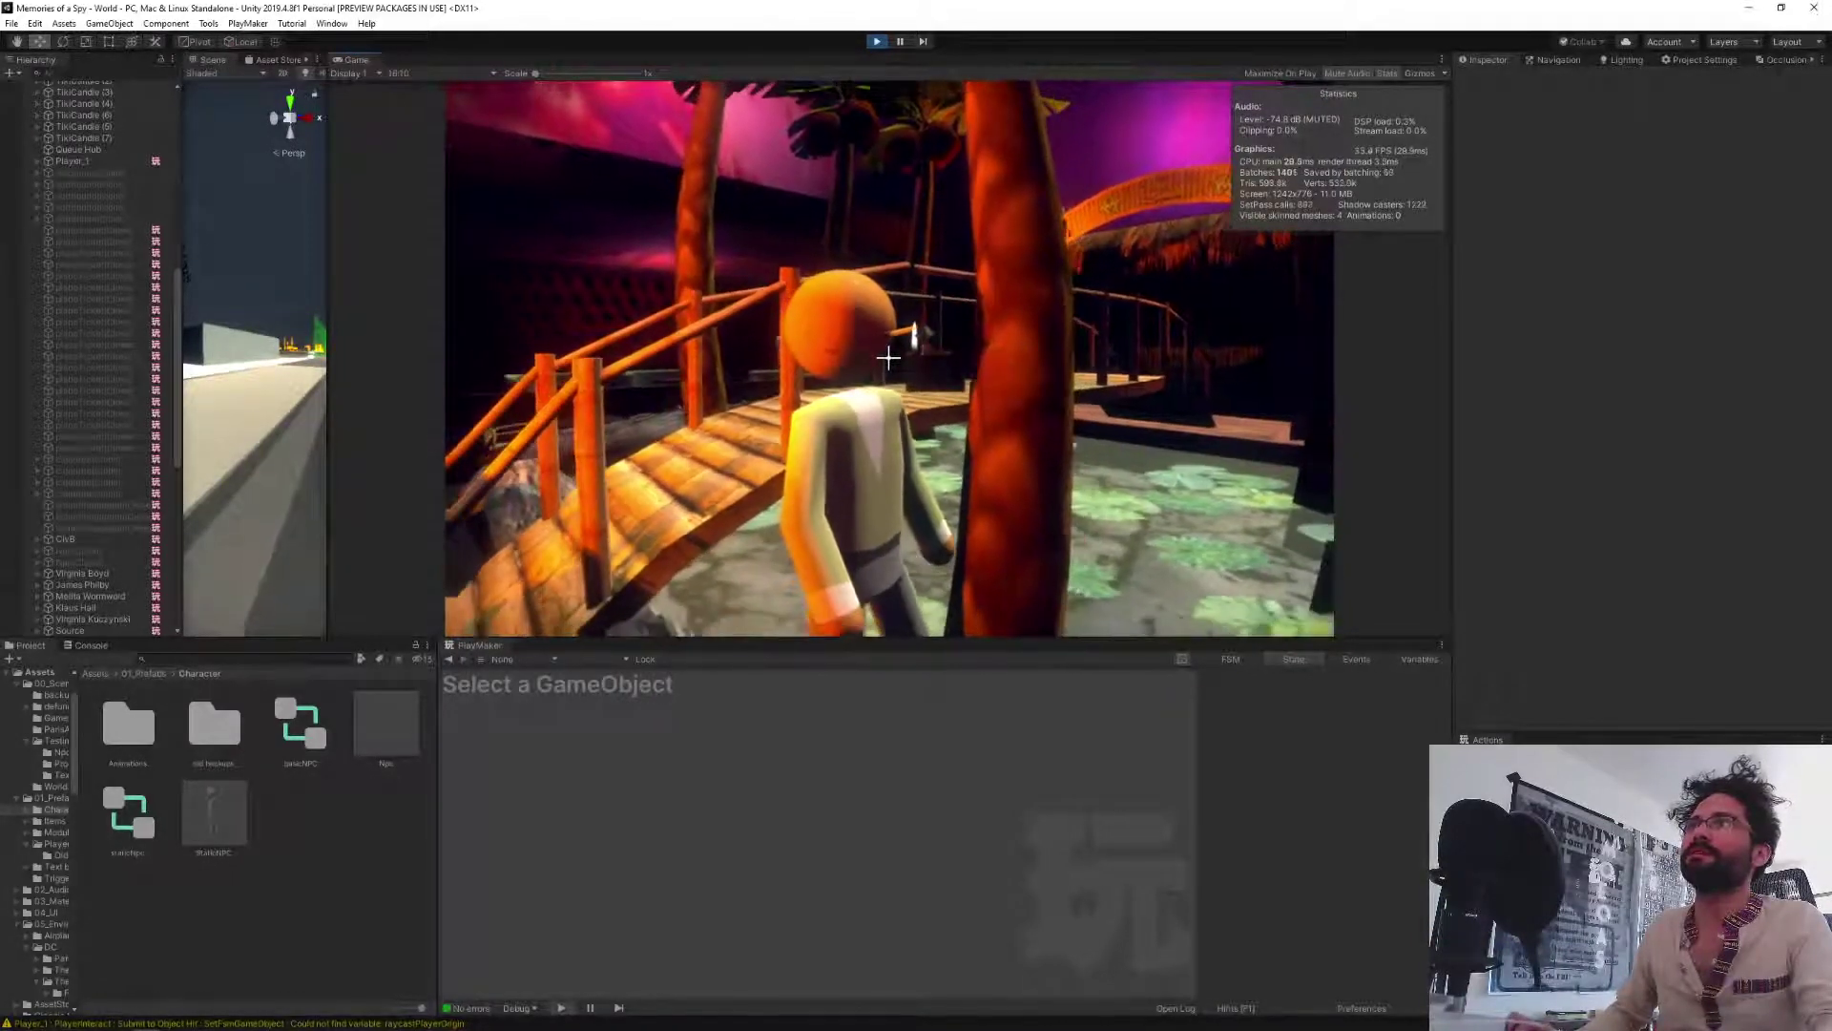
pyautogui.click(888, 358)
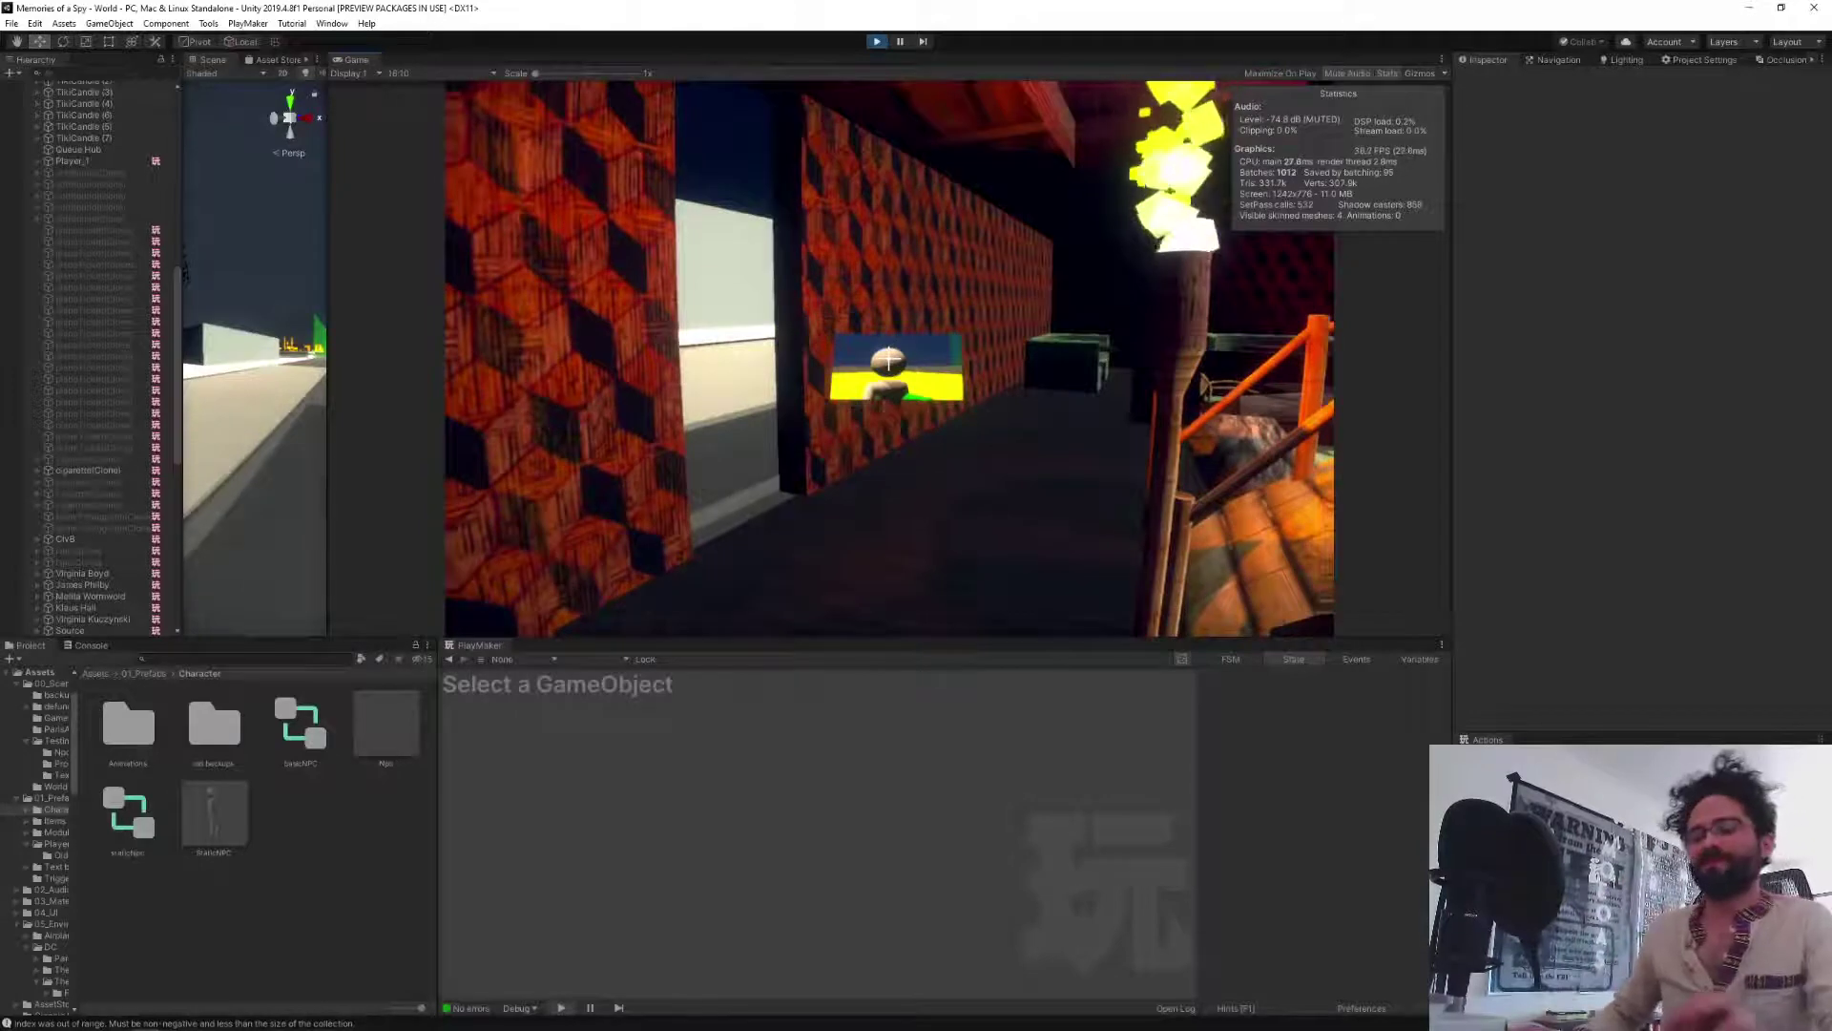
# Teleport the player with the in-game console command playerWarp 5.
pyautogui.press('`')
pyautogui.write('pla')
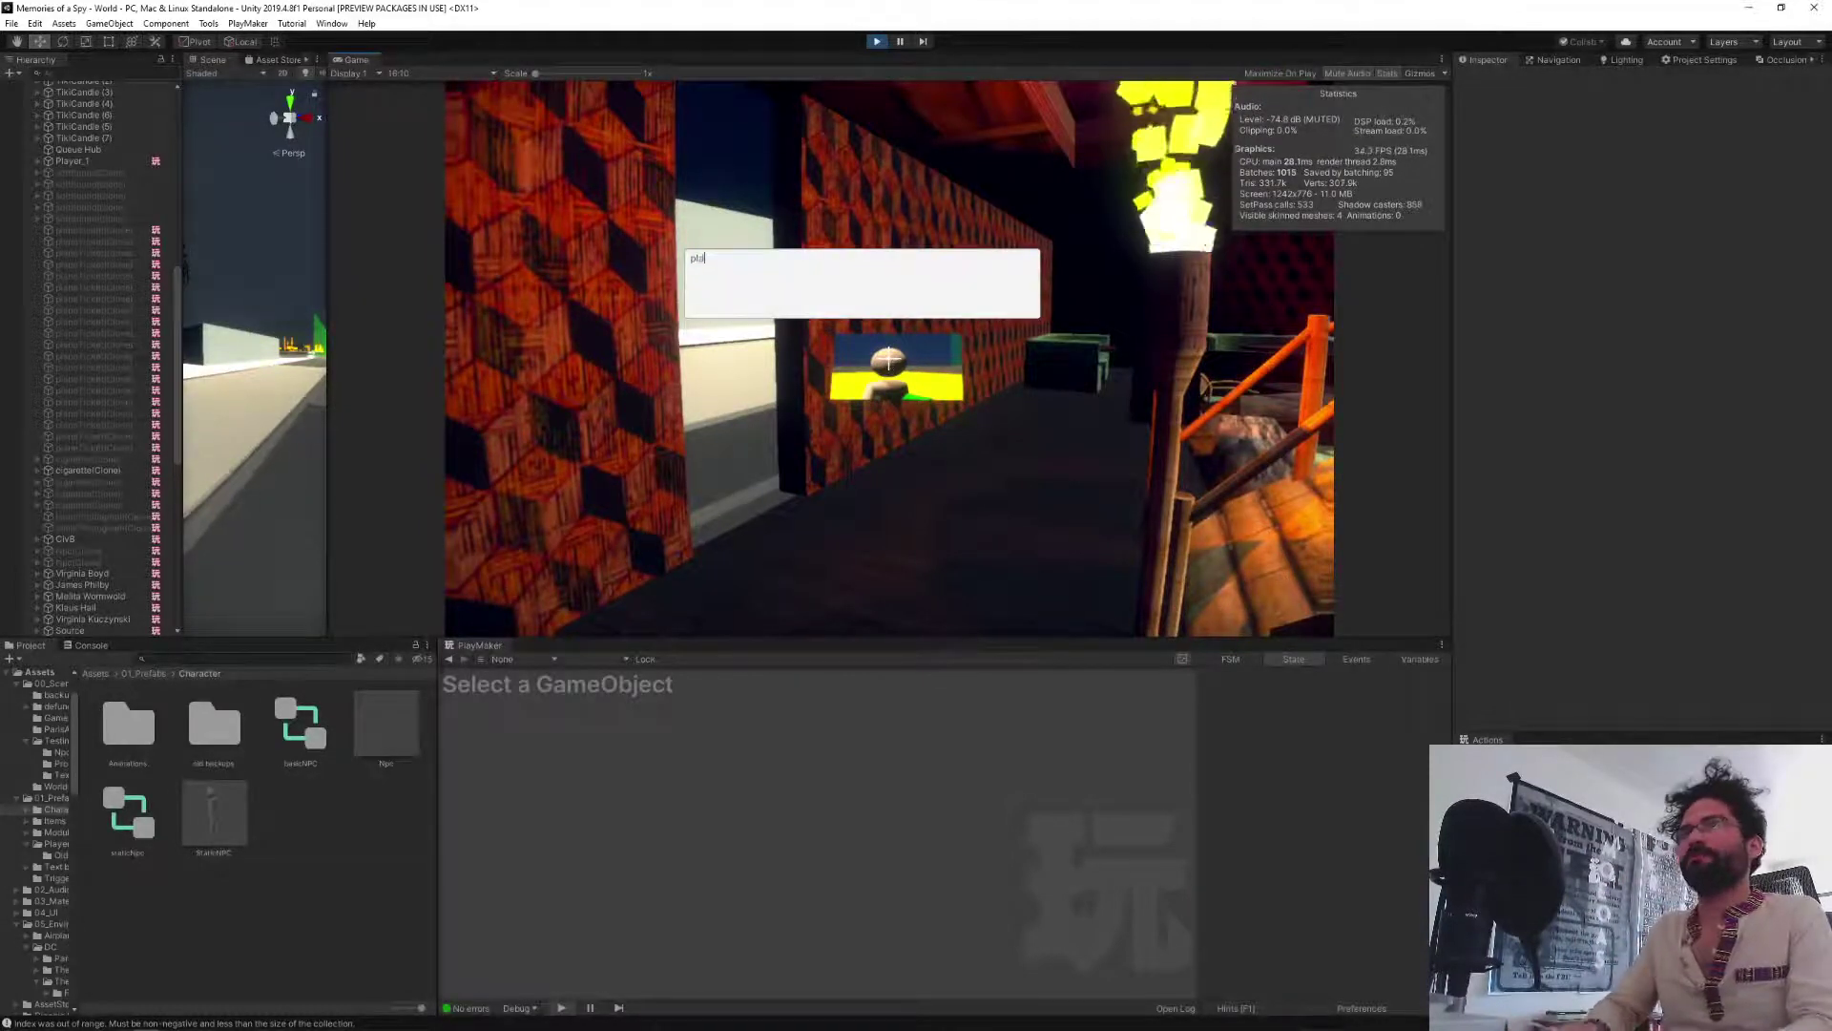
pyautogui.write('yerWarp 5')
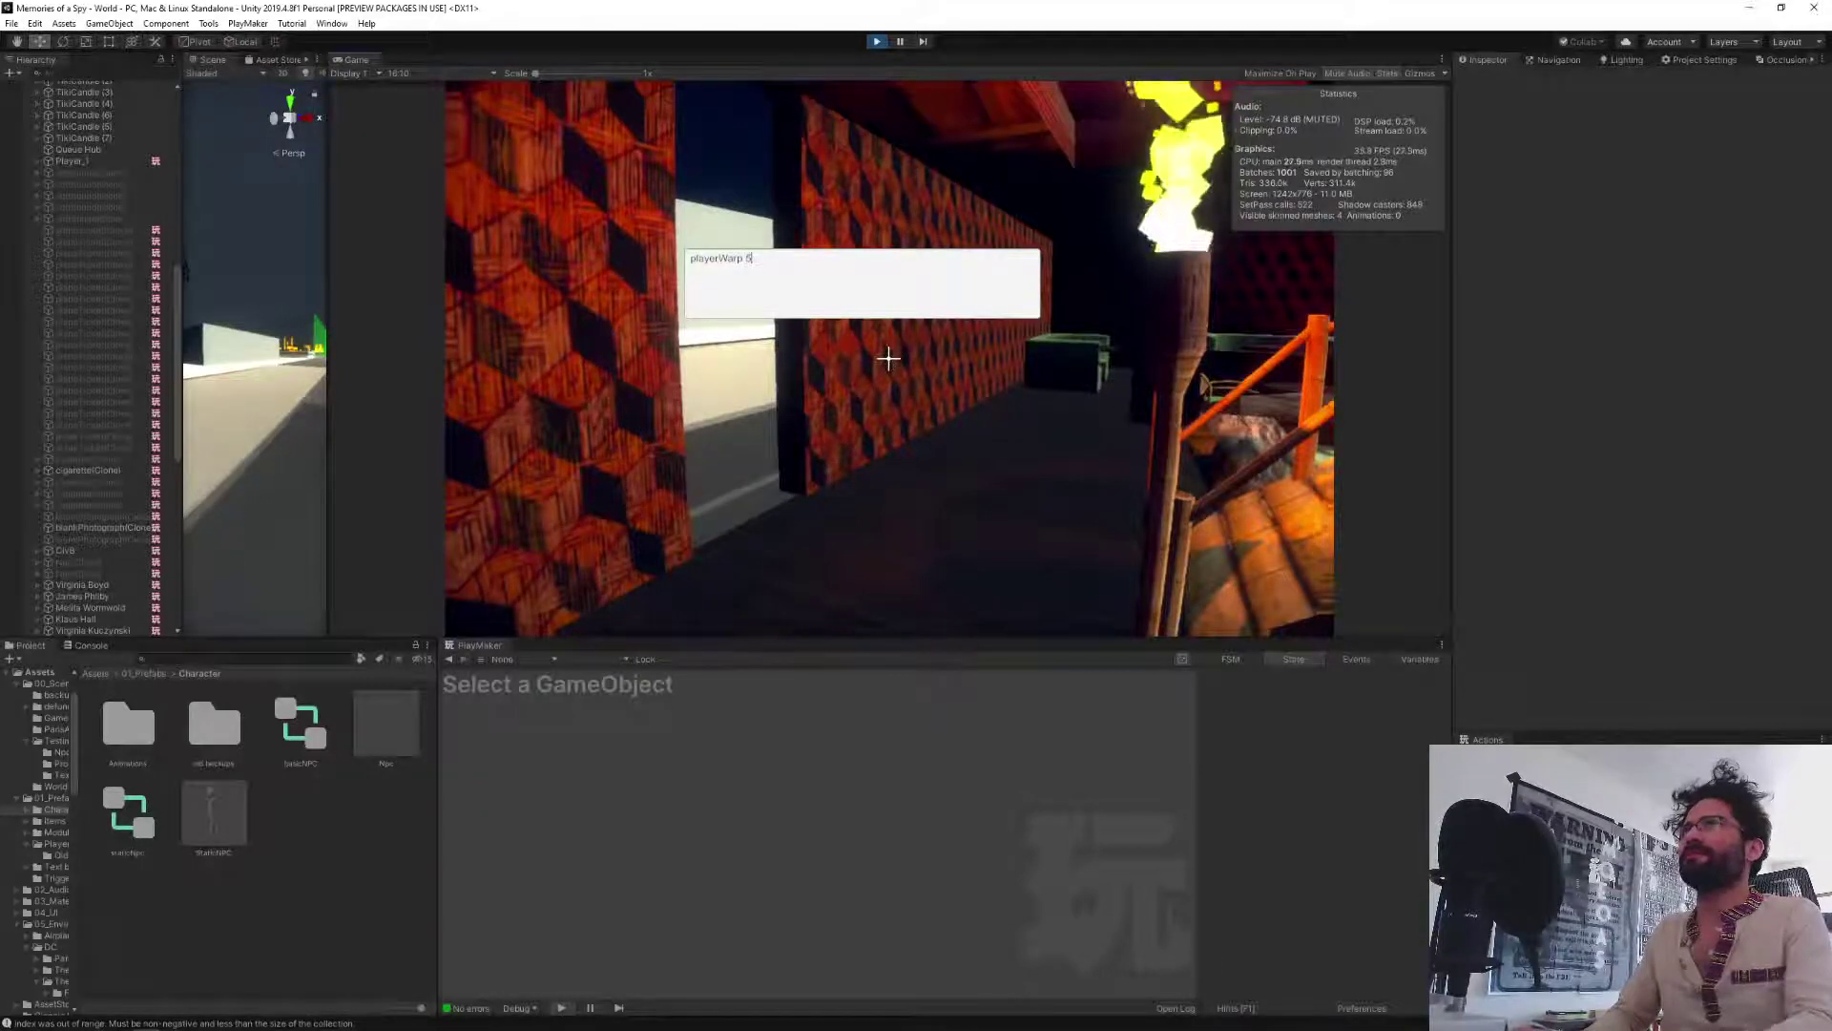
pyautogui.press('Return')
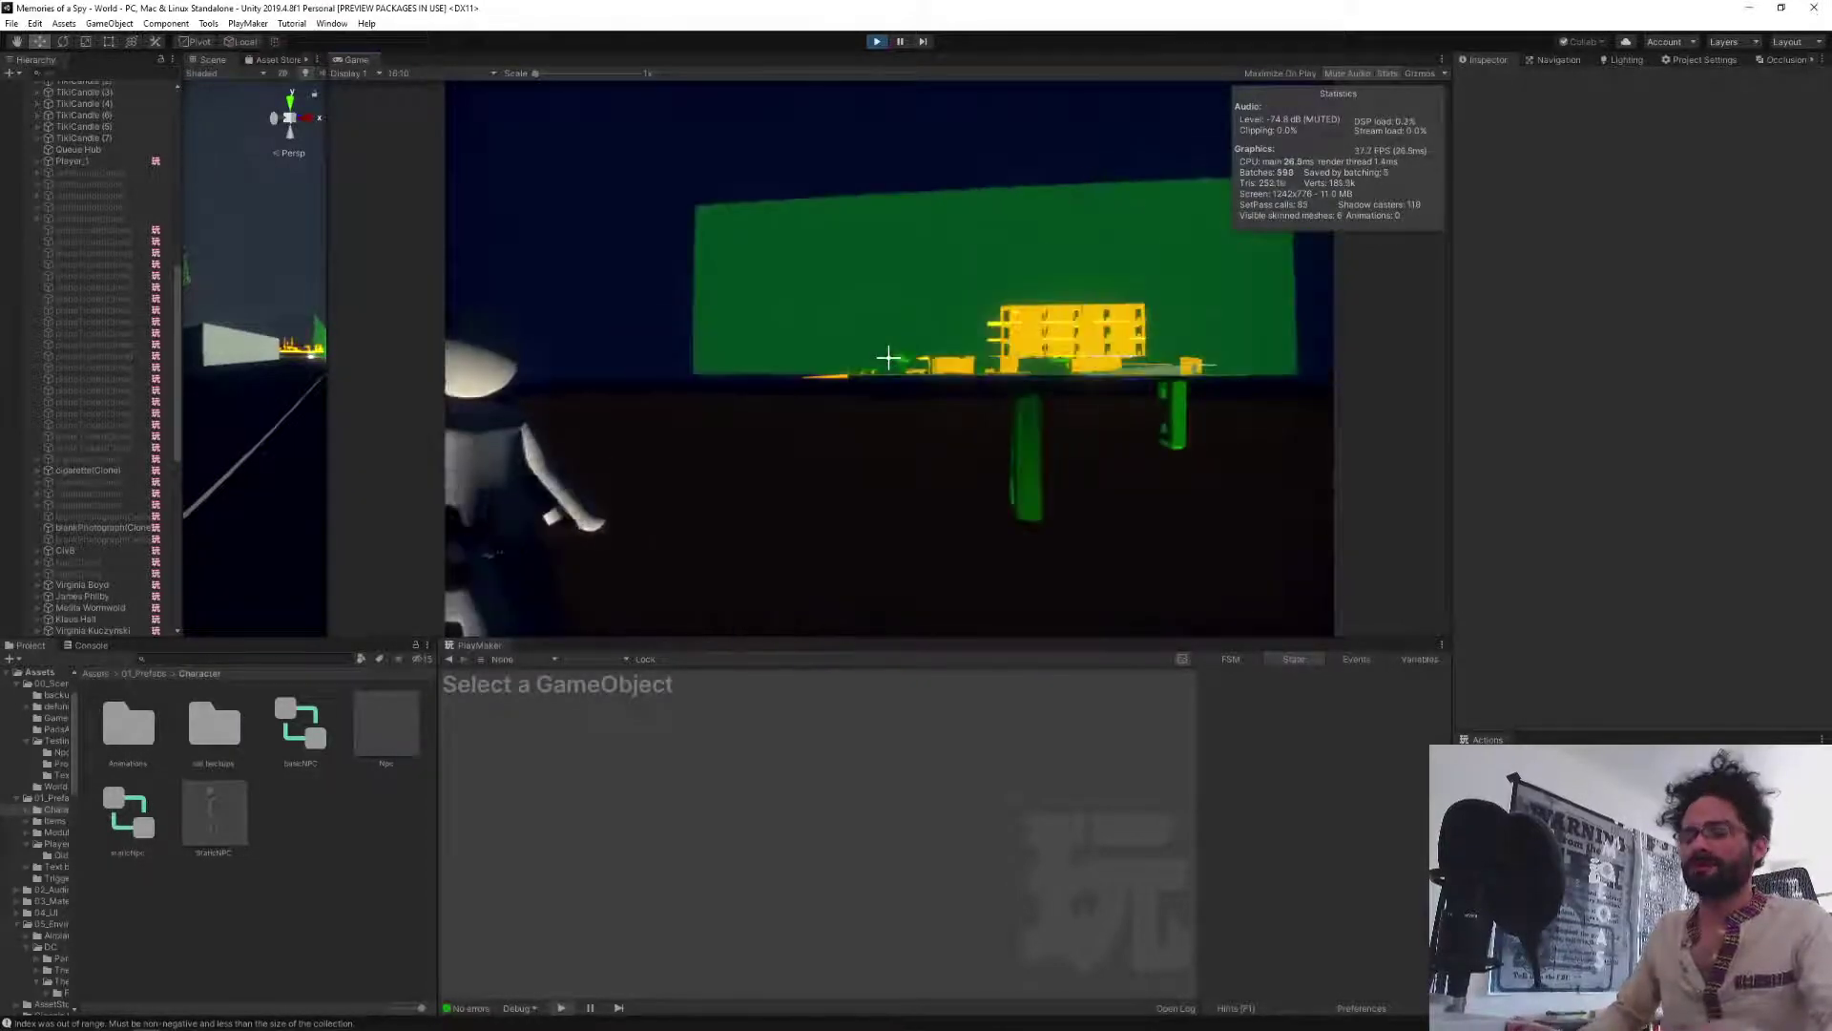
# Spawn a pistol with the spawnItem console command and use it near the NPCs in the dark area.
pyautogui.press('`')
pyautogui.write('spaw')
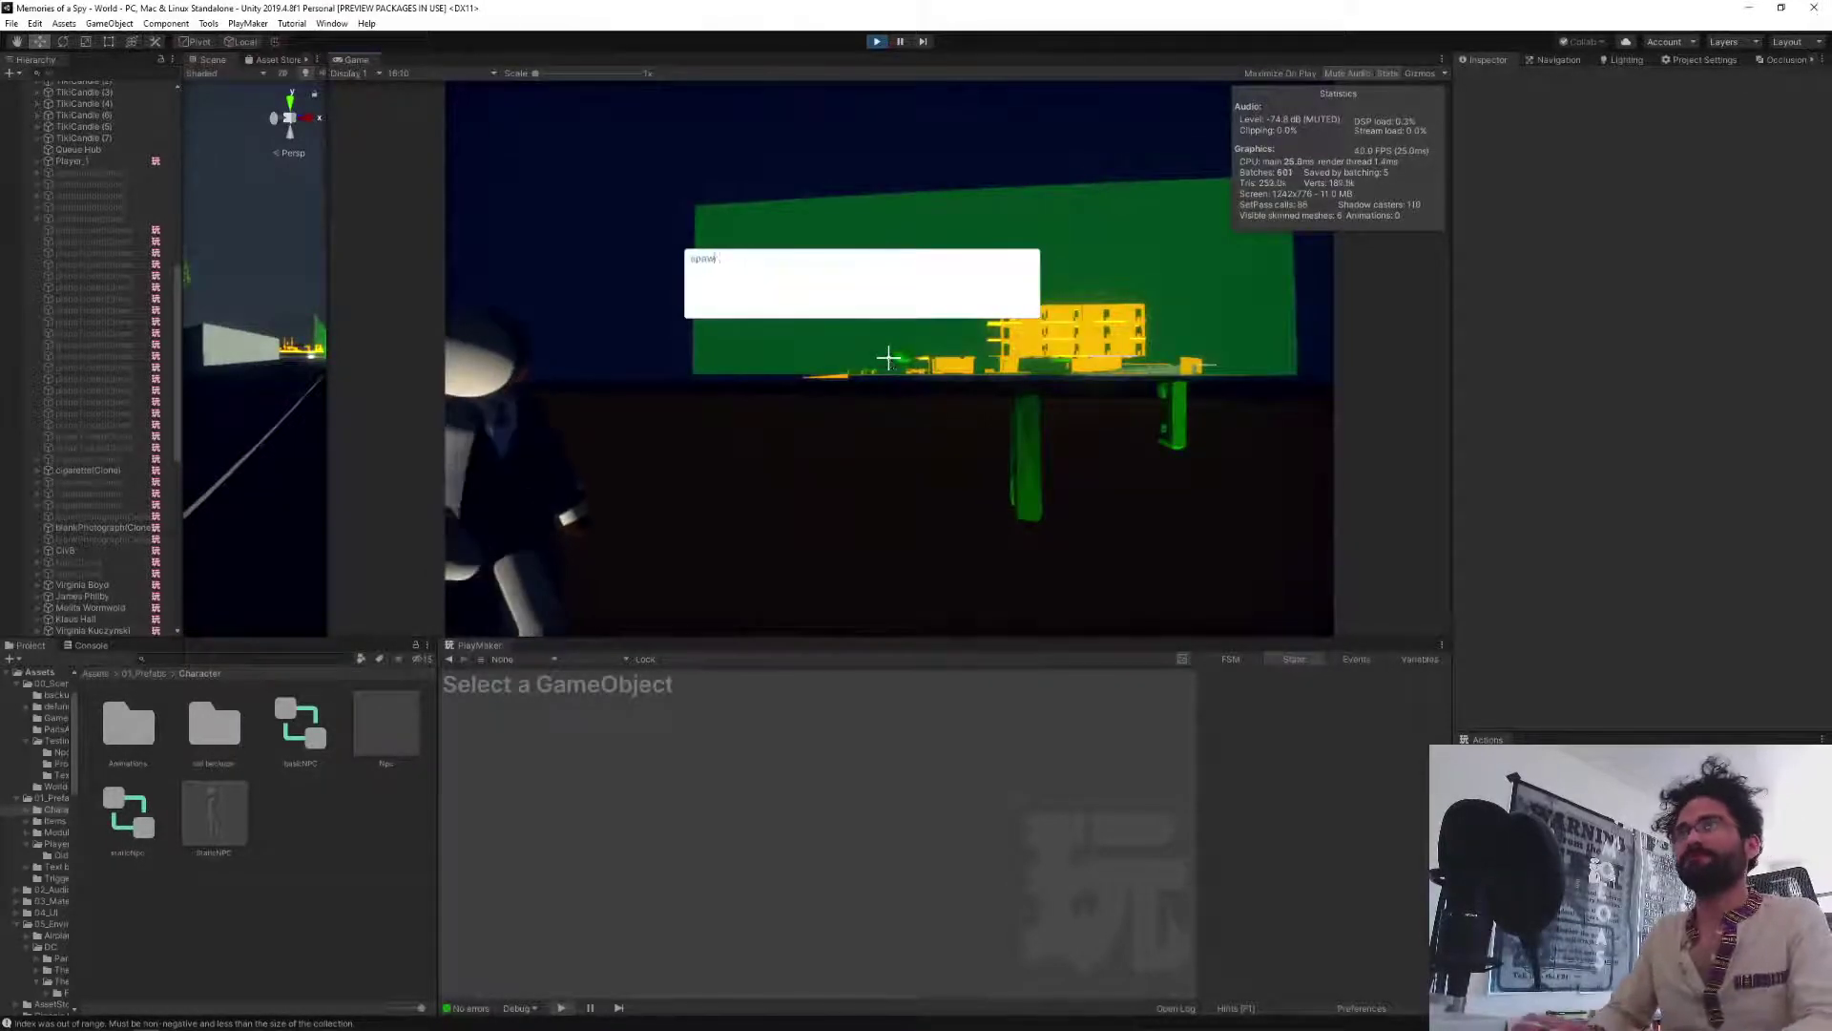
pyautogui.write('nItem 5')
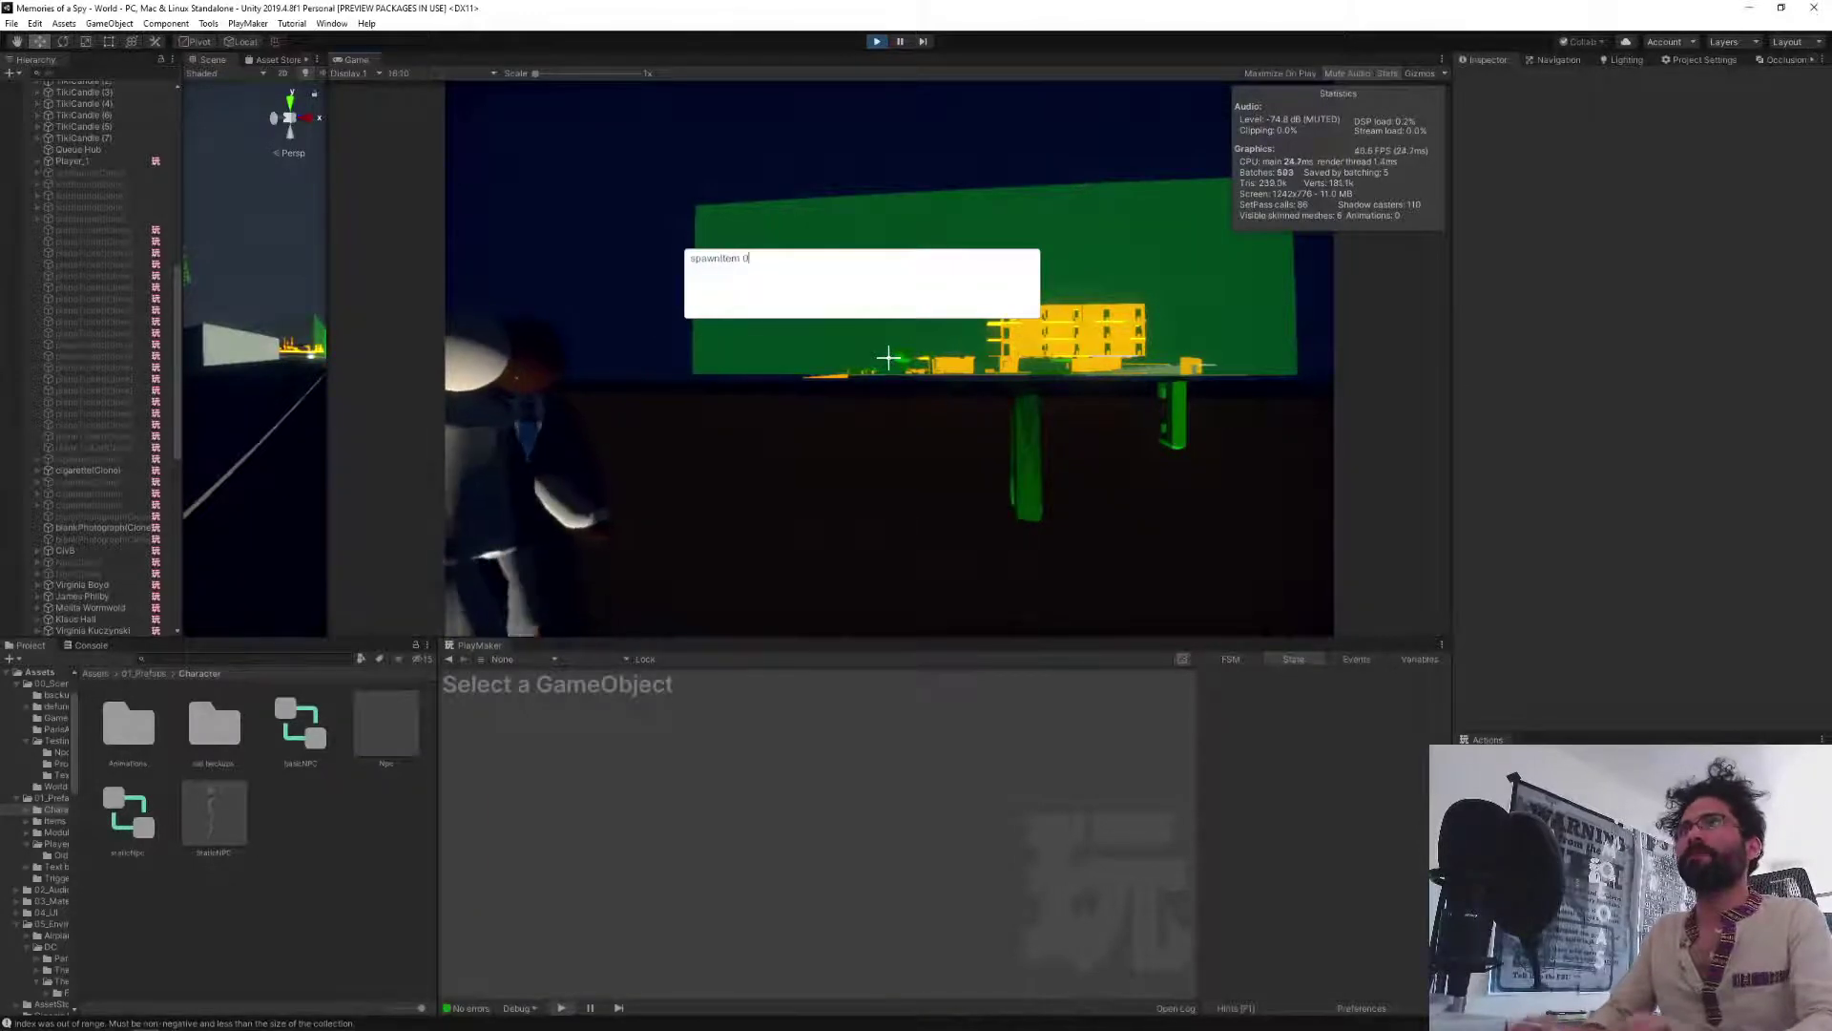
pyautogui.press('Return')
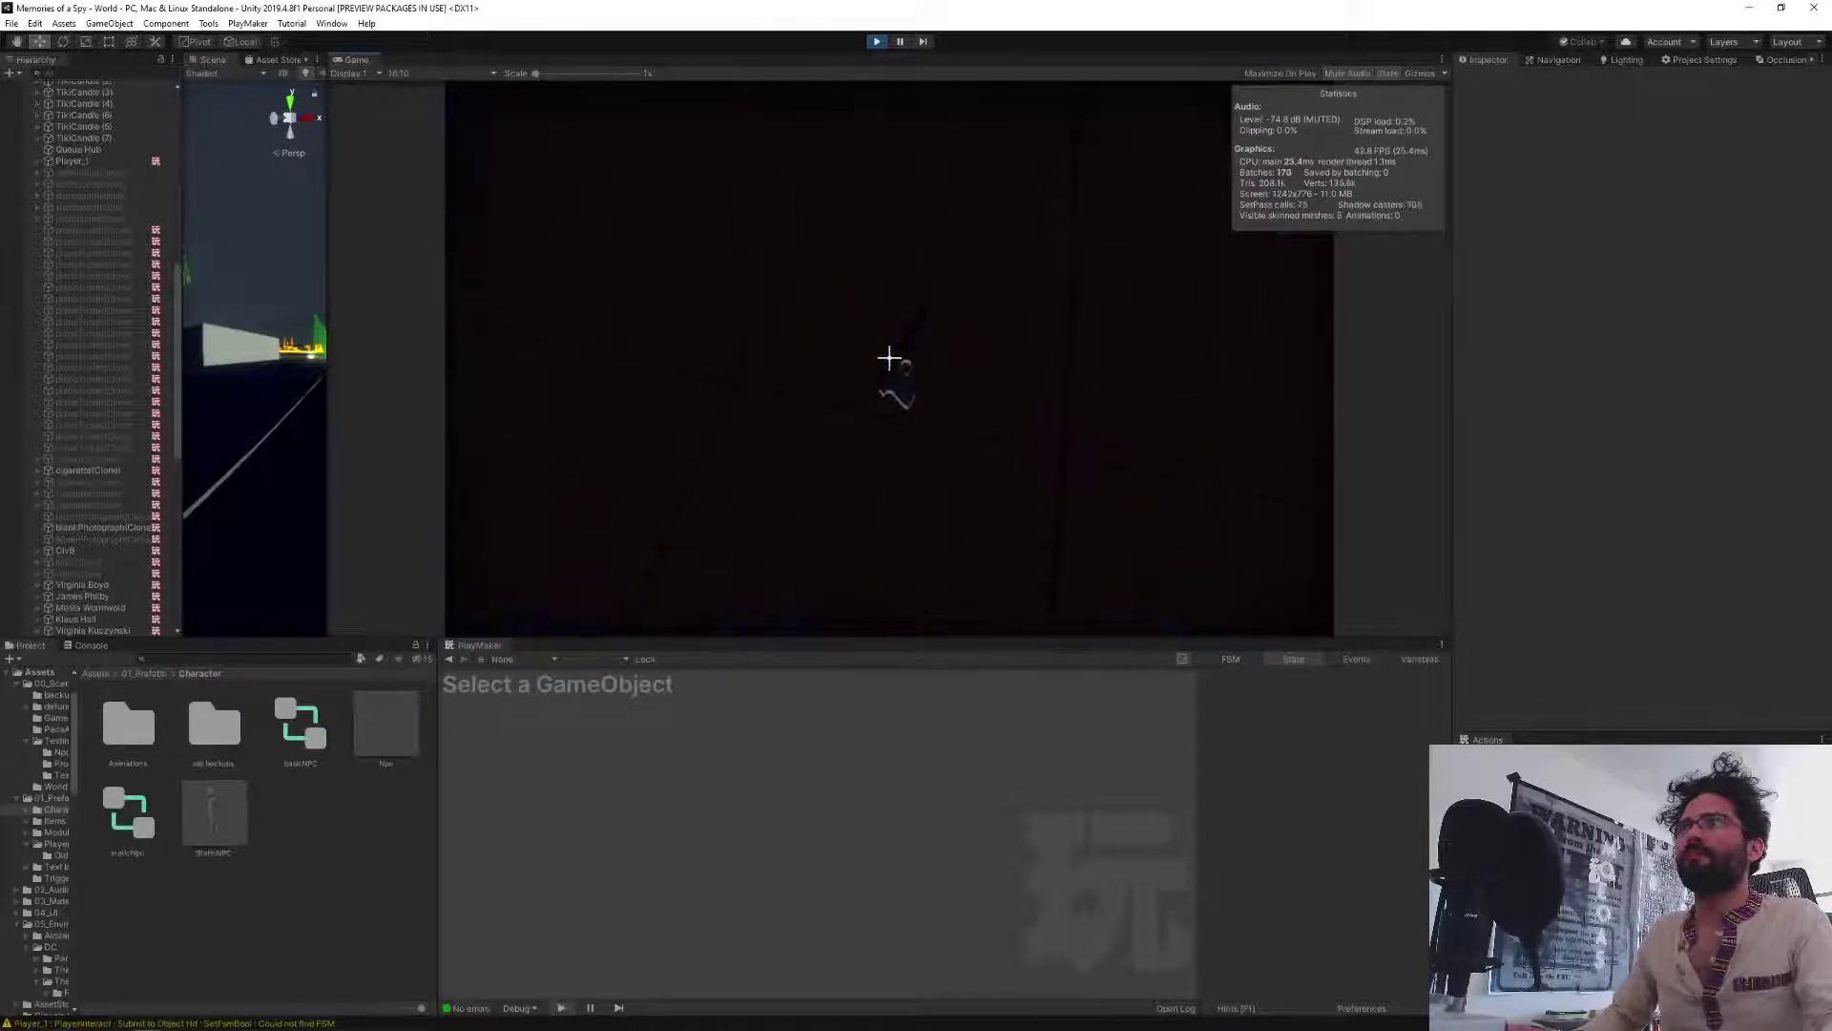
pyautogui.click(889, 358)
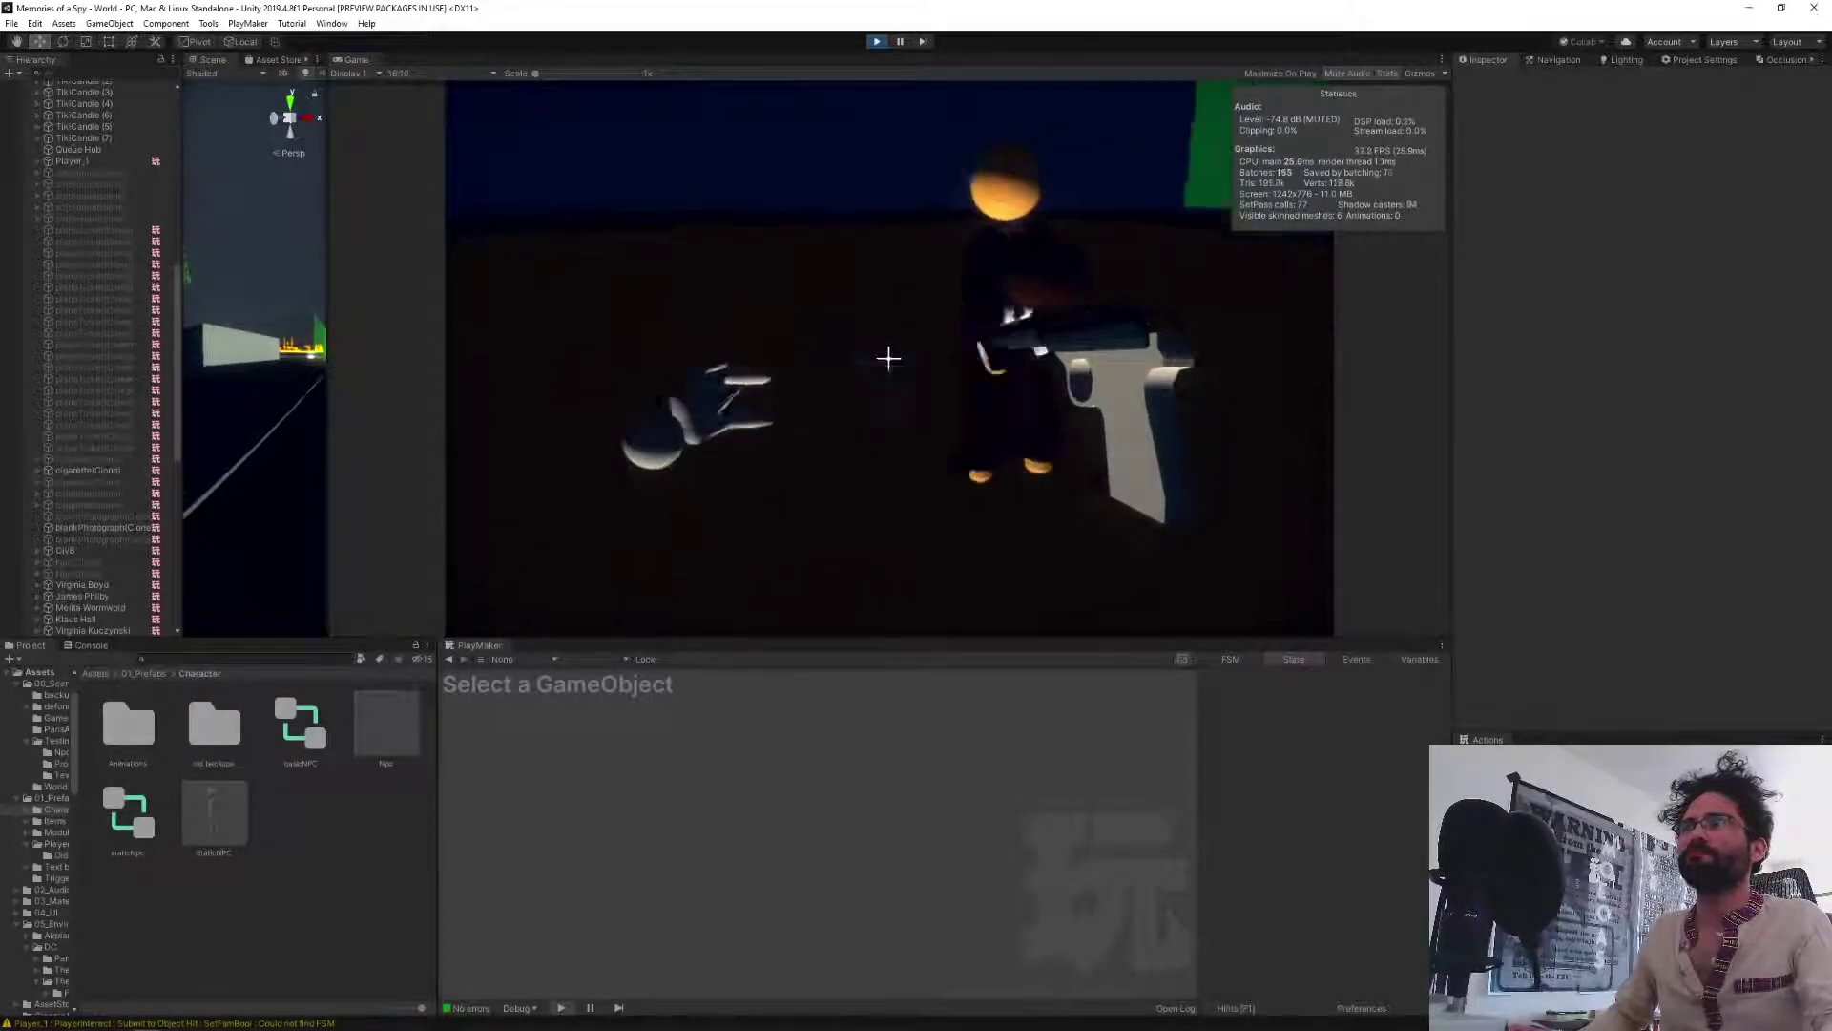
pyautogui.click(888, 358)
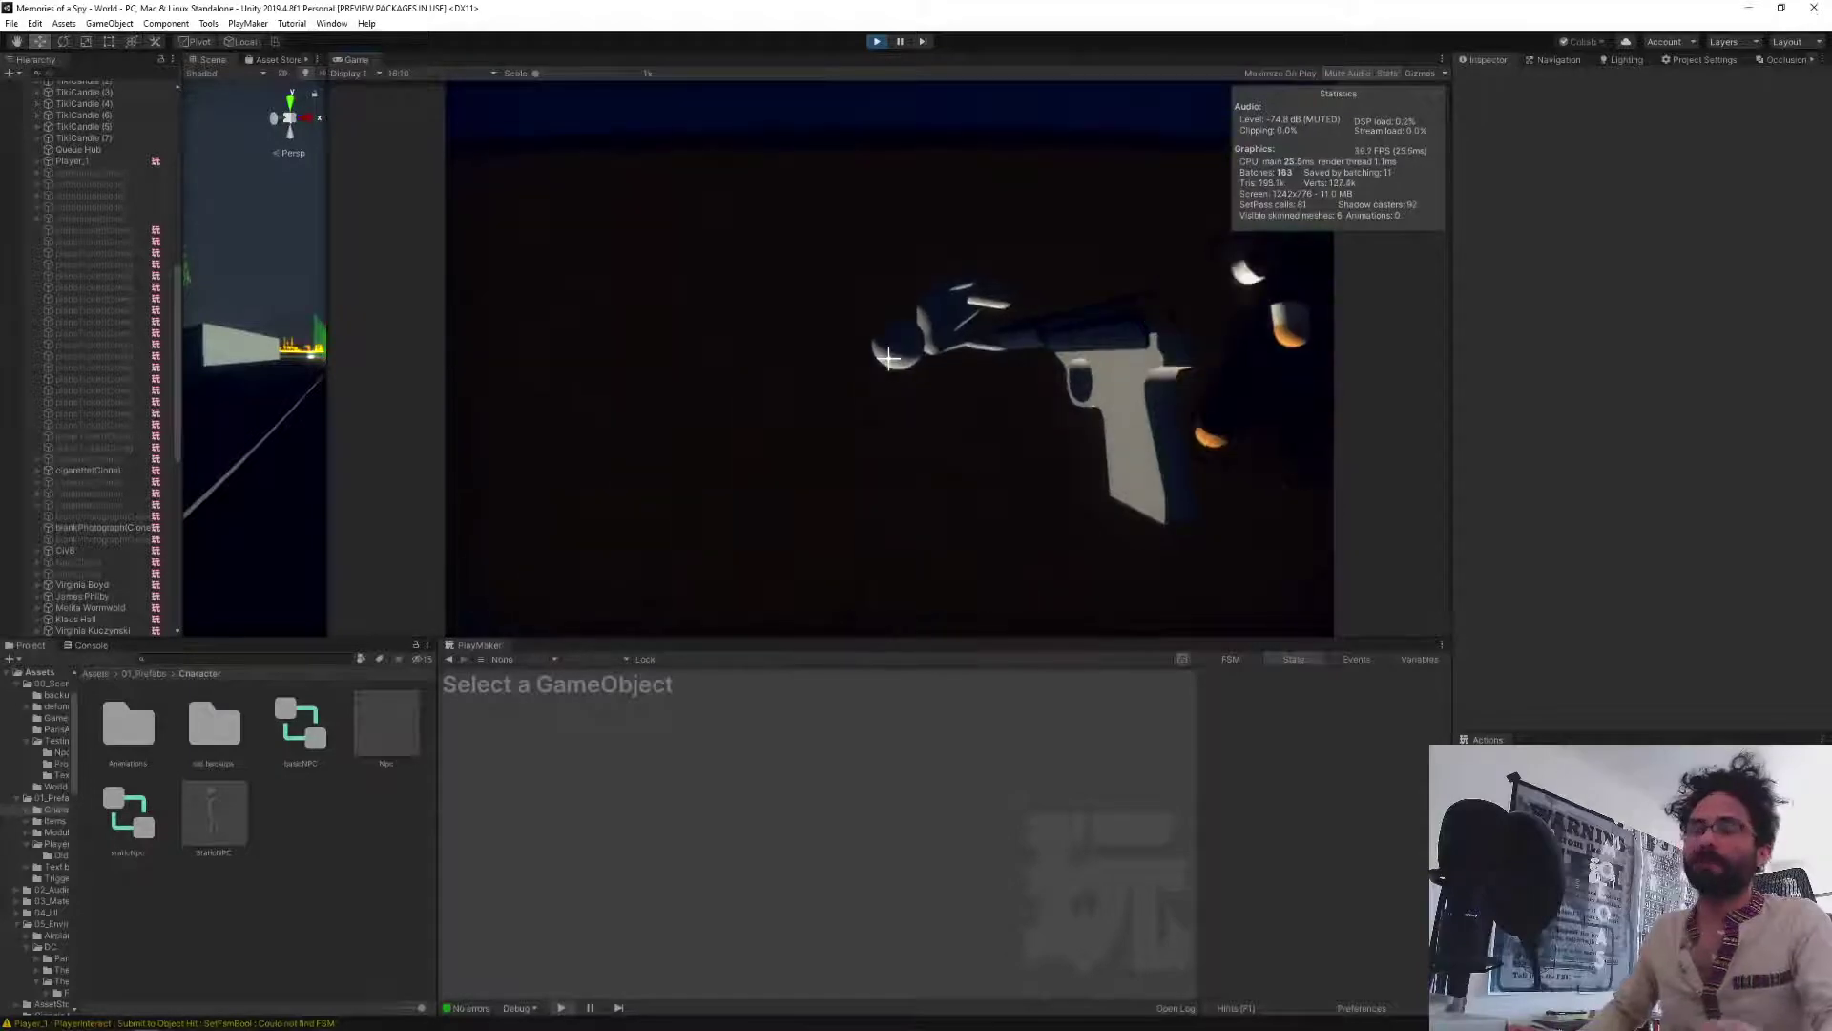
# Warp the player back to the park with playerWarp and walk to the torch-lit pond carrying the pistol.
pyautogui.press('`')
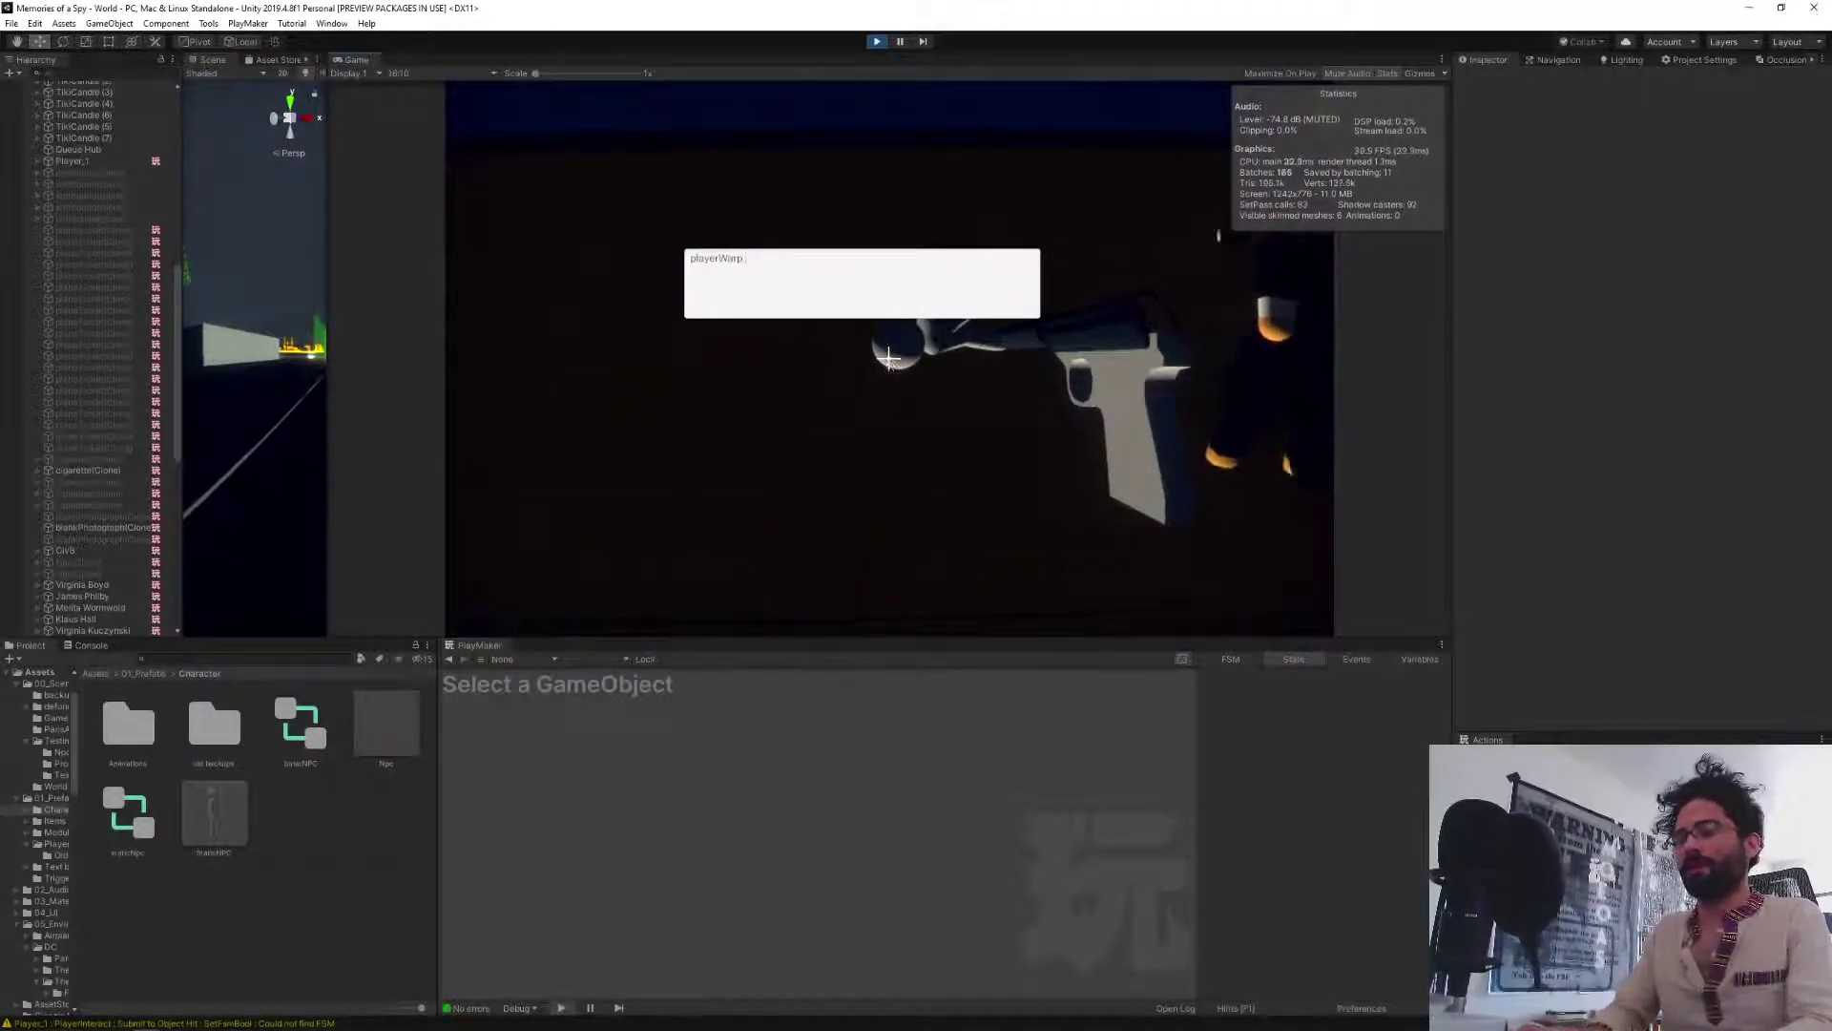
pyautogui.press('Return')
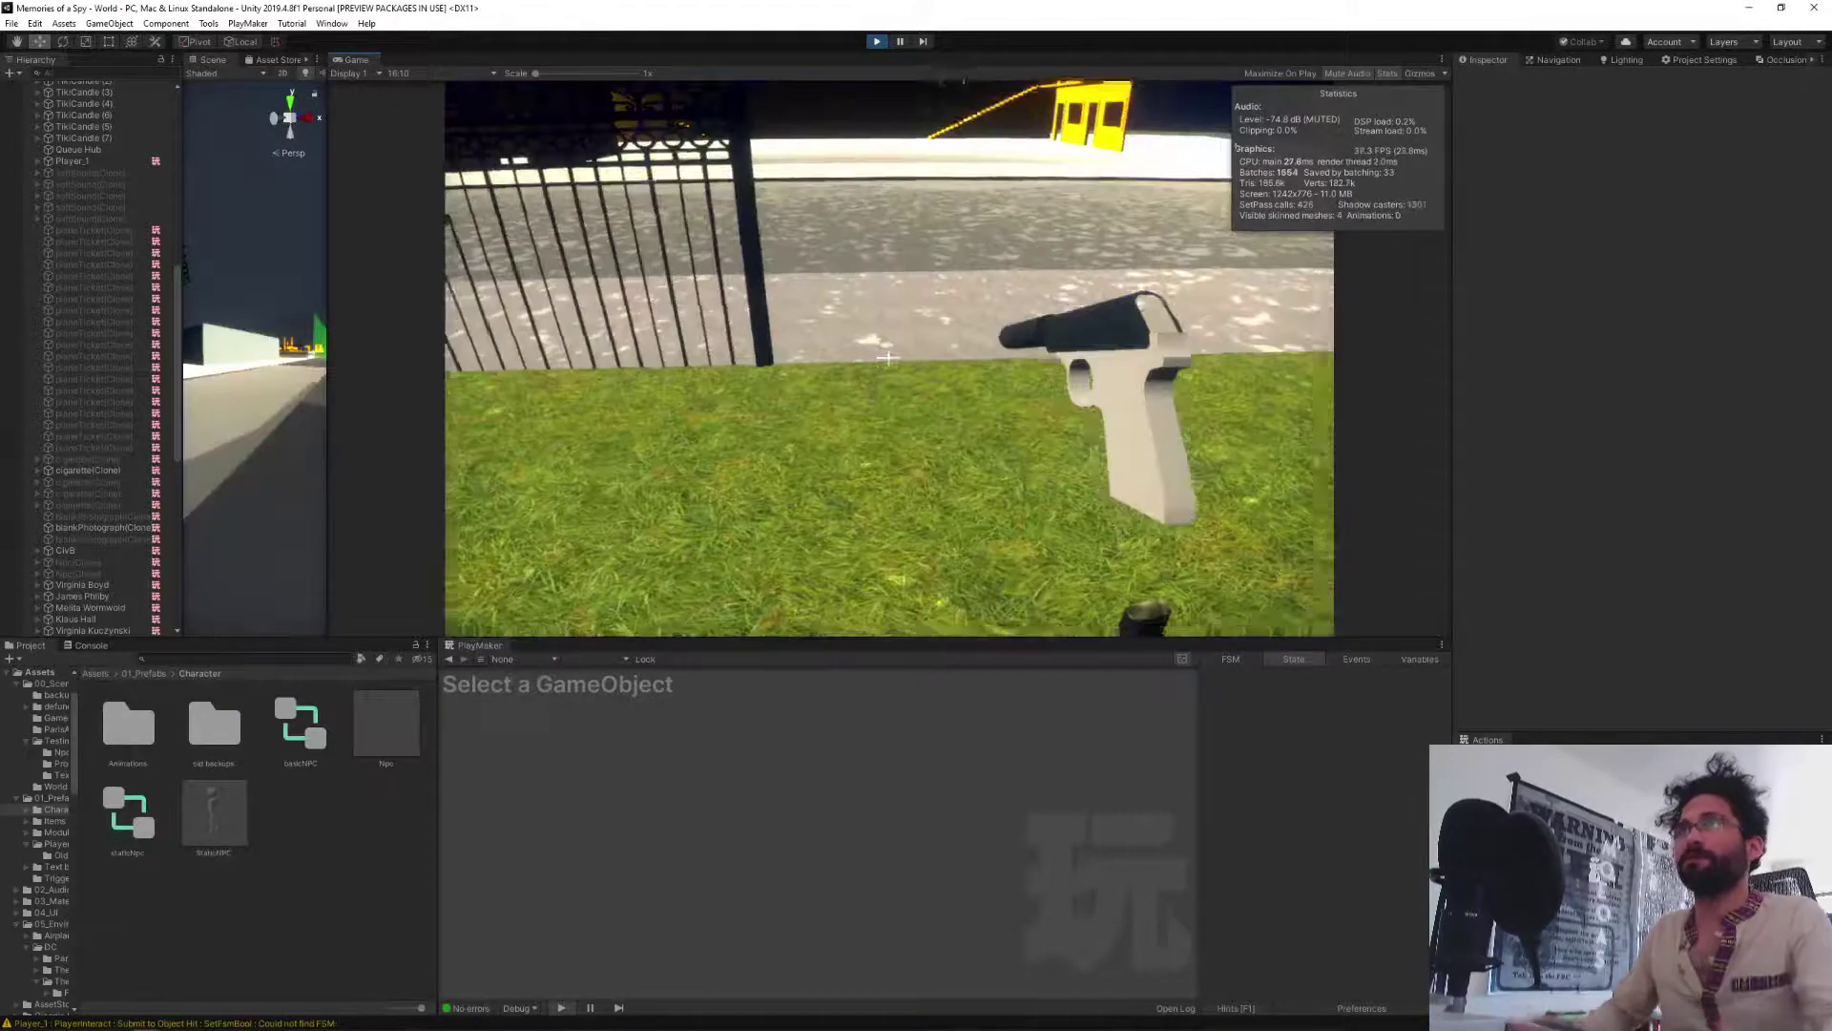
pyautogui.press('w')
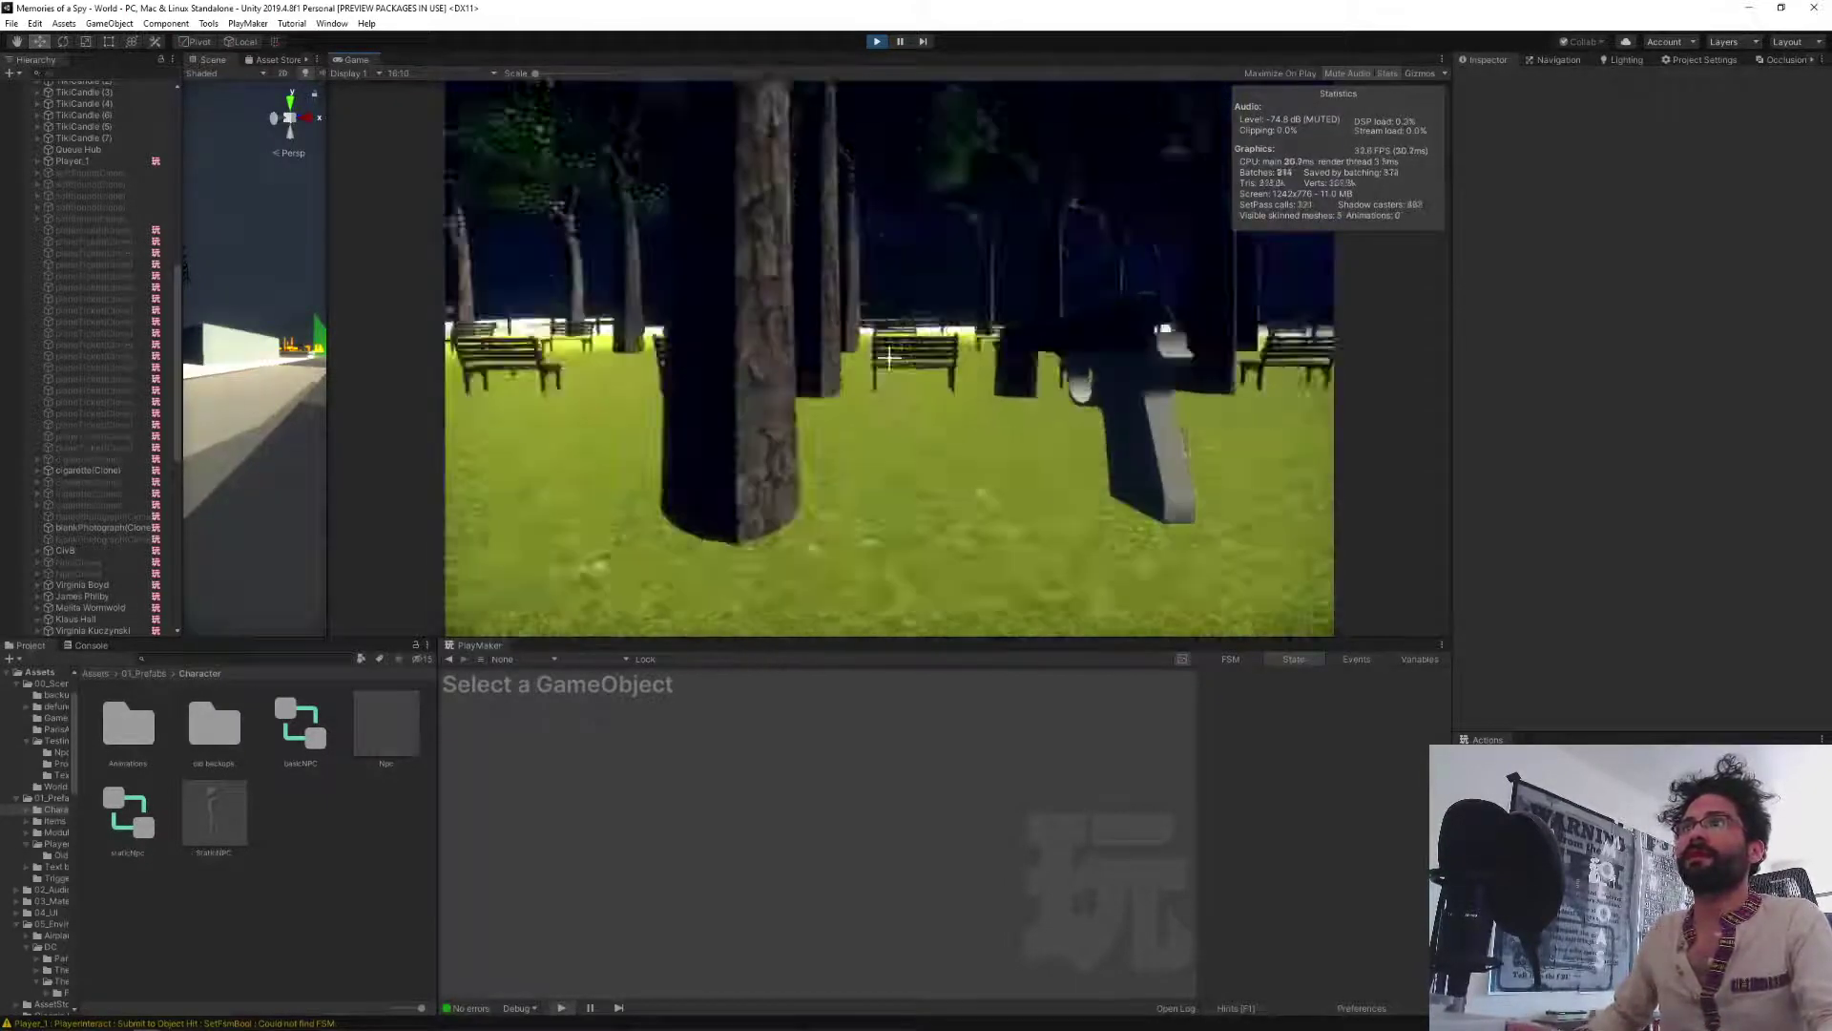
pyautogui.press('w')
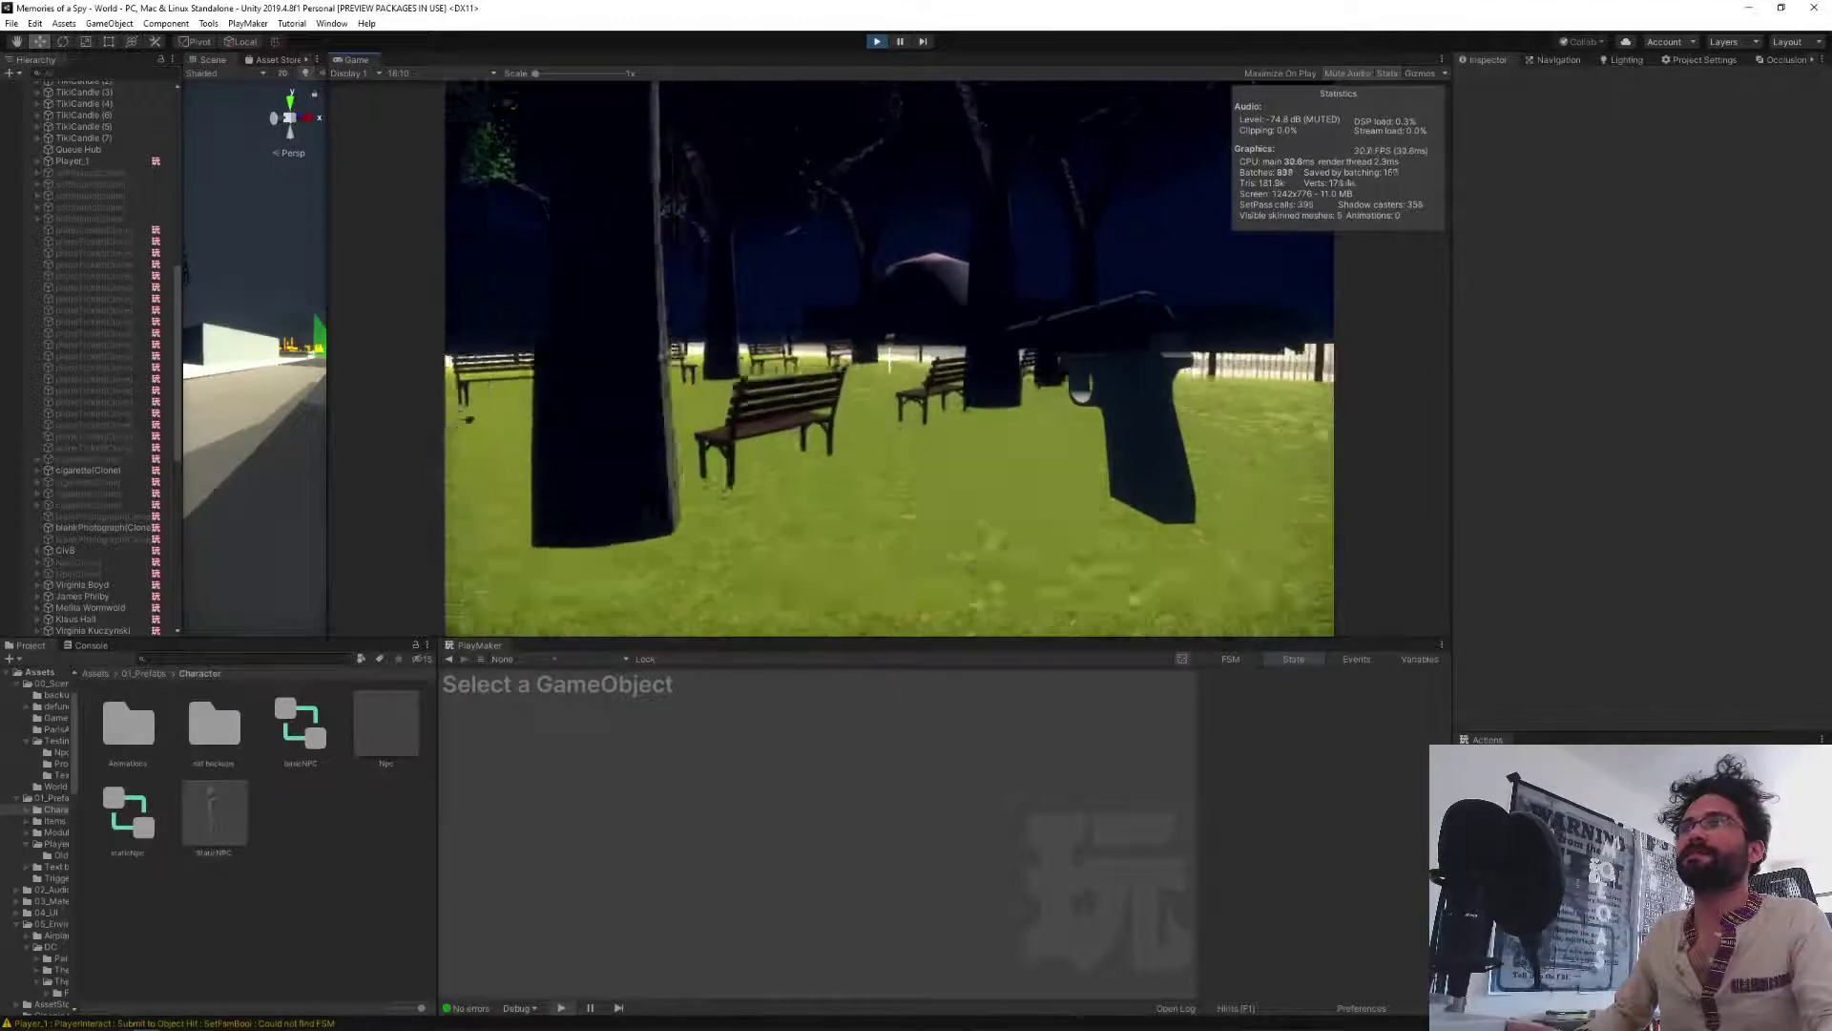
pyautogui.press('w')
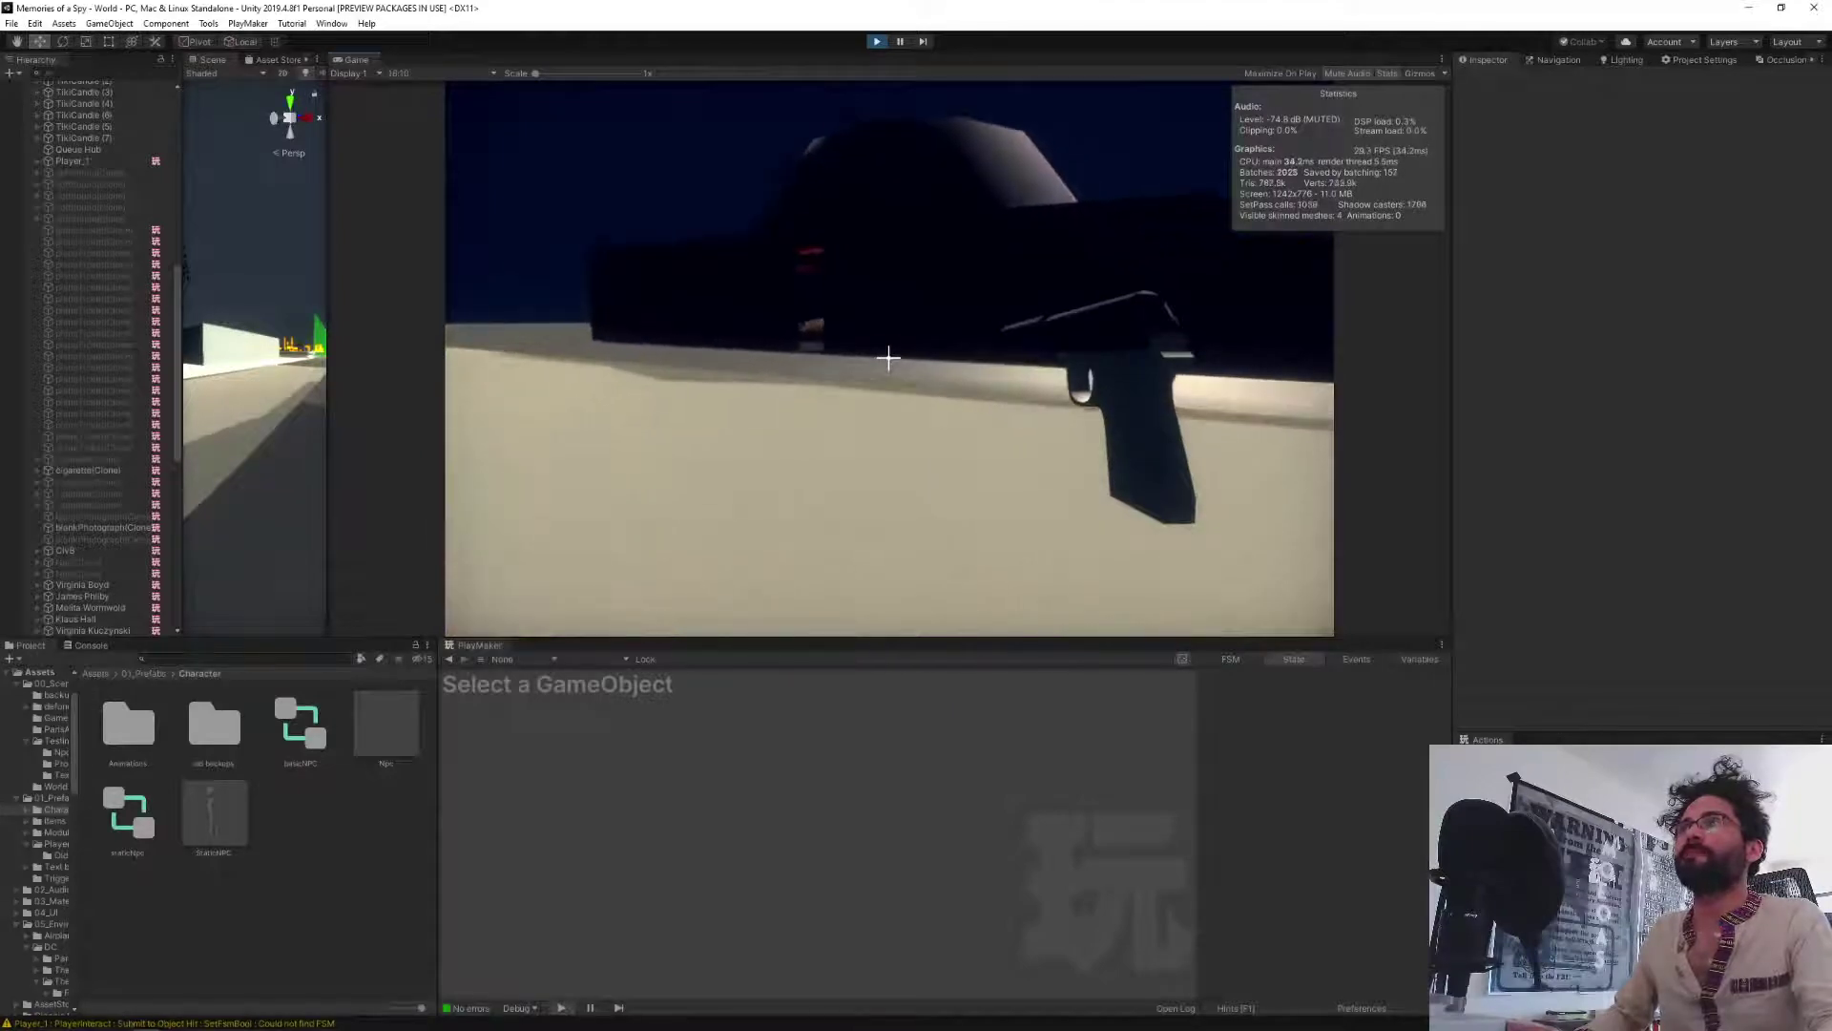
pyautogui.press('w')
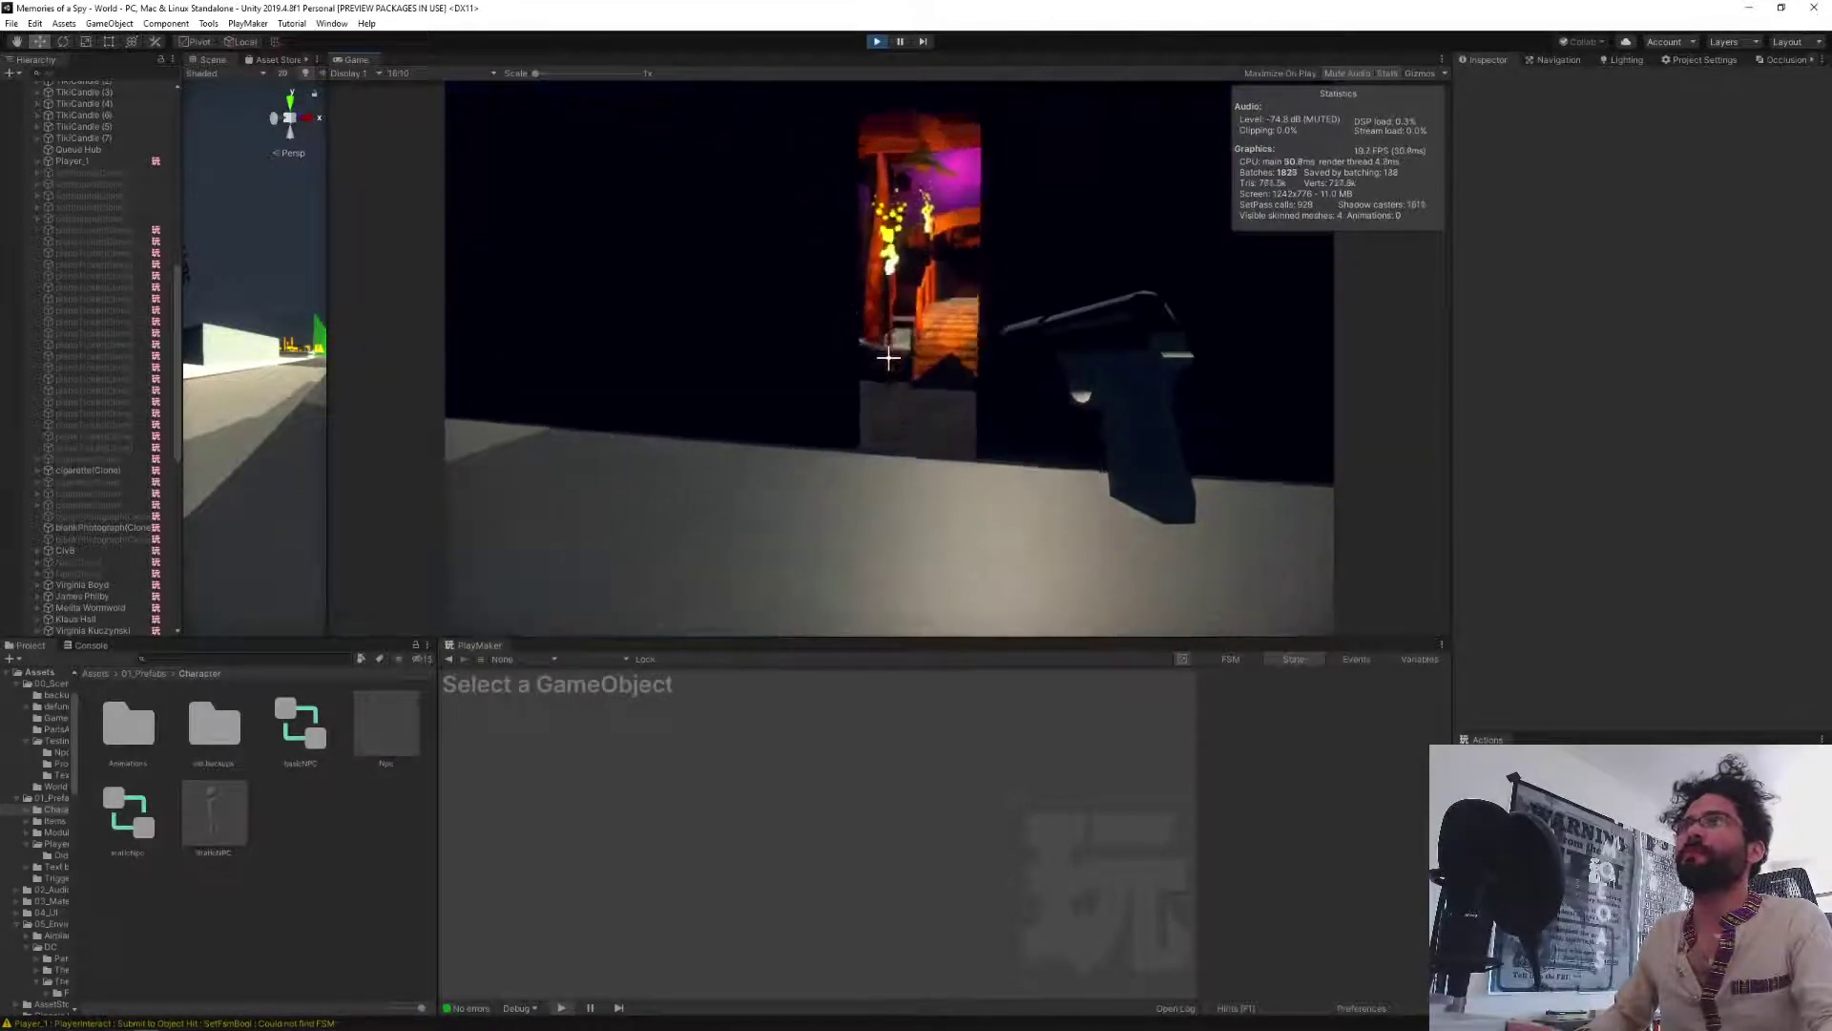
pyautogui.press('w')
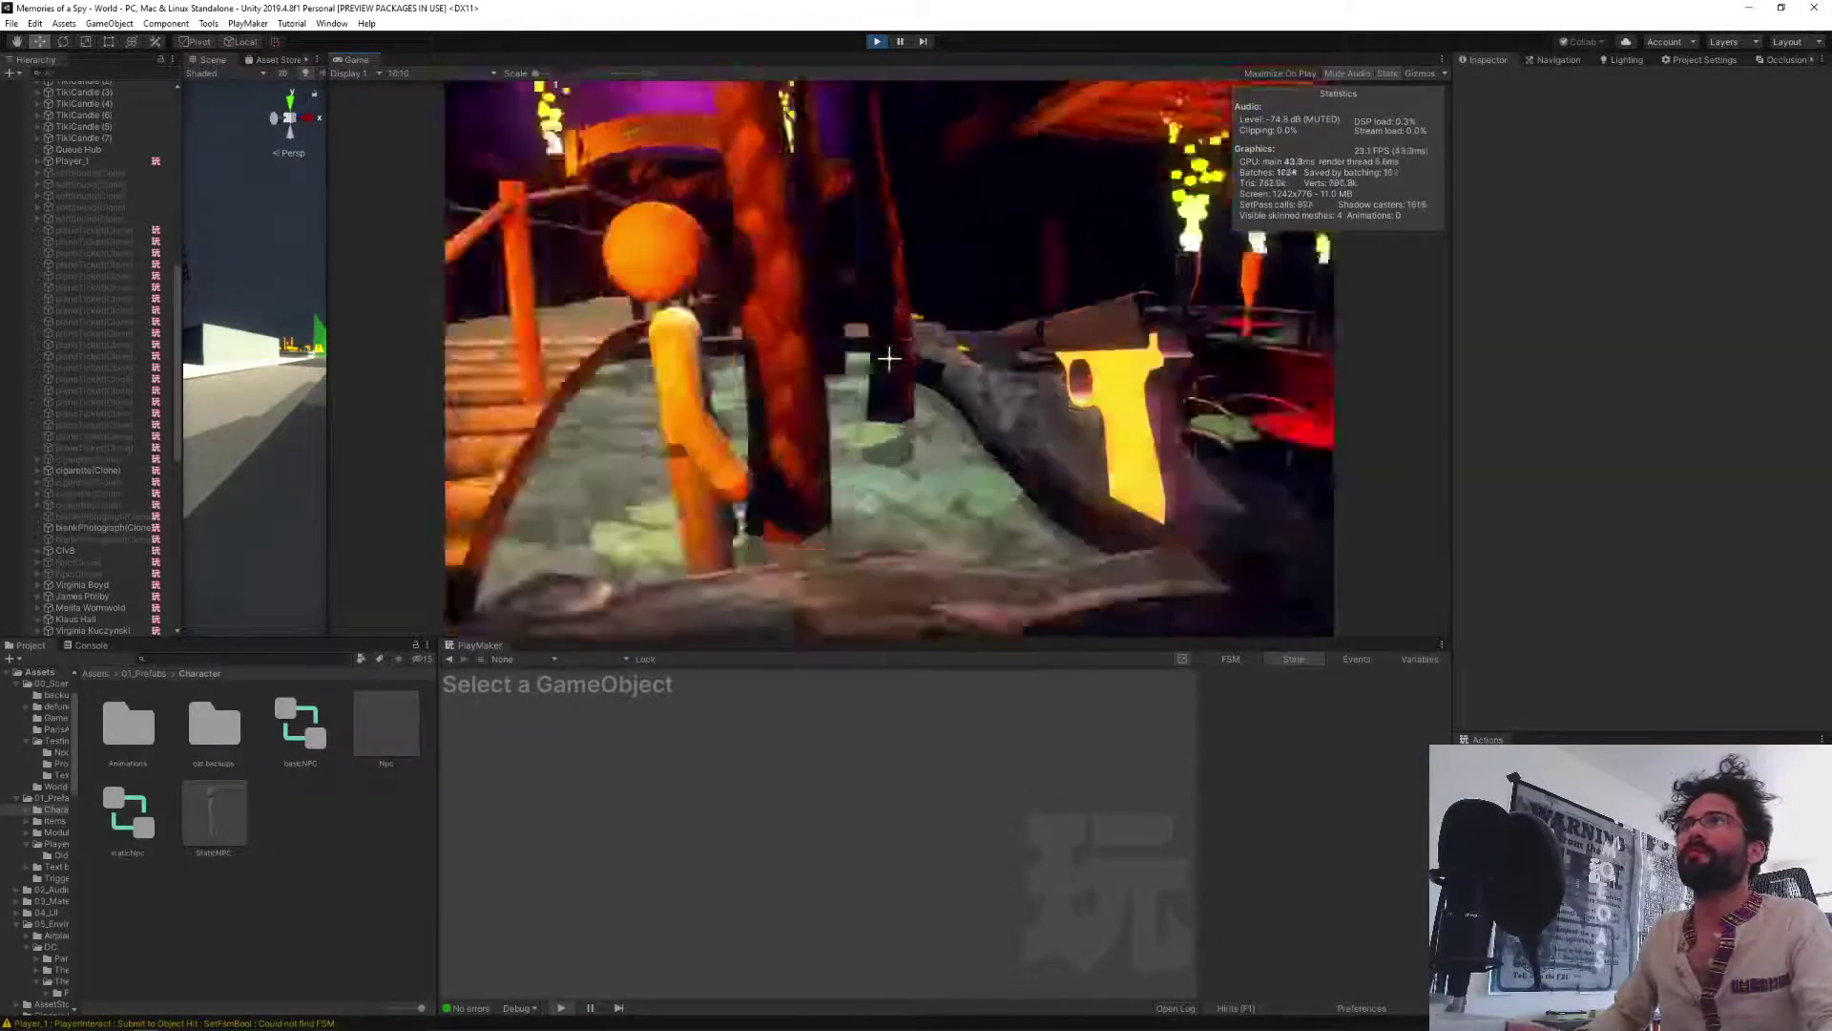
# Chase the NPC from the pond past the red tables and out to the street, firing the pistol at it.
pyautogui.press('w')
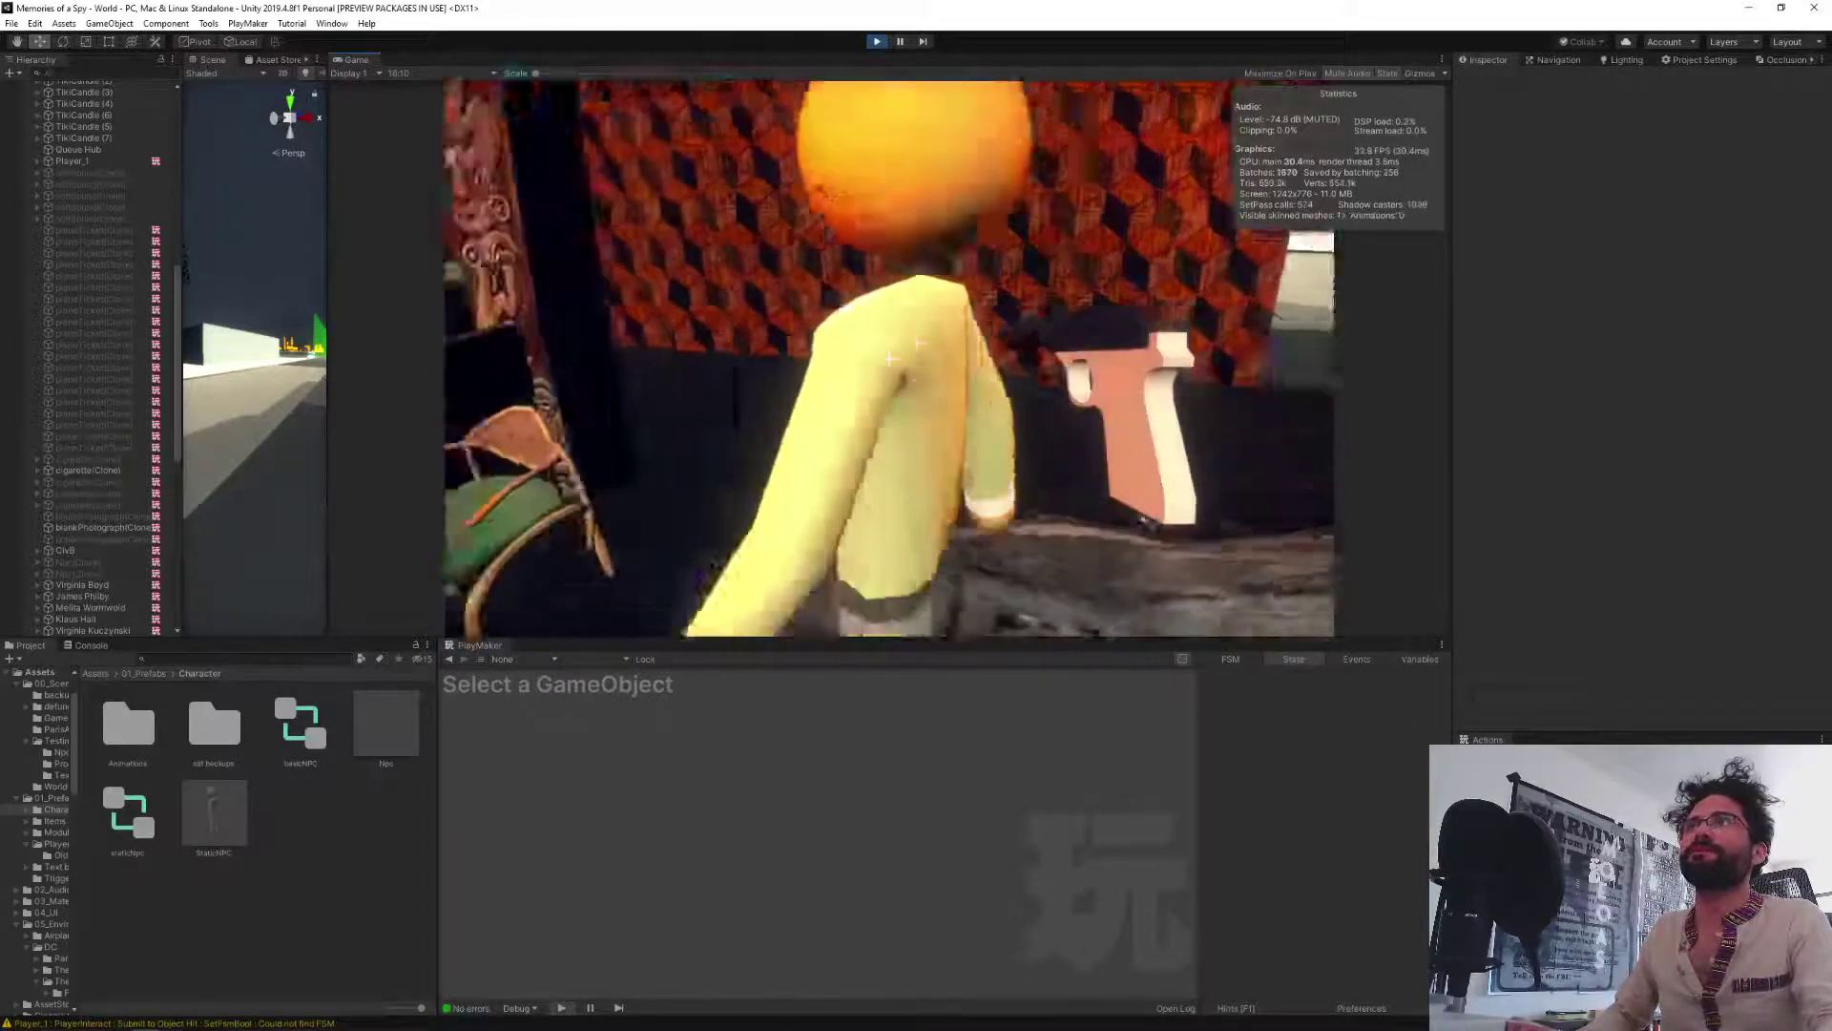
pyautogui.press('w')
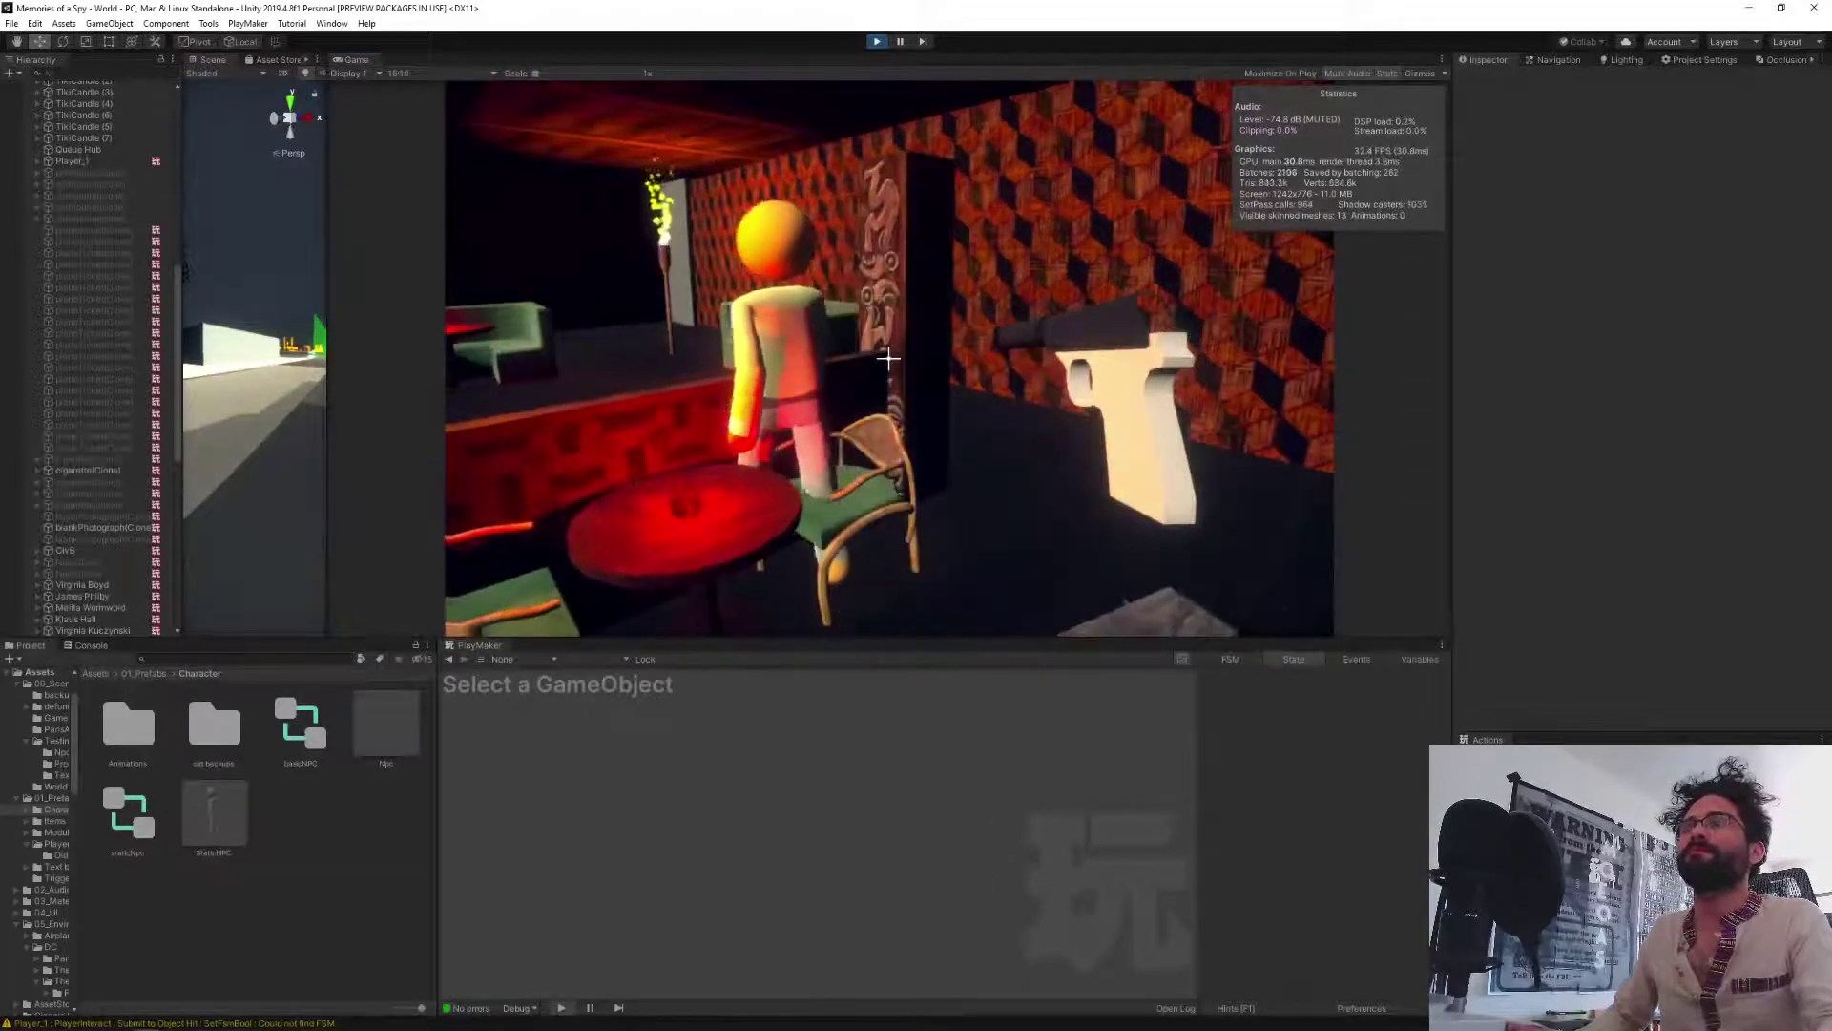
pyautogui.press('w')
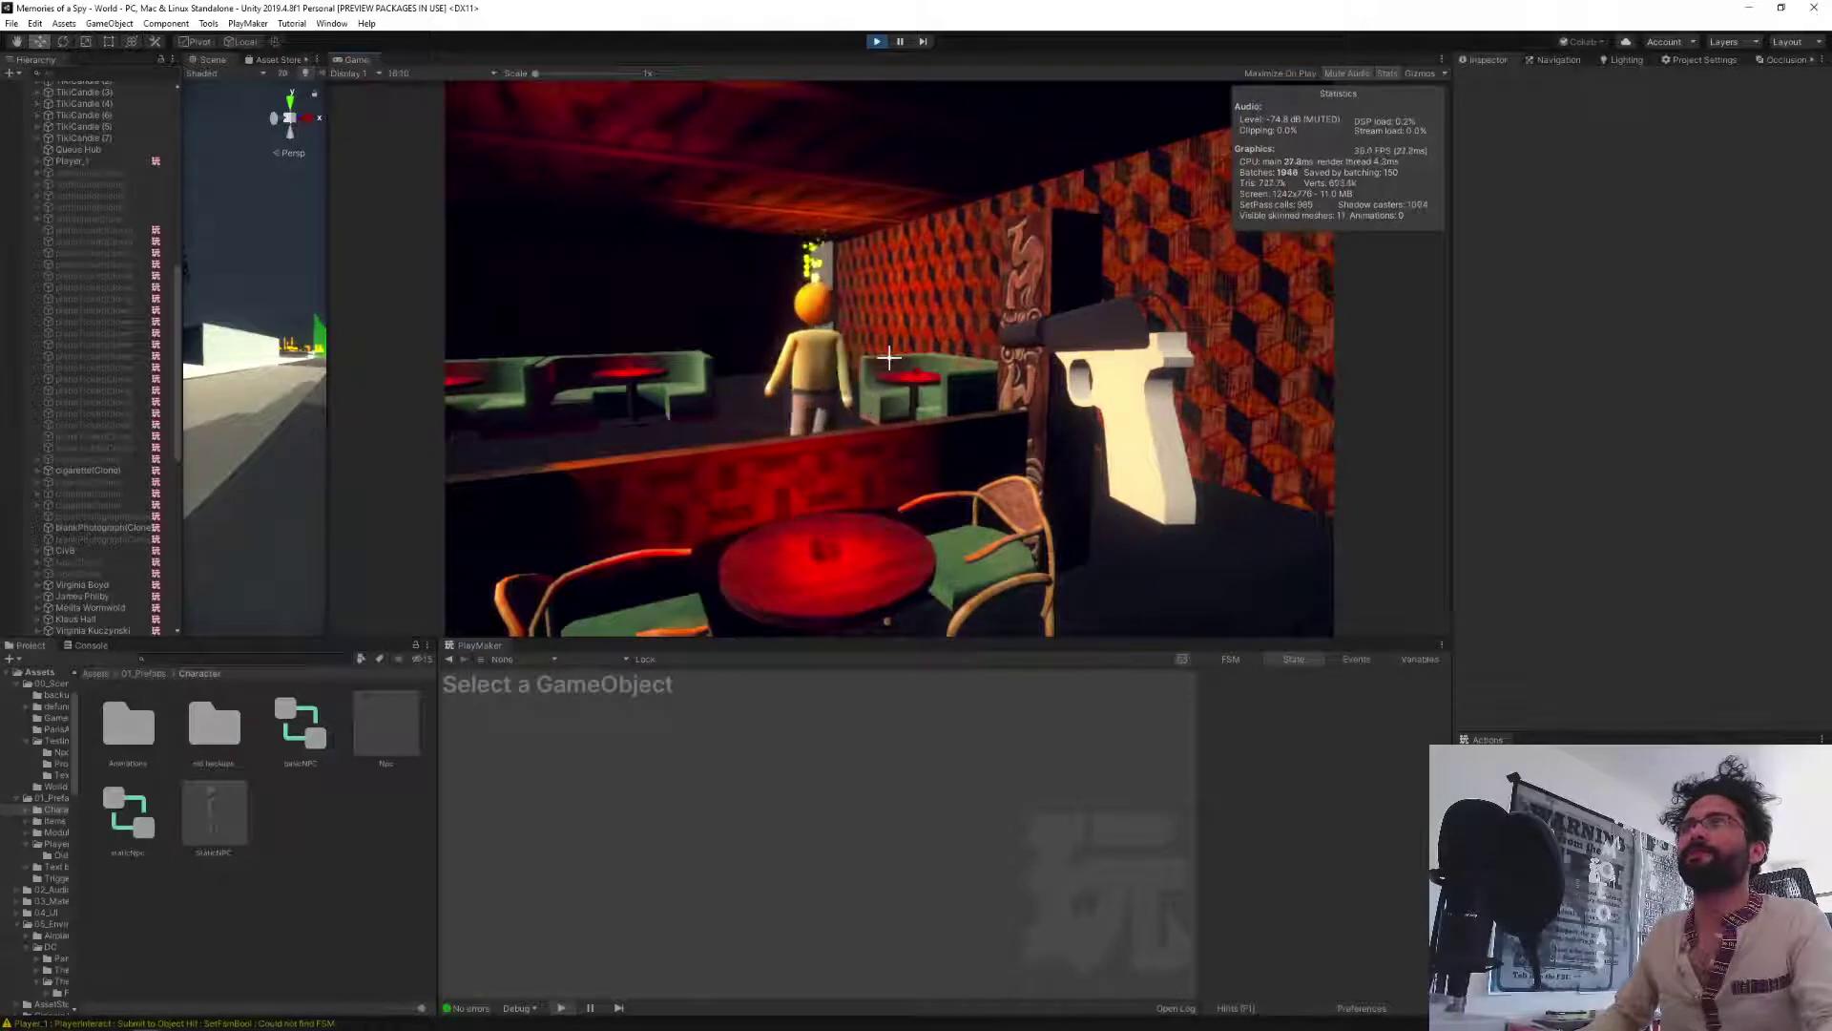
pyautogui.press('w')
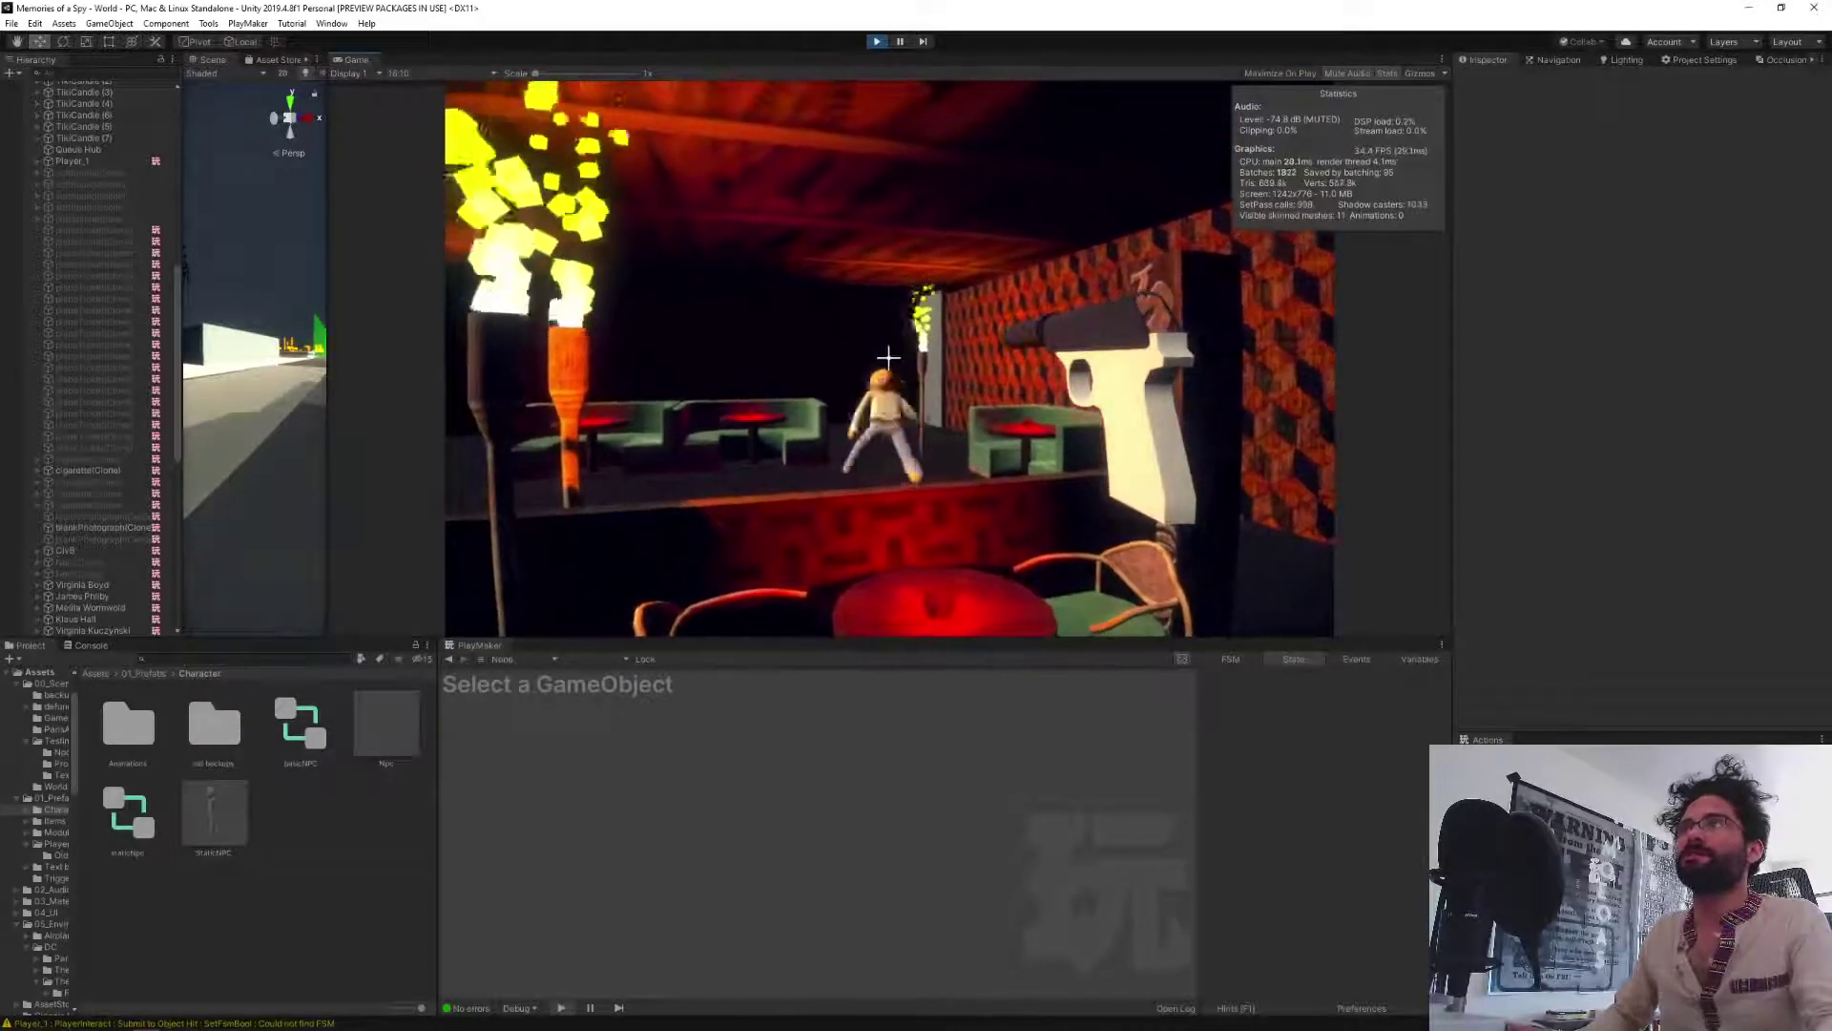
pyautogui.click(889, 357)
pyautogui.press('w')
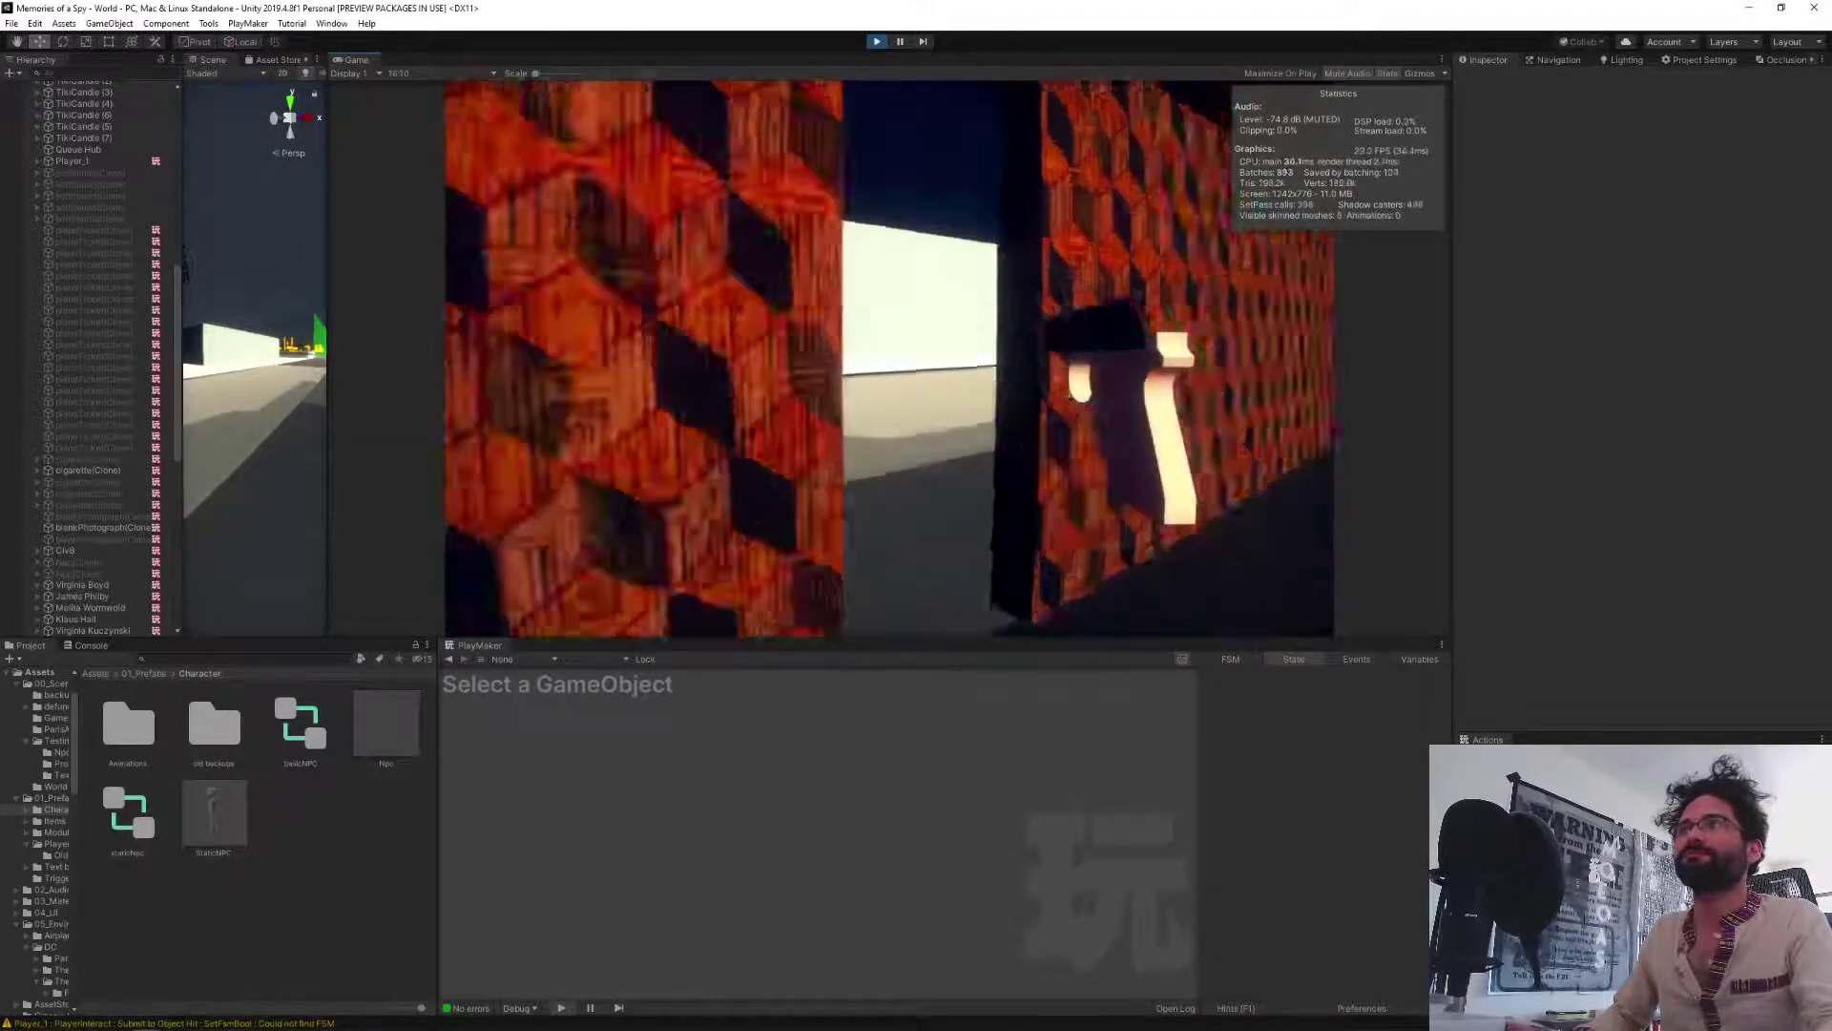
pyautogui.press('w')
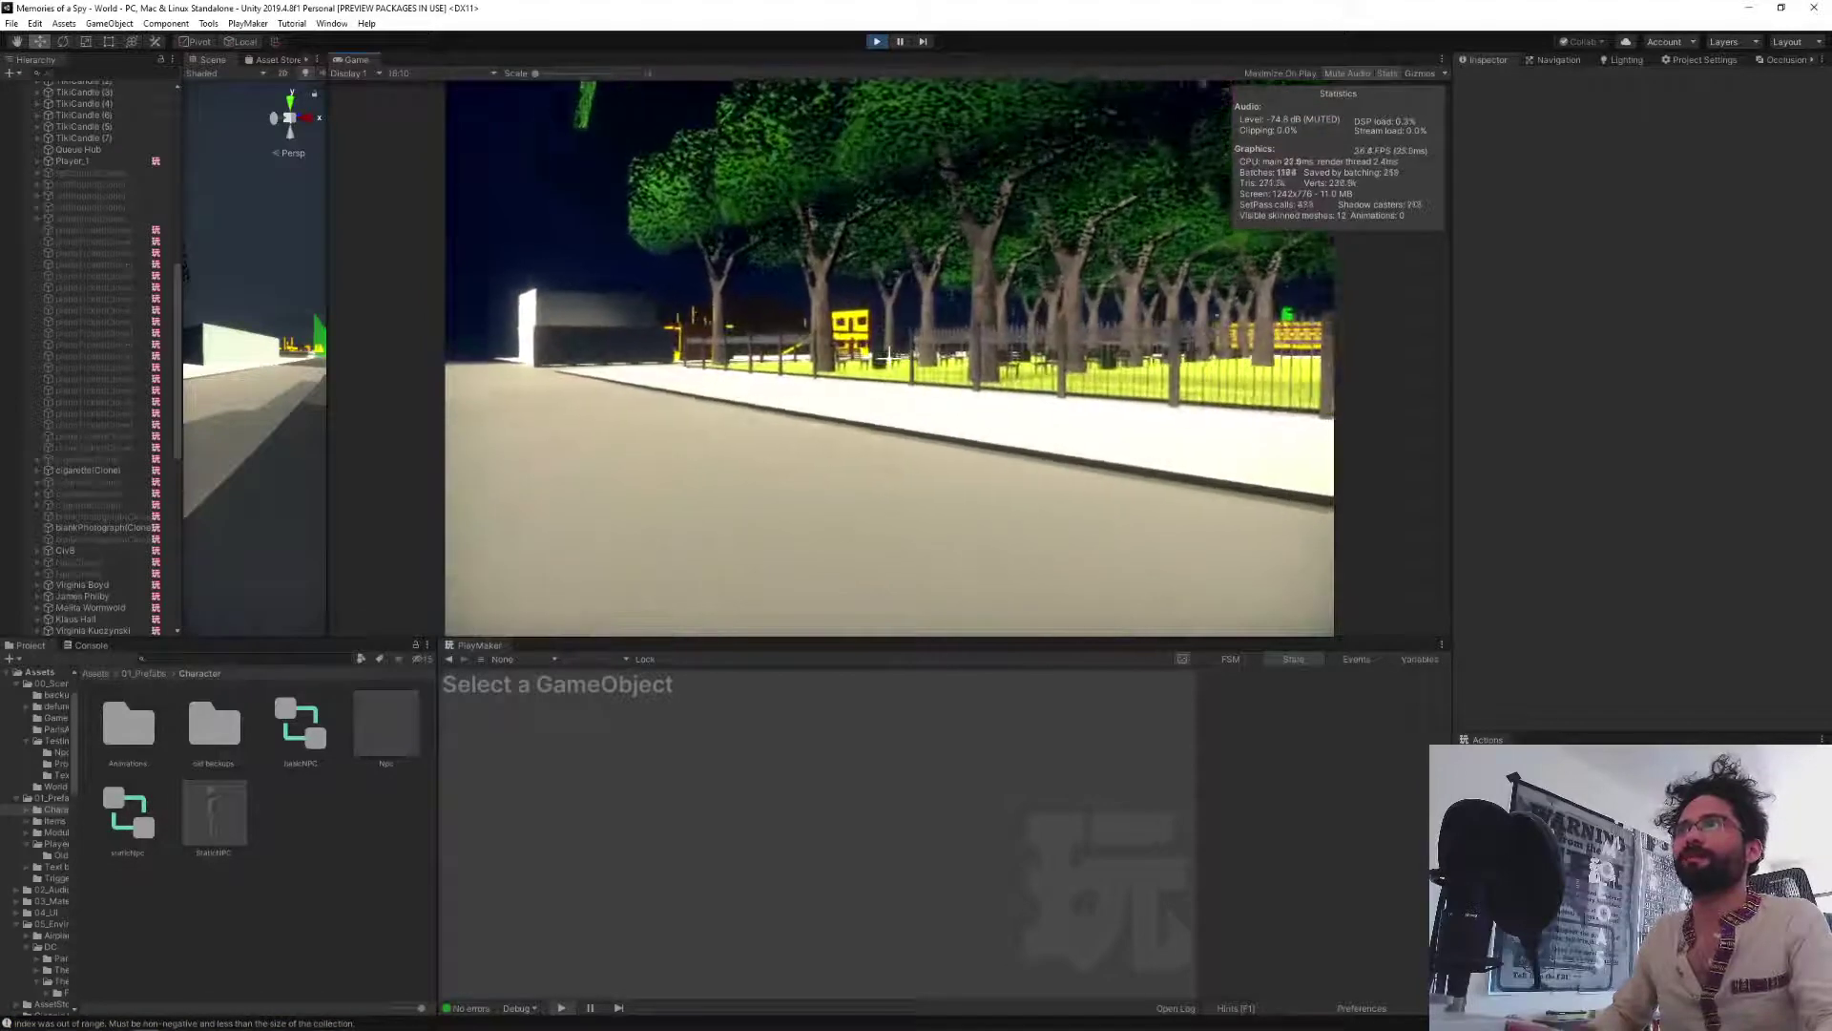
# Stop the running game and widen the Scene view so it takes most of the space beside the Game view.
pyautogui.press('w')
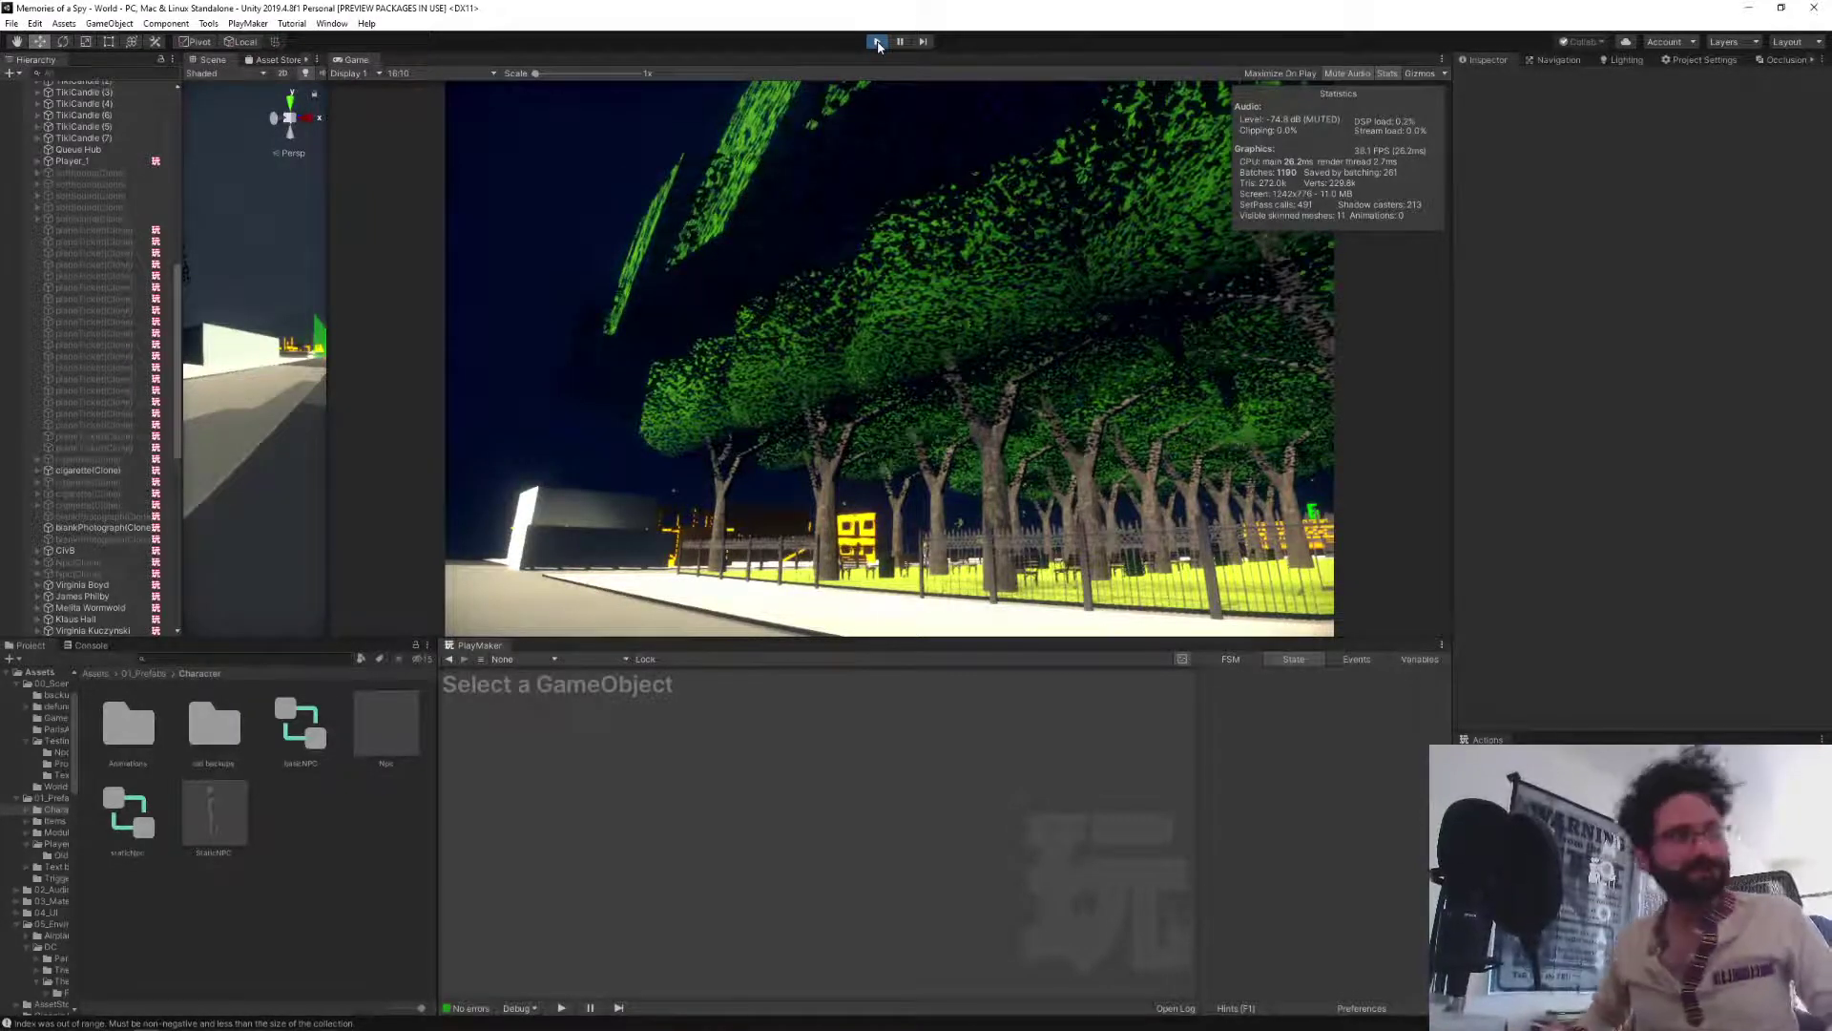
pyautogui.click(877, 42)
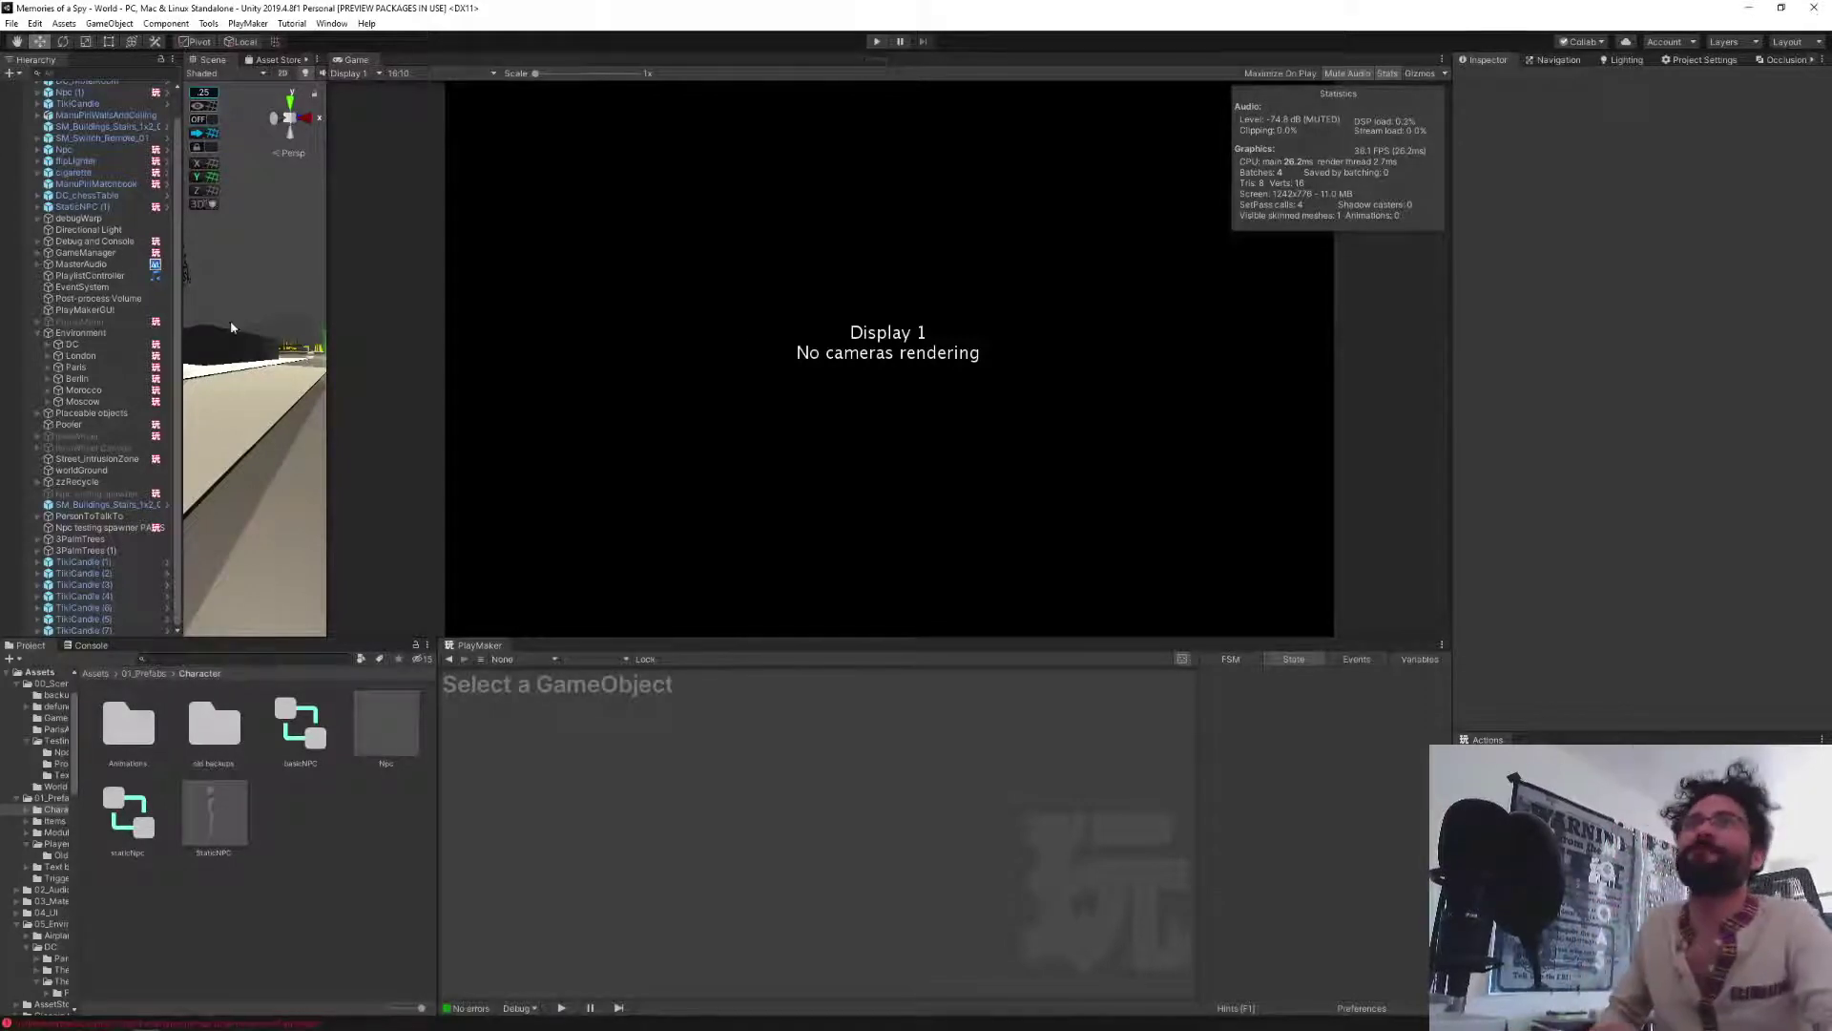
pyautogui.moveTo(327, 328); pyautogui.dragTo(1075, 339)
pyautogui.moveTo(709, 391); pyautogui.dragTo(1310, 374, button='right')
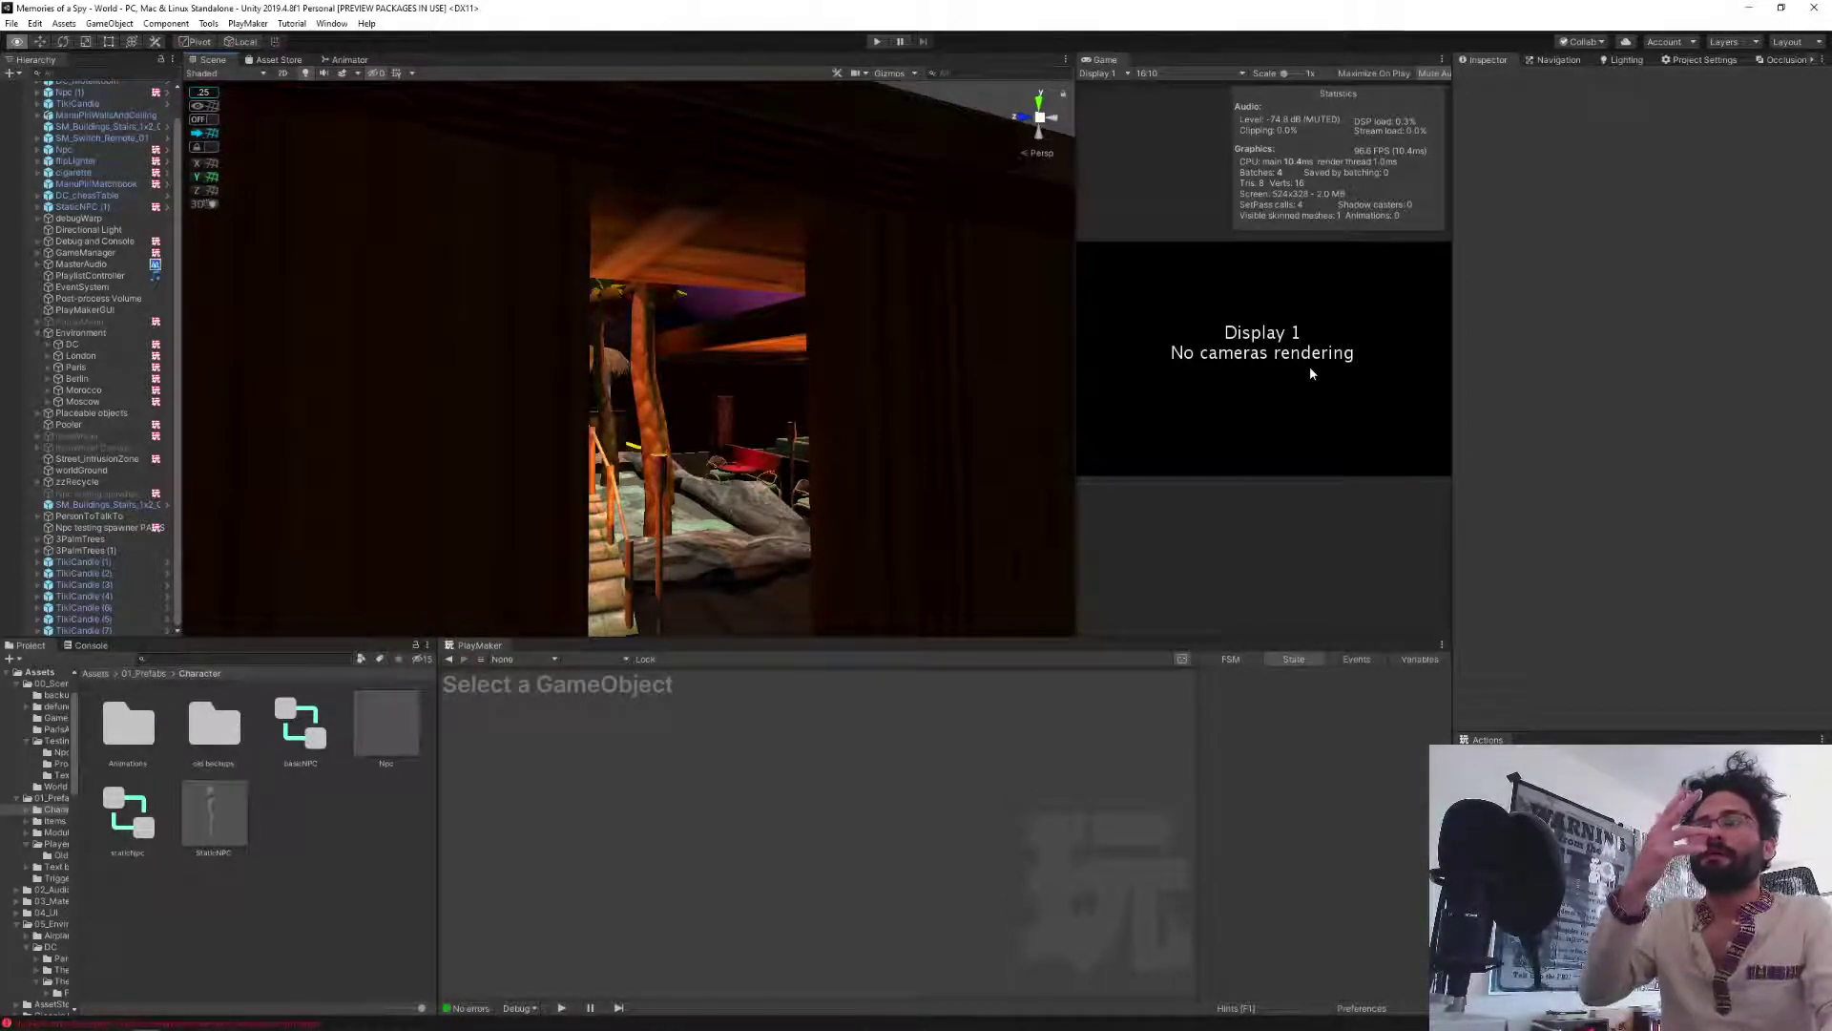
pyautogui.press('w')
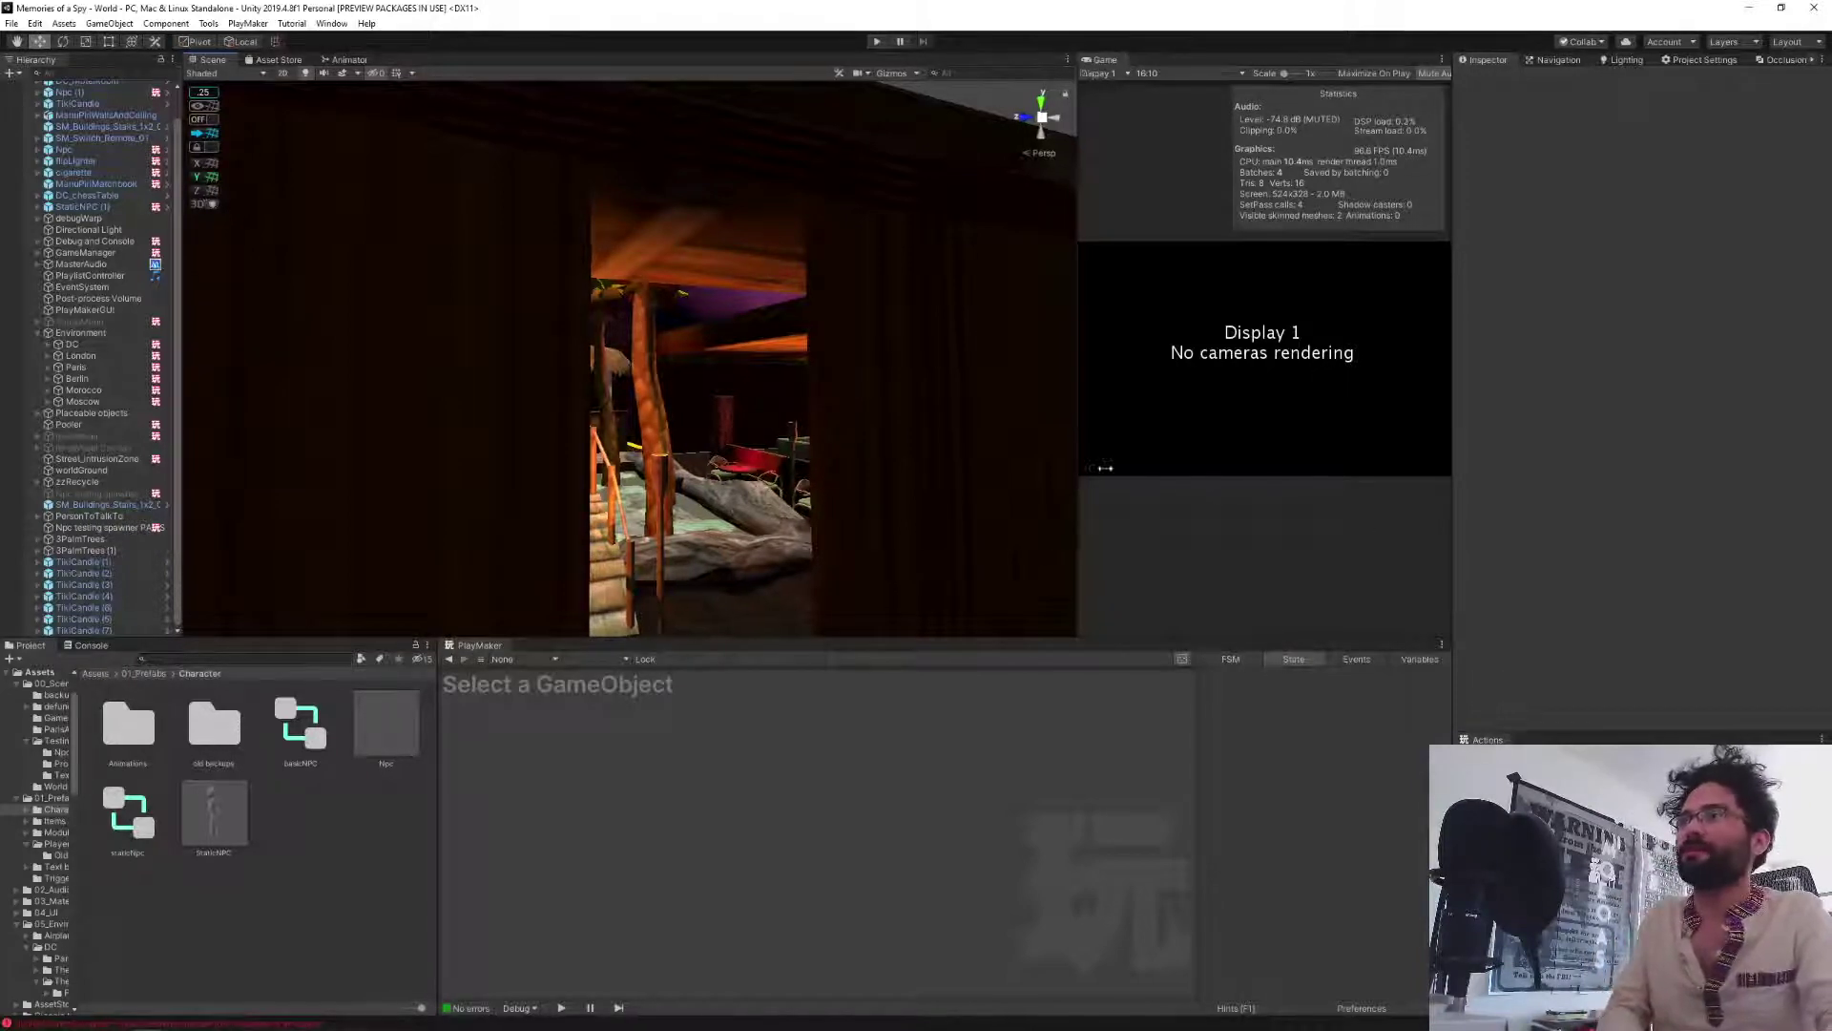
pyautogui.moveTo(1075, 472); pyautogui.dragTo(1208, 472)
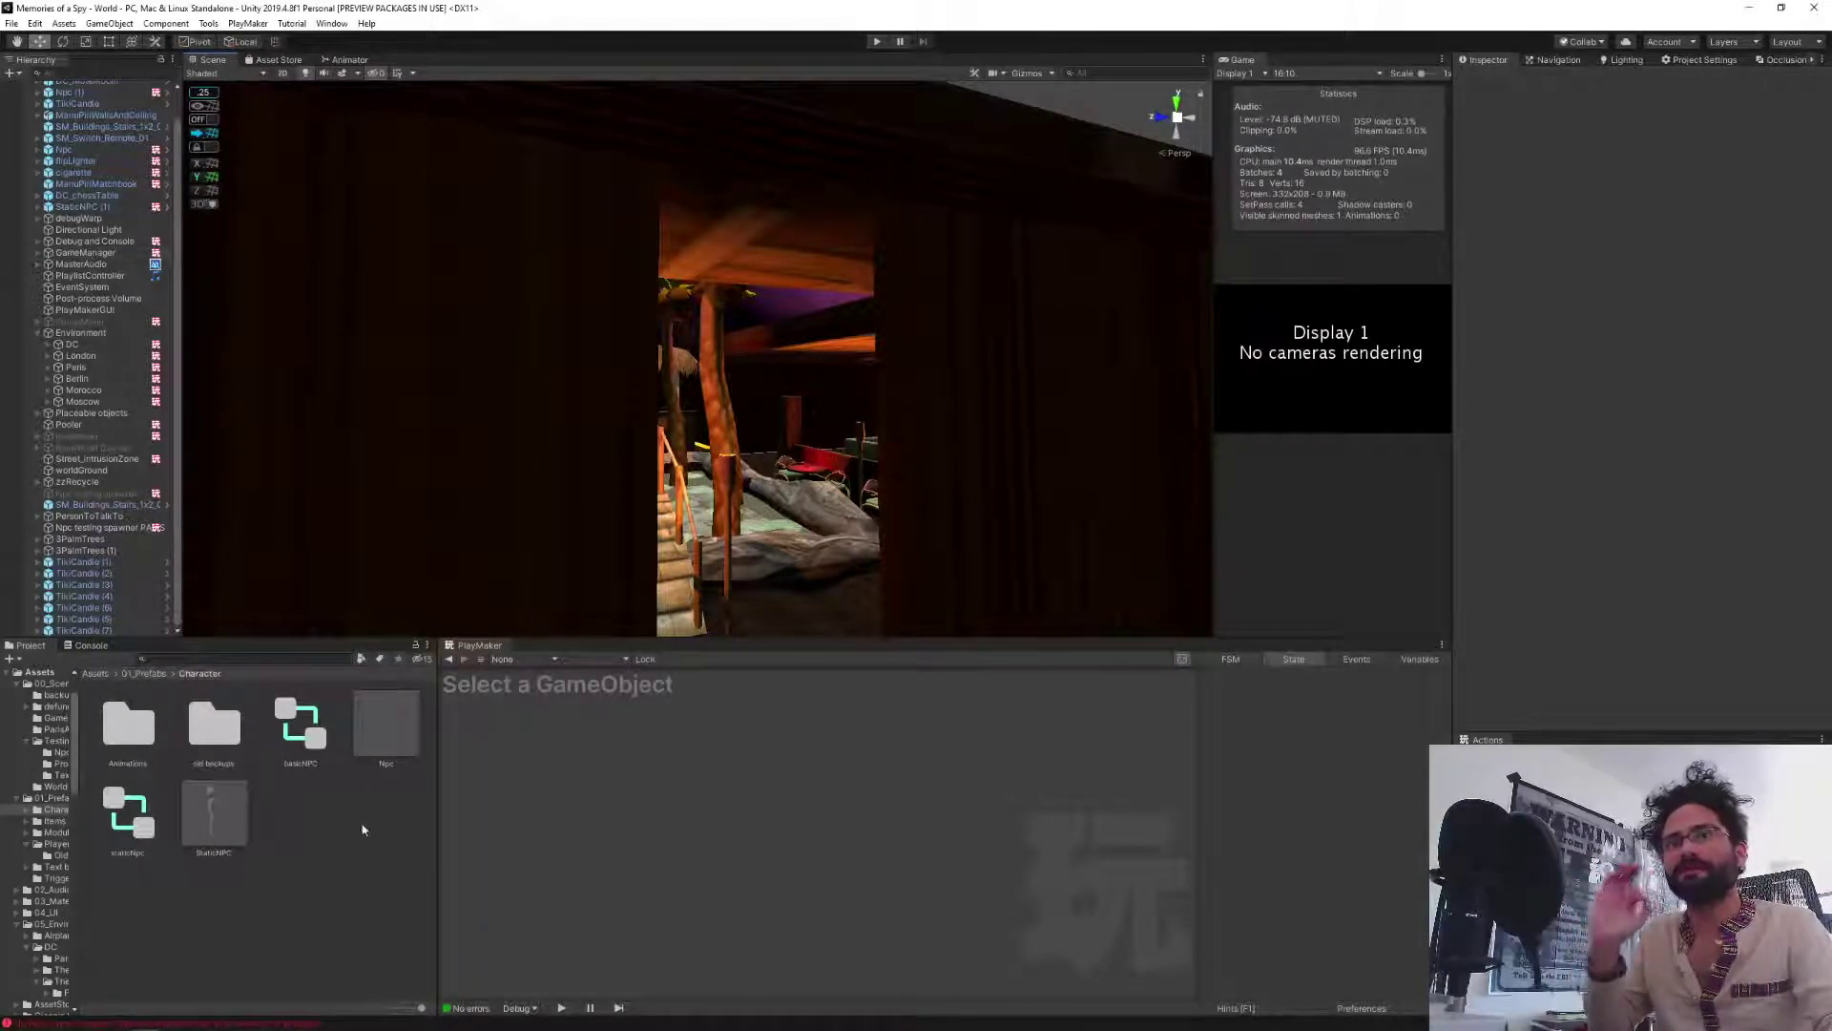
pyautogui.click(403, 704)
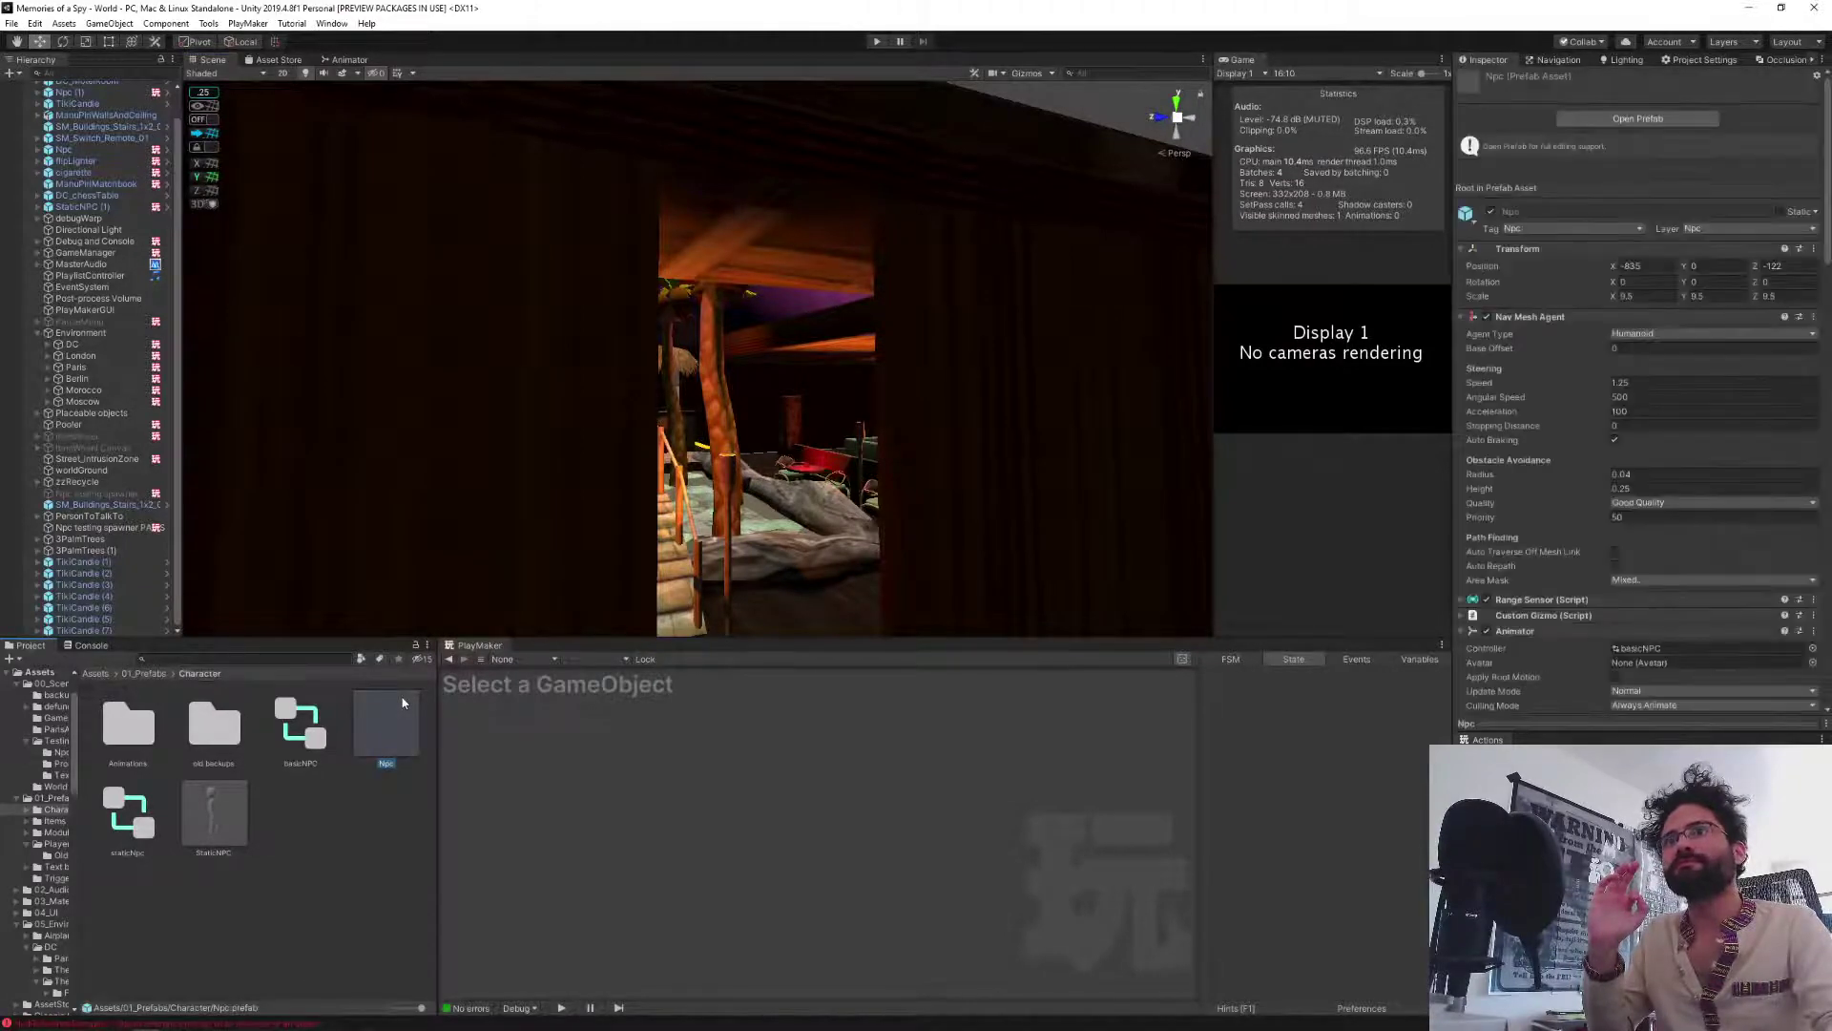
pyautogui.doubleClick(403, 703)
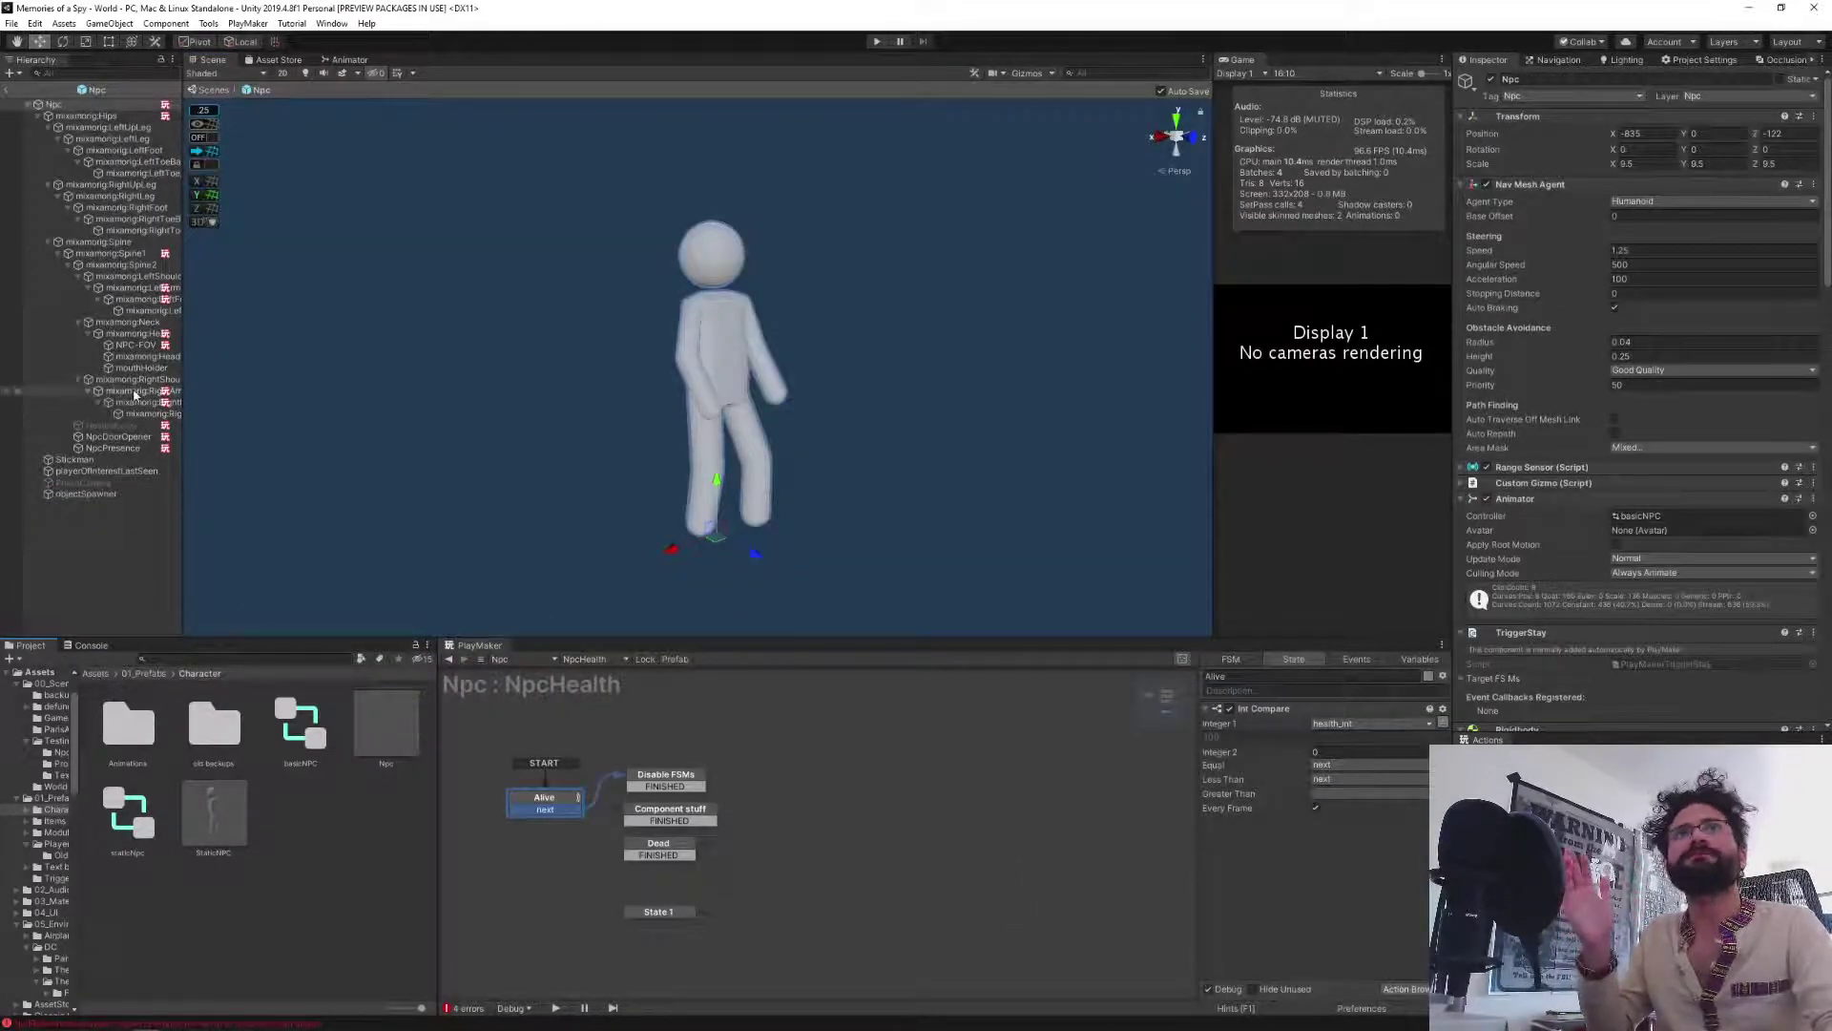
pyautogui.click(7, 89)
# Show GameManager's NpcBuilder state machine in an enlarged PlayMaker area, with the Notepad notes on the mole's unique attributes in front.
pyautogui.click(84, 252)
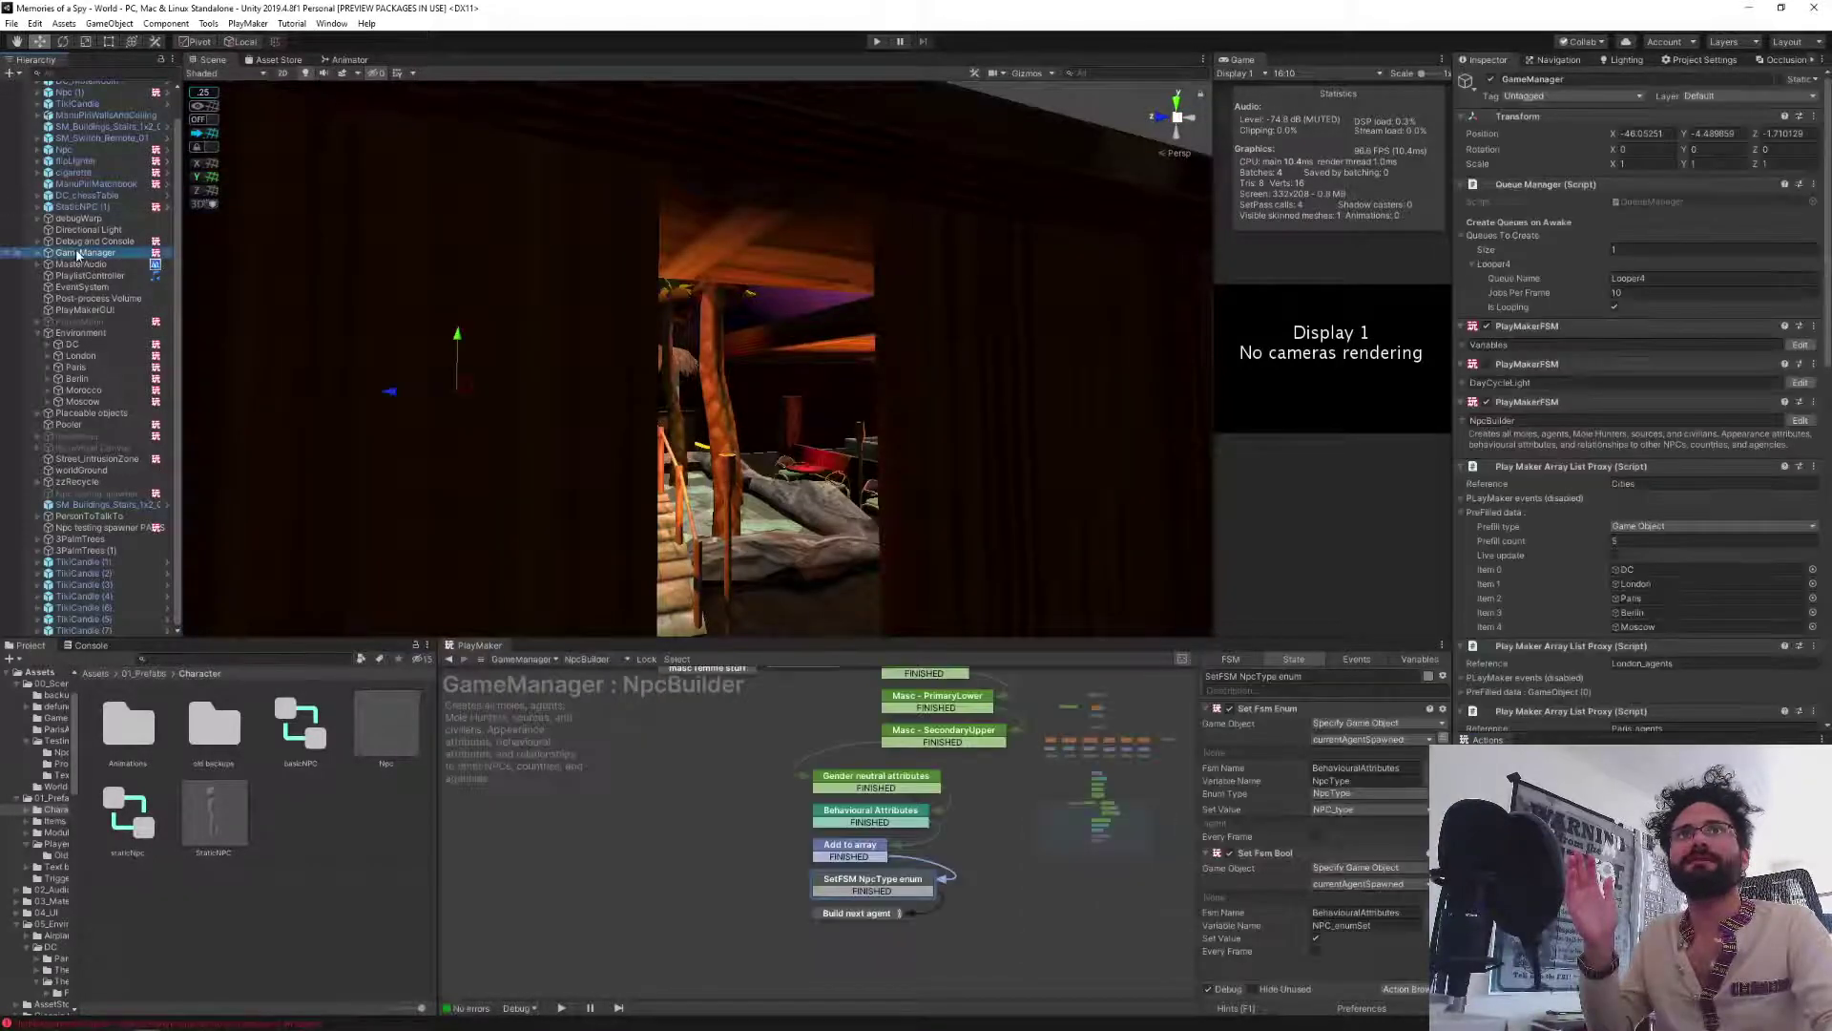
pyautogui.hotkey('alt', 'Tab')
pyautogui.hotkey('alt', 'Tab')
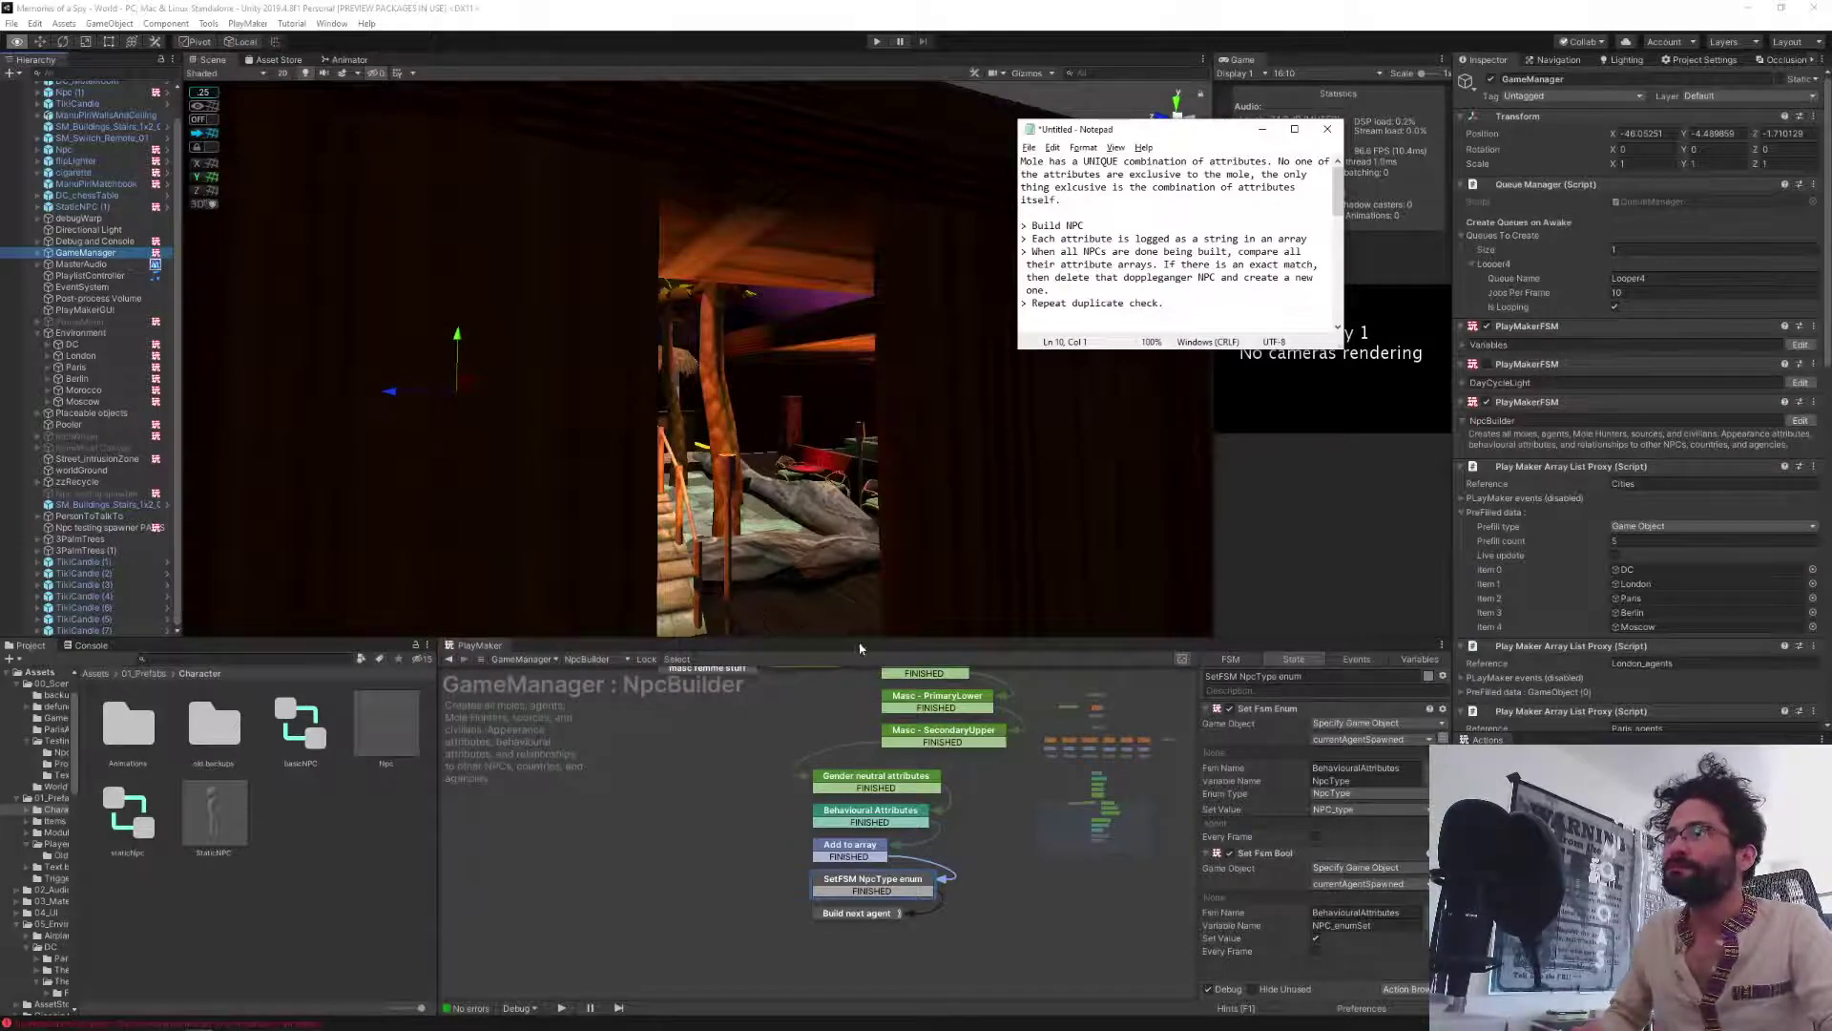
pyautogui.hotkey('alt', 'Tab')
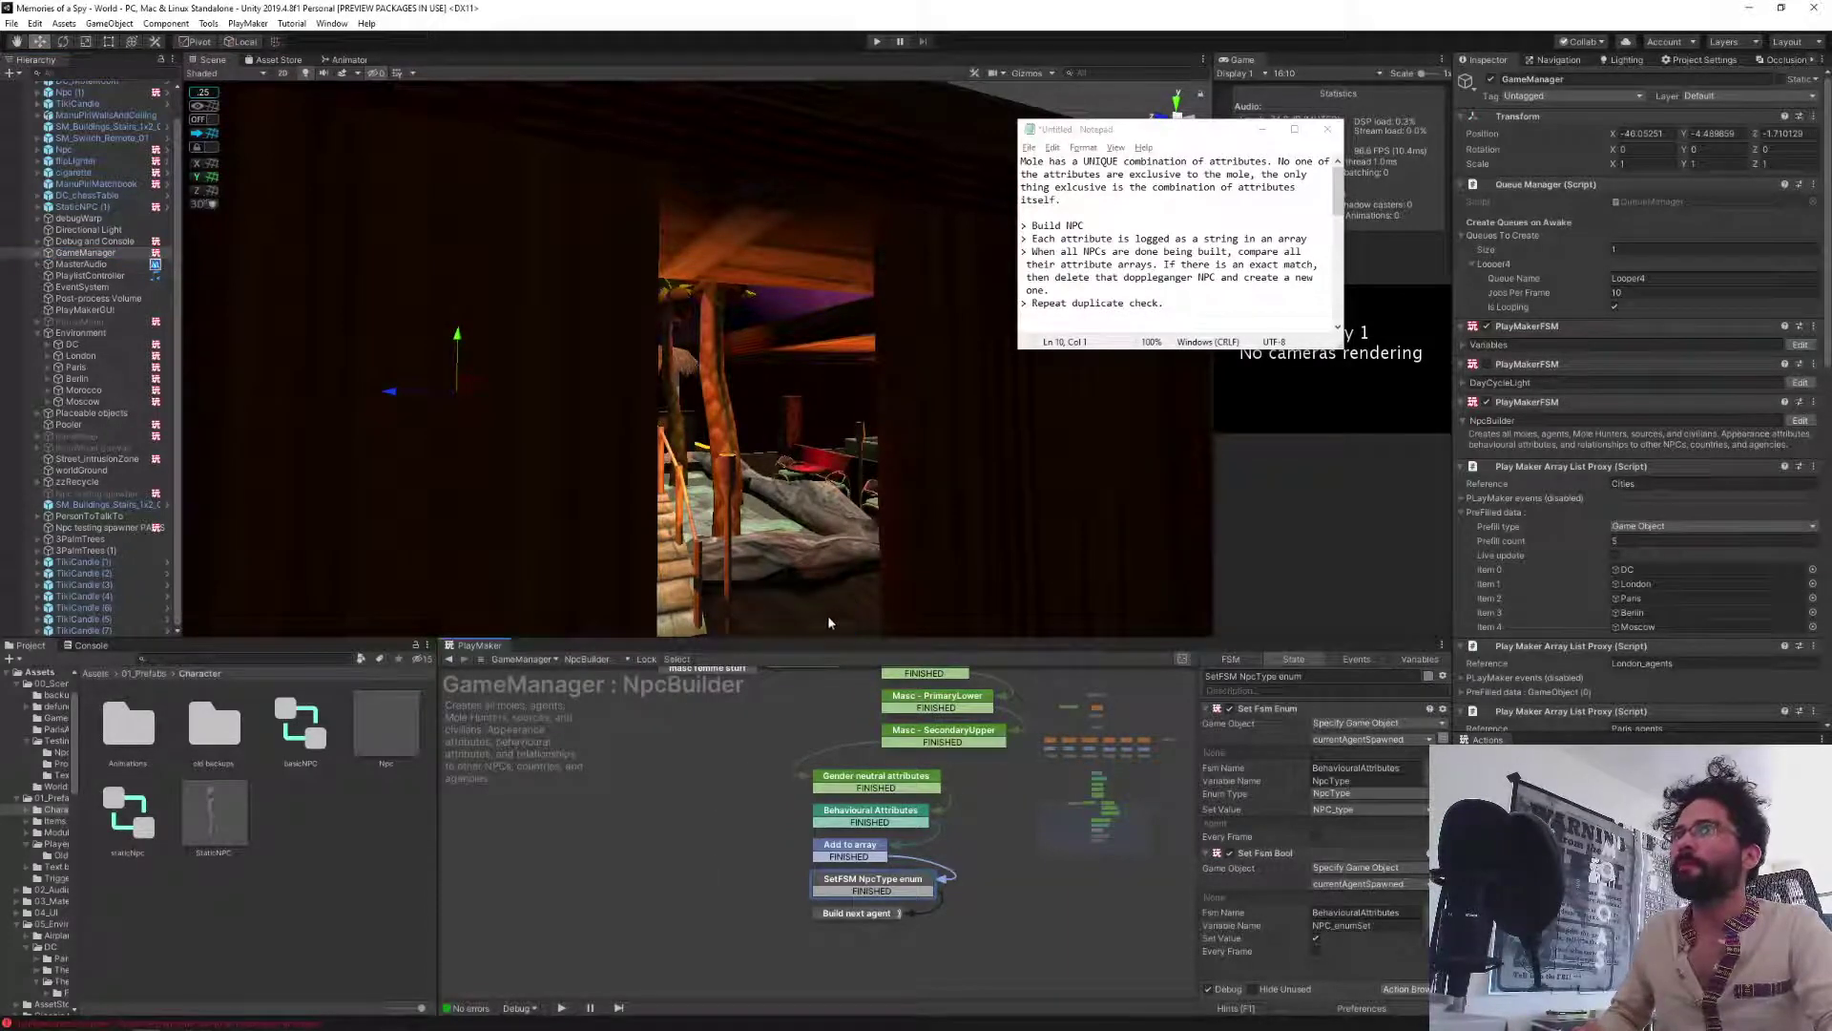
pyautogui.moveTo(829, 638); pyautogui.dragTo(828, 397)
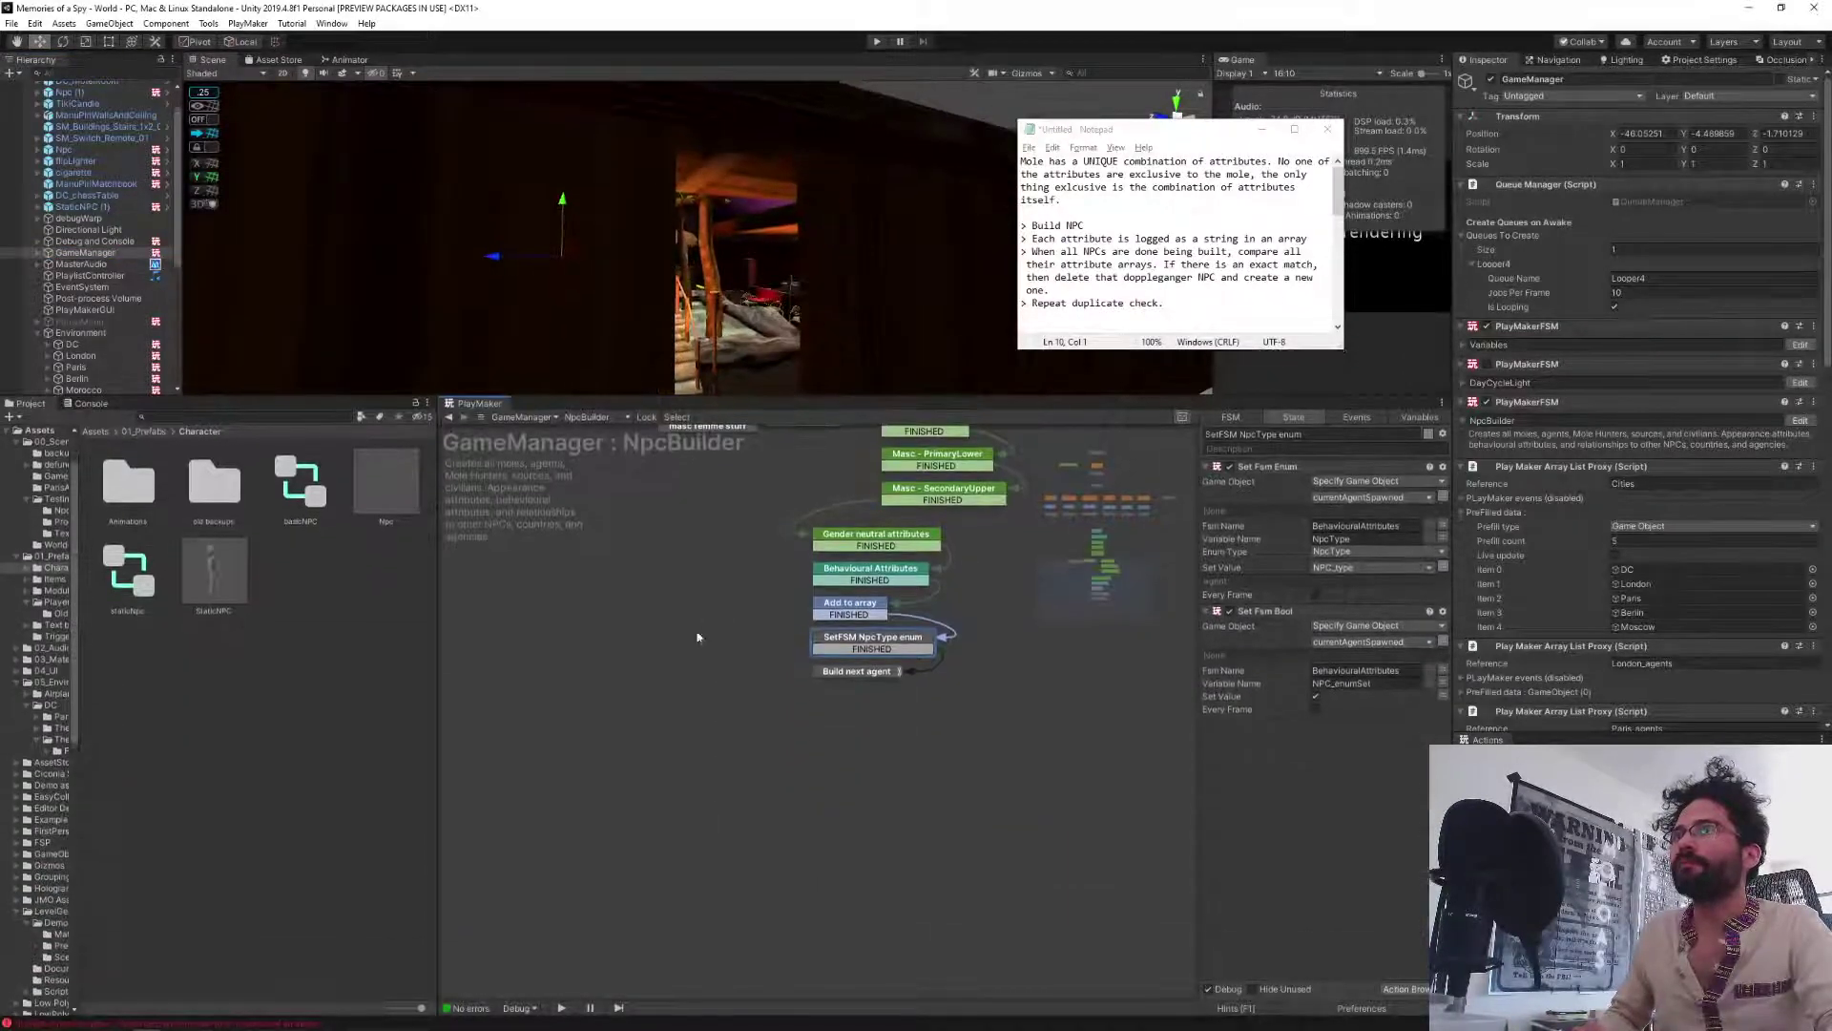
pyautogui.moveTo(696, 637); pyautogui.dragTo(618, 894, button='middle')
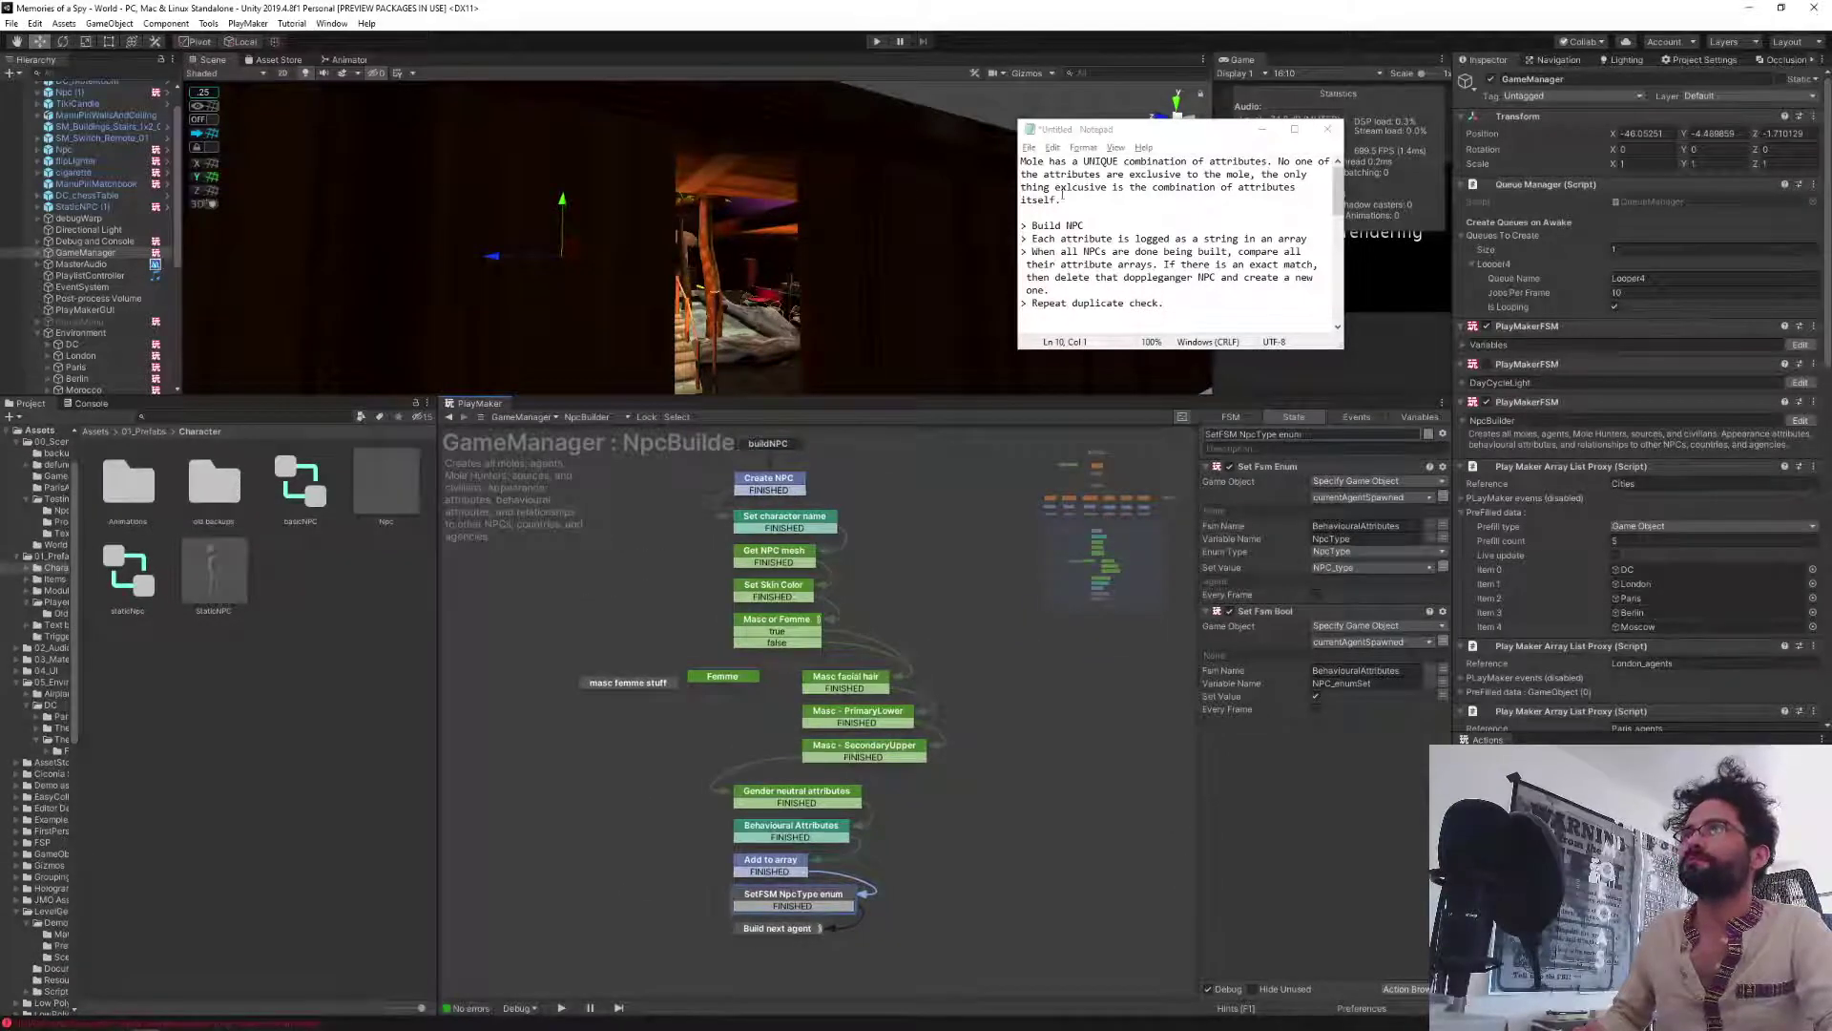
# Highlight the Build NPC line in the notes and review the Masc or Femme, Set Skin Color, Get NPC mesh and Create NPC states.
pyautogui.moveTo(1085, 227); pyautogui.dragTo(1017, 227)
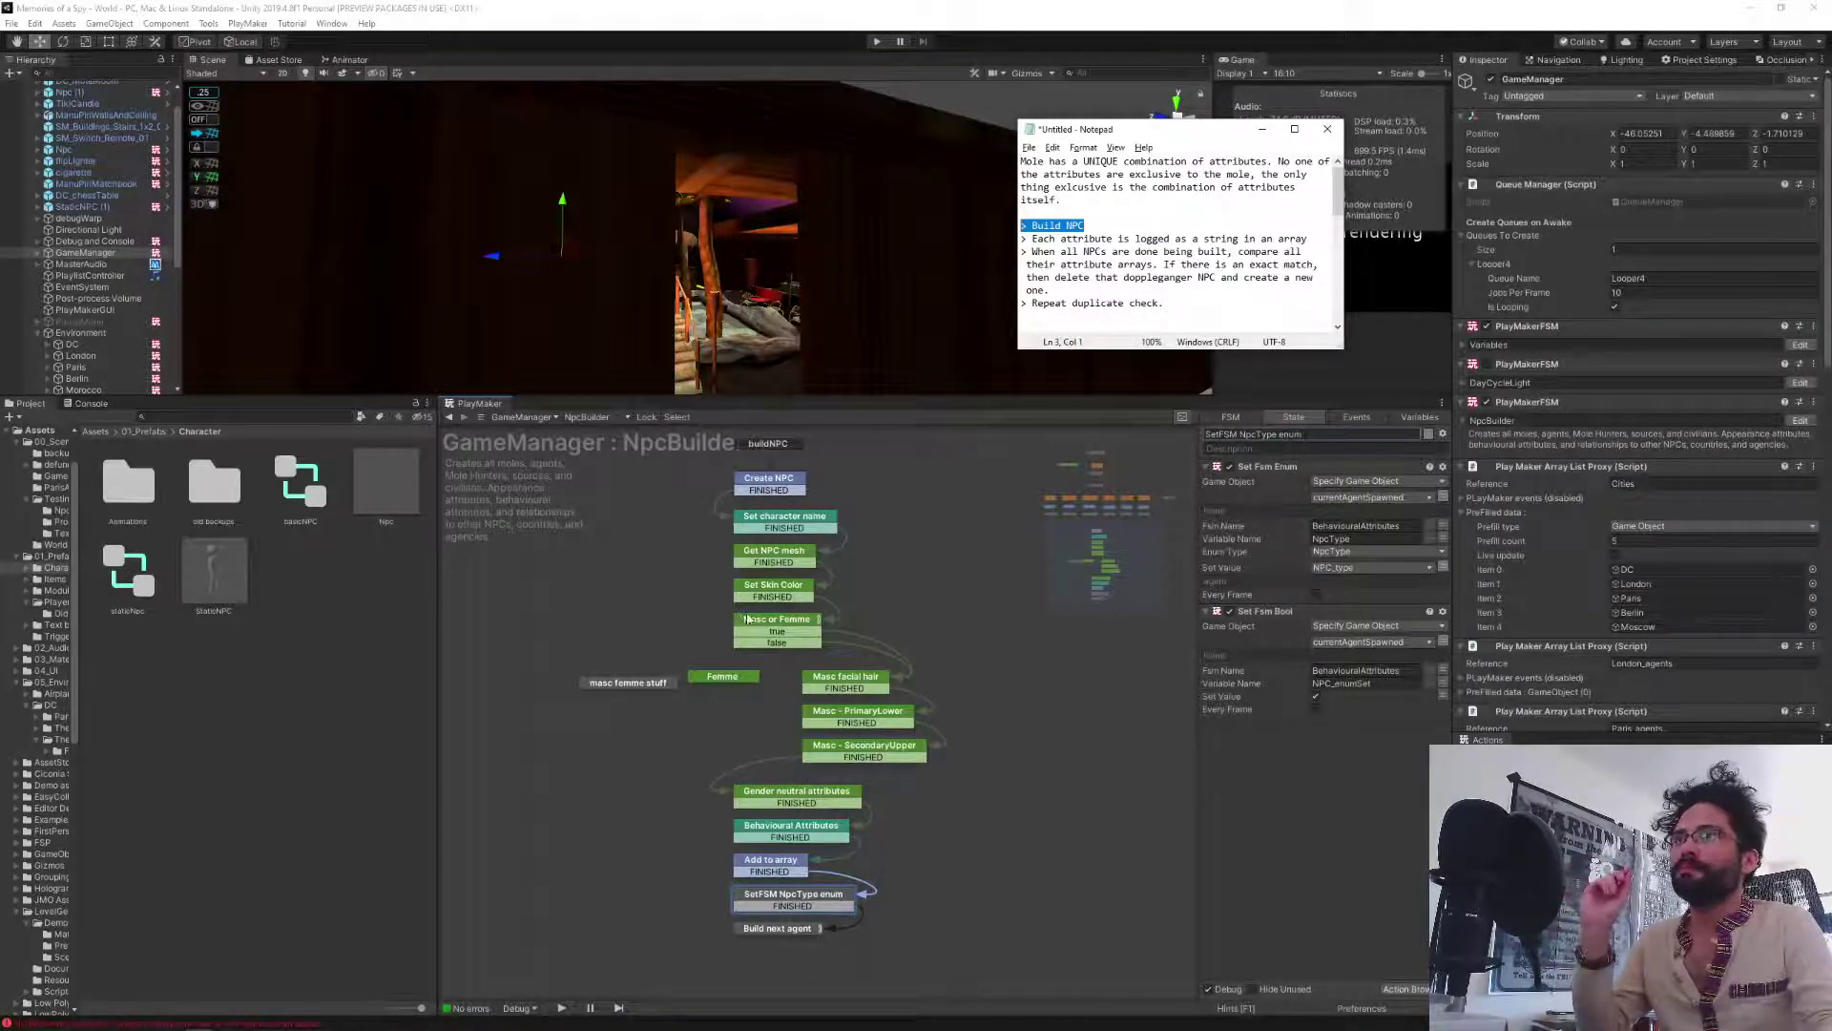
pyautogui.click(767, 625)
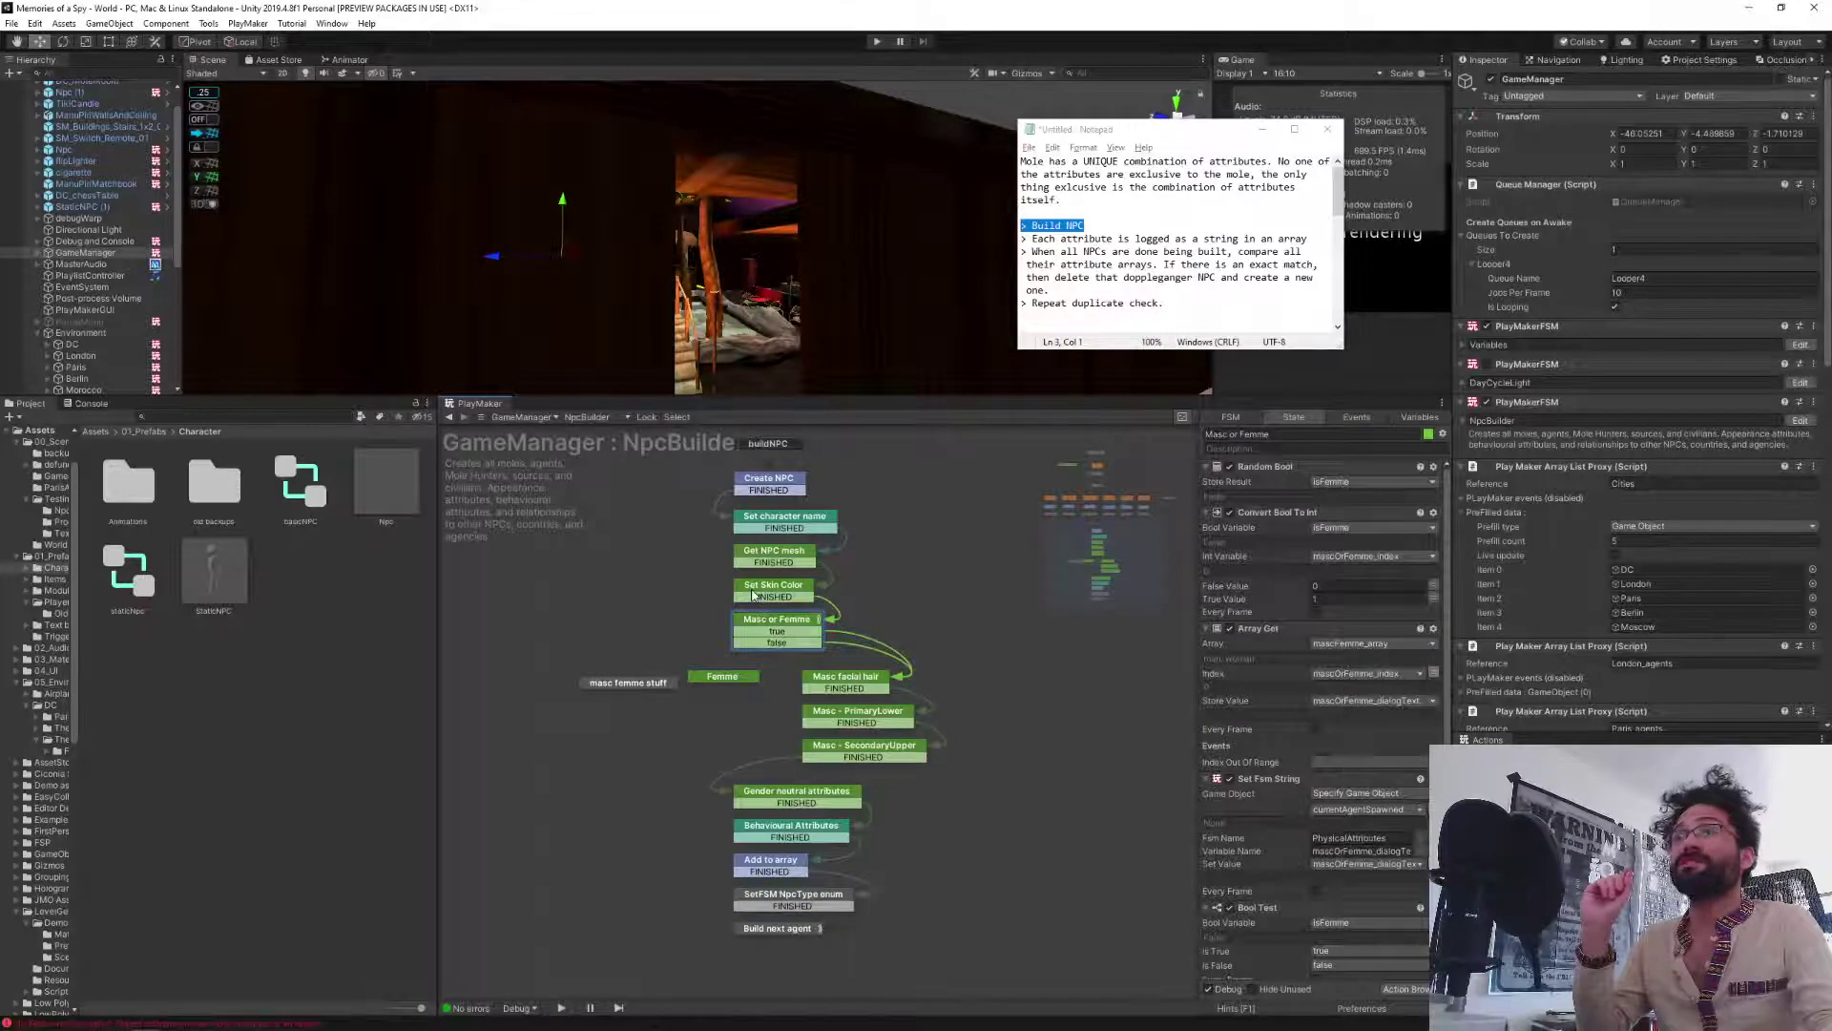
pyautogui.click(754, 598)
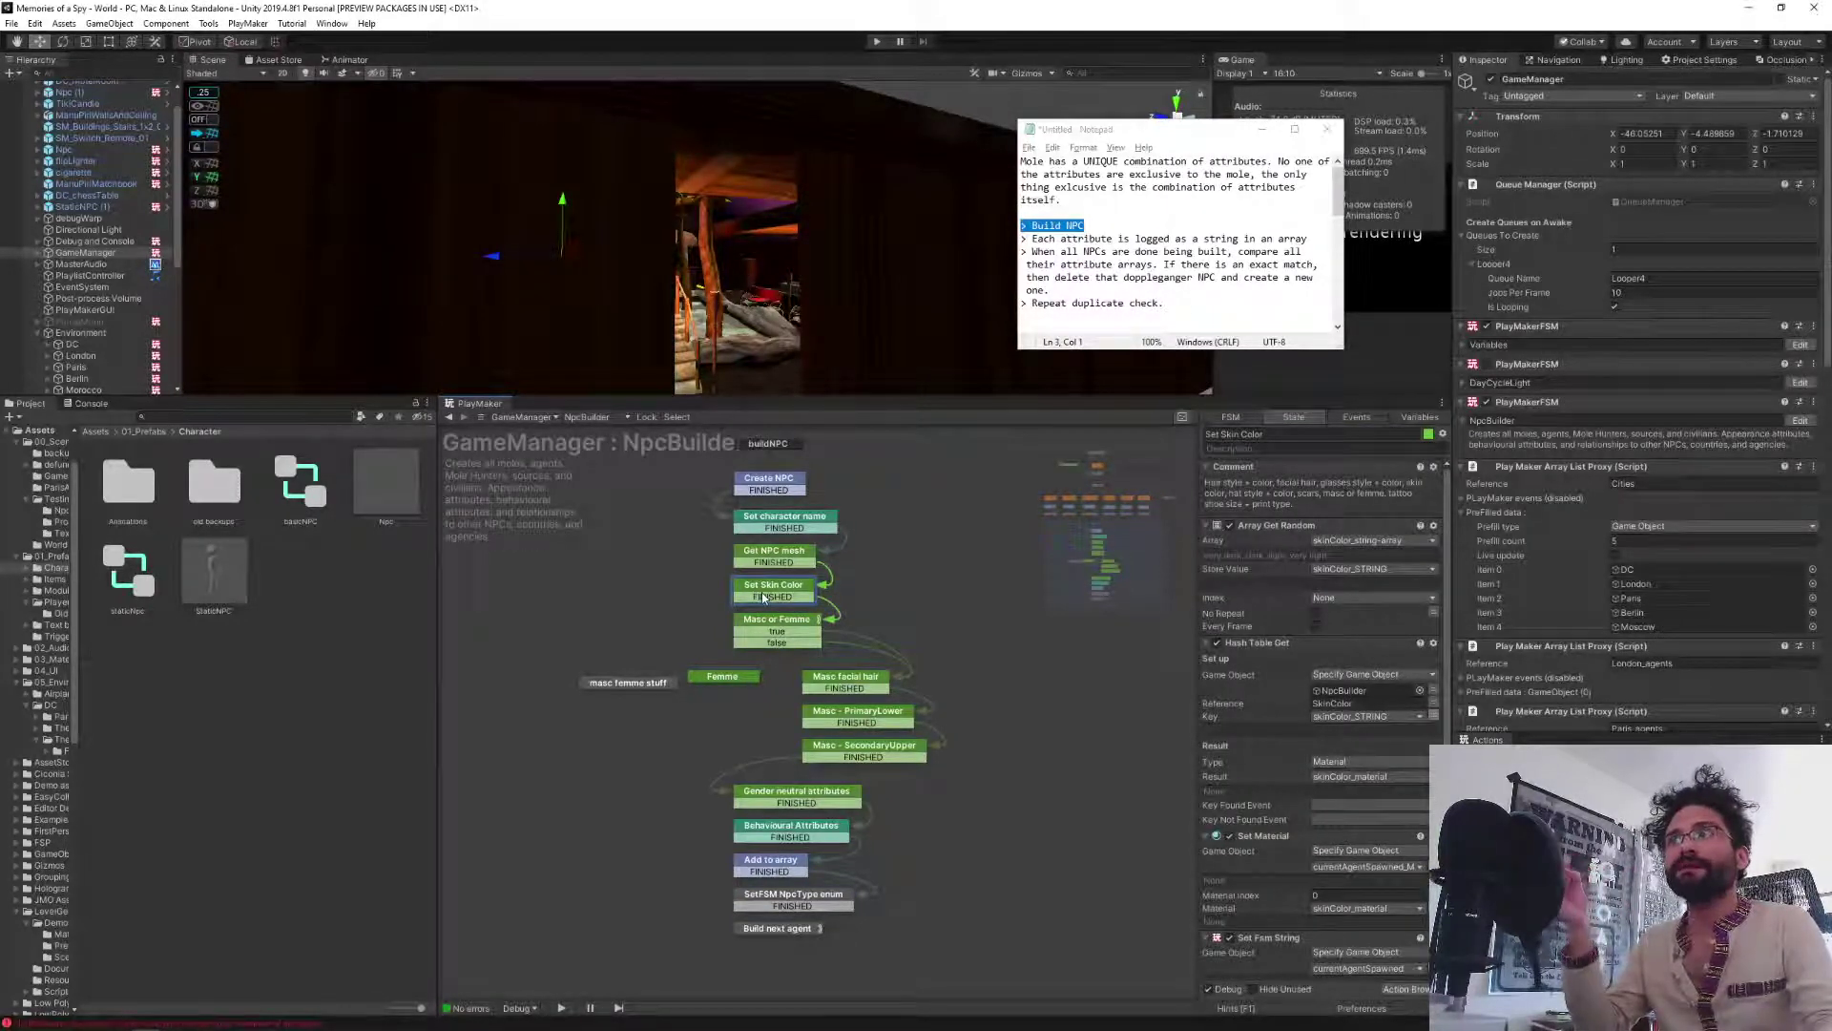
pyautogui.click(779, 551)
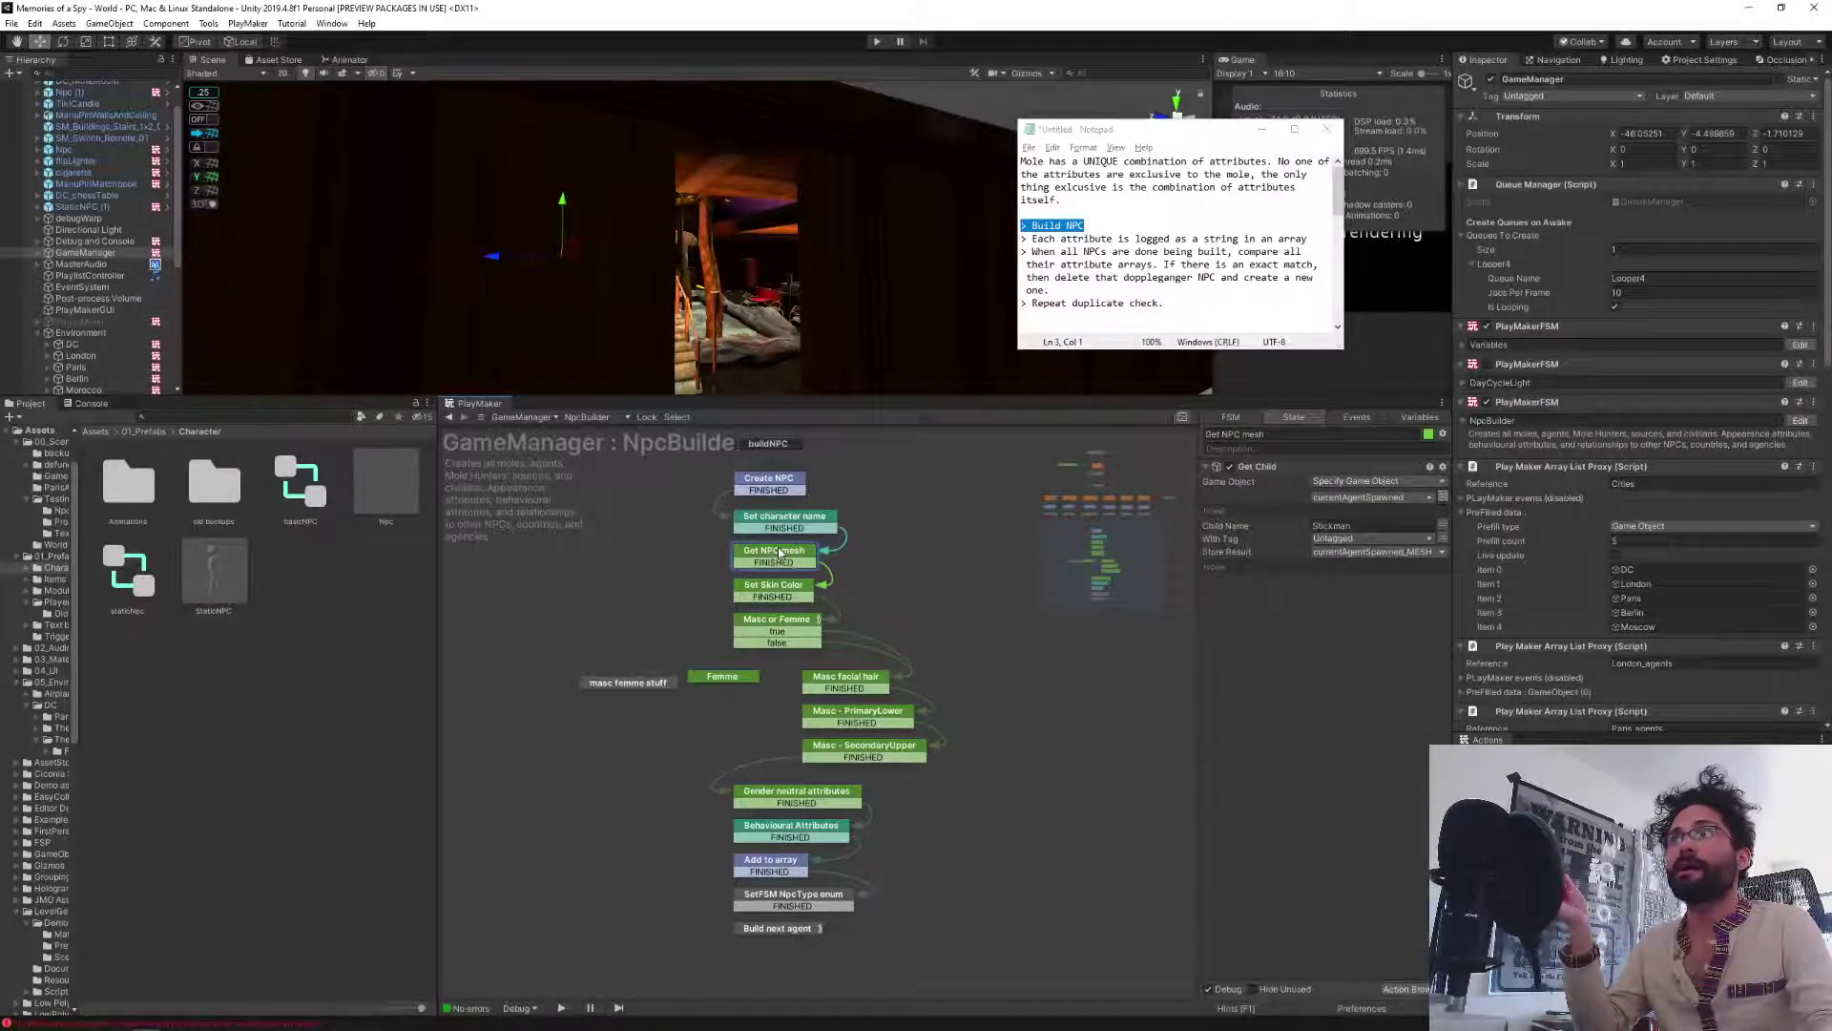
pyautogui.click(753, 486)
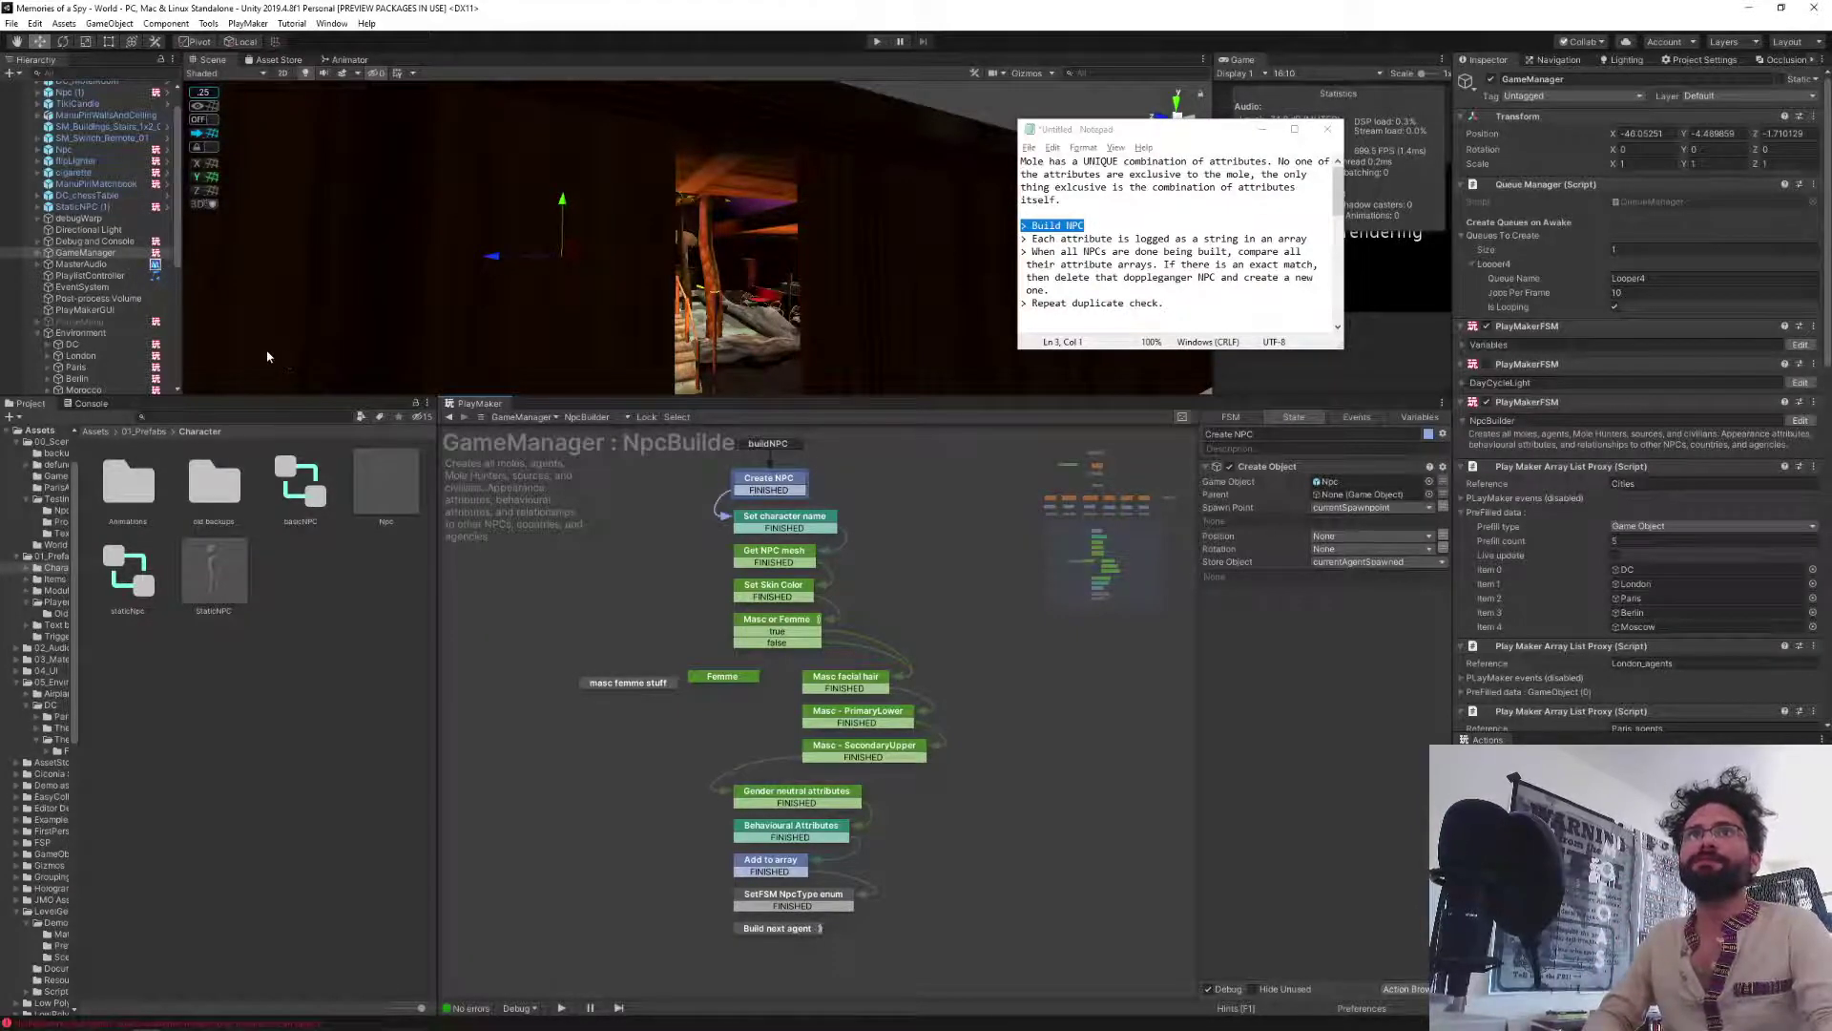
# Open the Npc prefab for editing and display its BehaviouralAttributes state machine.
pyautogui.doubleClick(386, 485)
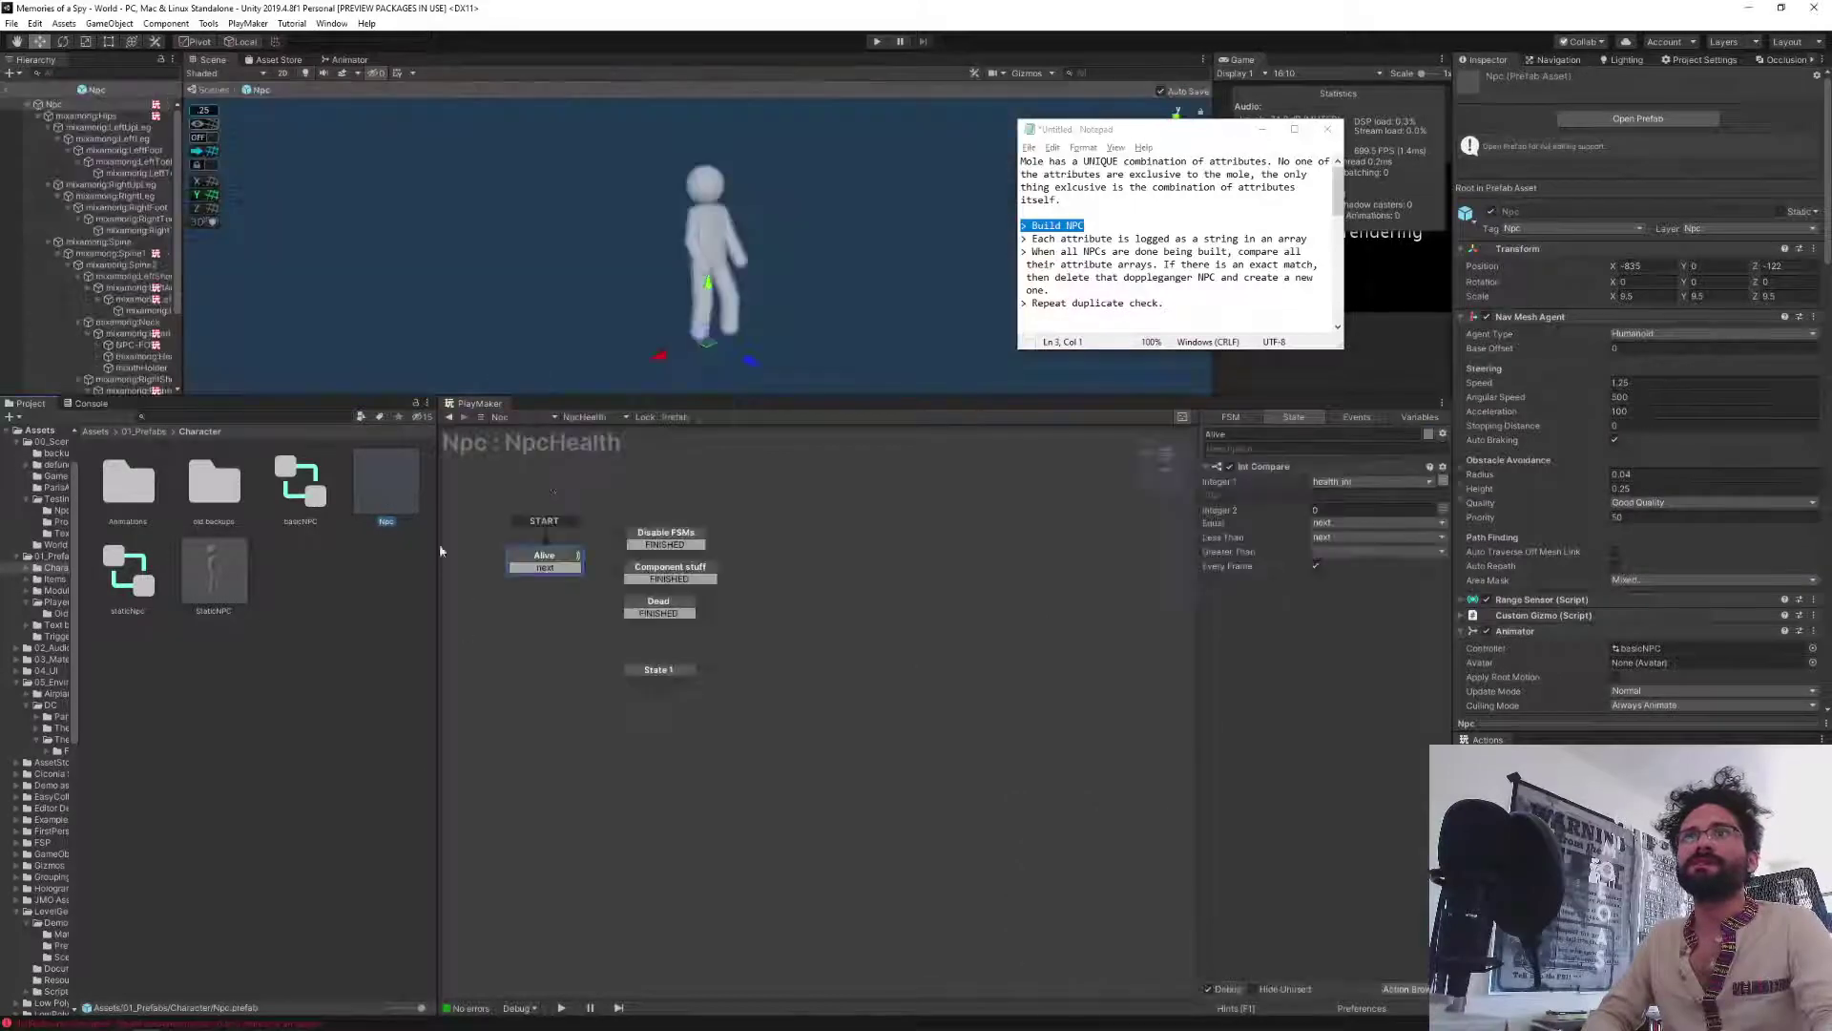
pyautogui.click(584, 416)
pyautogui.click(610, 461)
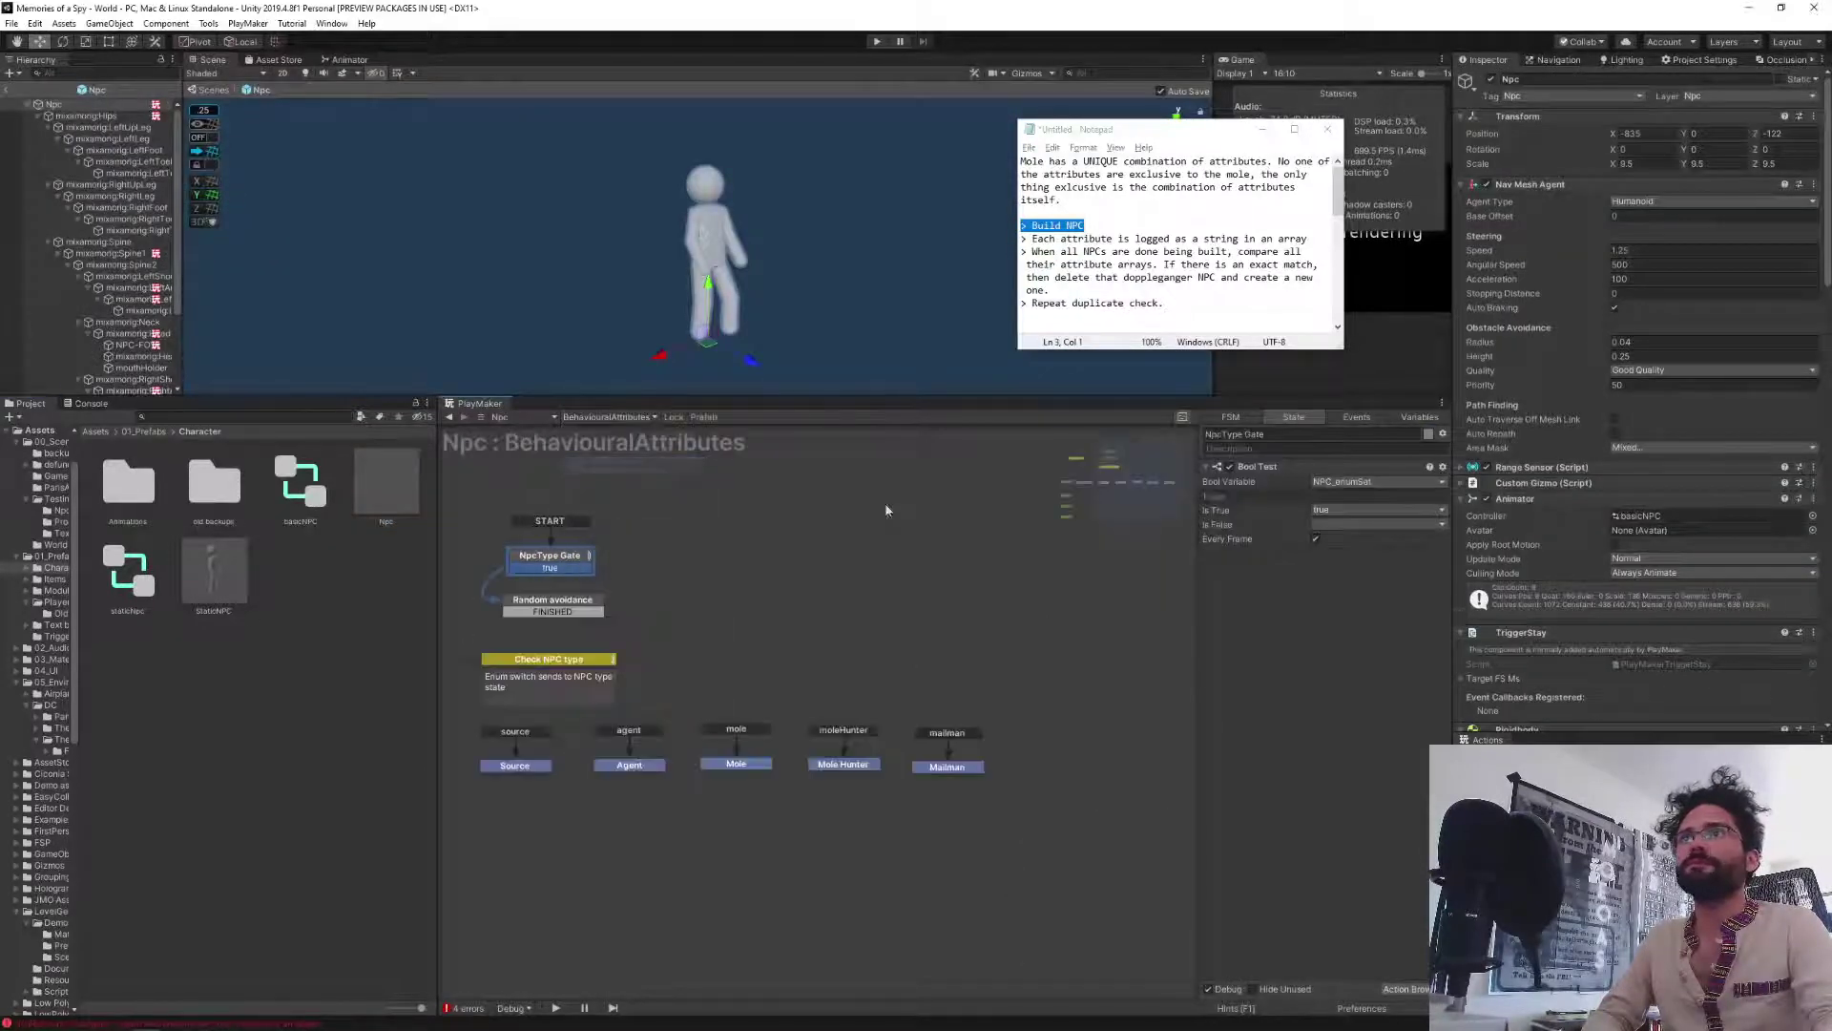
# Add an Array variable named NpcDescription_string-ARRAY to BehaviouralAttributes and set its array type to String.
pyautogui.click(1422, 418)
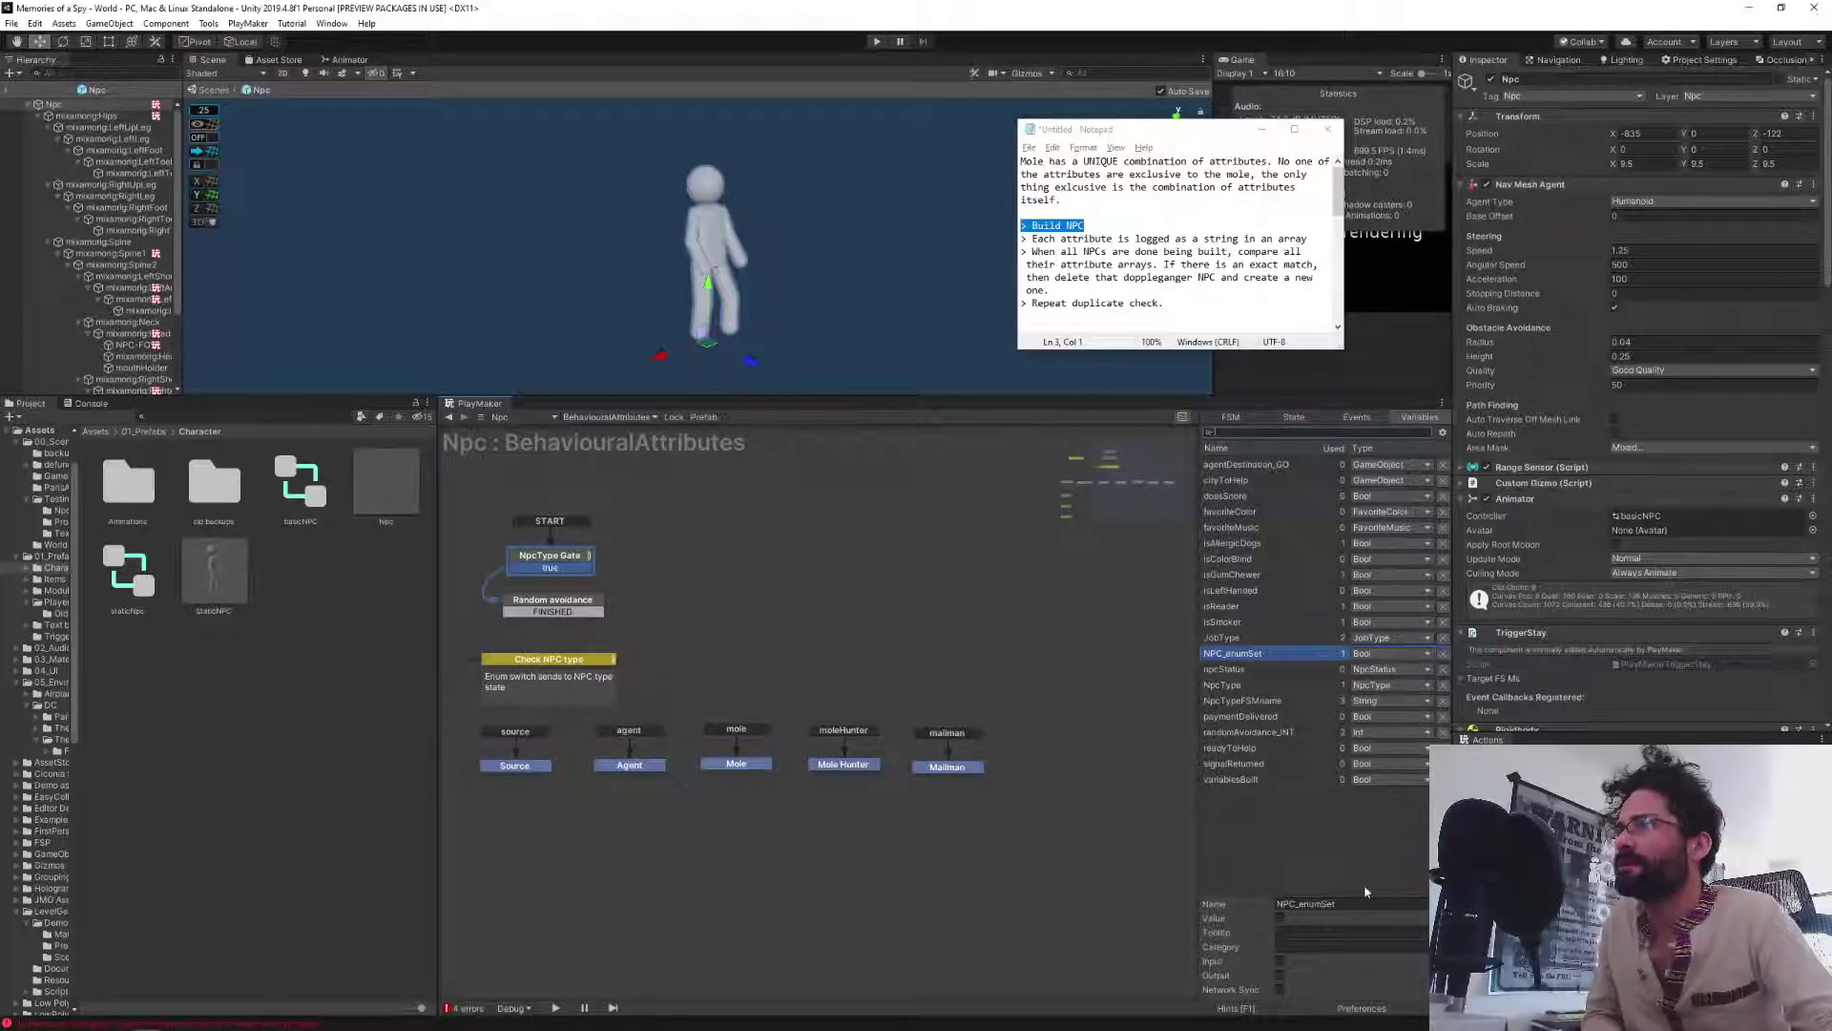
pyautogui.click(1313, 861)
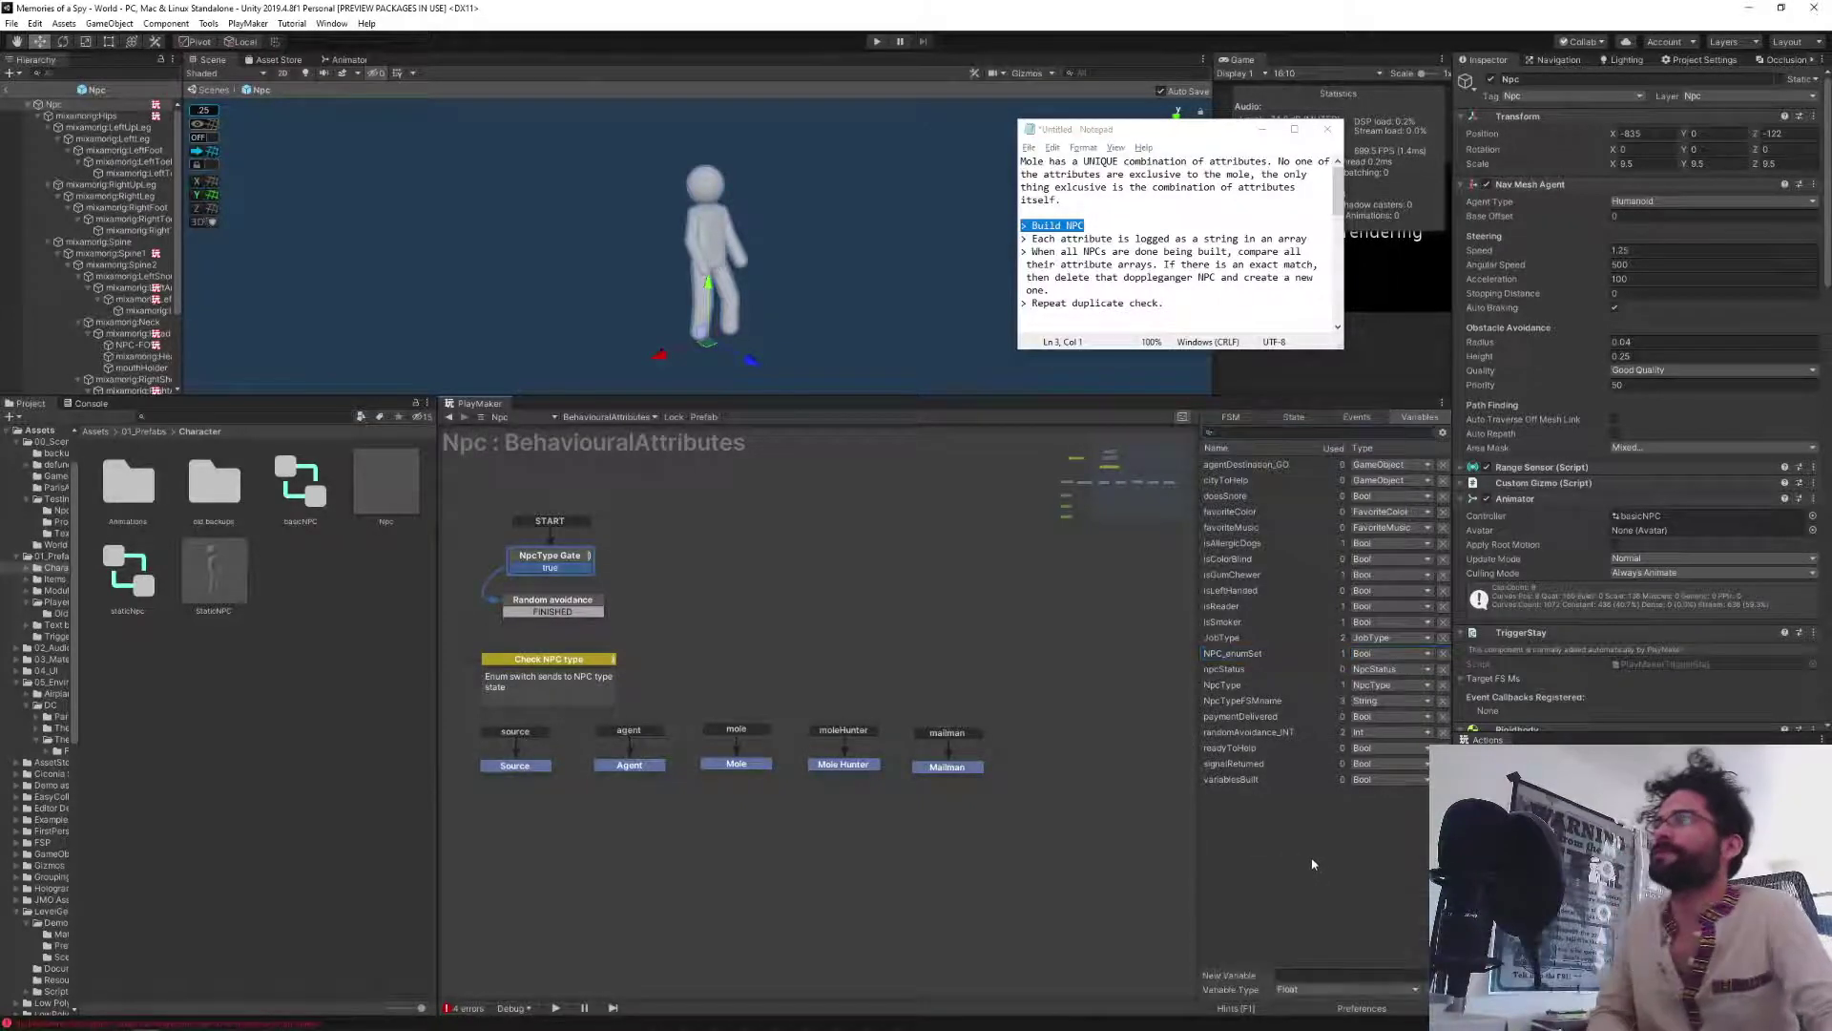
pyautogui.click(1288, 988)
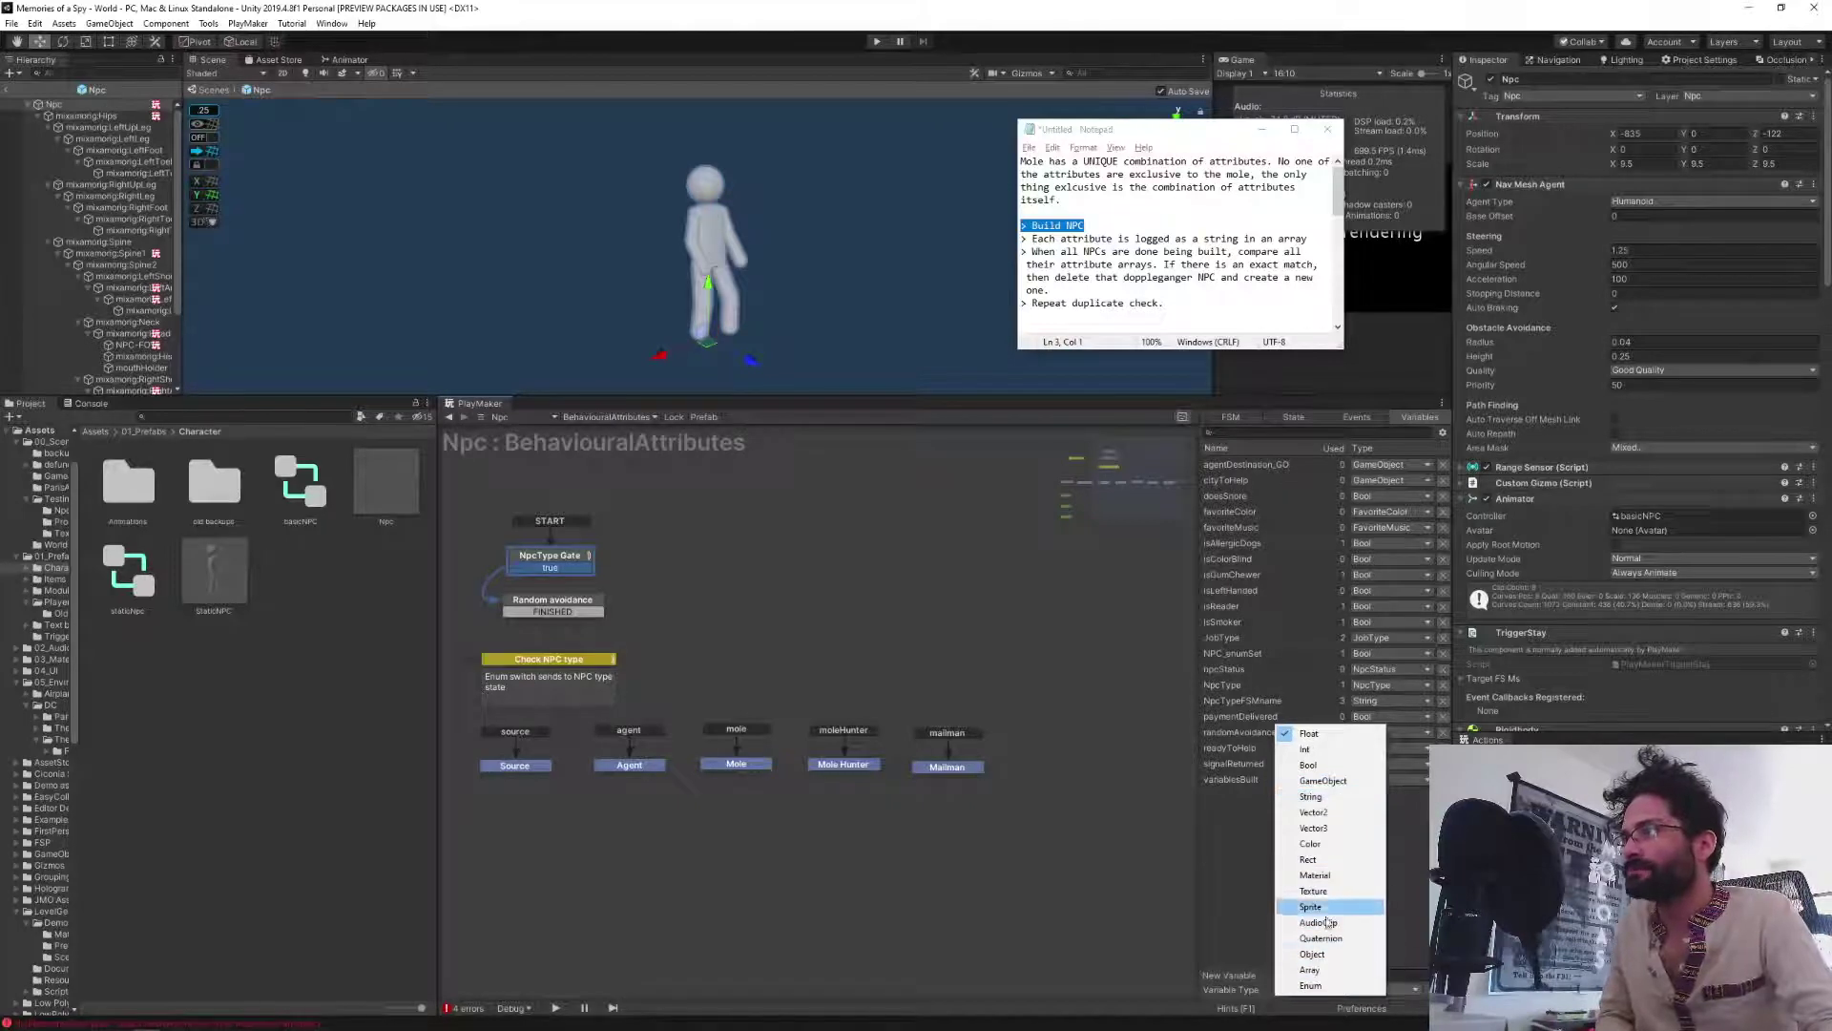
pyautogui.click(1309, 971)
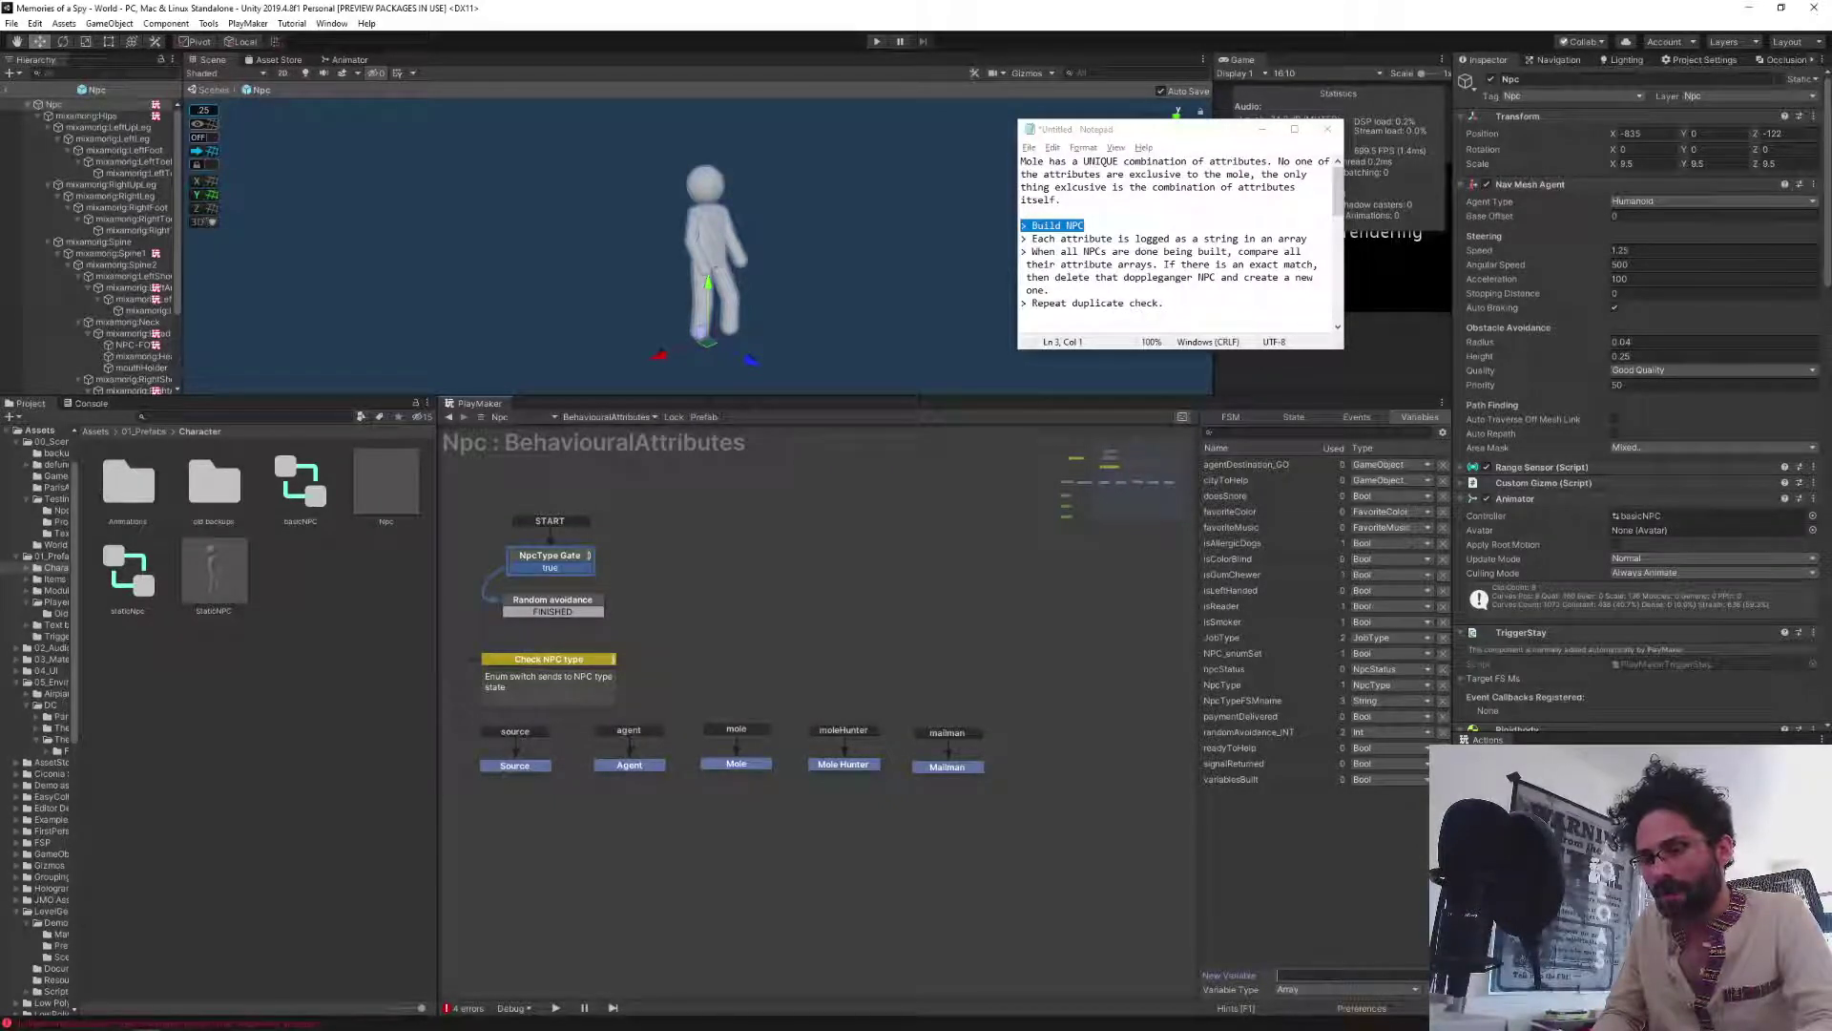
pyautogui.write('Np')
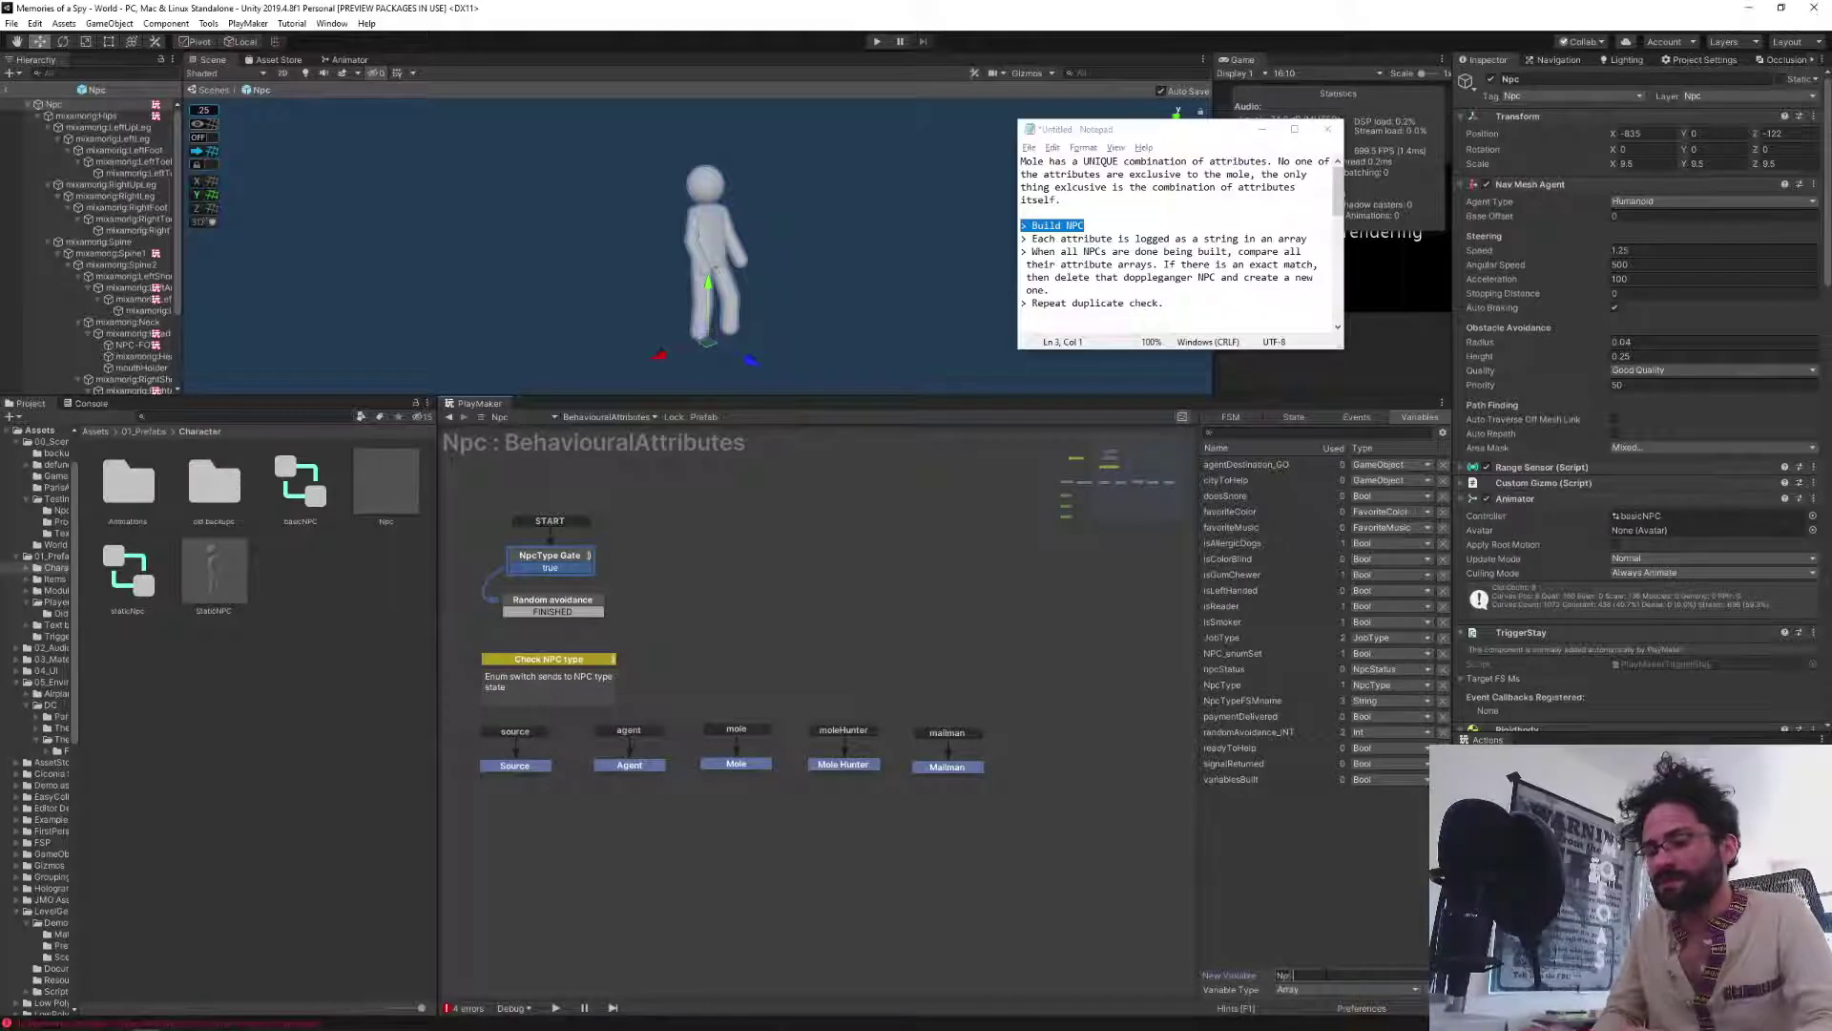
pyautogui.write('cDescripti')
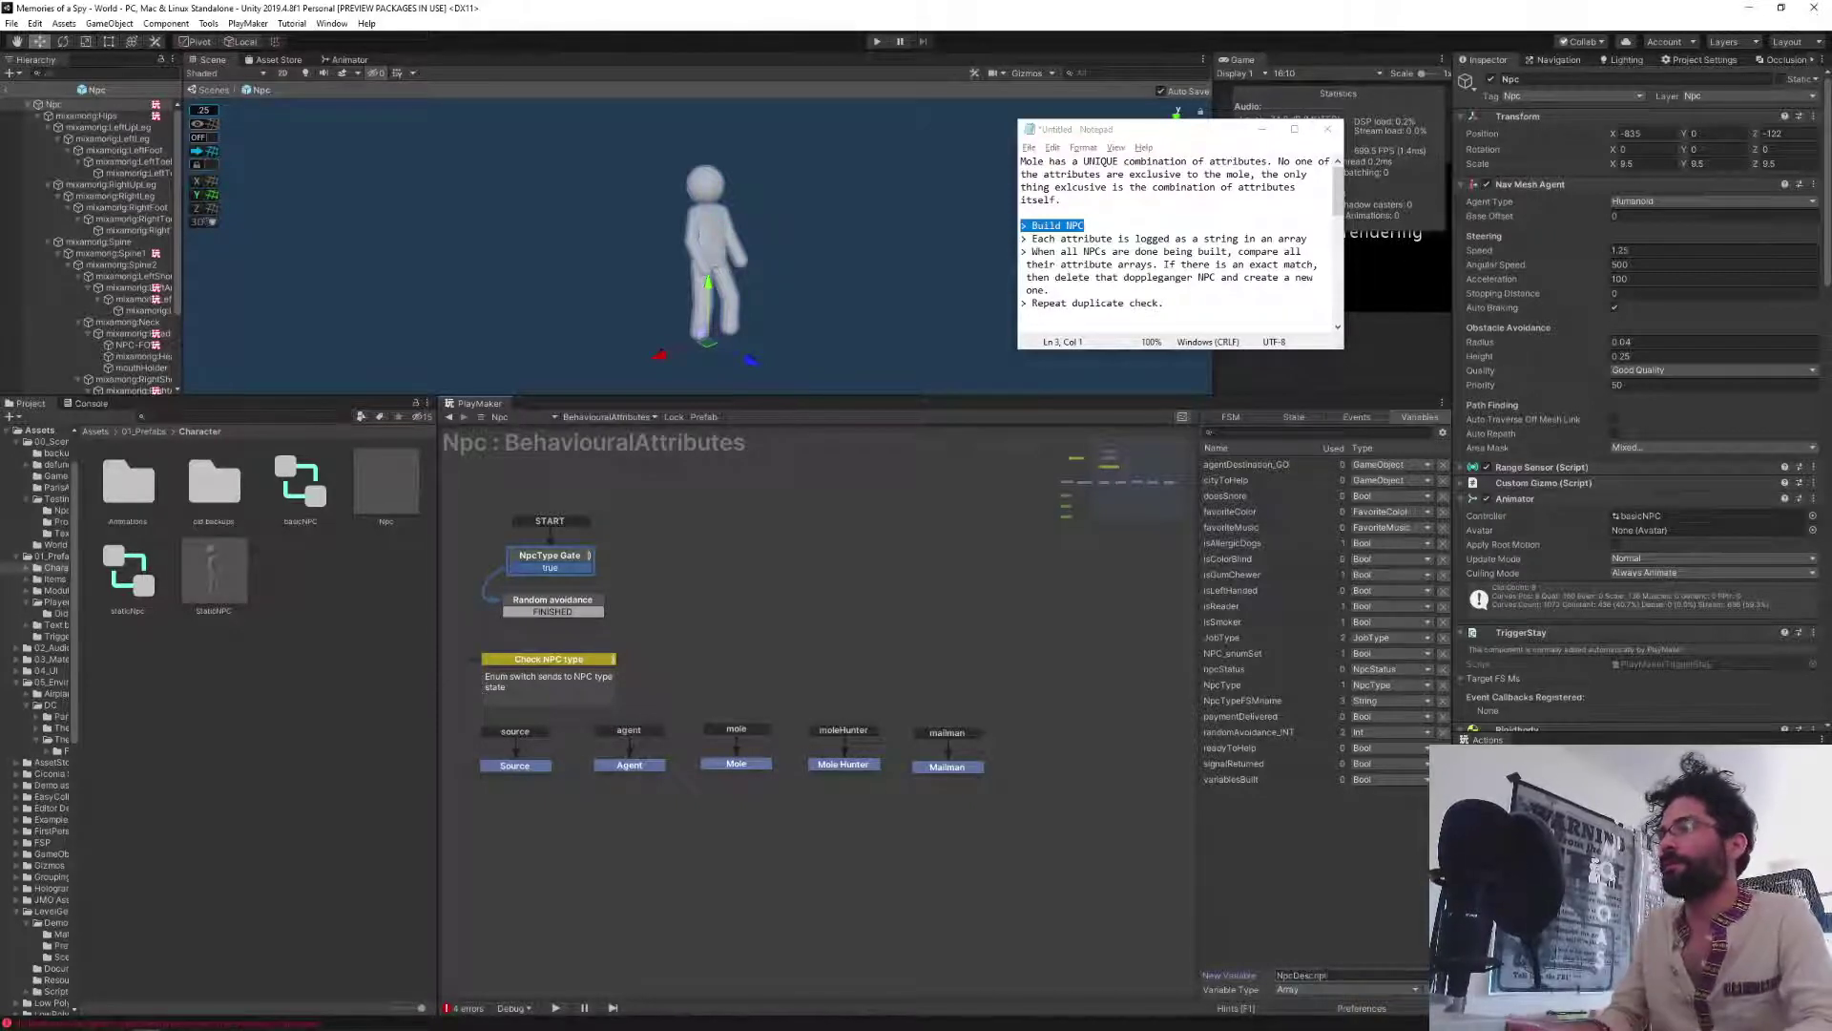
pyautogui.write('on')
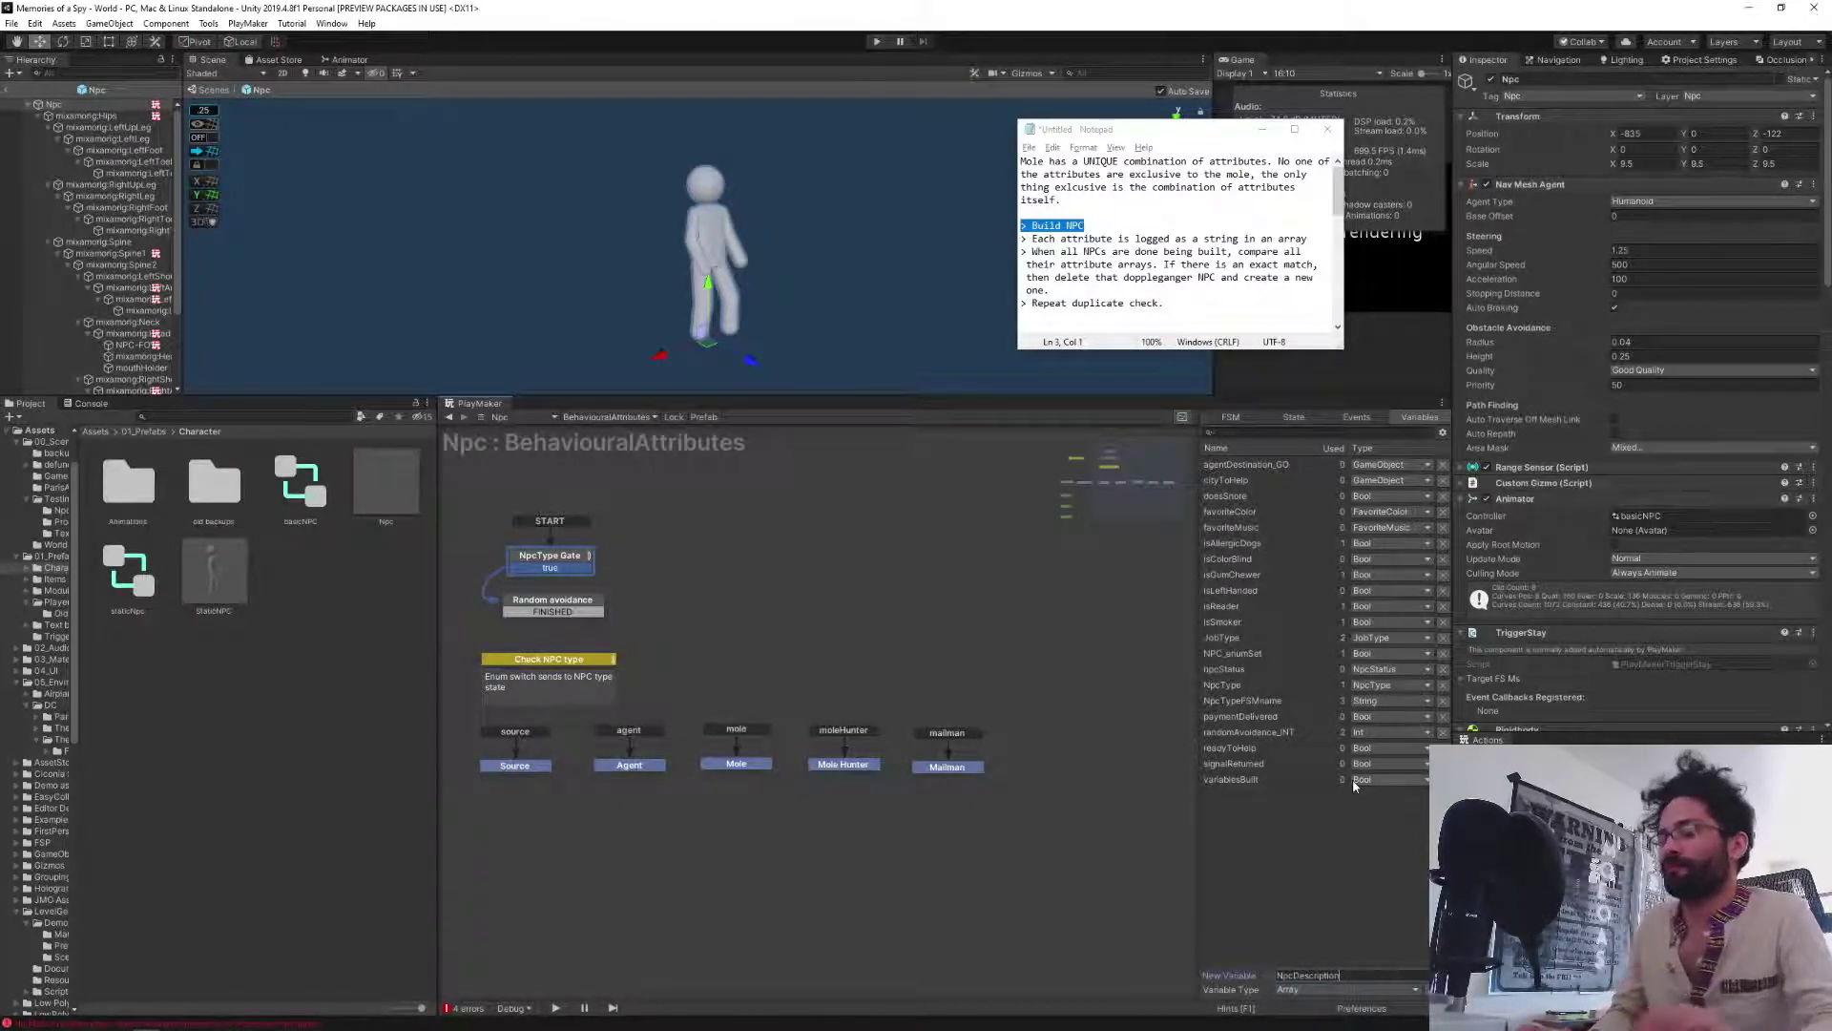
pyautogui.write('_string')
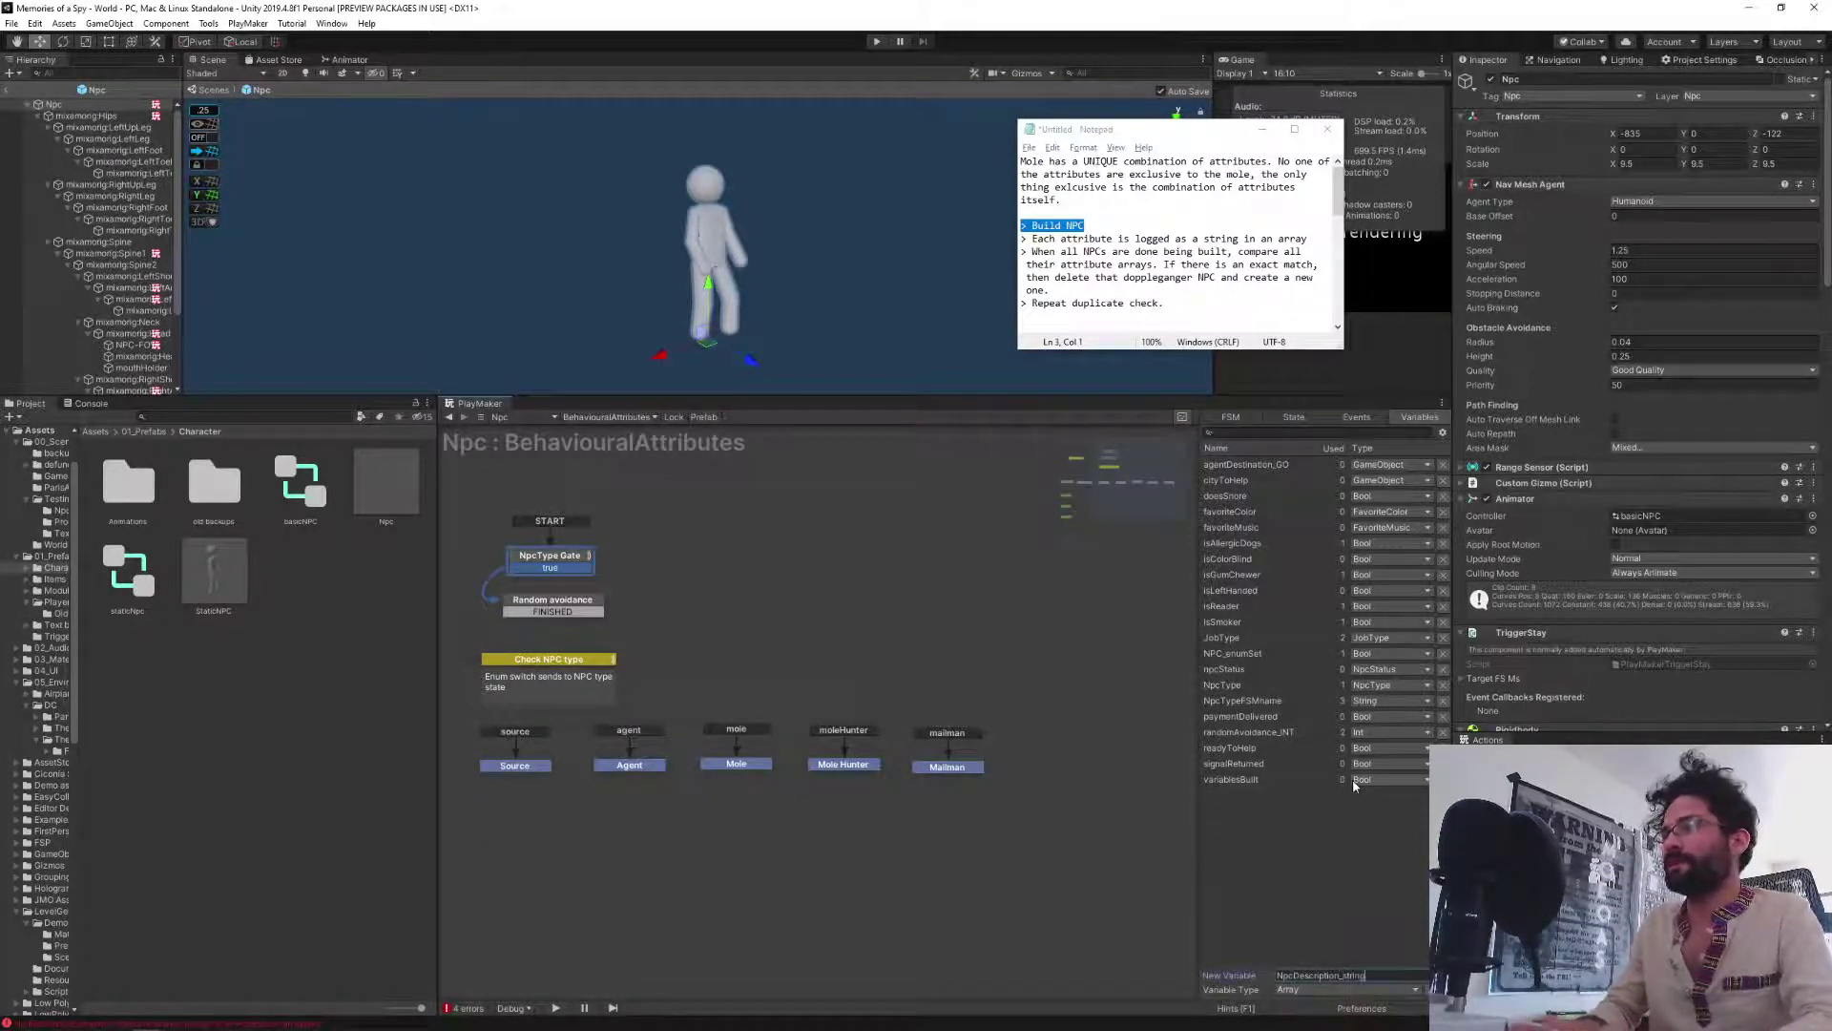
pyautogui.write('-ARRAY')
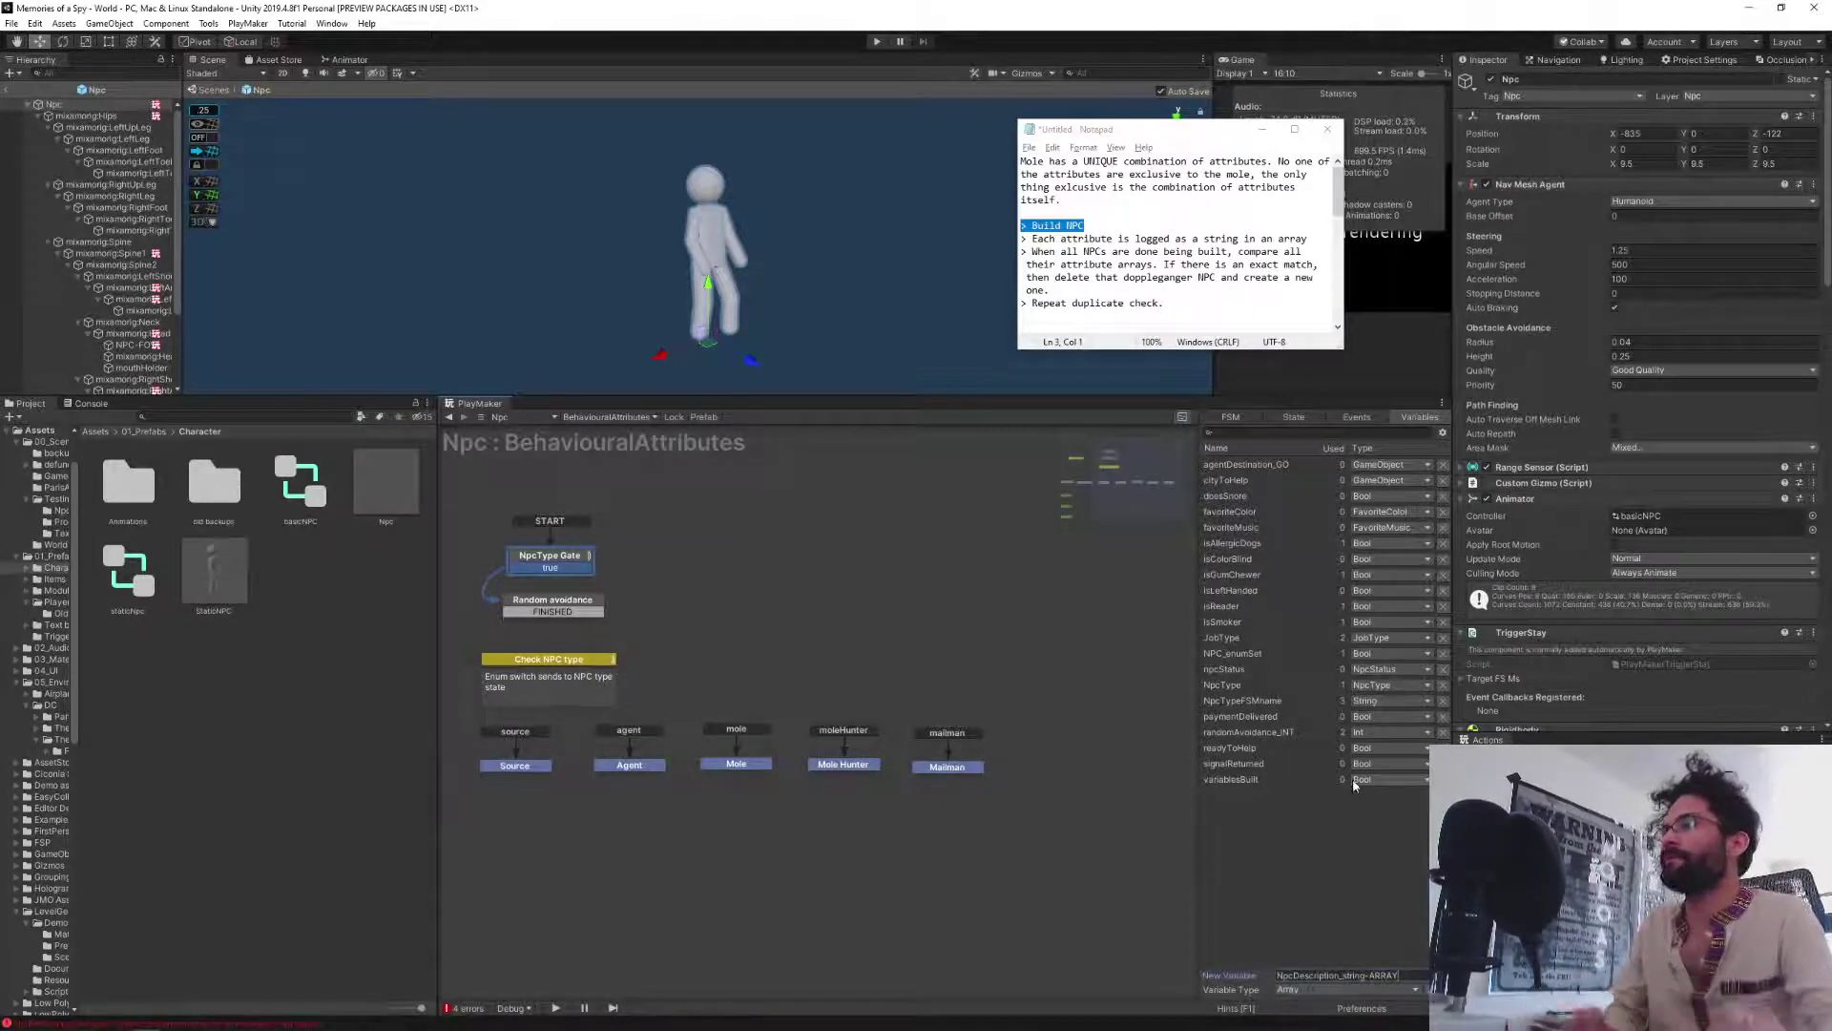
pyautogui.press('Return')
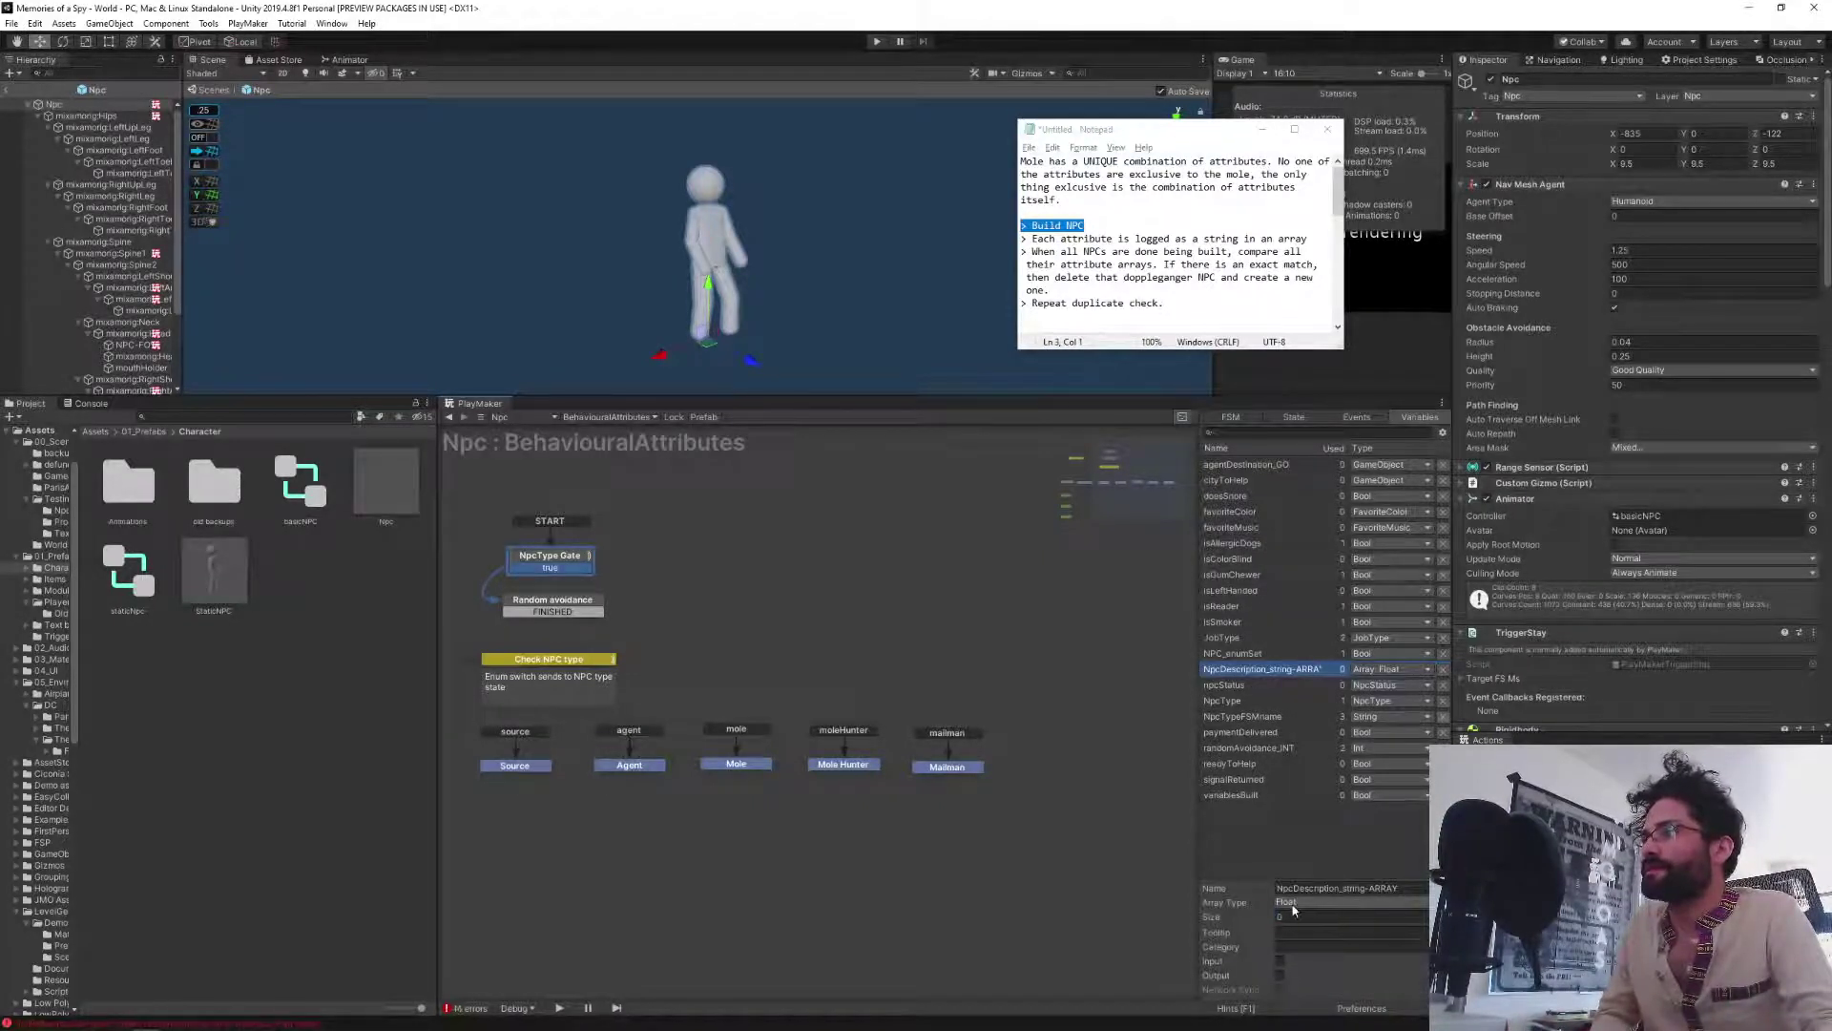
pyautogui.click(1295, 909)
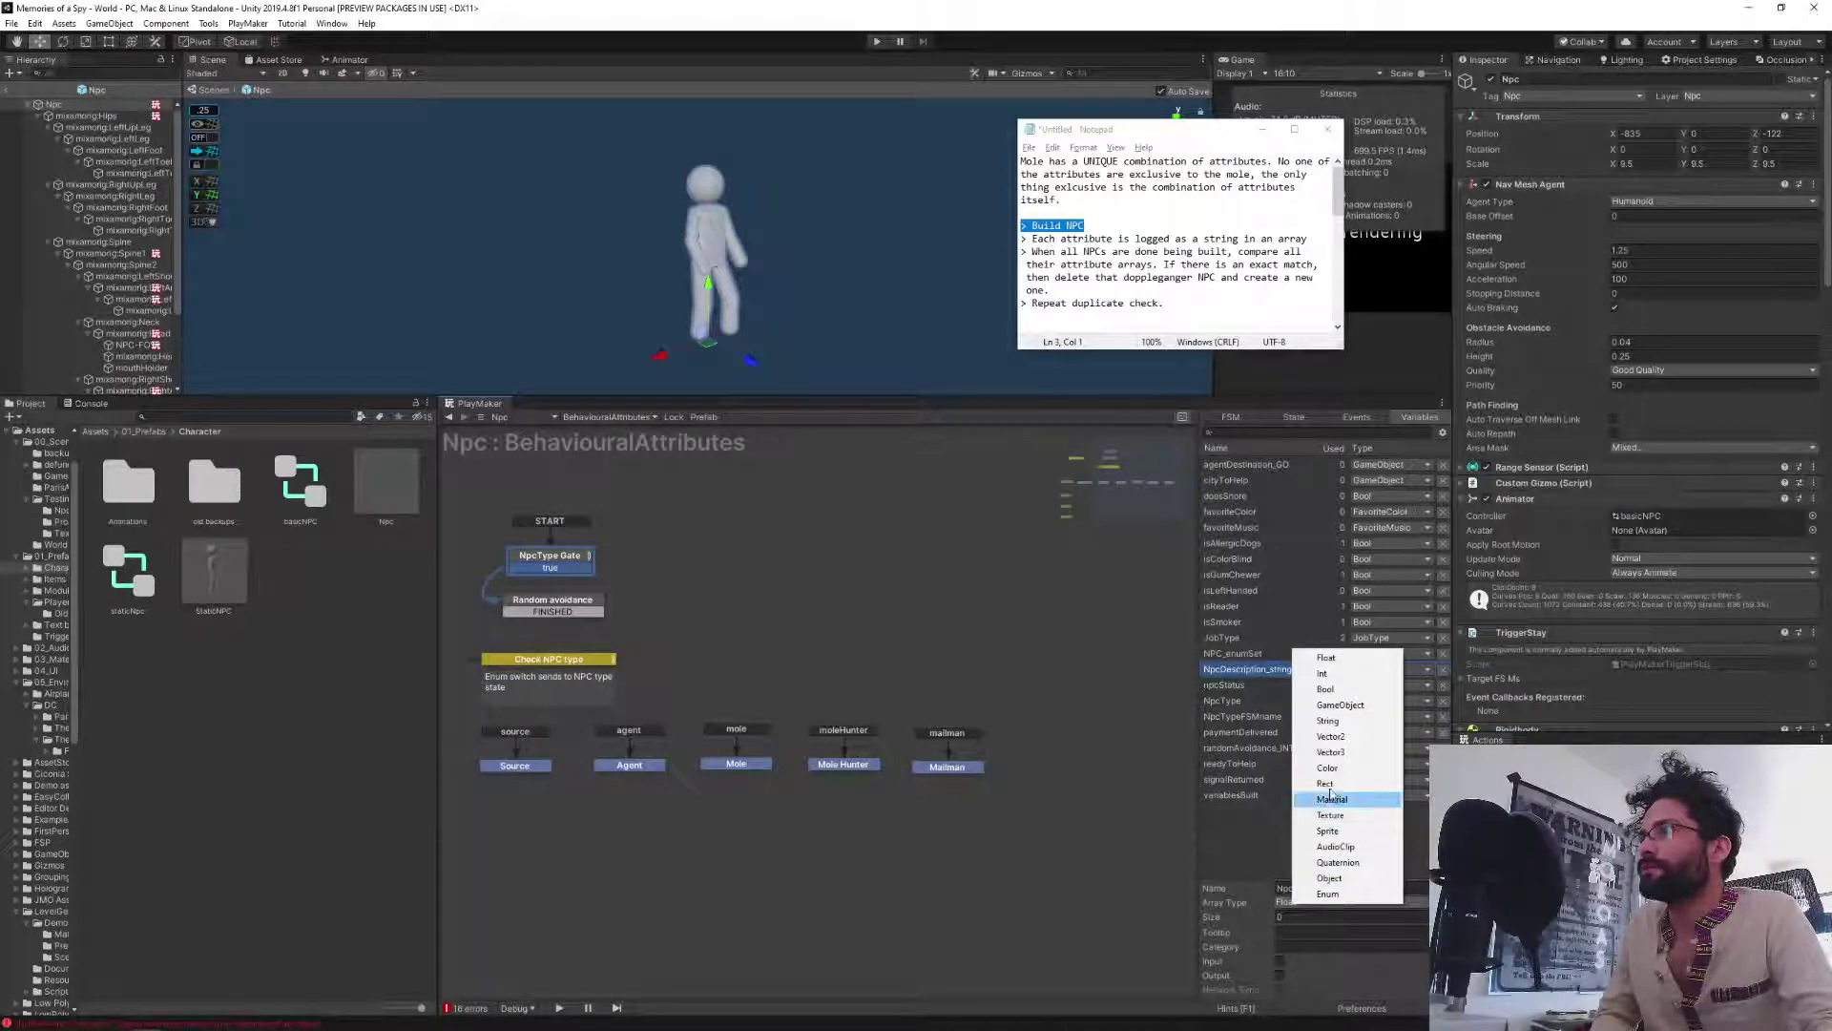
pyautogui.click(1328, 722)
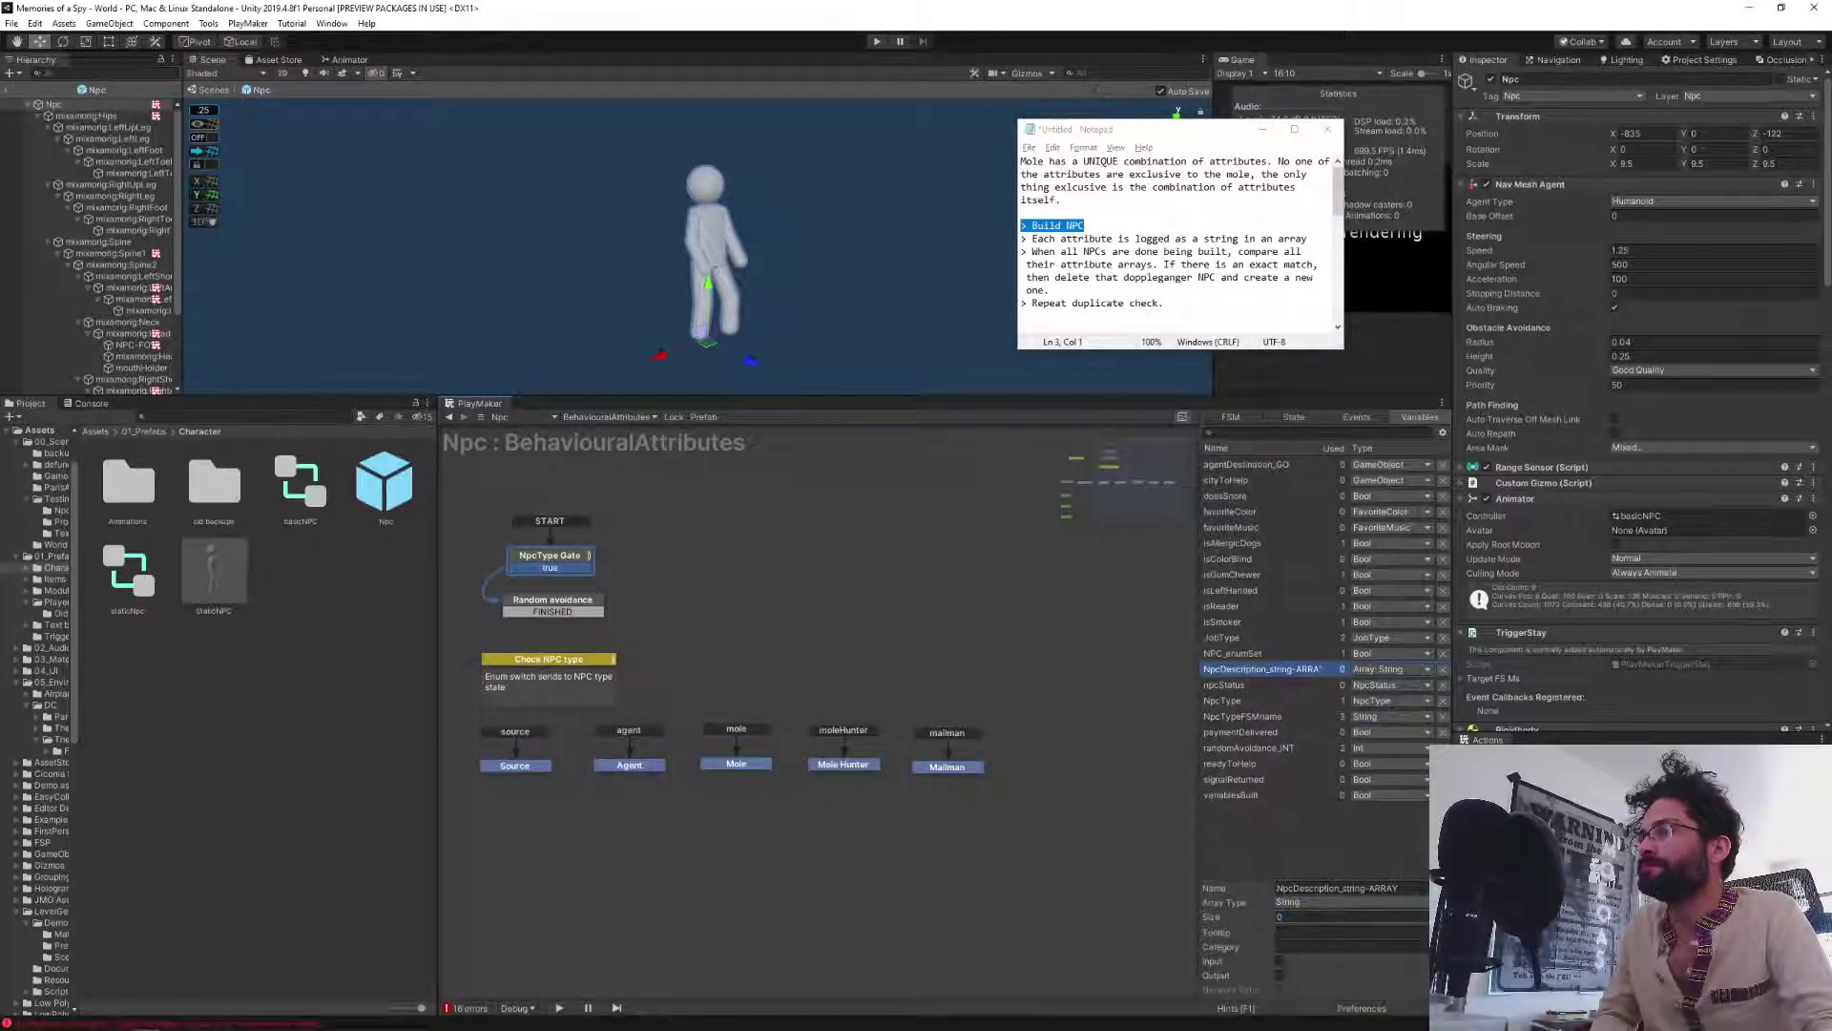
# Copy the new array variable's name into the Notepad notes, without parentheses, on its own line above "Repeat duplicate check.".
pyautogui.click(1345, 888)
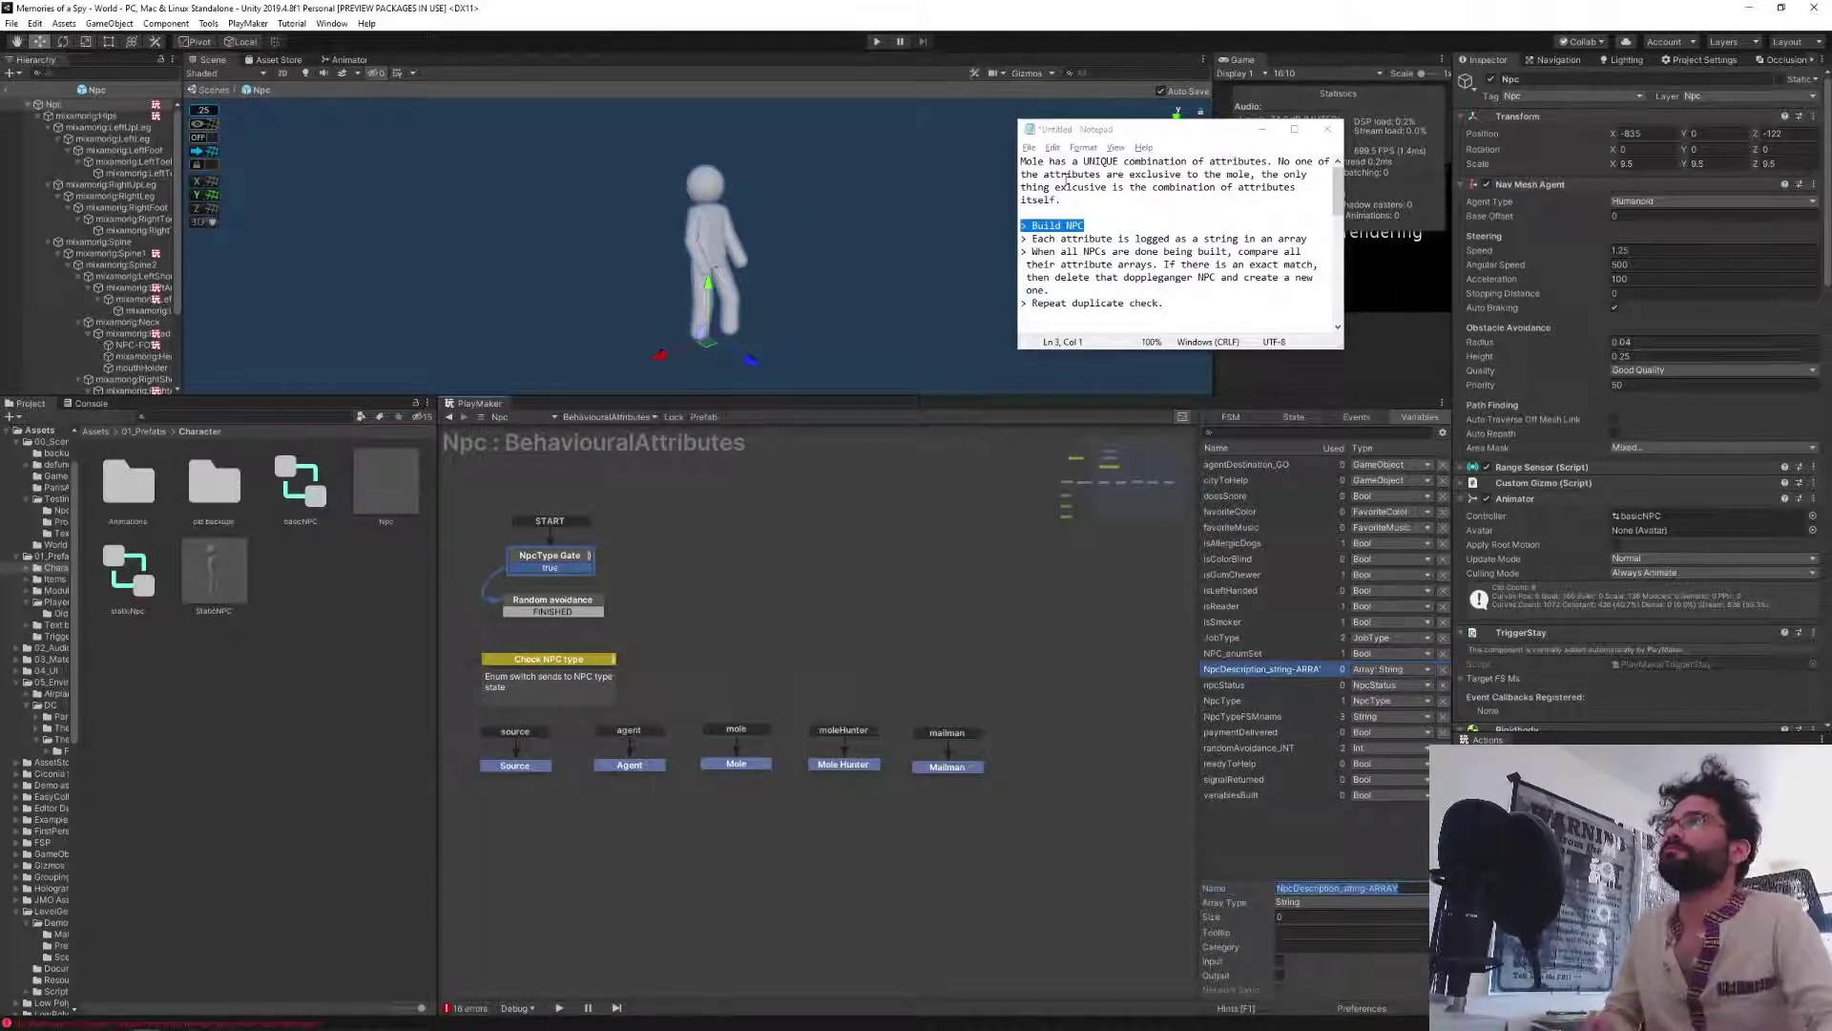
pyautogui.click(1117, 285)
pyautogui.write('(NpcDescription_string-ARRAY)')
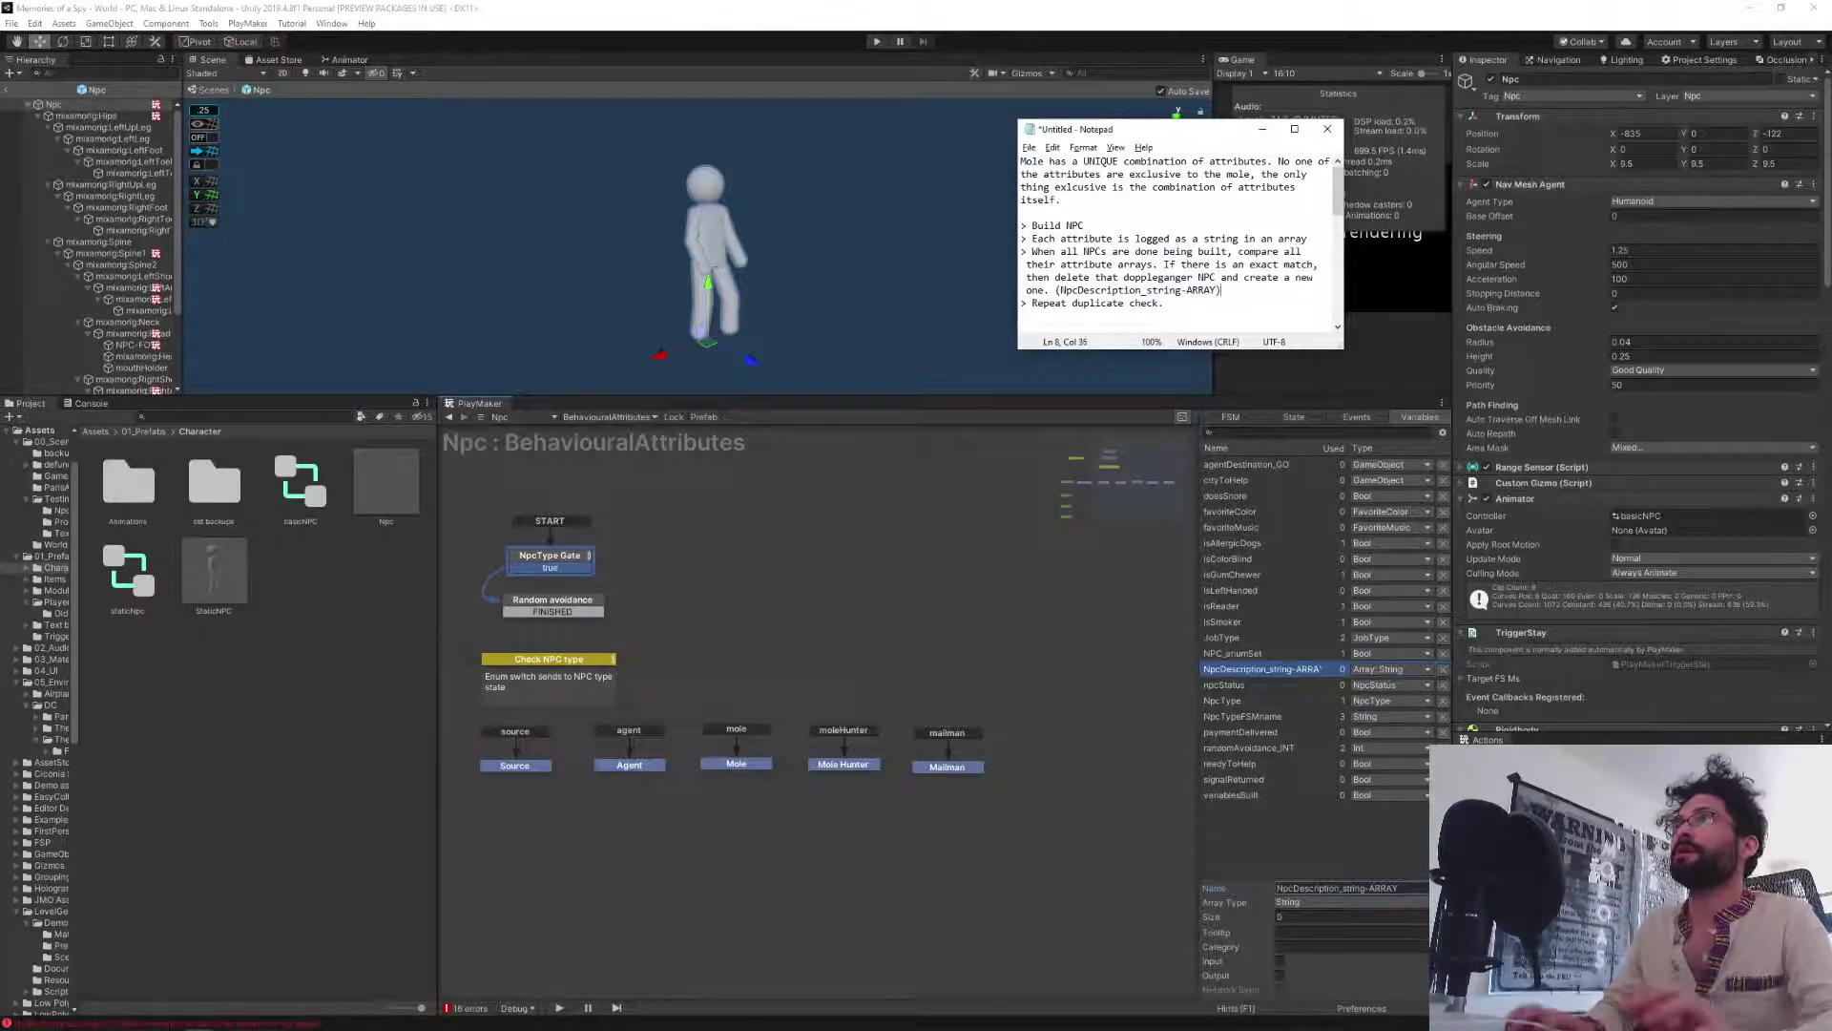
pyautogui.press('BackSpace')
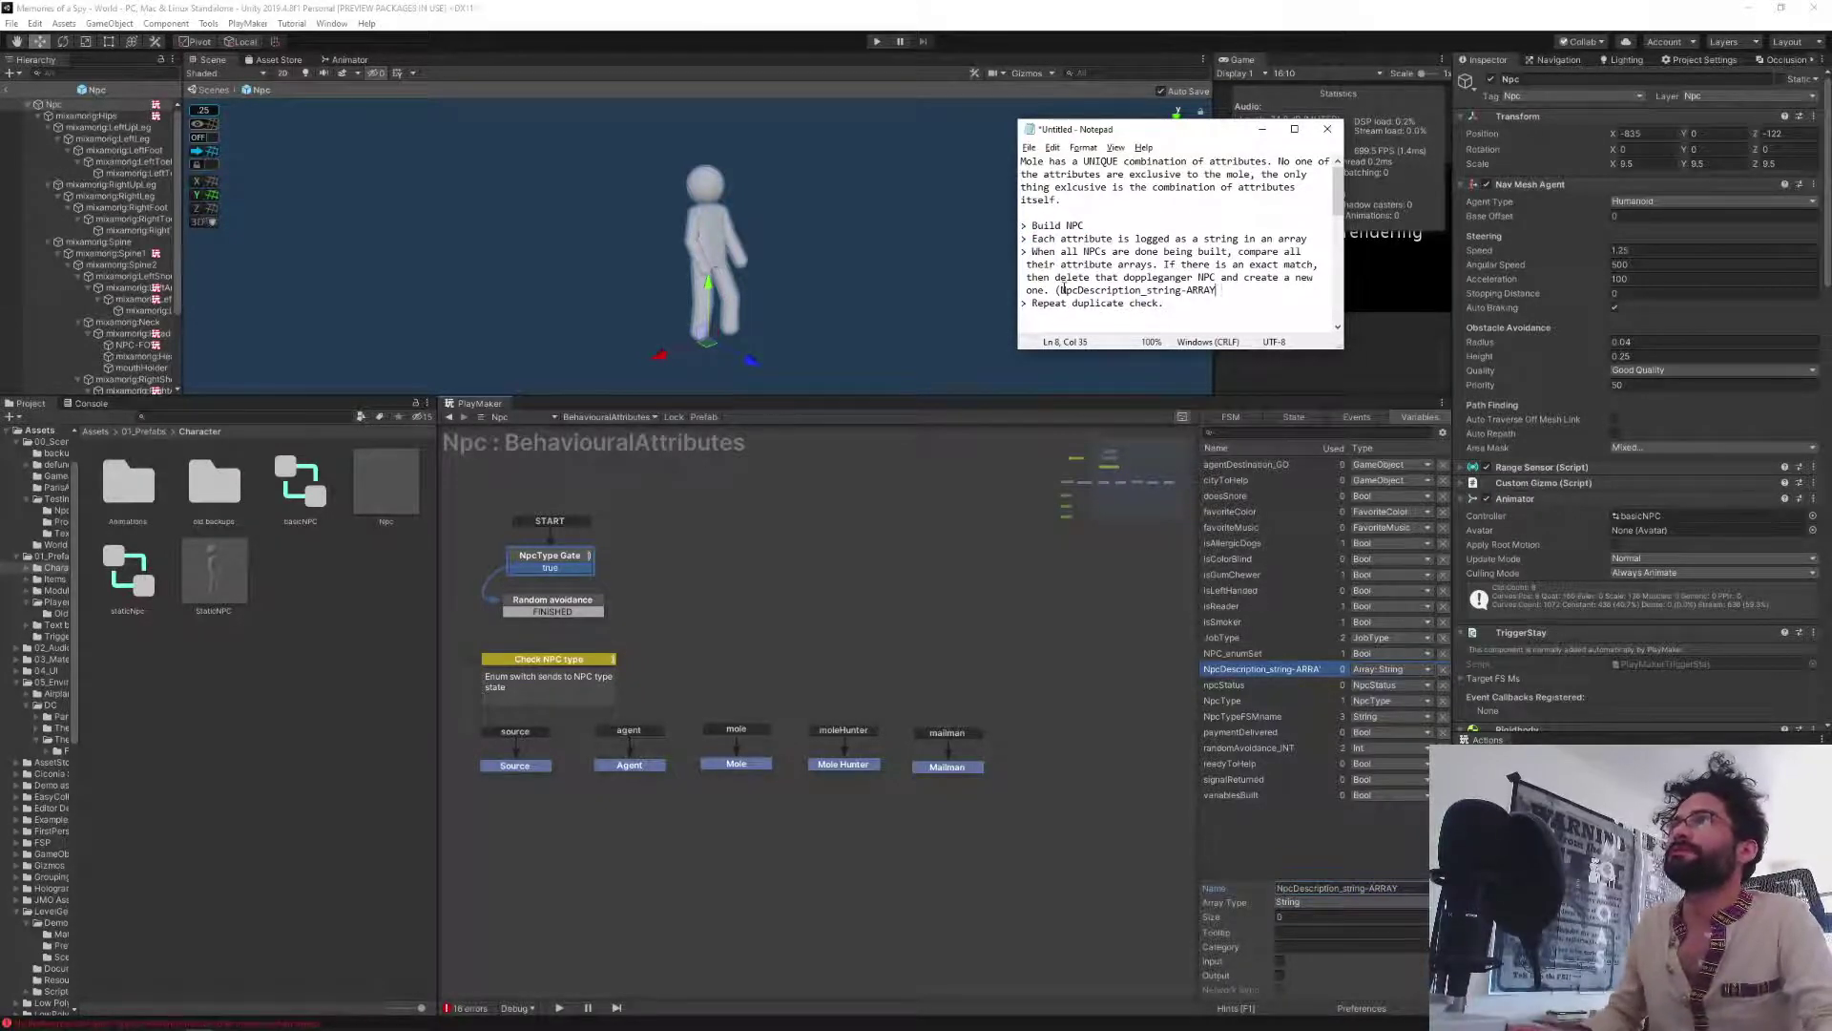
pyautogui.click(1062, 290)
pyautogui.press('BackSpace')
pyautogui.press('BackSpace')
pyautogui.press('Return')
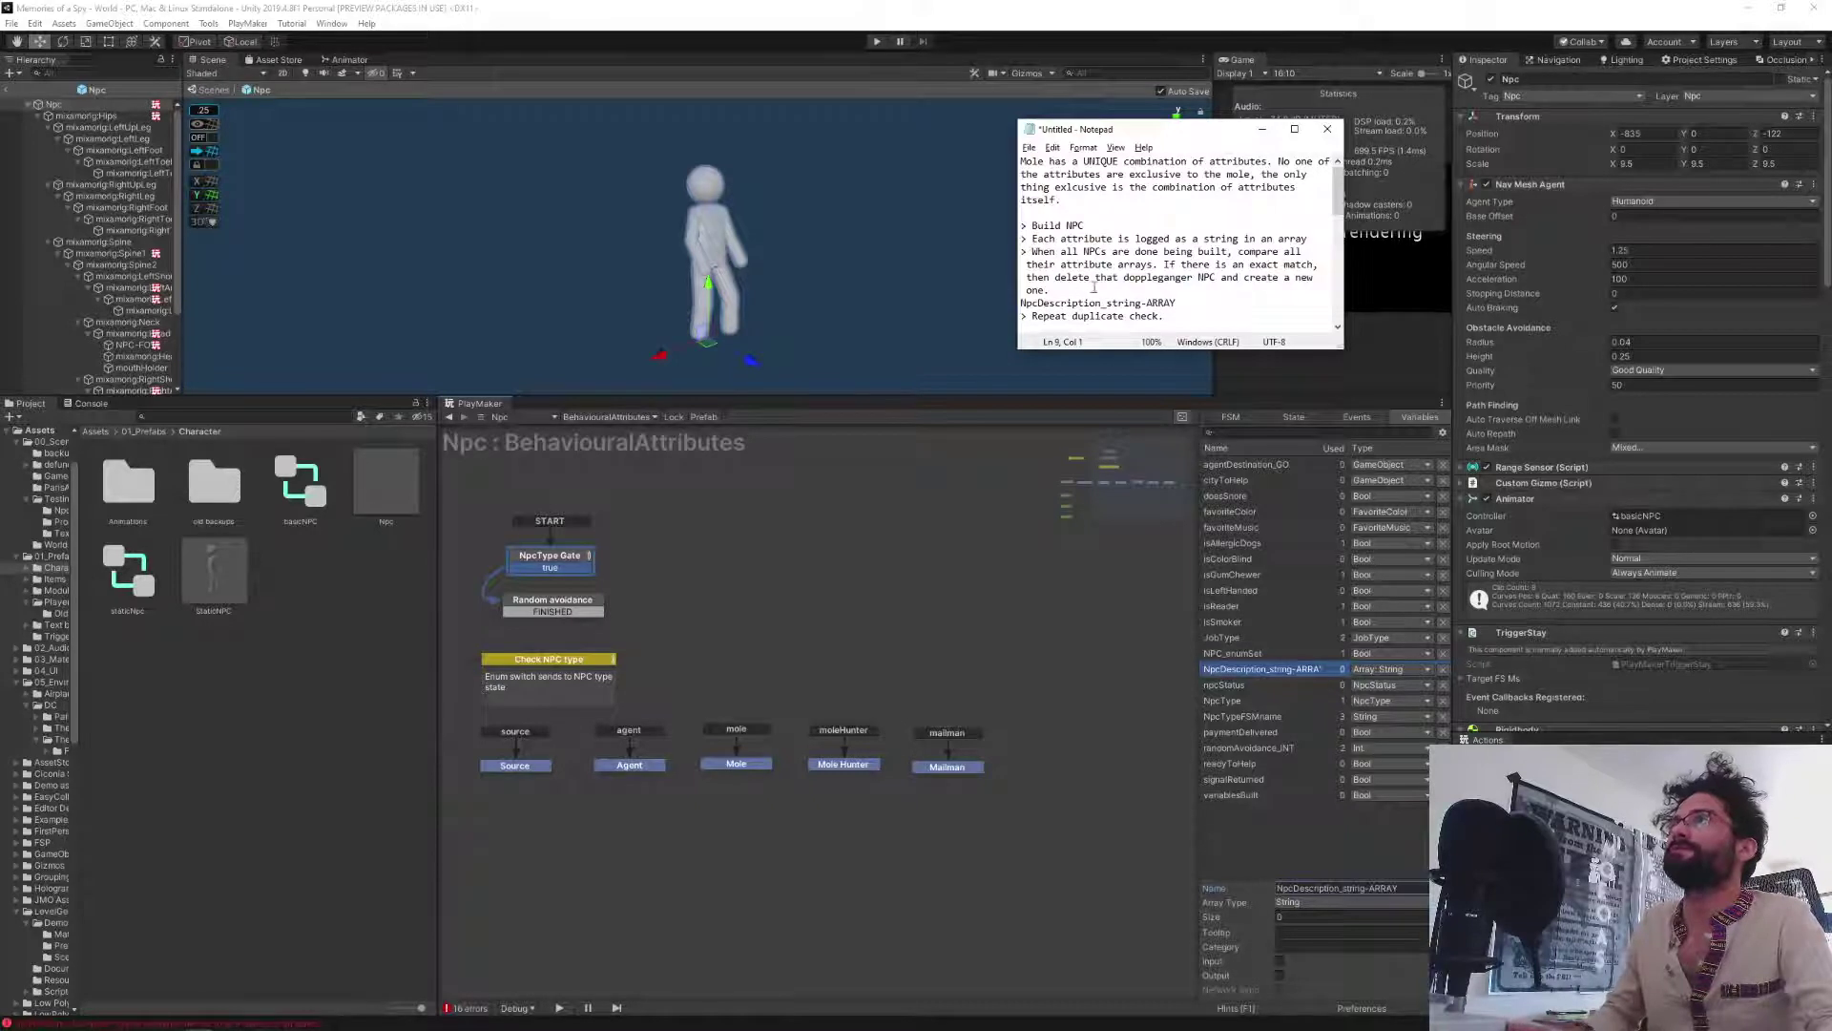
# Move NpcDescription_string-ARRAY in the notes onto the end of the line ending in "one.", separated by a space, and return to Unity.
pyautogui.press('Return')
pyautogui.press('BackSpace')
pyautogui.press('BackSpace')
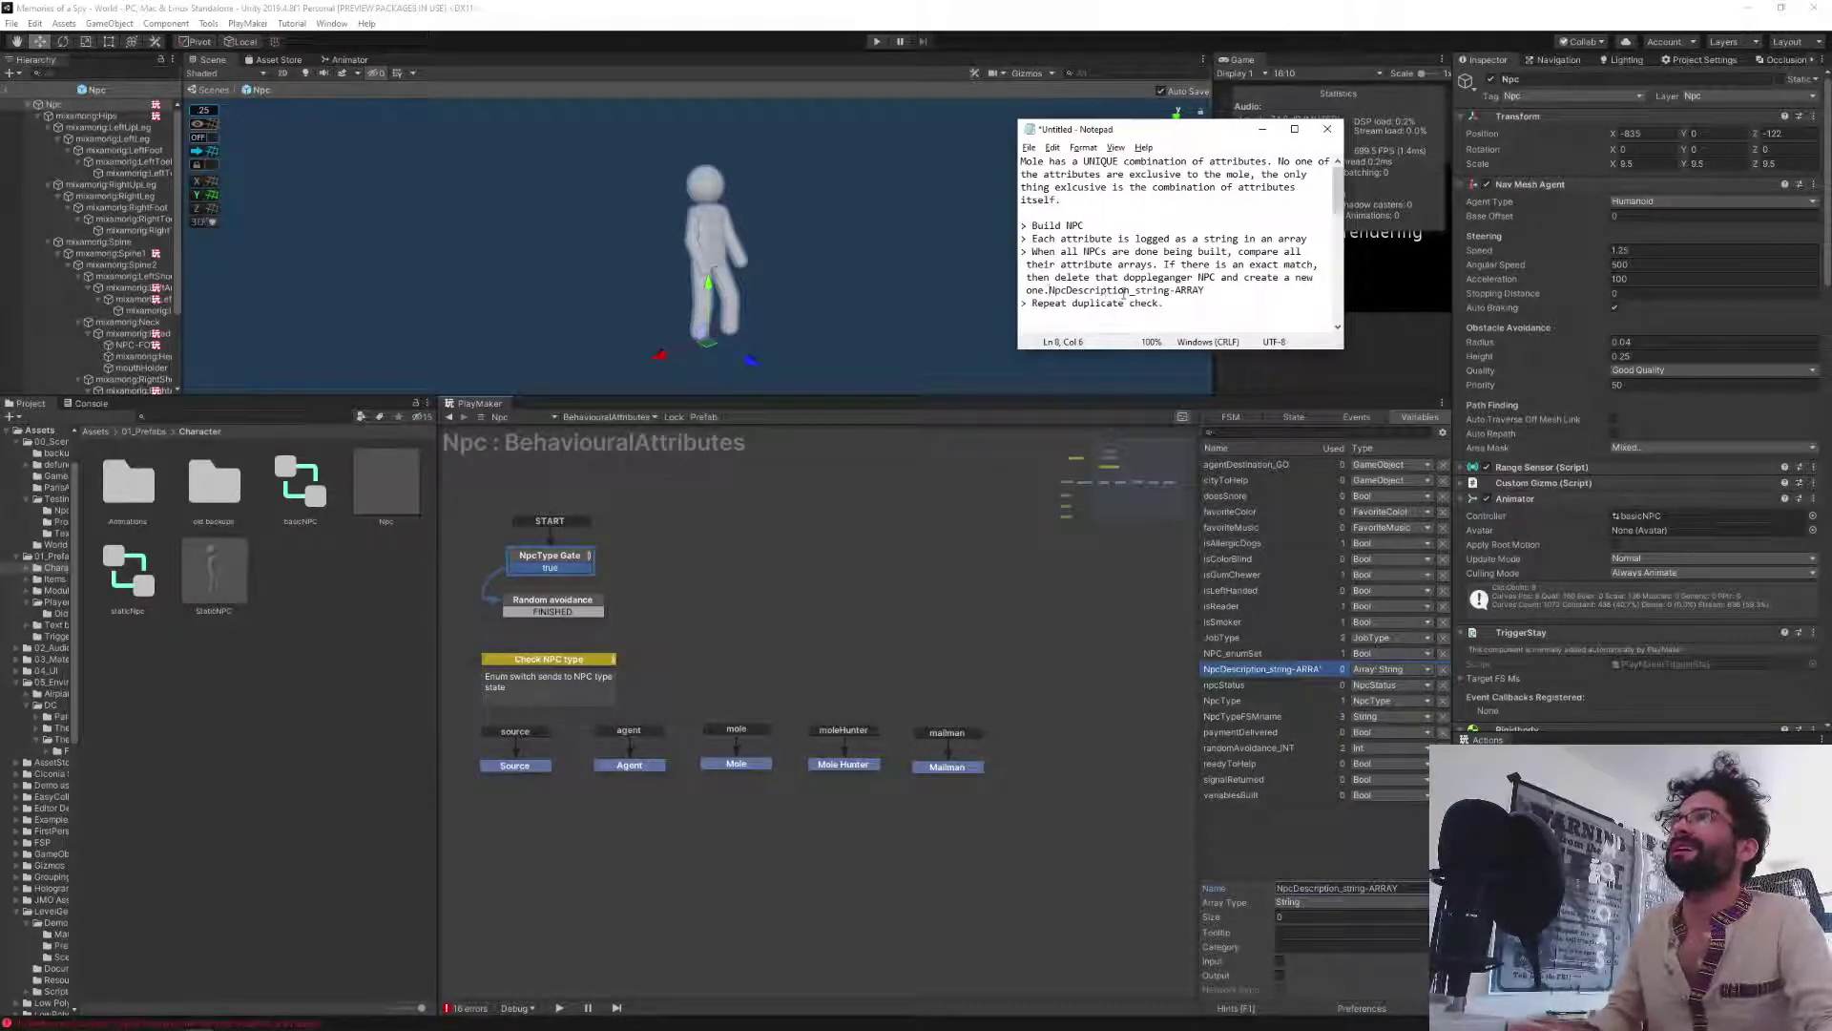
pyautogui.hotkey('alt', 'Tab')
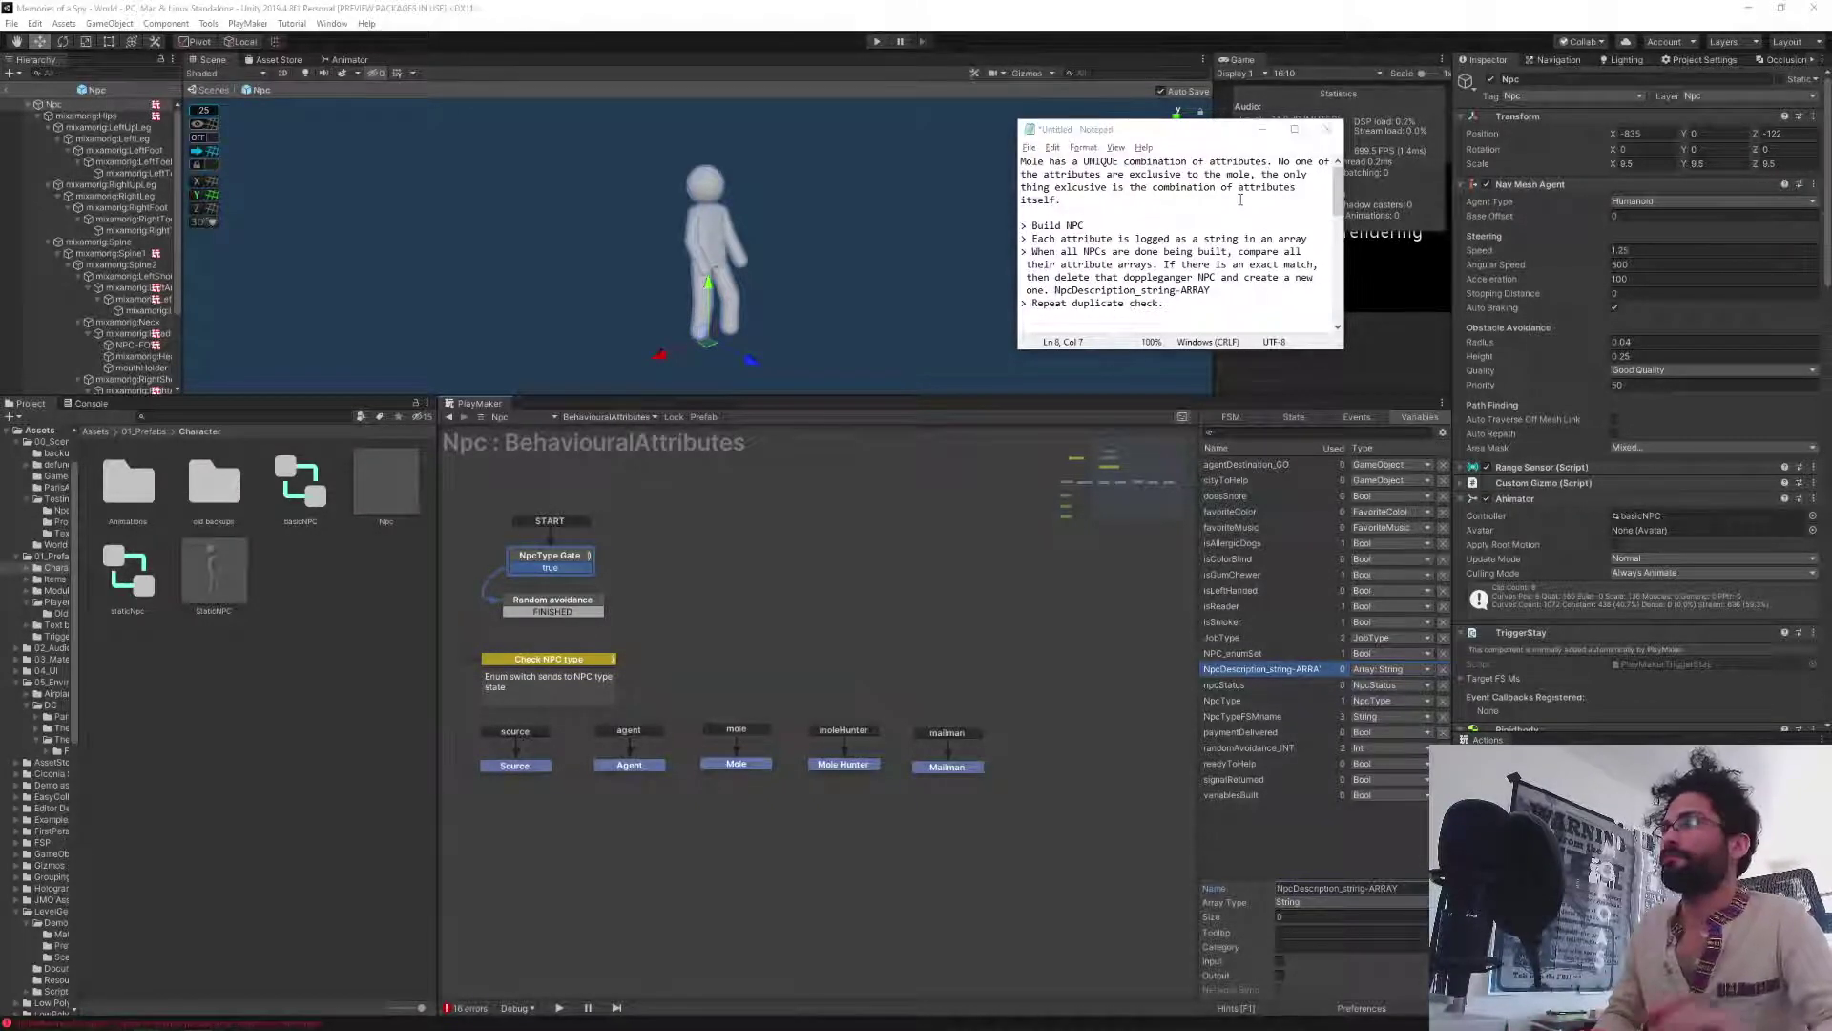
# Leave the Npc prefab and review the actions of the Set character name state in GameManager's NpcBuilder state machine.
pyautogui.click(8, 91)
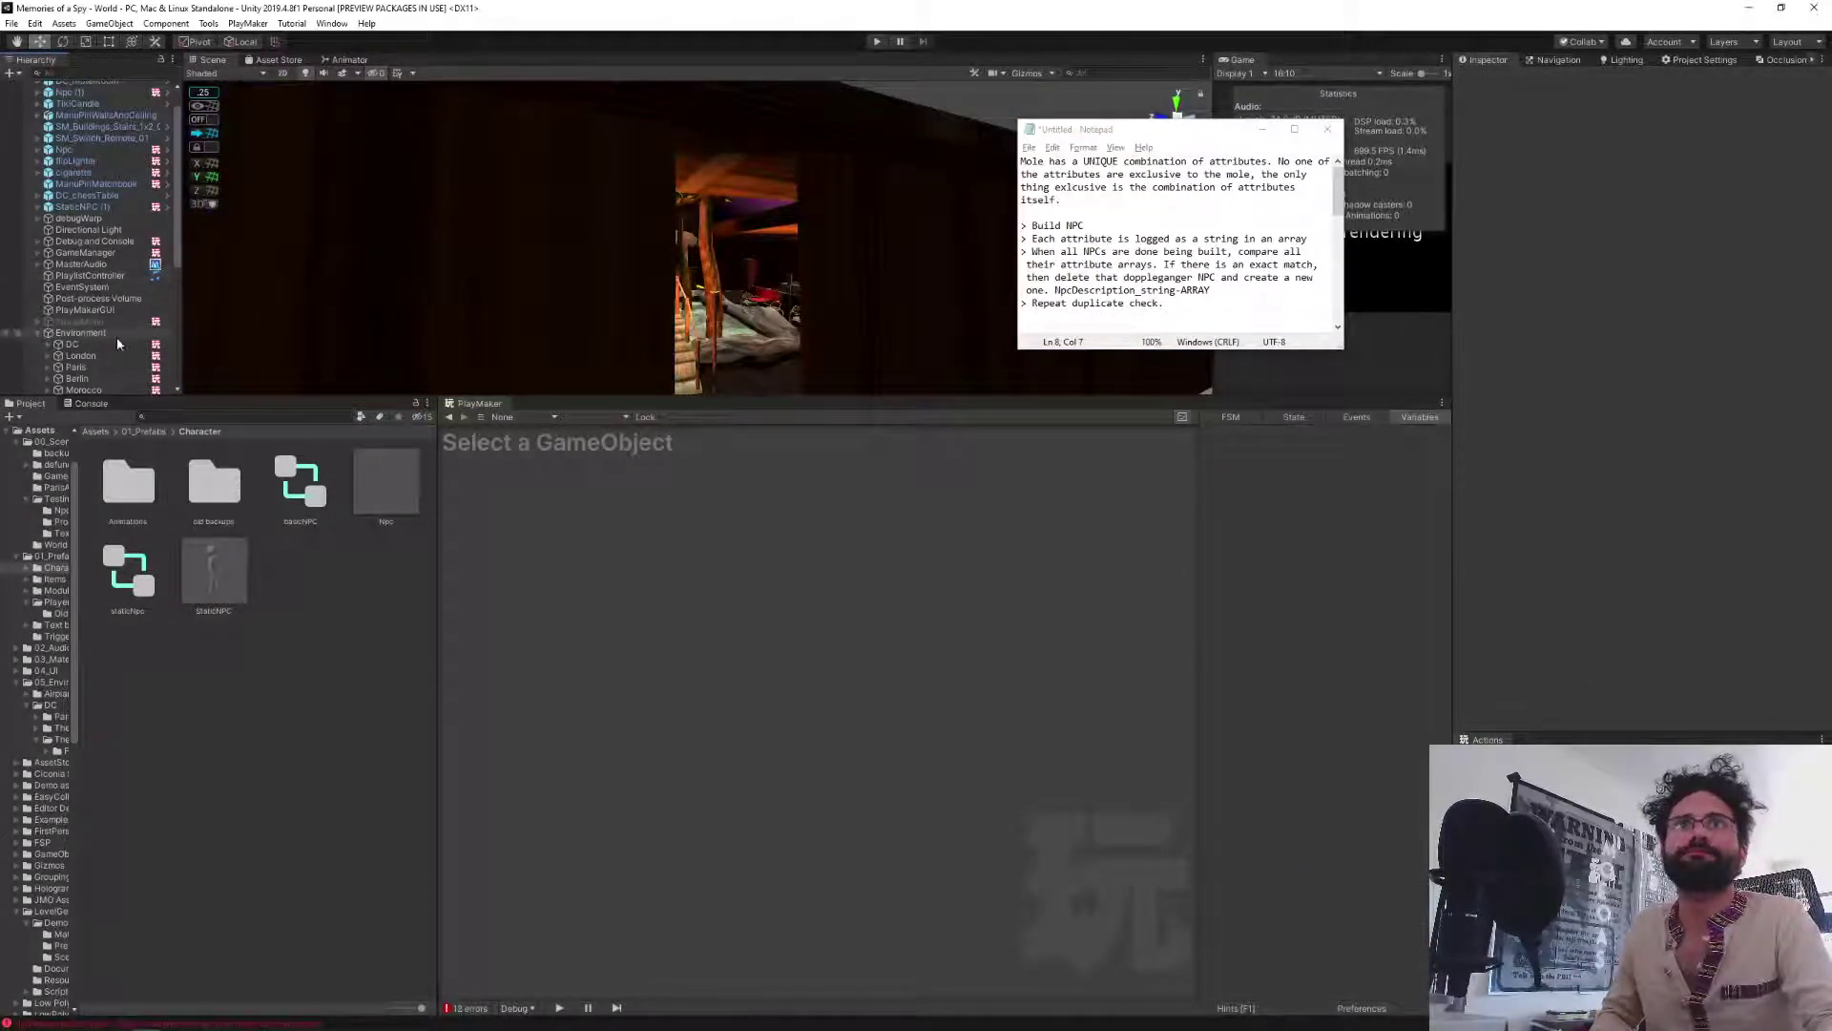
pyautogui.click(86, 253)
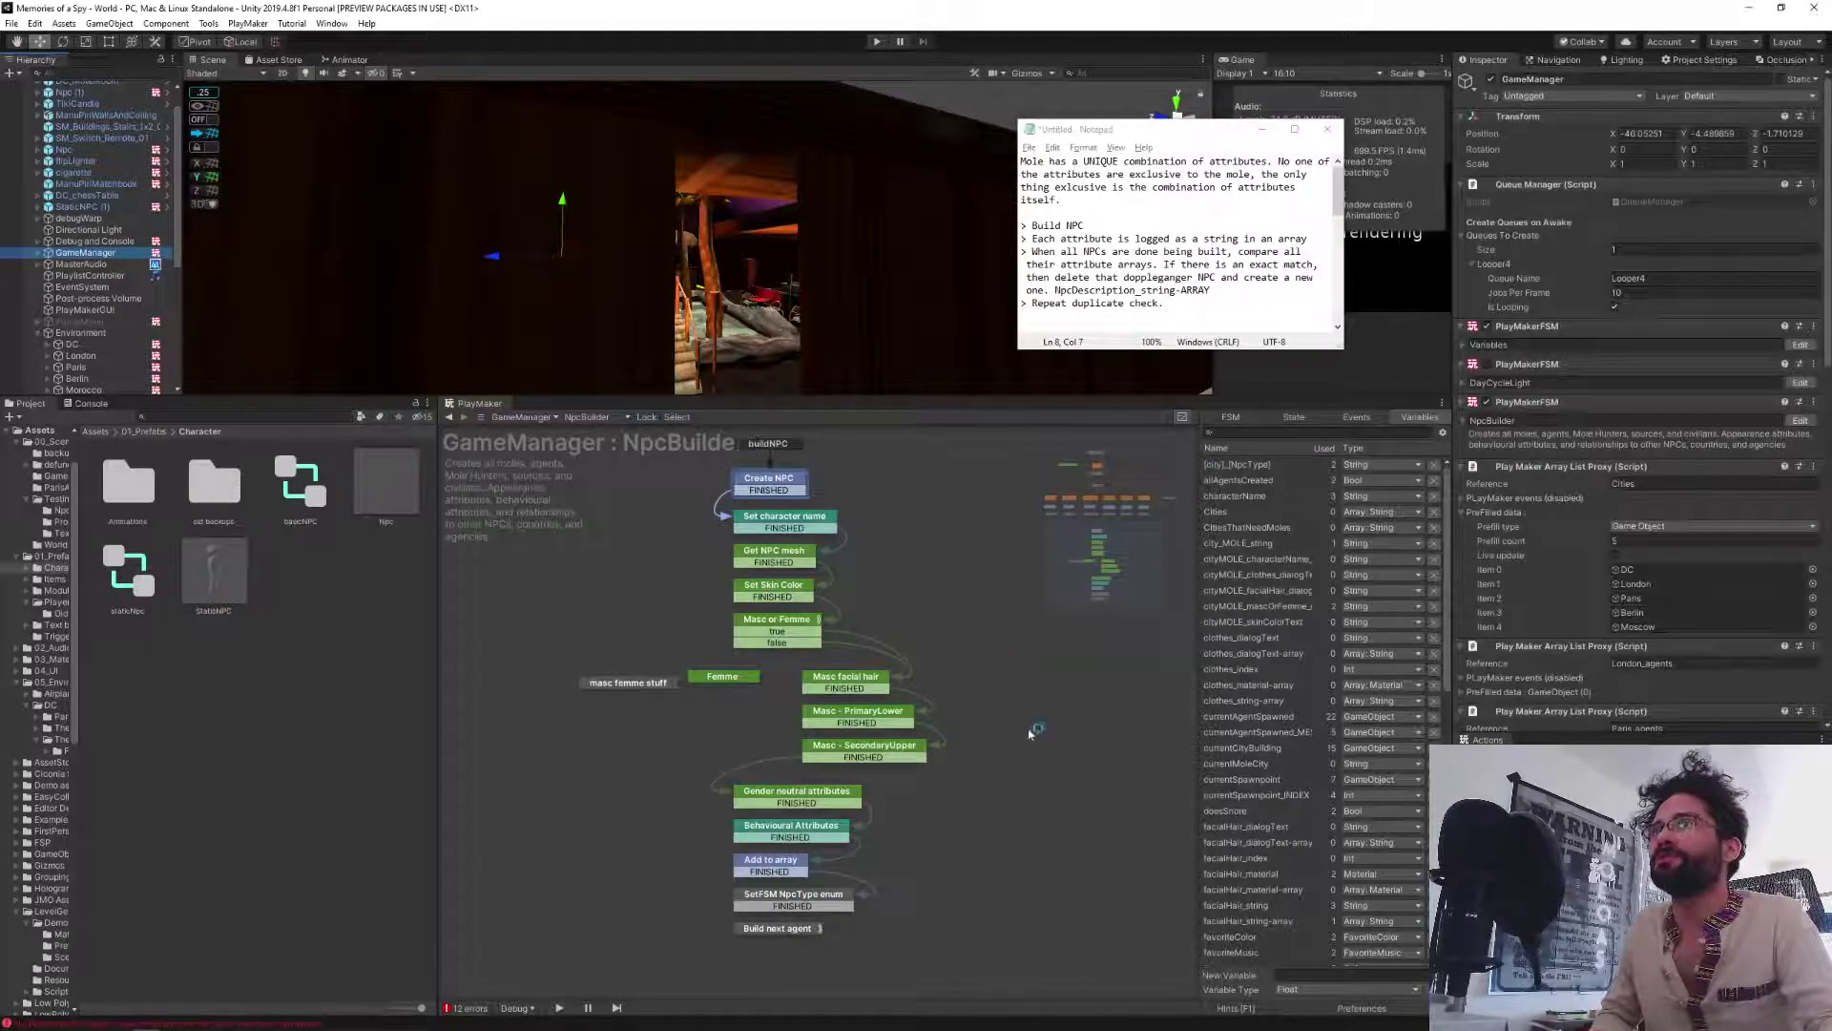
pyautogui.click(1296, 420)
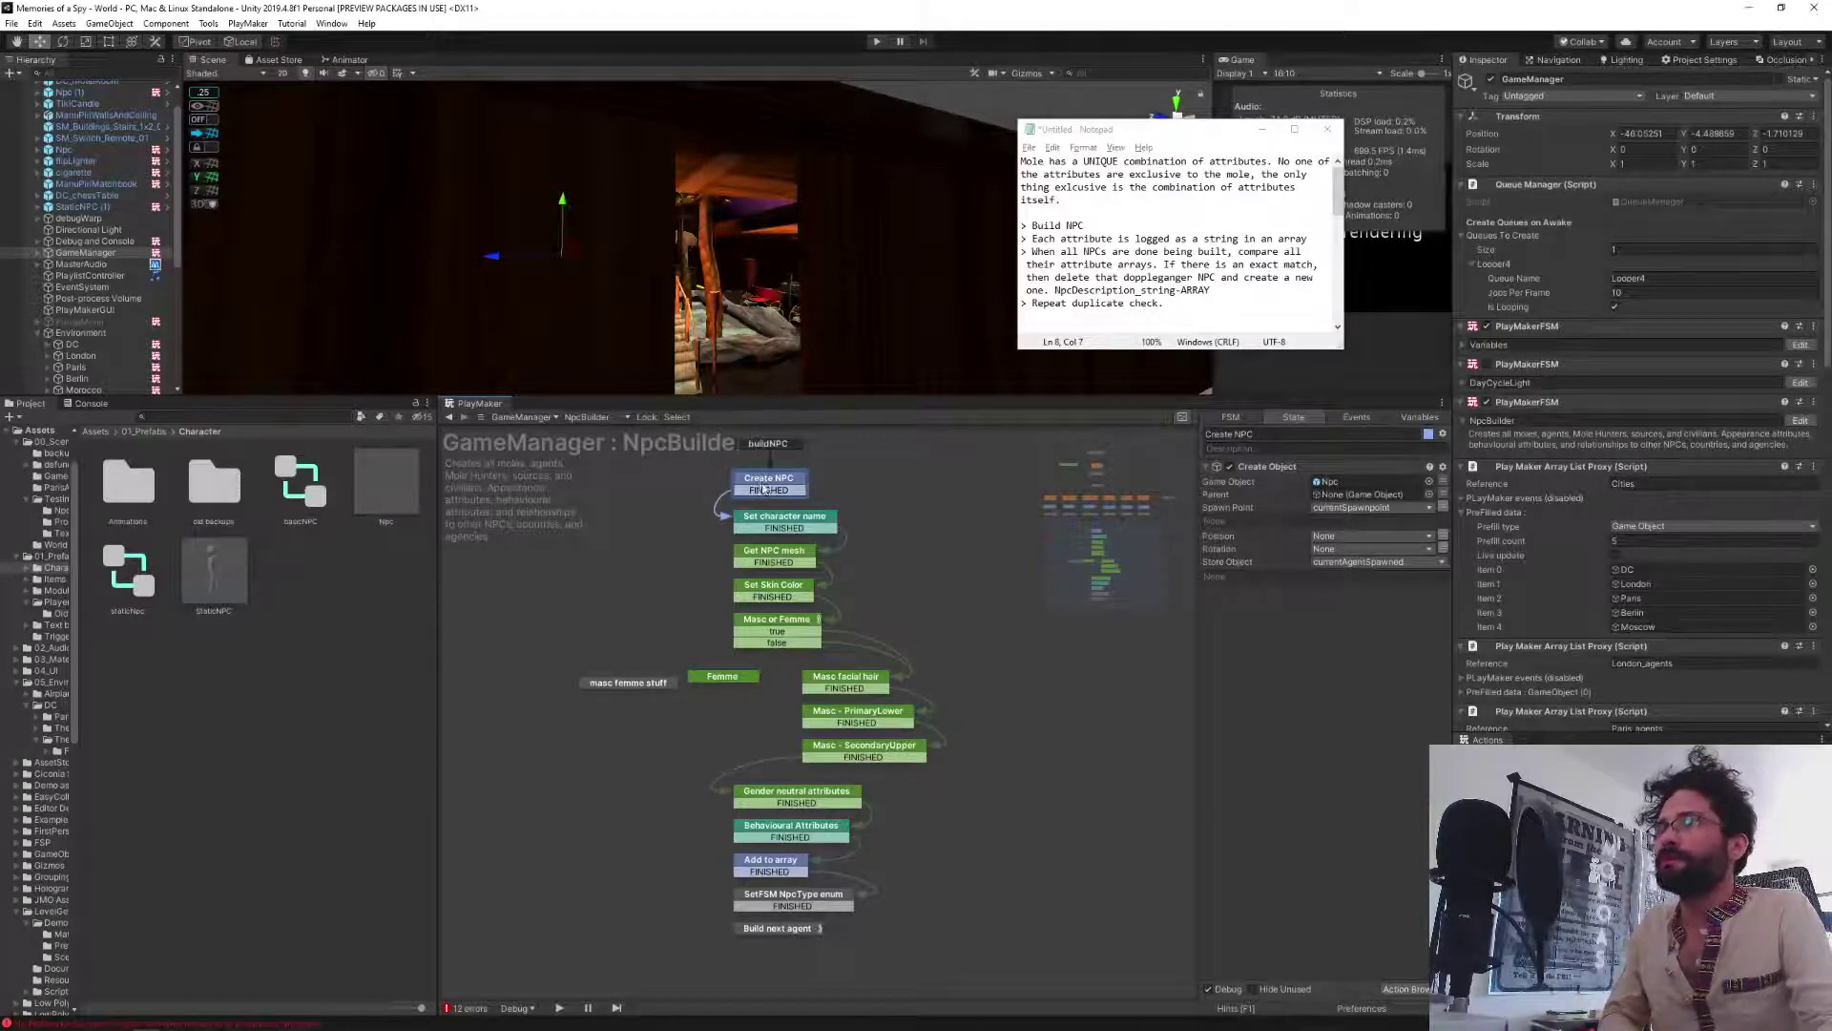
pyautogui.click(778, 525)
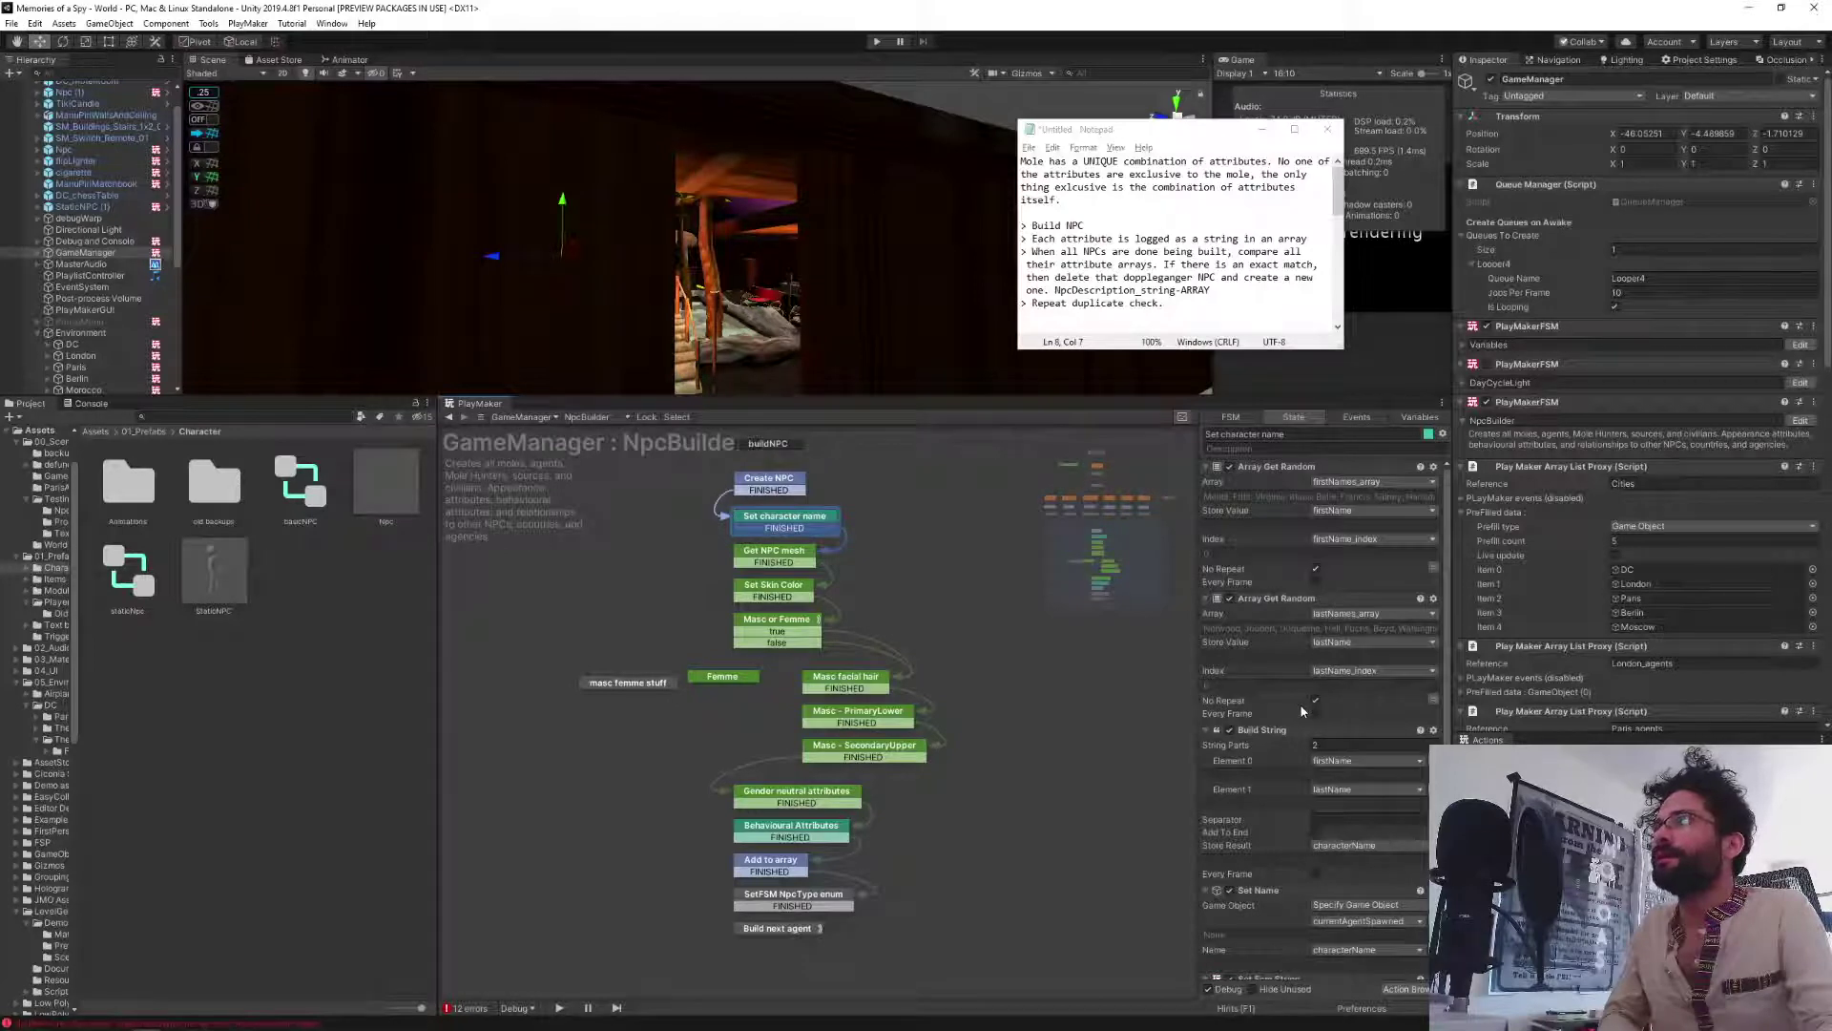
pyautogui.scroll(-3, 1302, 706)
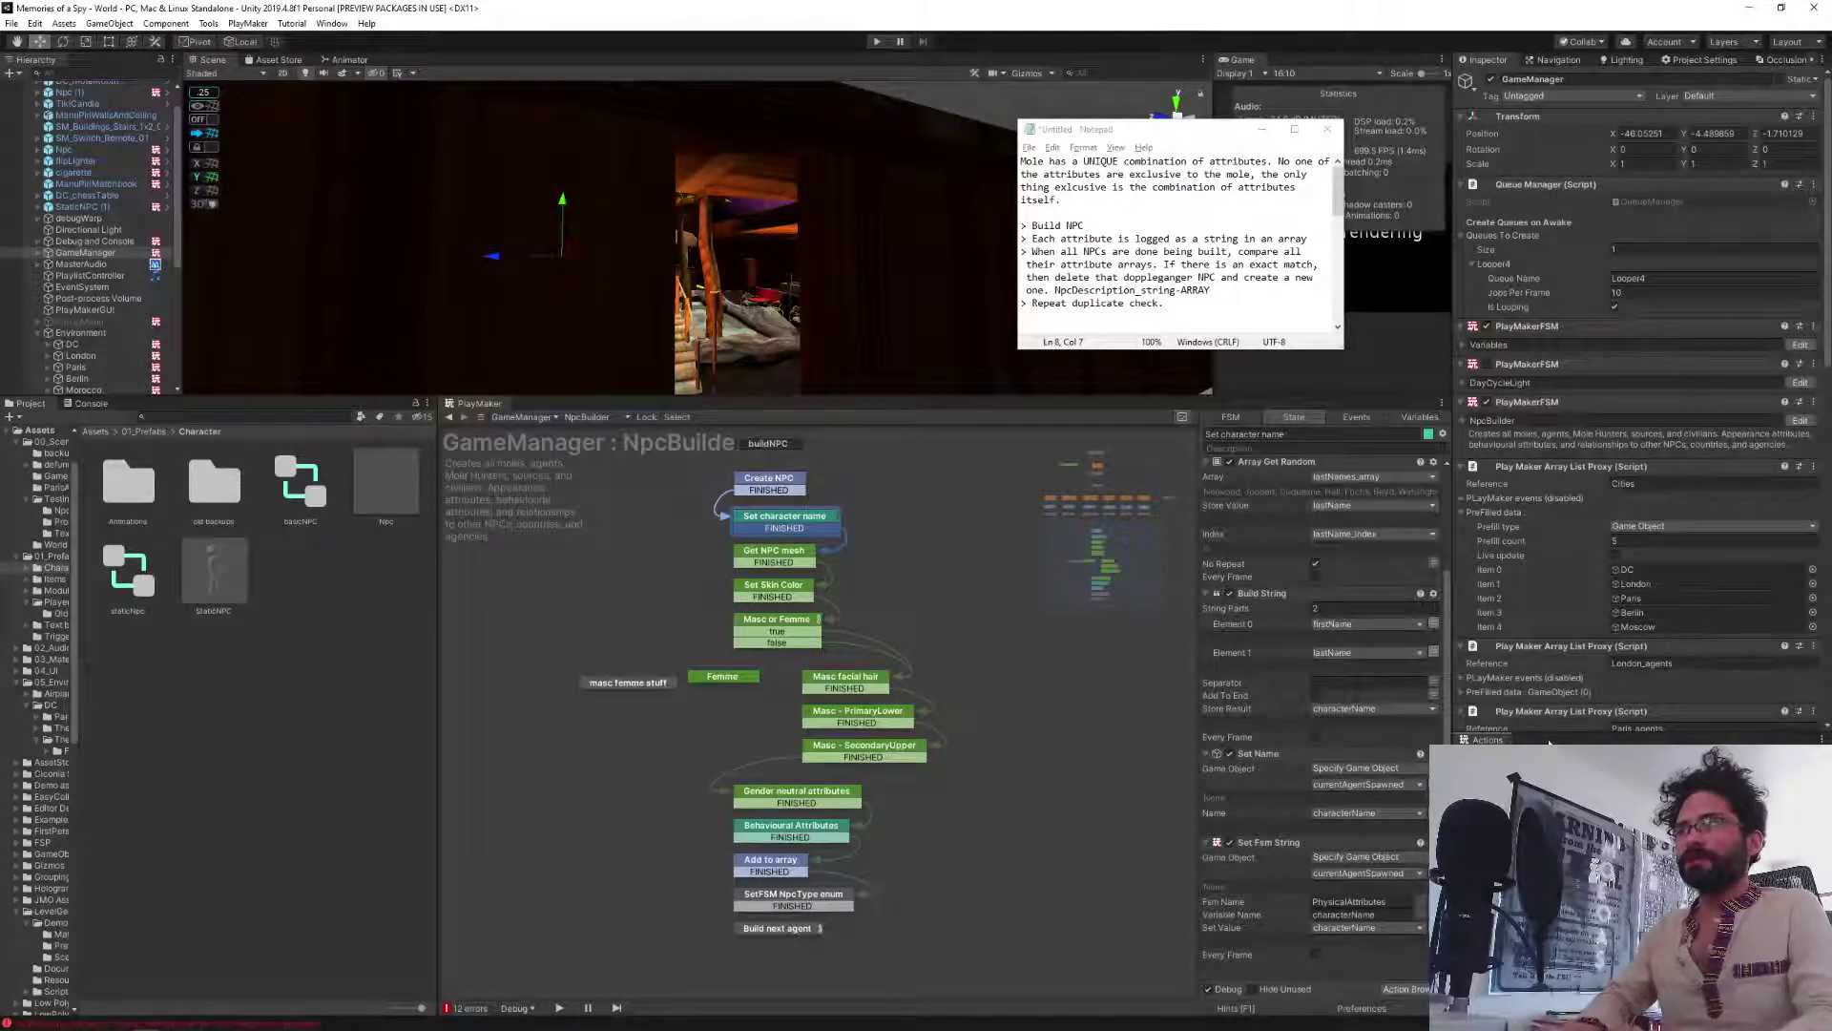
pyautogui.doubleClick(1530, 790)
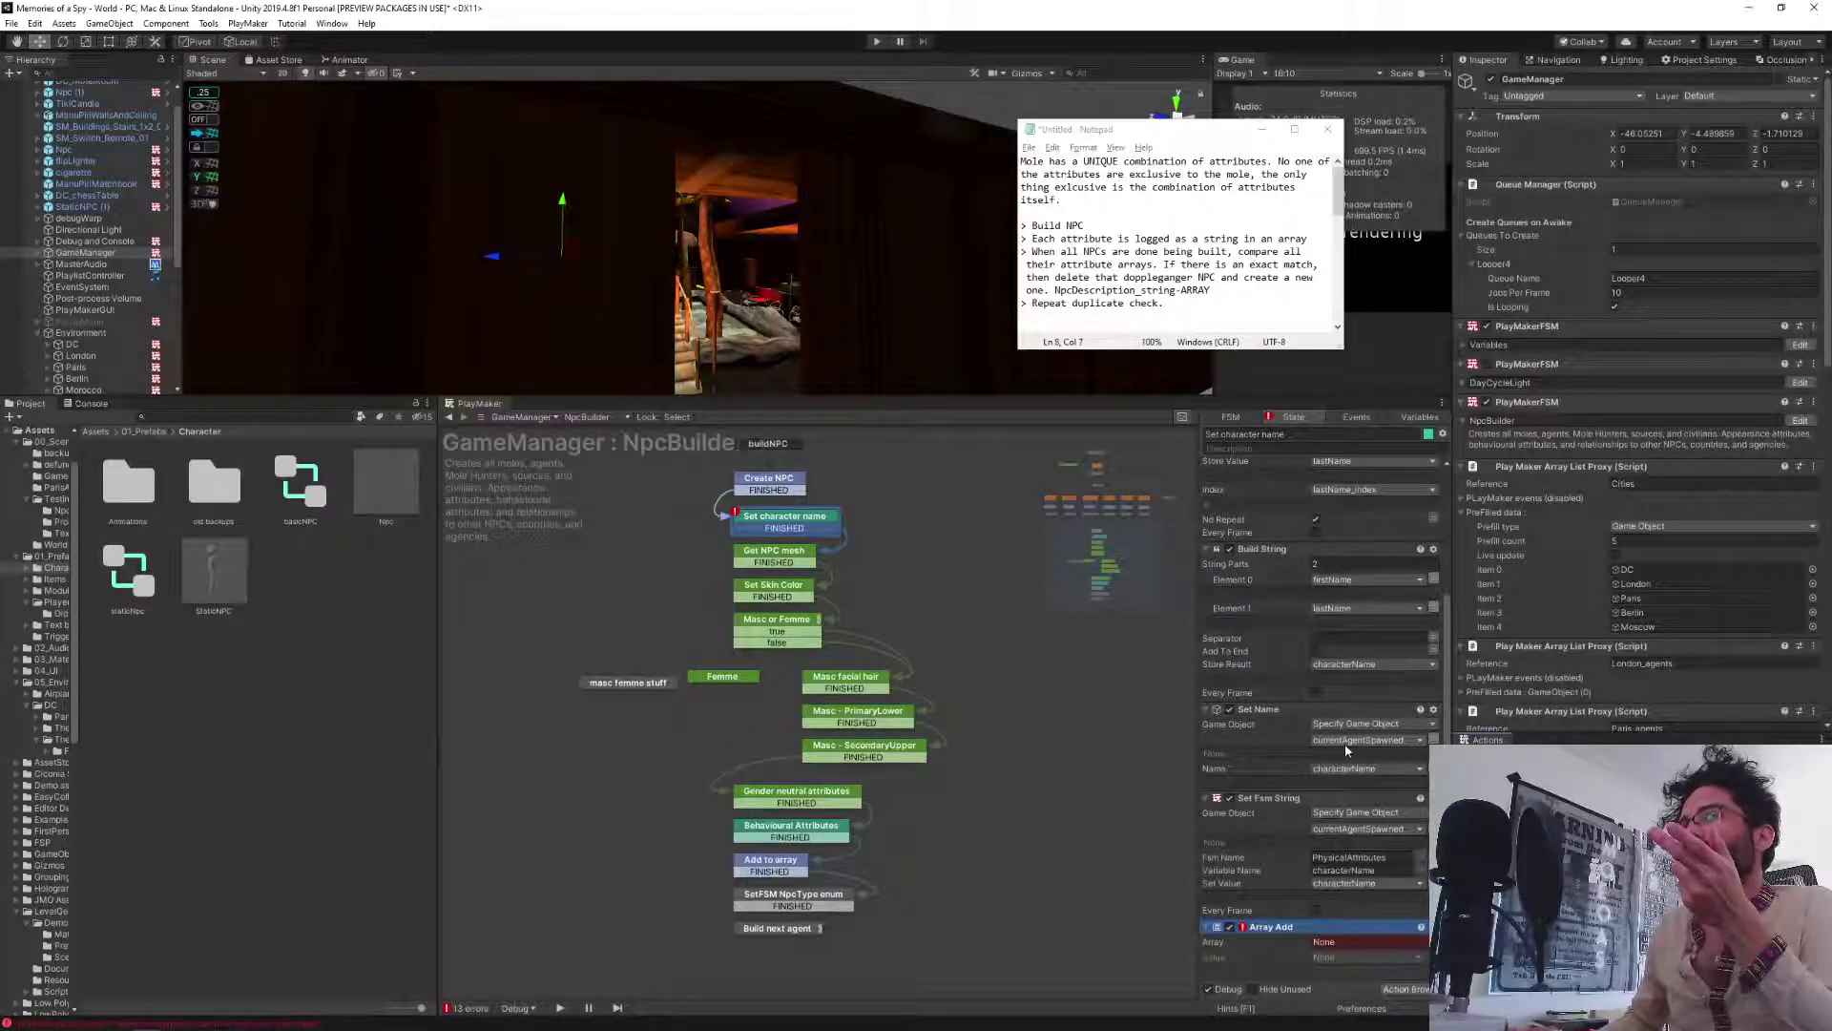
pyautogui.click(1271, 927)
pyautogui.press('Delete')
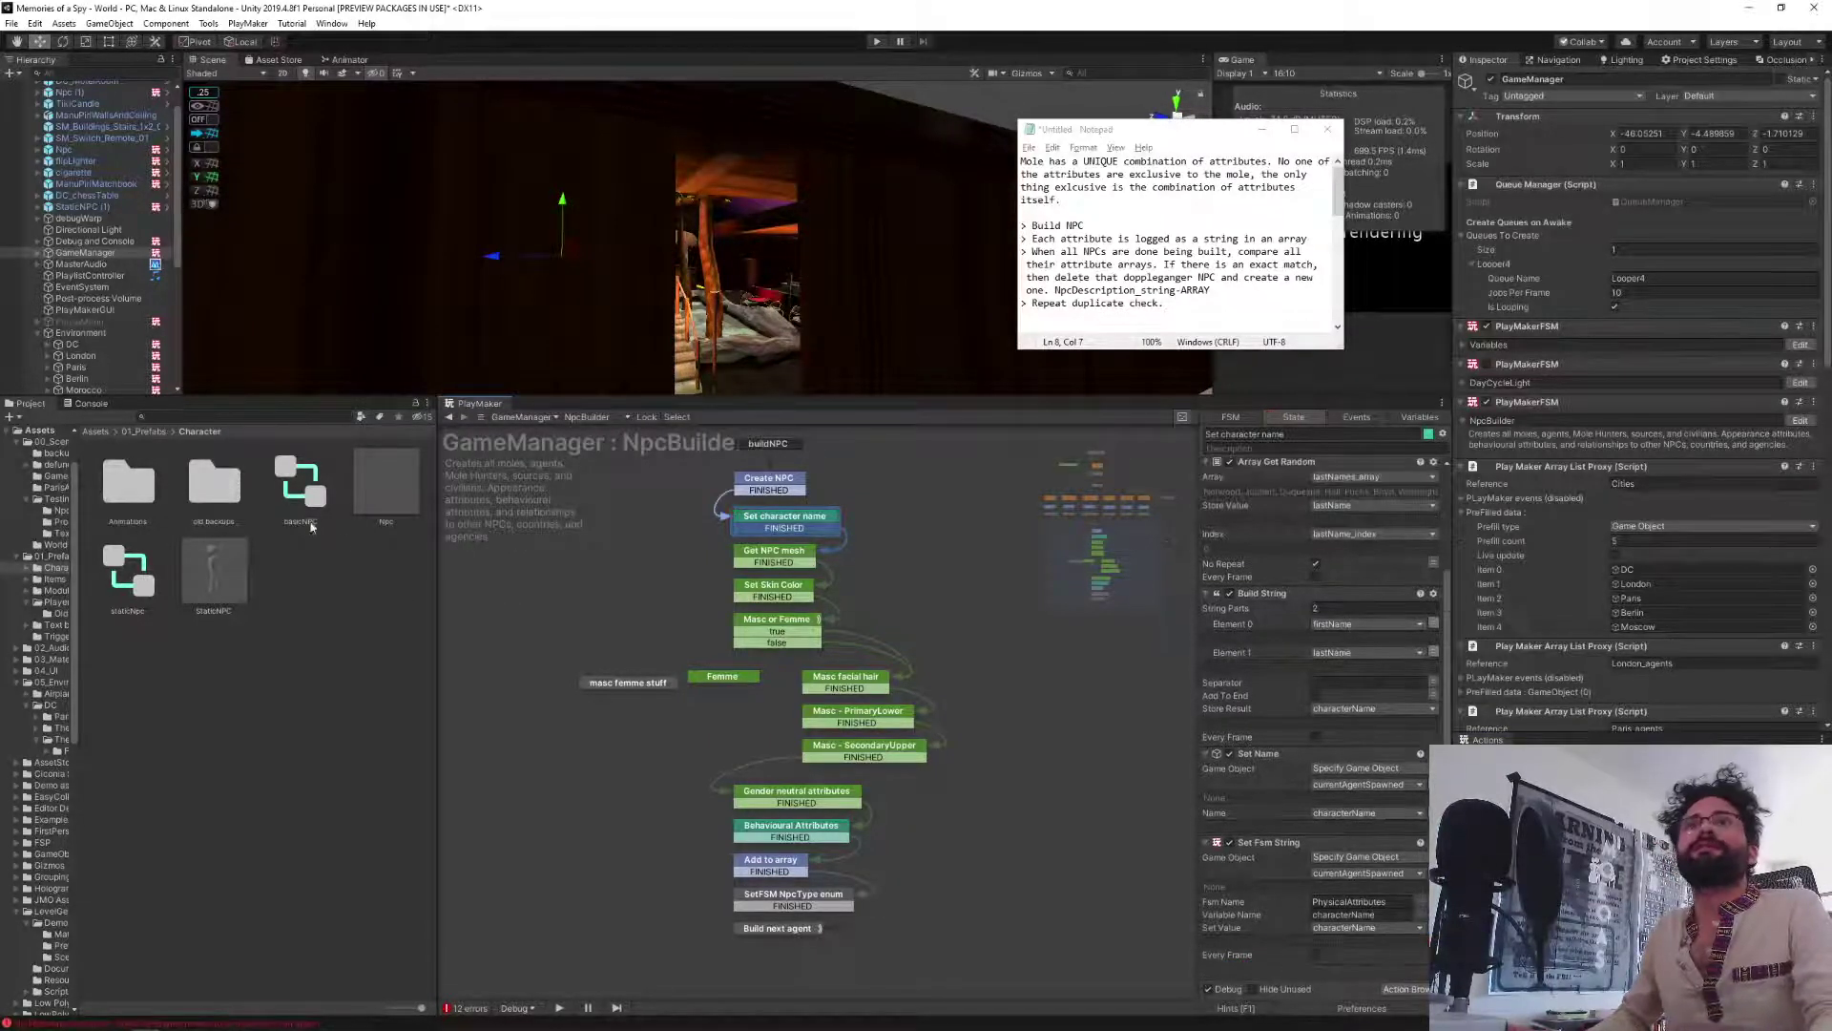
# Reopen the Npc prefab and select the NpcDescription_string-ARRAY variable in its BehaviouralAttributes state machine.
pyautogui.click(390, 482)
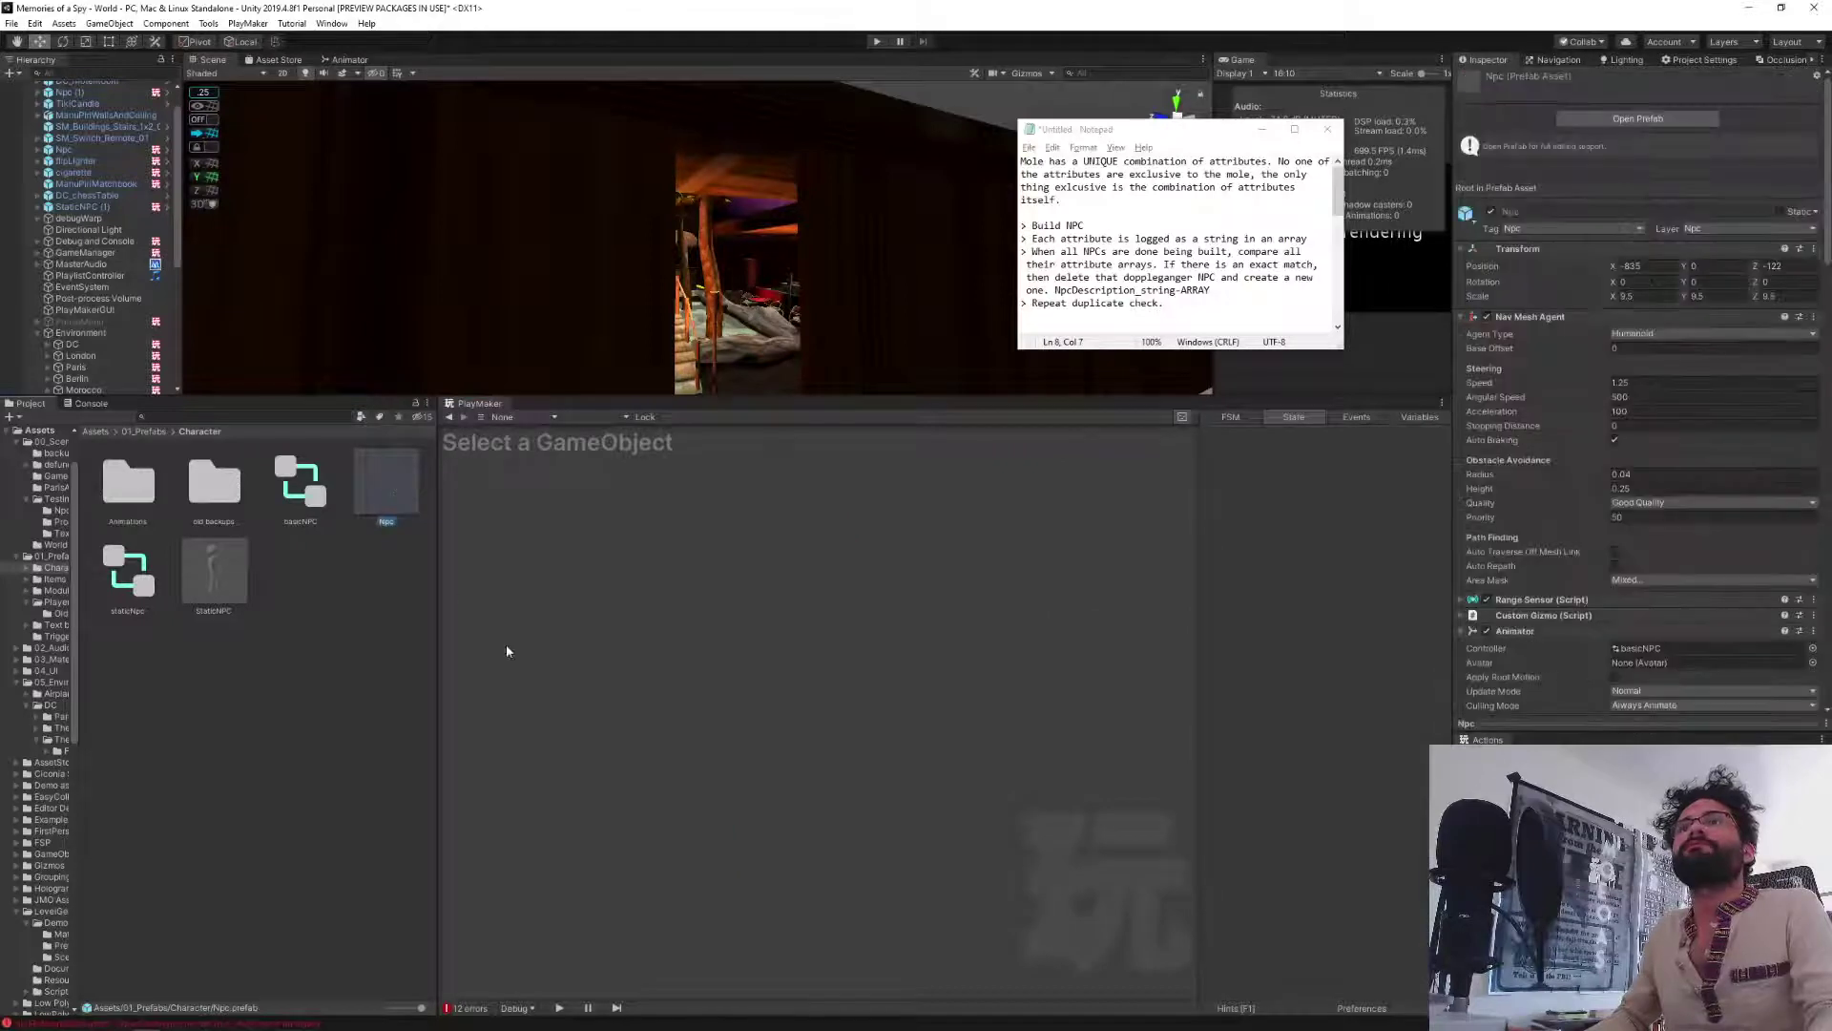
pyautogui.doubleClick(397, 479)
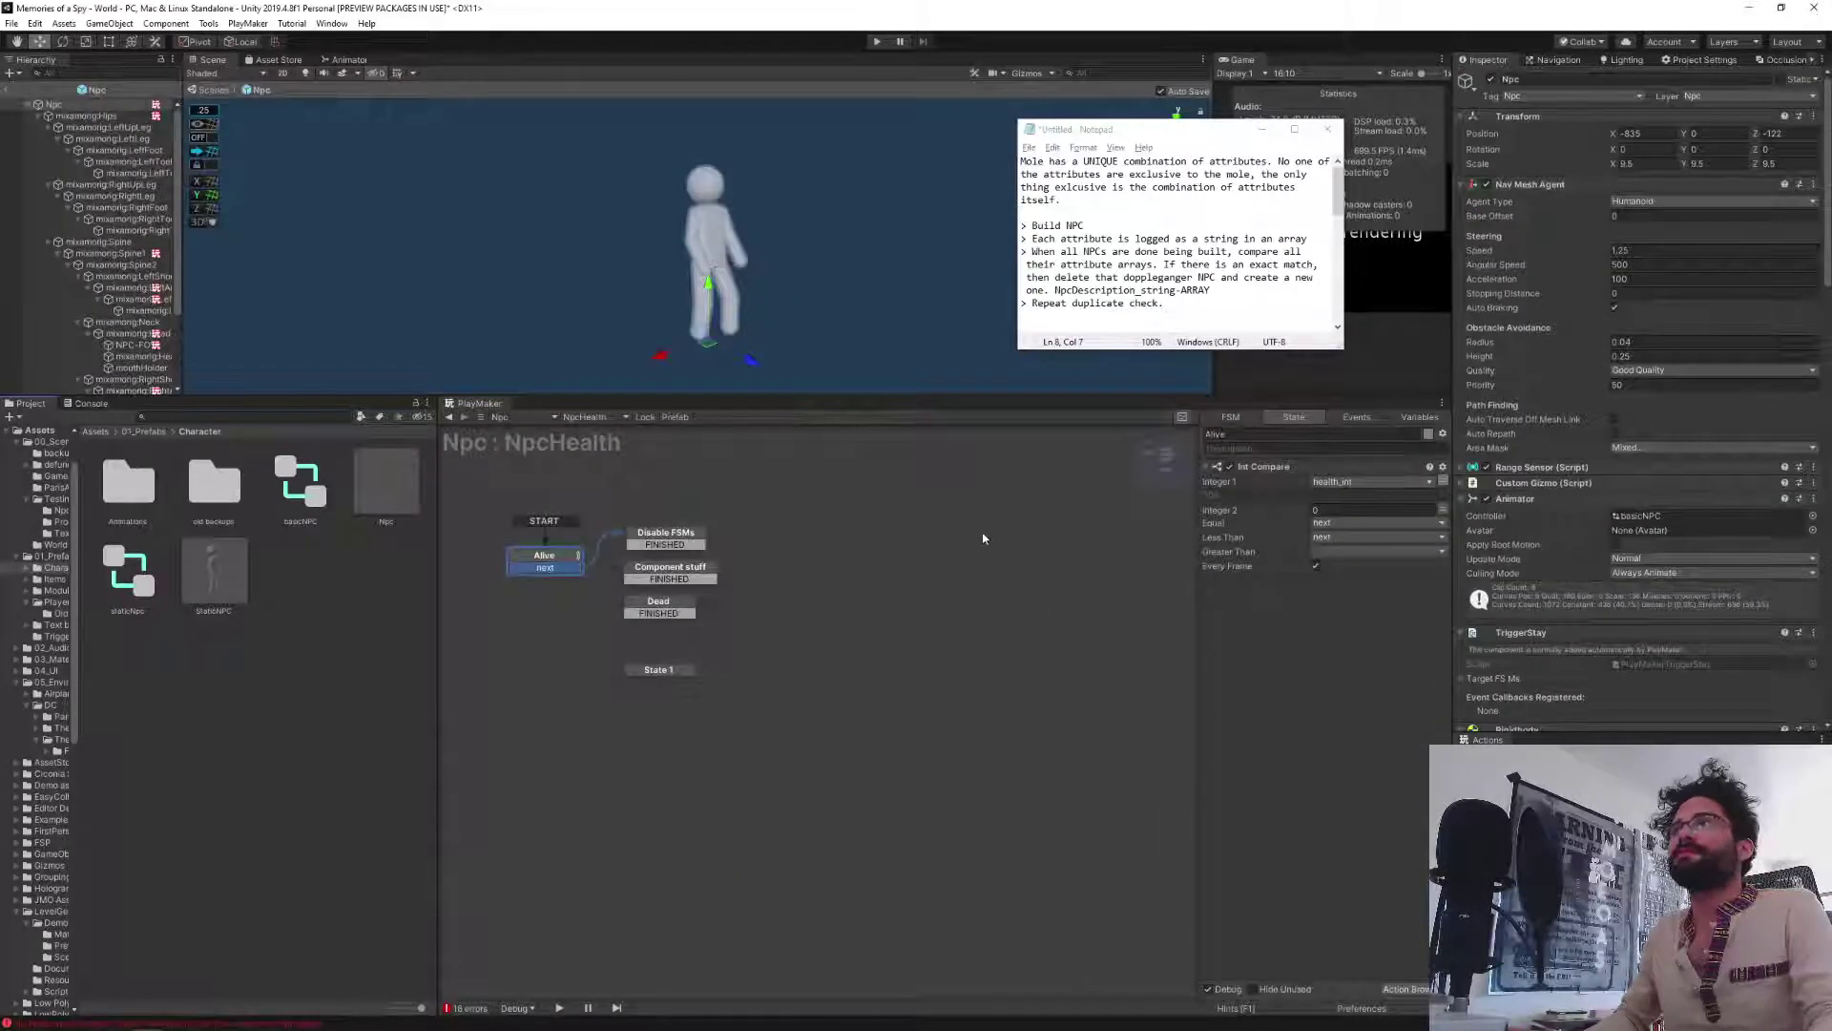
pyautogui.click(590, 417)
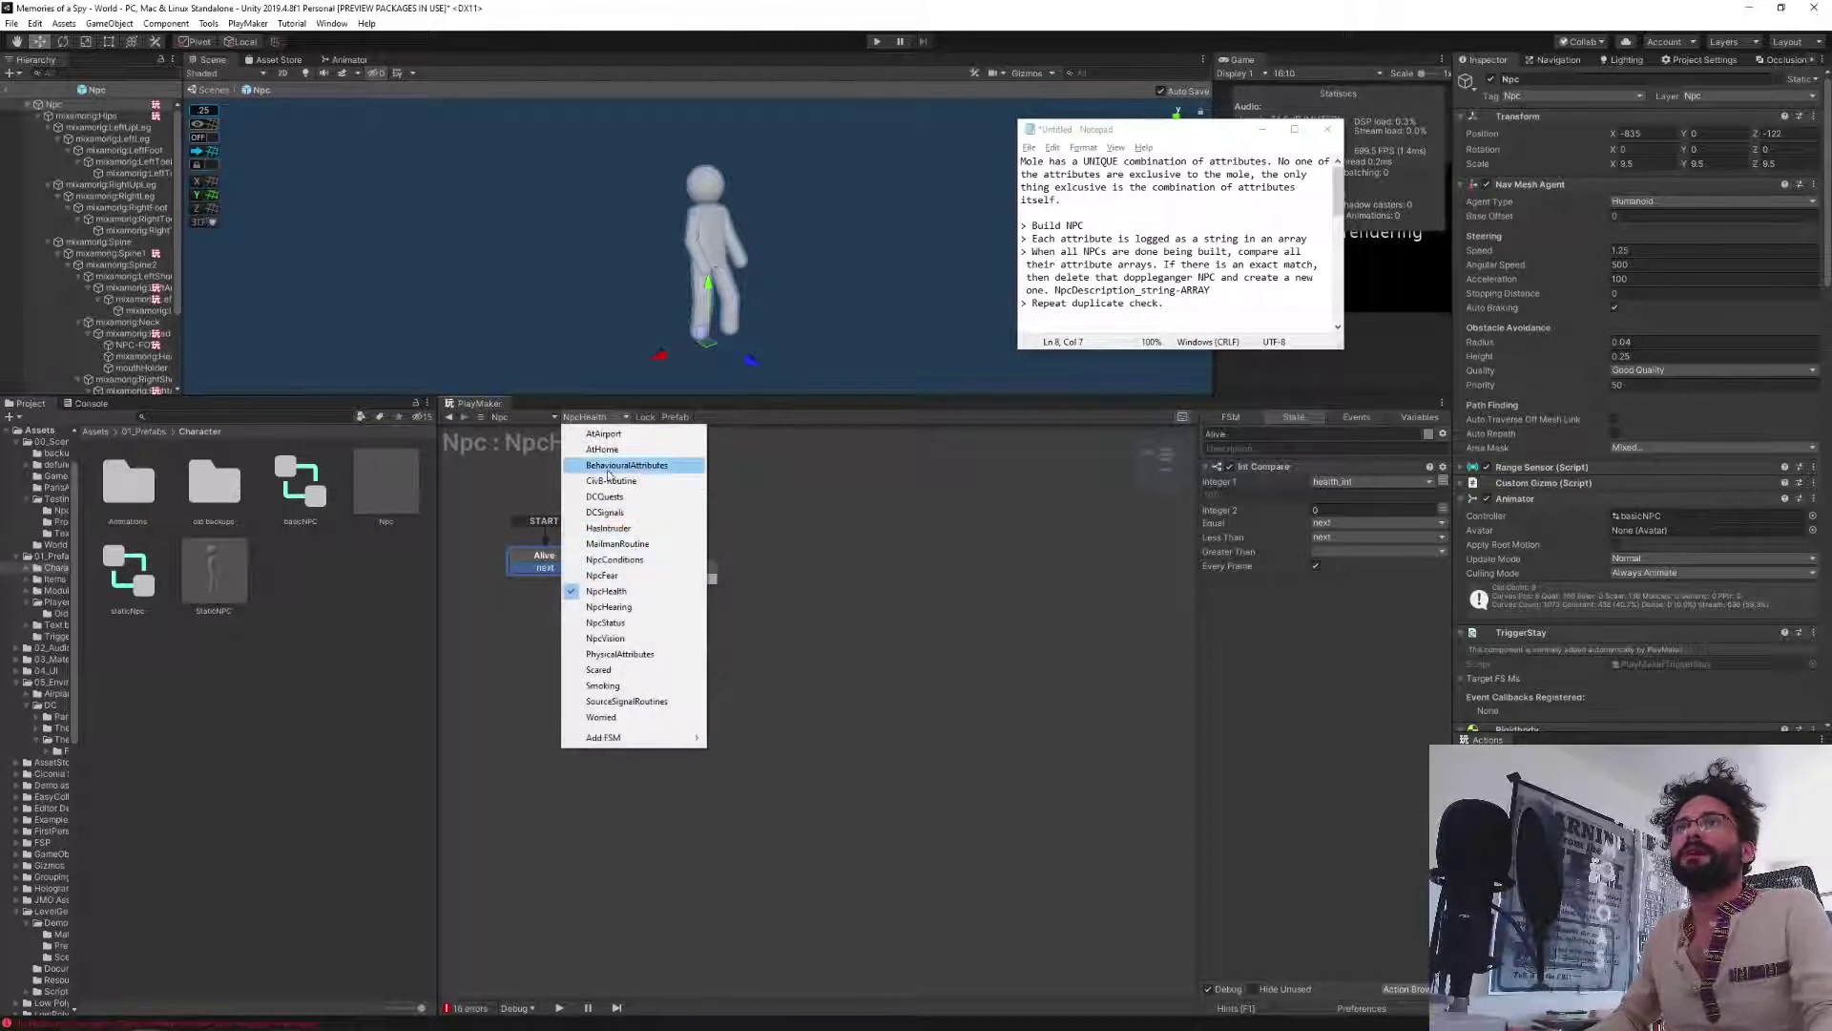
pyautogui.click(604, 467)
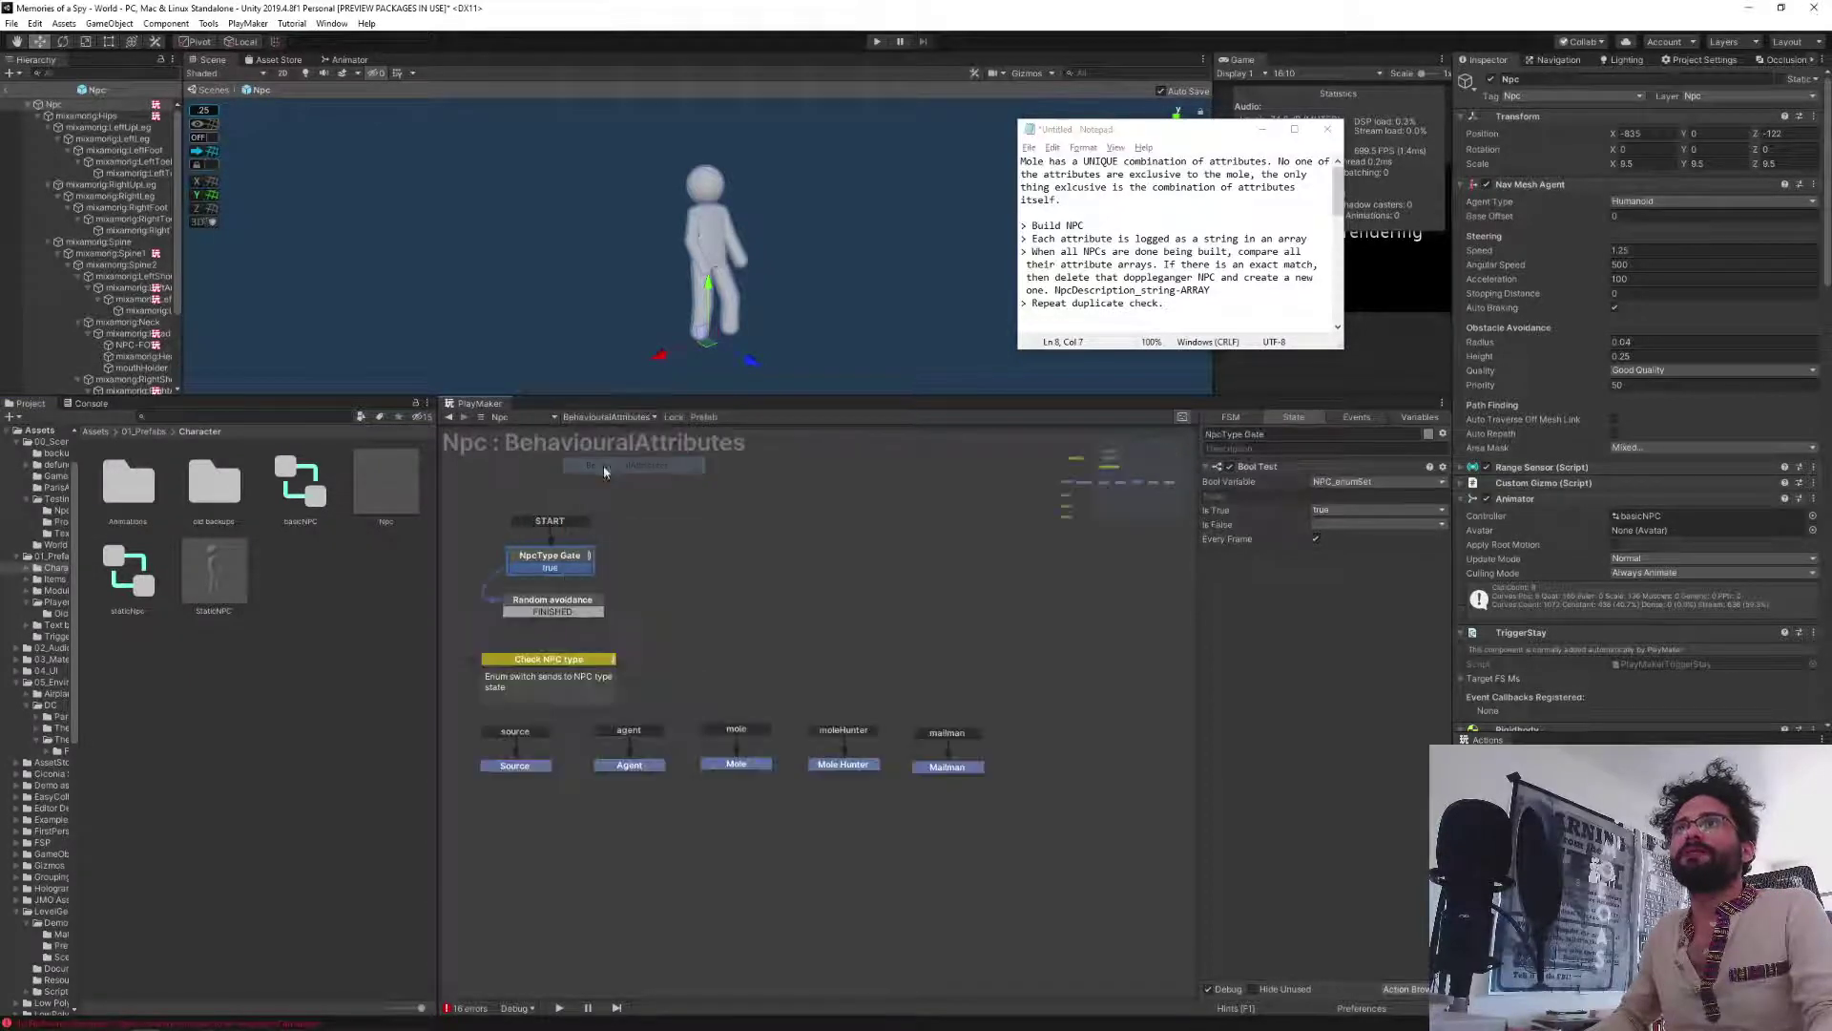
pyautogui.click(1419, 417)
pyautogui.click(1250, 669)
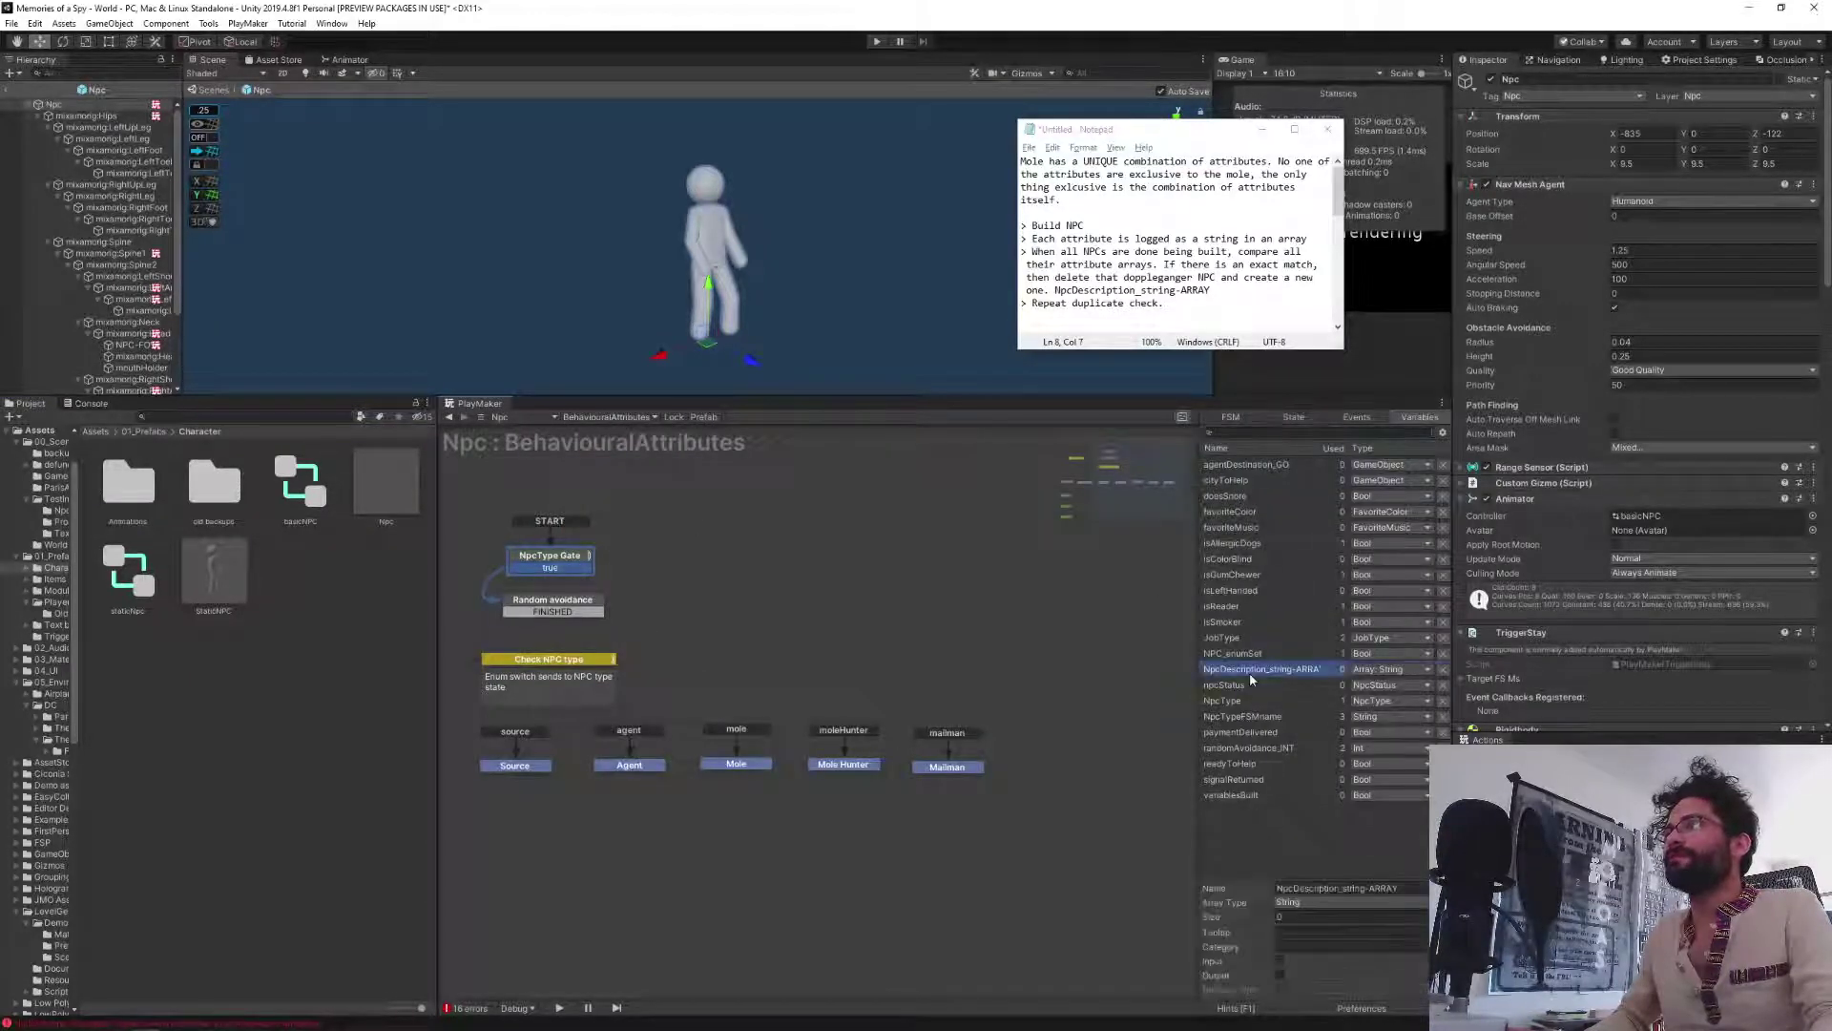
# Copy the name of the NpcDescription_string-ARRAY variable and delete that variable from the Npc's BehaviouralAttributes FSM.
pyautogui.moveTo(1195, 672); pyautogui.dragTo(1175, 672)
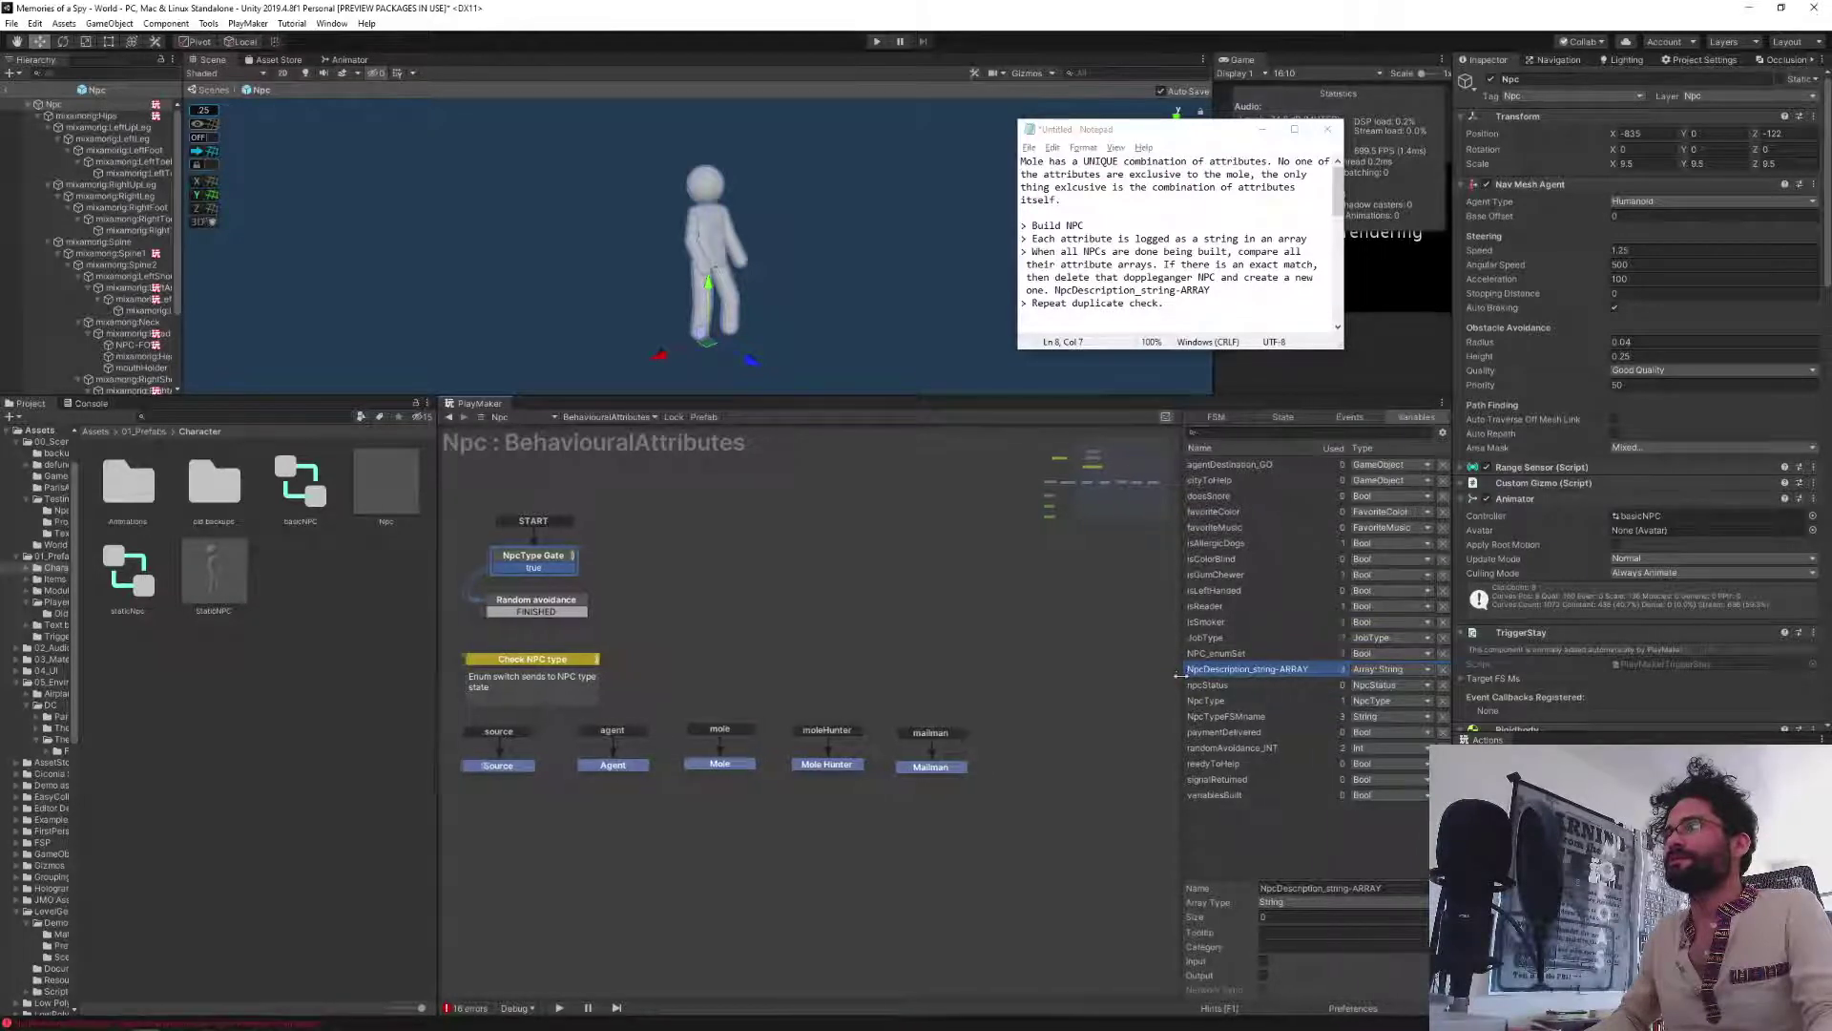
pyautogui.click(1317, 888)
pyautogui.hotkey('ctrl', 'c')
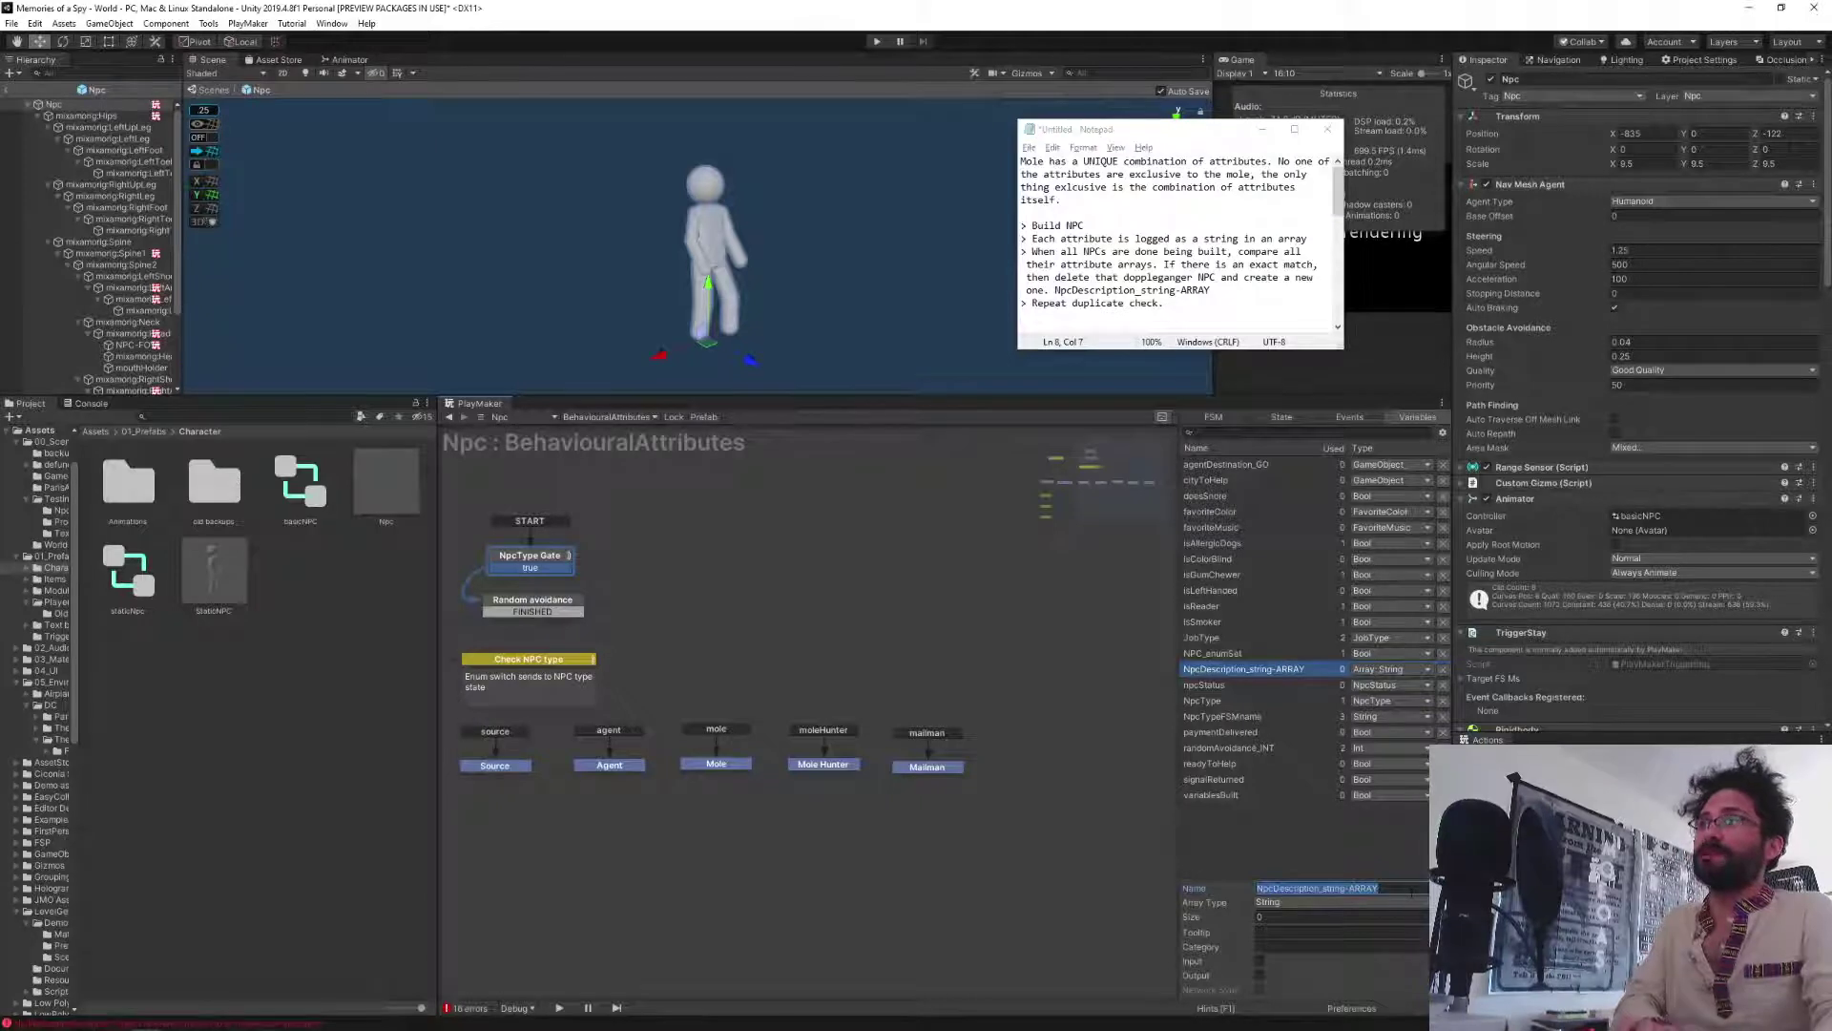
pyautogui.click(1443, 669)
# Add a Play Maker Array List Proxy component to the Npc prefab with the reference NpcDescription_string-ARRAY.
pyautogui.scroll(-20, 1530, 527)
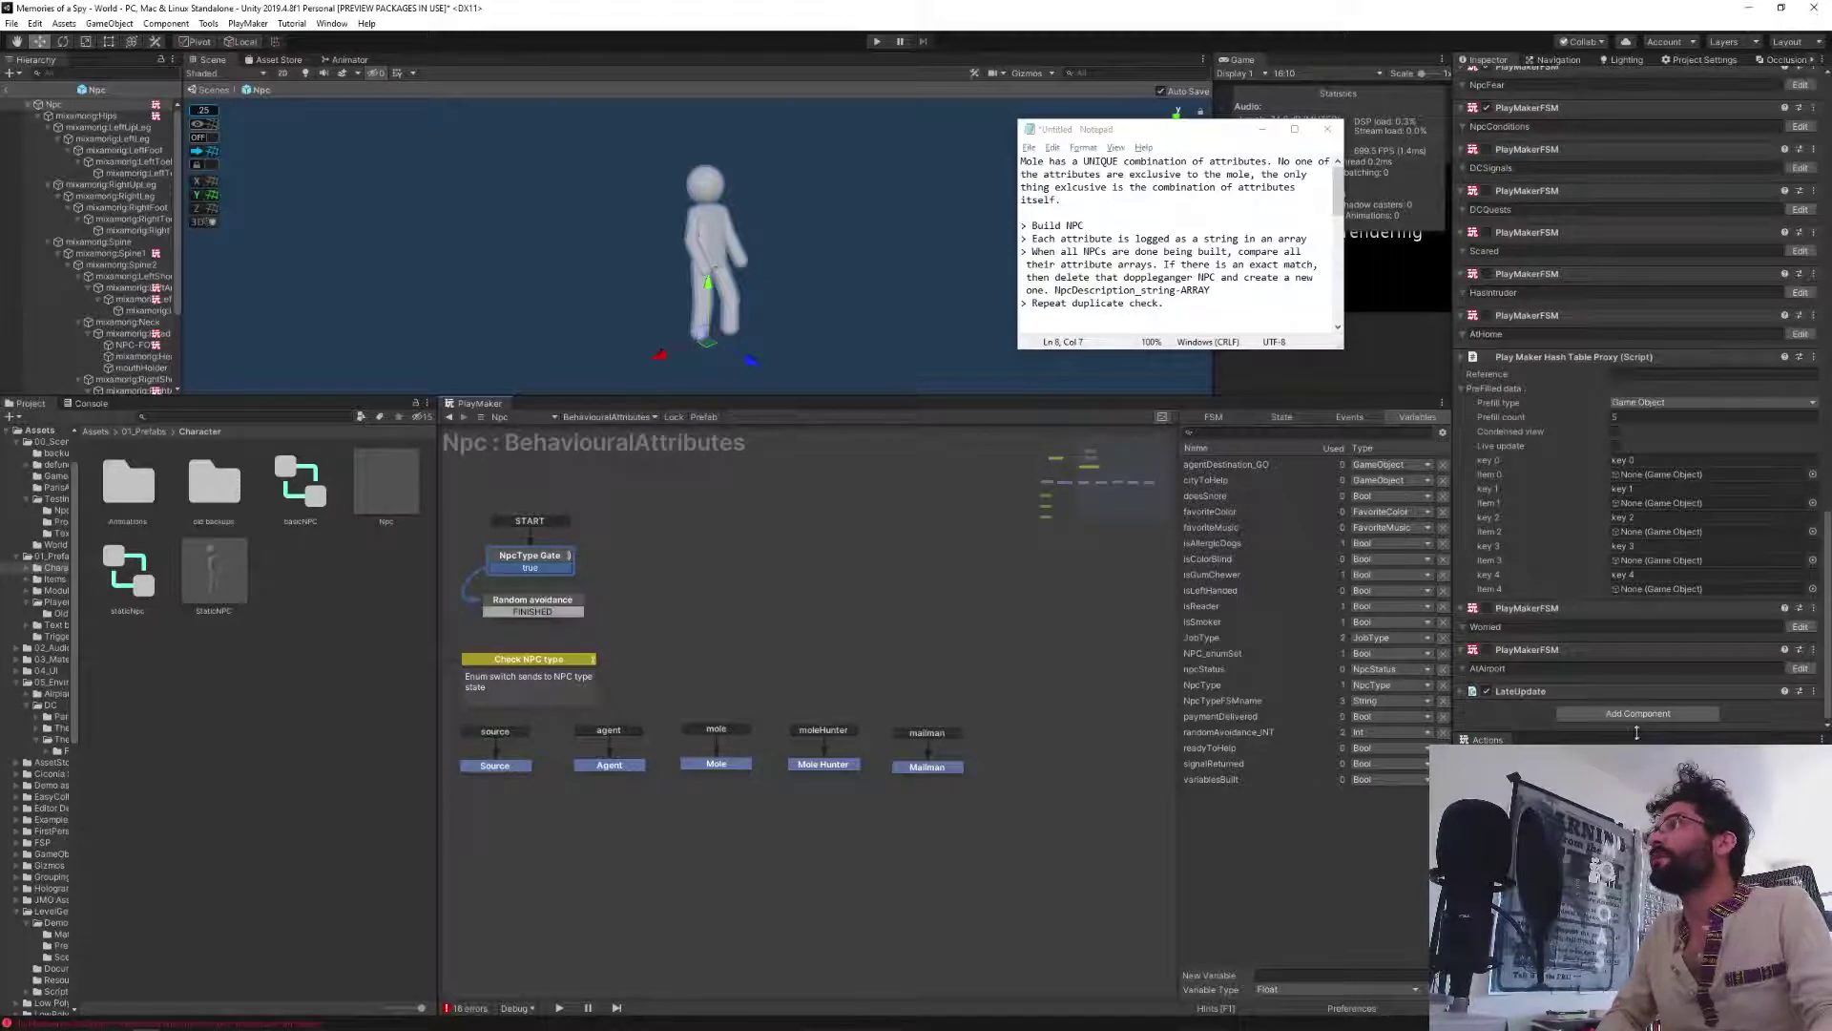
pyautogui.click(1585, 717)
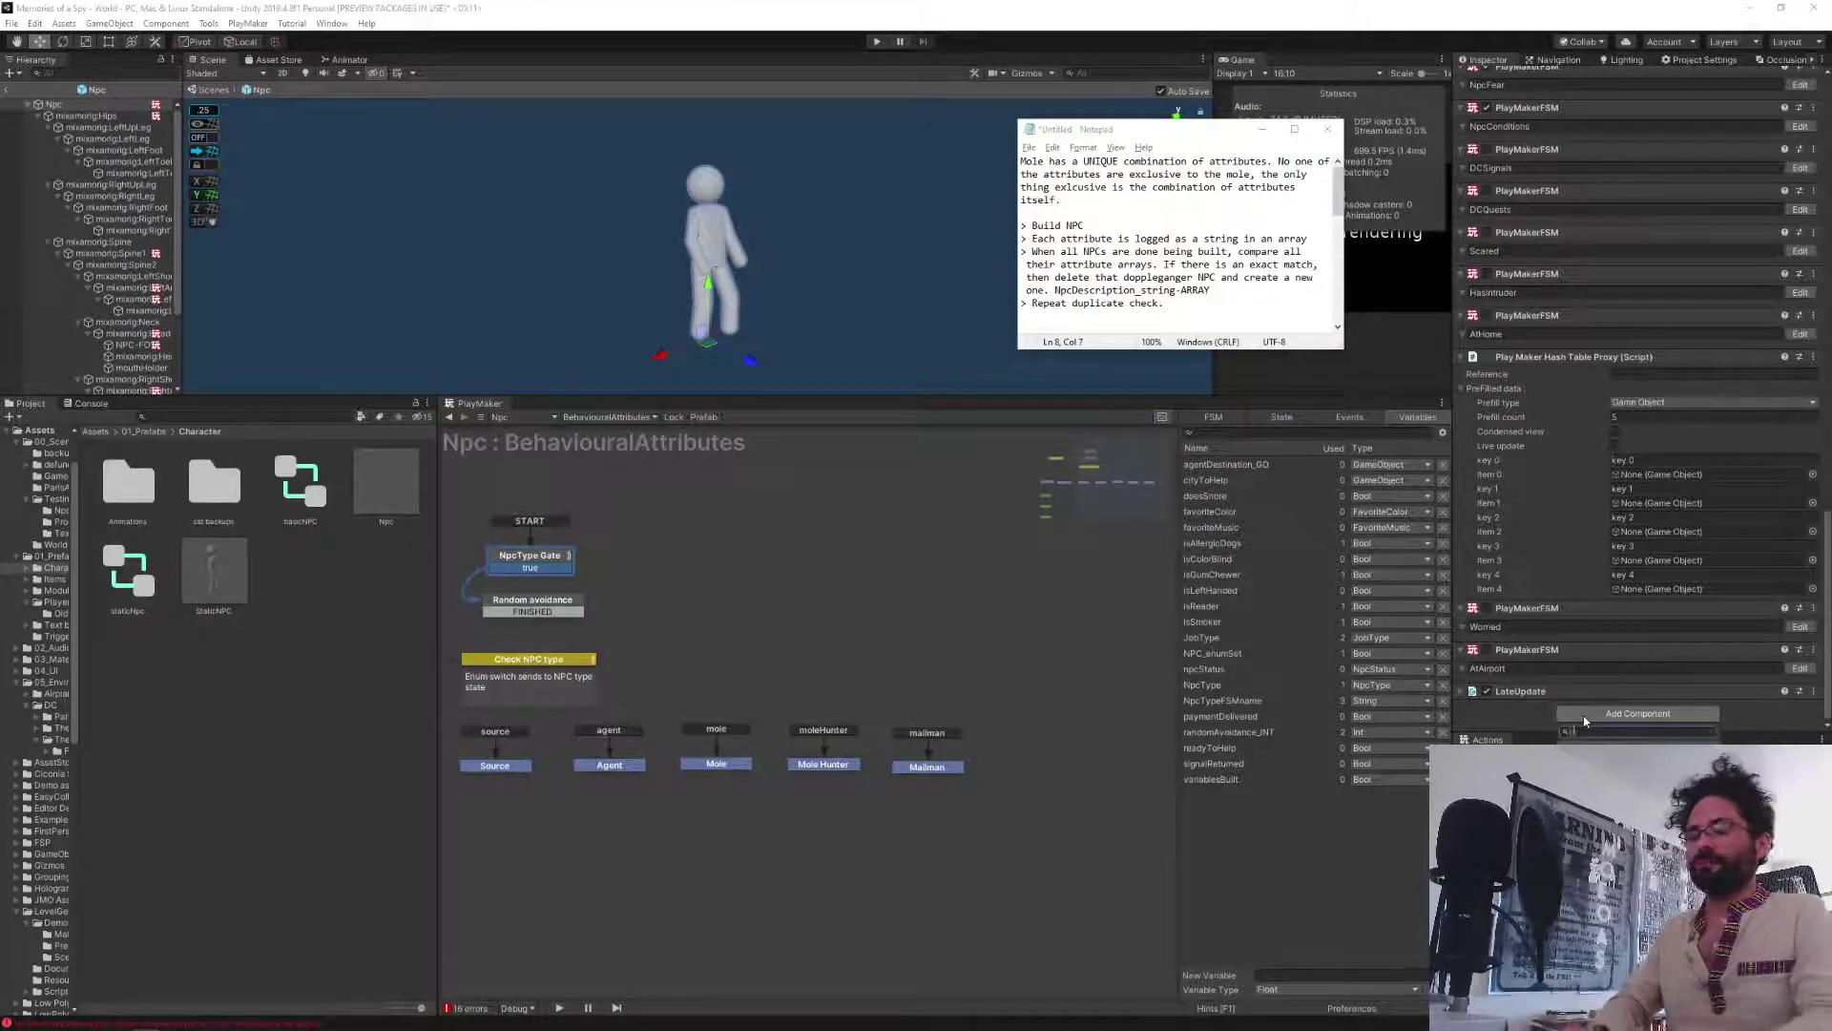
pyautogui.press('Return')
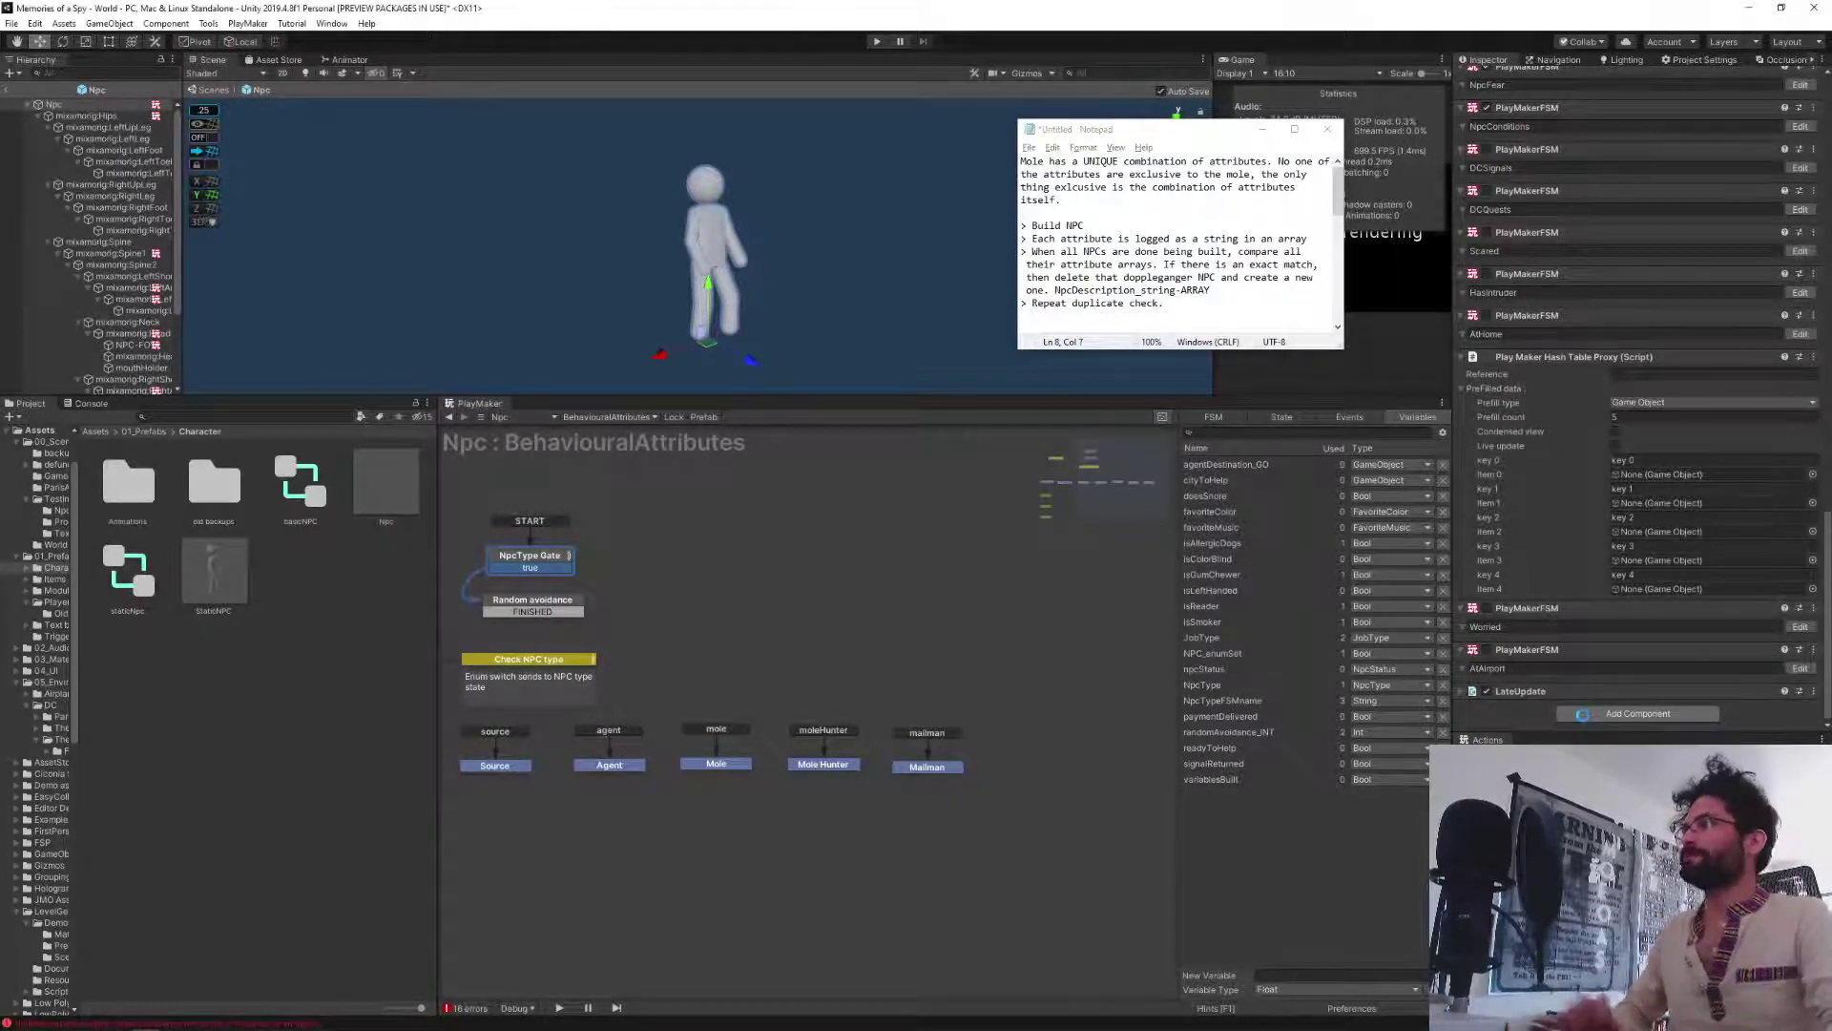
pyautogui.scroll(-2, 1561, 591)
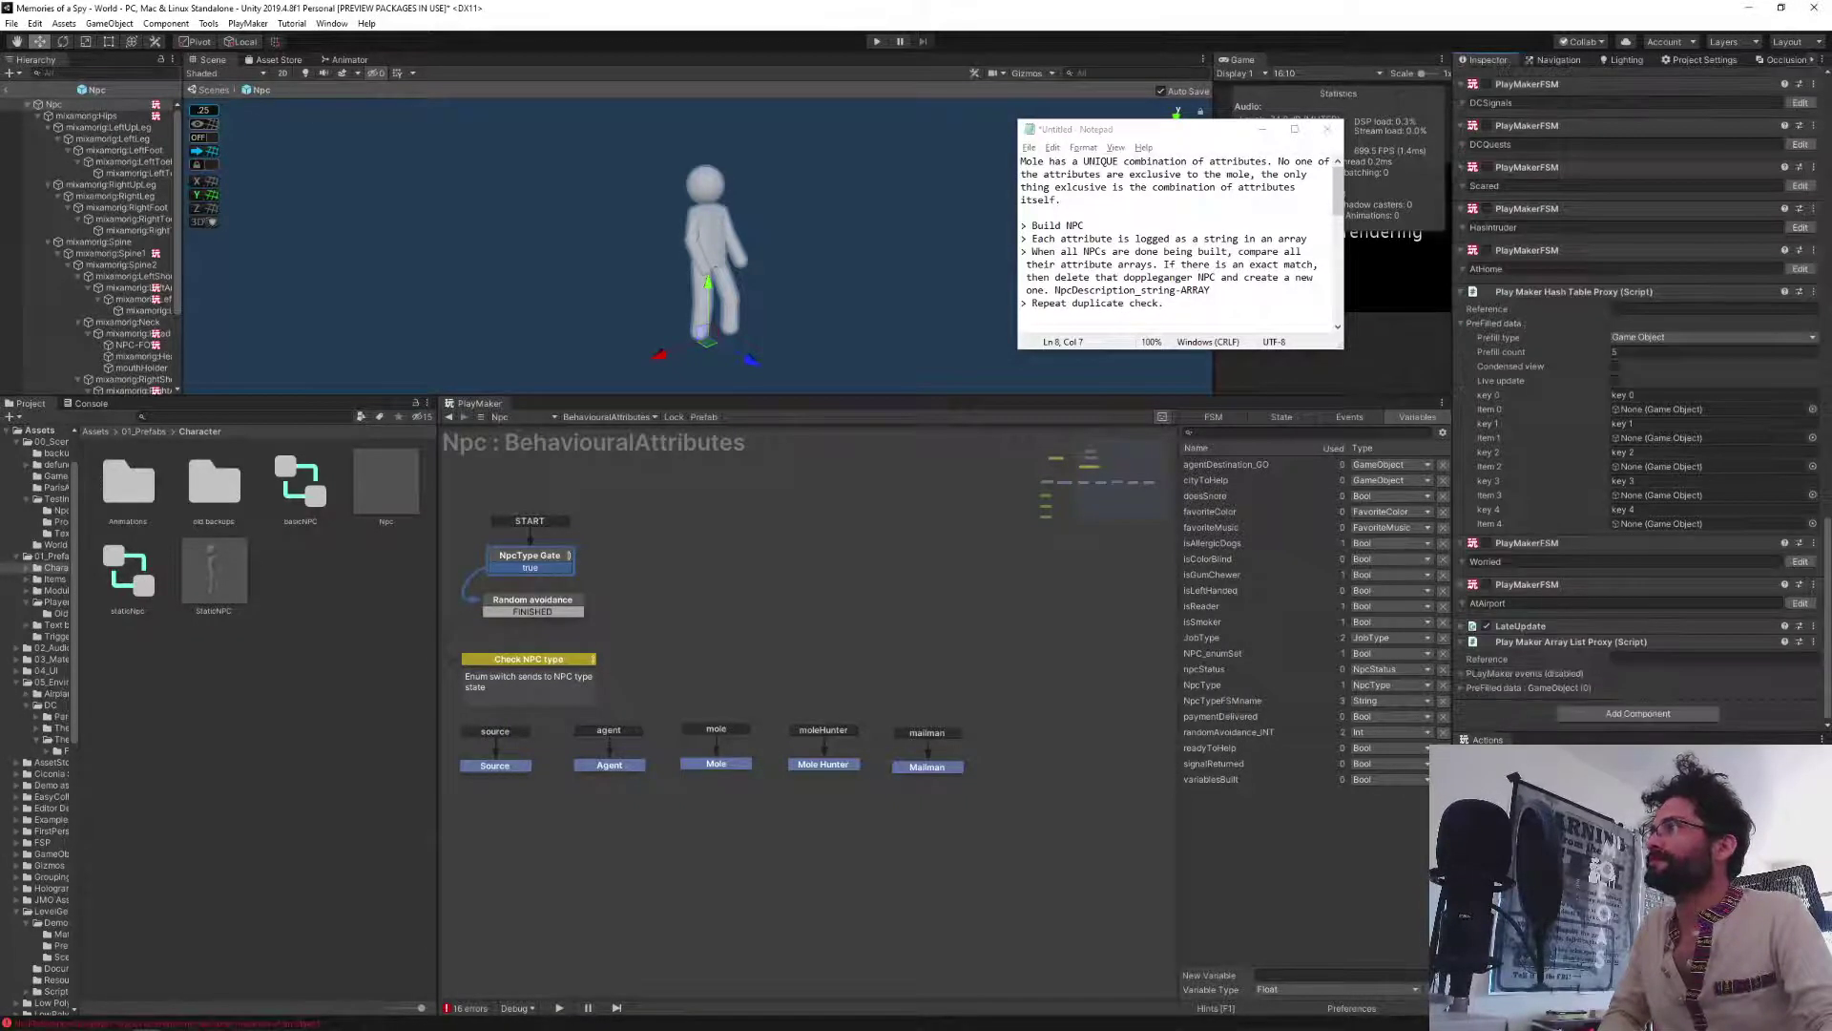
pyautogui.hotkey('ctrl', 'v')
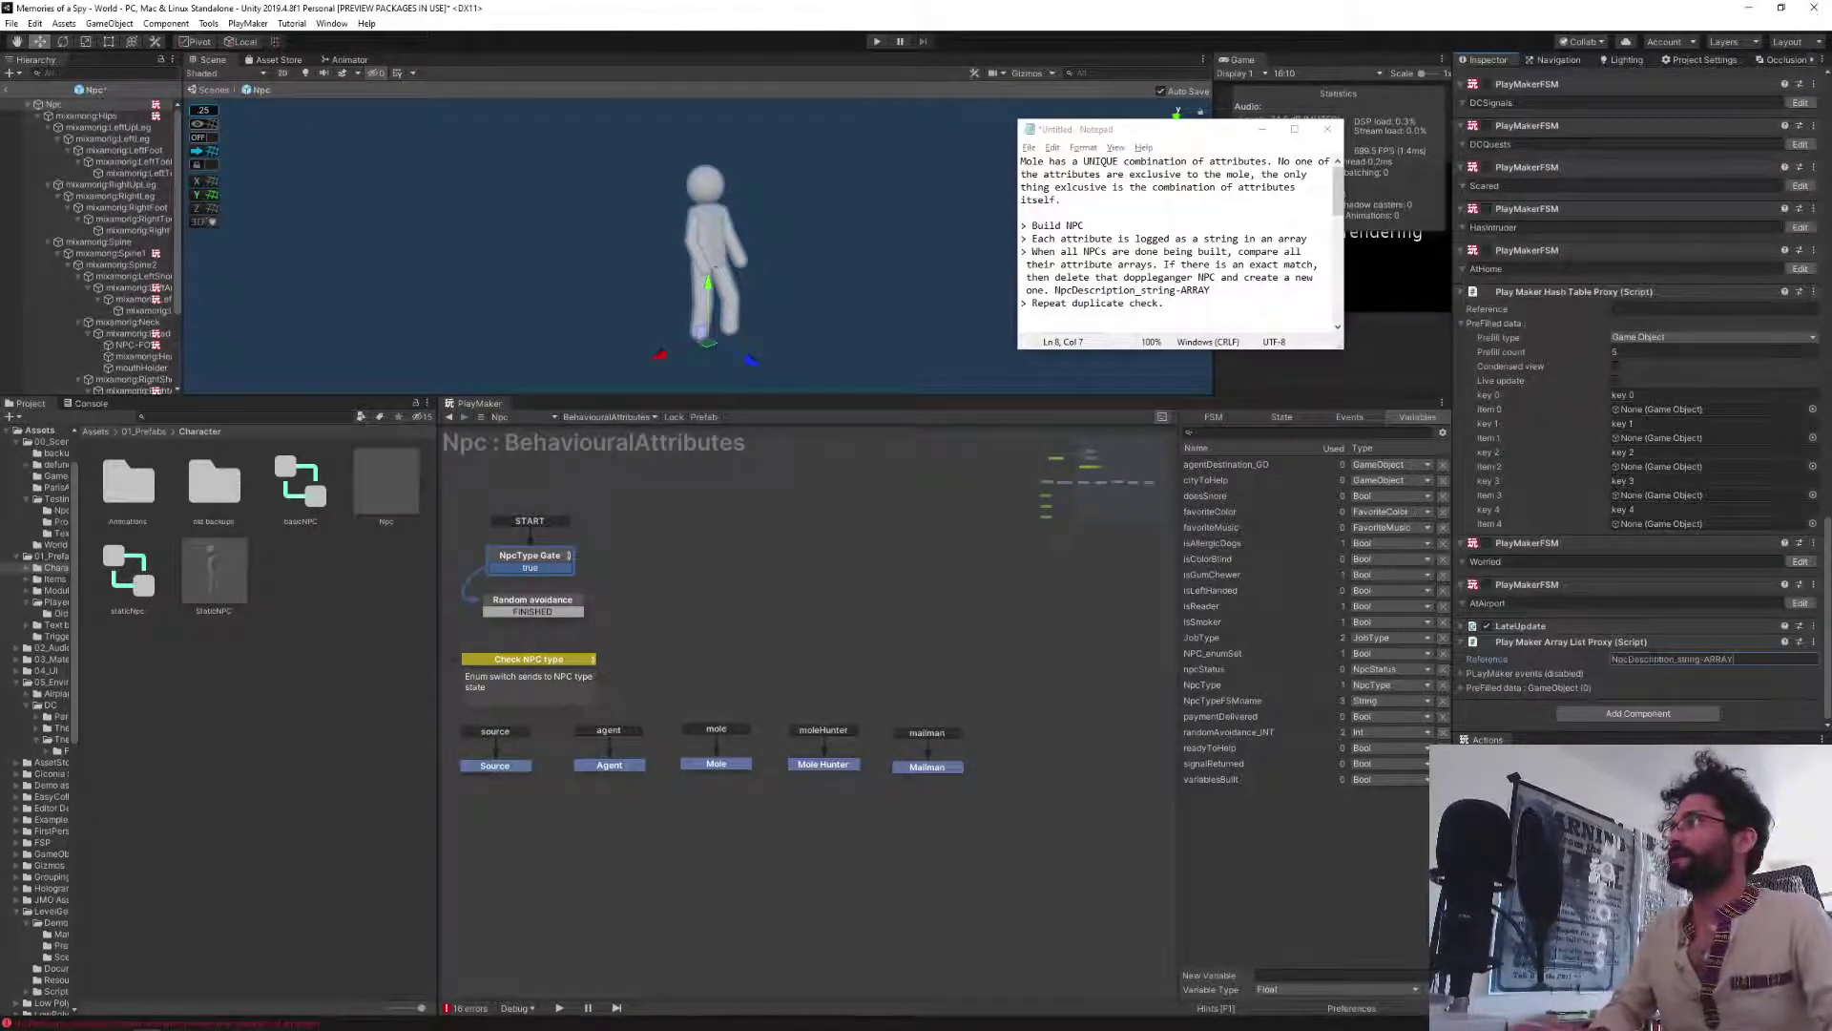
# Set the prefill type of the new Array List Proxy's prefilled data to String.
pyautogui.click(1463, 687)
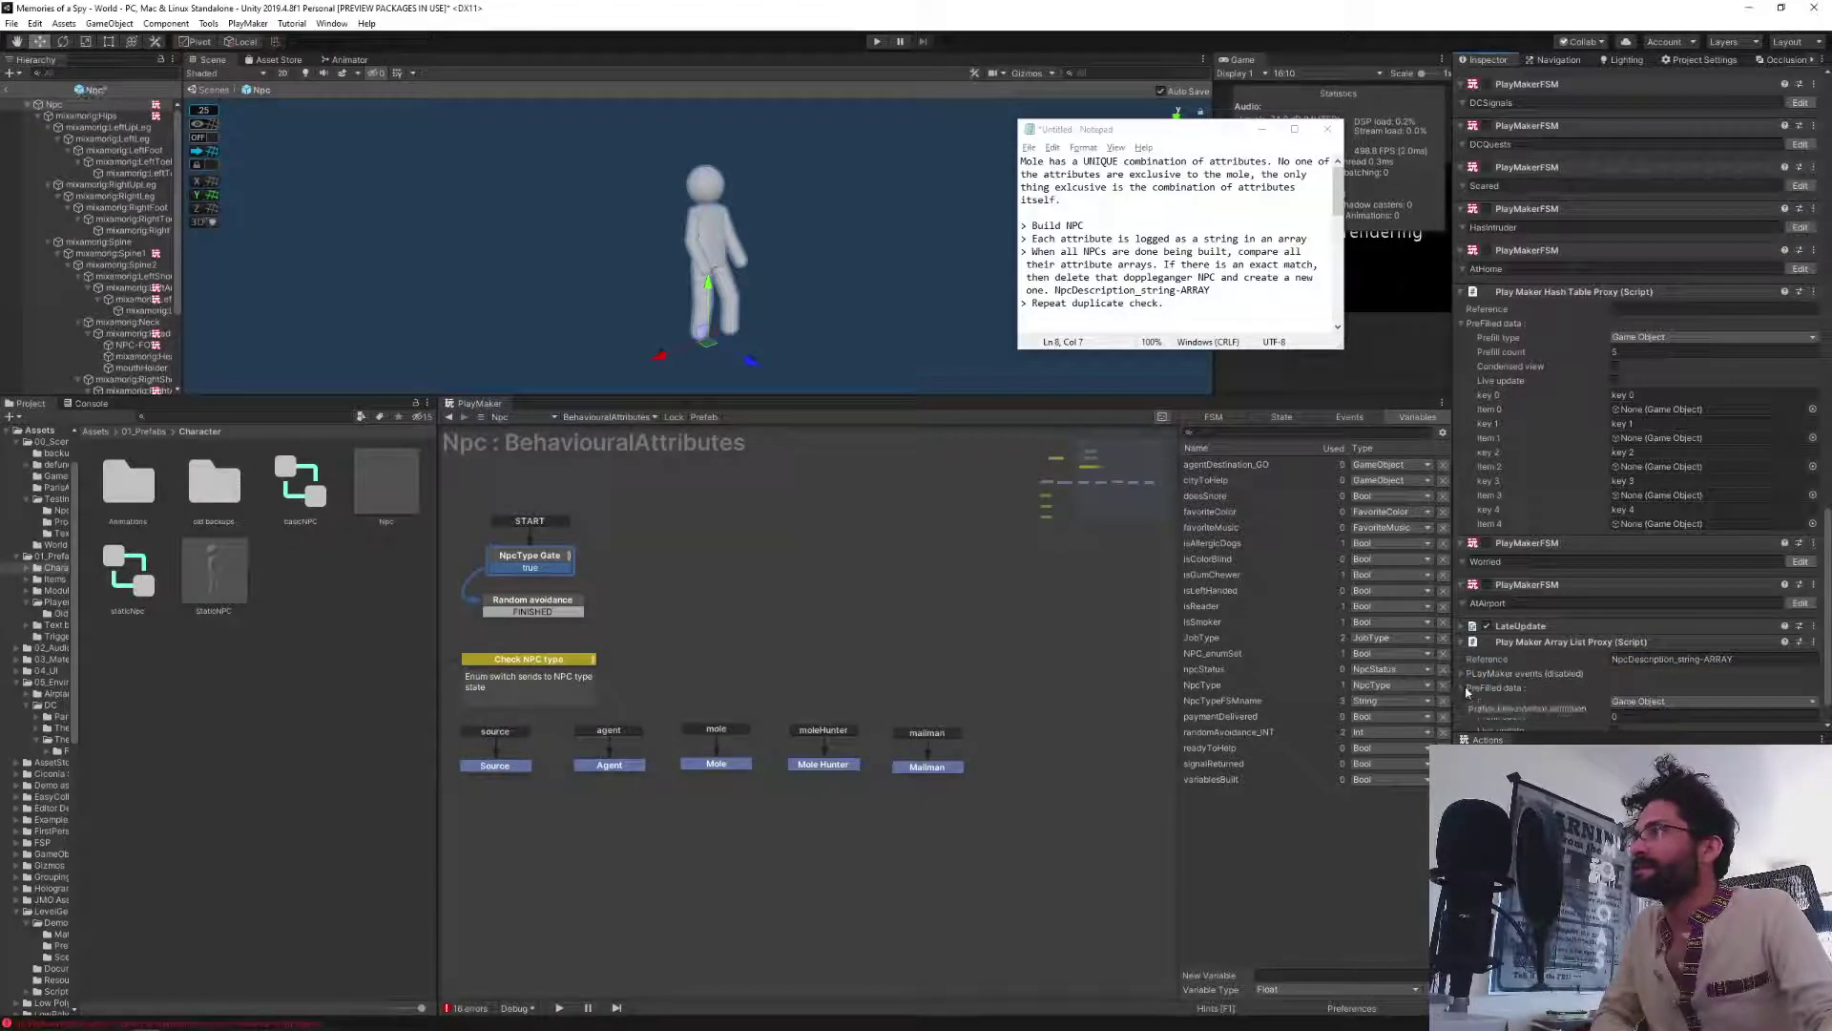
pyautogui.scroll(-1, 1642, 668)
pyautogui.click(1641, 660)
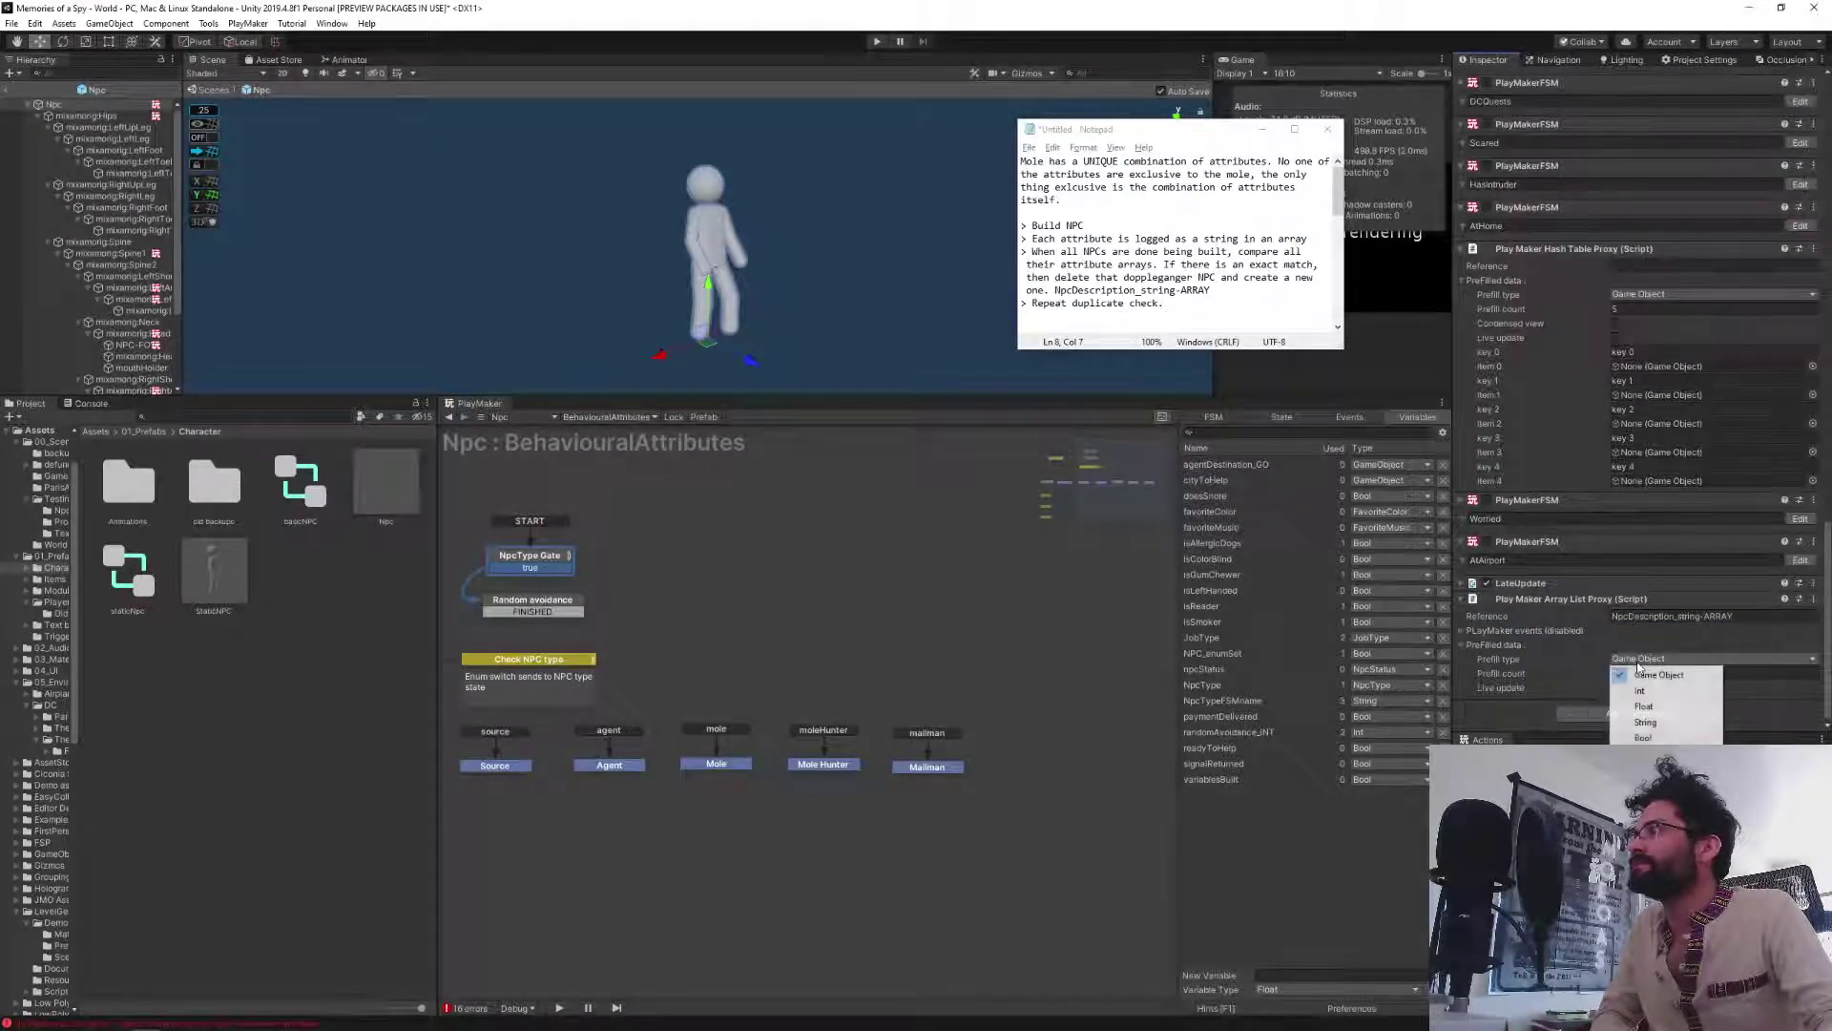
pyautogui.click(1645, 722)
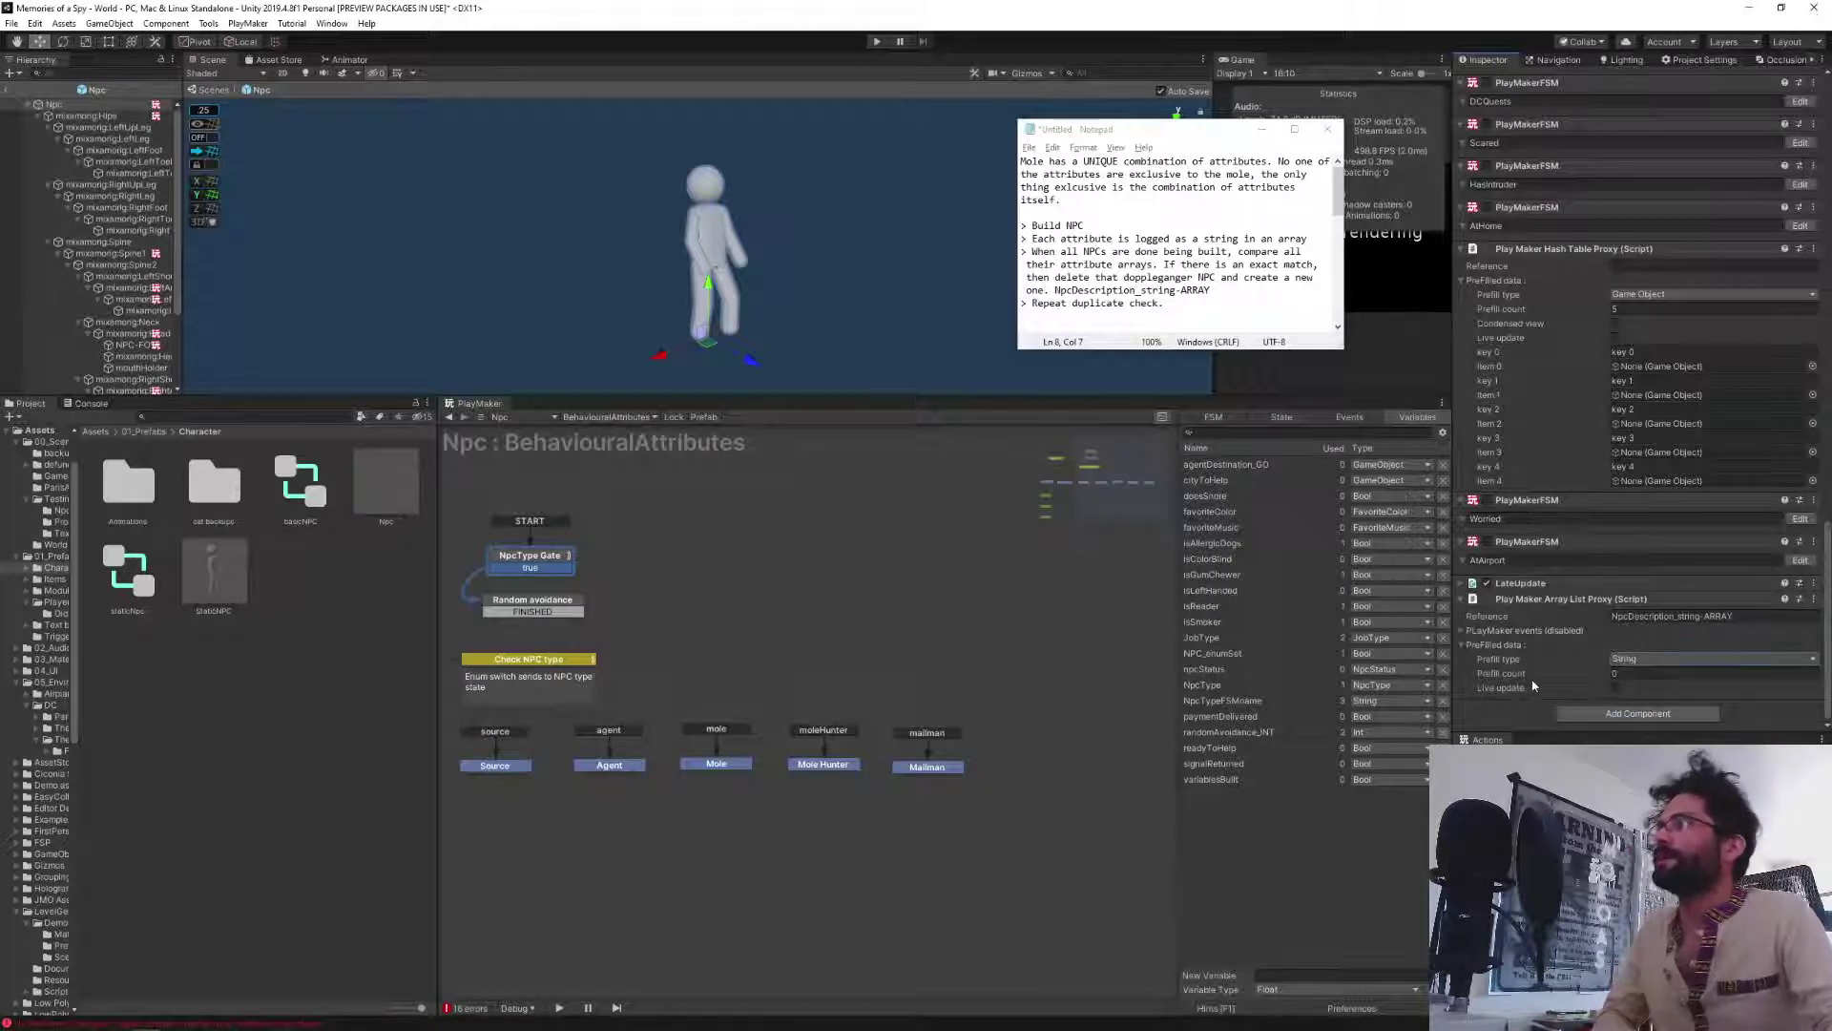
# Leave the Npc prefab and add an Array List Add action with reference NpcDescription_string-ARRAY to the GameManager NpcBuilder's Set character name state.
pyautogui.click(7, 90)
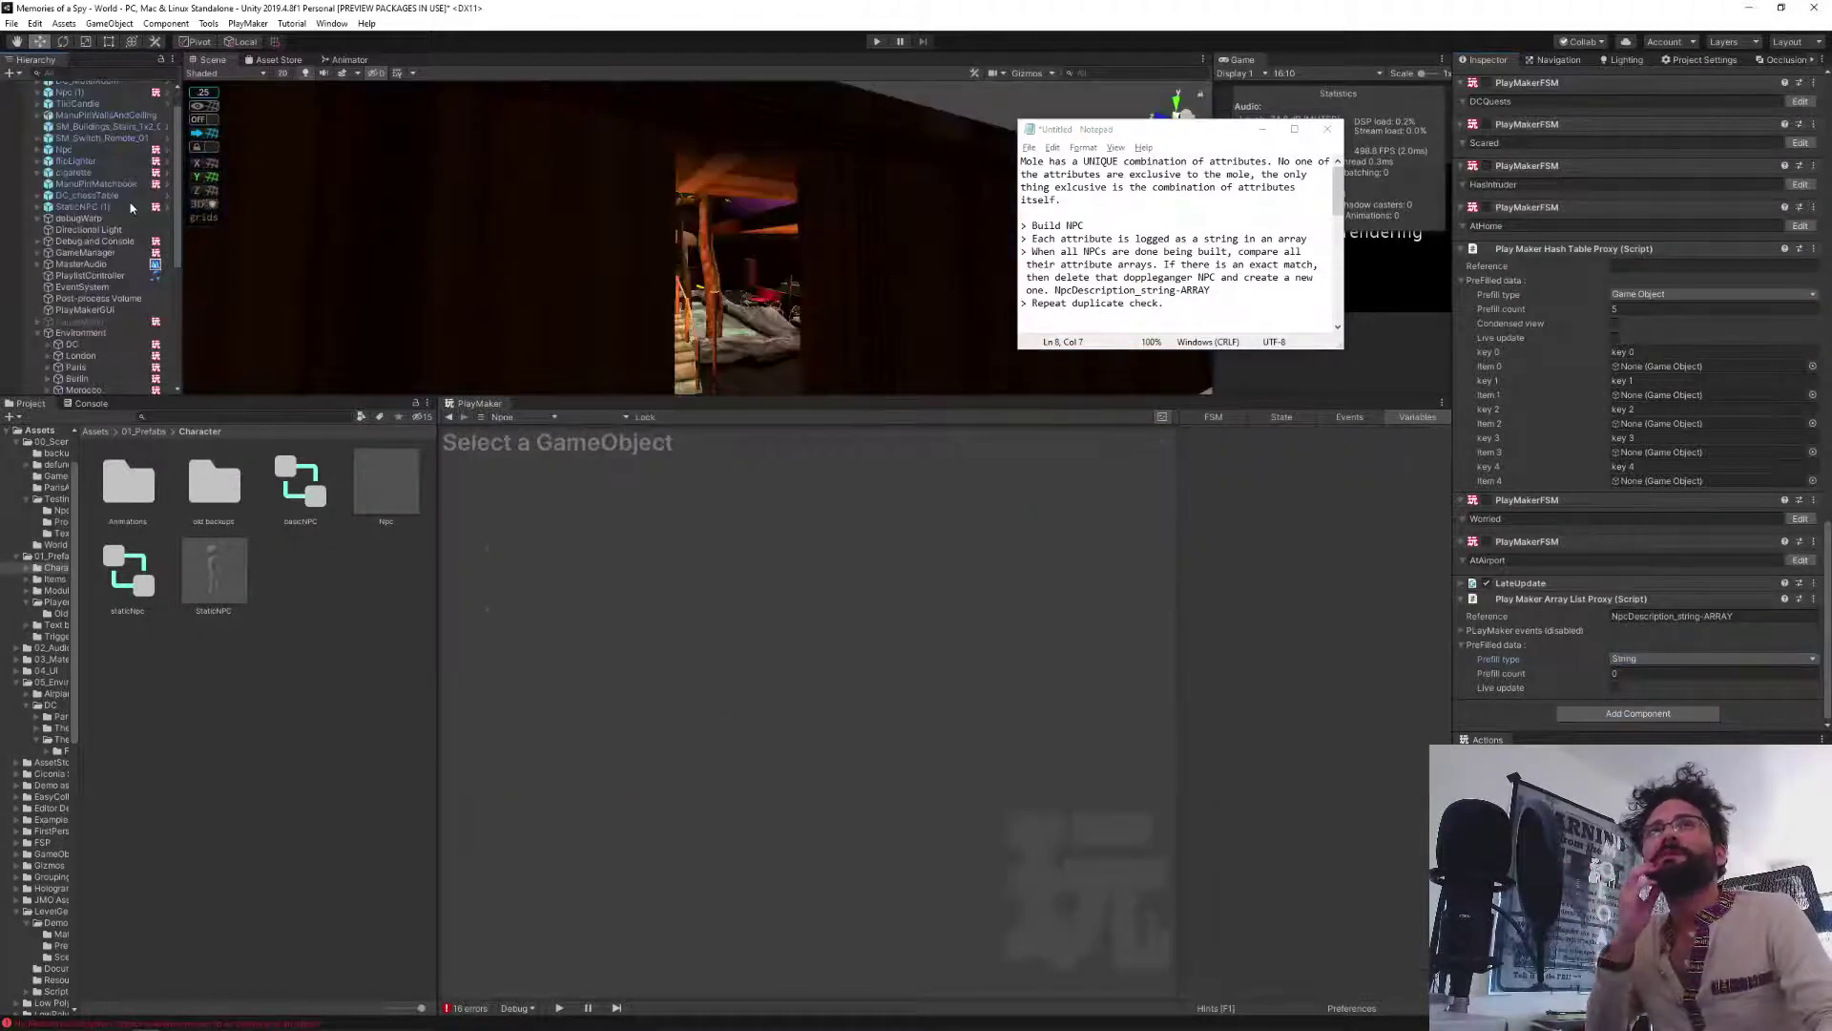
pyautogui.click(86, 253)
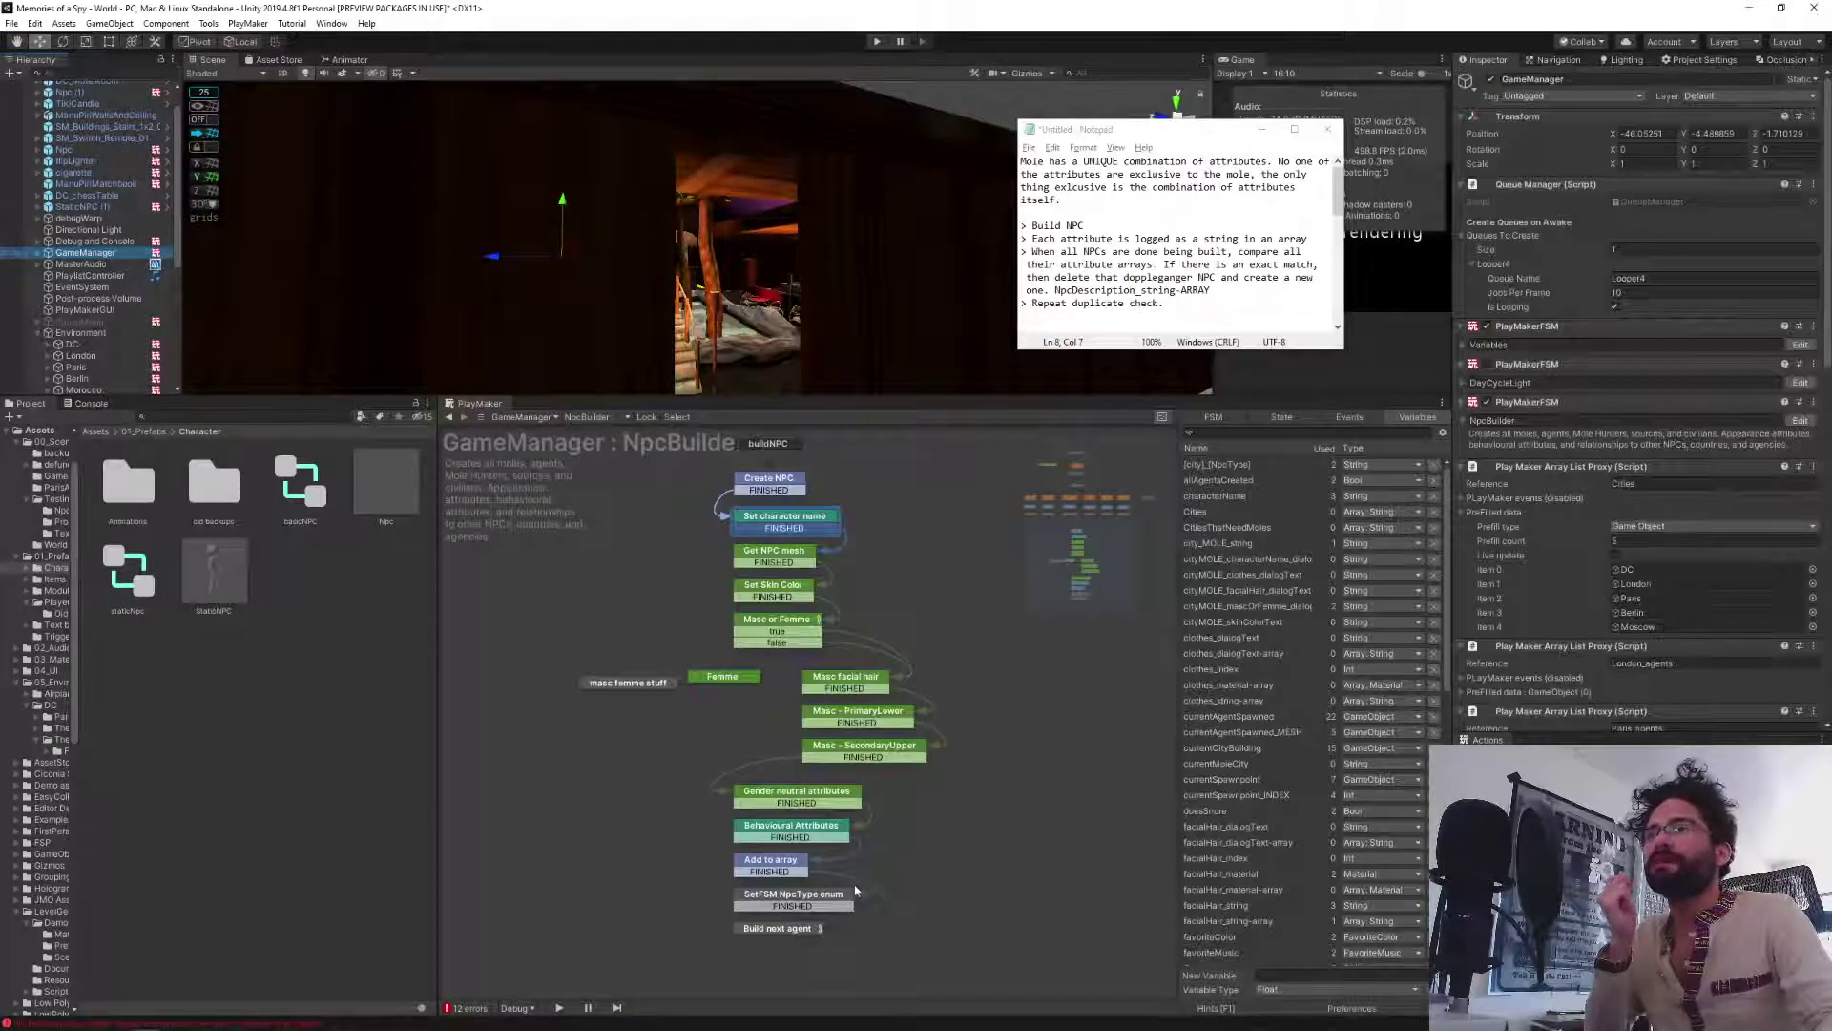
pyautogui.click(1050, 565)
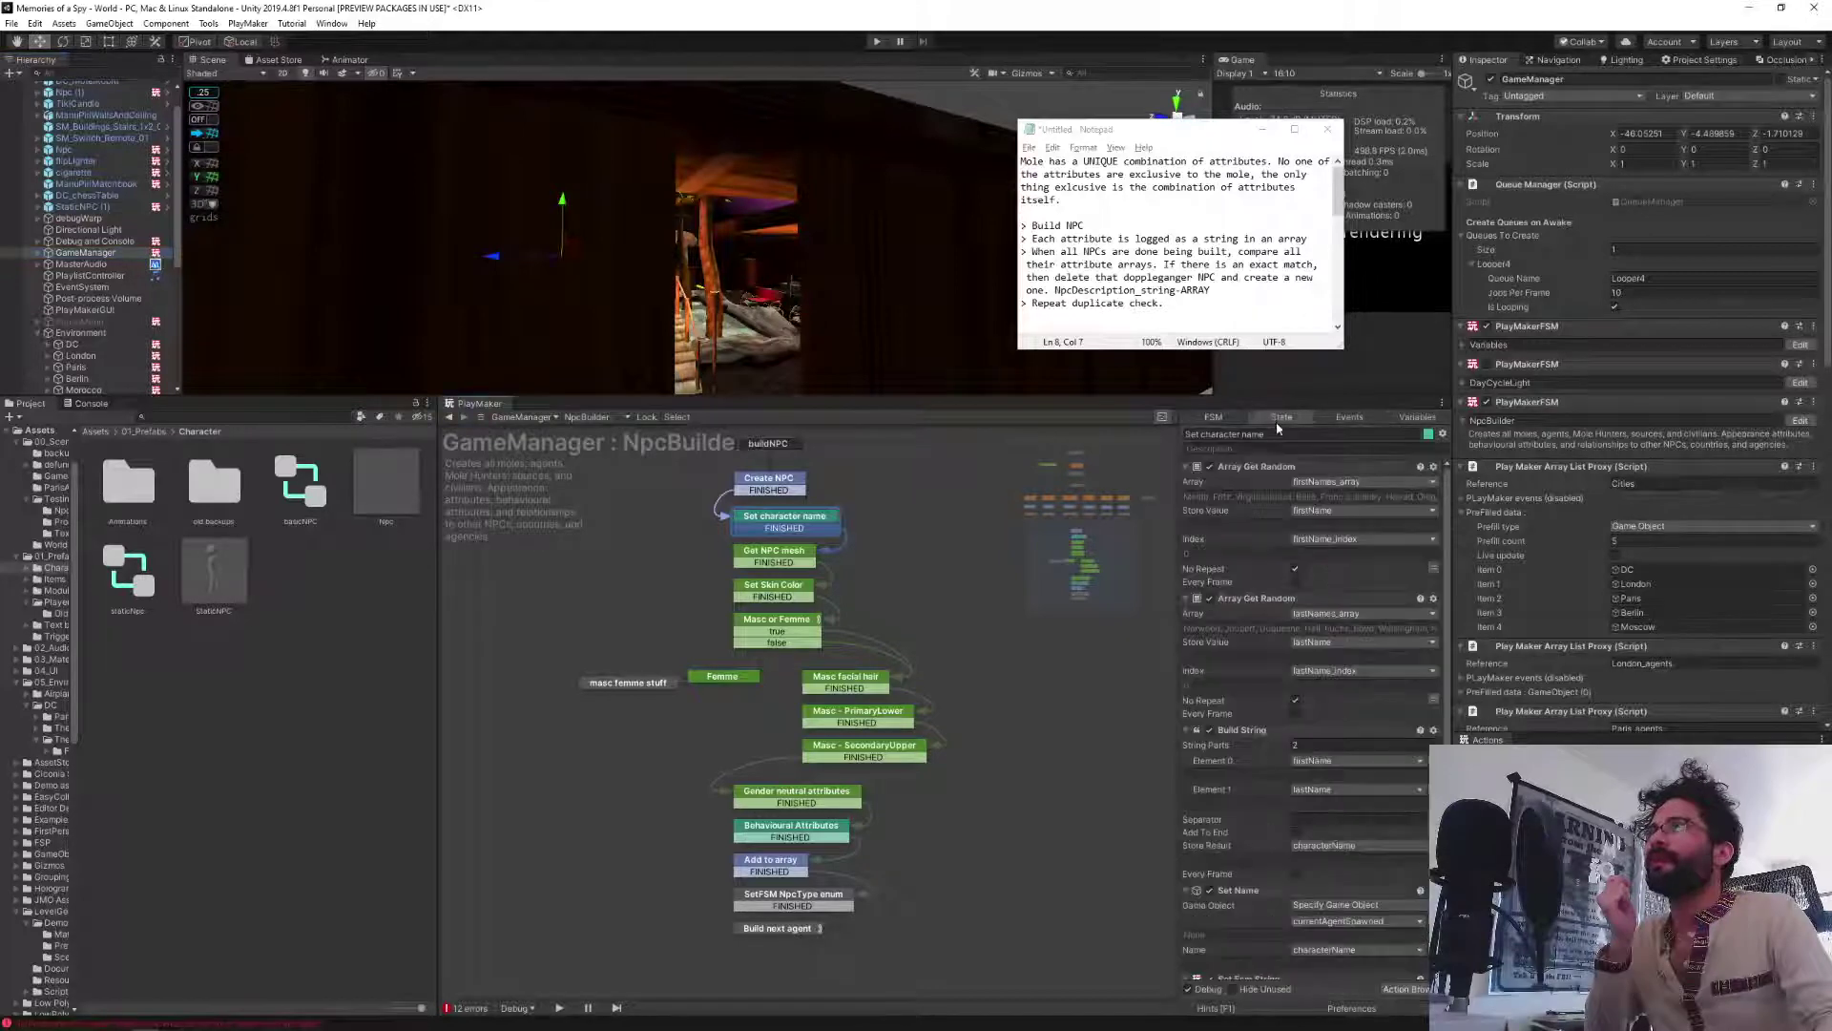
pyautogui.scroll(-3, 1240, 764)
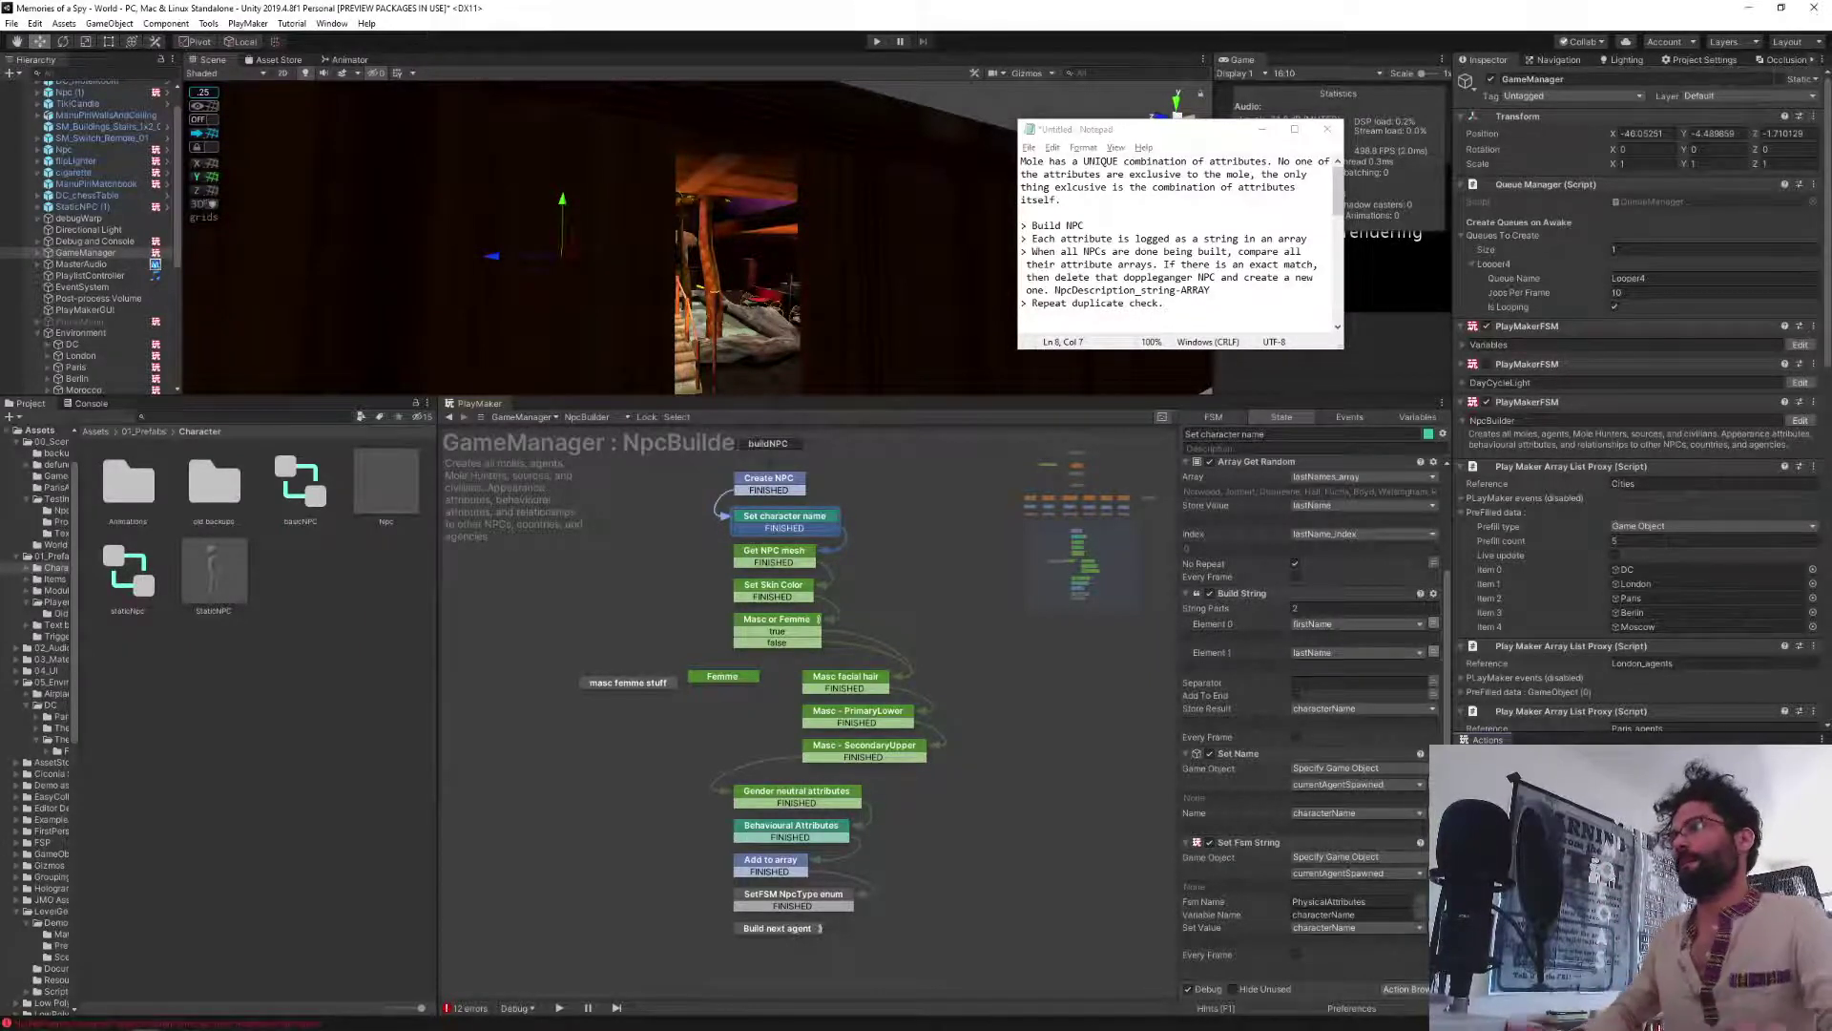
pyautogui.scroll(-3, 1268, 852)
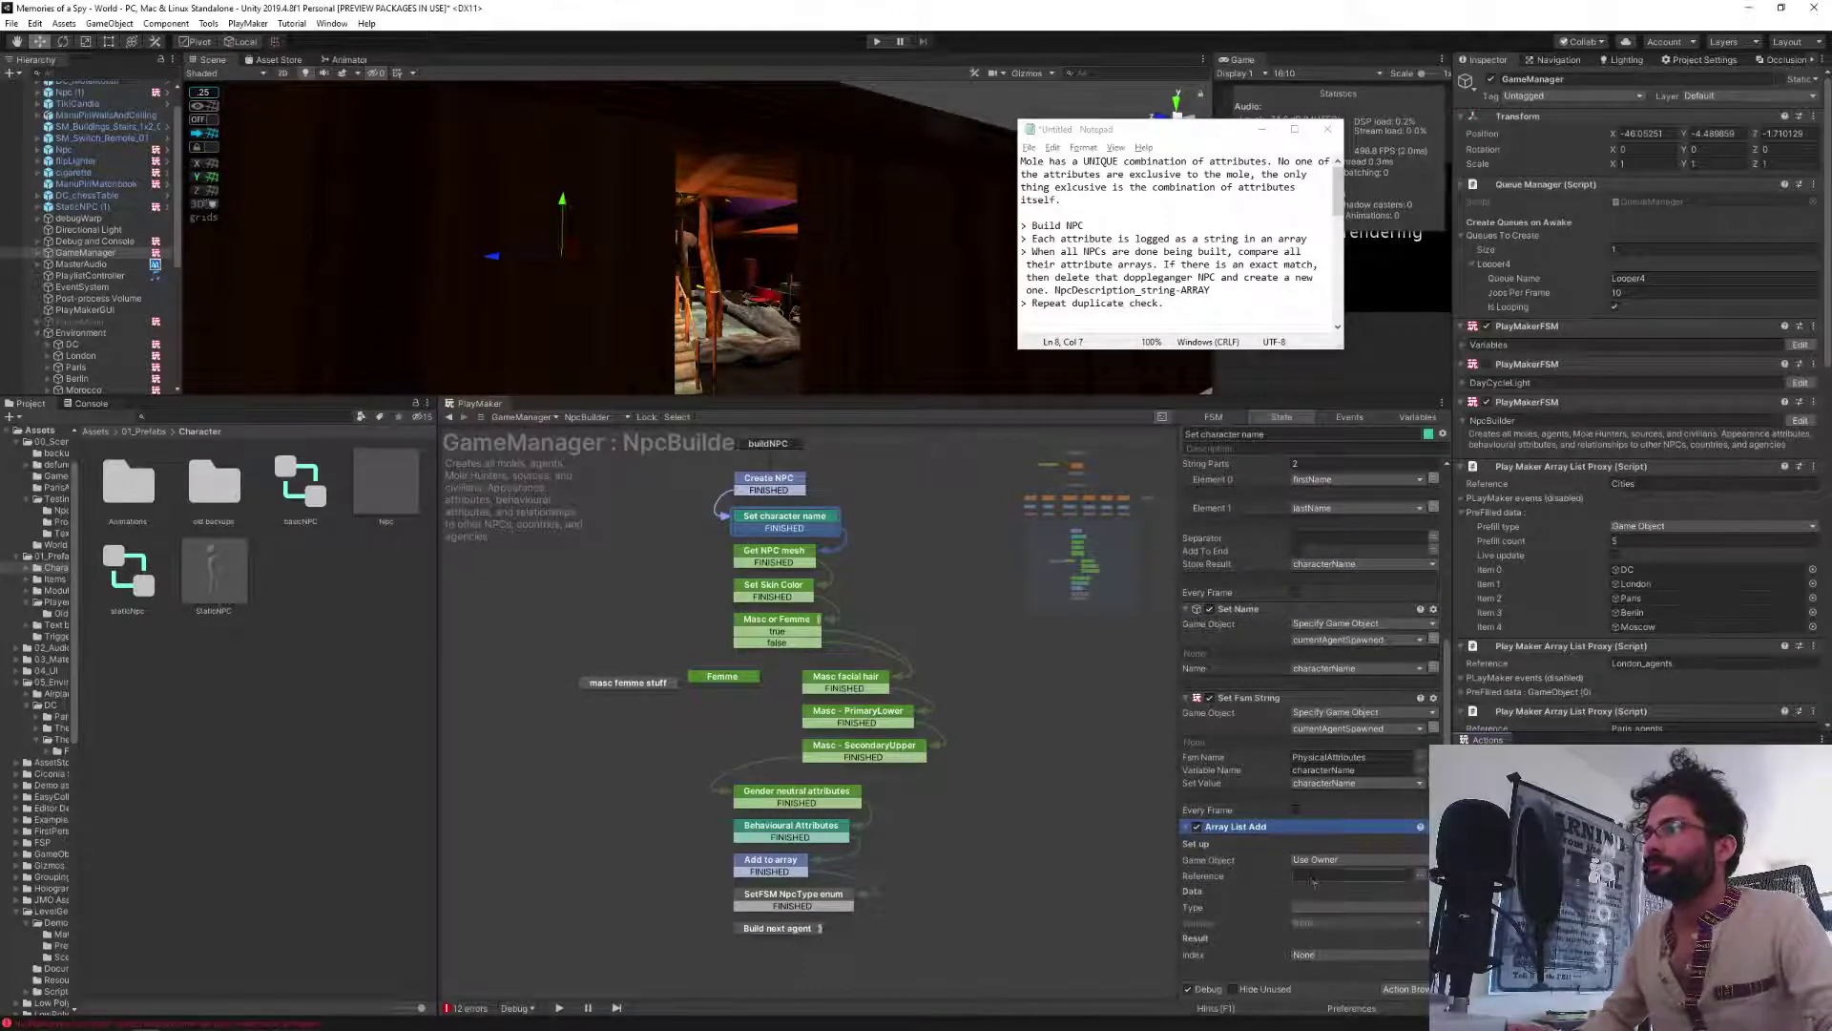
pyautogui.click(1351, 875)
pyautogui.hotkey('ctrl', 'v')
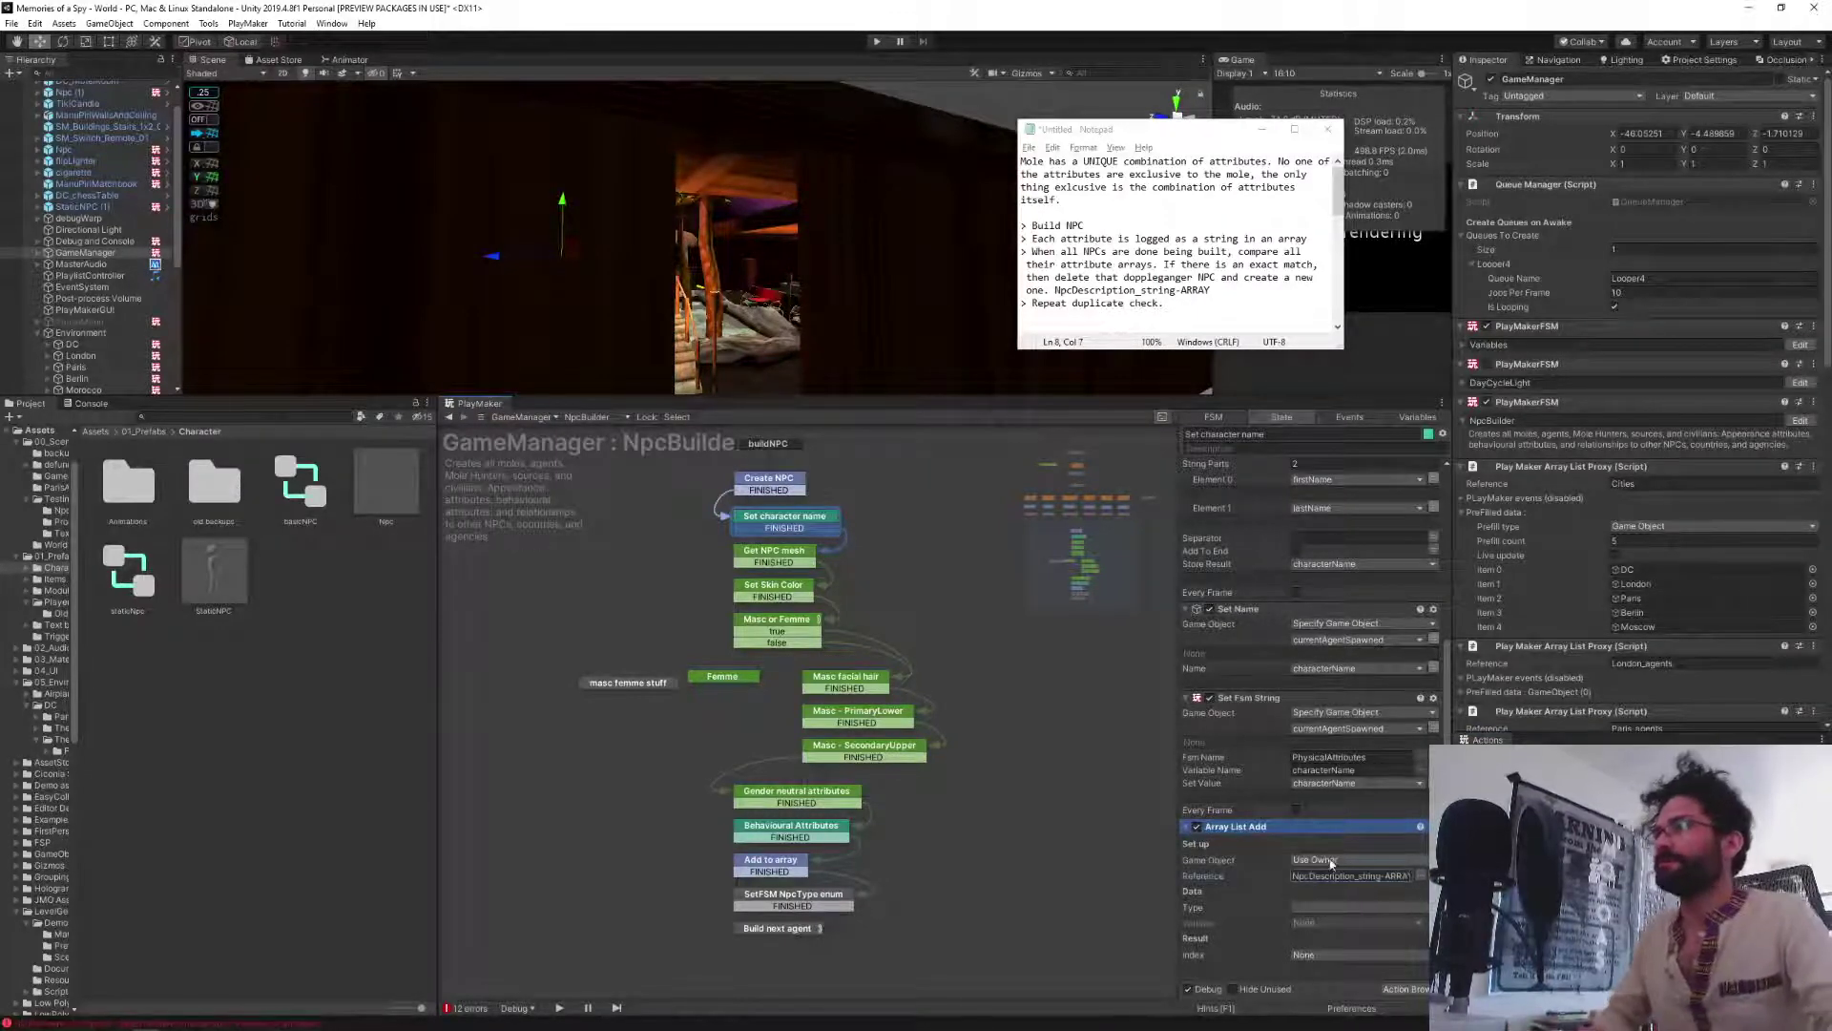
# Make the Array List Add action target a specified game object, the currentAgentSpawned variable.
pyautogui.click(1355, 859)
pyautogui.click(1336, 885)
pyautogui.click(1422, 875)
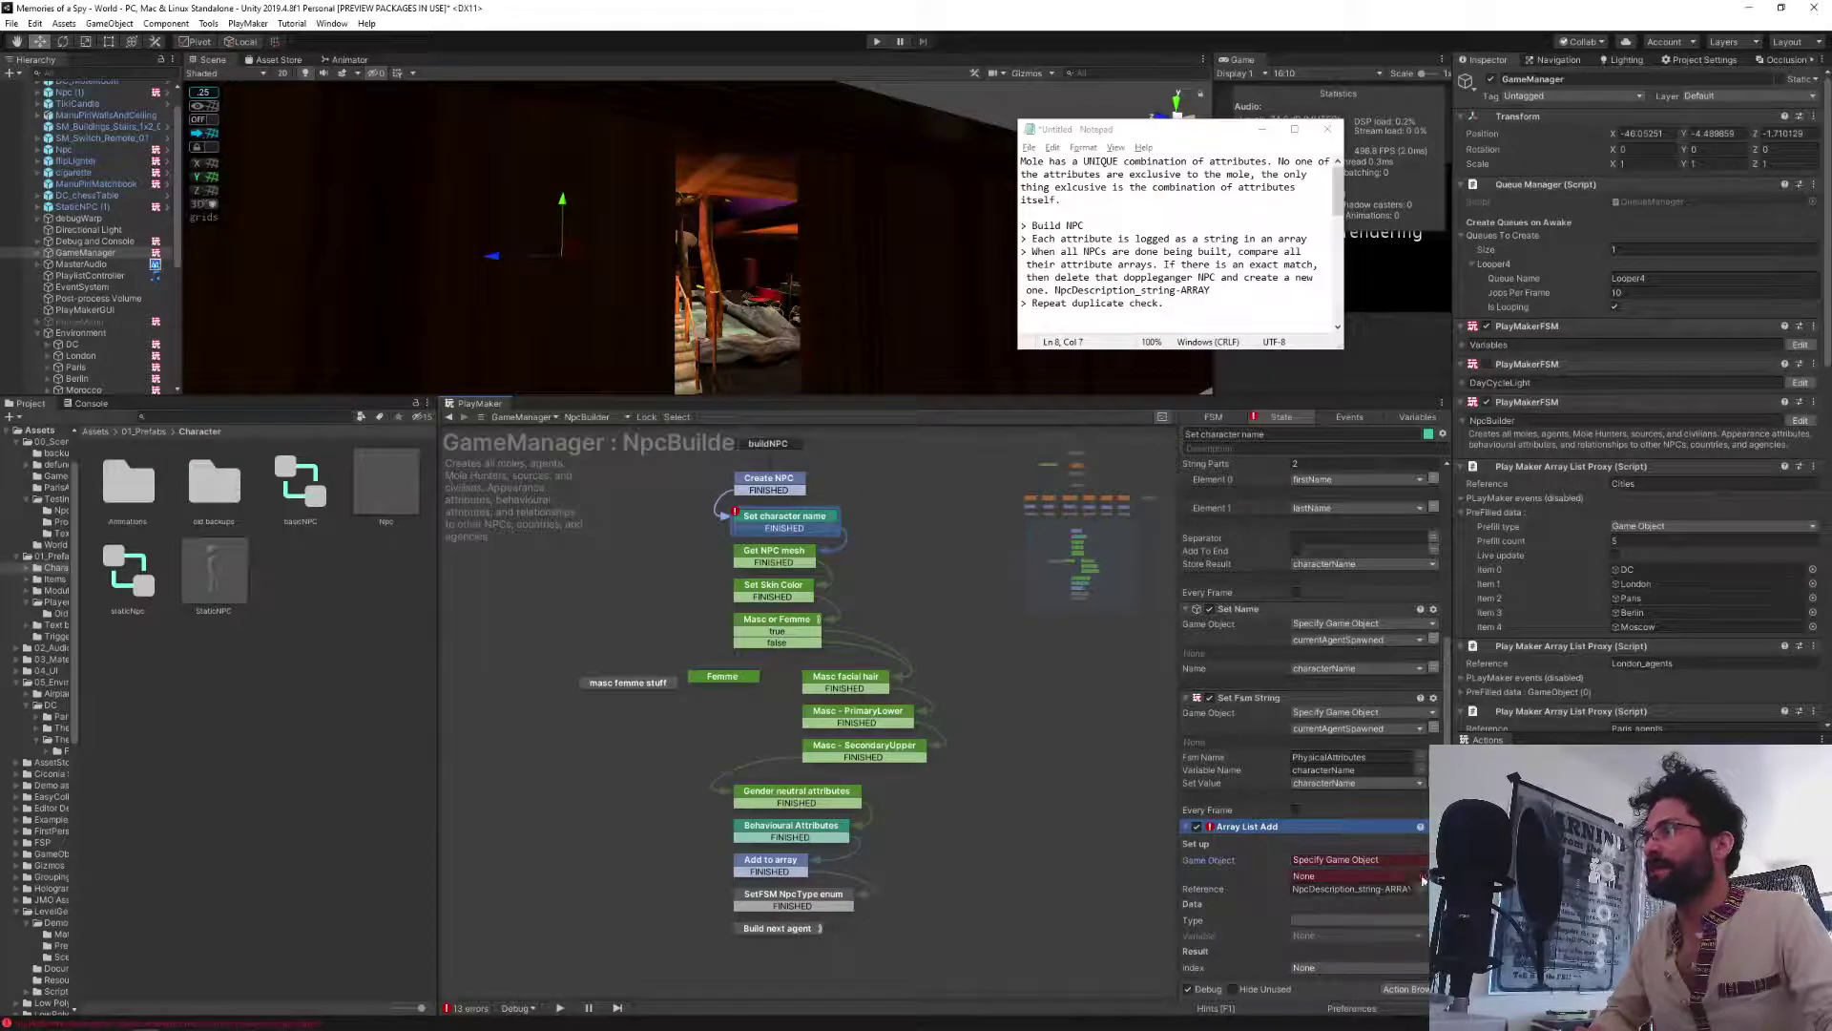
pyautogui.click(1355, 875)
pyautogui.click(1357, 740)
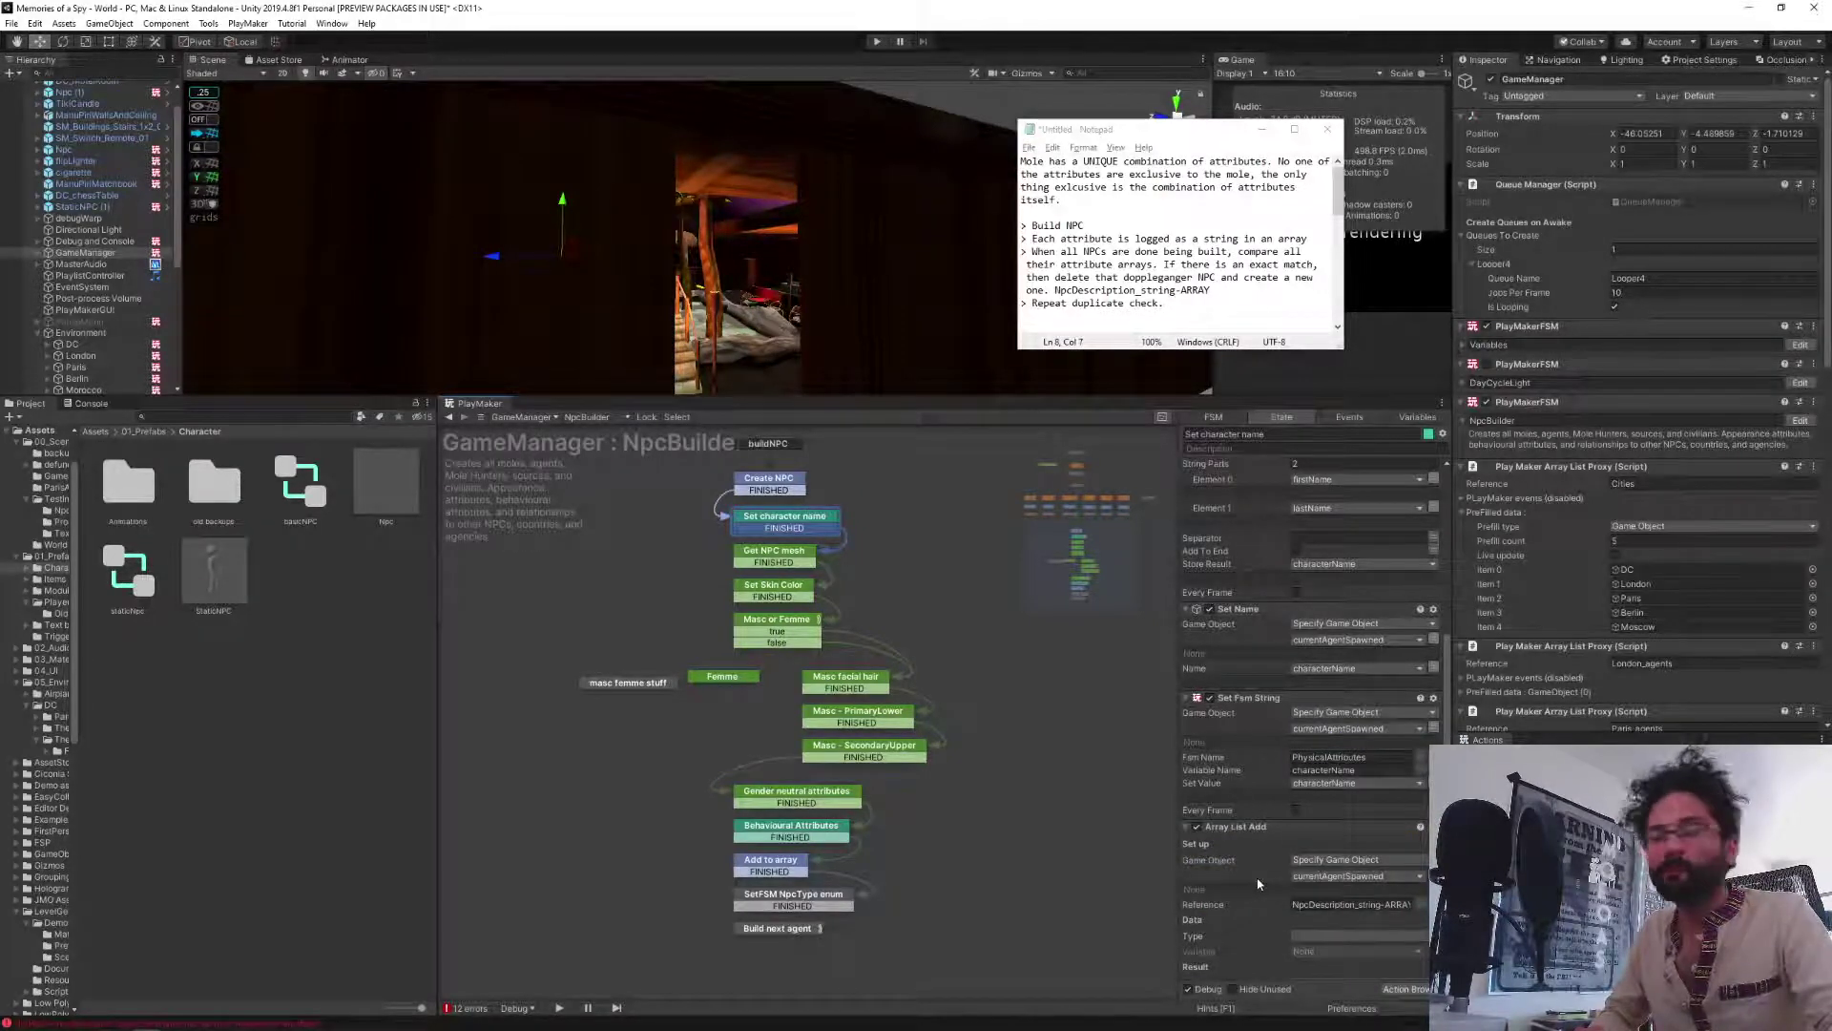
# Set the Array List Add action's data type to String and its variable to characterName.
pyautogui.scroll(-1, 1273, 911)
pyautogui.click(1354, 903)
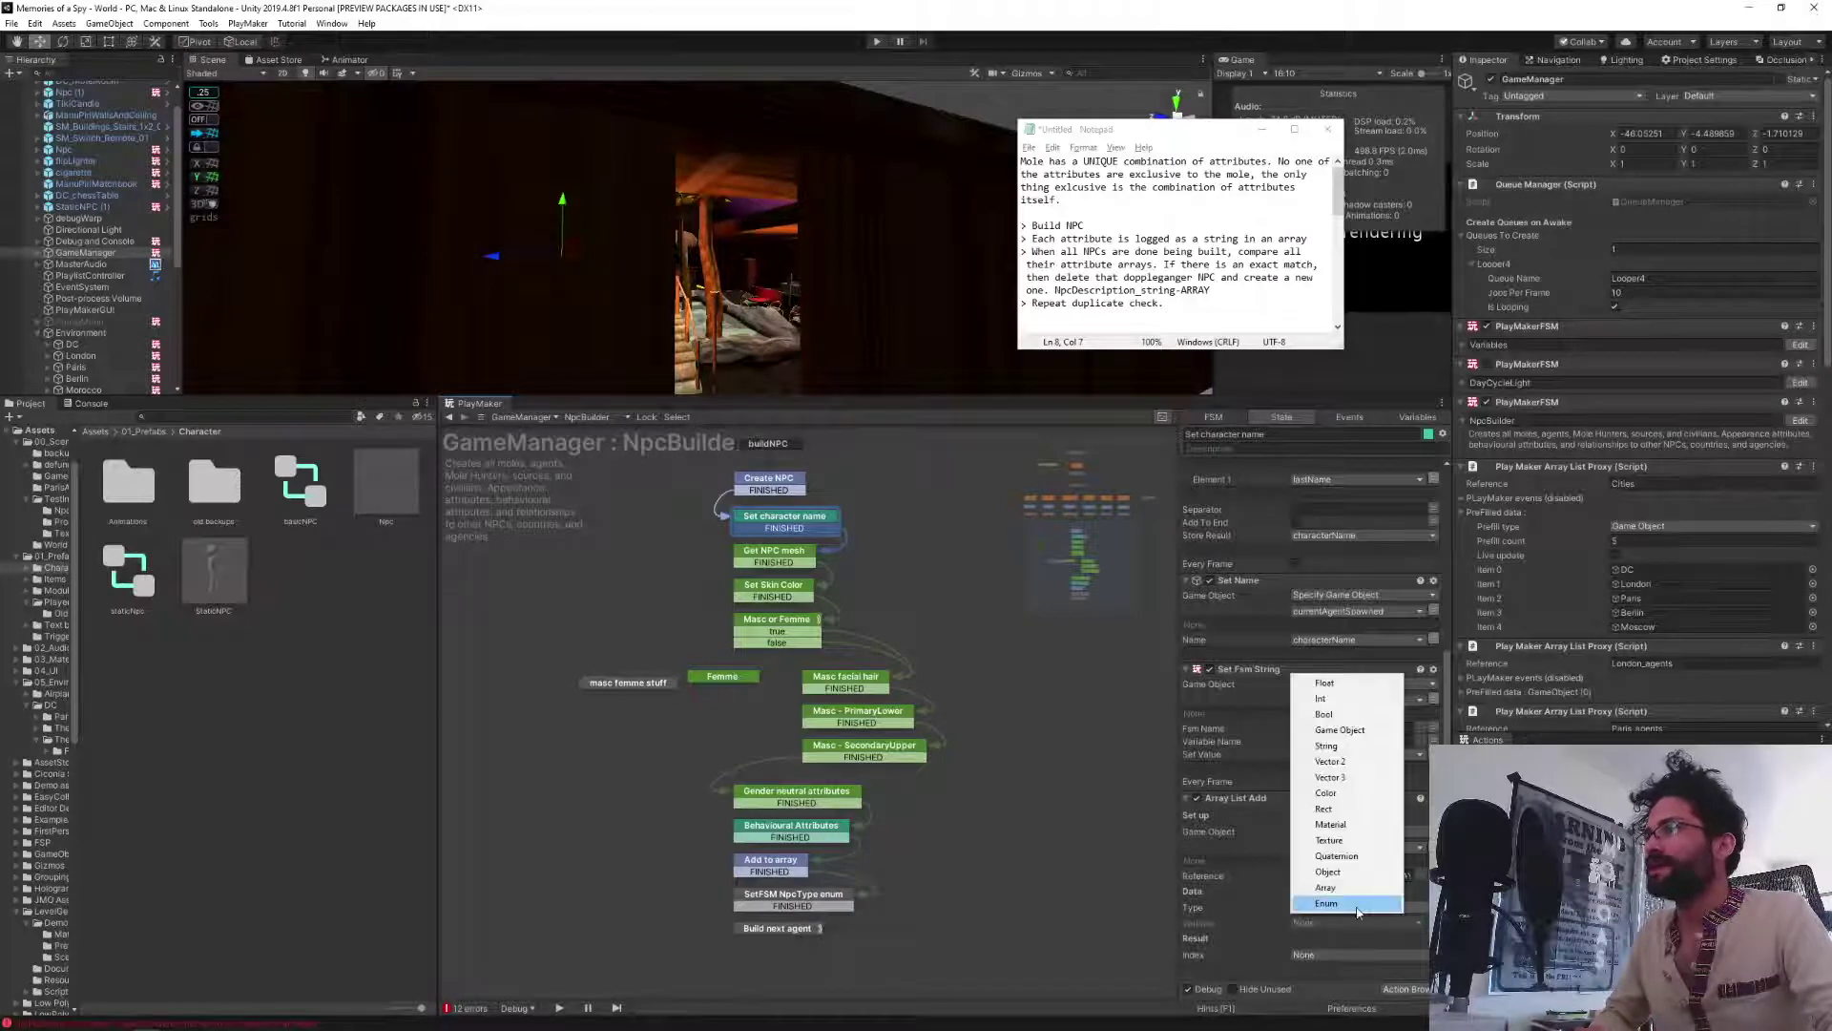
pyautogui.click(1326, 746)
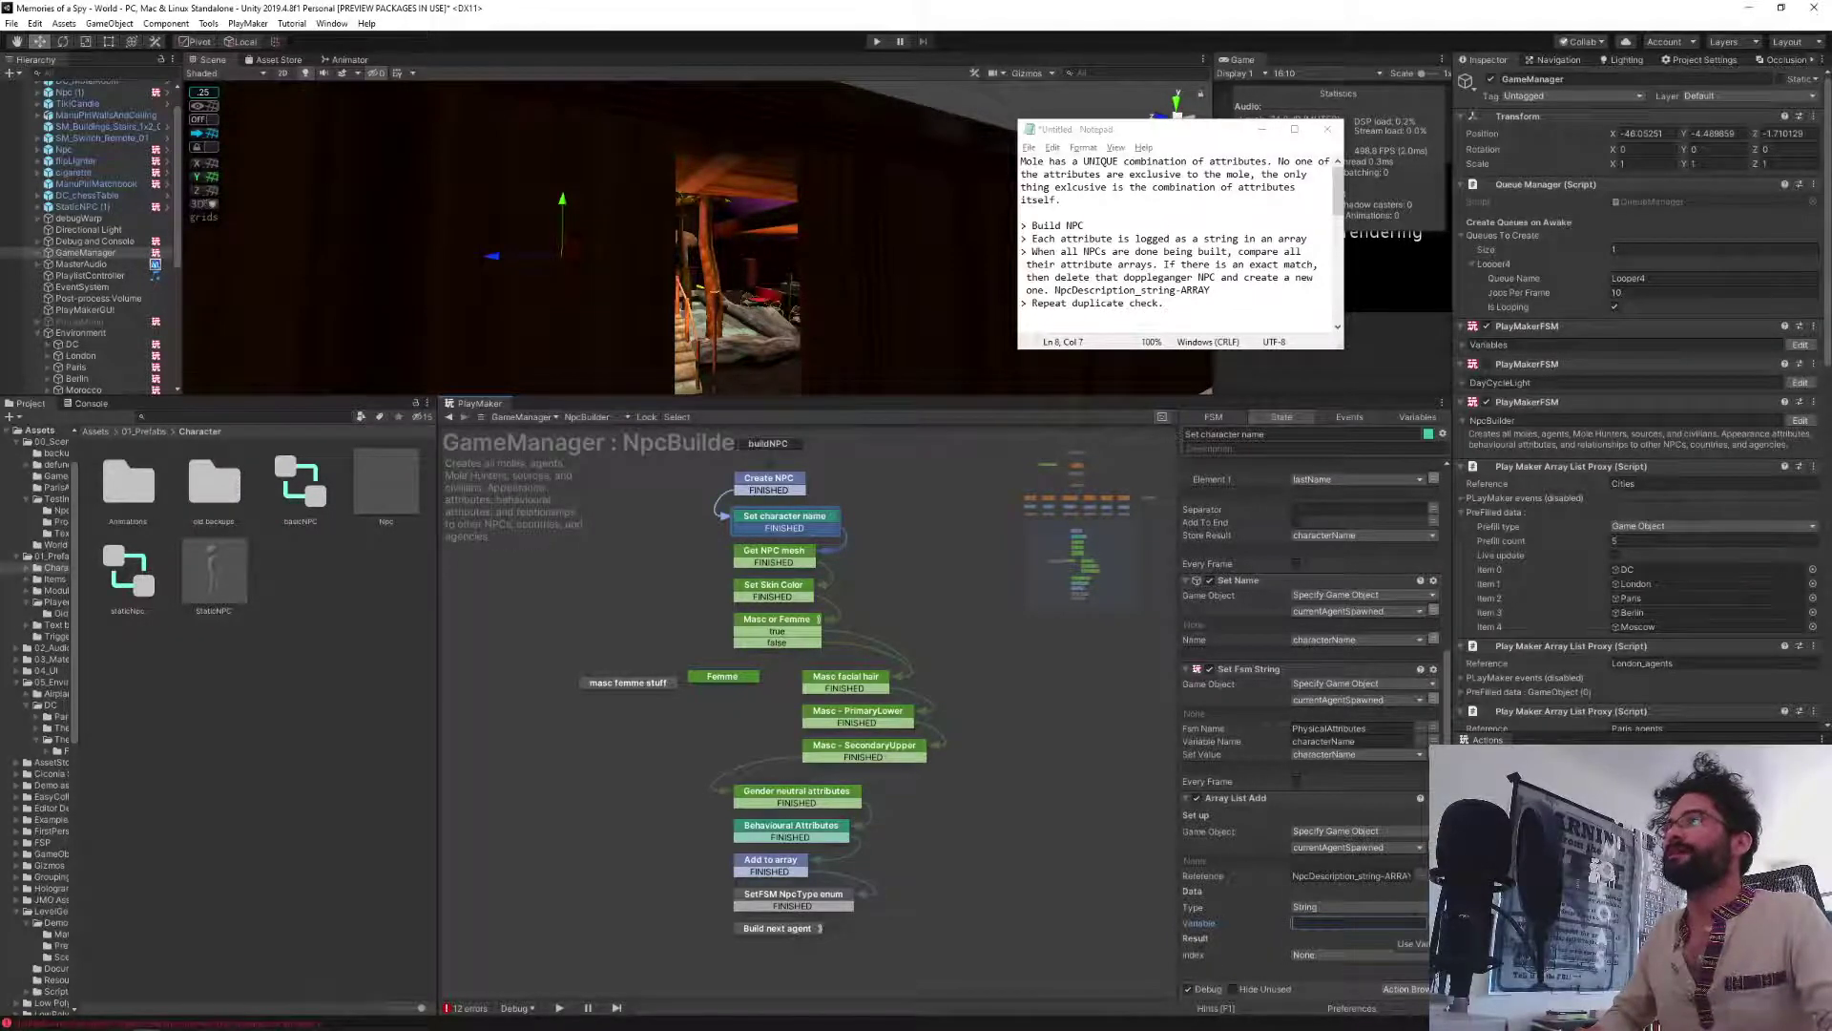
pyautogui.click(1395, 923)
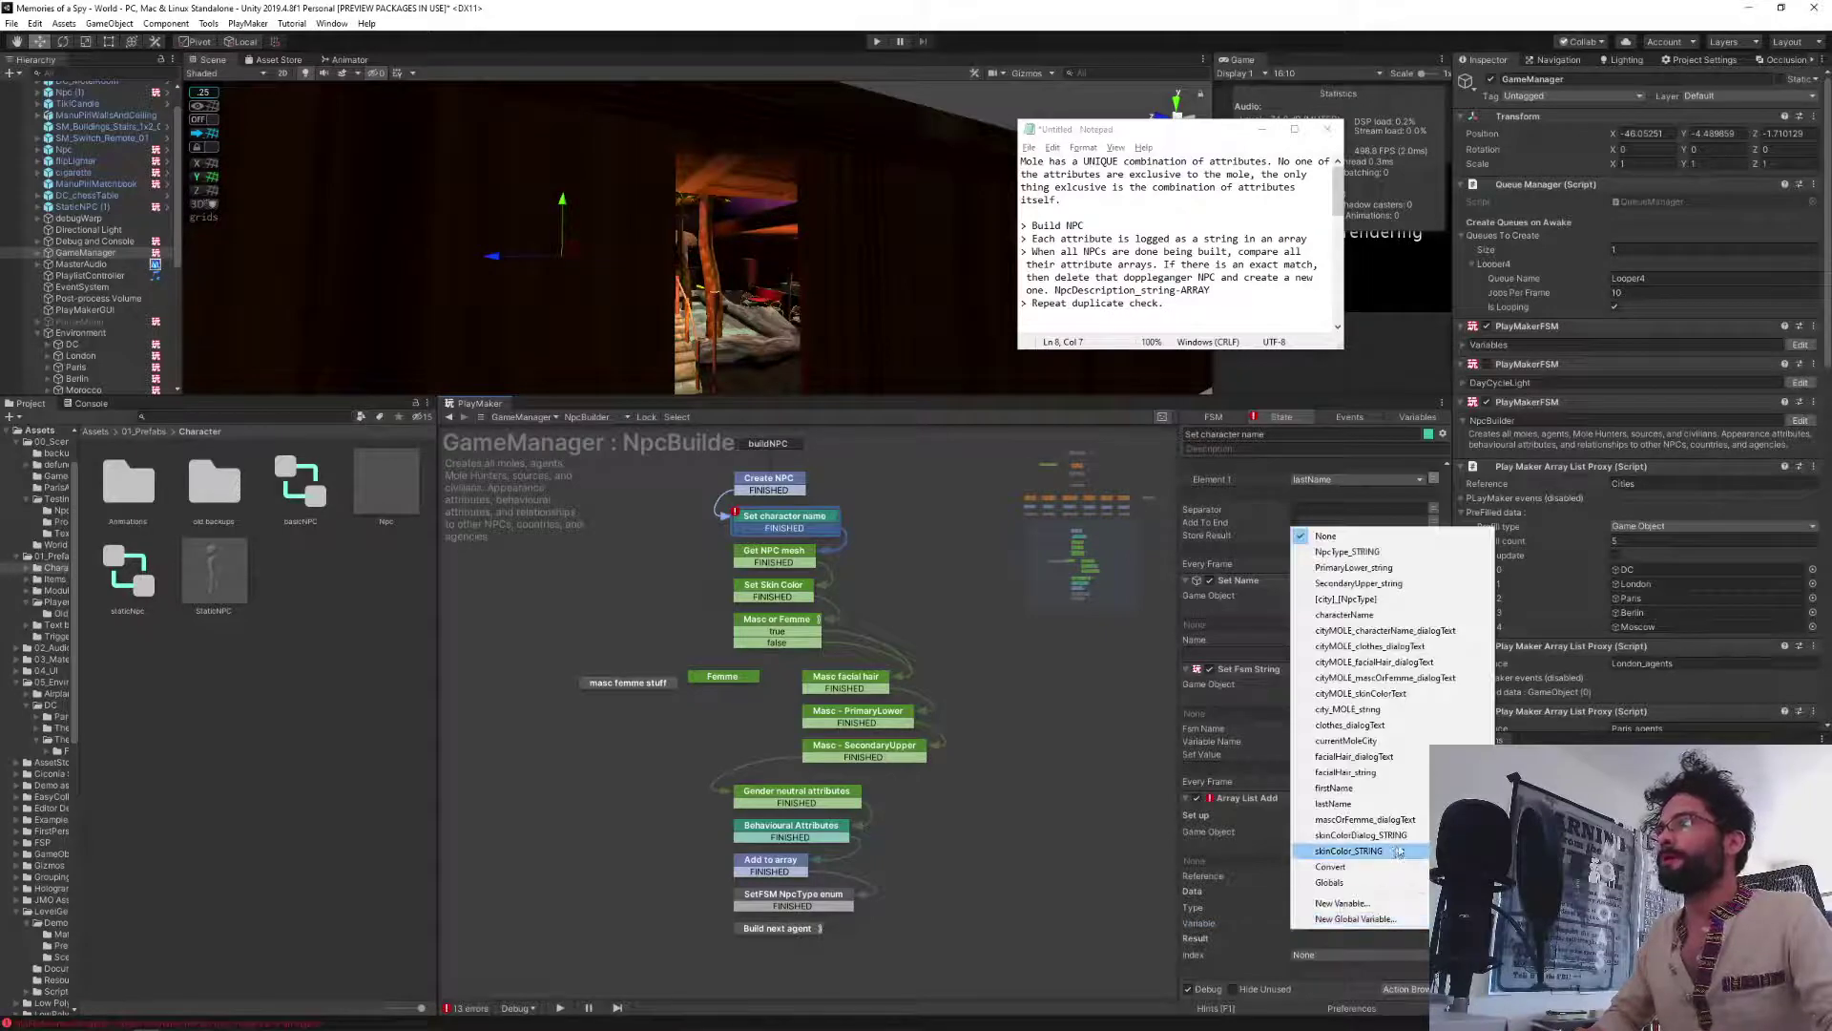
pyautogui.click(1345, 615)
pyautogui.scroll(-1, 1279, 869)
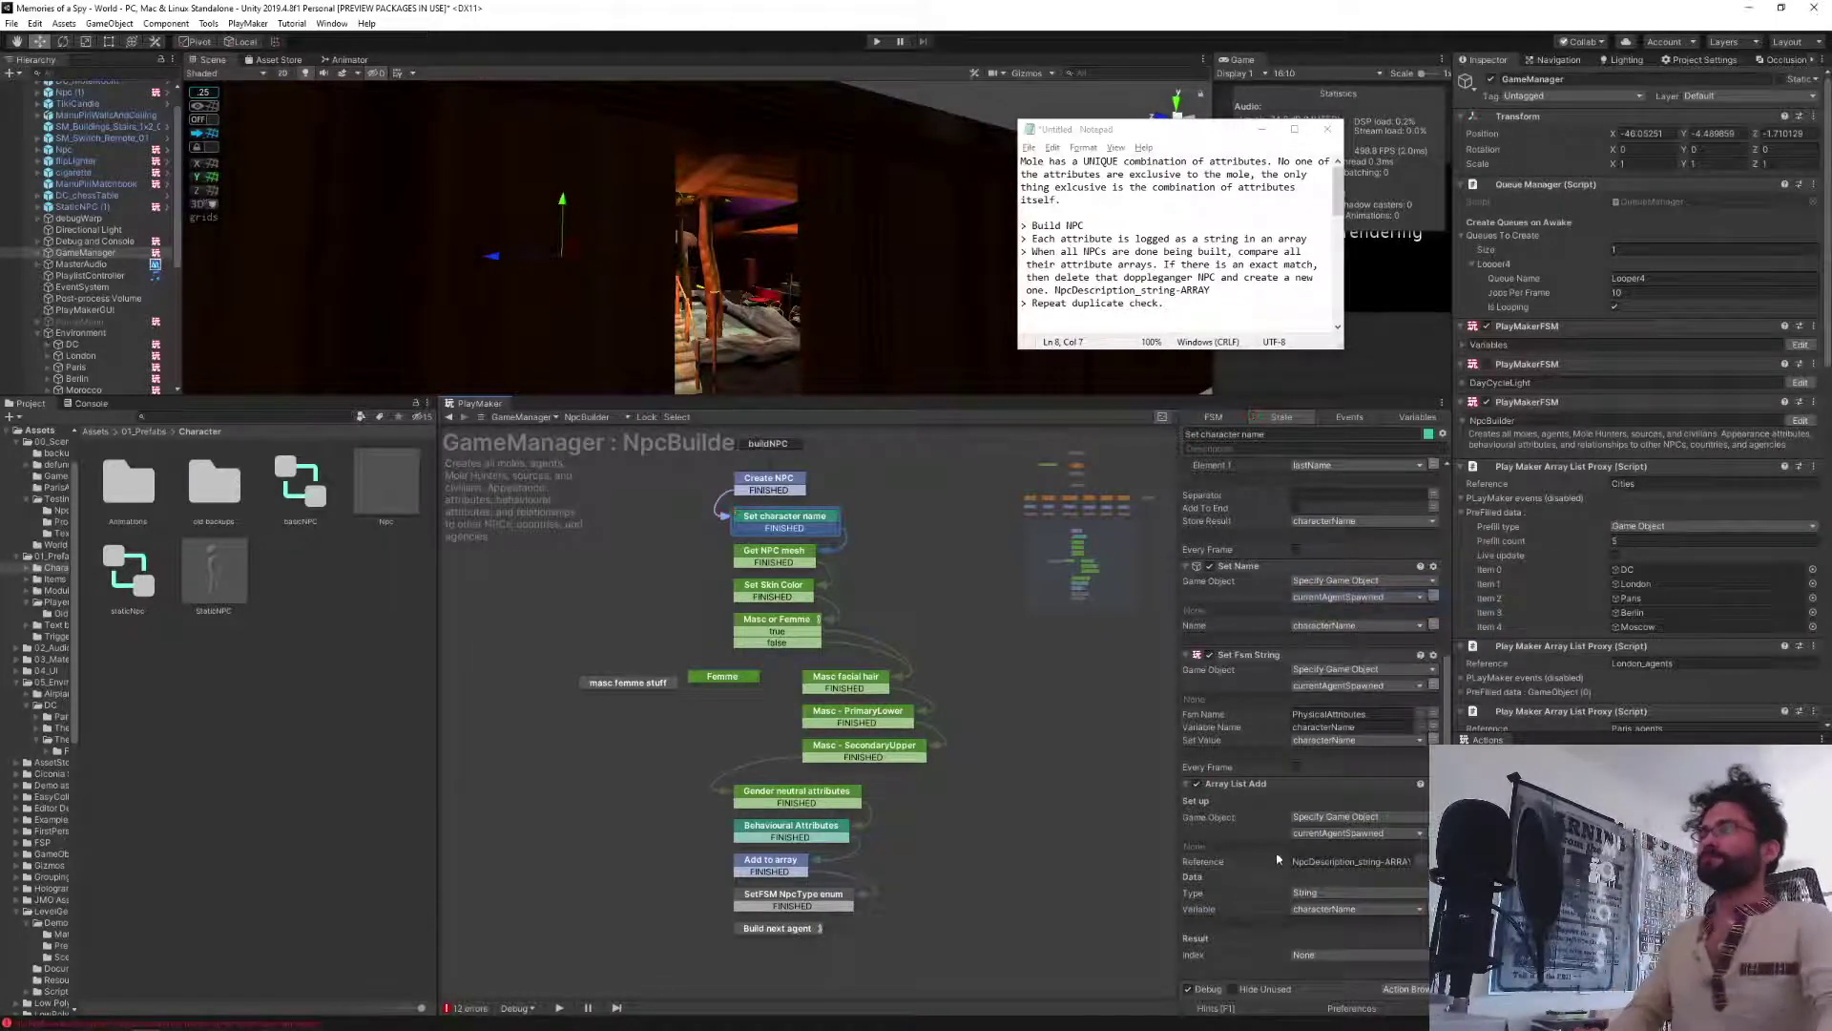
# Copy the Array List Add action to the end of the Set Skin Color state and set its variable to skinColor_STRING.
pyautogui.click(1233, 783)
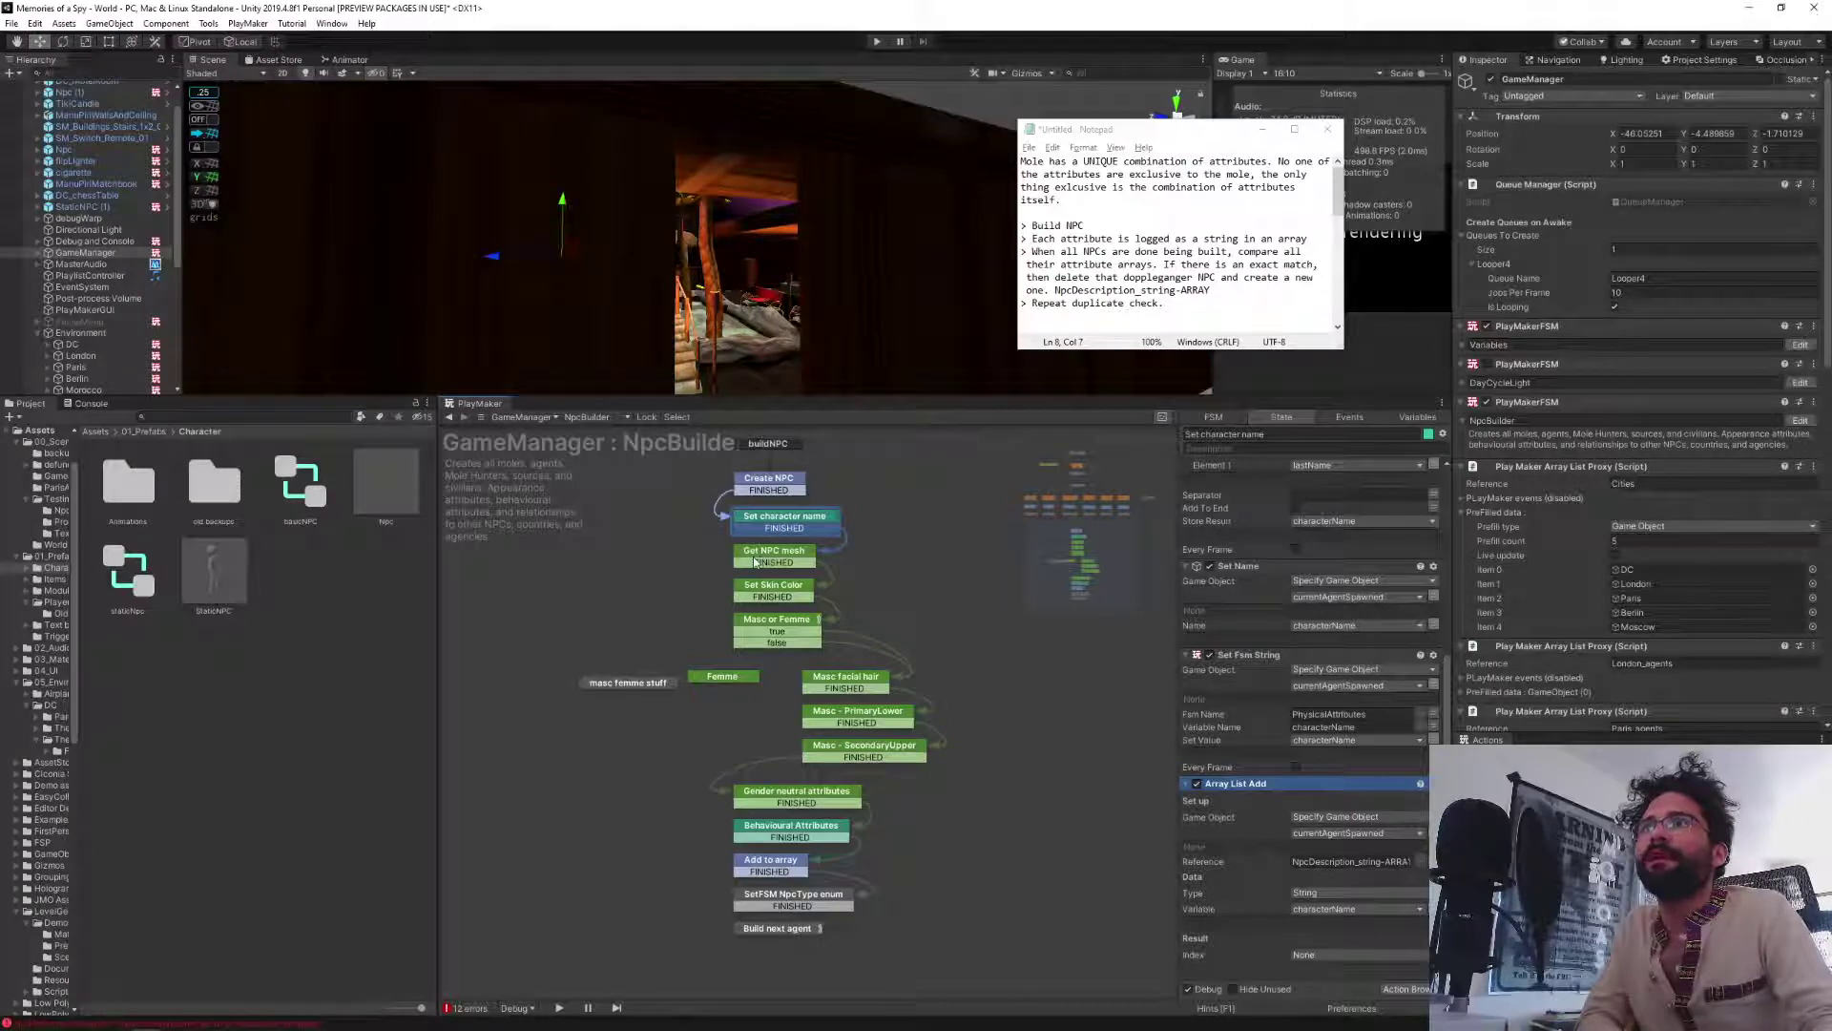
pyautogui.click(771, 593)
pyautogui.scroll(-3, 1288, 899)
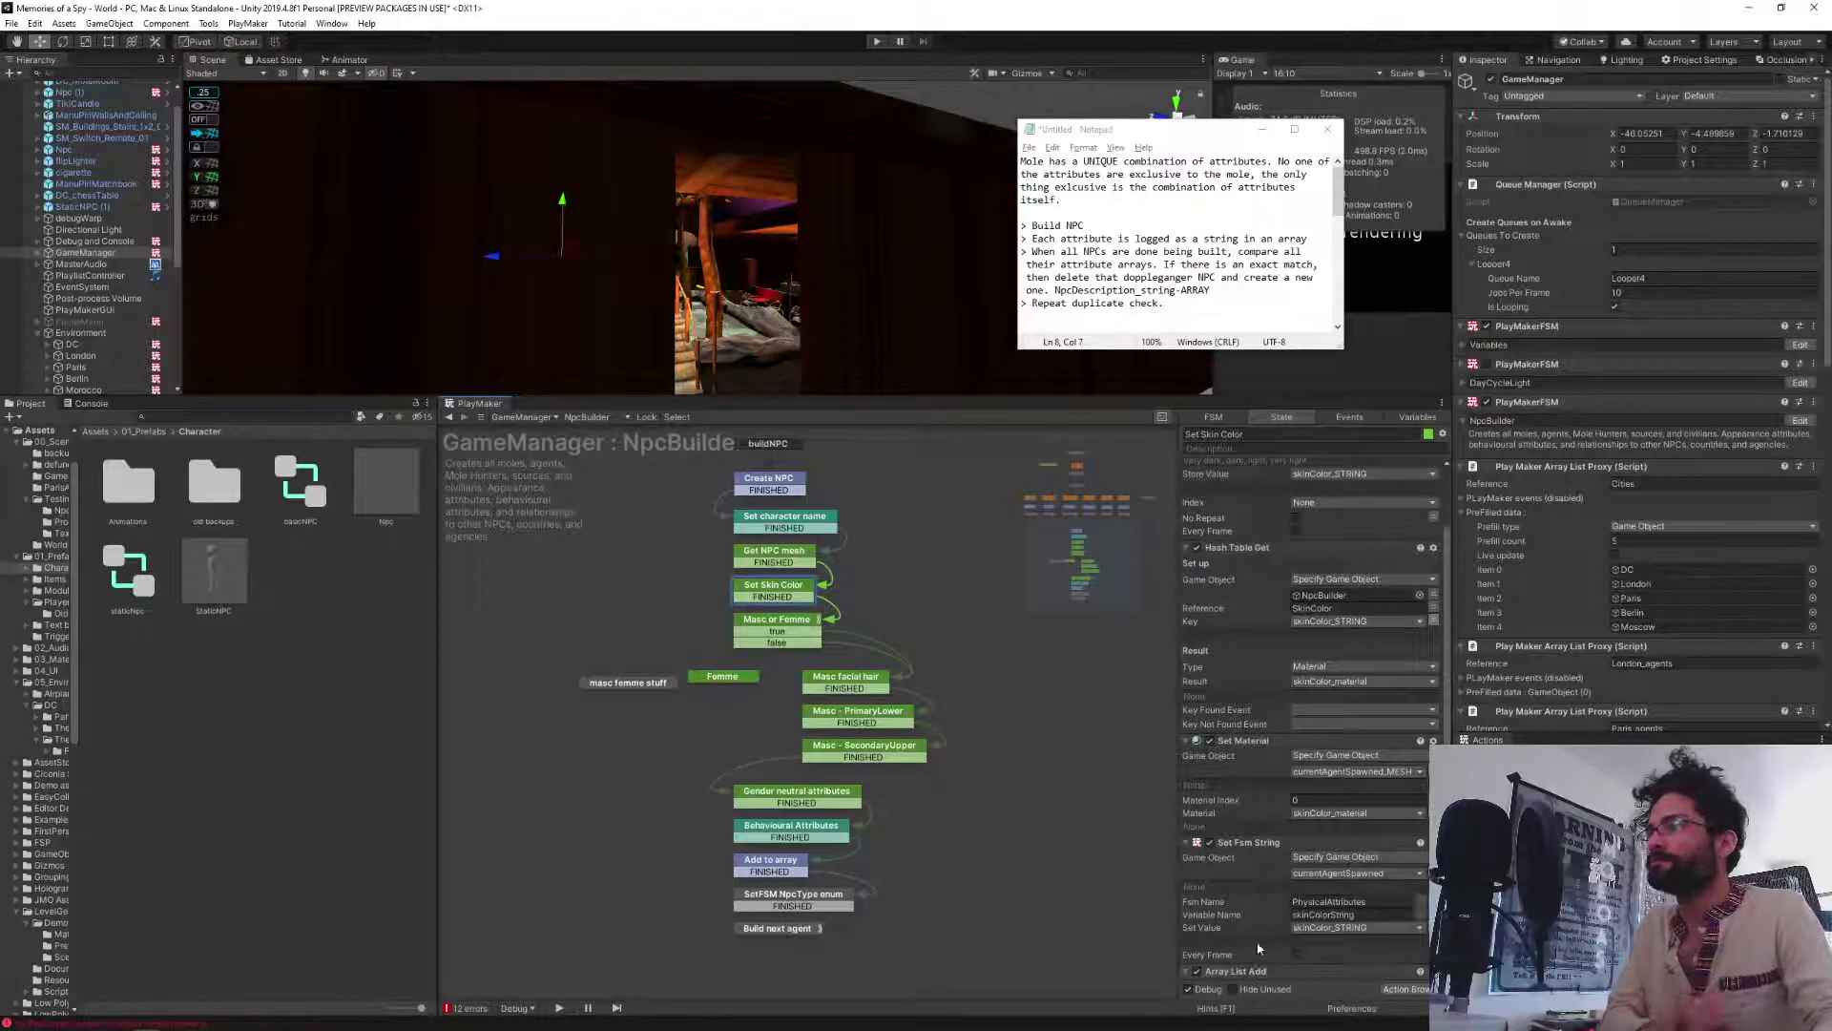
pyautogui.scroll(-5, 1259, 954)
pyautogui.click(1309, 909)
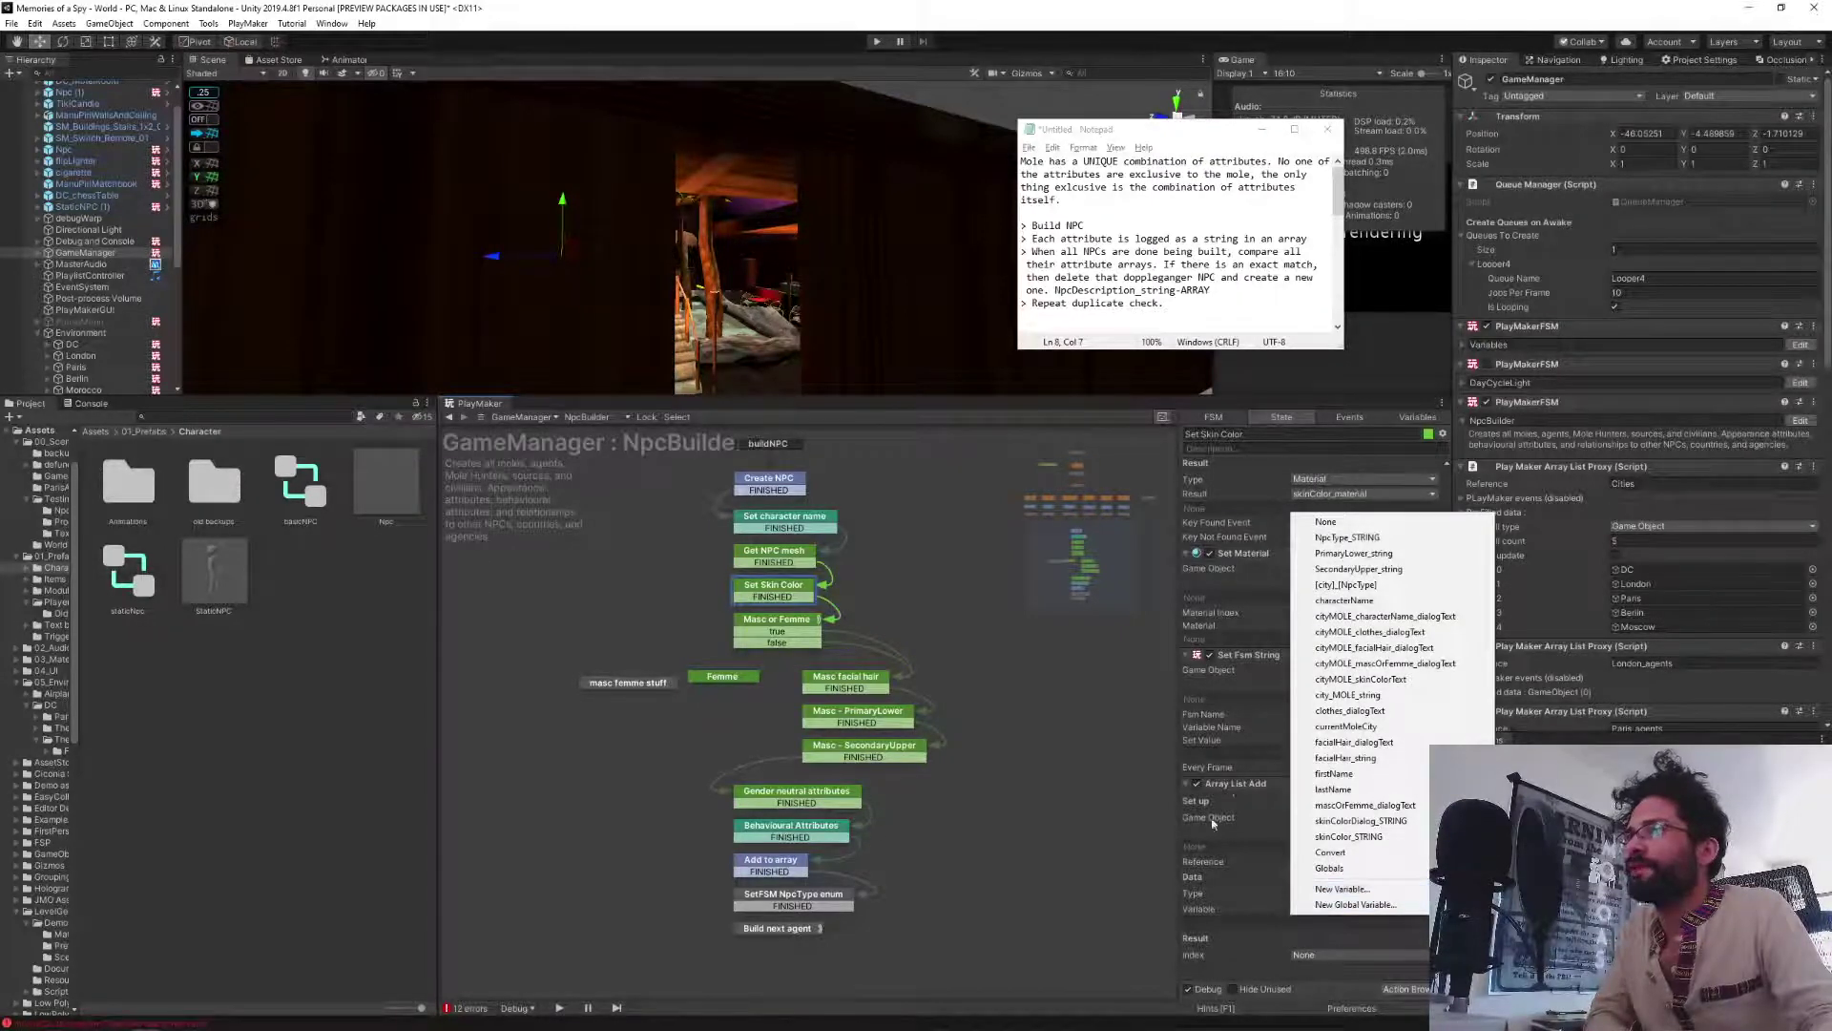
pyautogui.click(1231, 786)
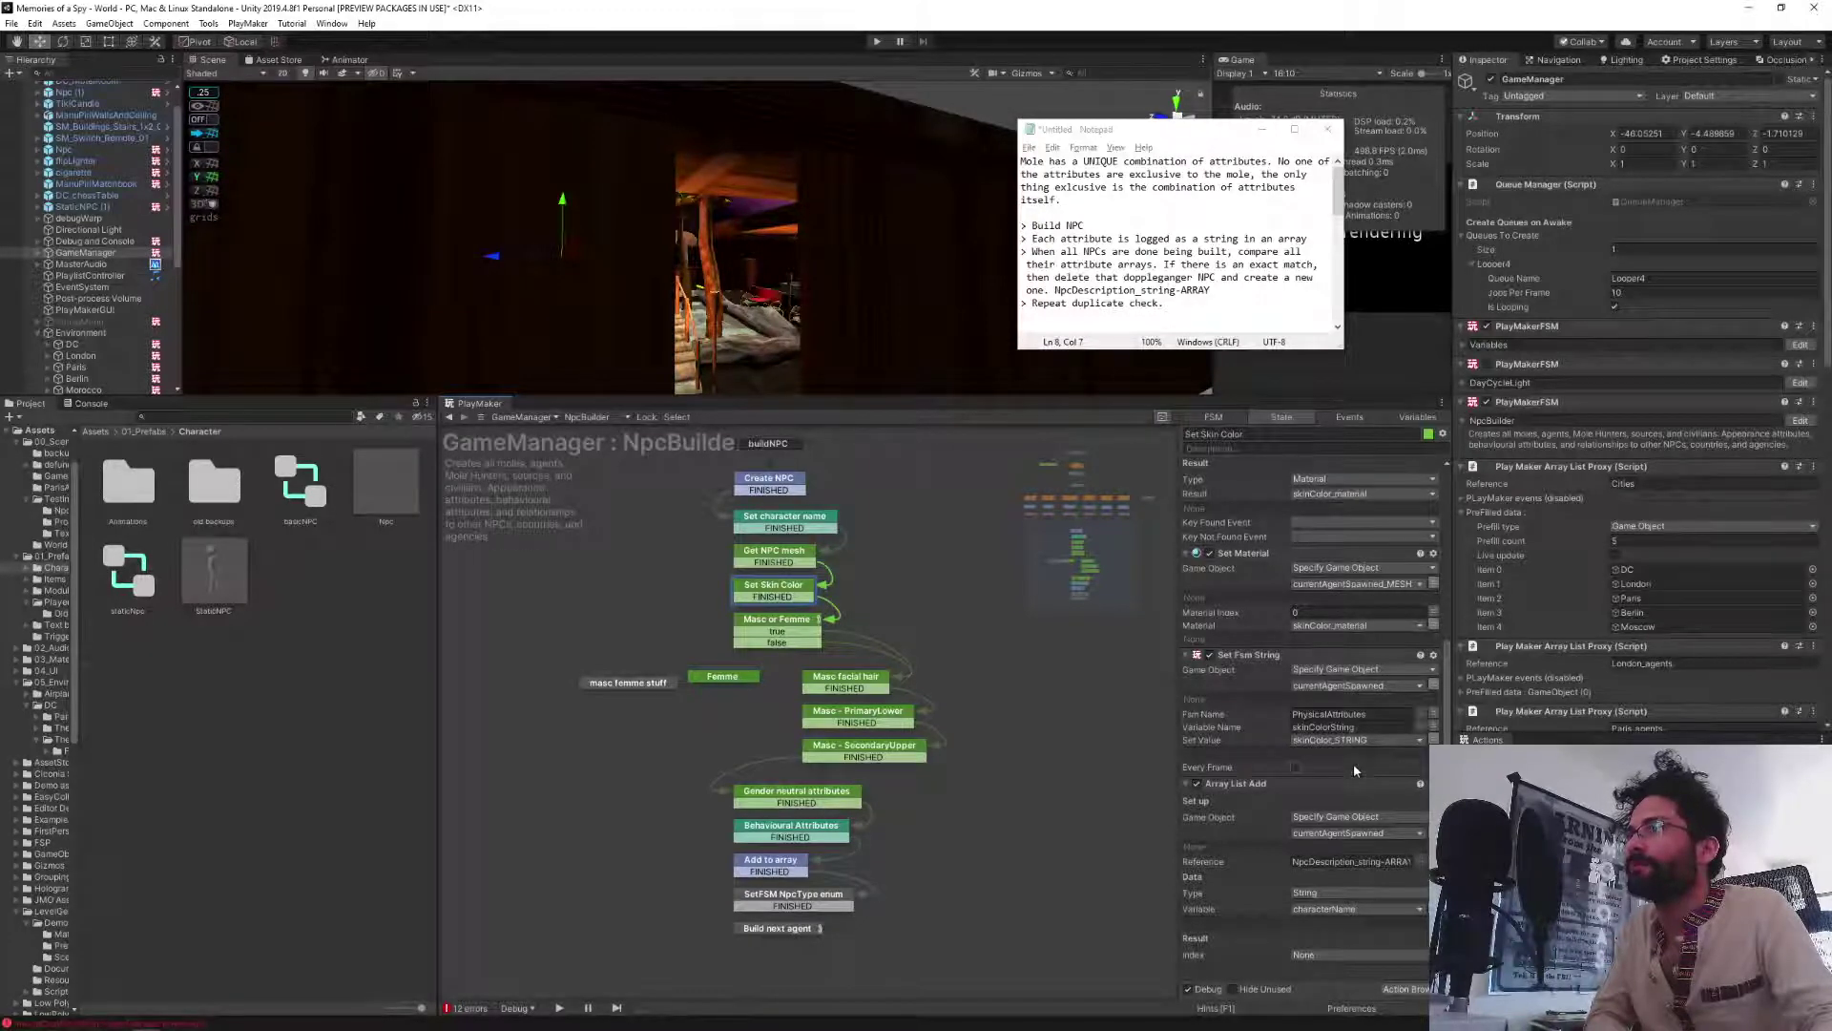
pyautogui.click(1309, 913)
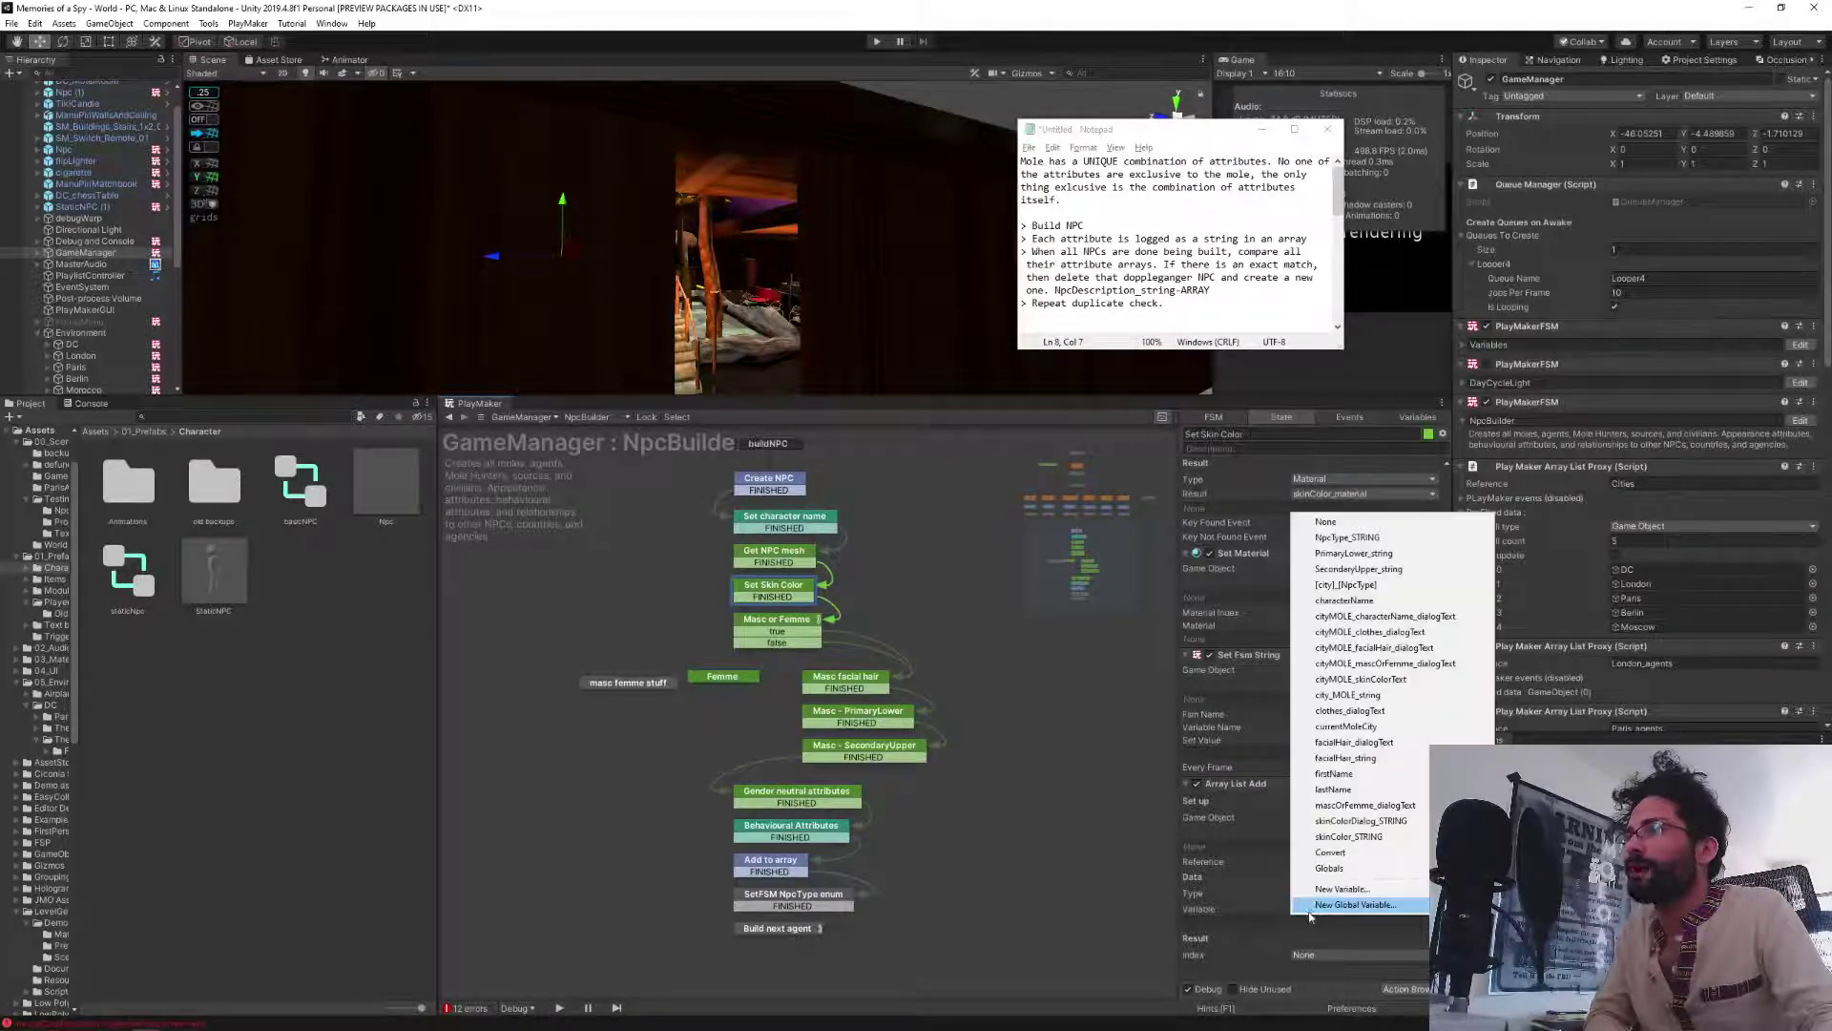
pyautogui.click(1377, 838)
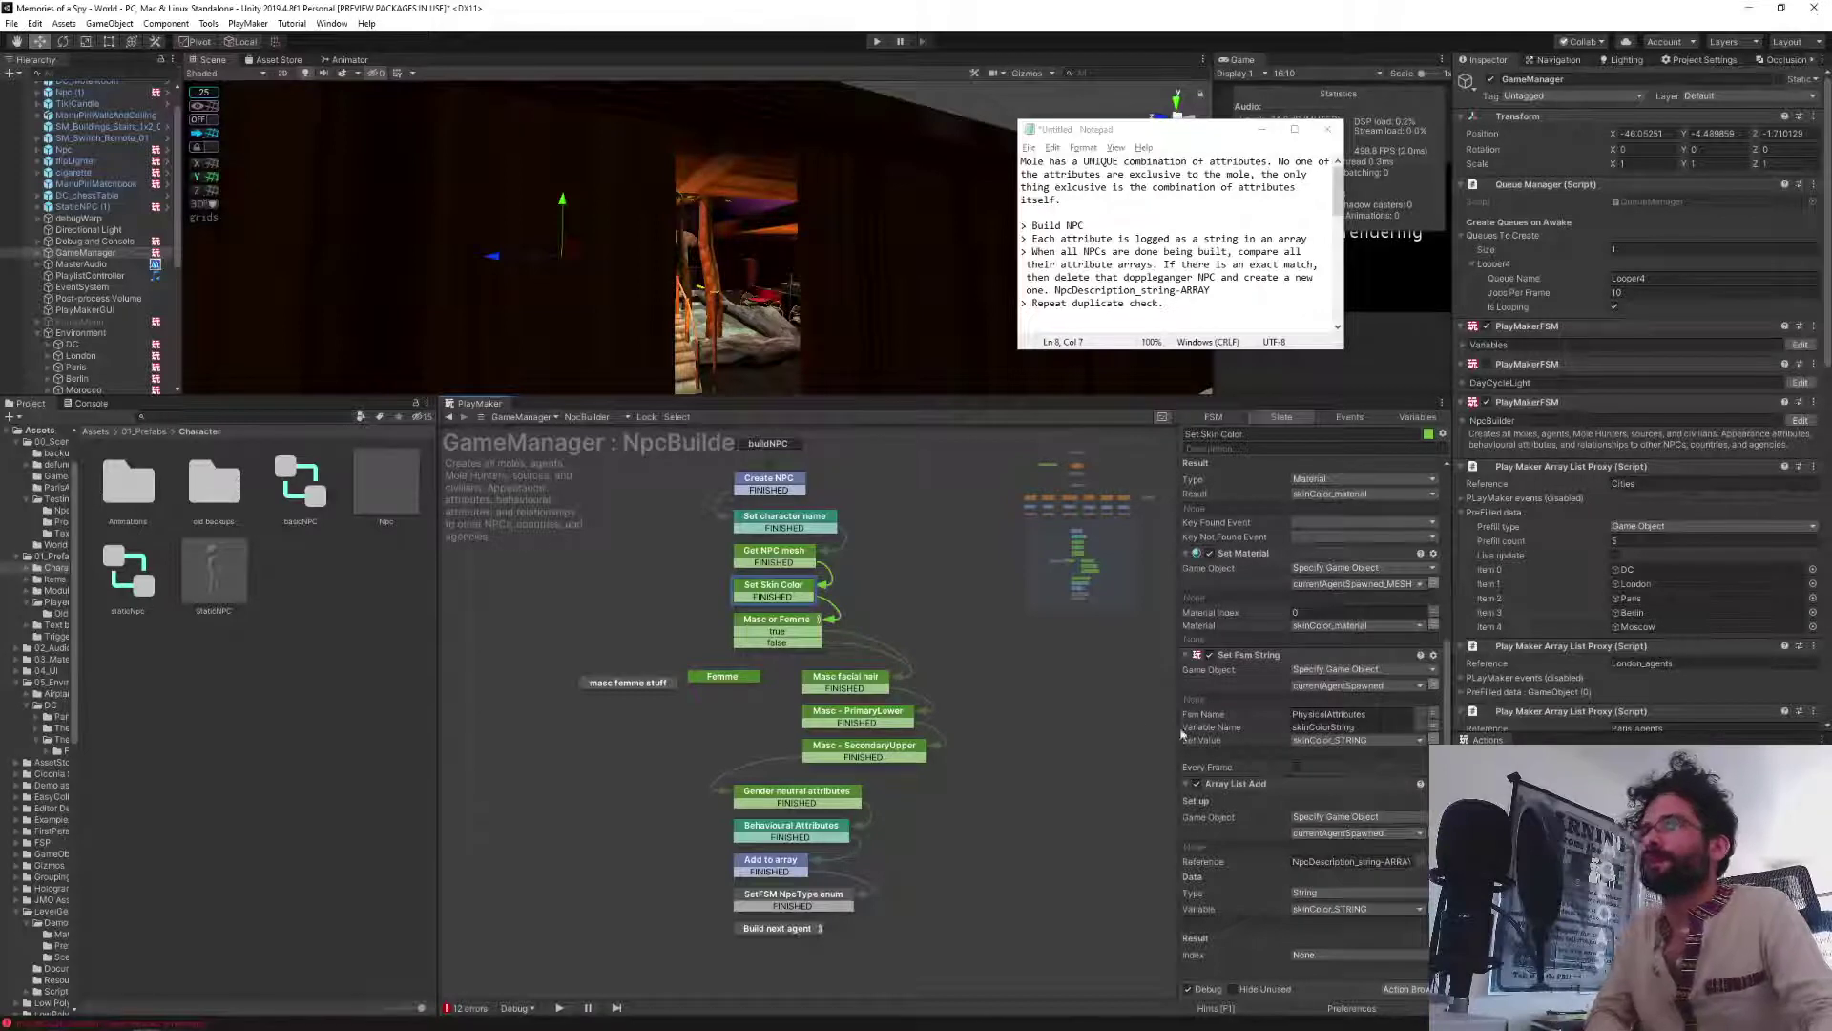
# Paste the Array List Add action at the end of the Masc facial hair state and set its variable to facialHair_string.
pyautogui.click(792, 625)
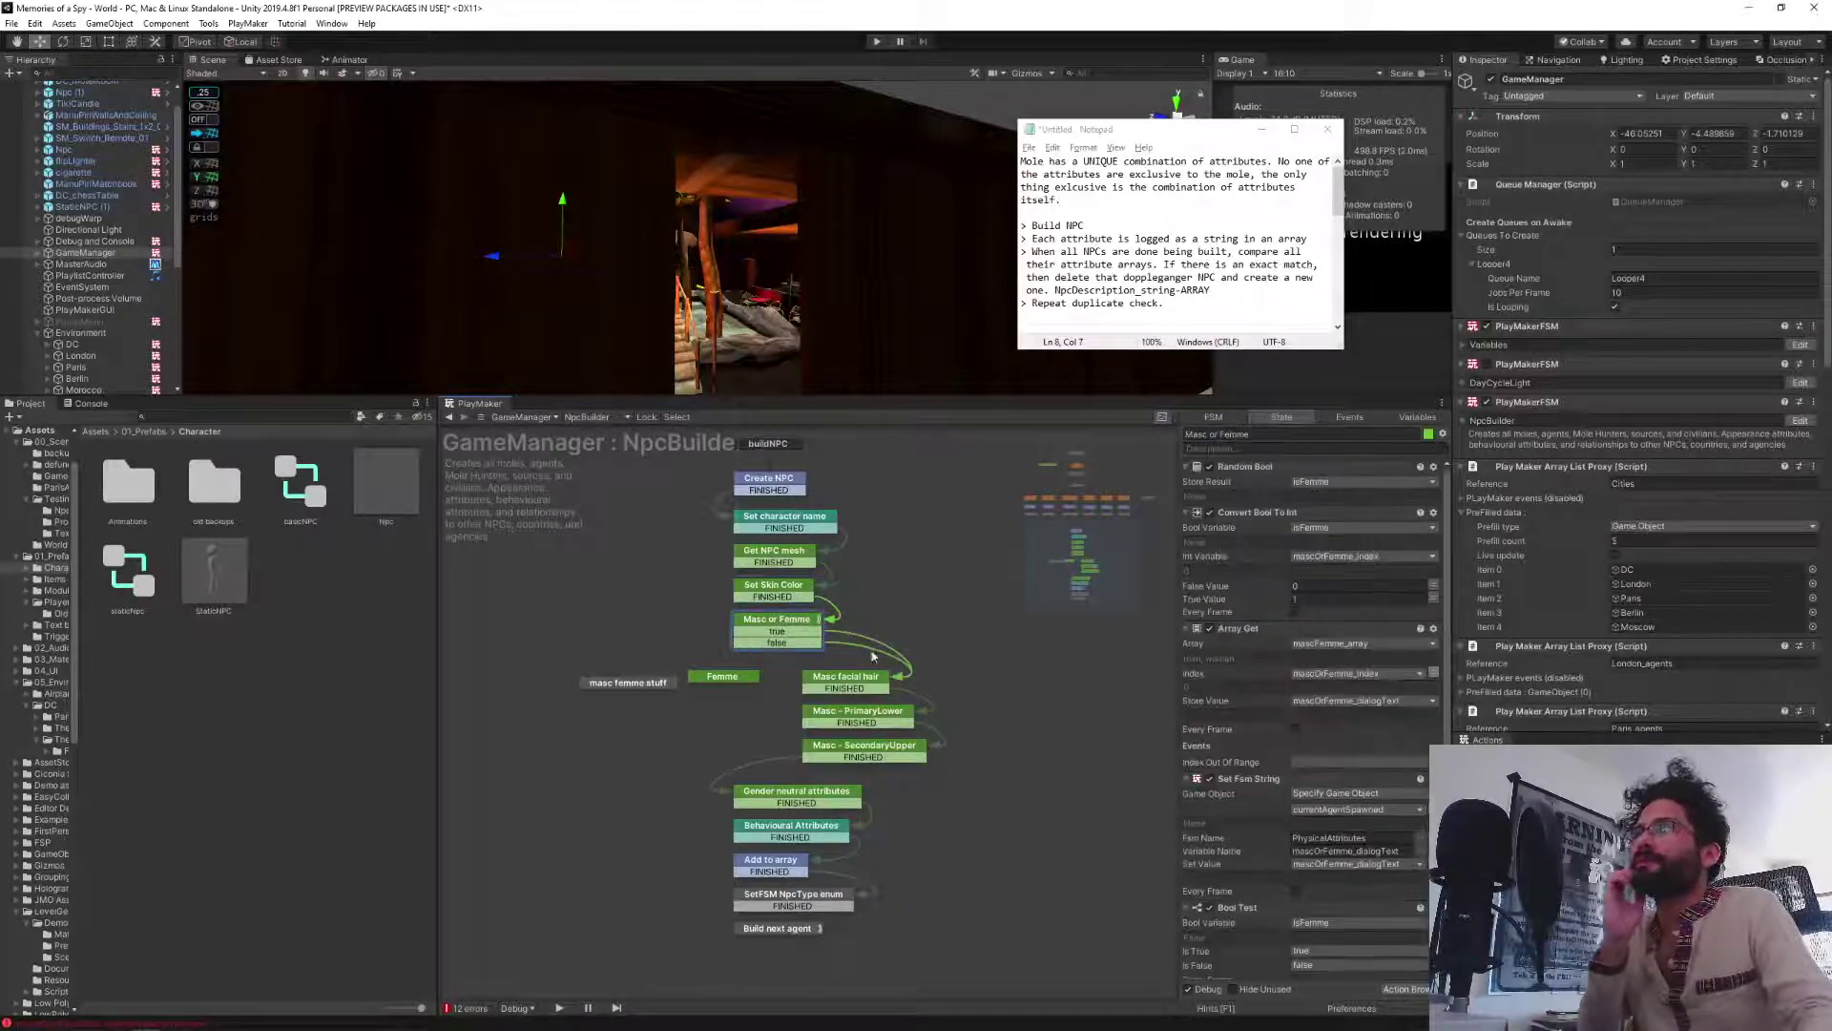
pyautogui.scroll(-1, 1237, 887)
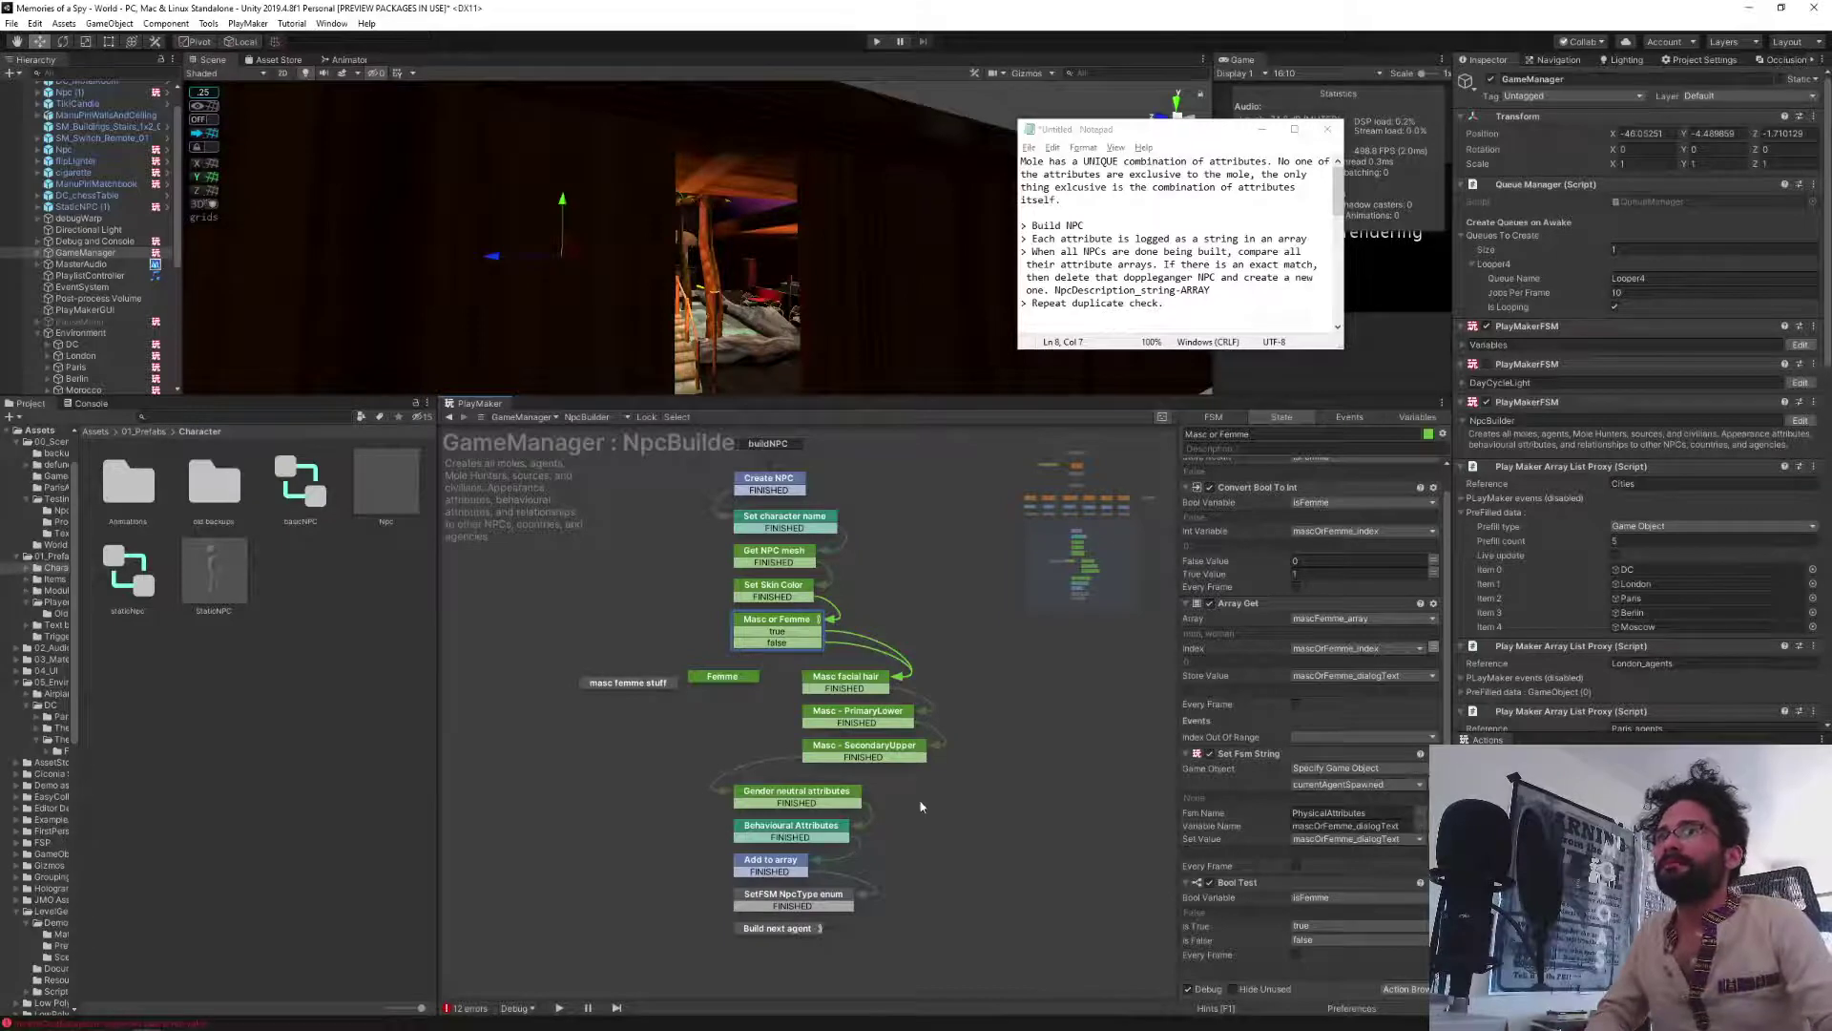
pyautogui.click(826, 686)
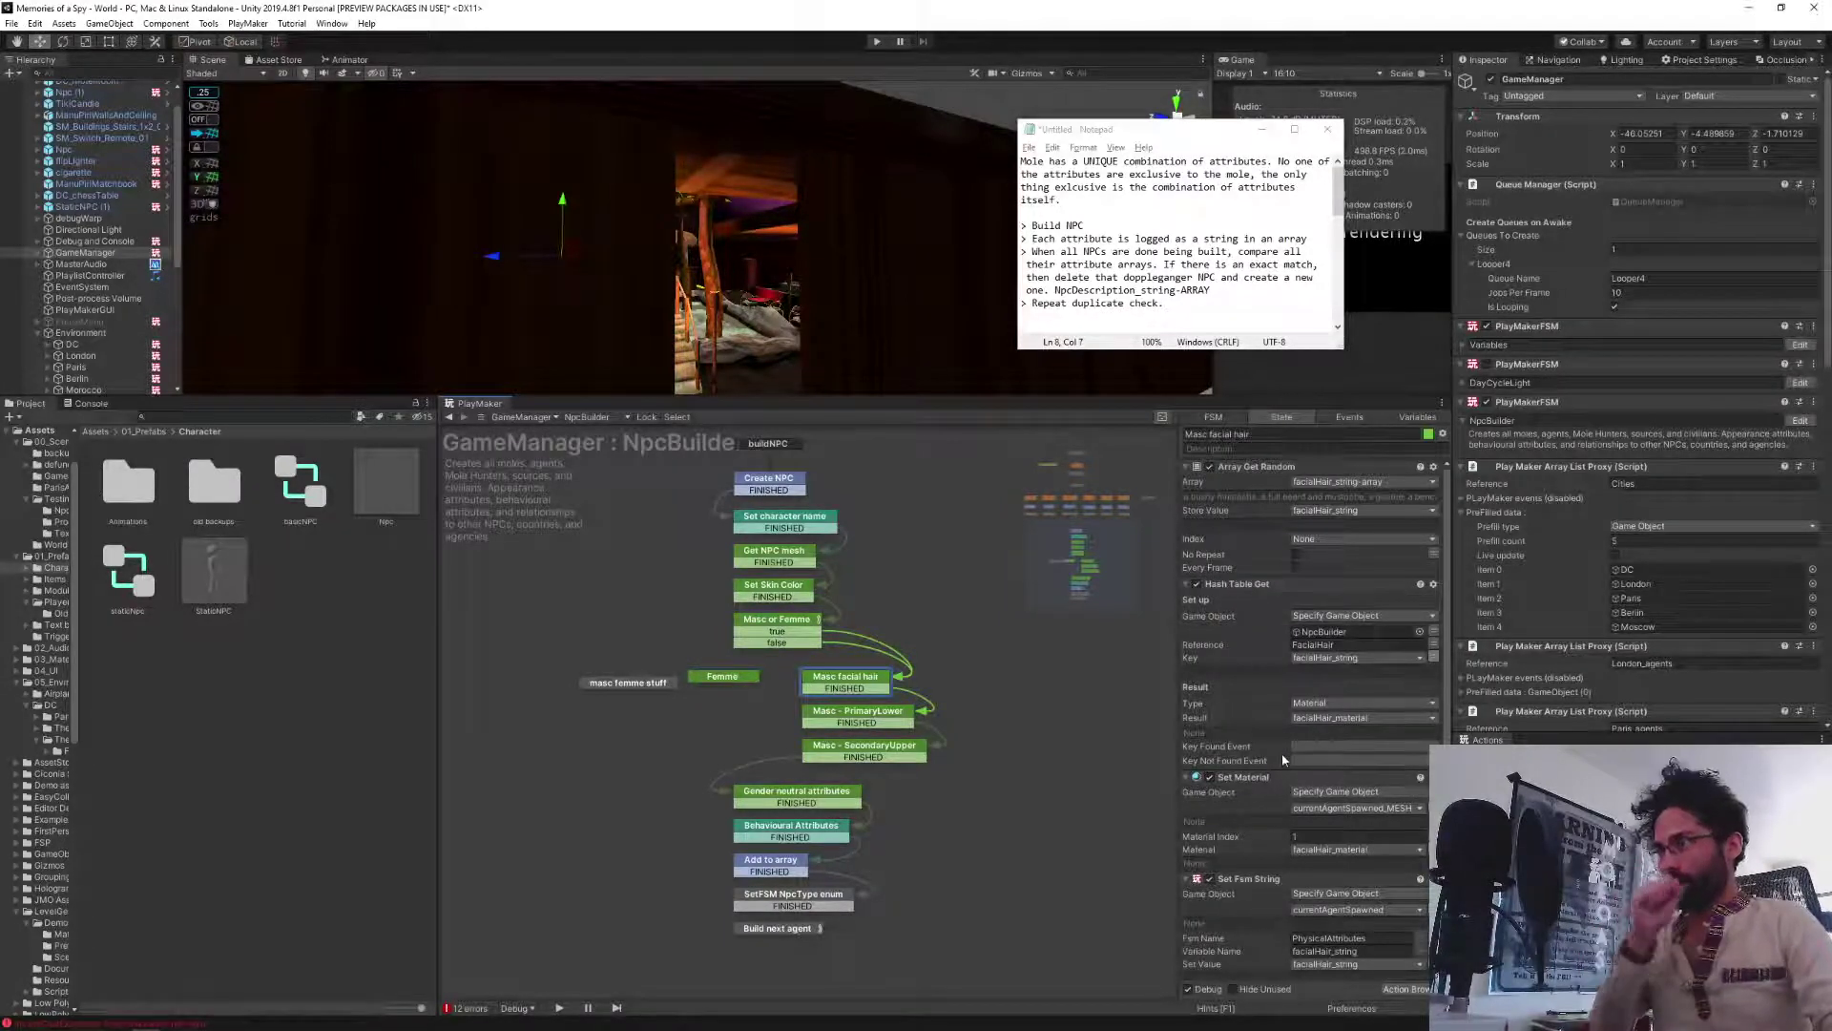
pyautogui.scroll(-1, 1286, 745)
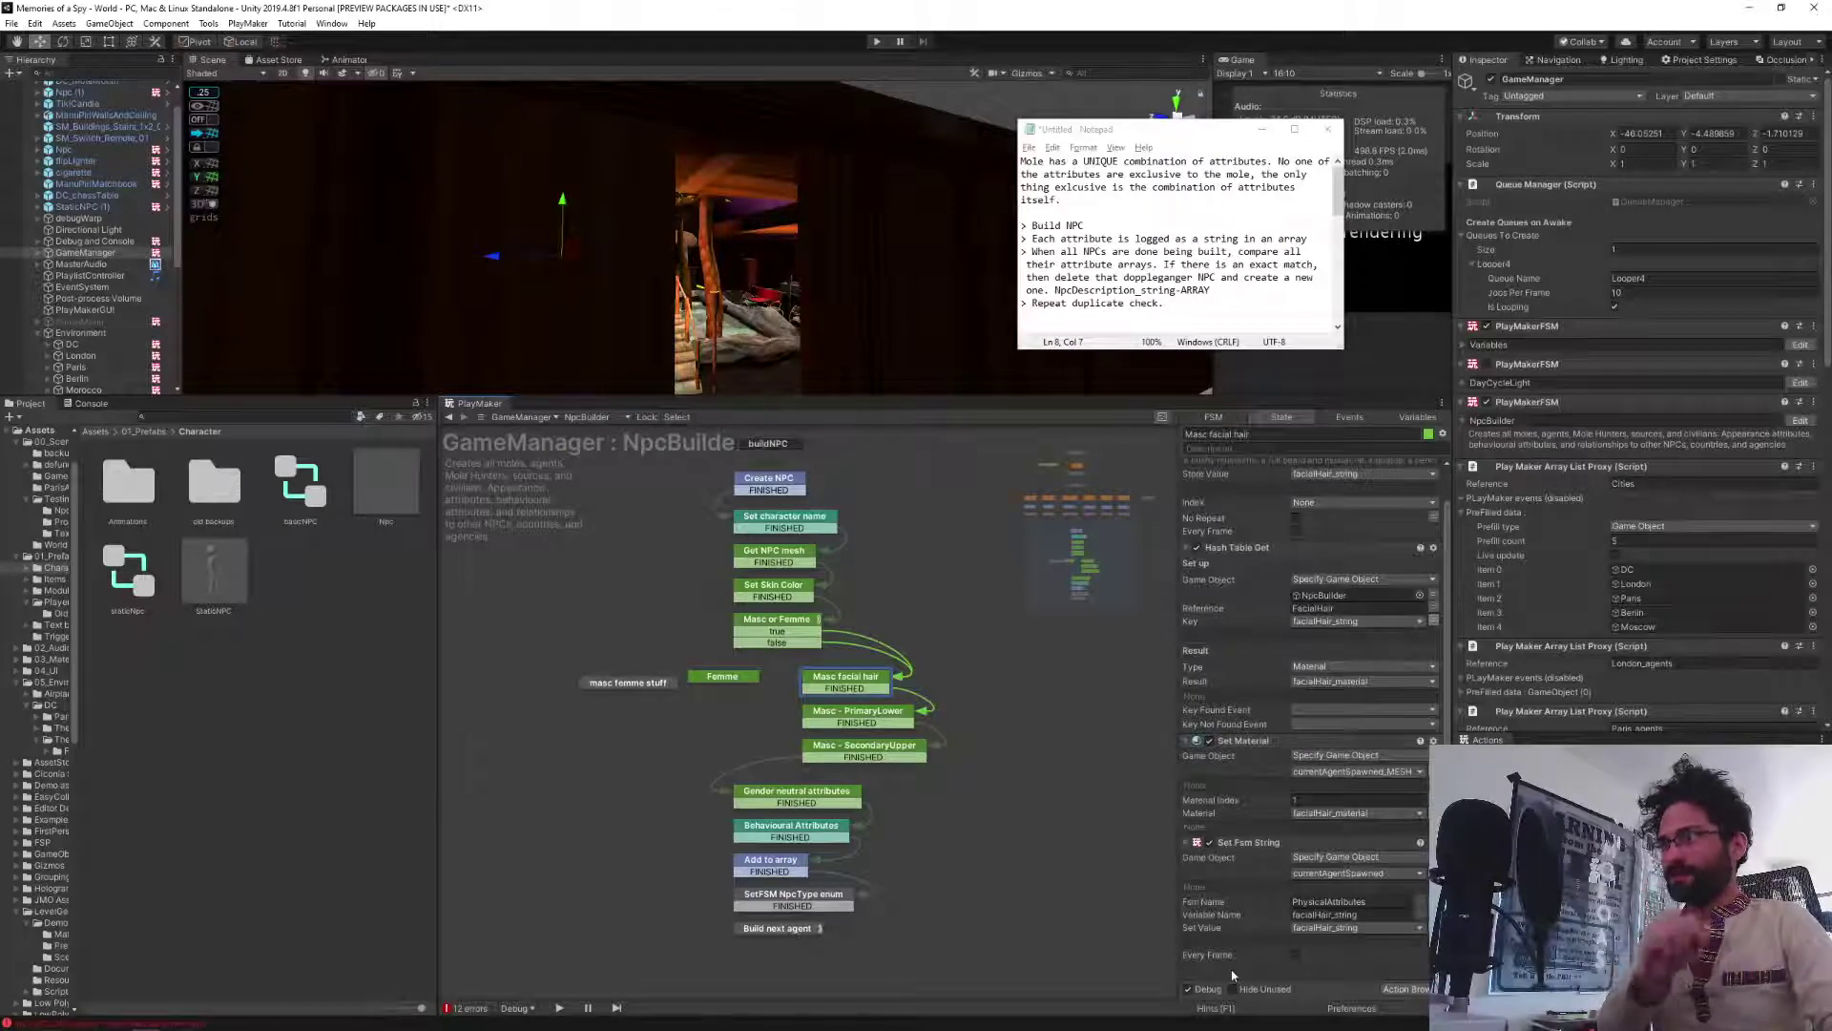
pyautogui.hotkey('ctrl', 'v')
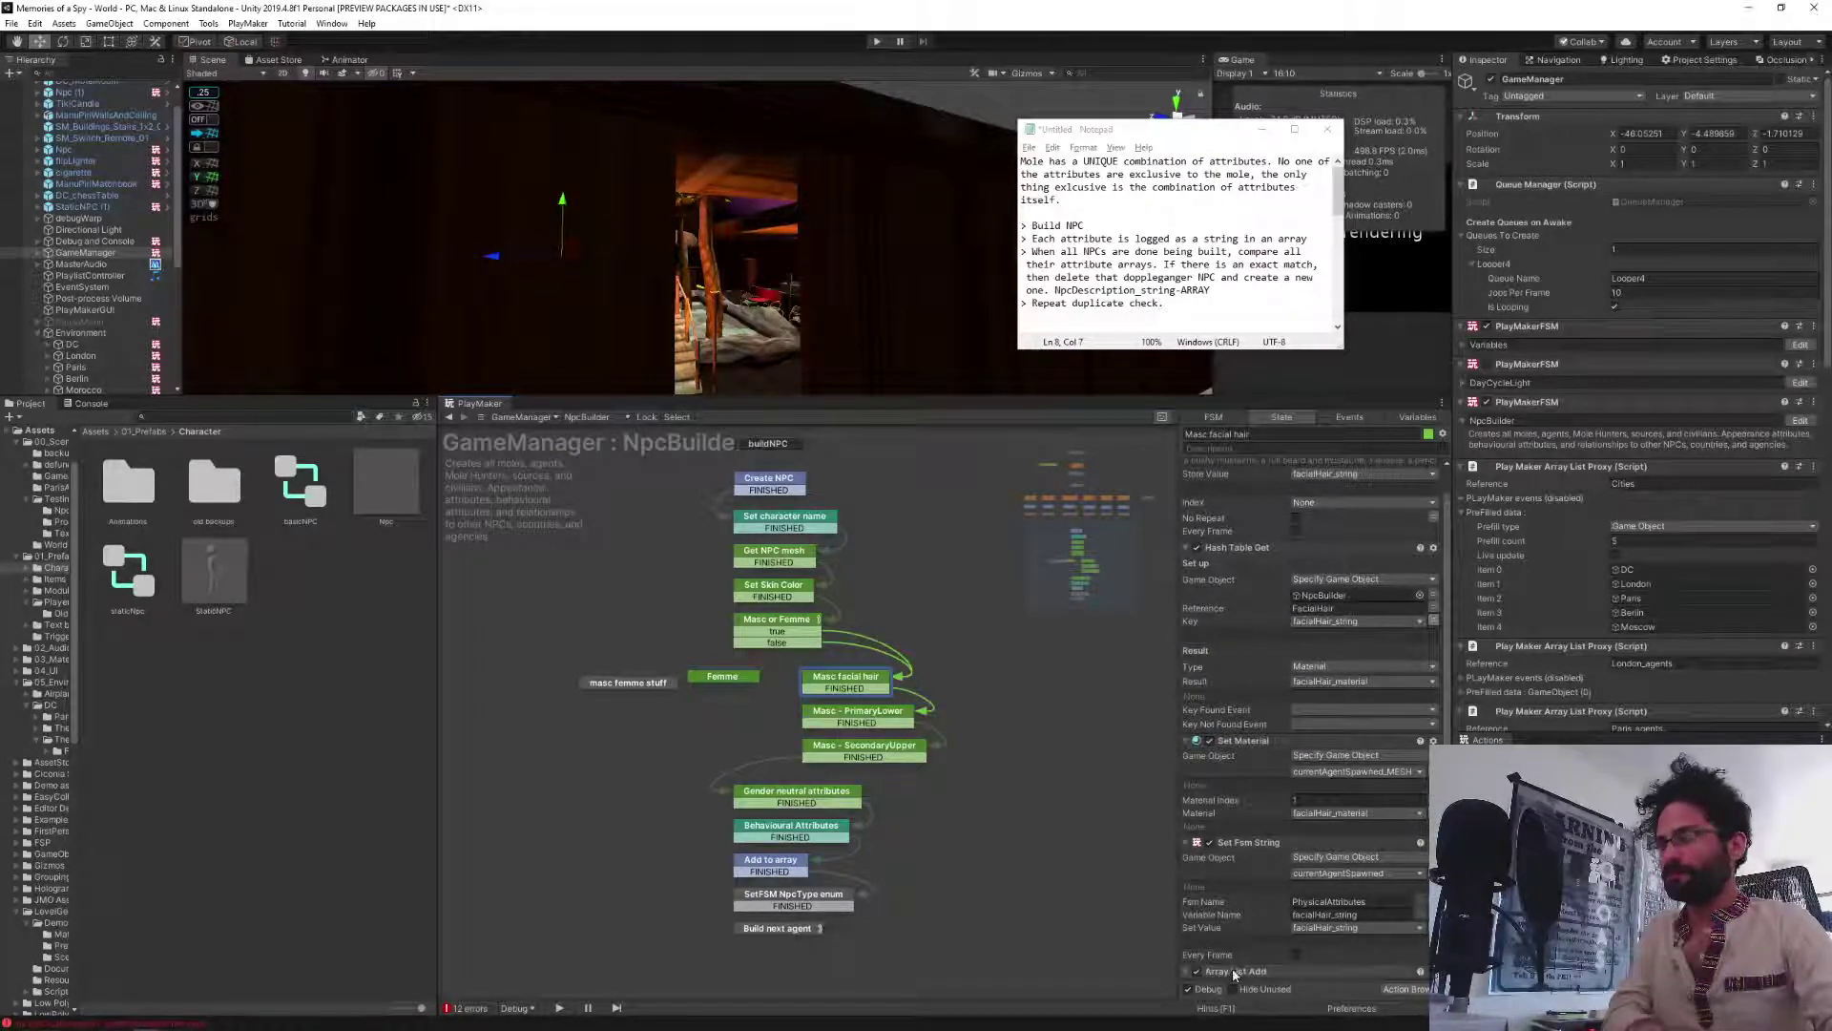
pyautogui.scroll(-5, 1246, 882)
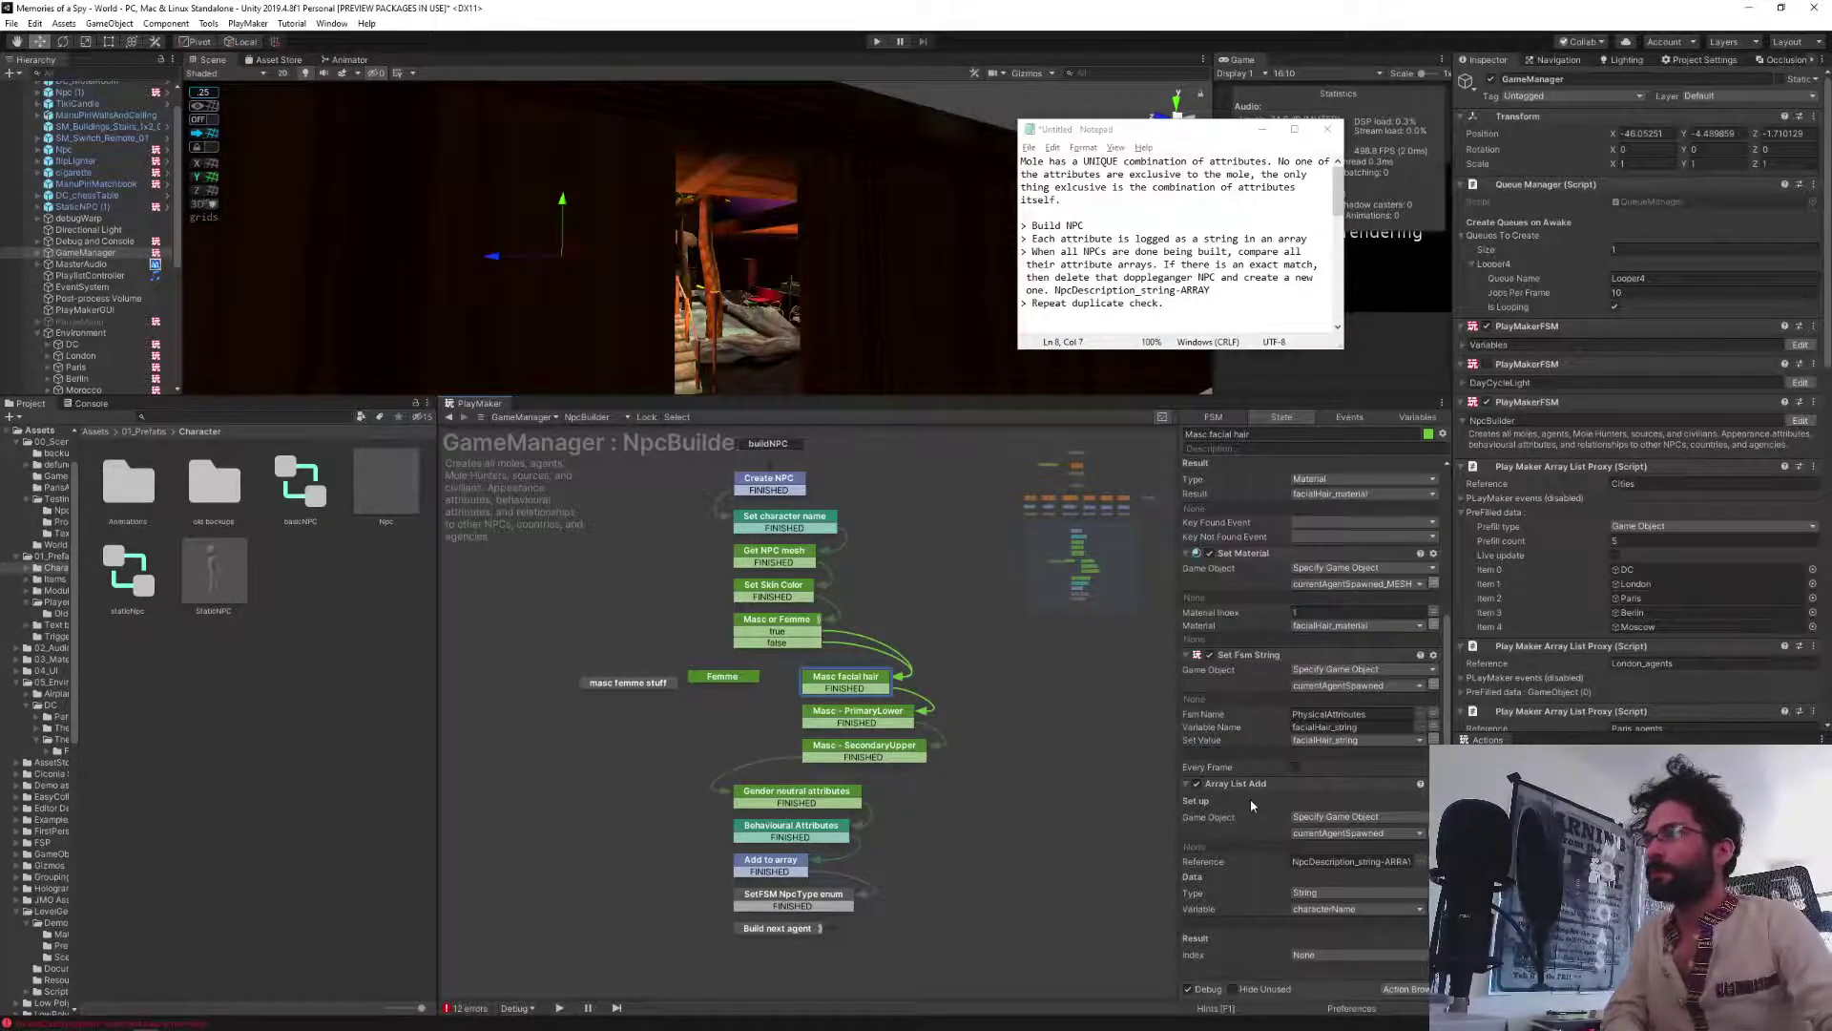
pyautogui.click(1326, 910)
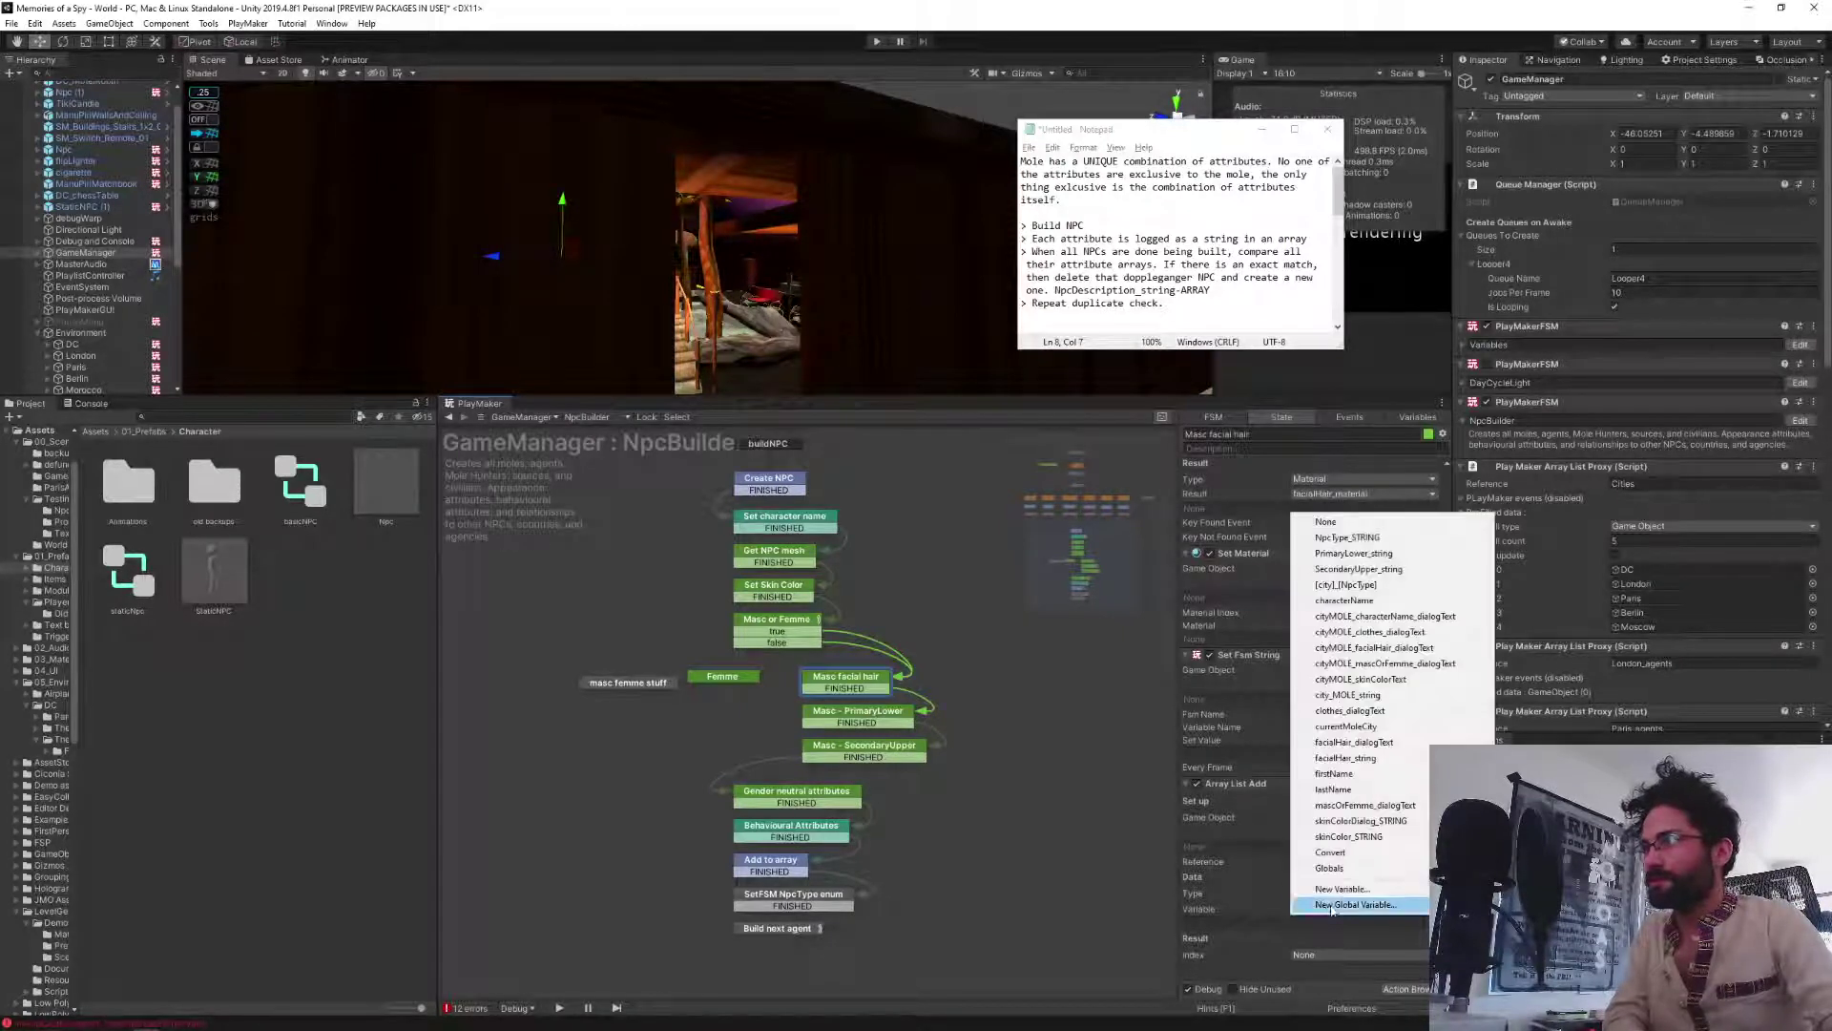
pyautogui.click(1374, 757)
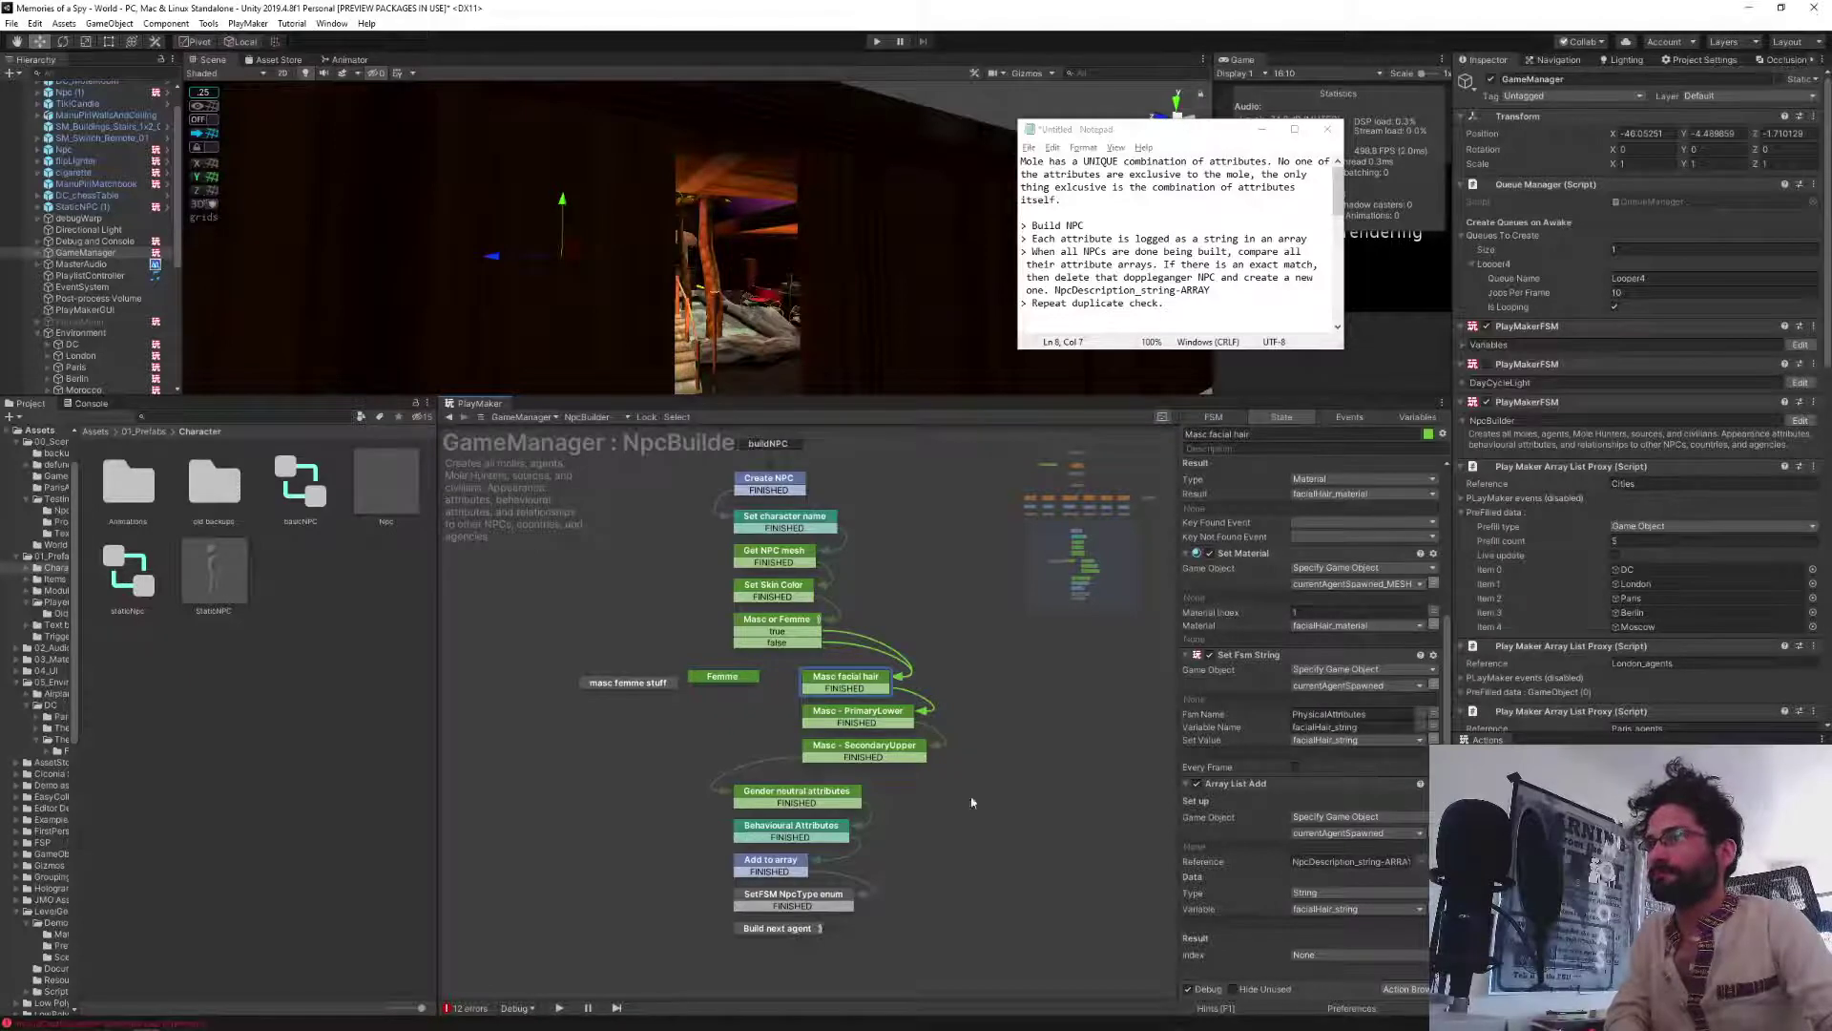
# Review the Masc - PrimaryLower, Gender neutral attributes and Behavioural Attributes states for the attributes each one sets.
pyautogui.click(838, 712)
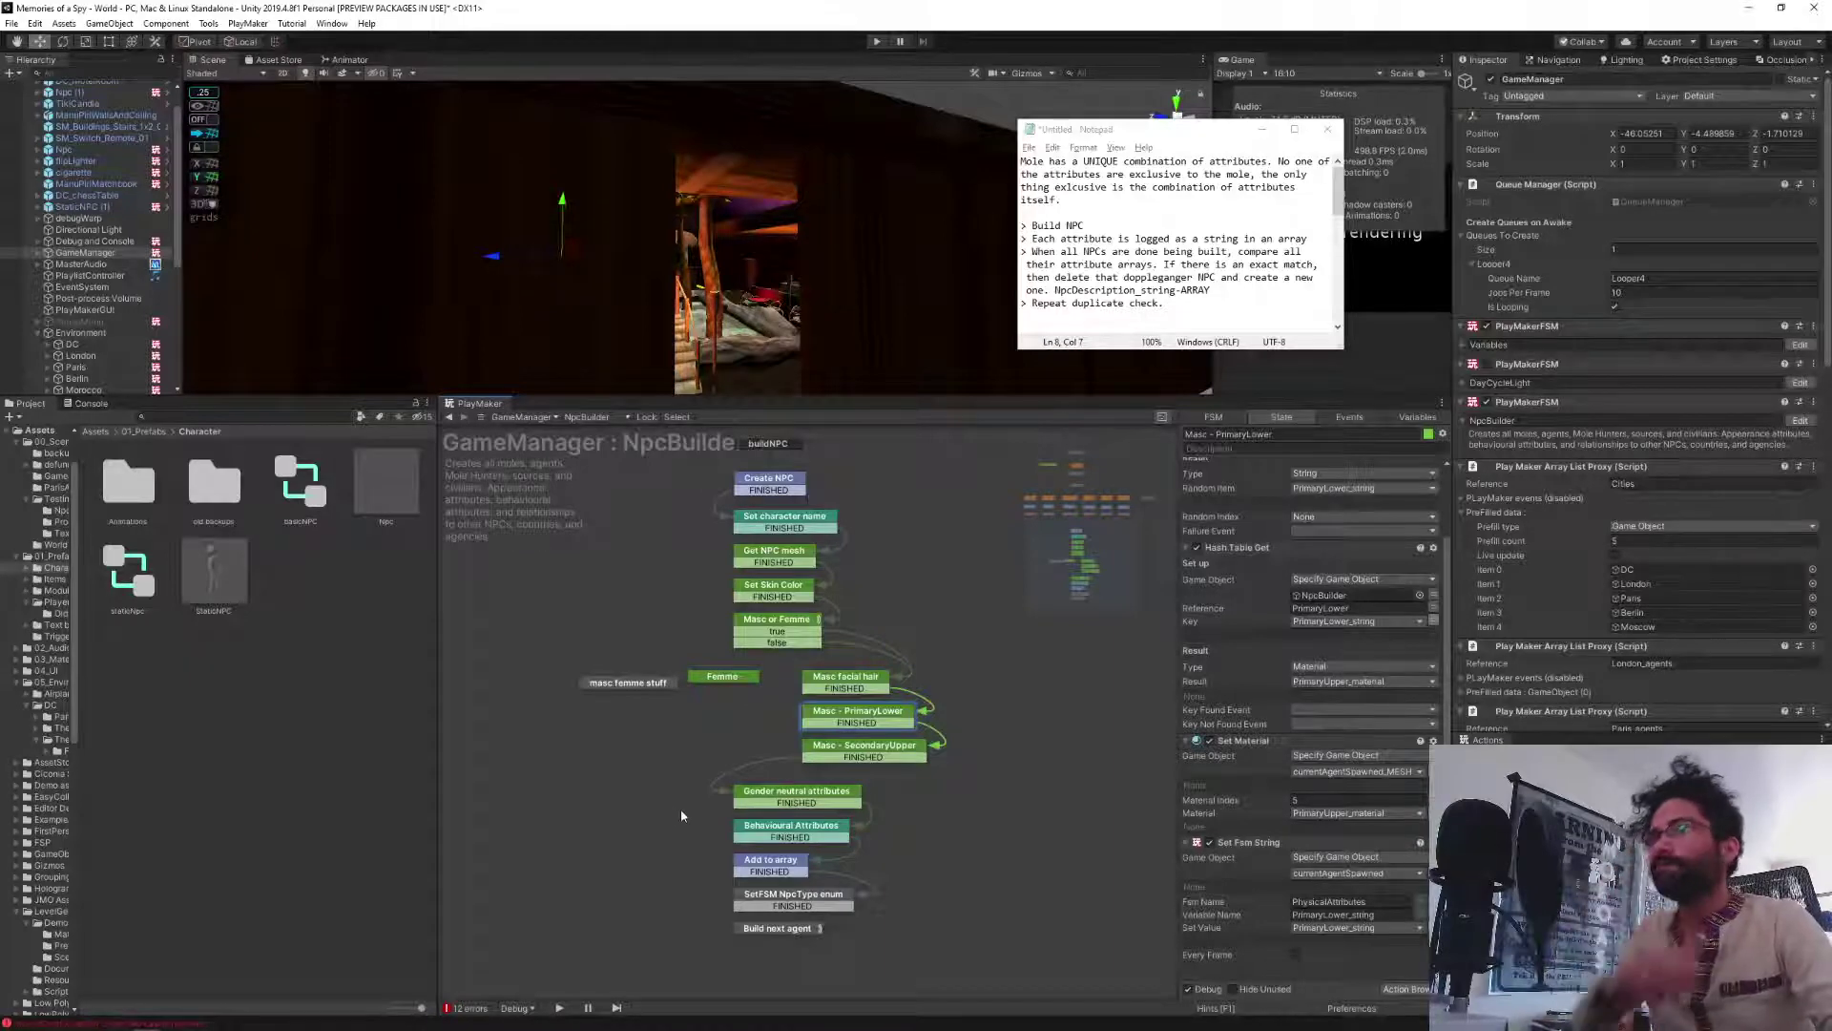
pyautogui.click(774, 795)
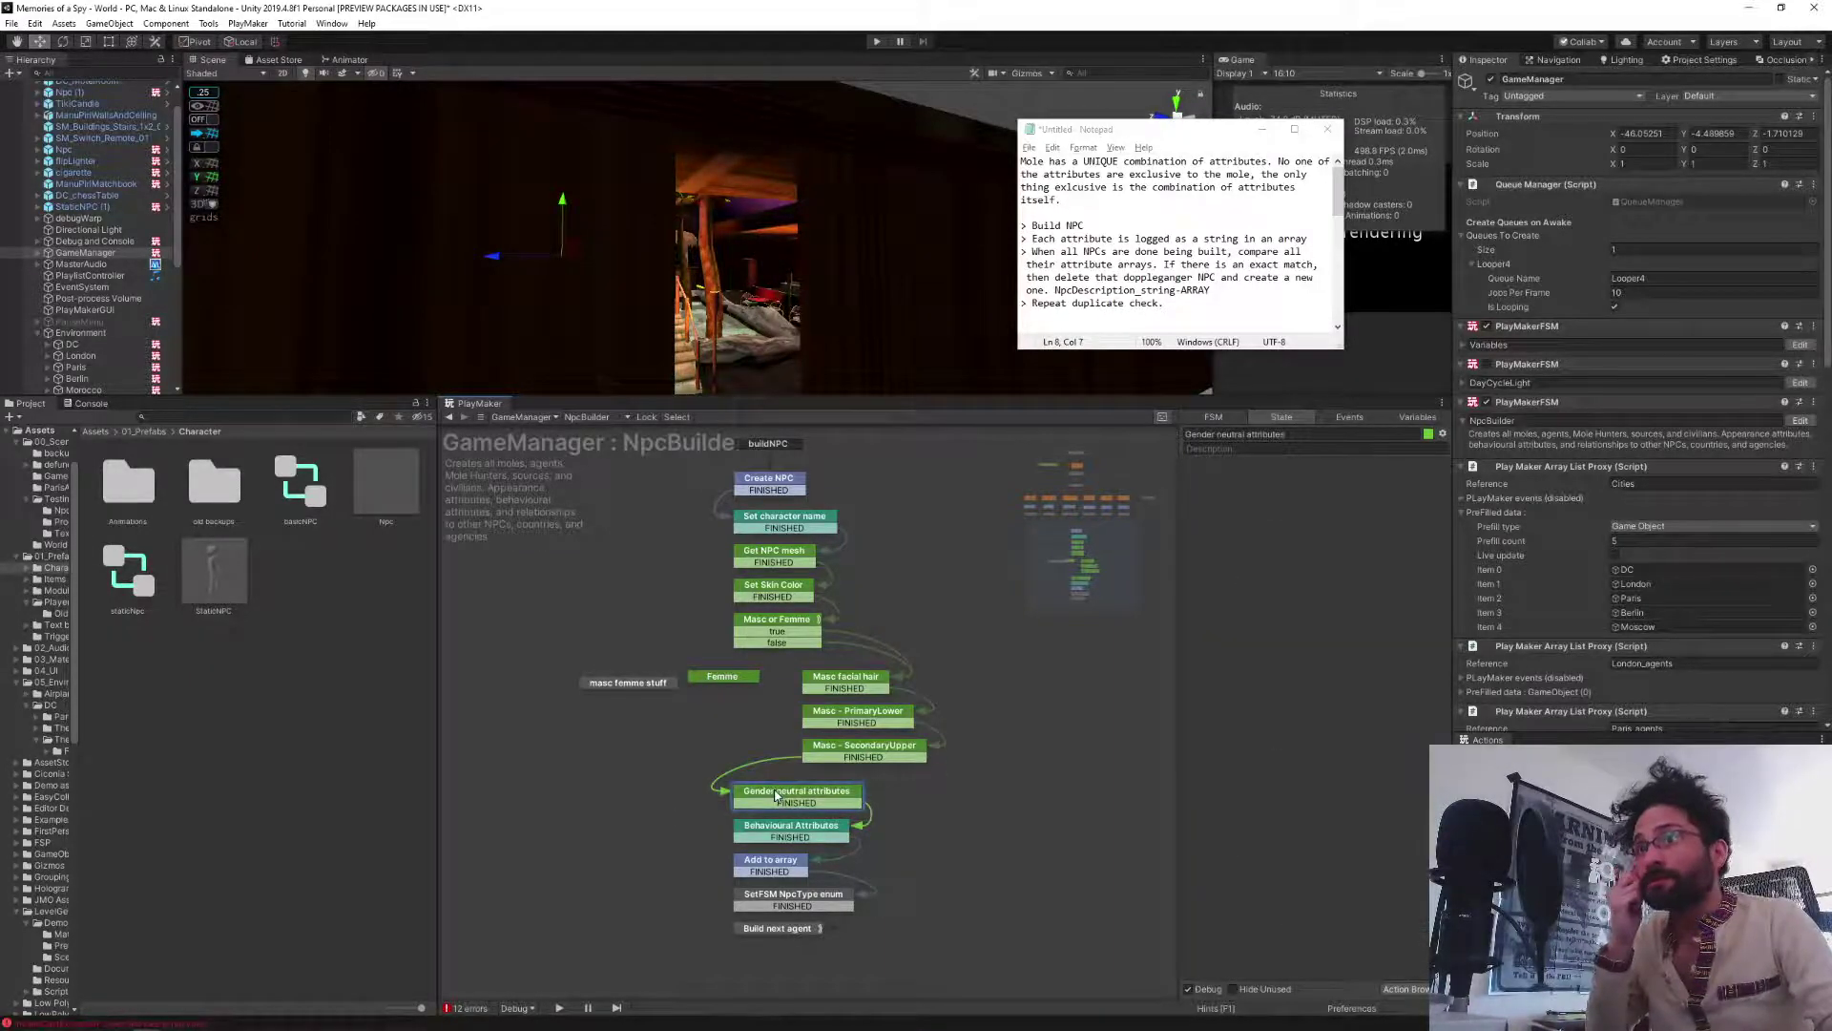
pyautogui.click(802, 828)
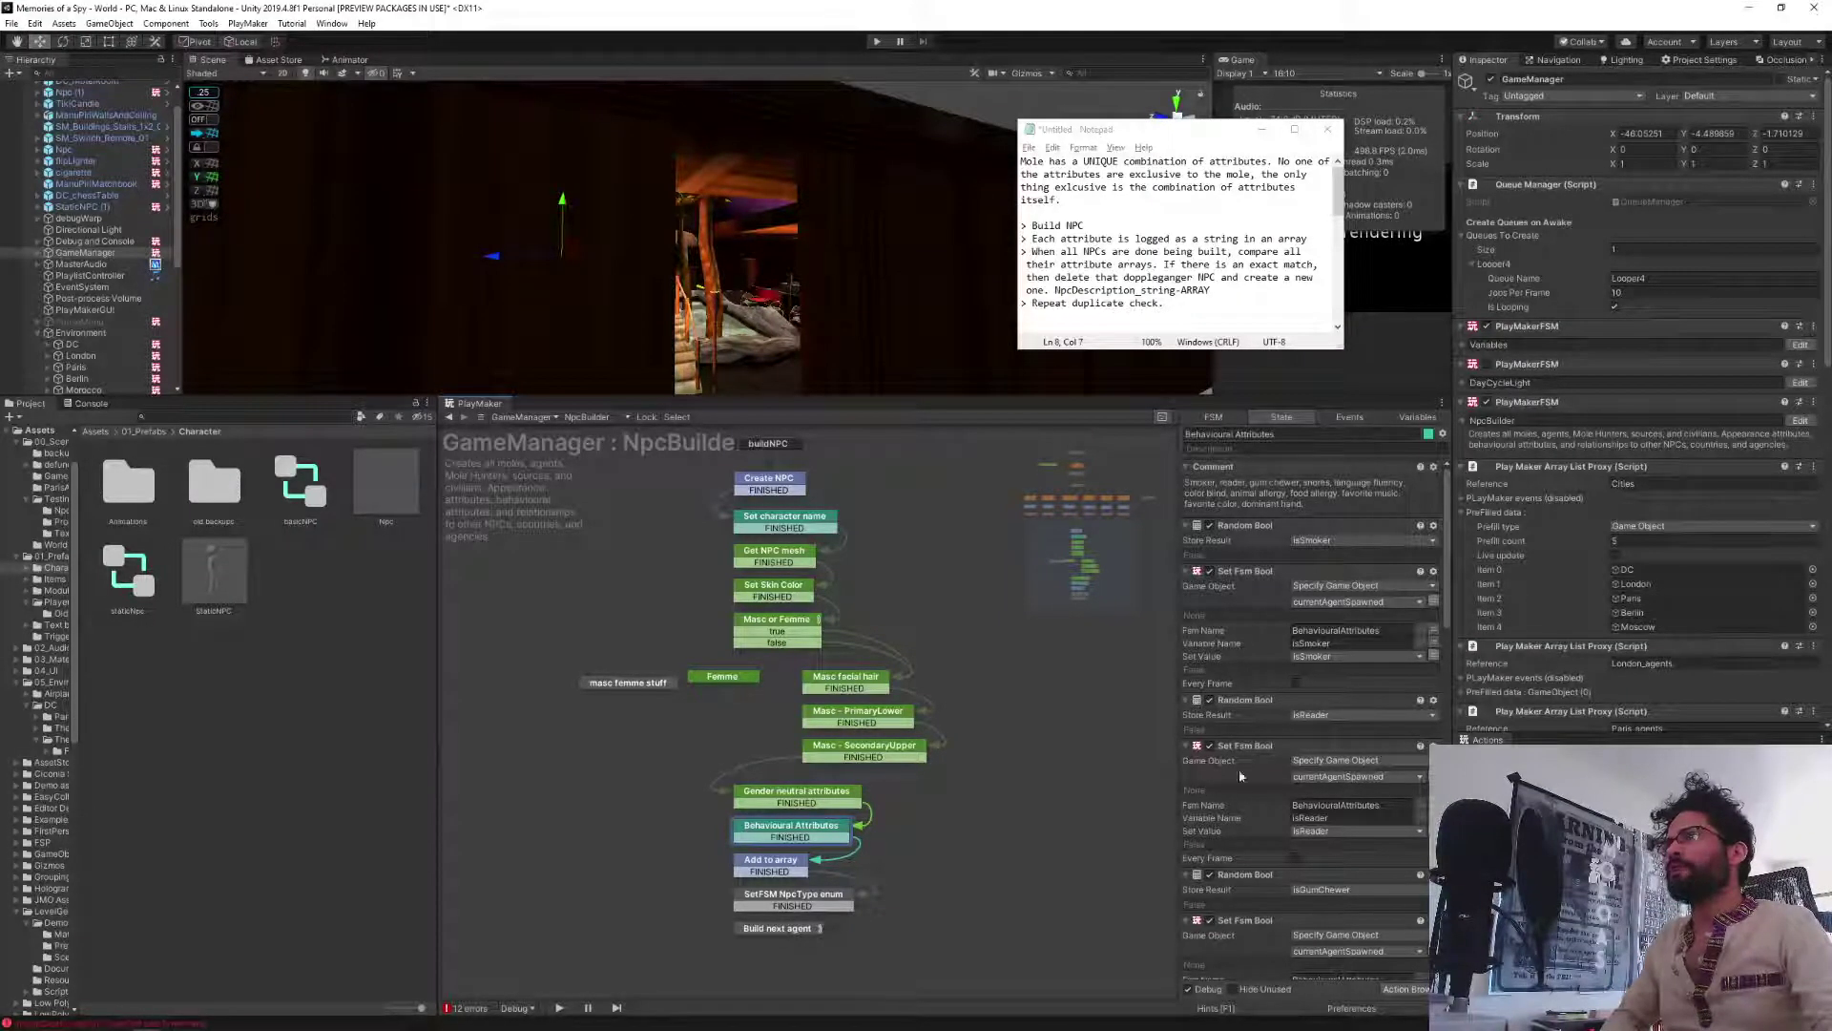
pyautogui.scroll(-3, 1248, 811)
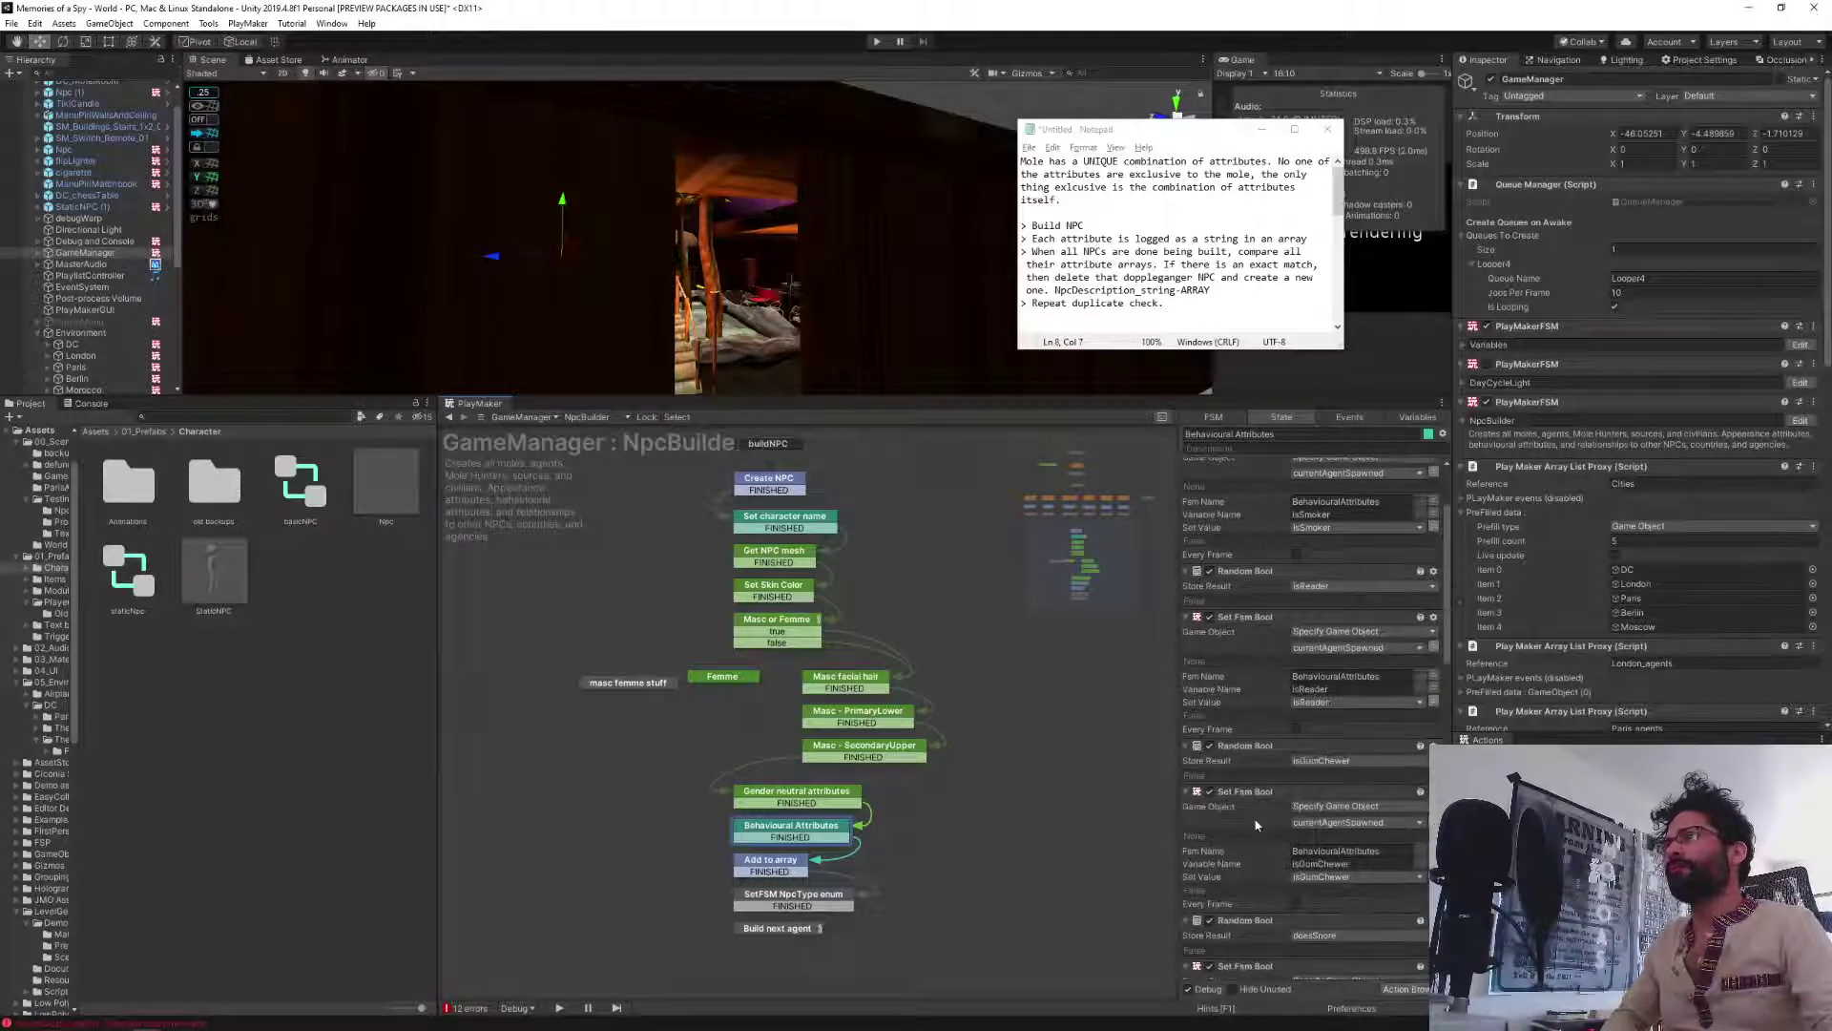
pyautogui.scroll(-5, 1256, 830)
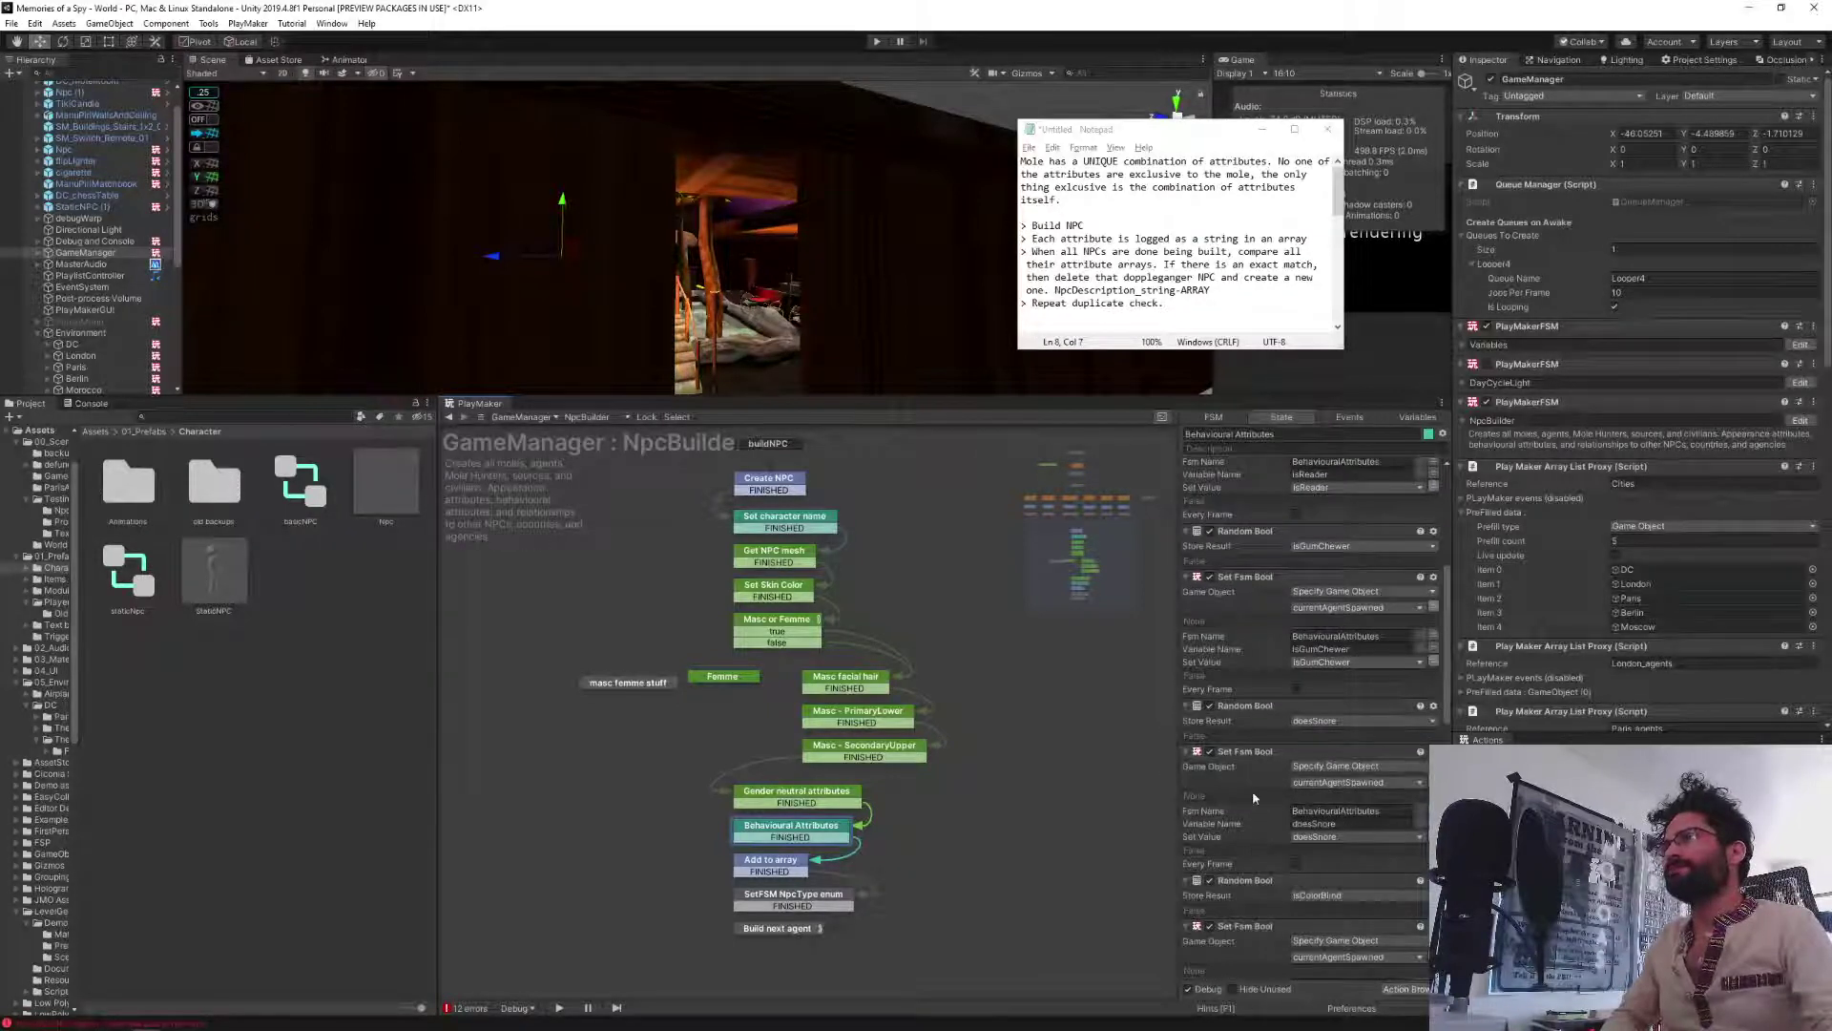
pyautogui.scroll(-5, 1253, 802)
pyautogui.scroll(-10, 1253, 804)
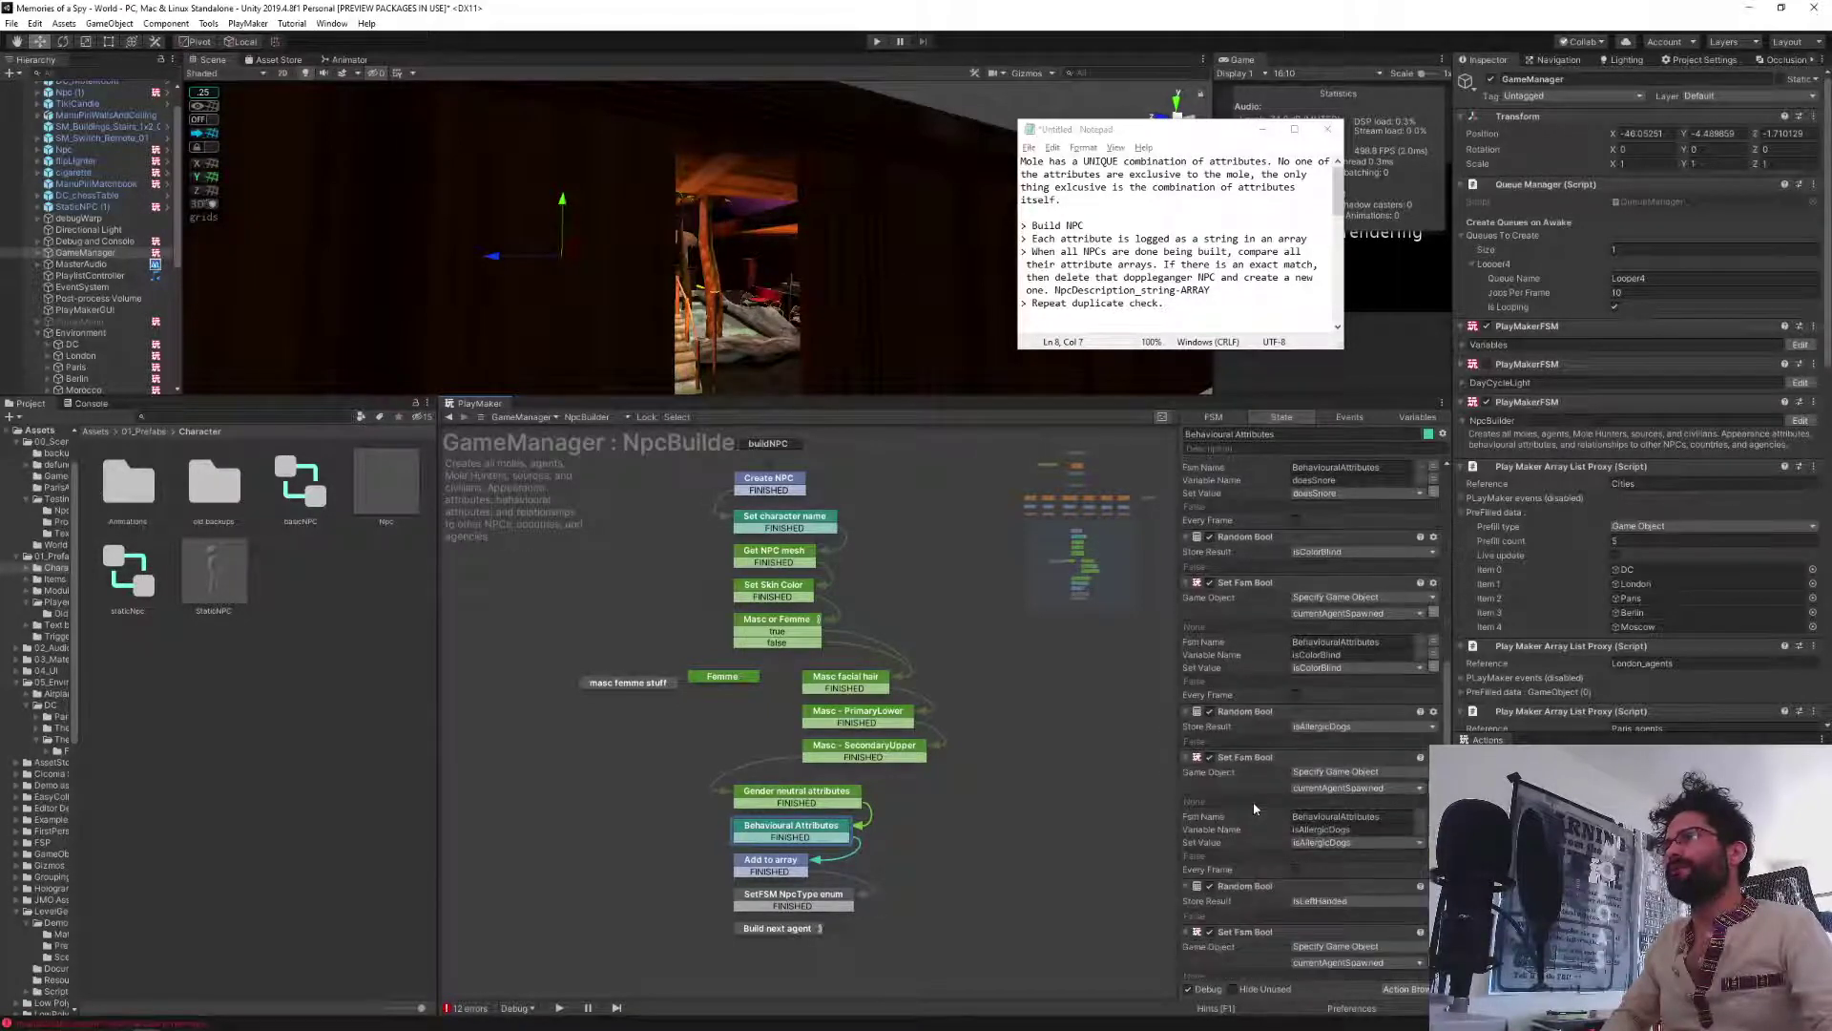
pyautogui.scroll(-3, 1256, 812)
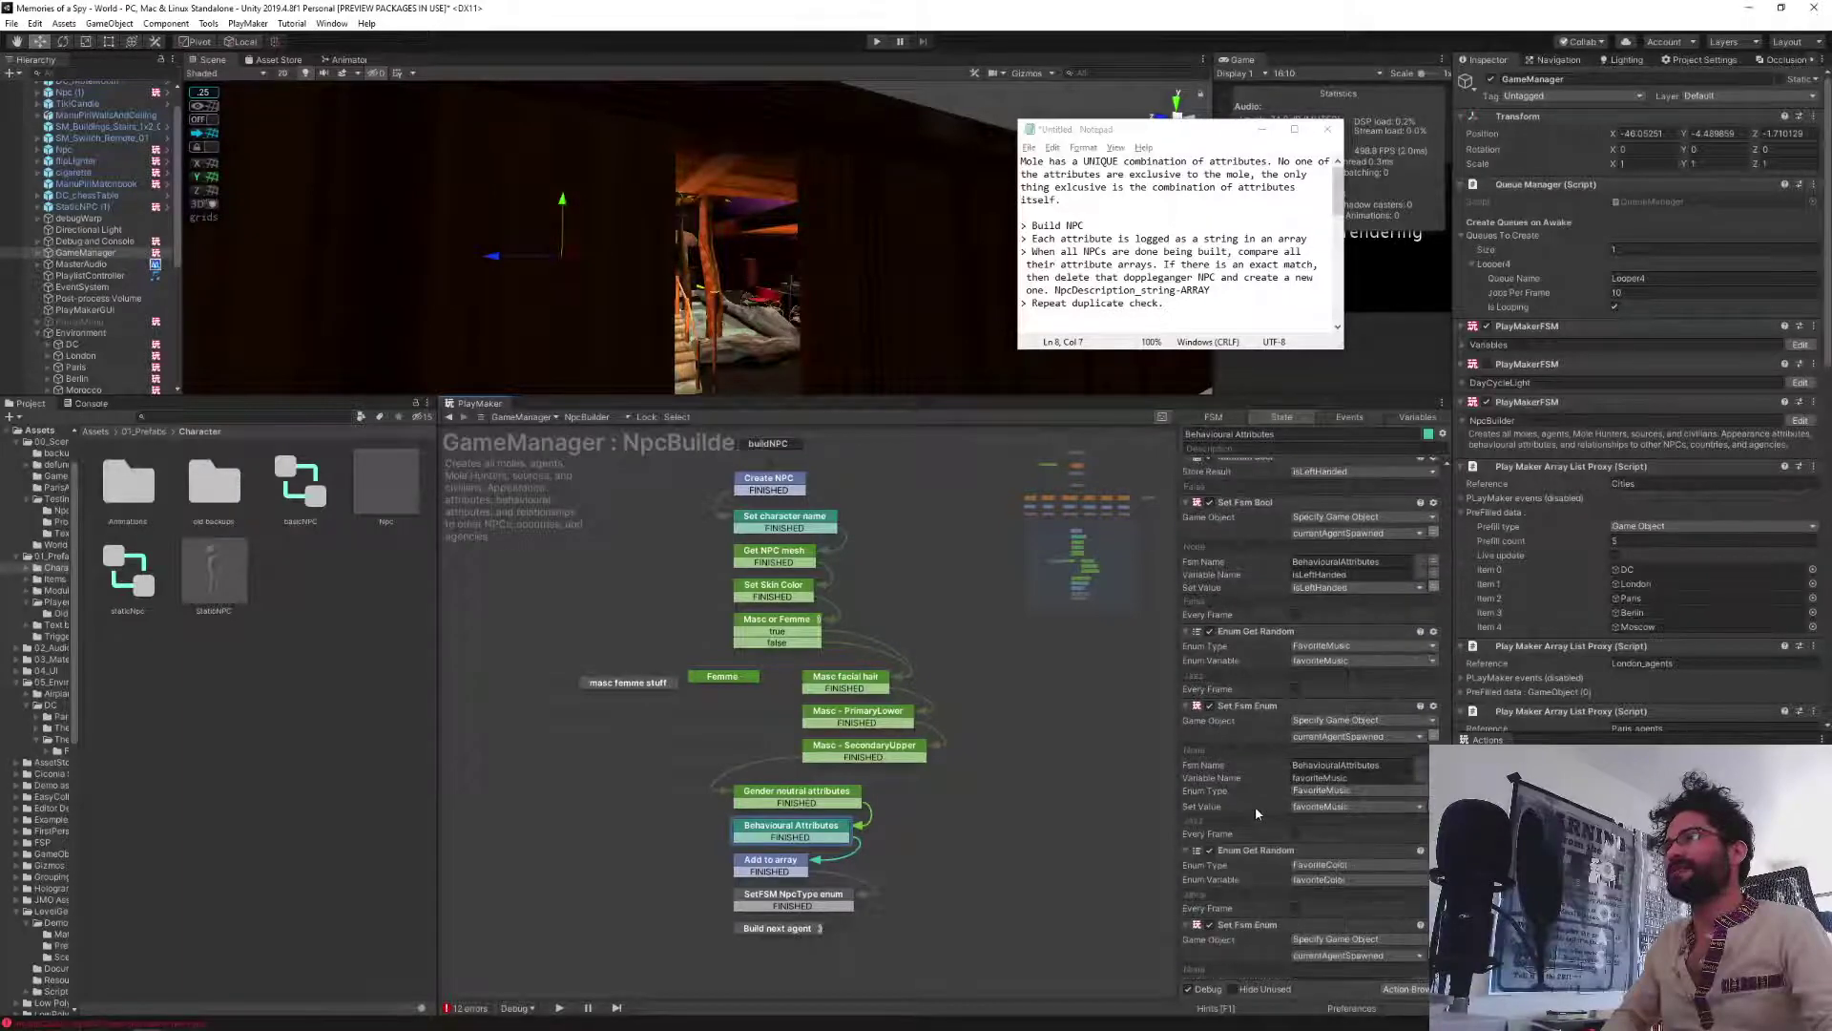
pyautogui.scroll(-2, 1257, 814)
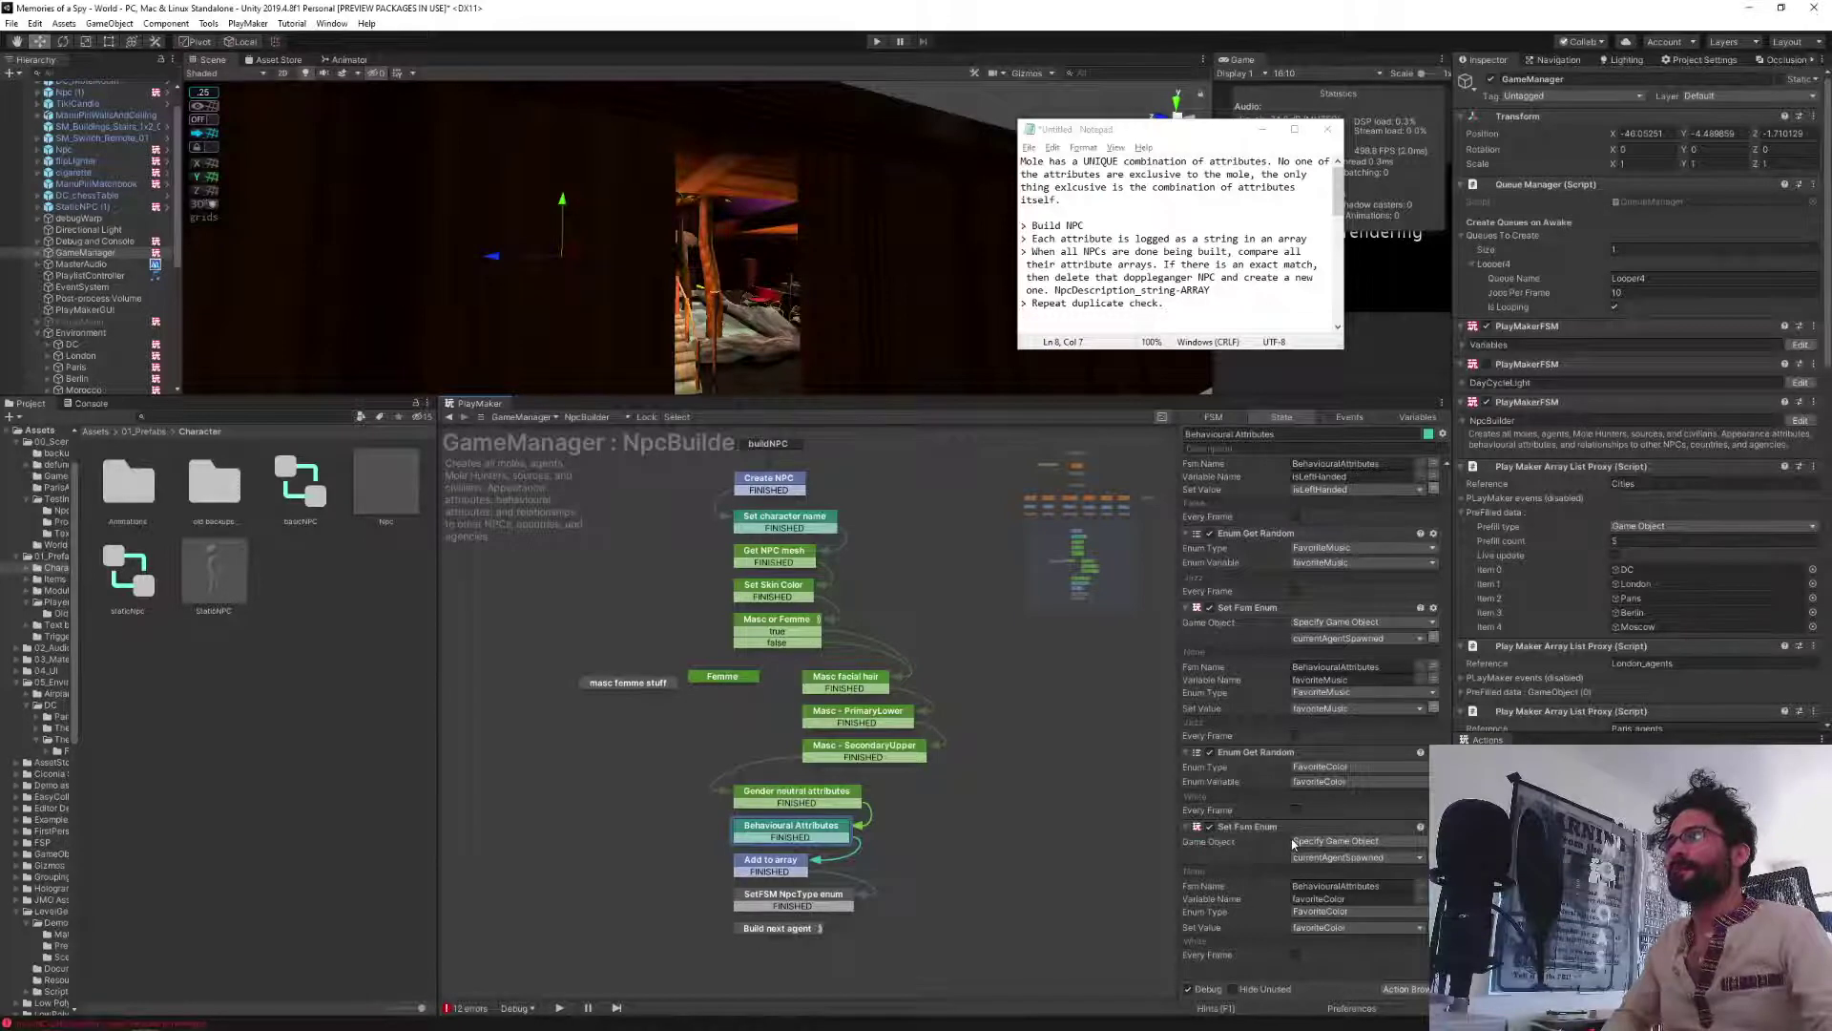
pyautogui.scroll(-8, 1285, 828)
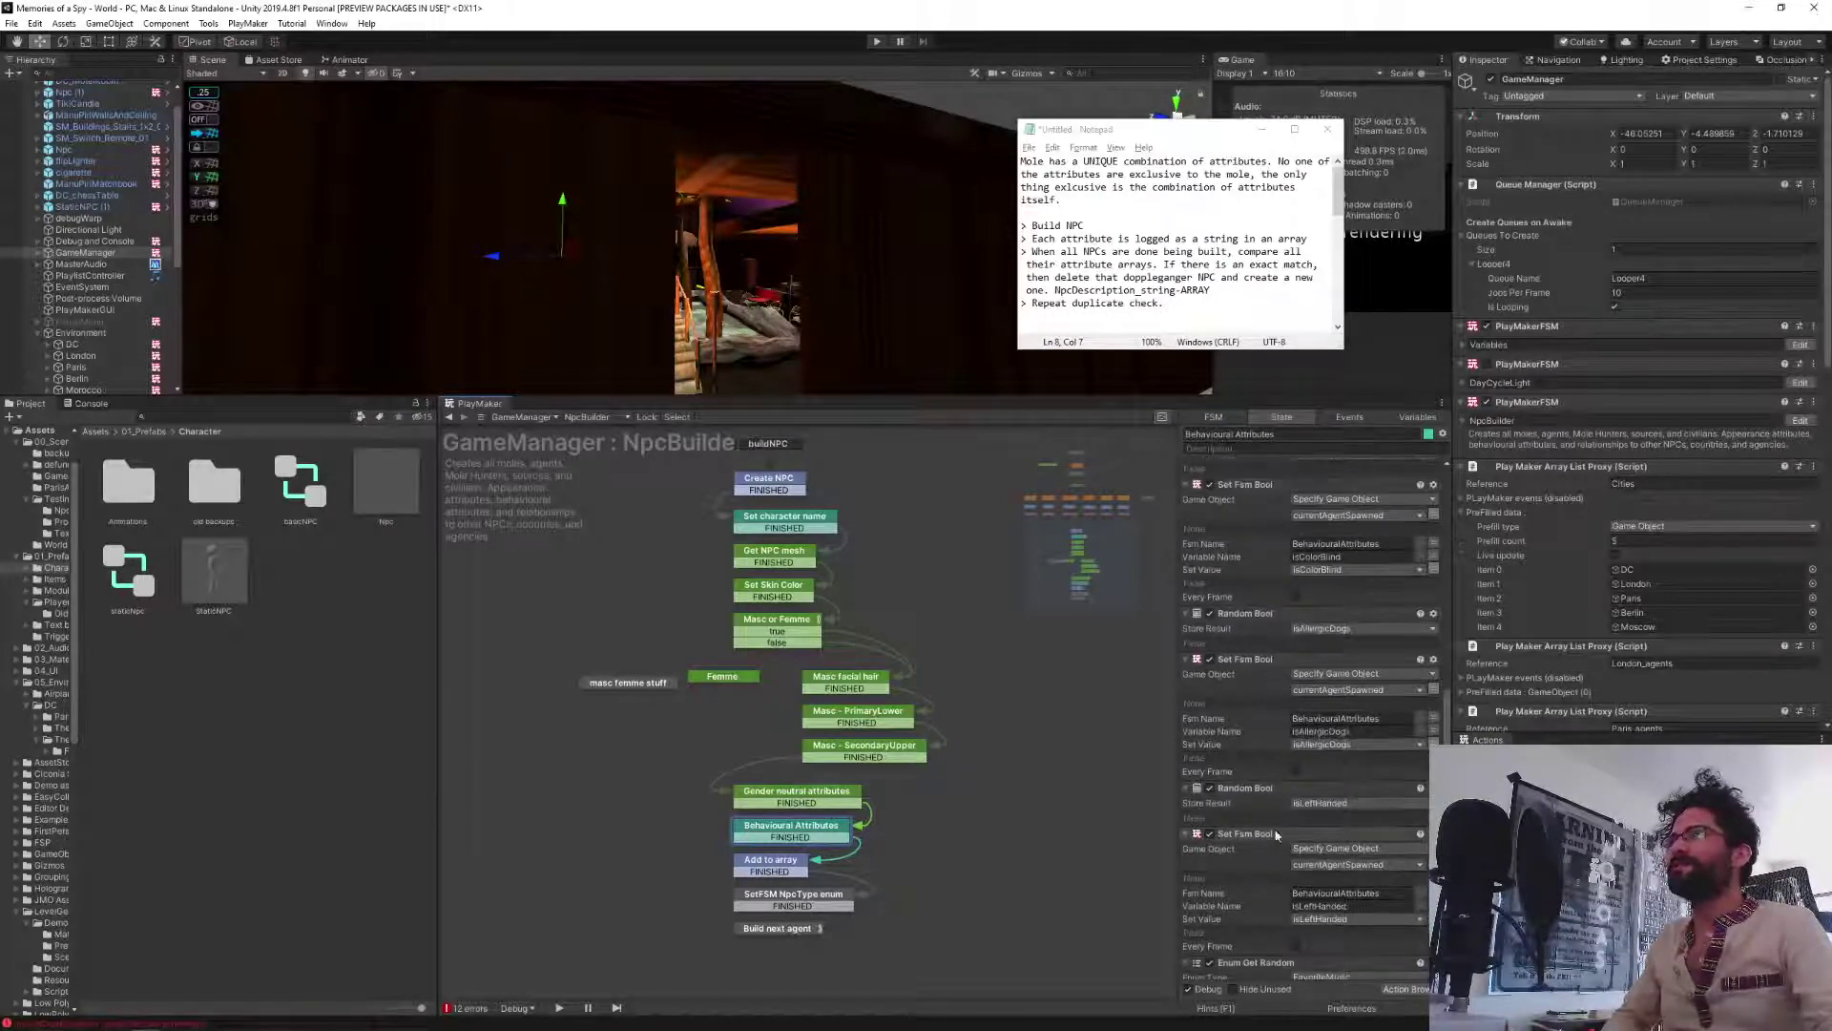
pyautogui.scroll(6, 1276, 822)
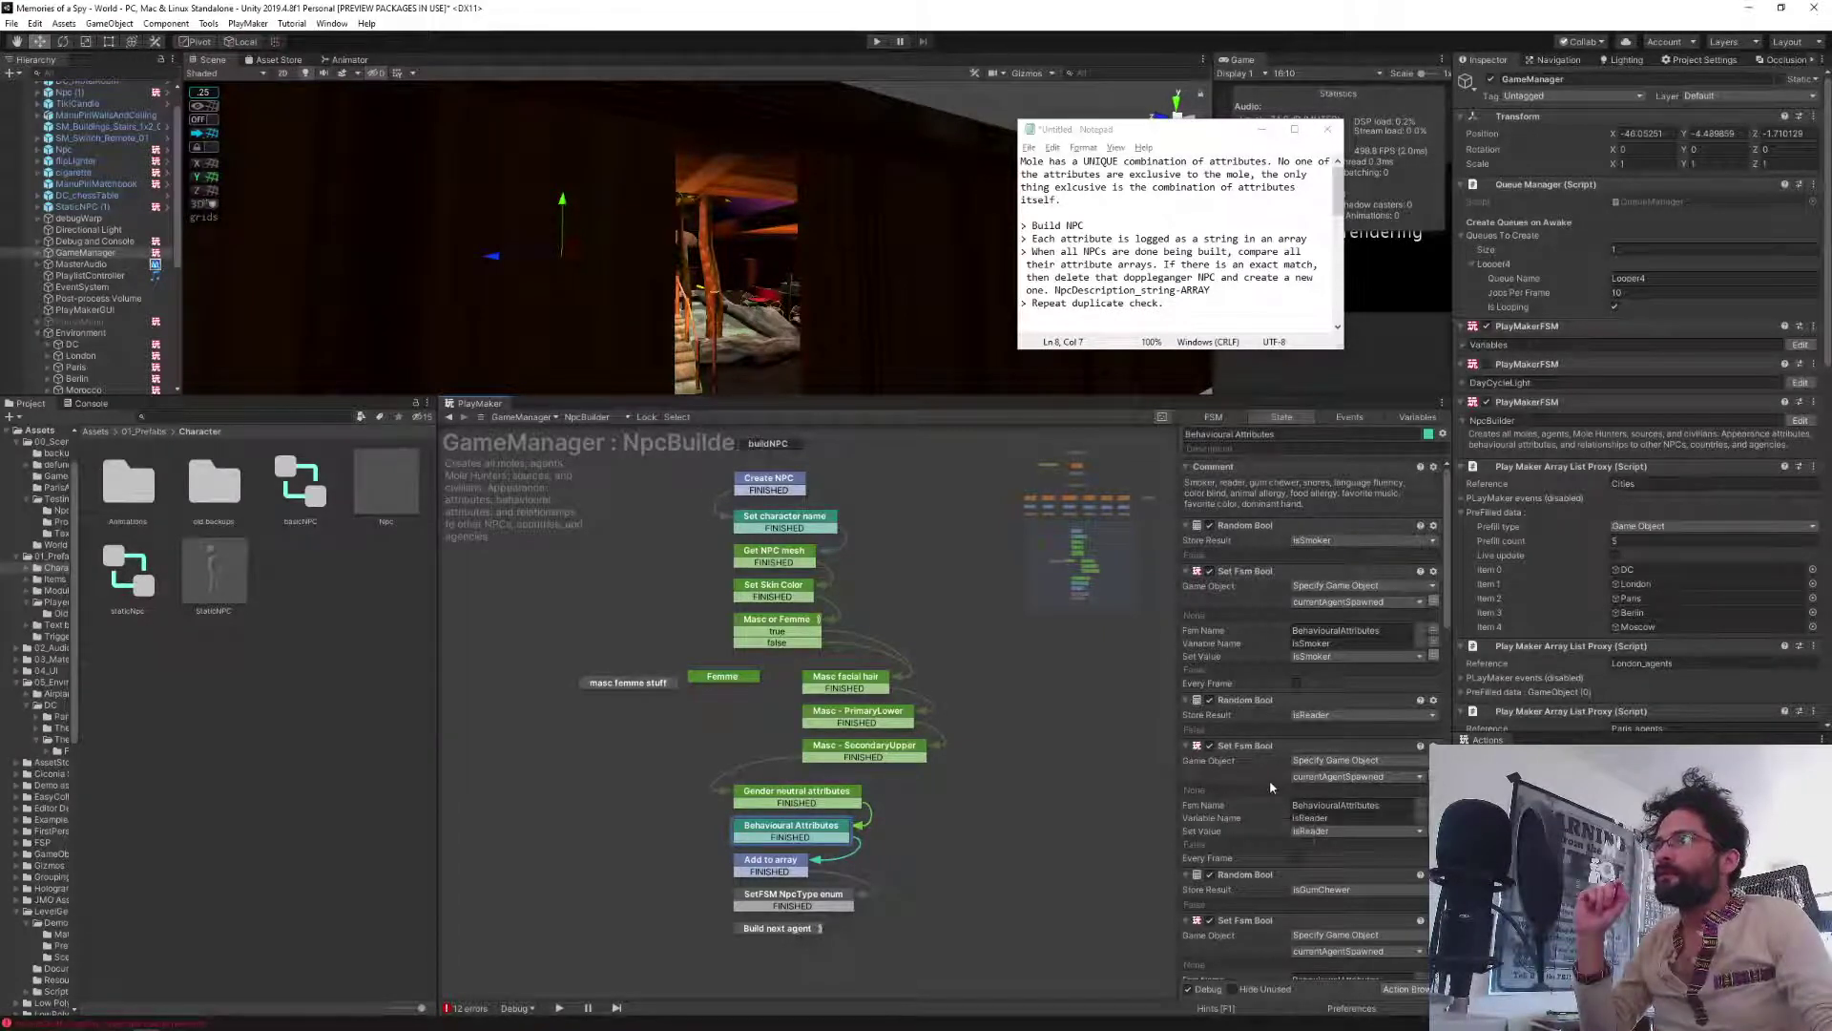
# Paste the Array List Add action below the isSmoker Set Fsm Bool in Behavioural Attributes, with isSmoker converted to a string as its variable.
pyautogui.click(1244, 702)
pyautogui.hotkey('ctrl', 'v')
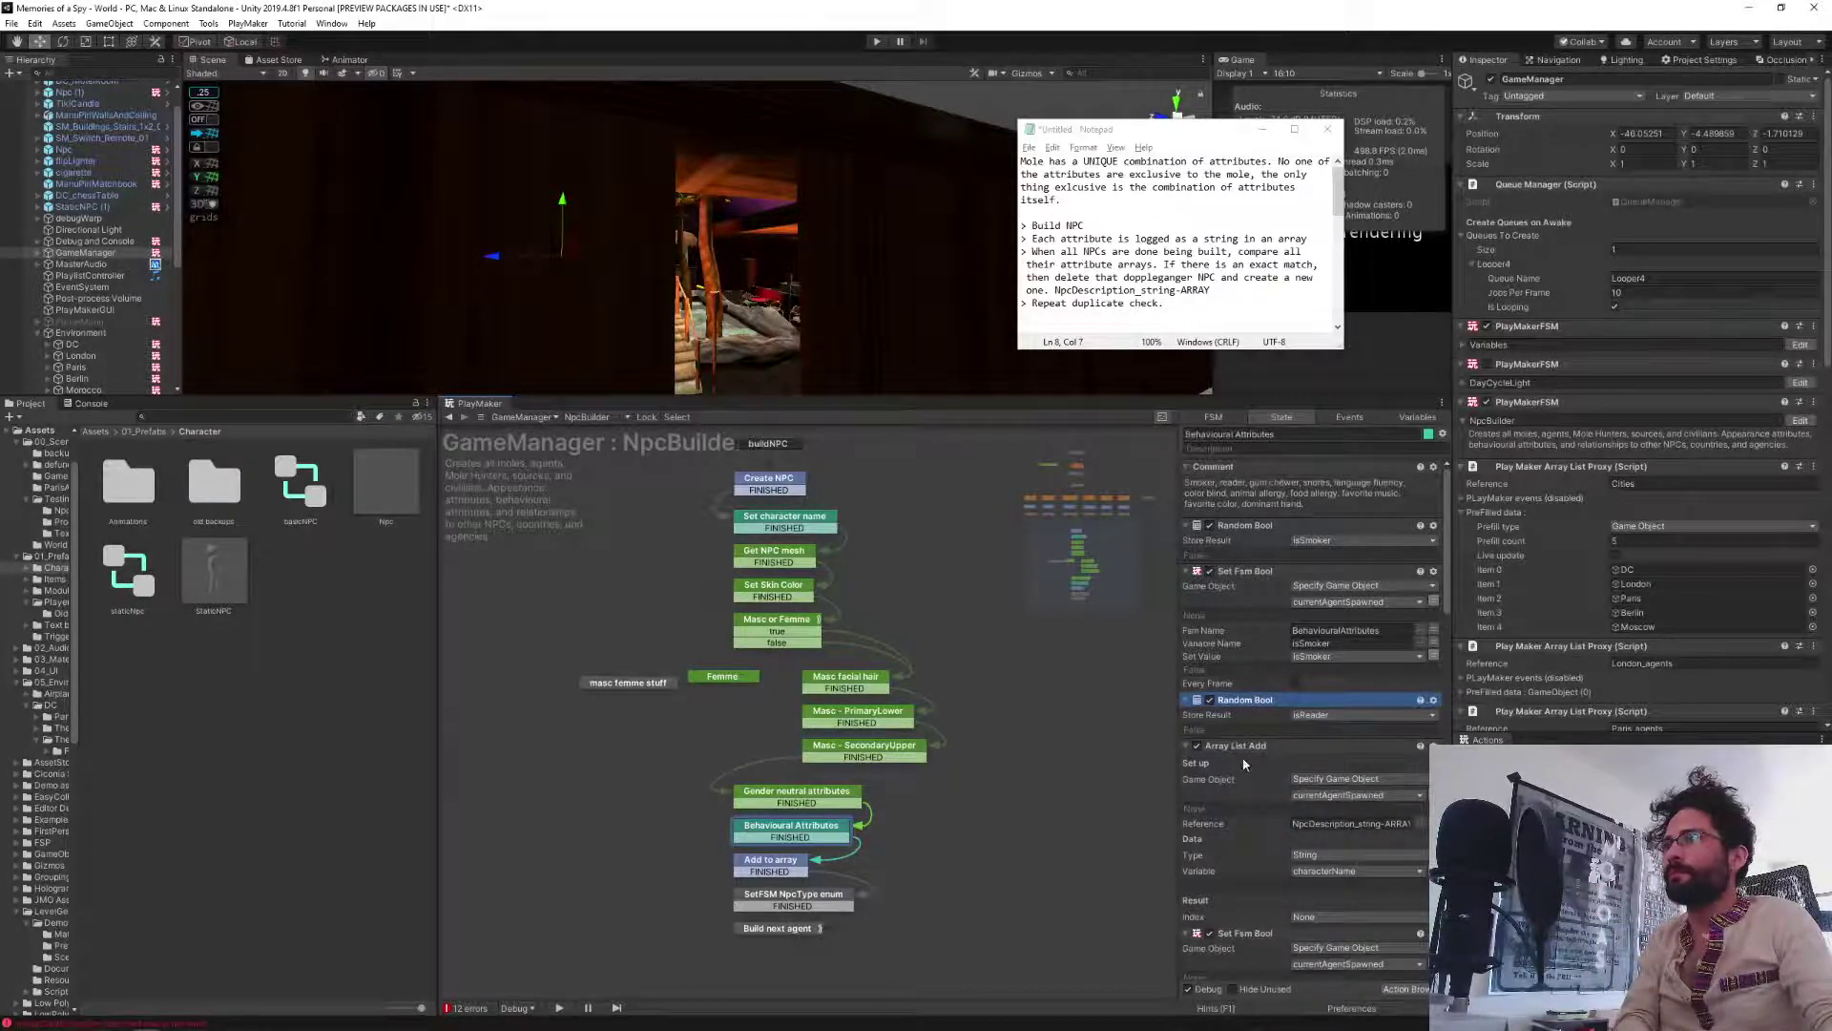
pyautogui.moveTo(1240, 747); pyautogui.dragTo(1246, 704)
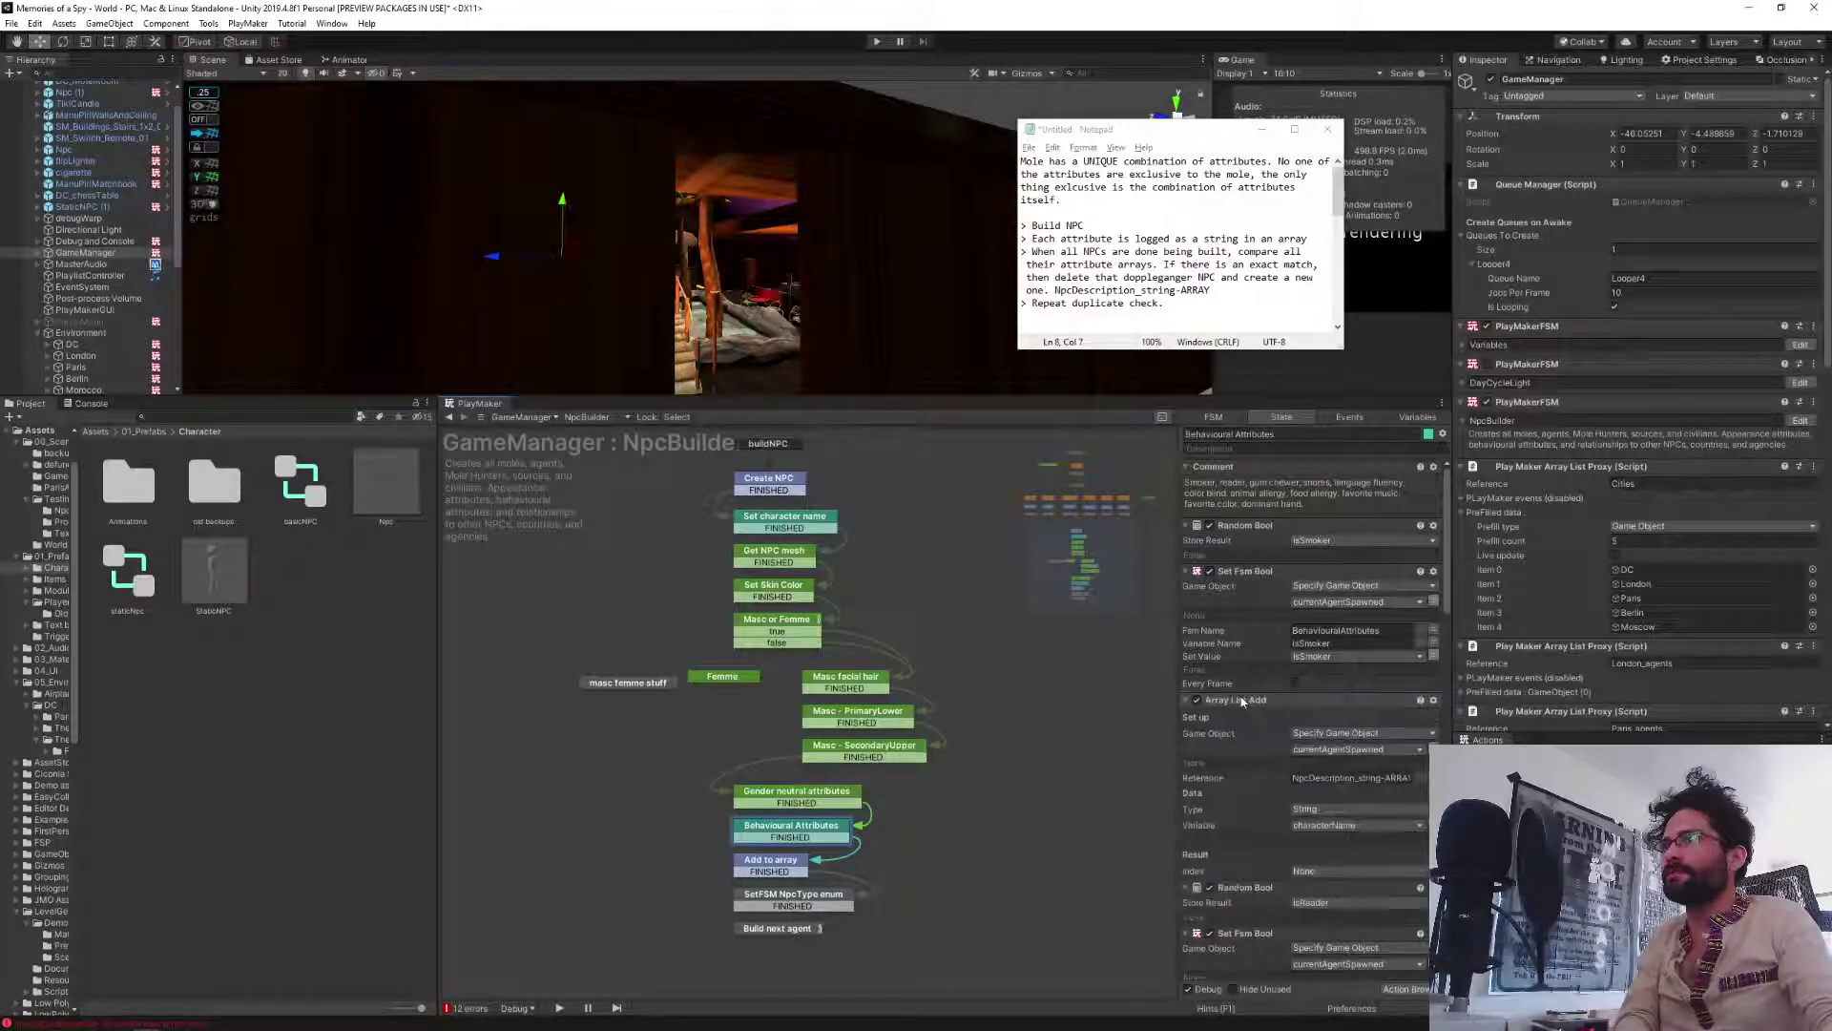
pyautogui.click(1336, 825)
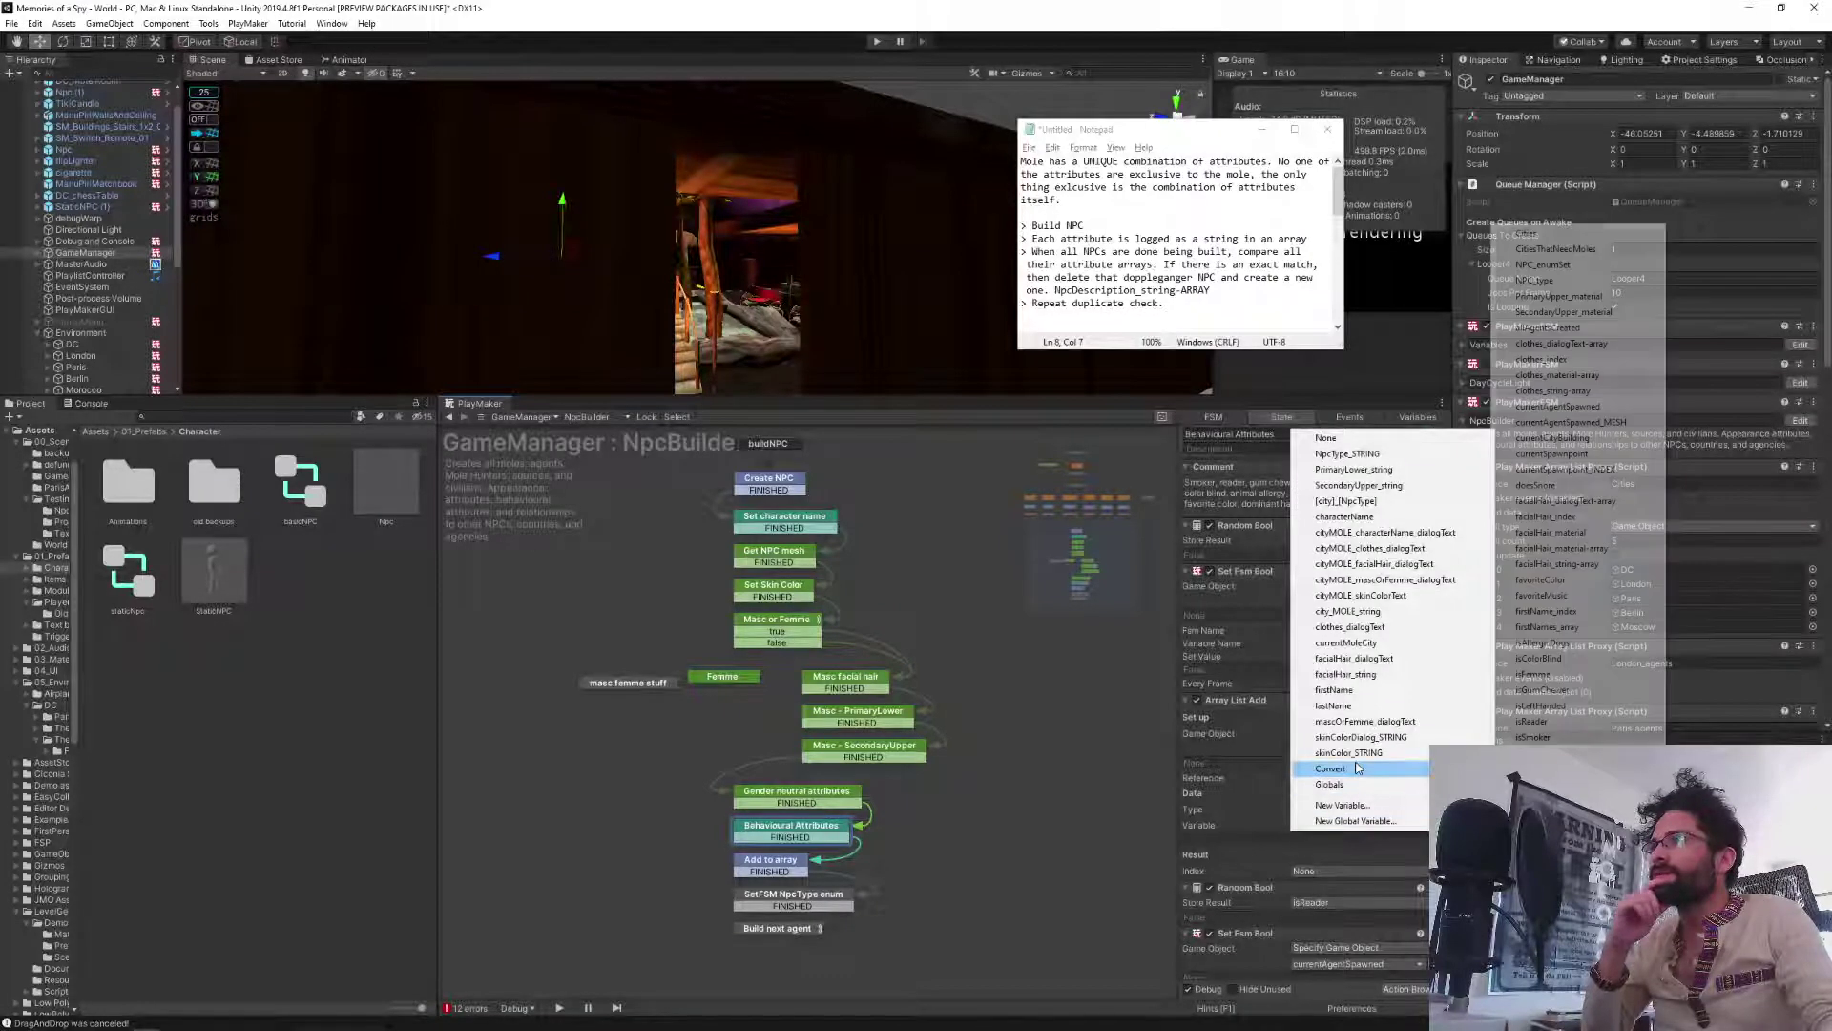
pyautogui.click(1253, 826)
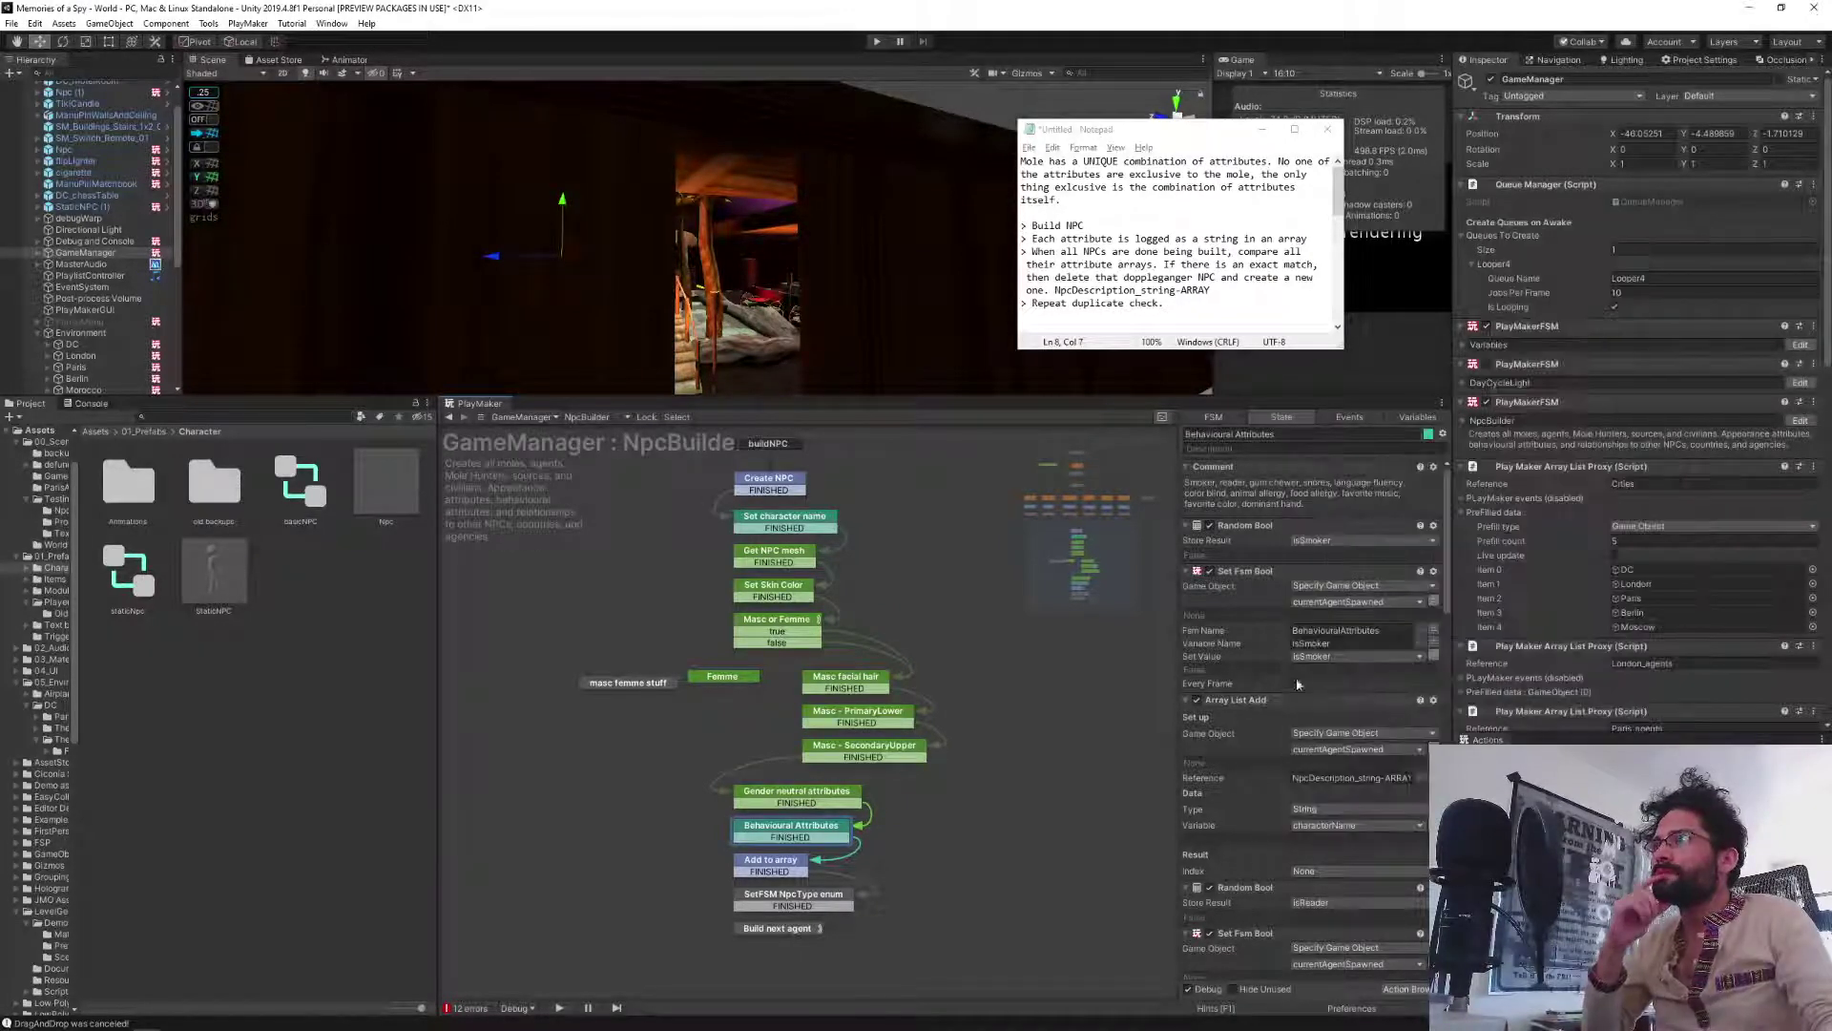
pyautogui.click(1349, 826)
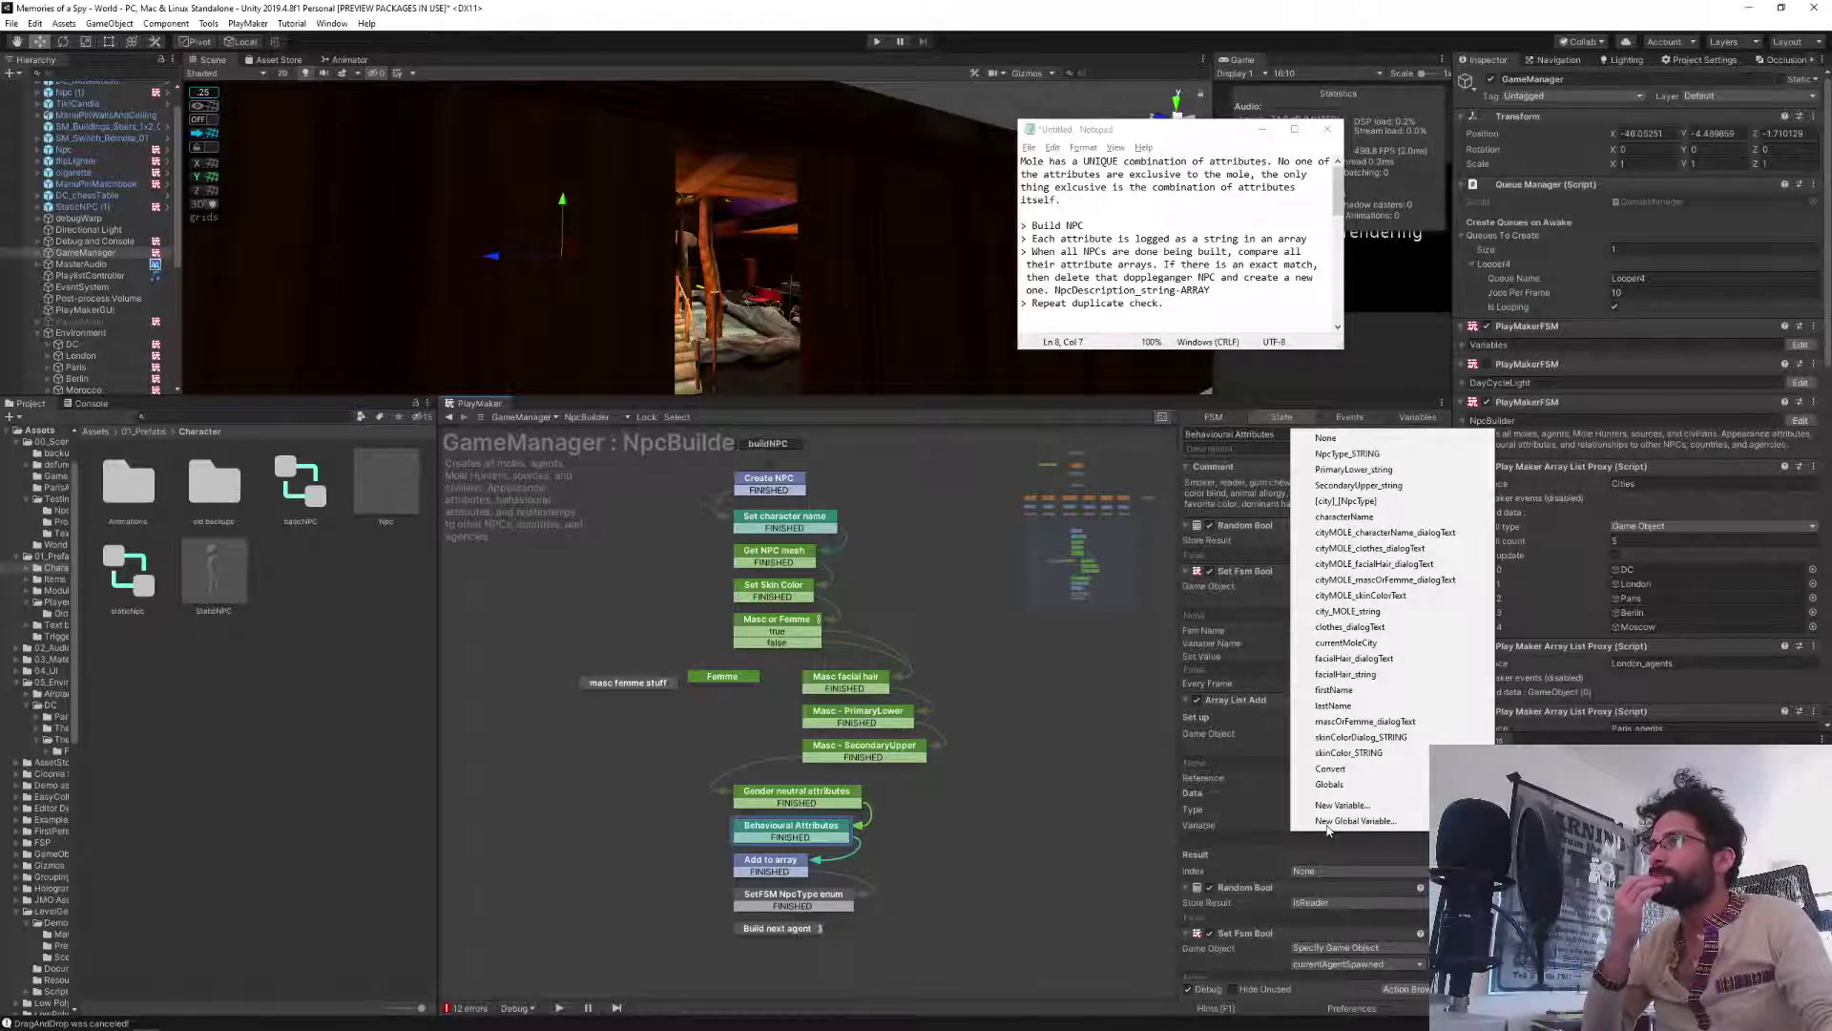
pyautogui.moveTo(1371, 776)
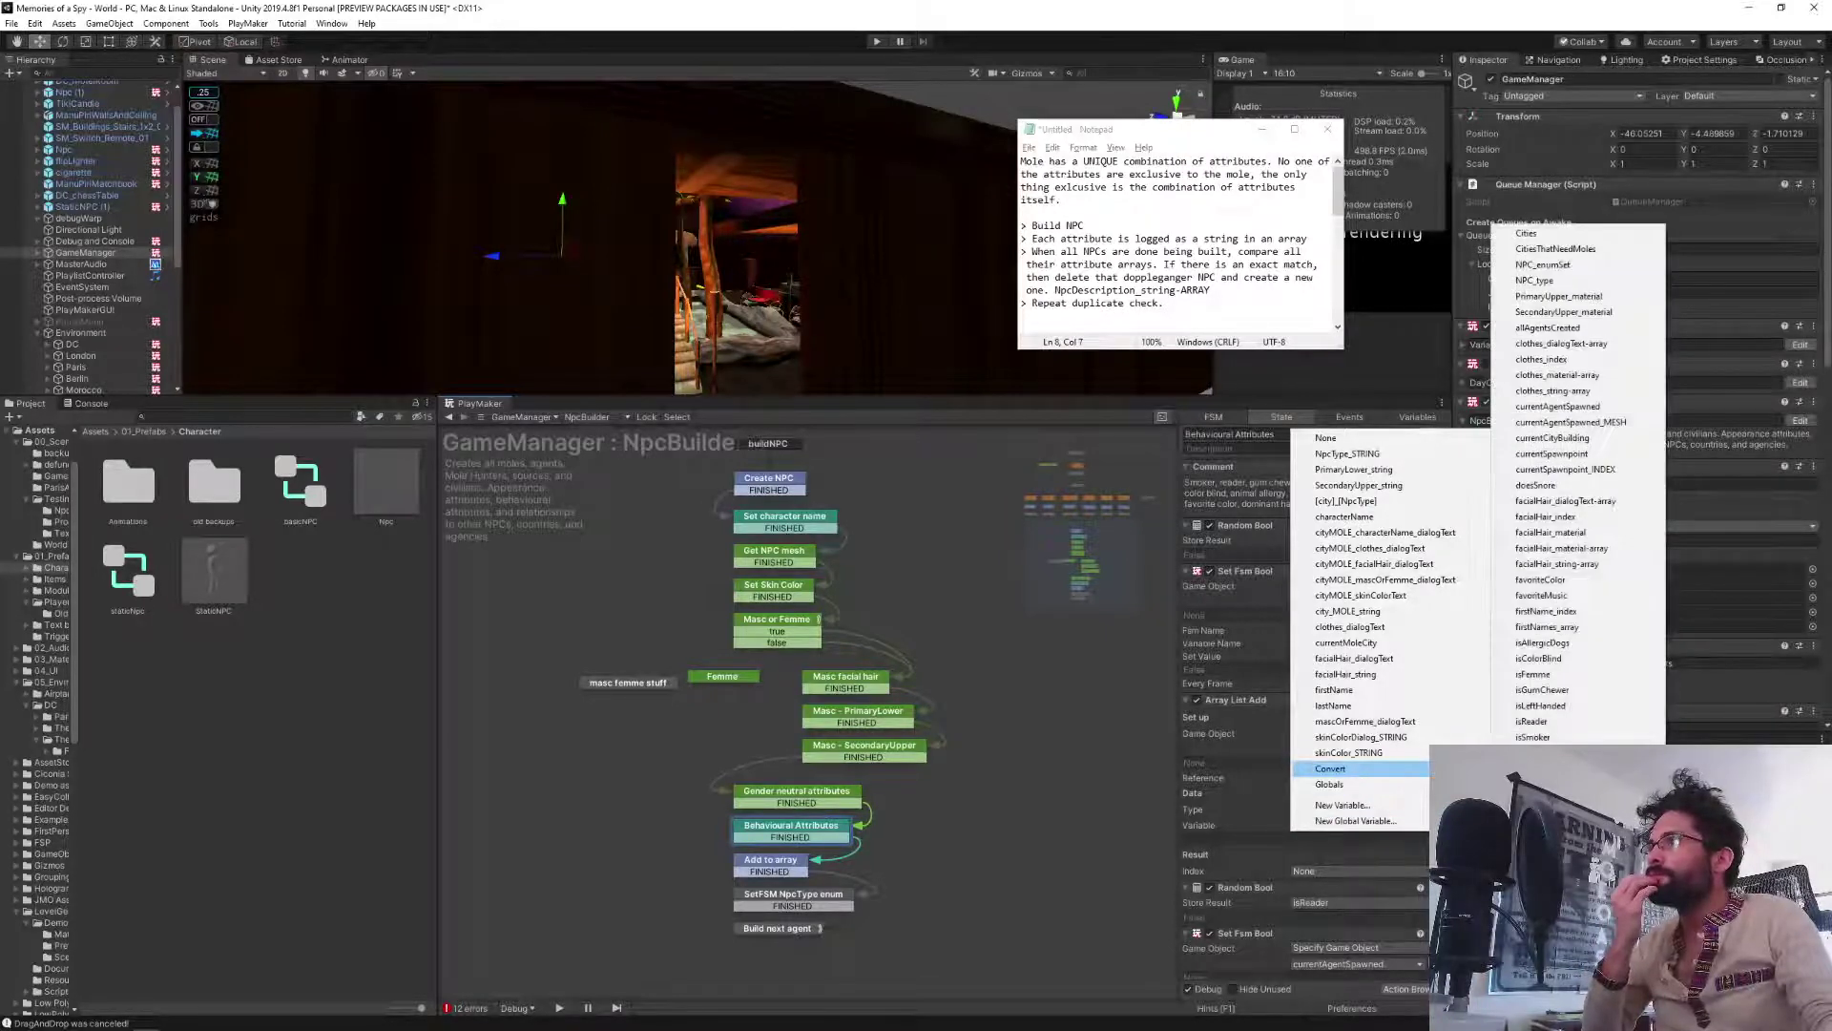
pyautogui.click(1533, 737)
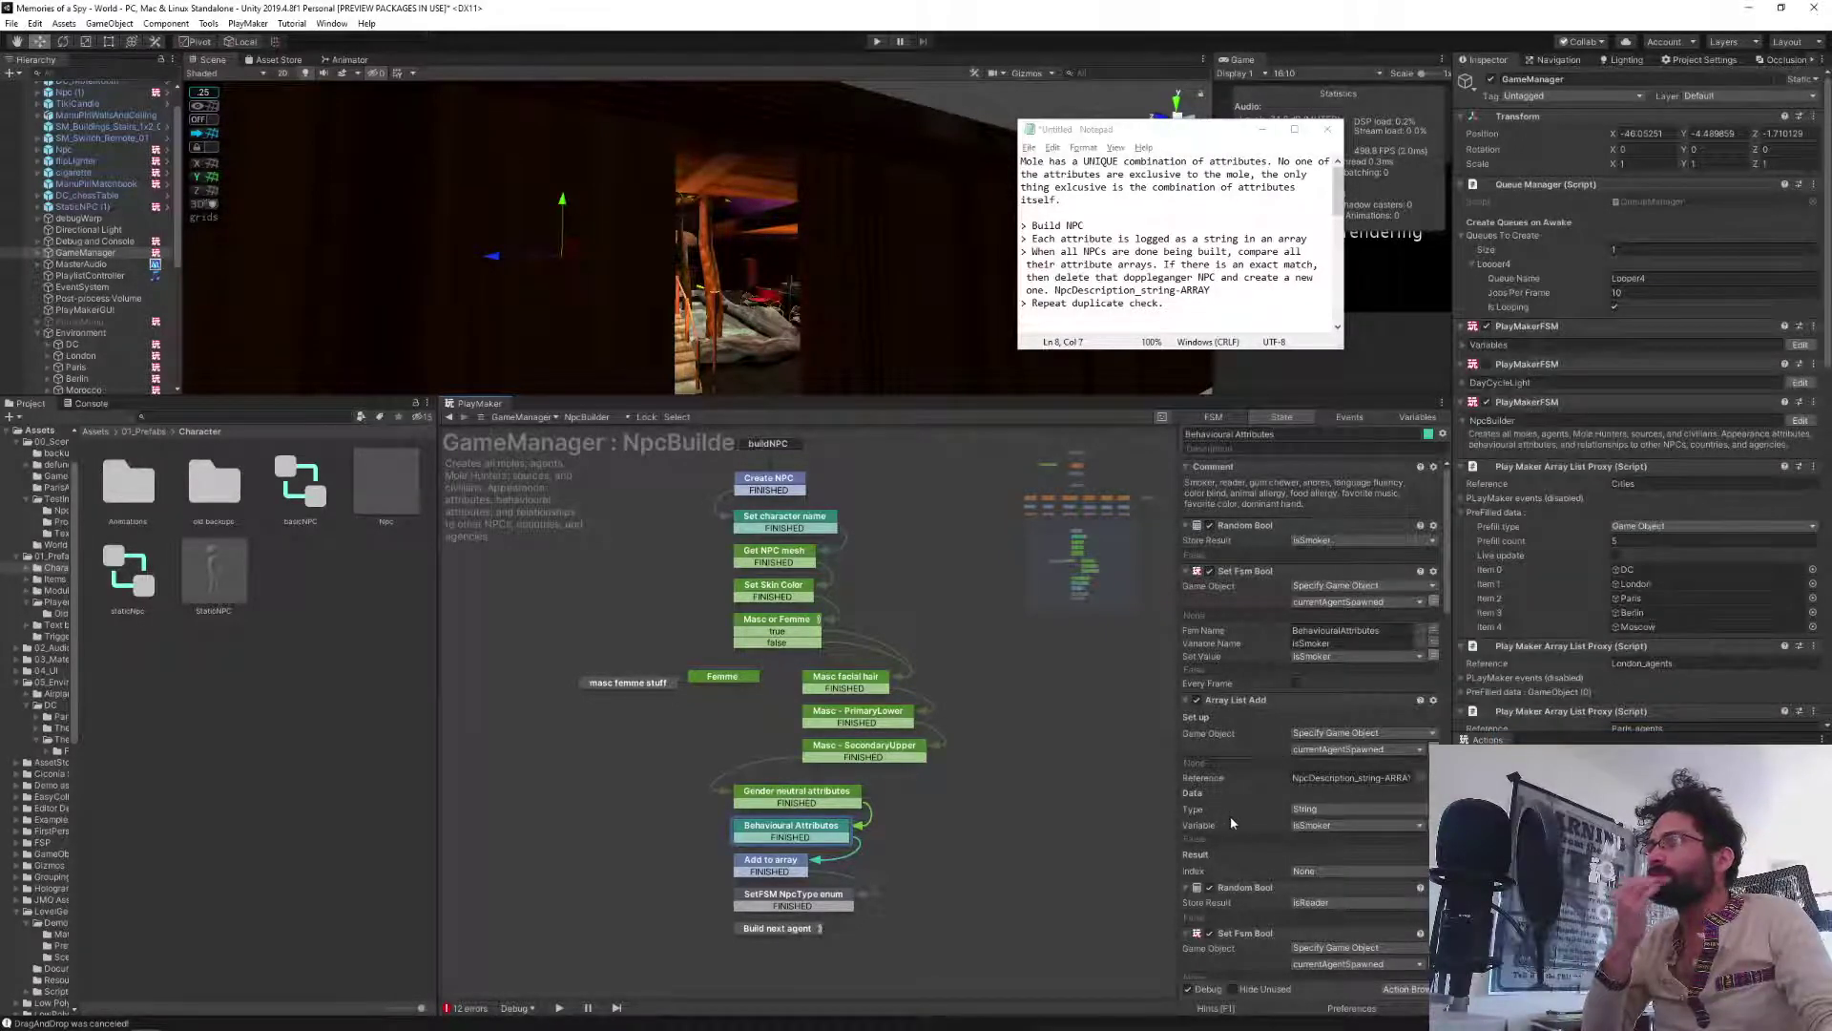
# Paste another Array List Add action below the isReader Set Fsm Bool and set its variable to the converted isReader bool.
pyautogui.scroll(-2, 1239, 819)
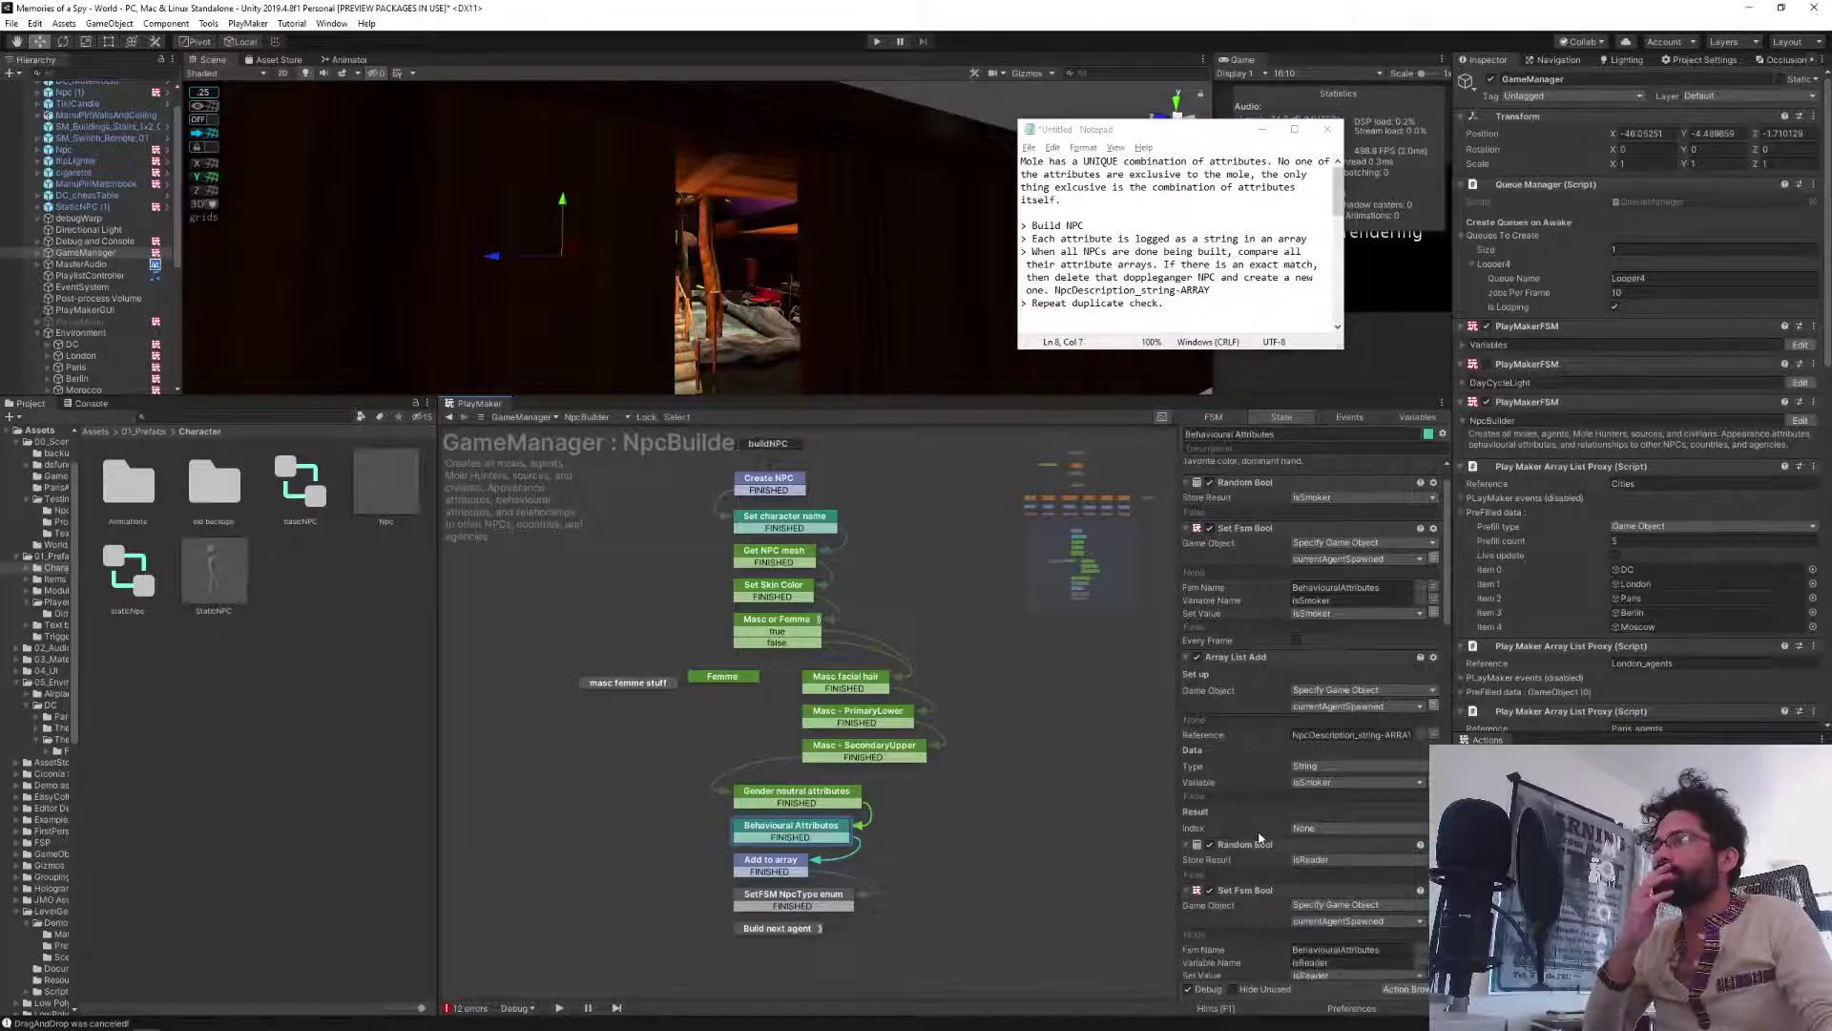
pyautogui.scroll(-10, 1259, 833)
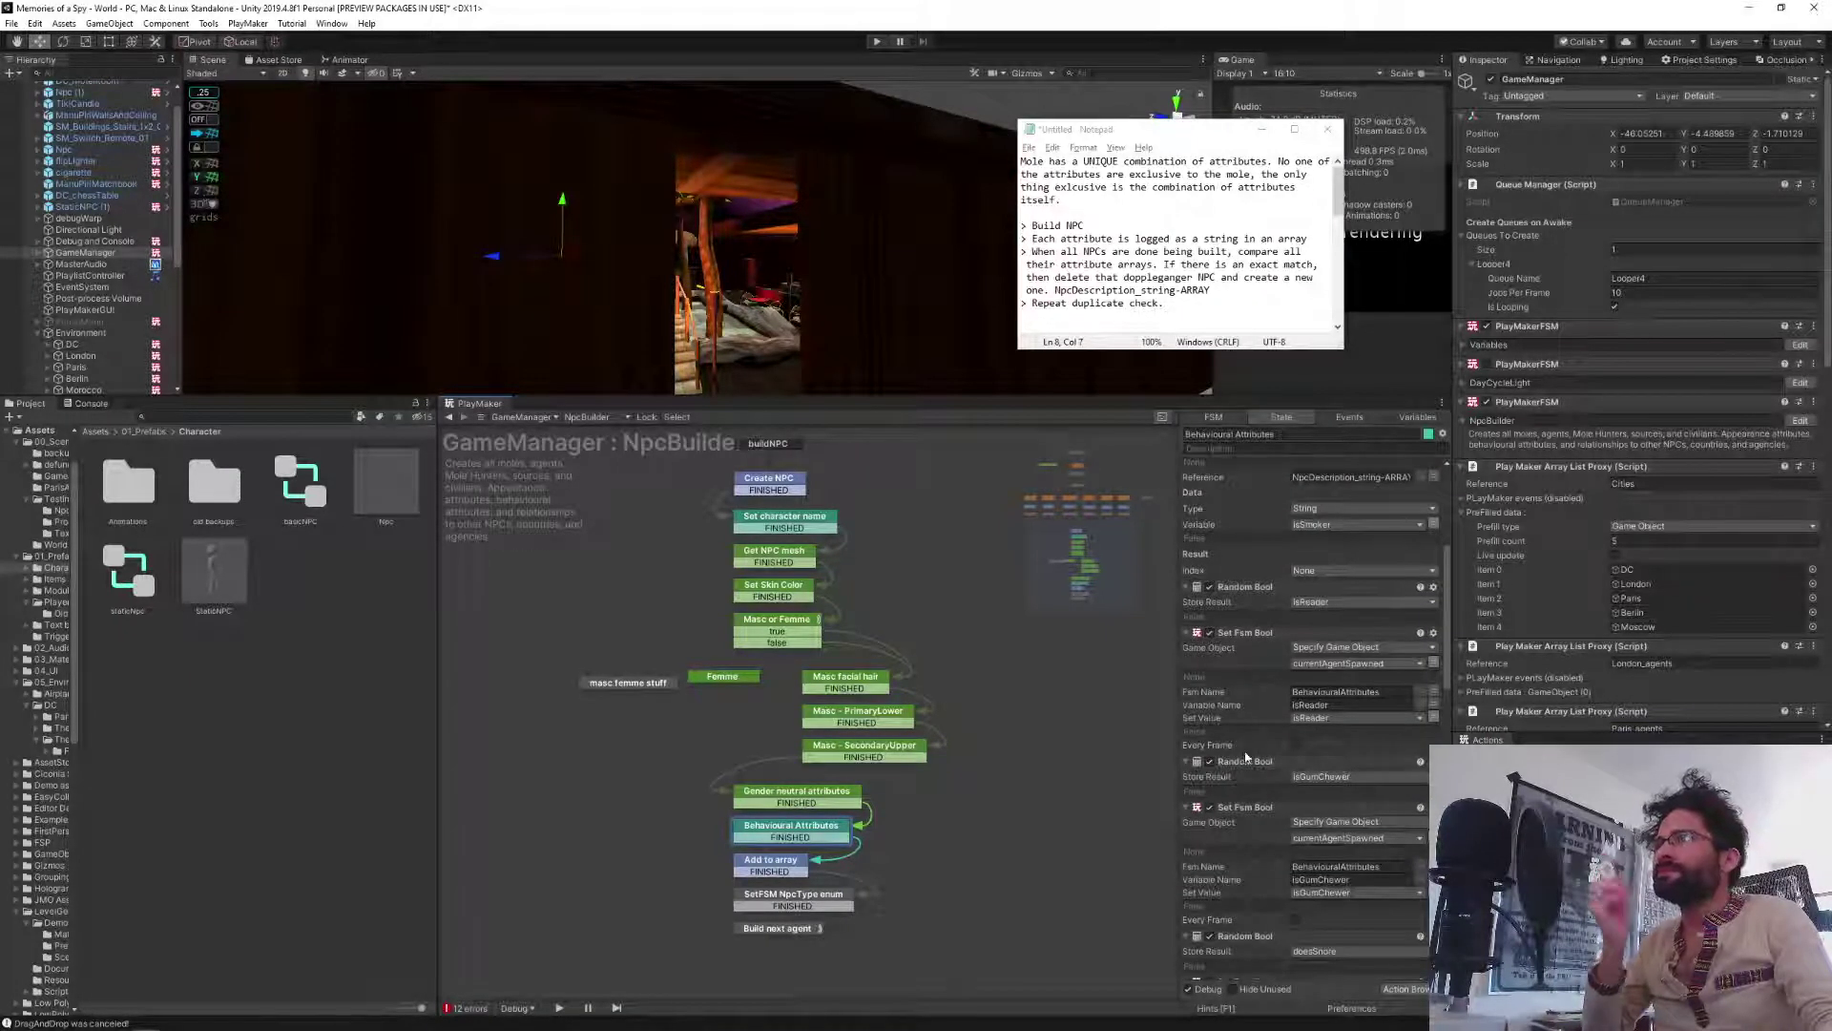
pyautogui.click(1250, 636)
pyautogui.hotkey('ctrl', 'v')
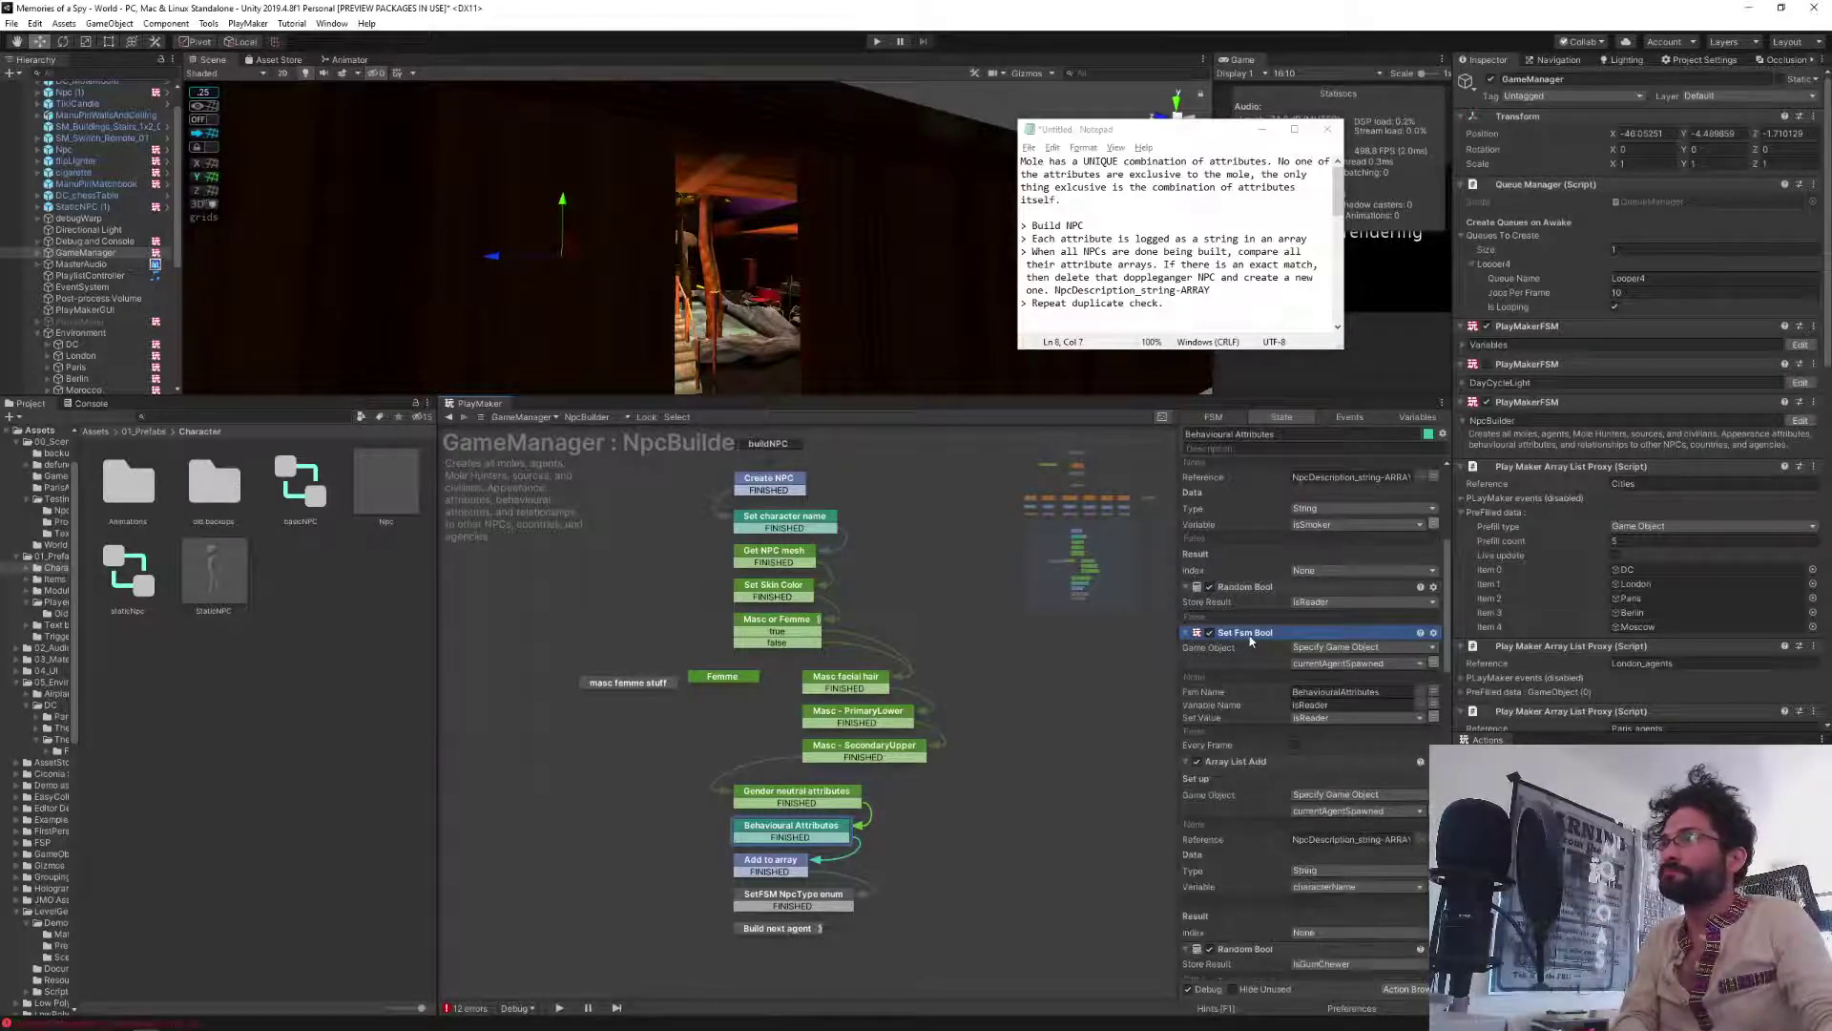
pyautogui.scroll(-2, 1250, 765)
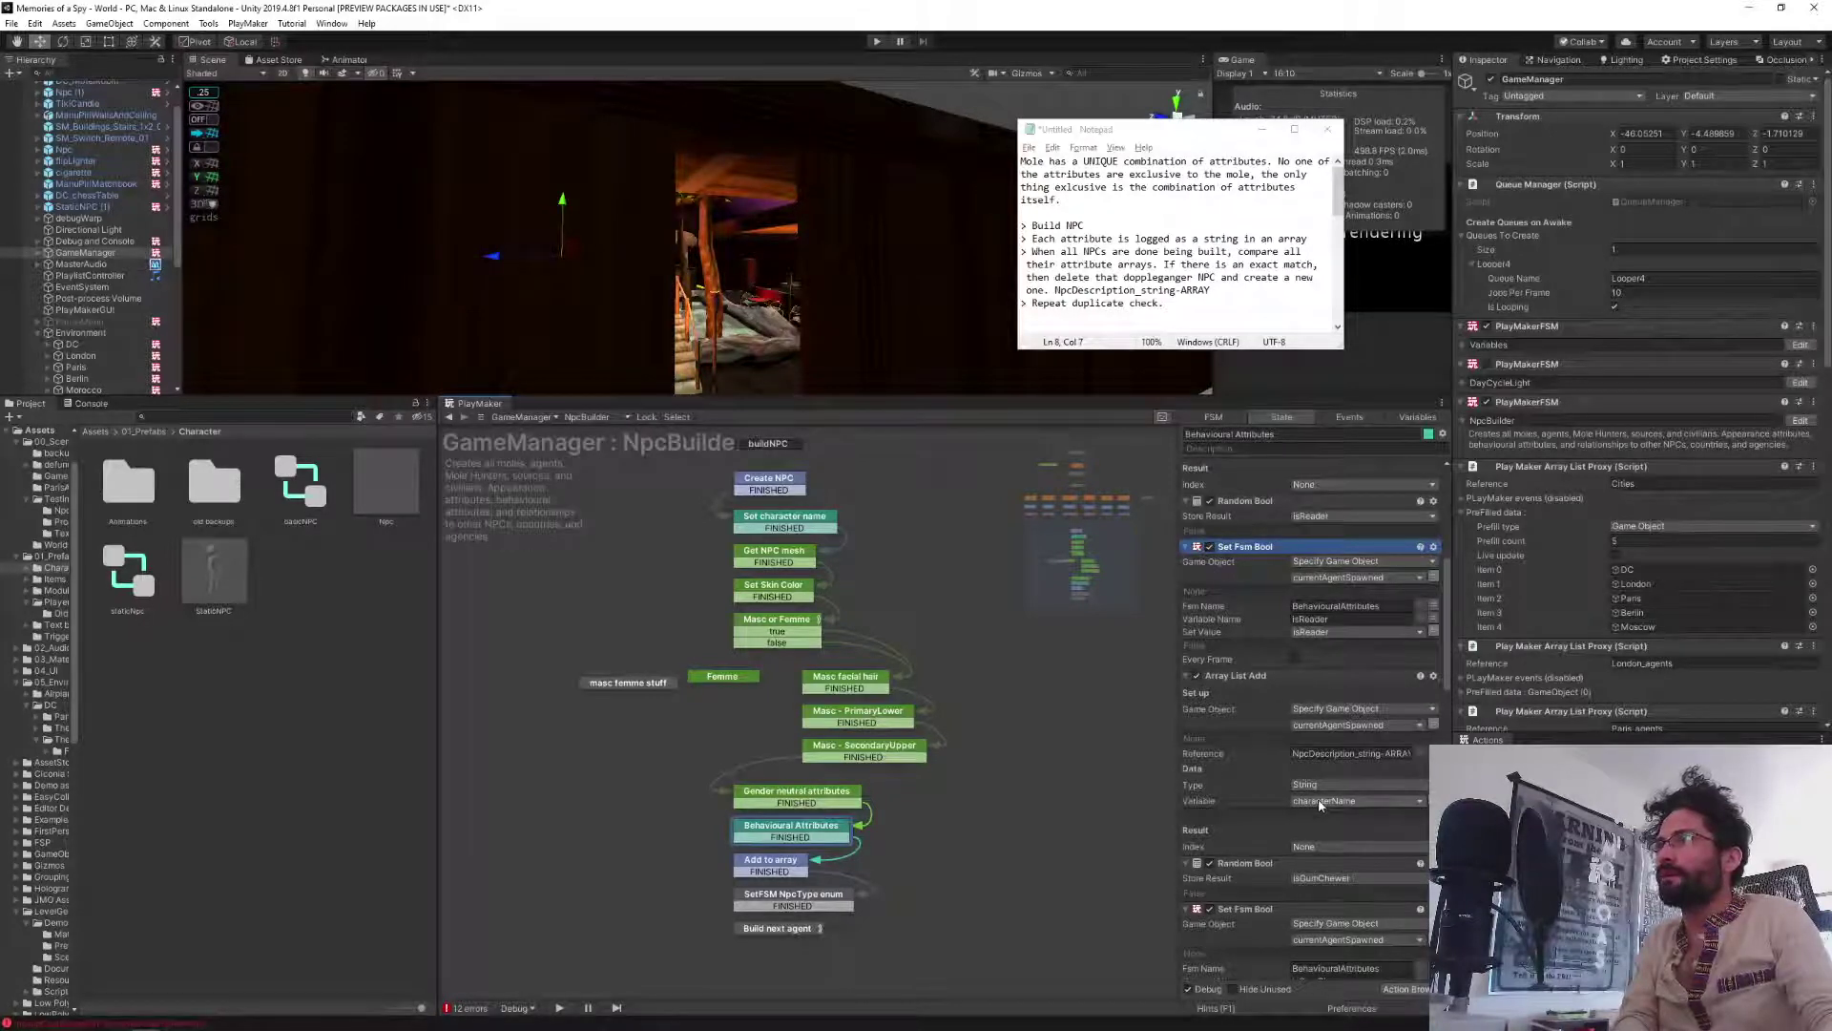
pyautogui.click(1320, 805)
pyautogui.moveTo(1344, 747)
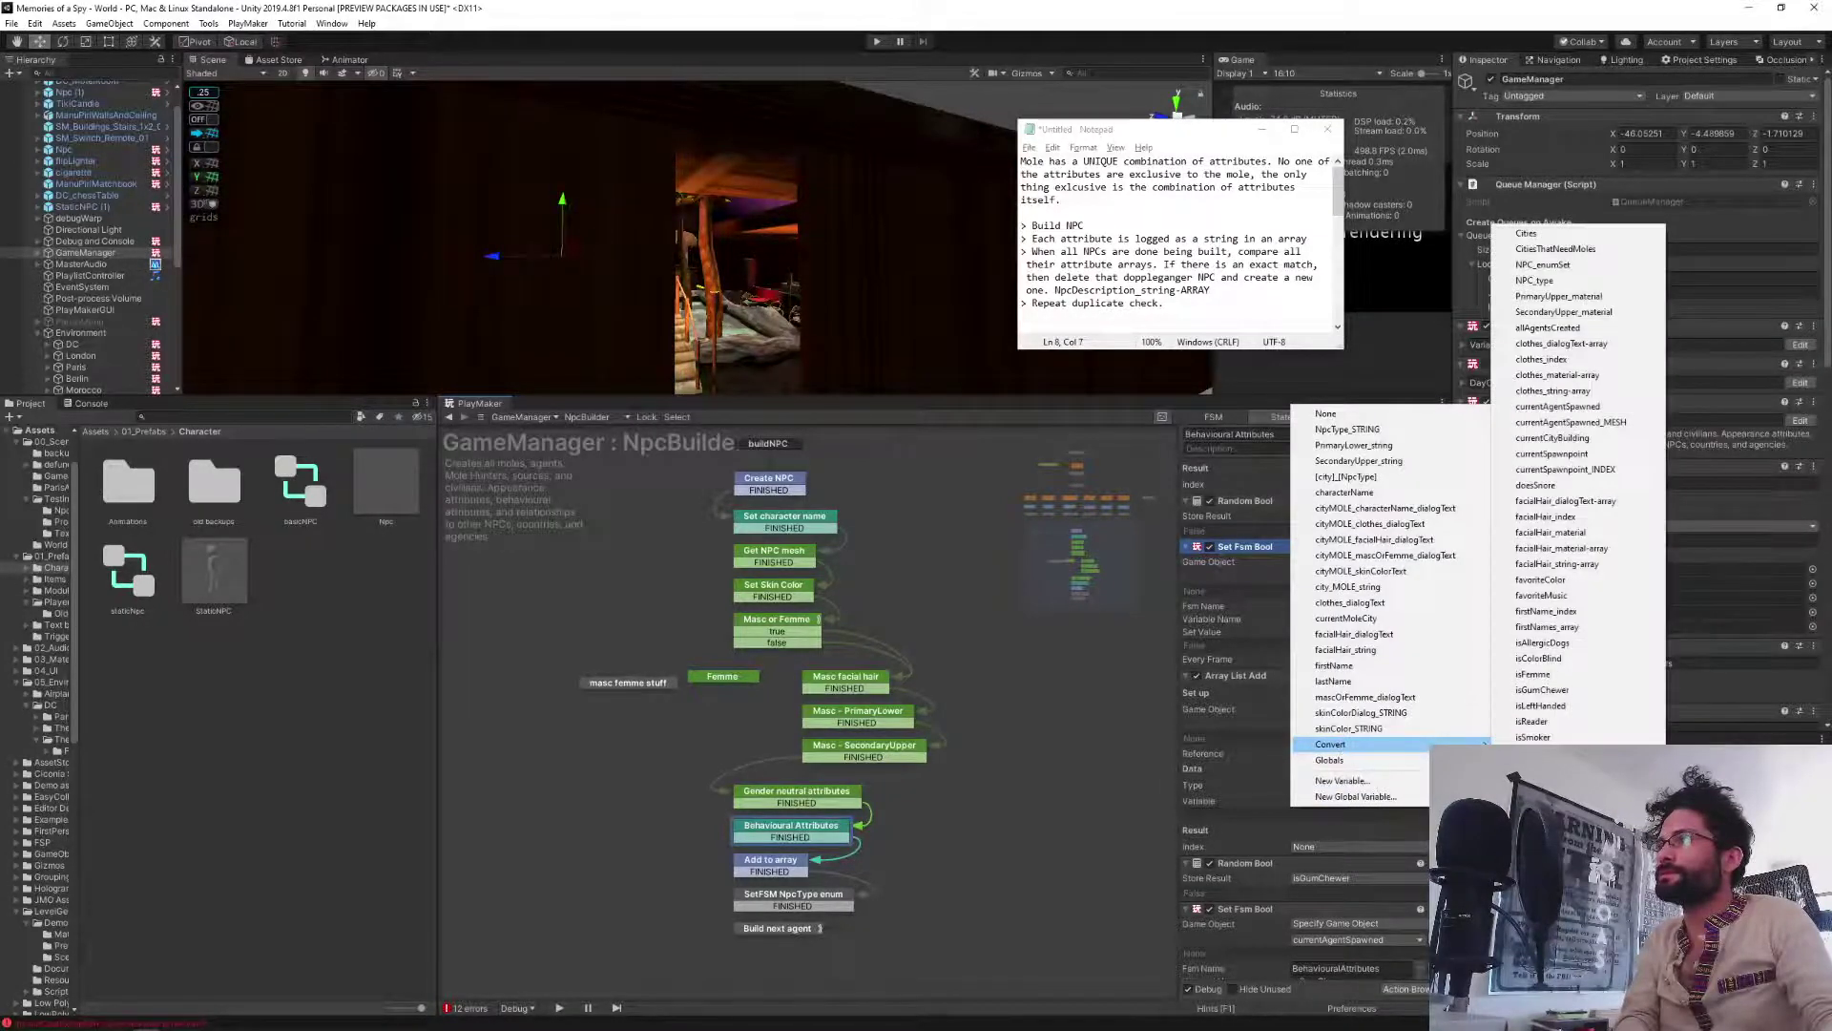
pyautogui.click(1532, 722)
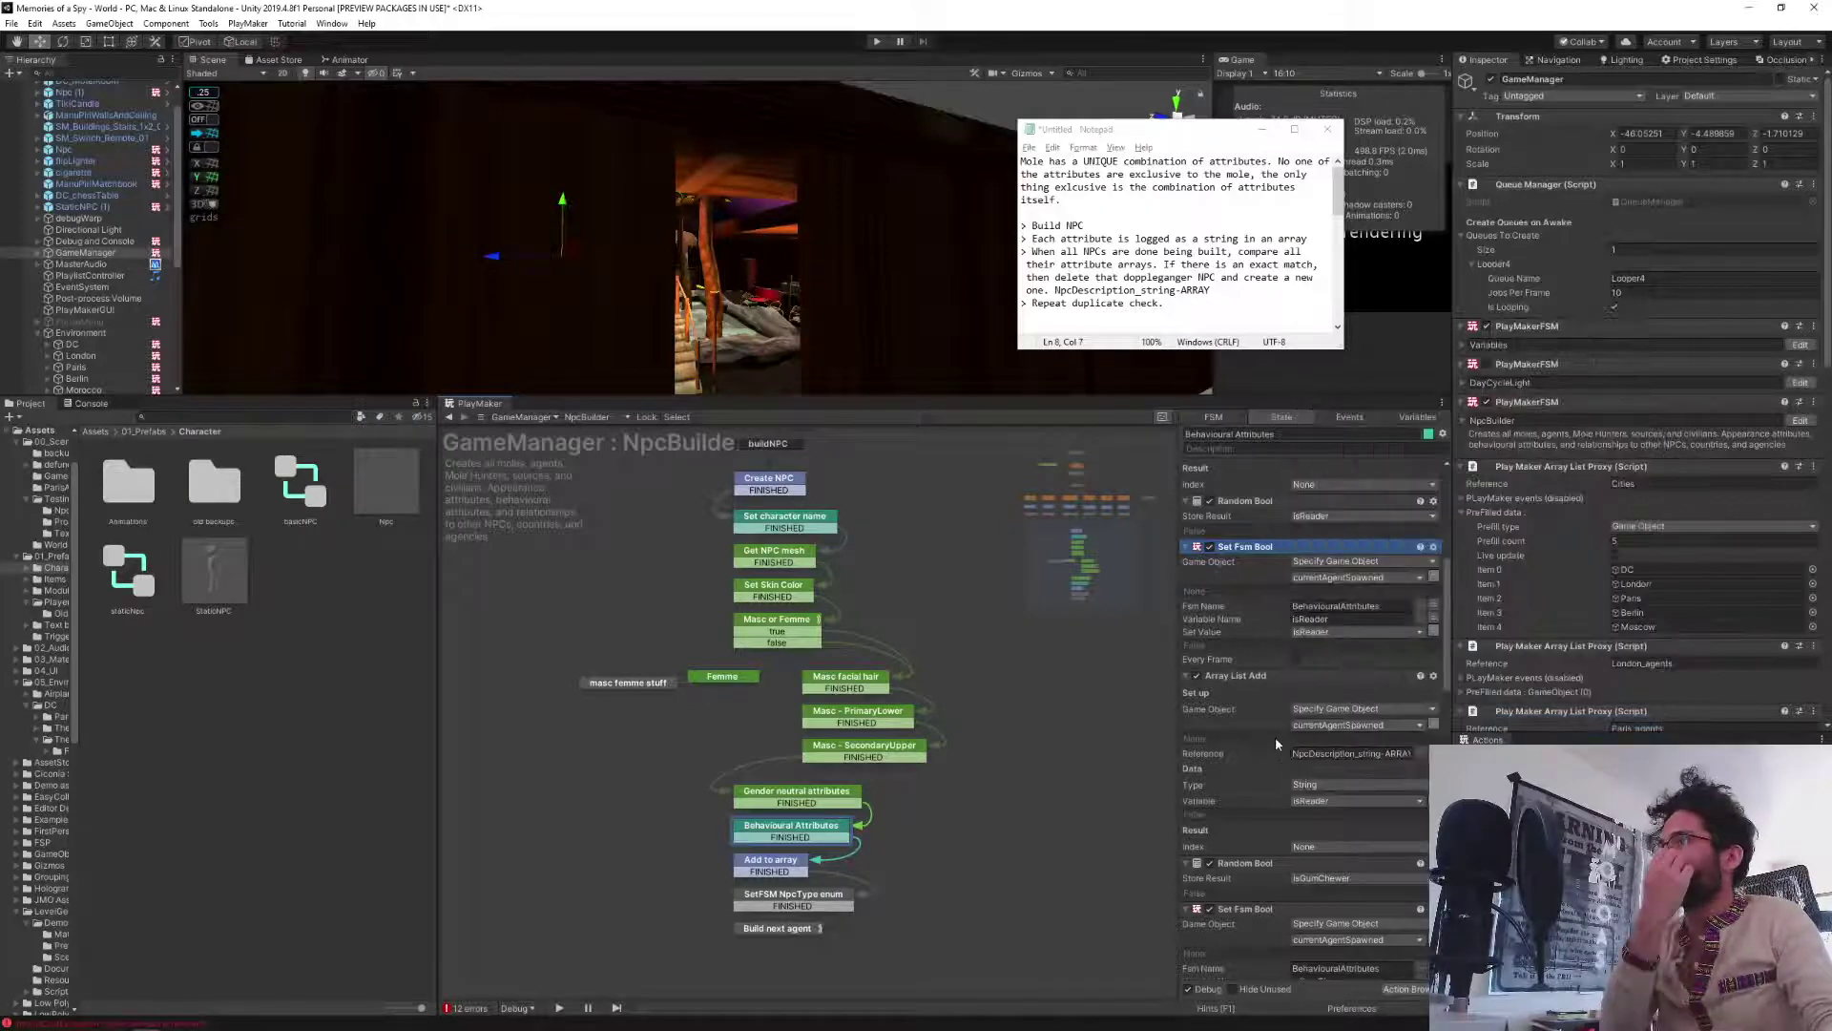
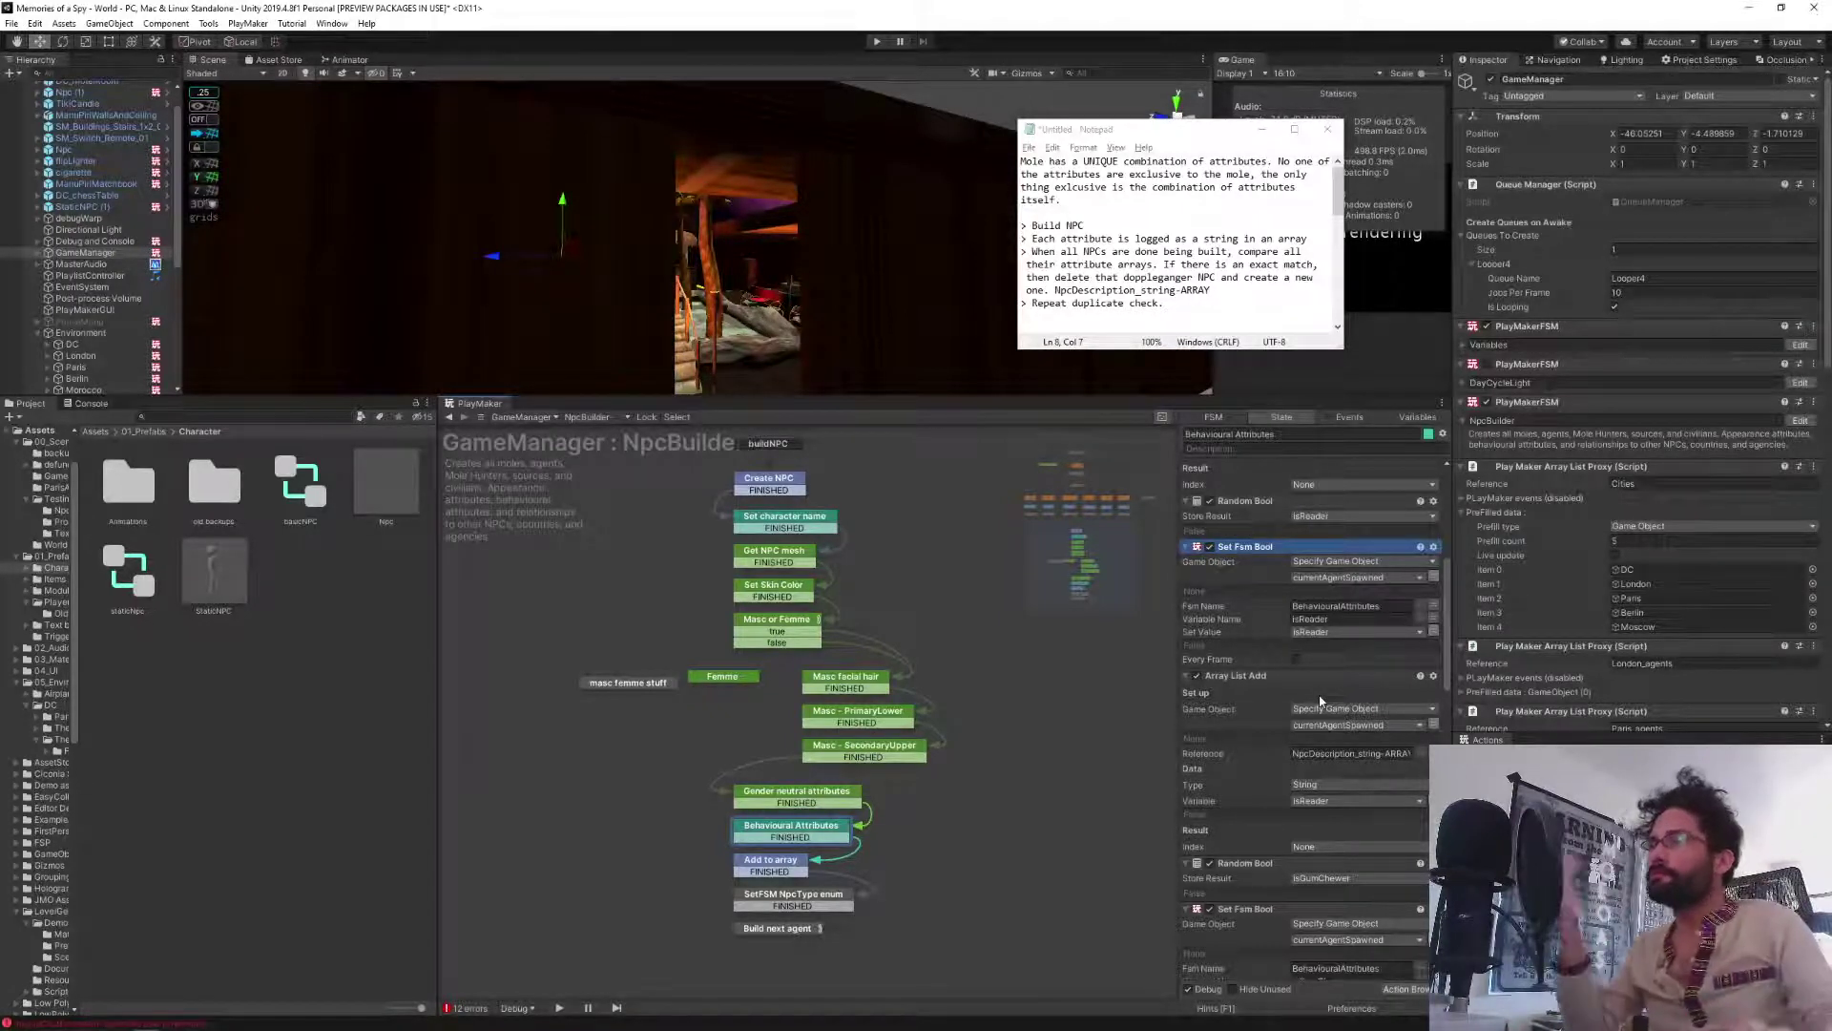
pyautogui.scroll(5, 1321, 702)
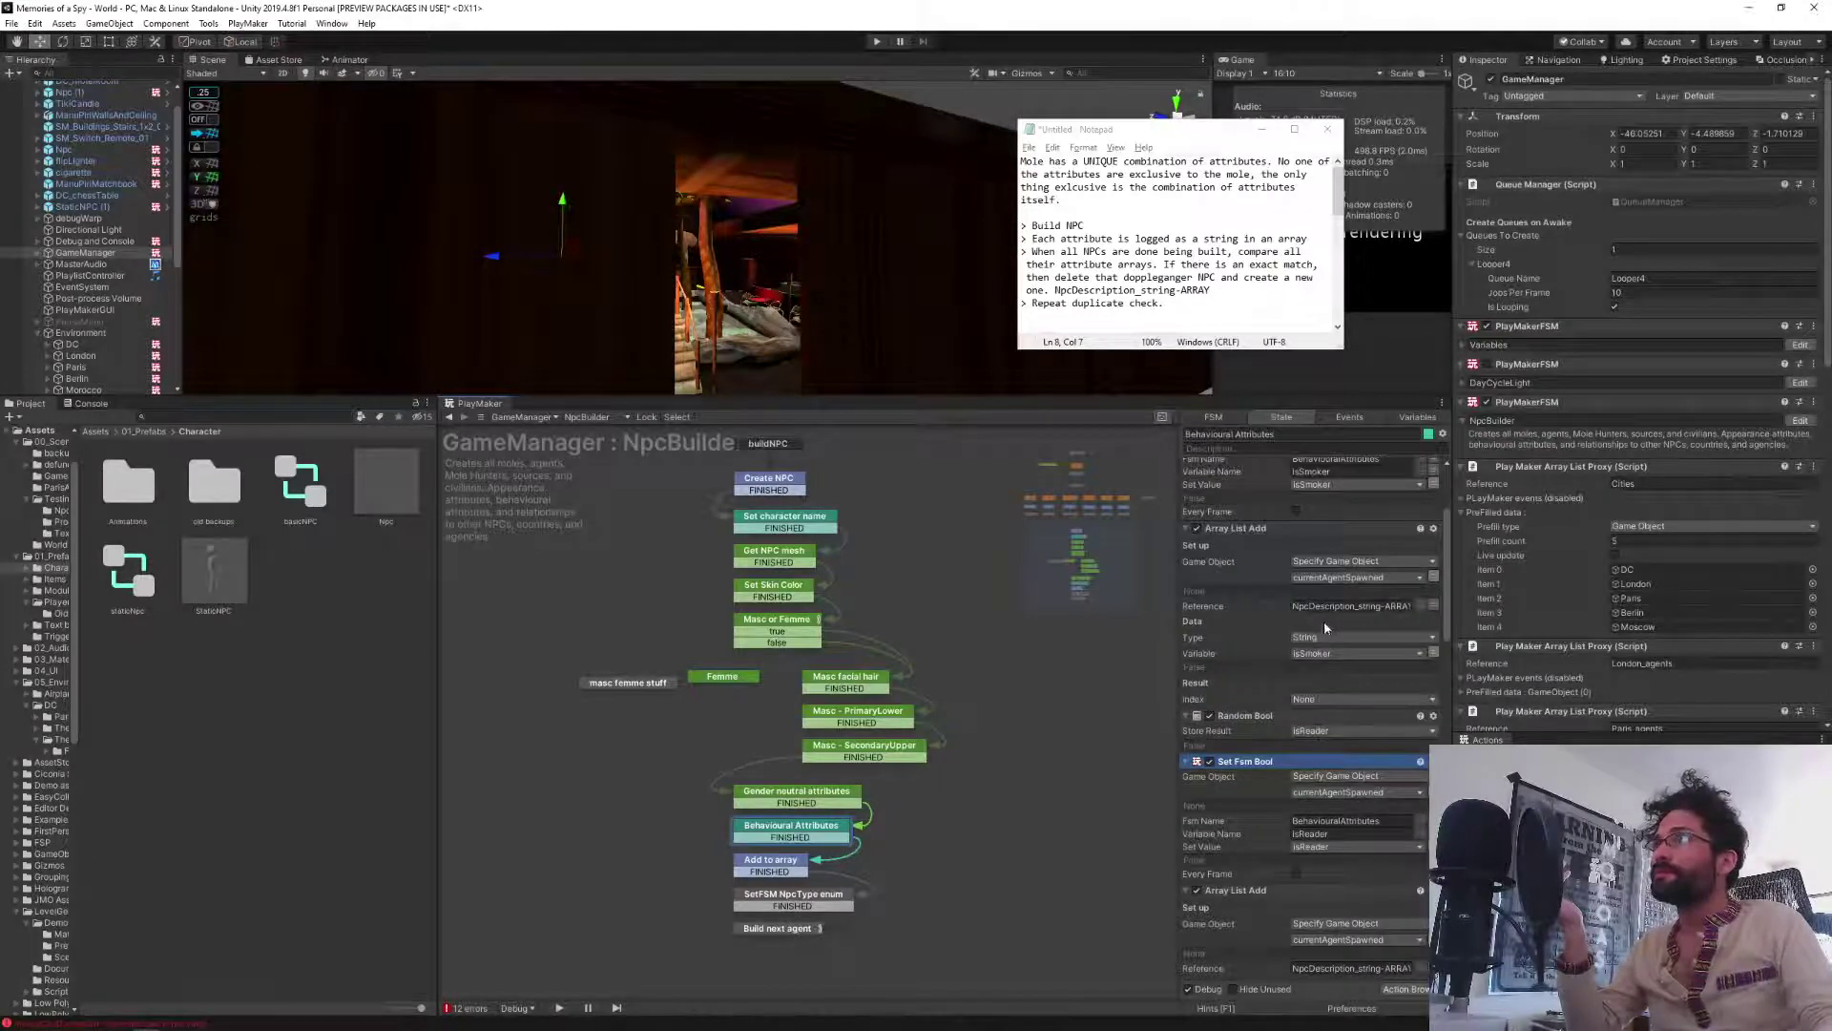
pyautogui.scroll(-2, 1325, 627)
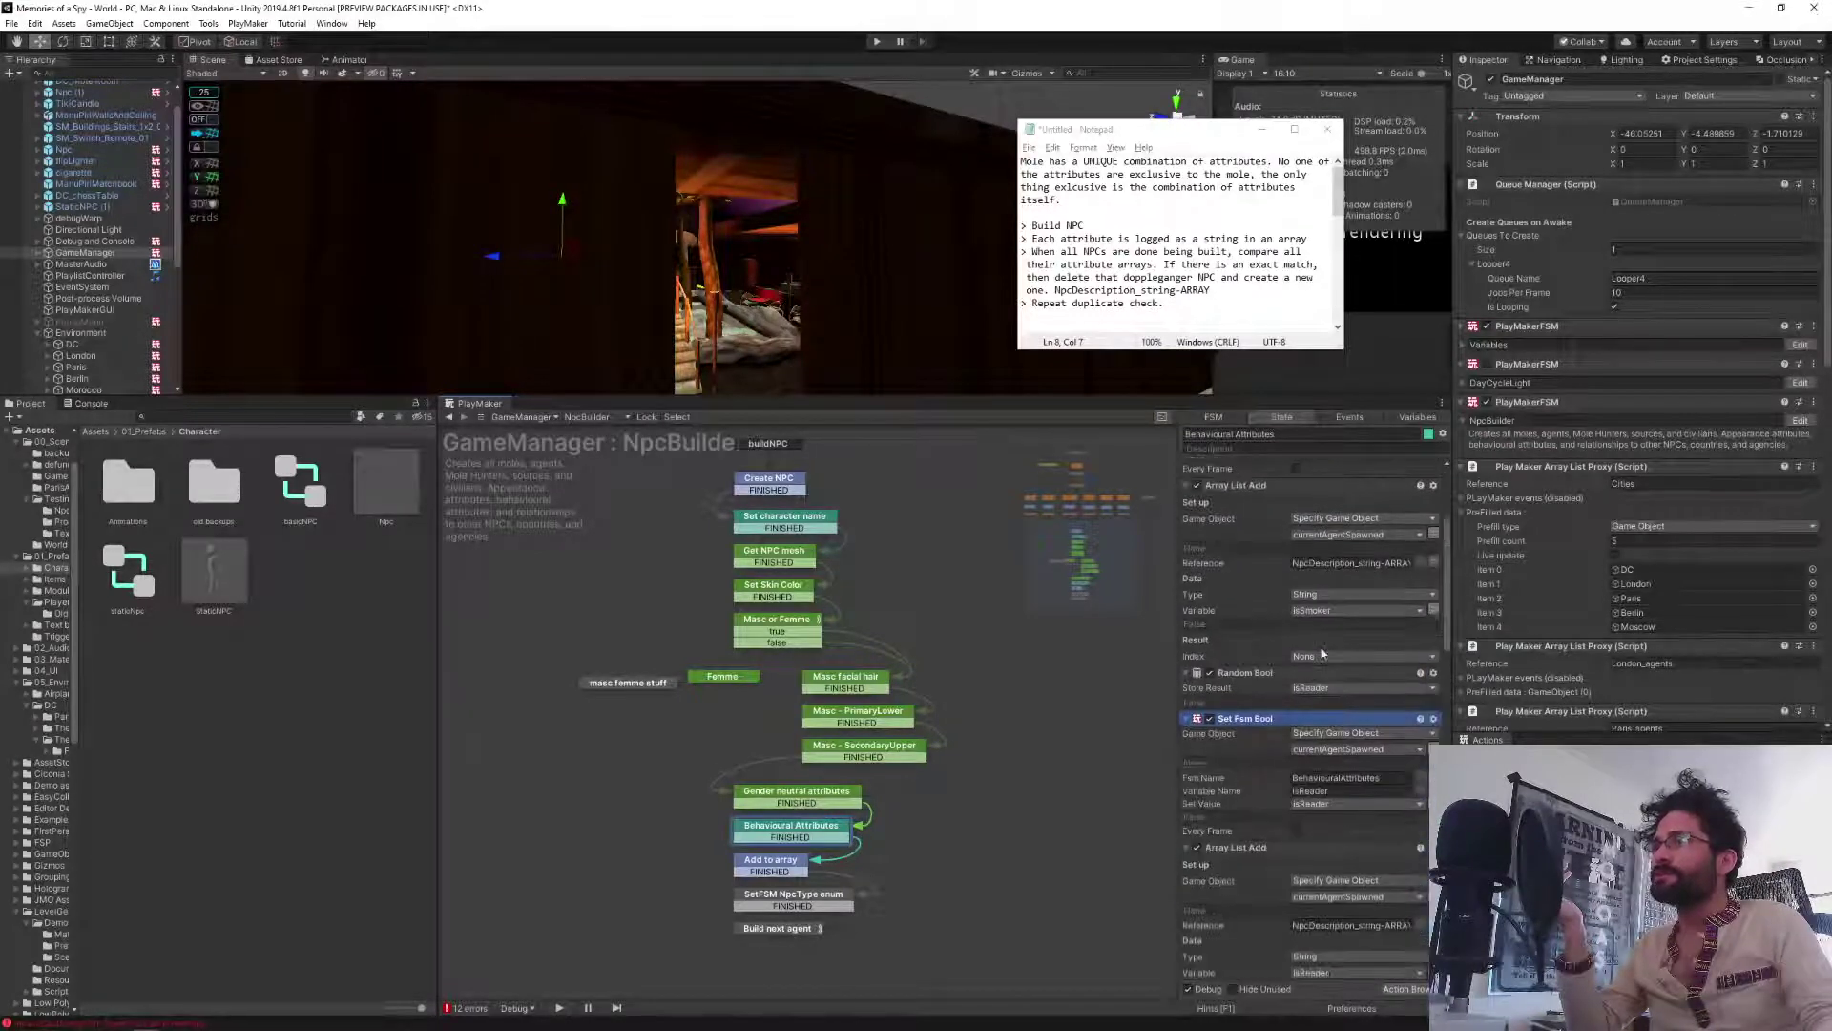
pyautogui.scroll(-3, 1323, 653)
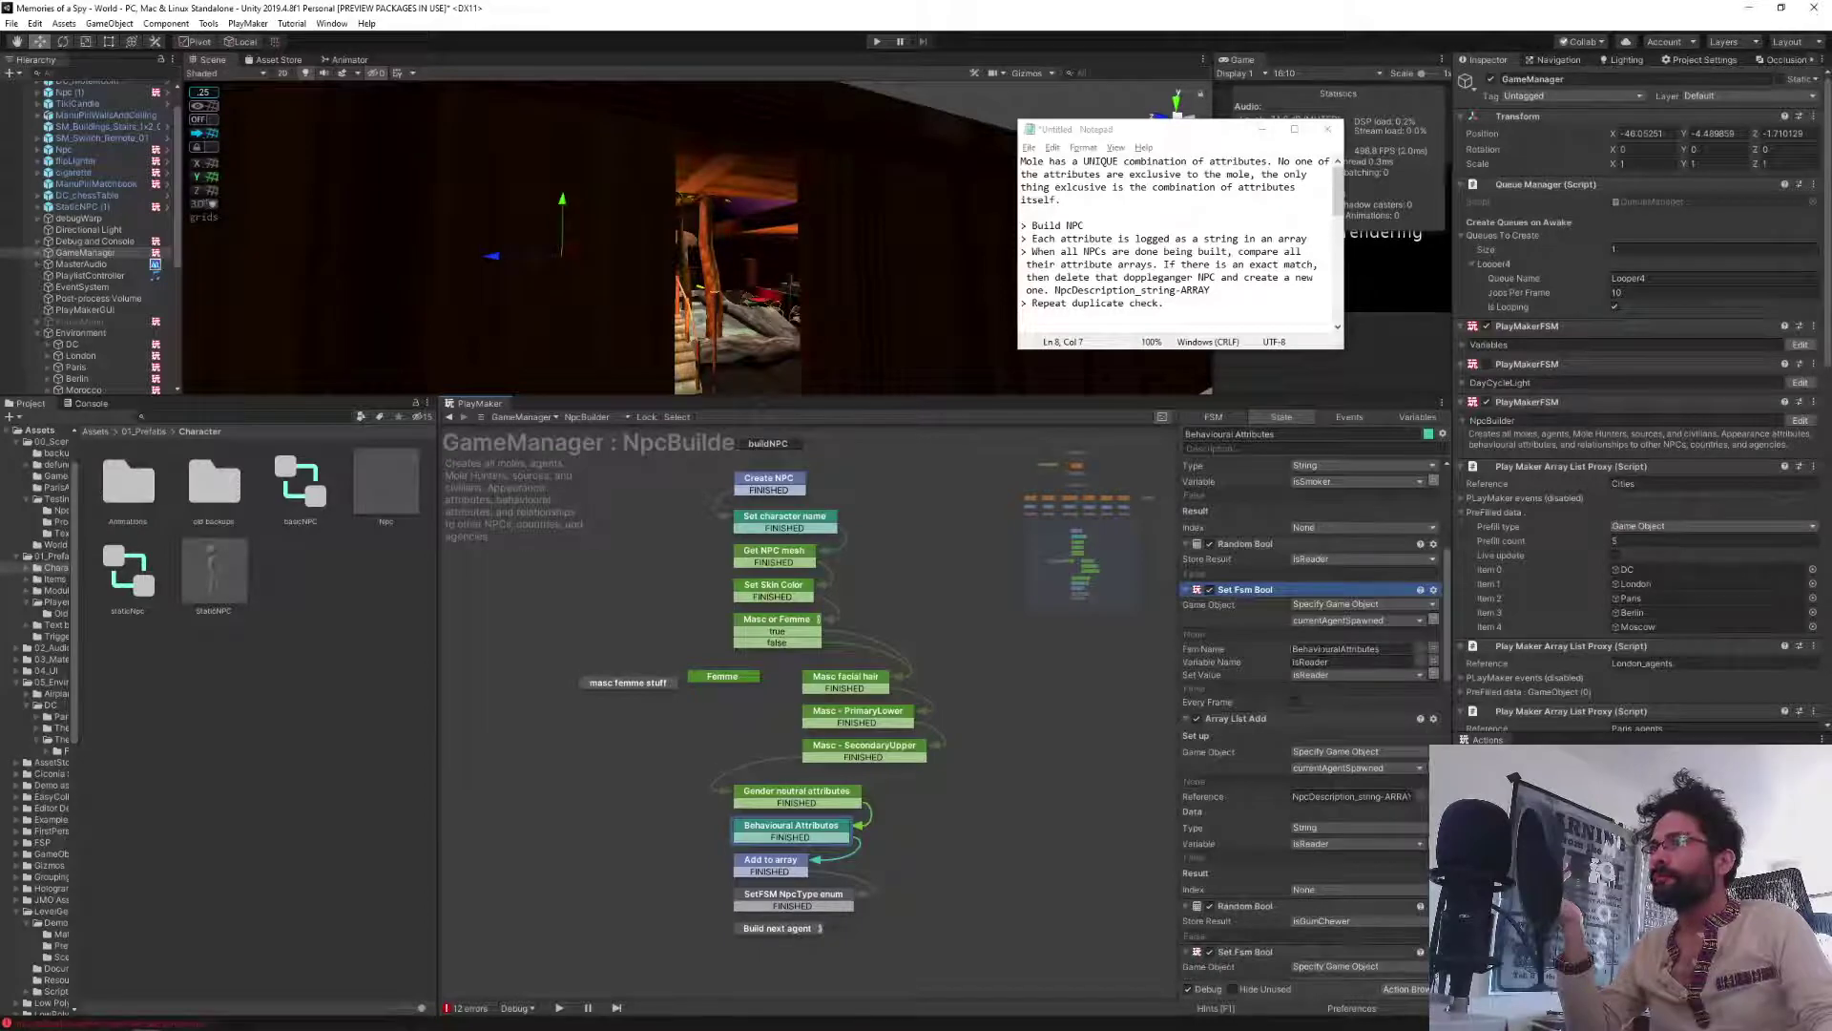
# Paste the Array List Add action below the isGumChewer Set Fsm Bool and set its variable to isGumChewer converted to a string.
pyautogui.scroll(-3, 1277, 763)
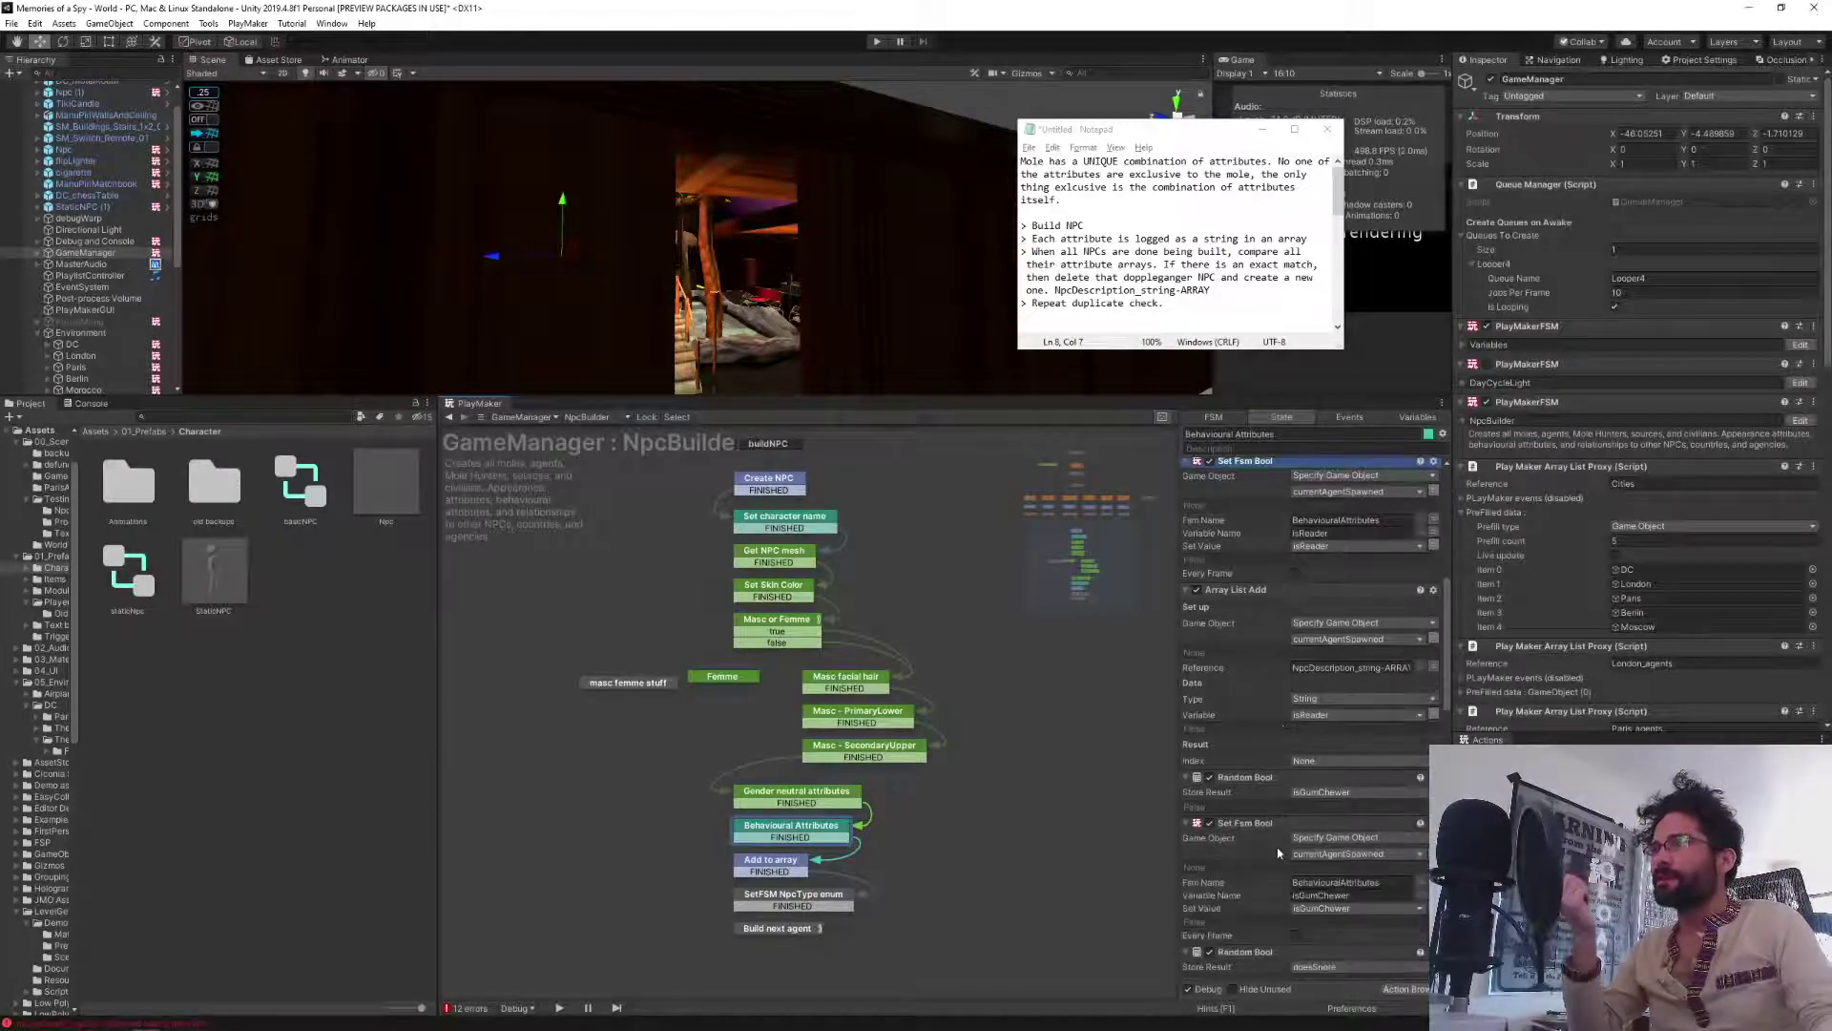
pyautogui.scroll(-2, 1275, 683)
pyautogui.scroll(-1, 1280, 696)
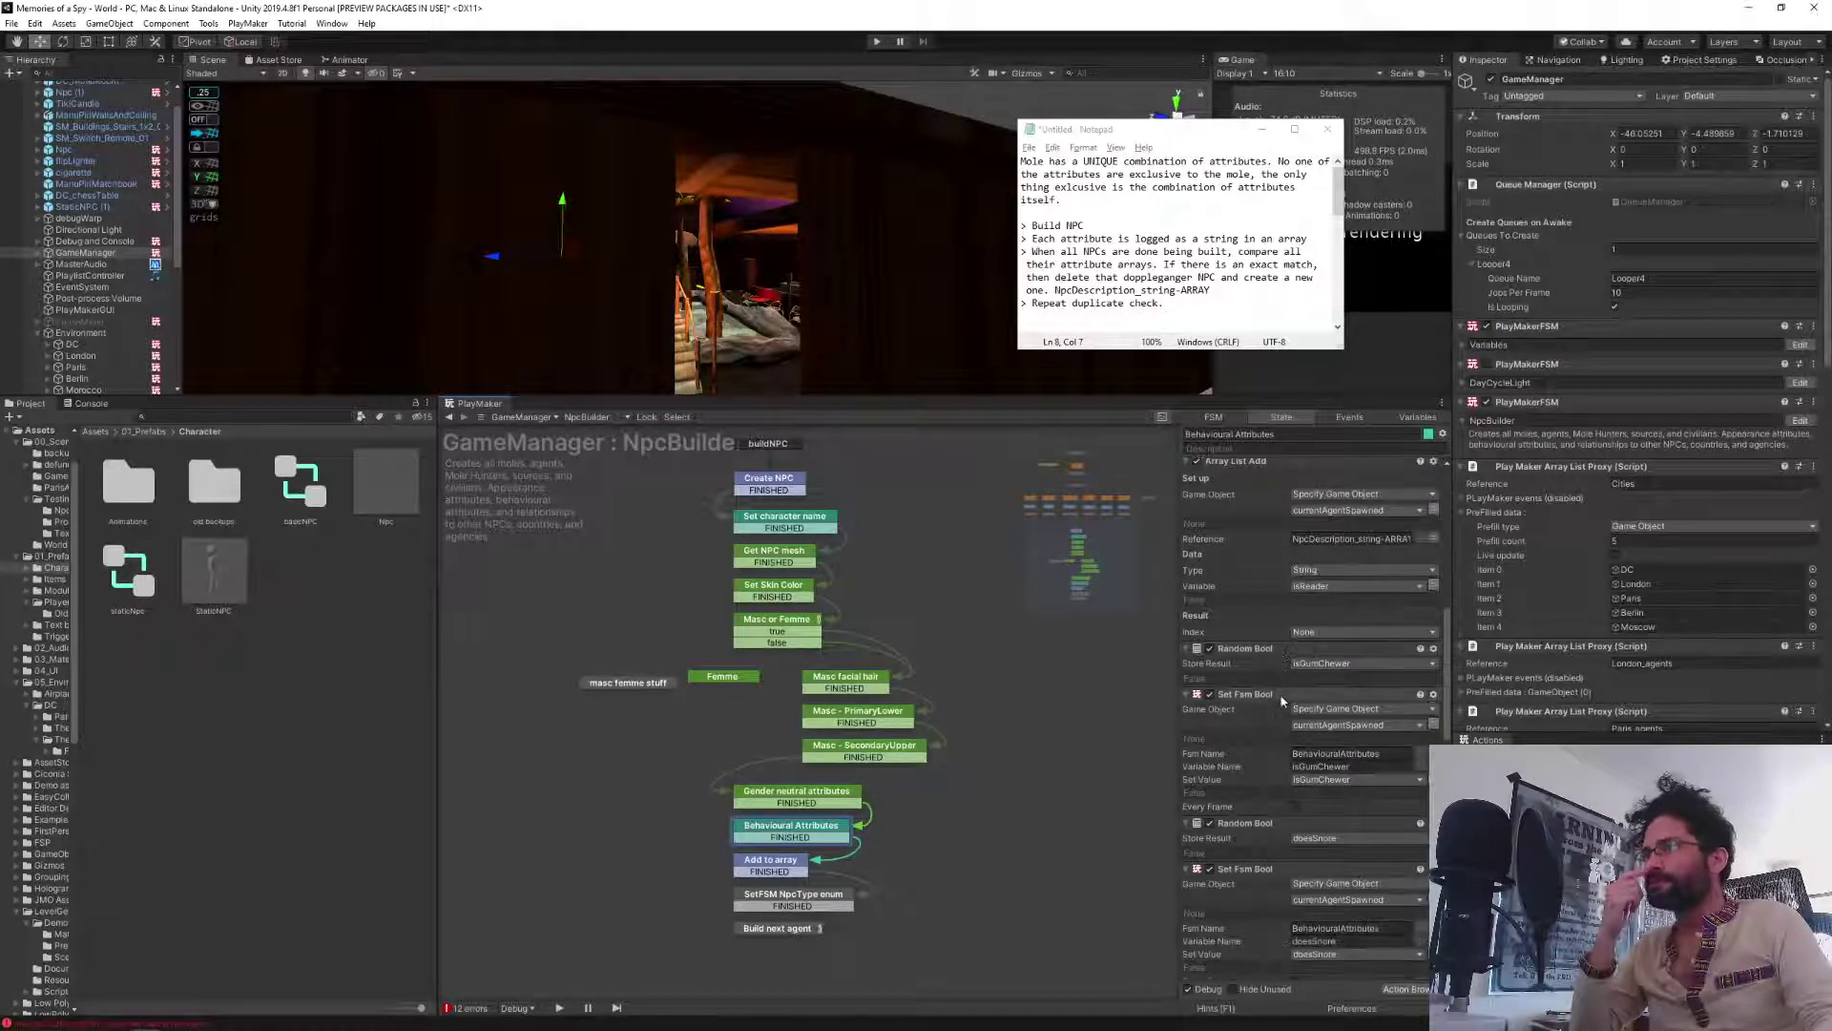
pyautogui.scroll(-1, 1274, 687)
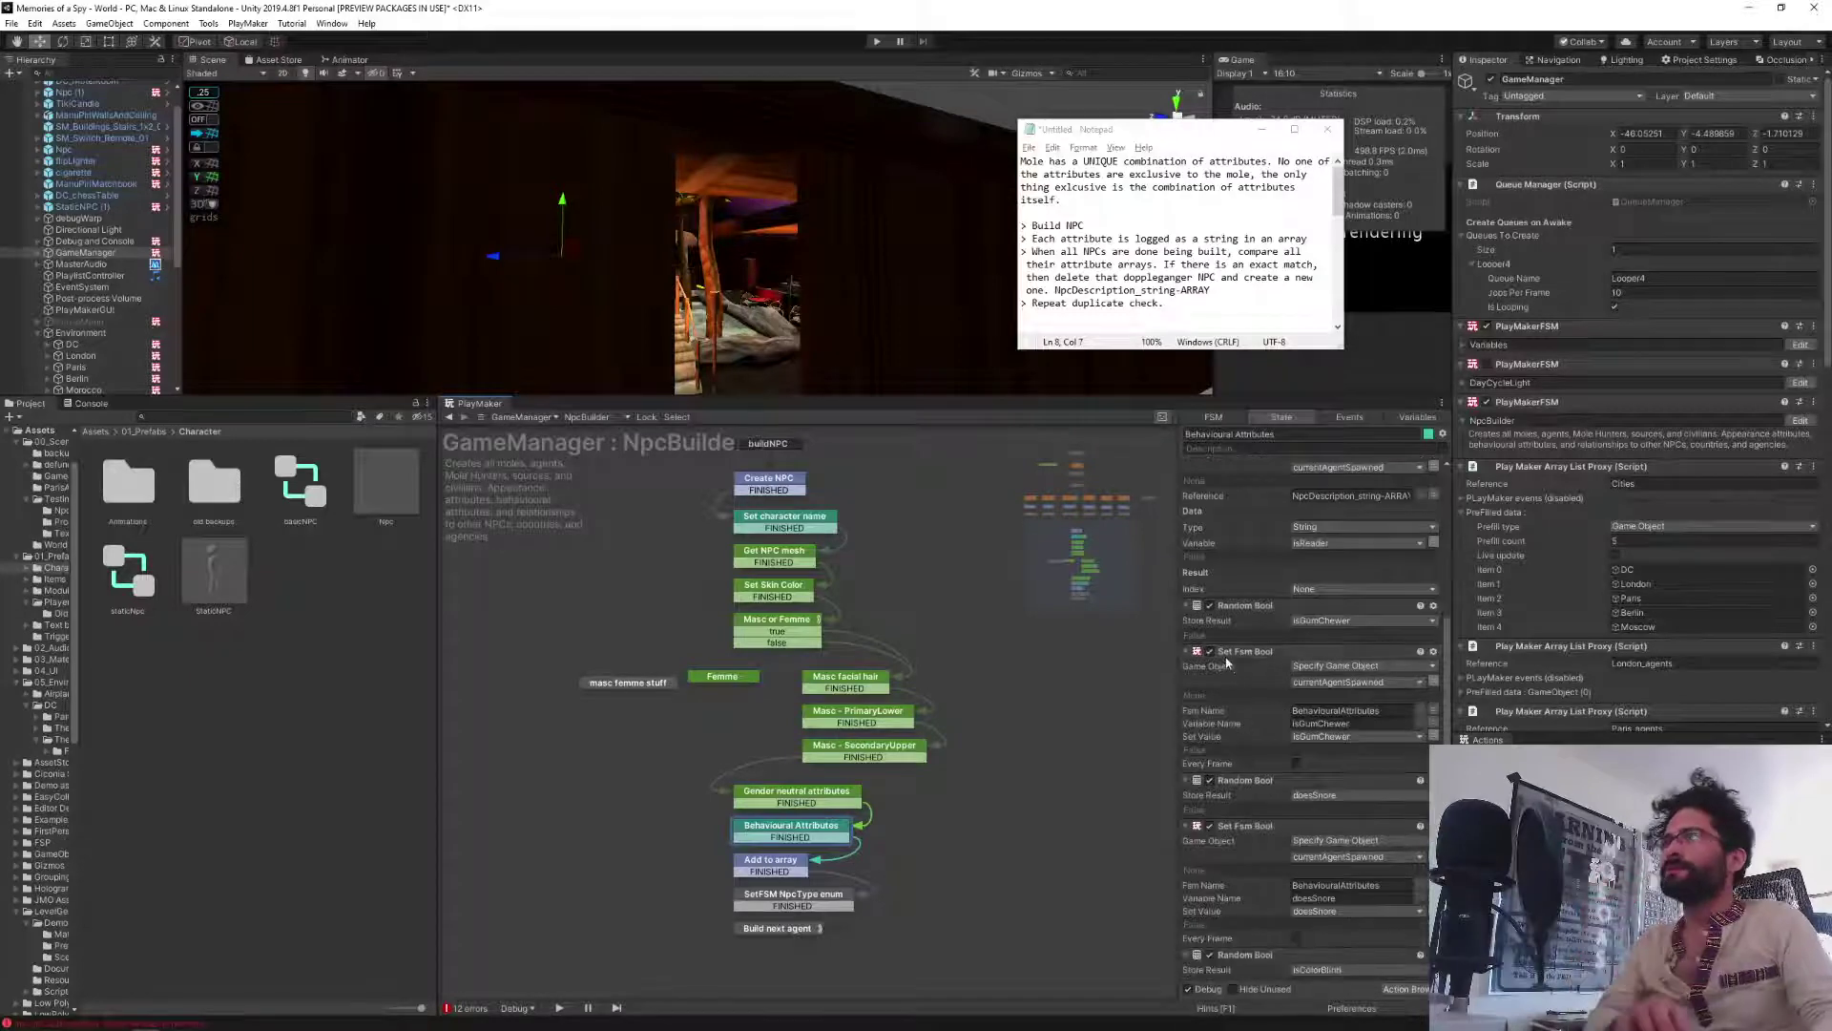
pyautogui.click(1258, 654)
pyautogui.hotkey('ctrl', 'v')
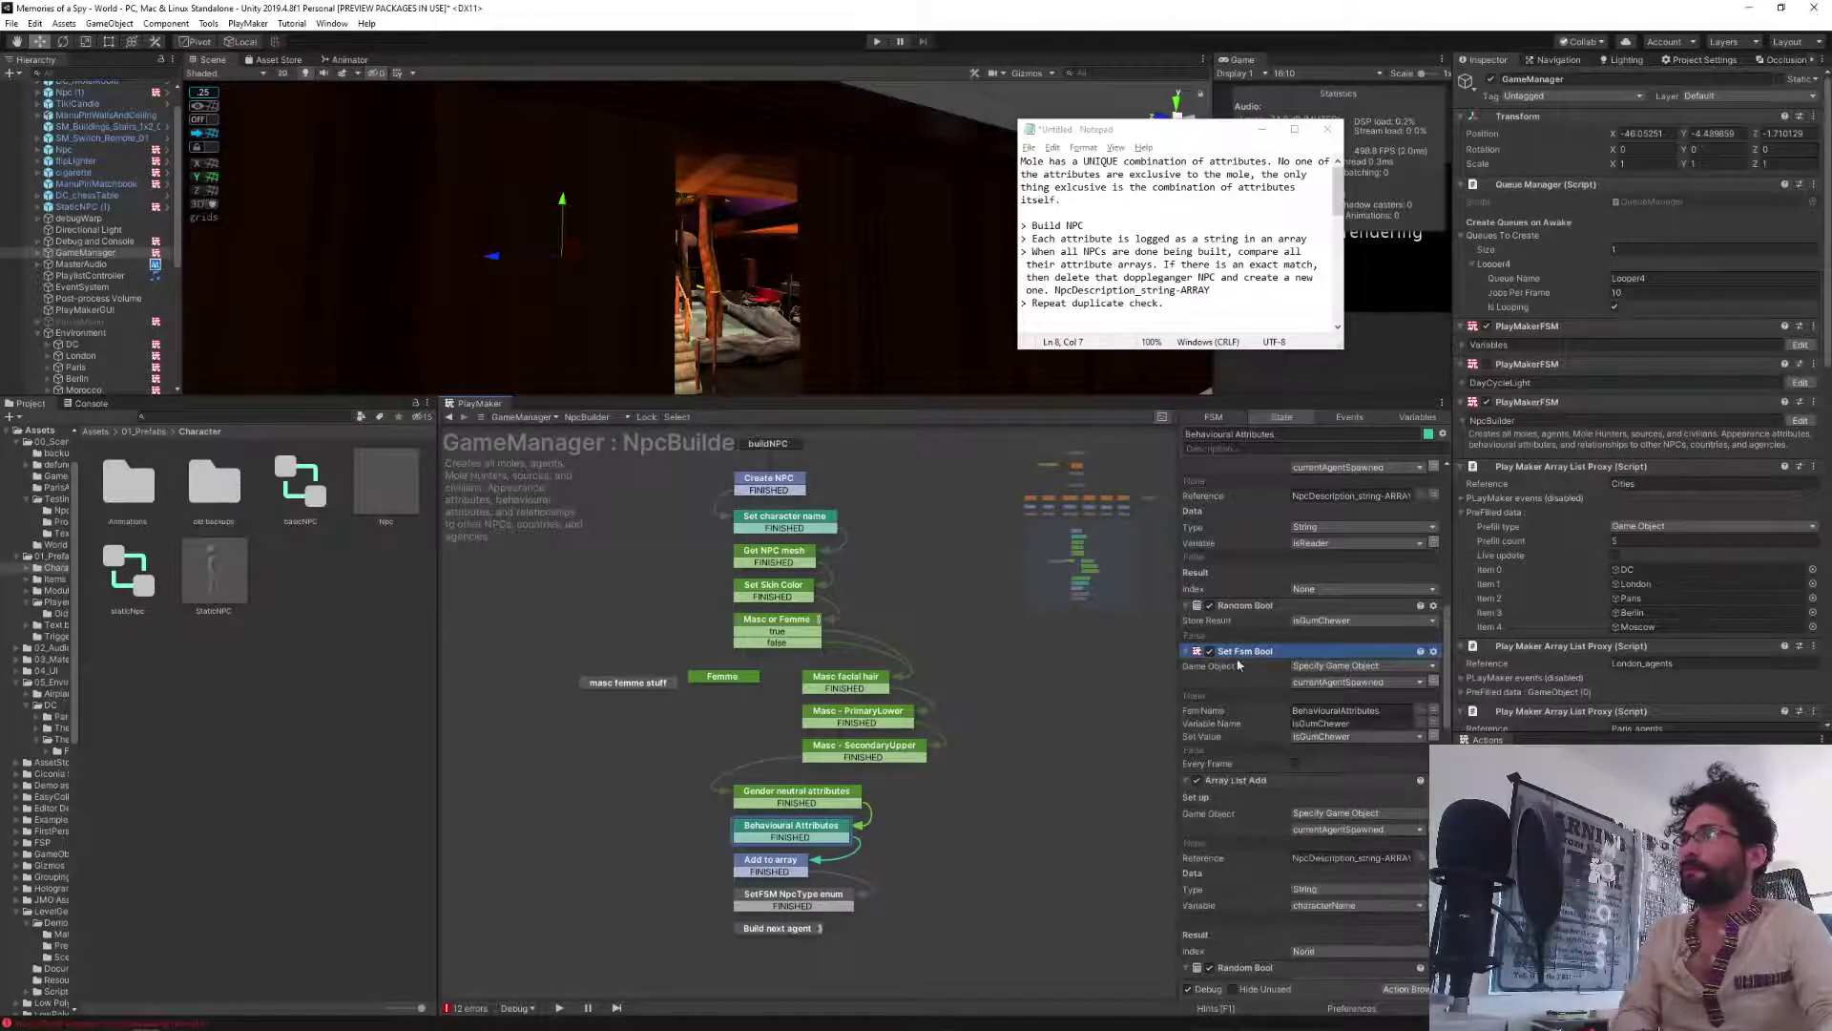
pyautogui.click(1319, 907)
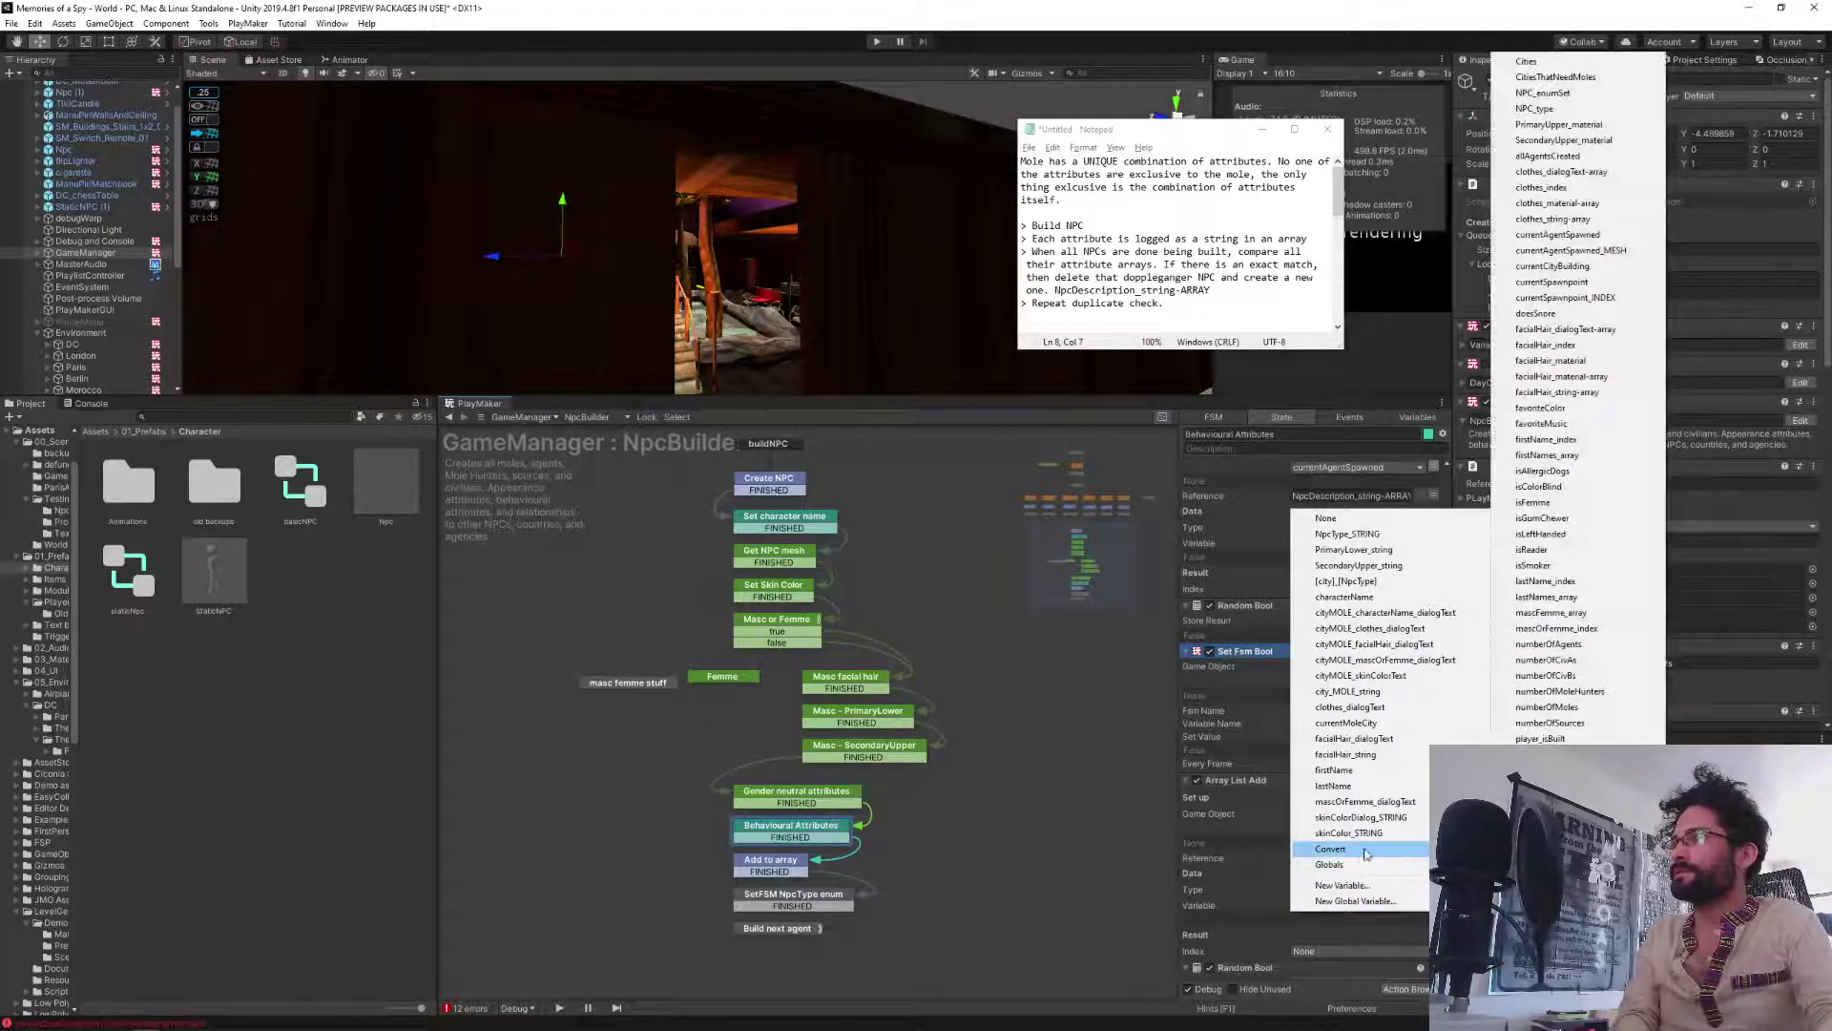
pyautogui.click(1592, 523)
# Paste another Array List Add action below the doesSnore Set Fsm Bool and set its variable to the converted doesSnore bool.
pyautogui.scroll(-5, 1246, 897)
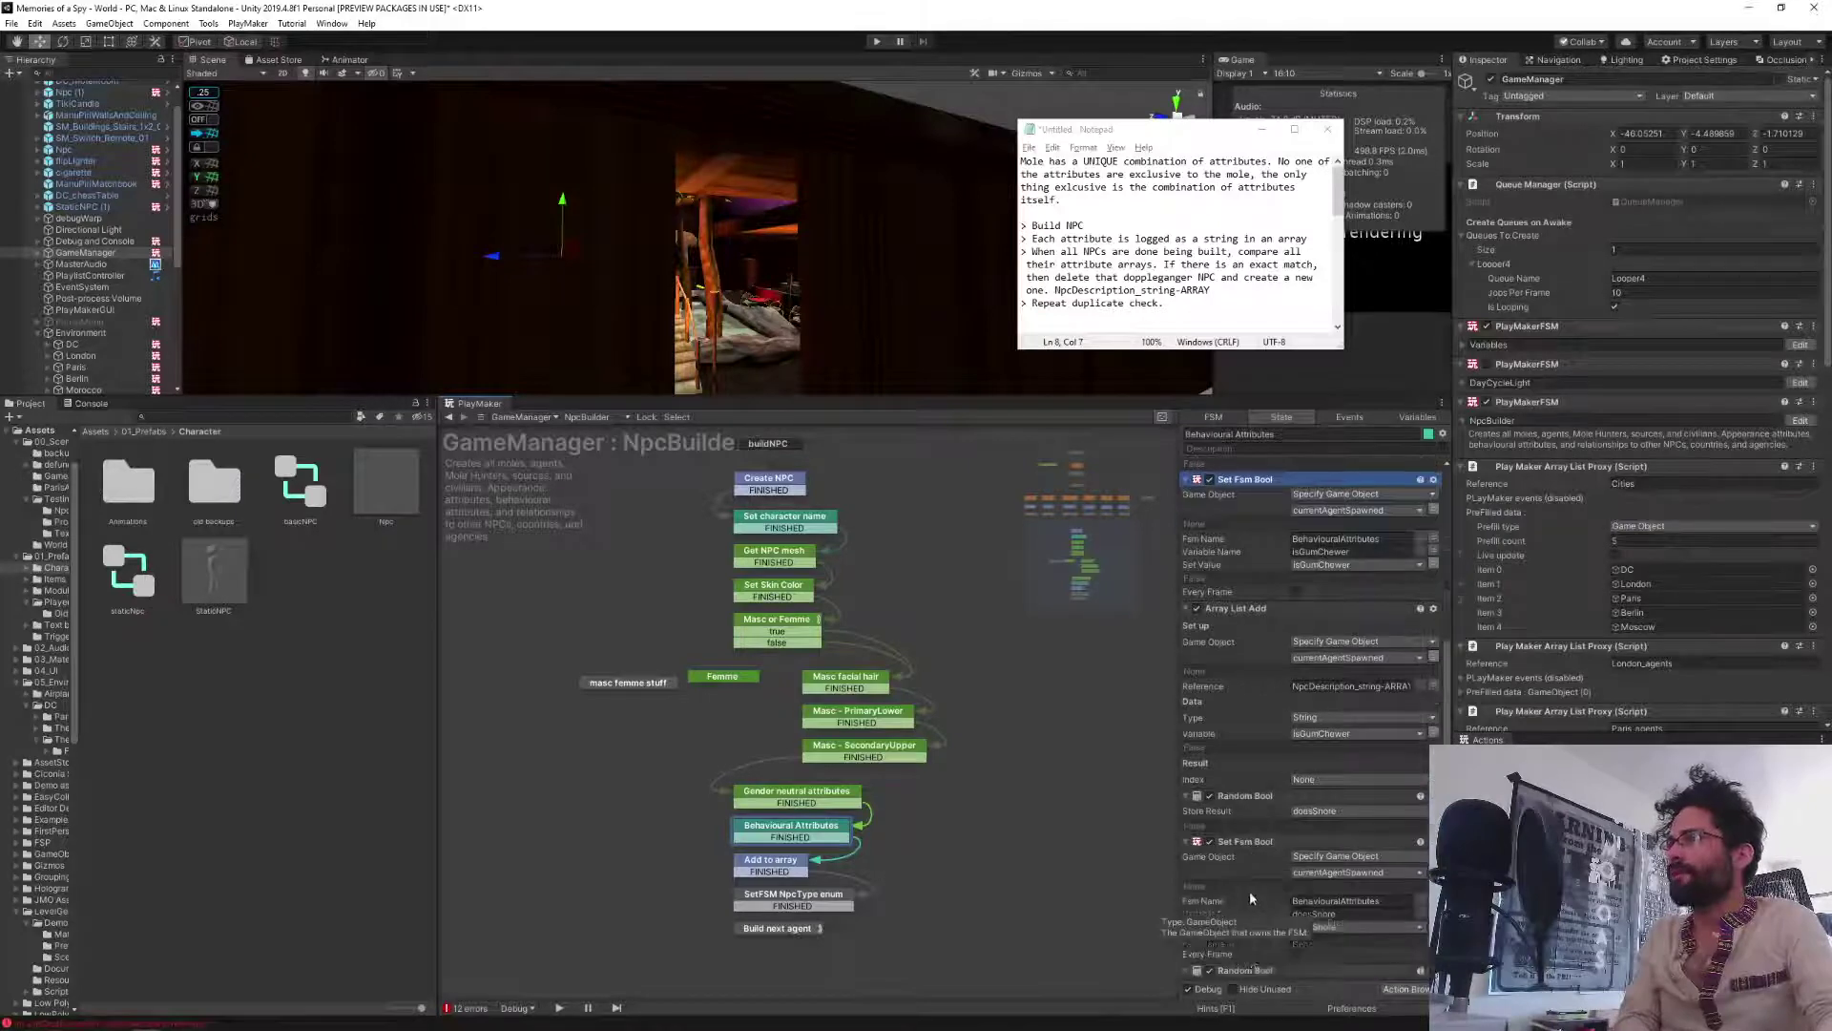
pyautogui.scroll(-3, 1252, 846)
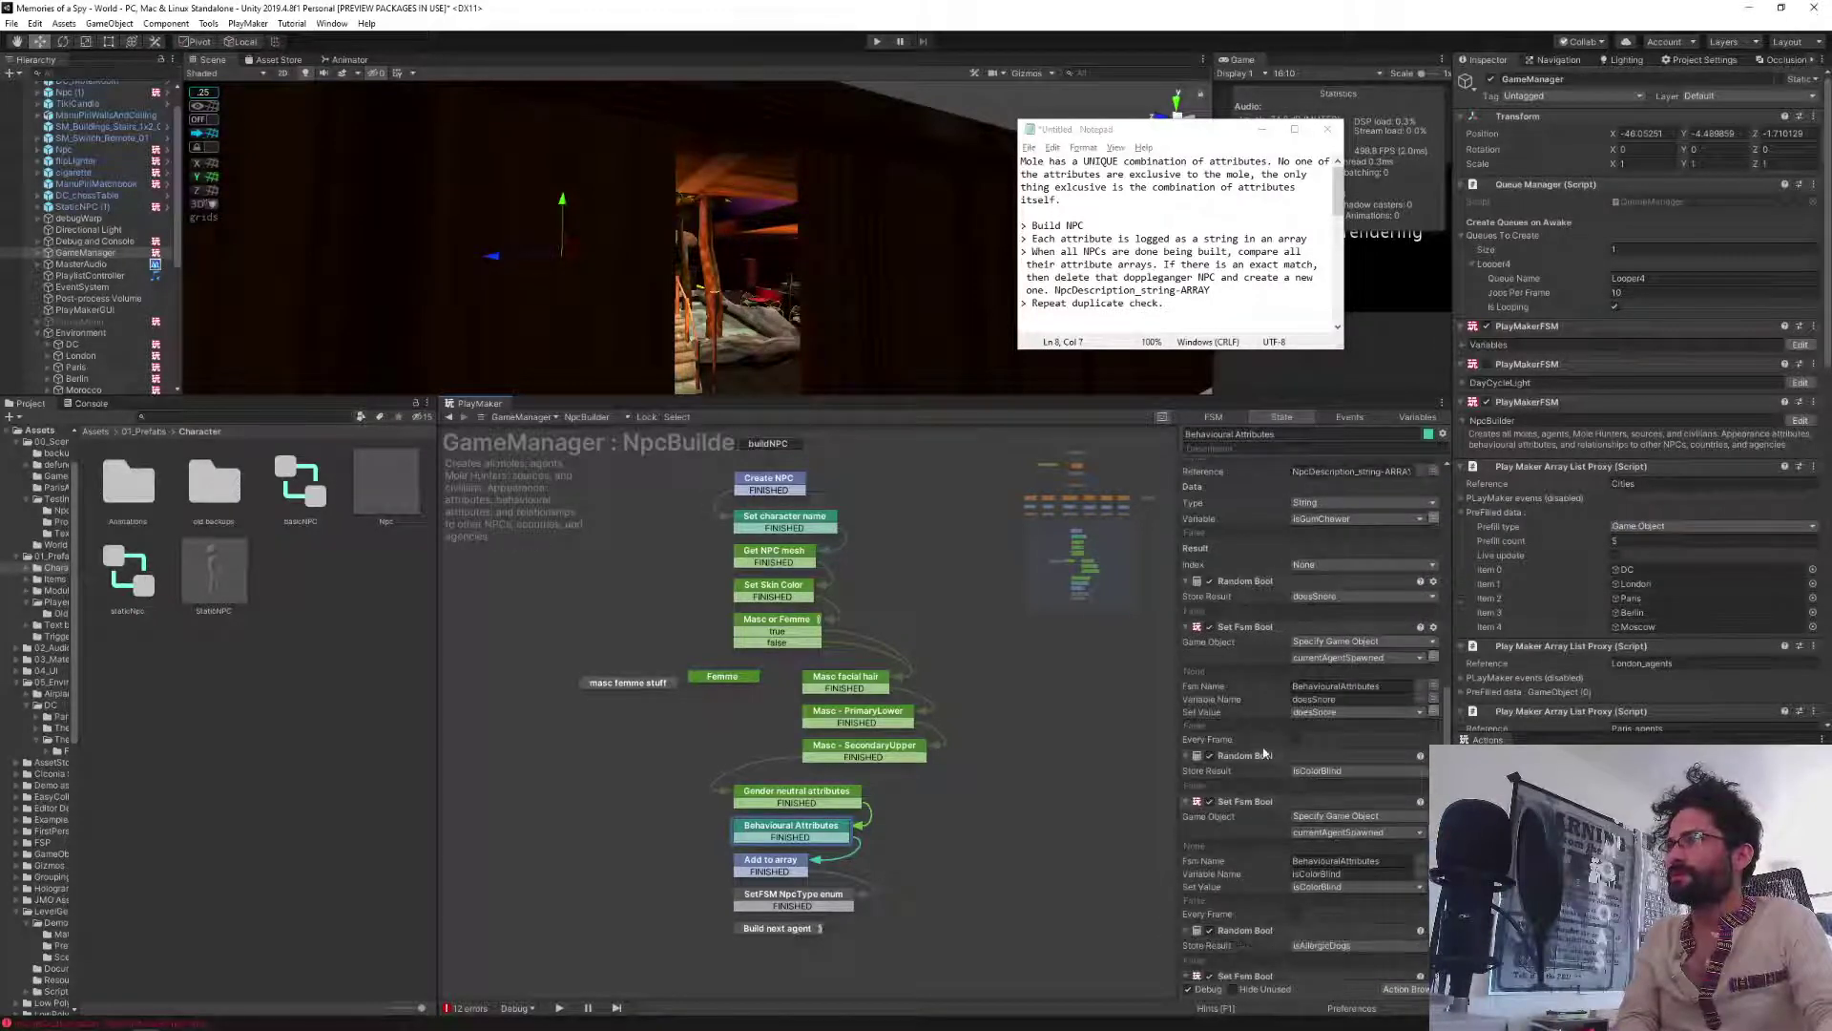
pyautogui.click(1241, 626)
pyautogui.hotkey('ctrl', 'v')
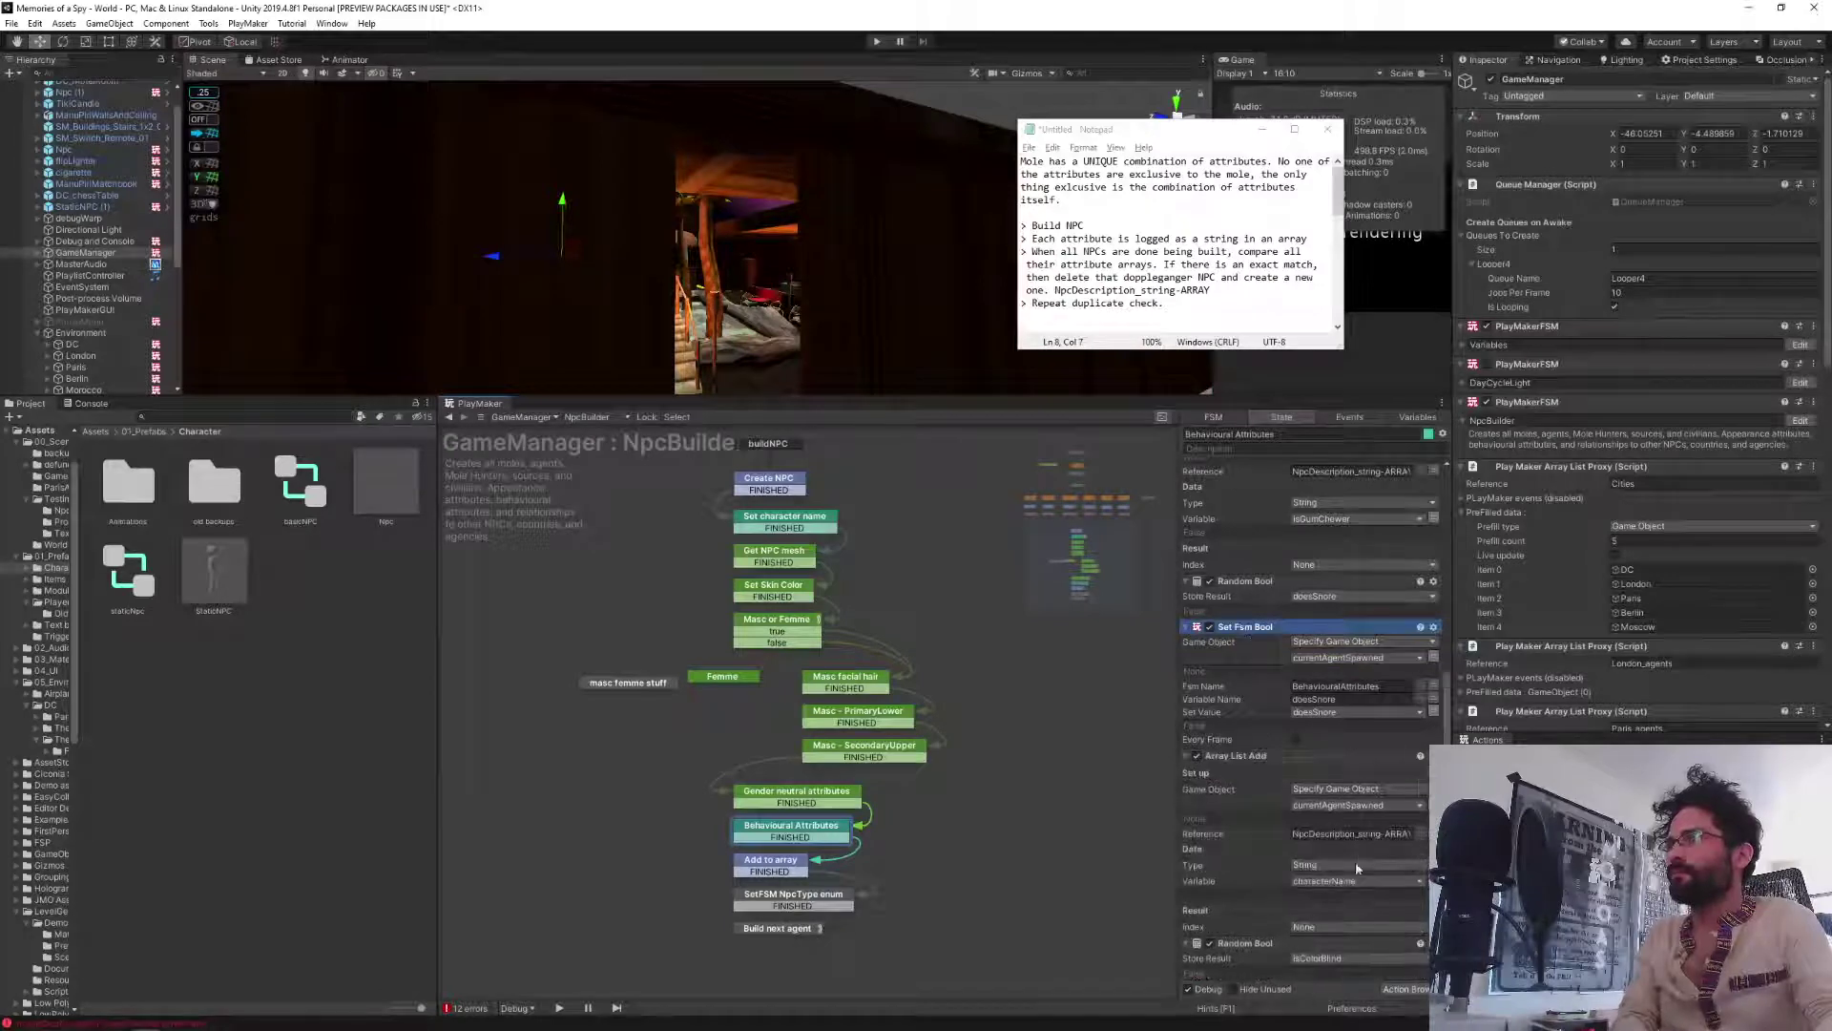
pyautogui.click(1325, 882)
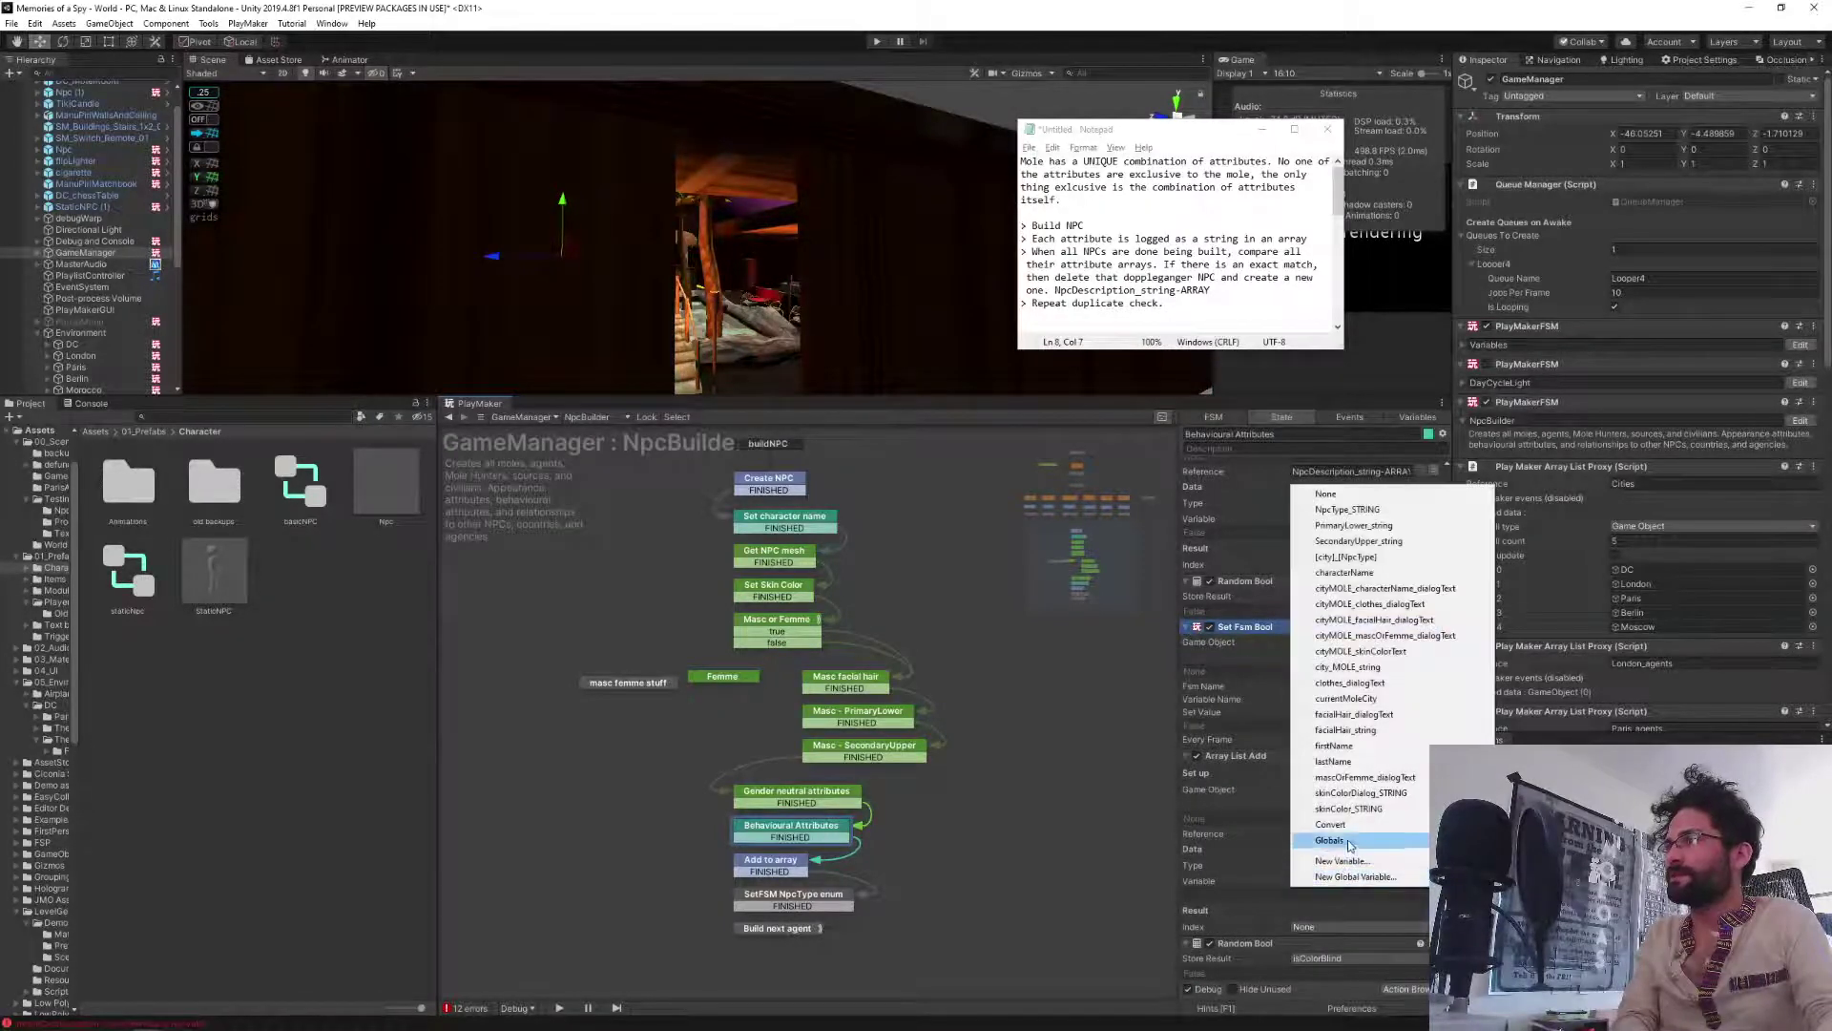
pyautogui.moveTo(1350, 836)
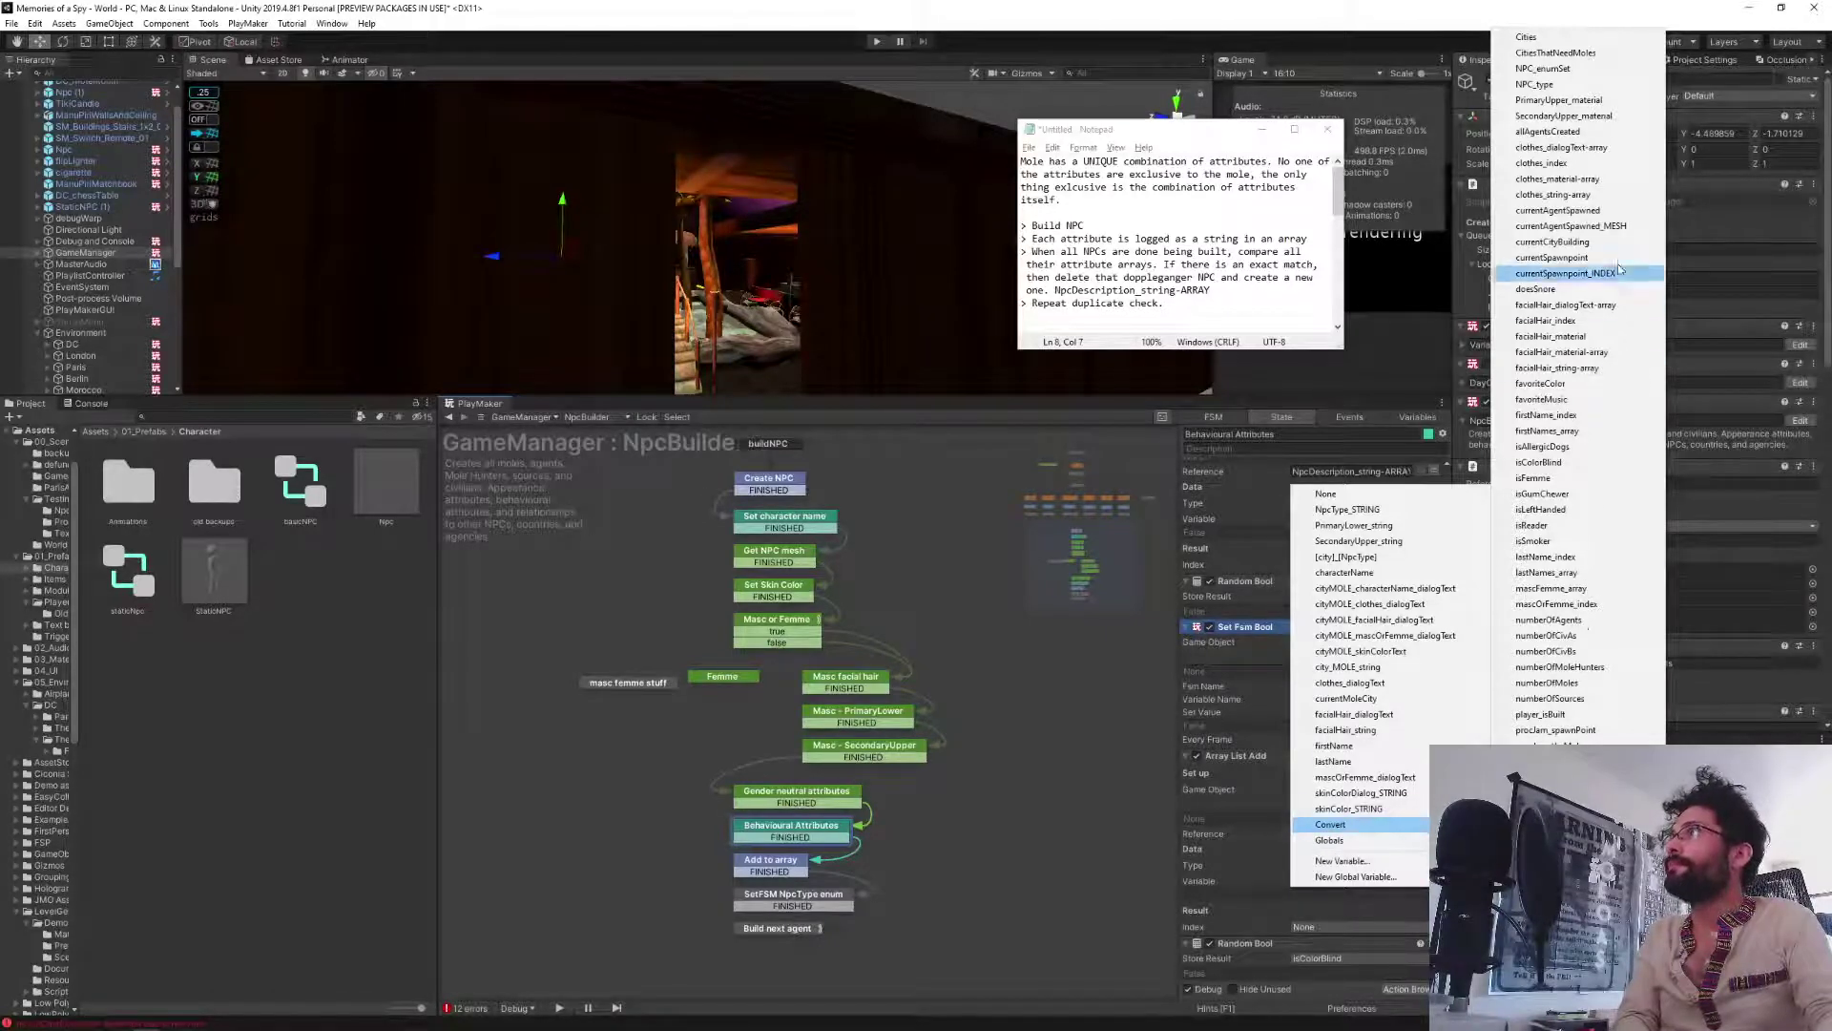
pyautogui.click(1589, 292)
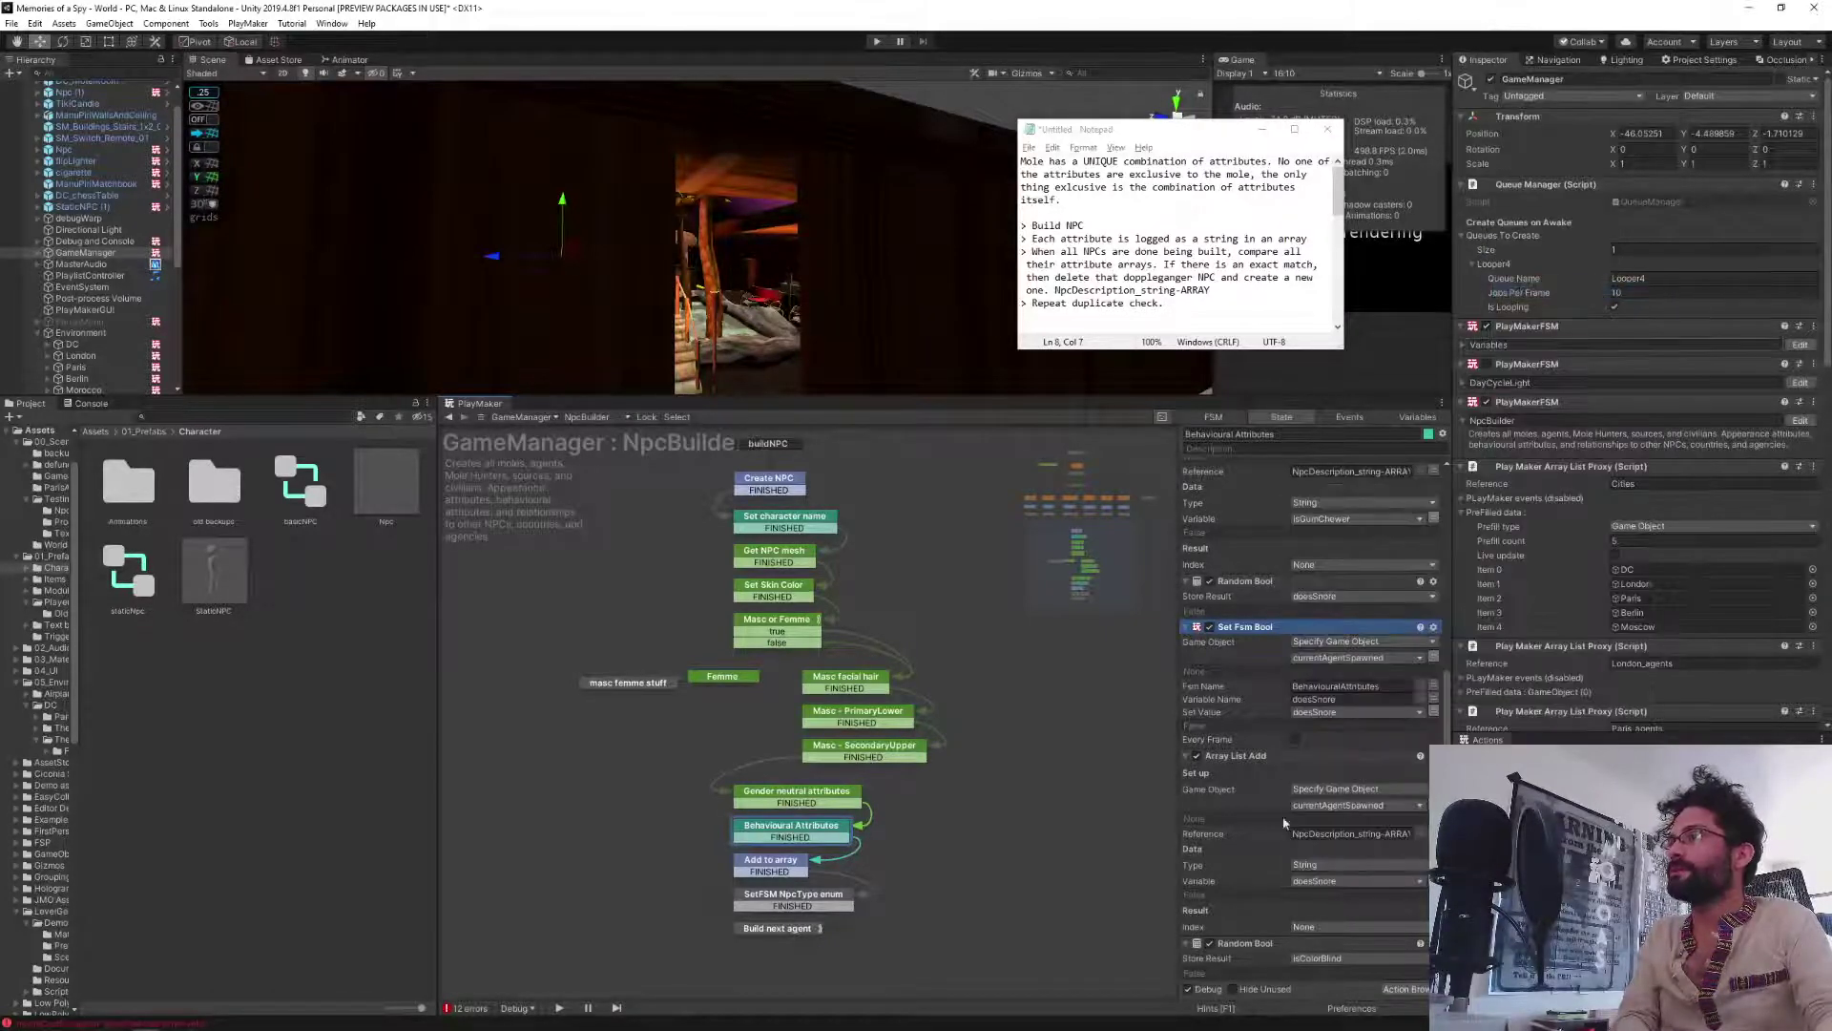
# Delete the Random Bool and Set Fsm Bool actions for isColorBlind that follow the doesSnore actions.
pyautogui.scroll(-5, 1258, 865)
pyautogui.scroll(-3, 1258, 864)
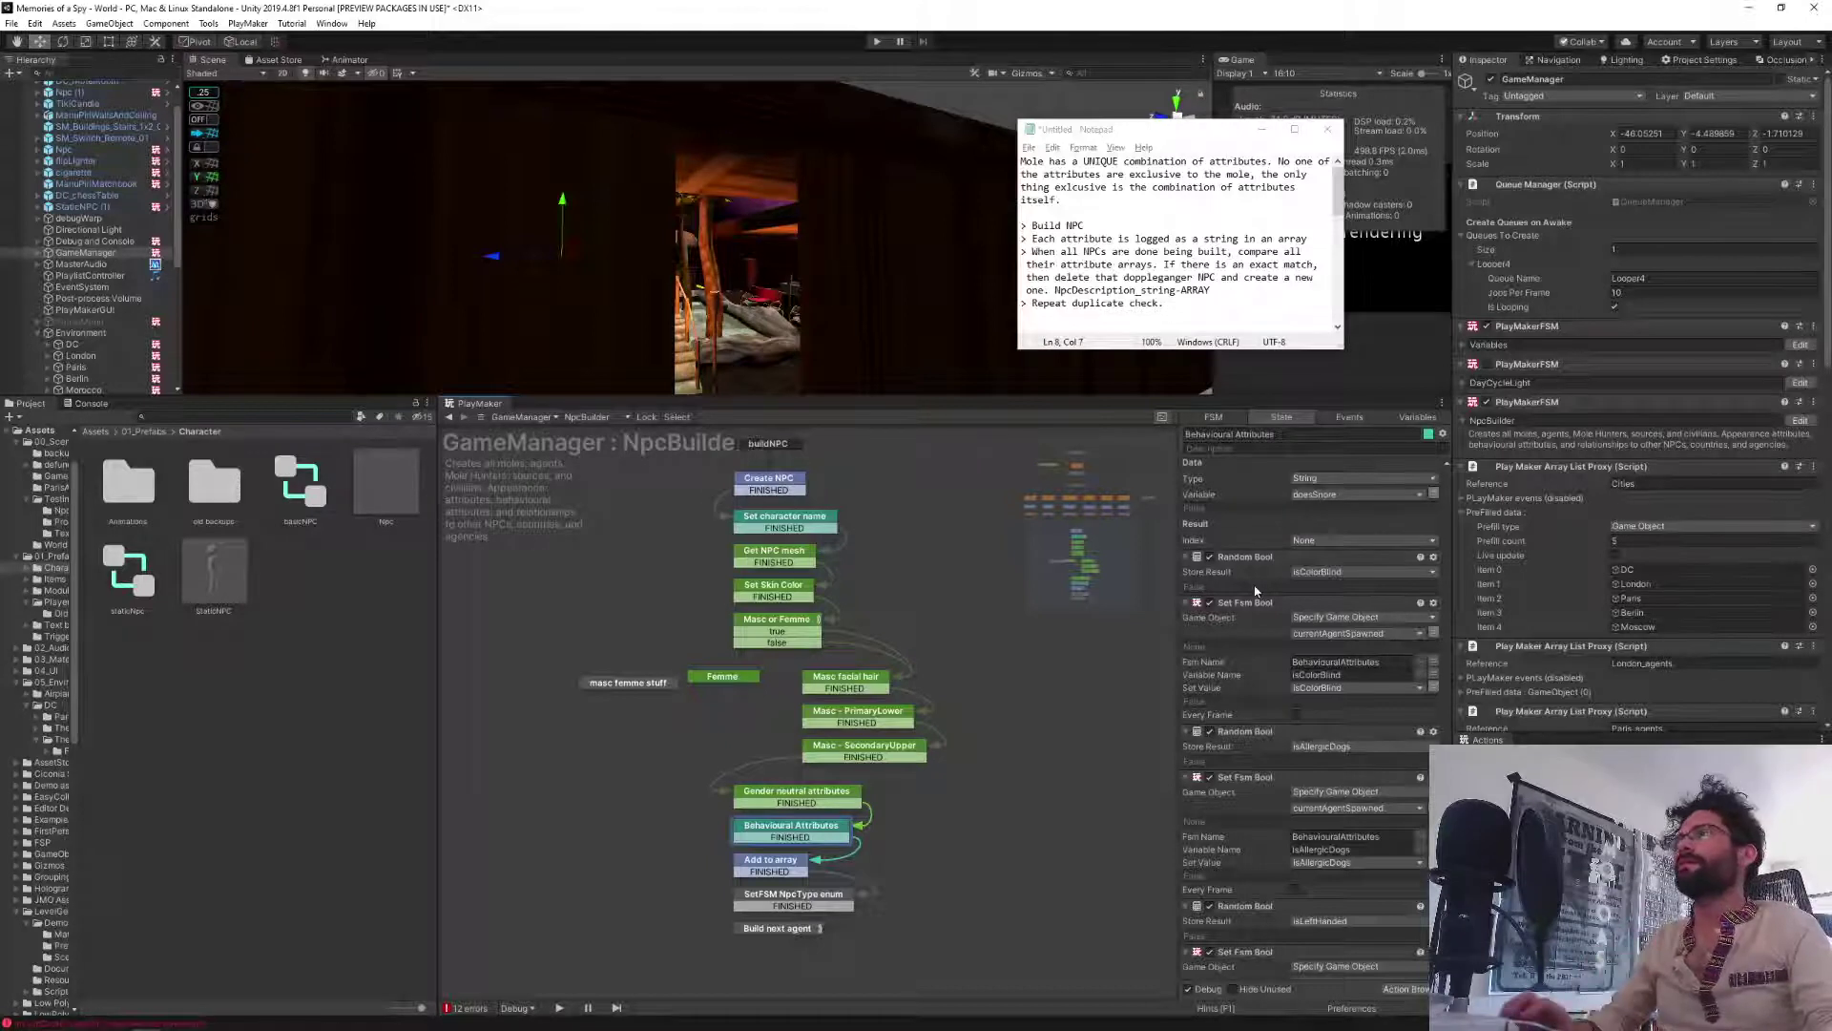
pyautogui.click(1247, 558)
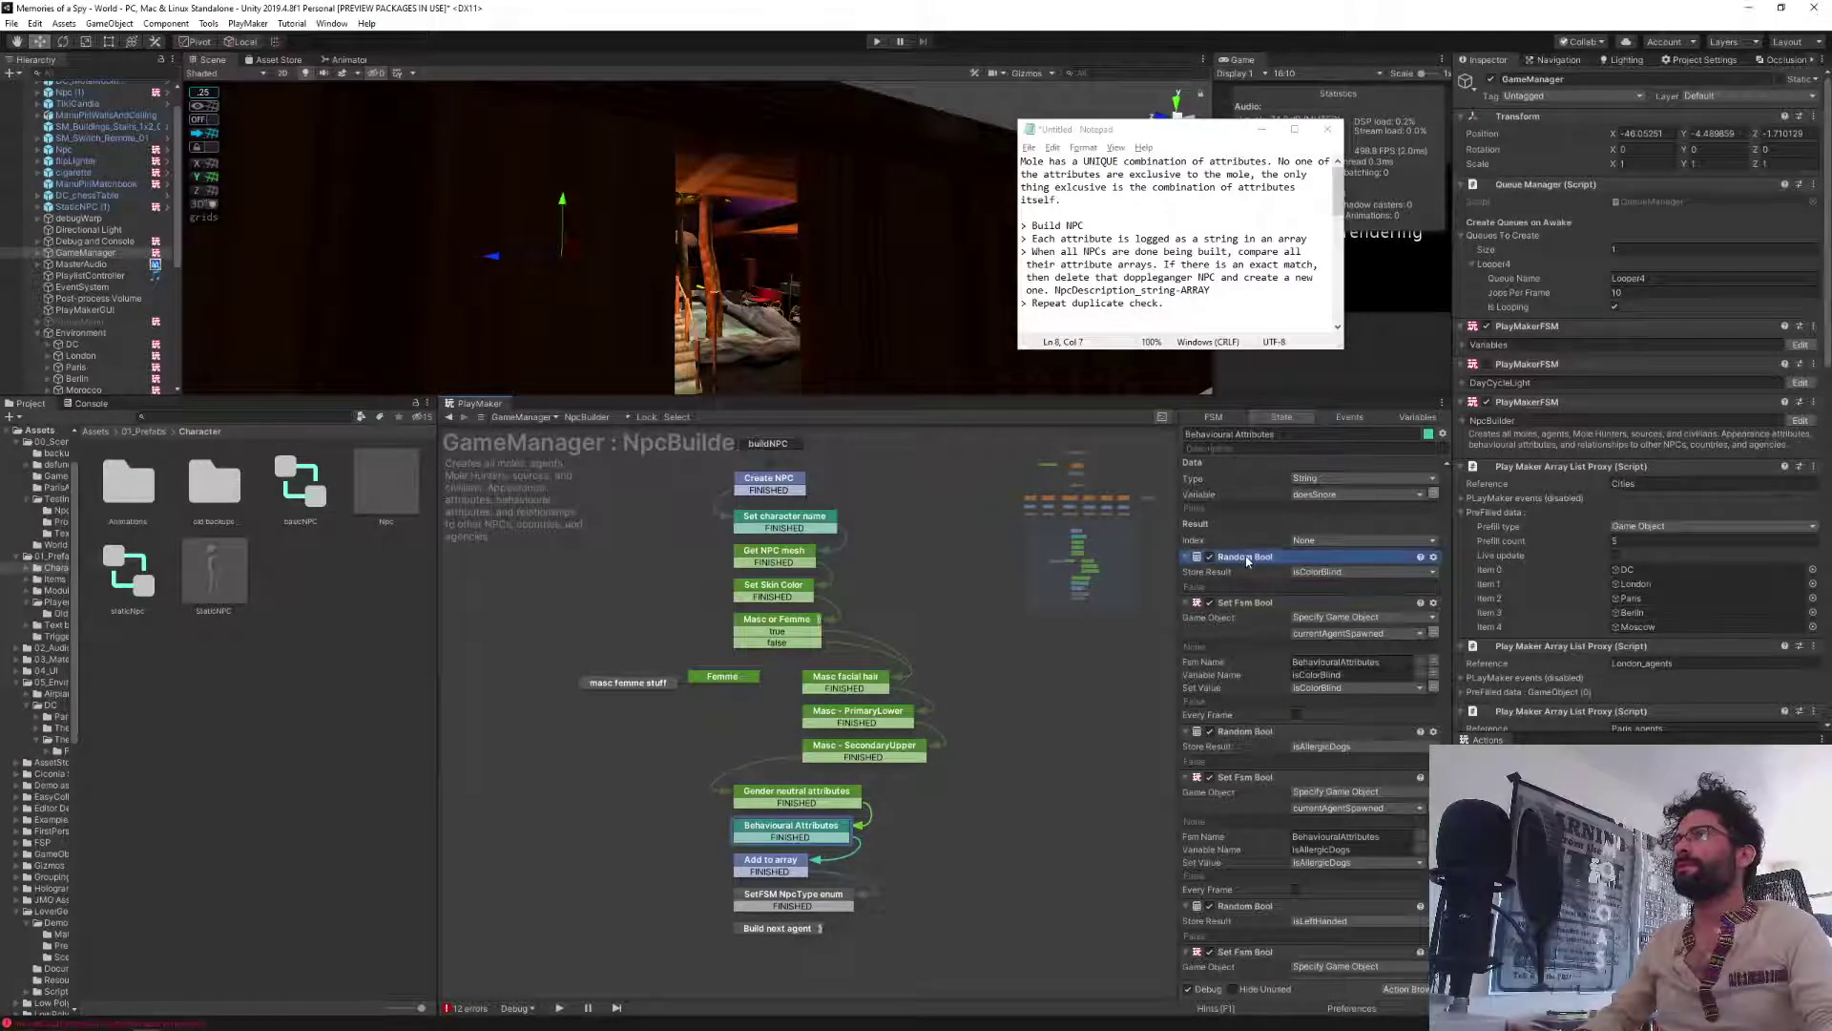
pyautogui.press('Delete')
pyautogui.click(1250, 559)
pyautogui.press('Delete')
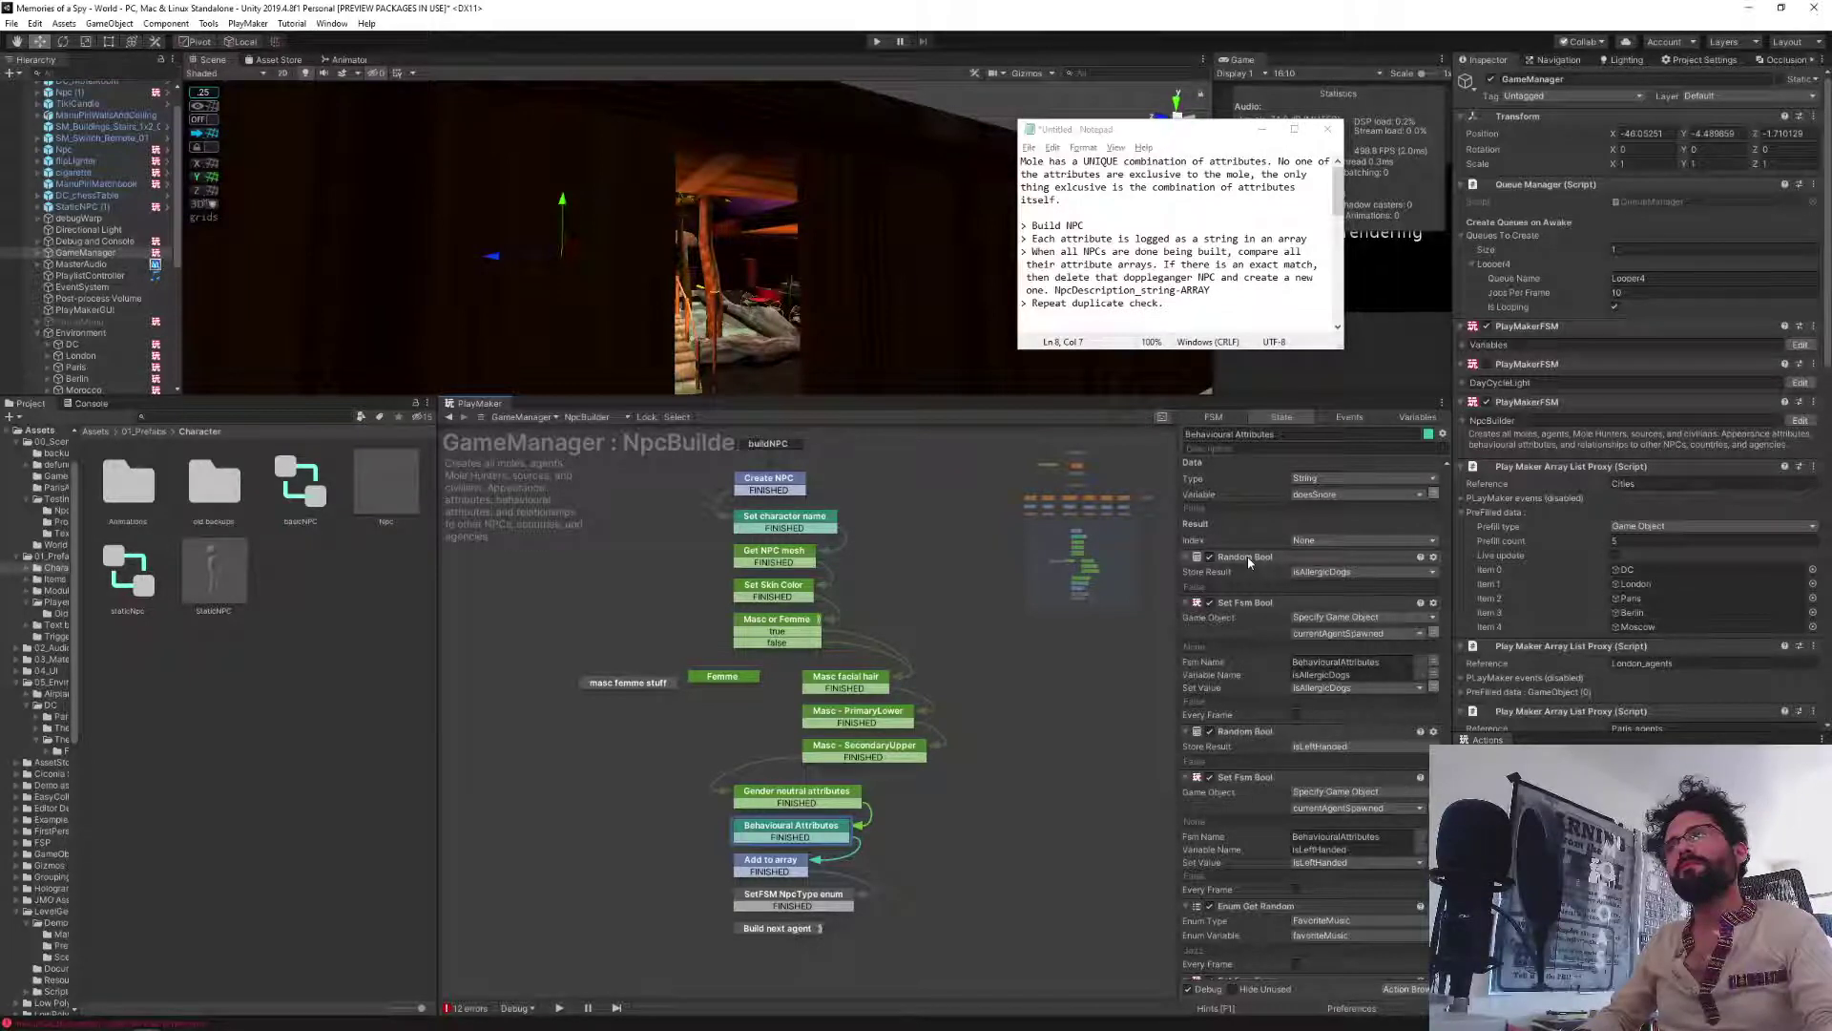
# Delete the Random Bool and Set Fsm Bool pairs for isAllergicDogs and isLeftHanded from Behavioural Attributes.
pyautogui.click(1246, 558)
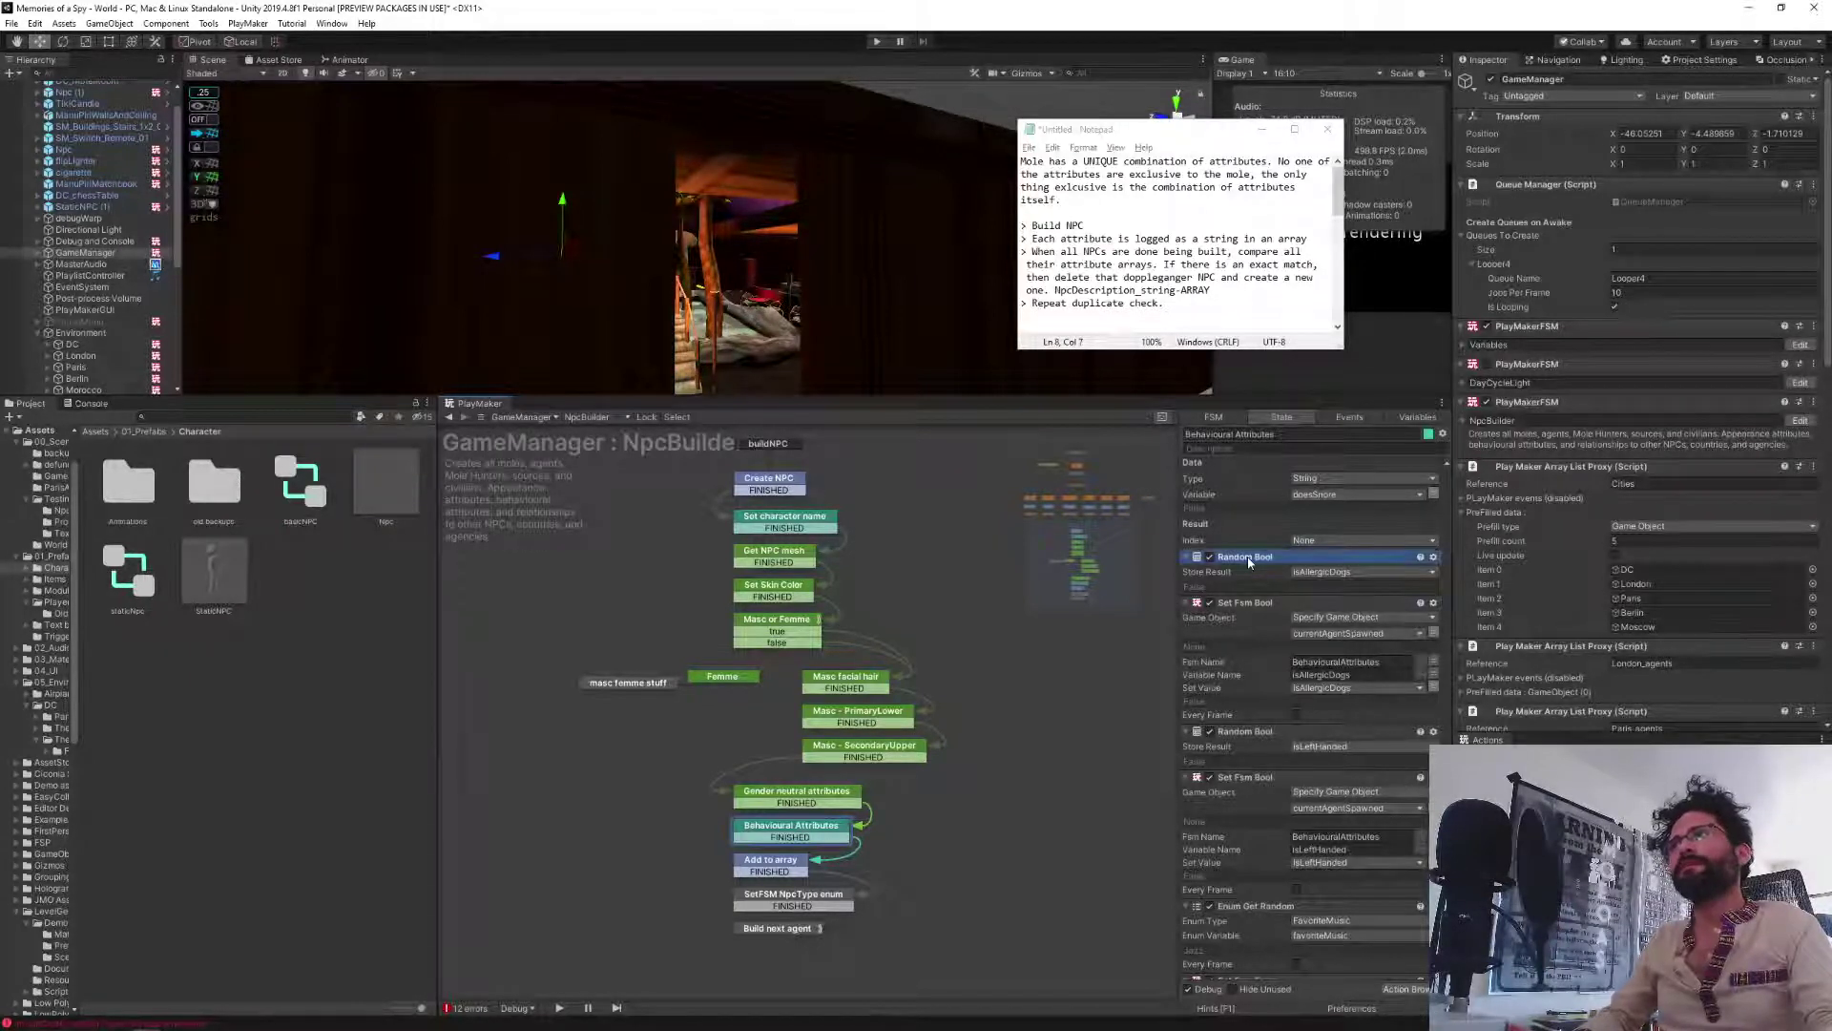
pyautogui.press('Delete')
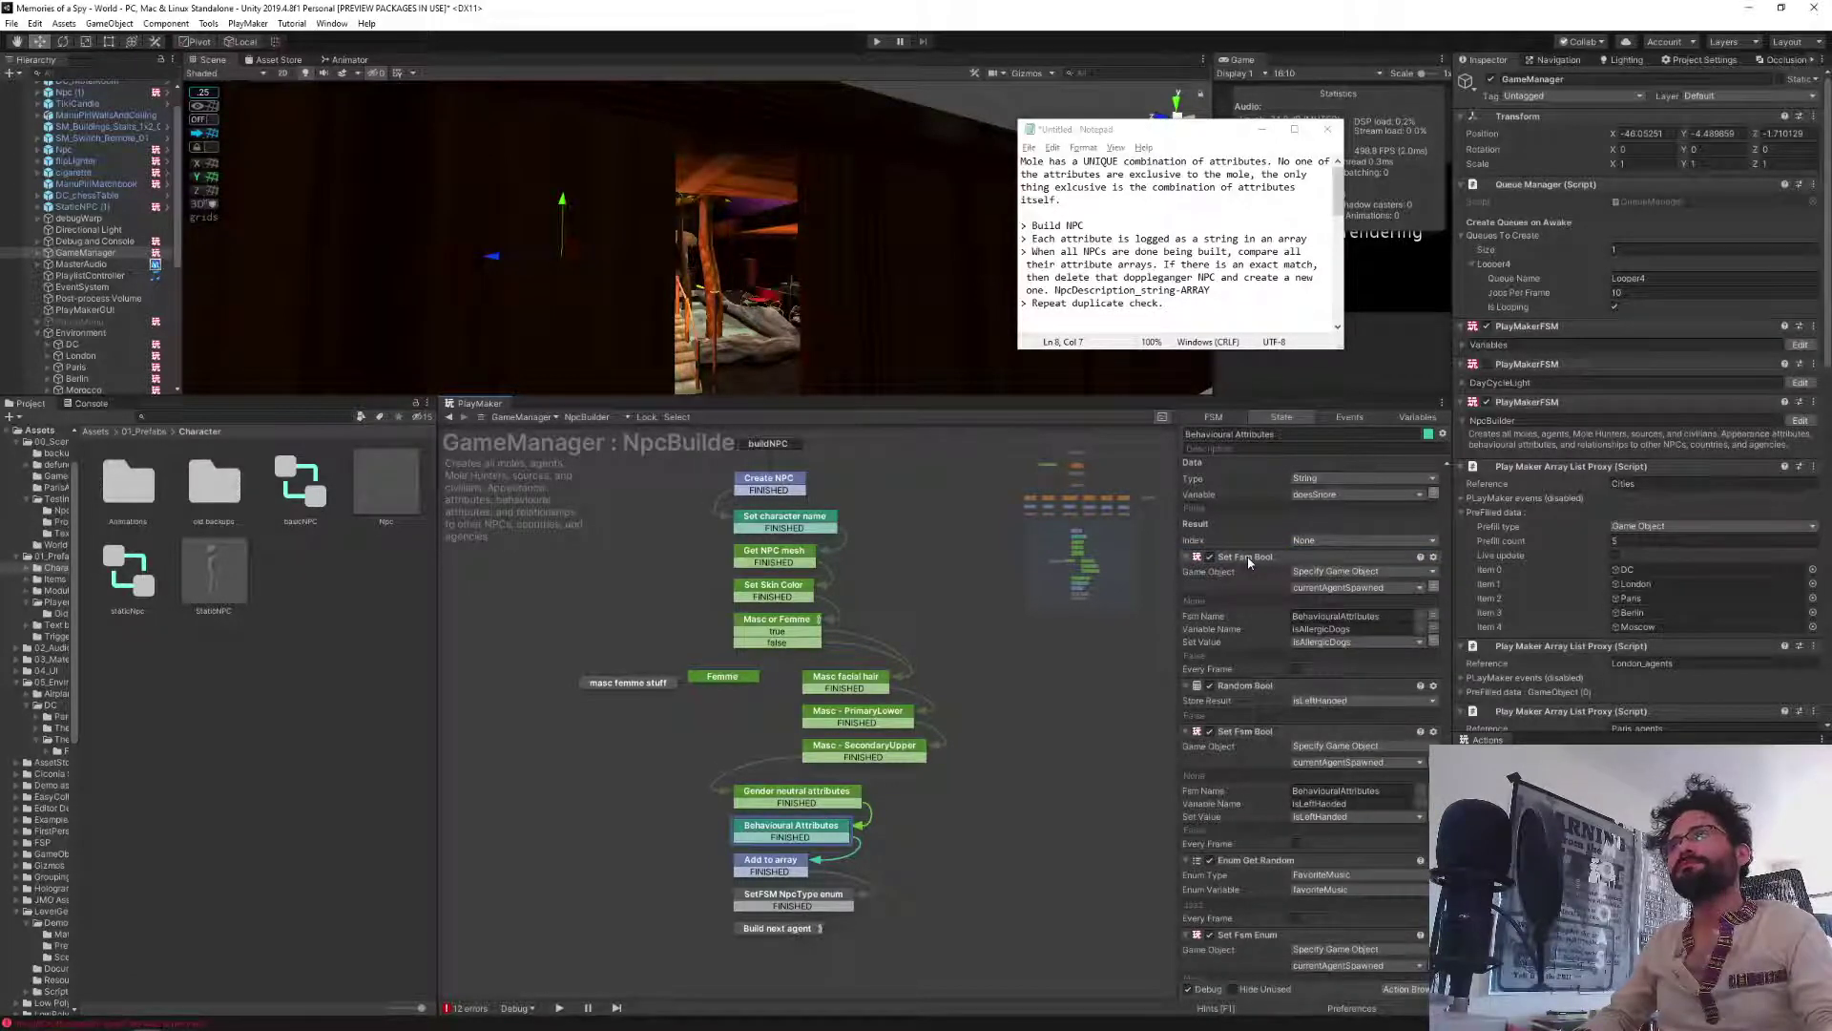
pyautogui.click(1248, 559)
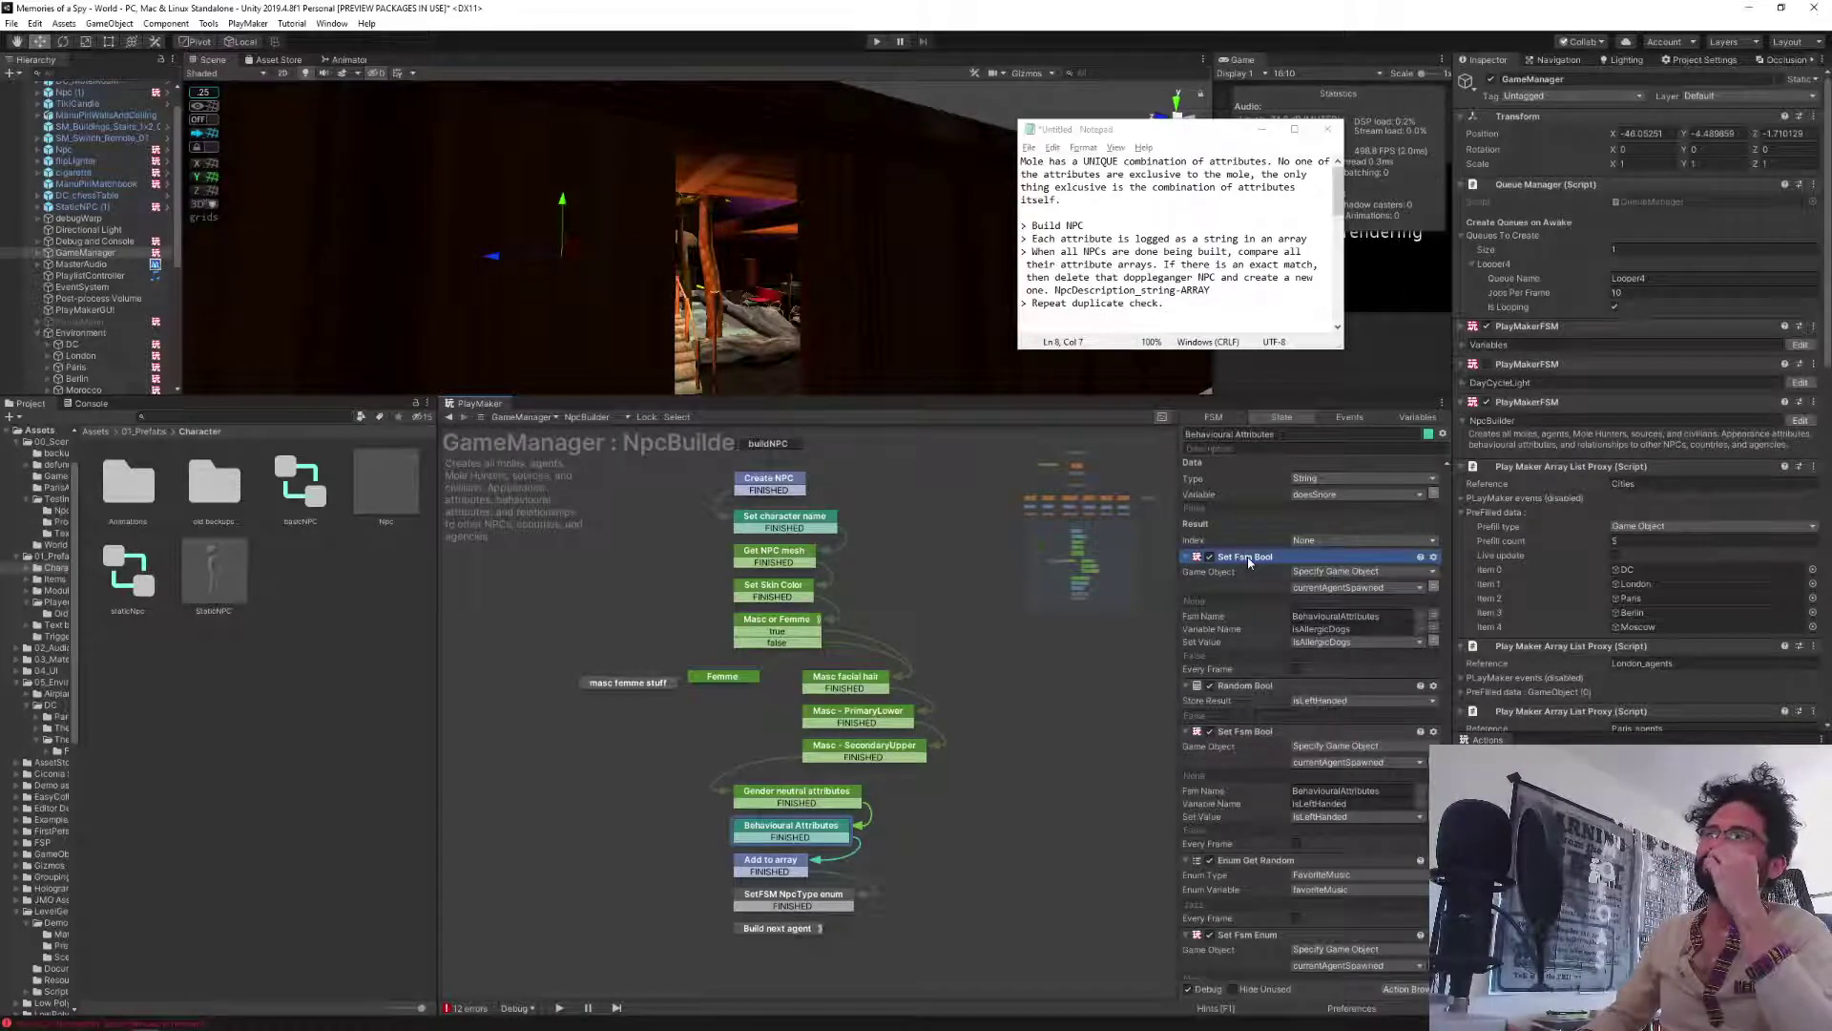
pyautogui.press('Delete')
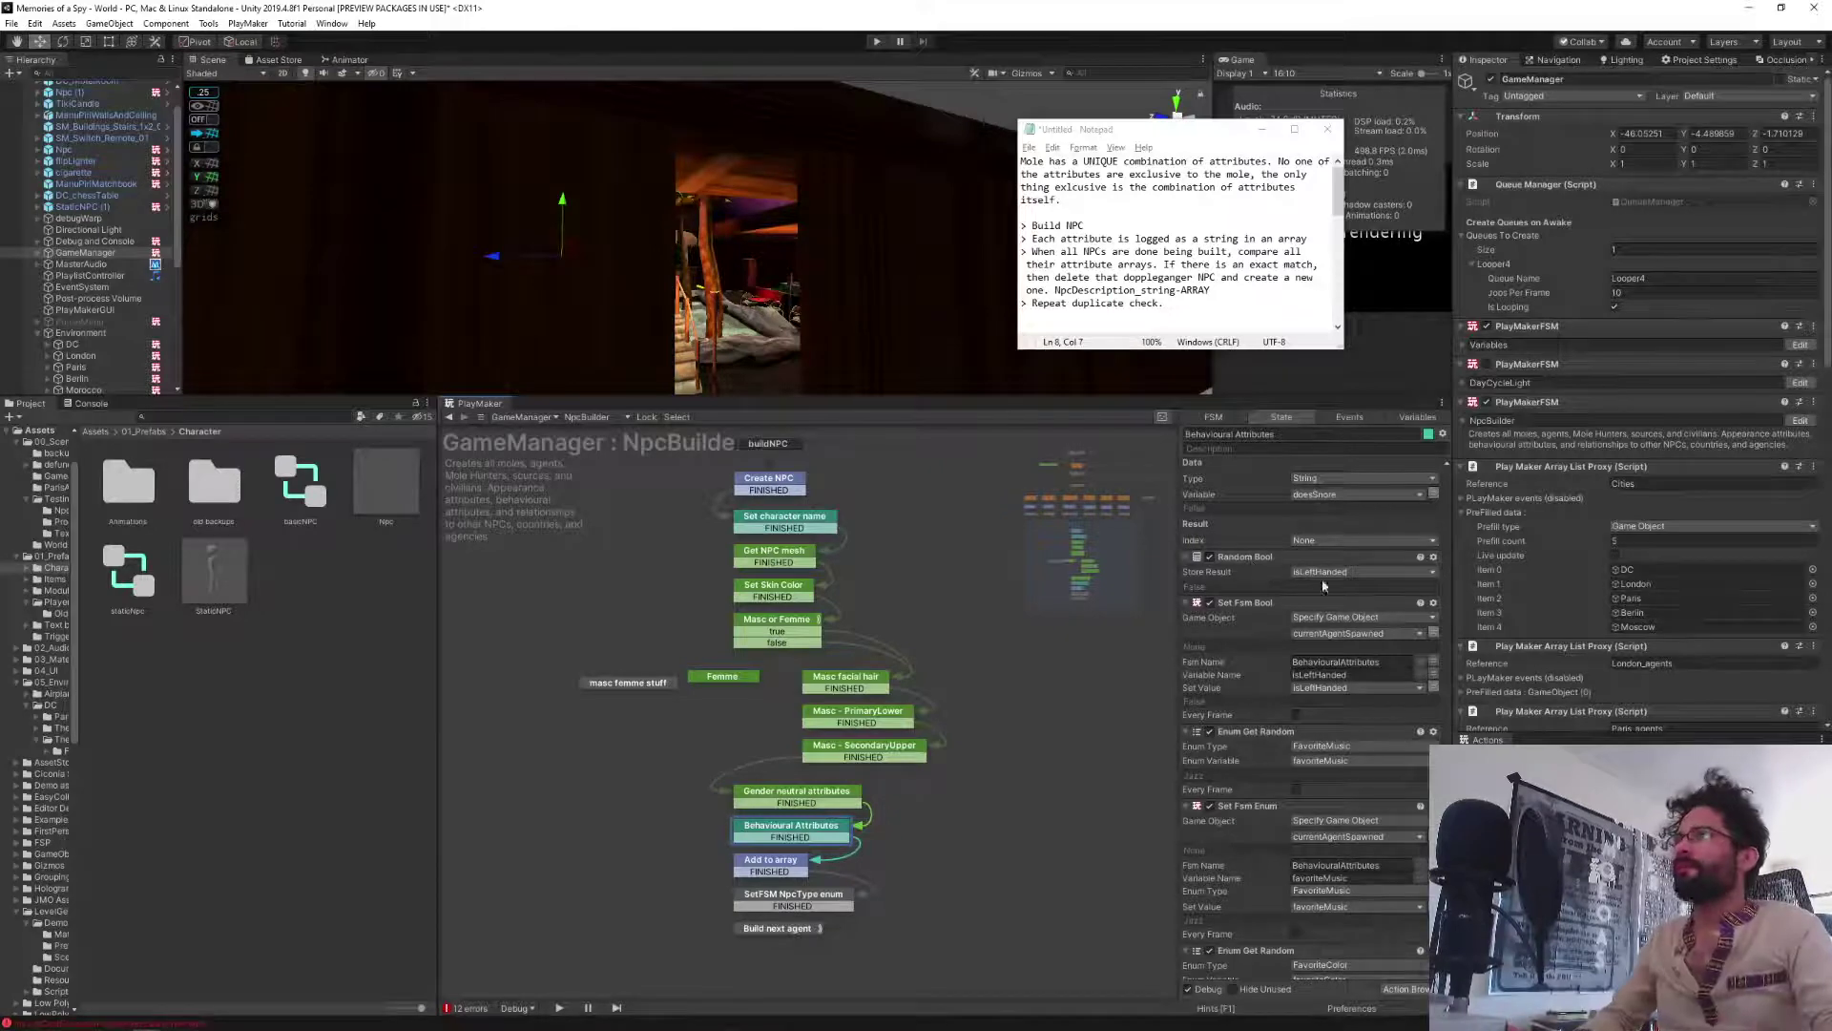
pyautogui.click(1238, 558)
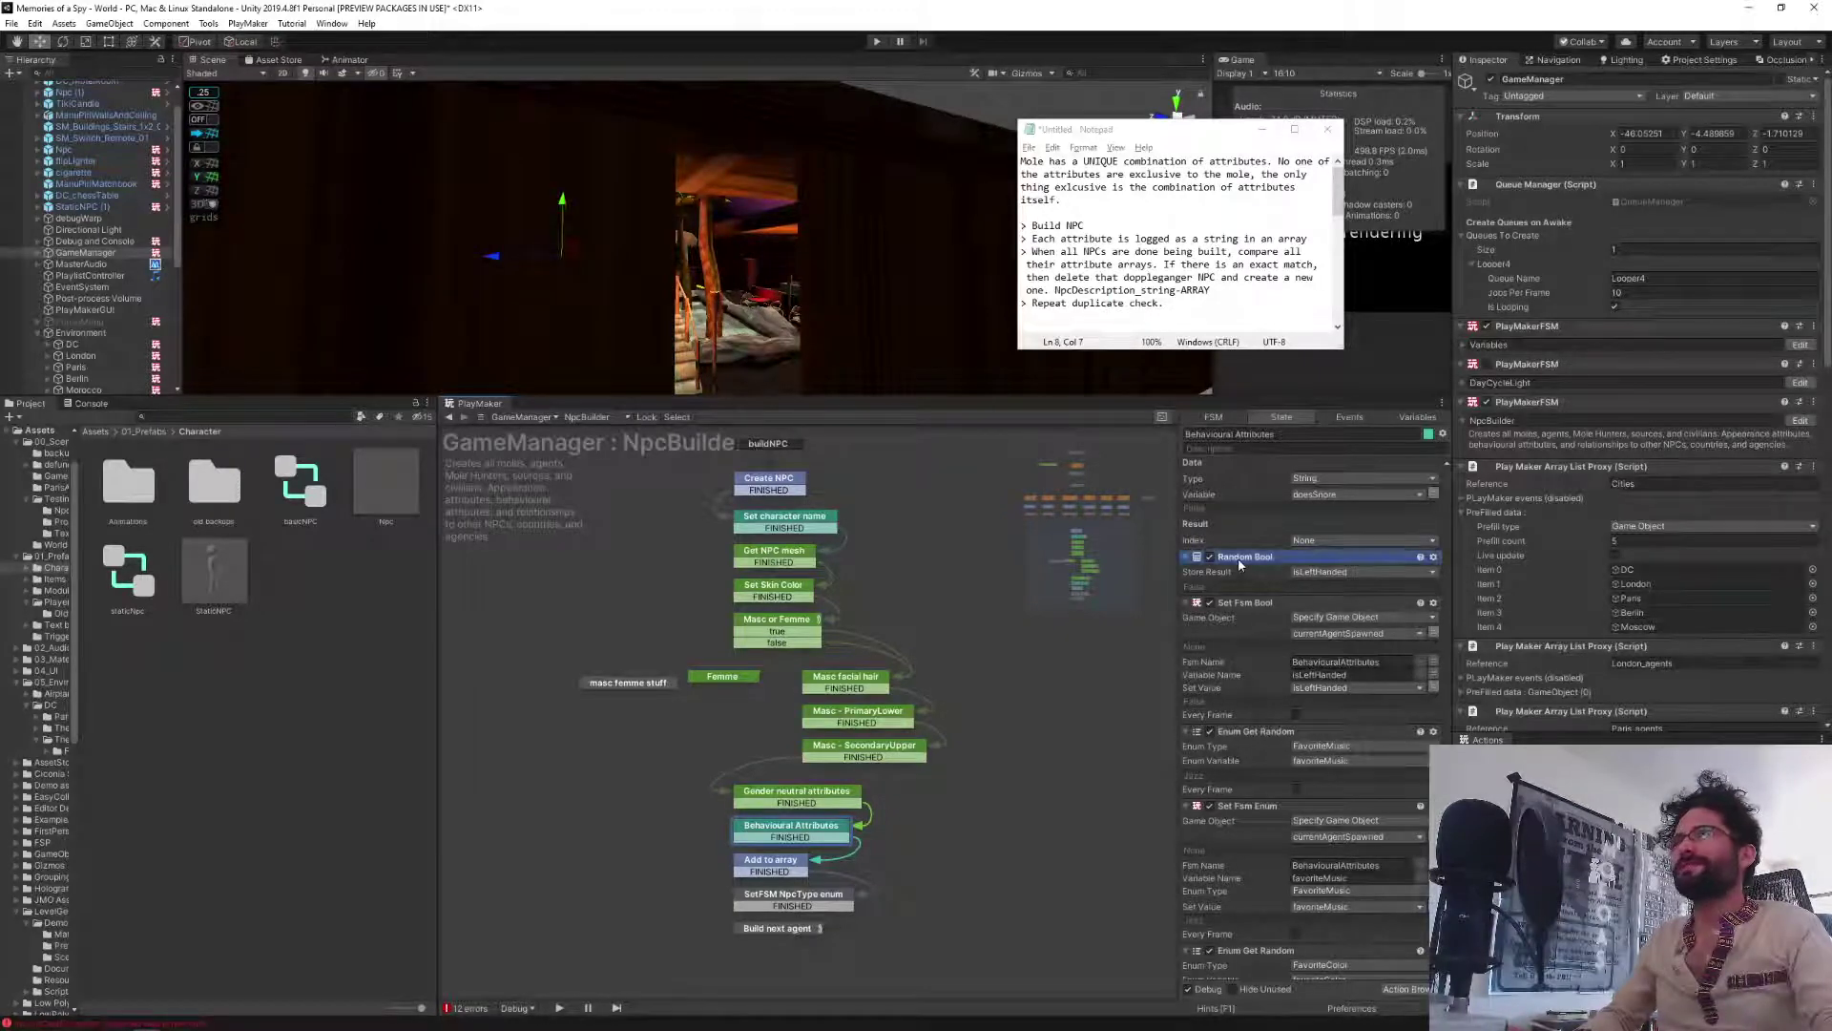
pyautogui.press('Delete')
pyautogui.click(1243, 561)
pyautogui.press('Delete')
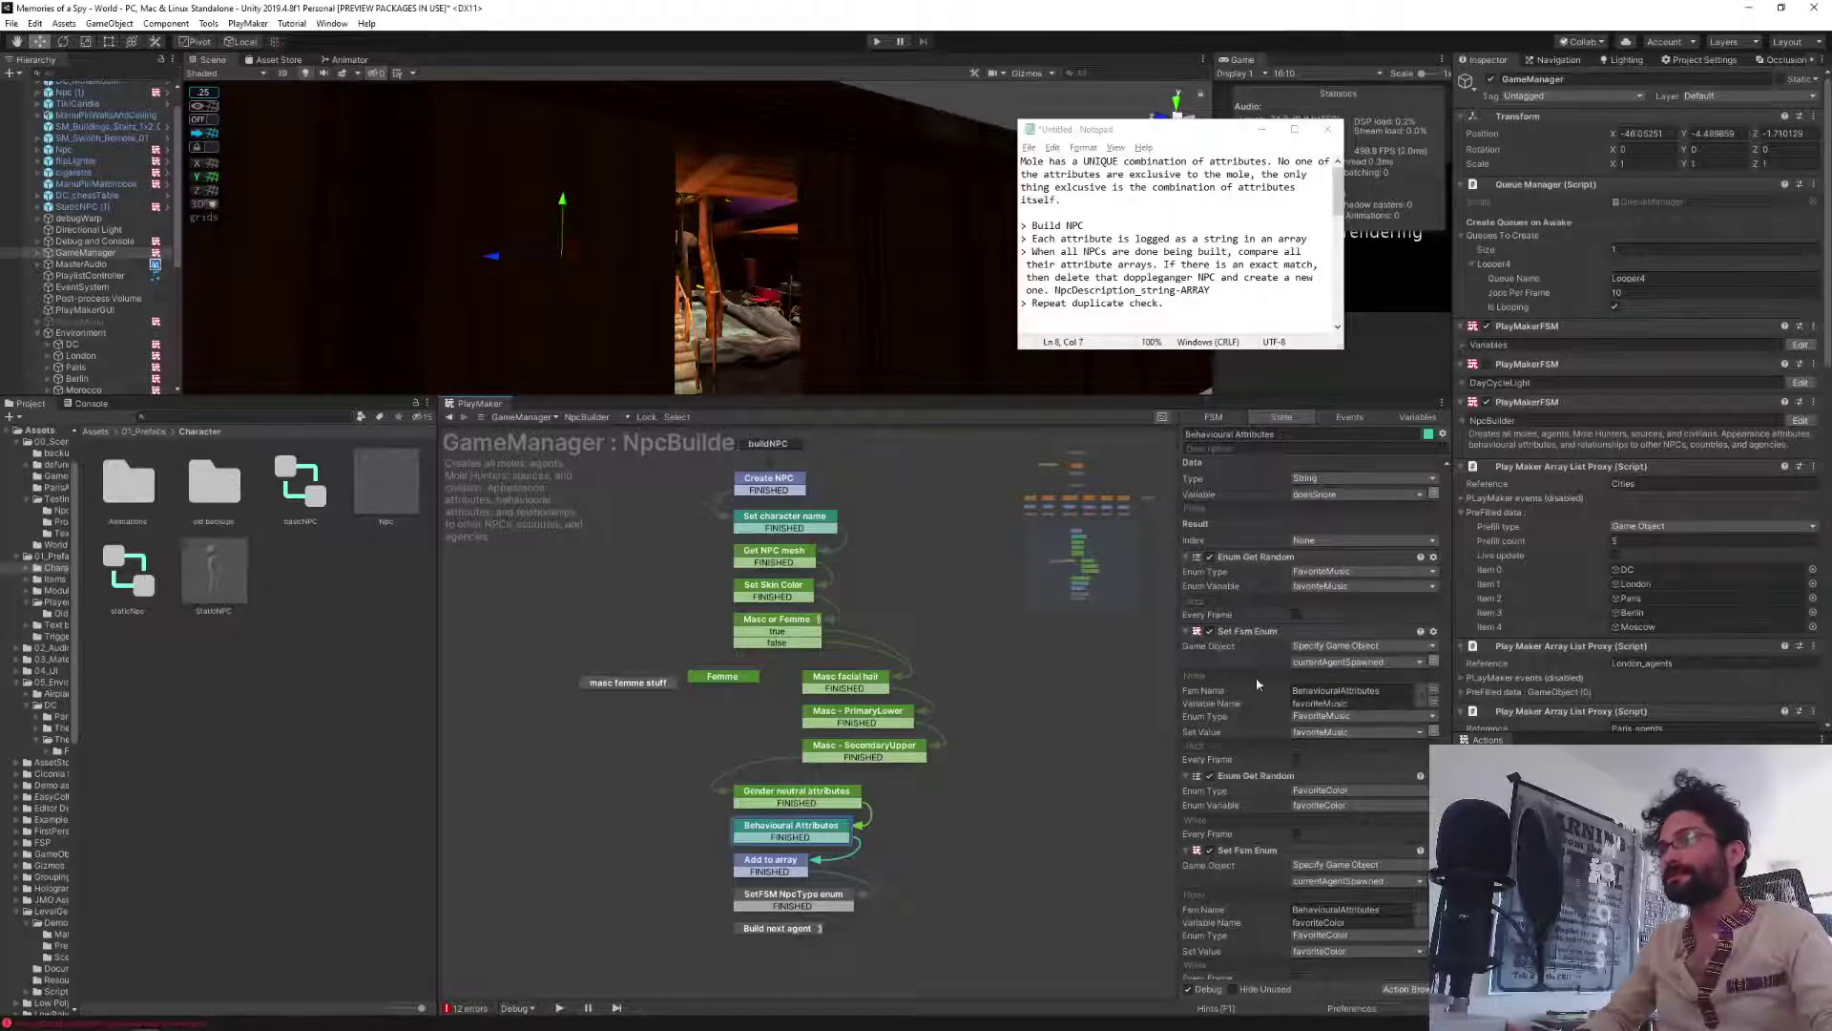
# Delete the favoriteColor Enum Get Random and Set Fsm Enum actions, plus the remaining isColorBlind Random Bool at the end of the state.
pyautogui.scroll(-1, 1257, 703)
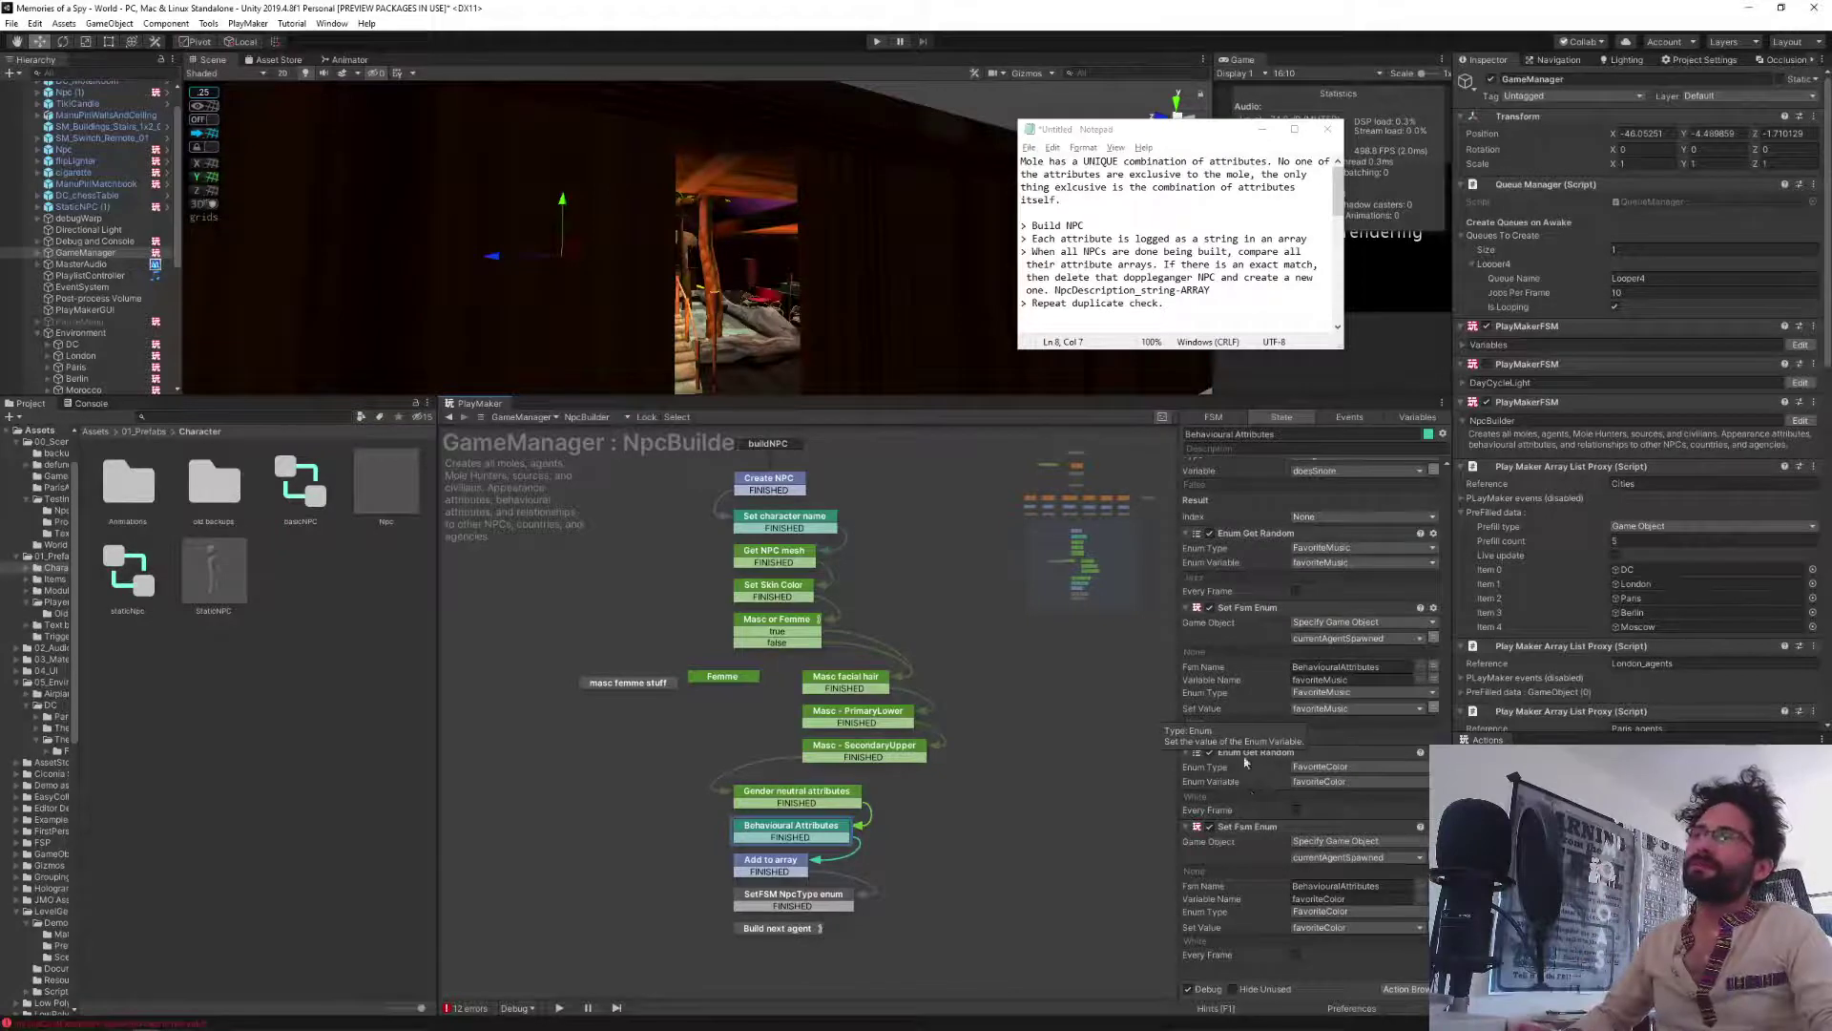
pyautogui.scroll(2, 1247, 754)
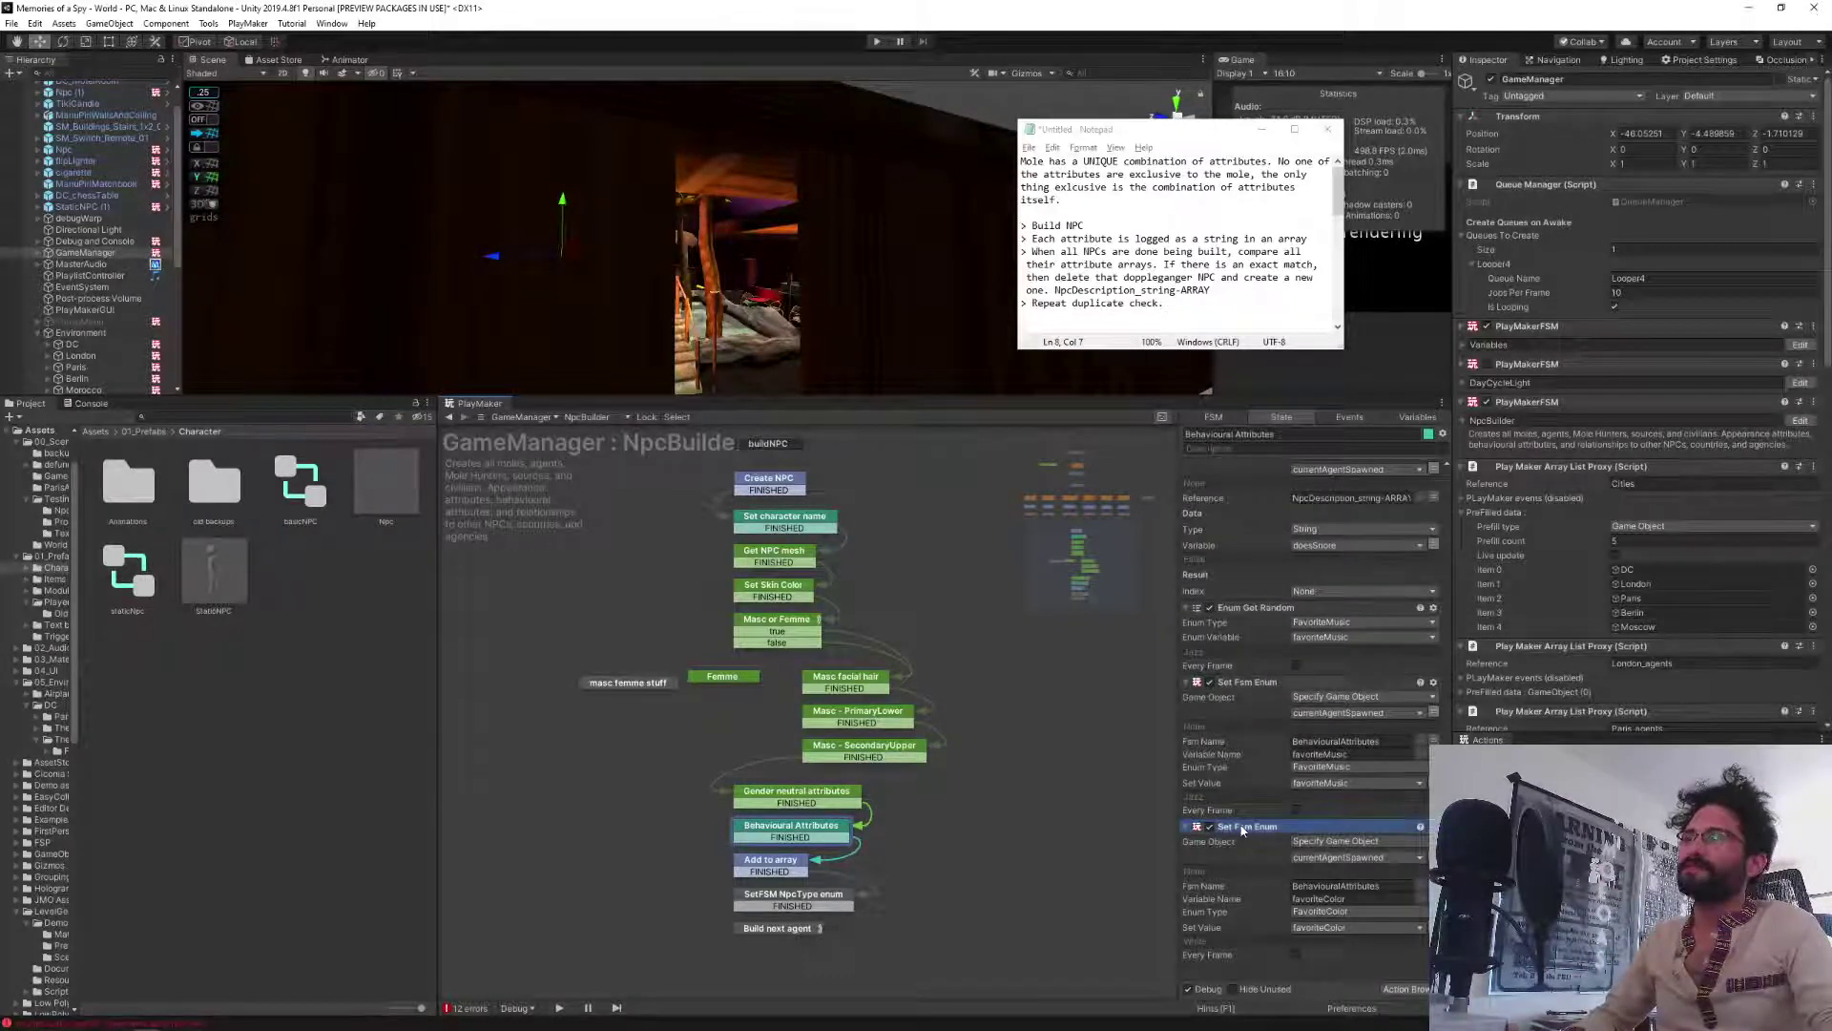
pyautogui.scroll(4, 1342, 972)
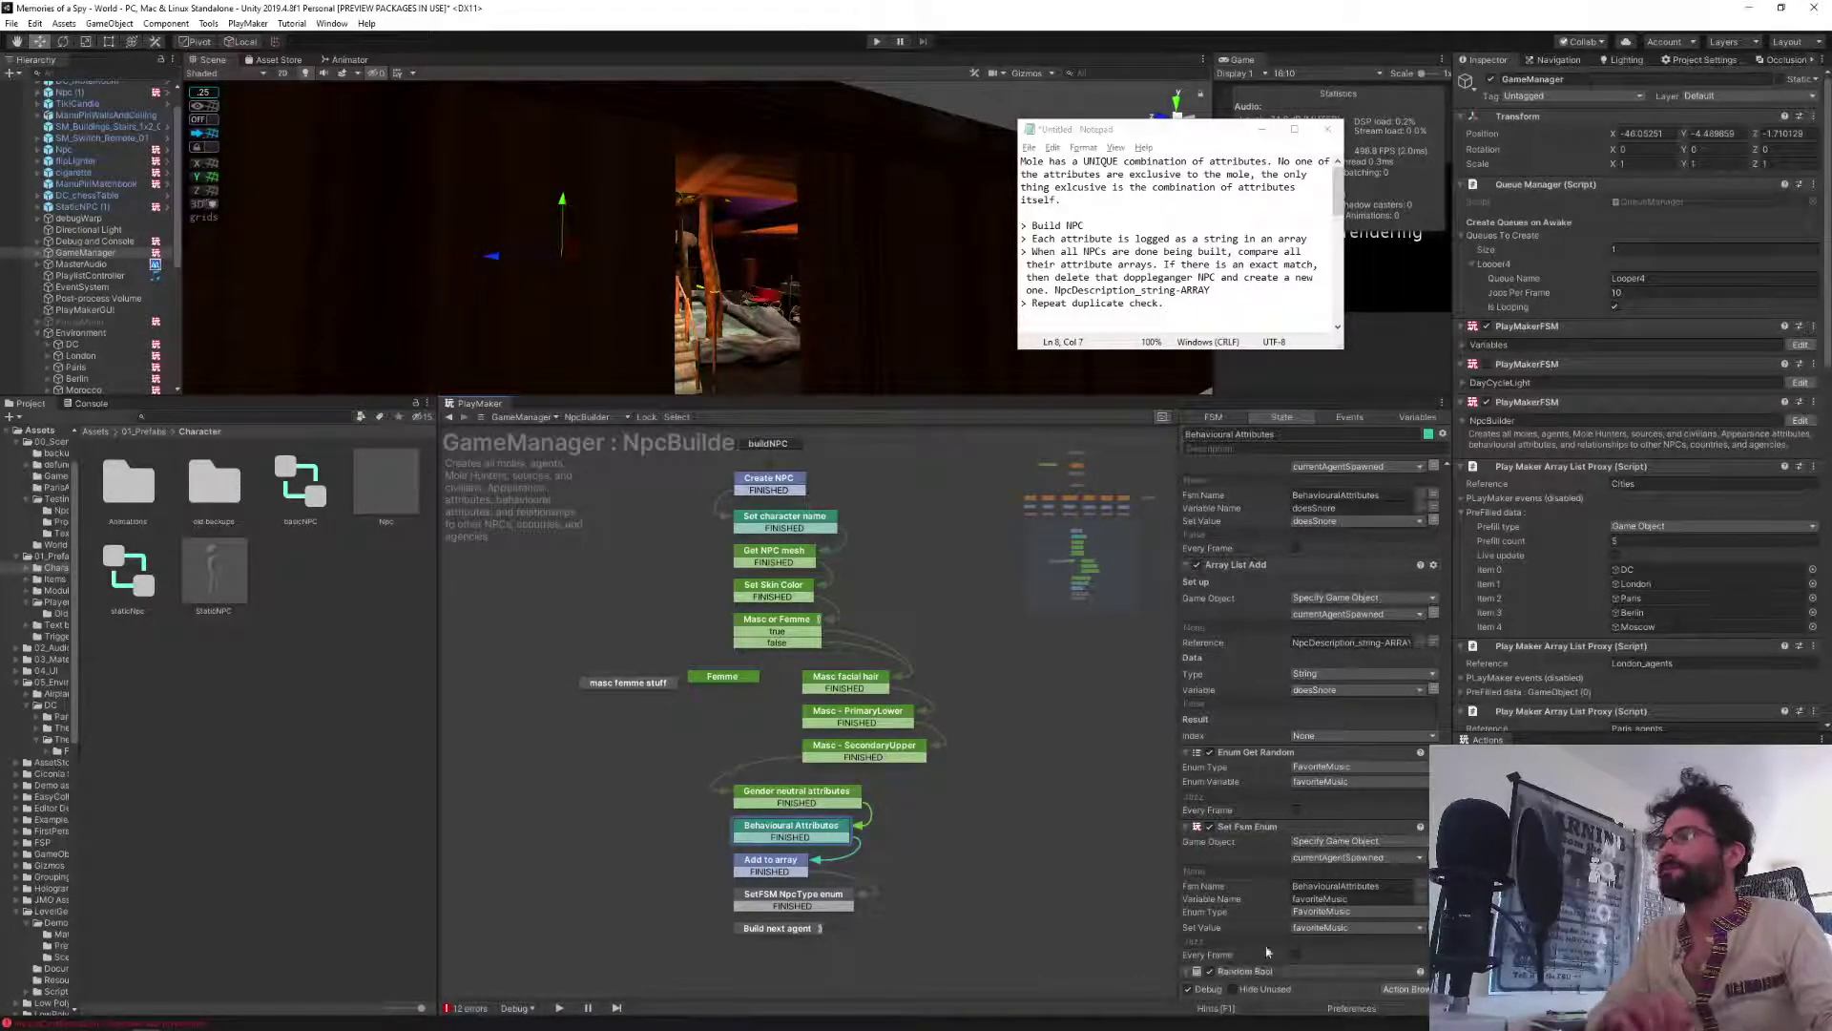
pyautogui.scroll(-1, 1258, 921)
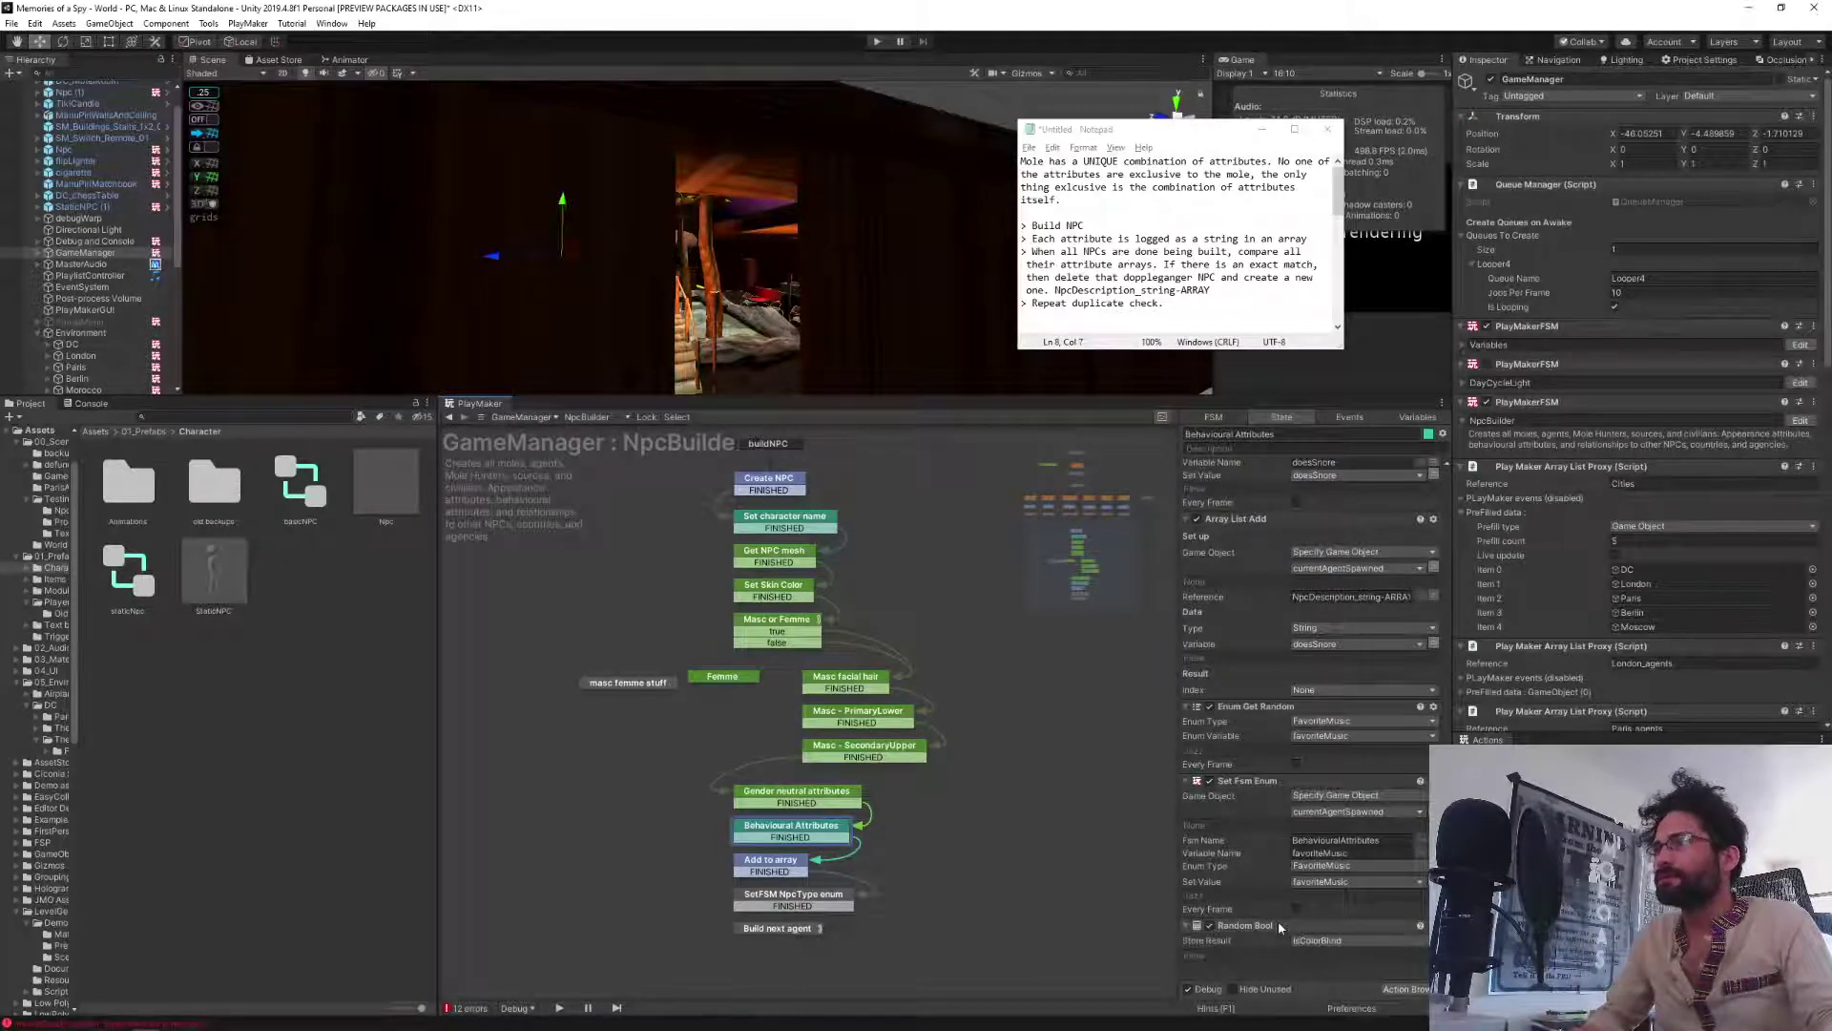
pyautogui.click(1279, 926)
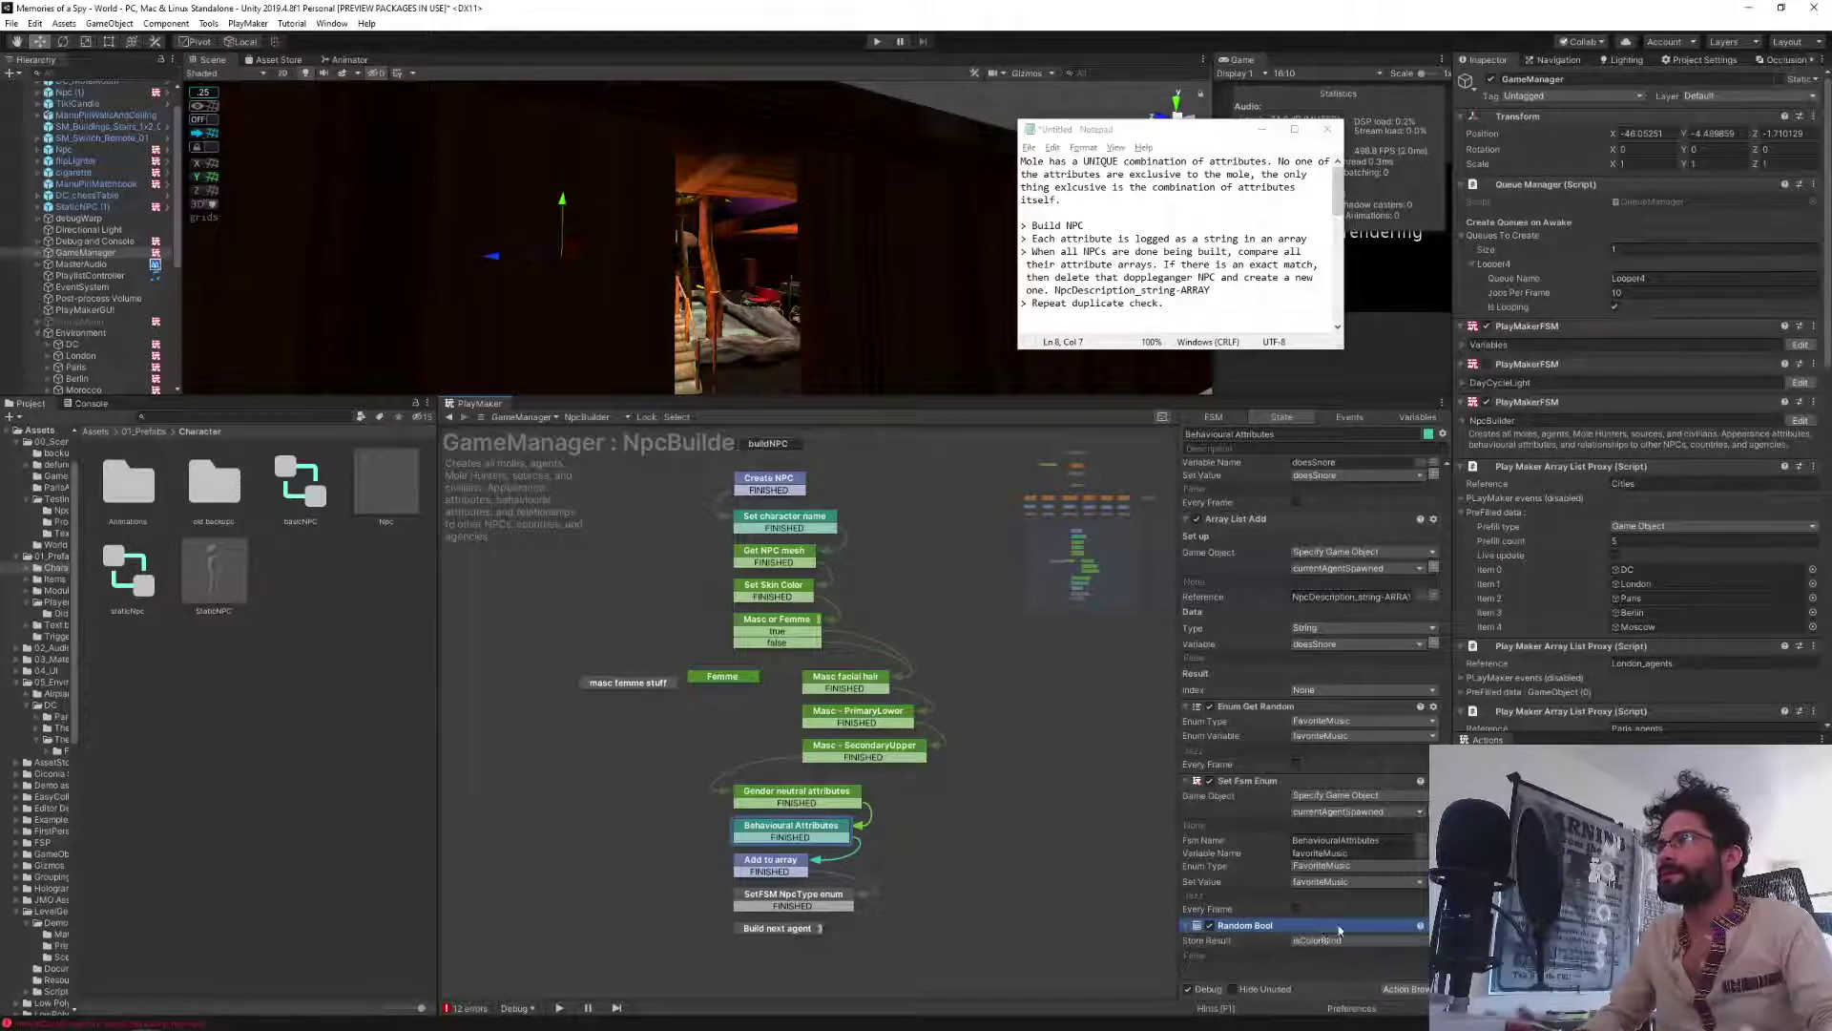
pyautogui.press('Delete')
# Paste a copy of the doesSnore Array List Add action below the favoriteMusic Set Fsm Enum and check which variables it can convert with type Bool.
pyautogui.click(1228, 569)
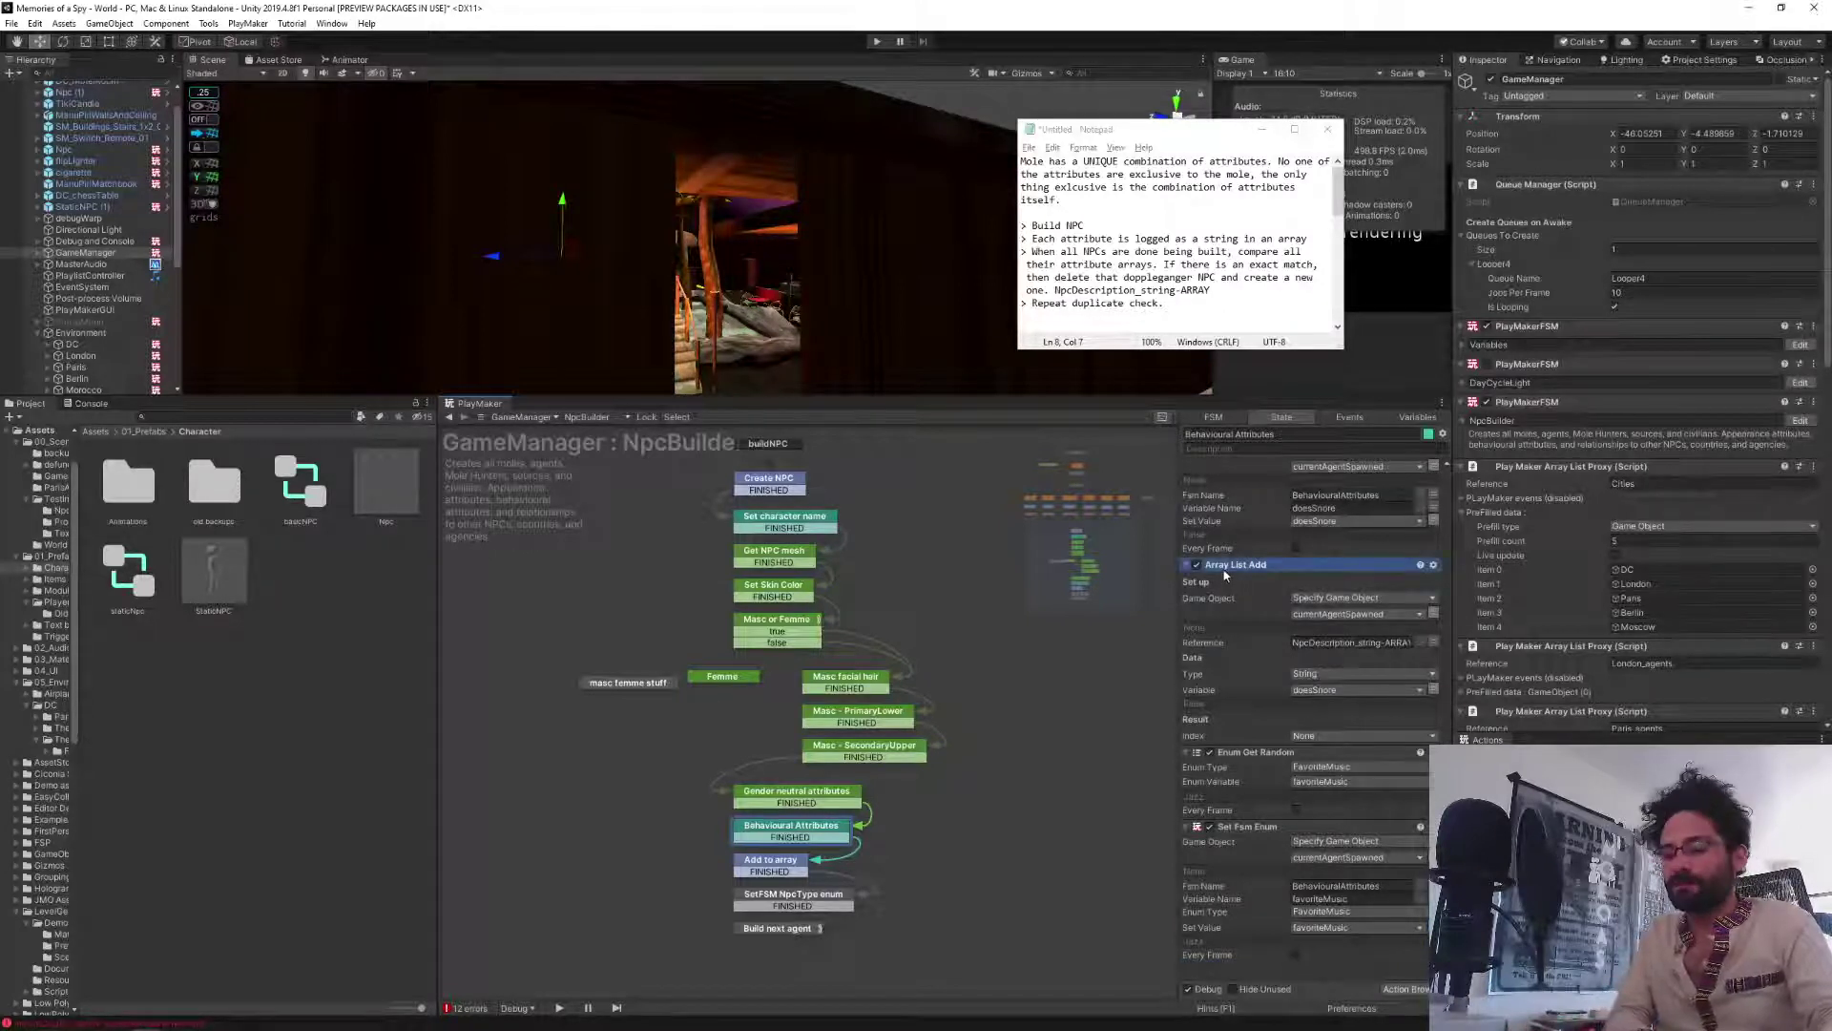
pyautogui.click(1222, 970)
pyautogui.hotkey('ctrl', 'v')
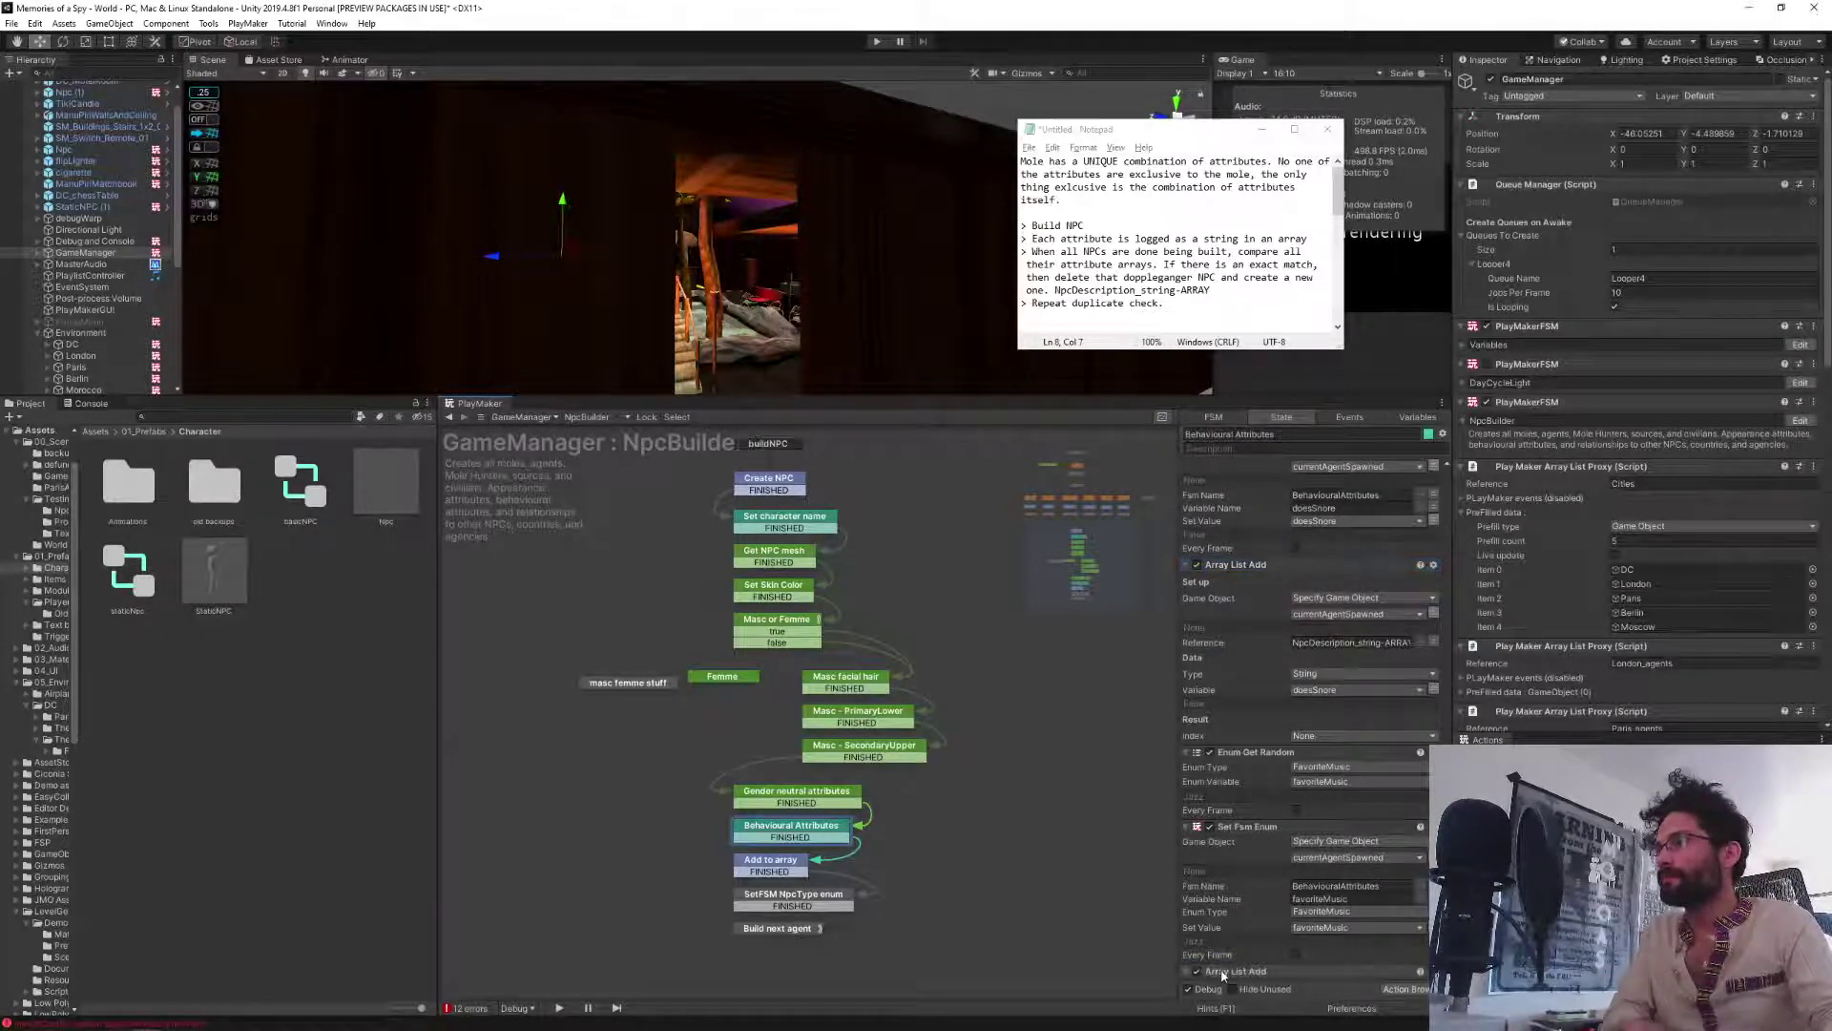
pyautogui.scroll(-4, 1231, 957)
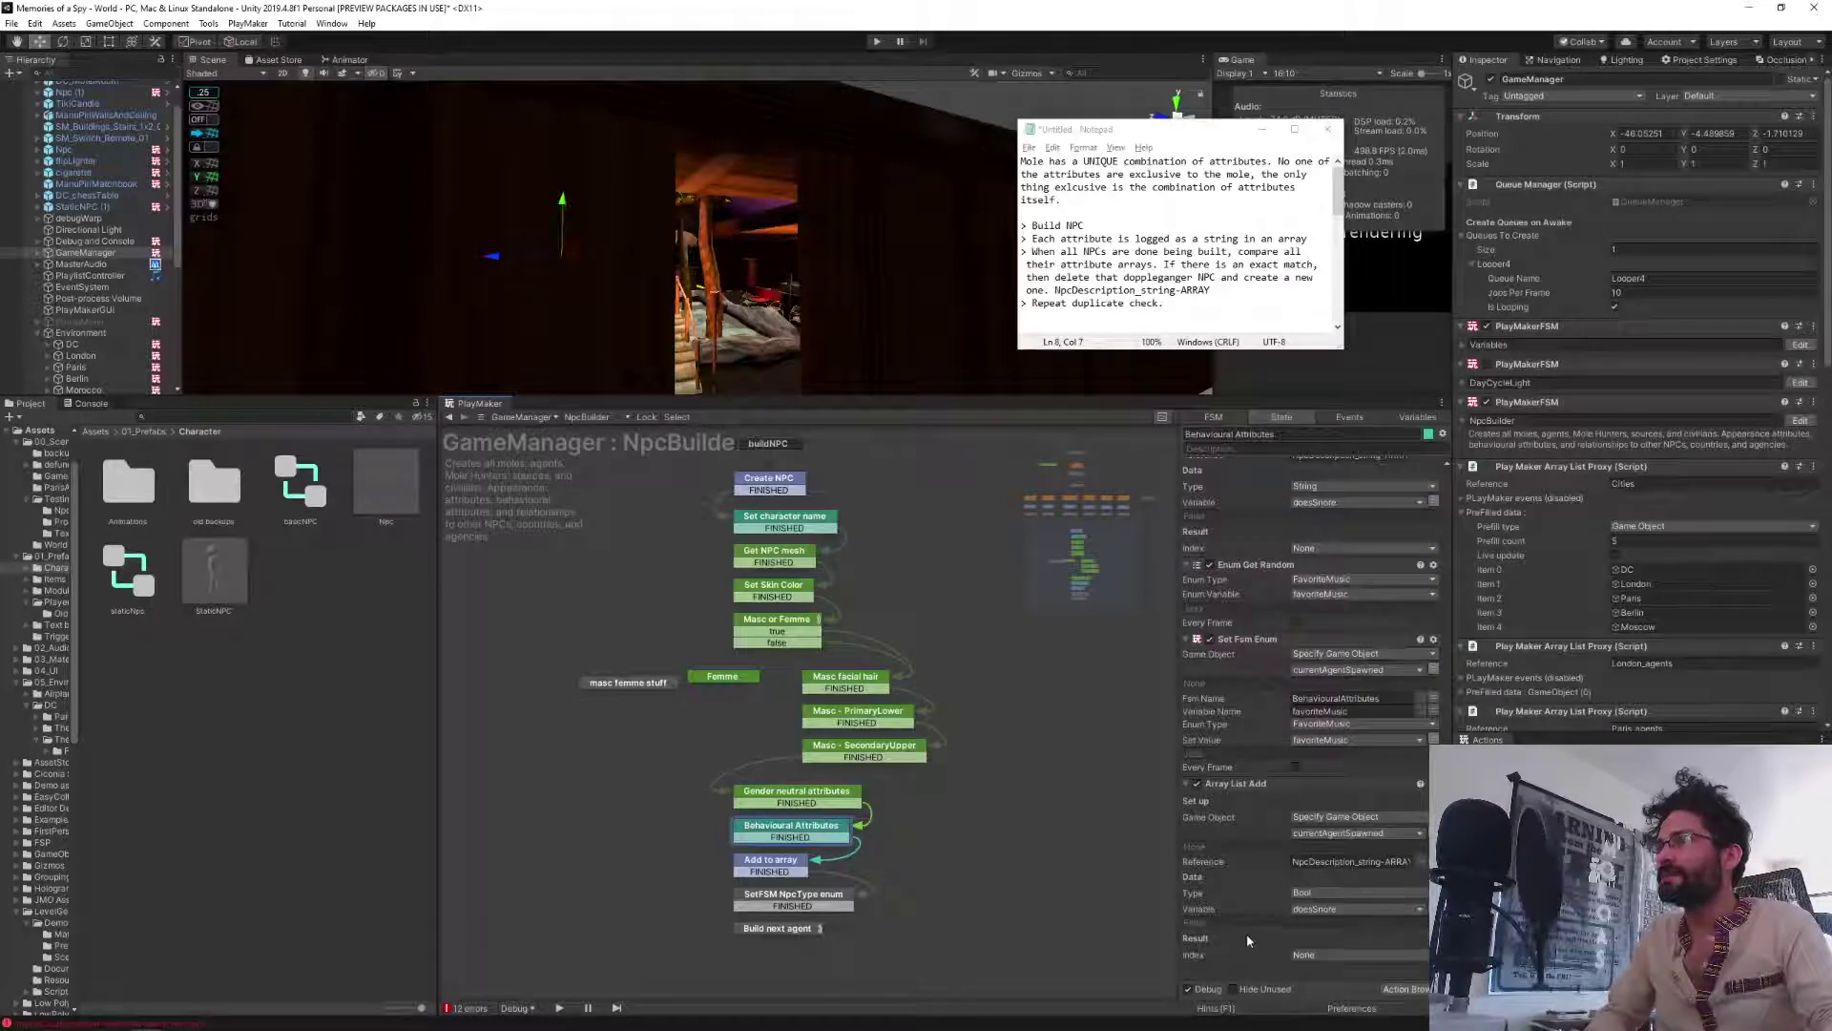
pyautogui.click(1308, 911)
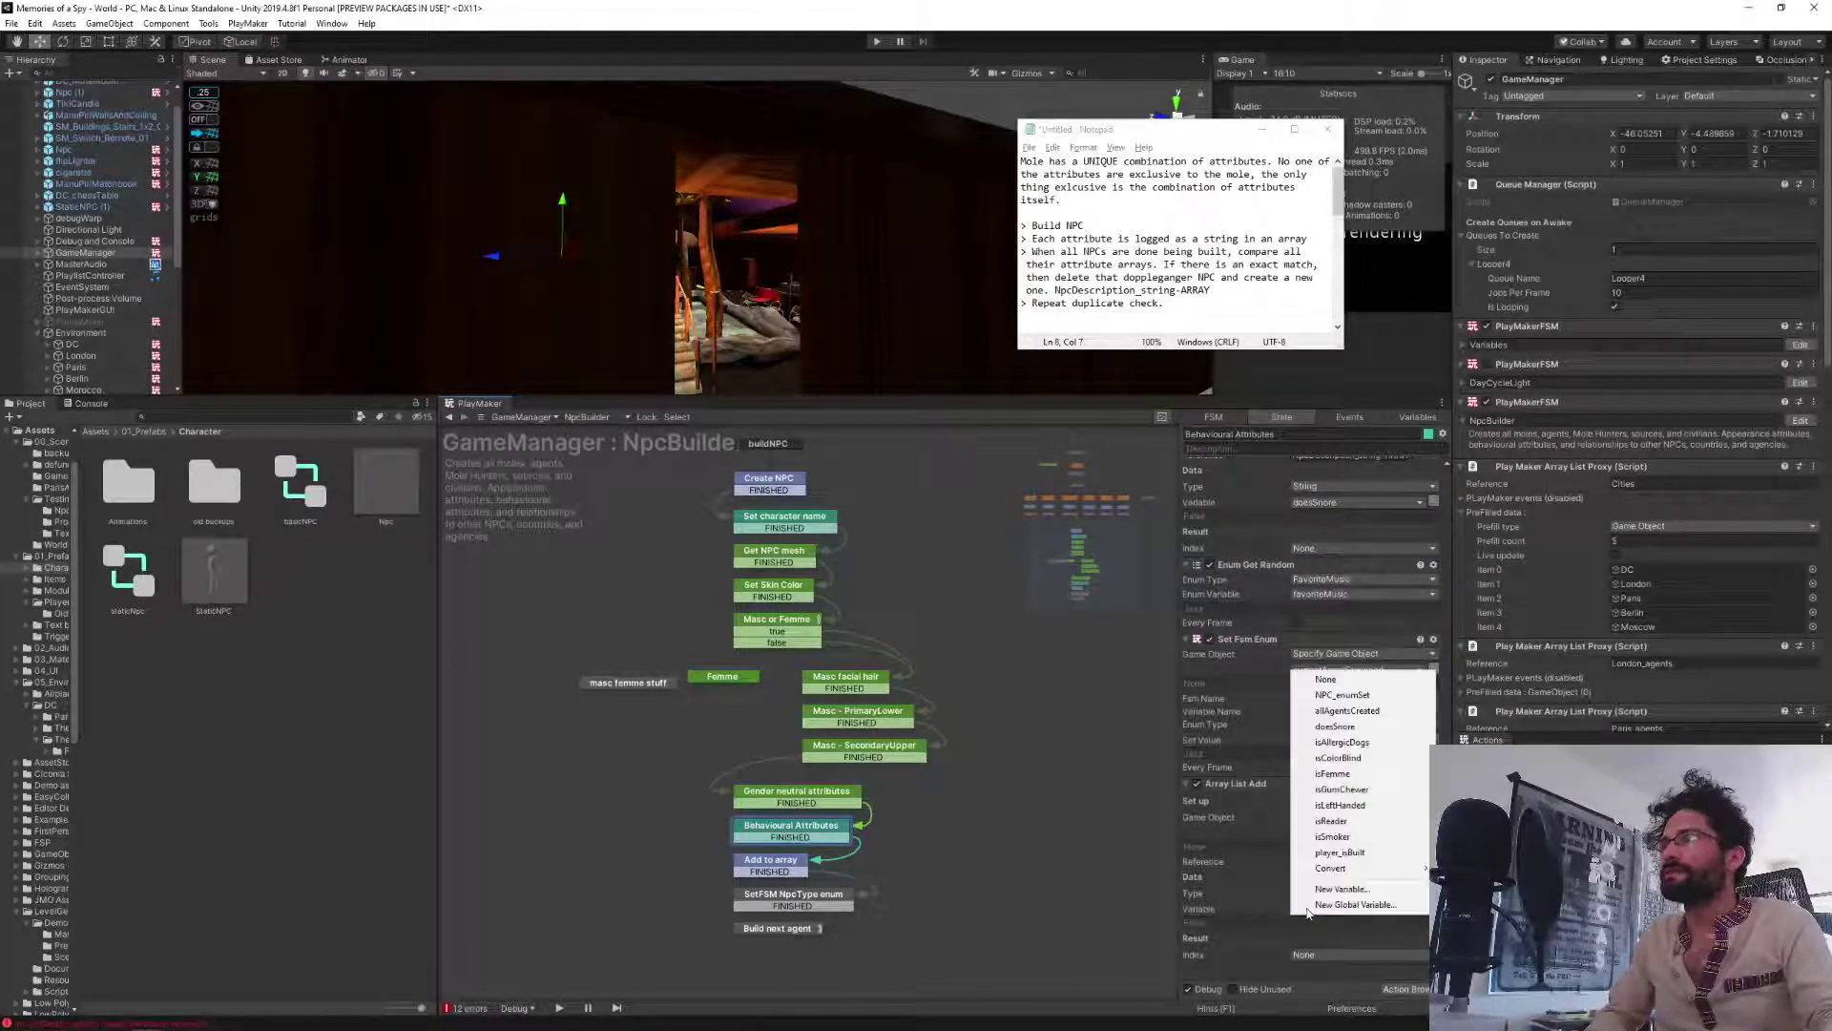
pyautogui.moveTo(1375, 879)
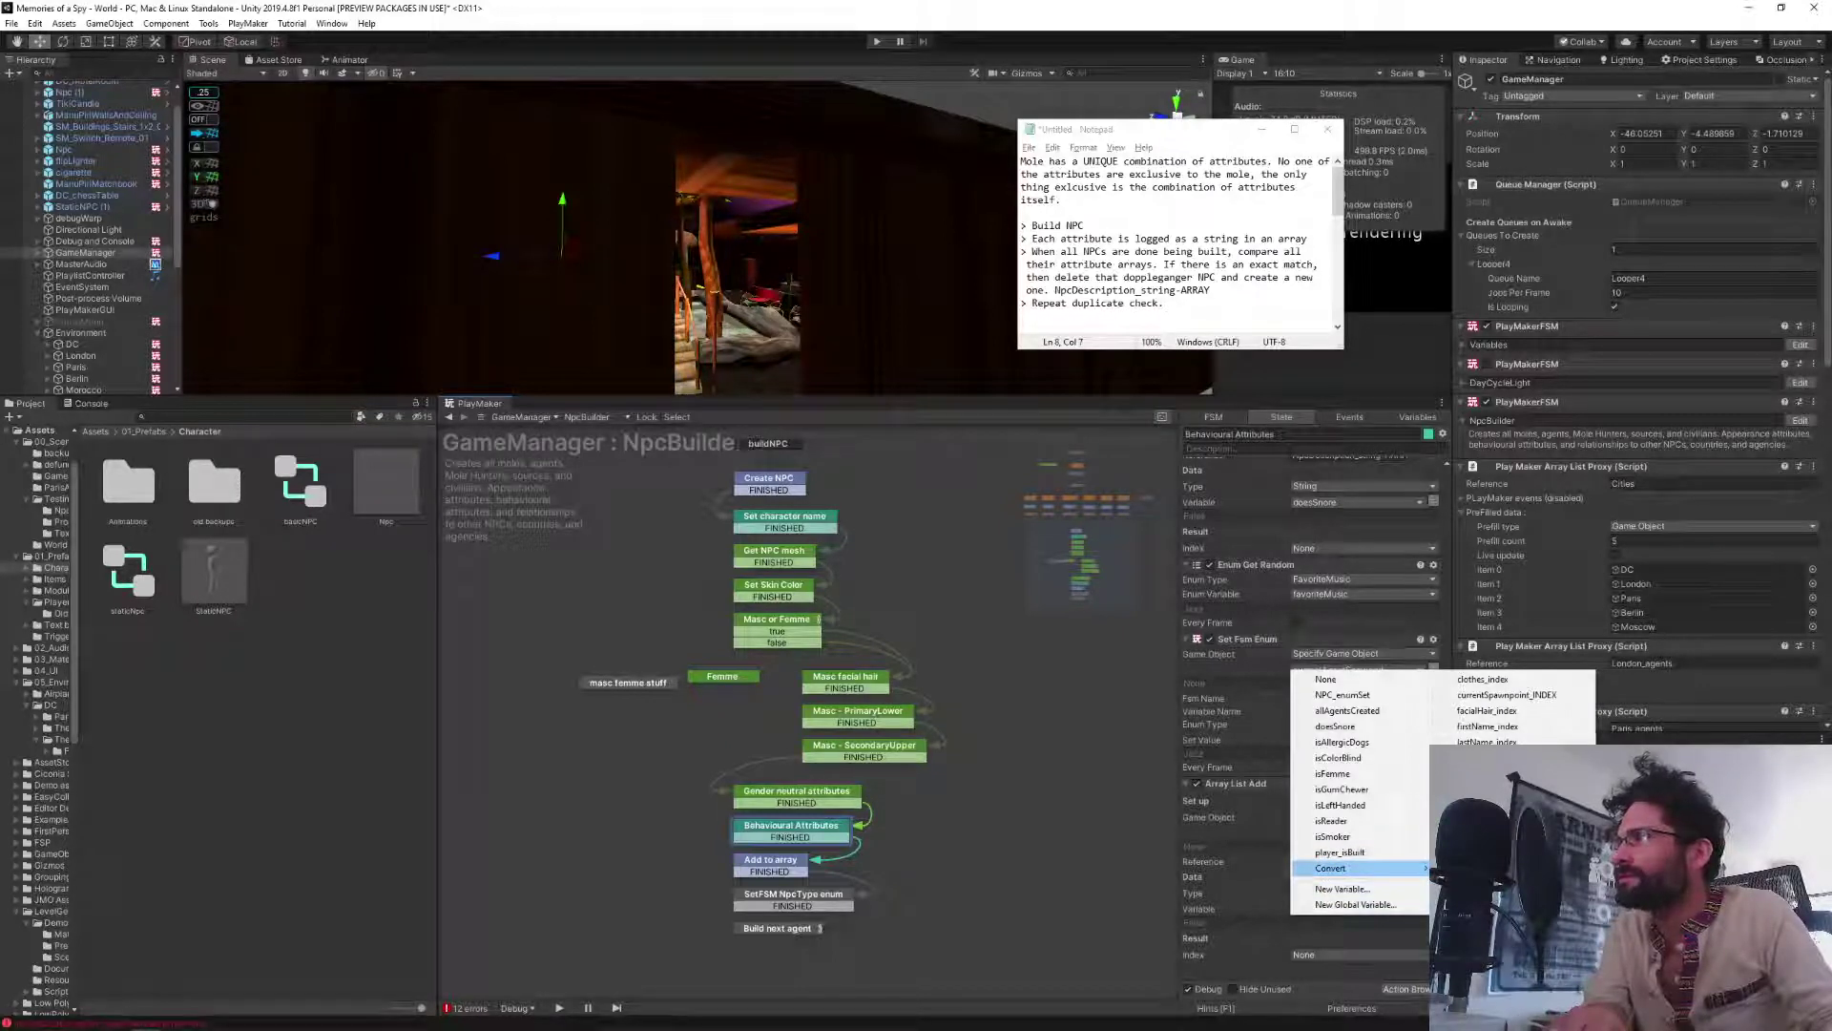
# Add a Convert Enum To String action directly above the last Array List Add in the Behavioural Attributes state.
pyautogui.click(1234, 974)
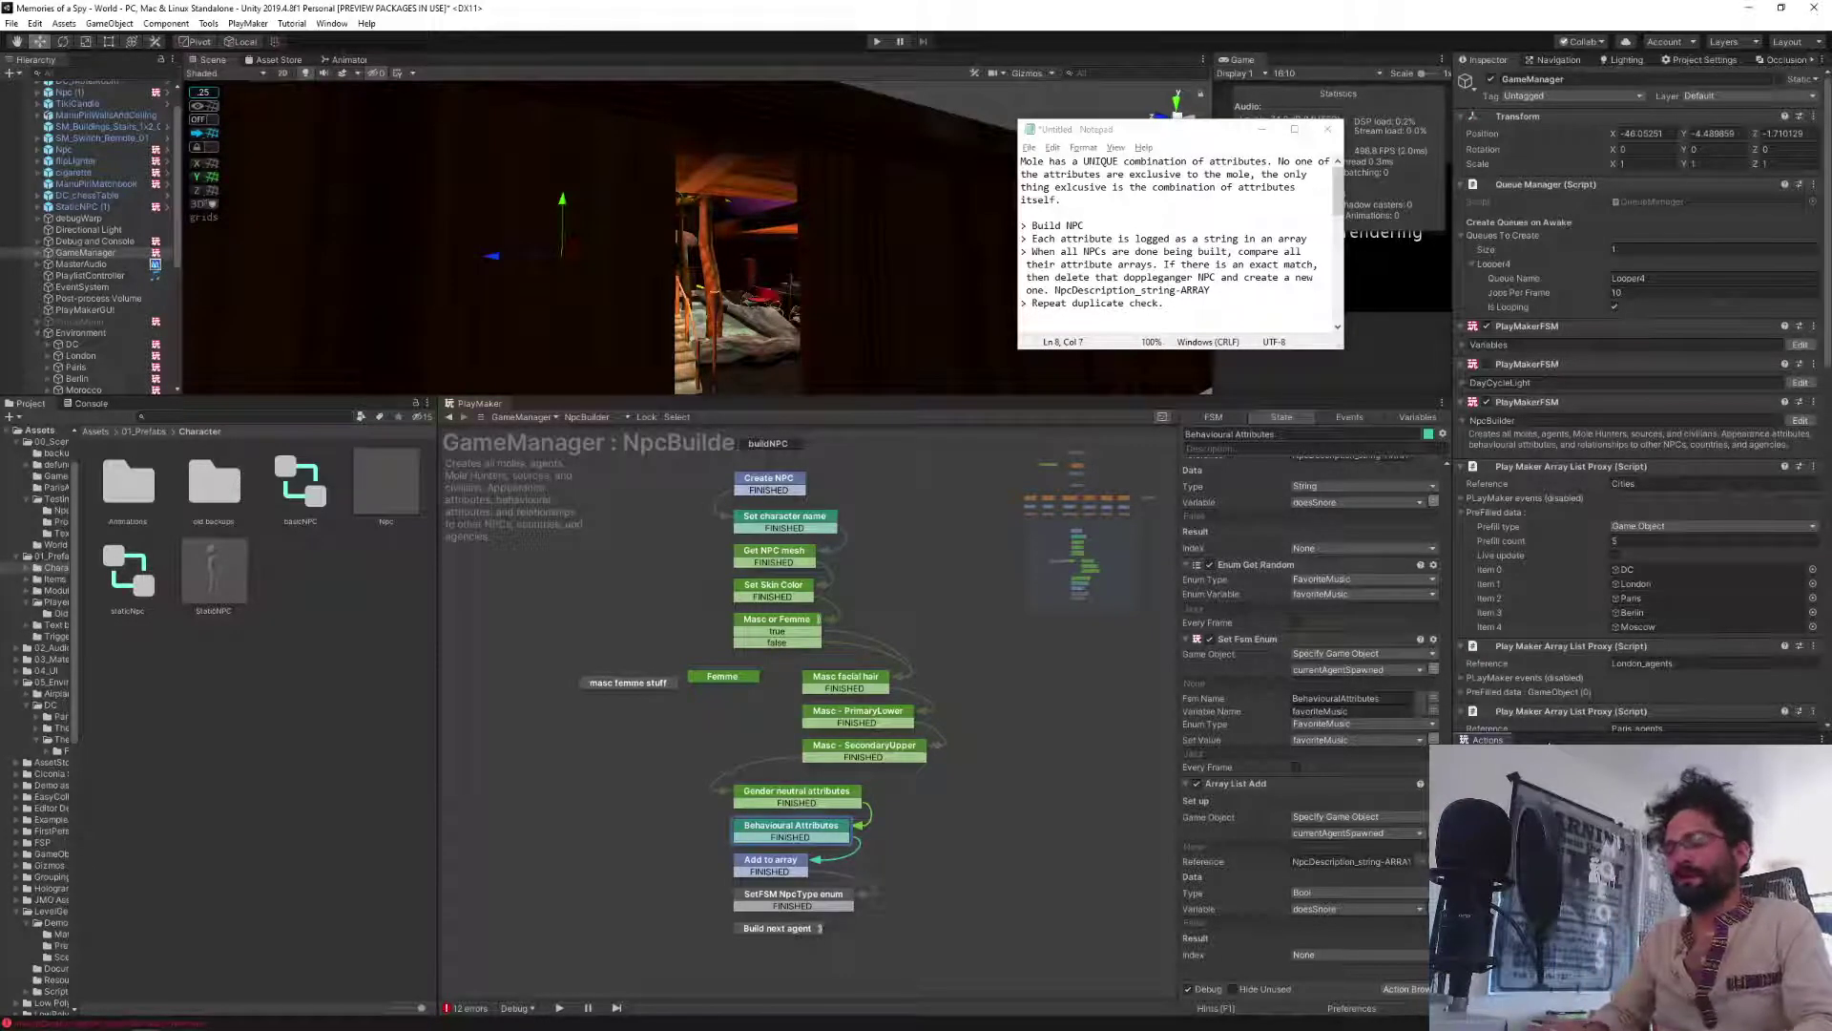
pyautogui.hotkey('ctrl', 'v')
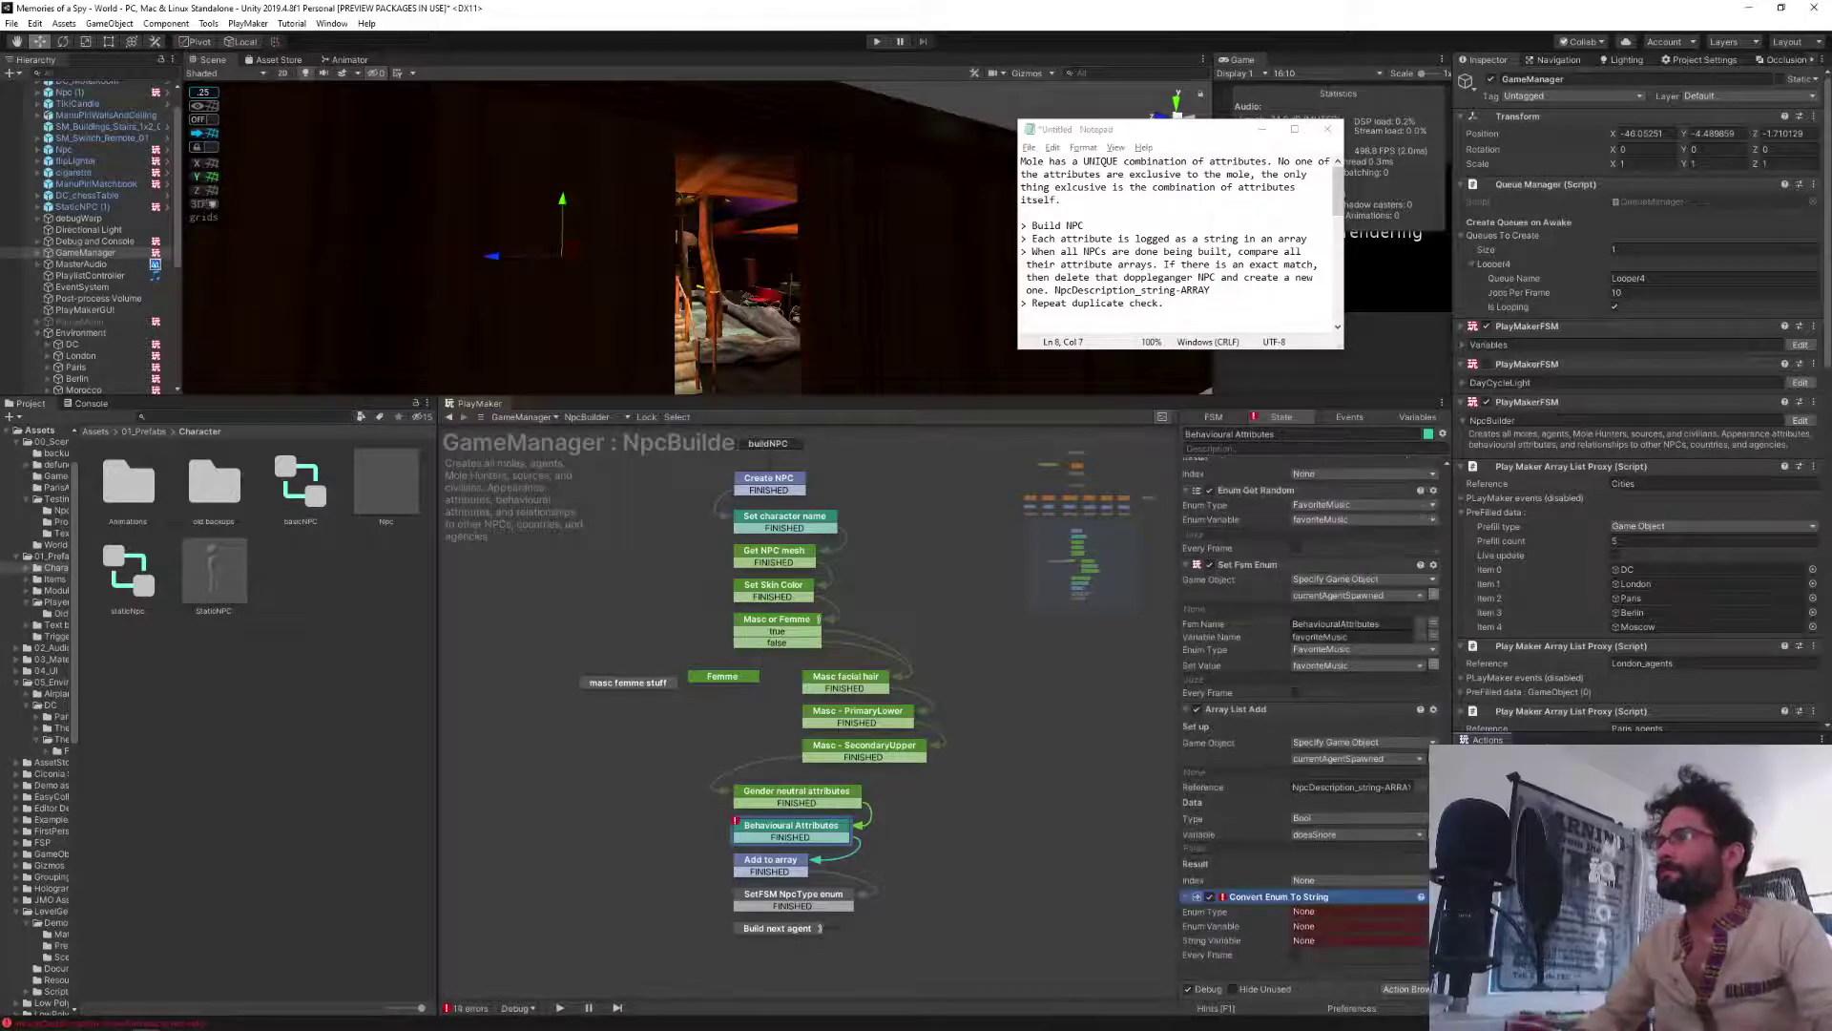
pyautogui.moveTo(1263, 897); pyautogui.dragTo(1279, 711)
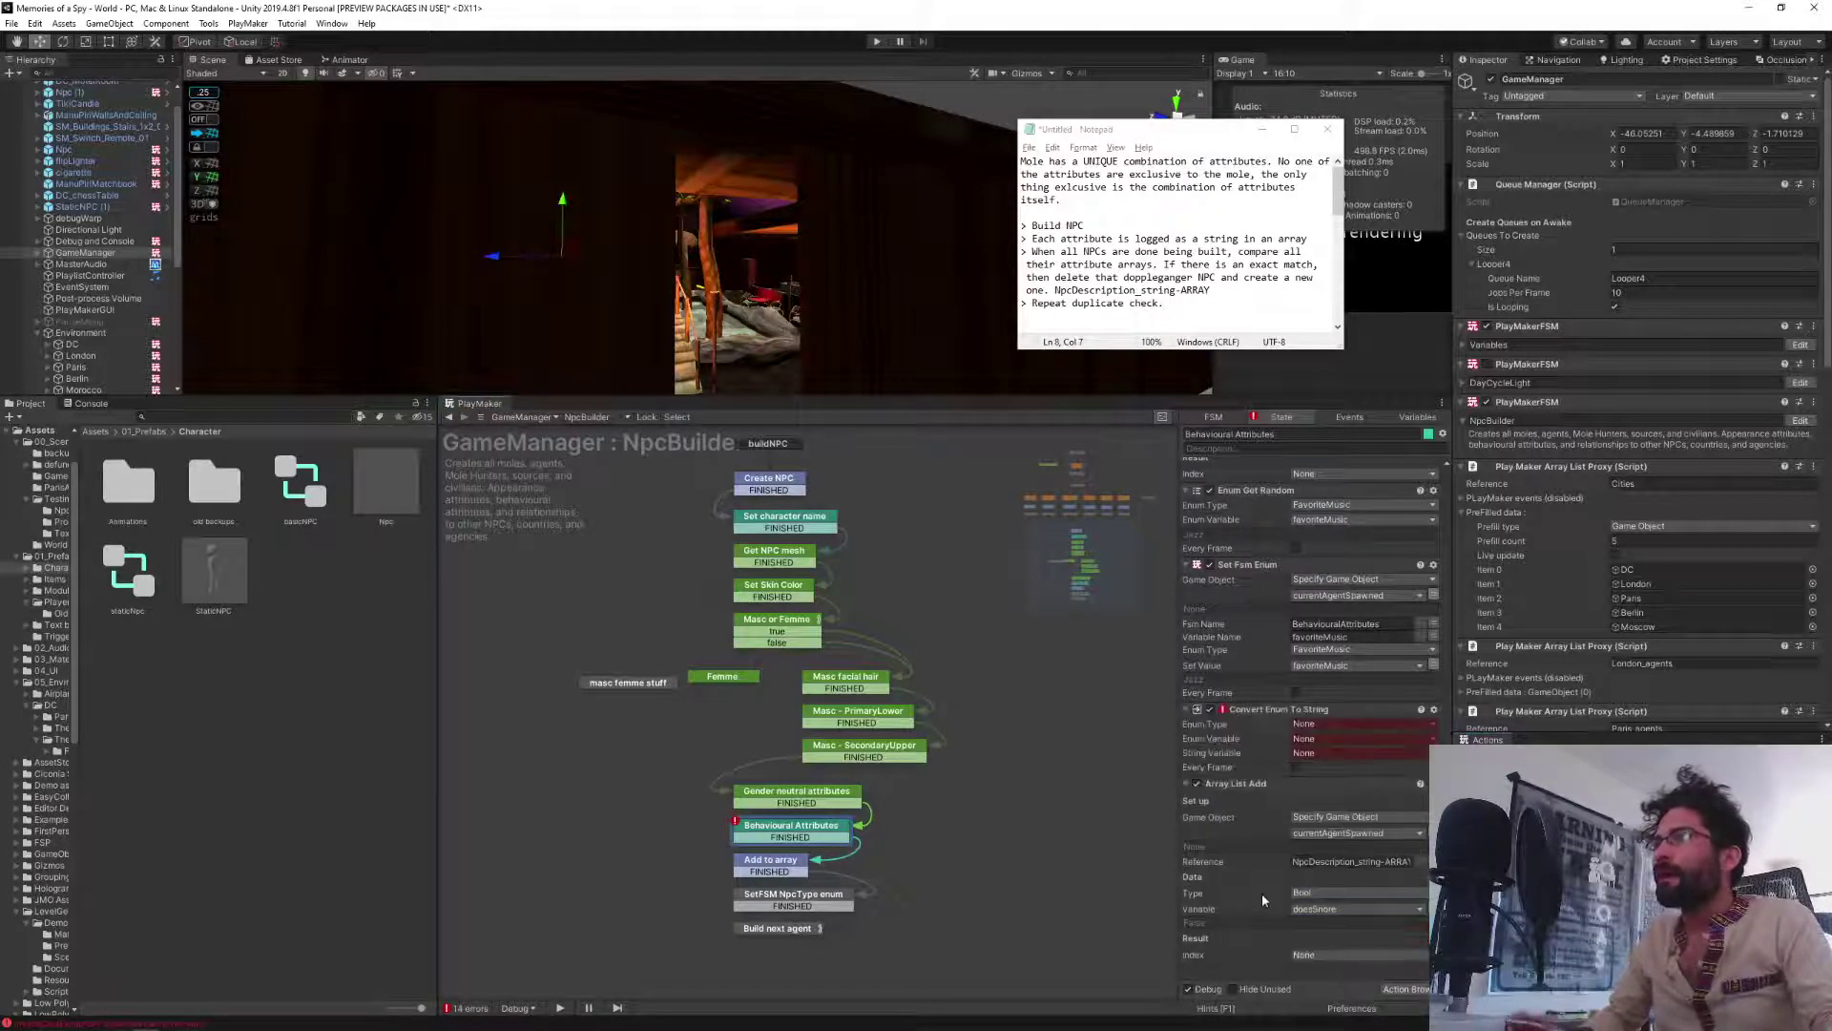
# Set the Convert Enum To String action's enum type to FavoriteMusic and its enum variable to favoriteMusic.
pyautogui.click(1312, 727)
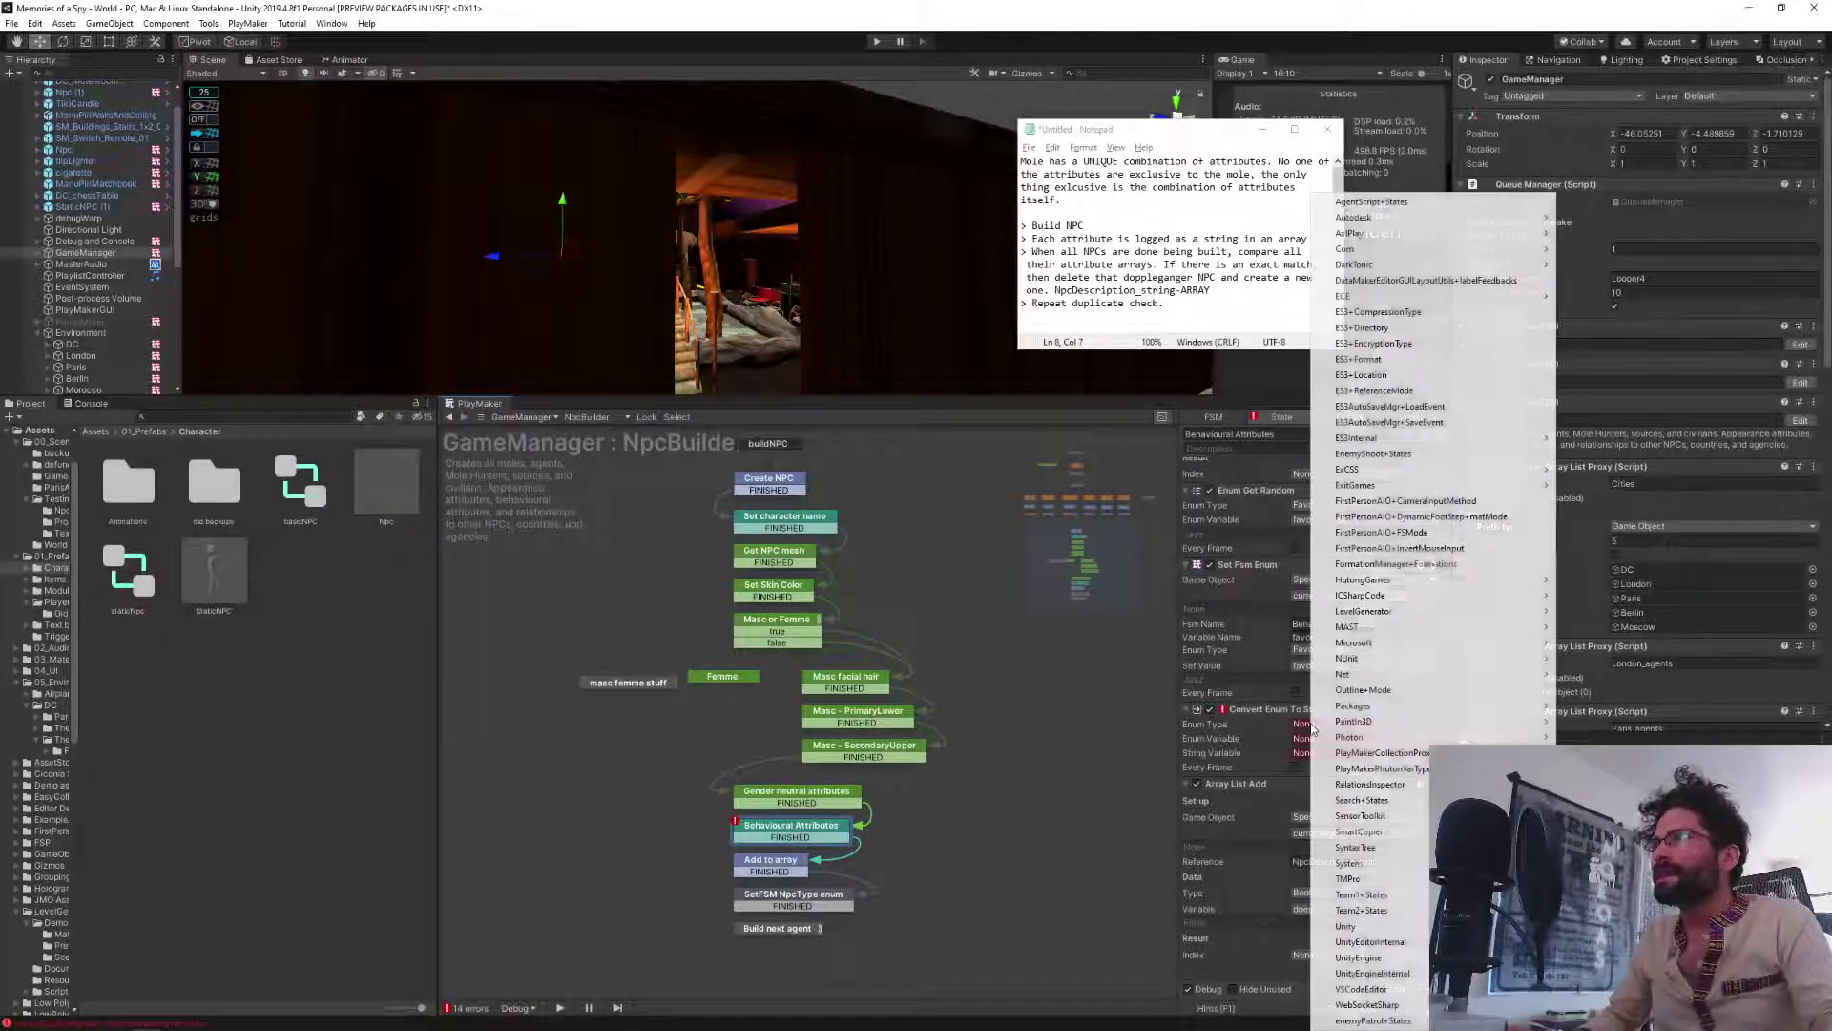
pyautogui.moveTo(1371, 239)
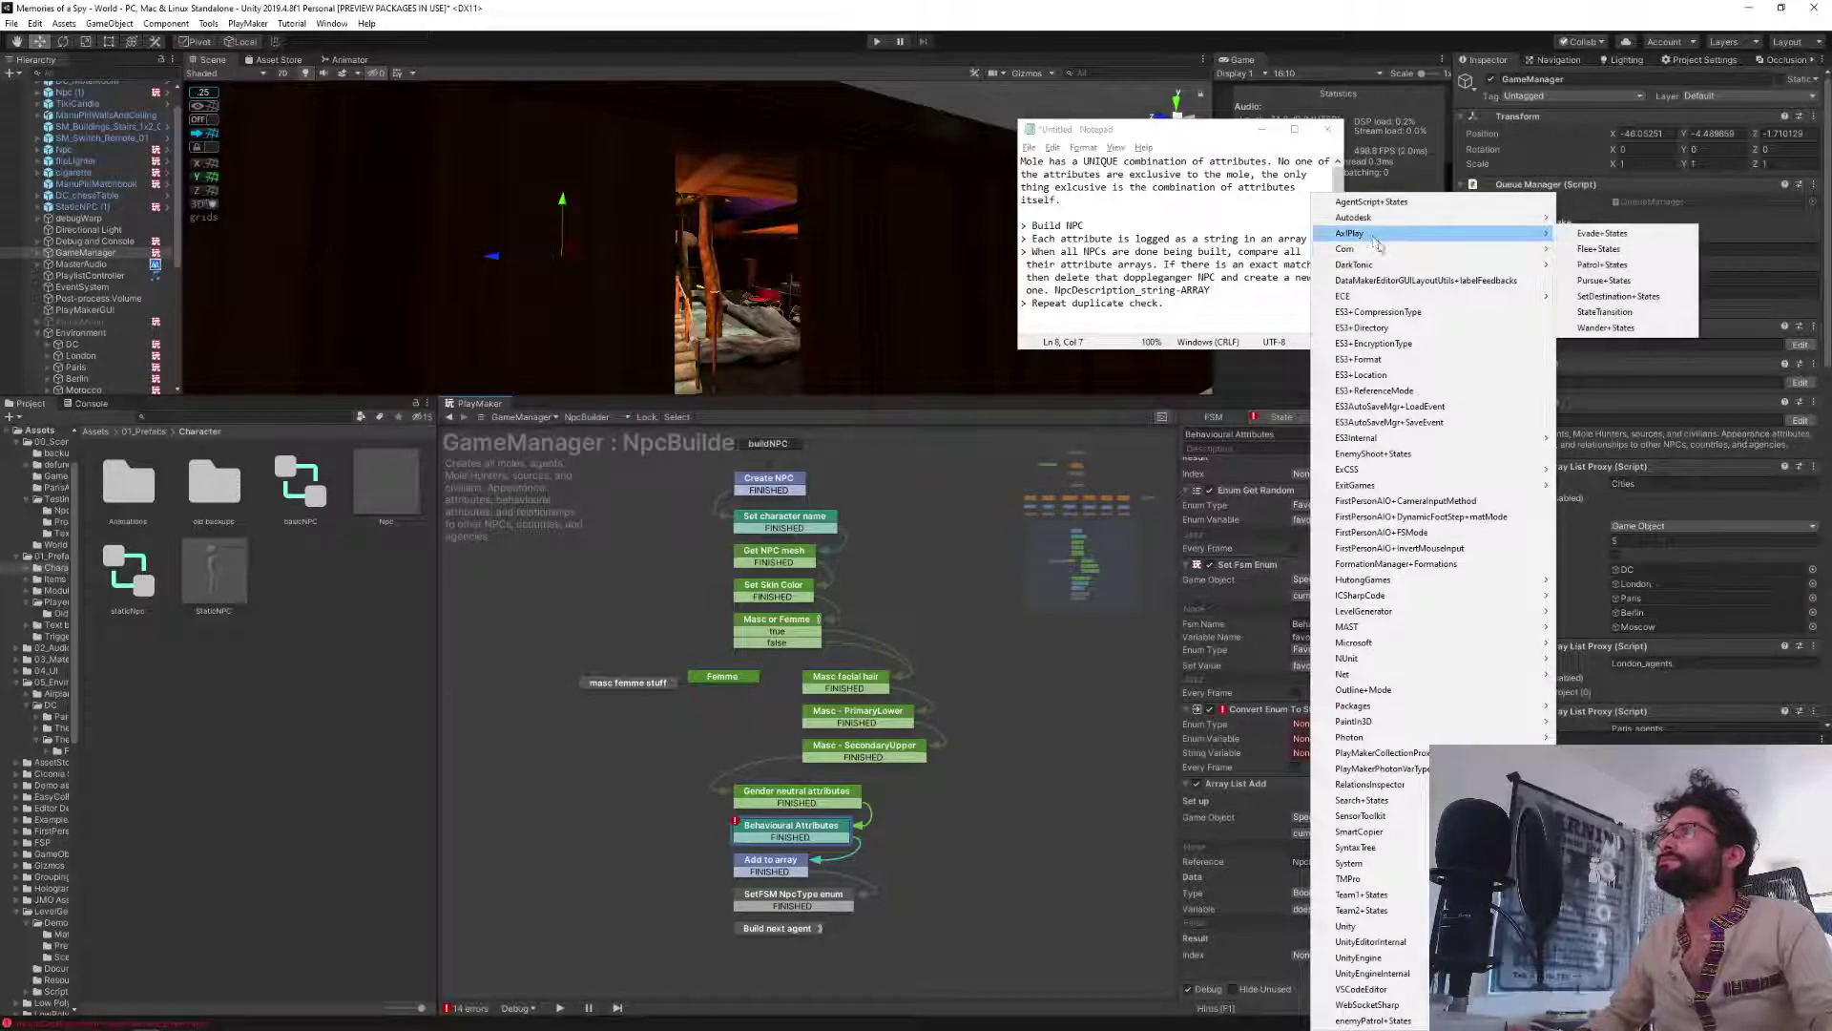
pyautogui.moveTo(1627, 251)
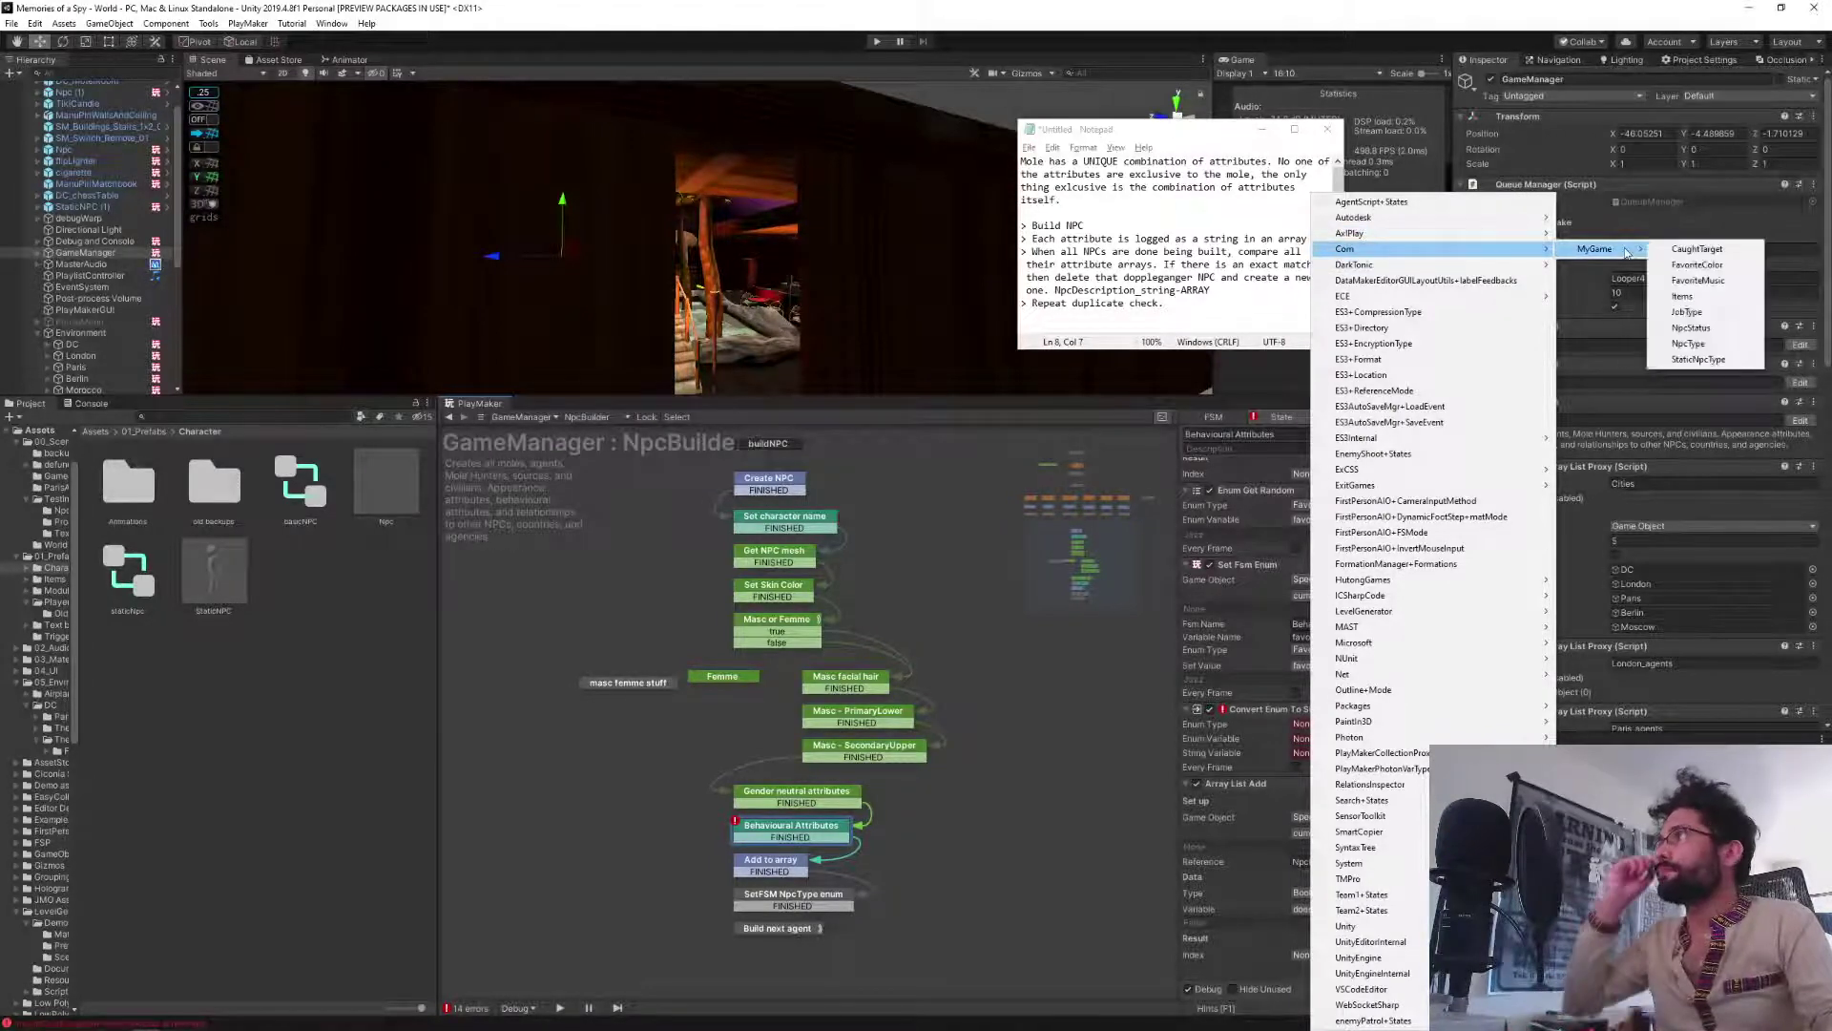
pyautogui.click(1708, 280)
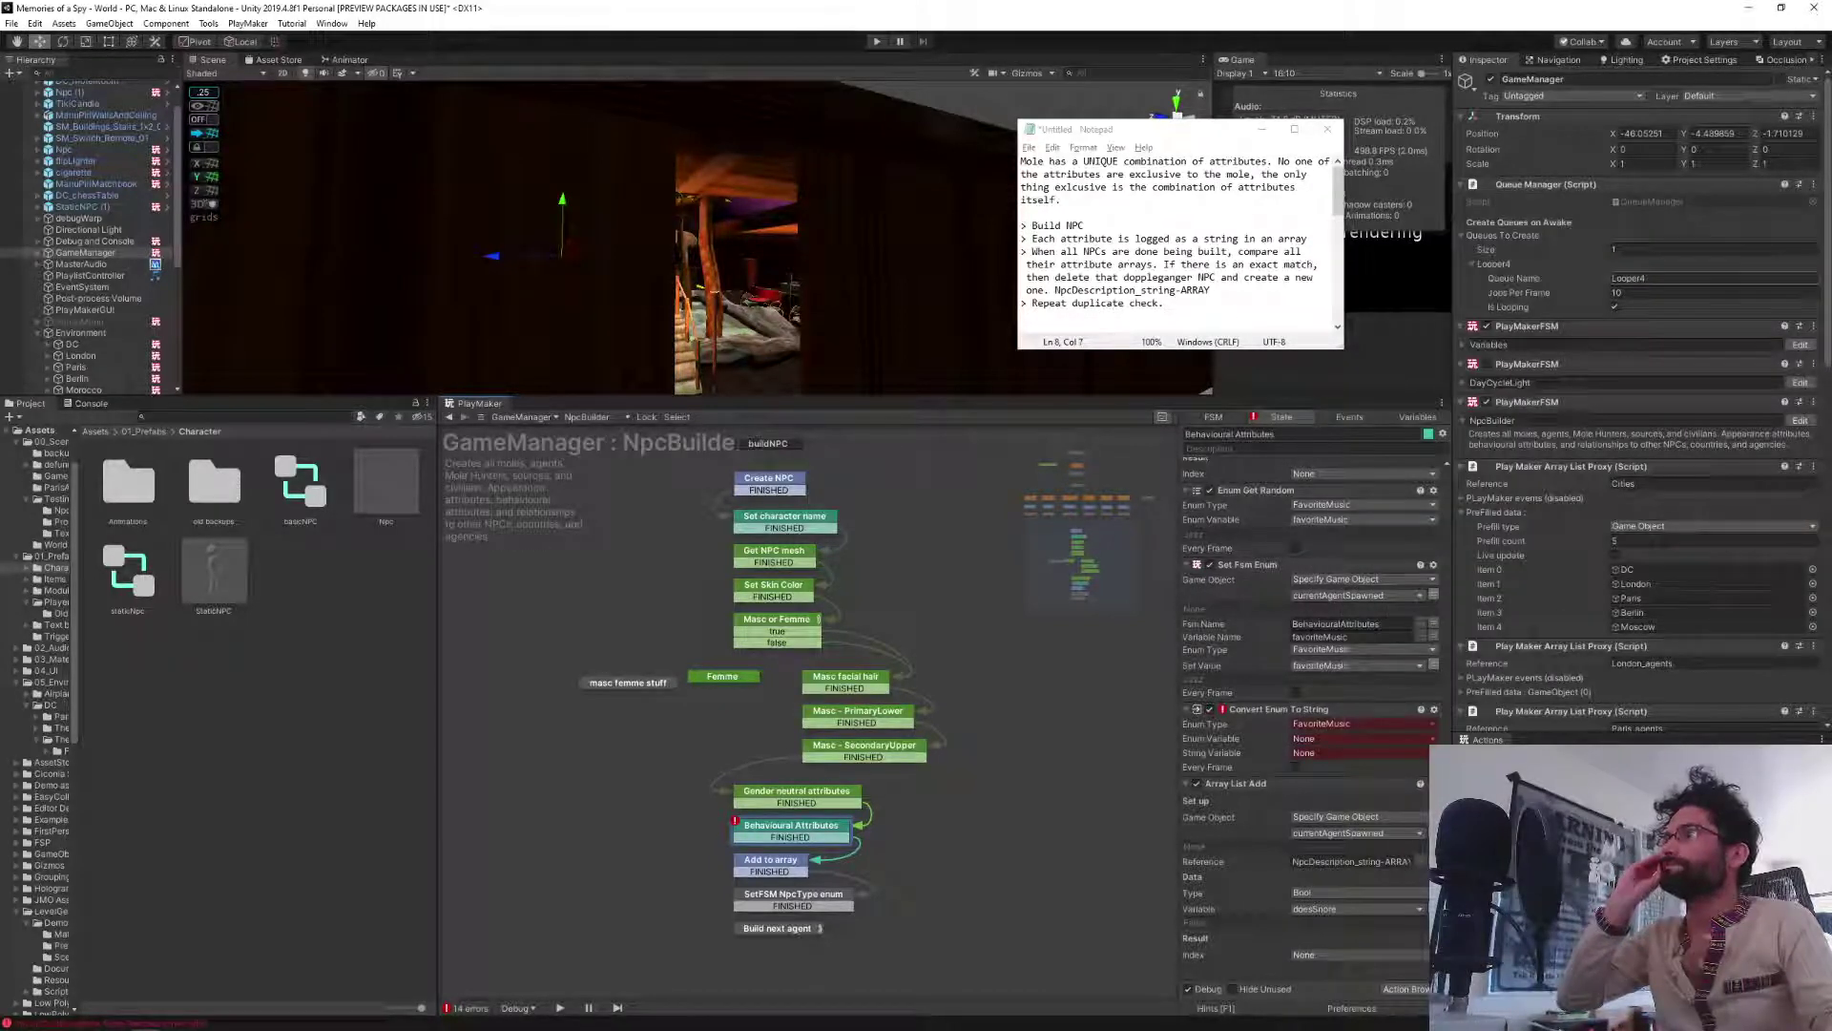
pyautogui.click(1332, 741)
pyautogui.click(1356, 775)
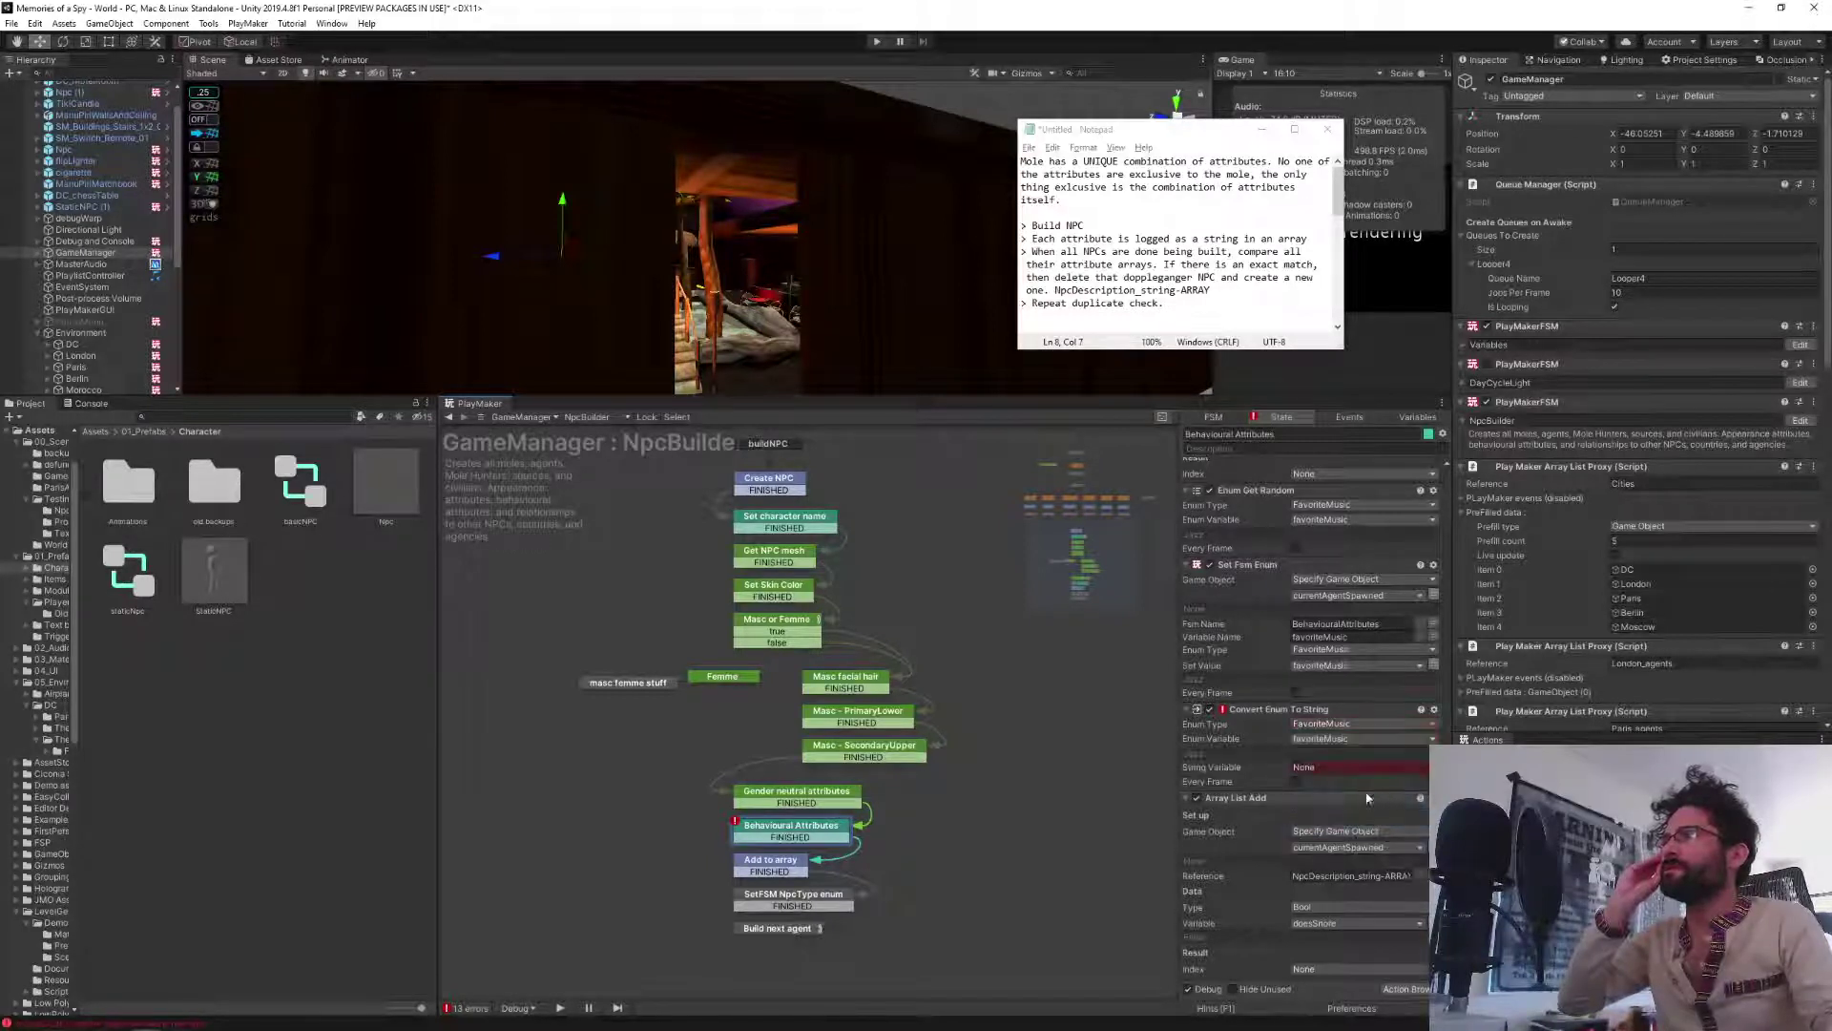
# Store the converted enum in a new global string variable named favoriteMusic_string.
pyautogui.click(1327, 767)
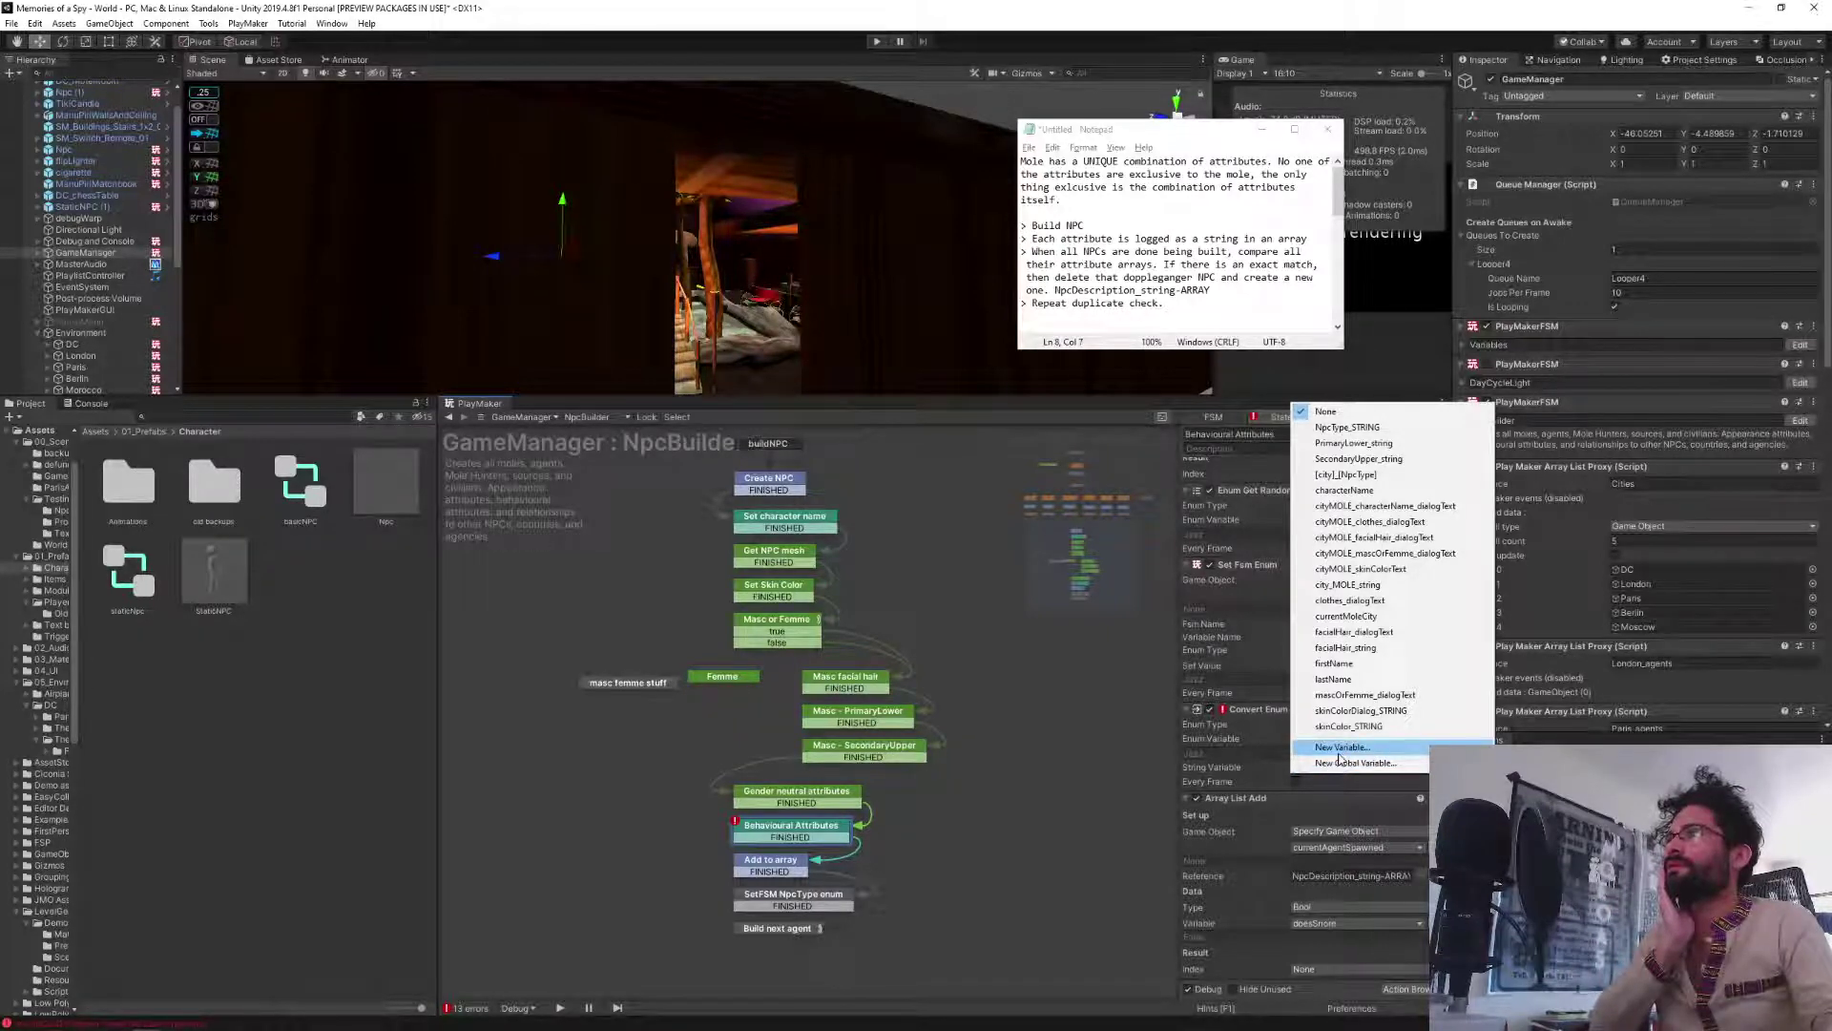
pyautogui.click(1345, 763)
pyautogui.write('favoriteMusic')
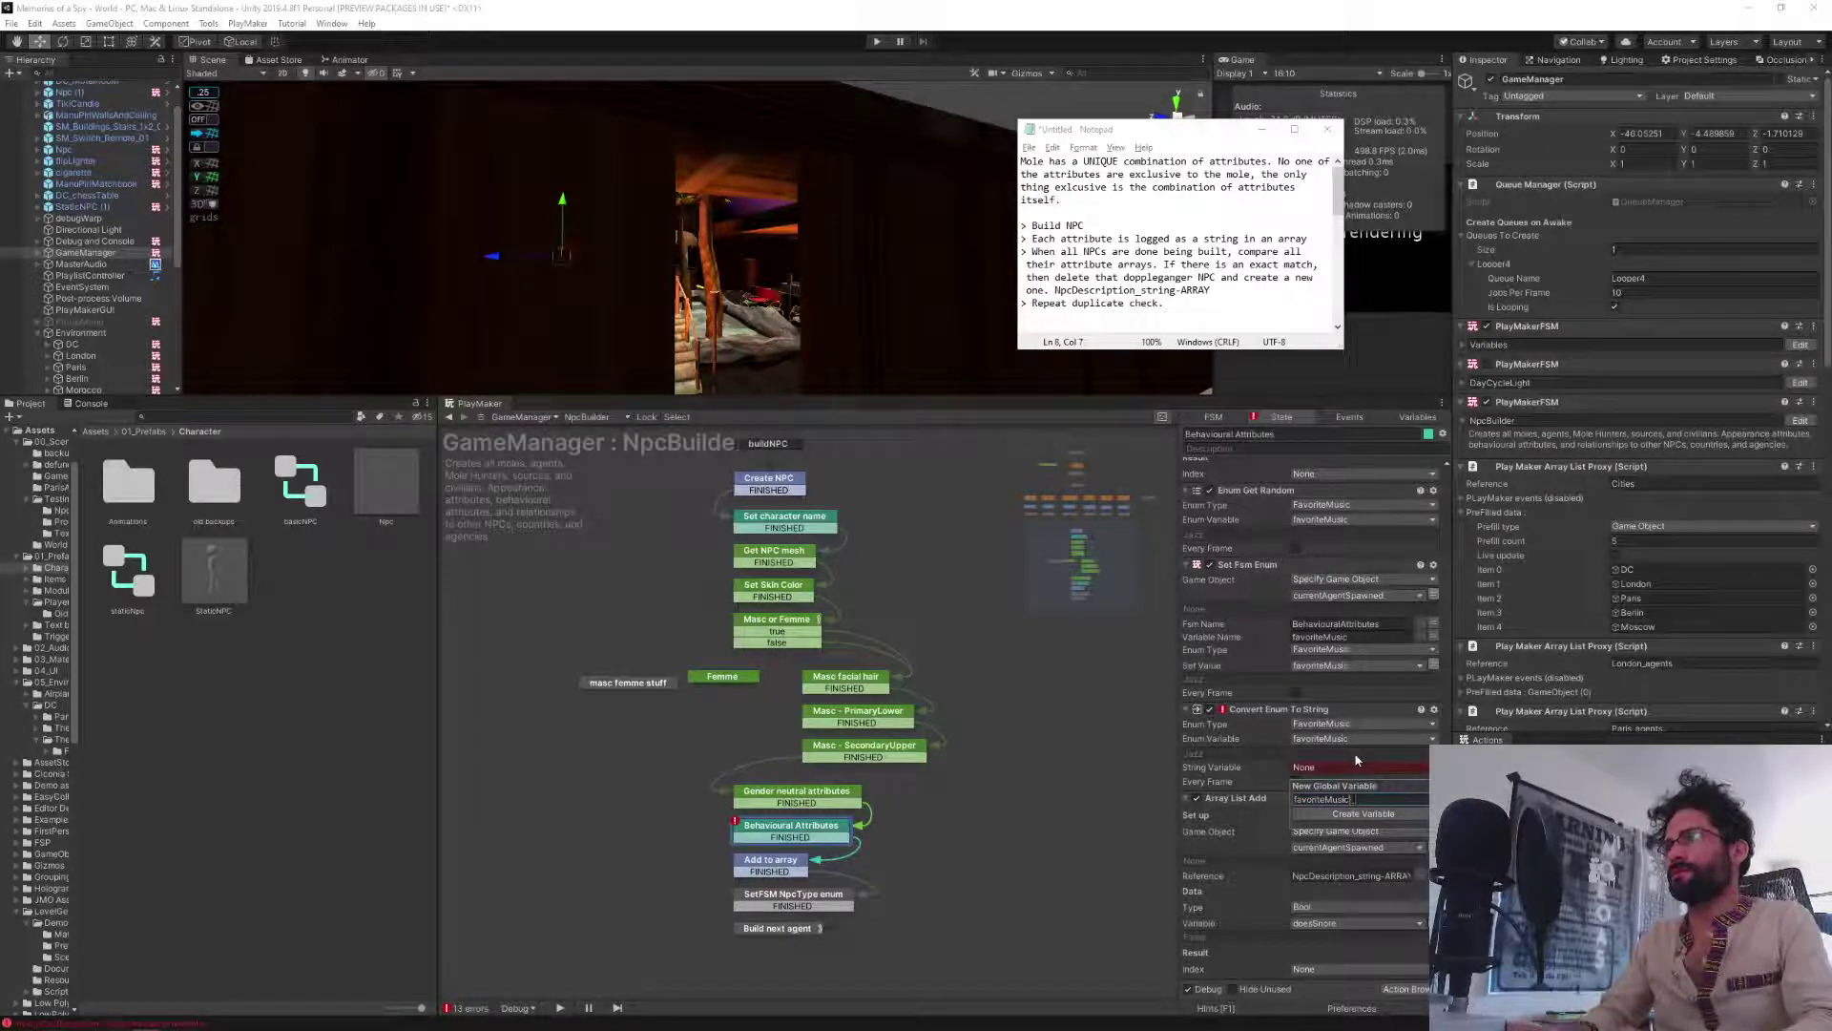
pyautogui.write('_string')
pyautogui.press('Return')
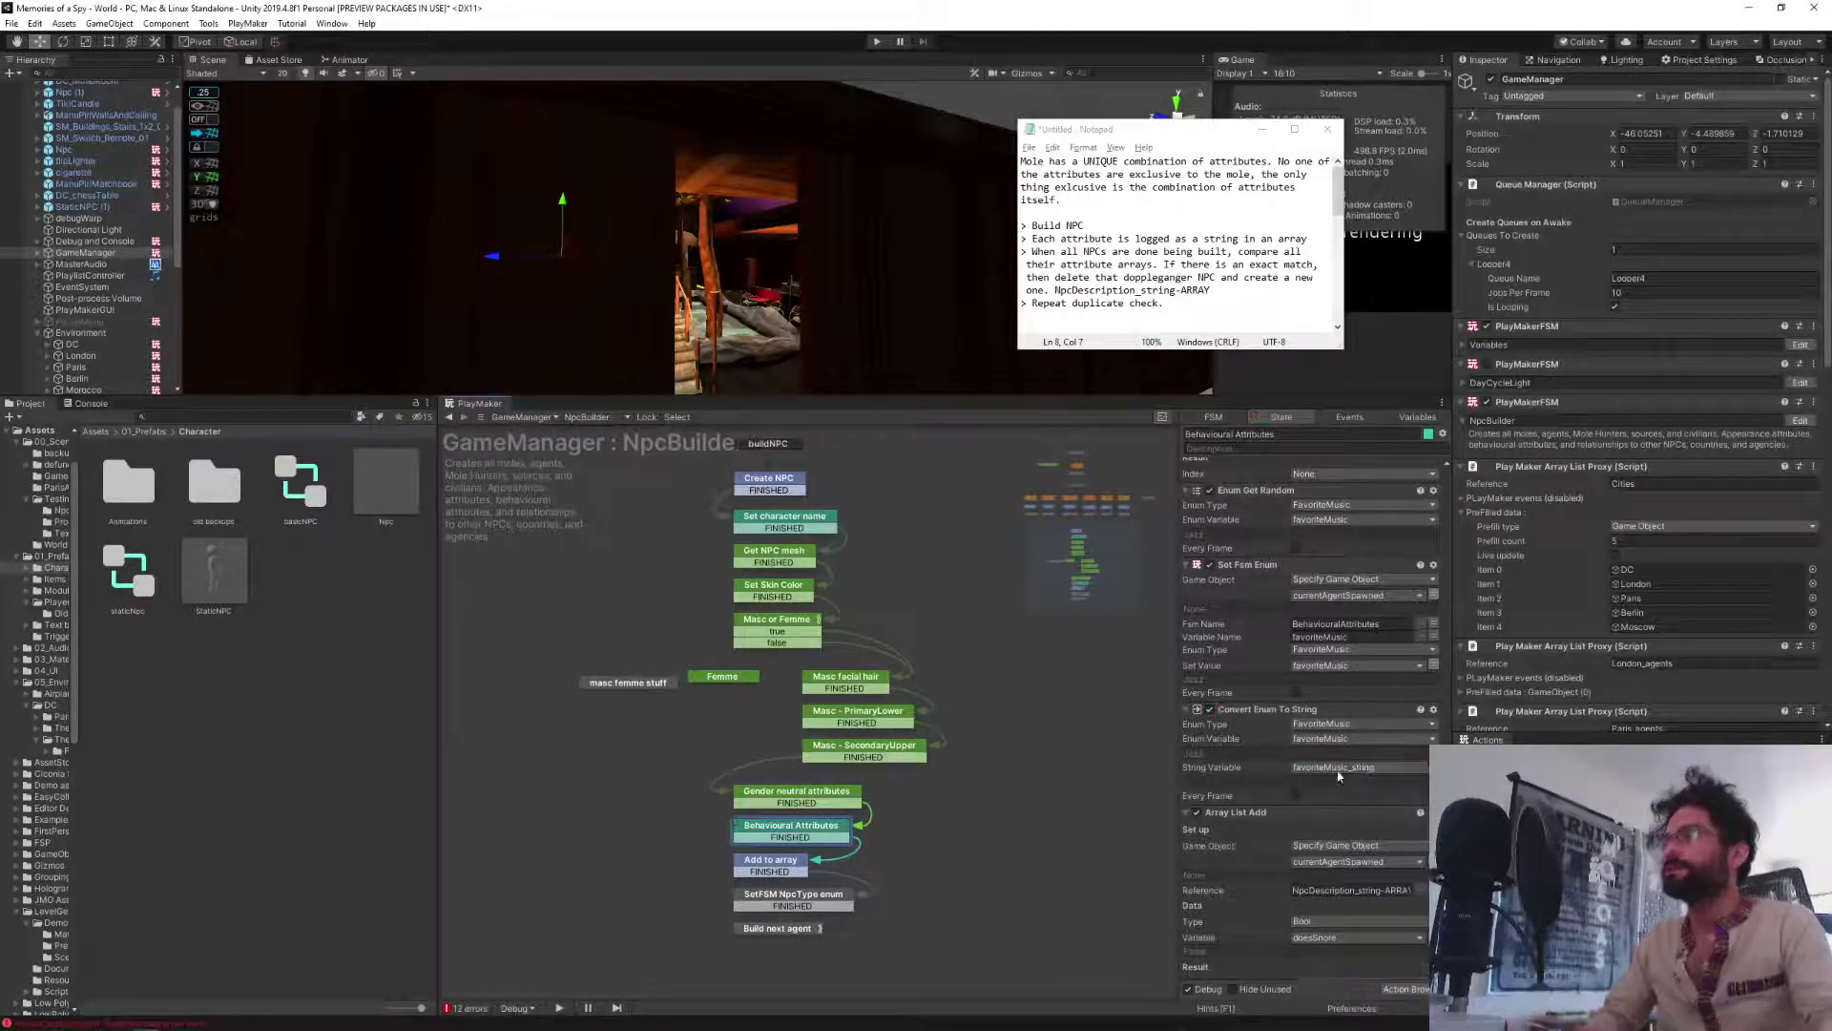
# Examine the variable and conversion choices offered by the Array List Add below Convert Enum To String.
pyautogui.scroll(-1, 1278, 864)
pyautogui.click(1314, 911)
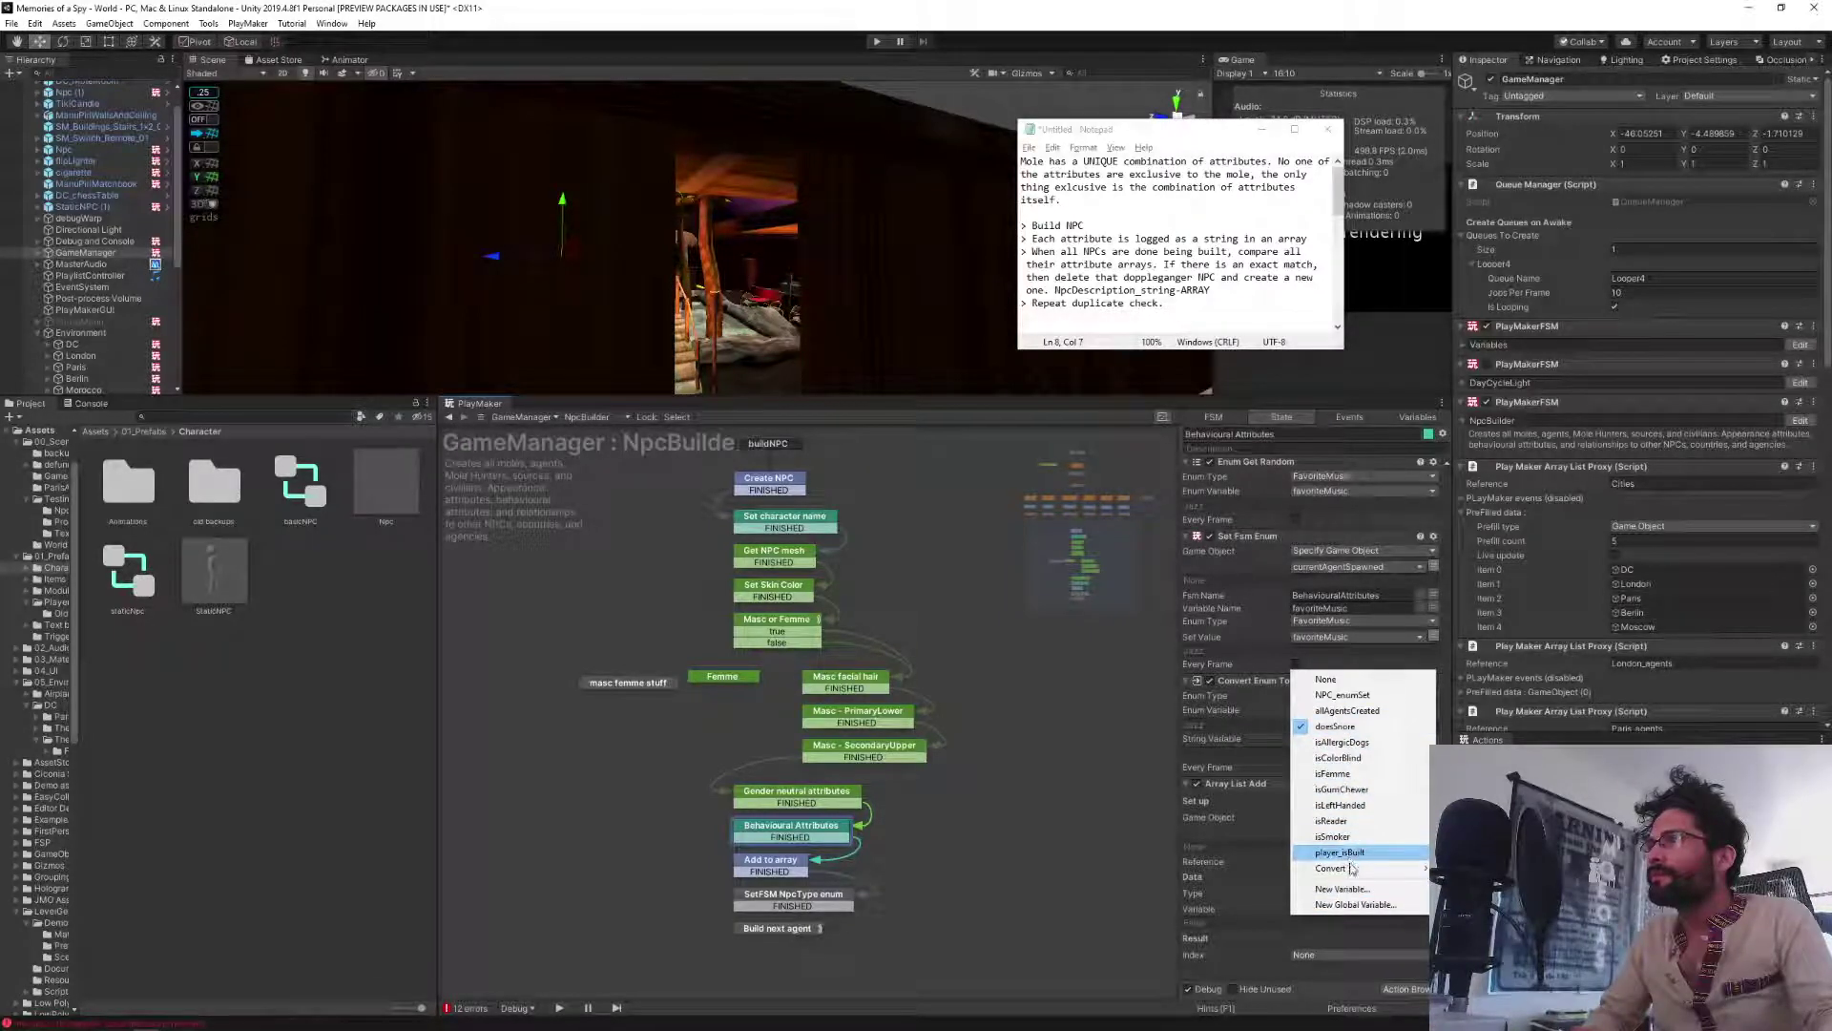
pyautogui.moveTo(1351, 872)
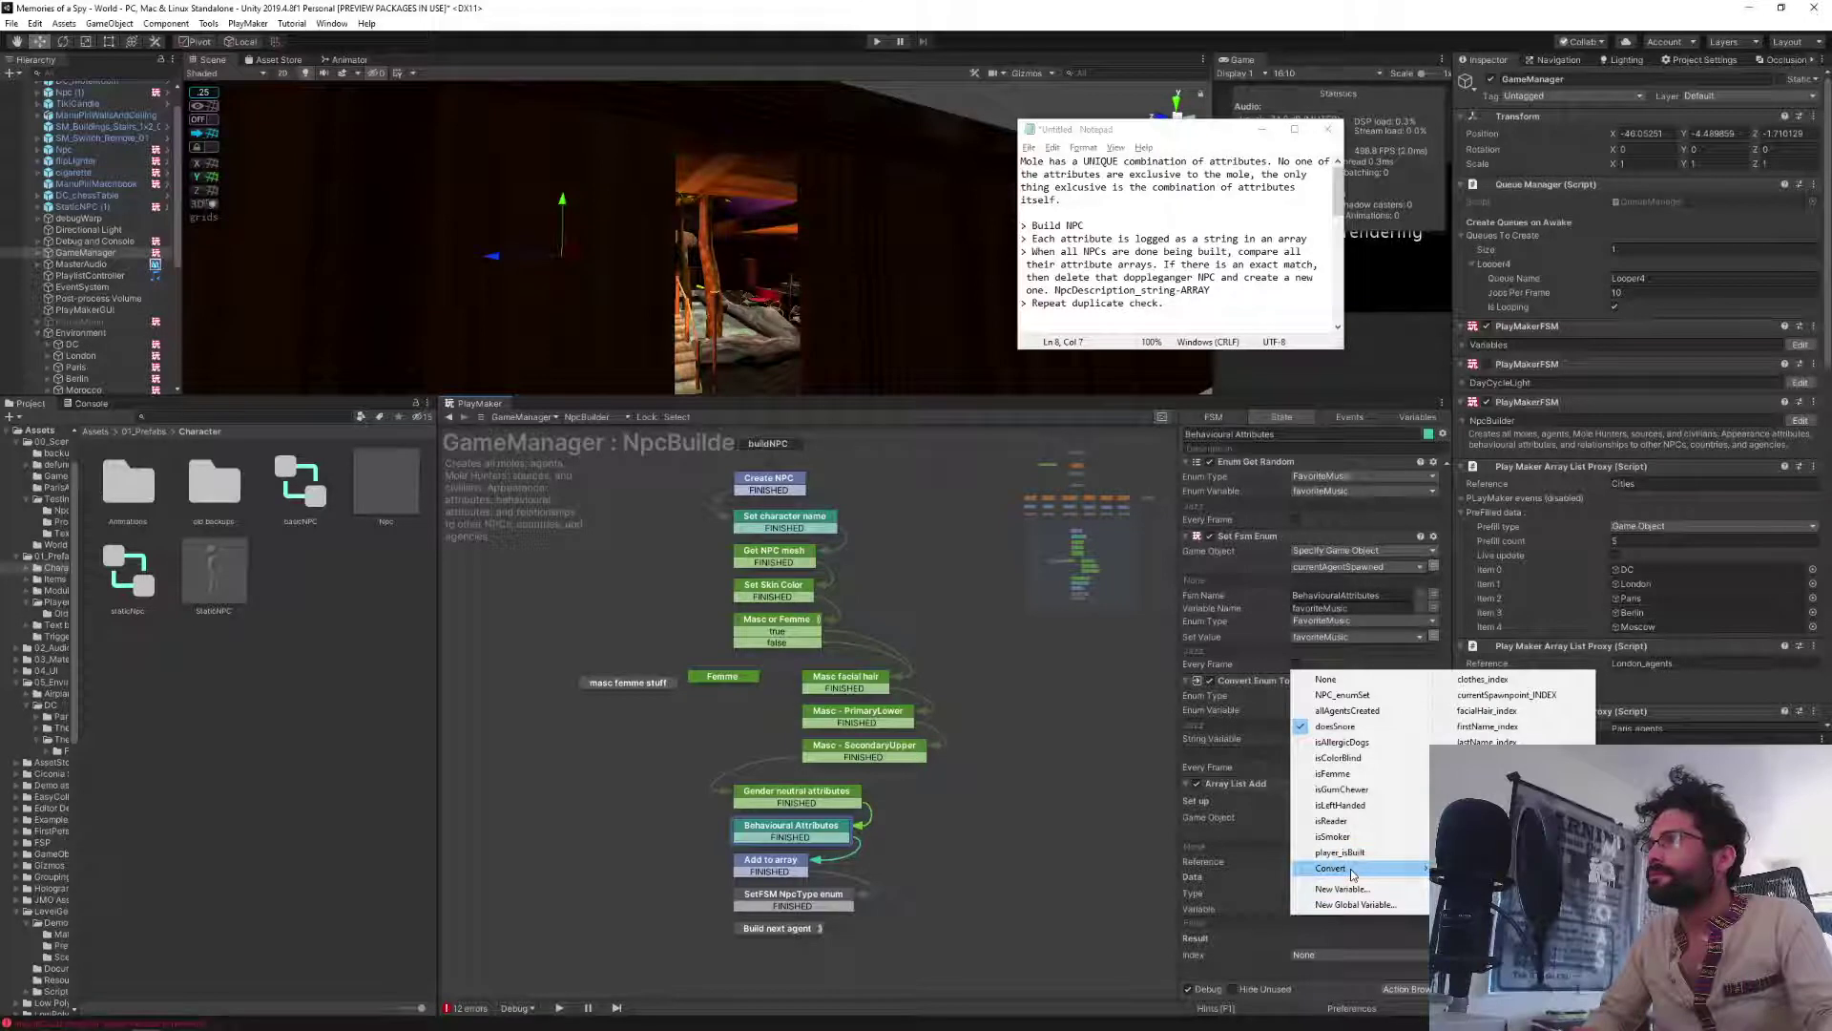
pyautogui.click(1271, 969)
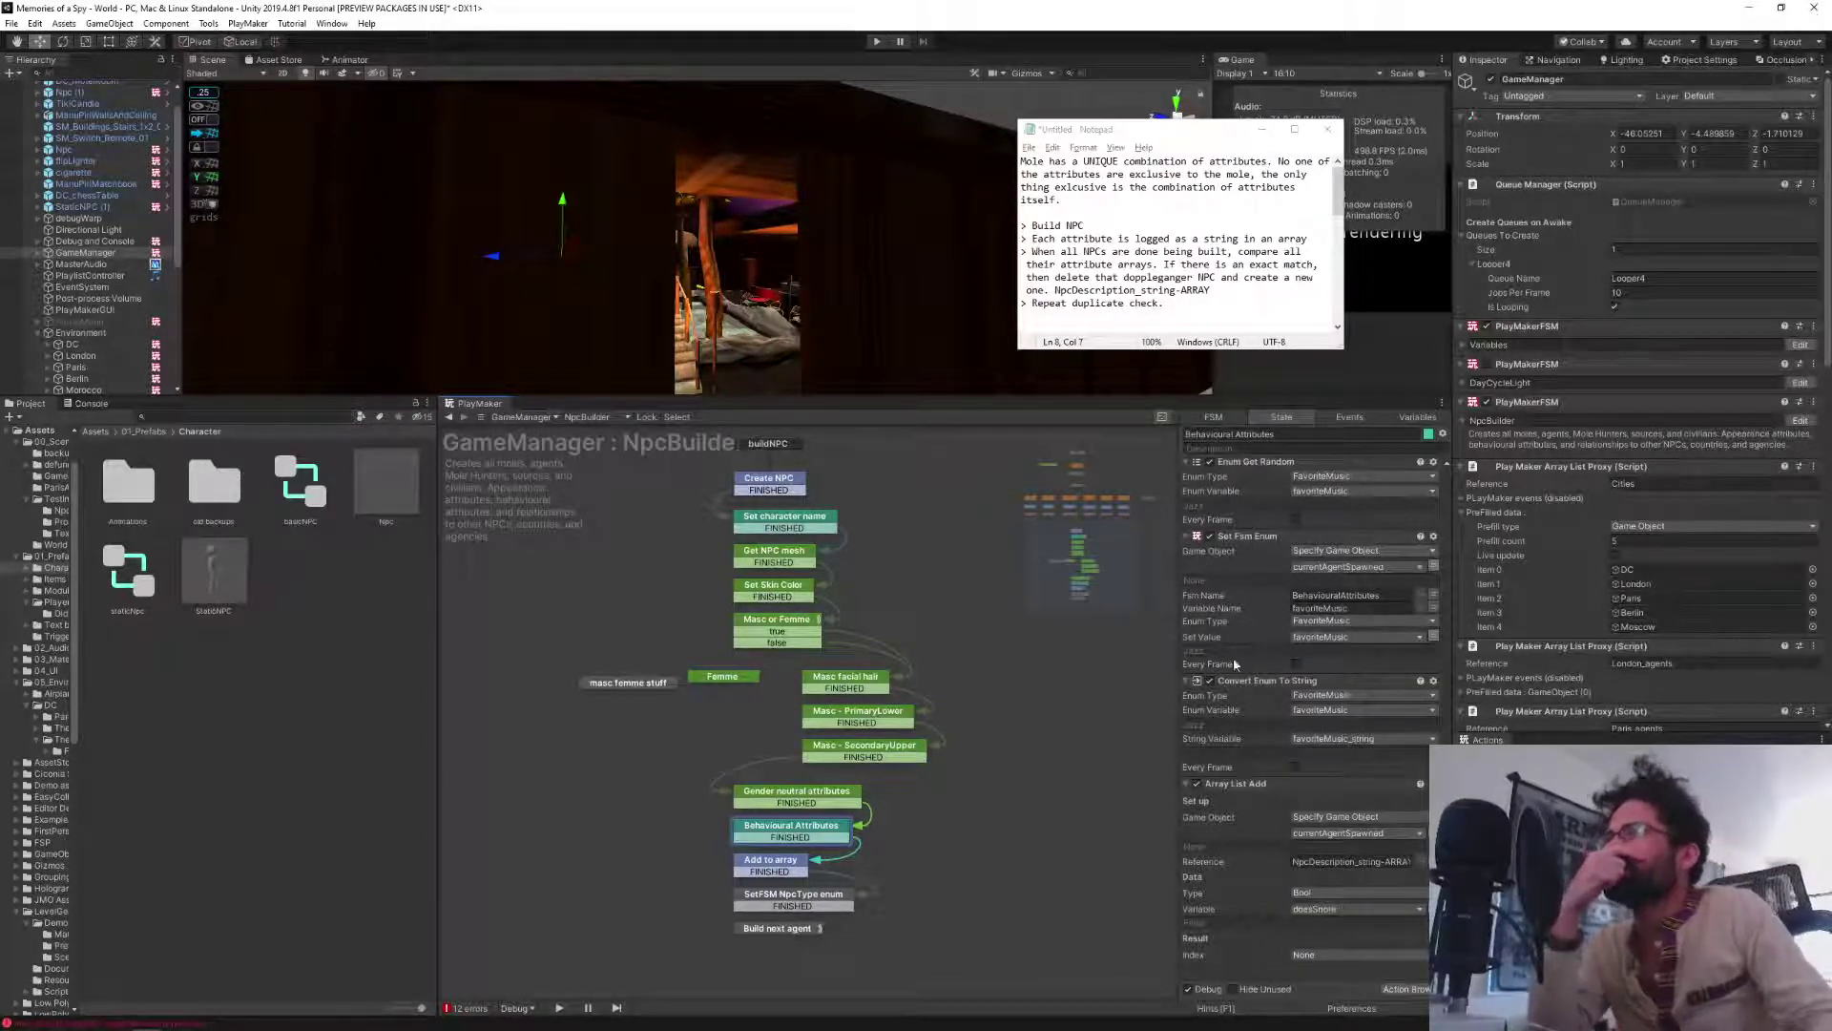
pyautogui.click(1304, 910)
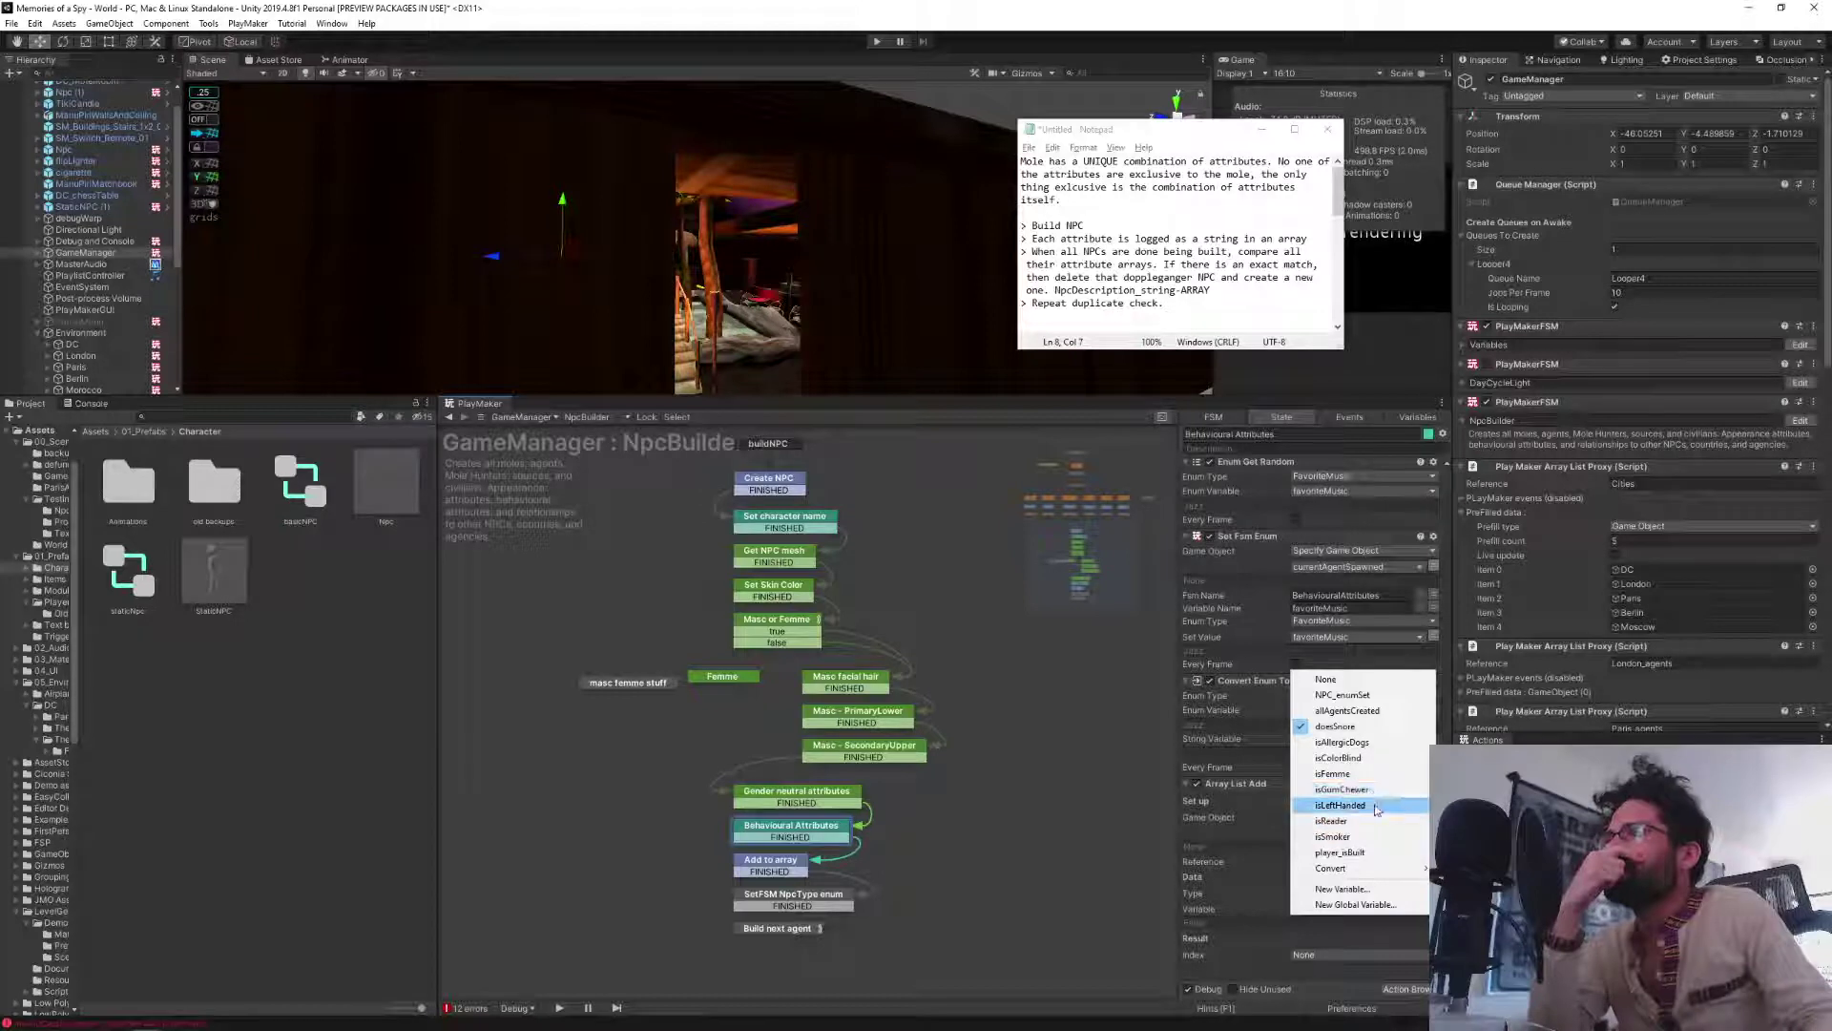
pyautogui.moveTo(1359, 869)
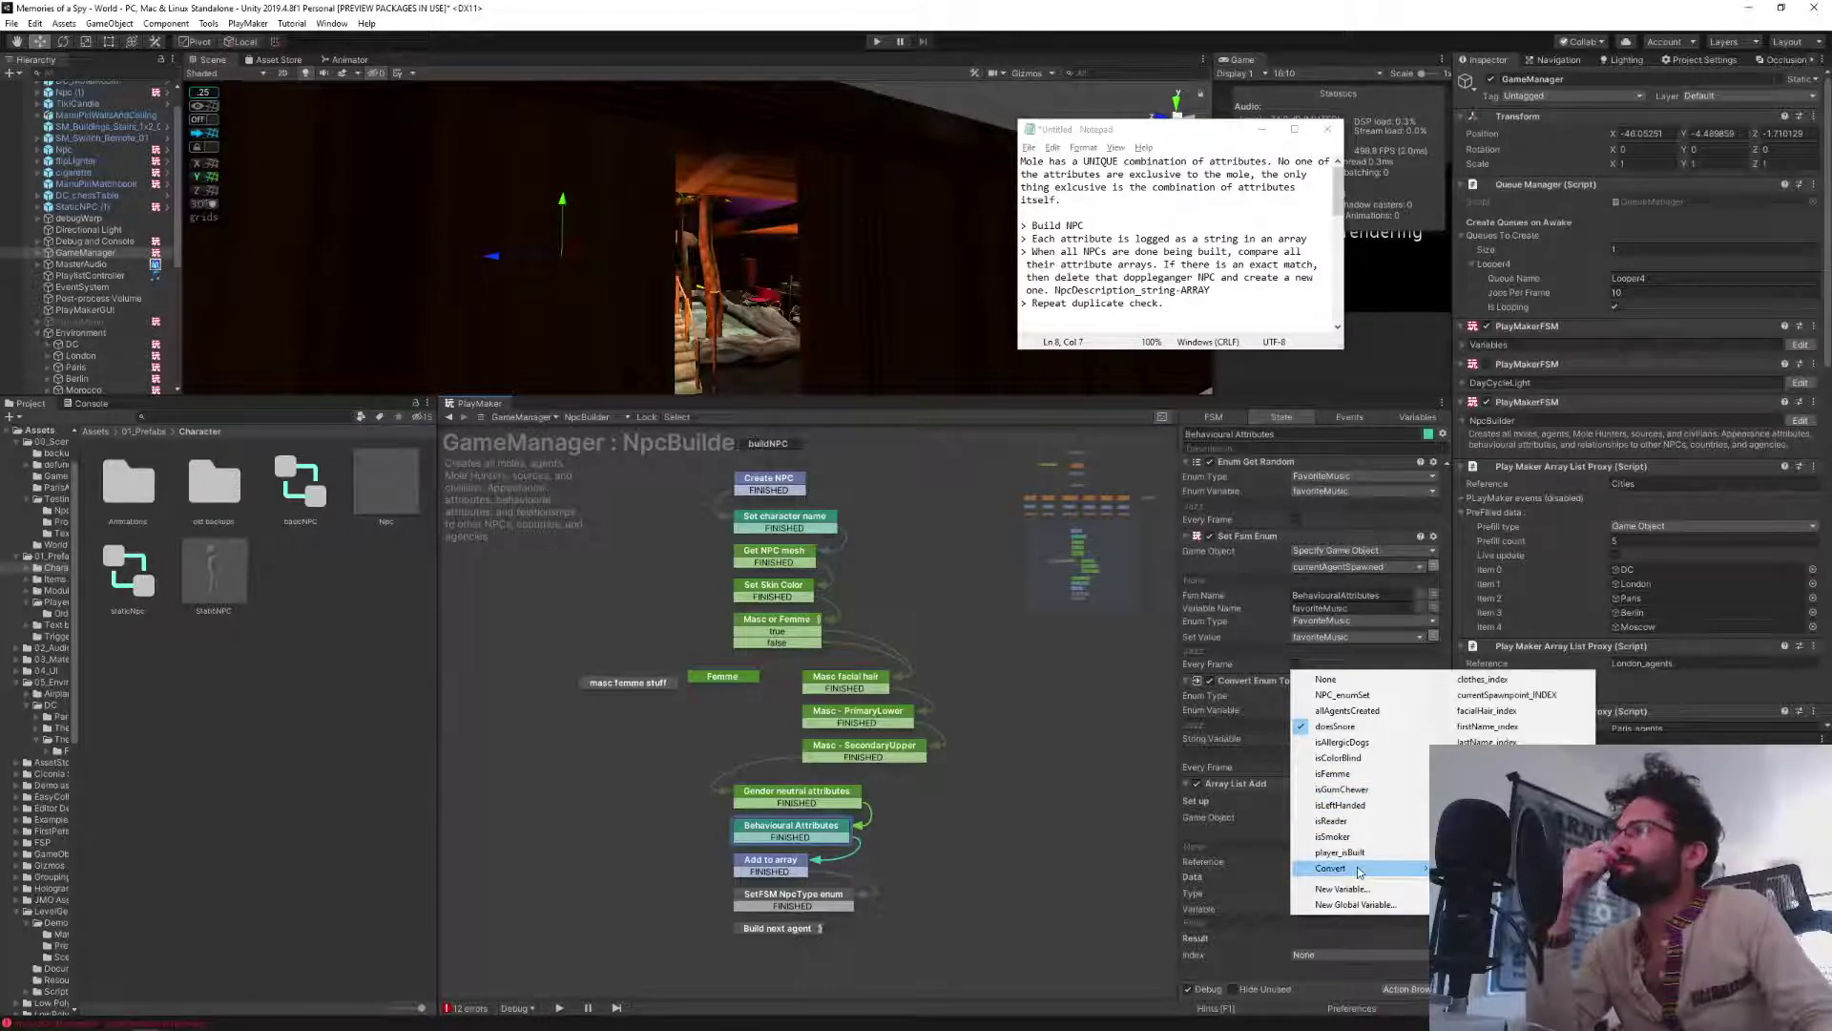
pyautogui.click(1256, 968)
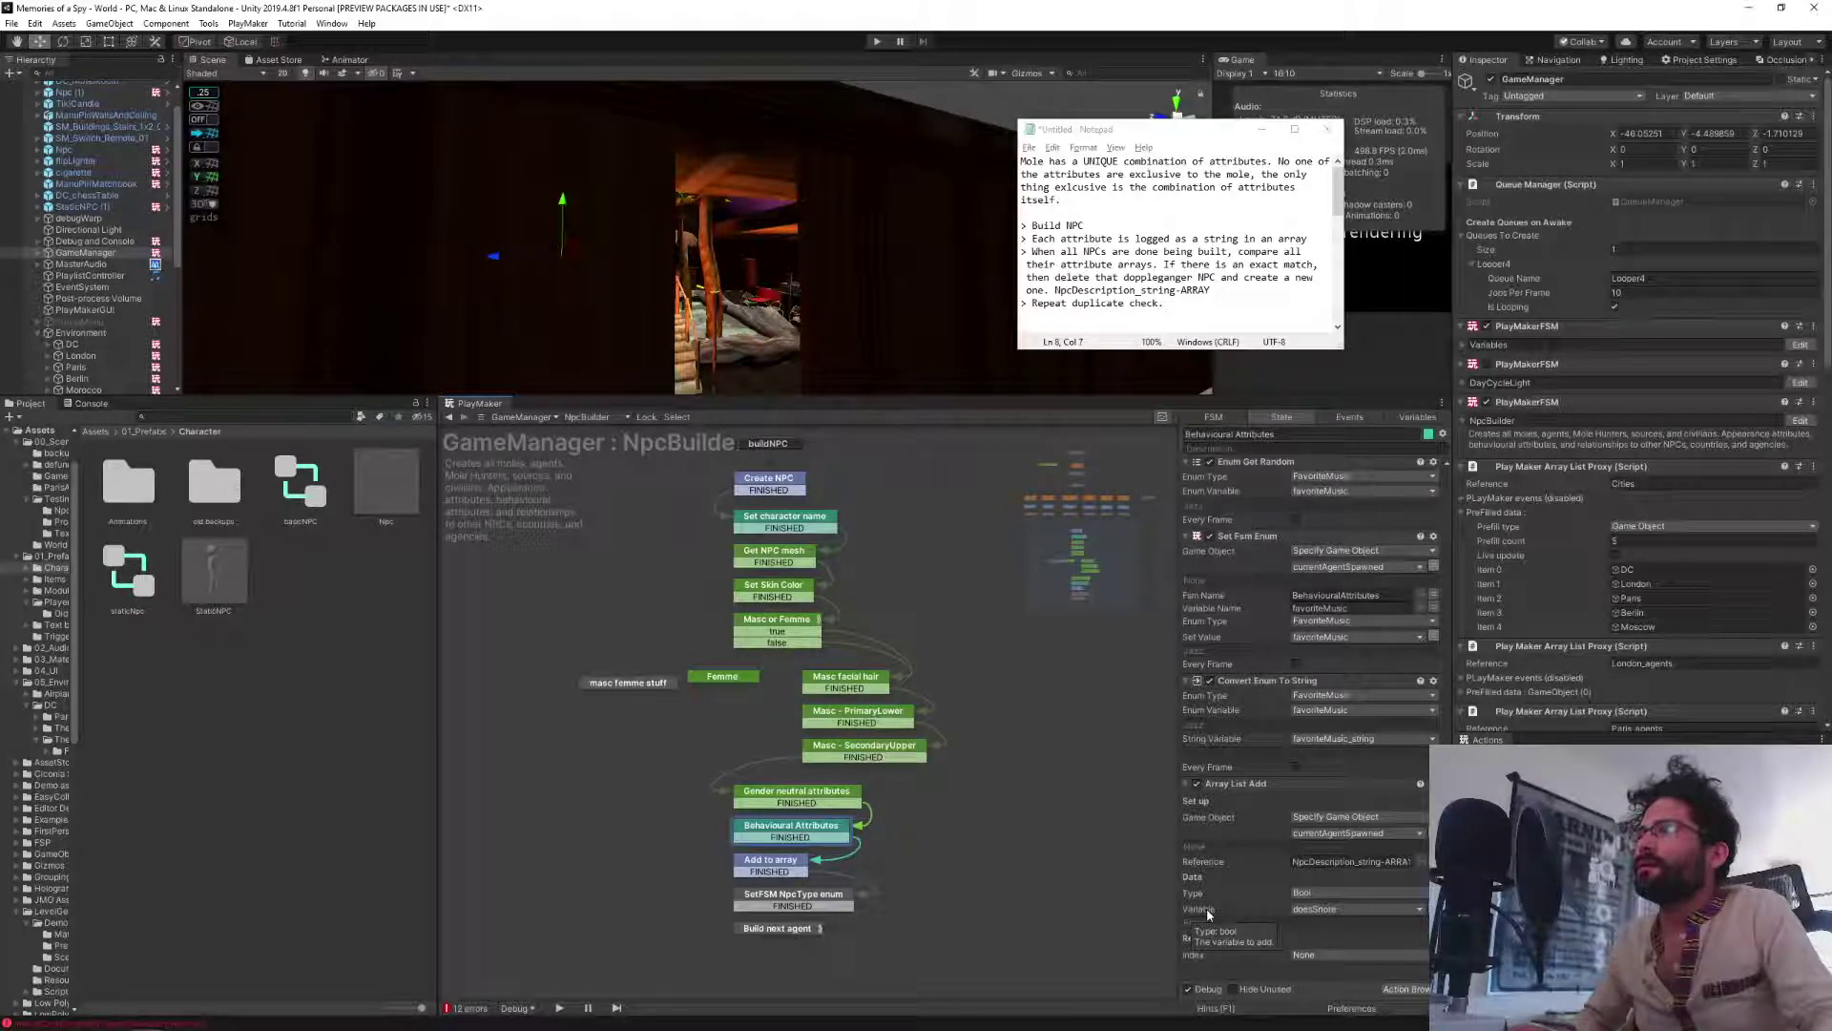
# Try to set the isSmoker Array List Add to type String with isSmoker converted as its variable.
pyautogui.scroll(-10, 1239, 902)
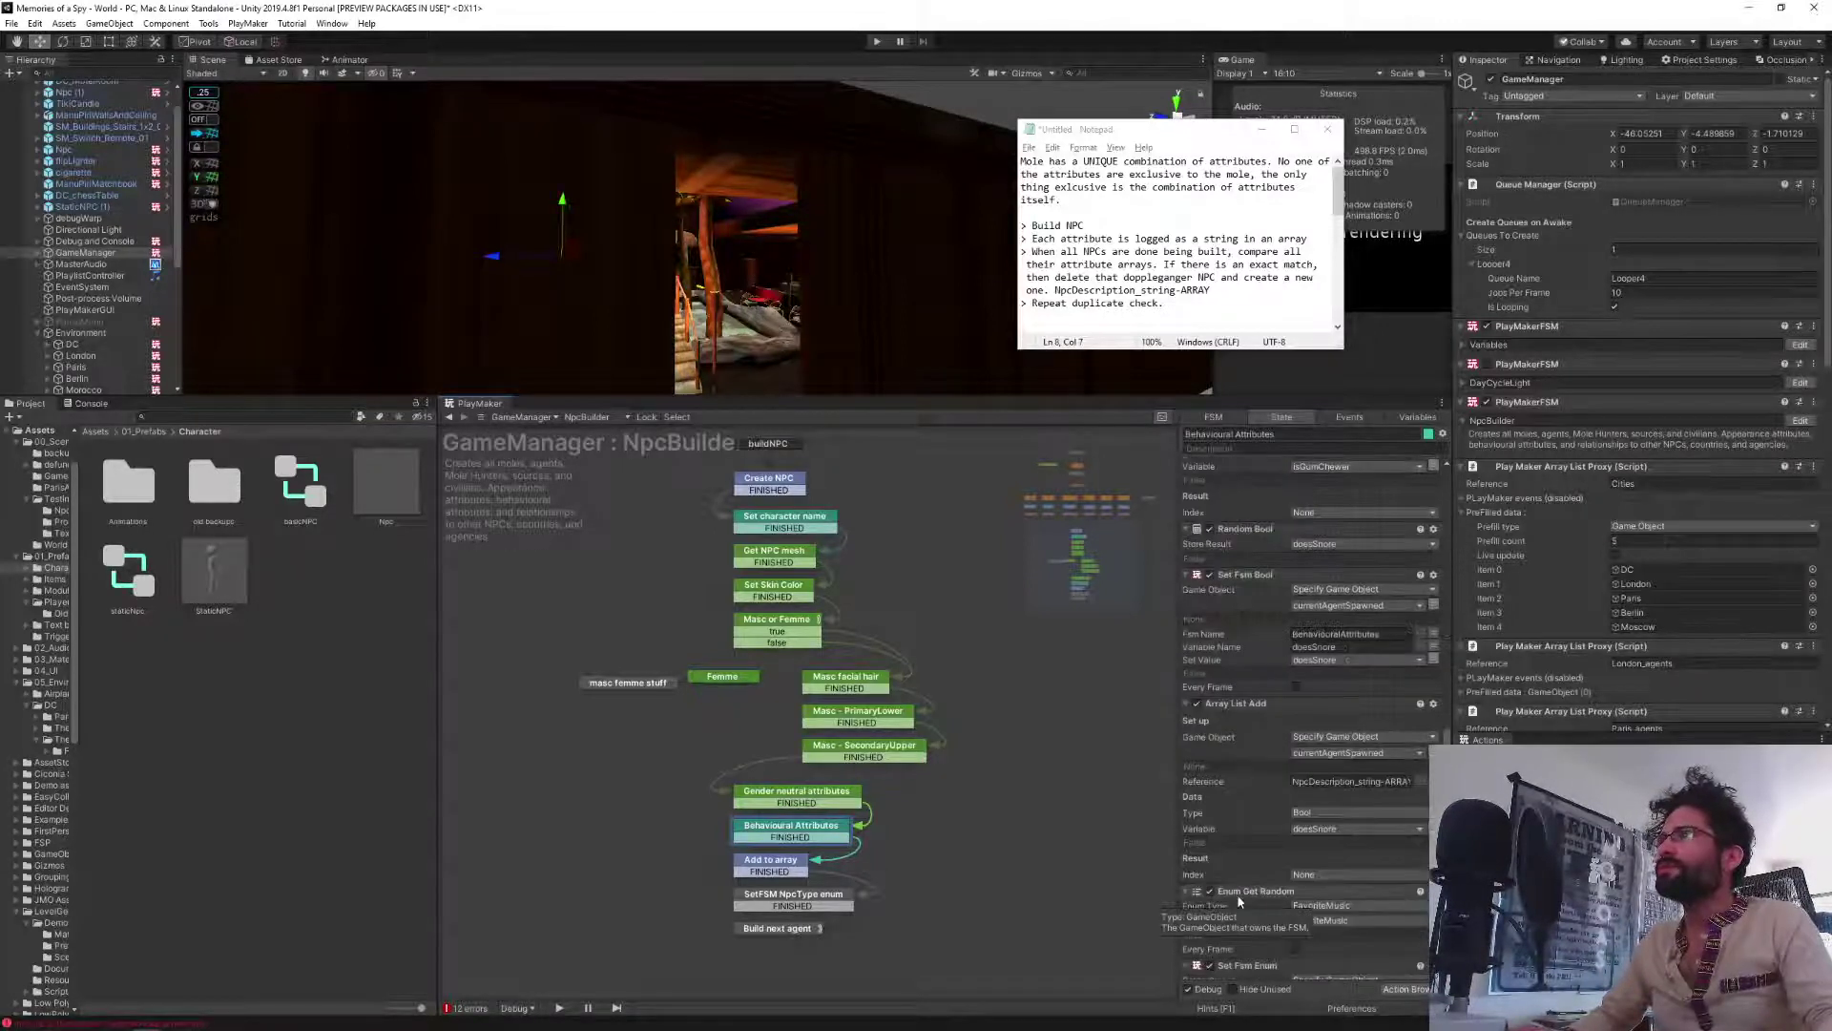
pyautogui.scroll(5, 1240, 901)
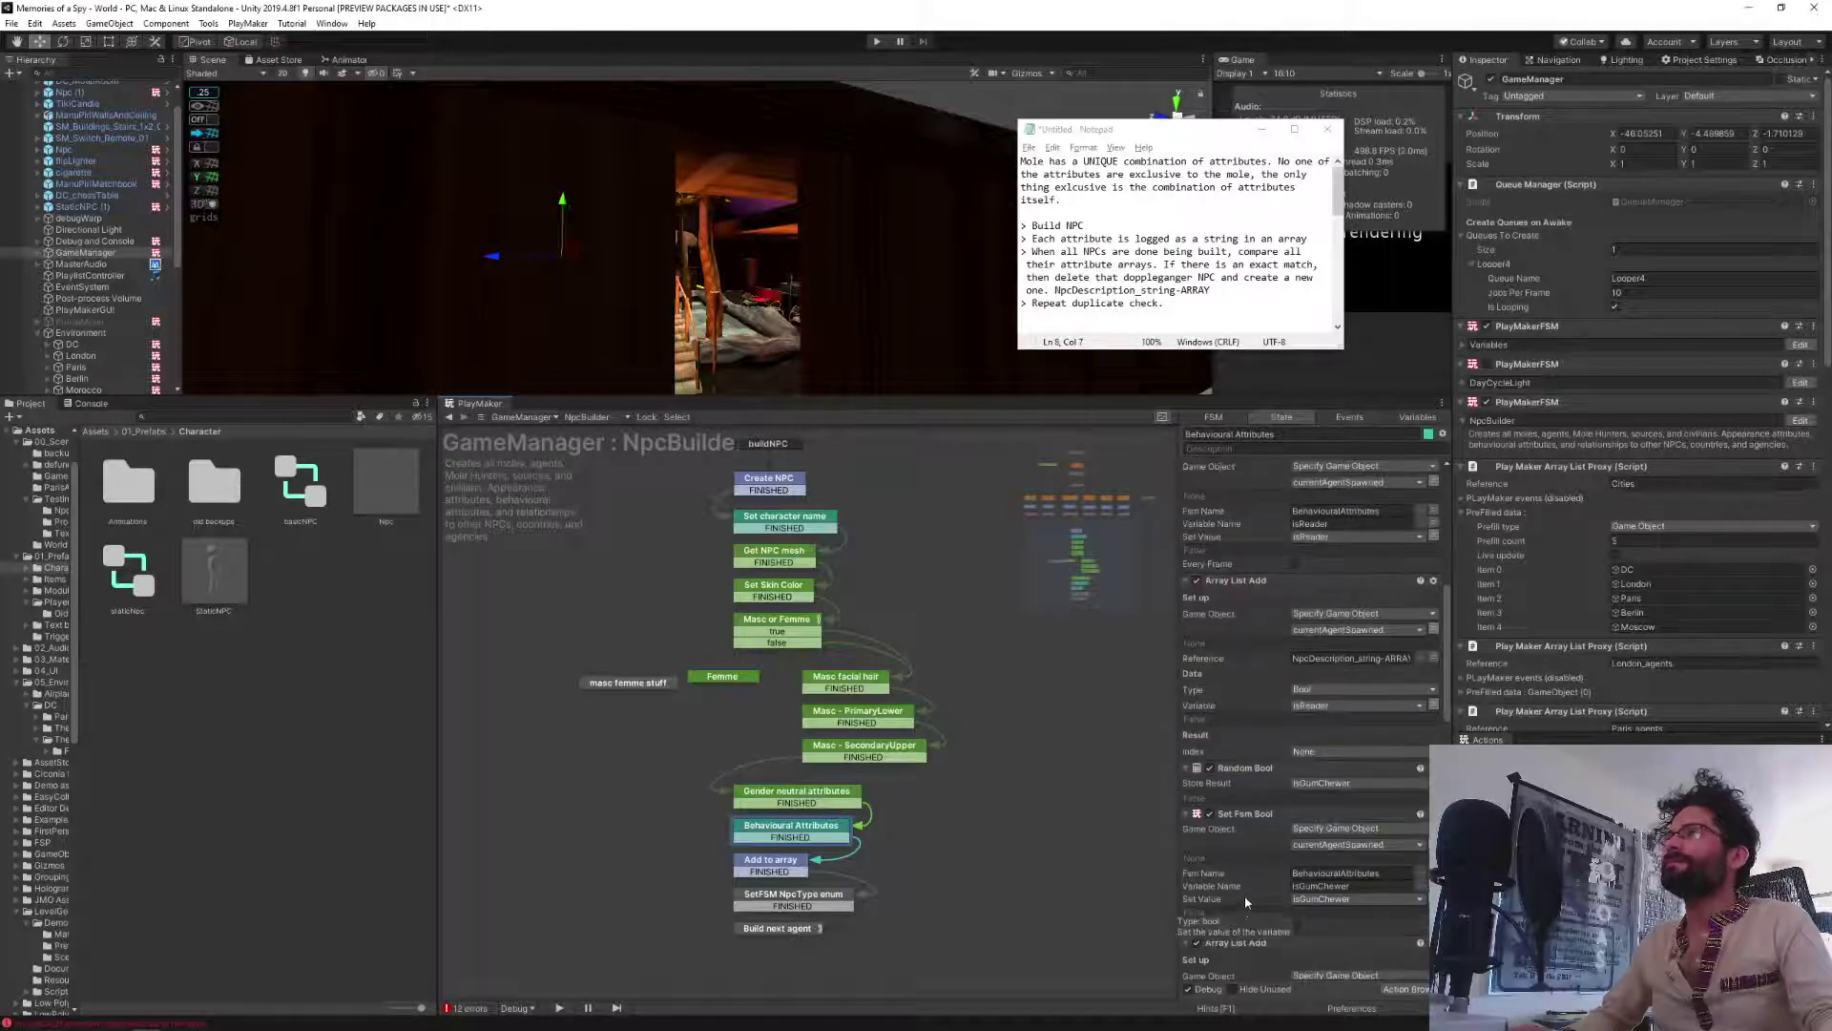
pyautogui.scroll(4, 1245, 895)
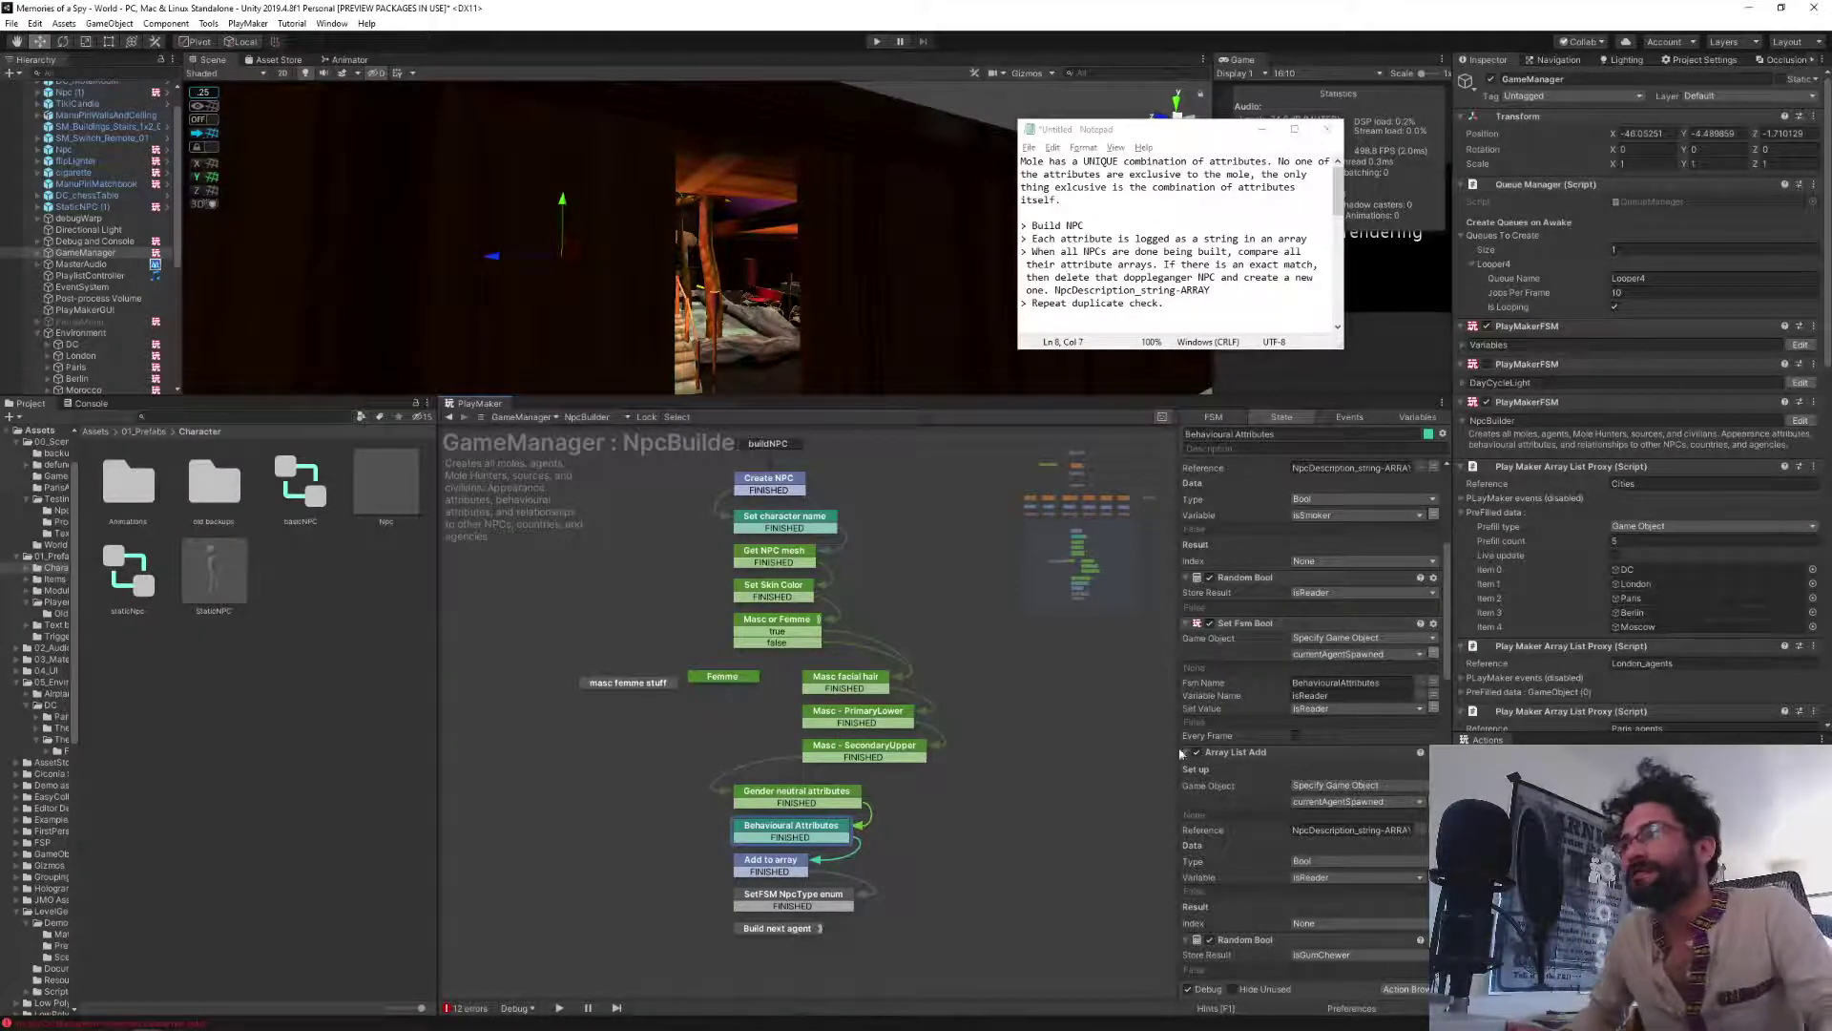
pyautogui.scroll(5, 1245, 734)
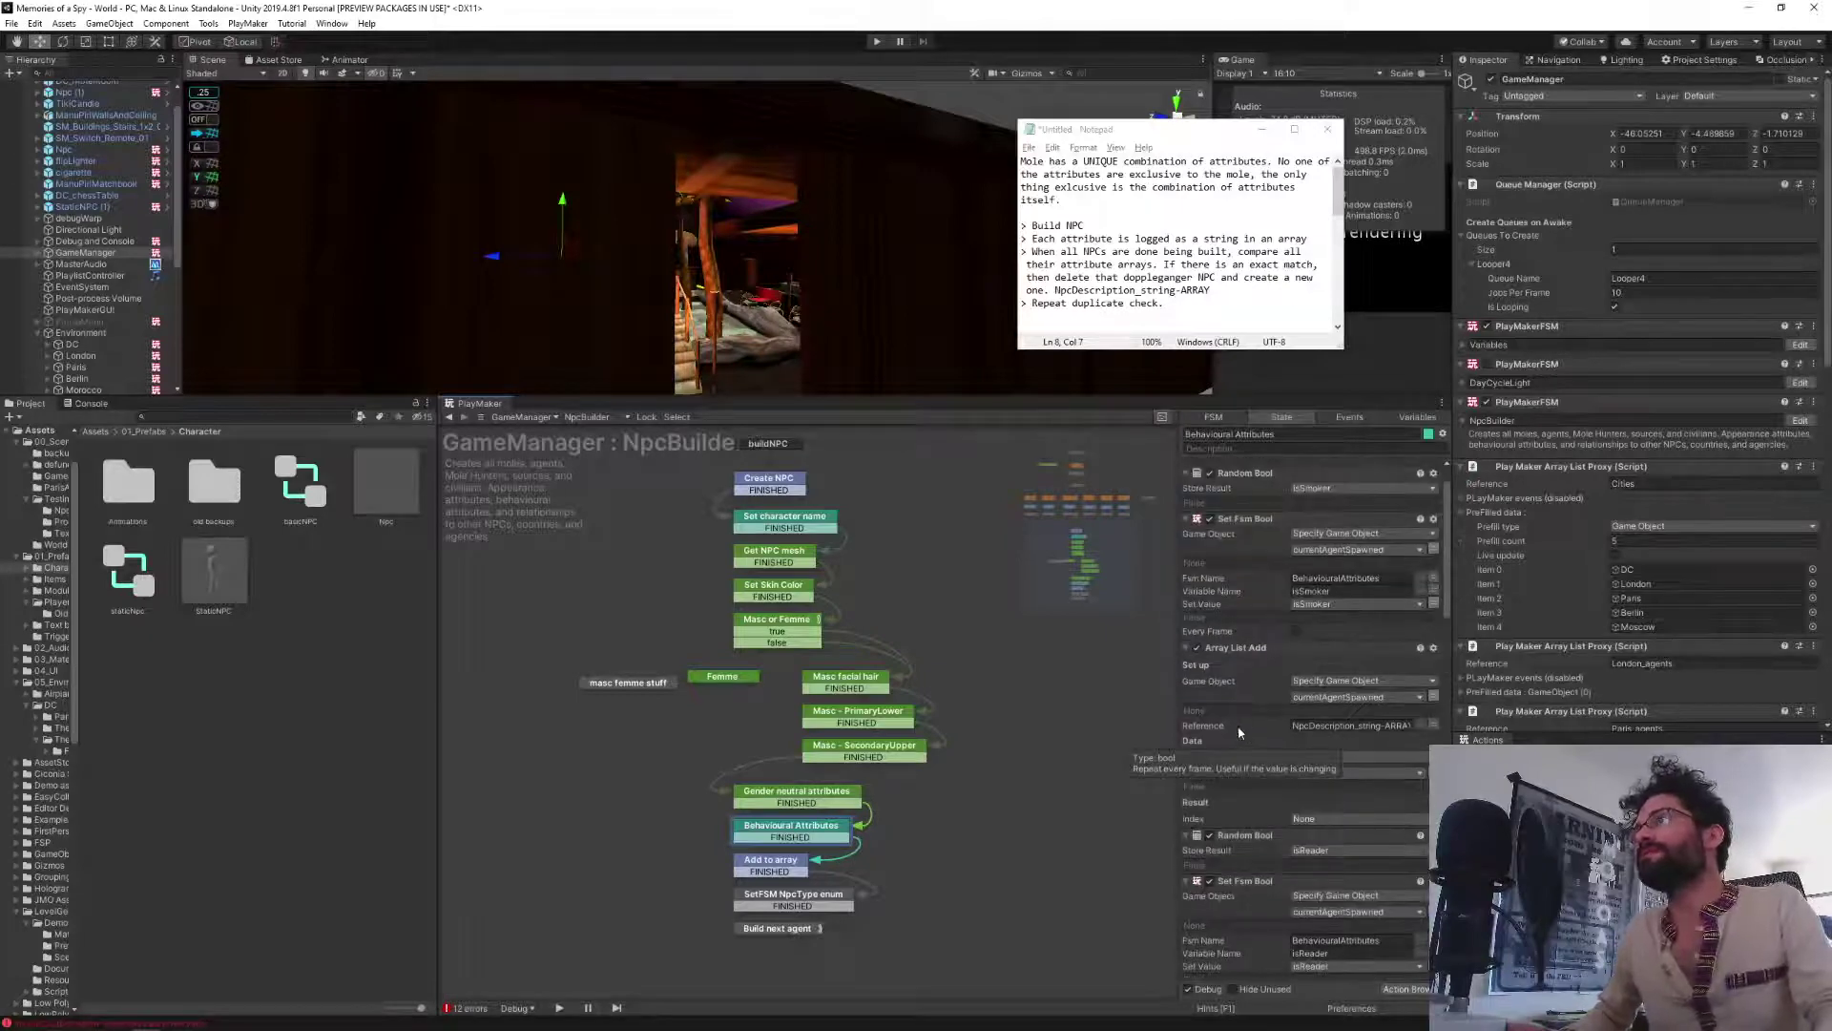
pyautogui.scroll(1, 1239, 731)
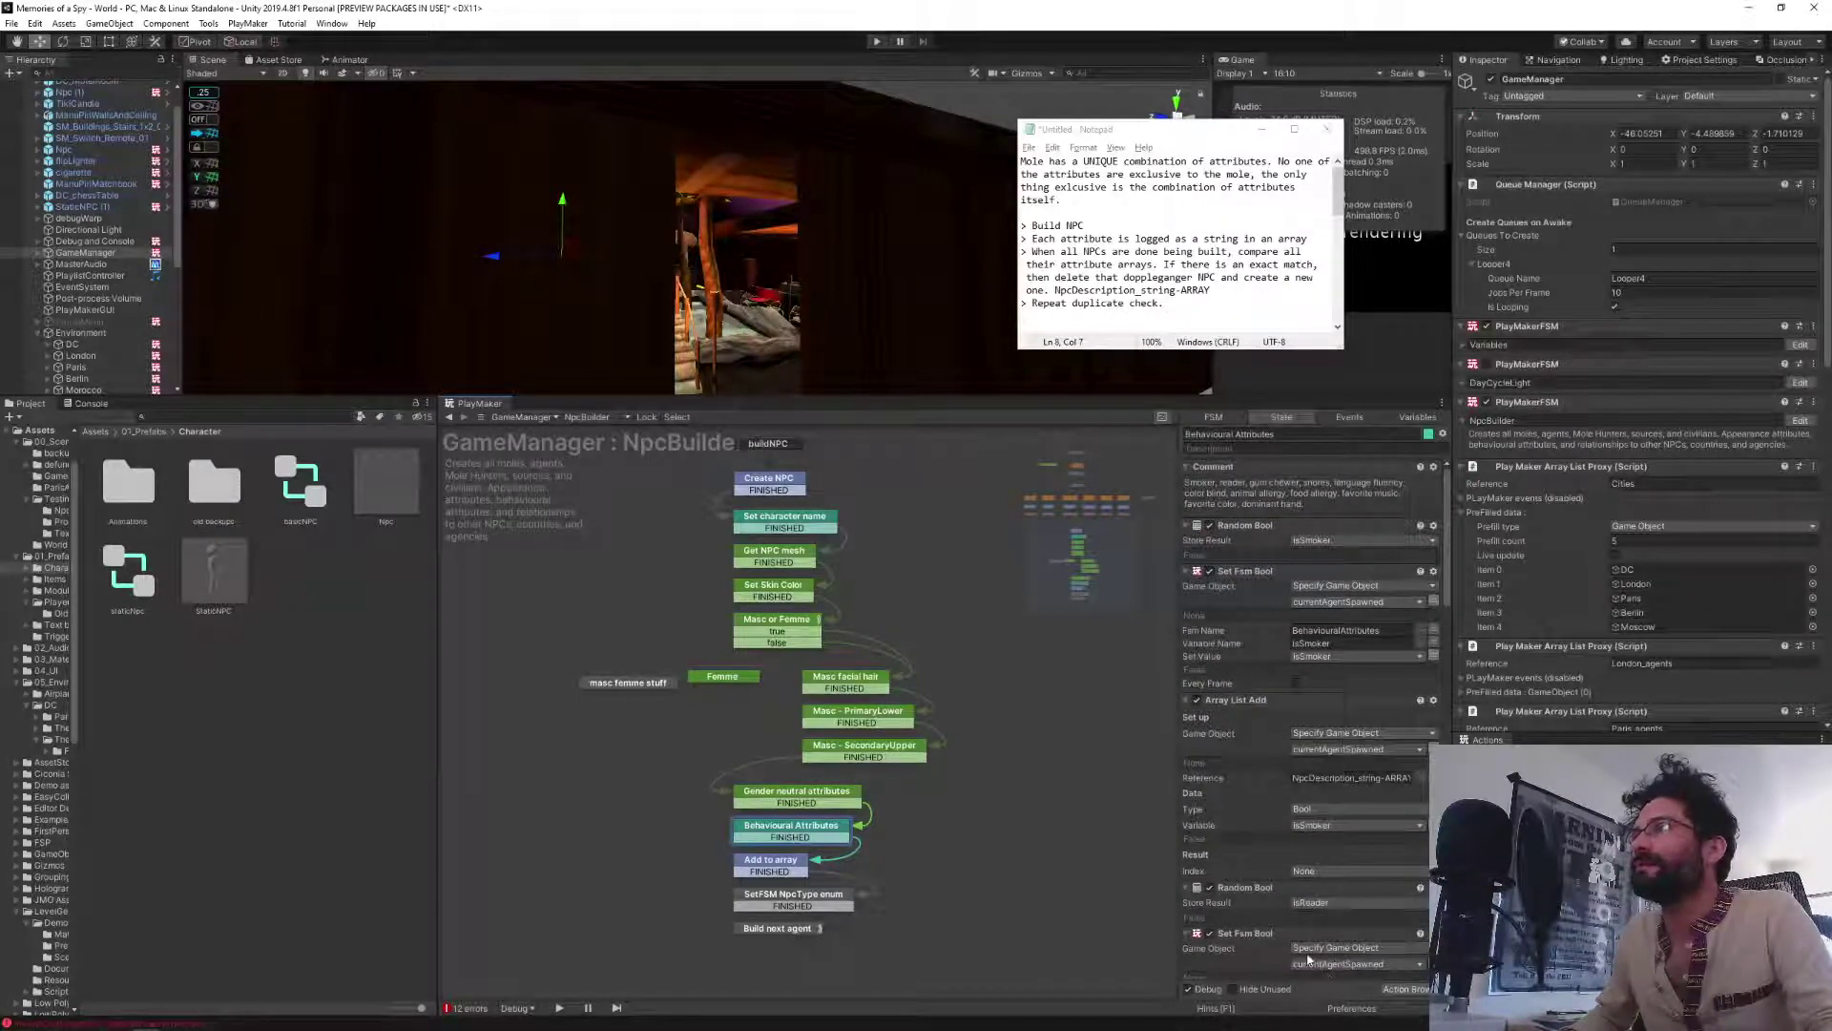
pyautogui.click(1355, 808)
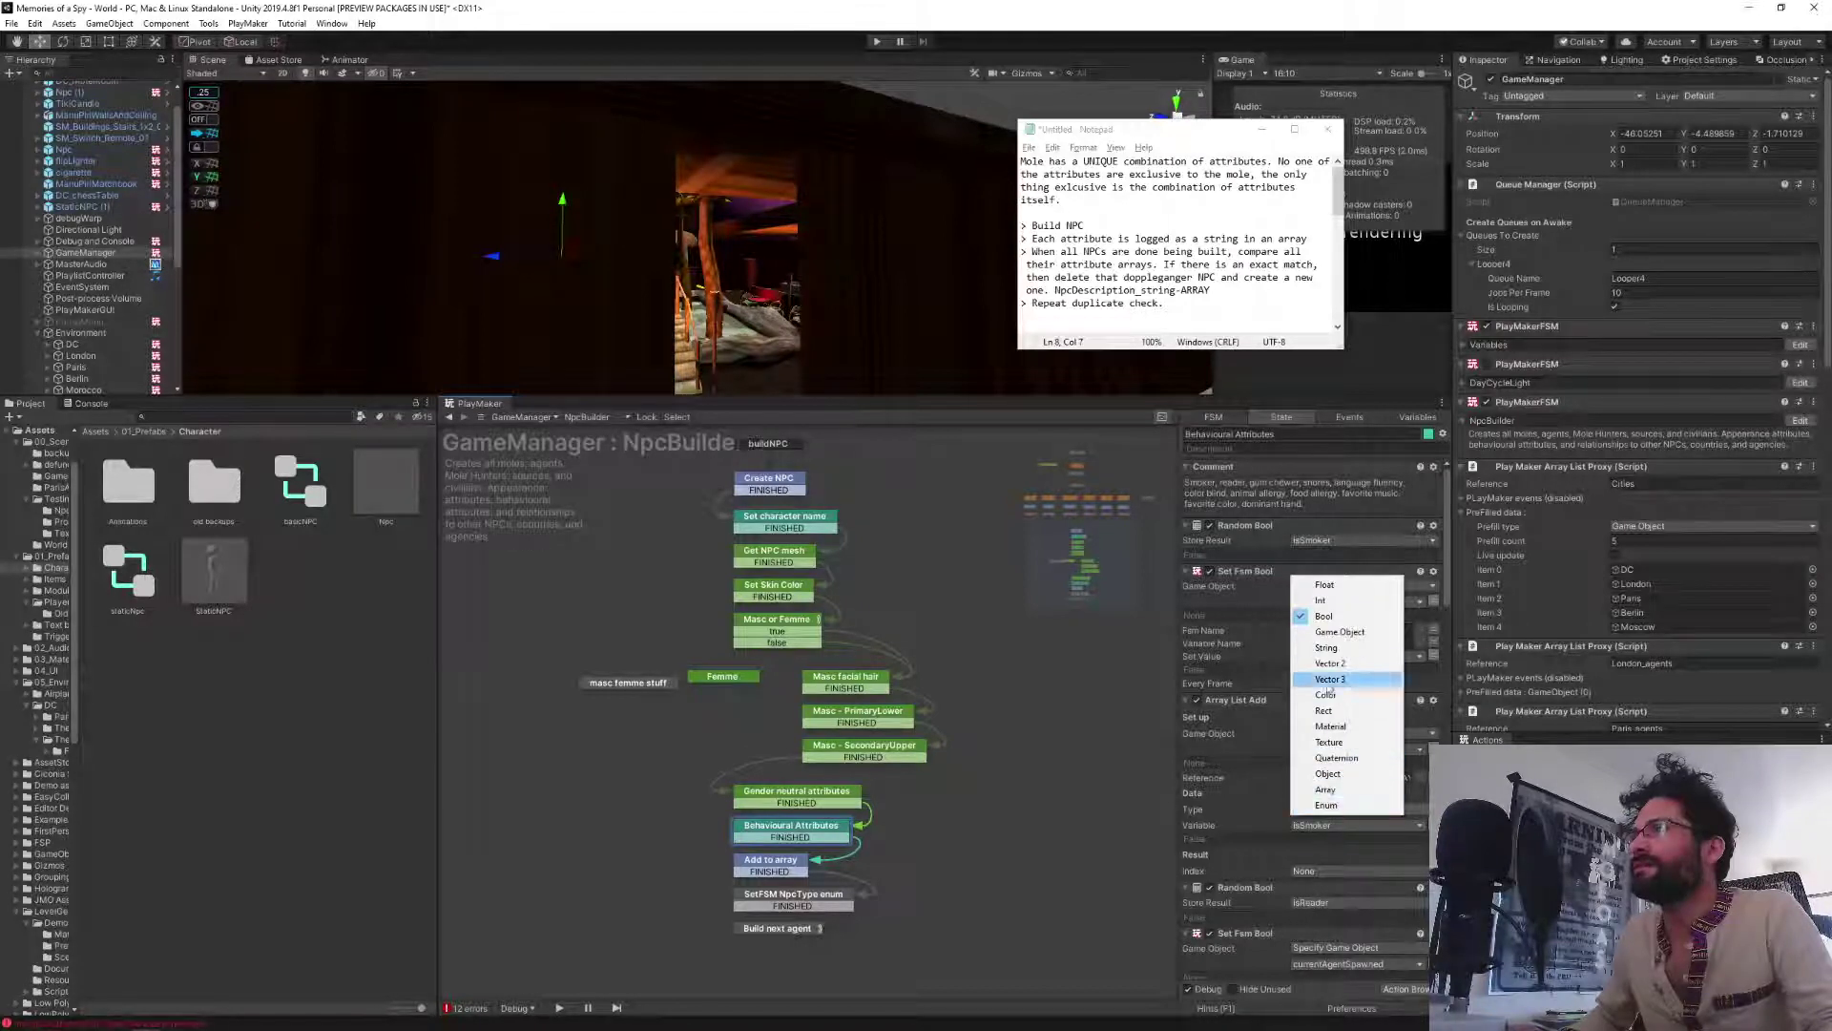
pyautogui.click(1325, 648)
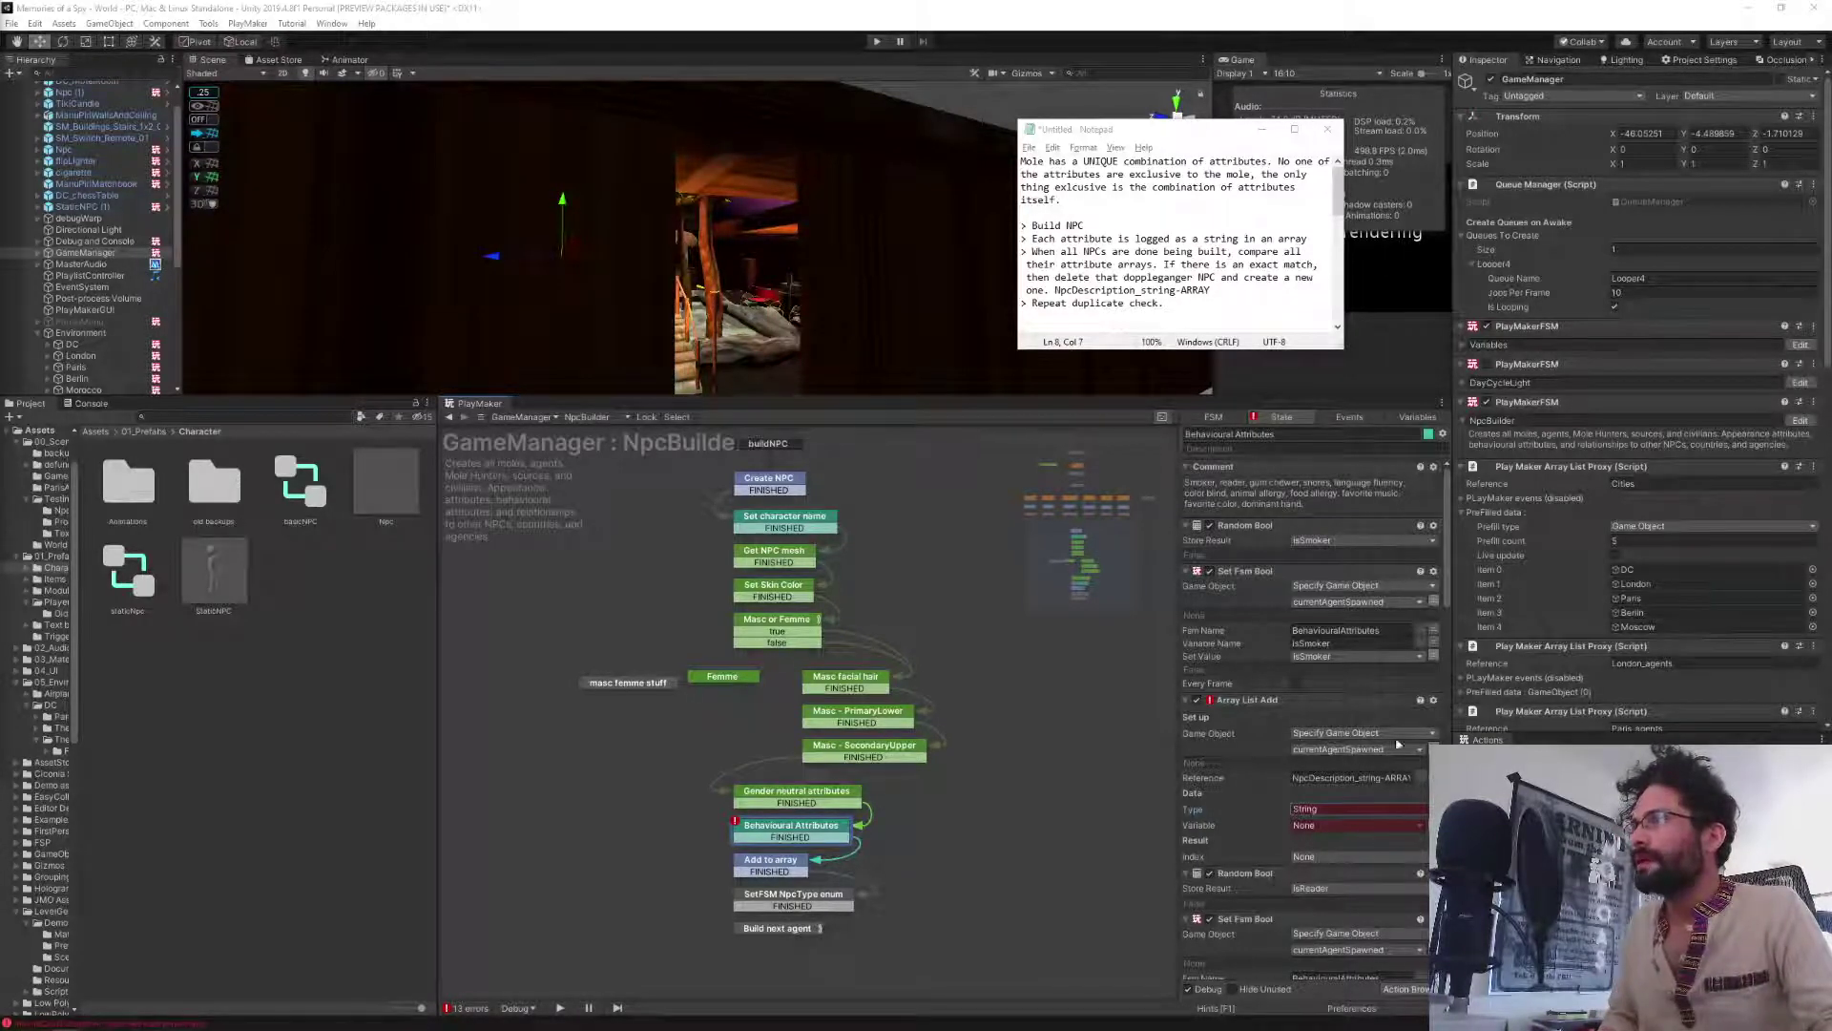
pyautogui.click(1315, 826)
pyautogui.click(1317, 834)
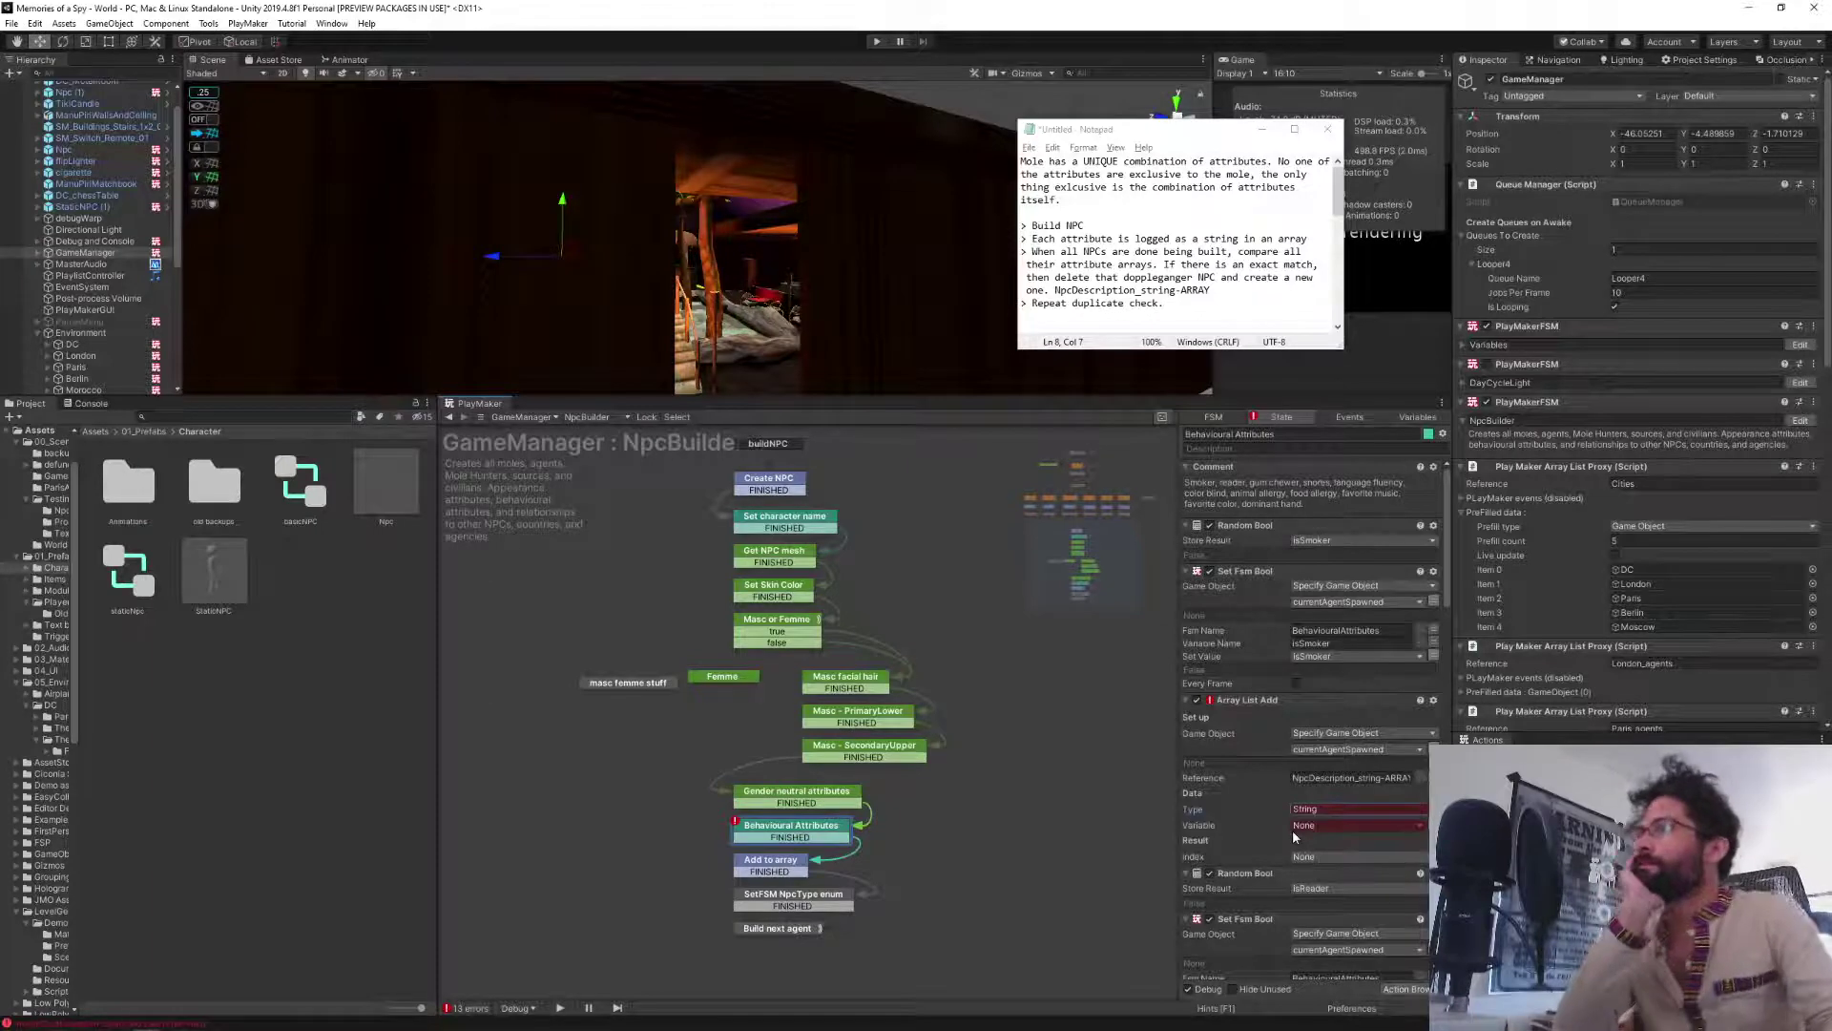
pyautogui.scroll(-1, 1293, 828)
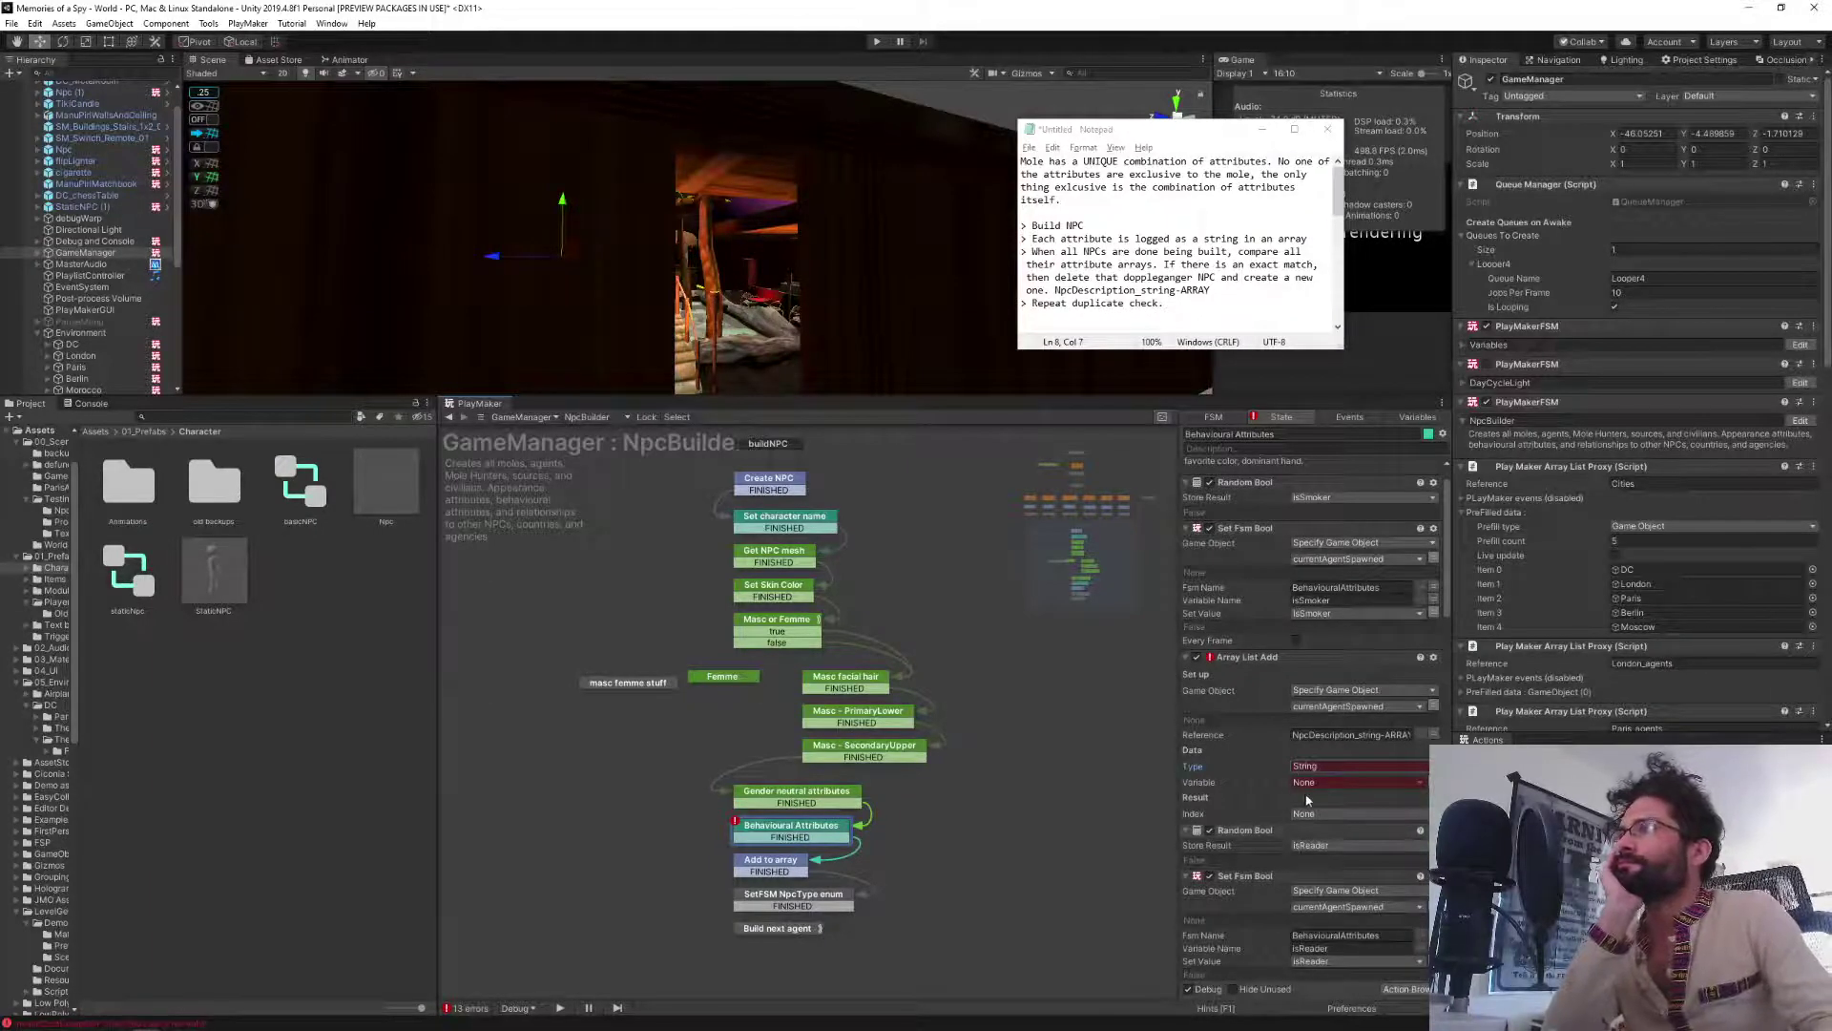
pyautogui.click(1307, 784)
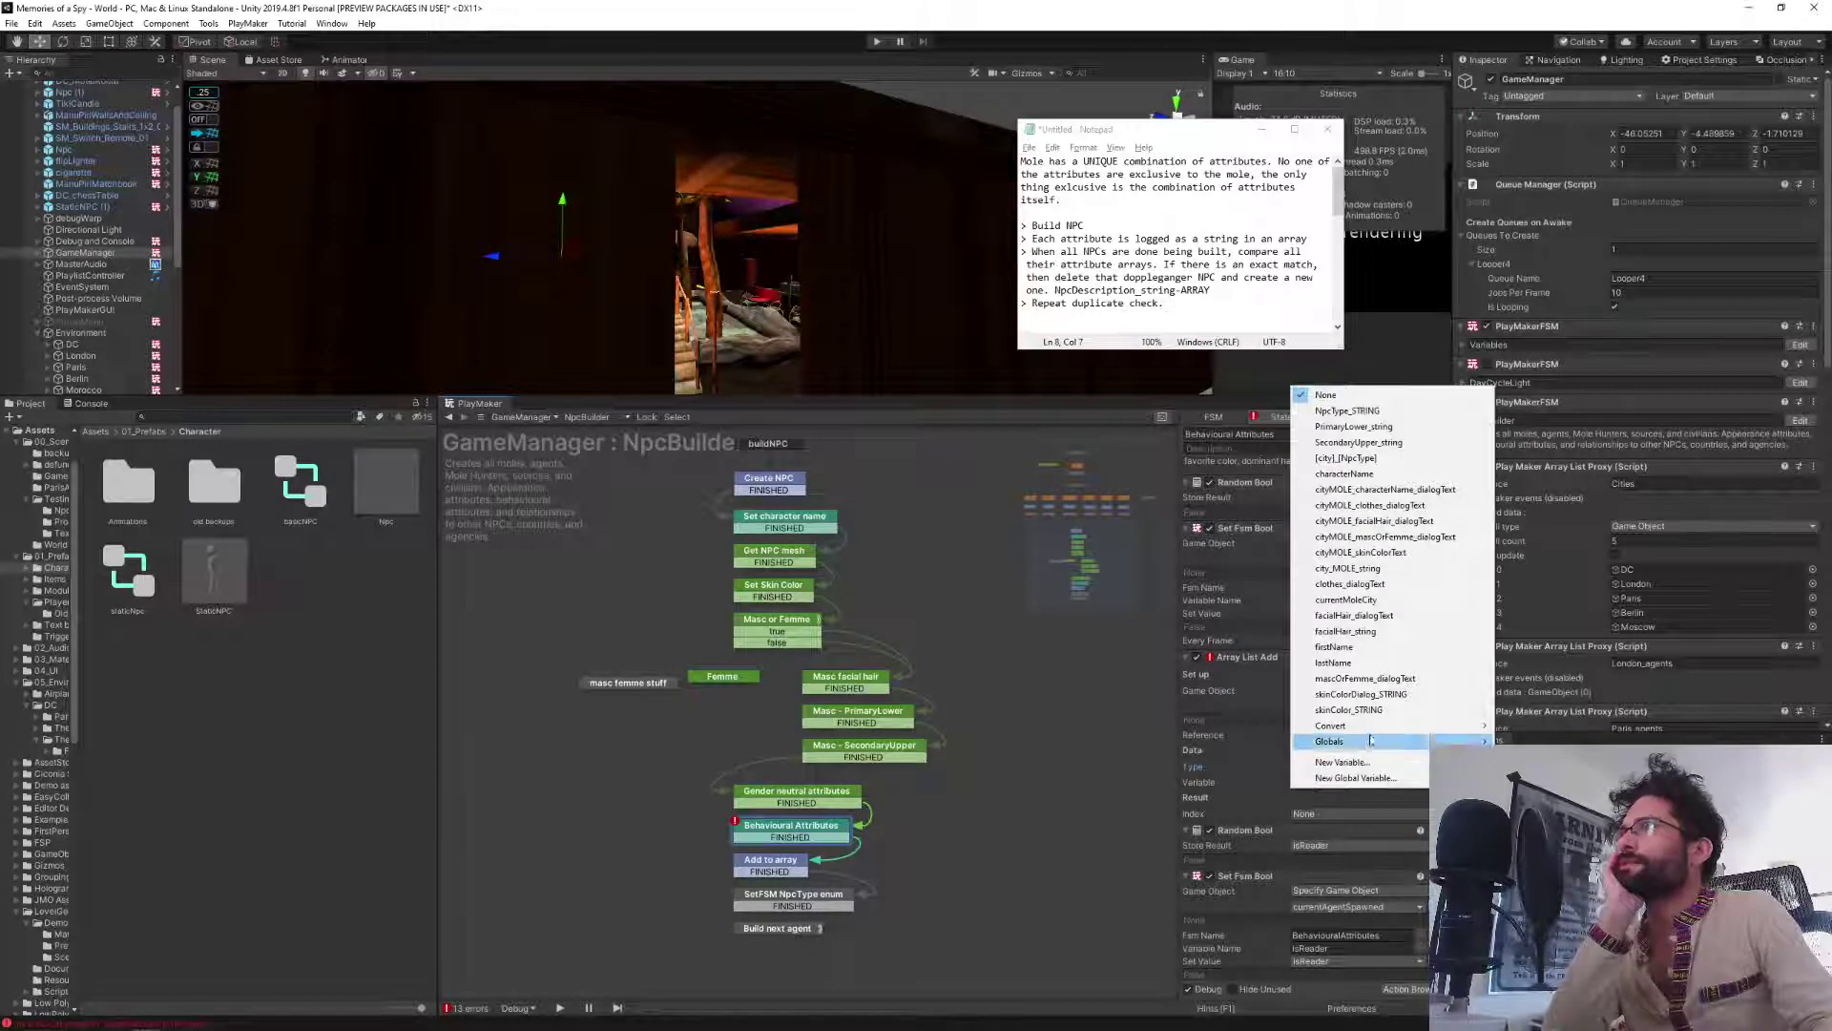
pyautogui.moveTo(1336, 725)
pyautogui.click(1568, 736)
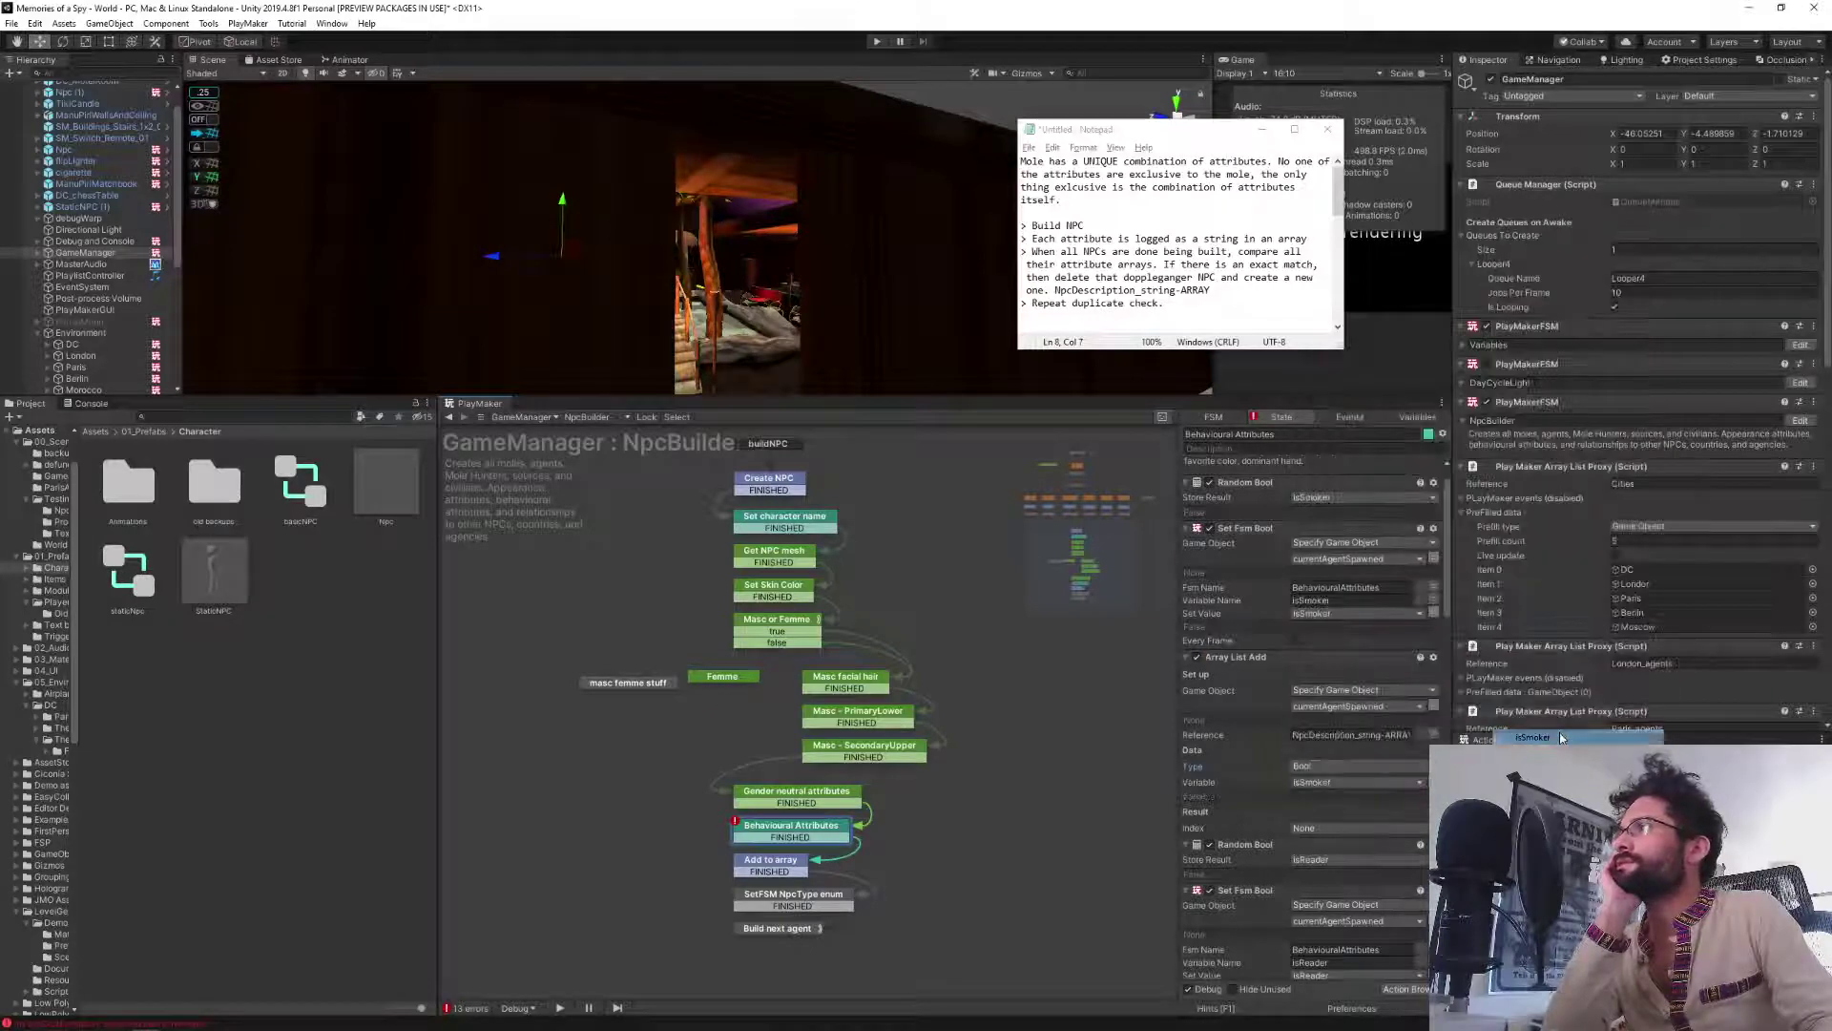
# Switch the isSmoker Array List Add's data type to String and check which other data types are offered.
pyautogui.scroll(-3, 1231, 555)
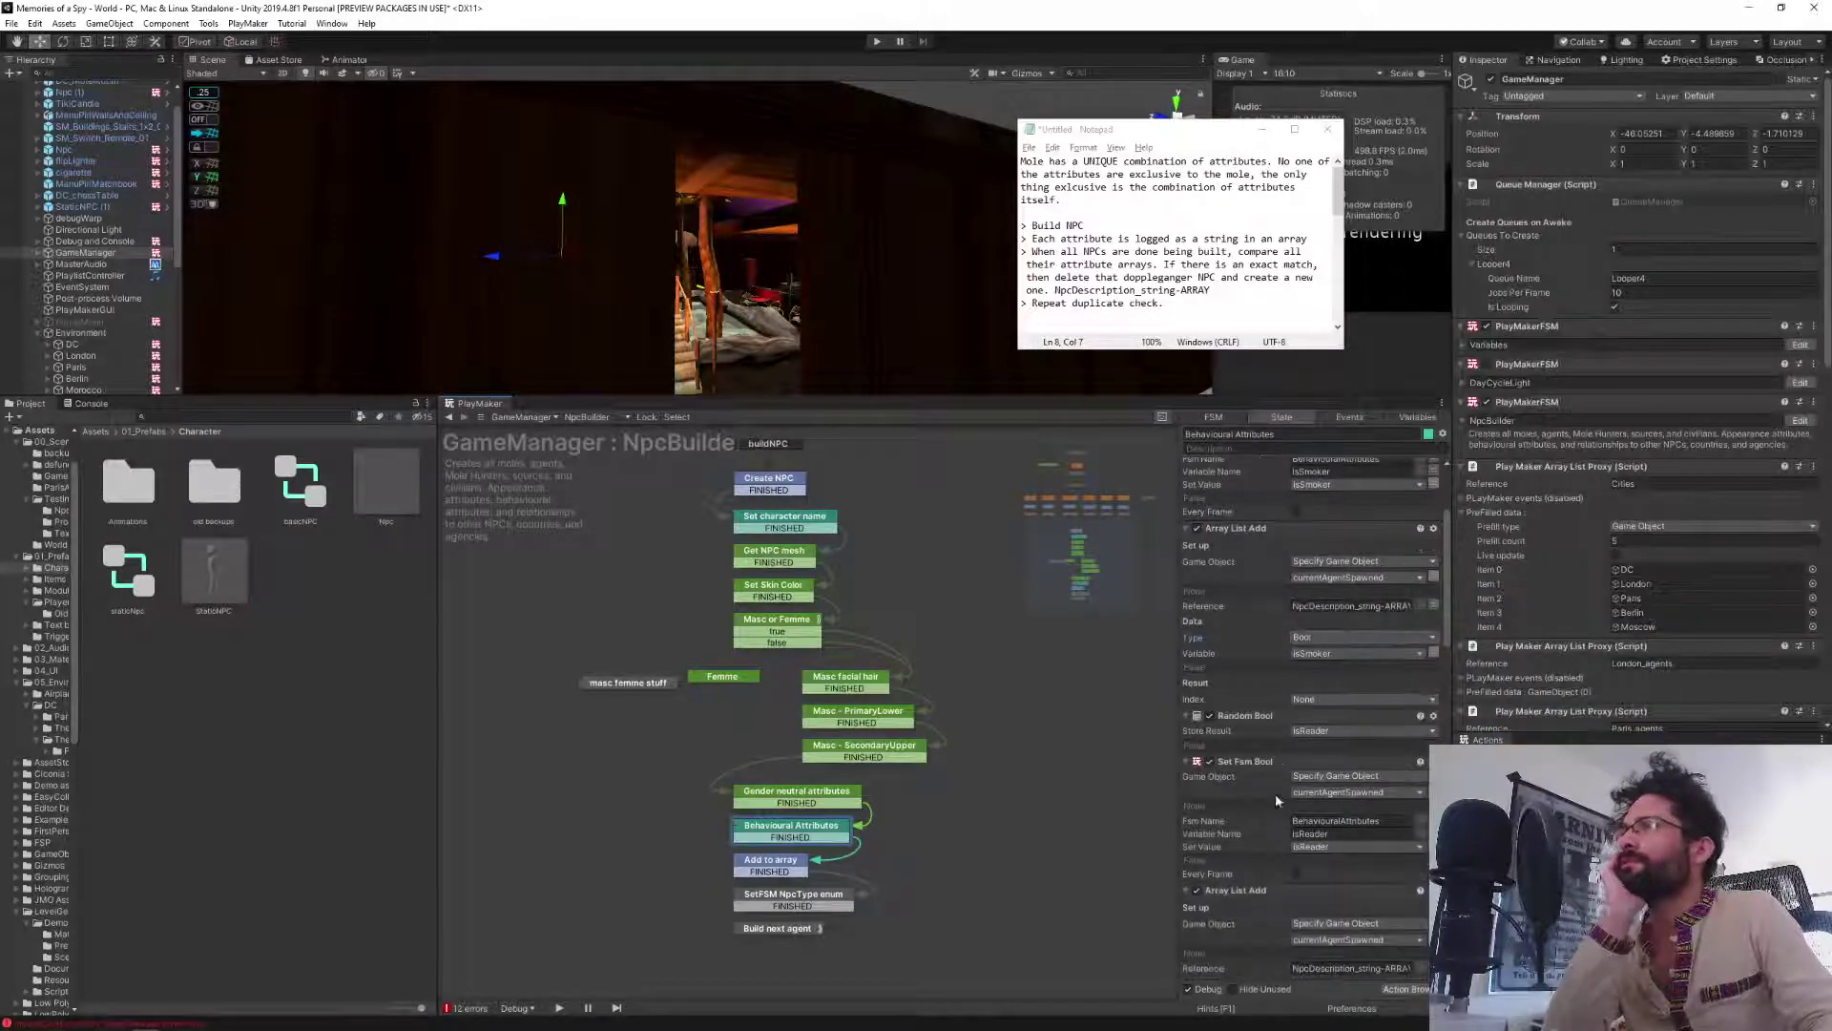
pyautogui.click(1226, 531)
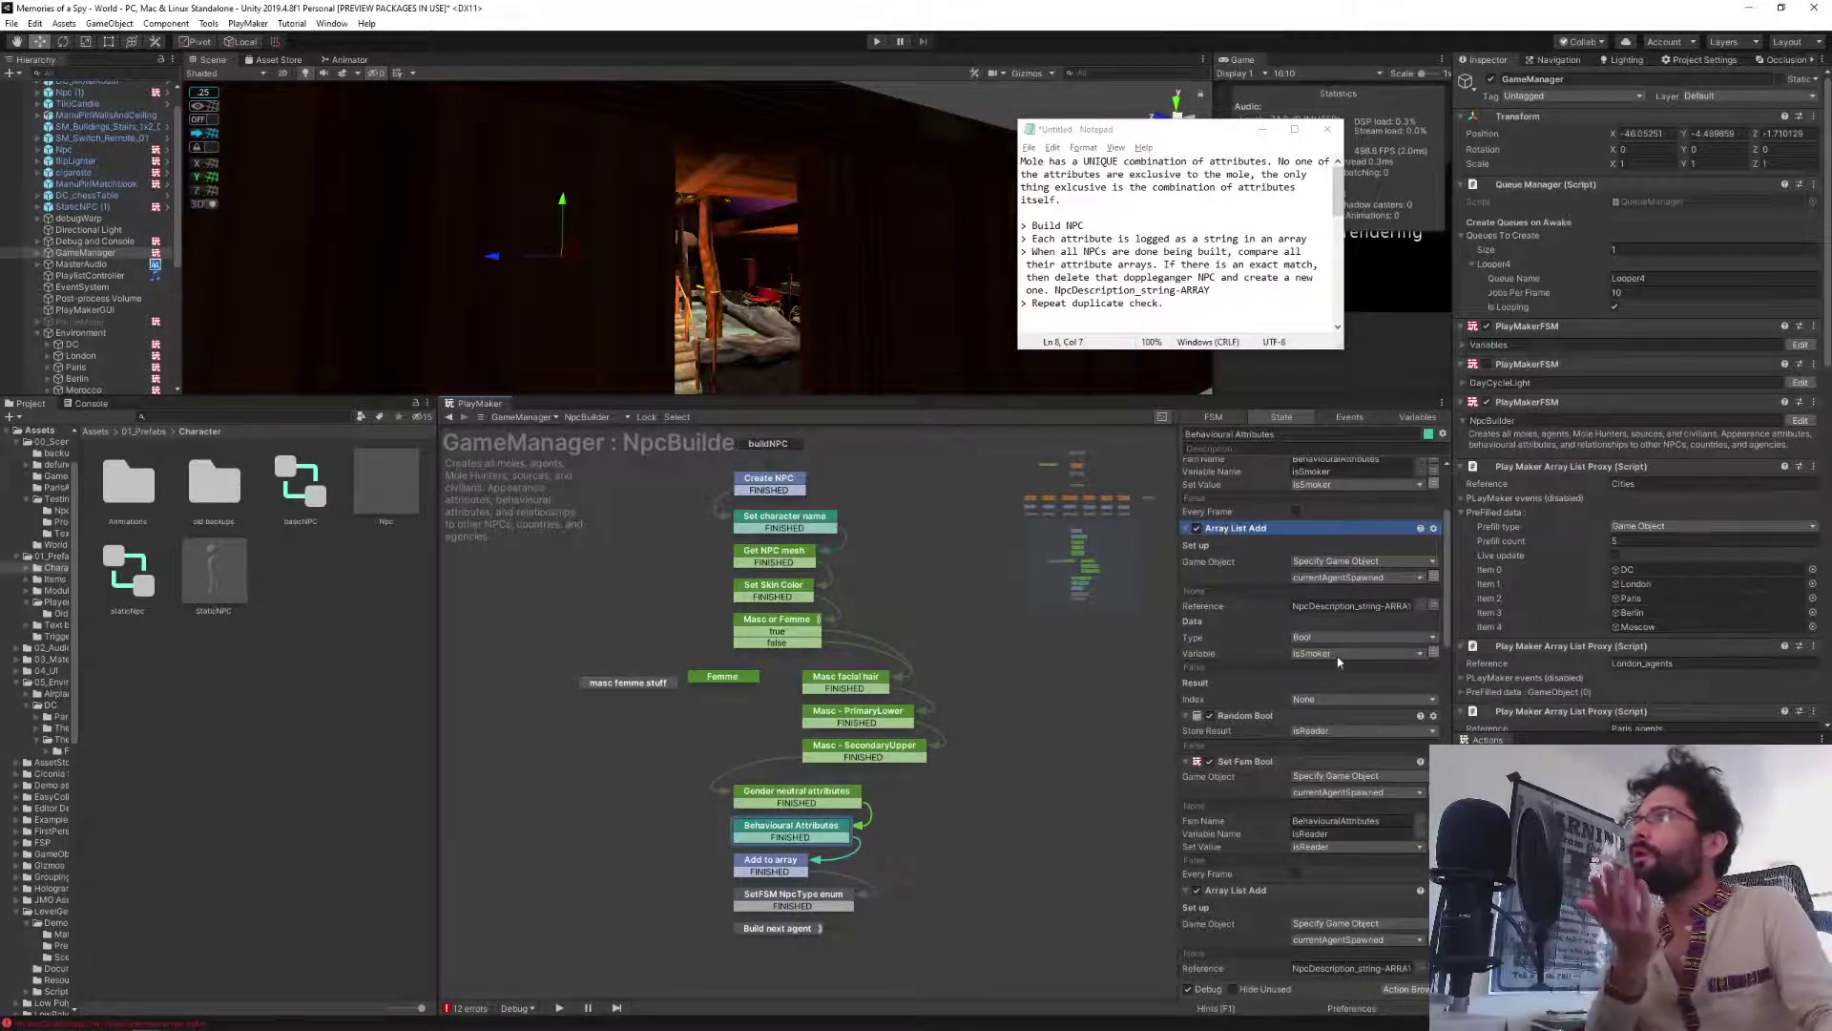
pyautogui.click(1312, 638)
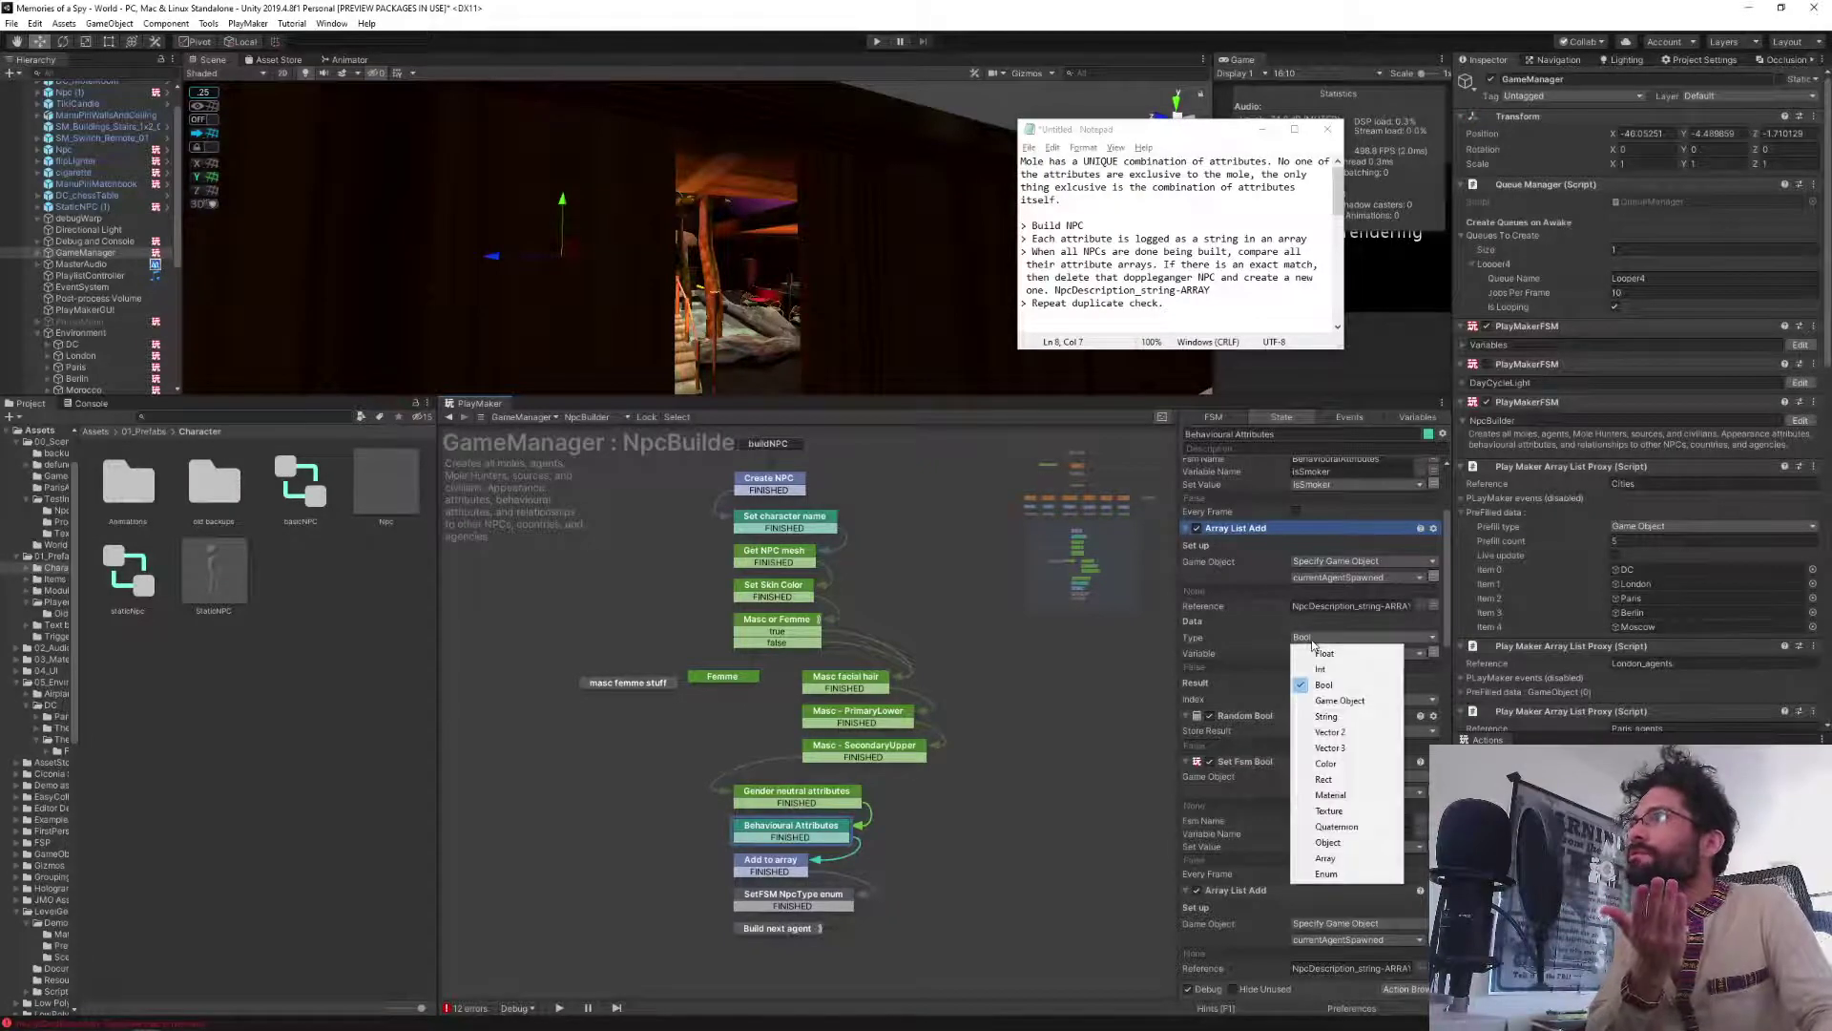
pyautogui.click(1329, 717)
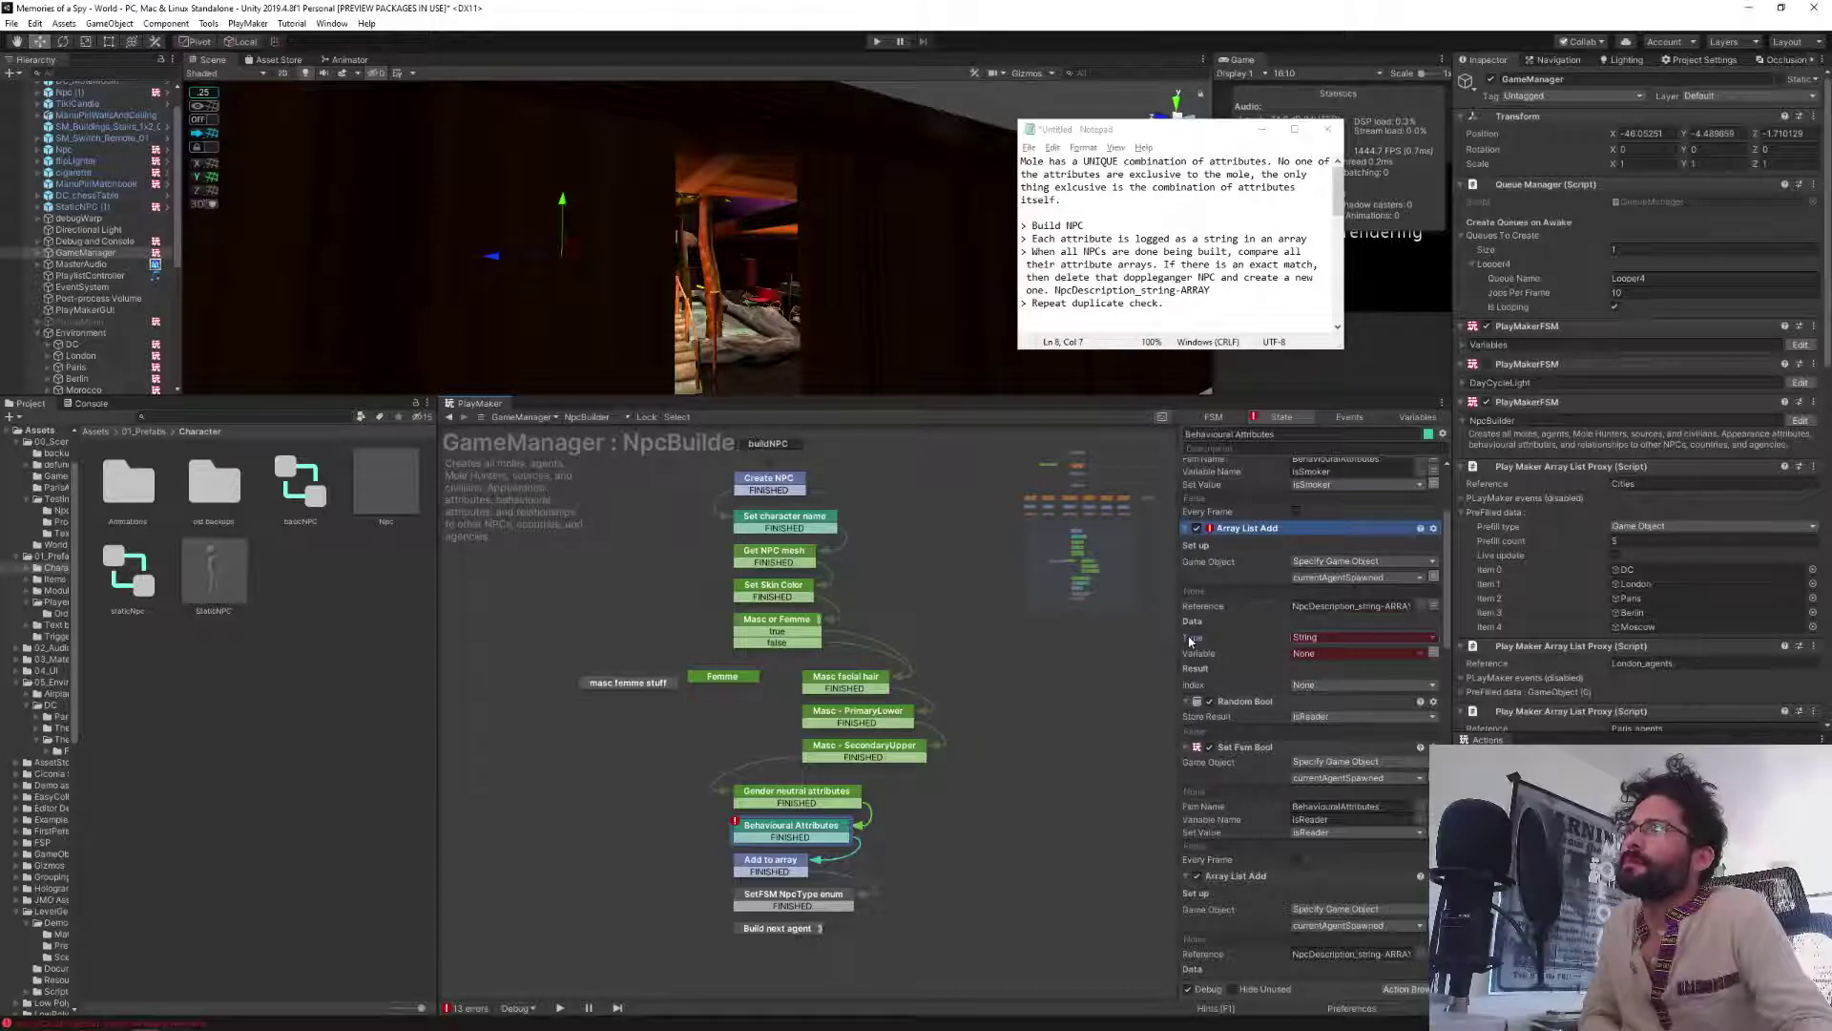
pyautogui.click(1312, 638)
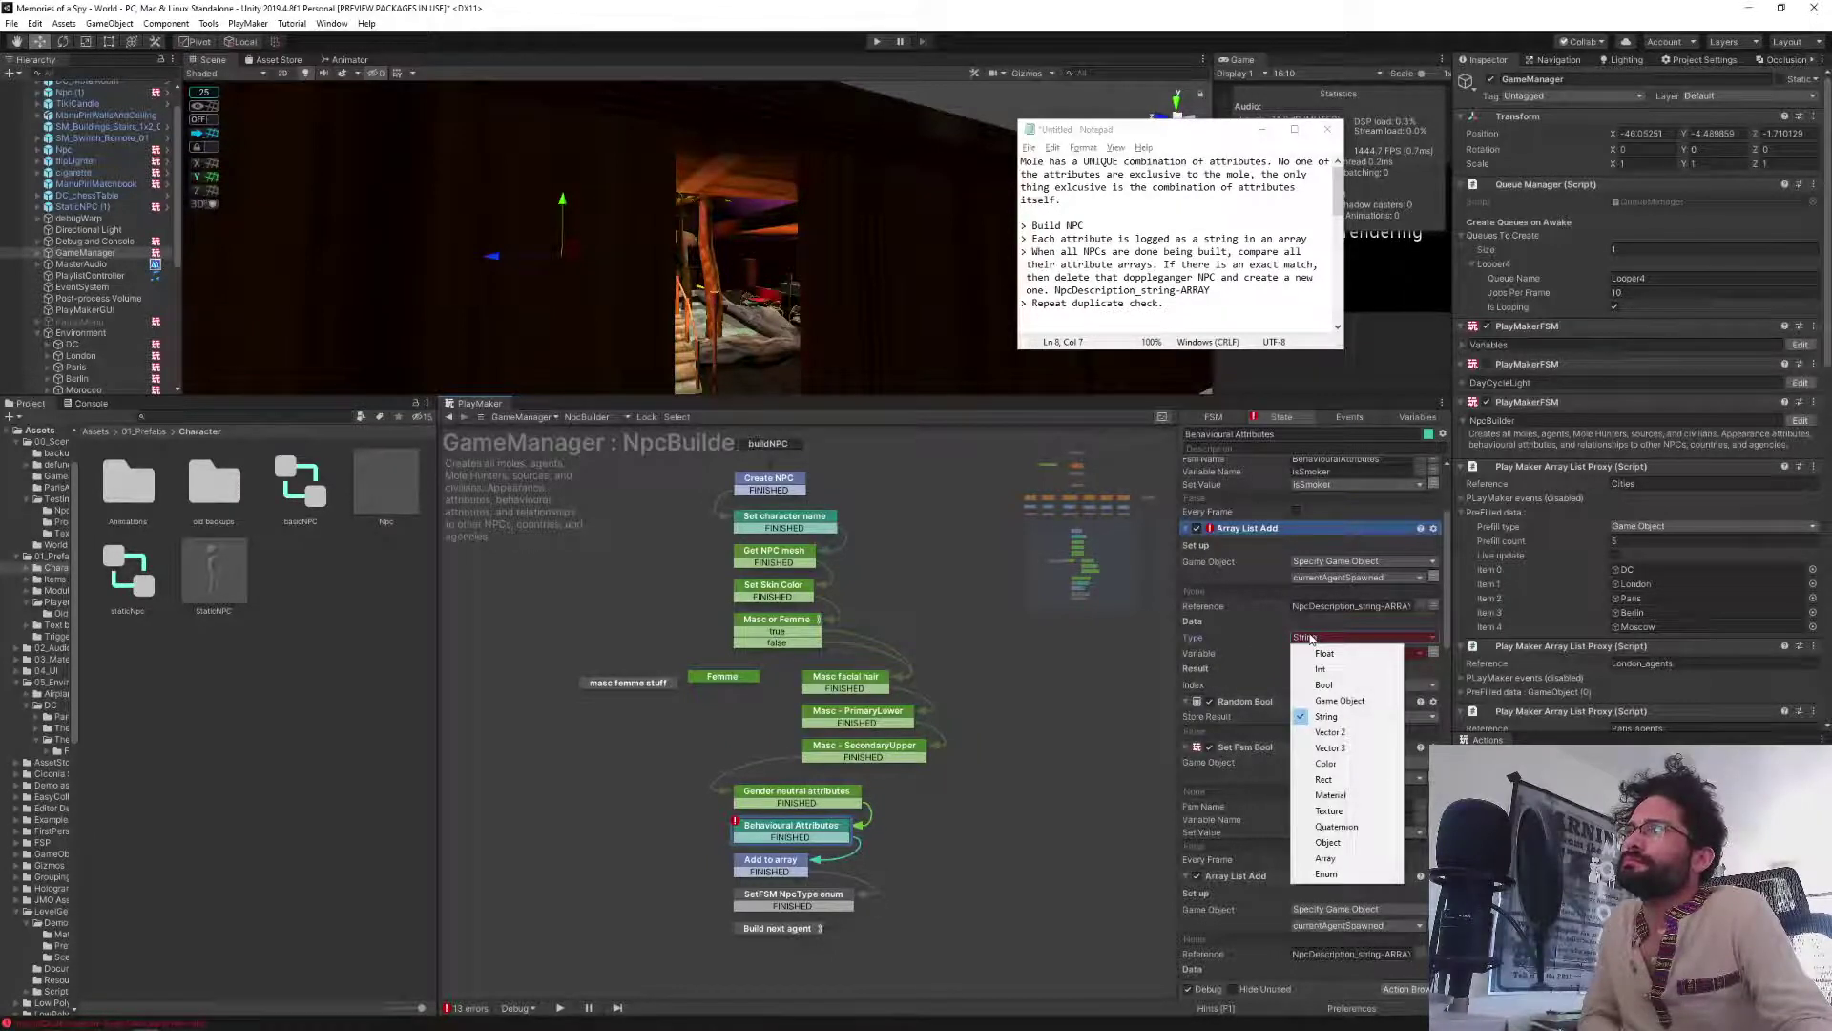
pyautogui.click(1311, 639)
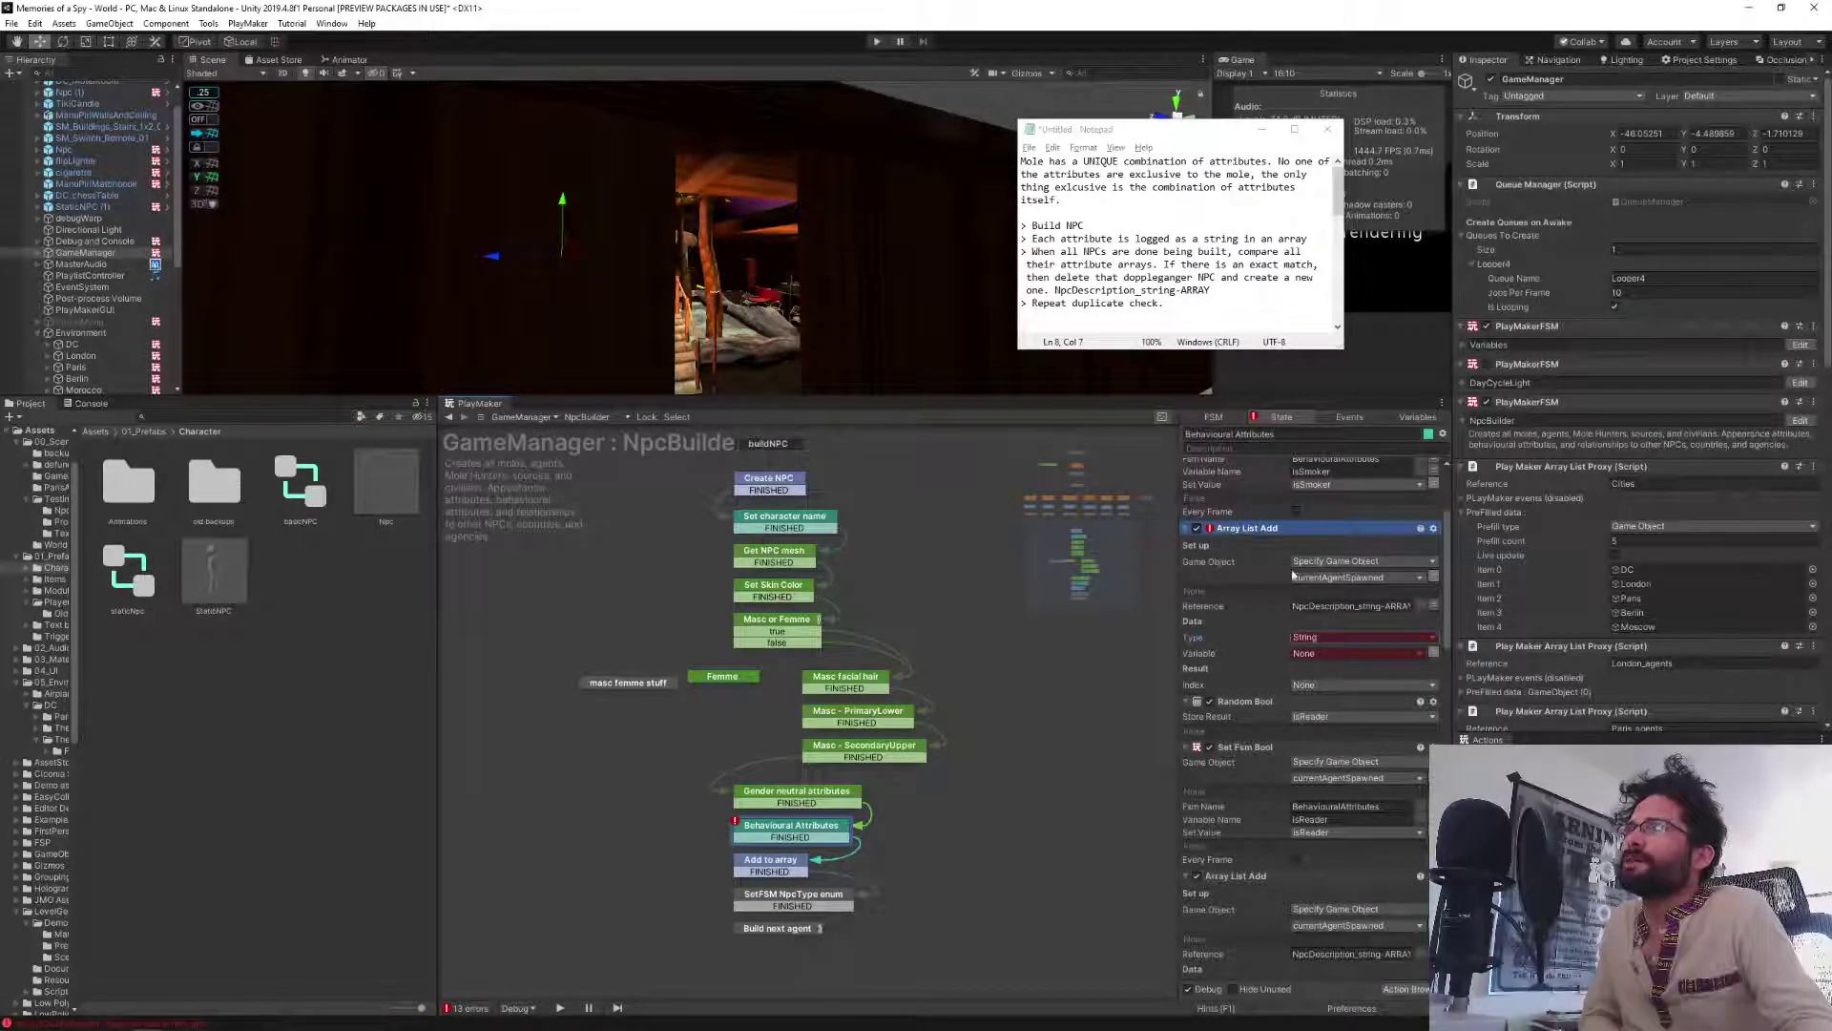
pyautogui.click(1310, 639)
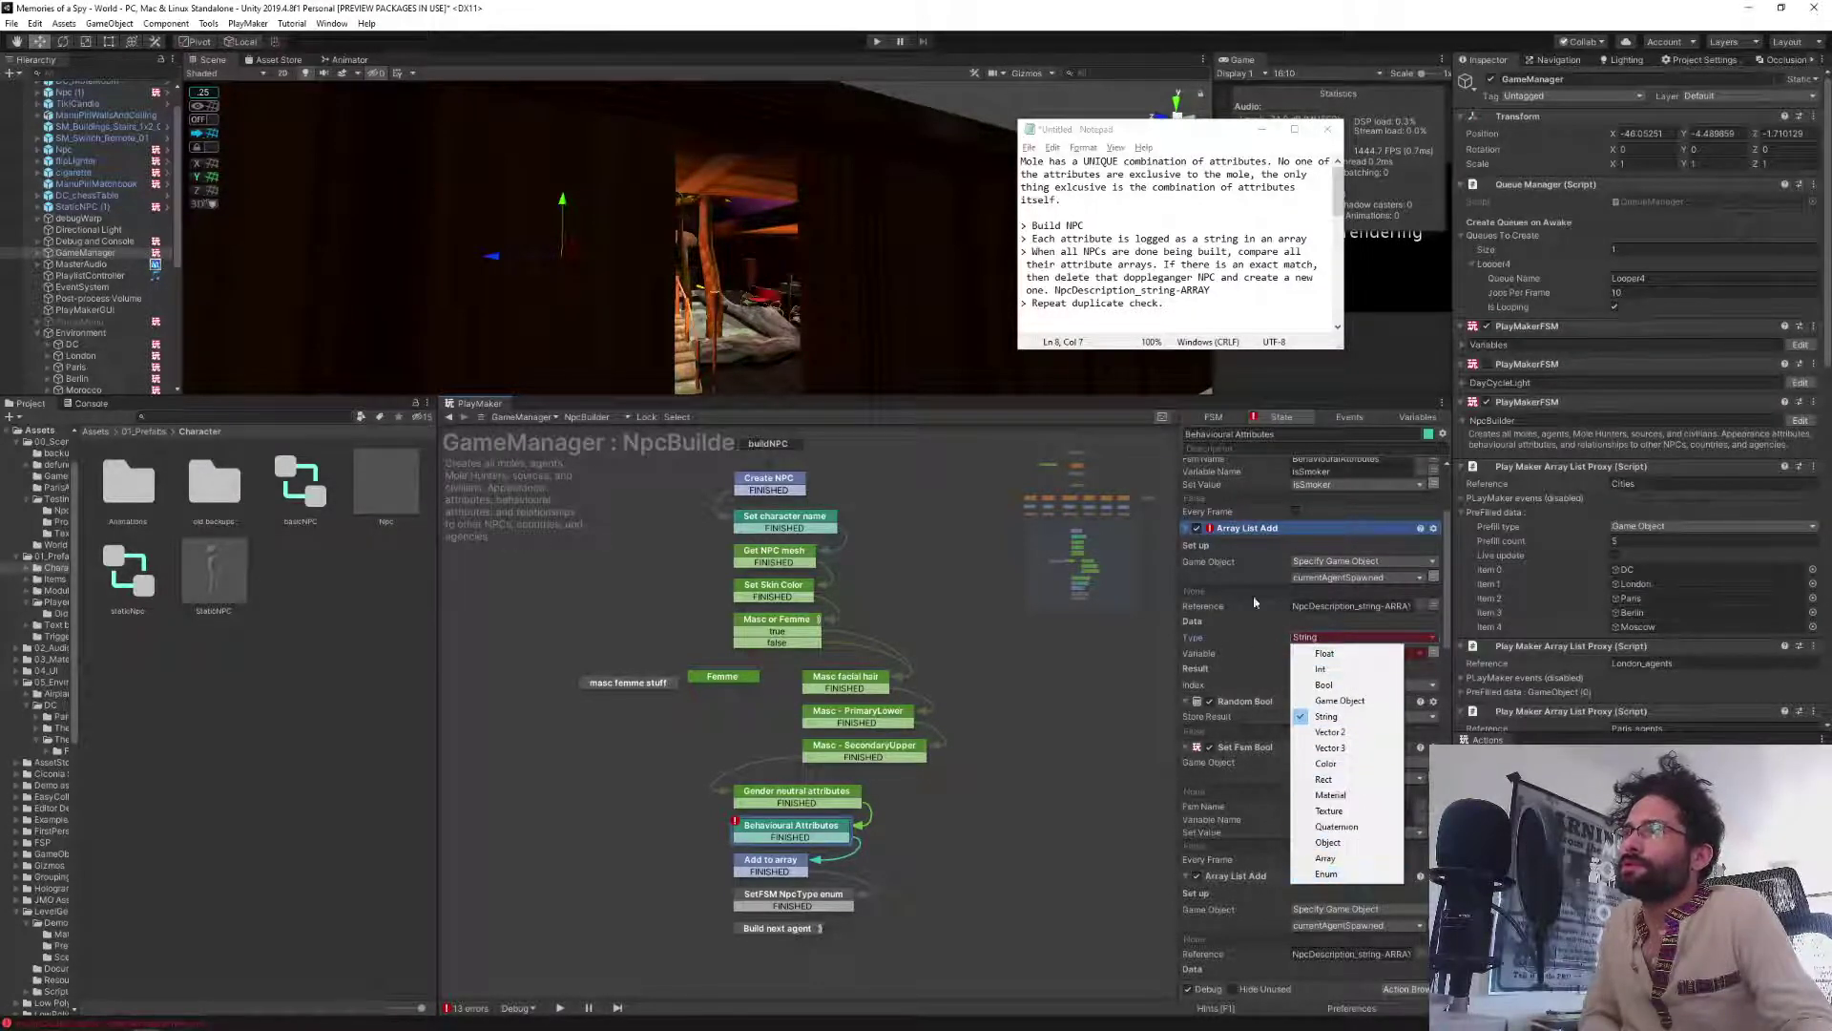
pyautogui.click(1253, 630)
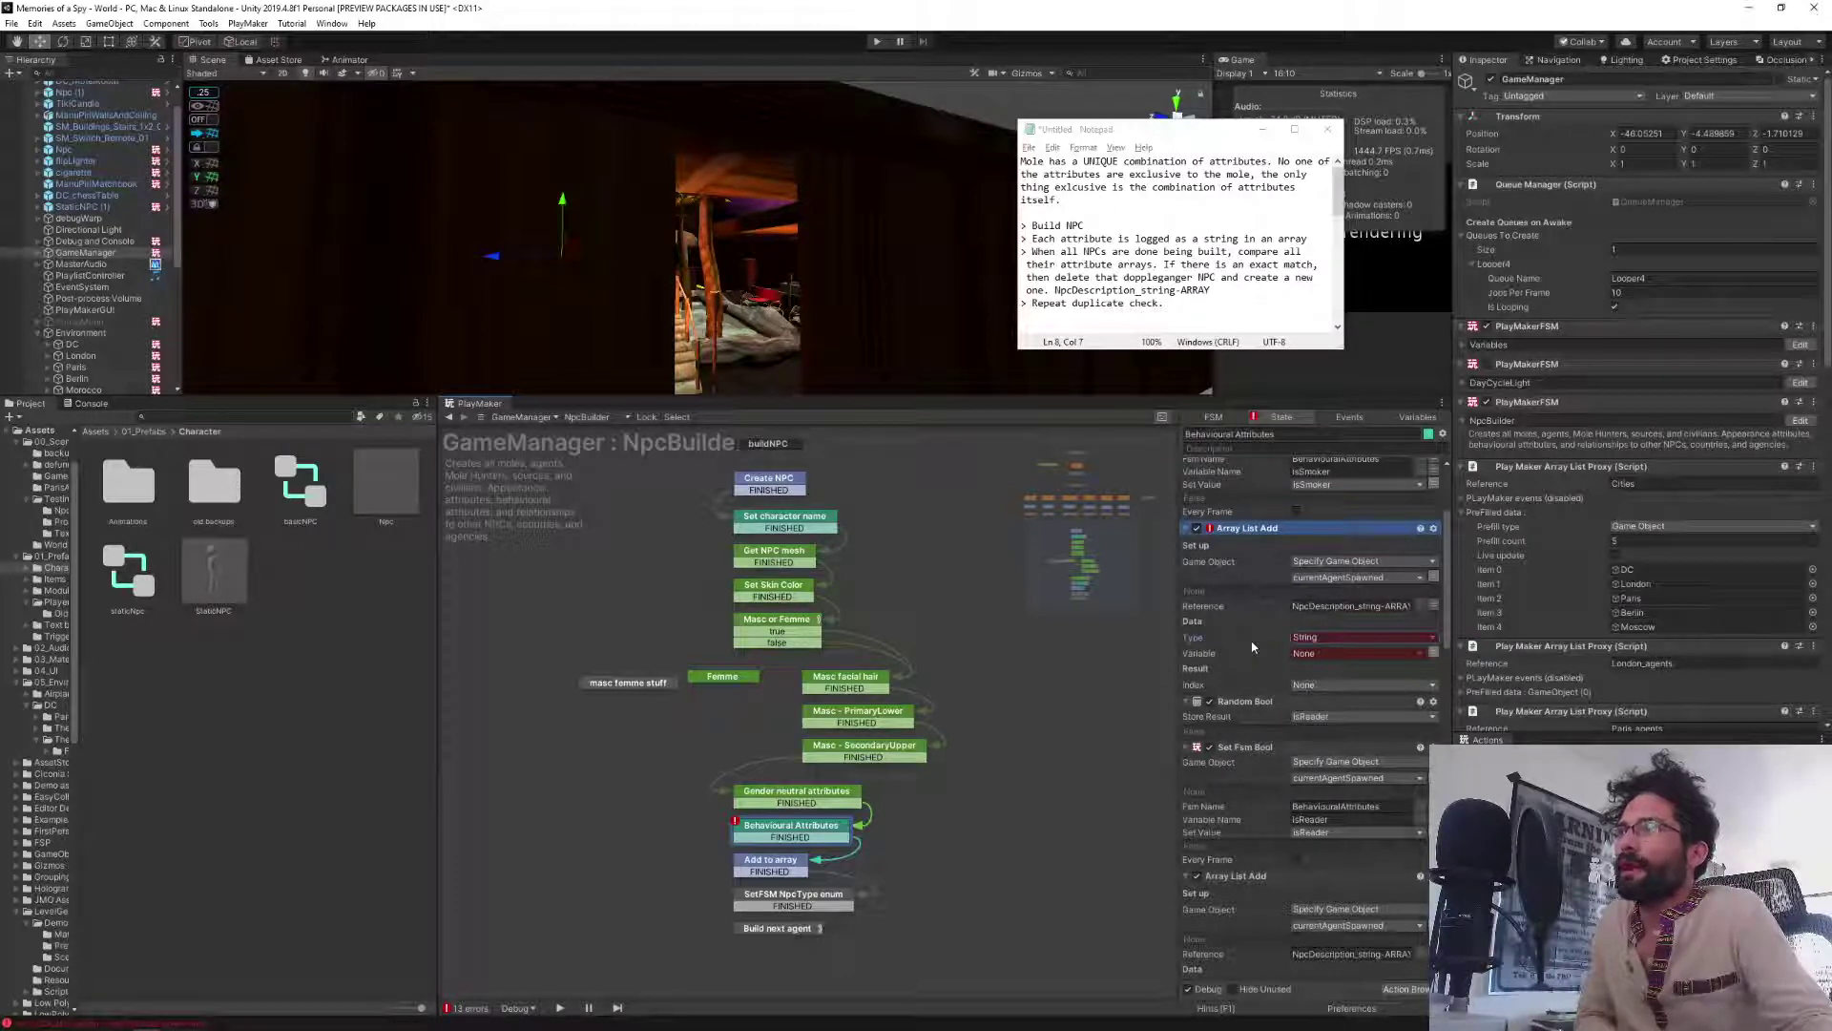
# Try to convert isSmoker to a string for the Array List Add's variable.
pyautogui.click(1323, 655)
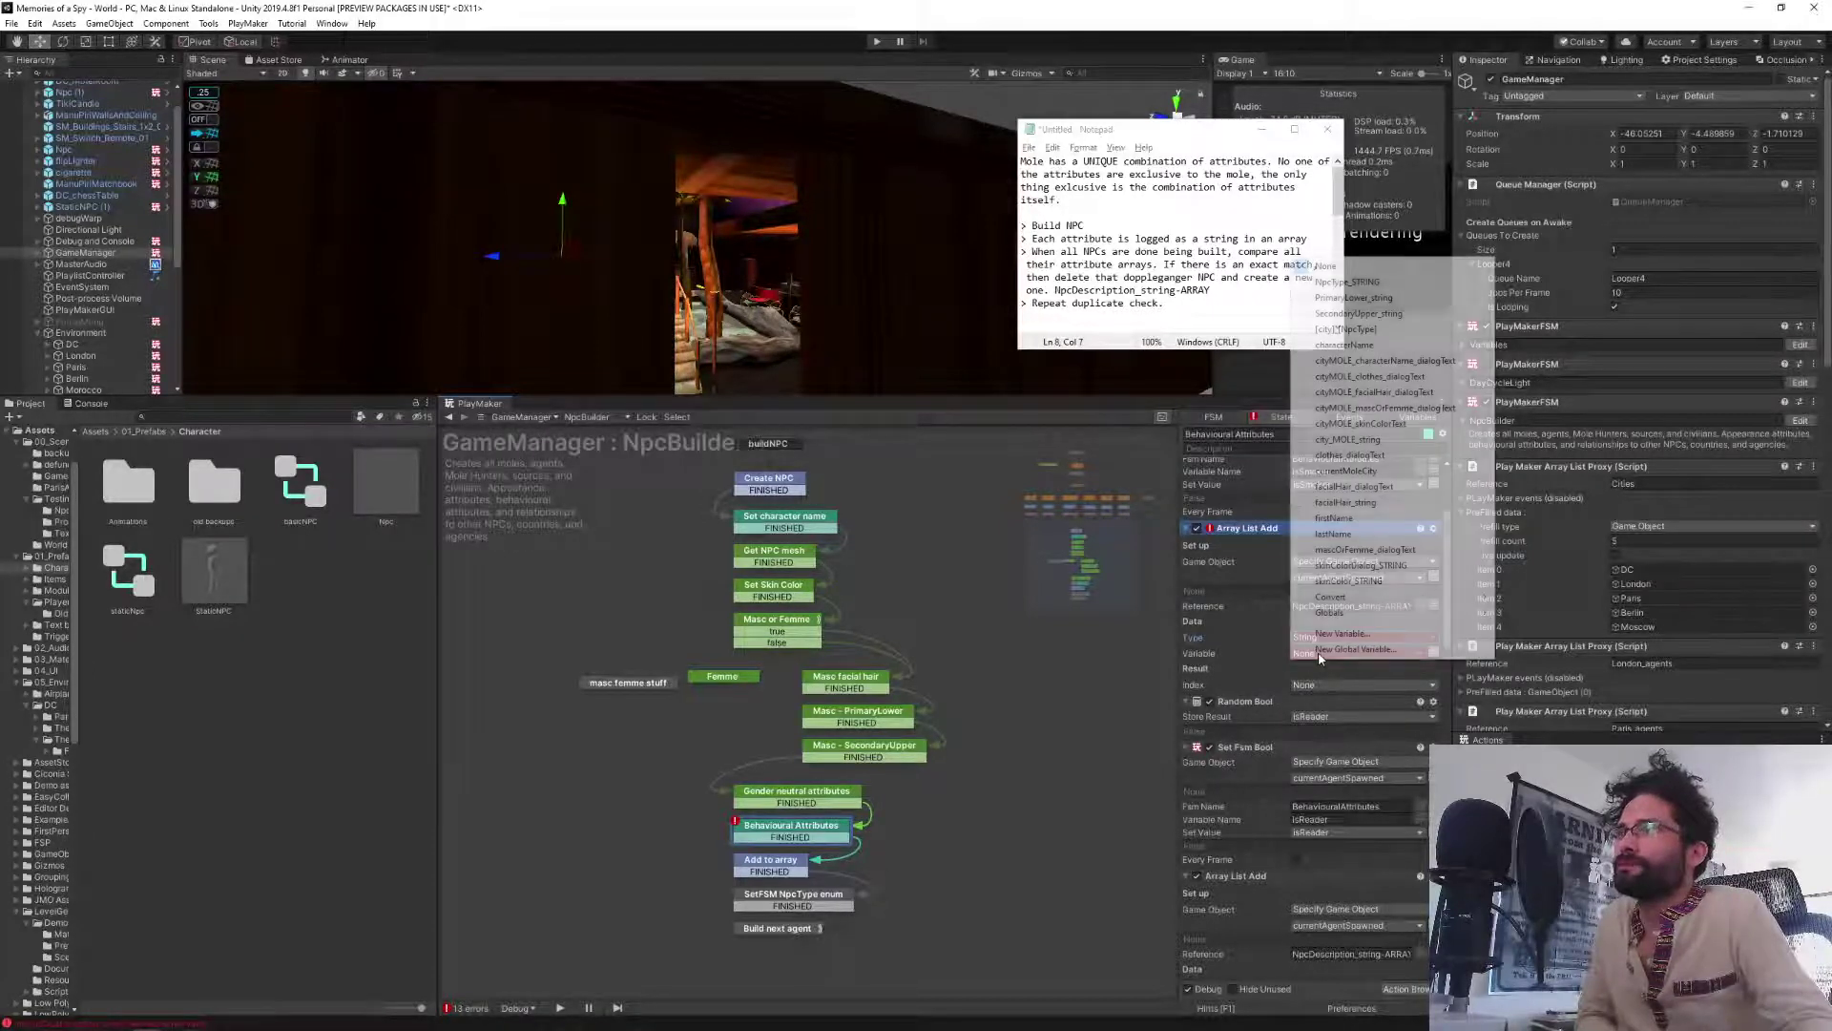
pyautogui.moveTo(1377, 598)
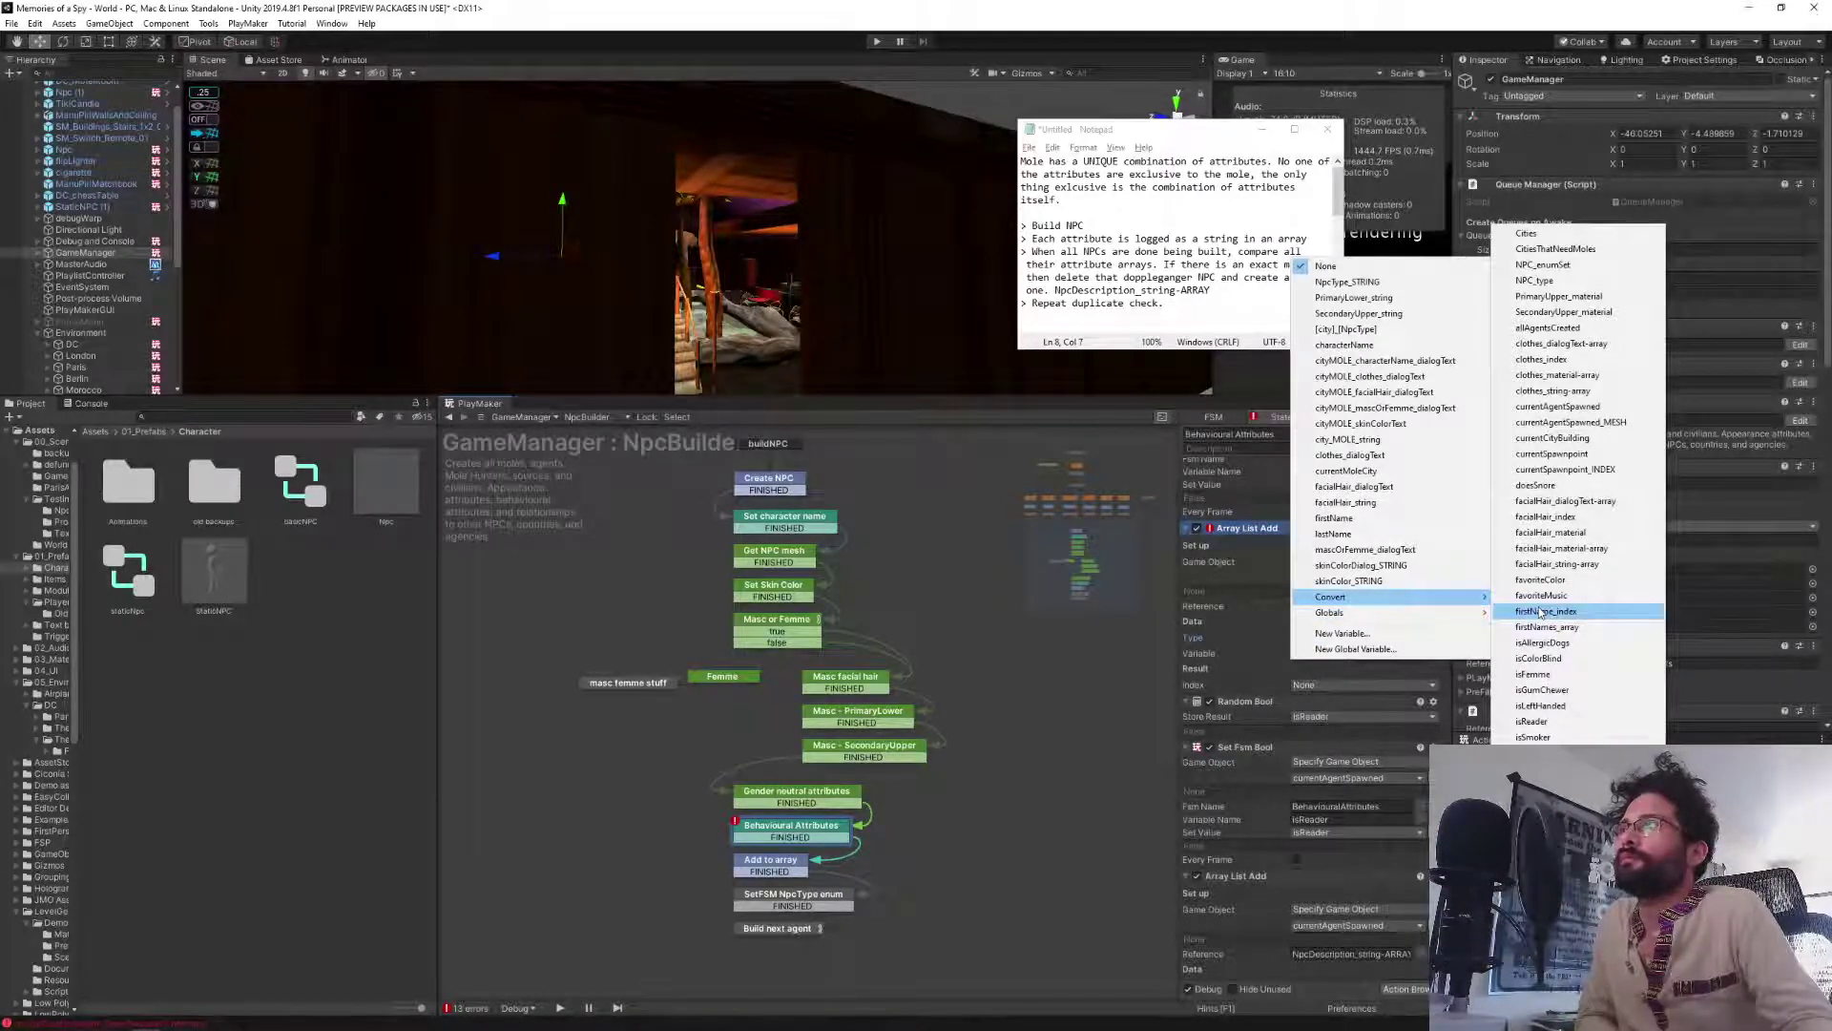
pyautogui.click(1196, 592)
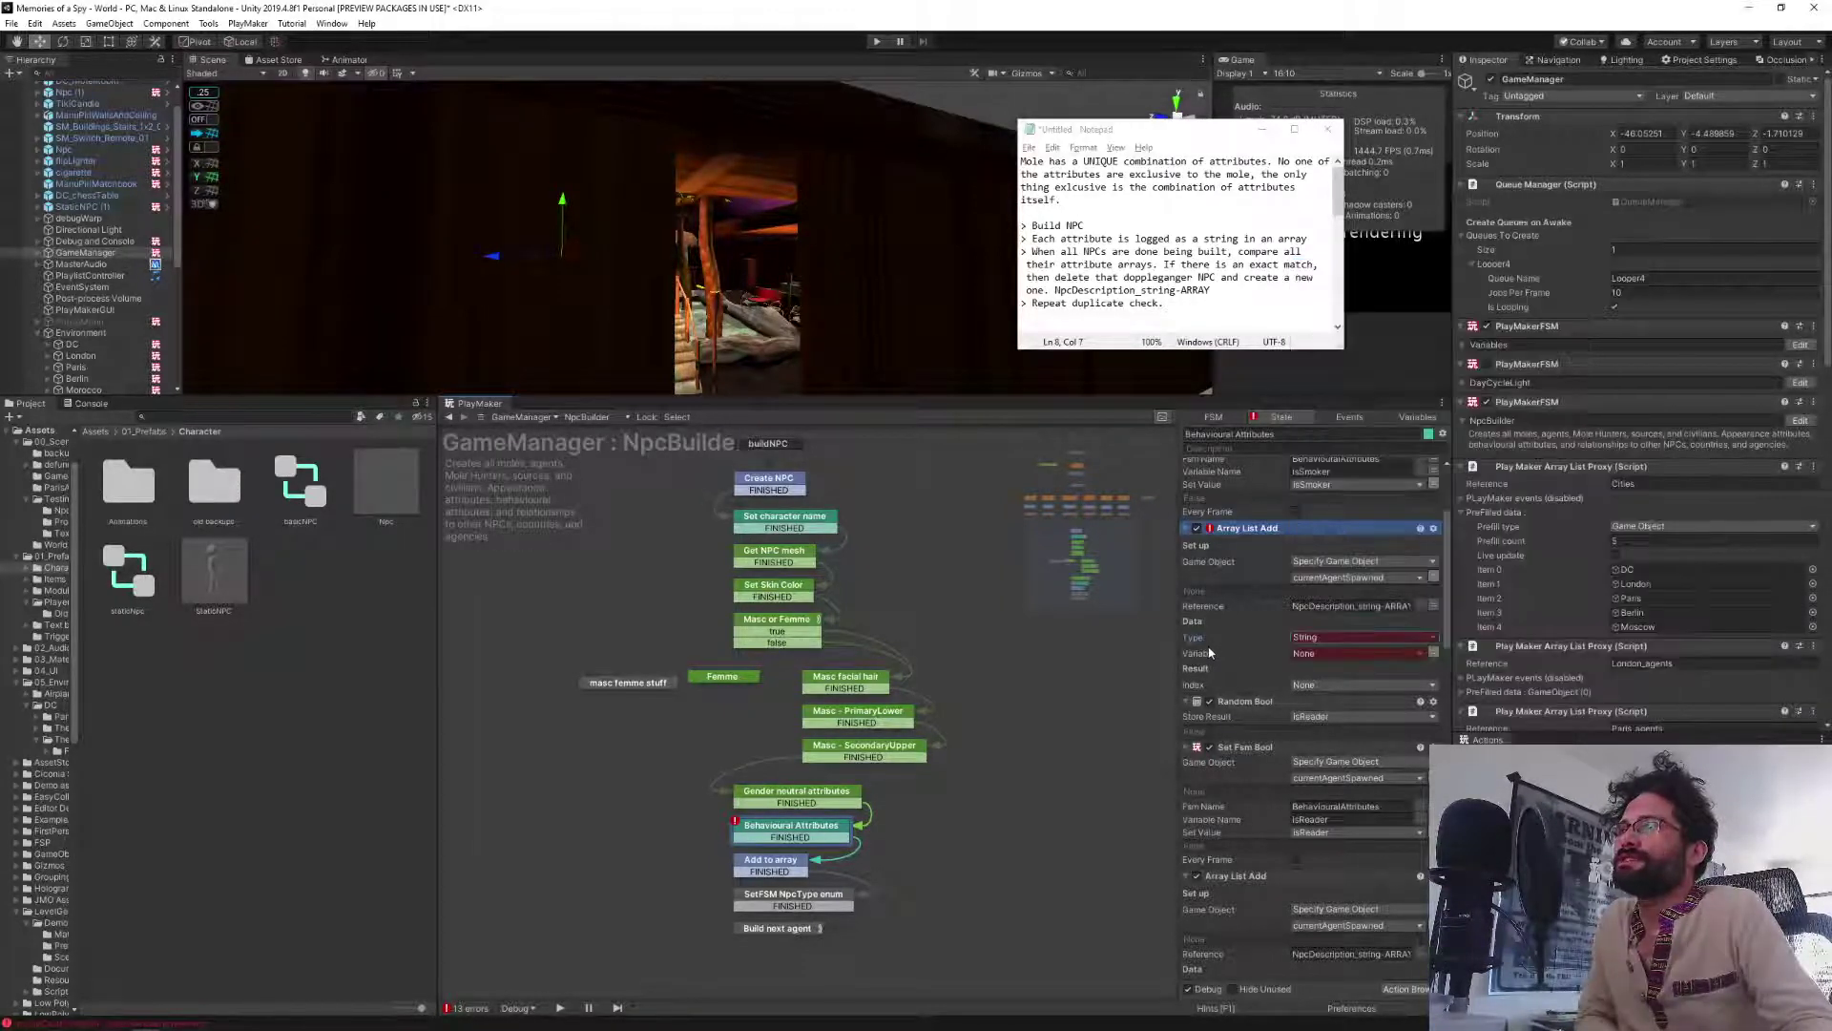
pyautogui.click(1307, 654)
pyautogui.moveTo(1349, 596)
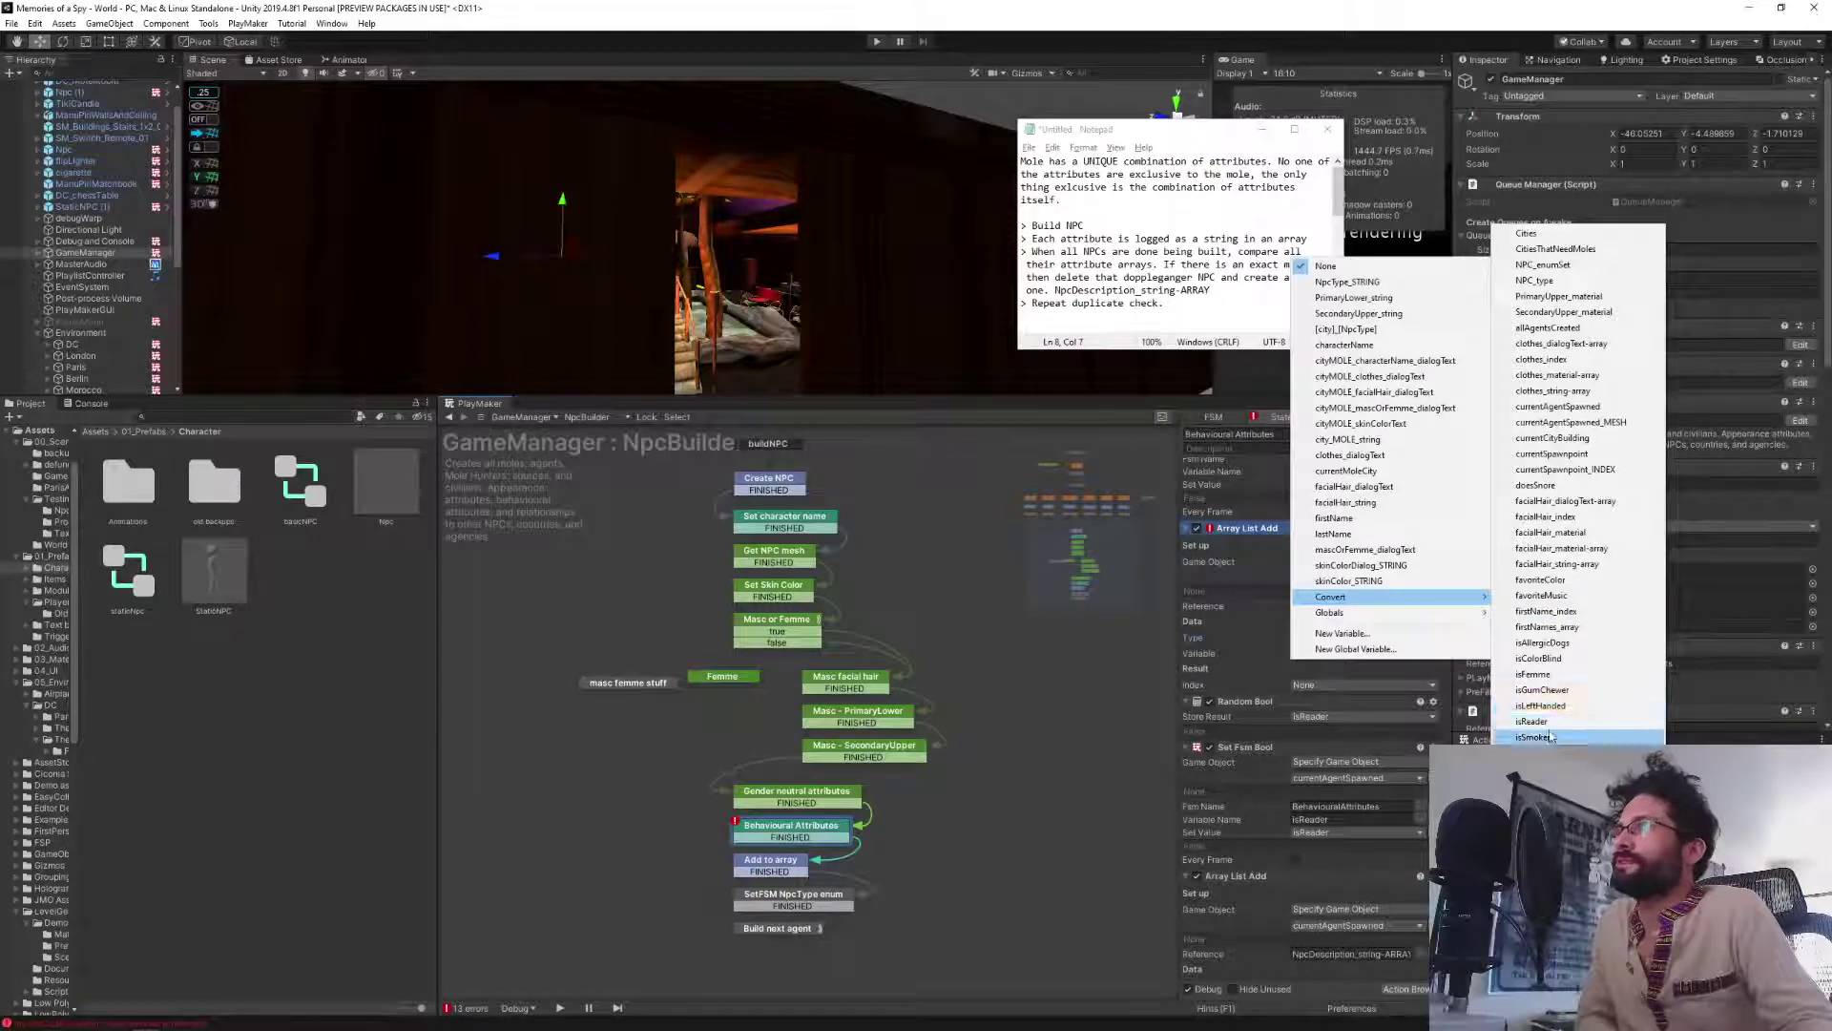
pyautogui.click(1534, 737)
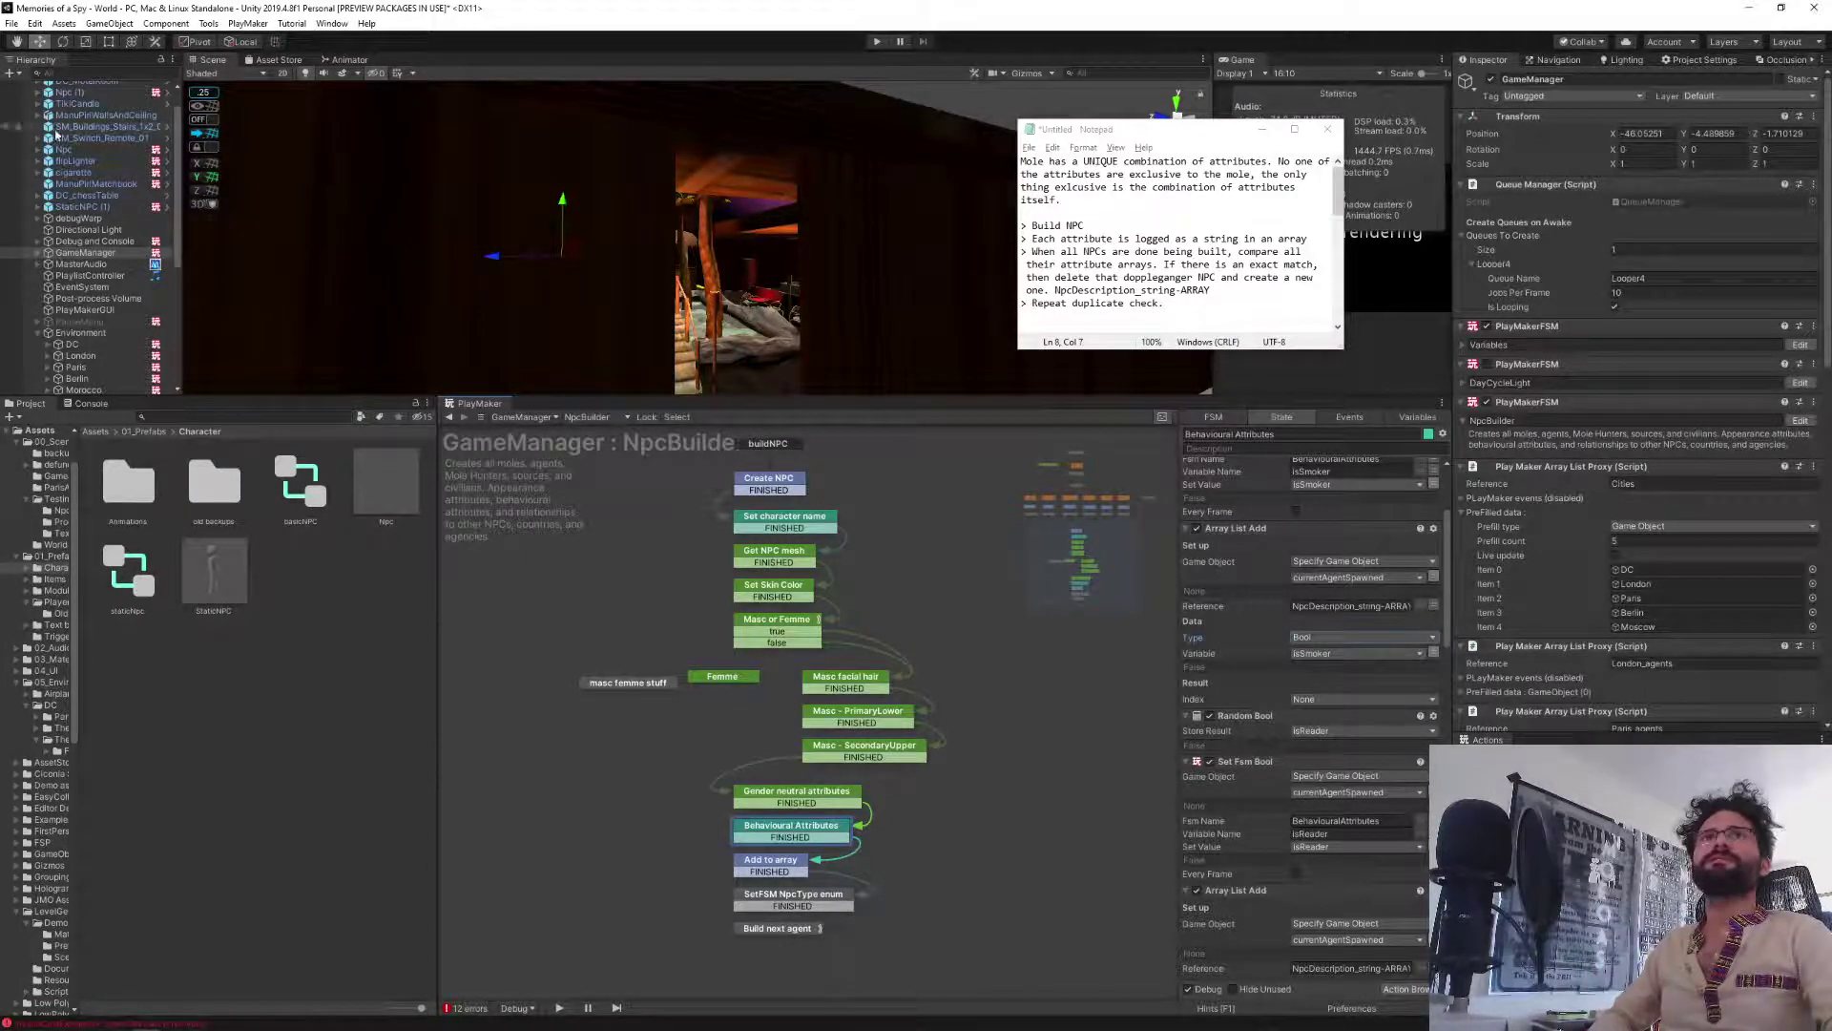
# Minimize the Notepad notes and review the Behavioural Attributes actions from isSmoker through the favoriteMusic conversion.
pyautogui.click(1263, 133)
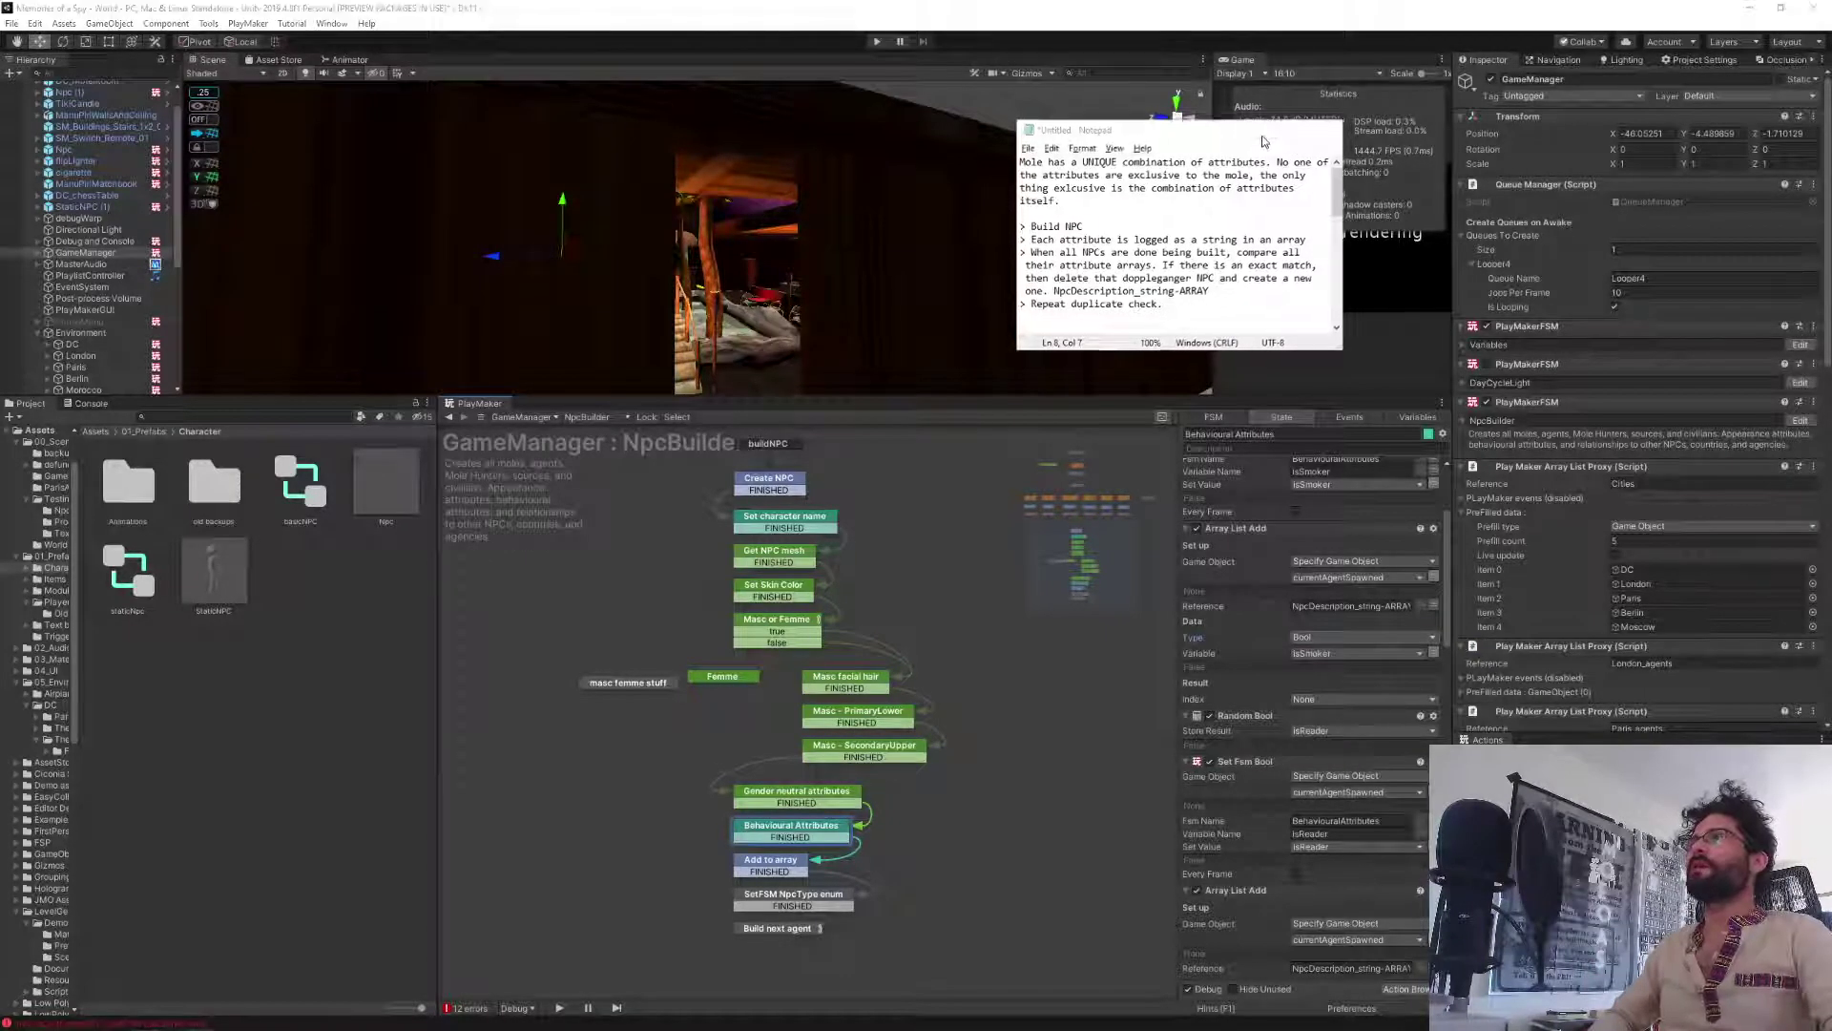
pyautogui.scroll(-10, 1254, 784)
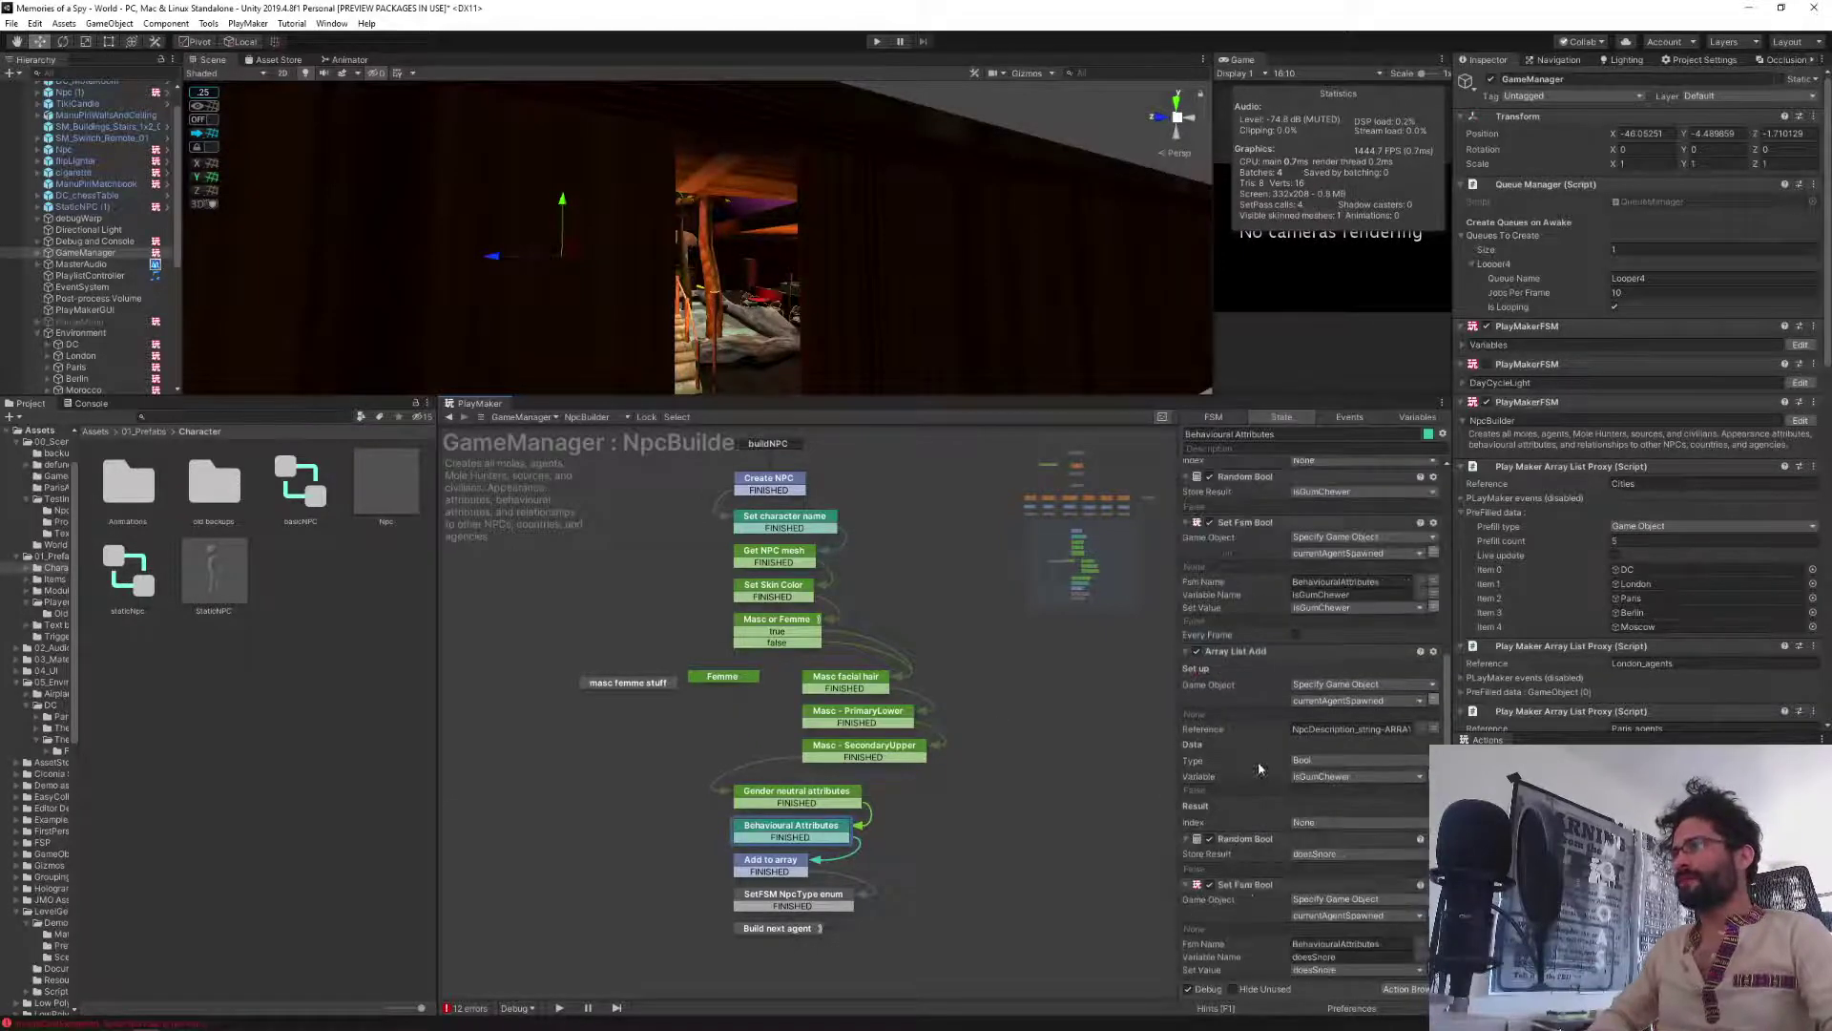
pyautogui.scroll(-3, 1272, 757)
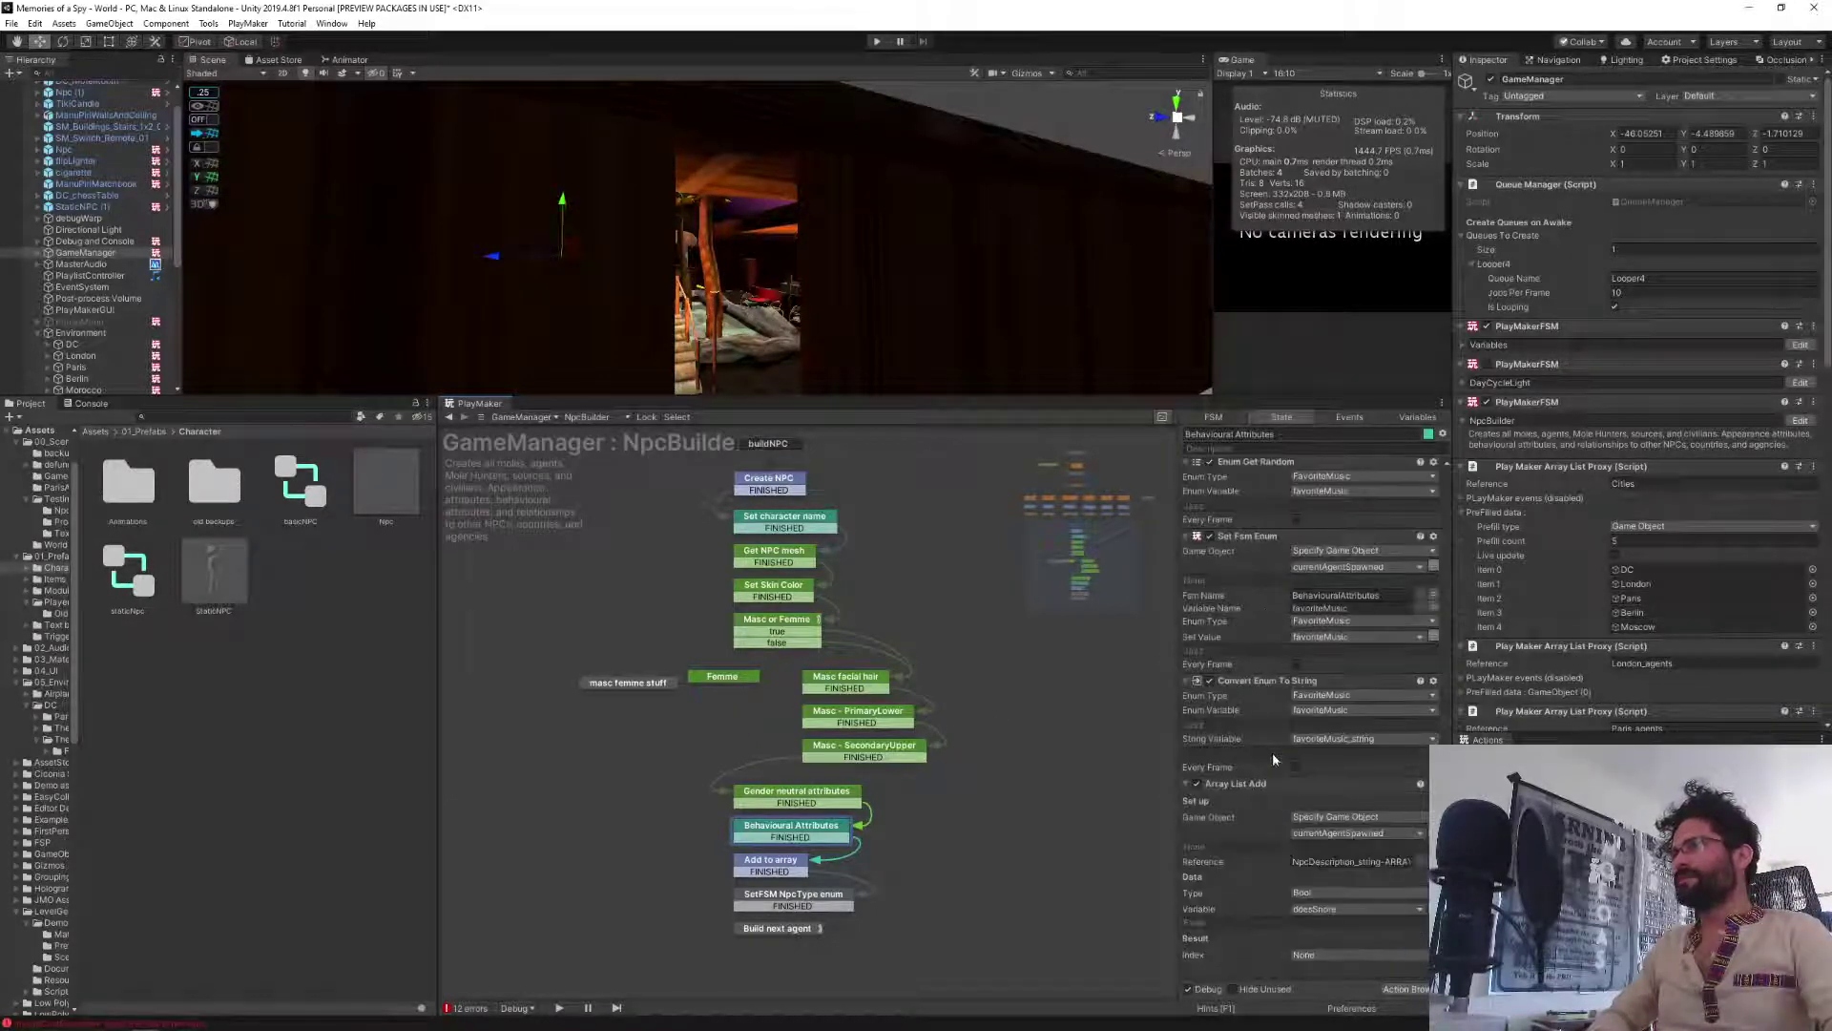
pyautogui.scroll(-10, 1273, 752)
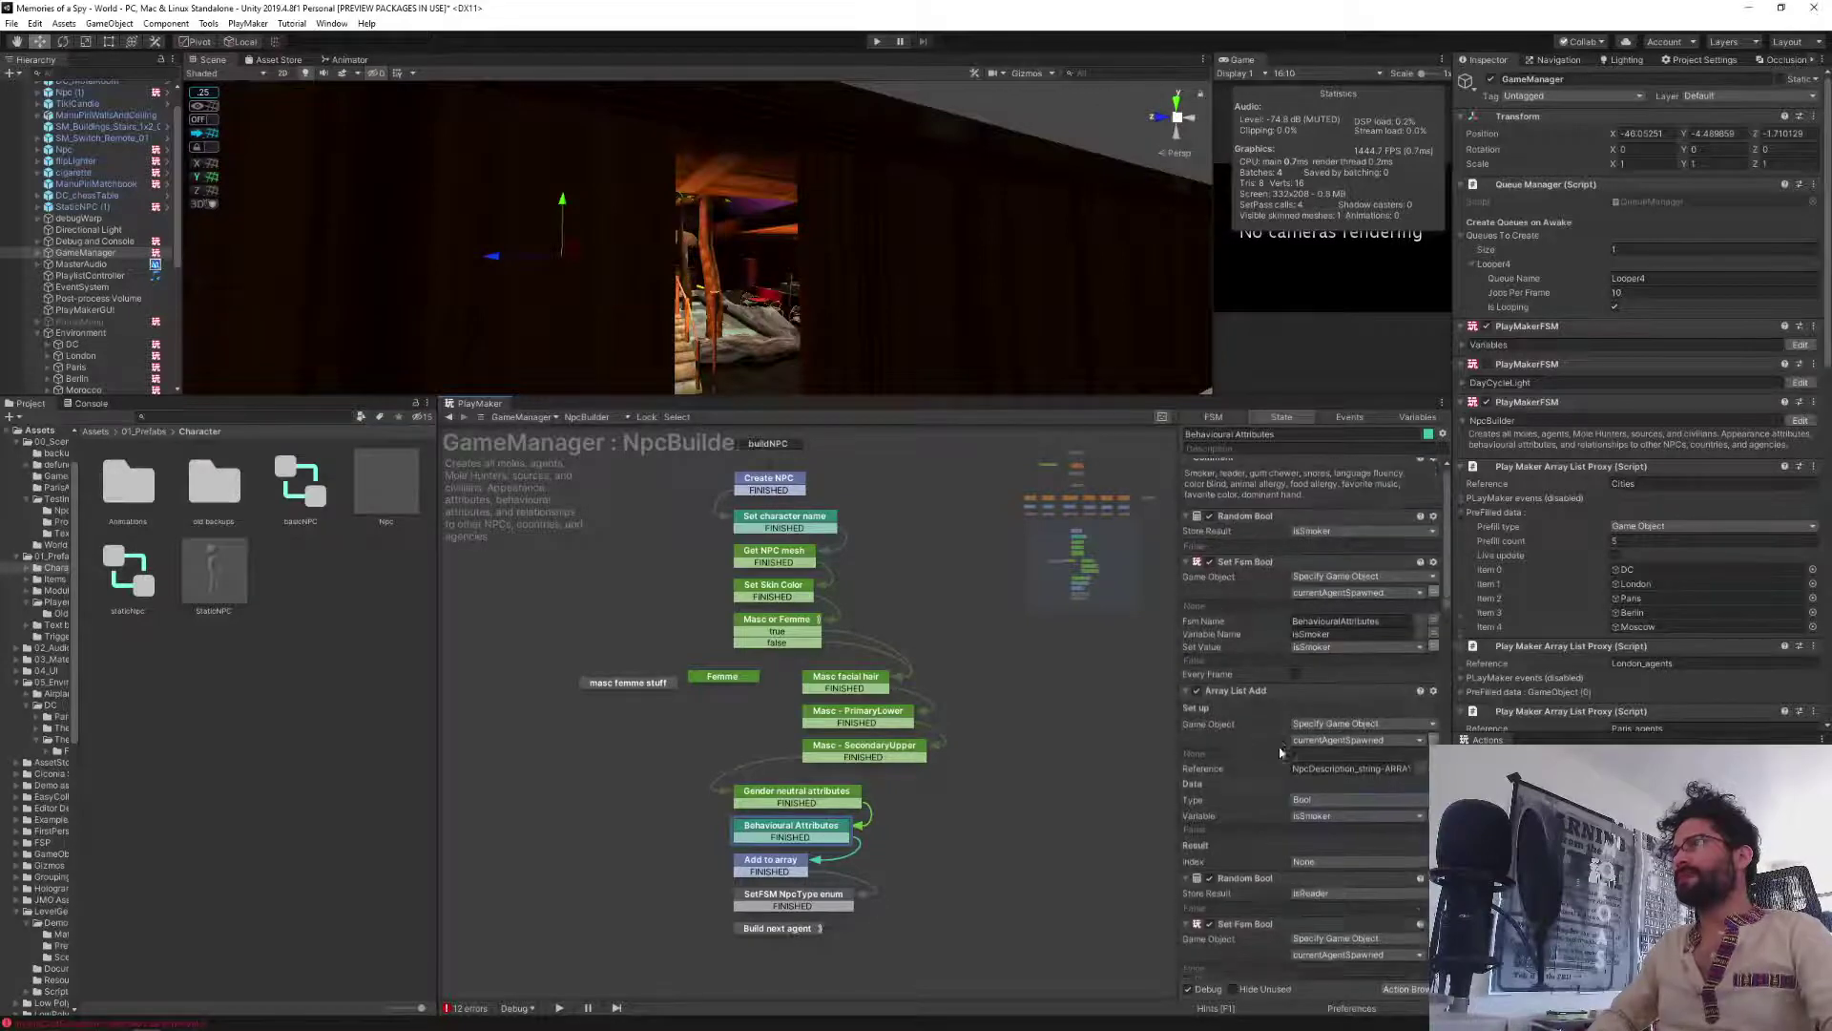
pyautogui.scroll(1, 1280, 752)
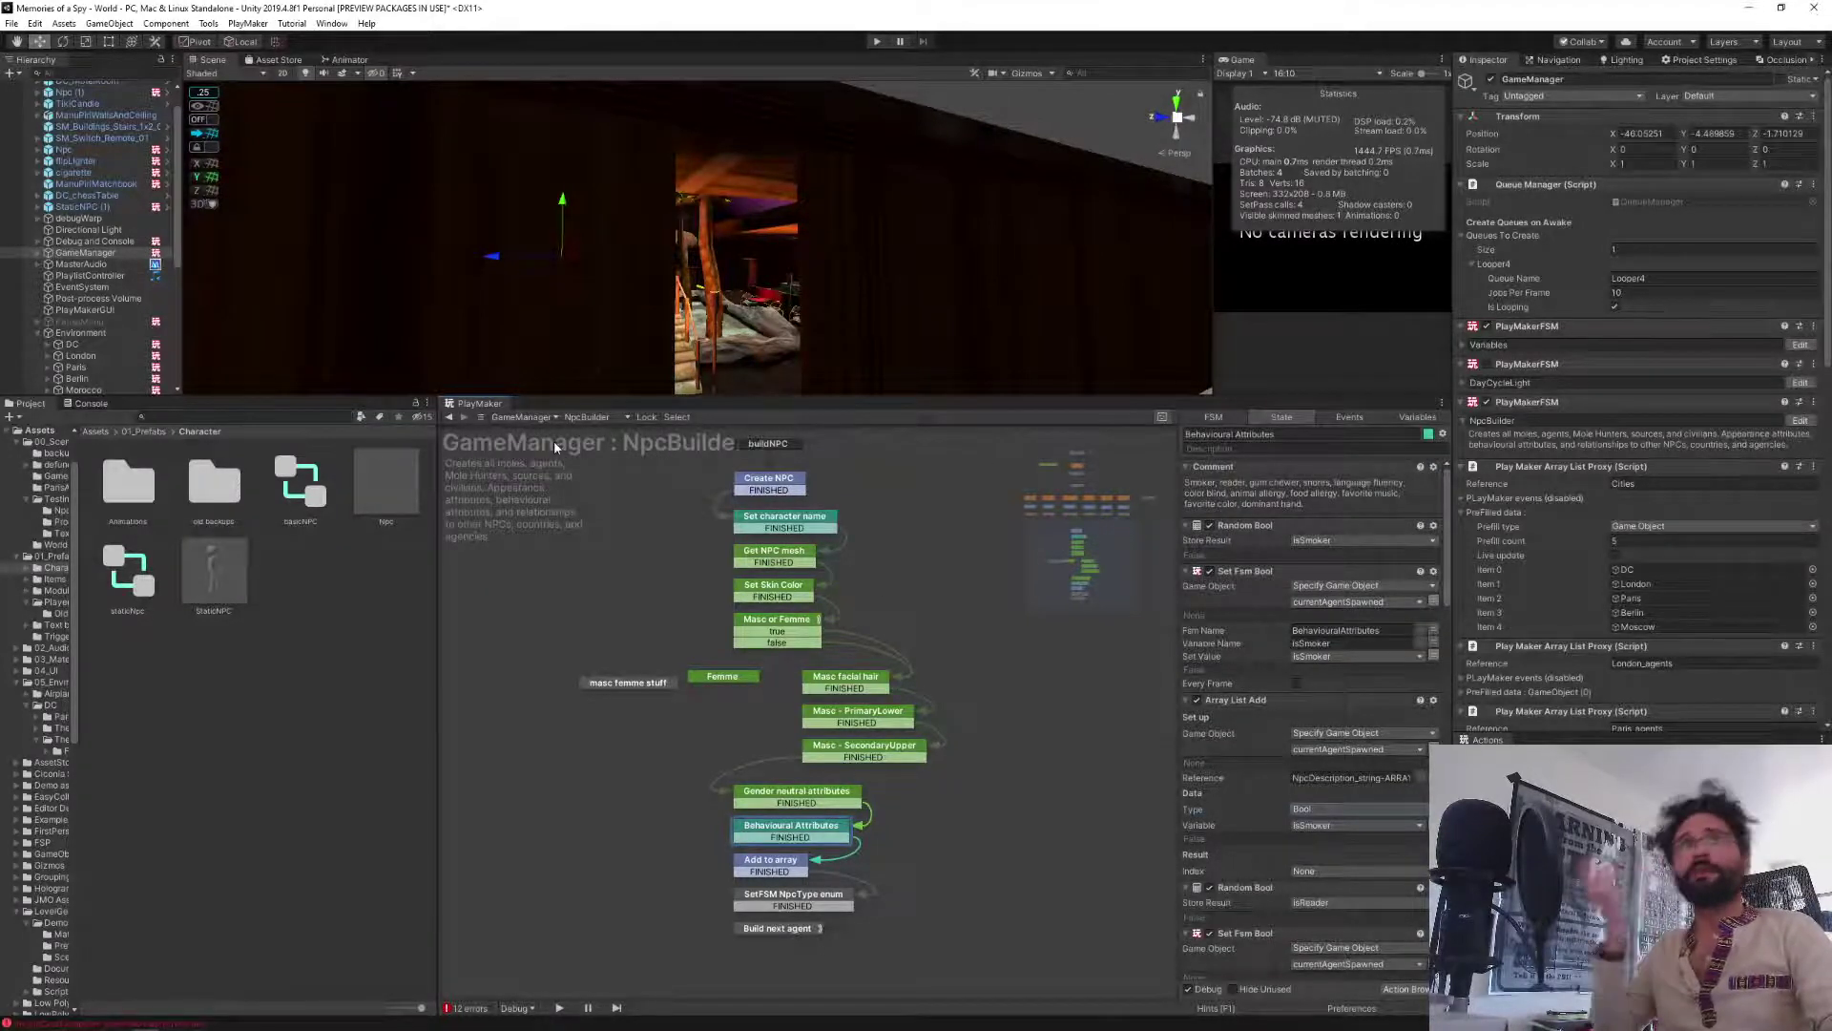
# Run the game and locate the spawned mole through the DC object's DC_moles array list.
pyautogui.click(352, 765)
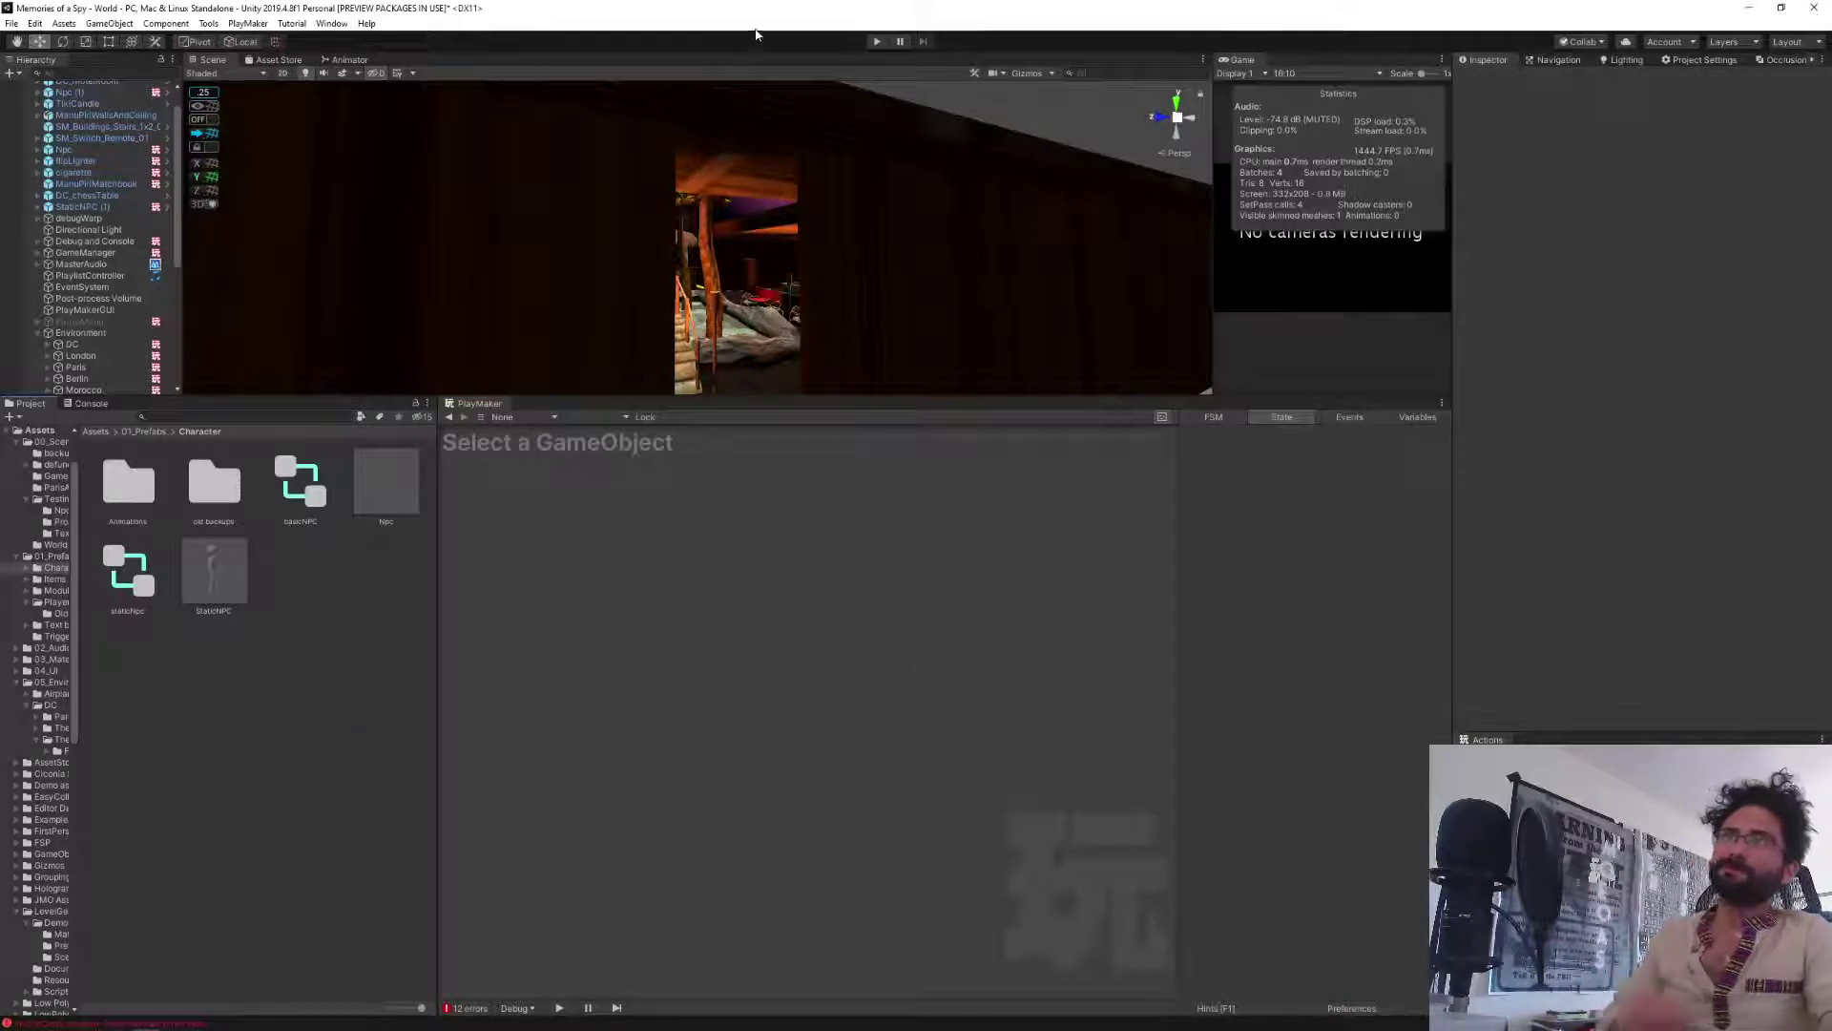
pyautogui.click(874, 42)
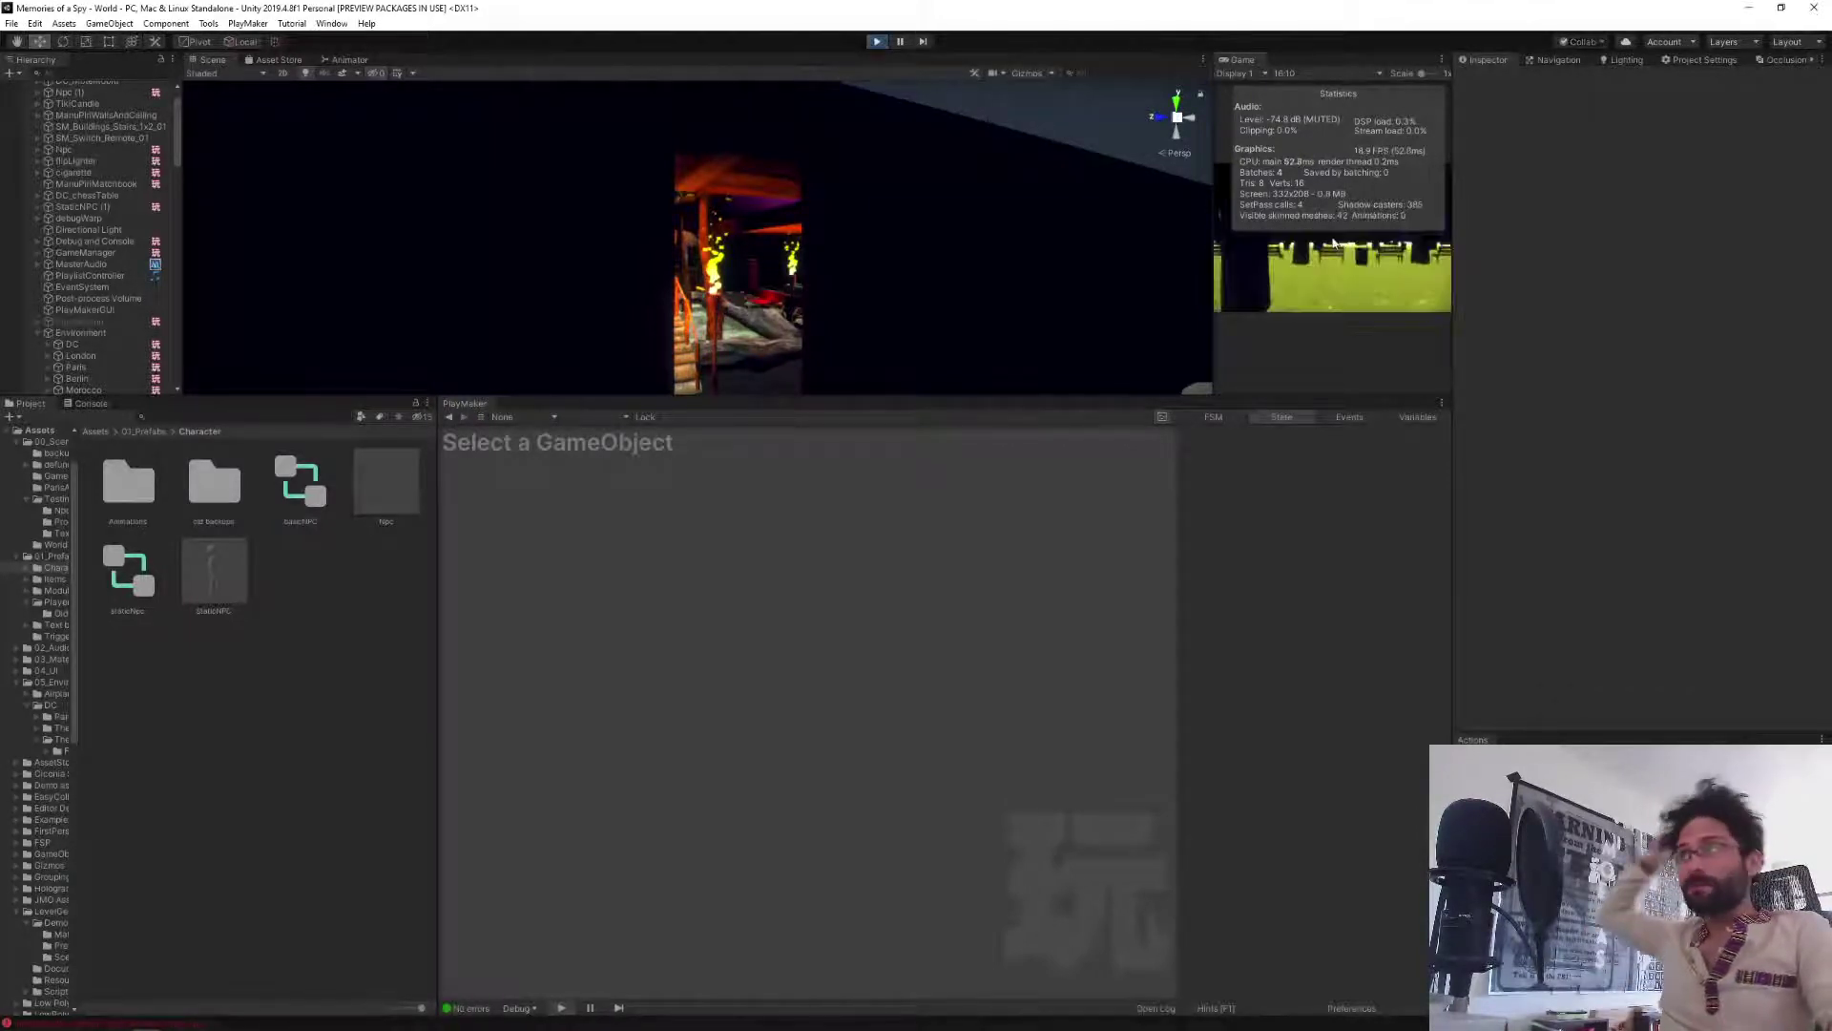
pyautogui.hotkey('alt', 'Tab')
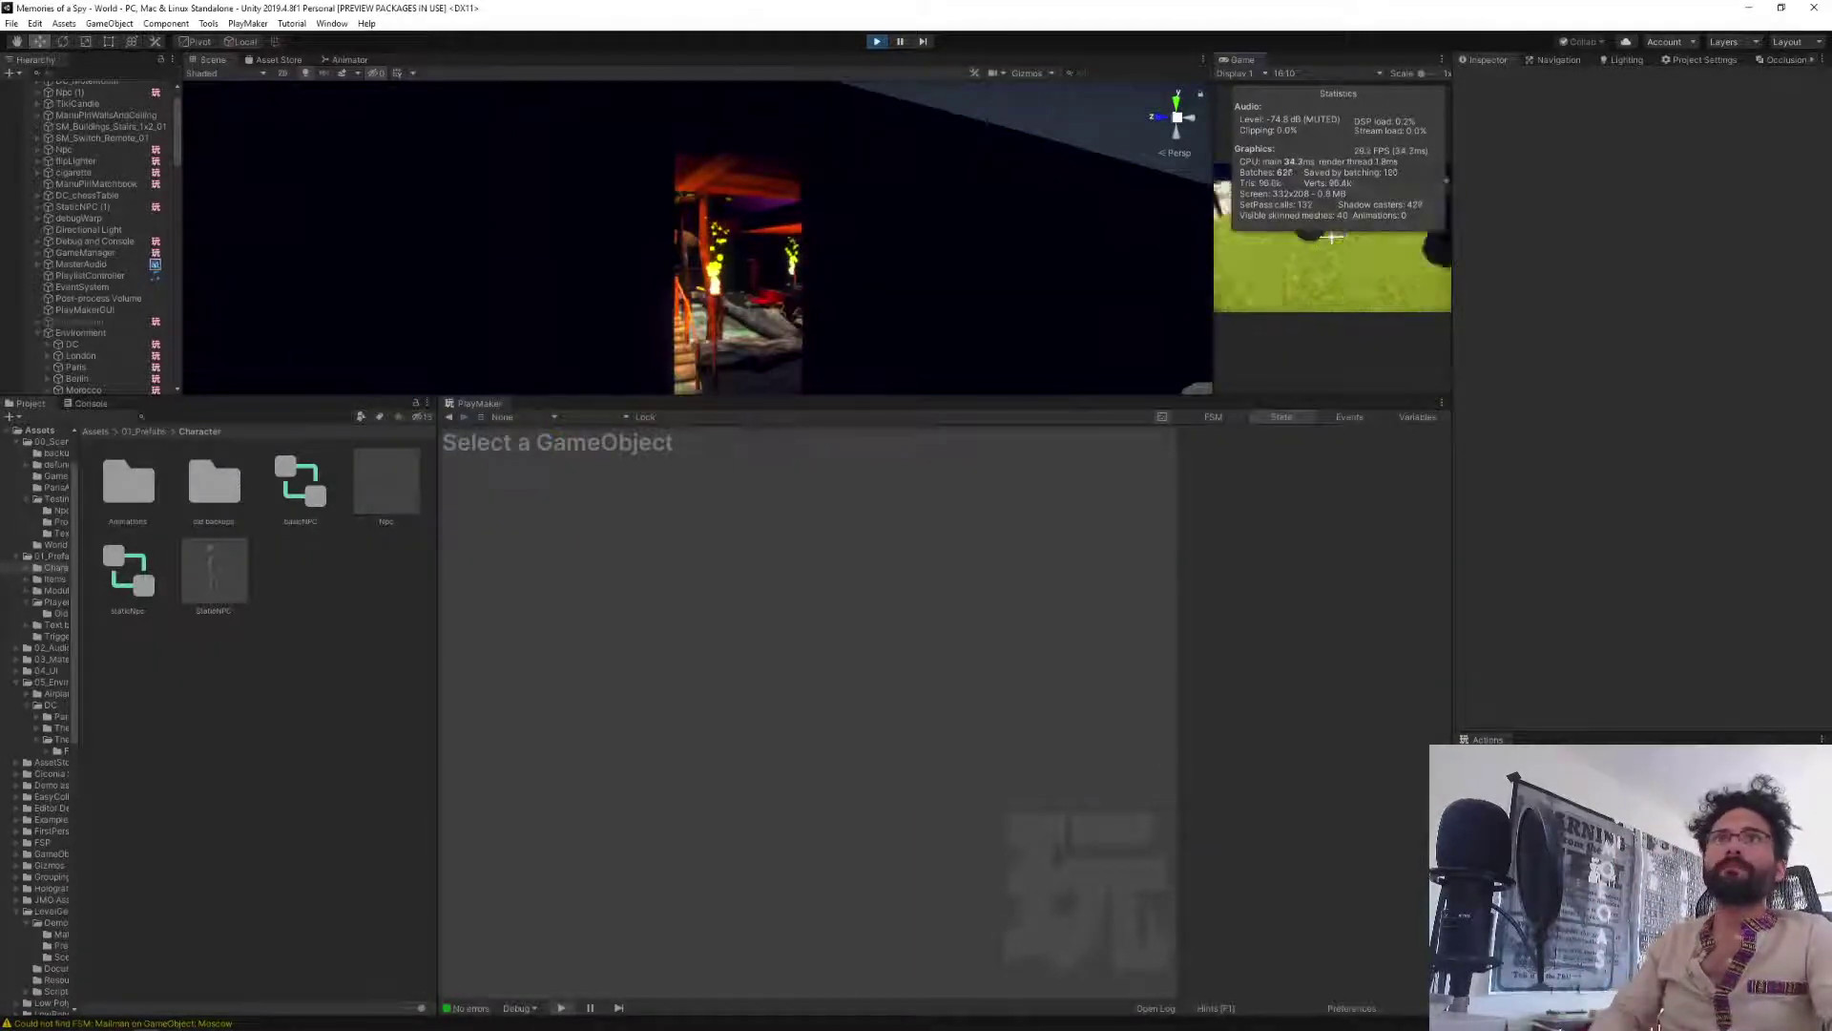
pyautogui.click(72, 344)
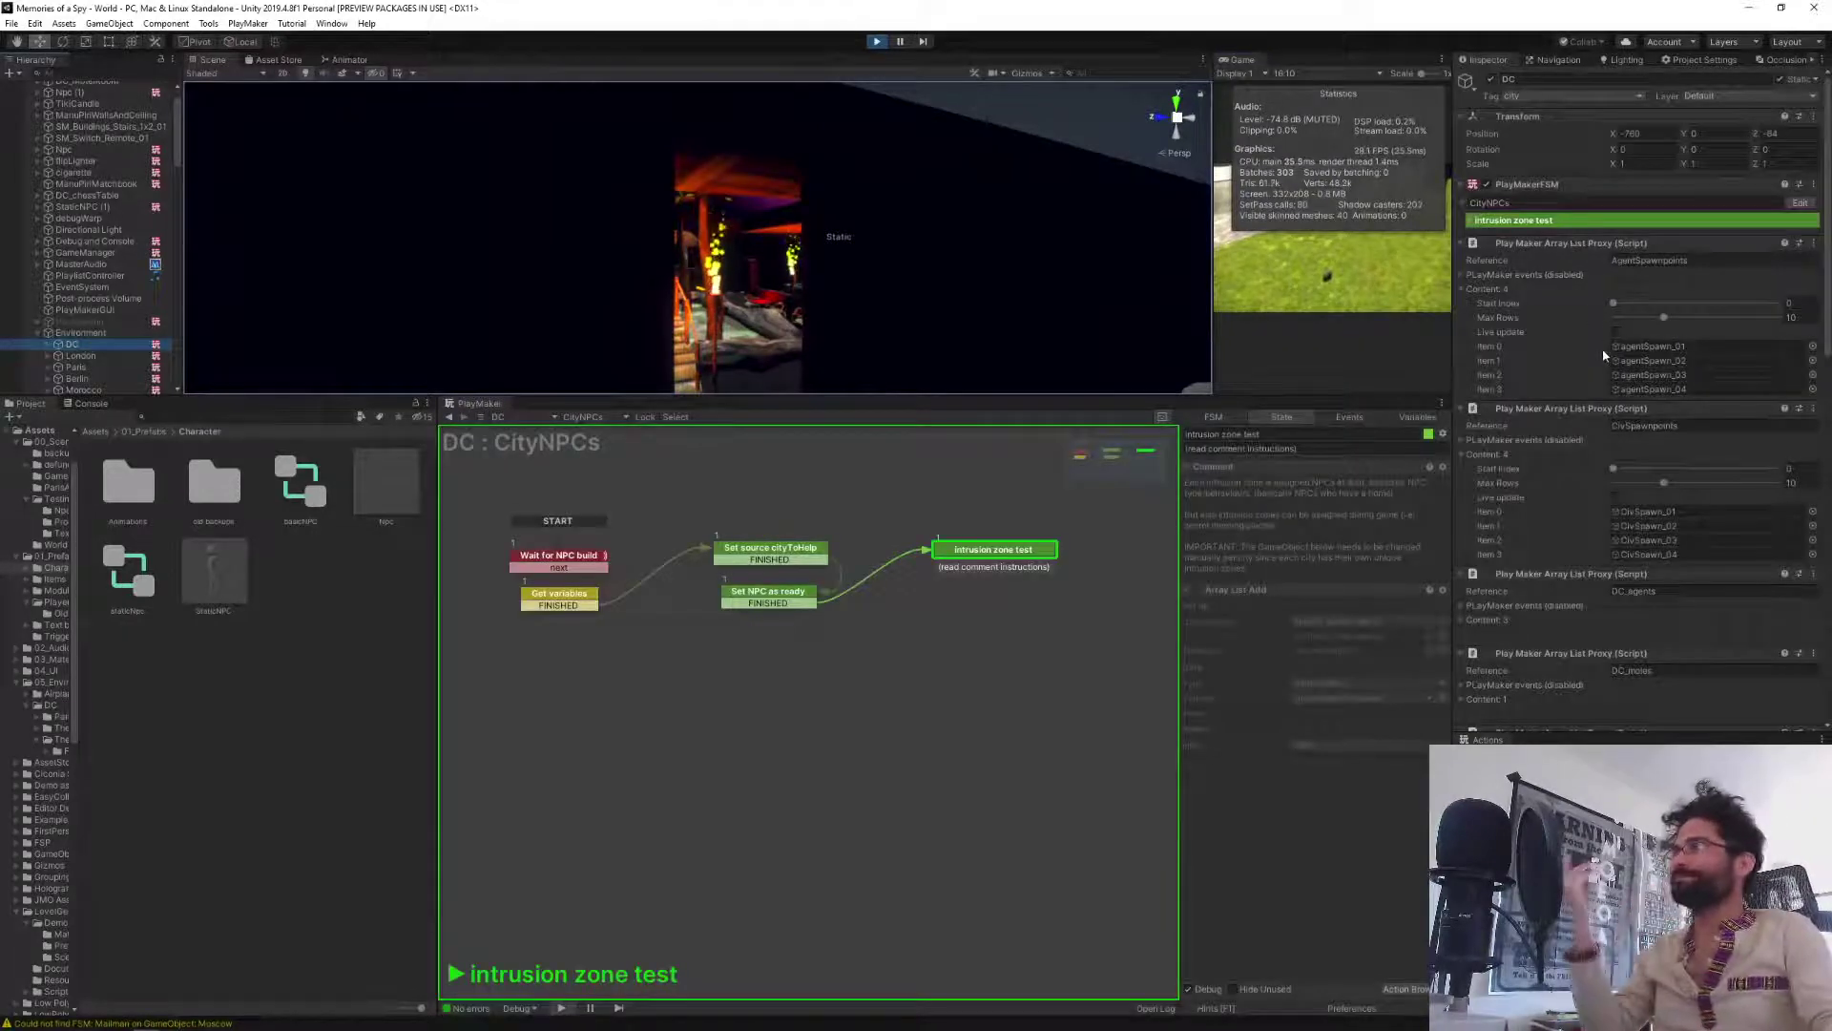
pyautogui.scroll(-3, 1611, 656)
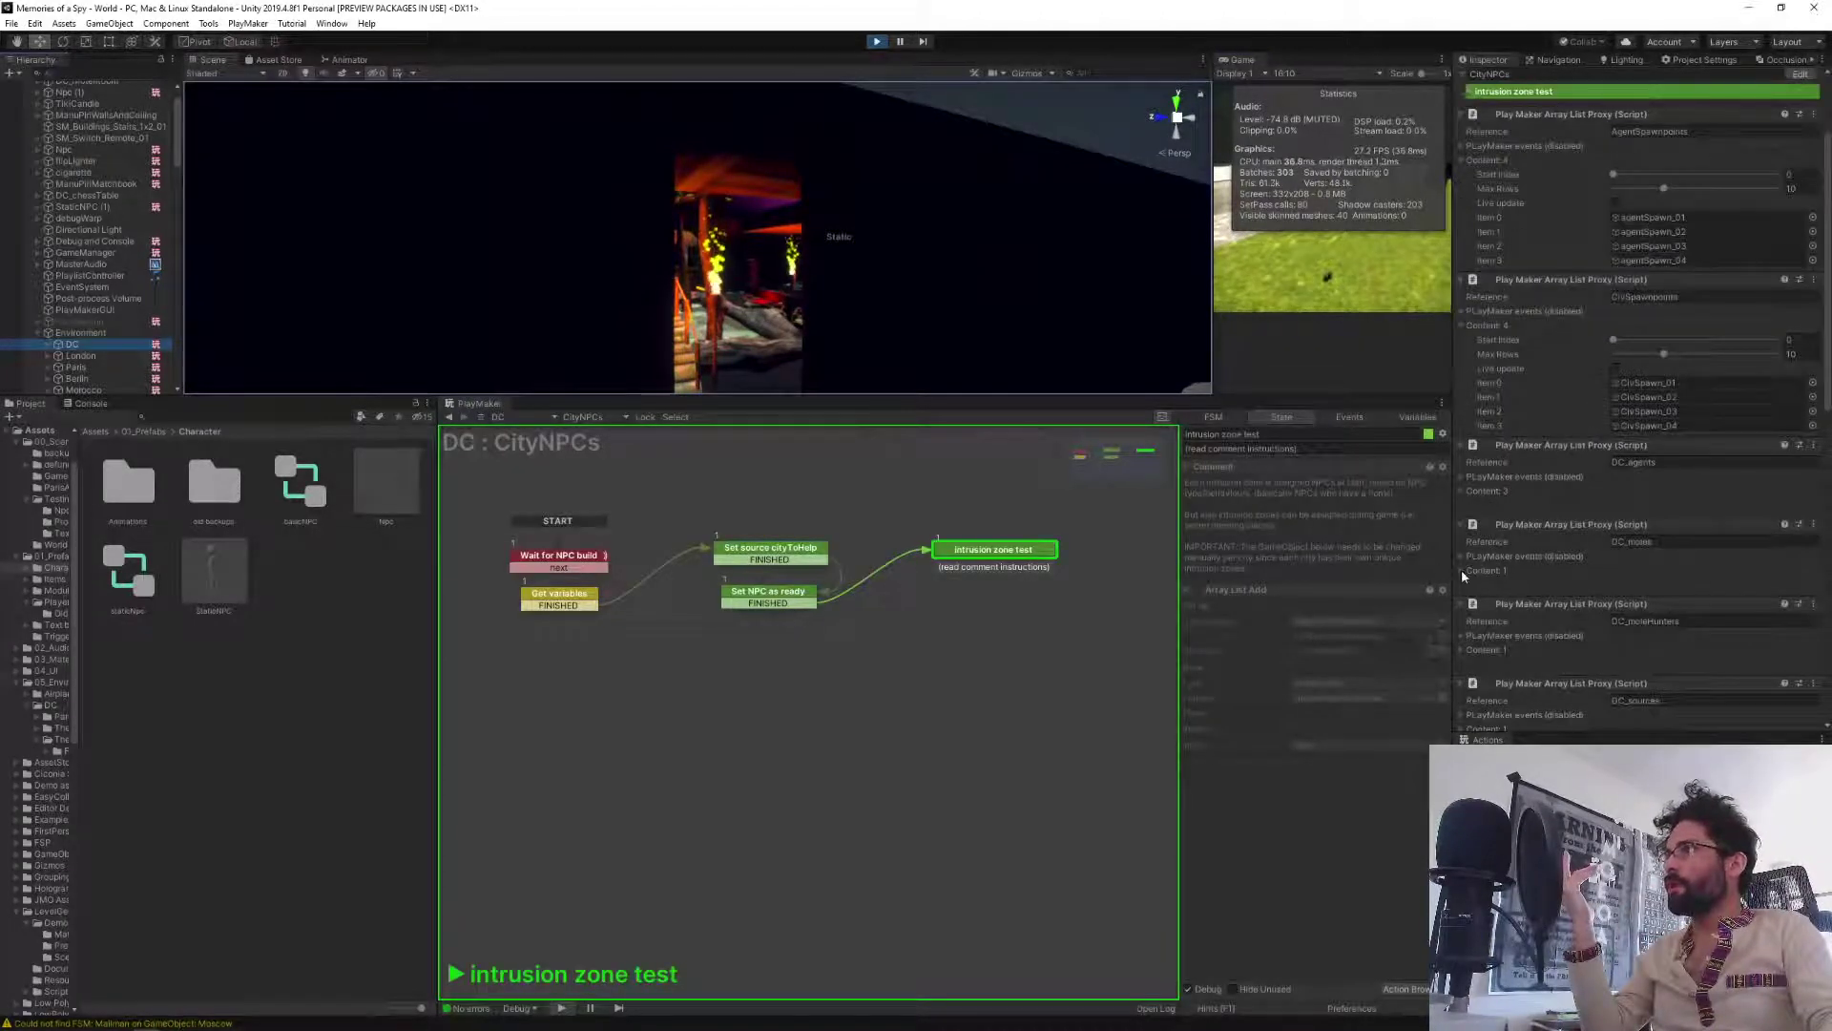
pyautogui.click(1467, 570)
pyautogui.click(1644, 629)
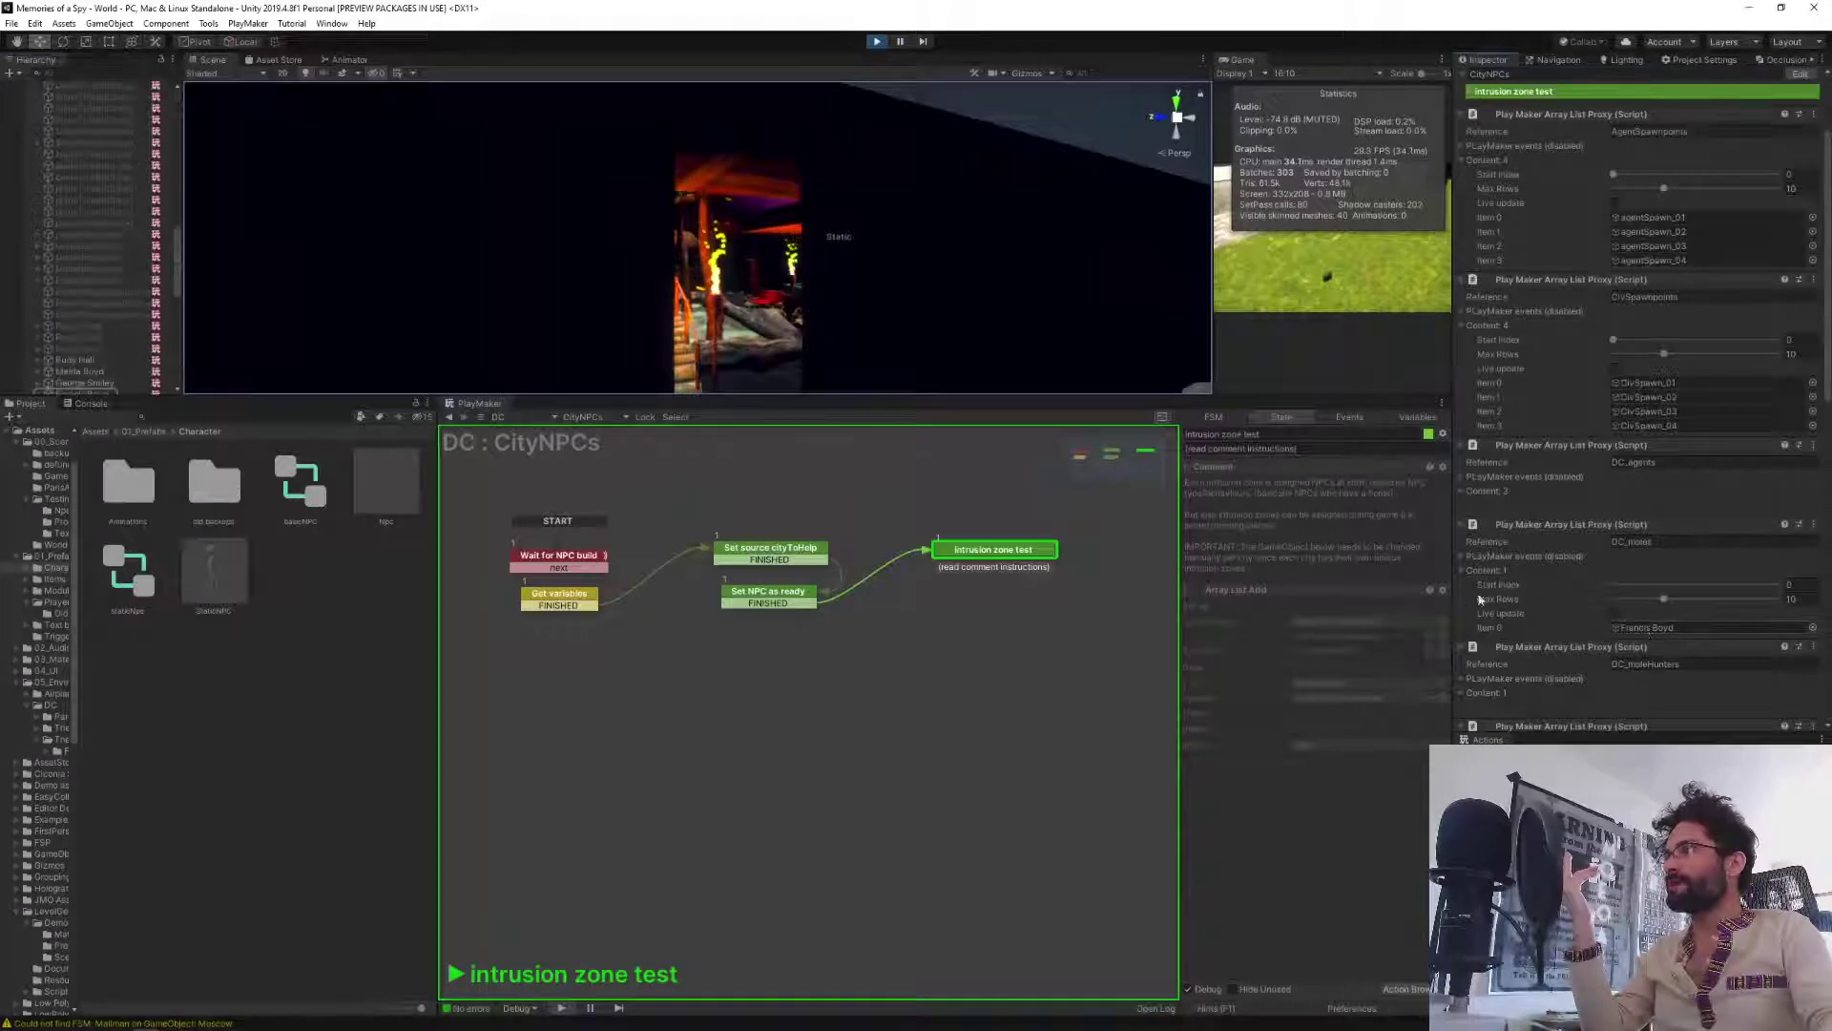
# Examine the variables of the DC mole's BehaviouralAttributes FSM while the game runs.
pyautogui.click(86, 390)
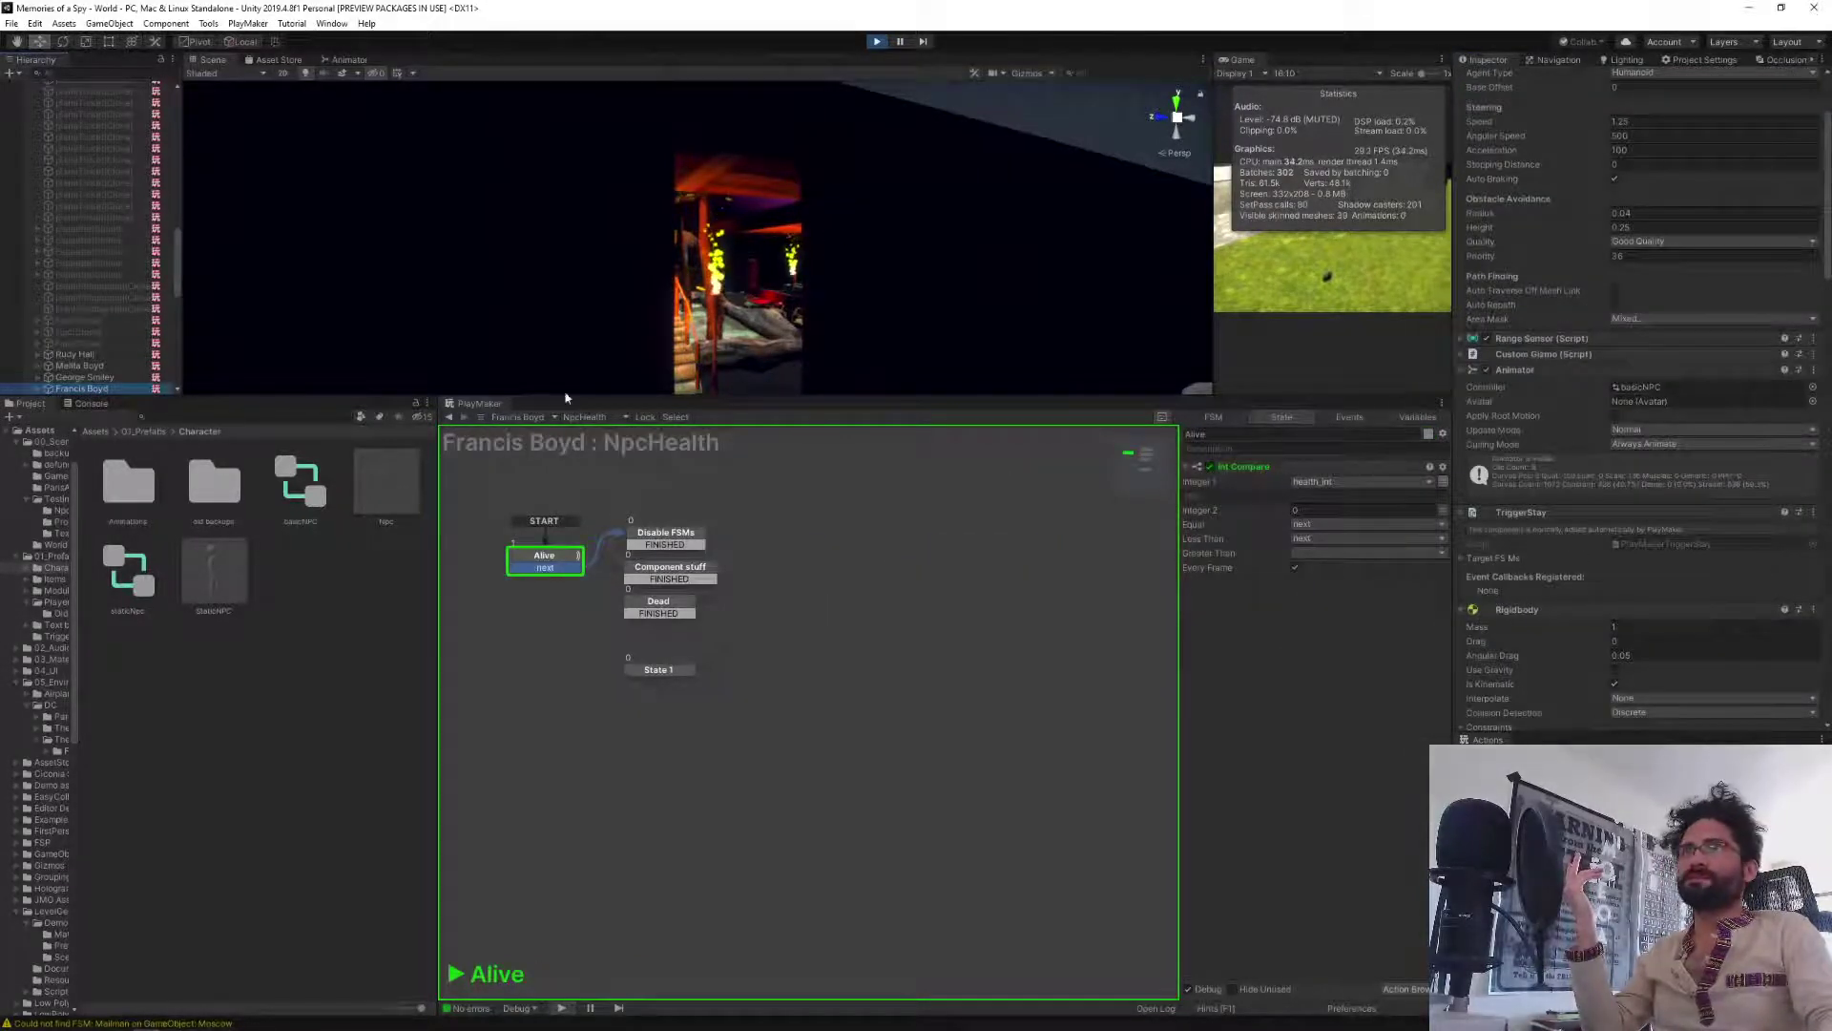
pyautogui.click(587, 417)
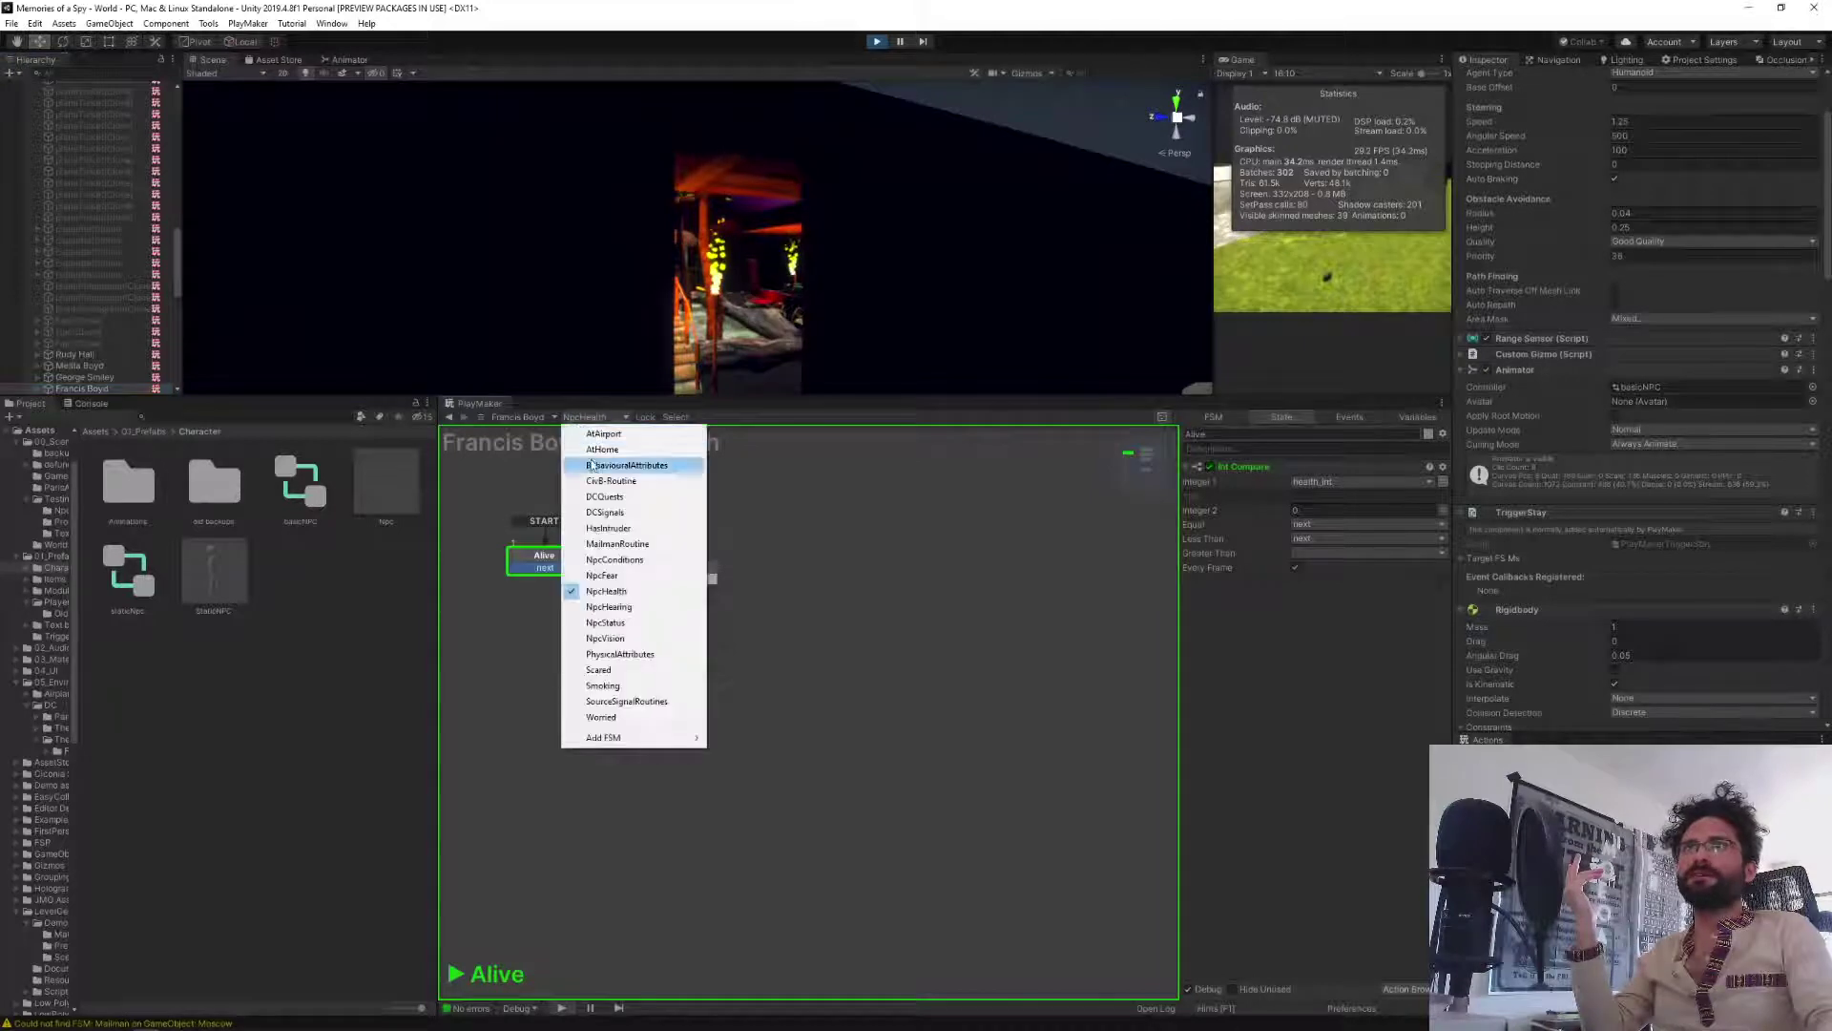
pyautogui.click(658, 468)
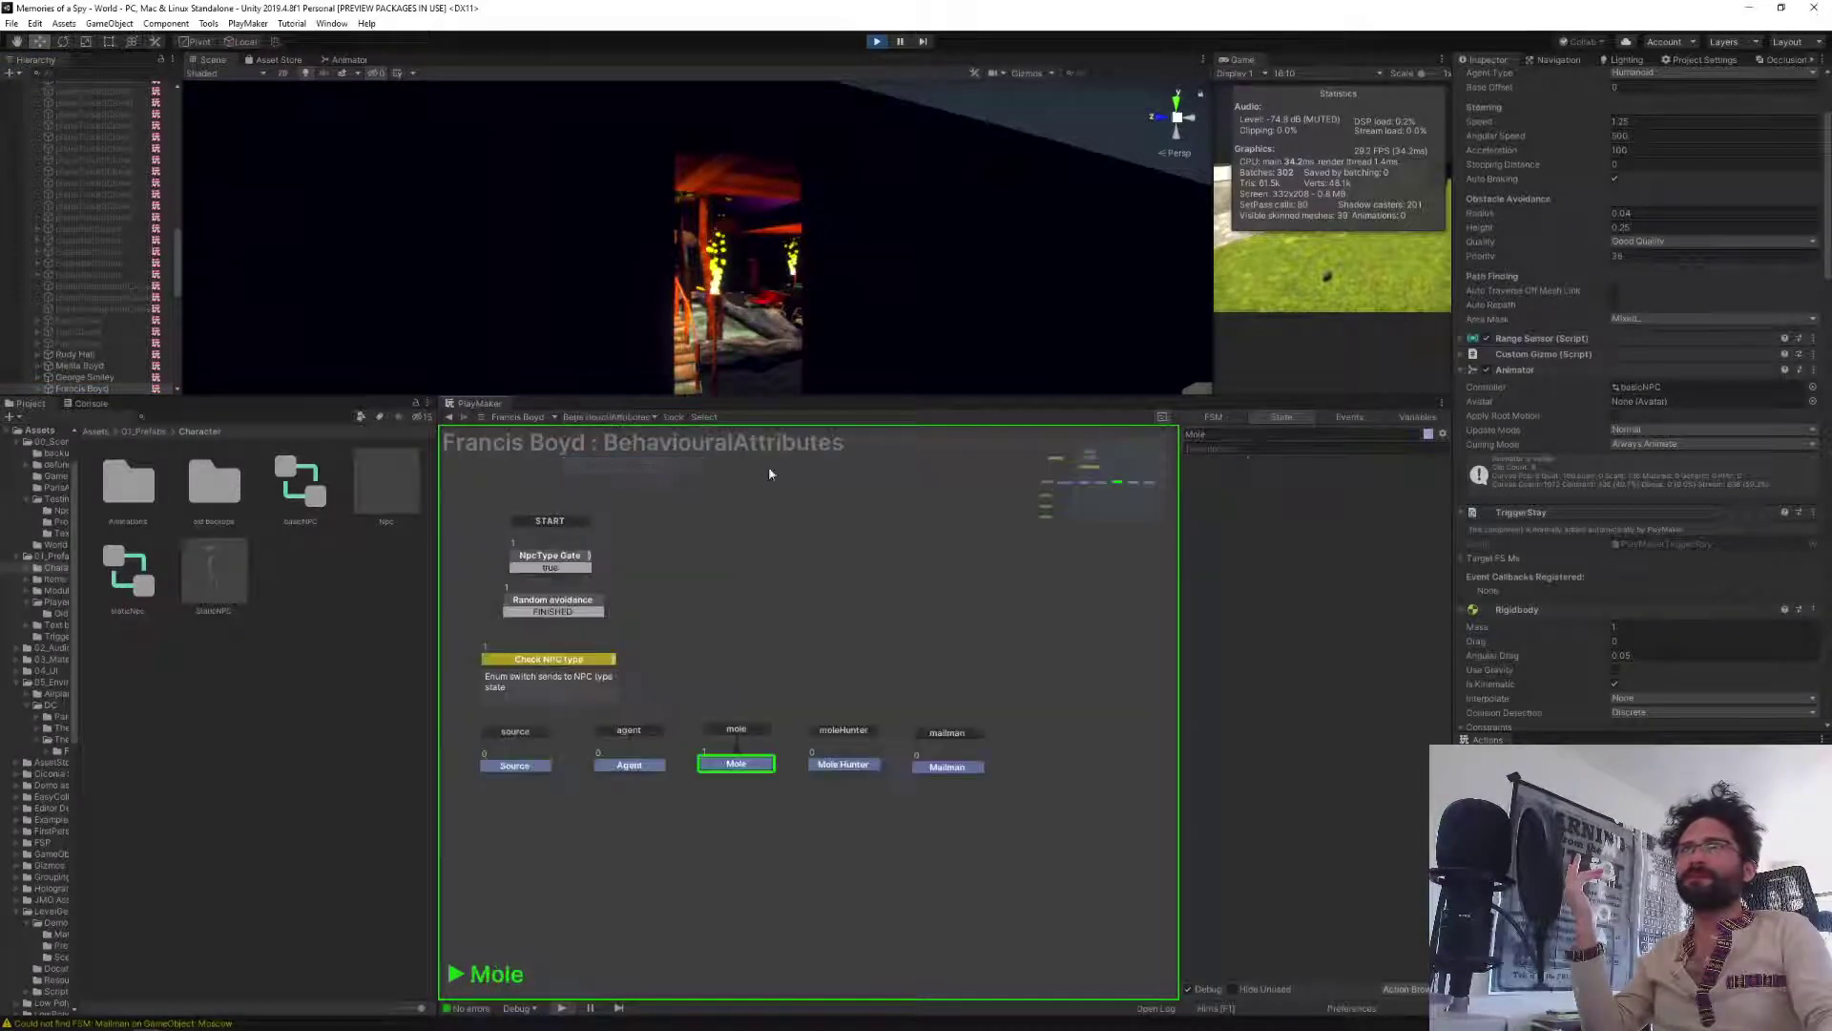
pyautogui.click(1419, 418)
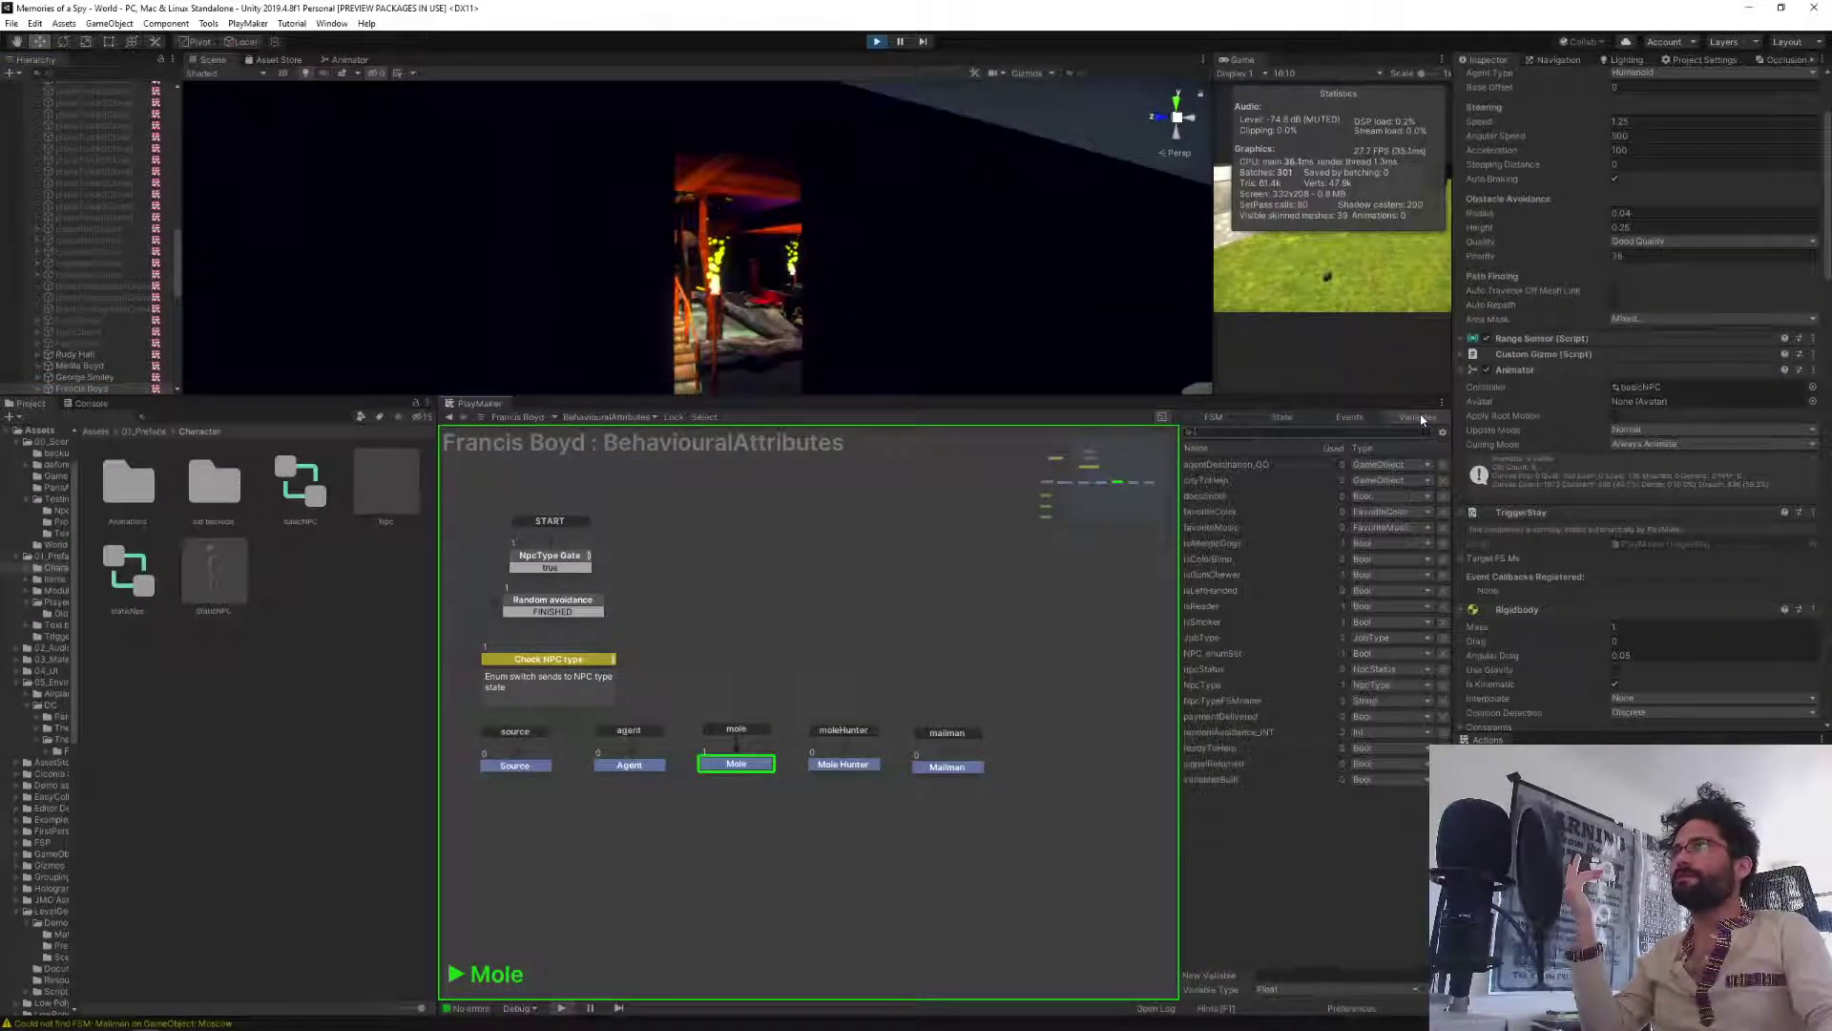
pyautogui.click(63, 388)
pyautogui.scroll(-10, 1546, 410)
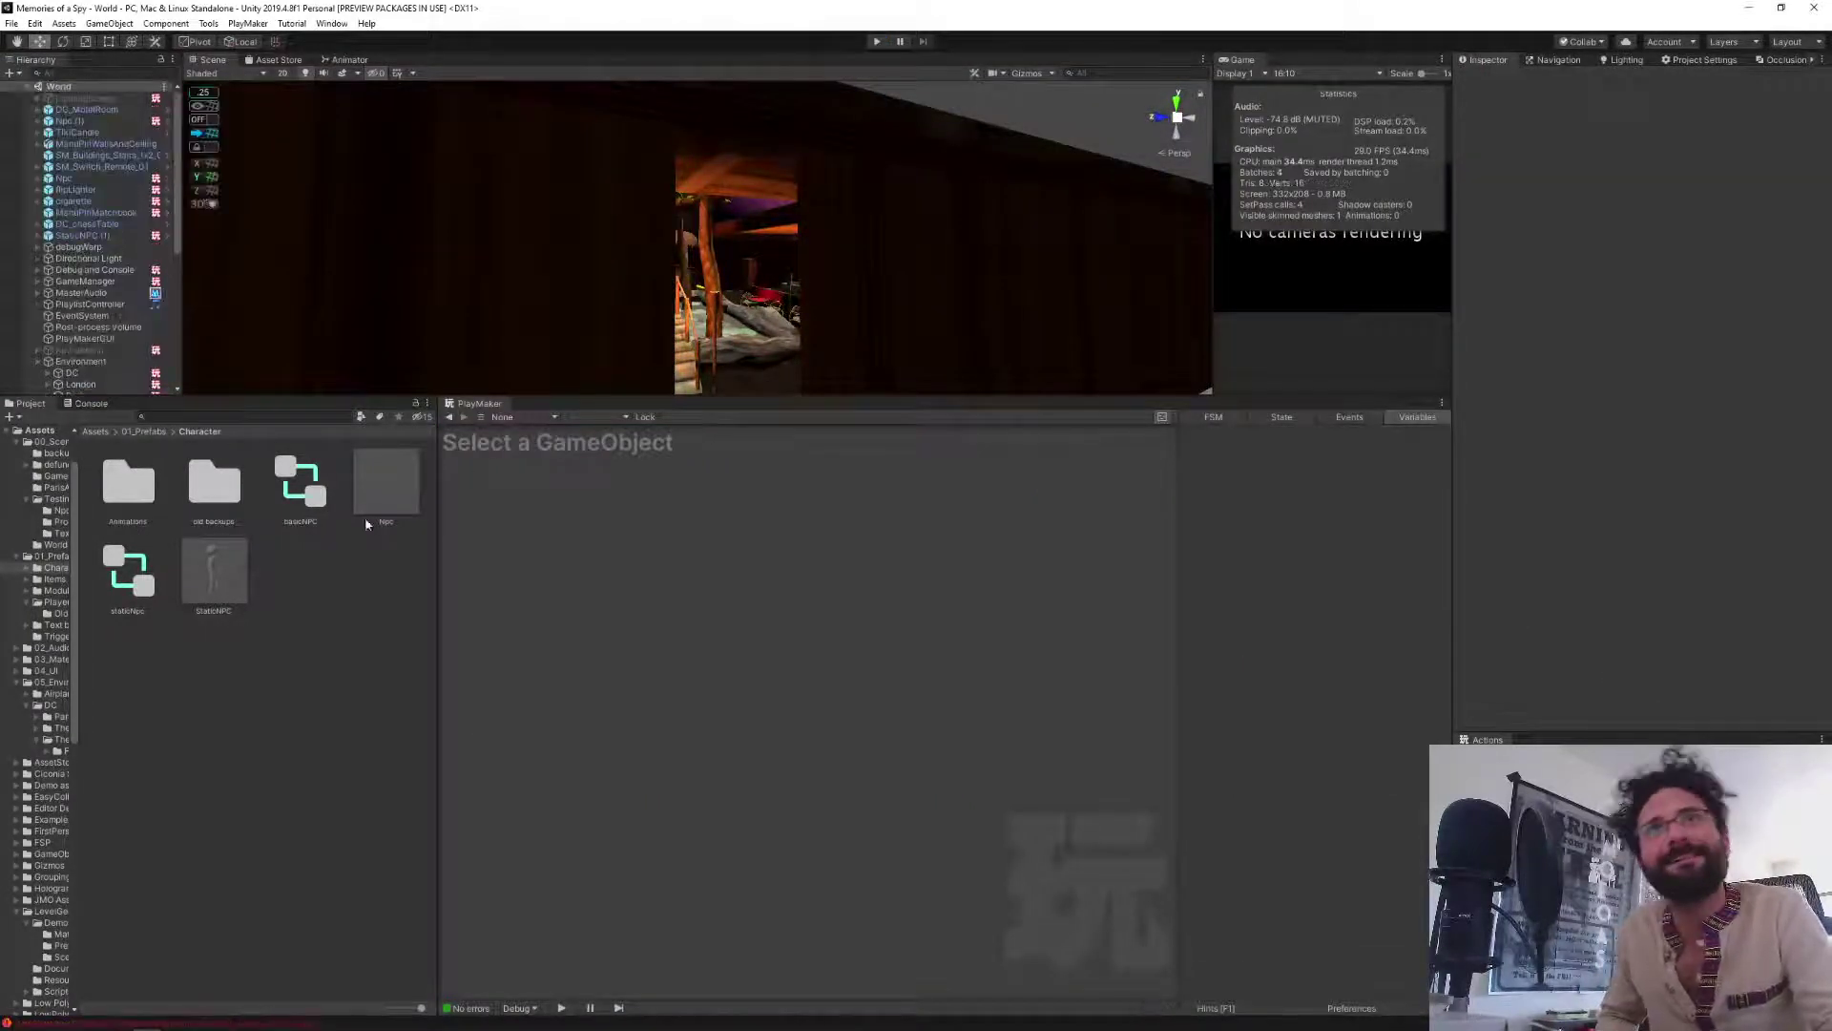
# In GameManager's Behavioural Attributes state, set the final Array List Add to type Game Object with variable currentAgentSpawned_MESH.
pyautogui.click(90, 283)
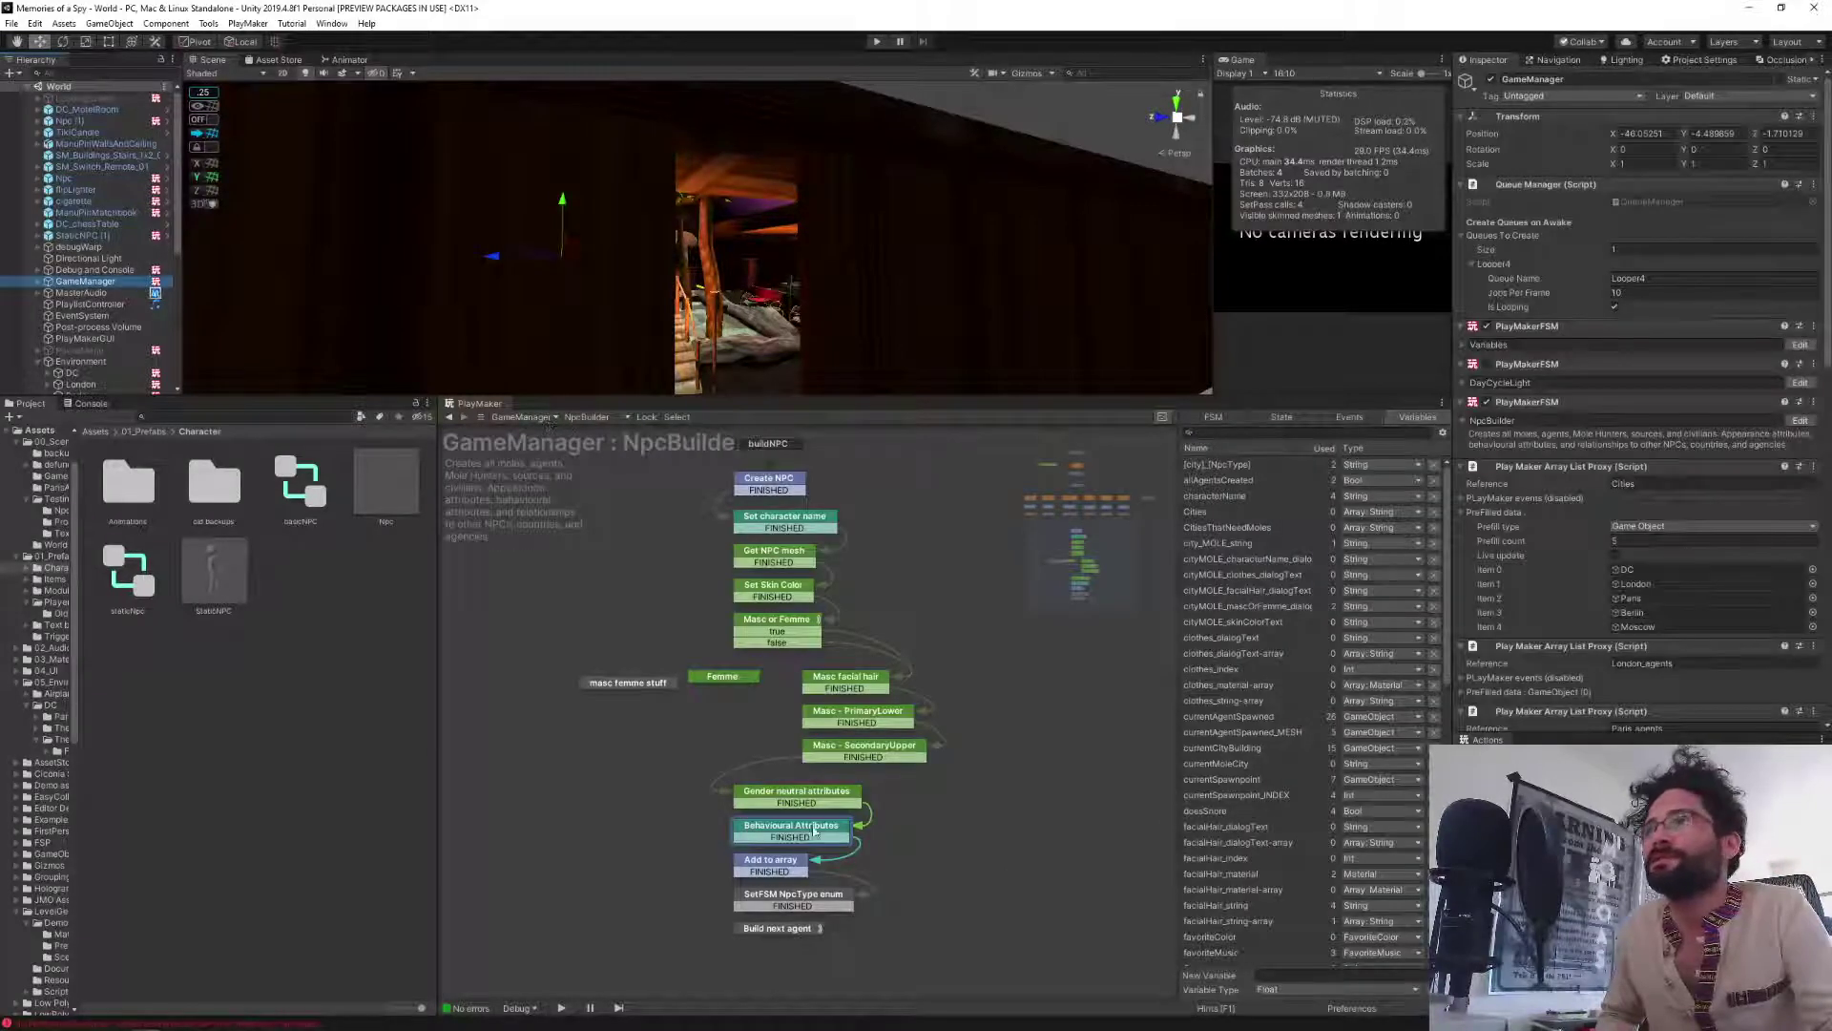
pyautogui.click(1280, 417)
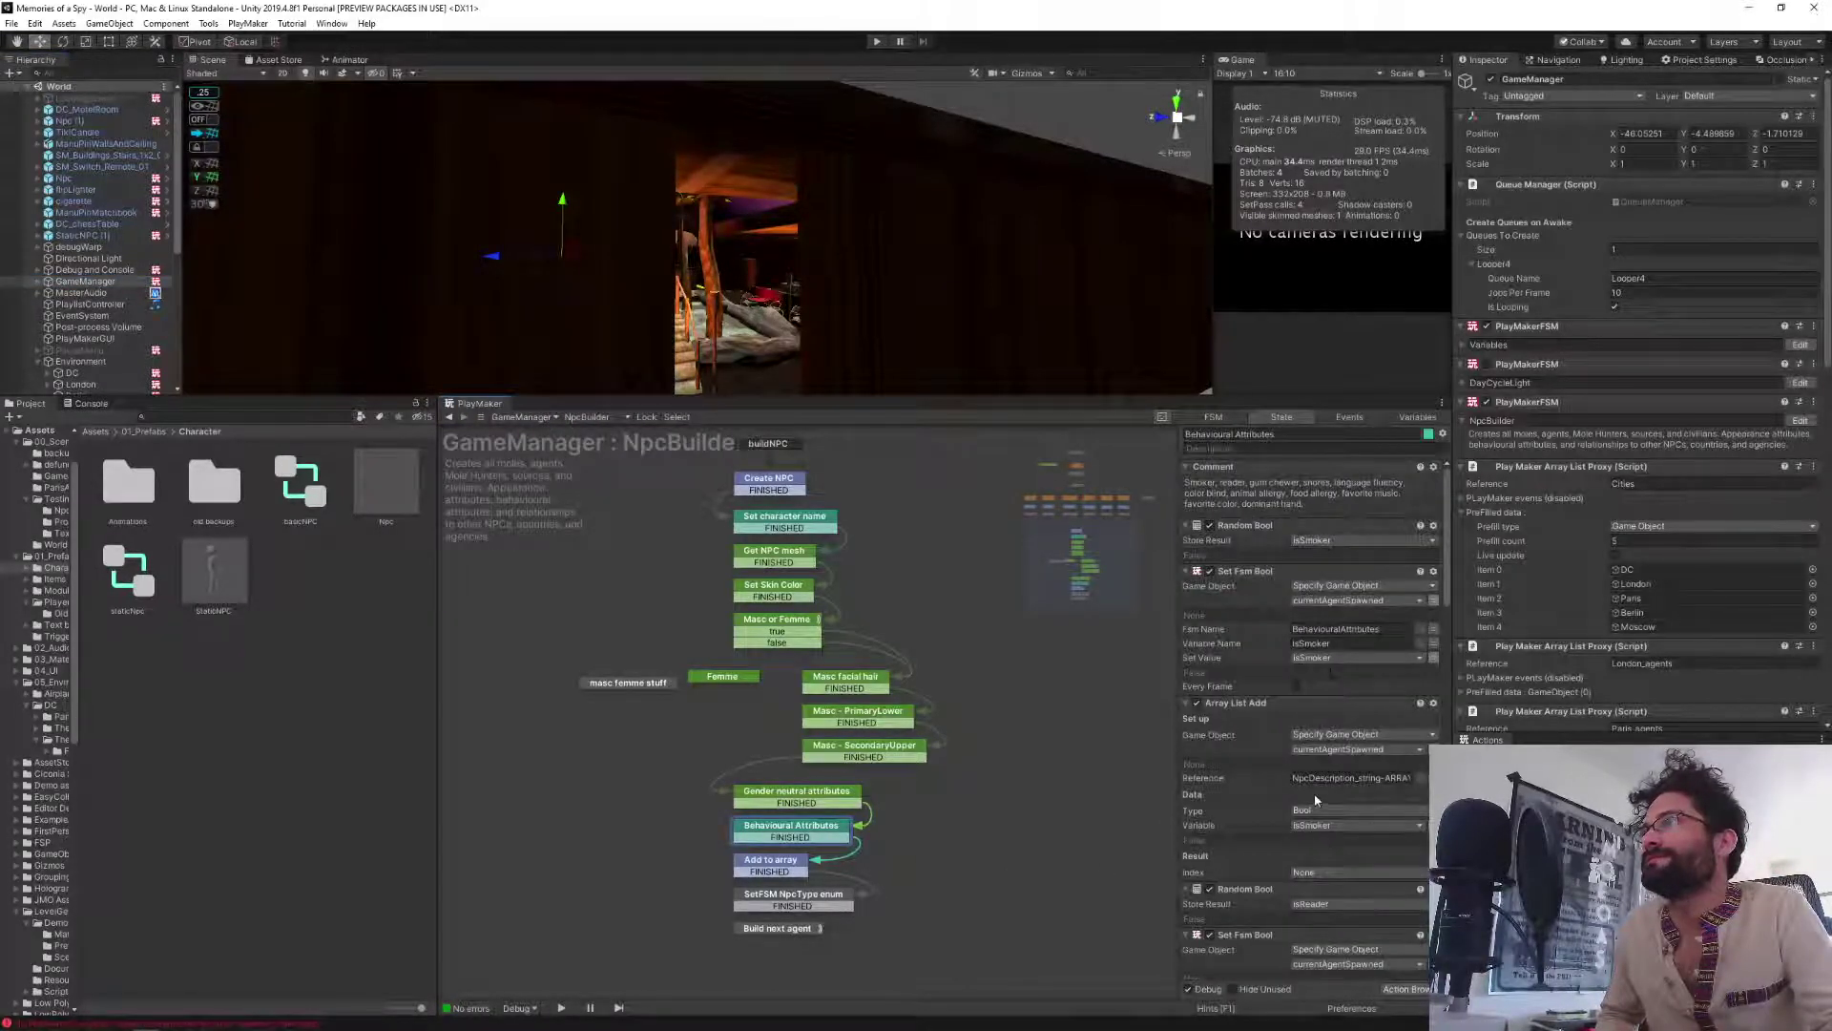
pyautogui.scroll(-10, 1315, 800)
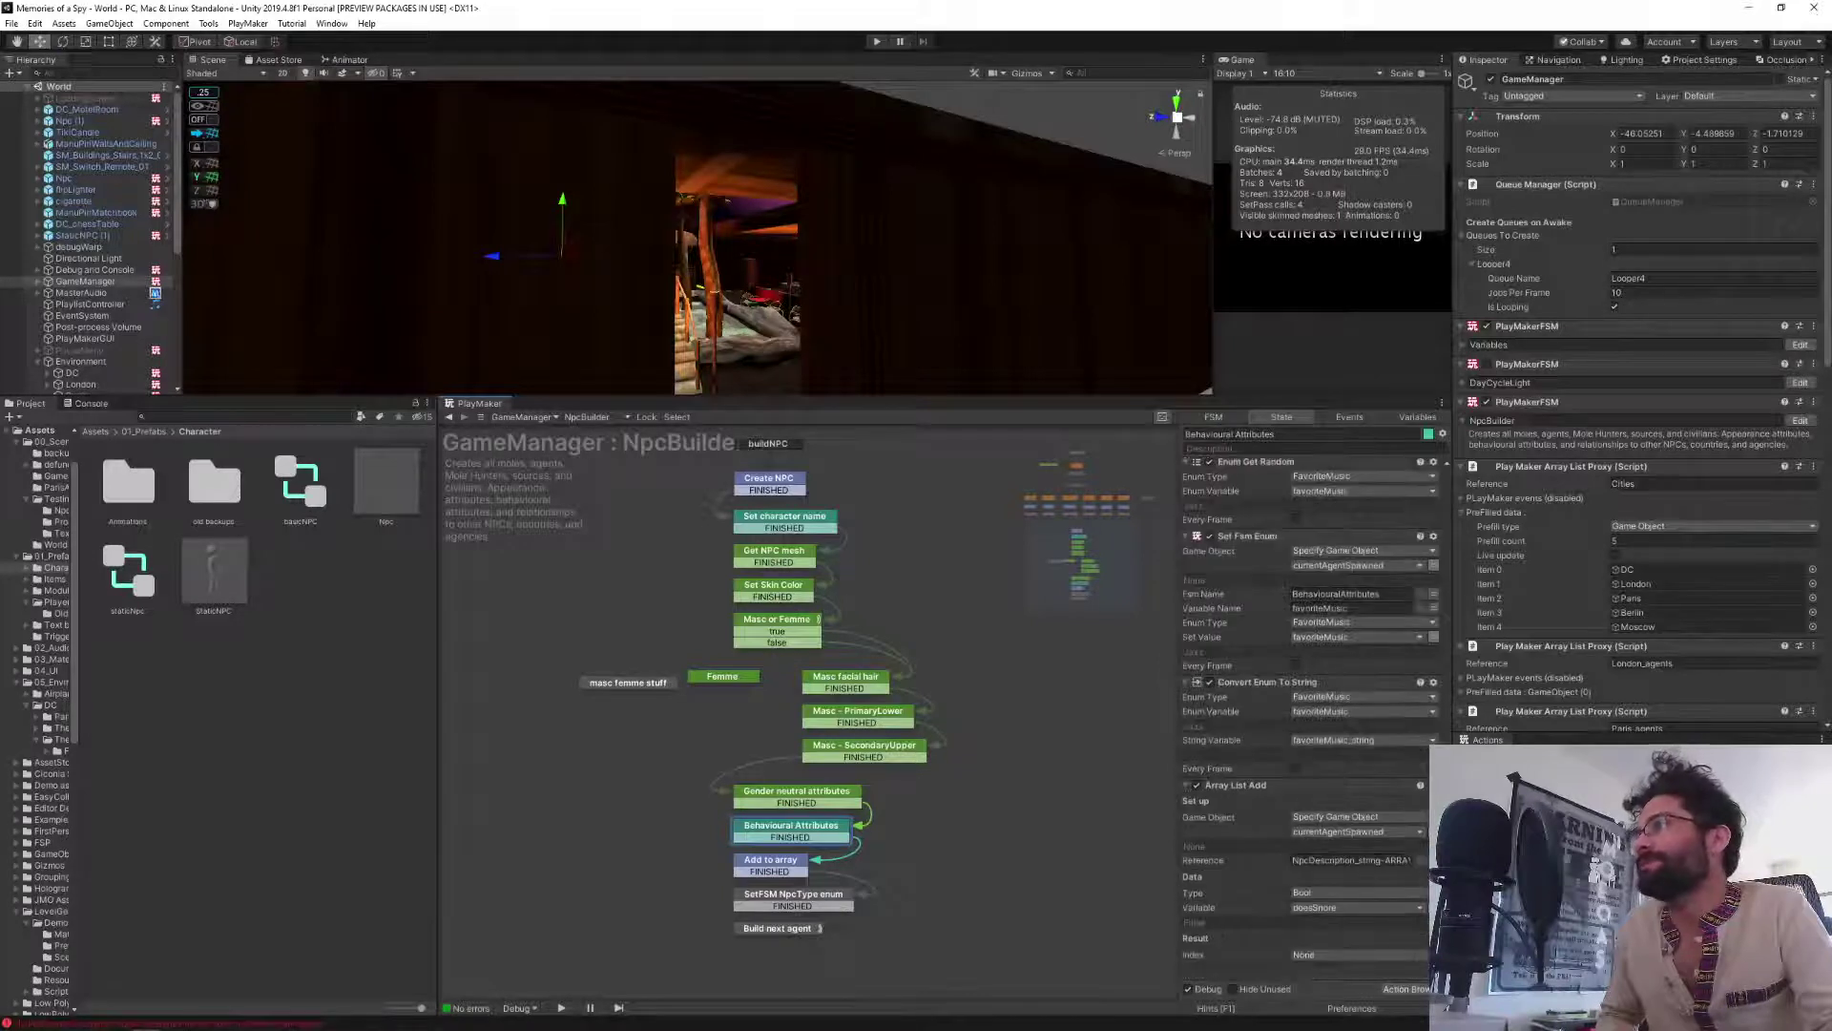
pyautogui.click(1257, 786)
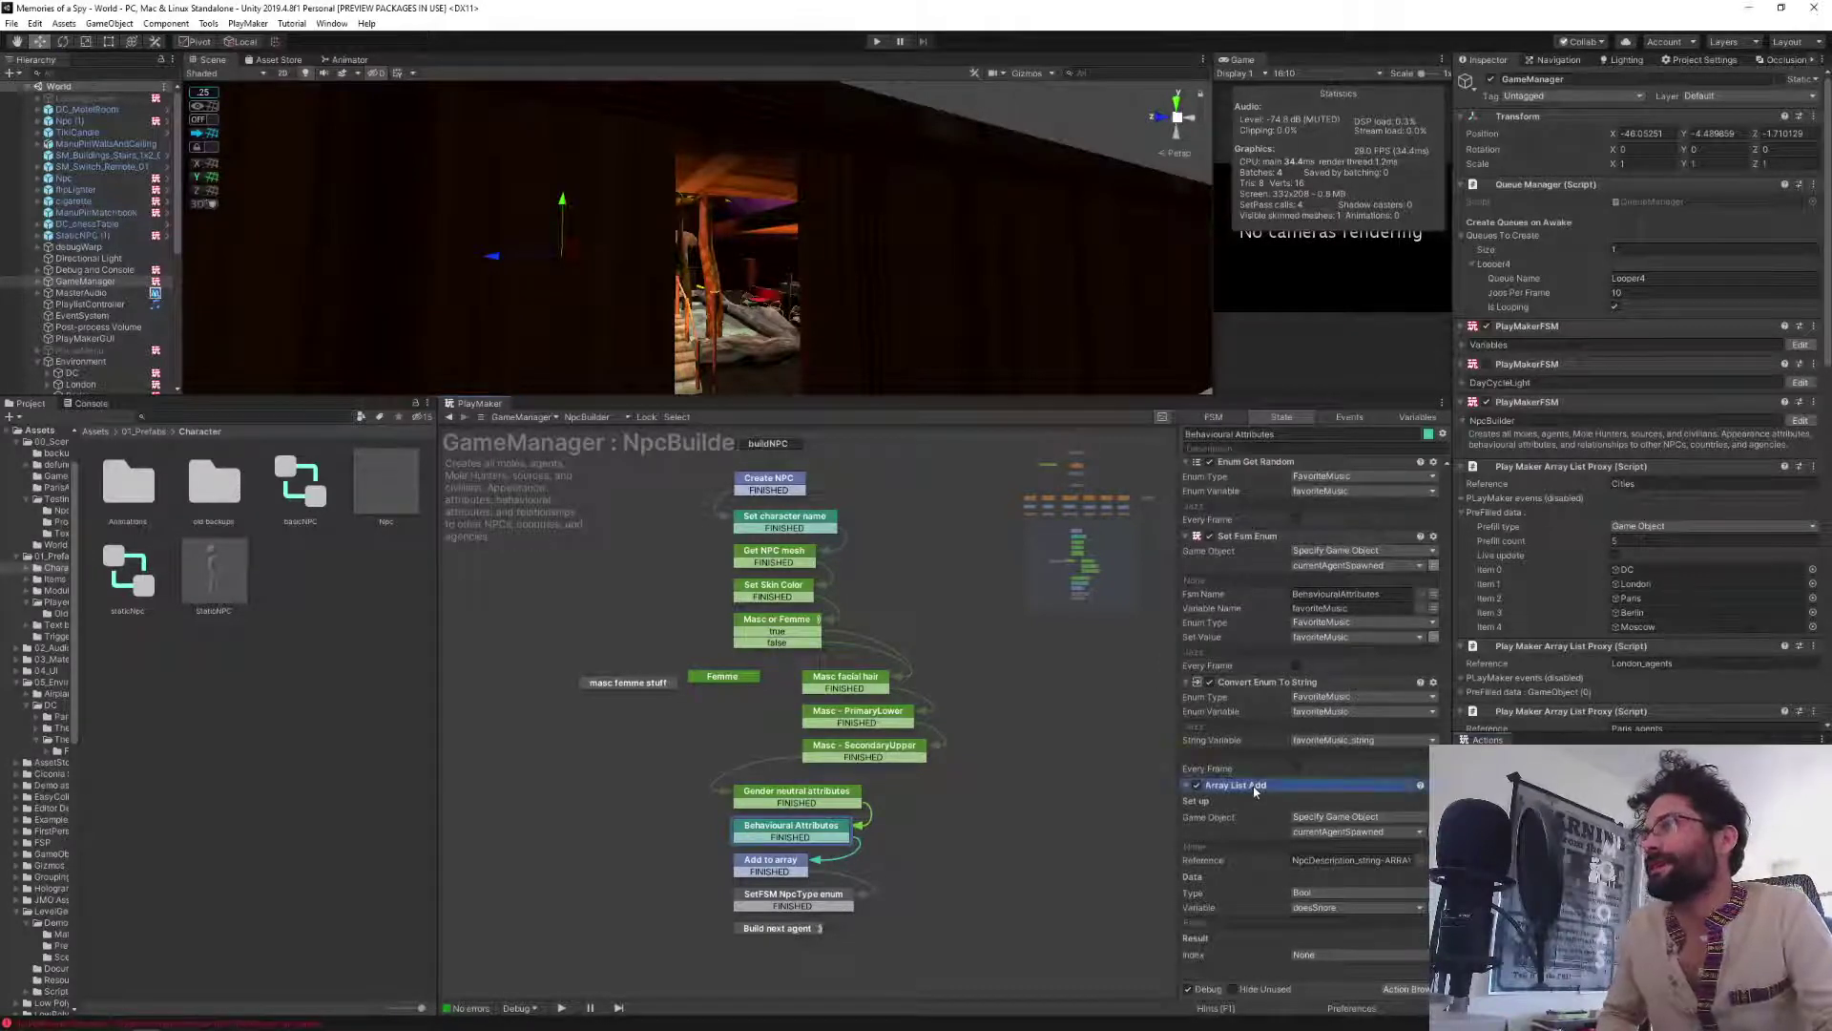
pyautogui.click(1314, 893)
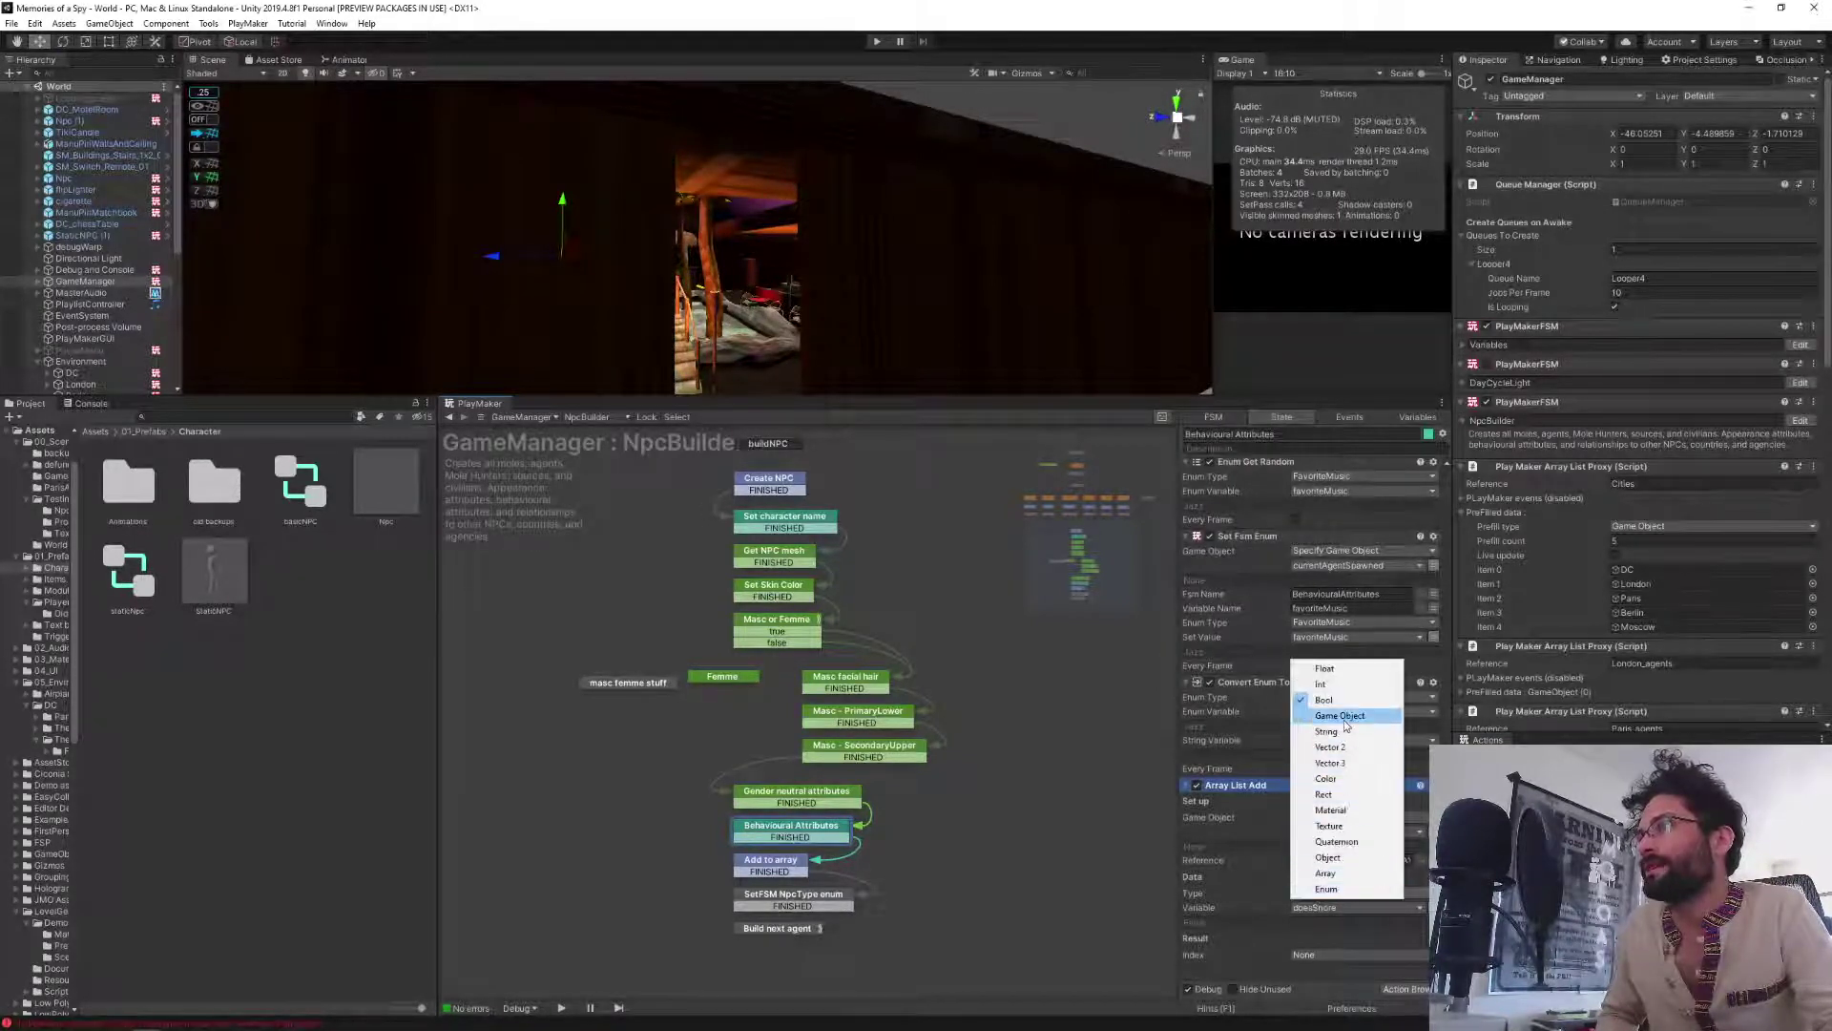
pyautogui.click(1336, 716)
pyautogui.click(1317, 921)
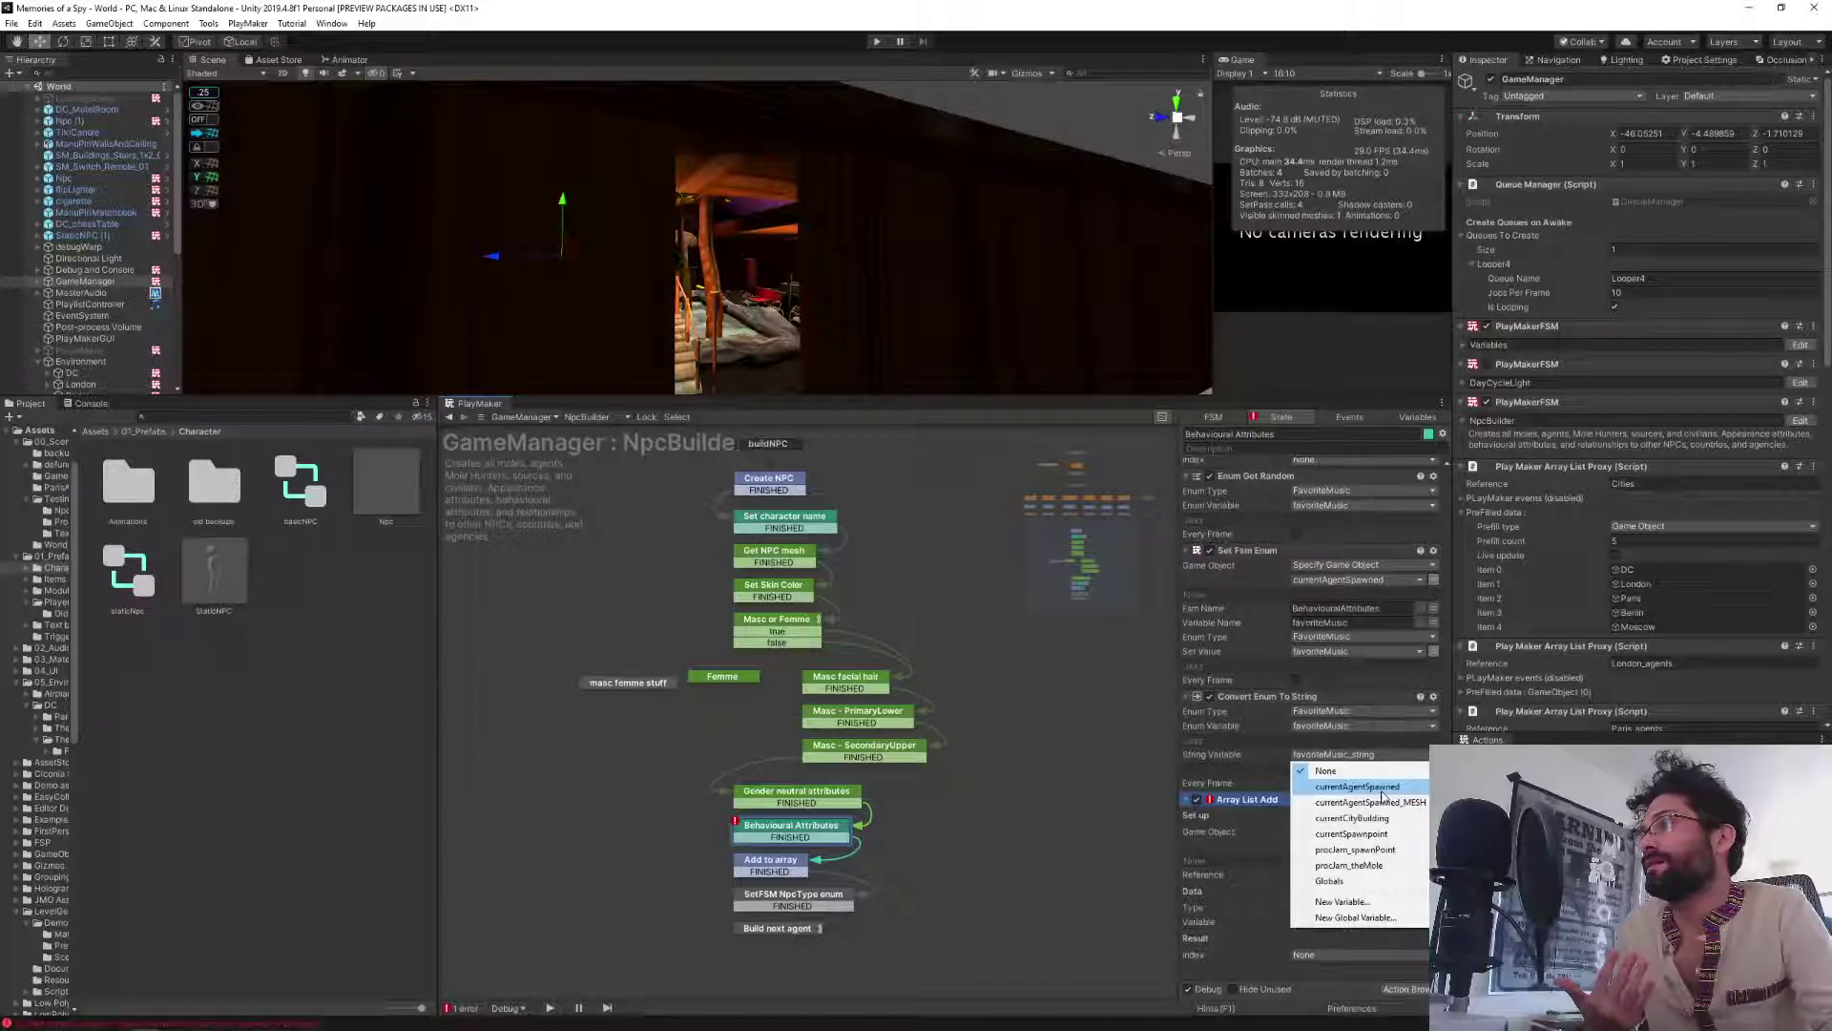
pyautogui.click(1372, 802)
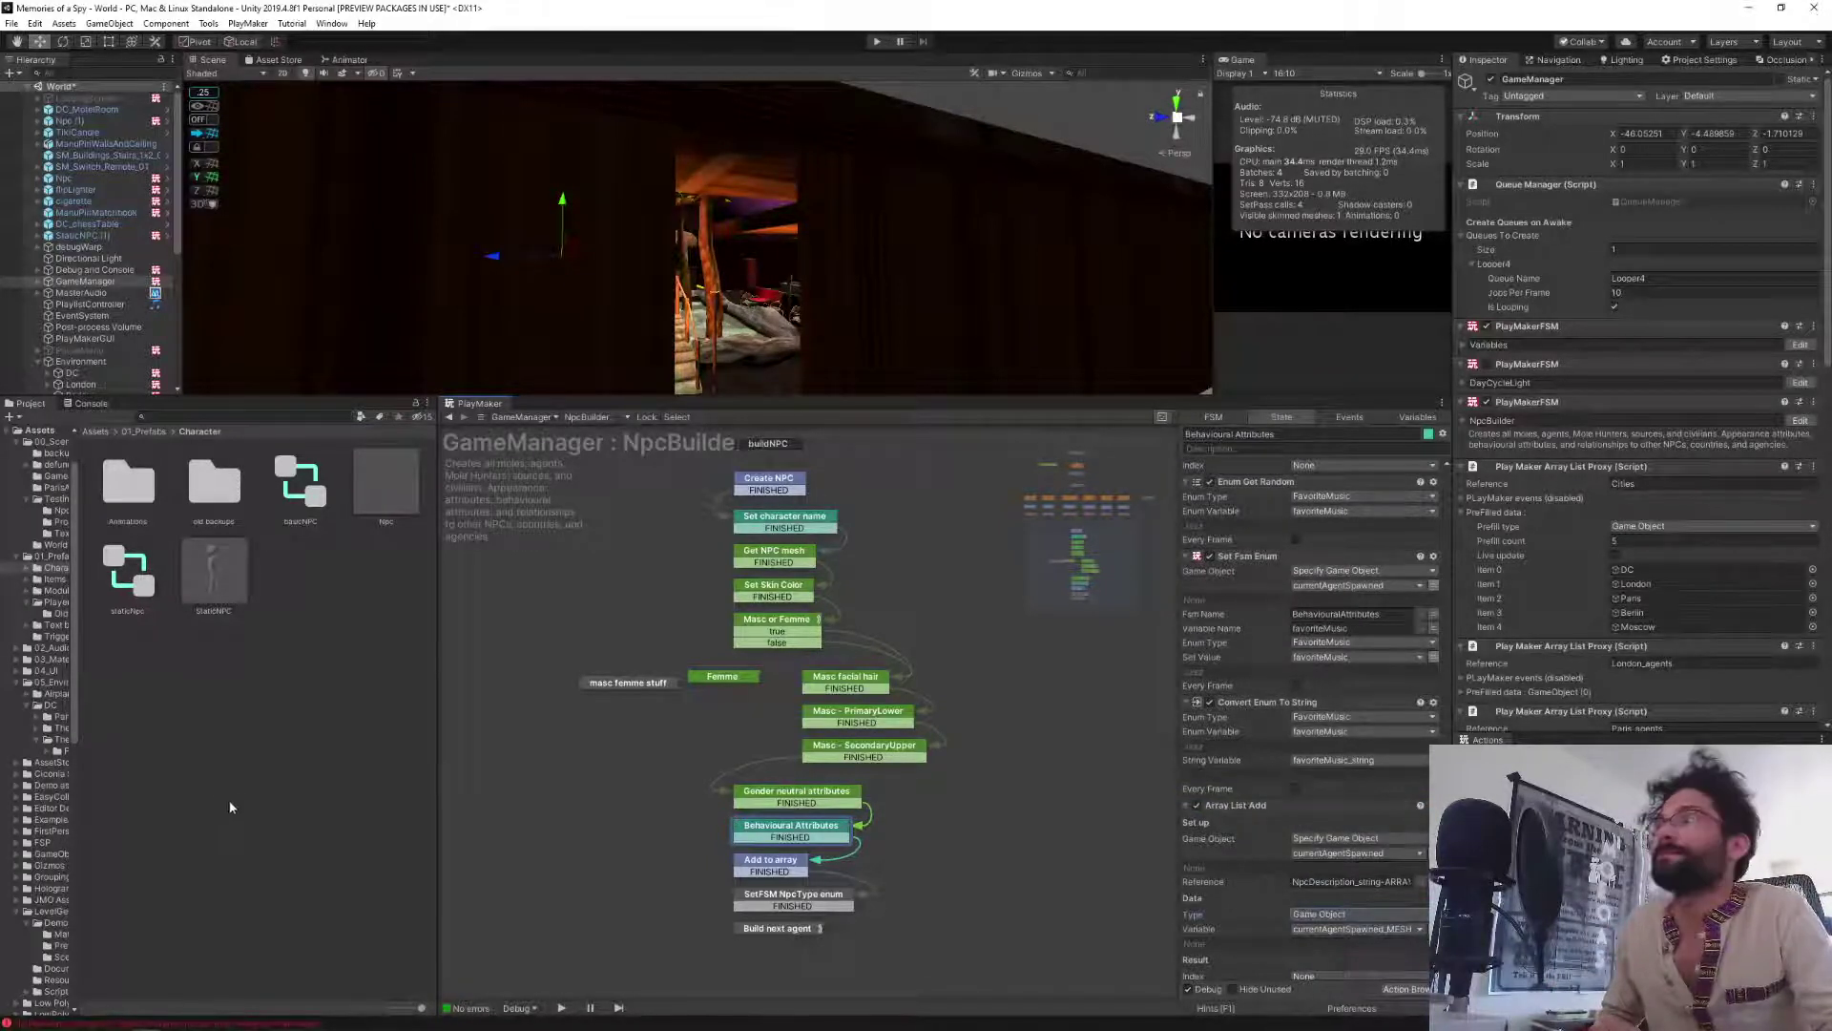
# Run the game and select the spawned mole from the DC_moles array list on the DC object.
pyautogui.click(267, 815)
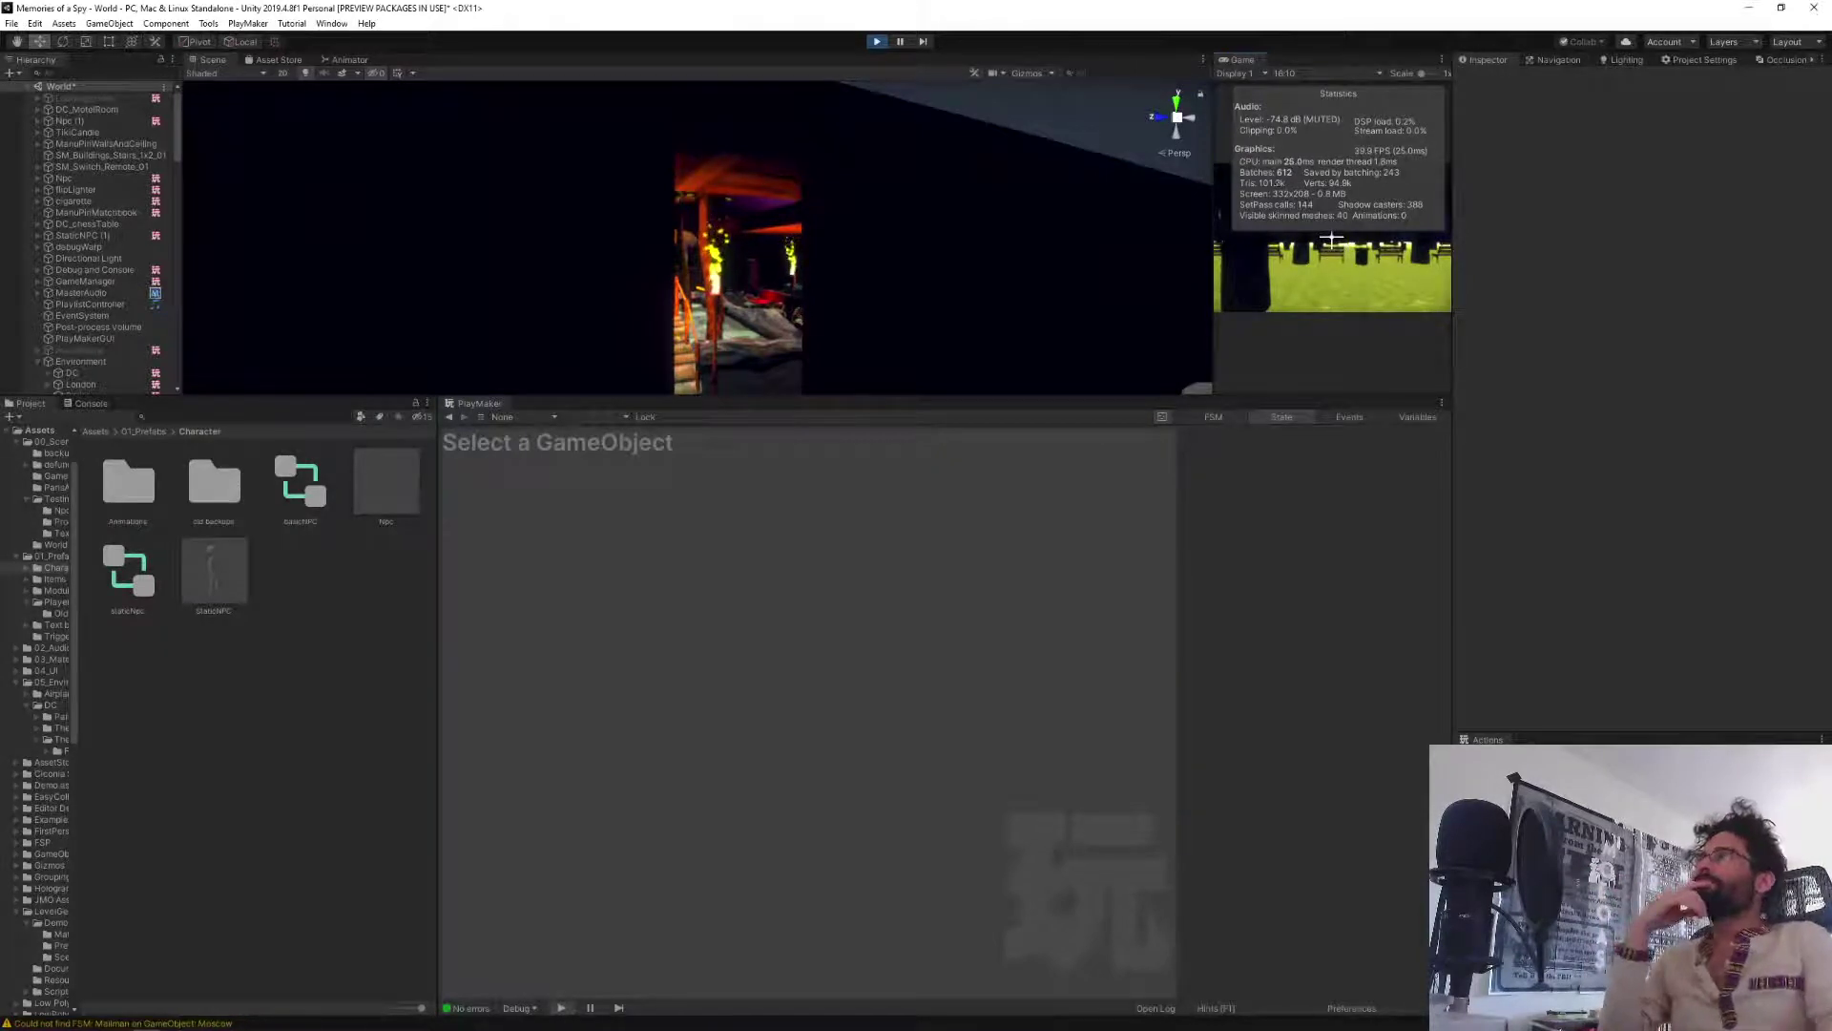
pyautogui.click(84, 373)
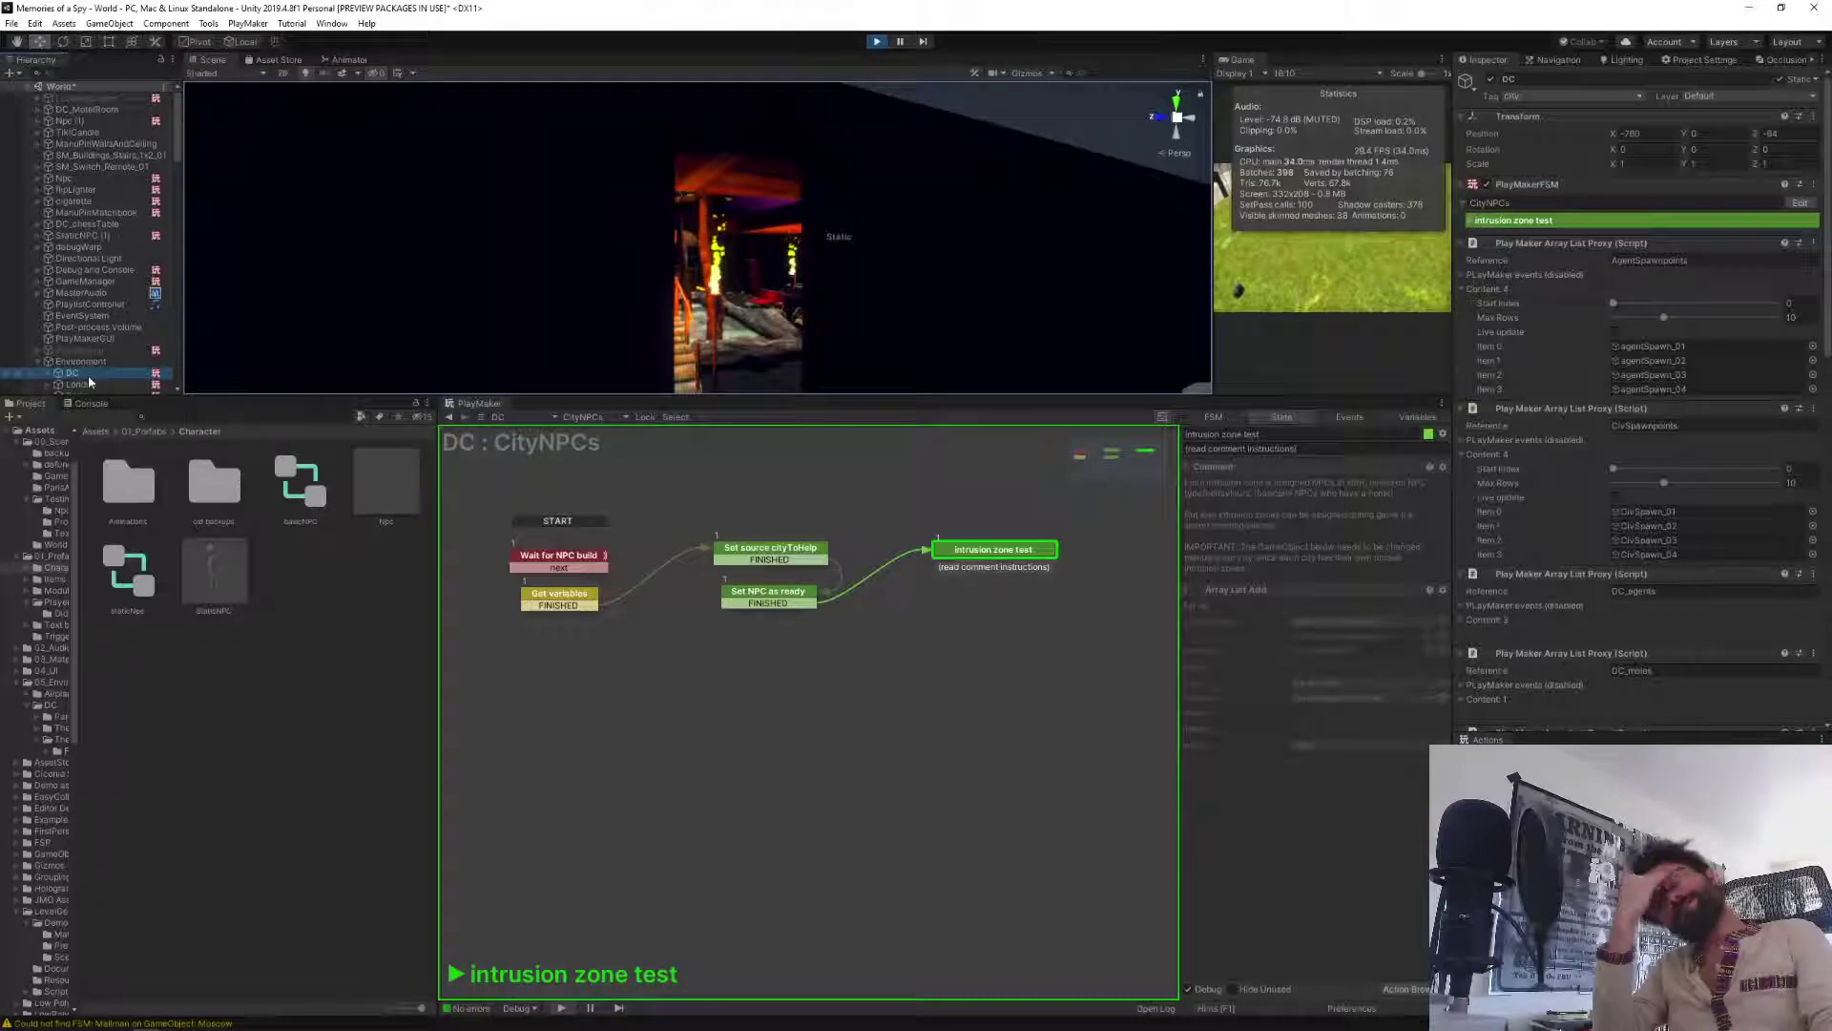
pyautogui.scroll(-2, 1565, 484)
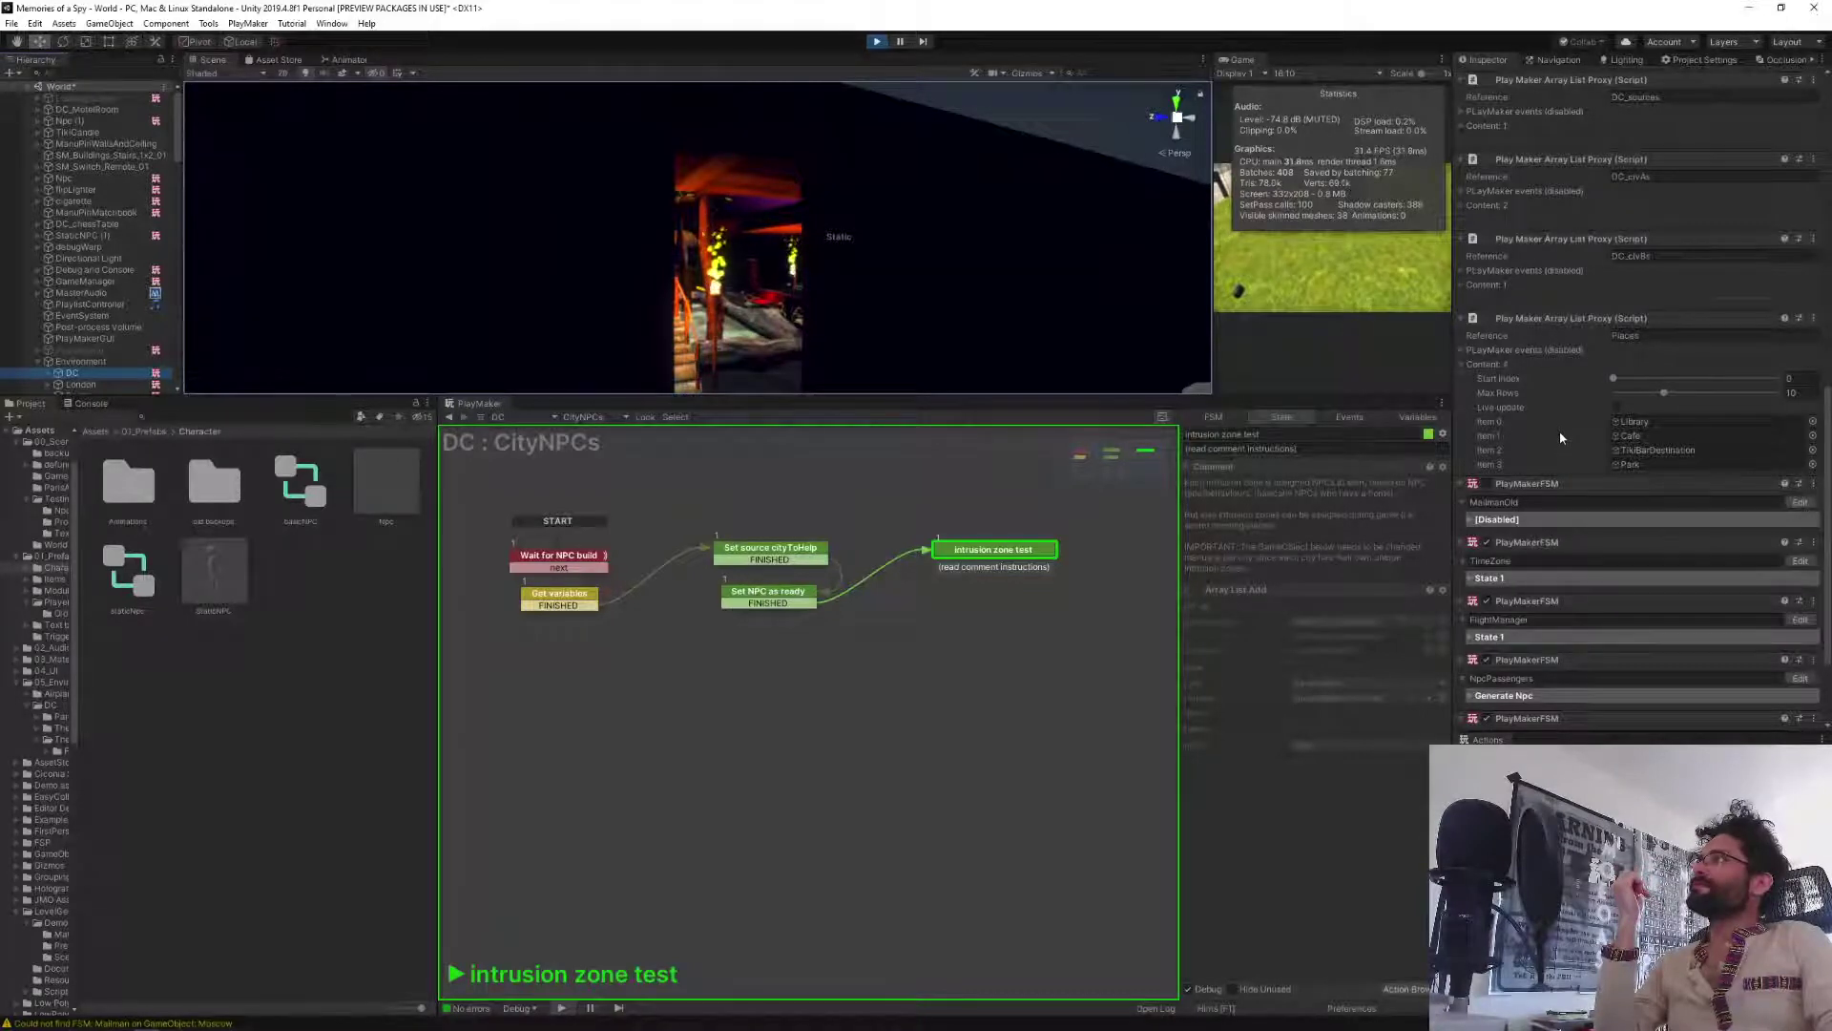
pyautogui.scroll(-3, 1559, 429)
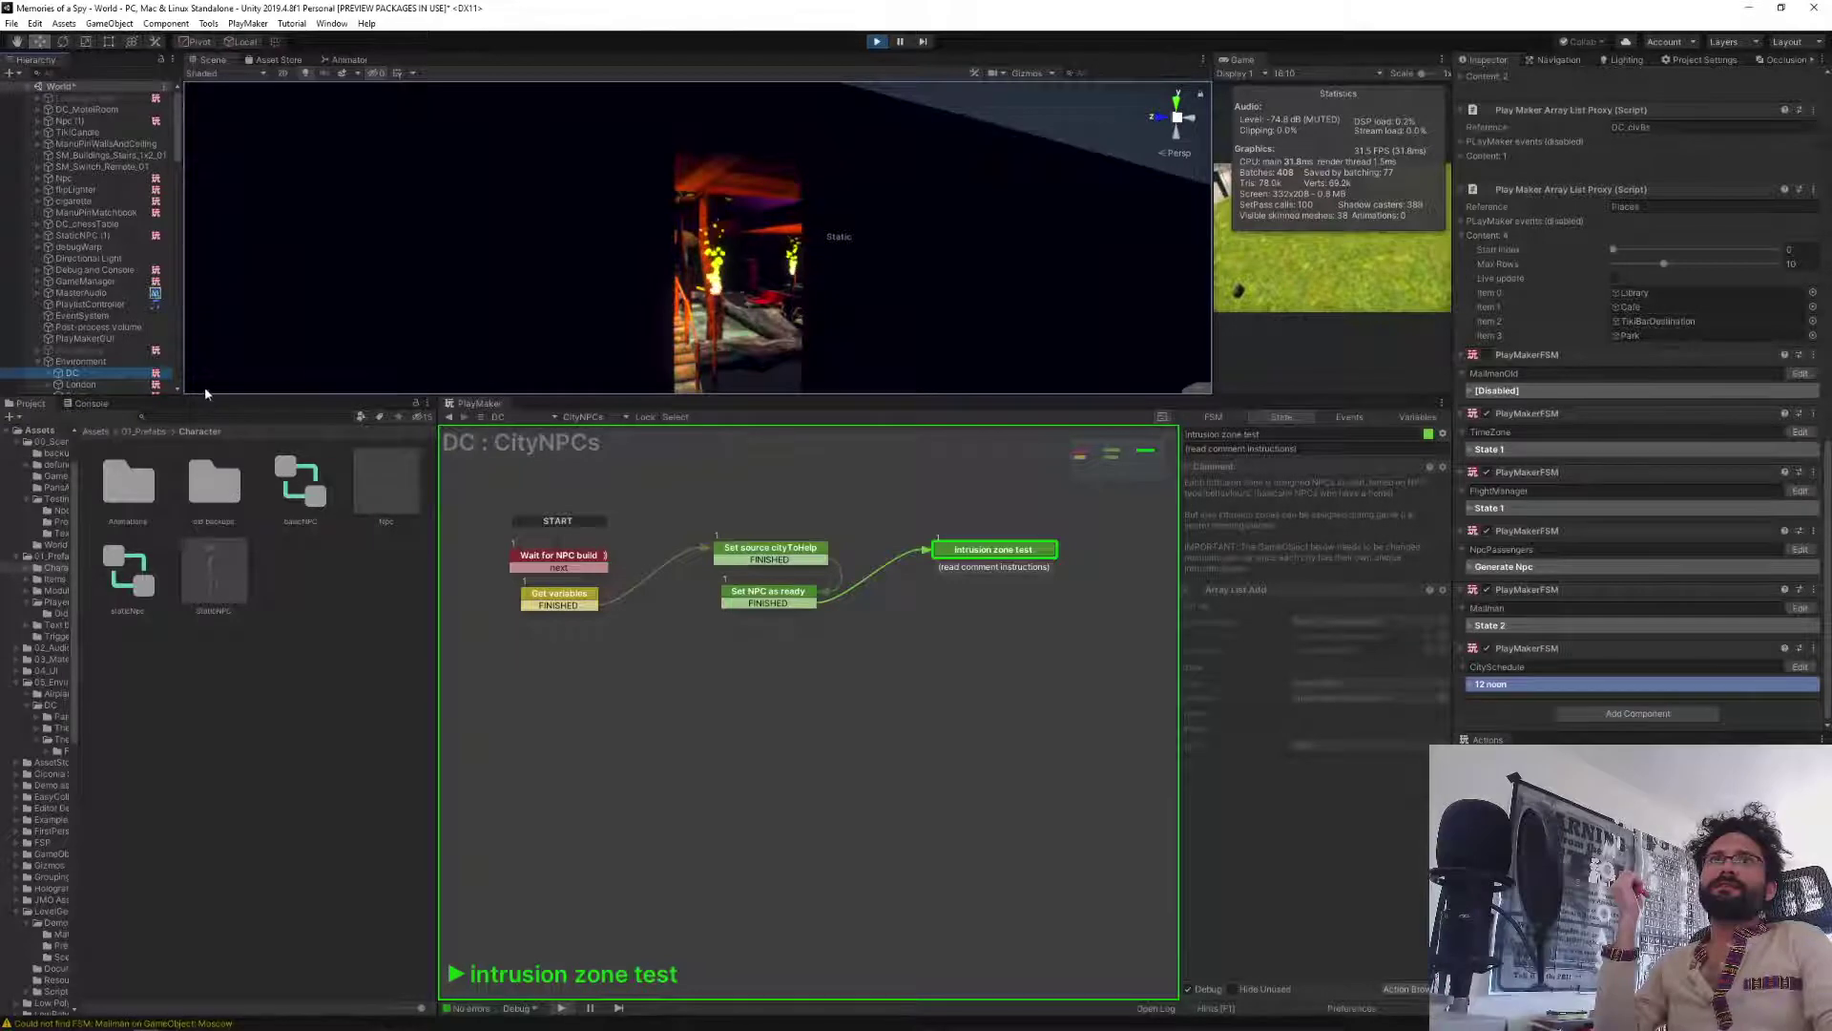
pyautogui.scroll(9, 1566, 300)
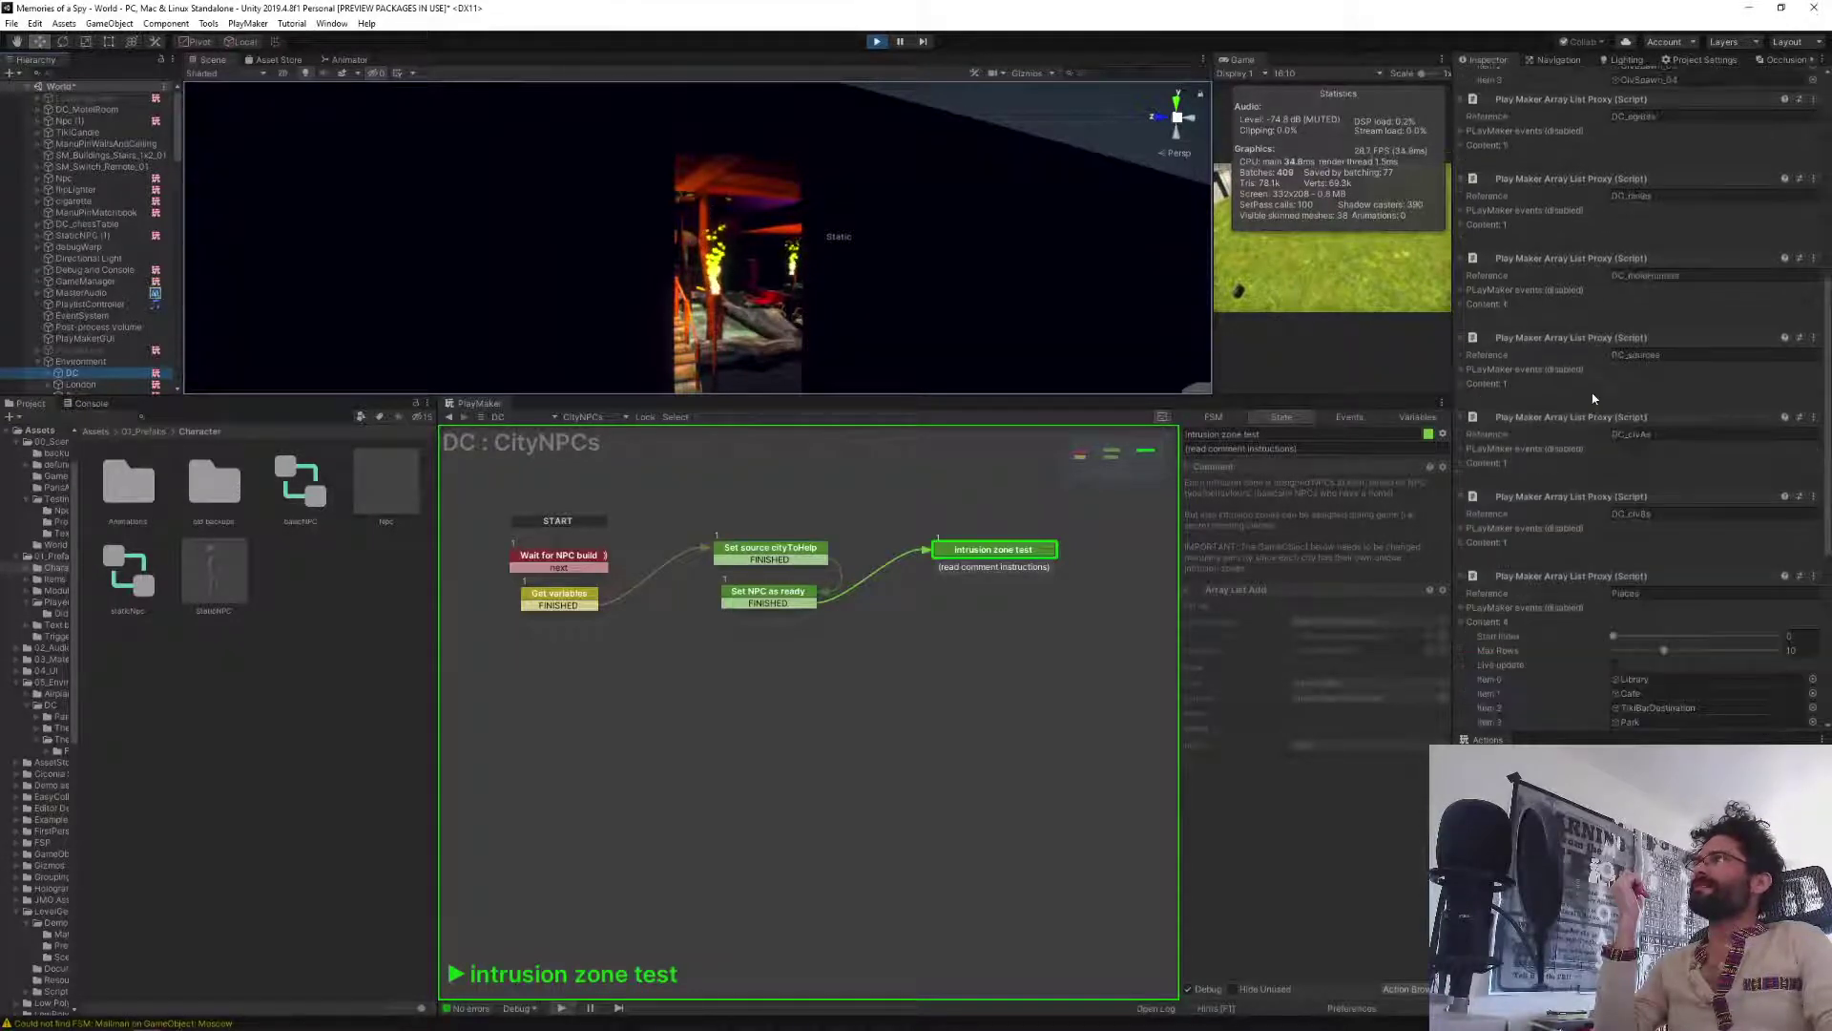
pyautogui.click(1464, 227)
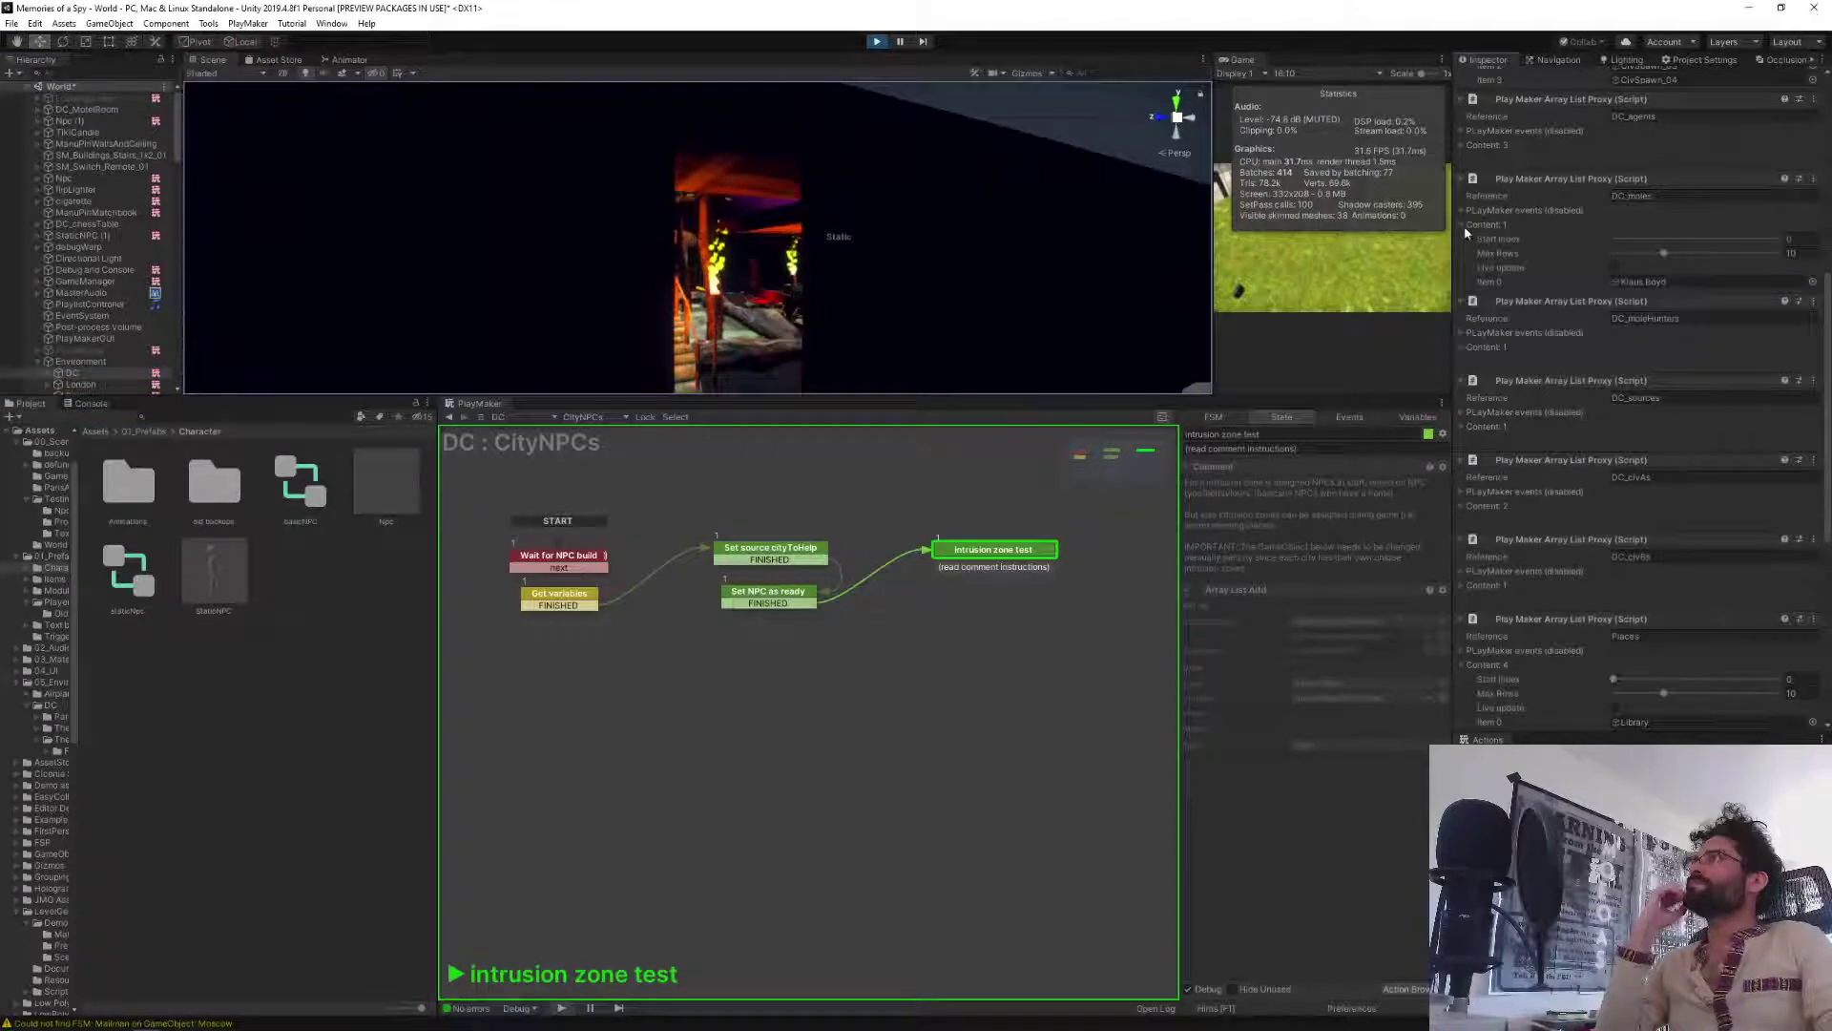
pyautogui.click(1634, 283)
pyautogui.click(63, 390)
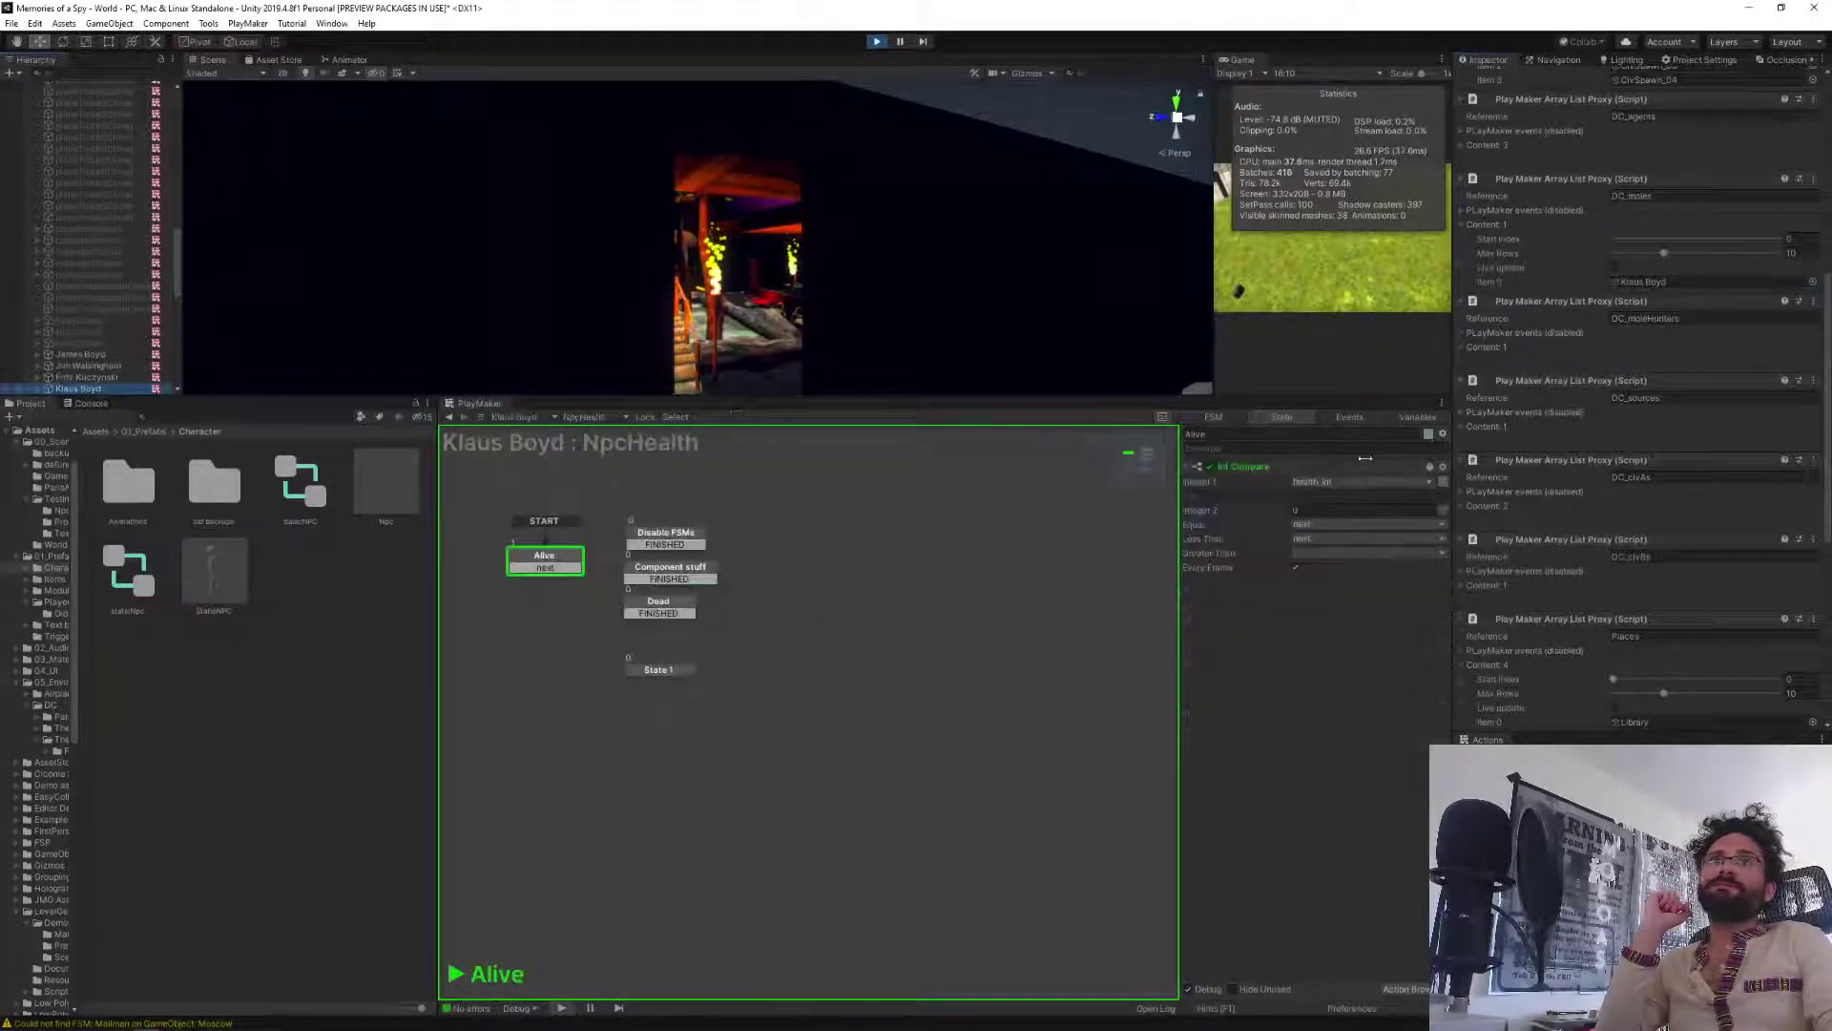
# Examine the items of the mole's NpcDescription_string-ARRAY list, including the mesh object entry, and stop the game.
pyautogui.scroll(-10, 1570, 420)
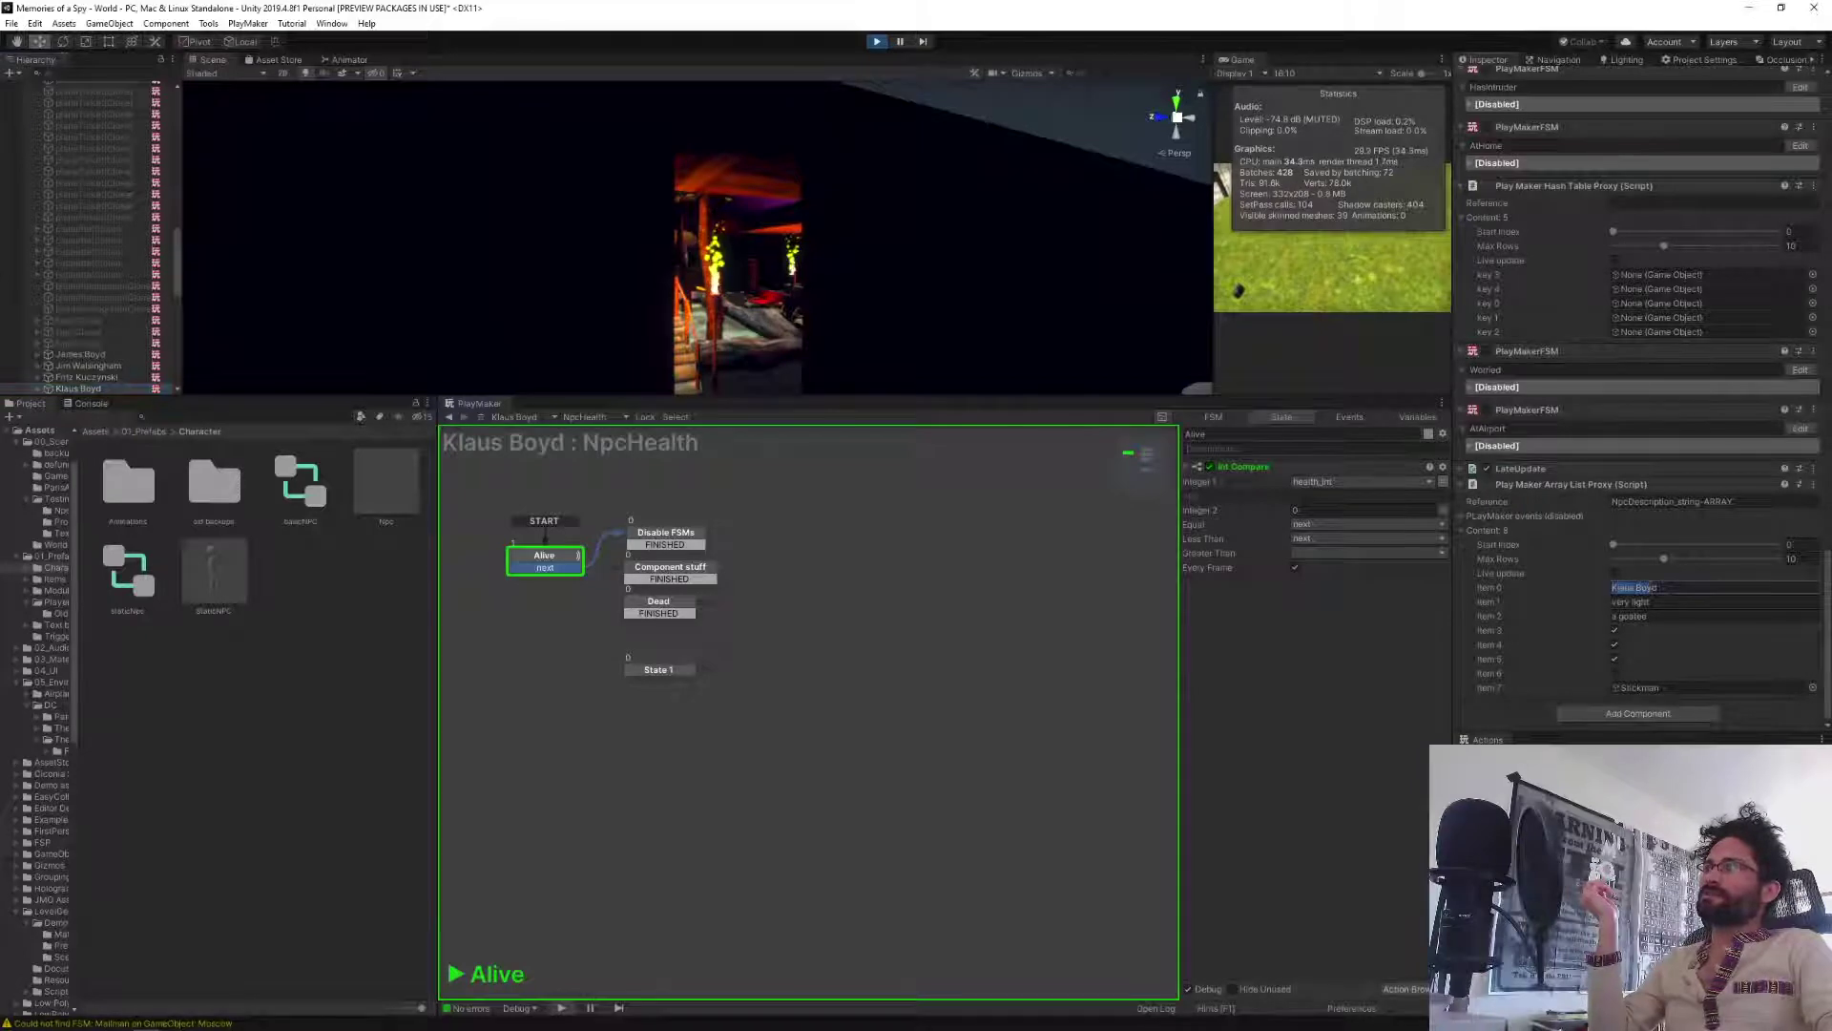
pyautogui.click(1627, 602)
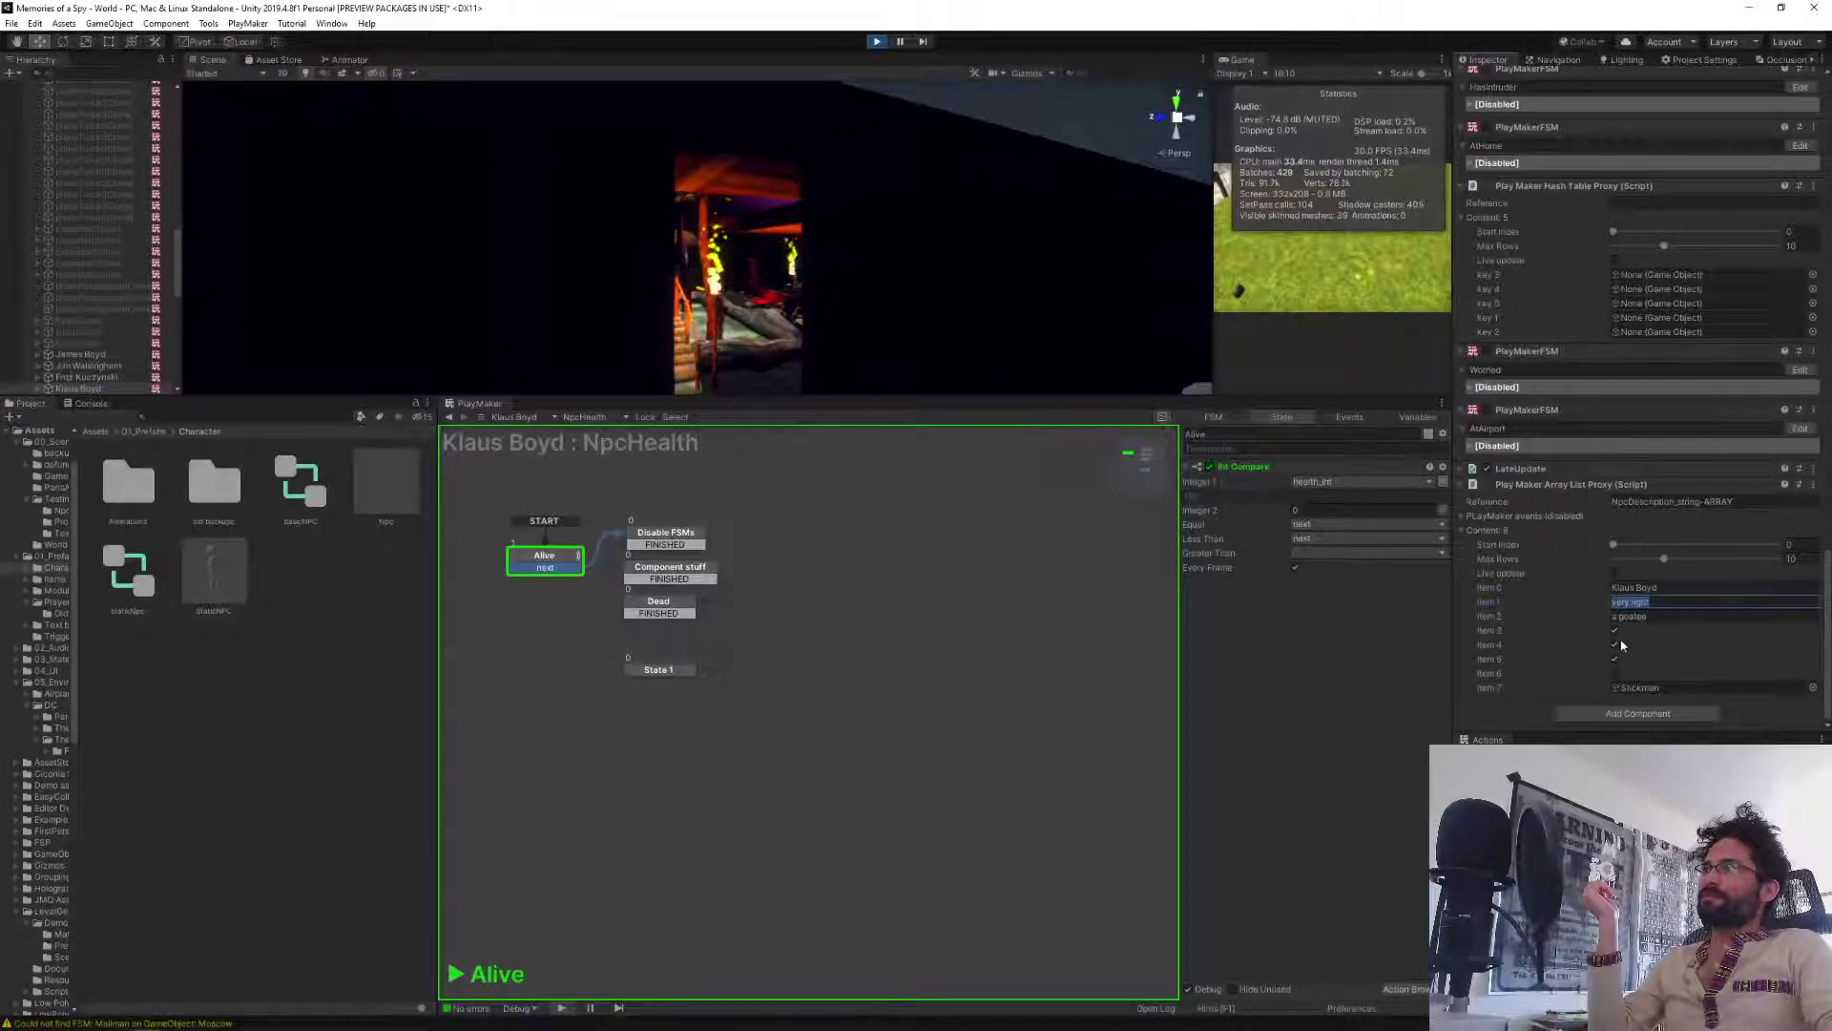
pyautogui.click(1668, 689)
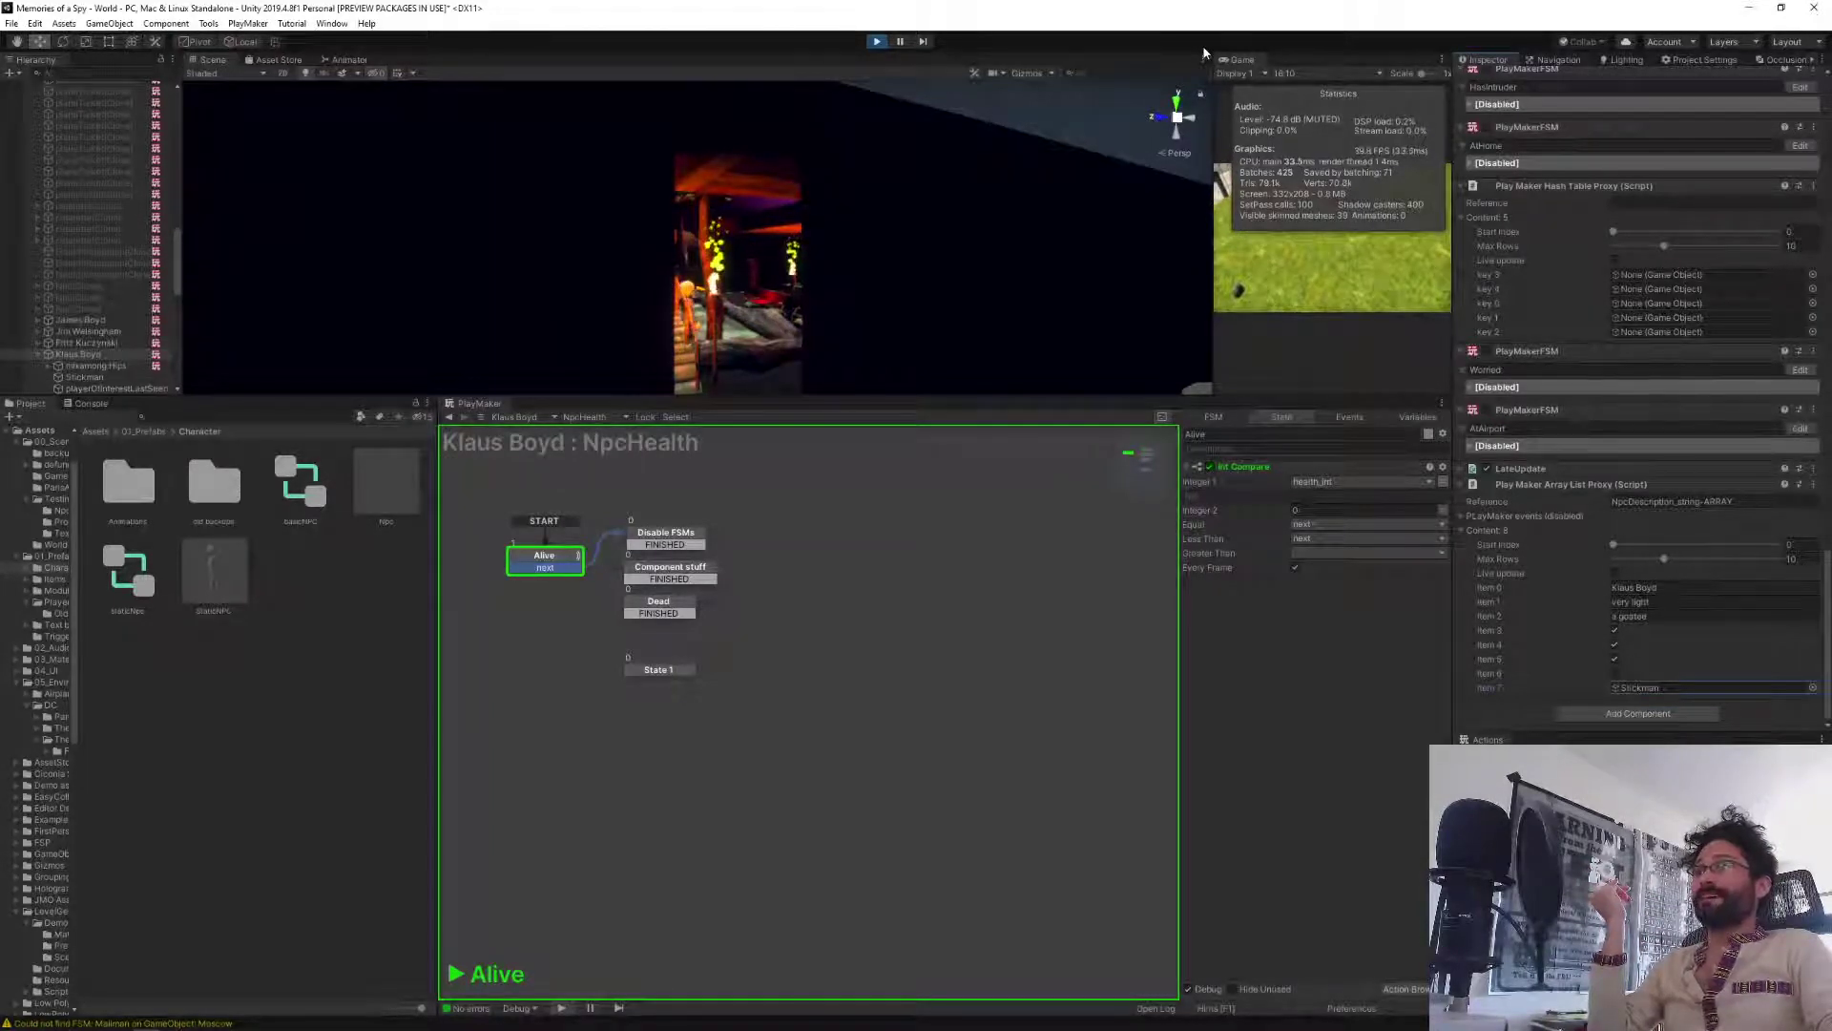
pyautogui.click(880, 44)
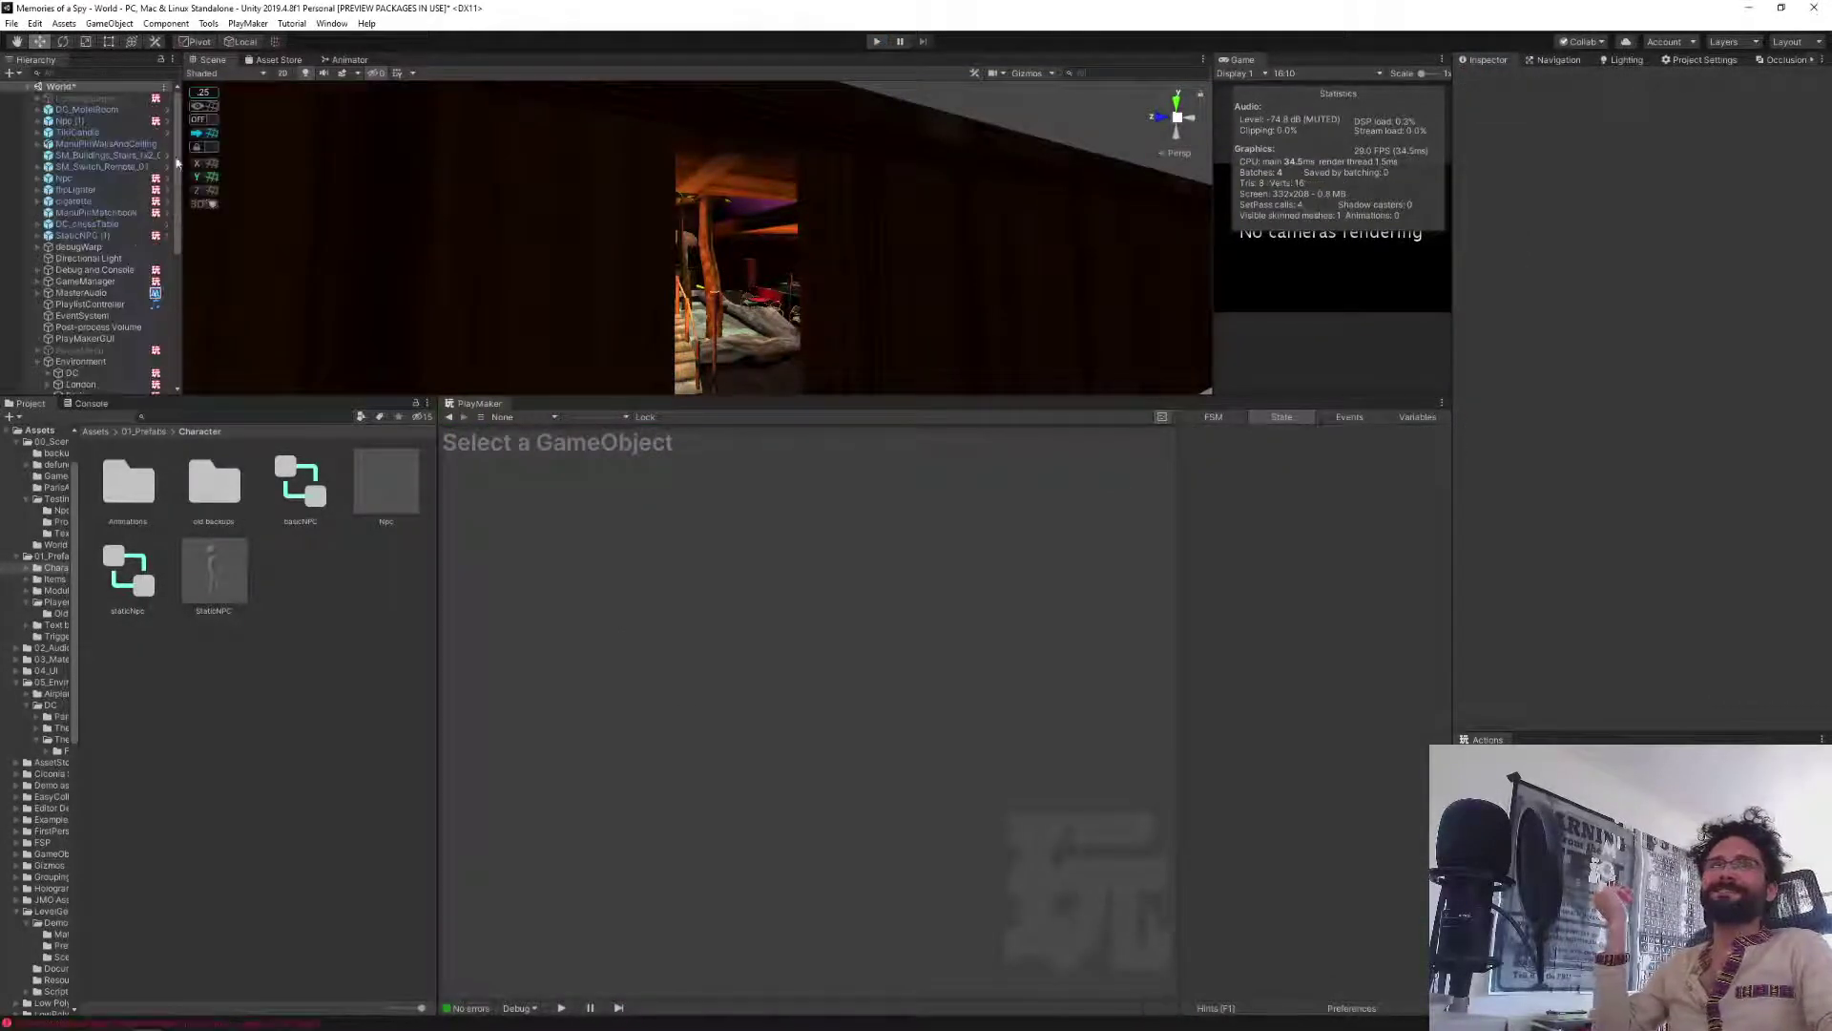
# Review the favoriteMusic Convert Enum To String and final Array List Add actions in GameManager's Behavioural Attributes state.
pyautogui.click(85, 285)
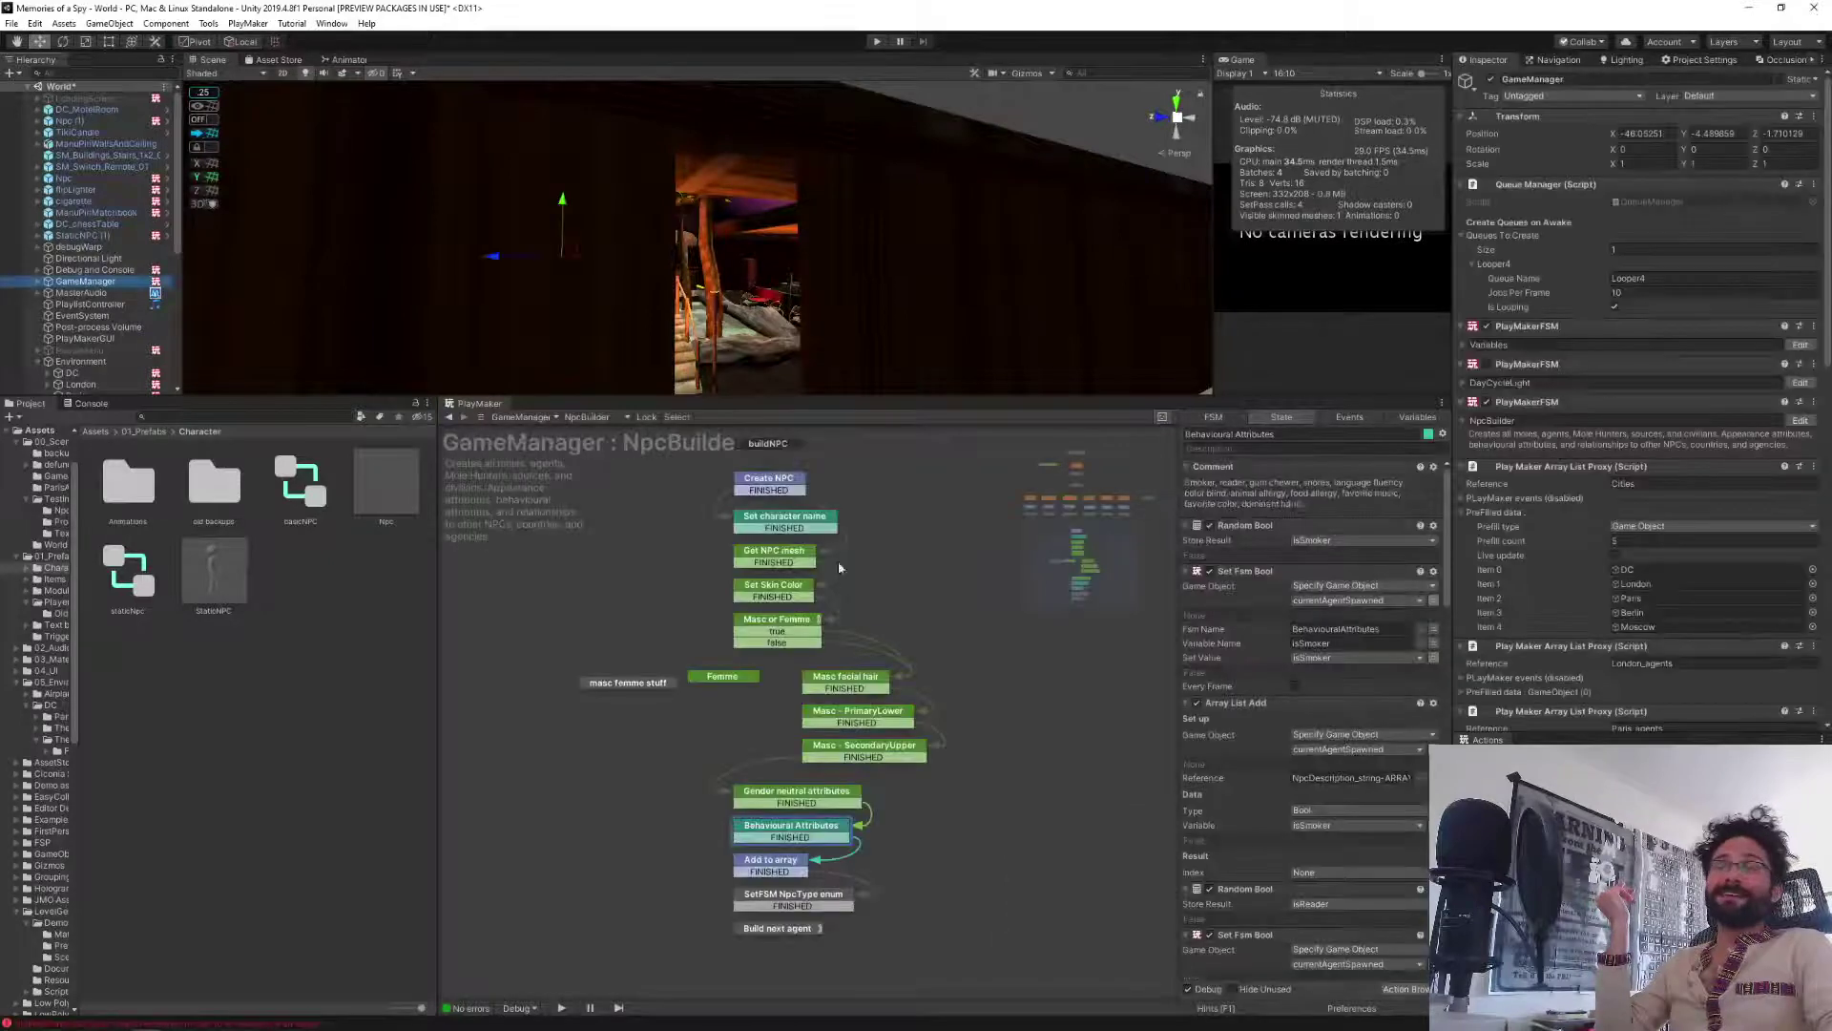
pyautogui.scroll(-15, 1333, 823)
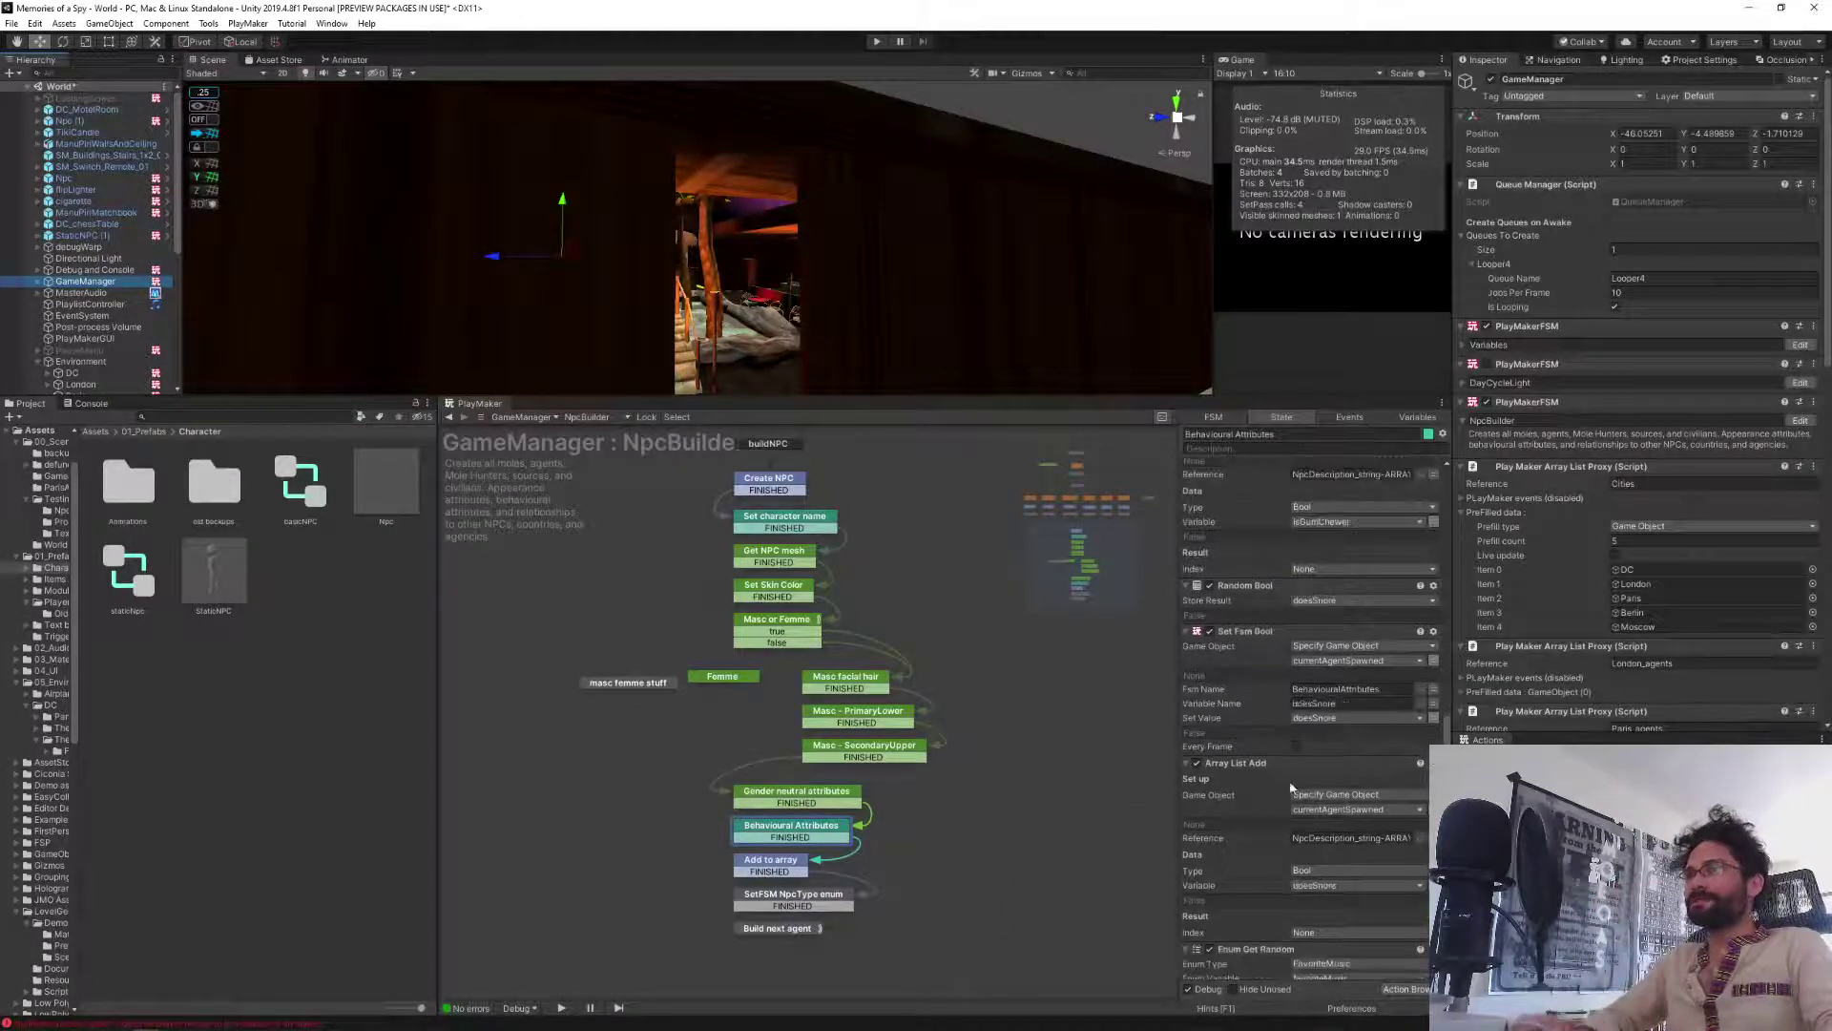
pyautogui.click(1245, 787)
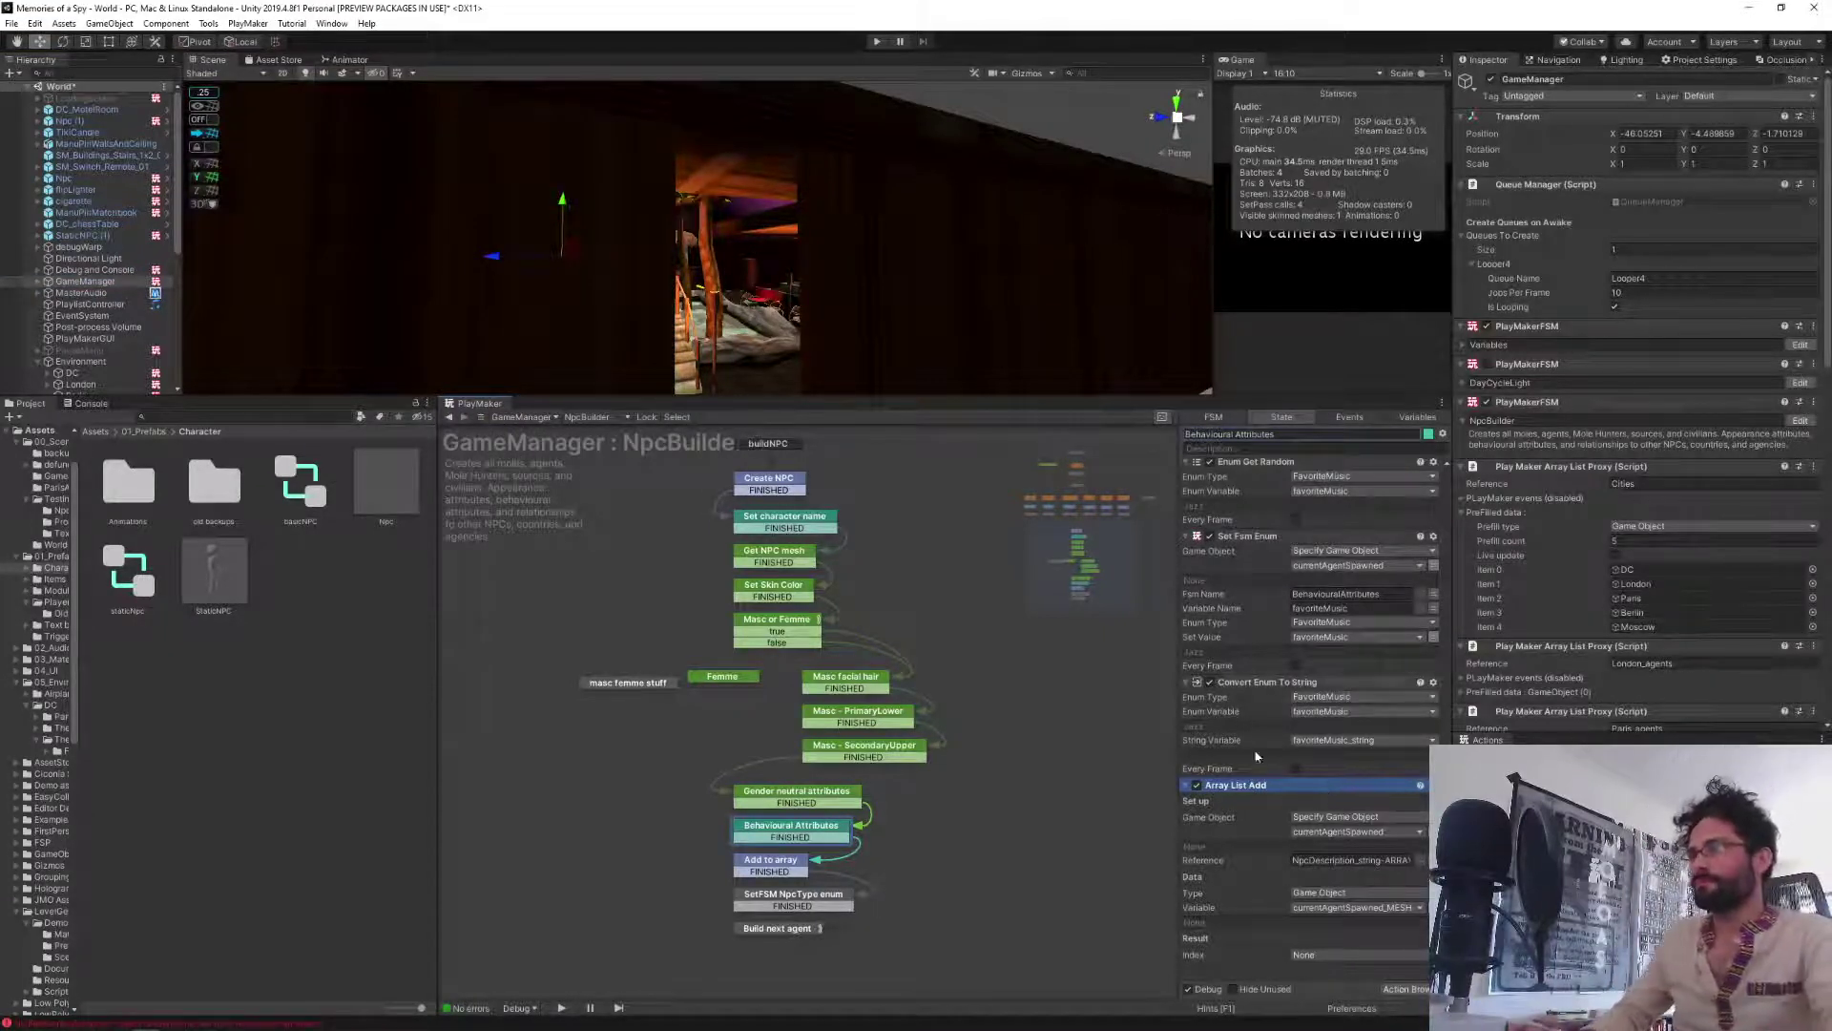
pyautogui.click(1237, 684)
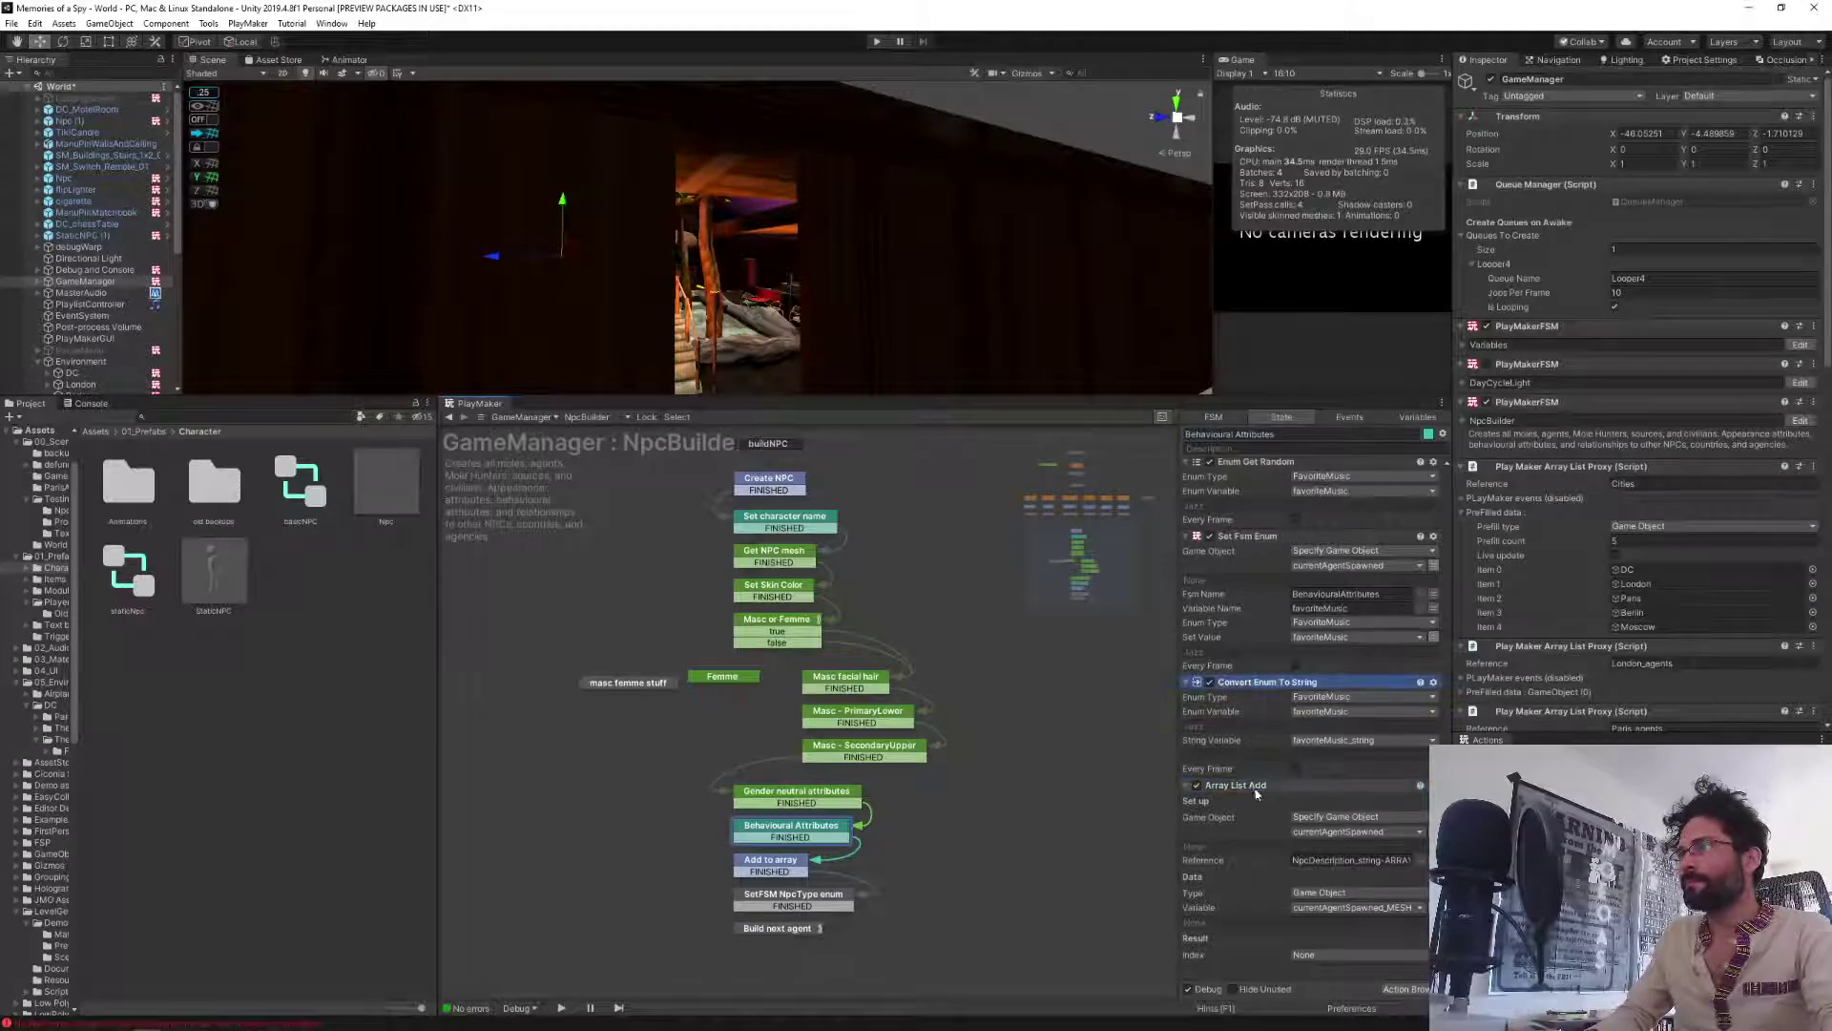
pyautogui.click(1254, 786)
pyautogui.scroll(3, 1254, 789)
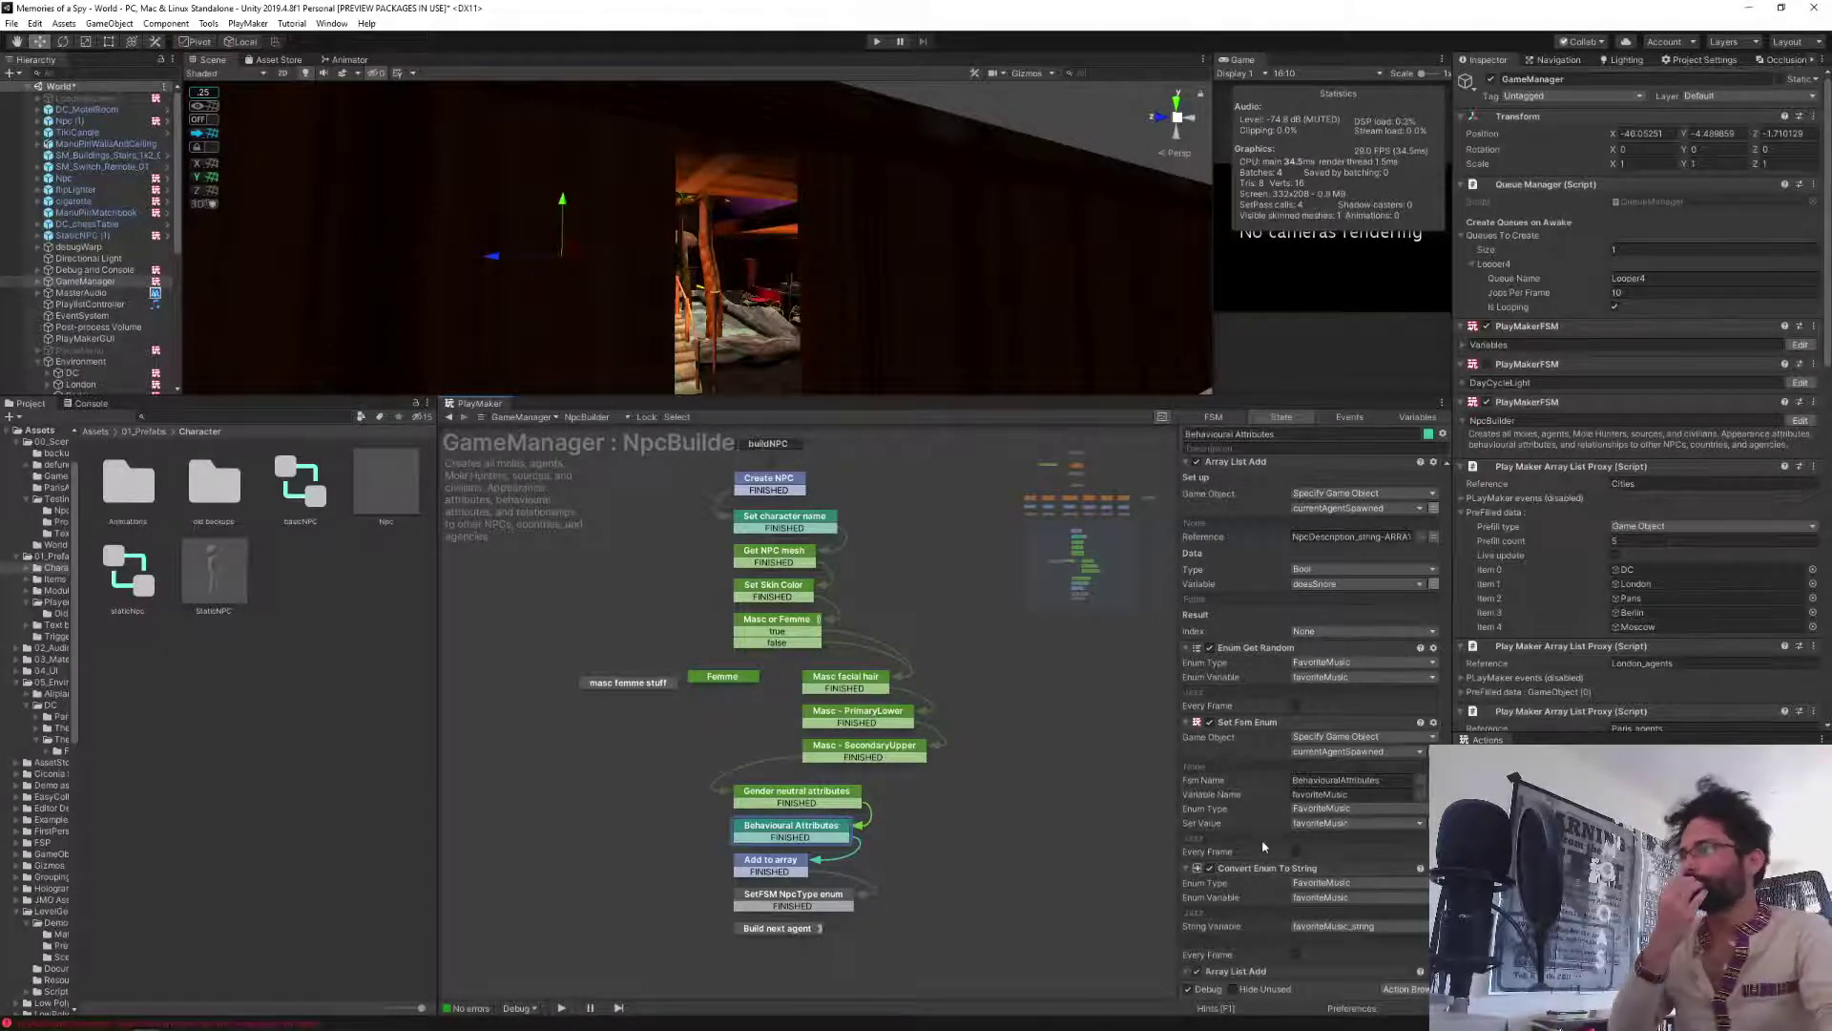
pyautogui.scroll(-3, 1267, 832)
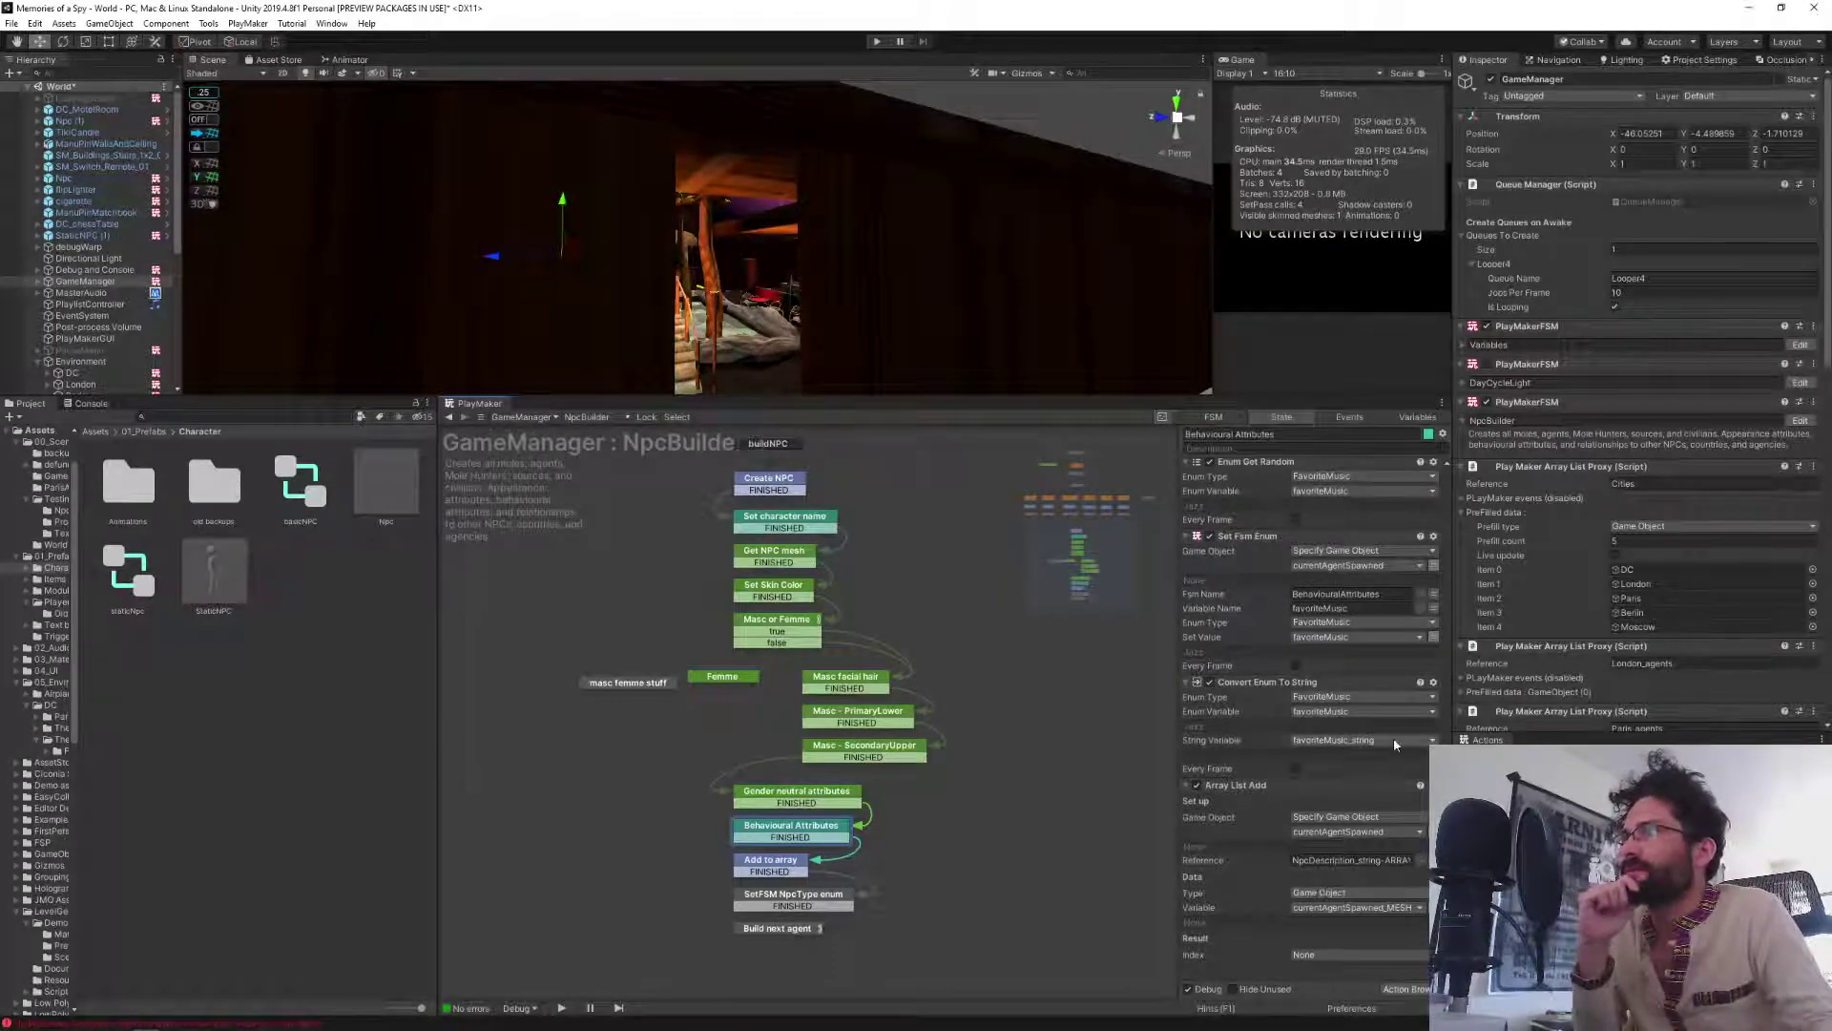
# Set the final Array List Add's data to type Enum, enum type FavoriteMusic, with the favoriteMusic variable.
pyautogui.click(1342, 908)
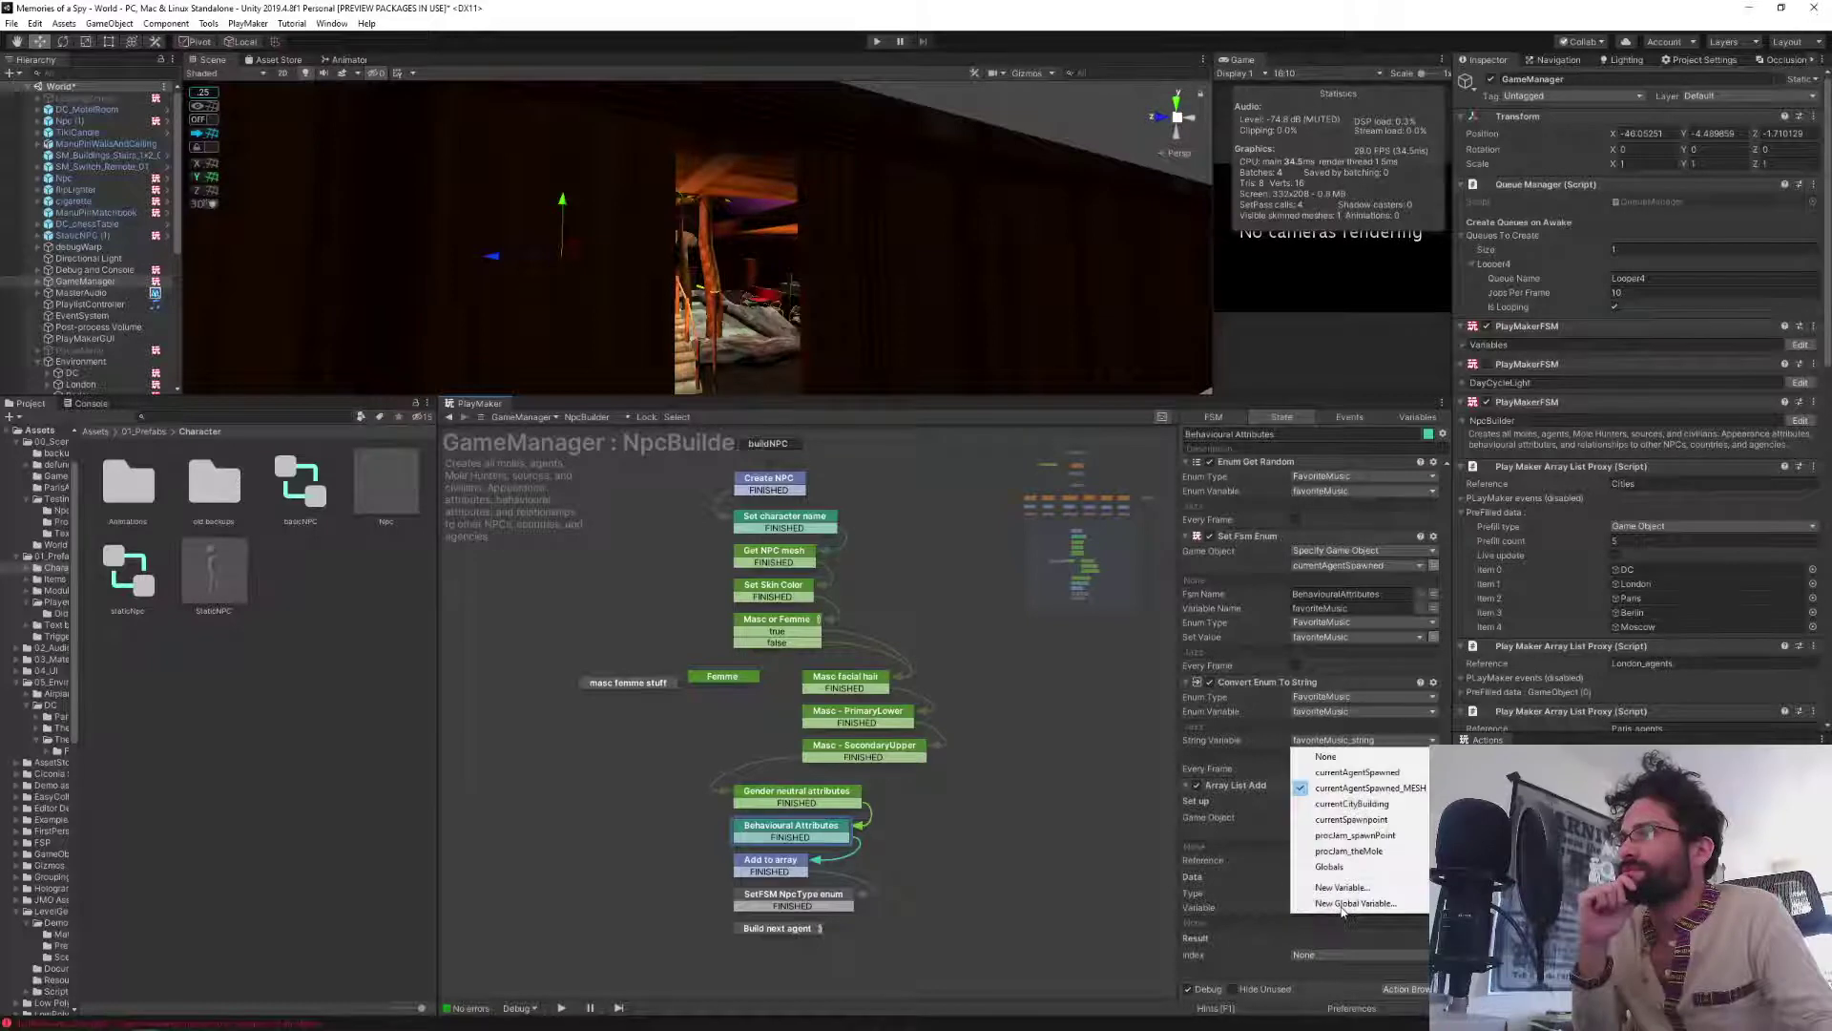
pyautogui.click(1240, 931)
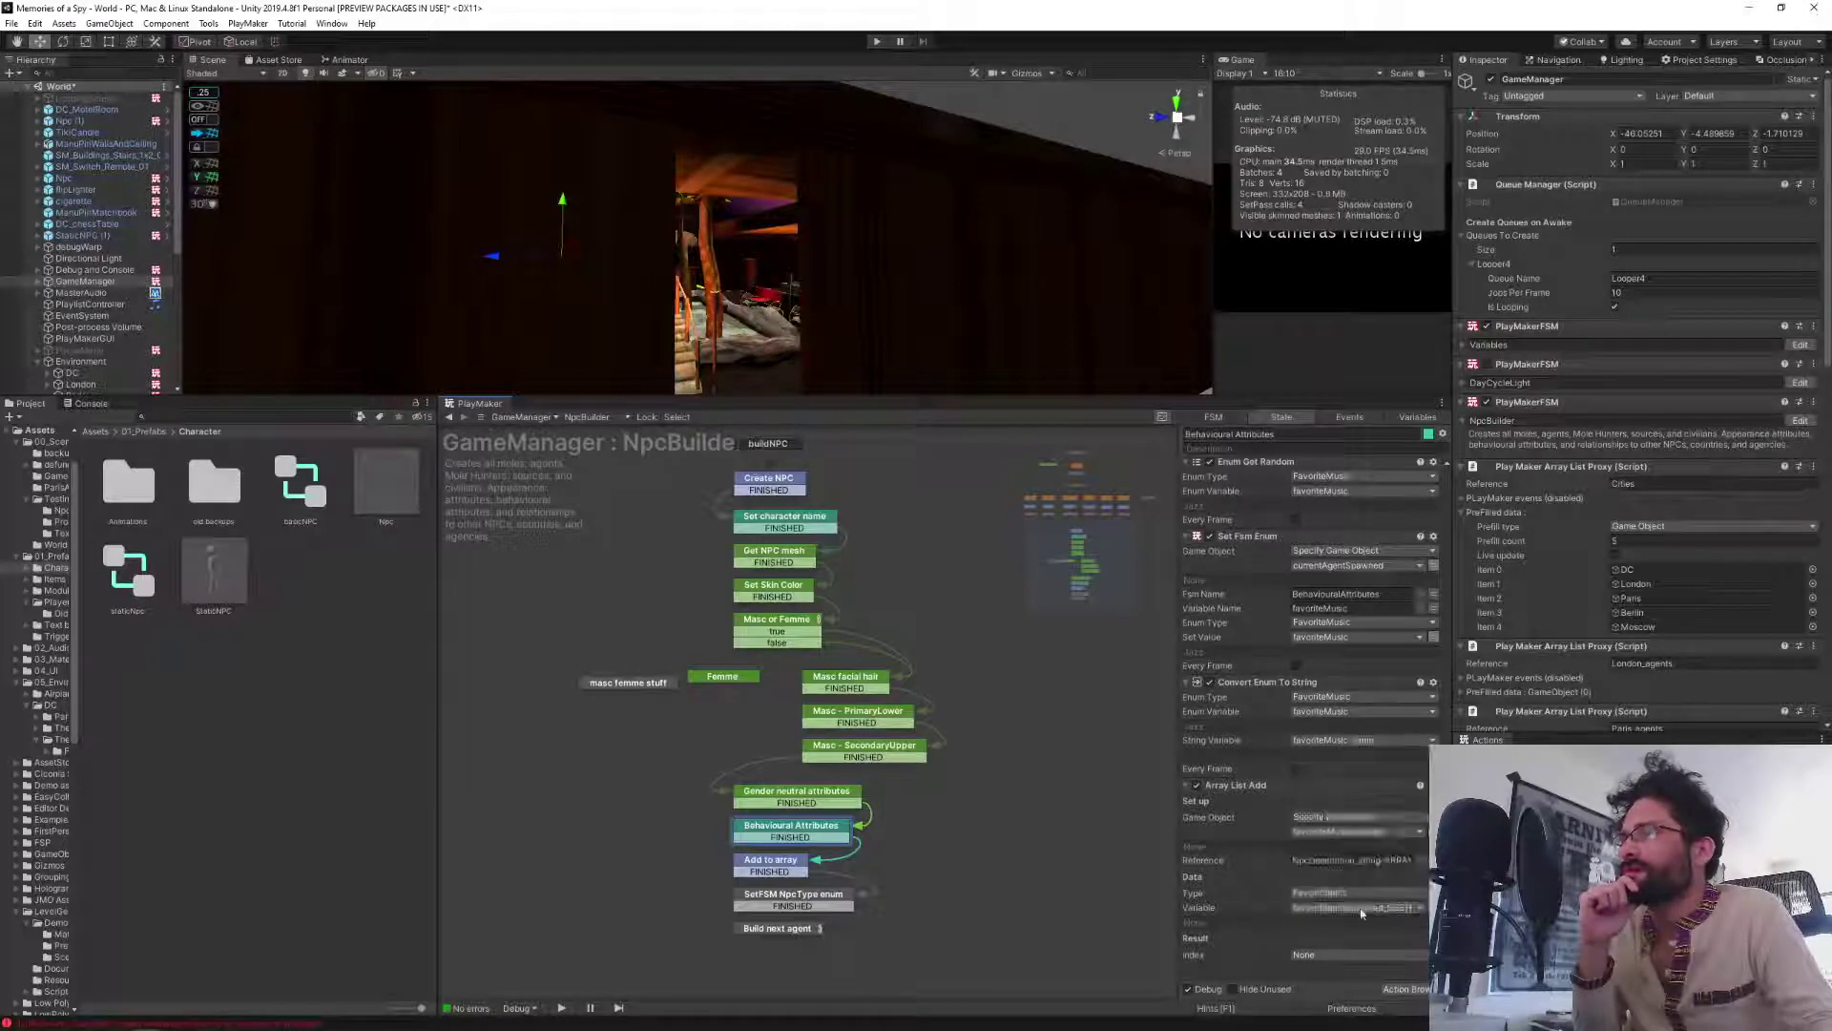
pyautogui.click(1351, 894)
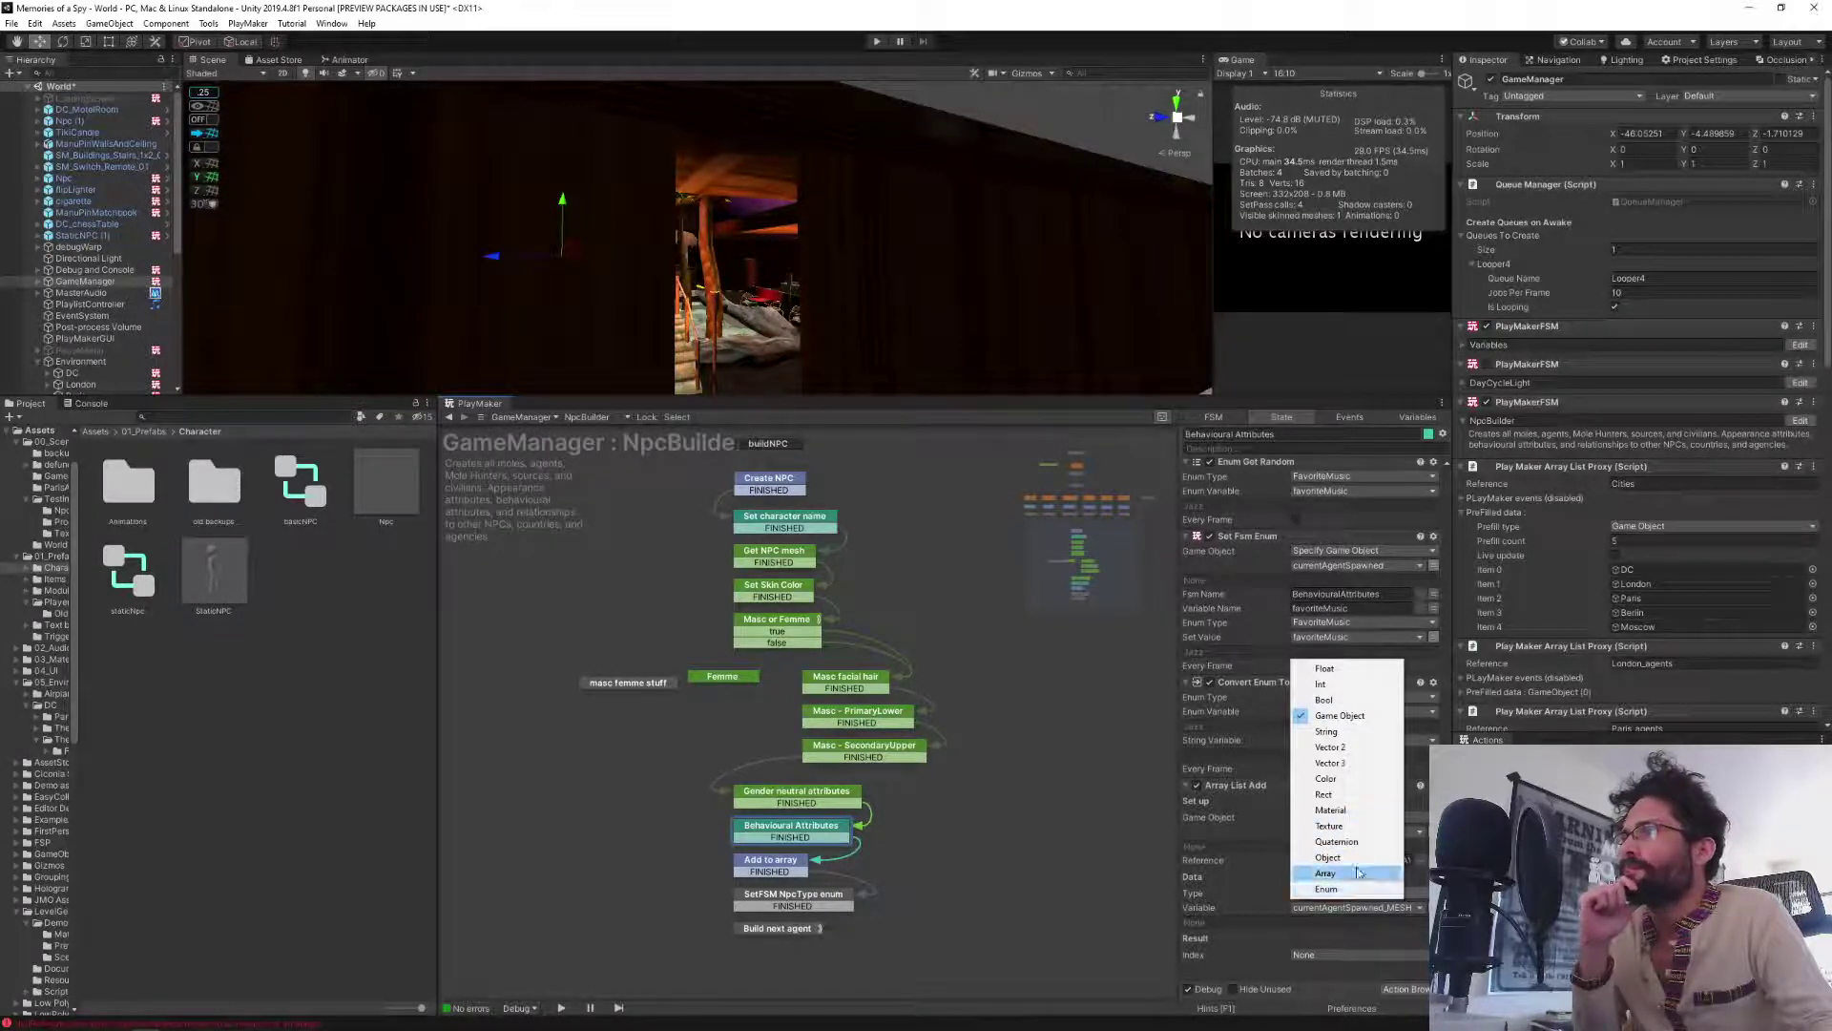
pyautogui.click(1351, 890)
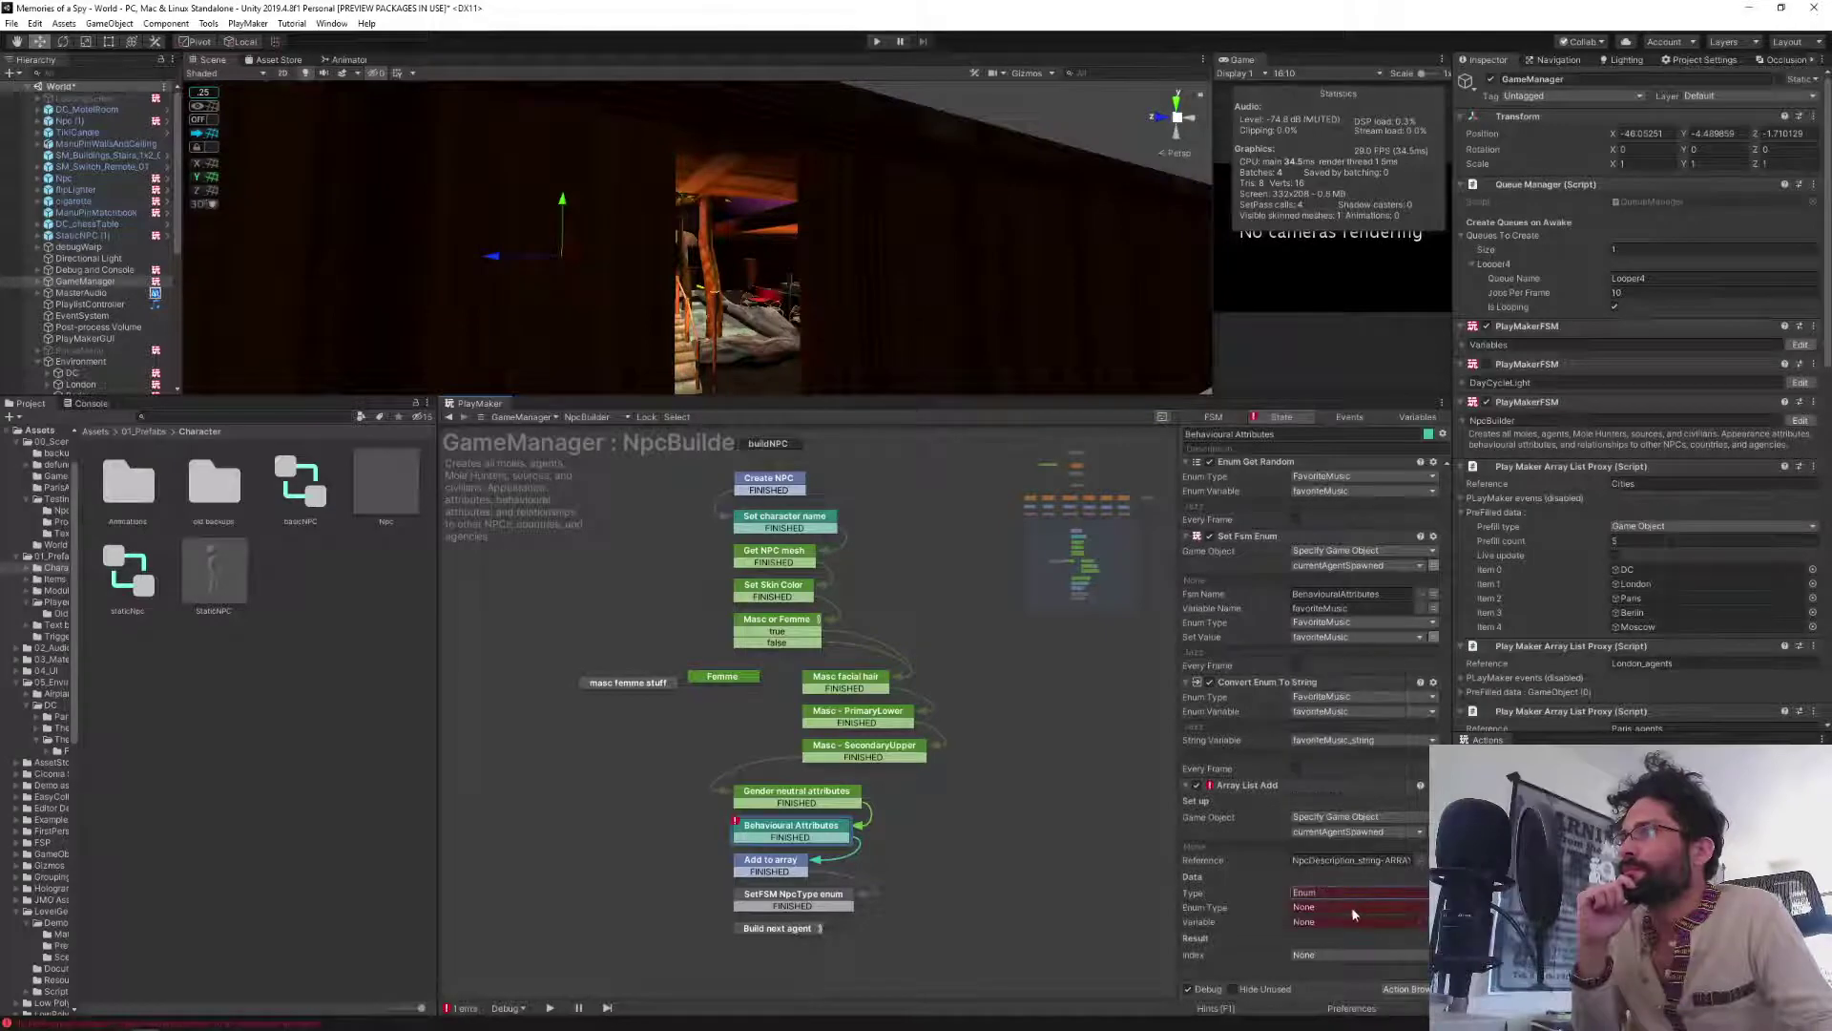
pyautogui.click(1351, 906)
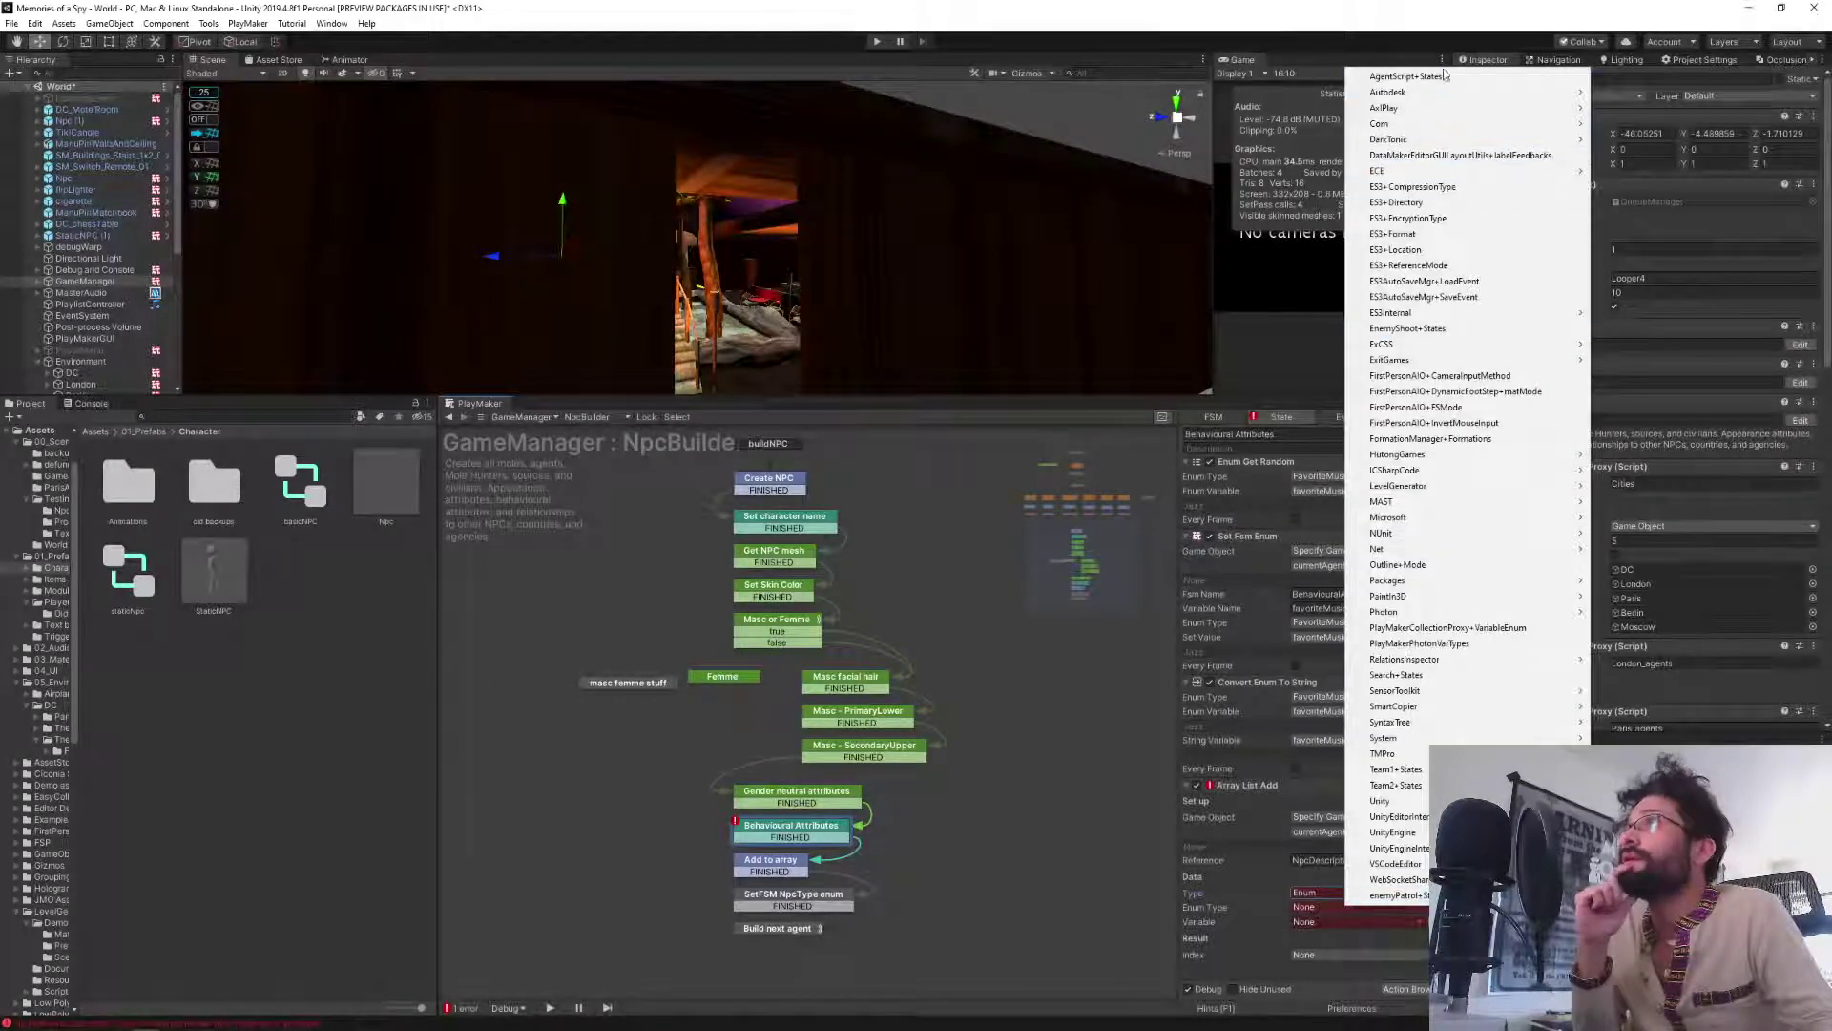
pyautogui.moveTo(1472, 129)
pyautogui.moveTo(1605, 125)
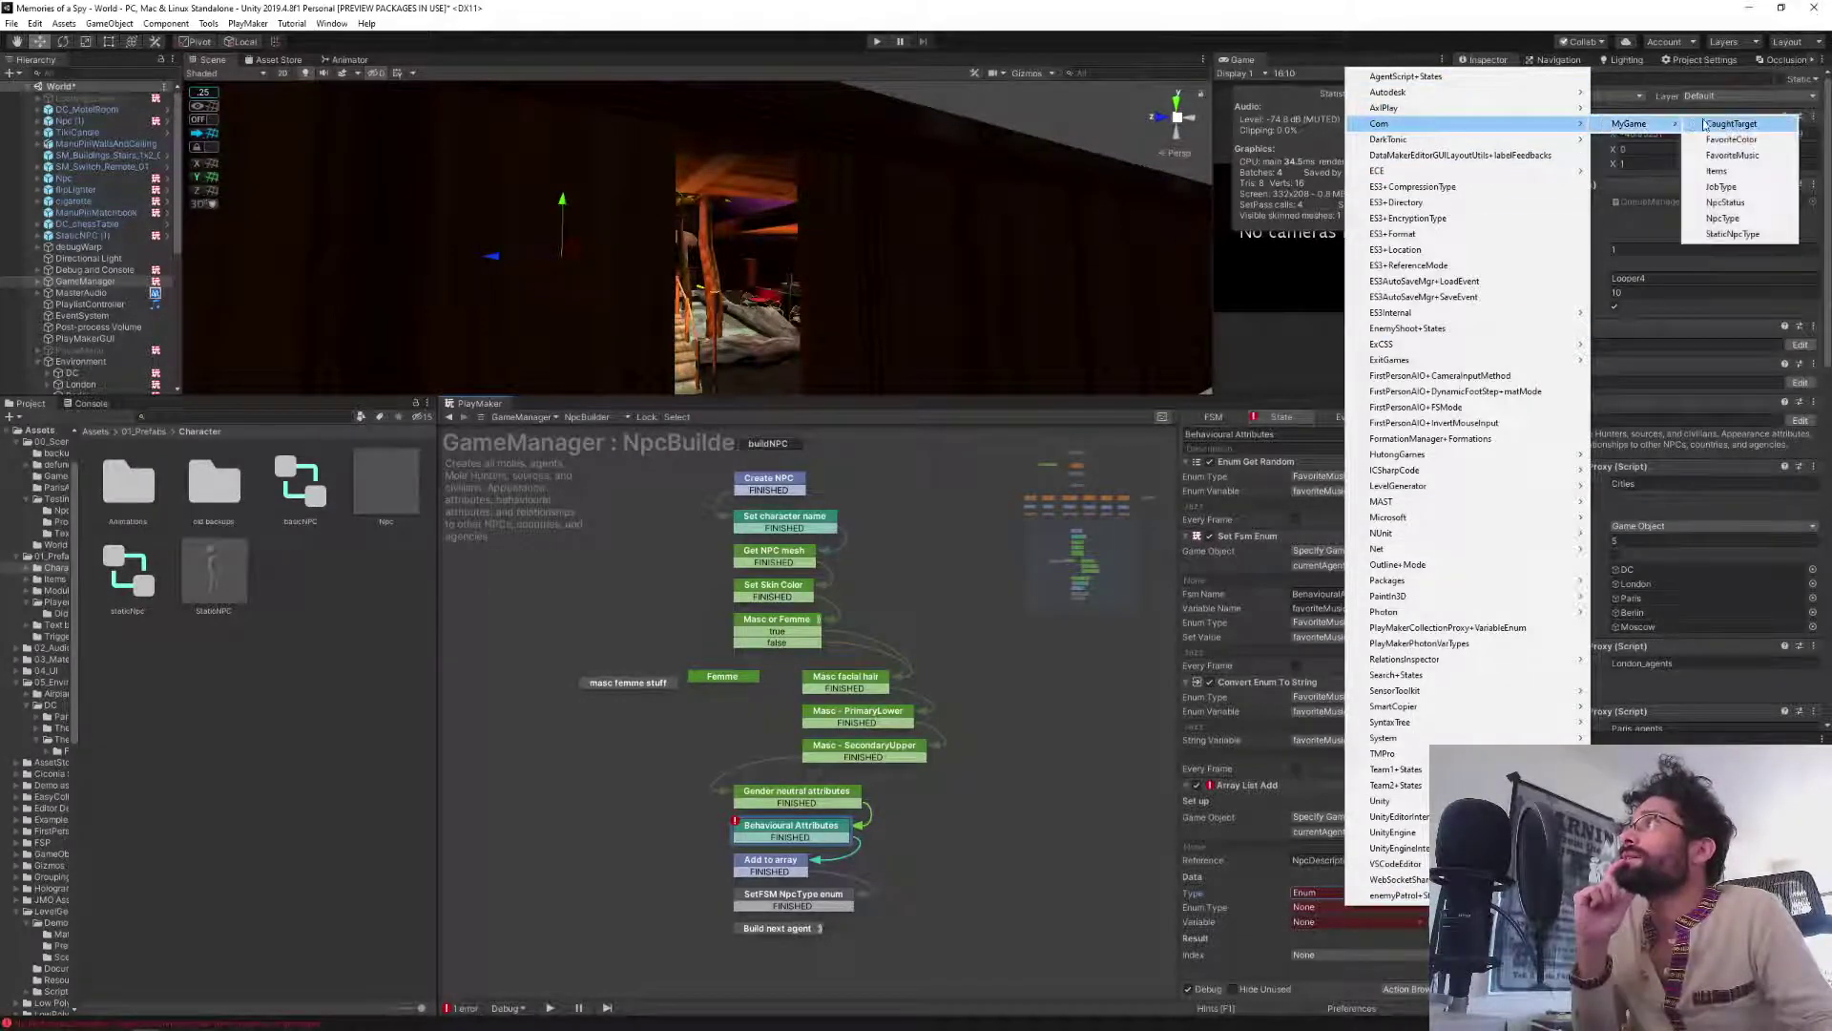
pyautogui.click(1730, 140)
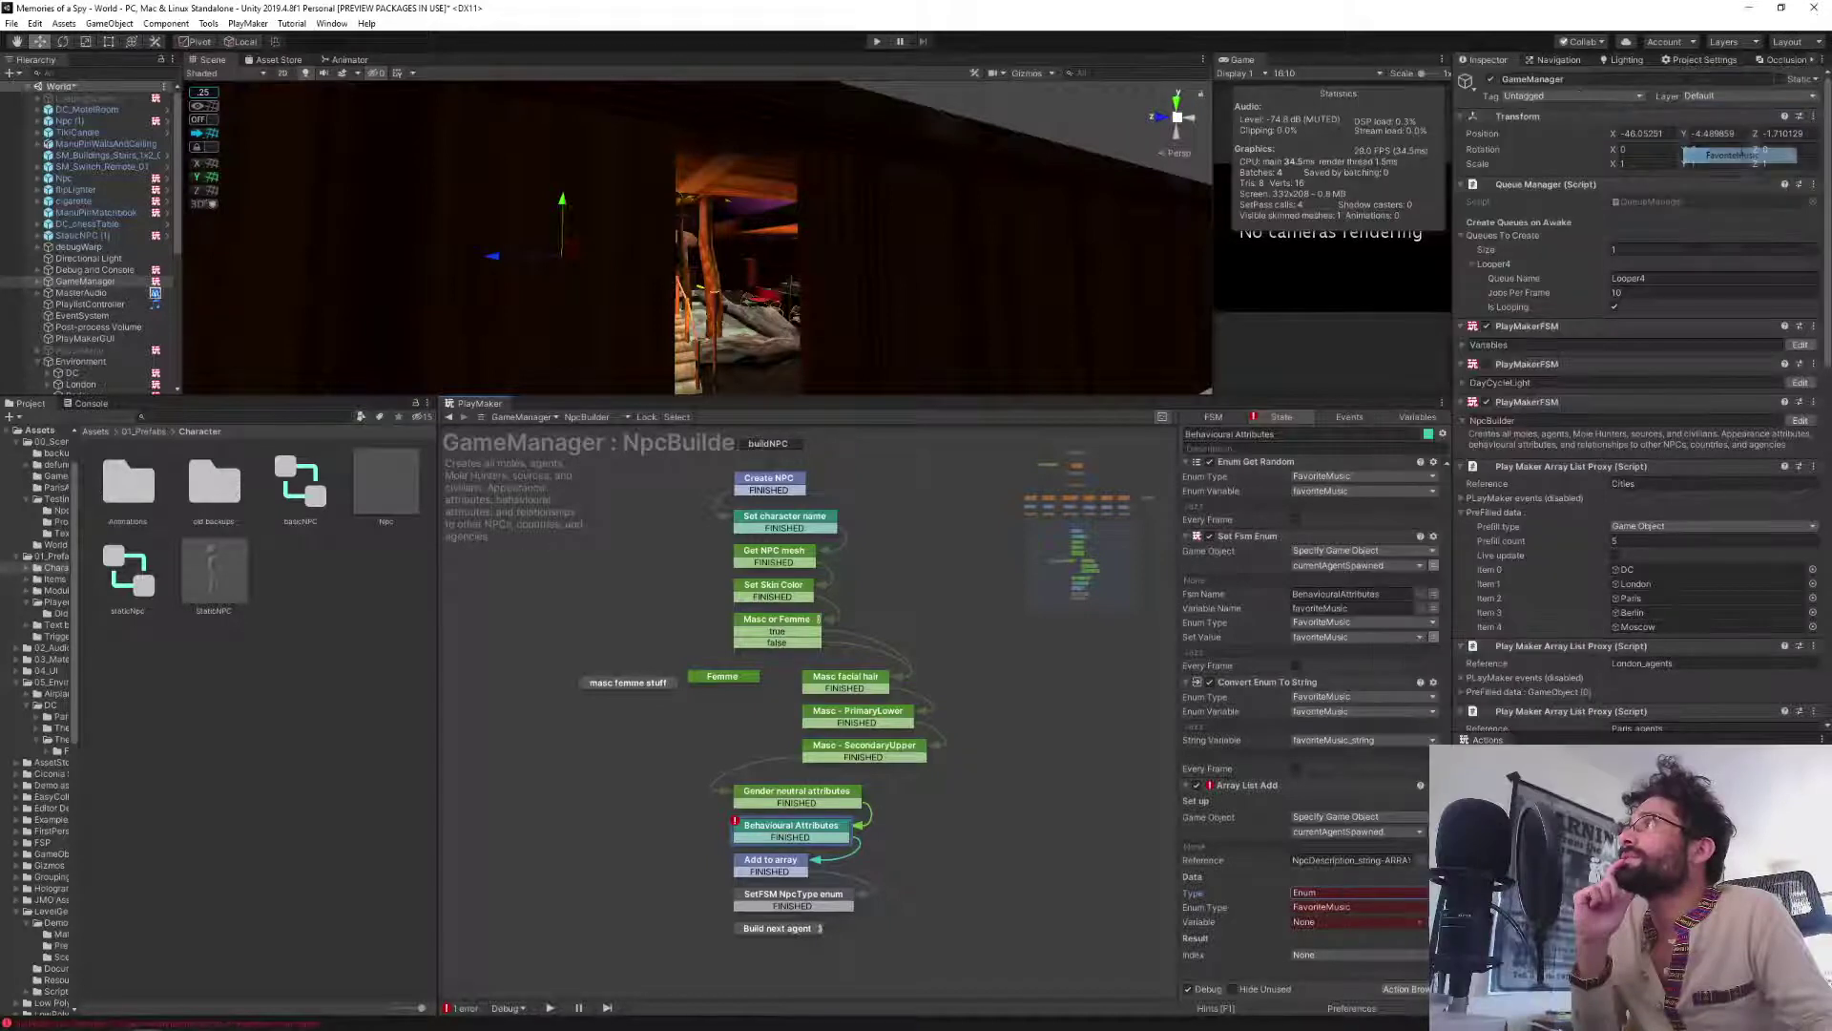
pyautogui.click(1309, 921)
pyautogui.click(1333, 955)
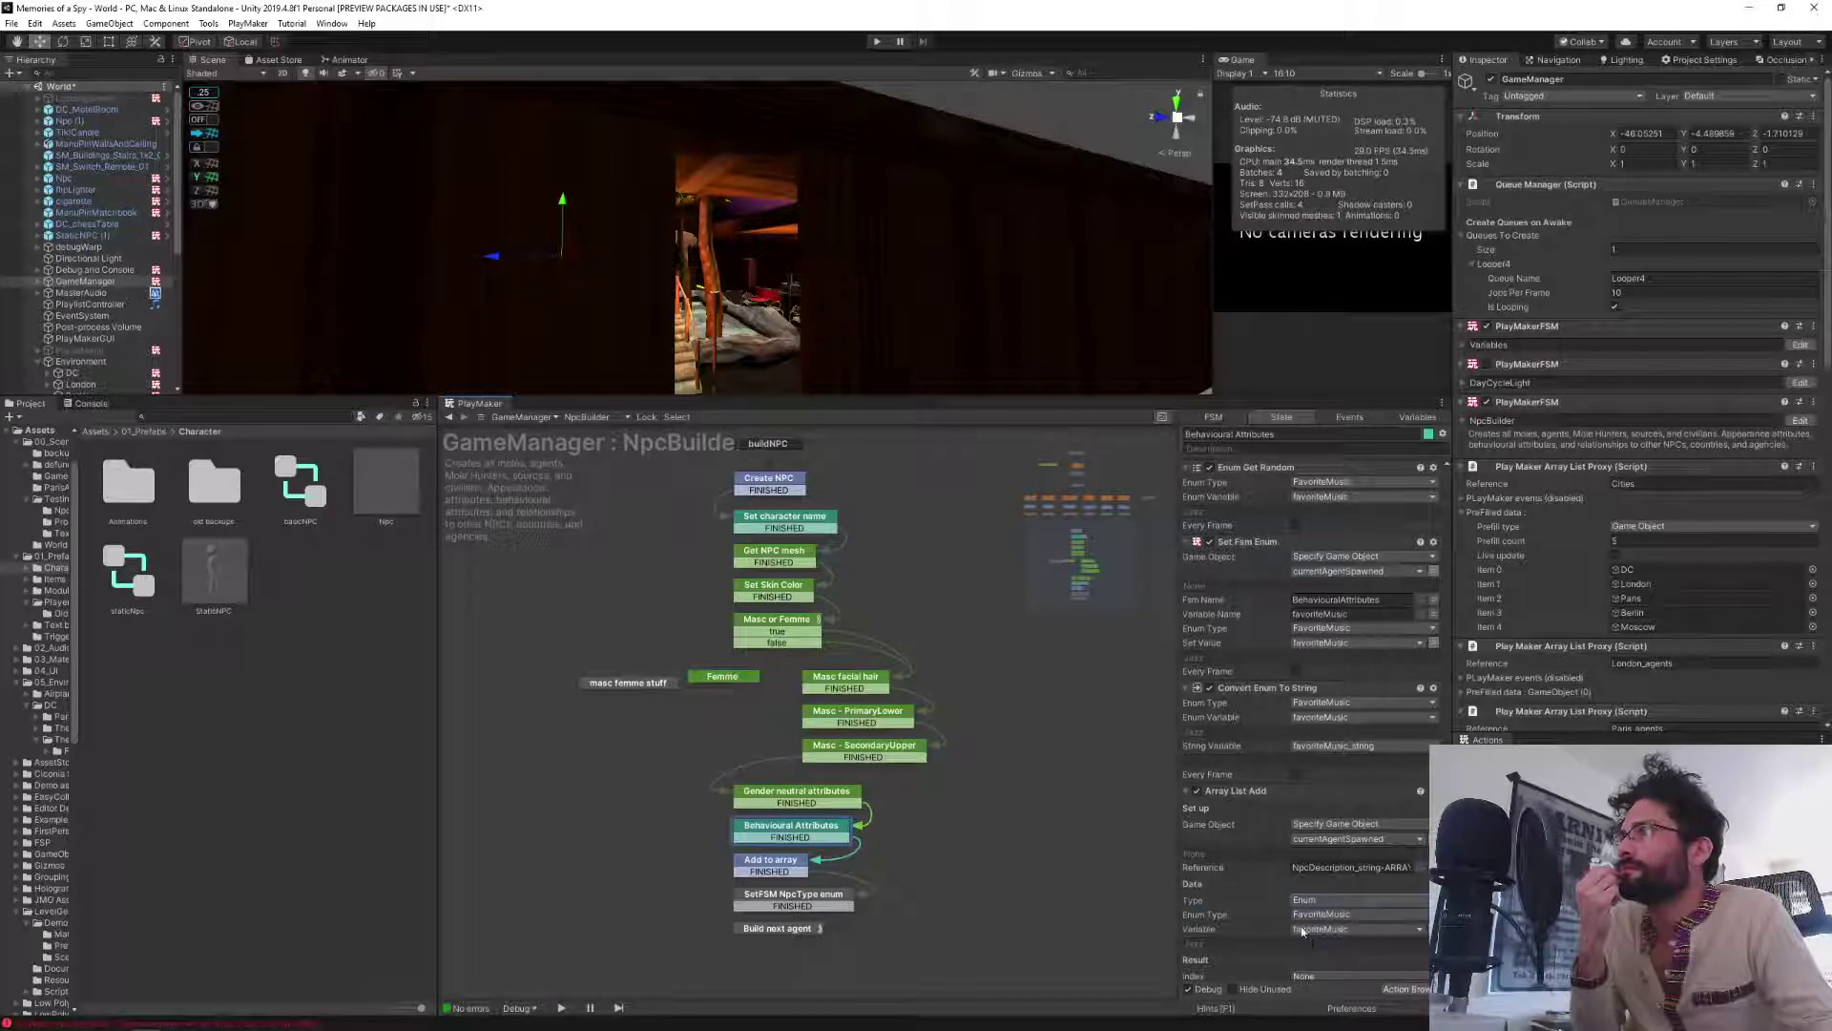
# Delete the Convert Enum To String action for favoriteMusic from the Behavioural Attributes state.
pyautogui.click(1247, 688)
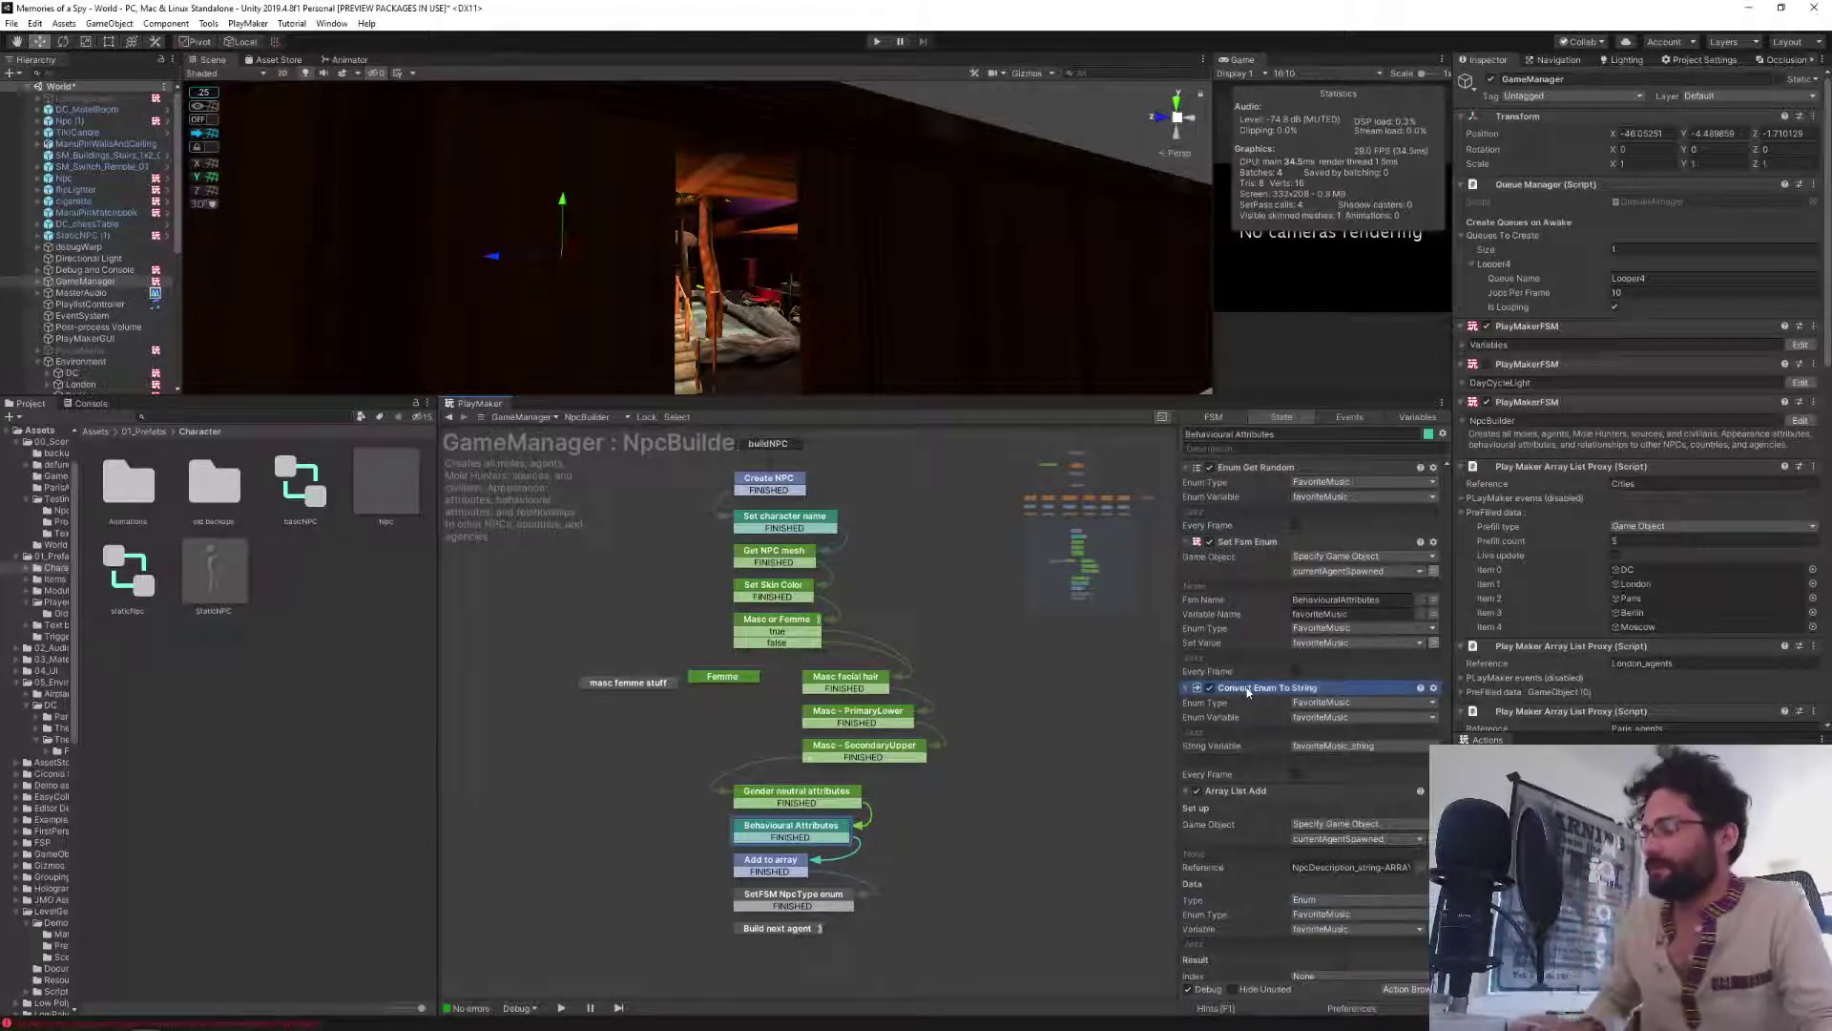
pyautogui.press('Delete')
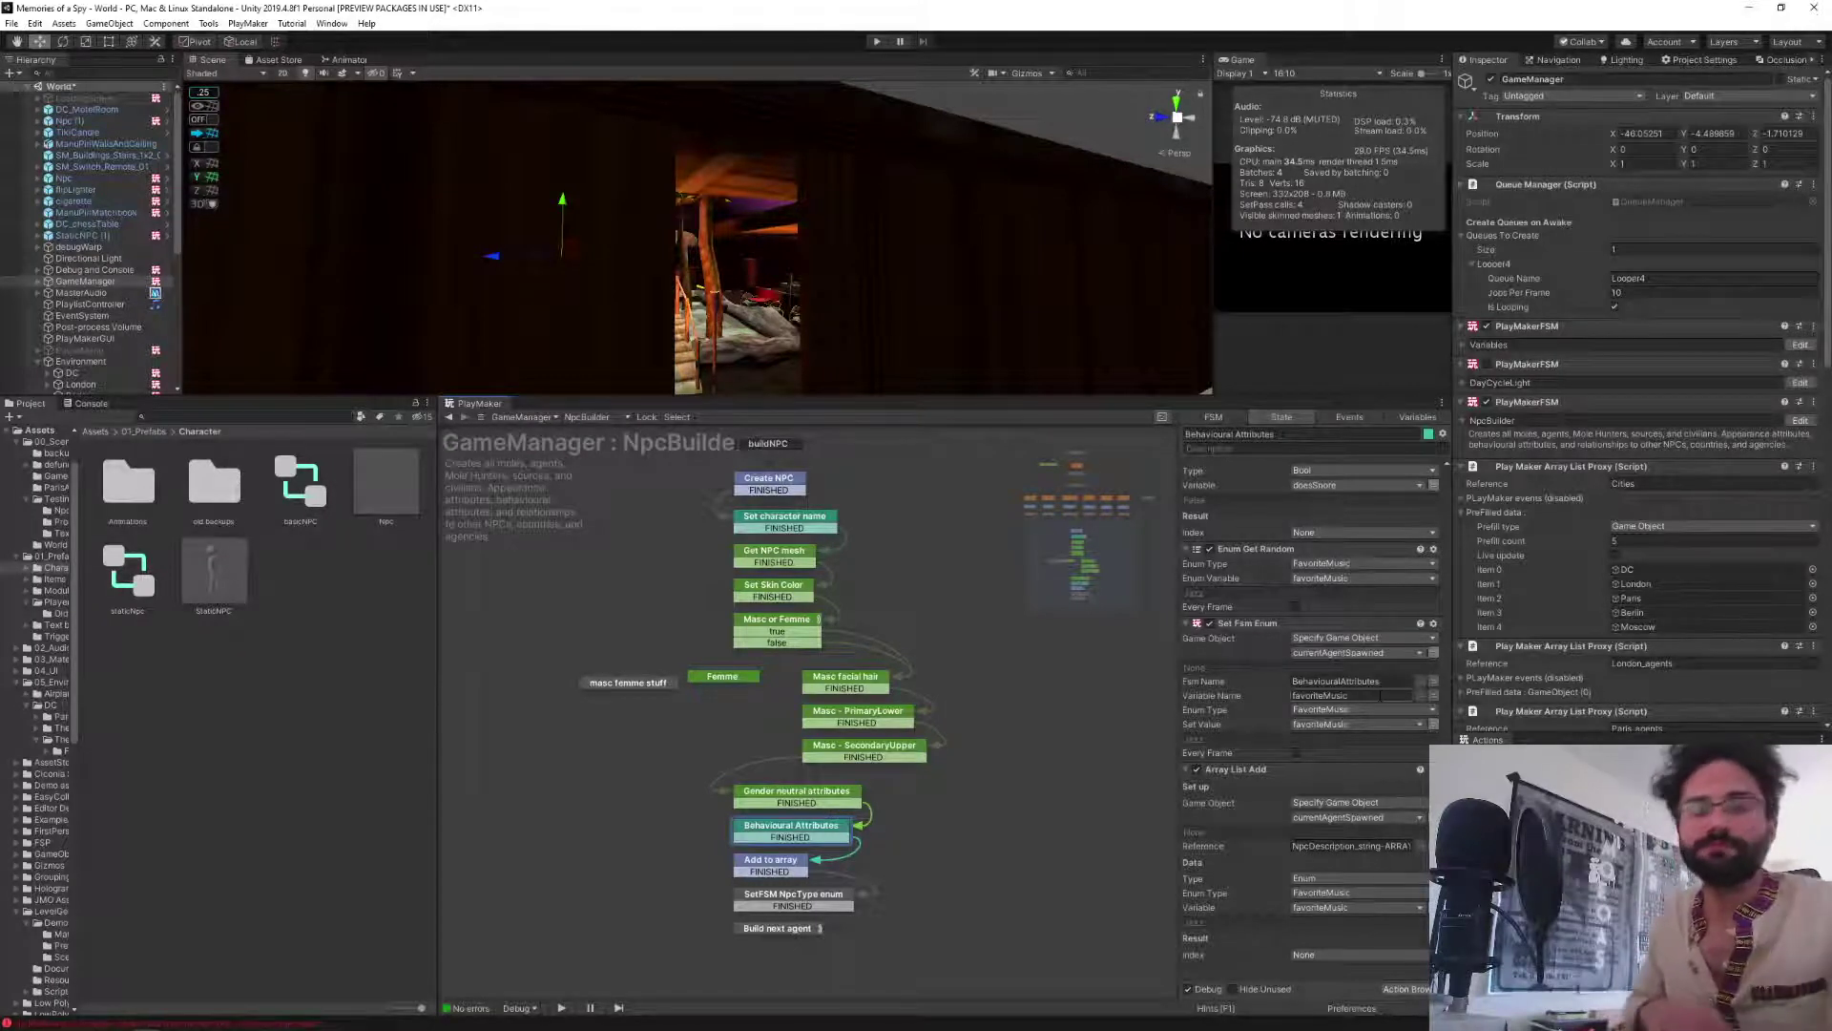
pyautogui.scroll(-10, 1346, 659)
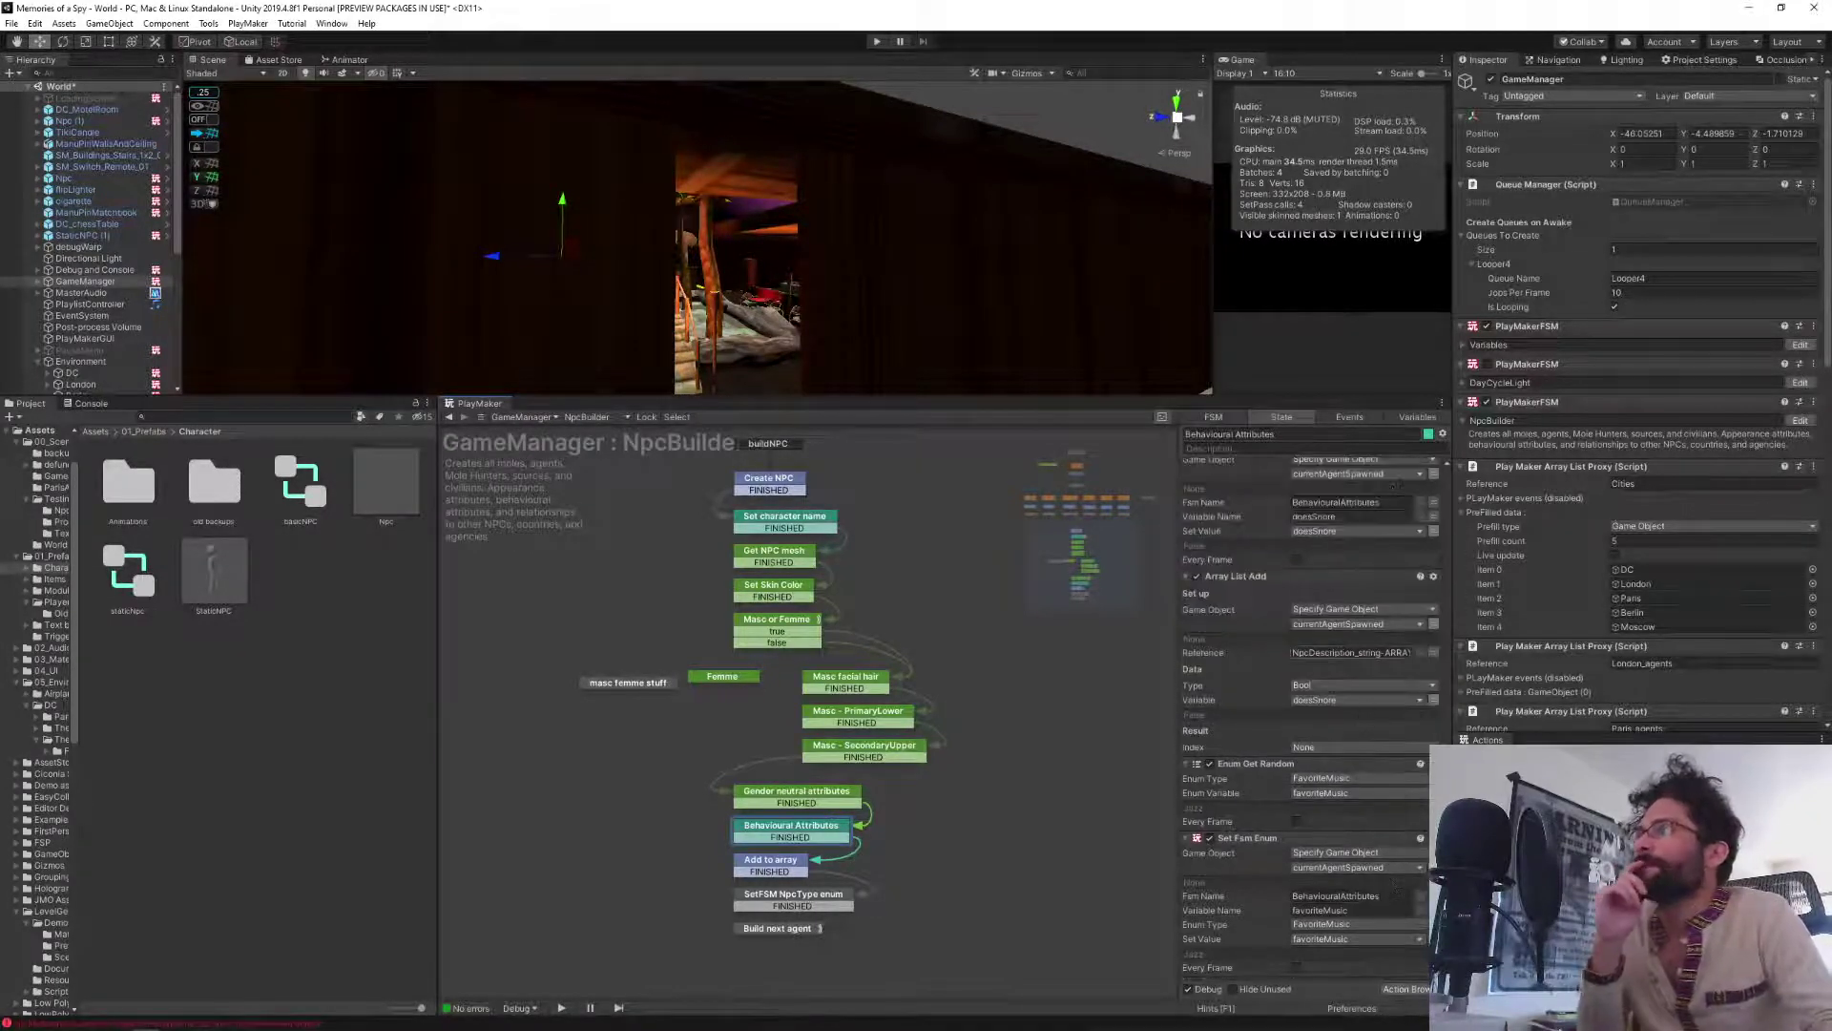
# Examine the Random Bool, Set Fsm and Array List Add actions in Behavioural Attributes through favoriteMusic, and open the Add to array state.
pyautogui.scroll(-5, 1338, 640)
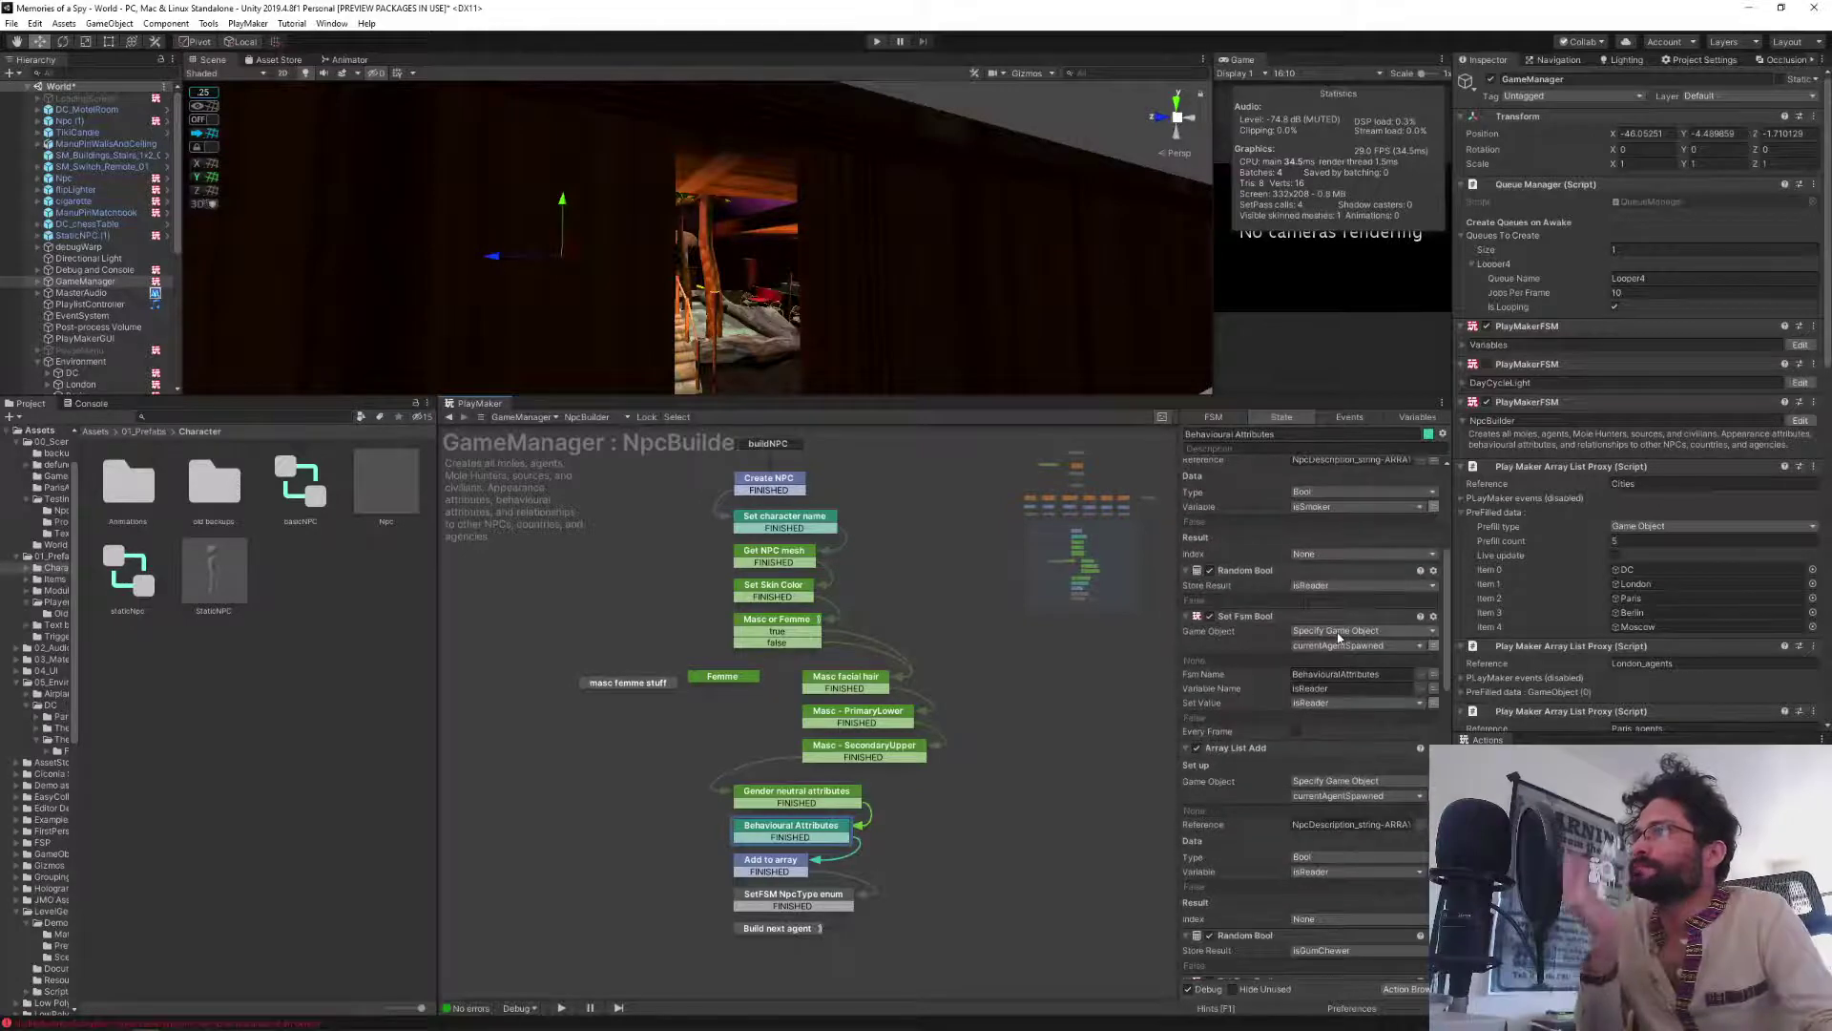
pyautogui.scroll(-3, 1308, 659)
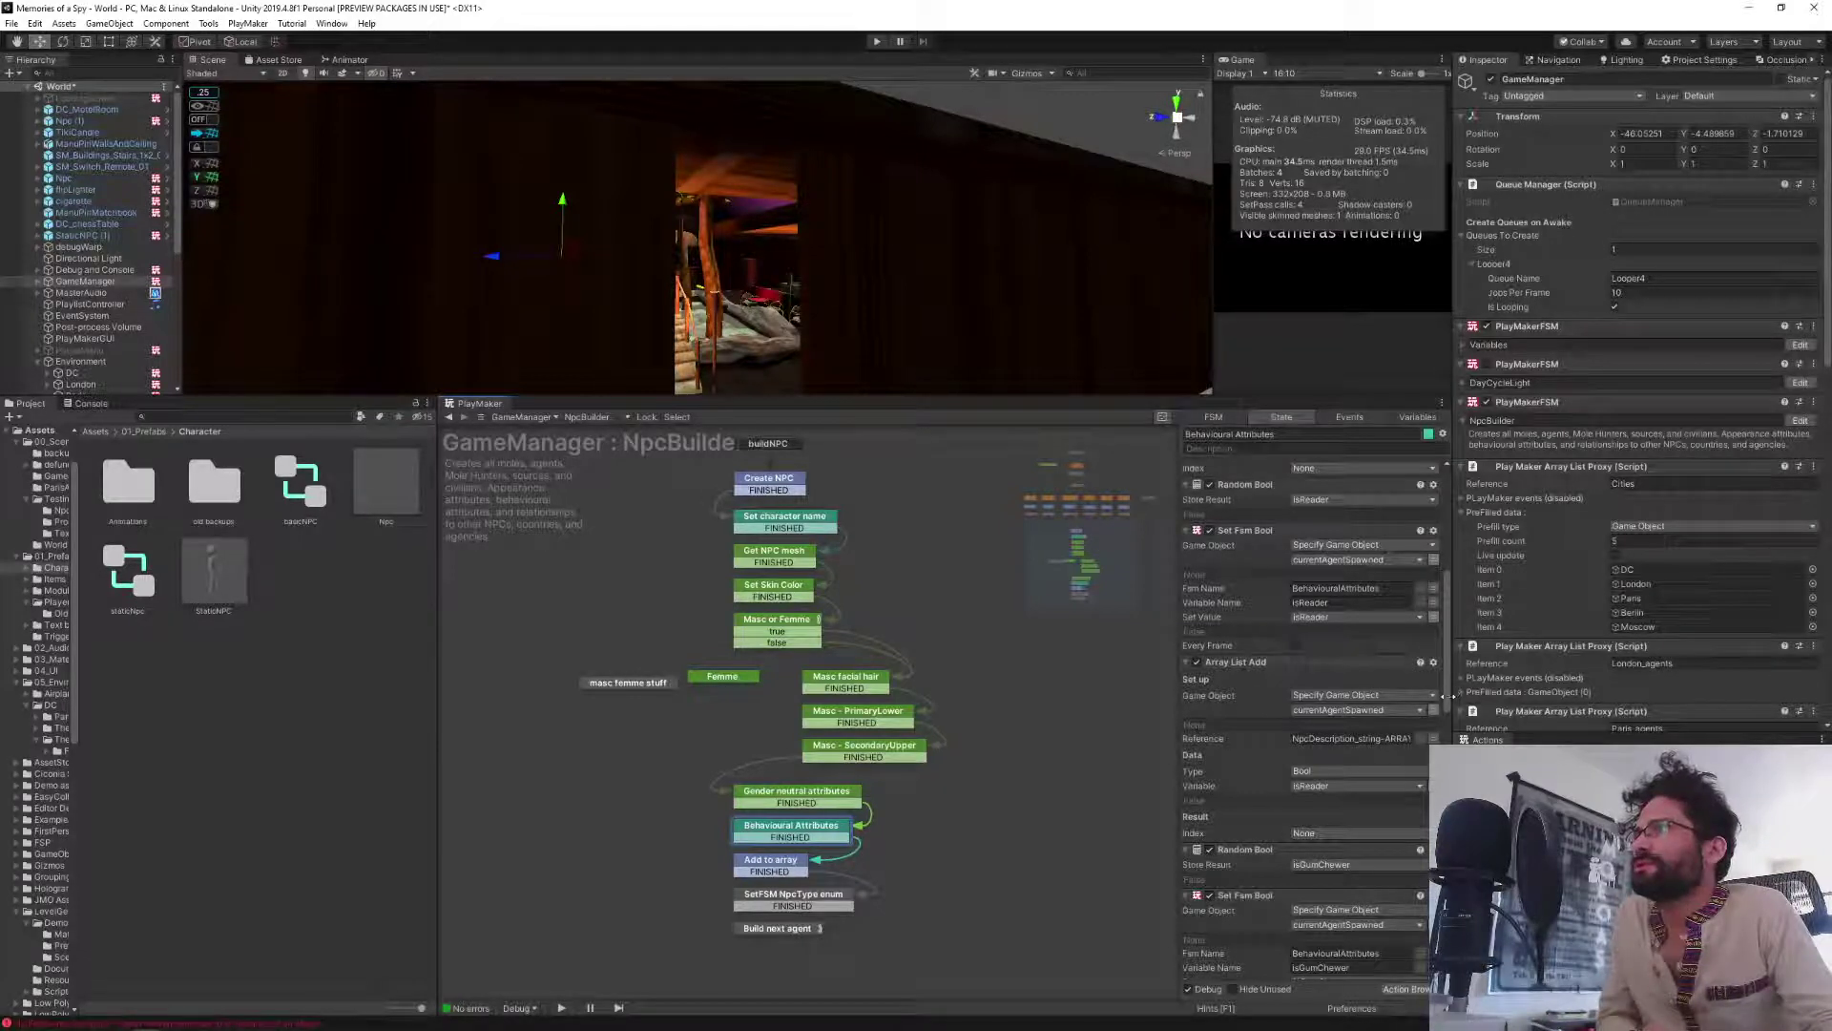
pyautogui.scroll(-1, 1447, 707)
pyautogui.scroll(-10, 1446, 712)
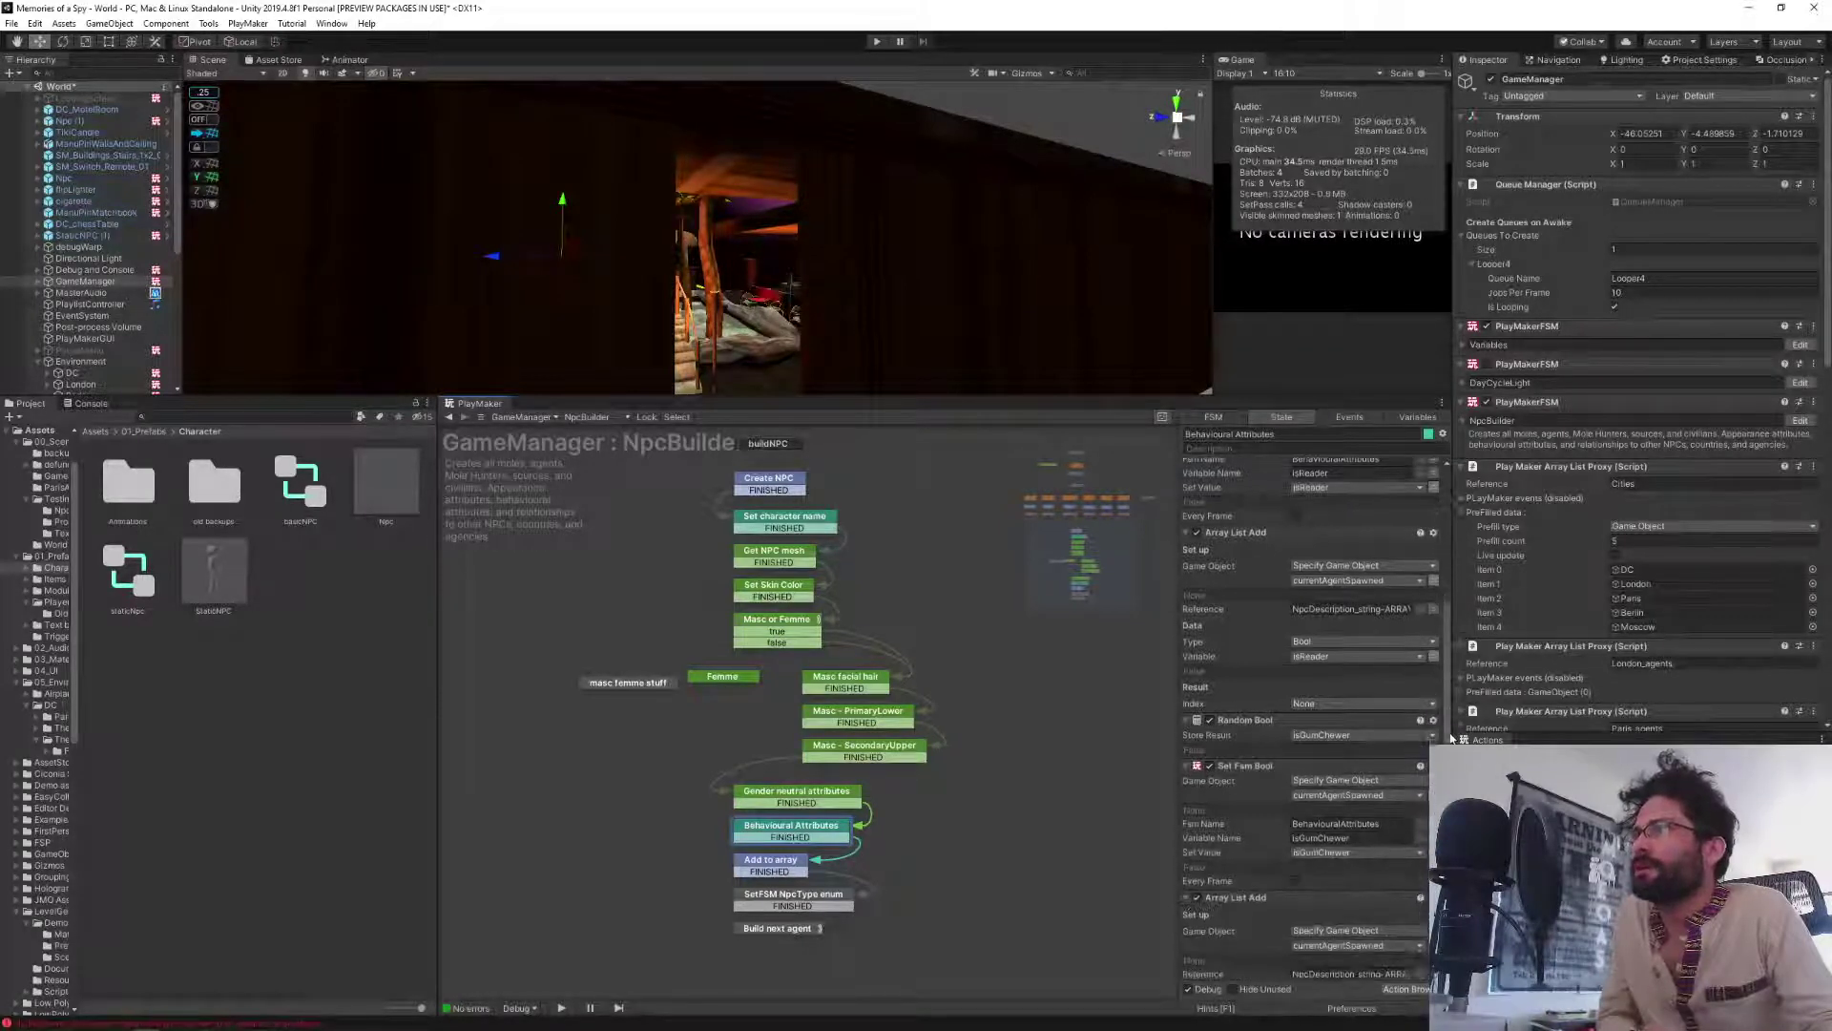
pyautogui.scroll(-8, 1446, 712)
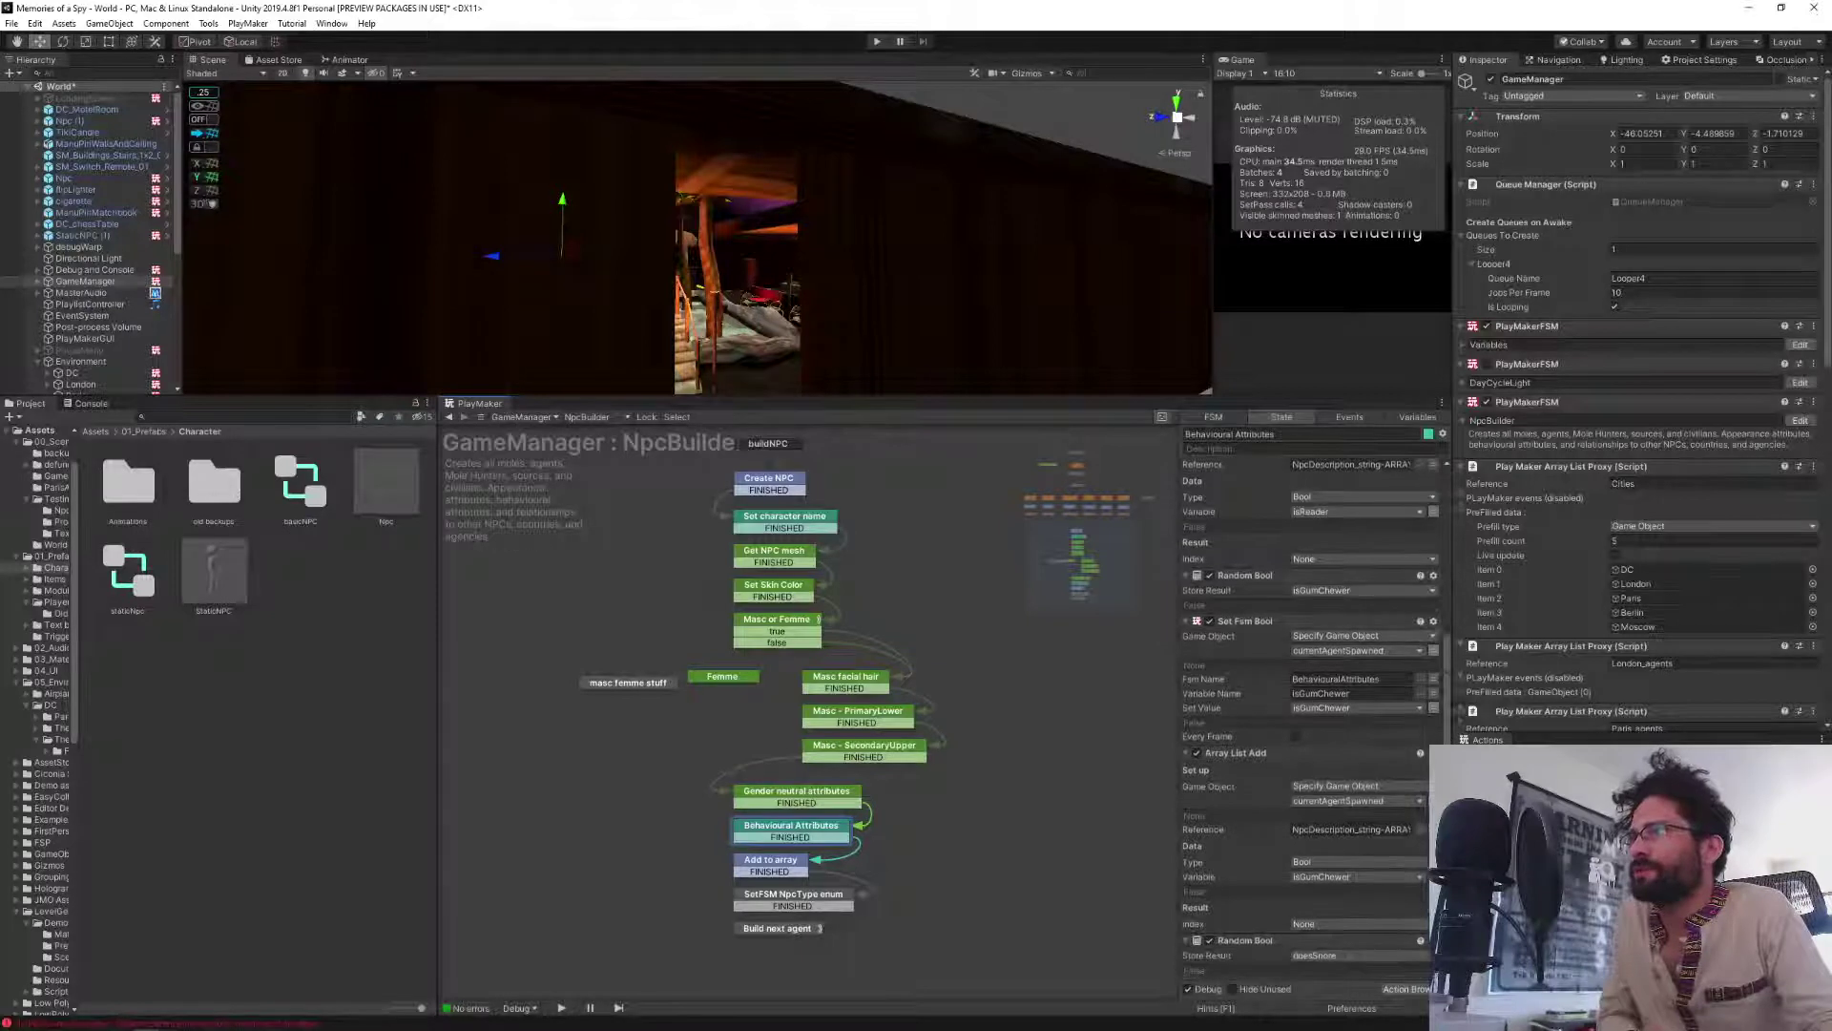
pyautogui.scroll(-7, 1308, 716)
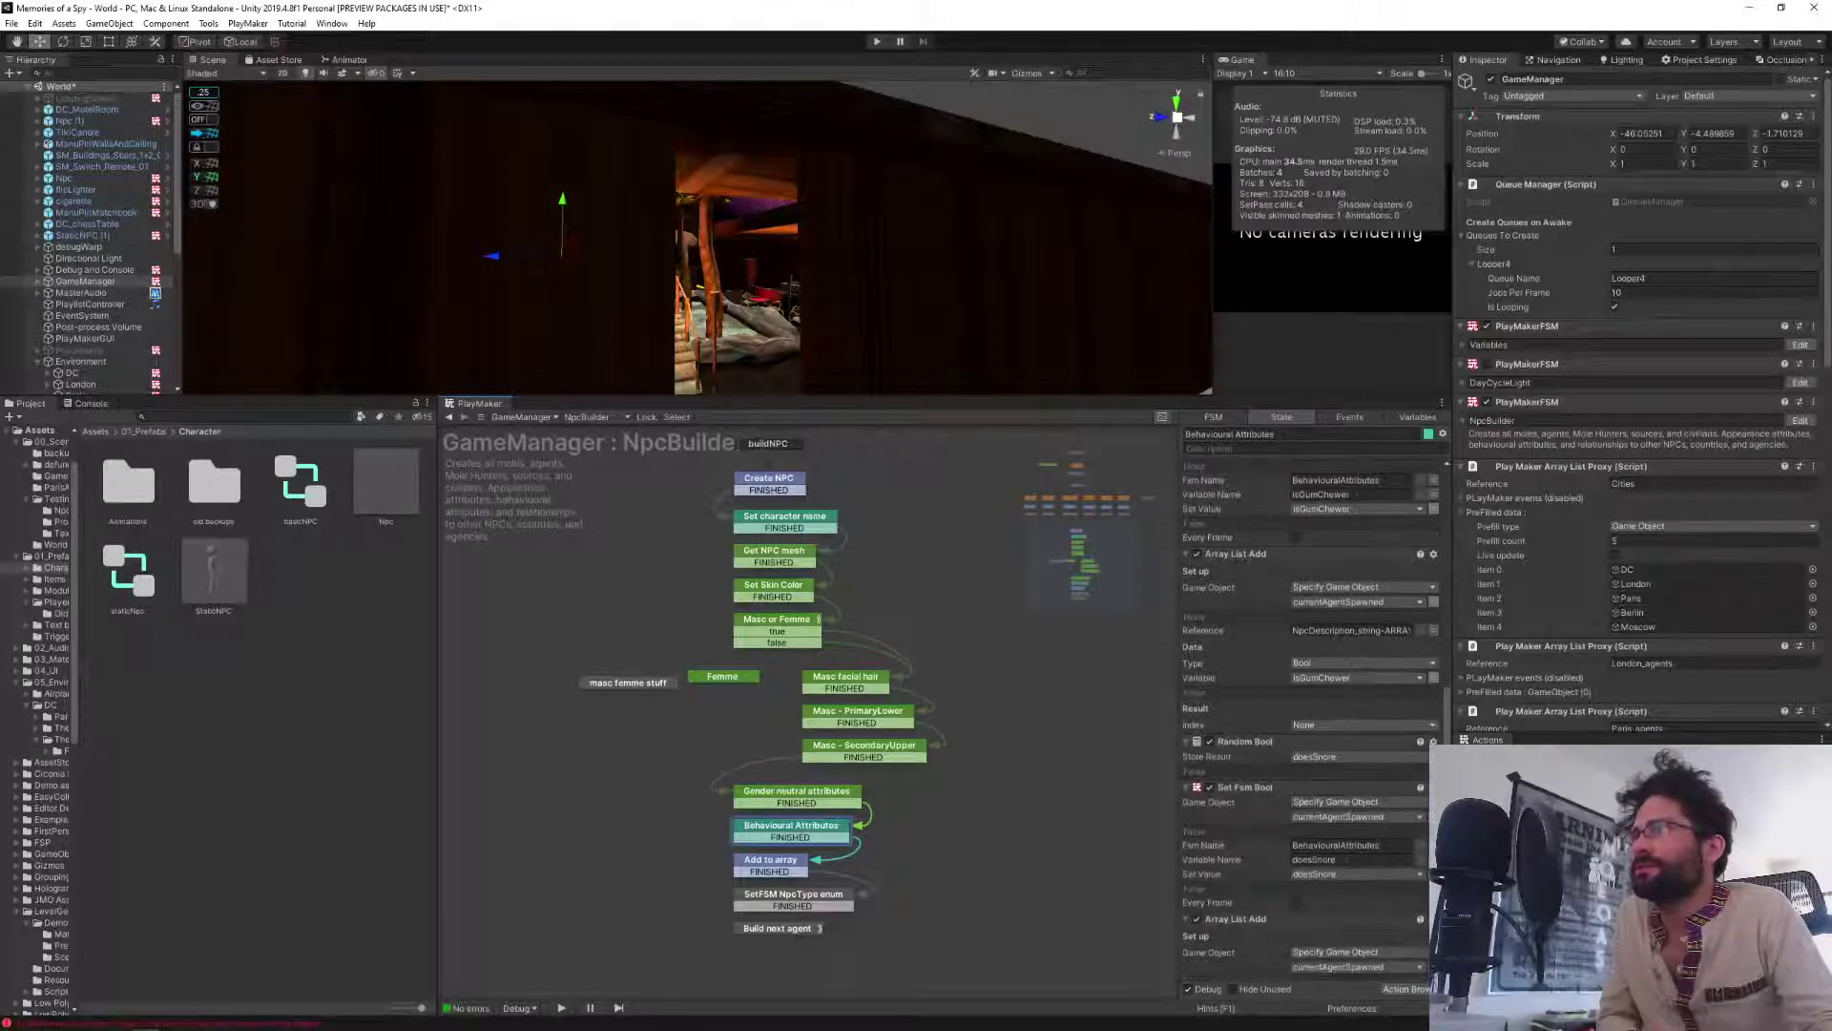
pyautogui.scroll(-9, 1307, 716)
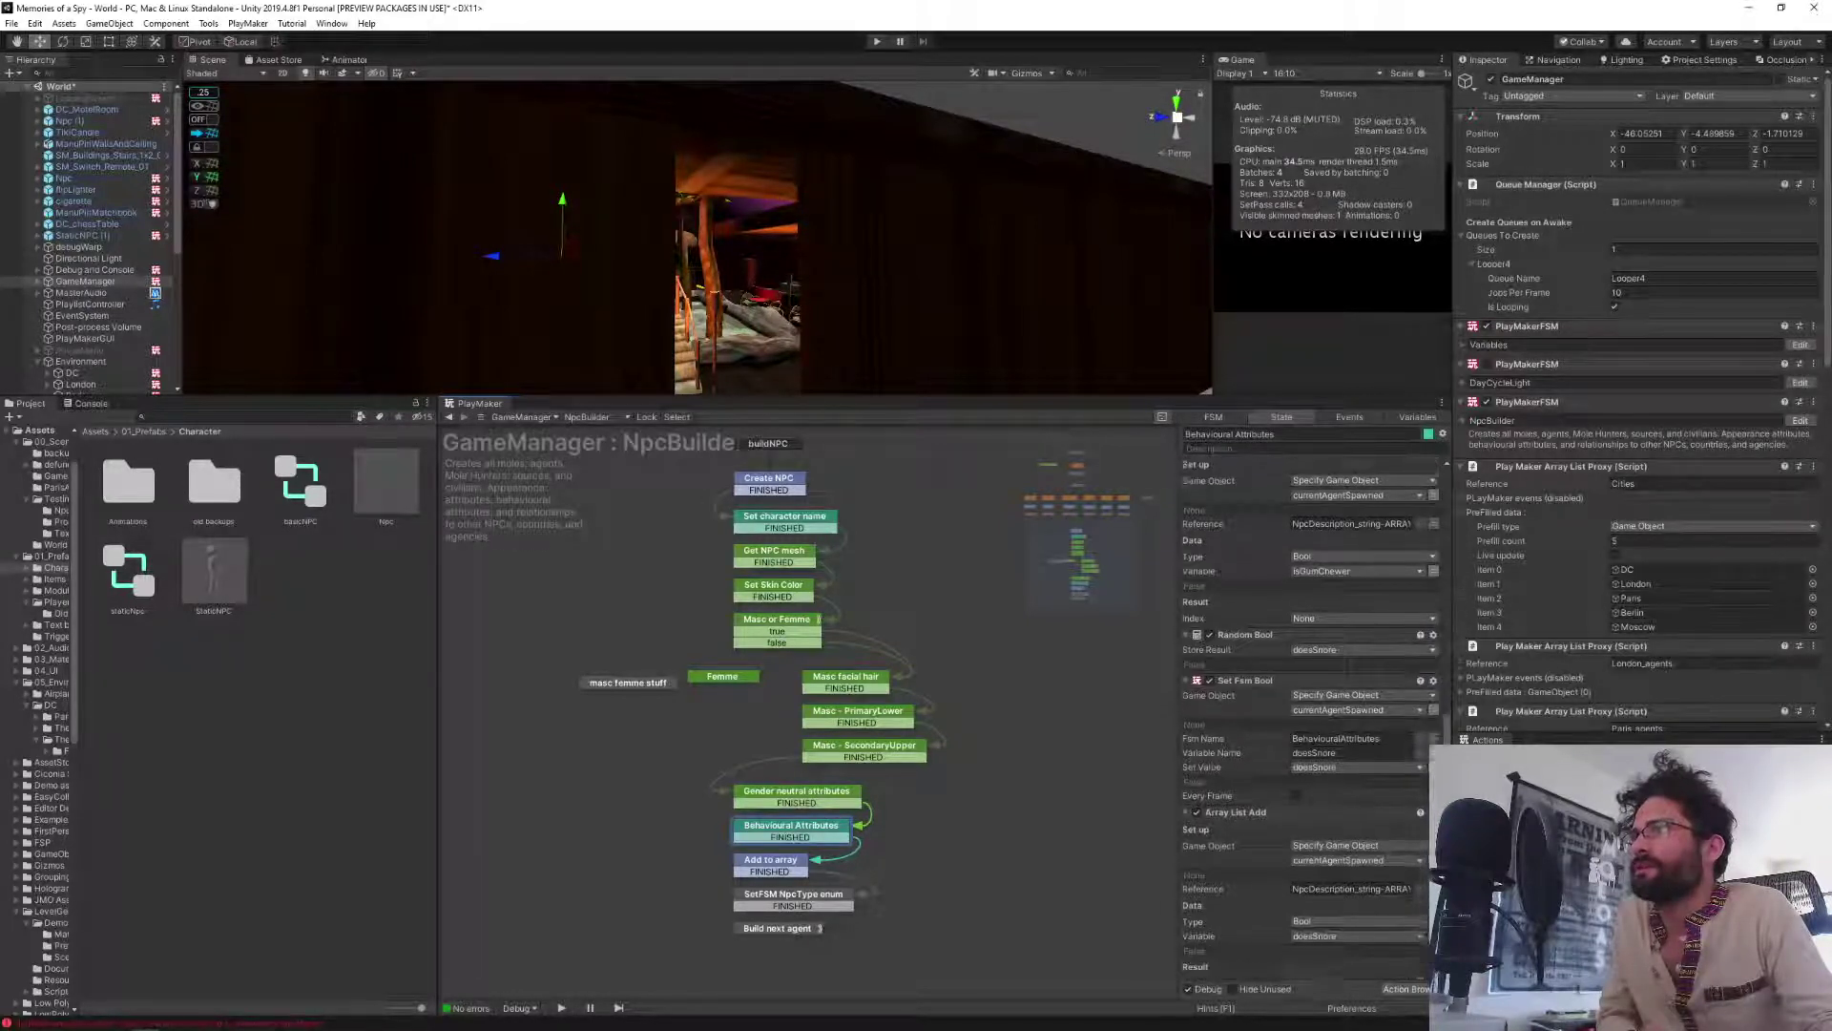
pyautogui.scroll(-8, 1308, 716)
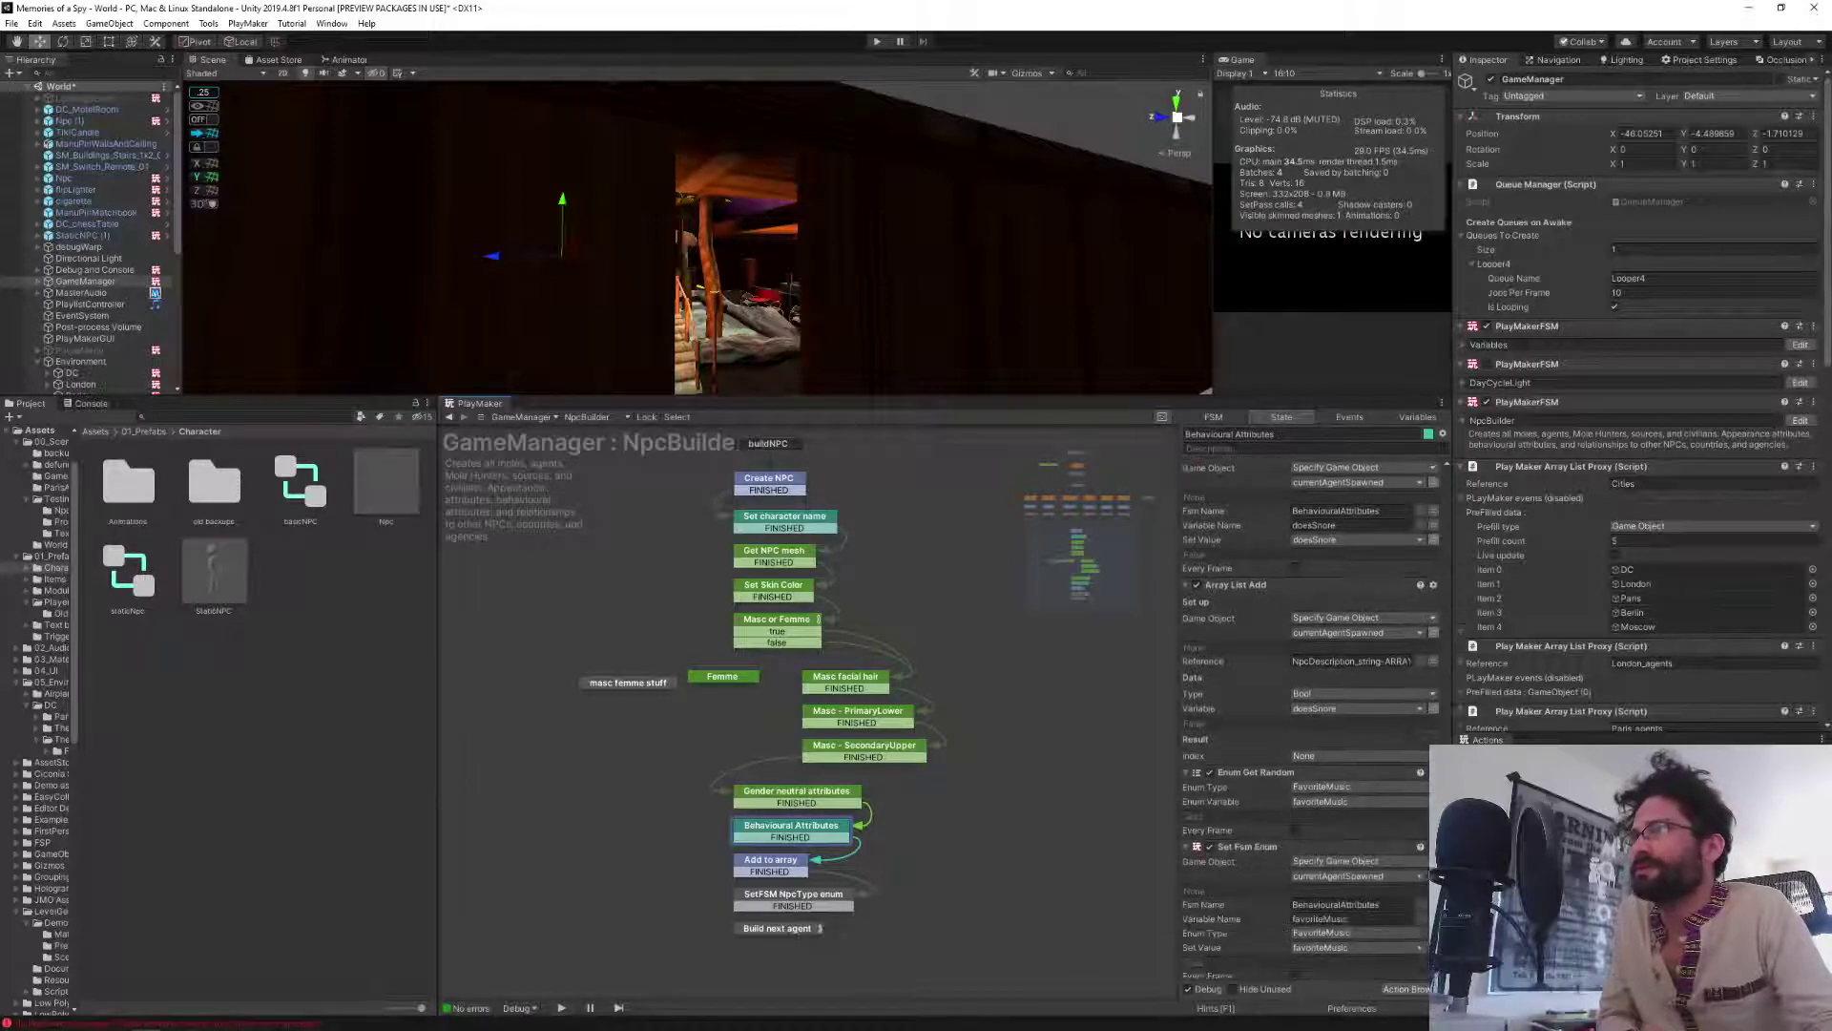
pyautogui.scroll(-5, 1308, 716)
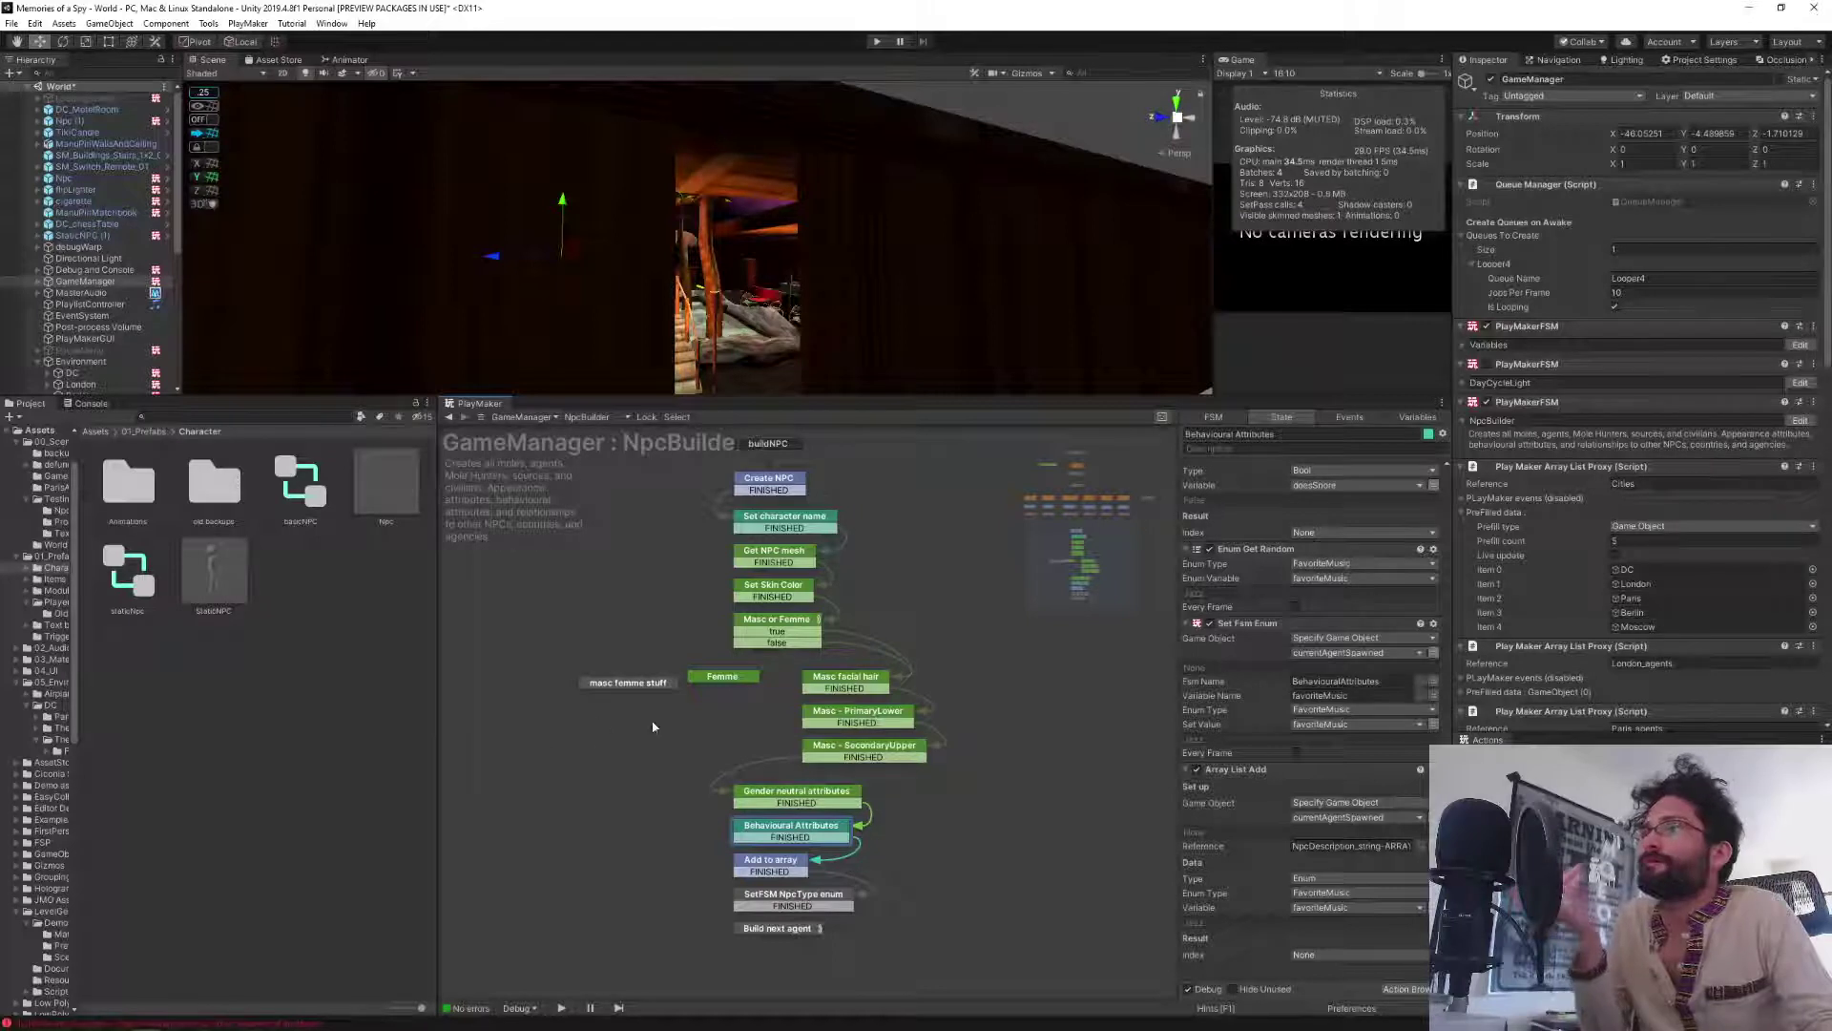
pyautogui.click(781, 862)
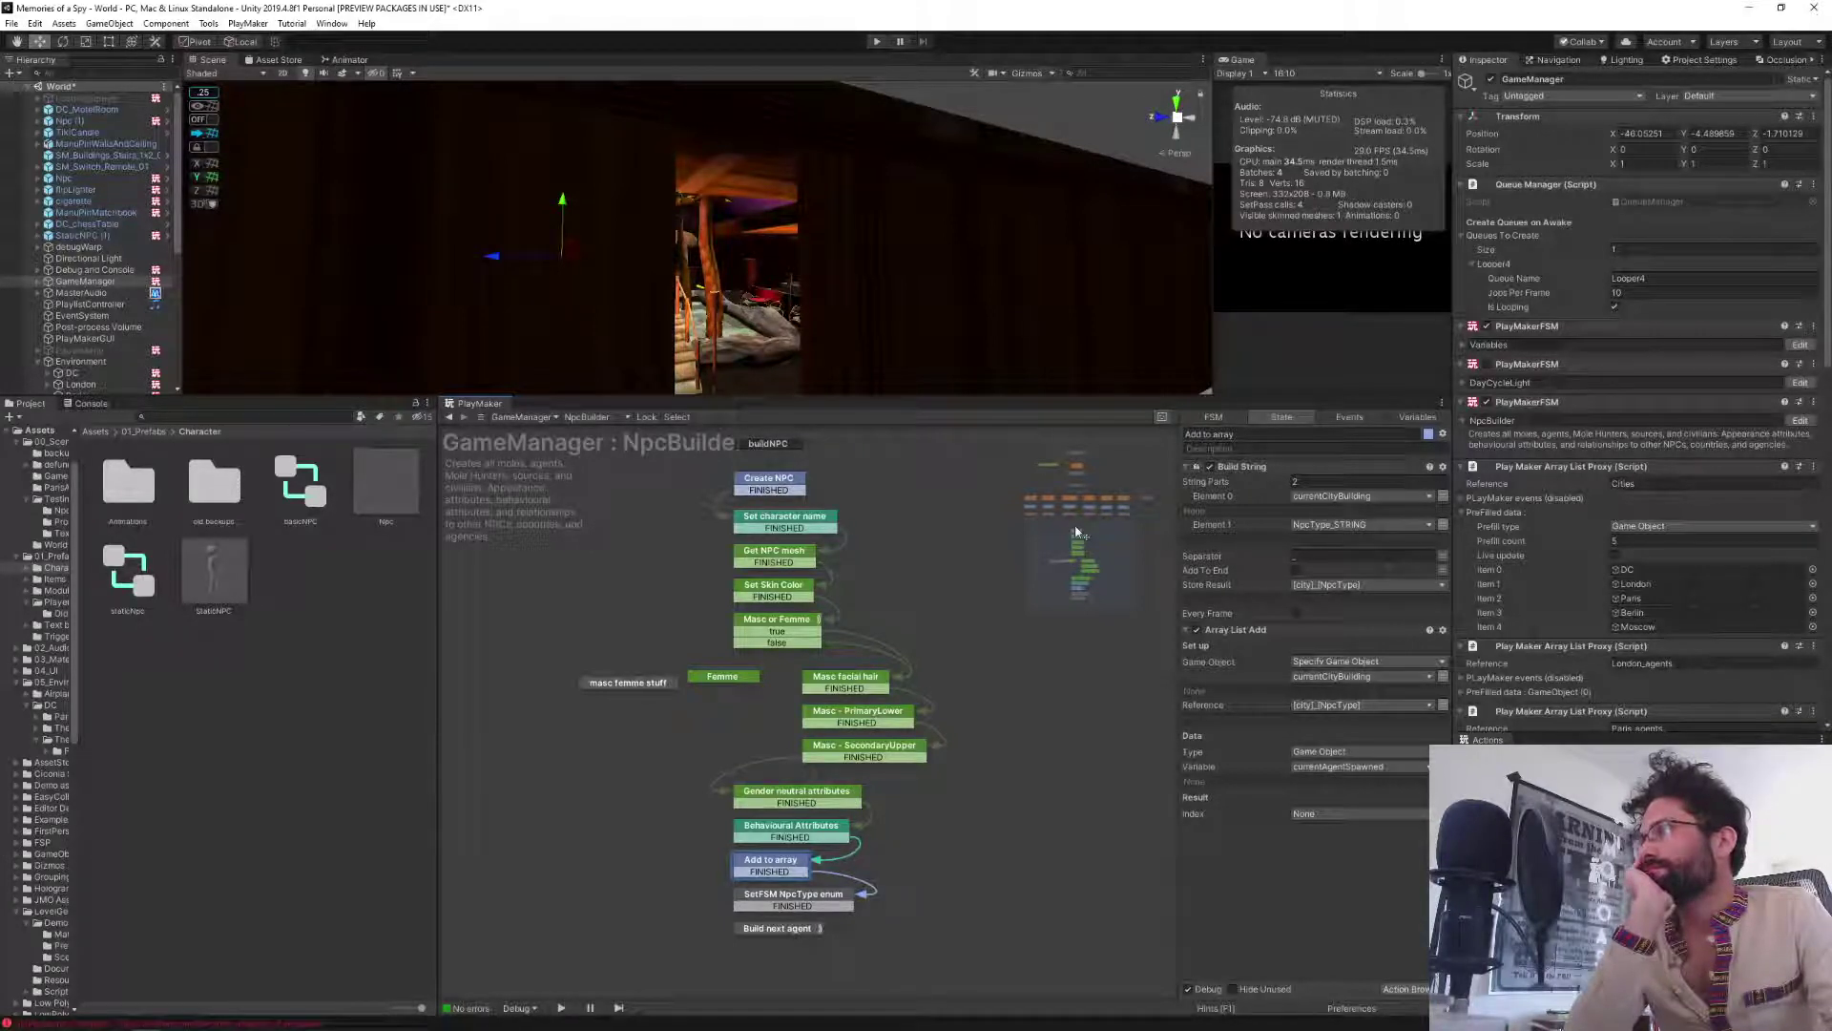
# Switch to the Notepad plan, insert a blank line after the attribute-logging line, and move the note clear of the state graph.
pyautogui.press('alt')
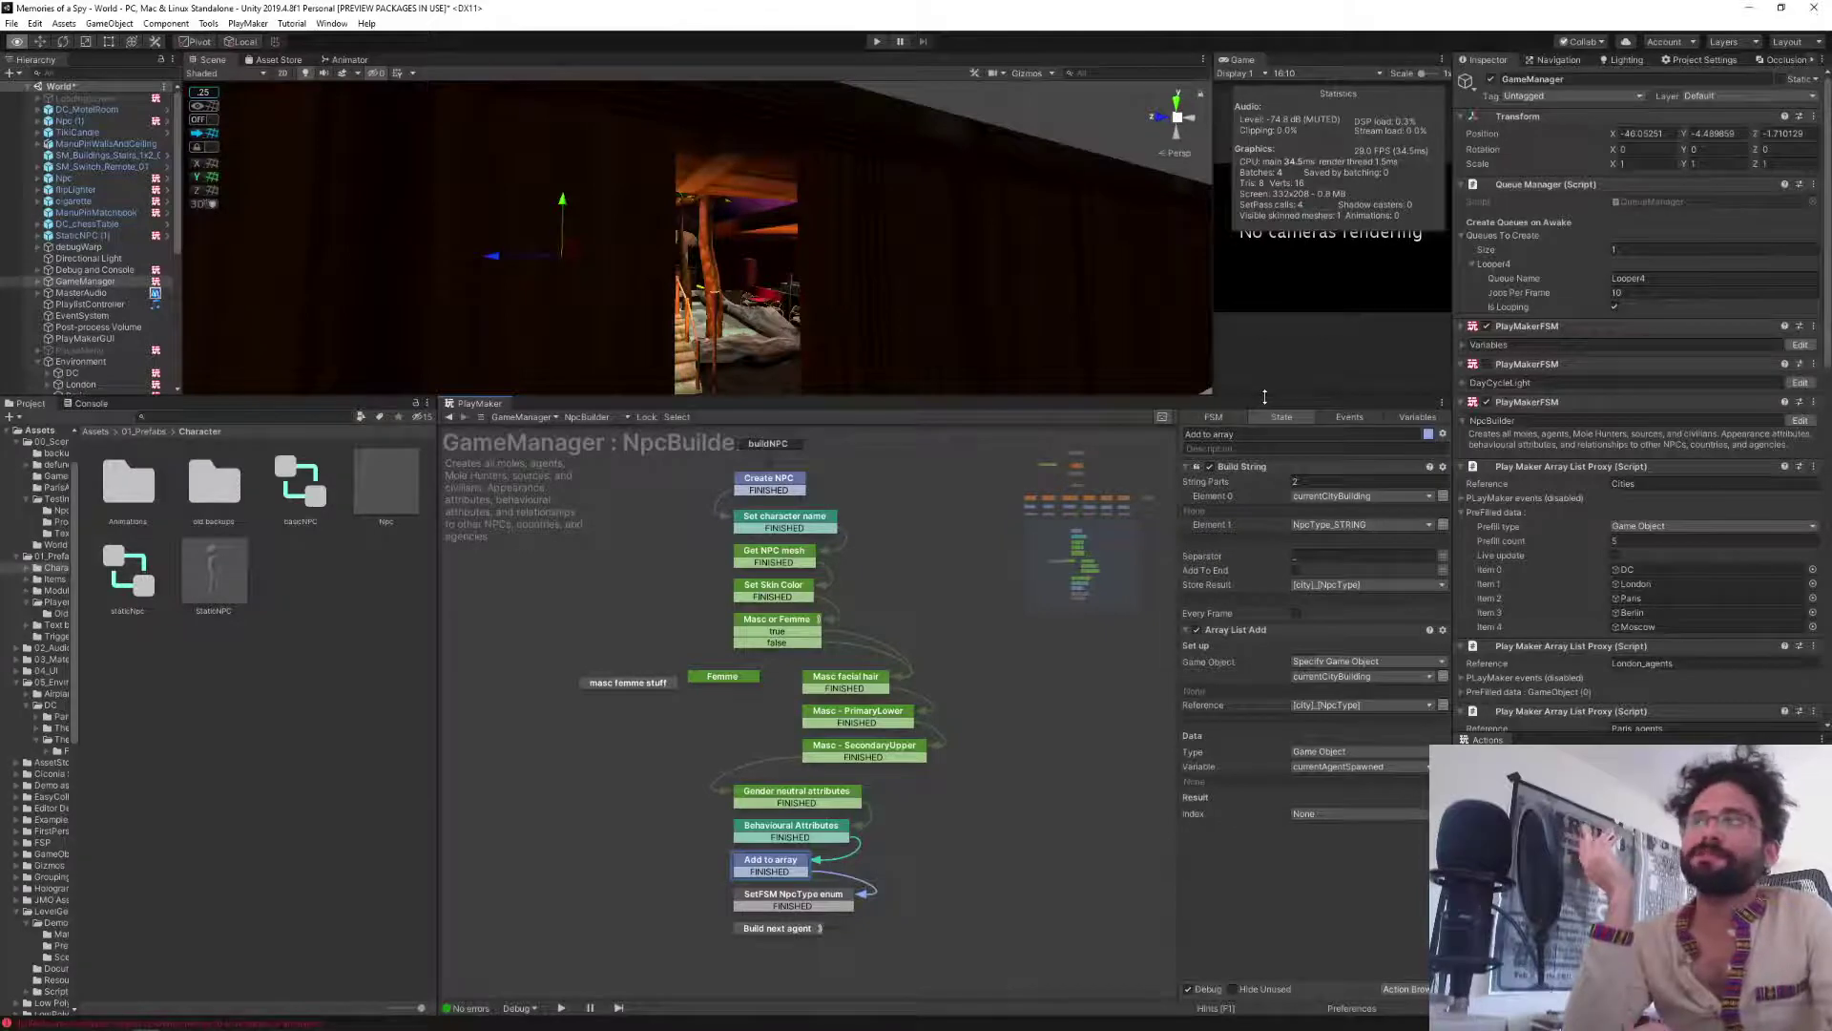
pyautogui.hotkey('alt', 'Tab')
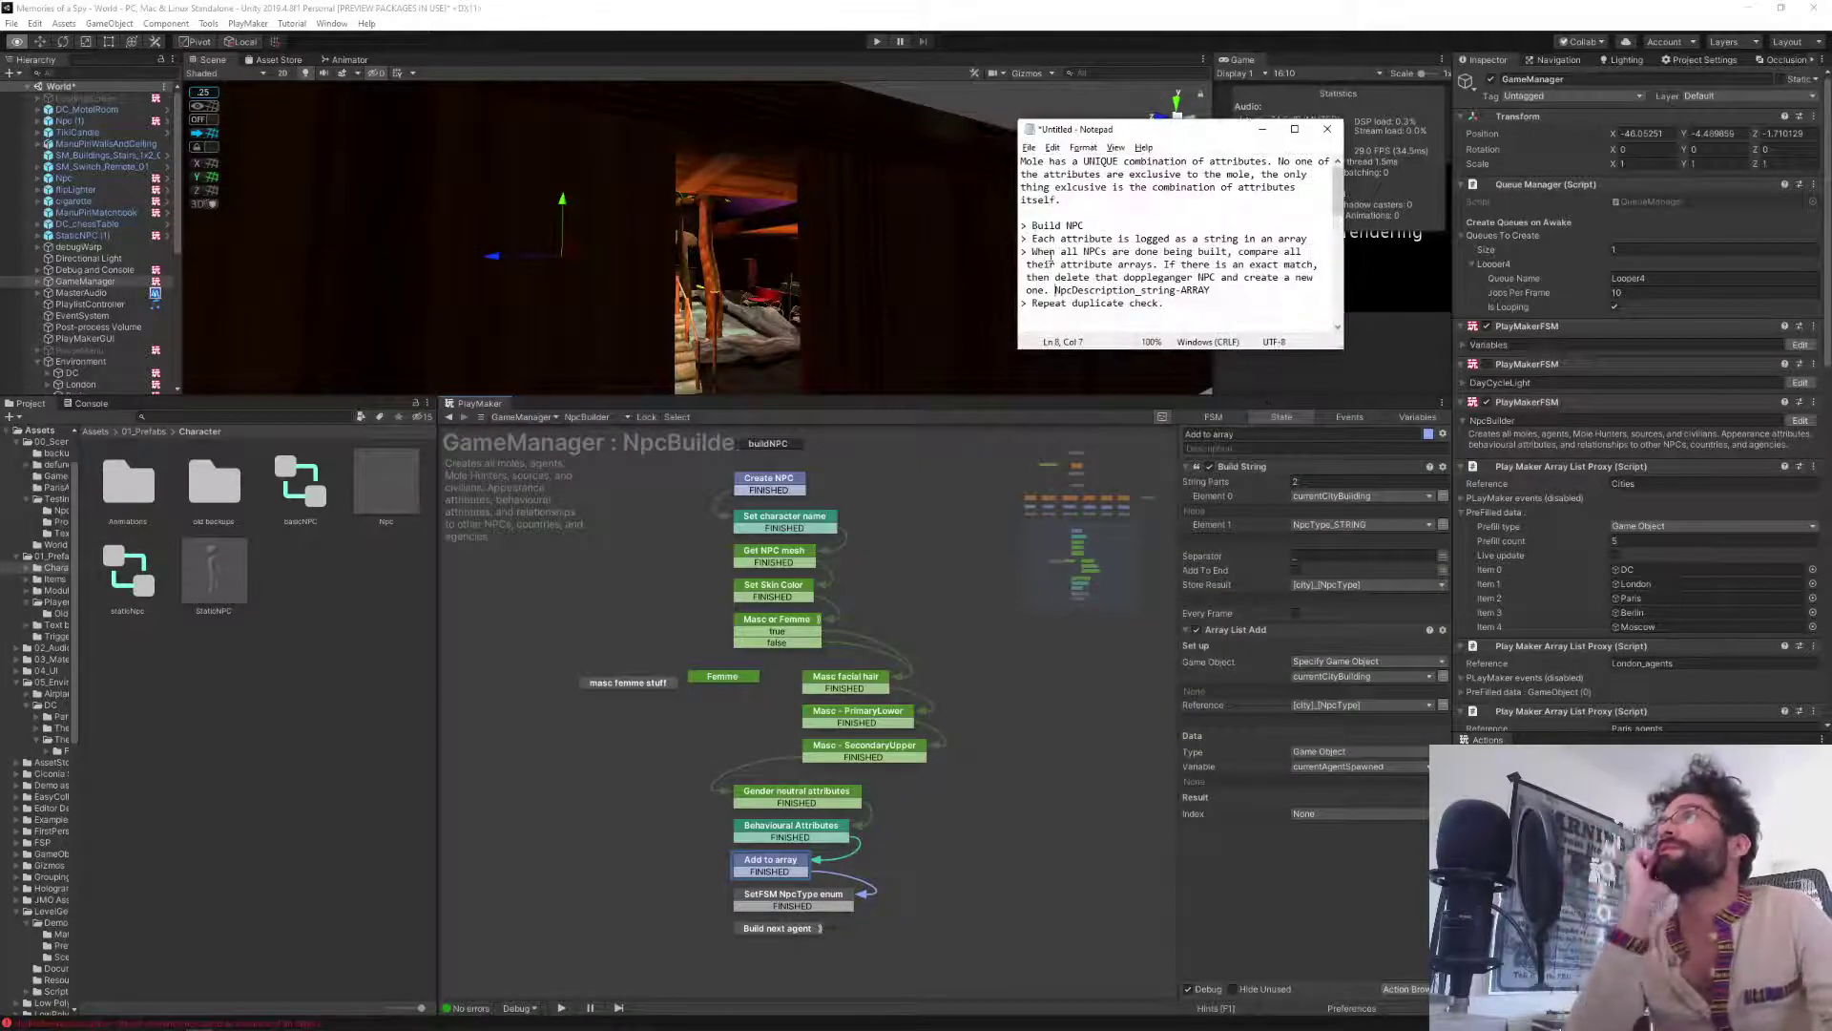
pyautogui.moveTo(1035, 252); pyautogui.dragTo(1311, 238)
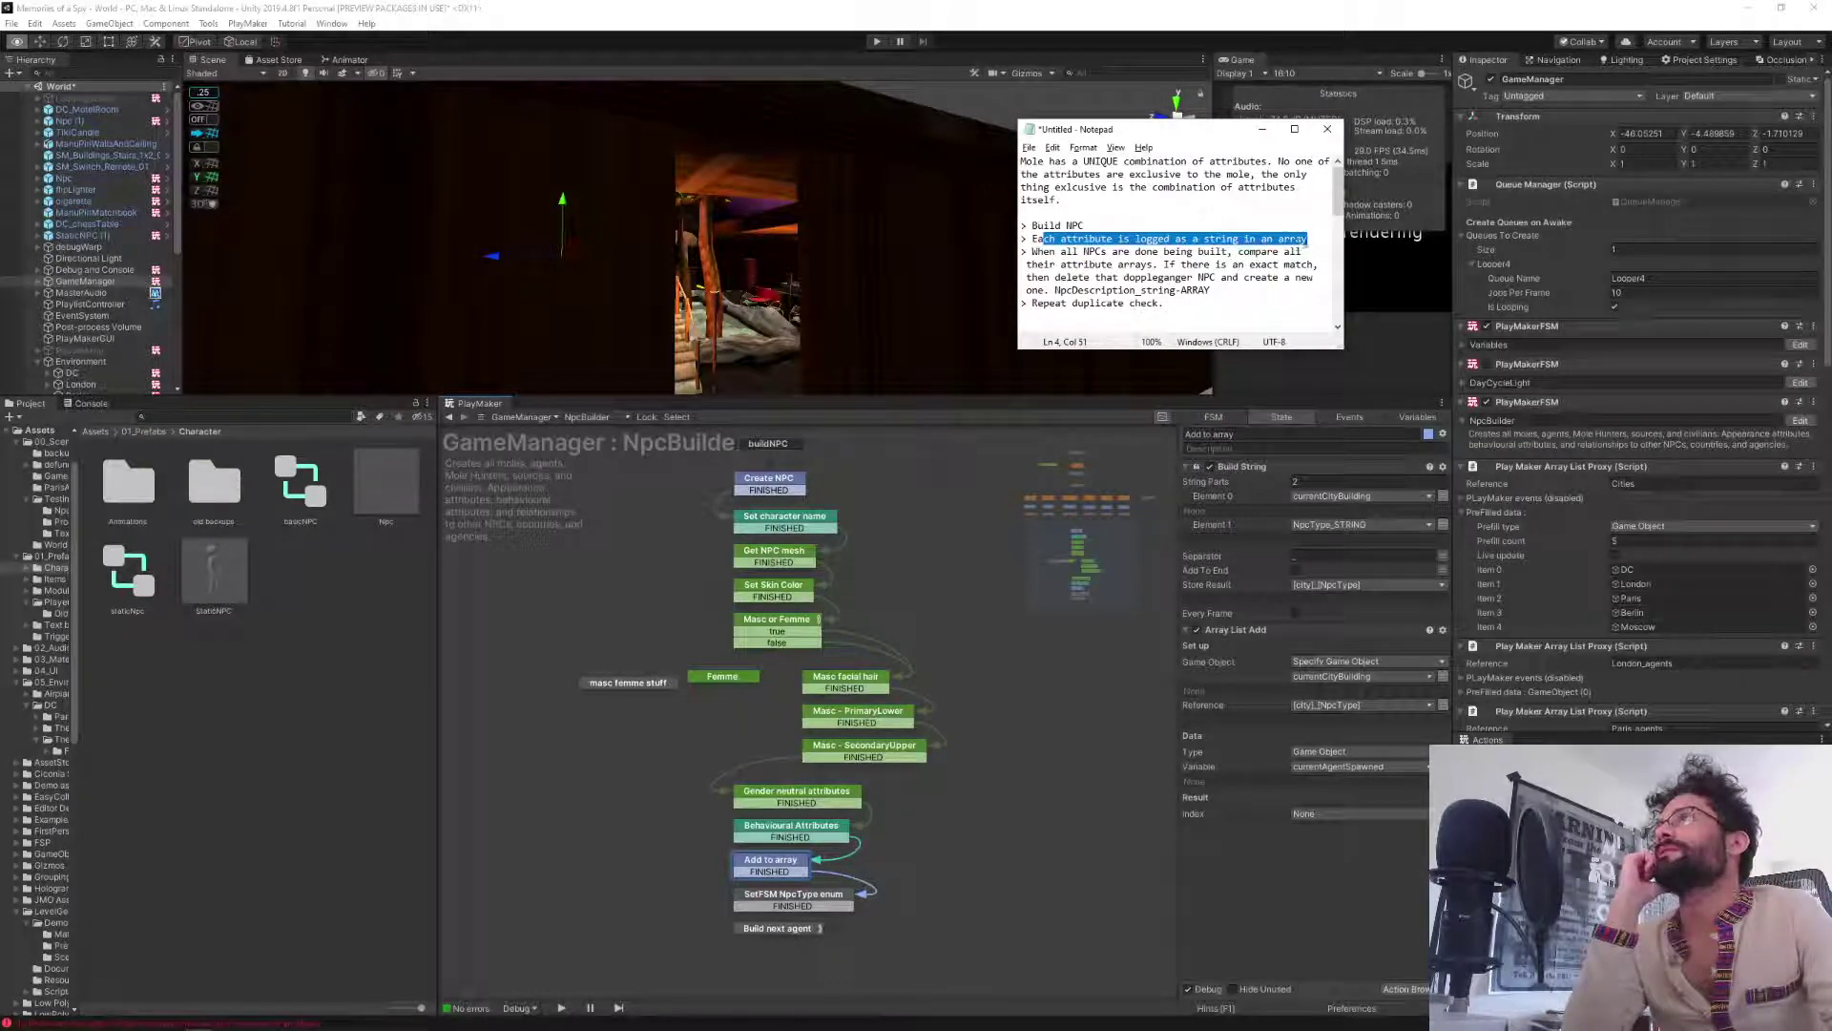
pyautogui.click(1308, 240)
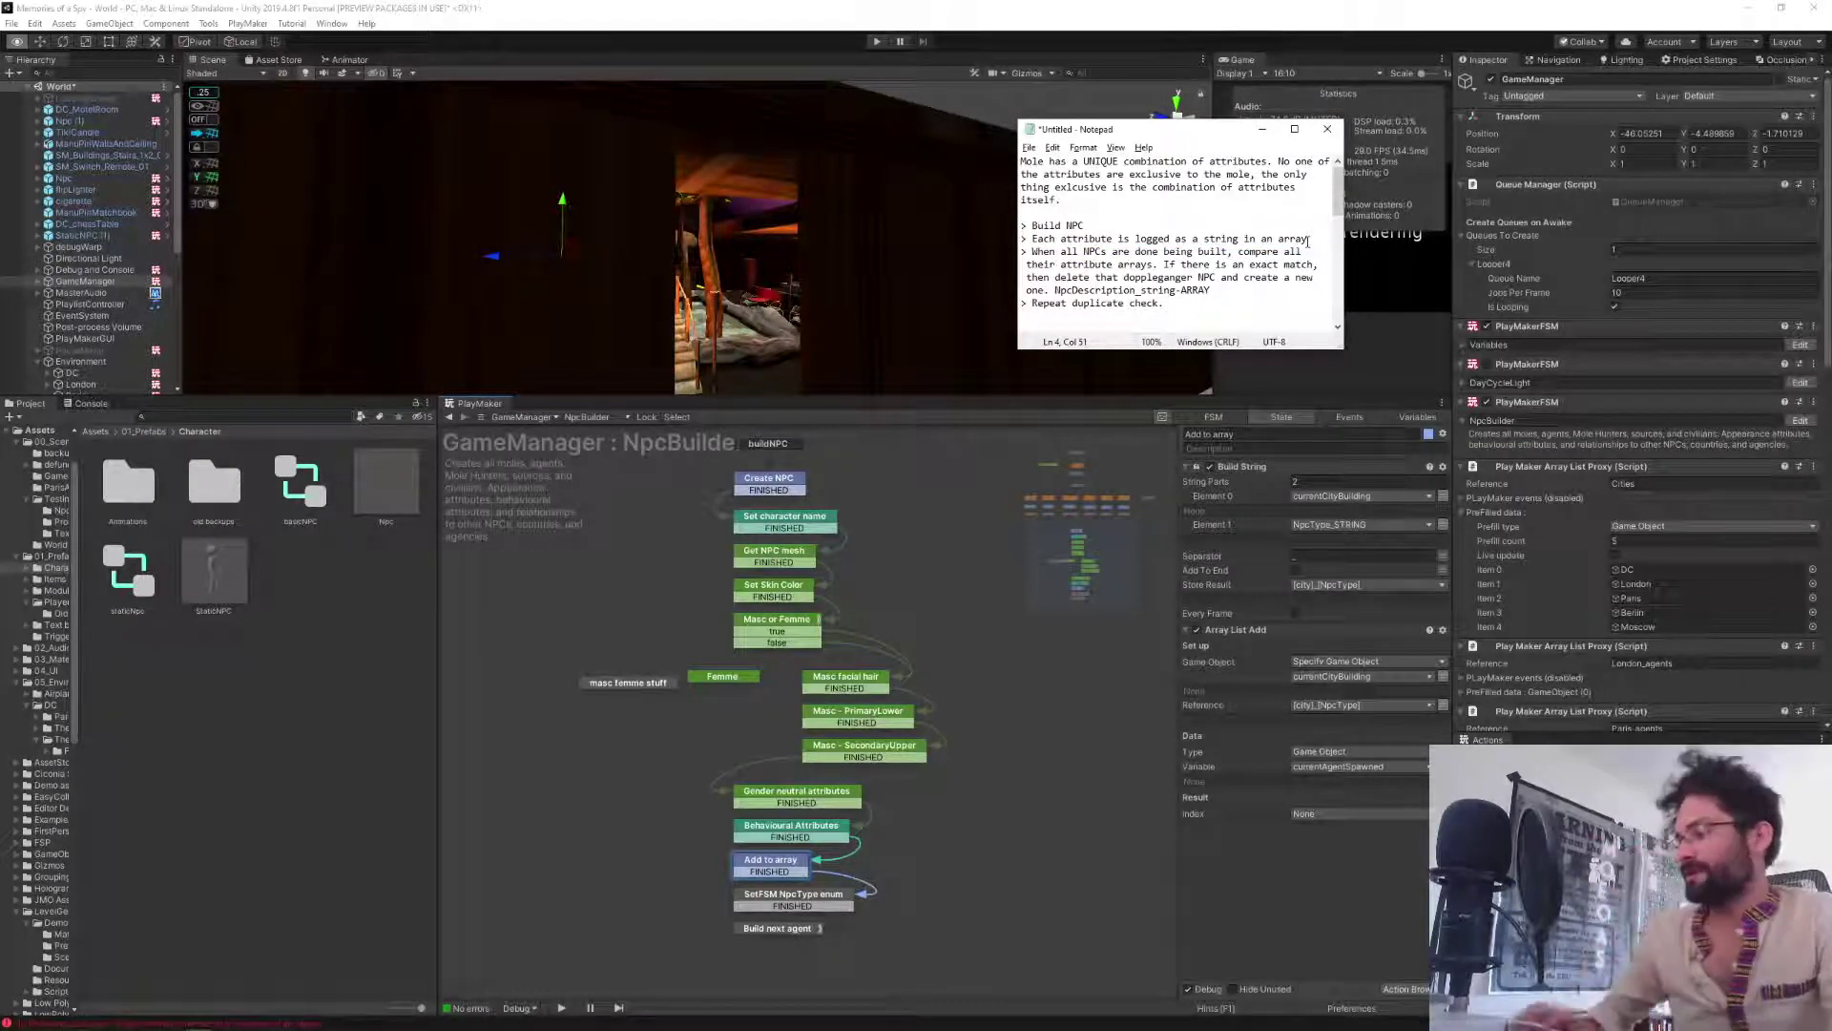
pyautogui.press('Return')
pyautogui.click(1074, 265)
pyautogui.scroll(-1, 1075, 266)
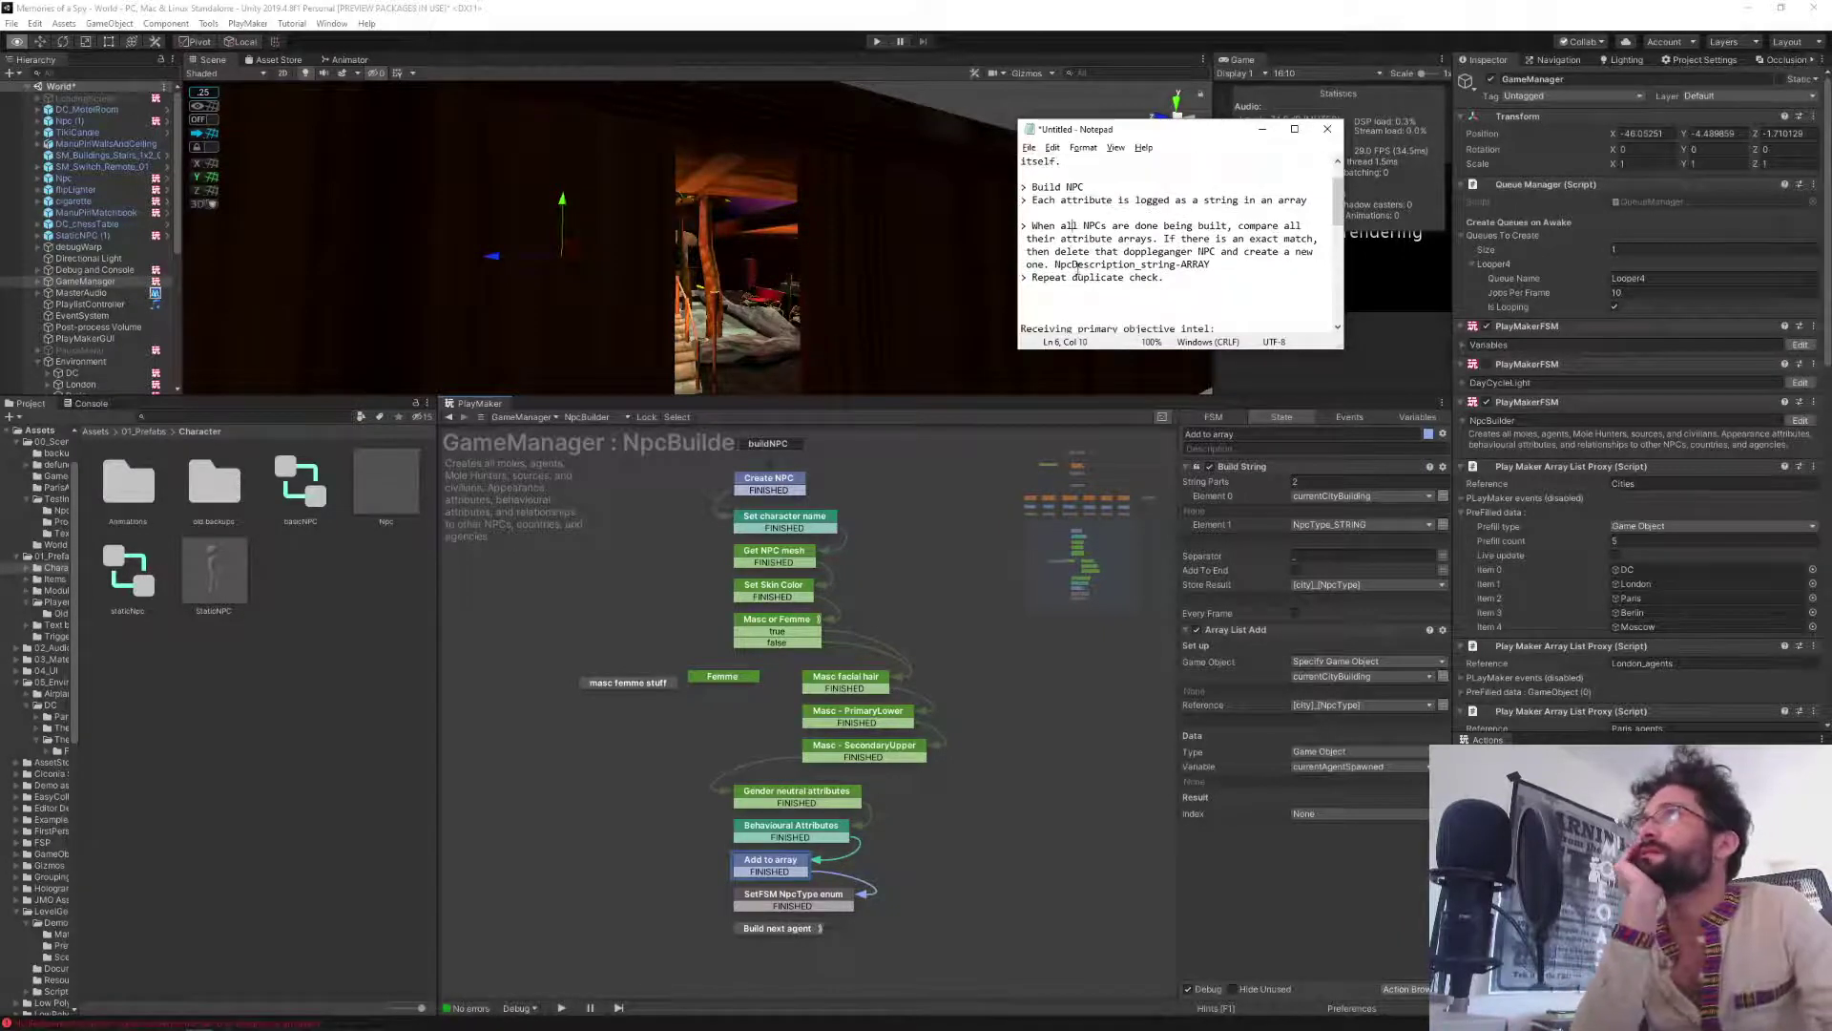
pyautogui.moveTo(1043, 226); pyautogui.dragTo(1262, 267)
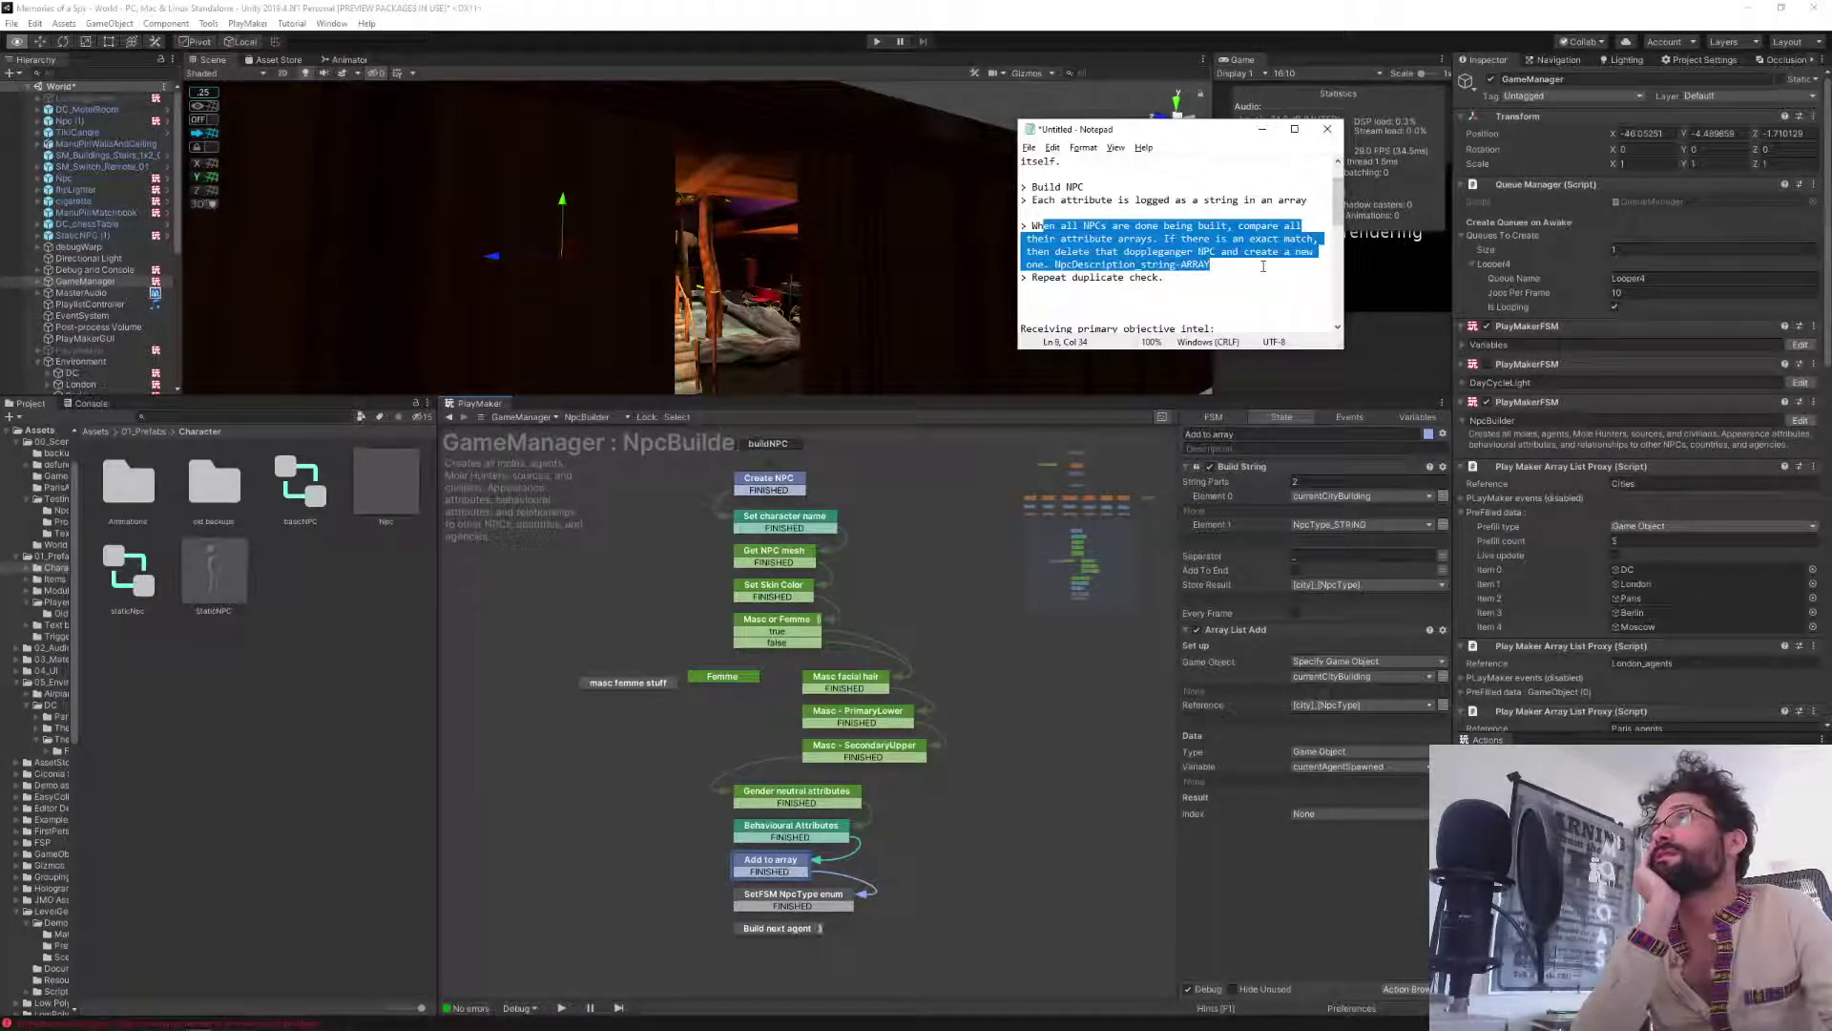
pyautogui.click(1263, 266)
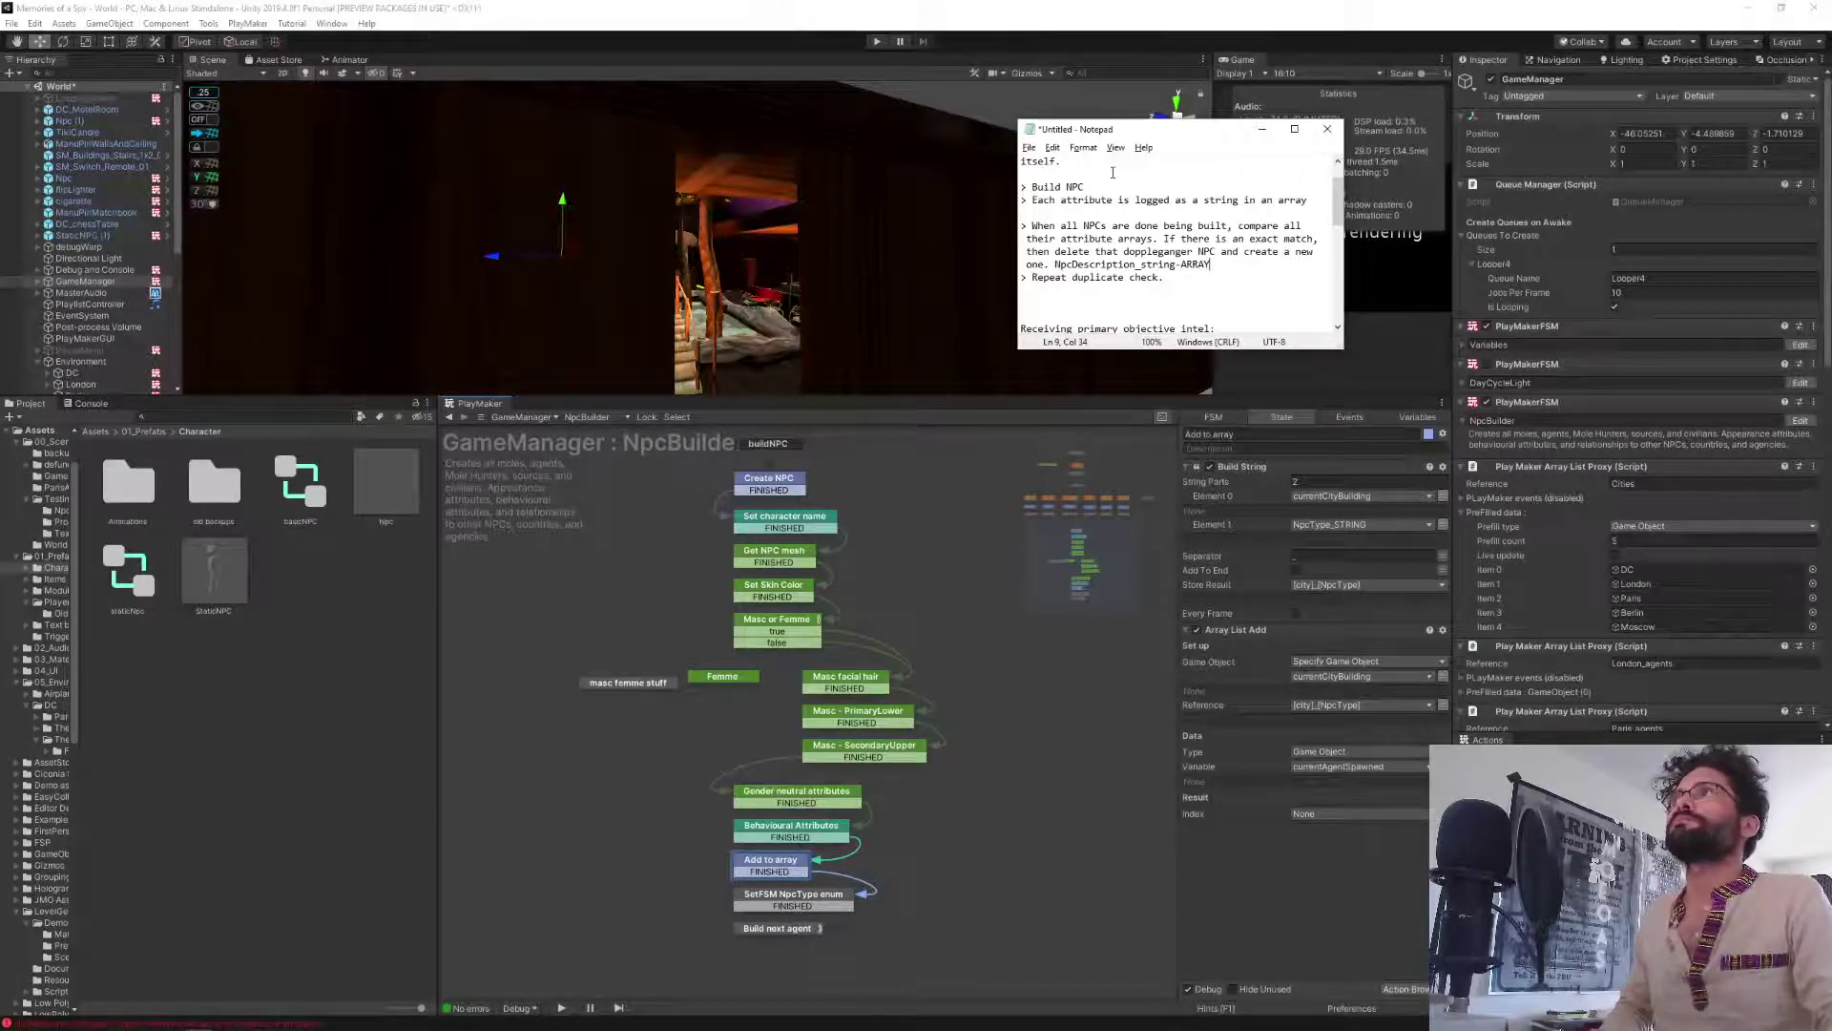
pyautogui.moveTo(1083, 129); pyautogui.dragTo(1397, 187)
pyautogui.click(1040, 5)
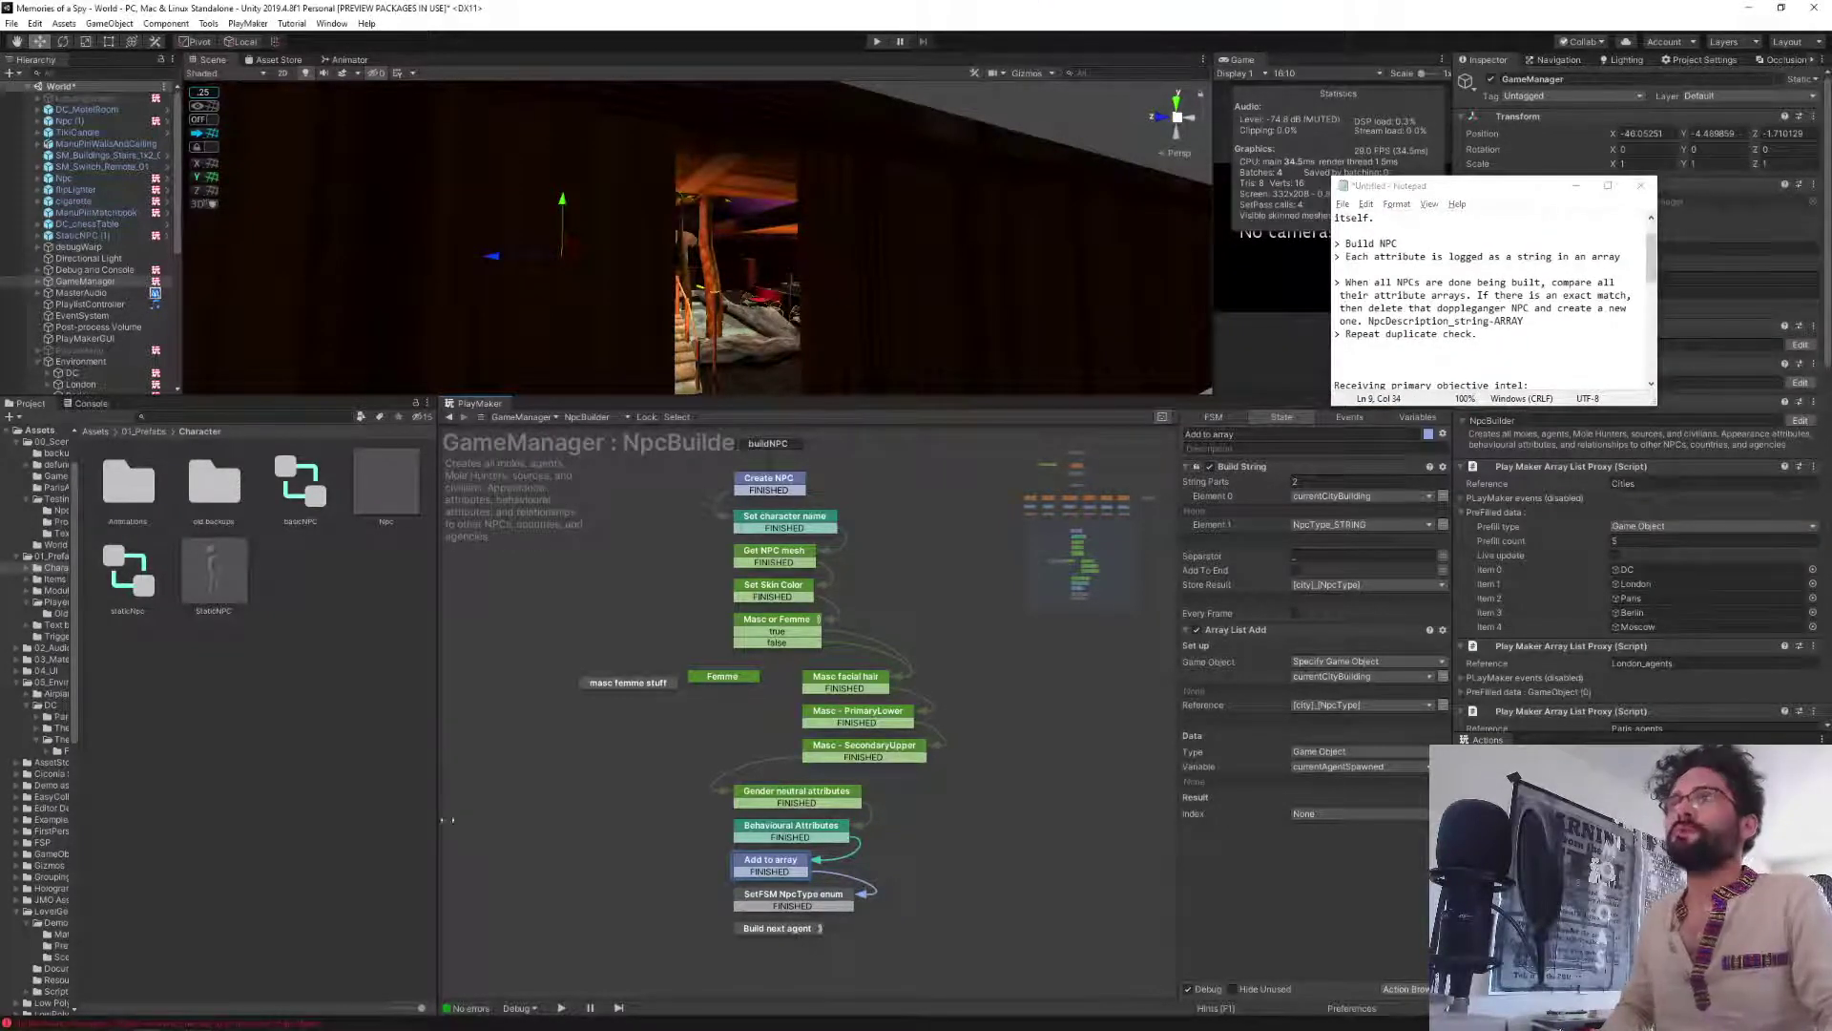
# Add an Int Add action to the Build next agent state and place it above Send Event.
pyautogui.moveTo(572, 848); pyautogui.dragTo(630, 981, button='middle')
pyautogui.click(821, 832)
pyautogui.moveTo(652, 594); pyautogui.dragTo(662, 907, button='middle')
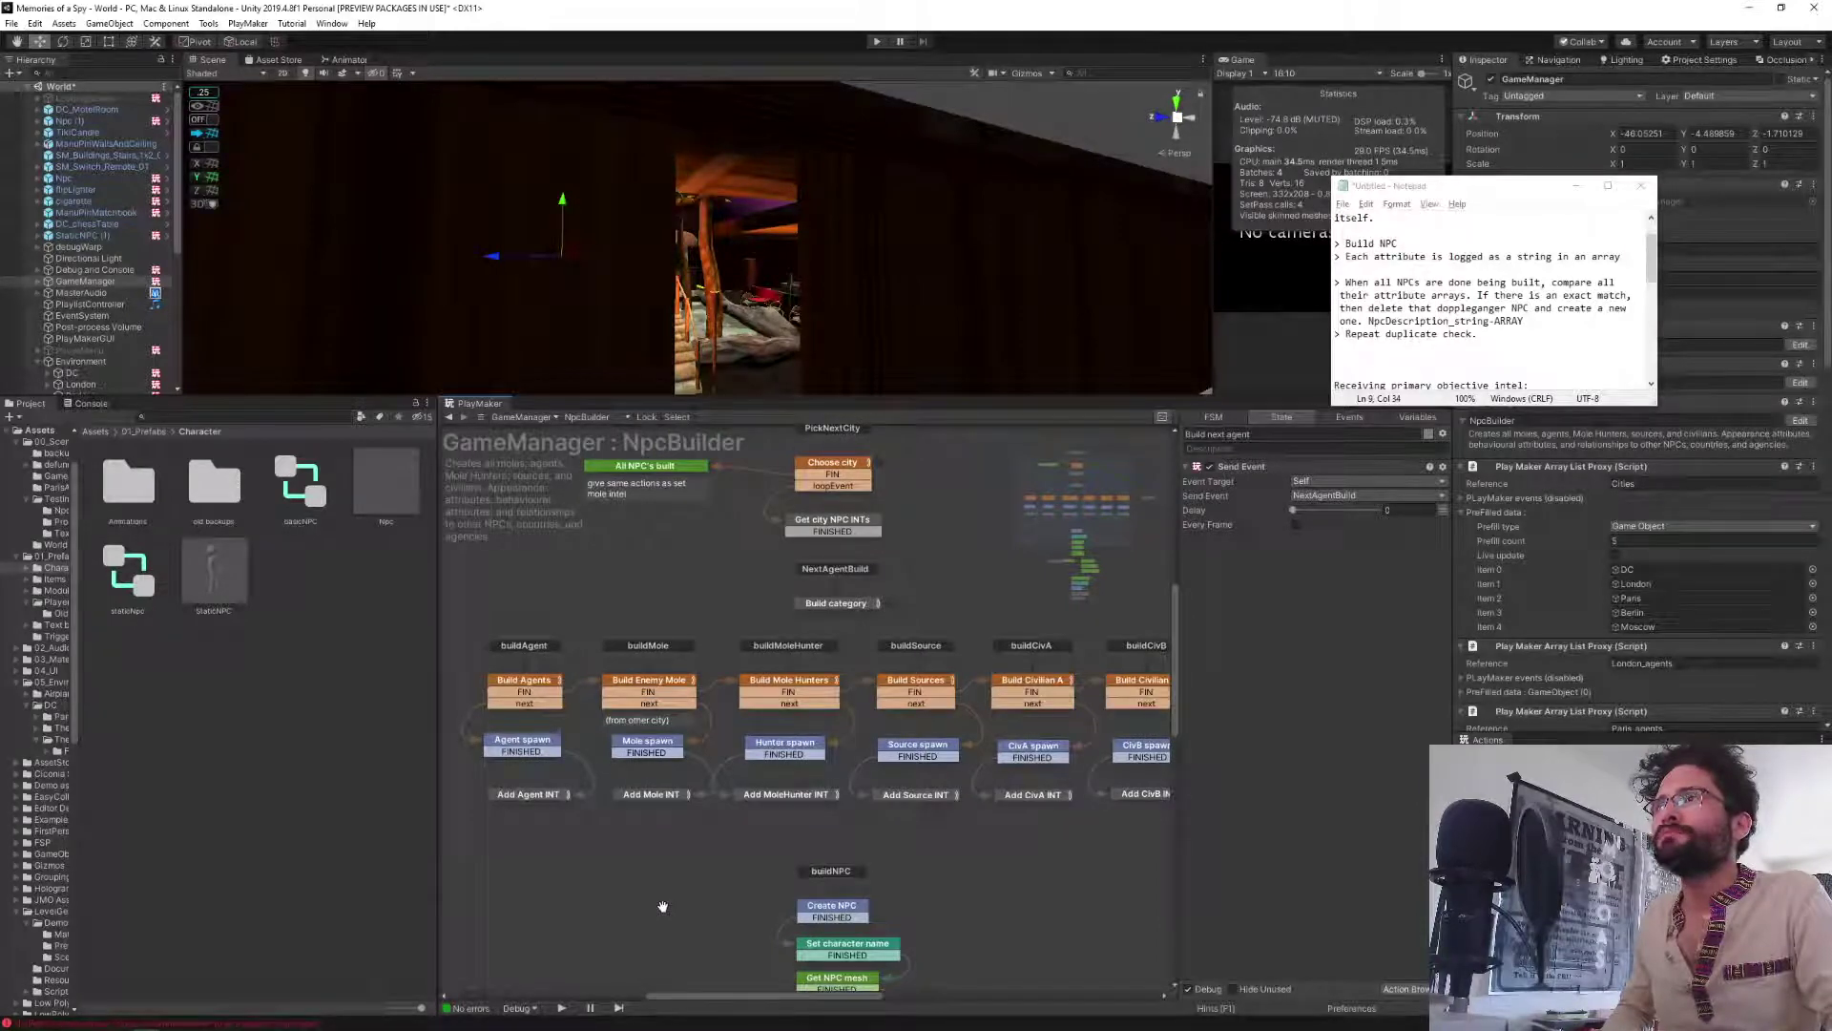
pyautogui.moveTo(667, 842); pyautogui.dragTo(675, 674, button='middle')
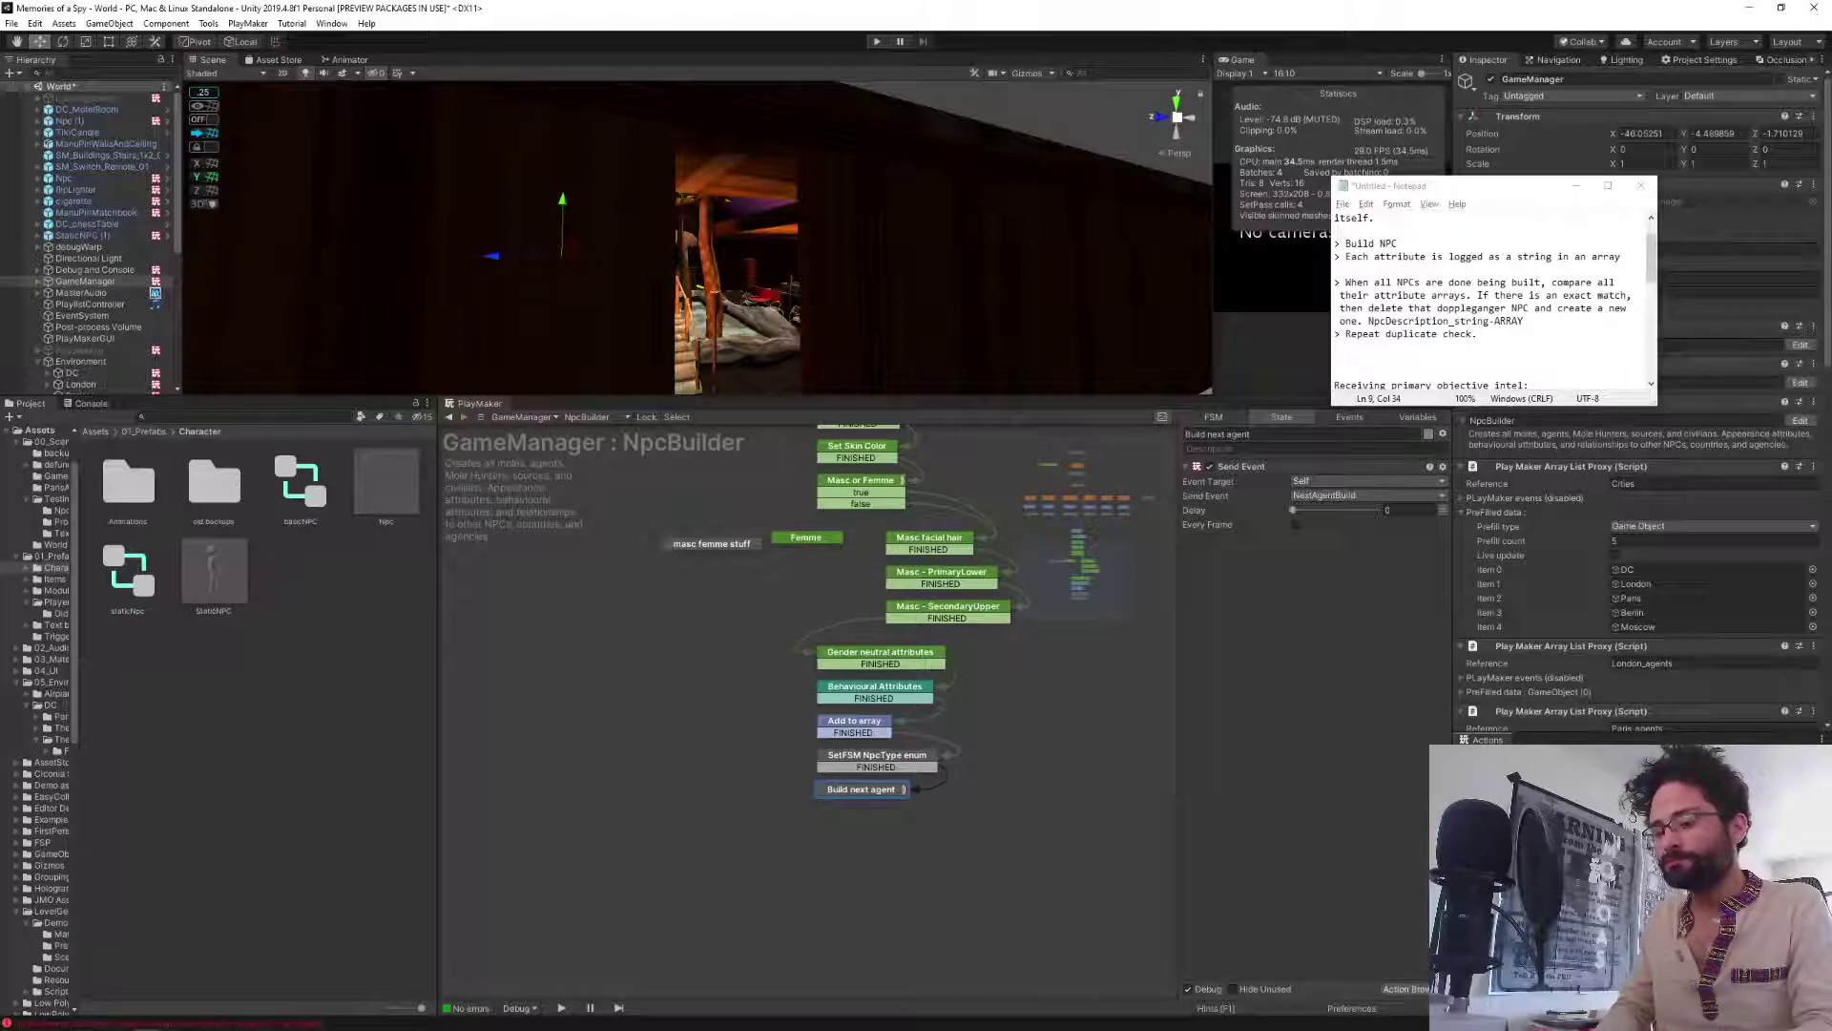
pyautogui.press('Return')
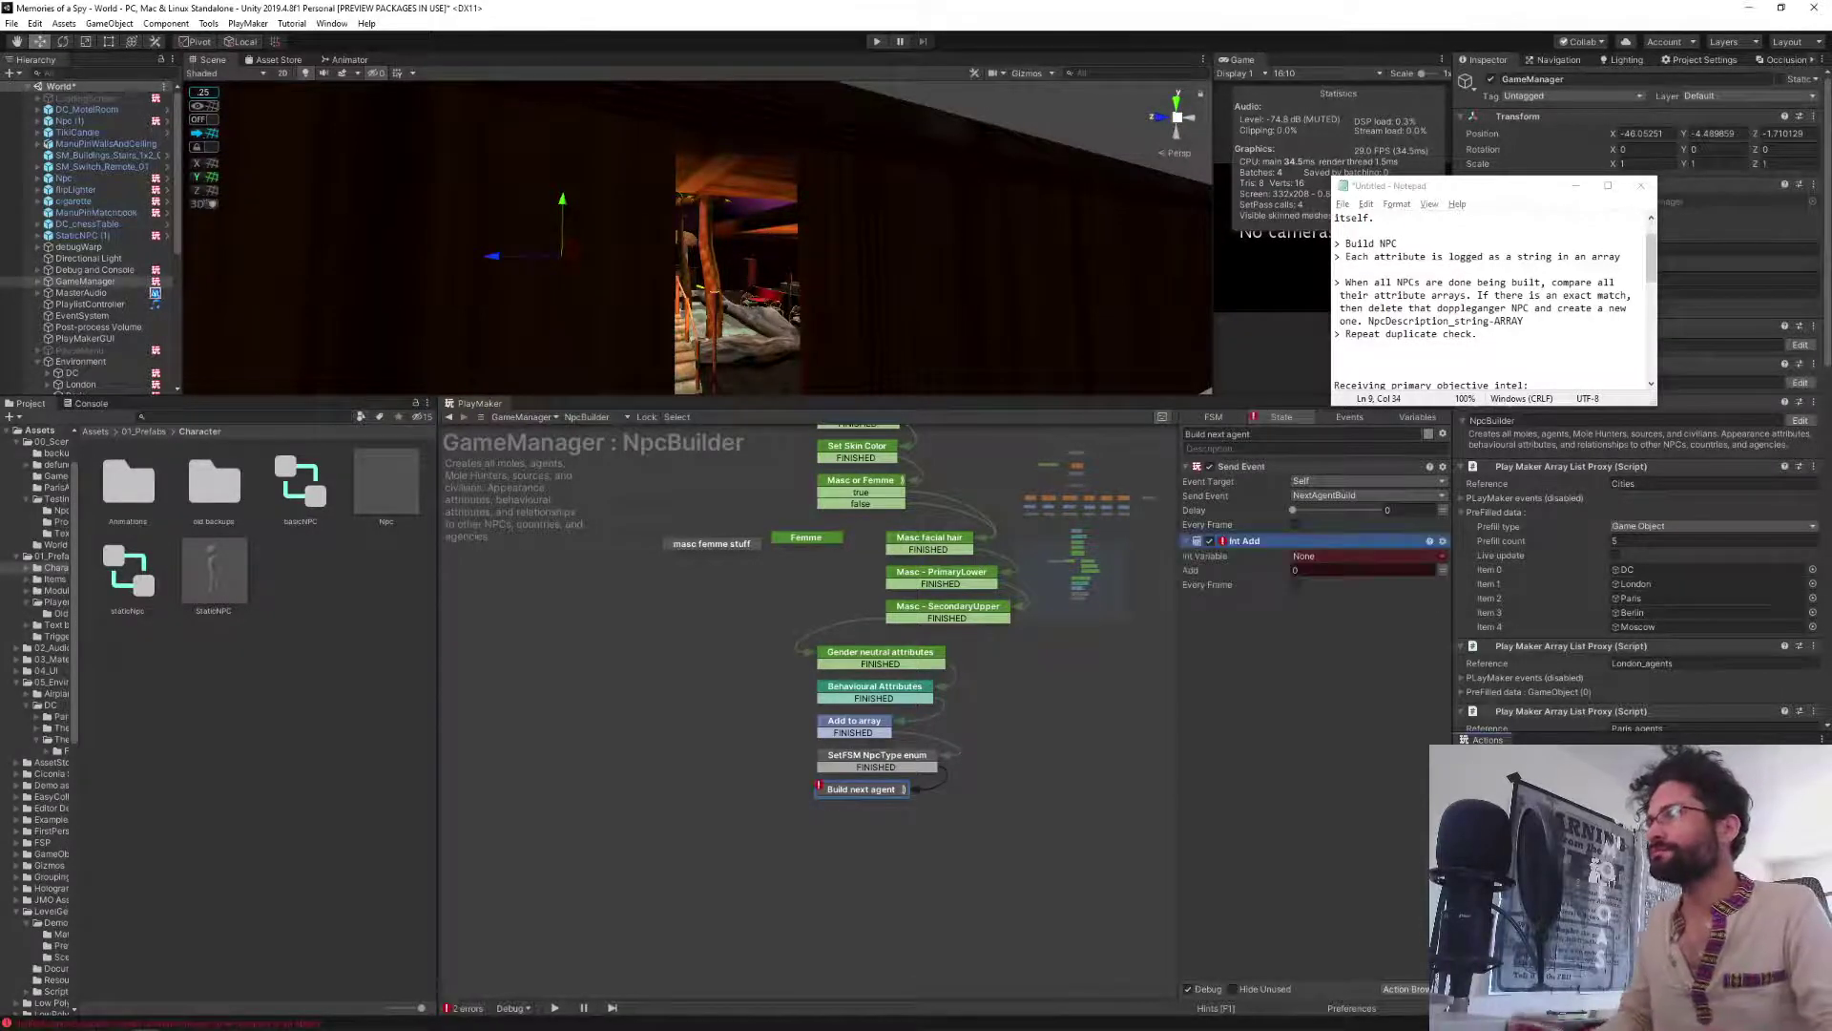
pyautogui.click(1245, 546)
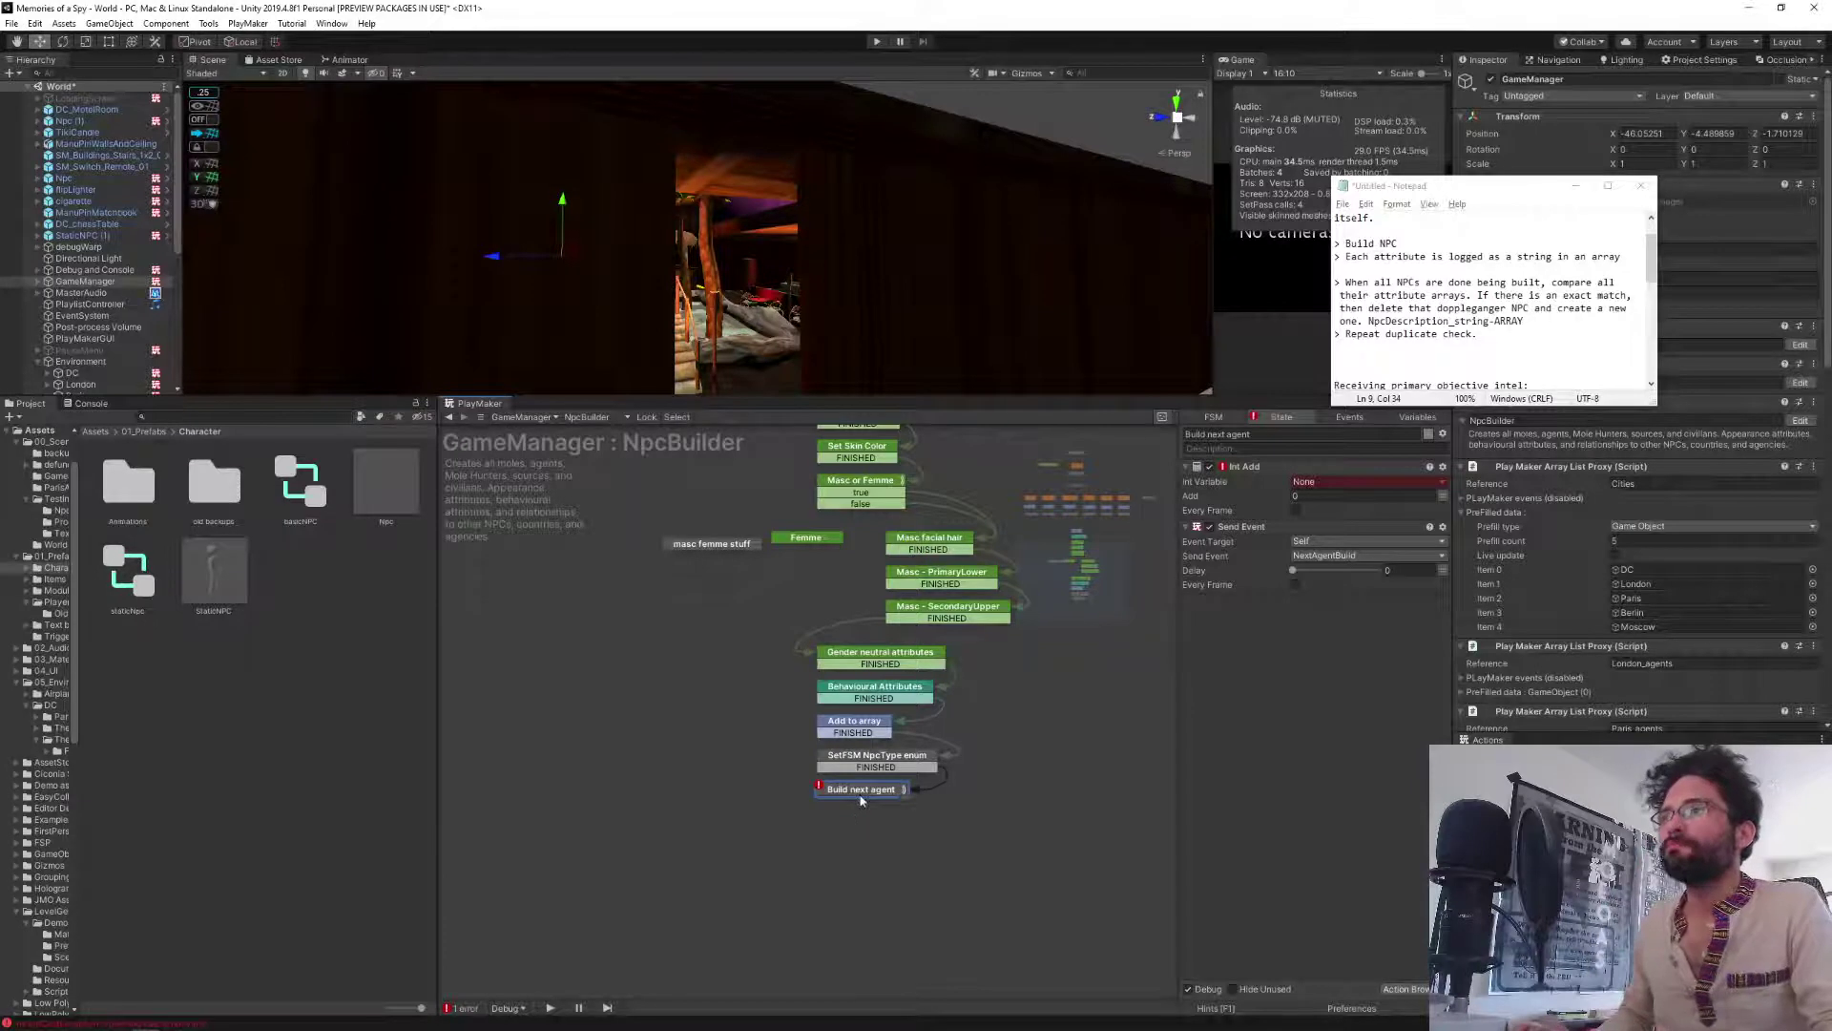
# Shift Build next agent down and move its Int Add action into a new state below SetFSM NpcType enum.
pyautogui.moveTo(861, 793); pyautogui.dragTo(862, 854)
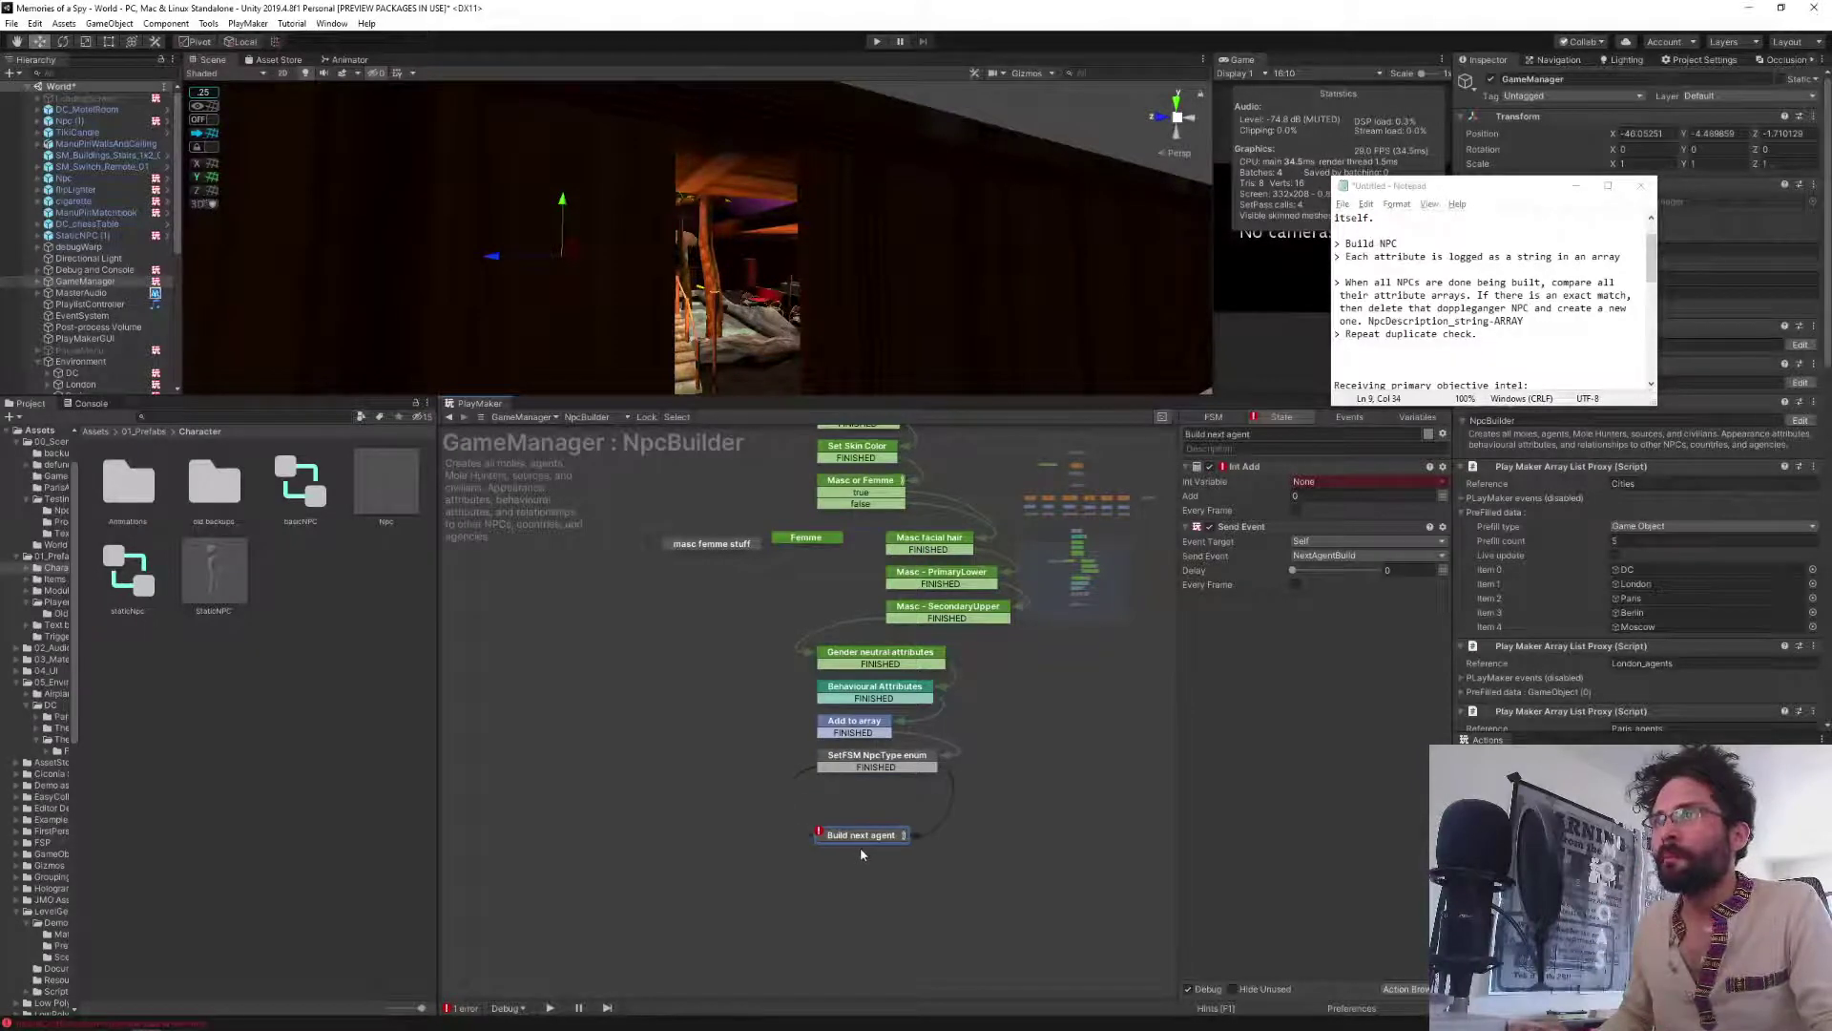
pyautogui.click(1251, 469)
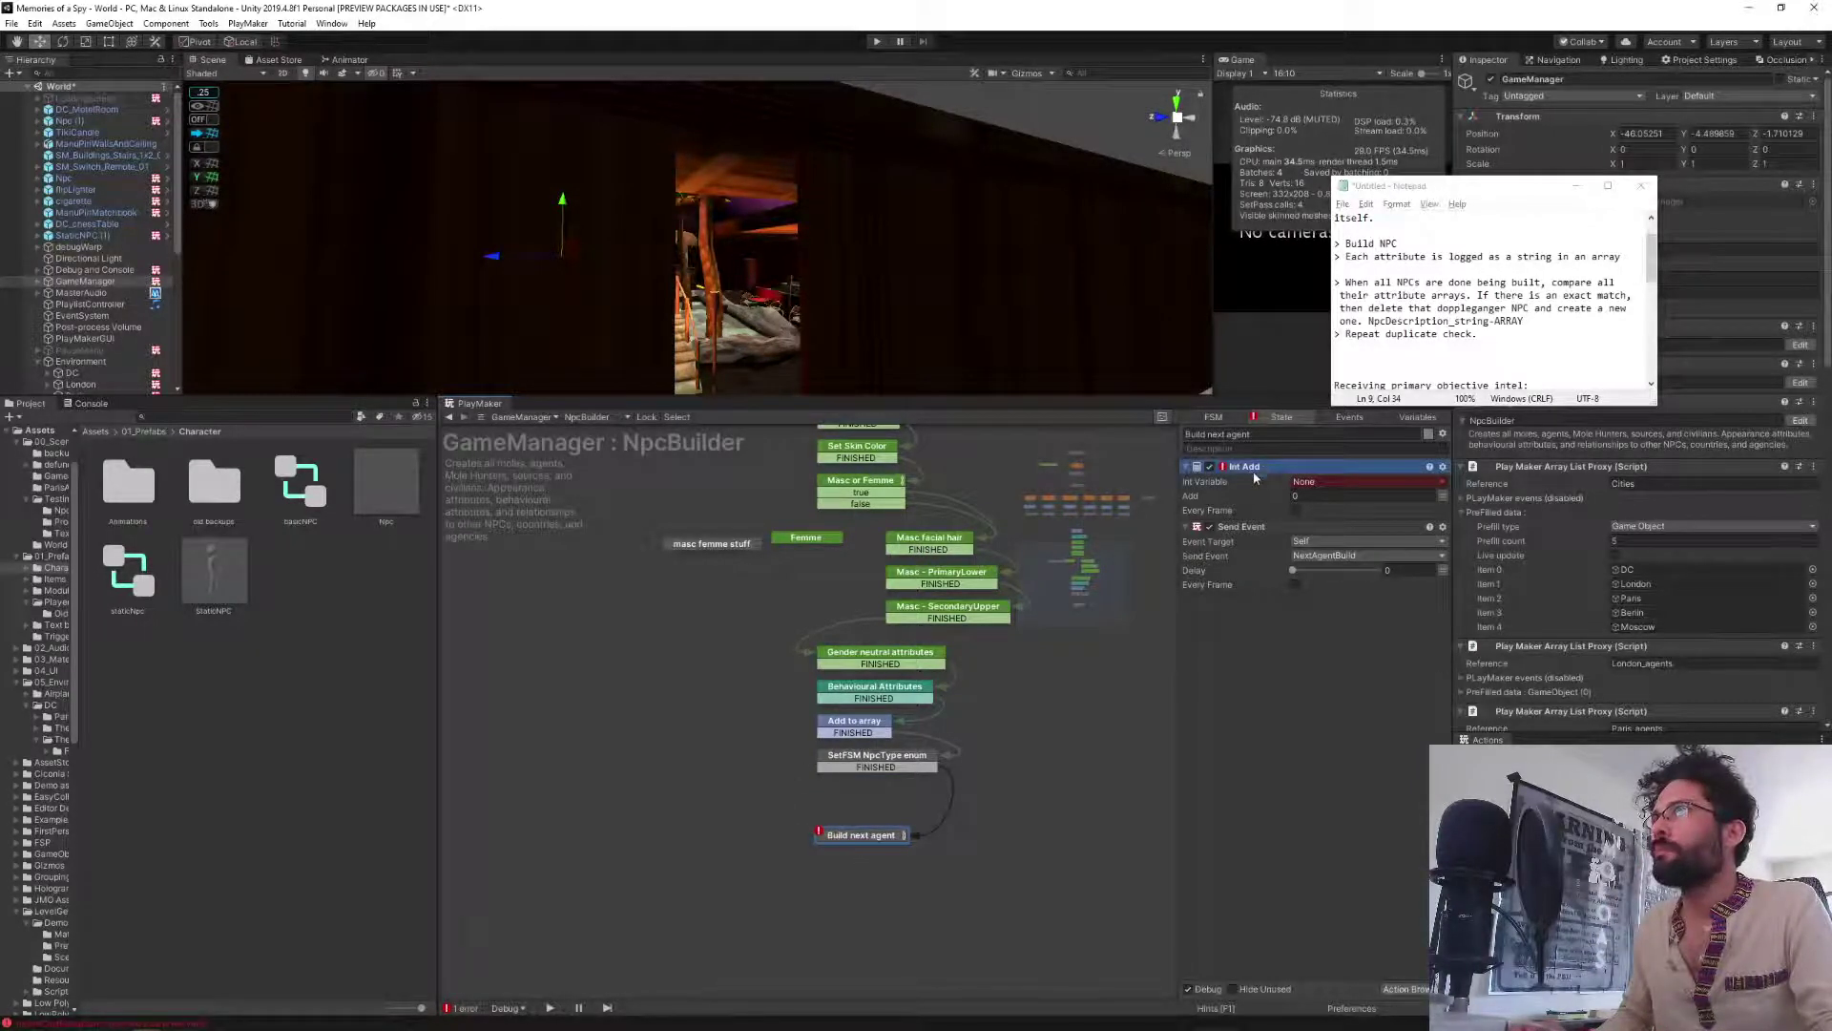
pyautogui.moveTo(1312, 467); pyautogui.dragTo(849, 793)
pyautogui.click(852, 796)
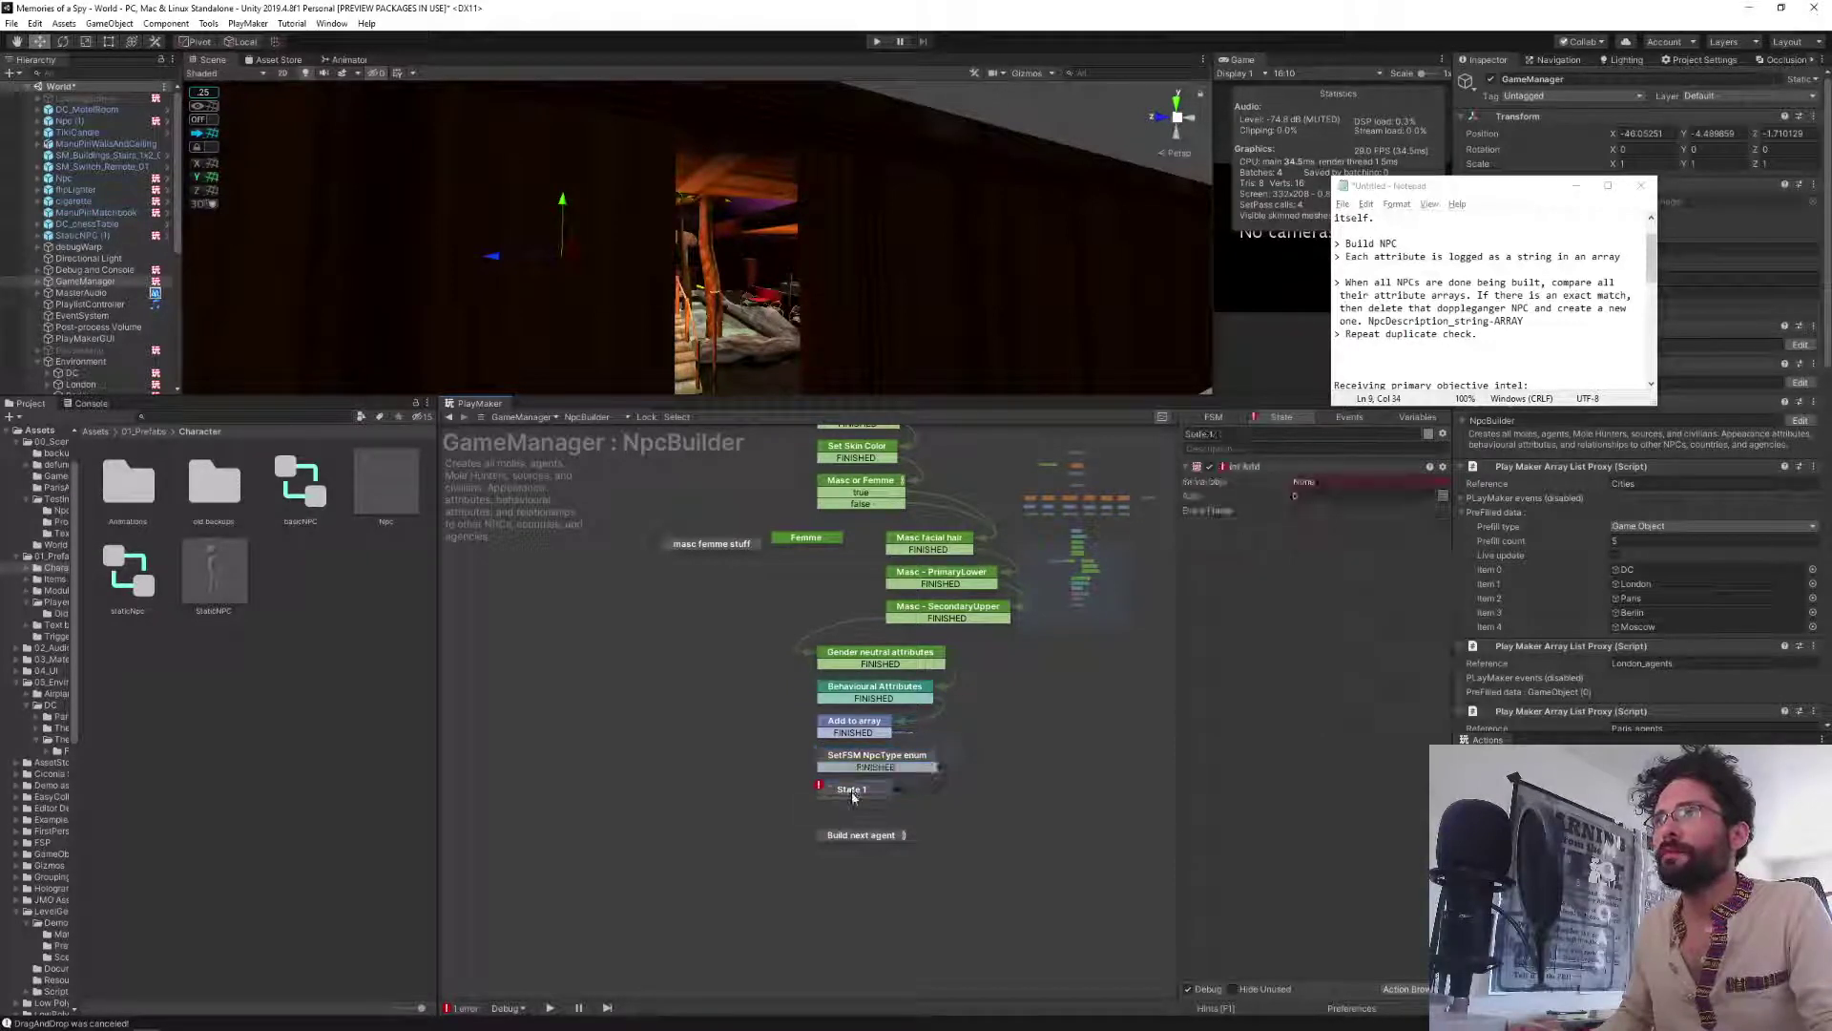
# Link the new state to Build next agent with a FINISHED transition and position Build next agent directly beneath it.
pyautogui.keyDown('ctrl'); pyautogui.click(860, 792); pyautogui.keyUp('ctrl')
pyautogui.moveTo(880, 801); pyautogui.dragTo(897, 836)
pyautogui.click(883, 883)
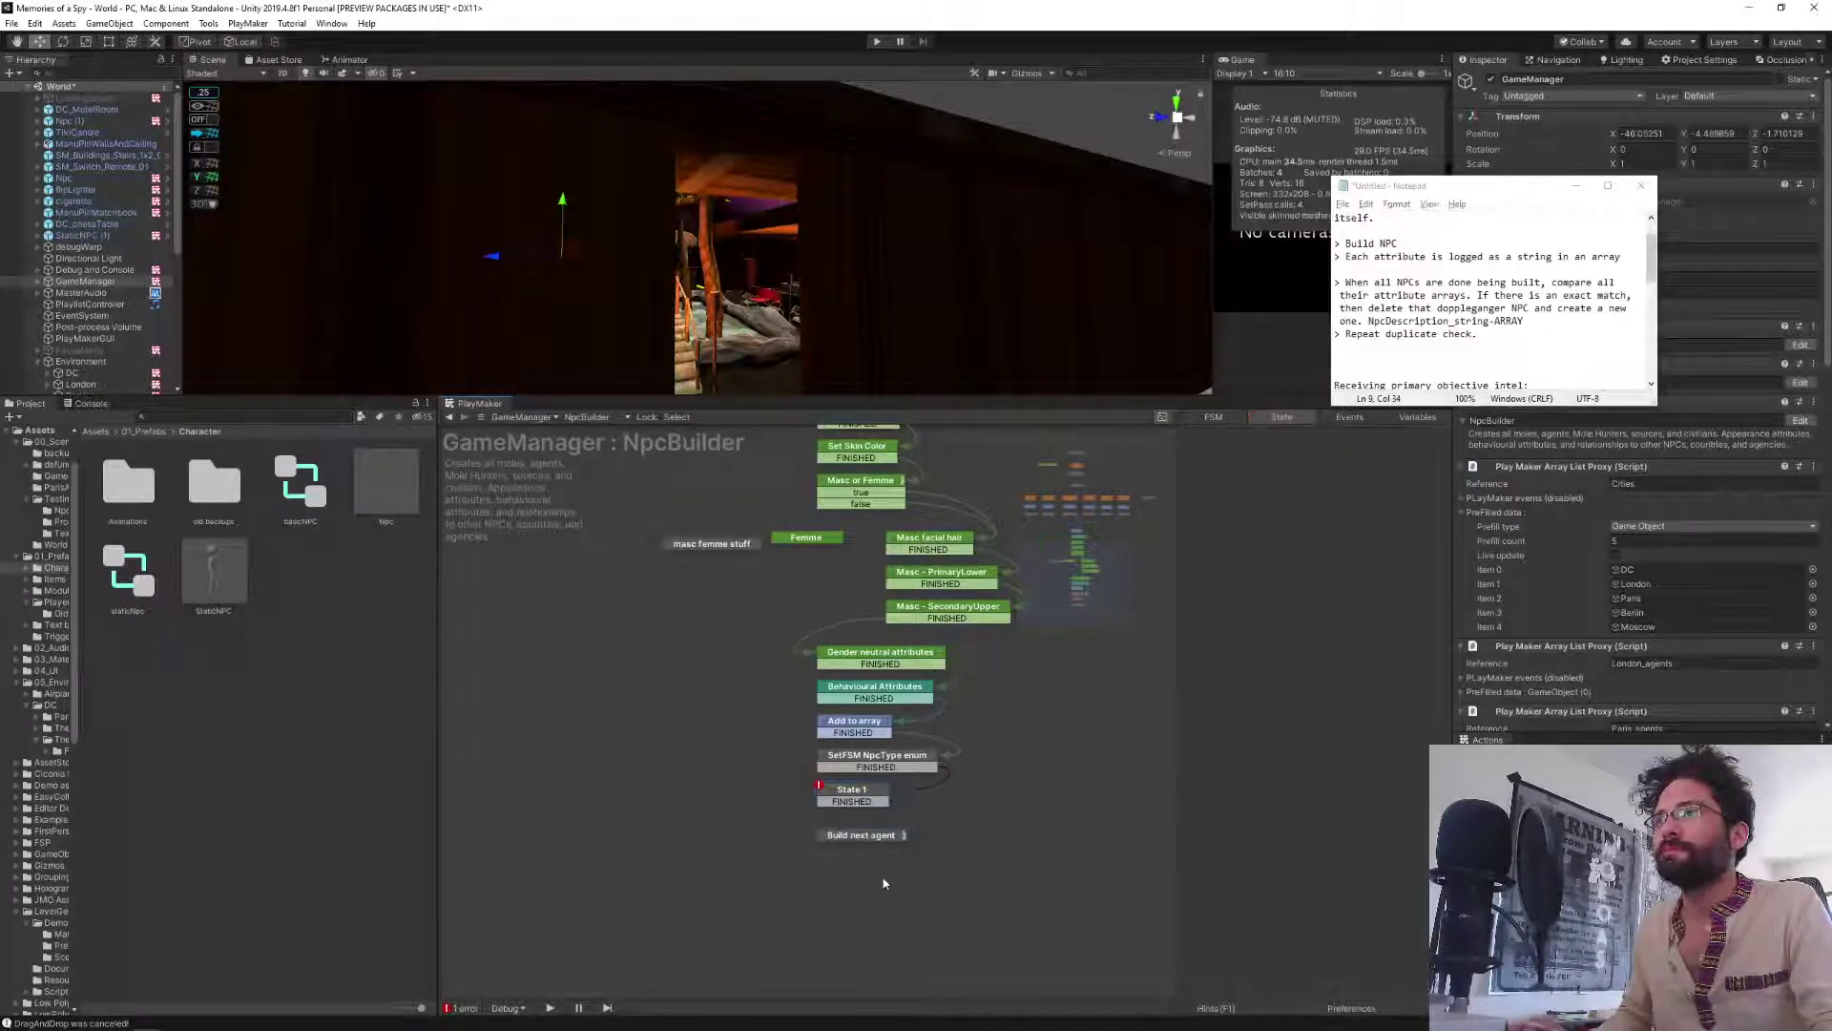
pyautogui.moveTo(858, 847); pyautogui.dragTo(855, 833)
pyautogui.click(867, 873)
pyautogui.click(849, 794)
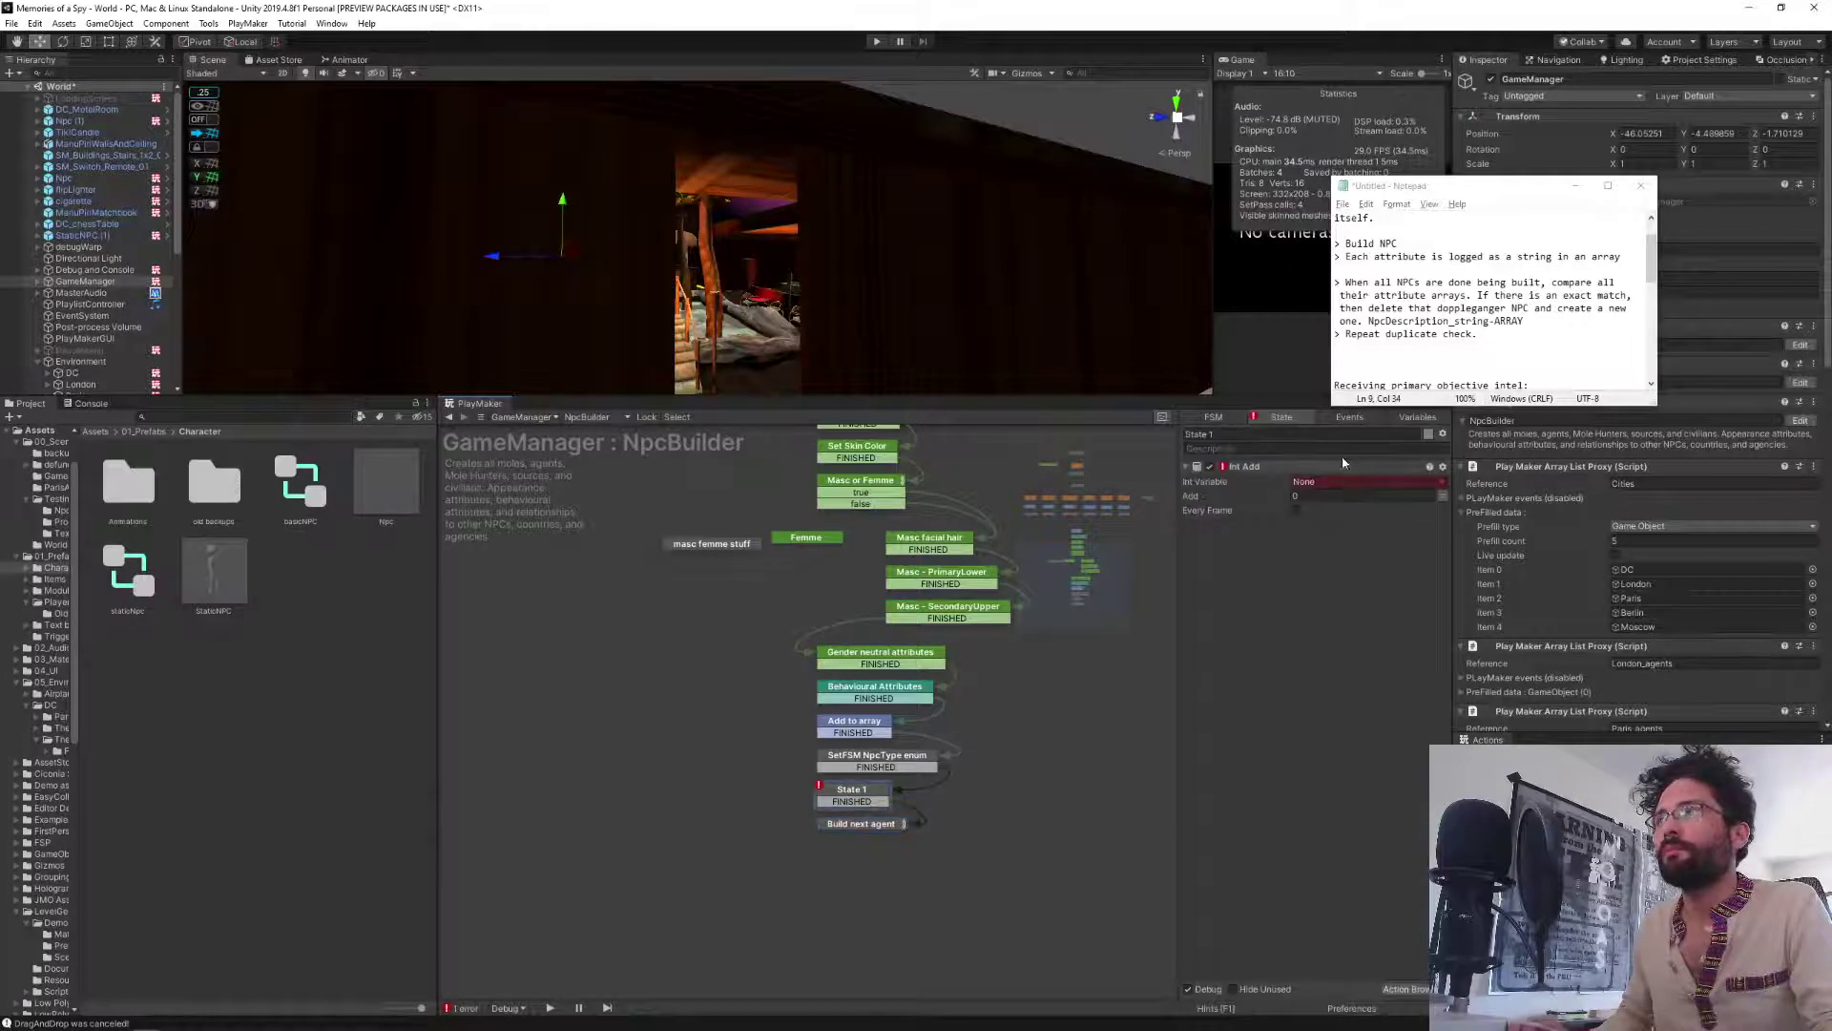
# Rename the new state below SetFSM NpcType enum as "Compare attributes".
pyautogui.click(1231, 435)
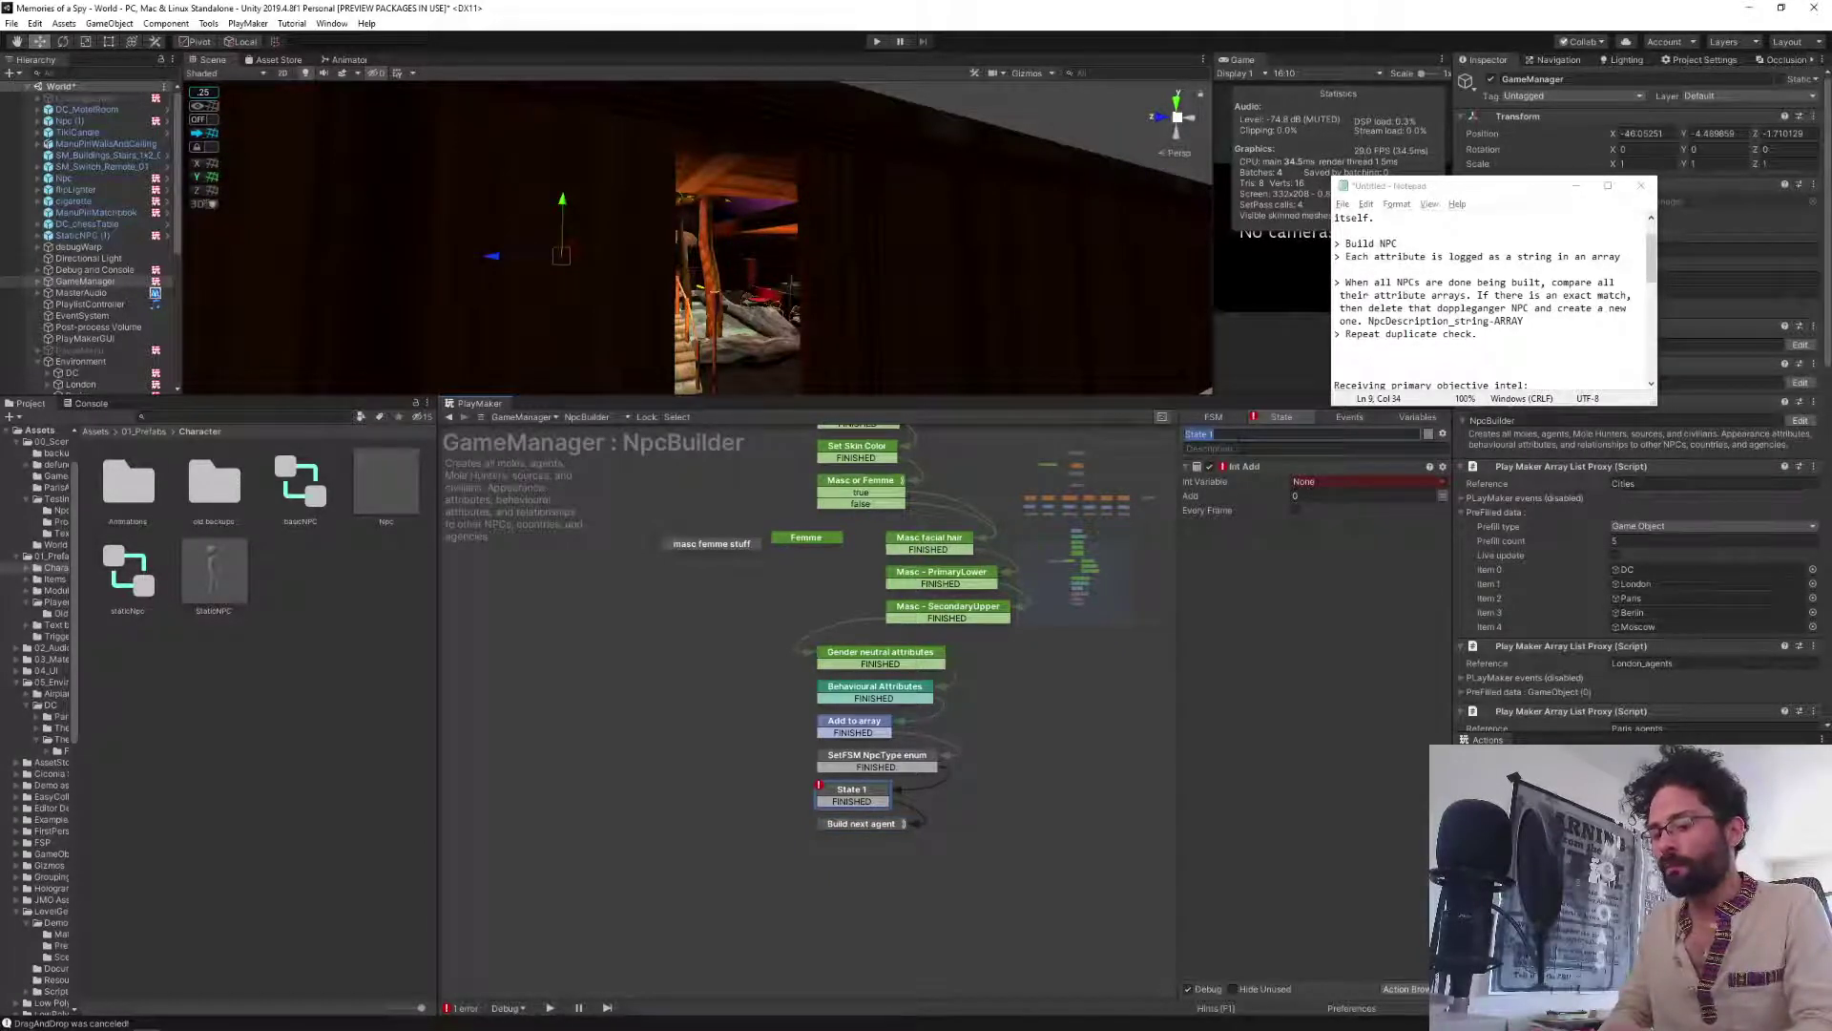
pyautogui.write('Compare a')
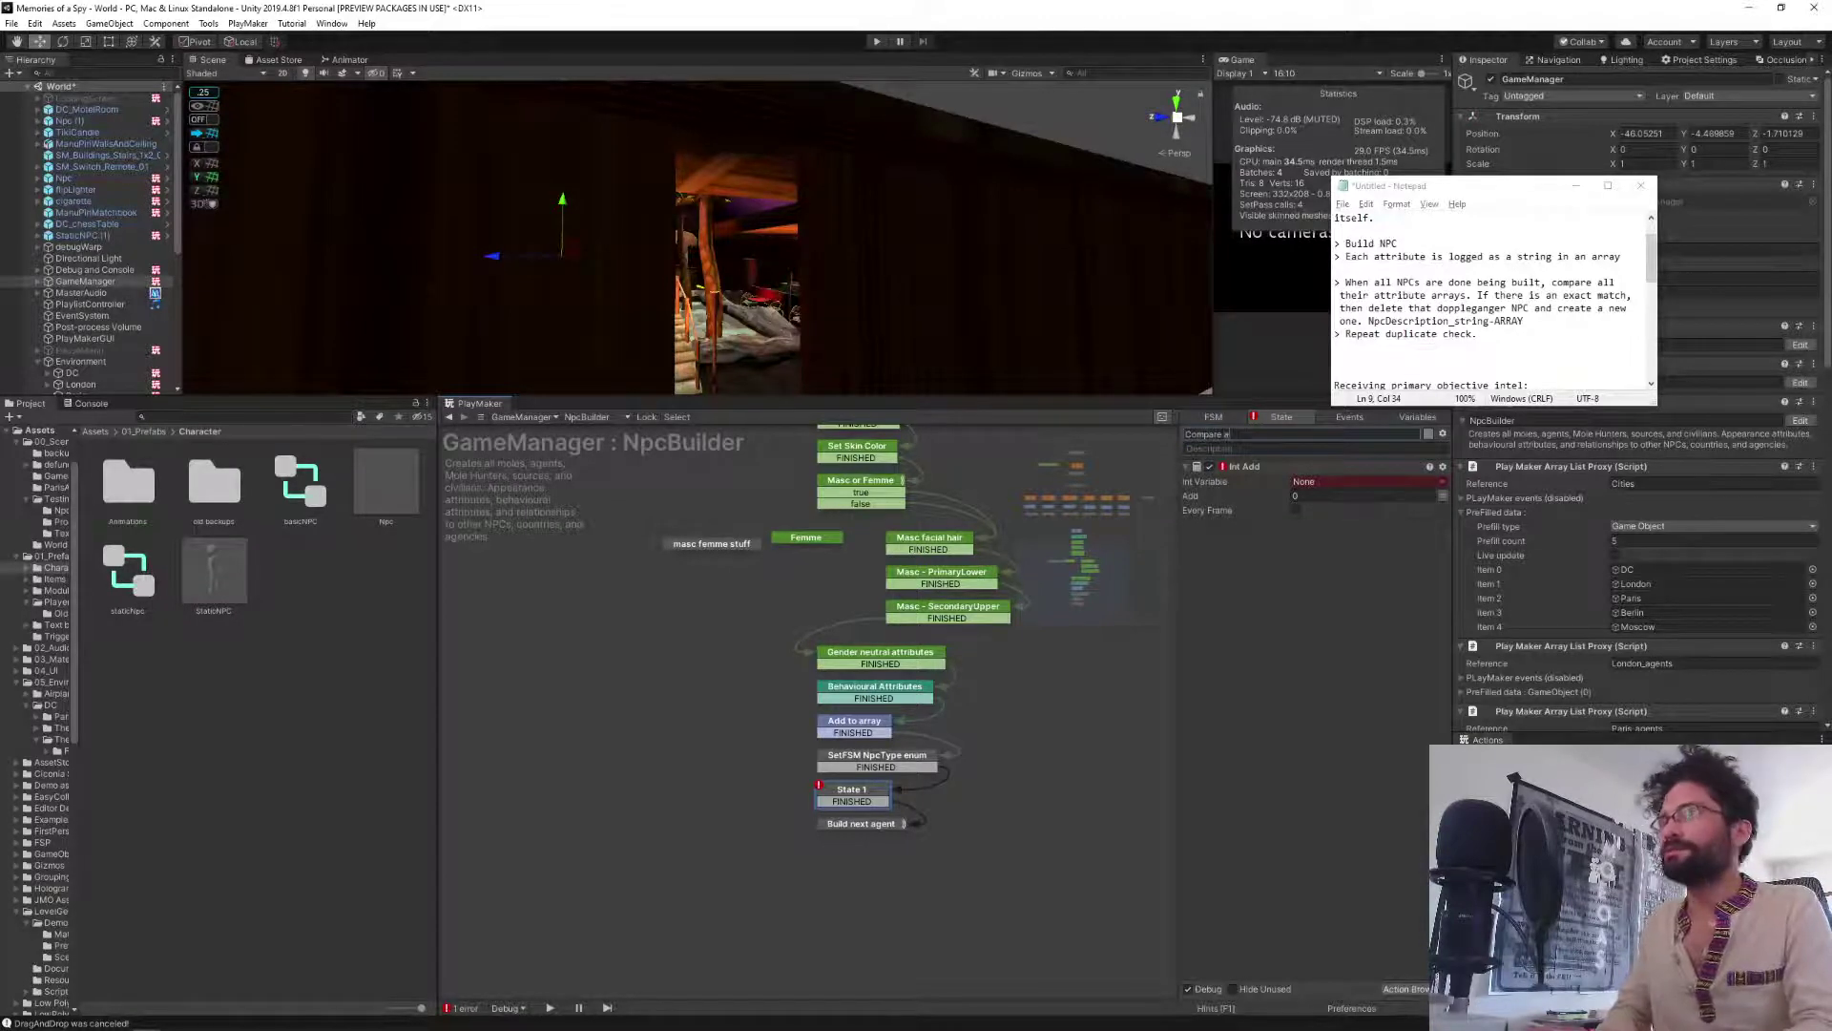
pyautogui.write('rrays')
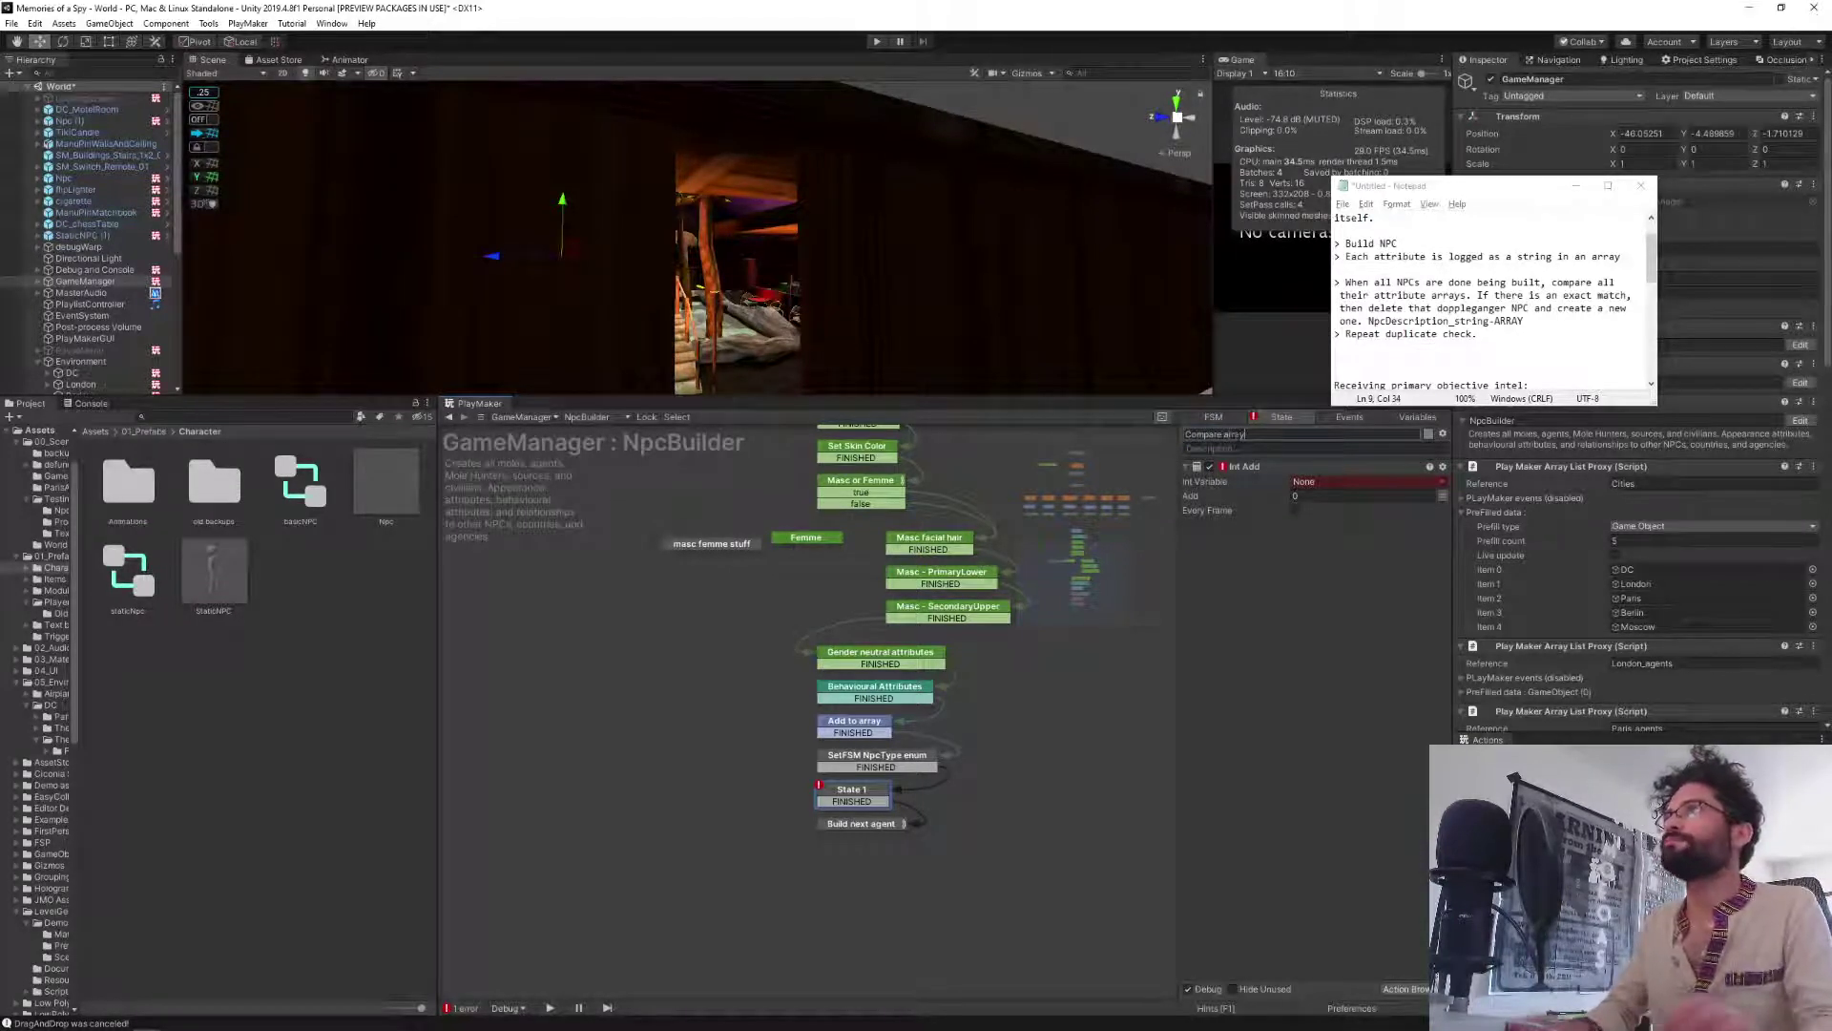
pyautogui.press('BackSpace')
pyautogui.press('BackSpace')
pyautogui.press('BackSpace')
pyautogui.press('BackSpace')
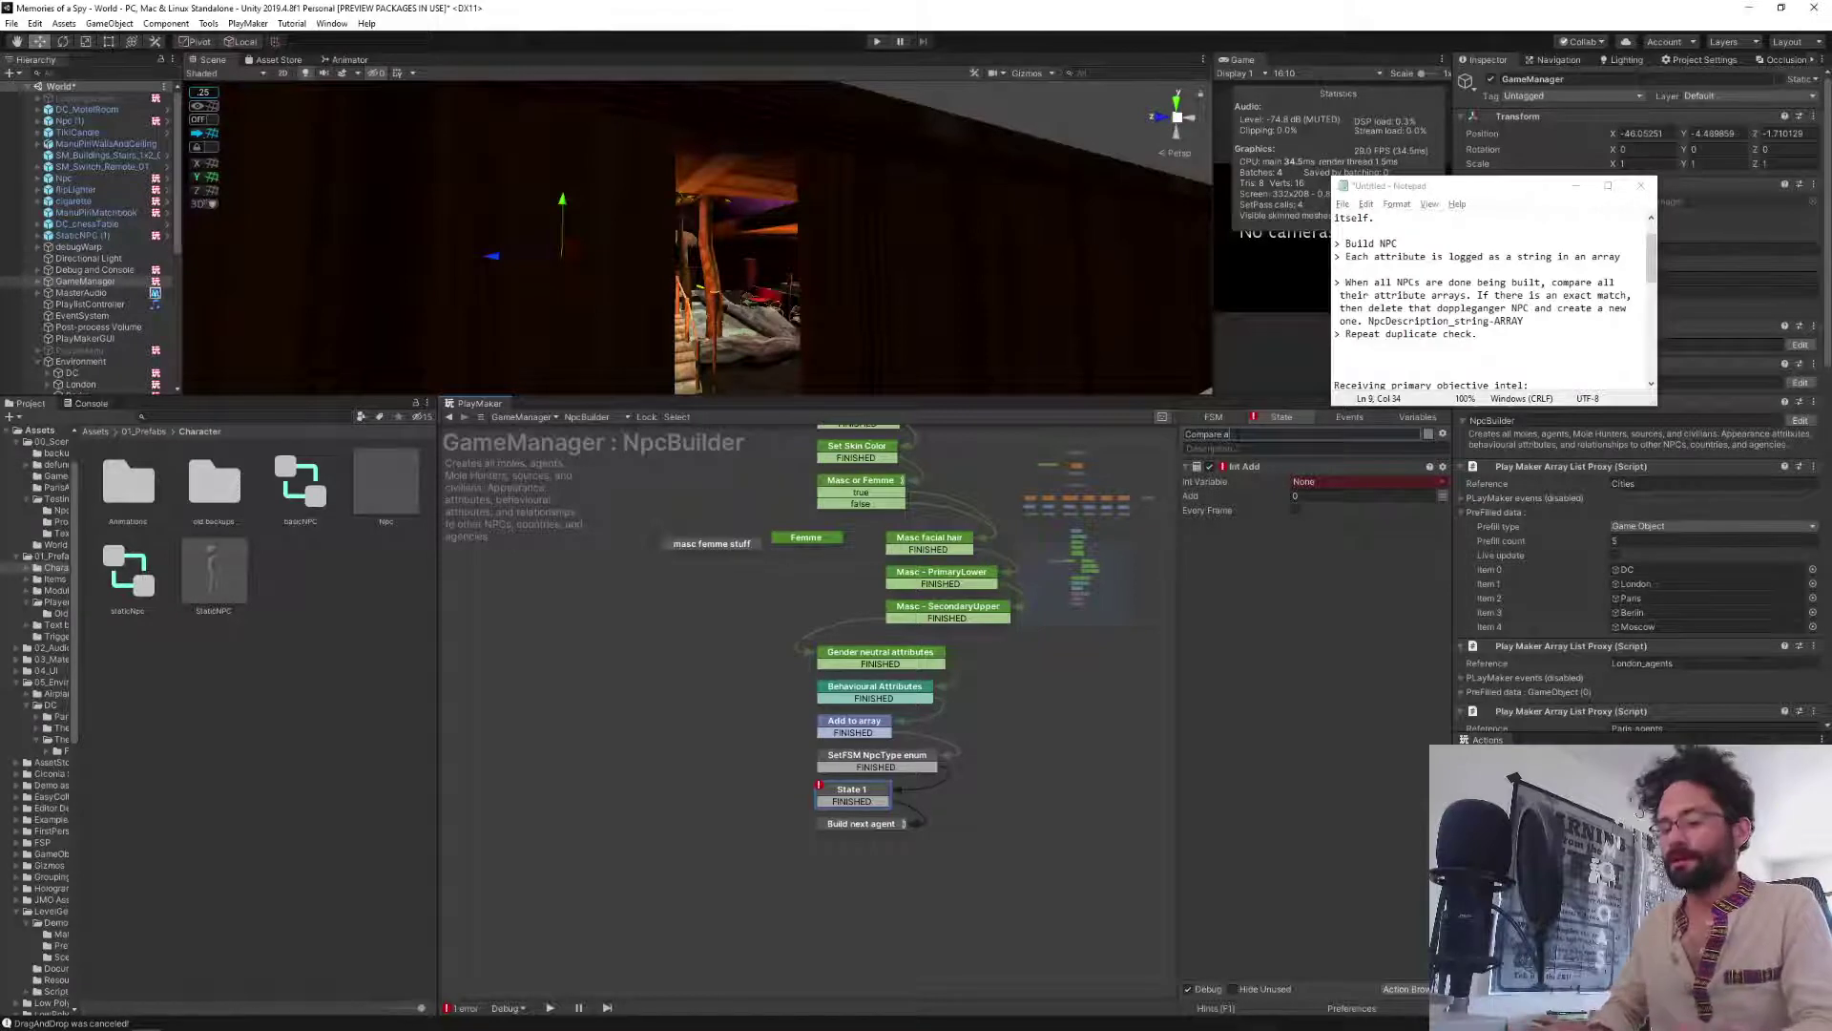
pyautogui.write('ttributes')
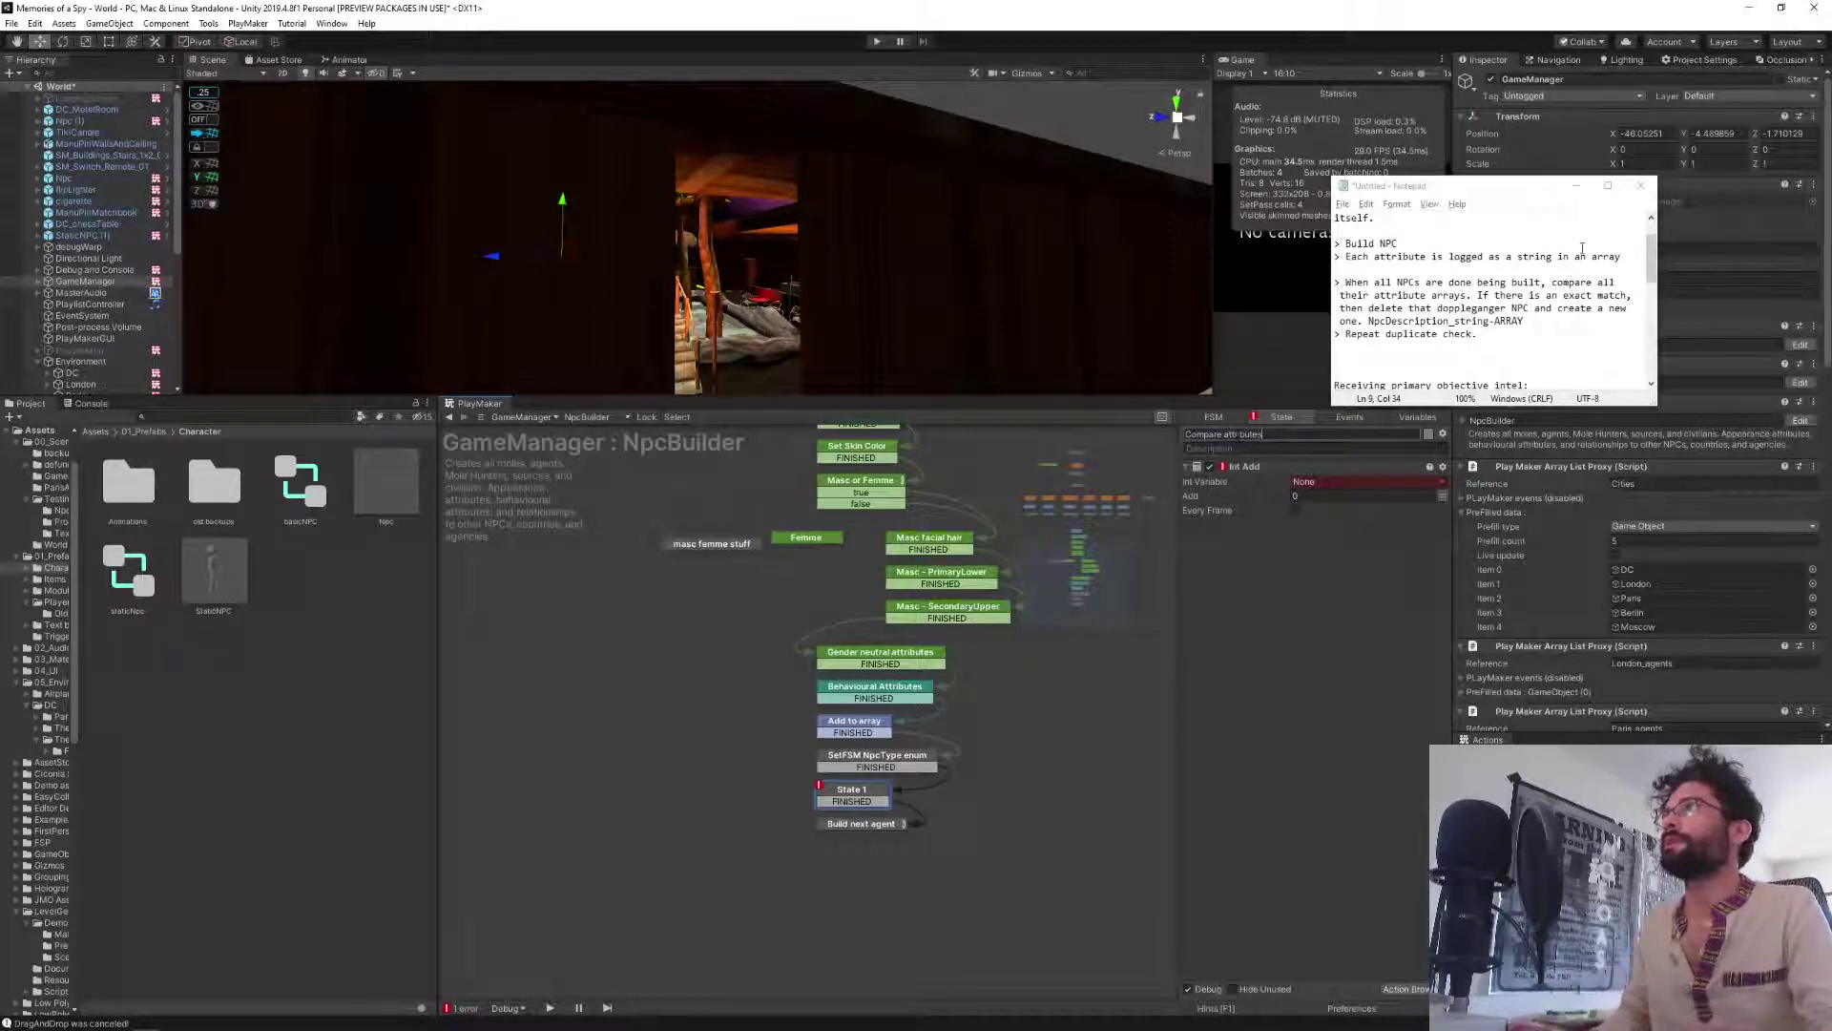
pyautogui.click(1359, 644)
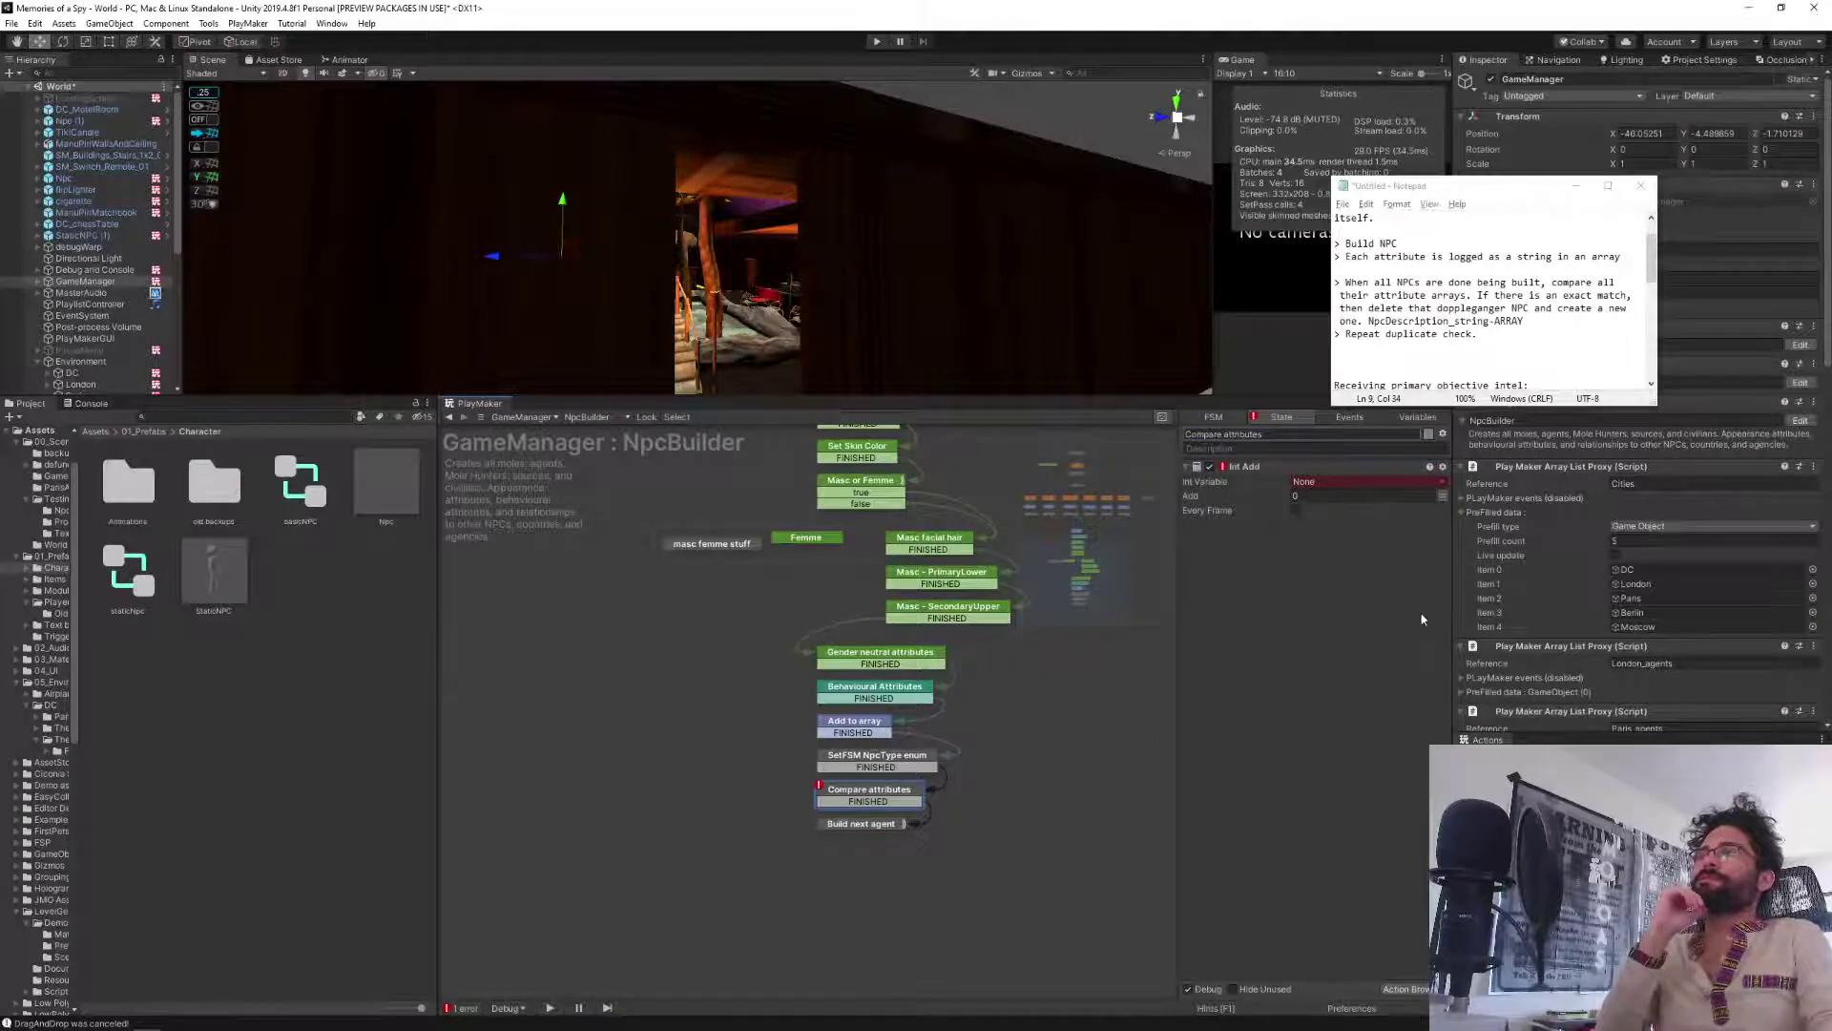
# Create the integer variable totalNumberOfNpcs for the Int Add action in Compare attributes and set its Add value to 1.
pyautogui.click(1315, 485)
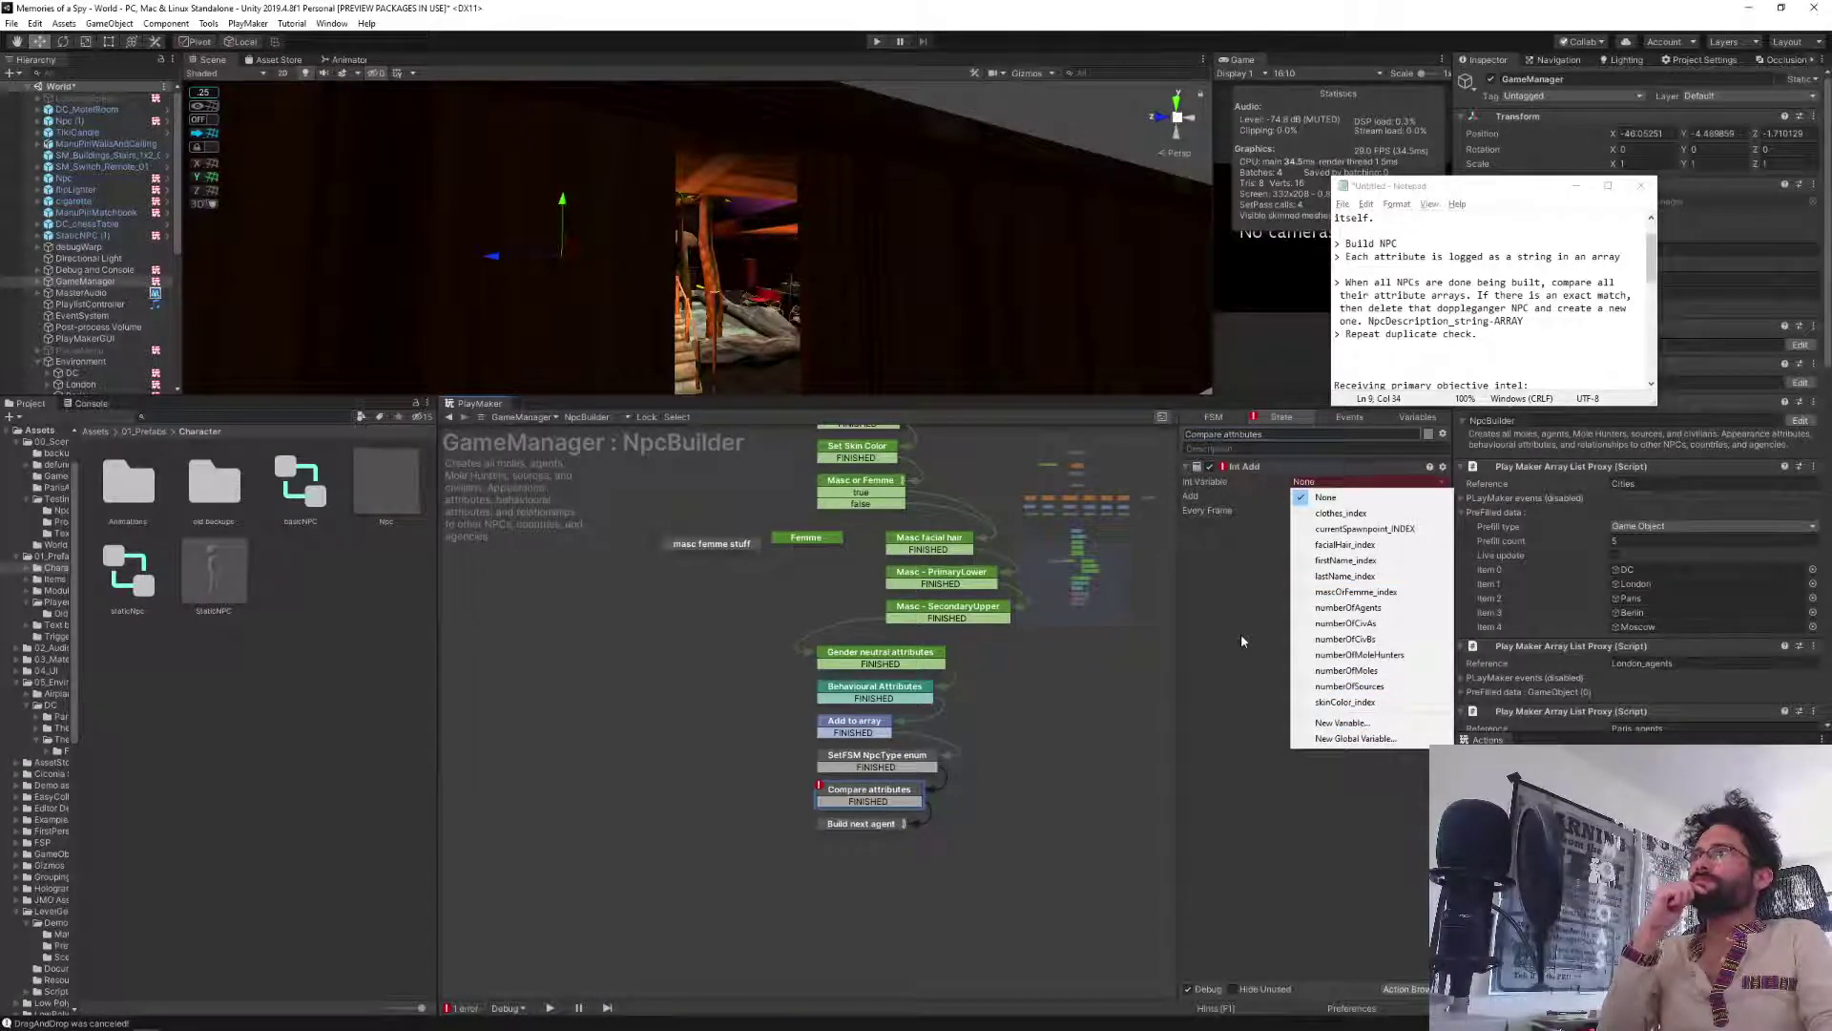
pyautogui.click(1324, 723)
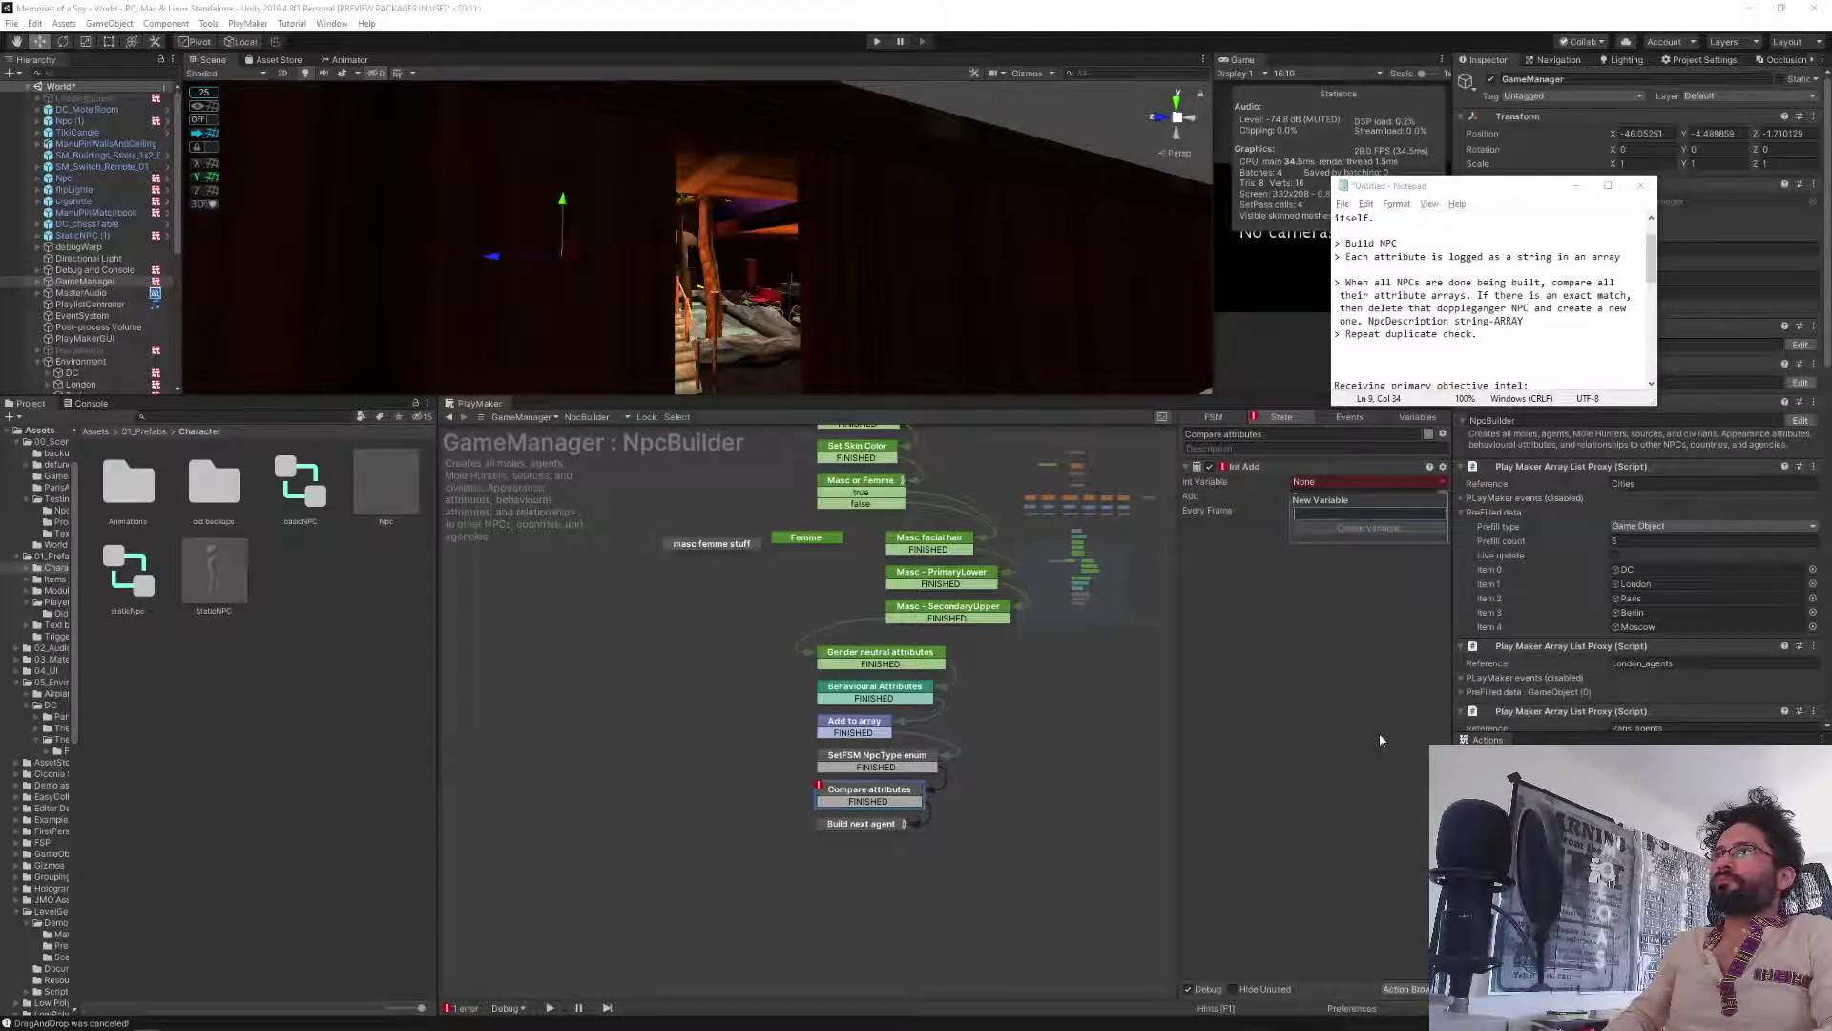
pyautogui.write('nu')
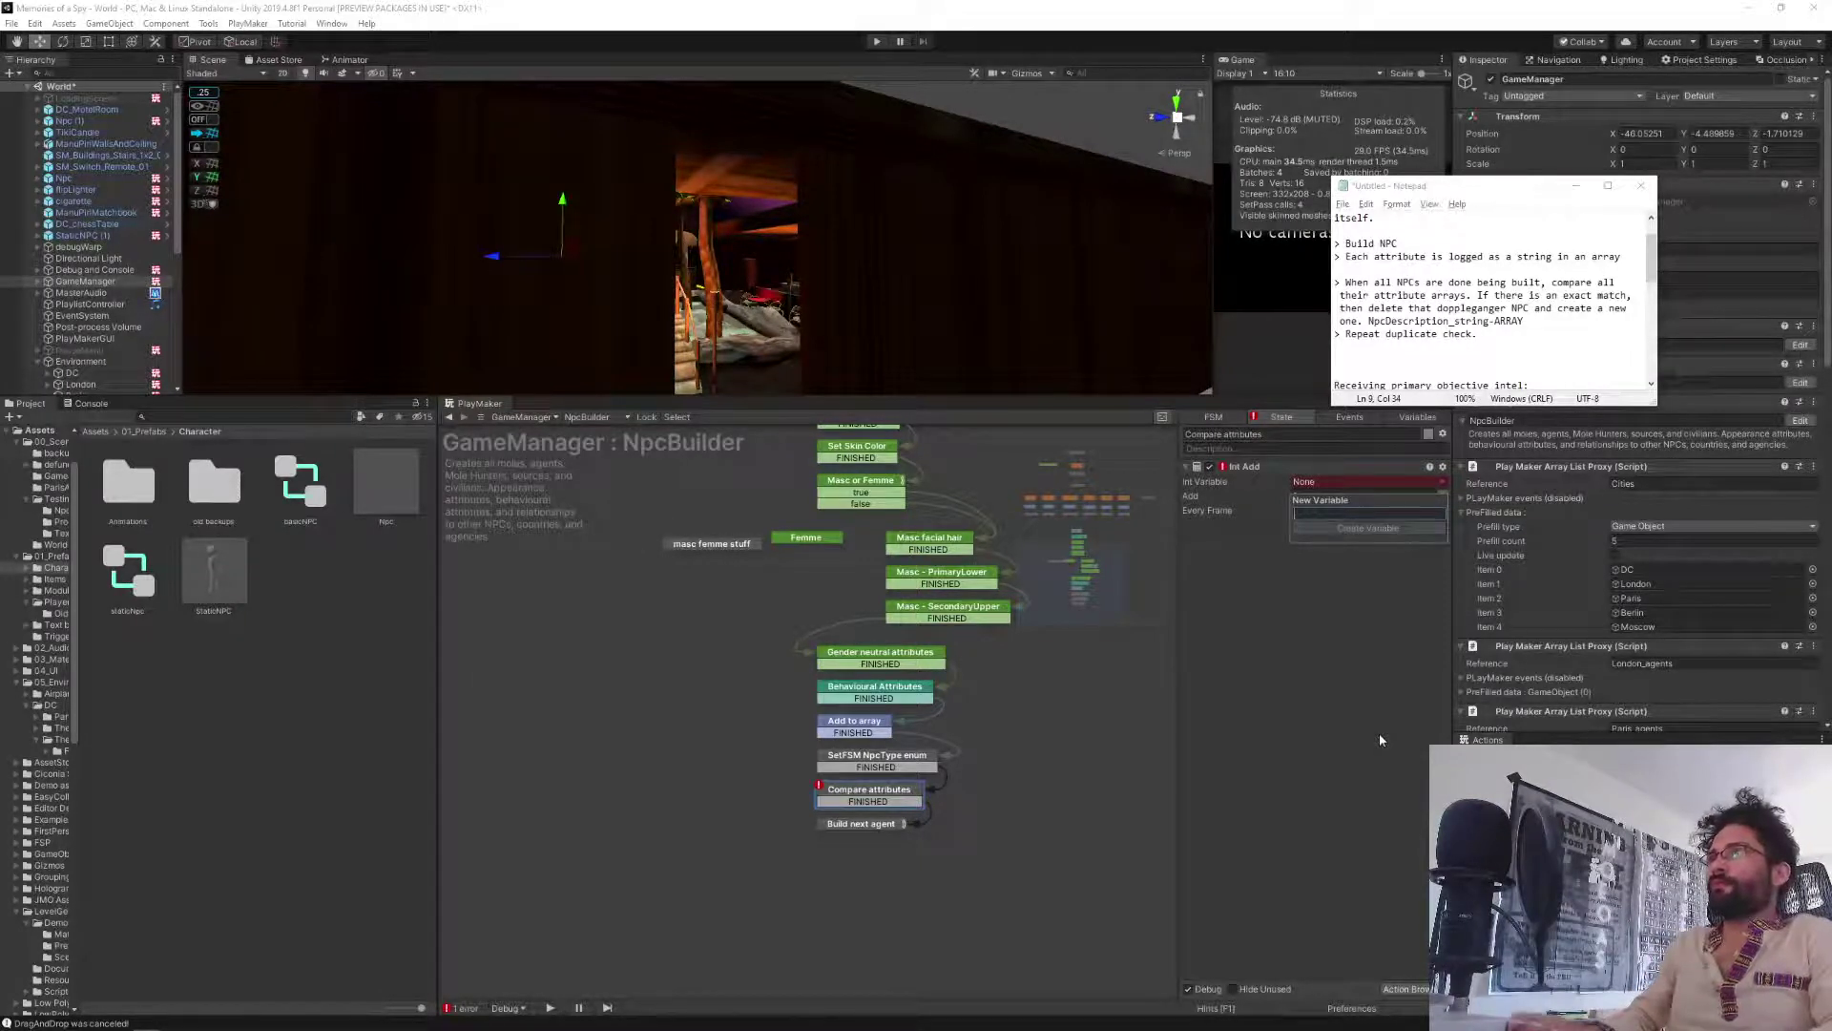
pyautogui.write('umberOfNpc')
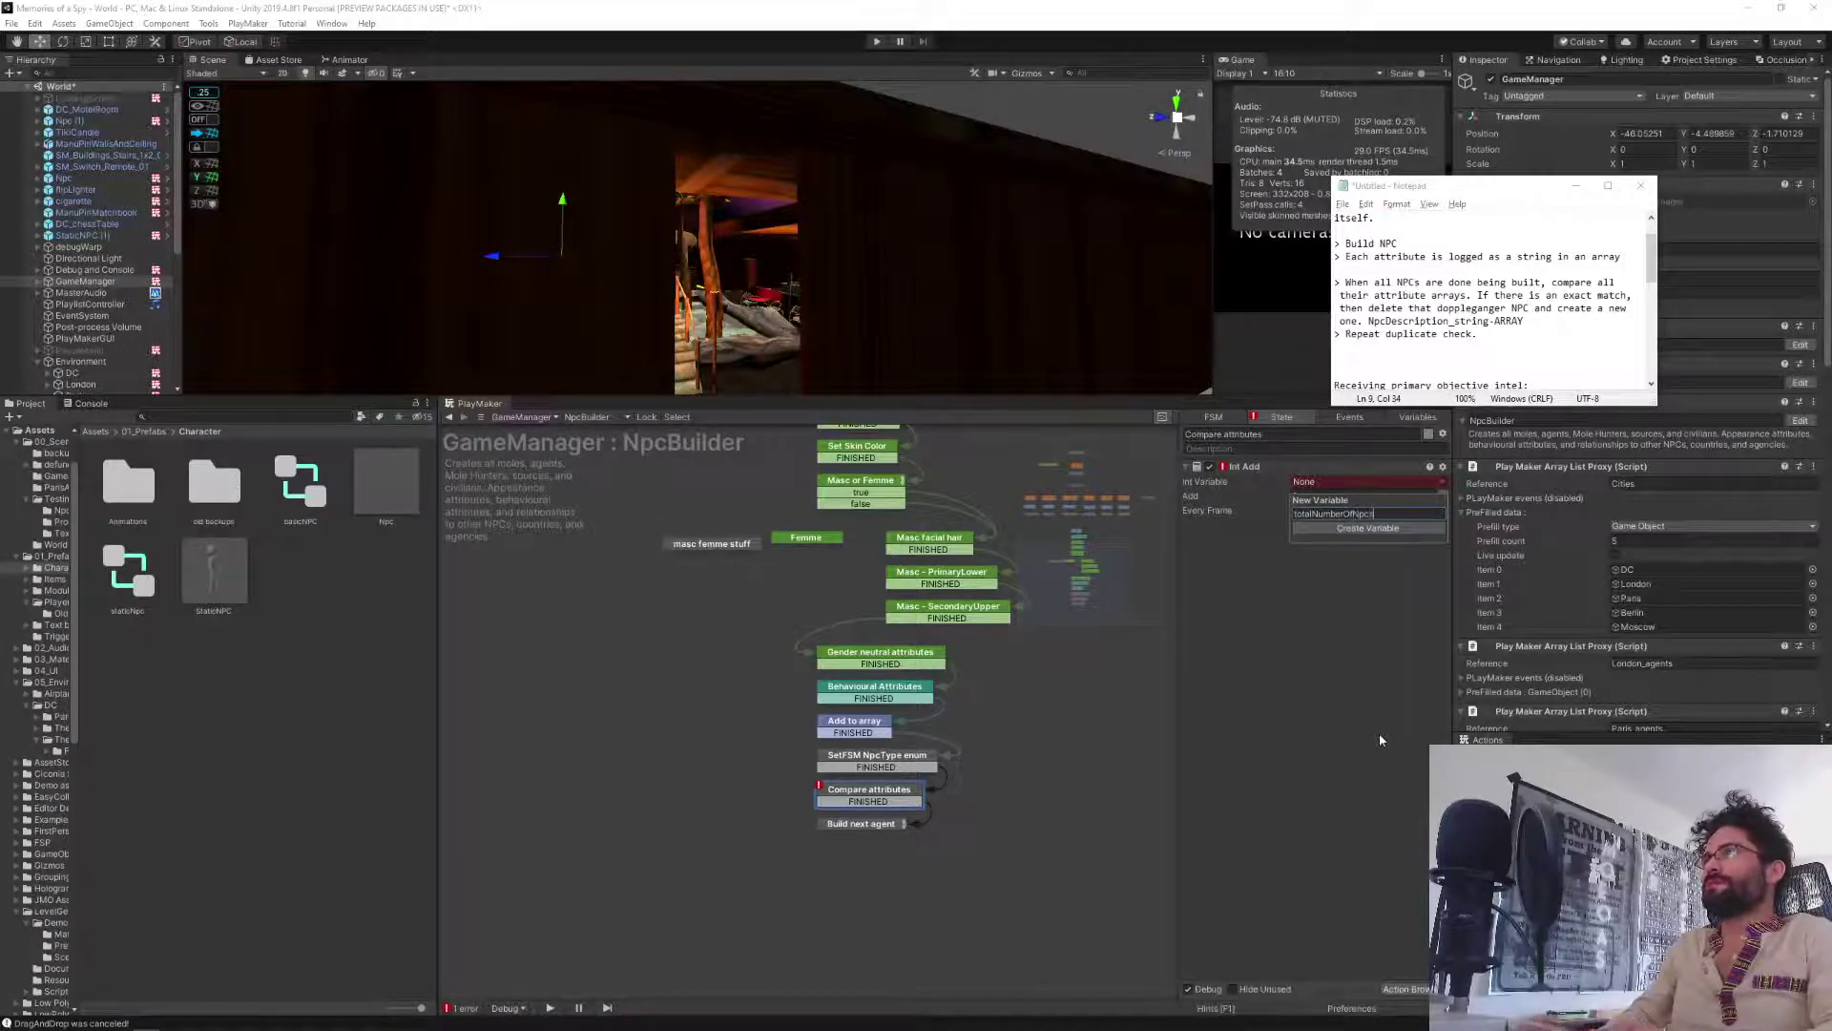
pyautogui.write('s')
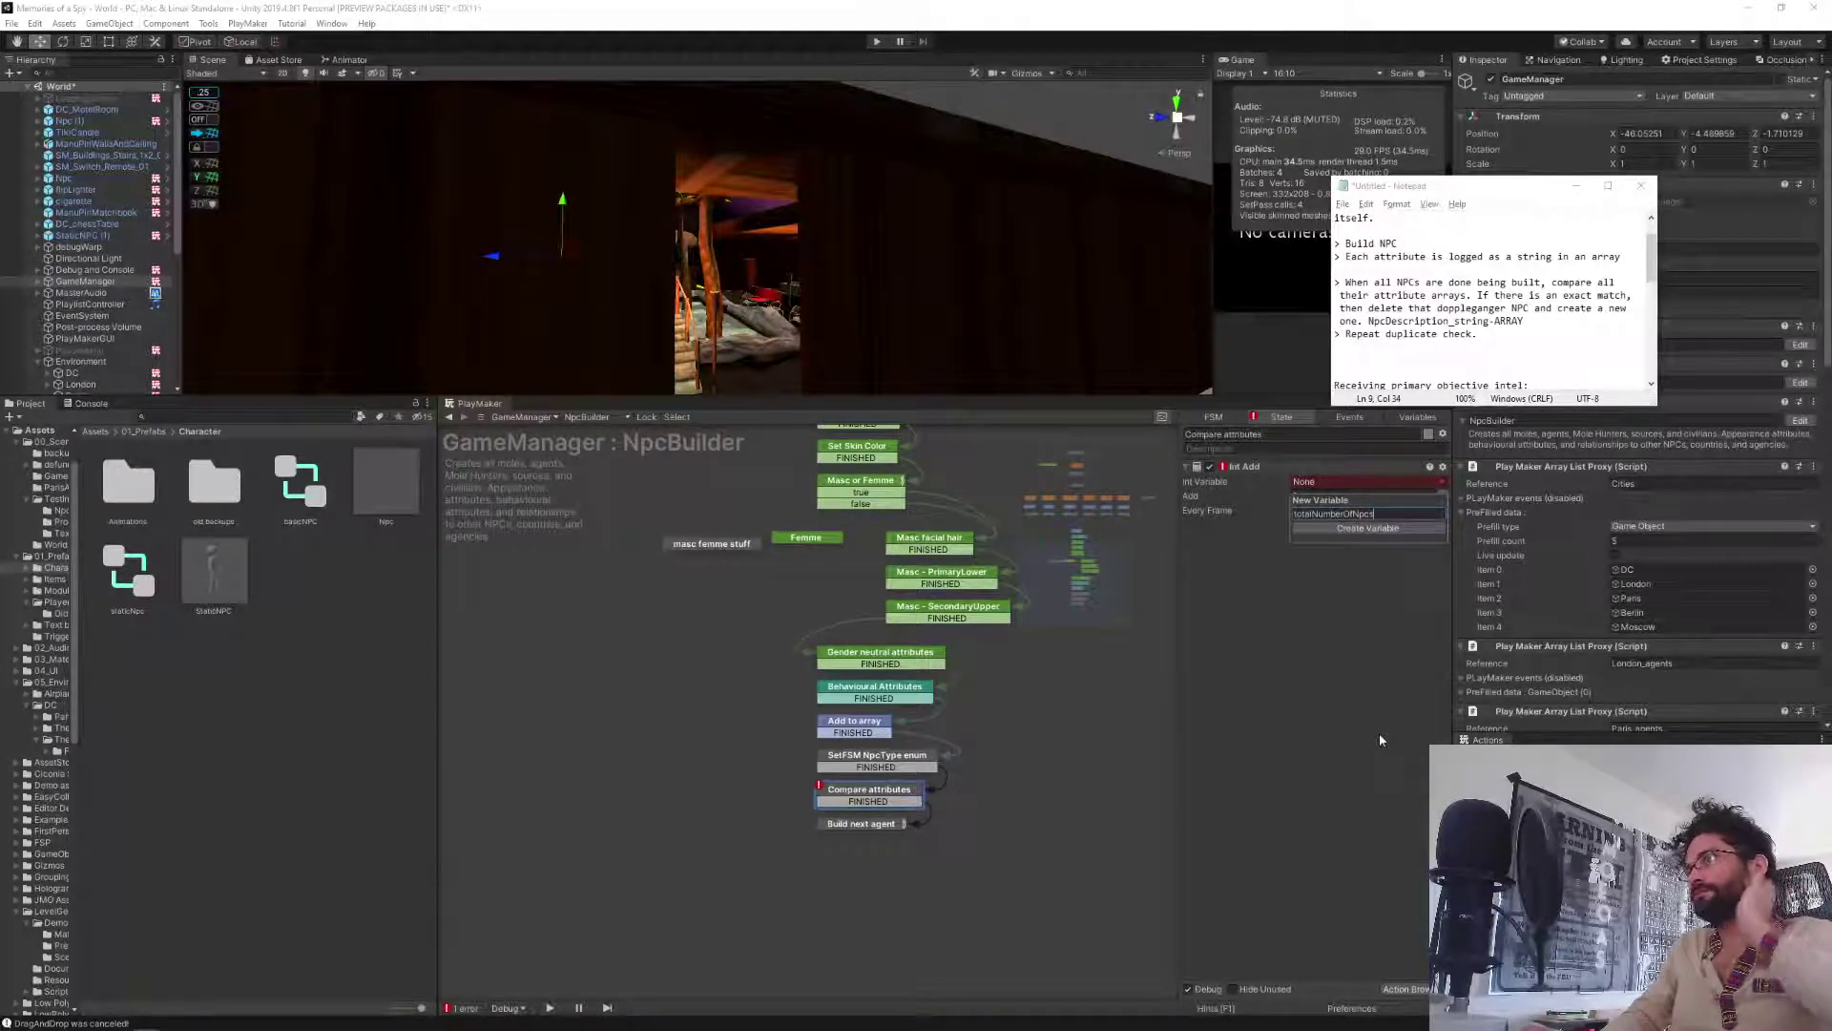
pyautogui.press('Return')
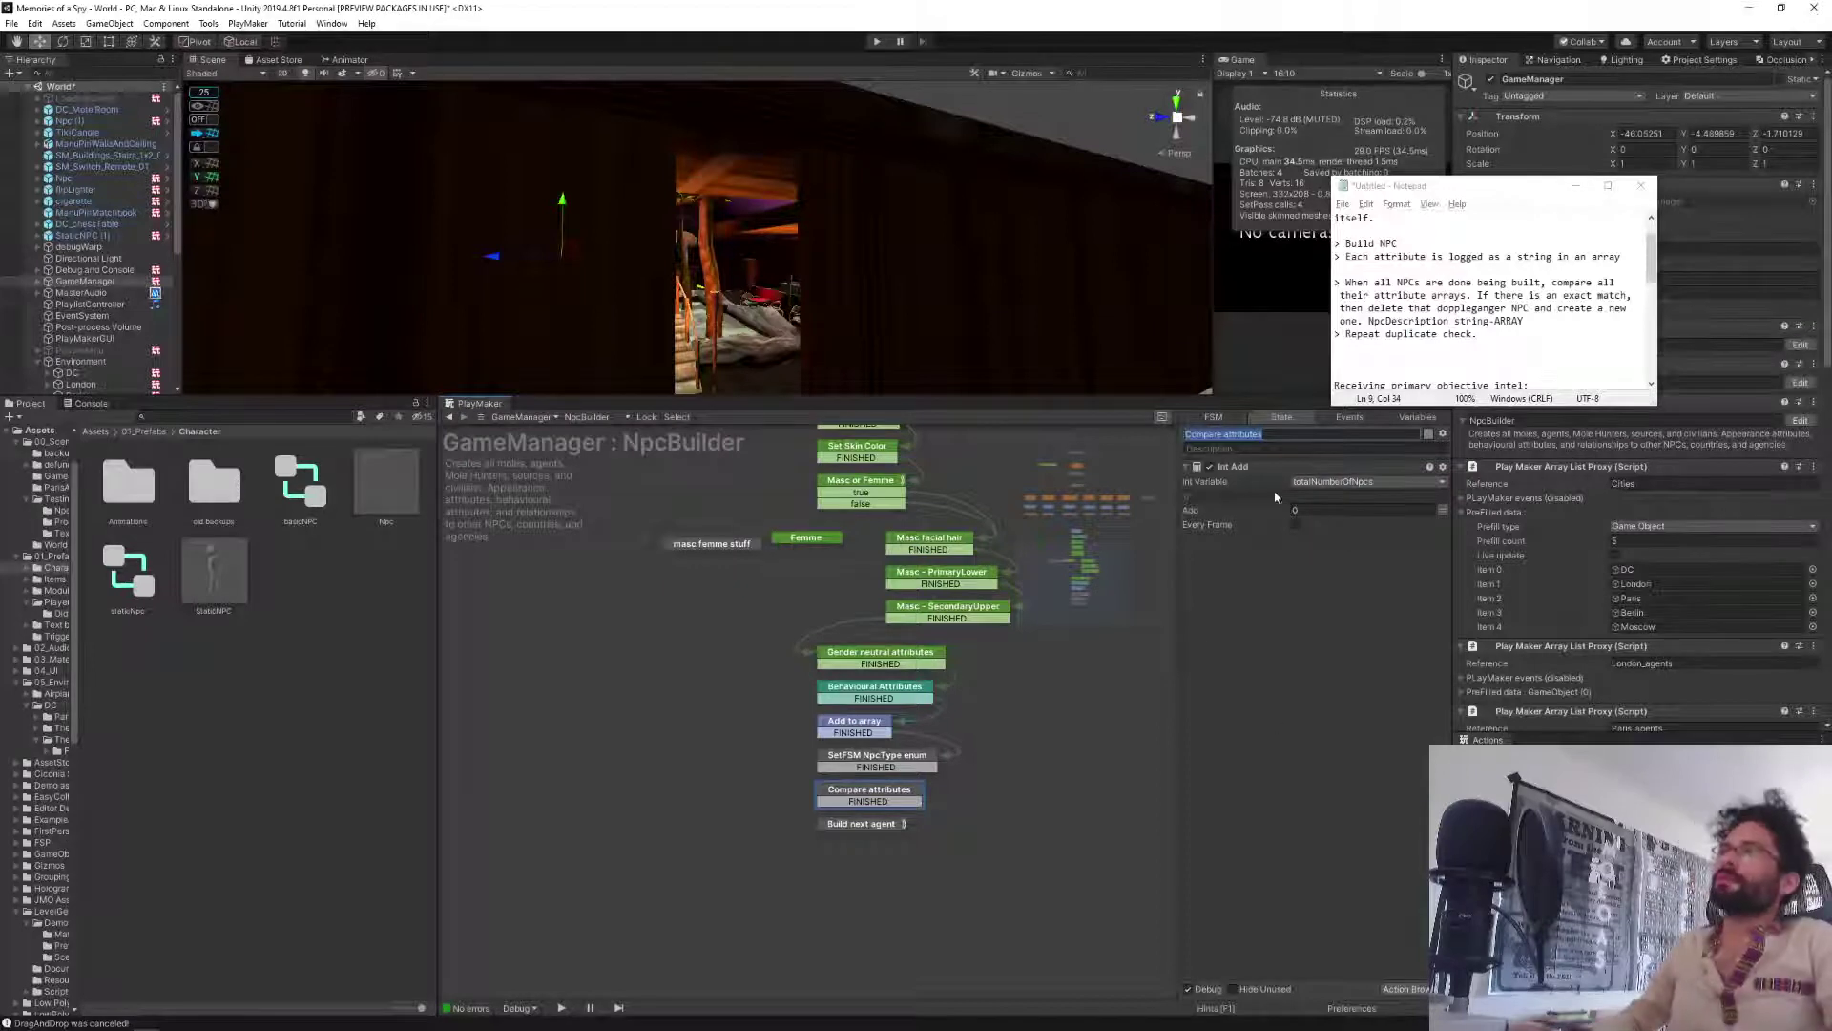
pyautogui.click(1299, 510)
pyautogui.write('1')
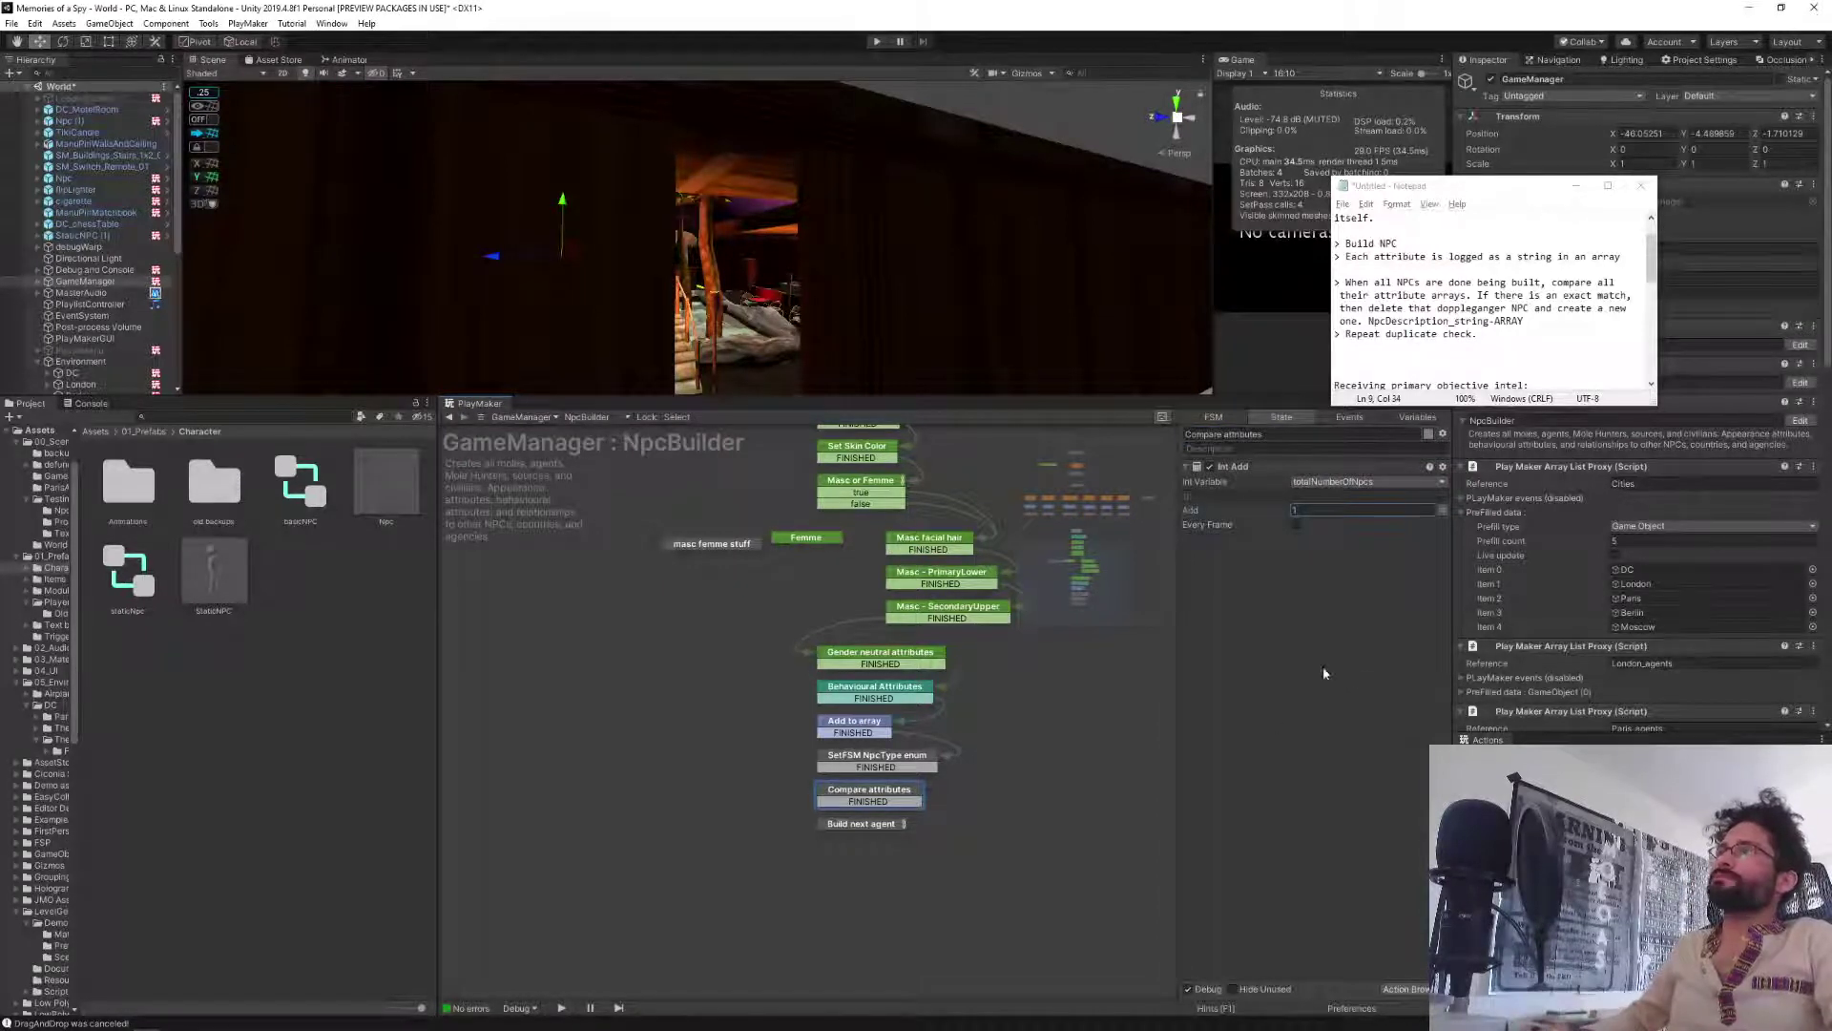
pyautogui.click(1324, 665)
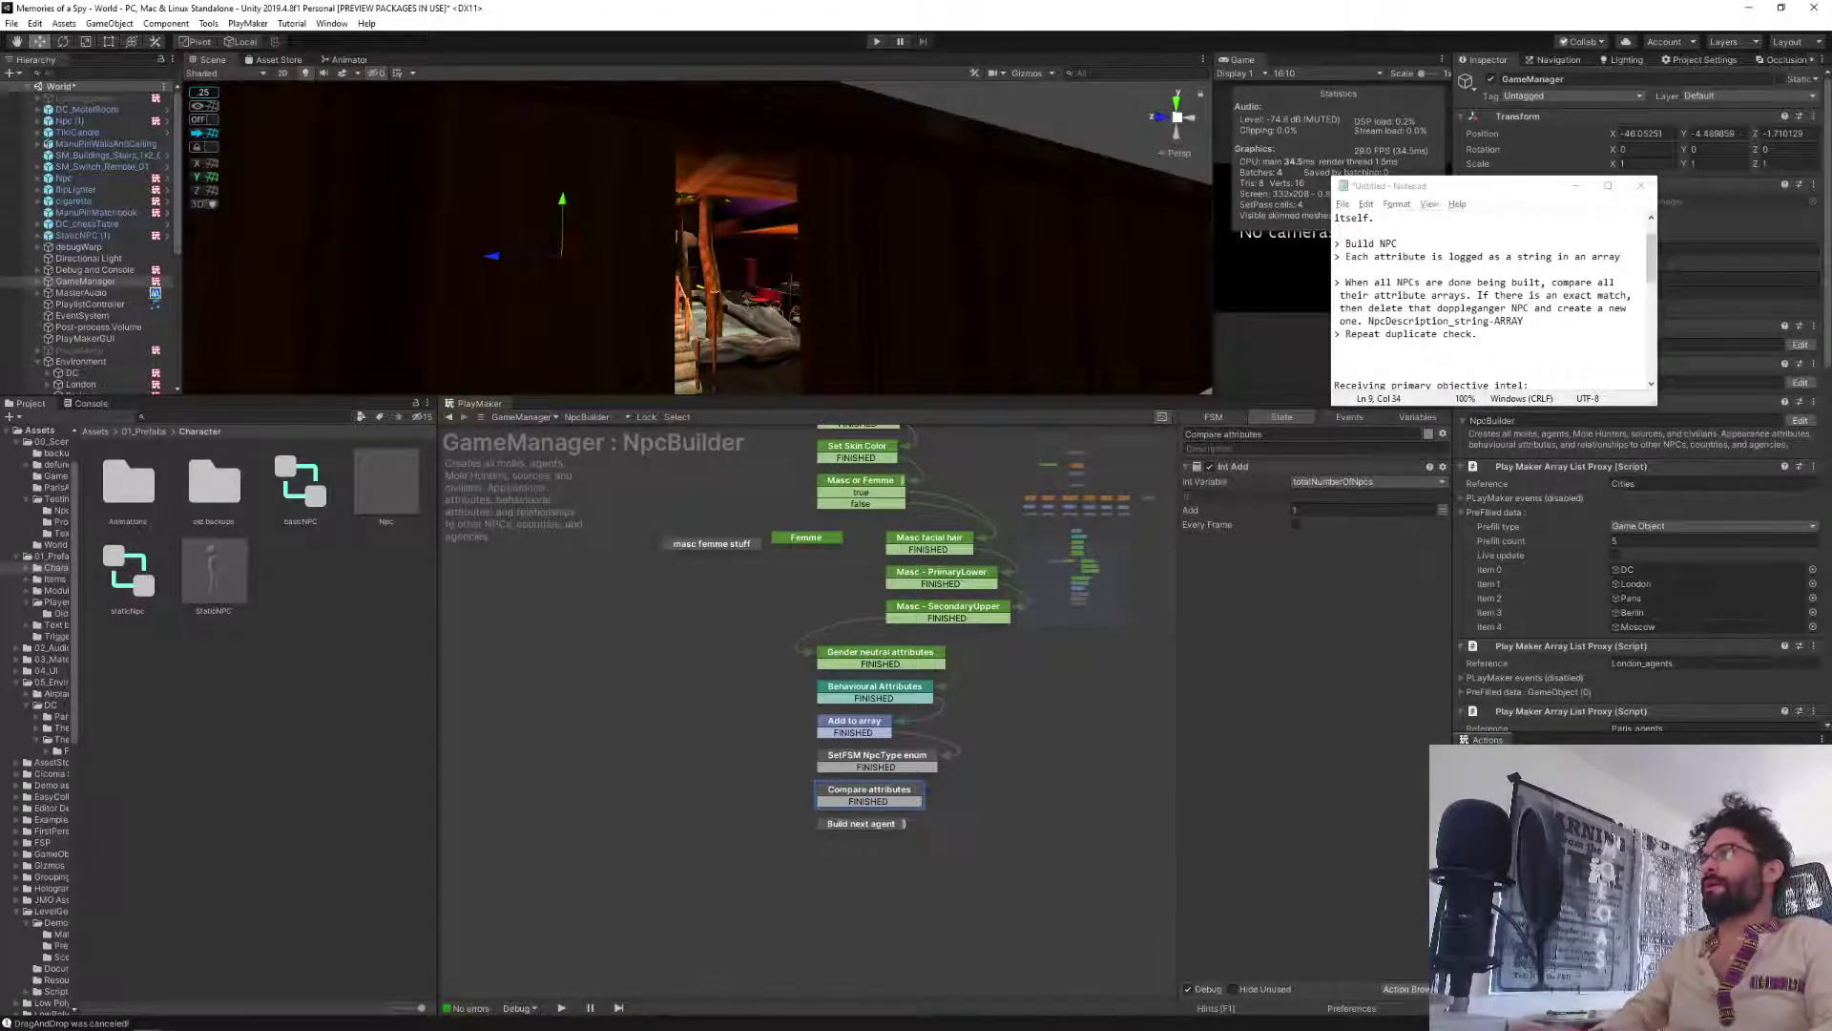
# Add an Int Compare action that compares totalNumberOfNpcs with 1, and place it above Int Add.
pyautogui.press('Return')
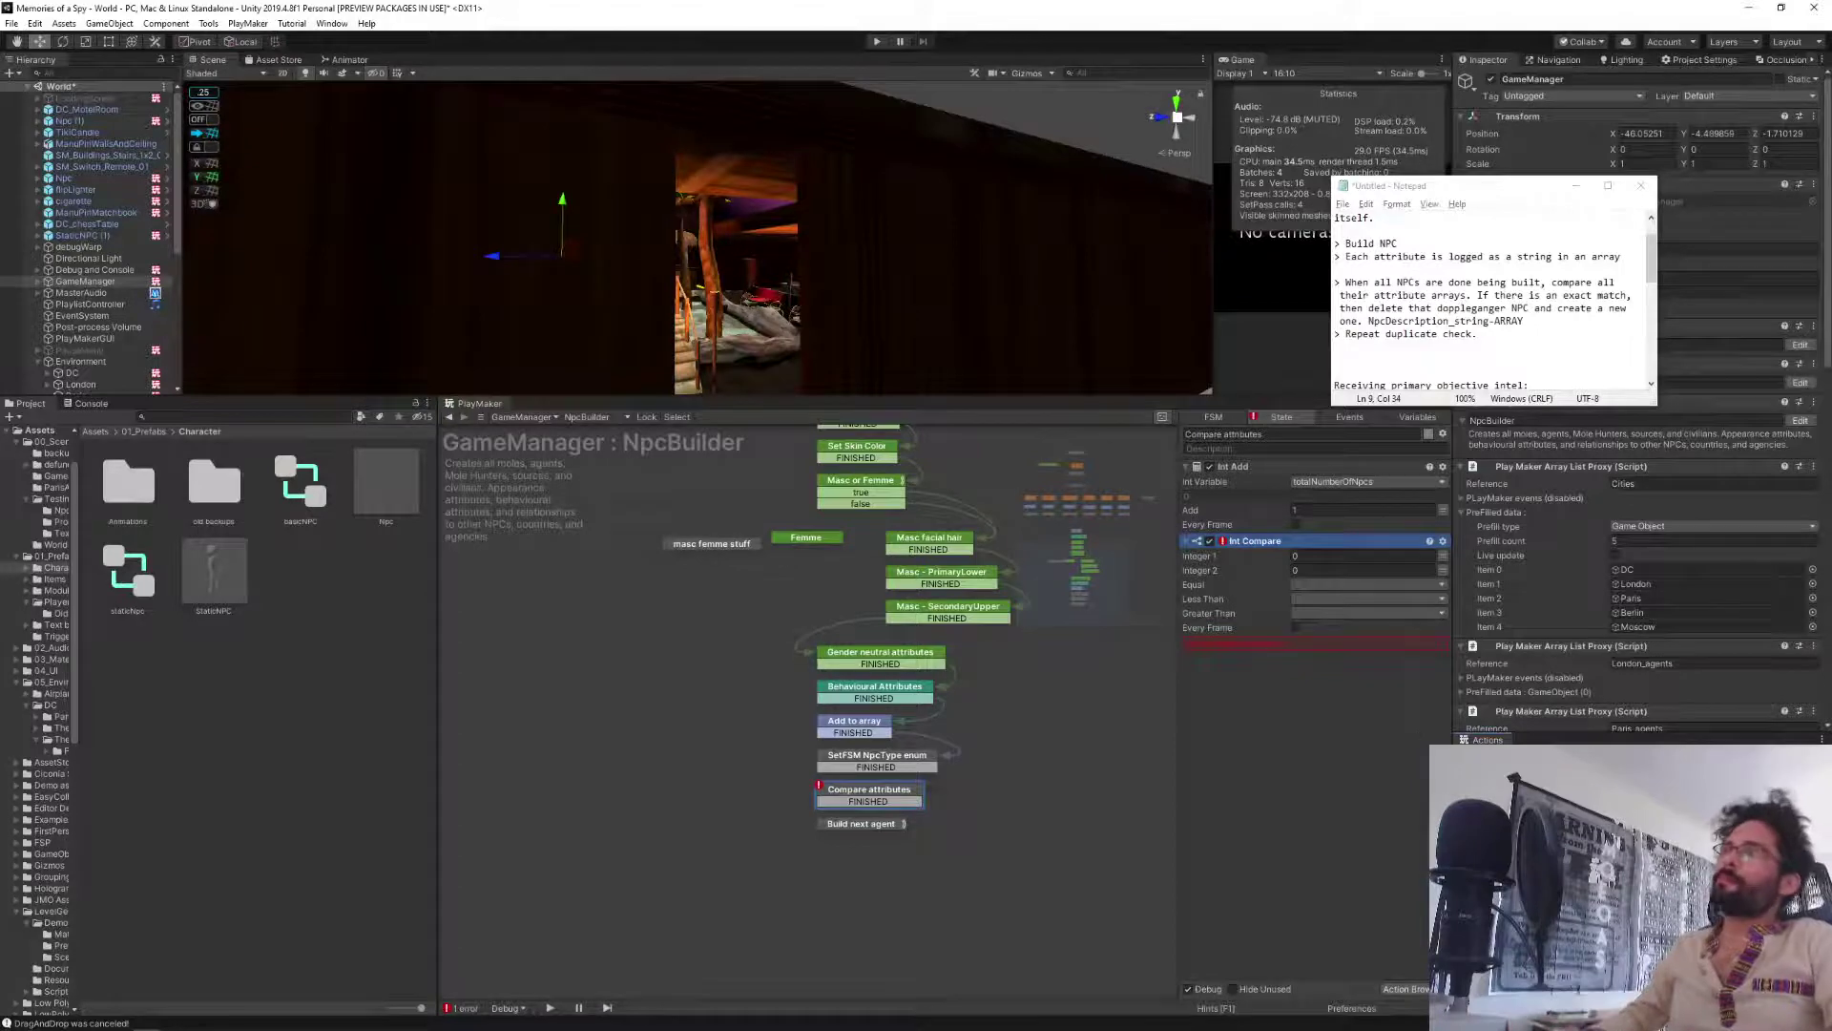
pyautogui.click(1443, 556)
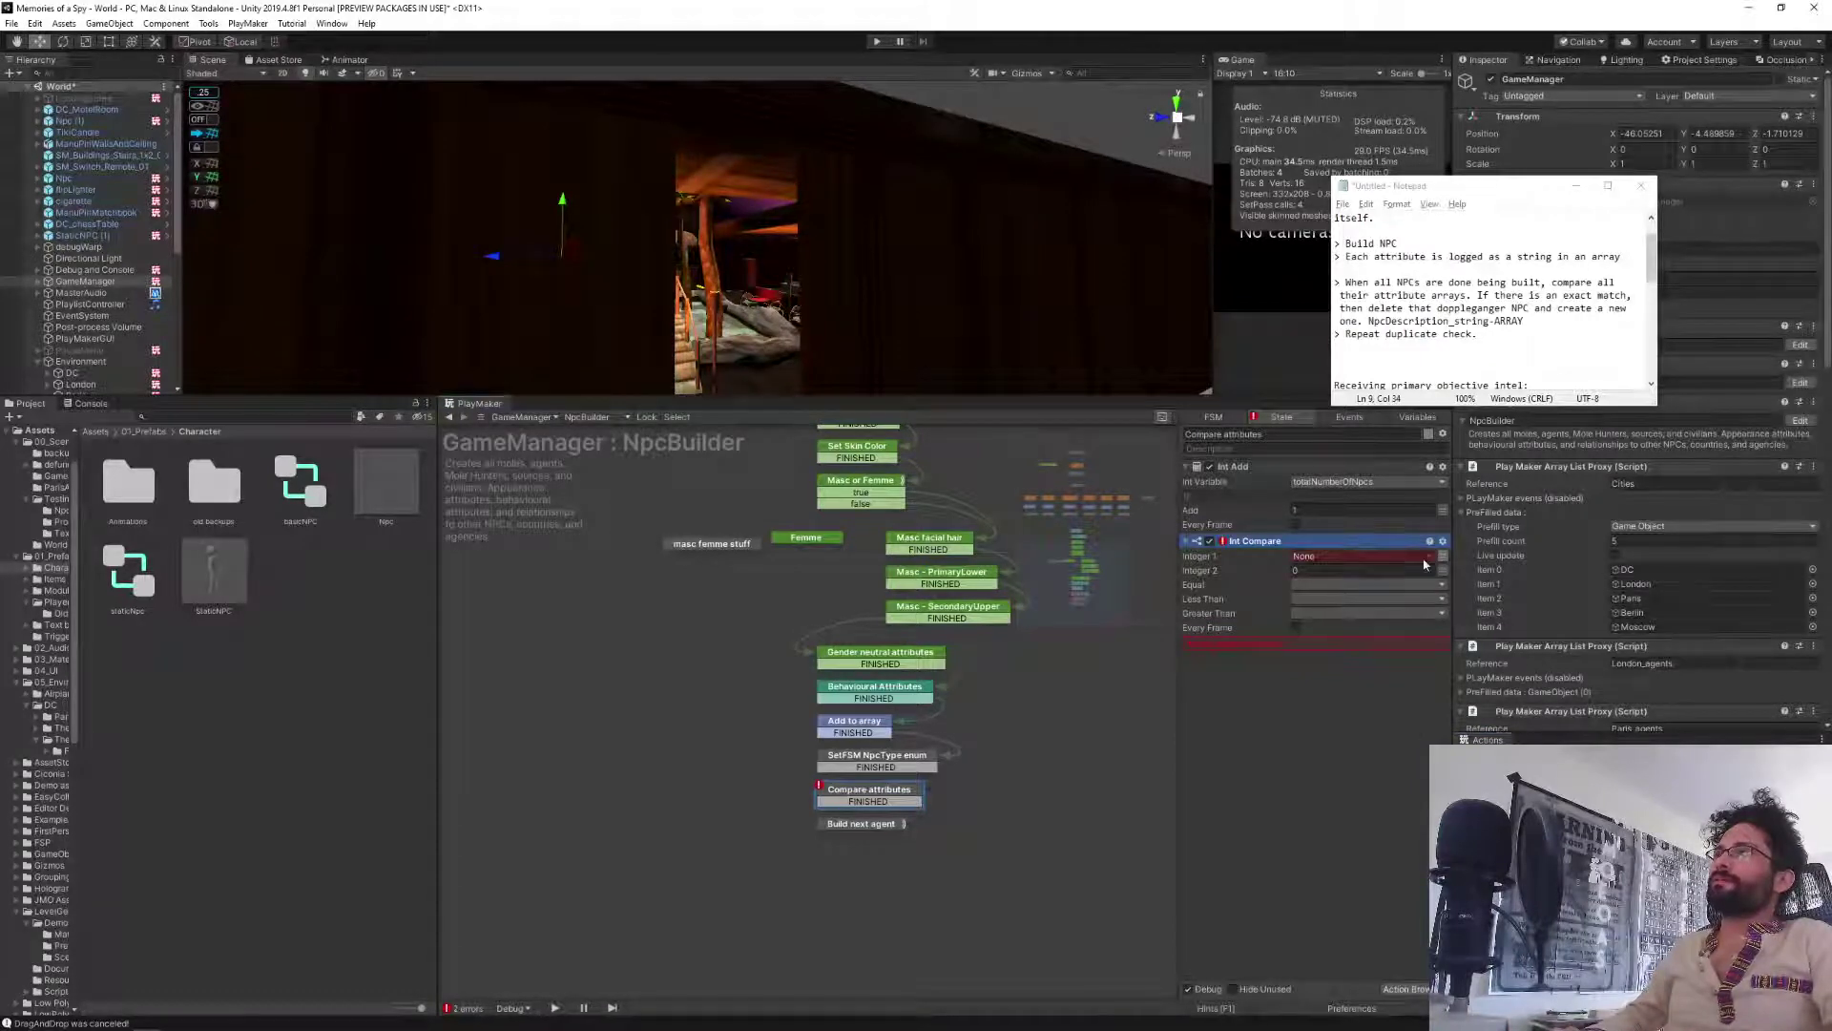
pyautogui.click(1359, 557)
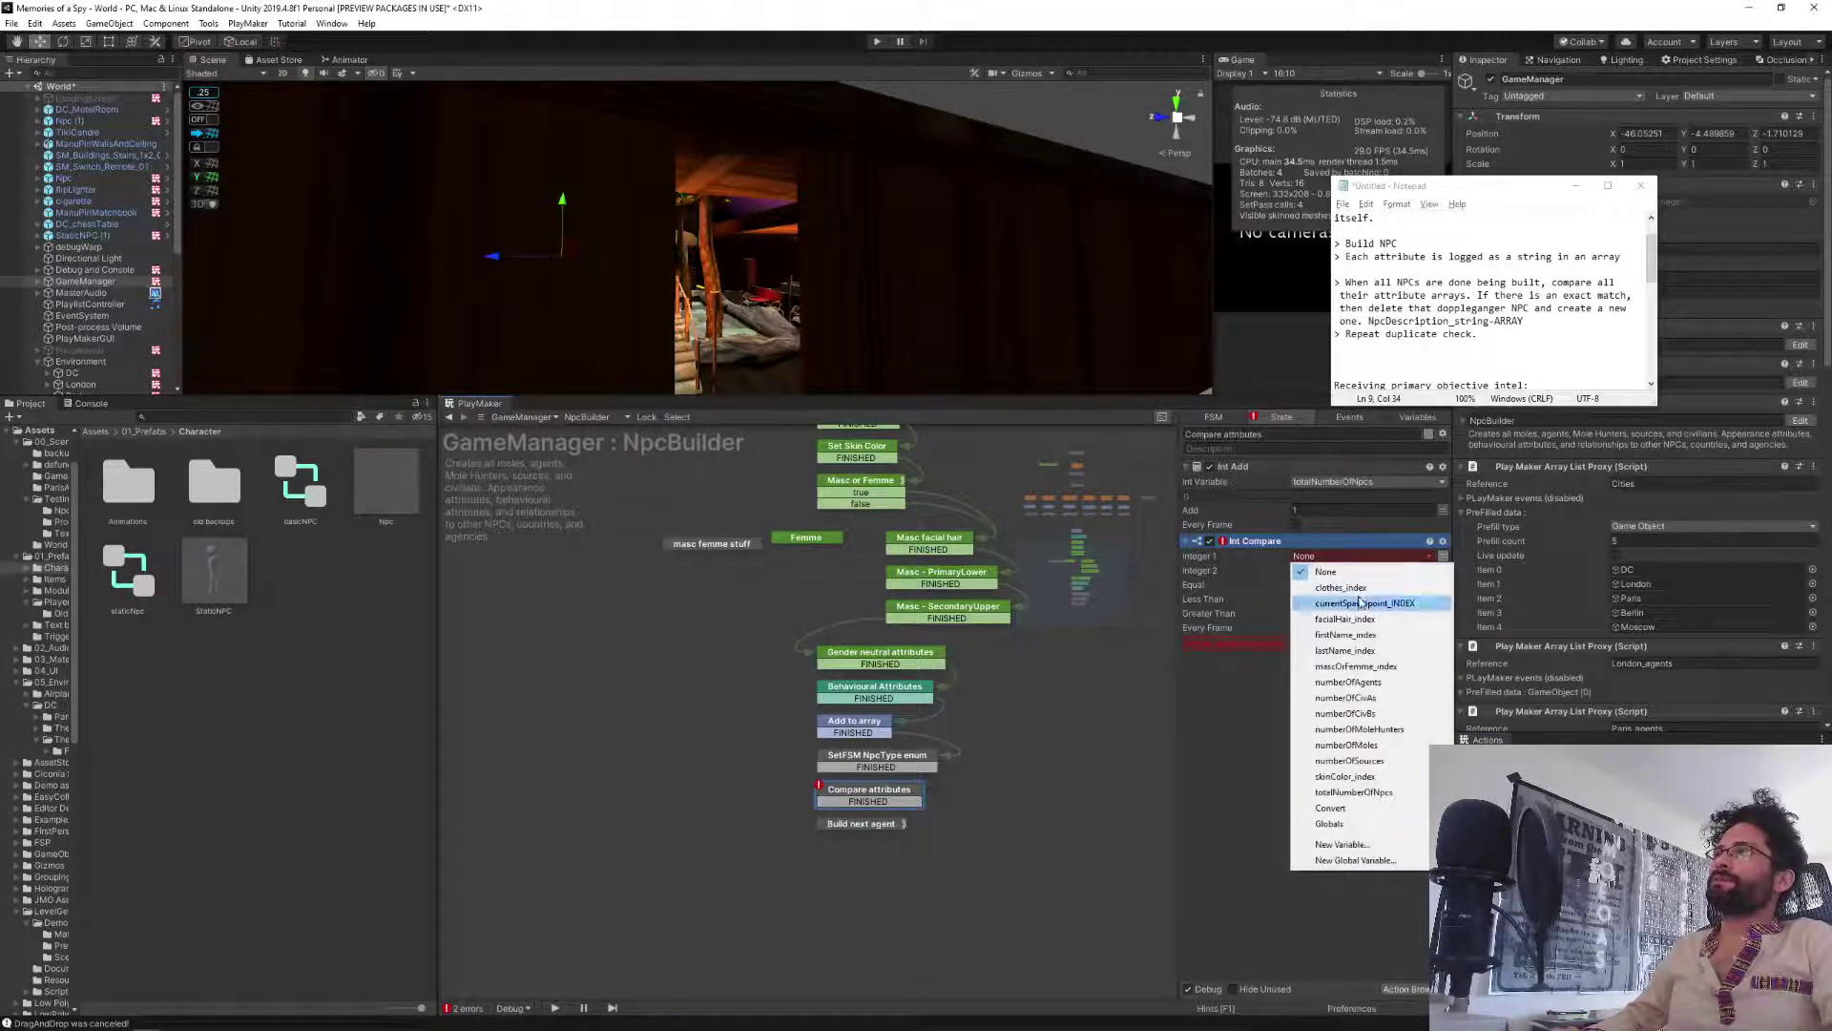
pyautogui.click(1327, 791)
pyautogui.click(1336, 584)
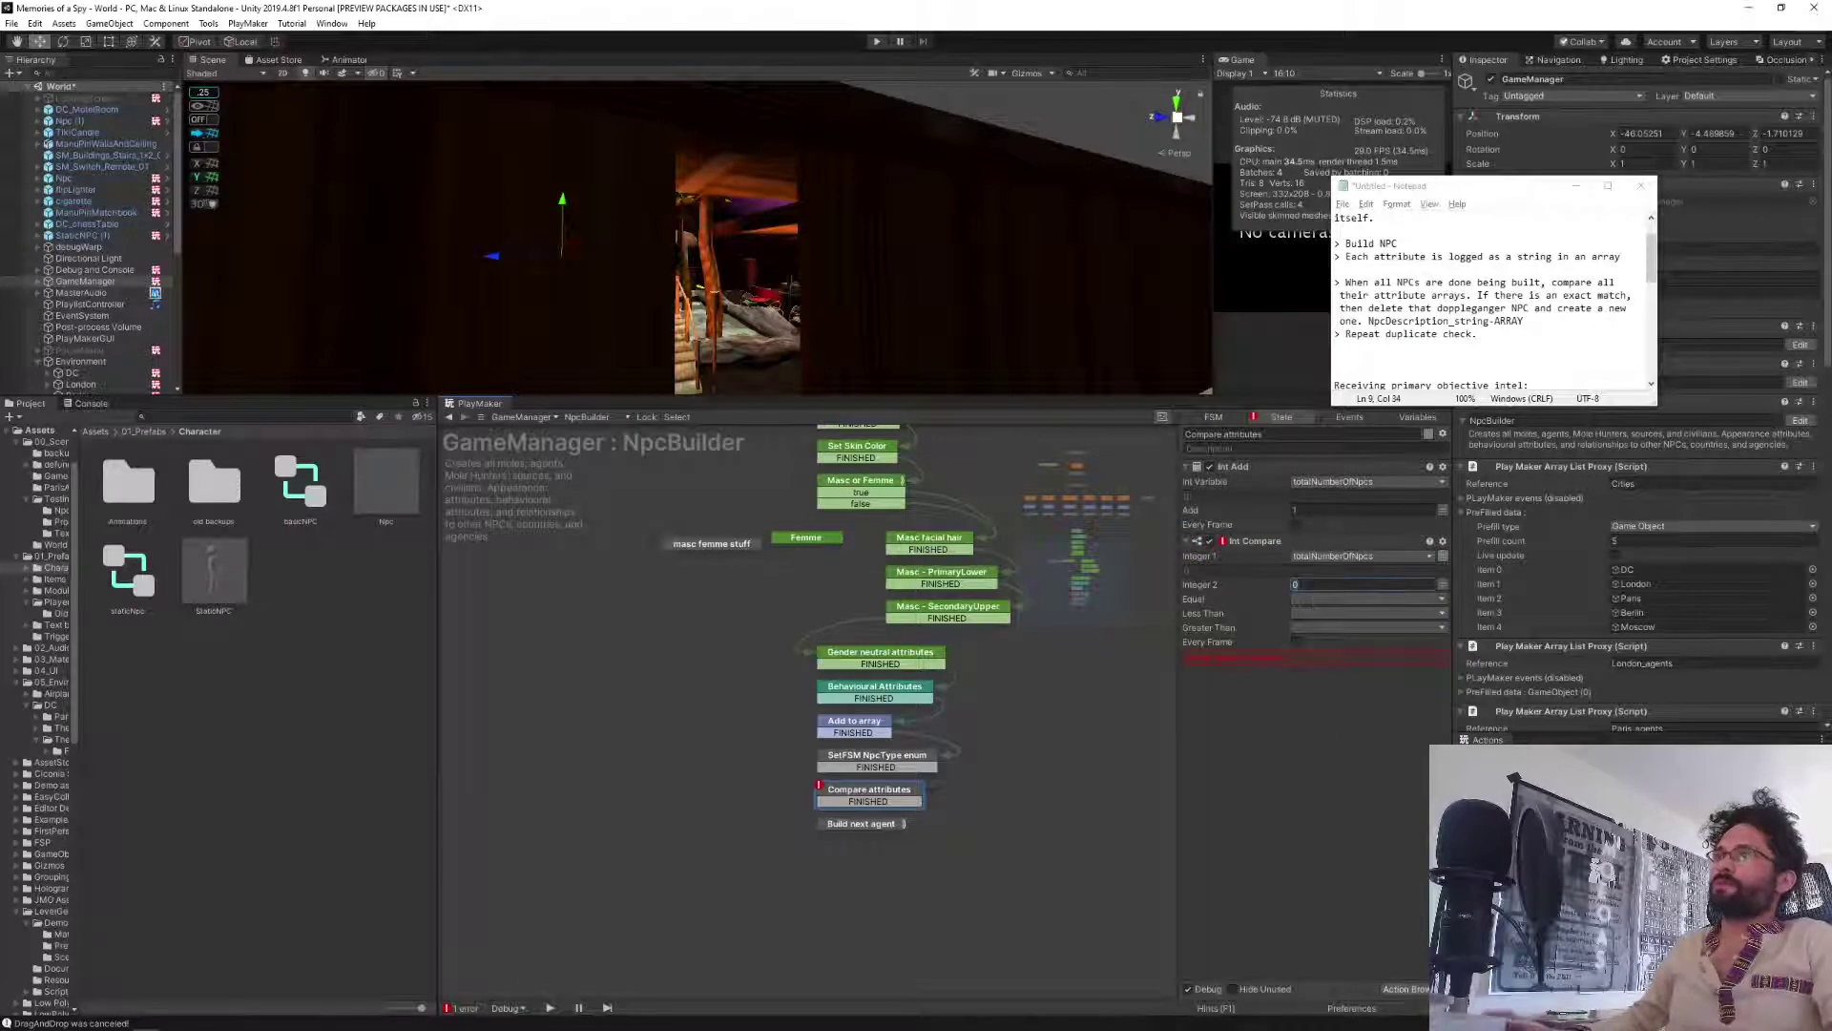
pyautogui.write('1')
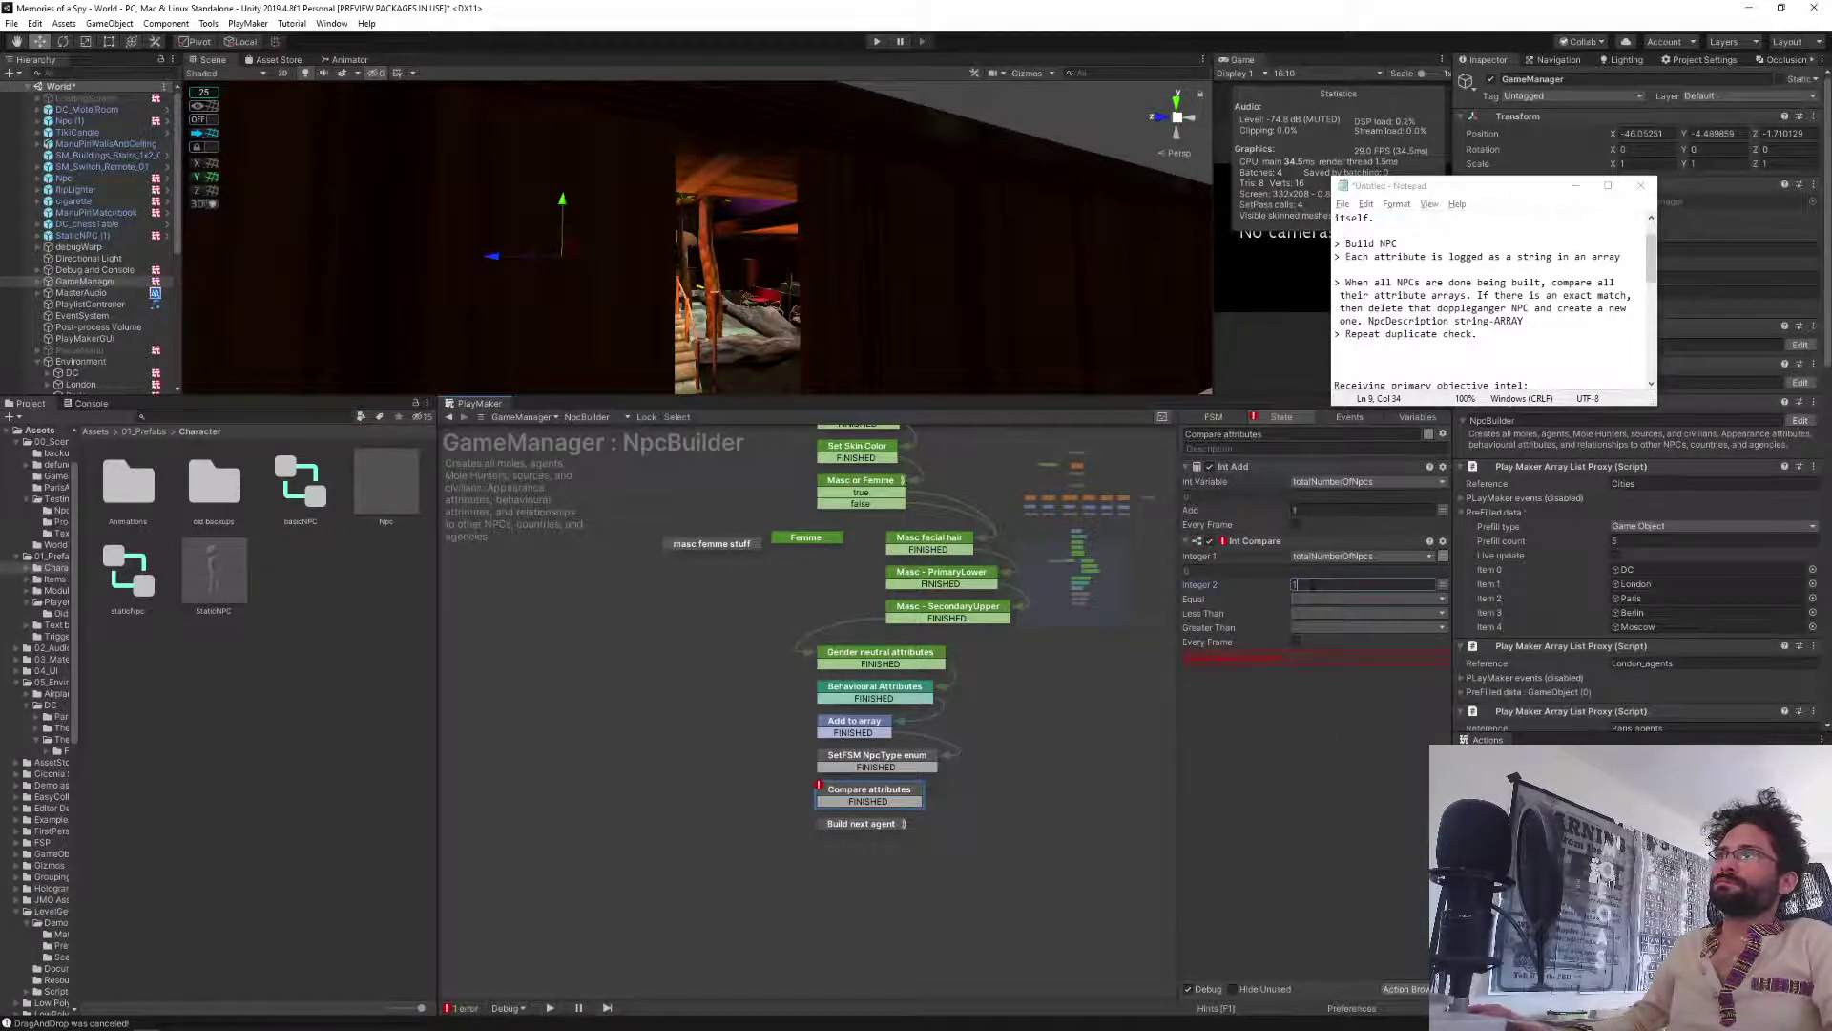
pyautogui.click(1245, 544)
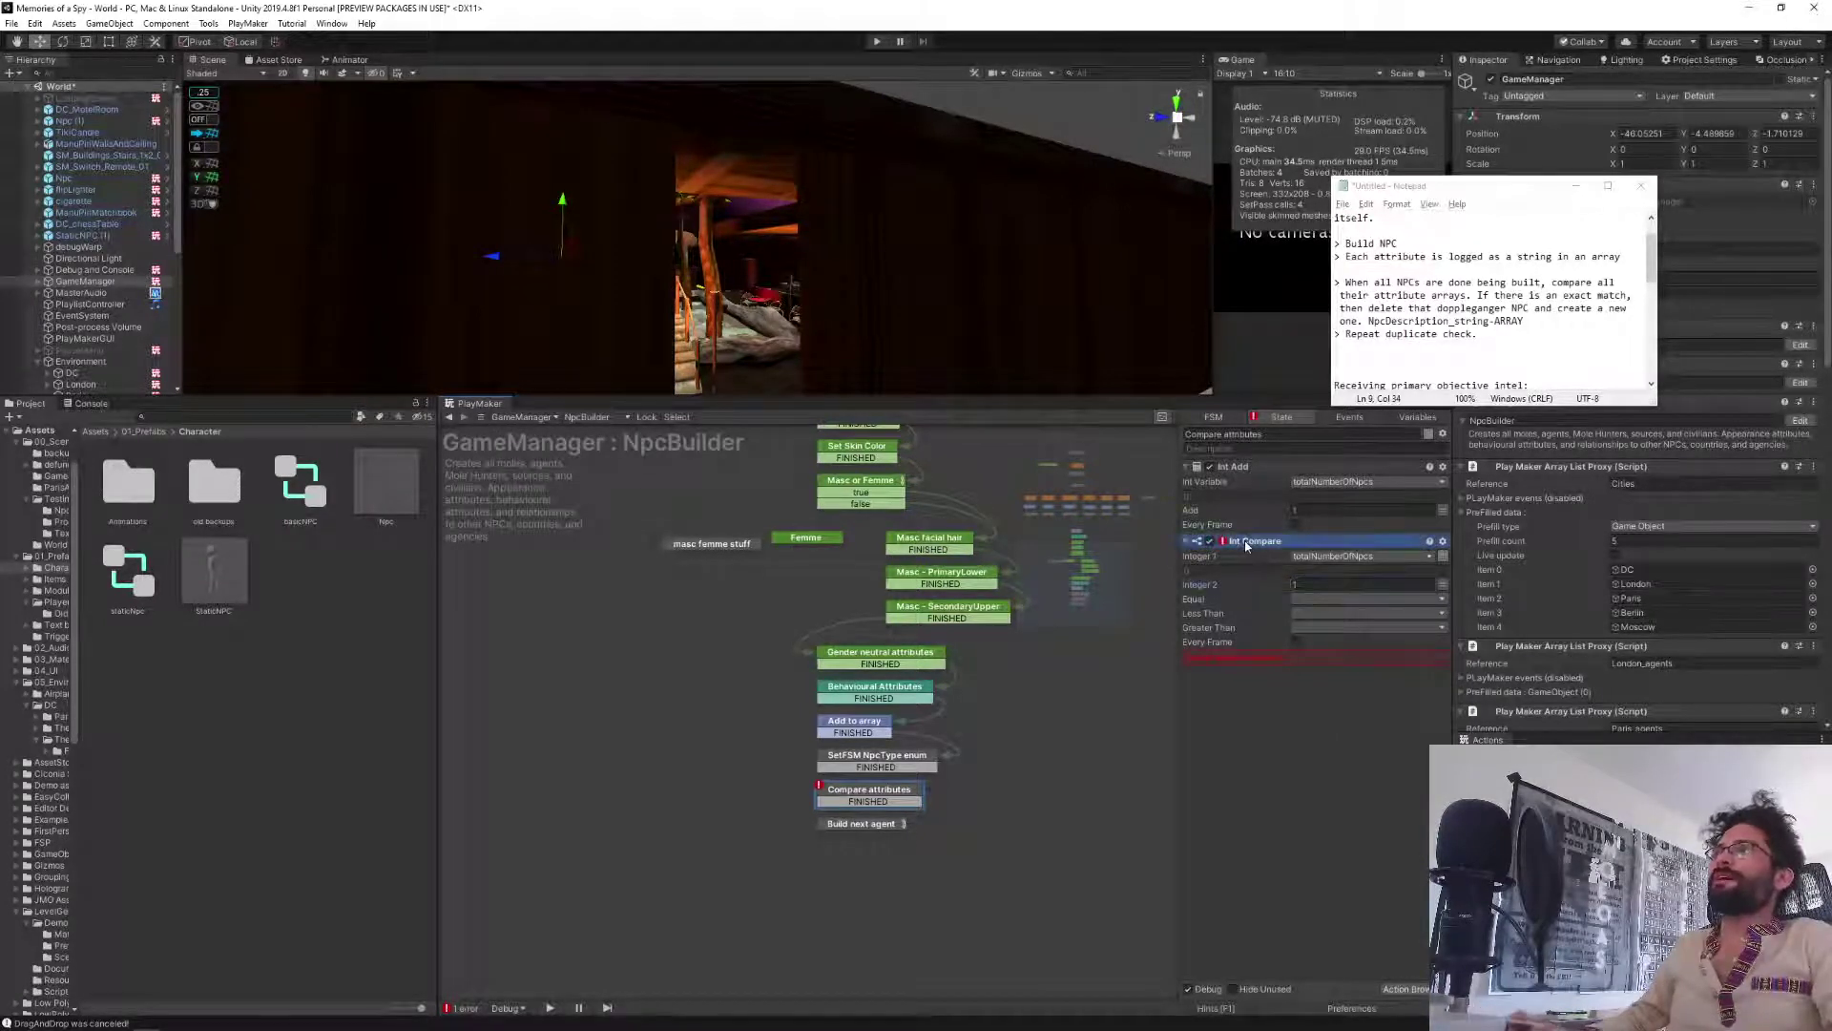
pyautogui.moveTo(1245, 545); pyautogui.dragTo(1248, 477)
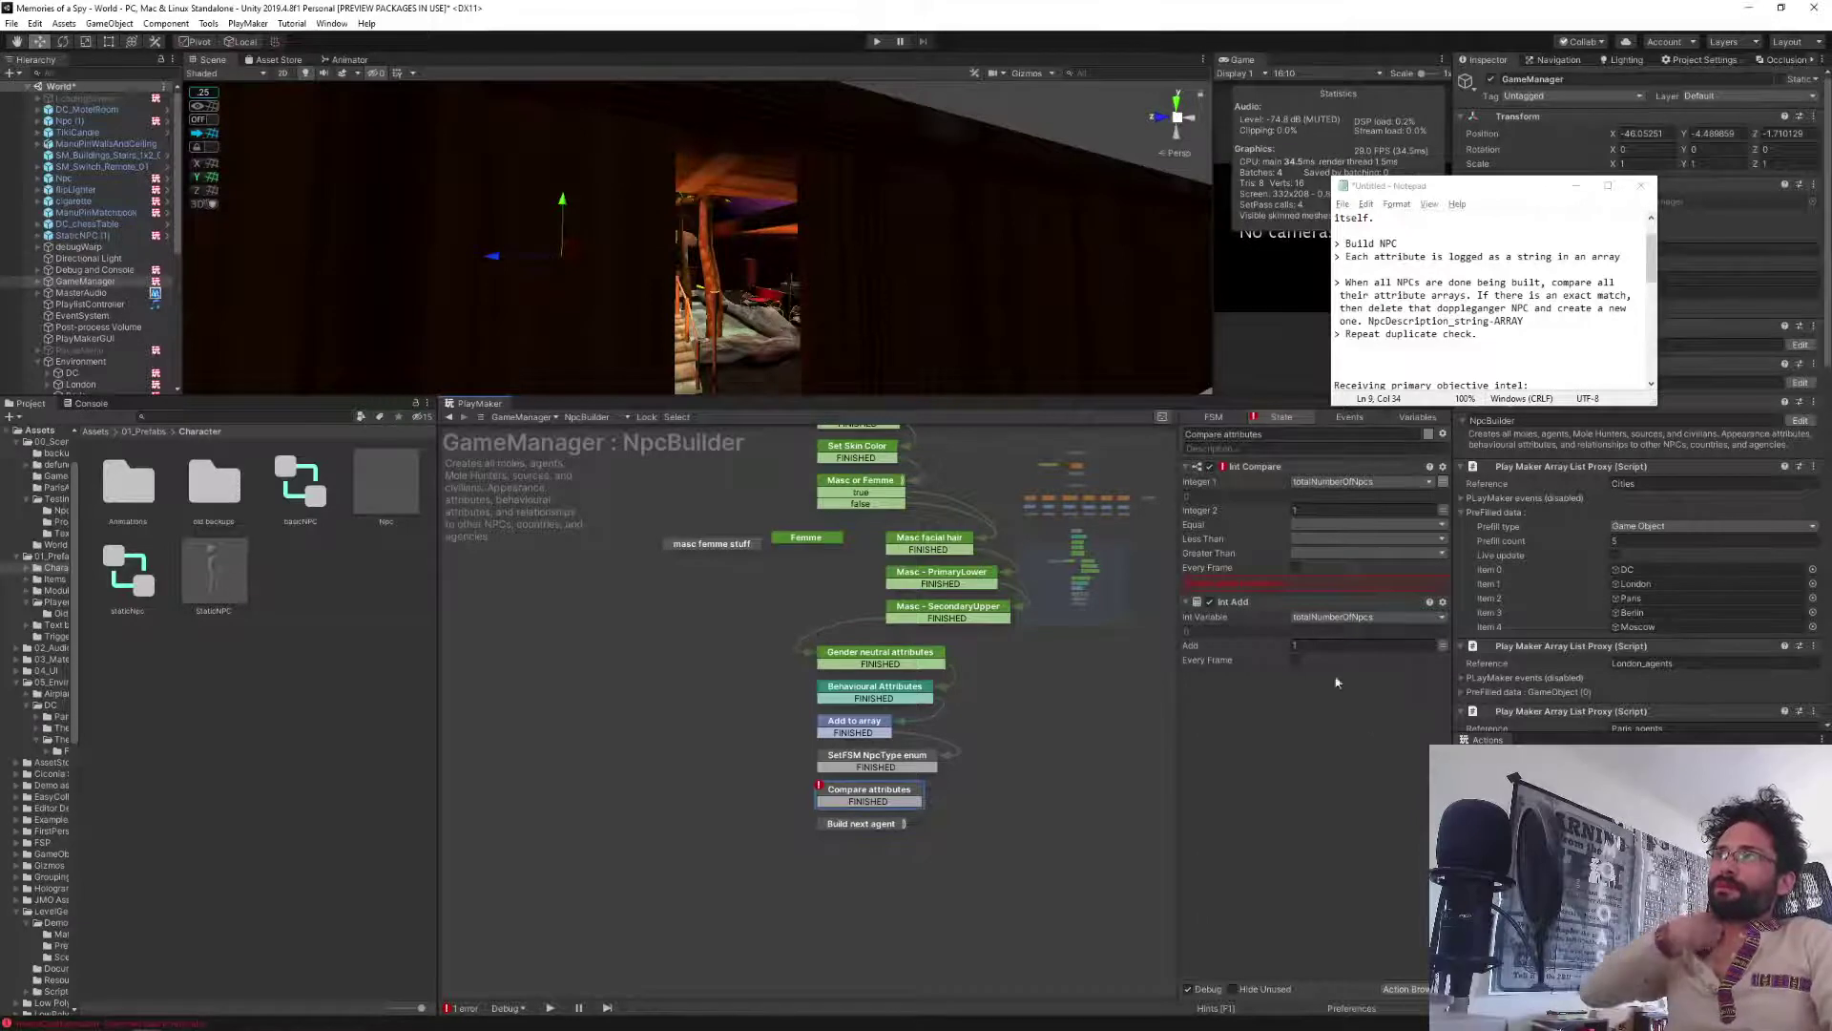
# Set the Int Compare action's Equal and Greater Than events to true and add the true transition to Compare attributes.
pyautogui.click(1308, 526)
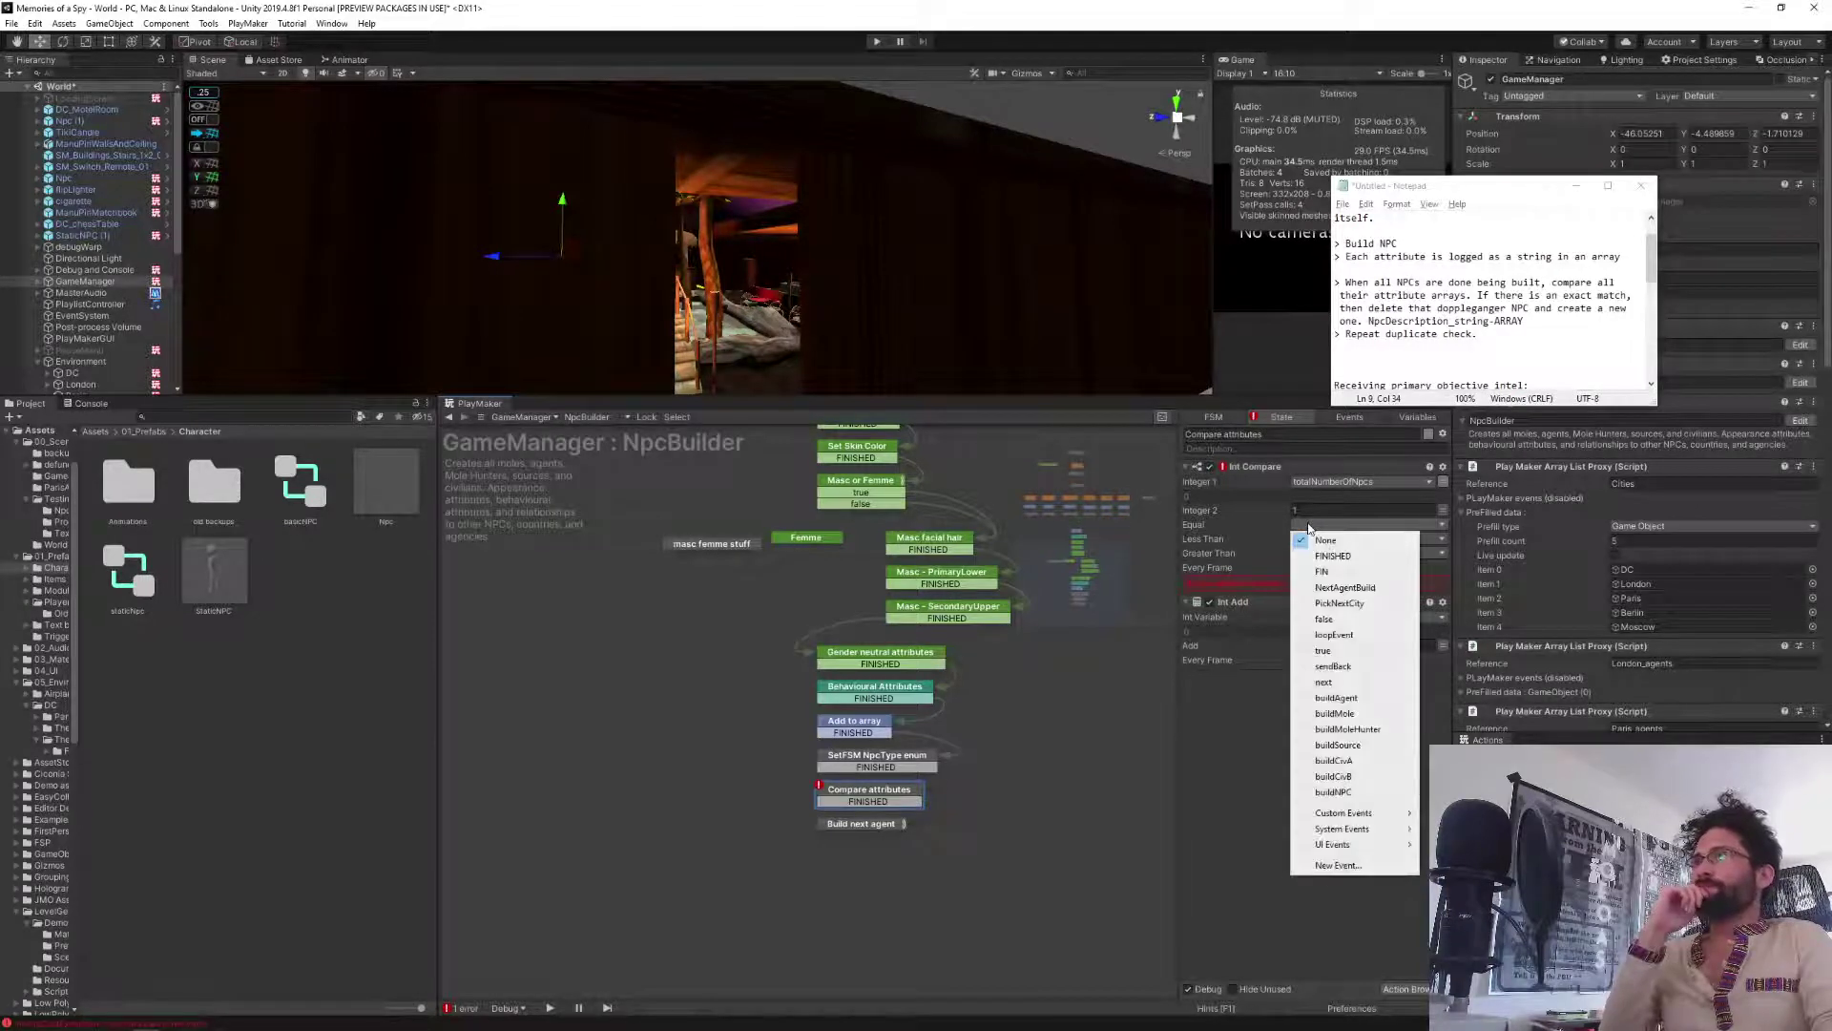
pyautogui.click(1334, 650)
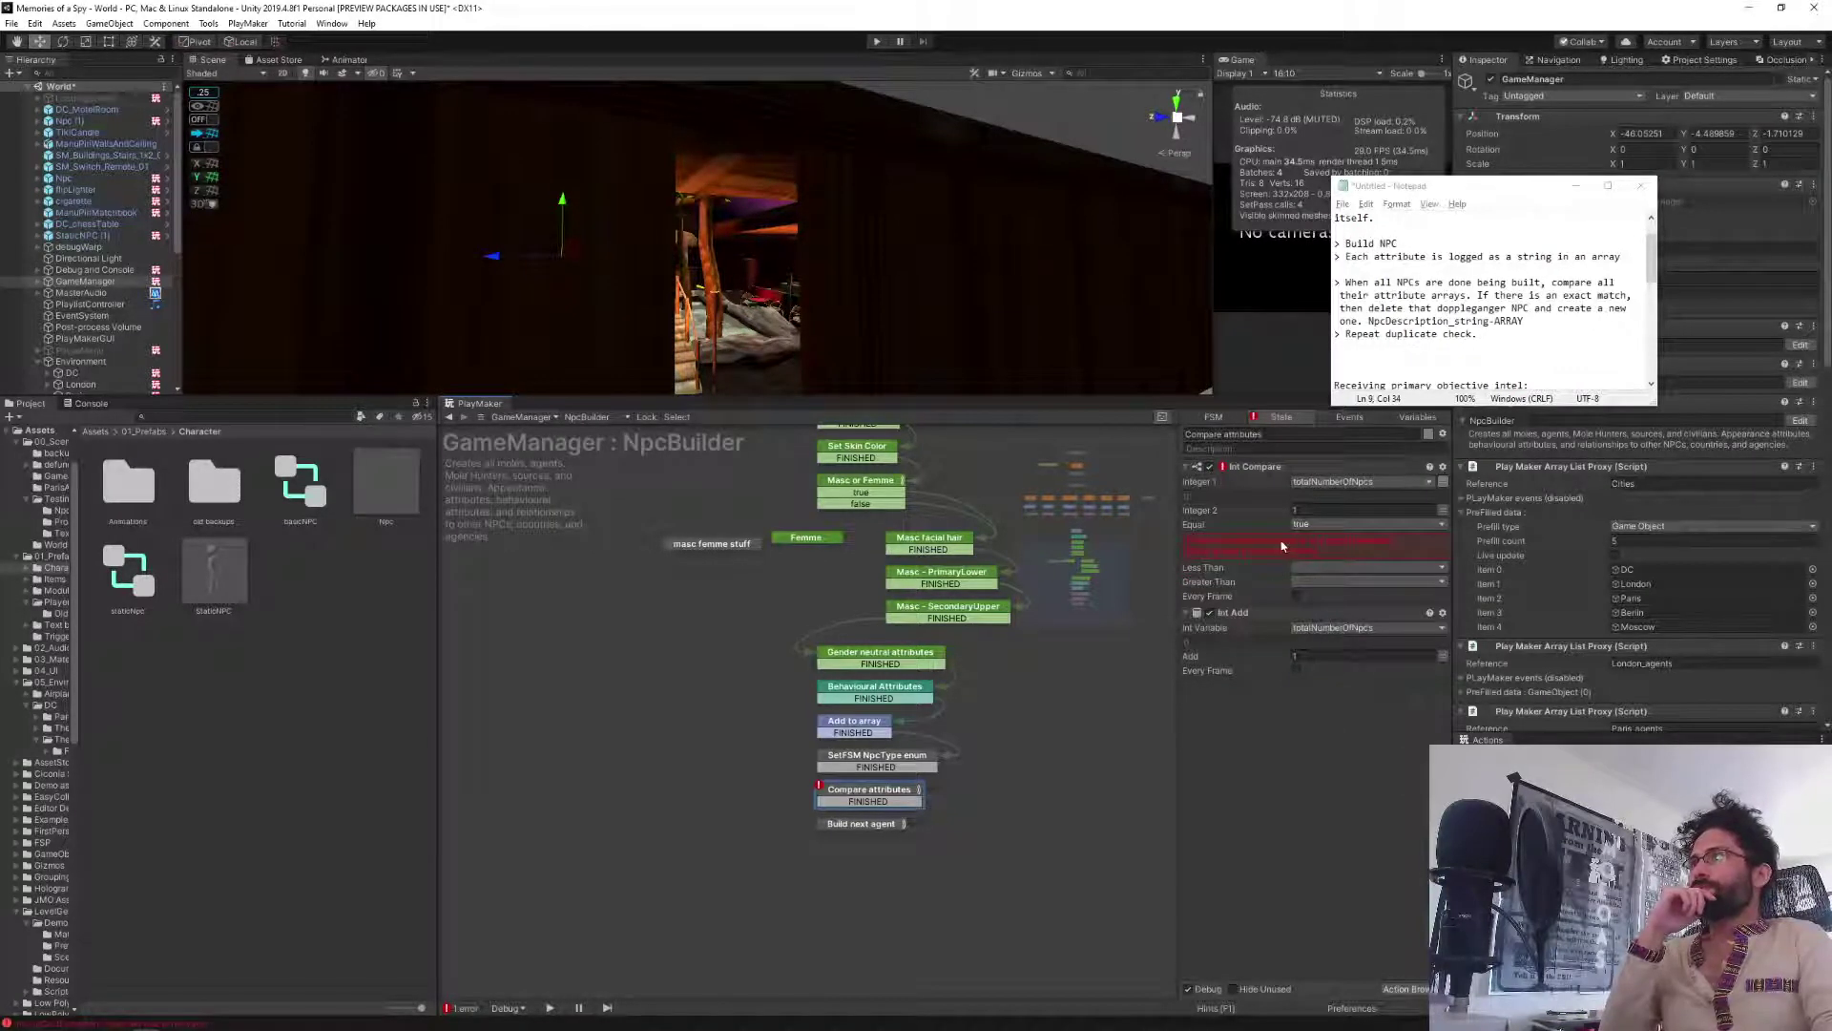
pyautogui.click(1282, 546)
pyautogui.click(1315, 554)
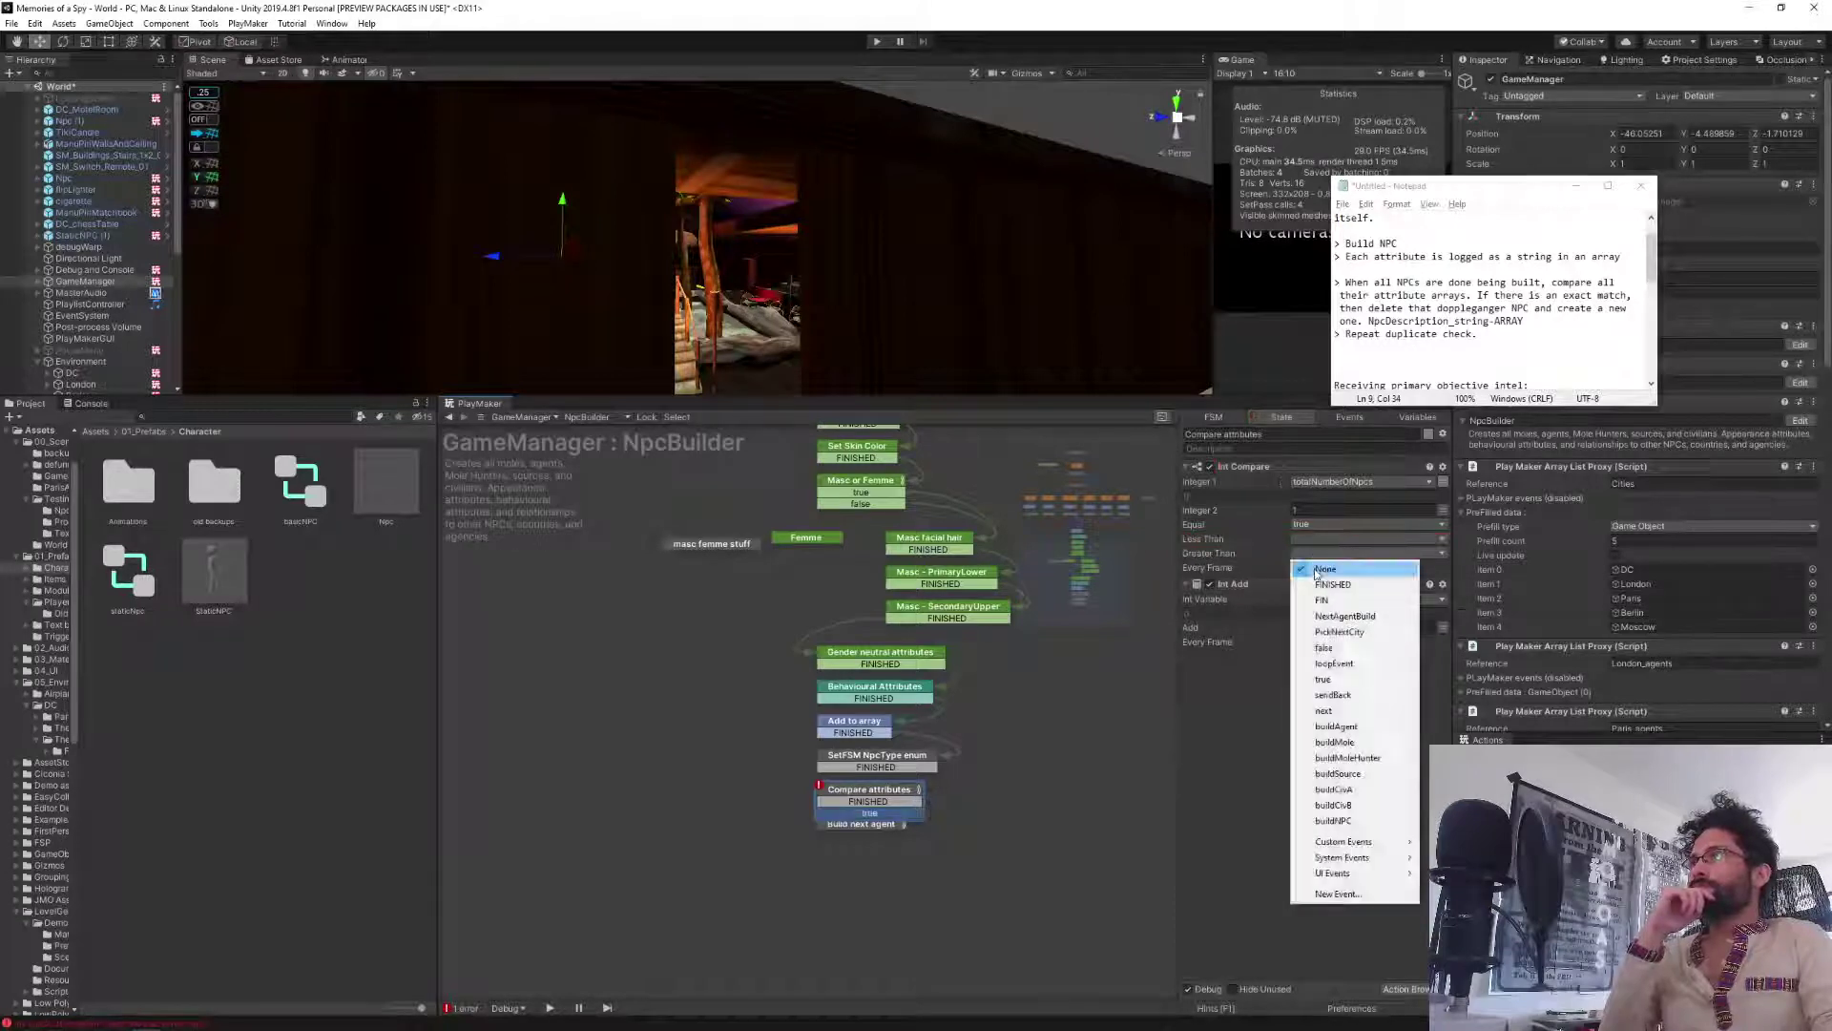
pyautogui.click(1346, 680)
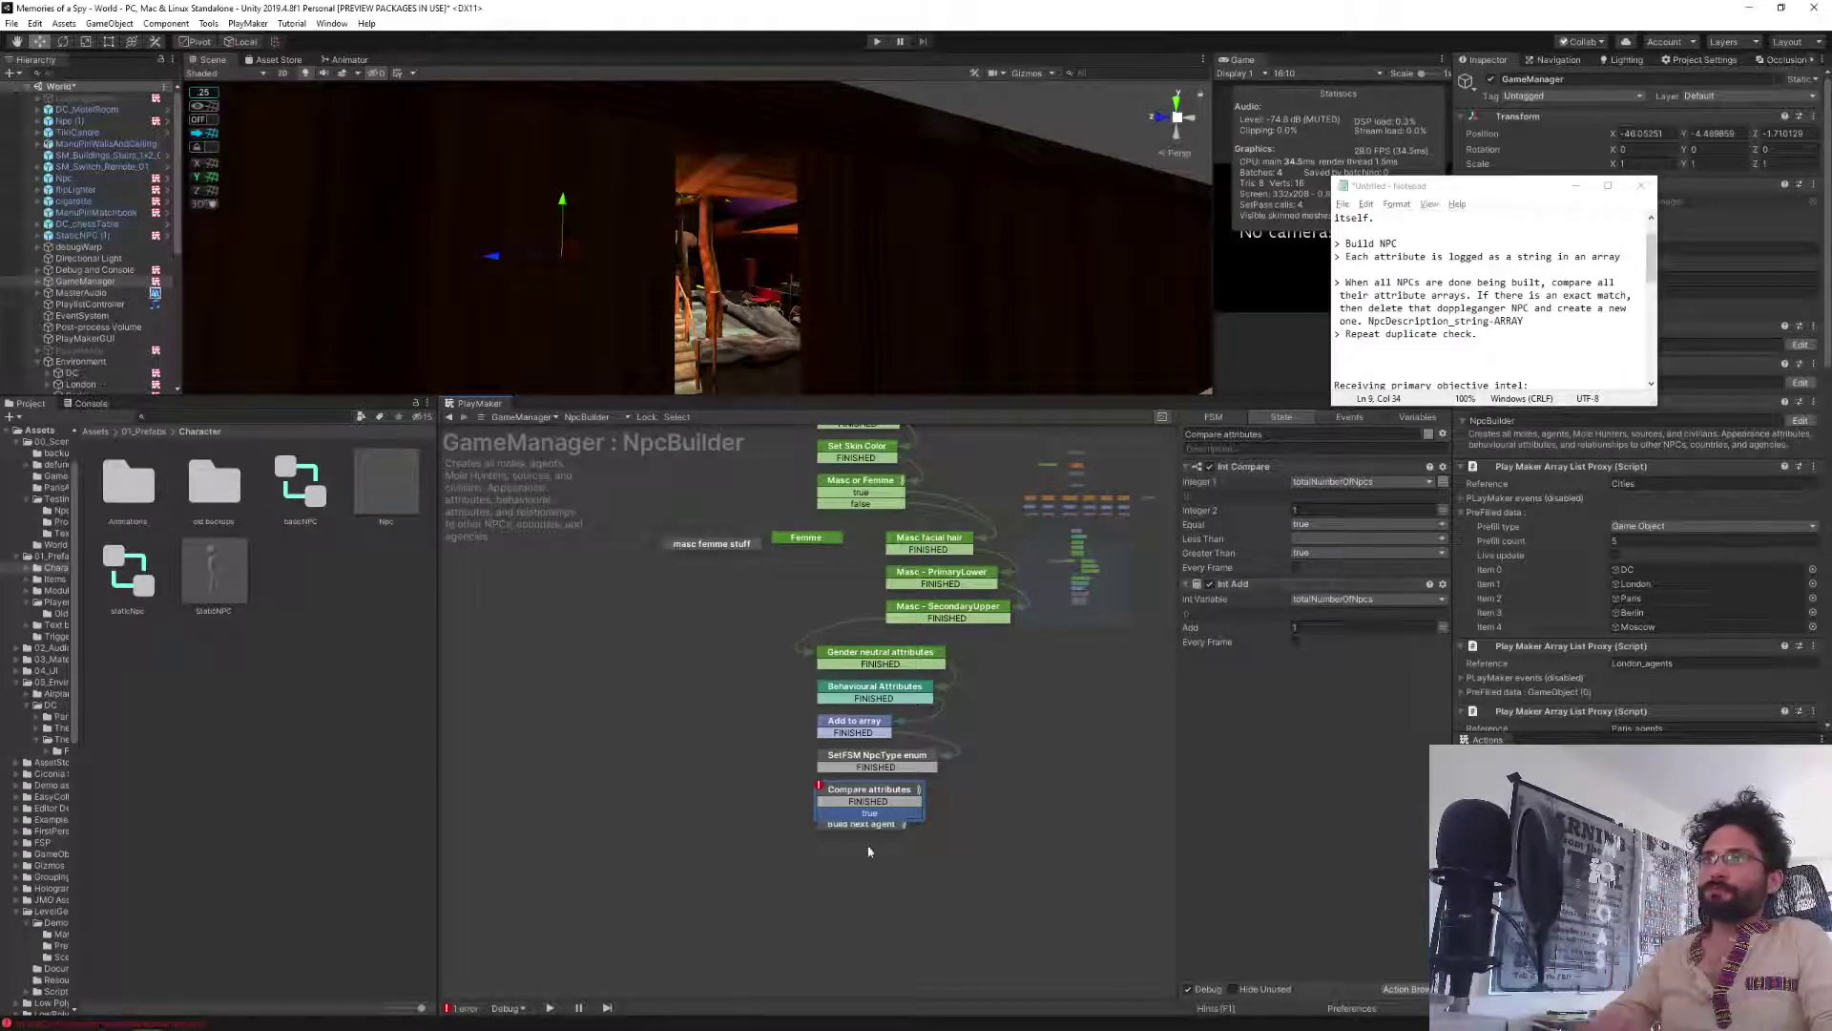
# Shift Build next agent down slightly and link the true transition of Compare attributes to a new state beside it.
pyautogui.moveTo(850, 830); pyautogui.dragTo(859, 840)
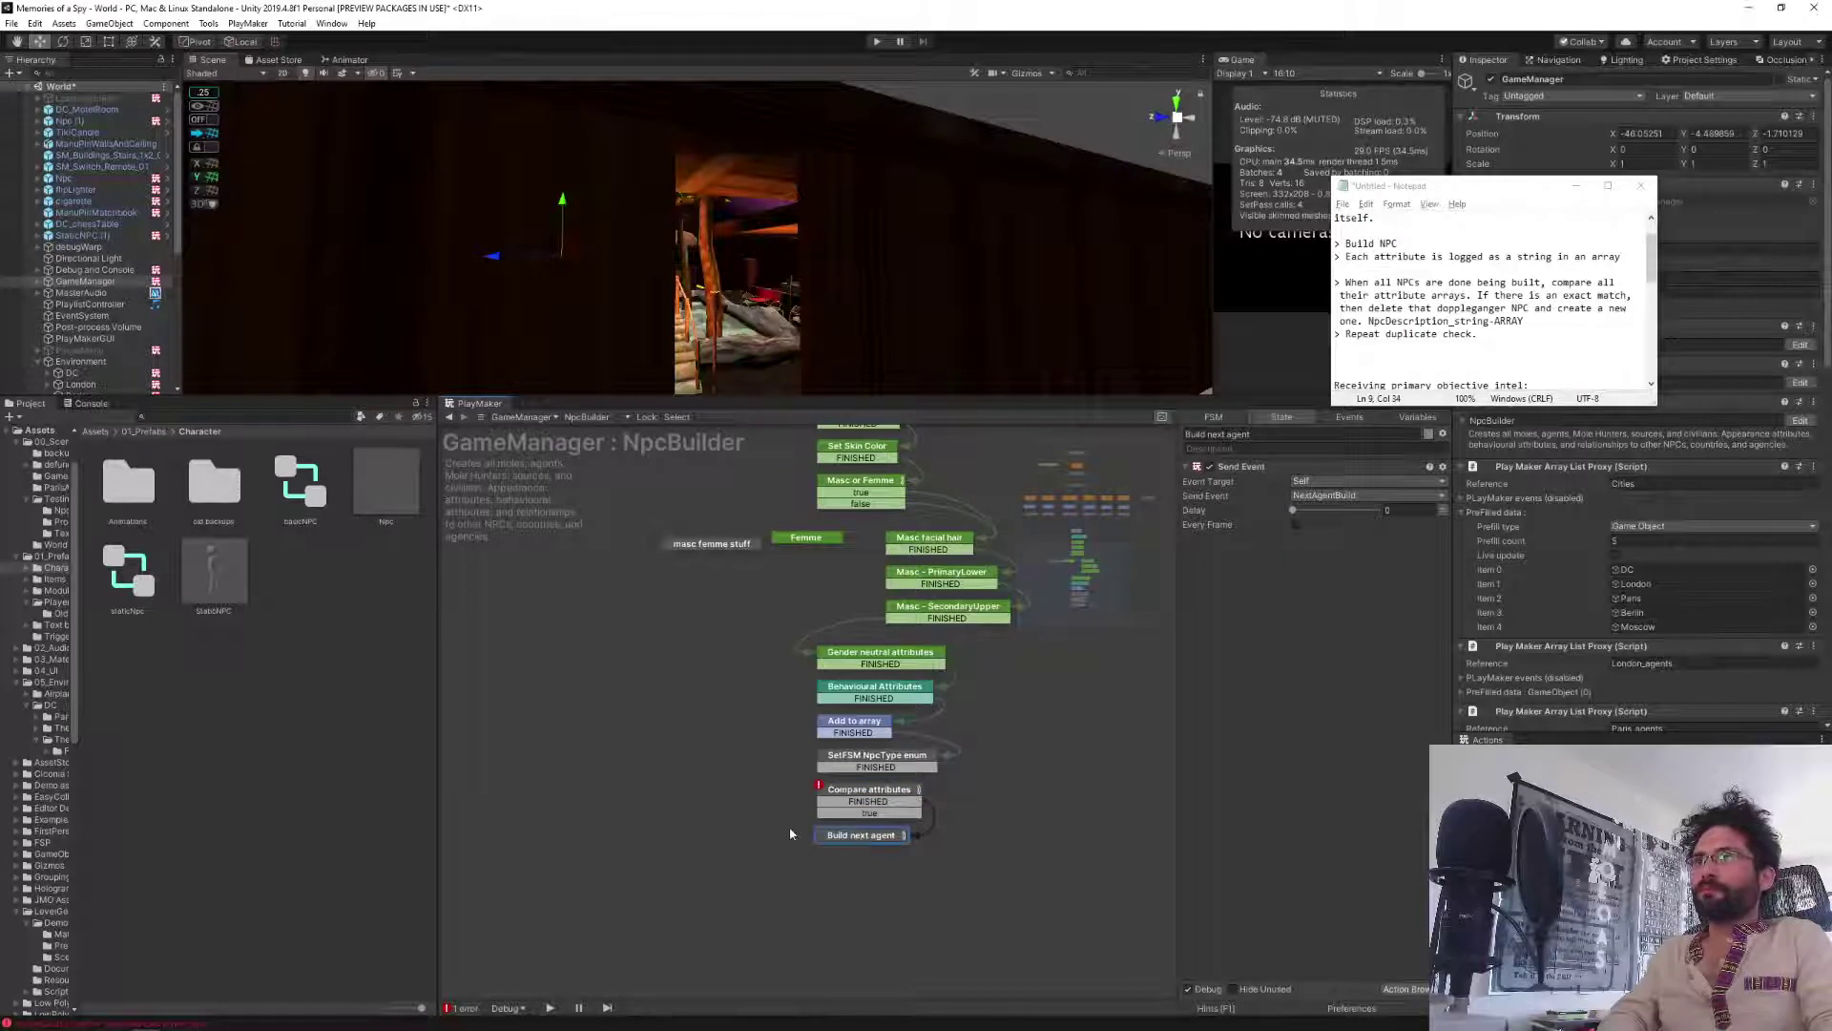
pyautogui.click(841, 816)
pyautogui.moveTo(736, 817); pyautogui.dragTo(720, 811)
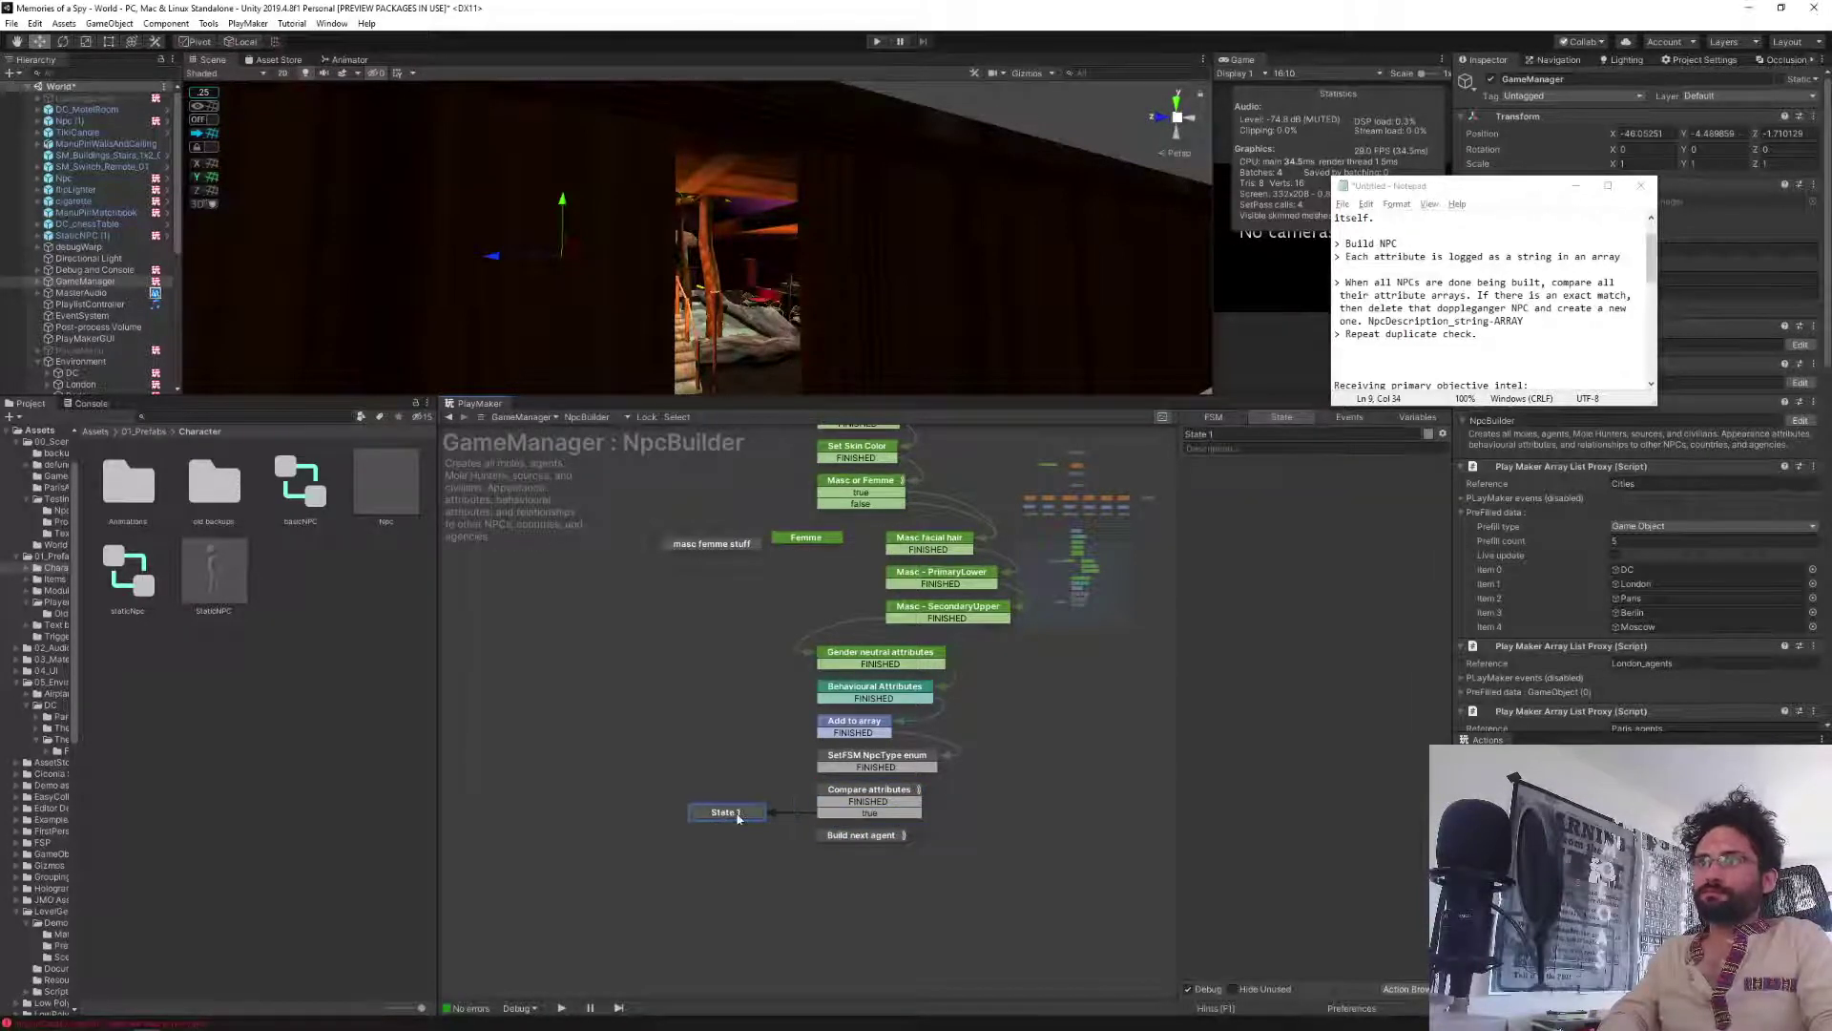
# Rename the Compare attributes state as "Compare attributes p1".
pyautogui.click(1243, 434)
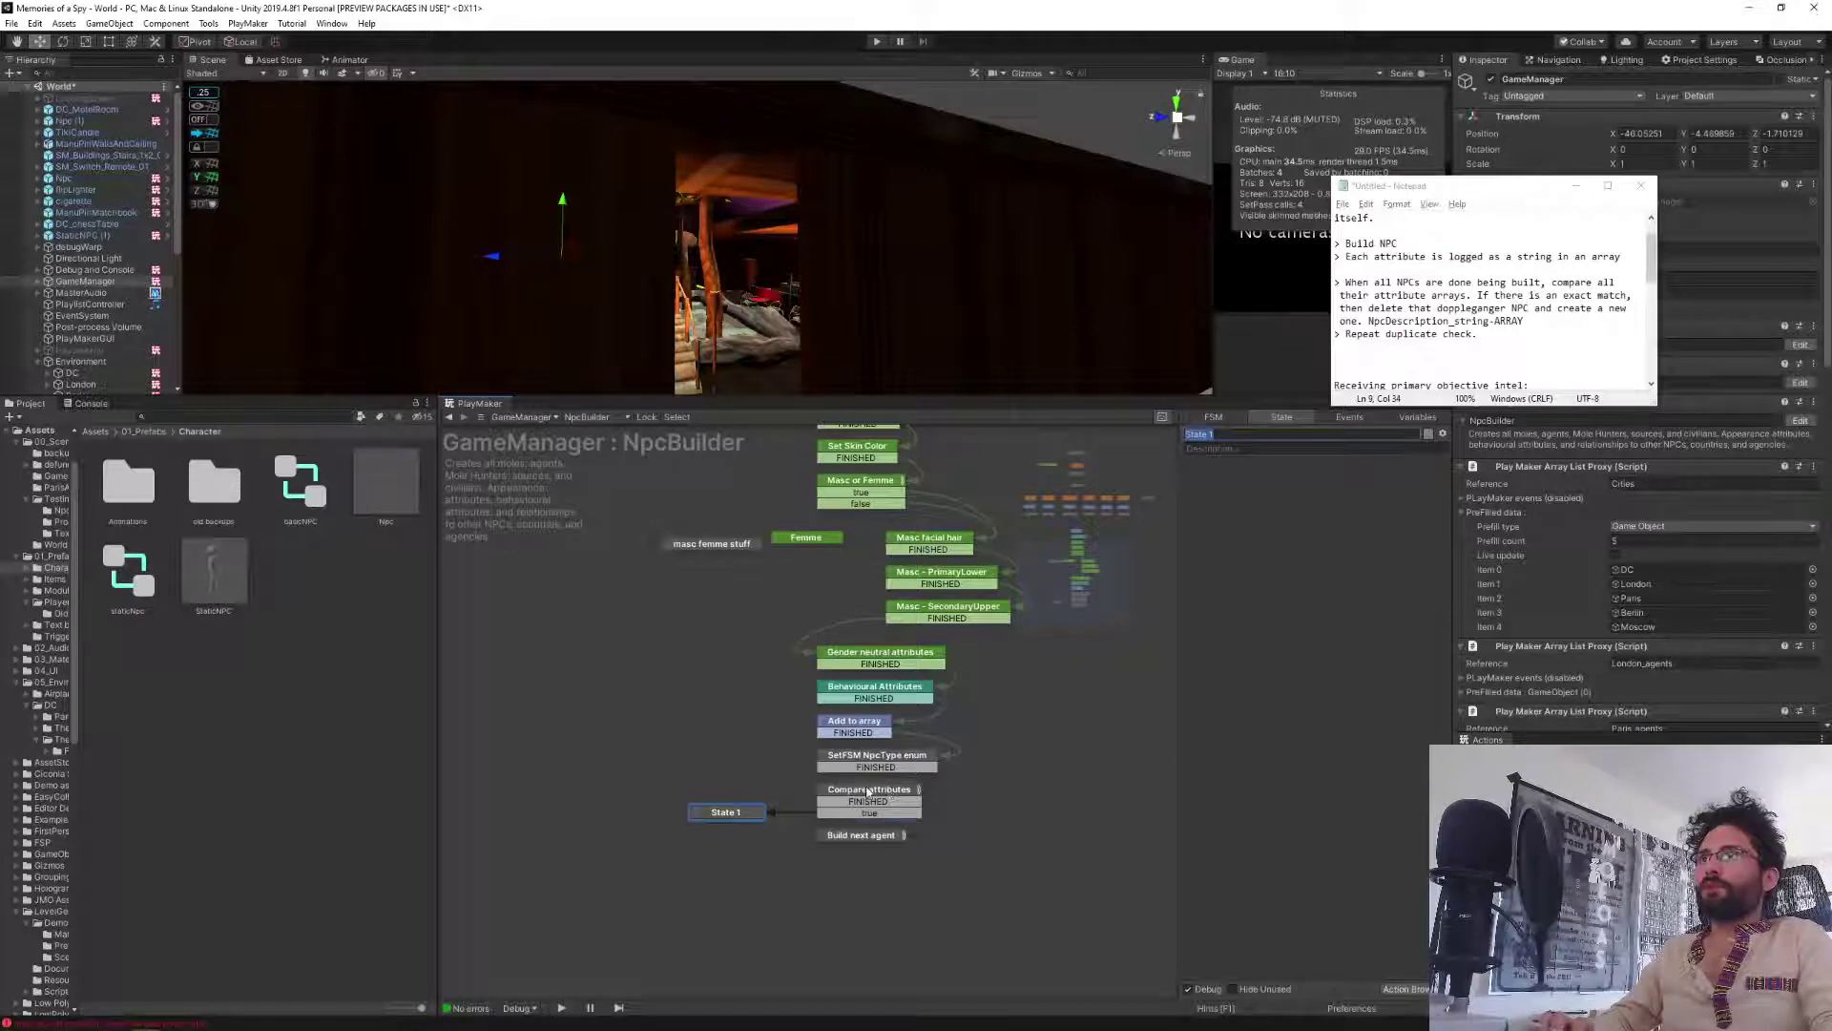
pyautogui.click(870, 788)
pyautogui.click(1314, 432)
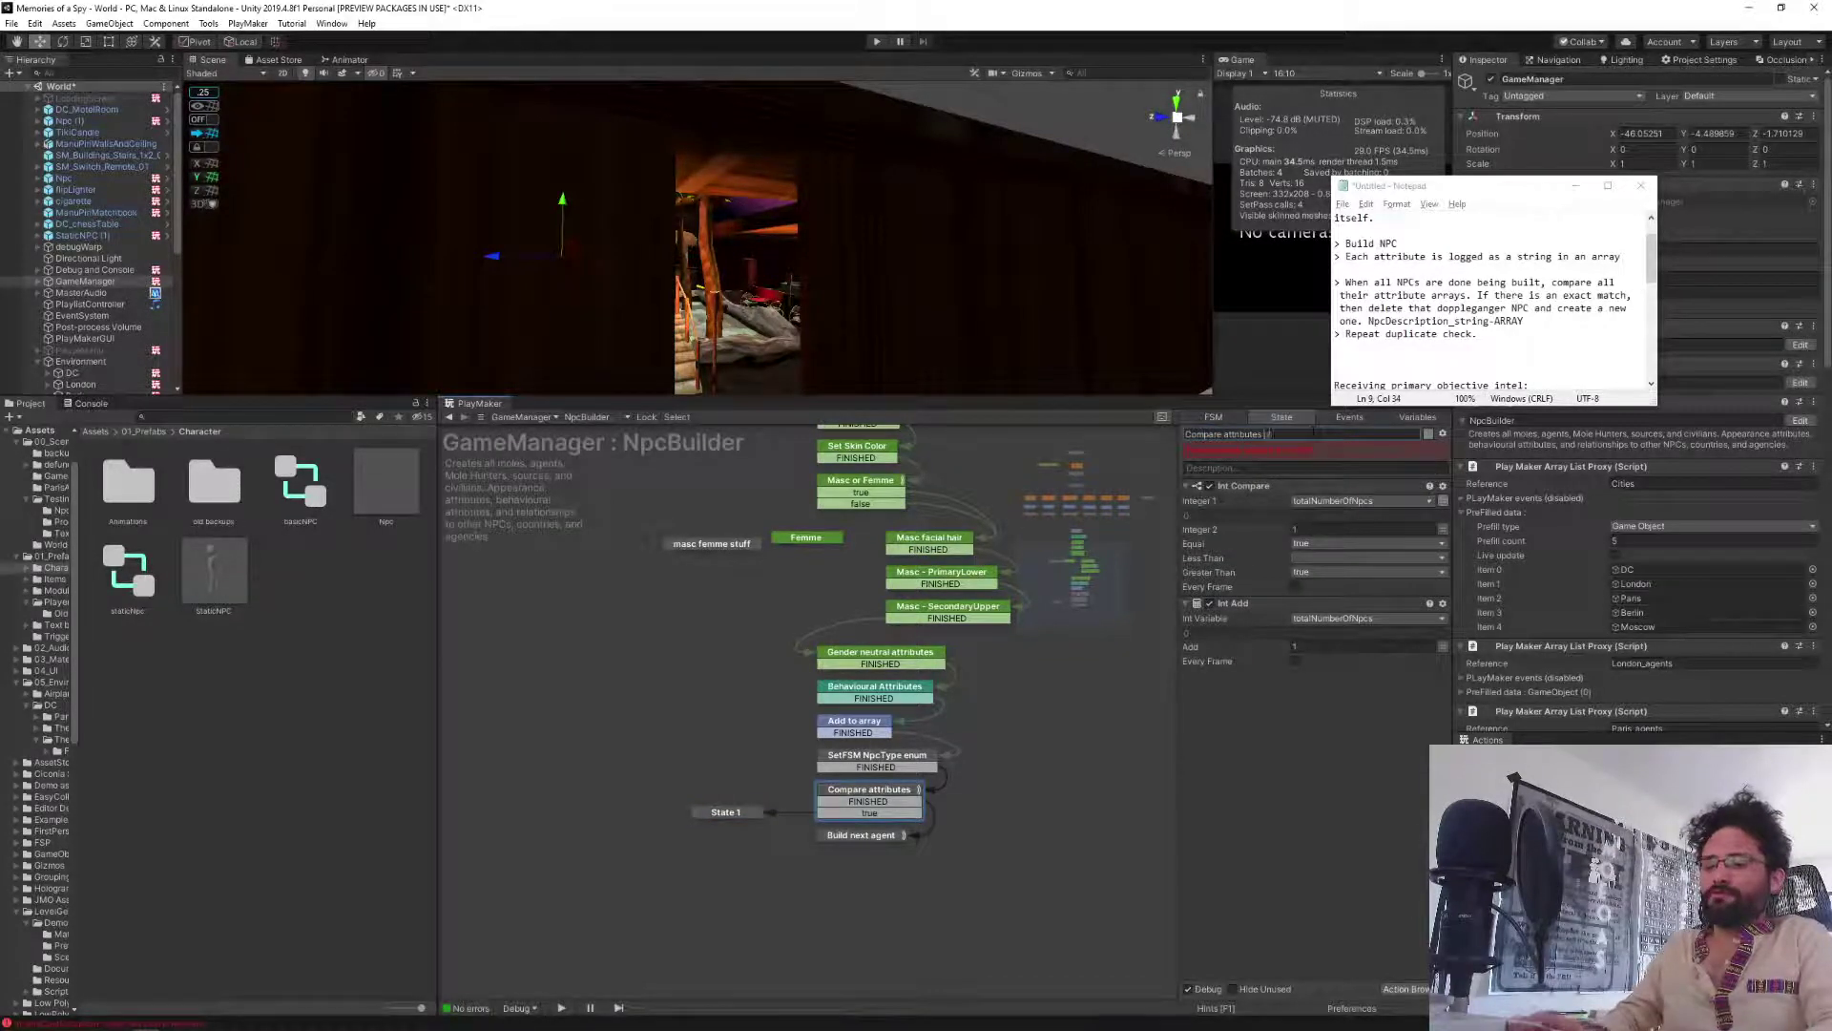
pyautogui.write('p1')
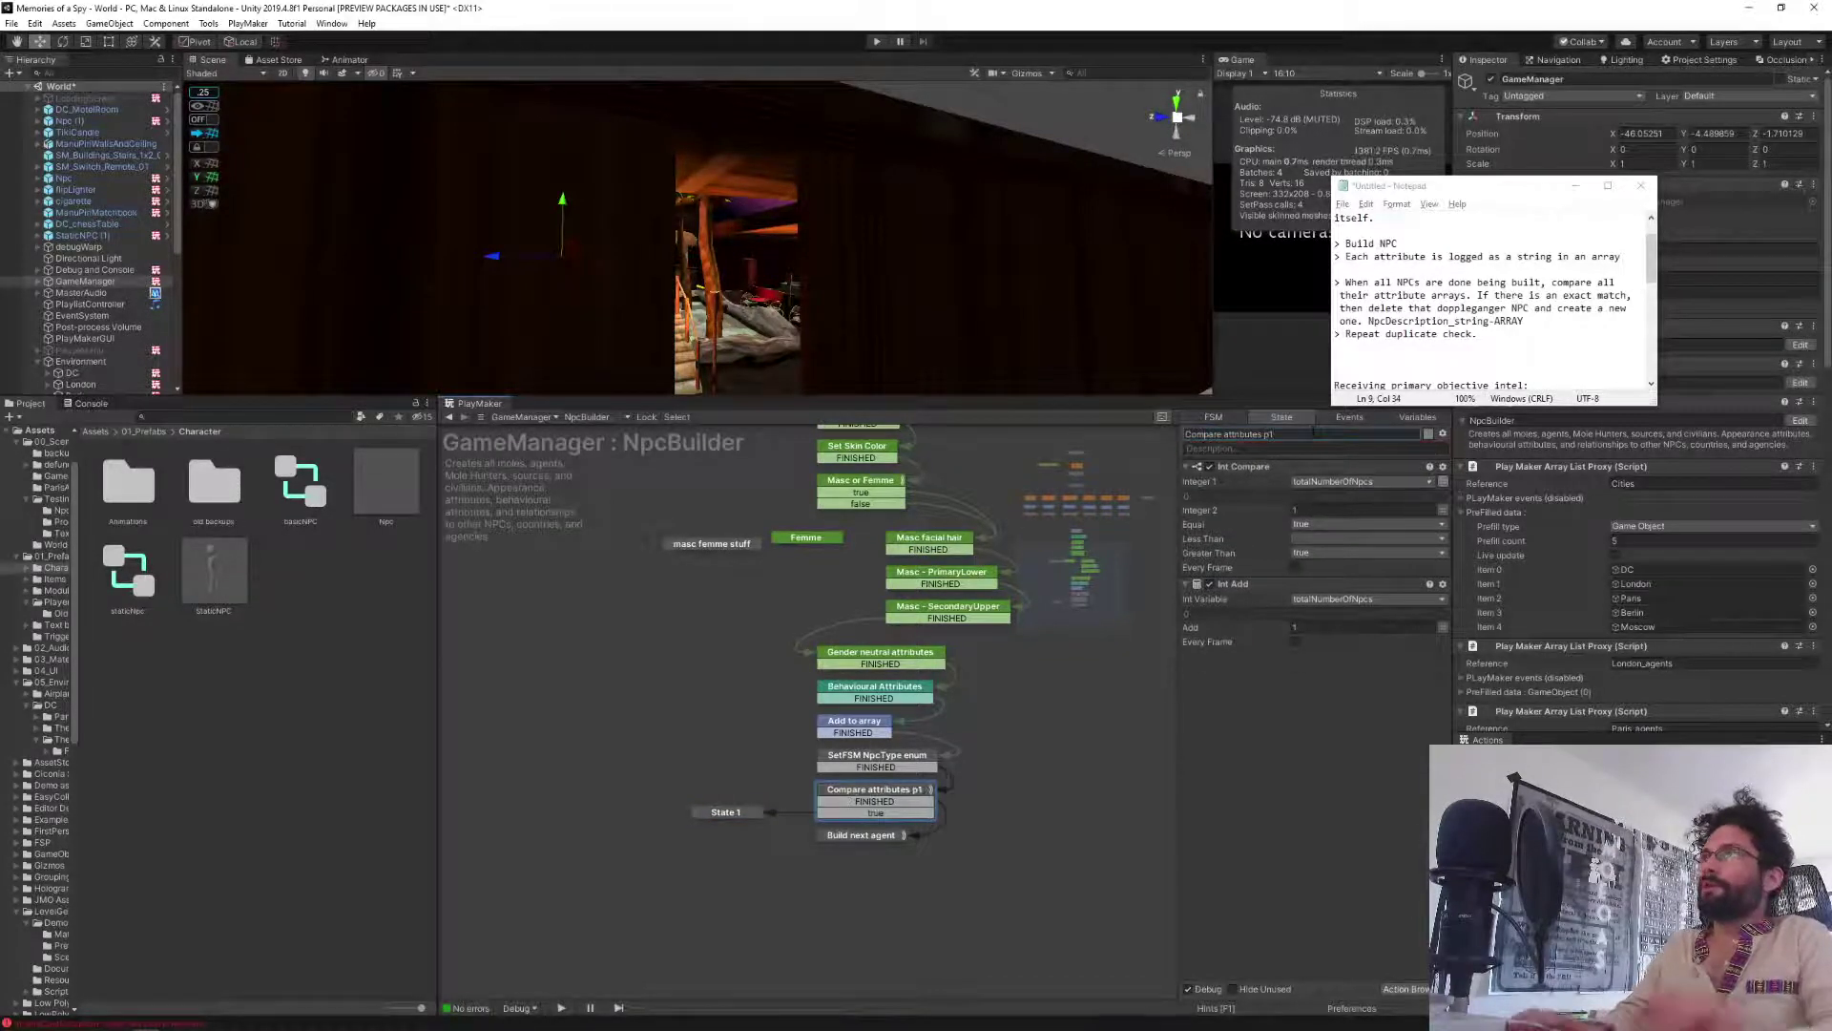
# Rename the new state linked from the true transition as "Array compare" and add an Array Compare action to it.
pyautogui.click(724, 812)
pyautogui.click(1314, 434)
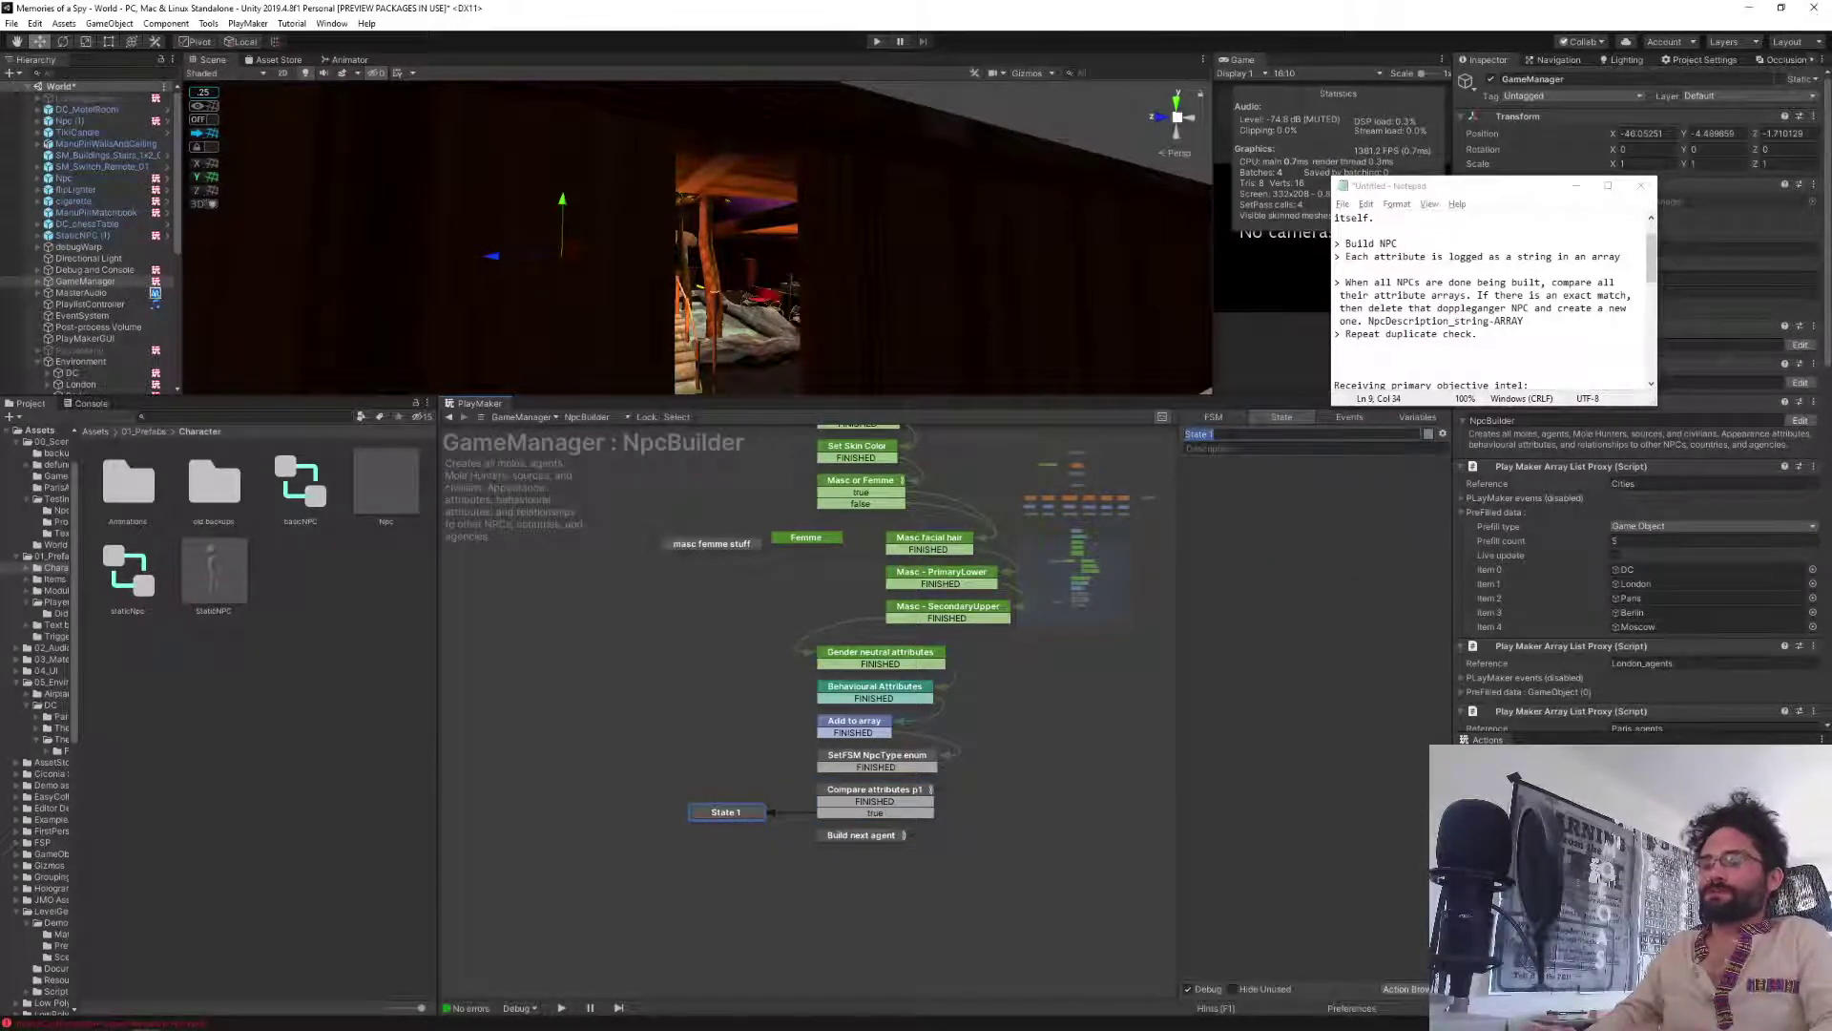
pyautogui.write('Compare attri')
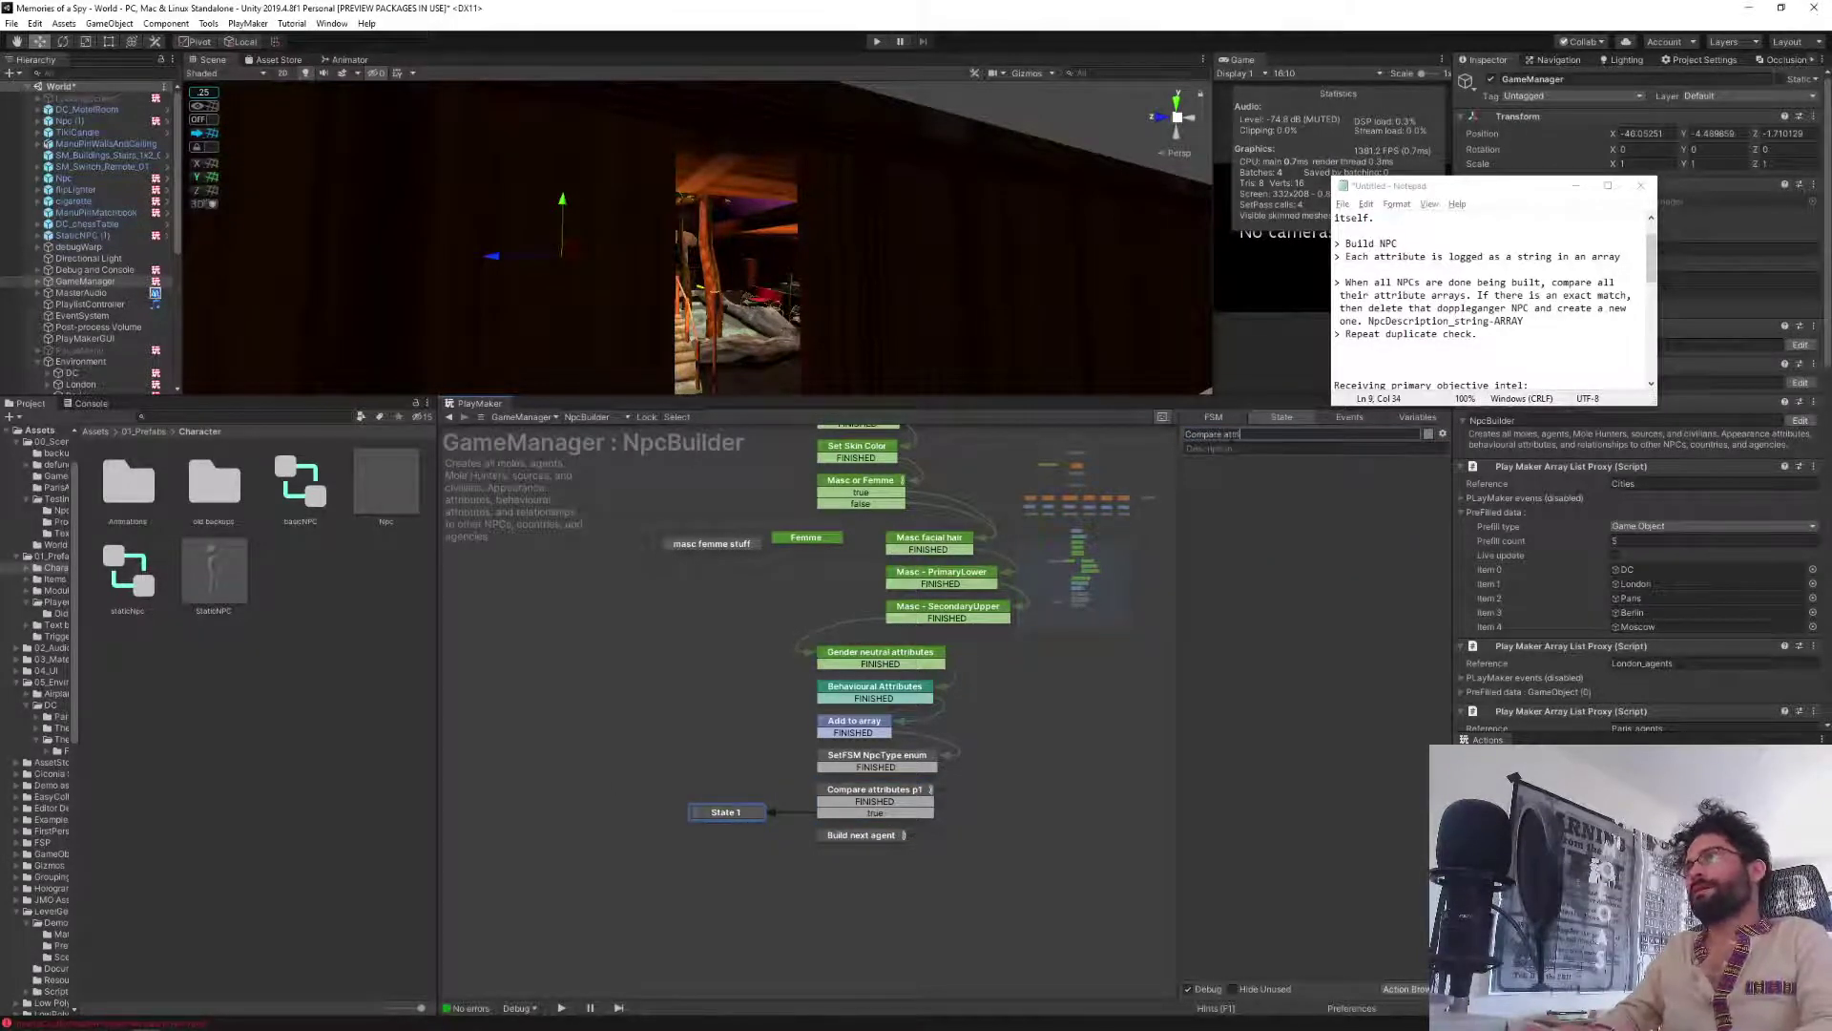
pyautogui.write('b')
pyautogui.hotkey('ctrl', 'a')
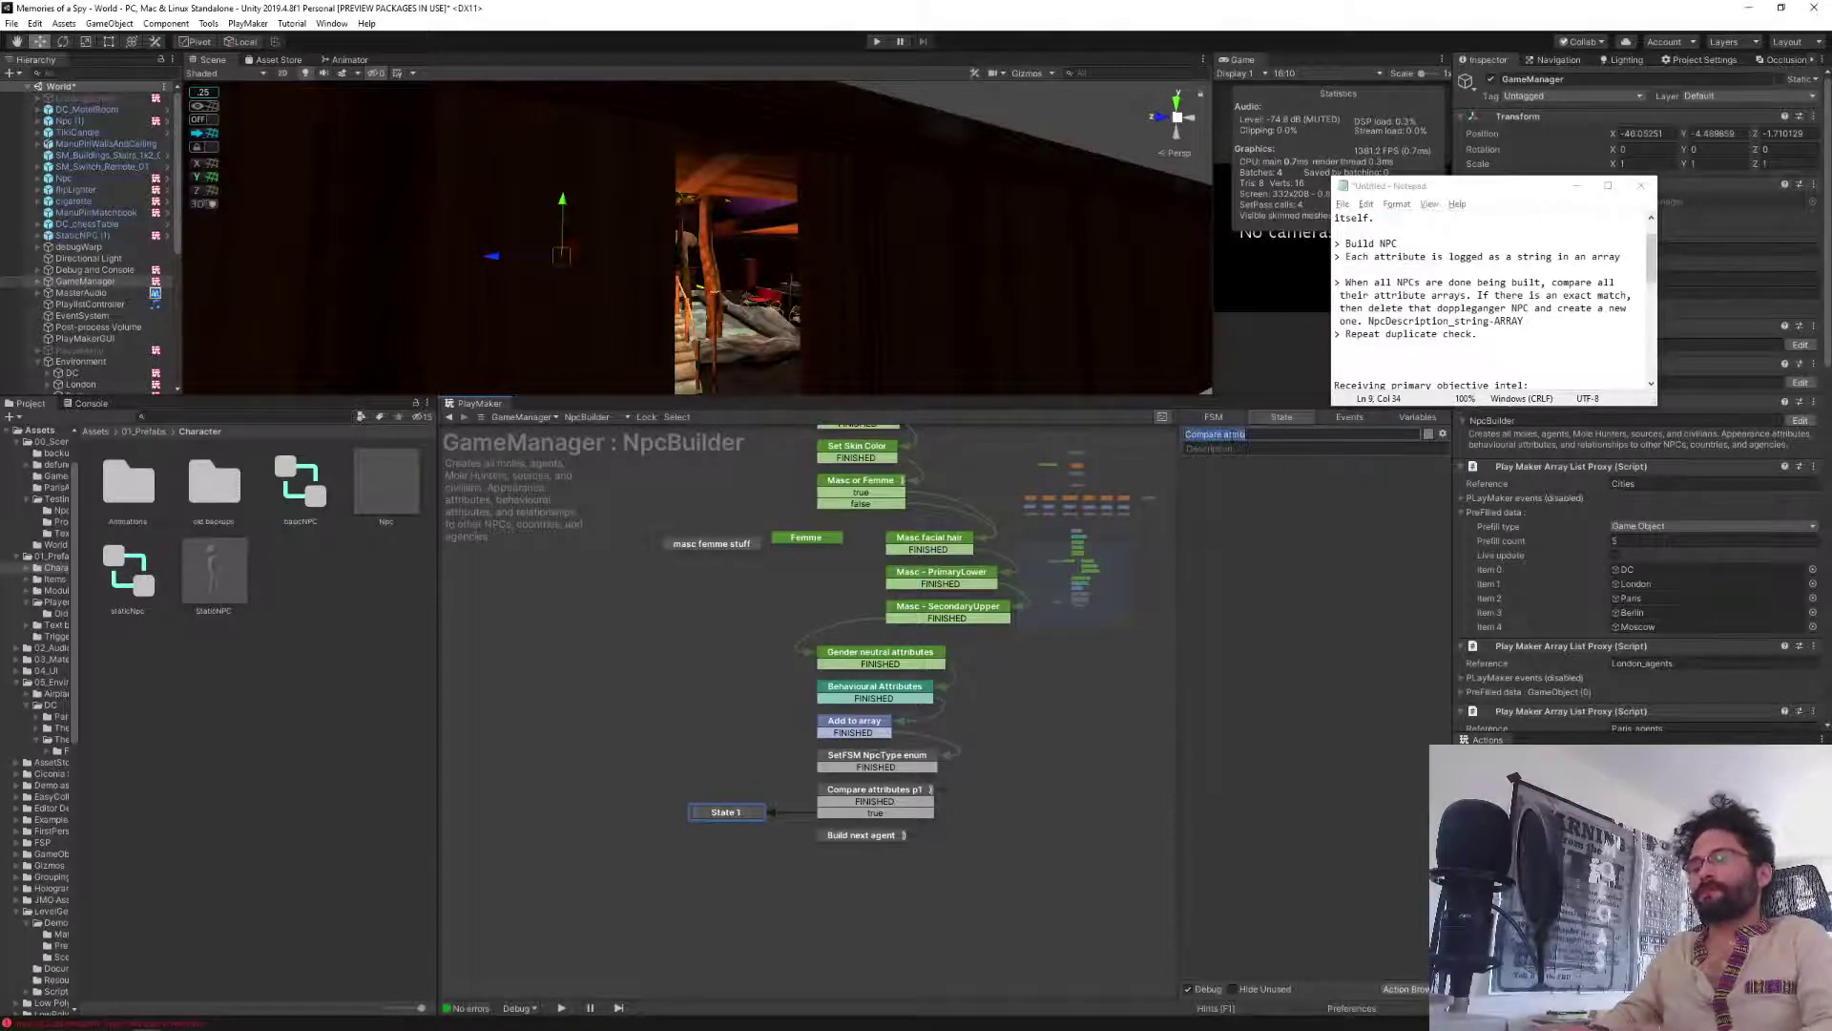
pyautogui.write('Array compare')
pyautogui.press('Return')
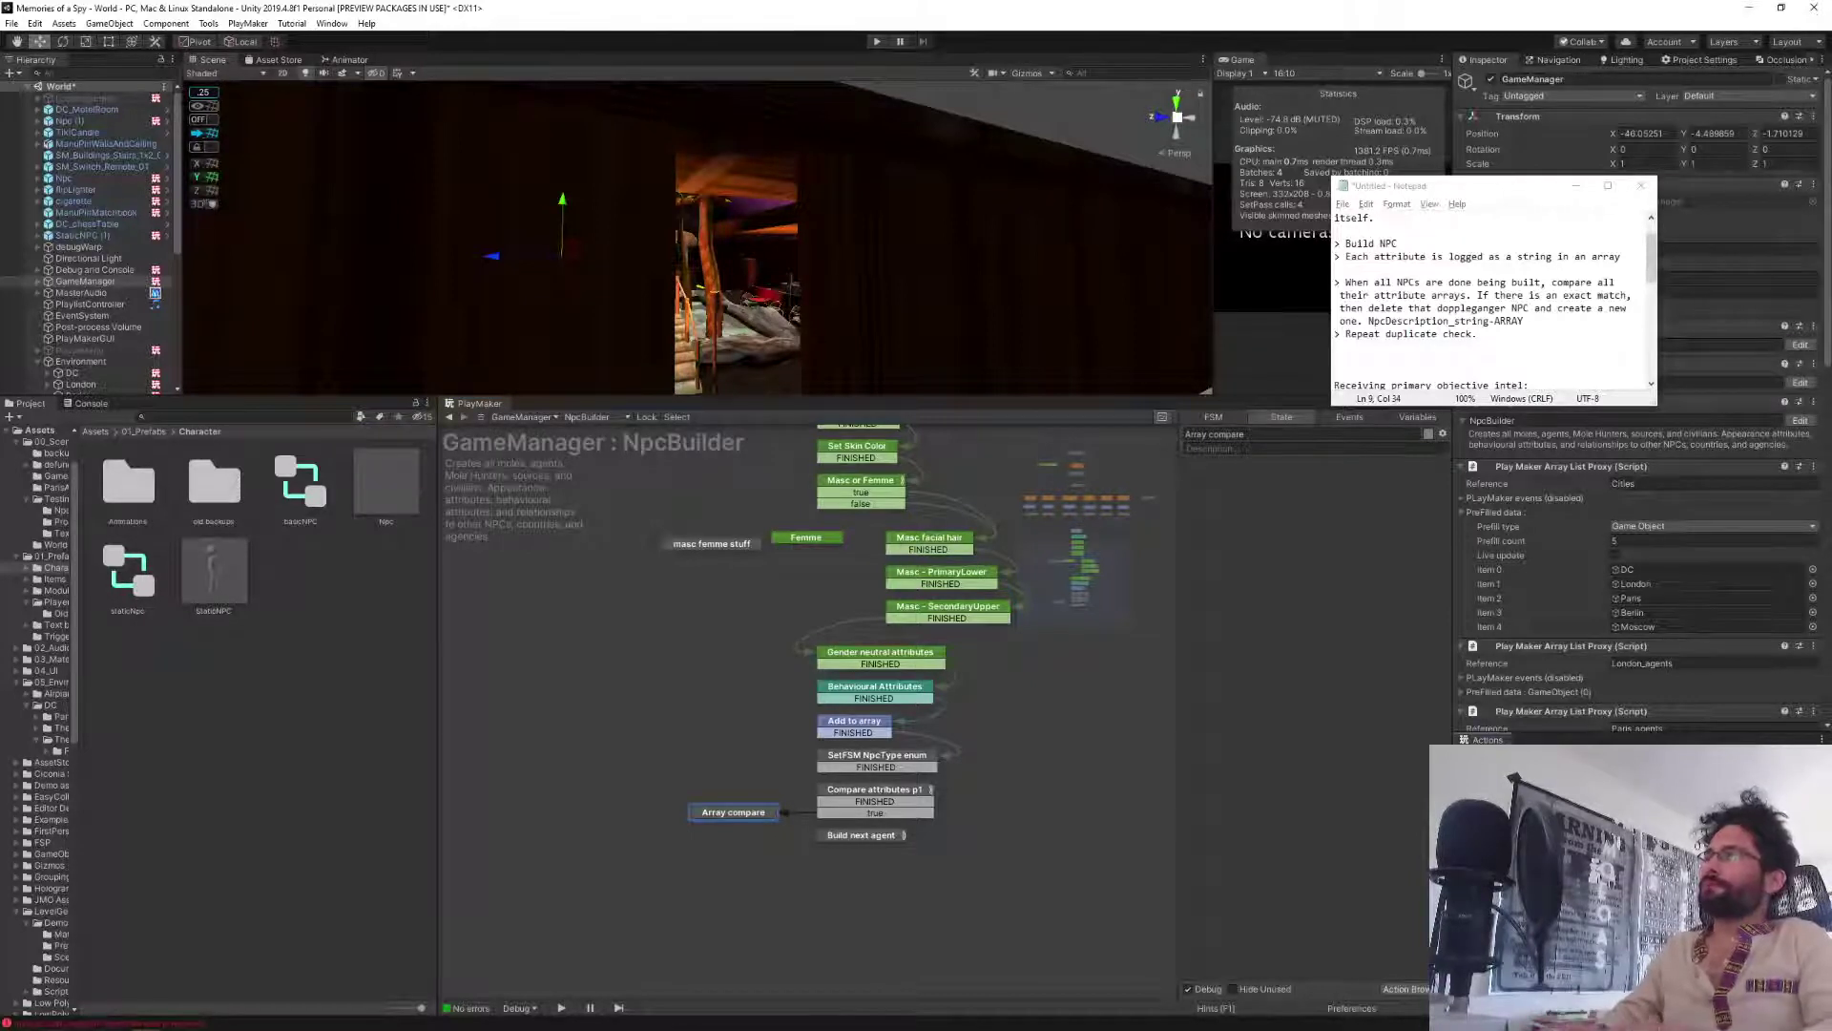
pyautogui.moveTo(1517, 792); pyautogui.dragTo(1277, 708)
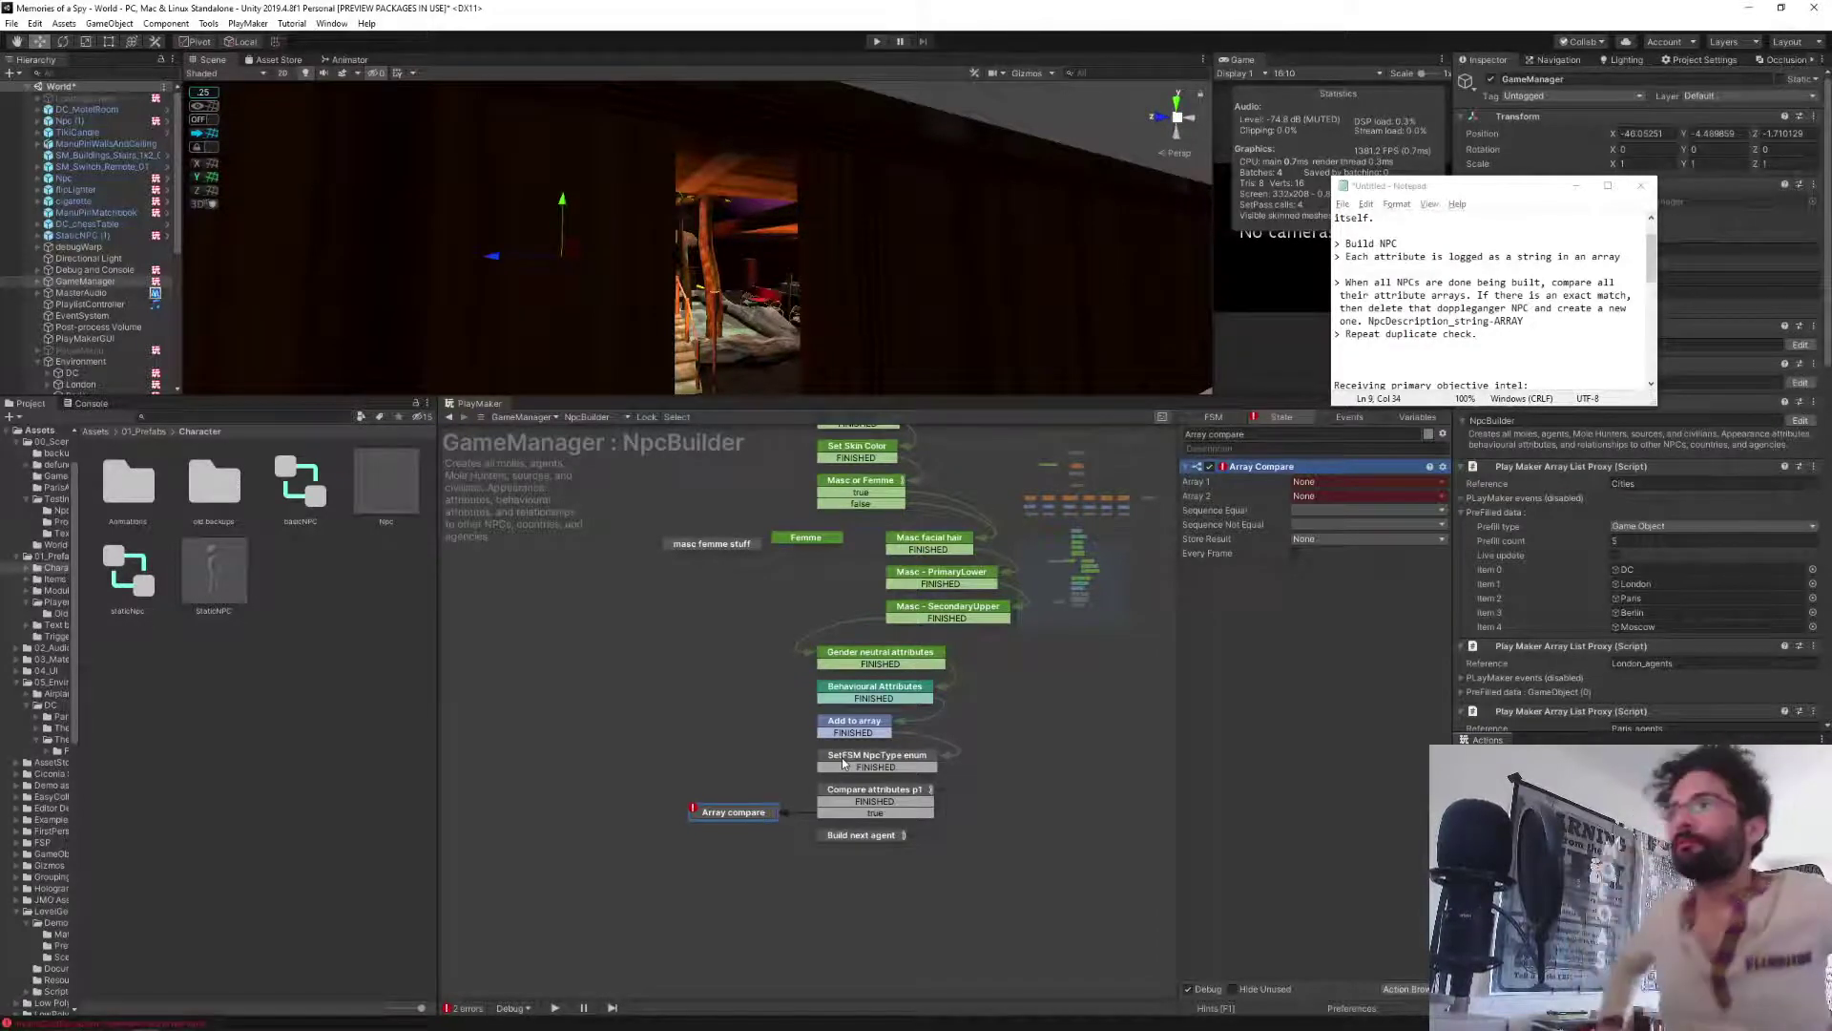
# Add a Set Game Object action to the Build next agent state and place it above Send Event.
pyautogui.click(849, 834)
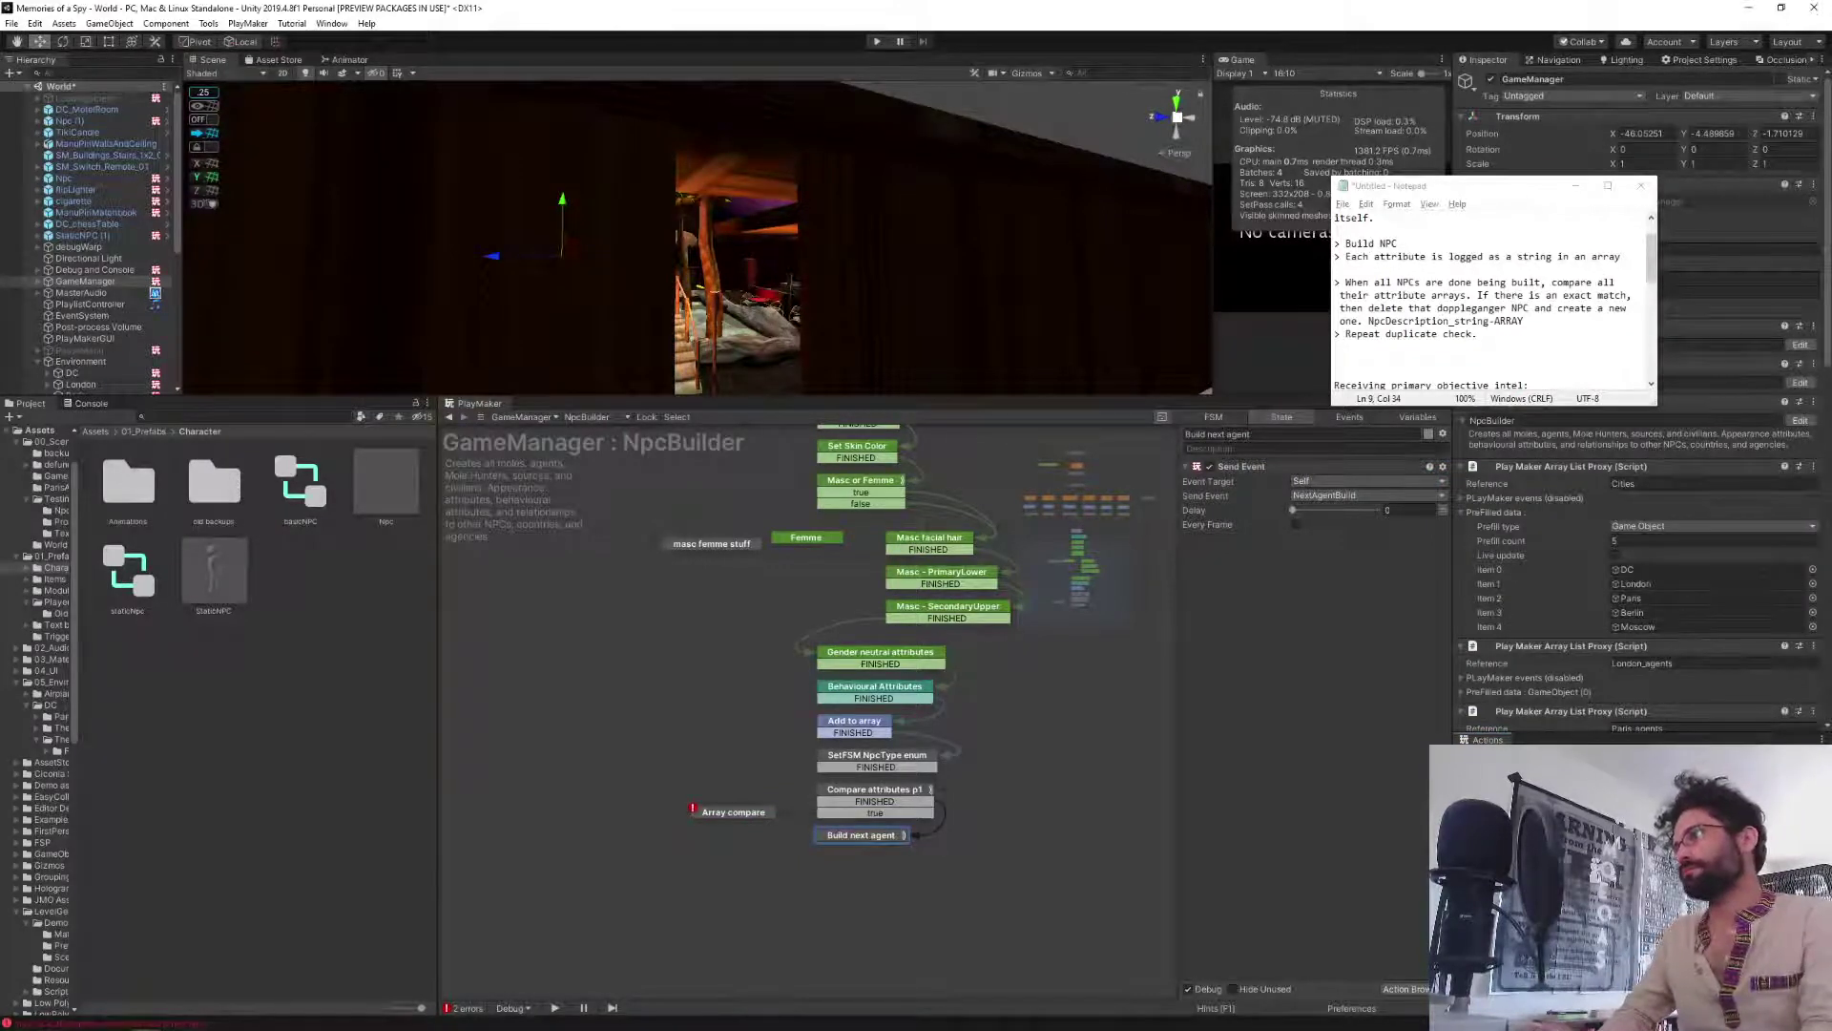
pyautogui.press('Return')
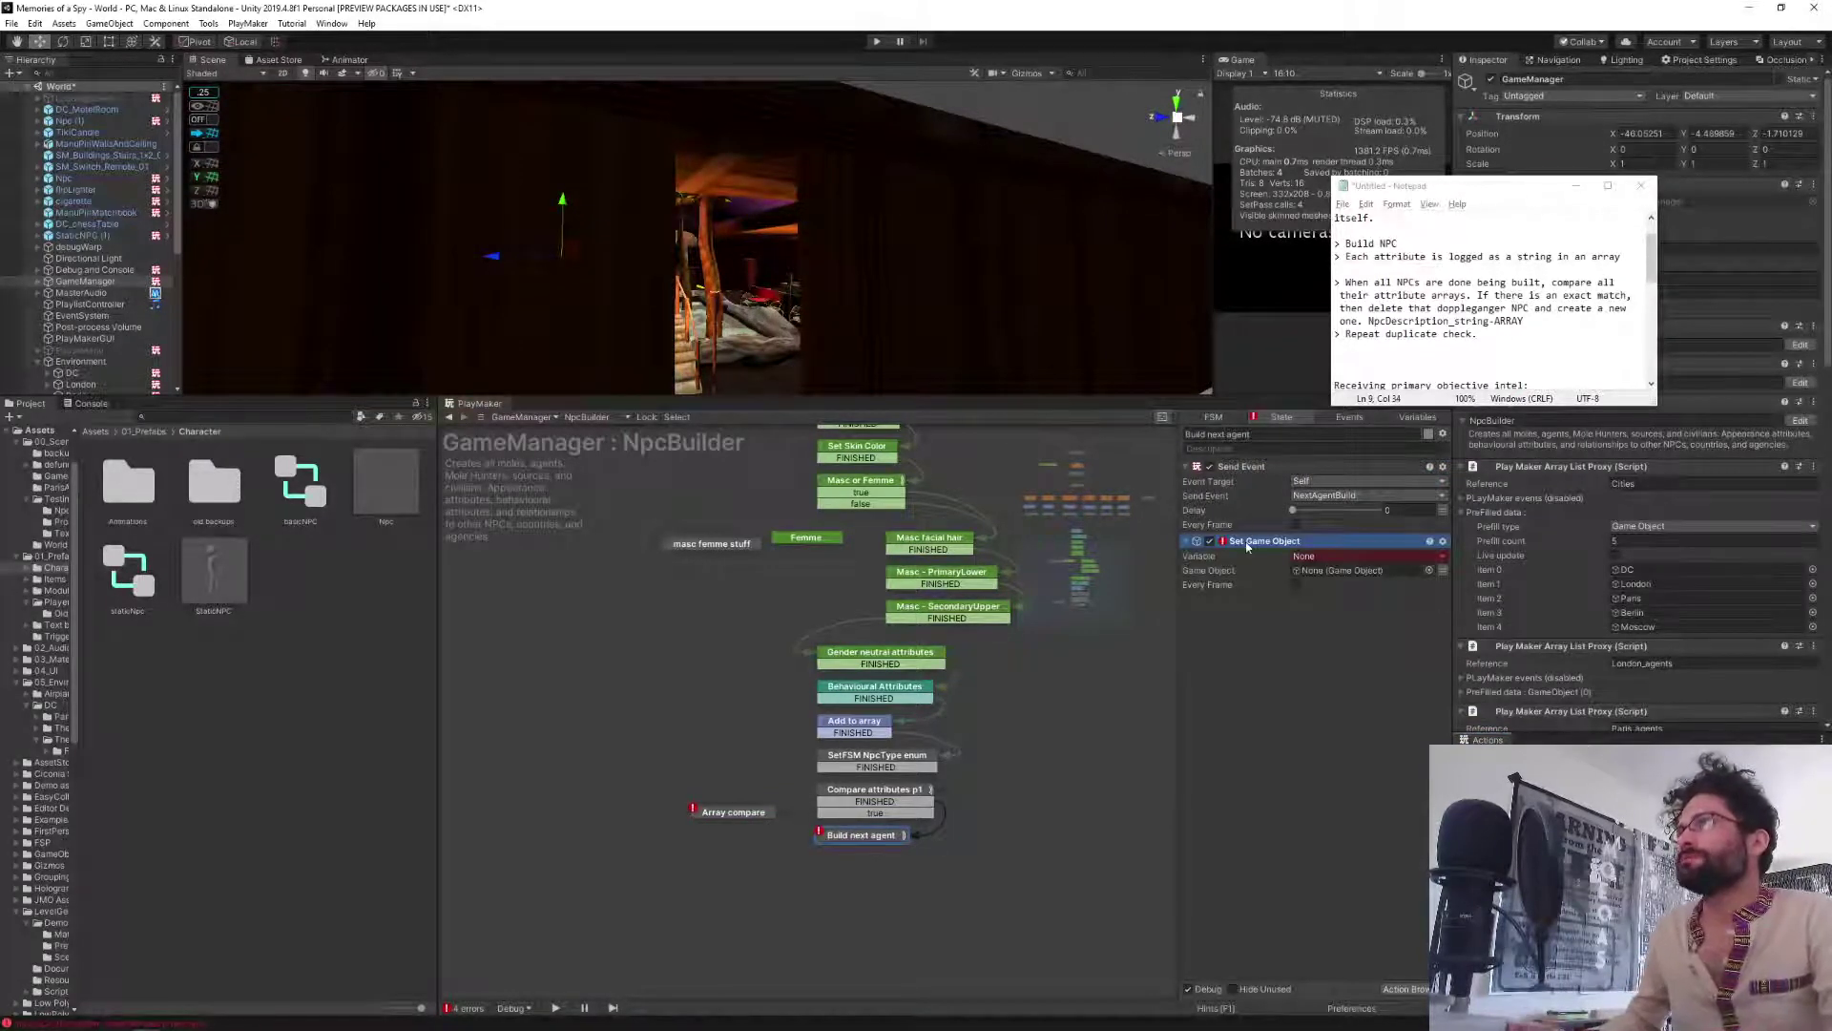
pyautogui.moveTo(1246, 546); pyautogui.dragTo(1249, 475)
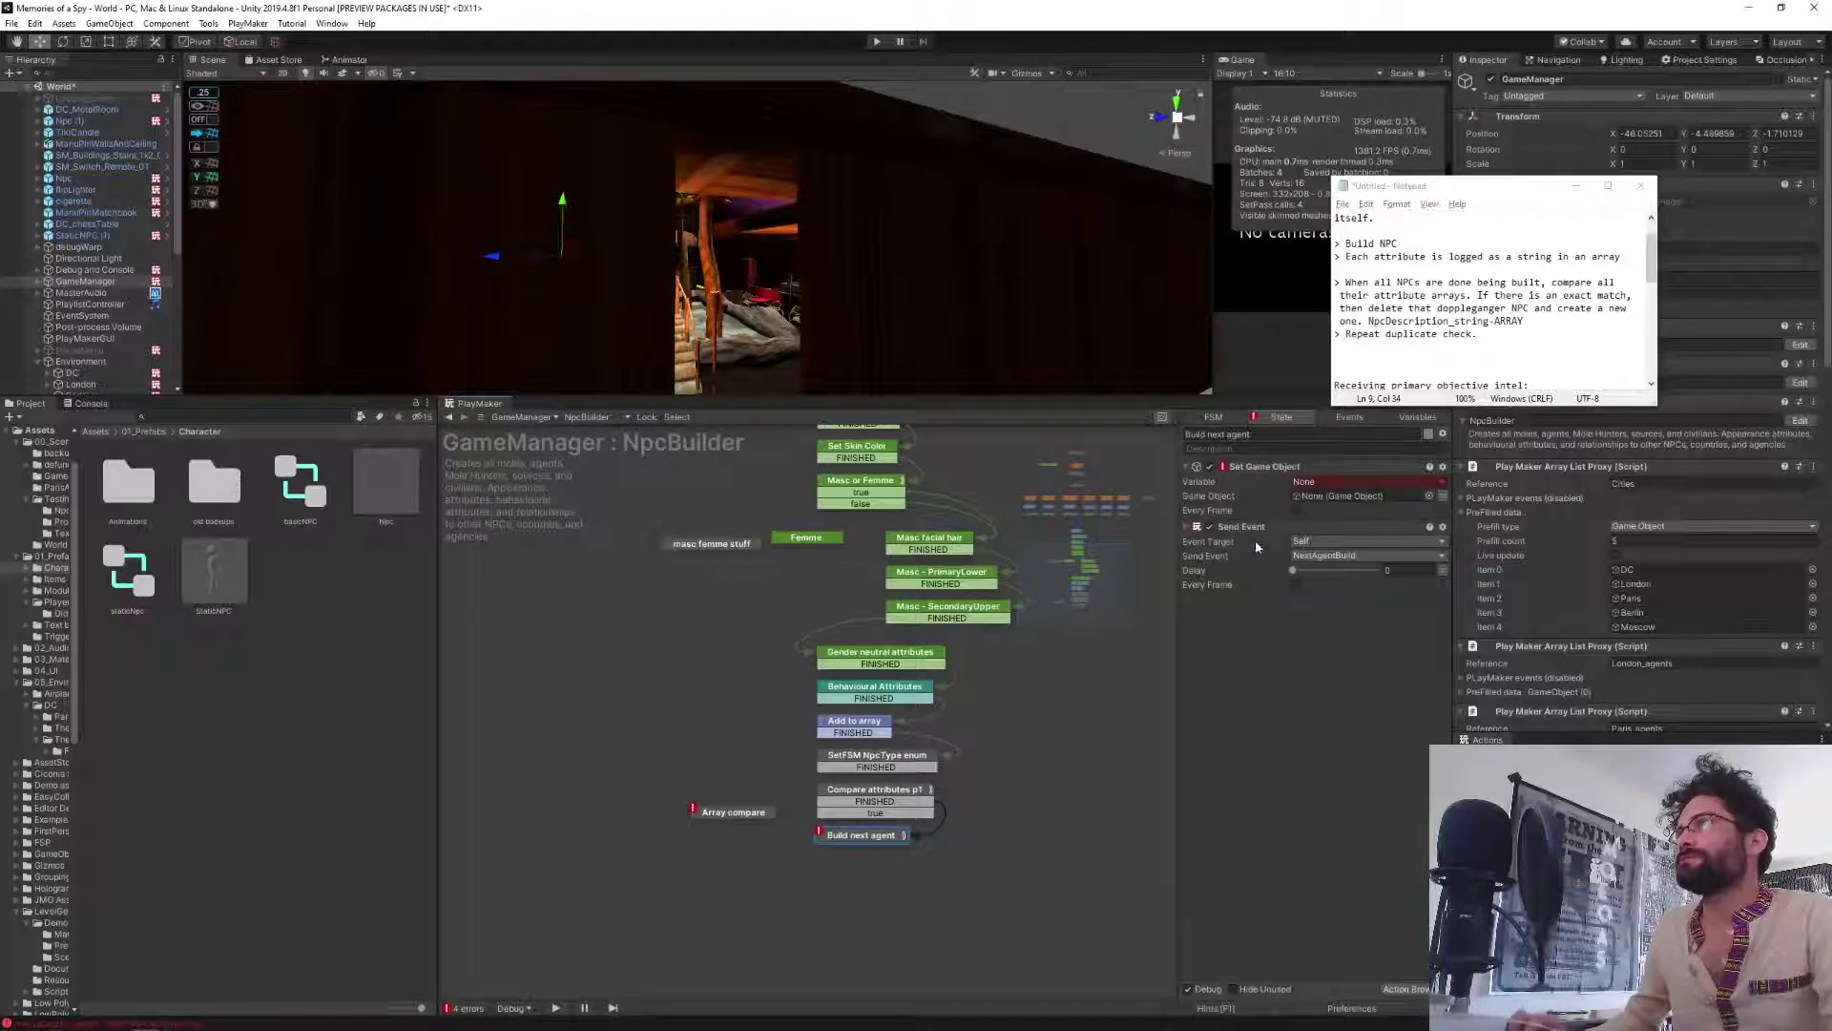
# In Build next agent's Set Game Object action, create the variable previousNpc and set its Game Object to currentAgentSpawned.
pyautogui.click(1304, 482)
pyautogui.click(1388, 630)
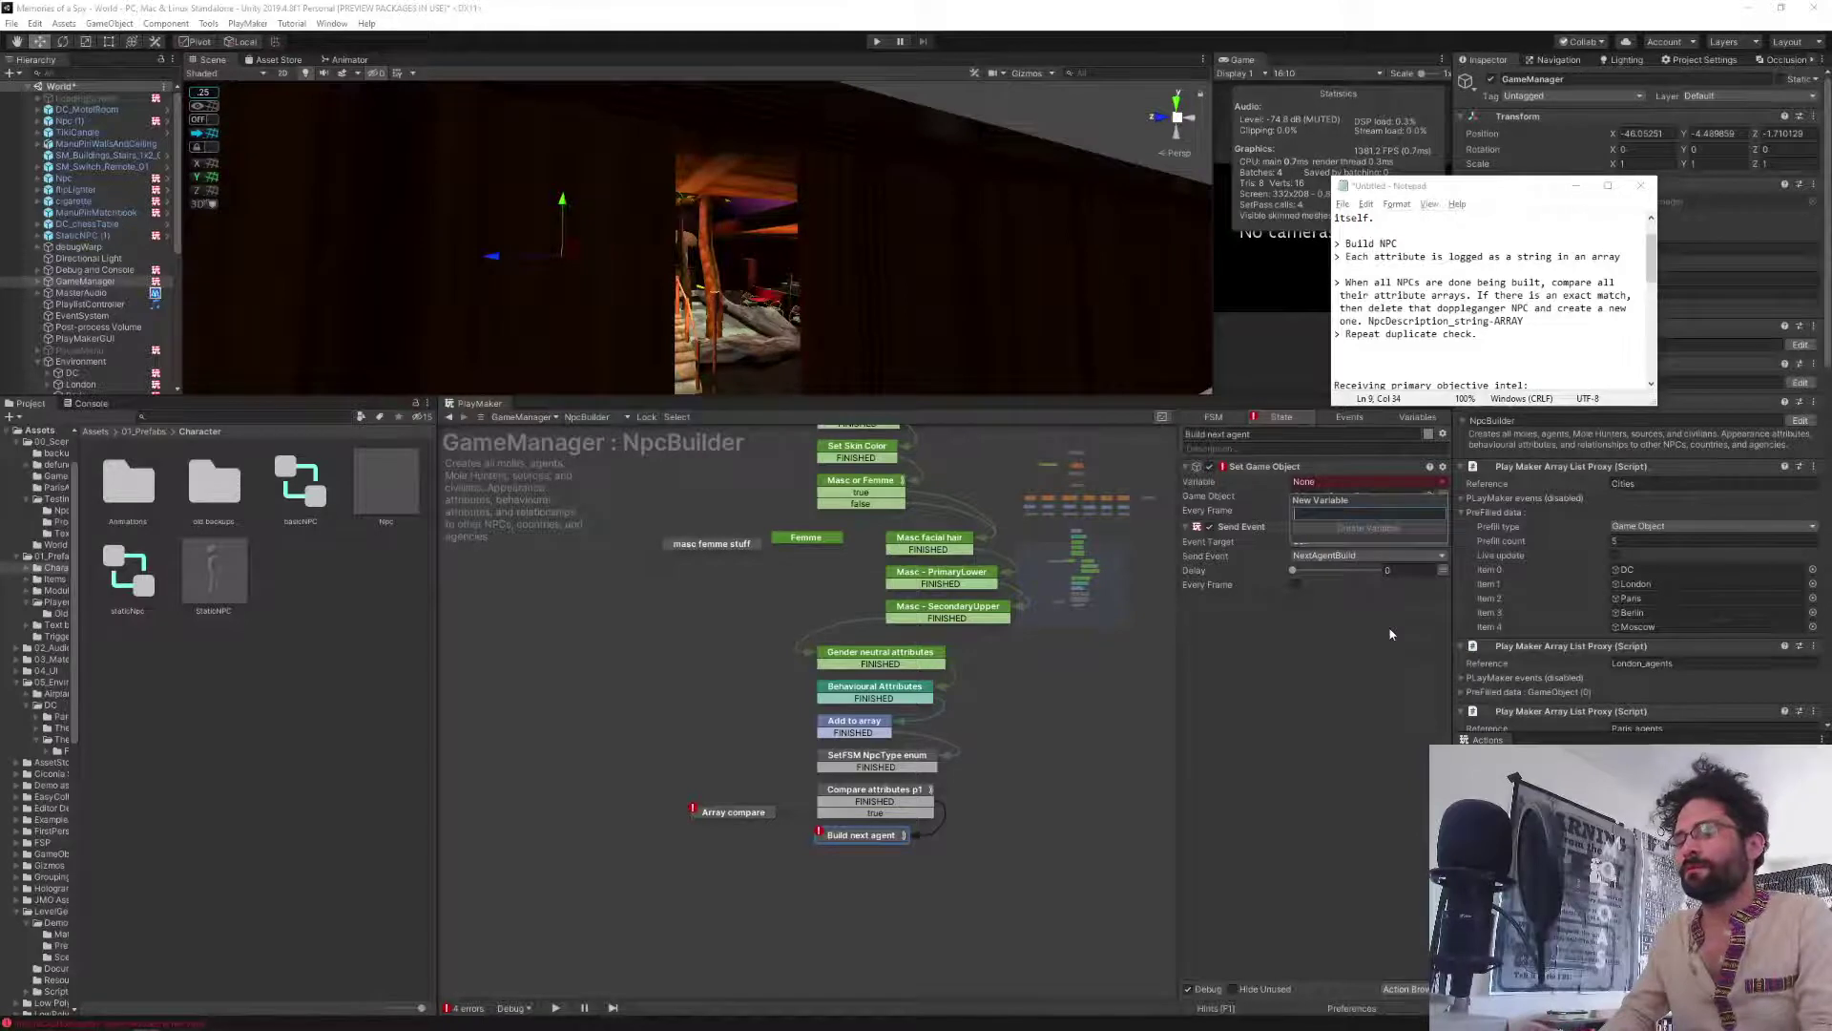
pyautogui.write('previous')
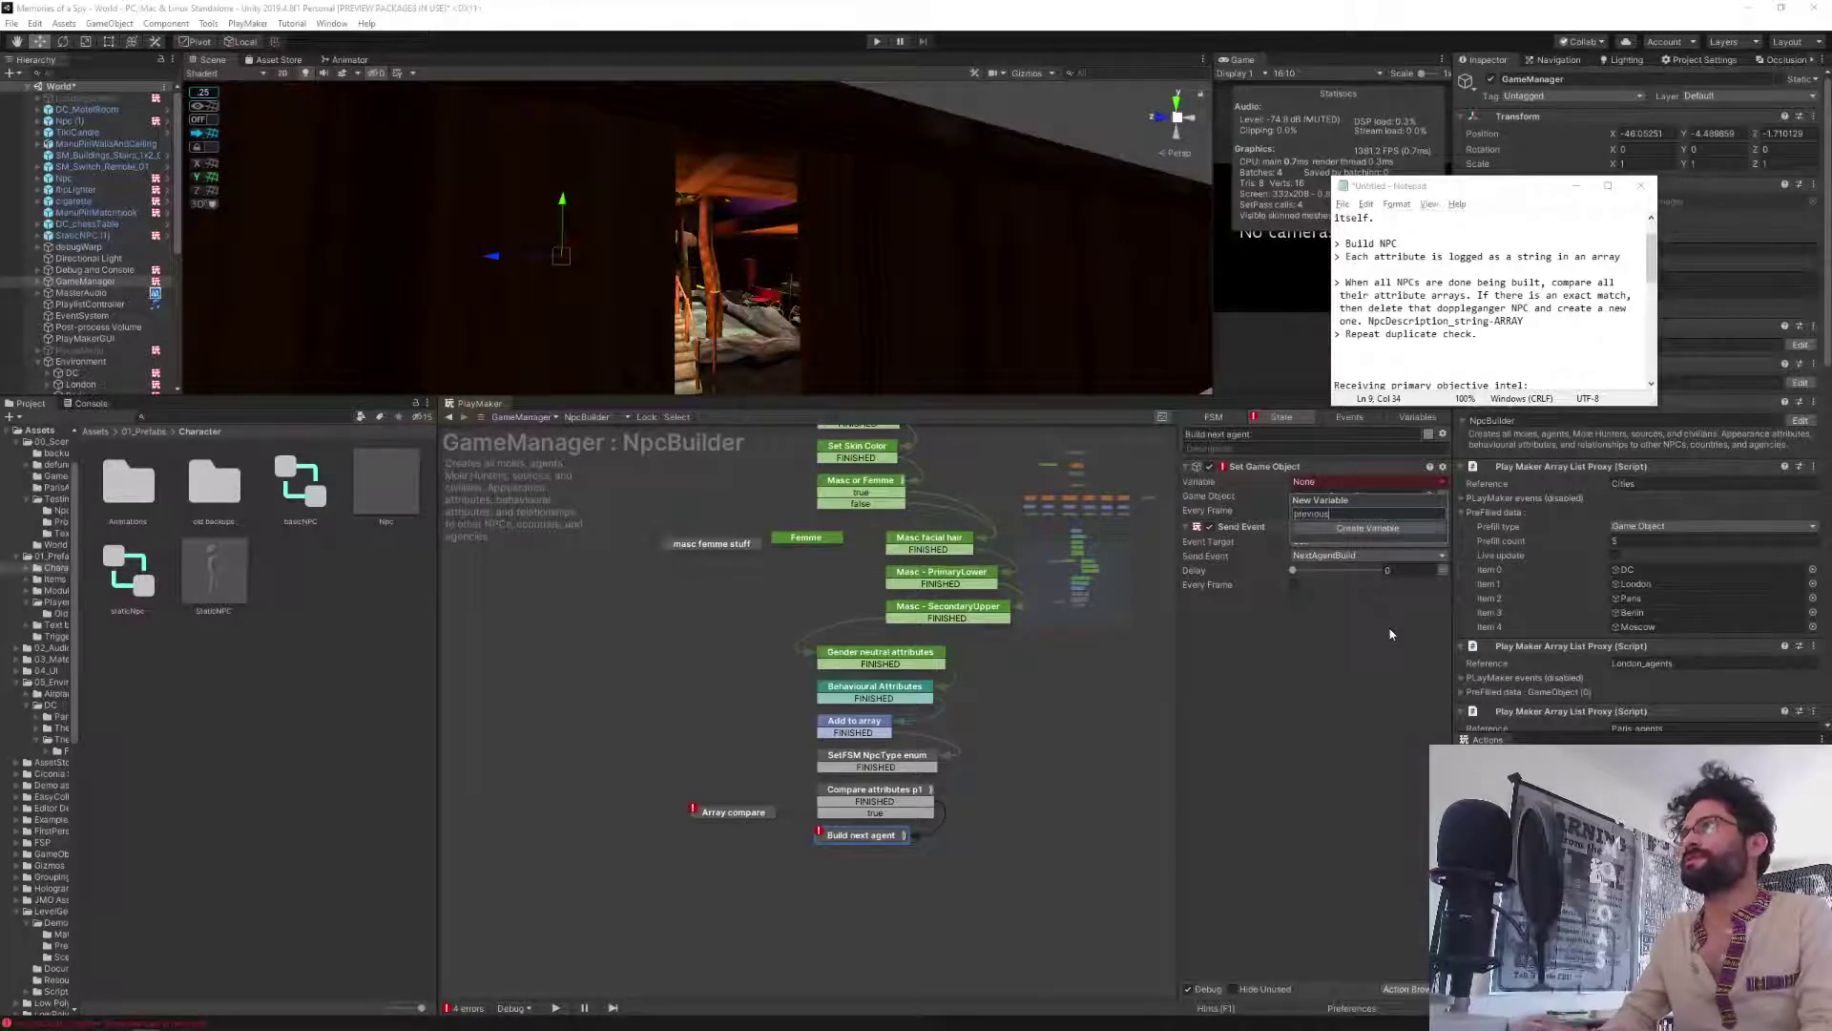
pyautogui.write('Npc')
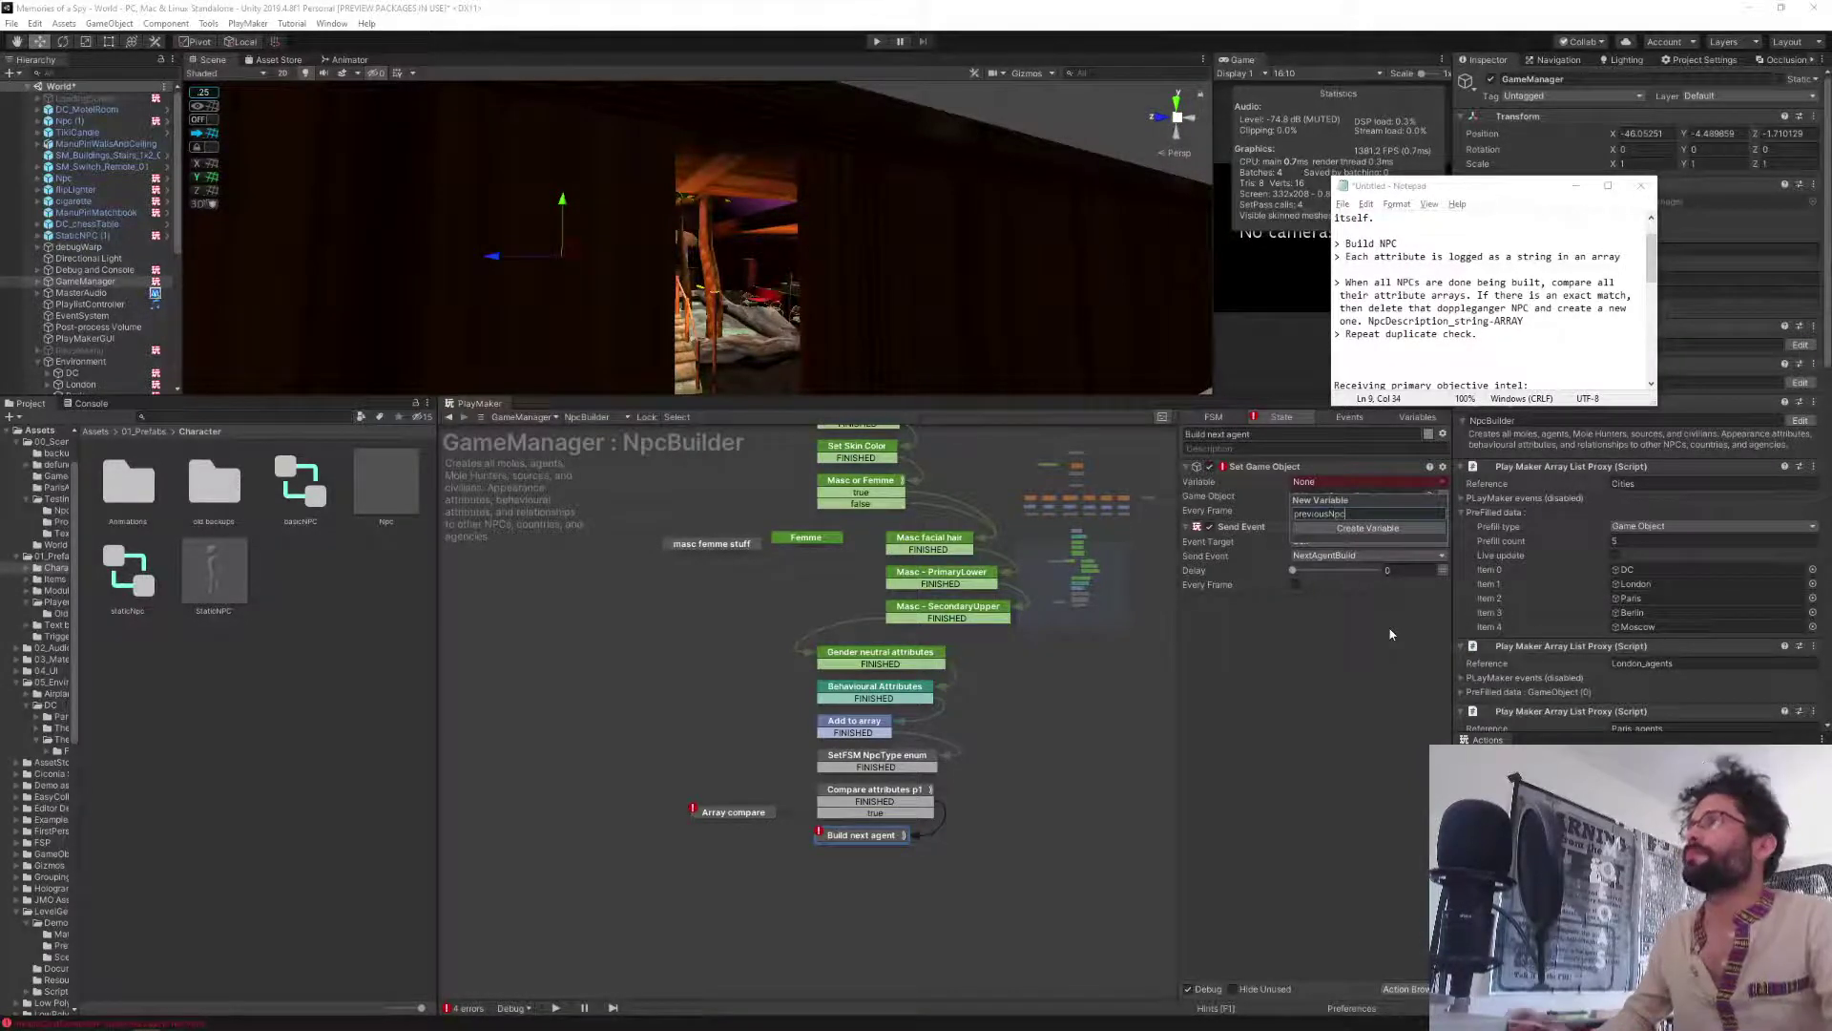
pyautogui.press('Return')
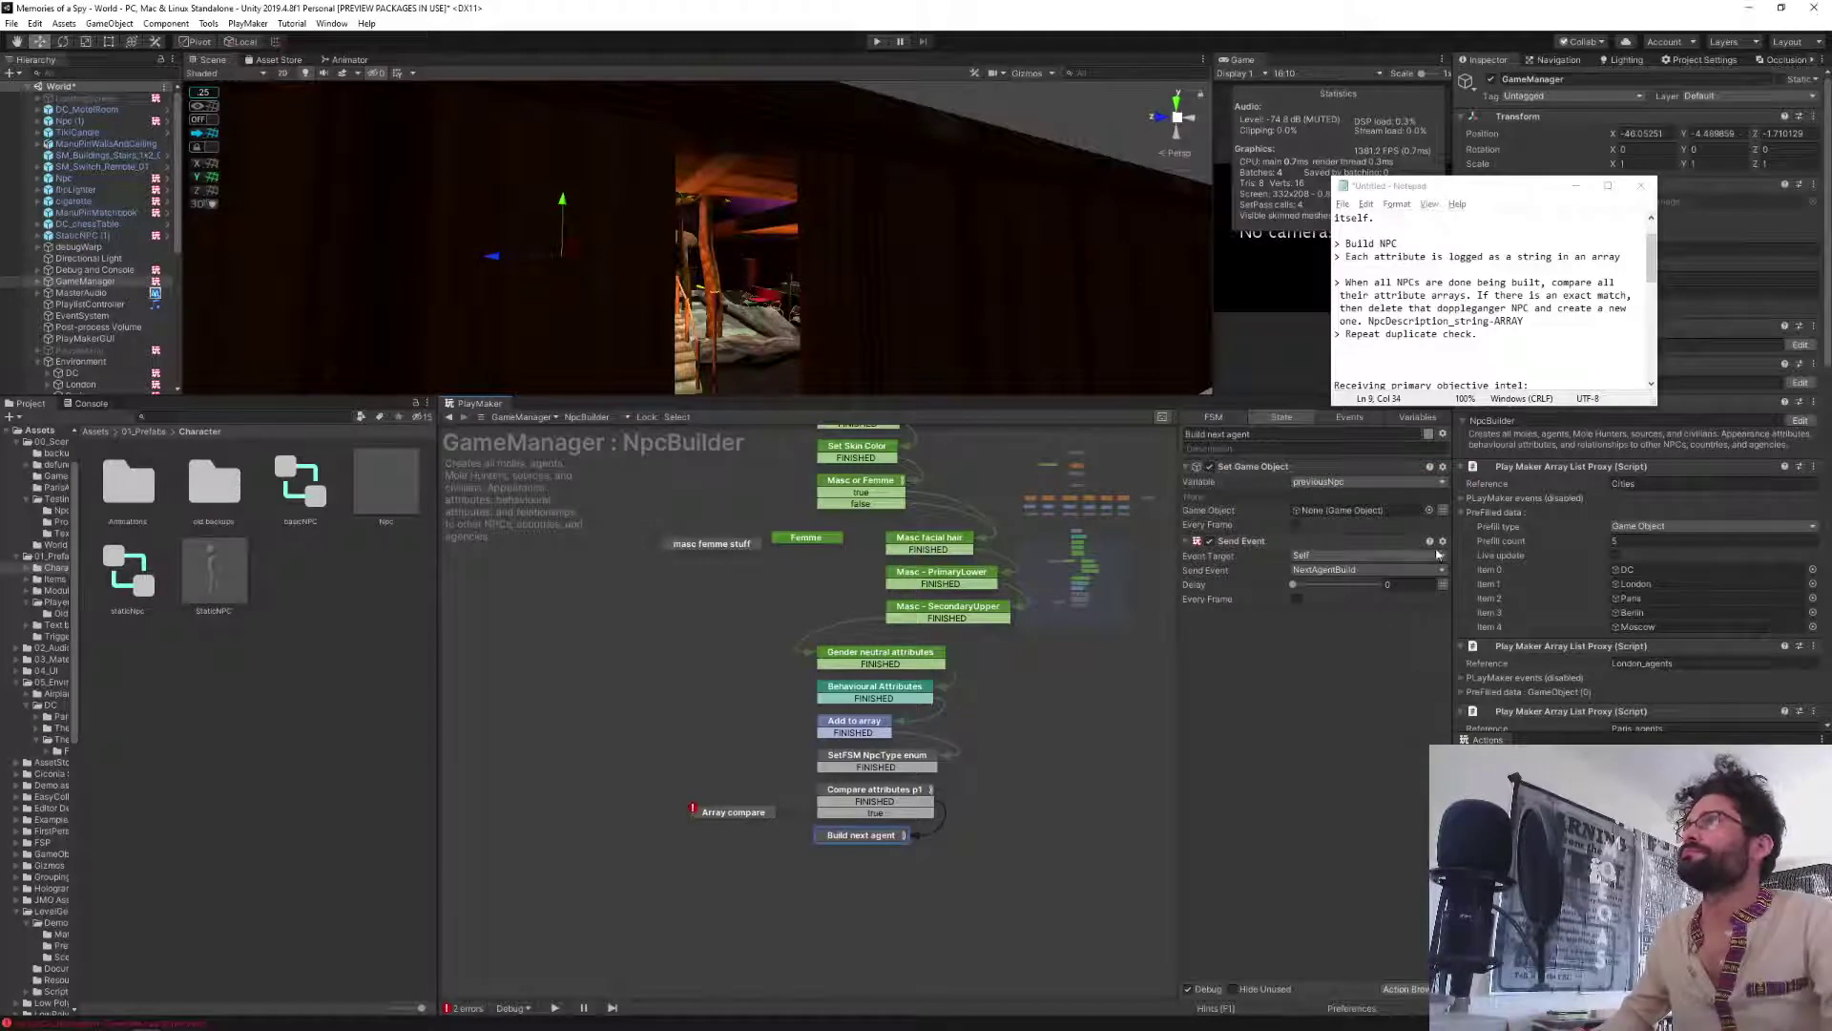
pyautogui.click(1443, 511)
pyautogui.click(1414, 513)
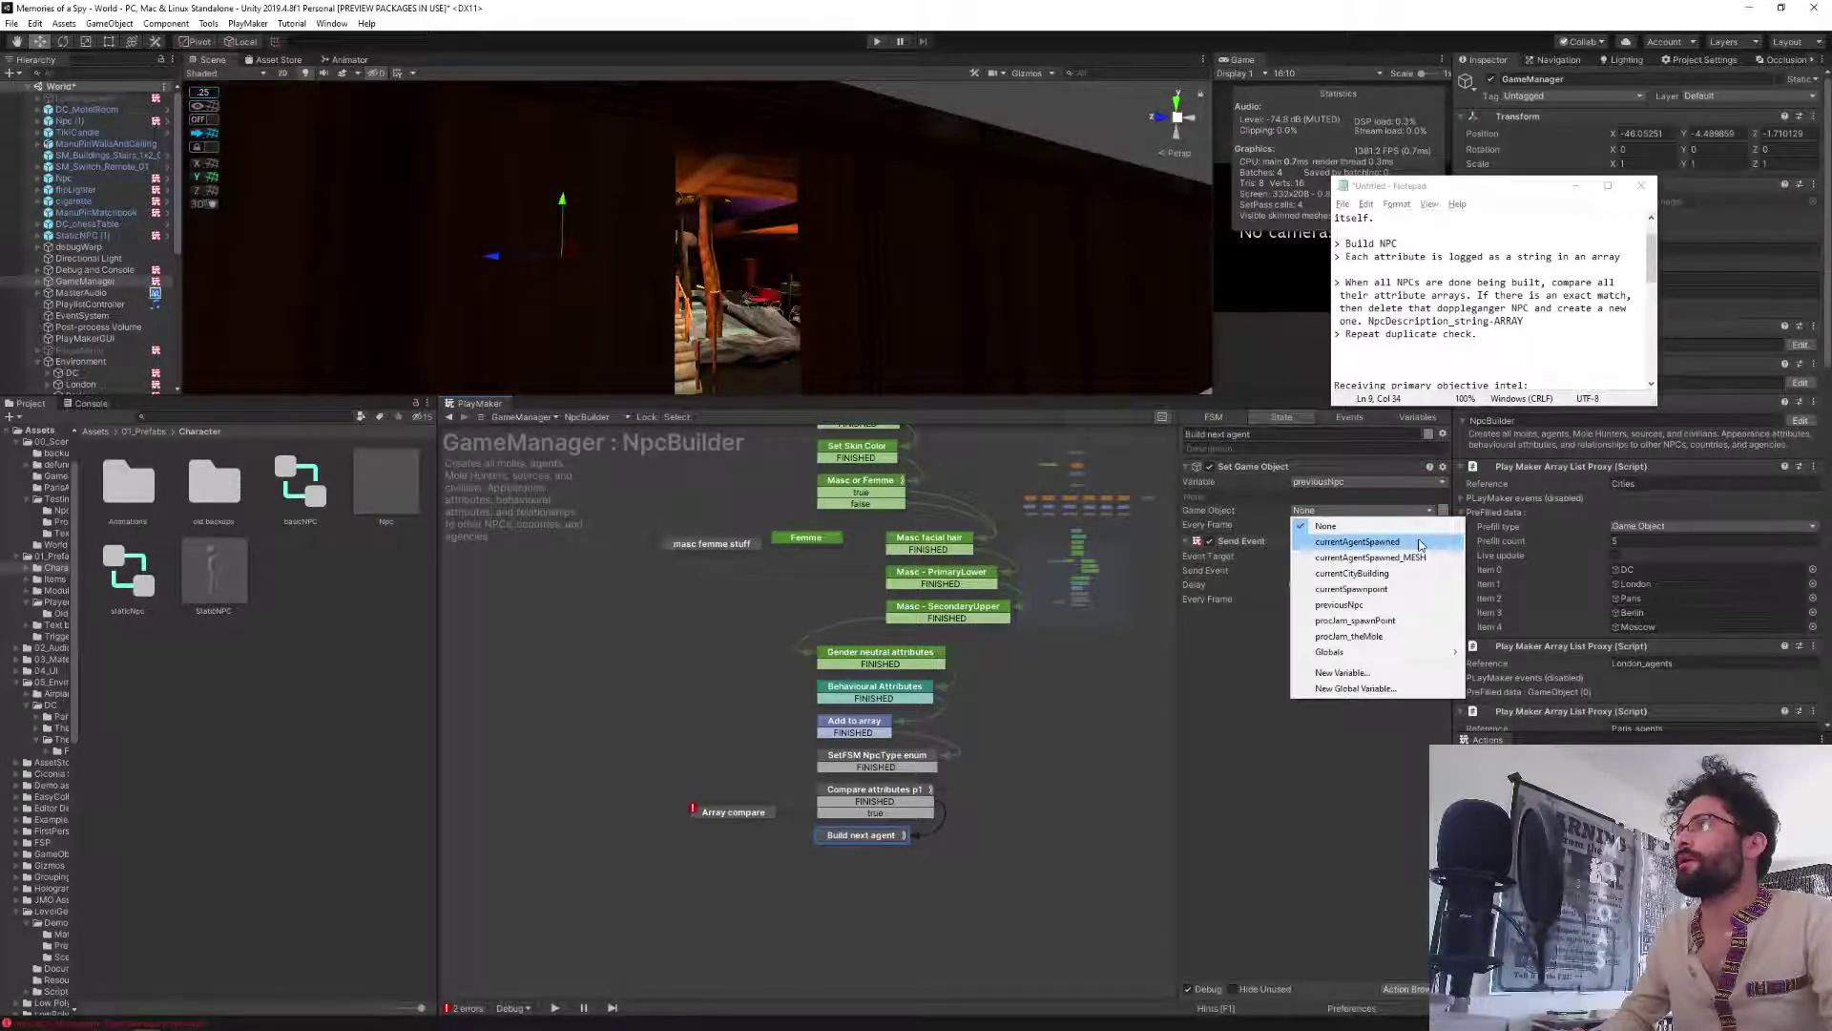
pyautogui.click(1420, 545)
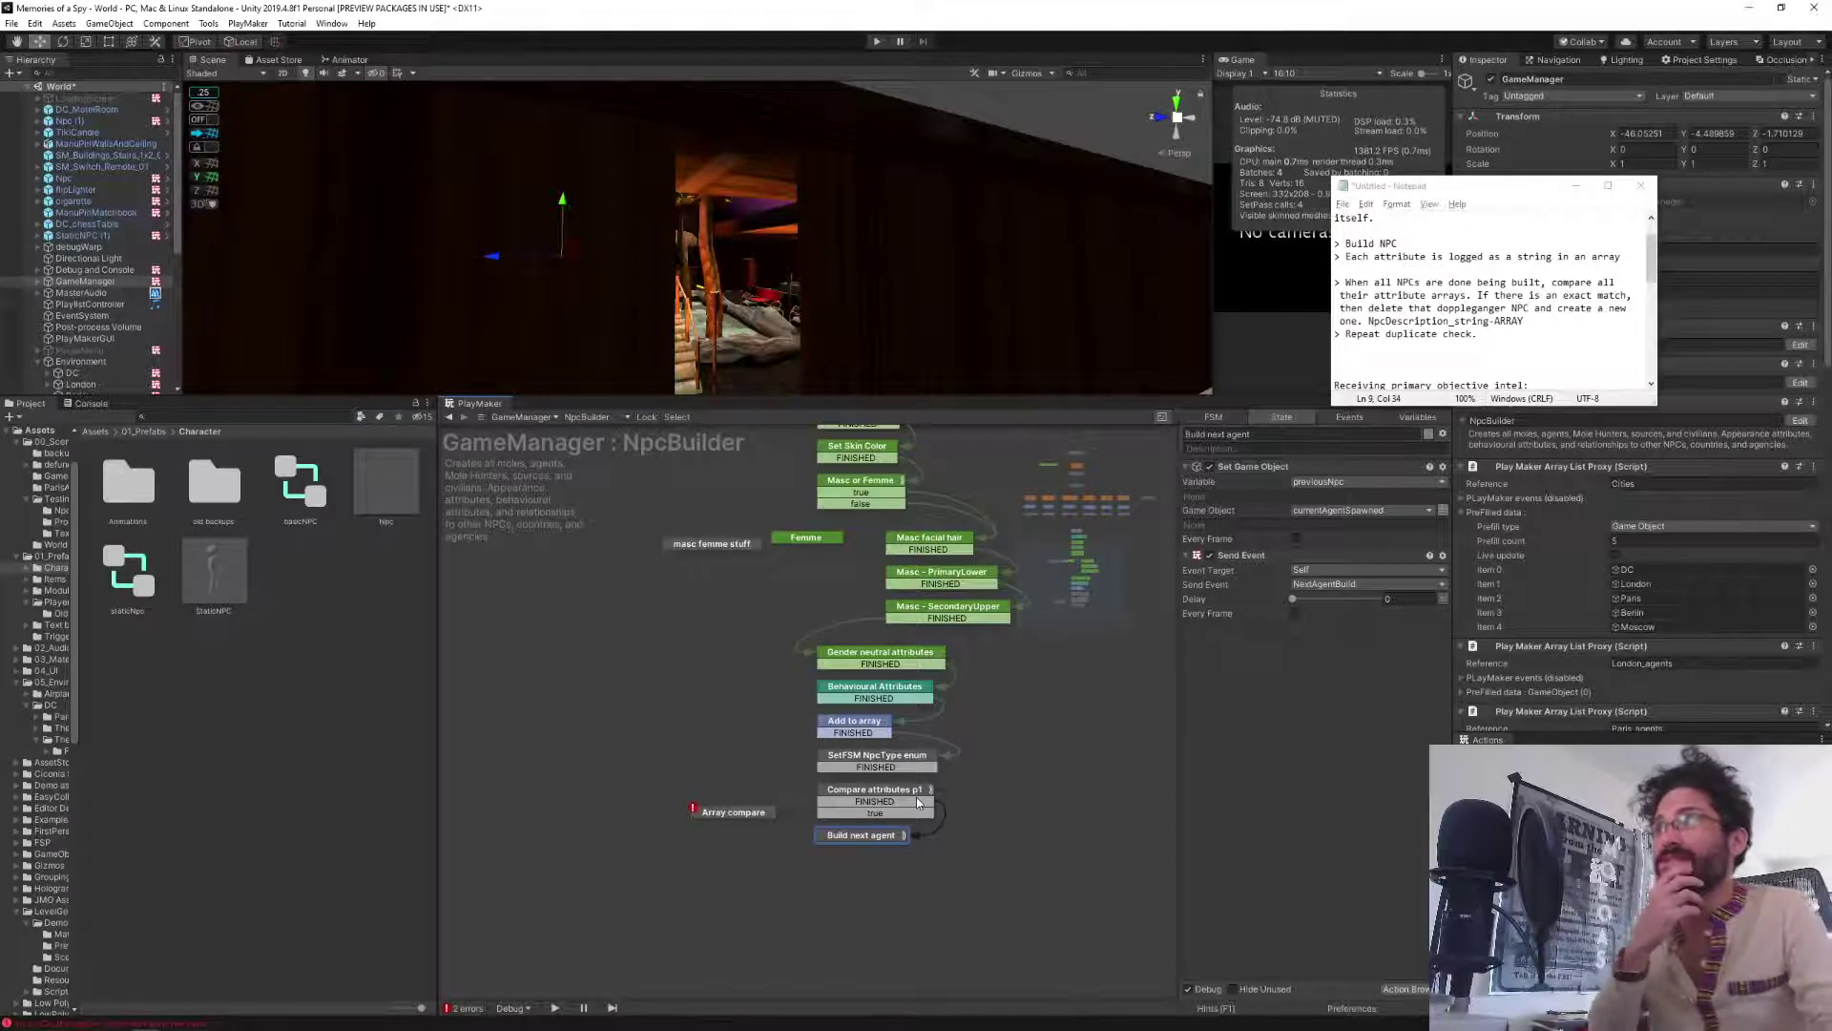
# Select the Array compare state and look through the Array List actions in an enlarged action browser for one that compares arrays.
pyautogui.moveTo(751, 820); pyautogui.dragTo(749, 816)
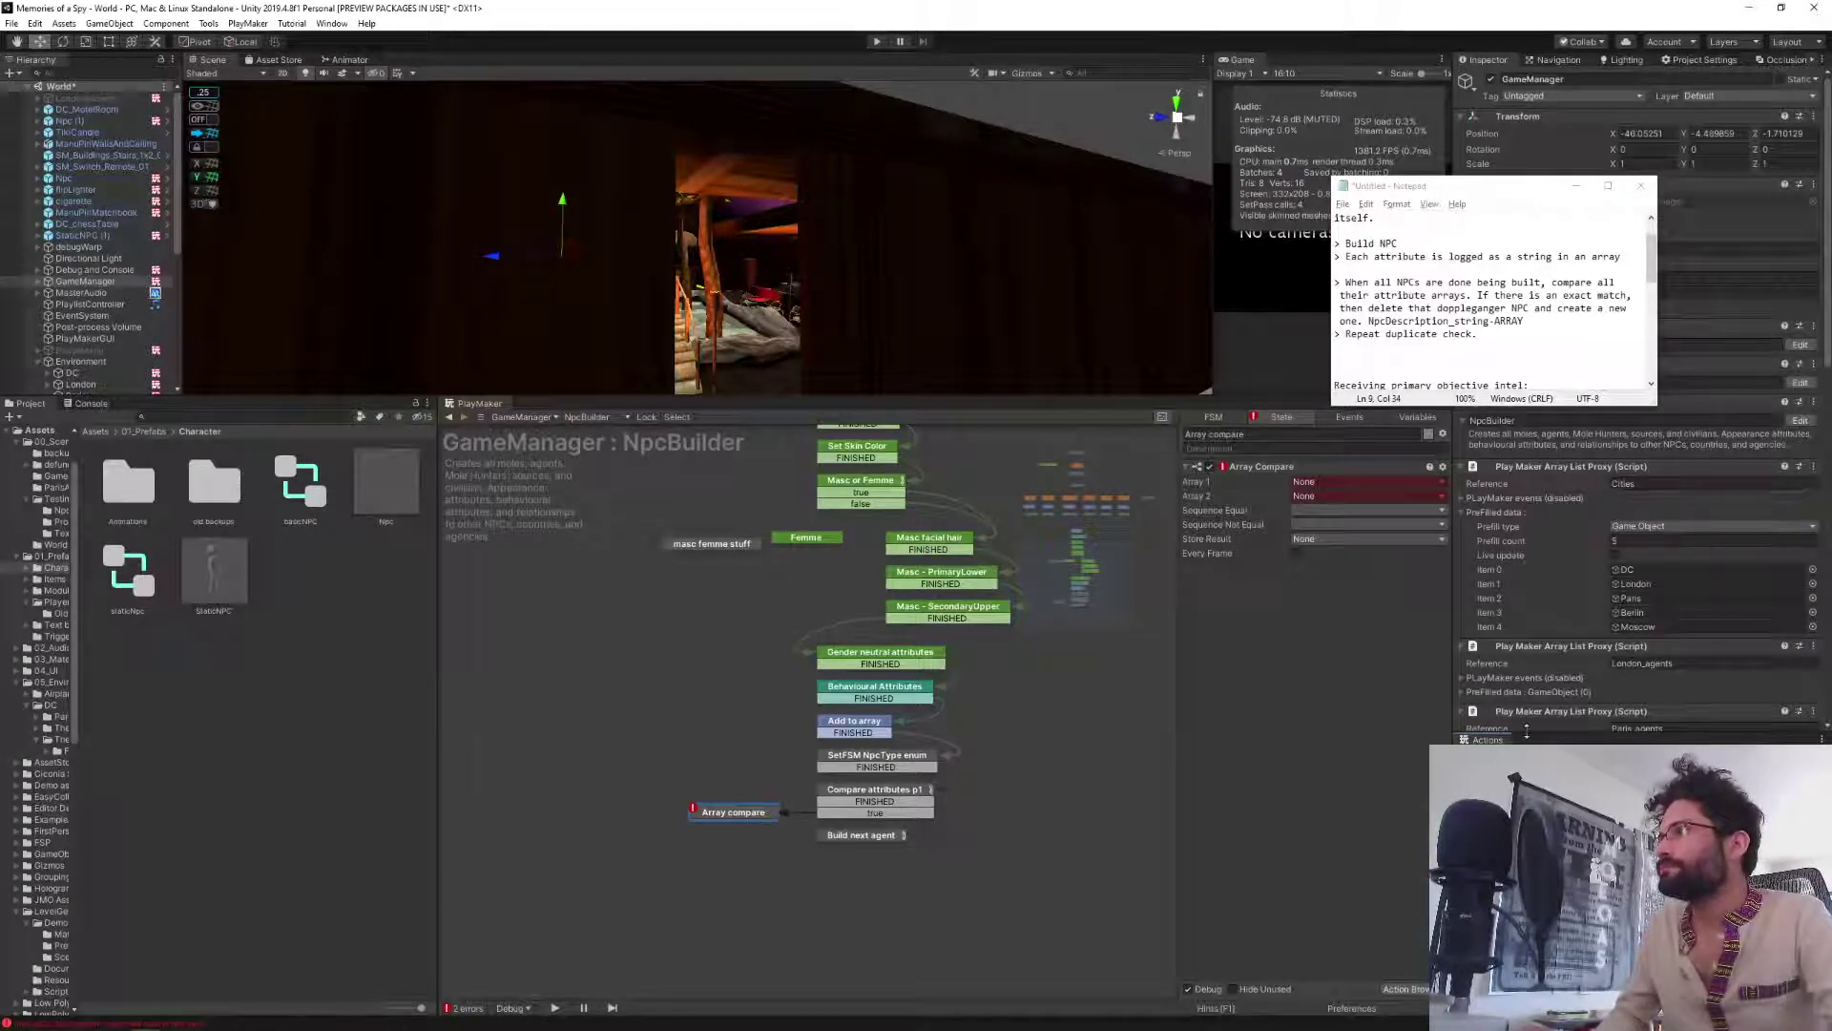
pyautogui.moveTo(1526, 731); pyautogui.dragTo(1529, 554)
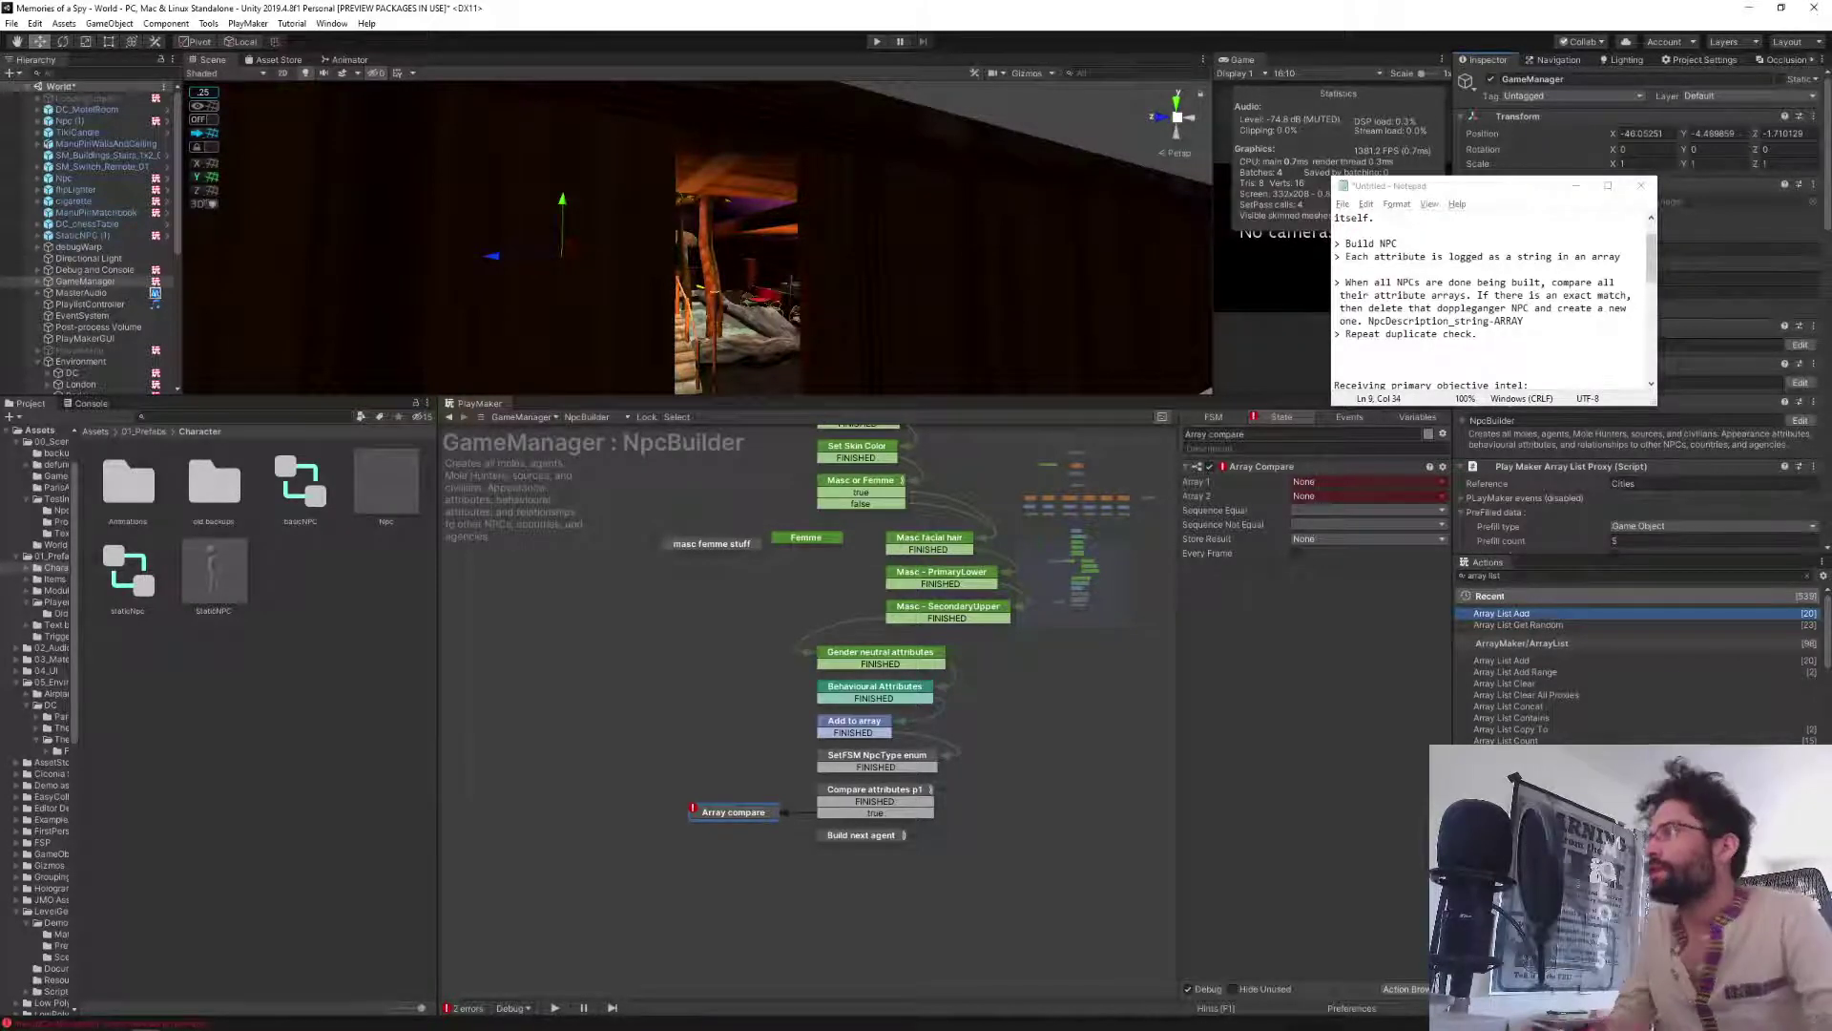
pyautogui.scroll(-2, 1622, 668)
pyautogui.scroll(-5, 1532, 605)
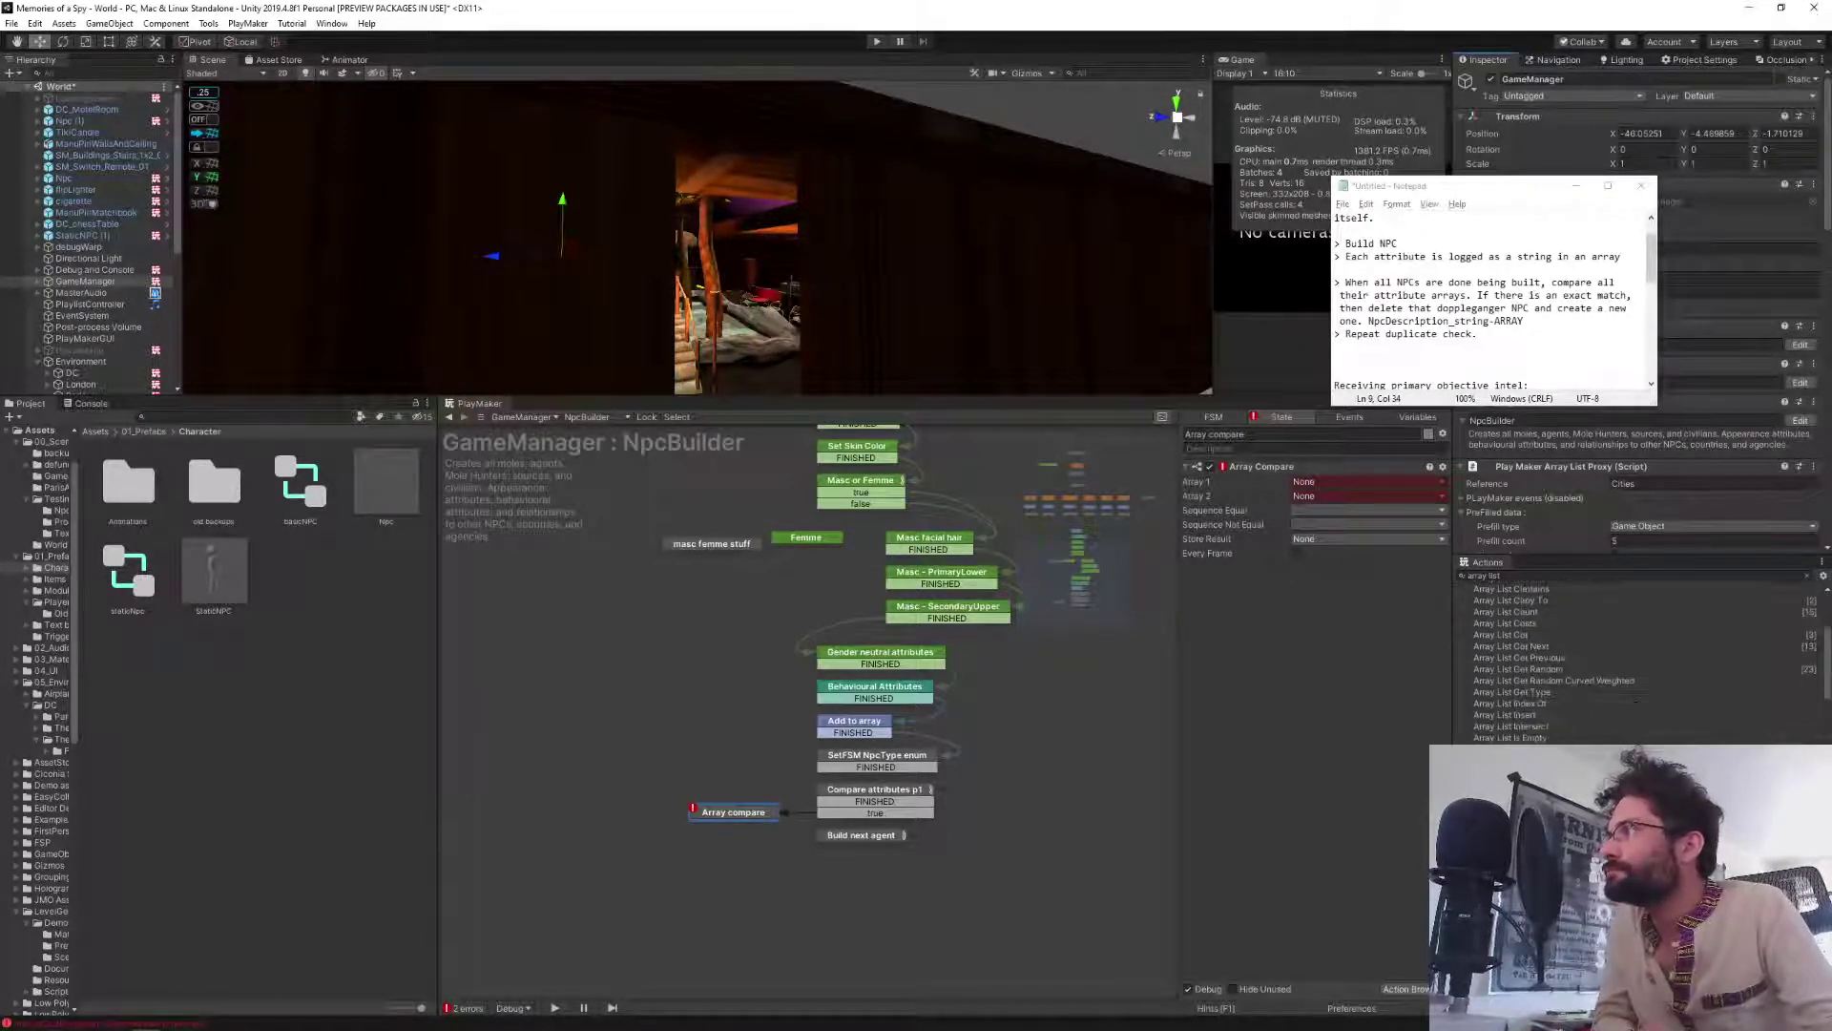
pyautogui.scroll(-3, 1533, 605)
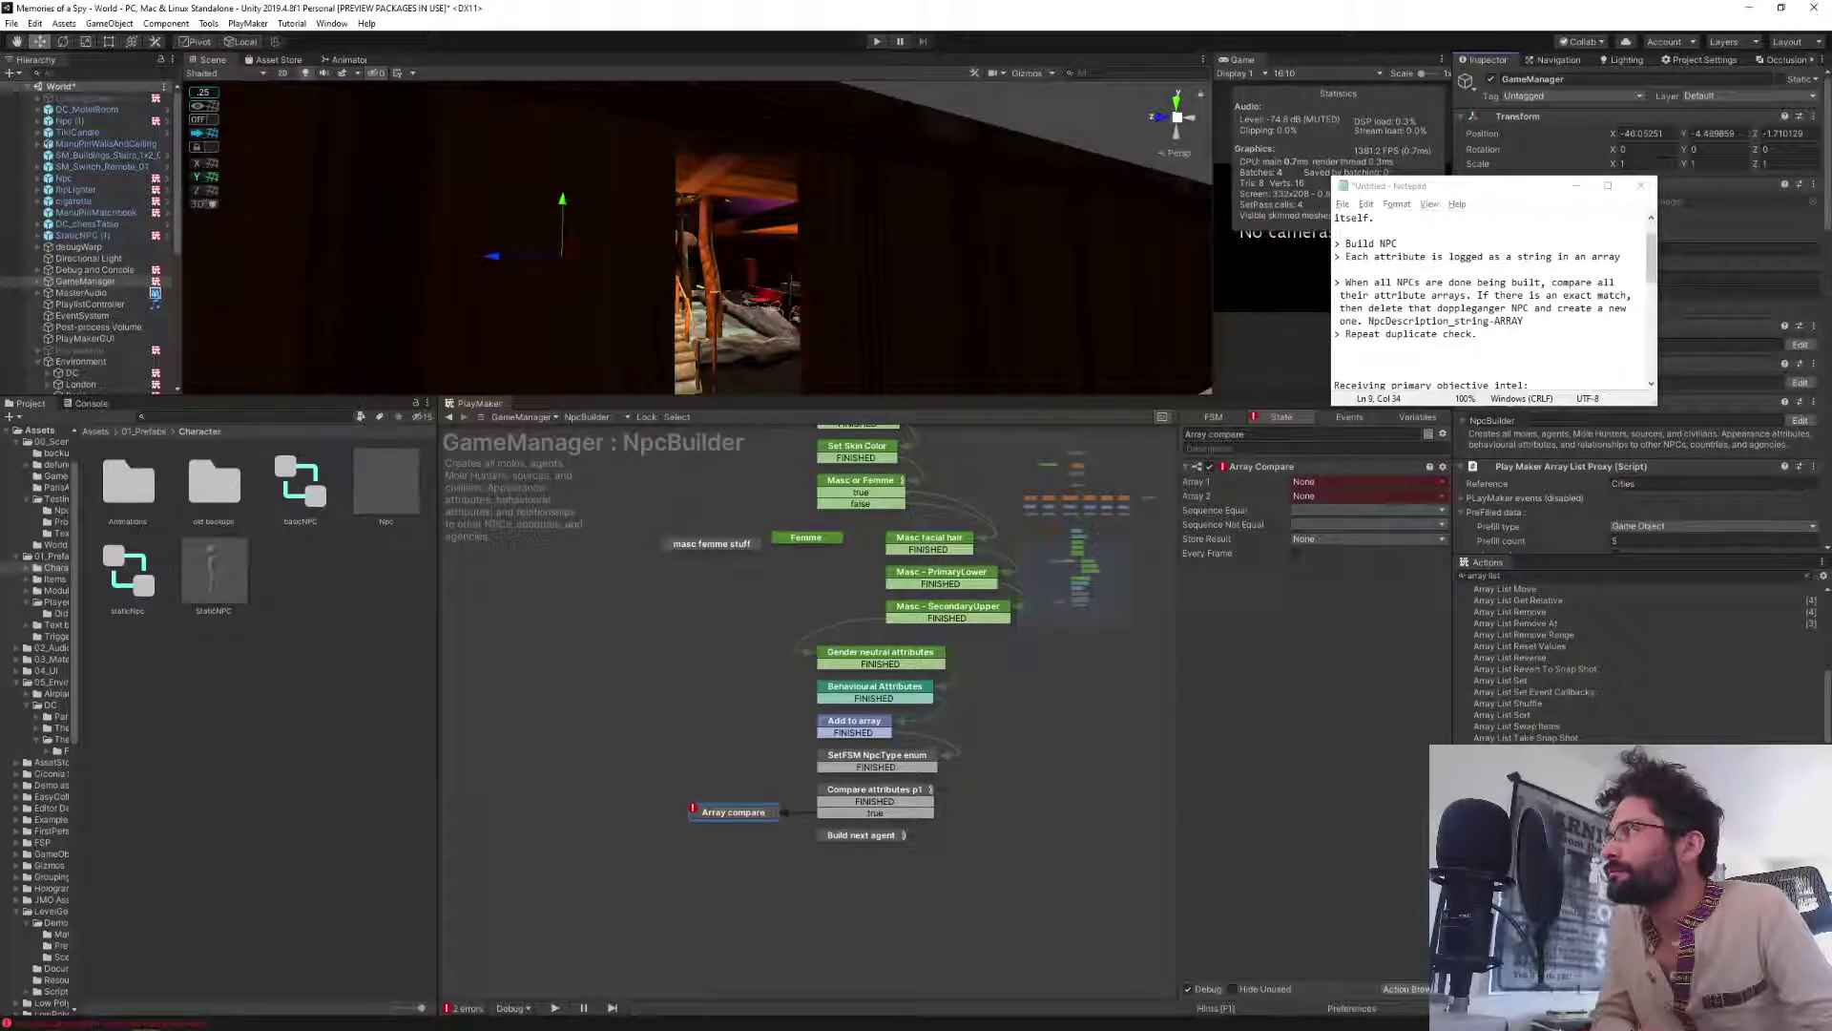
pyautogui.scroll(-6, 1565, 659)
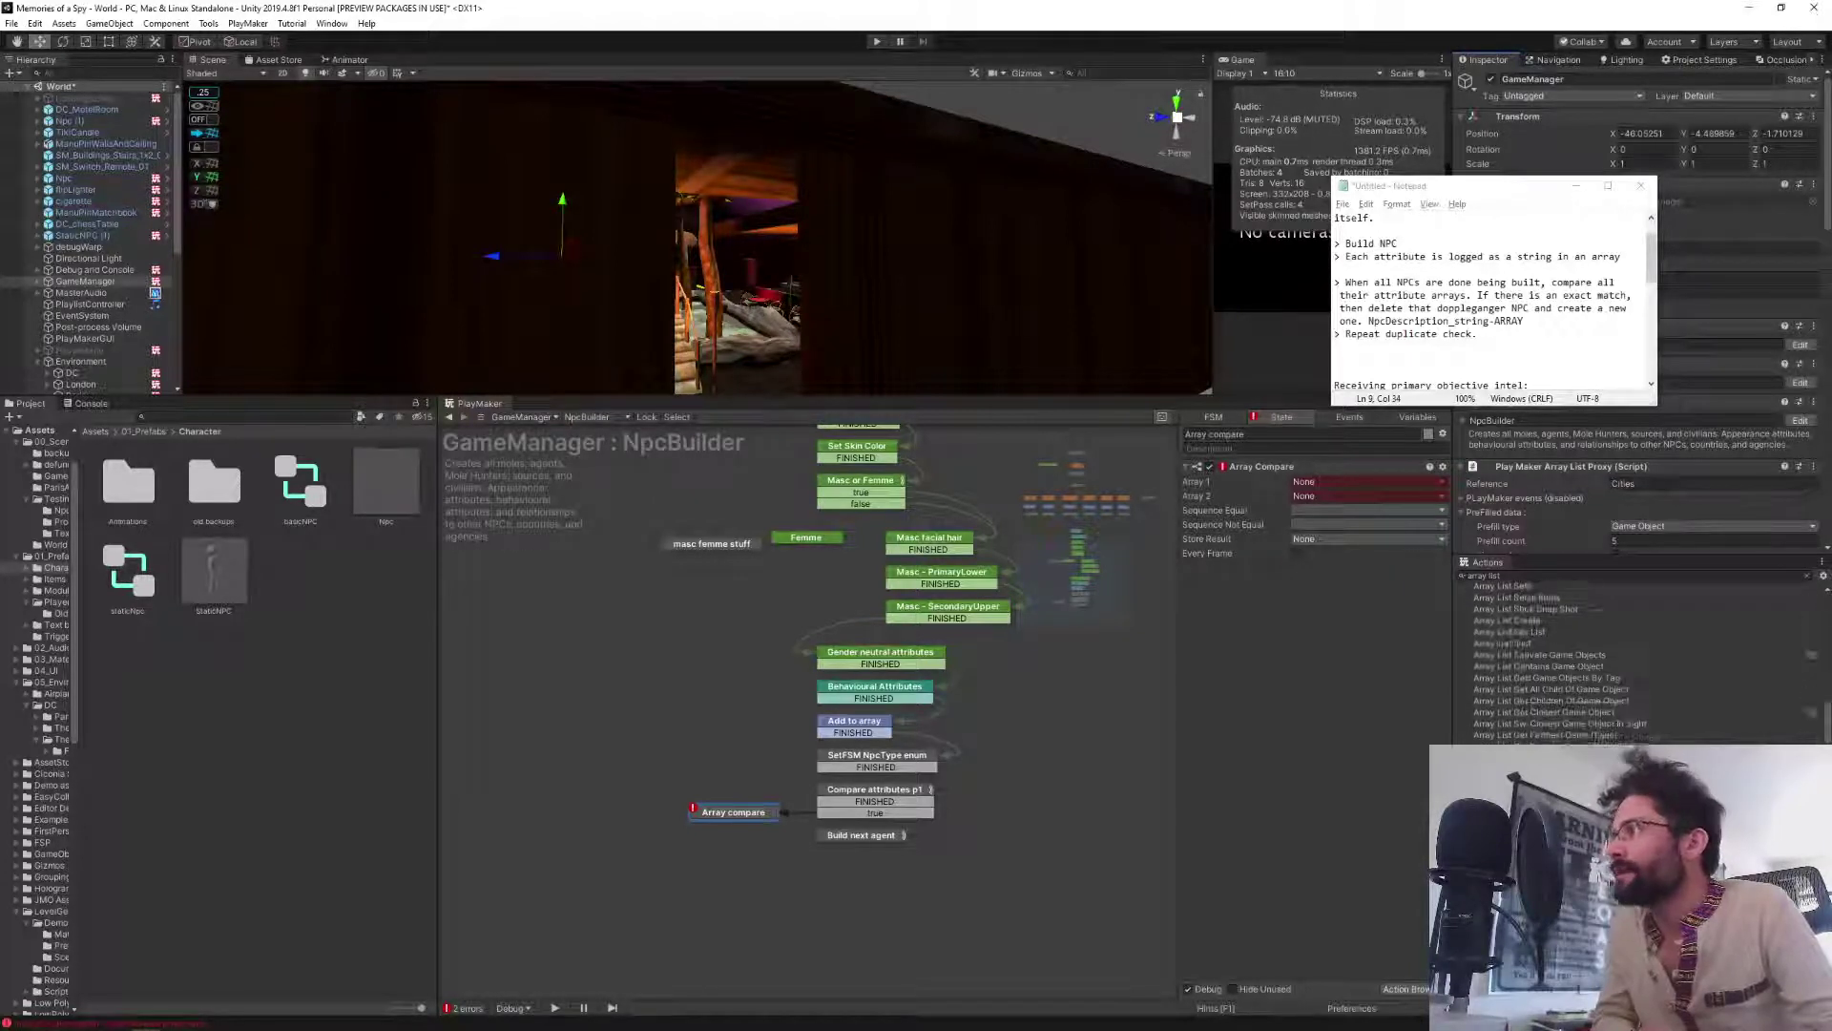
pyautogui.scroll(5, 1546, 658)
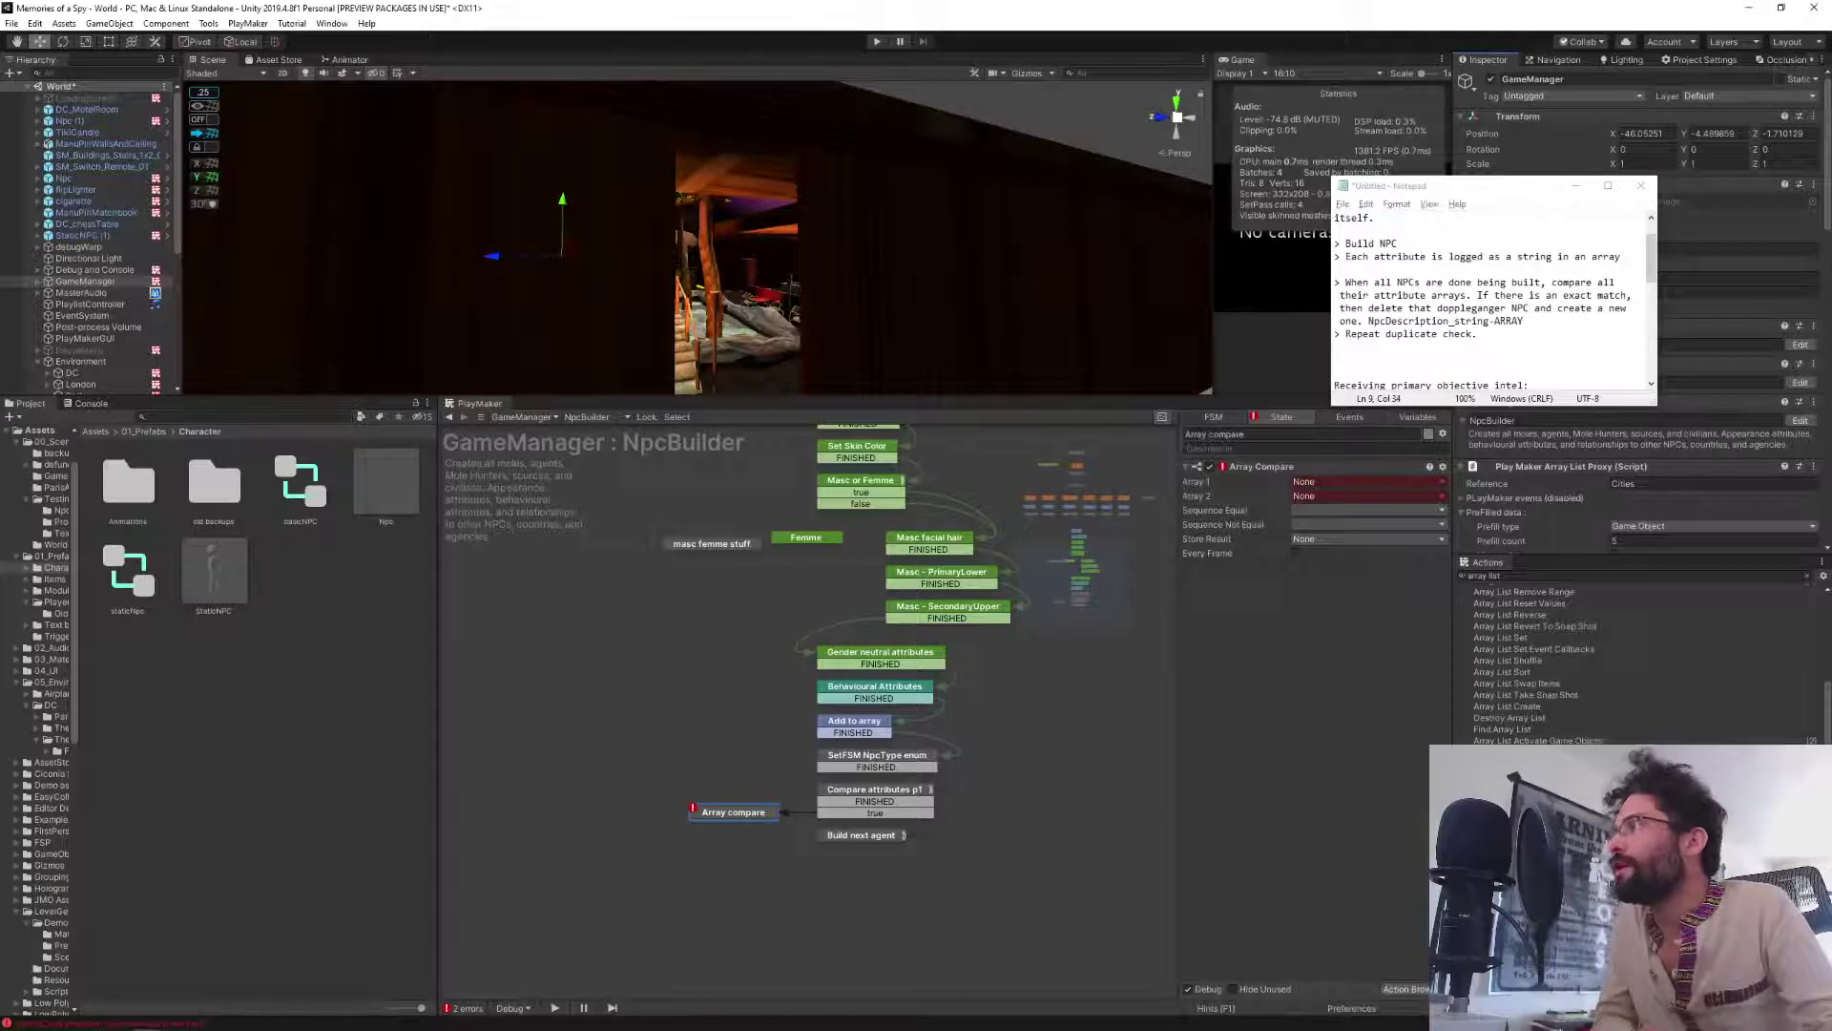
pyautogui.scroll(4, 1533, 659)
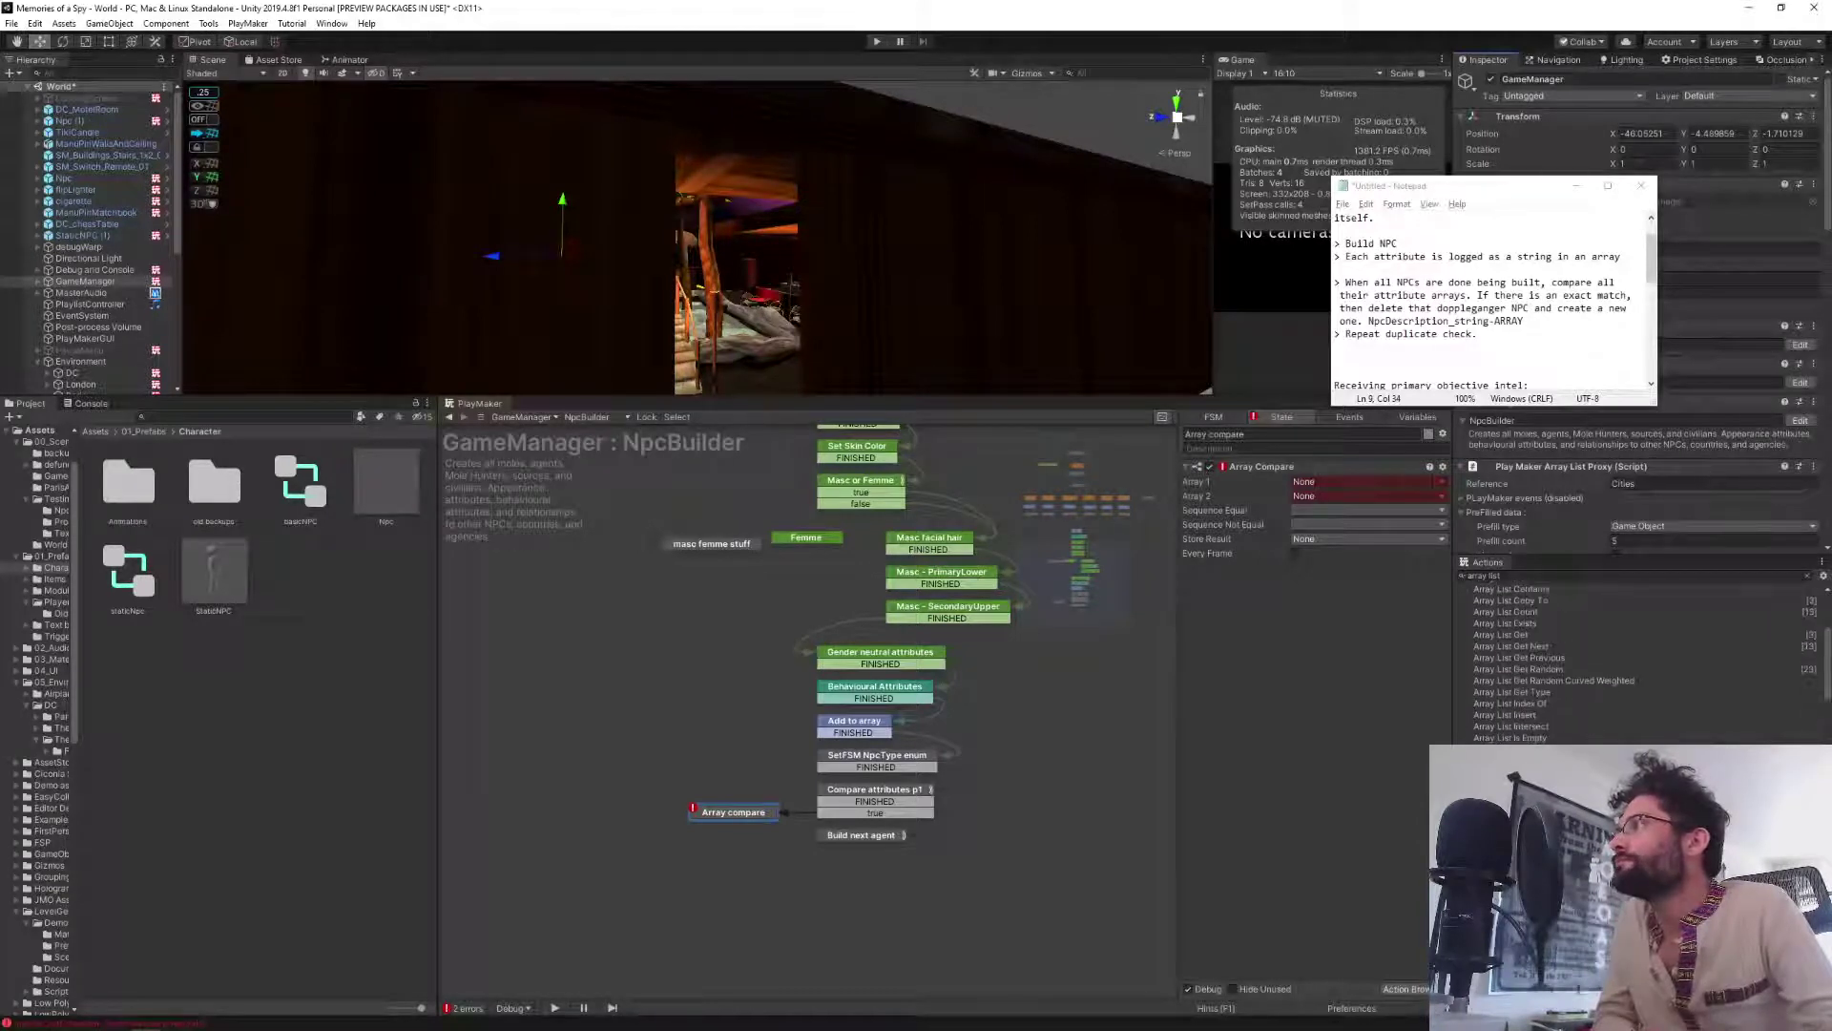
pyautogui.scroll(3, 1489, 668)
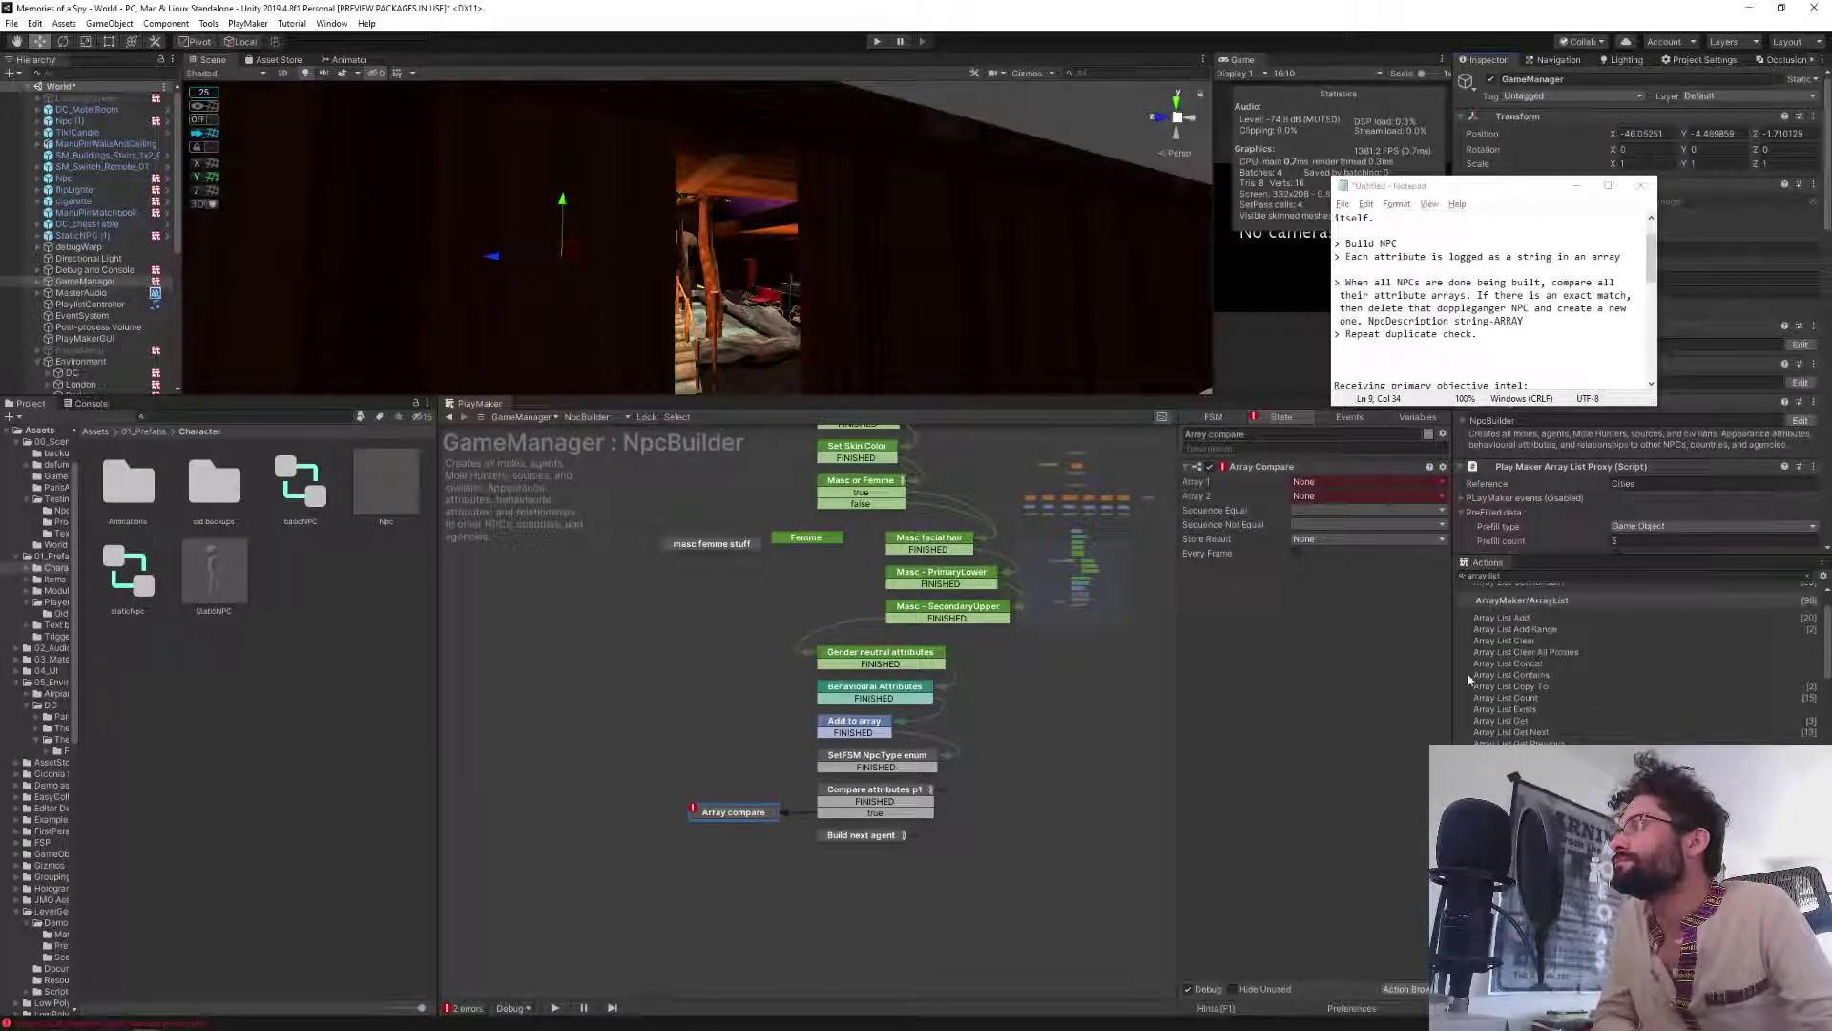
# Clear the action search filter and look up the ArrayMaker/ArrayList category in the full action list.
pyautogui.click(1528, 578)
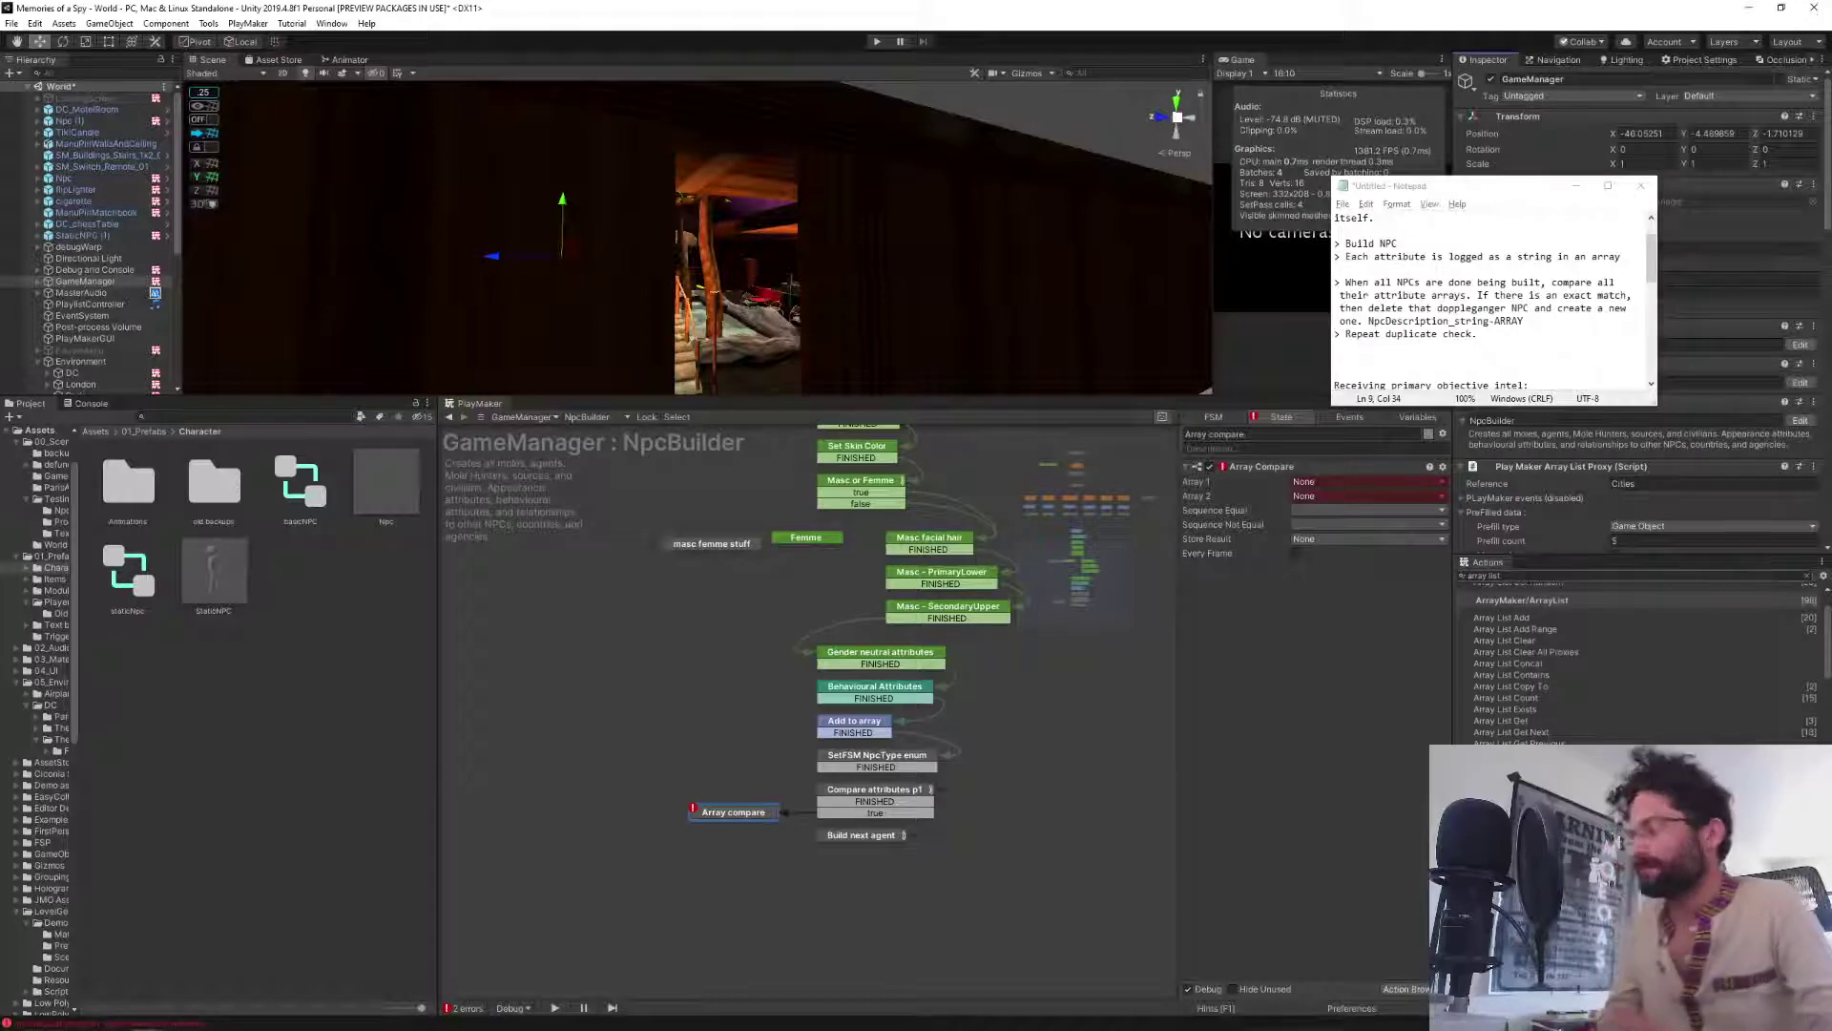
pyautogui.press('BackSpace')
pyautogui.press('BackSpace')
pyautogui.press('BackSpace')
pyautogui.press('BackSpace')
pyautogui.press('BackSpace')
pyautogui.press('BackSpace')
pyautogui.press('BackSpace')
pyautogui.press('BackSpace')
pyautogui.press('BackSpace')
pyautogui.press('BackSpace')
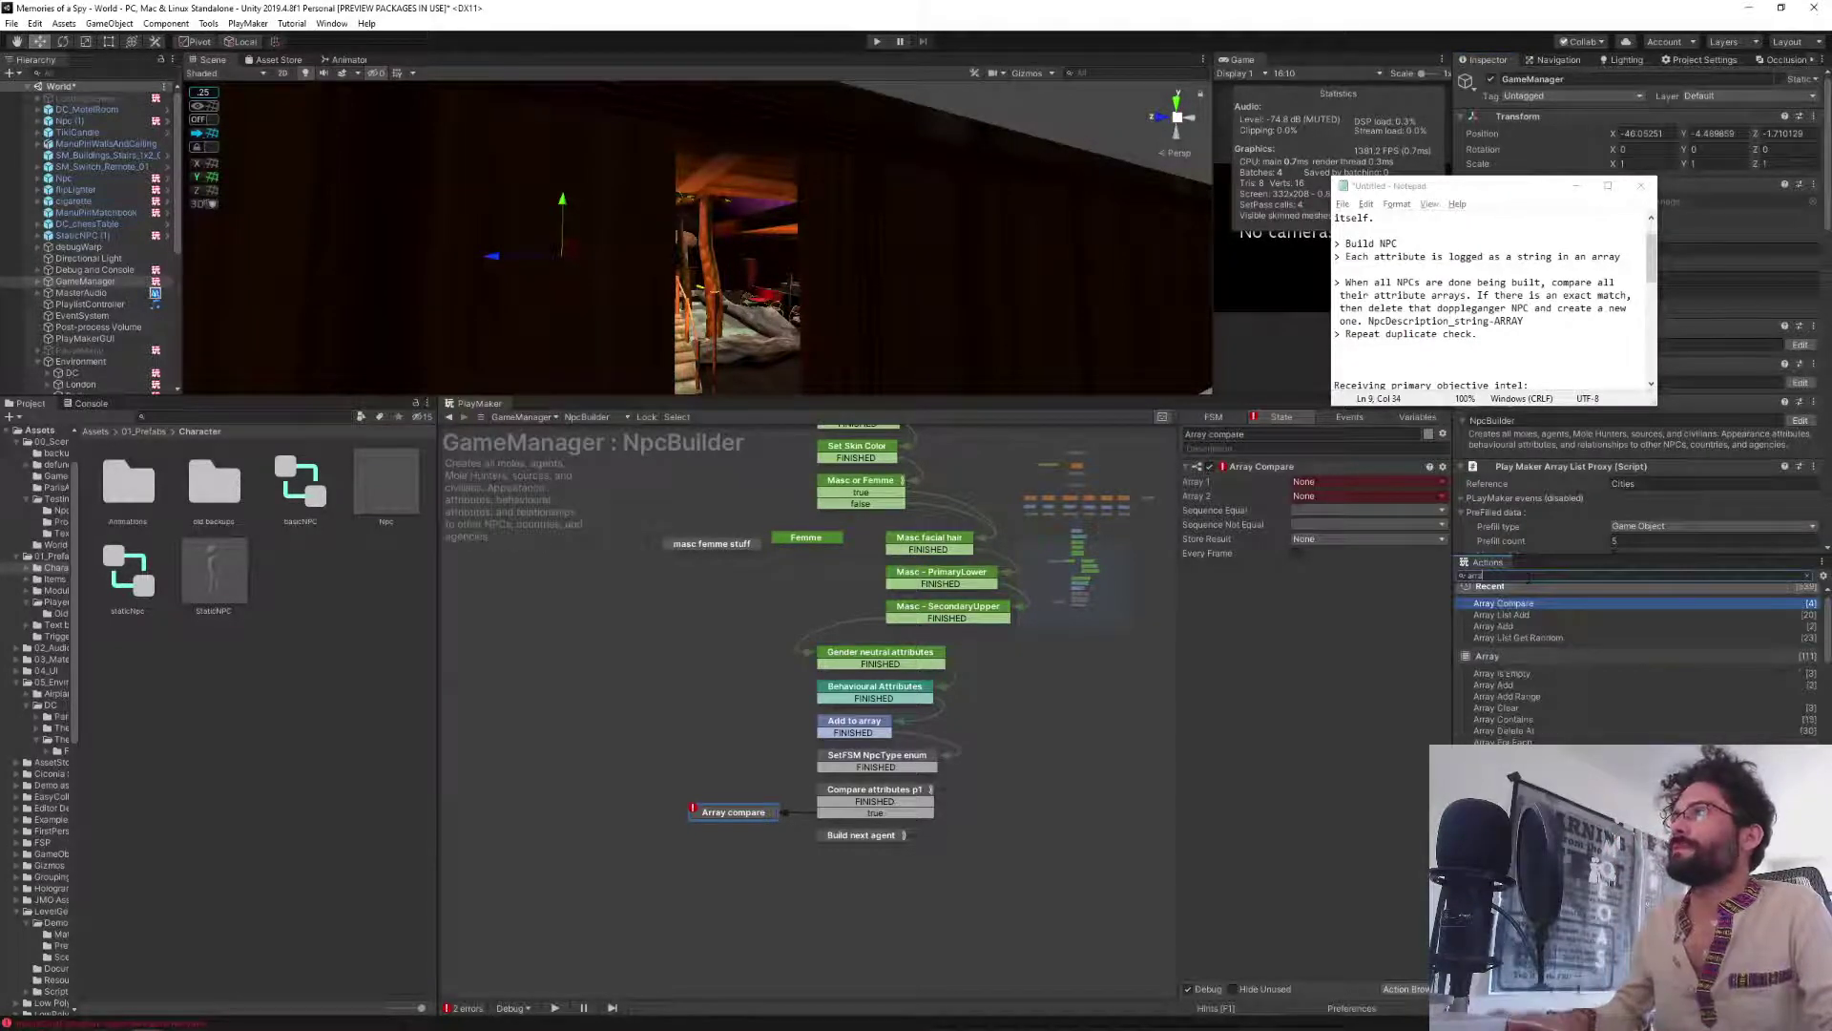
pyautogui.scroll(-8, 1565, 719)
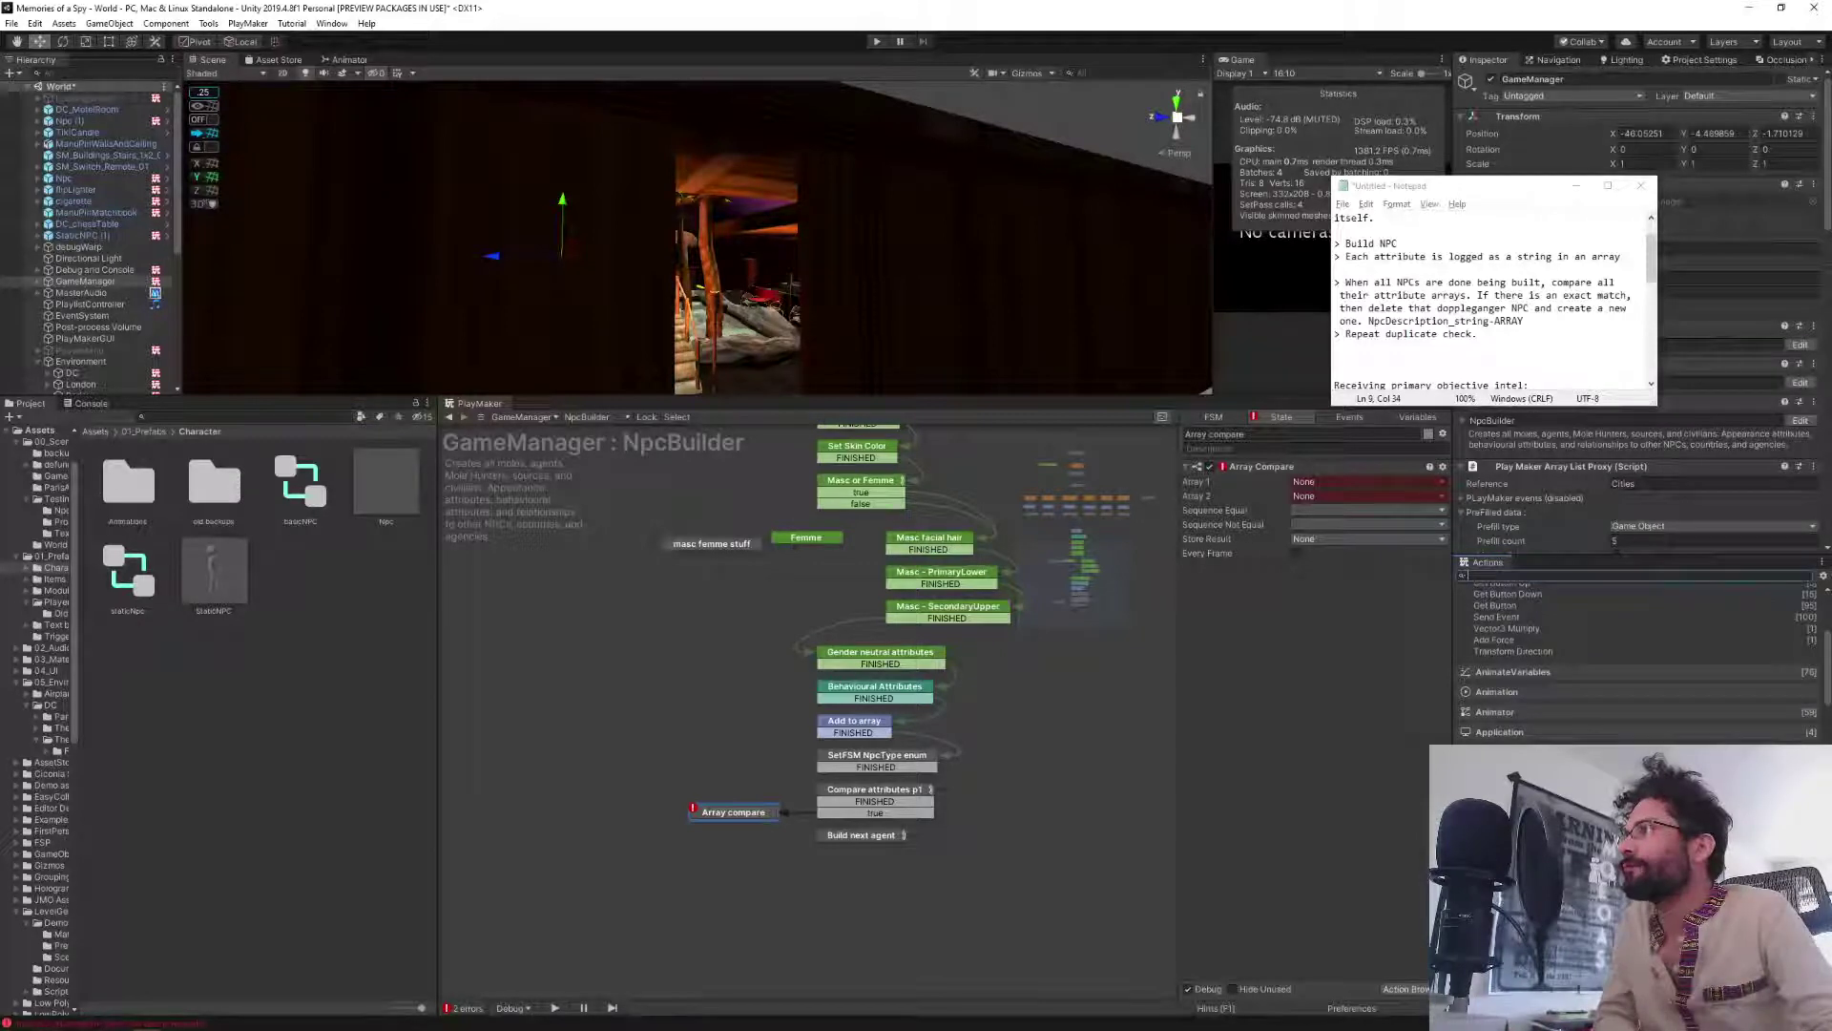
pyautogui.scroll(-5, 1603, 725)
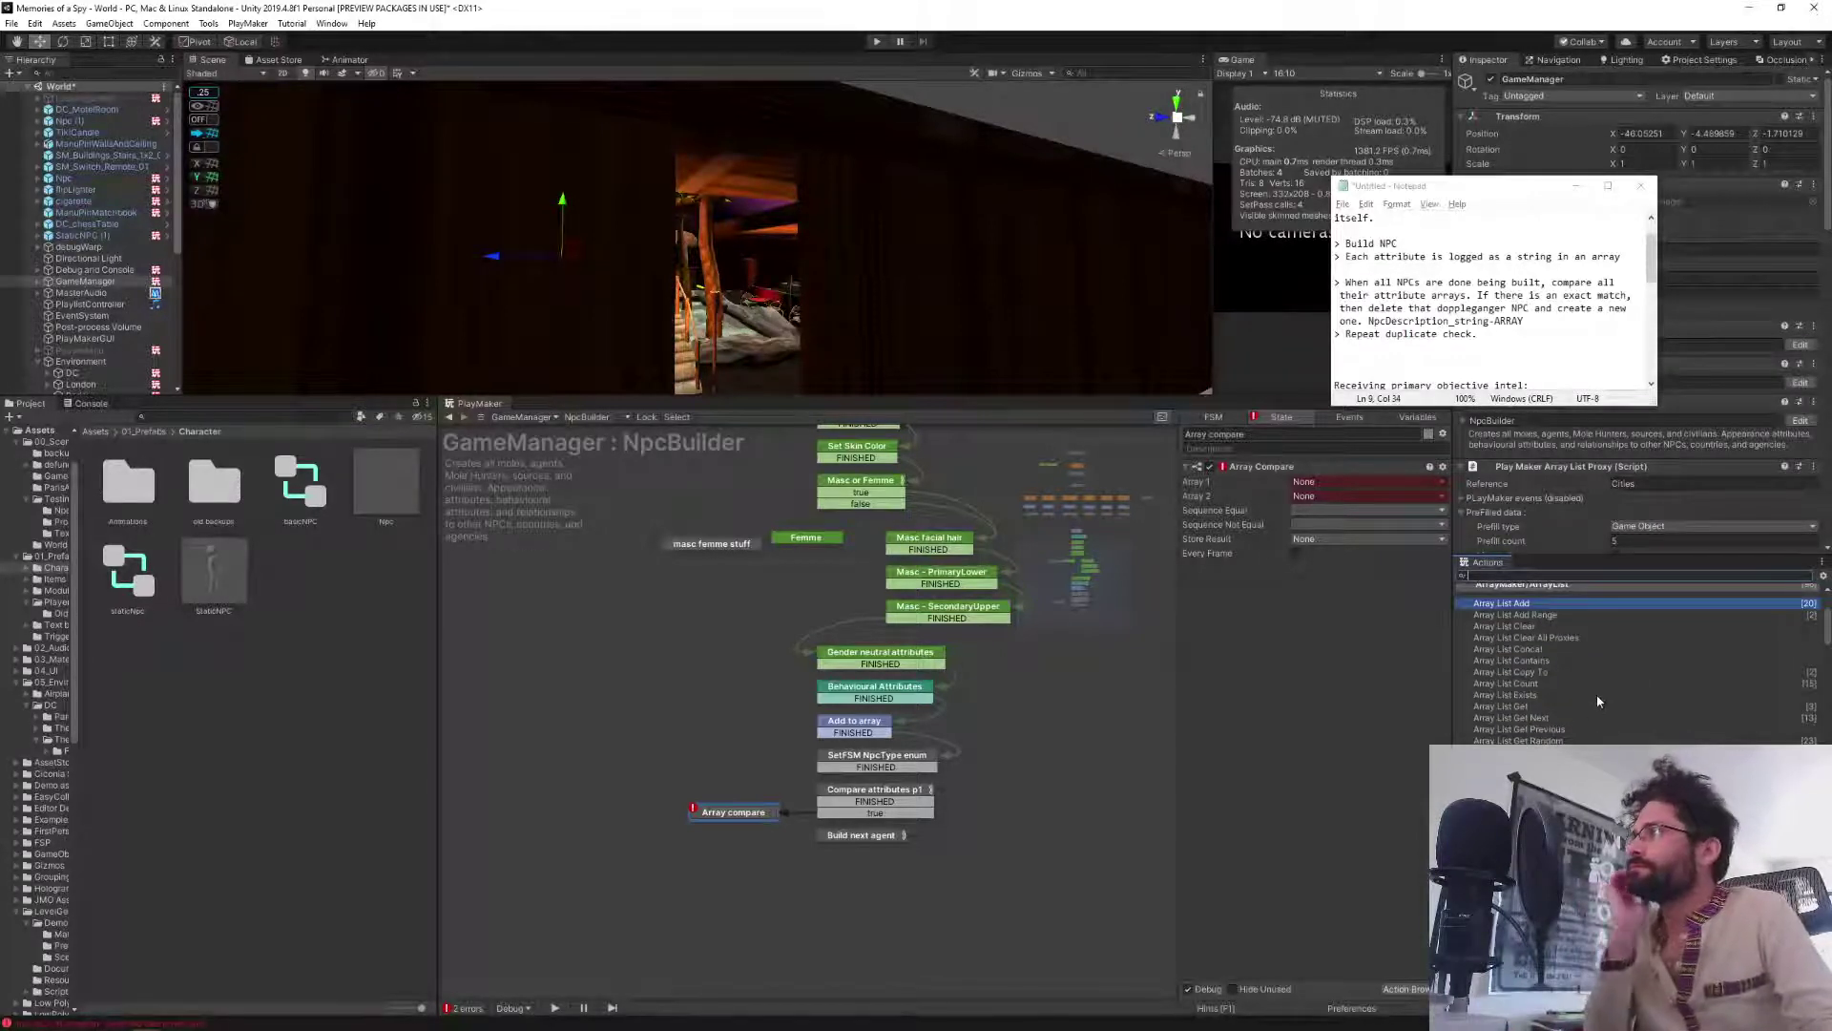
# Go through the ArrayMaker/ArrayList actions one by one from Array List Contains onward, checking for one suited to comparing arrays.
pyautogui.click(1532, 660)
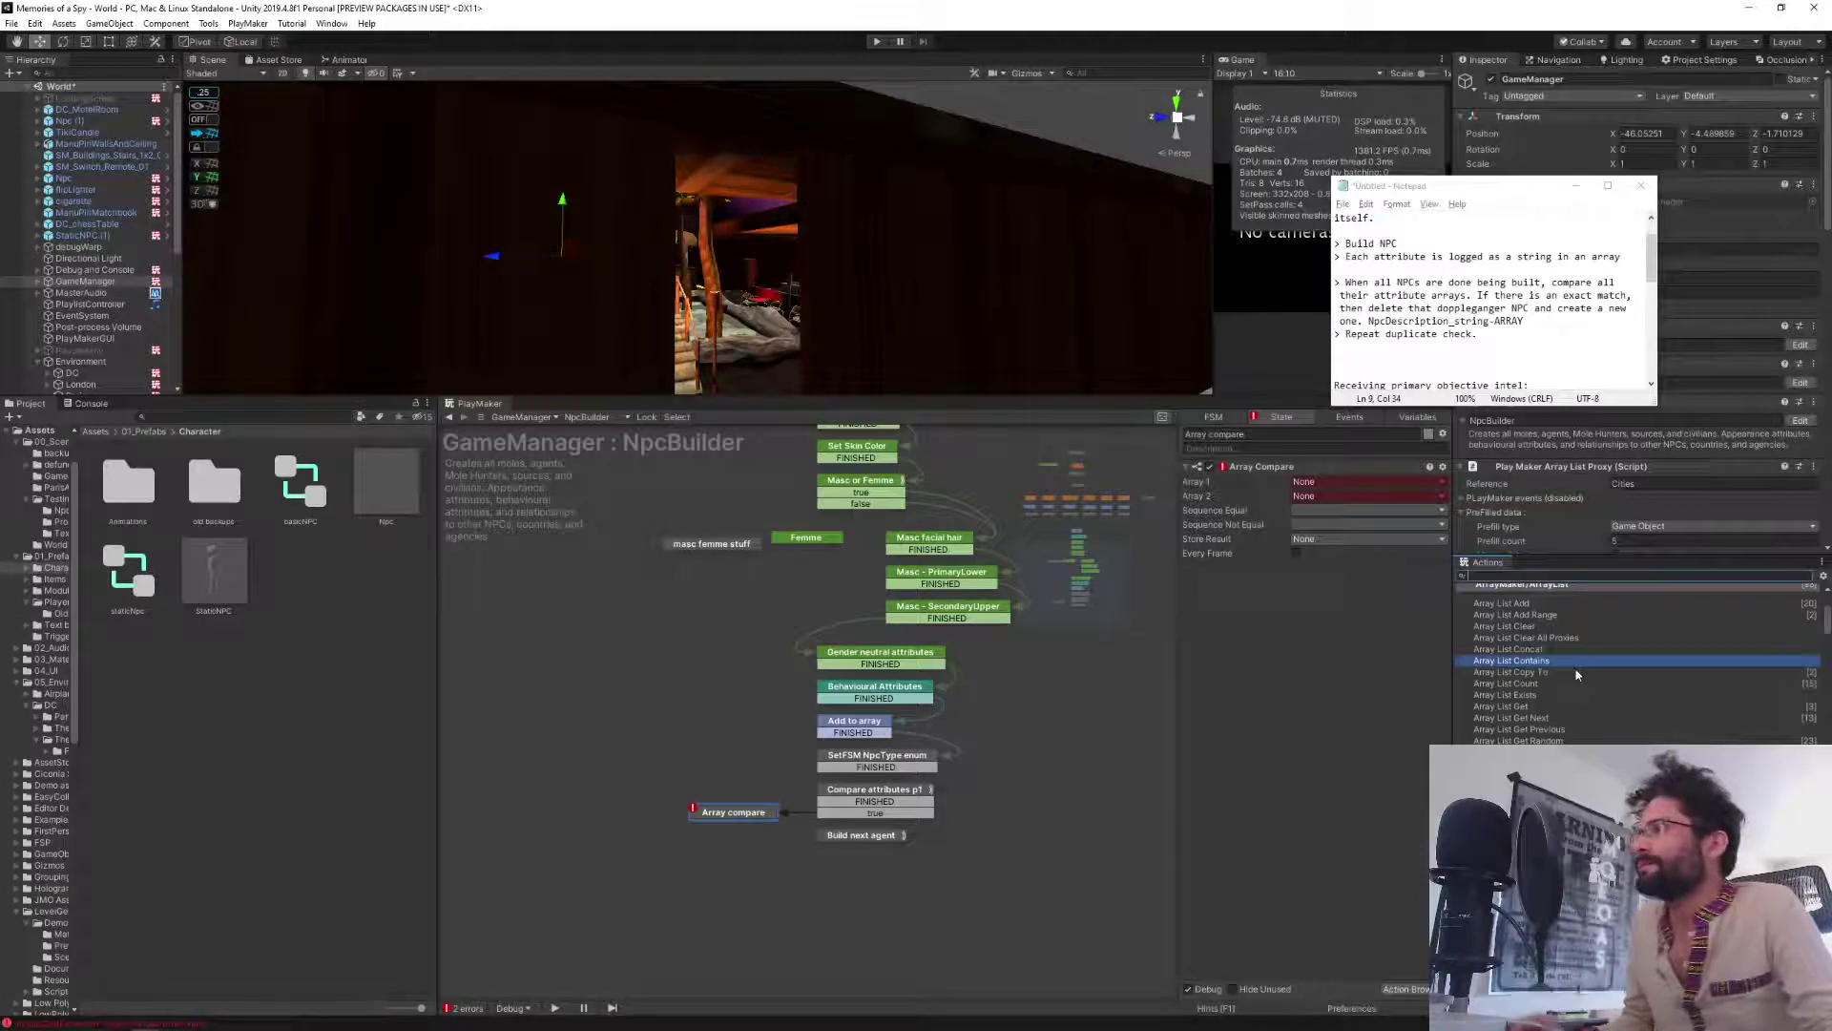
pyautogui.click(1634, 668)
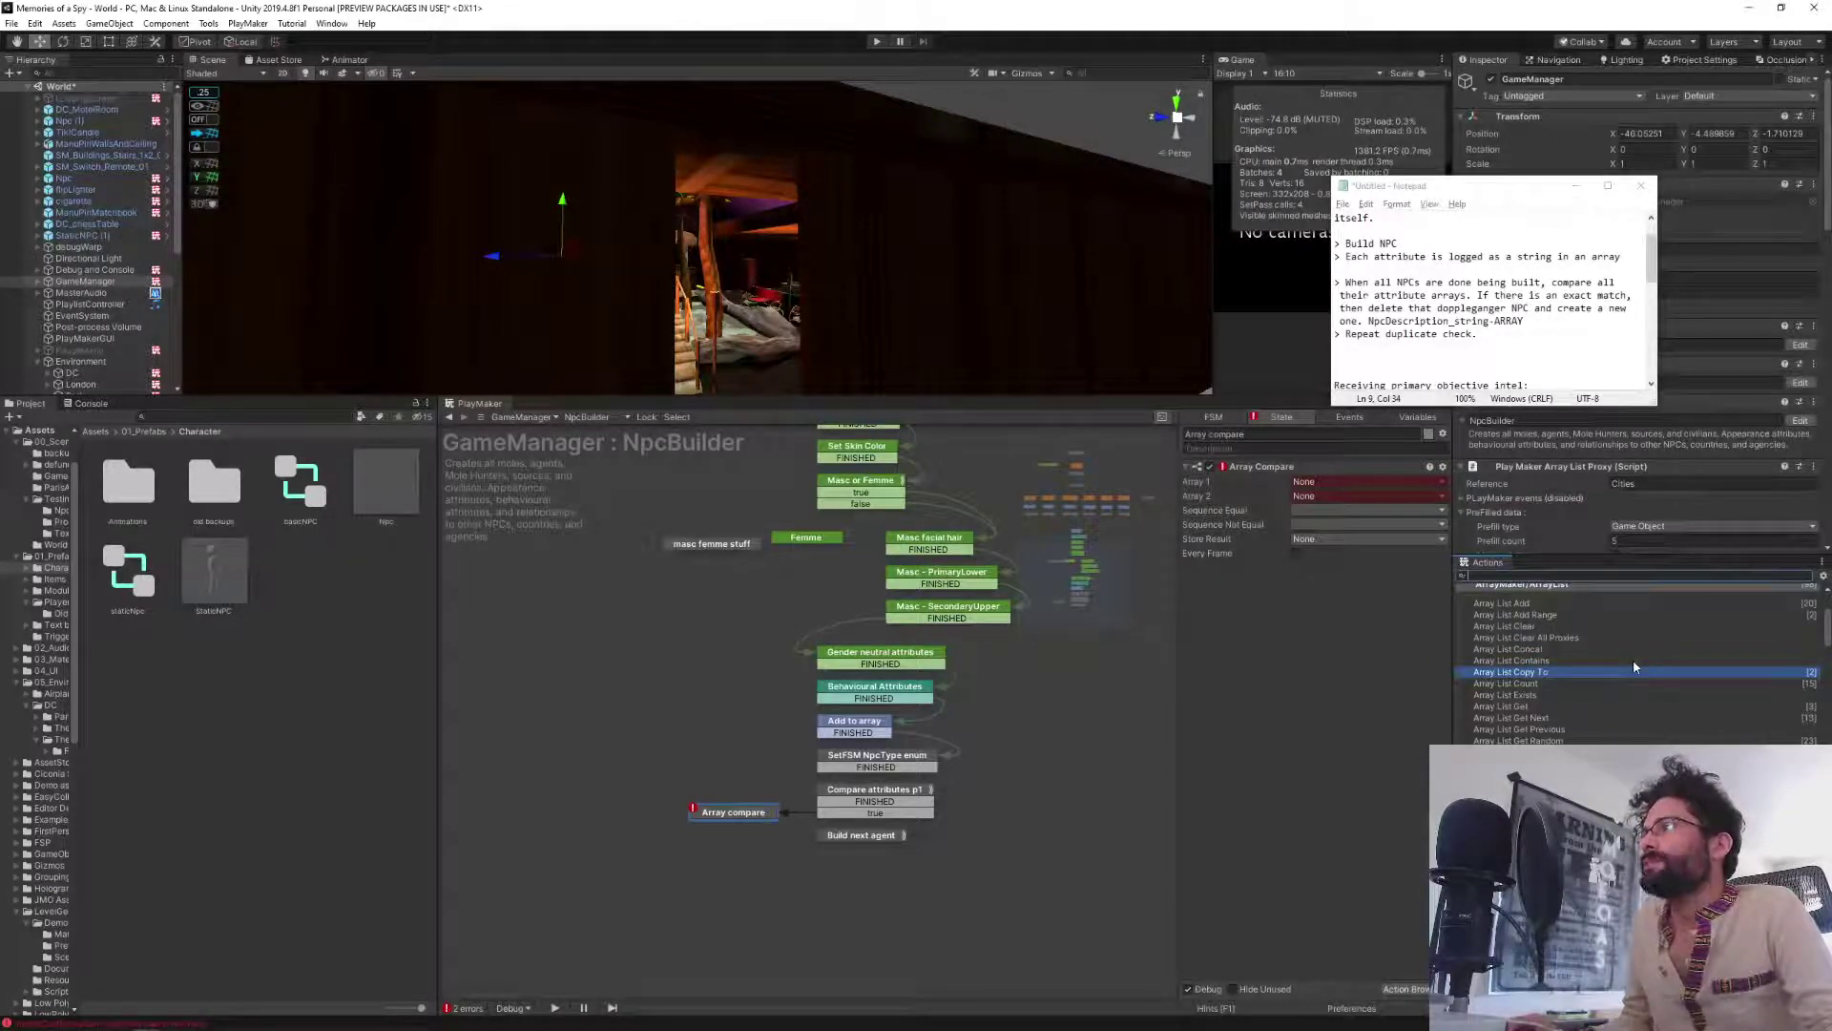
pyautogui.press('Down')
pyautogui.press('Down')
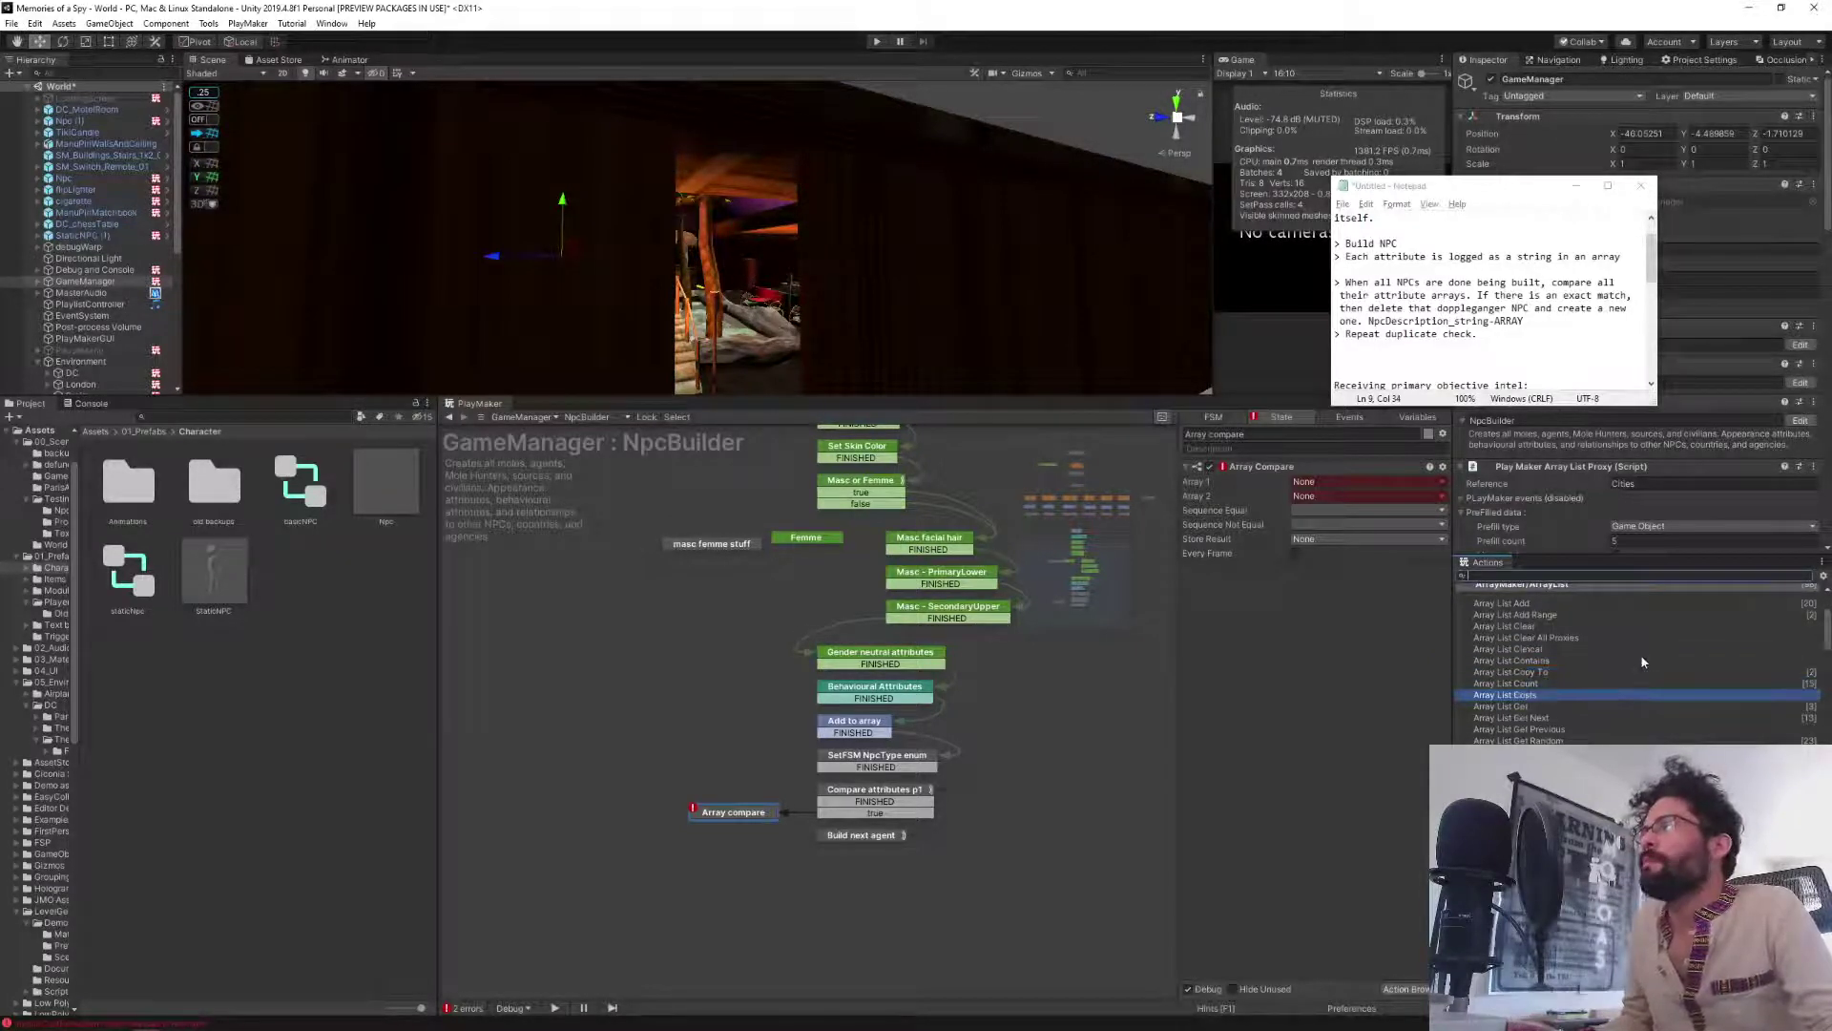
pyautogui.press('Down')
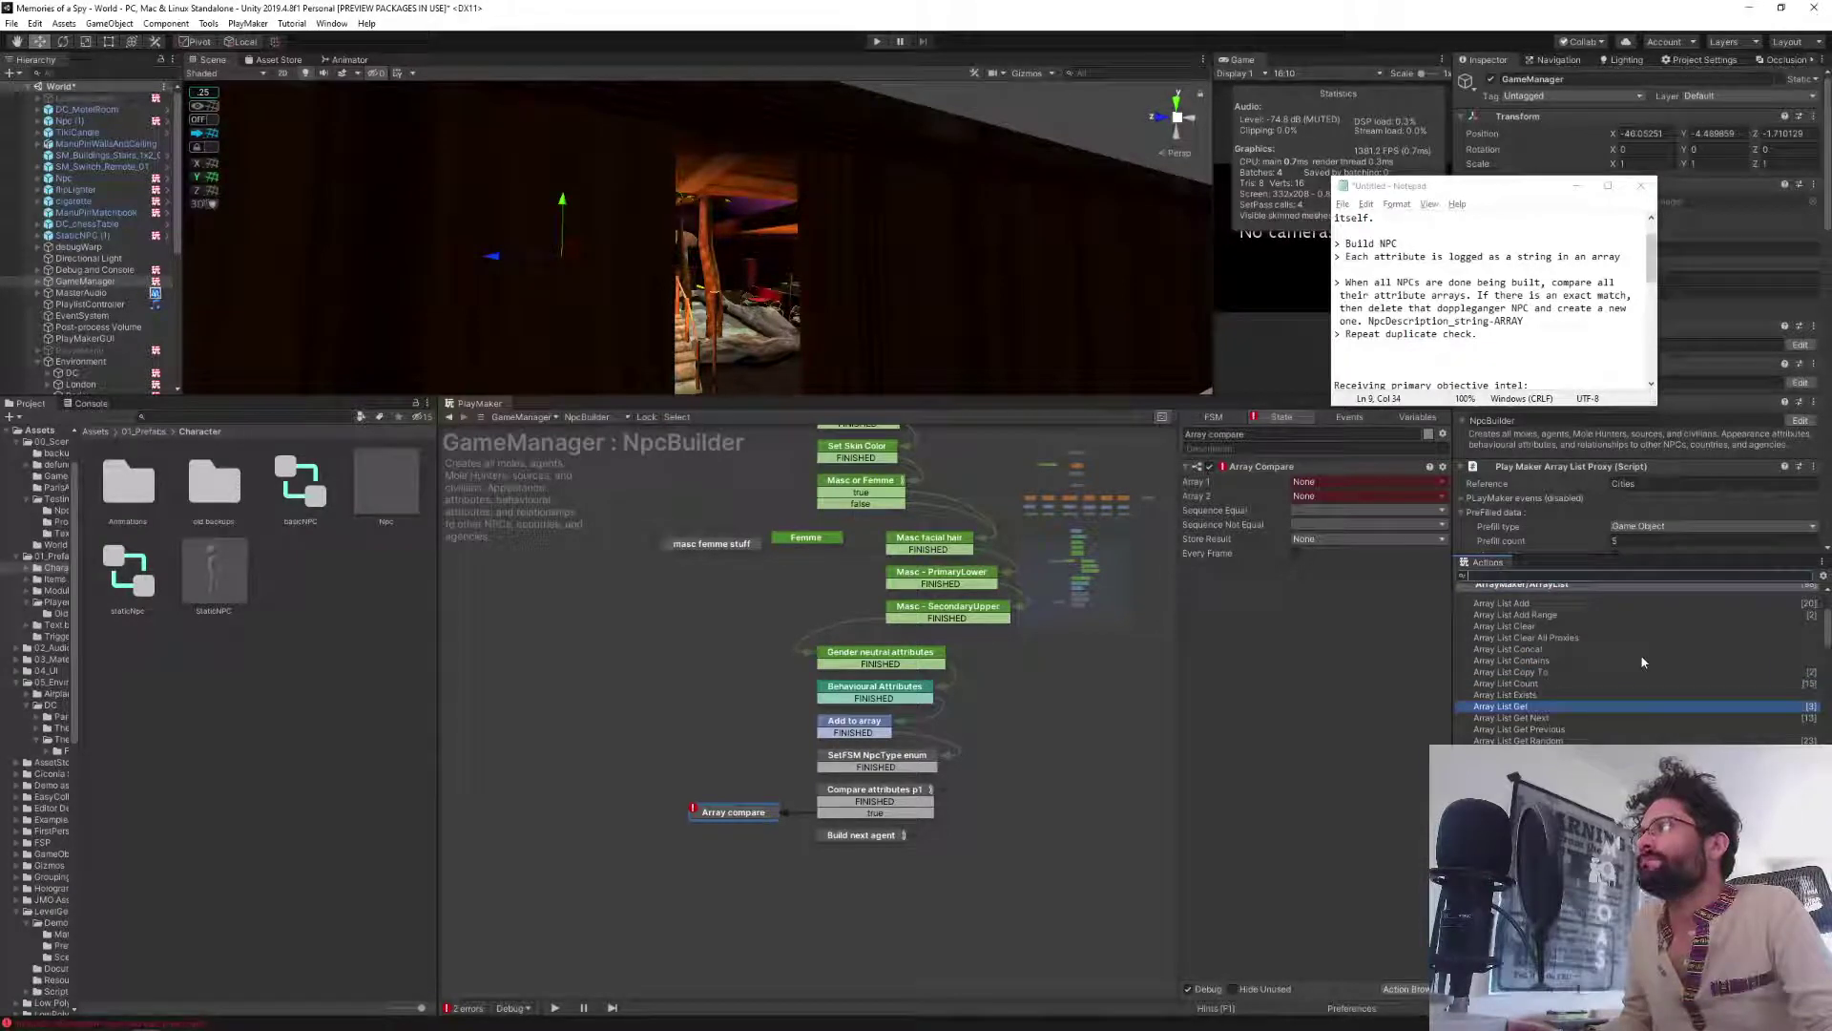
pyautogui.press('Down')
pyautogui.press('Down')
pyautogui.scroll(-3, 1643, 661)
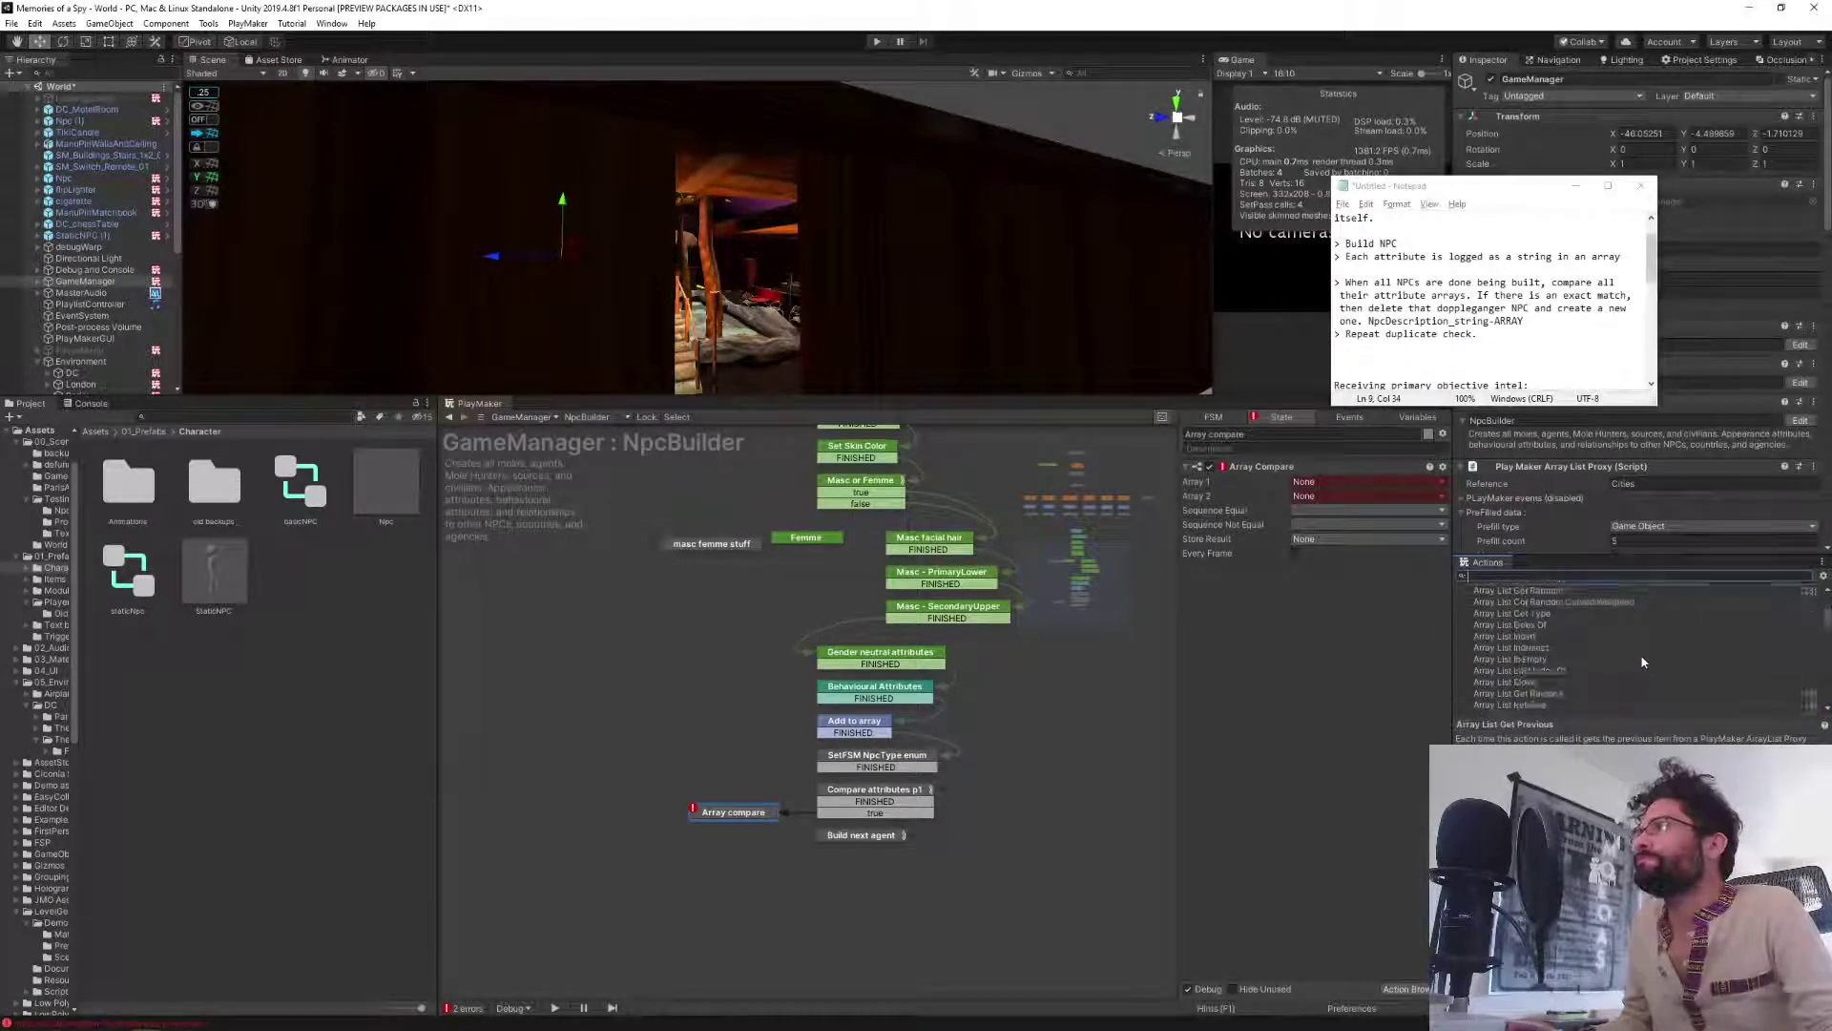
pyautogui.press('Down')
pyautogui.press('Down')
pyautogui.press('Down')
pyautogui.press('Down')
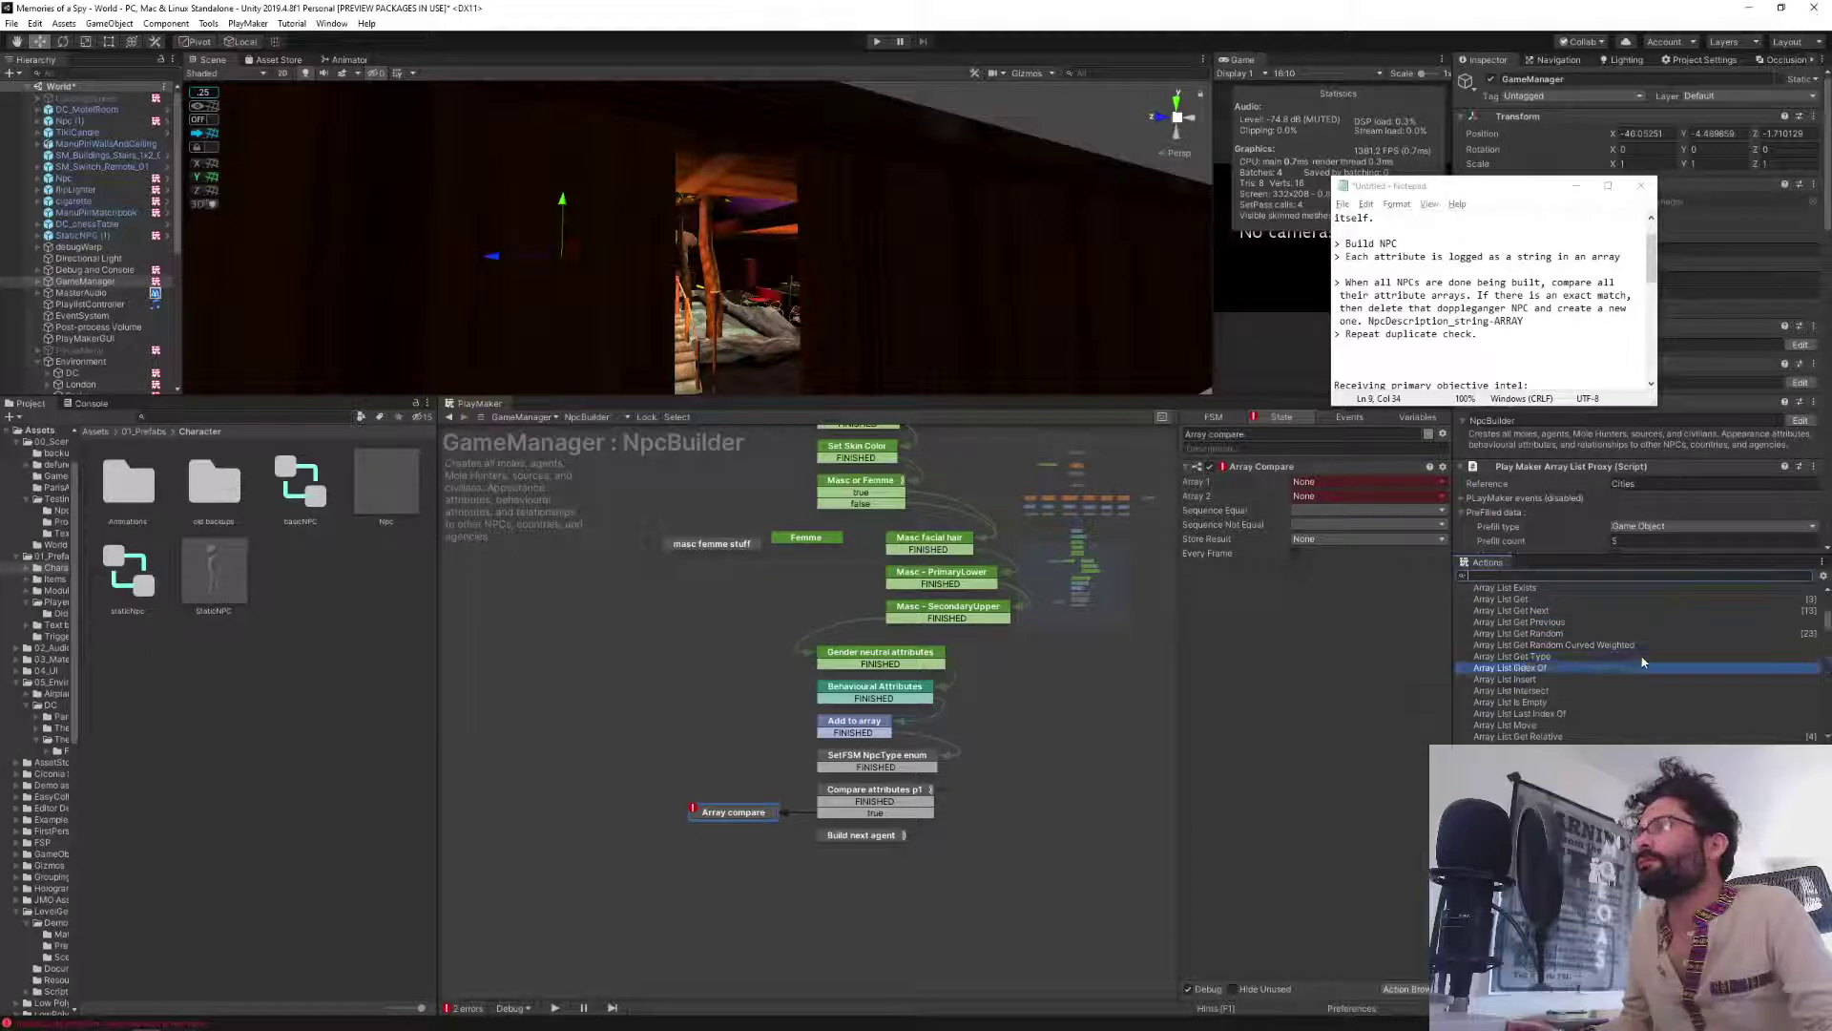
pyautogui.press('Down')
pyautogui.press('Down')
pyautogui.press('Down')
pyautogui.press('Down')
pyautogui.press('Down')
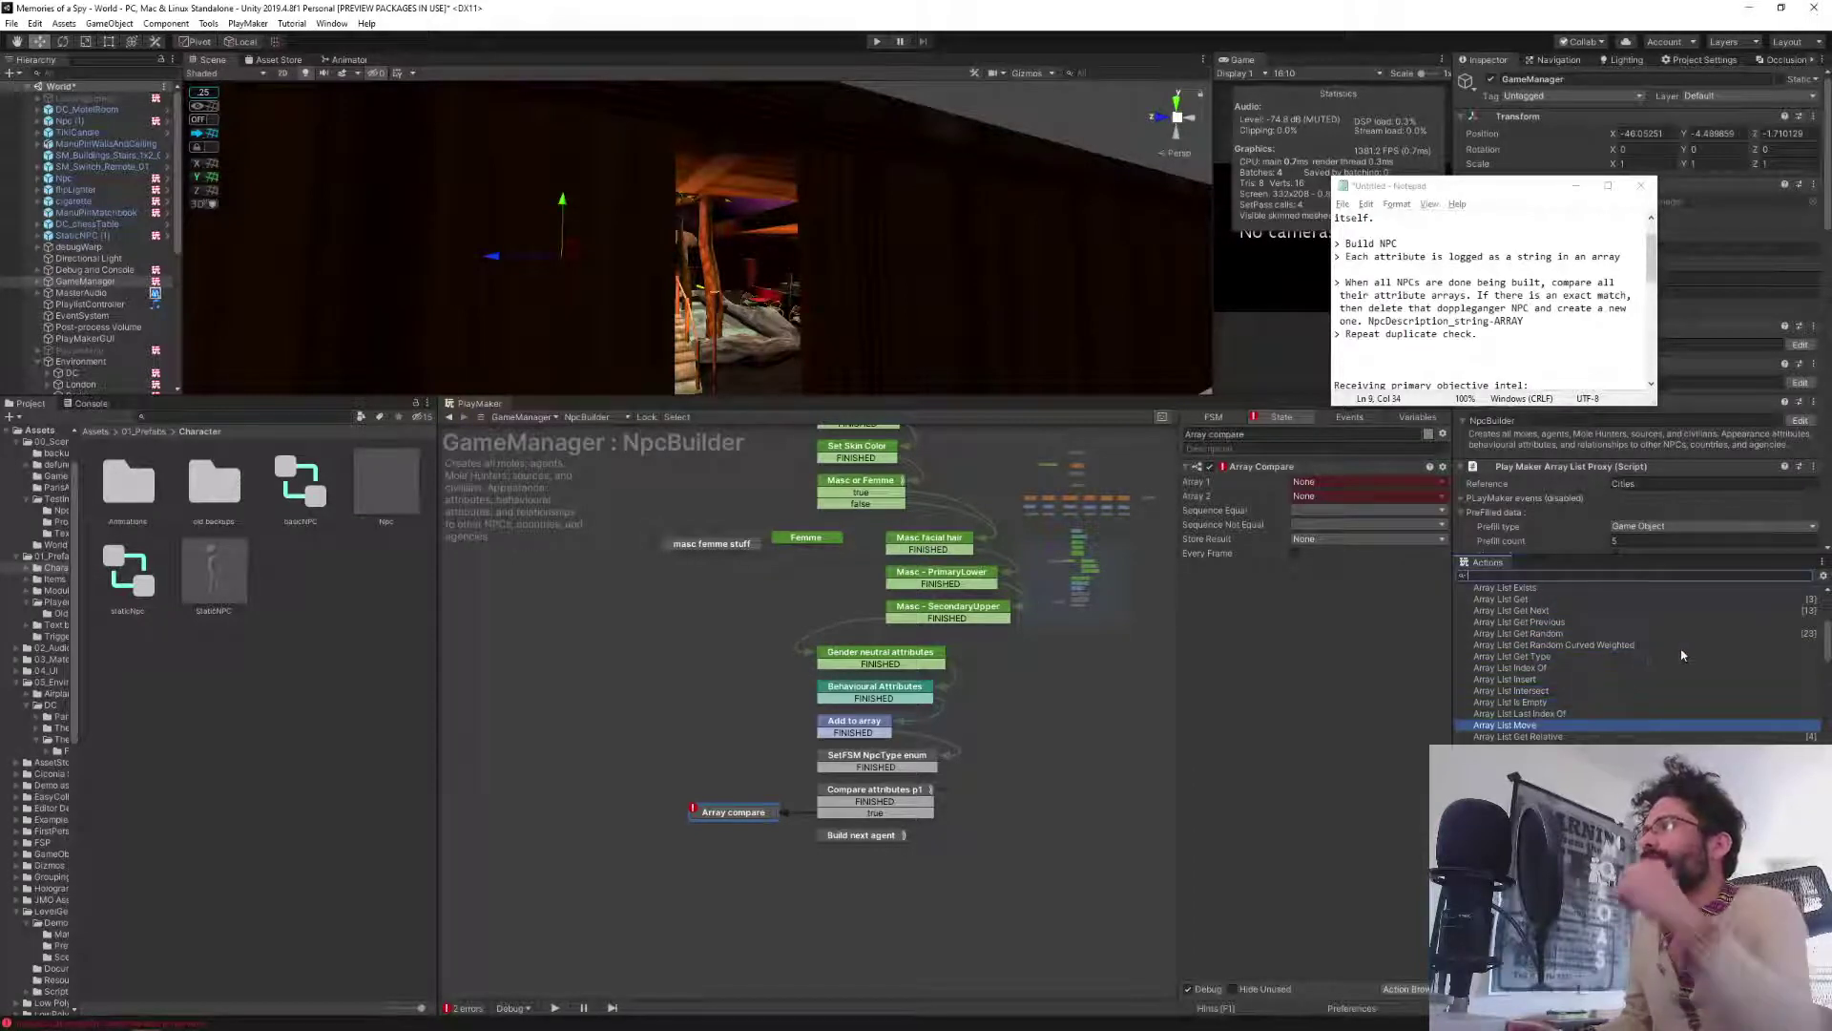
pyautogui.press('Down')
pyautogui.press('Down')
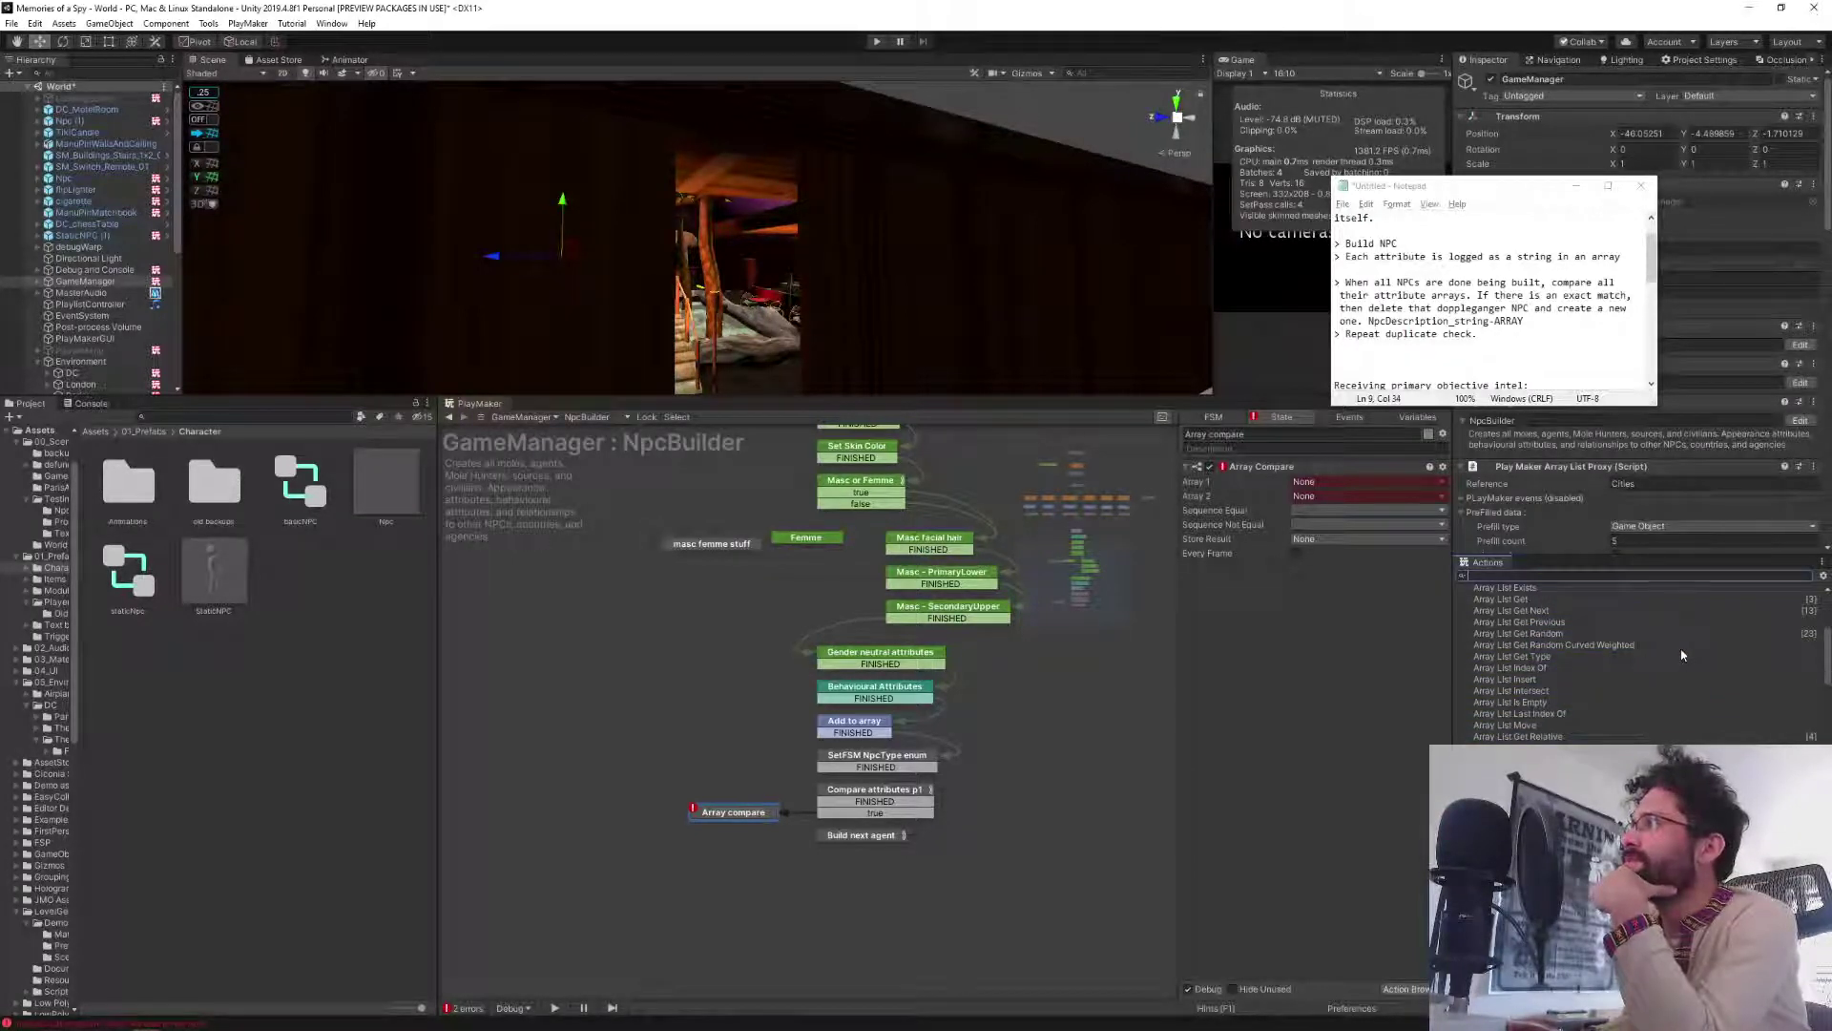
pyautogui.press('Down')
pyautogui.press('Down')
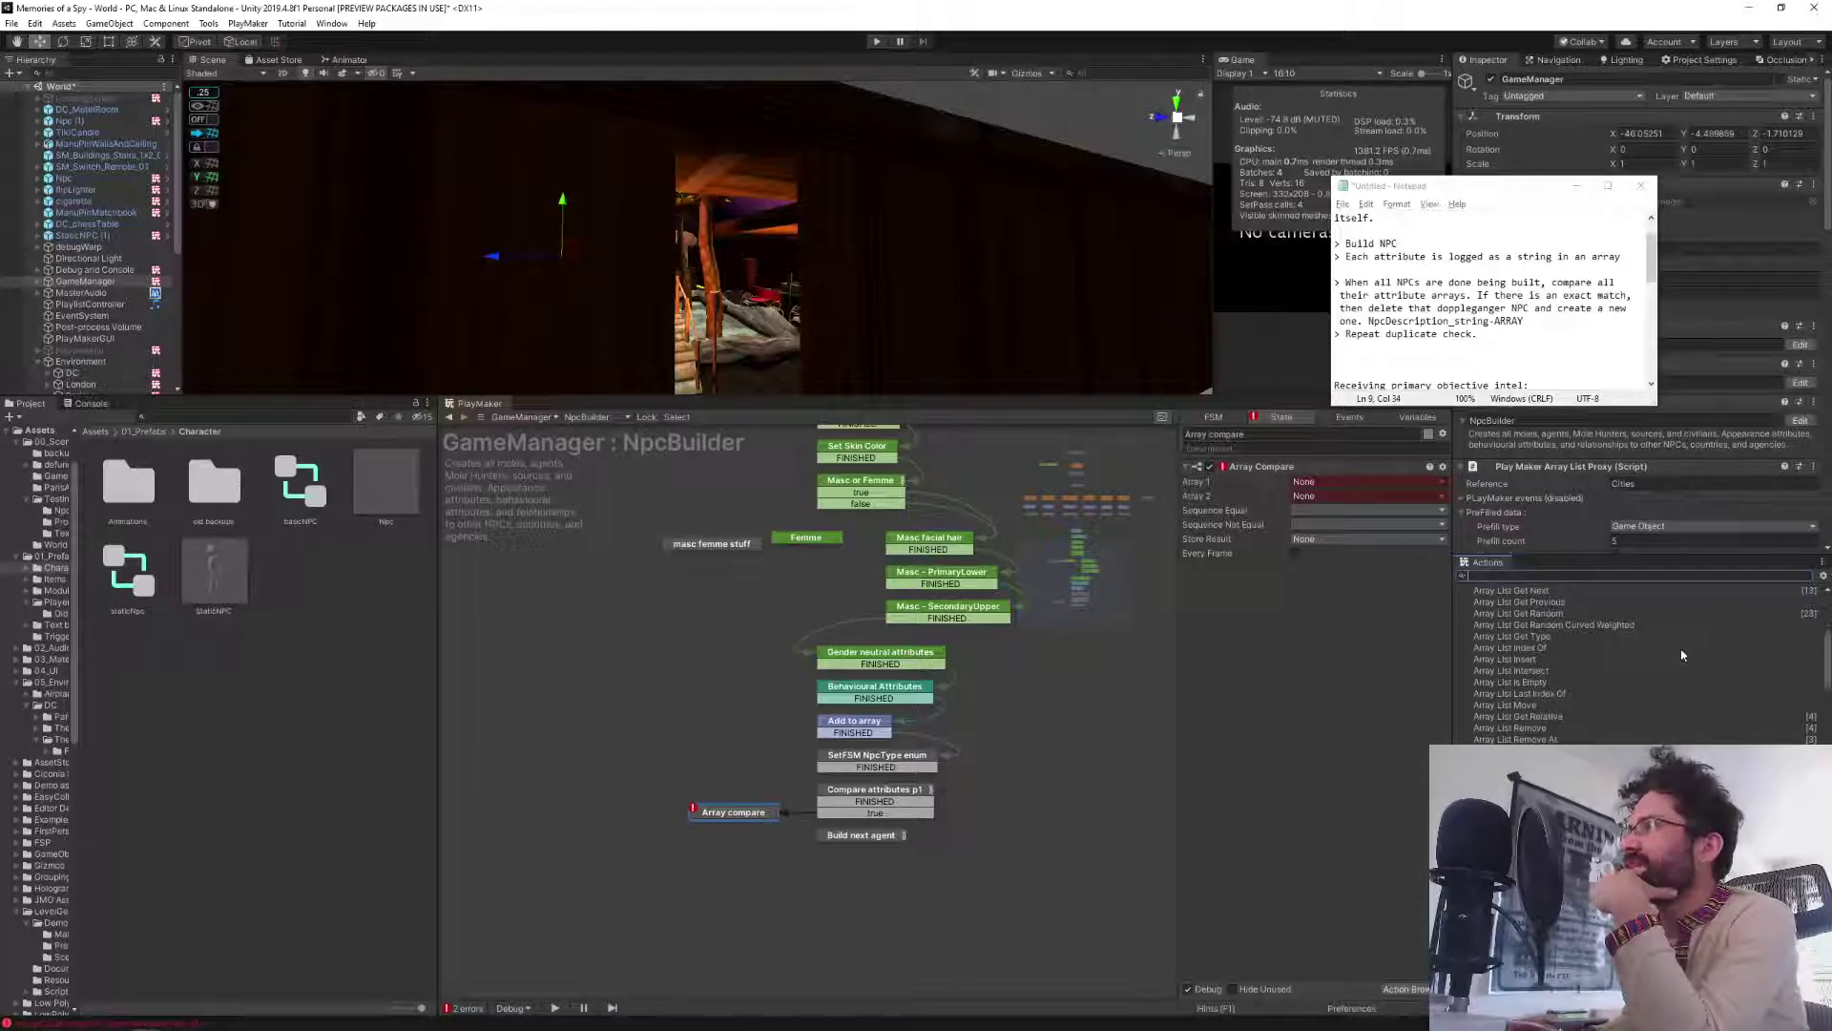
pyautogui.press('Down')
pyautogui.press('Down')
pyautogui.press('Down')
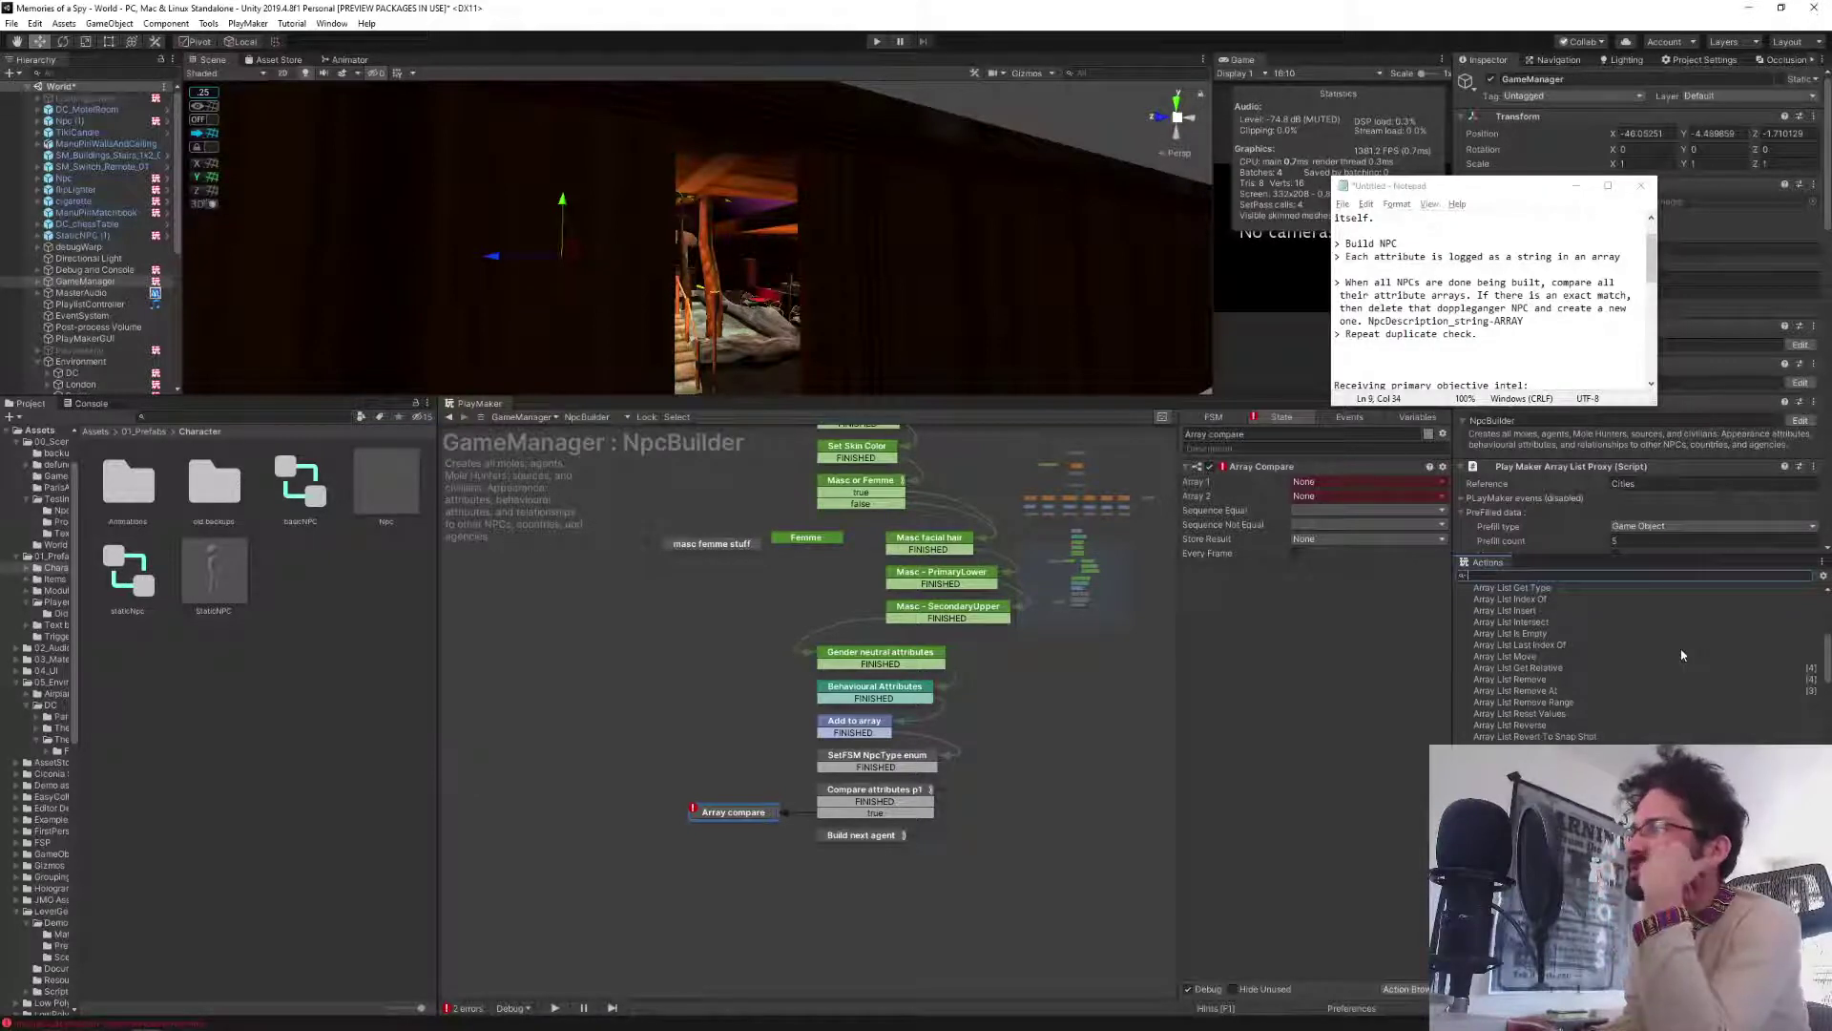
# Check the remaining ArrayMaker actions, including the game object and Array Table ones, for an array comparison.
pyautogui.scroll(-3, 1682, 655)
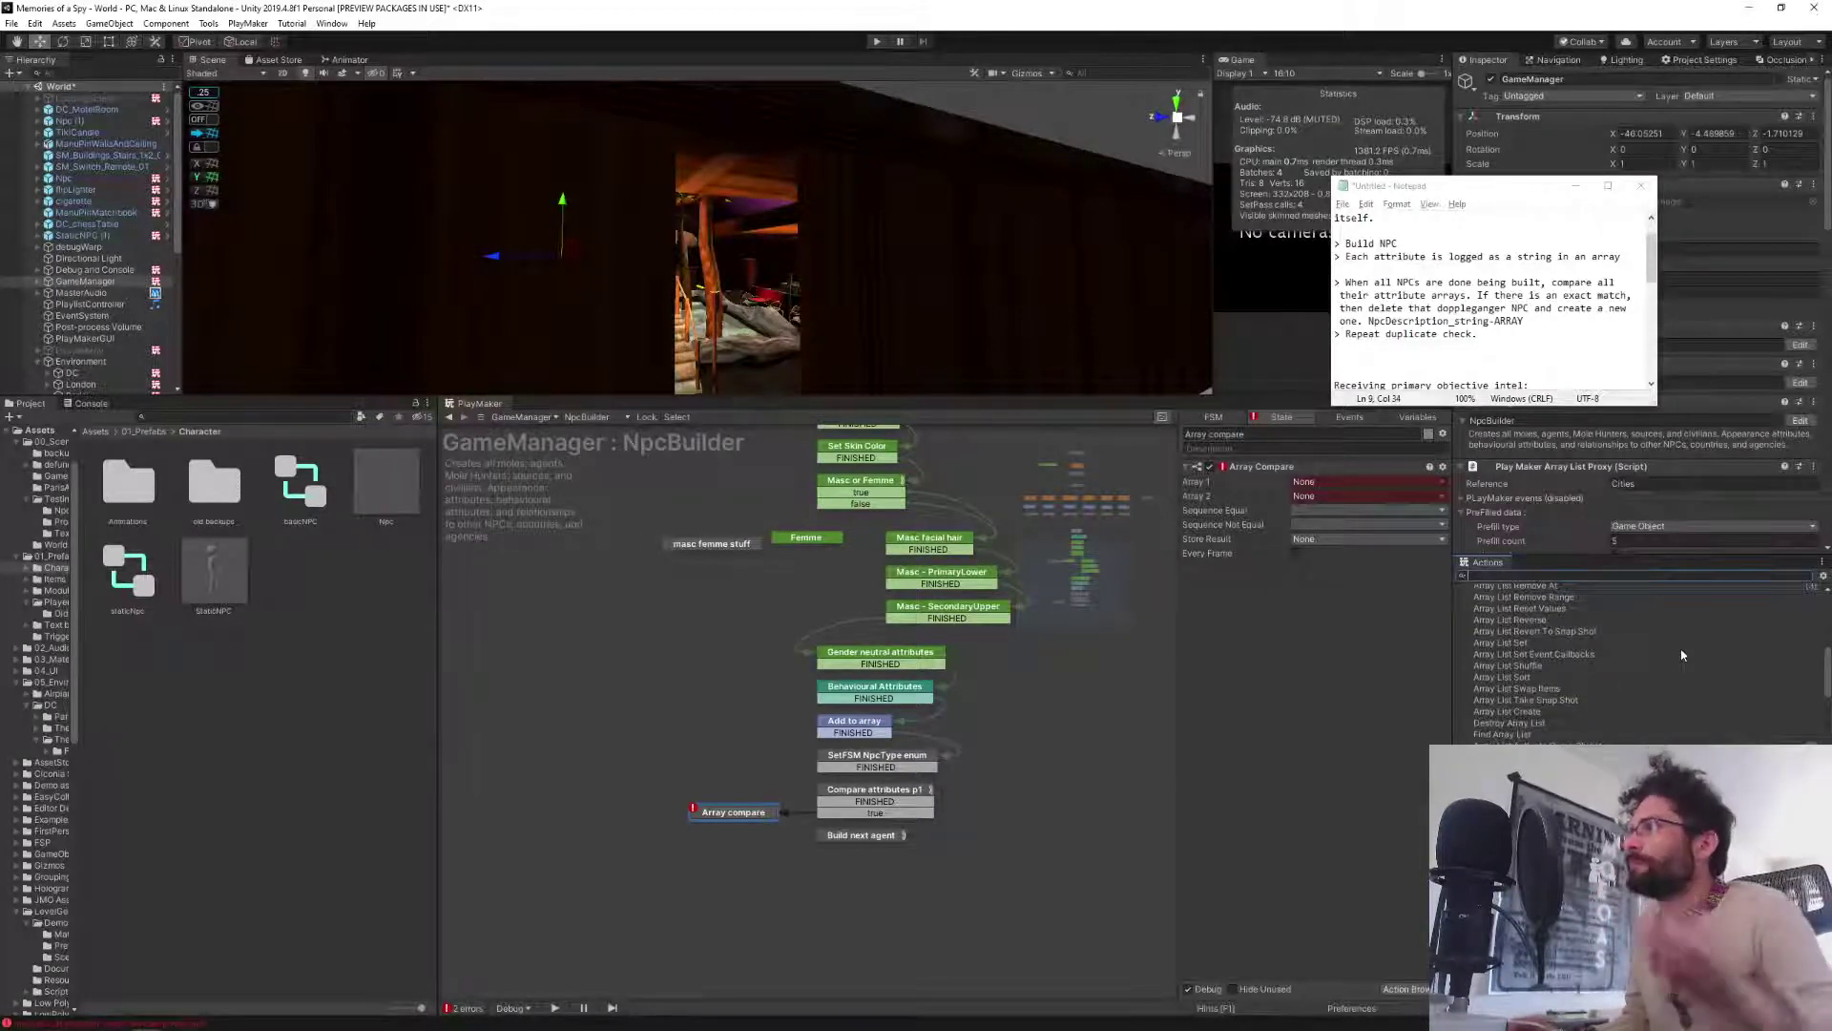
pyautogui.scroll(-1, 1687, 655)
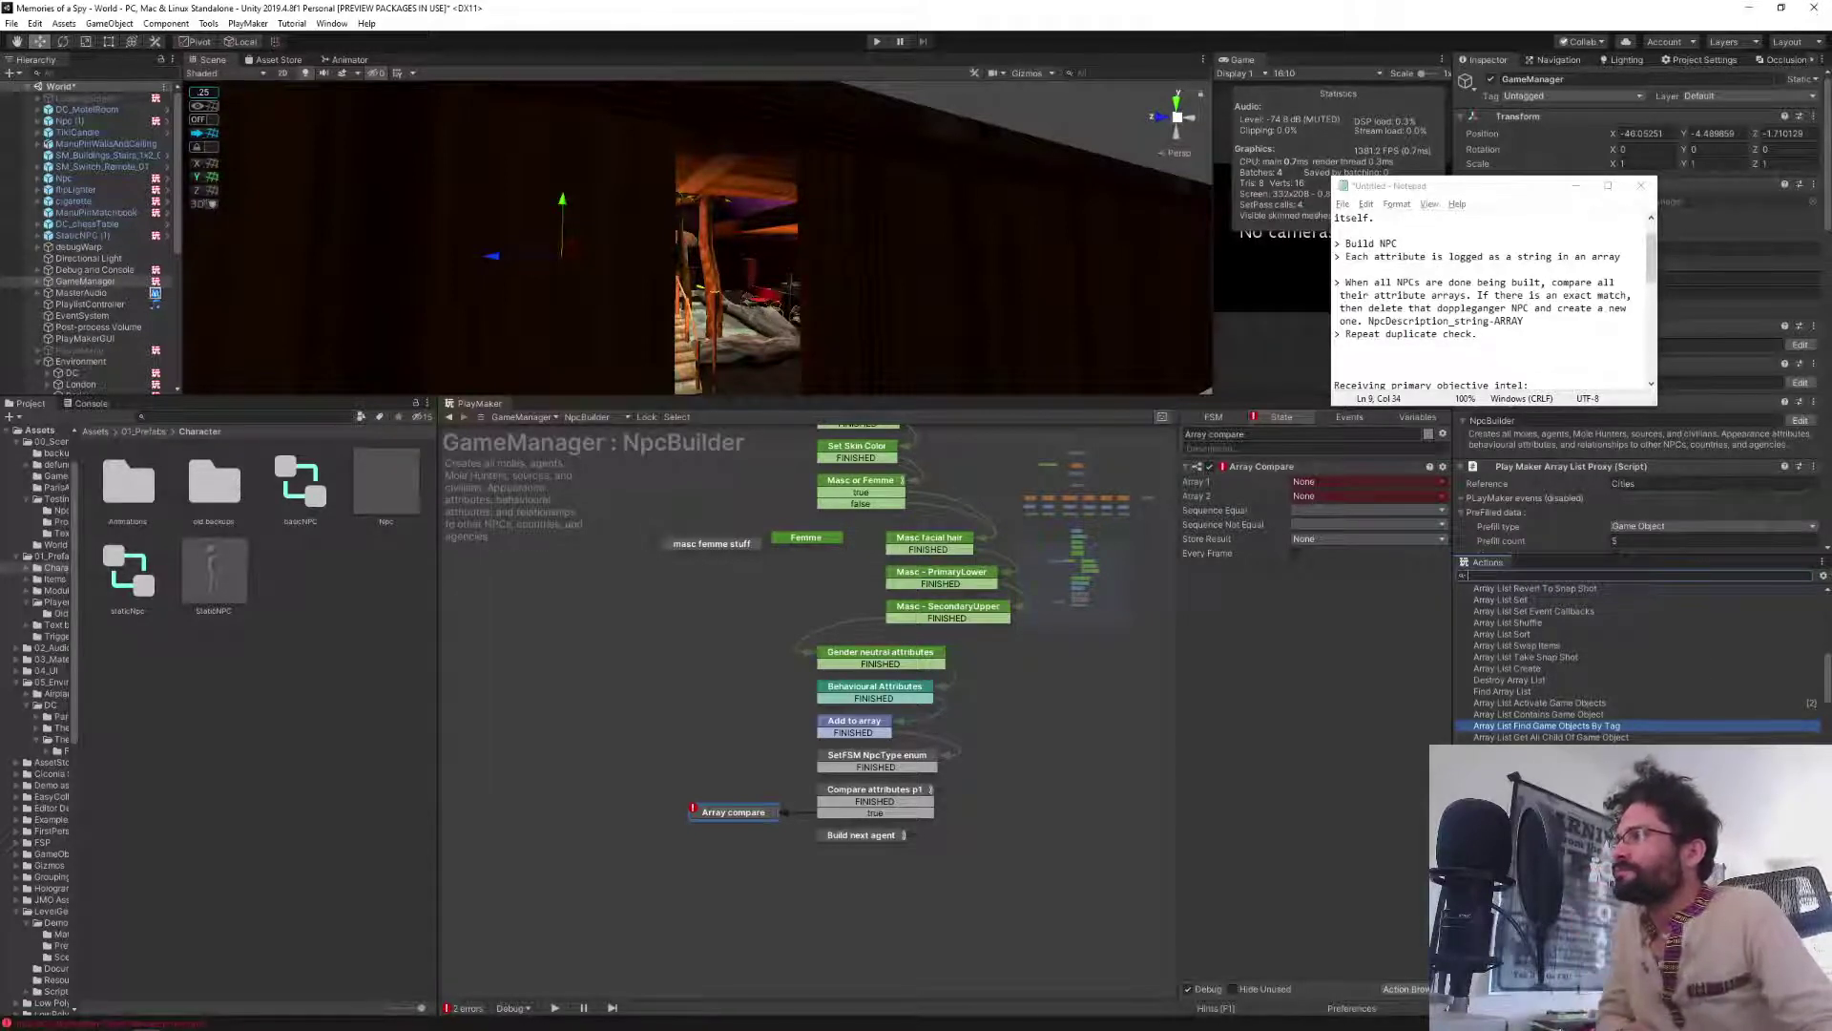
pyautogui.press('Down')
pyautogui.press('Down')
pyautogui.press('Down')
pyautogui.press('Down')
pyautogui.press('Down')
pyautogui.press('Down')
pyautogui.press('Down')
pyautogui.press('Down')
pyautogui.press('Down')
pyautogui.press('Down')
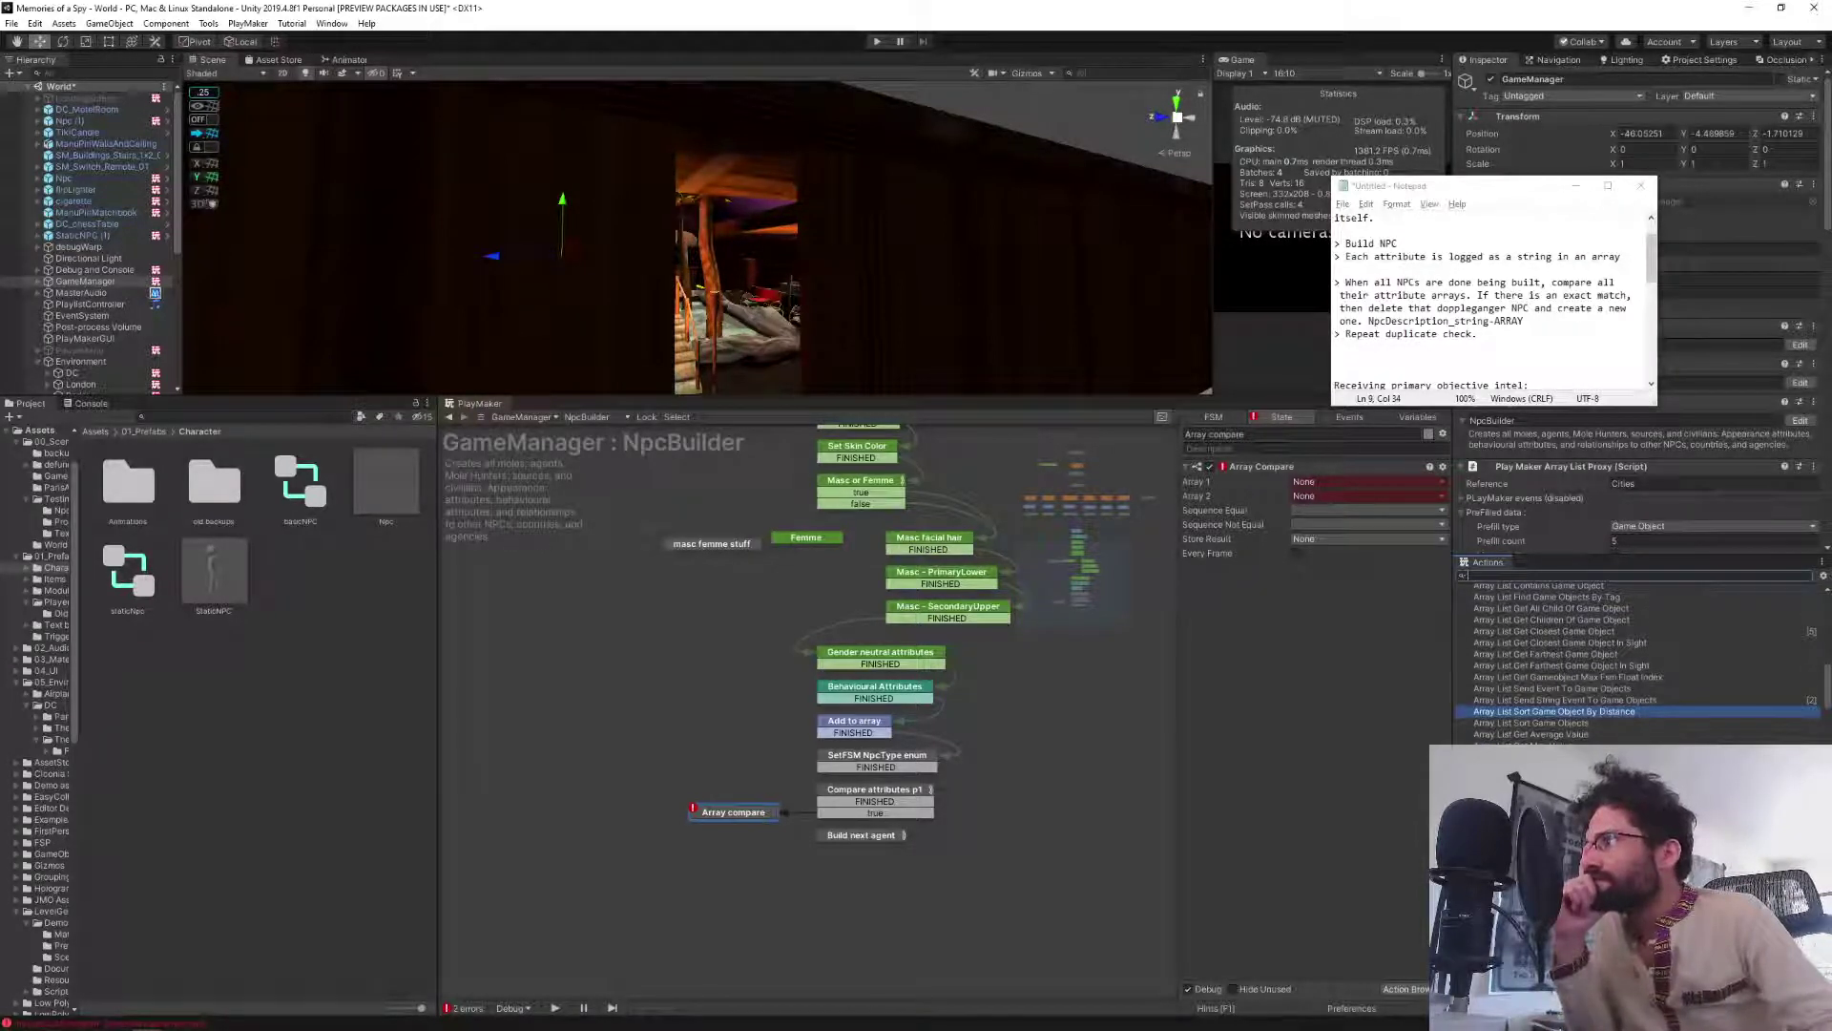
pyautogui.press('Down')
pyautogui.press('Down')
pyautogui.press('Down')
pyautogui.press('Down')
pyautogui.press('Down')
pyautogui.press('Down')
pyautogui.press('Down')
pyautogui.press('Down')
pyautogui.press('Down')
pyautogui.press('Down')
pyautogui.press('Down')
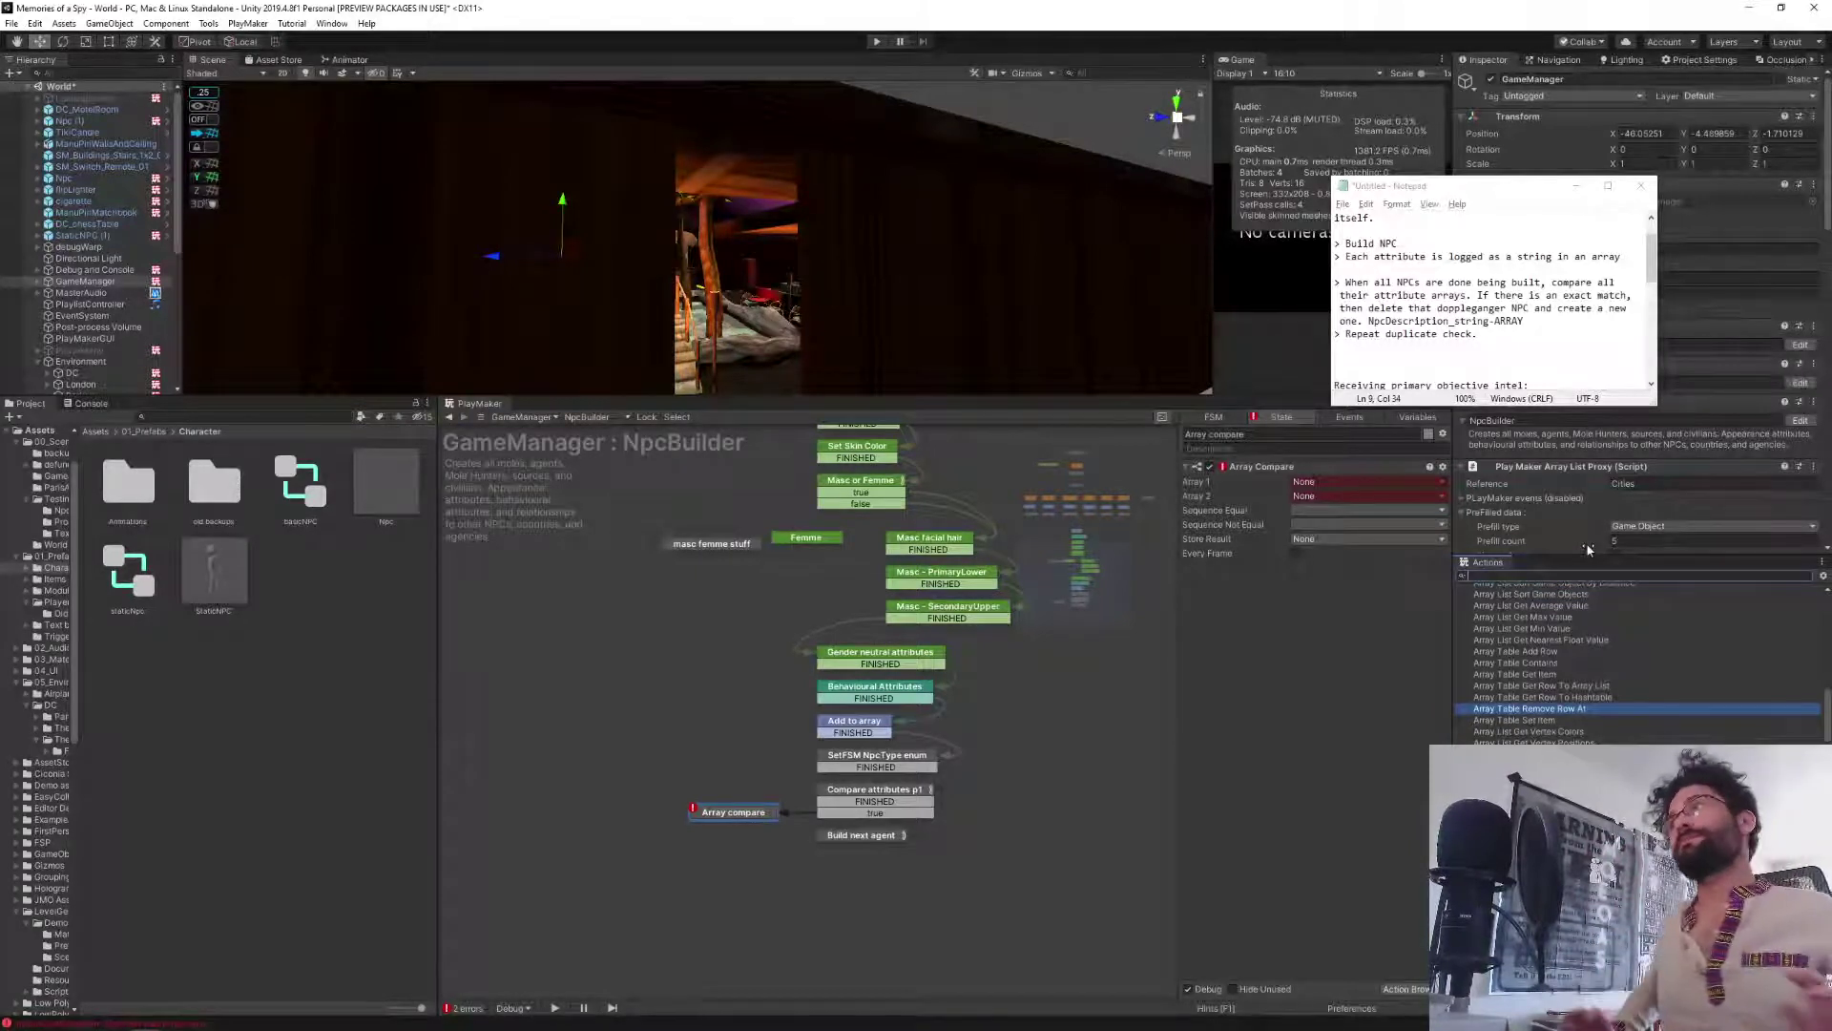
pyautogui.click(1331, 726)
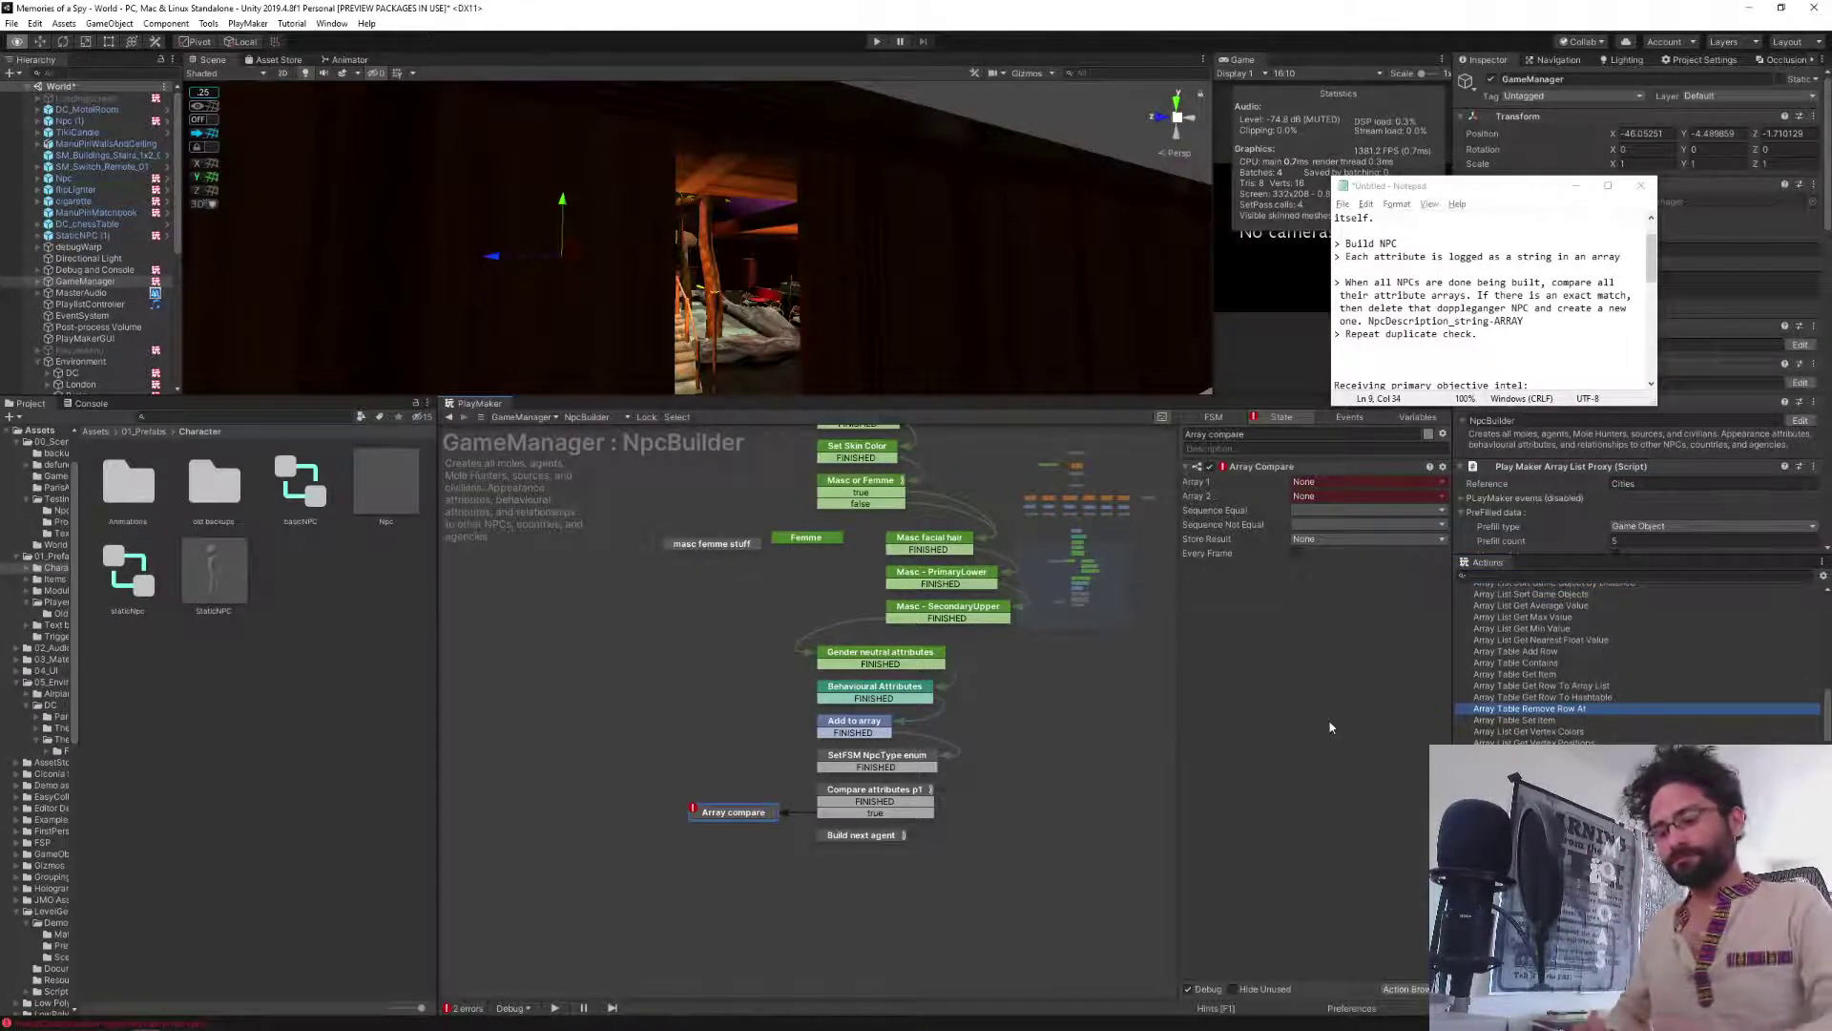
# Switch to the PlayMaker Ecosystem browser, move its window over the scene view and search it for "array list".
pyautogui.hotkey('alt', 'Tab')
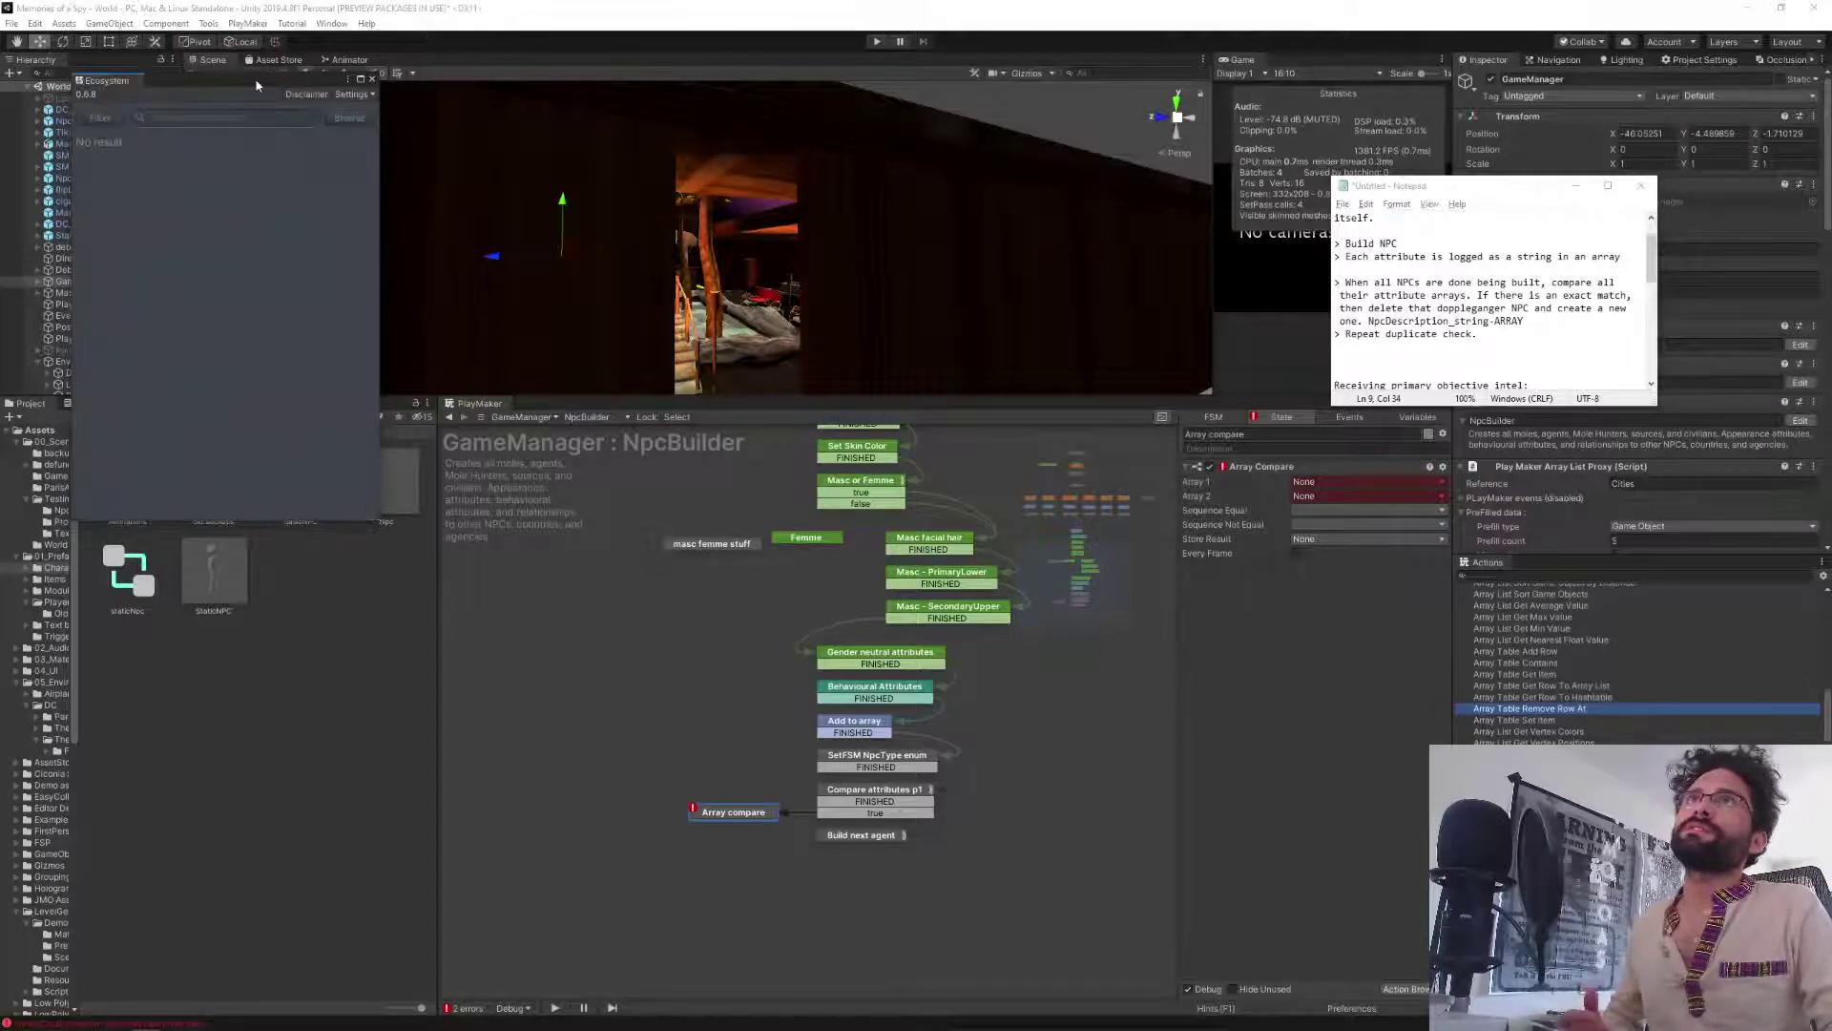
pyautogui.moveTo(255, 77); pyautogui.dragTo(694, 239)
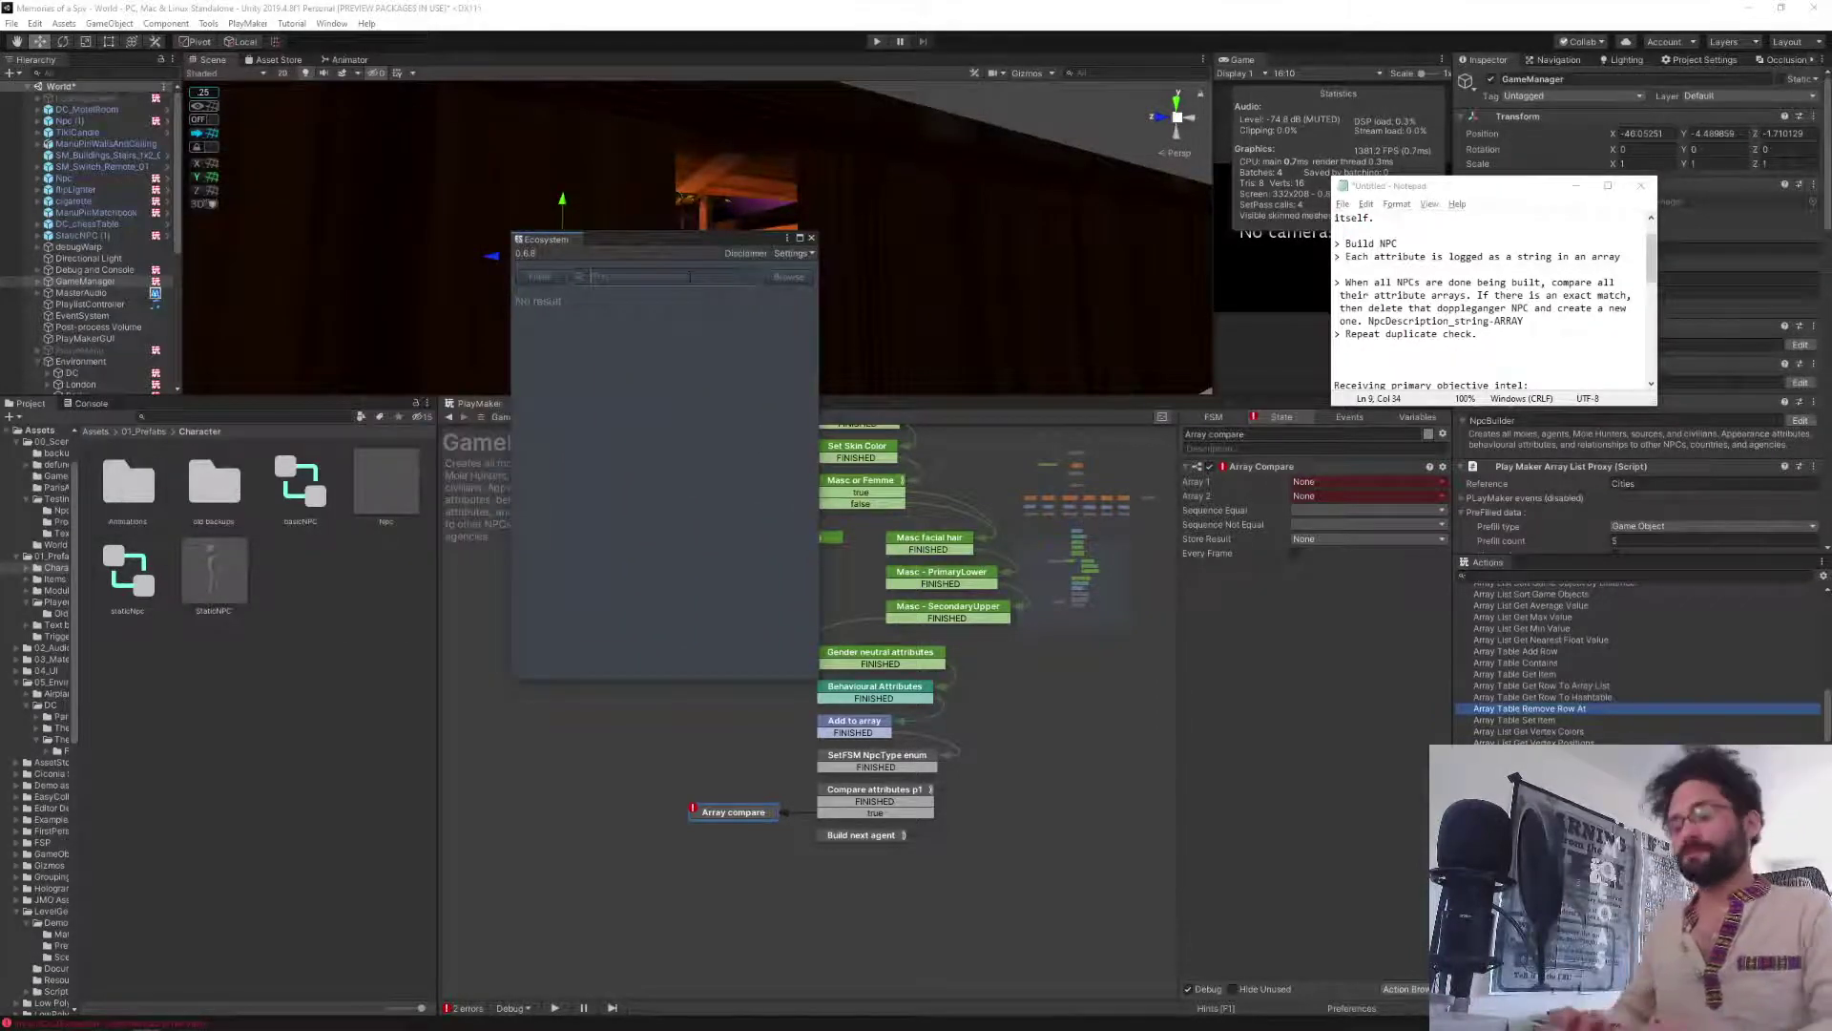
pyautogui.write('array ')
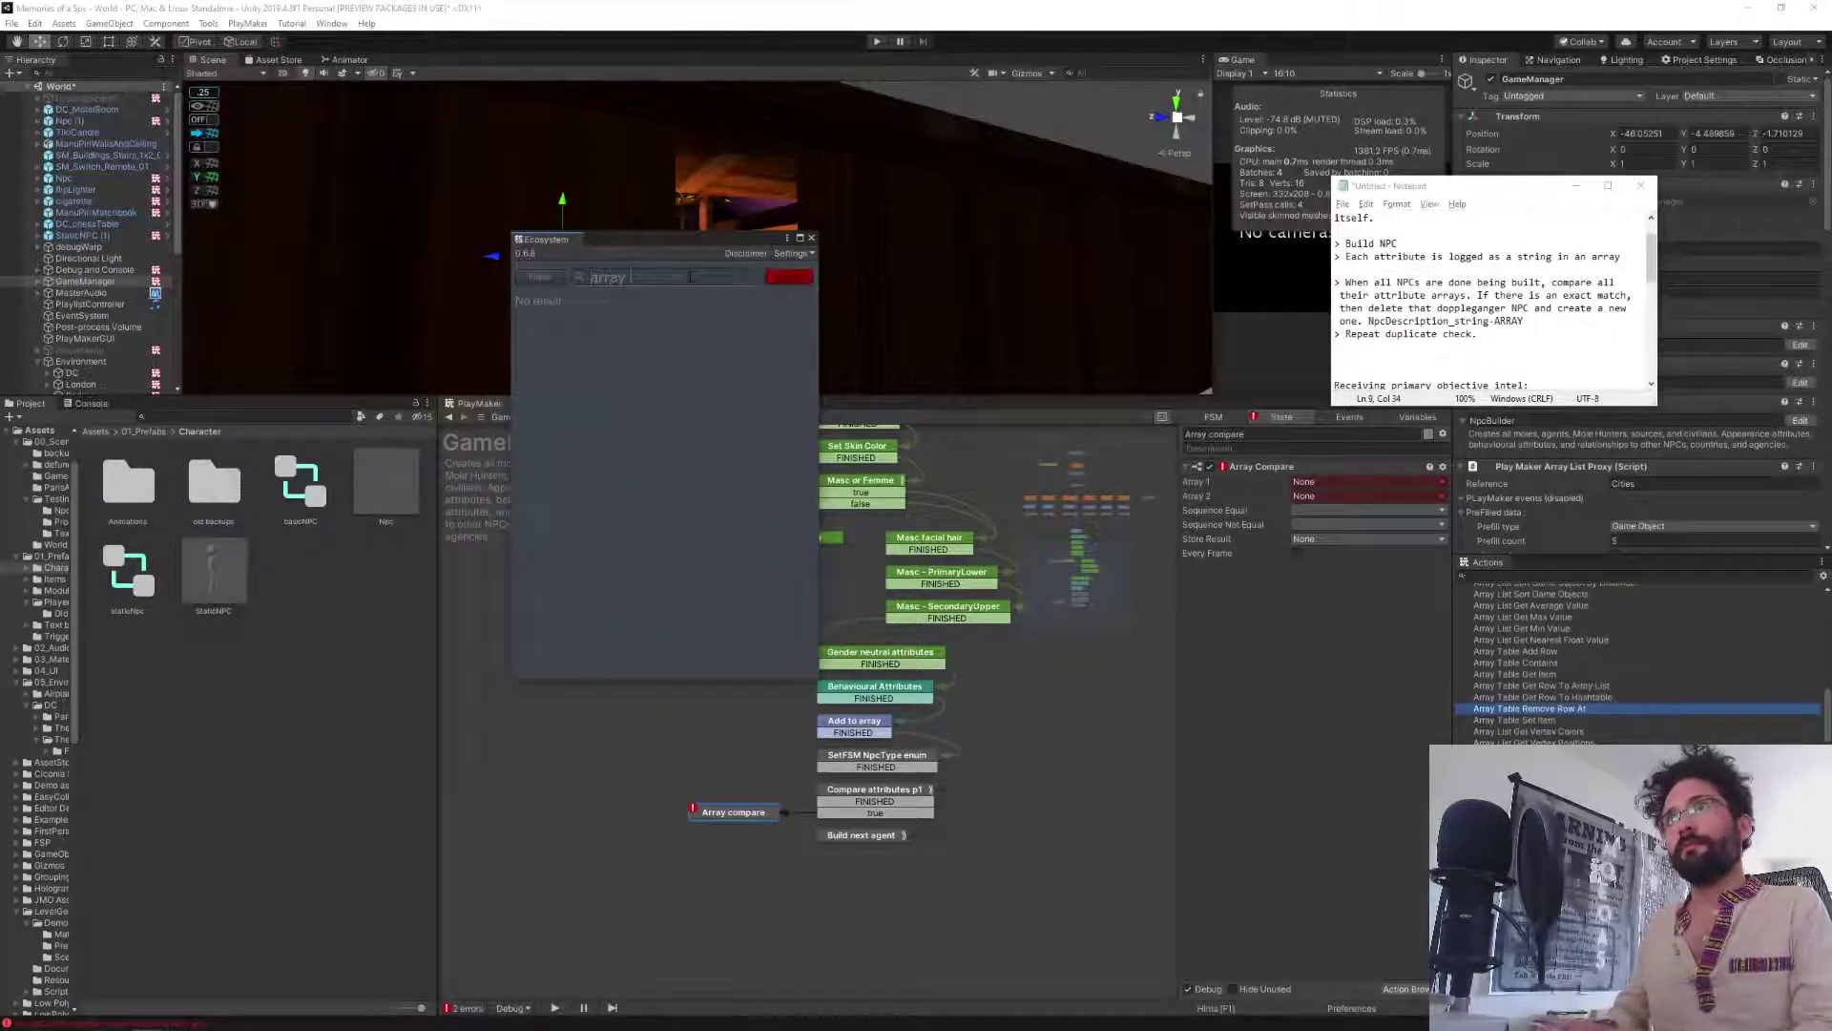
pyautogui.write('fist')
pyautogui.press('Return')
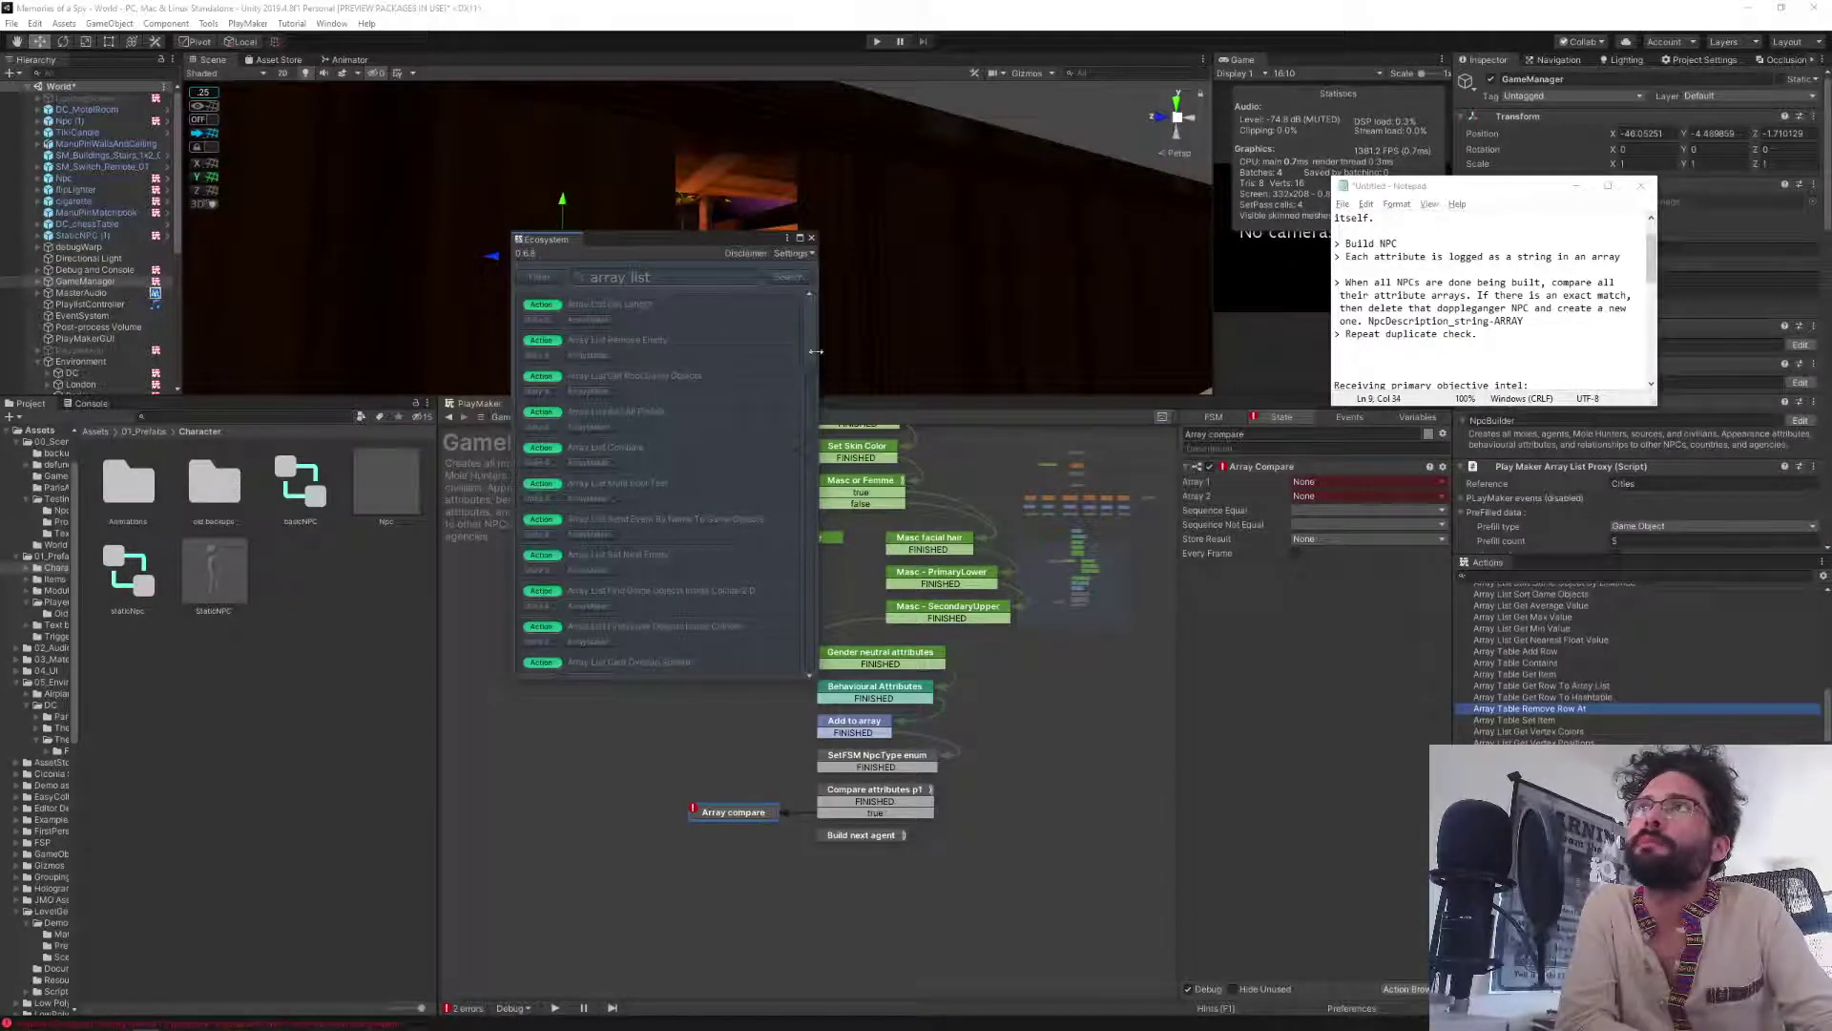
# Find the Array List Compare action among the Ecosystem results, download it into the project and close the Ecosystem browser.
pyautogui.scroll(-2, 815, 353)
pyautogui.scroll(-4, 815, 353)
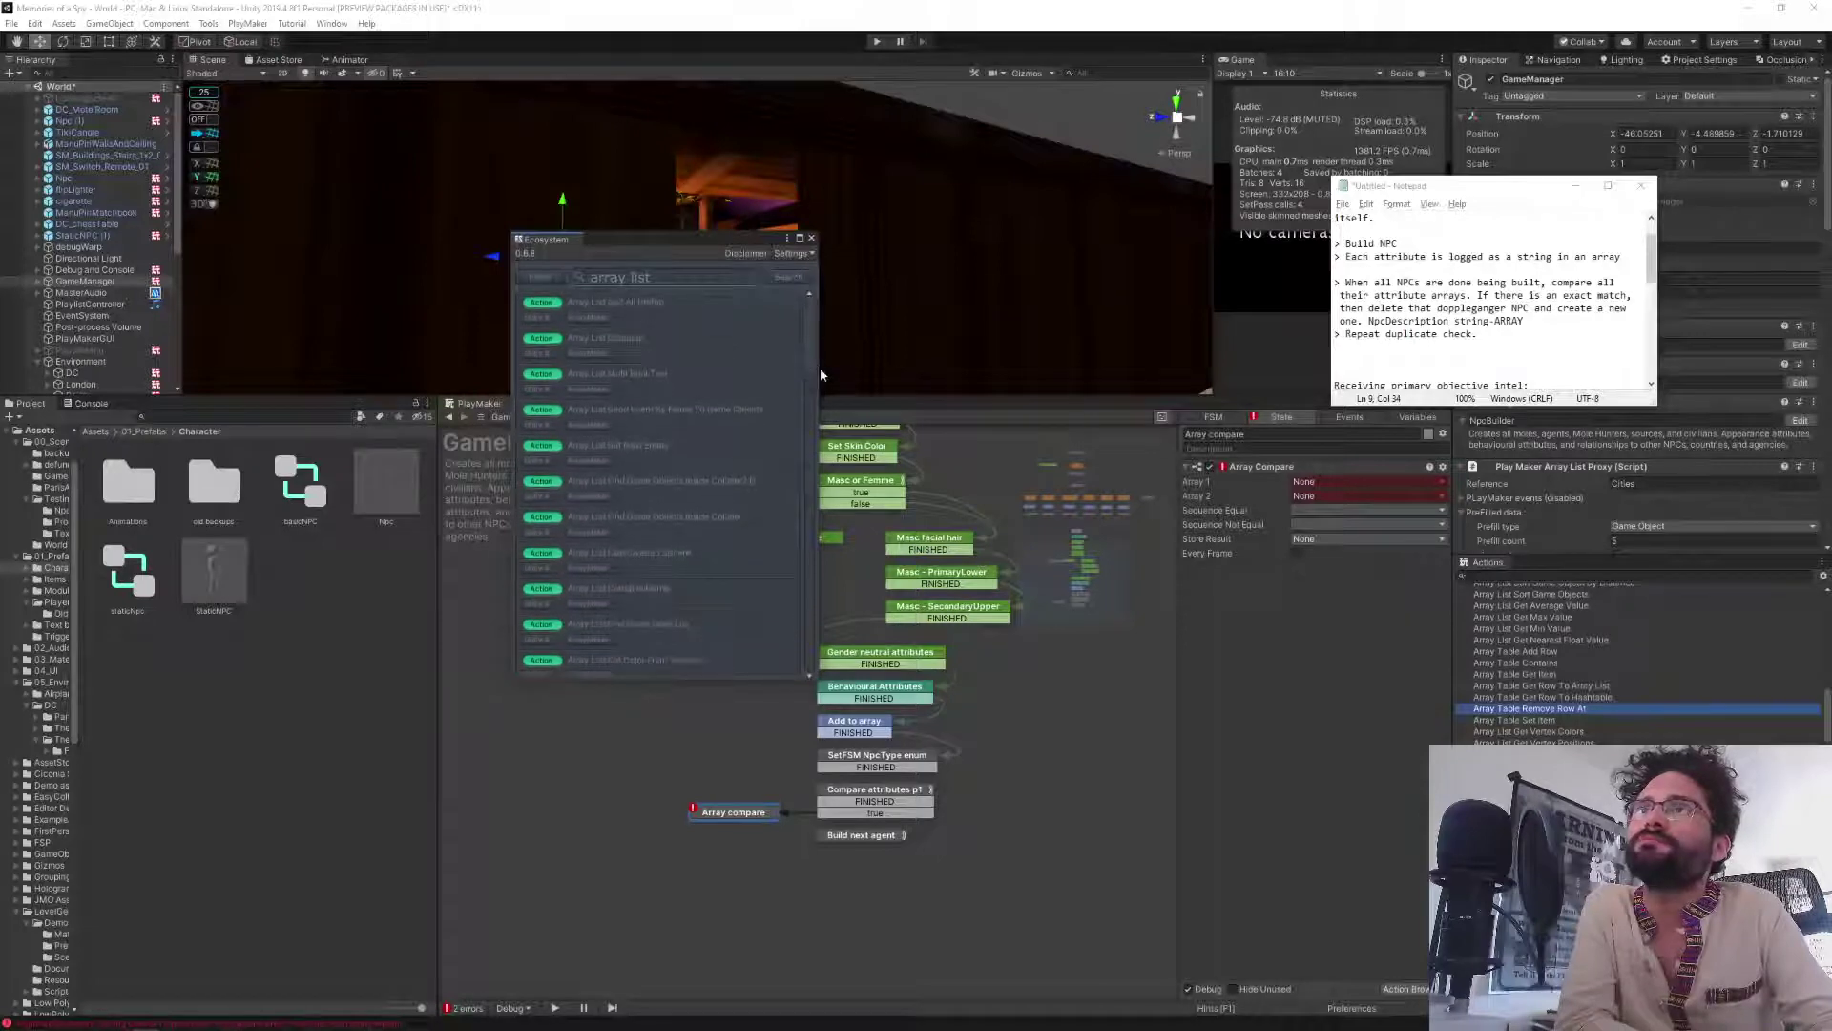
pyautogui.scroll(-8, 822, 380)
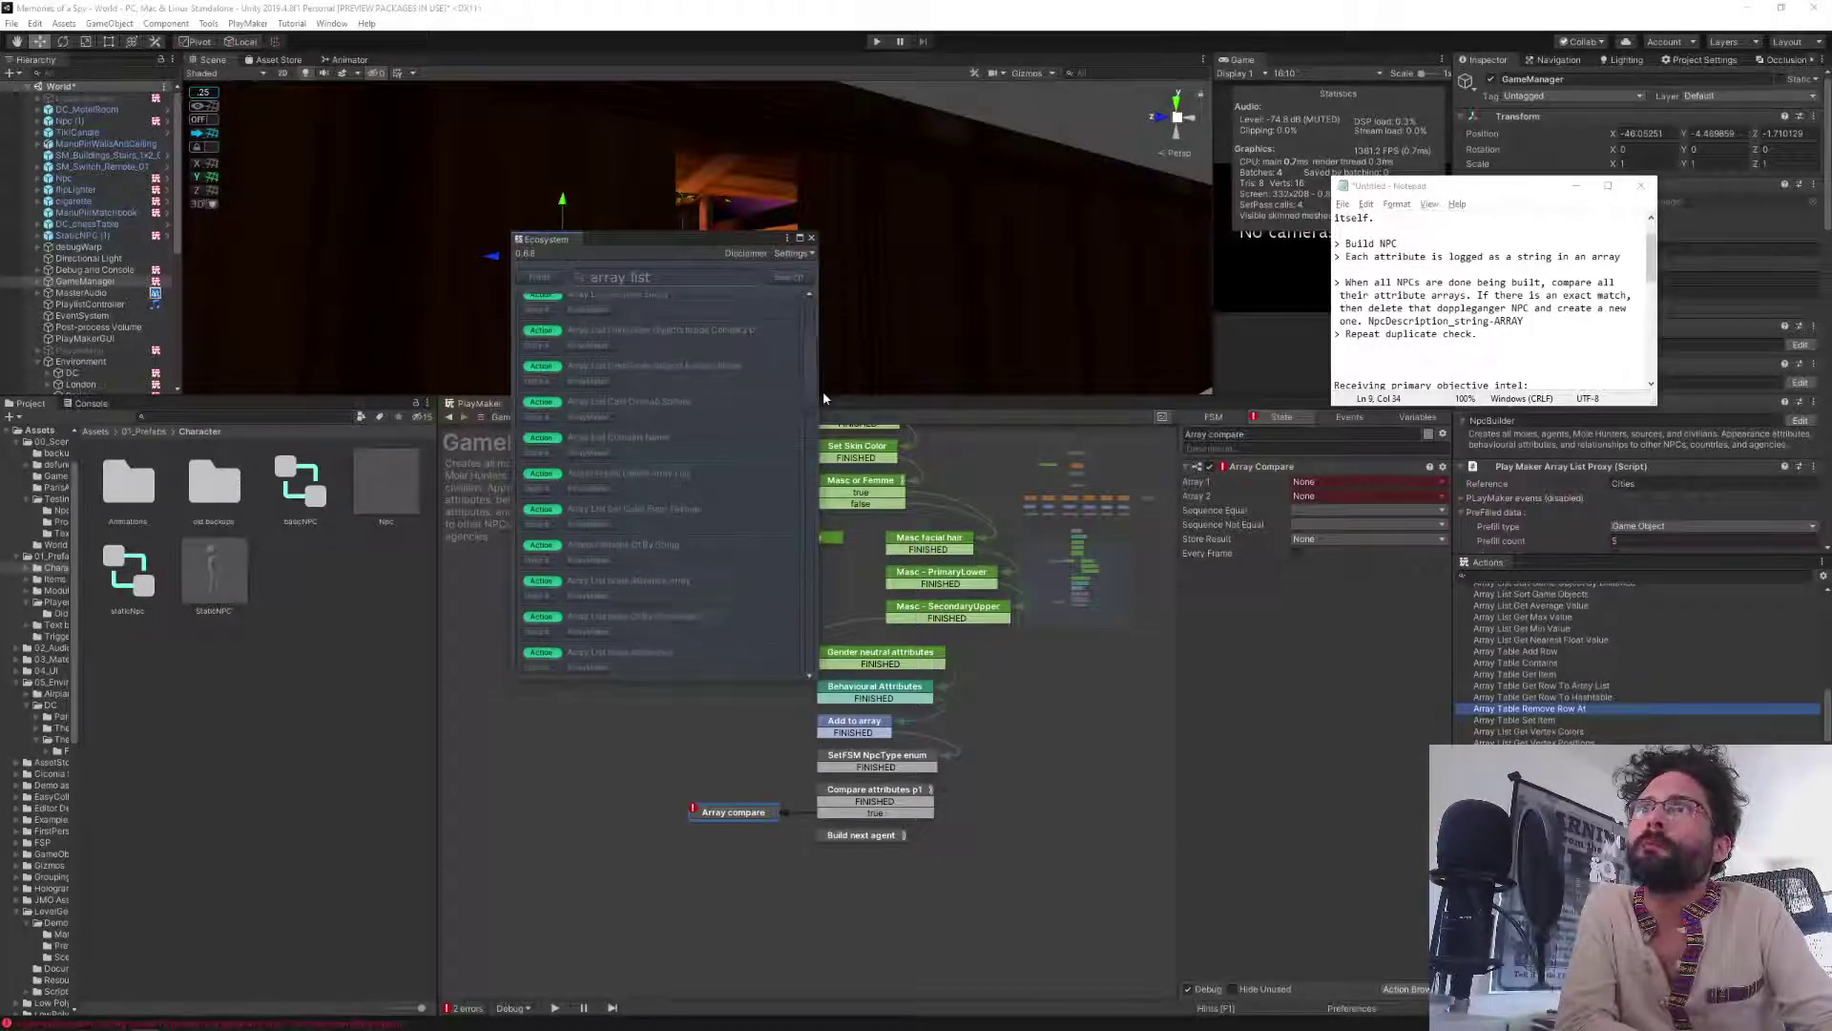
pyautogui.scroll(-3, 823, 432)
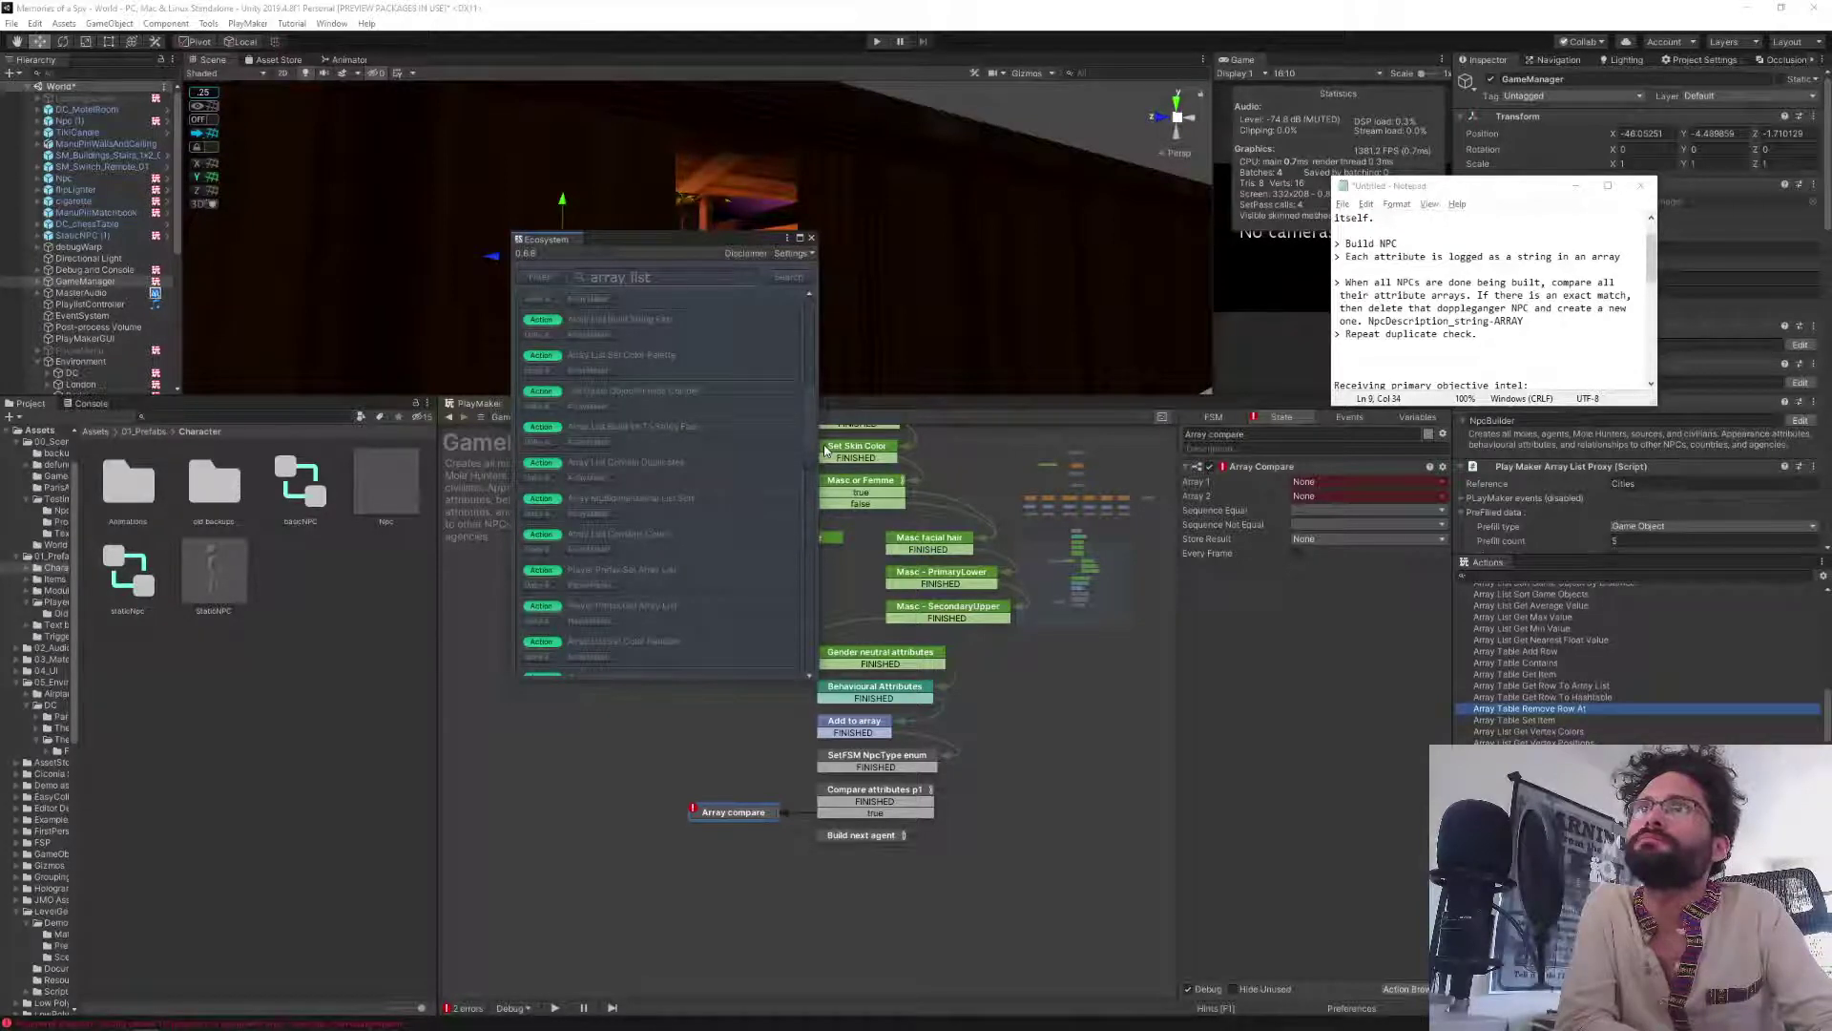
pyautogui.scroll(-8, 826, 478)
pyautogui.scroll(-10, 824, 511)
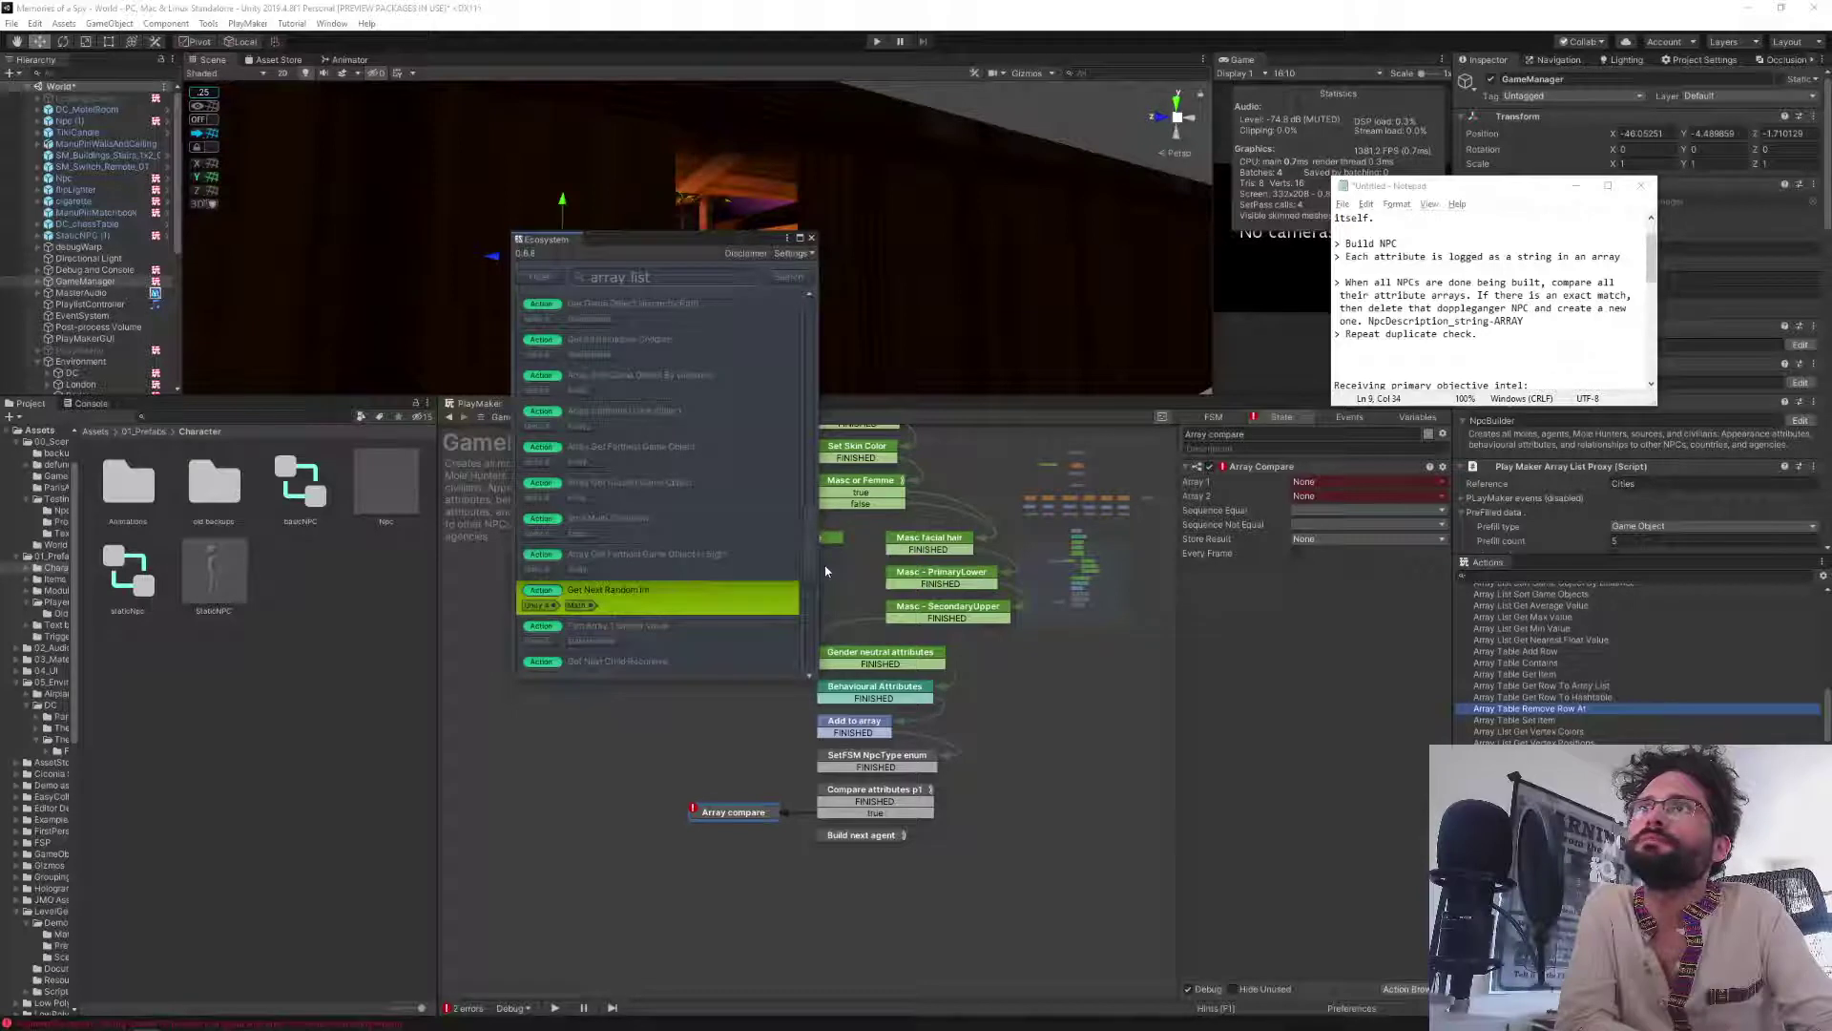
pyautogui.scroll(-5, 826, 571)
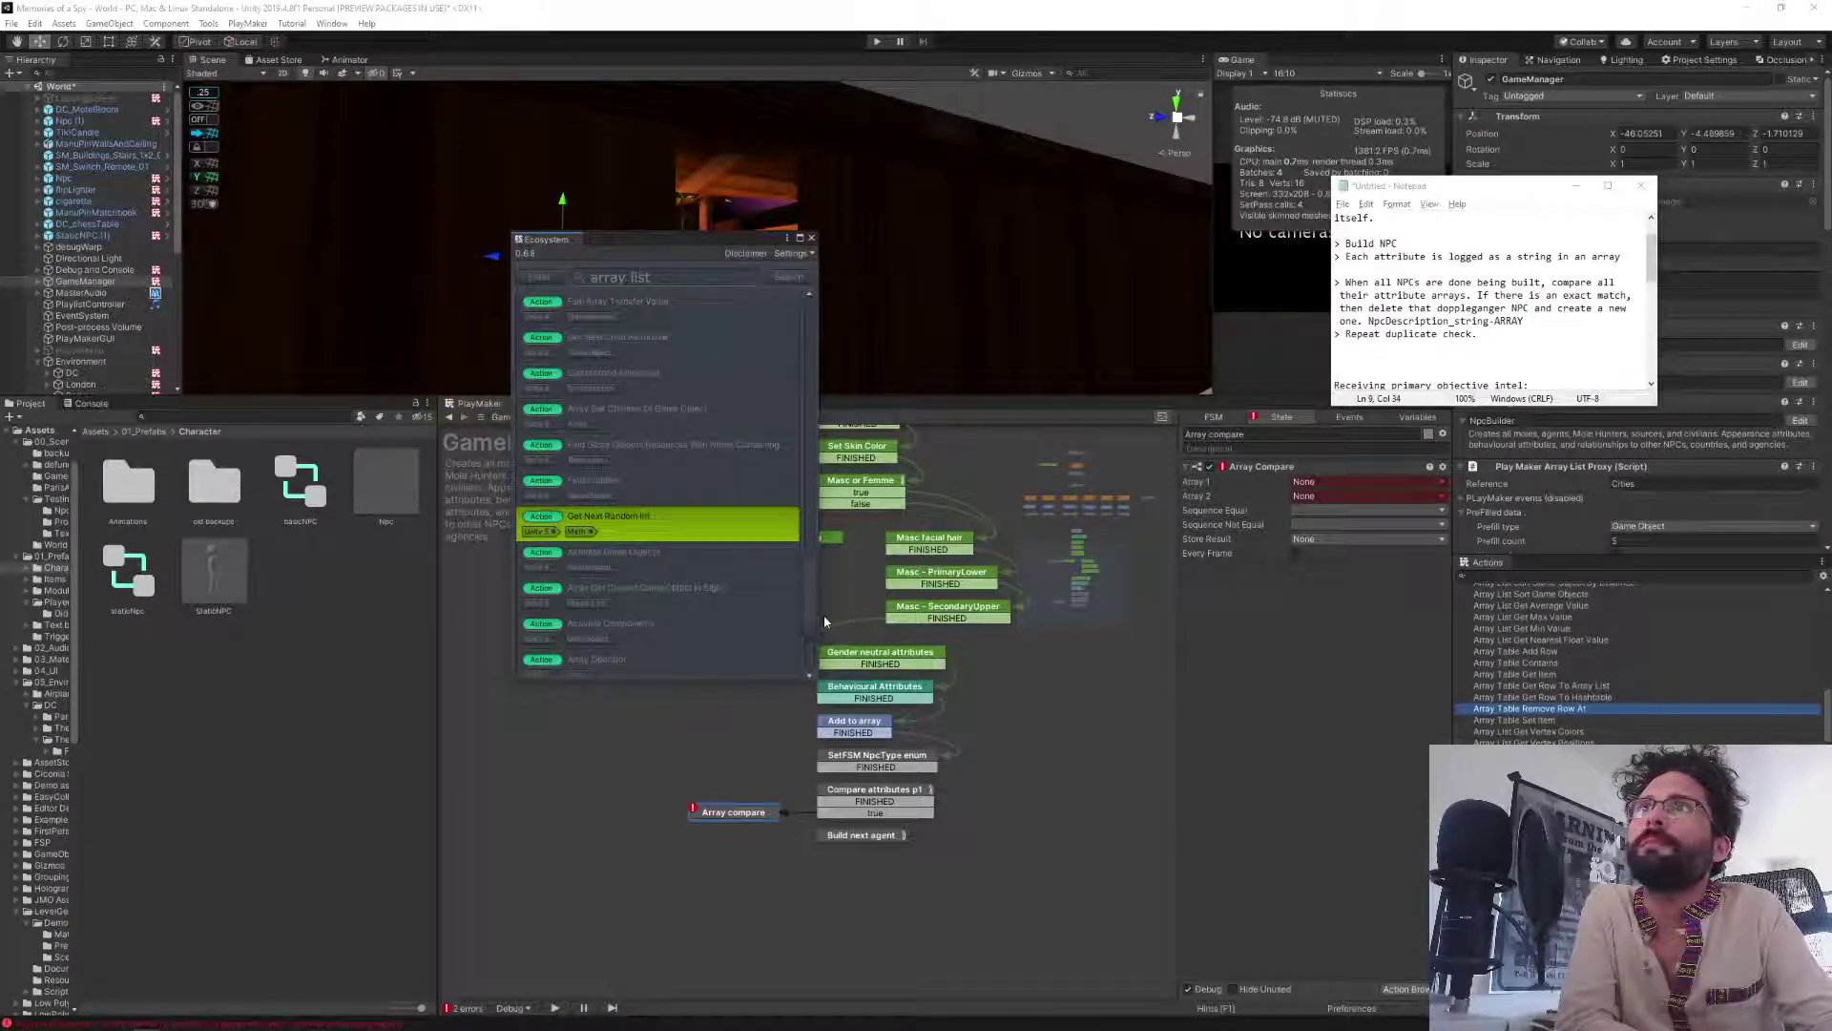
pyautogui.scroll(-5, 824, 621)
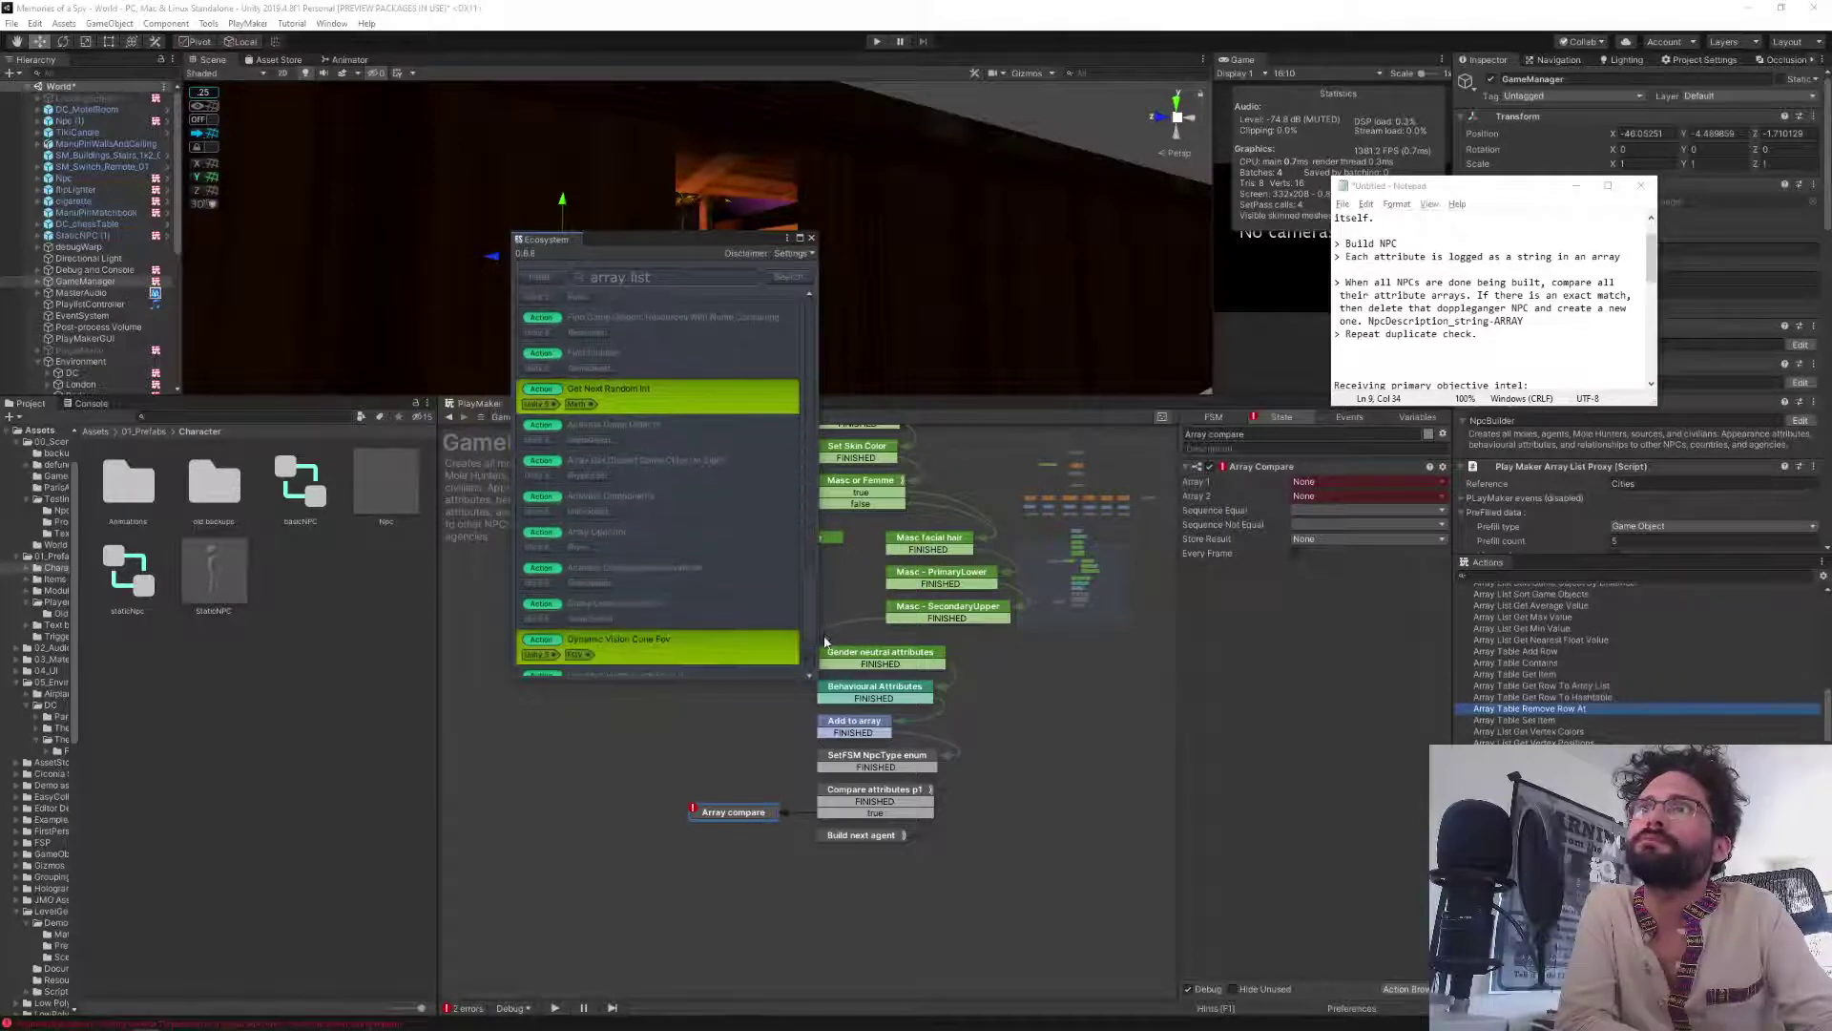
pyautogui.scroll(-5, 639, 472)
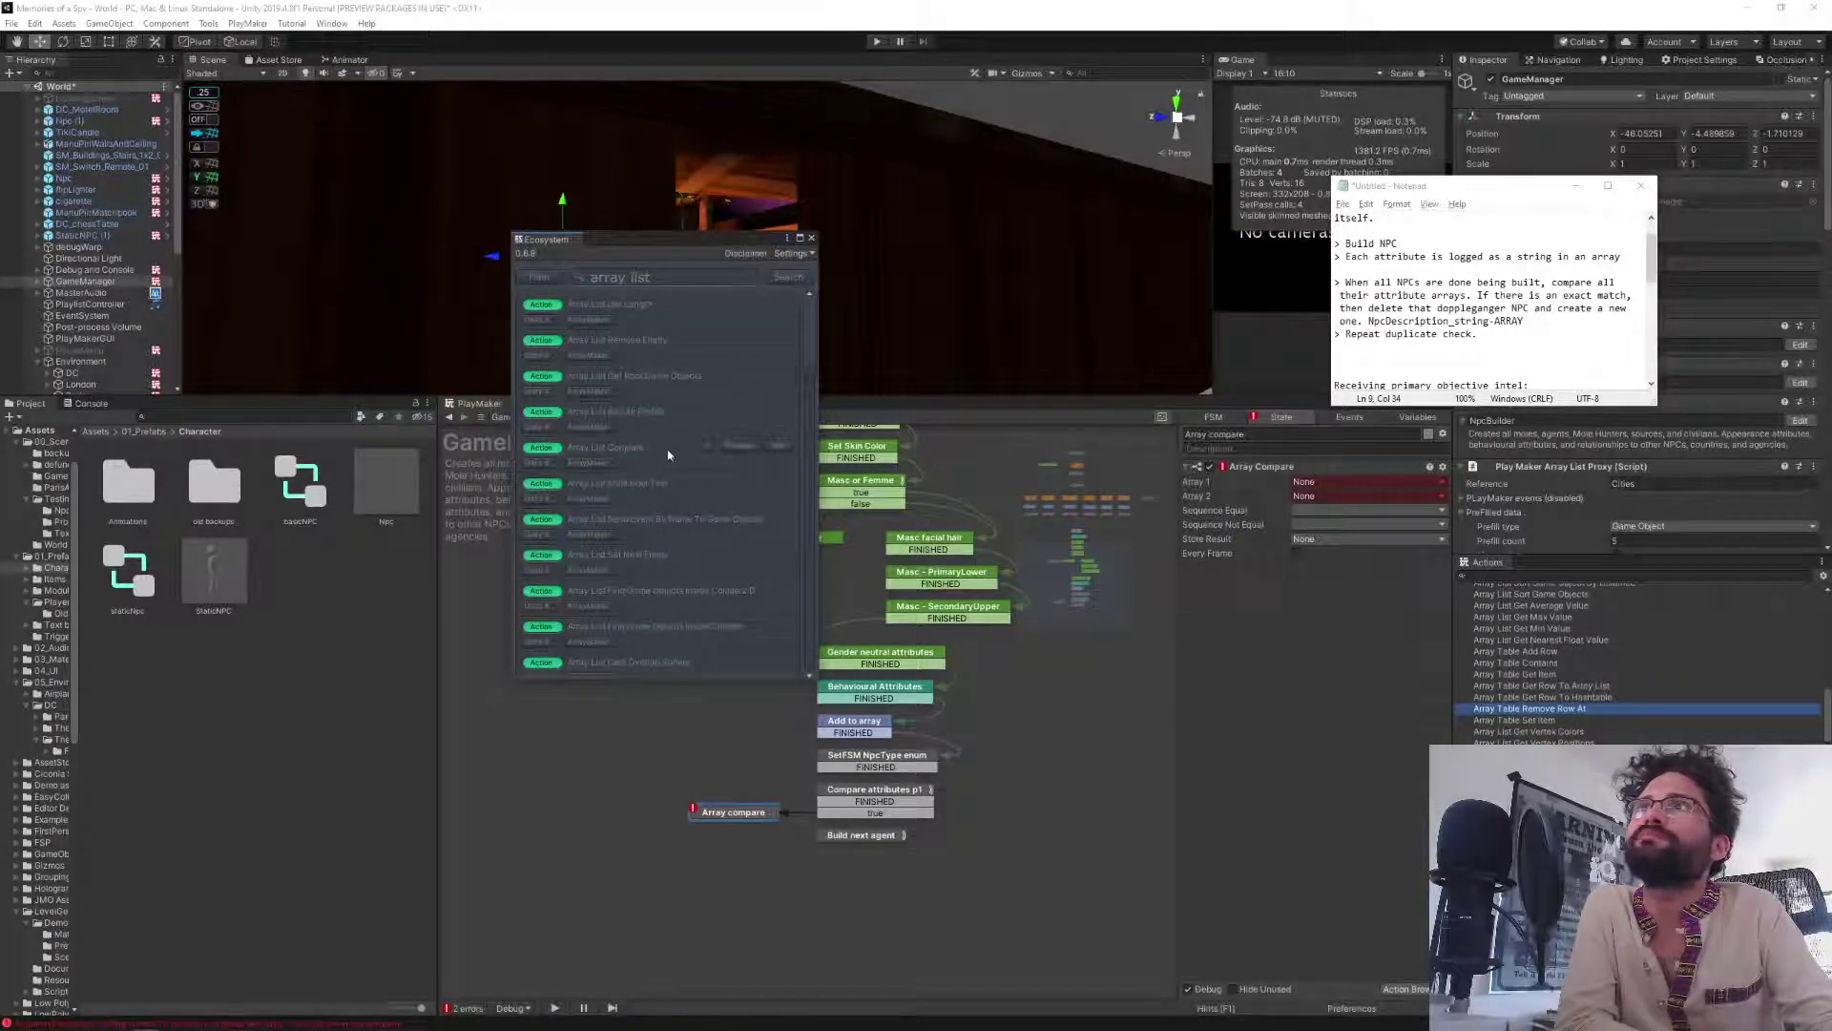
pyautogui.click(764, 448)
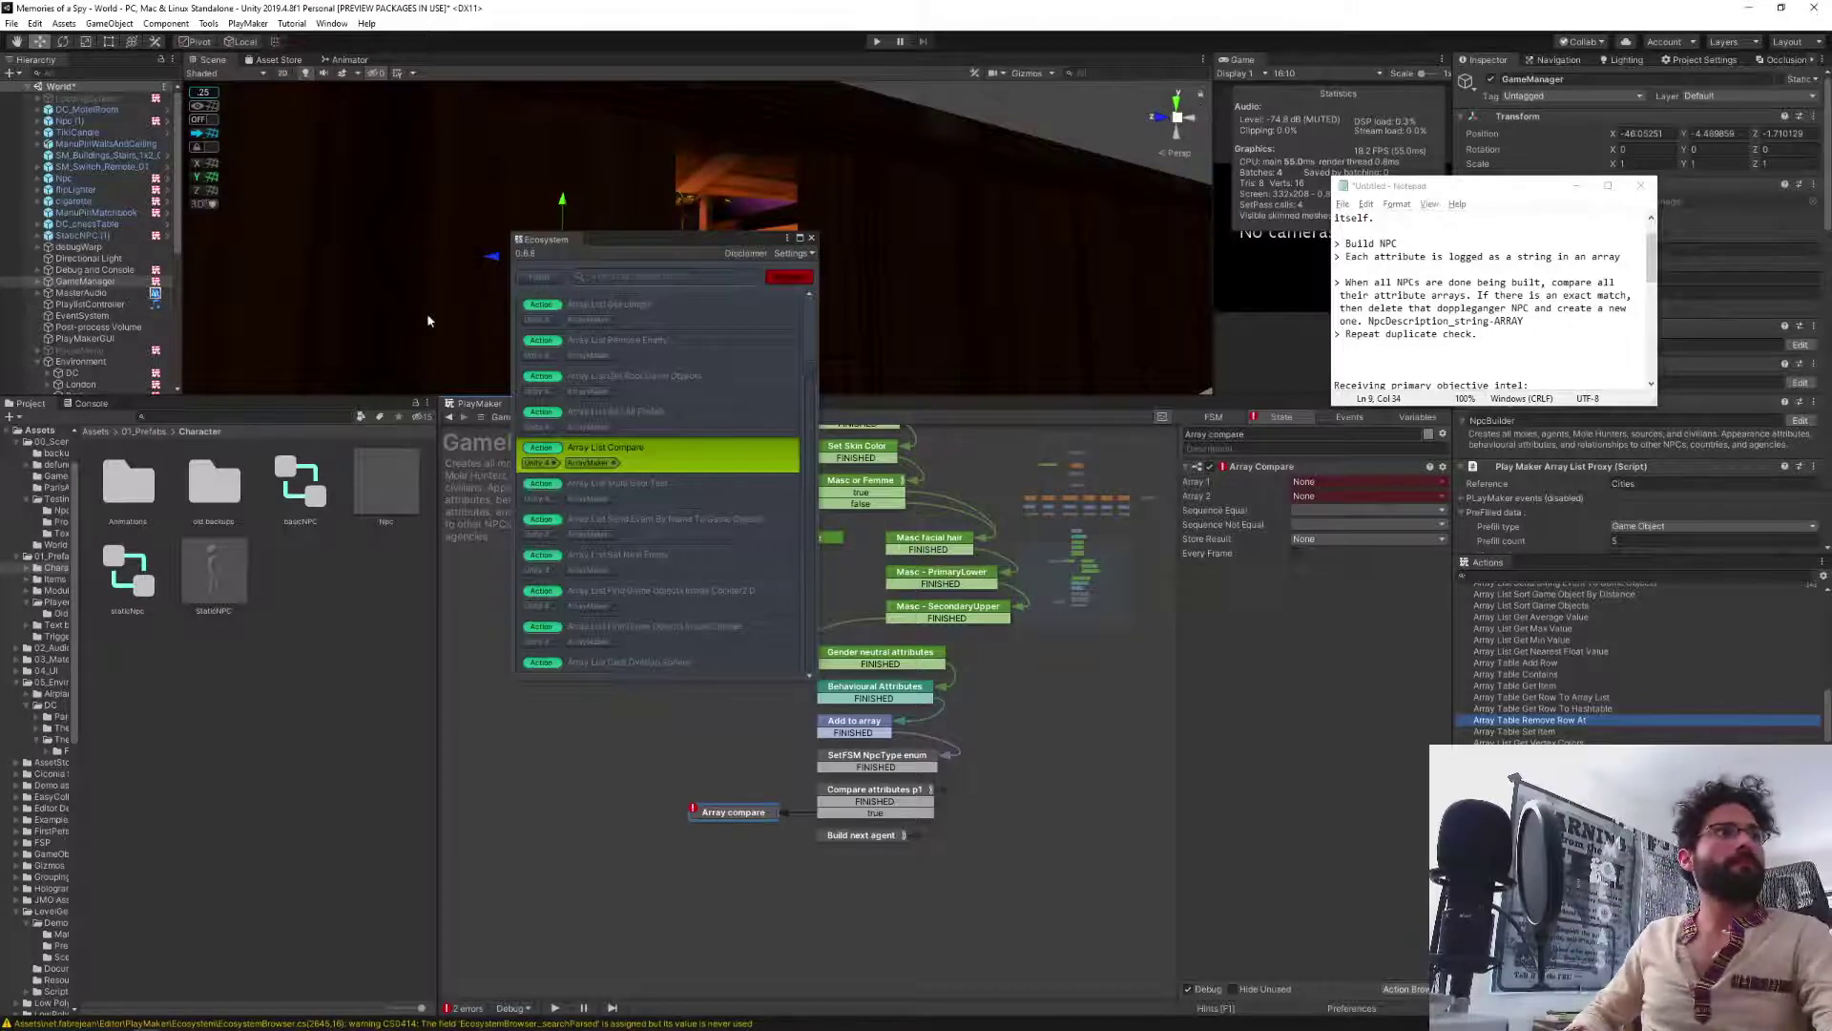
pyautogui.click(812, 238)
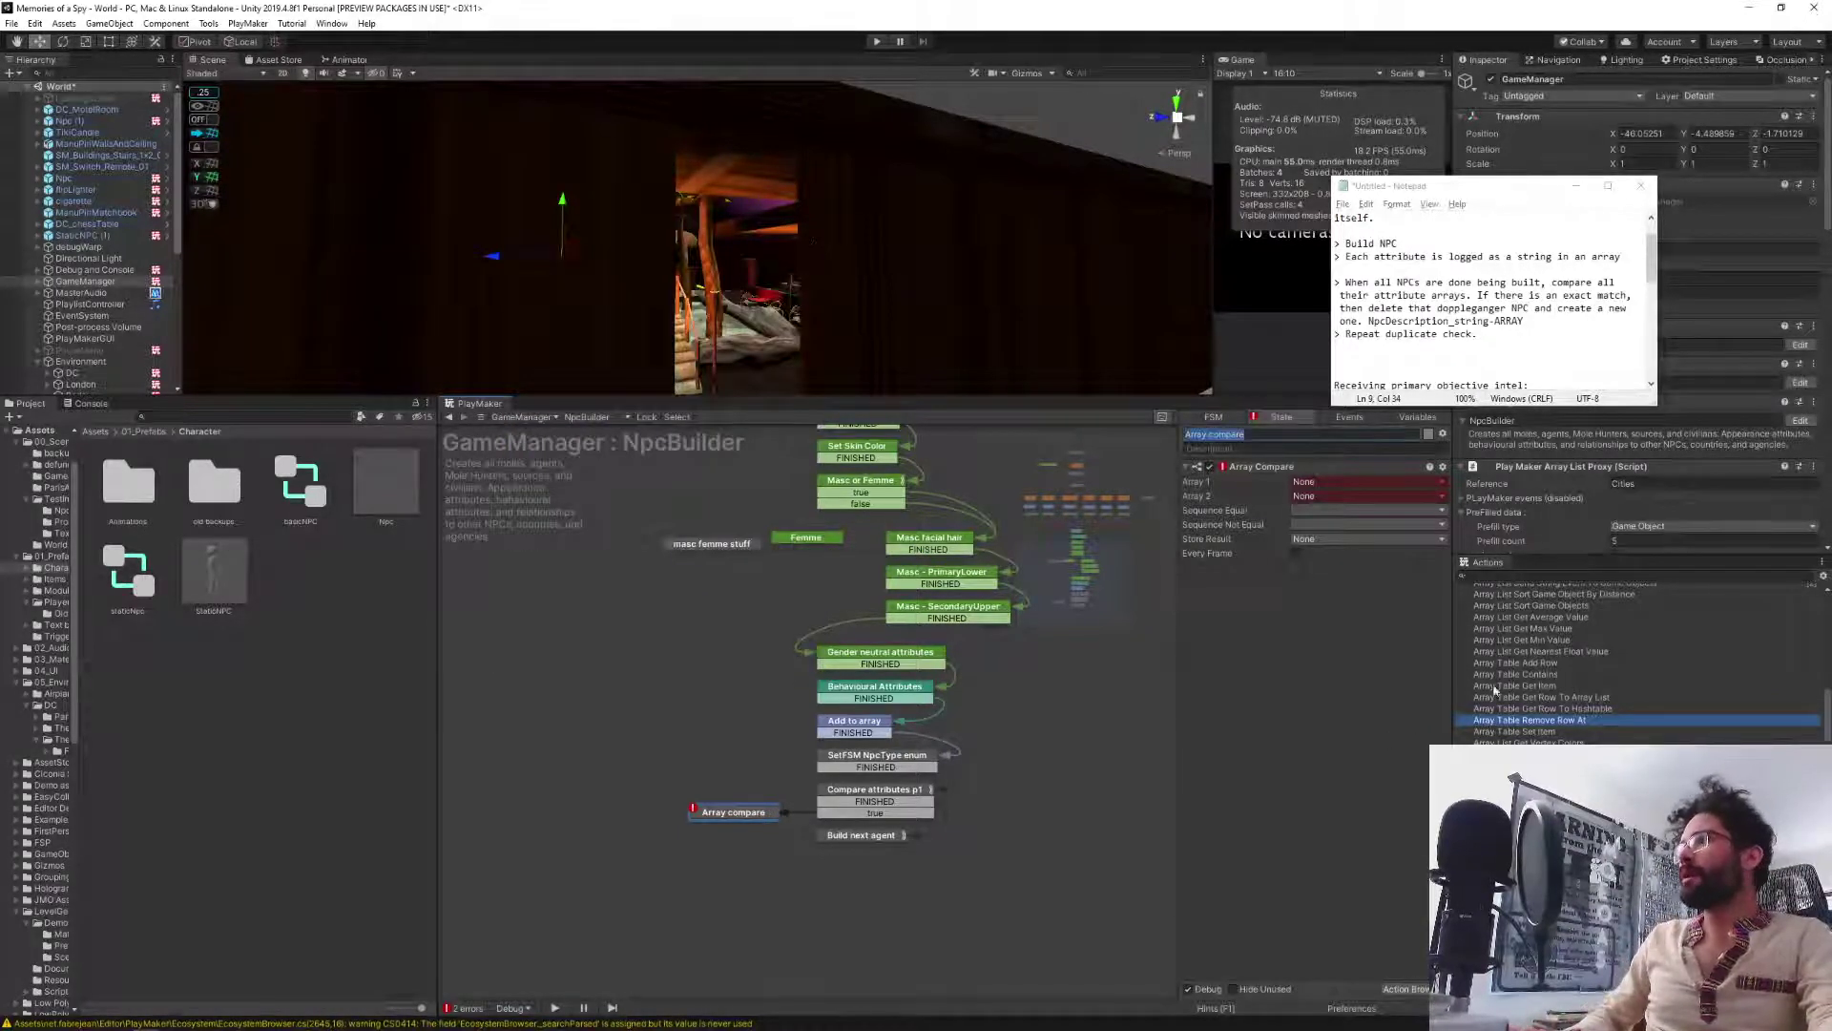
# Search the action list for "array list com" and add the Array List Compare action to the Array compare state.
pyautogui.scroll(3, 1525, 670)
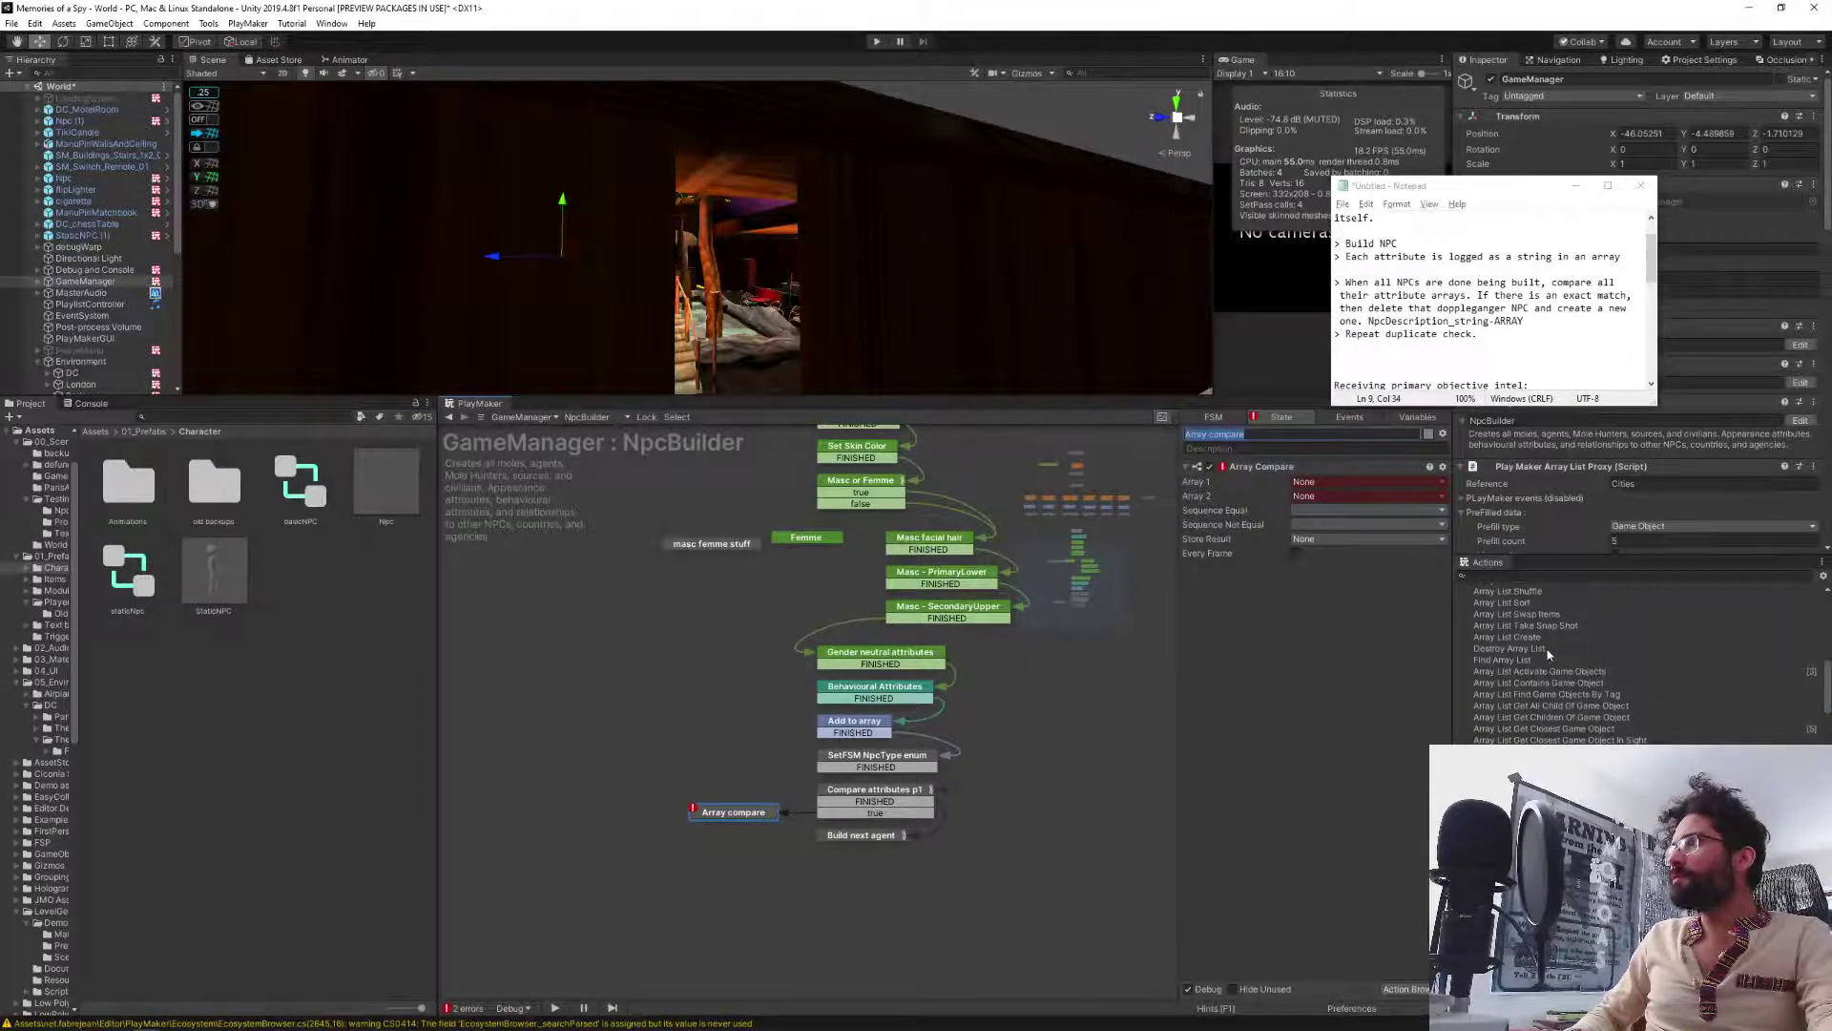
pyautogui.scroll(3, 1551, 656)
pyautogui.scroll(3, 1550, 657)
pyautogui.scroll(3, 1551, 657)
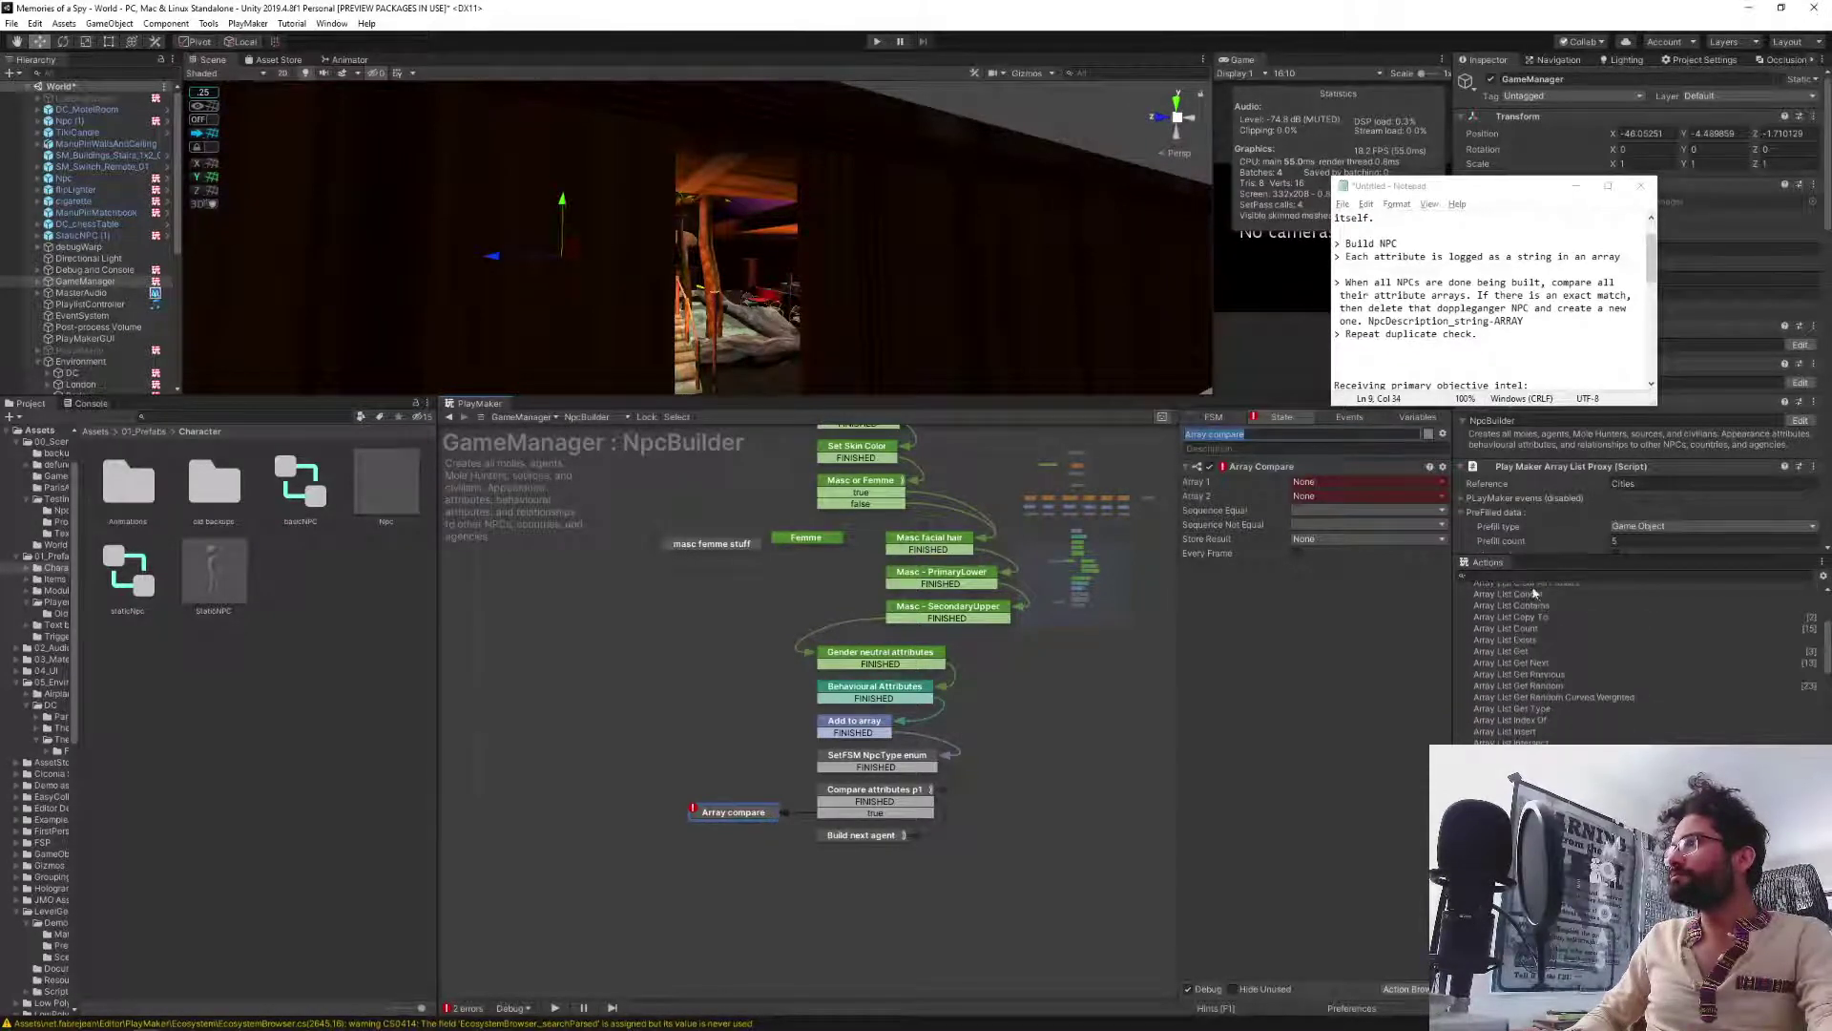
pyautogui.scroll(2, 1533, 656)
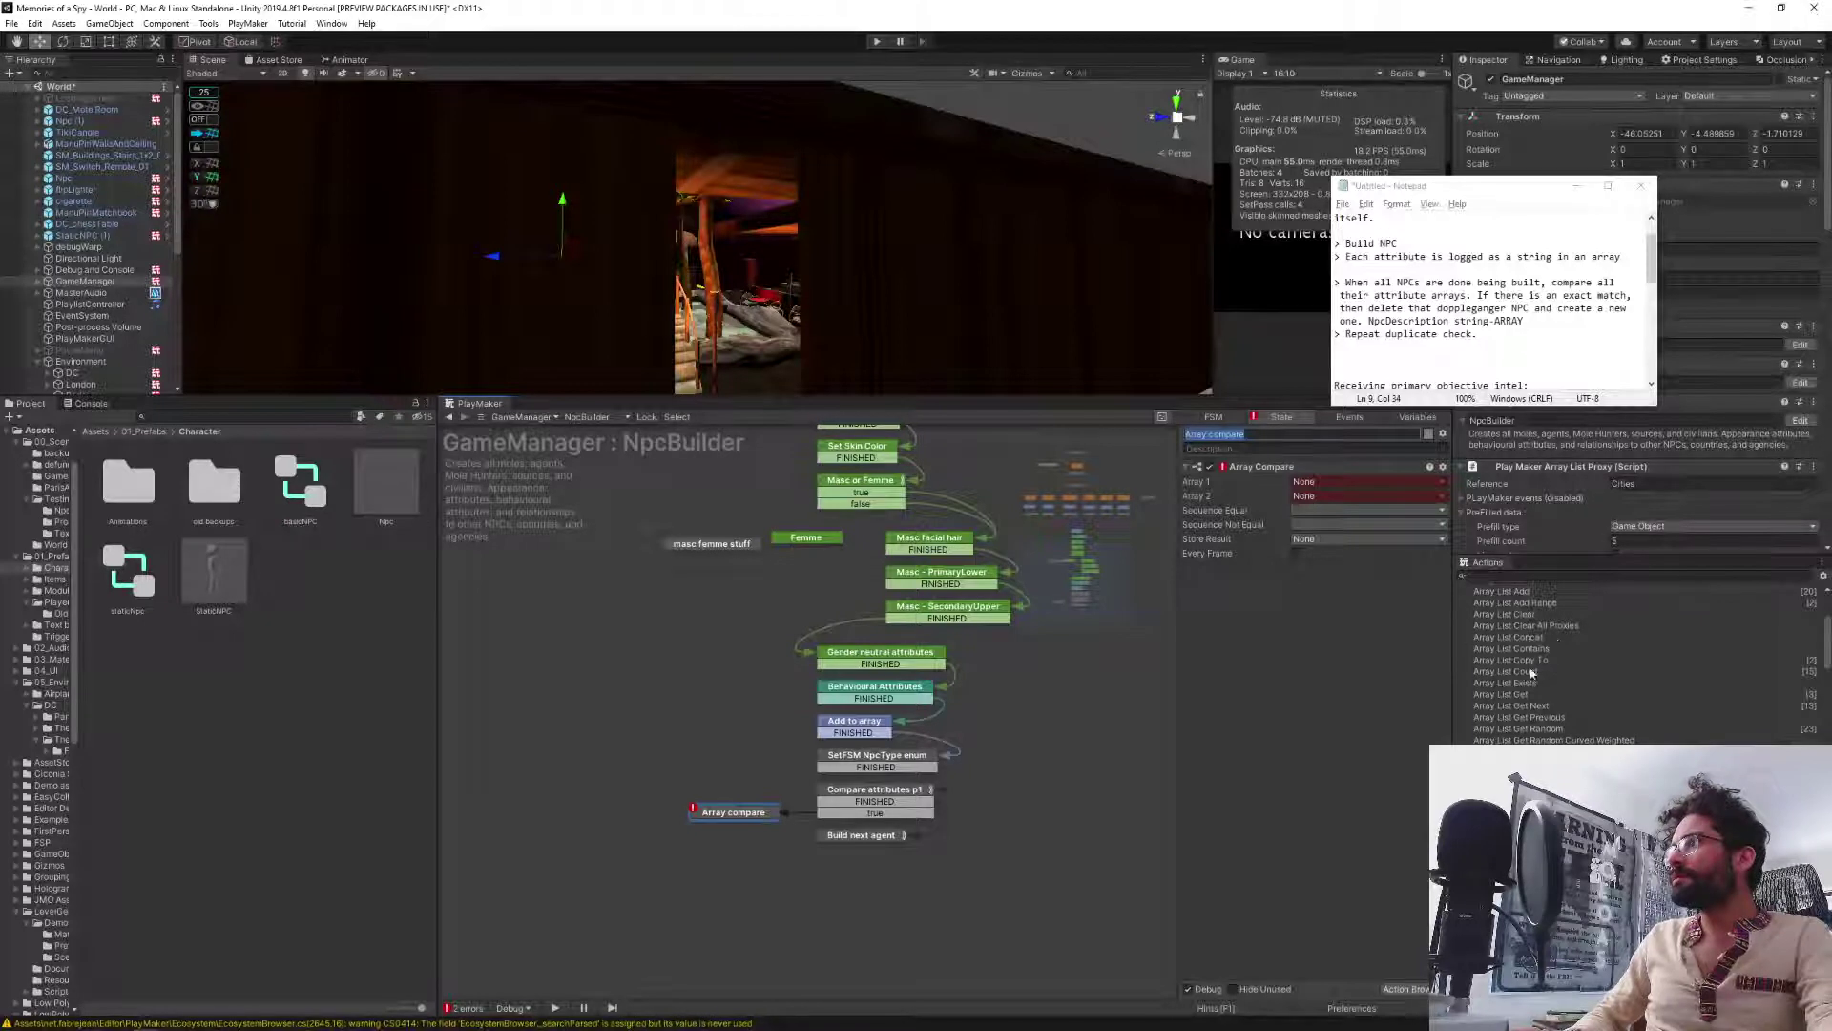
pyautogui.click(1526, 577)
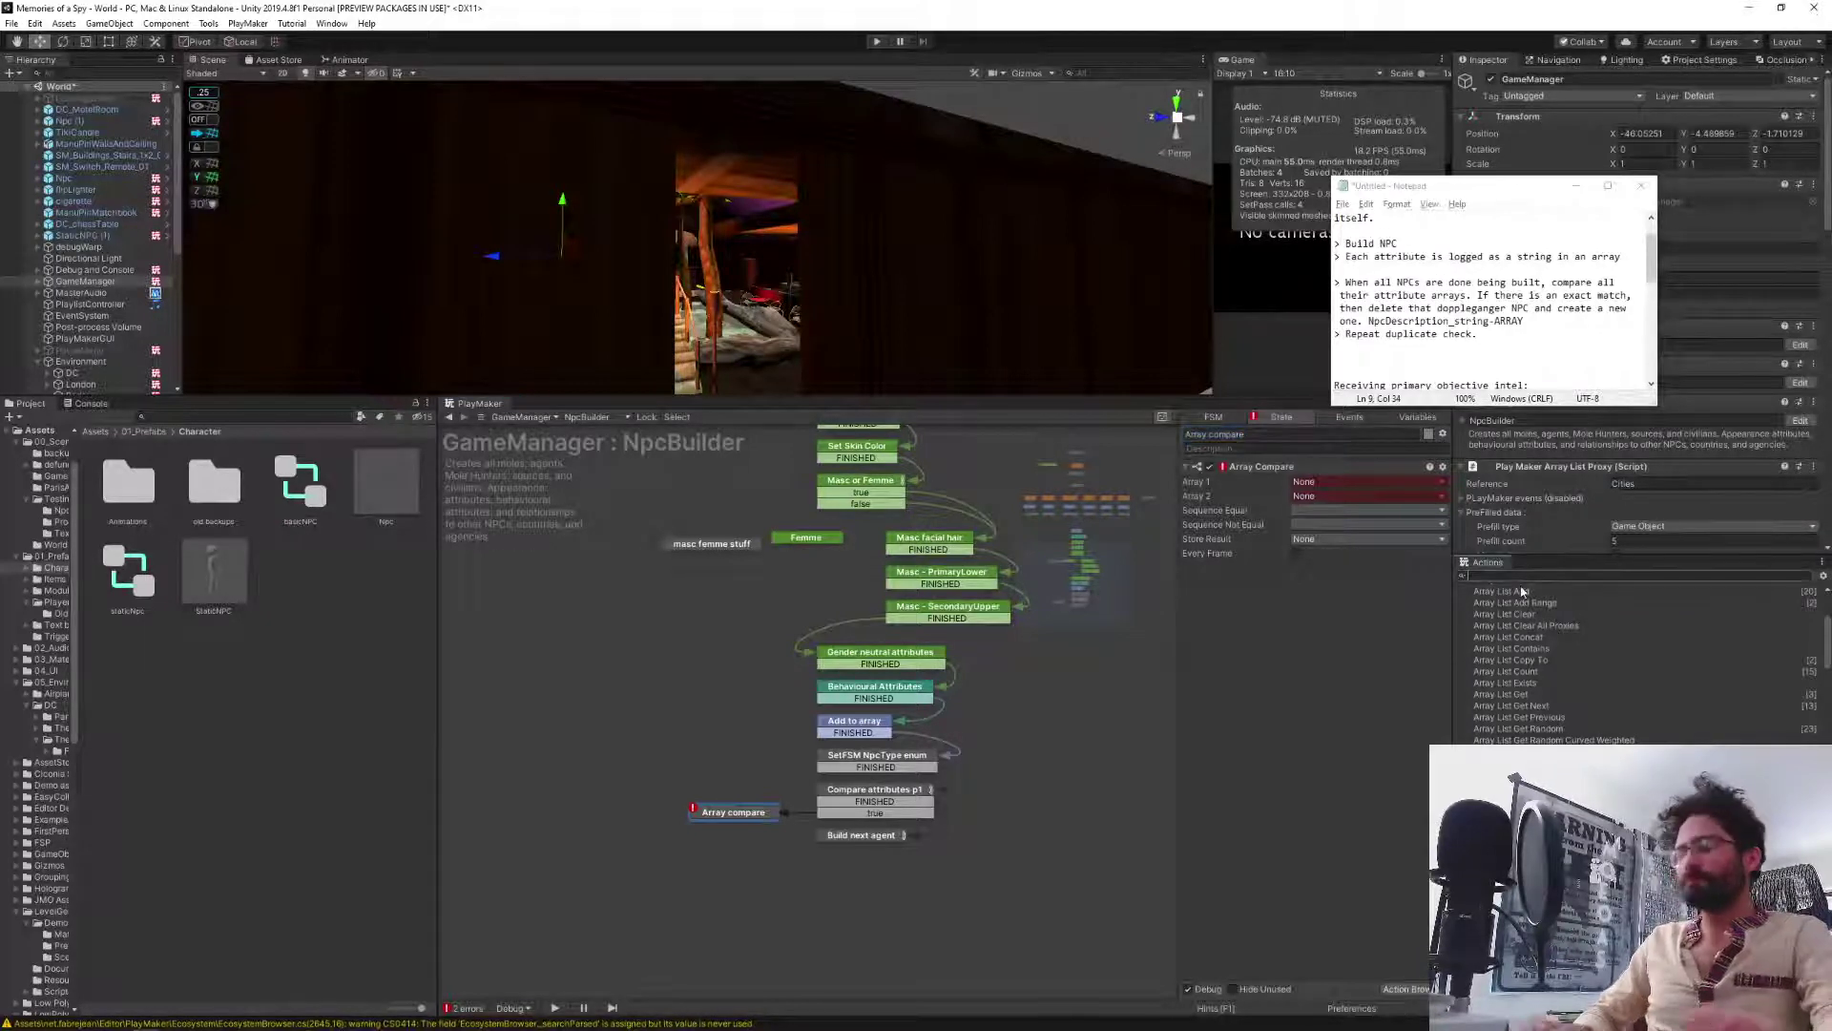
pyautogui.write('array list')
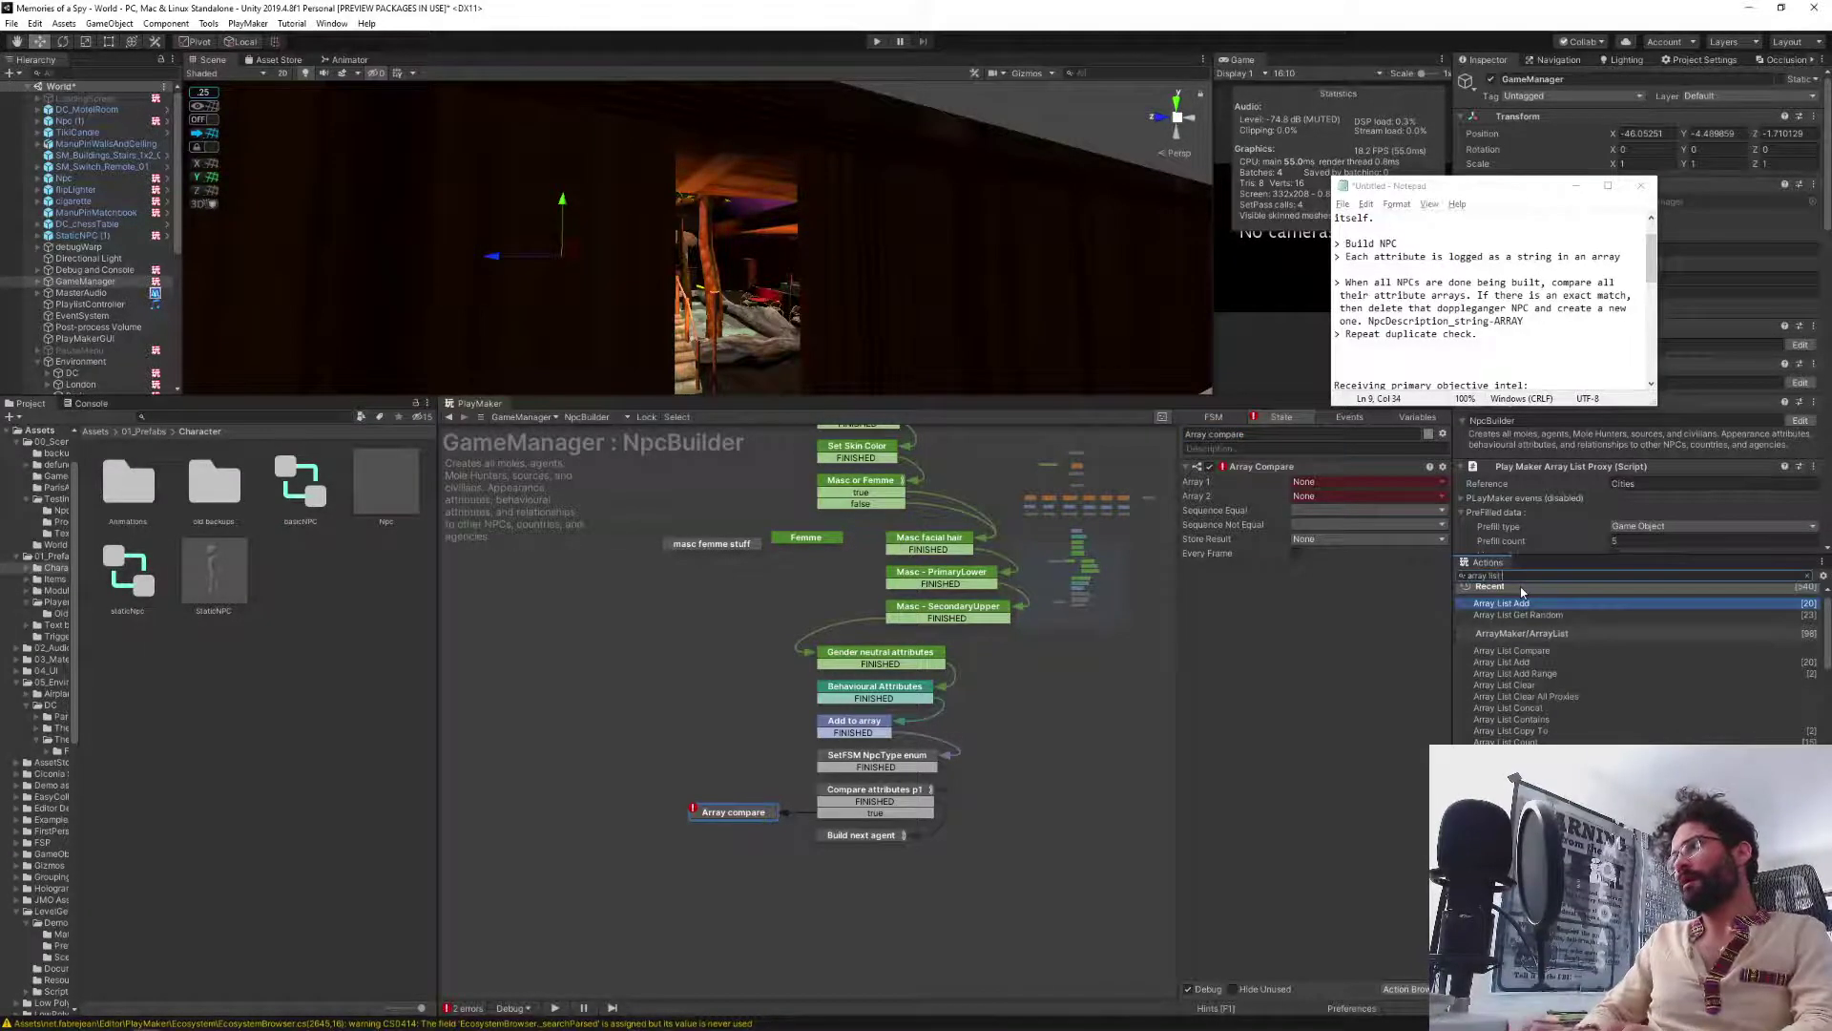
pyautogui.write(' com')
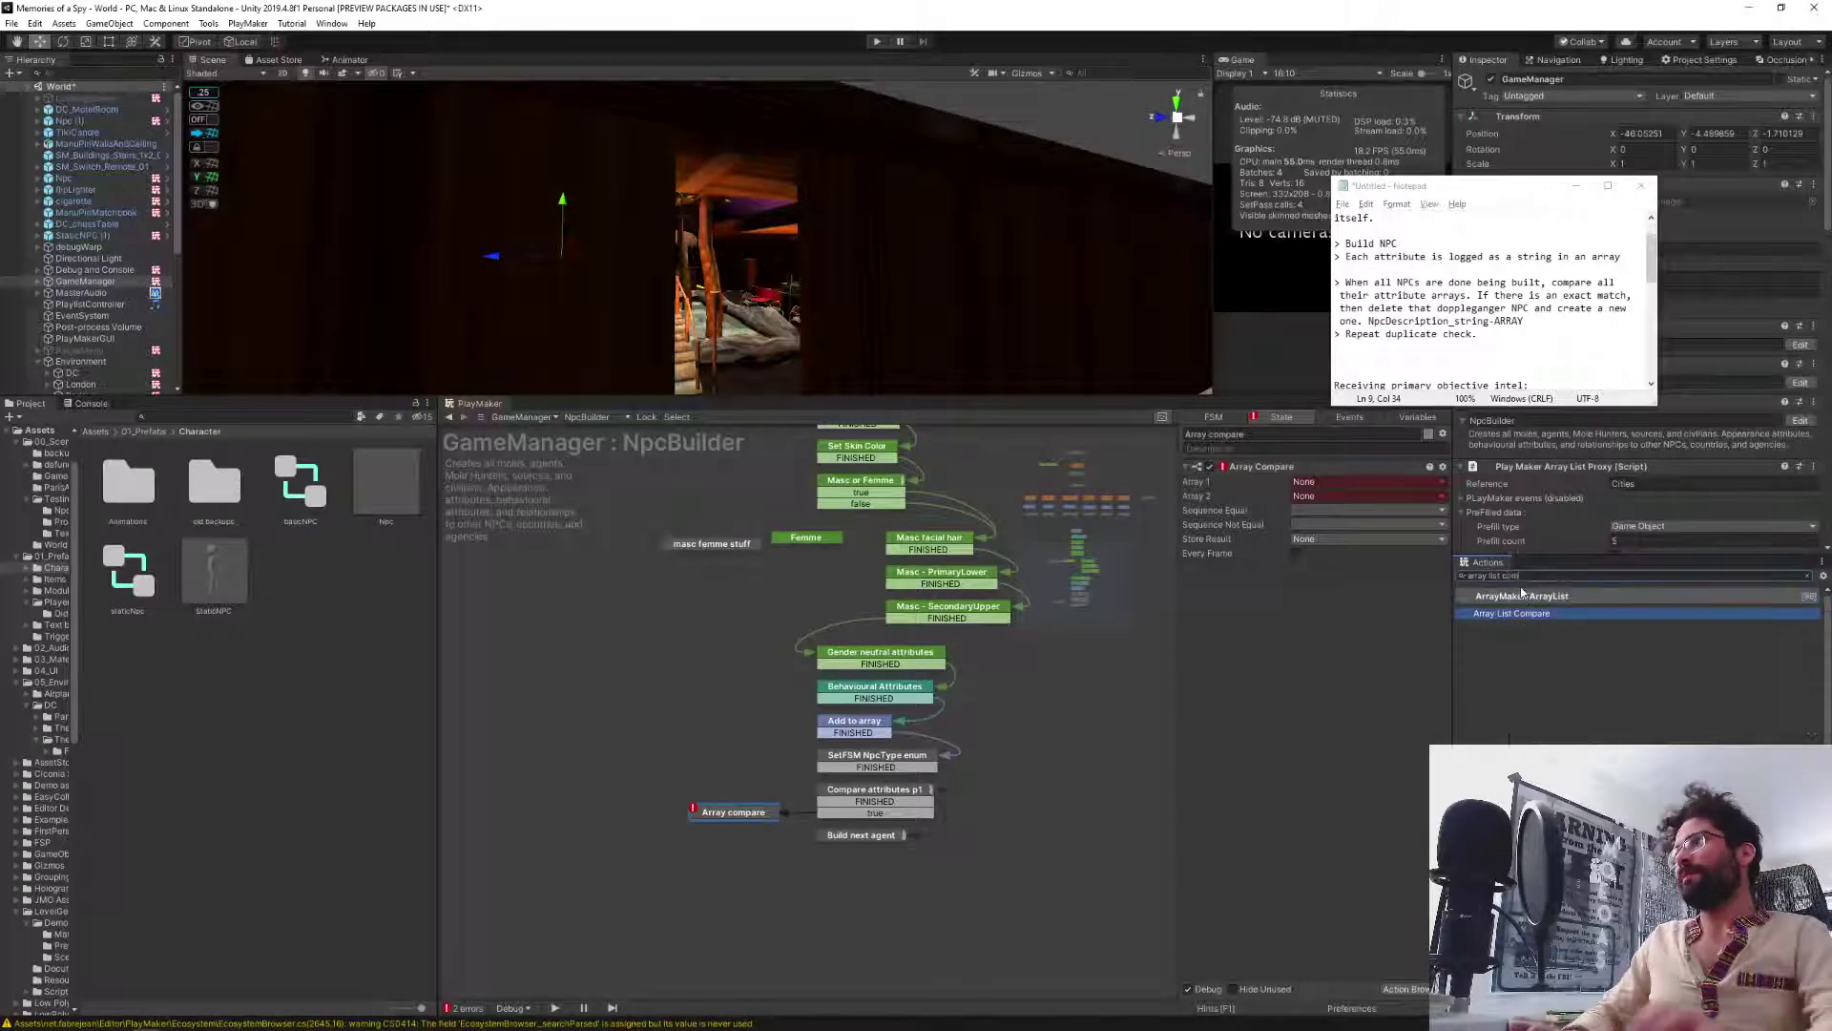
pyautogui.press('Return')
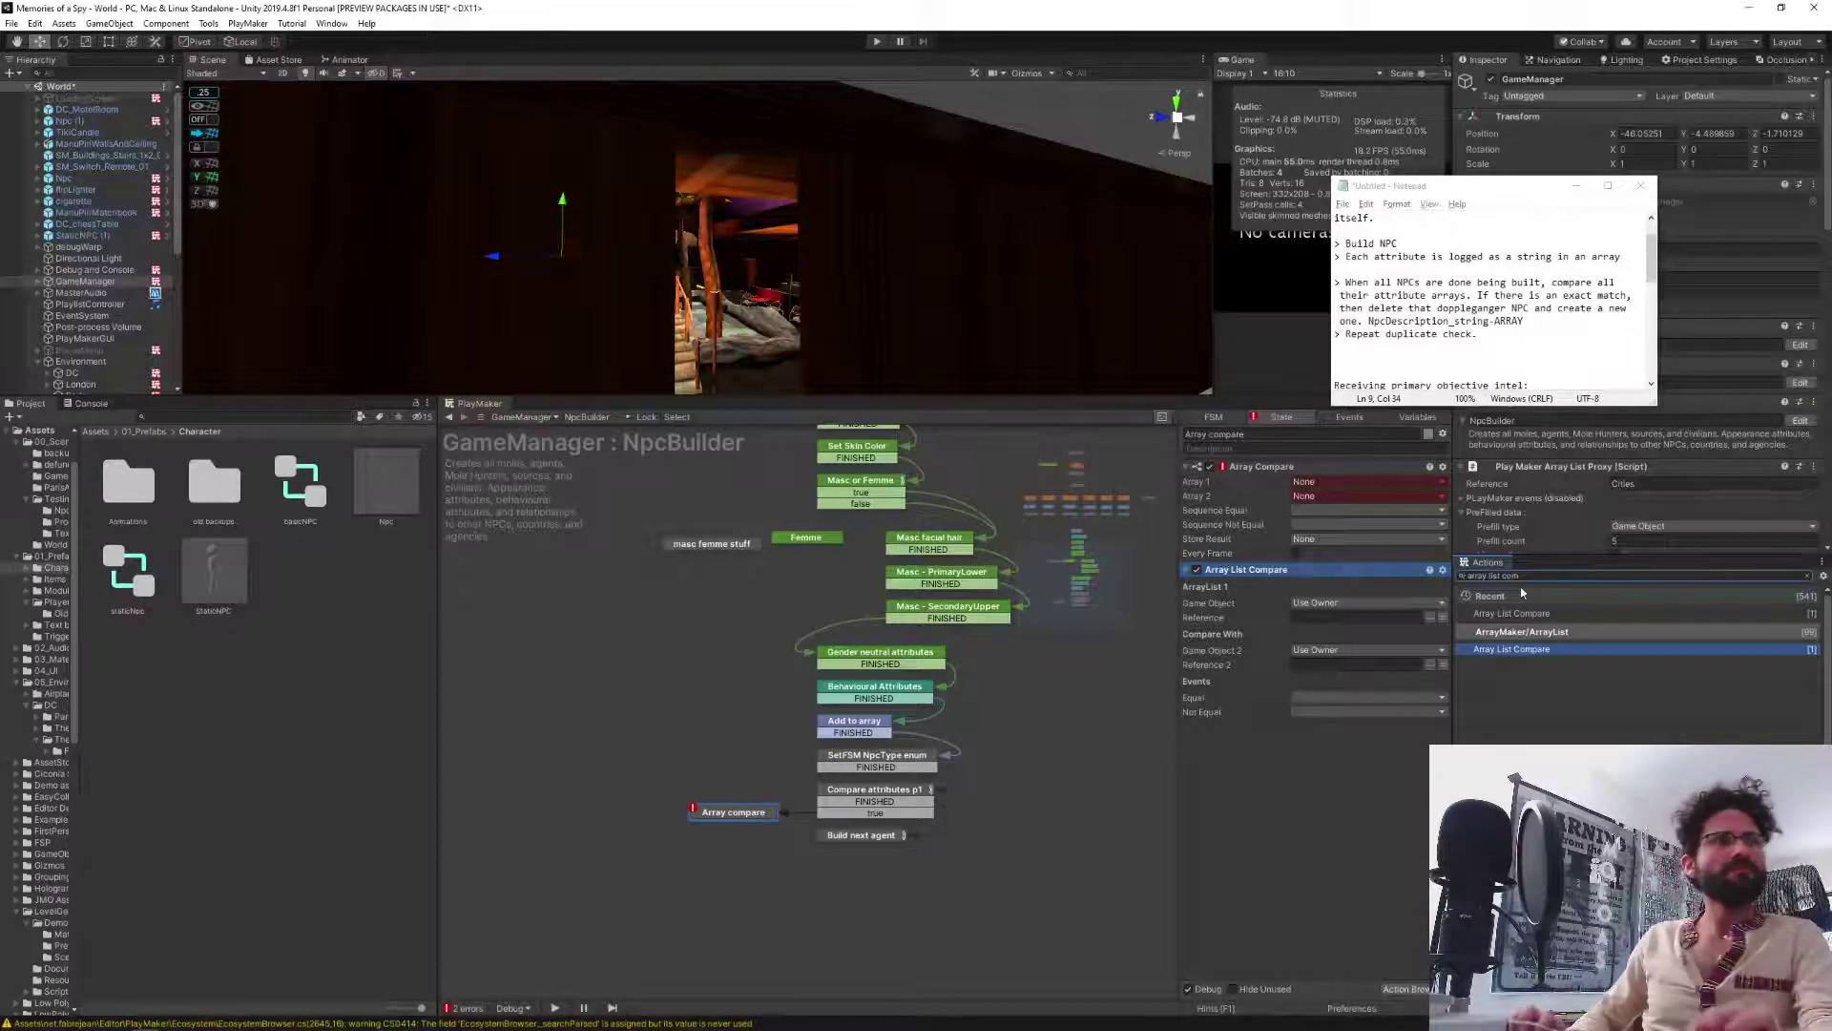
# Delete the old Array Compare action from the Array compare state.
pyautogui.click(1350, 777)
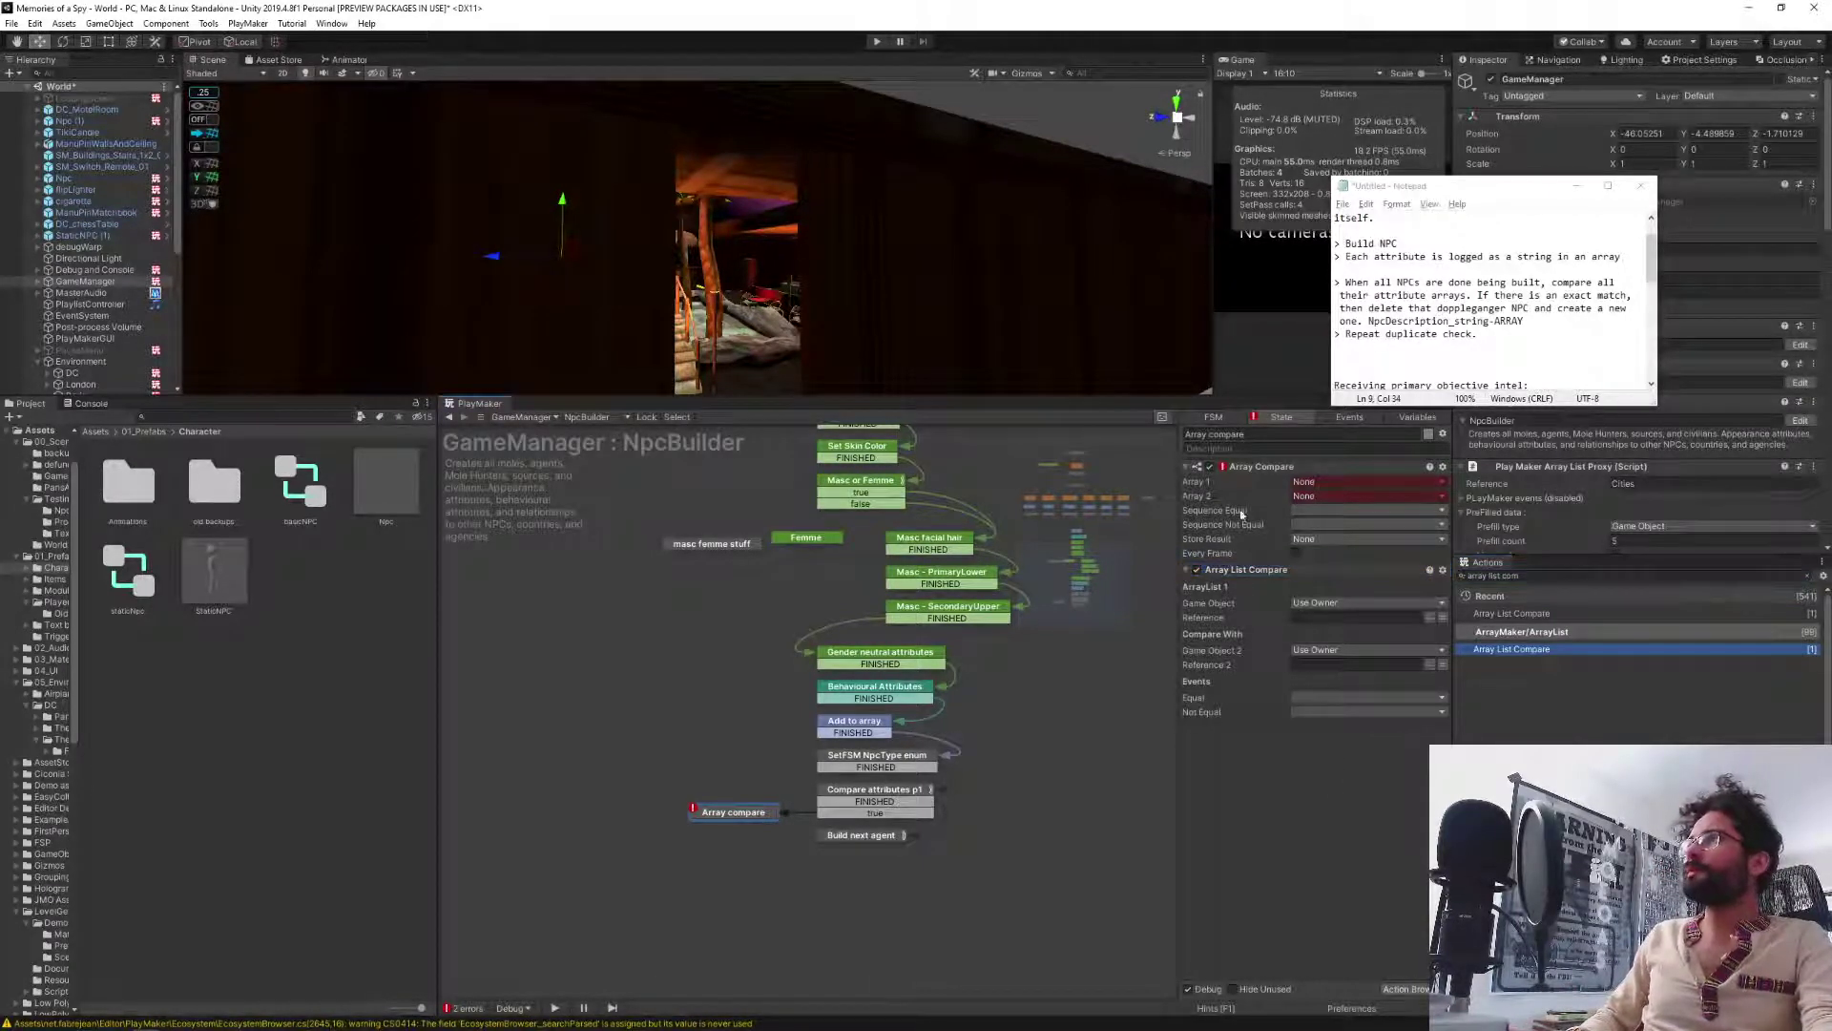
pyautogui.click(1262, 466)
pyautogui.press('Delete')
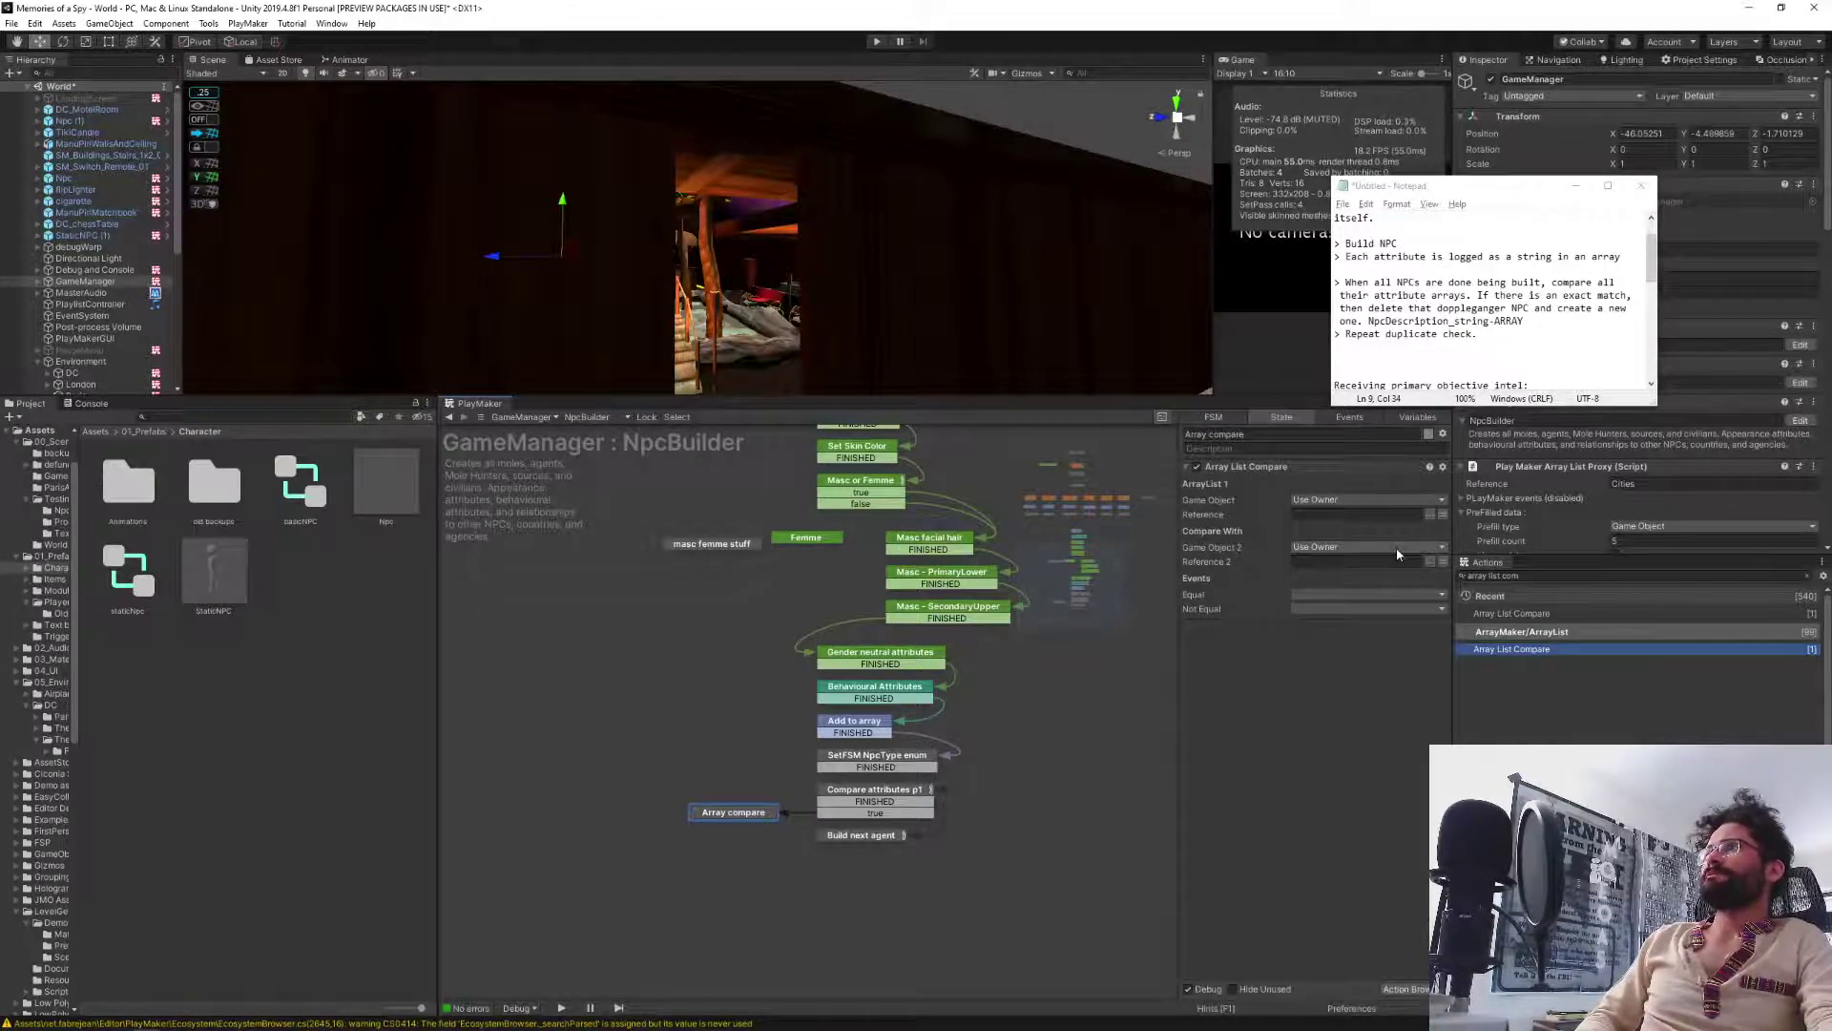
# Have Array List Compare use a specified game object for its first list, taken from the currentAgentSpawned variable.
pyautogui.click(1318, 500)
pyautogui.click(1331, 528)
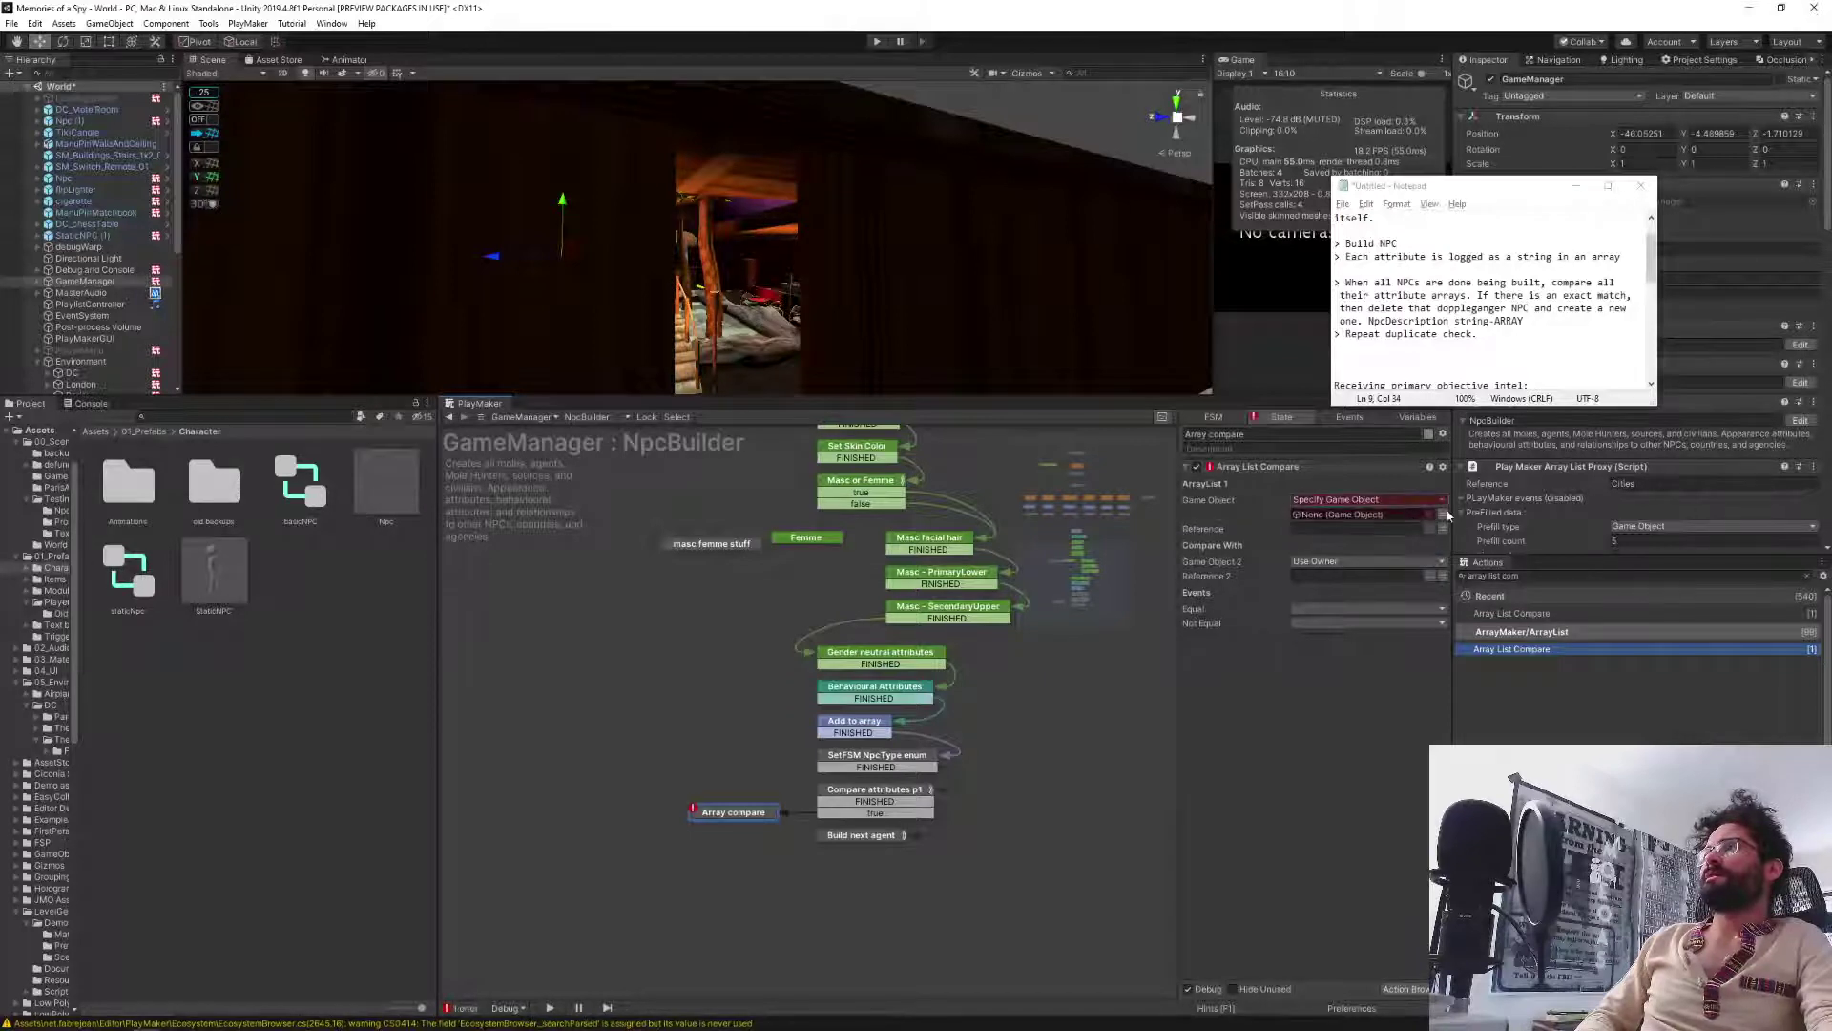
pyautogui.click(1442, 515)
pyautogui.click(1410, 516)
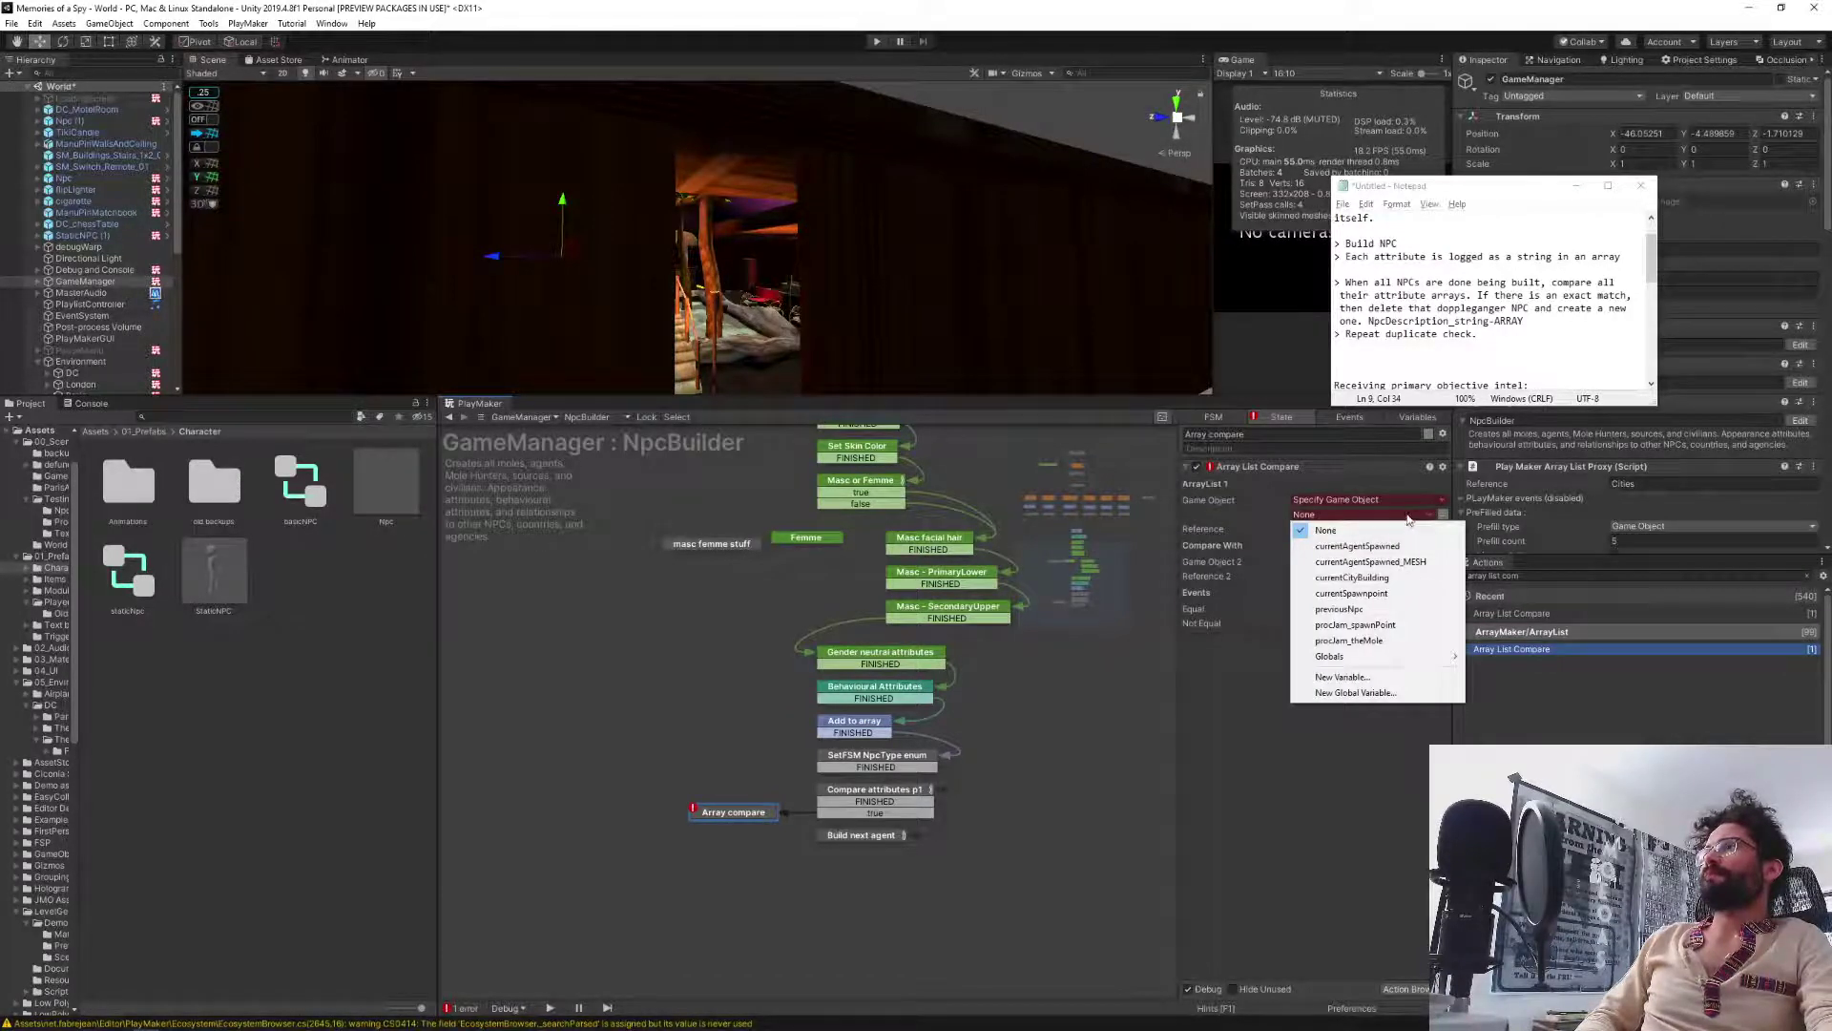
pyautogui.click(1399, 546)
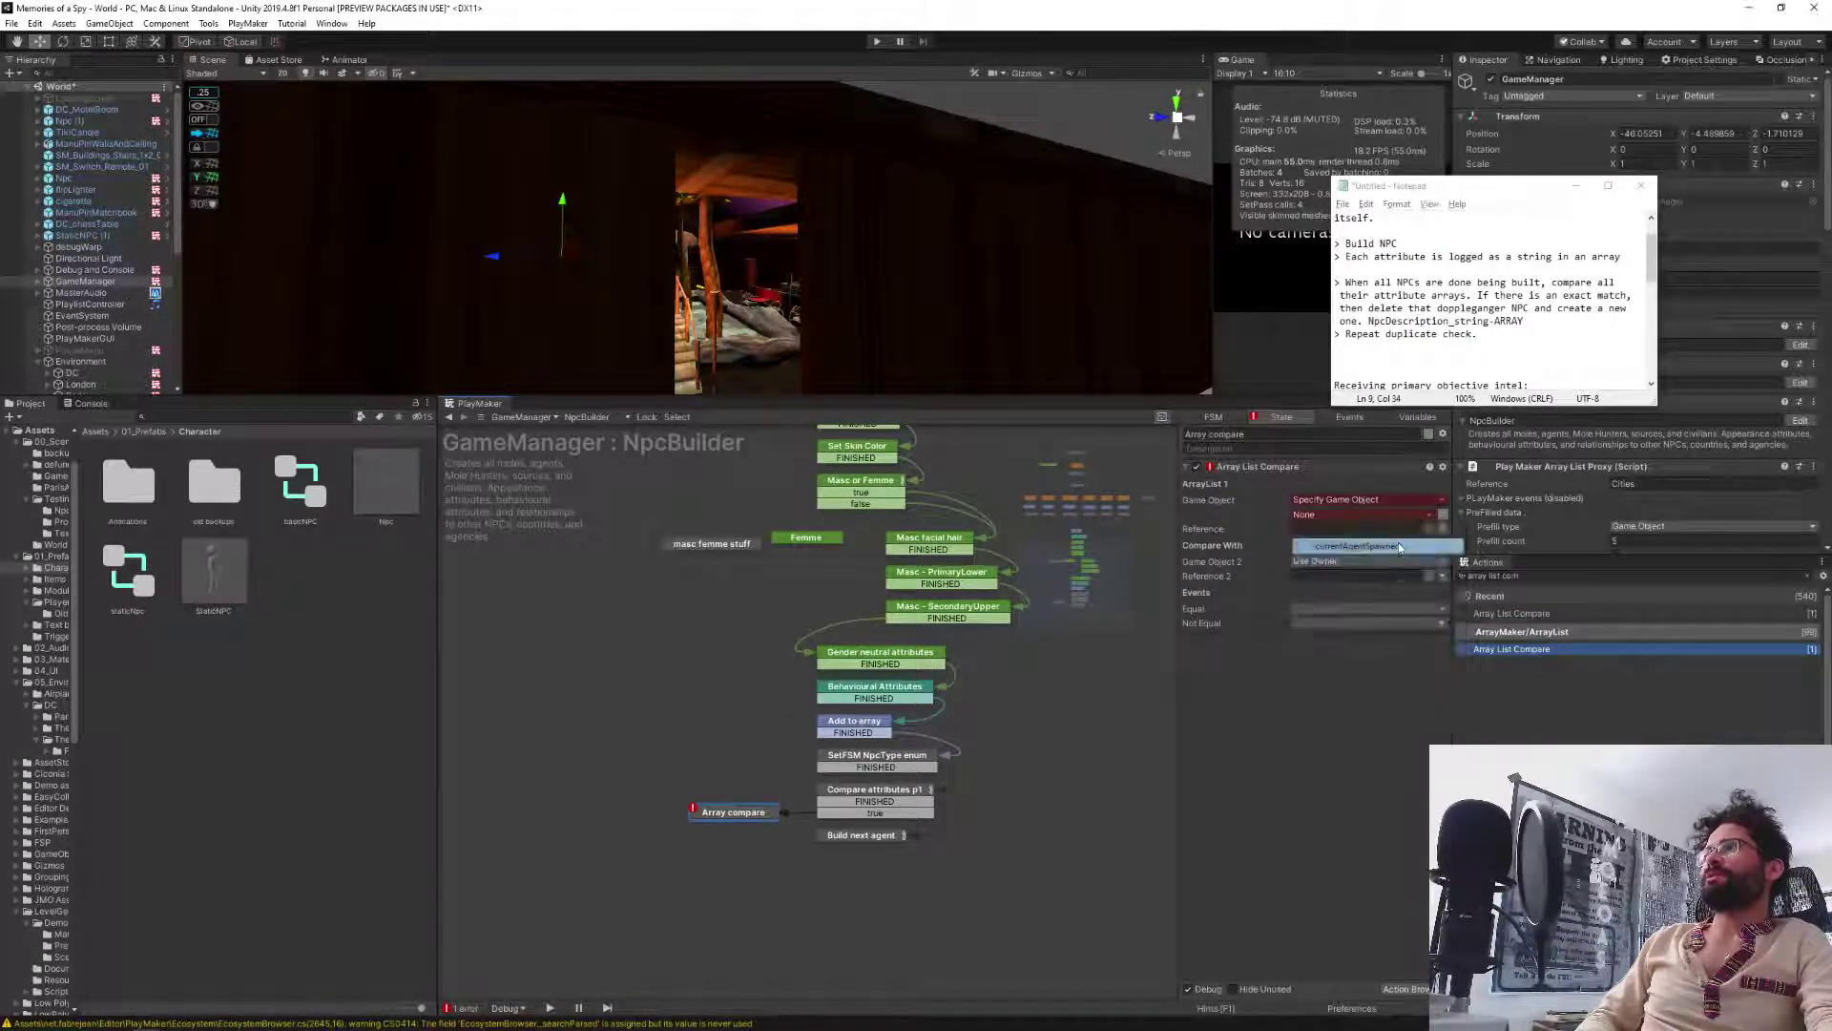
# Specify the previousNpc variable as the second game object that Array List Compare compares with.
pyautogui.click(1422, 576)
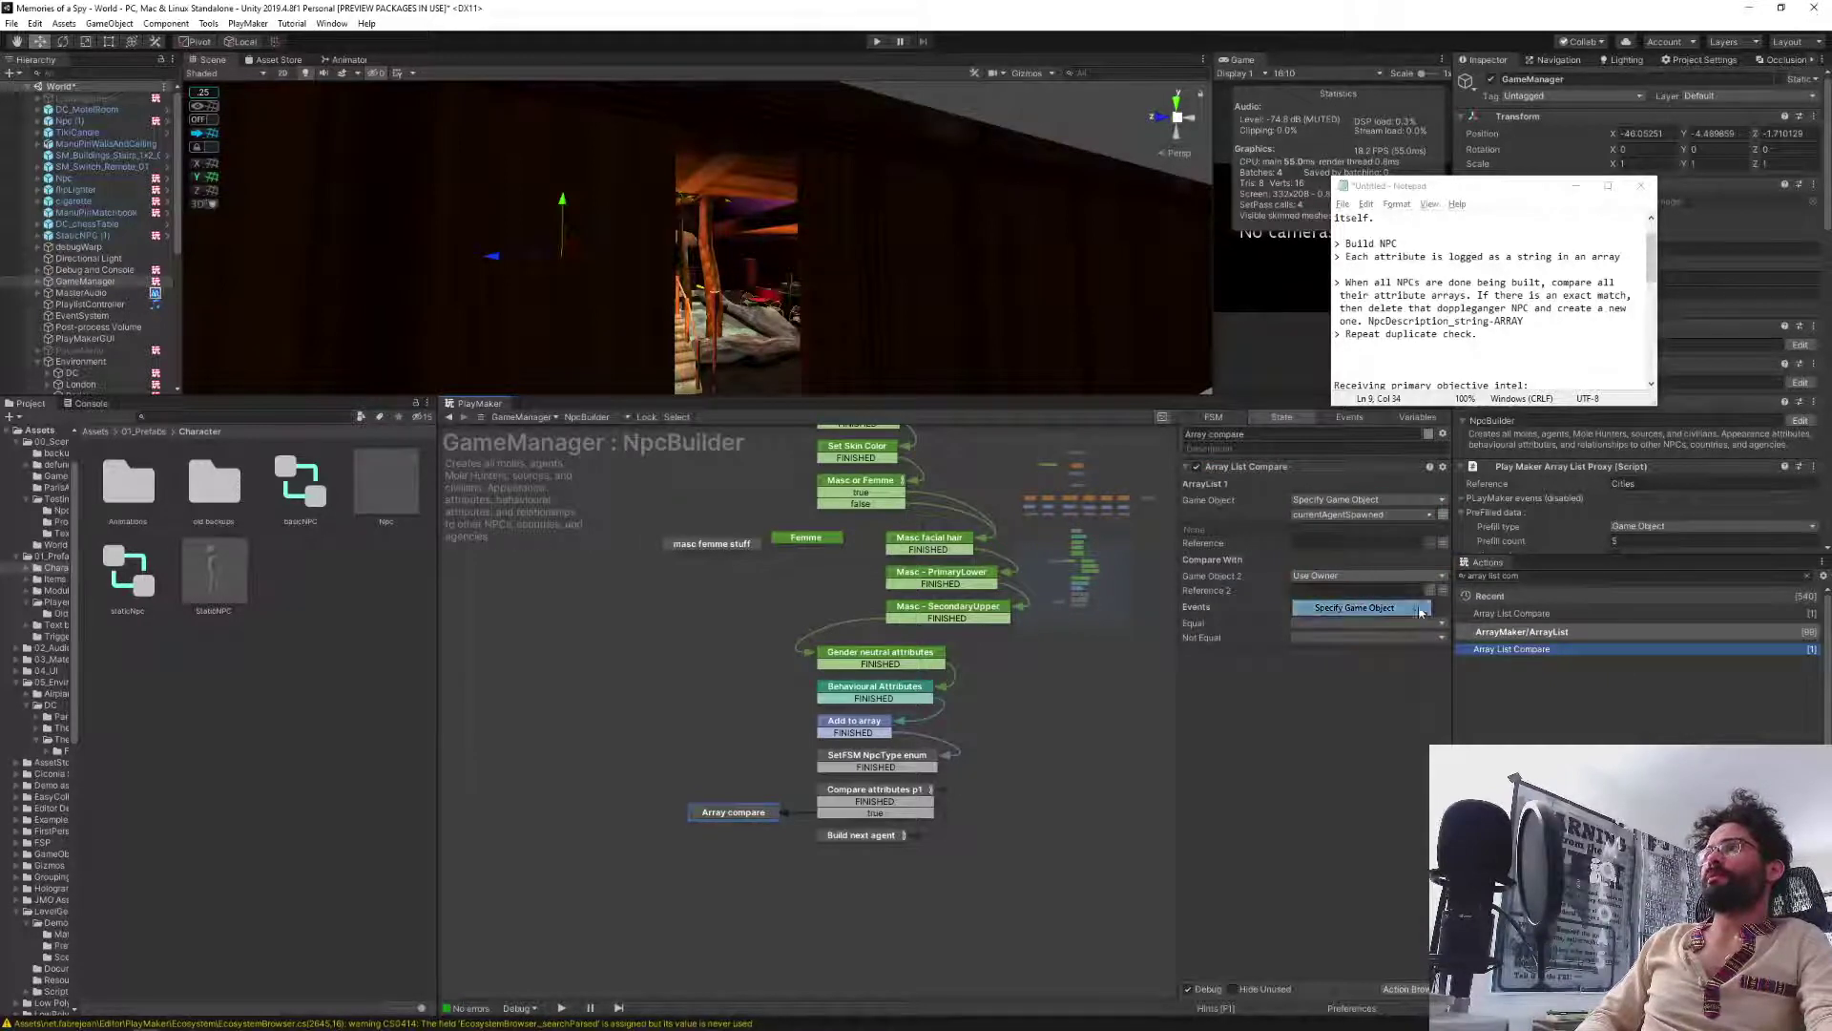
pyautogui.click(1420, 612)
pyautogui.click(1442, 591)
pyautogui.click(1422, 591)
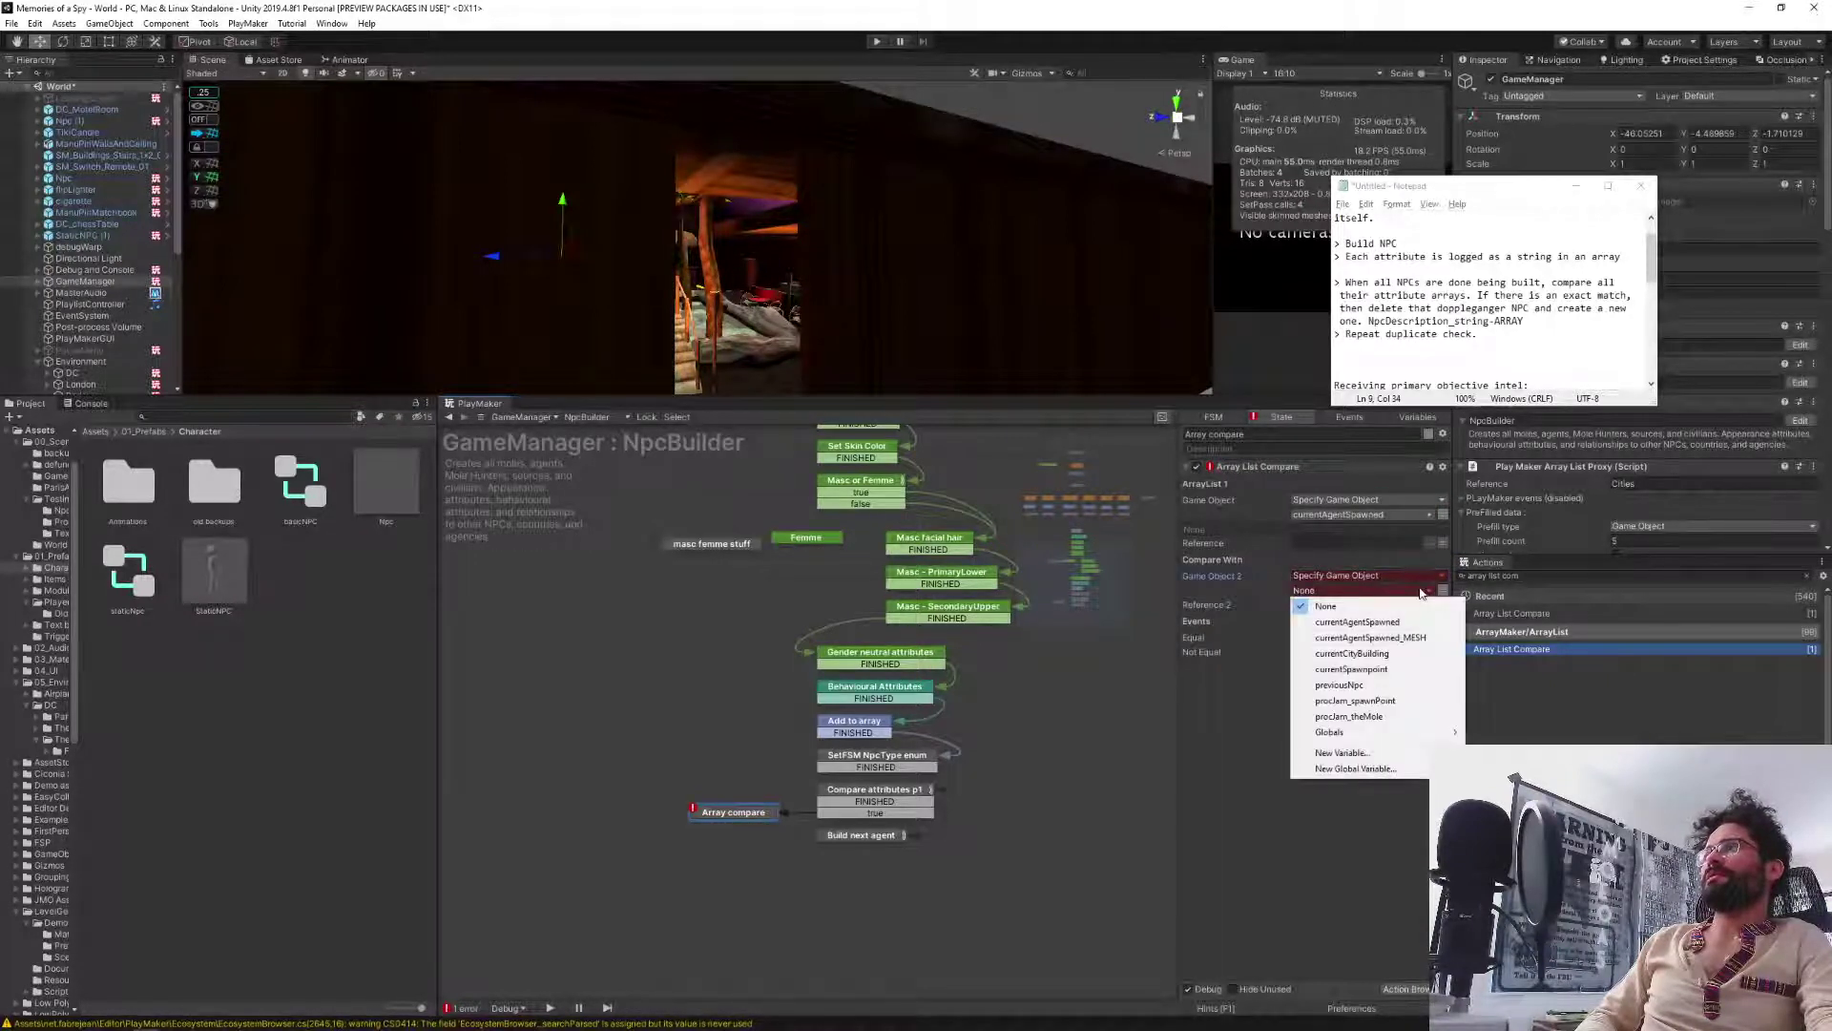
pyautogui.click(1406, 687)
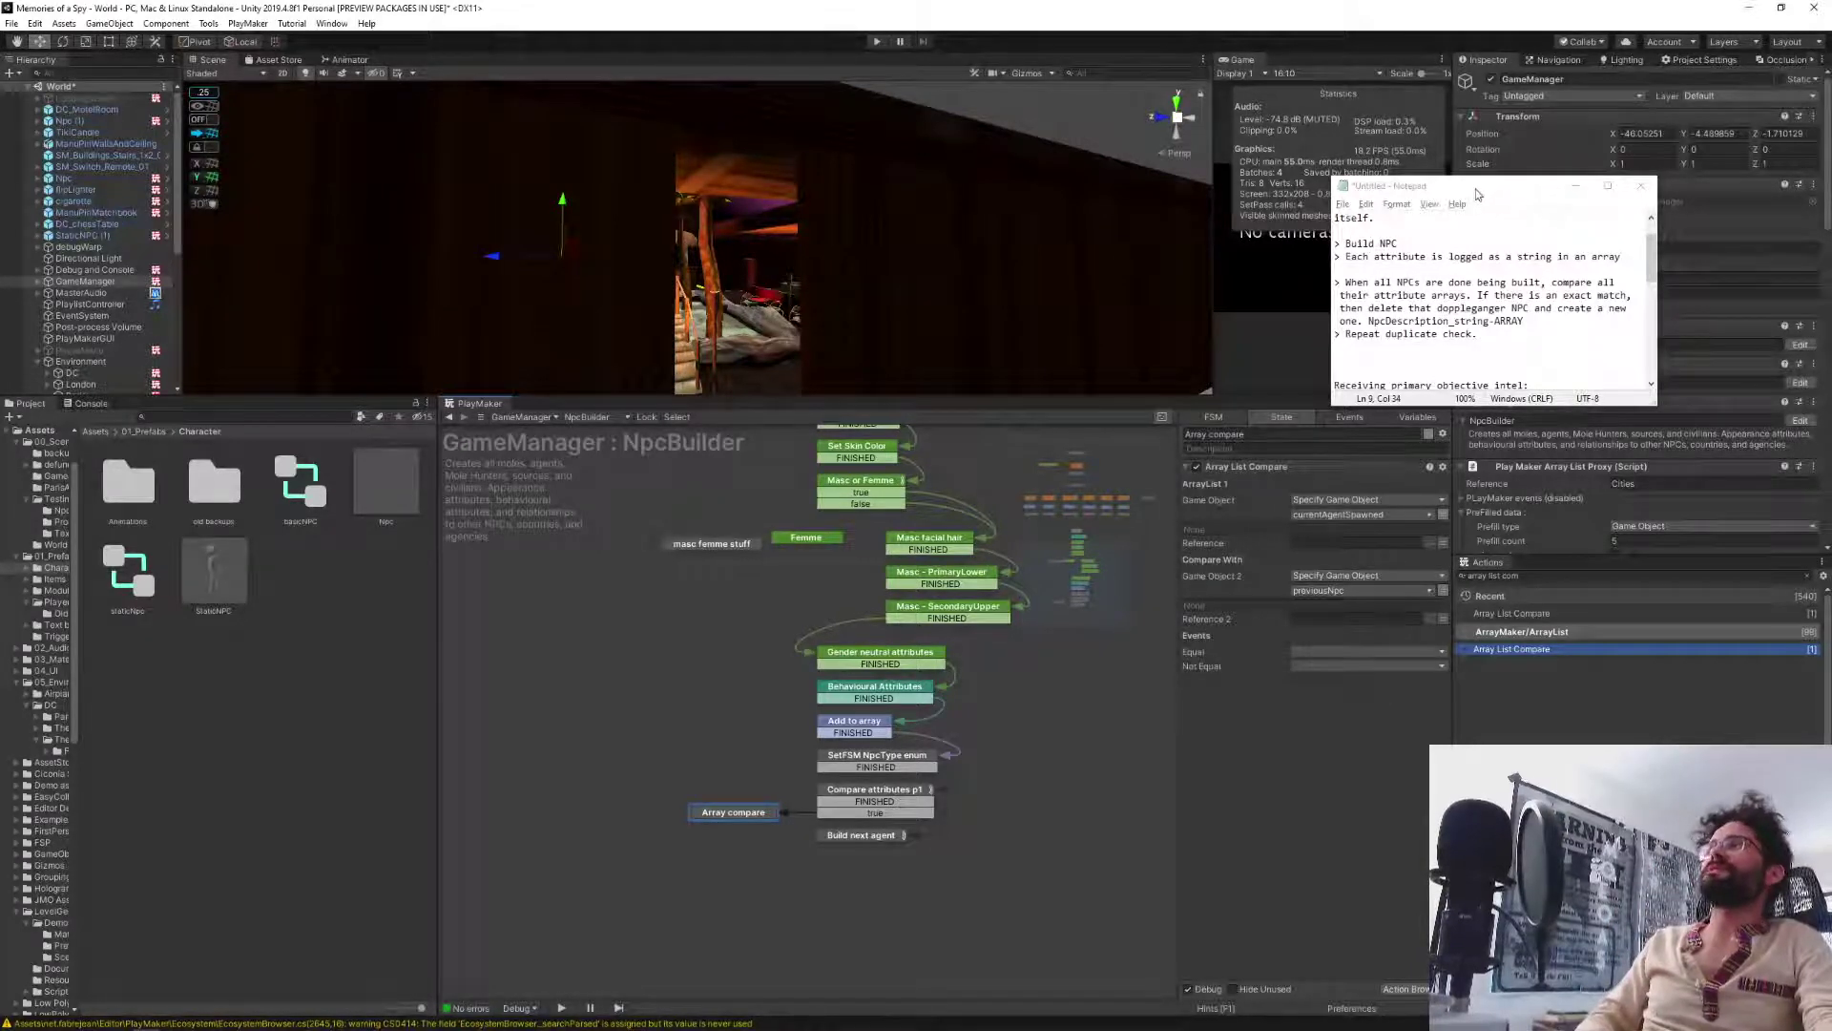
# Move the notes aside and copy the NpcDescription_string-ARRAY reference from the Npc prefab's Array List Proxy component.
pyautogui.moveTo(1478, 187); pyautogui.dragTo(1215, 167)
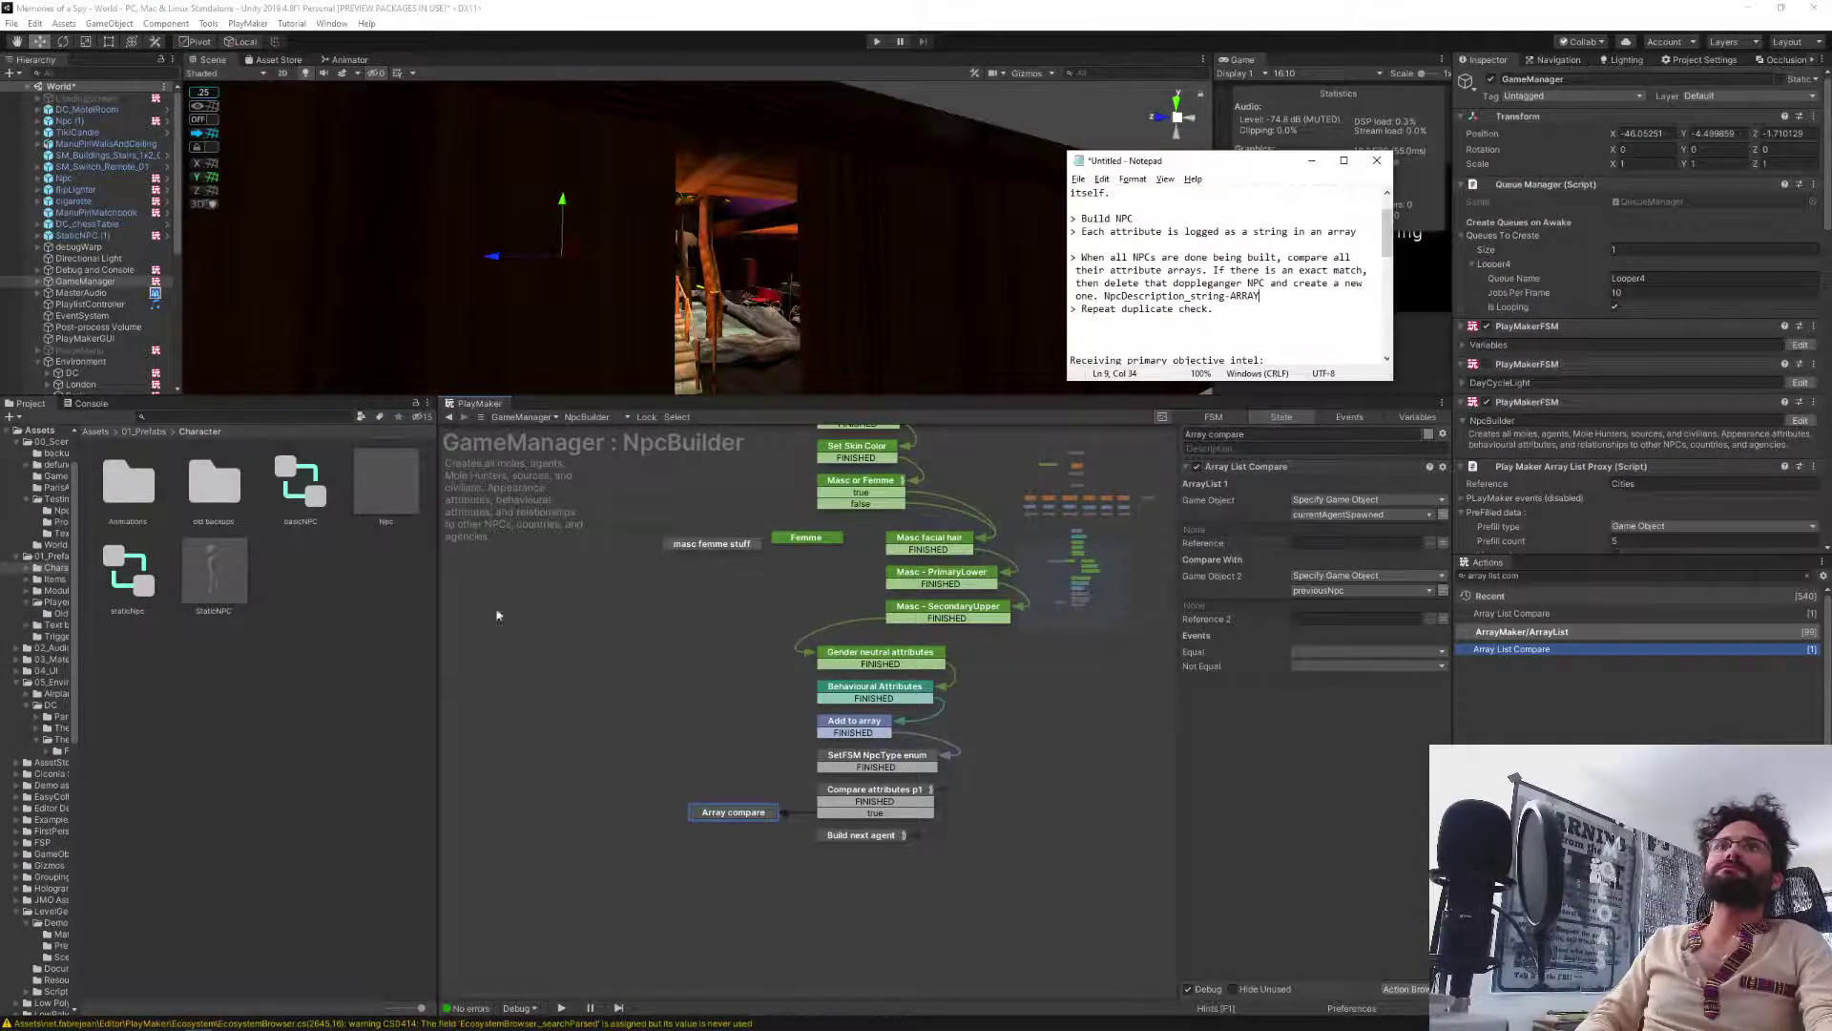
pyautogui.click(385, 496)
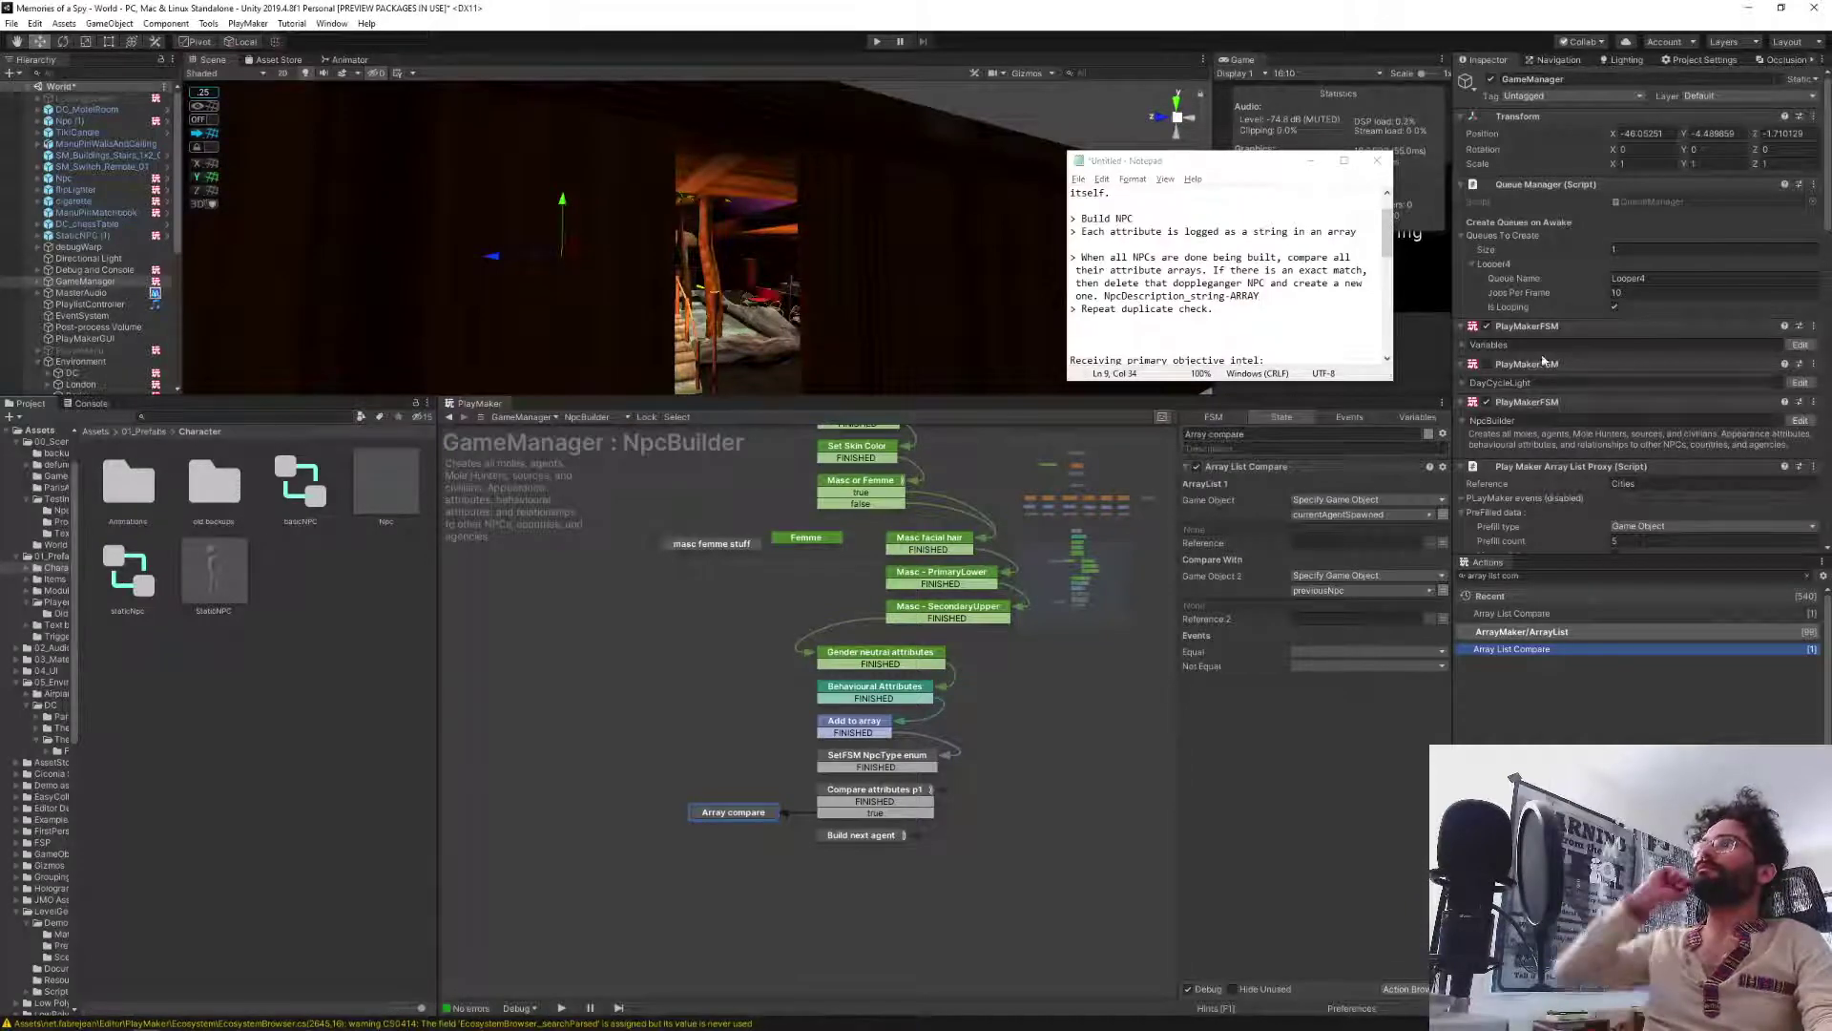
pyautogui.click(367, 475)
pyautogui.scroll(-10, 1777, 336)
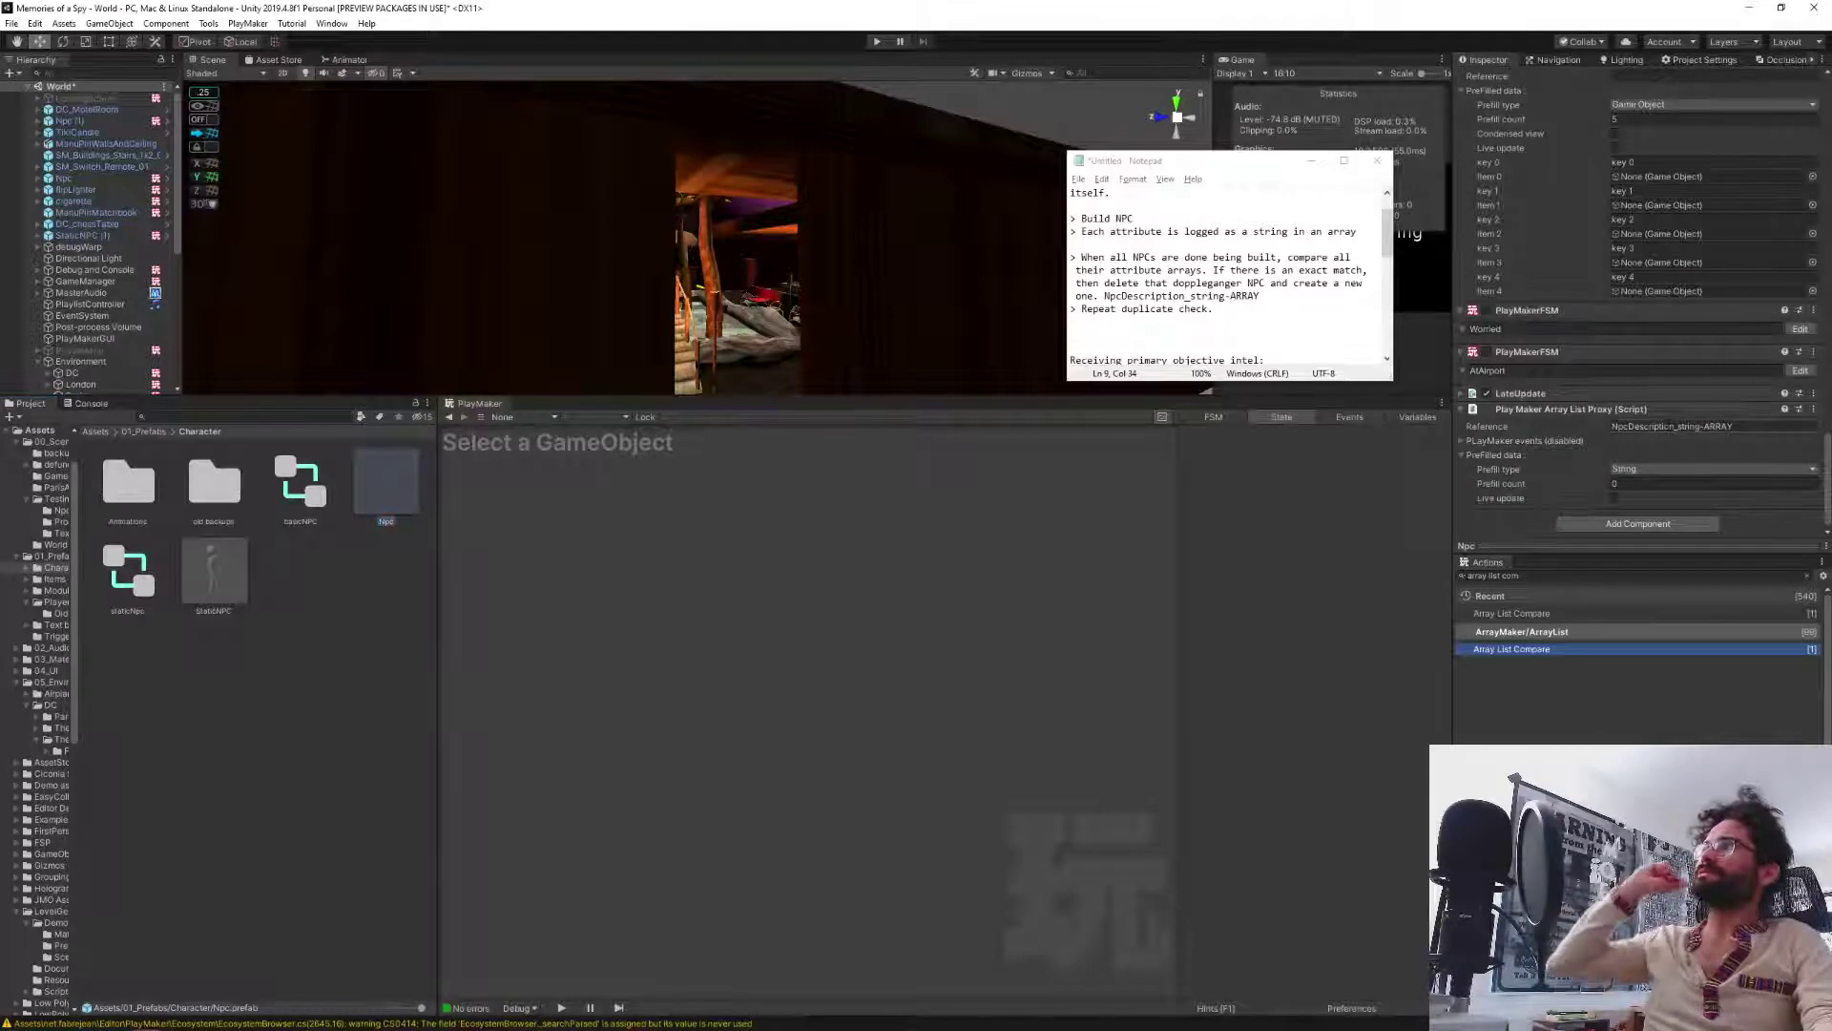
pyautogui.click(1672, 427)
pyautogui.hotkey('ctrl', 'c')
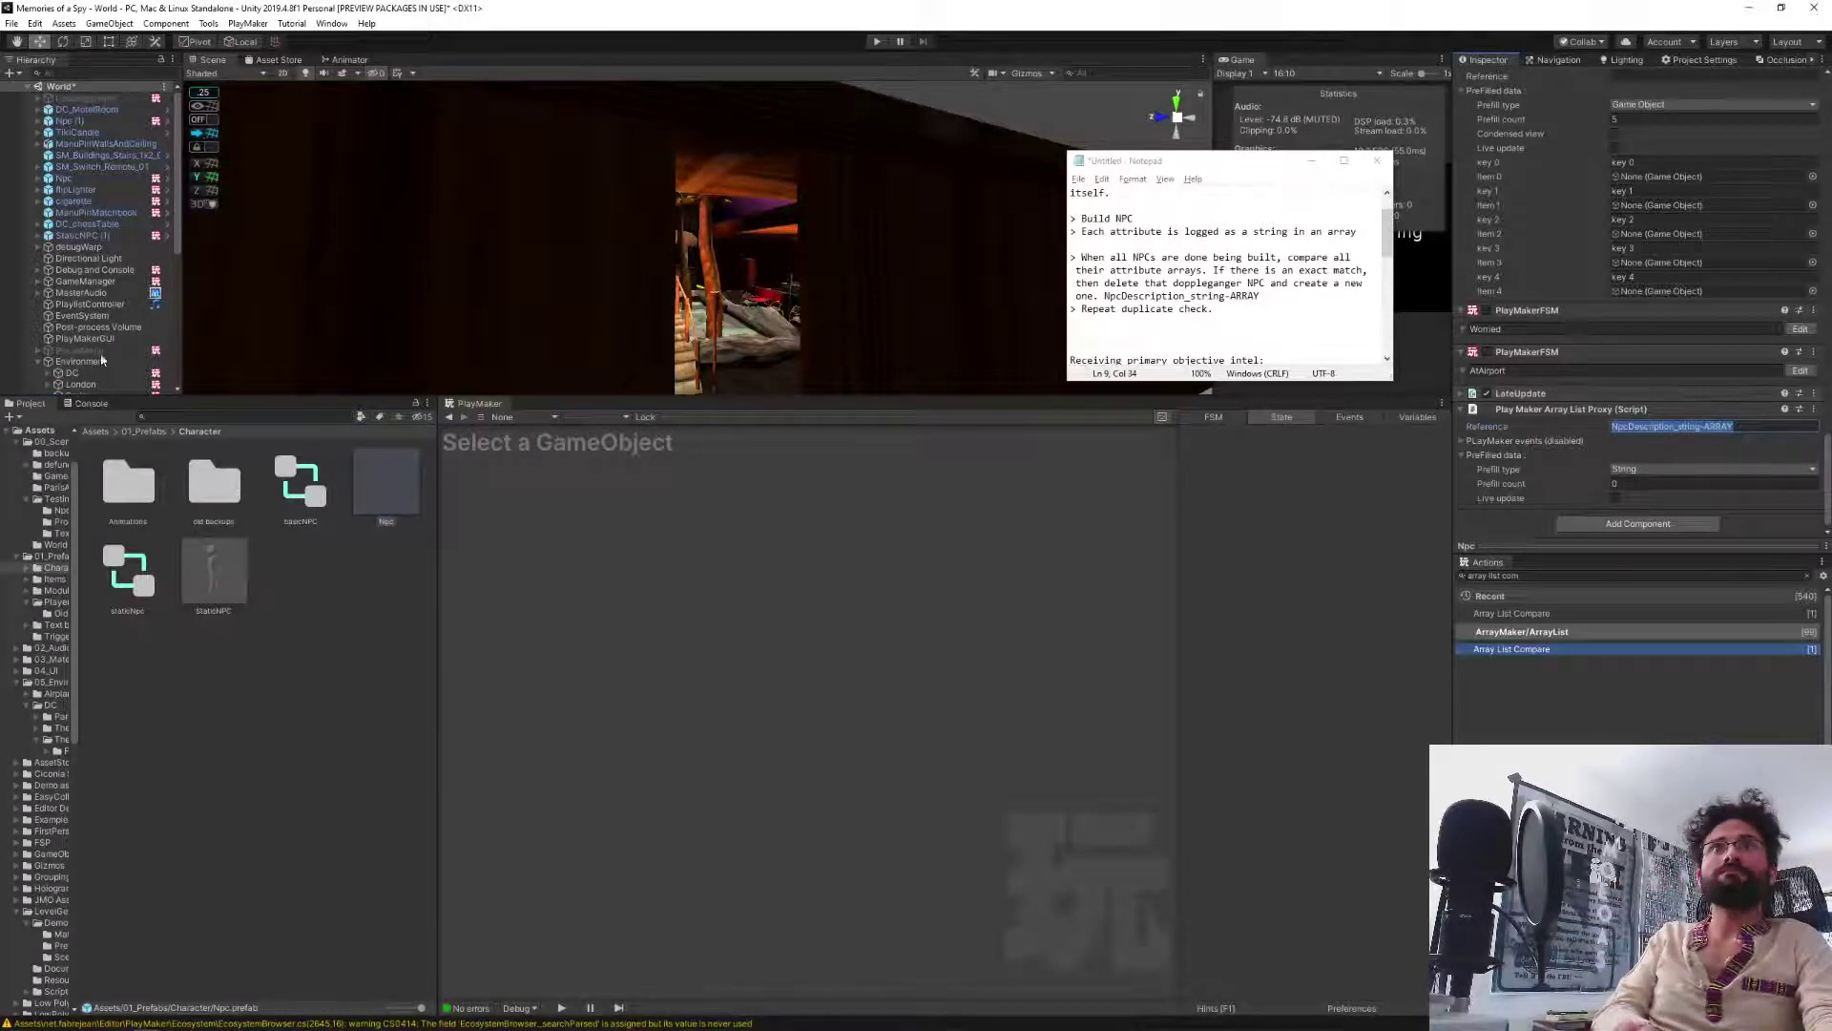
# Return to GameManager's NpcBuilder and set both references of Array List Compare to NpcDescription_string-ARRAY.
pyautogui.click(85, 281)
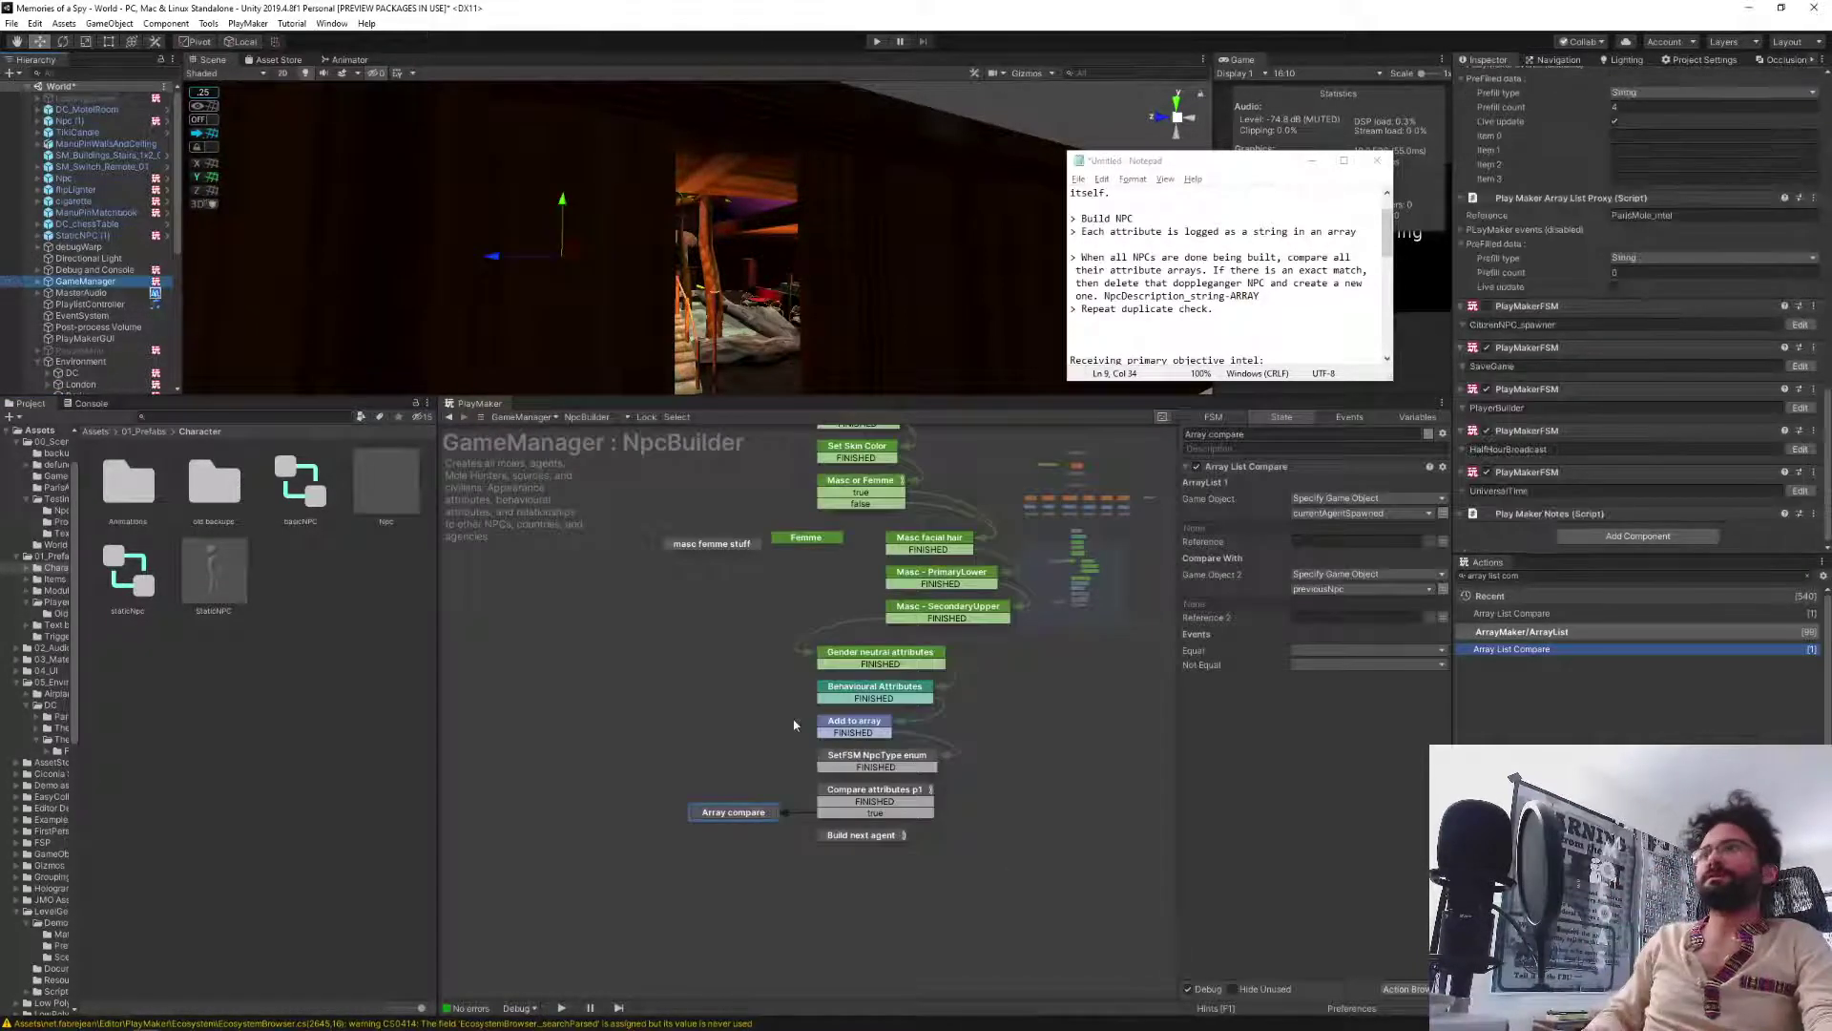
pyautogui.click(1339, 541)
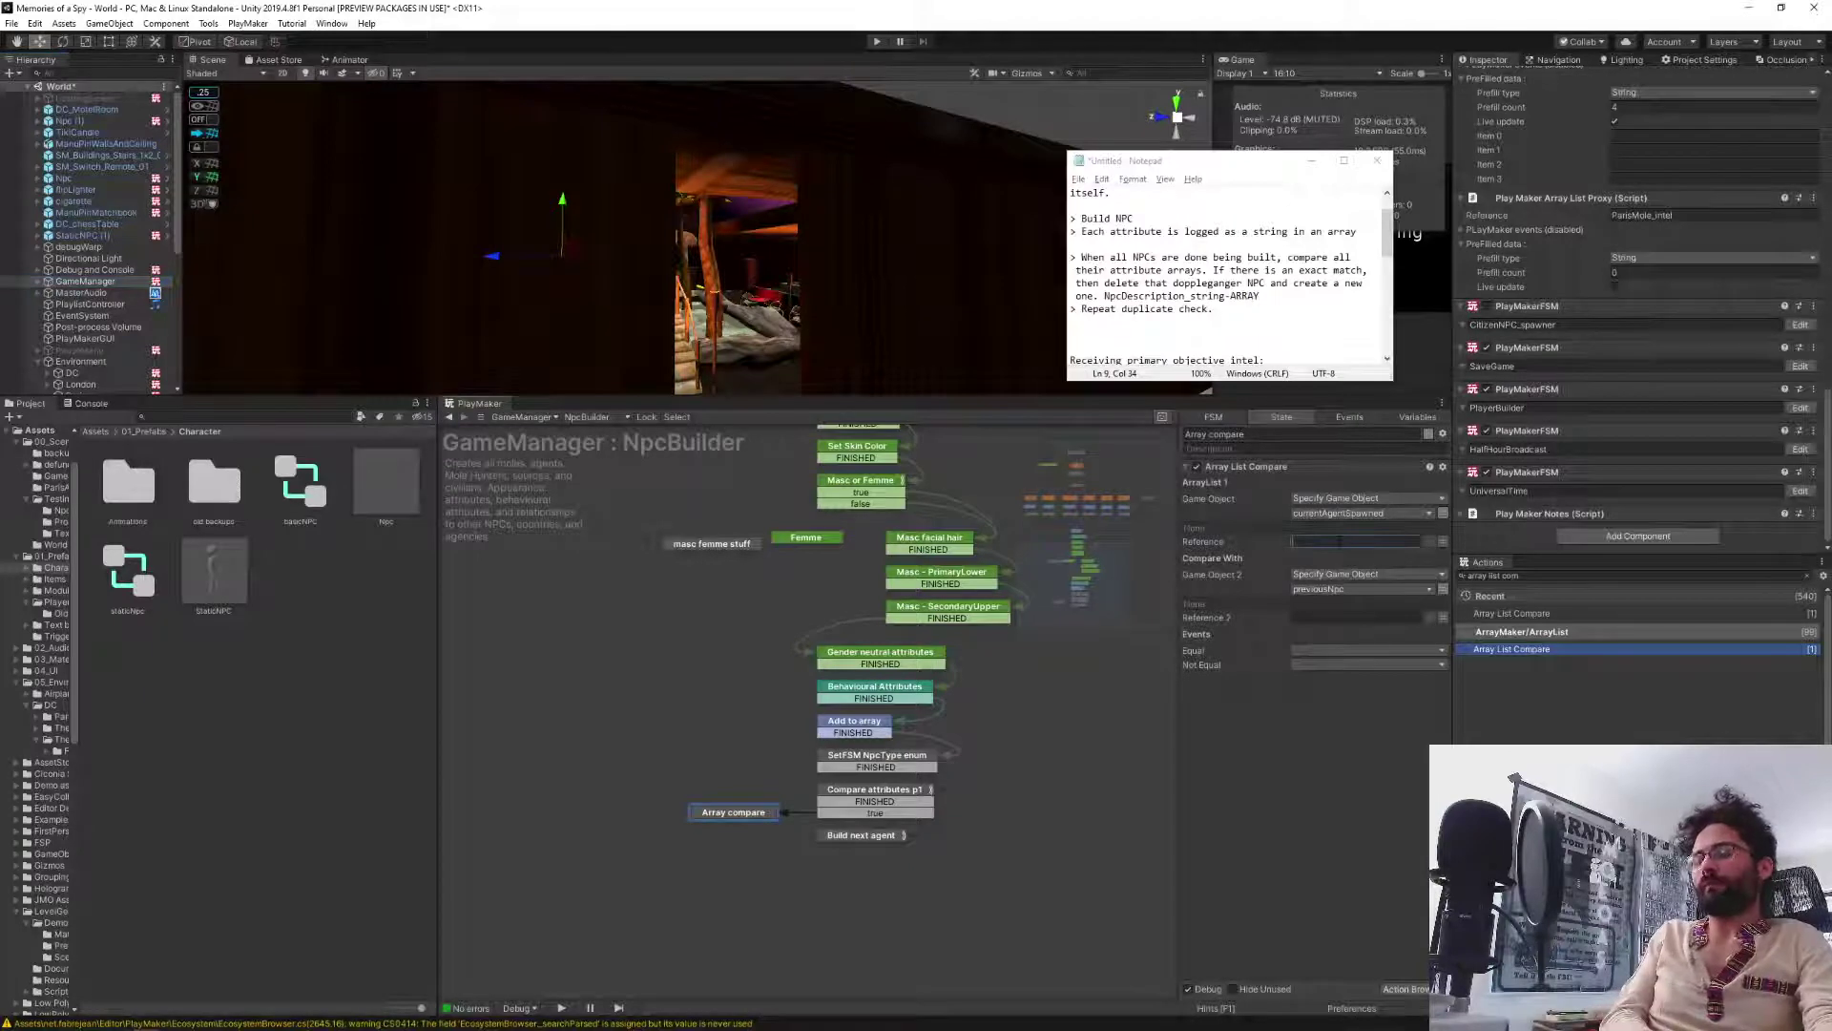
pyautogui.hotkey('ctrl', 'v')
pyautogui.click(1346, 616)
pyautogui.hotkey('ctrl', 'v')
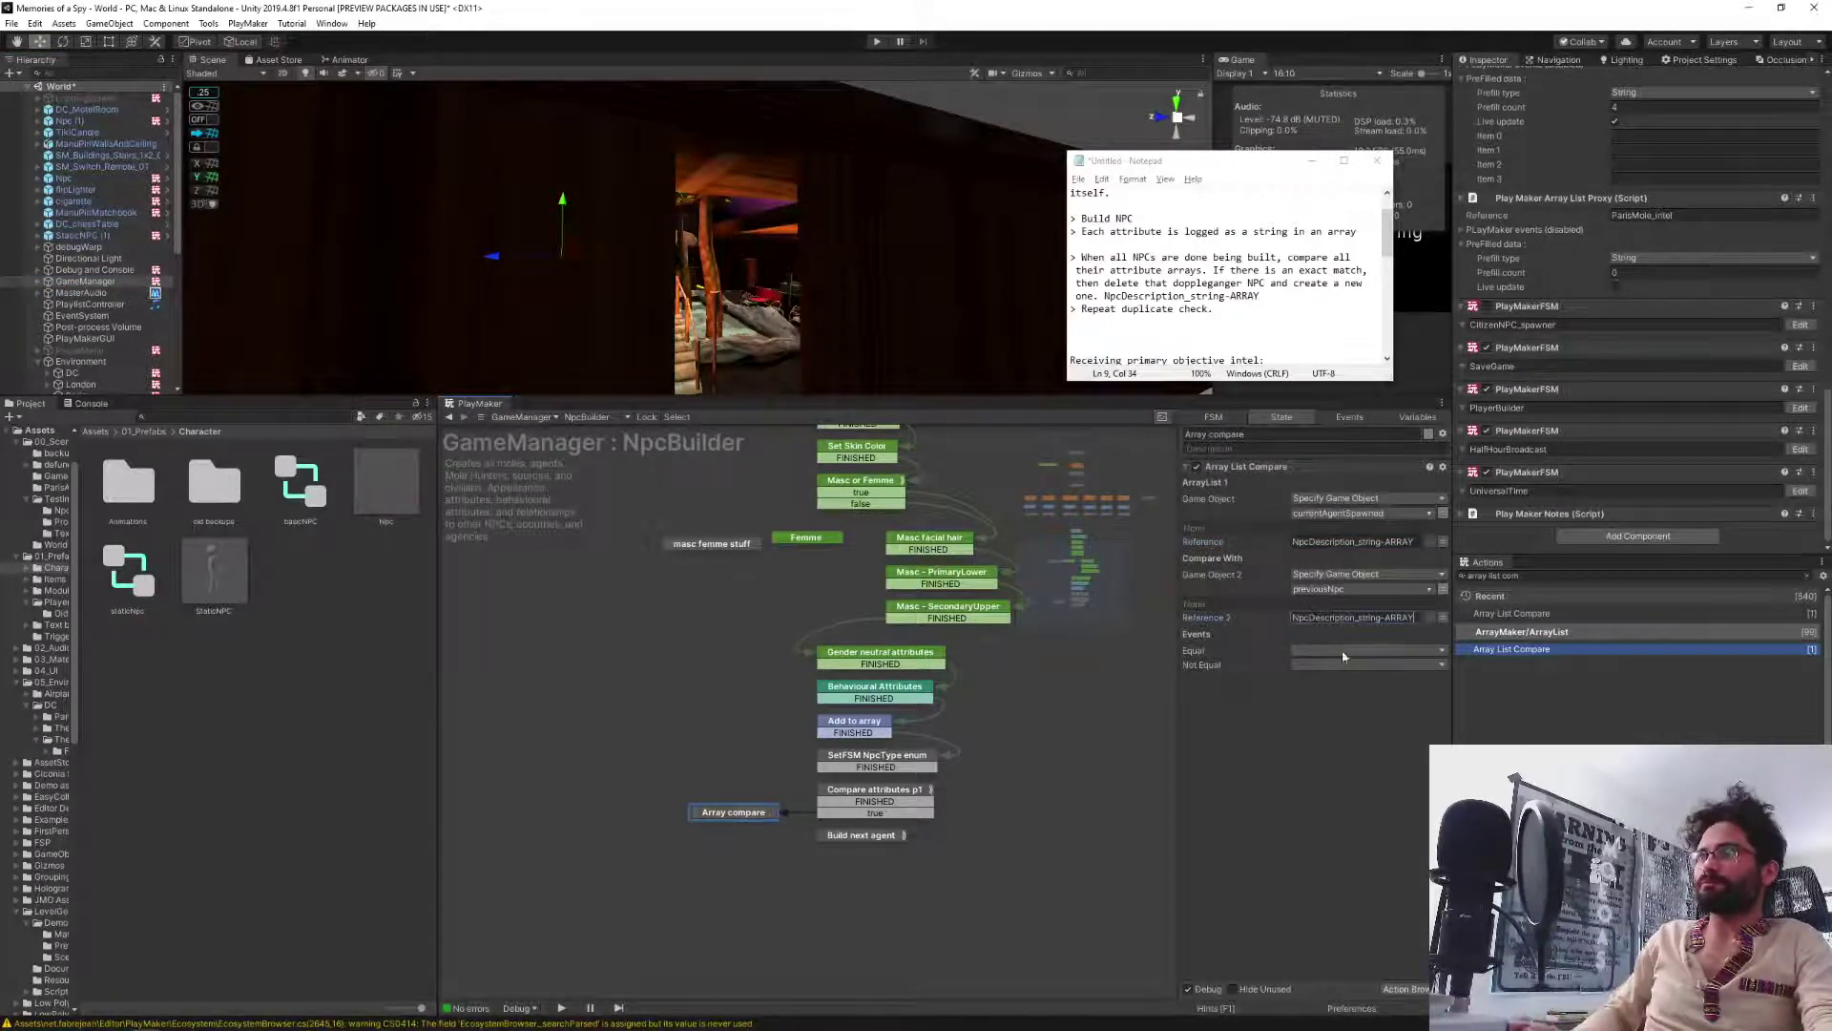
# Have Array List Compare send the true event when the lists are equal and the false event when they are not.
pyautogui.click(1319, 807)
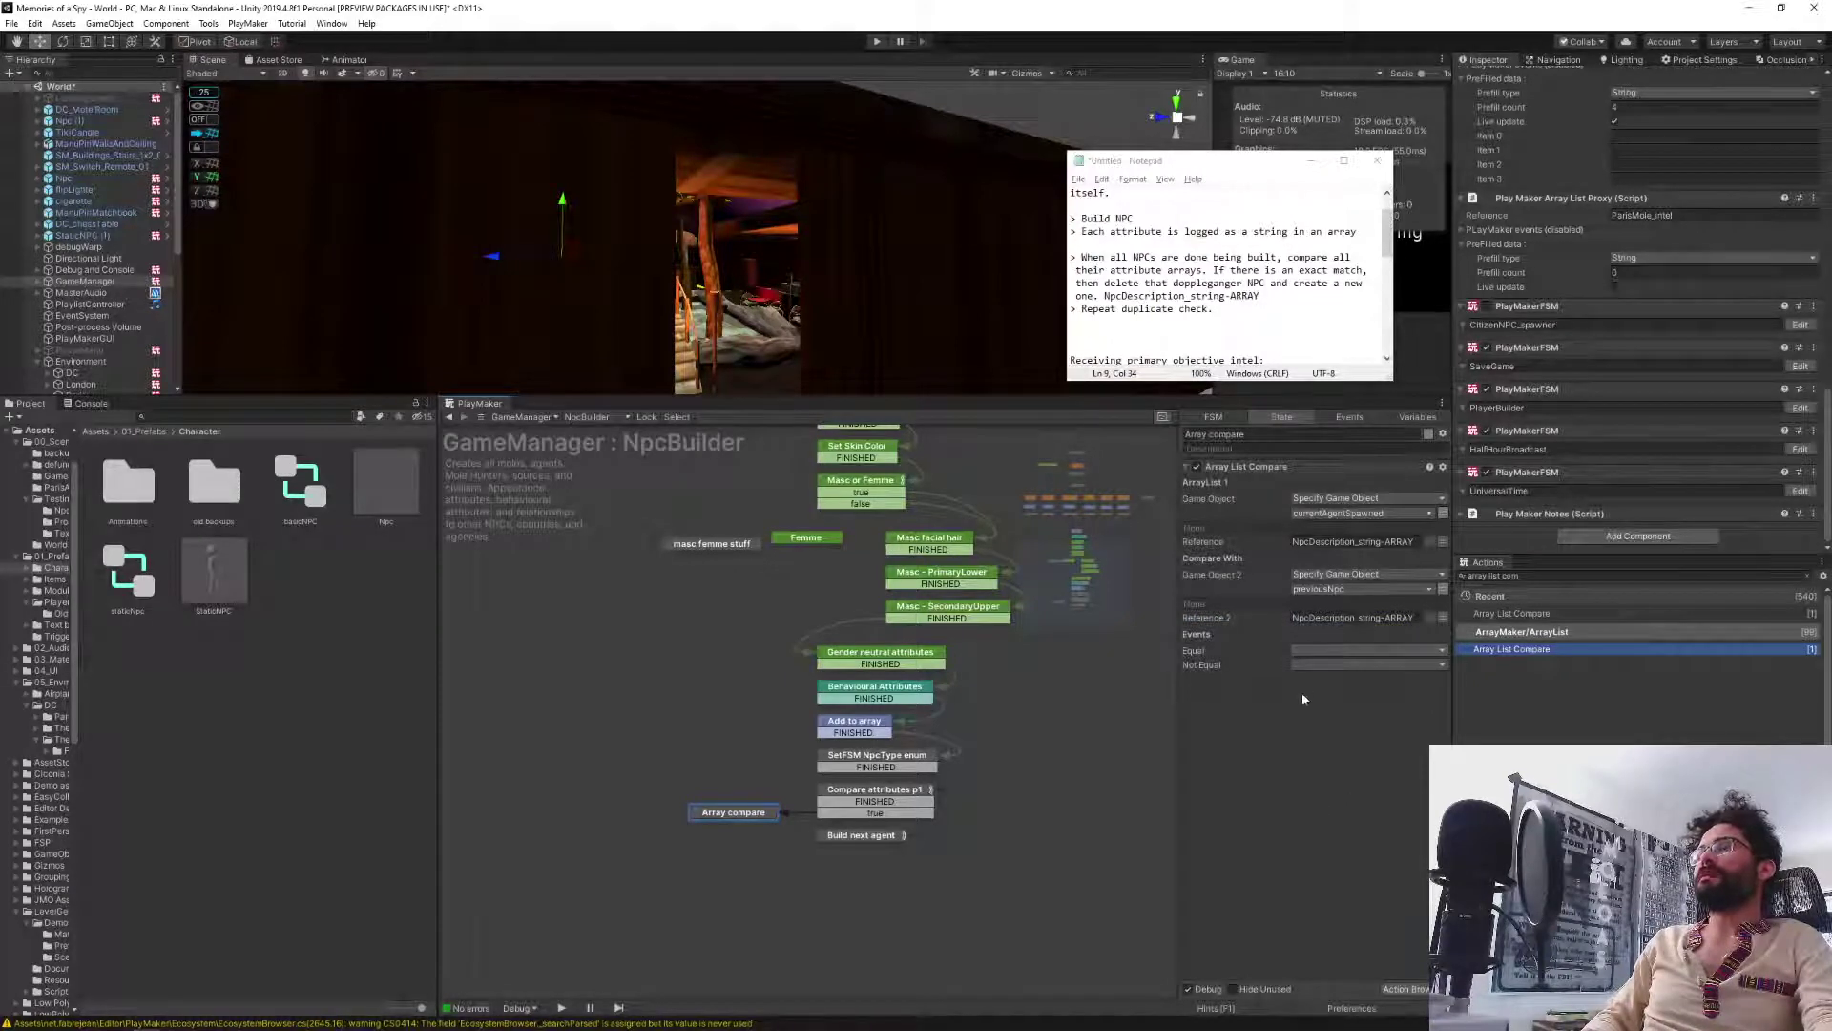
pyautogui.click(1304, 651)
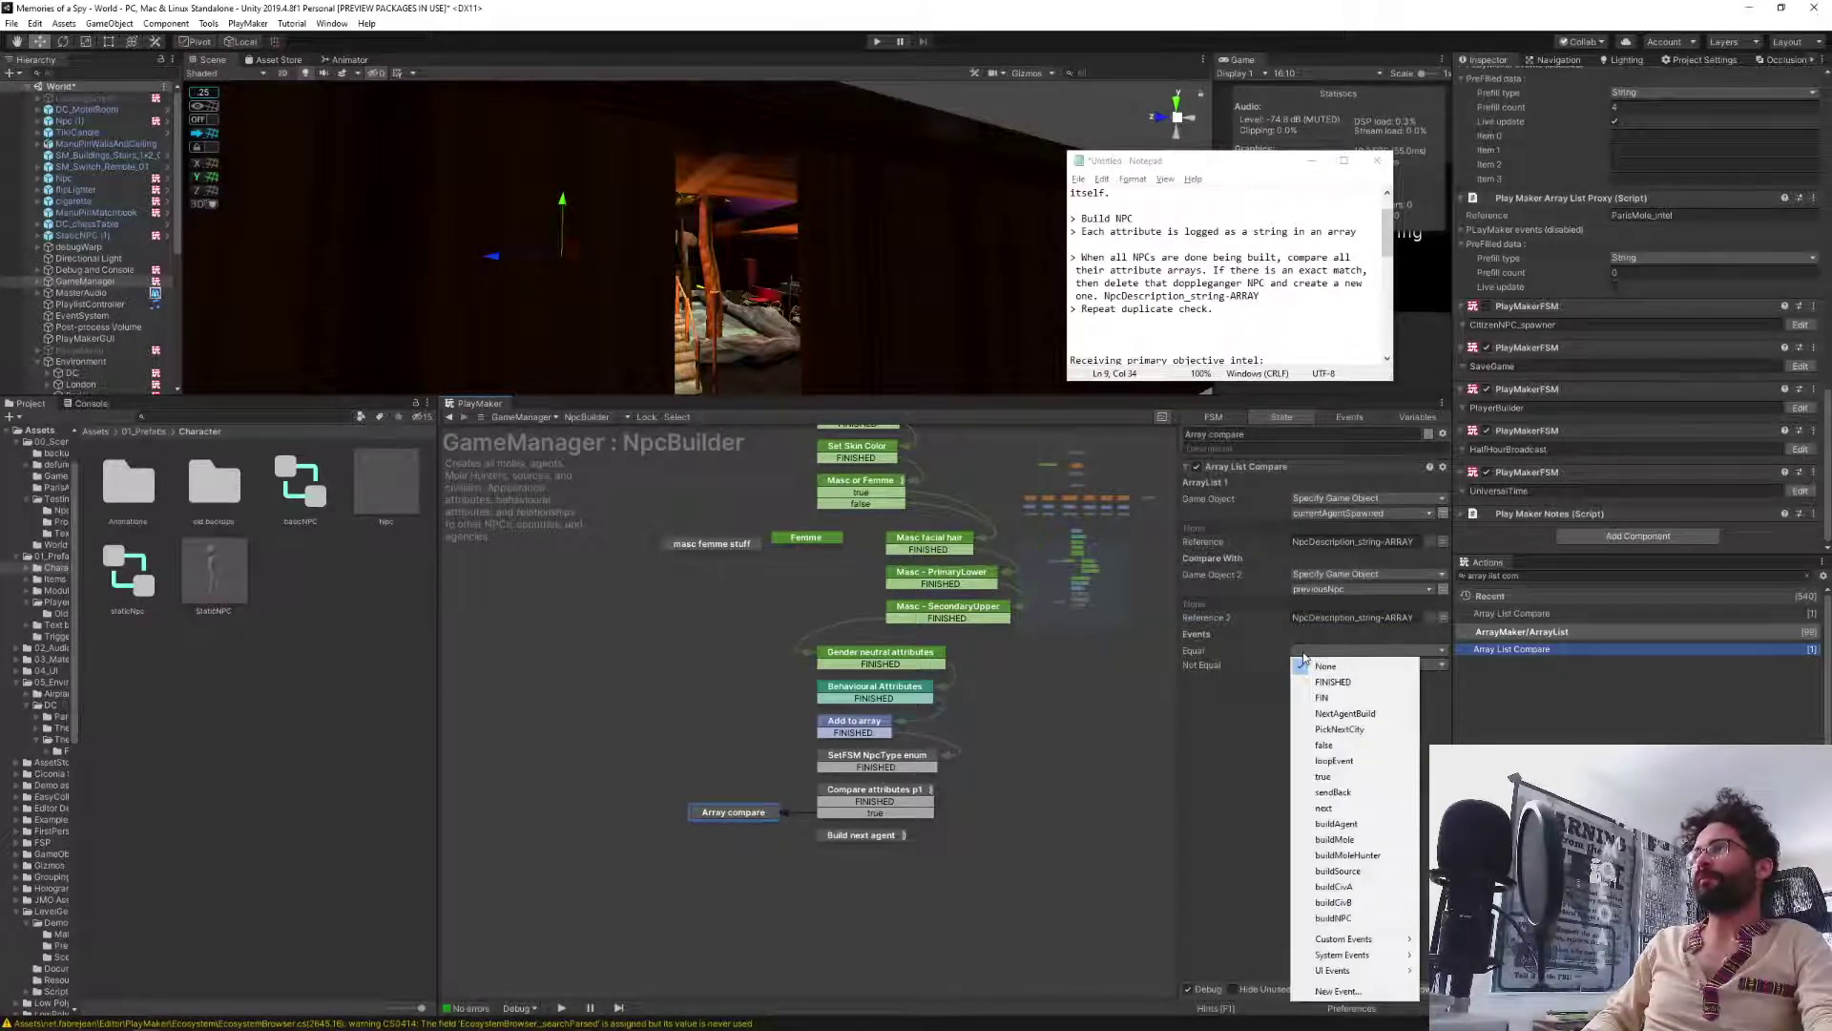
pyautogui.click(1323, 776)
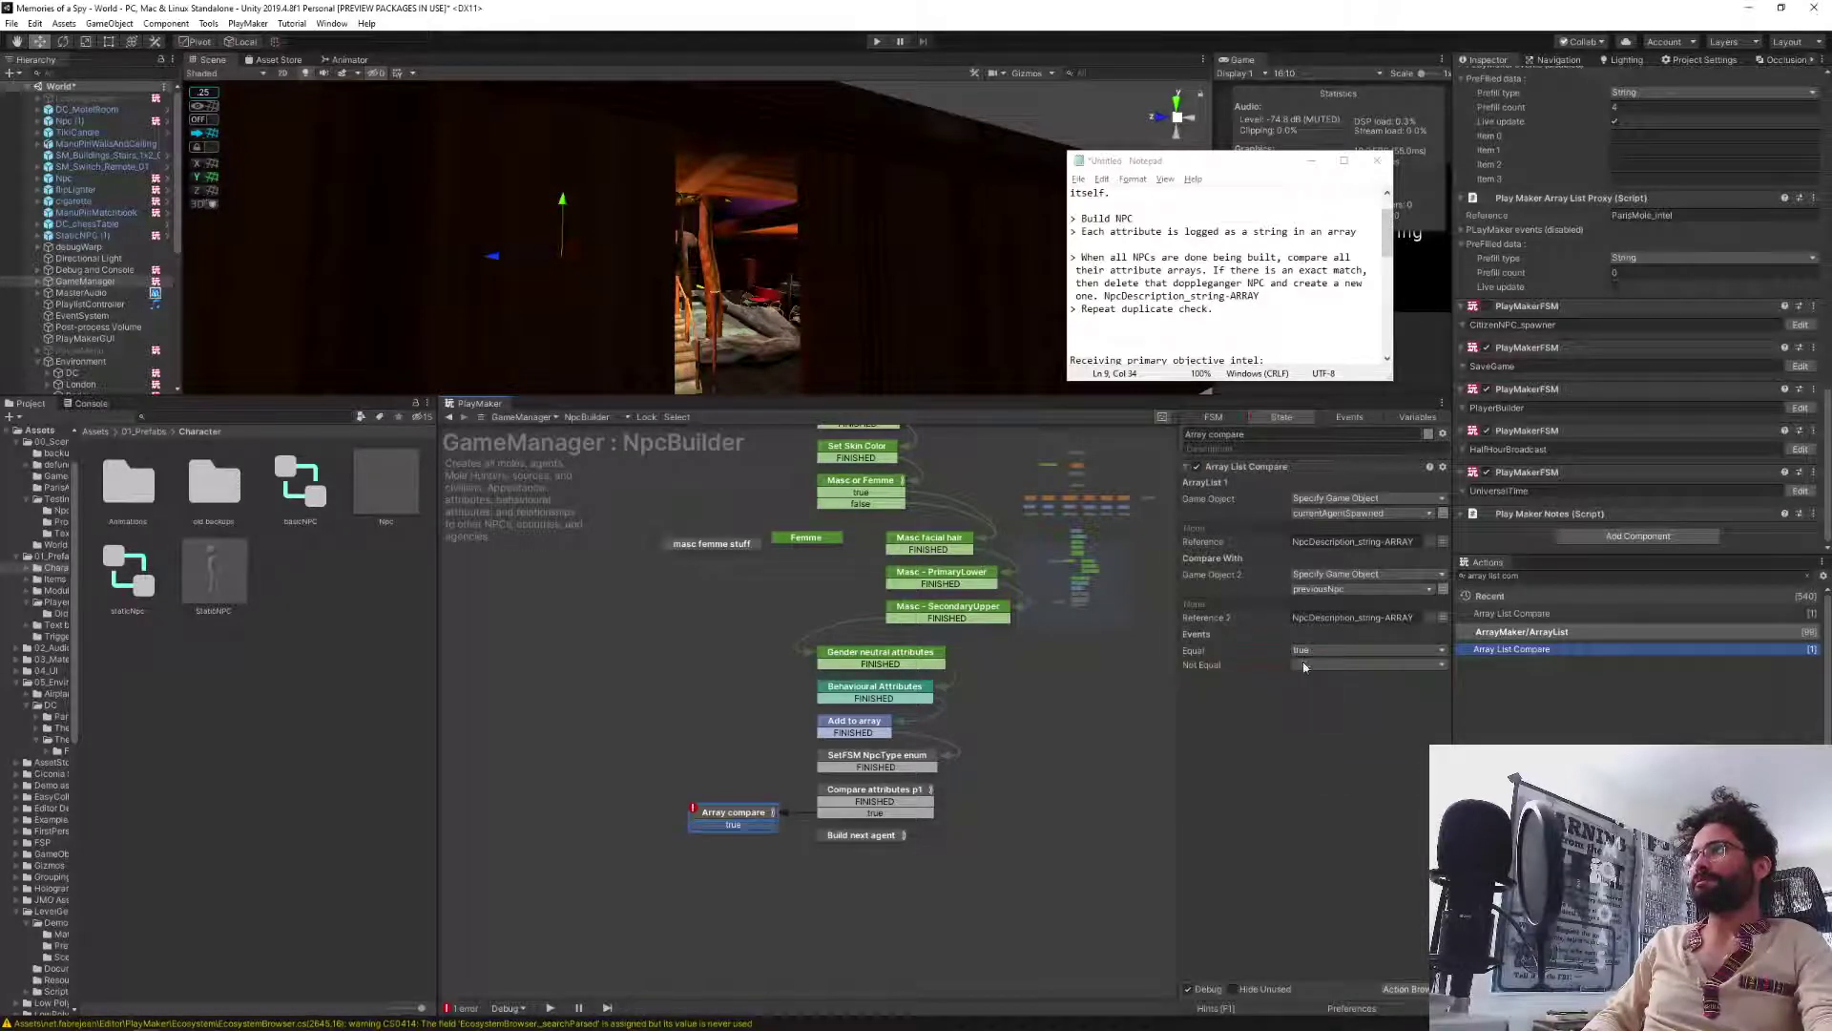
pyautogui.click(1305, 665)
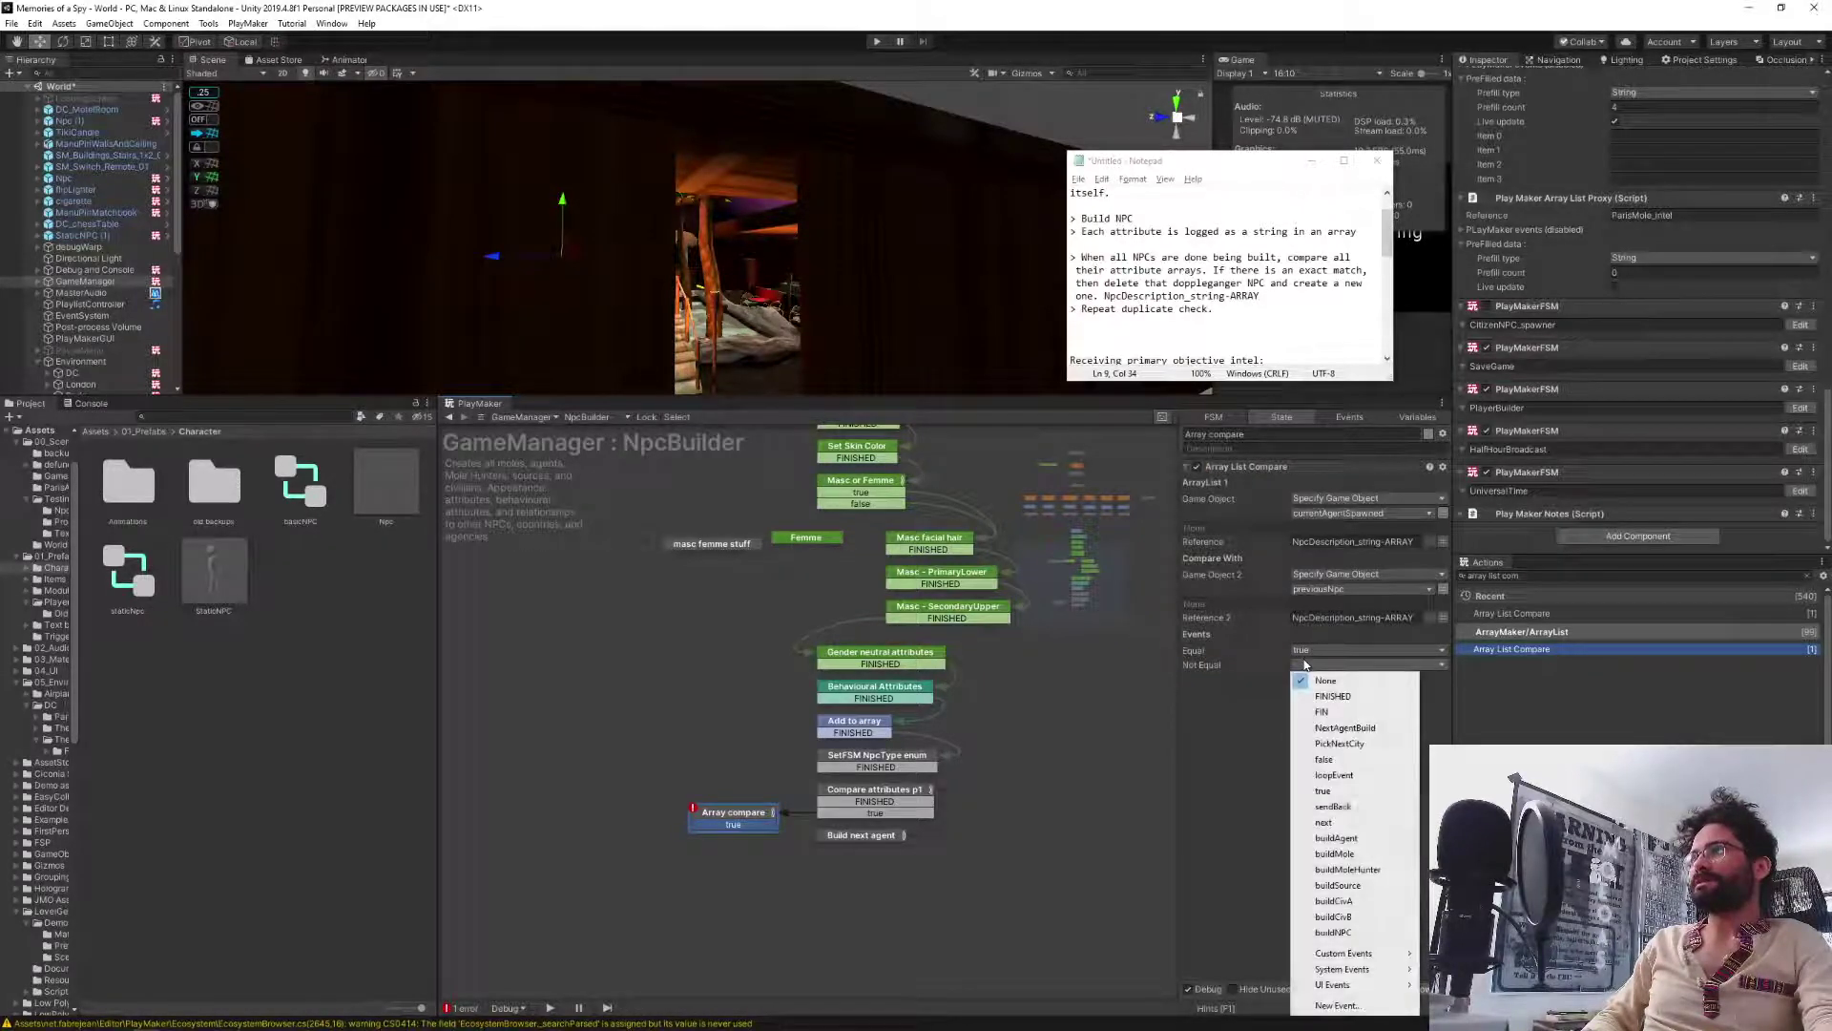
pyautogui.click(1324, 759)
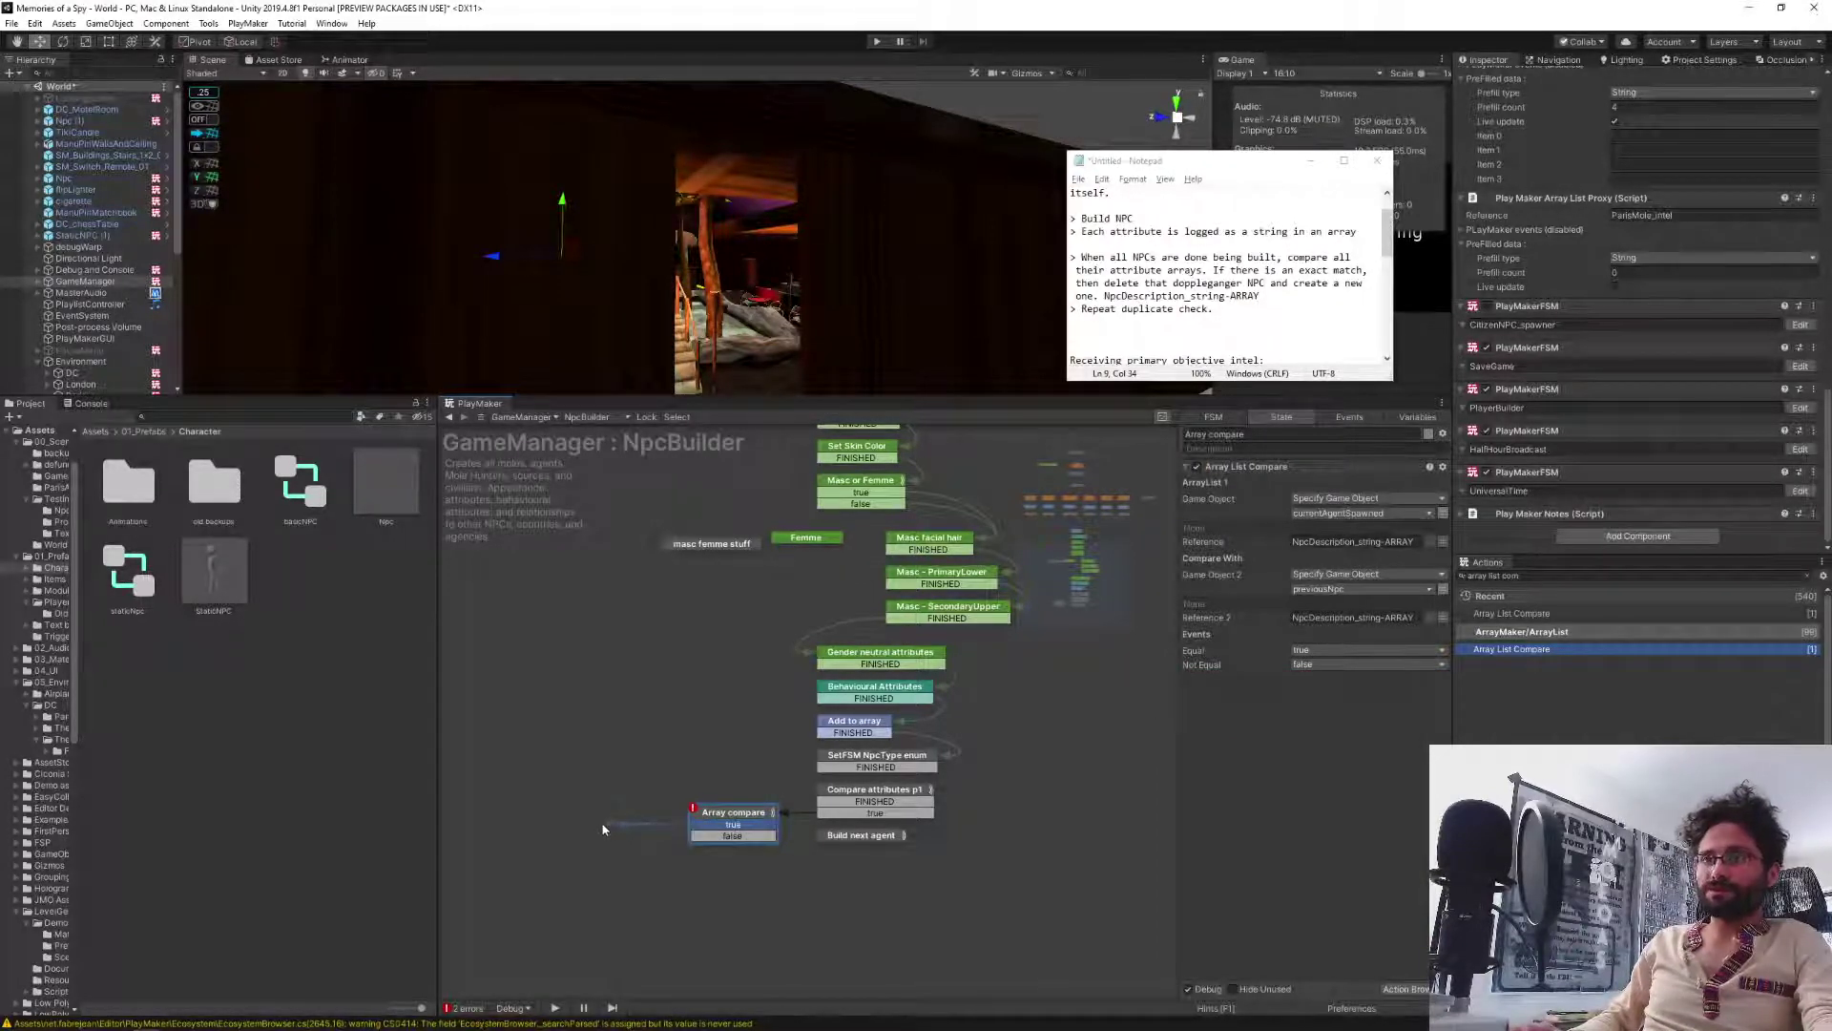
# Create a new state from Array compare's true transition and name it Recall NPC.
pyautogui.moveTo(603, 830)
pyautogui.keyDown('ctrl'); pyautogui.mouseDown()
pyautogui.moveTo(634, 828)
pyautogui.moveTo(617, 828)
pyautogui.mouseUp(); pyautogui.keyUp('ctrl')
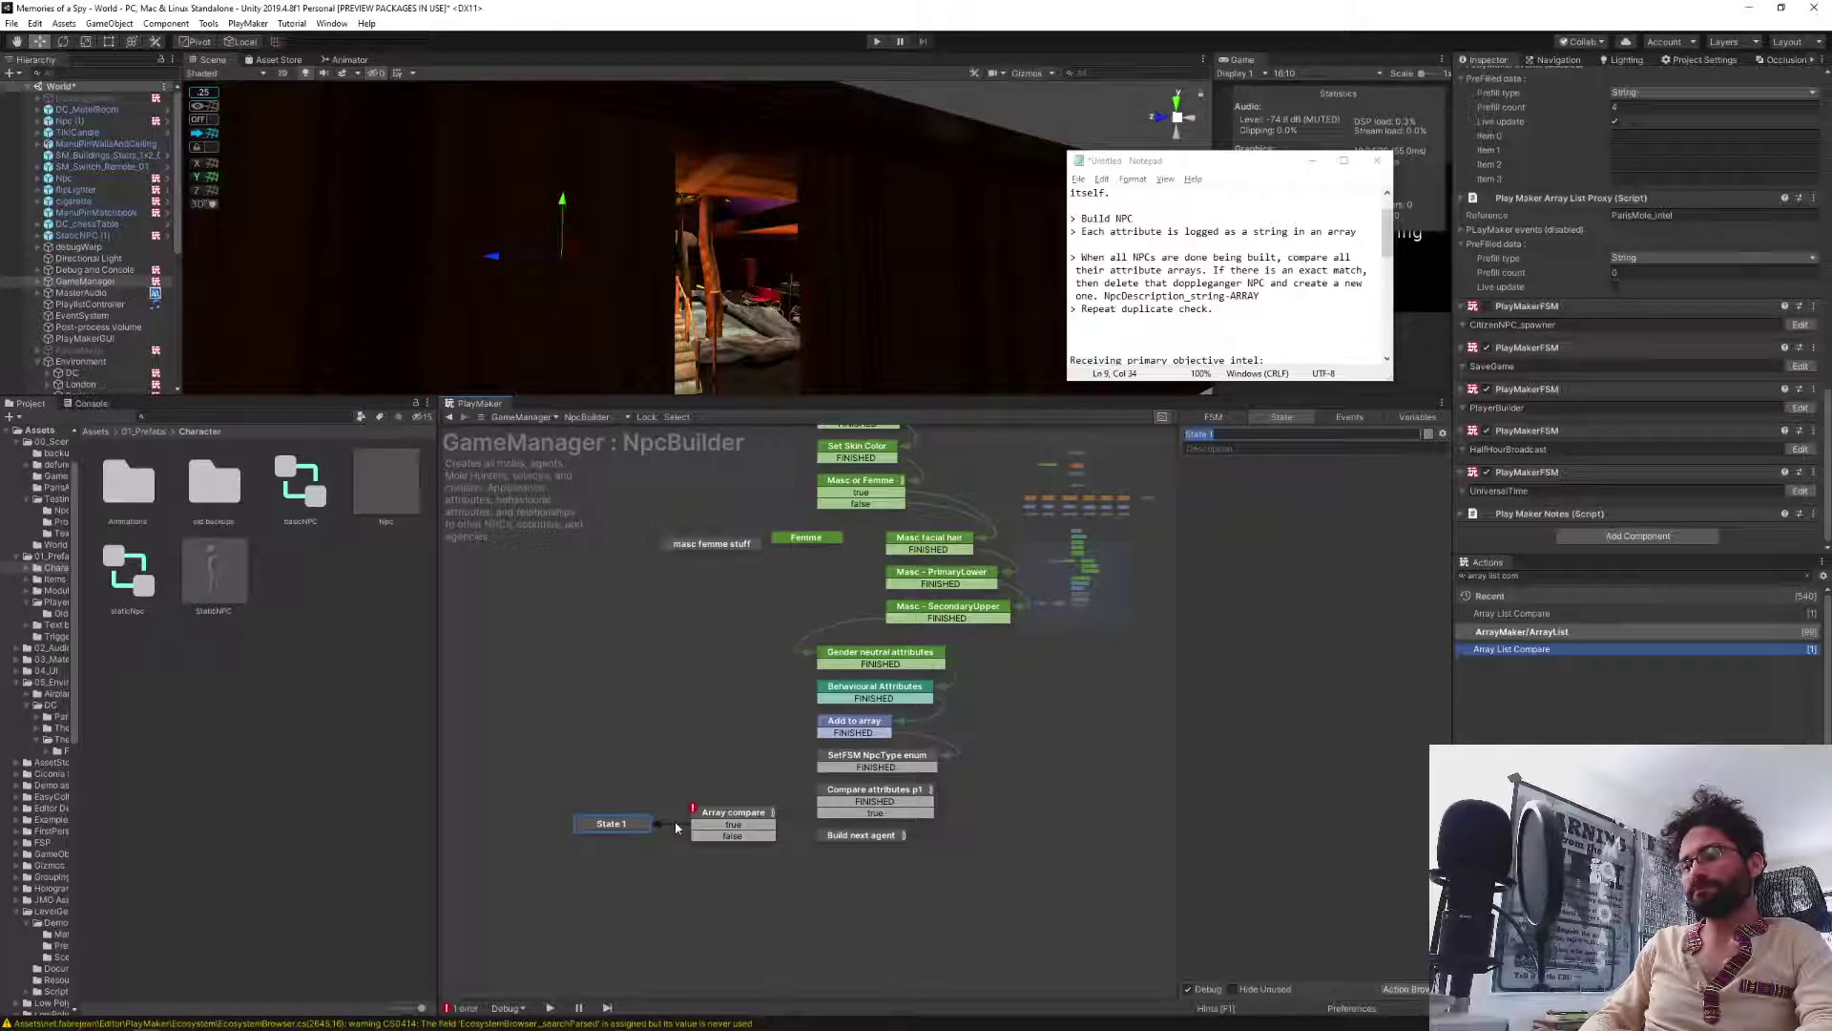
pyautogui.write('De')
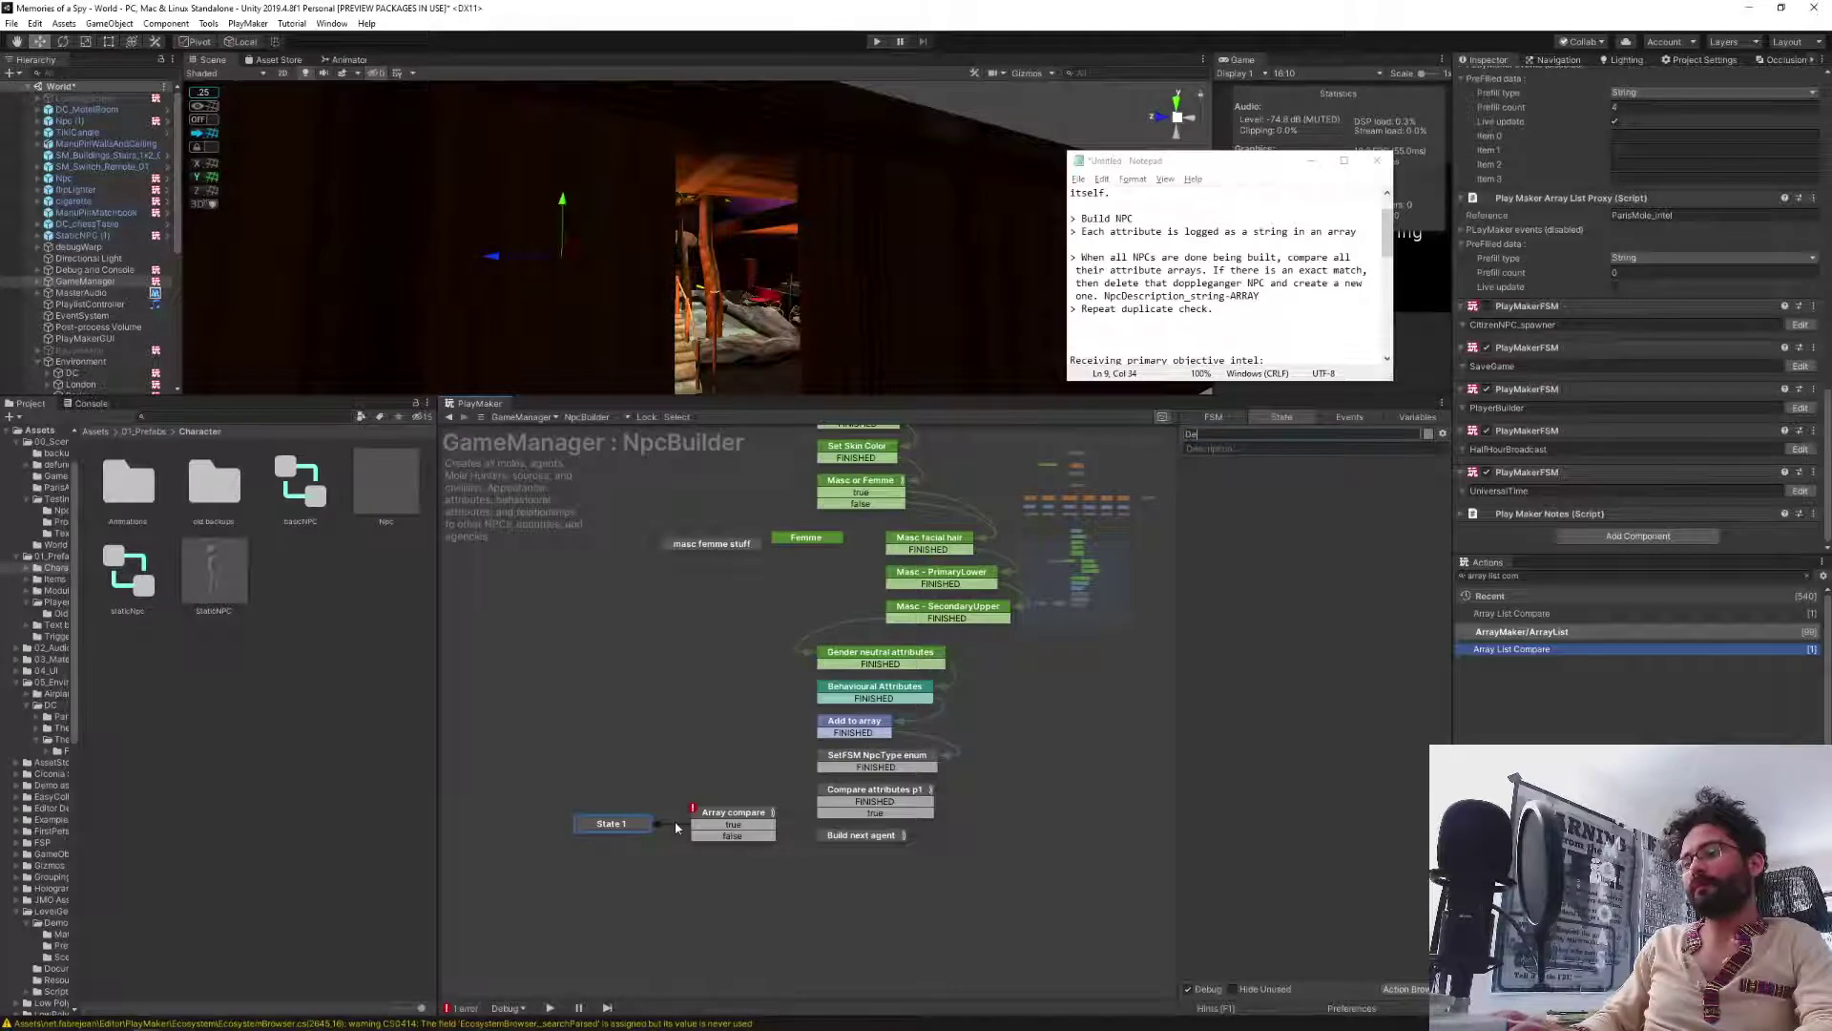
pyautogui.press('BackSpace')
pyautogui.press('BackSpace')
pyautogui.write('Recei')
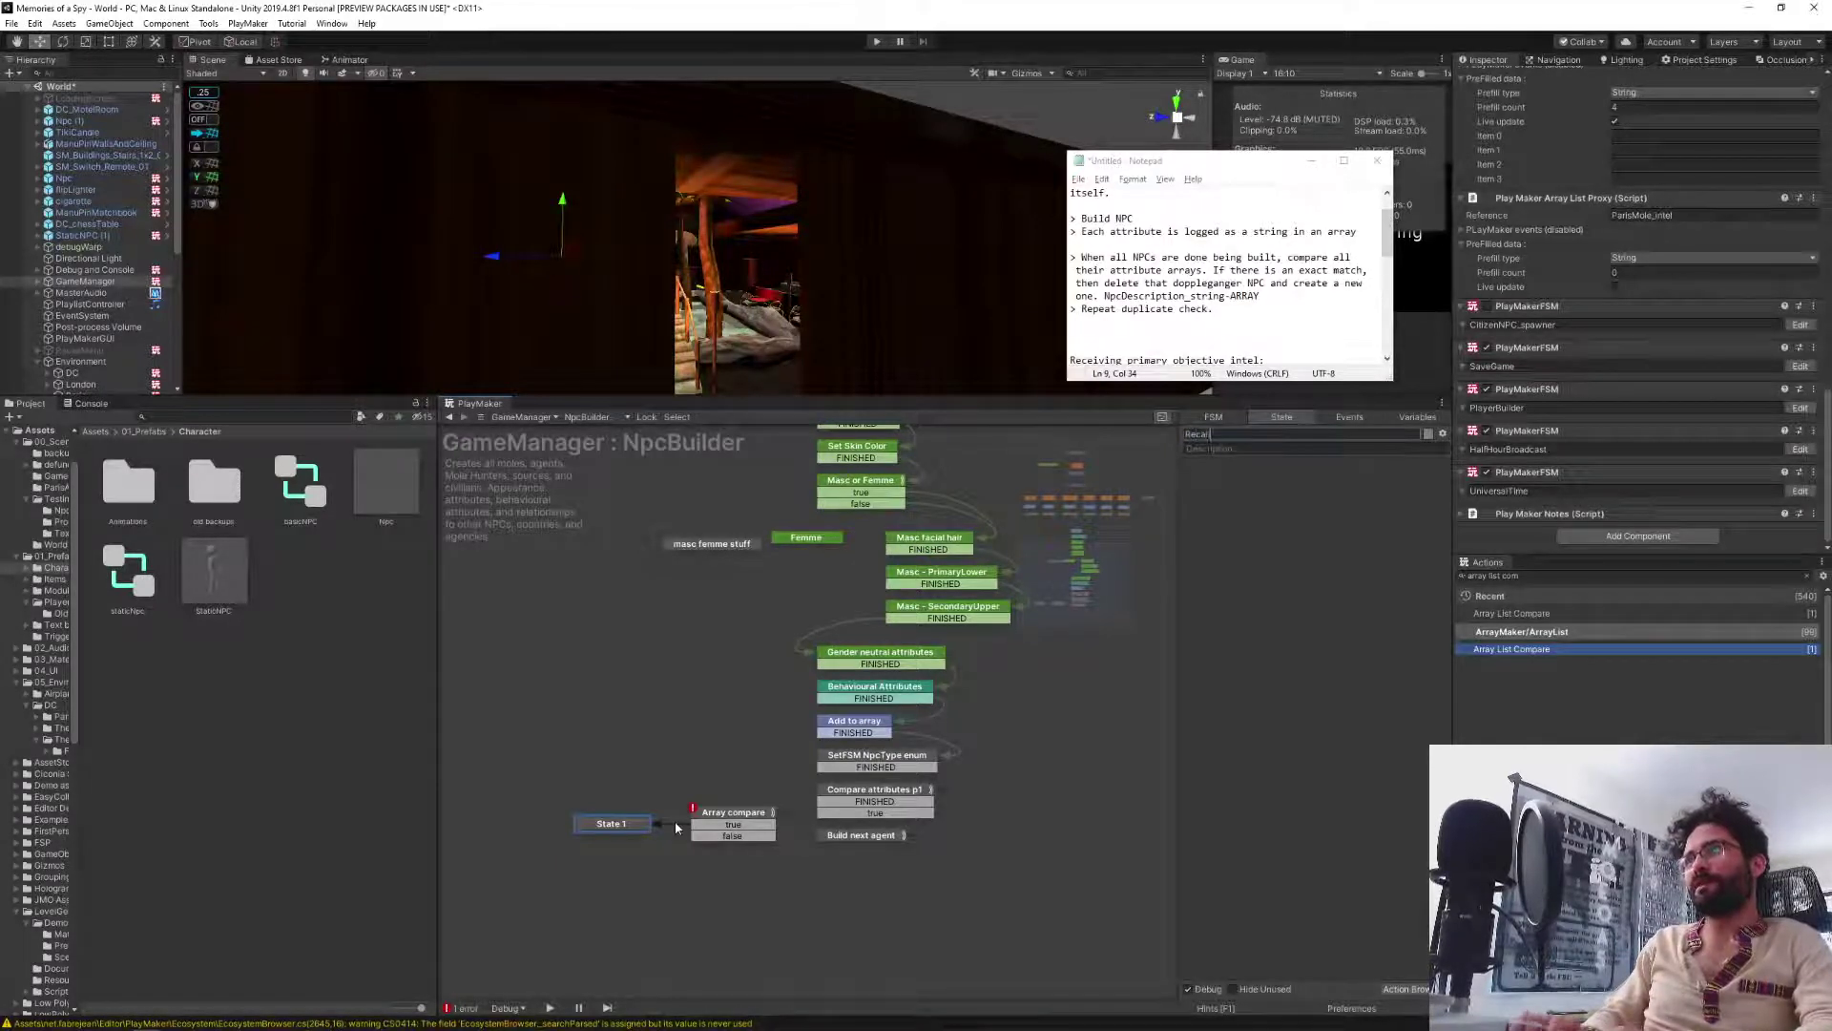
pyautogui.write('l NPC')
pyautogui.press('Return')
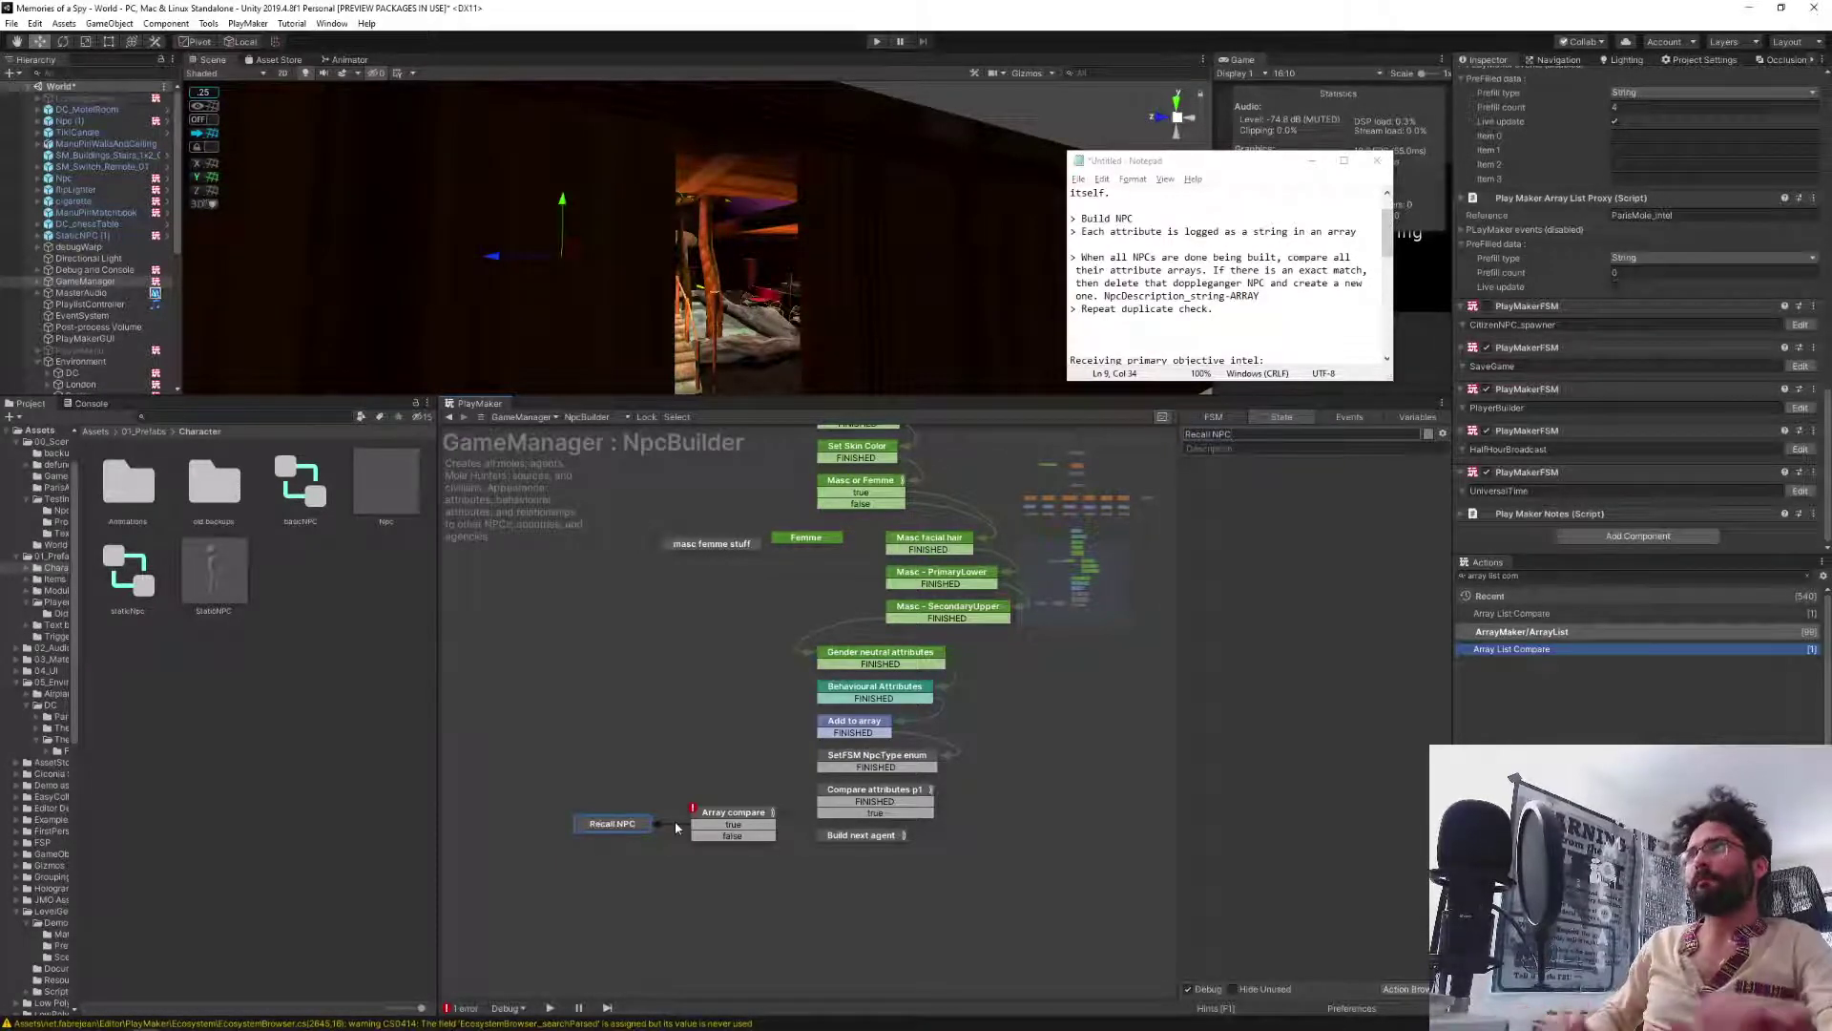
# Find the Int Add action and add it to the Recall NPC state.
pyautogui.click(1533, 576)
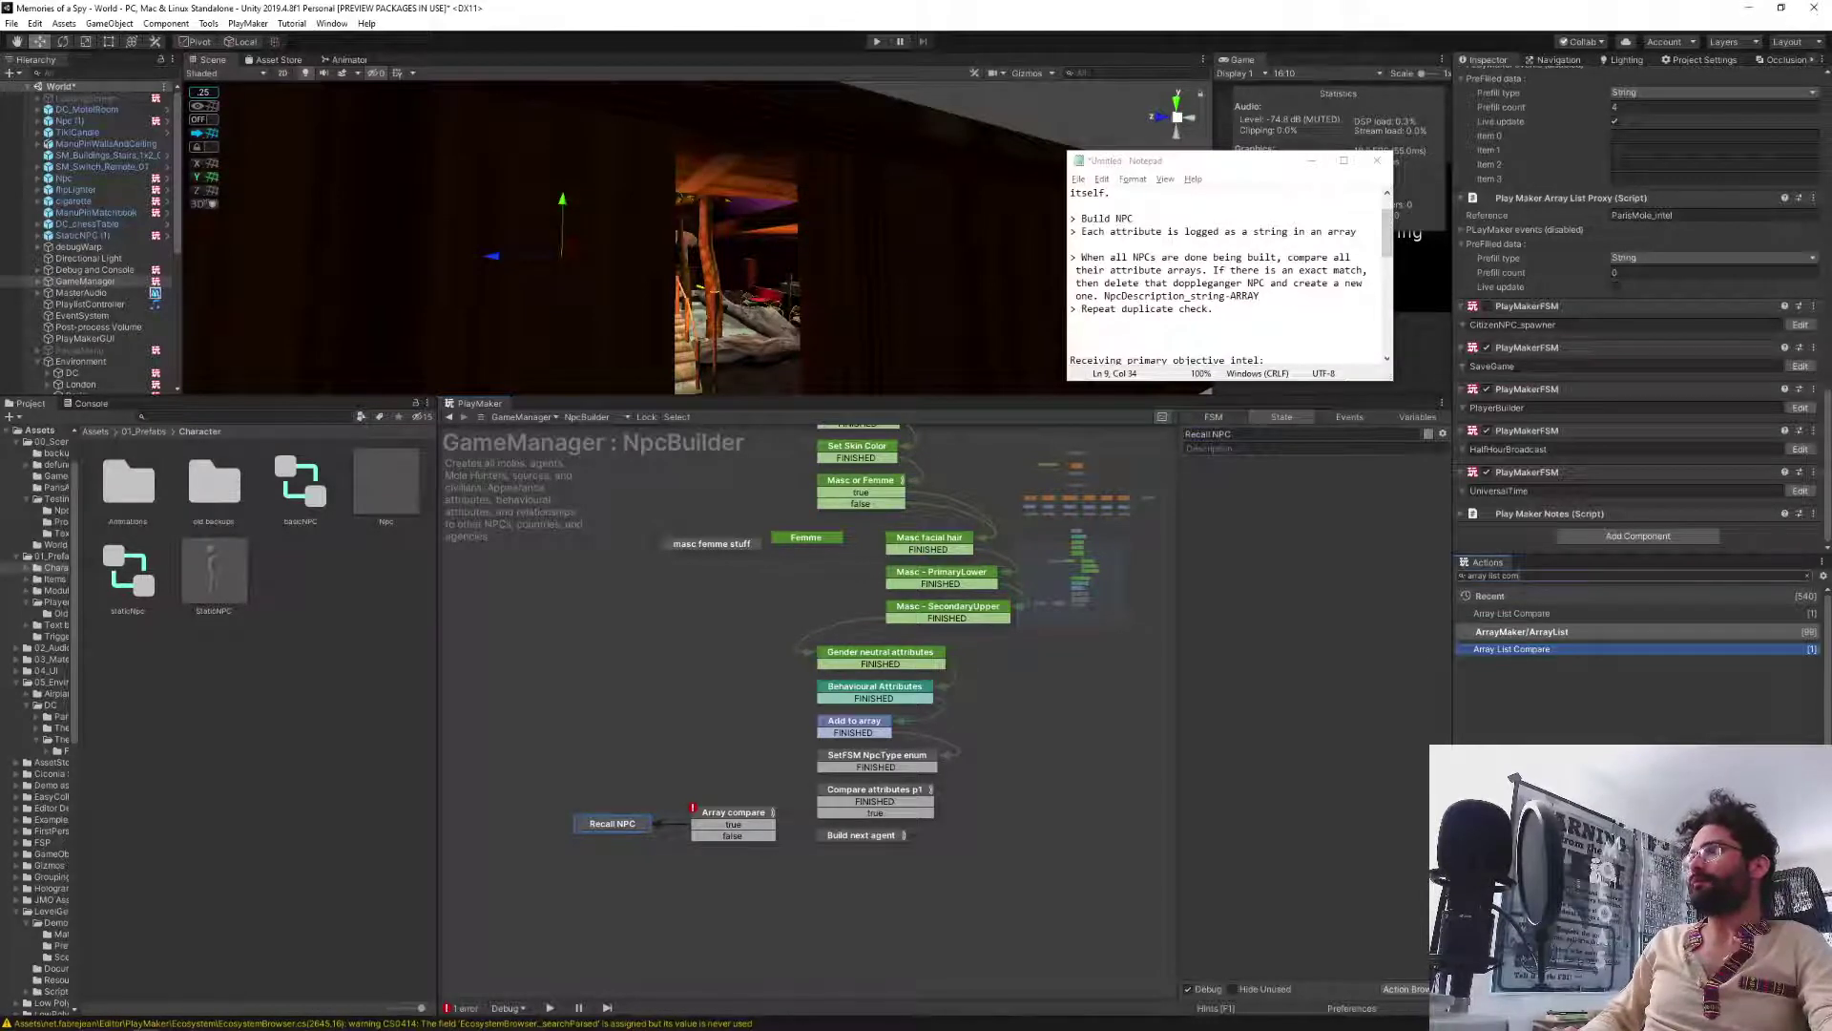
pyautogui.hotkey('ctrl', 'a')
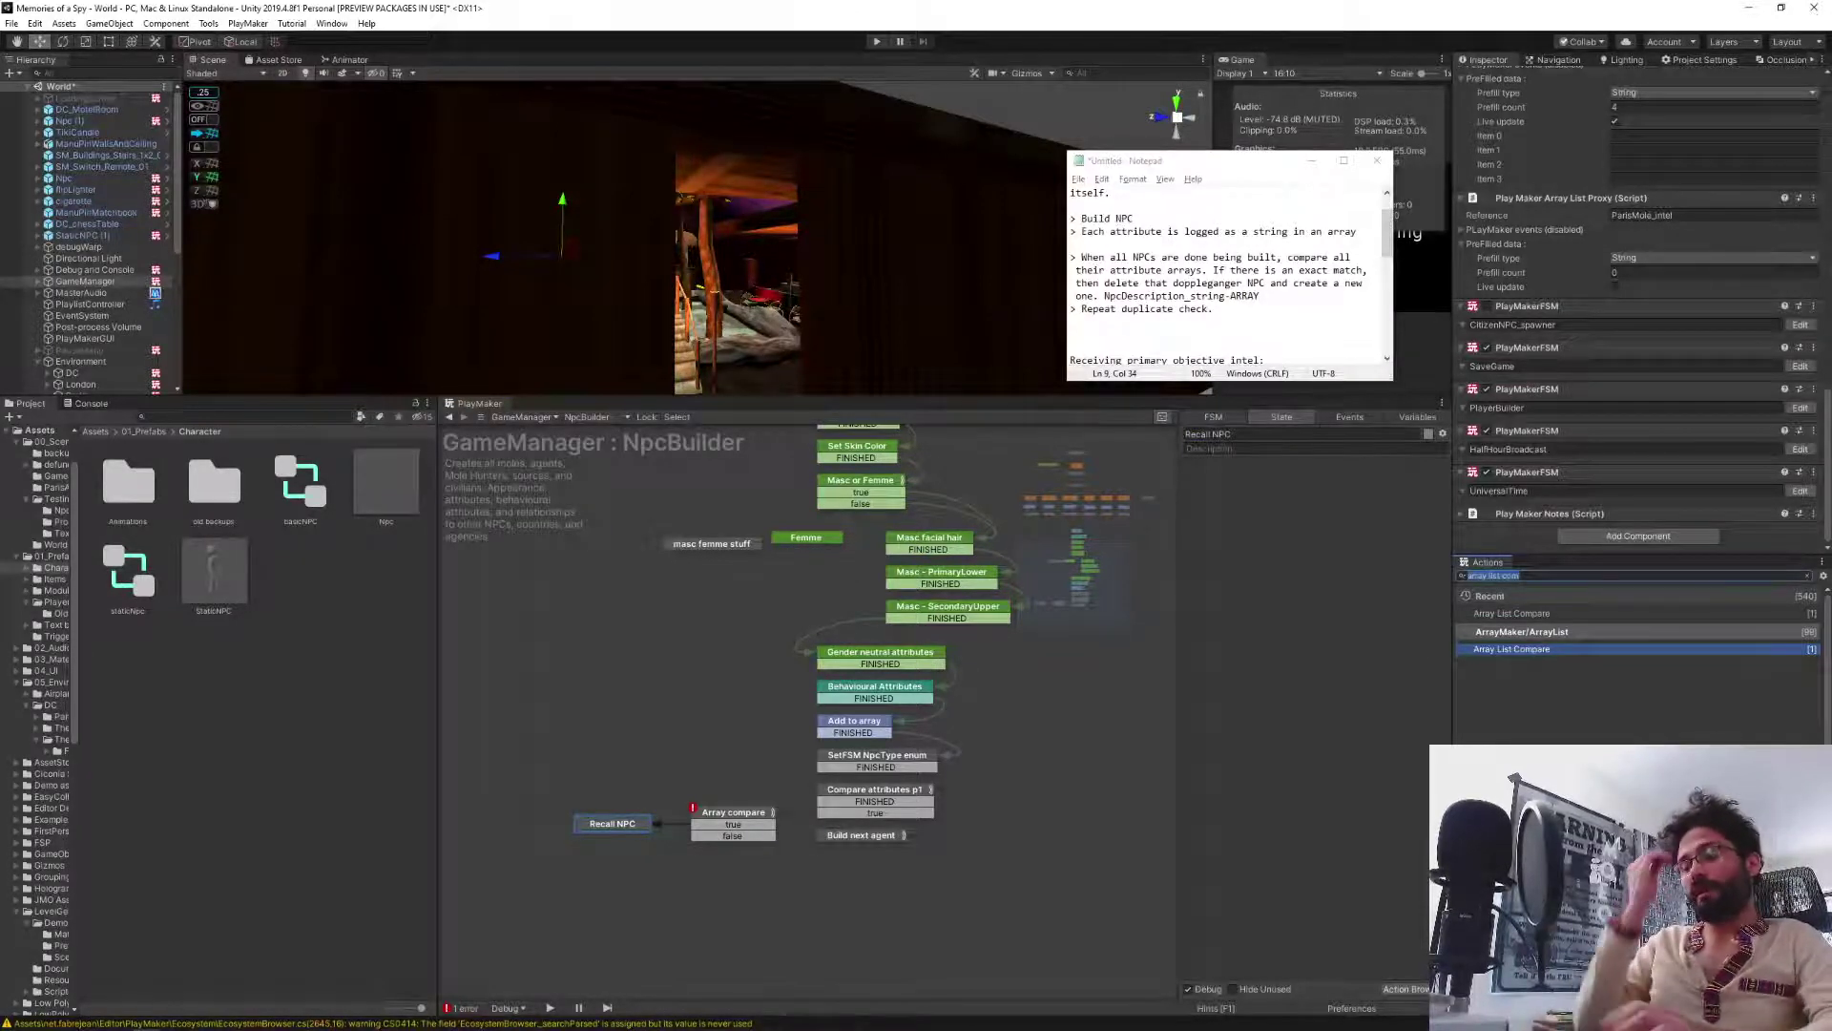
pyautogui.write('int')
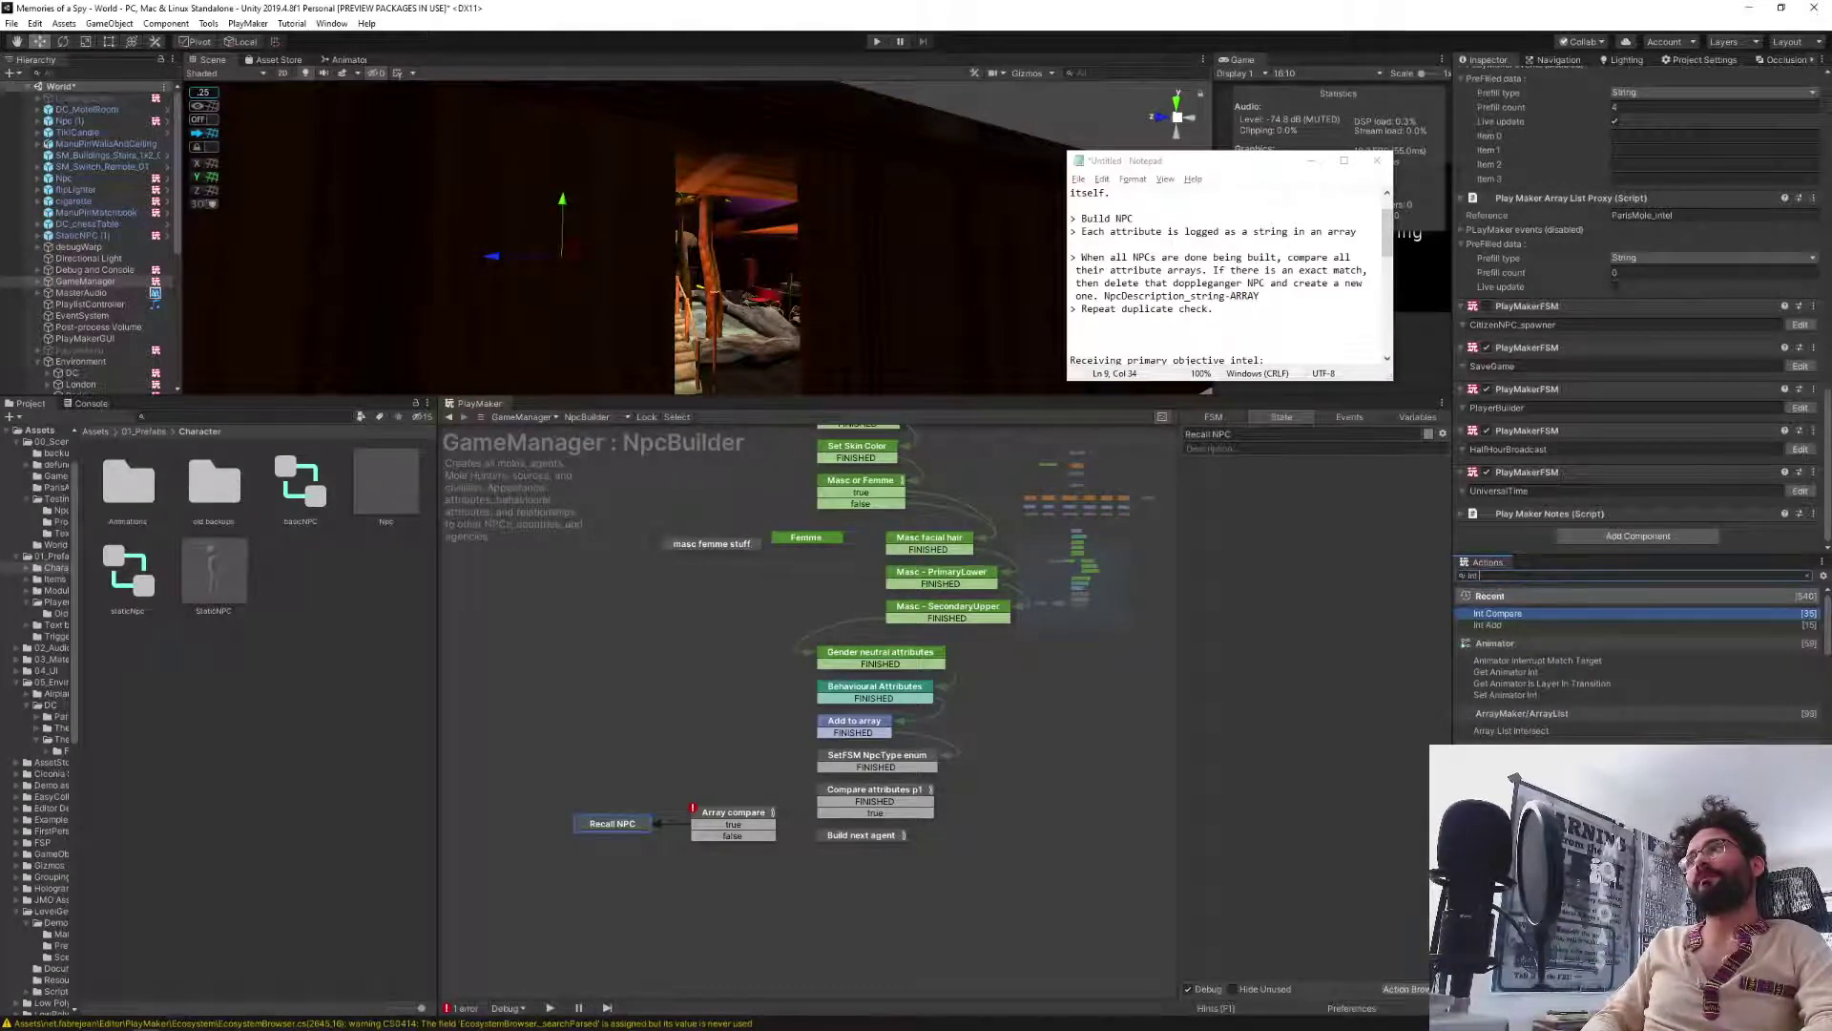
pyautogui.write(' add')
pyautogui.press('Return')
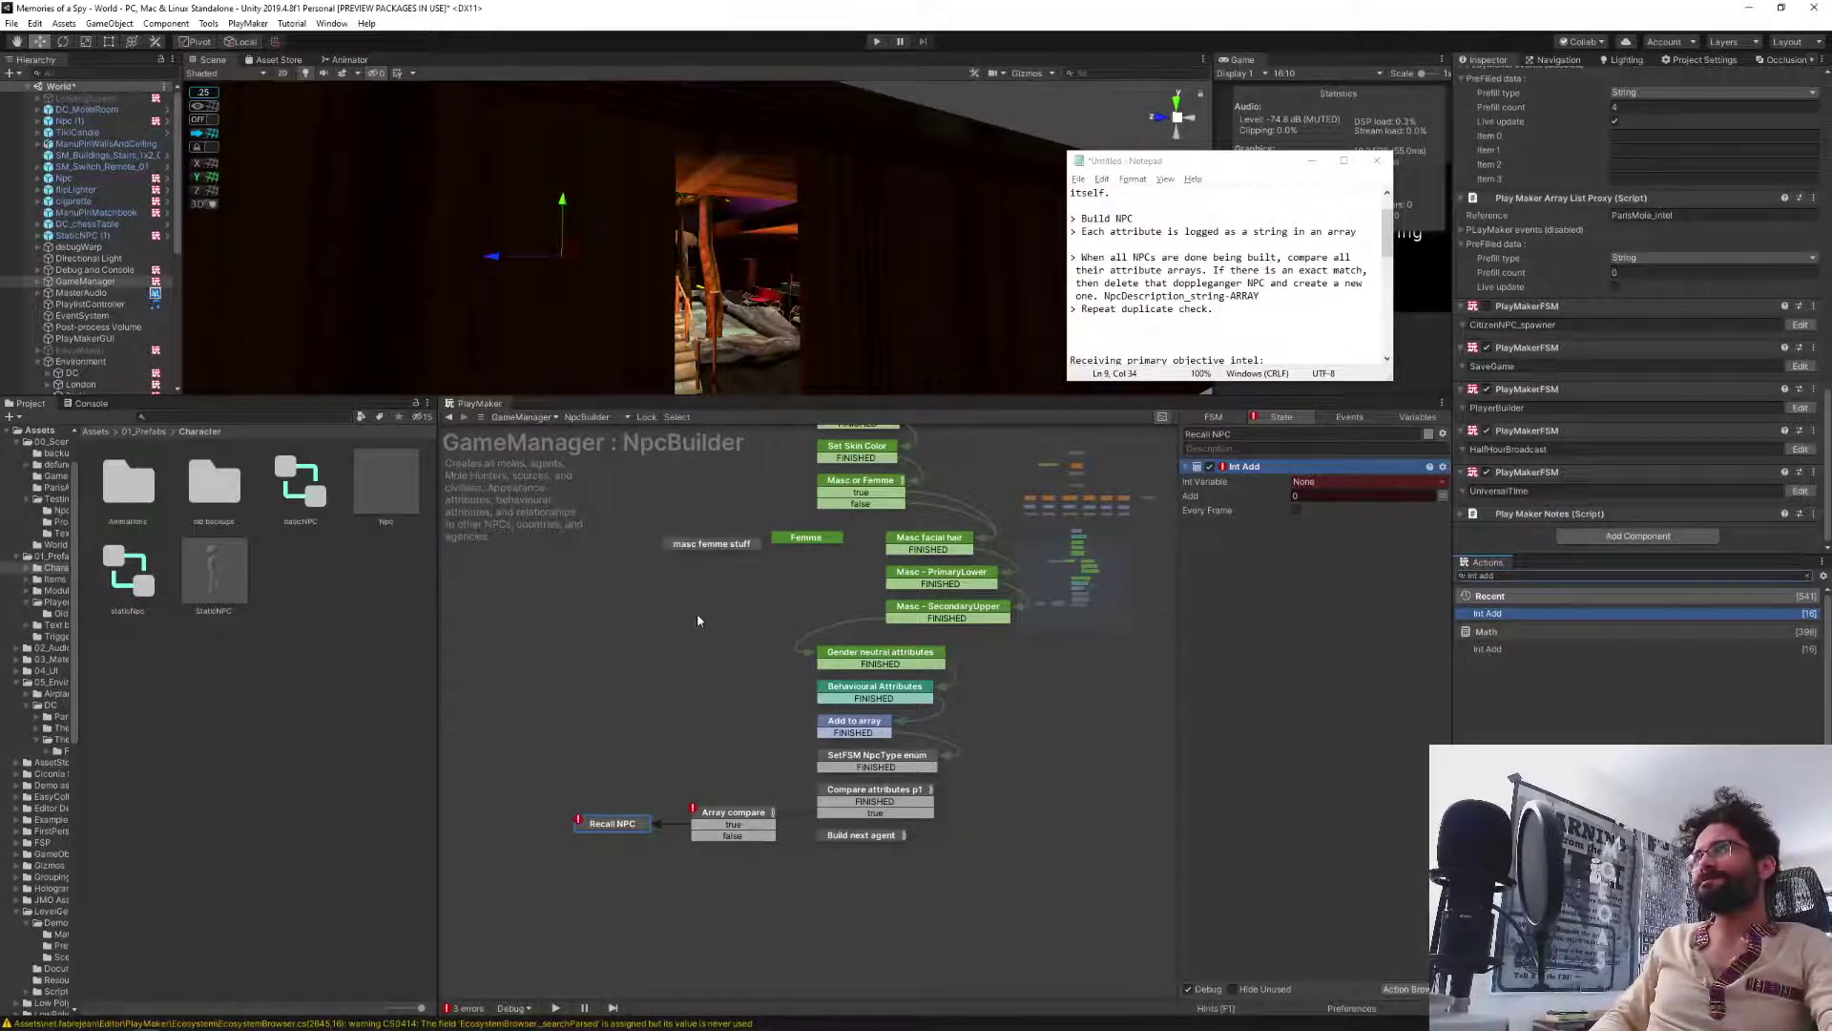
# Examine the Build category and Build Agents states, then review the Array compare and Recall NPC states against them.
pyautogui.moveTo(697, 612); pyautogui.dragTo(694, 891, button='middle')
pyautogui.moveTo(728, 655); pyautogui.dragTo(762, 875, button='middle')
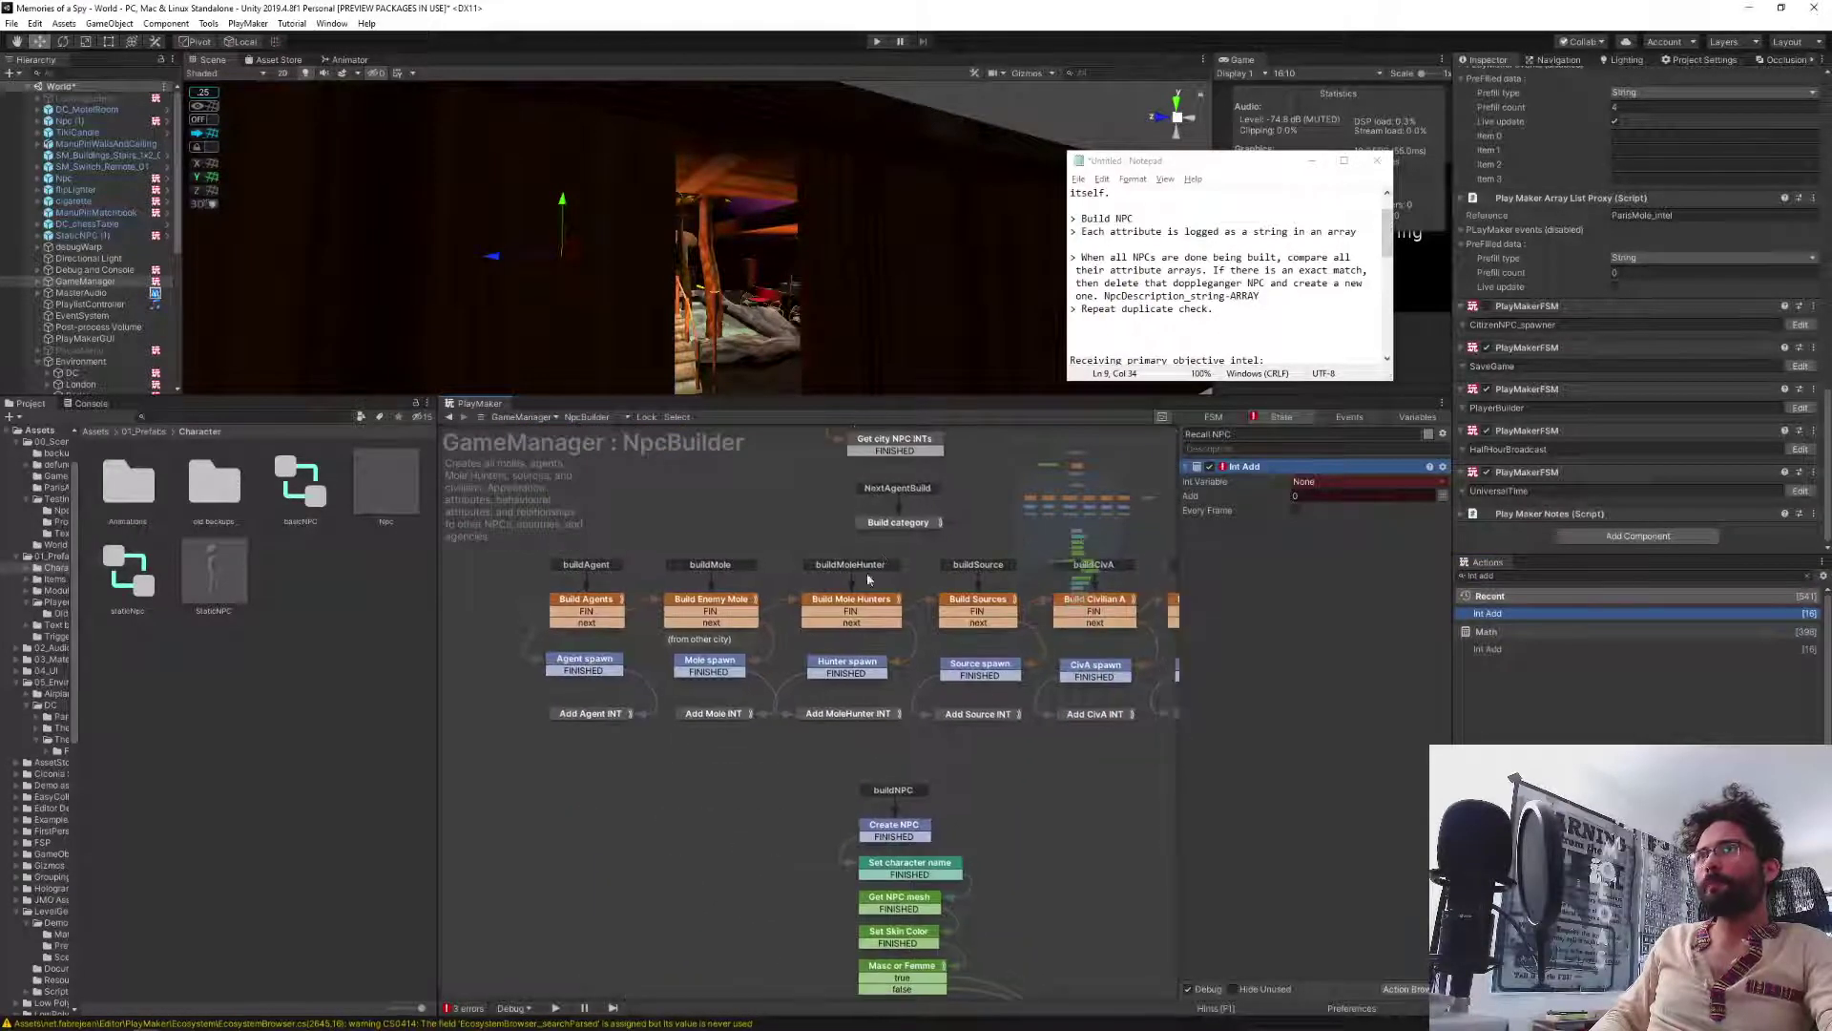
pyautogui.click(885, 524)
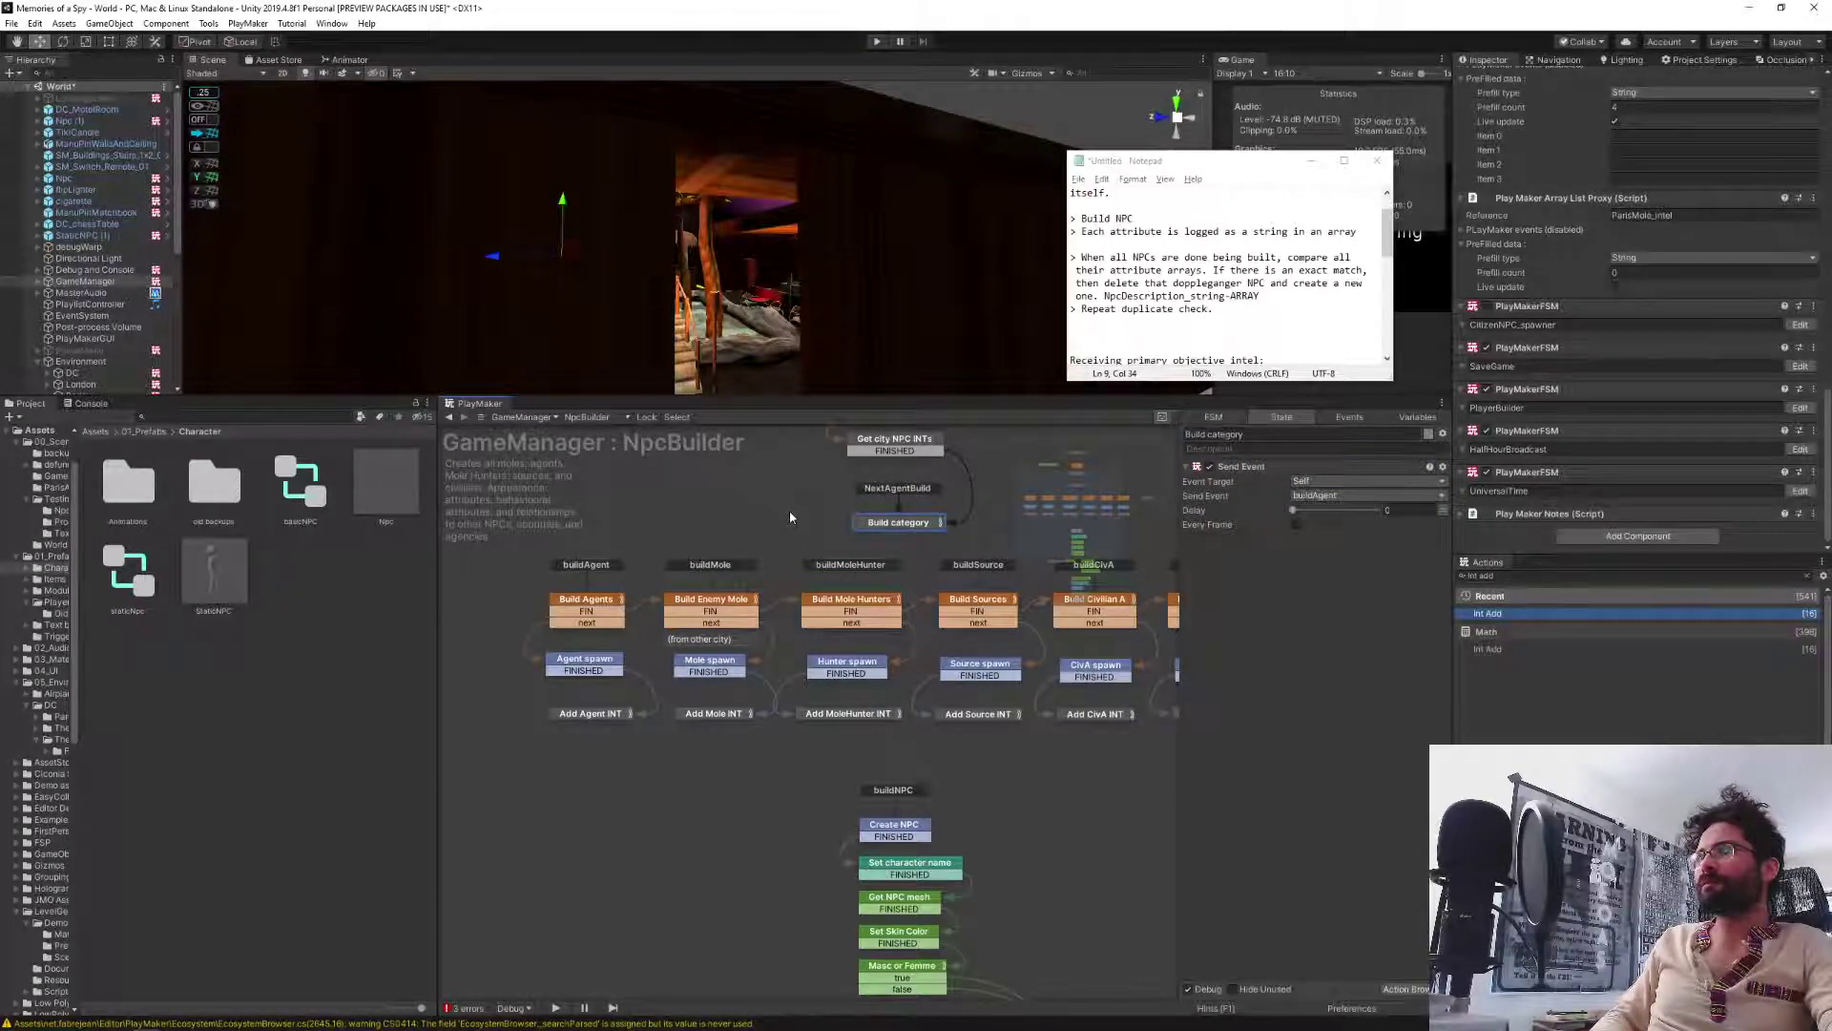
pyautogui.click(573, 608)
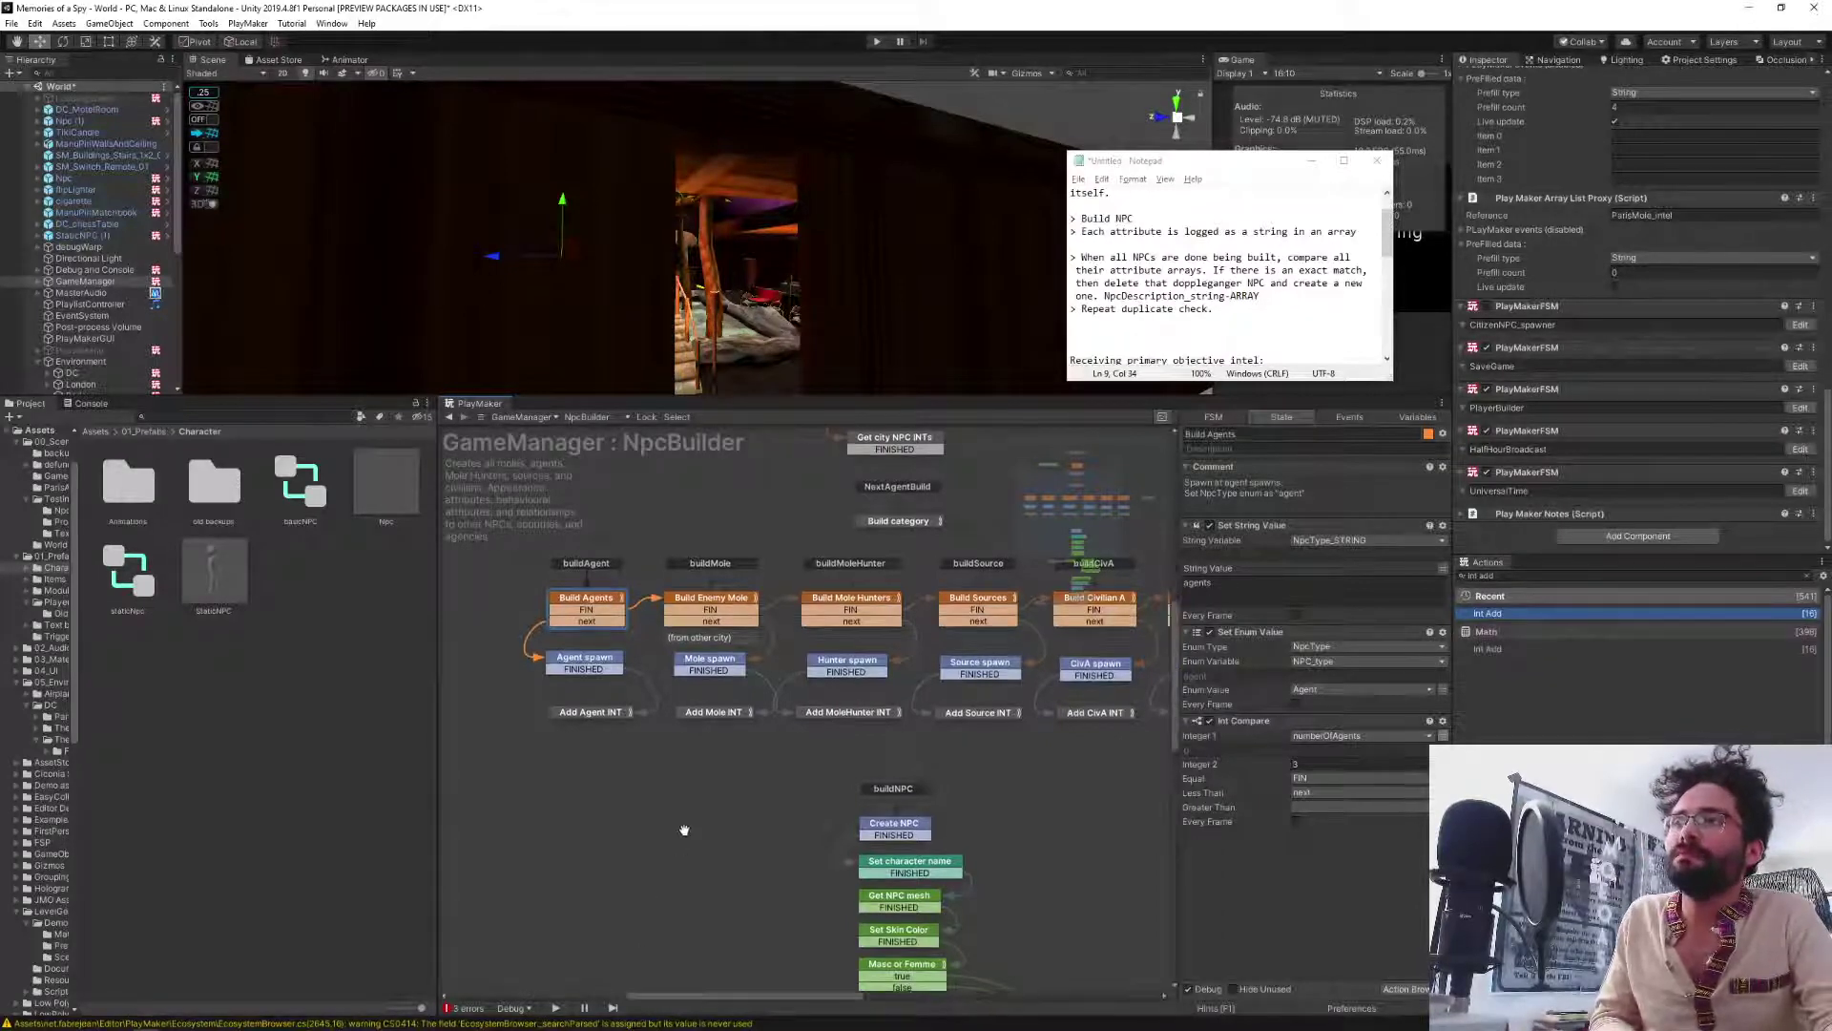
pyautogui.moveTo(642, 928); pyautogui.dragTo(637, 661, button='middle')
pyautogui.moveTo(617, 859); pyautogui.dragTo(649, 636, button='middle')
pyautogui.click(821, 798)
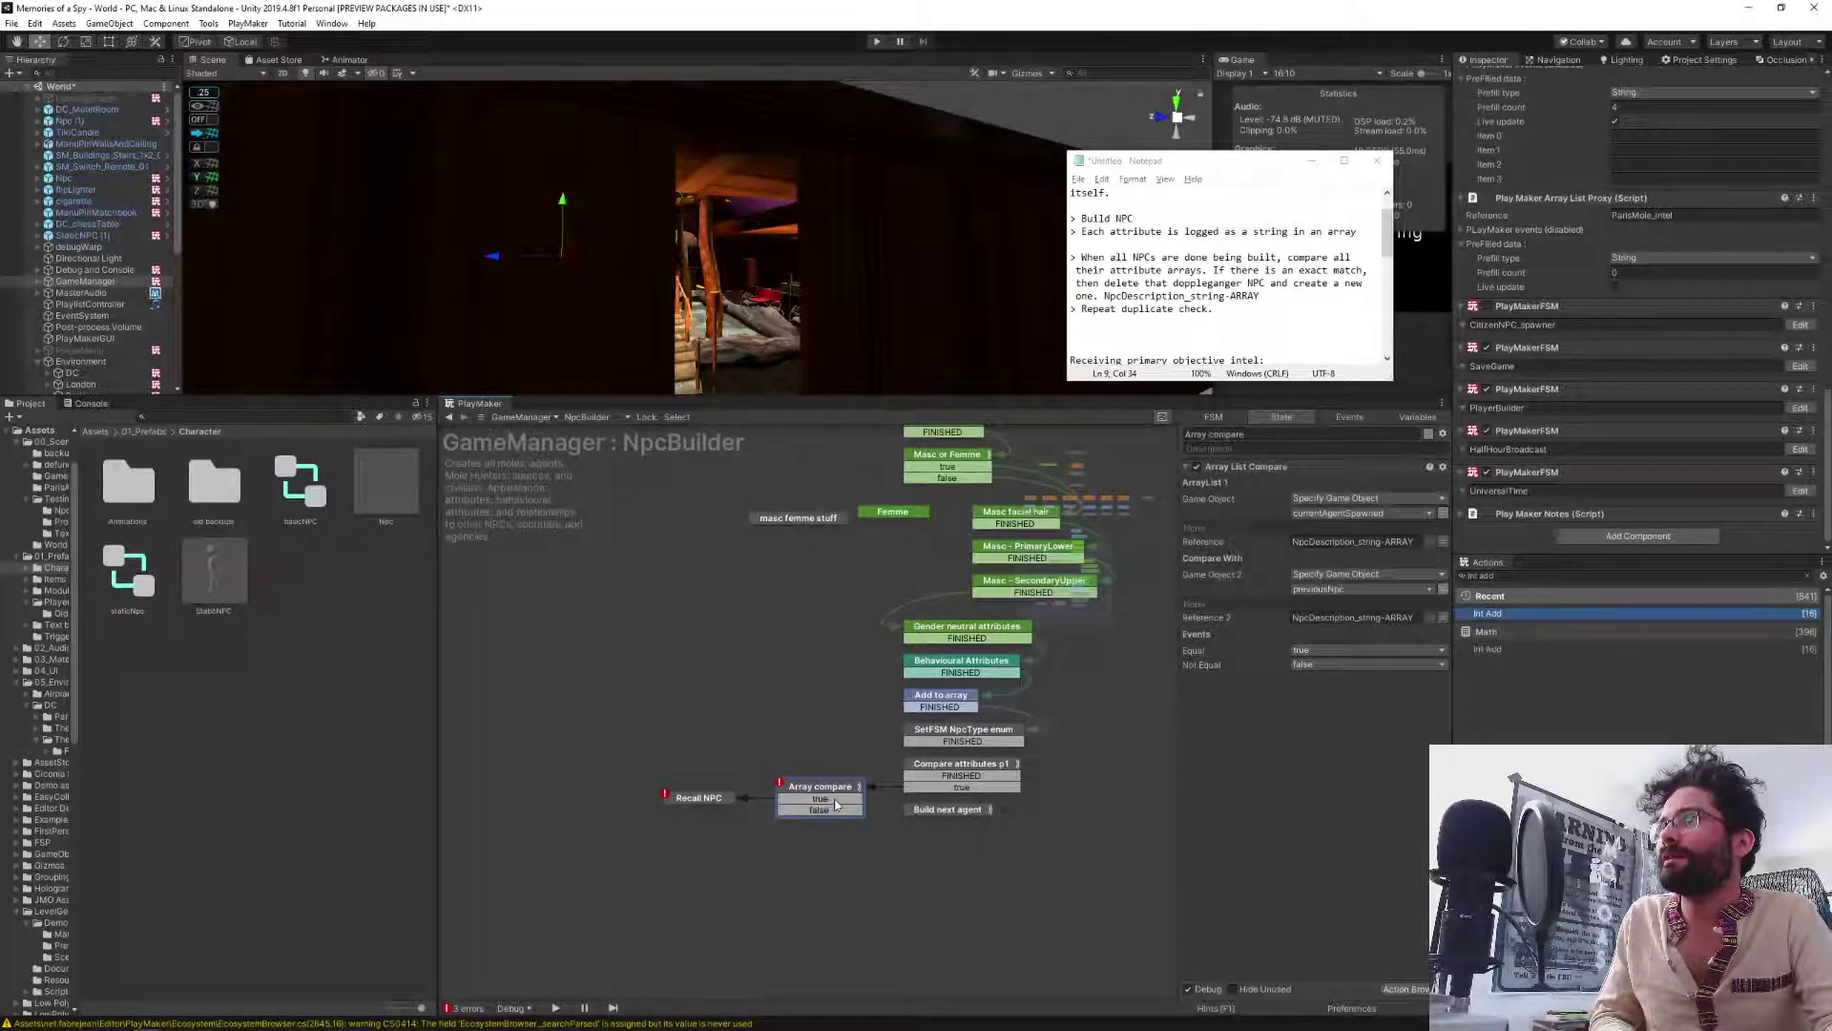
pyautogui.click(702, 799)
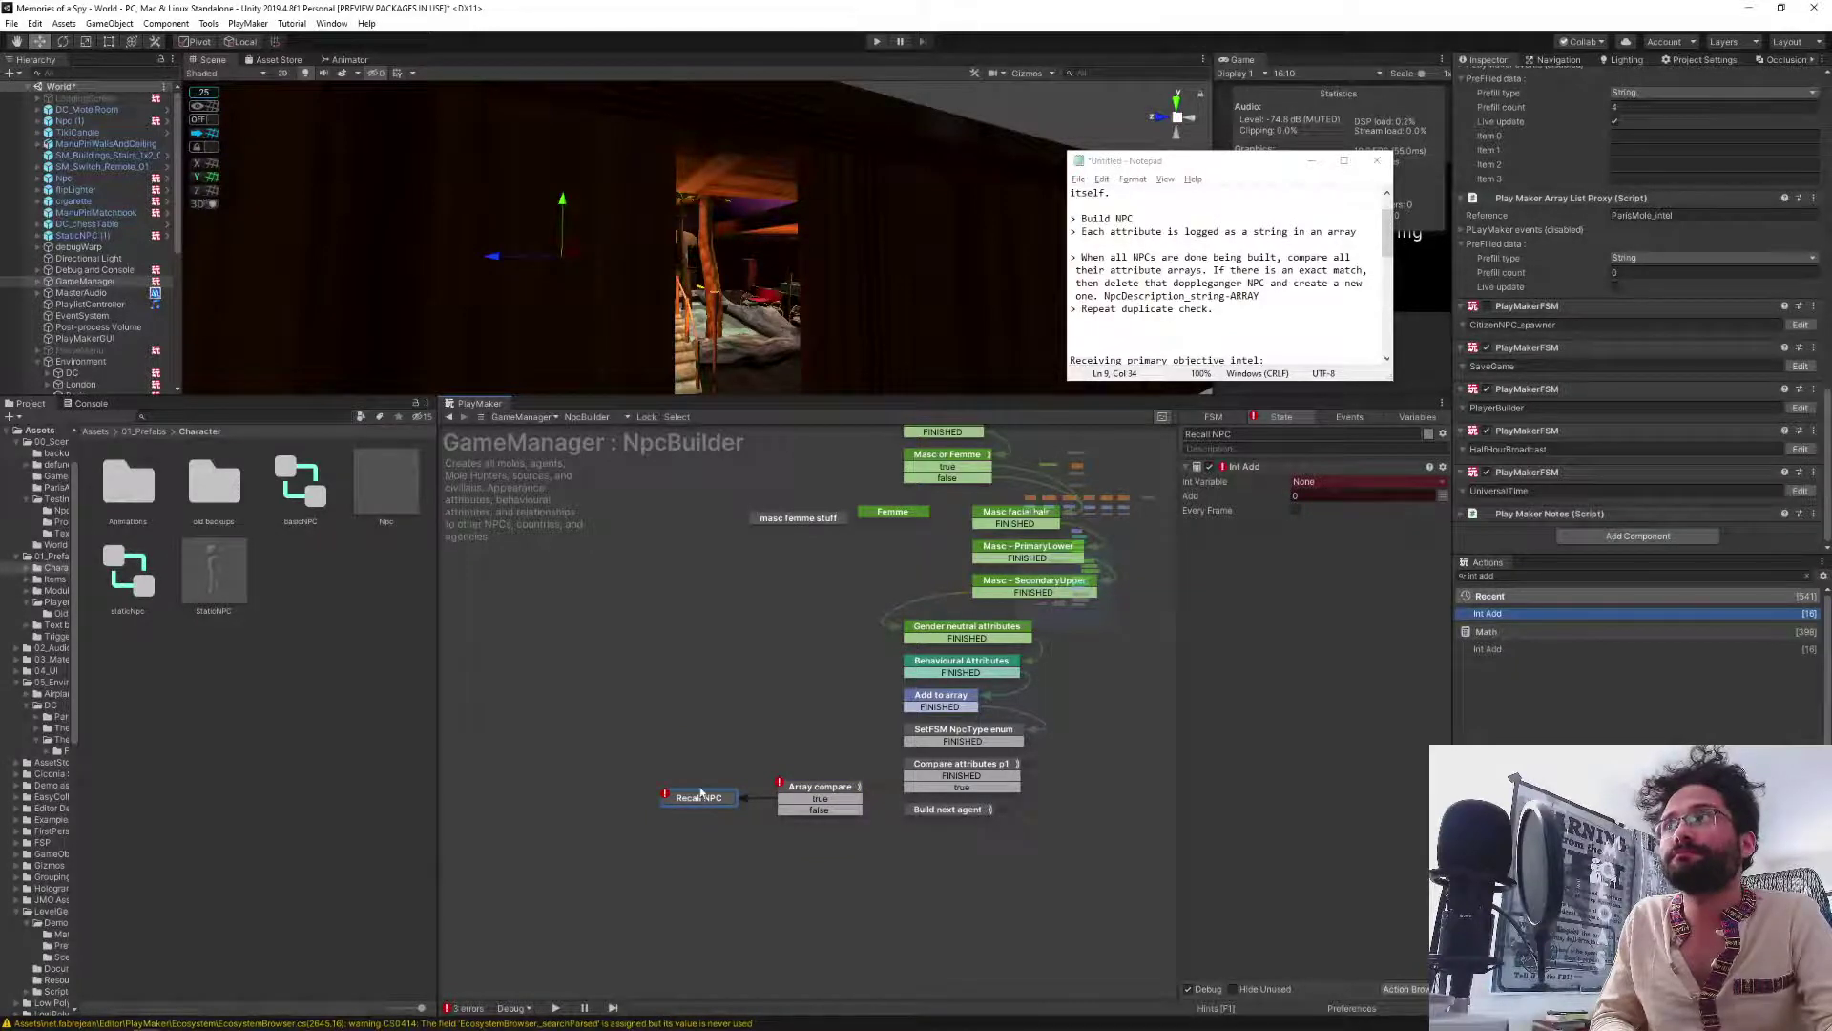
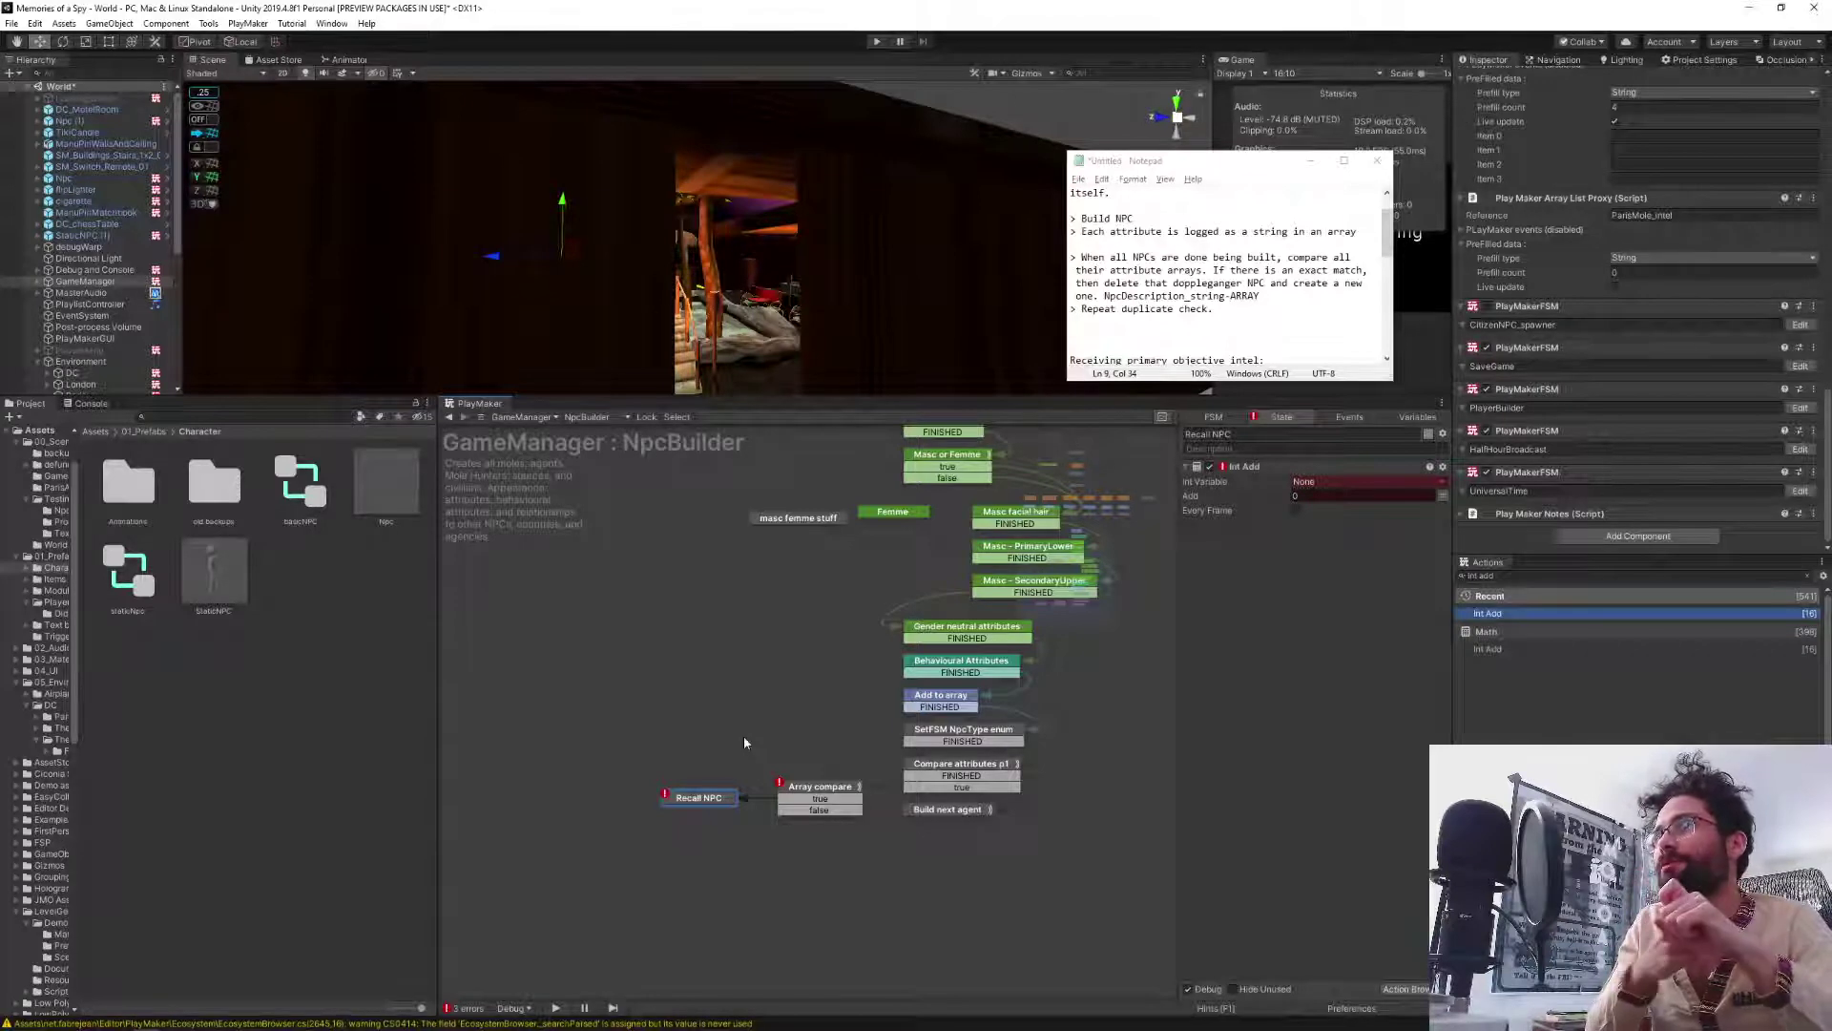
# Trace the NPC build loop through the Build Agents, Build Enemy Mole, Get city NPC INTs, Build next agent and Build category states.
pyautogui.moveTo(570, 590)
pyautogui.mouseDown(button='middle')
pyautogui.moveTo(605, 773)
pyautogui.moveTo(517, 951)
pyautogui.mouseUp(button='middle')
pyautogui.moveTo(592, 647); pyautogui.dragTo(692, 748, button='middle')
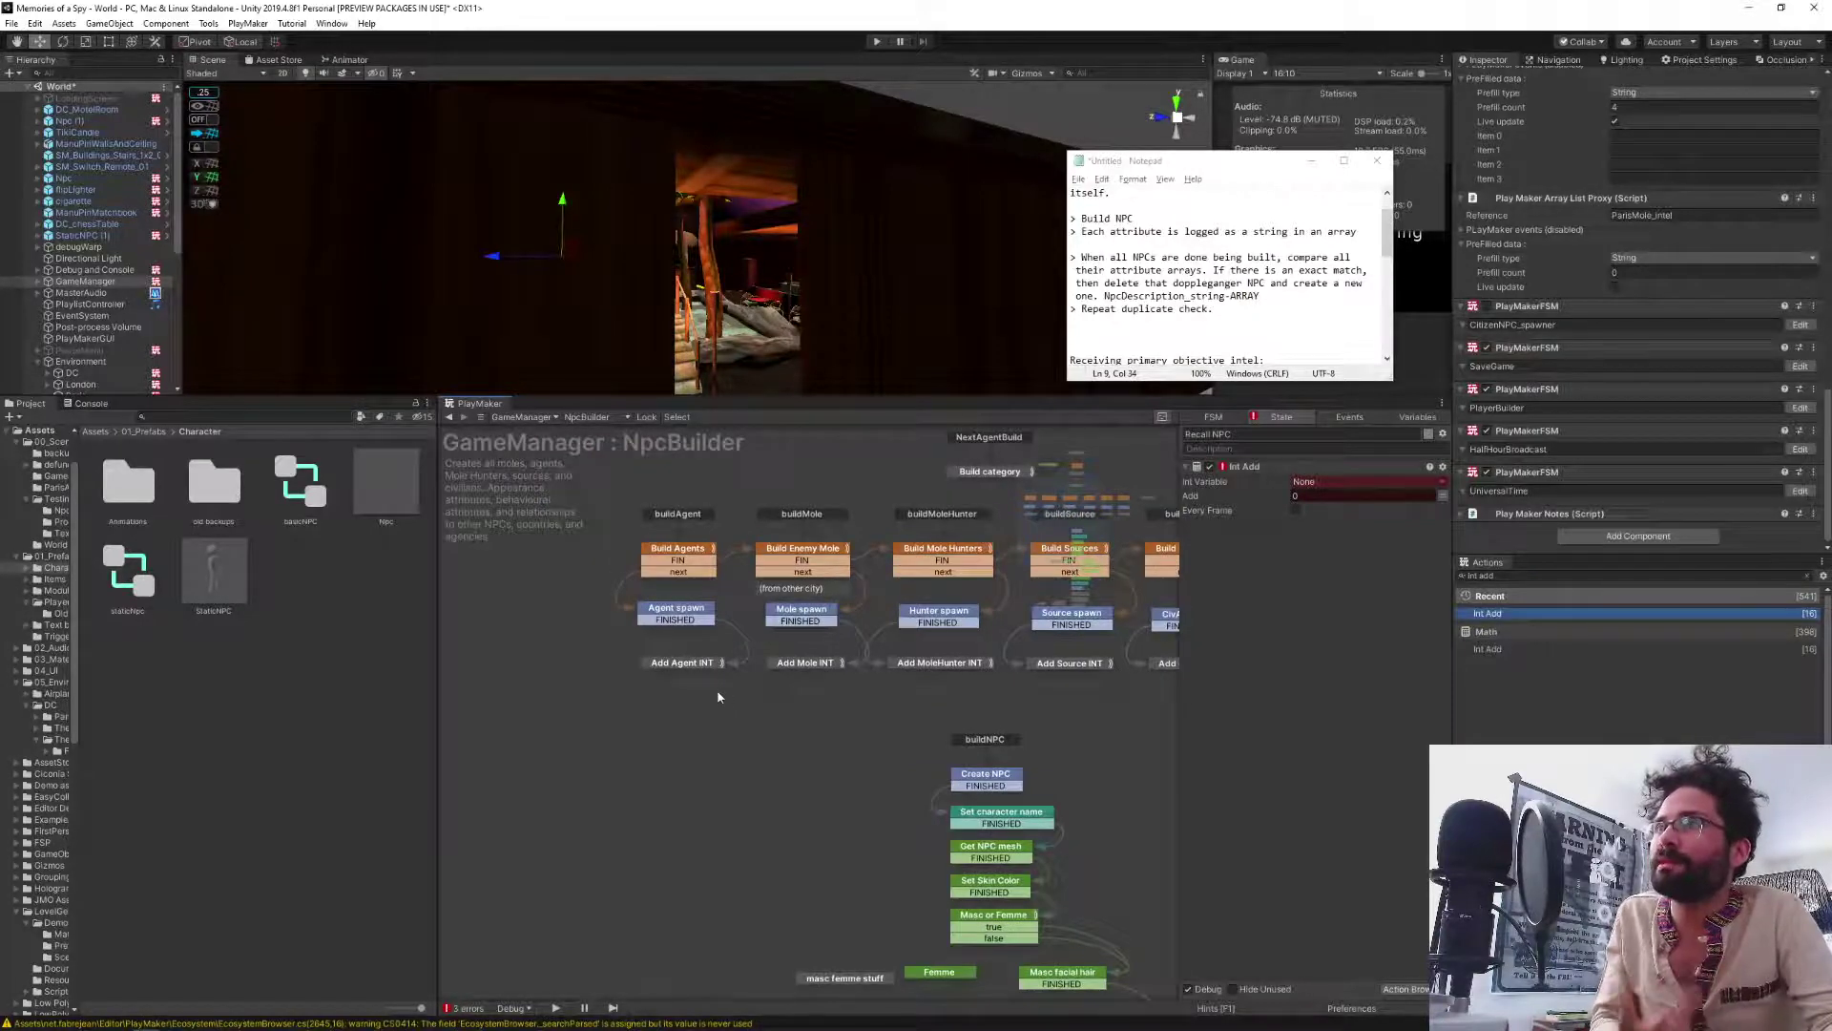
pyautogui.click(680, 551)
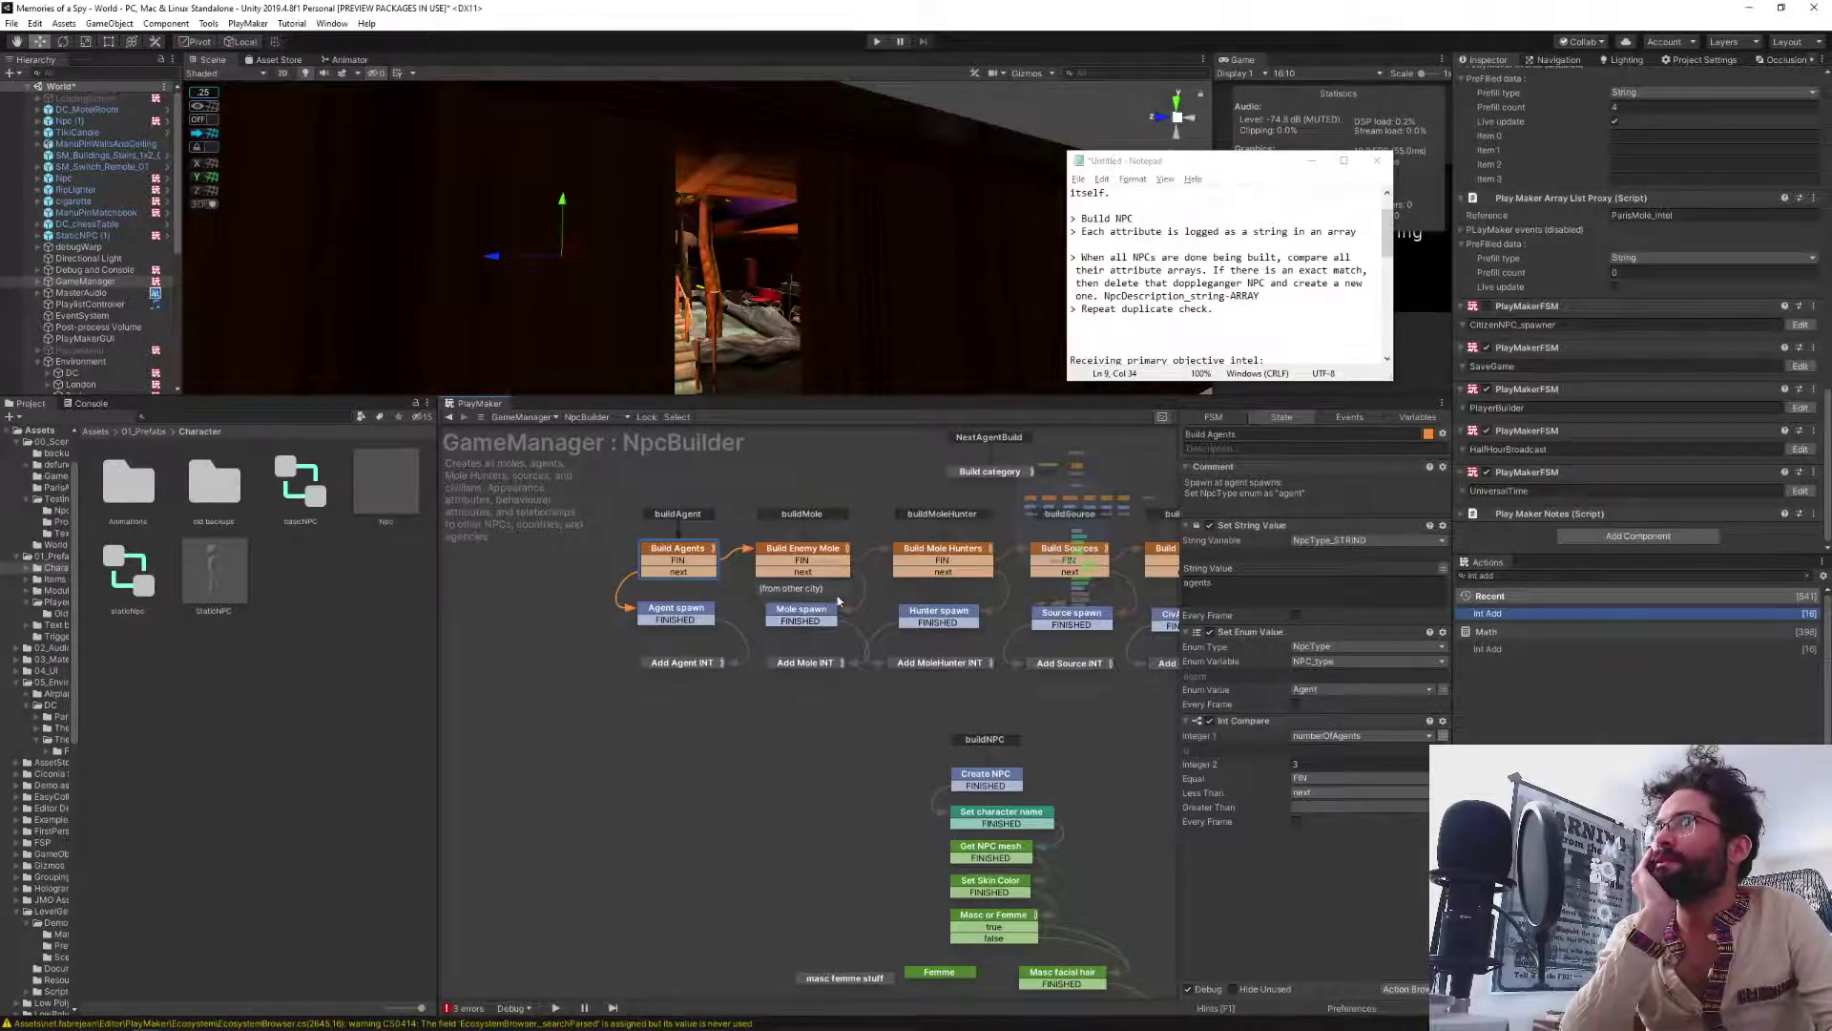
pyautogui.click(802, 552)
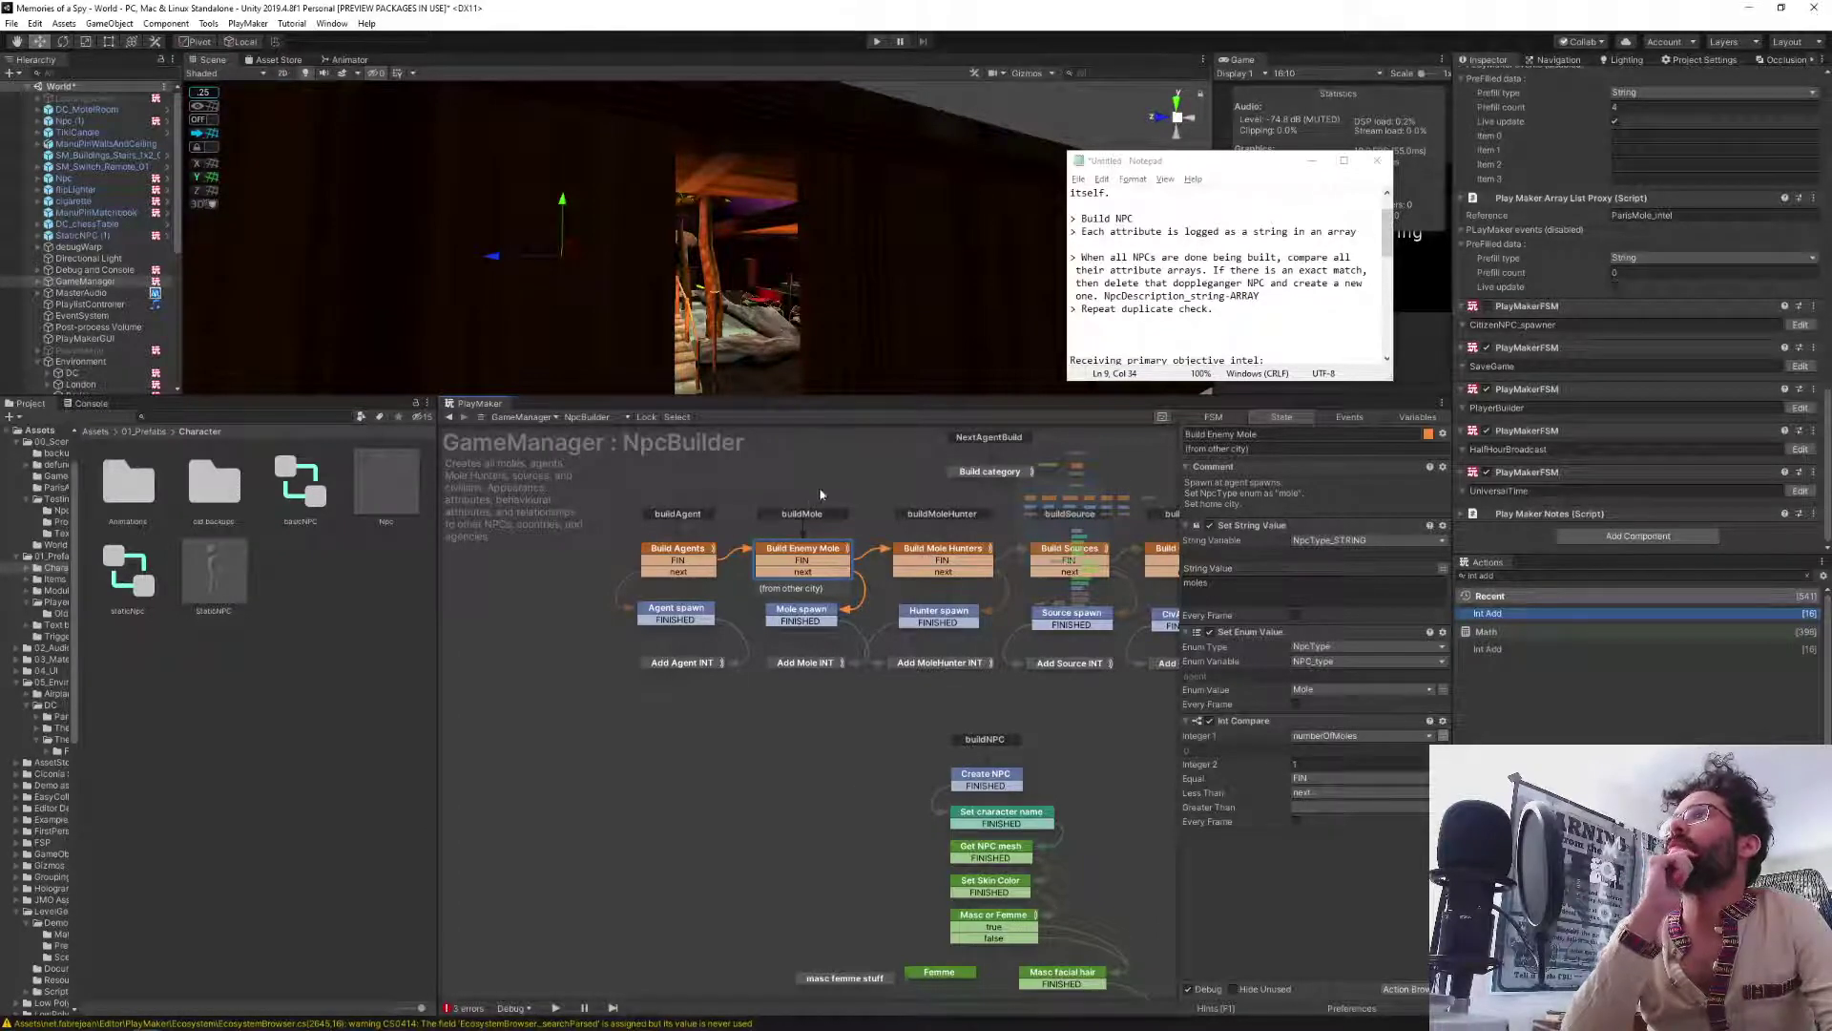
pyautogui.moveTo(810, 626); pyautogui.dragTo(726, 711, button='middle')
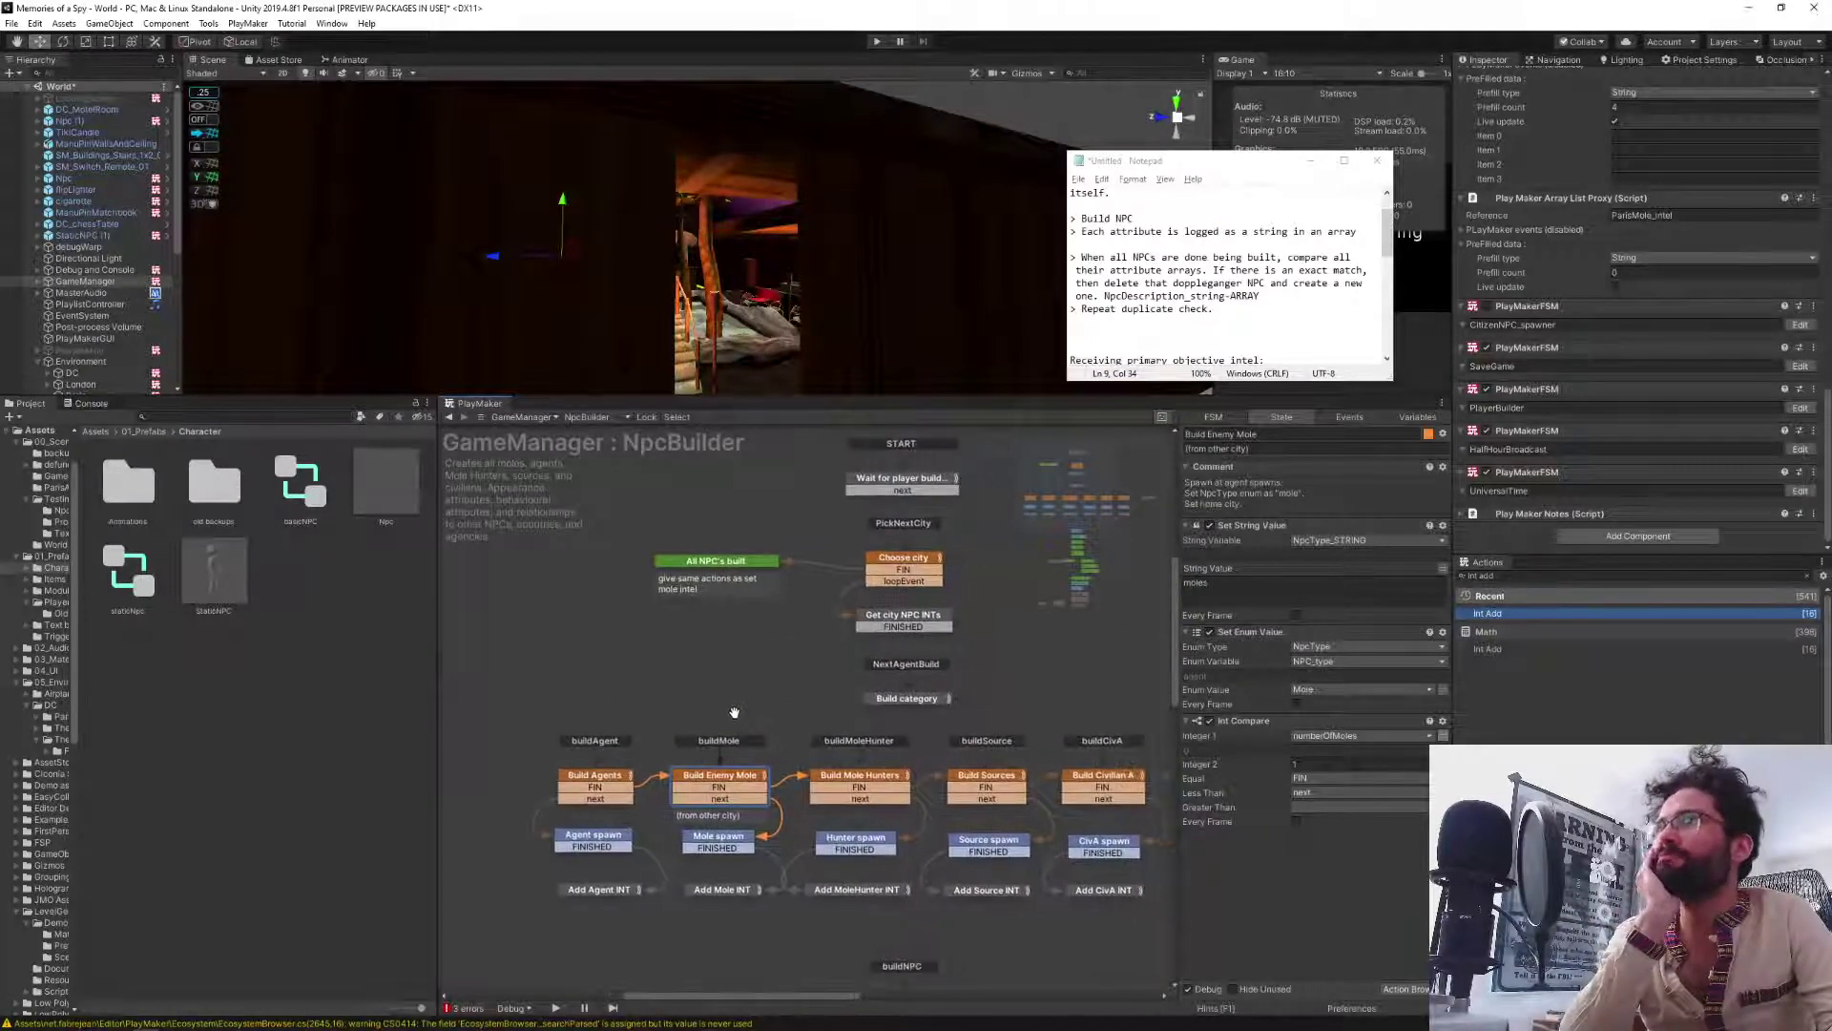
pyautogui.click(907, 619)
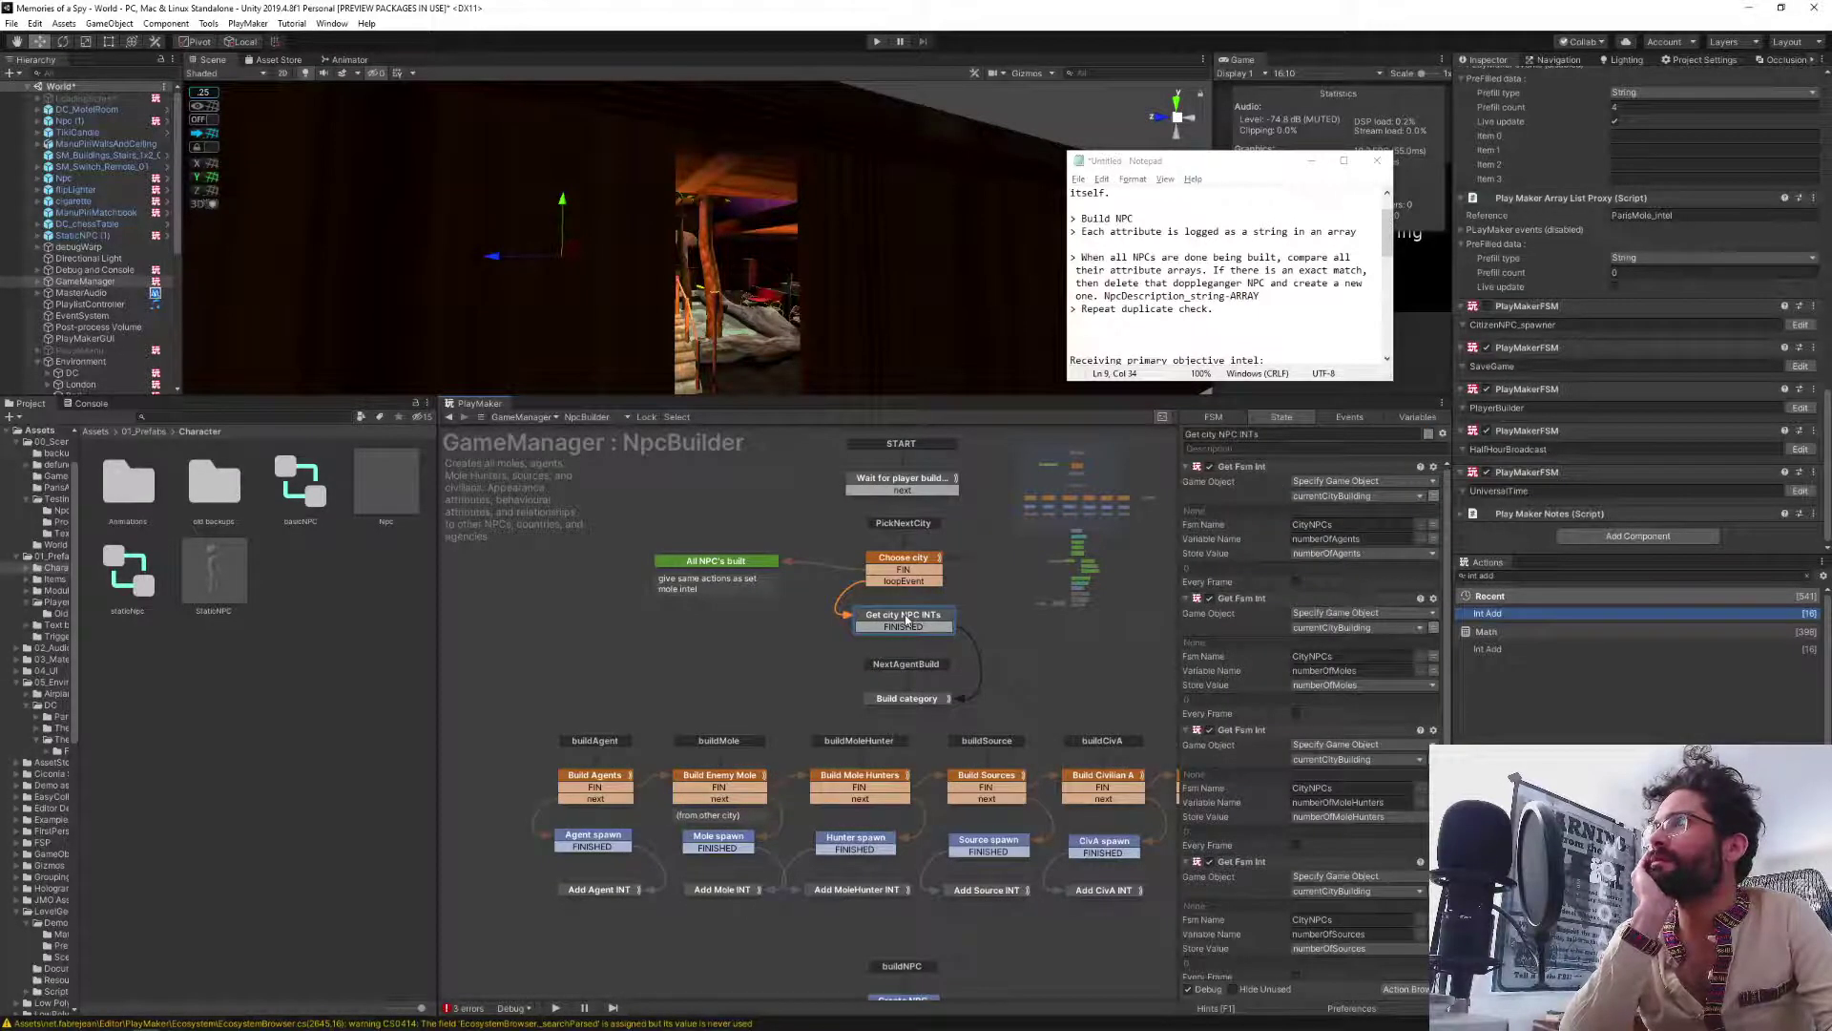
pyautogui.moveTo(725, 947); pyautogui.dragTo(716, 505, button='middle')
pyautogui.click(911, 725)
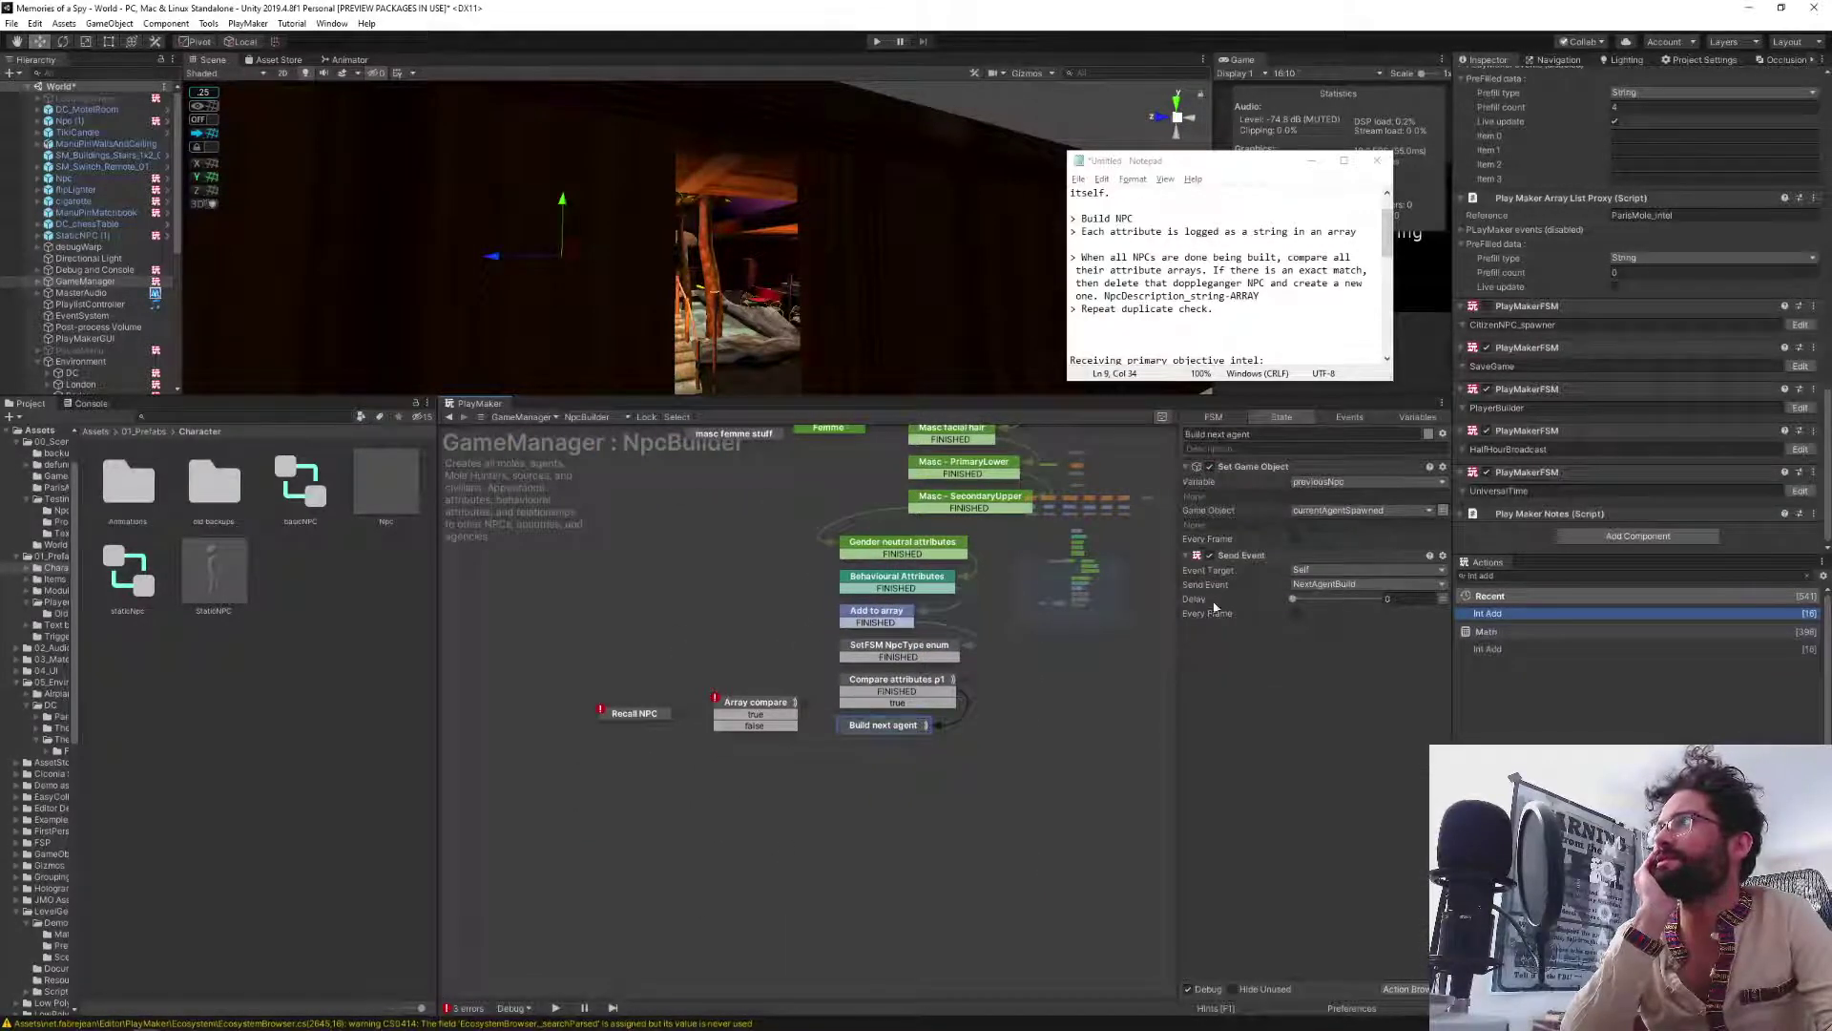
pyautogui.moveTo(565, 607); pyautogui.dragTo(754, 913, button='middle')
pyautogui.moveTo(822, 575); pyautogui.dragTo(732, 612, button='middle')
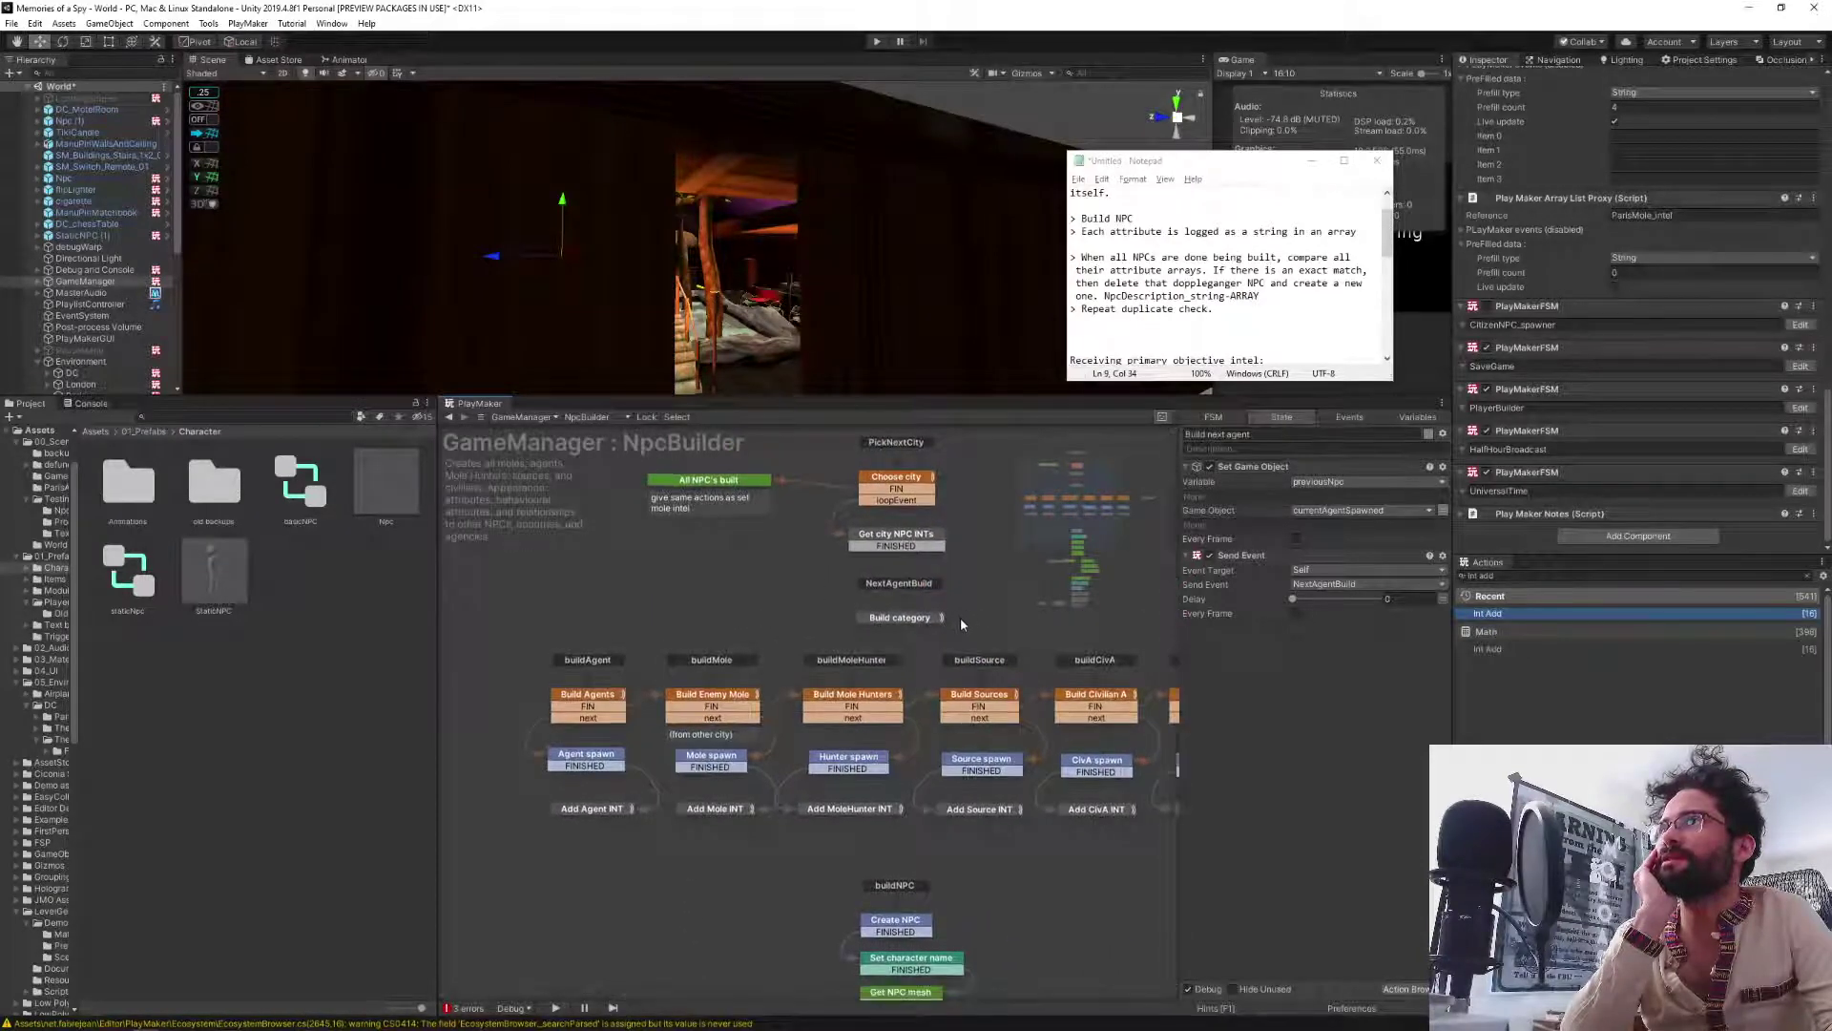
pyautogui.click(920, 619)
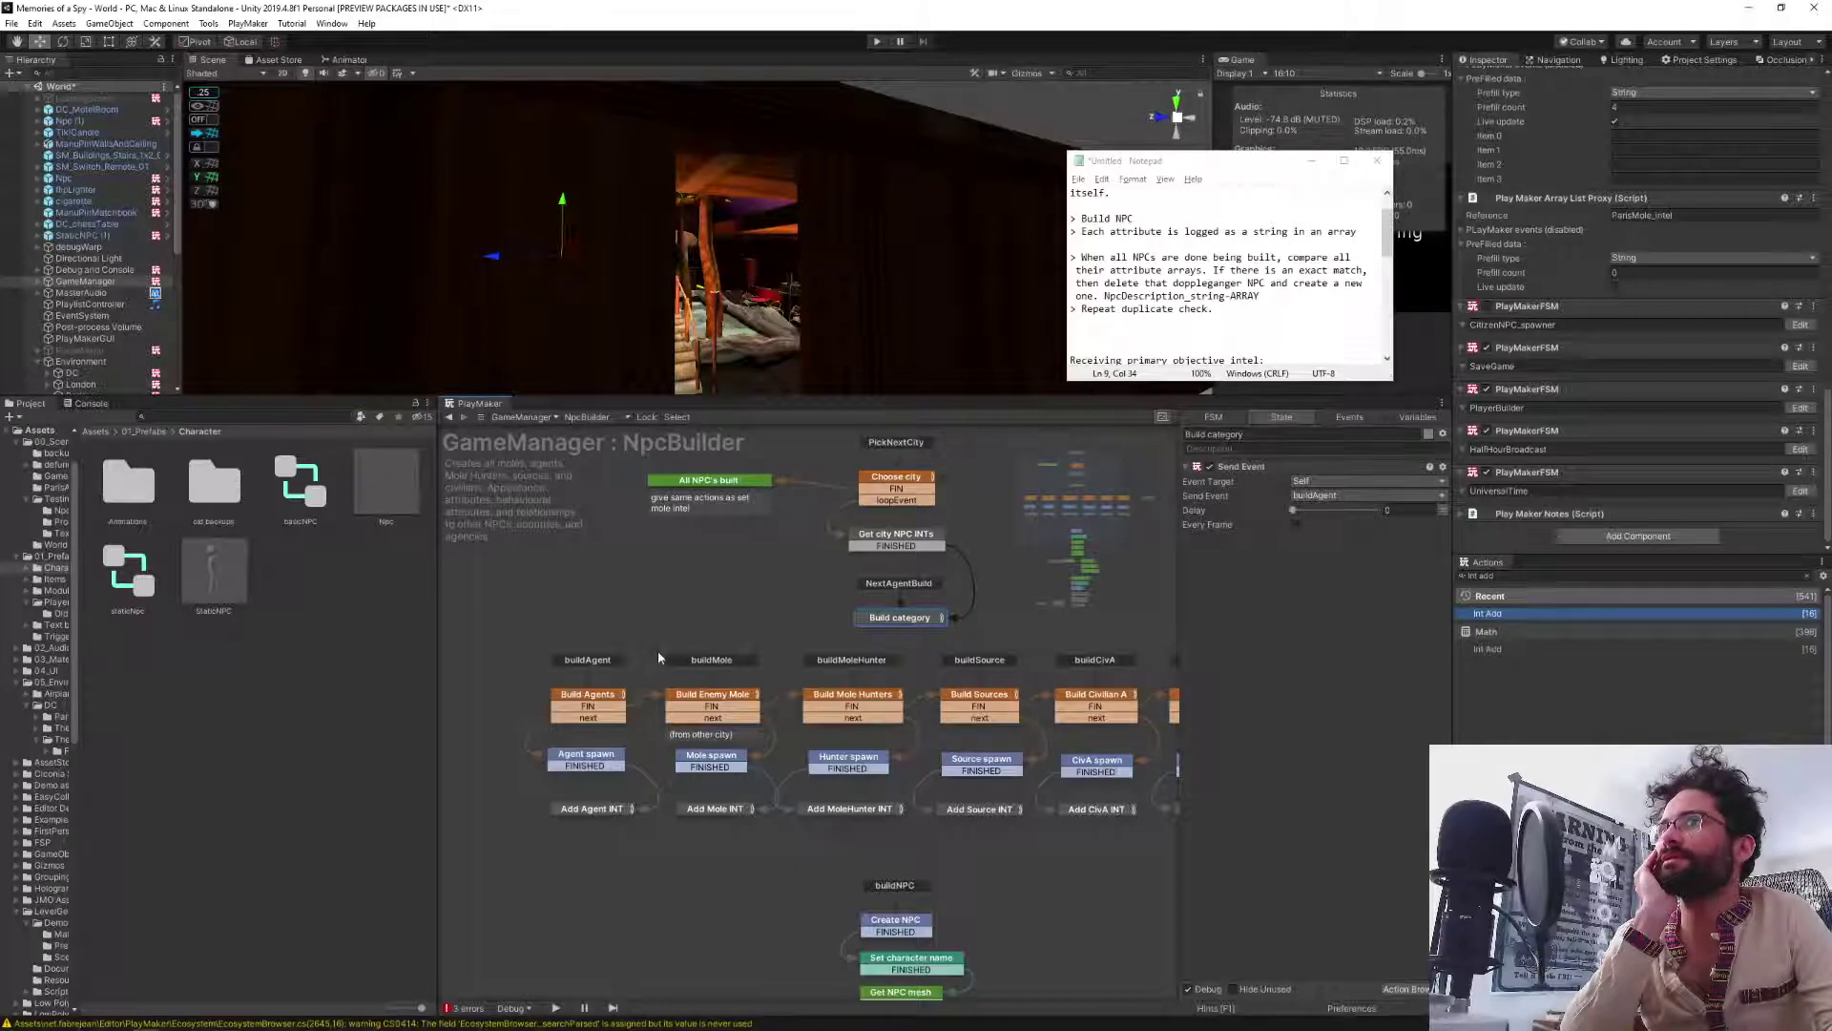
pyautogui.click(564, 701)
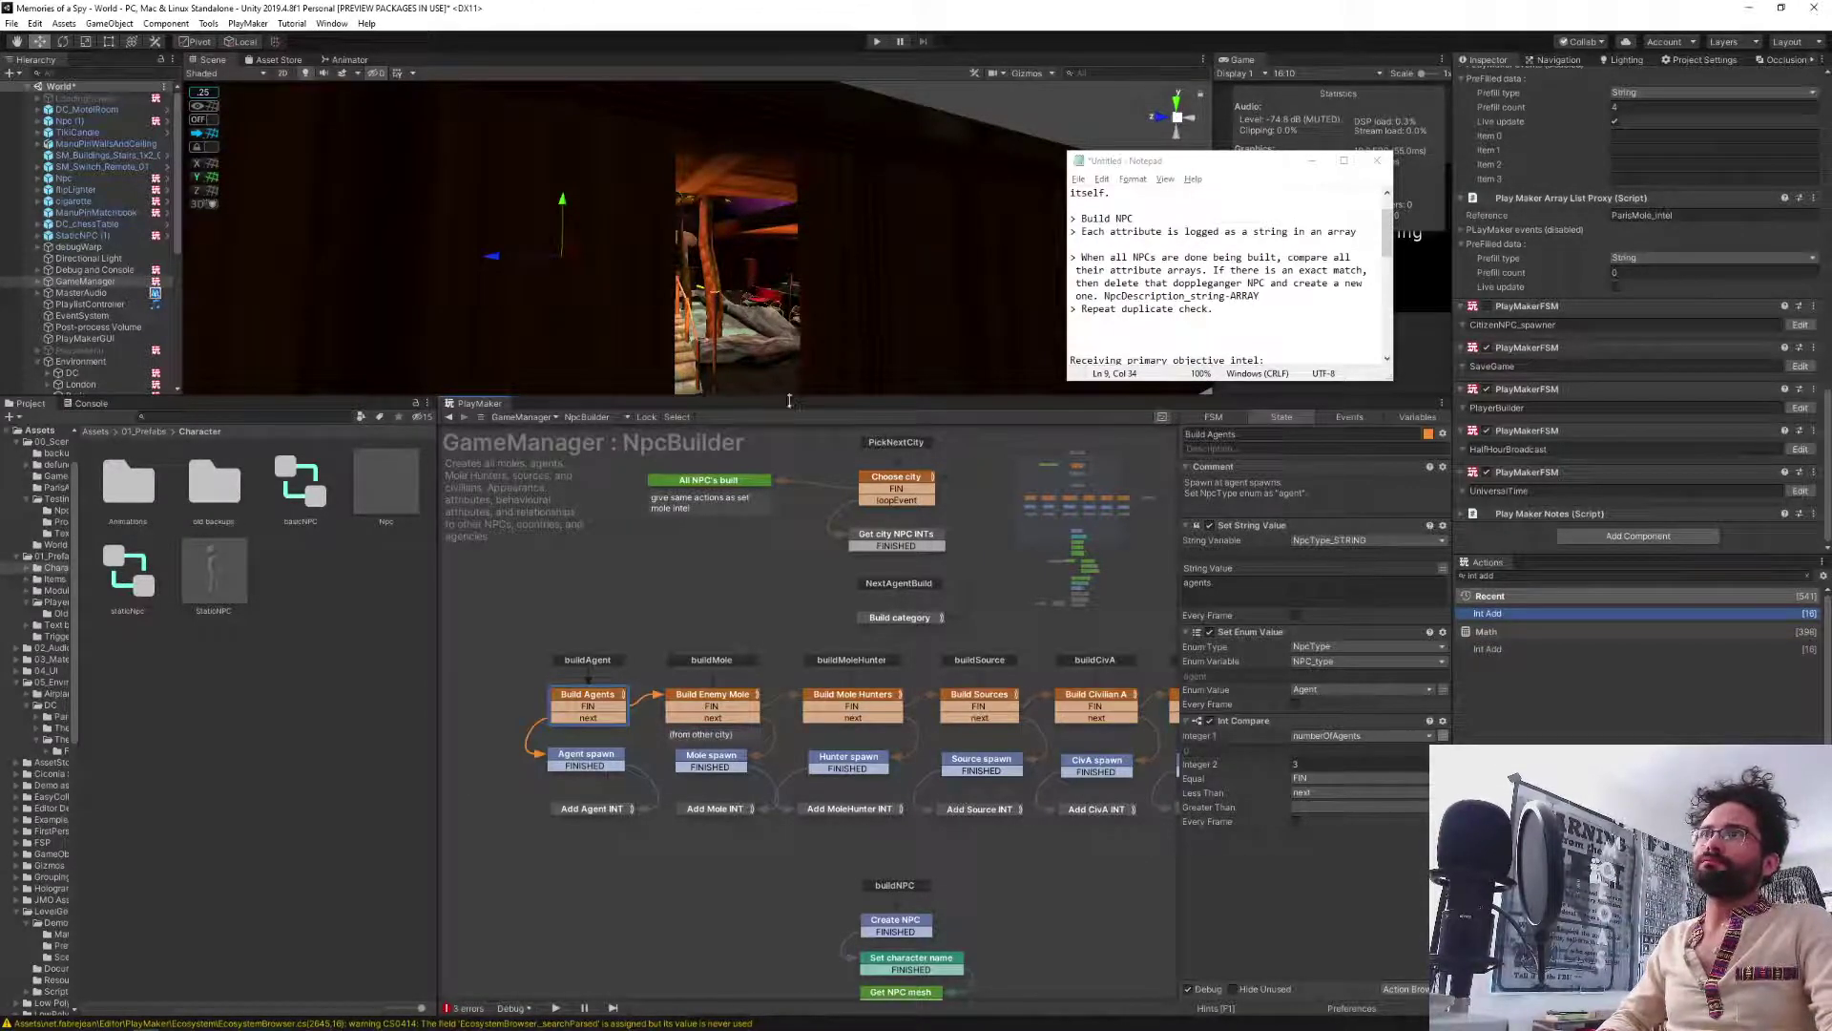
# Add two lines to the notes below the duplicate check: "Make total number of Npcs" and "THEN organize them into types".
pyautogui.moveTo(788, 395); pyautogui.dragTo(781, 238)
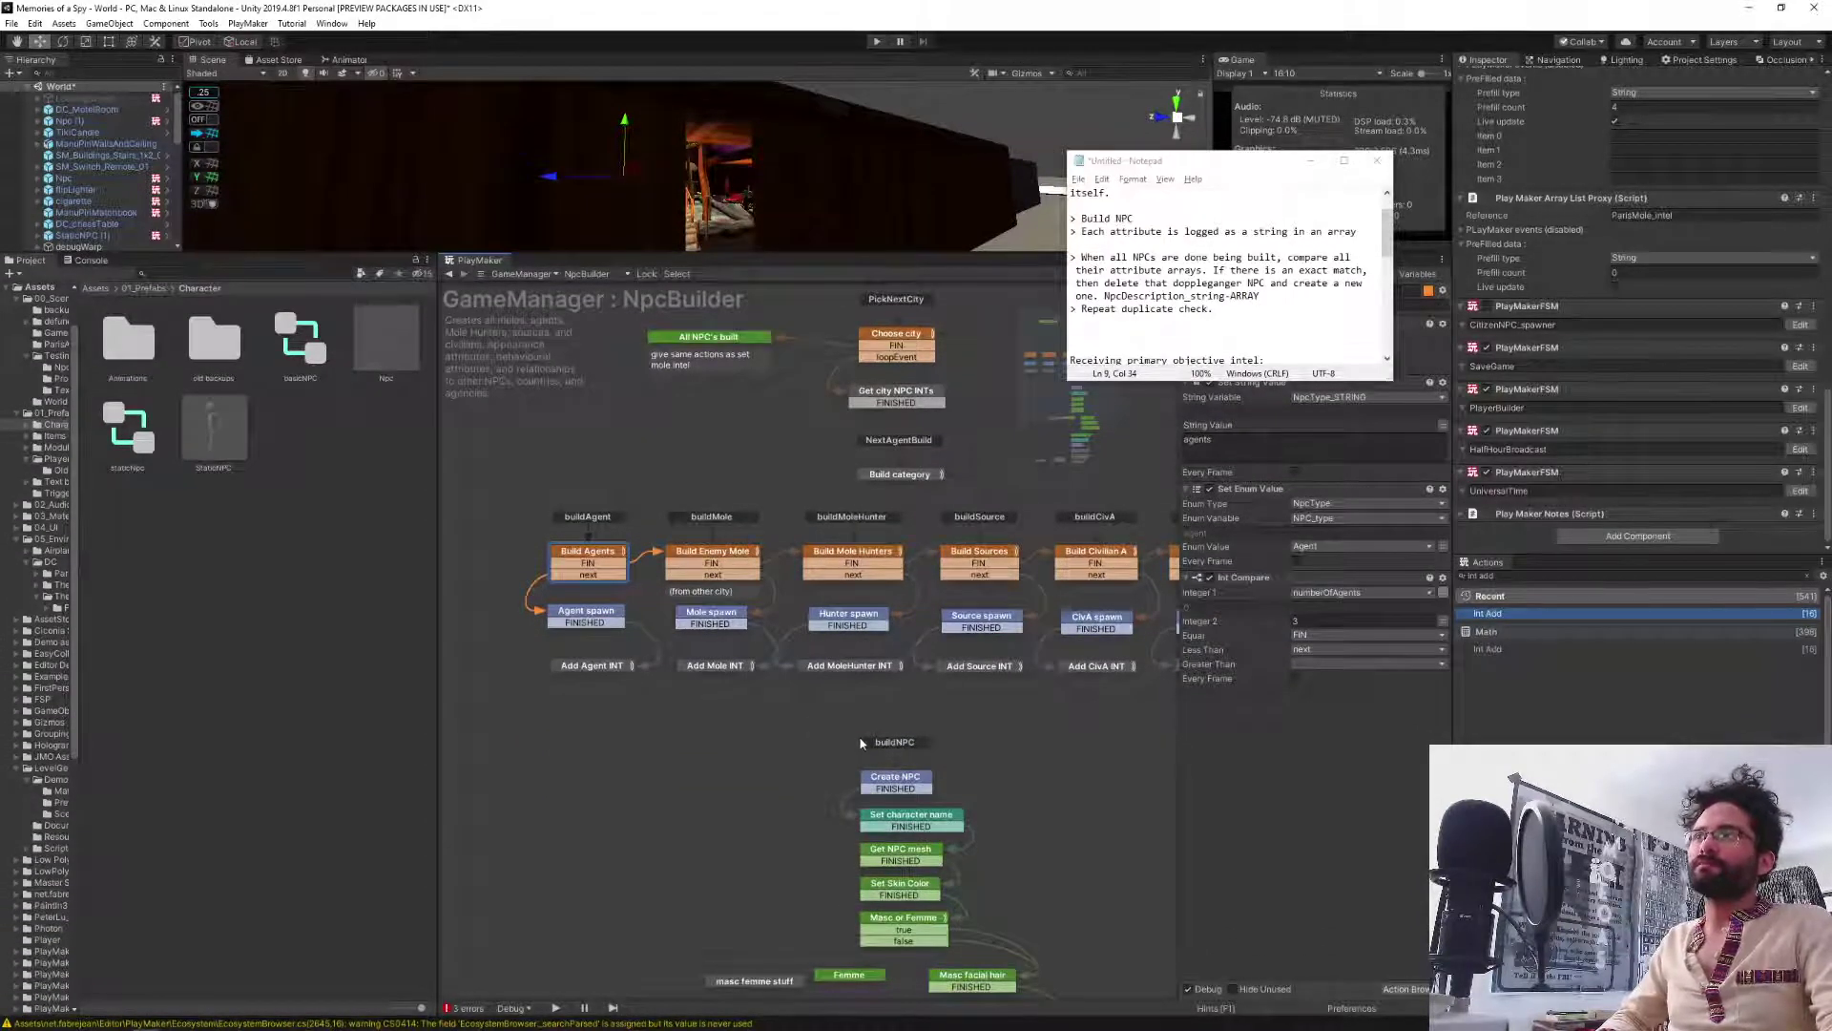
pyautogui.moveTo(756, 839); pyautogui.dragTo(712, 621, button='middle')
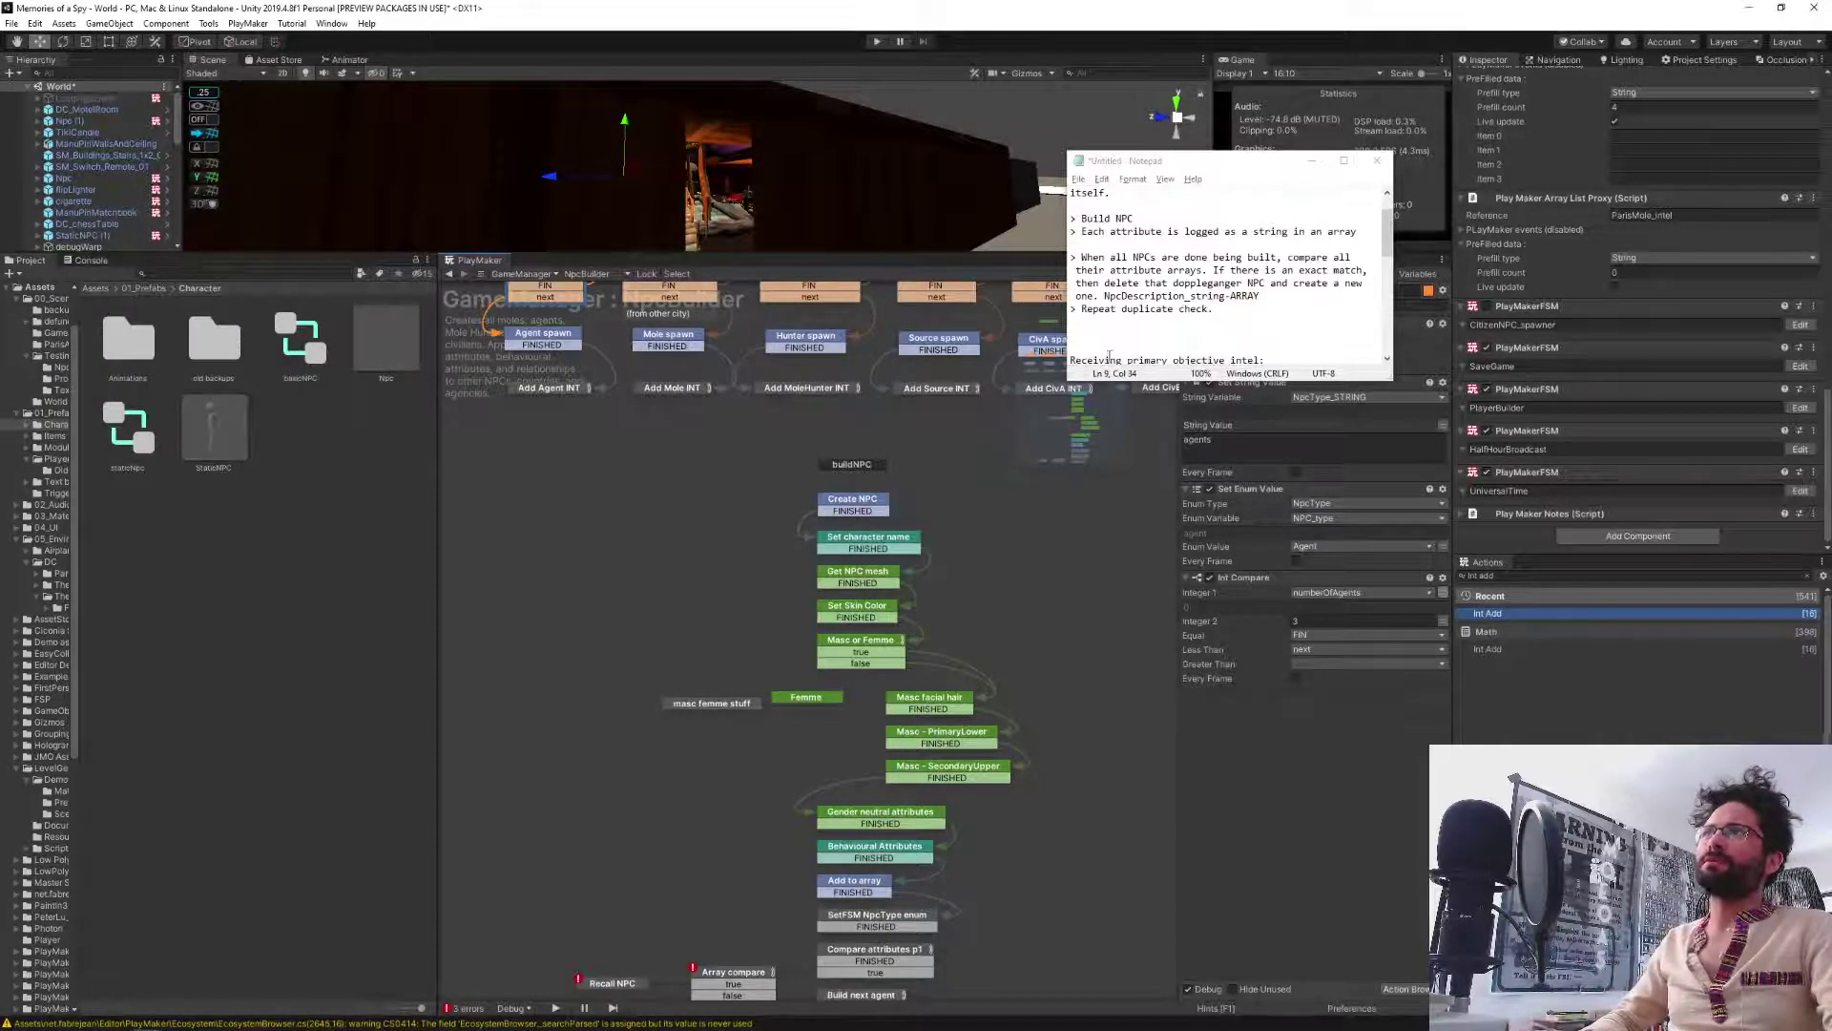
pyautogui.click(1102, 335)
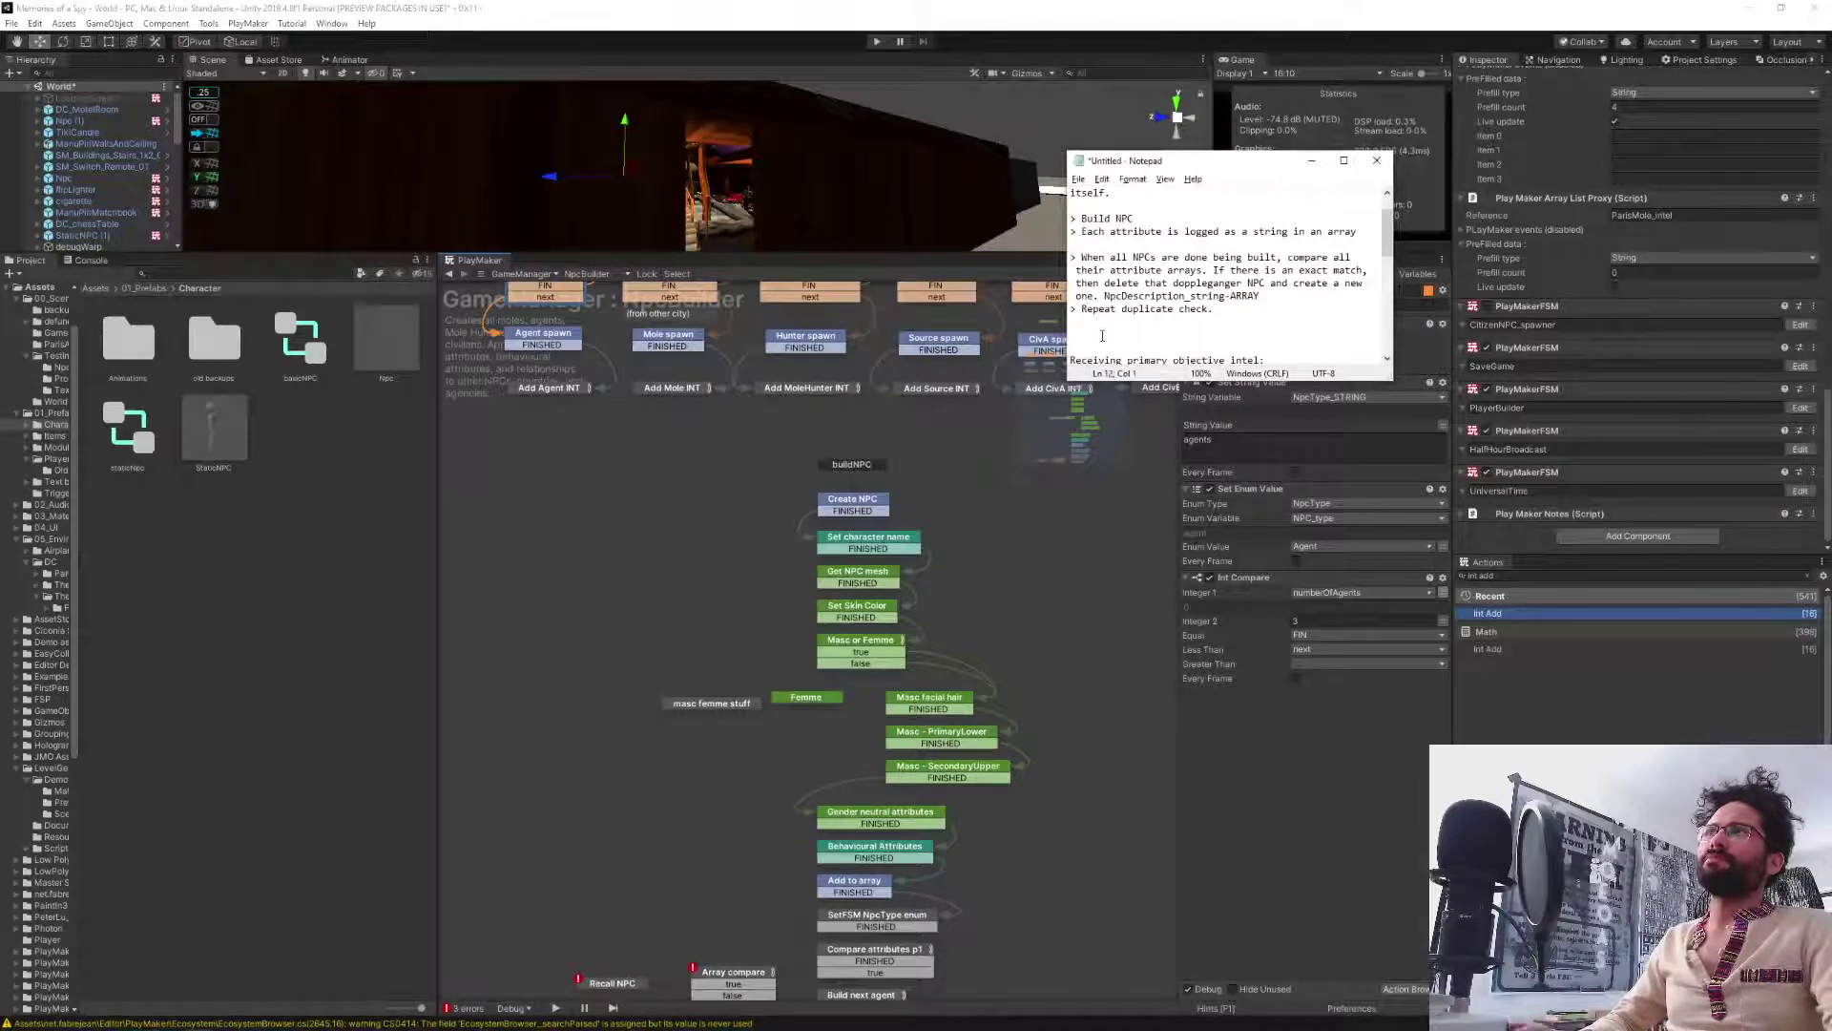
pyautogui.press('Return')
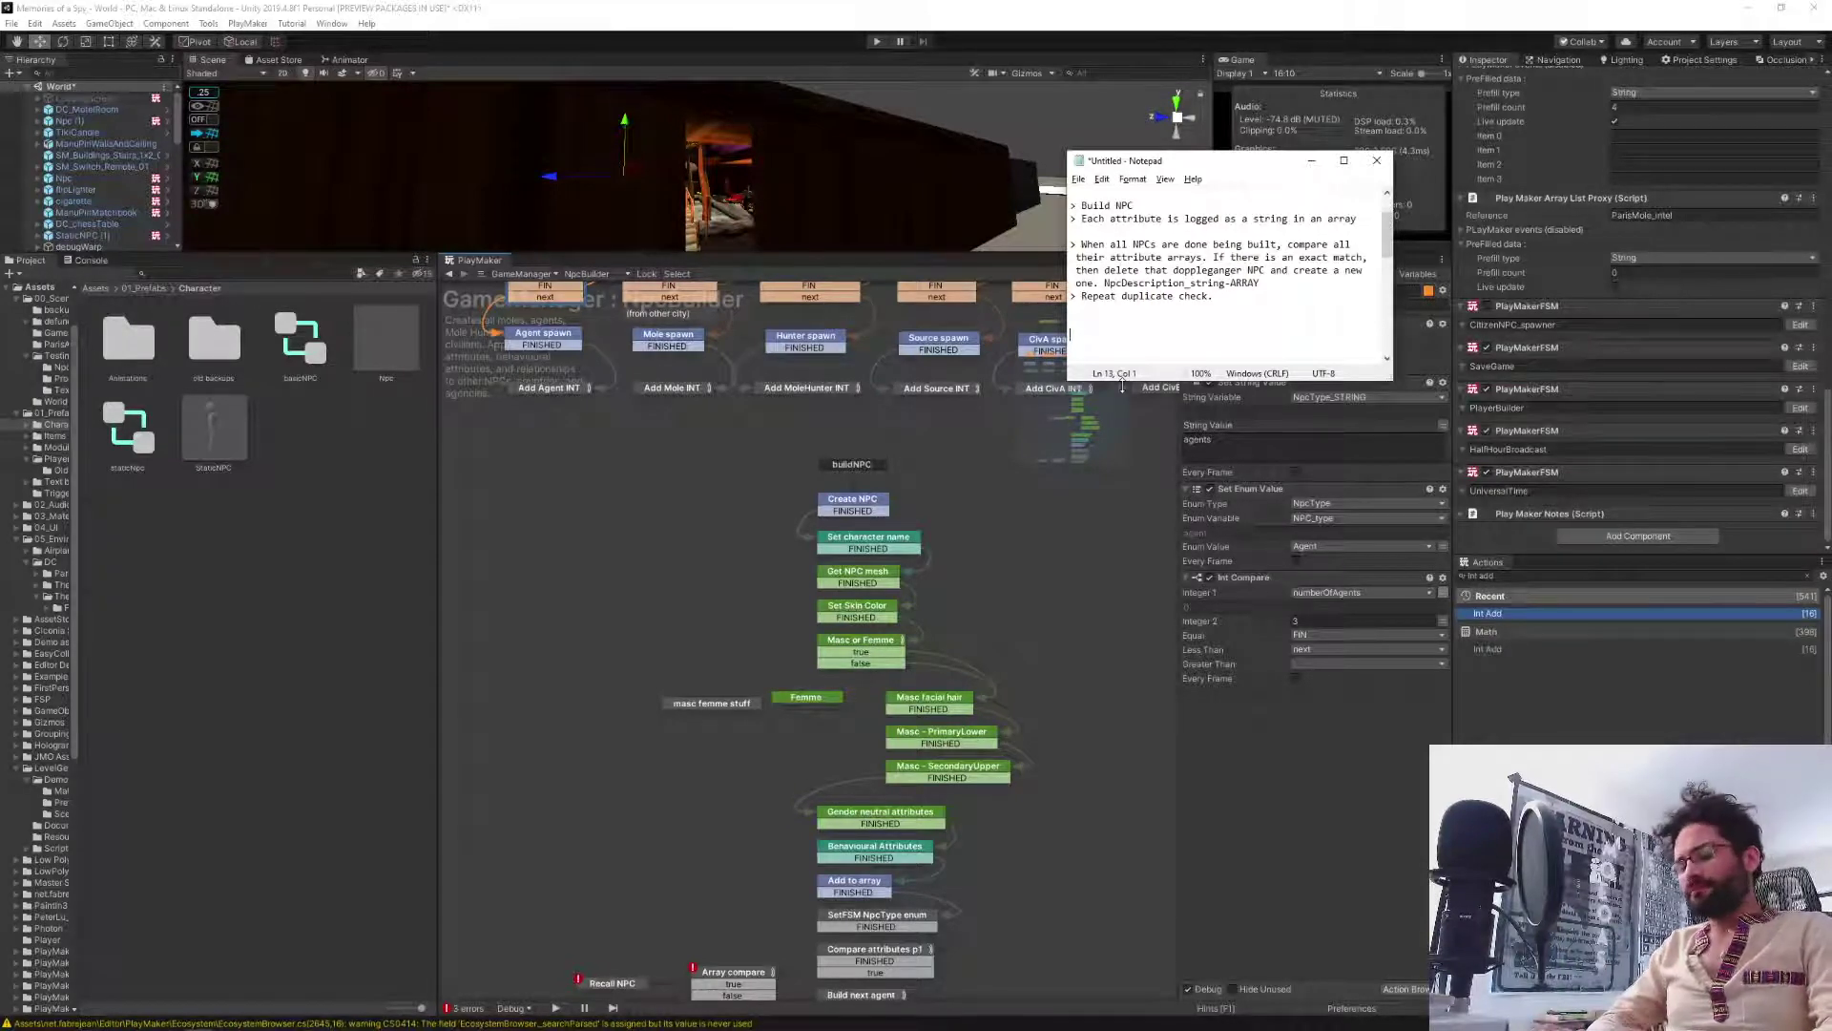
pyautogui.write('Make total nu')
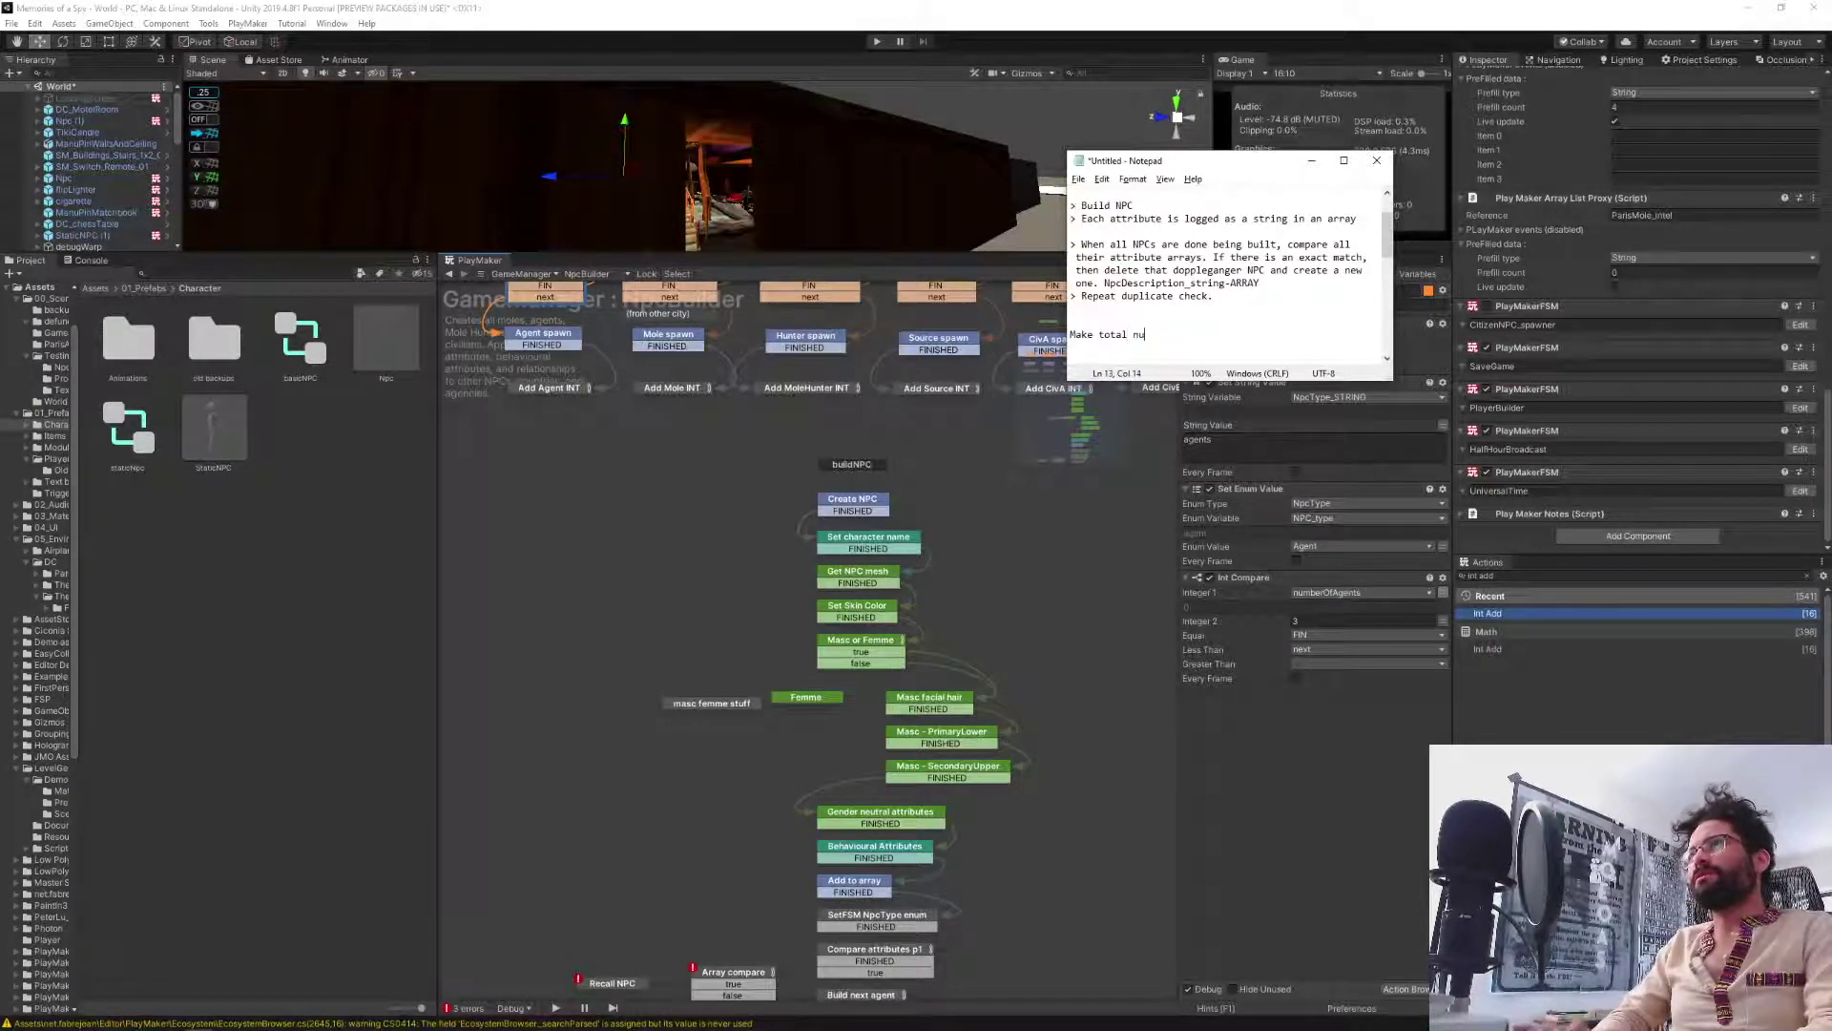
pyautogui.write('mber of Npcs ')
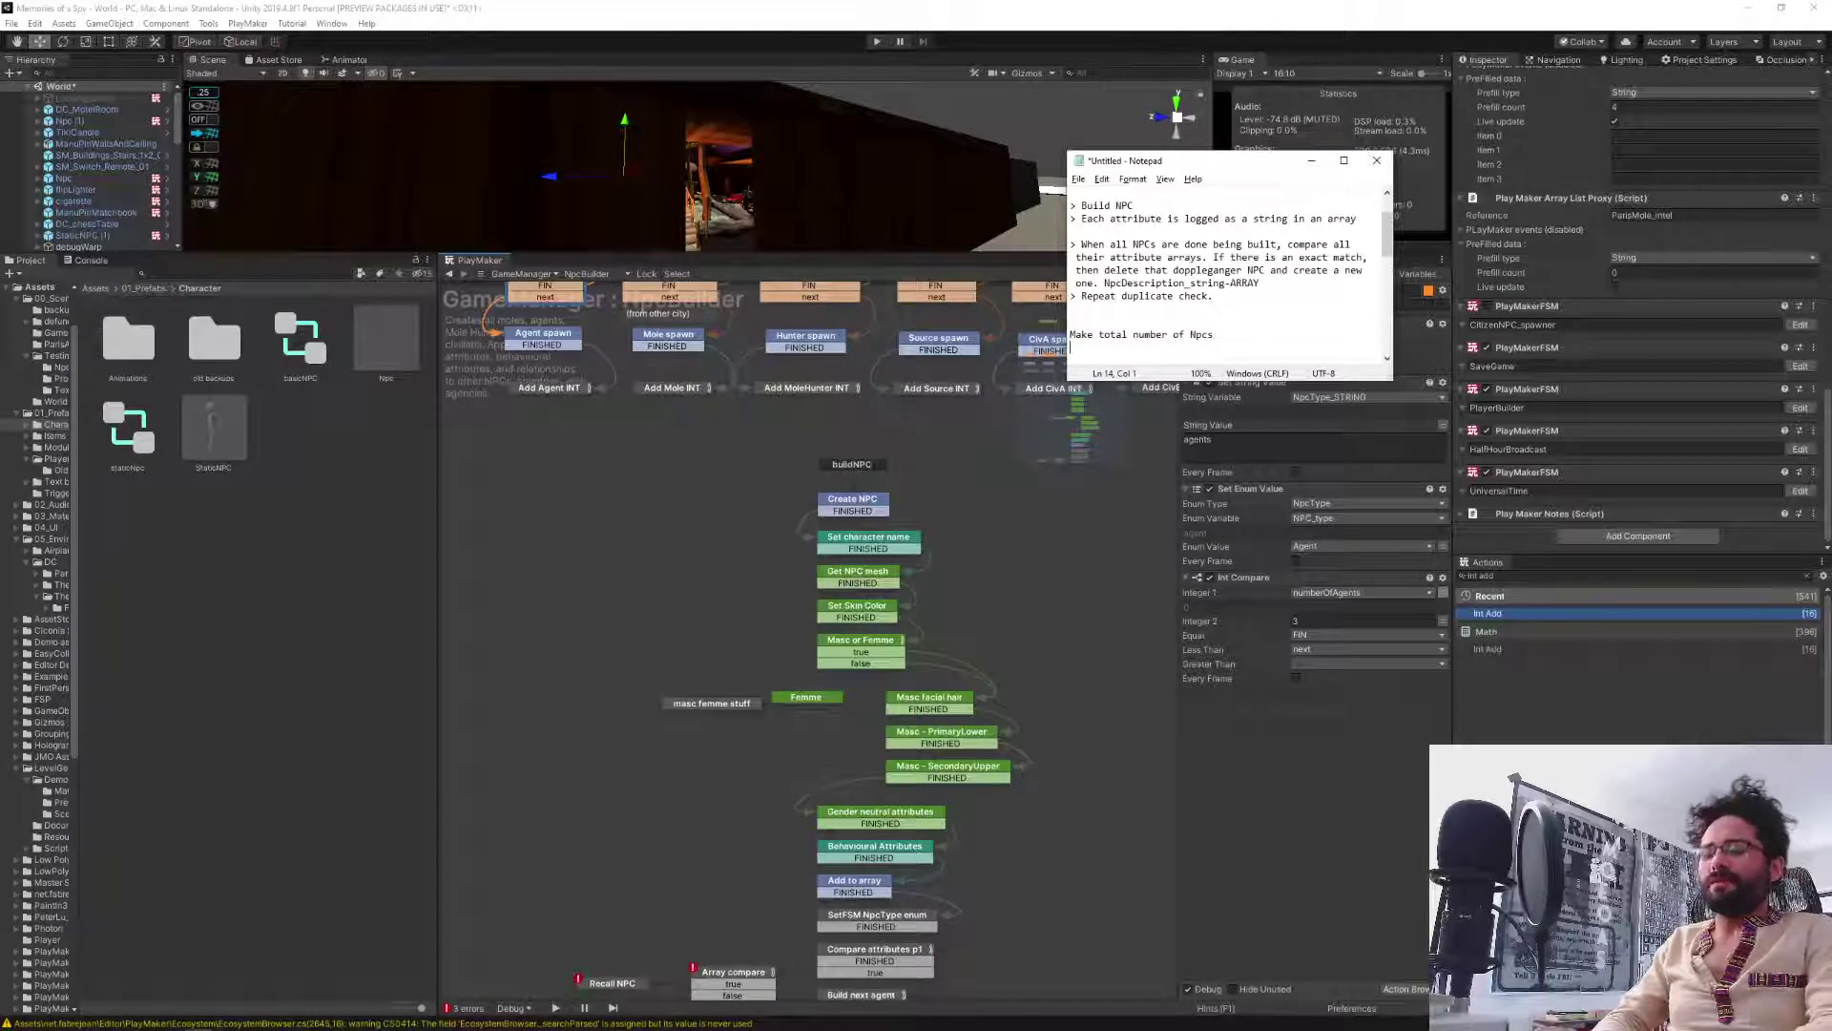
pyautogui.write('THEN organize th')
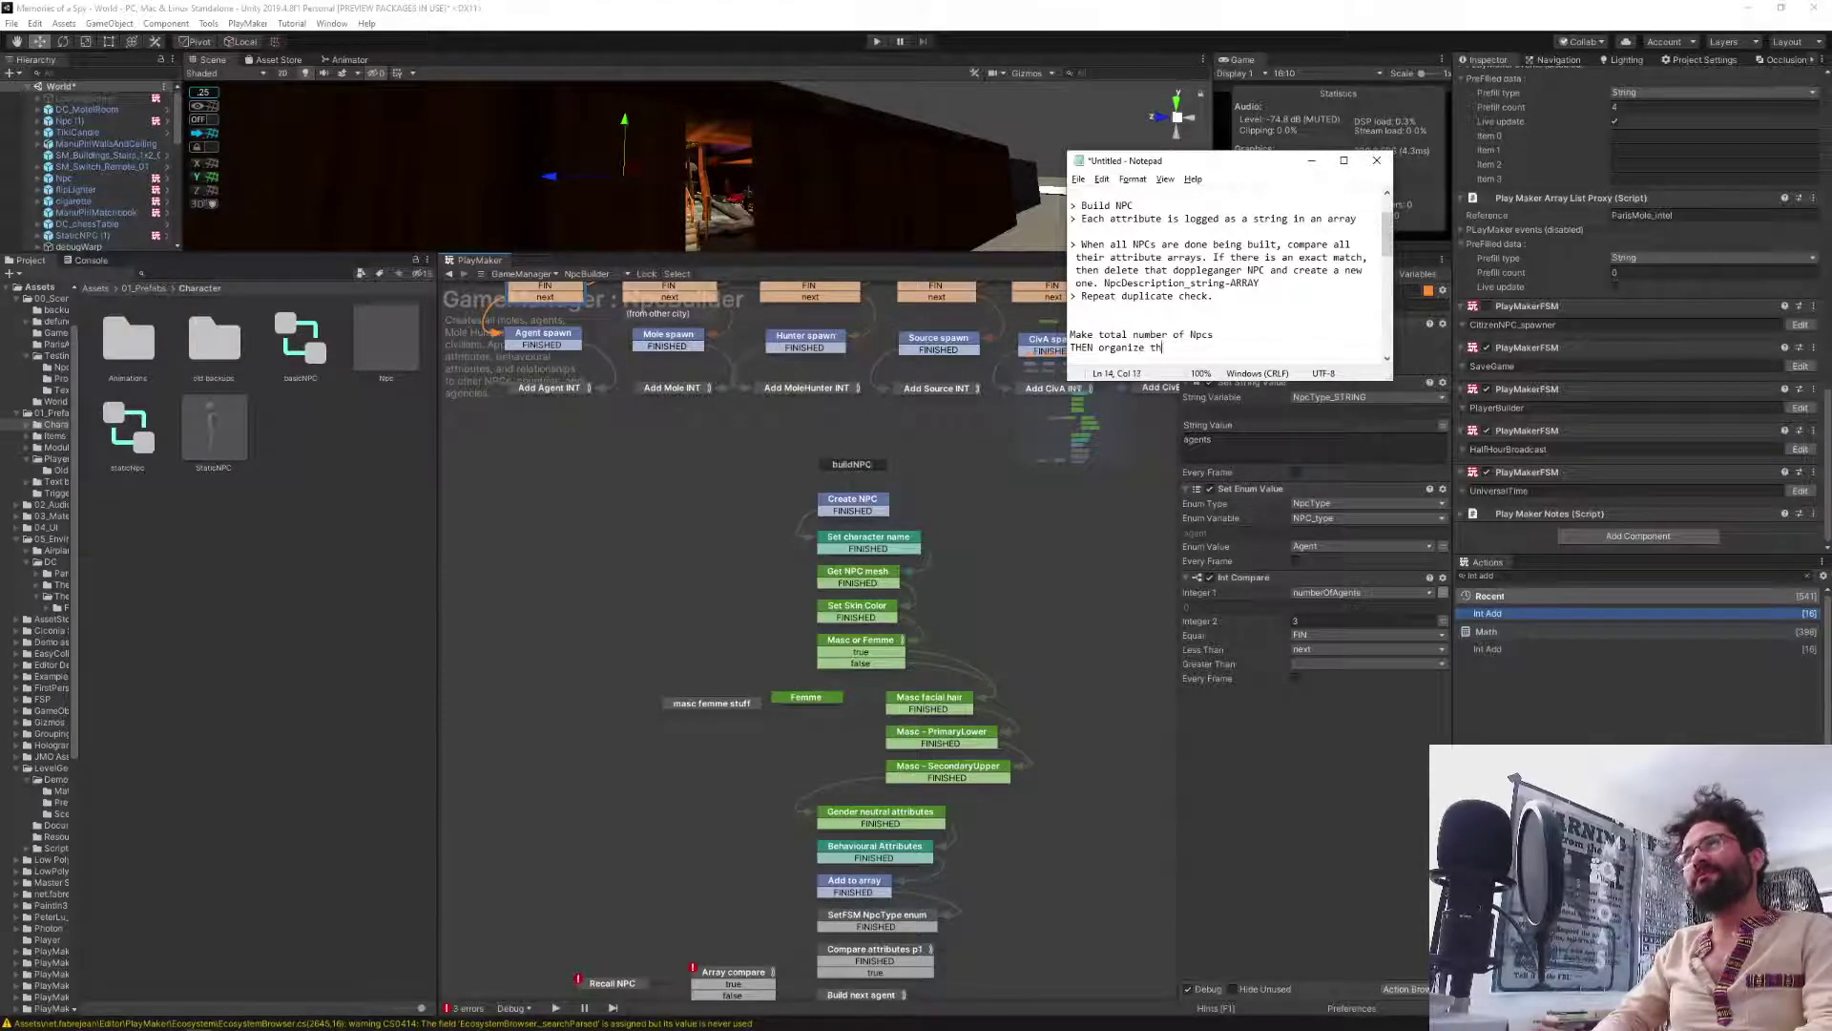
pyautogui.write('em into types')
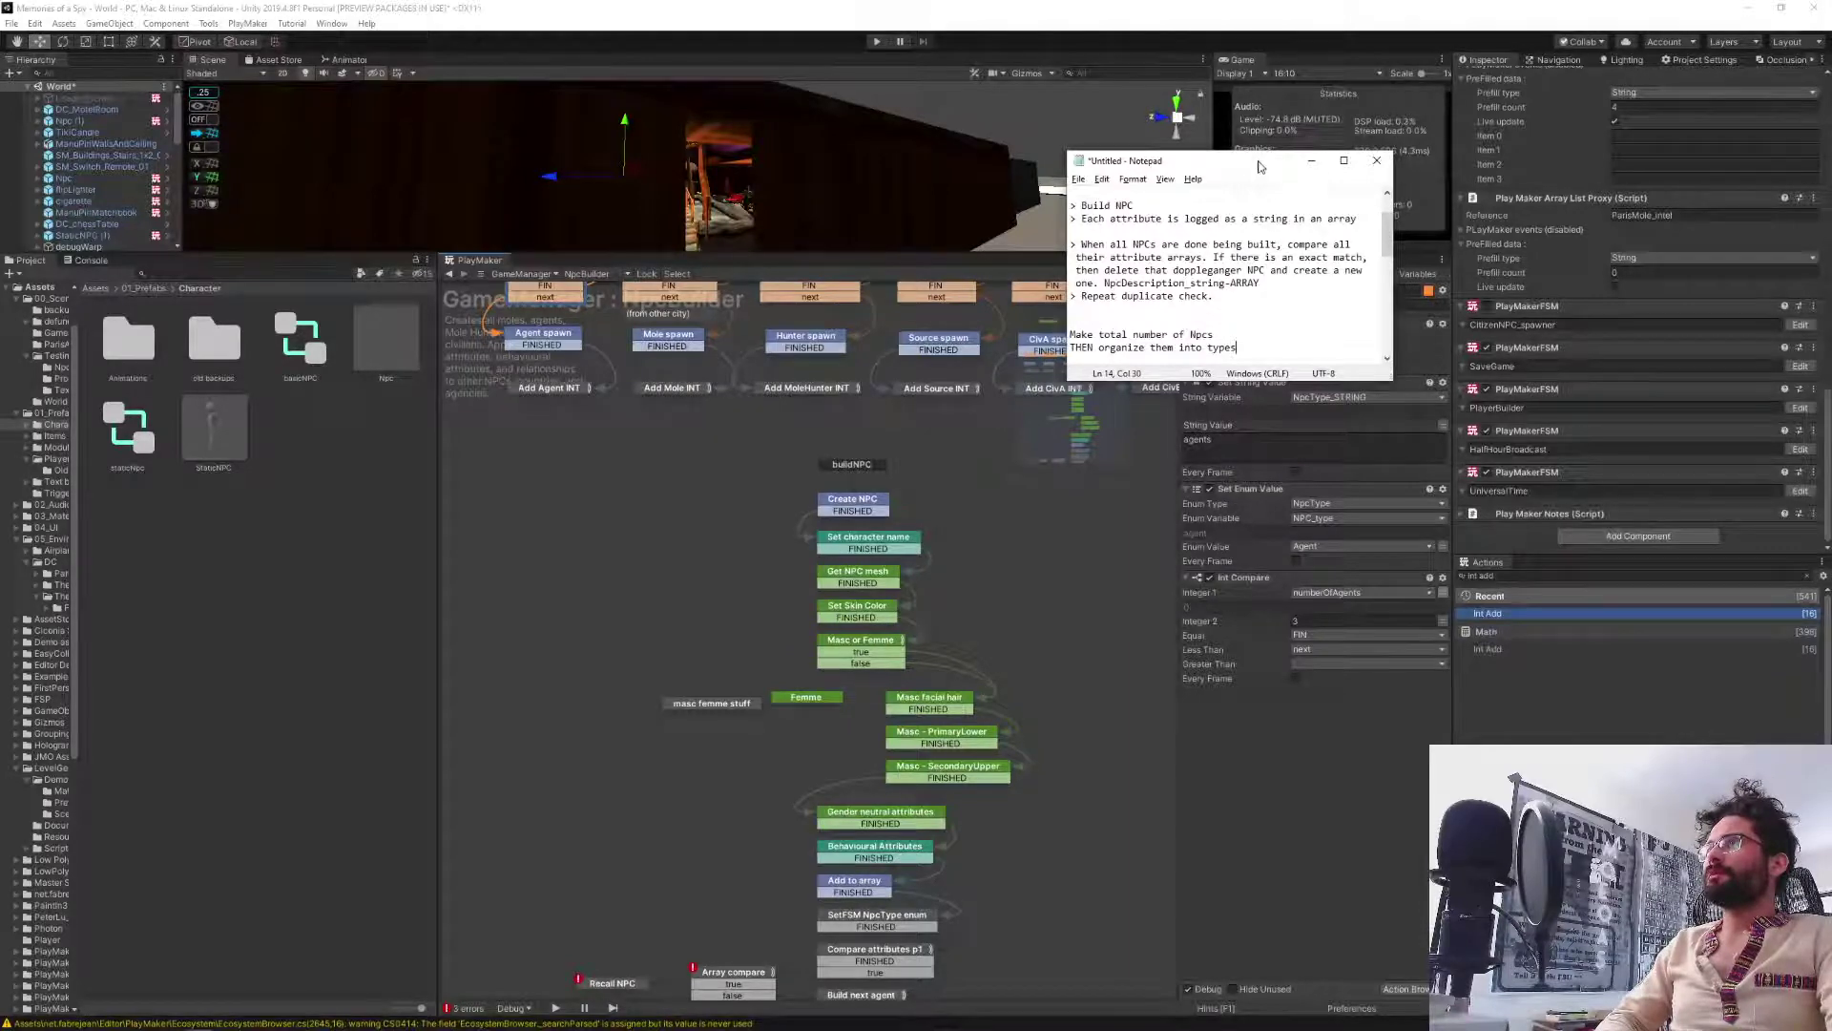
# Move the notes window up clear of the state's action settings and reduce the height of the PlayMaker graph area.
pyautogui.moveTo(1246, 164); pyautogui.dragTo(1278, 75)
pyautogui.click(901, 270)
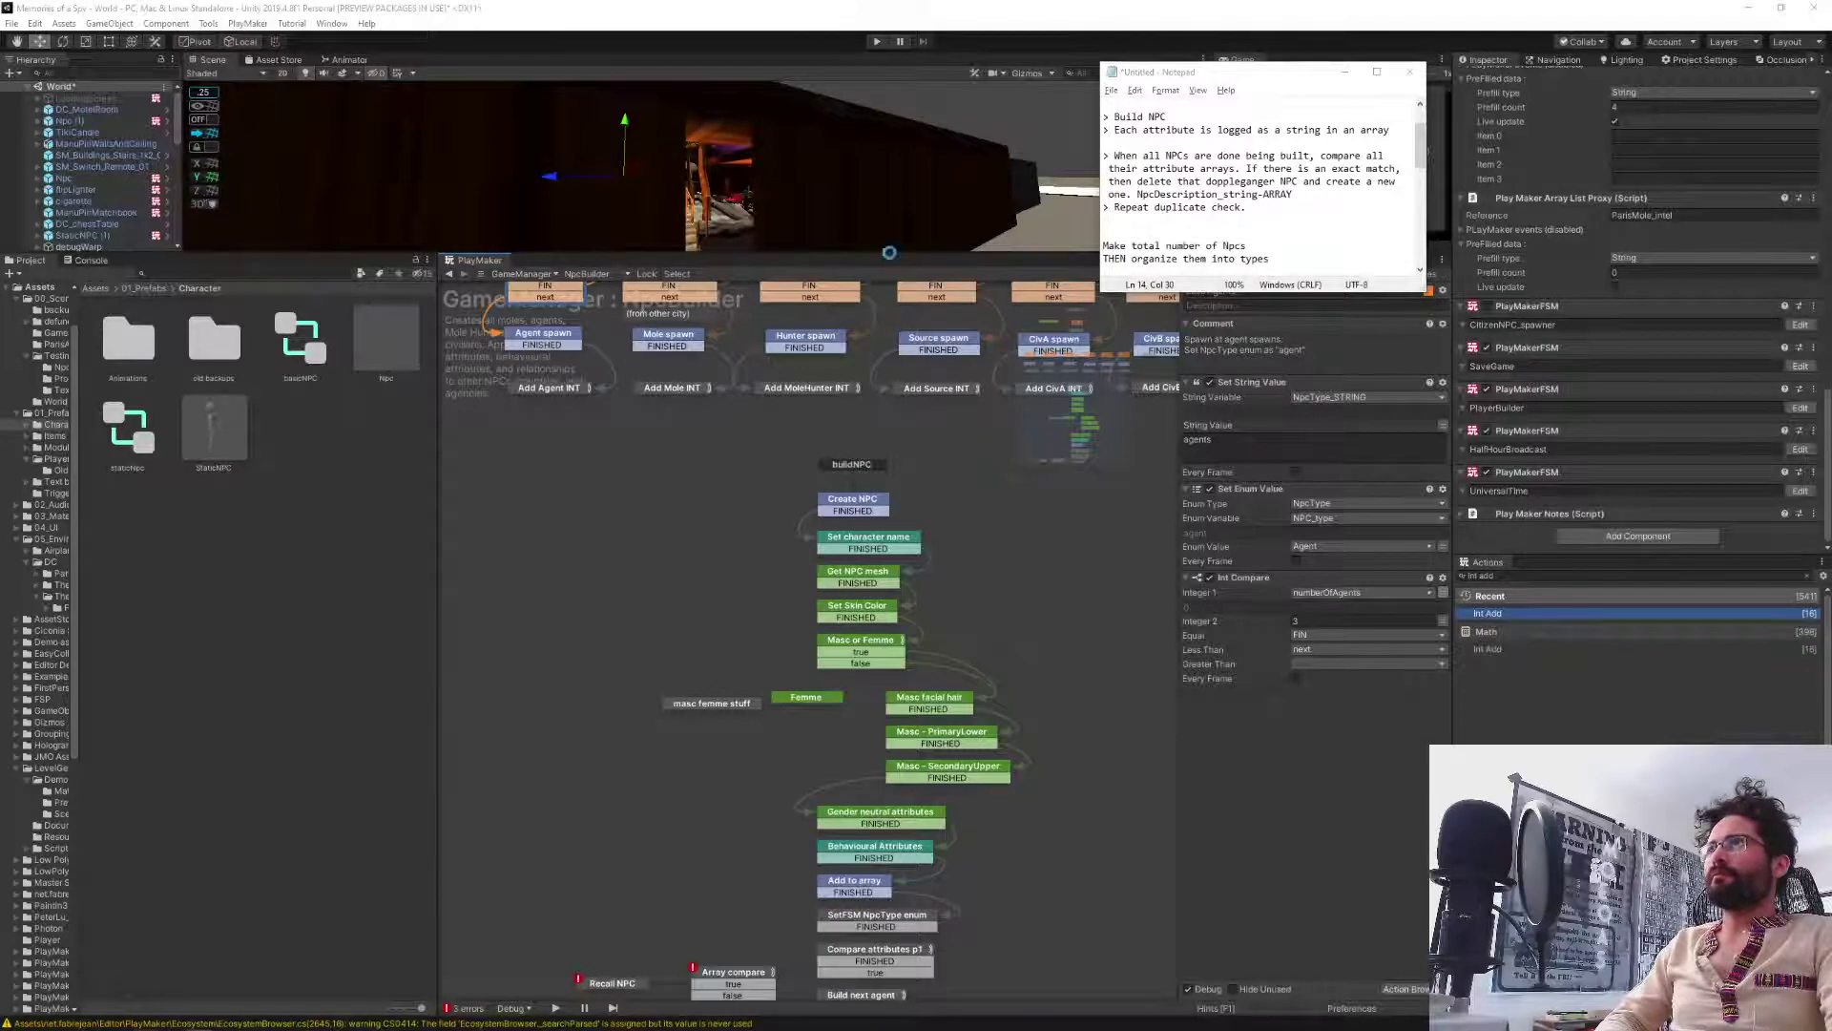
pyautogui.moveTo(868, 258); pyautogui.dragTo(879, 326)
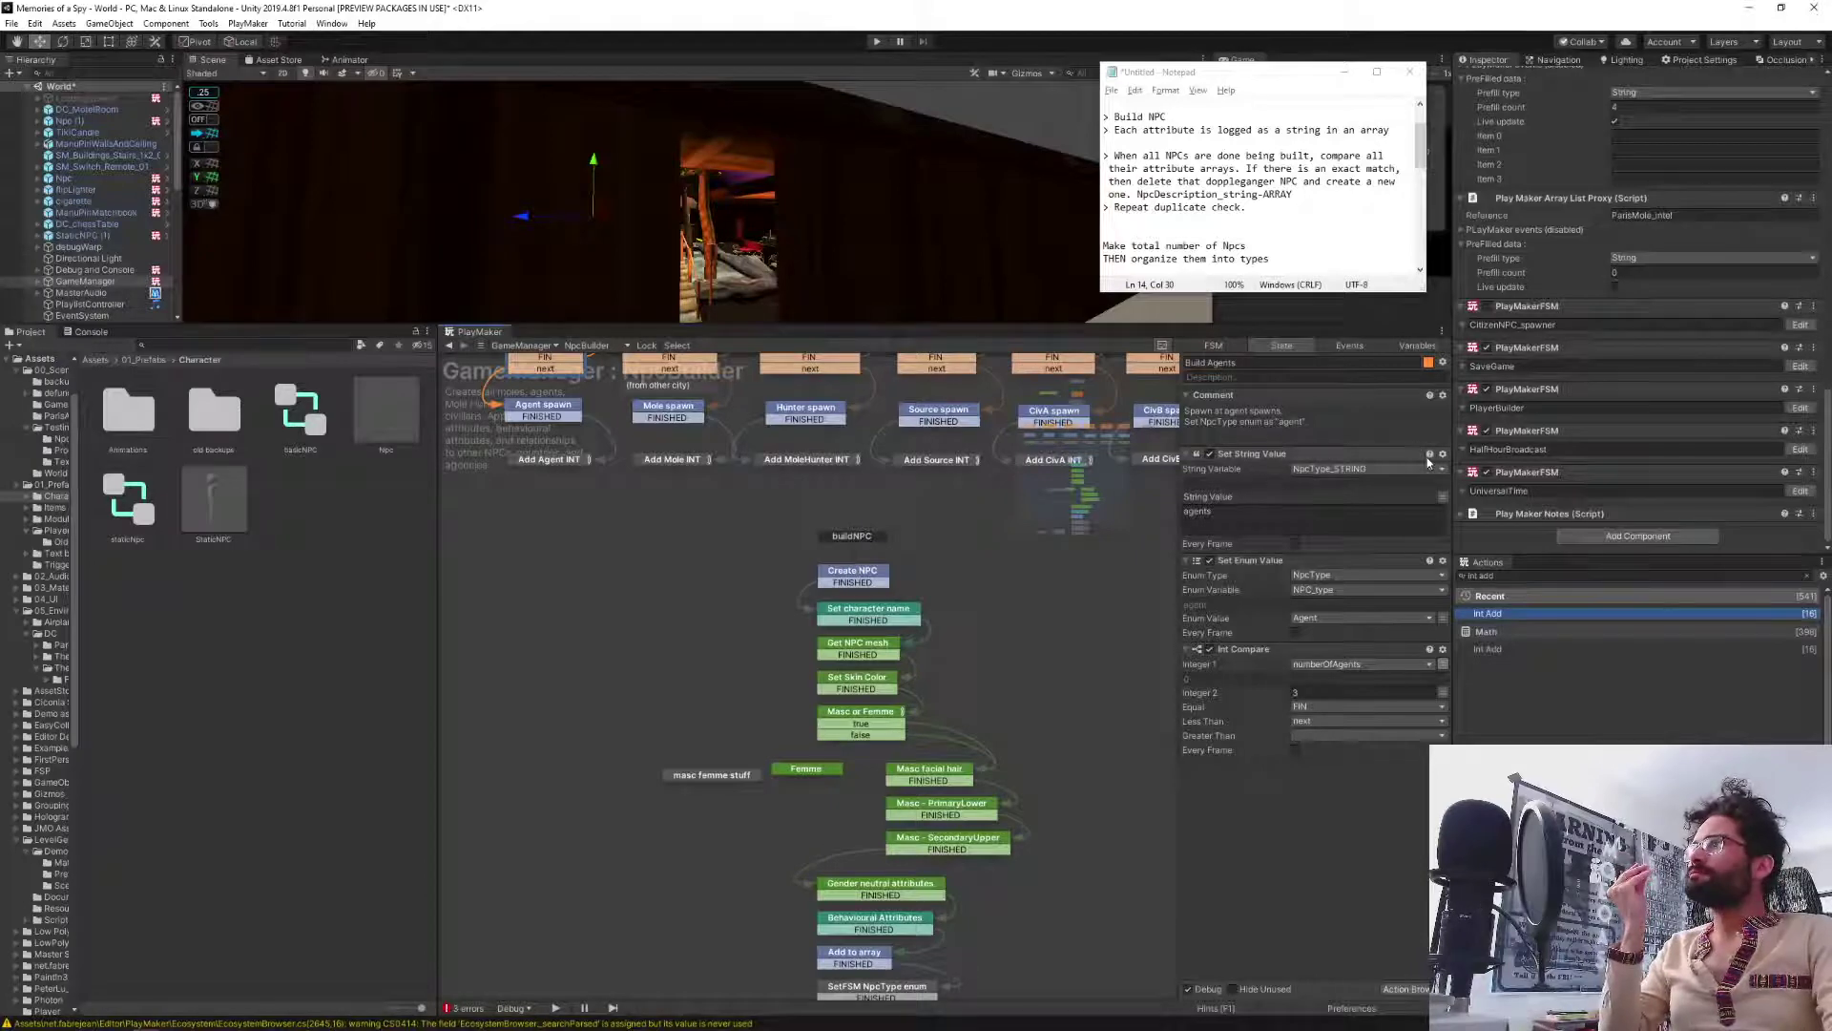
# Look up where the NpcType_STRING variable is used and go to its Build String use in the Add to array state.
pyautogui.rightClick(1313, 477)
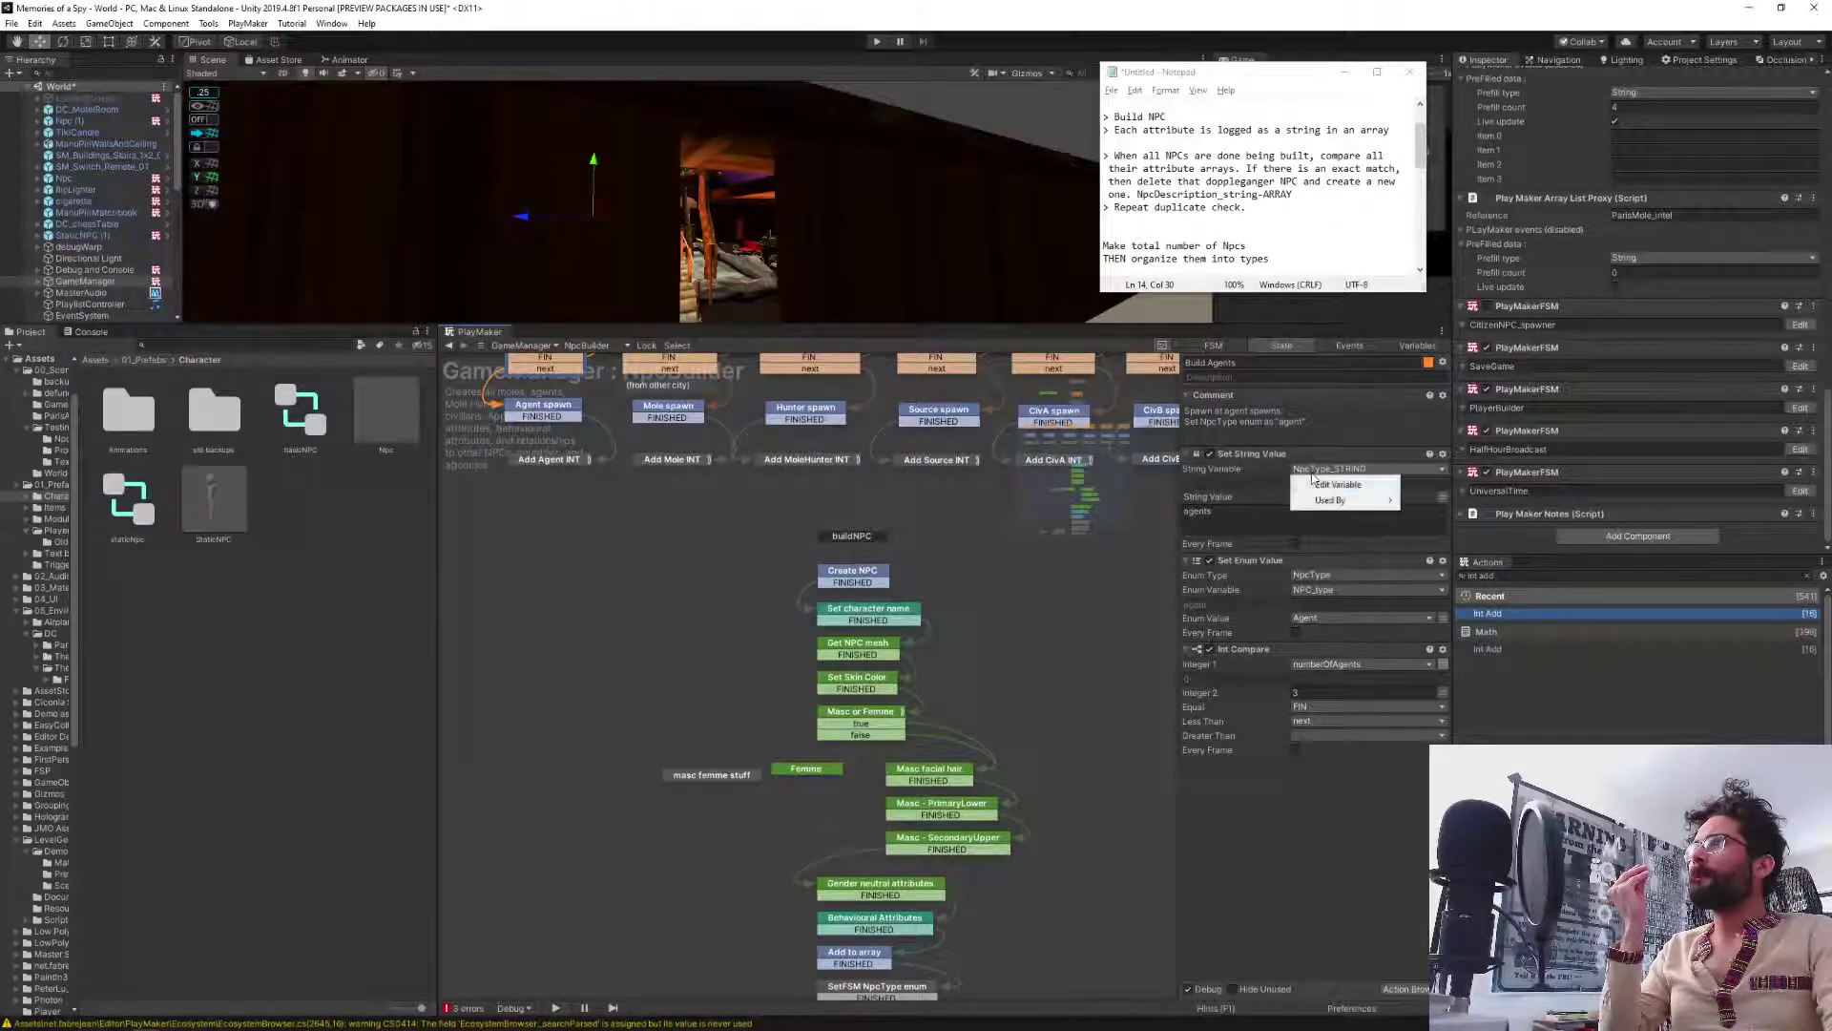
pyautogui.moveTo(1342, 506)
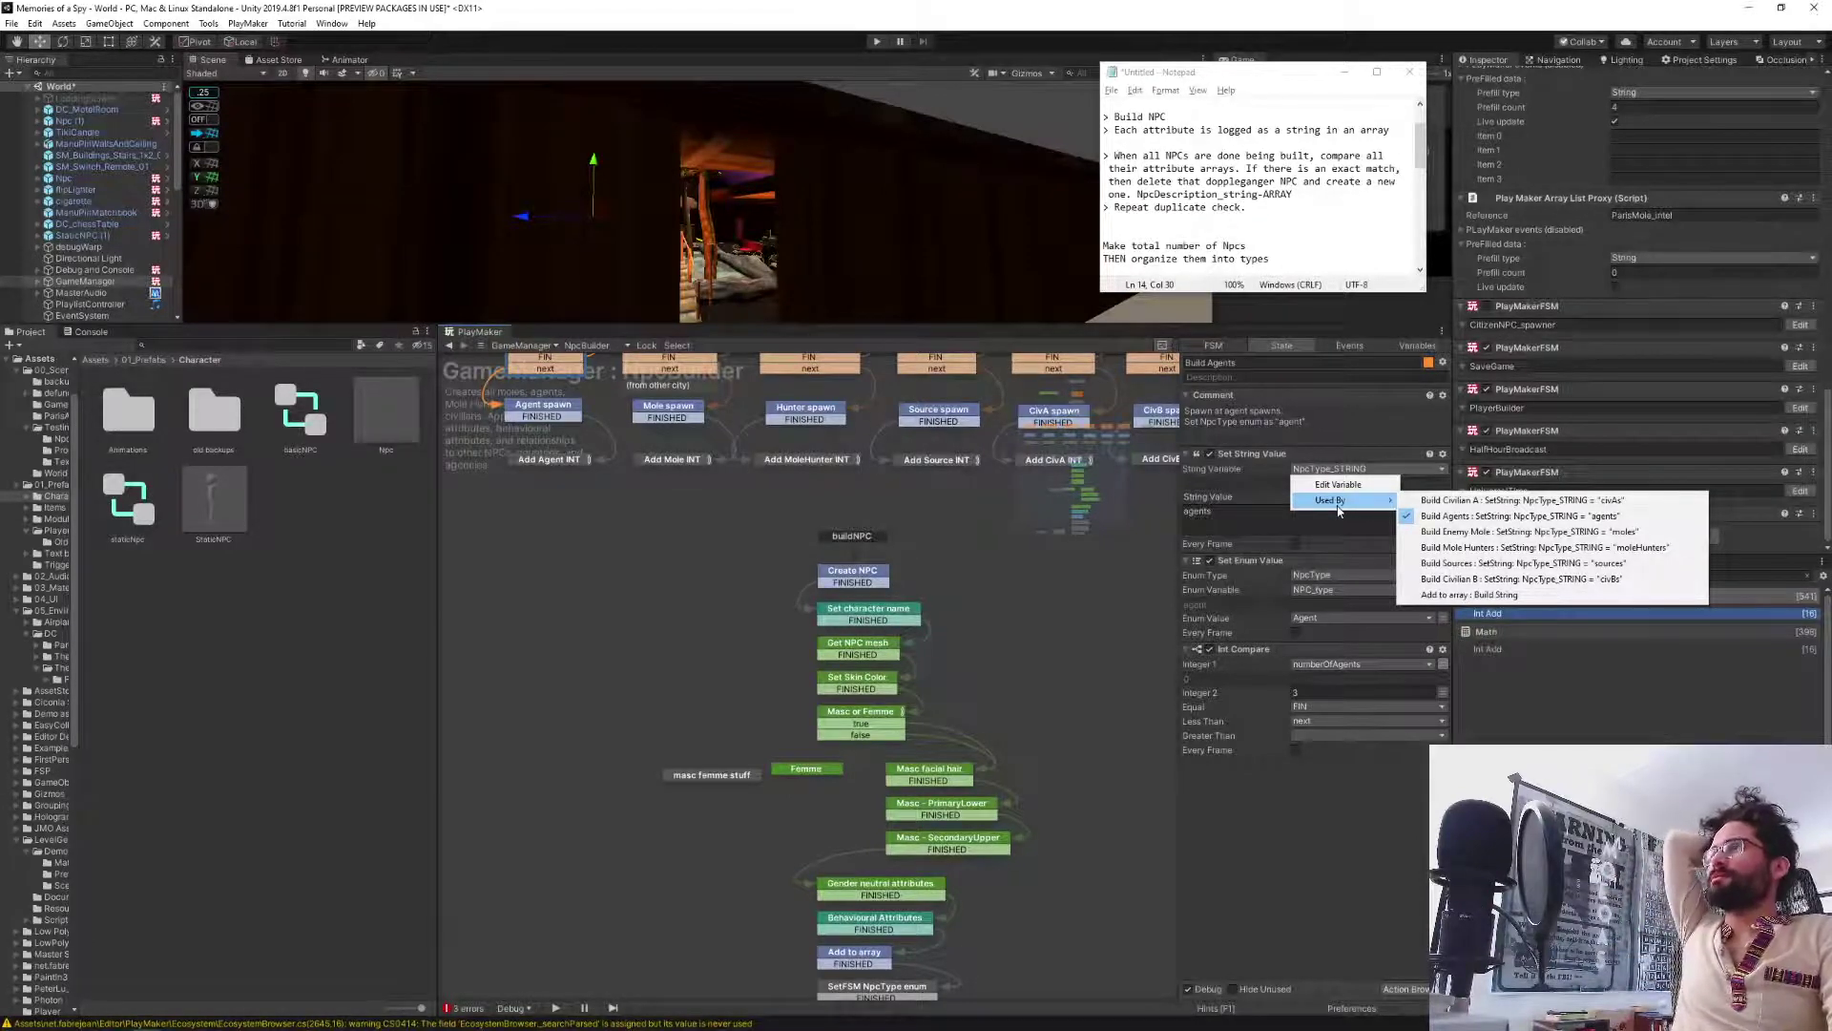
pyautogui.click(1469, 594)
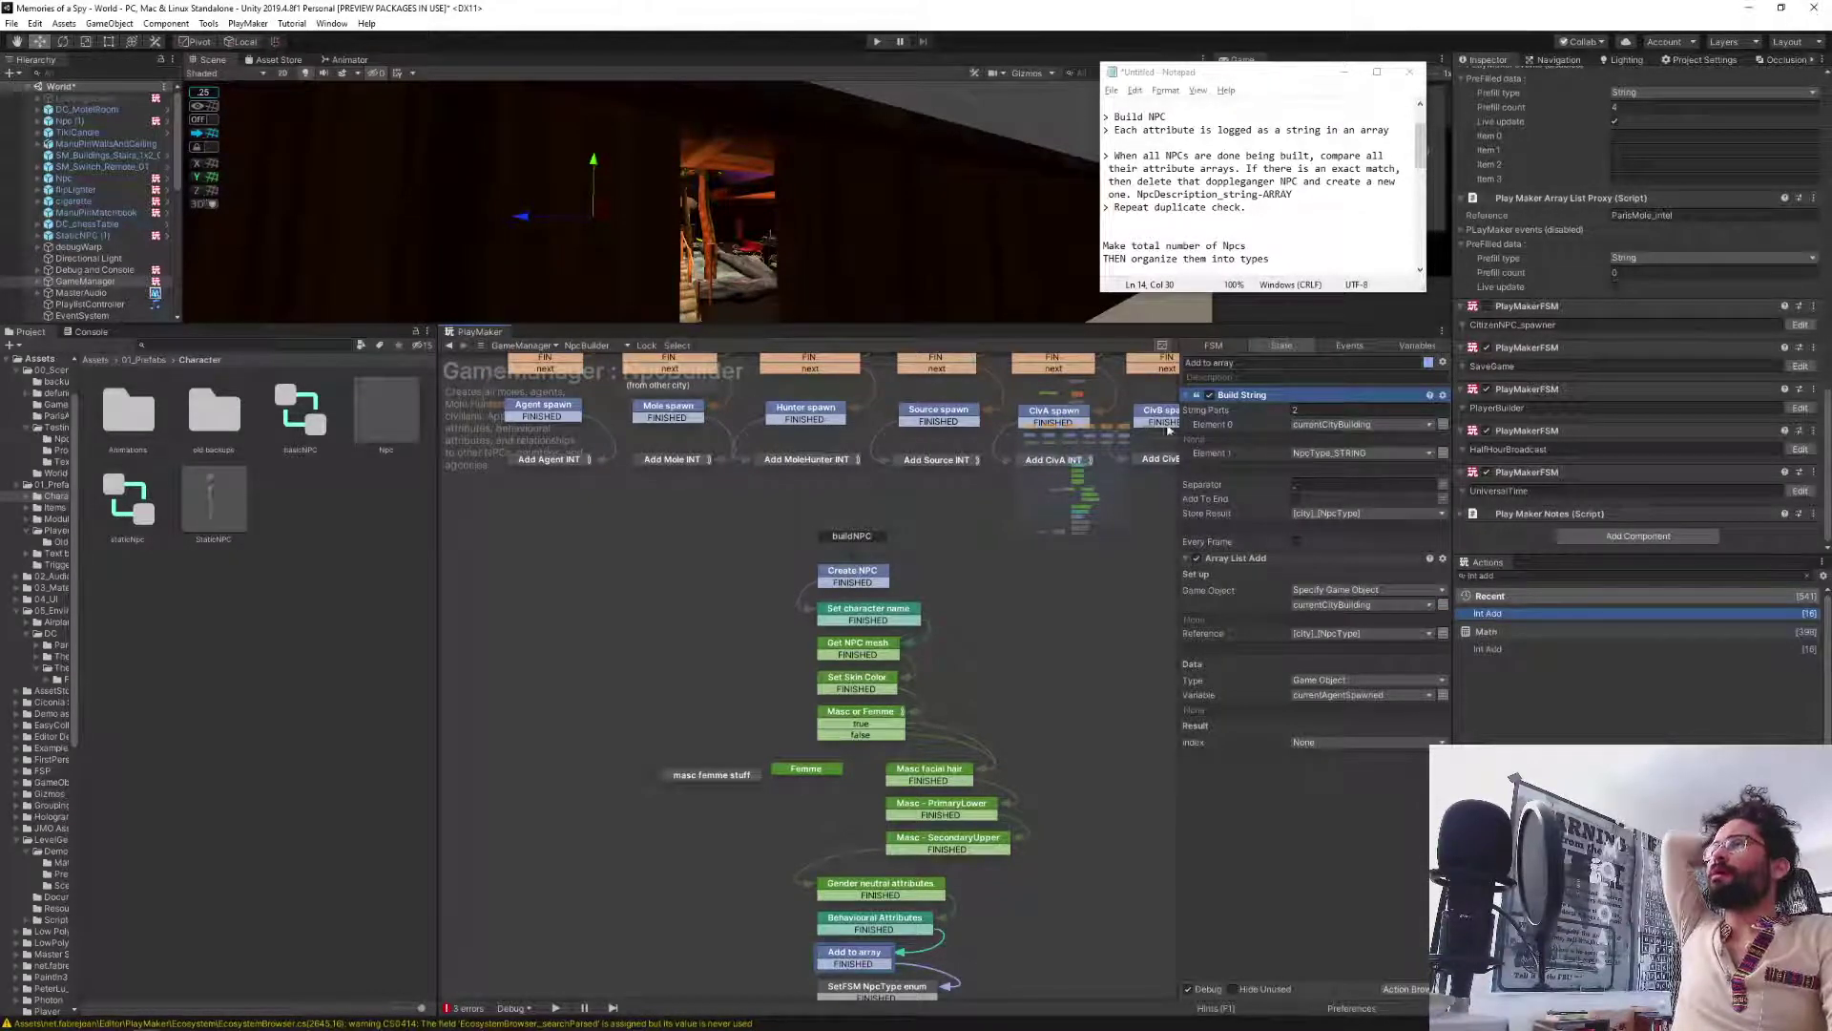
# Examine the actions of the Build Agents, Agent spawn and Add Agent INT states in turn.
pyautogui.scroll(3, 712, 616)
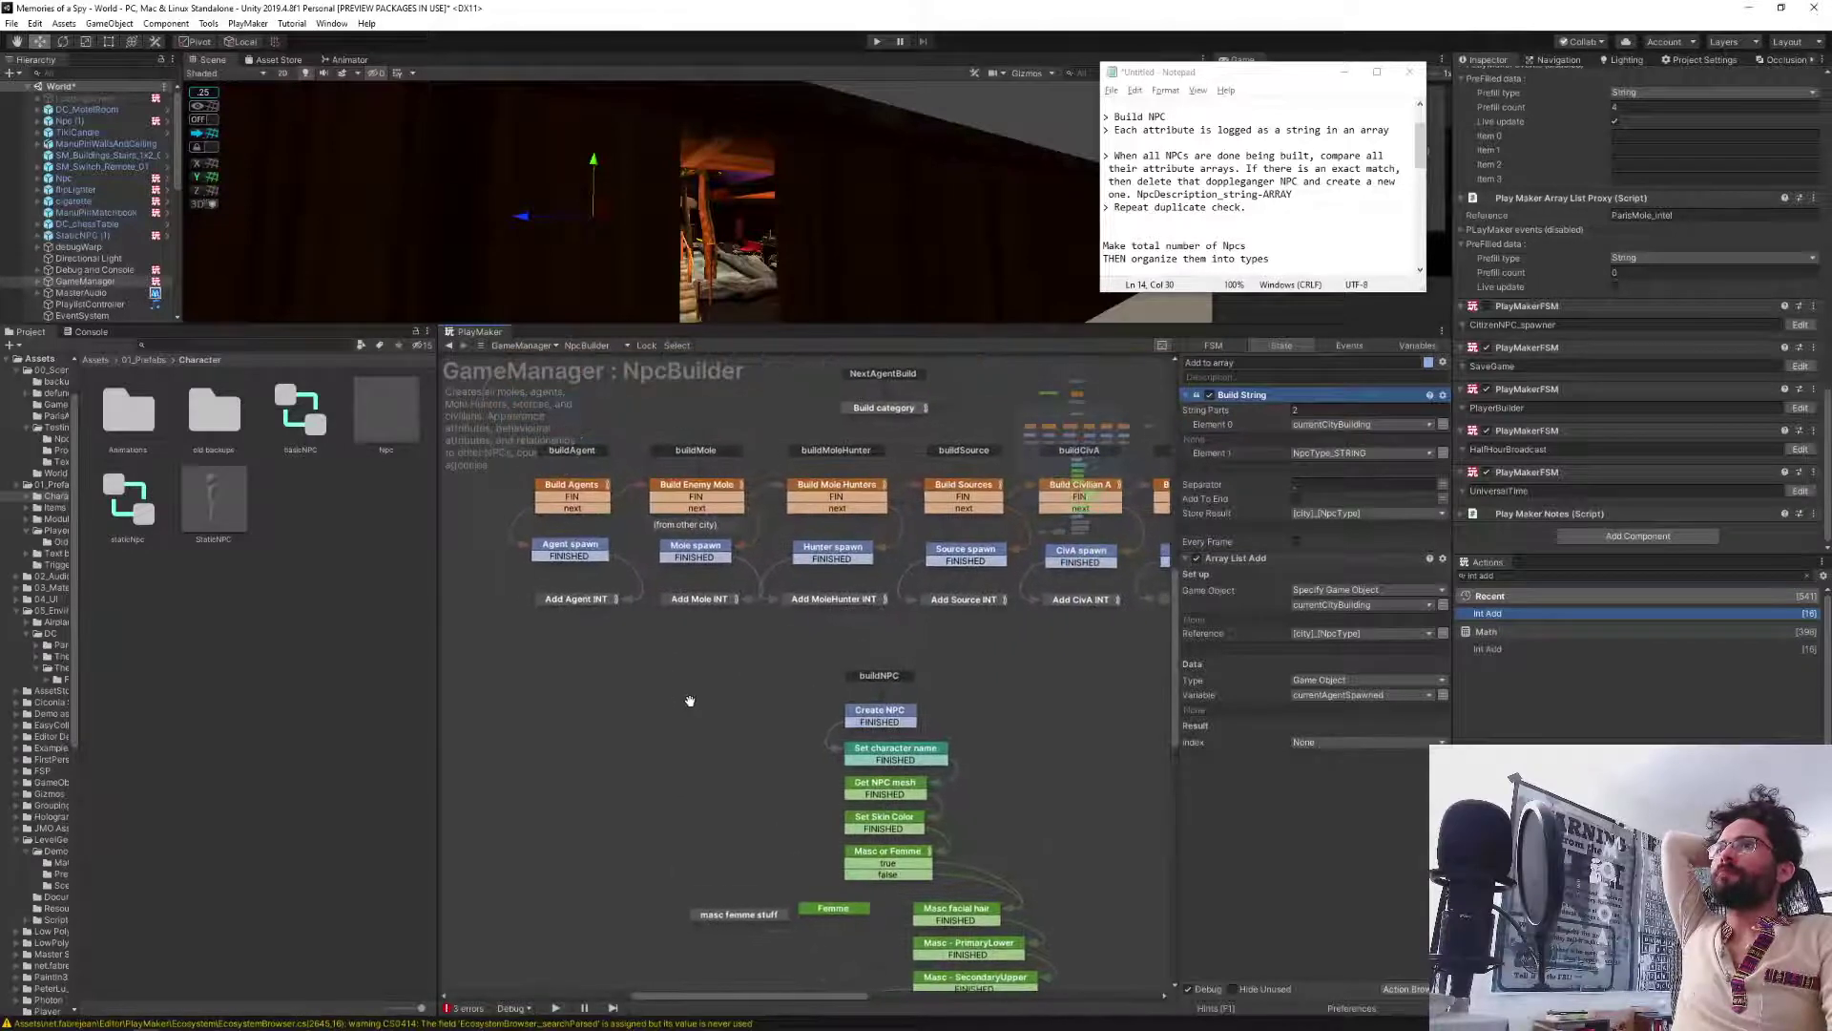
pyautogui.click(591, 511)
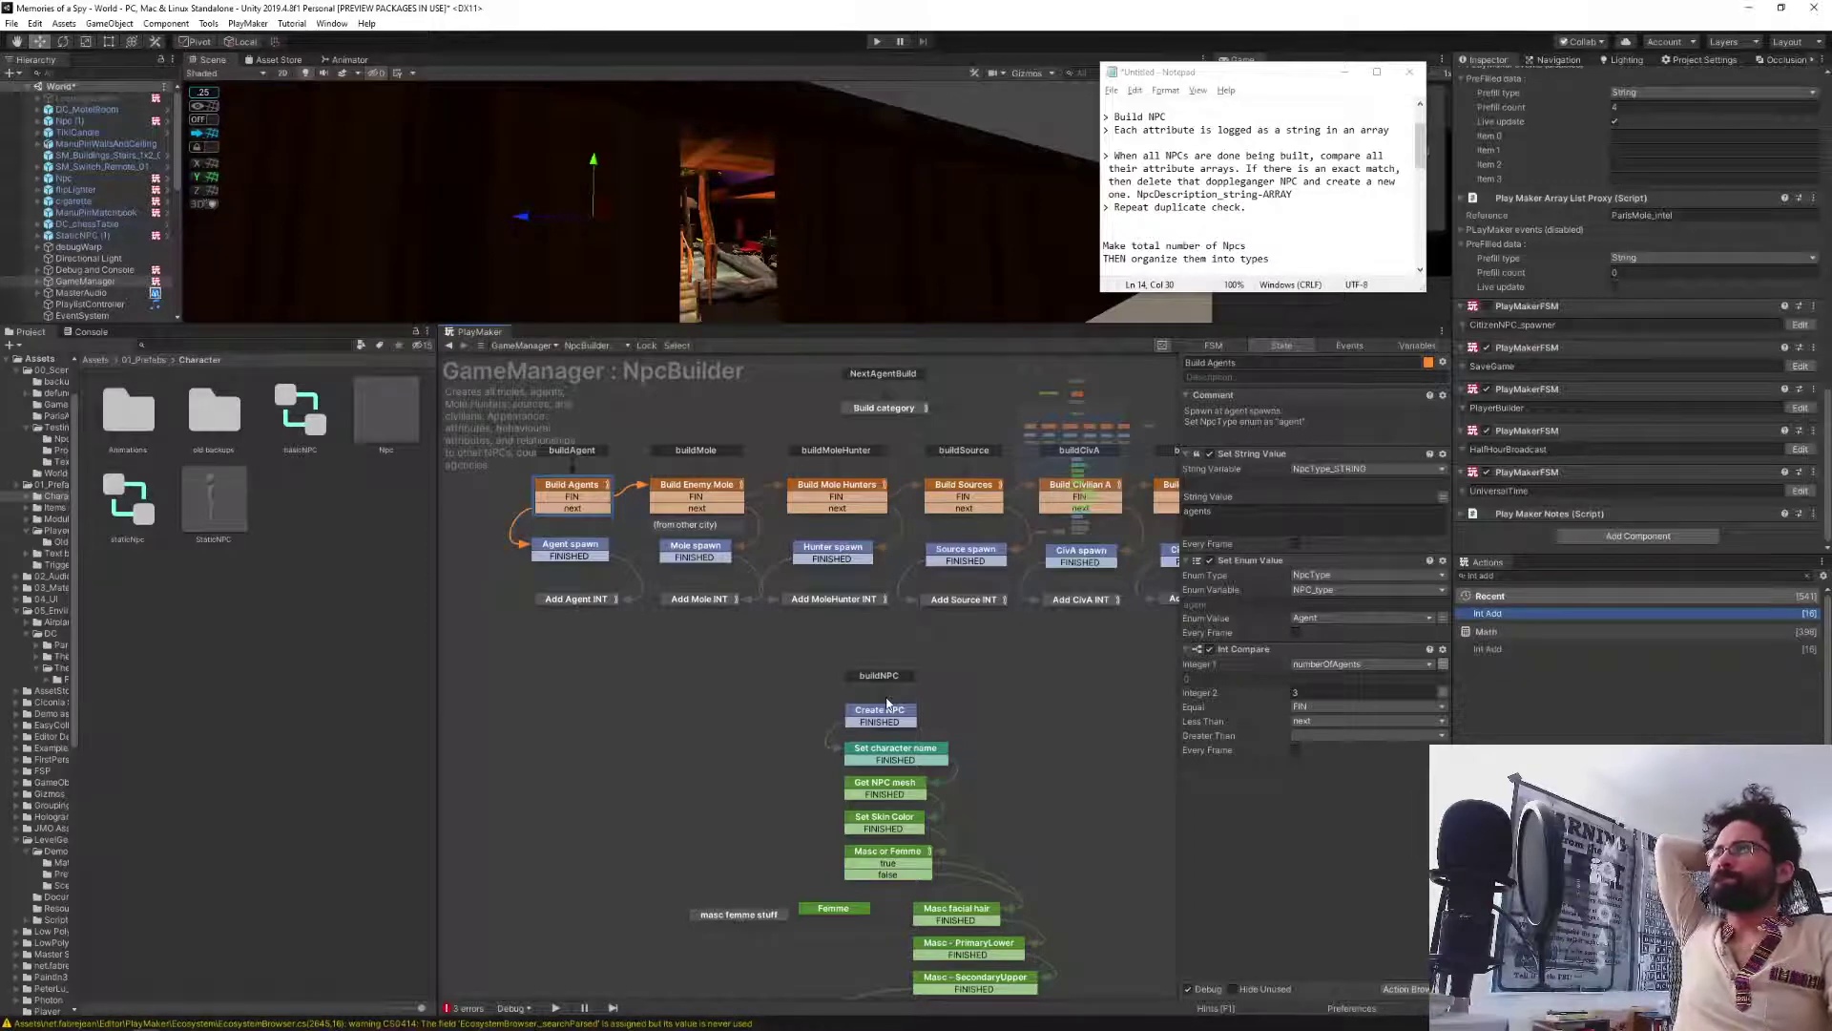
pyautogui.click(568, 549)
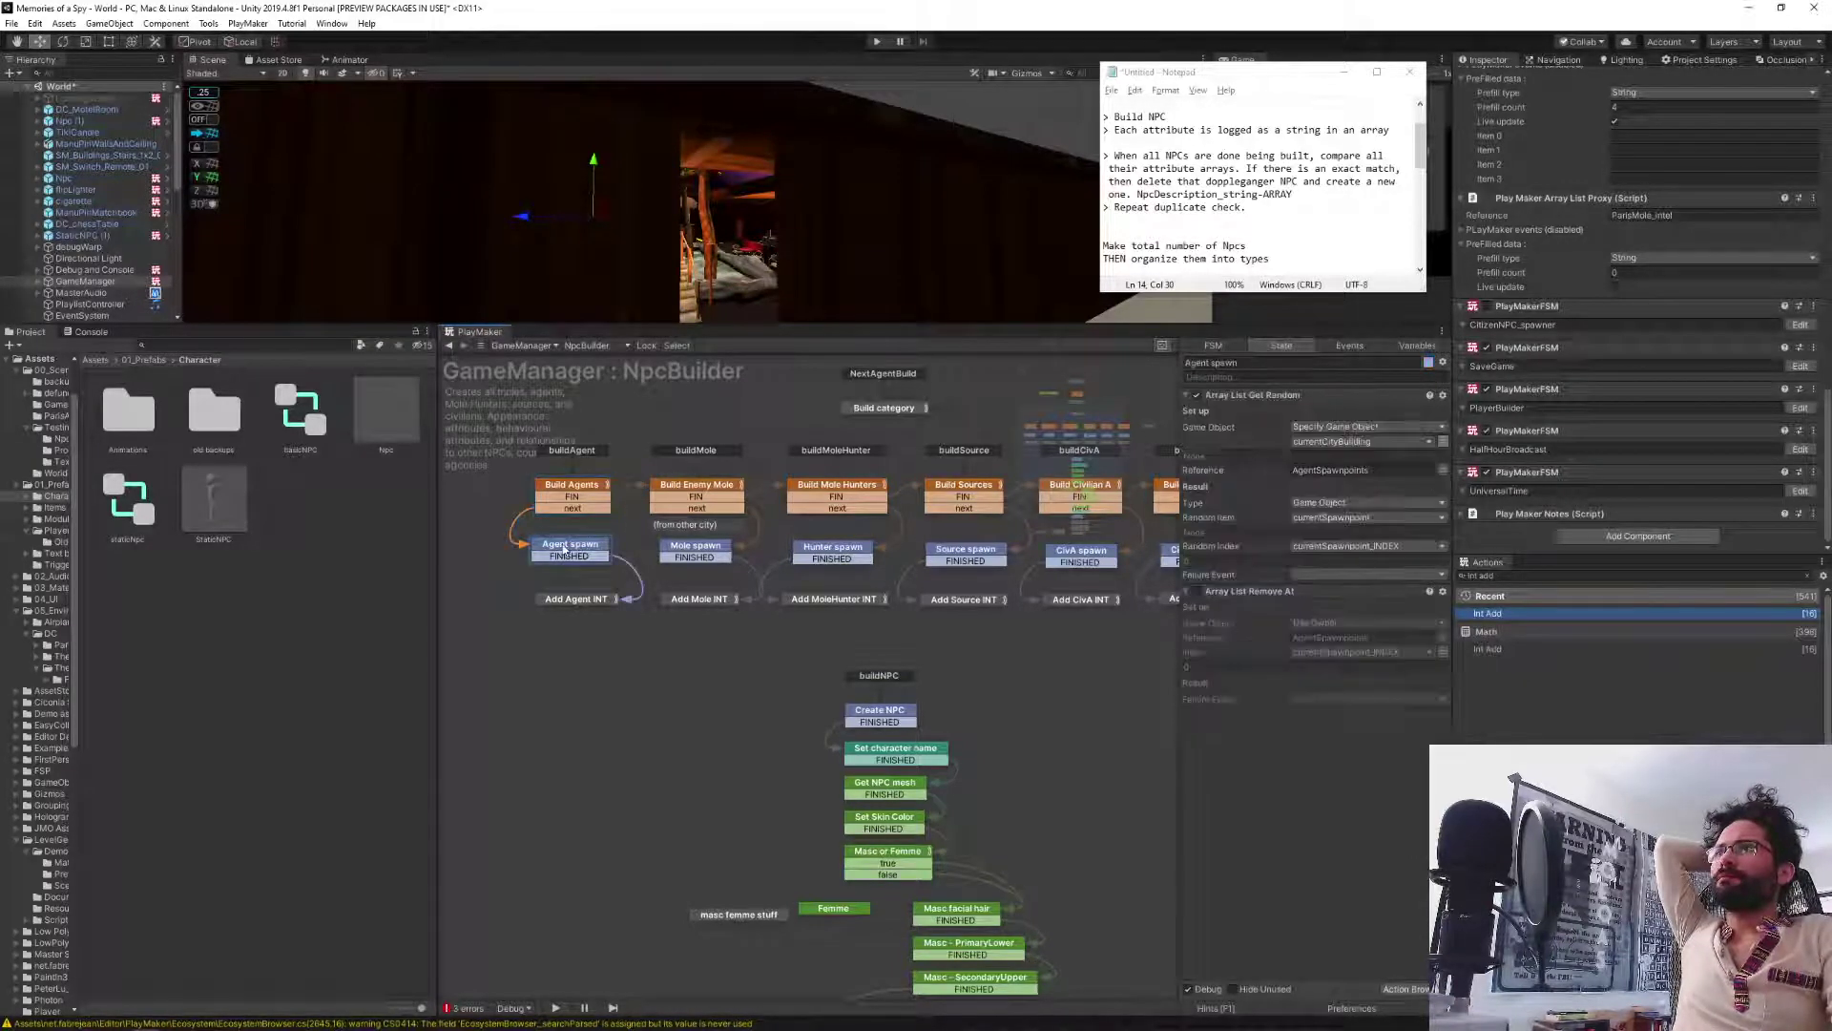
pyautogui.click(568, 601)
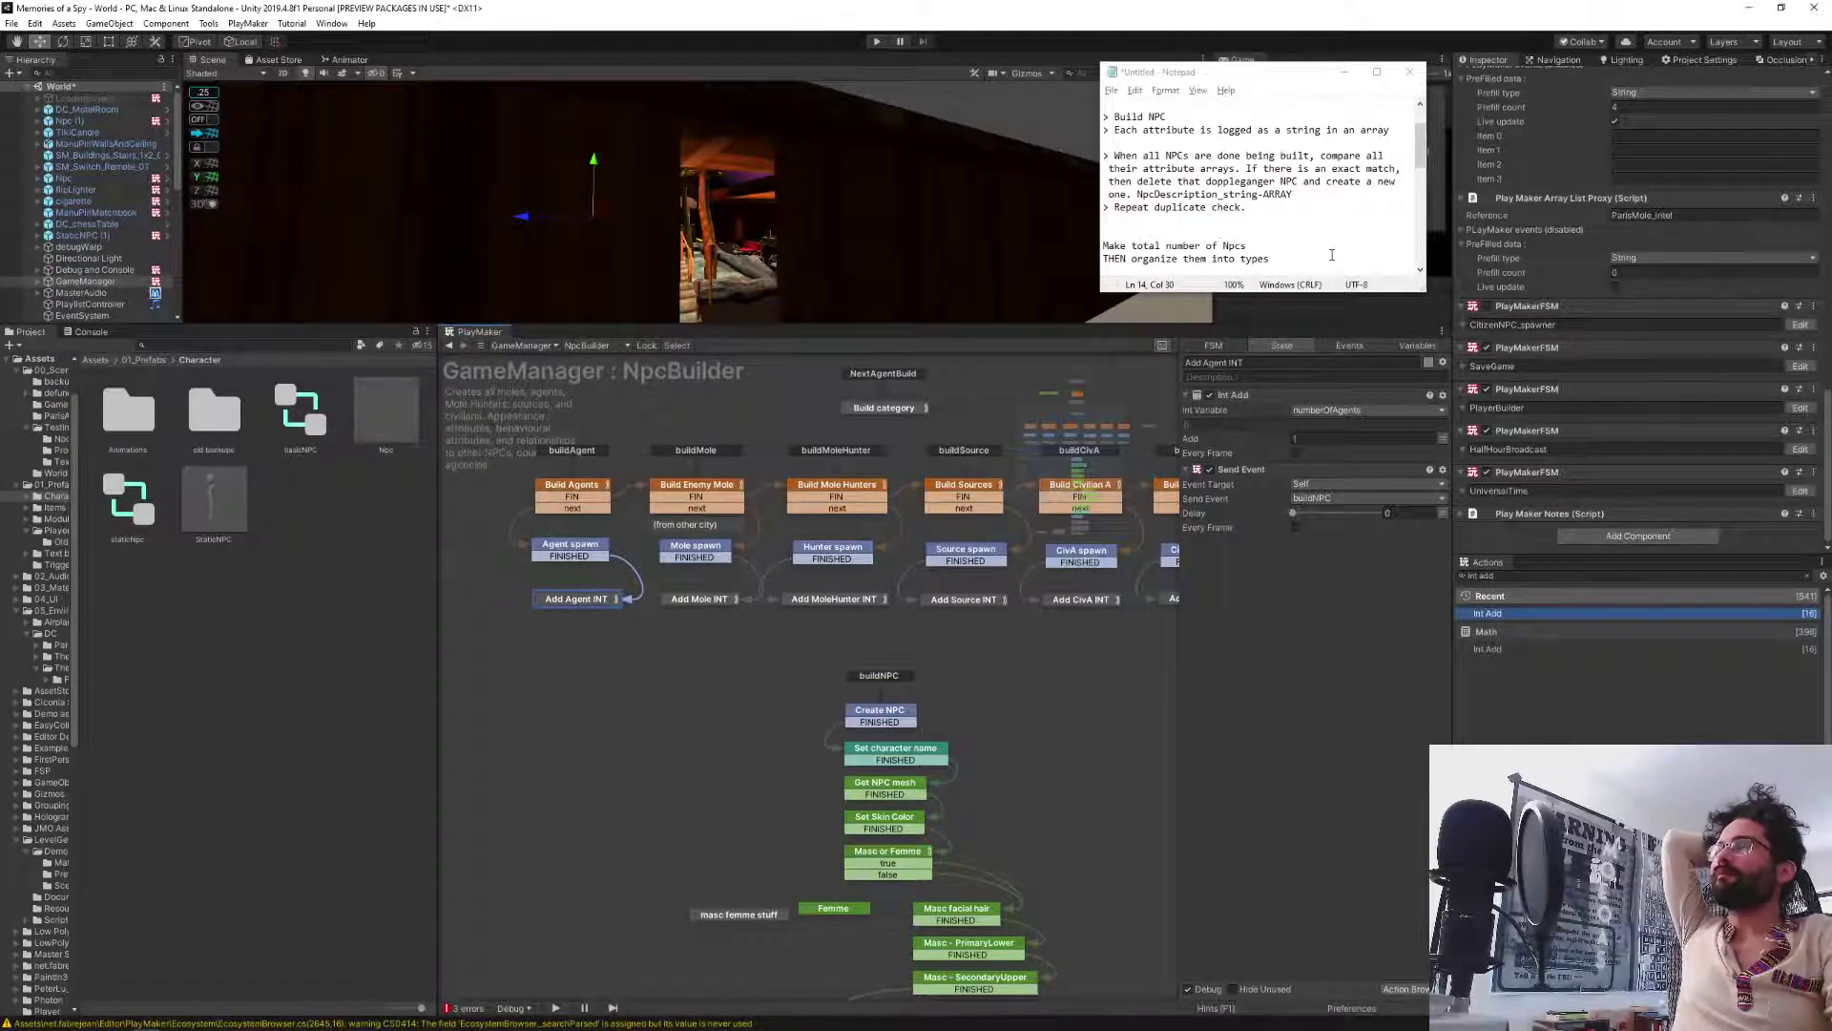
# Review the Array compare state and delete the Int Add action from the Recall NPC state.
pyautogui.moveTo(683, 908); pyautogui.dragTo(671, 579, button='middle')
pyautogui.moveTo(616, 803); pyautogui.dragTo(637, 743, button='middle')
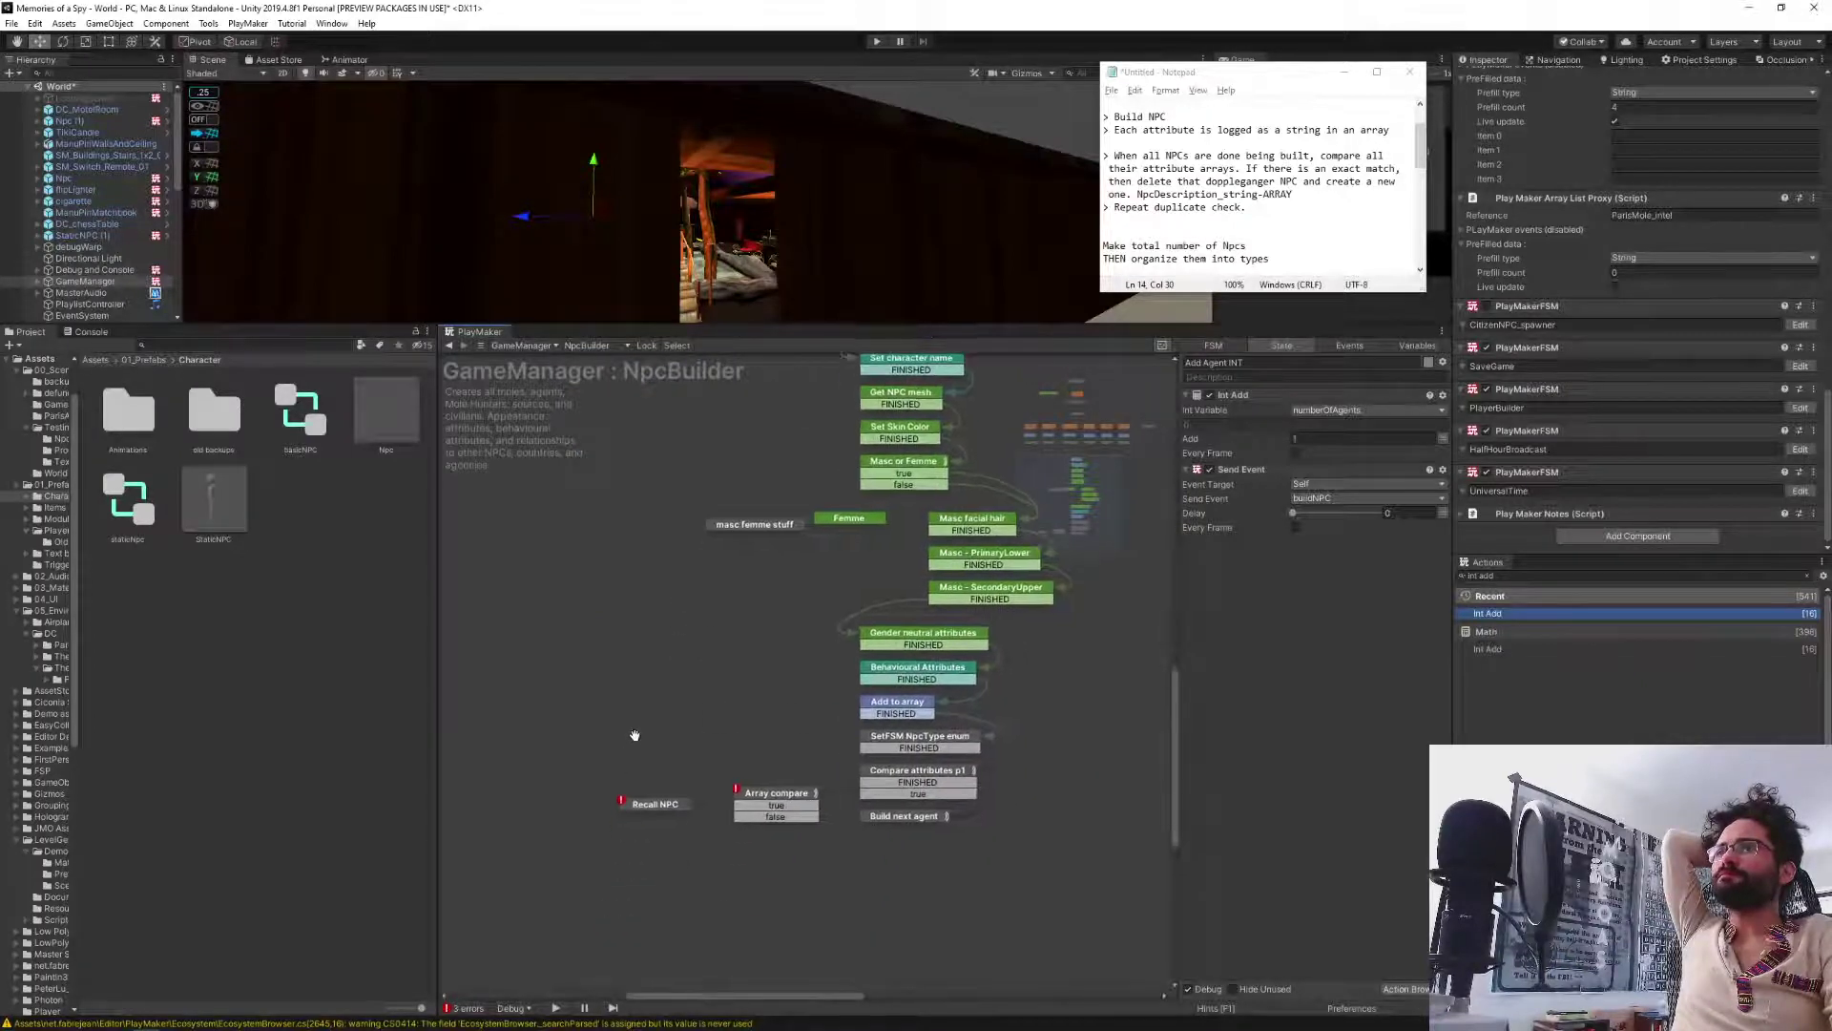
pyautogui.click(773, 801)
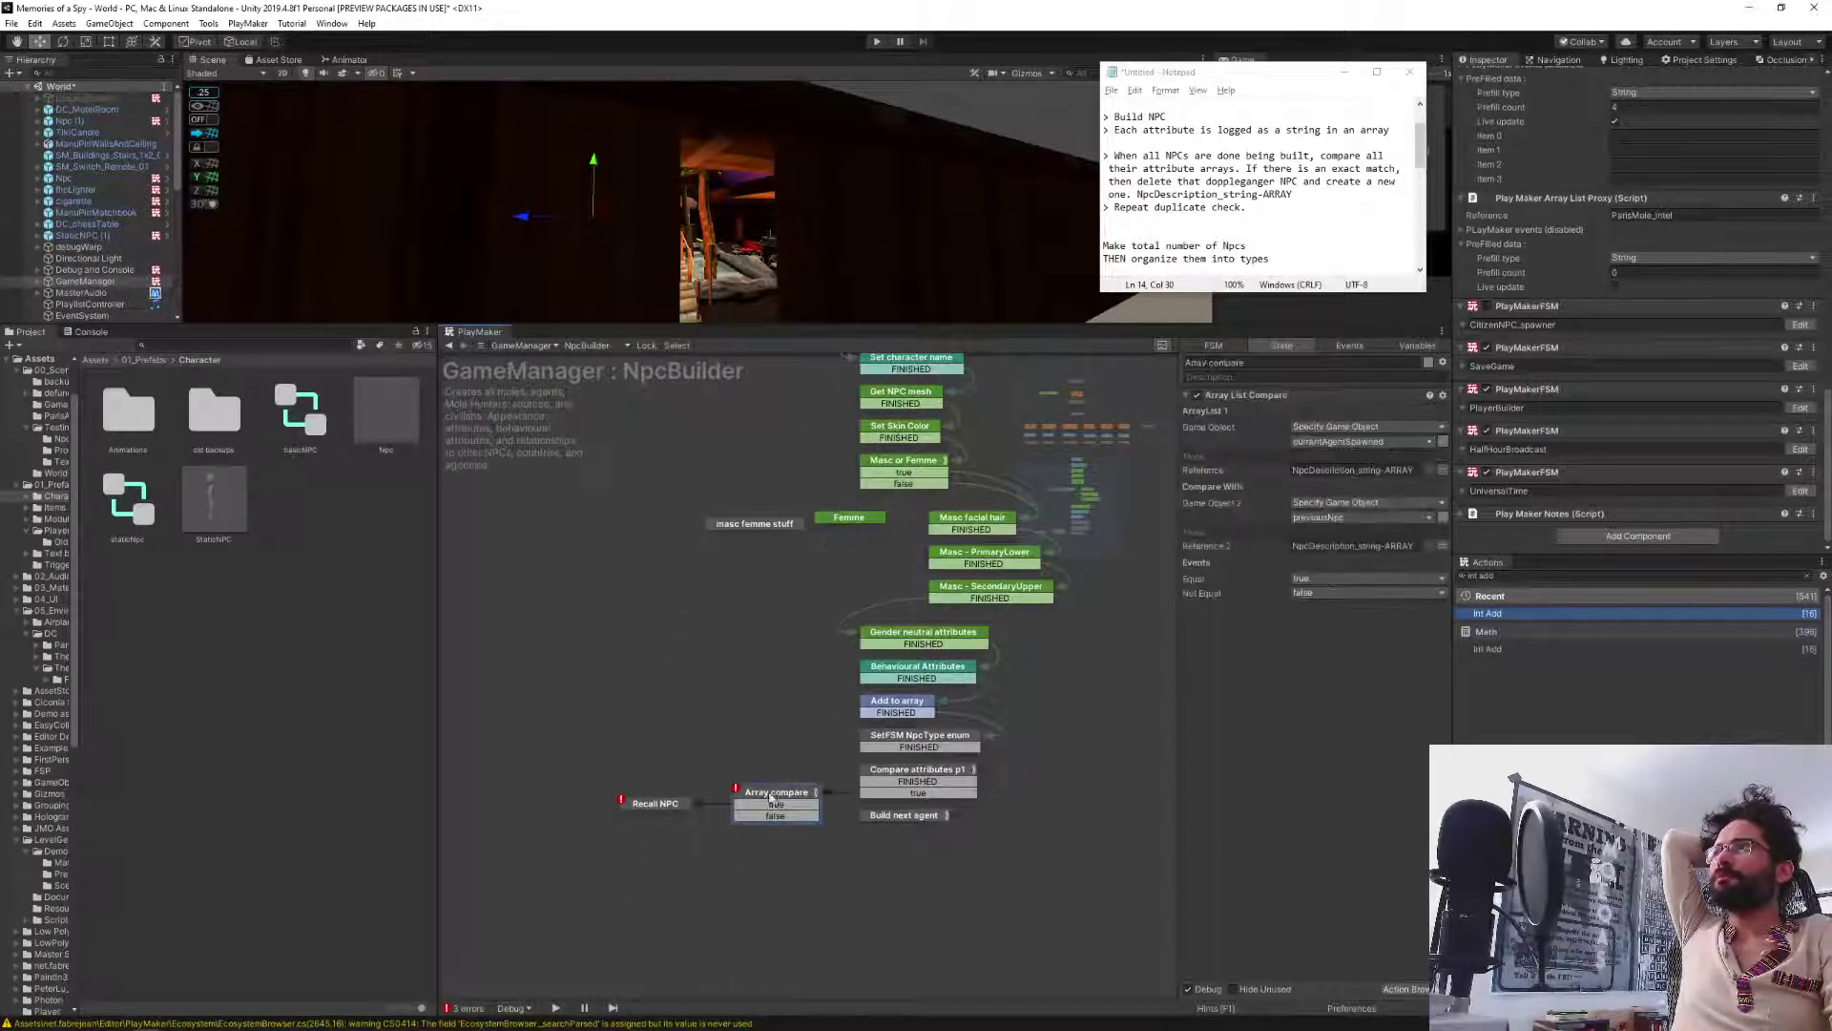
pyautogui.click(658, 804)
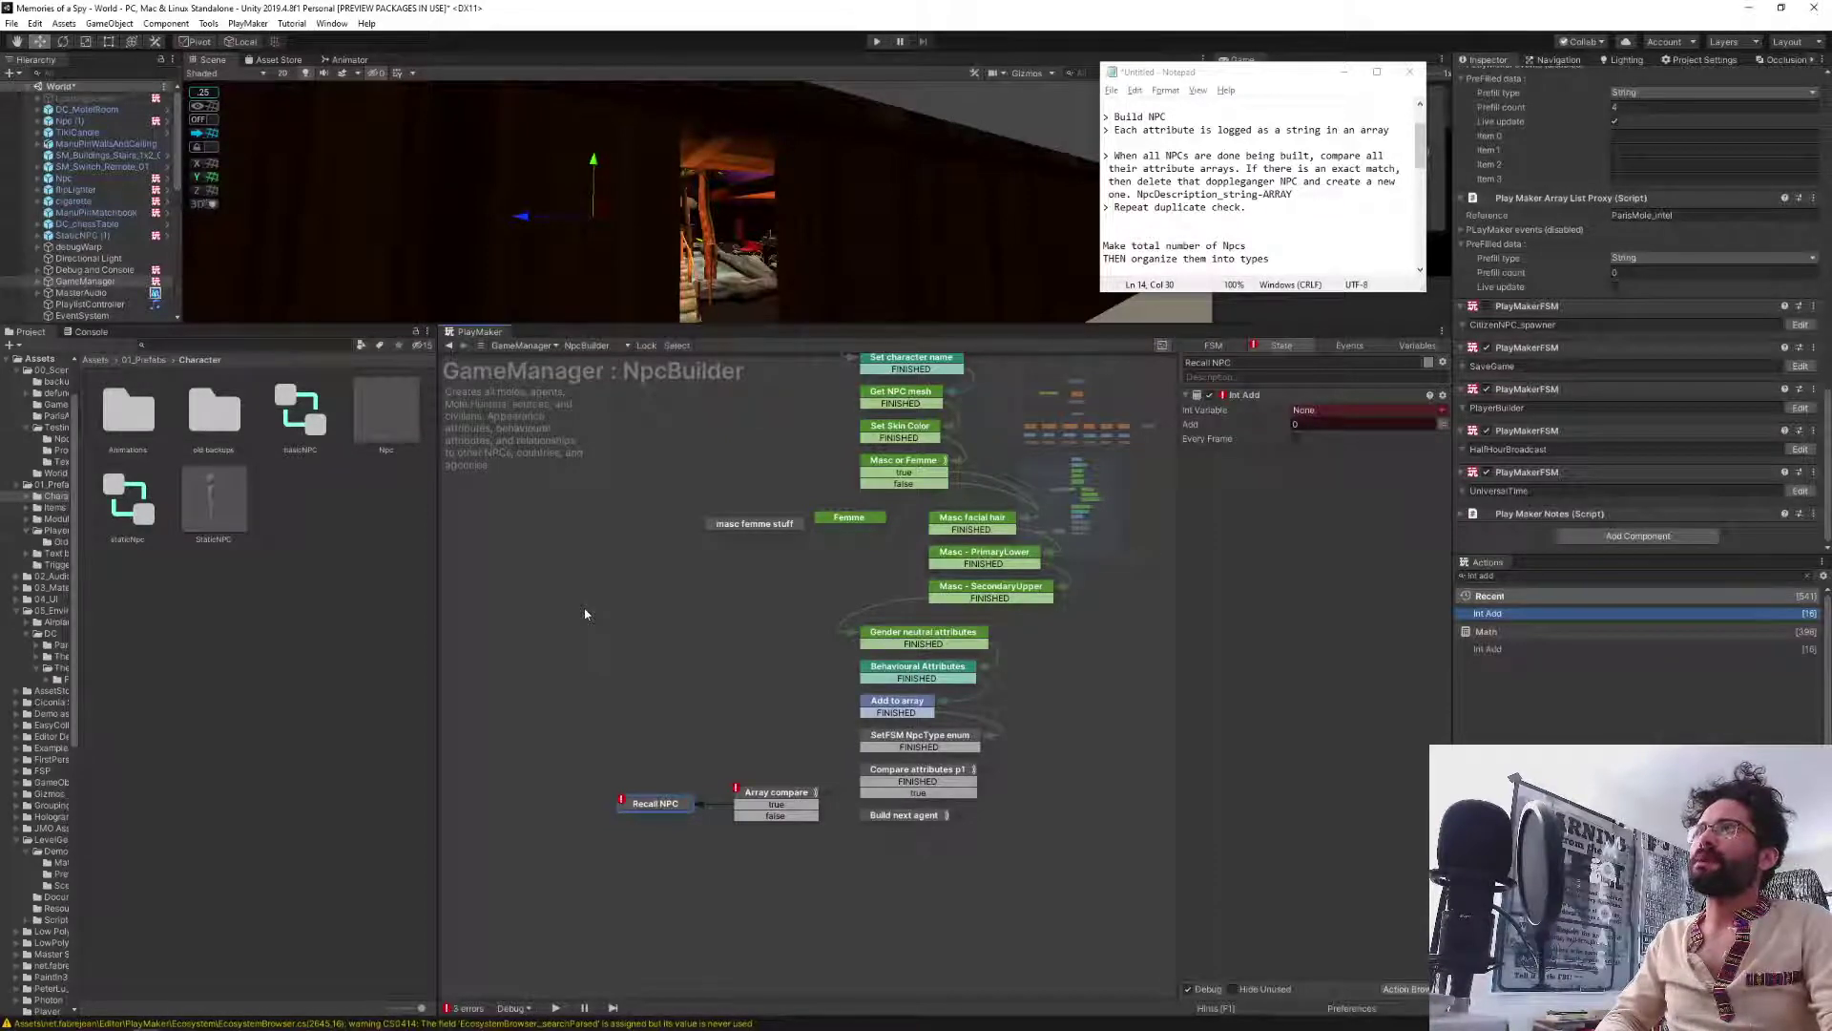
pyautogui.click(1257, 397)
pyautogui.press('Delete')
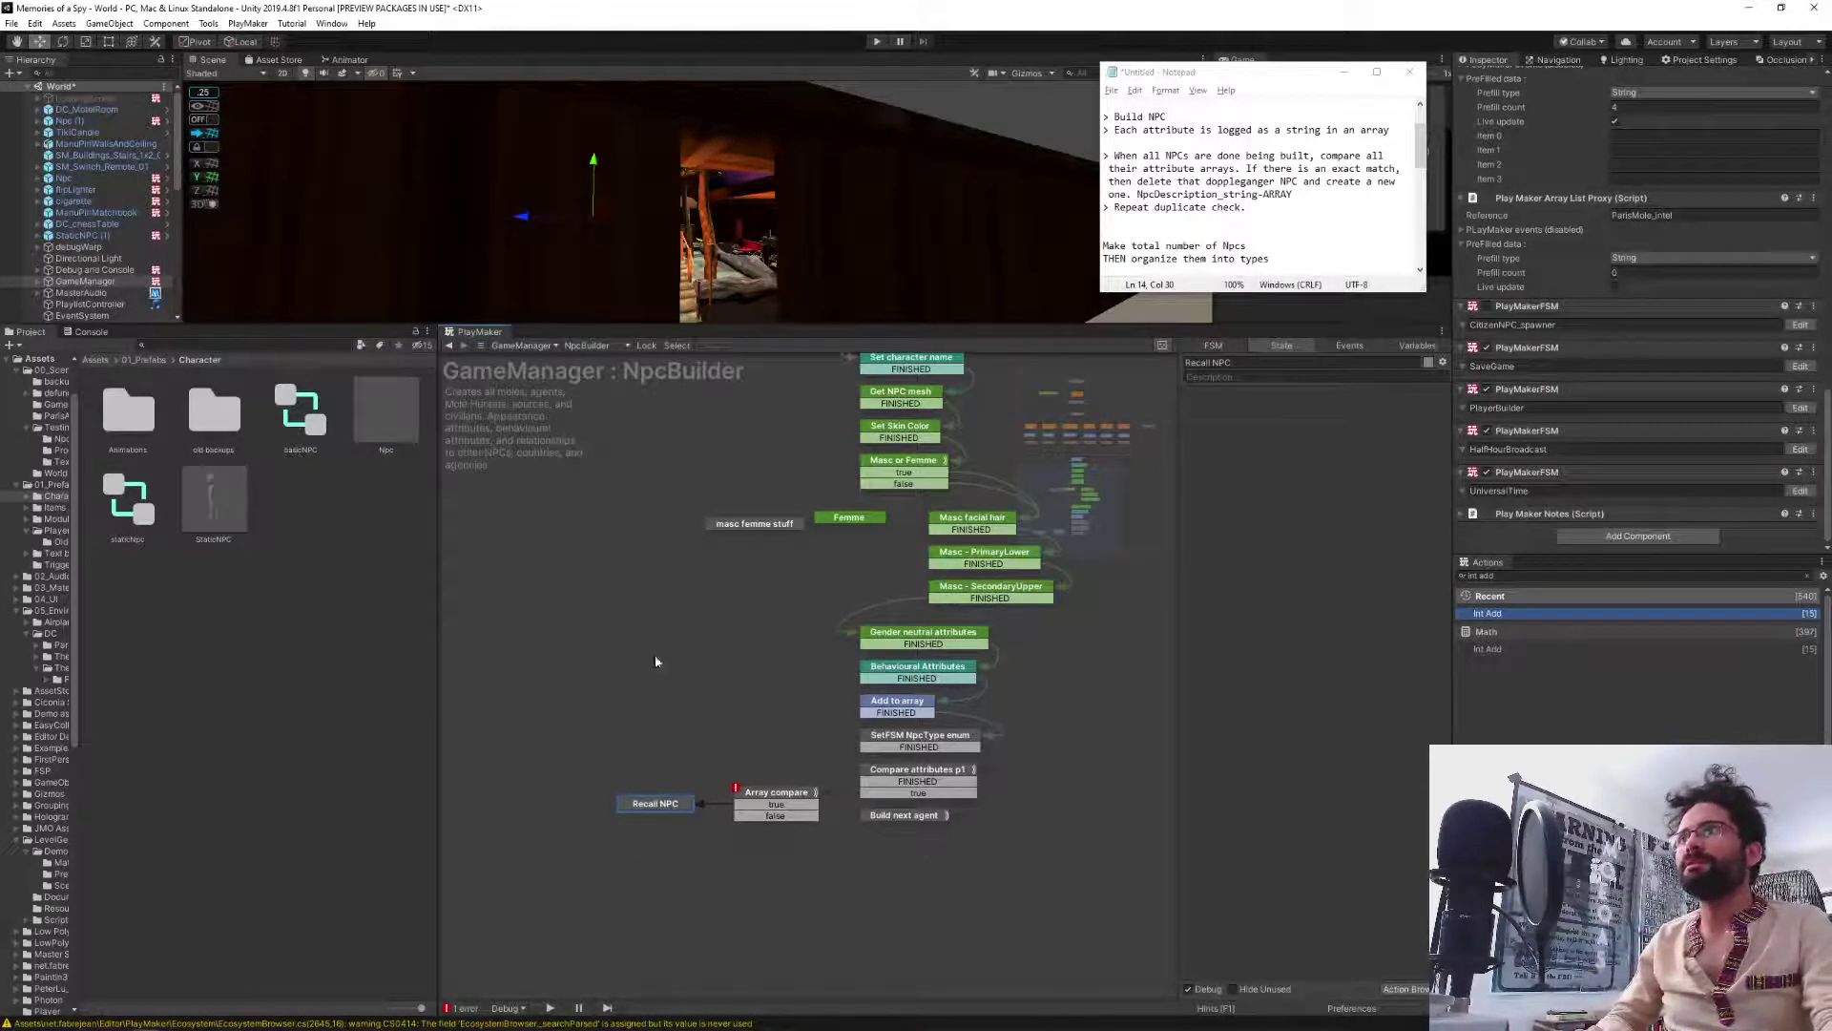
# Open the Create NPC state to examine its Create Object action.
pyautogui.moveTo(642, 609); pyautogui.dragTo(654, 692, button='middle')
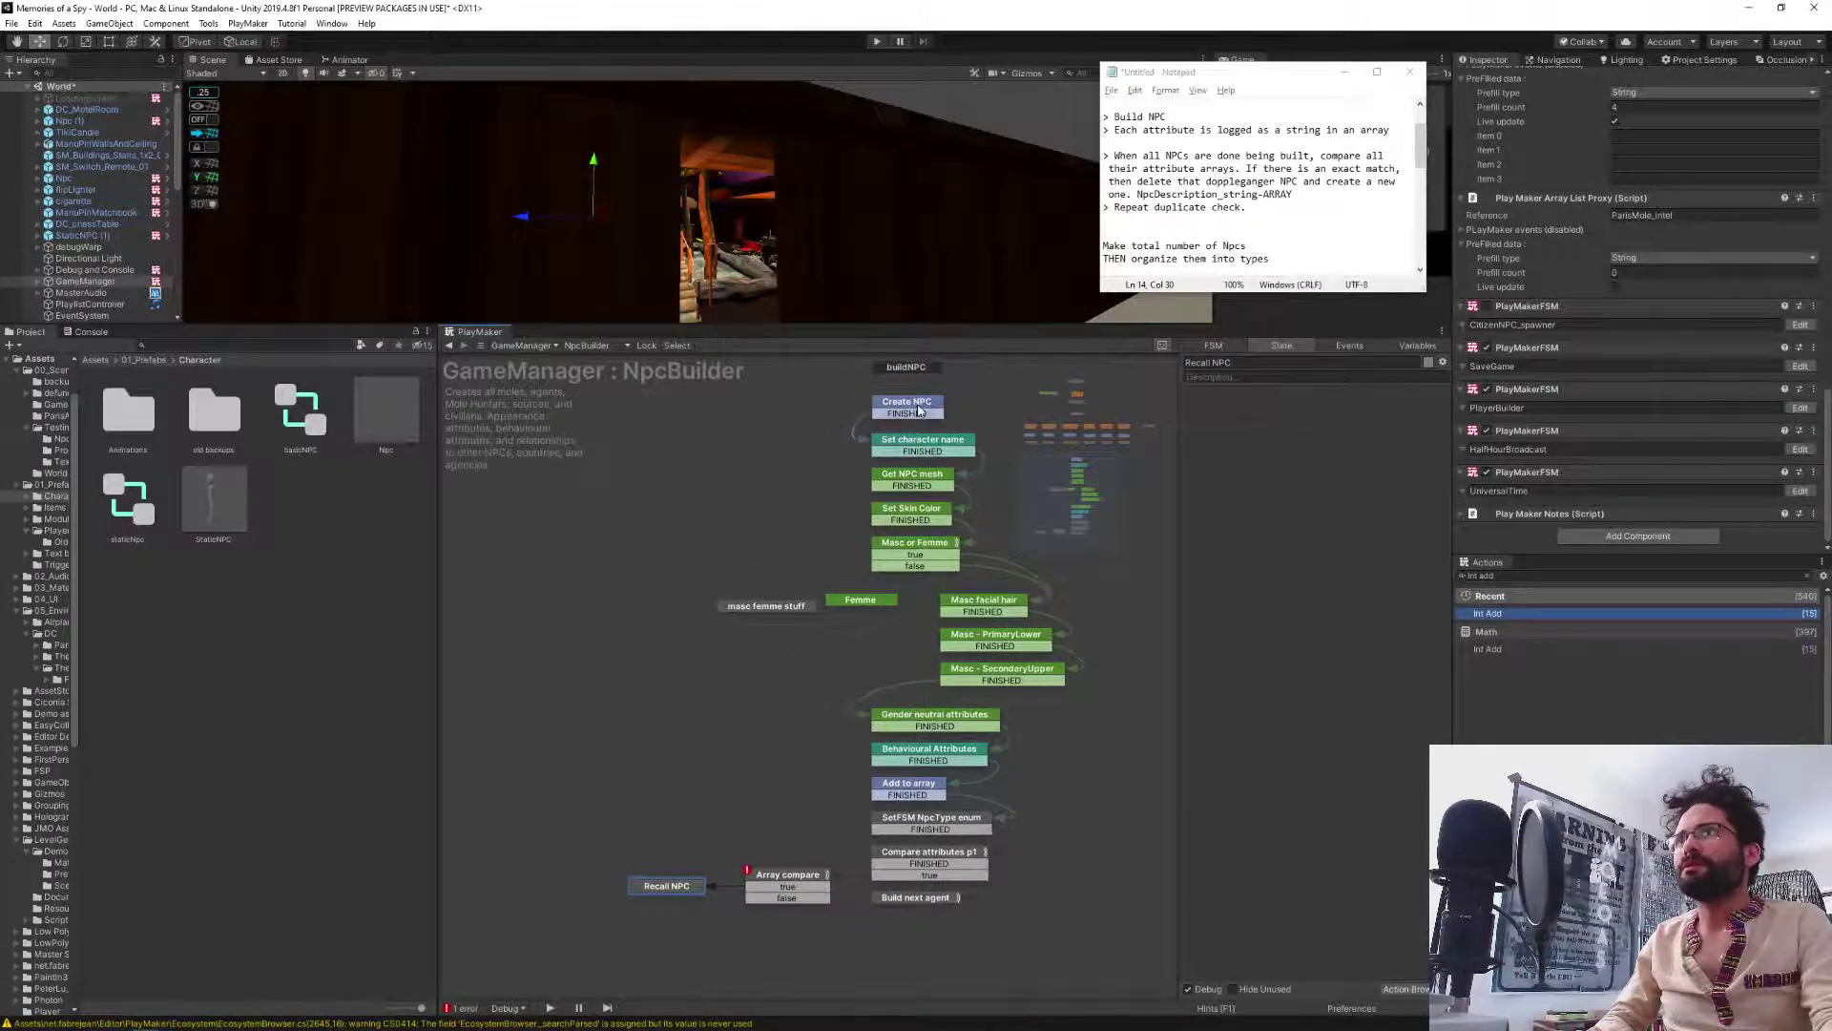
pyautogui.click(920, 409)
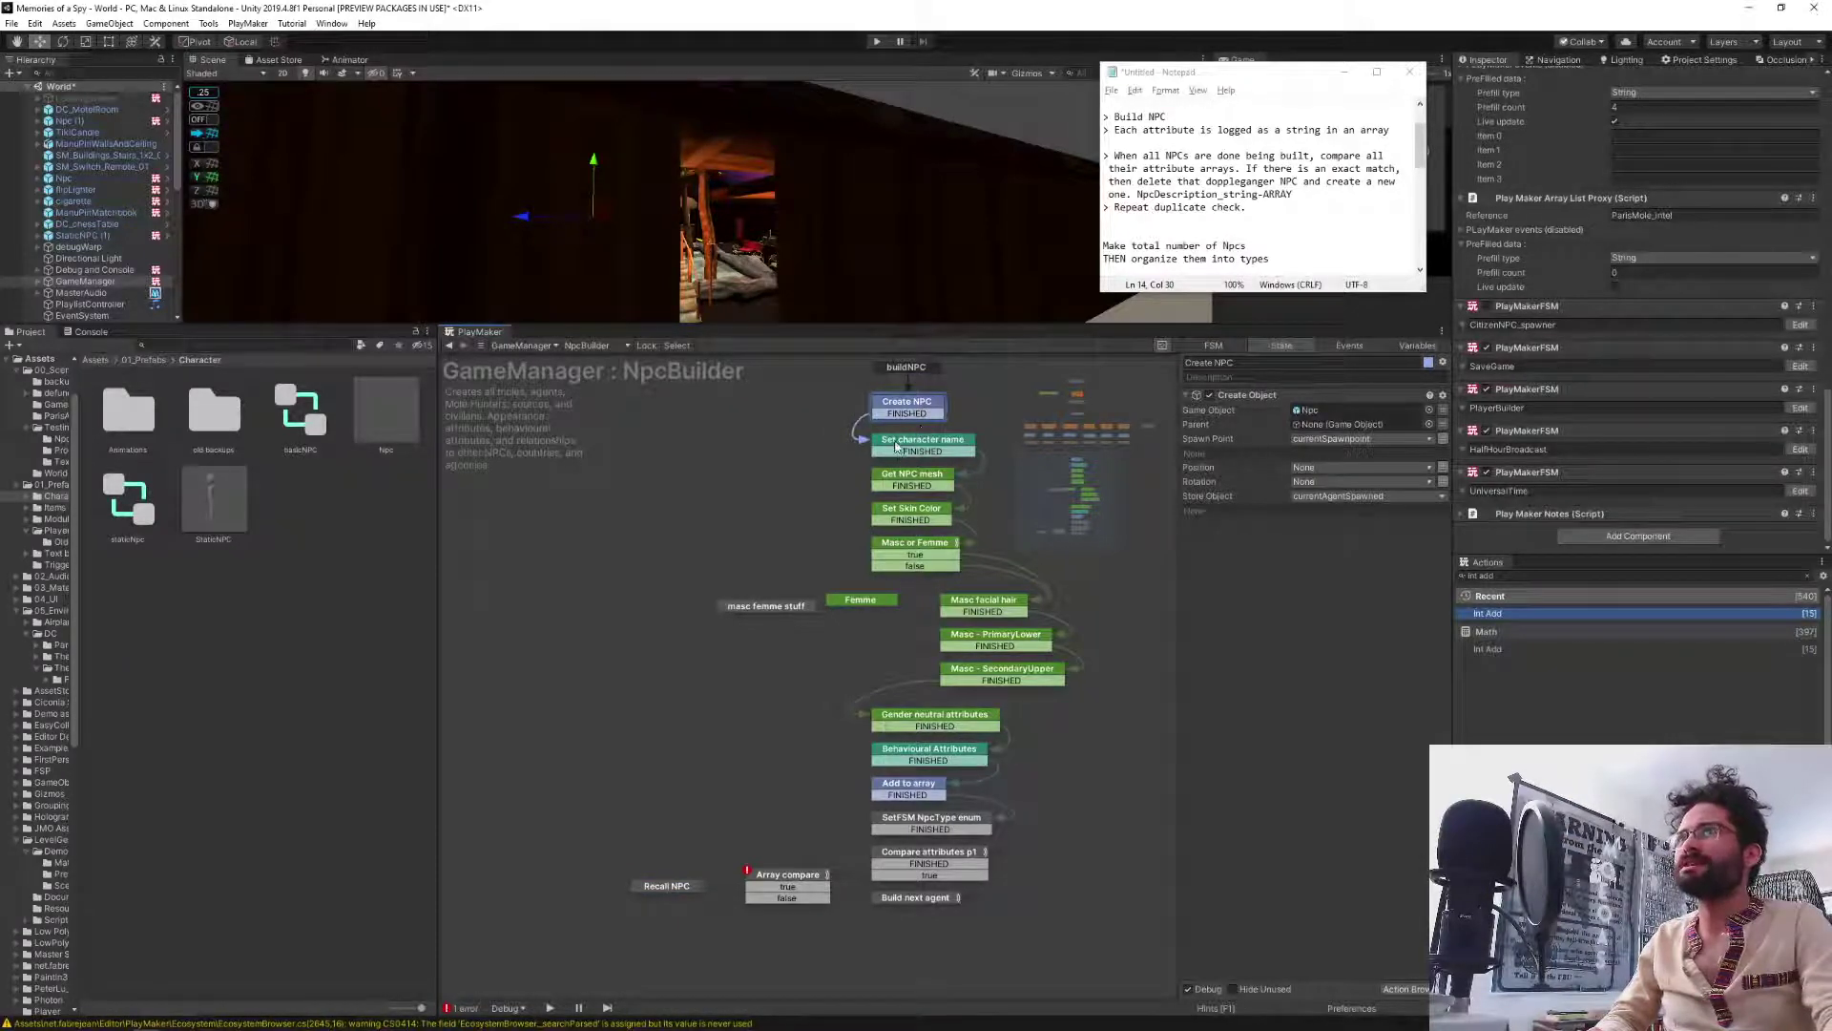
# Move the Recall NPC state away from the main column, add a FINISHED transition and link it to Set character name.
pyautogui.click(897, 446)
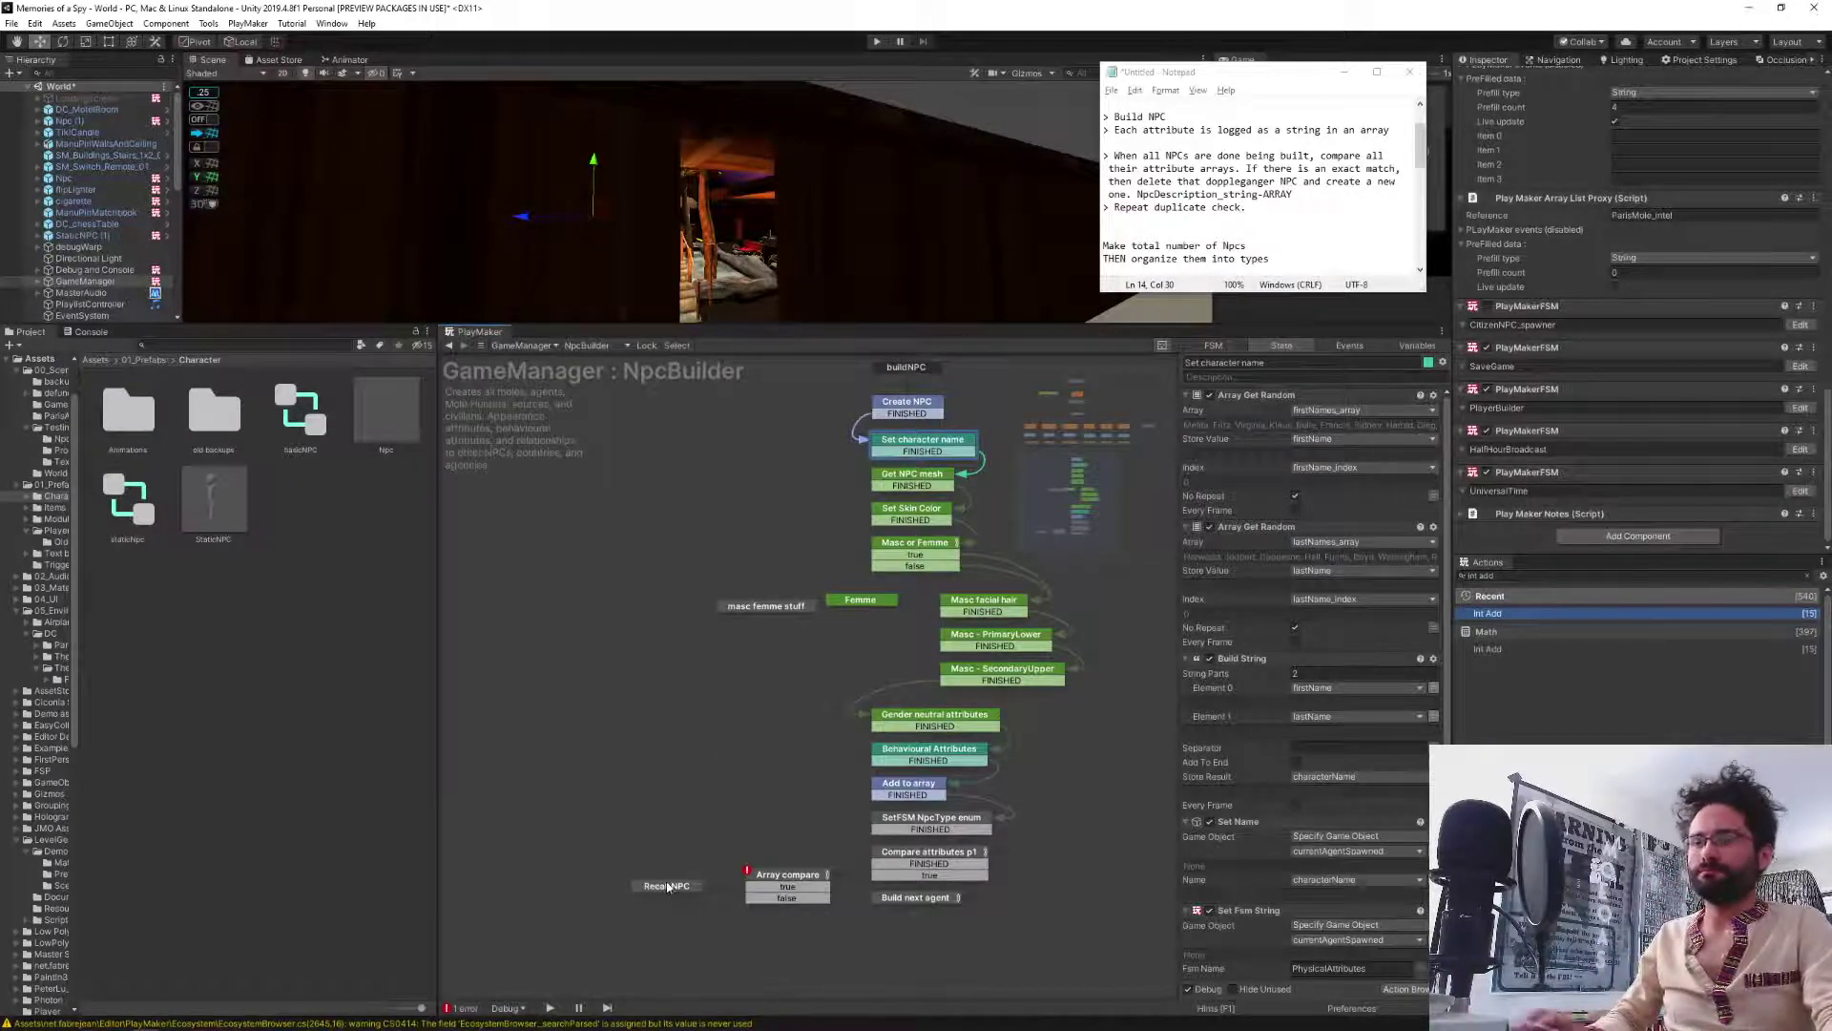
pyautogui.moveTo(661, 887); pyautogui.dragTo(514, 698)
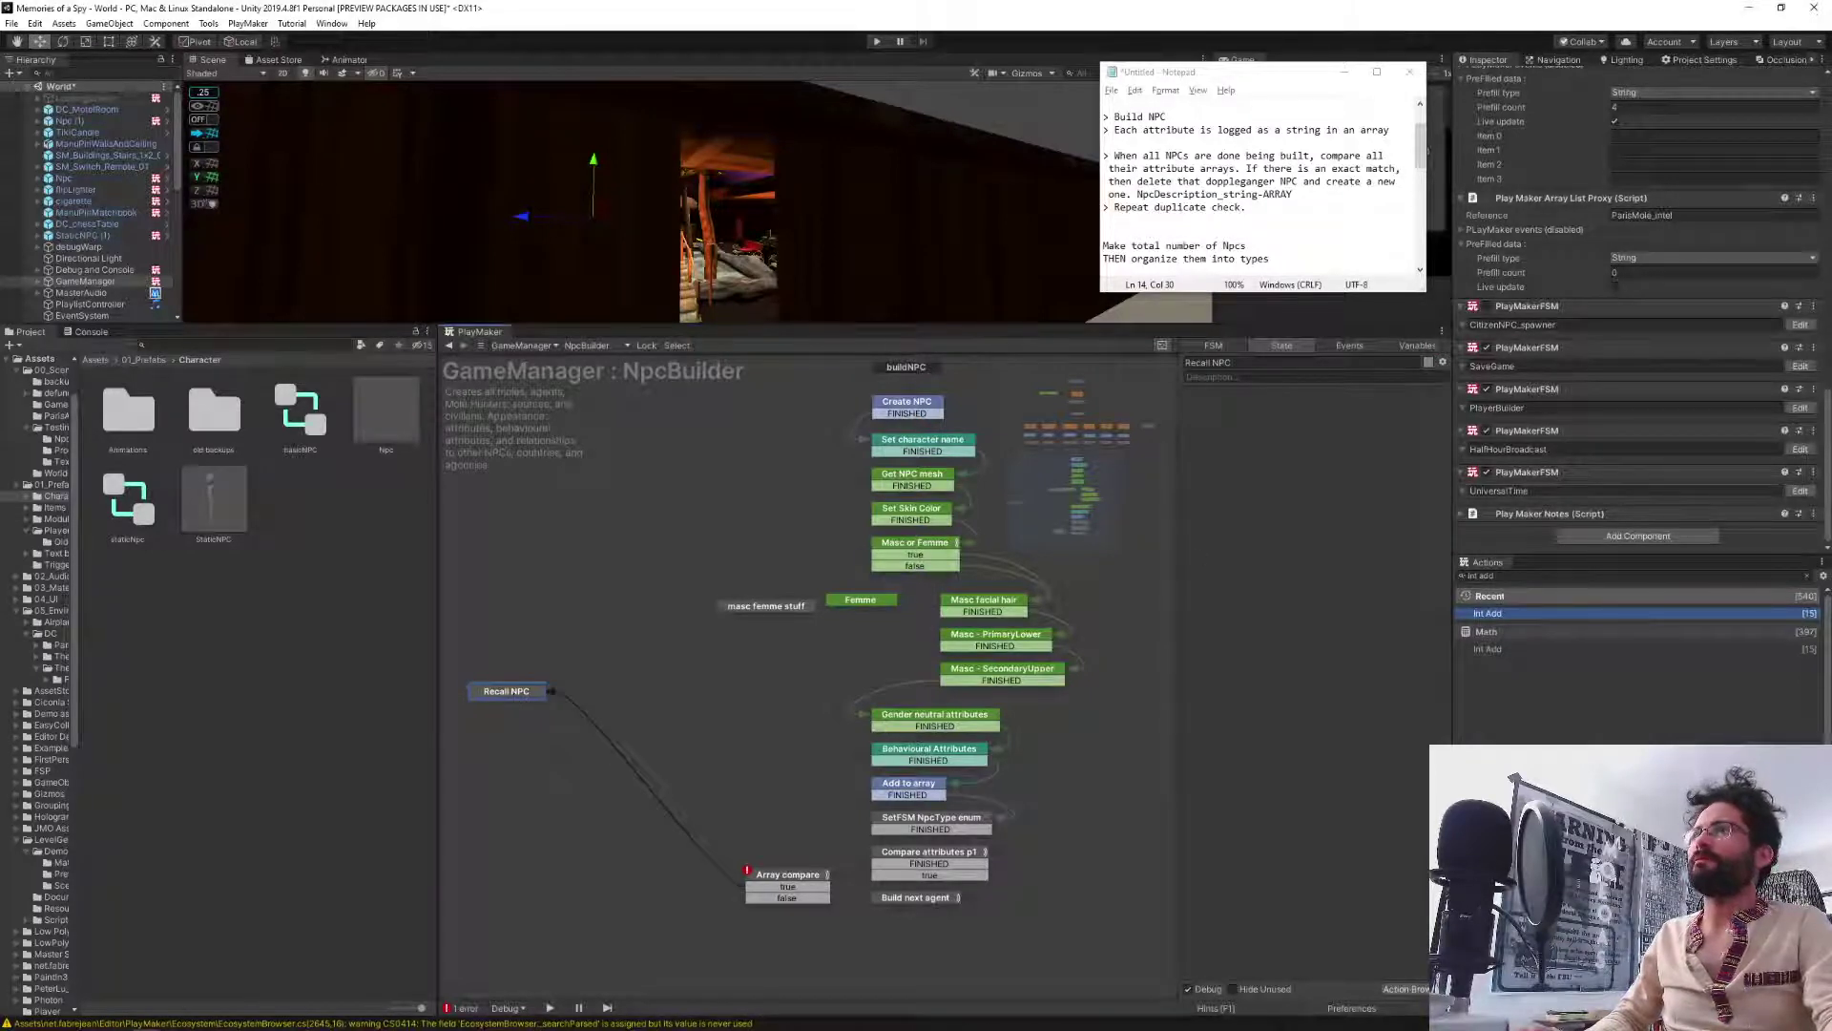
pyautogui.keyDown('ctrl'); pyautogui.click(518, 698); pyautogui.keyUp('ctrl')
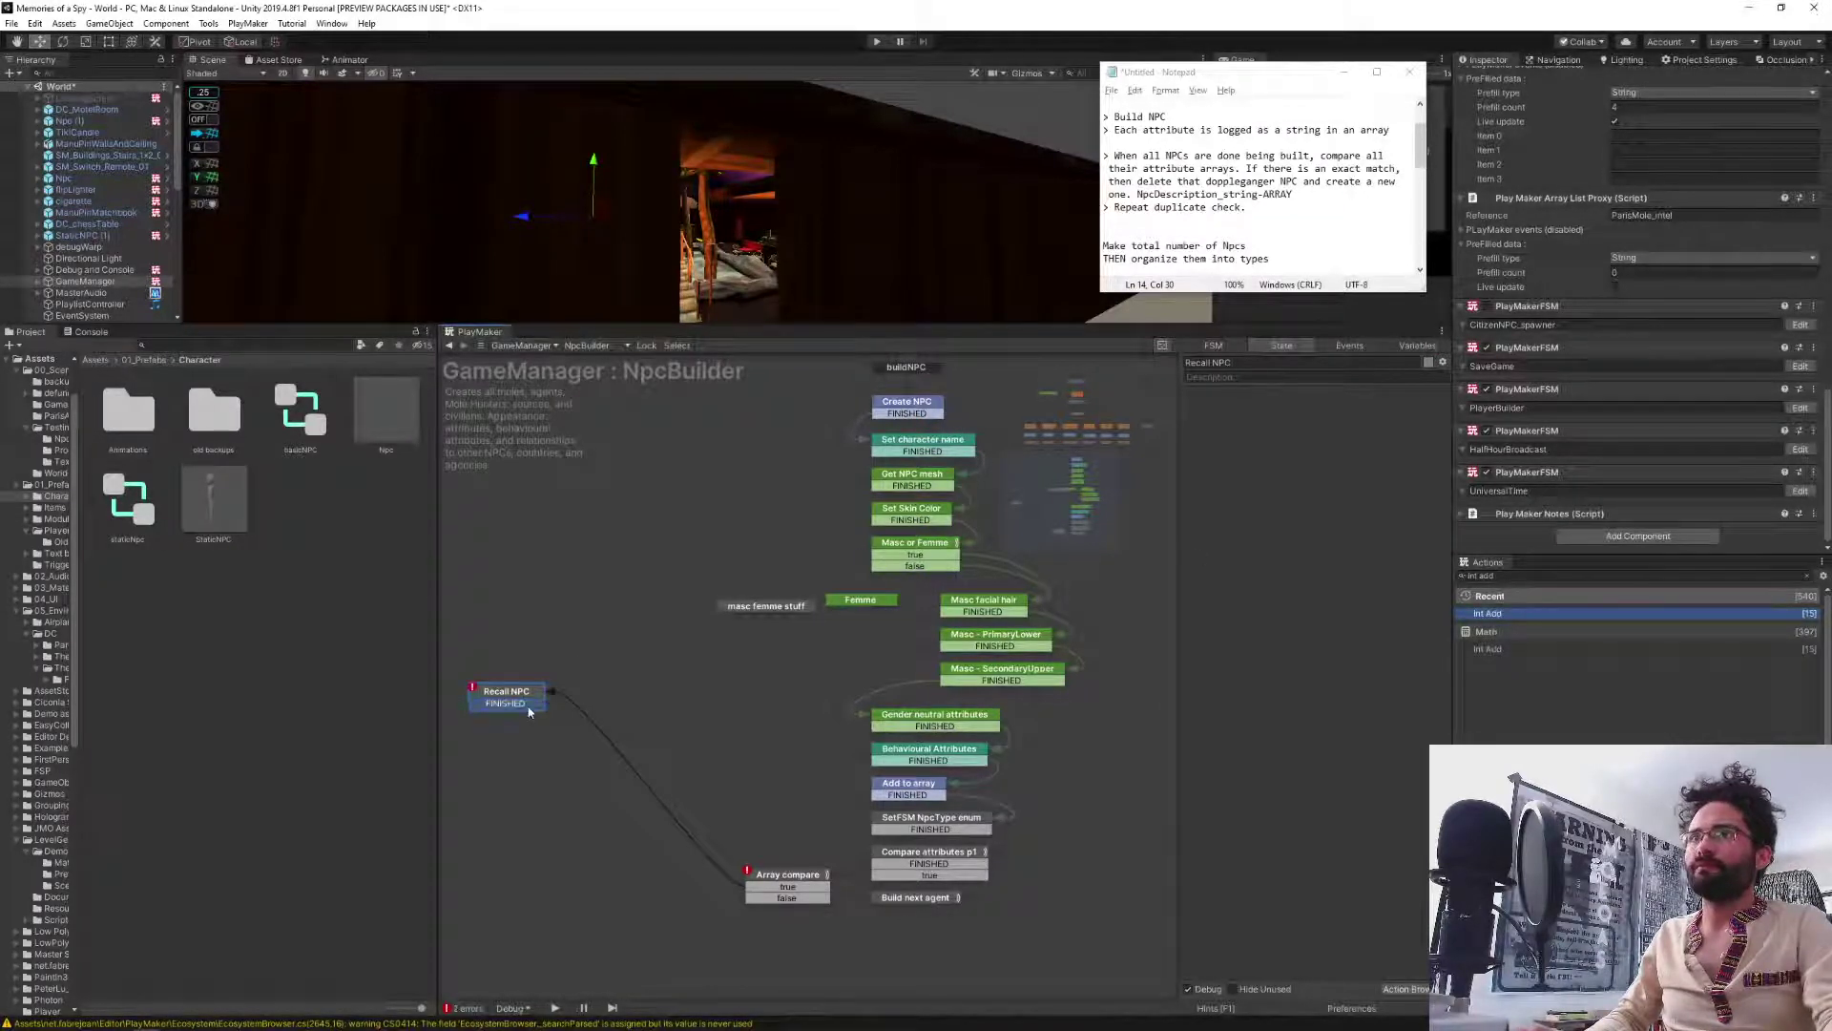
pyautogui.moveTo(525, 706); pyautogui.dragTo(881, 445)
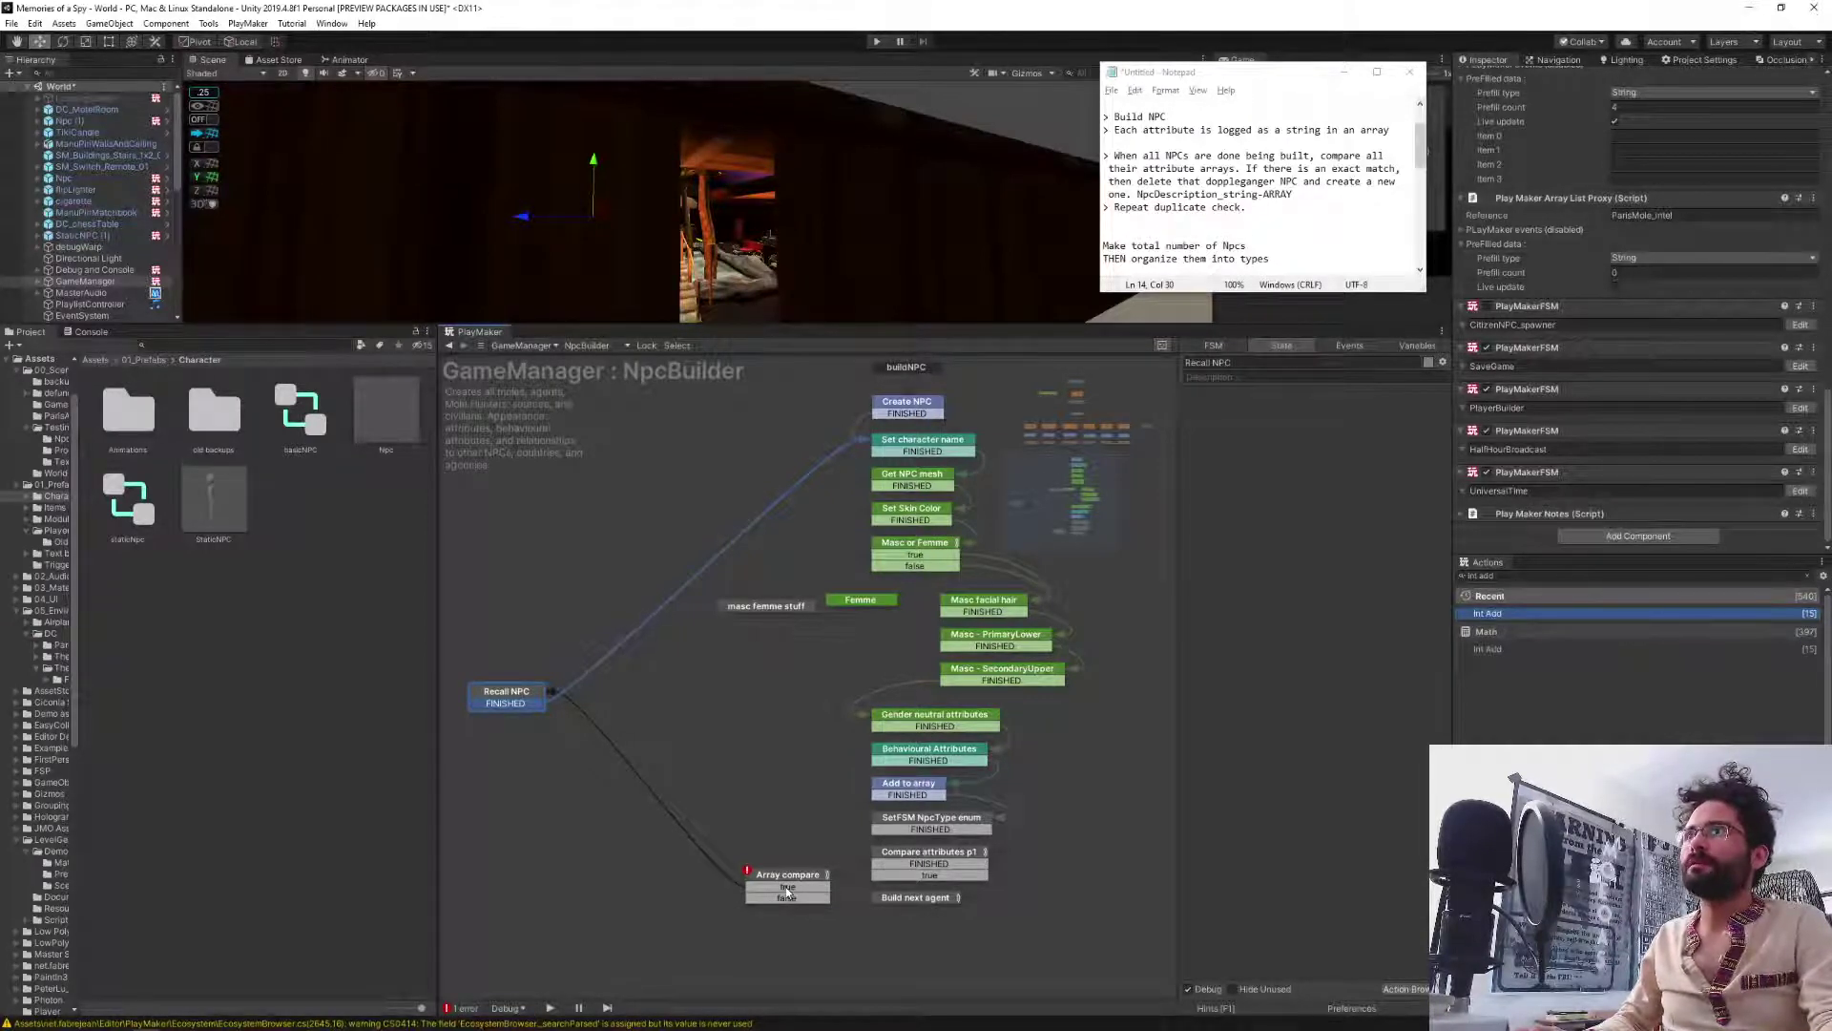
# Move the Build next agent state slightly lower and link Array compare's false event to it.
pyautogui.click(907, 852)
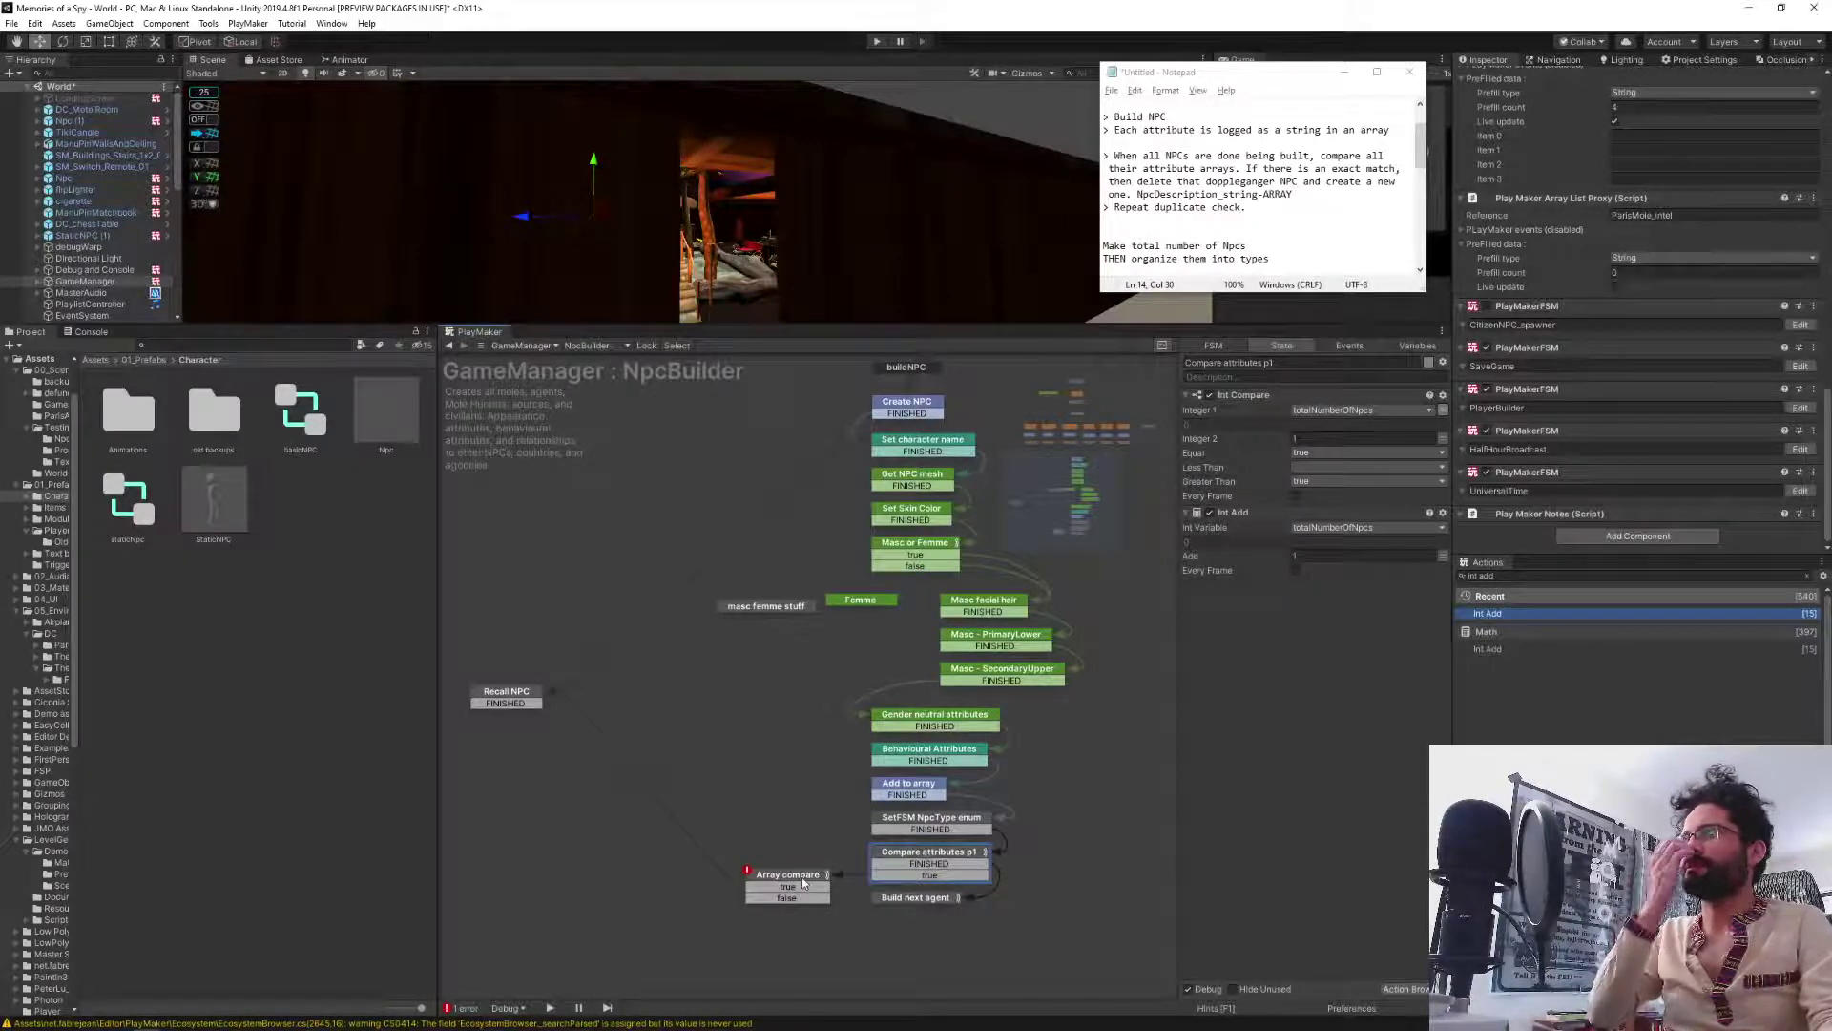
pyautogui.click(825, 882)
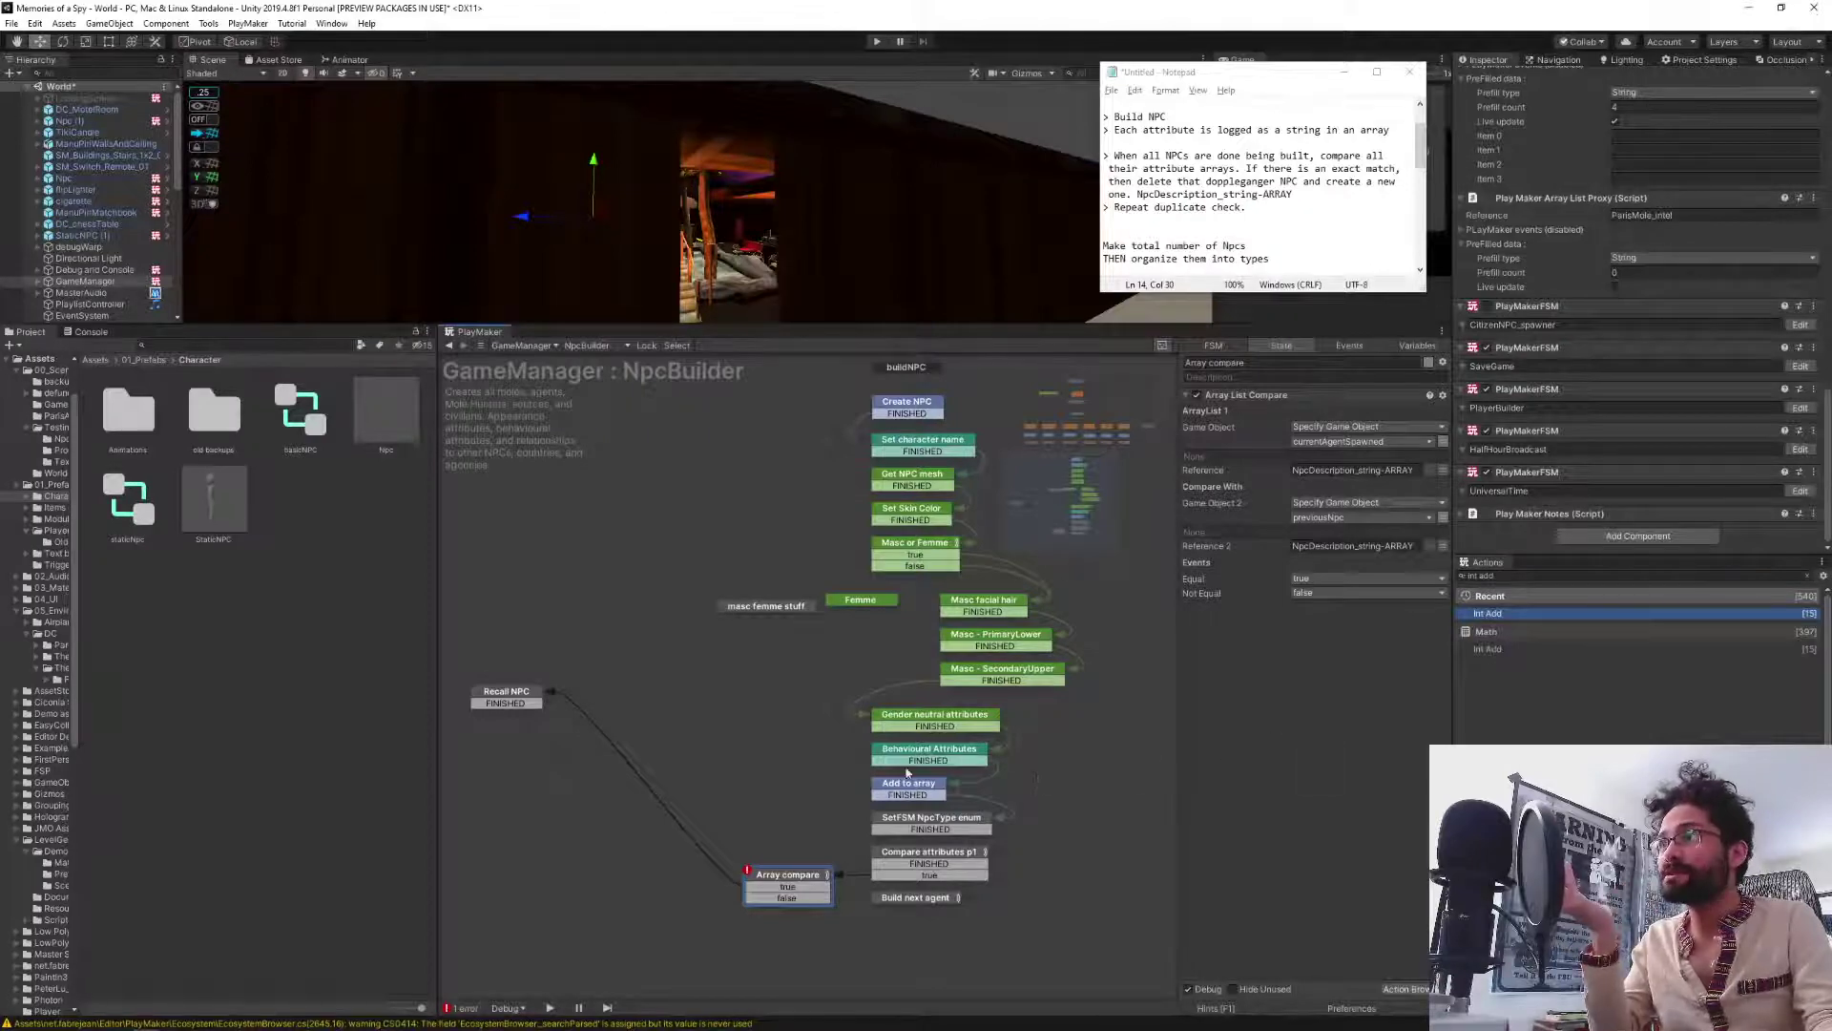
pyautogui.moveTo(770, 756); pyautogui.dragTo(756, 678, button='middle')
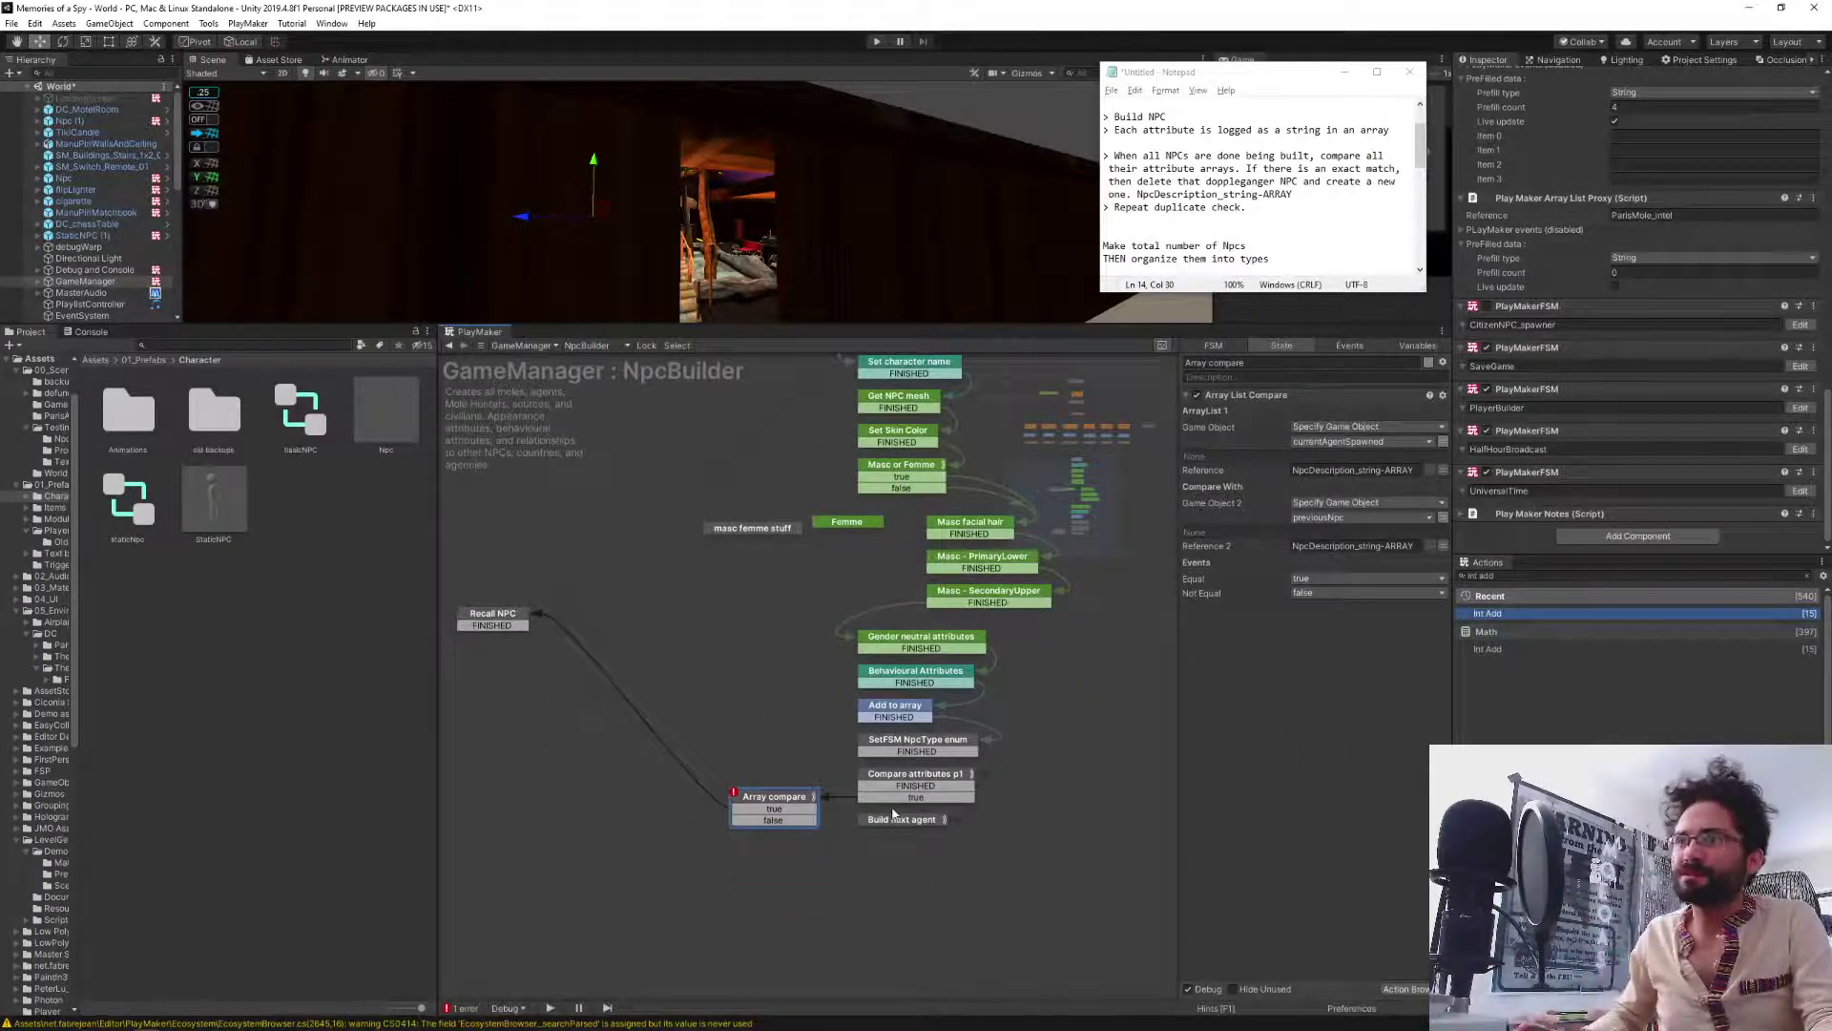
pyautogui.moveTo(890, 823)
pyautogui.mouseDown()
pyautogui.moveTo(894, 849)
pyautogui.moveTo(861, 835)
pyautogui.moveTo(891, 848)
pyautogui.mouseUp()
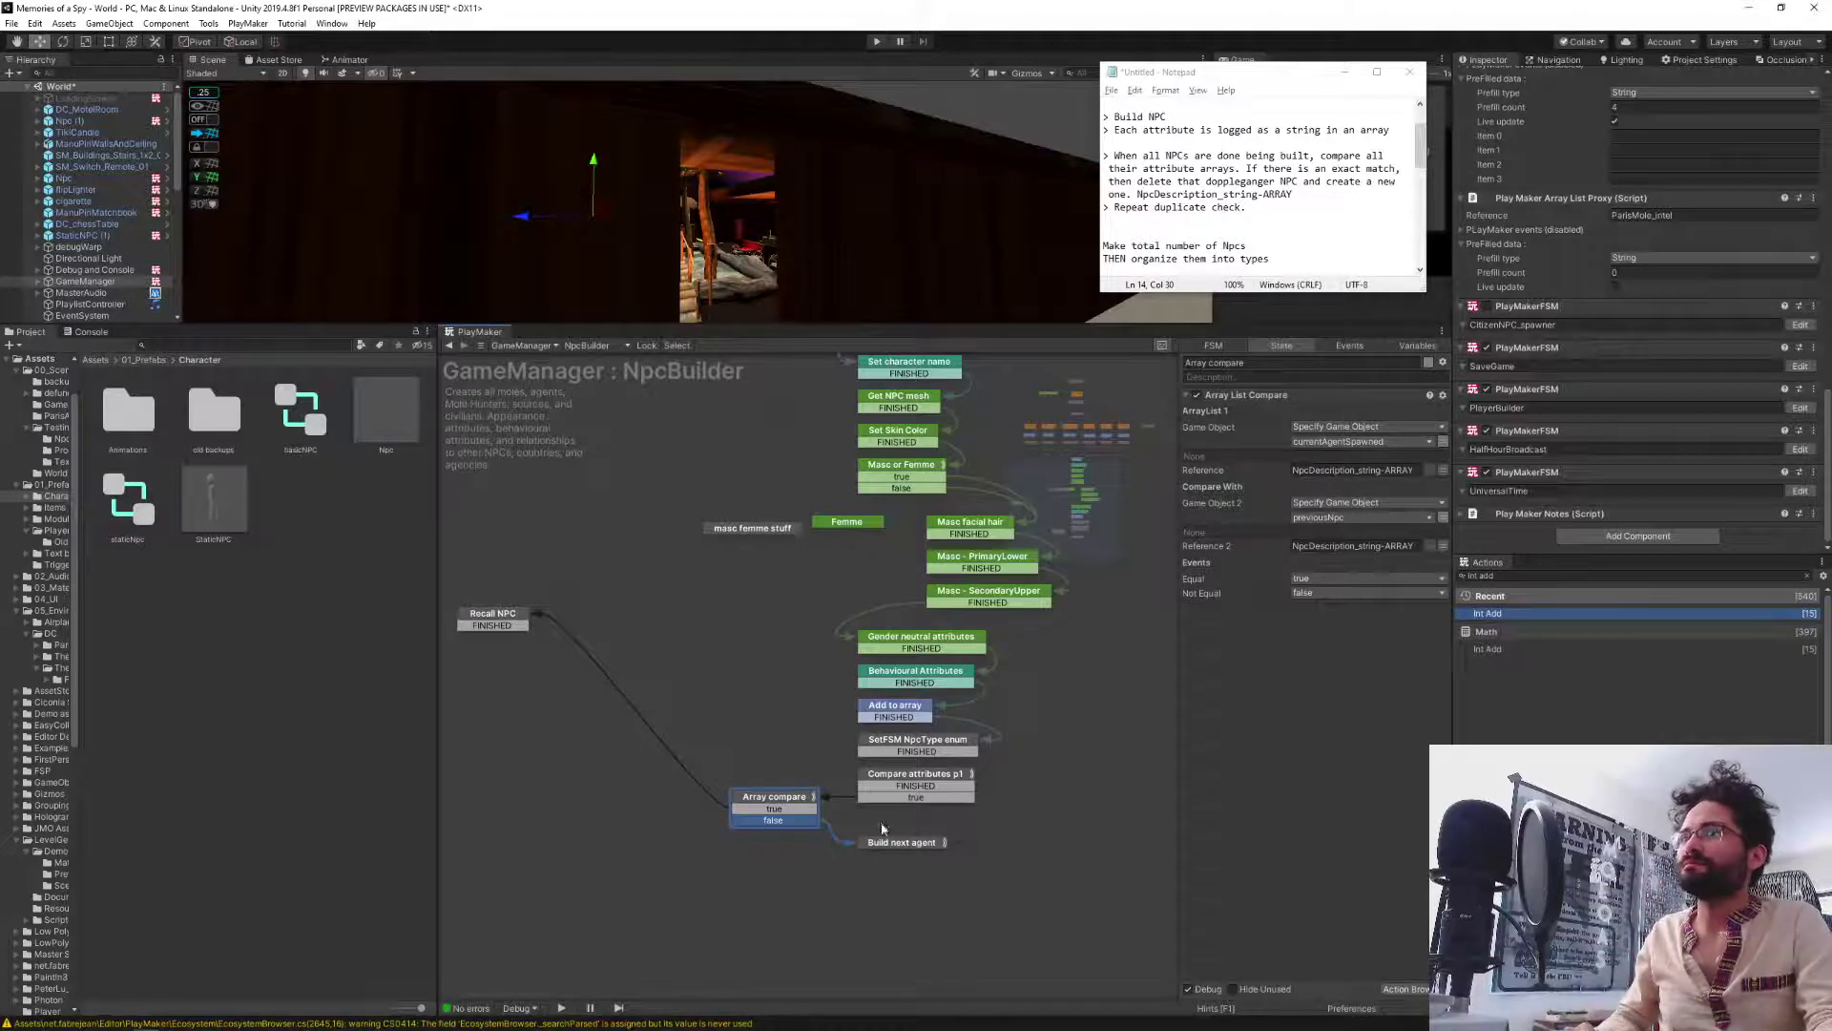
pyautogui.click(890, 844)
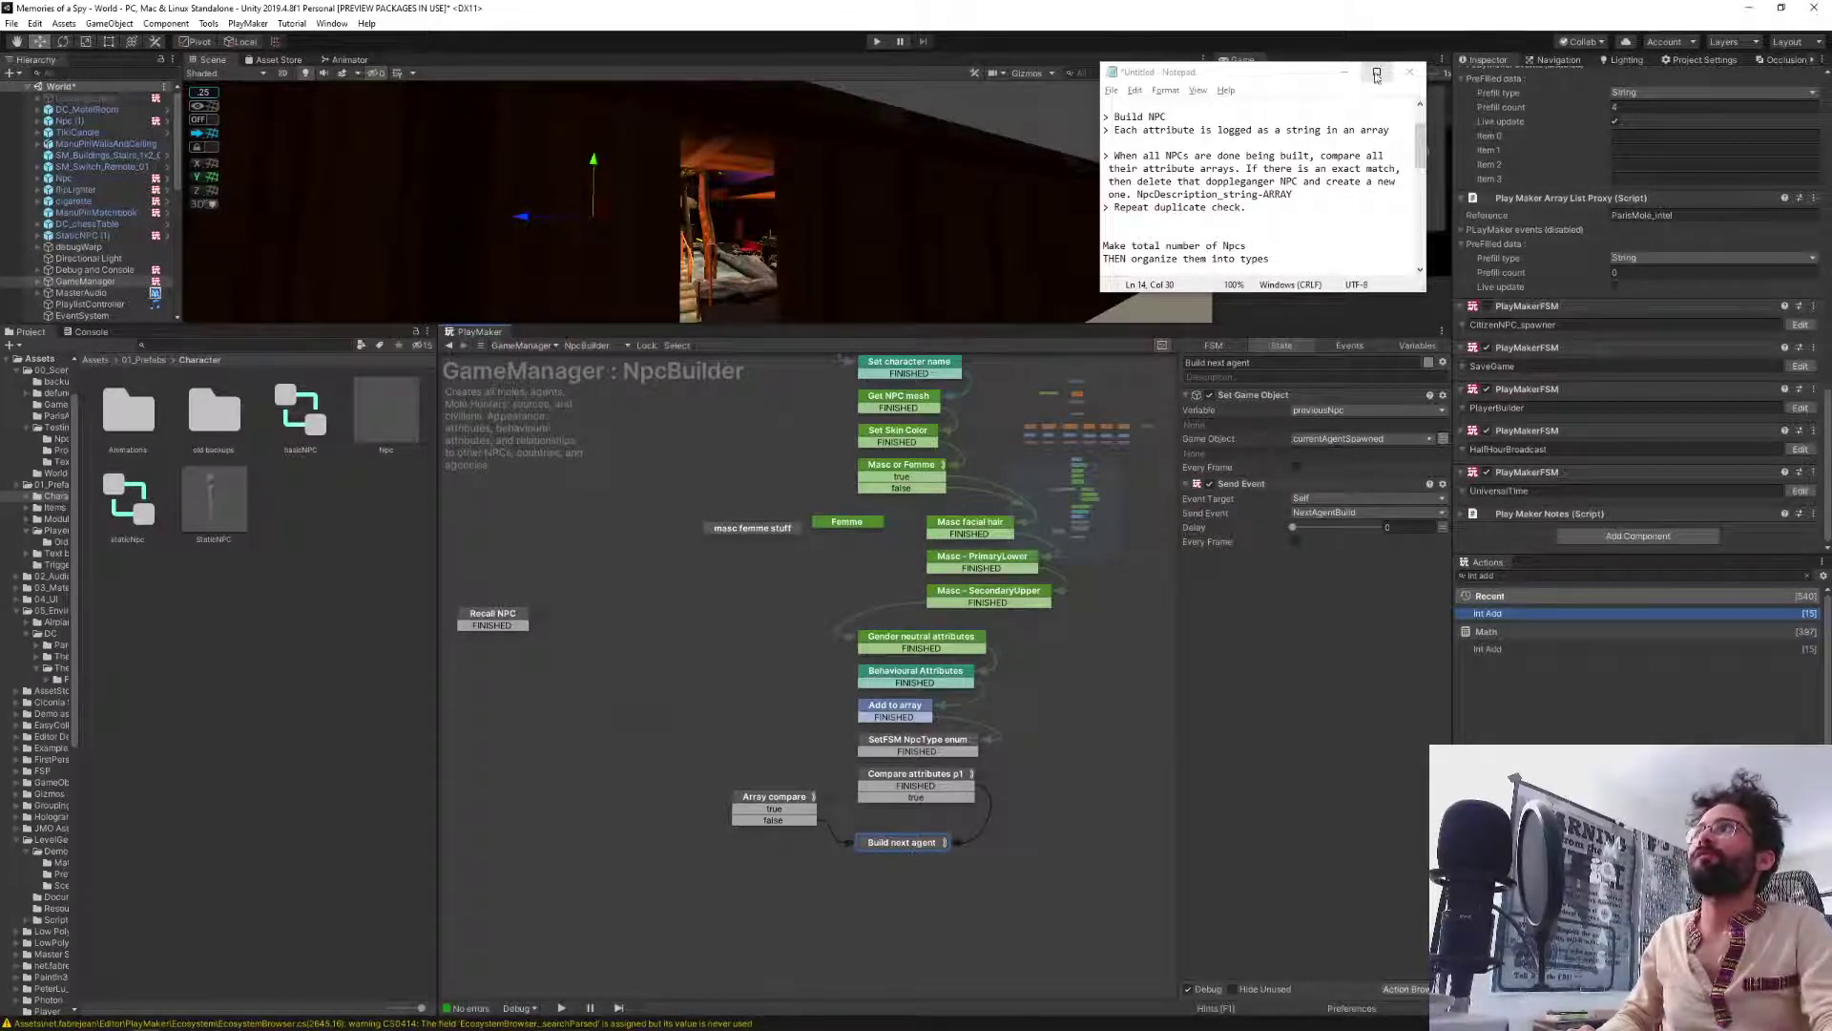
# Minimise the Notepad notes, clear the state selection and give the scene view more height above the NpcBuilder graph.
pyautogui.click(1345, 72)
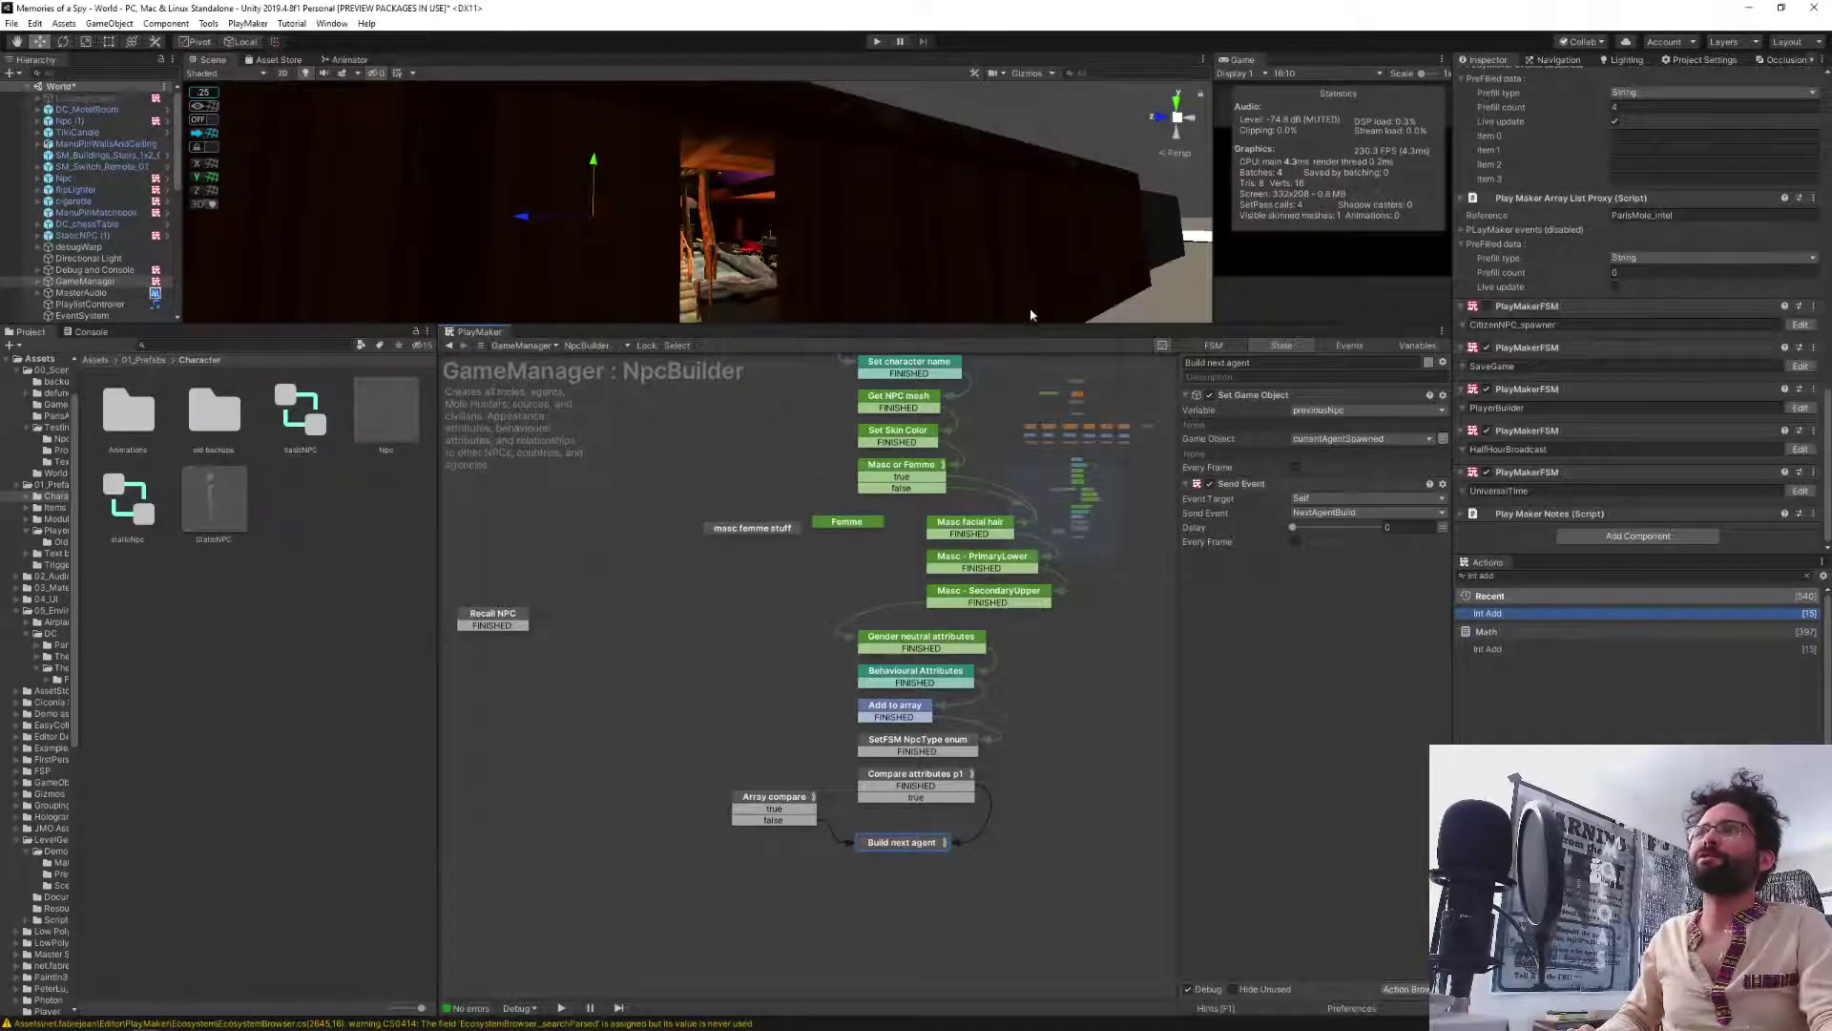
pyautogui.click(774, 615)
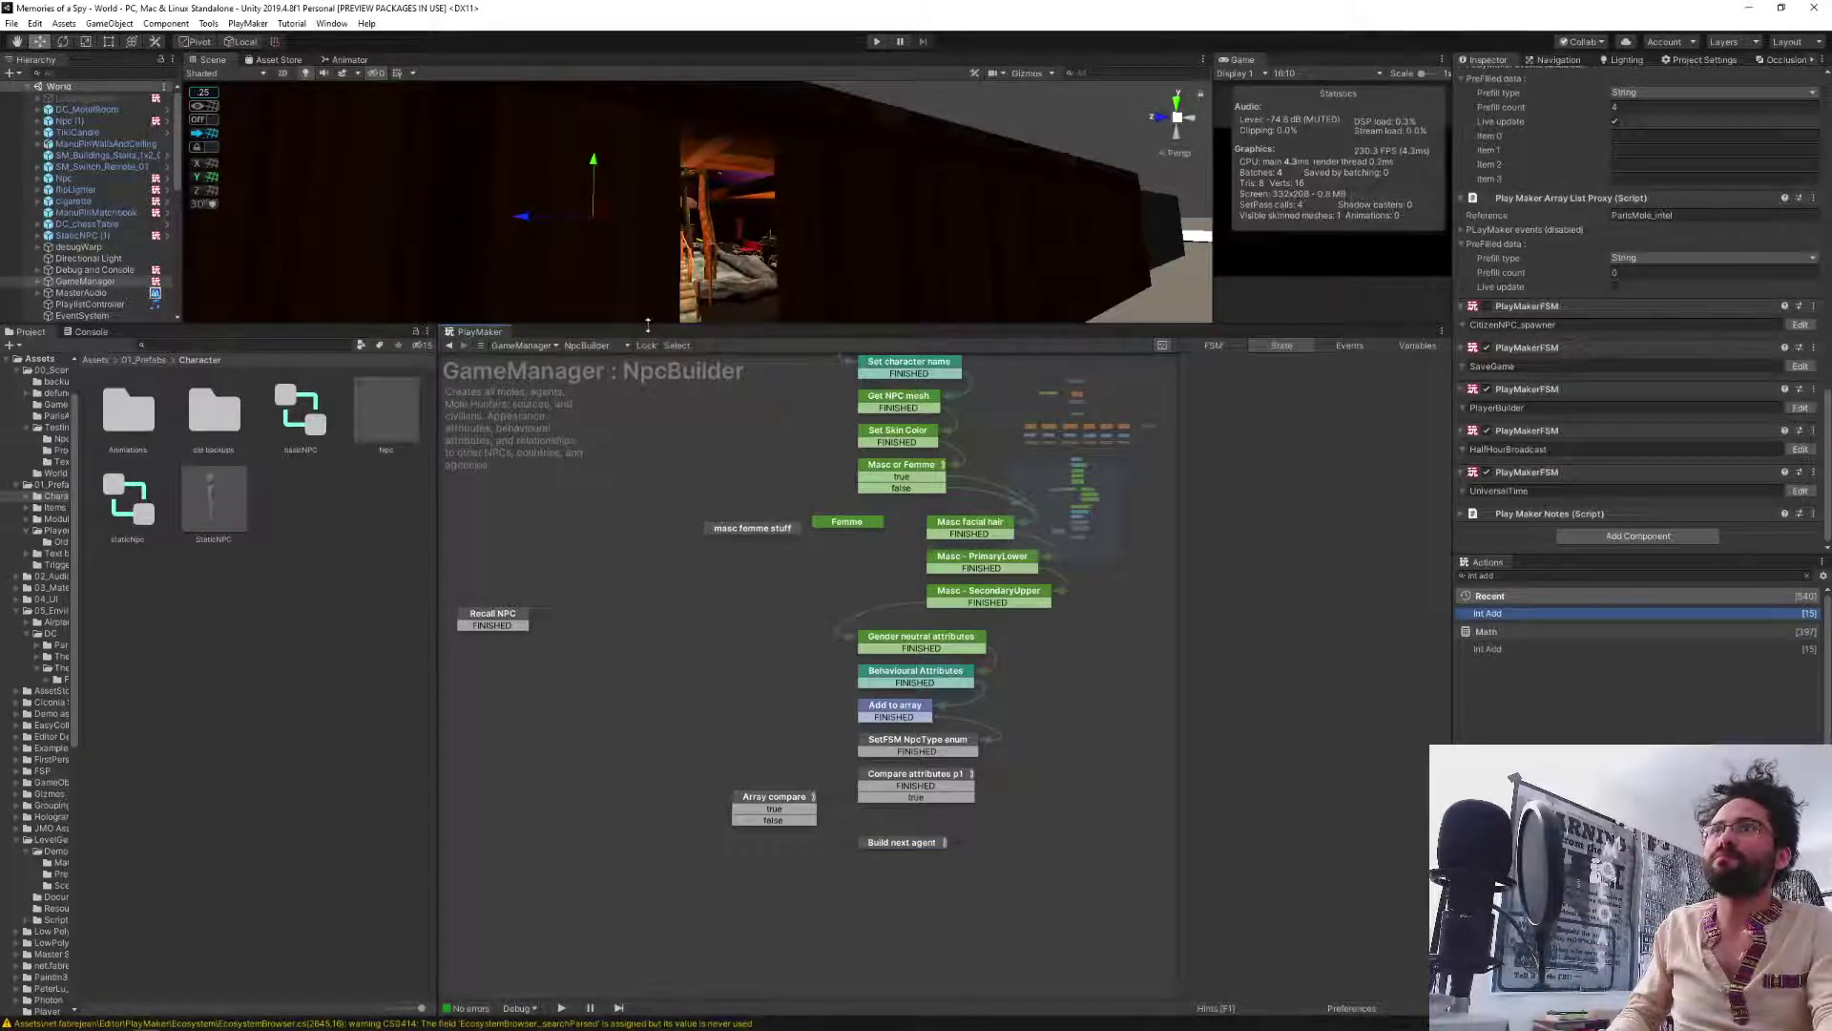
pyautogui.moveTo(648, 325); pyautogui.dragTo(648, 358)
pyautogui.moveTo(670, 483); pyautogui.dragTo(655, 541, button='middle')
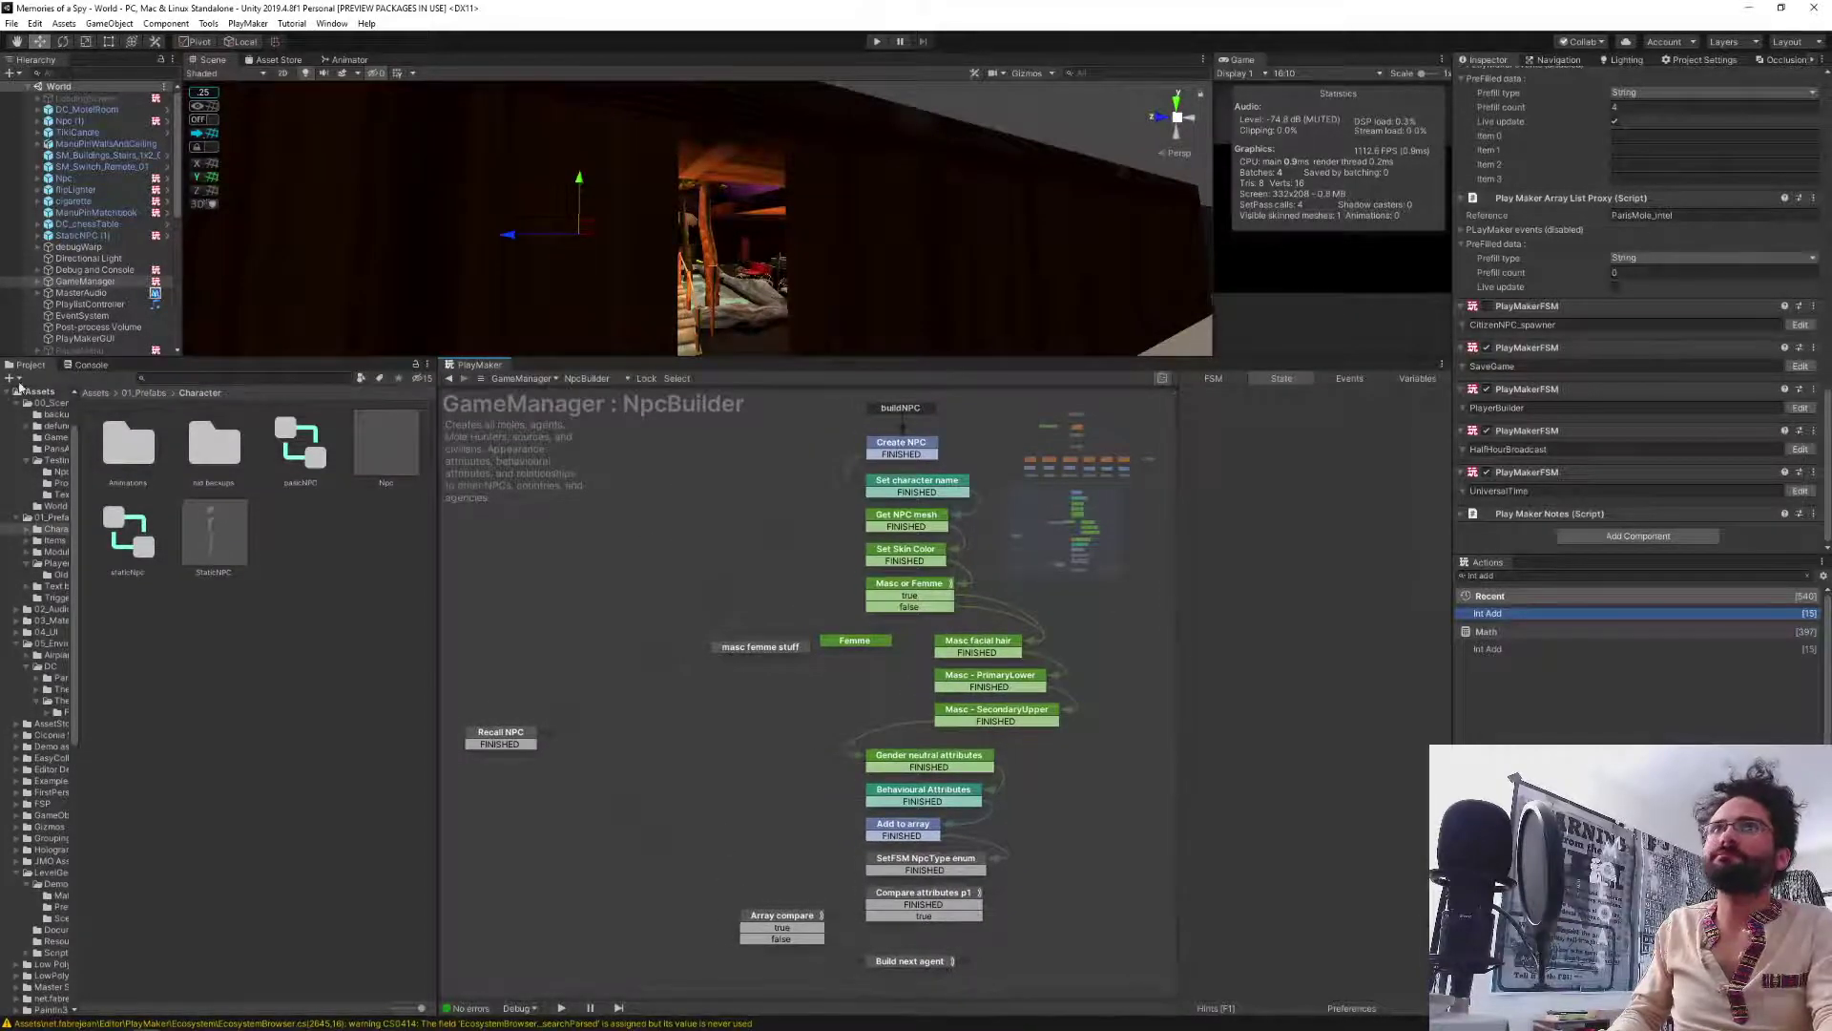
# Select the DC city object under Environment and turn on live update for its DC_agents array list.
pyautogui.scroll(-3, 75, 303)
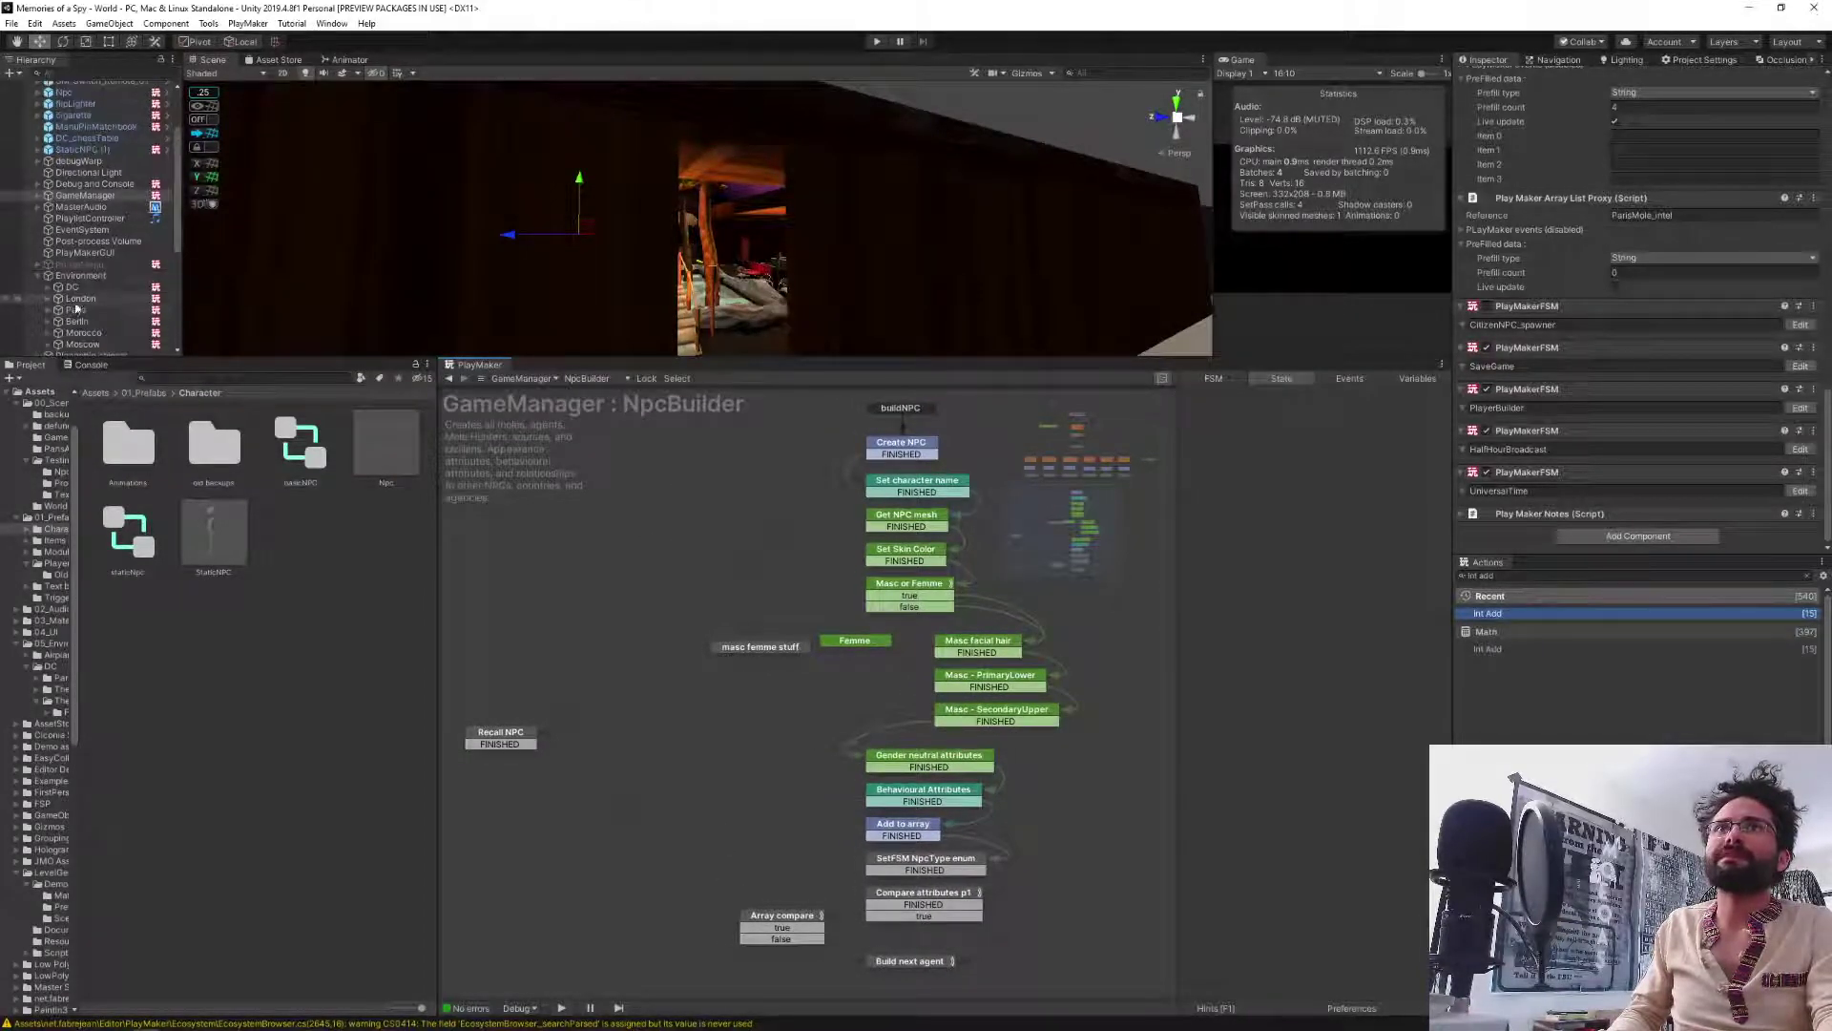
pyautogui.click(71, 286)
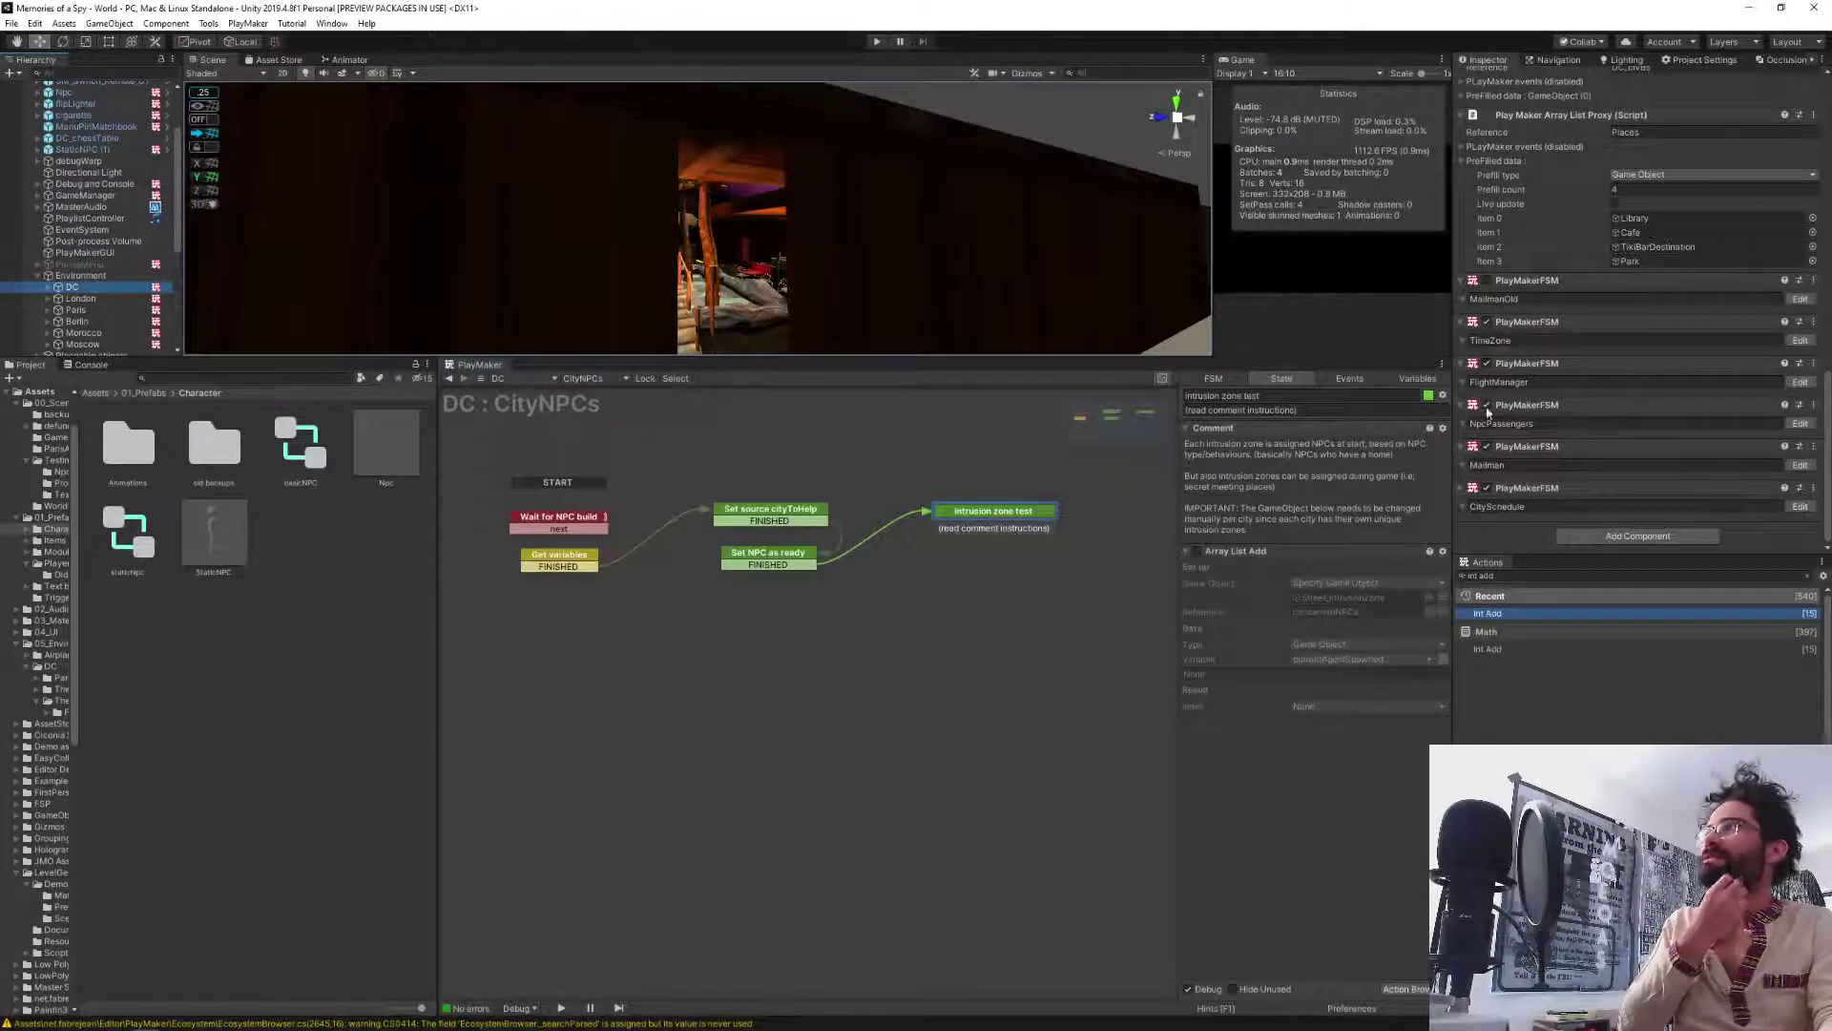
pyautogui.scroll(5, 1582, 352)
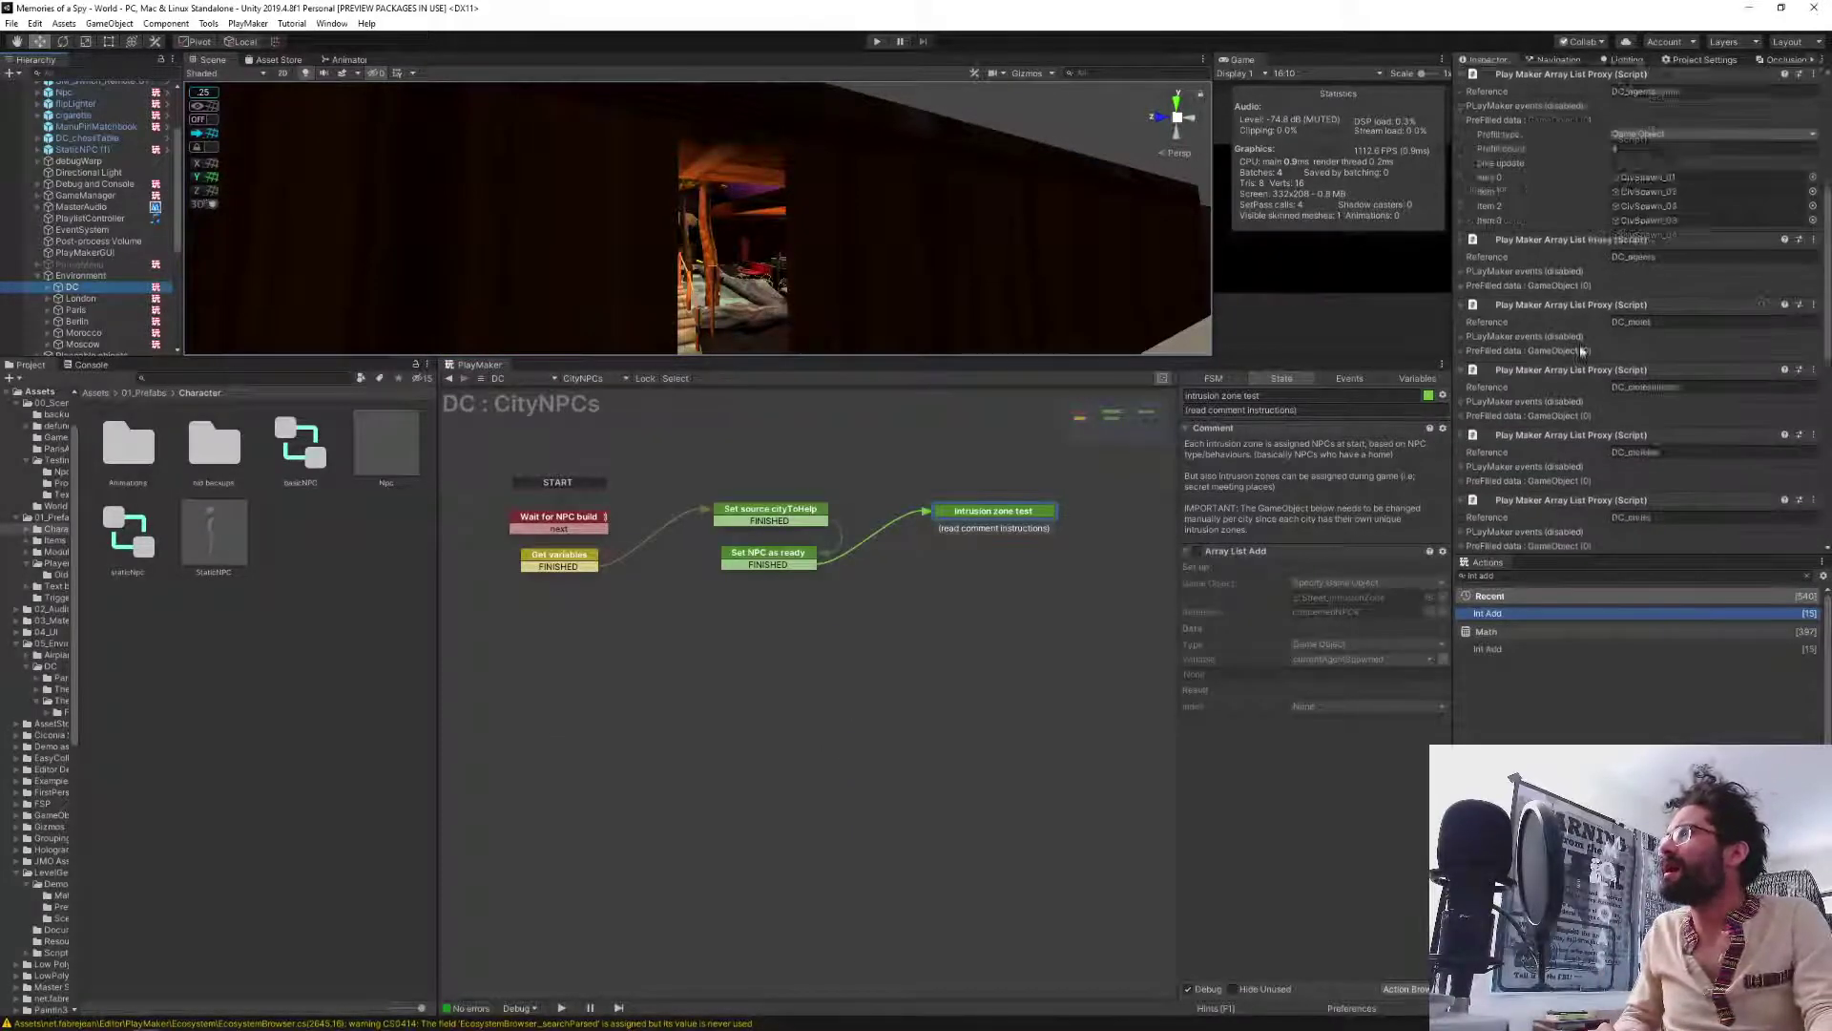
pyautogui.scroll(3, 1582, 351)
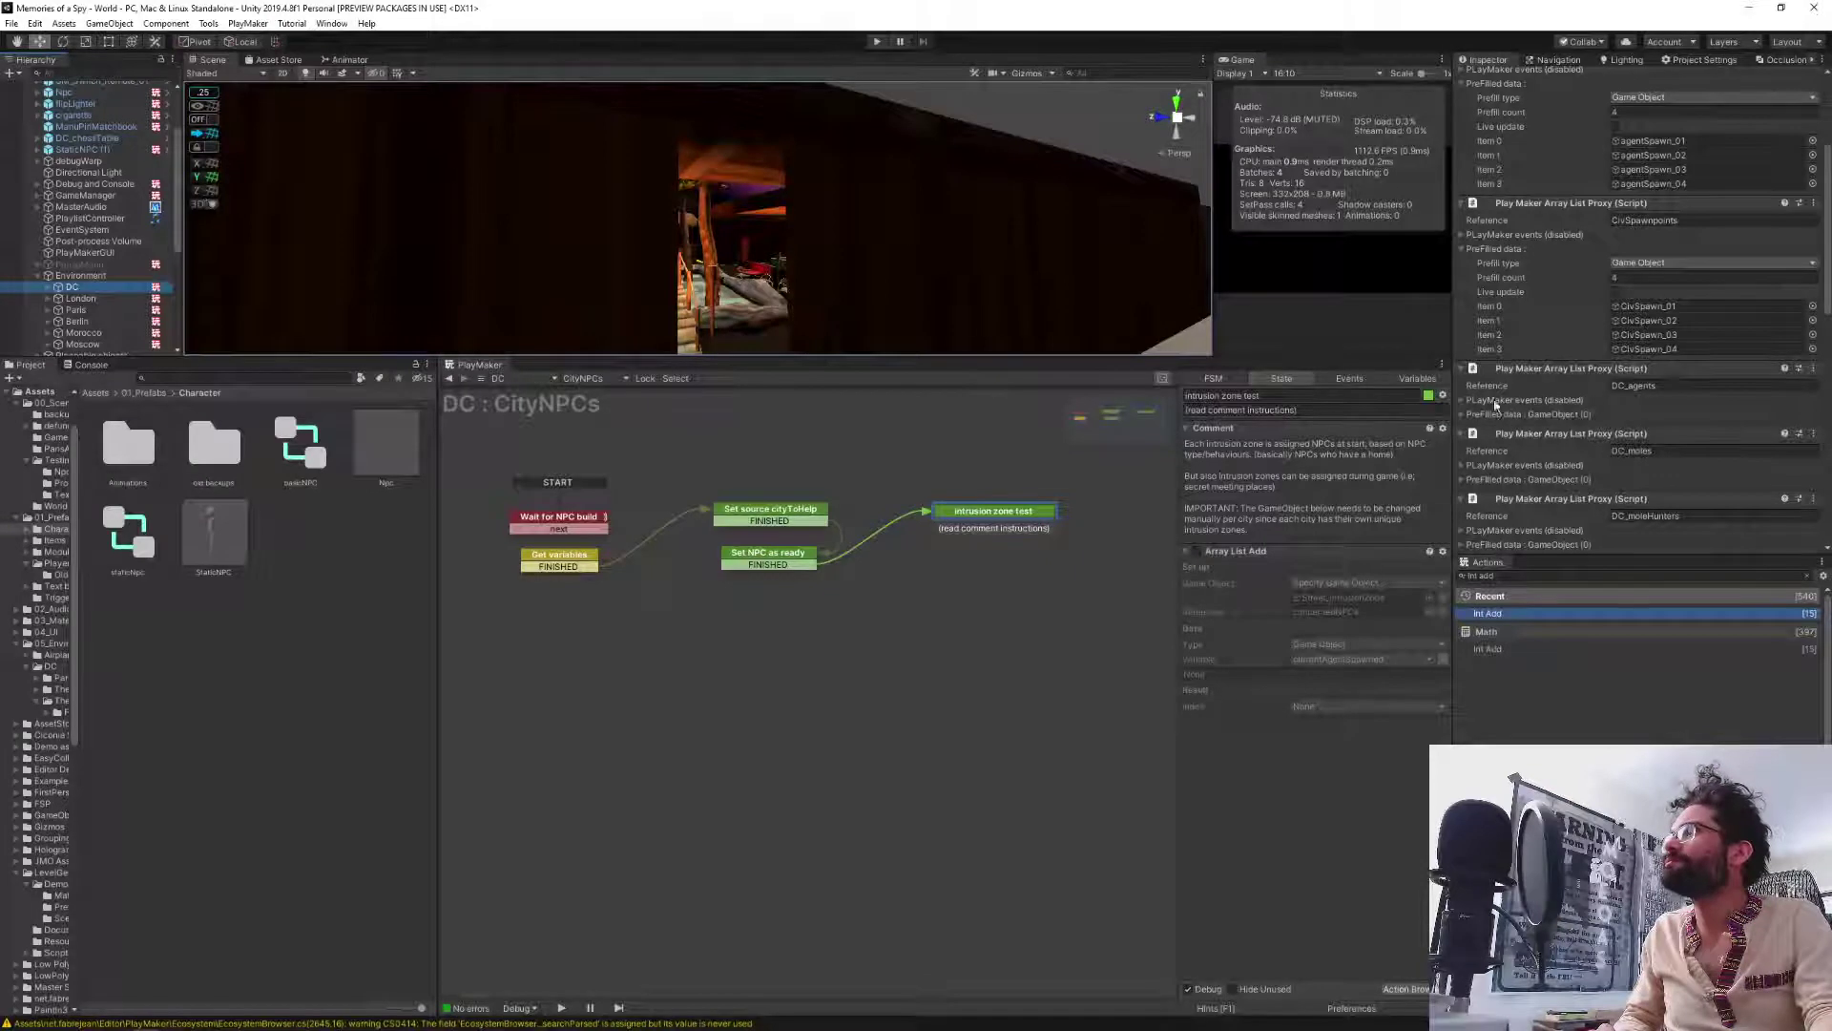
pyautogui.click(1463, 415)
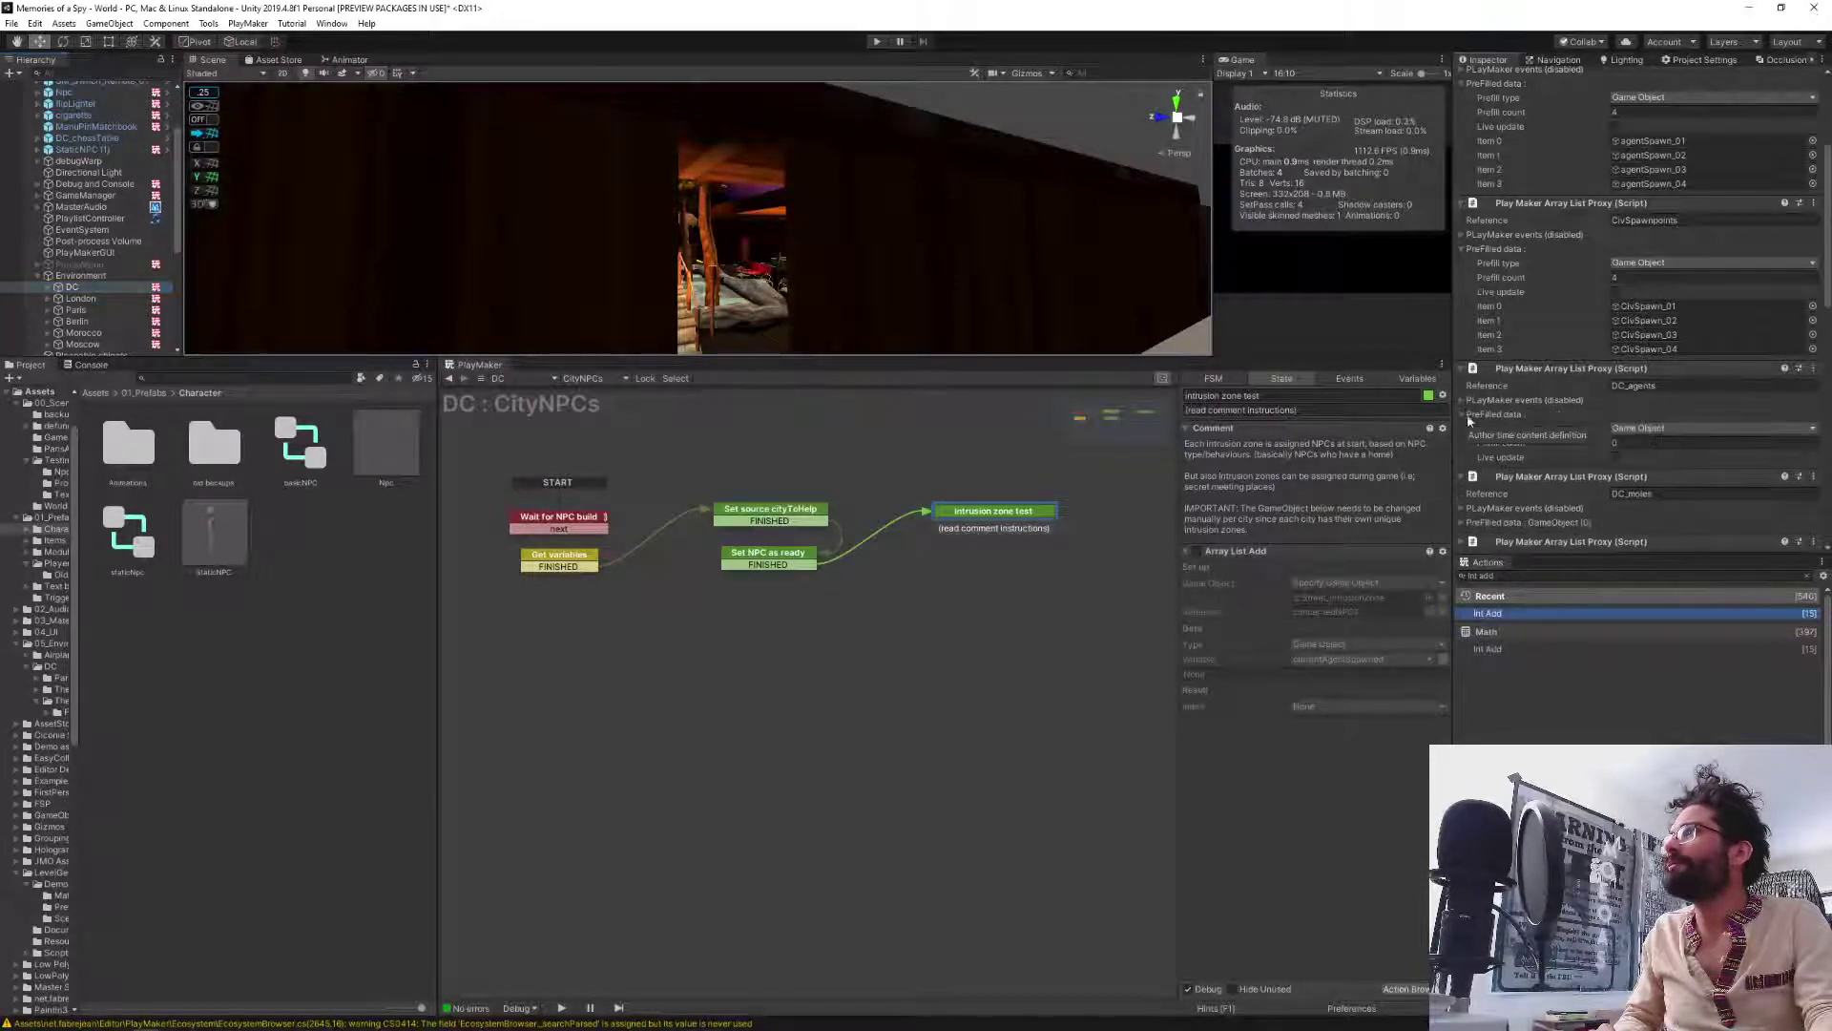
pyautogui.click(1614, 458)
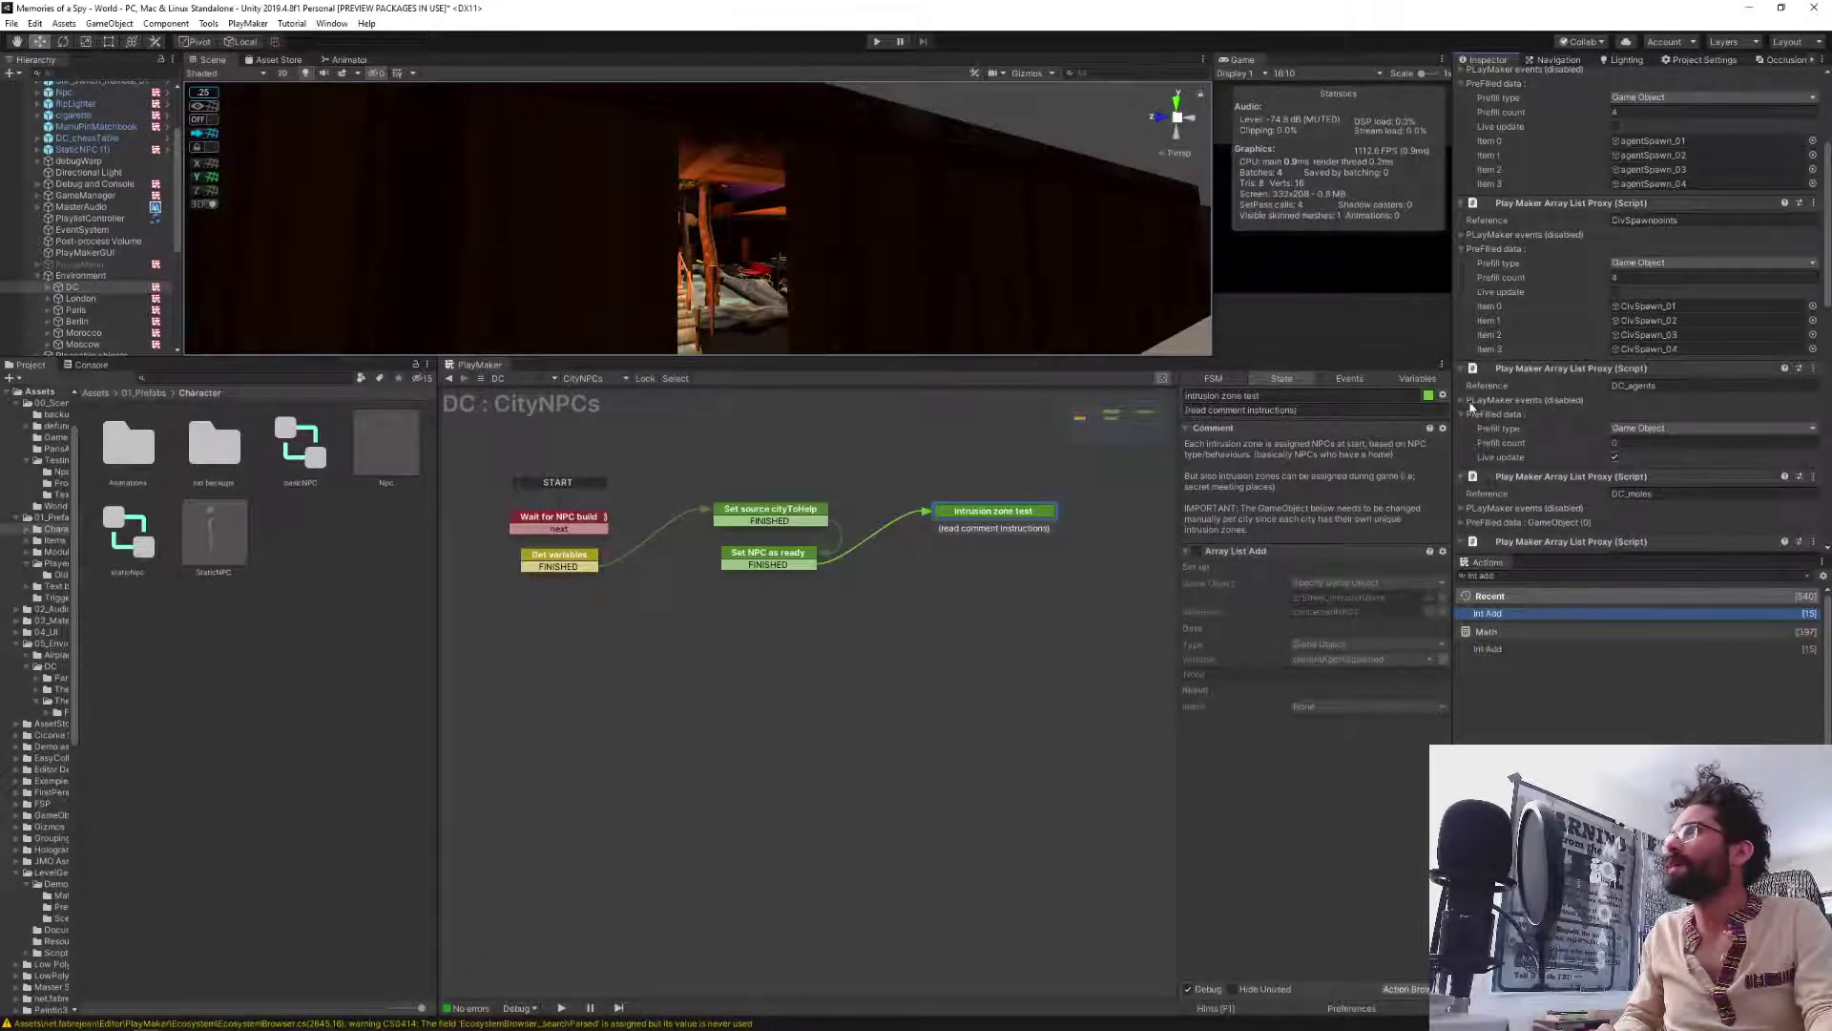
# Expand the prefilled data of the DC_moleHunters and DC_sources array lists and turn on their live update.
pyautogui.scroll(-6, 1480, 453)
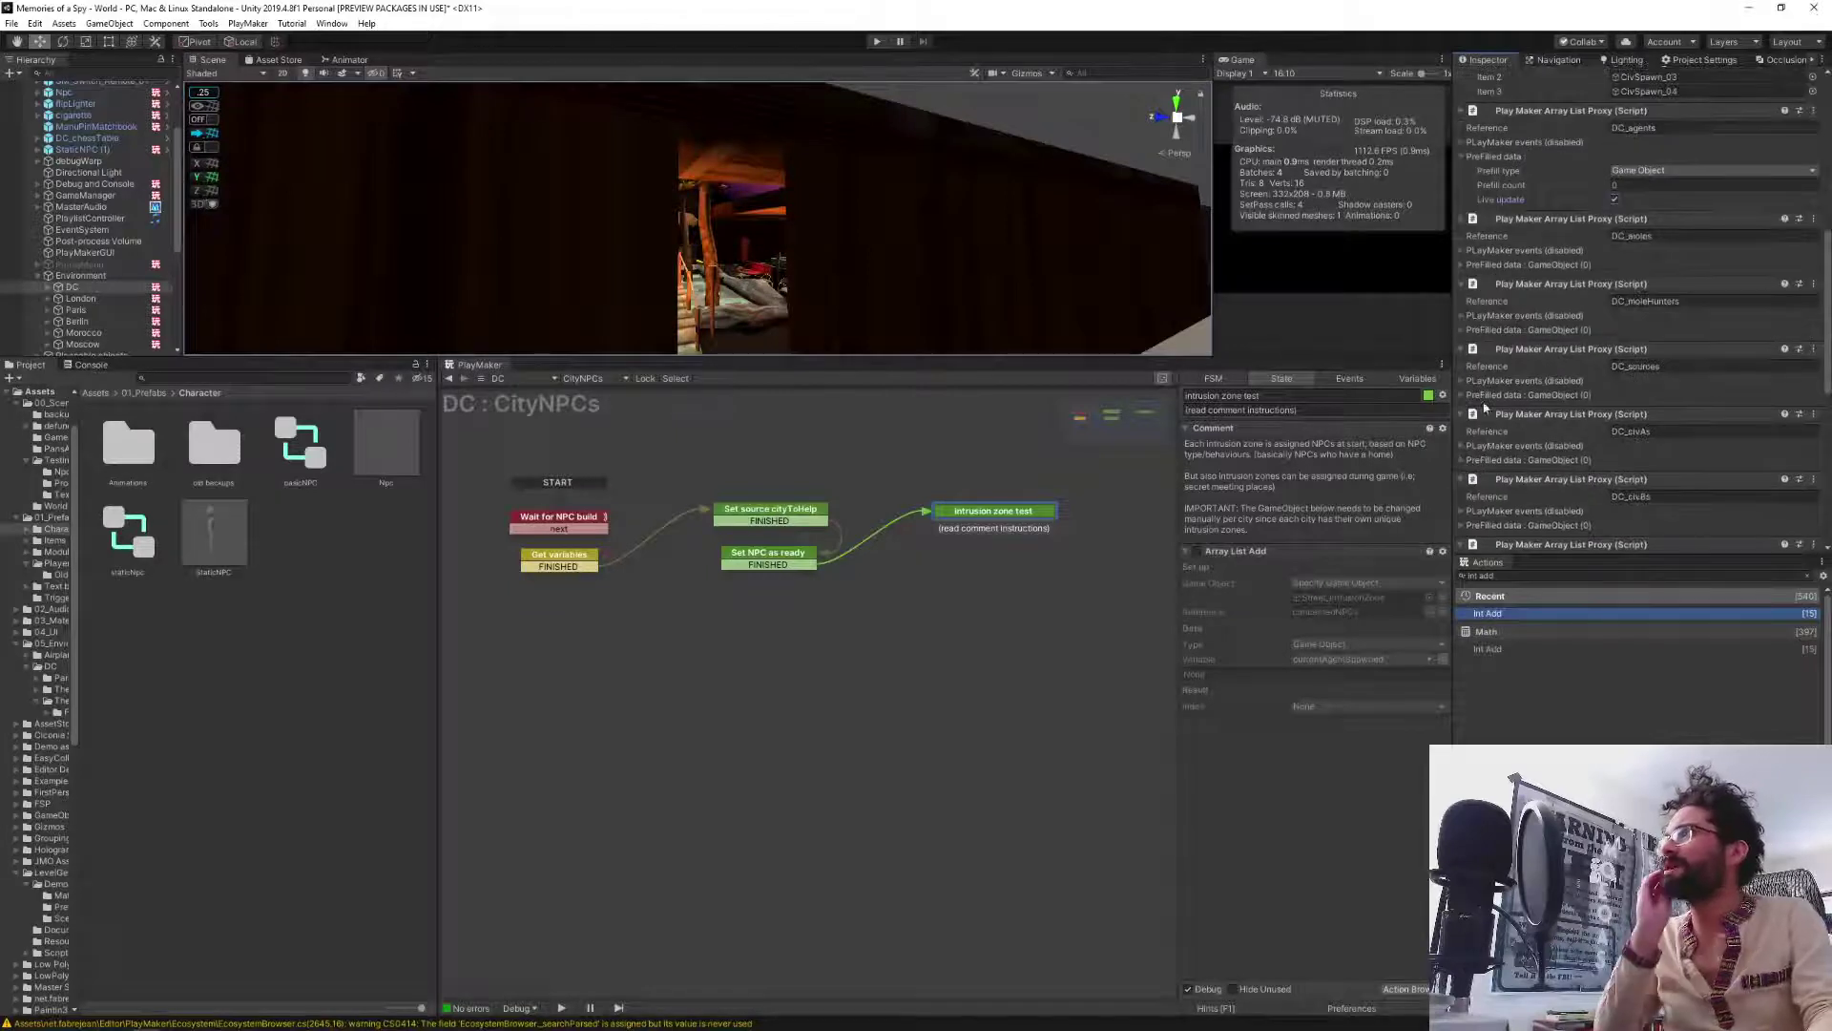
pyautogui.click(1461, 329)
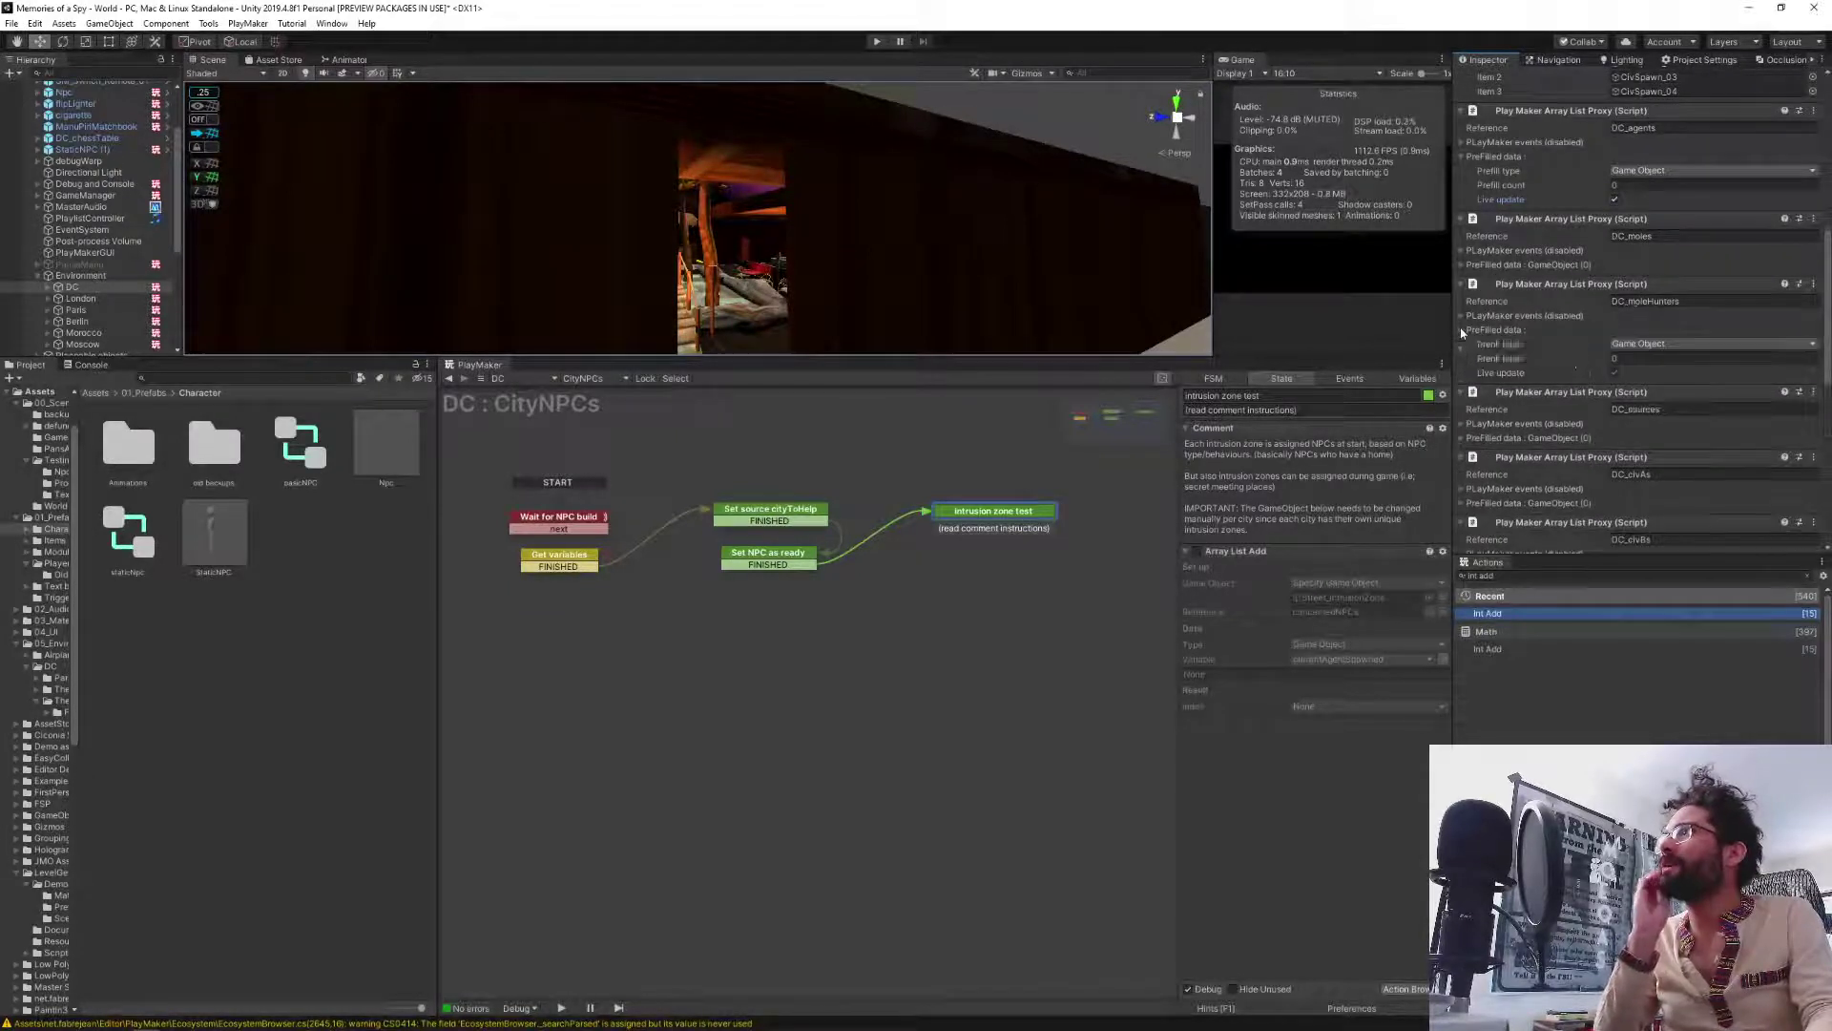
pyautogui.click(1462, 438)
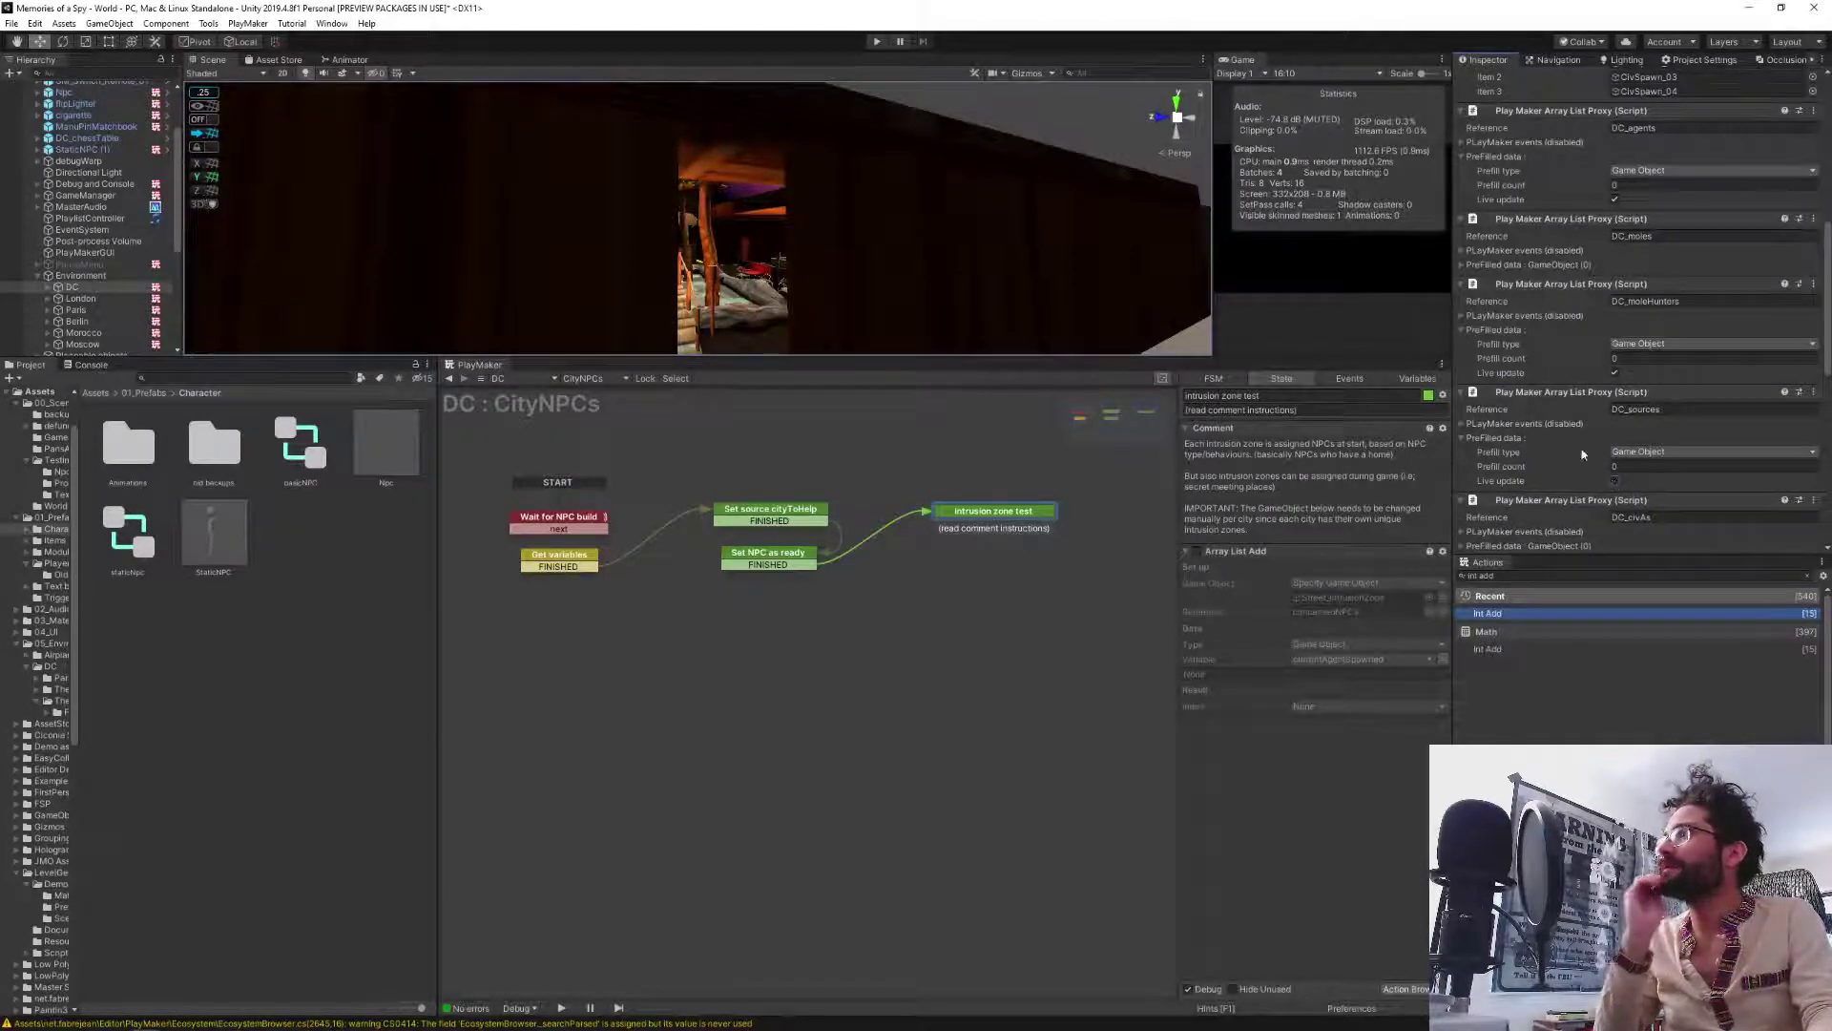
# Turn on live update for the DC_civAs and DC_civBs array lists of the DC object.
pyautogui.scroll(-5, 1574, 449)
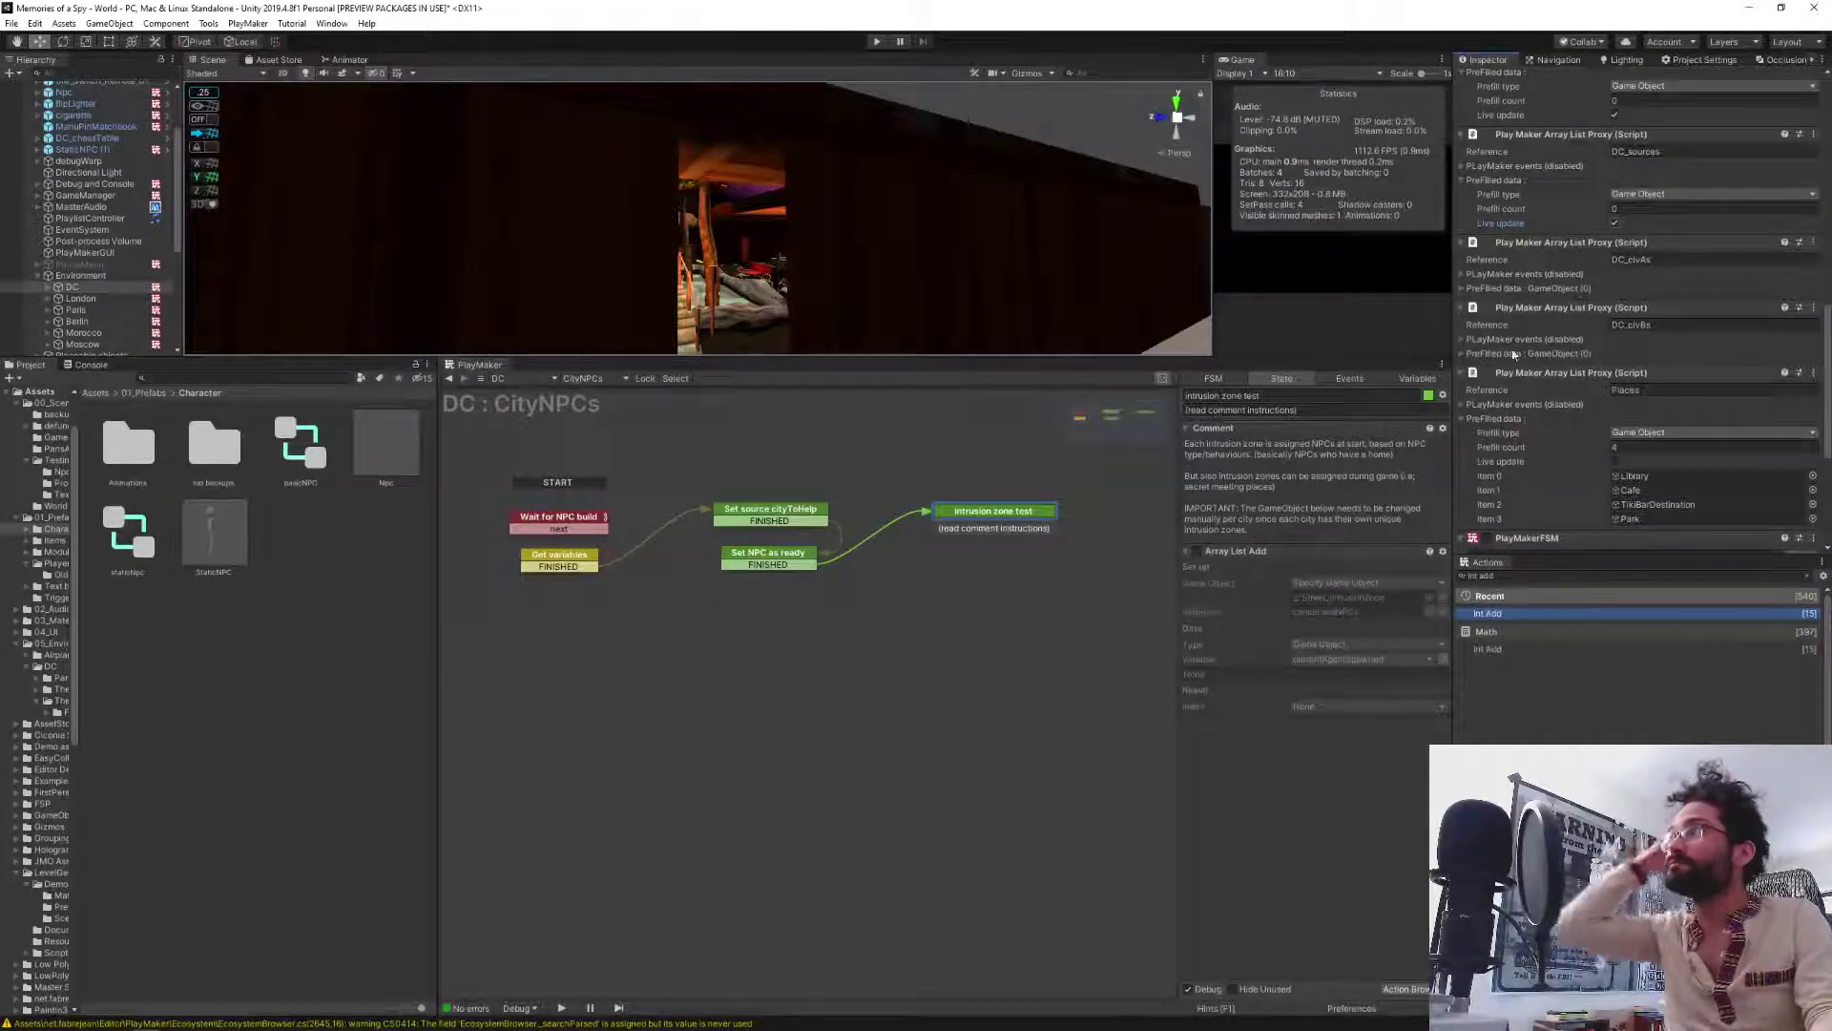
pyautogui.click(1475, 287)
pyautogui.click(1615, 331)
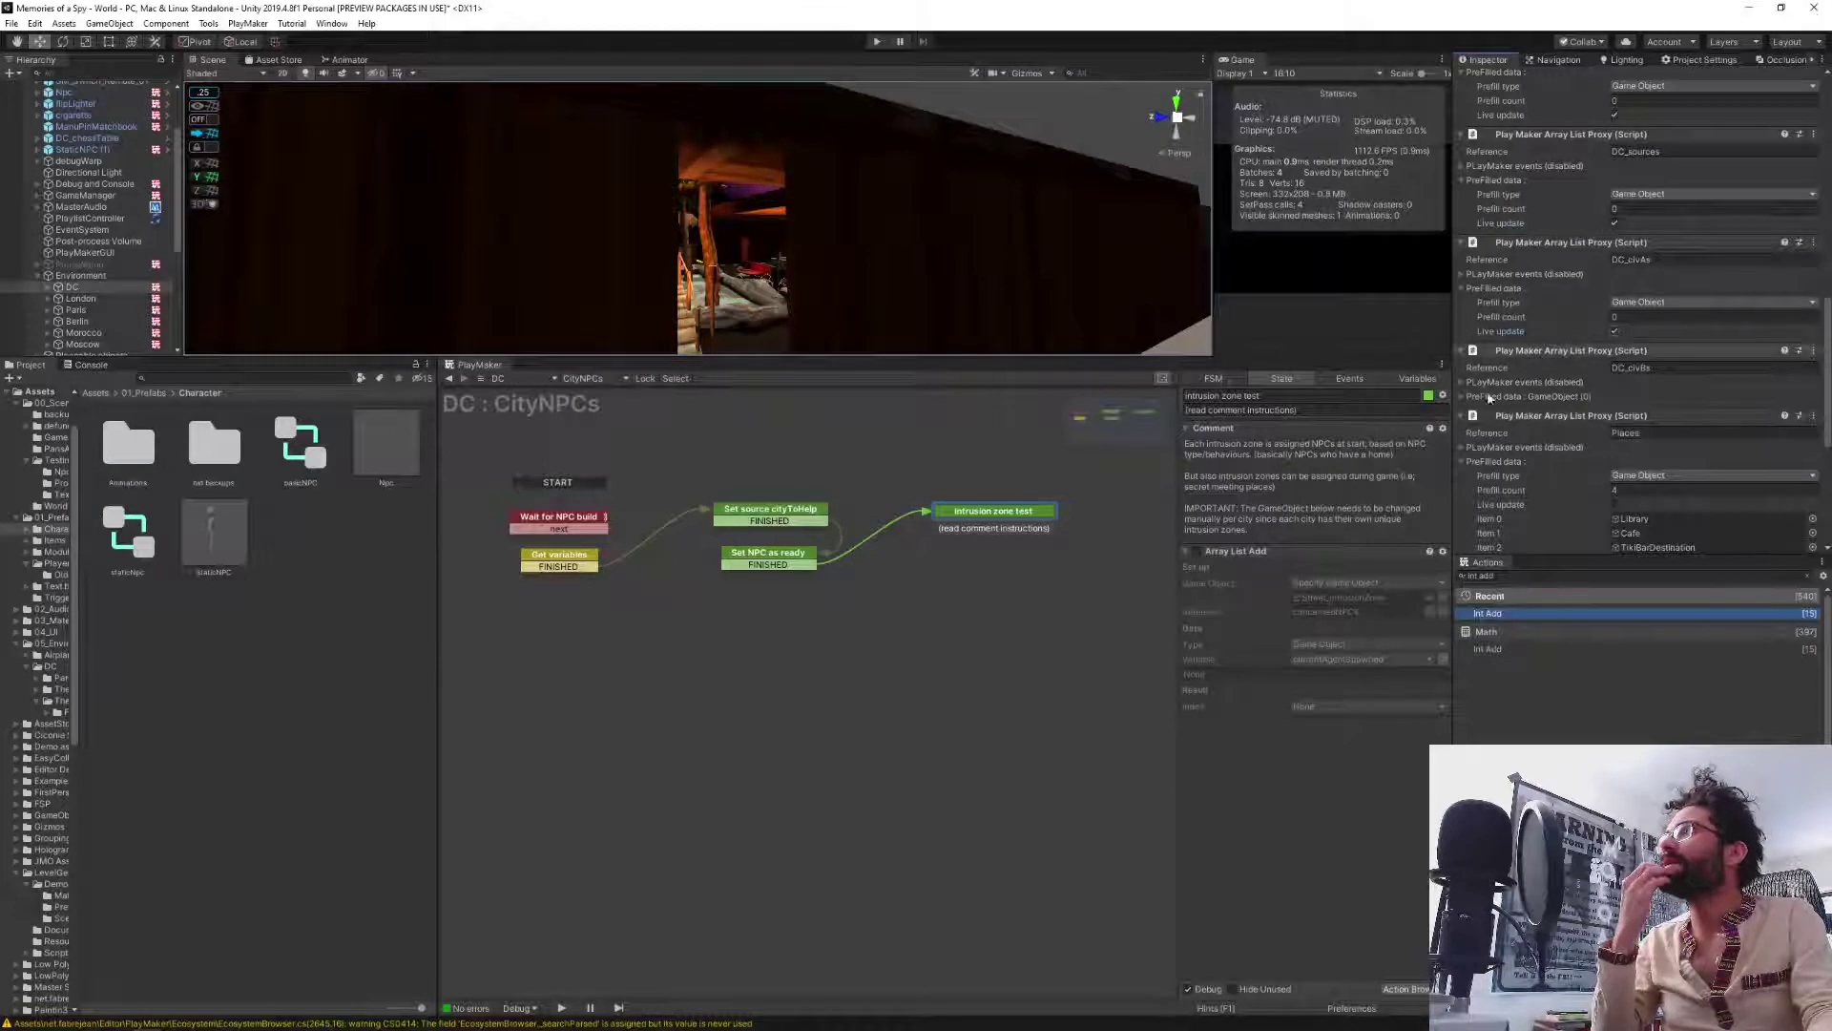
pyautogui.click(1463, 396)
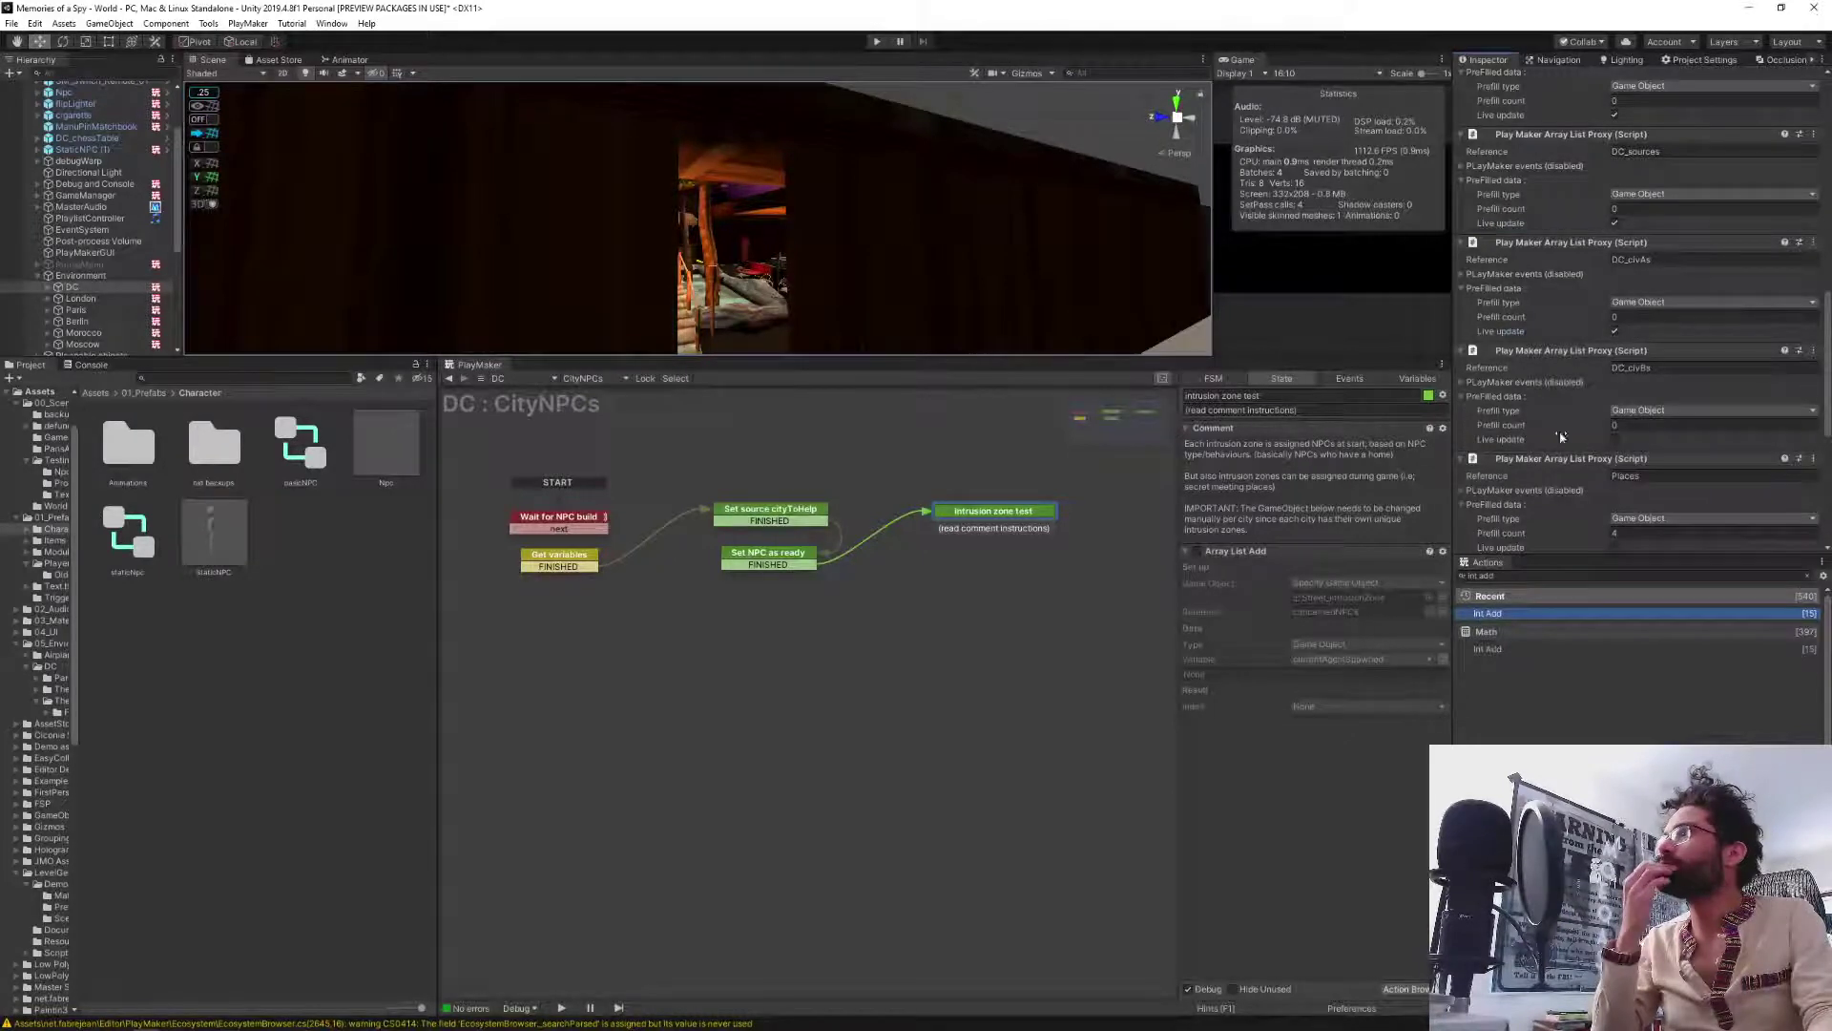
pyautogui.click(1614, 440)
# Look through the DC object's remaining components, clear the selection and start the game in play mode.
pyautogui.scroll(-3, 1579, 432)
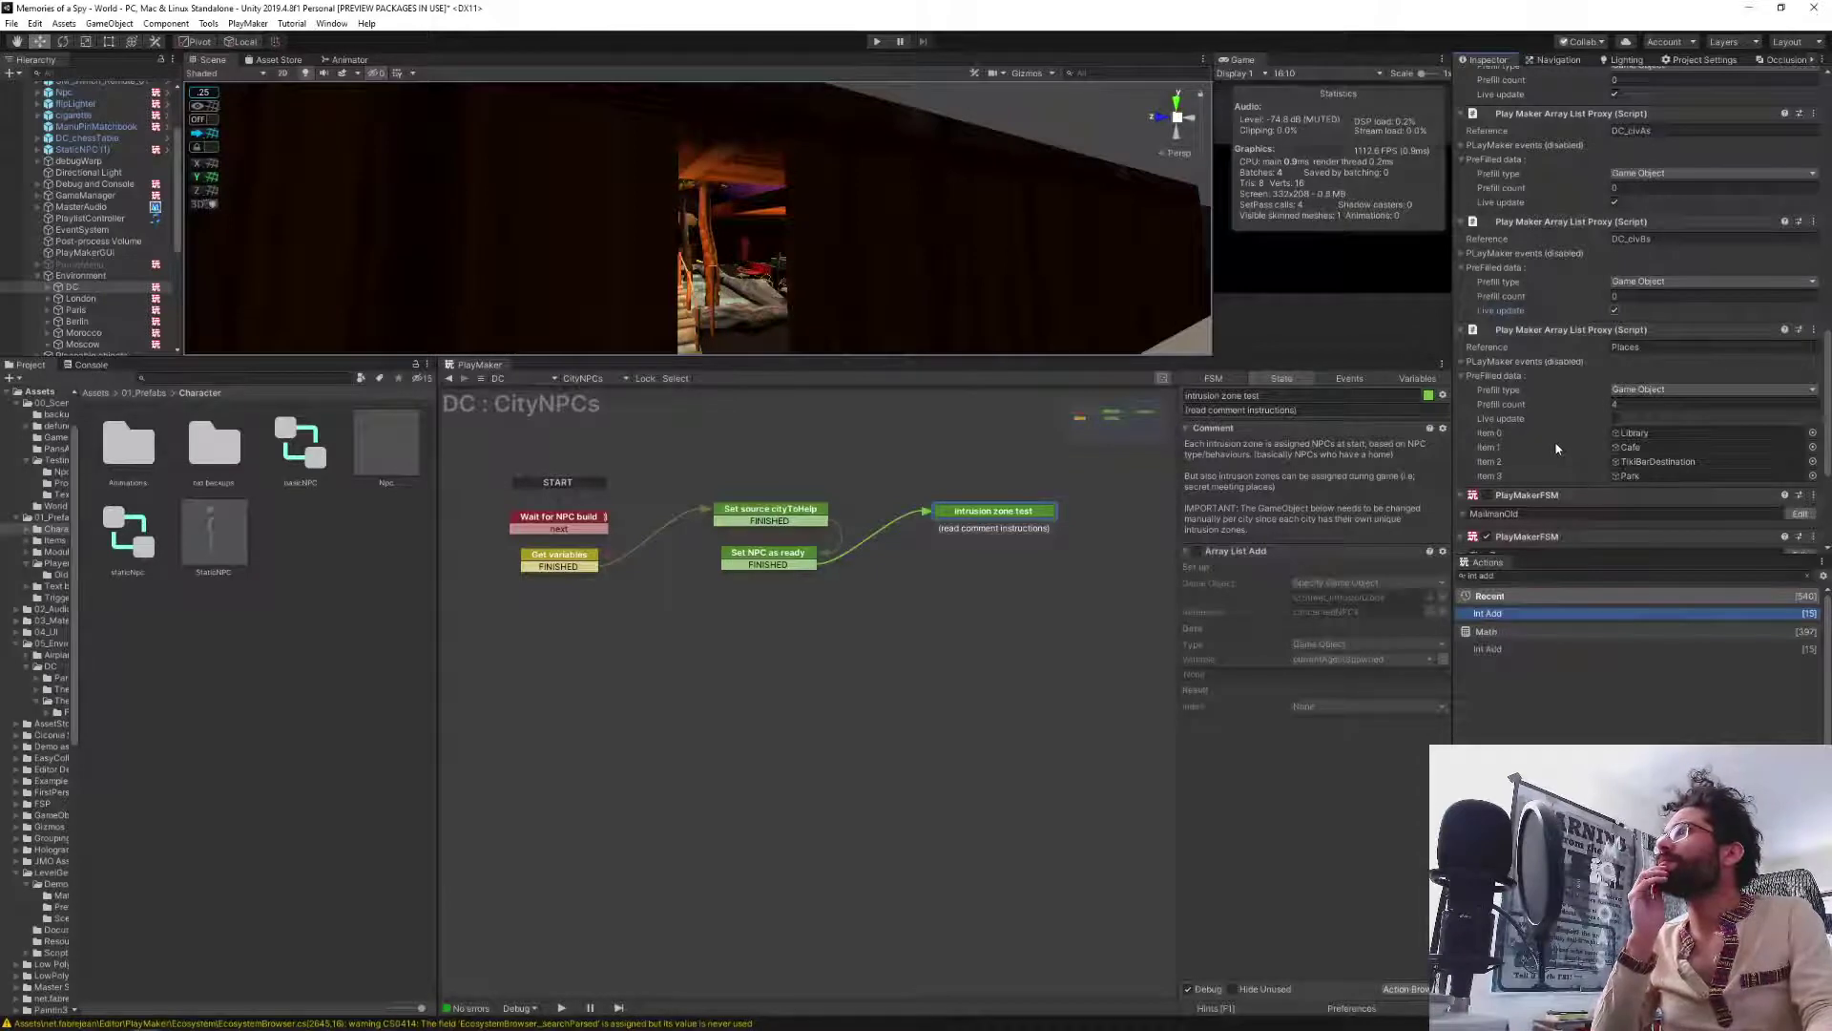
pyautogui.scroll(-5, 1556, 448)
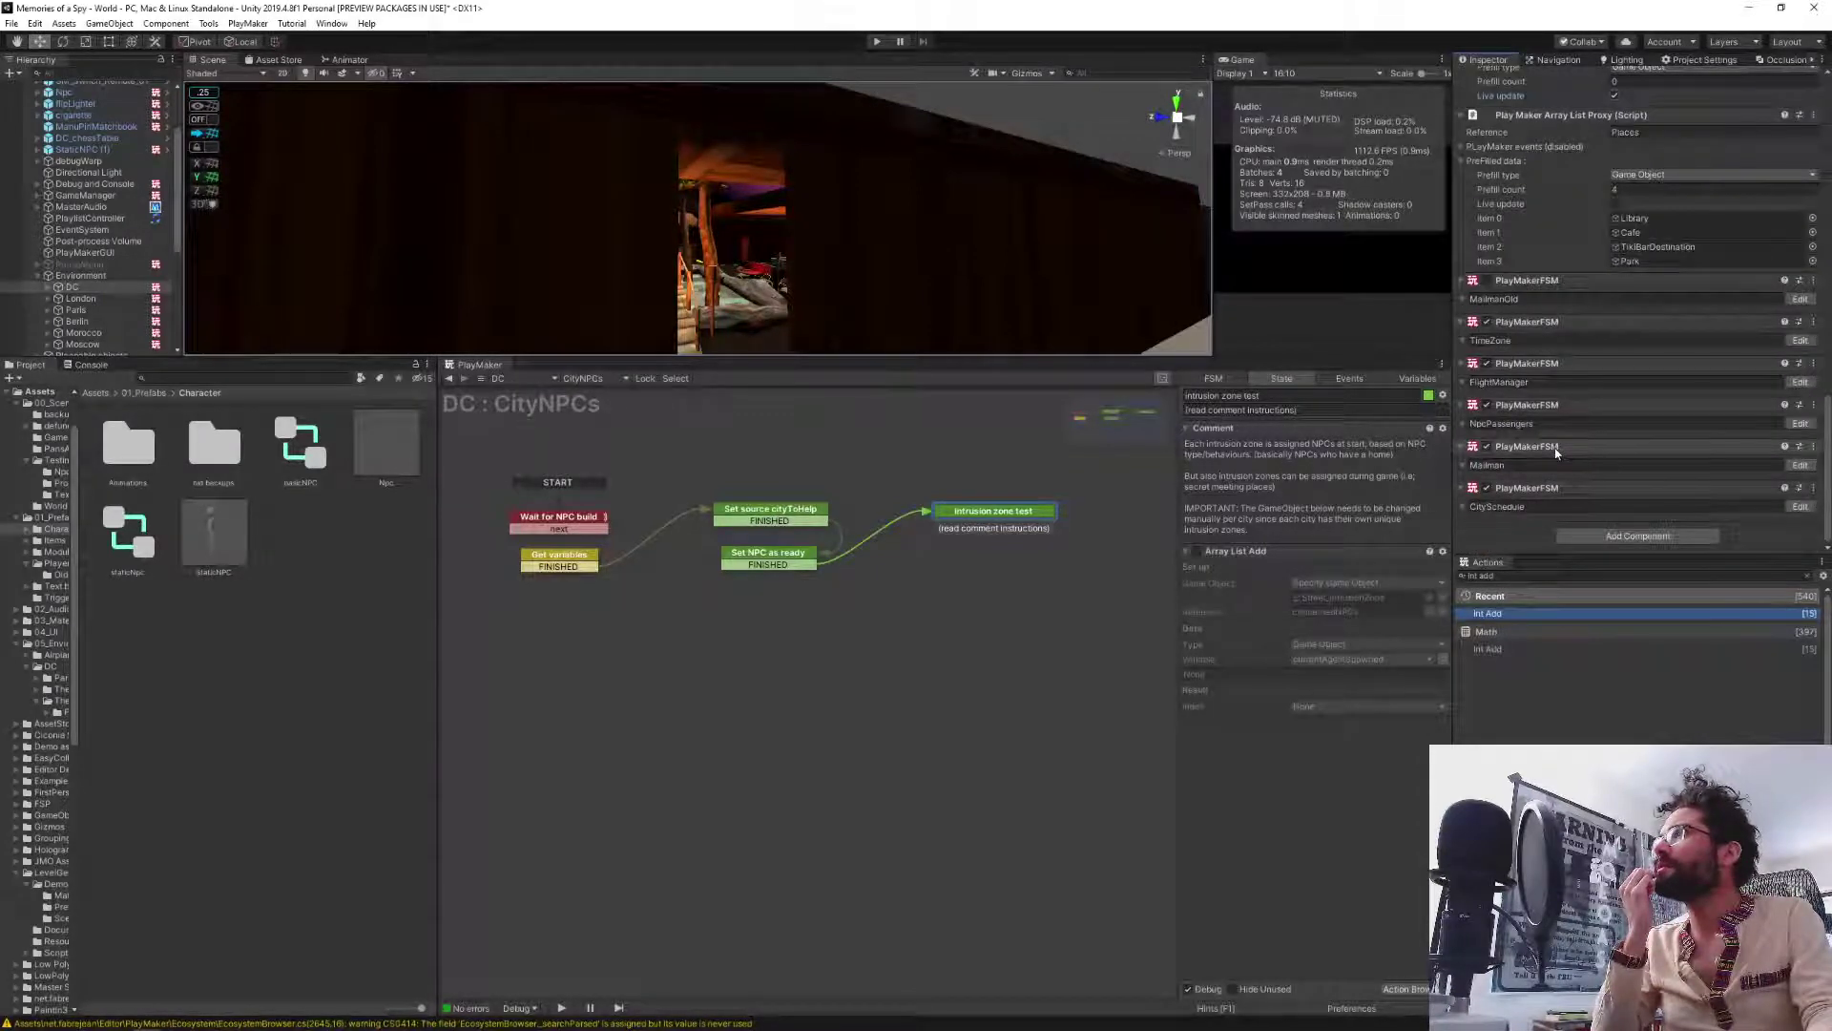
pyautogui.scroll(6, 1556, 451)
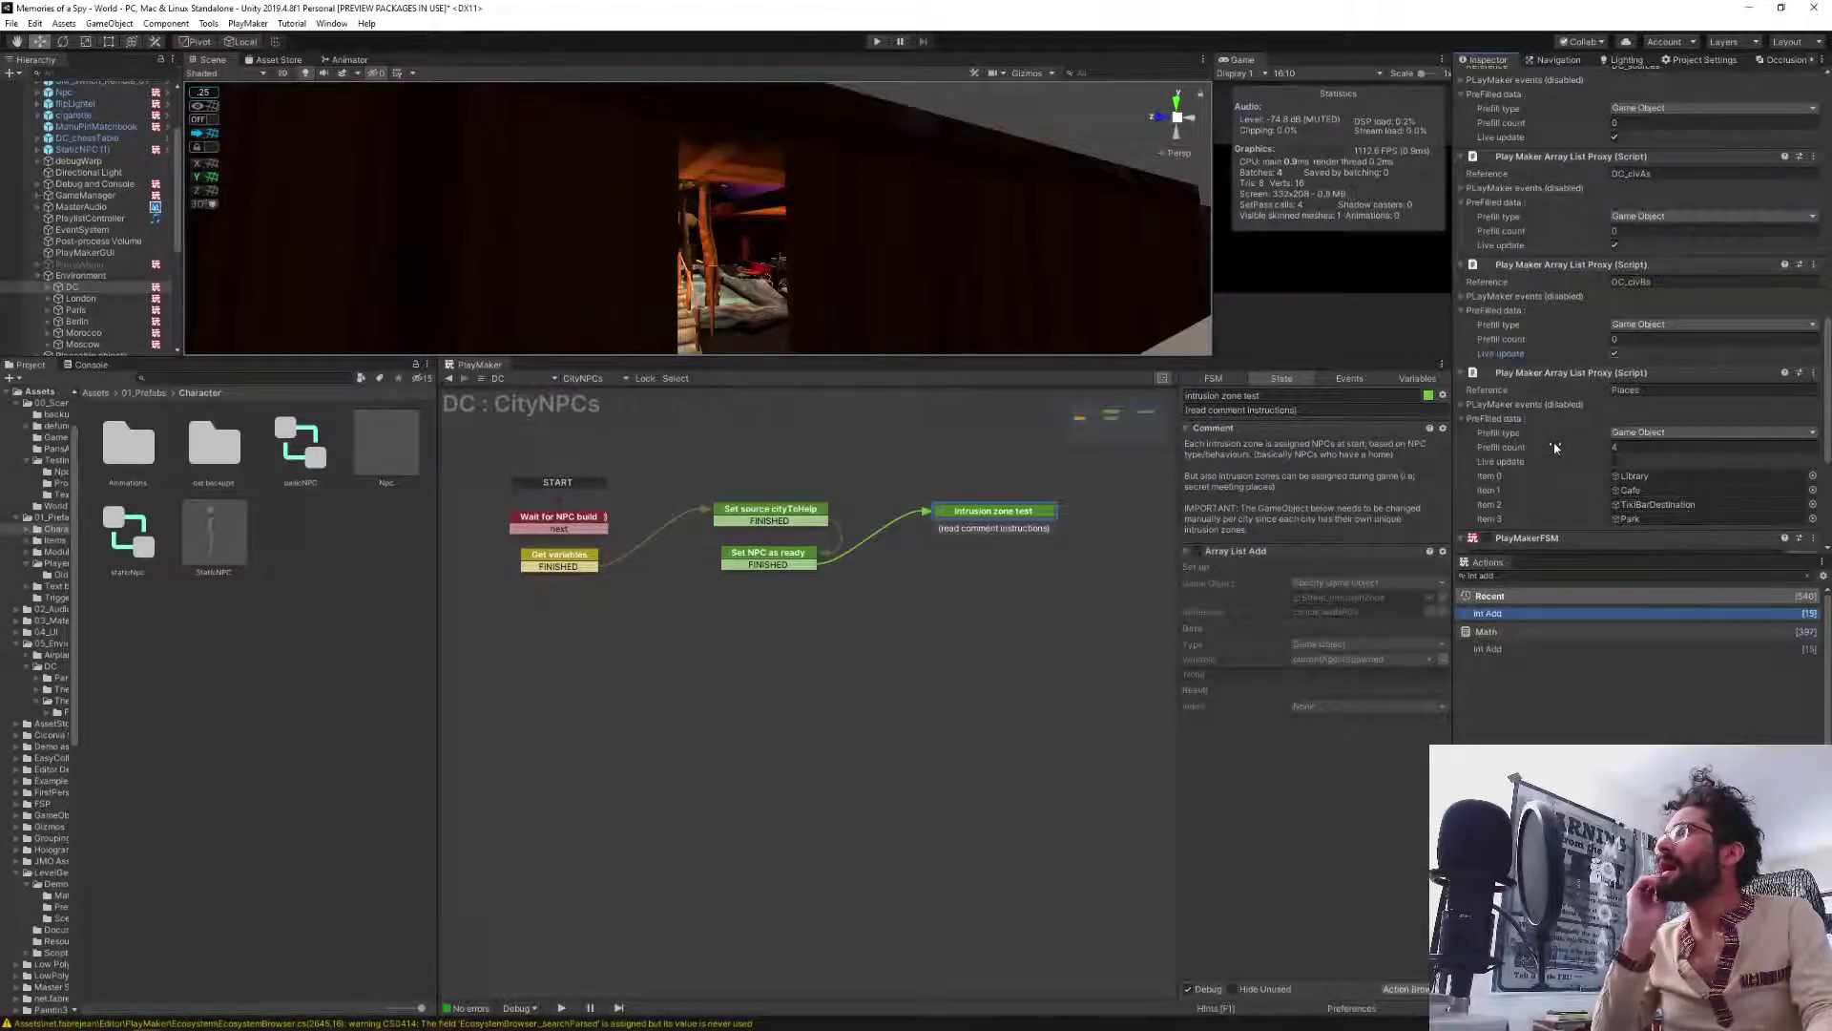
pyautogui.scroll(10, 1553, 447)
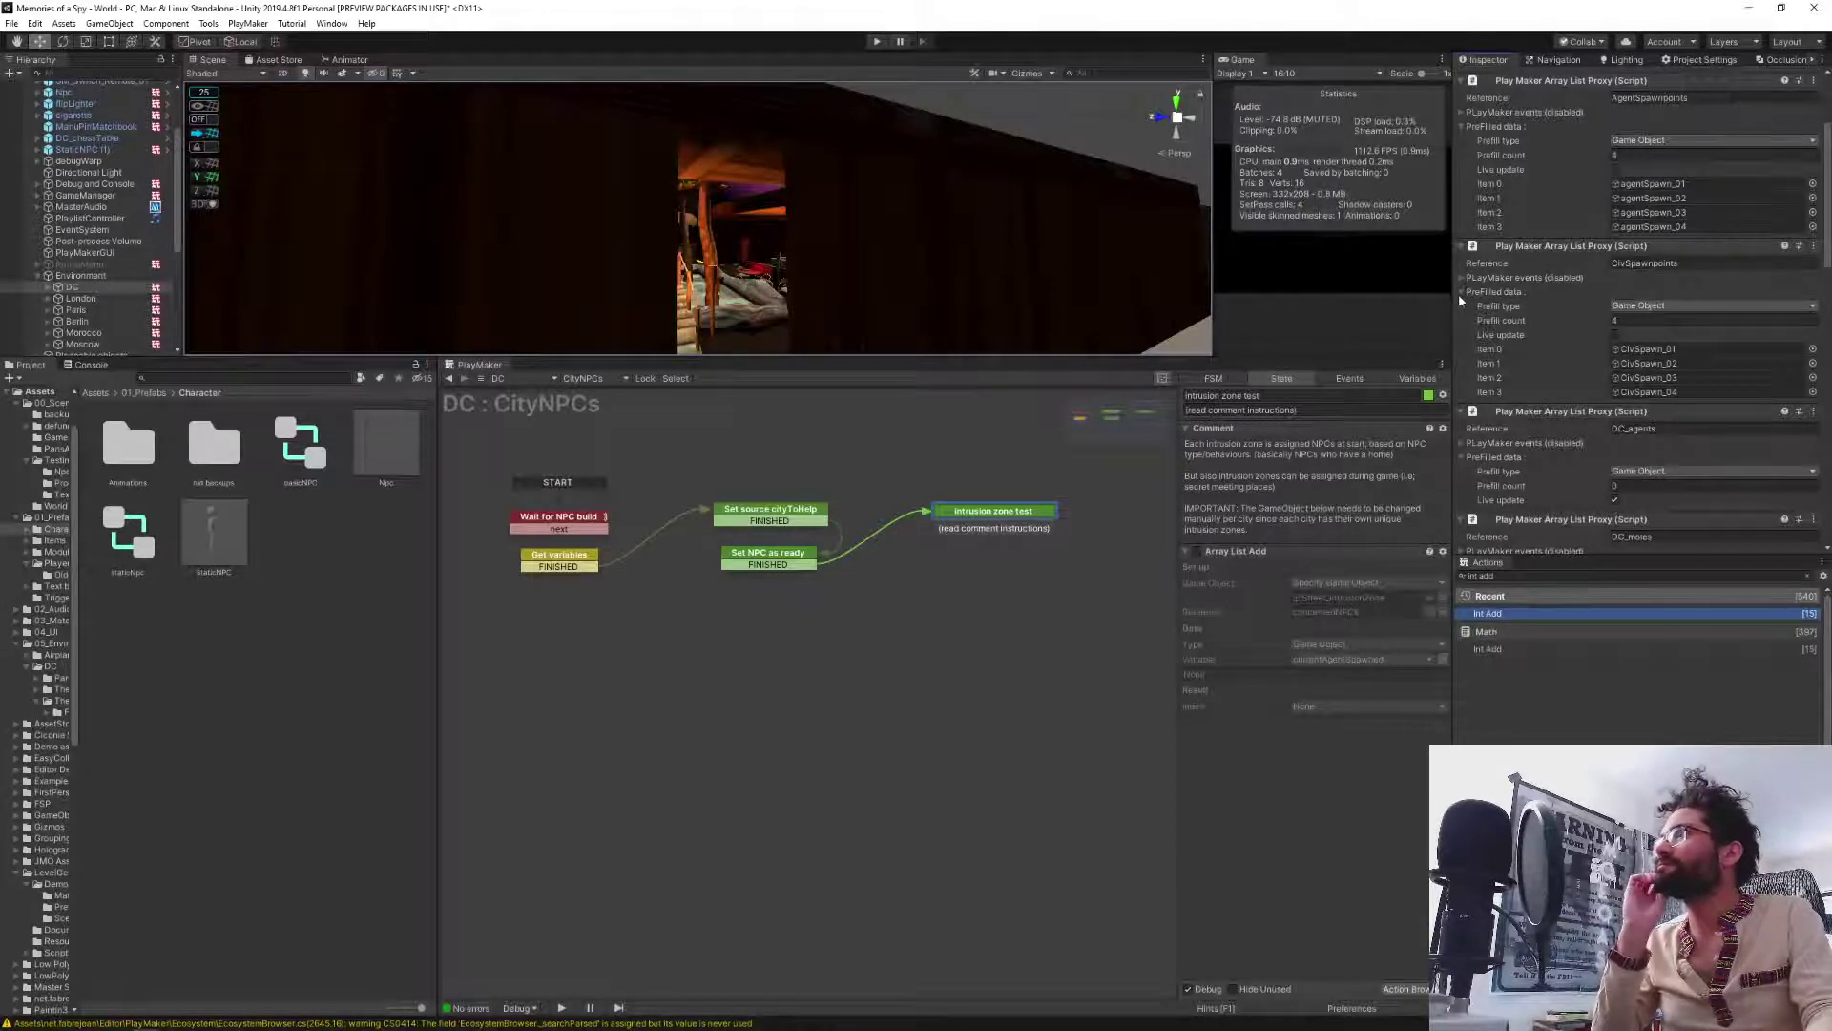
pyautogui.scroll(4, 1508, 344)
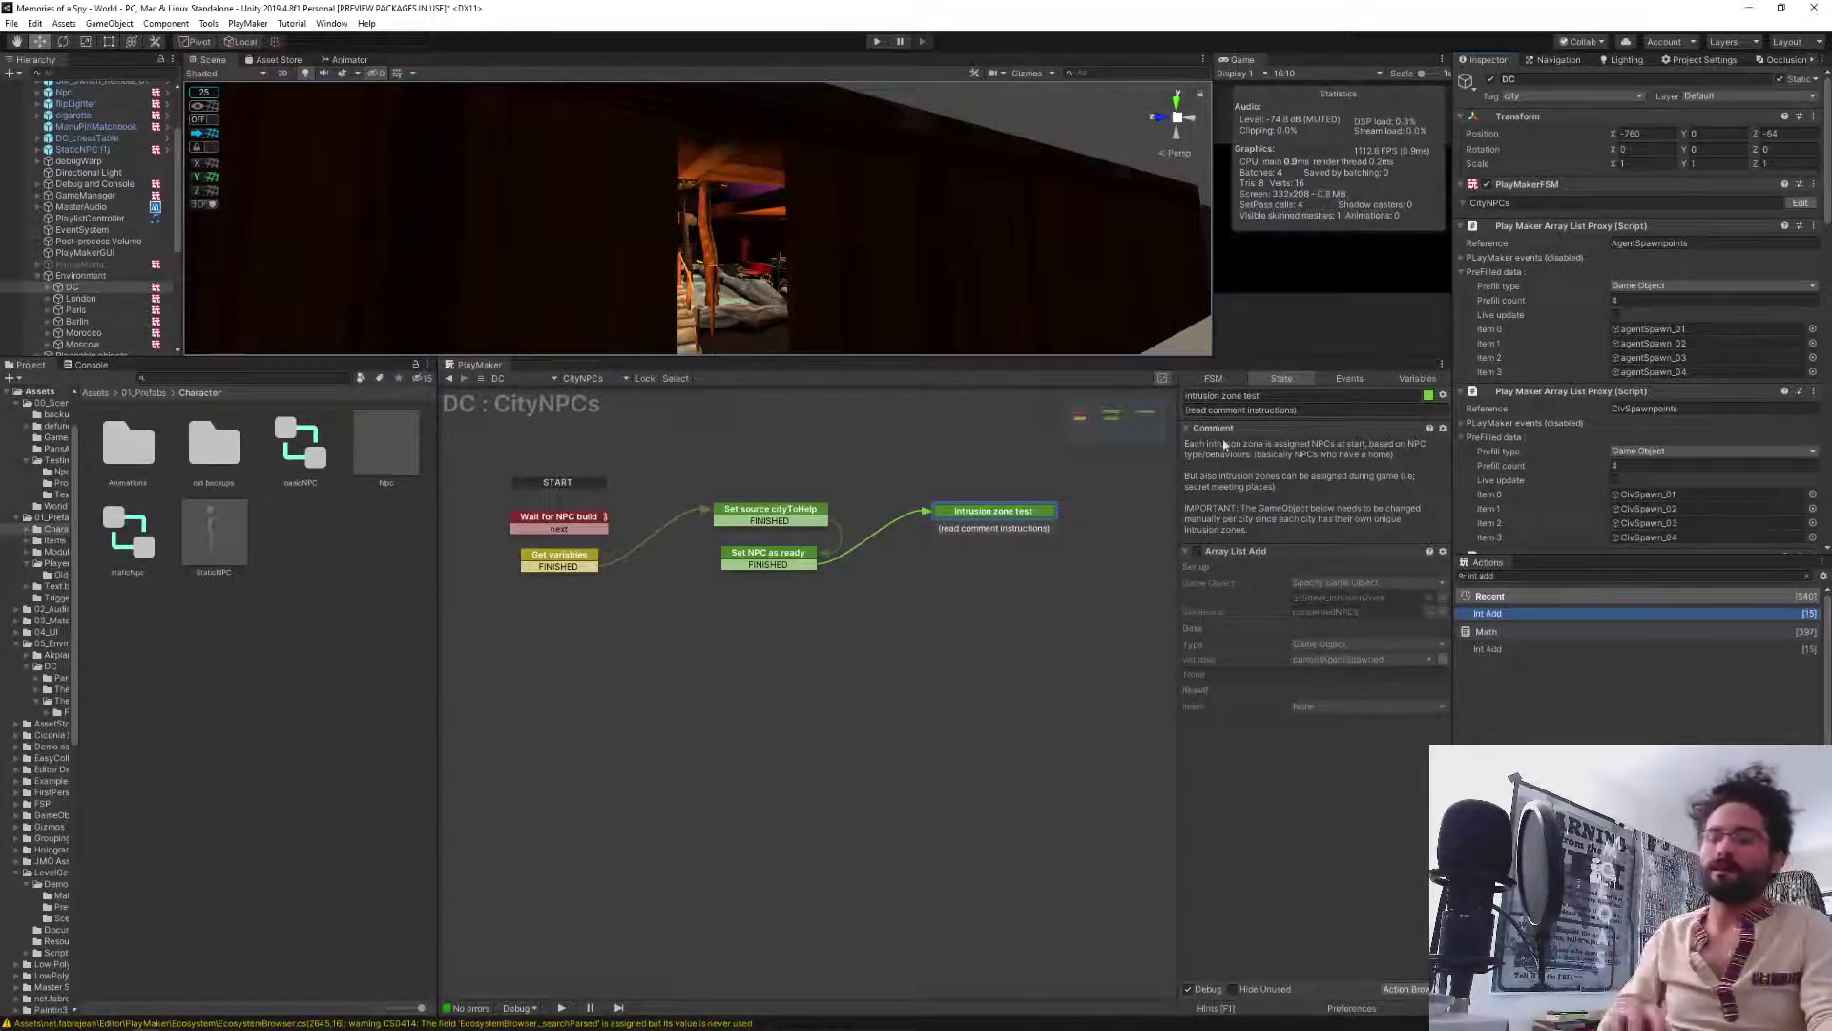
pyautogui.click(335, 764)
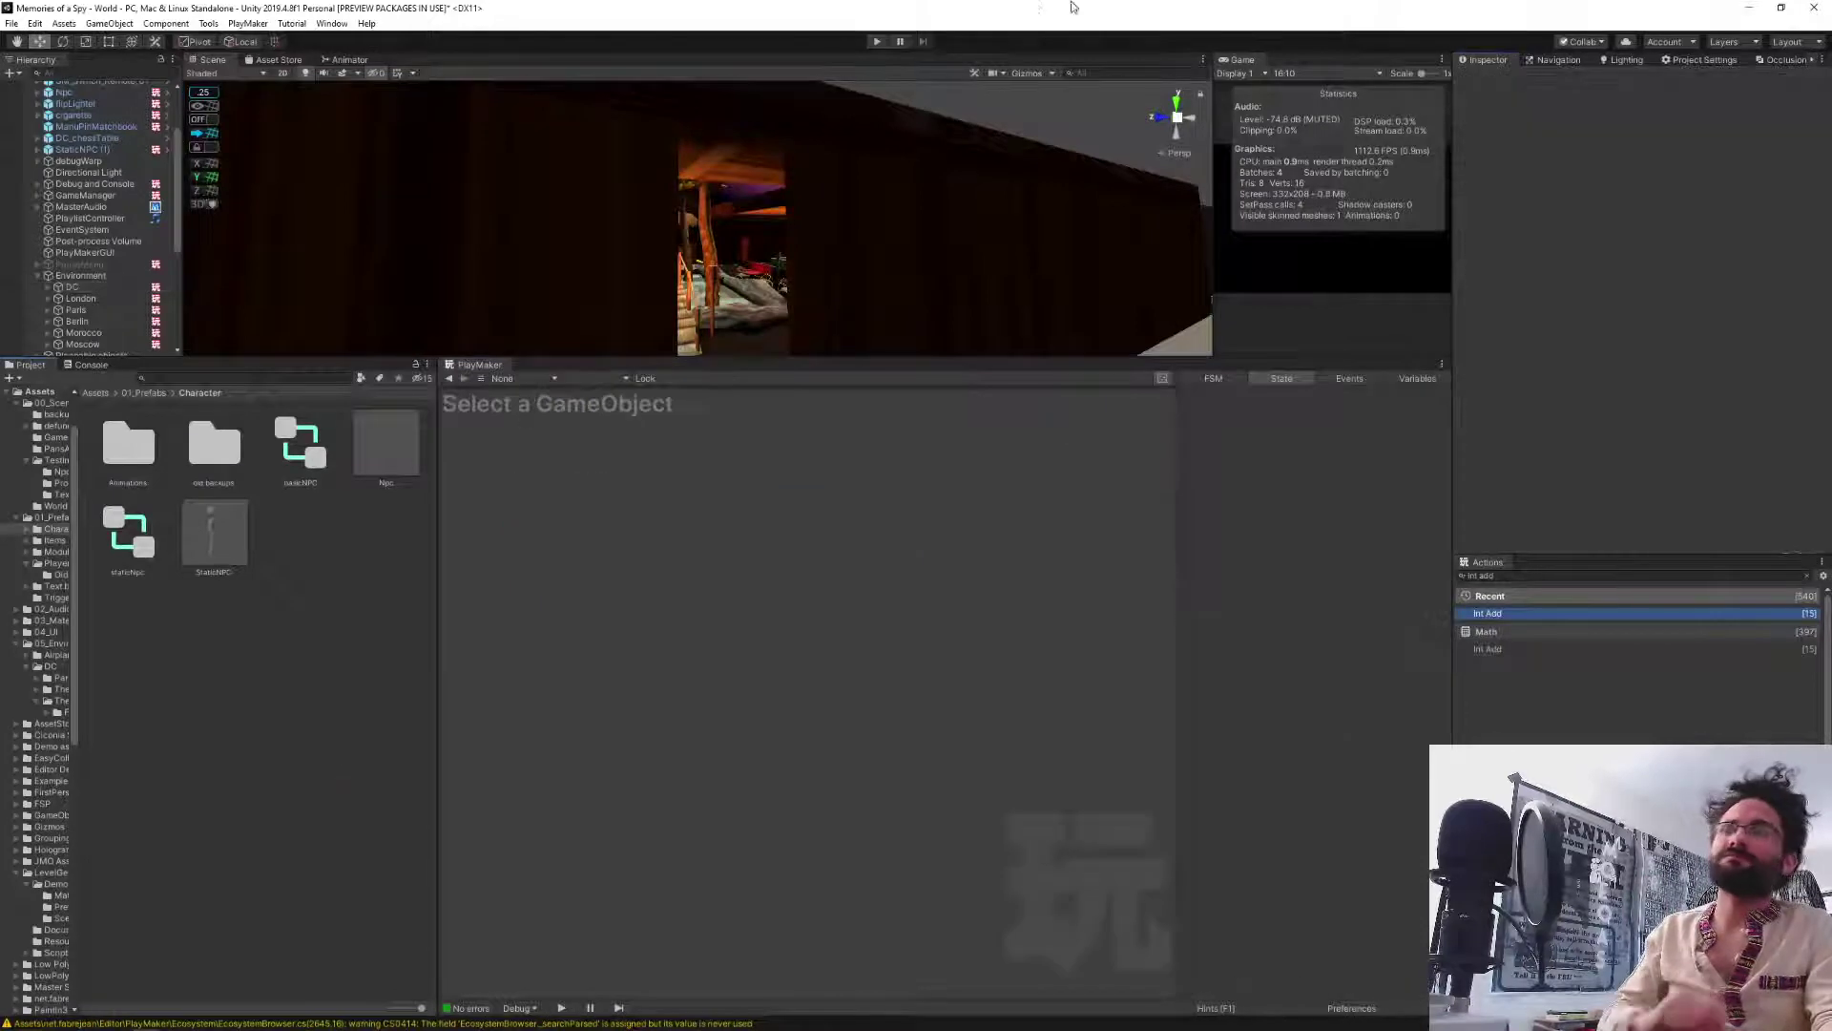
pyautogui.click(876, 41)
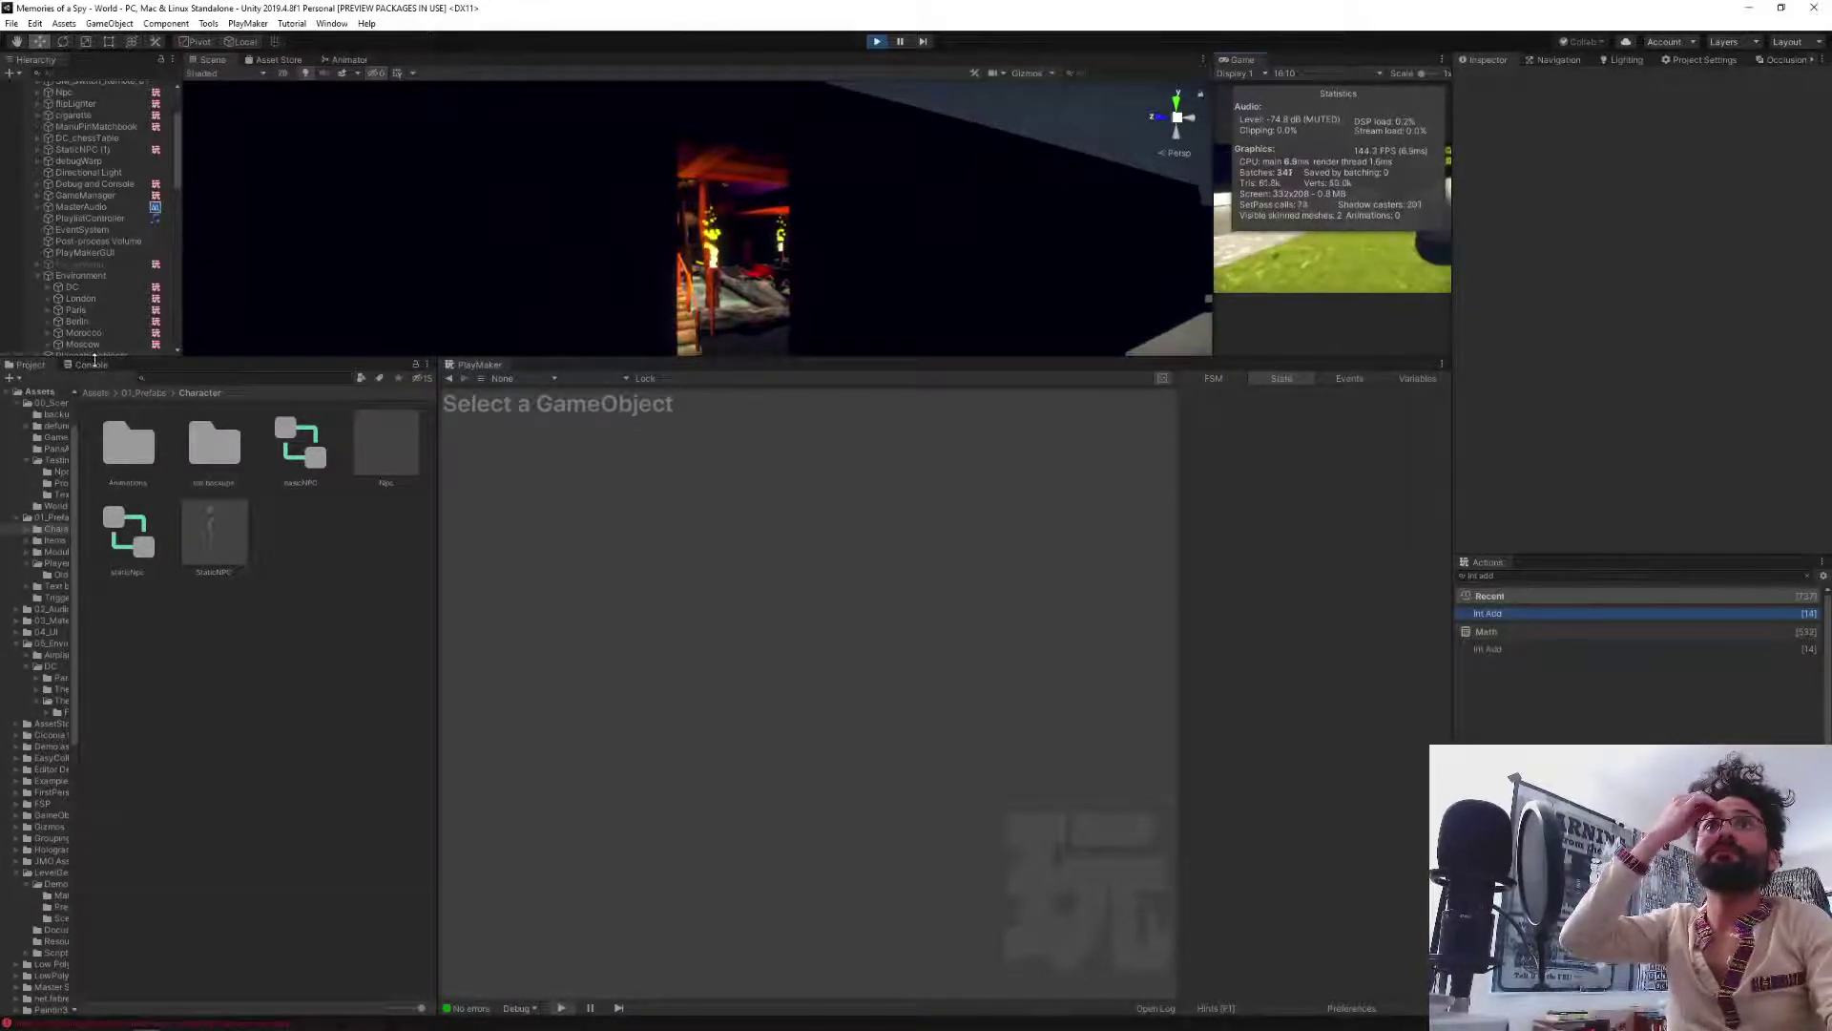
# Enlarge the hierarchy, look through the spawned objects and select GameManager to inspect the running NpcBuilder state machine.
pyautogui.moveTo(102, 358); pyautogui.dragTo(104, 630)
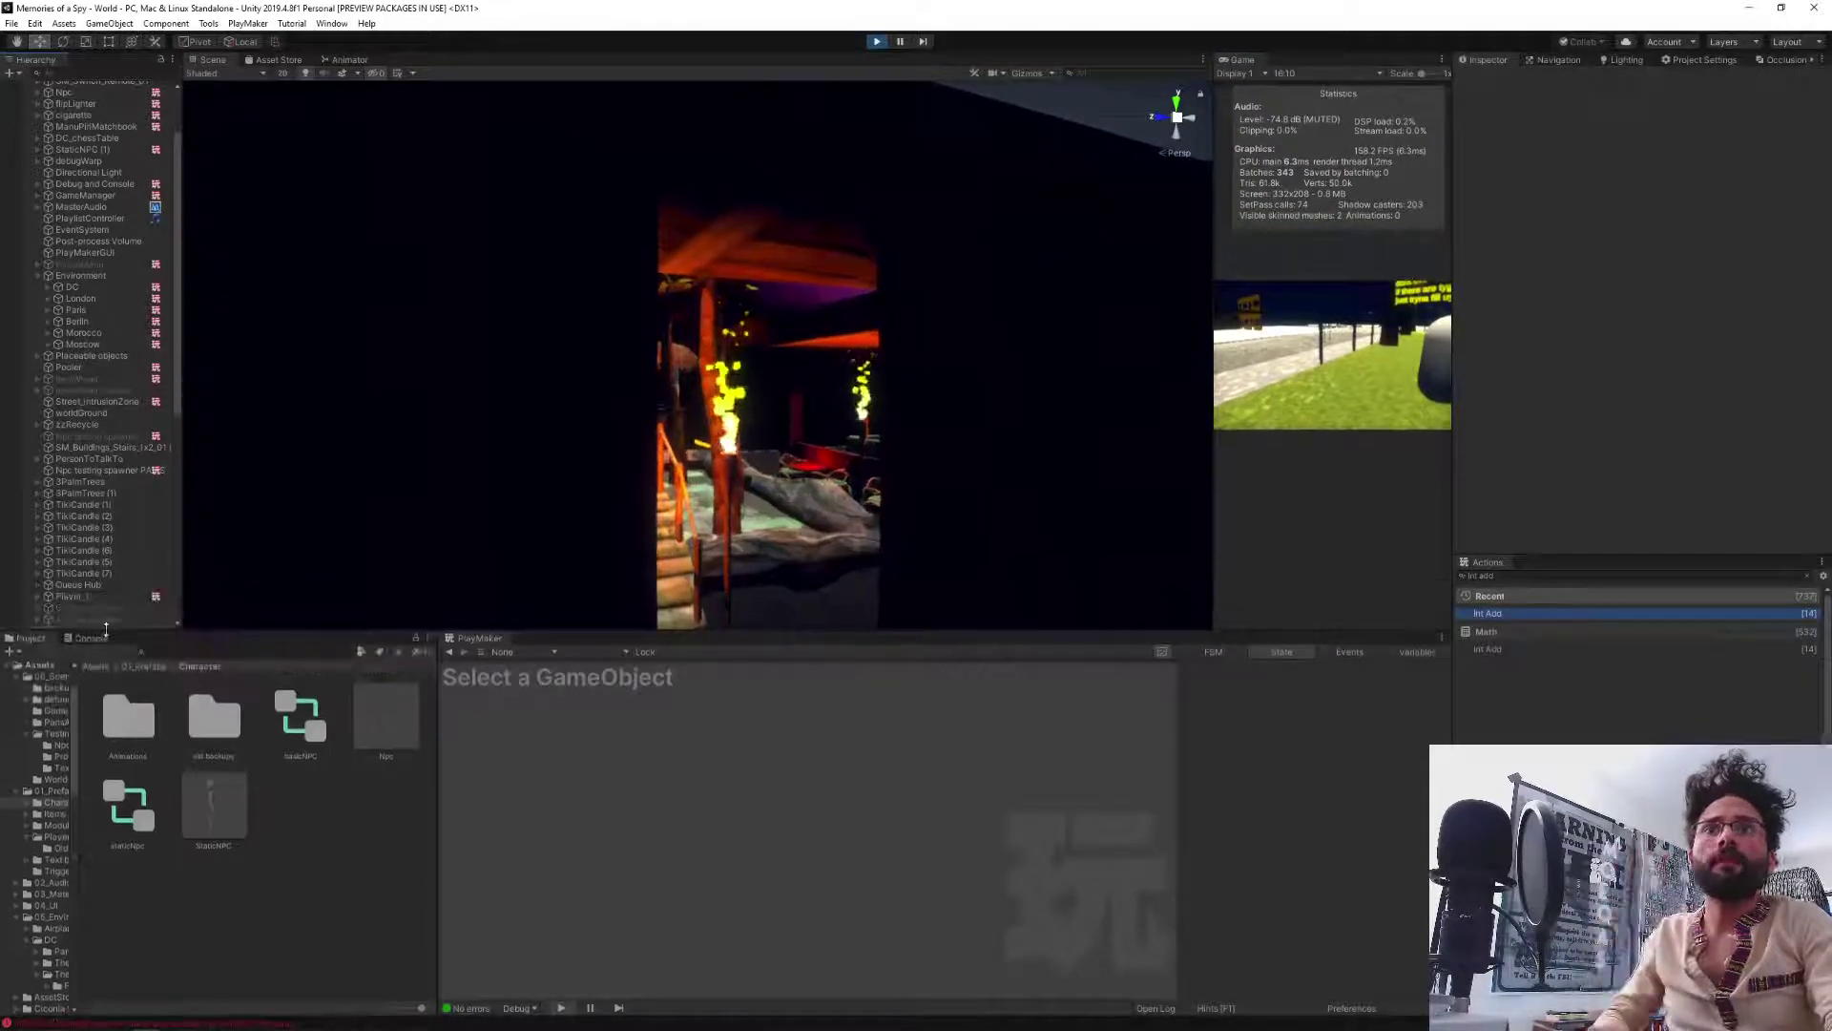
pyautogui.scroll(-10, 111, 359)
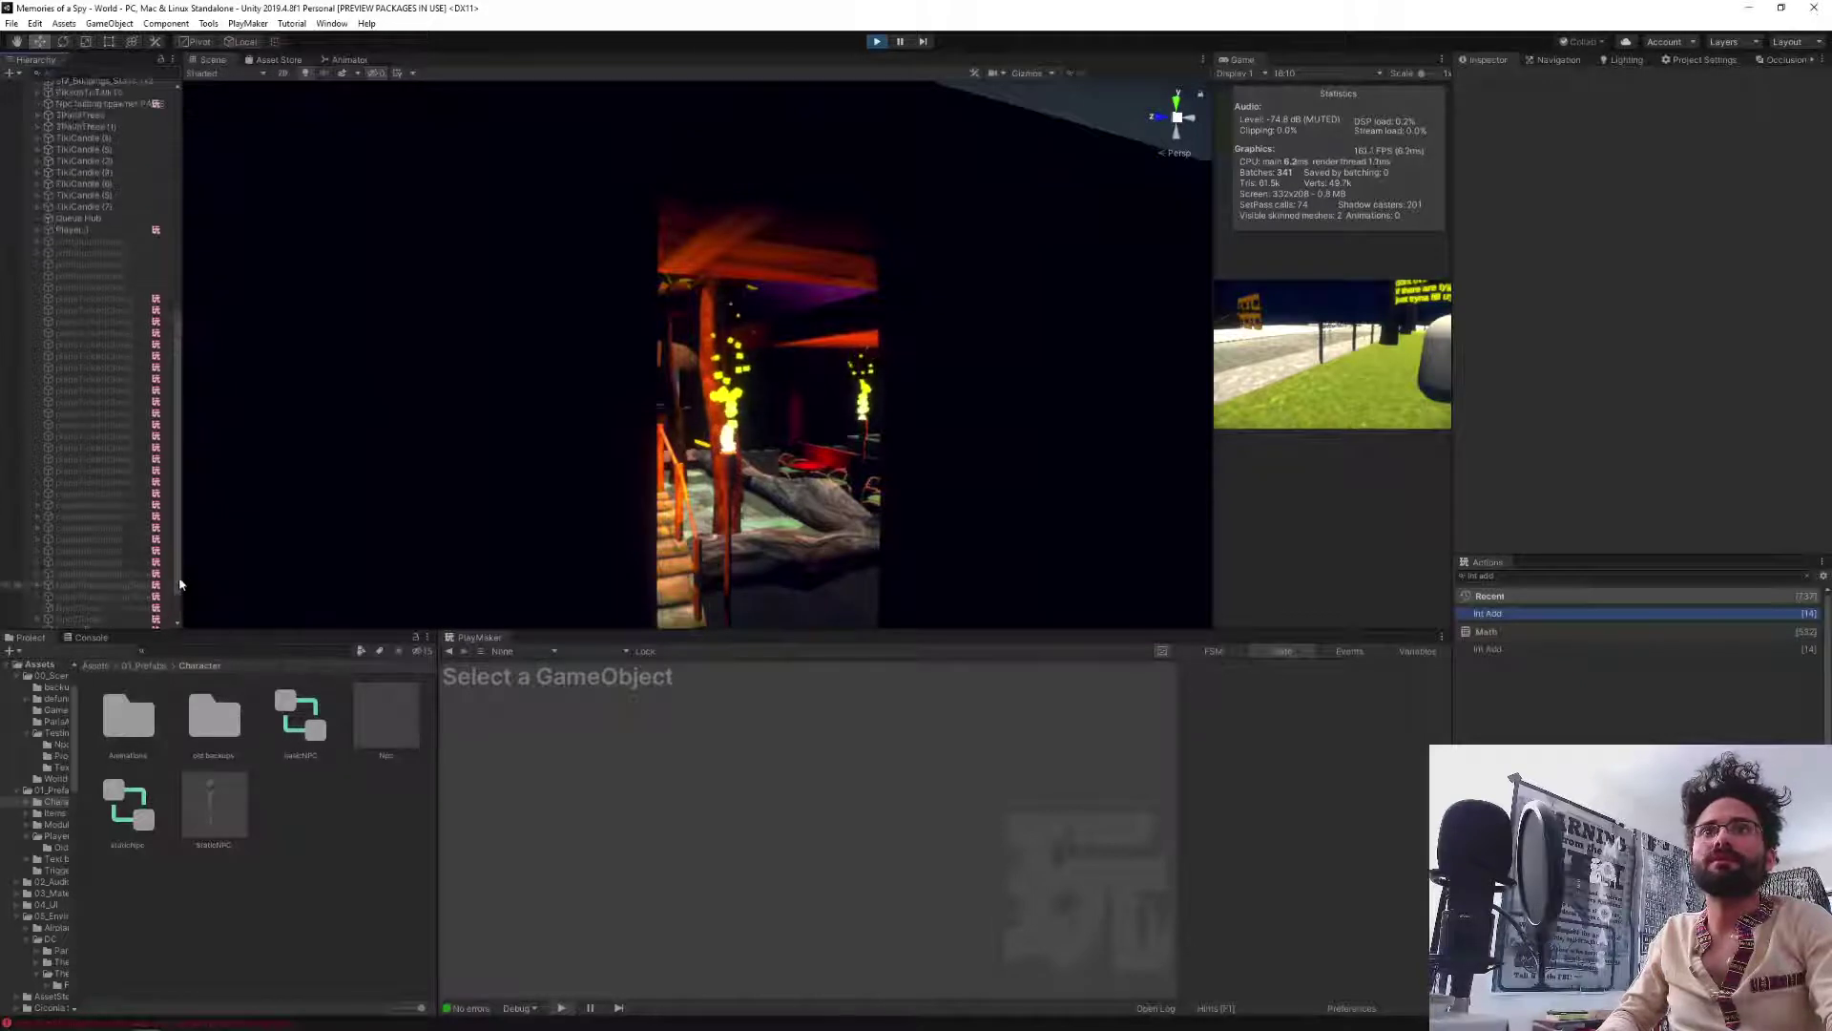
pyautogui.scroll(10, 134, 306)
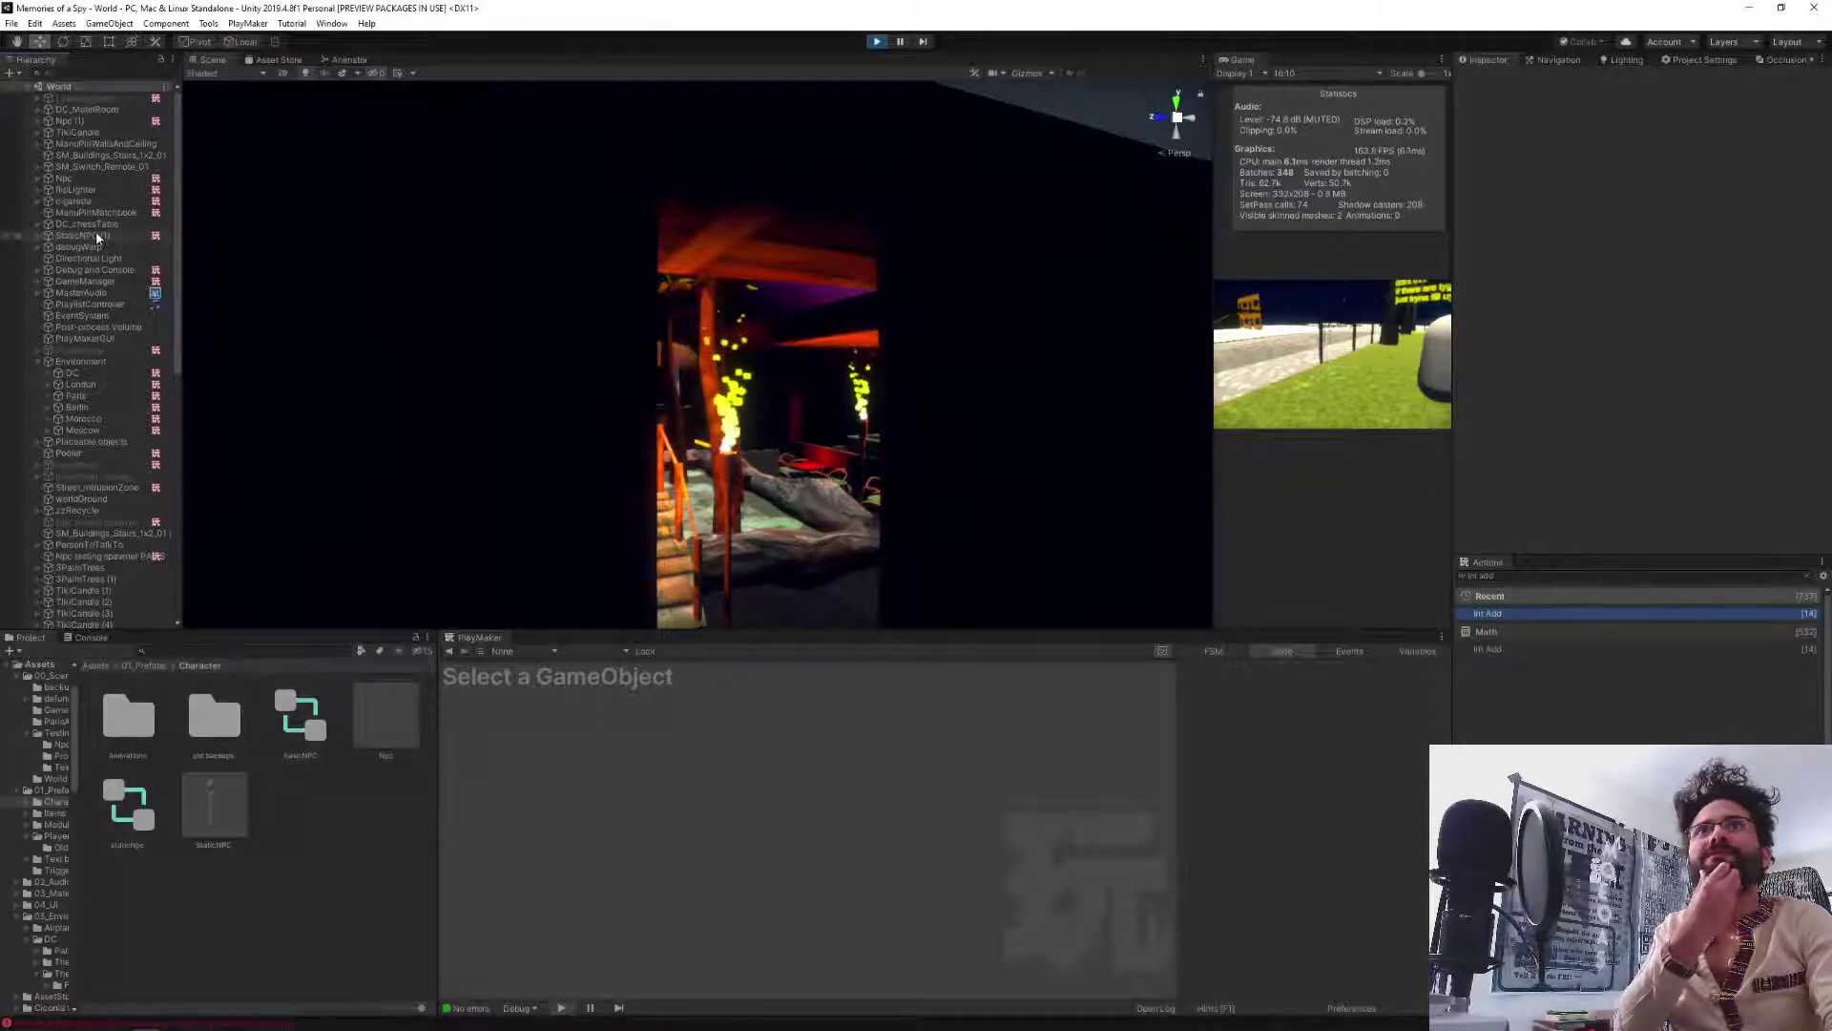
pyautogui.click(85, 281)
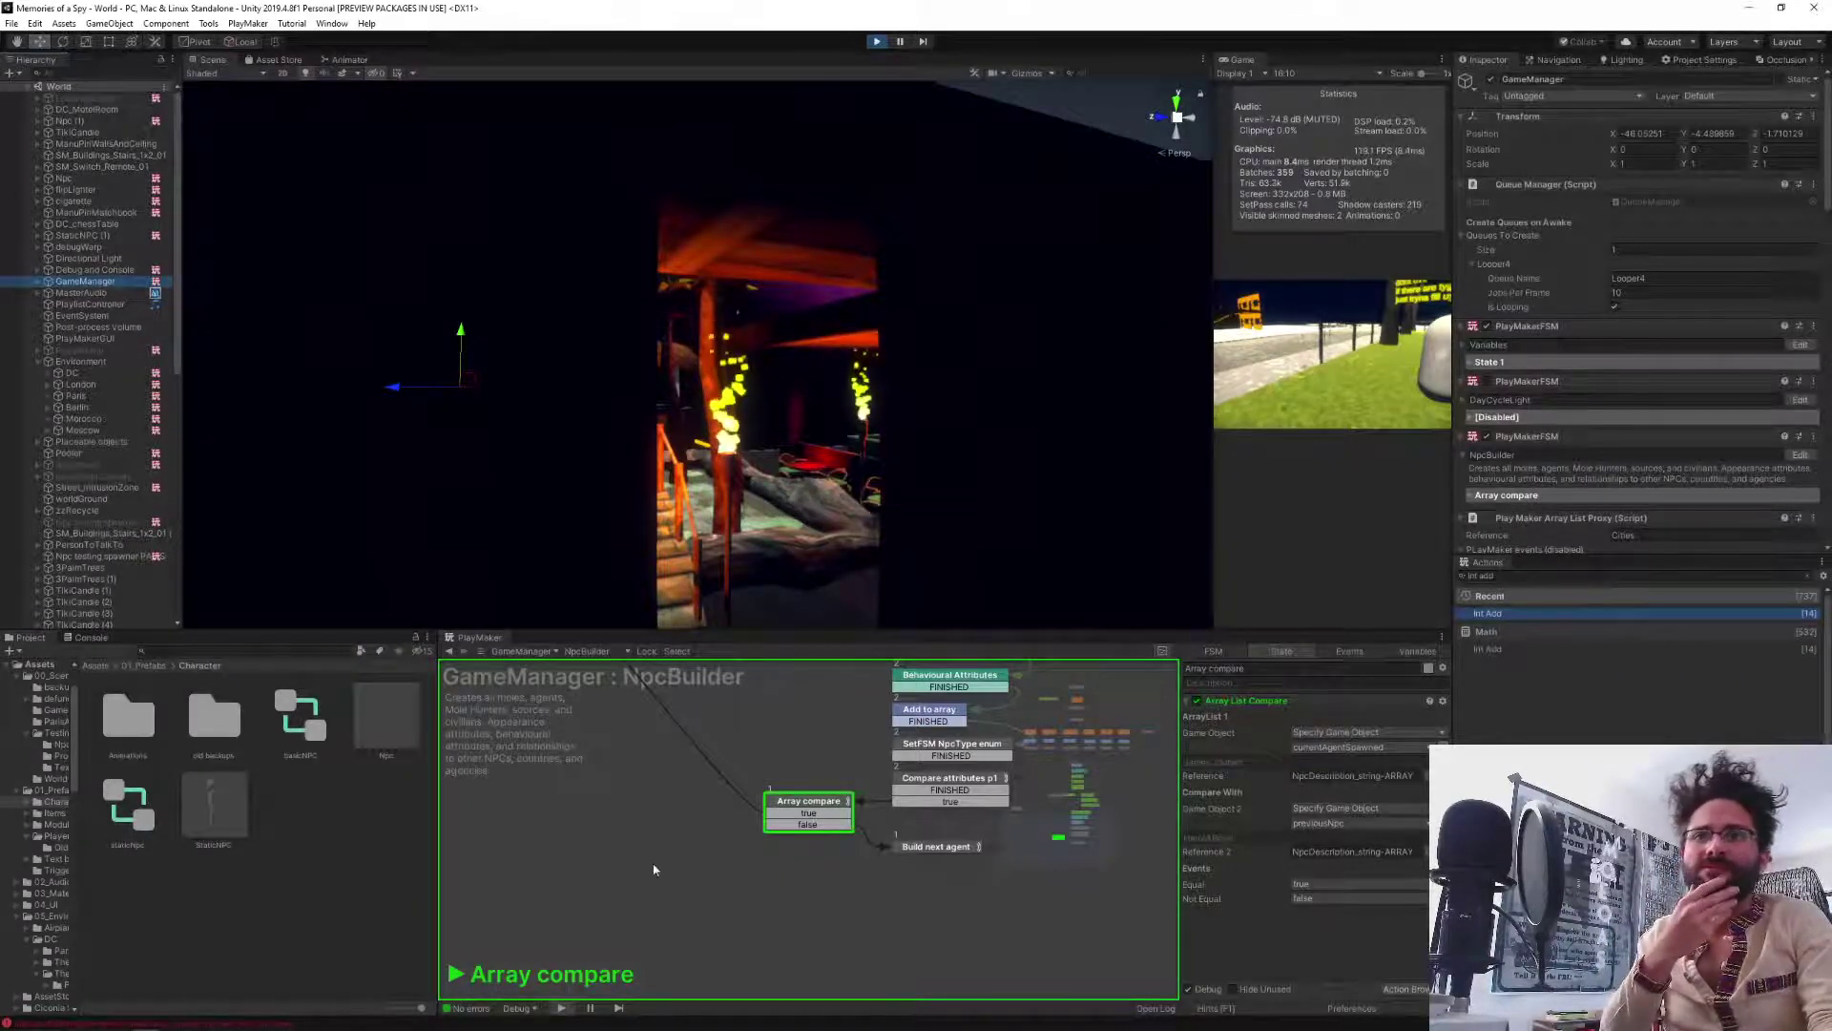
# Open the error console, enlarge it and examine the full stack trace of the IndexOutOfRangeException from the array list comparison.
pyautogui.click(112, 1023)
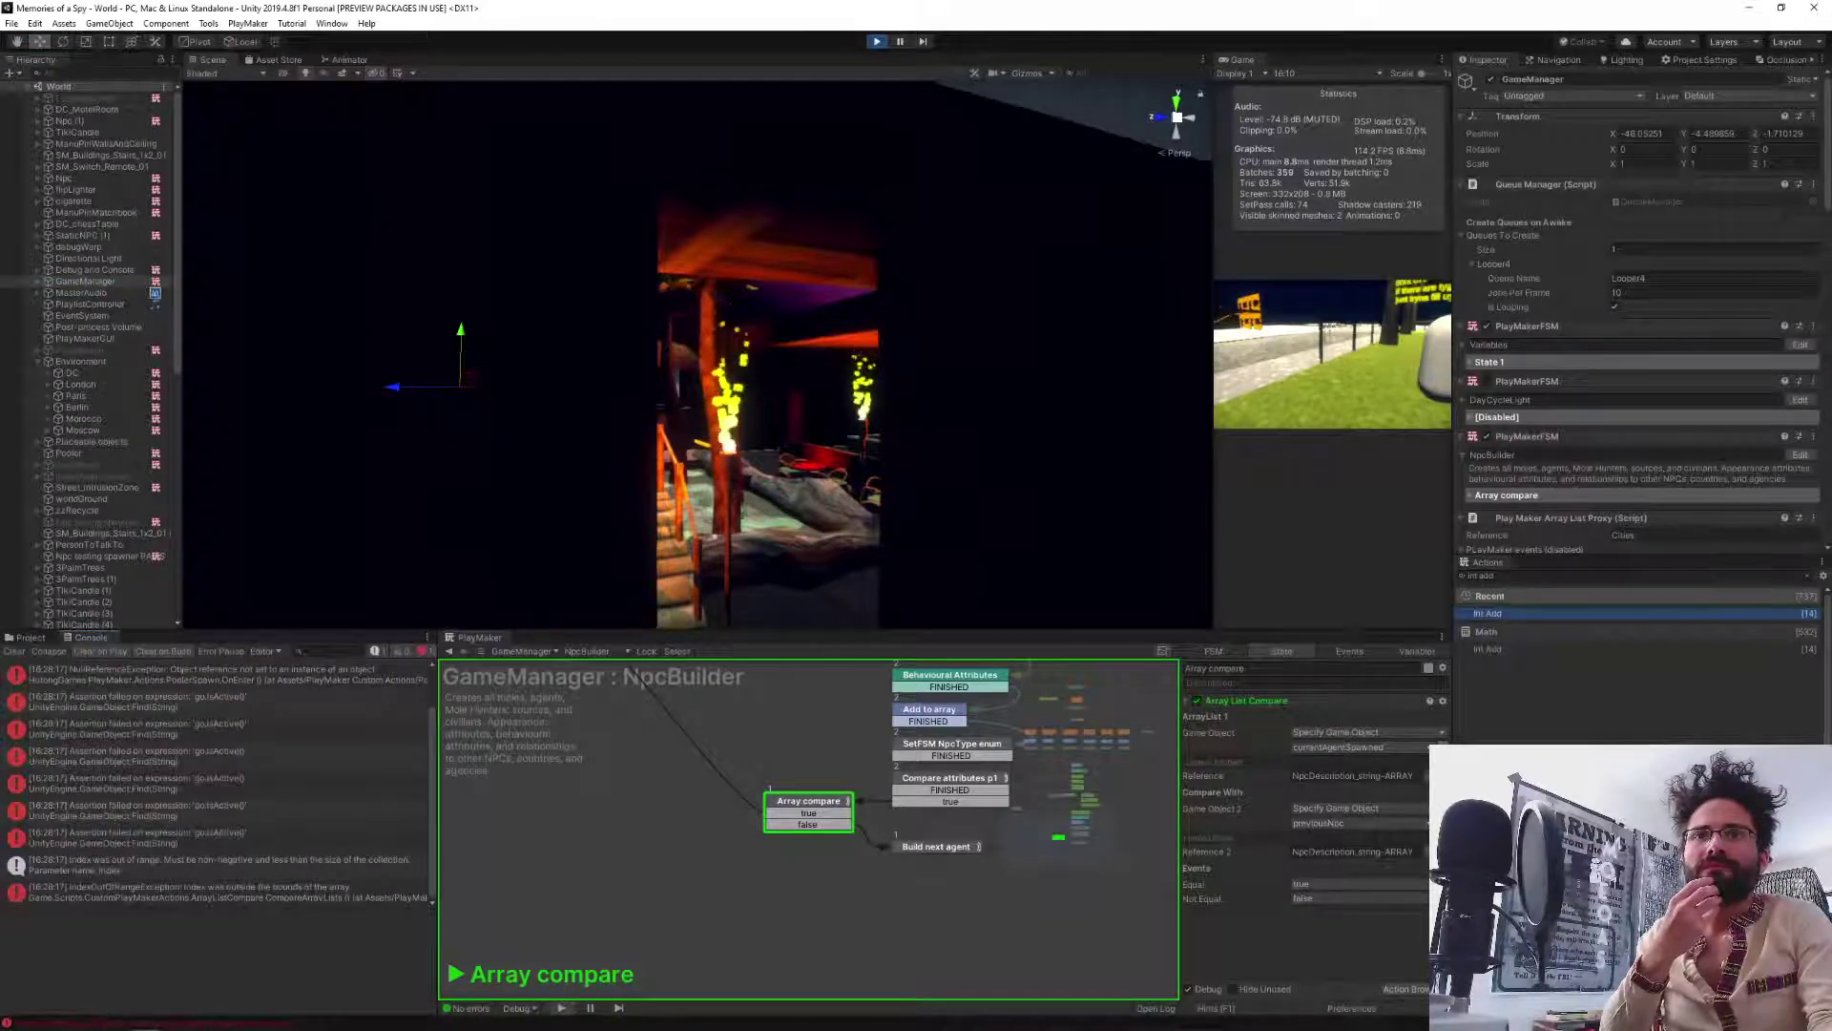
pyautogui.moveTo(442, 916); pyautogui.dragTo(704, 907)
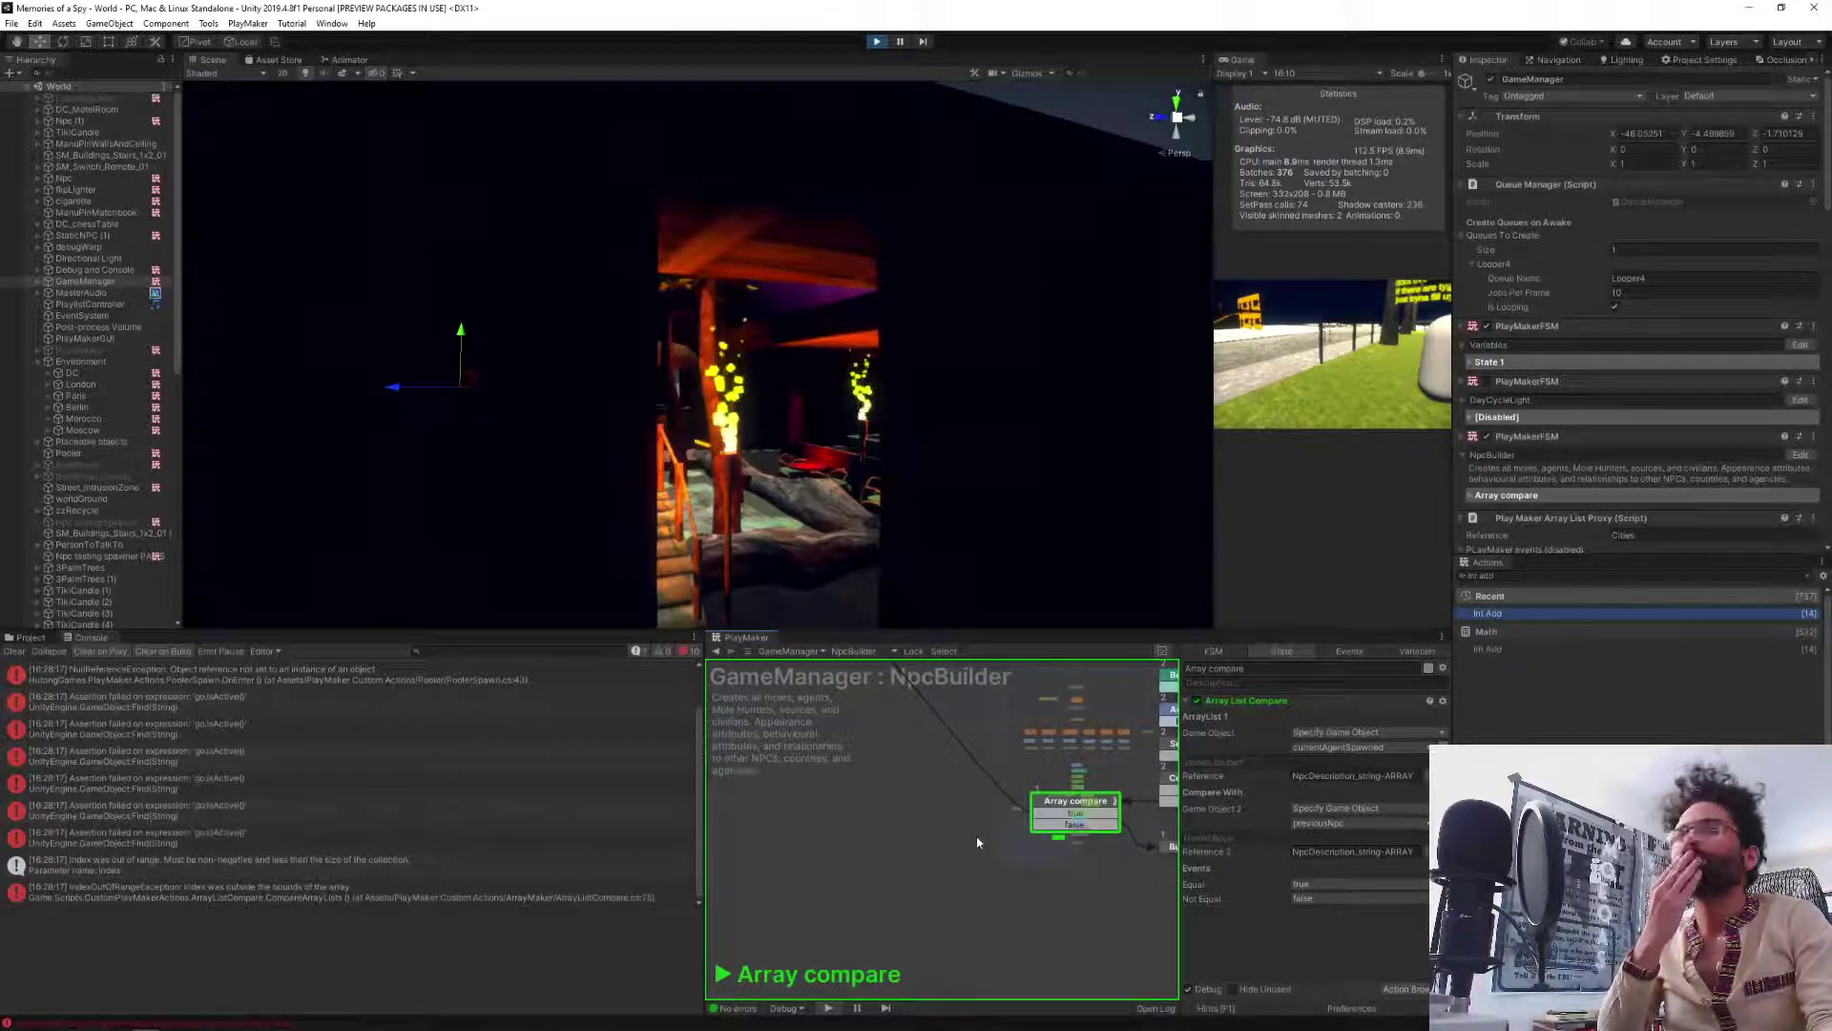
pyautogui.click(420, 893)
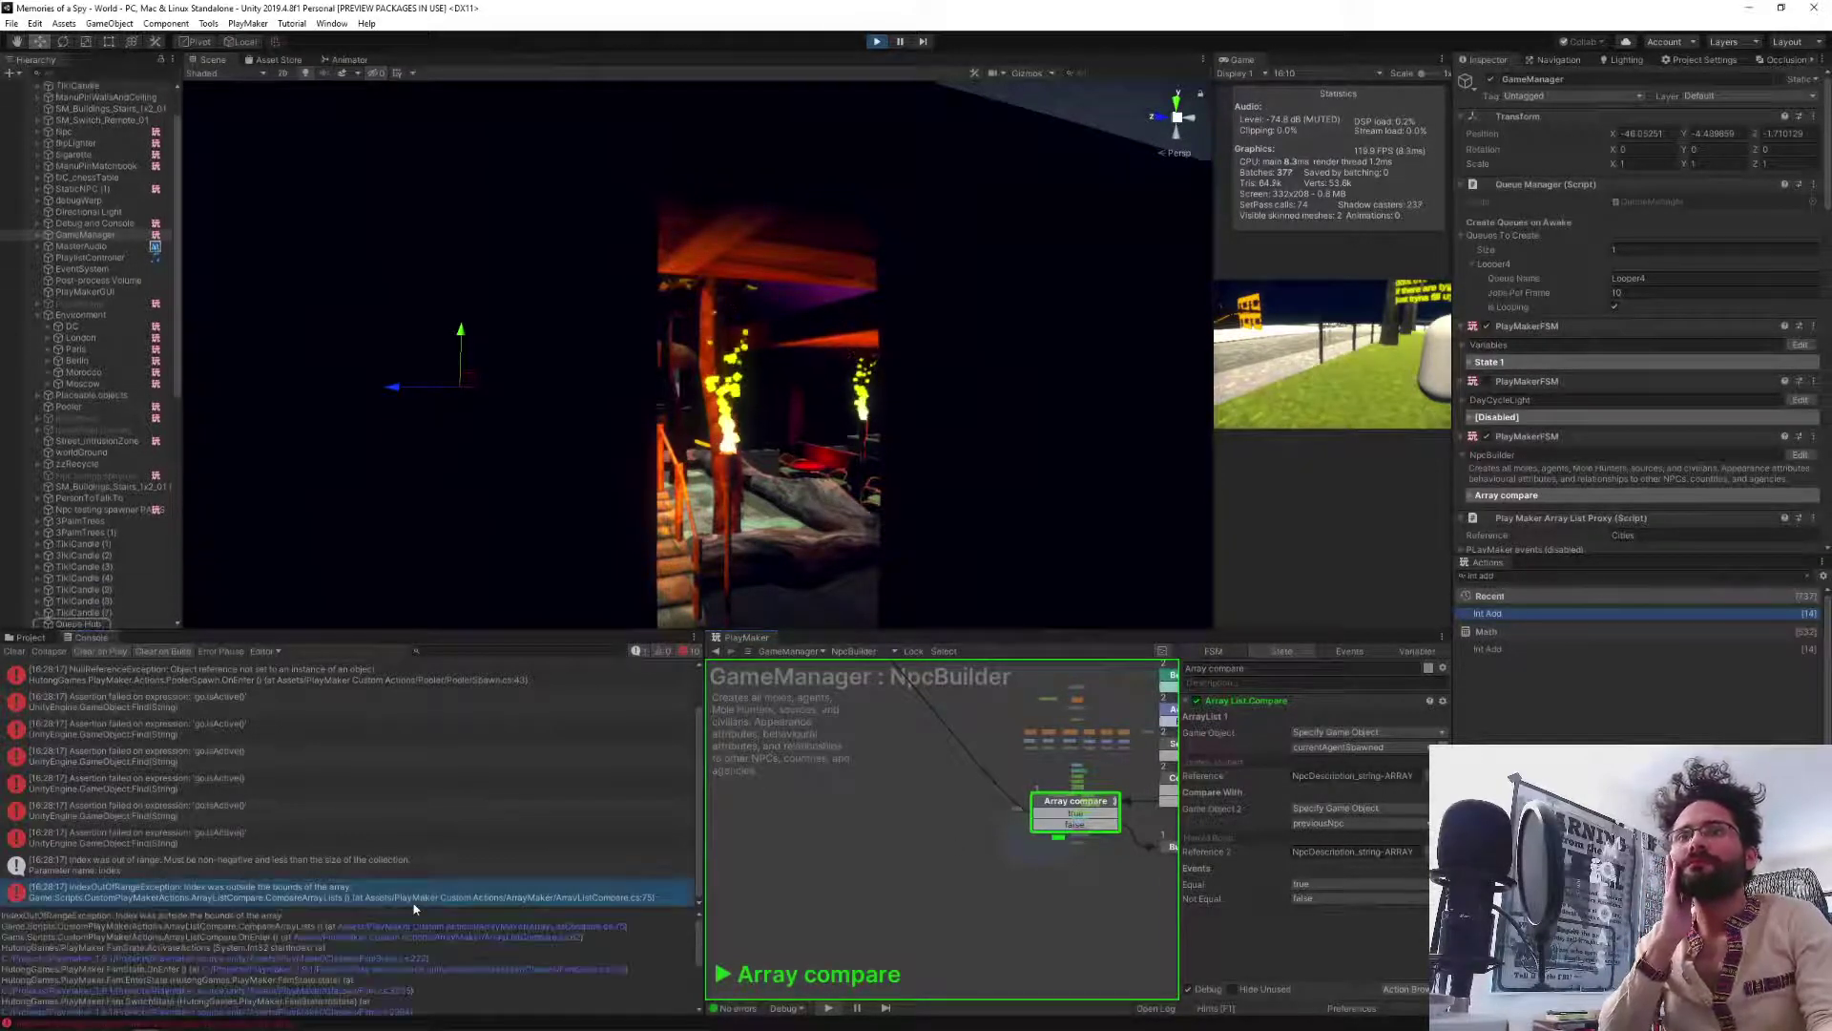
pyautogui.scroll(-5, 334, 930)
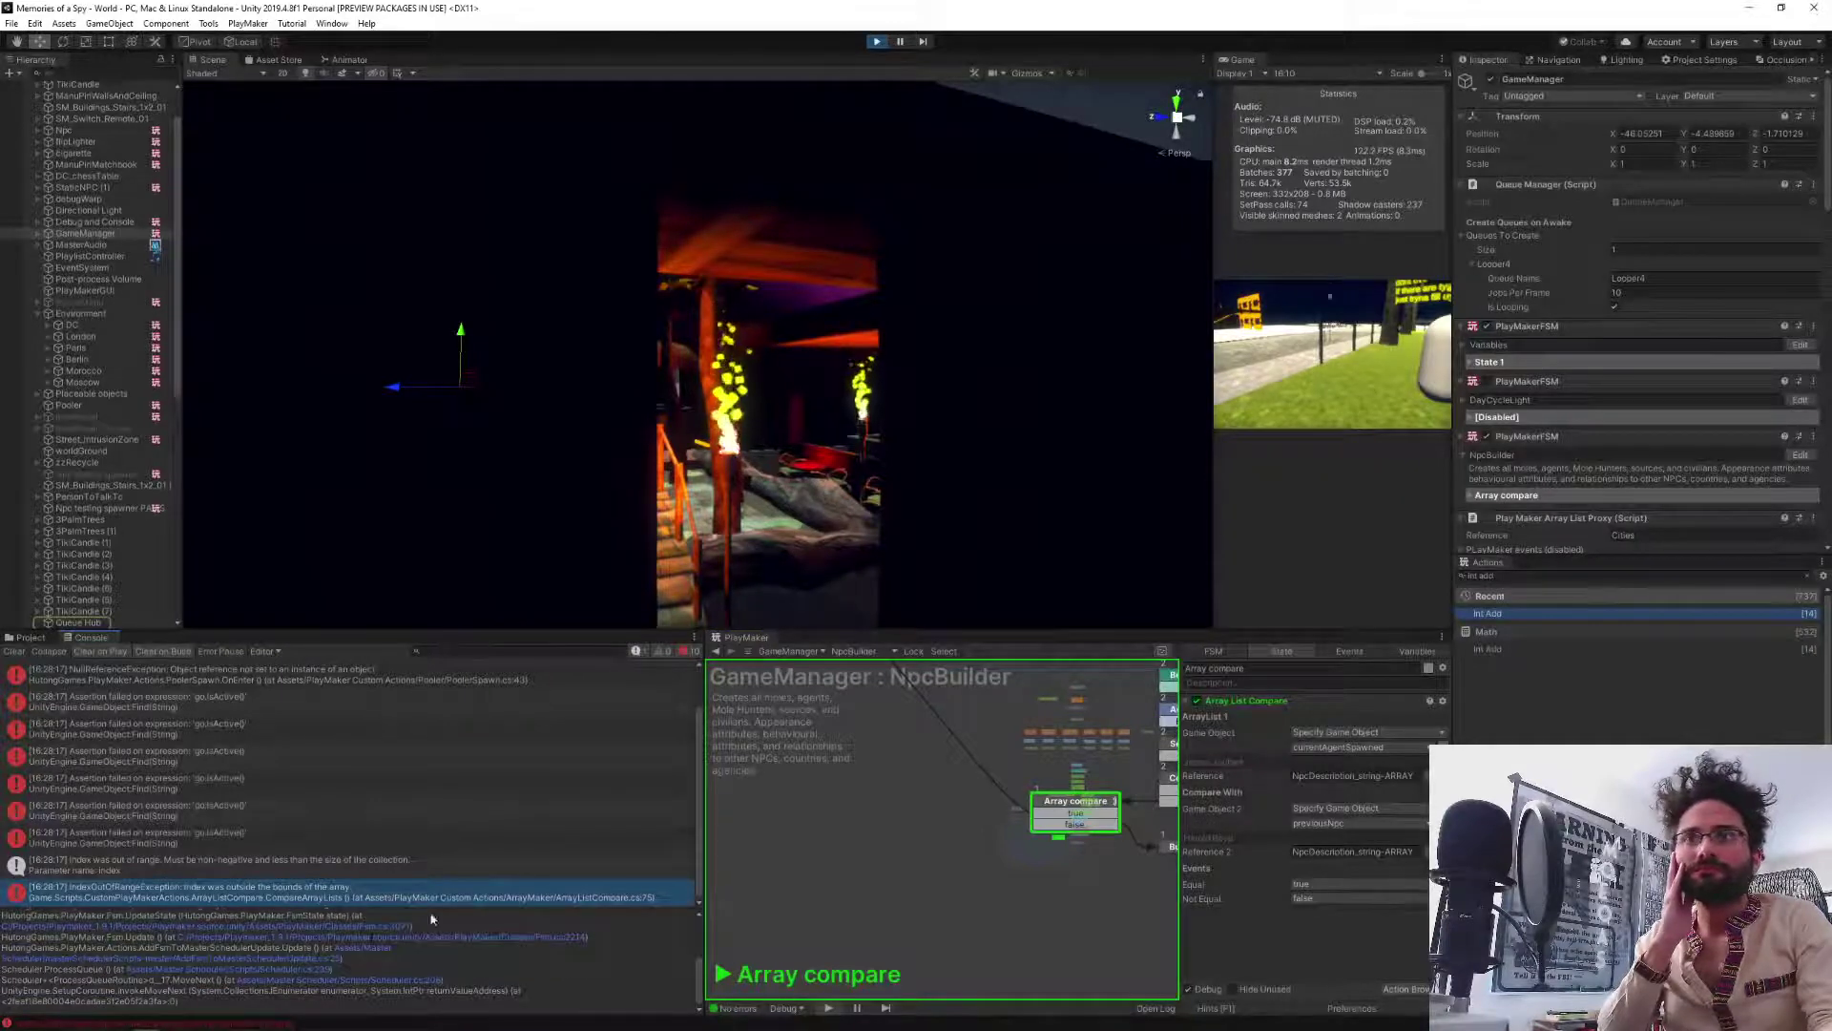
pyautogui.moveTo(422, 907); pyautogui.dragTo(392, 820)
pyautogui.scroll(5, 395, 821)
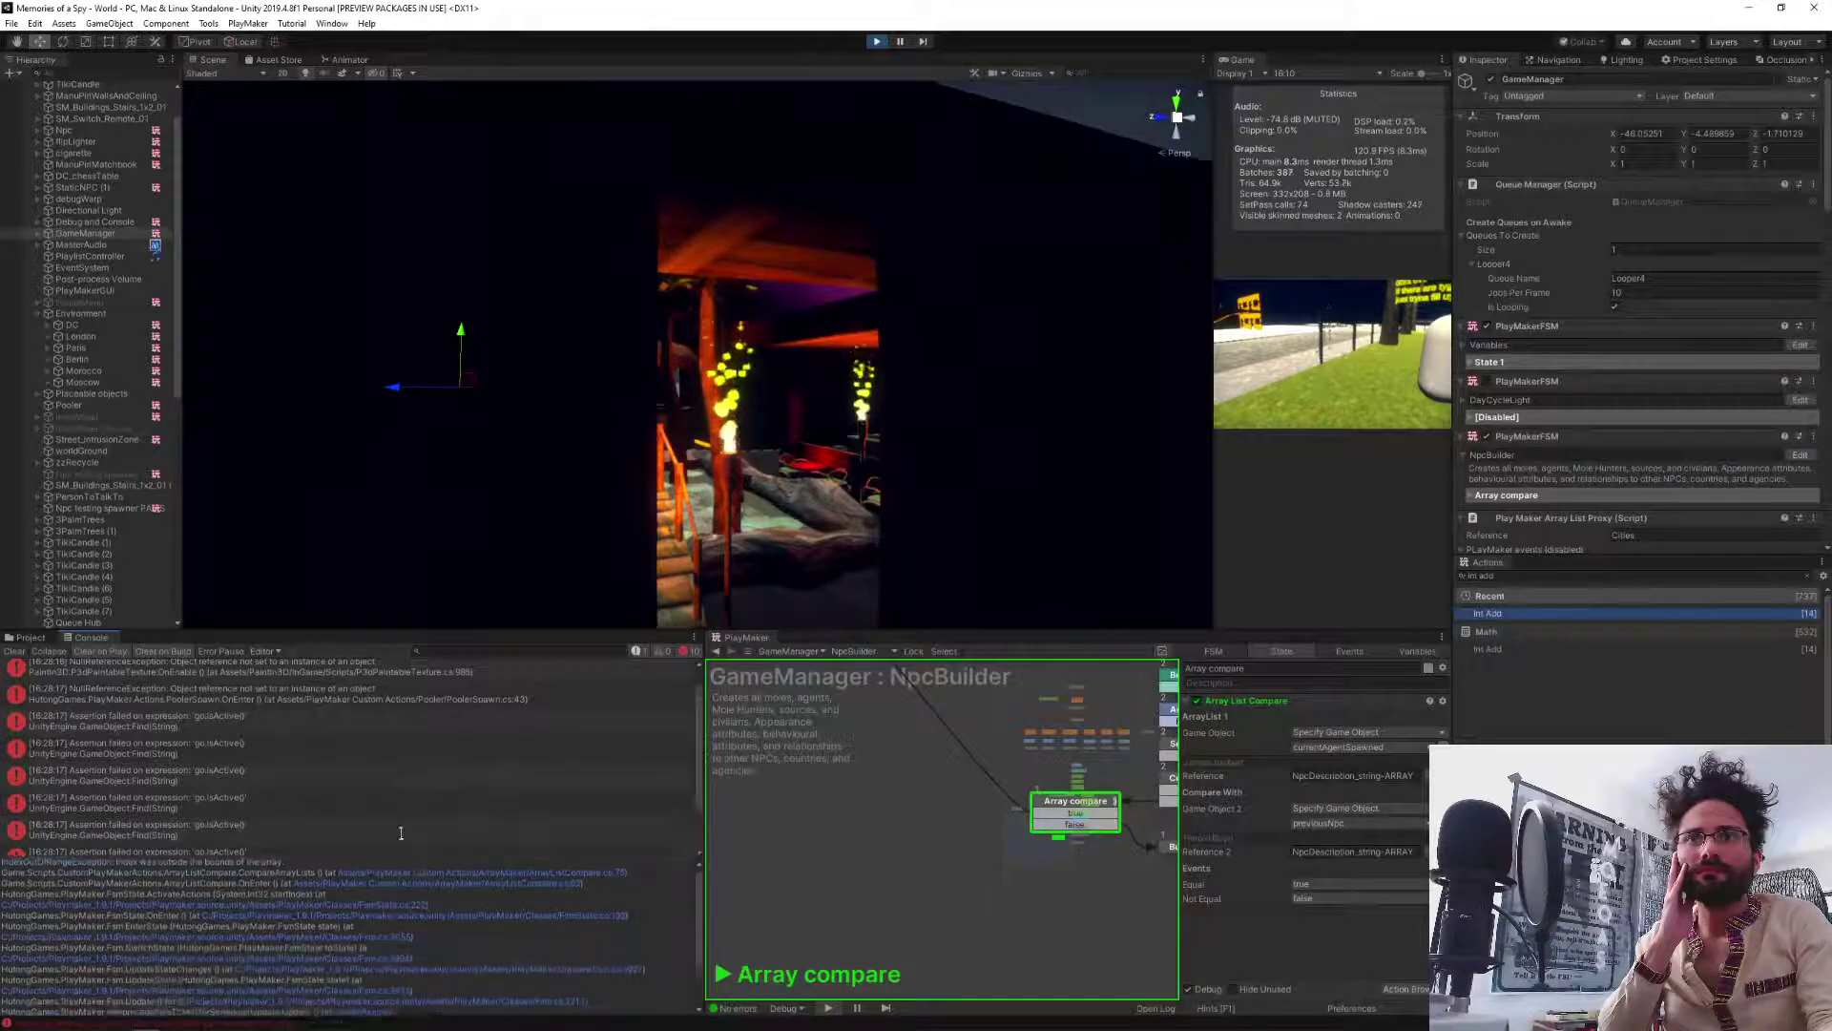
pyautogui.scroll(-1, 324, 916)
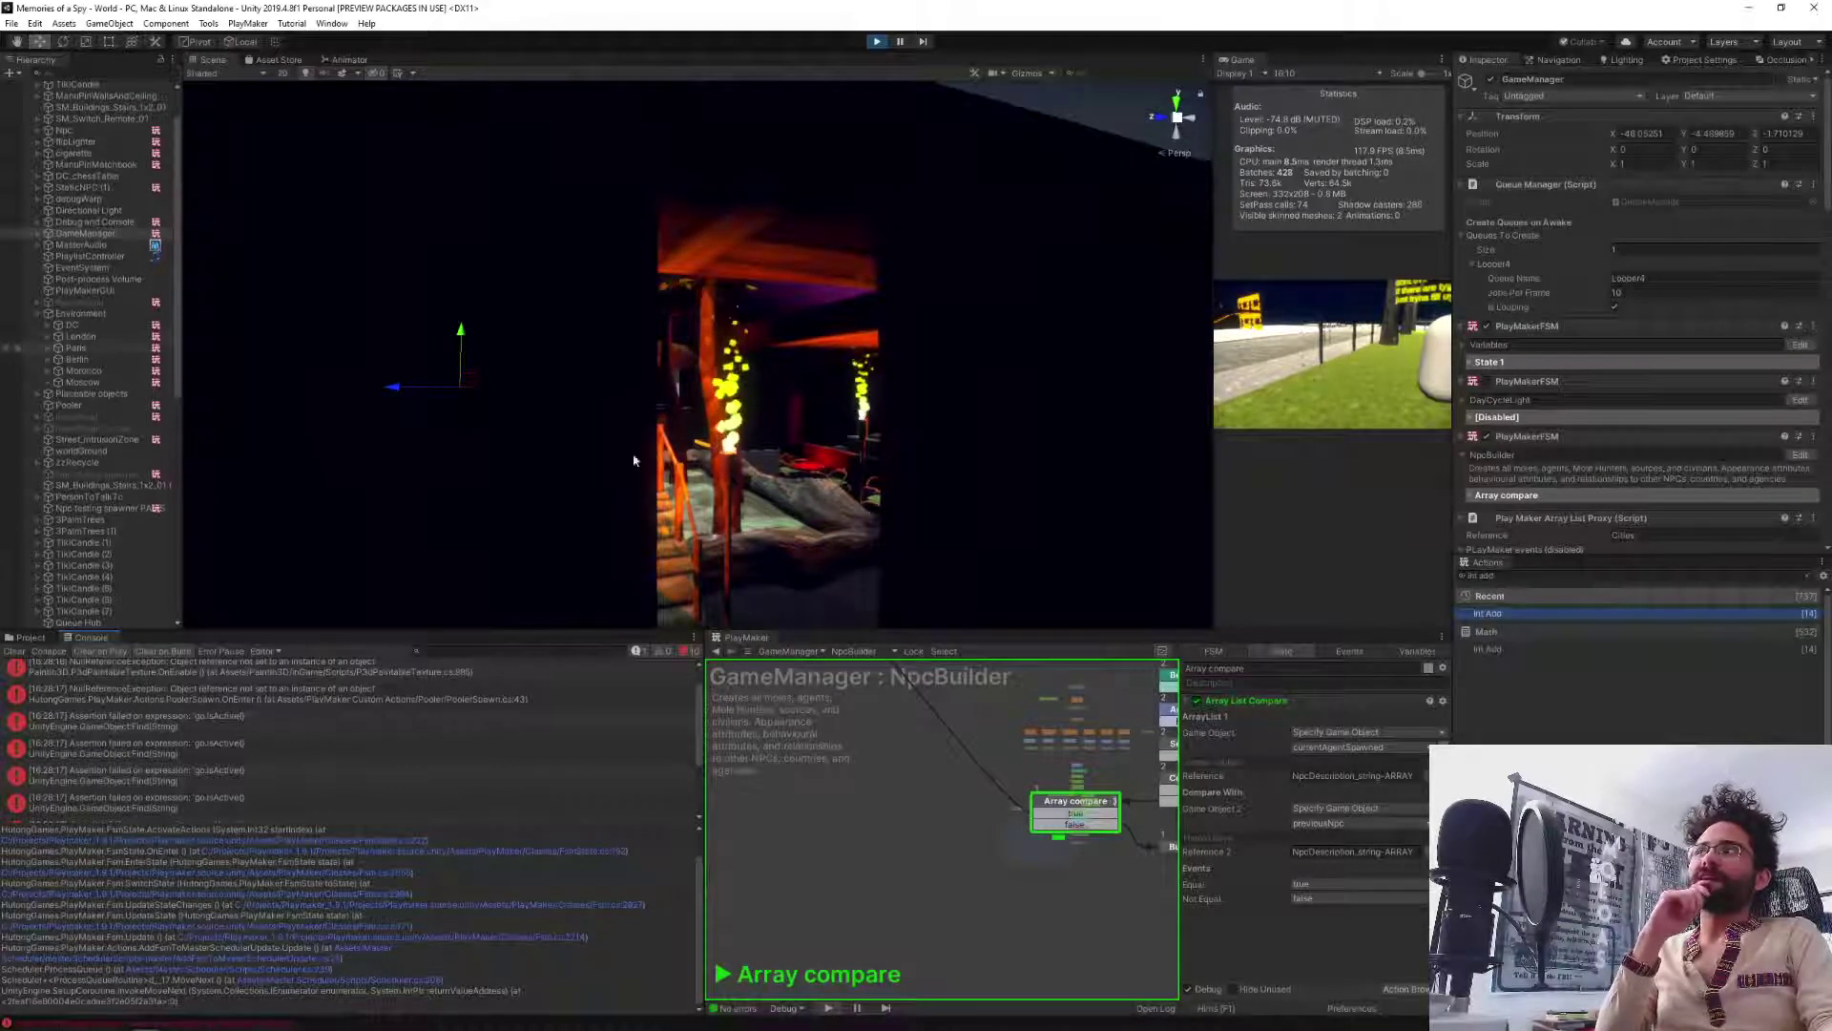
# Find the first named NPC spawned in the hierarchy and inspect the contents of its NpcDescription_string-ARRAY list.
pyautogui.scroll(-5, 112, 579)
pyautogui.scroll(-3, 112, 580)
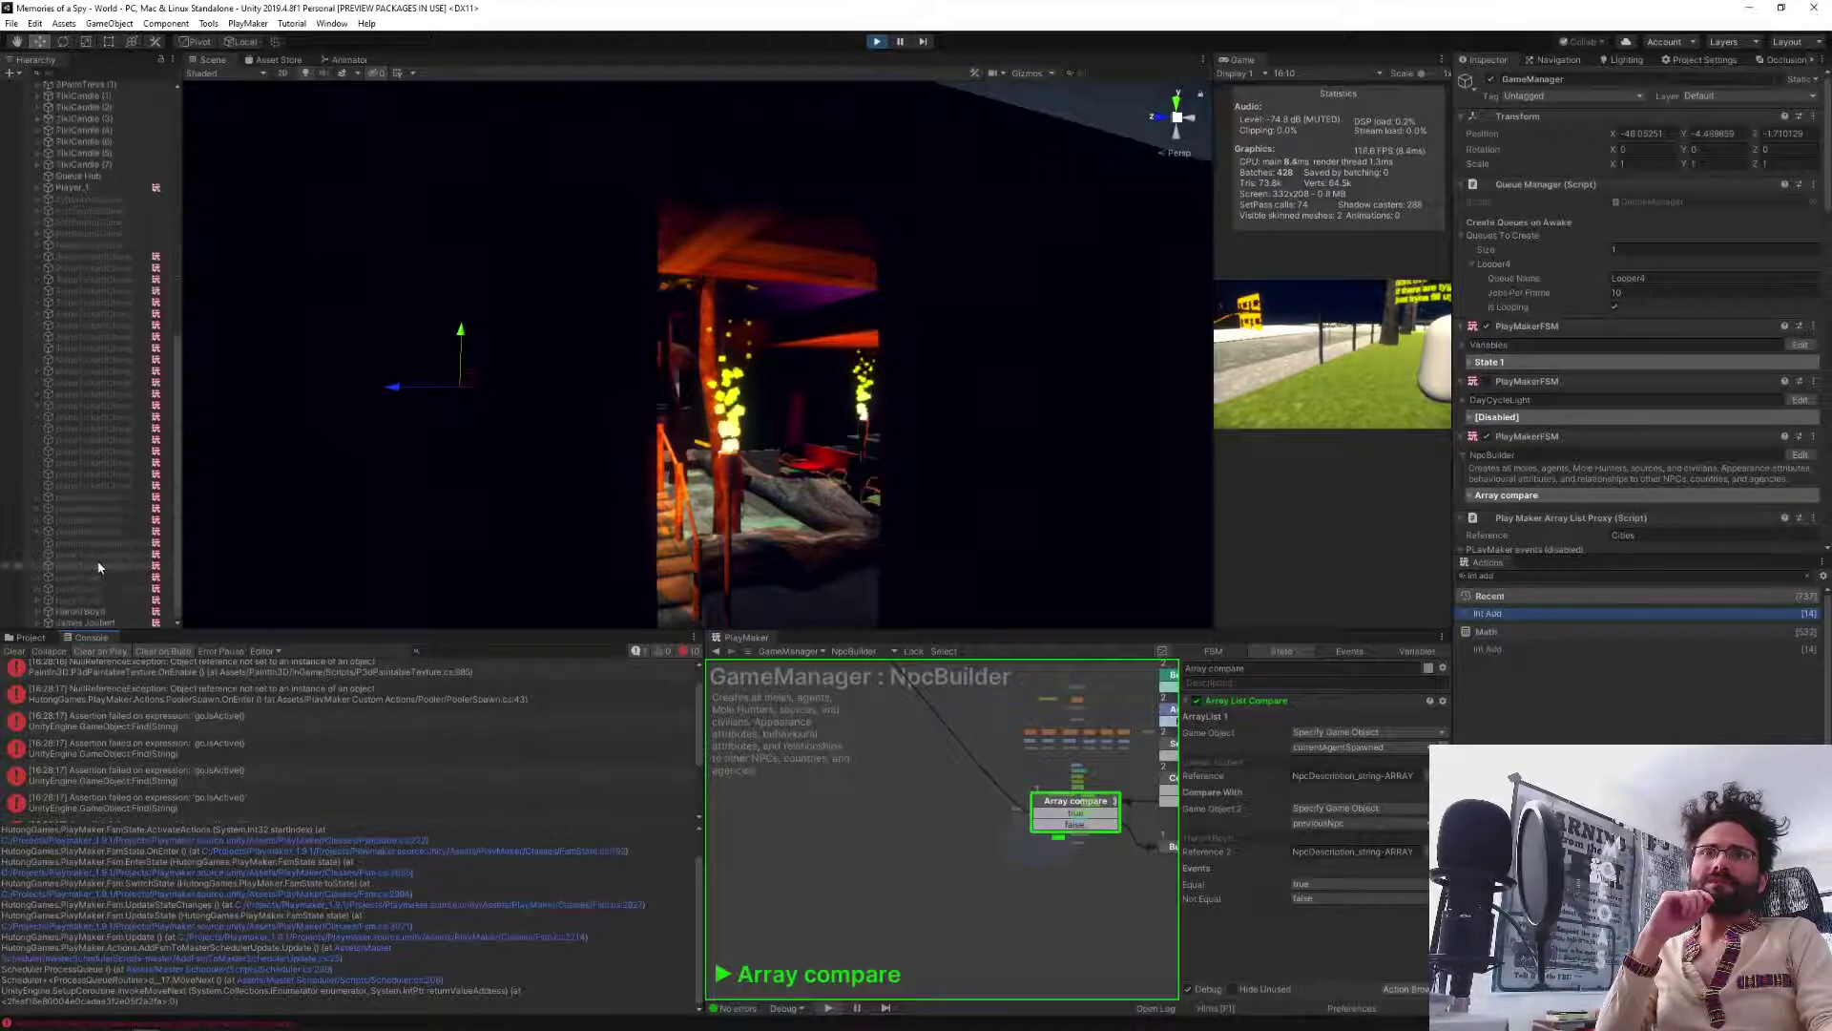
pyautogui.click(80, 610)
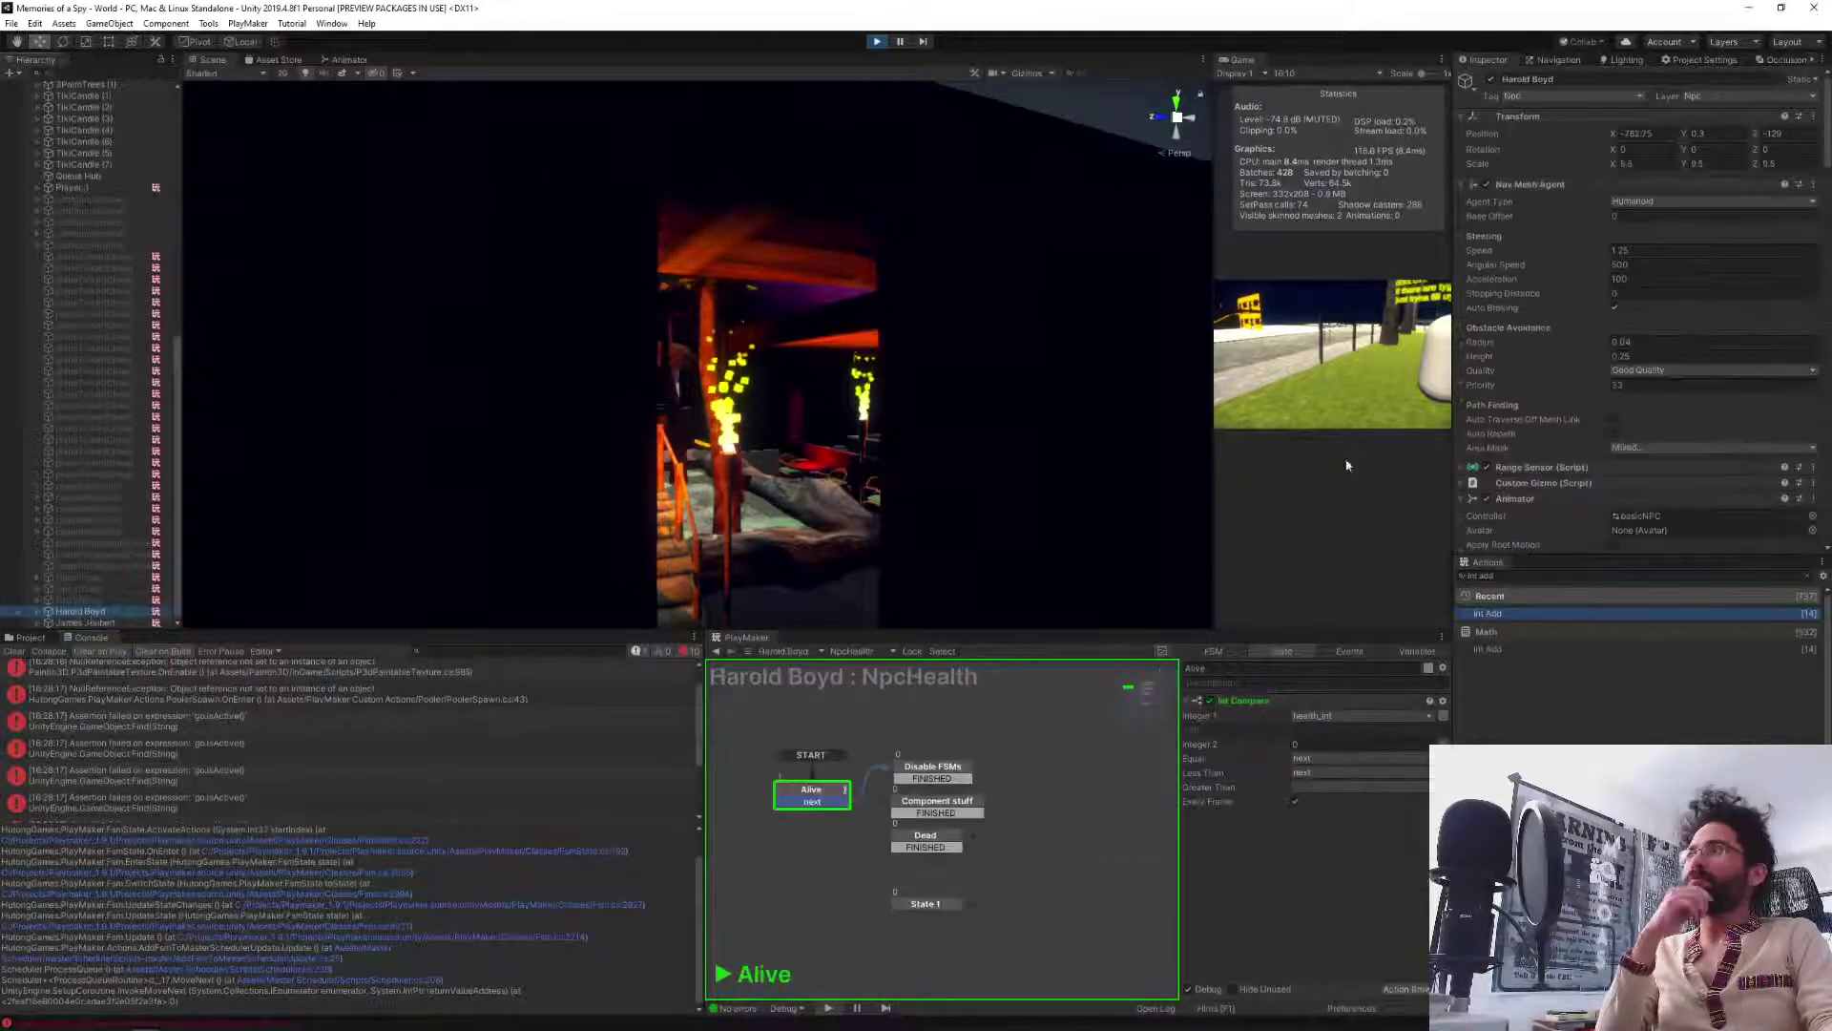
pyautogui.scroll(-10, 1543, 439)
pyautogui.scroll(-10, 1538, 434)
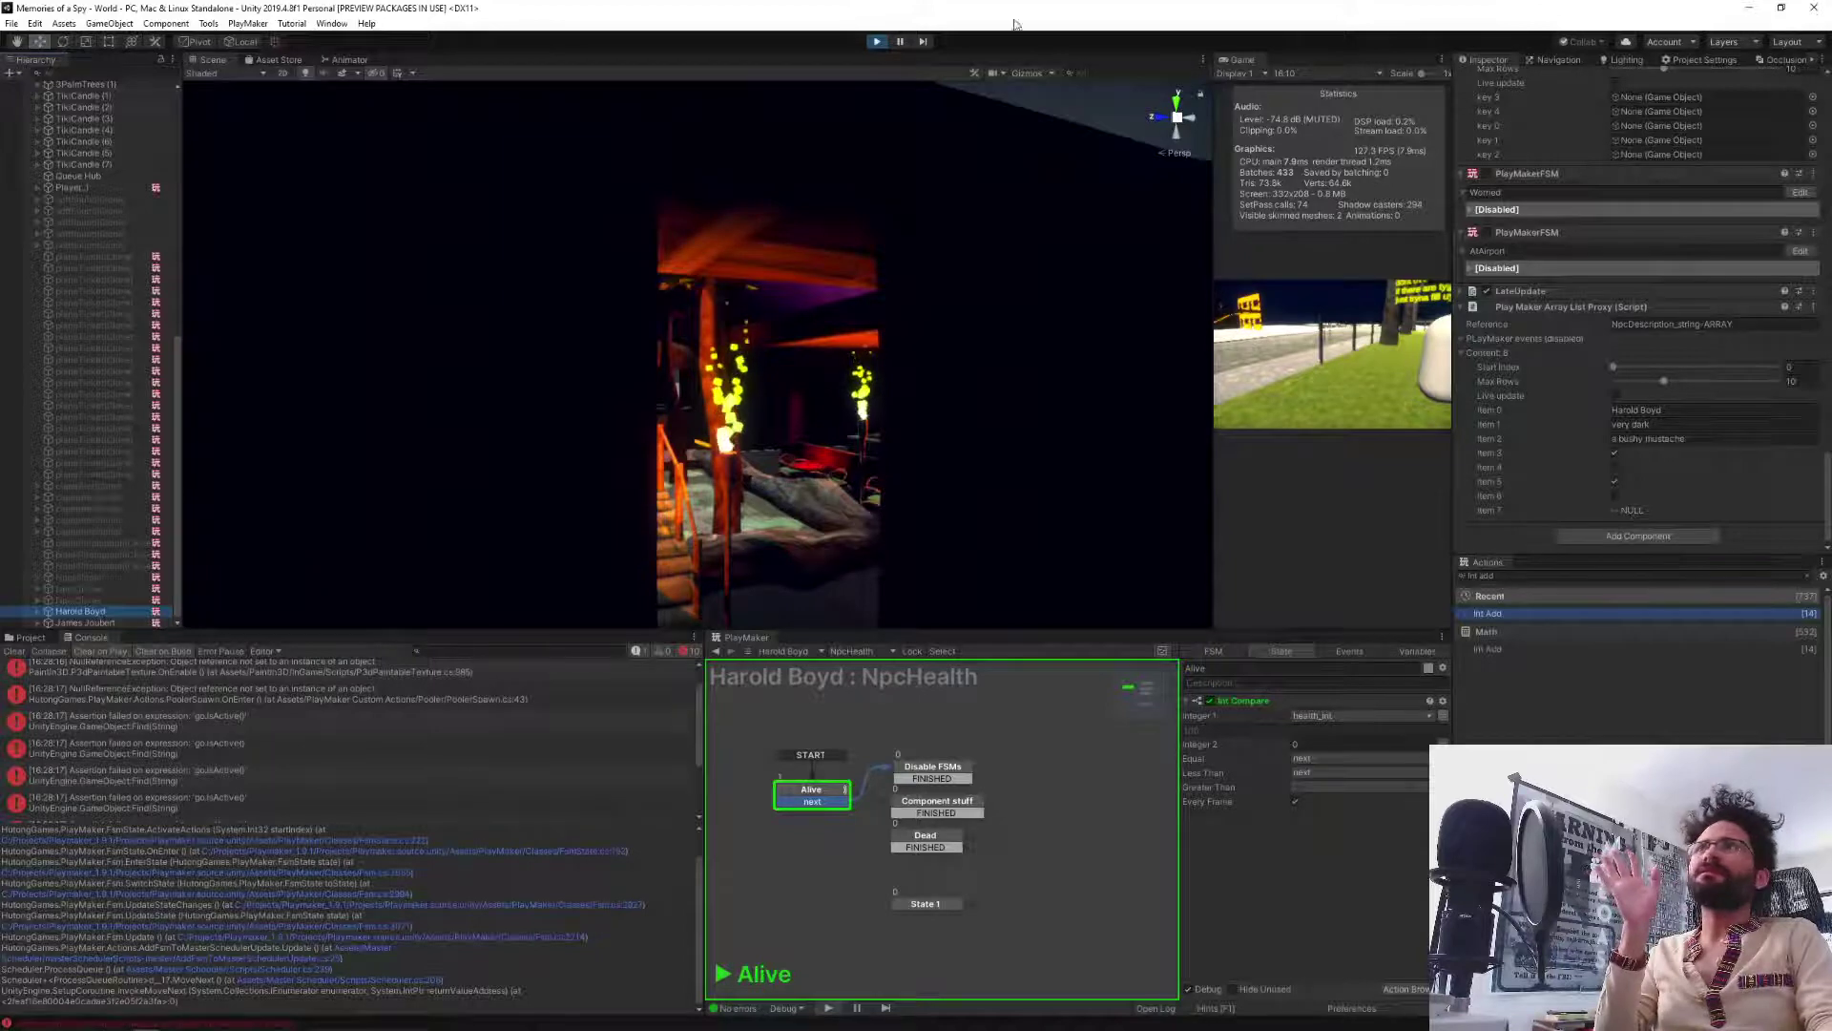
# Stop play mode, narrow the console and open the Behavioural Attributes state of GameManager's NpcBuilder state machine.
pyautogui.click(877, 43)
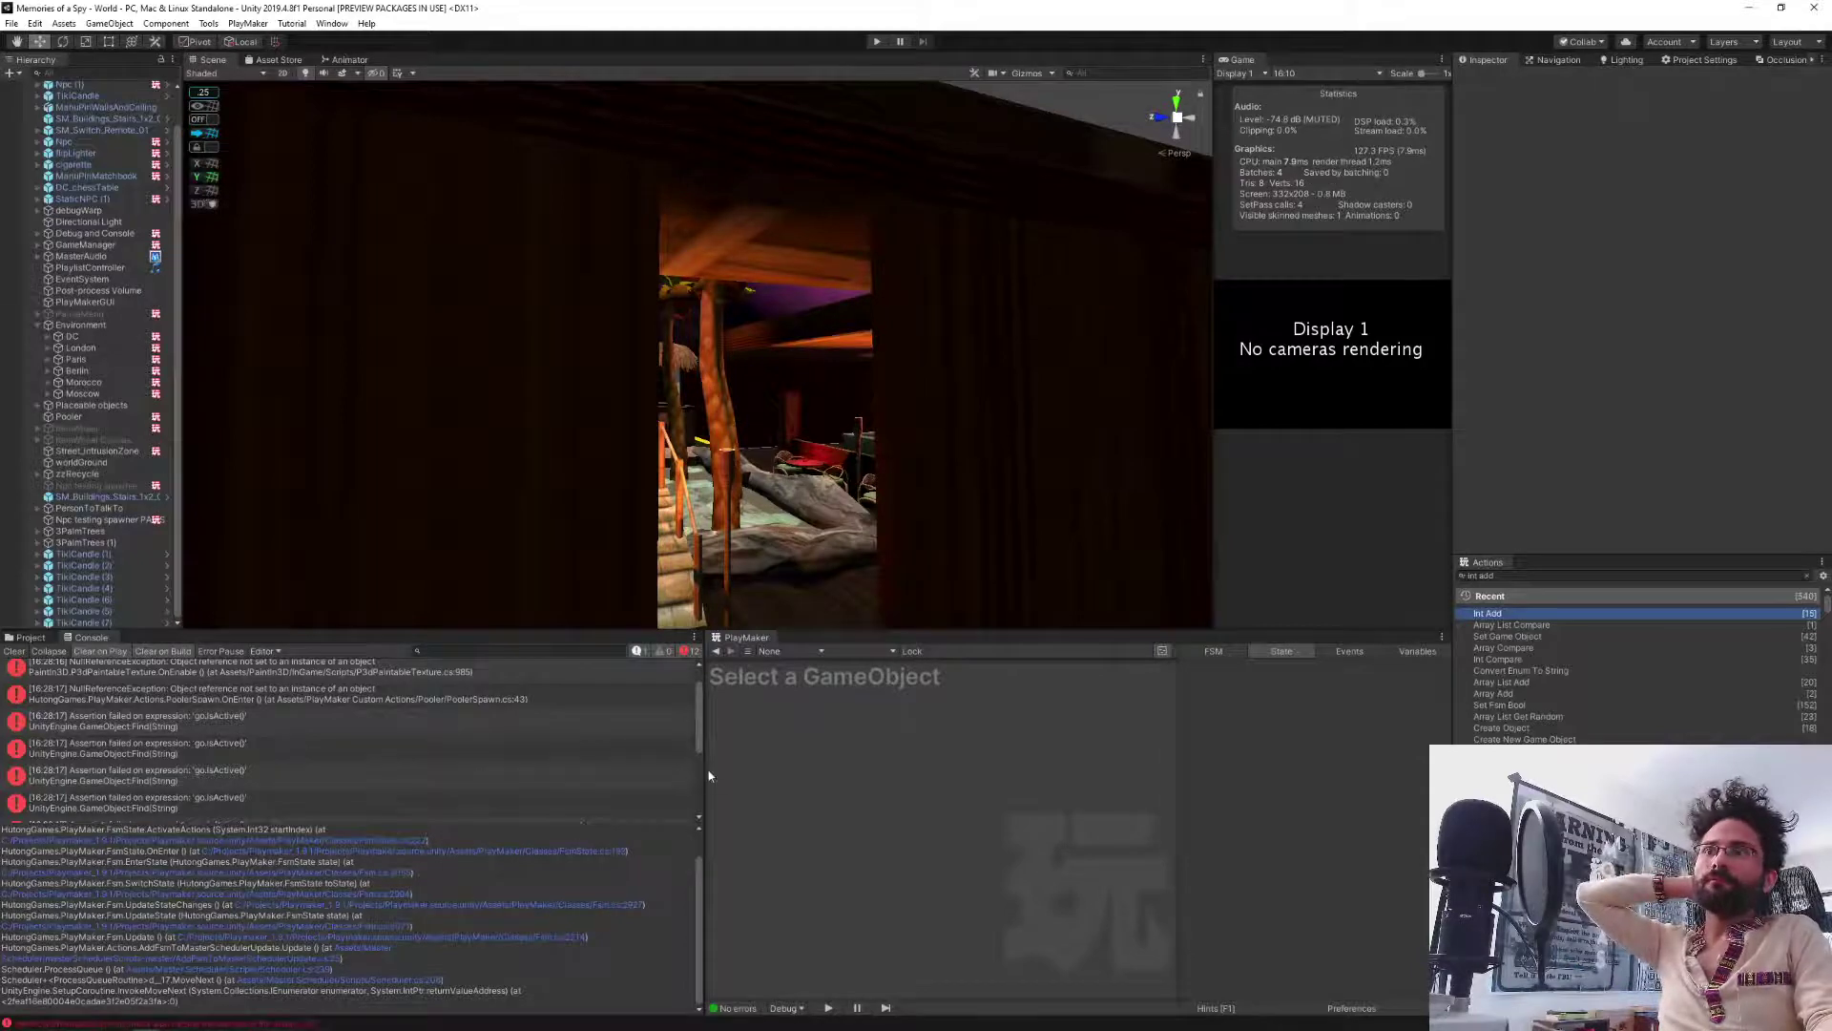
pyautogui.moveTo(699, 769); pyautogui.dragTo(240, 770)
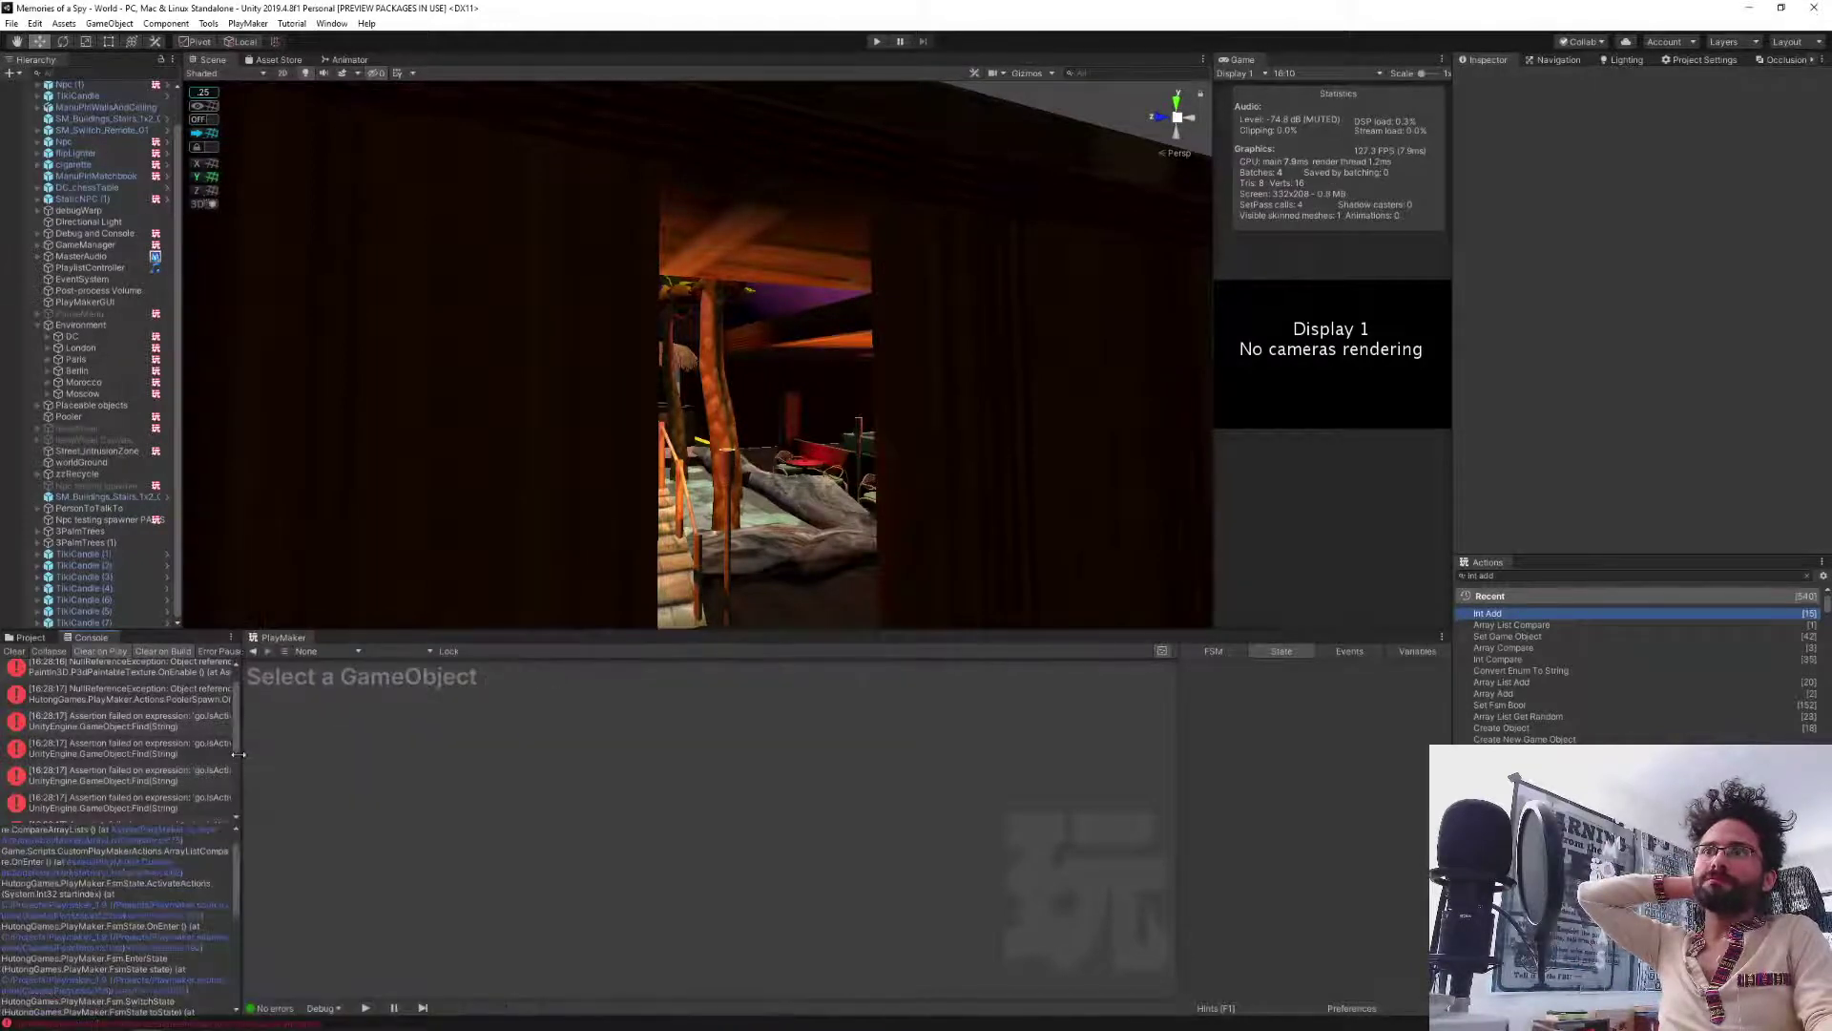
pyautogui.click(143, 244)
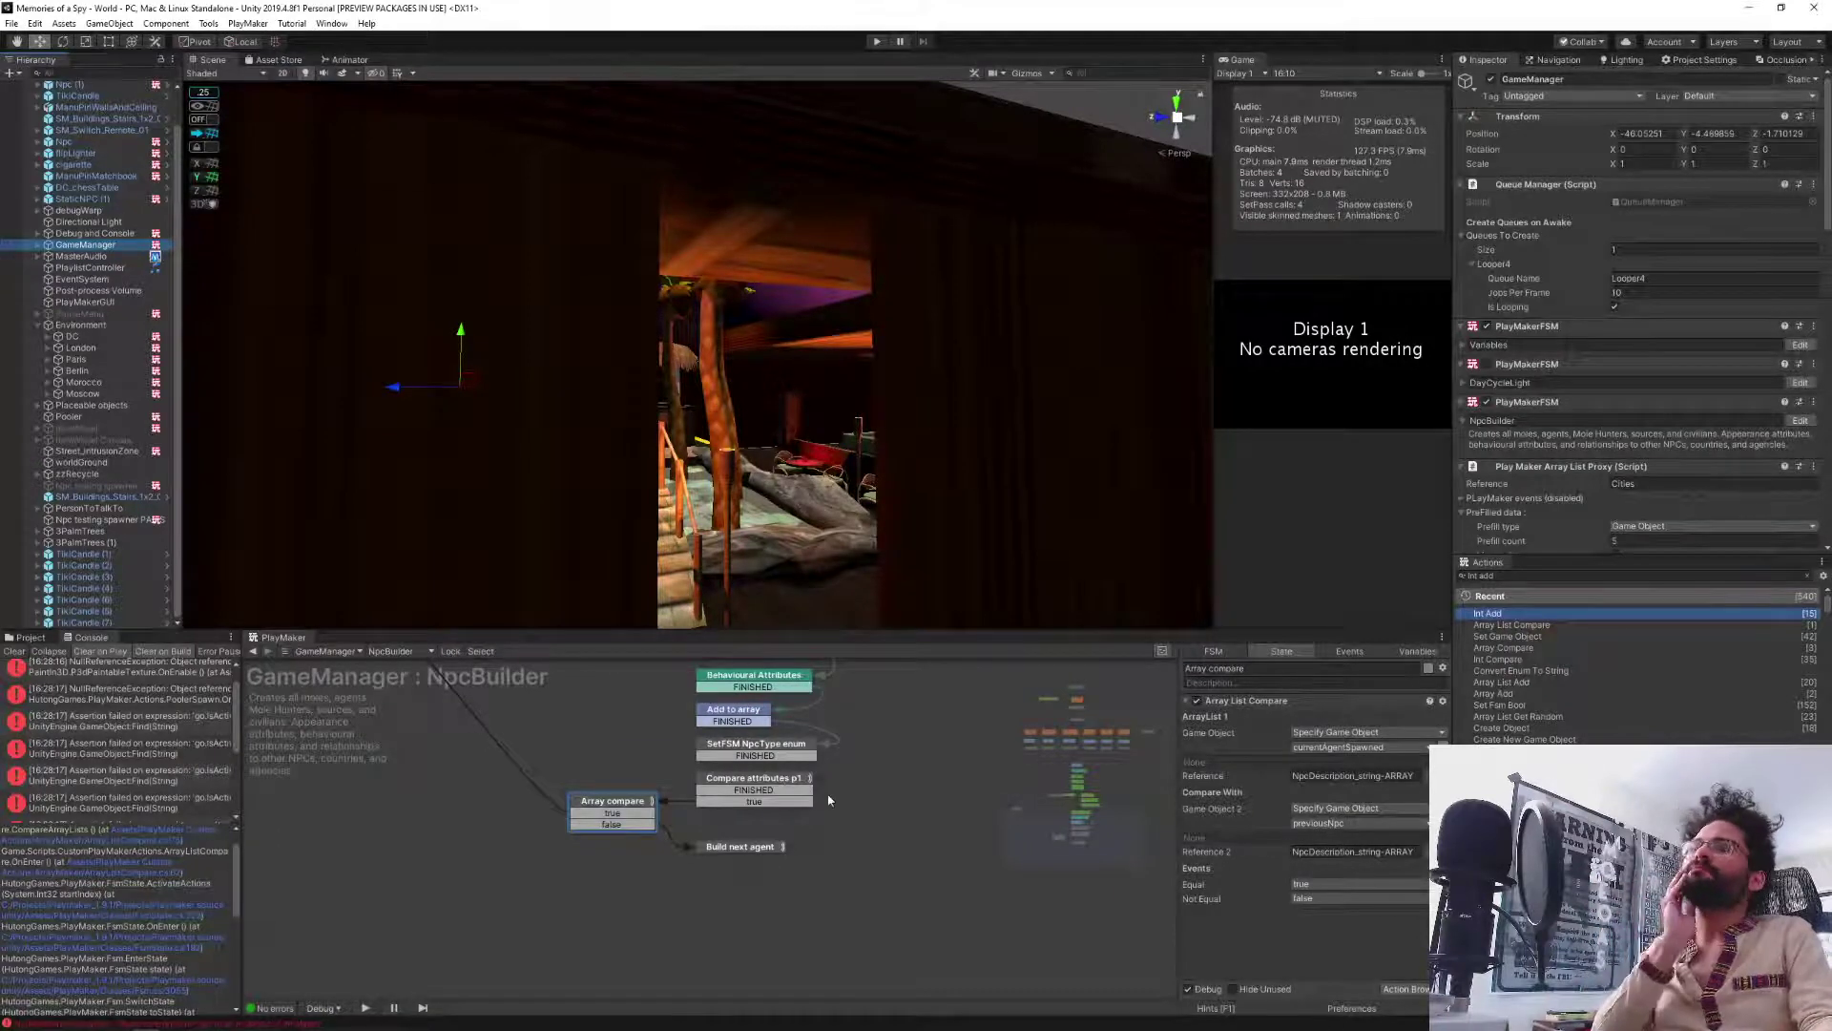
pyautogui.moveTo(924, 753); pyautogui.dragTo(914, 820, button='middle')
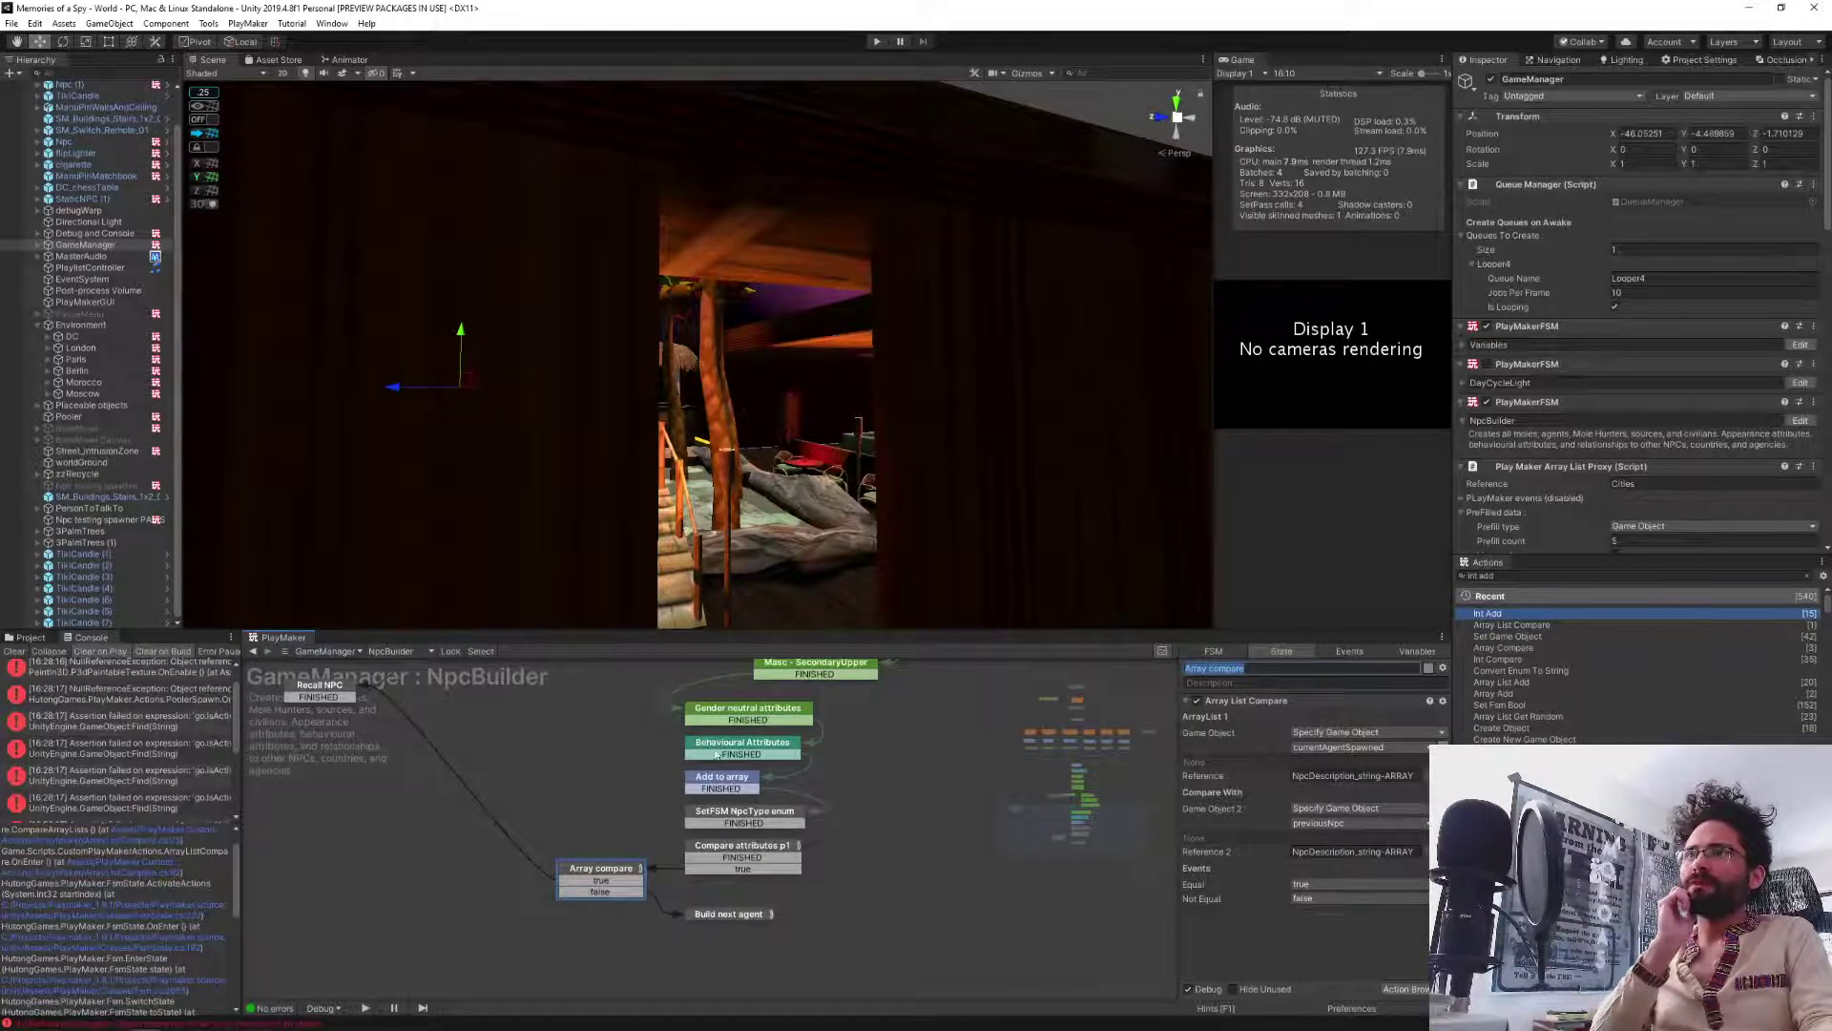
pyautogui.click(716, 753)
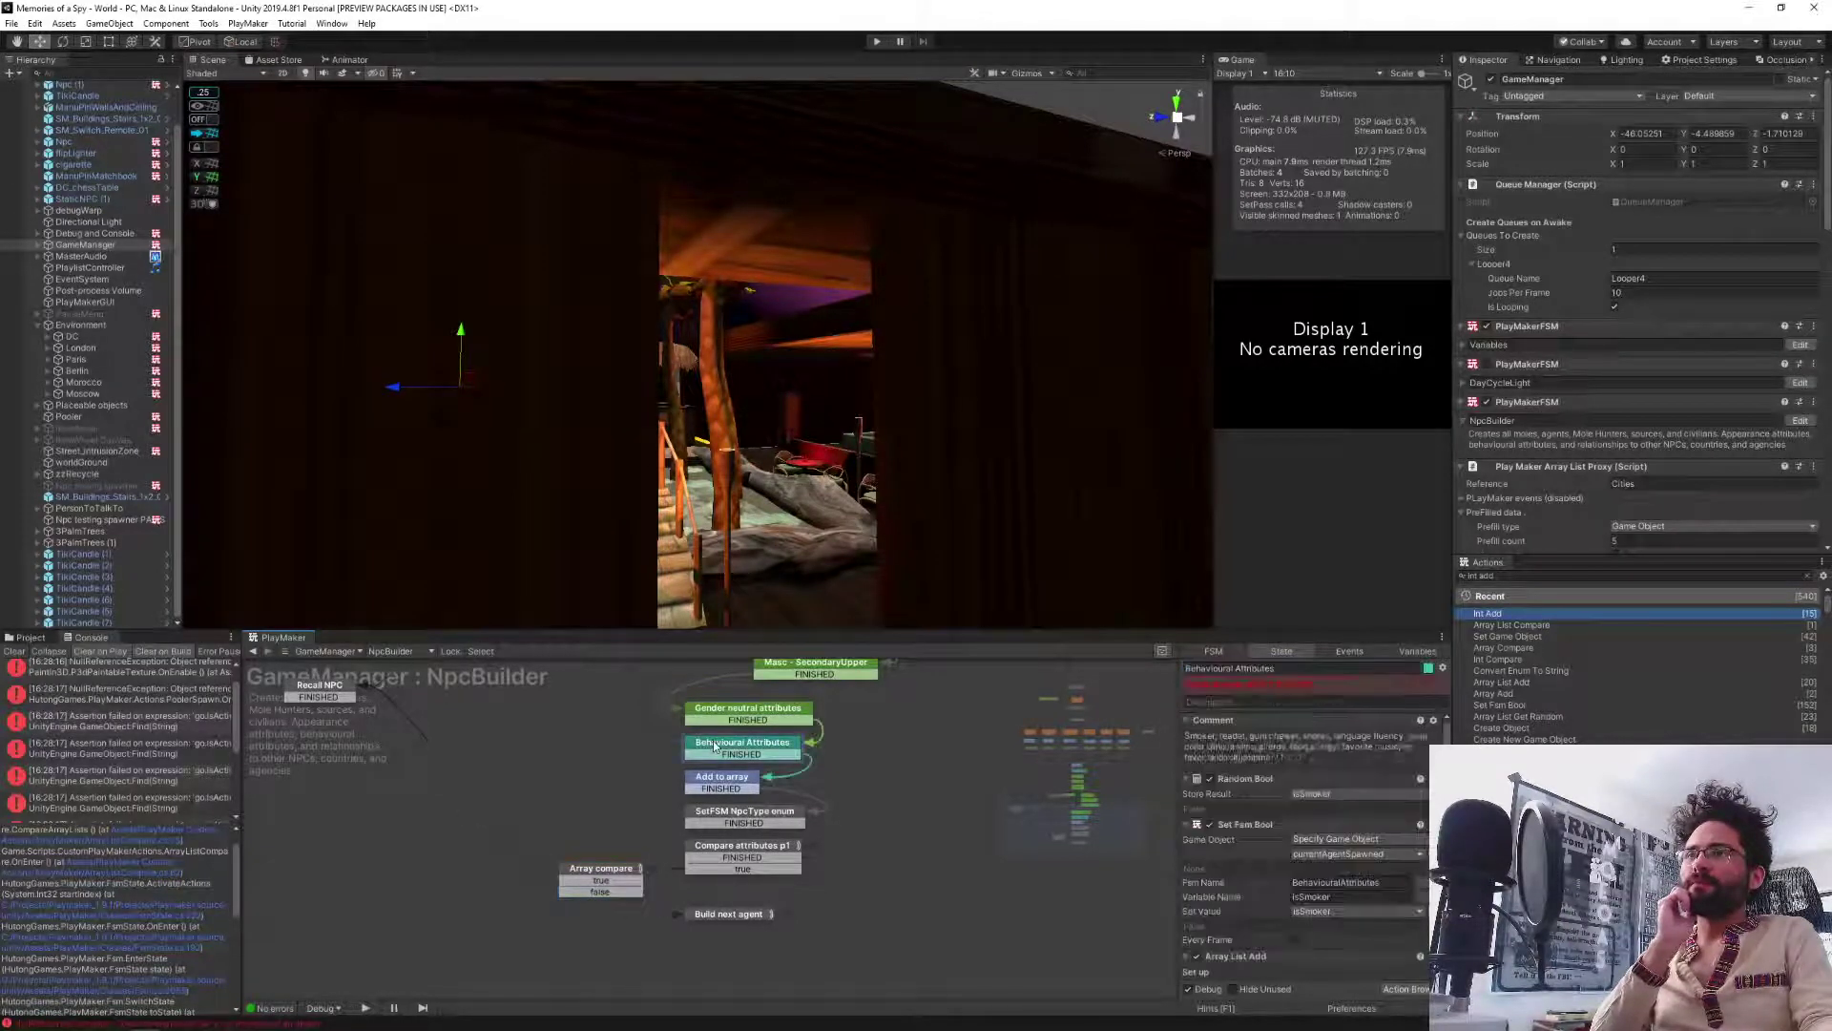
pyautogui.click(1296, 667)
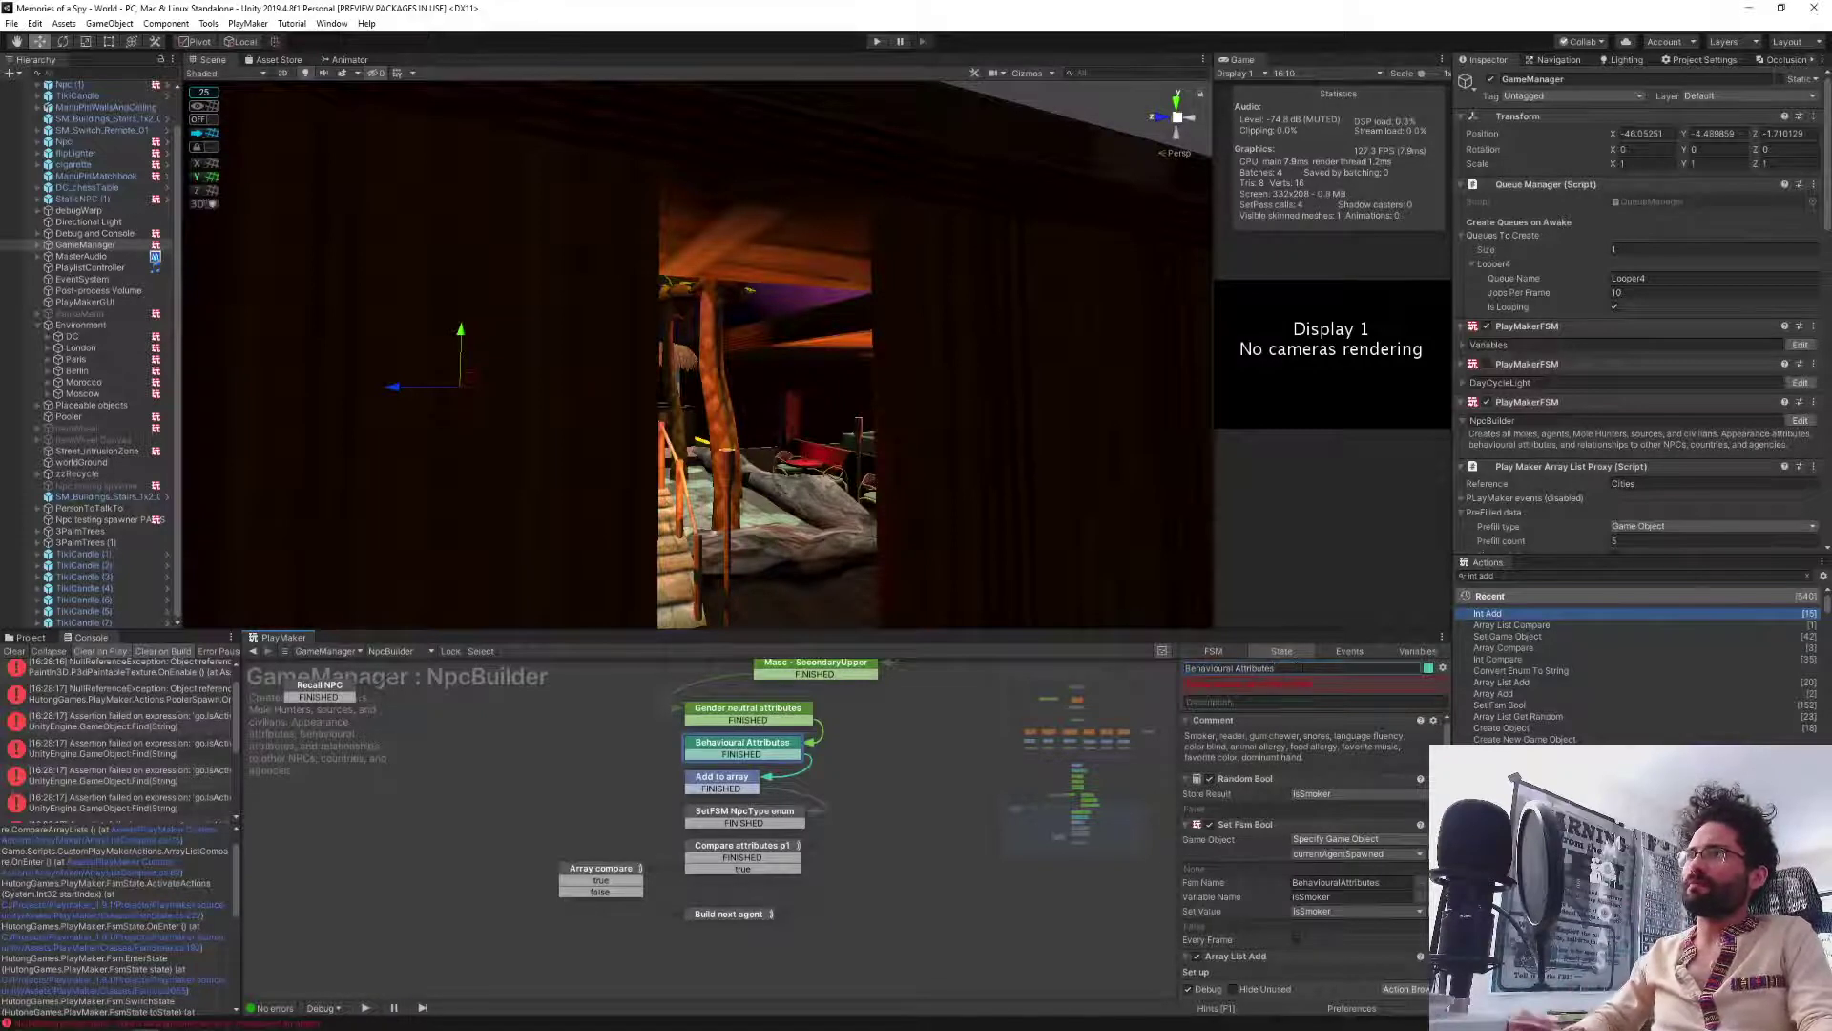
pyautogui.hotkey('ctrl', 'a')
pyautogui.press('BackSpace')
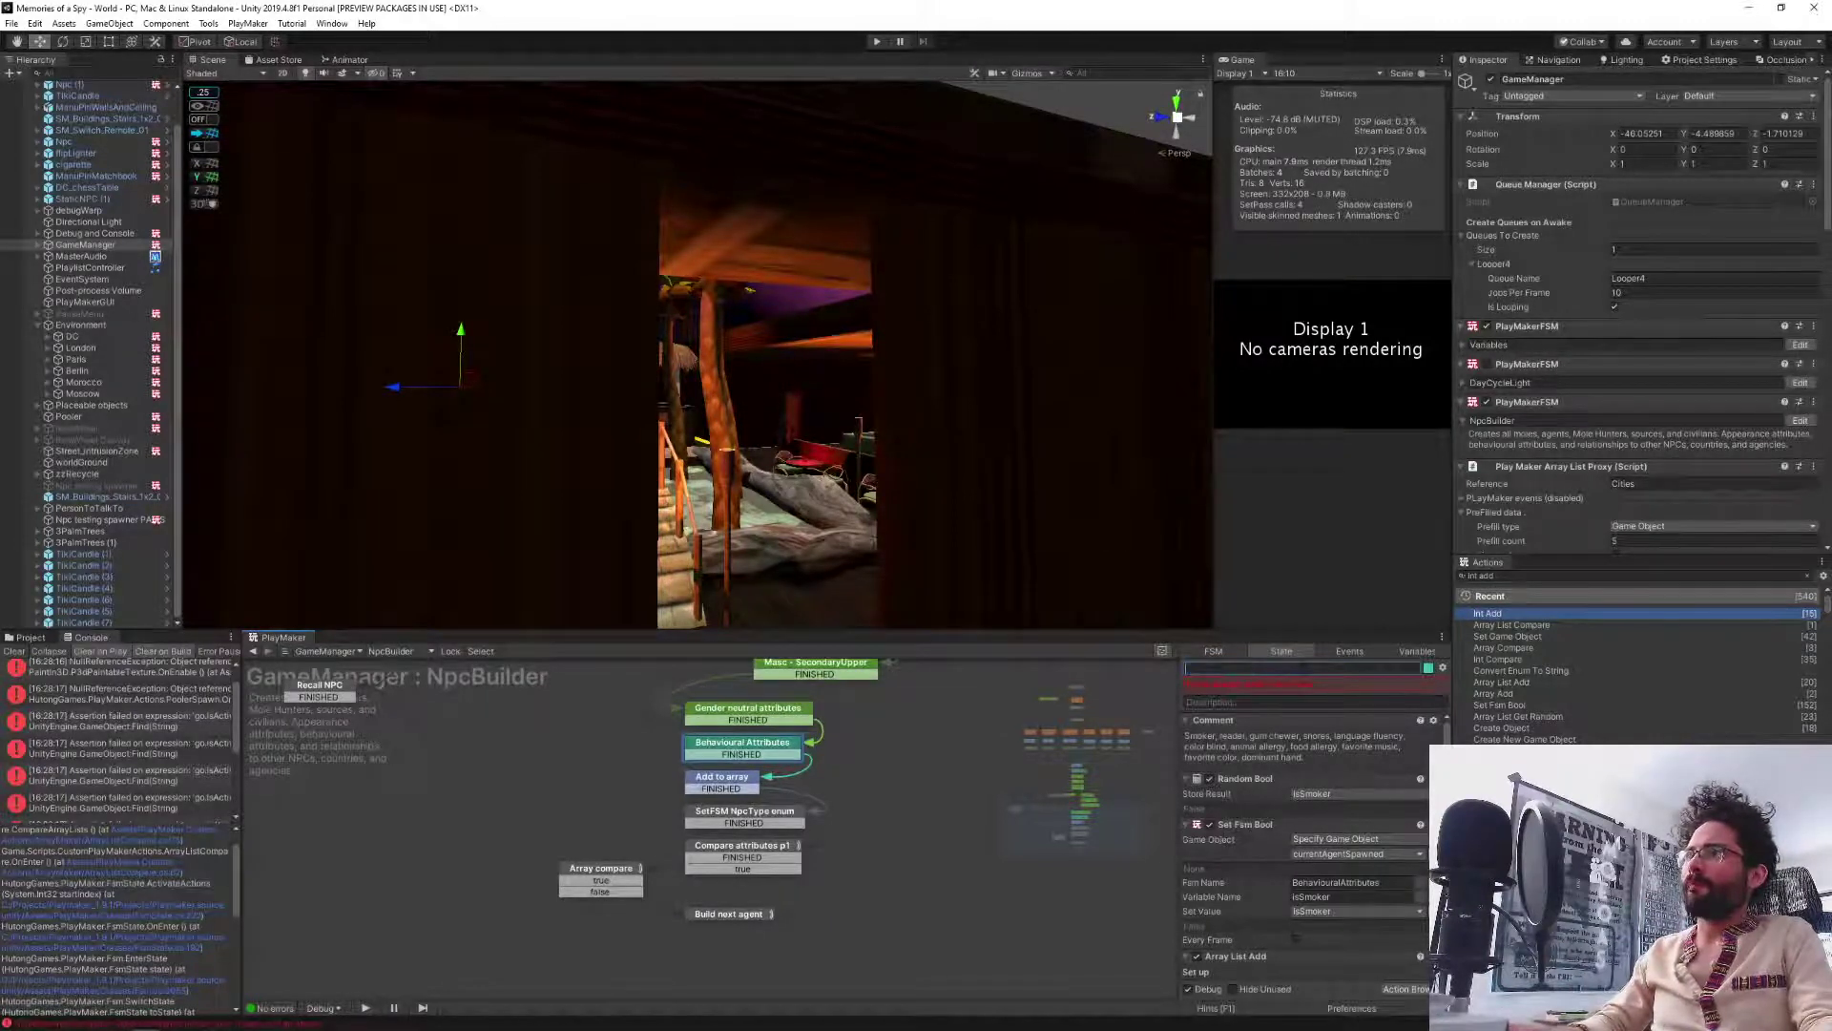
pyautogui.write('Be')
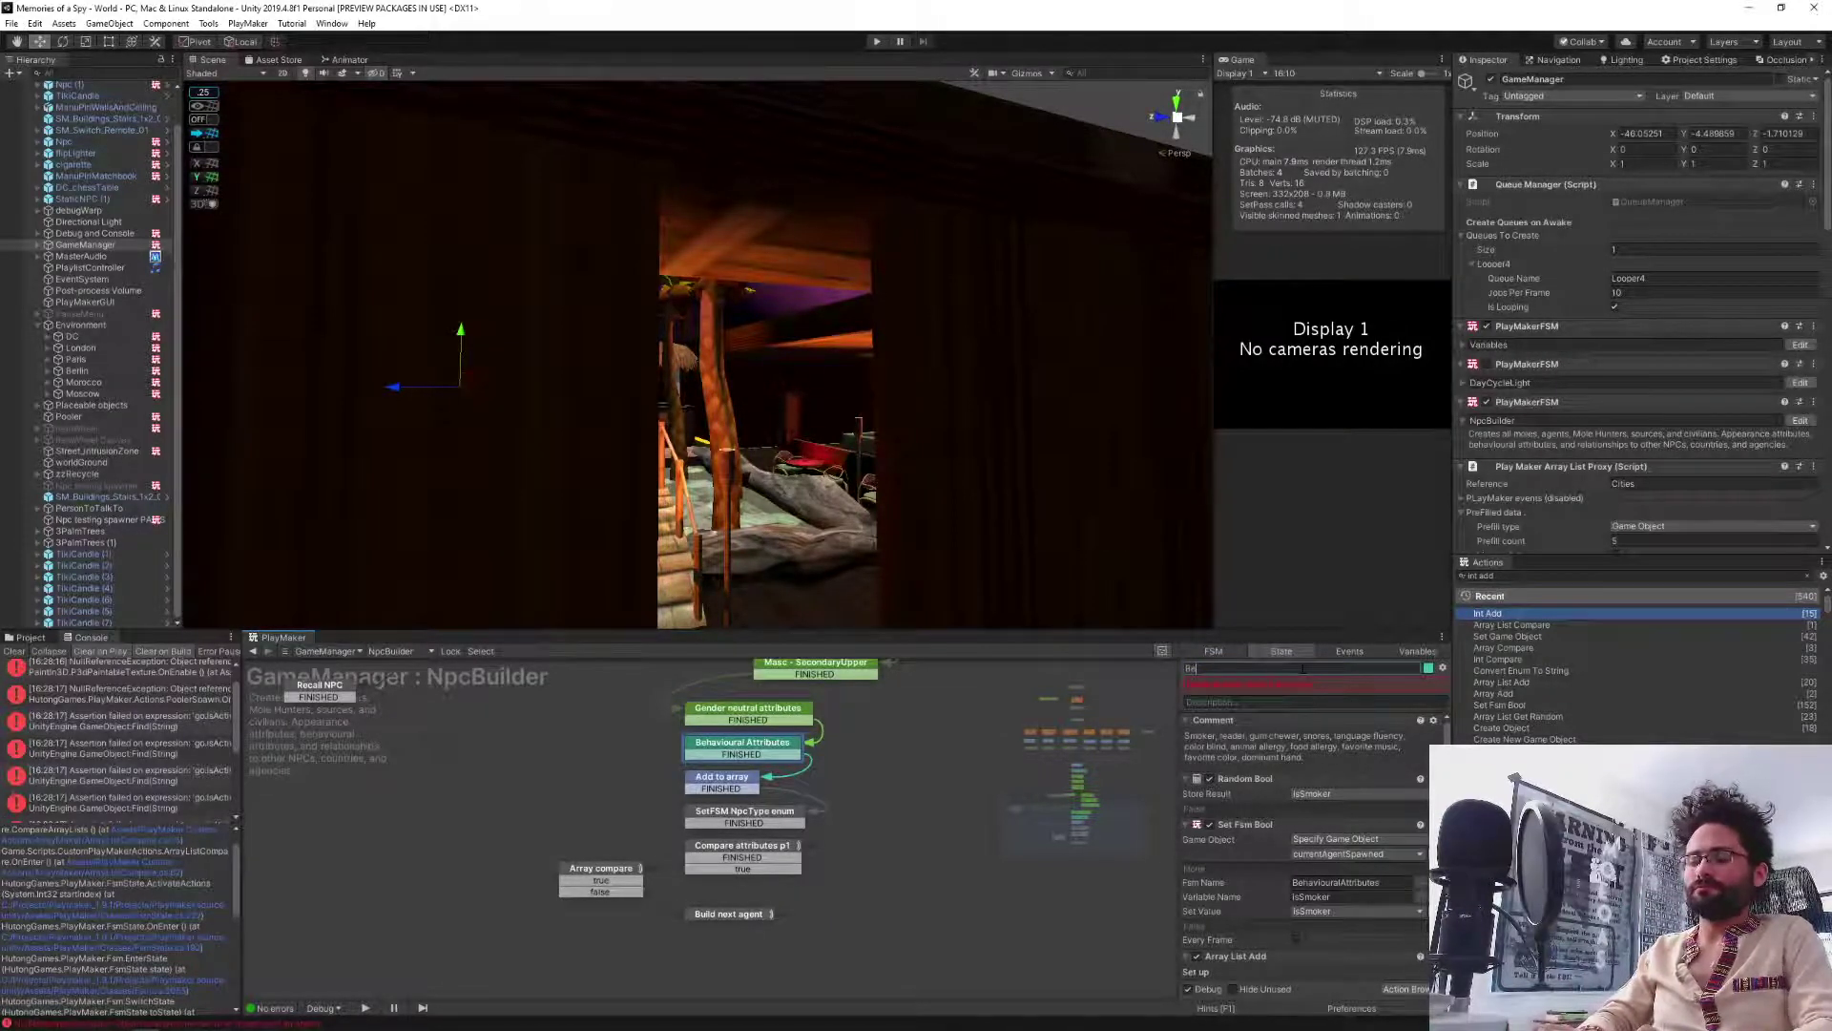
pyautogui.press('Escape')
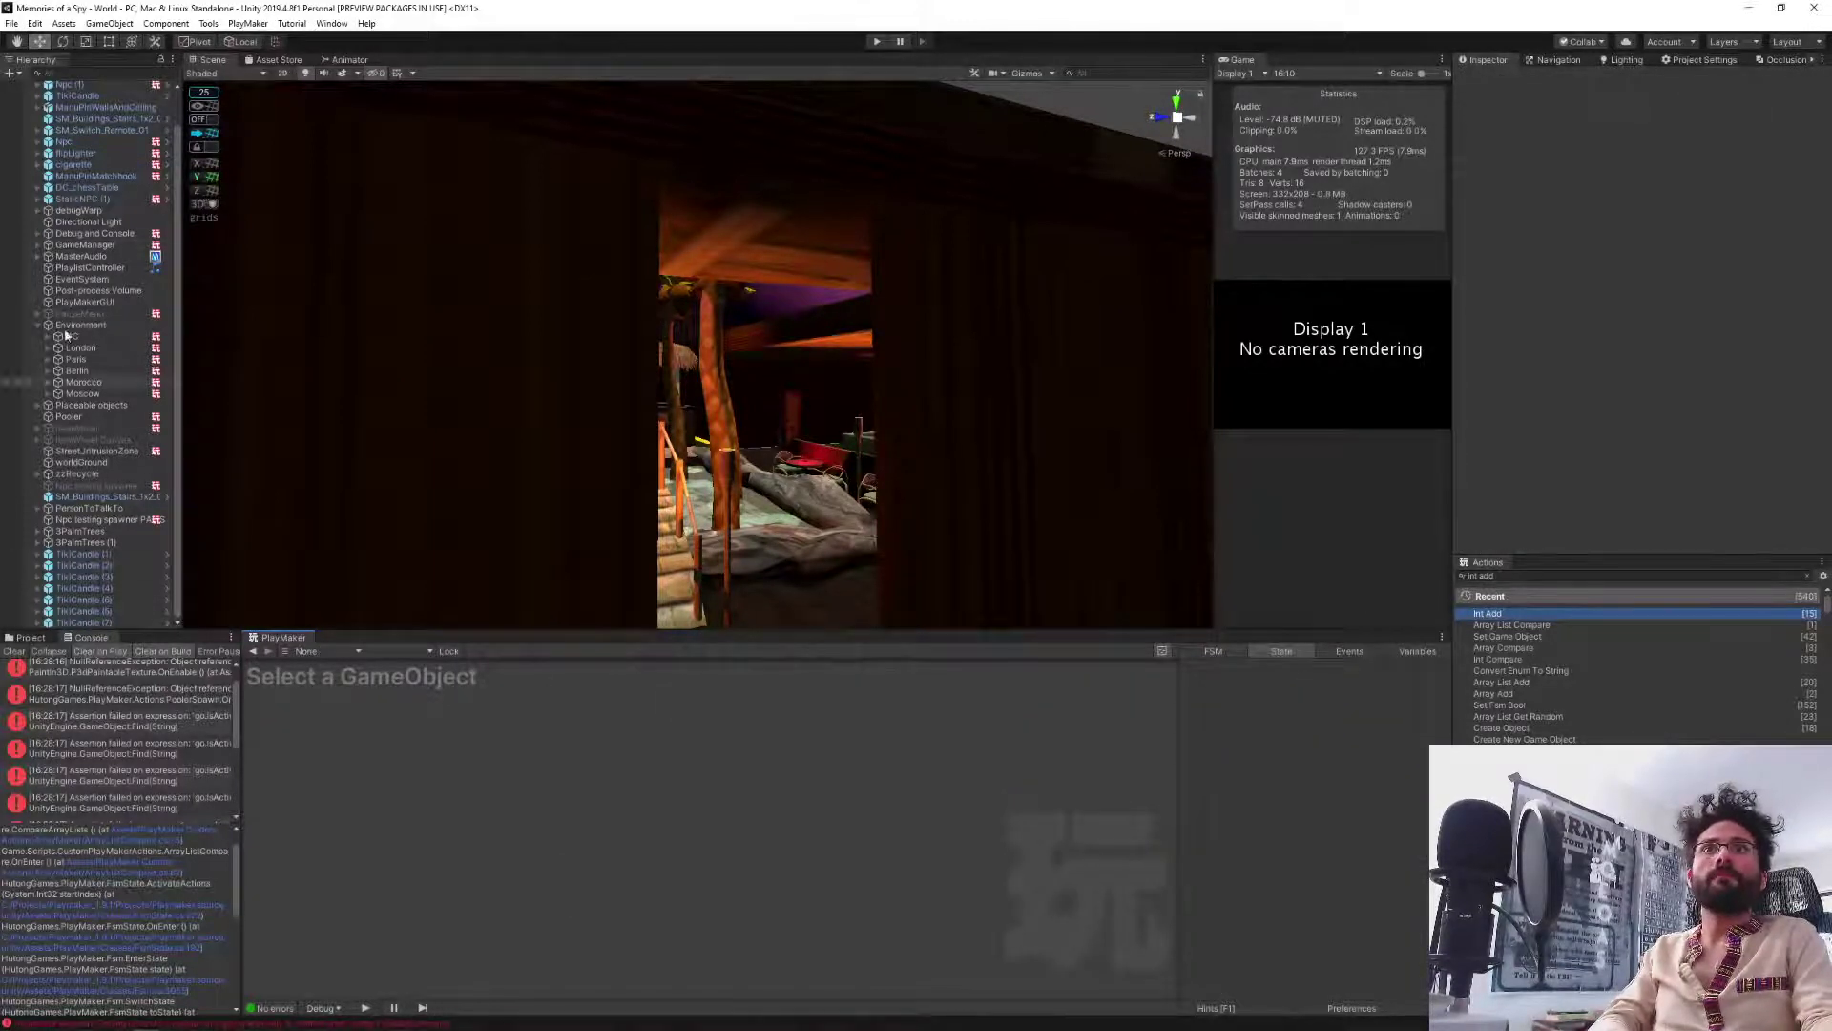
pyautogui.click(31, 24)
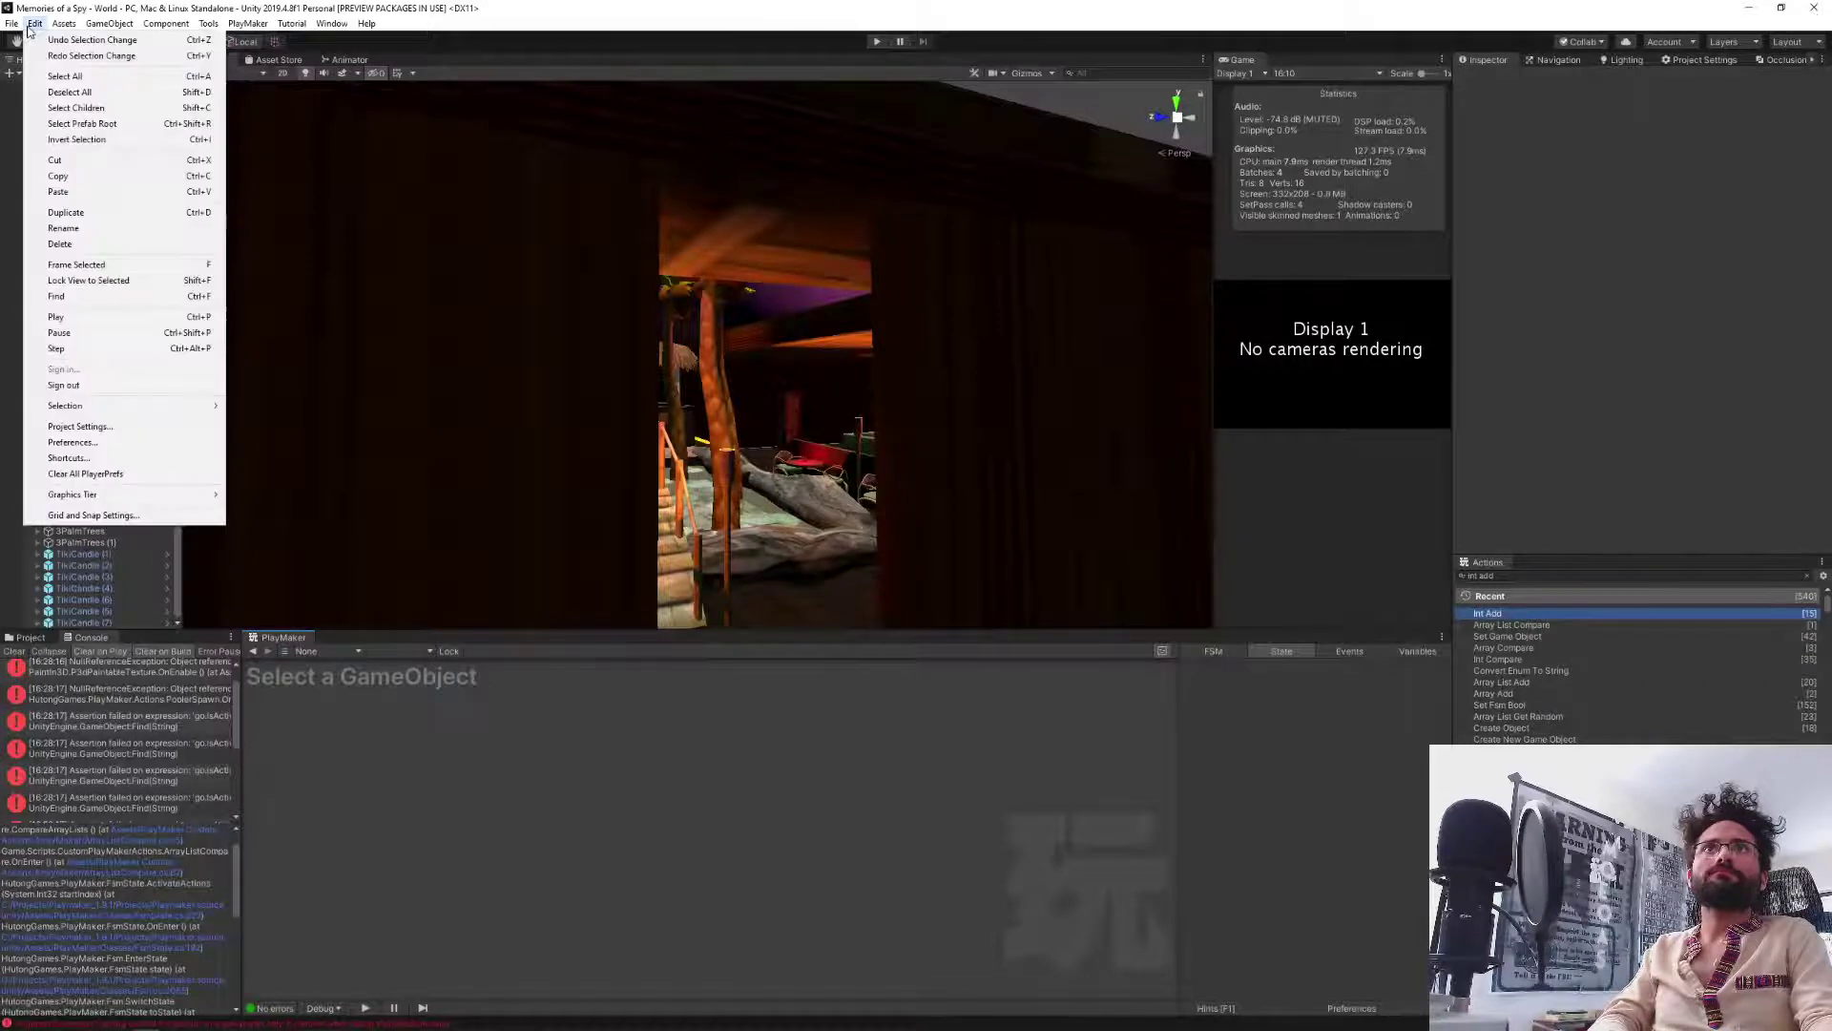
pyautogui.click(57, 51)
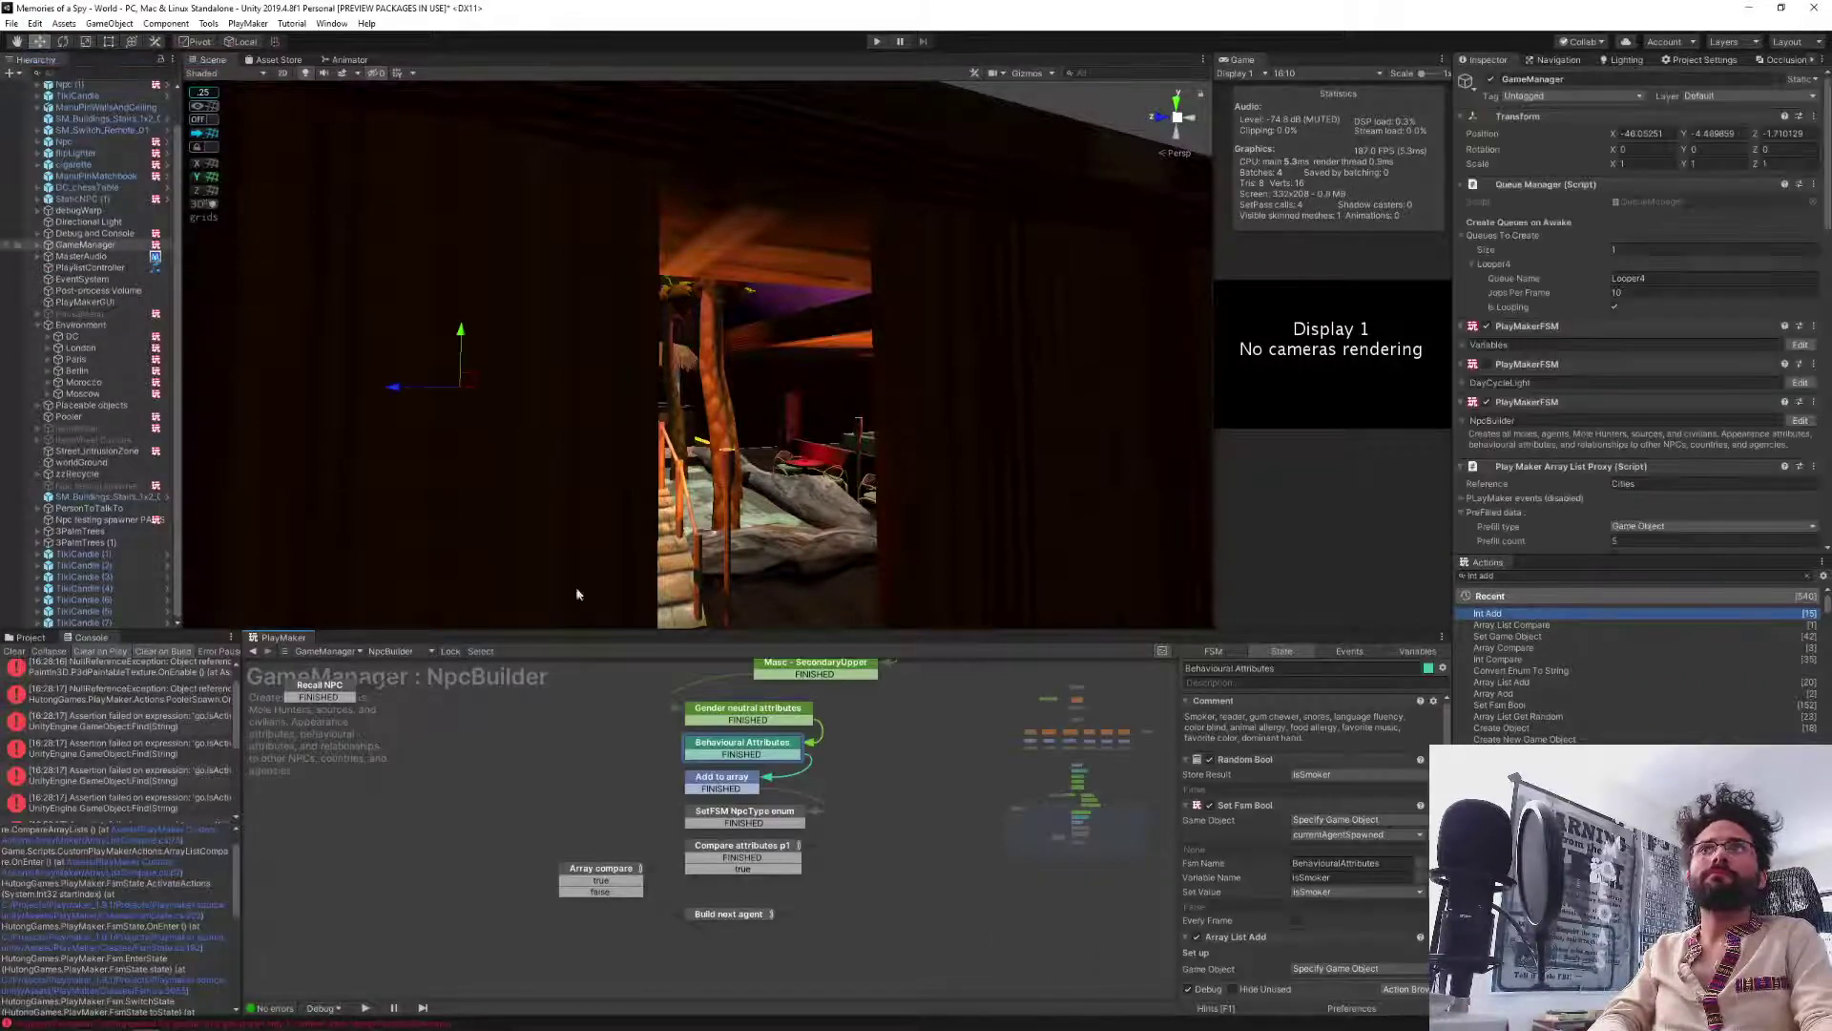
pyautogui.click(1279, 669)
pyautogui.click(1281, 669)
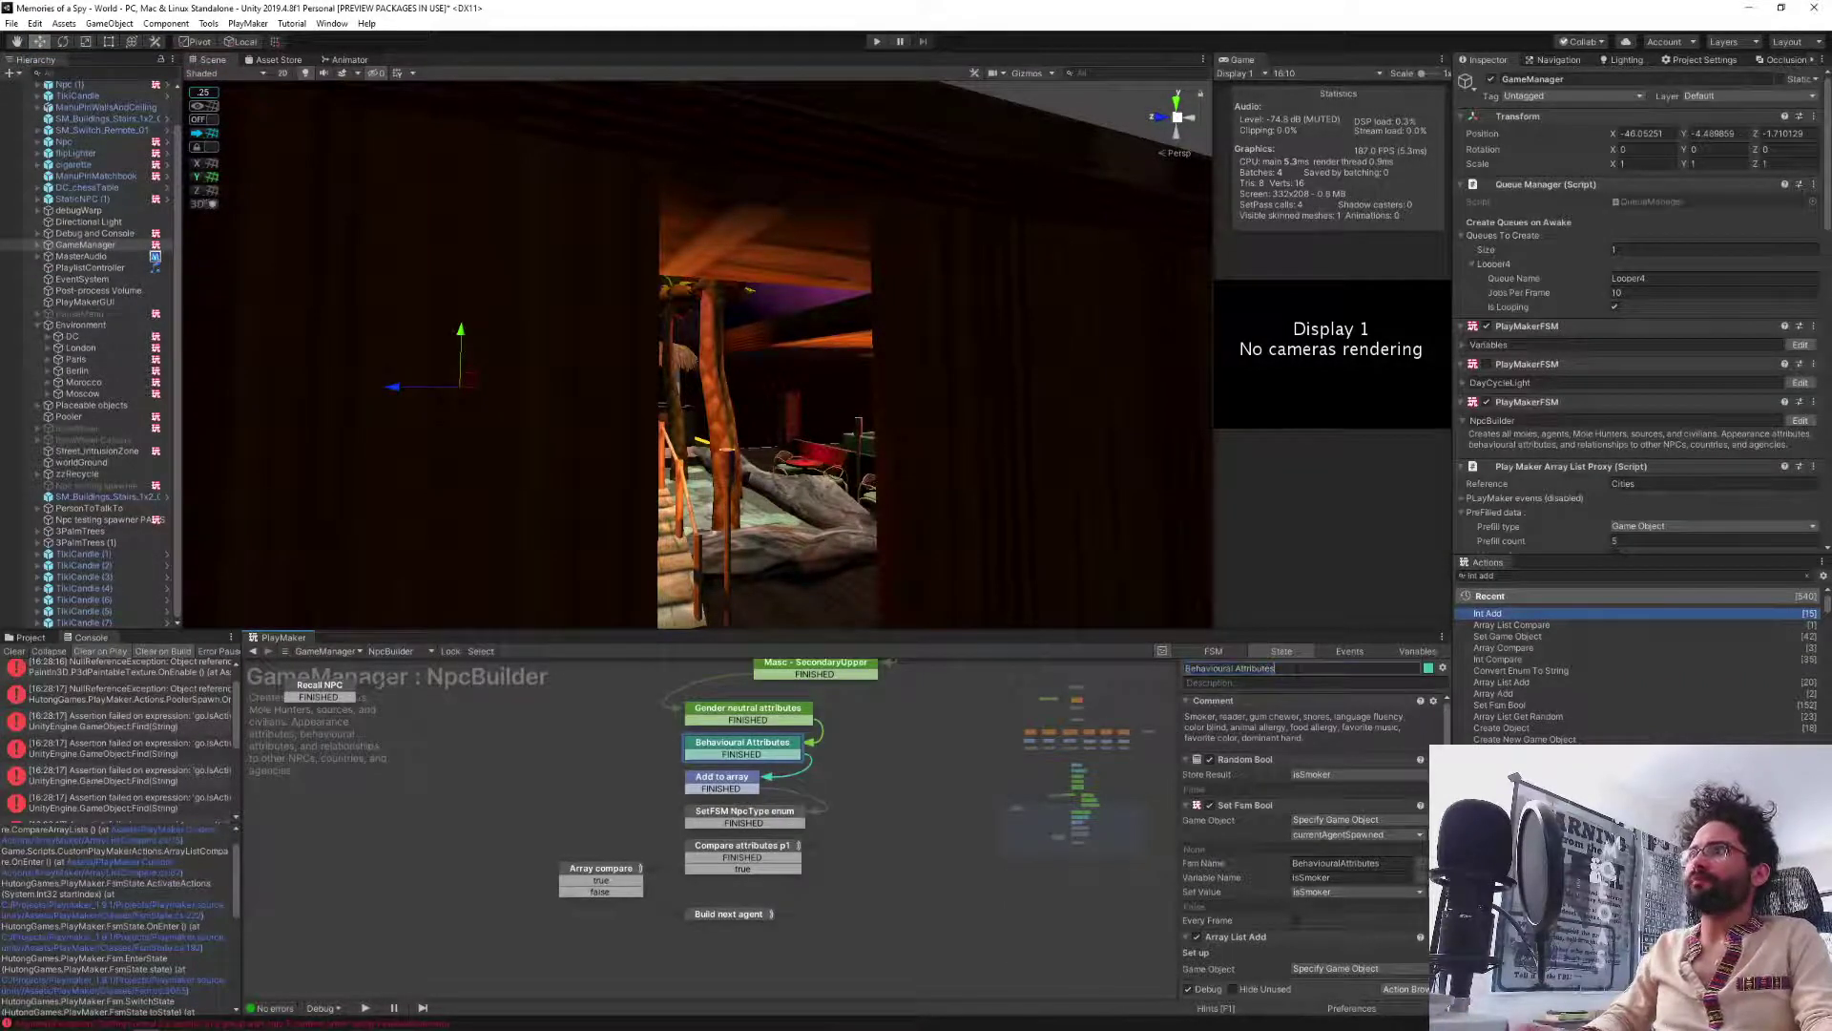
# Disable the Array List Add action that stores the FavoriteMusic enum in the Behavioural Attributes state.
pyautogui.scroll(-6, 1274, 866)
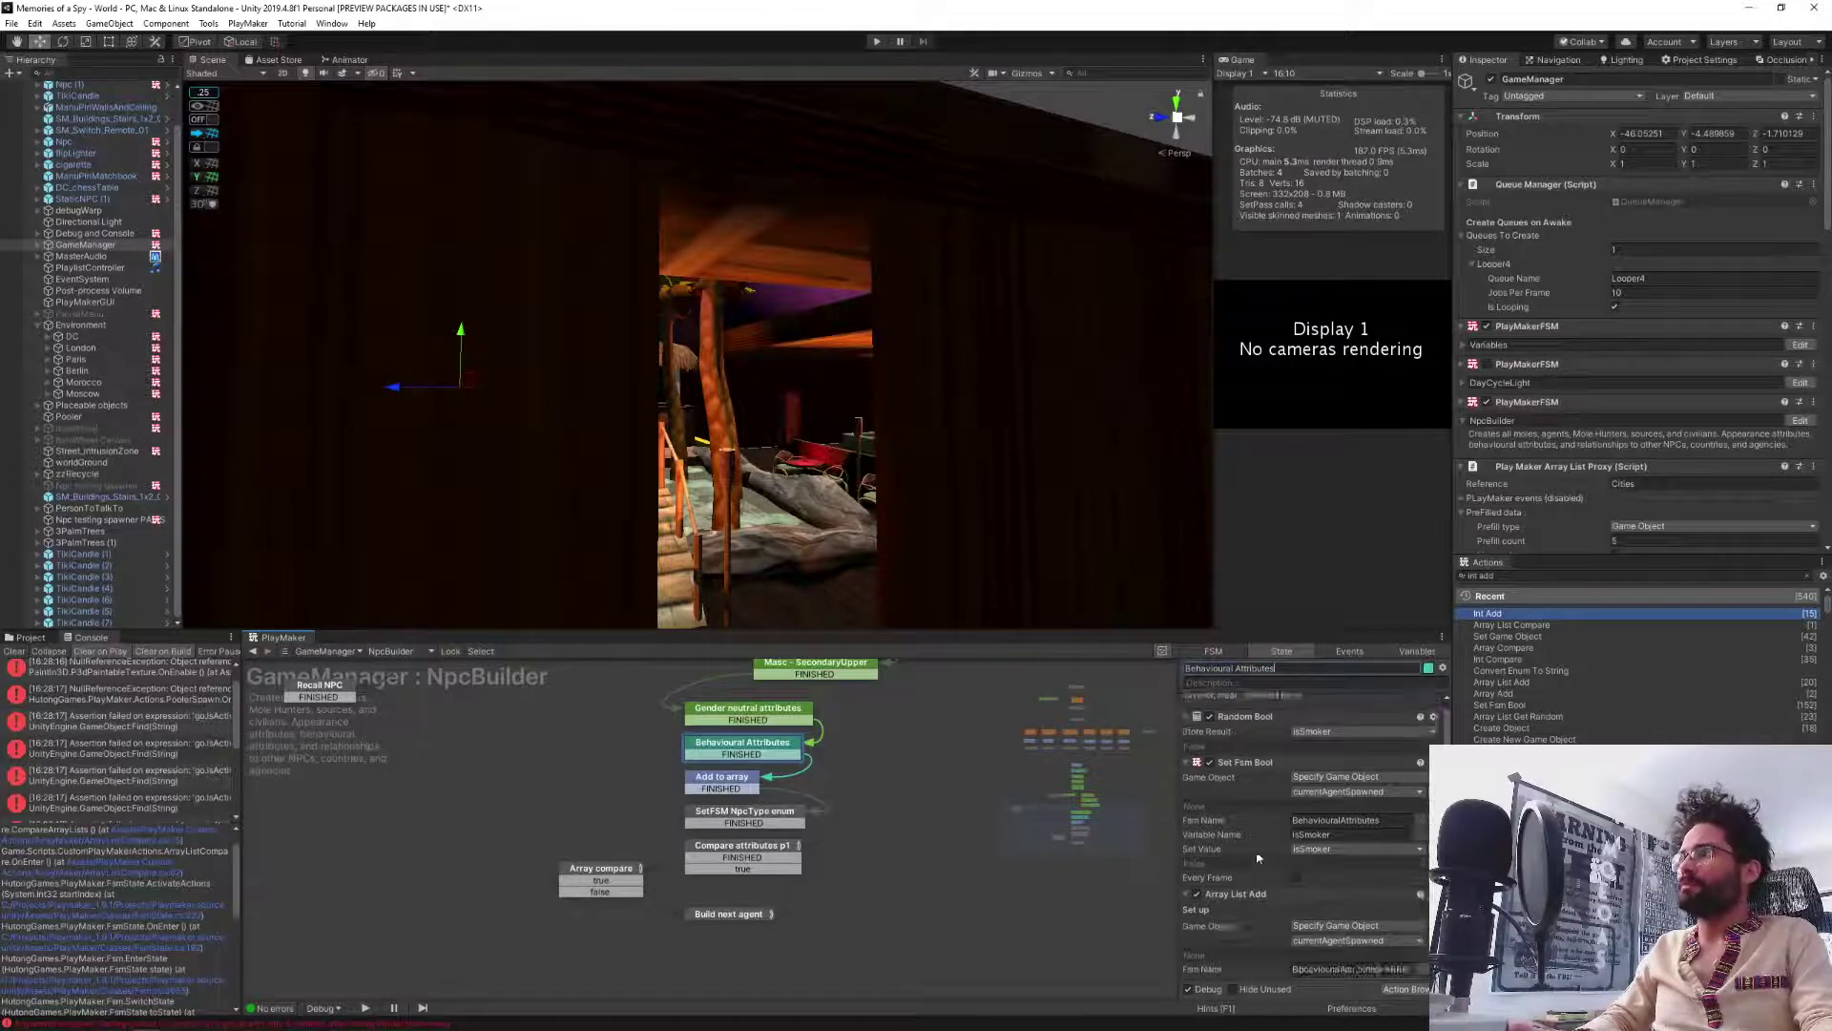
pyautogui.scroll(-1, 1274, 865)
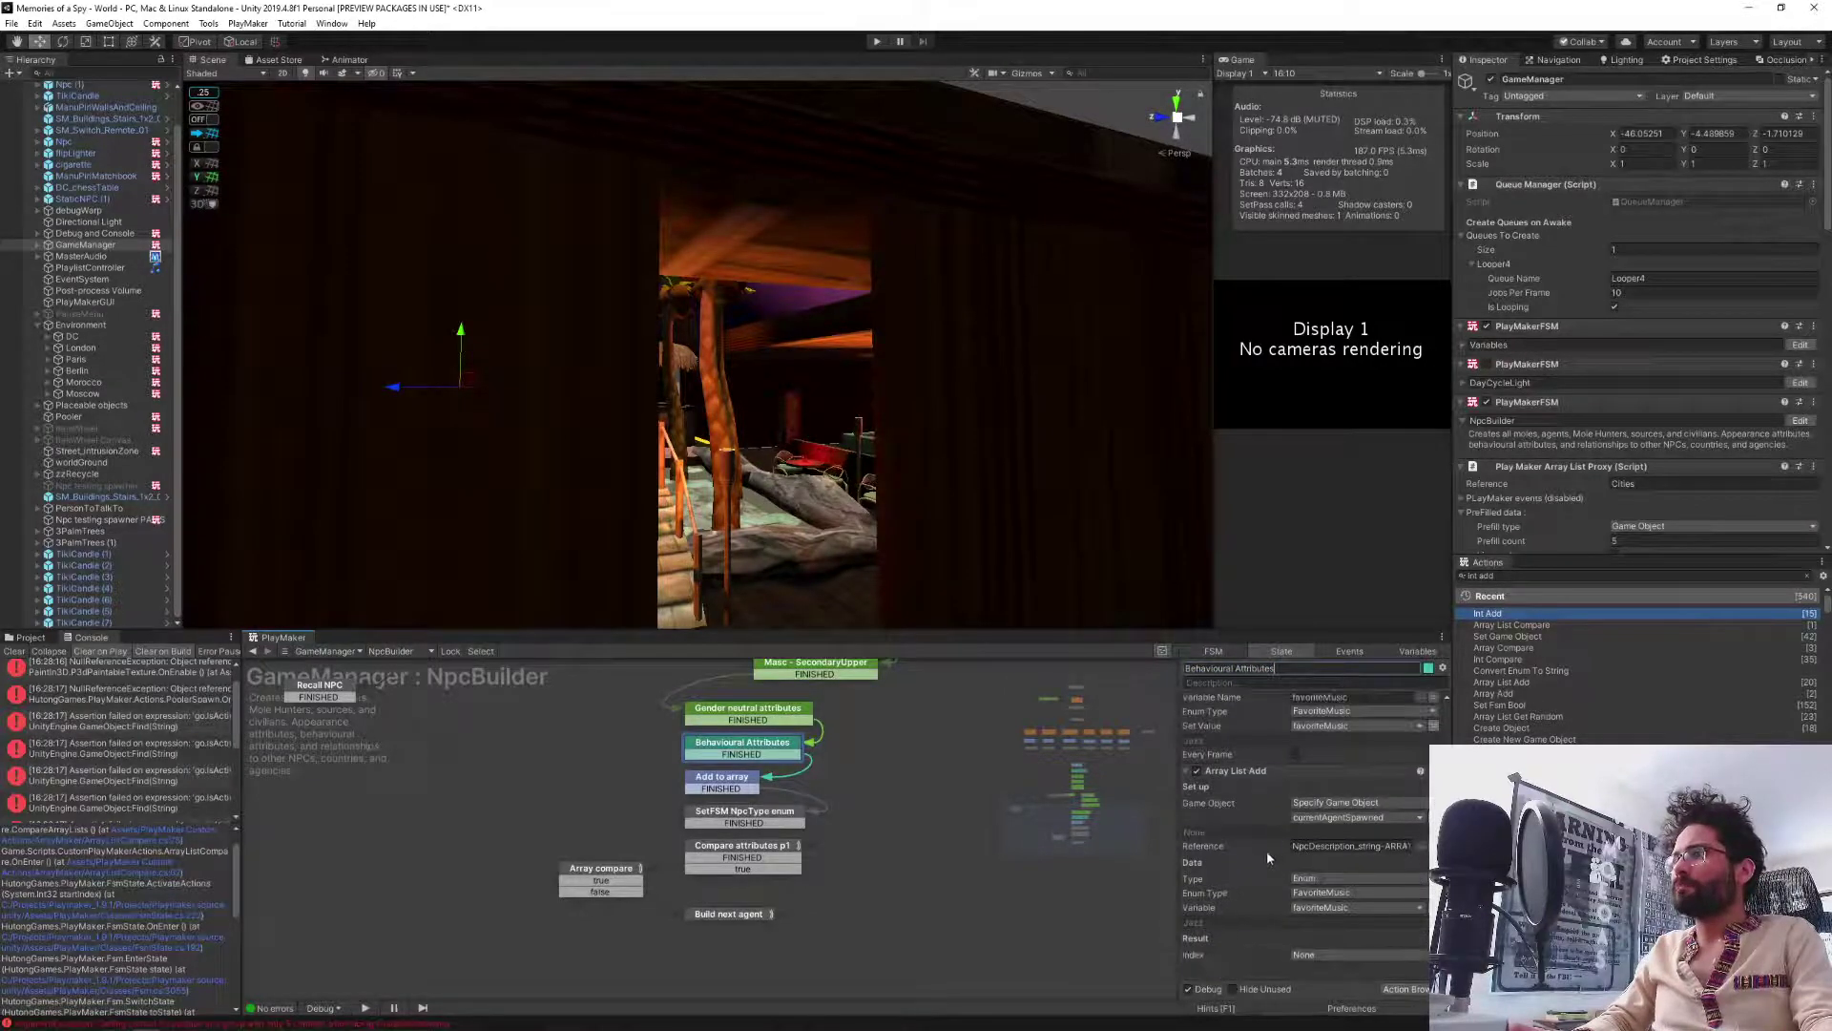
pyautogui.click(1196, 771)
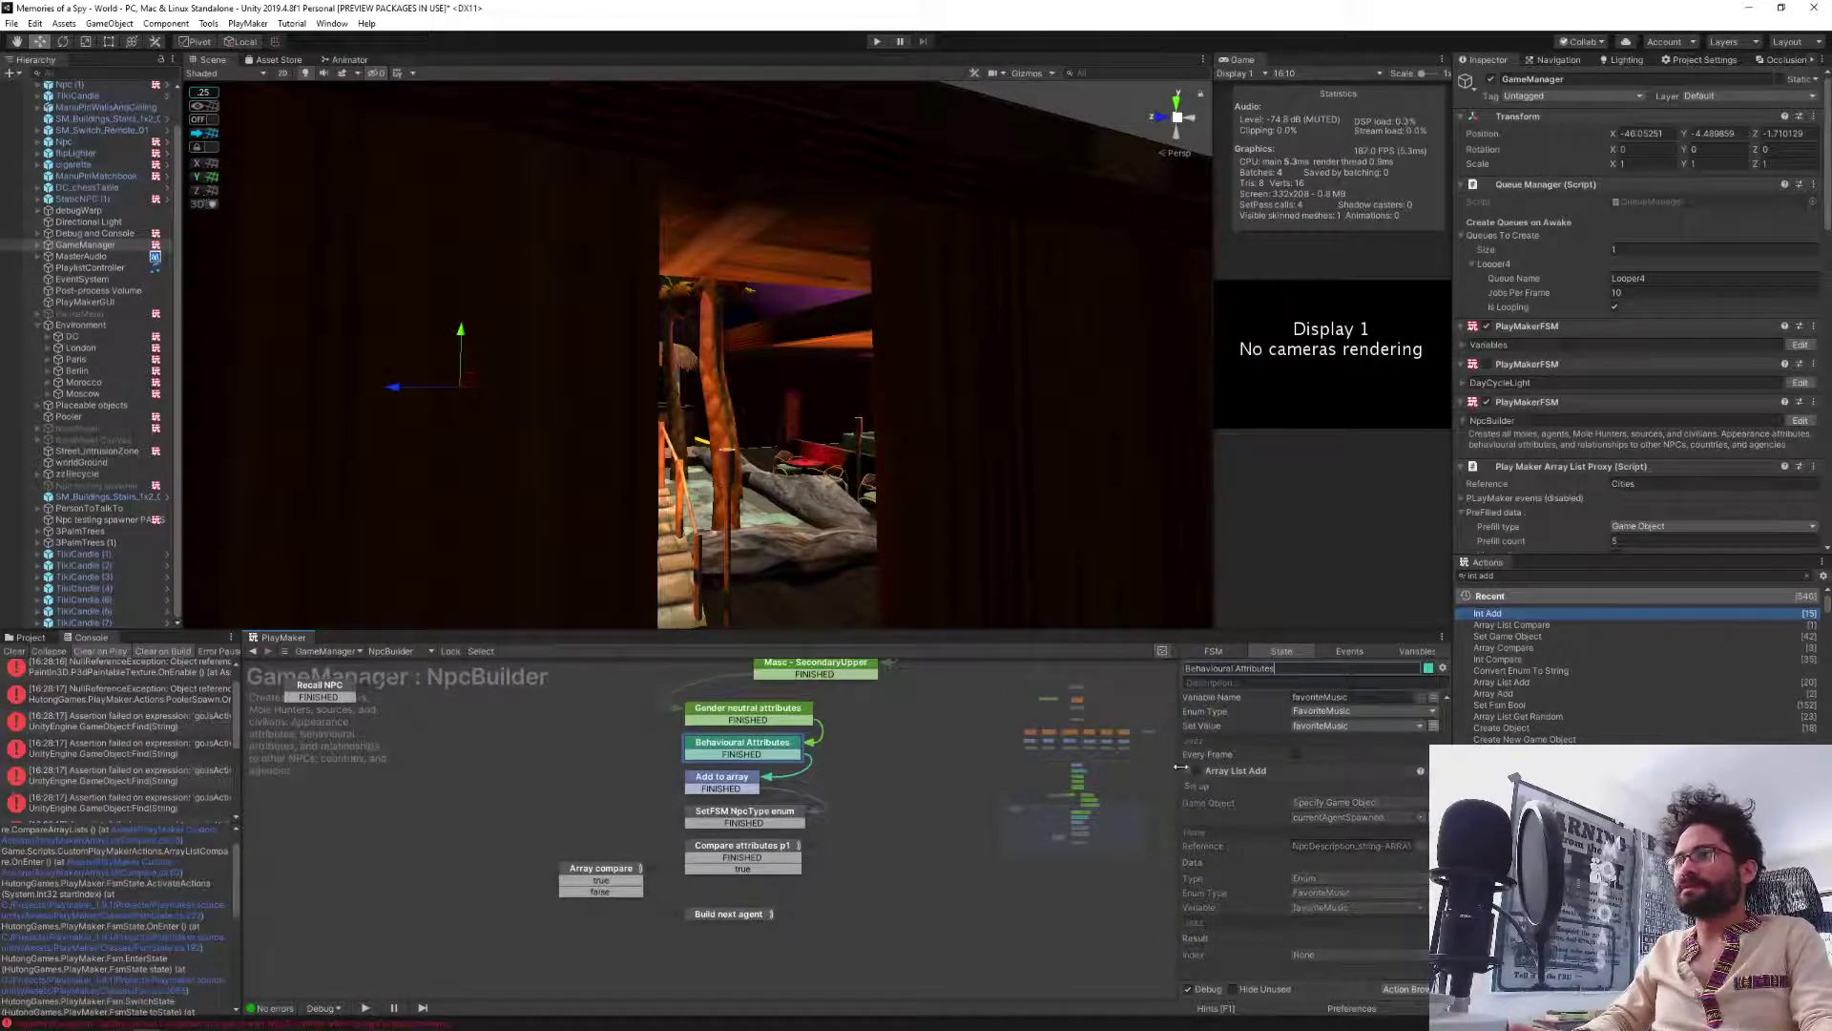
pyautogui.scroll(5, 1263, 873)
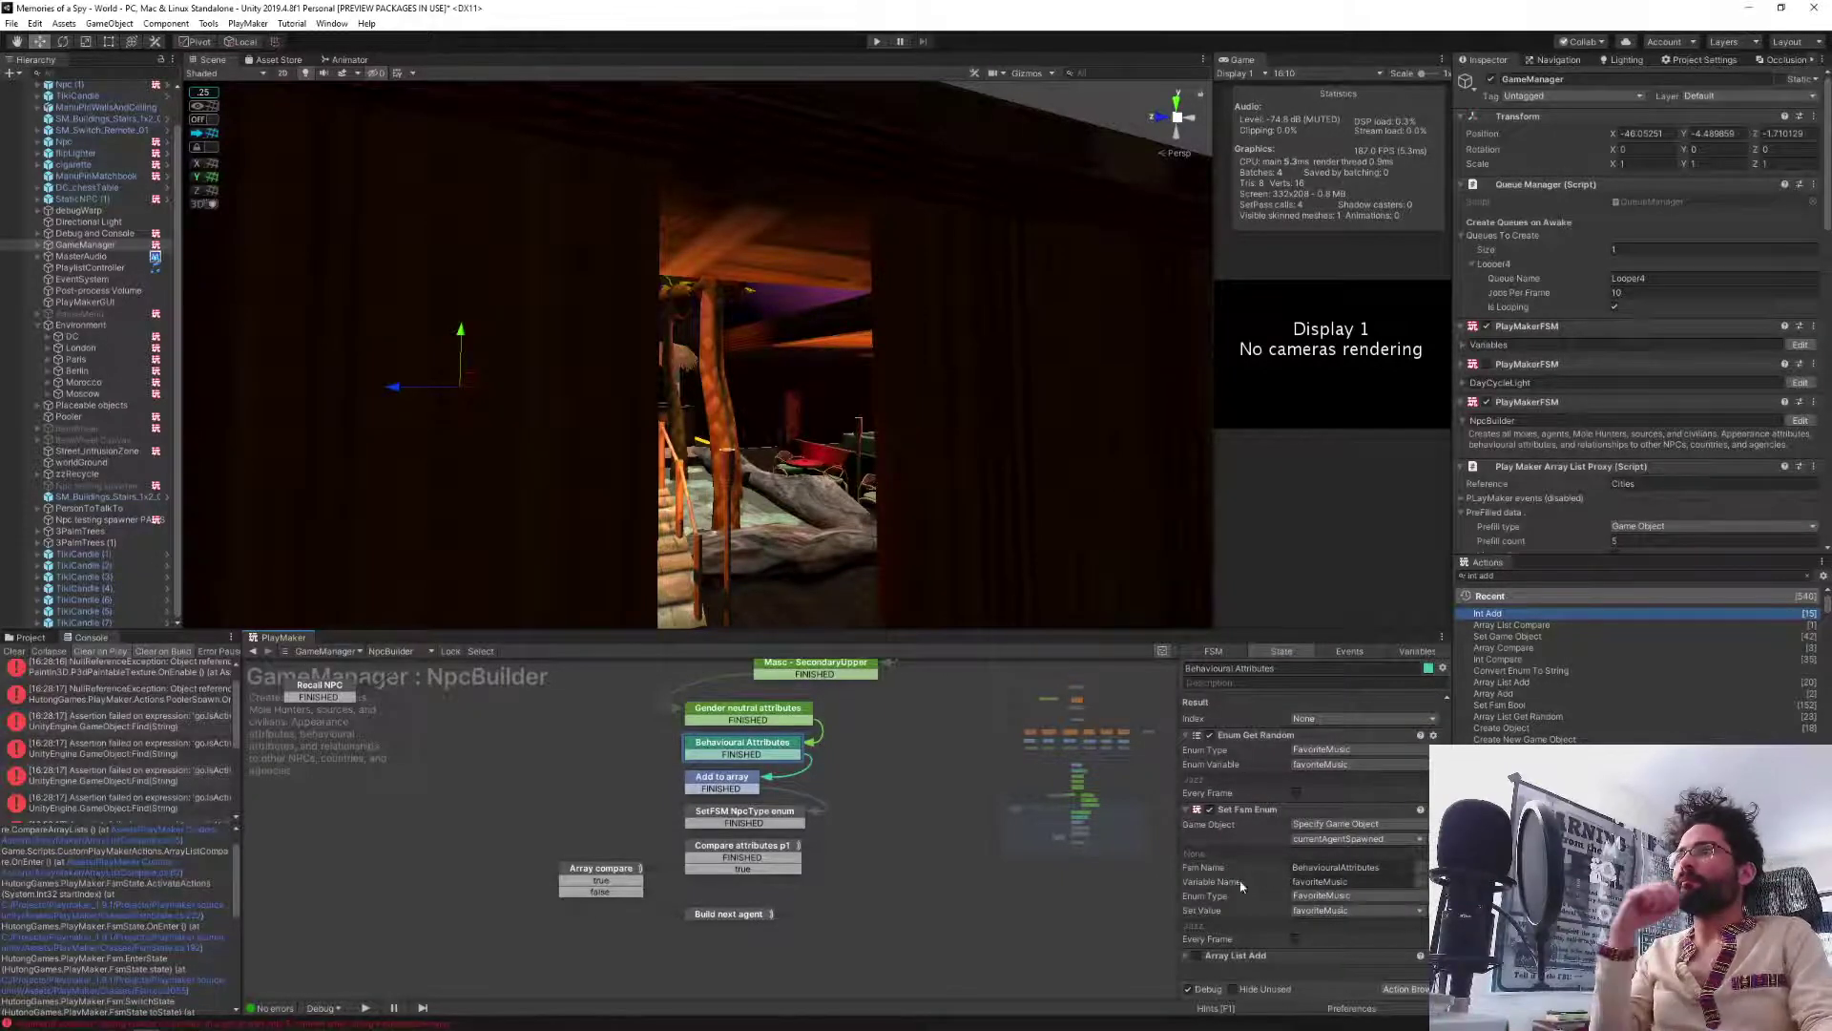
# Bring back the project files, deselect GameManager and start the game in play mode again.
pyautogui.click(31, 637)
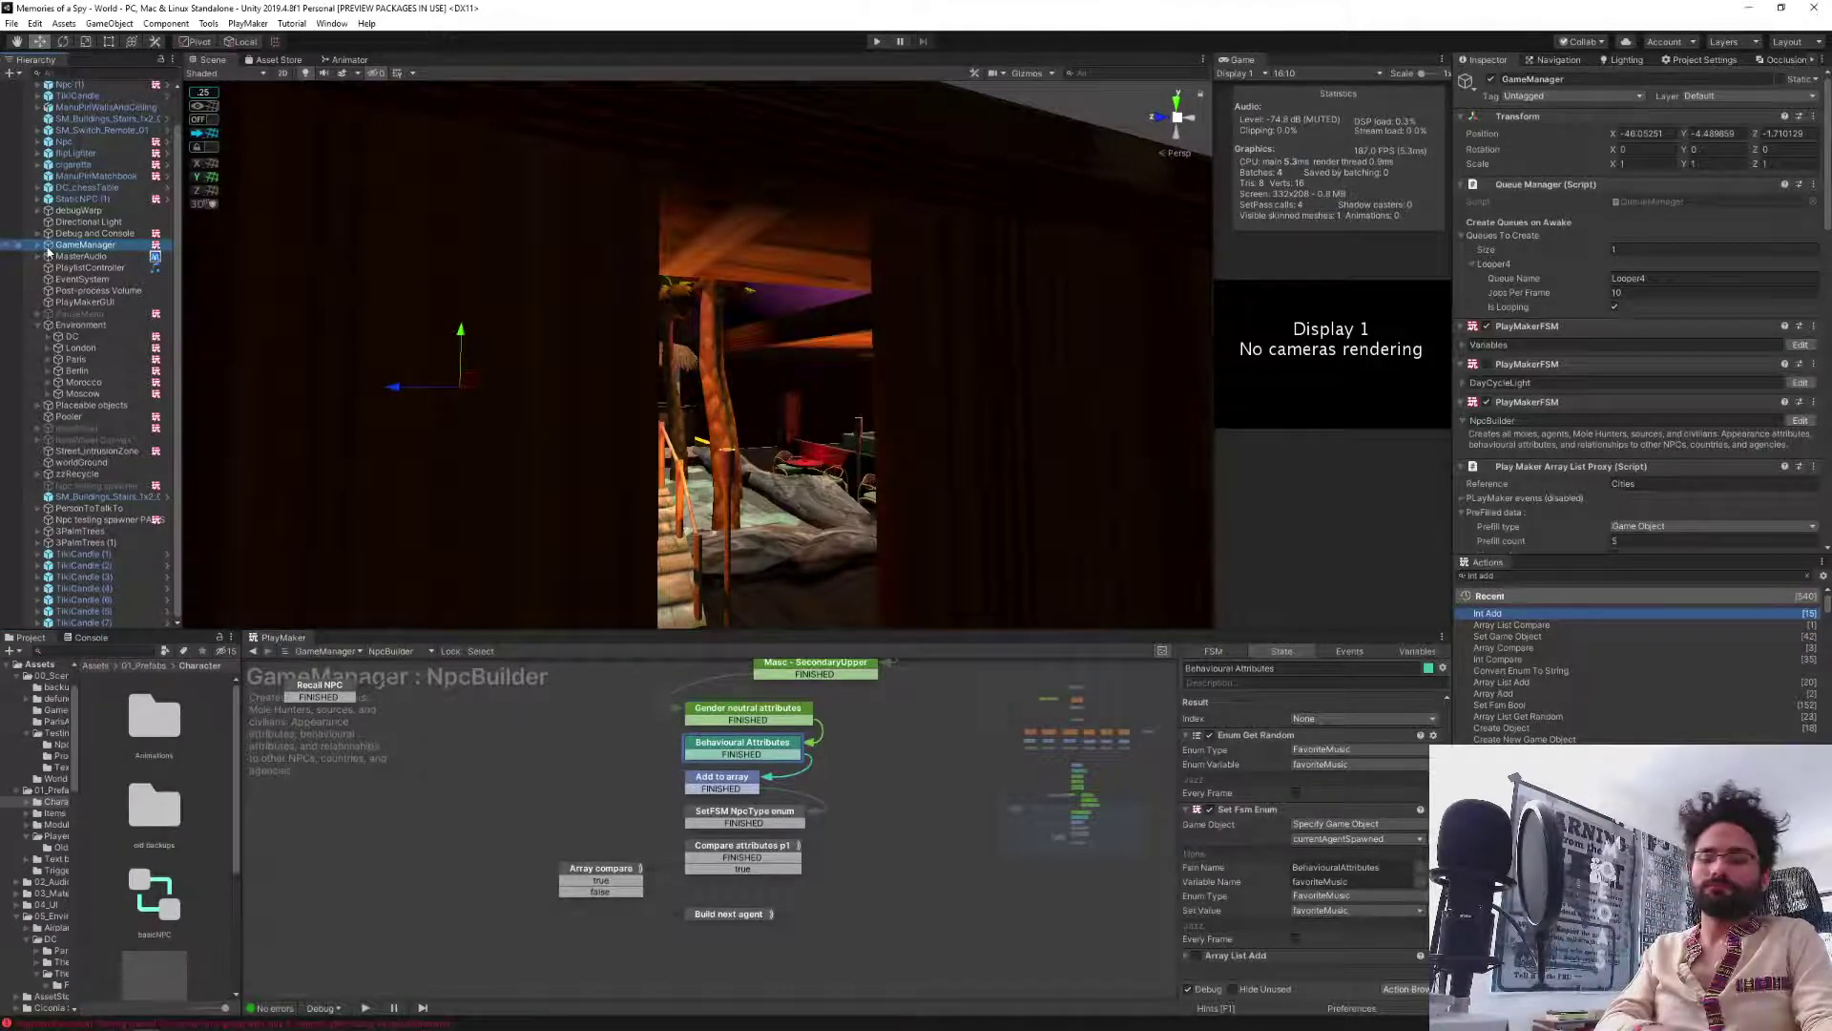
pyautogui.click(363, 249)
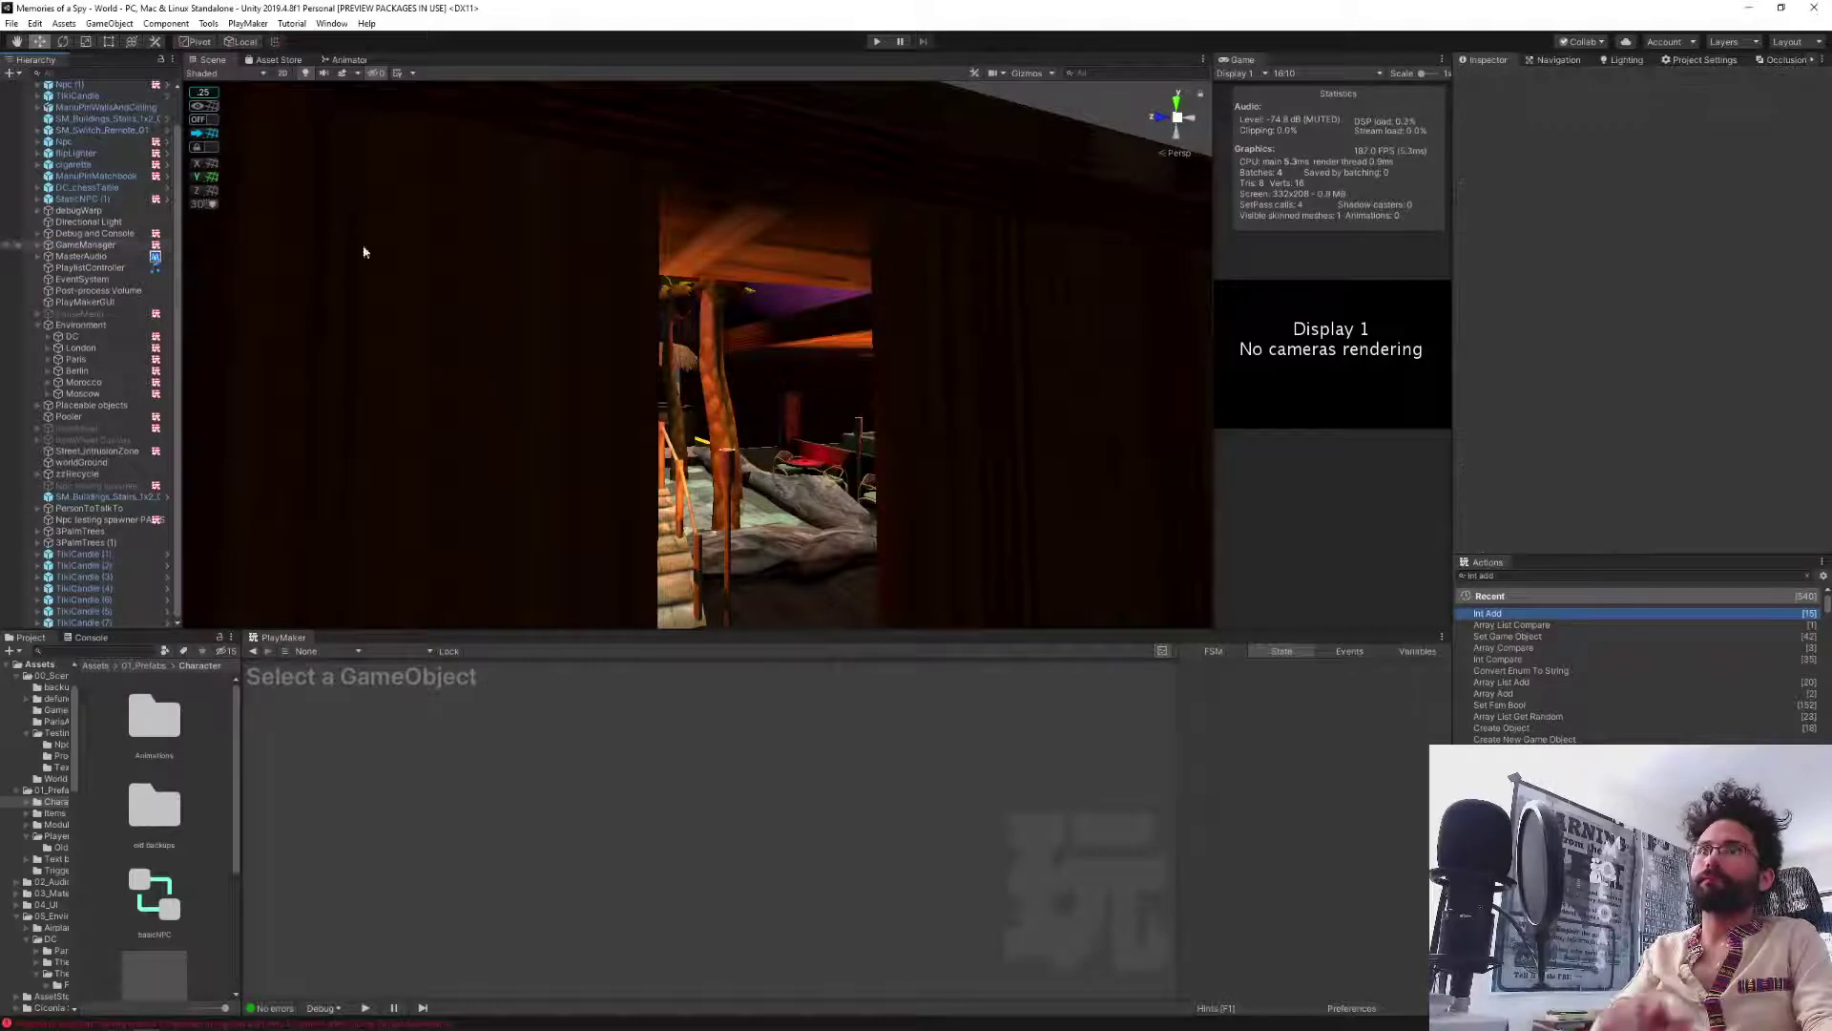
pyautogui.click(877, 42)
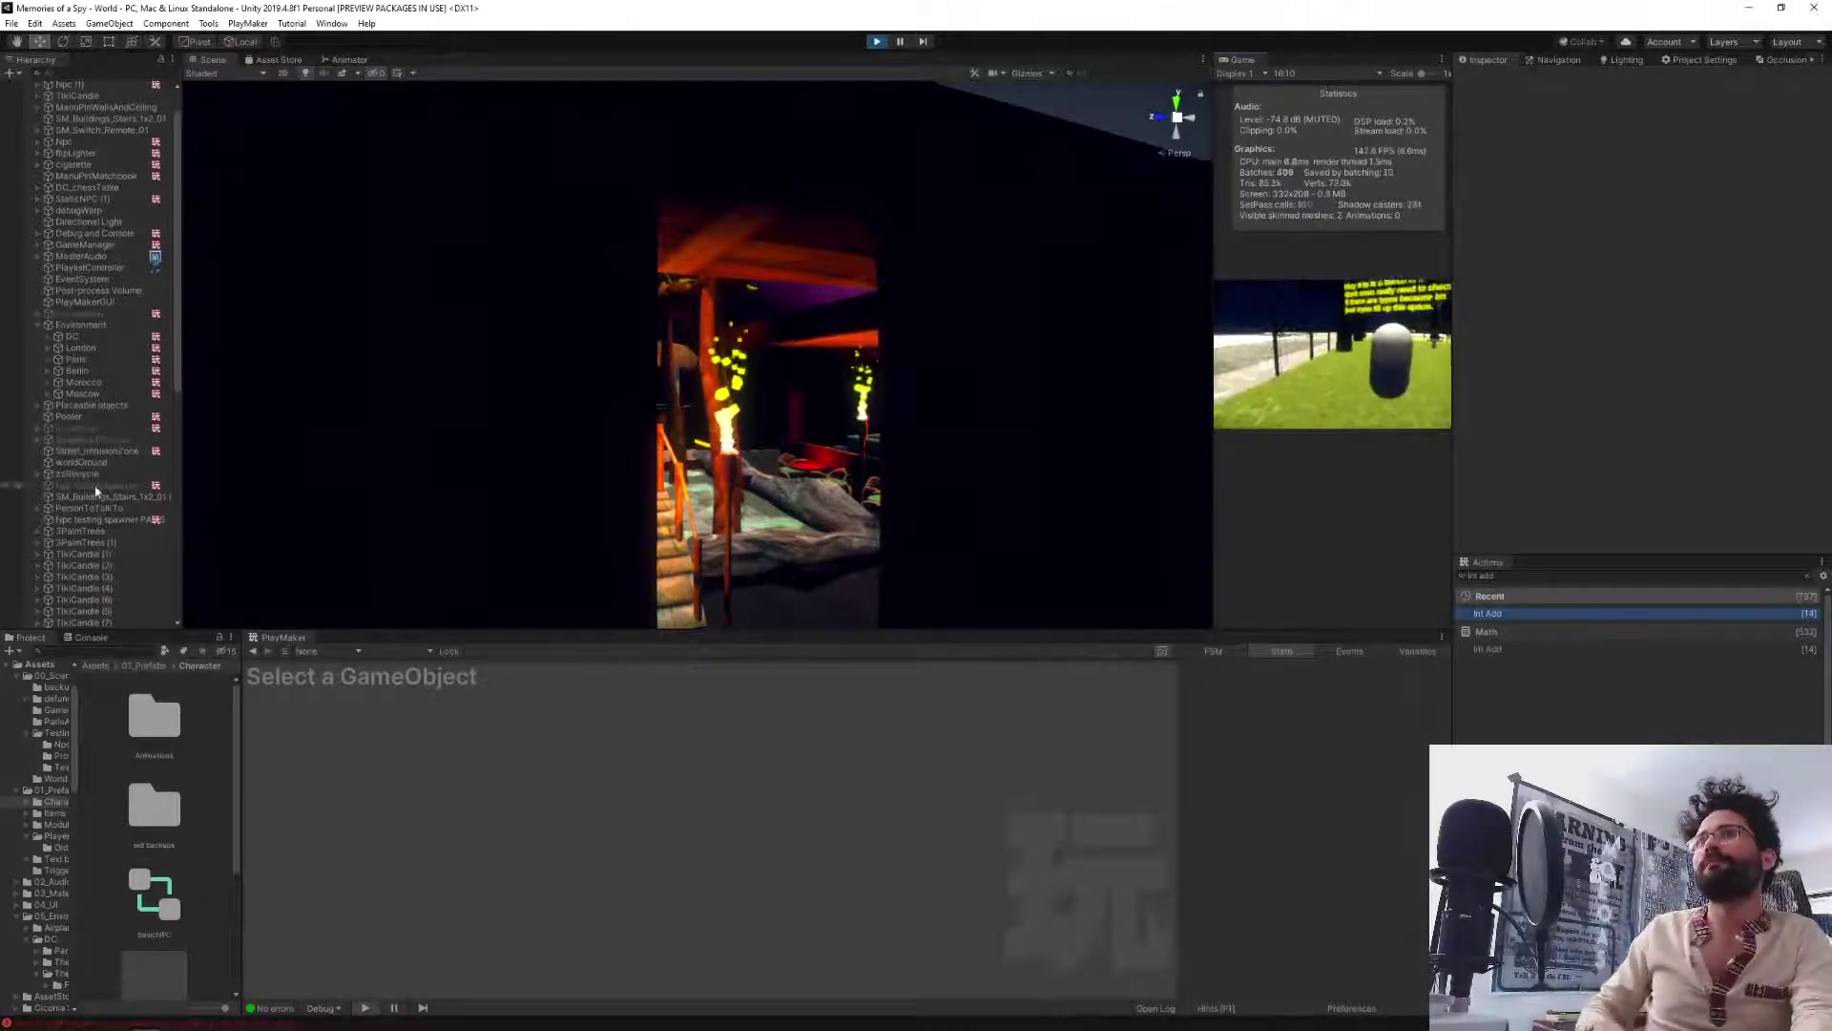
# Look through the newly spawned objects in the hierarchy and select GameManager to inspect its running NpcBuilder state machine.
pyautogui.scroll(-5, 95, 487)
pyautogui.scroll(-4, 96, 487)
pyautogui.scroll(5, 95, 487)
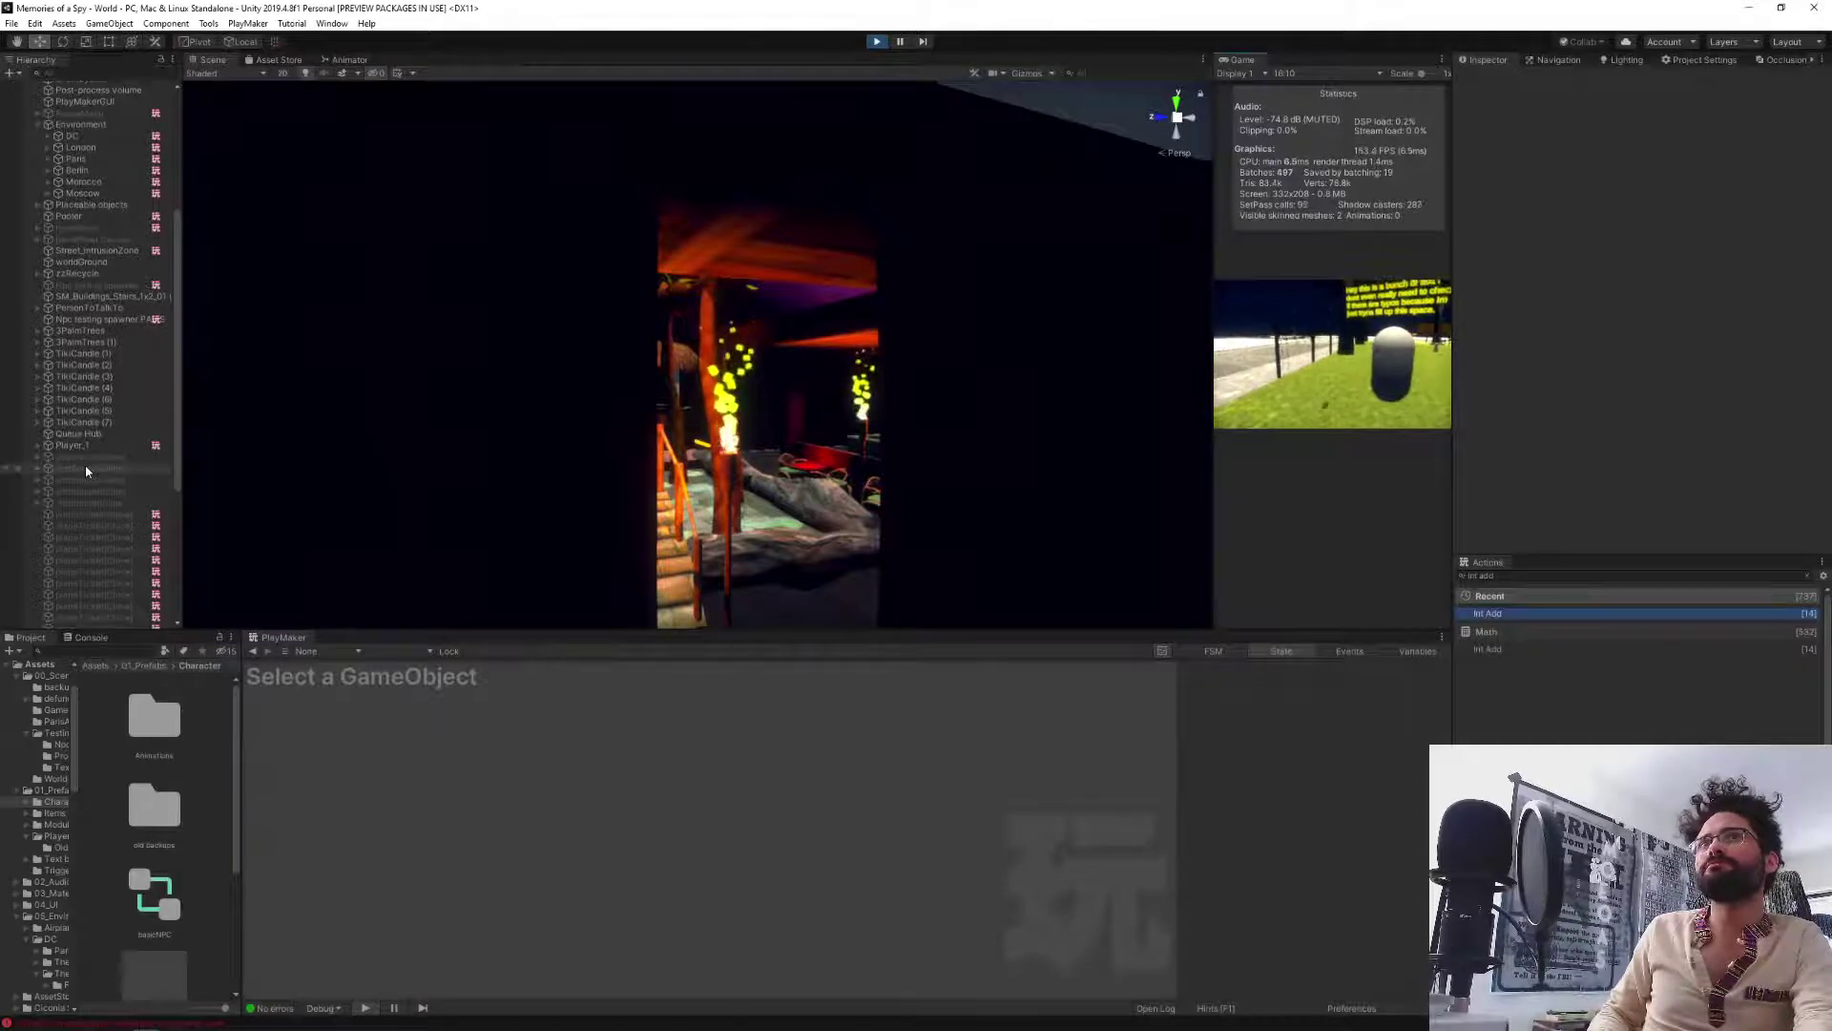
pyautogui.scroll(2, 95, 325)
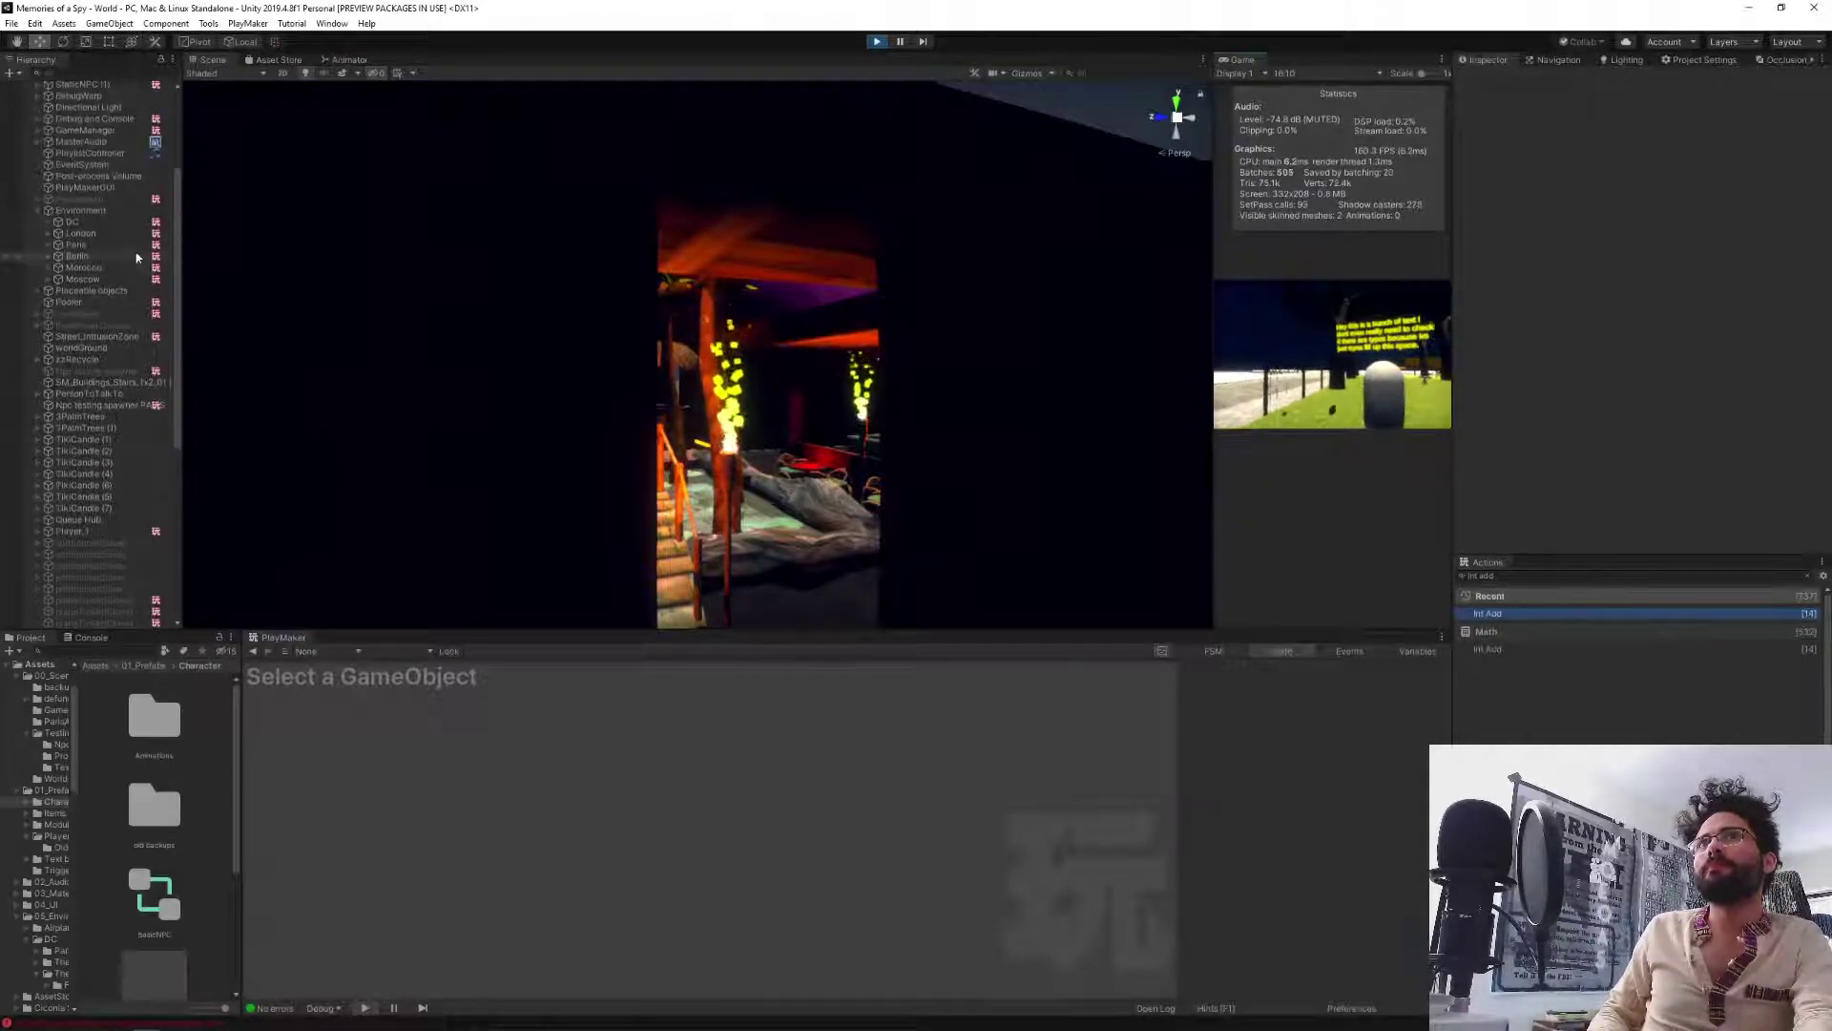
pyautogui.click(86, 130)
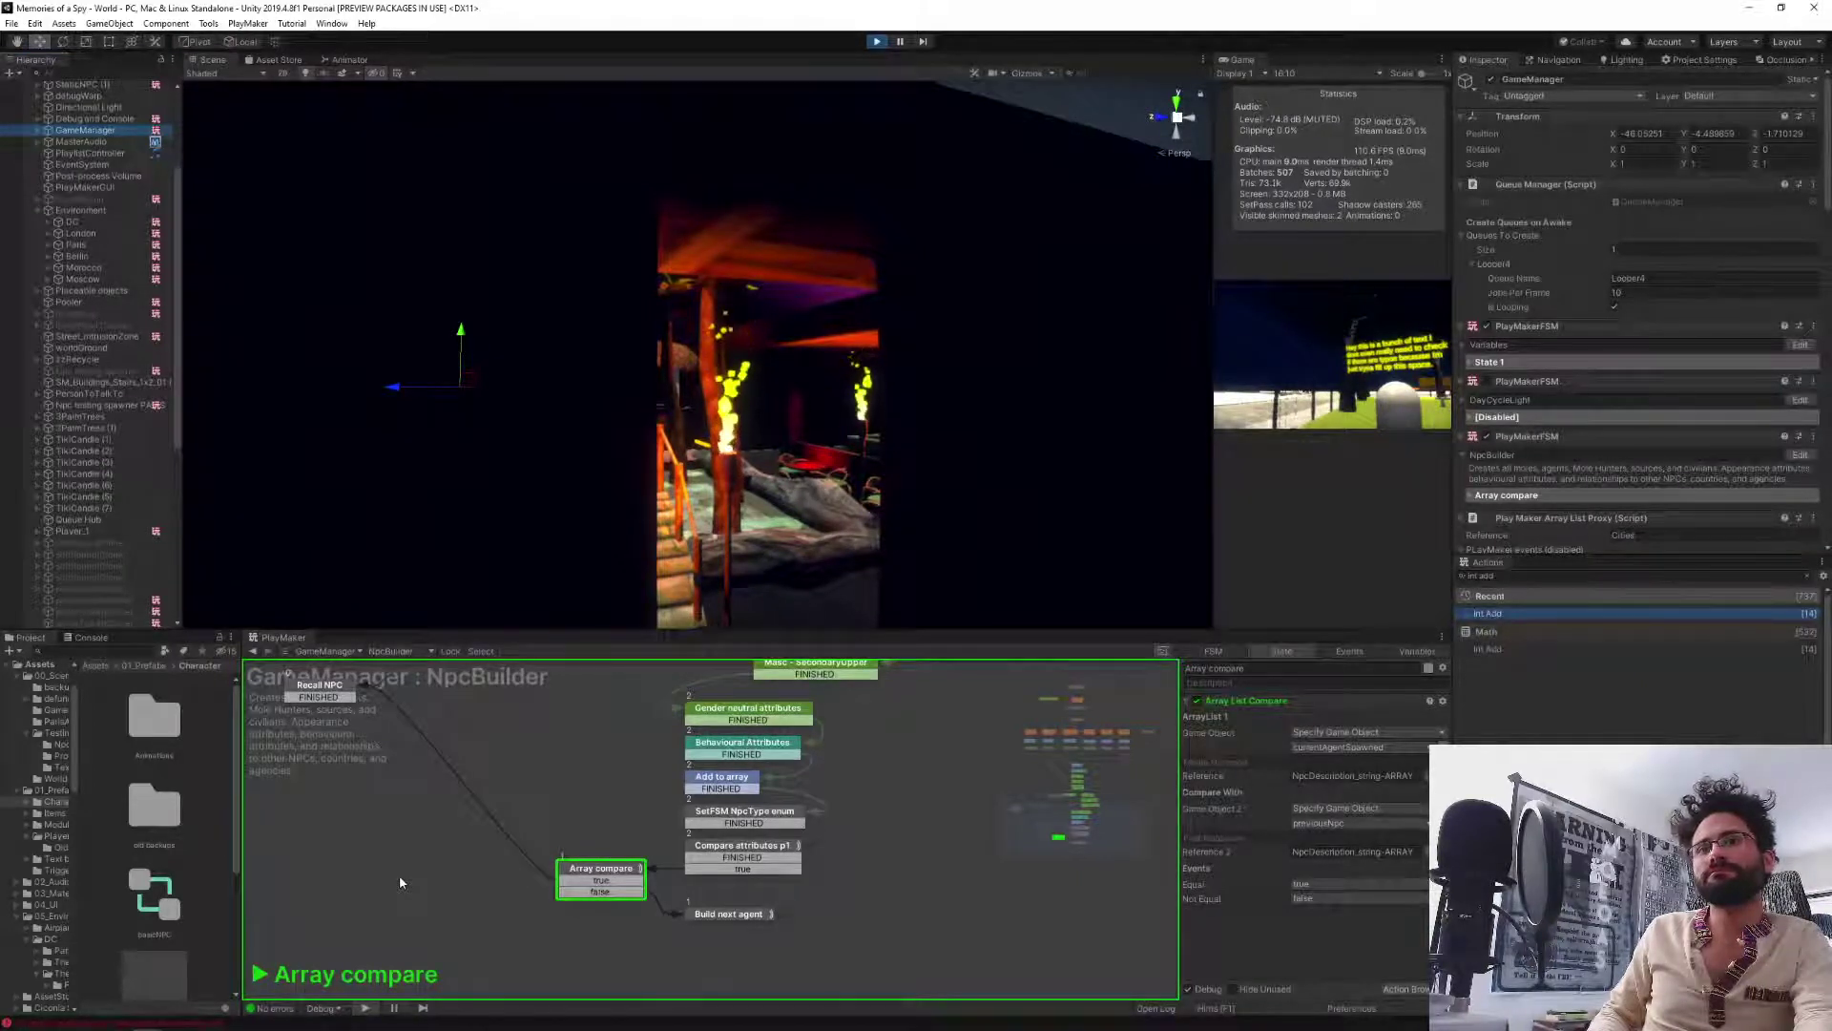
# Reopen the error console, widen it and examine the stack trace of the latest error from the new run.
pyautogui.click(158, 1023)
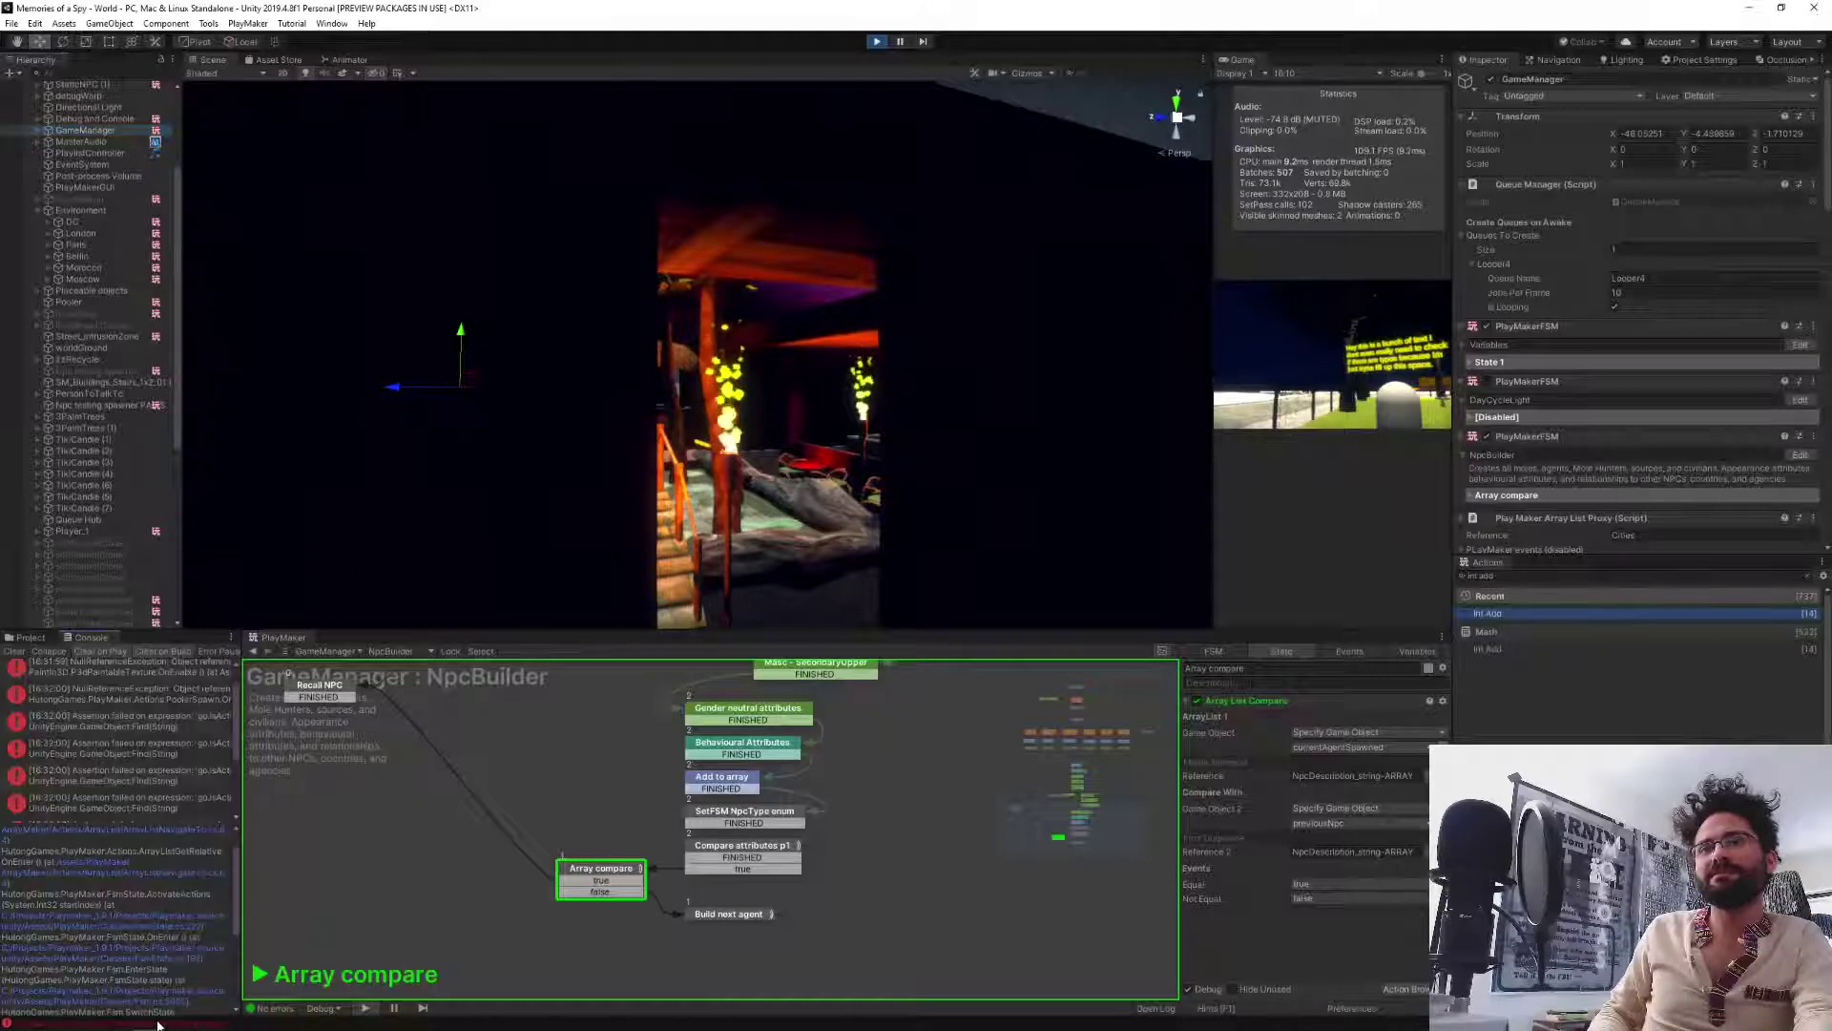
pyautogui.scroll(-5, 114, 916)
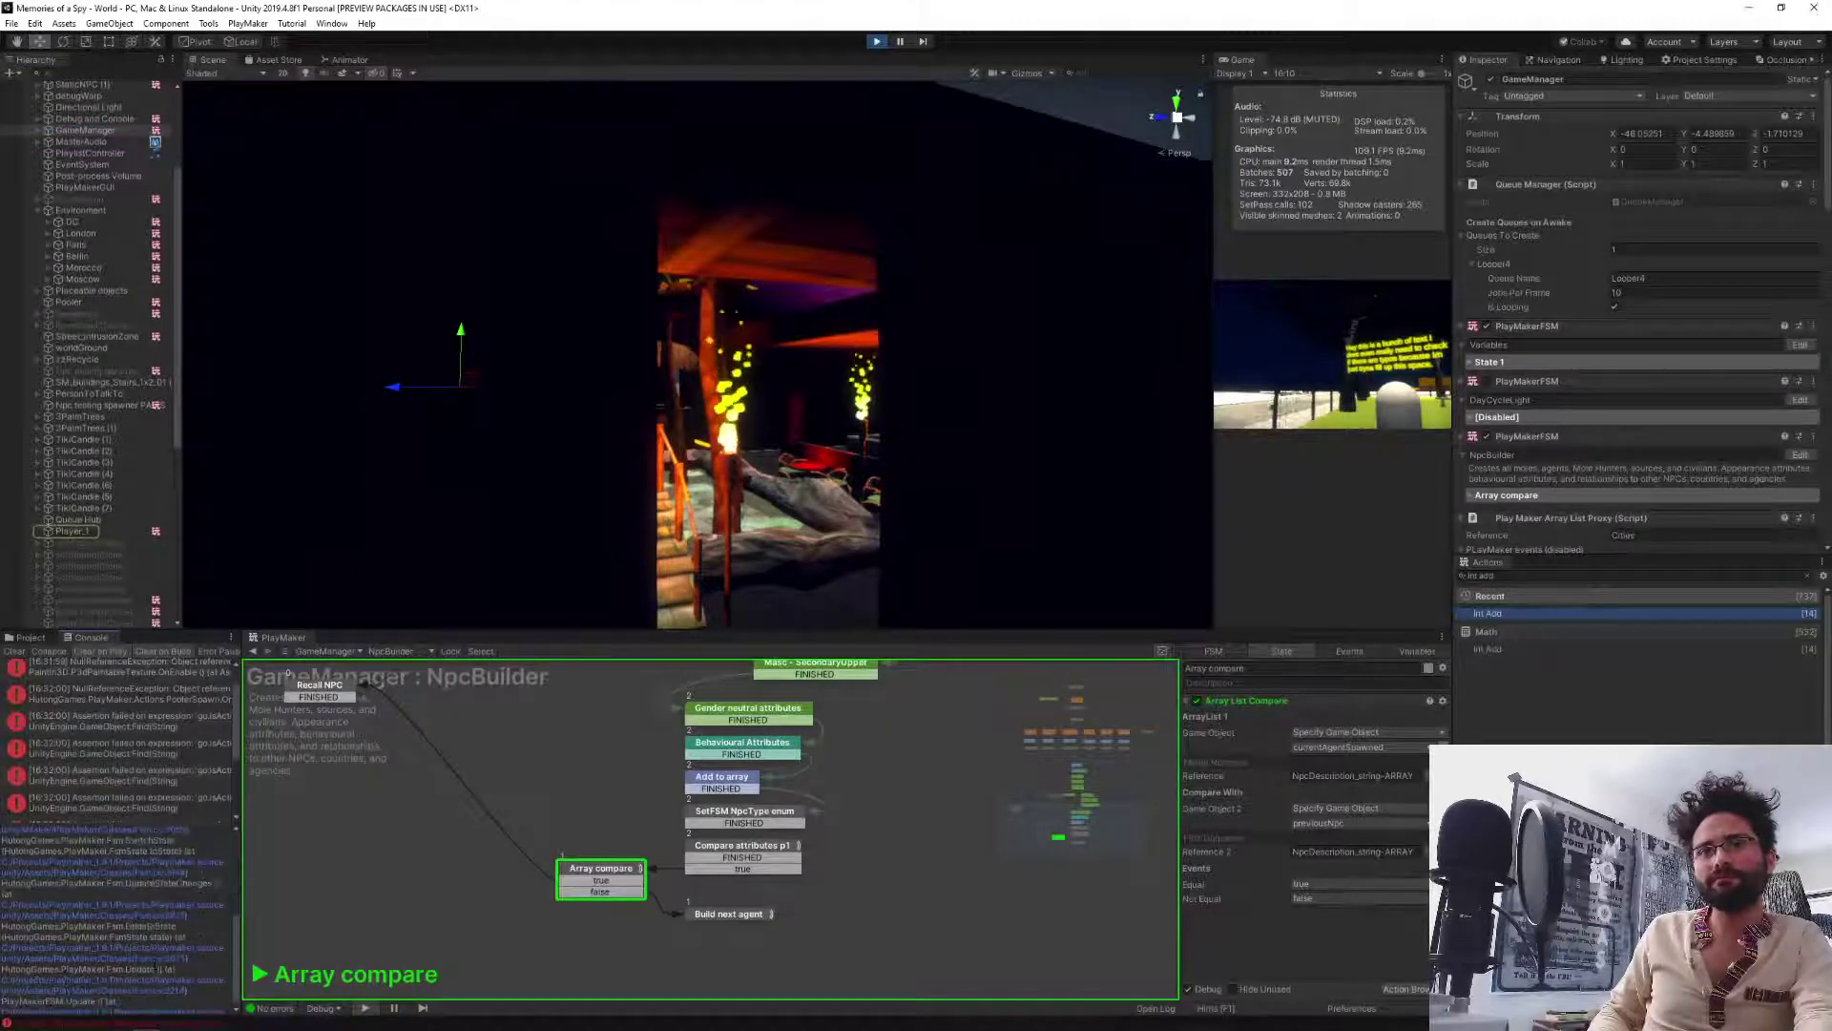
pyautogui.moveTo(237, 941); pyautogui.dragTo(285, 942)
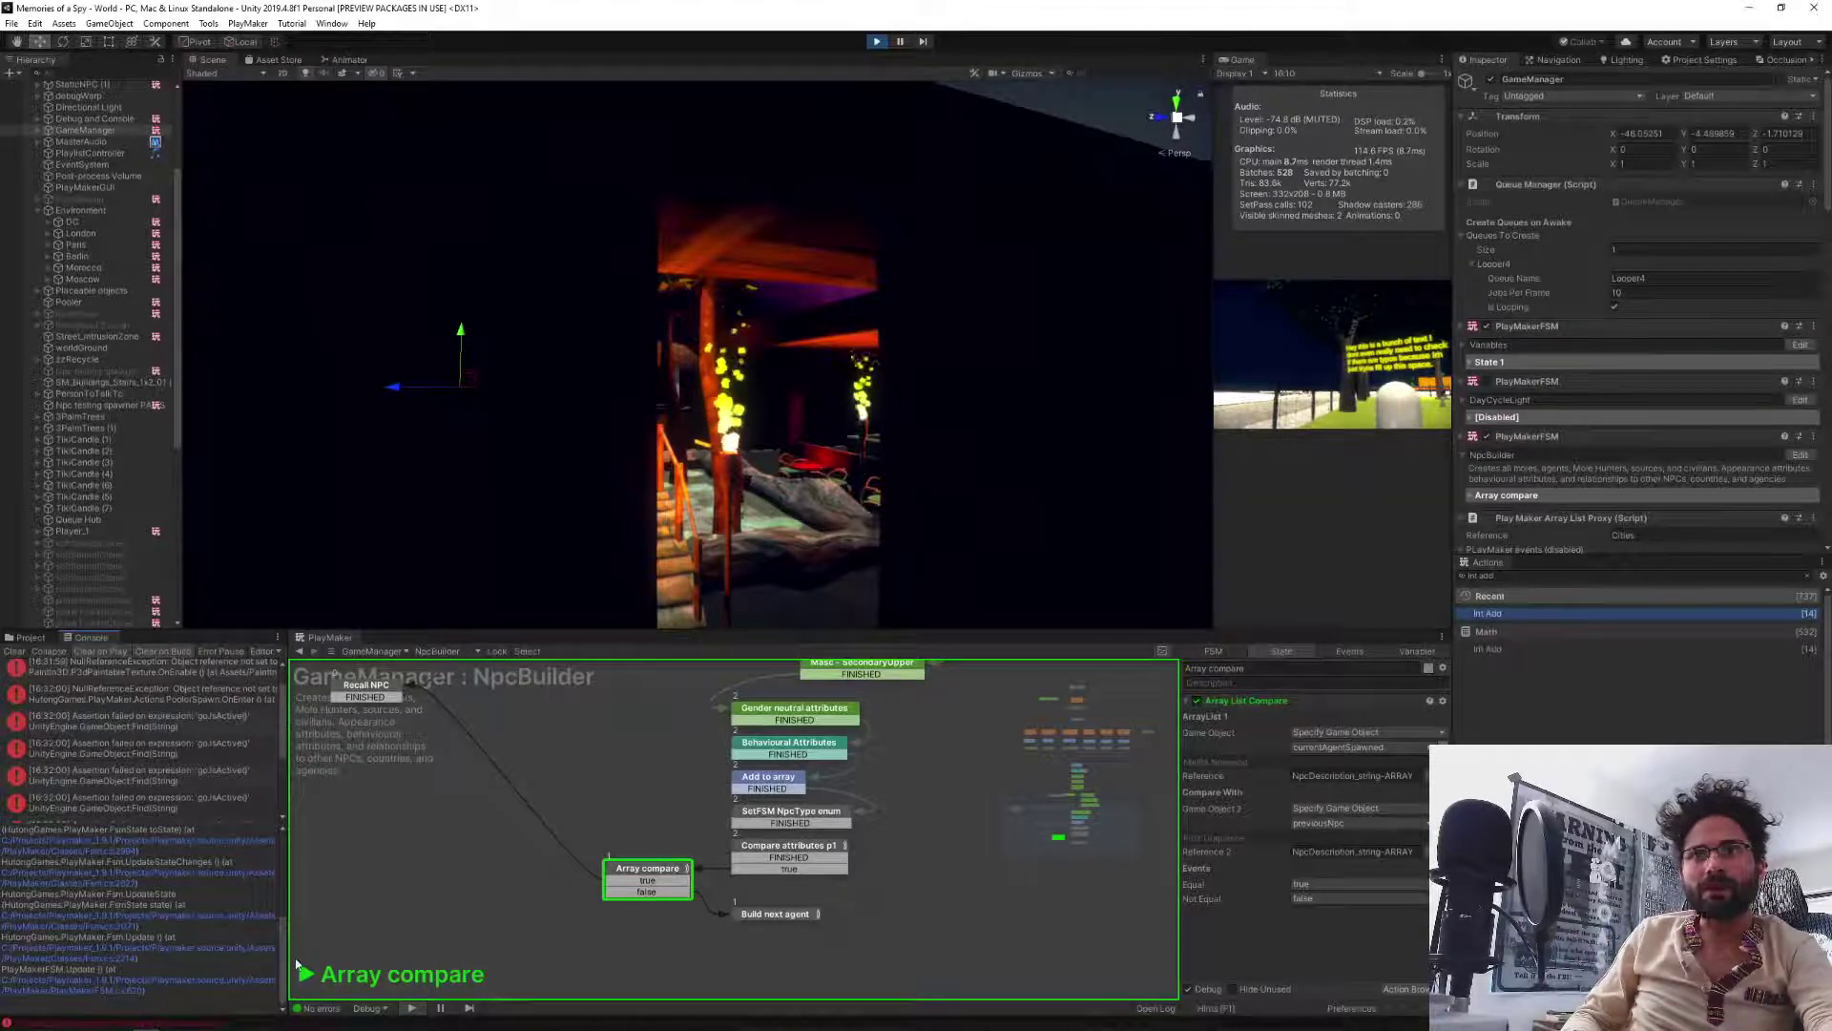
pyautogui.moveTo(285, 960); pyautogui.dragTo(325, 955)
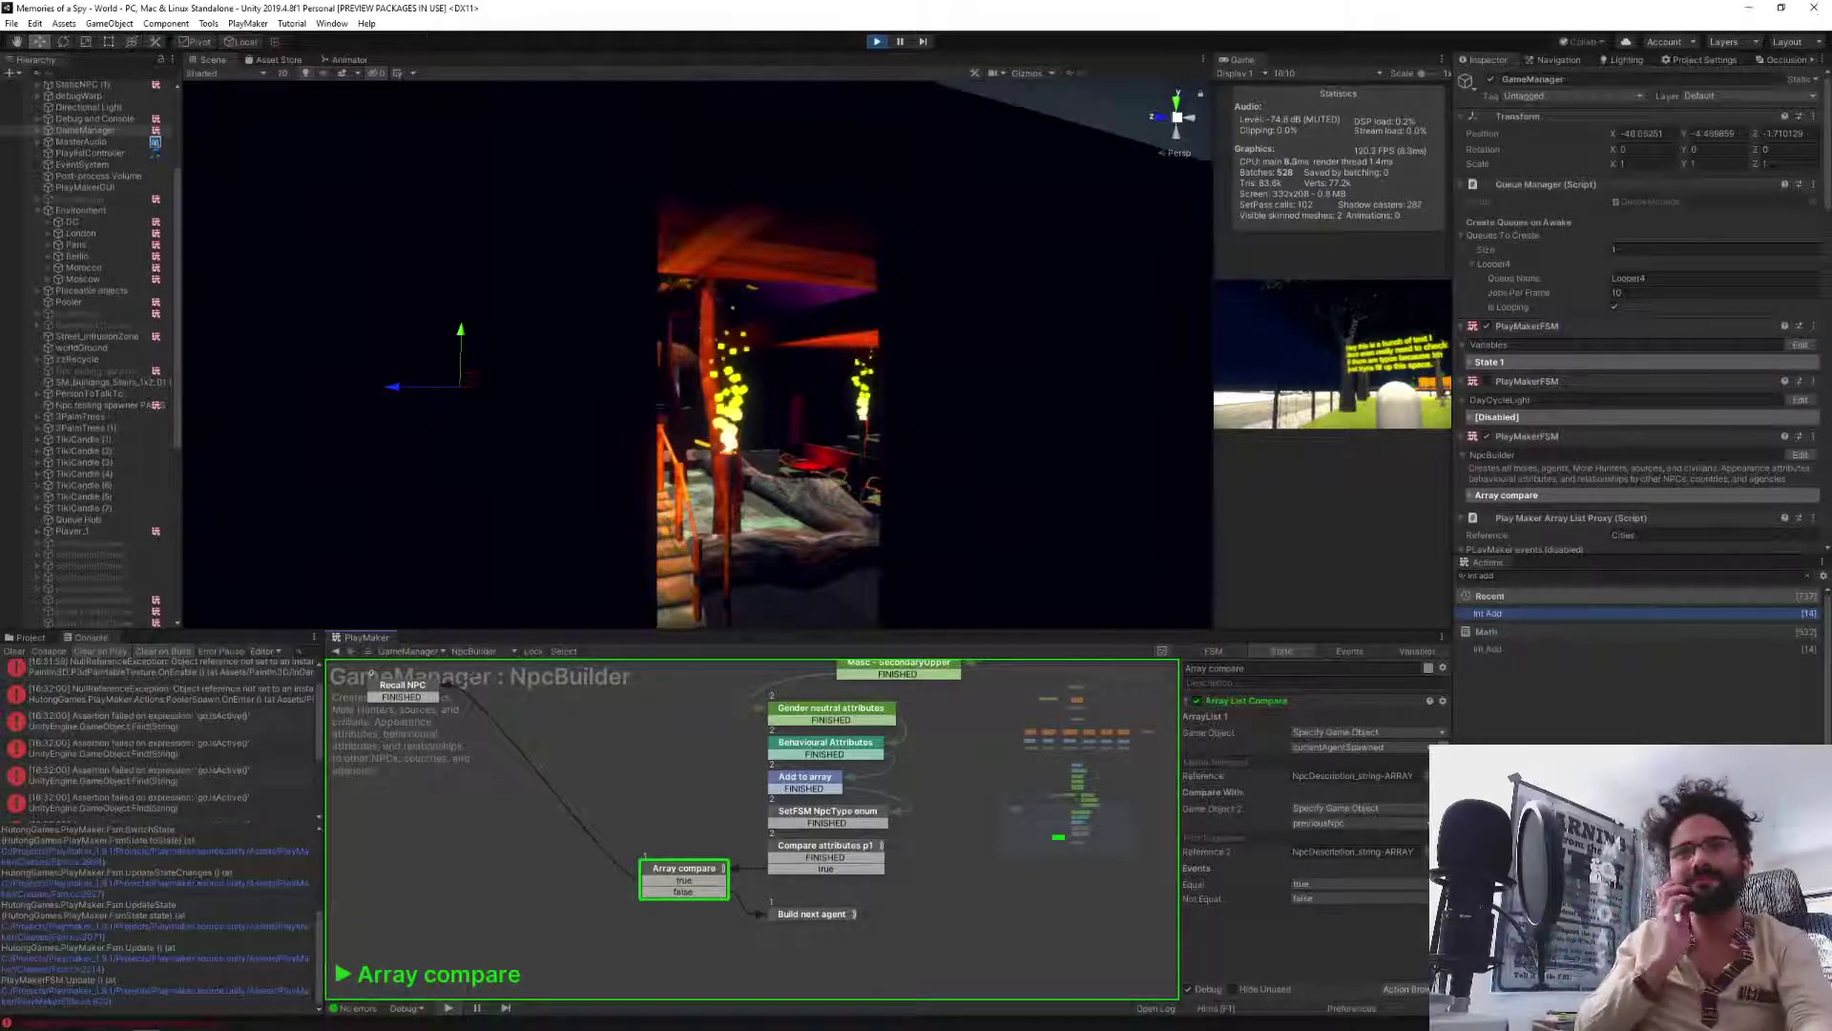
# Read through the selected error's full stack trace and compare it with the Array List Compare error, widening the console for the complete text.
pyautogui.scroll(1, 200, 983)
pyautogui.scroll(1, 200, 983)
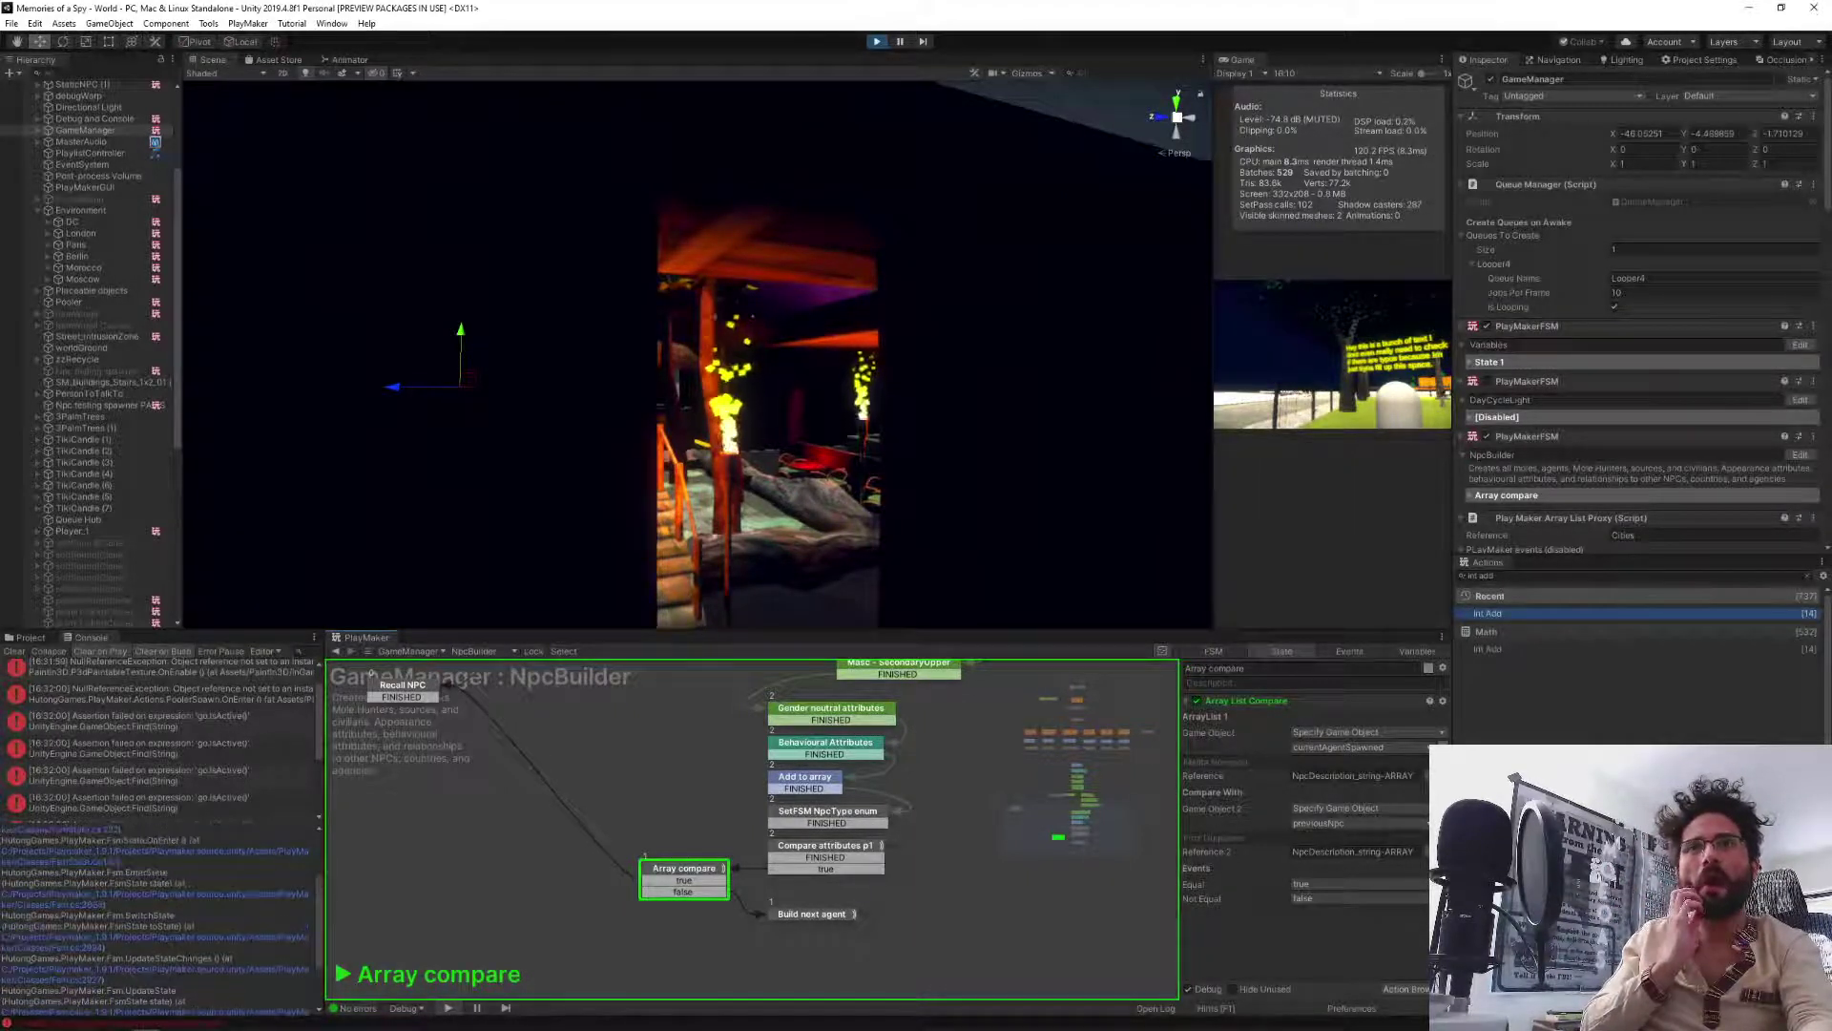
pyautogui.scroll(2, 201, 983)
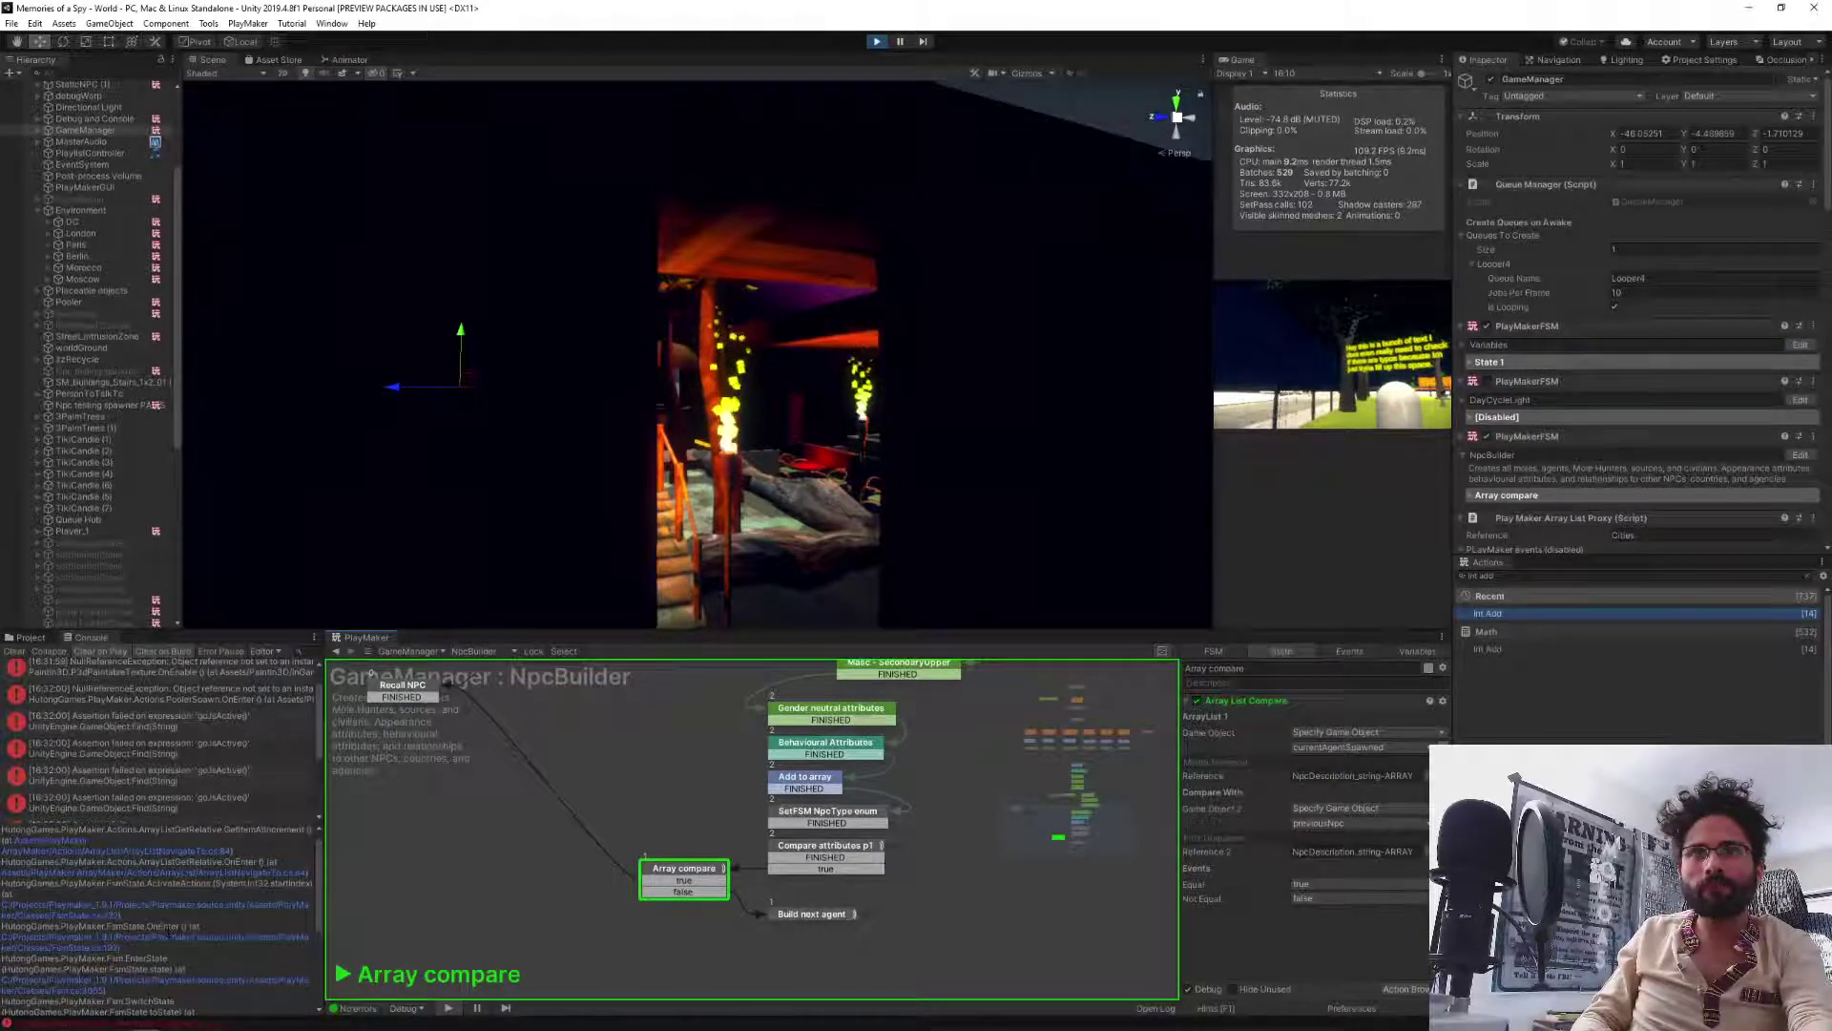
pyautogui.scroll(-1, 162, 916)
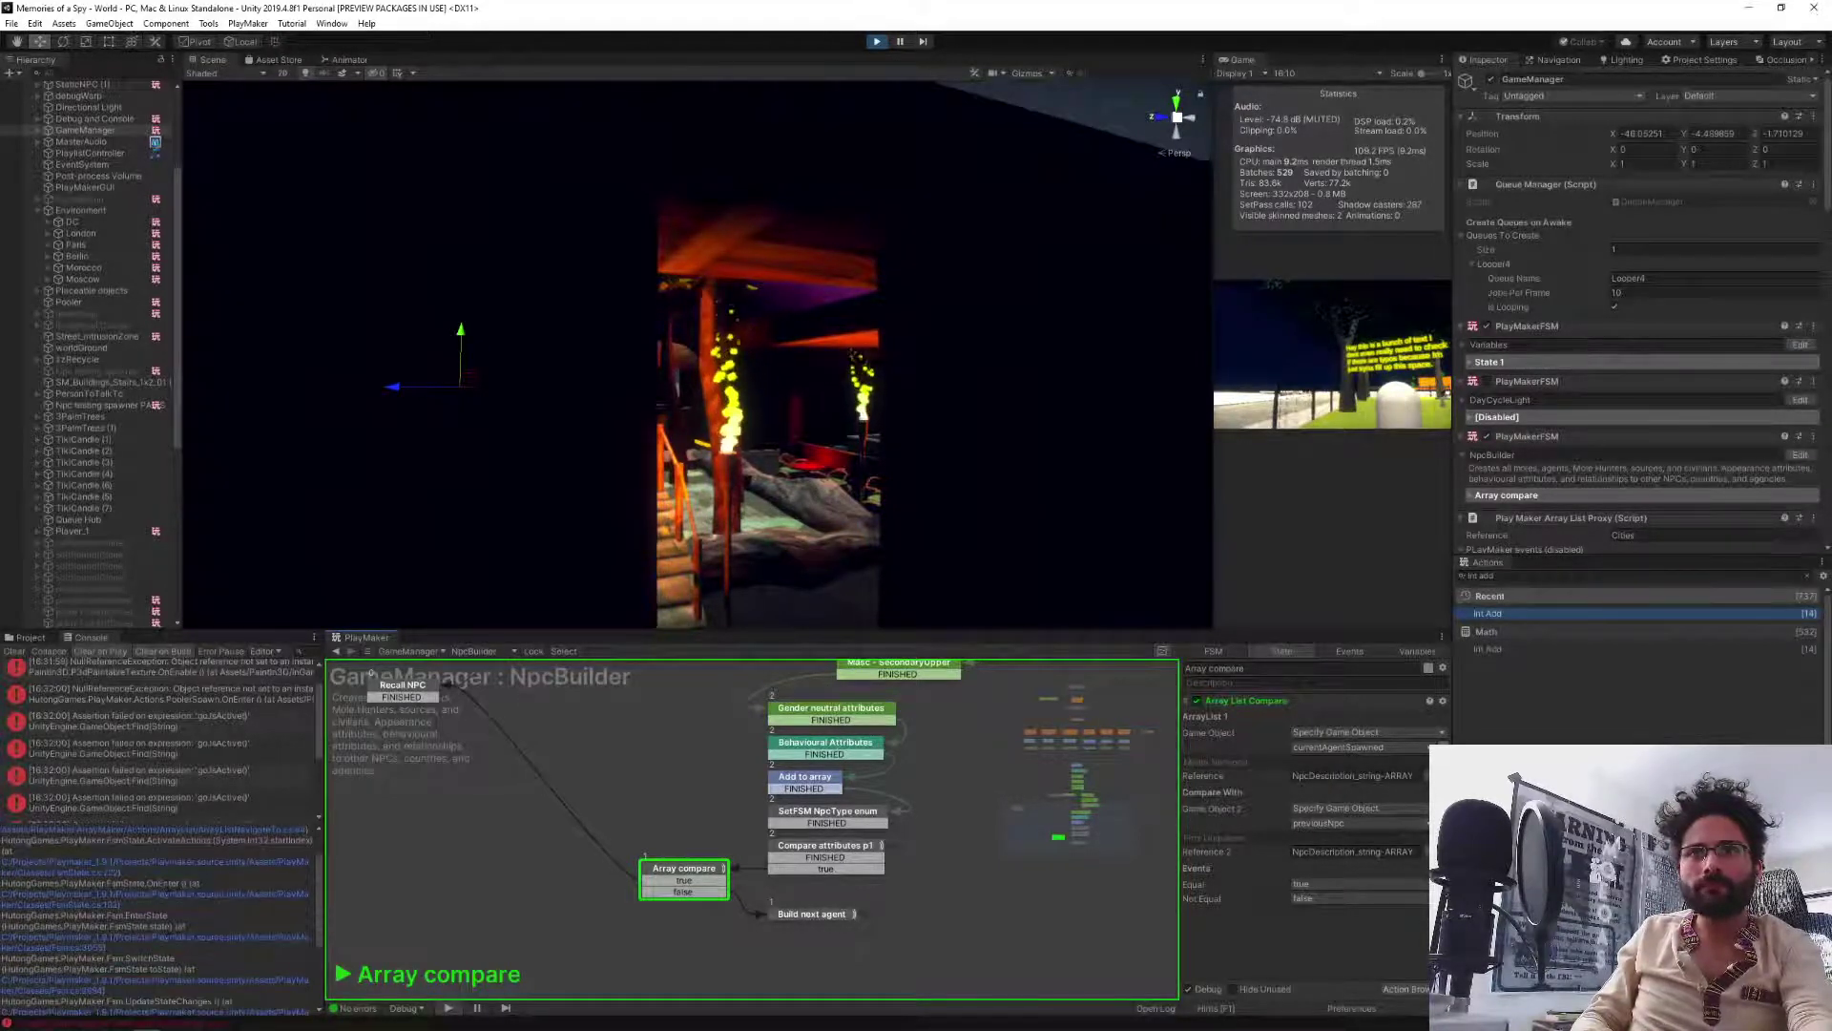
pyautogui.scroll(-4, 157, 916)
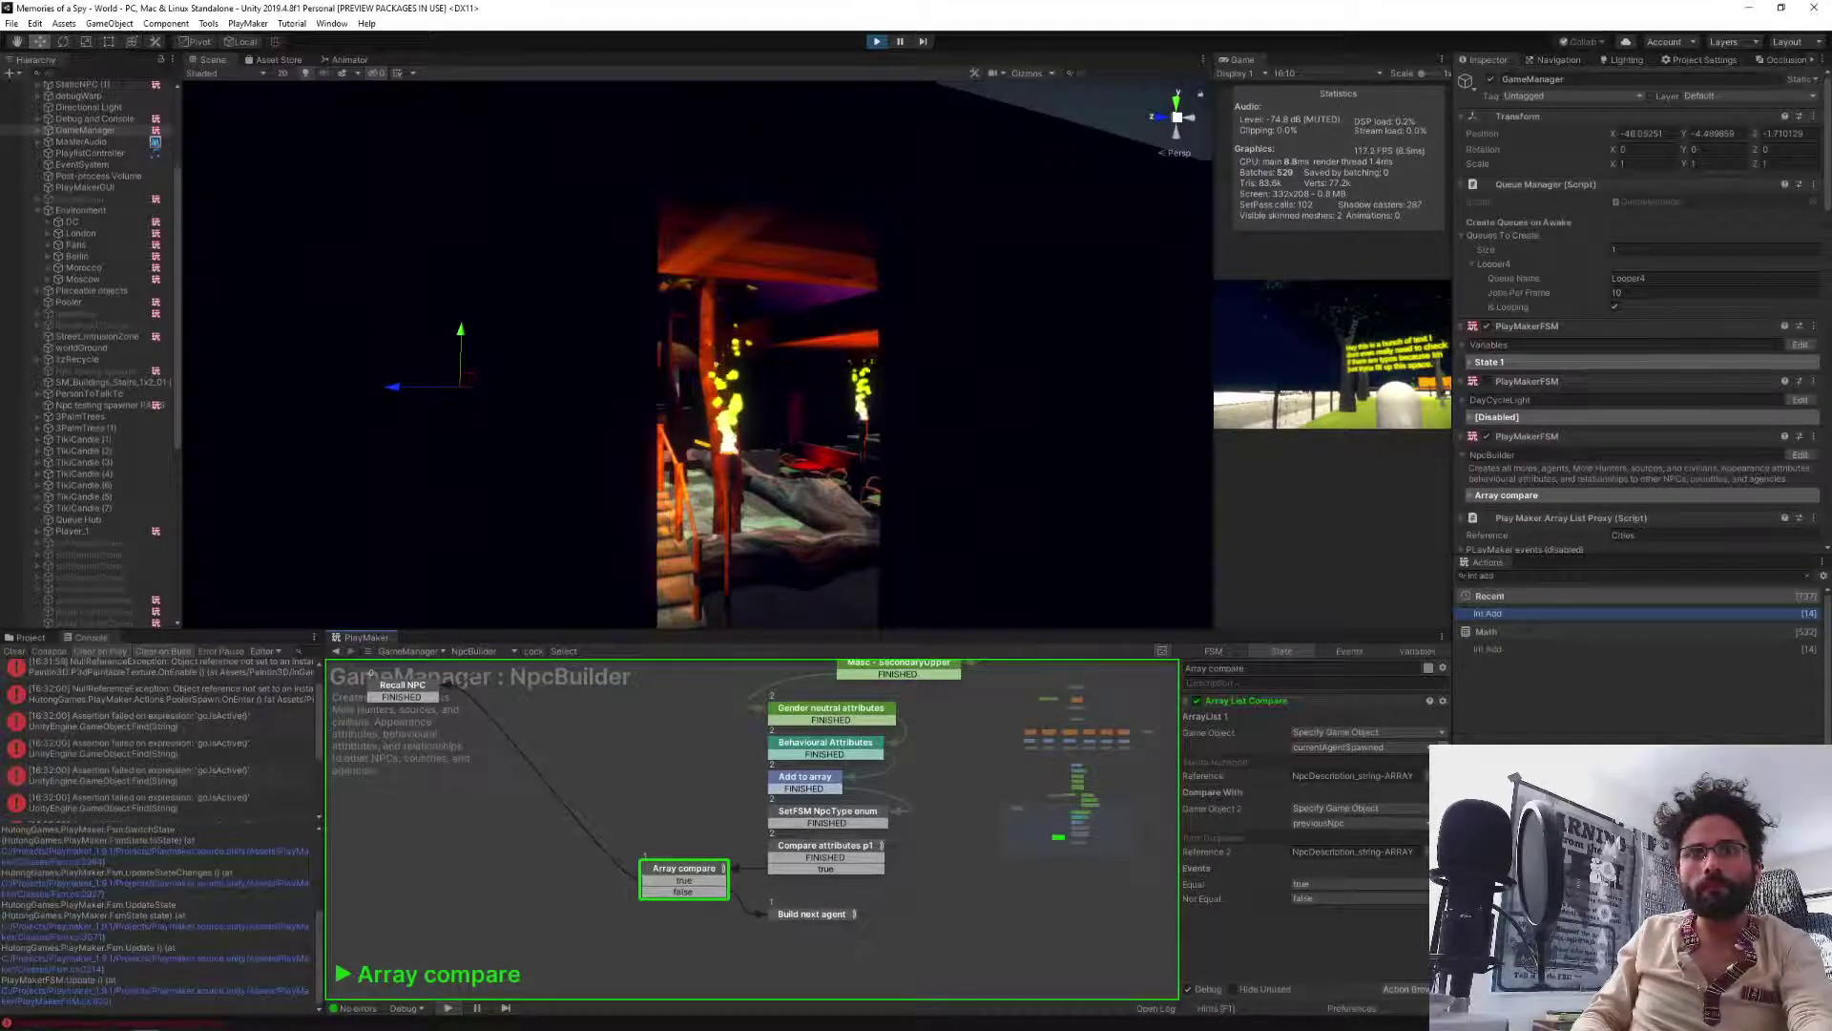
pyautogui.scroll(-3, 116, 747)
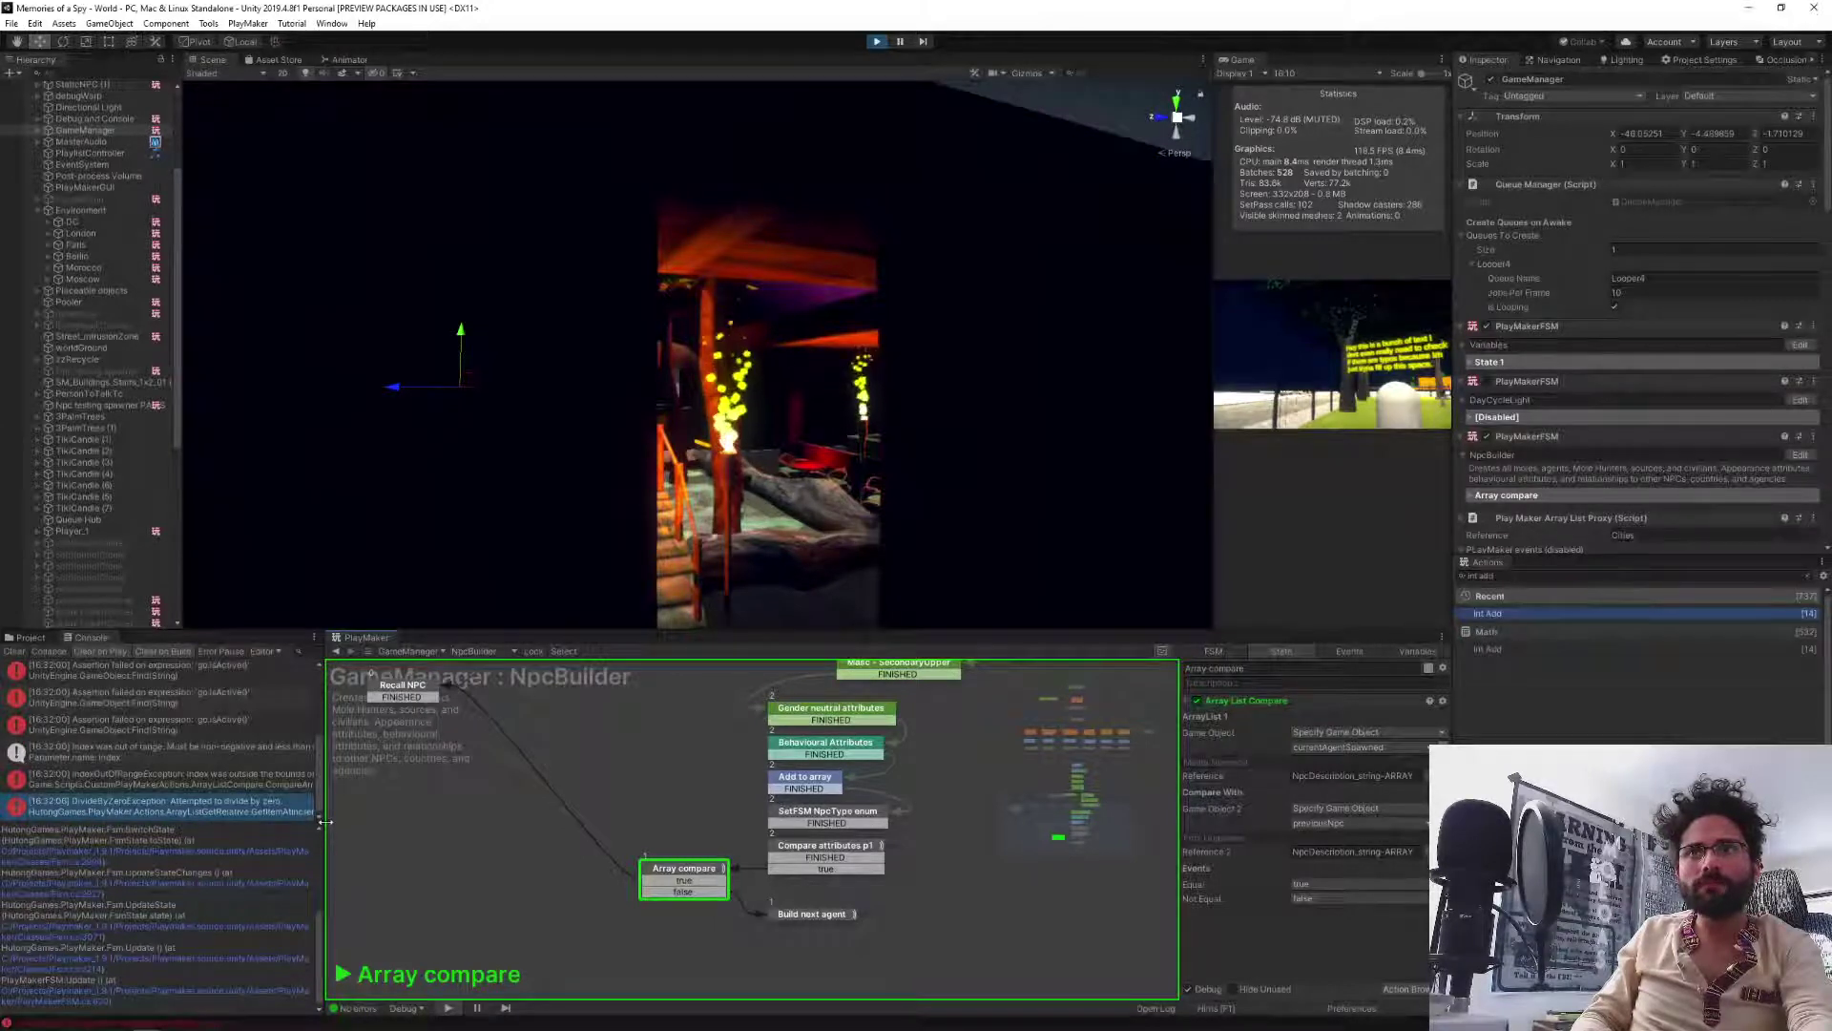
pyautogui.moveTo(326, 823); pyautogui.dragTo(707, 784)
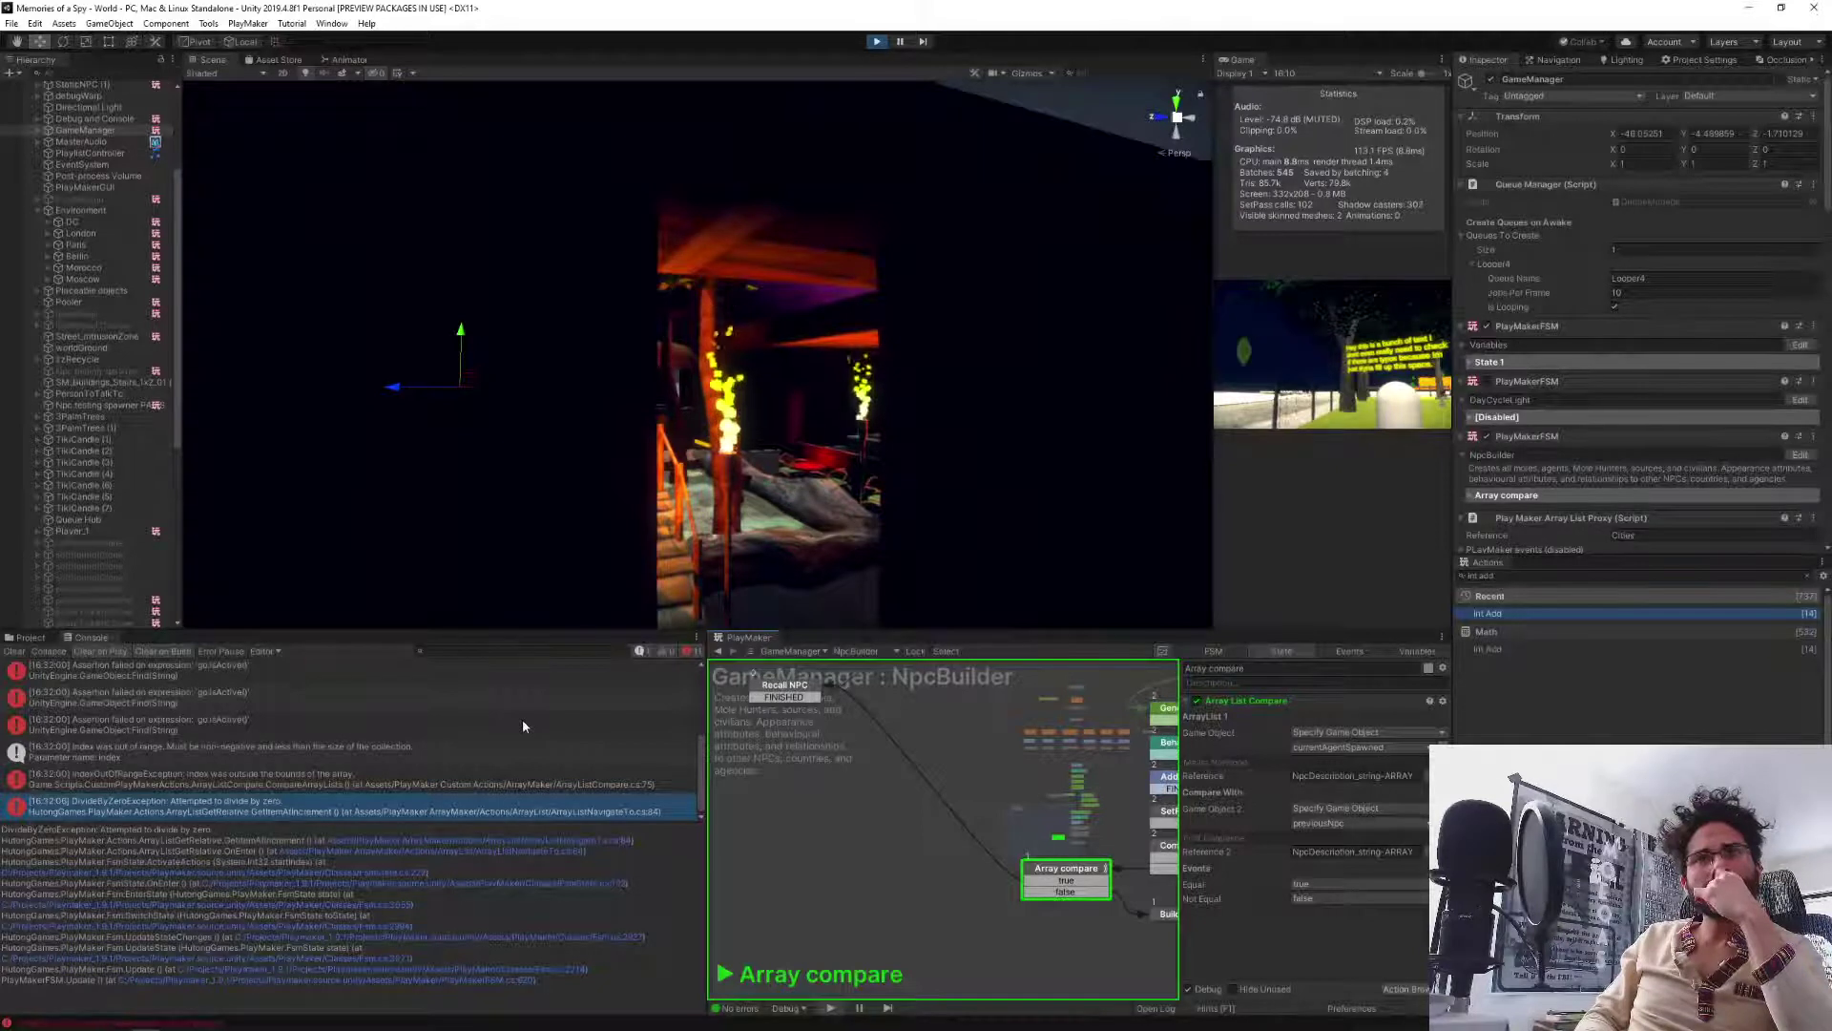
# Clear the console, stop play mode, narrow the console area and bring back the project files.
pyautogui.click(15, 651)
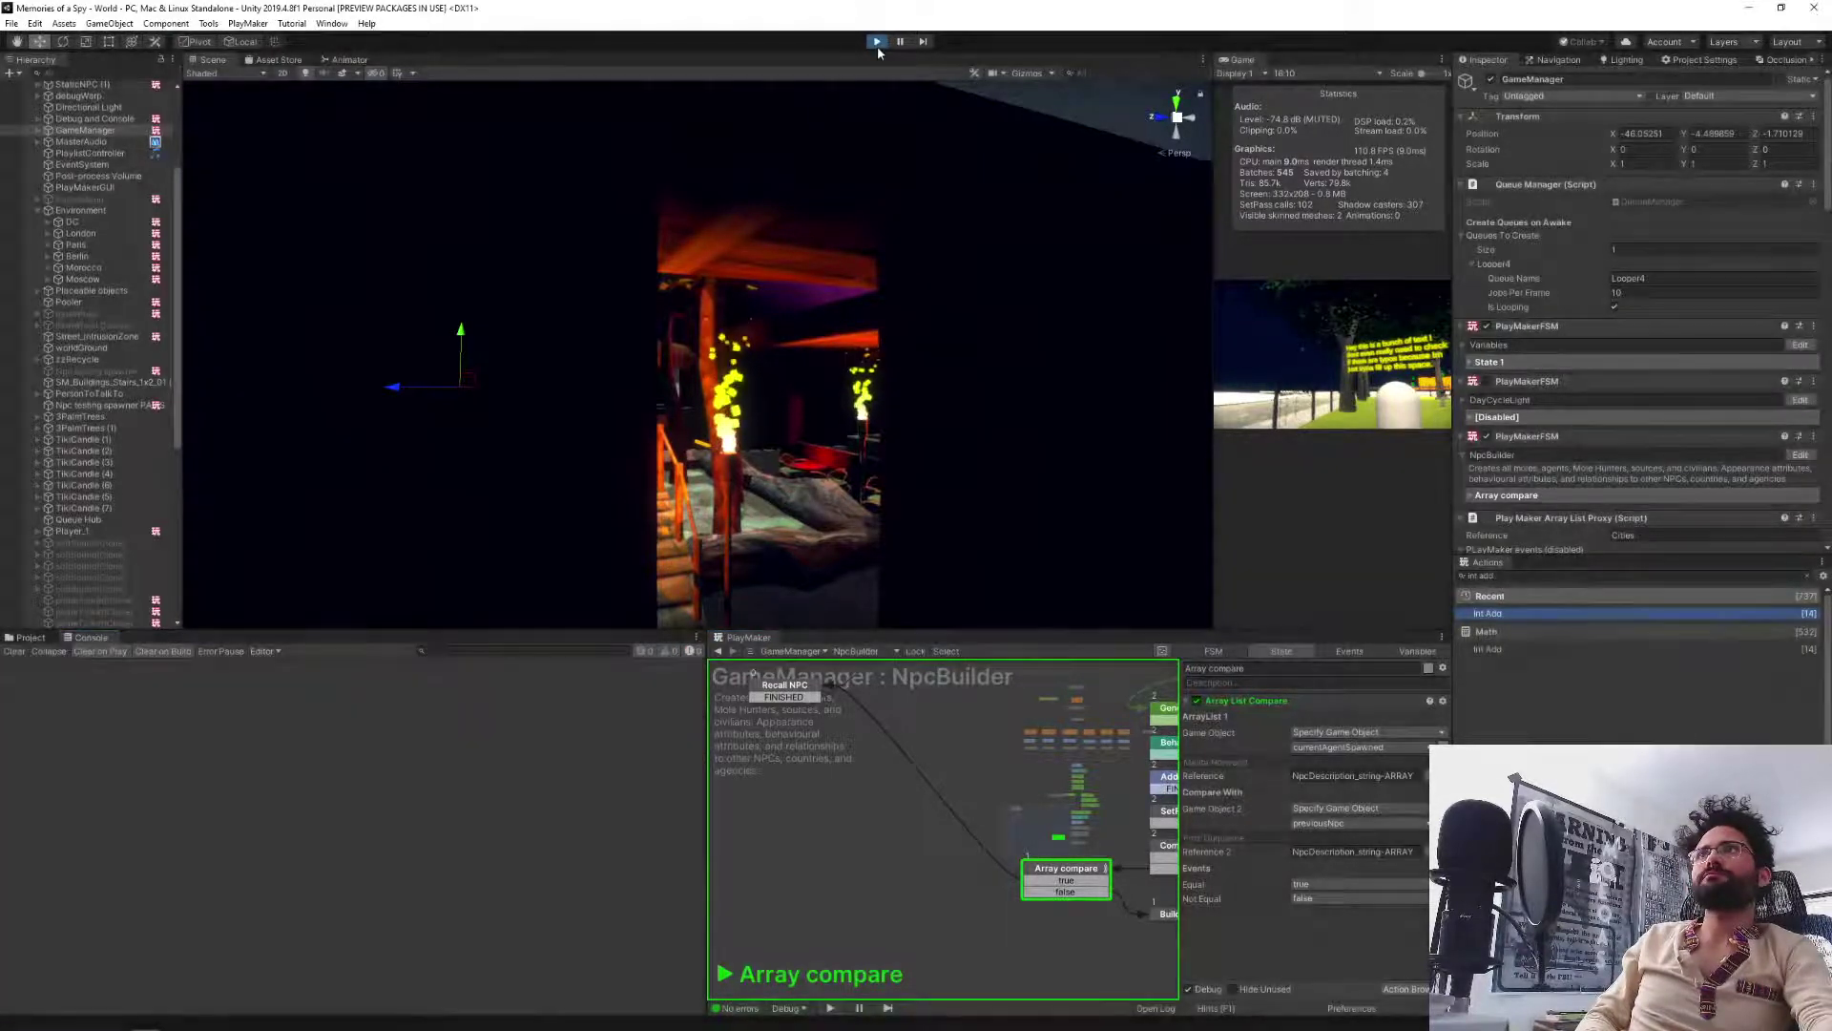
pyautogui.click(878, 48)
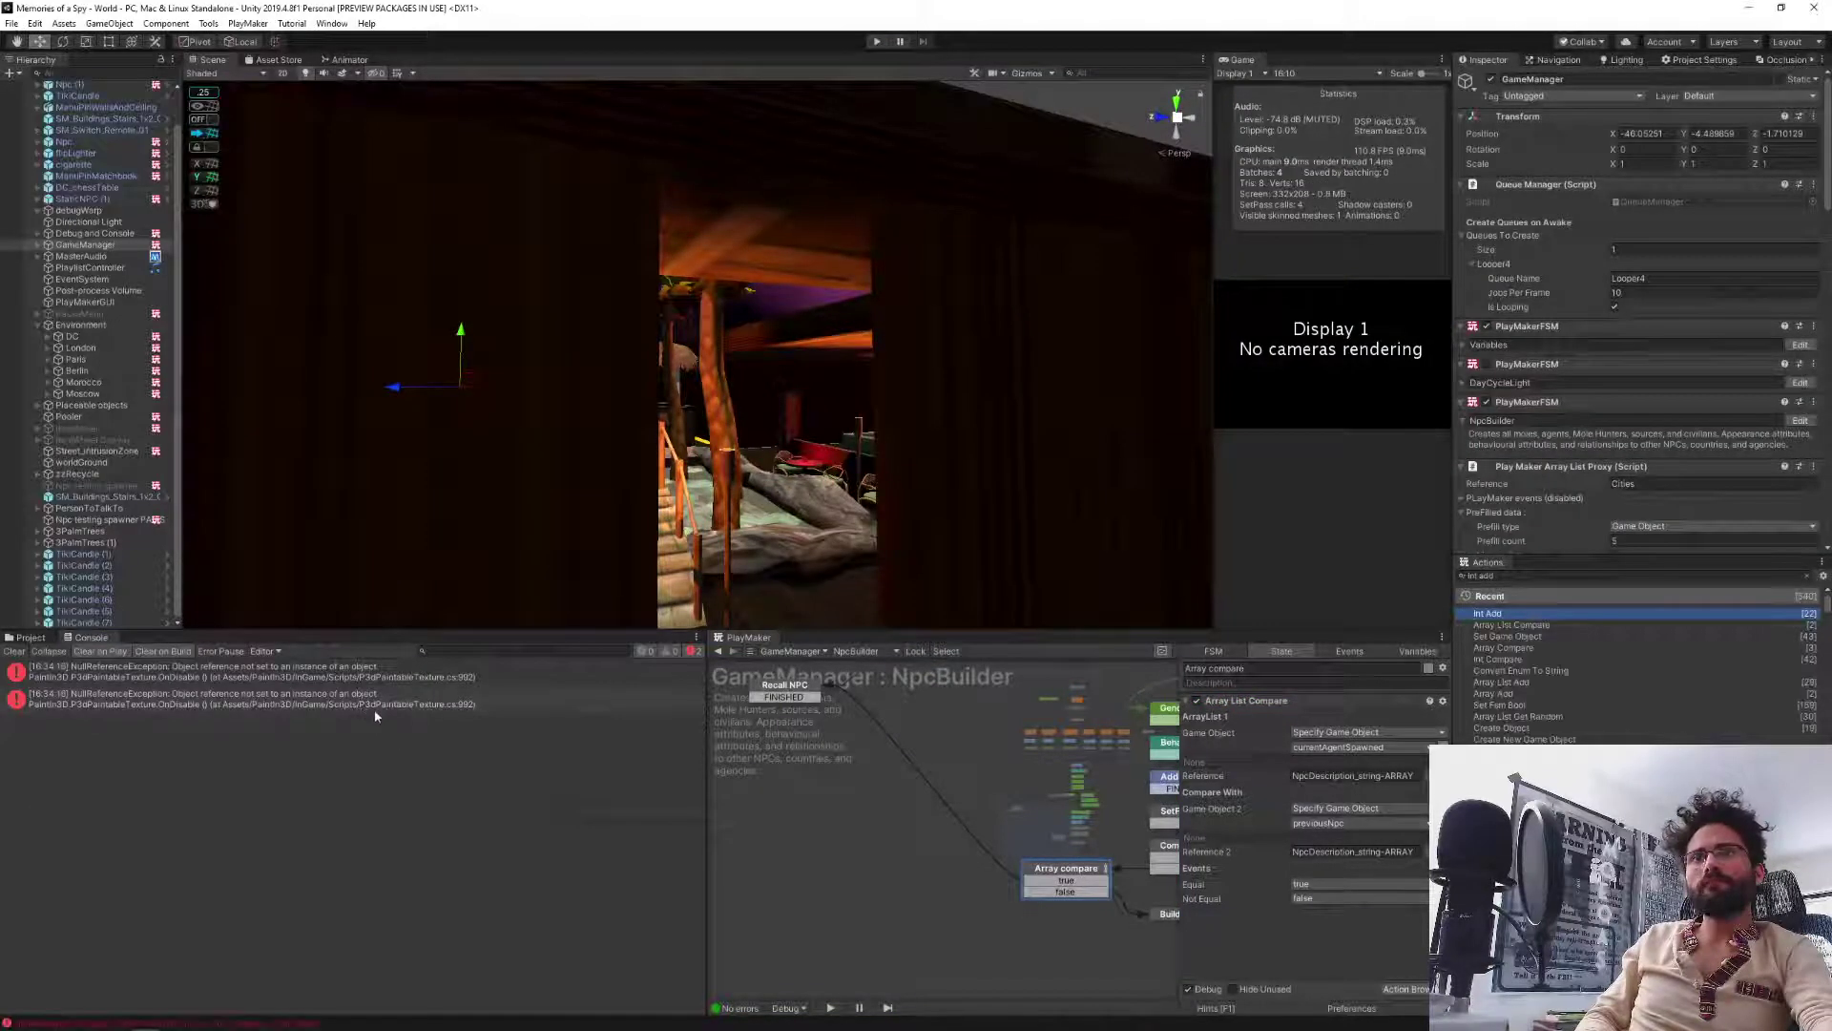
pyautogui.moveTo(707, 797); pyautogui.dragTo(255, 749)
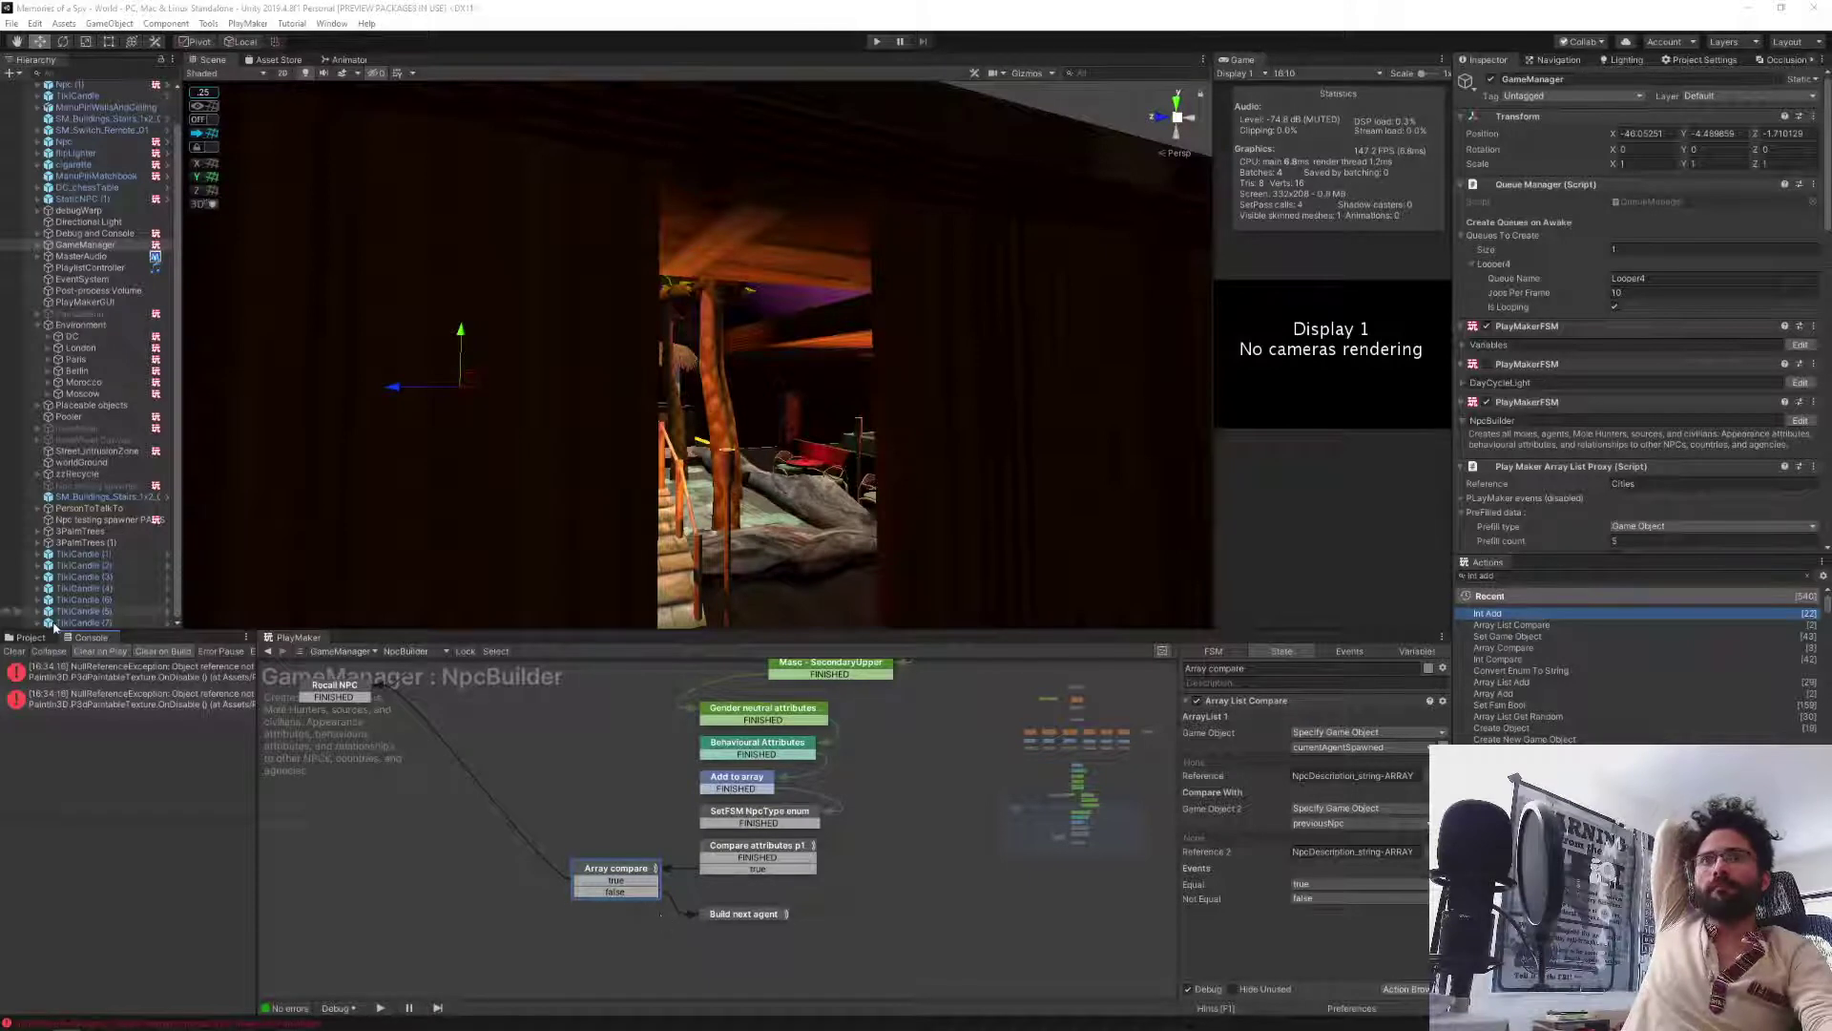
pyautogui.click(29, 637)
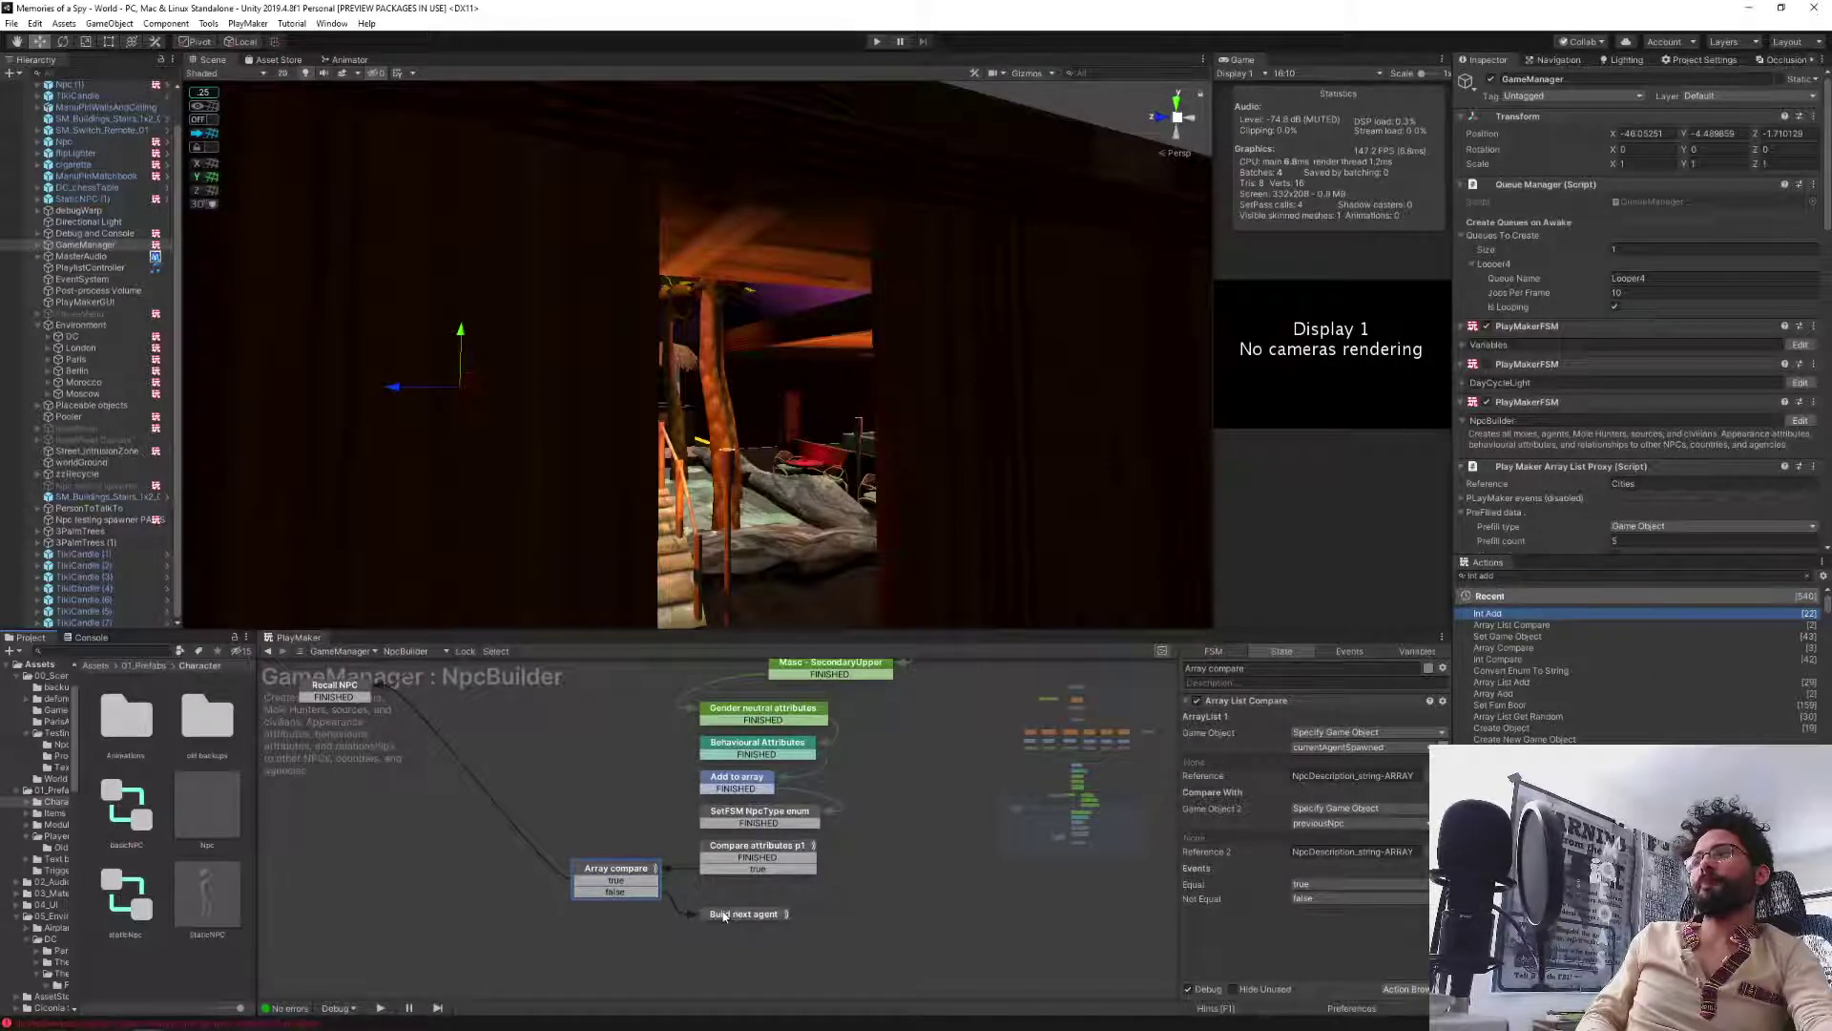
# Select the Compare attributes p1 state and search the action library for array list compare and copy actions.
pyautogui.click(748, 850)
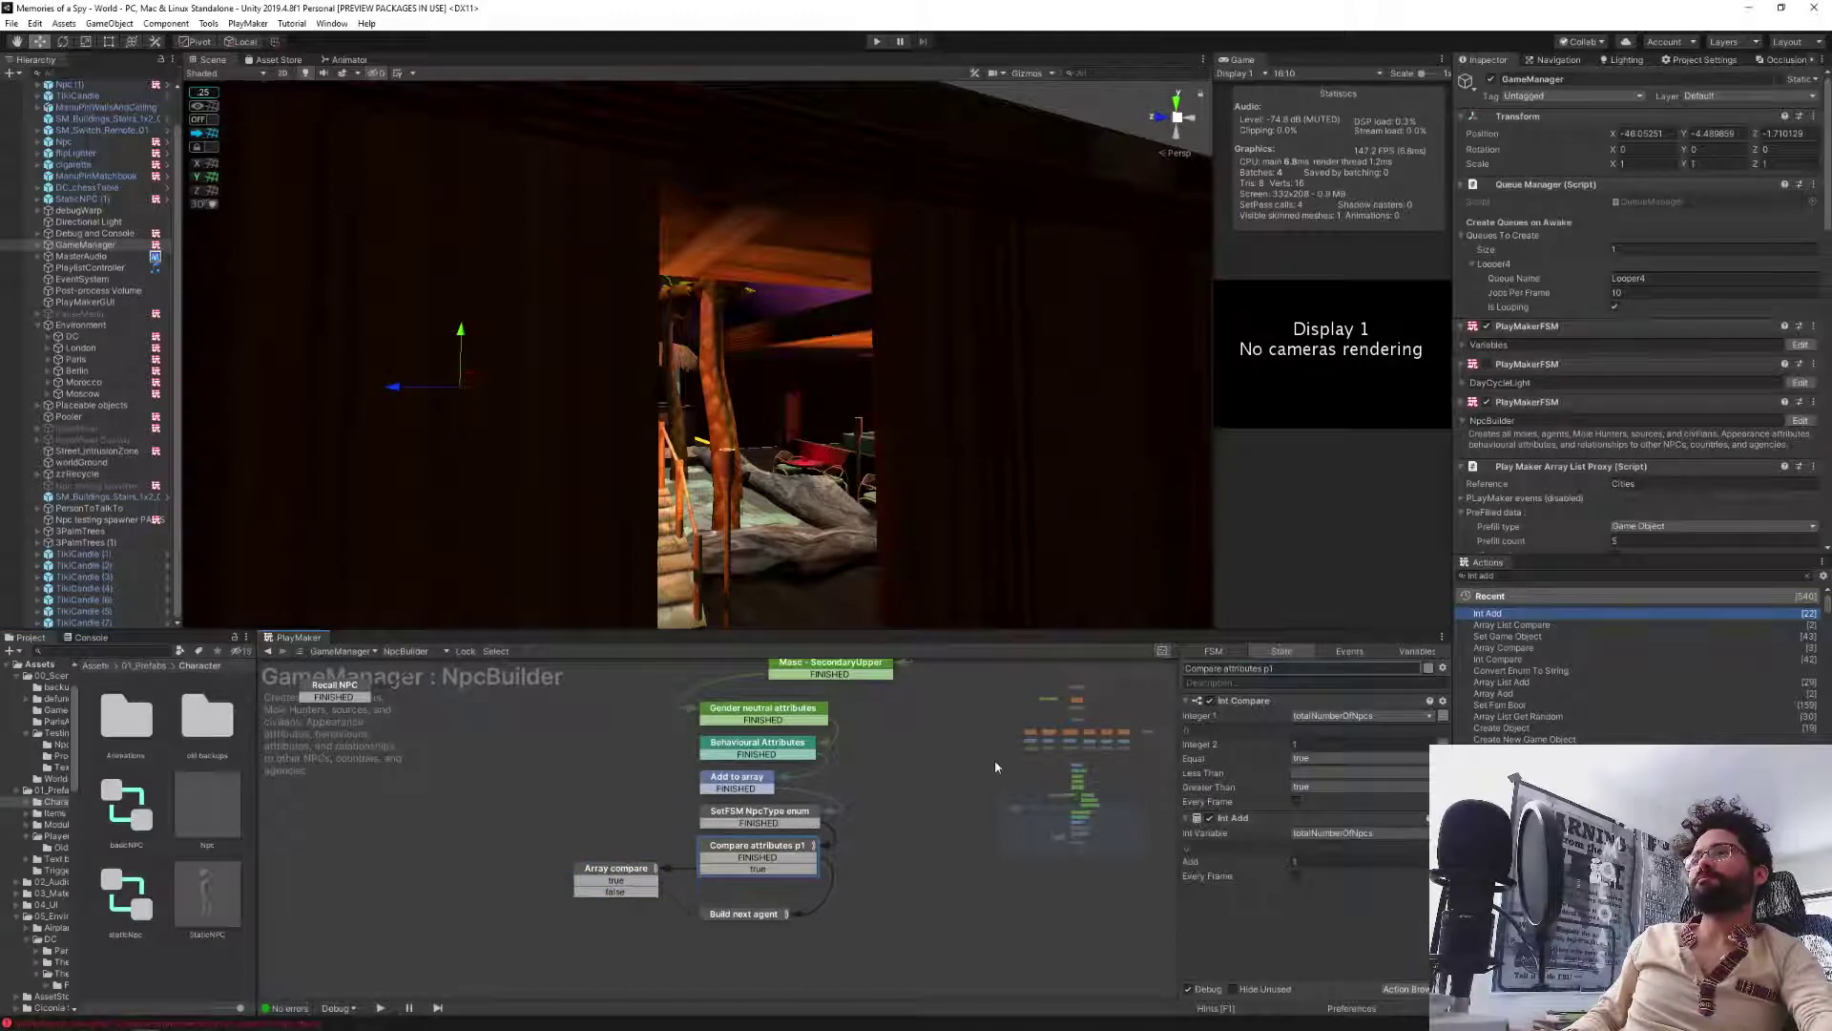
pyautogui.scroll(5, 995, 759)
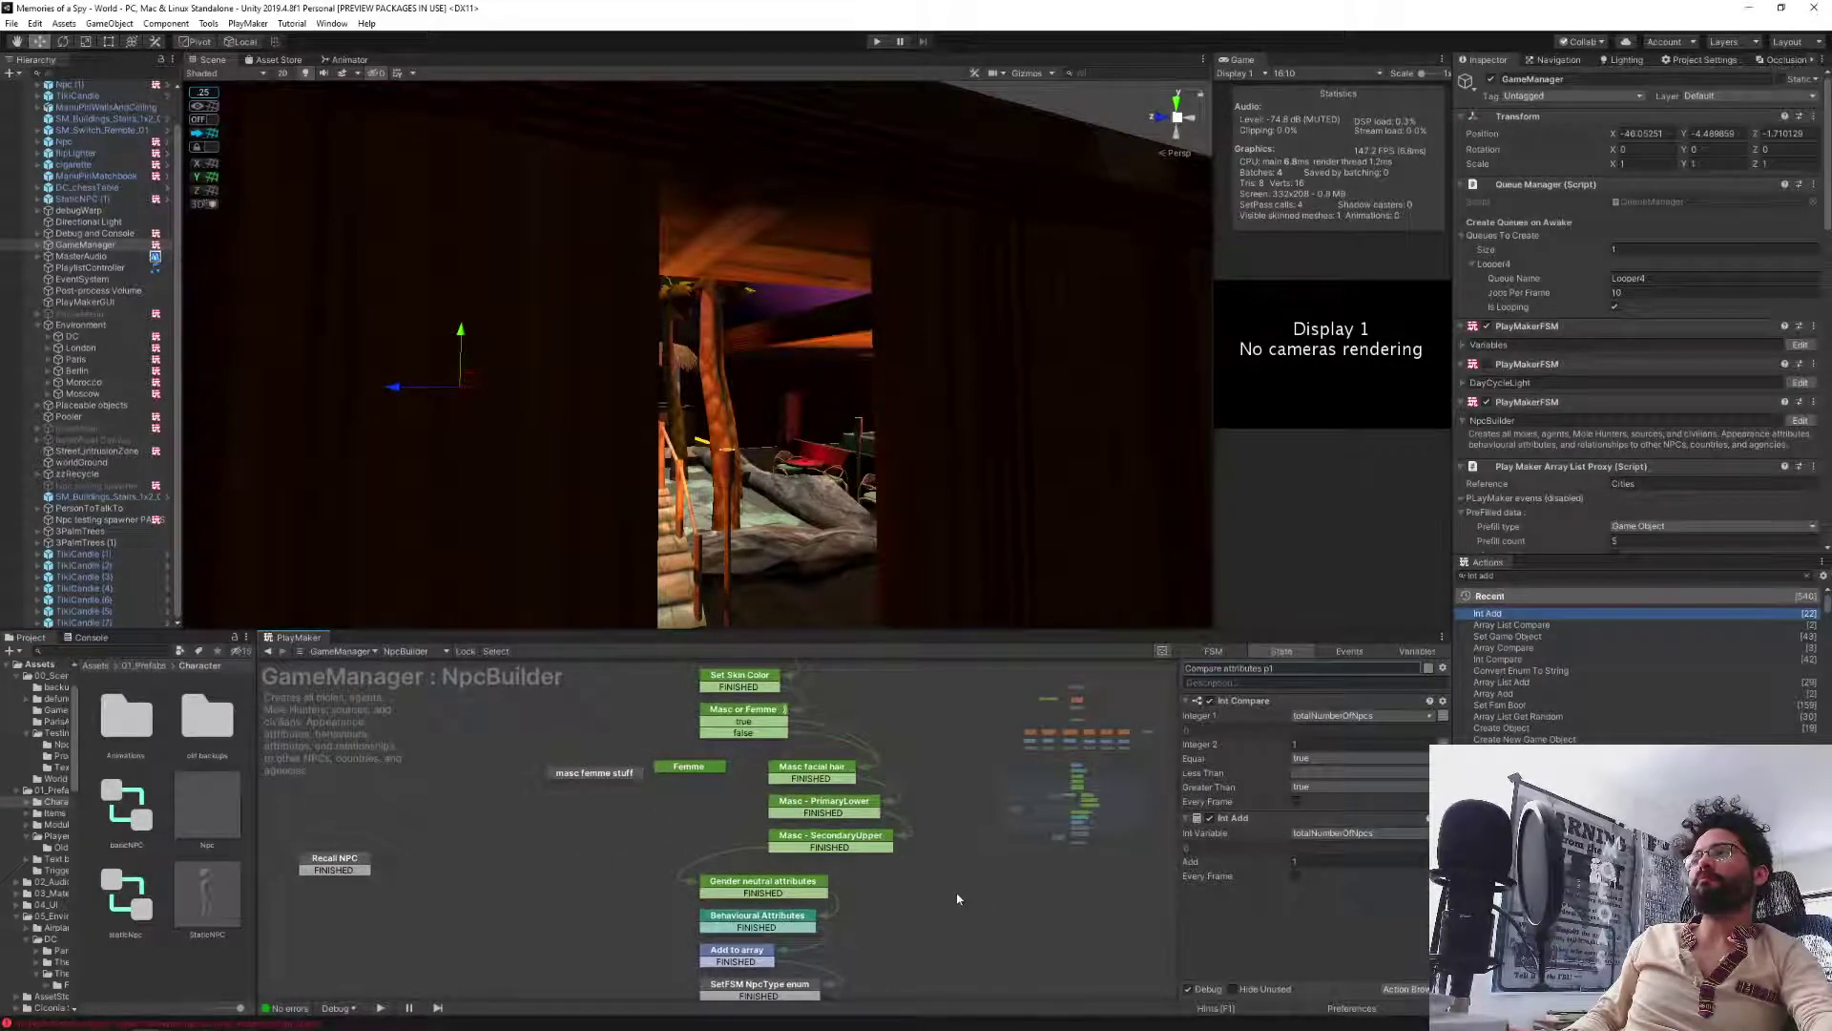
pyautogui.scroll(-2, 957, 895)
pyautogui.moveTo(954, 805); pyautogui.dragTo(950, 769, button='middle')
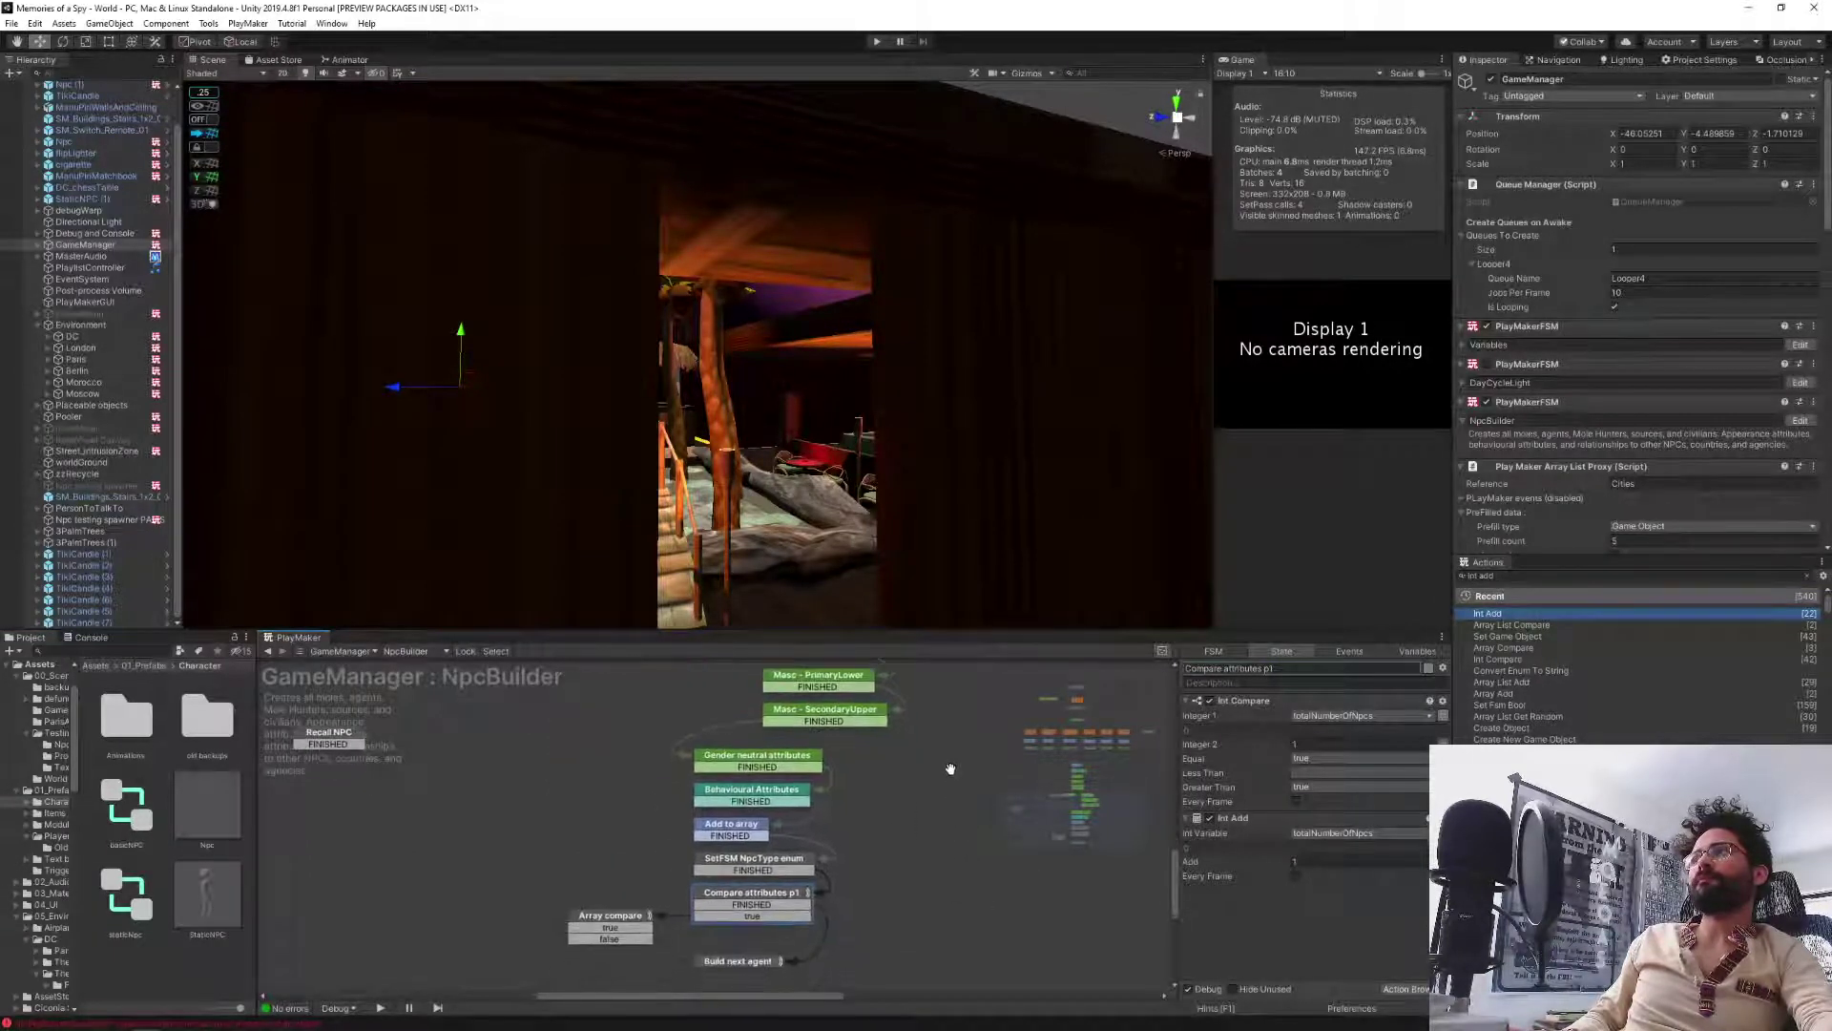
pyautogui.click(1532, 577)
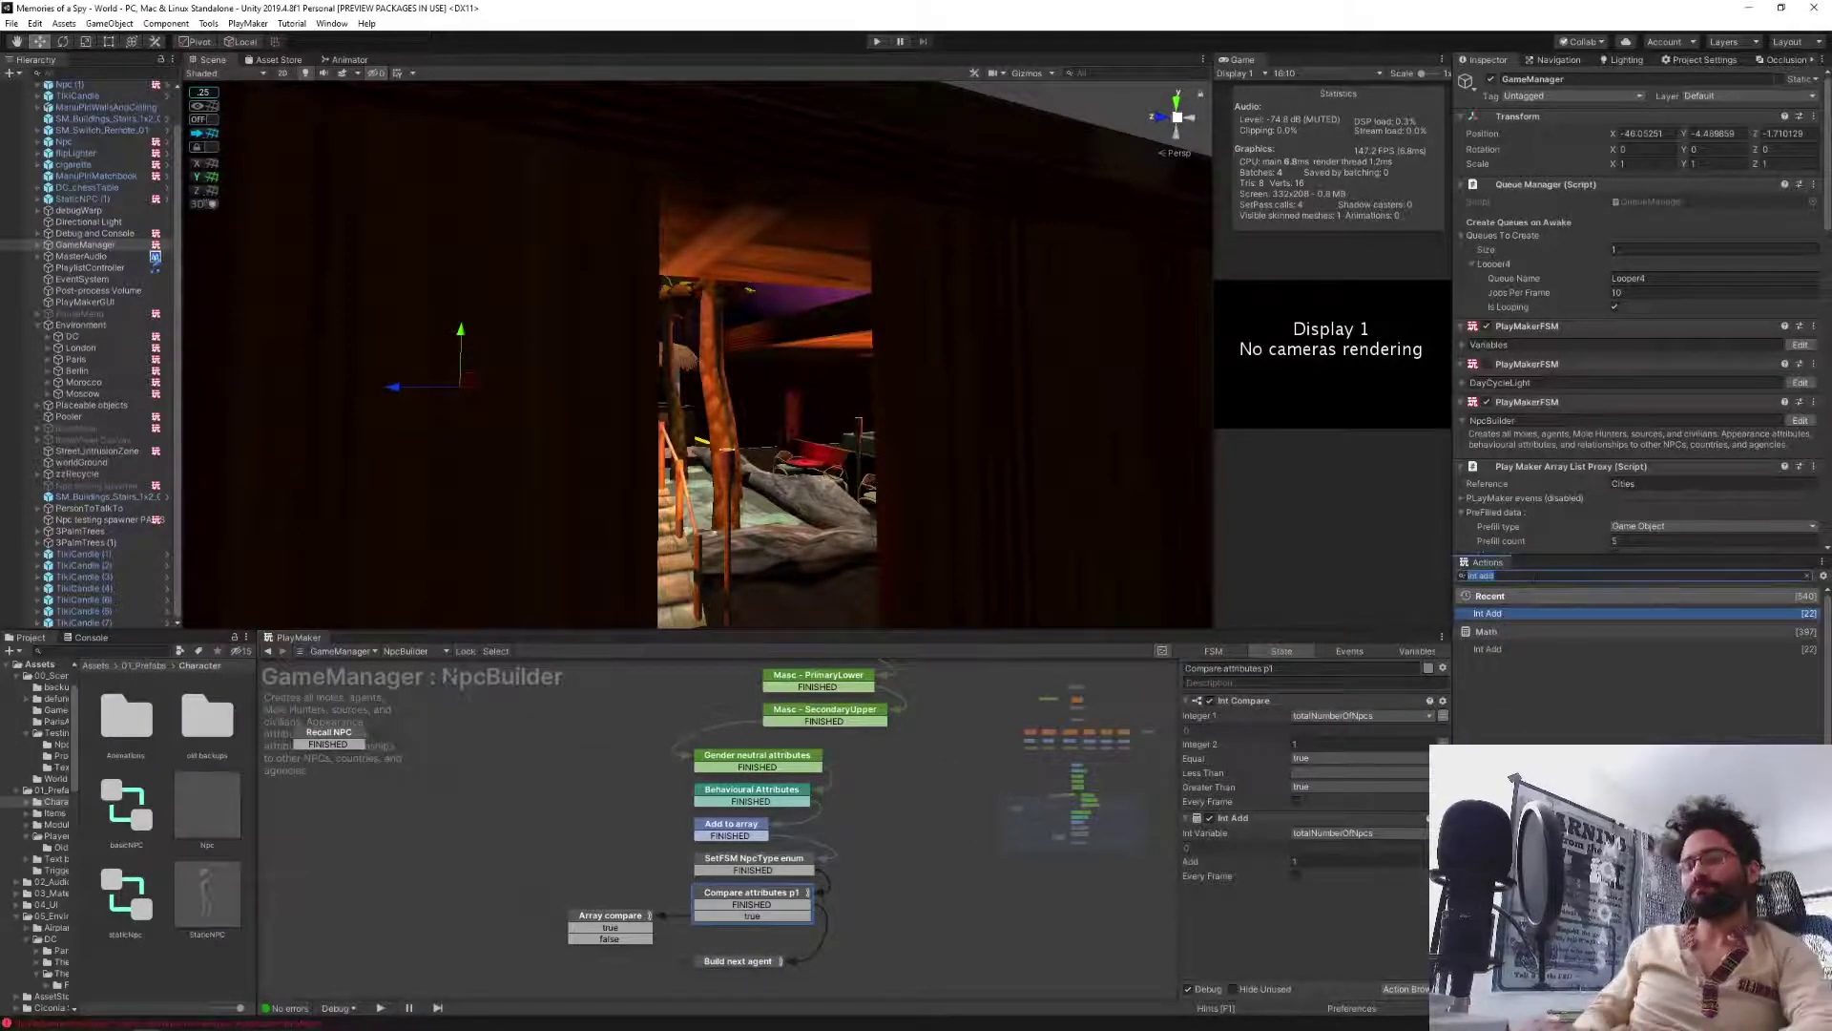
pyautogui.write('array list comp')
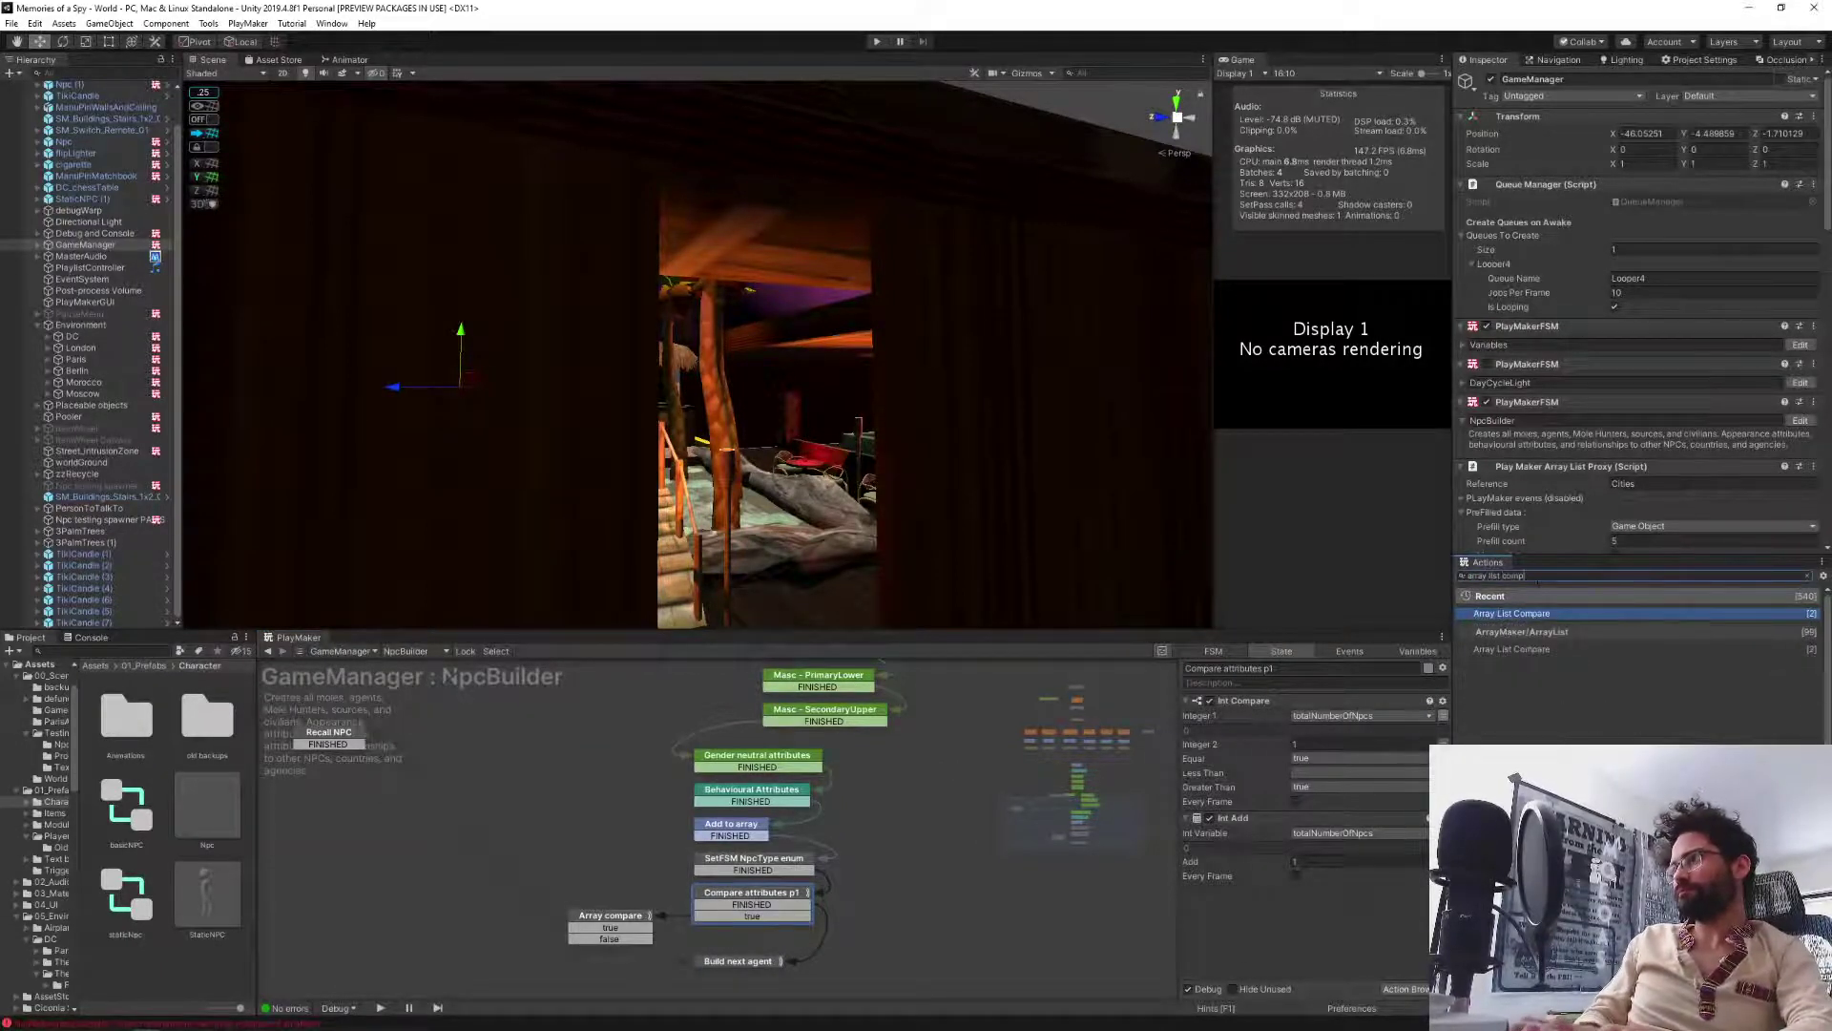
pyautogui.press('BackSpace')
pyautogui.press('BackSpace')
pyautogui.write('p')
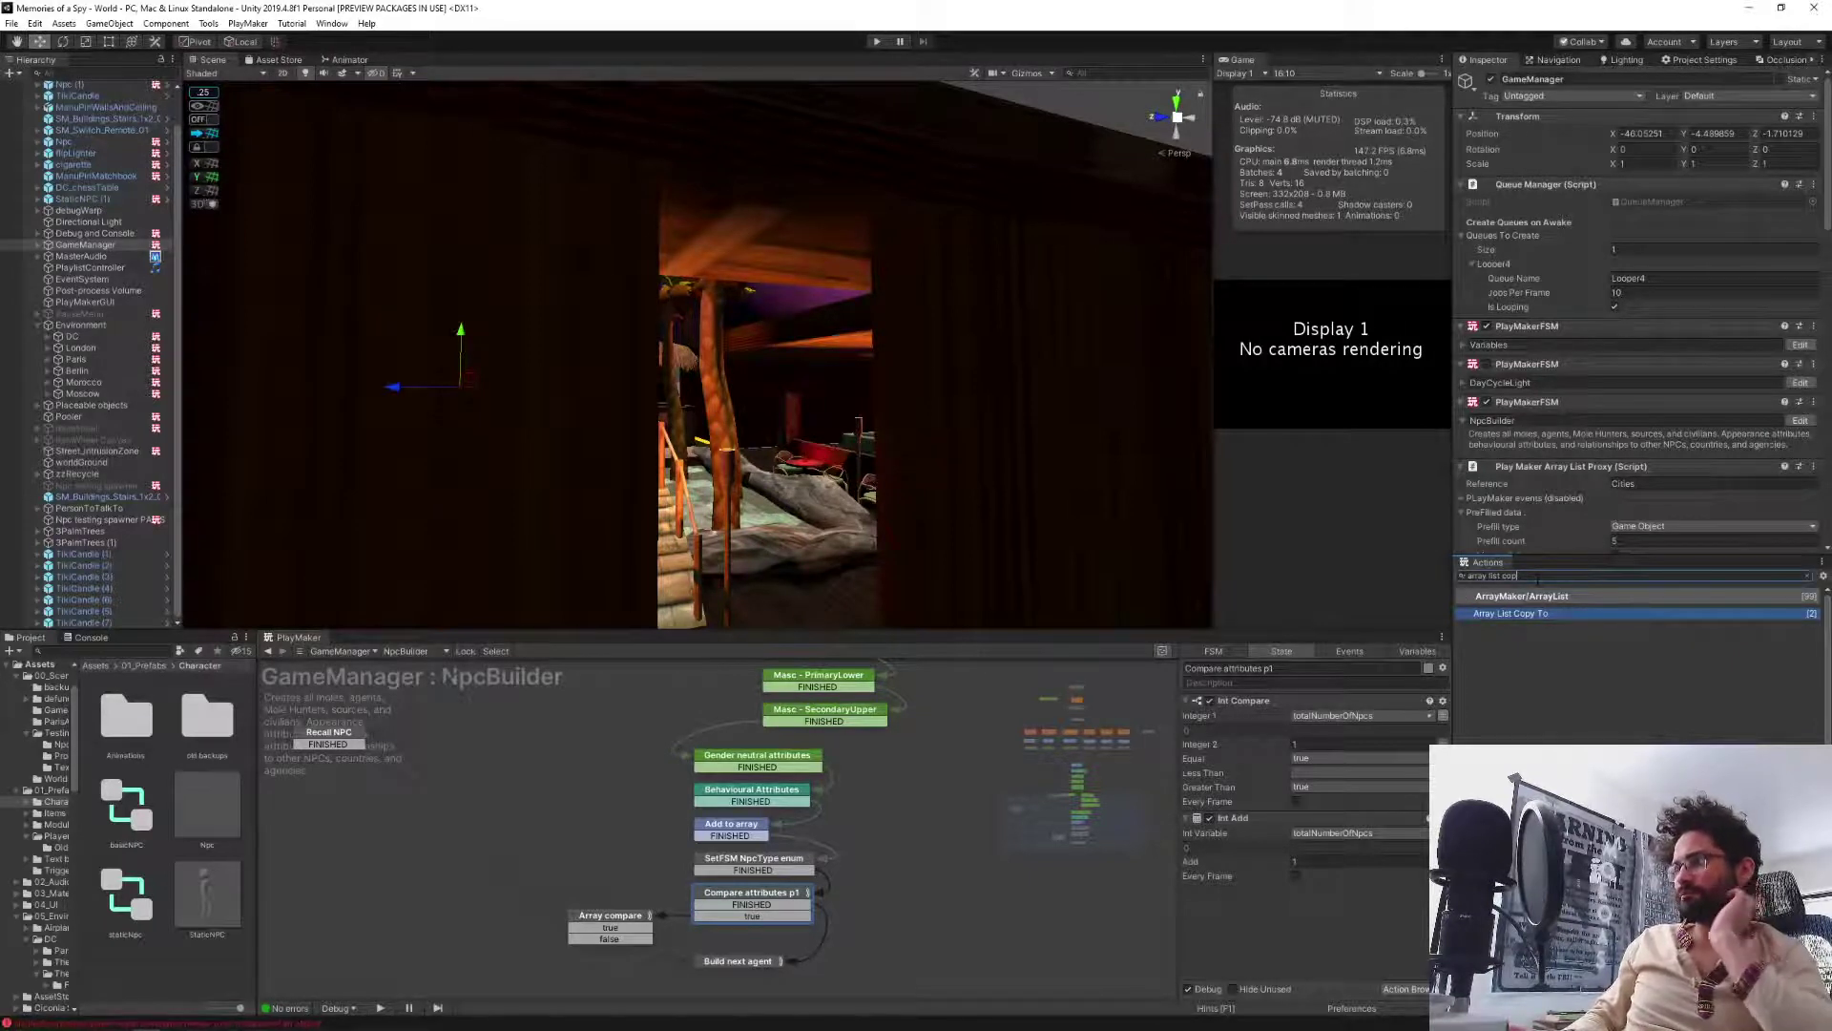
# Clear the action search and look through the ArrayMaker/ArrayList category for an action suited to comparing or copying NPC attributes.
pyautogui.press('BackSpace')
pyautogui.press('BackSpace')
pyautogui.press('BackSpace')
pyautogui.press('BackSpace')
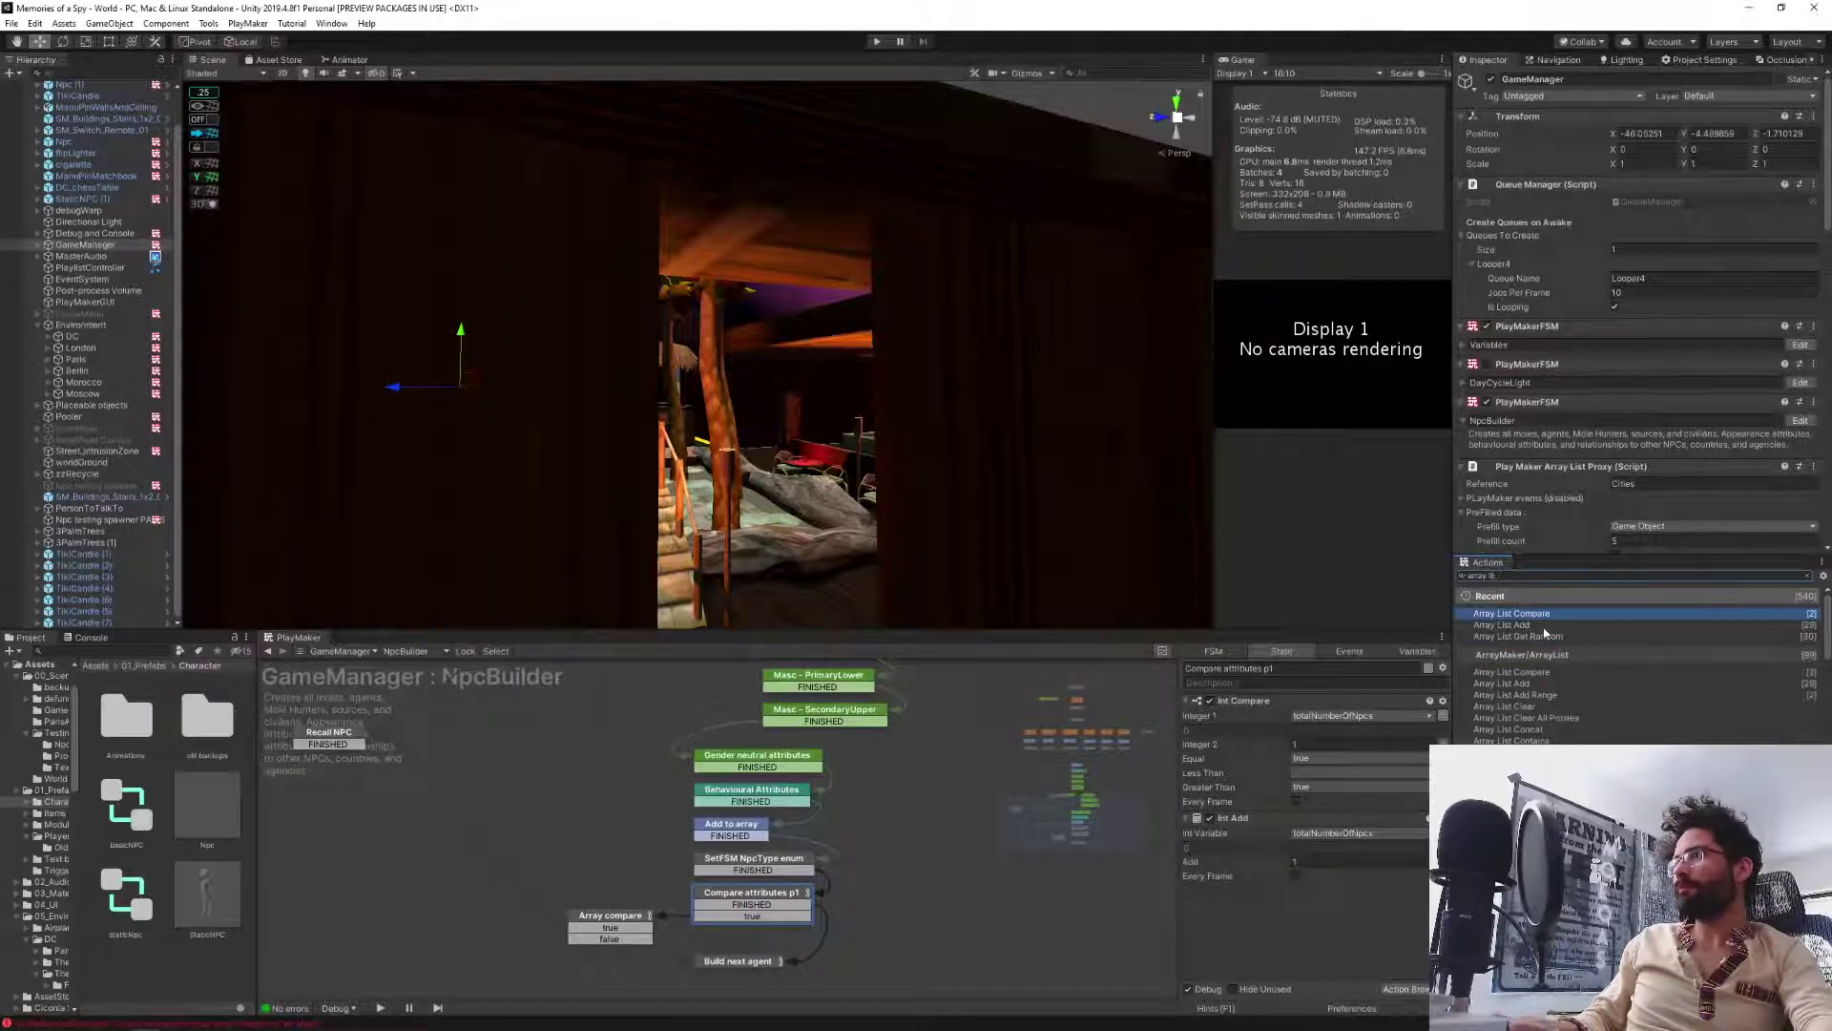
pyautogui.press('BackSpace')
pyautogui.press('BackSpace')
pyautogui.press('BackSpace')
pyautogui.press('BackSpace')
pyautogui.press('BackSpace')
pyautogui.press('BackSpace')
pyautogui.press('BackSpace')
pyautogui.press('BackSpace')
pyautogui.press('BackSpace')
pyautogui.press('BackSpace')
pyautogui.press('BackSpace')
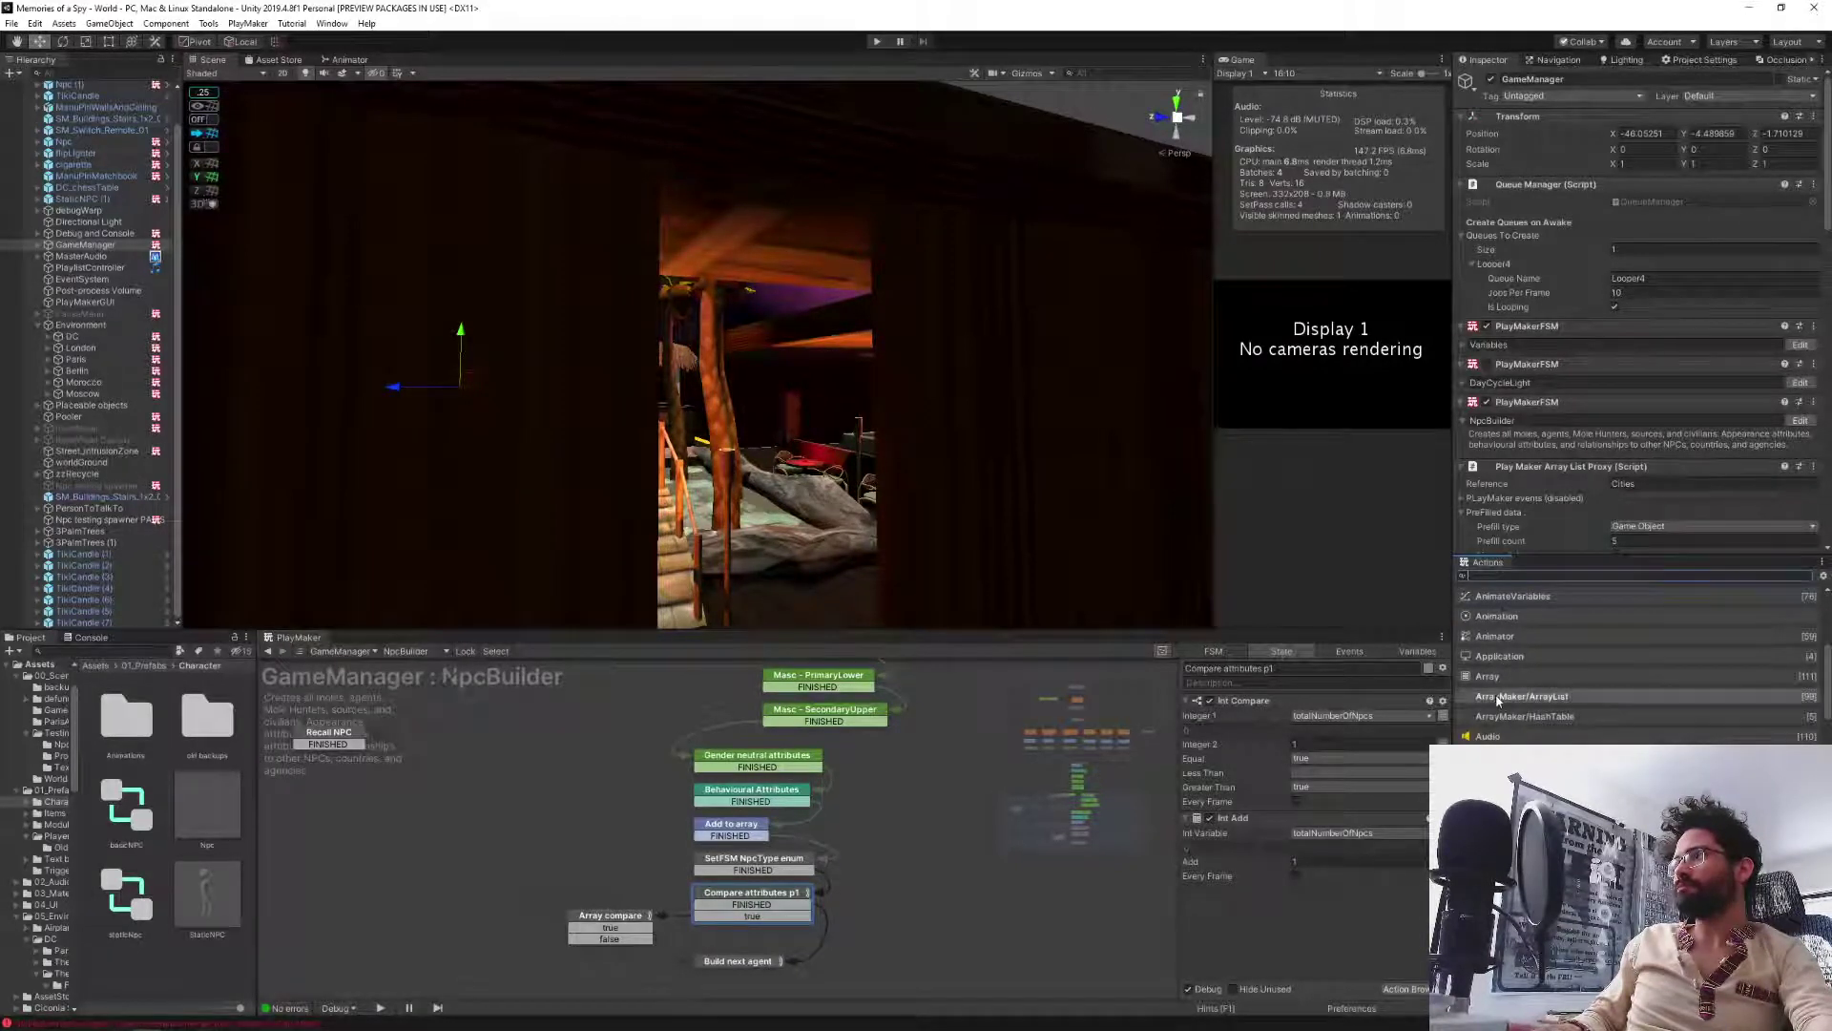
pyautogui.click(1498, 696)
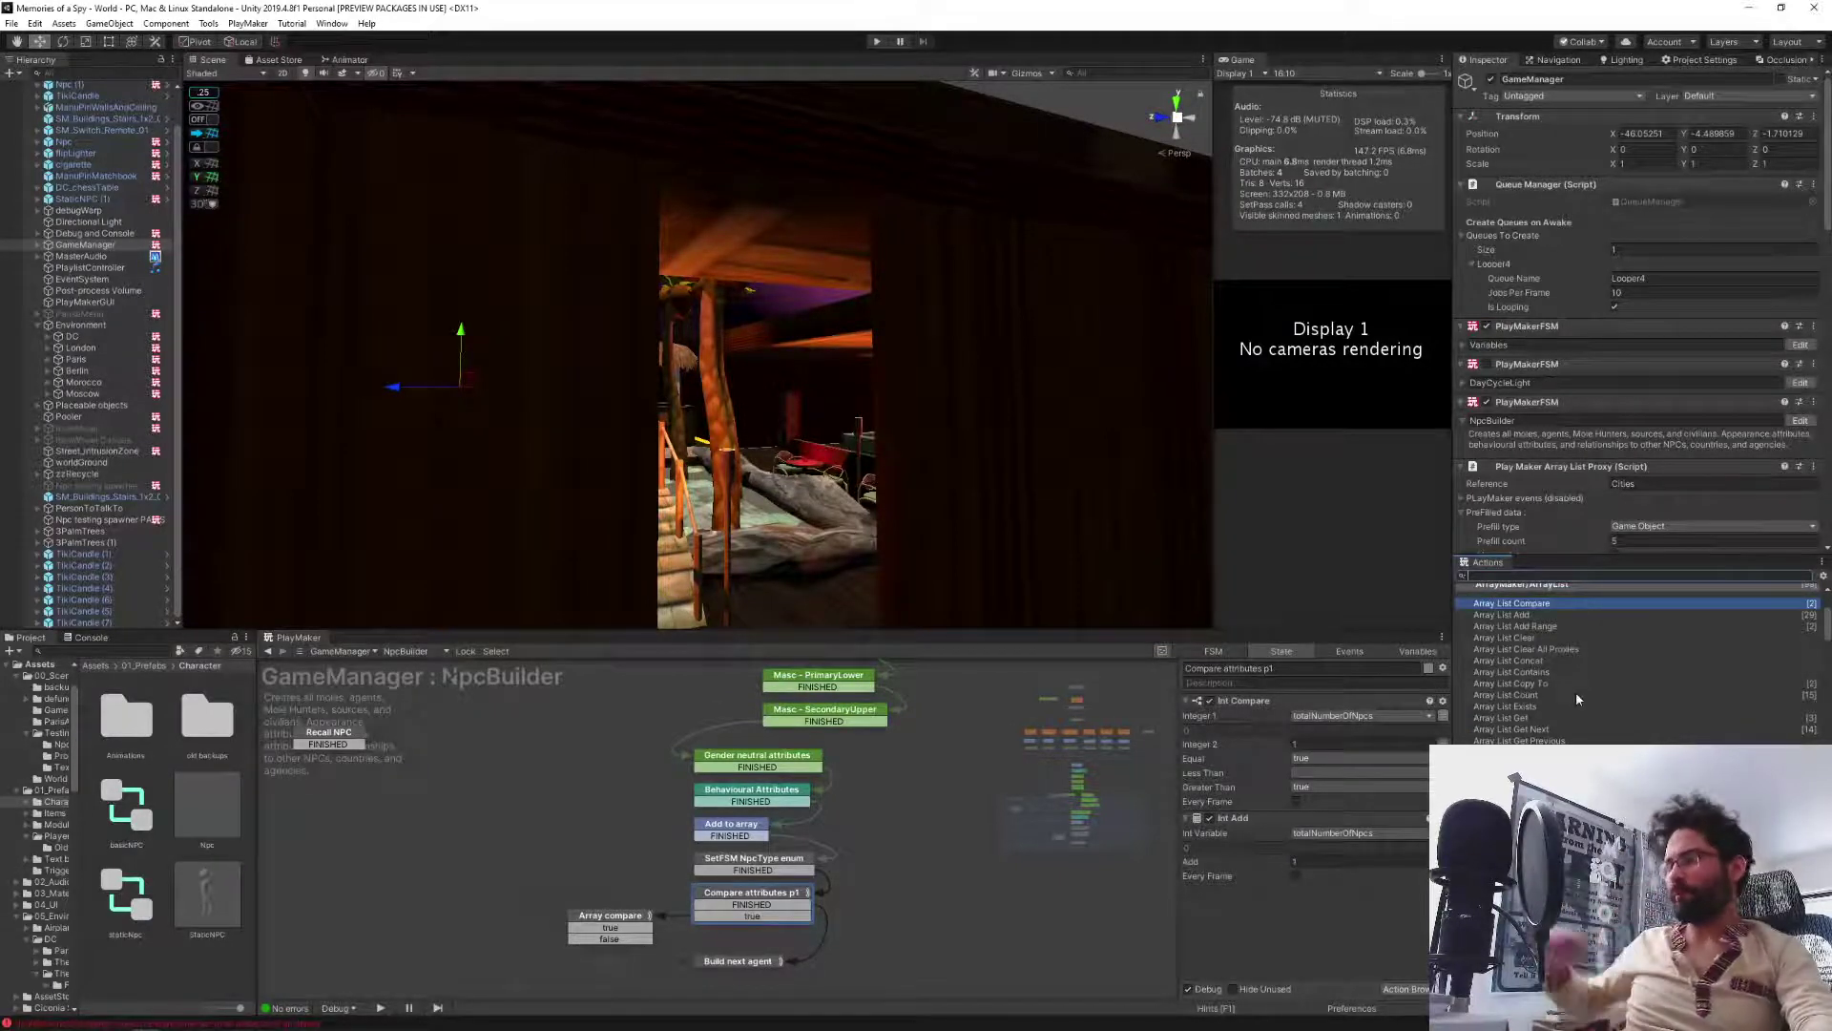
pyautogui.click(1516, 686)
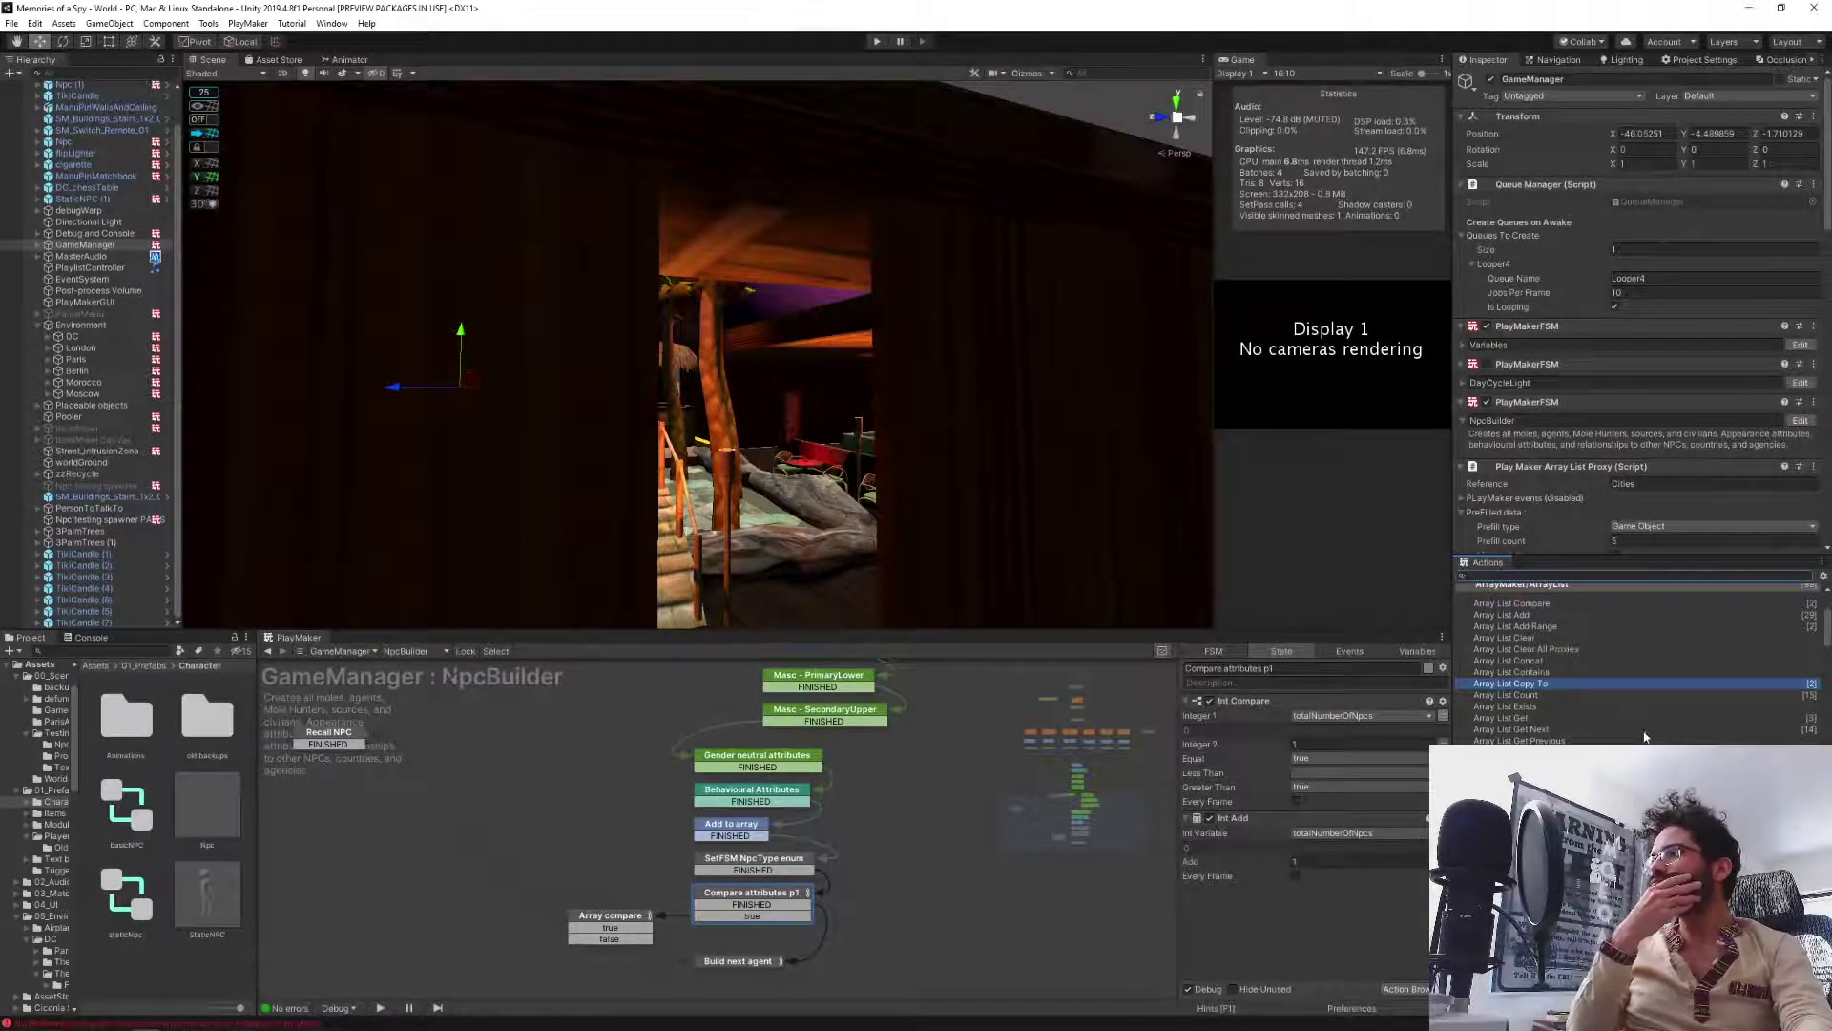
pyautogui.scroll(-3, 1643, 735)
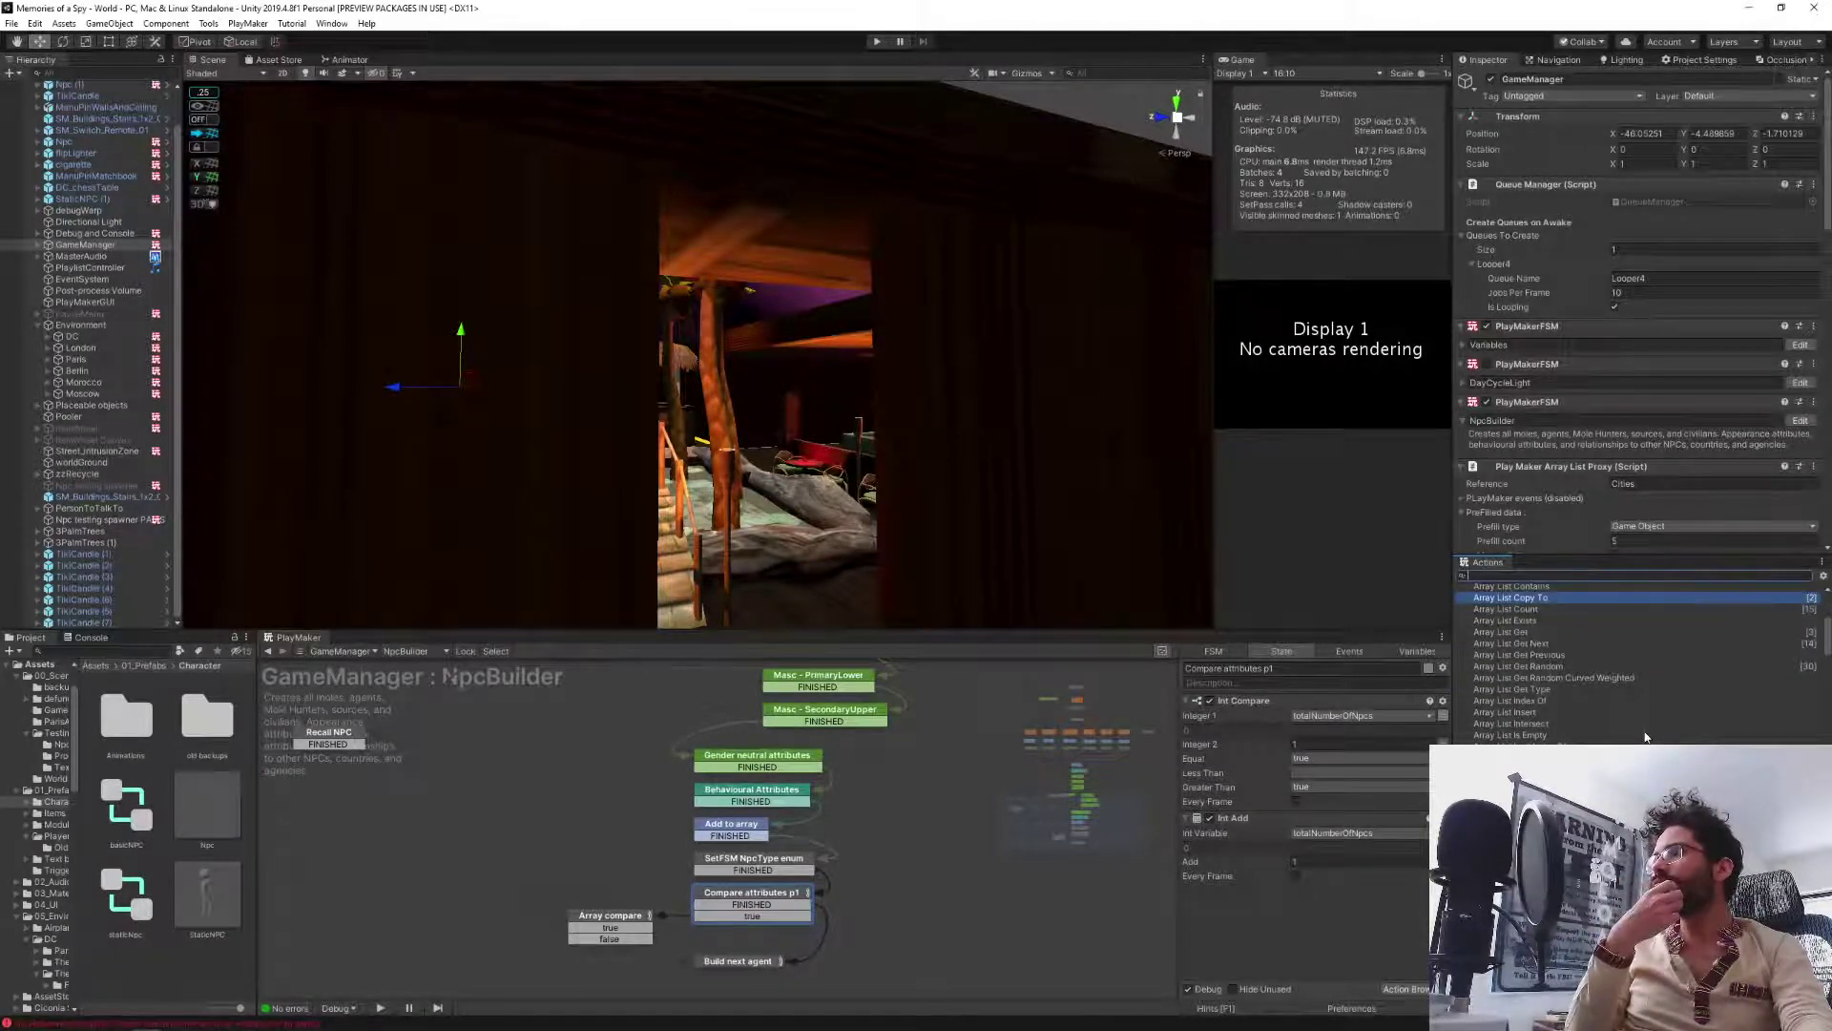
pyautogui.scroll(-6, 1644, 735)
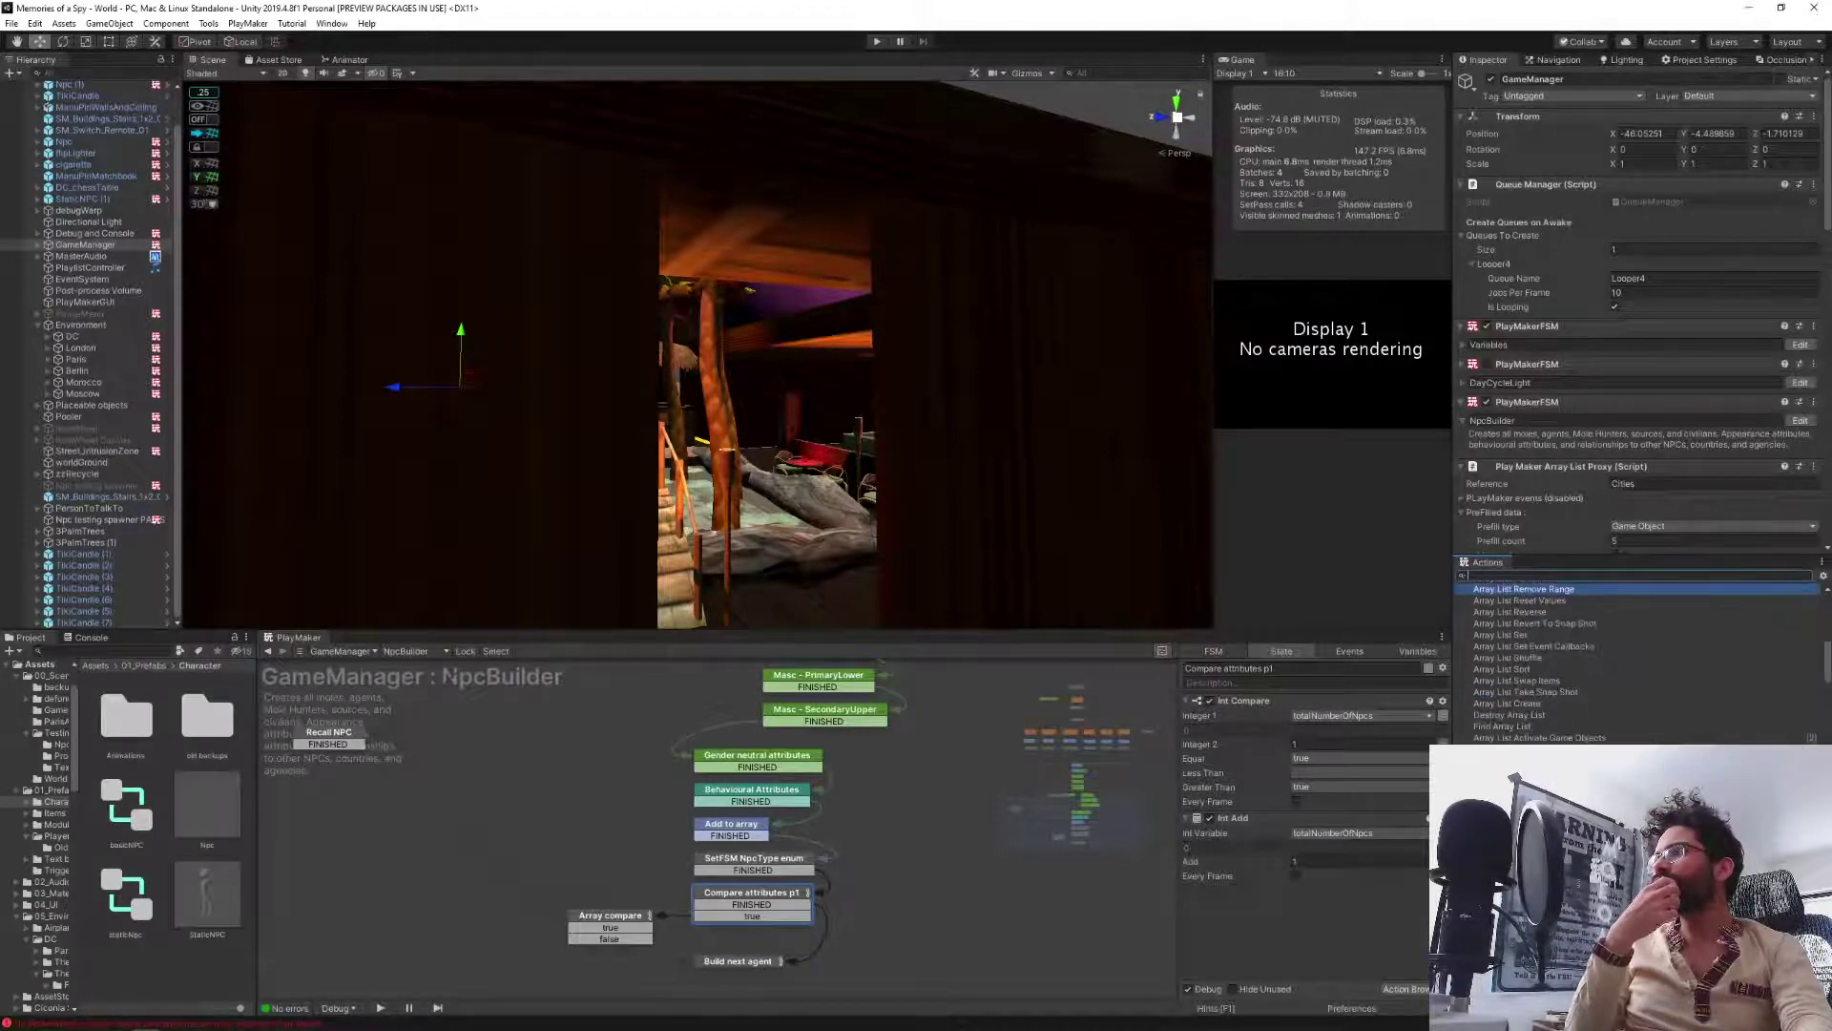
pyautogui.click(1512, 636)
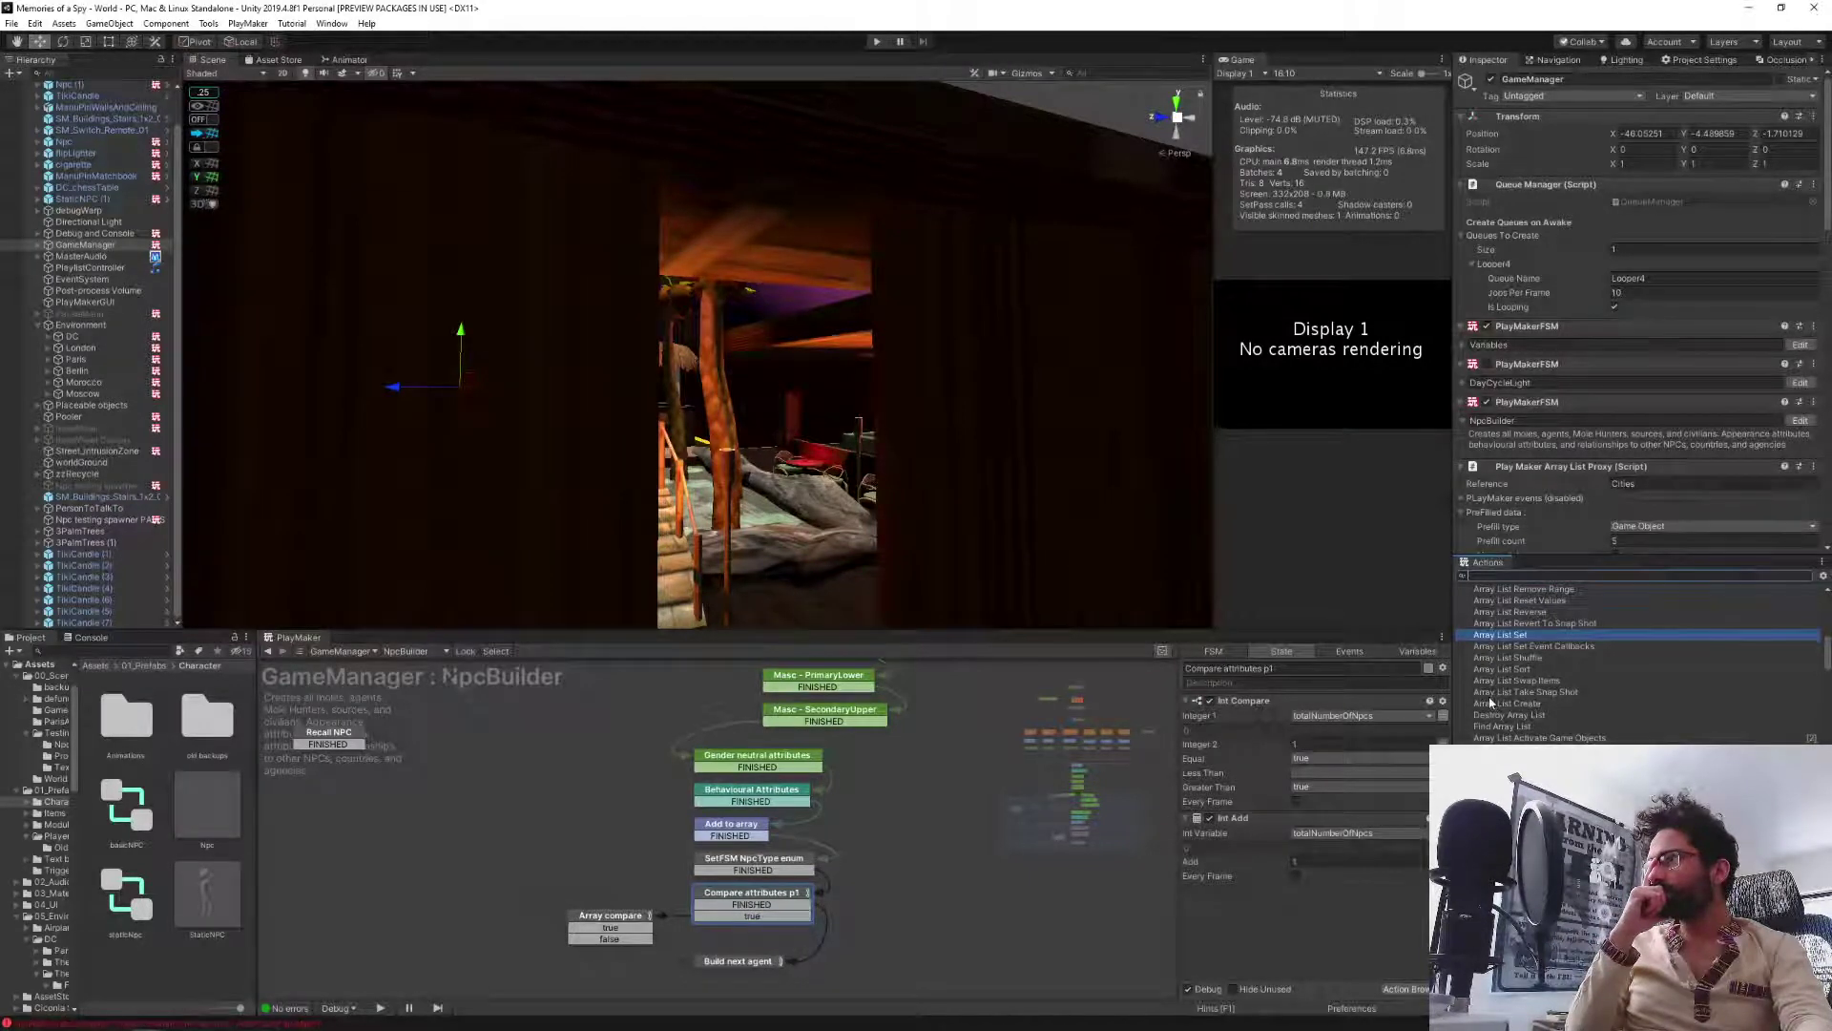
pyautogui.scroll(-5, 1527, 718)
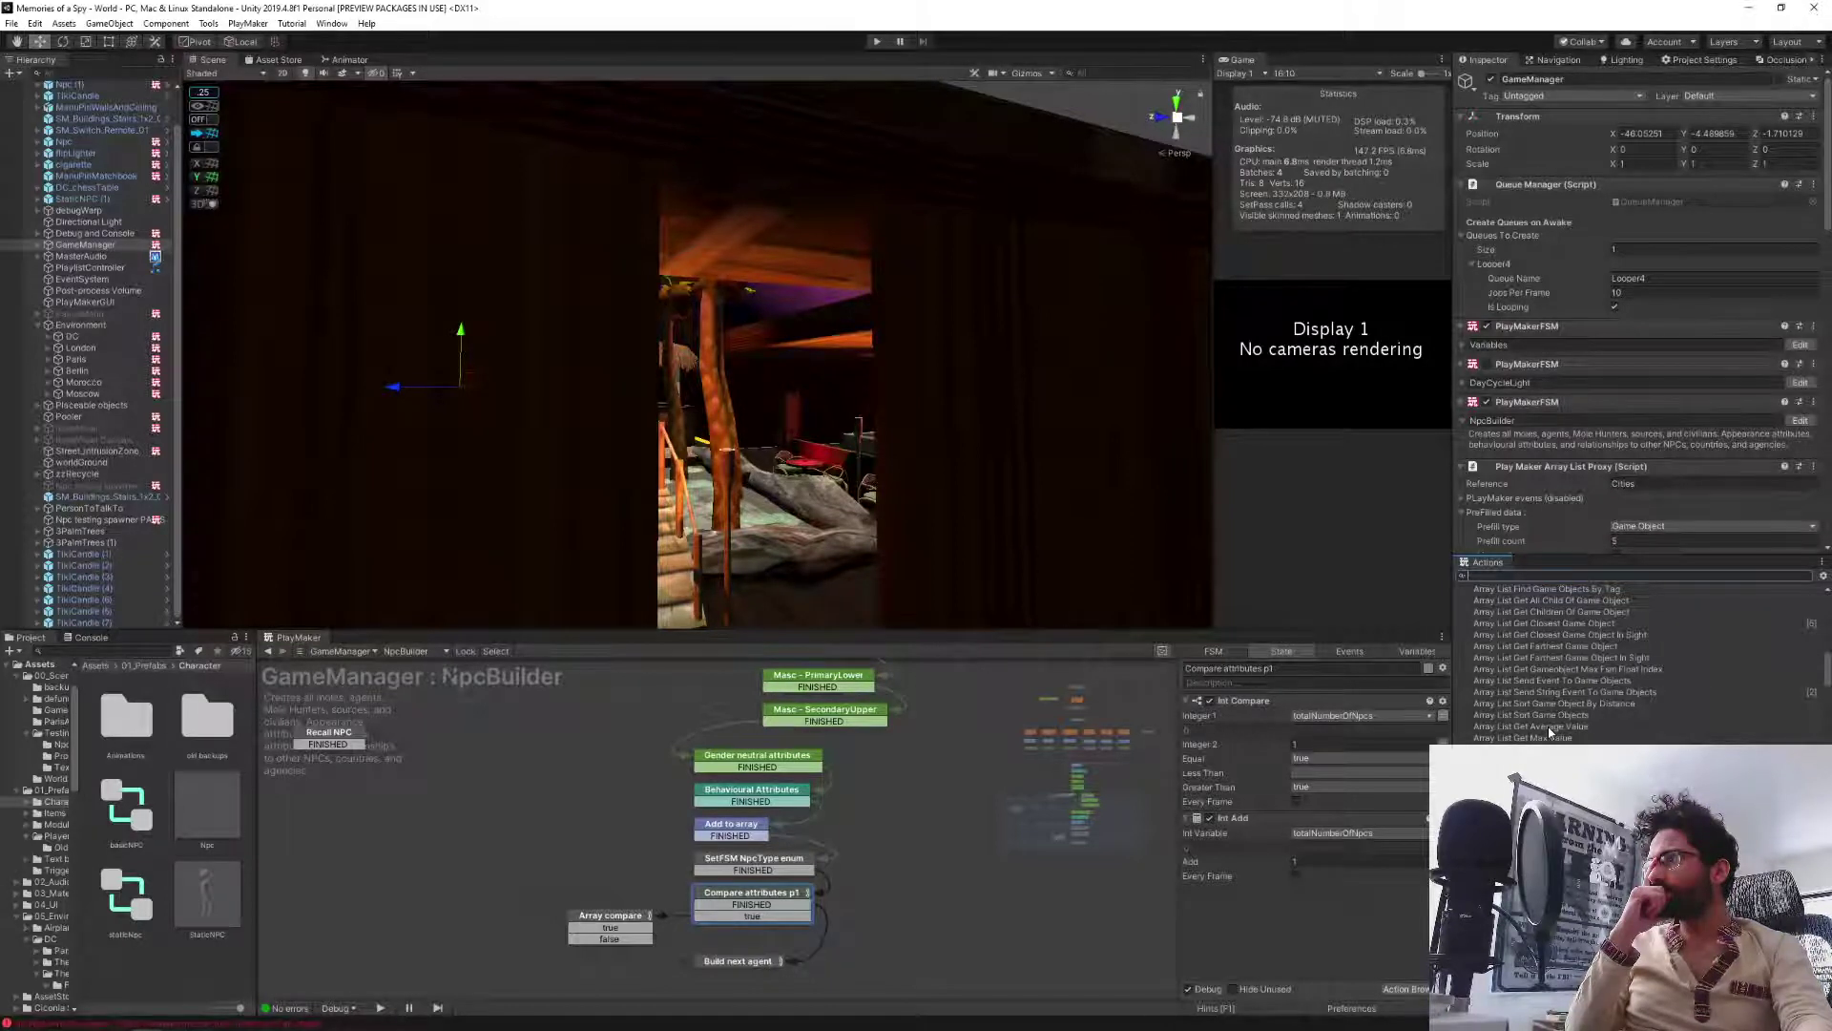
pyautogui.scroll(-1, 1551, 728)
pyautogui.scroll(-3, 1554, 722)
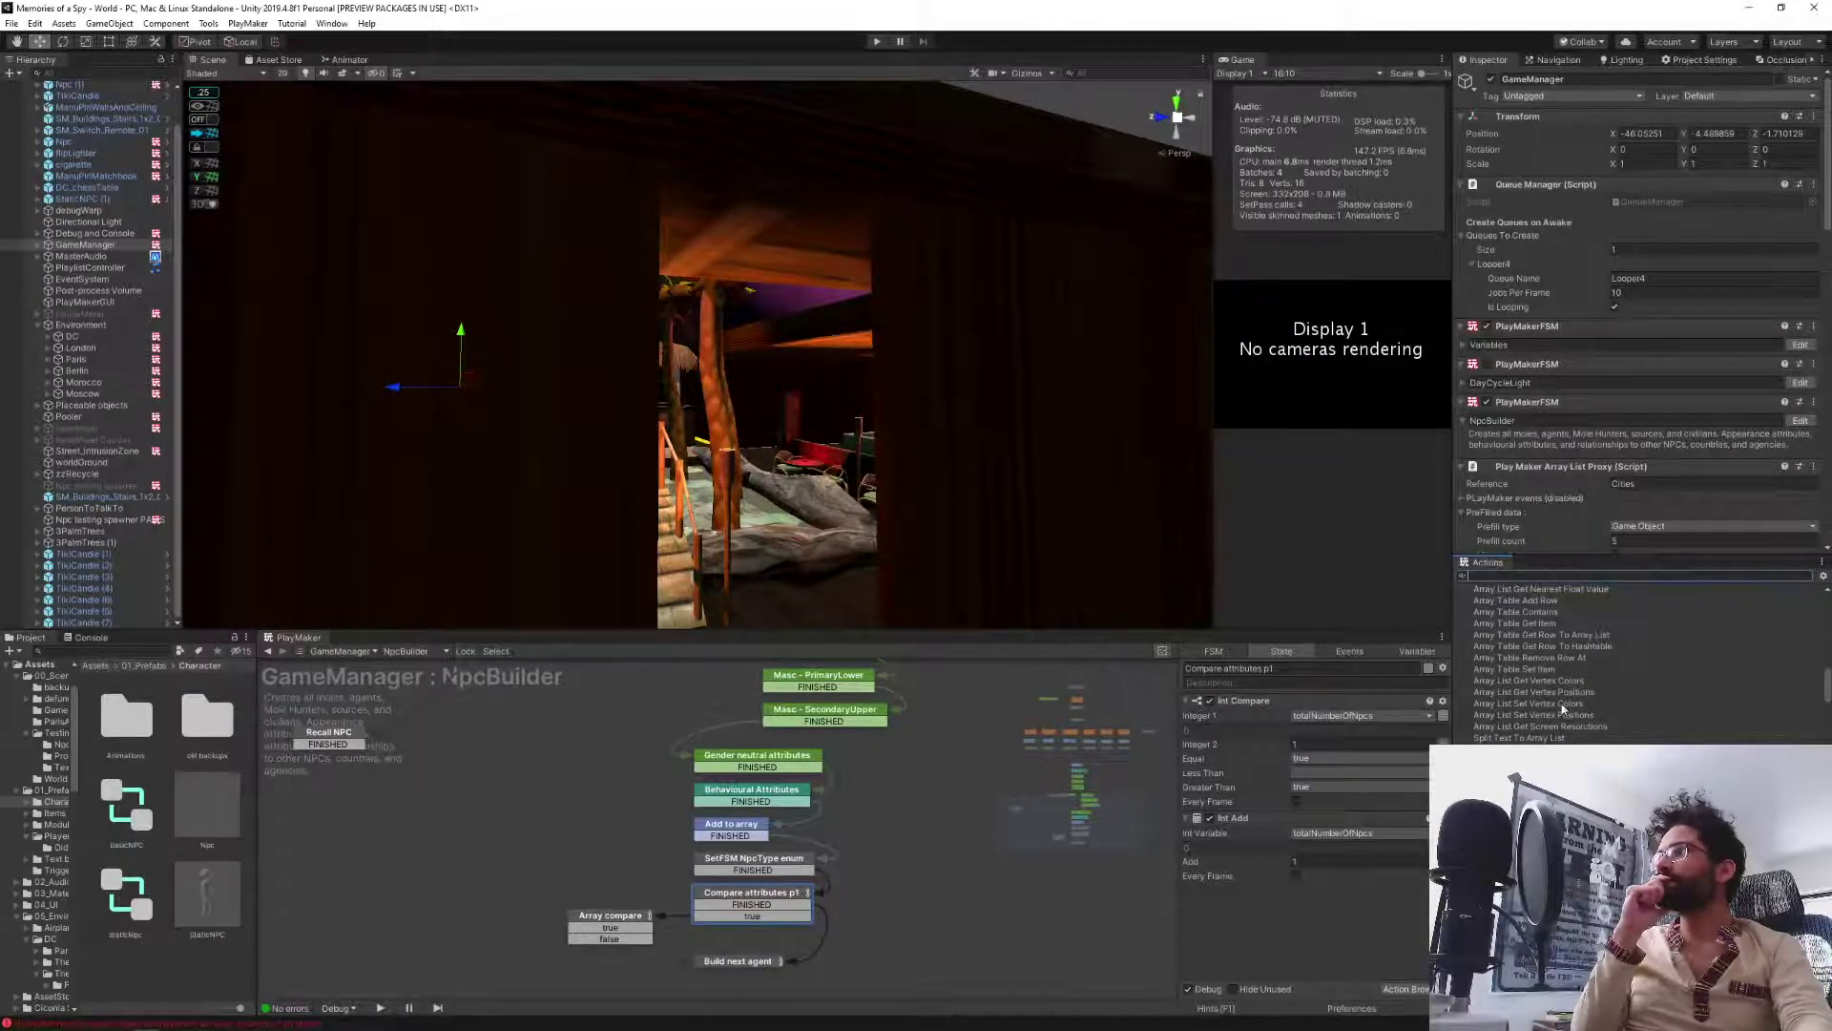
pyautogui.scroll(3, 1565, 715)
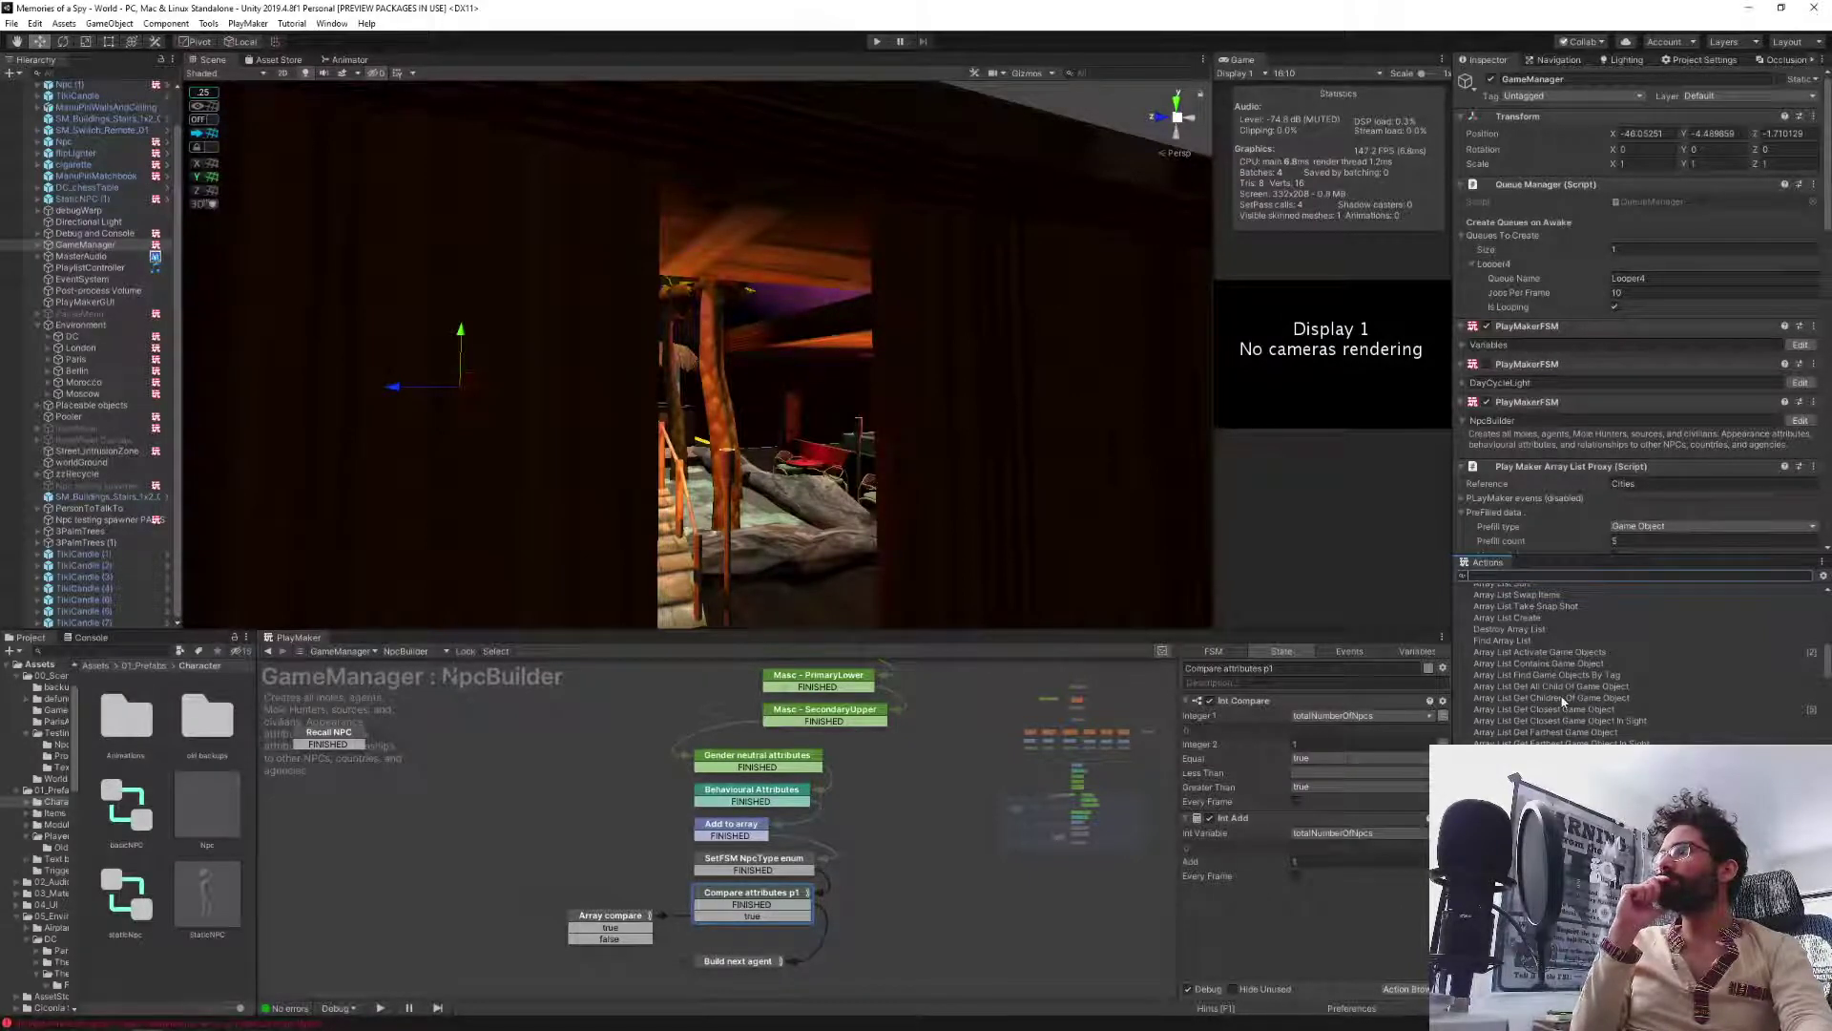
pyautogui.scroll(-3, 1563, 703)
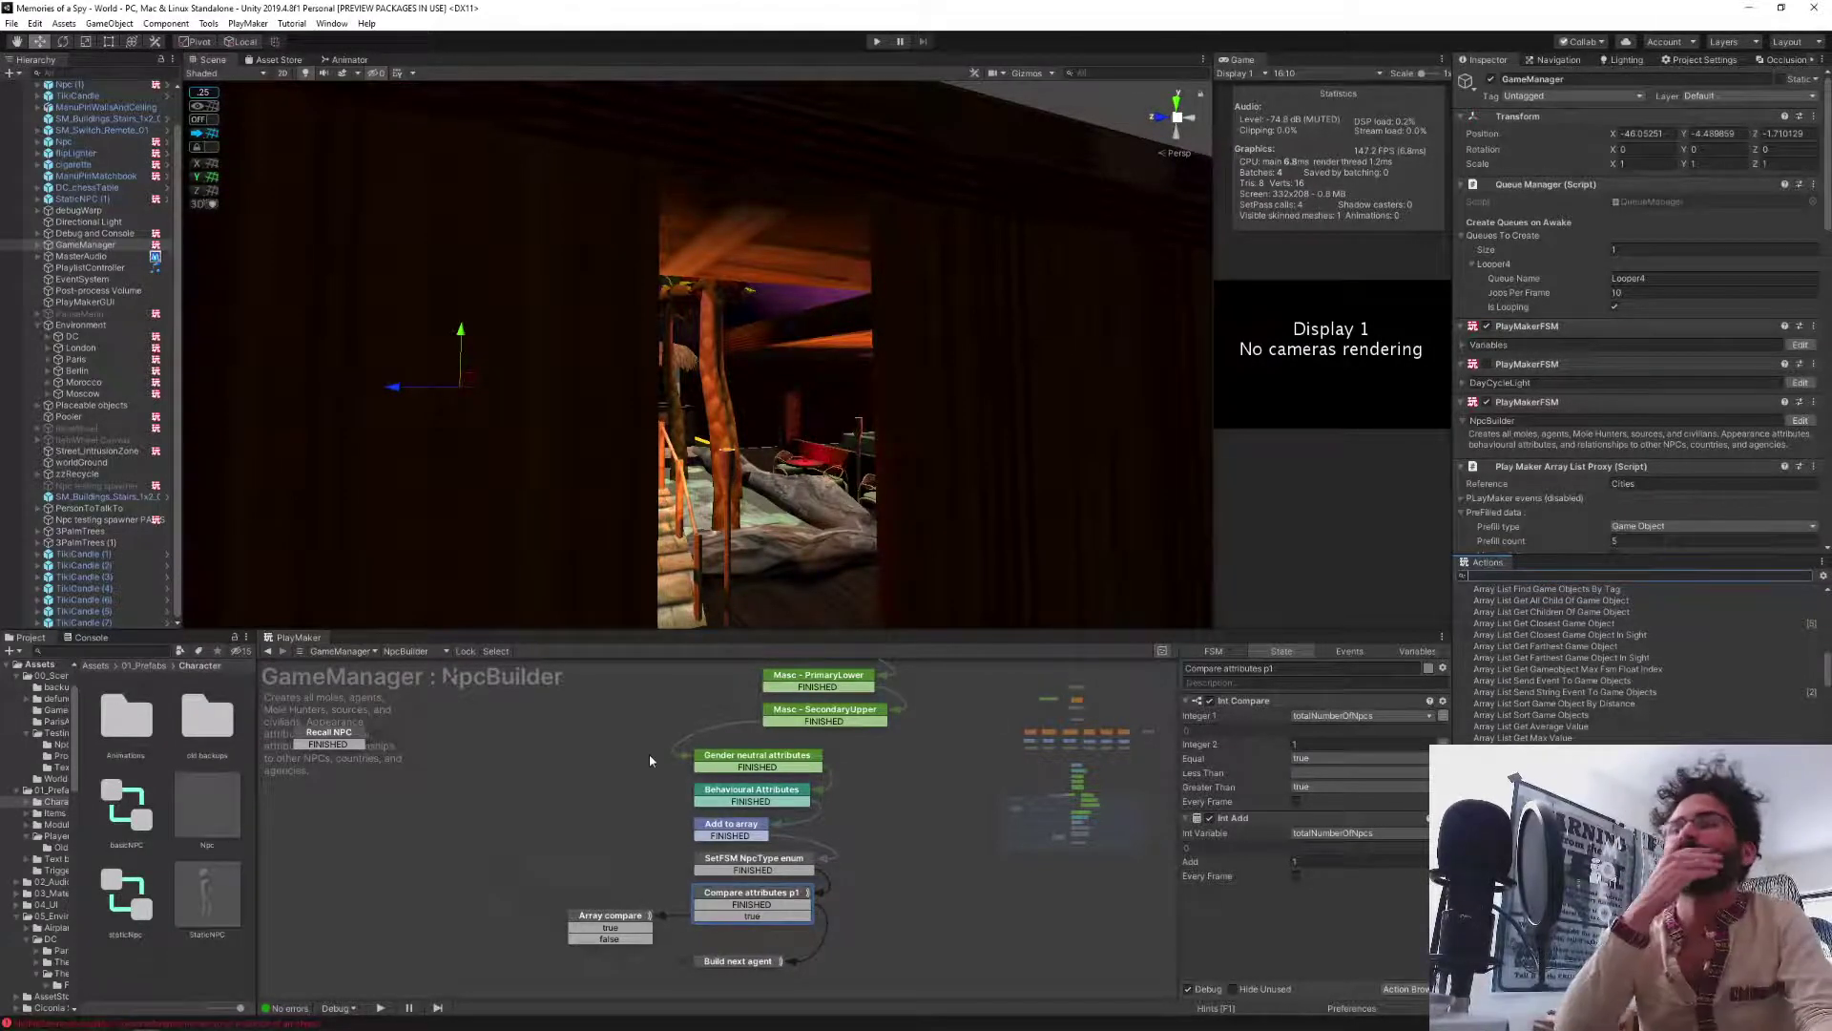
# Review the name, skin color, facial hair, primary lower and gender neutral states of NpcBuilder, checking how each stores its attribute in the description array.
pyautogui.moveTo(611, 729); pyautogui.dragTo(652, 975, button='middle')
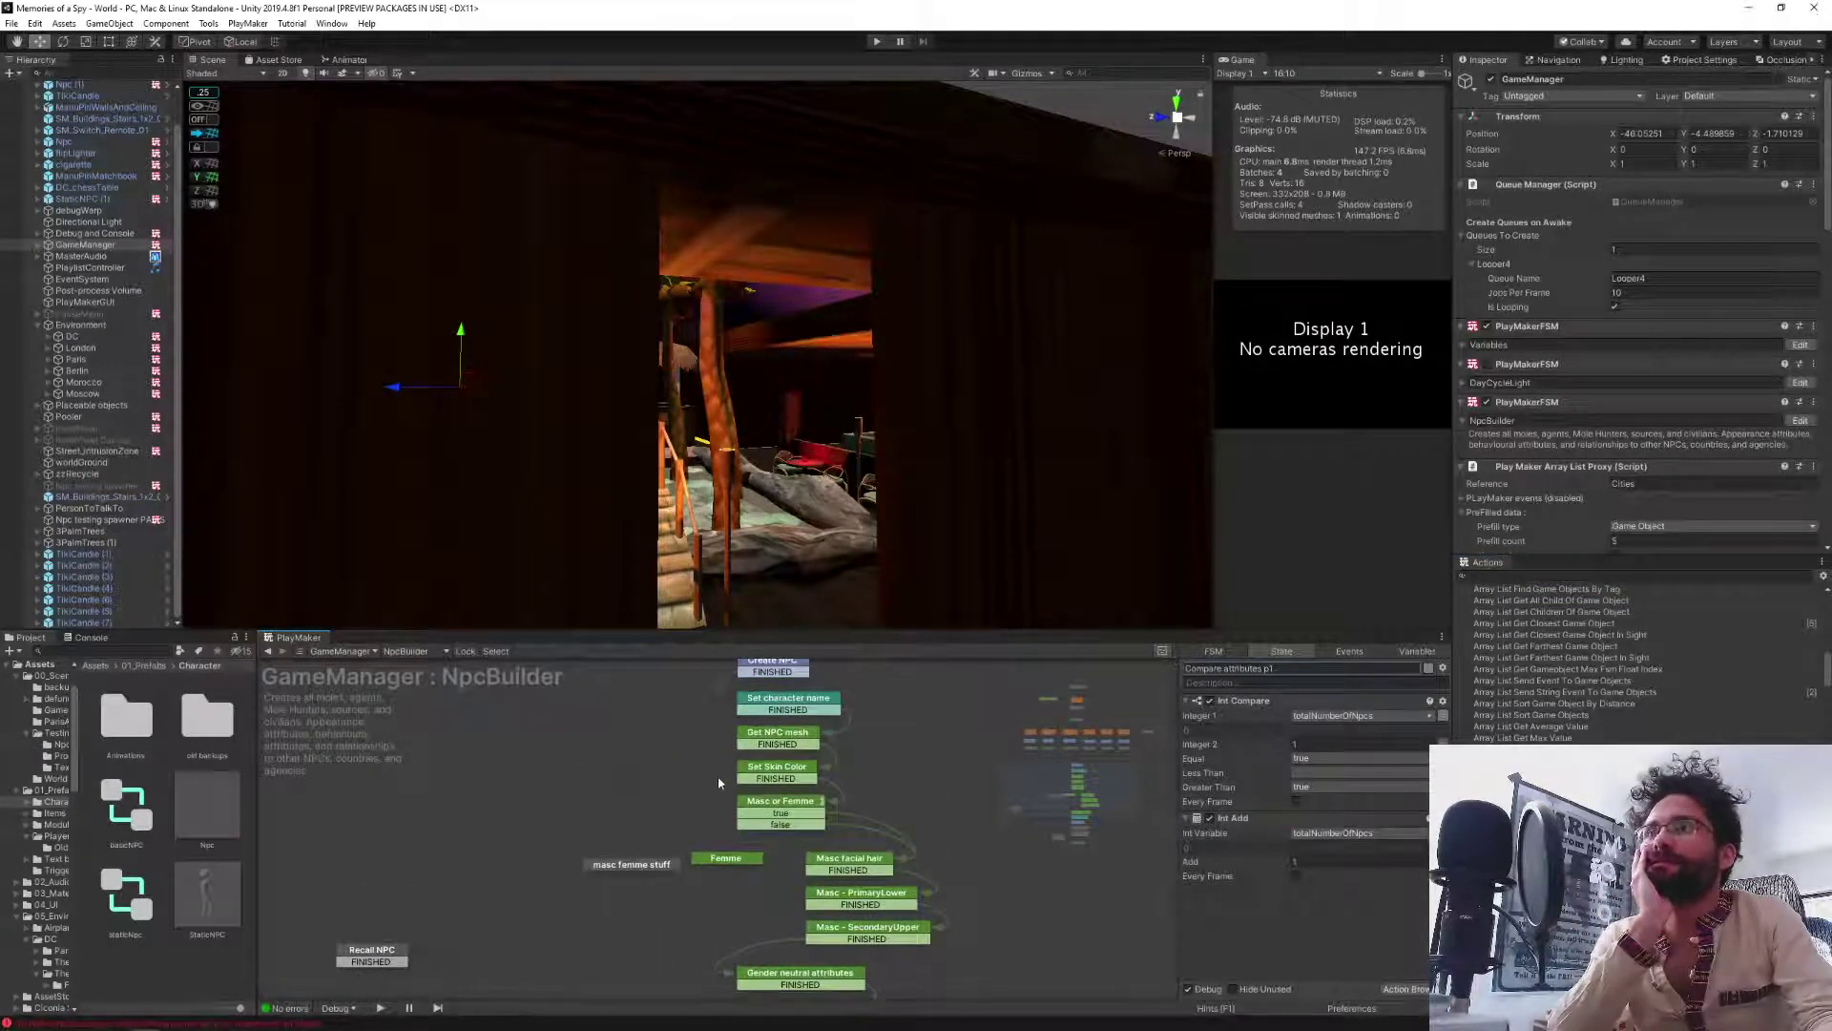
pyautogui.click(784, 698)
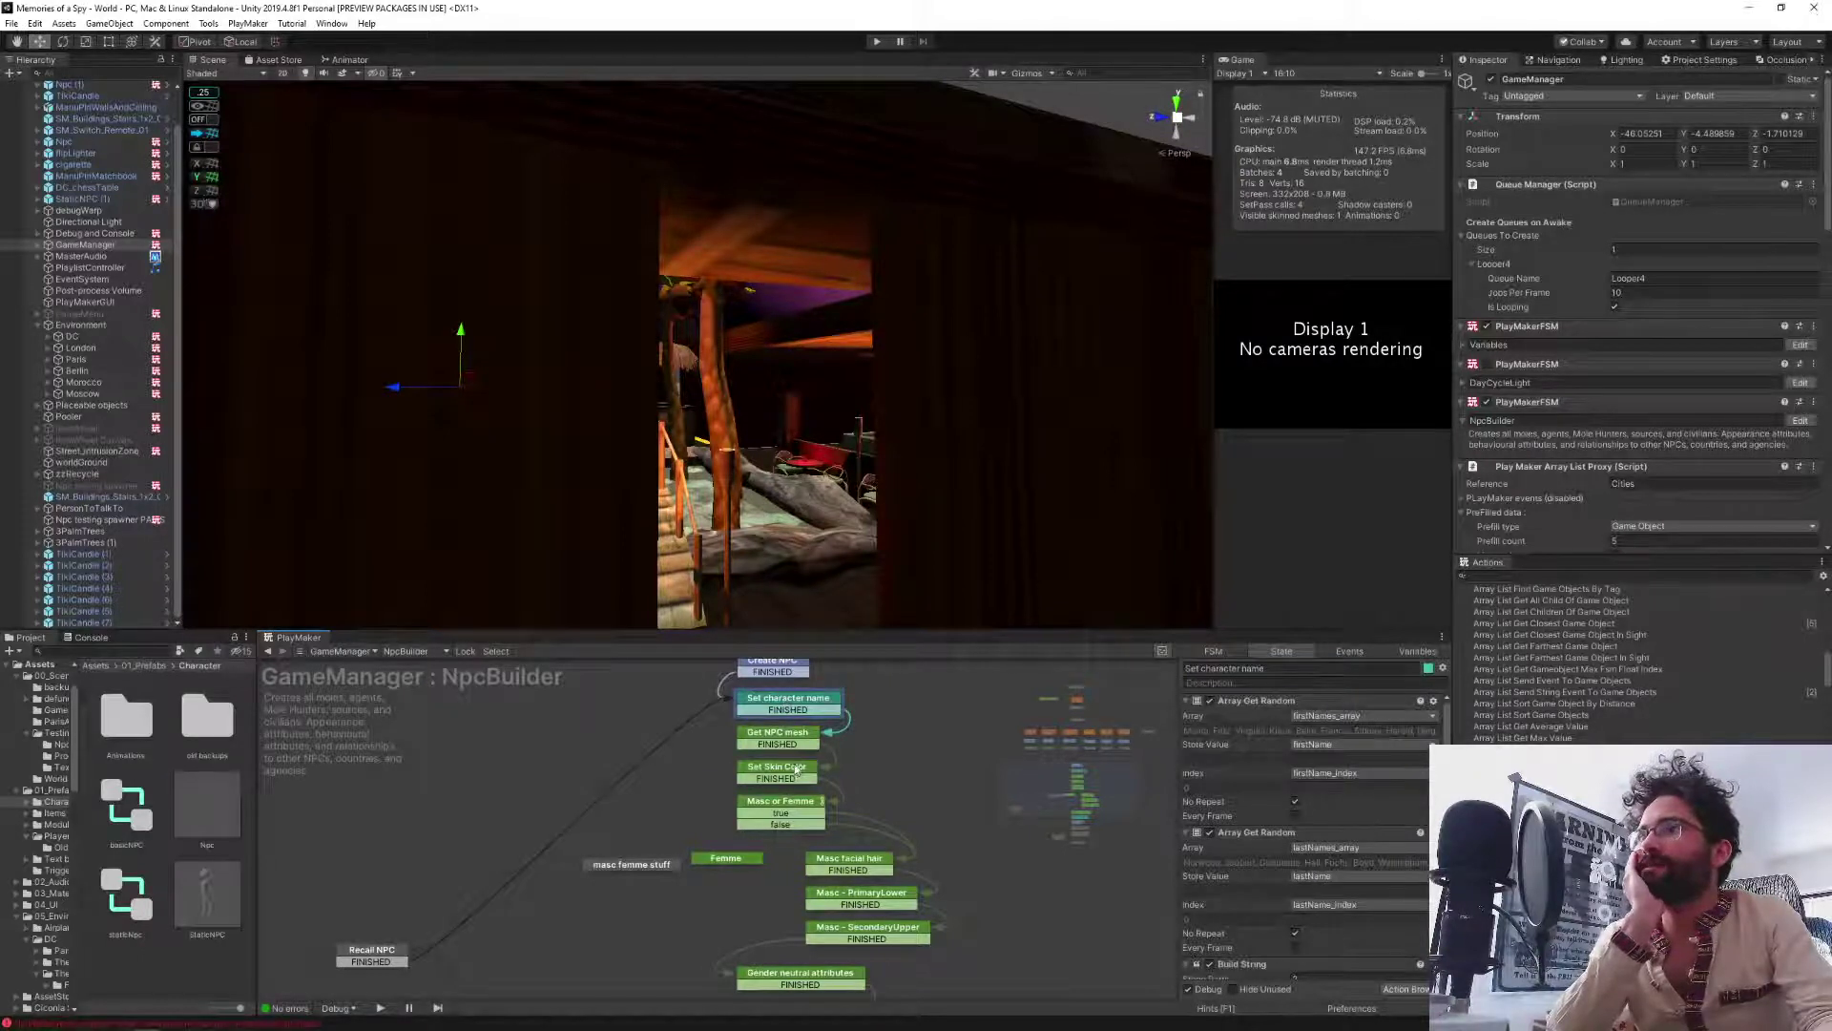
pyautogui.click(773, 770)
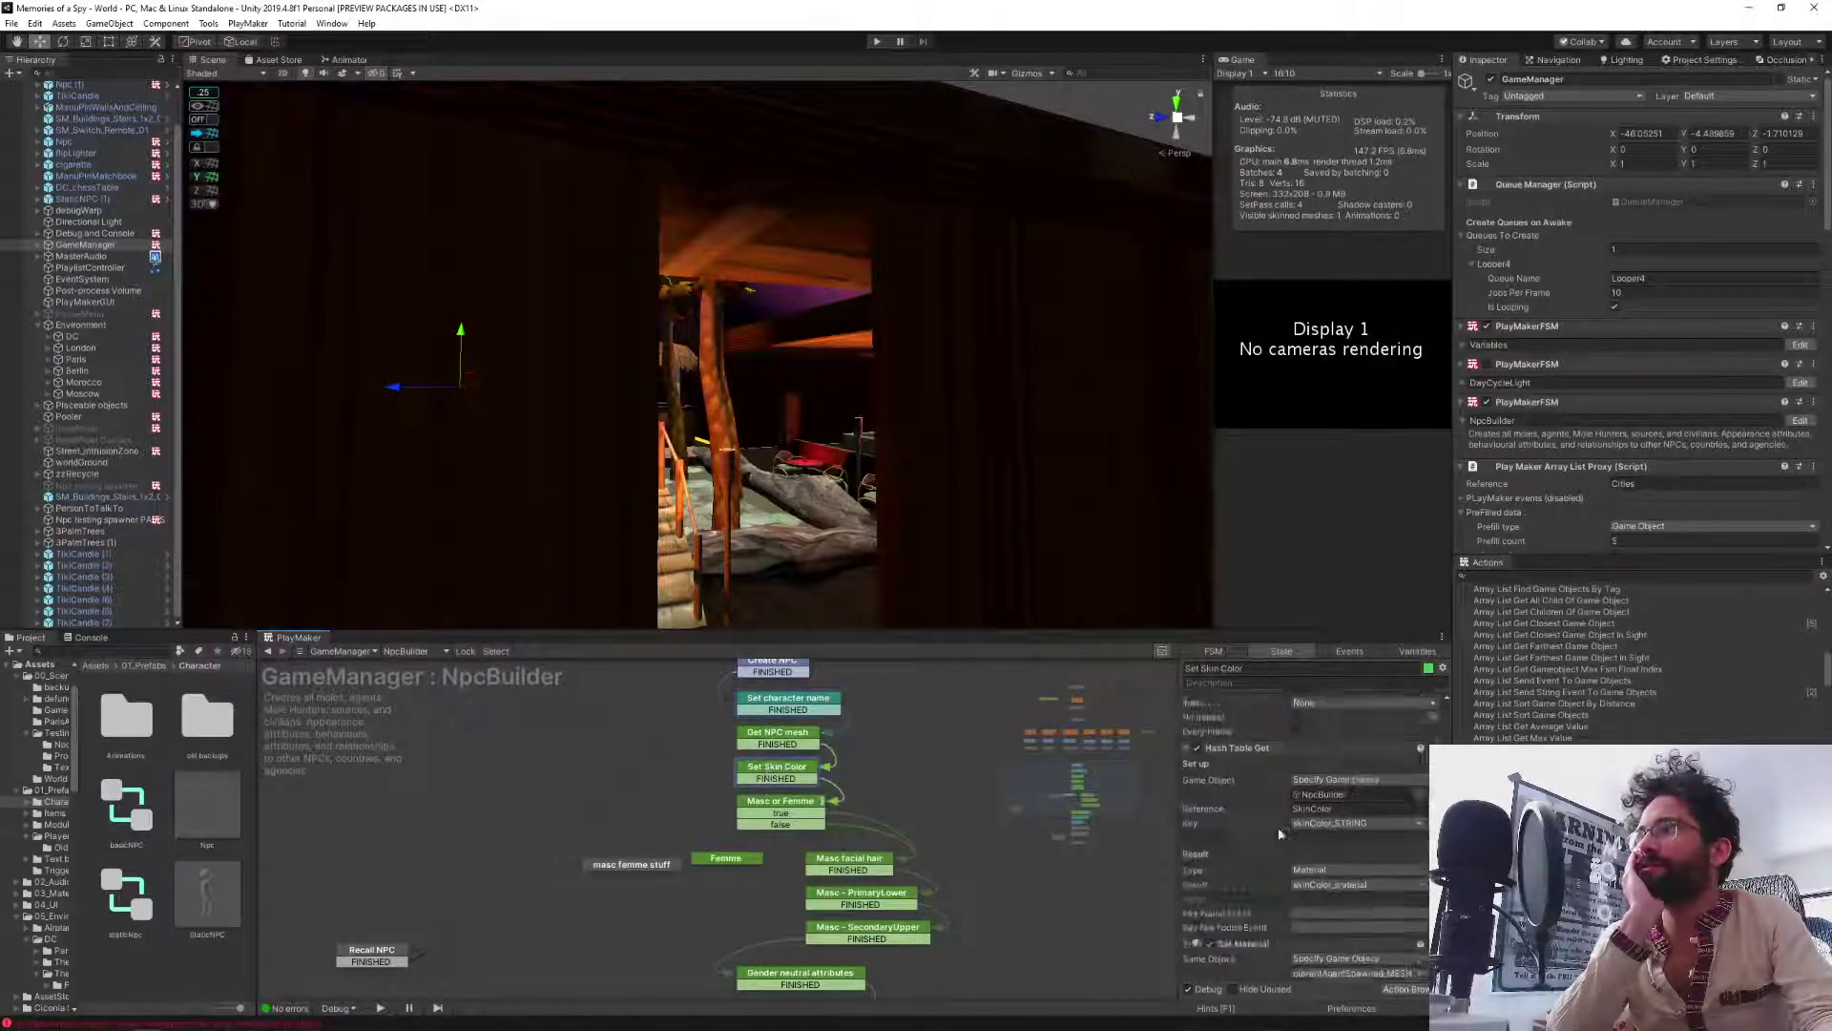
pyautogui.scroll(-5, 1280, 833)
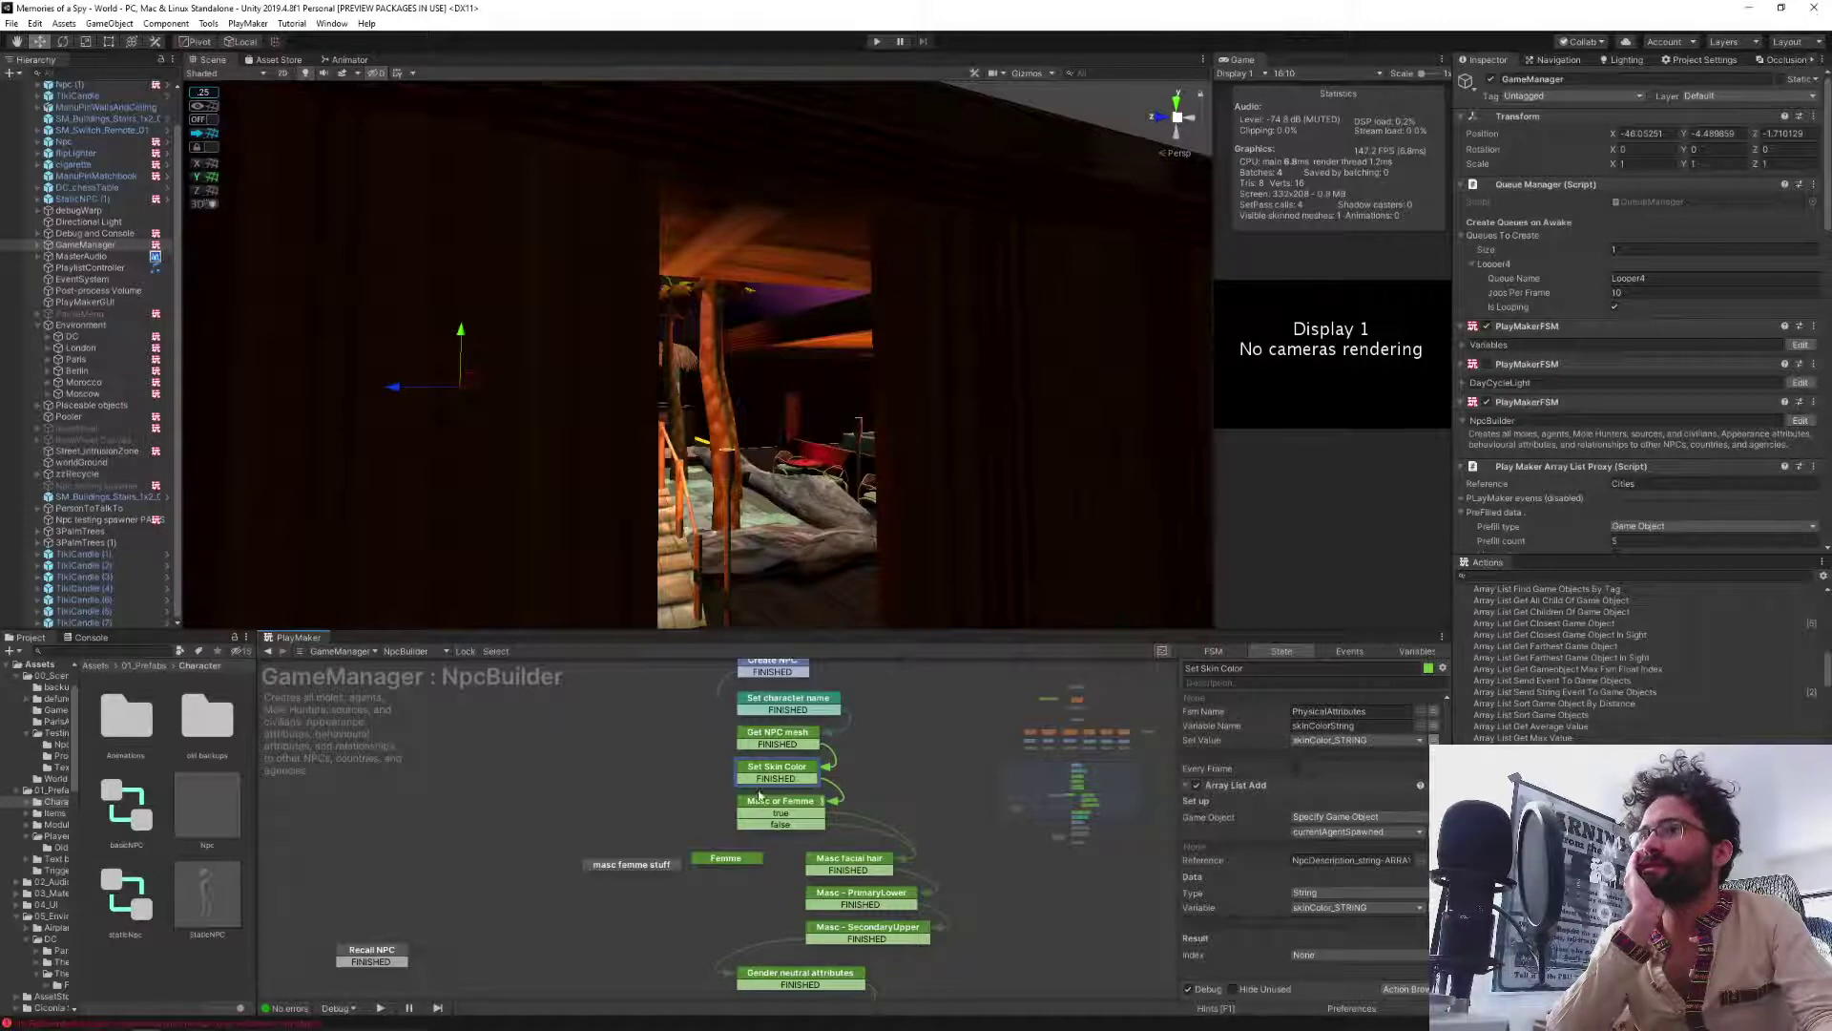
pyautogui.click(830, 862)
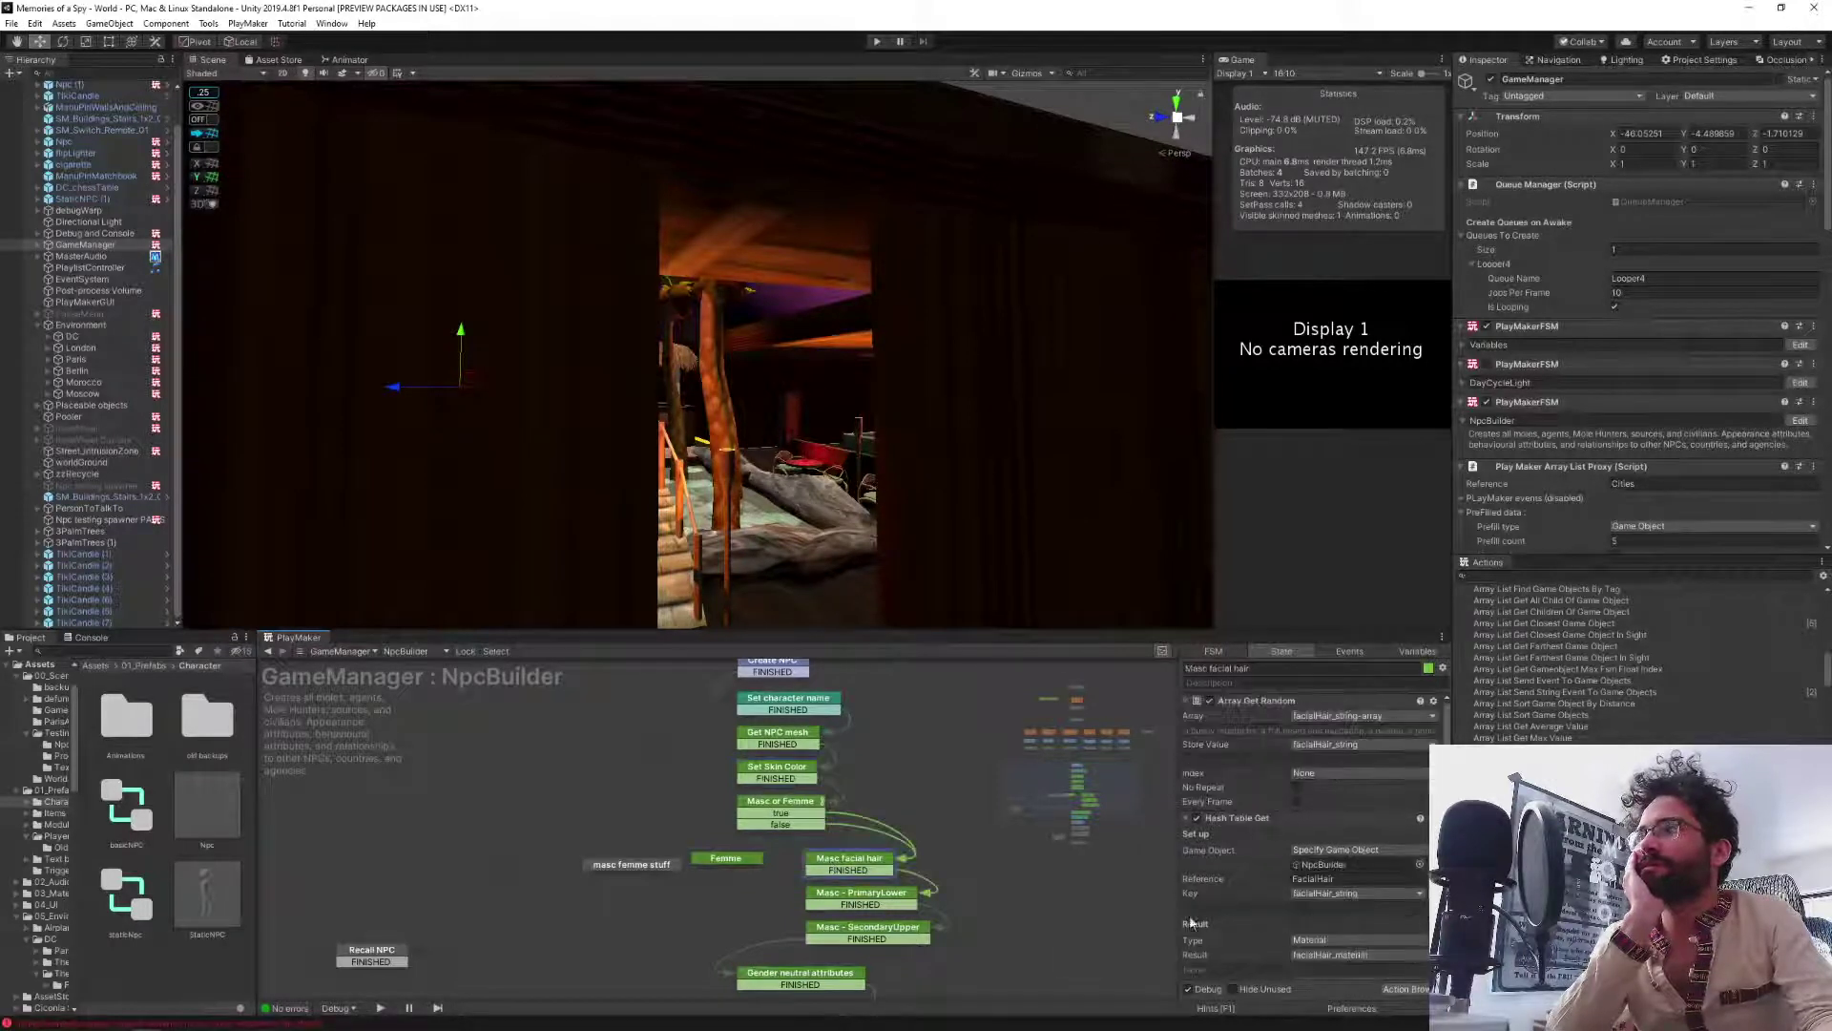
pyautogui.scroll(-5, 1223, 906)
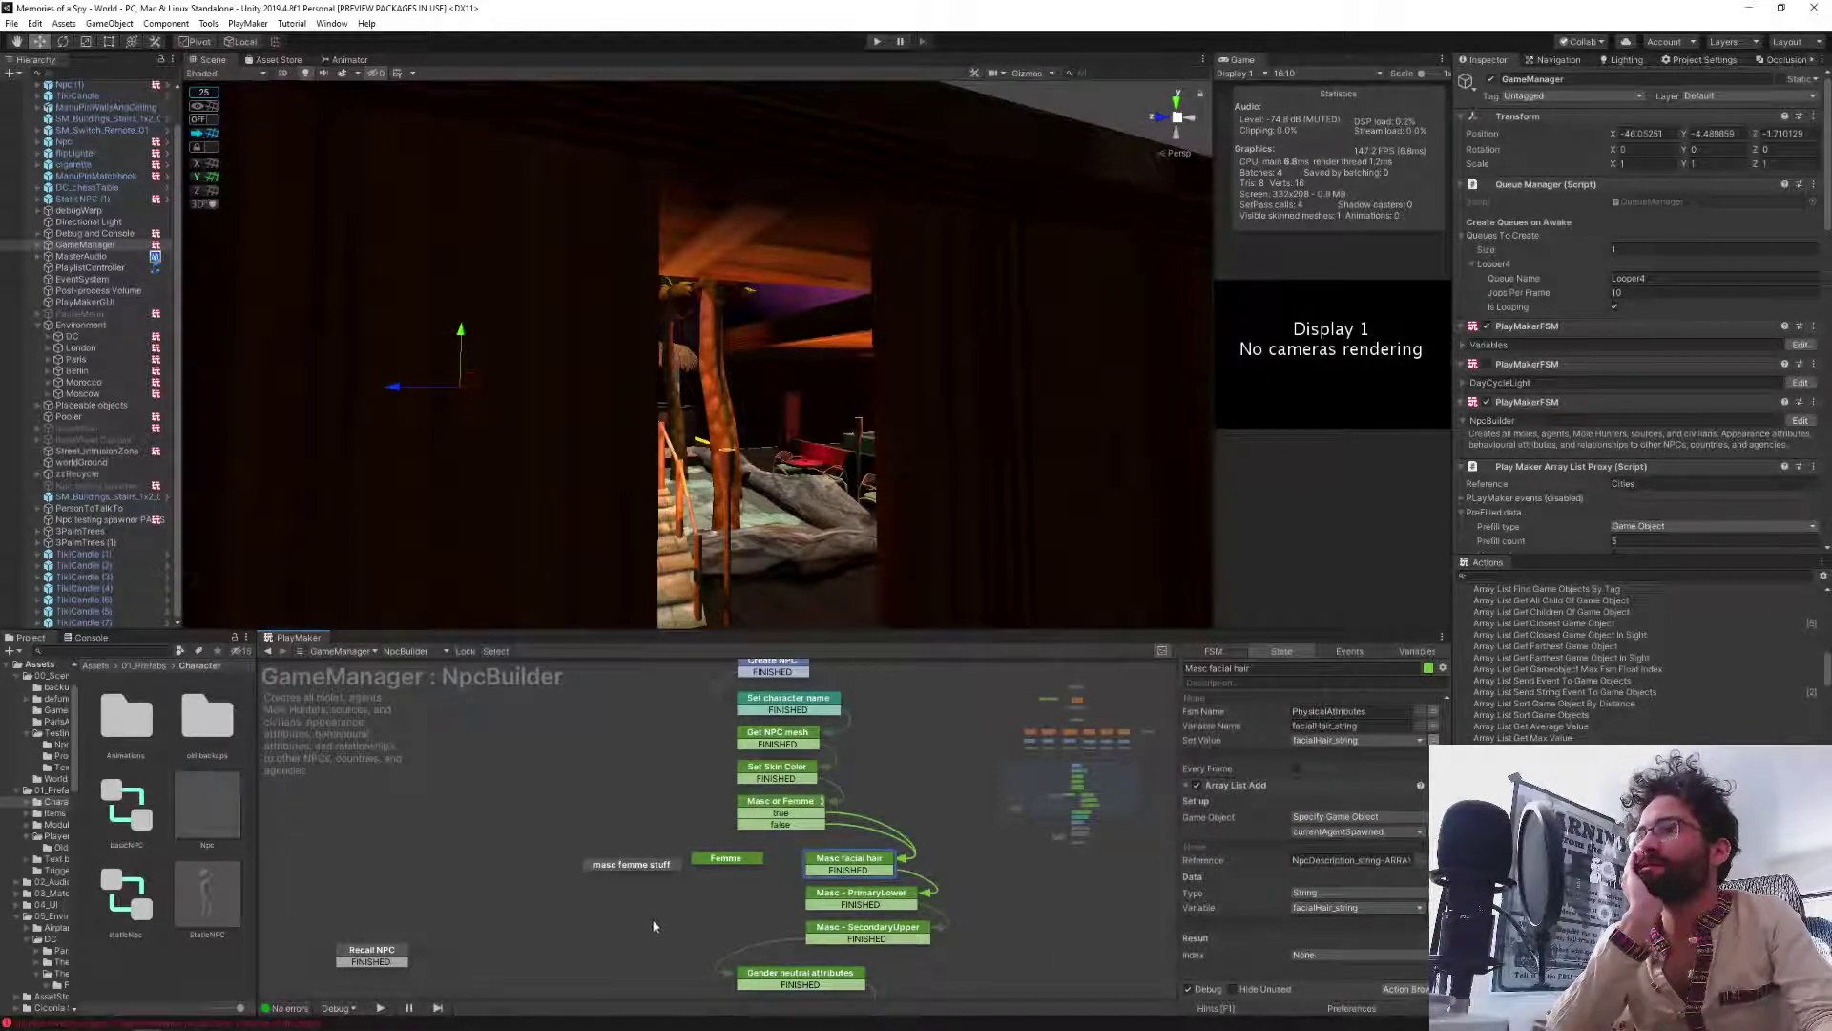
pyautogui.scroll(-3, 658, 871)
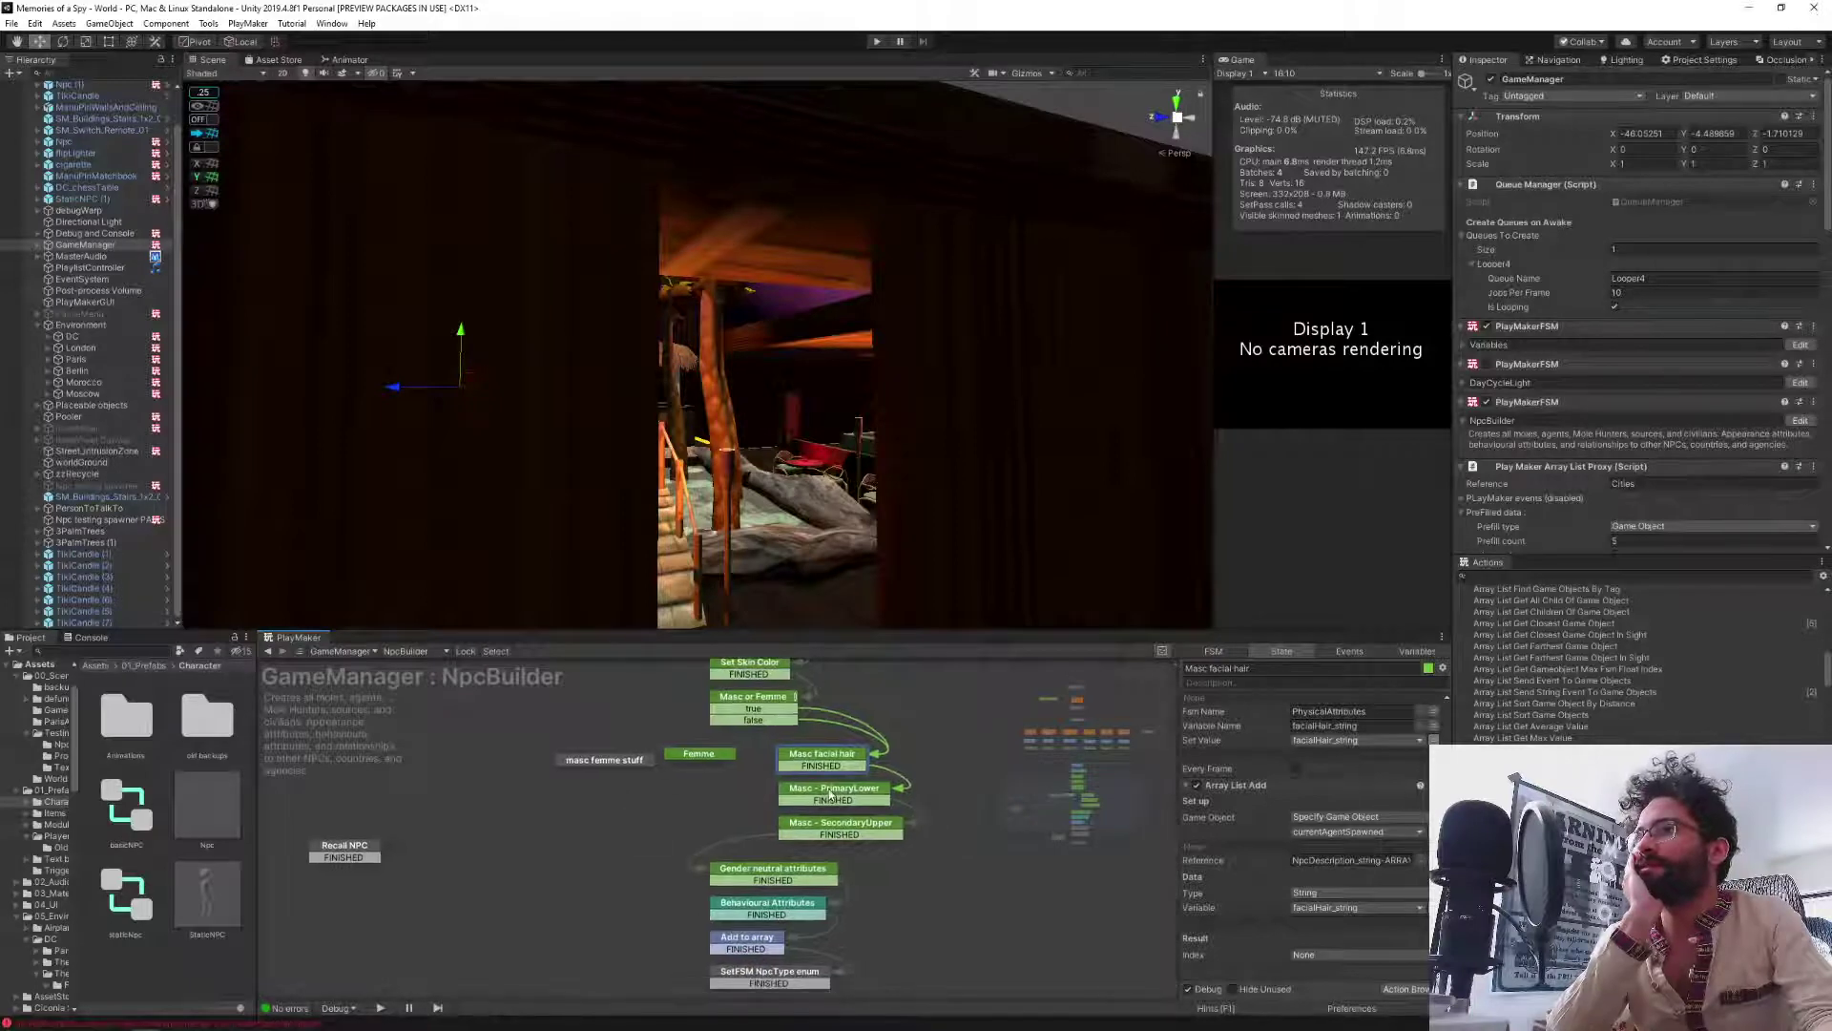
pyautogui.click(838, 798)
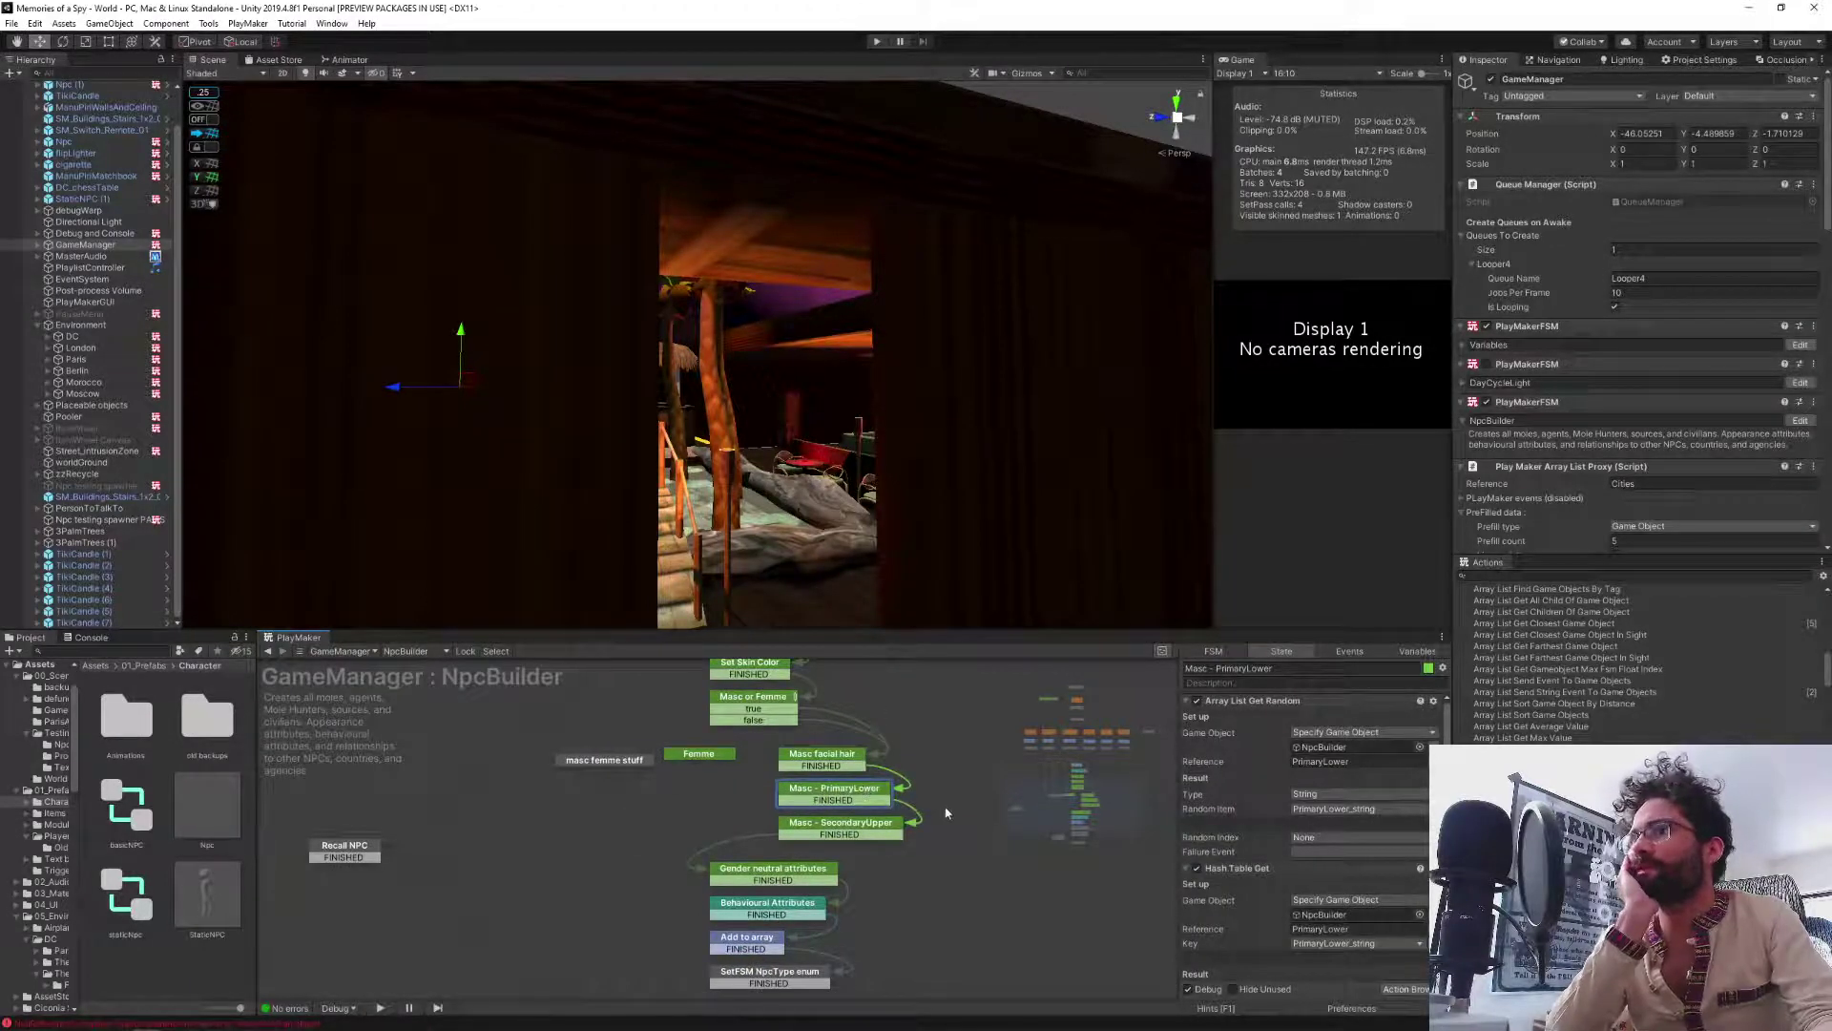
pyautogui.click(726, 874)
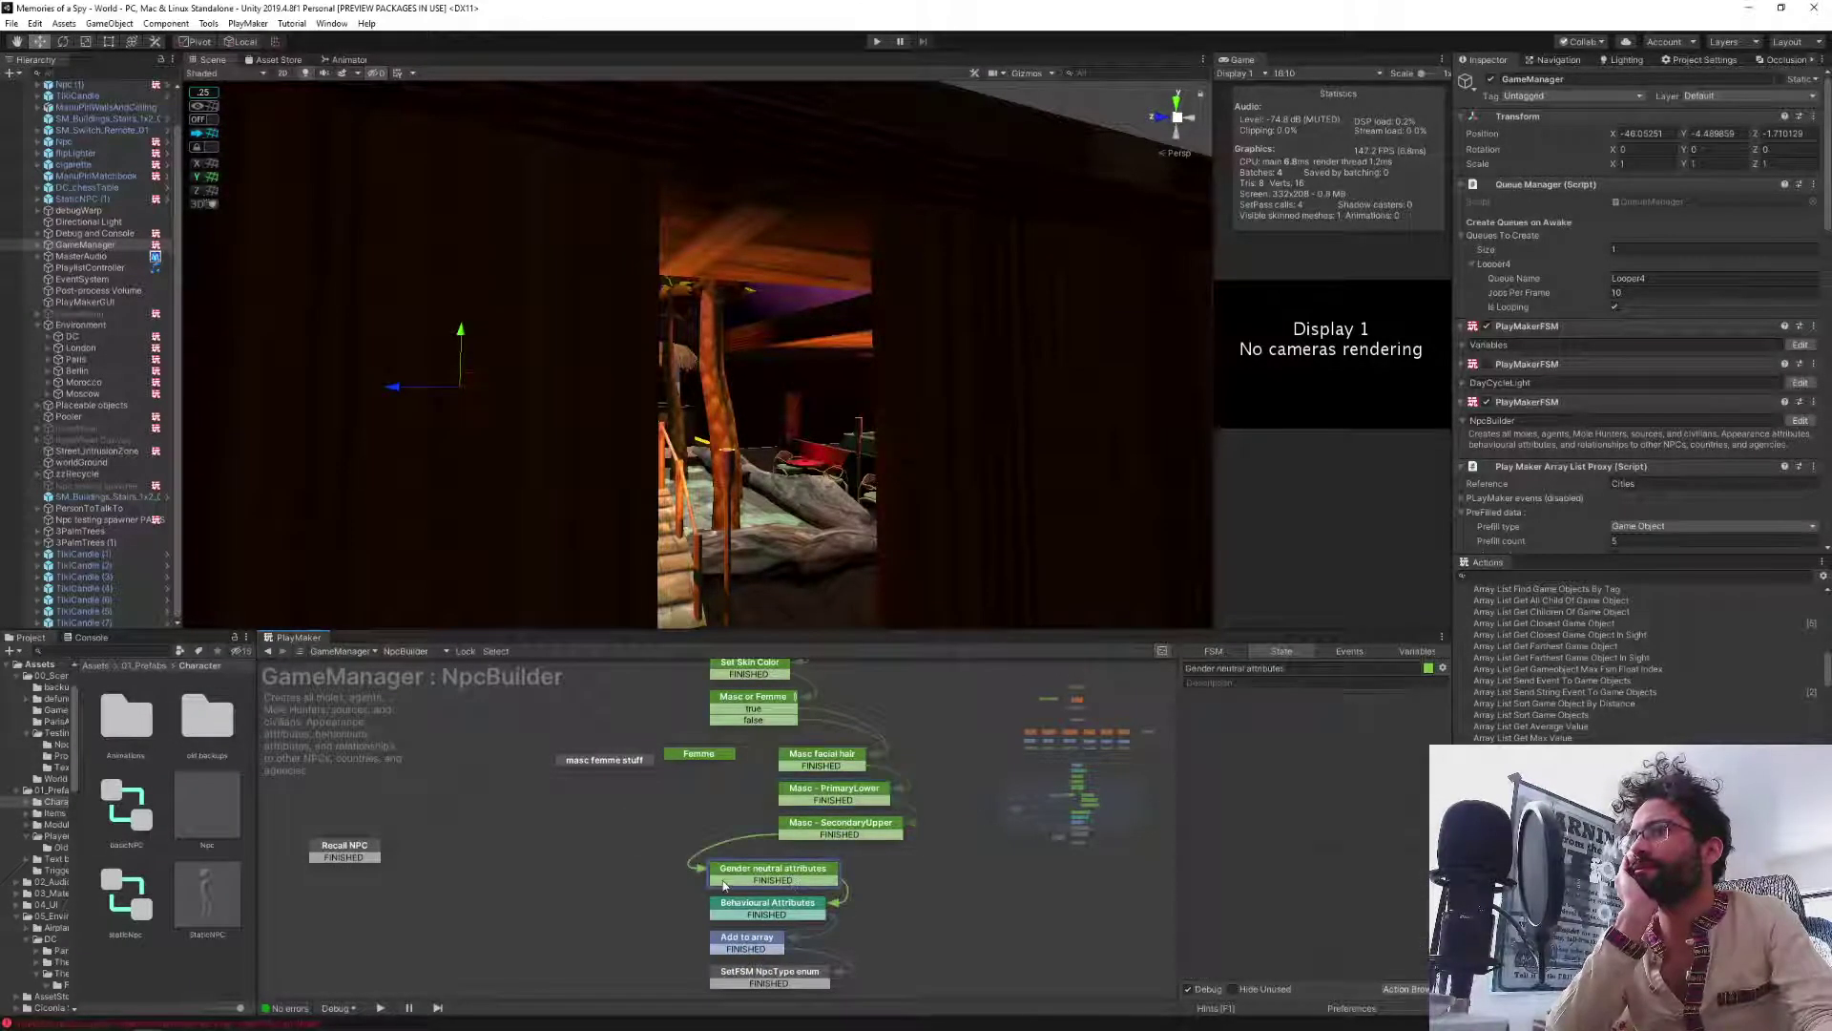
# Disable the Array List Add actions in the Behavioural Attributes state, including those for isSmoker, isReader, doesSnore and FavoriteMusic.
pyautogui.click(735, 908)
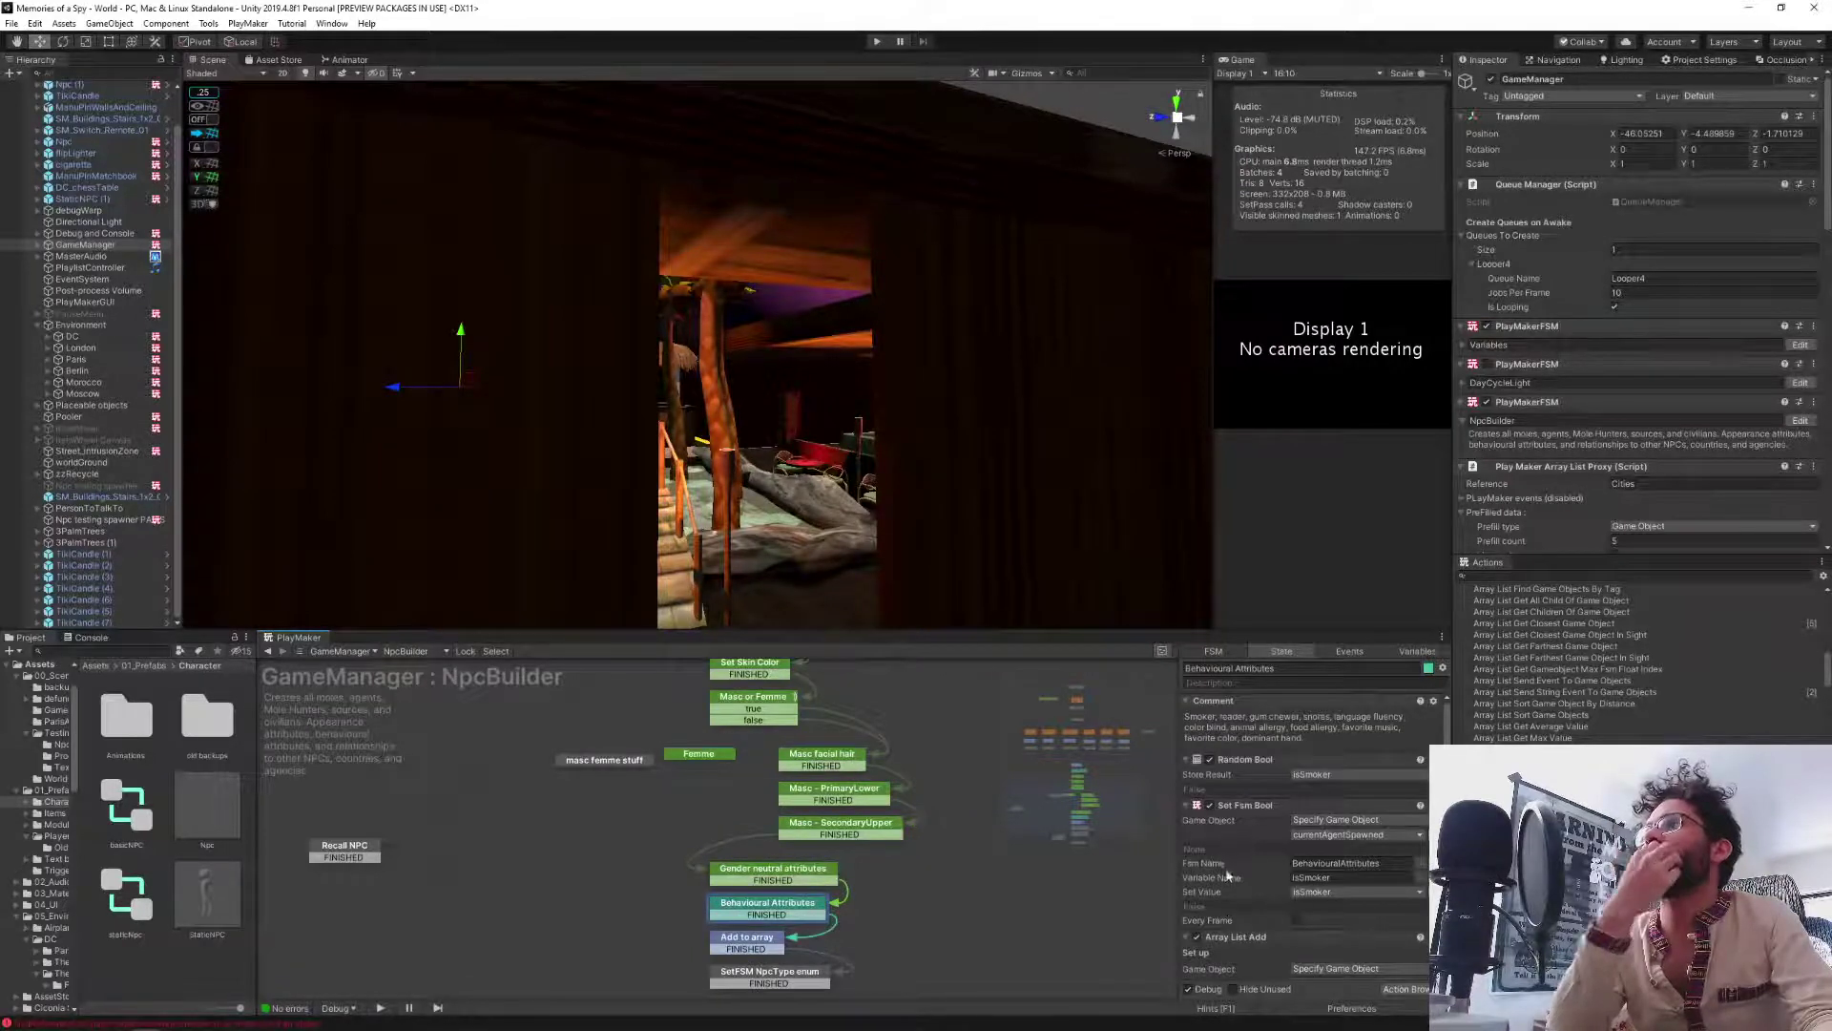
pyautogui.scroll(-2, 1231, 876)
pyautogui.scroll(-8, 1285, 883)
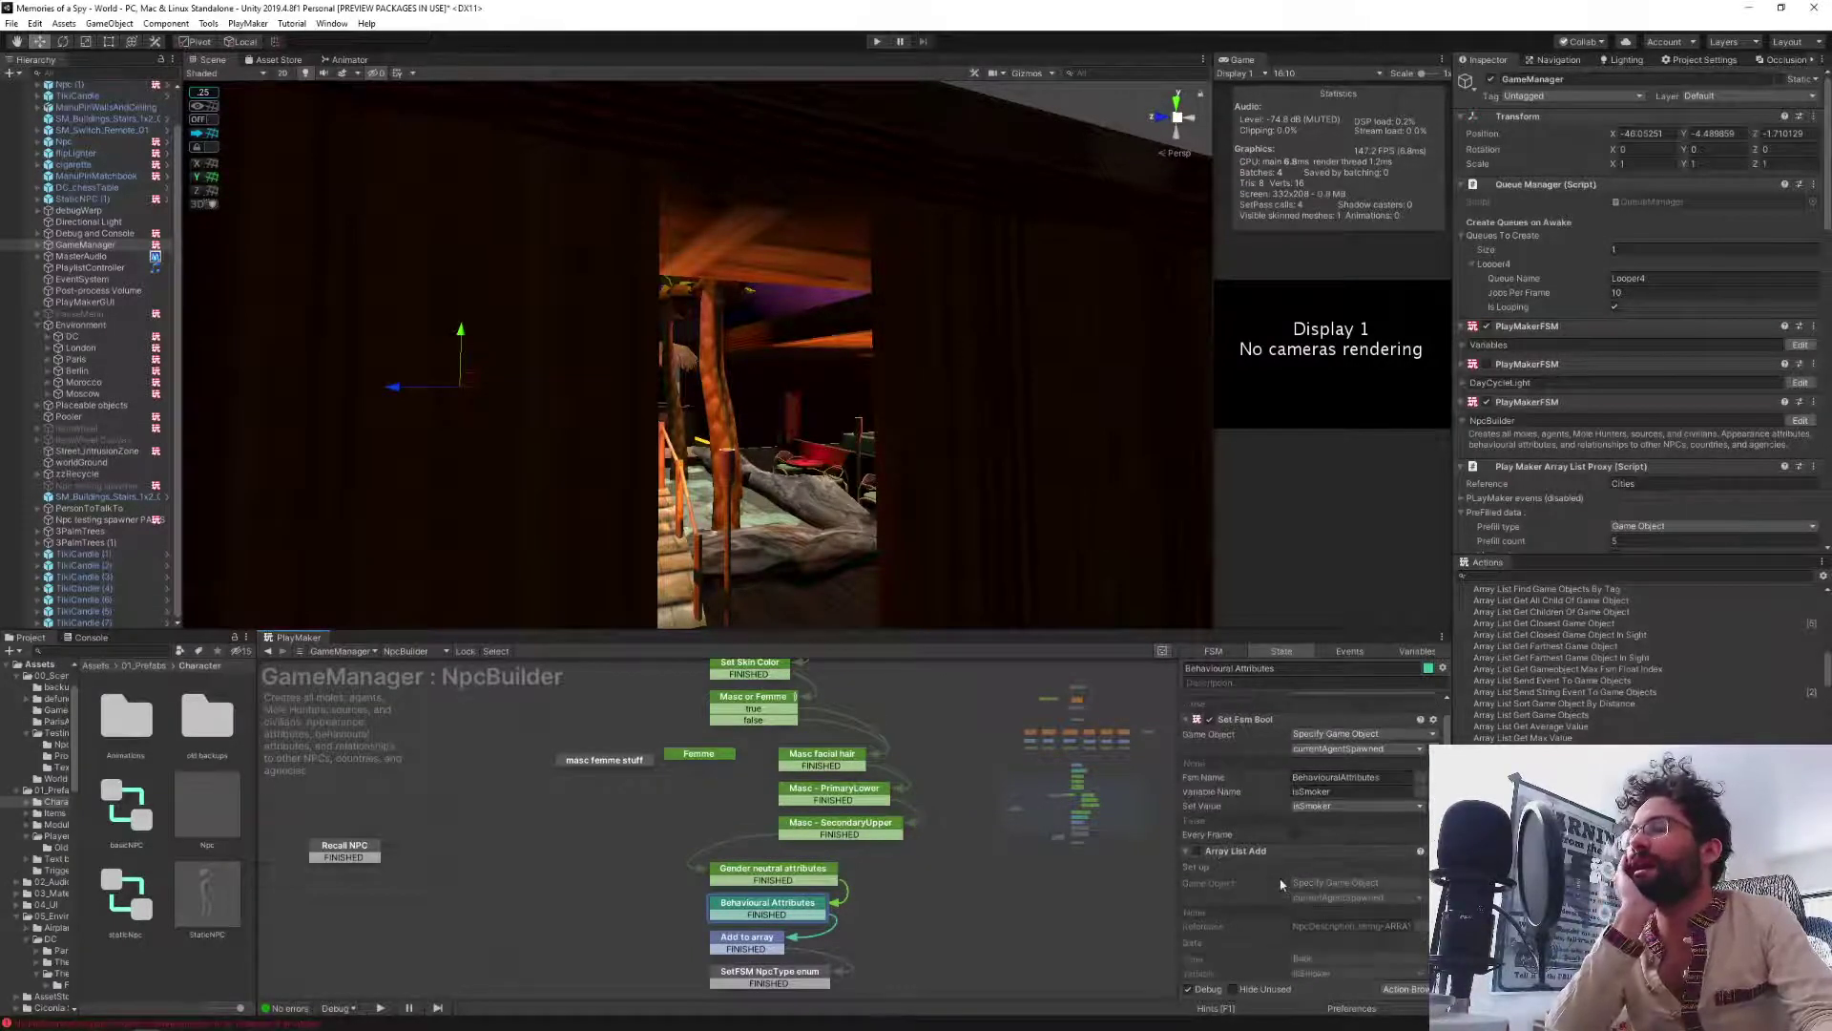
pyautogui.scroll(-2, 1288, 876)
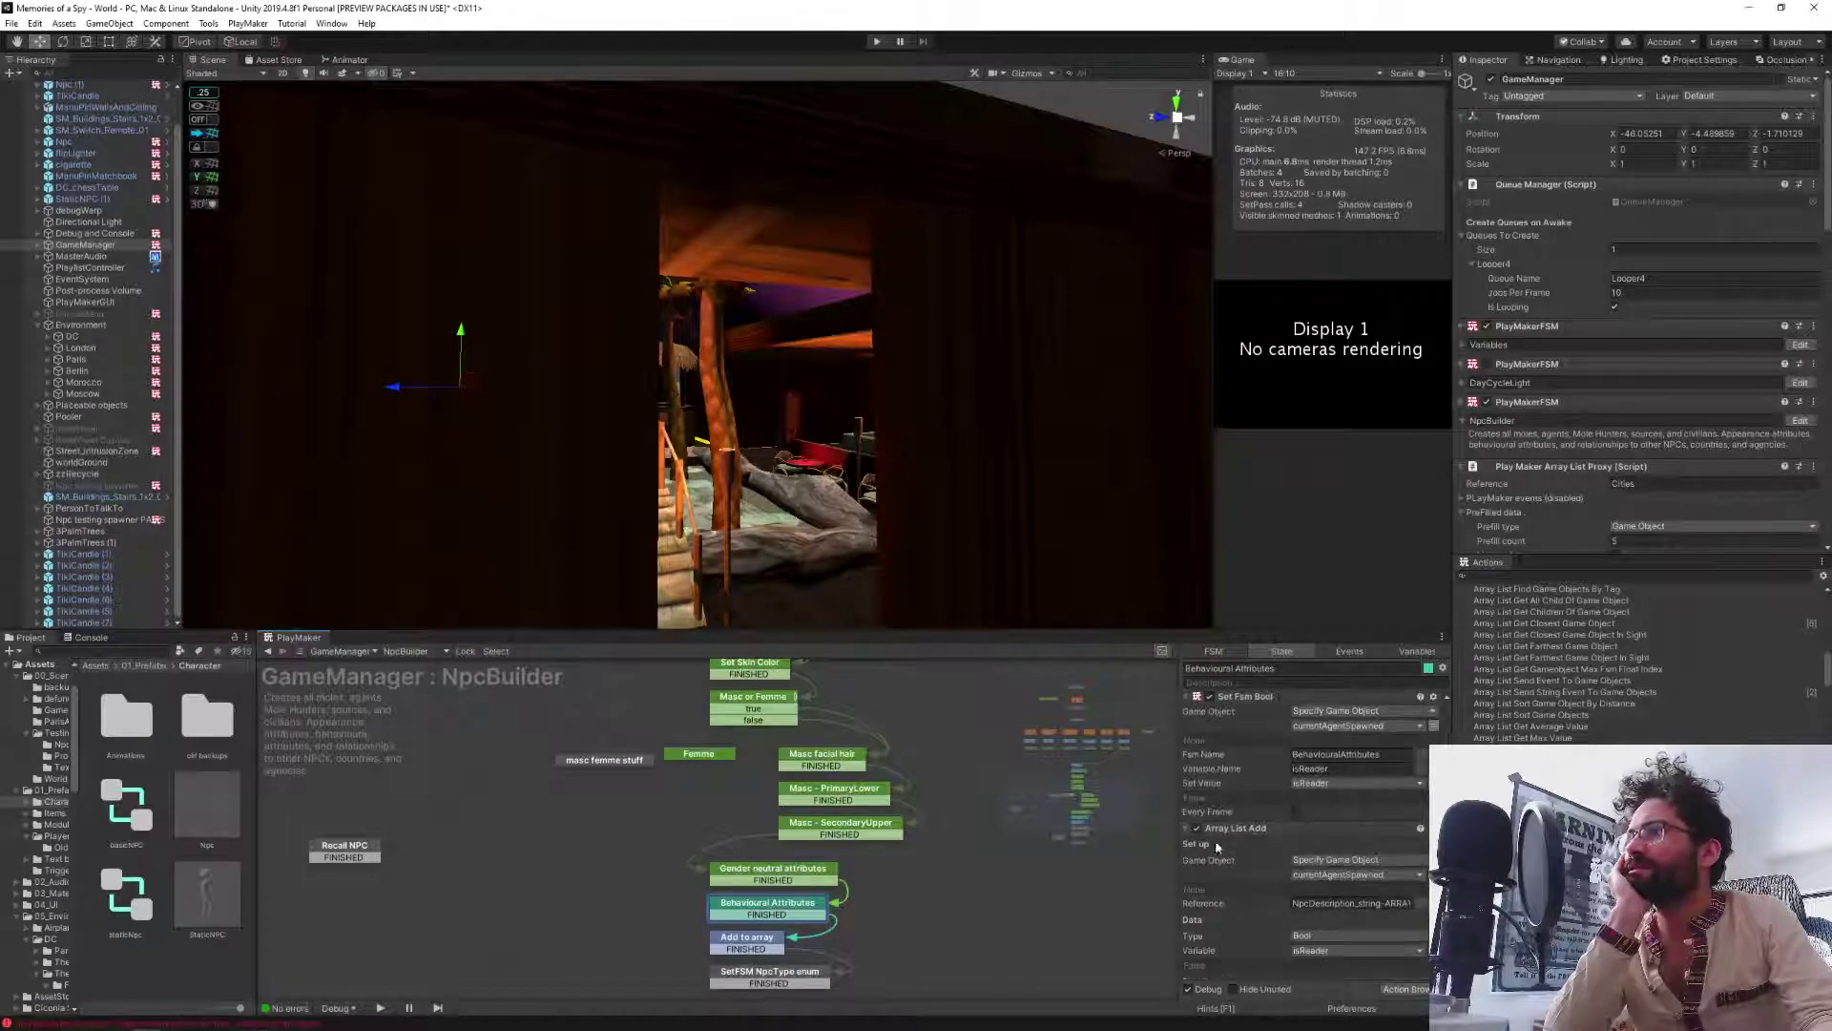
pyautogui.click(1199, 838)
pyautogui.scroll(-3, 1315, 838)
pyautogui.scroll(4, 1316, 838)
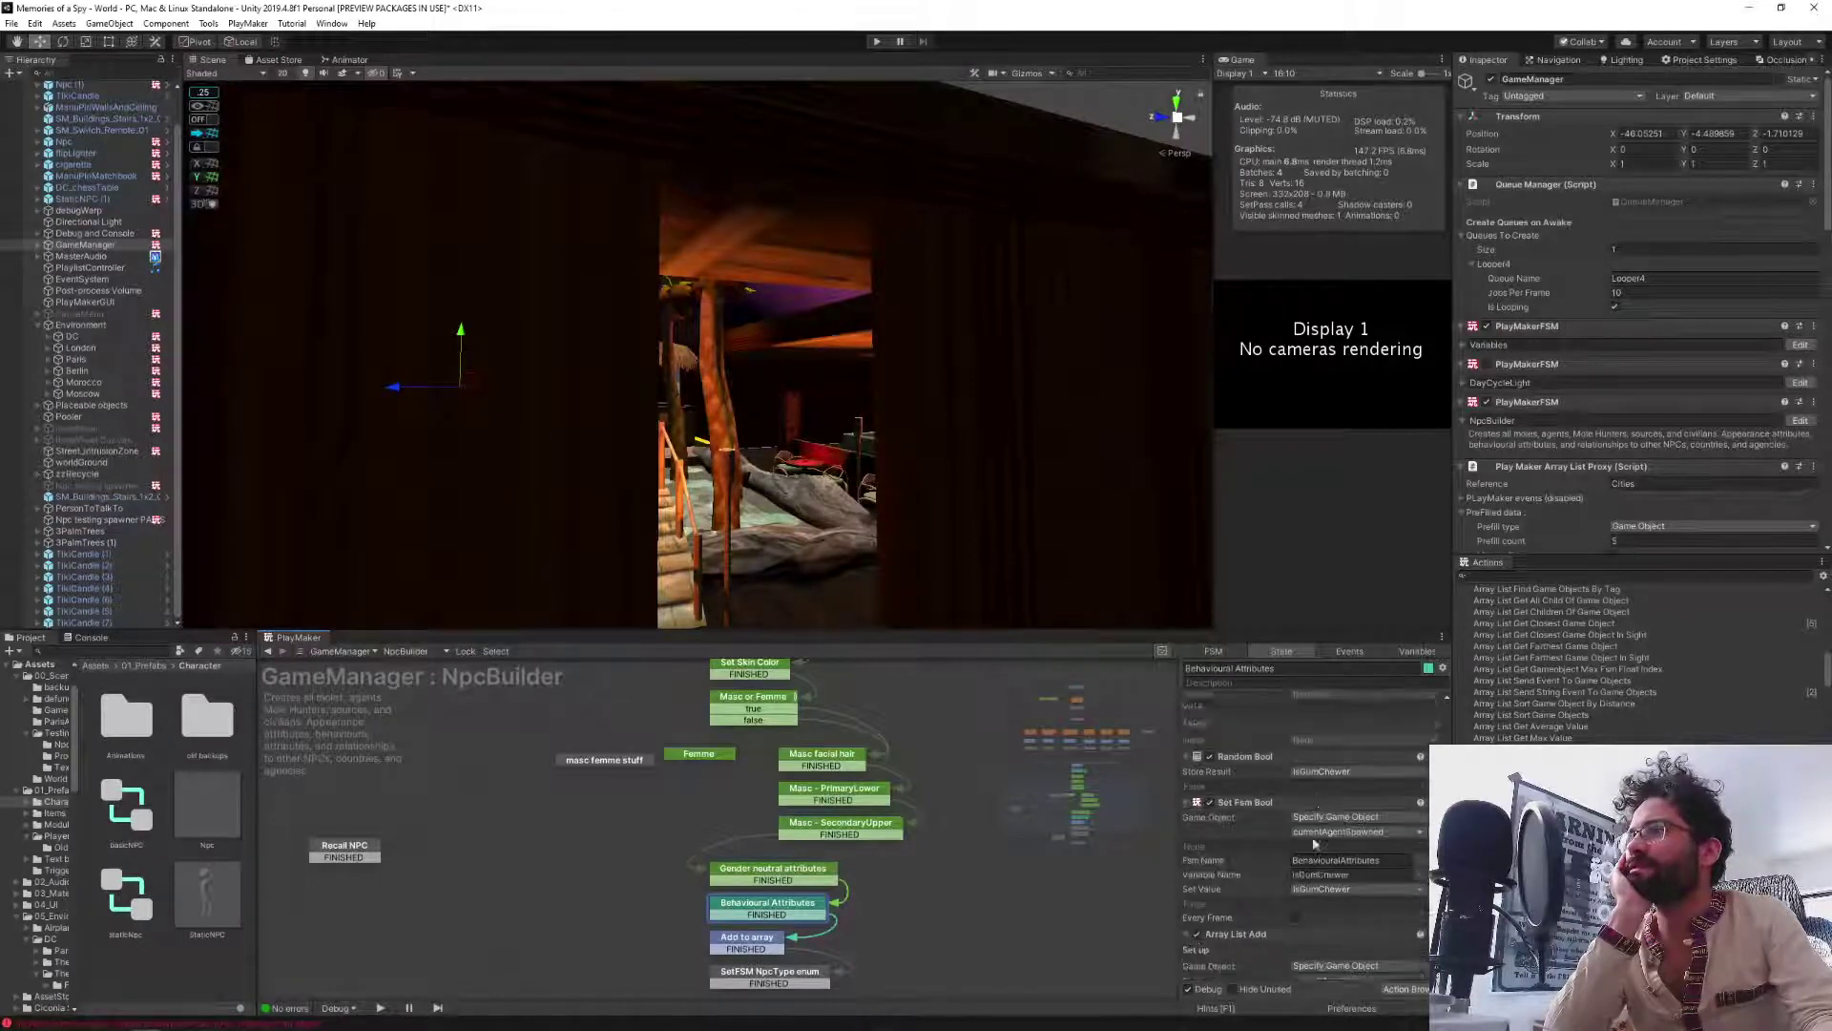
pyautogui.scroll(-10, 1212, 857)
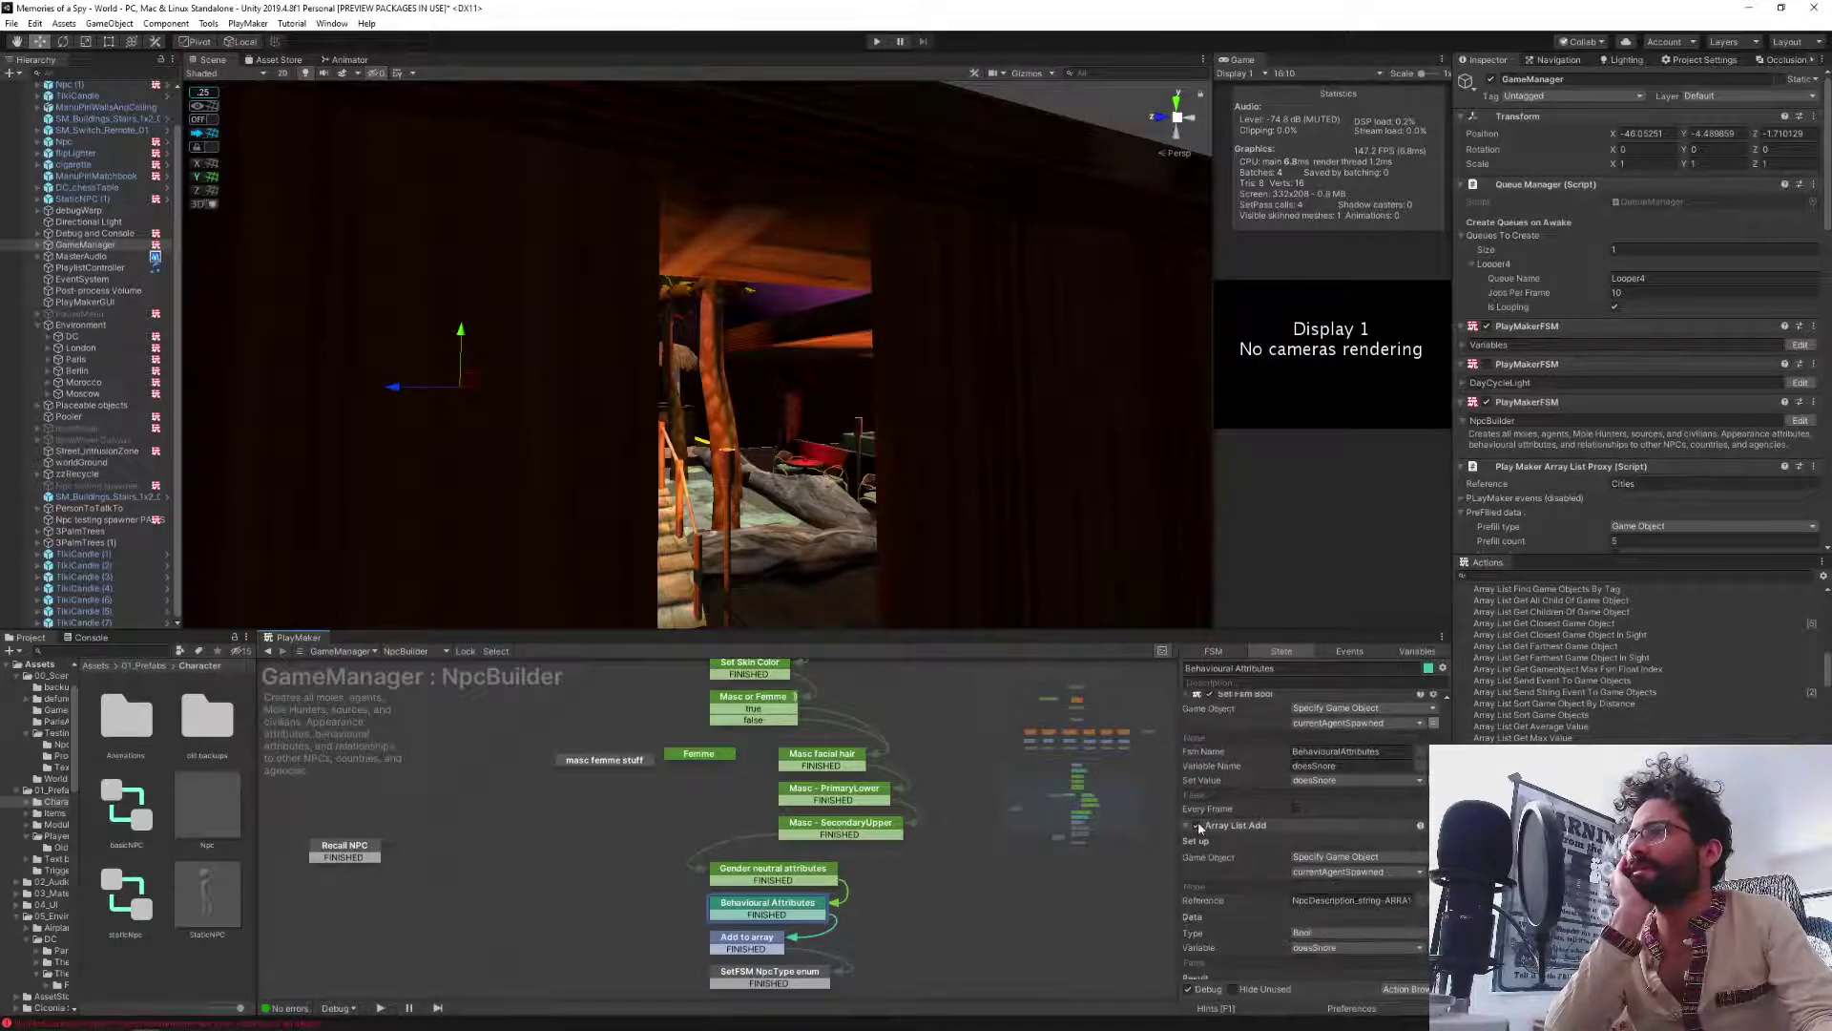
pyautogui.click(1199, 824)
pyautogui.scroll(-3, 1241, 825)
pyautogui.scroll(-1, 1301, 826)
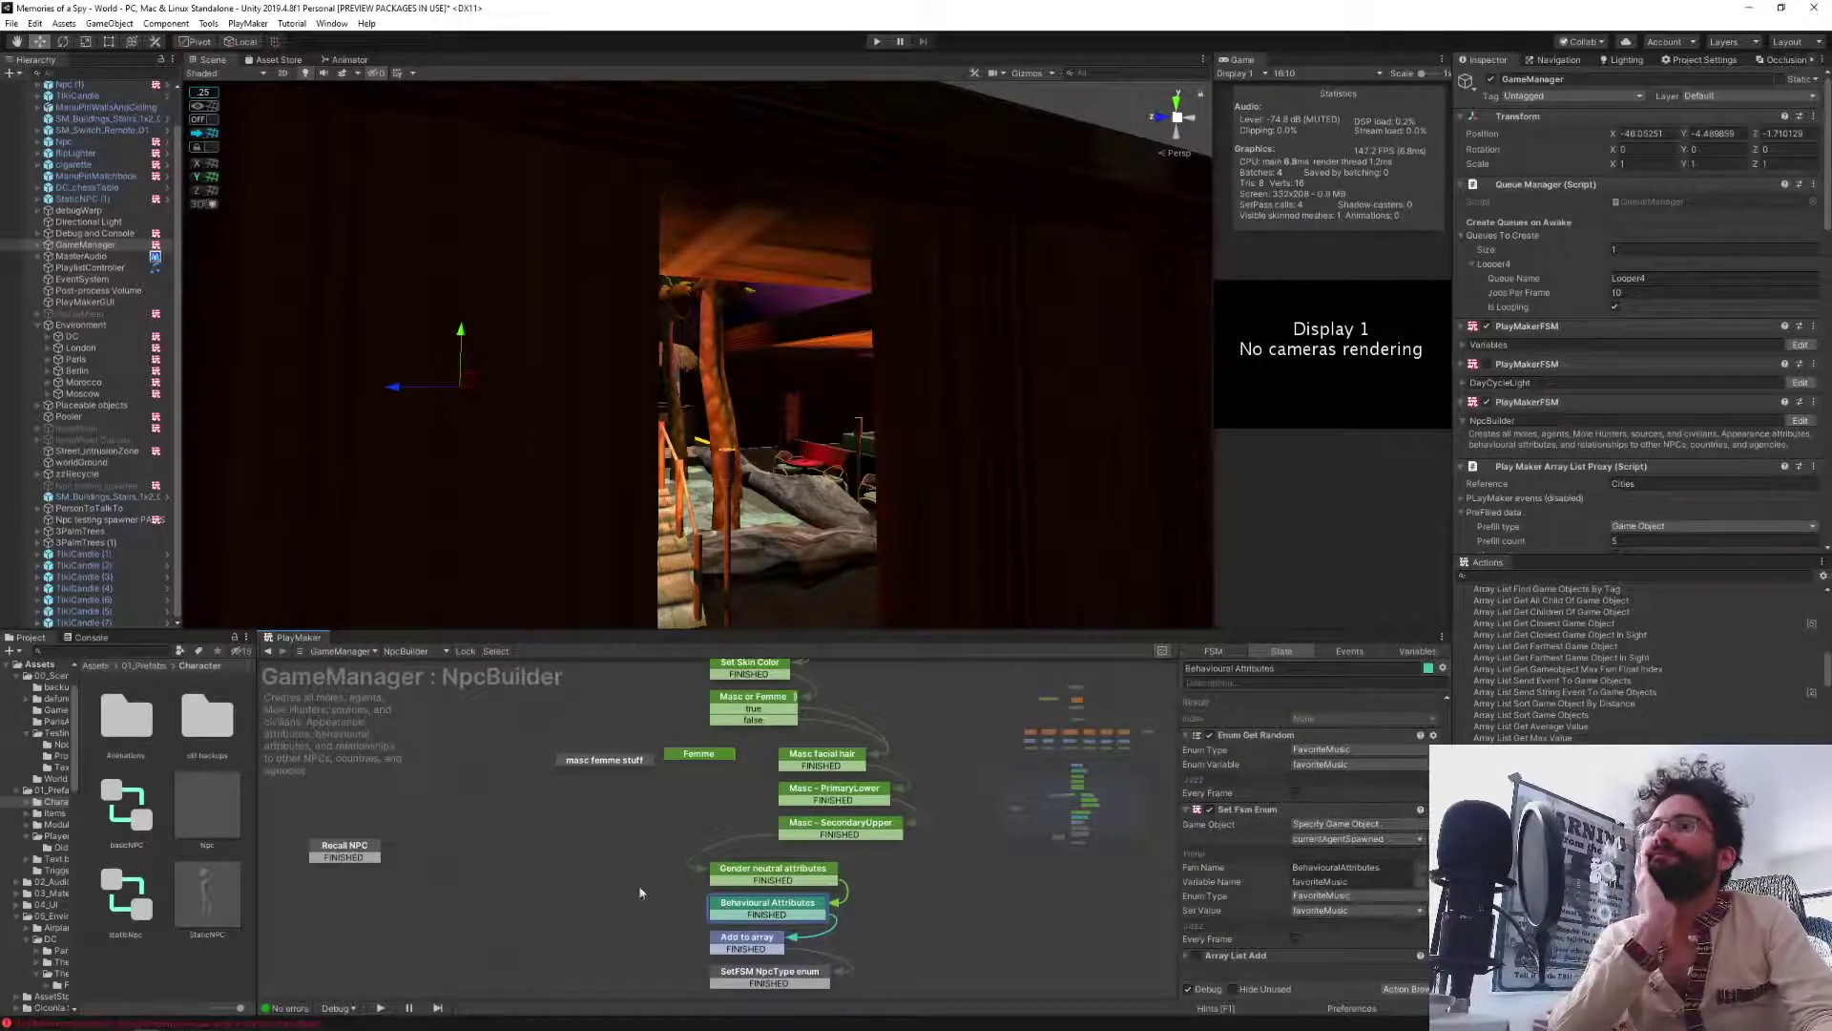
pyautogui.scroll(-2, 640, 892)
# Check the actions in the Add to array, SetFSM NpcType enum, Compare attributes p1 and Array compare states.
pyautogui.click(759, 848)
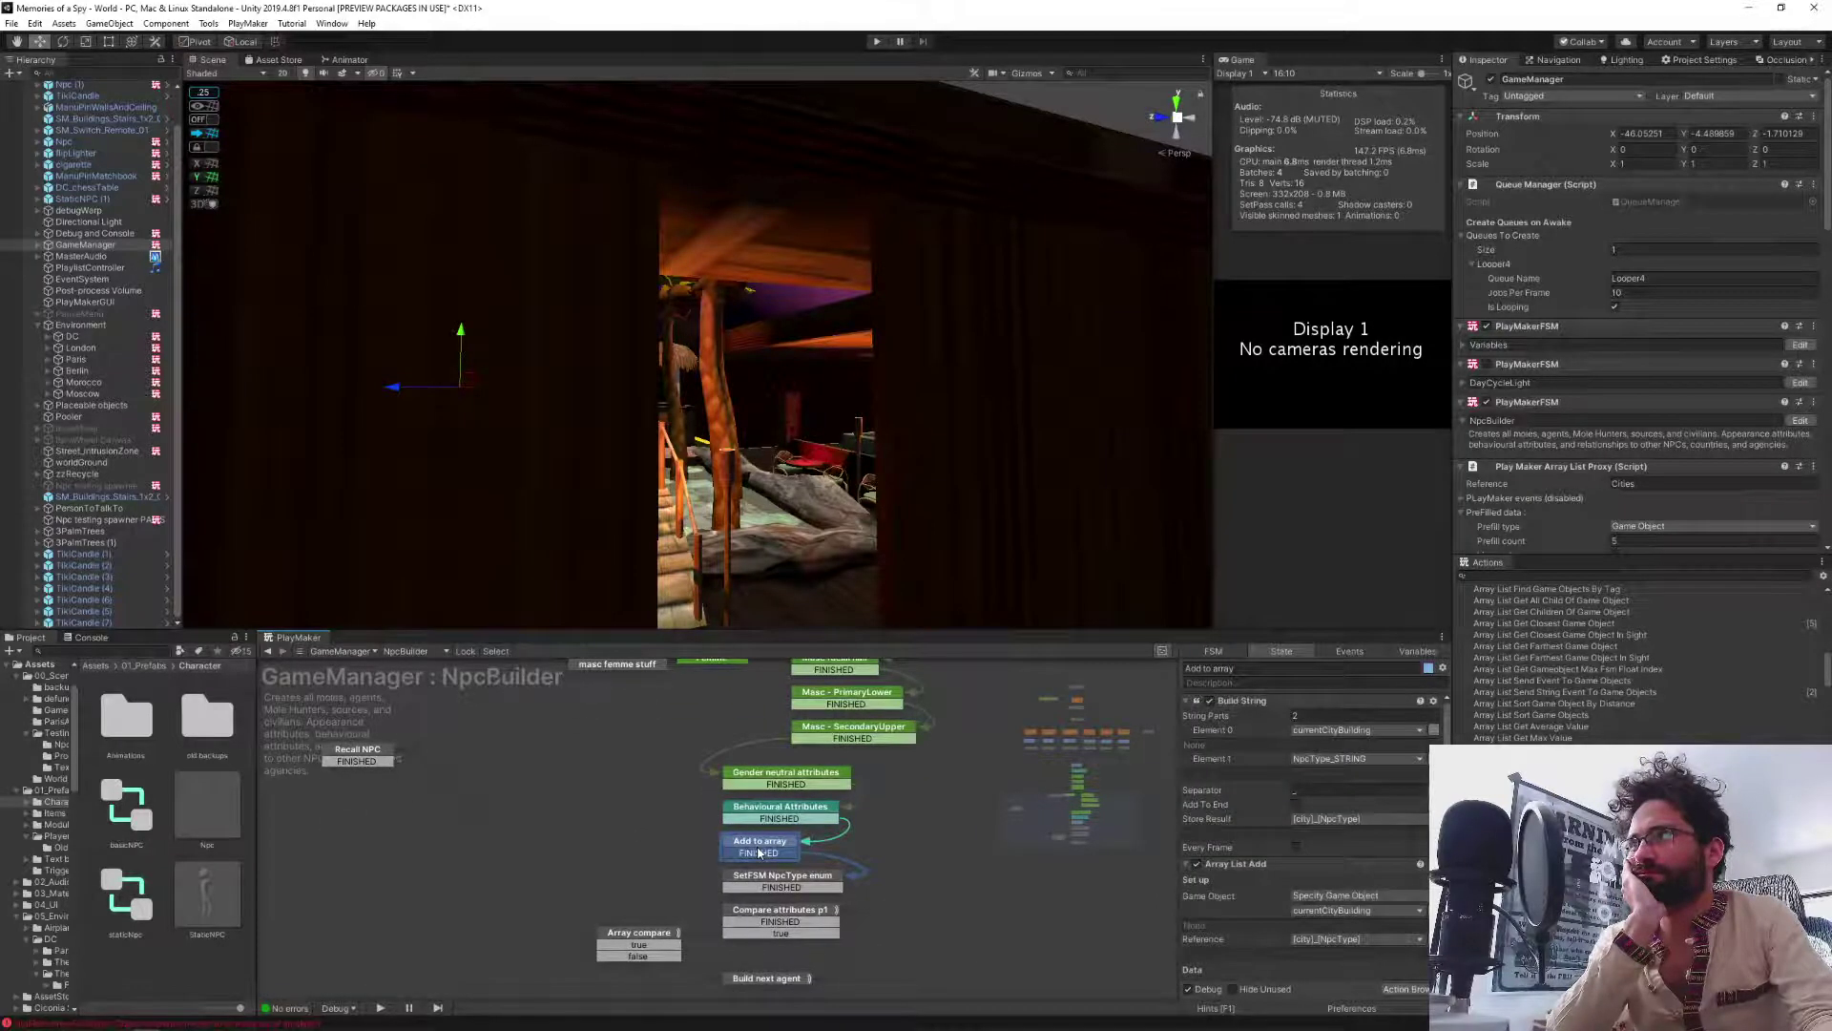
pyautogui.click(761, 882)
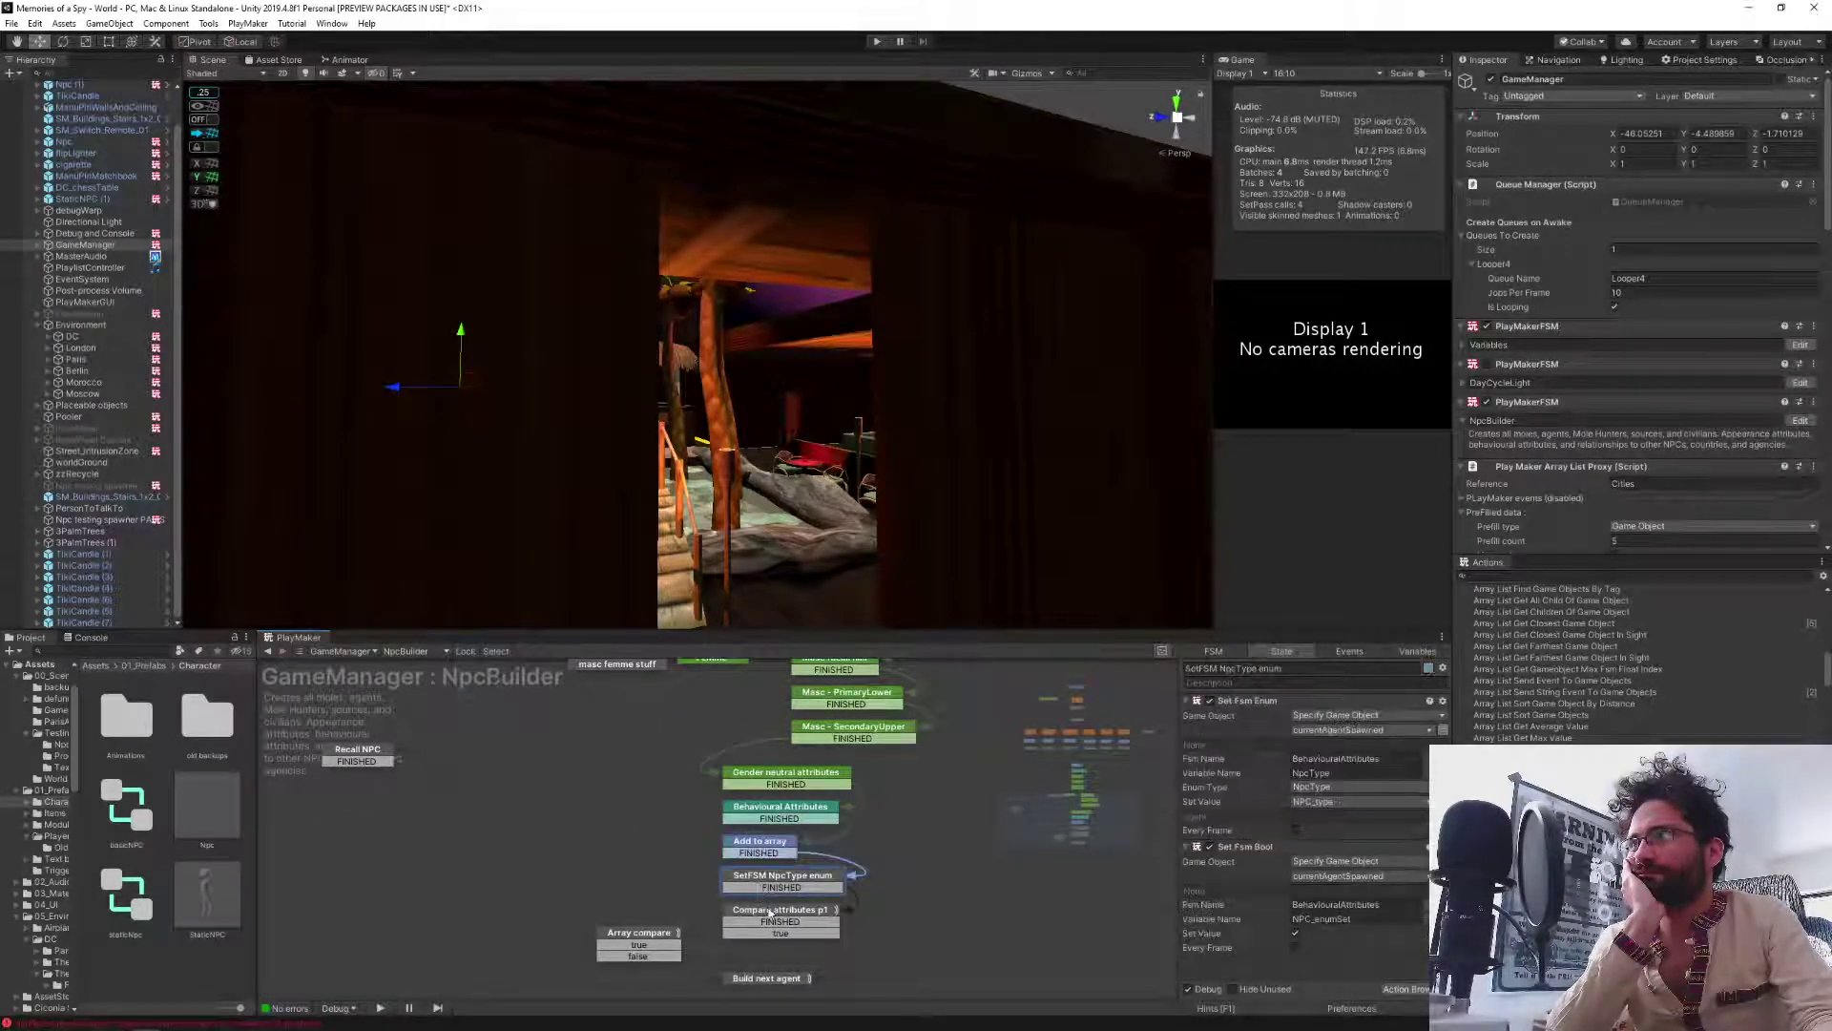
pyautogui.click(771, 911)
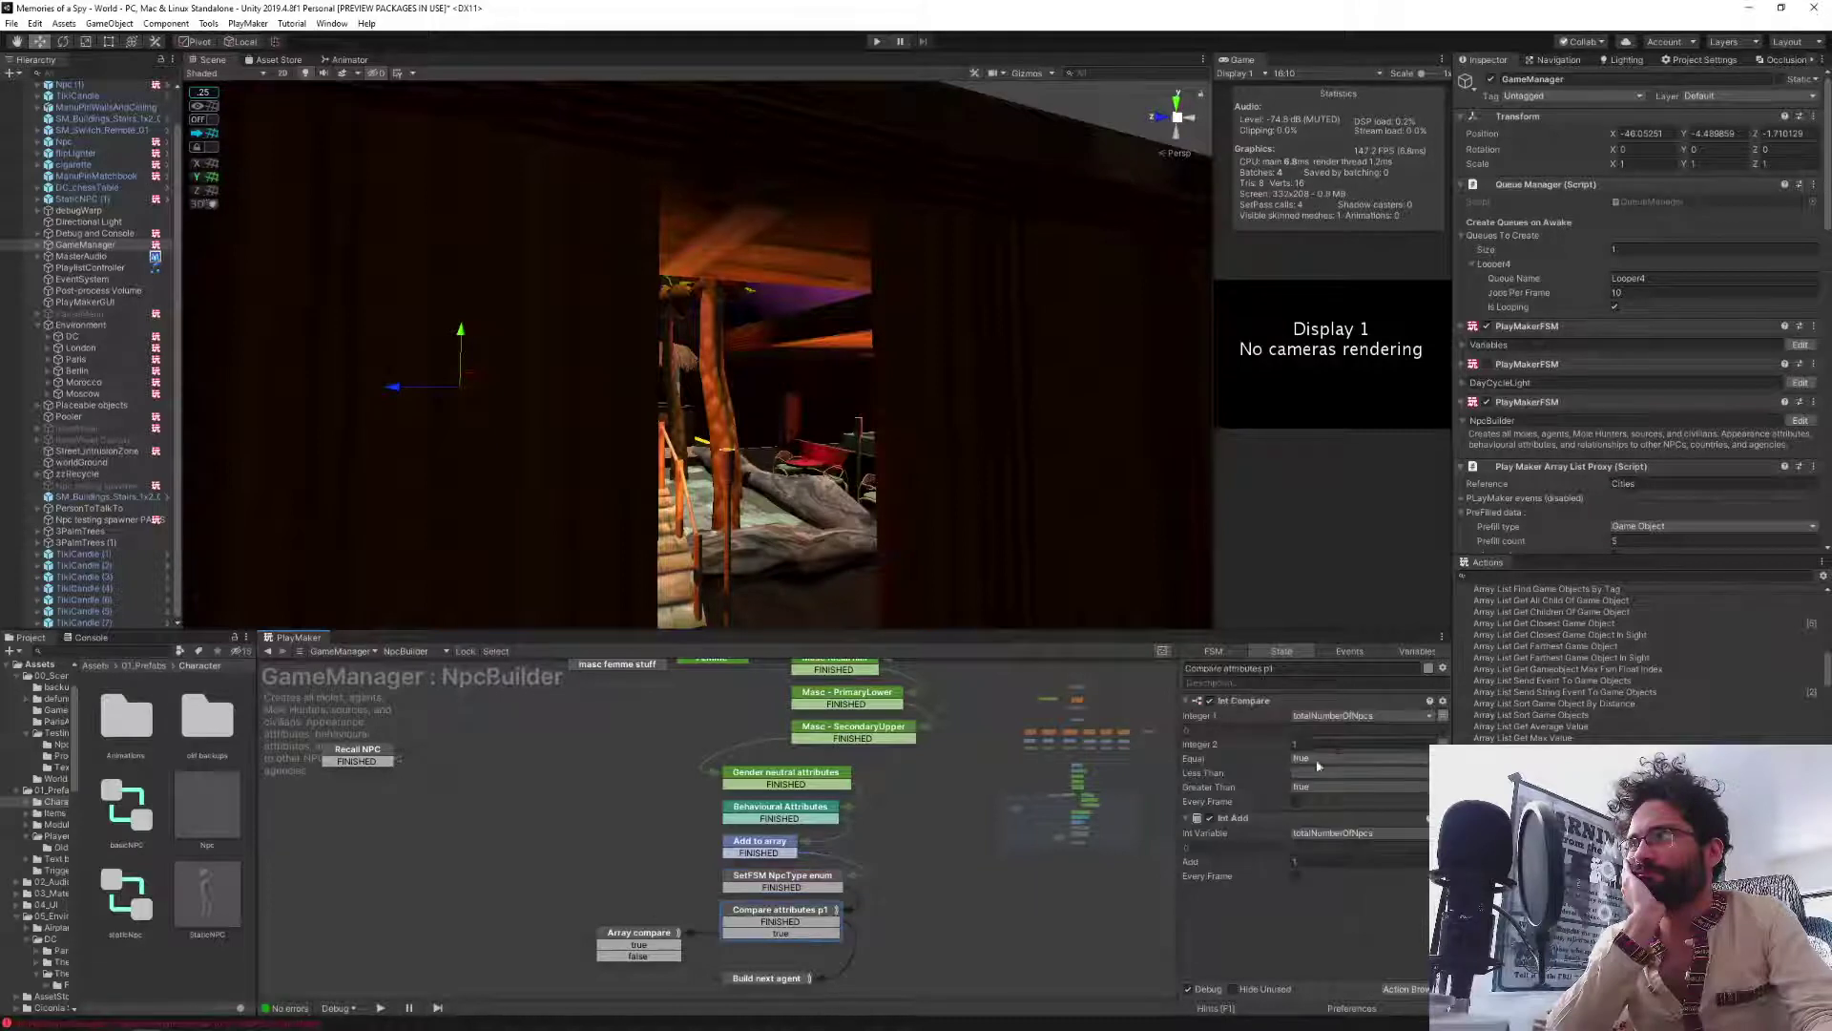
pyautogui.click(638, 943)
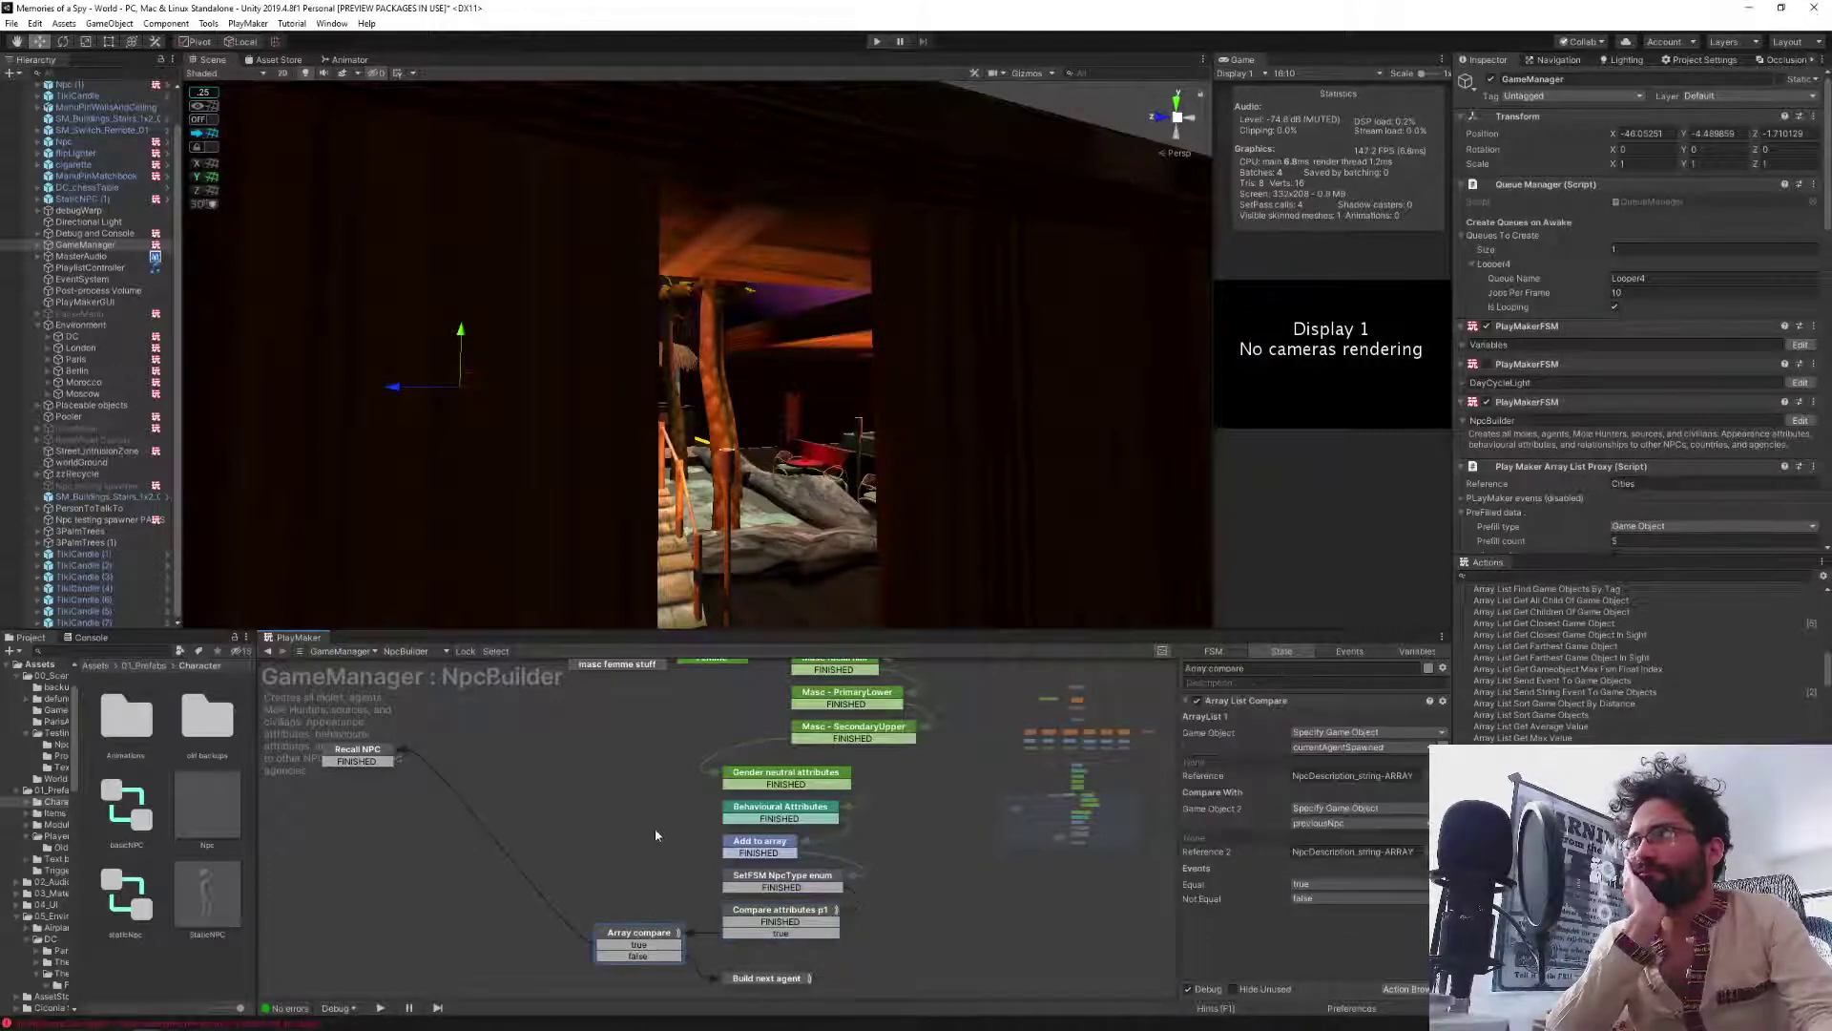
pyautogui.click(627, 791)
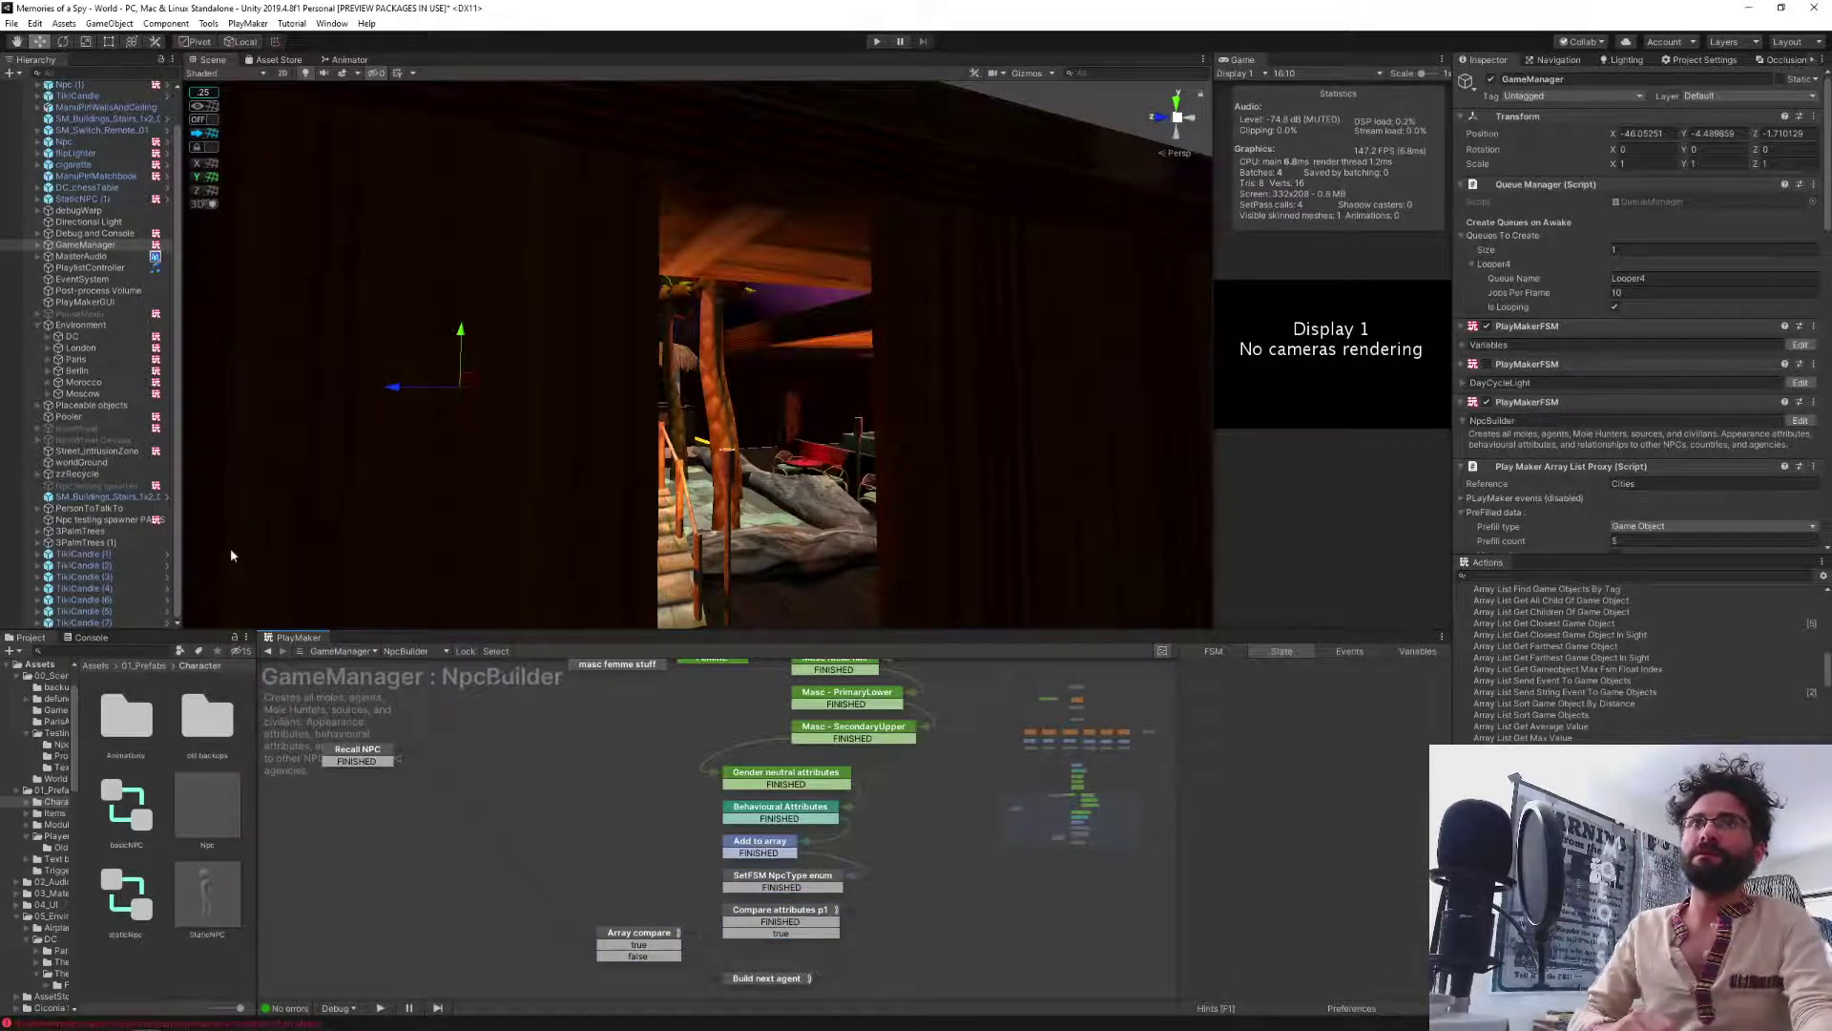
# Run the game and compare the NpcDescription_string-ARRAY contents of the two newly spawned NPCs.
pyautogui.click(879, 41)
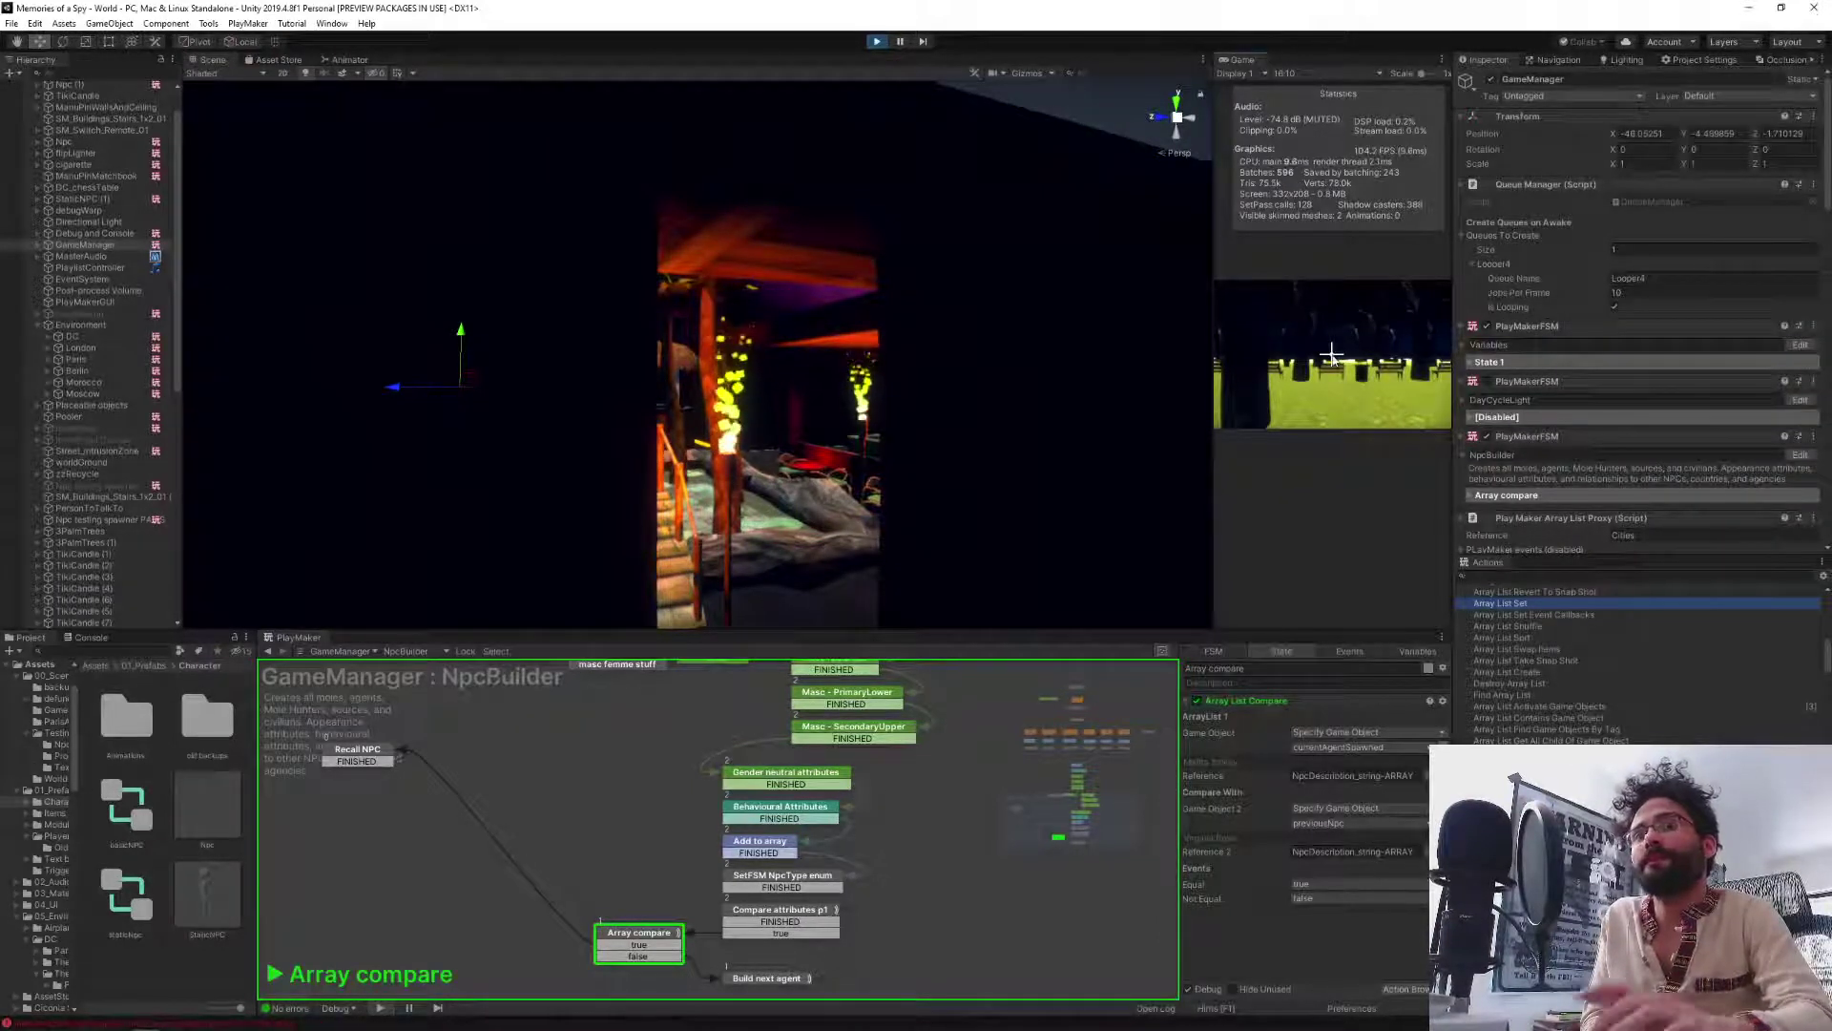
pyautogui.scroll(-8, 110, 581)
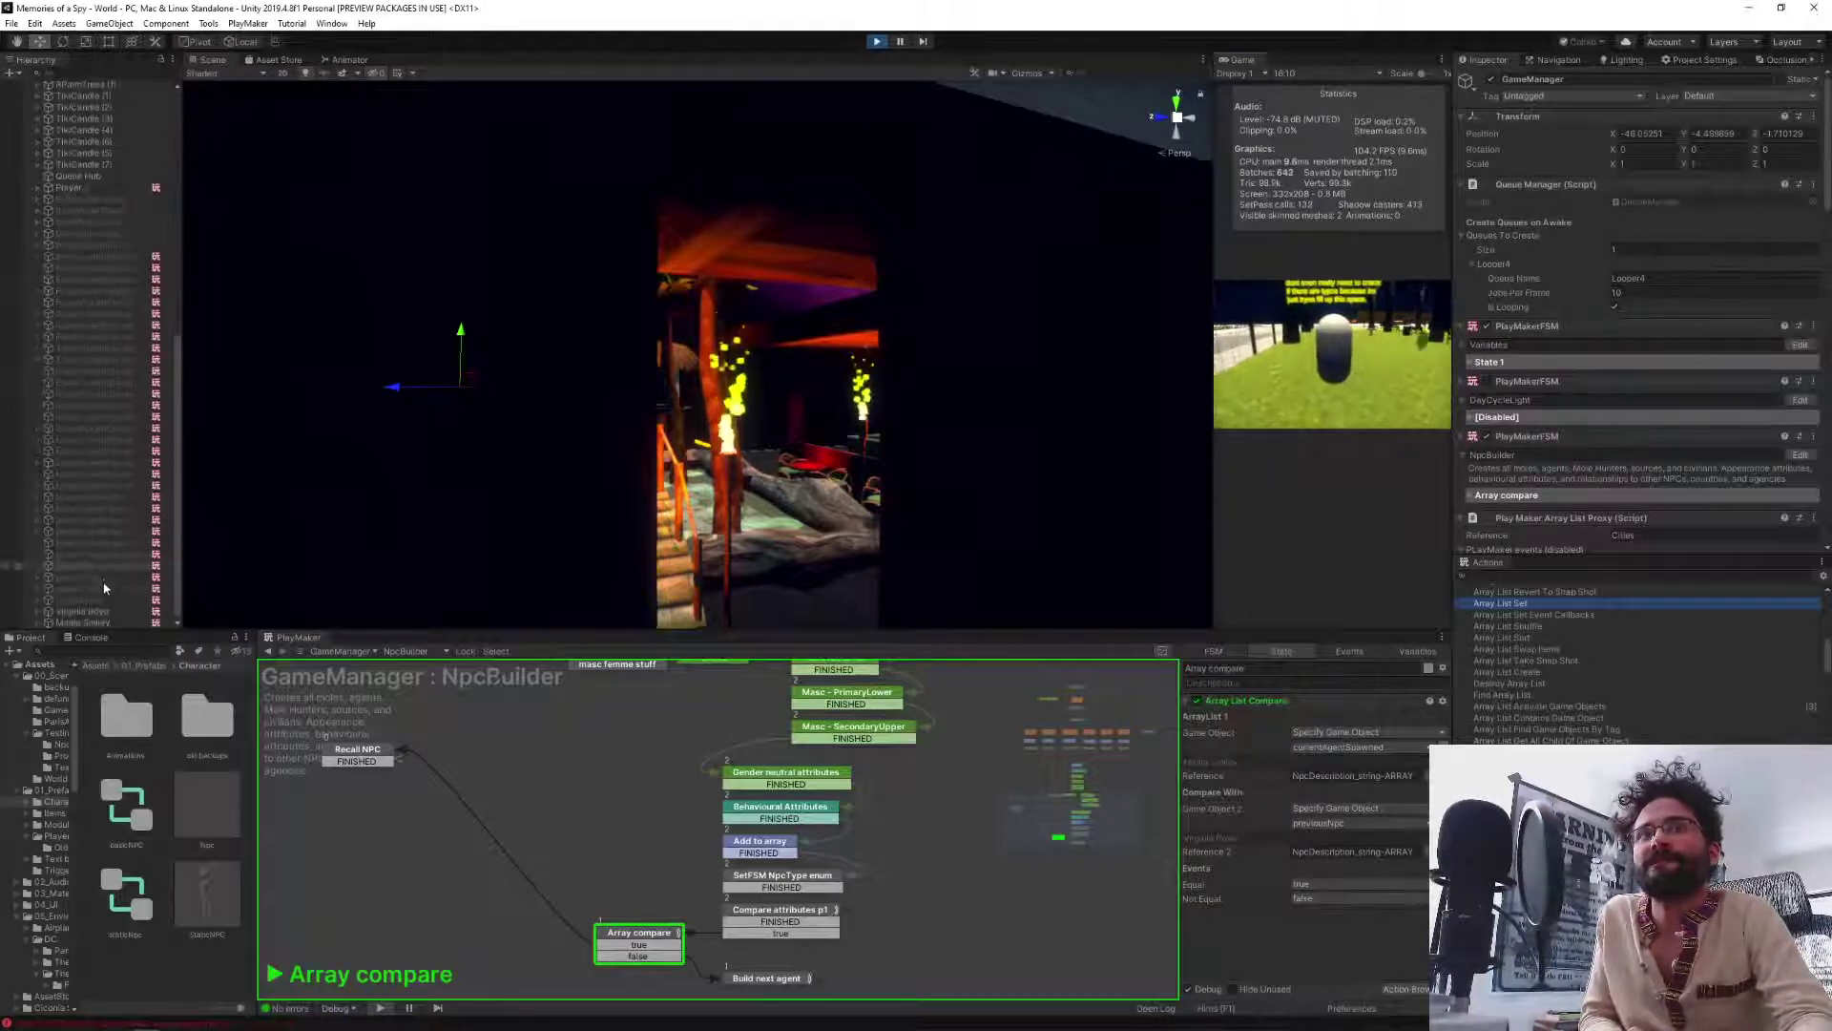
pyautogui.click(107, 612)
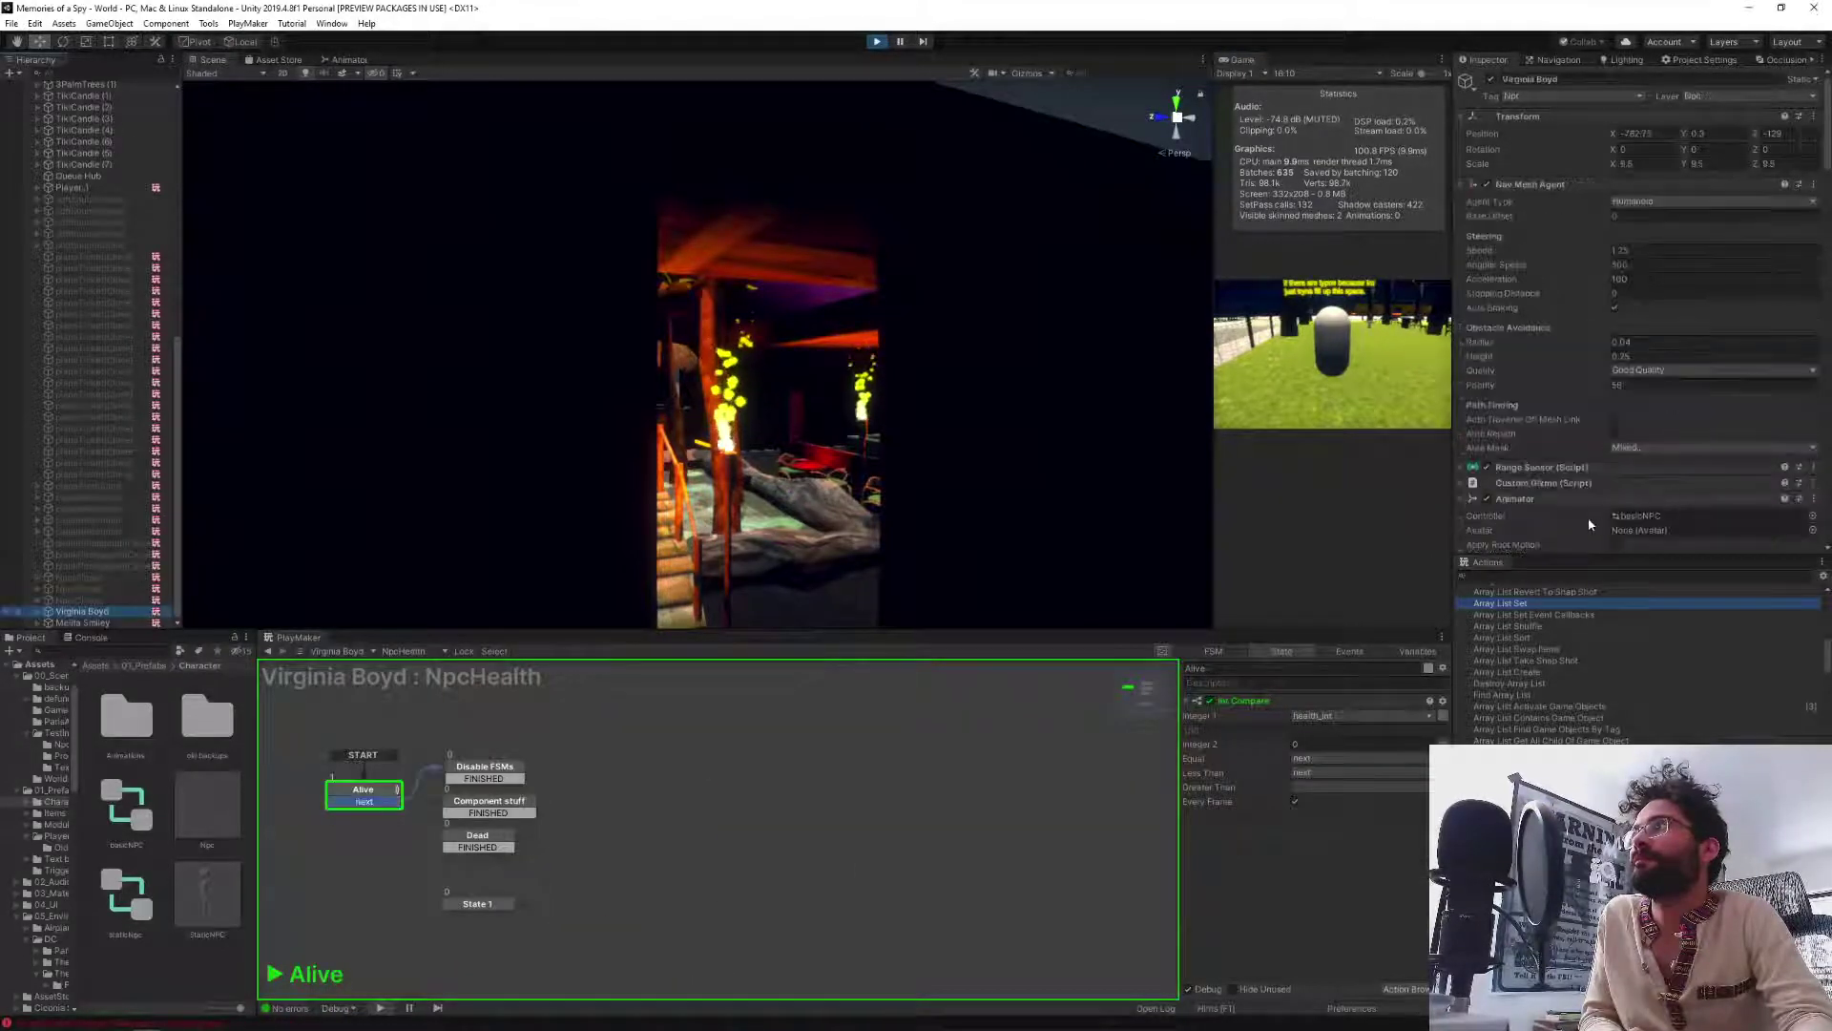
pyautogui.scroll(-10, 1588, 517)
pyautogui.scroll(-8, 1587, 498)
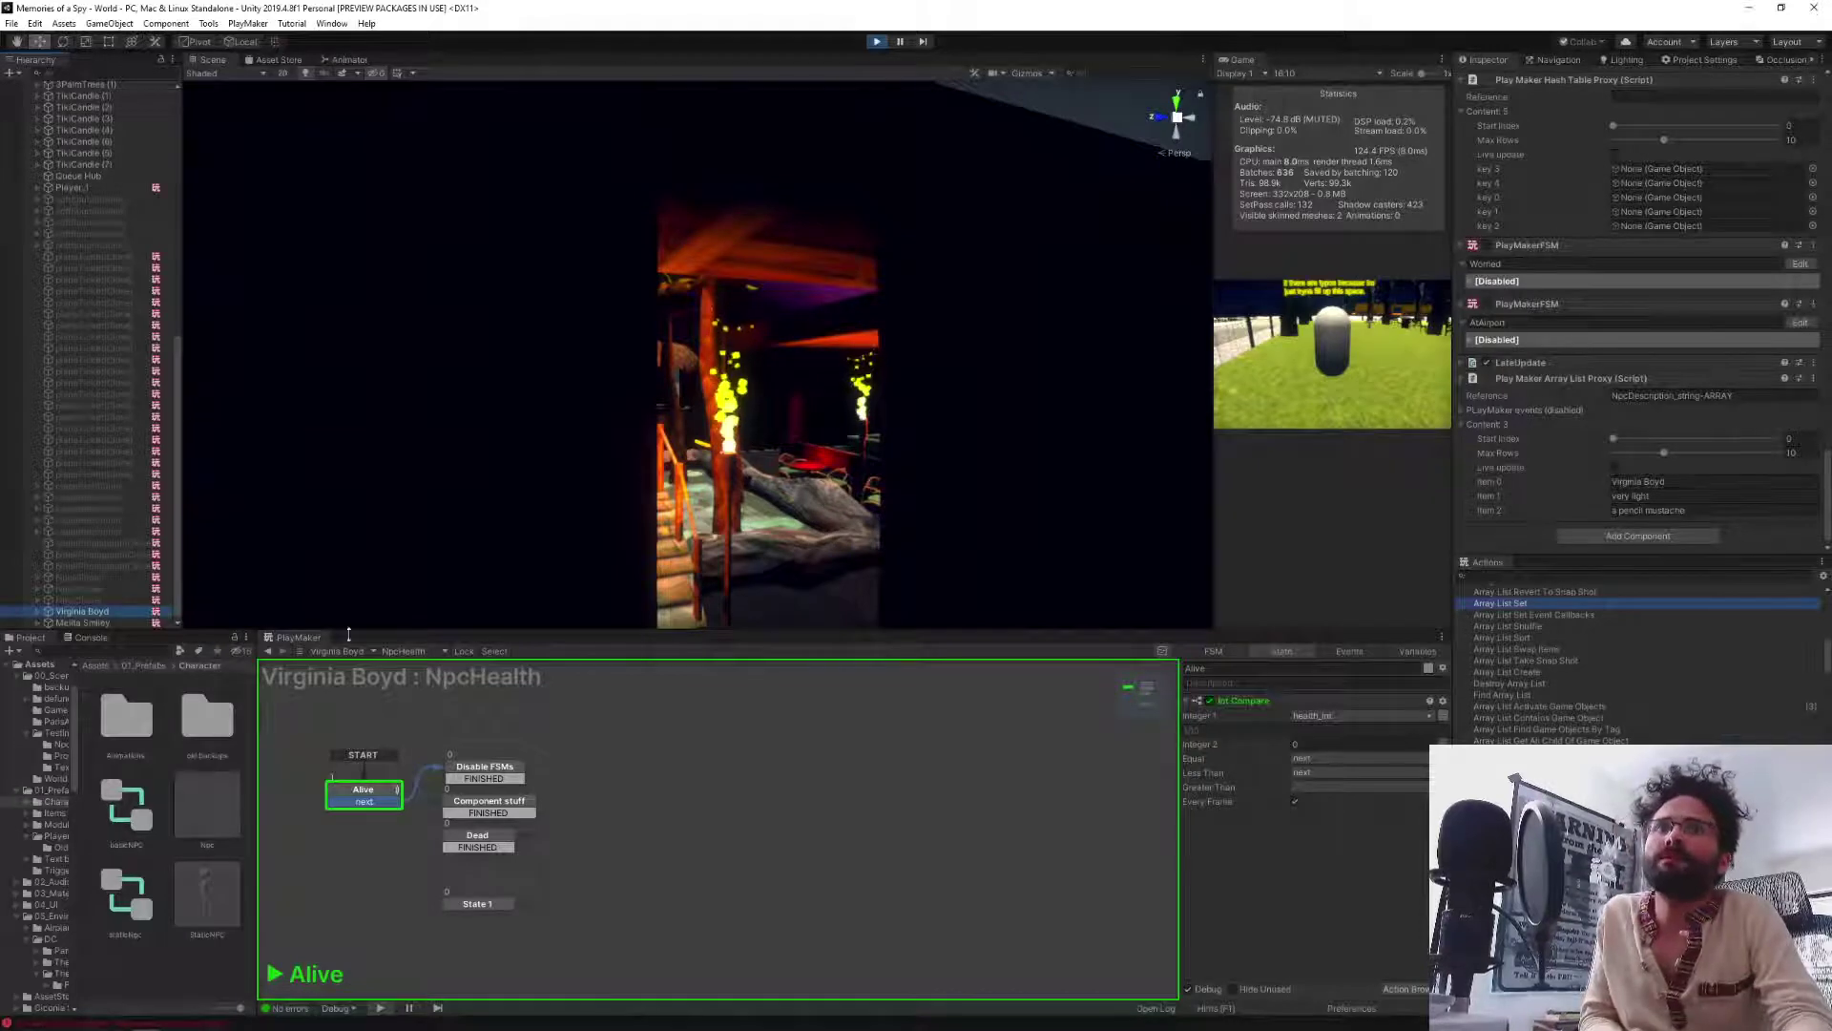
pyautogui.click(76, 622)
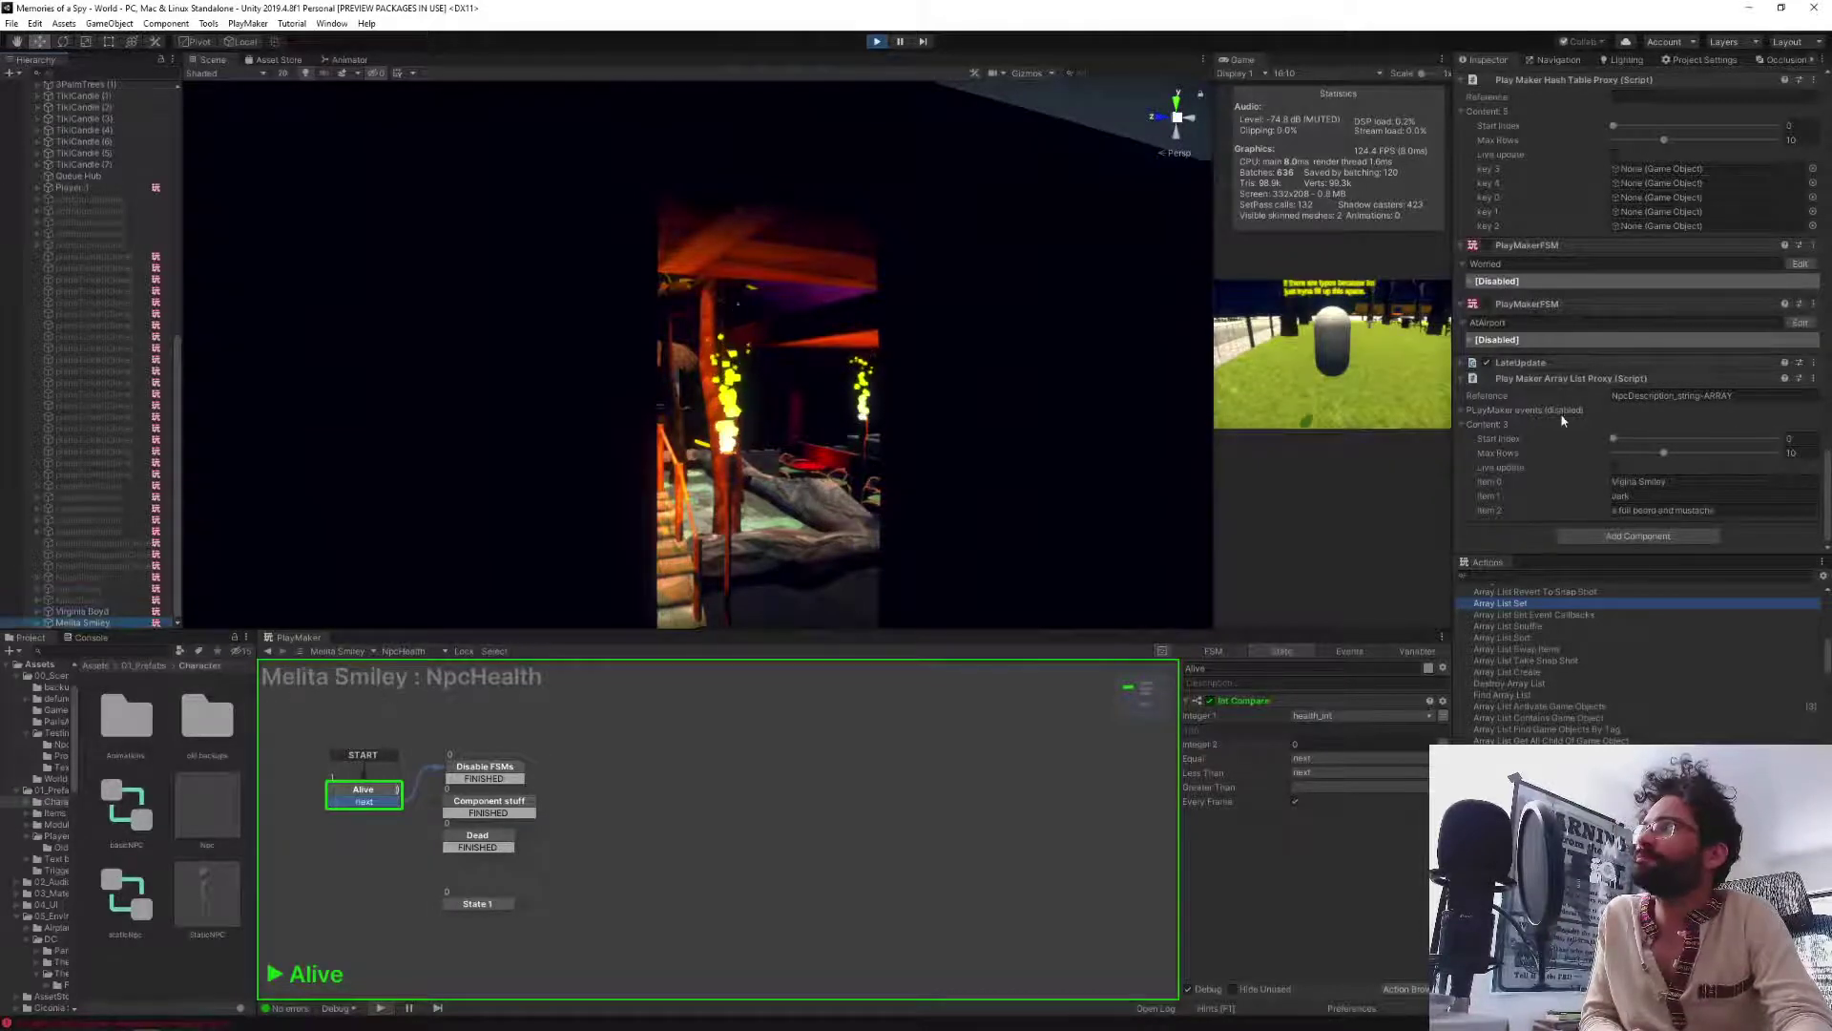
pyautogui.click(81, 610)
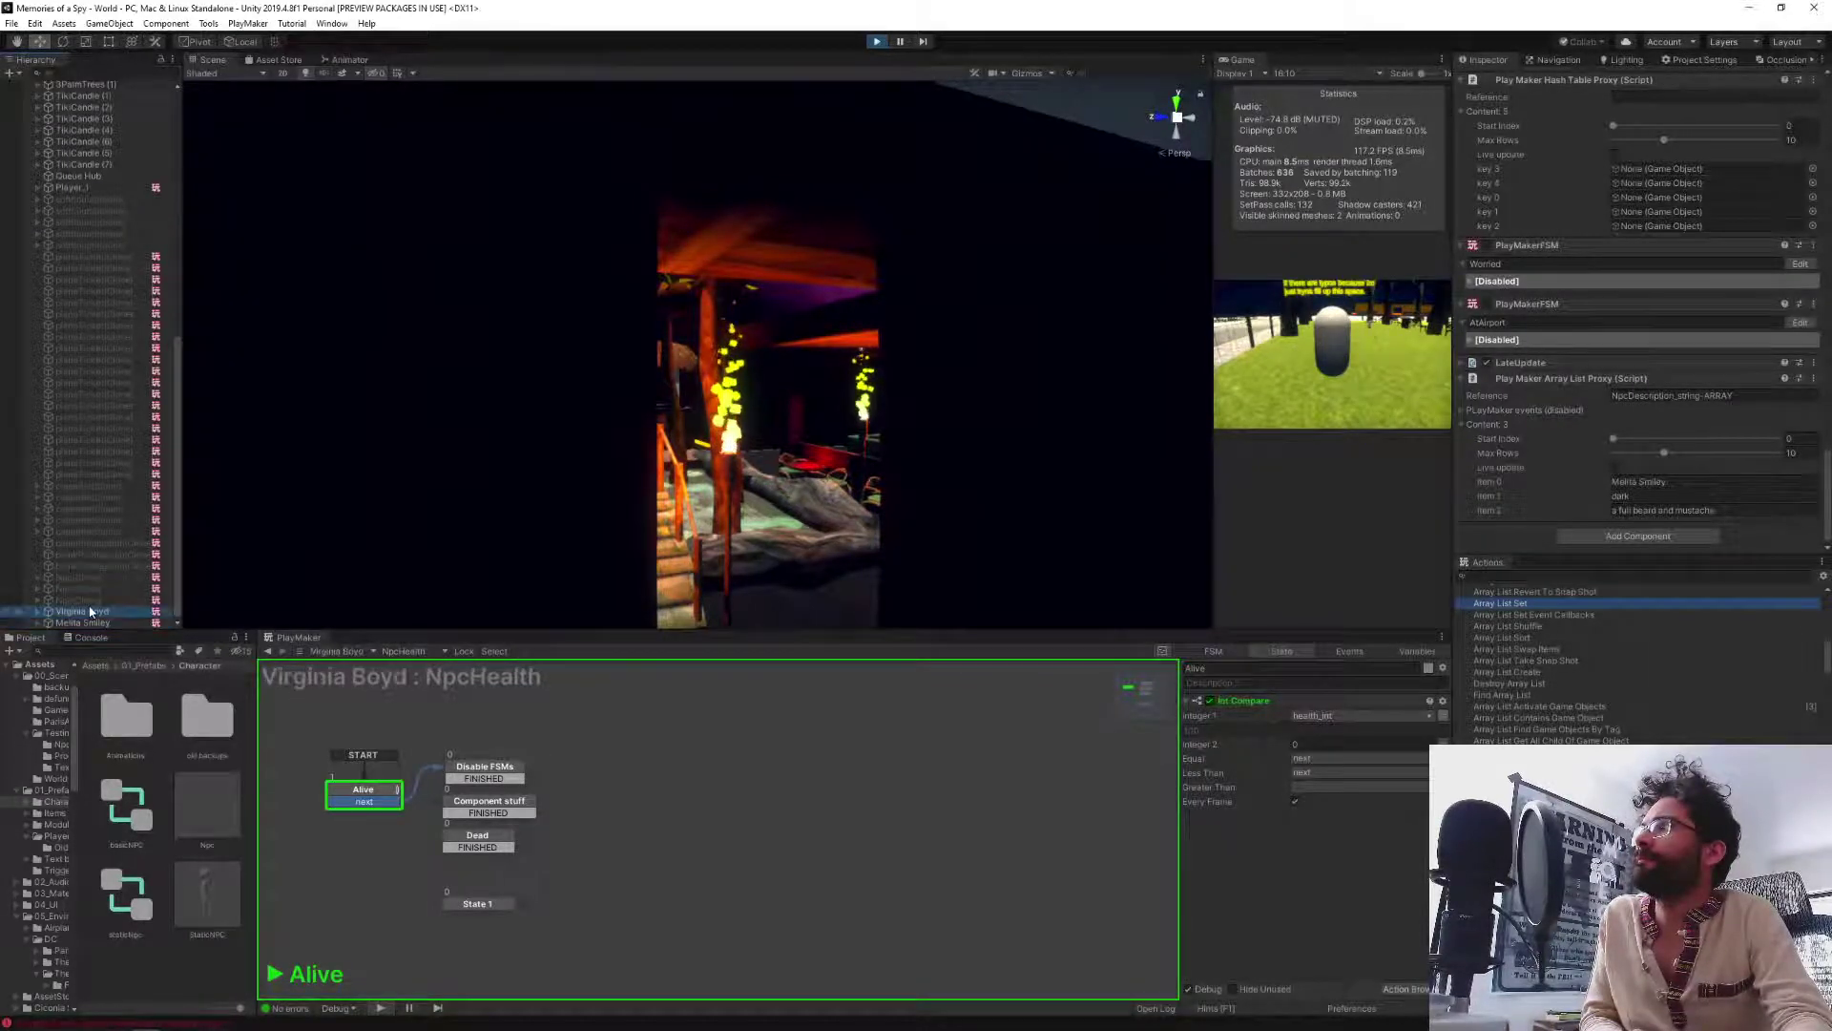
pyautogui.click(84, 622)
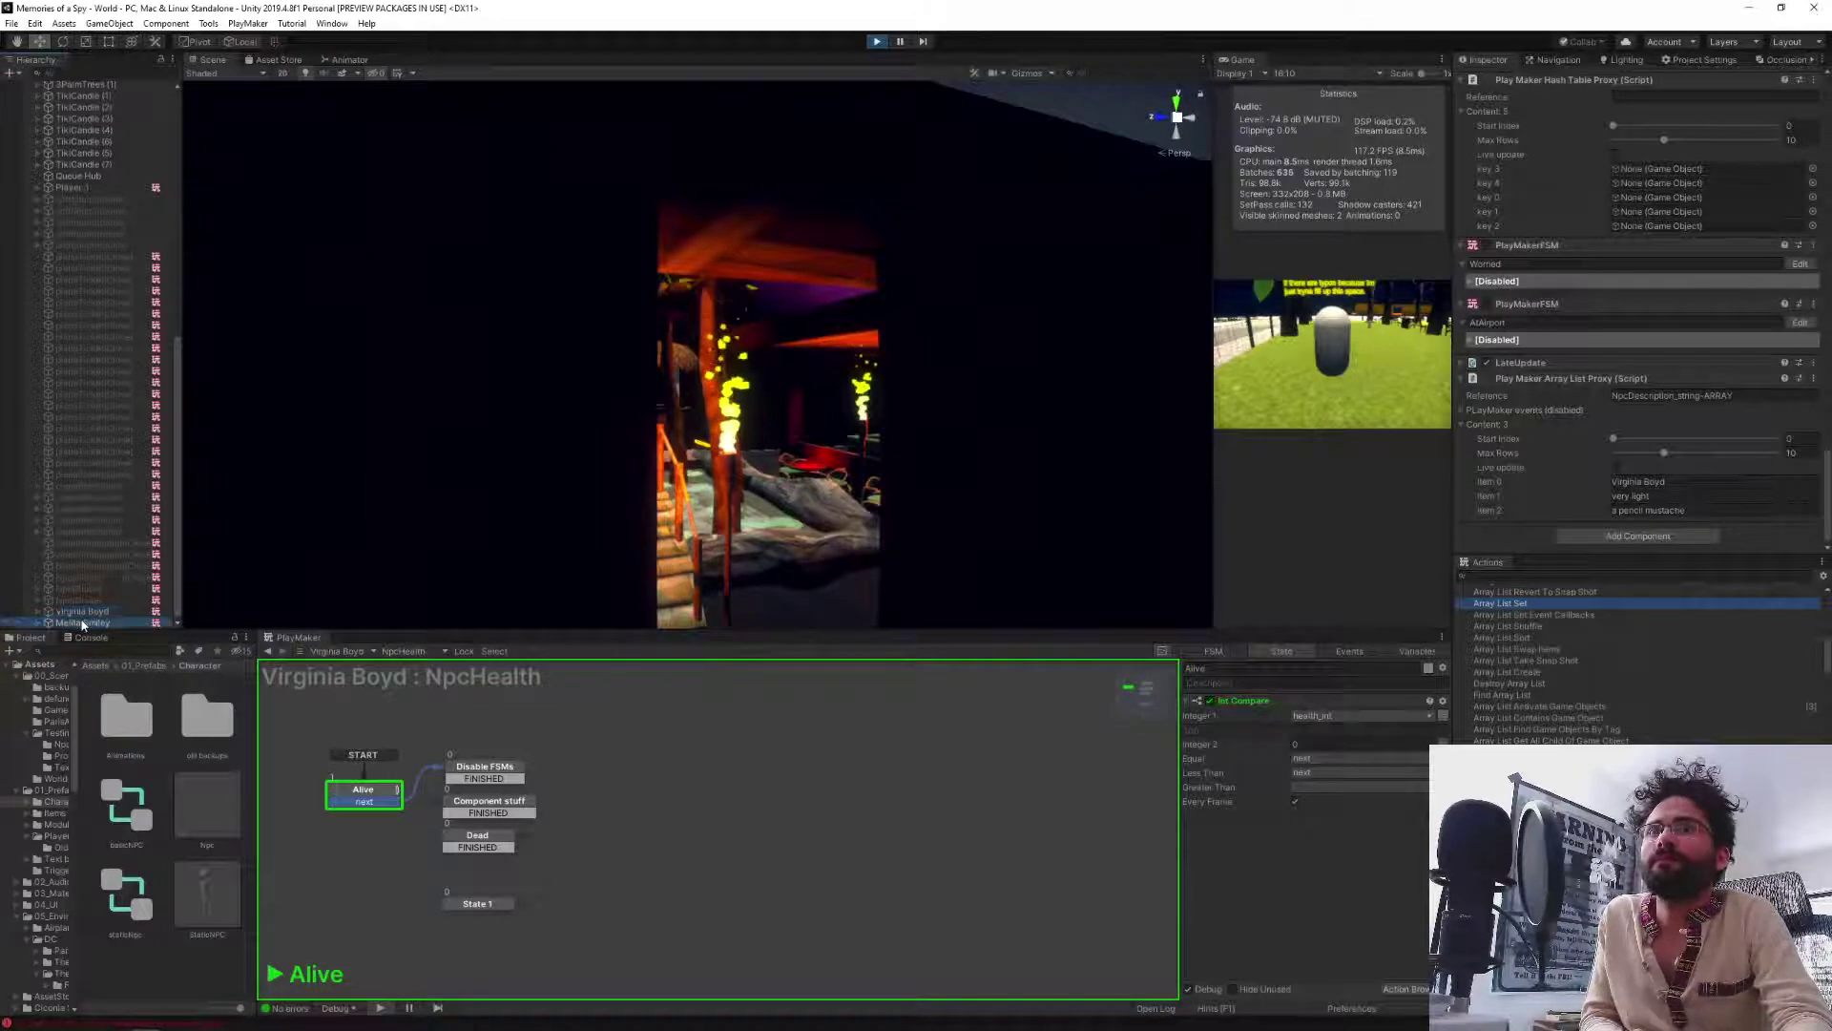
# Check the running Array compare state on GameManager's NpcBuilder FSM and stop play mode.
pyautogui.scroll(10, 69, 383)
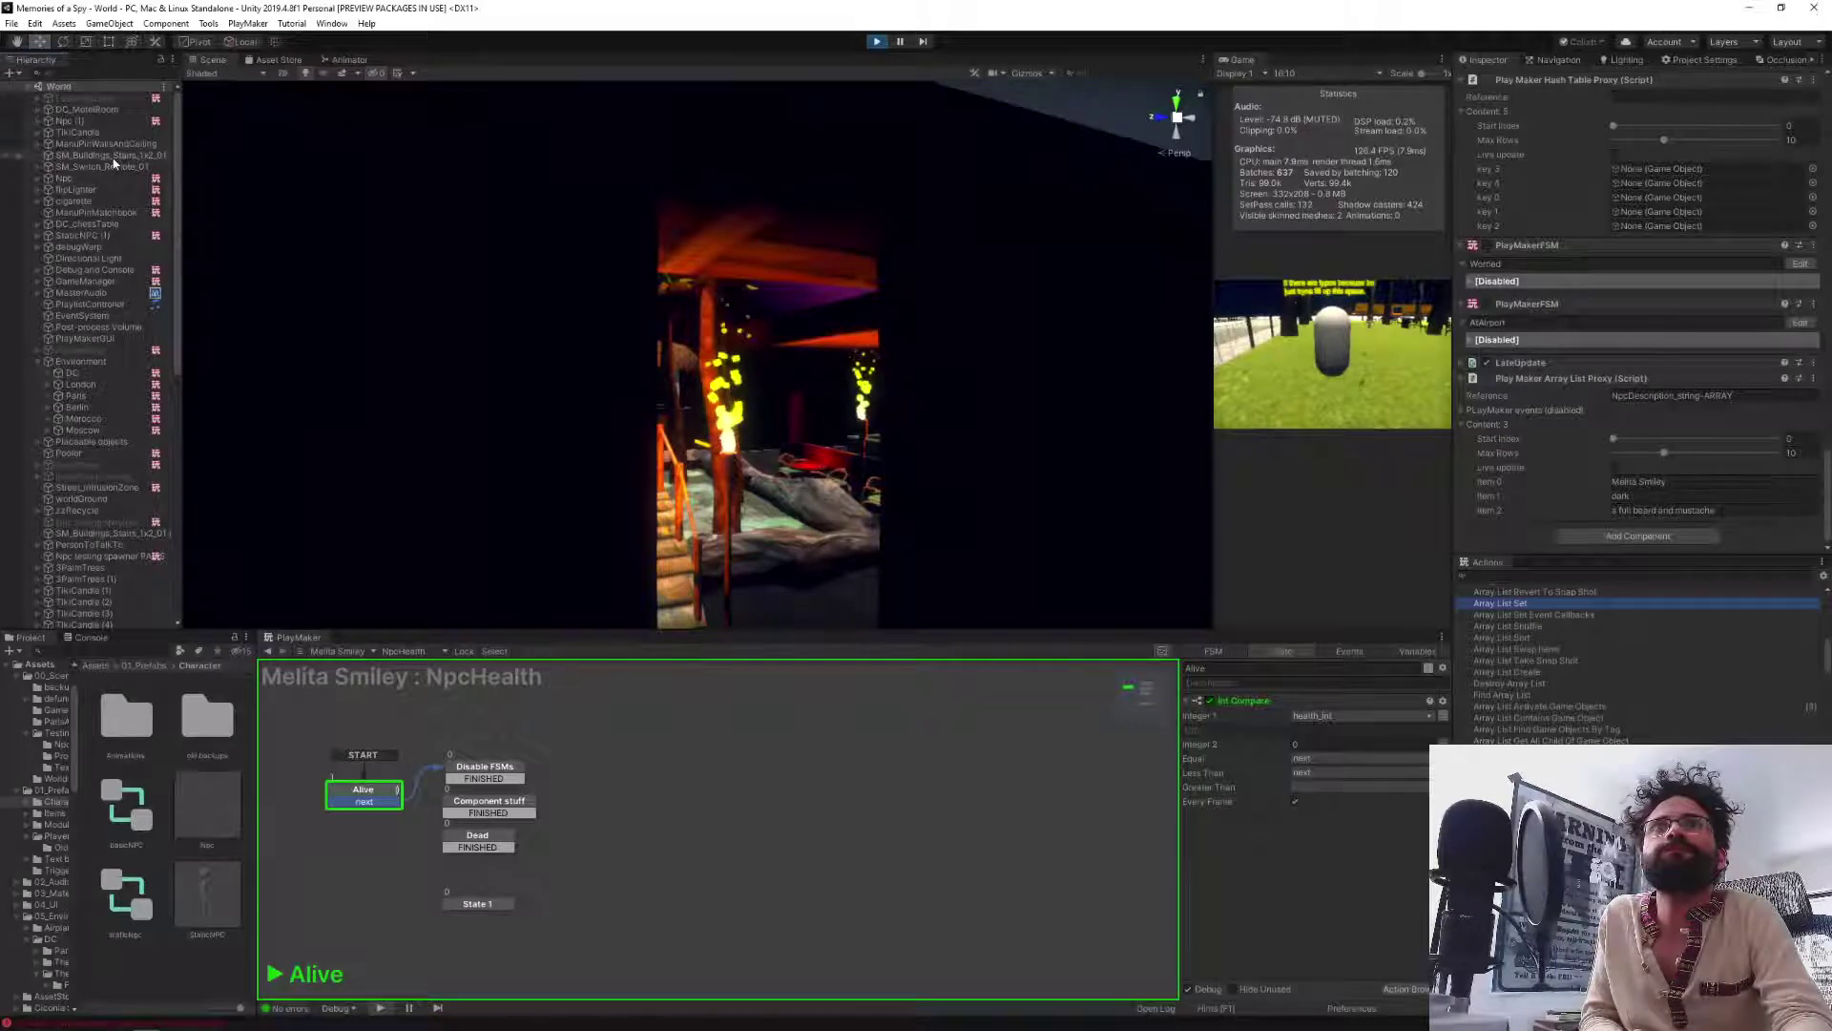
pyautogui.click(91, 282)
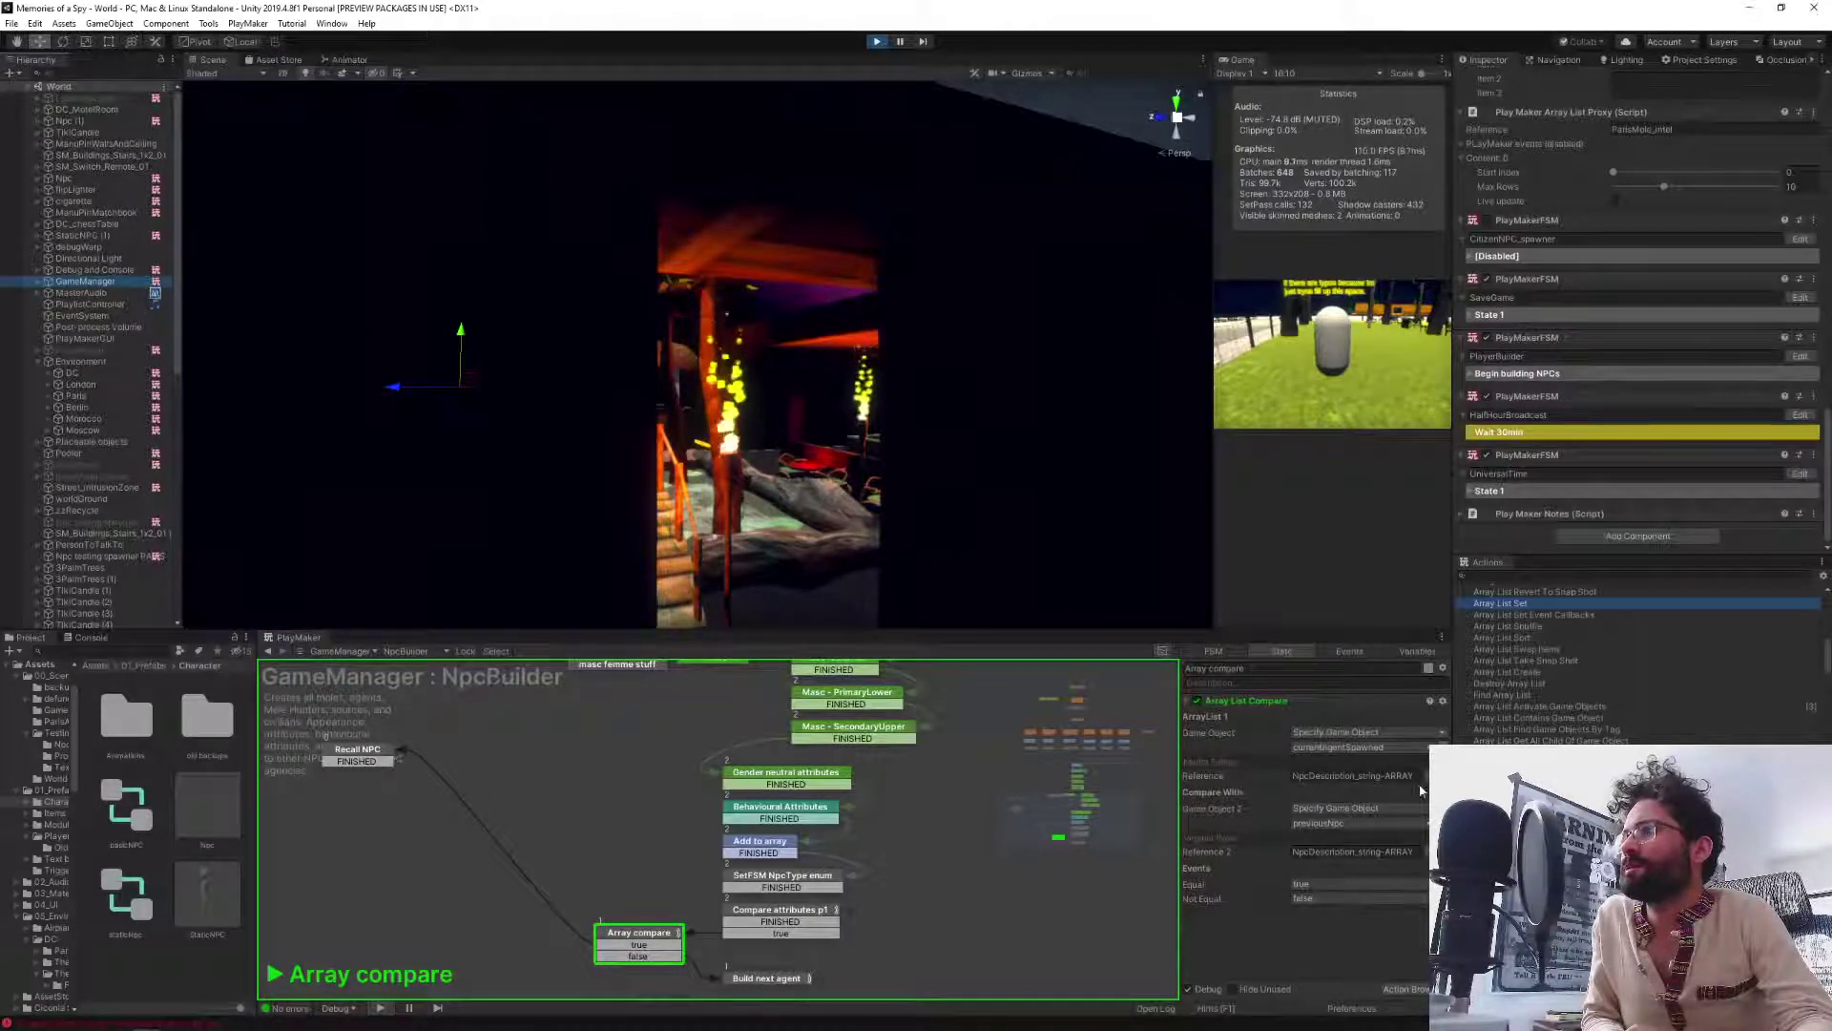
pyautogui.click(878, 44)
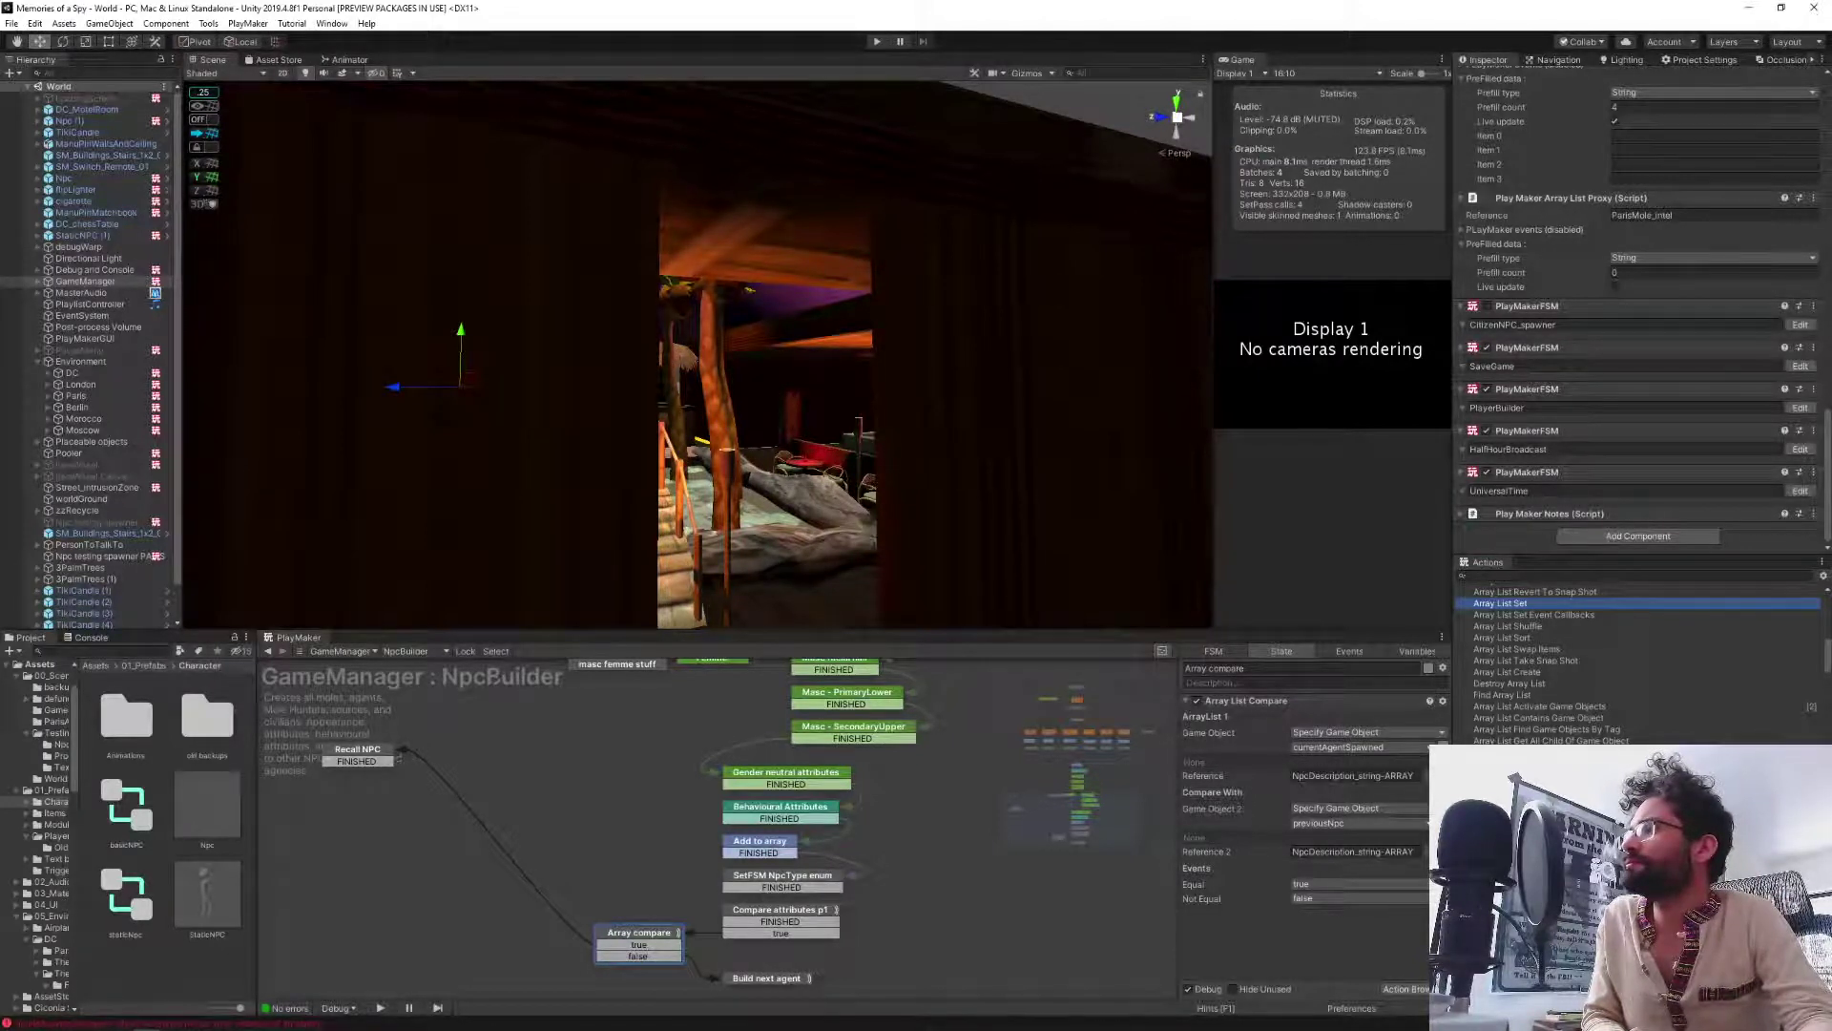
# Look through the Array List actions in the action library for an alternative to Array List Compare.
pyautogui.scroll(-3, 1638, 664)
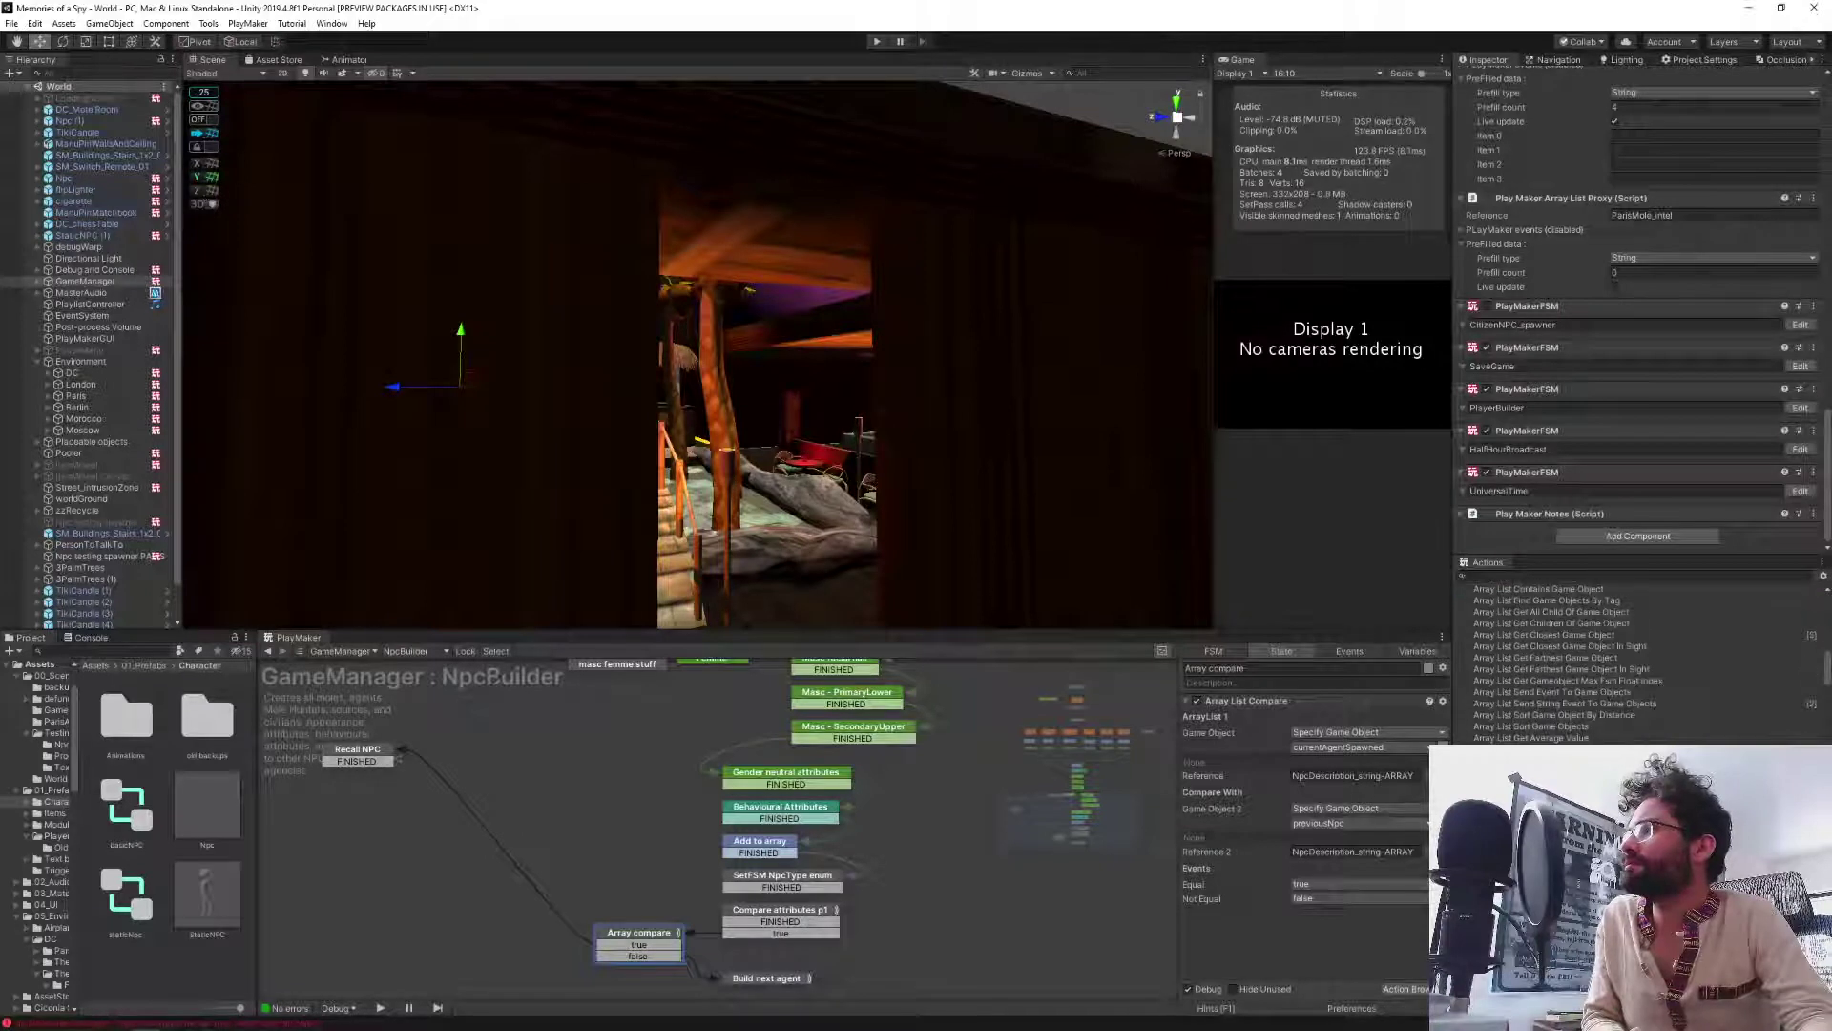
pyautogui.scroll(-1, 1569, 664)
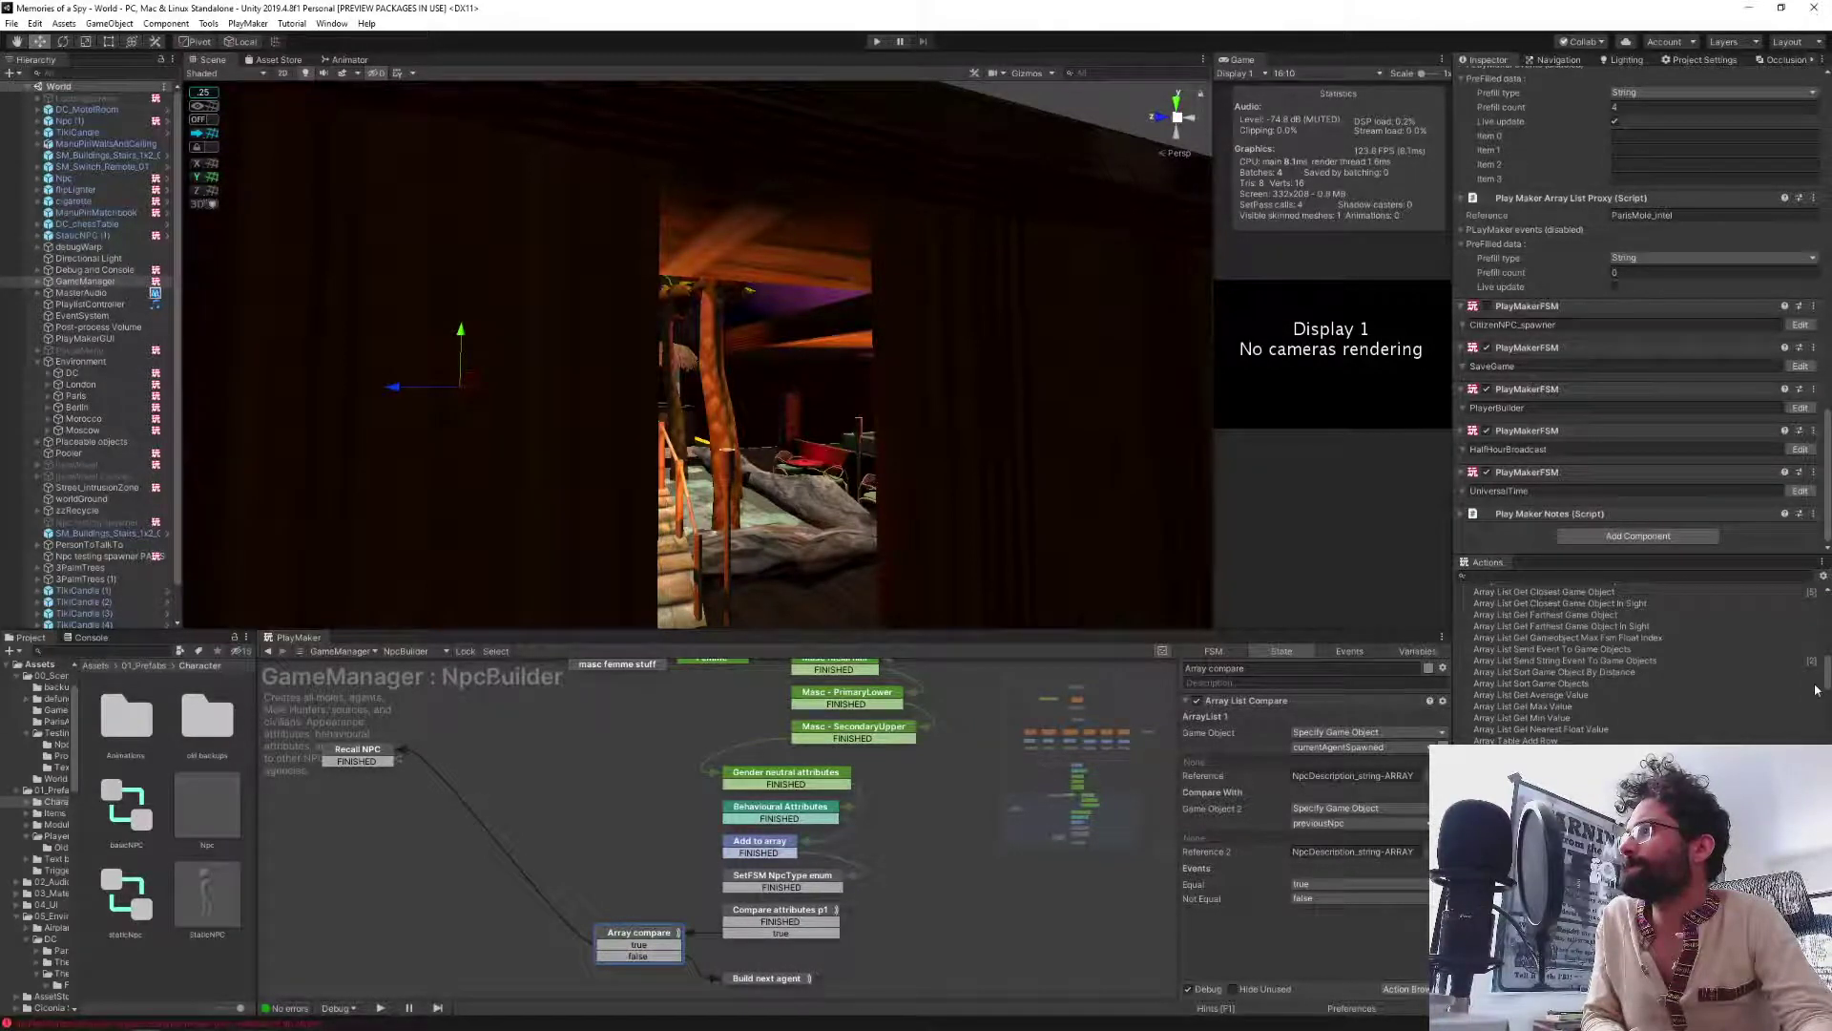
pyautogui.scroll(-2, 1718, 704)
pyautogui.scroll(3, 1720, 707)
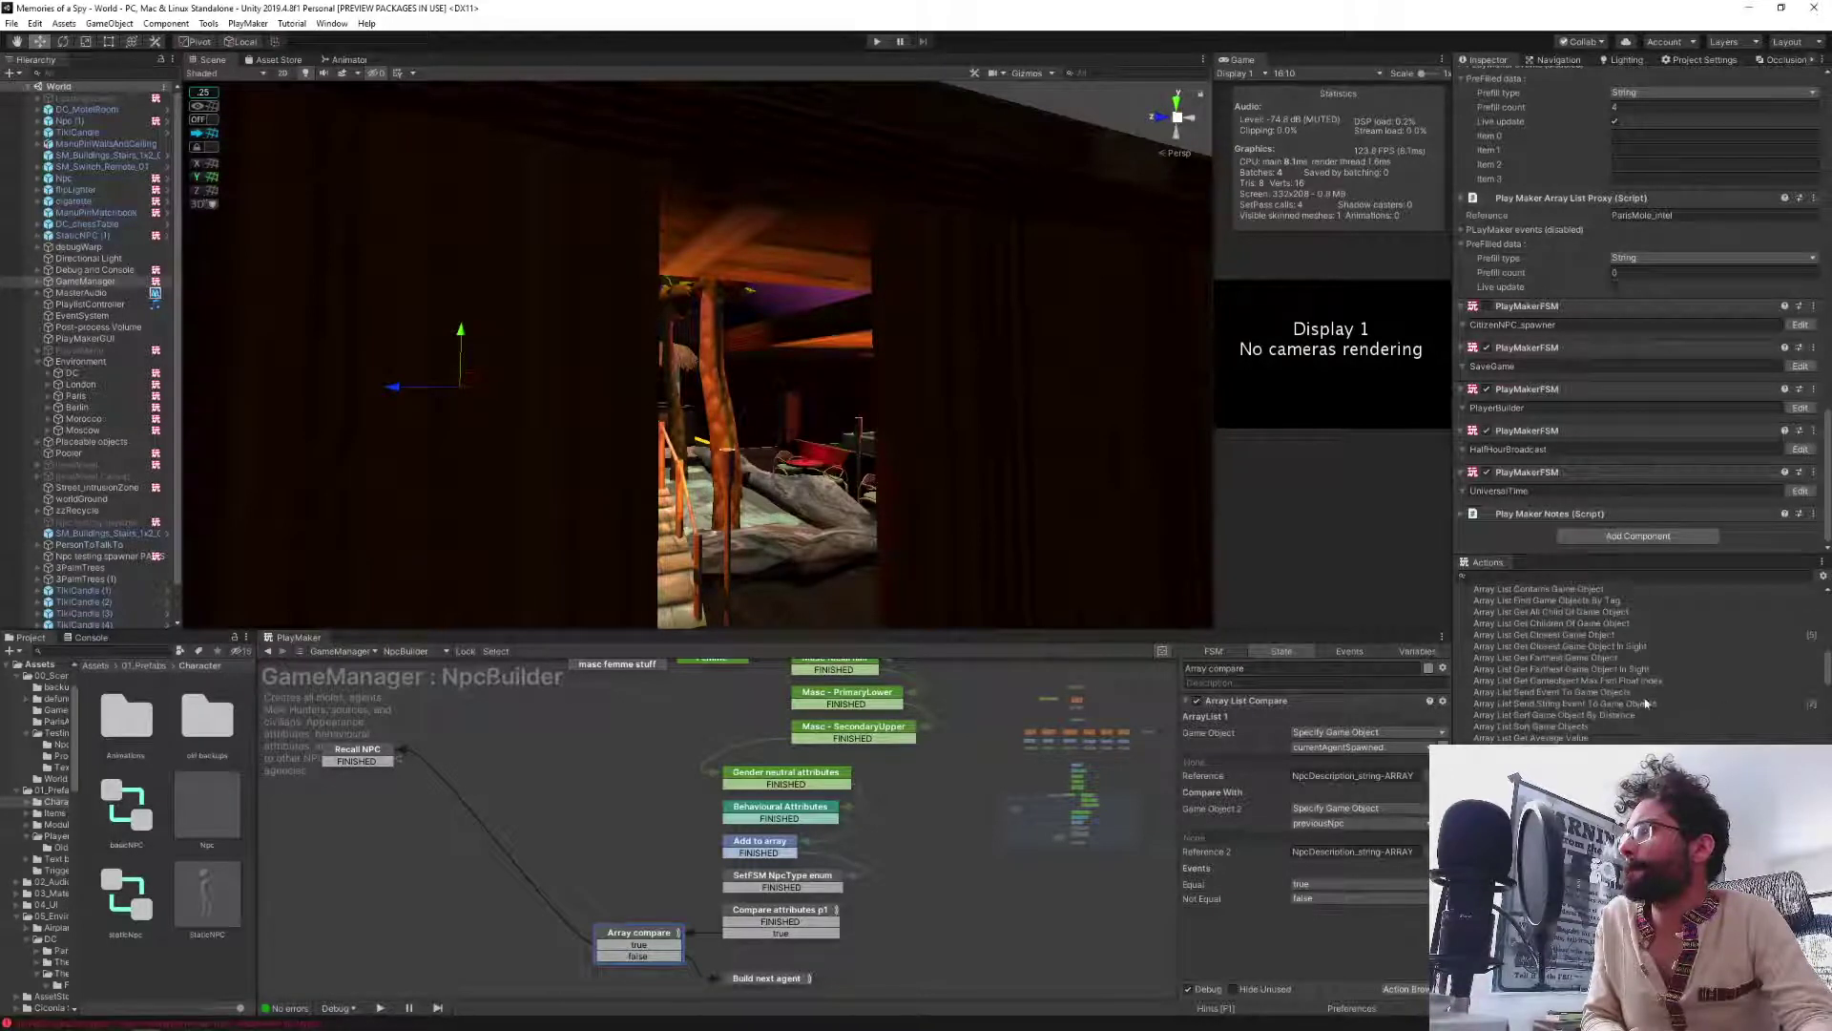
pyautogui.click(1296, 950)
pyautogui.hotkey('alt', 'e')
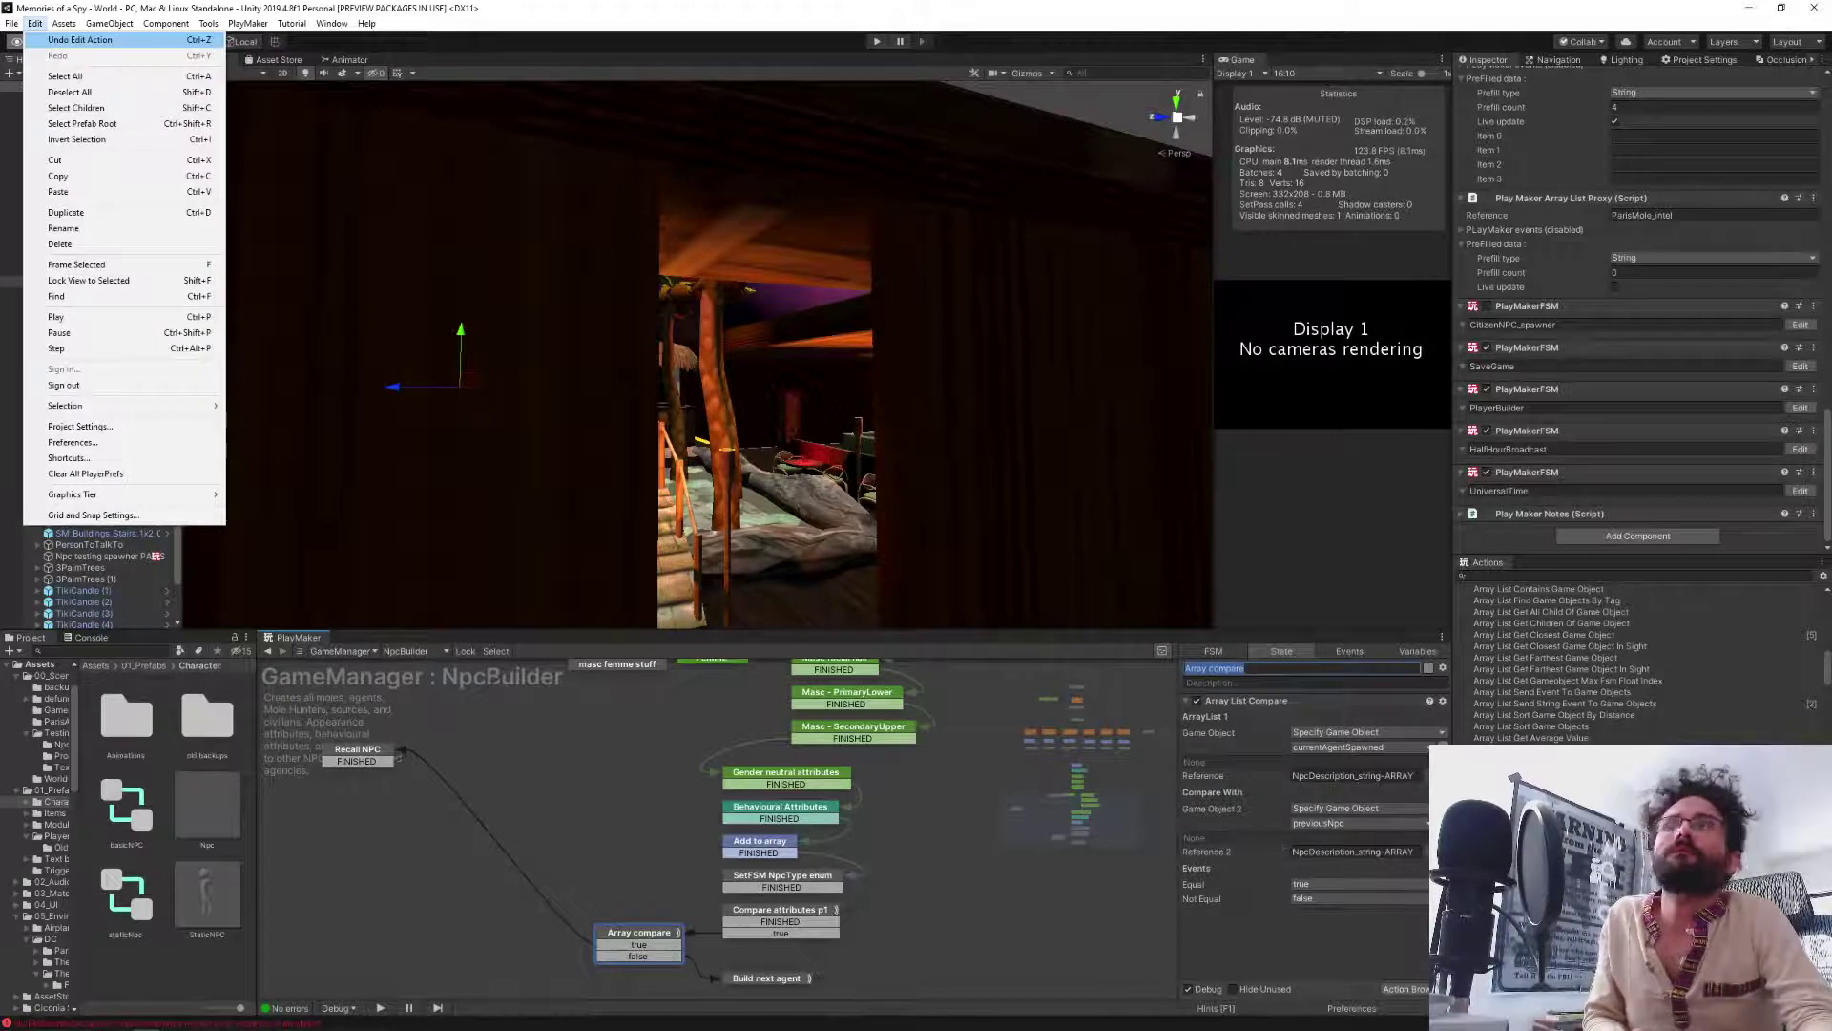
pyautogui.click(1270, 943)
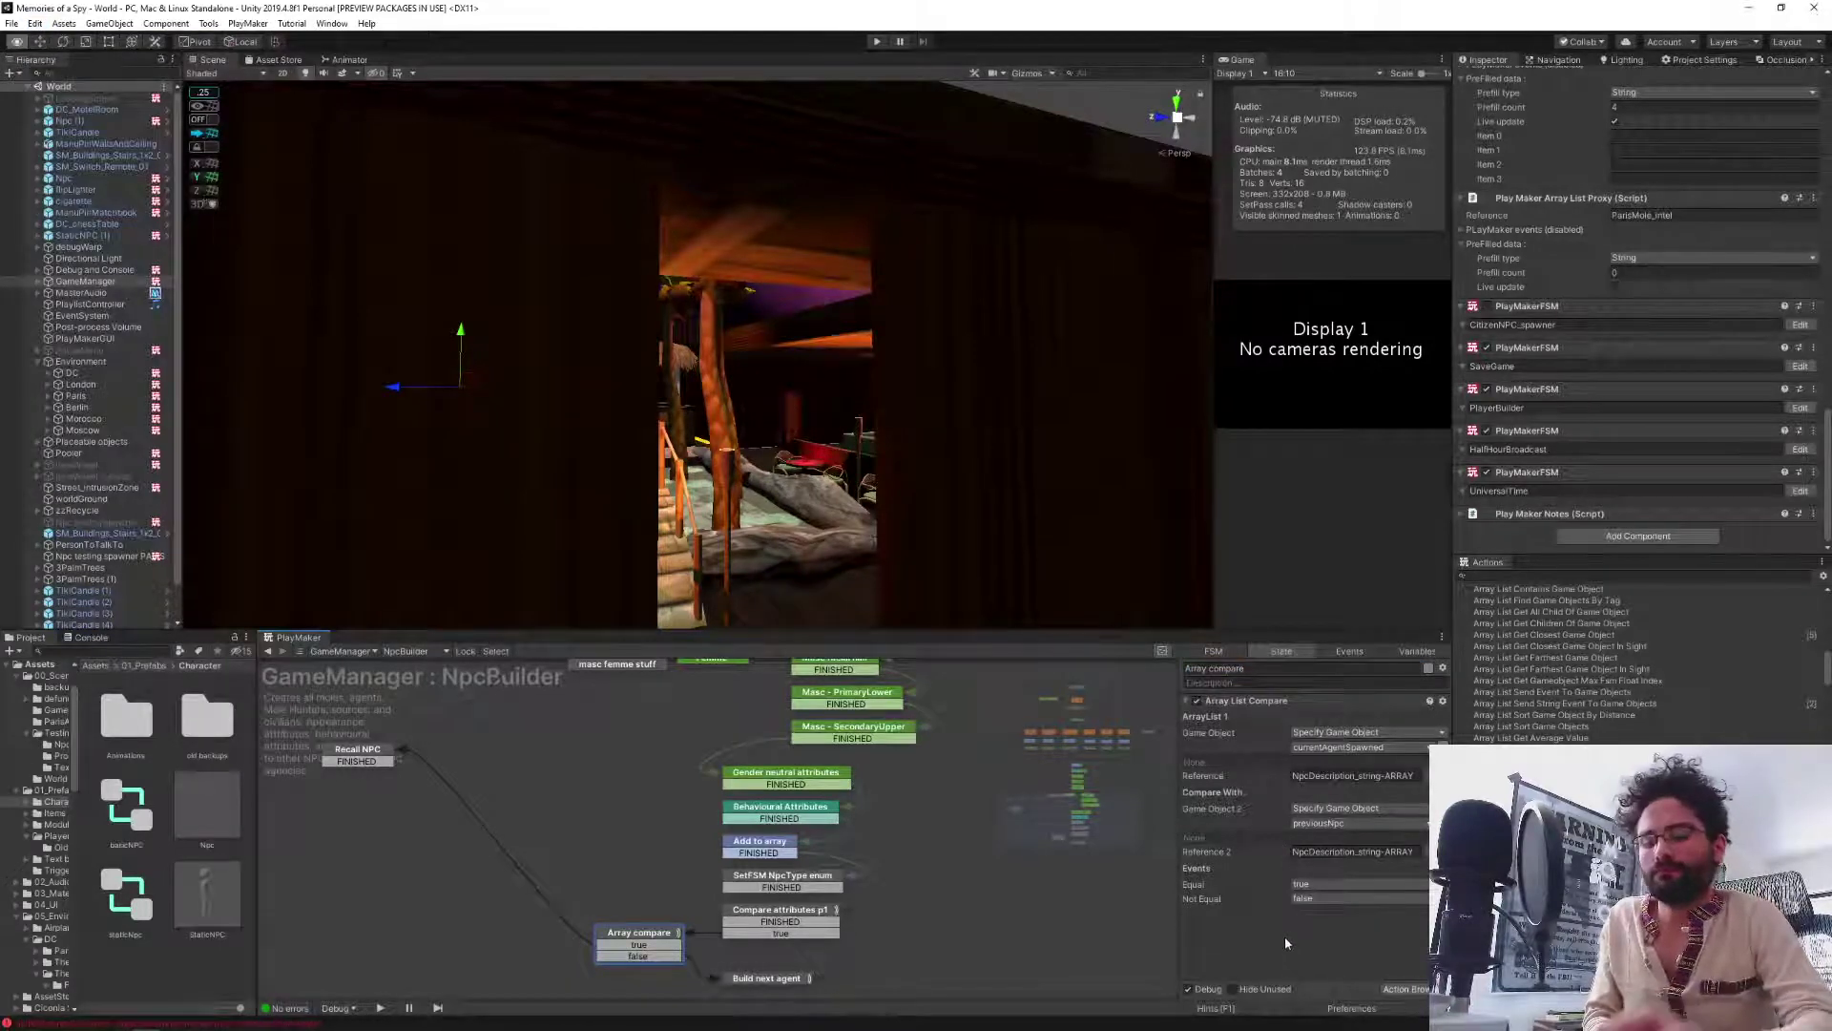
# Search the PlayMaker Ecosystem browser for "array compare" and look through the listed actions for an alternative comparison.
pyautogui.hotkey('alt', 'e')
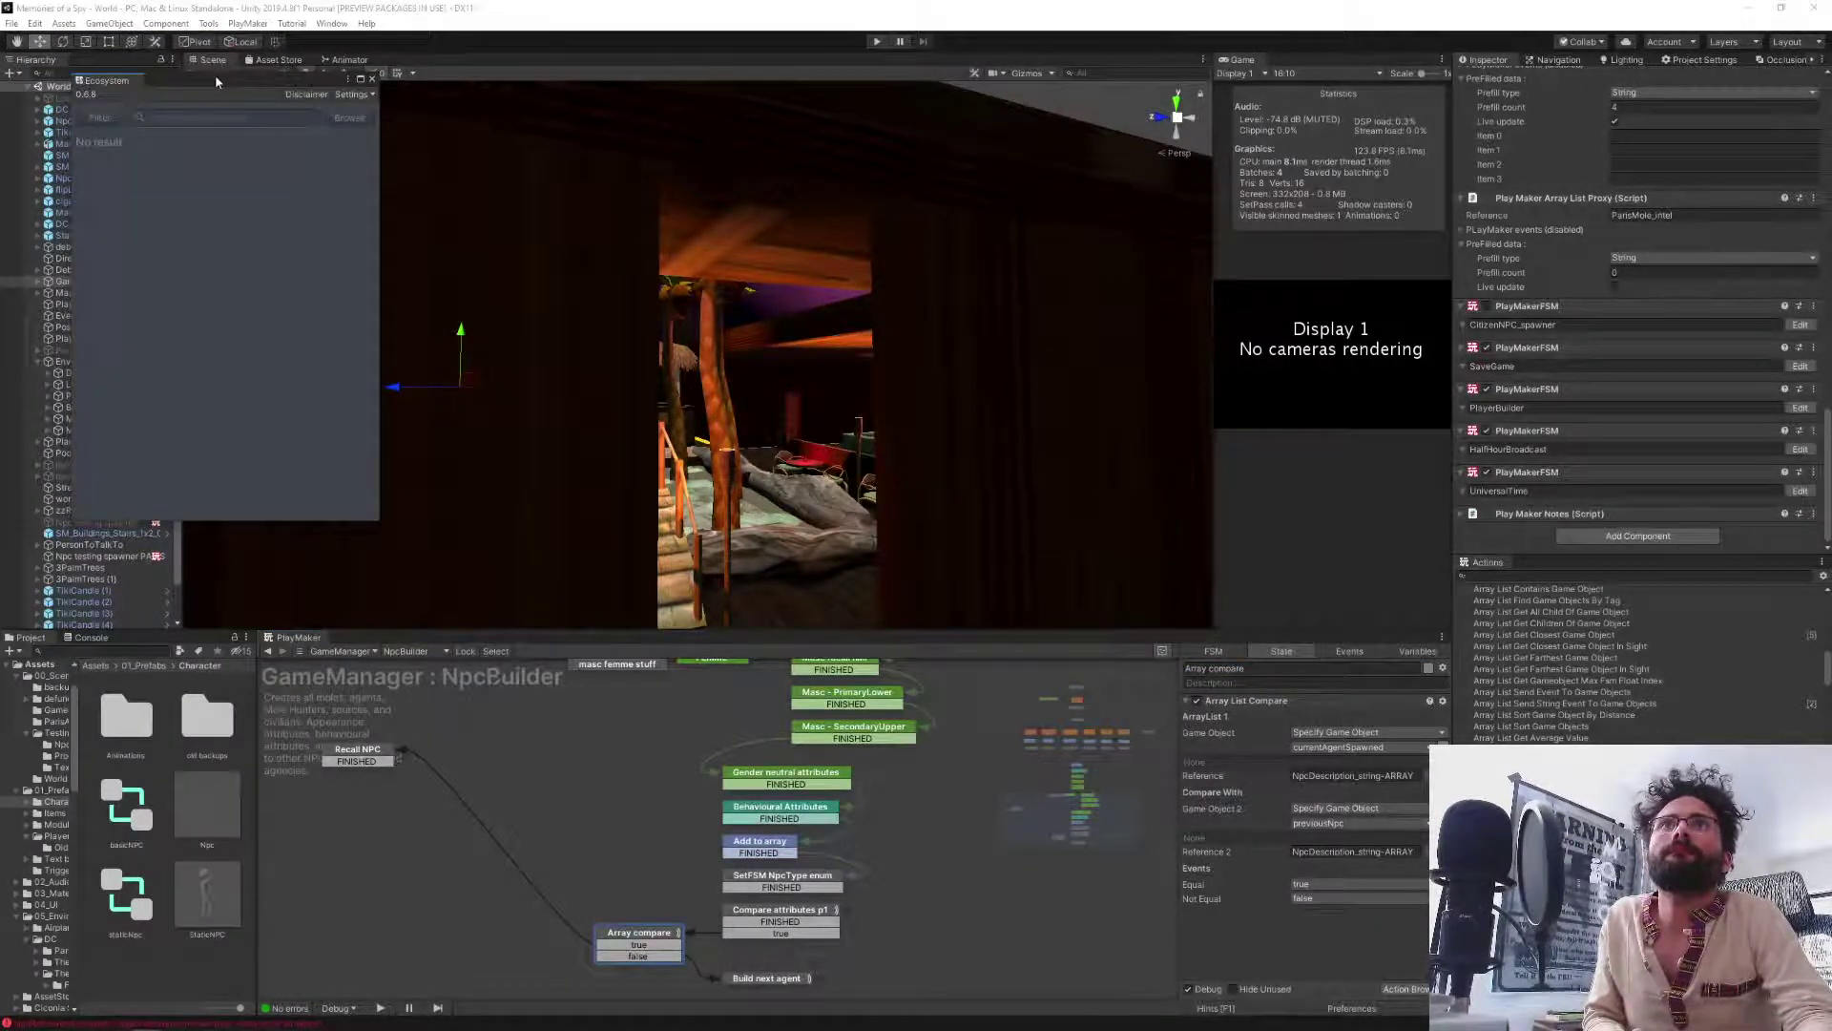
pyautogui.moveTo(200, 80); pyautogui.dragTo(723, 299)
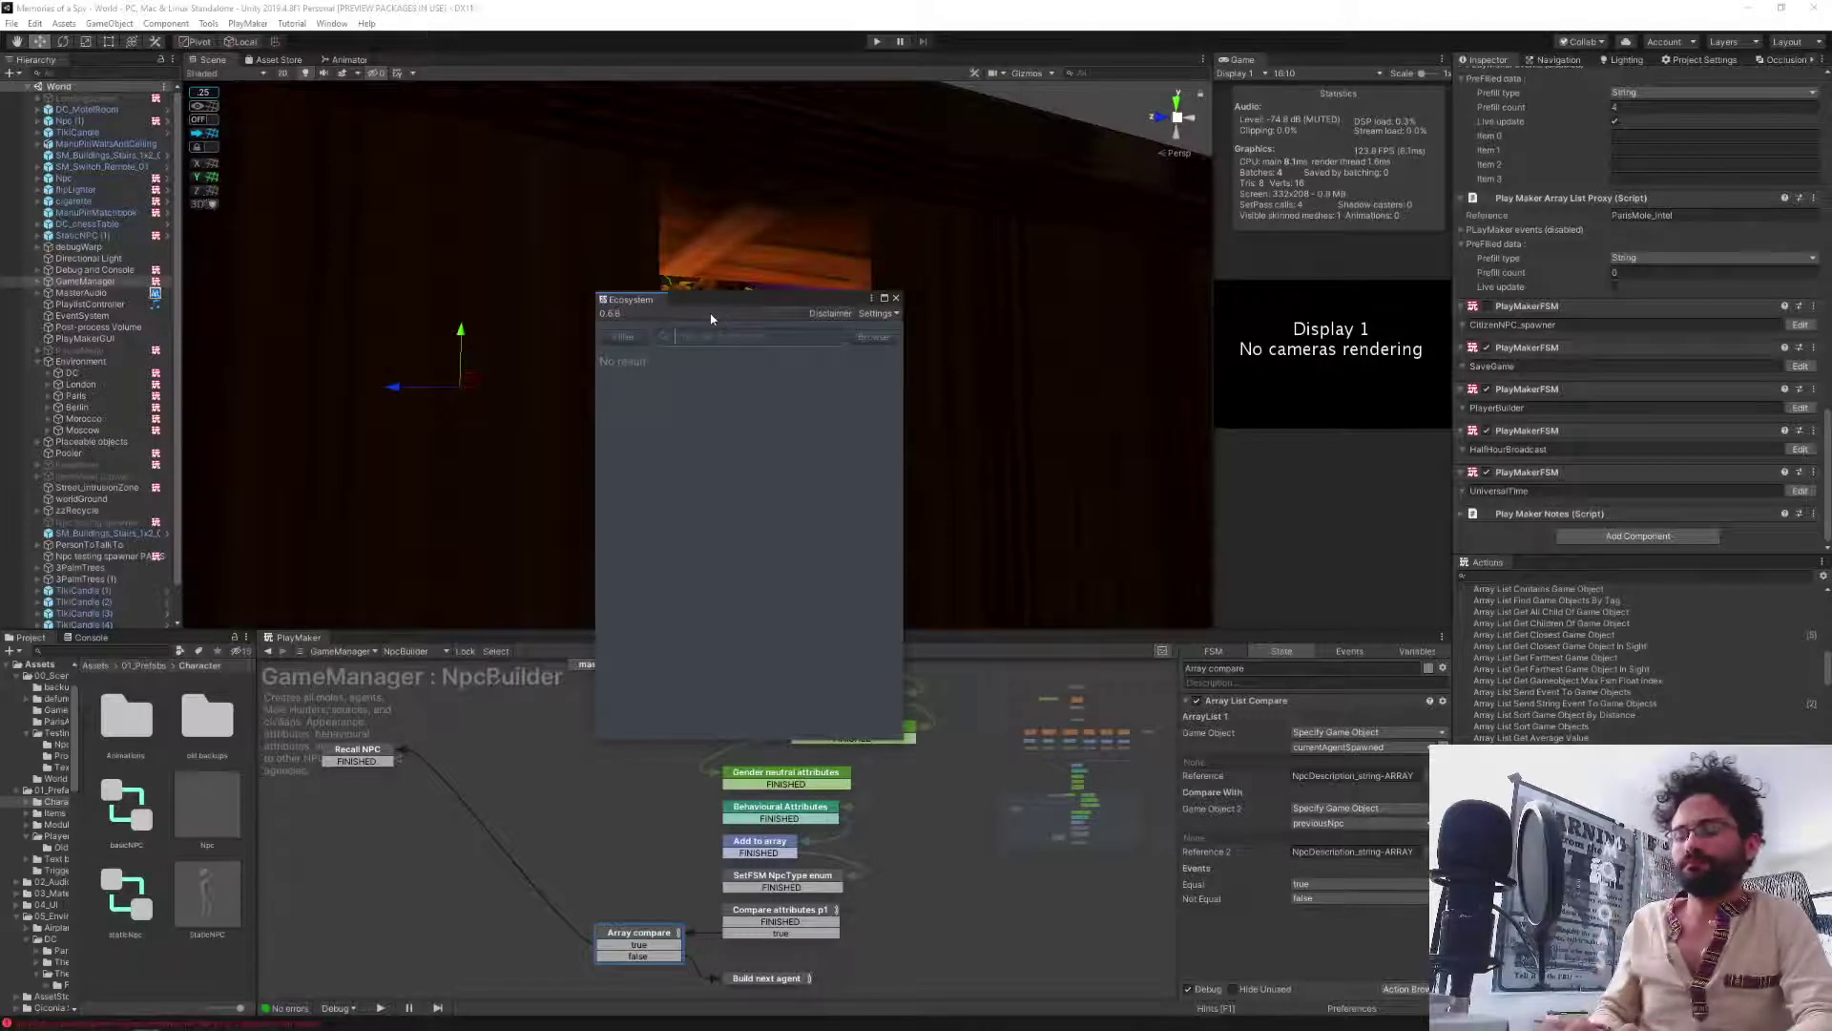
pyautogui.write('array compare')
pyautogui.press('Return')
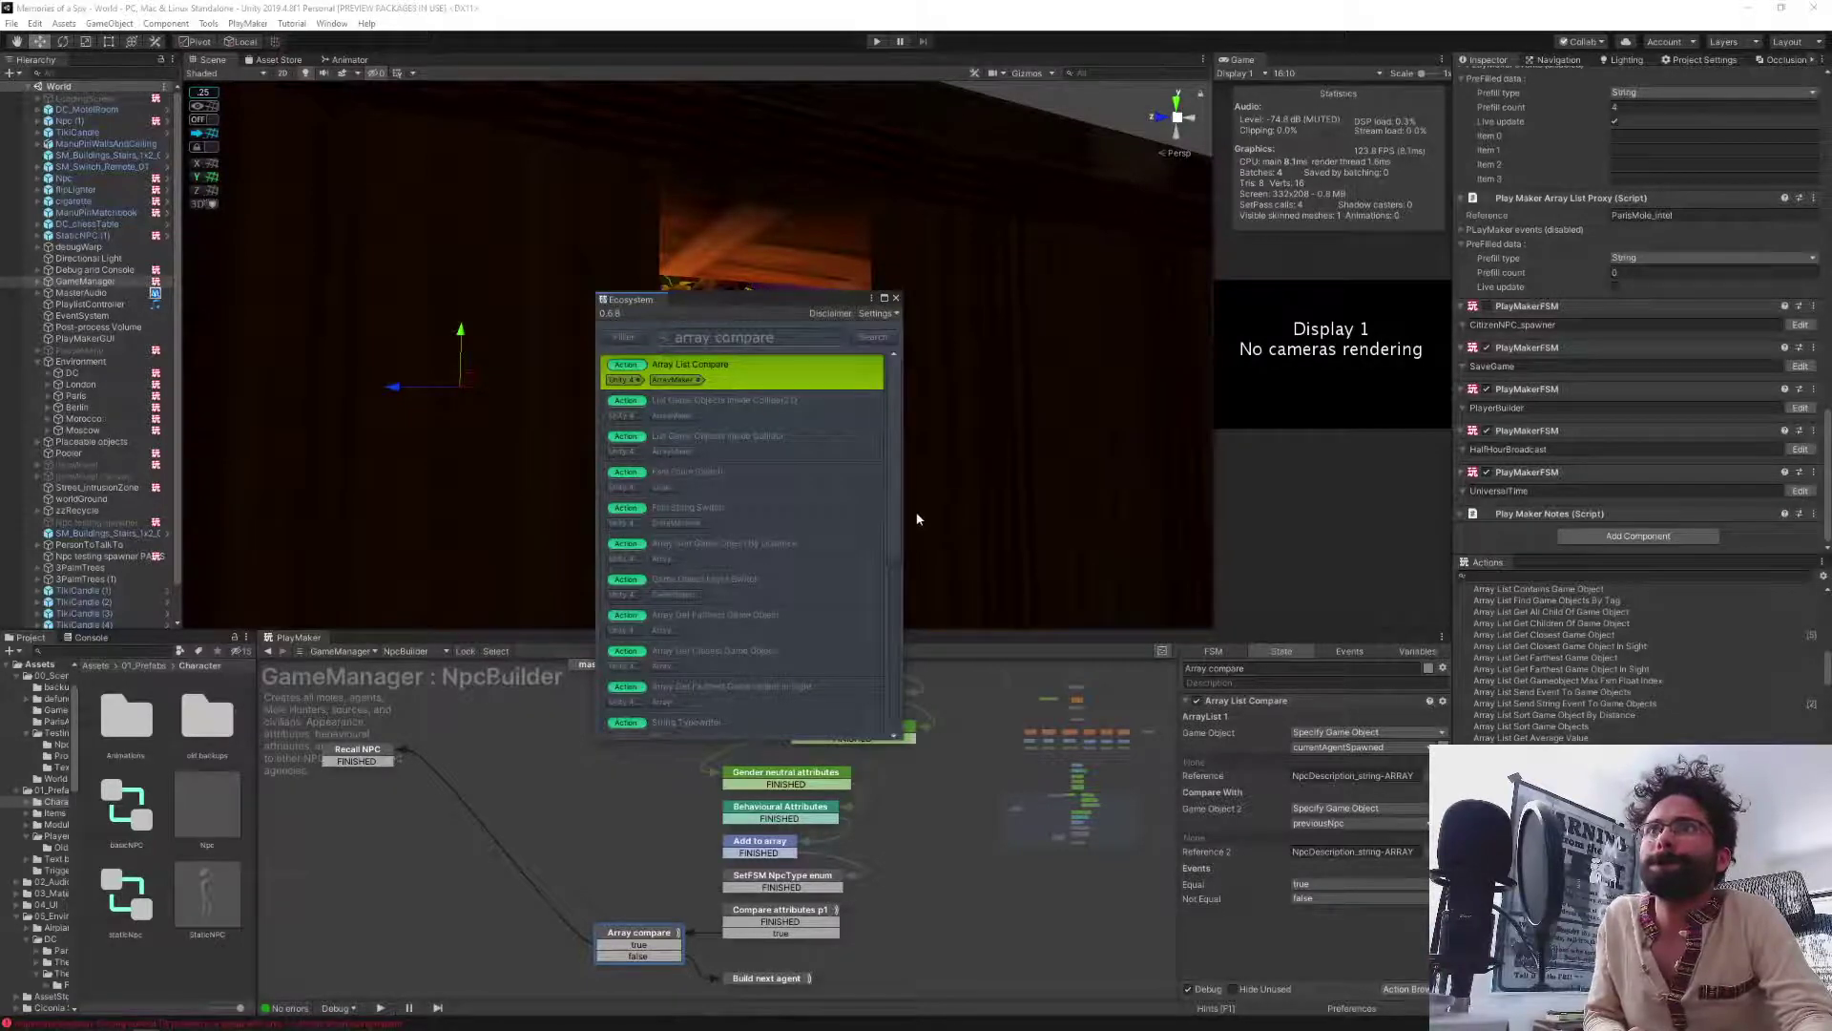
pyautogui.scroll(-1, 900, 527)
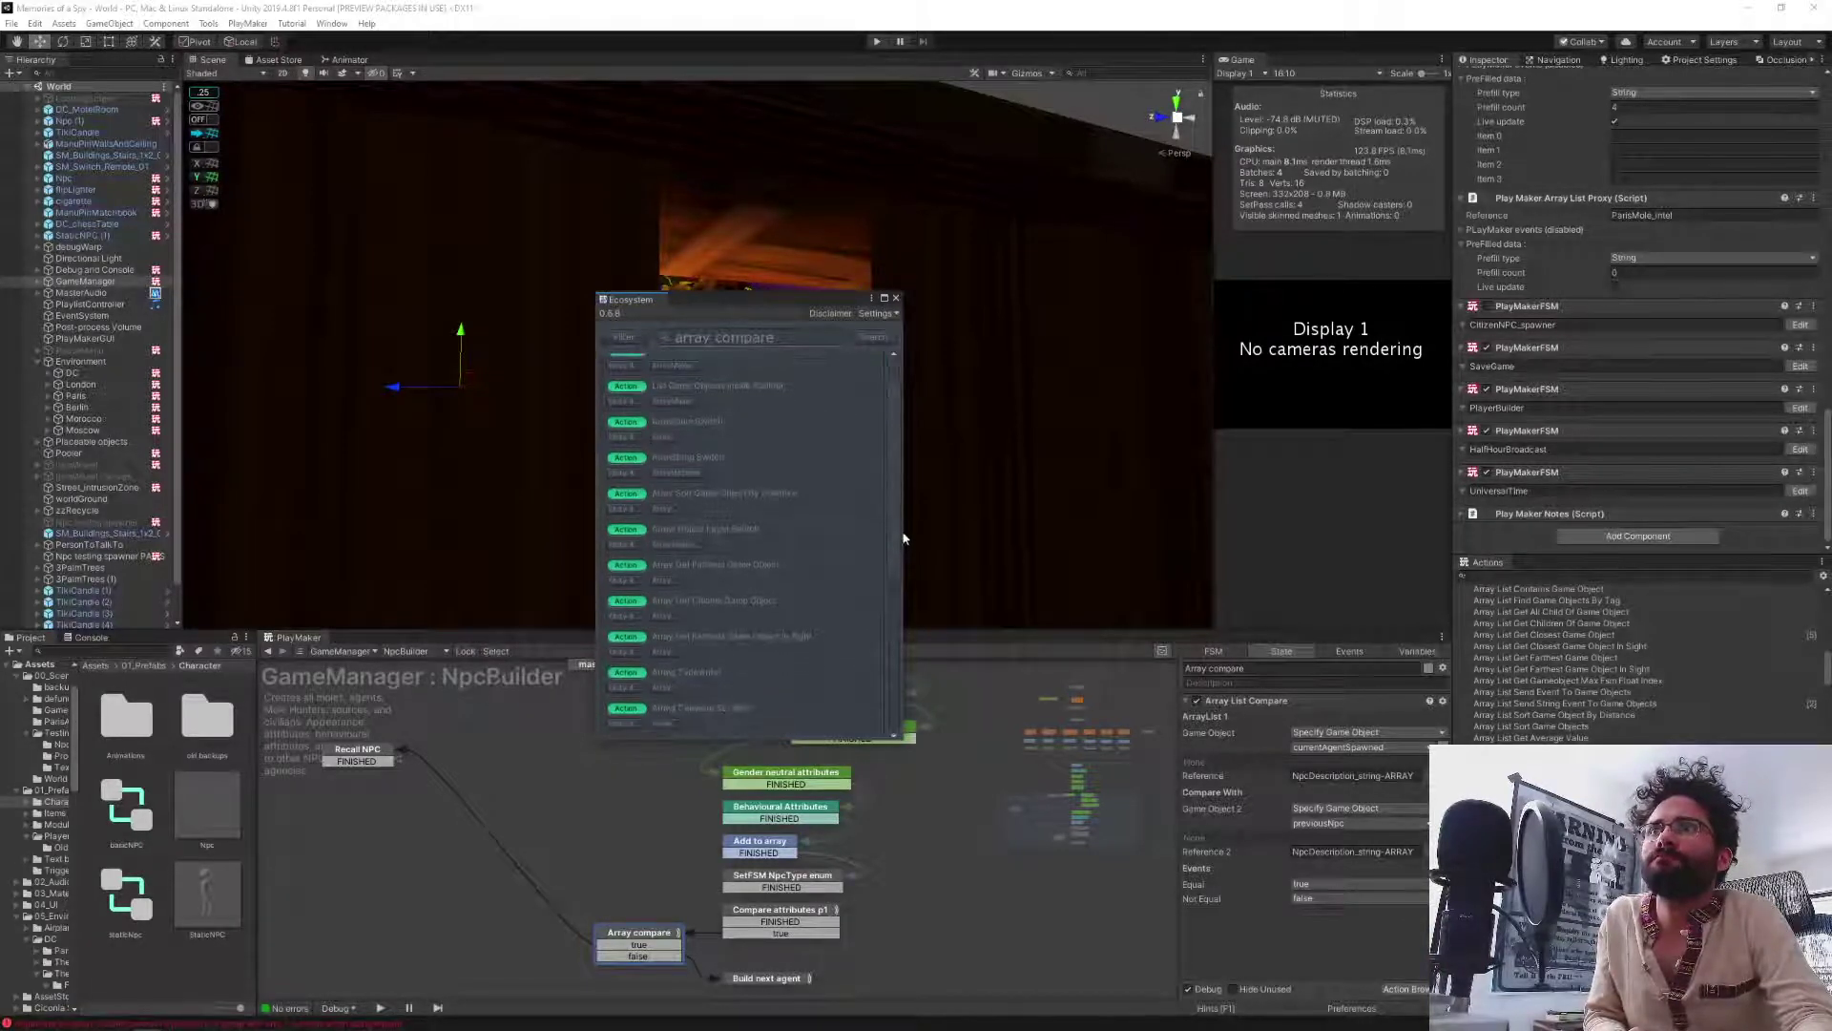
pyautogui.scroll(-1, 905, 531)
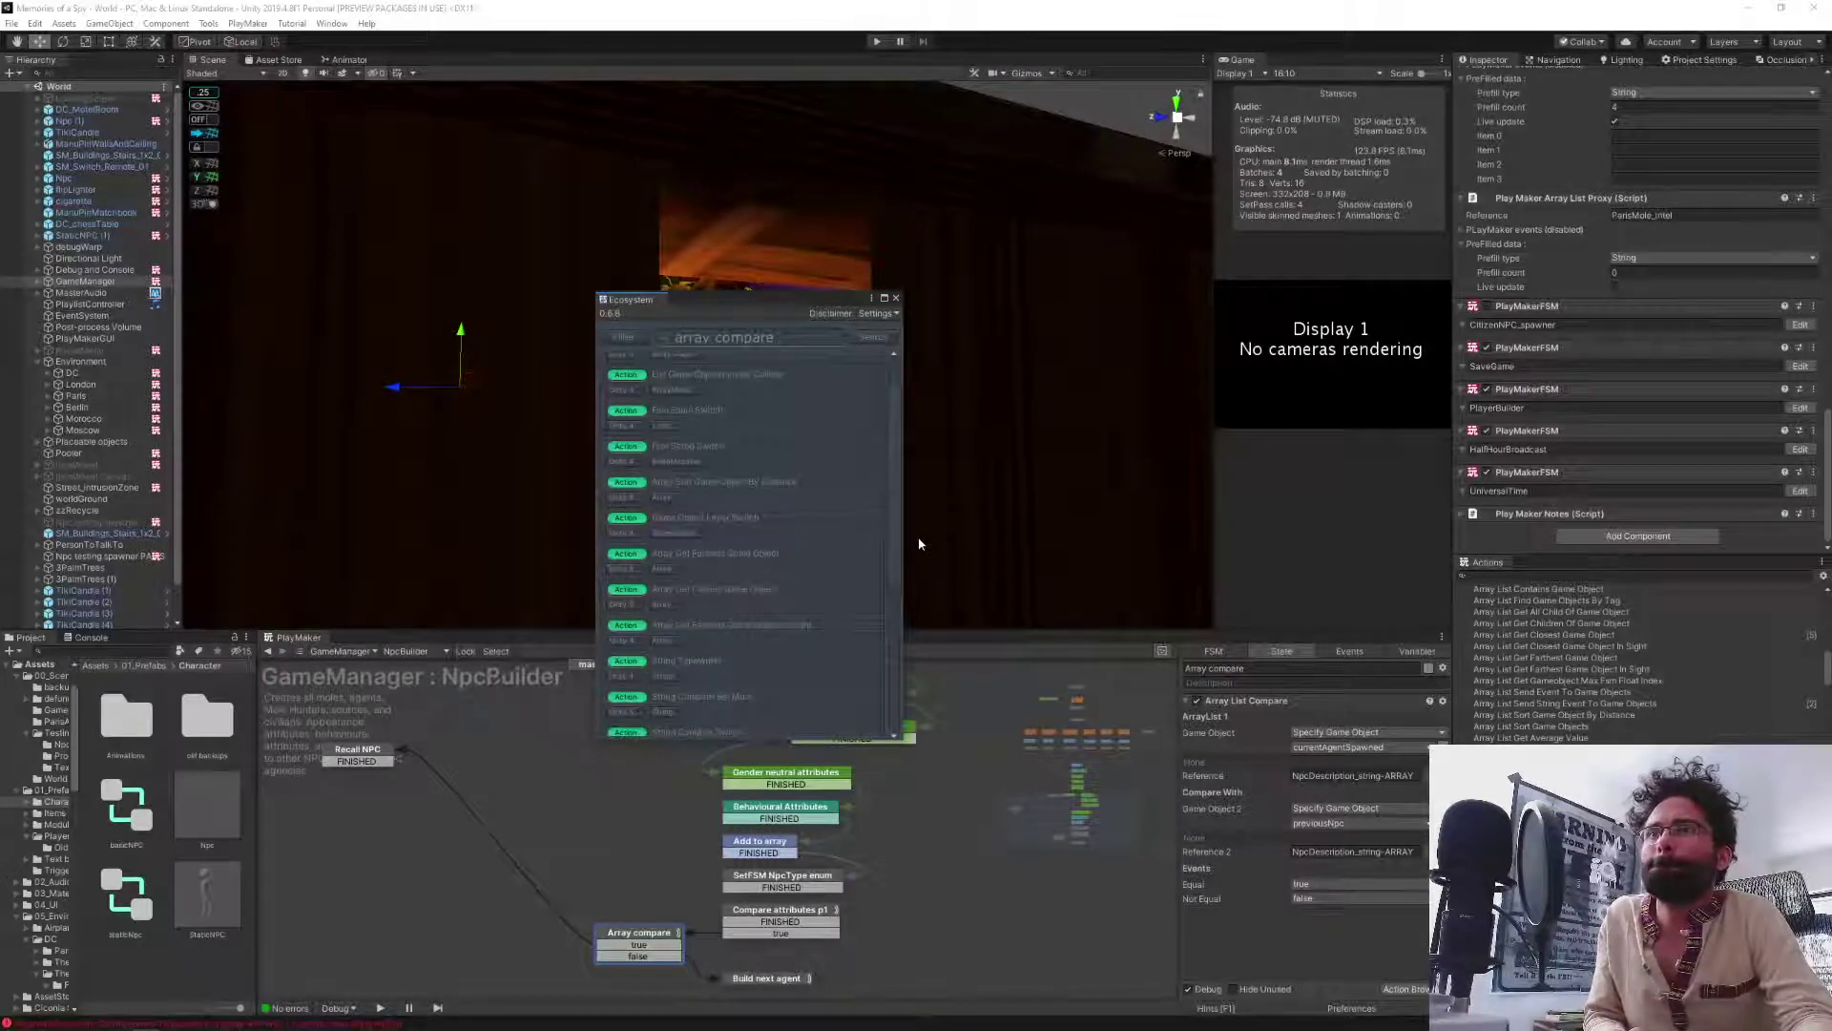
pyautogui.scroll(-1, 916, 551)
pyautogui.scroll(-1, 913, 548)
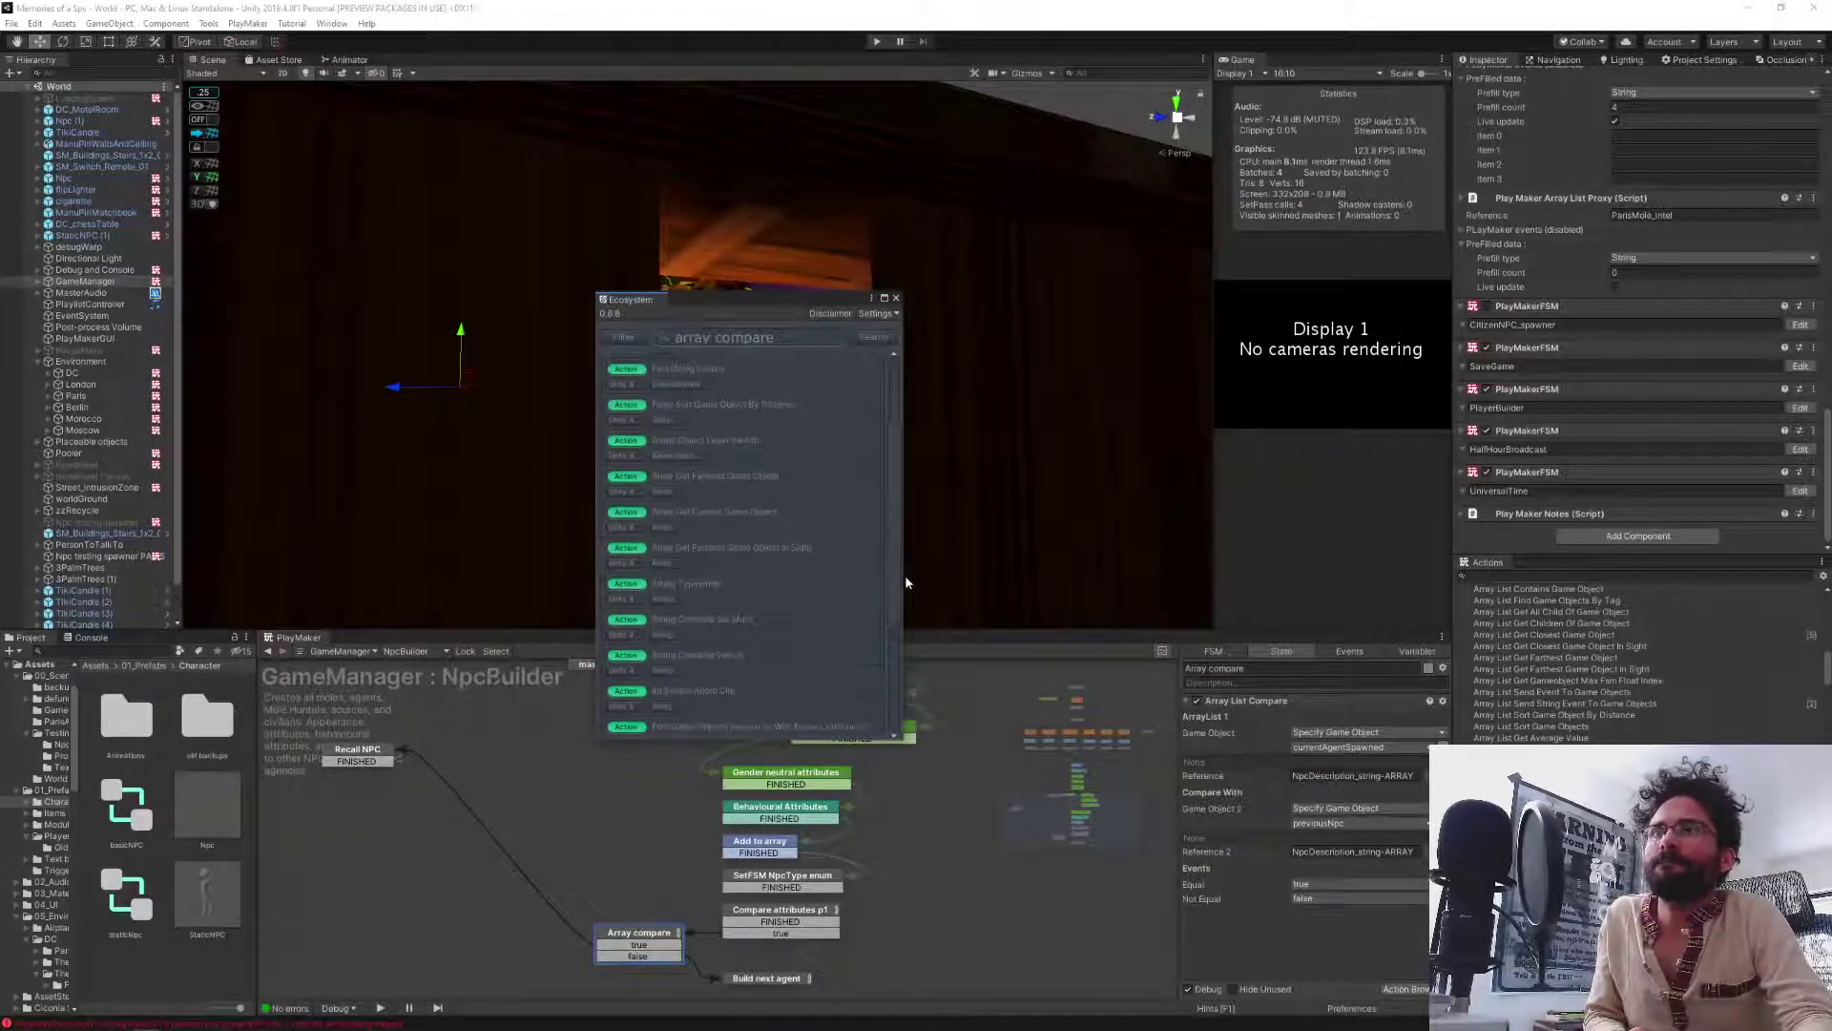
pyautogui.scroll(-2, 897, 596)
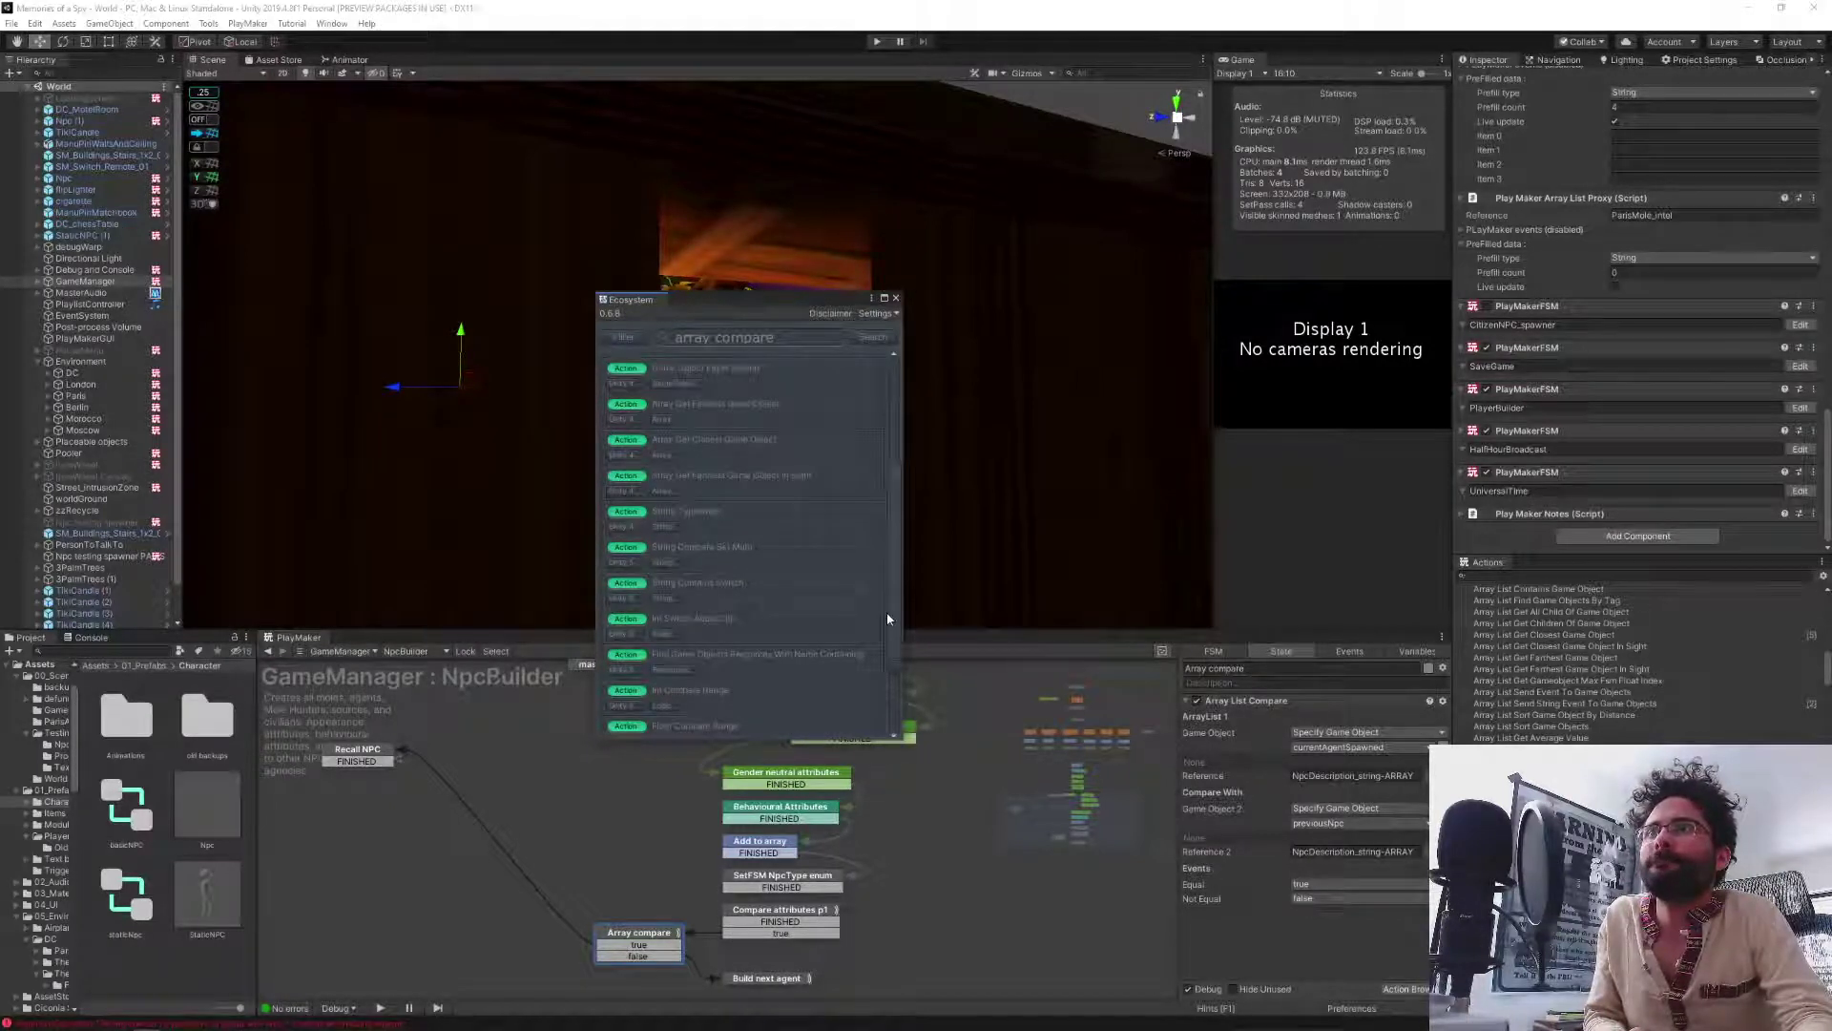
pyautogui.scroll(-2, 886, 634)
pyautogui.scroll(-2, 886, 658)
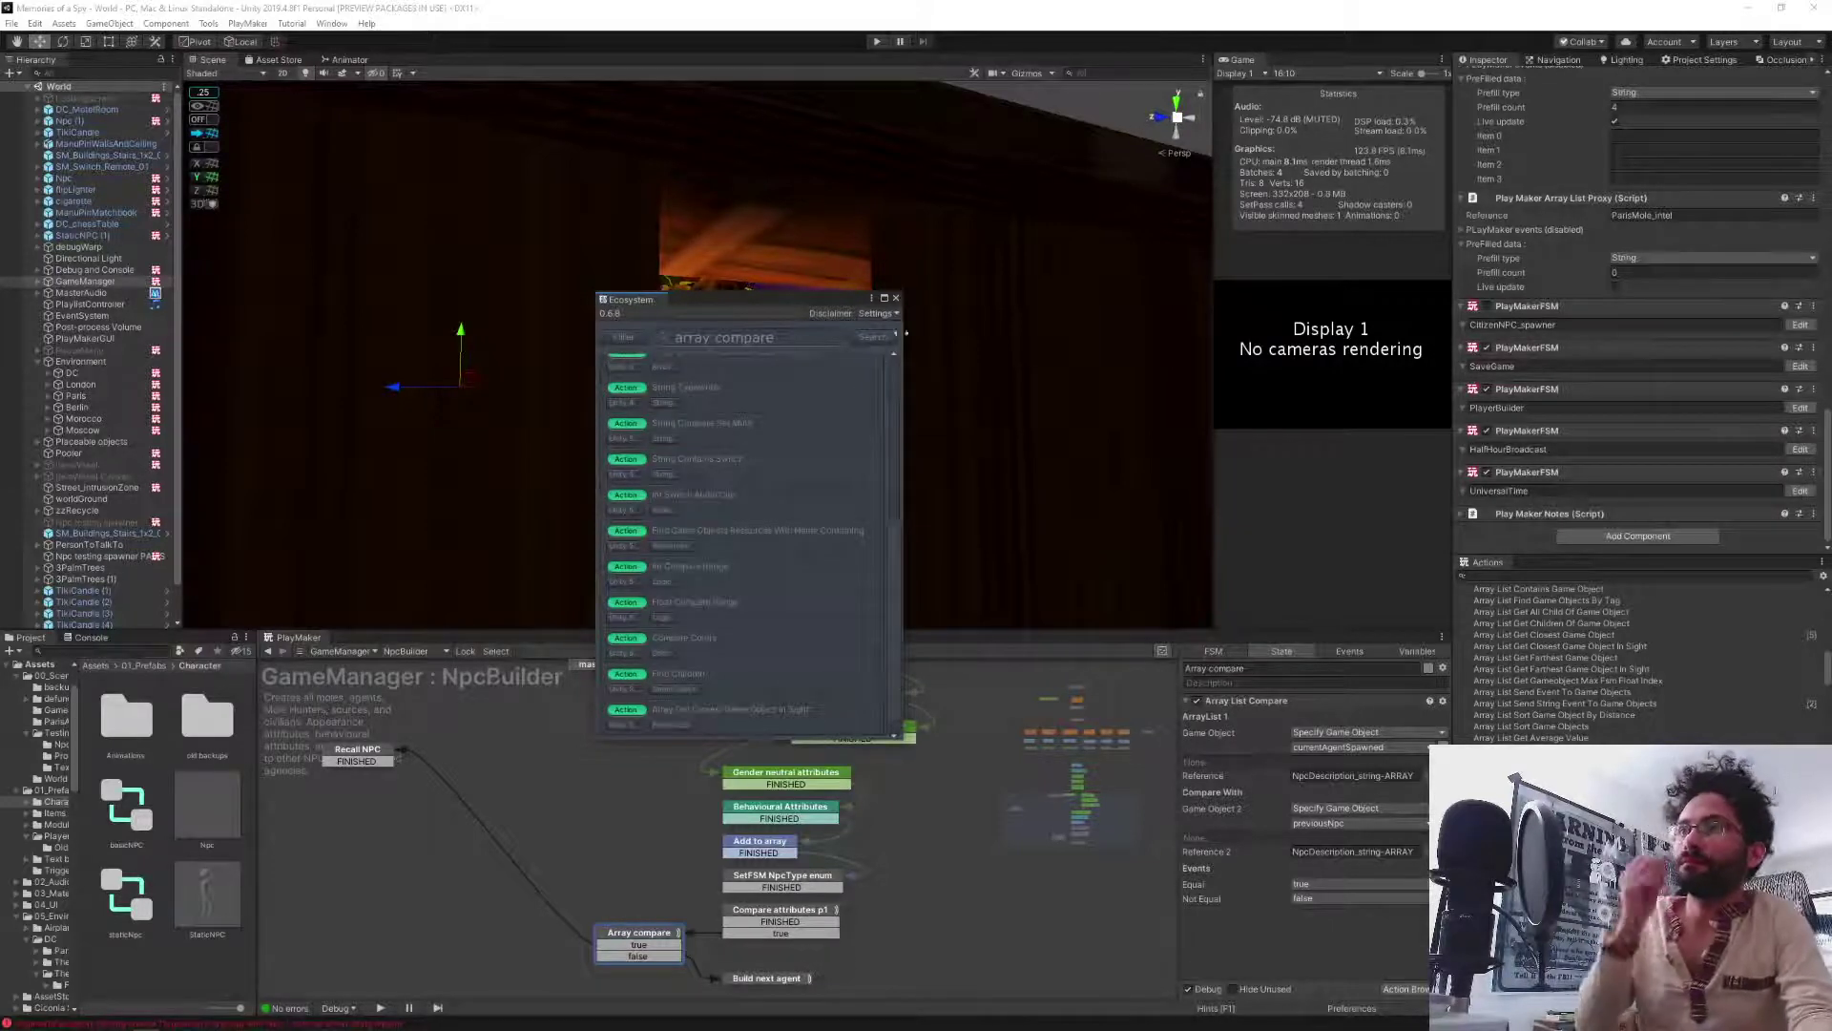
pyautogui.click(895, 299)
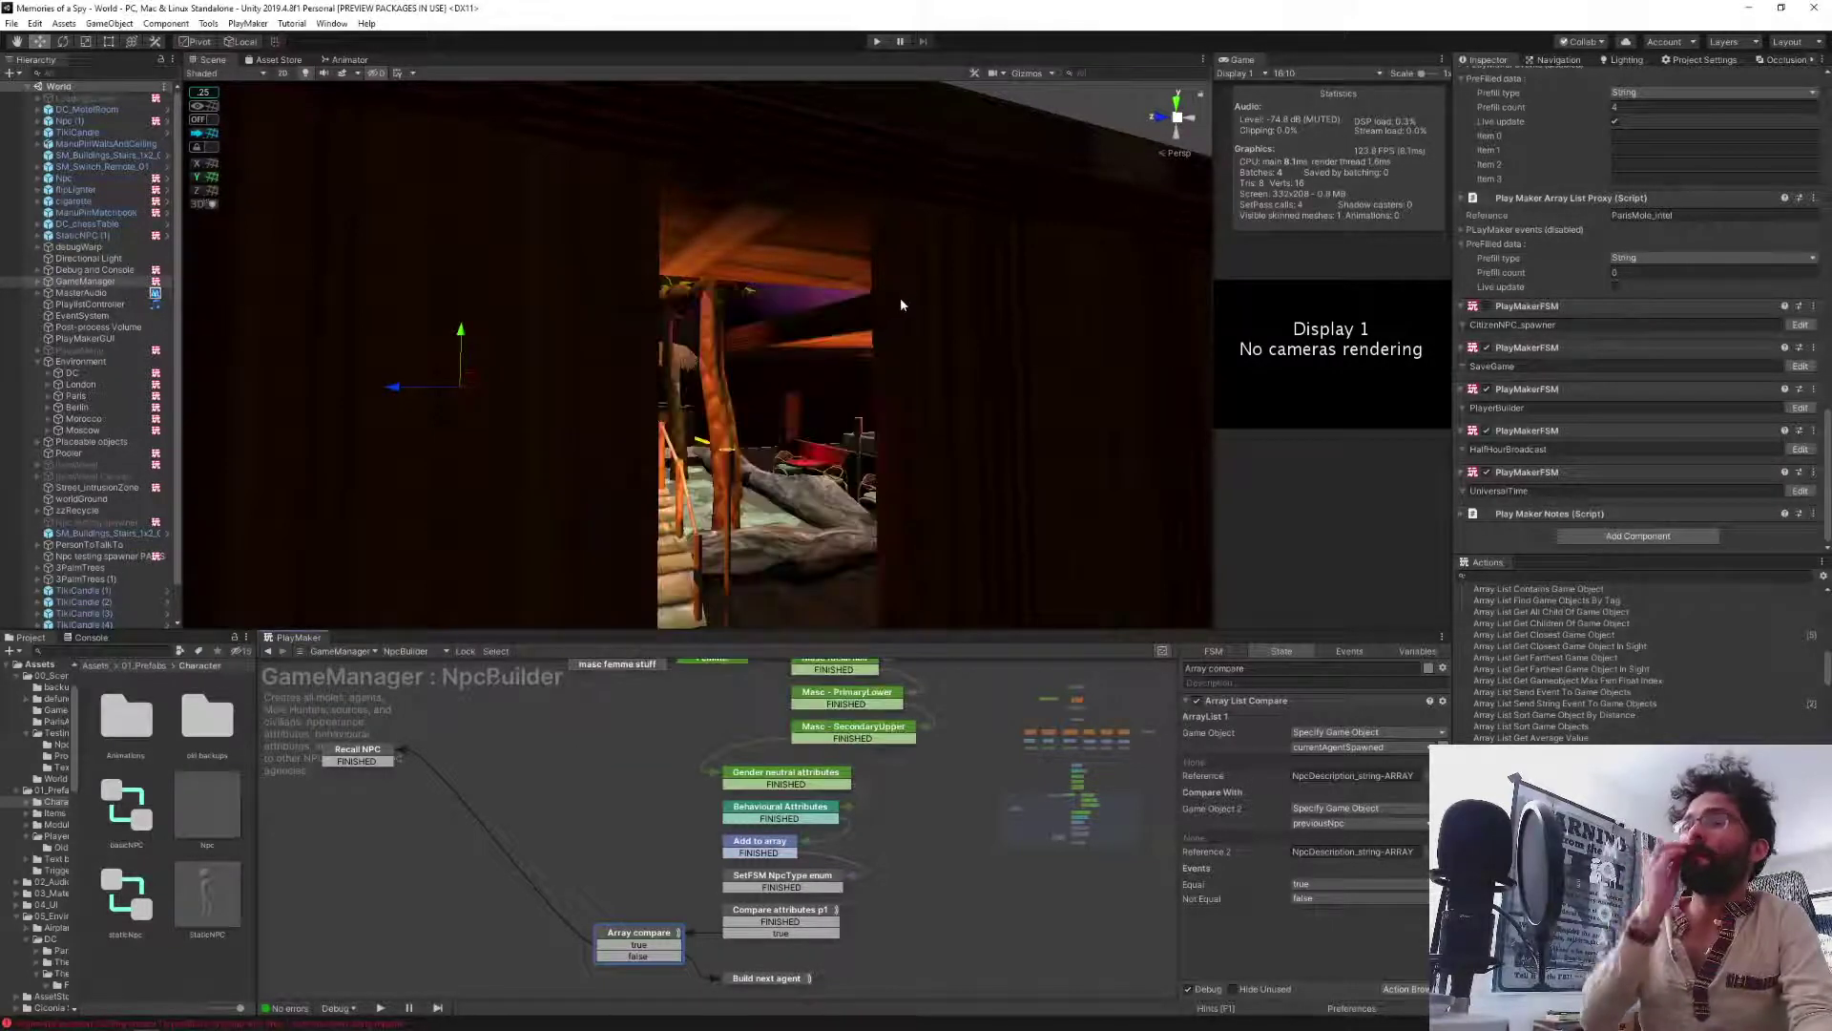
# Add an Array Add action after the Array List Add in the NpcBuilder FSM's Set Skin Color state.
pyautogui.moveTo(672, 728); pyautogui.dragTo(666, 789, button='middle')
pyautogui.scroll(4, 699, 835)
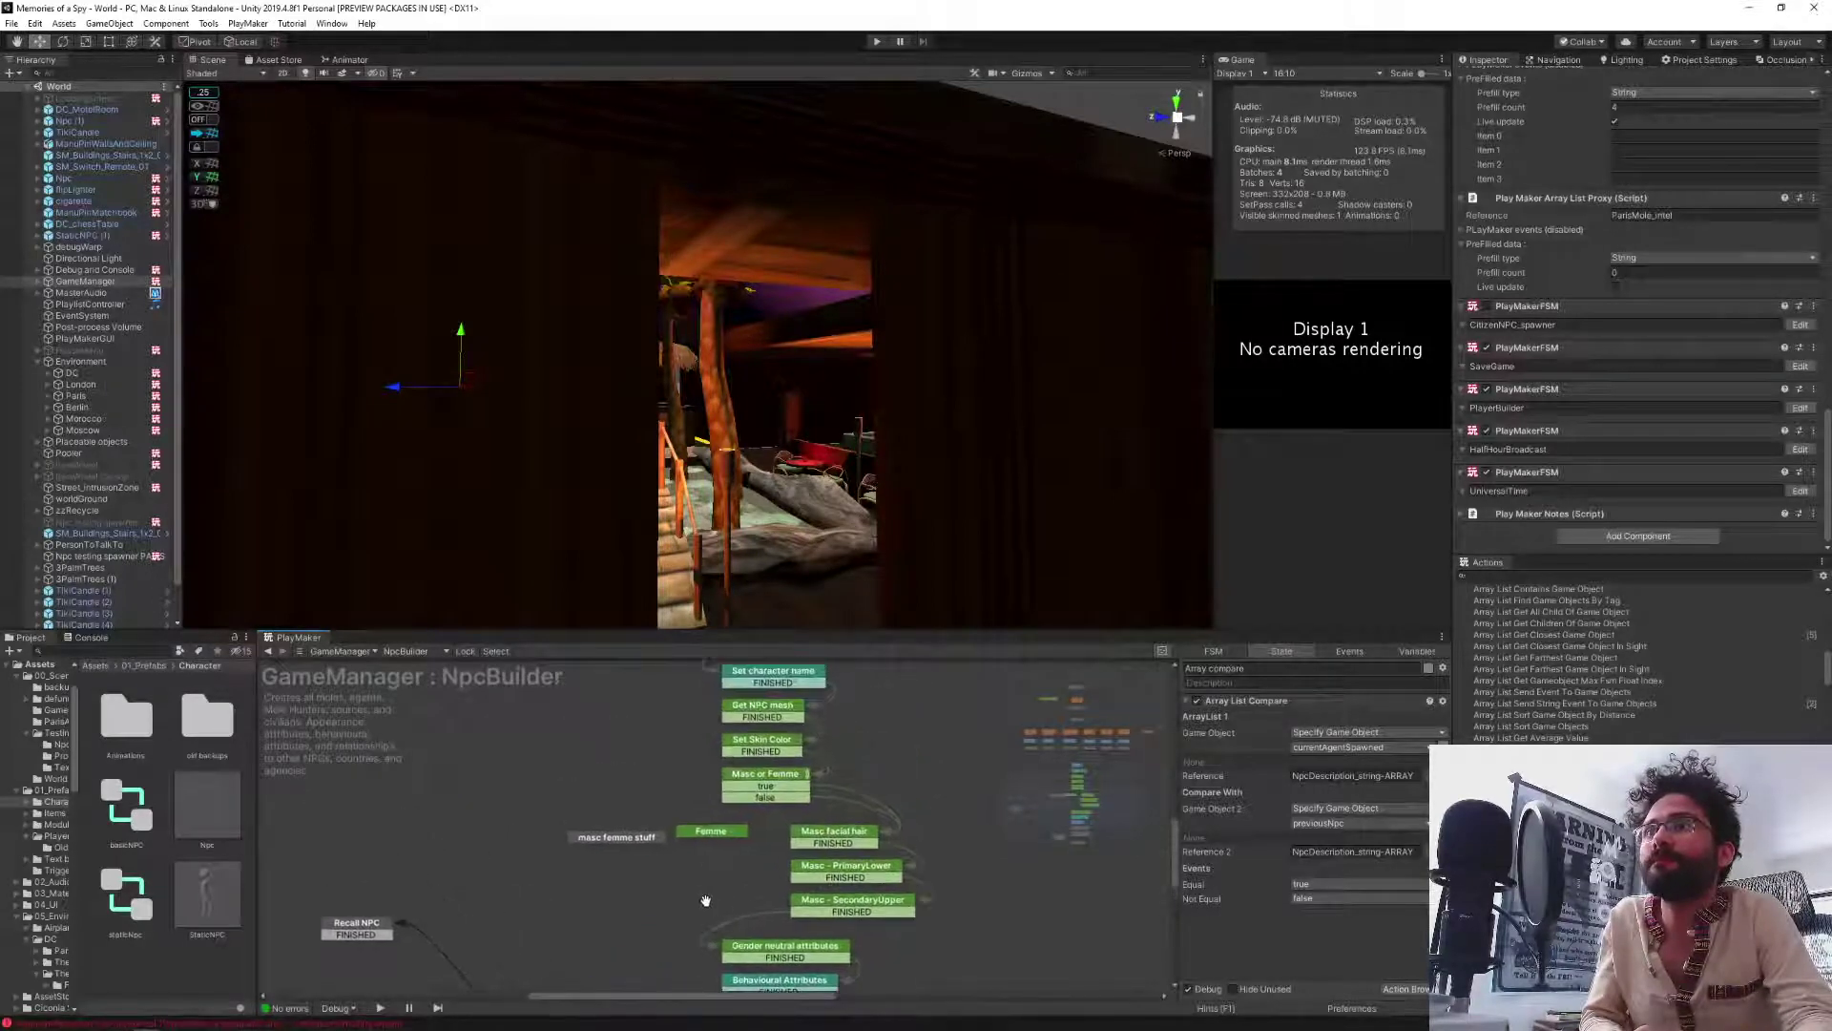
pyautogui.click(760, 748)
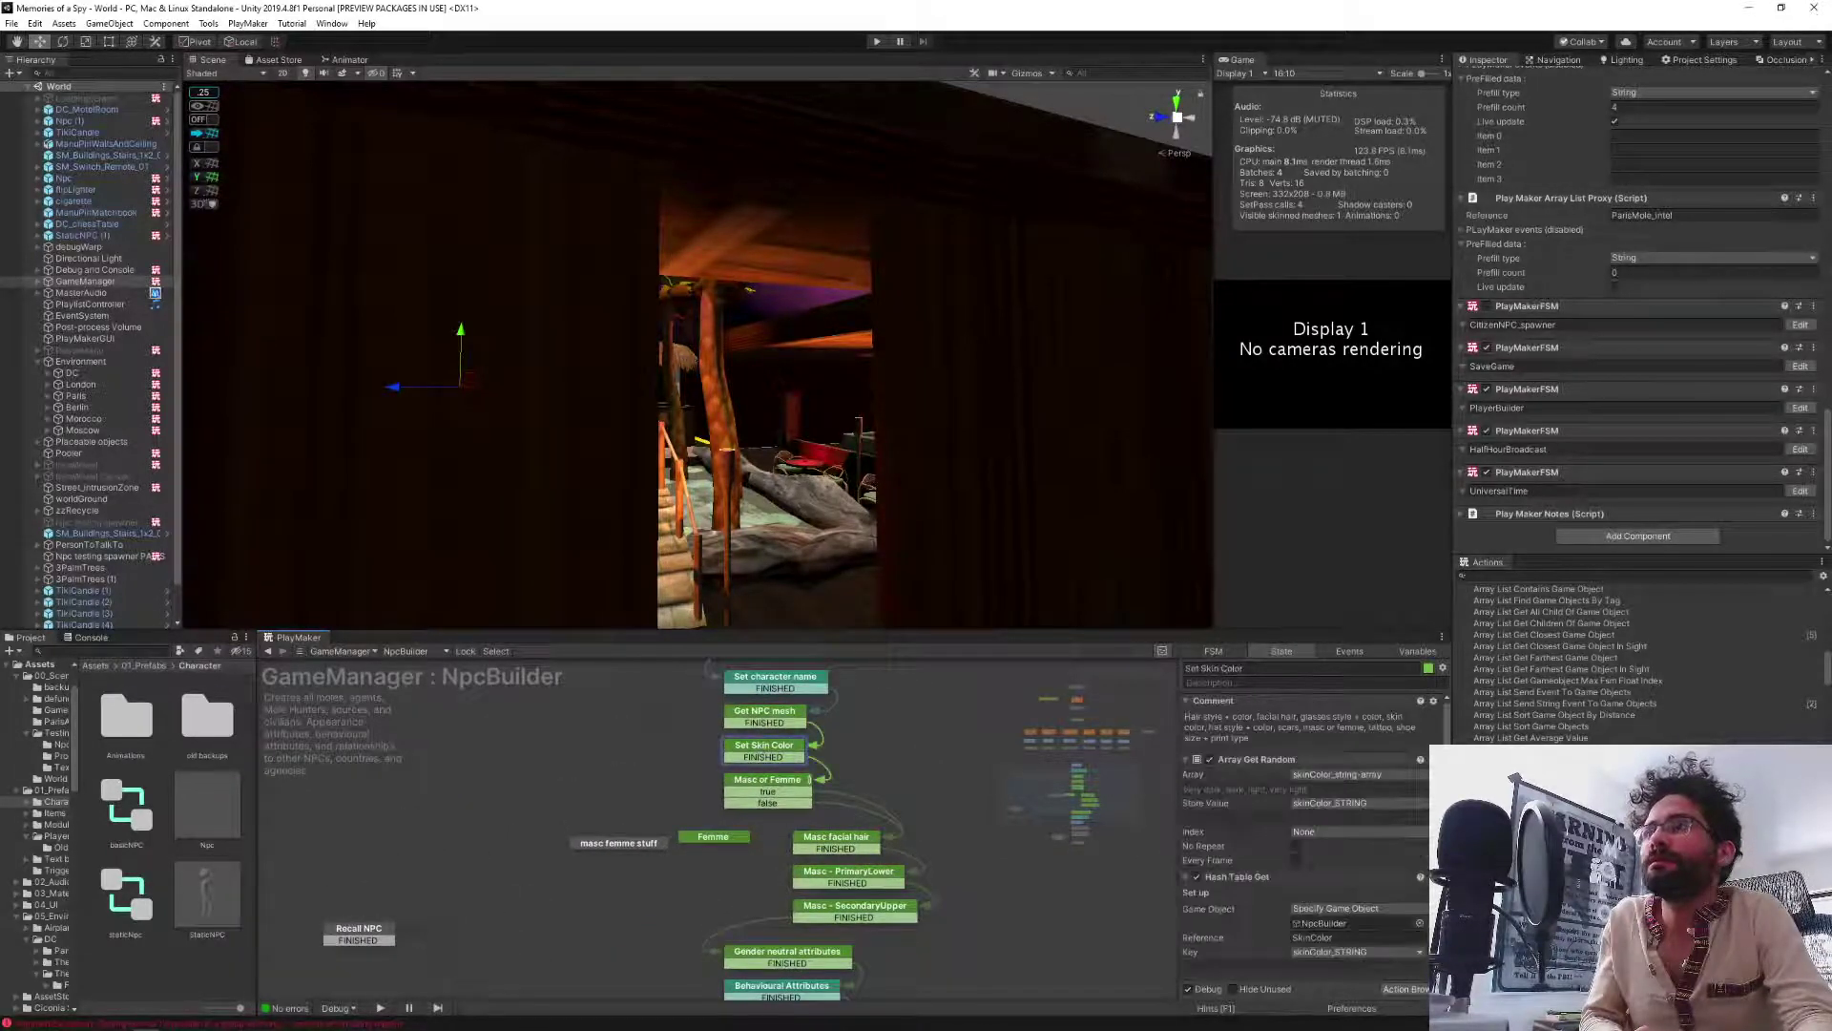
pyautogui.scroll(-3, 1286, 893)
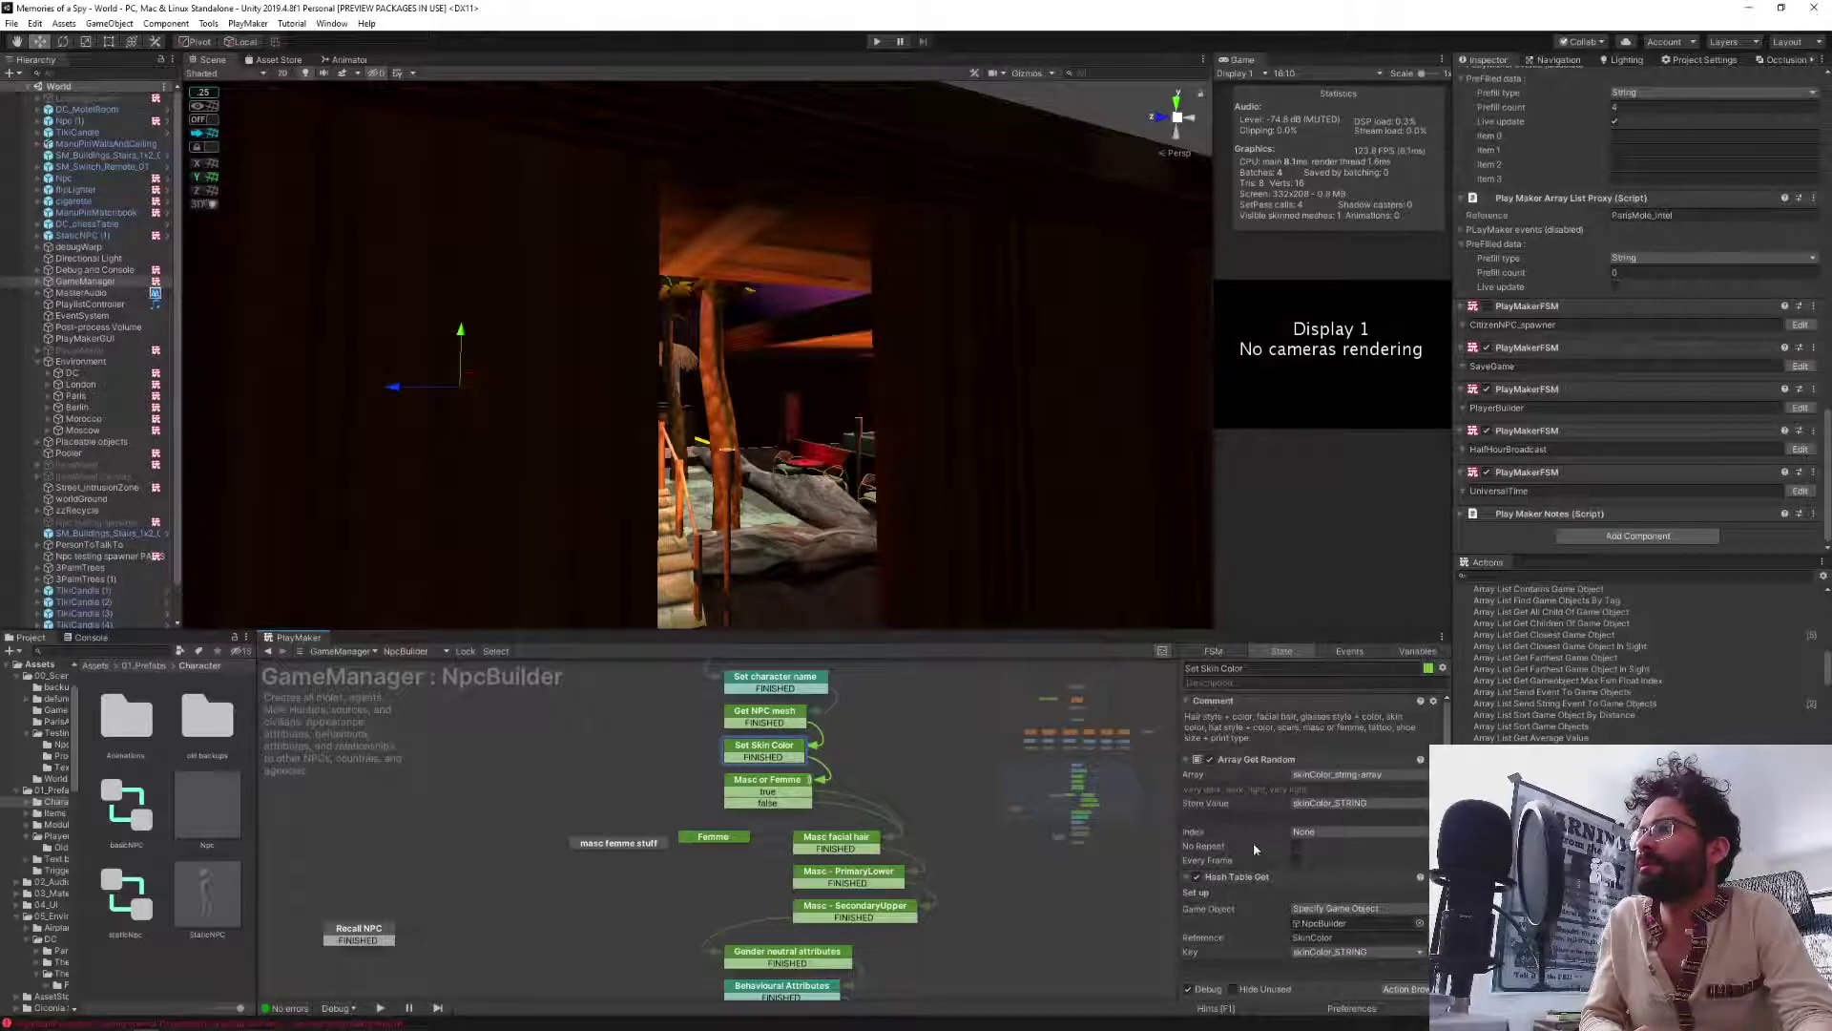
pyautogui.scroll(-8, 1258, 841)
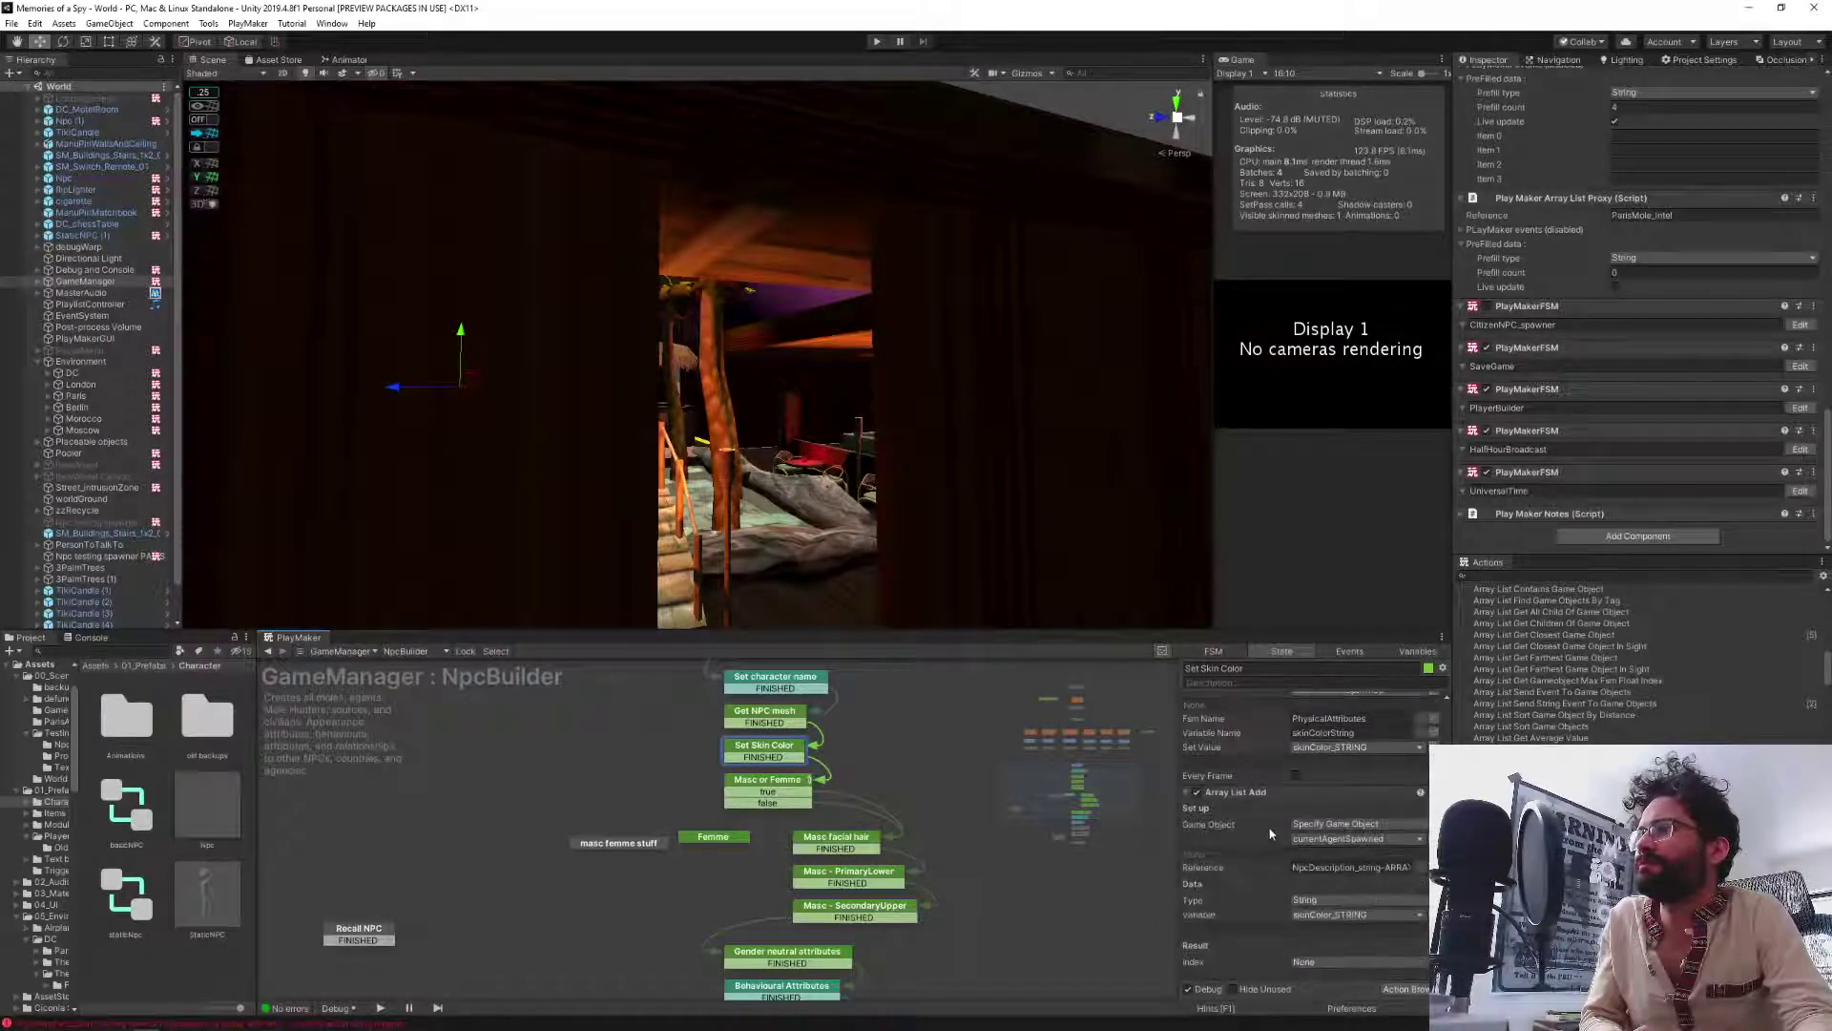
pyautogui.click(1503, 572)
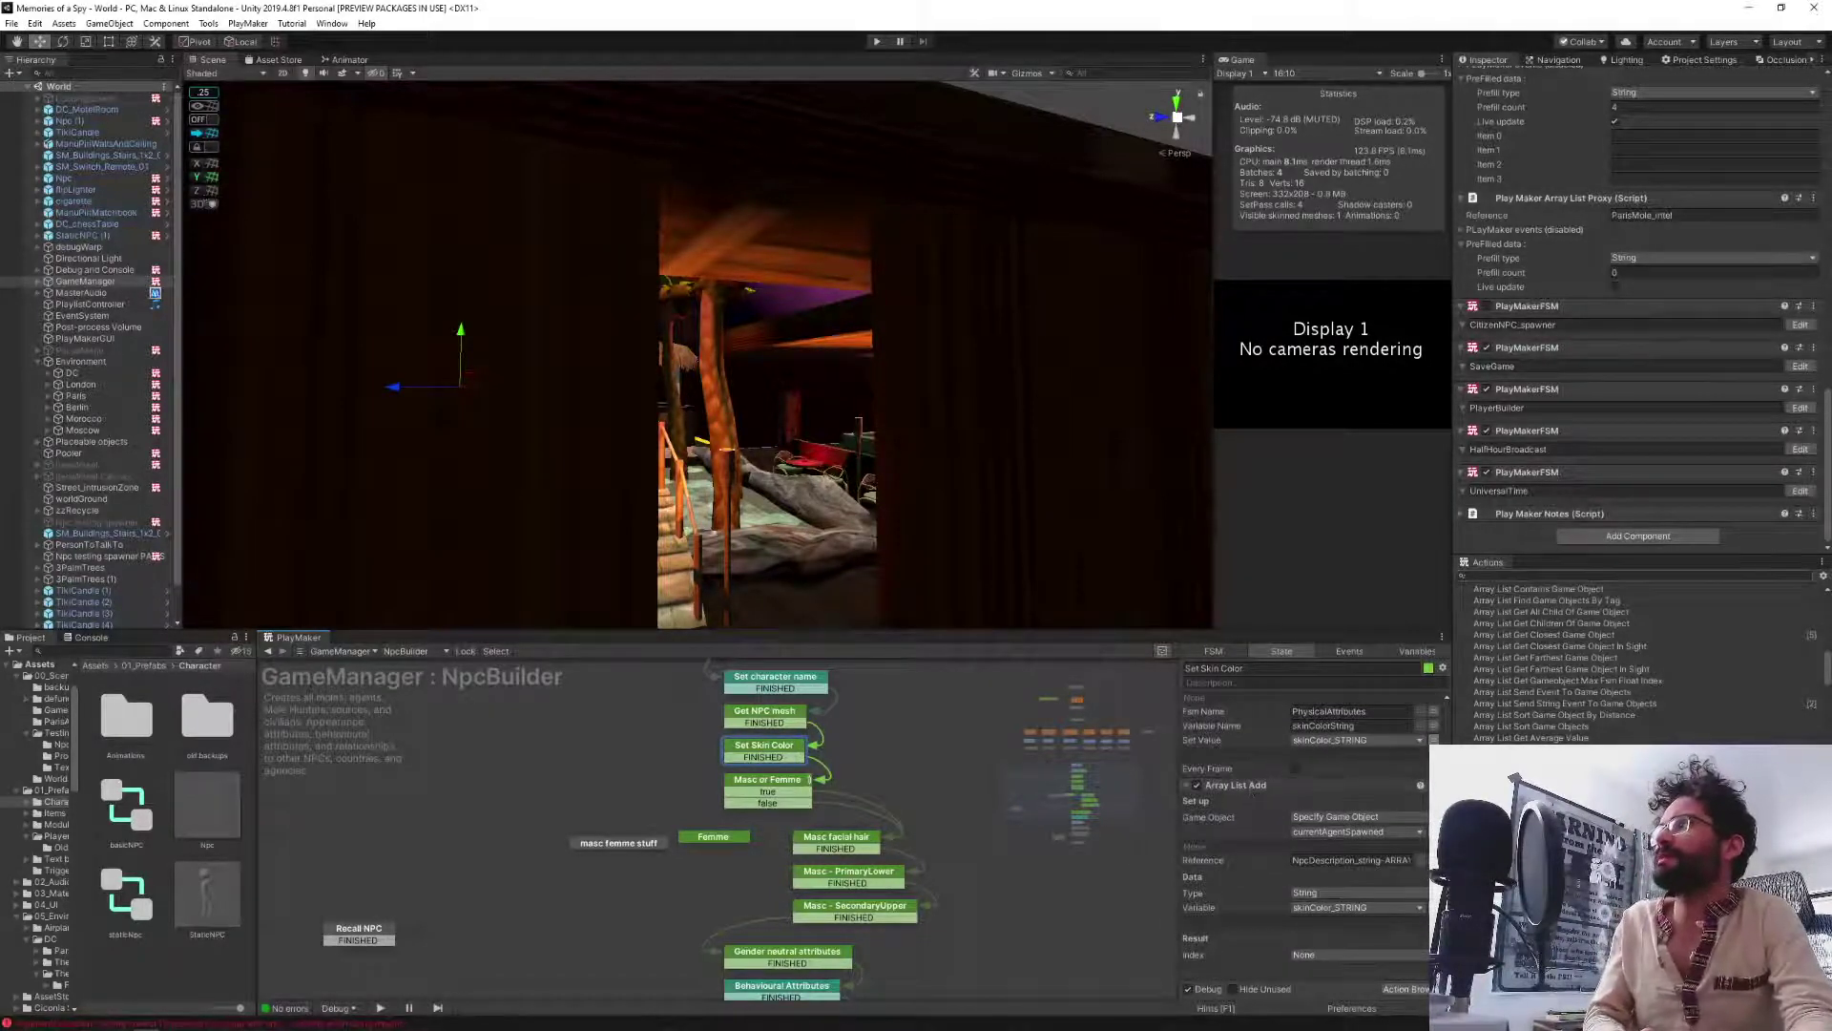
pyautogui.write('array add')
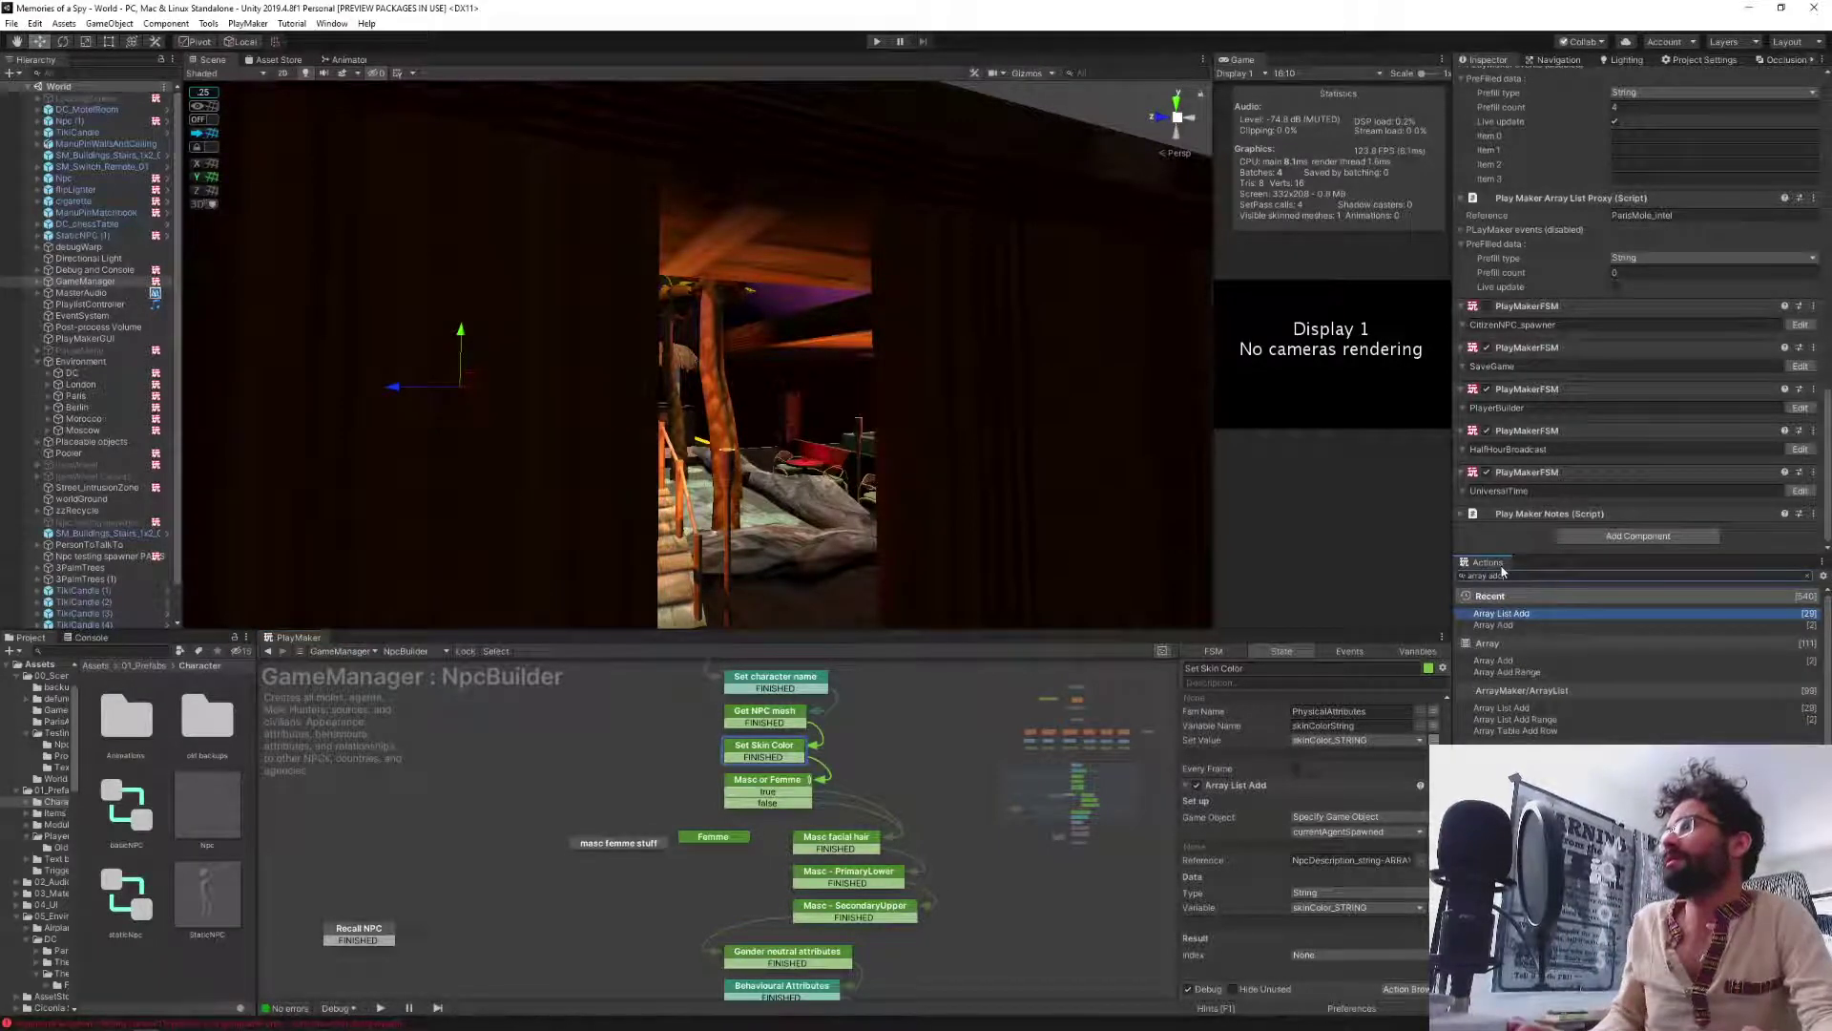
pyautogui.doubleClick(1493, 624)
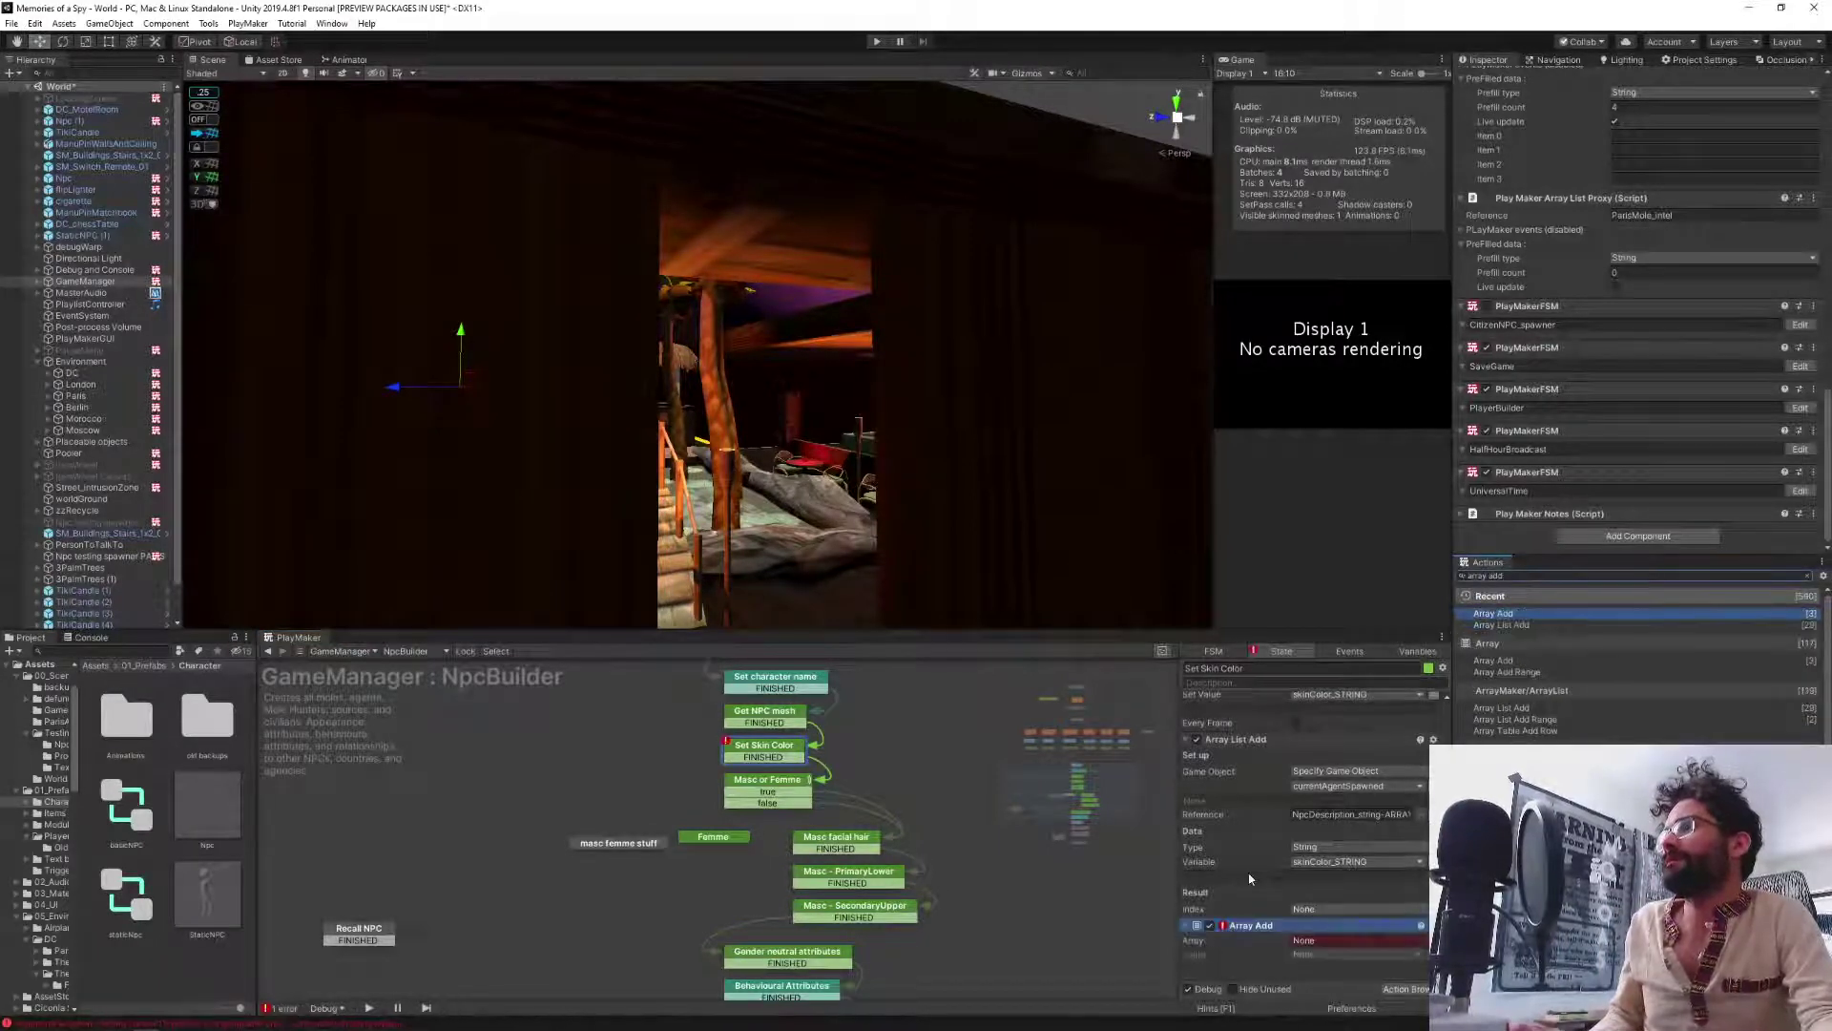
pyautogui.click(1317, 941)
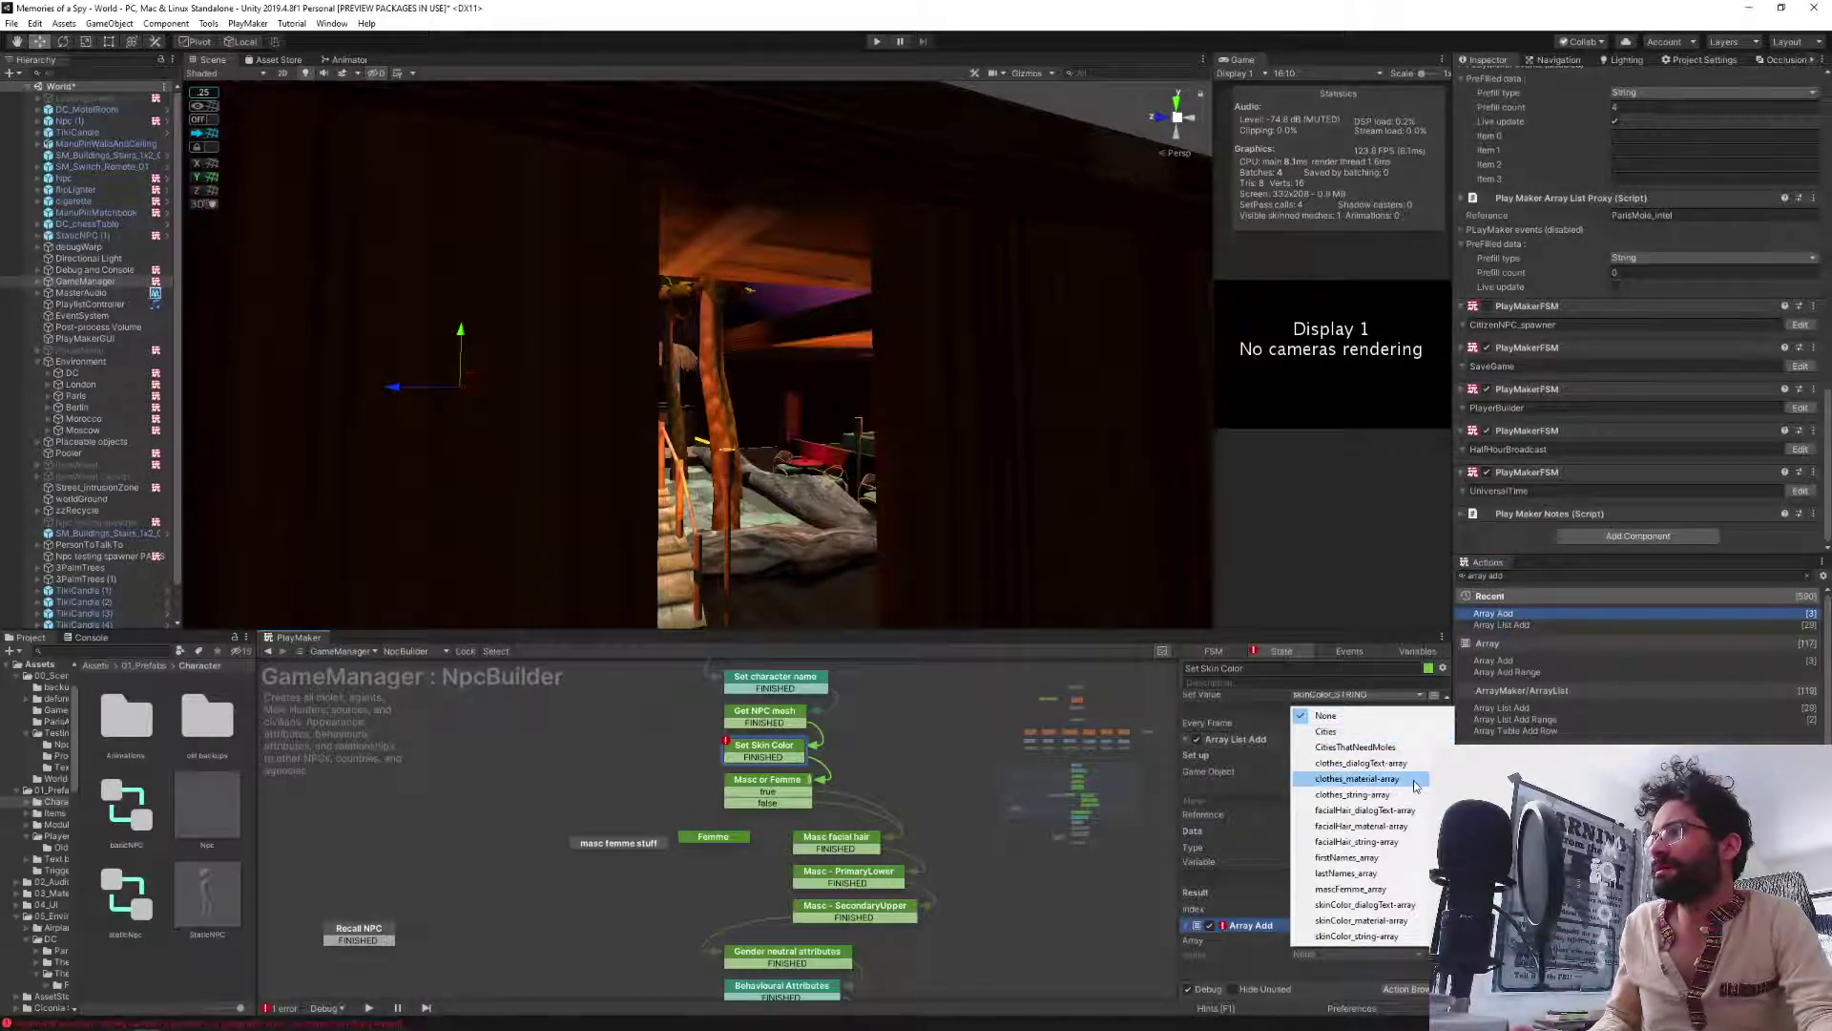
pyautogui.click(1244, 938)
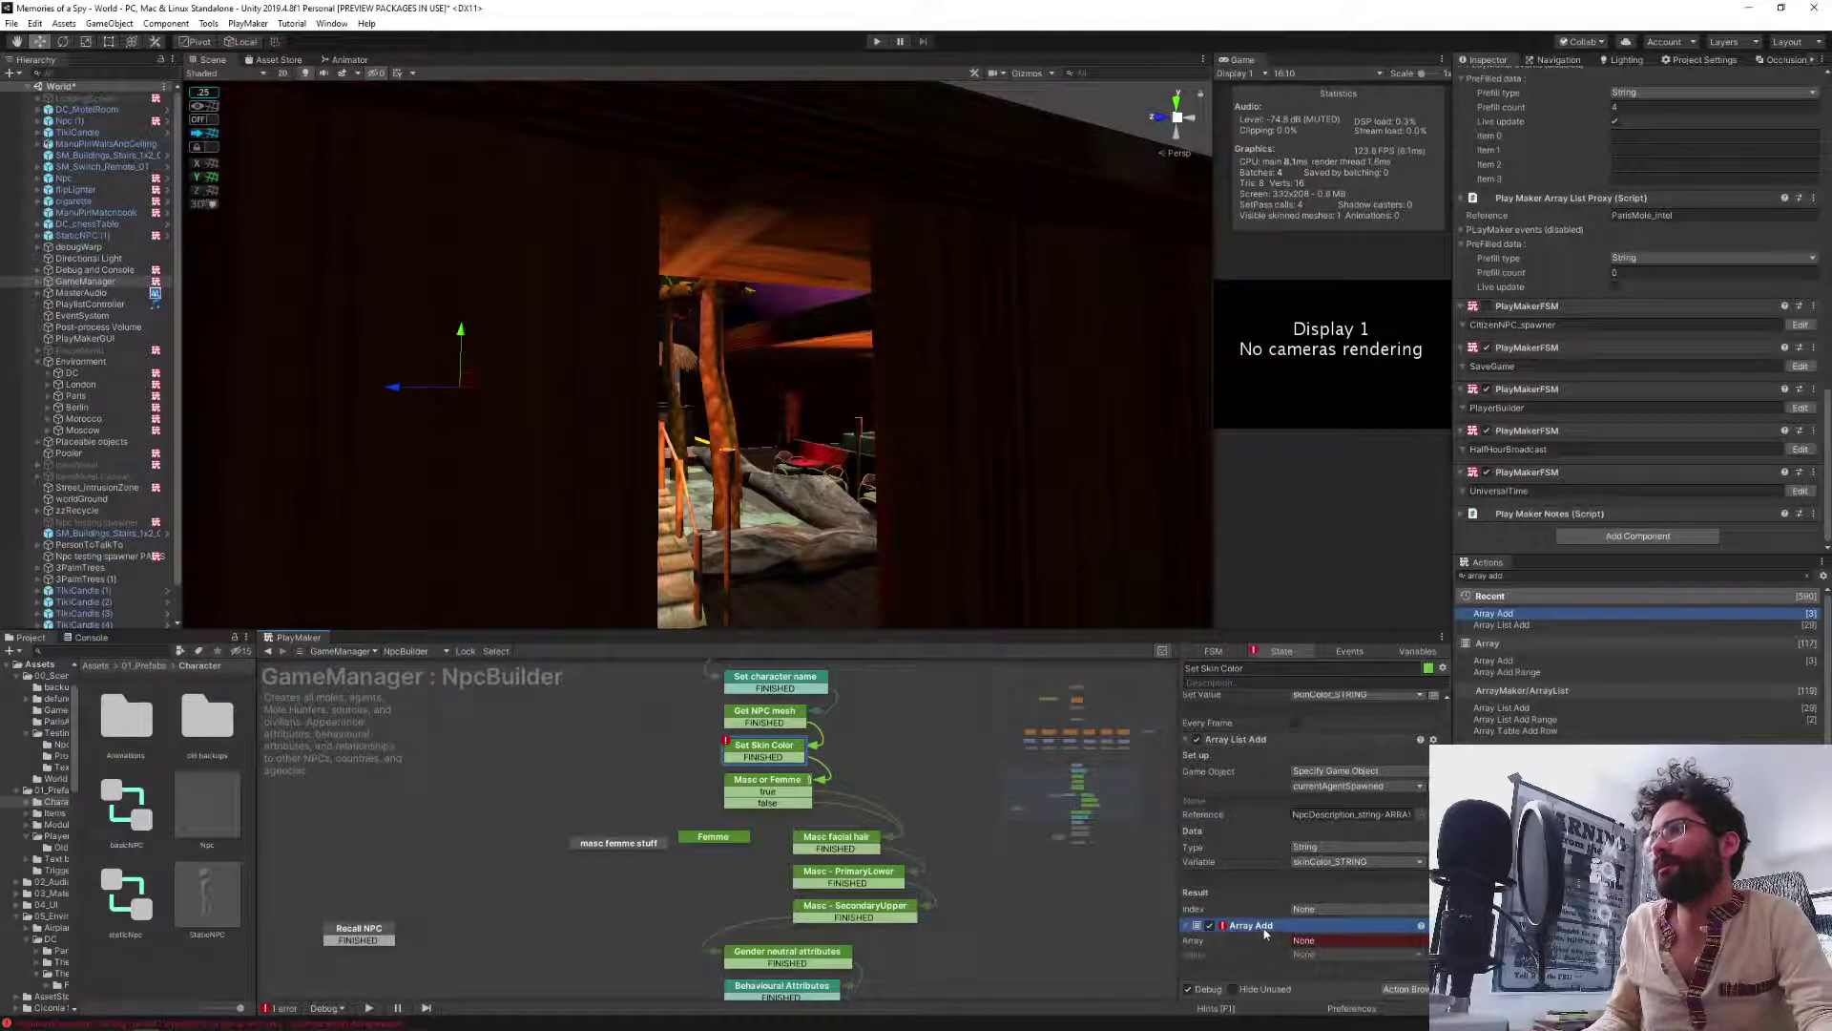
pyautogui.click(1334, 942)
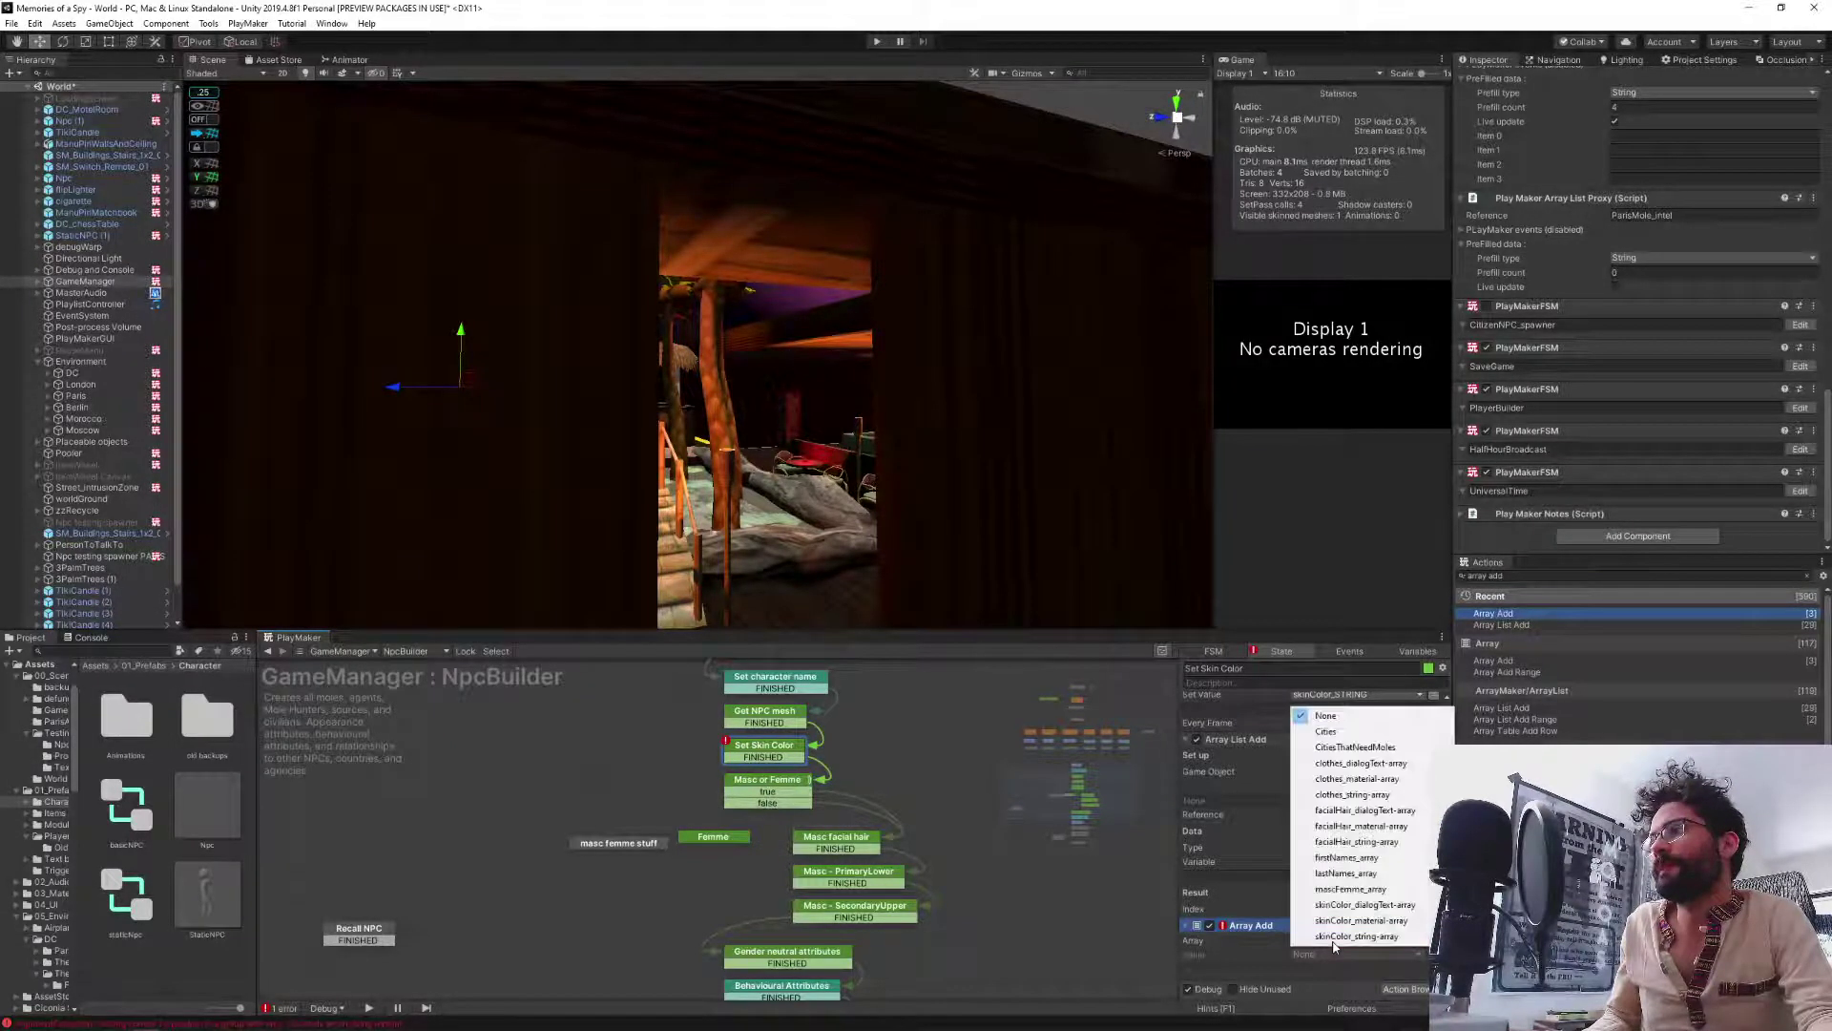
pyautogui.click(1267, 930)
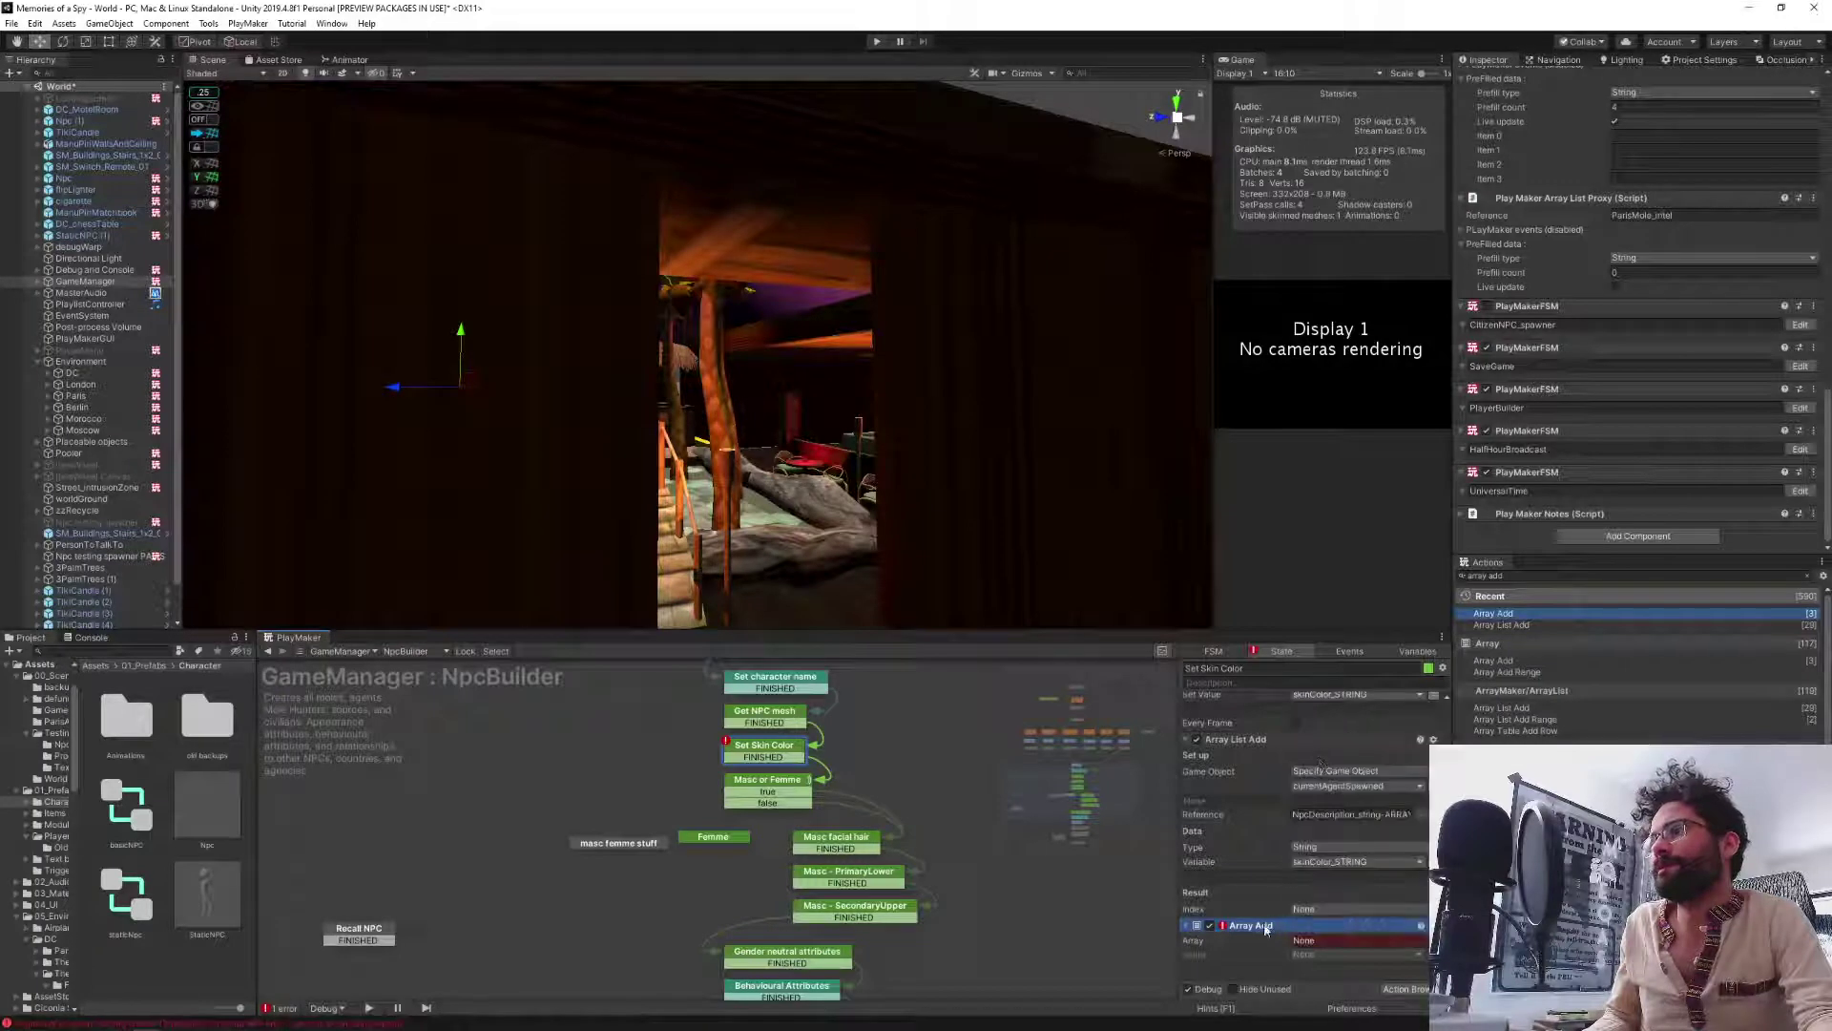
# Create an array variable named NpcDescription_string-ARRAY in the NpcBuilder FSM and set its array type to String.
pyautogui.click(1417, 651)
pyautogui.scroll(-5, 1284, 916)
pyautogui.click(1284, 989)
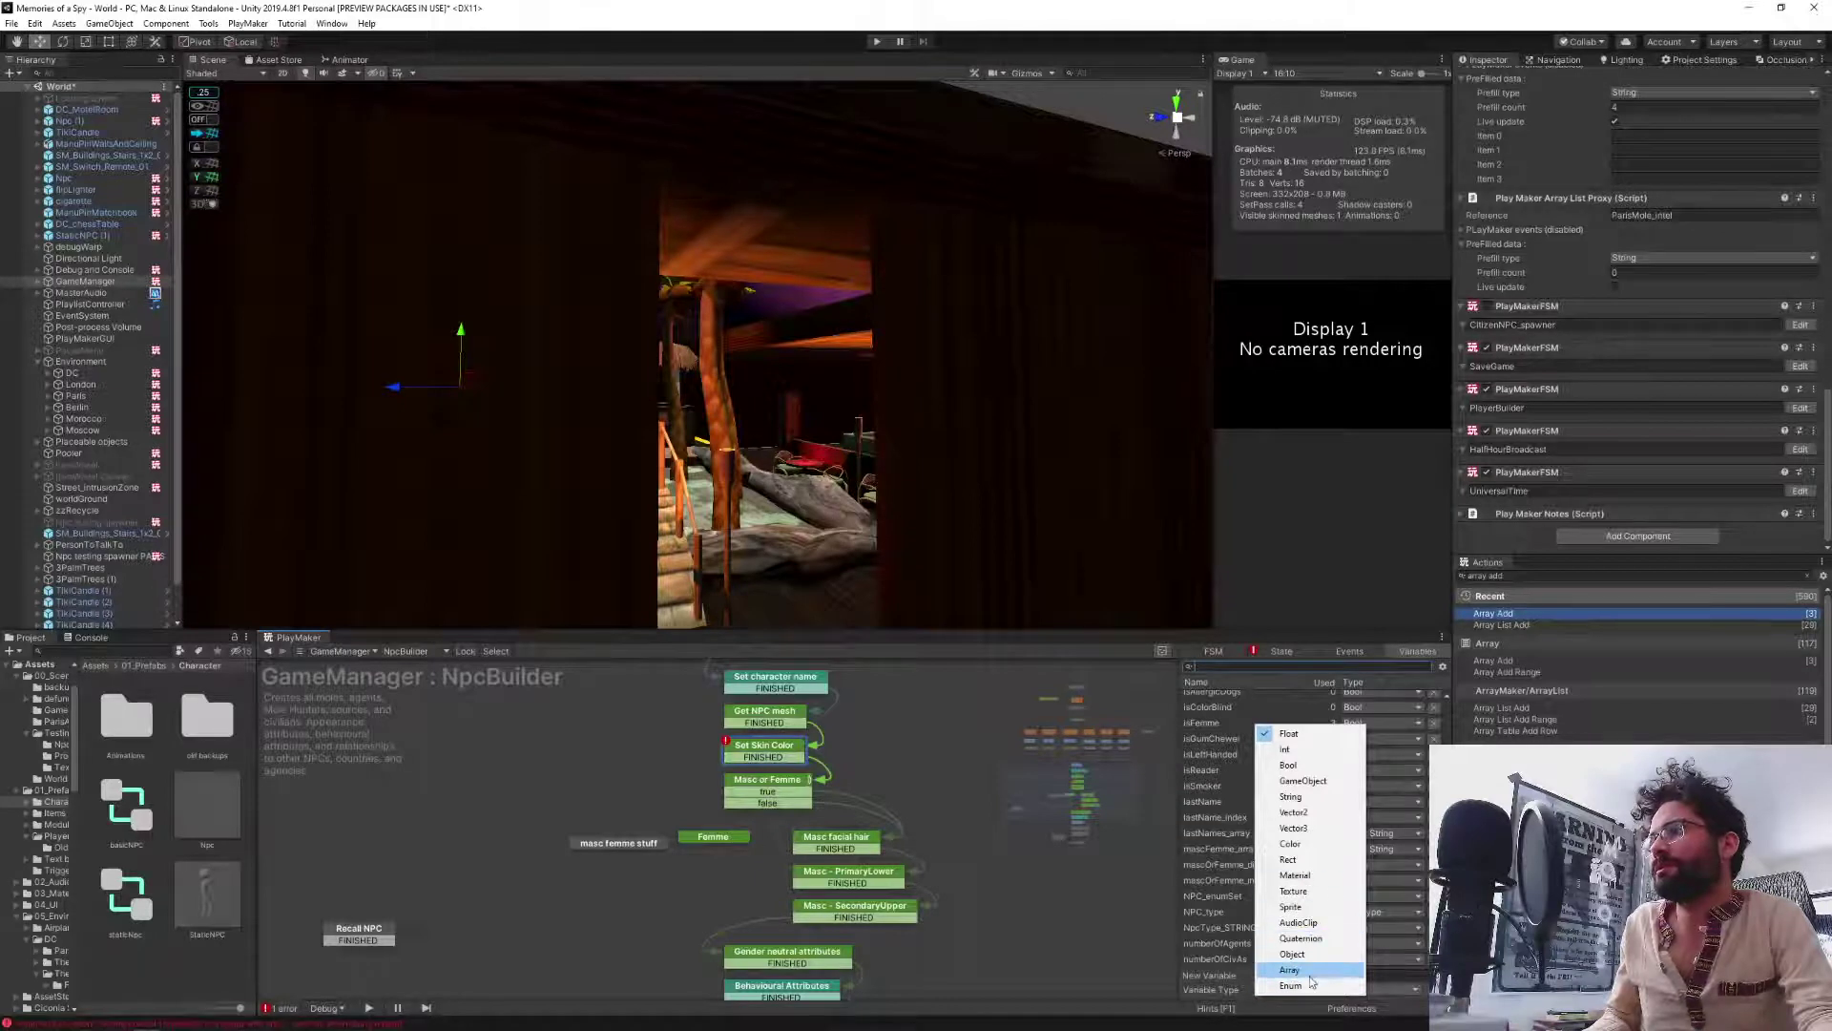
pyautogui.click(1289, 969)
pyautogui.write('NpcDescription_string-ARRAY')
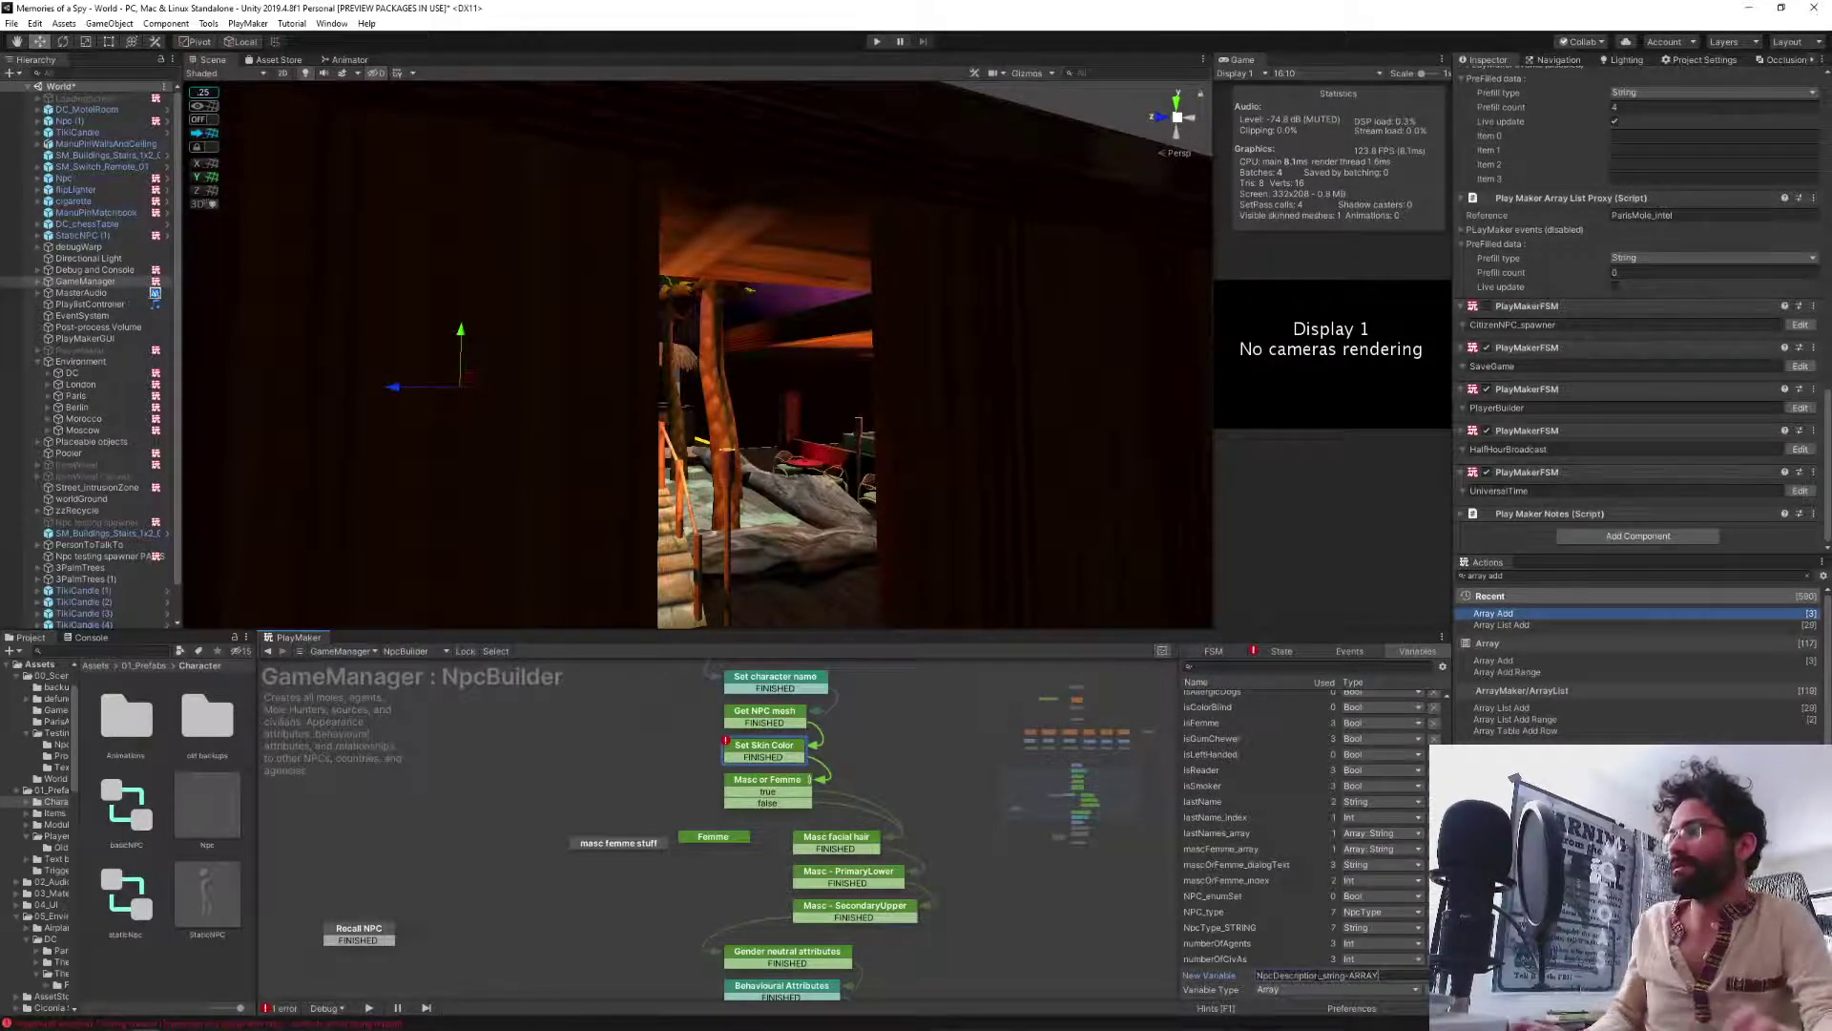
pyautogui.press('Return')
pyautogui.click(1264, 905)
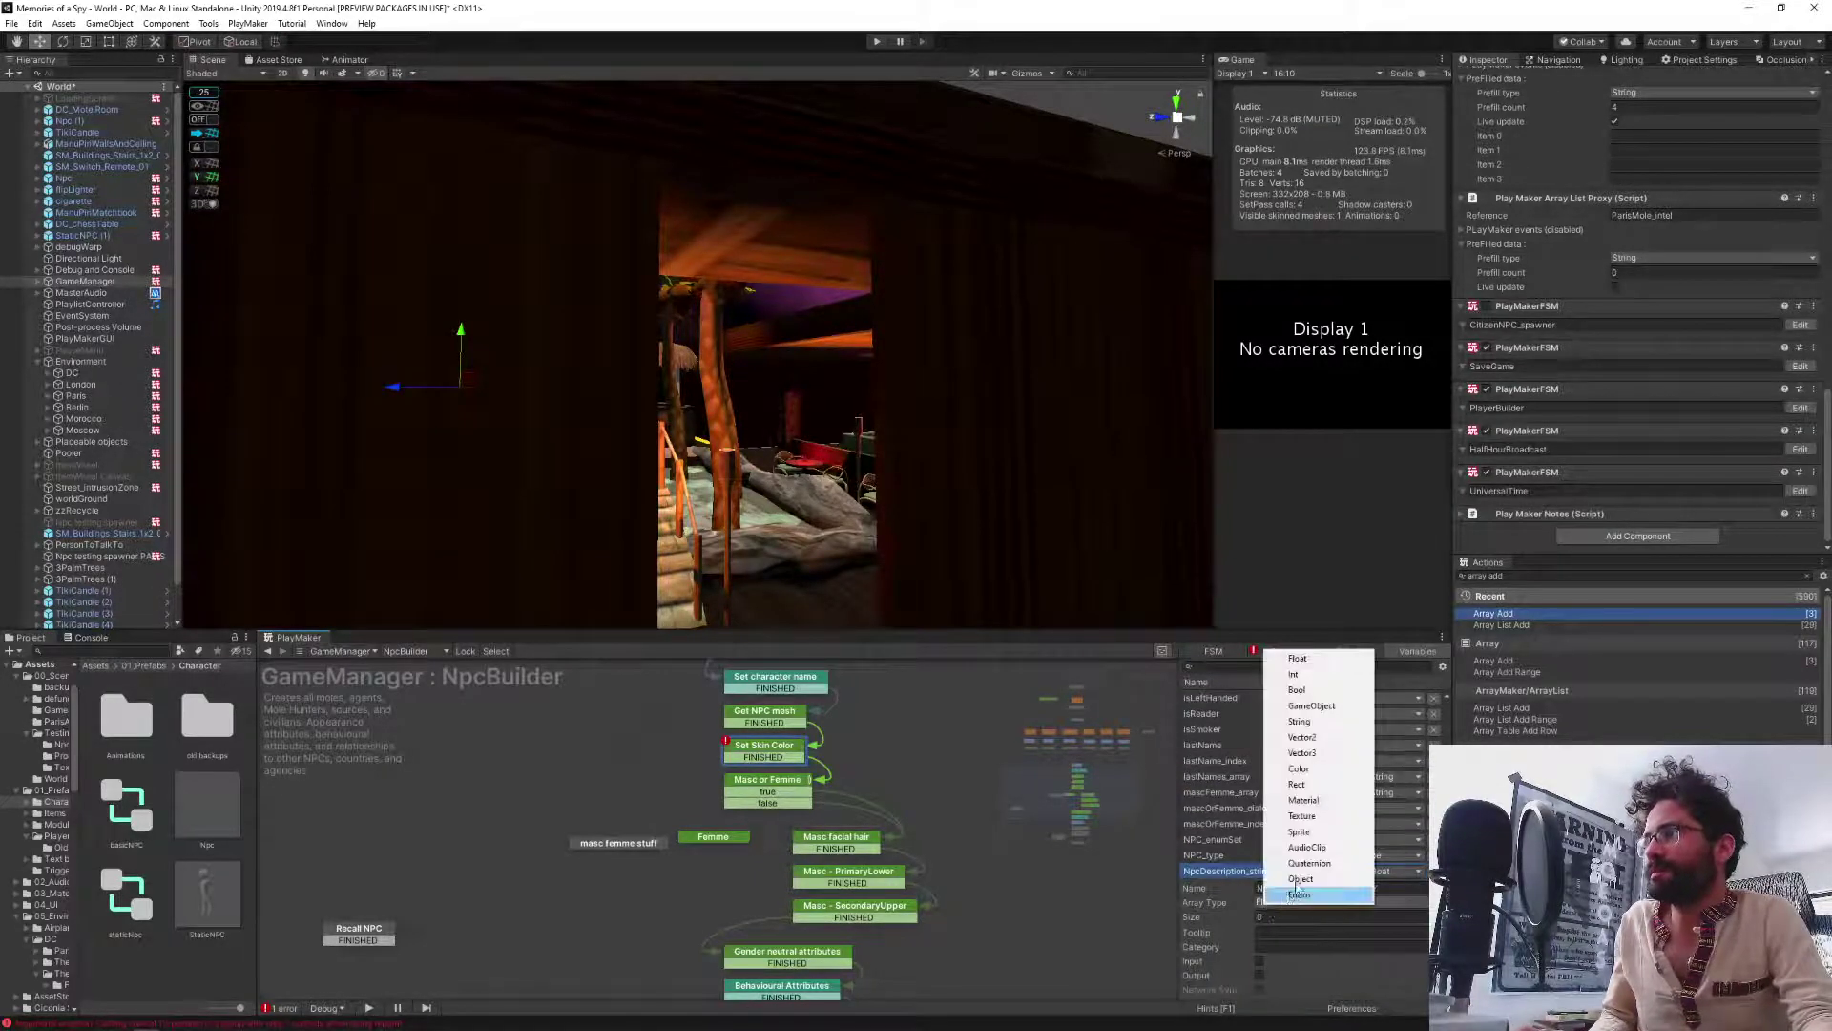
pyautogui.click(1296, 723)
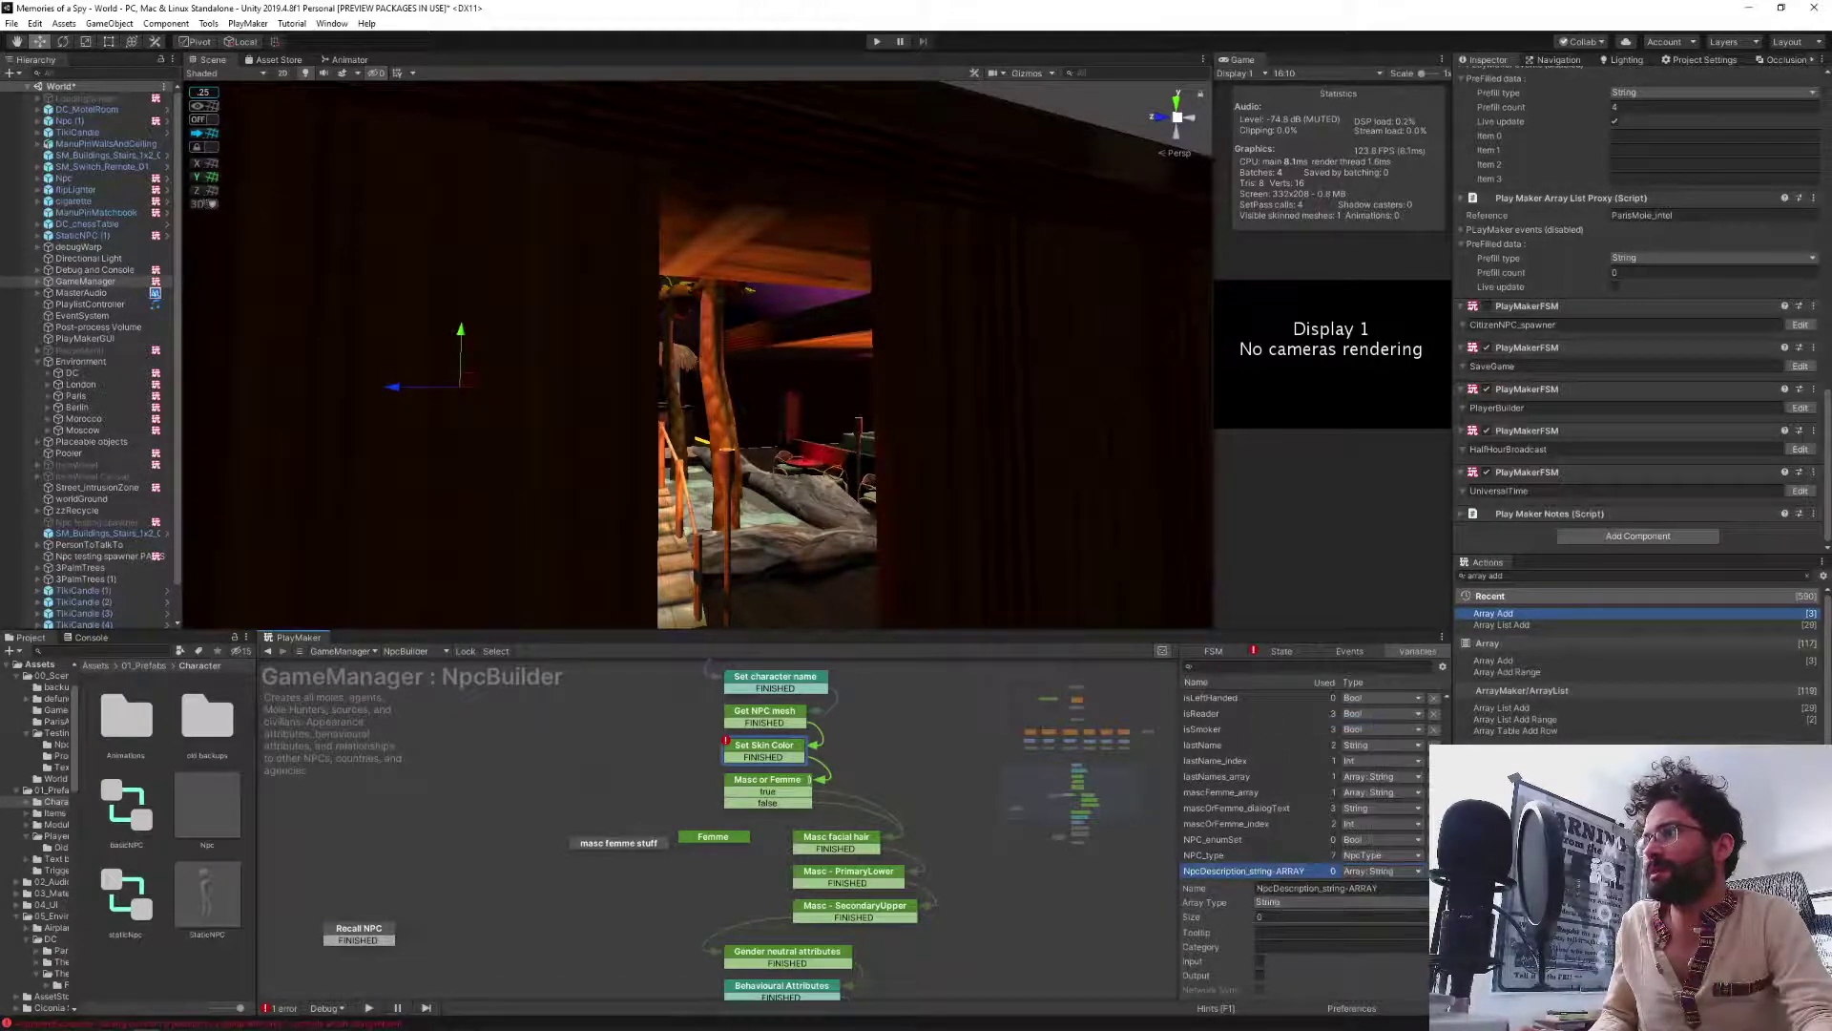
# Set Set Skin Color's Array Add to put skinColor_STRING into the NpcDescription_string-ARRAY variable.
pyautogui.click(1276, 655)
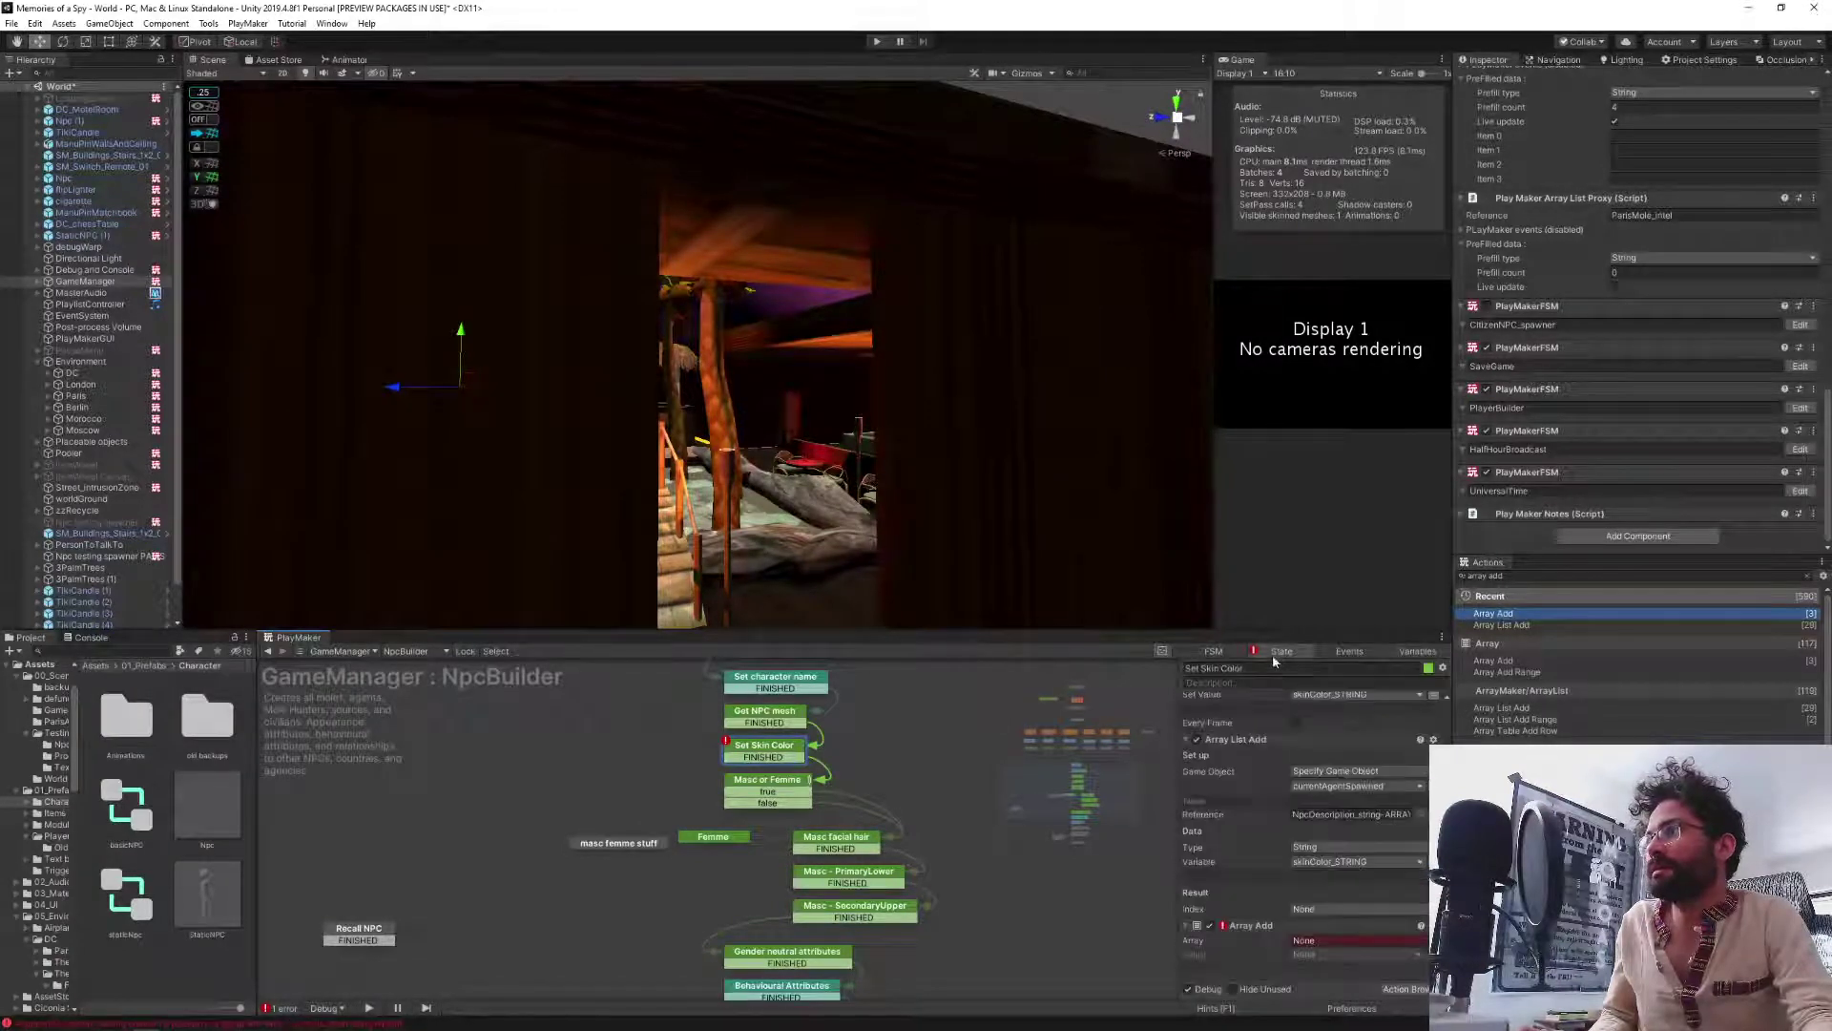
pyautogui.click(1325, 942)
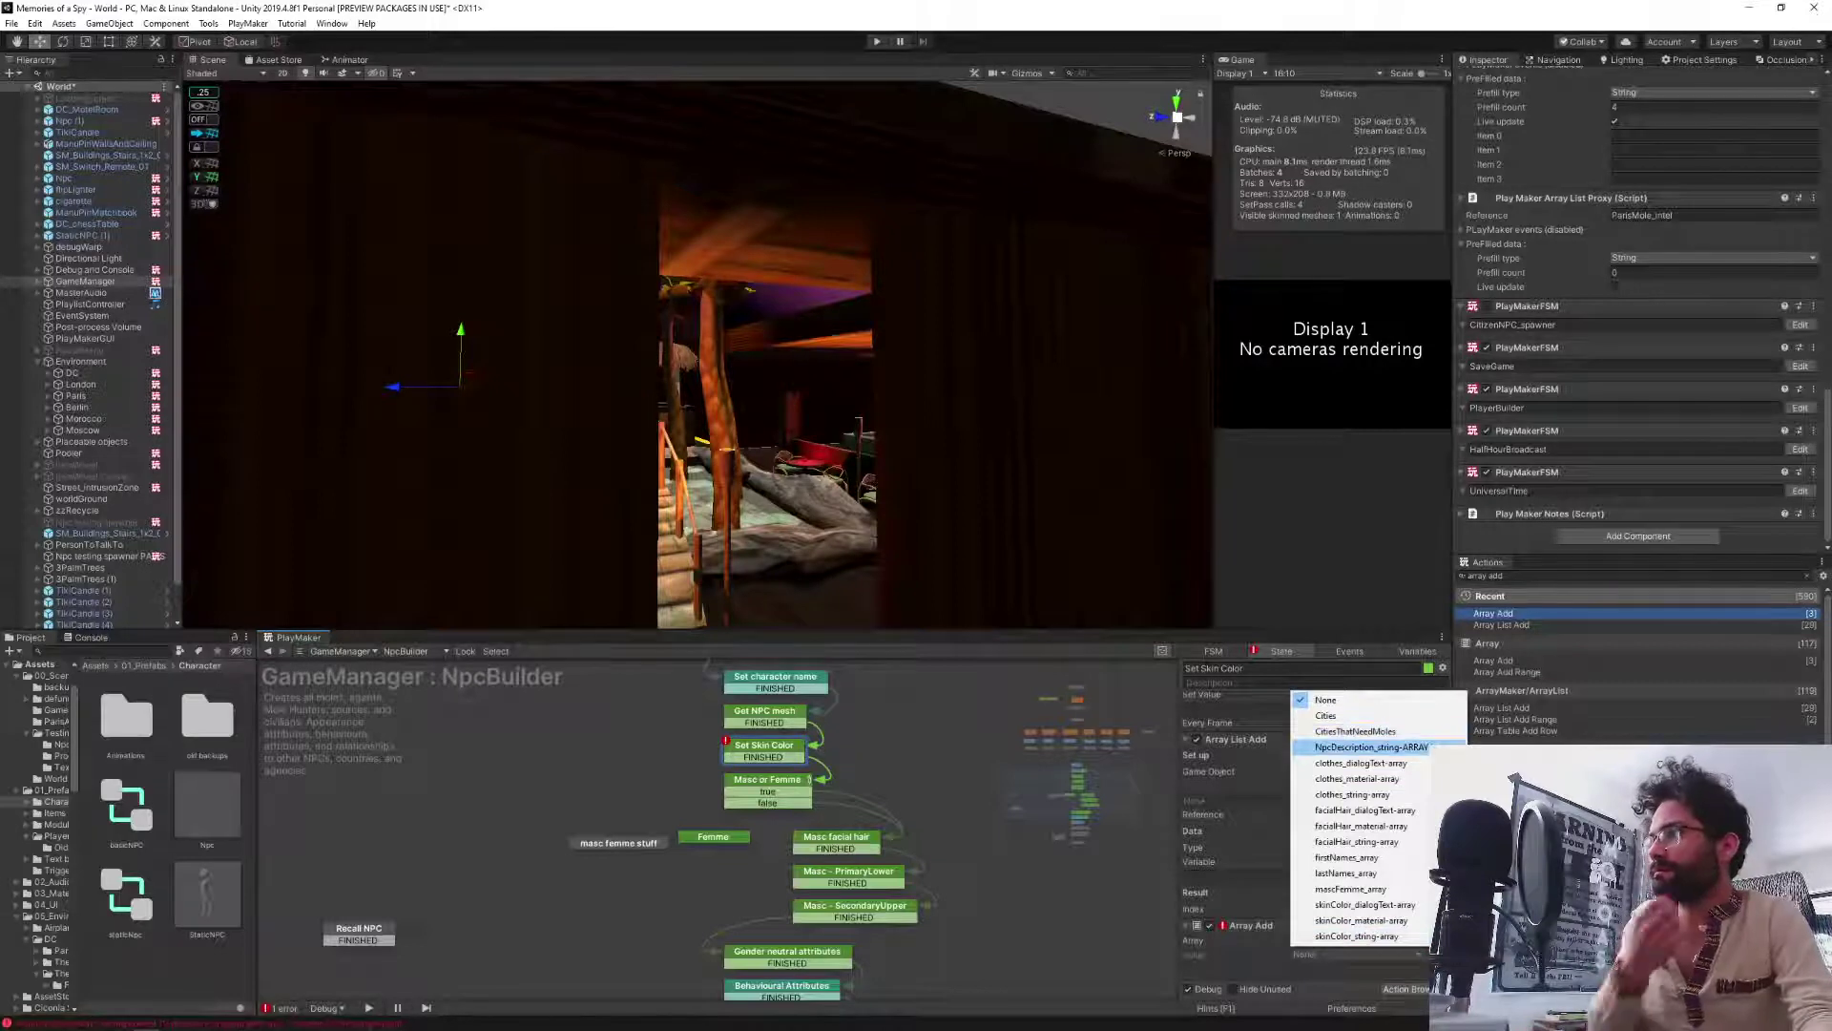
pyautogui.click(1412, 746)
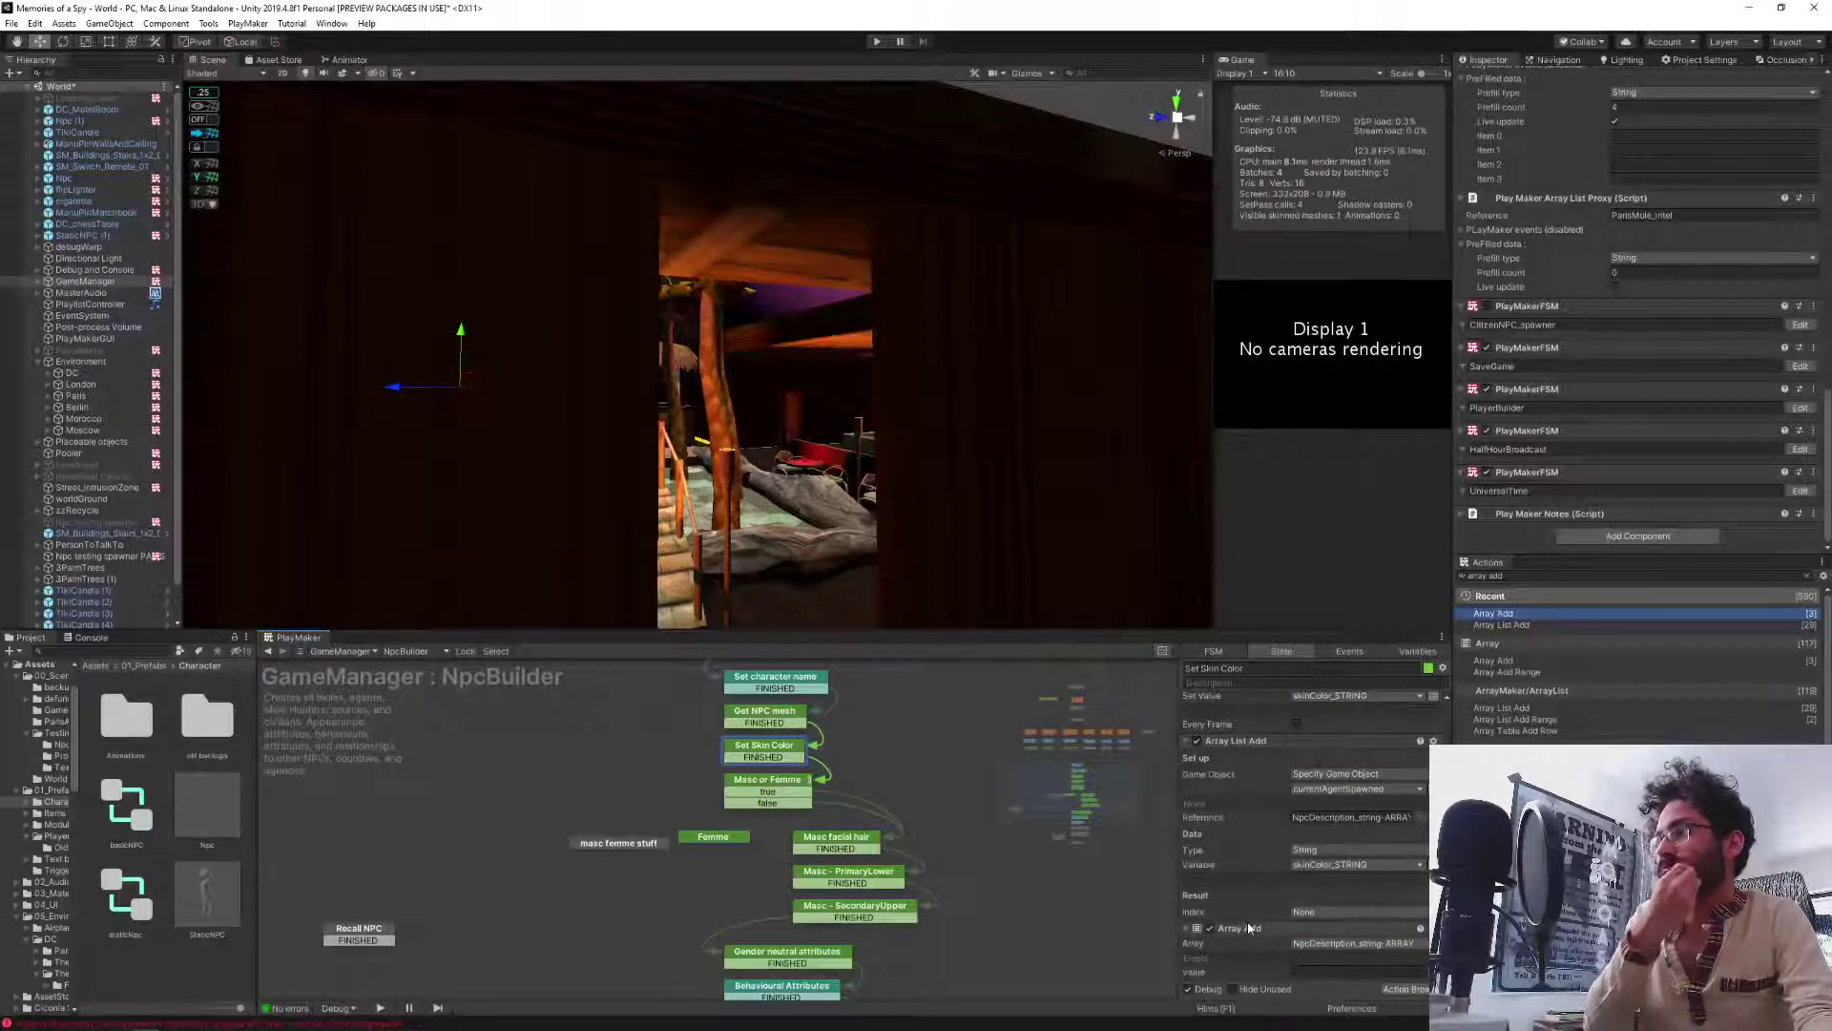
pyautogui.scroll(-1, 1265, 925)
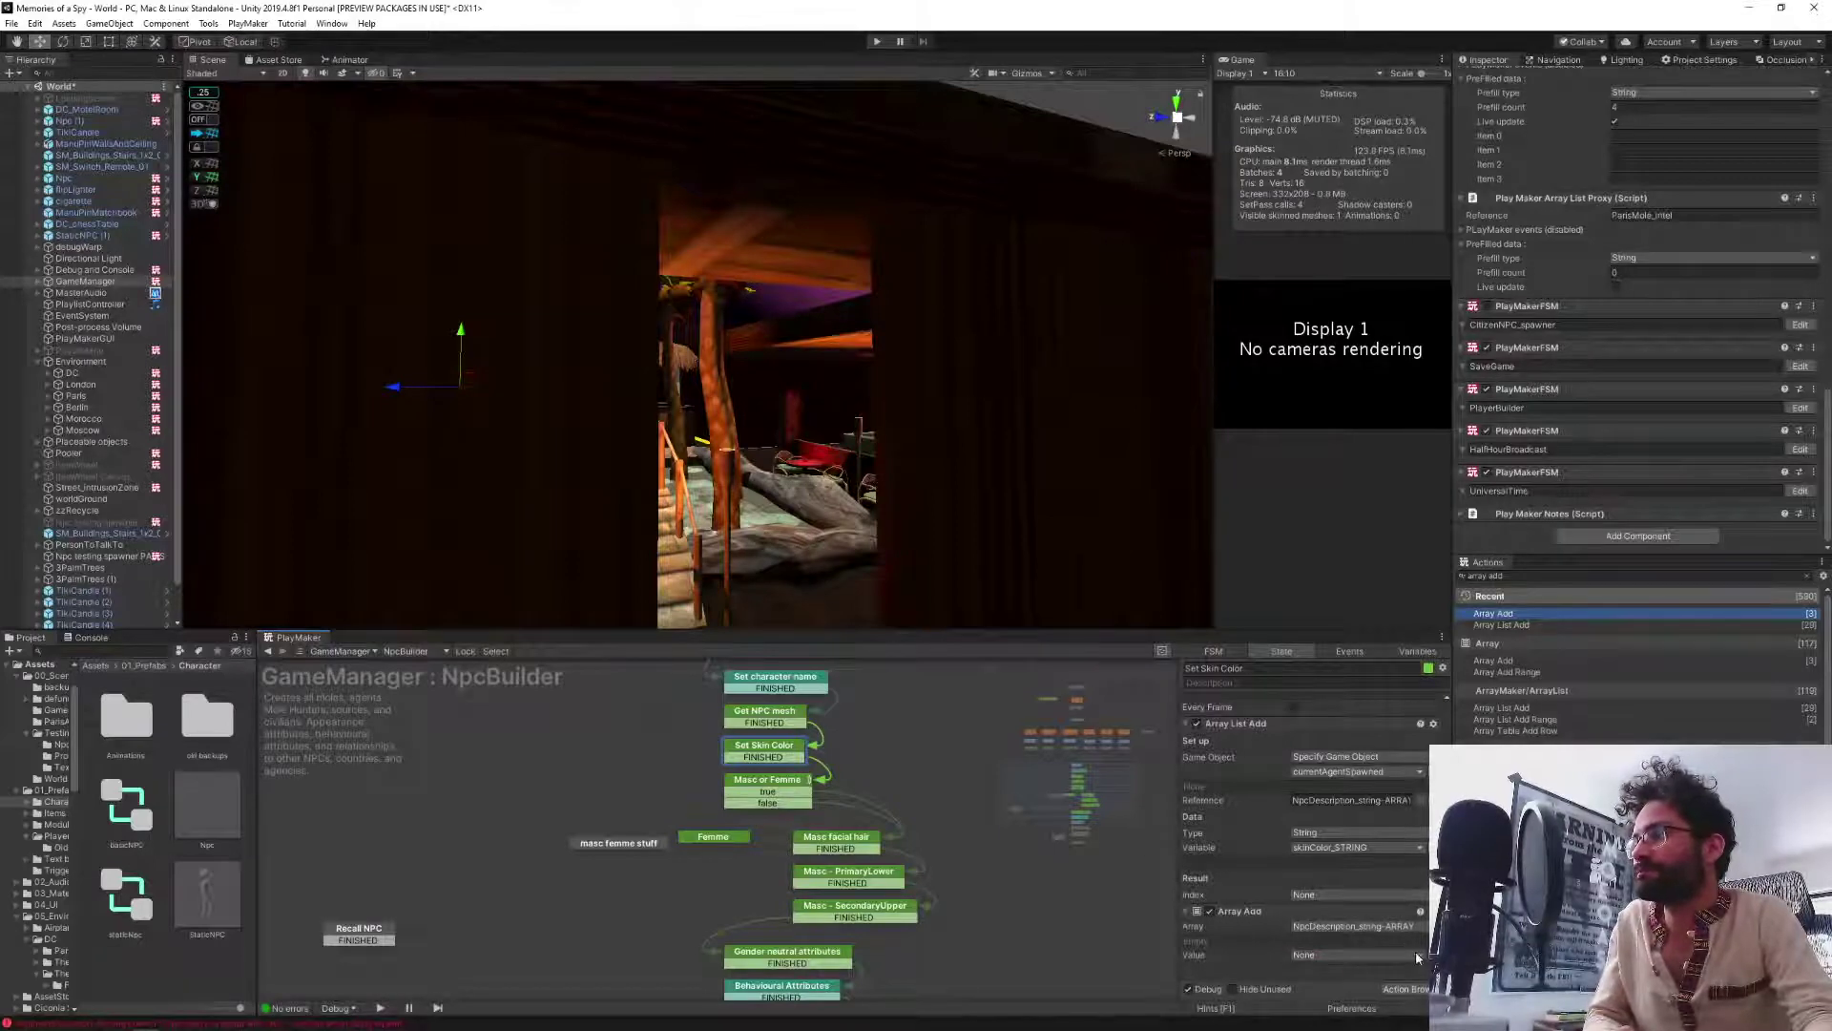
pyautogui.click(1411, 955)
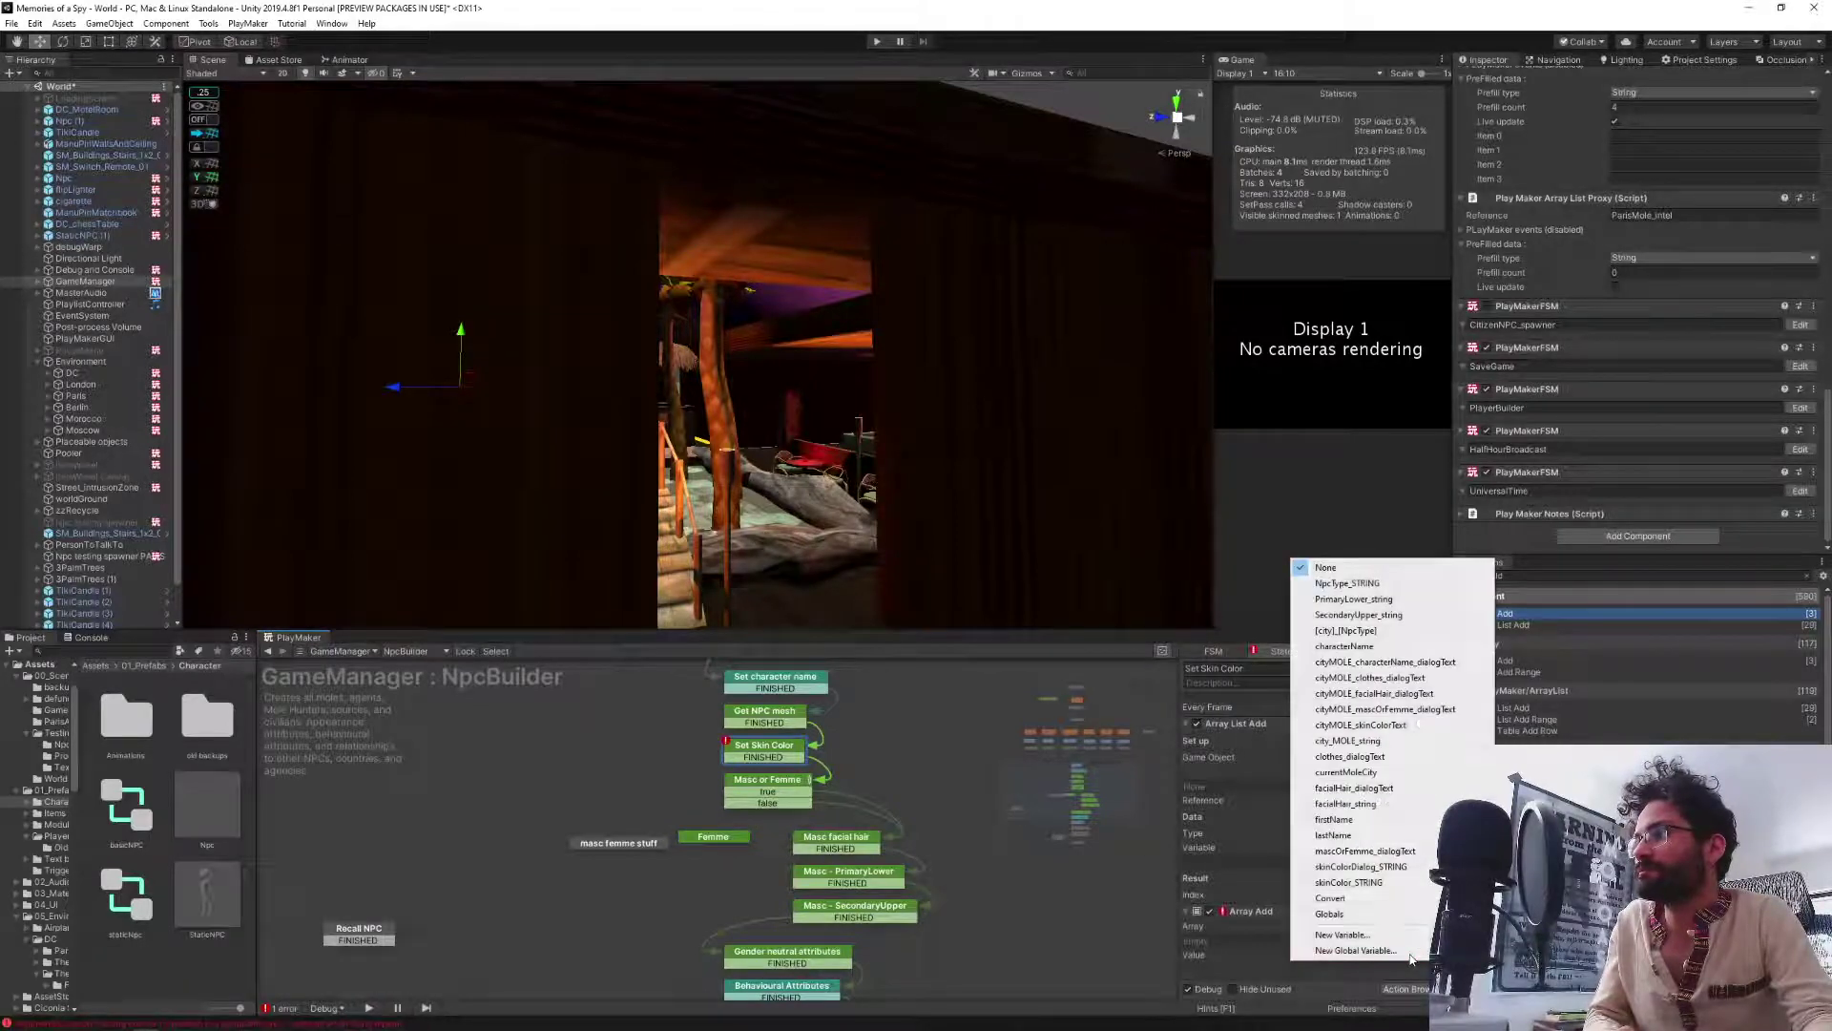
pyautogui.click(1418, 881)
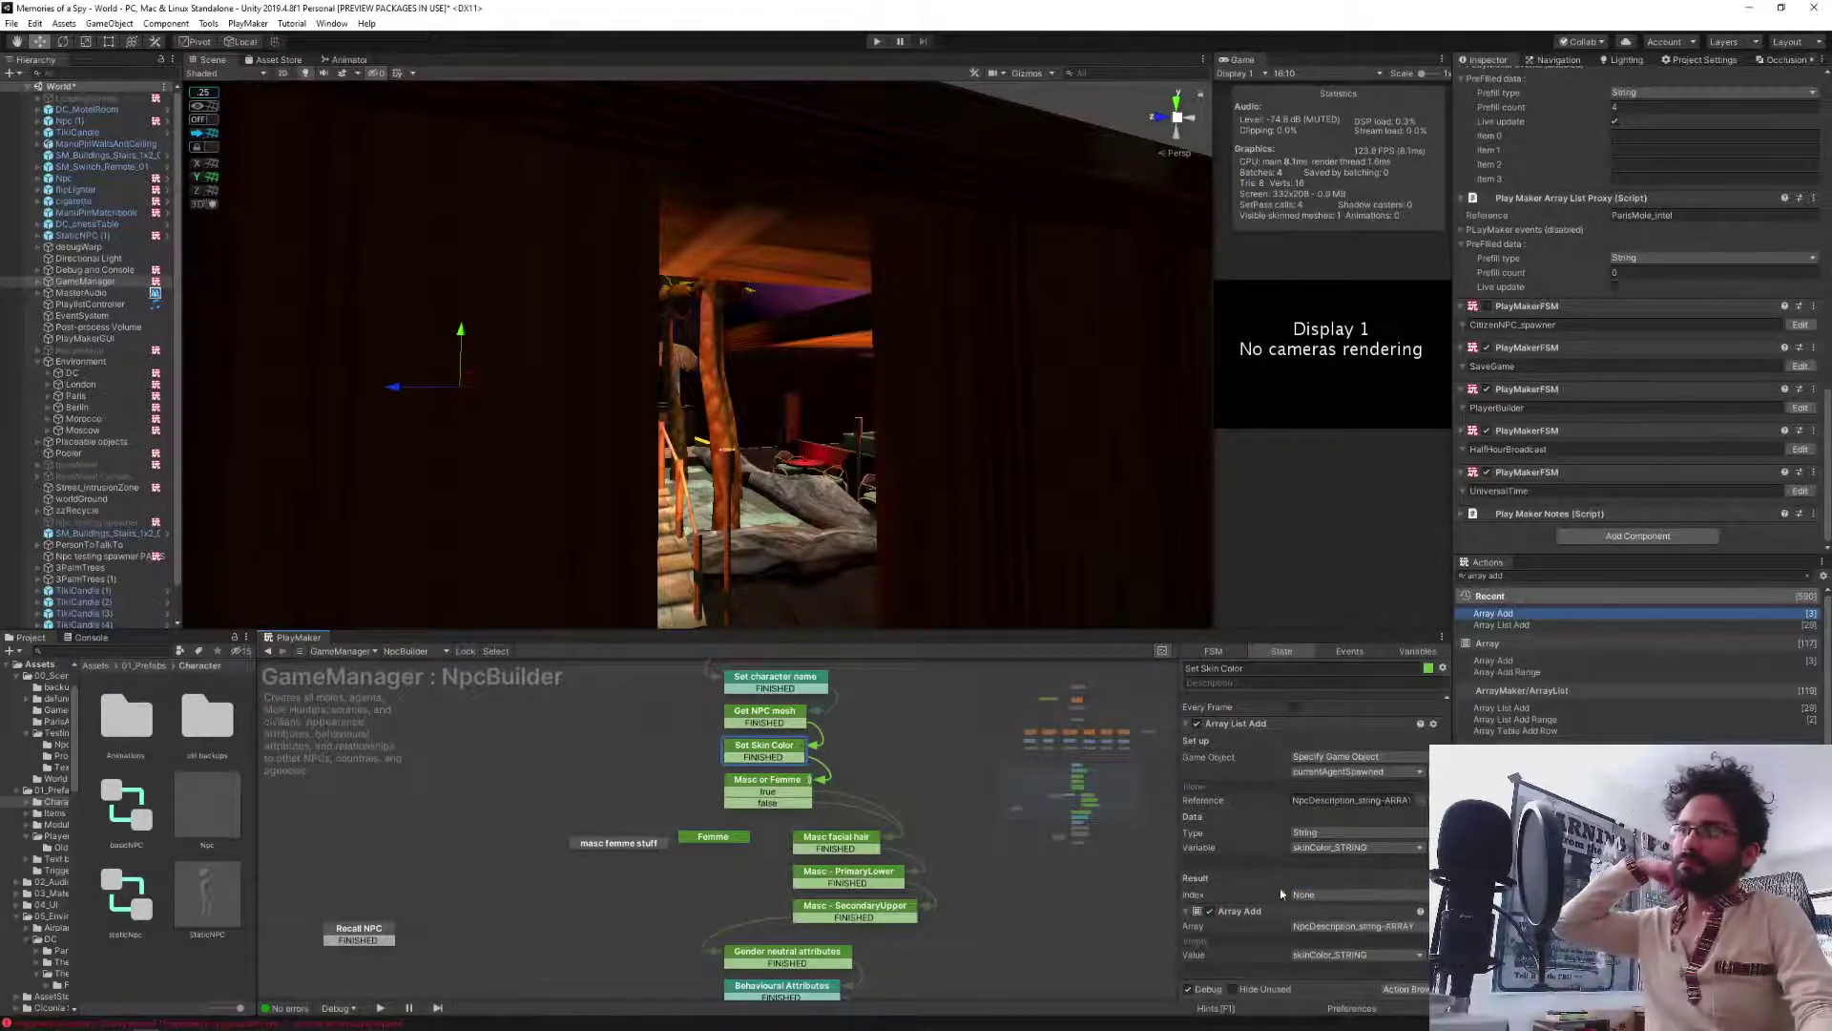
# Copy the Array Add action from the Set Skin Color state into the Masc facial hair state, below its Array List Add.
pyautogui.click(1241, 912)
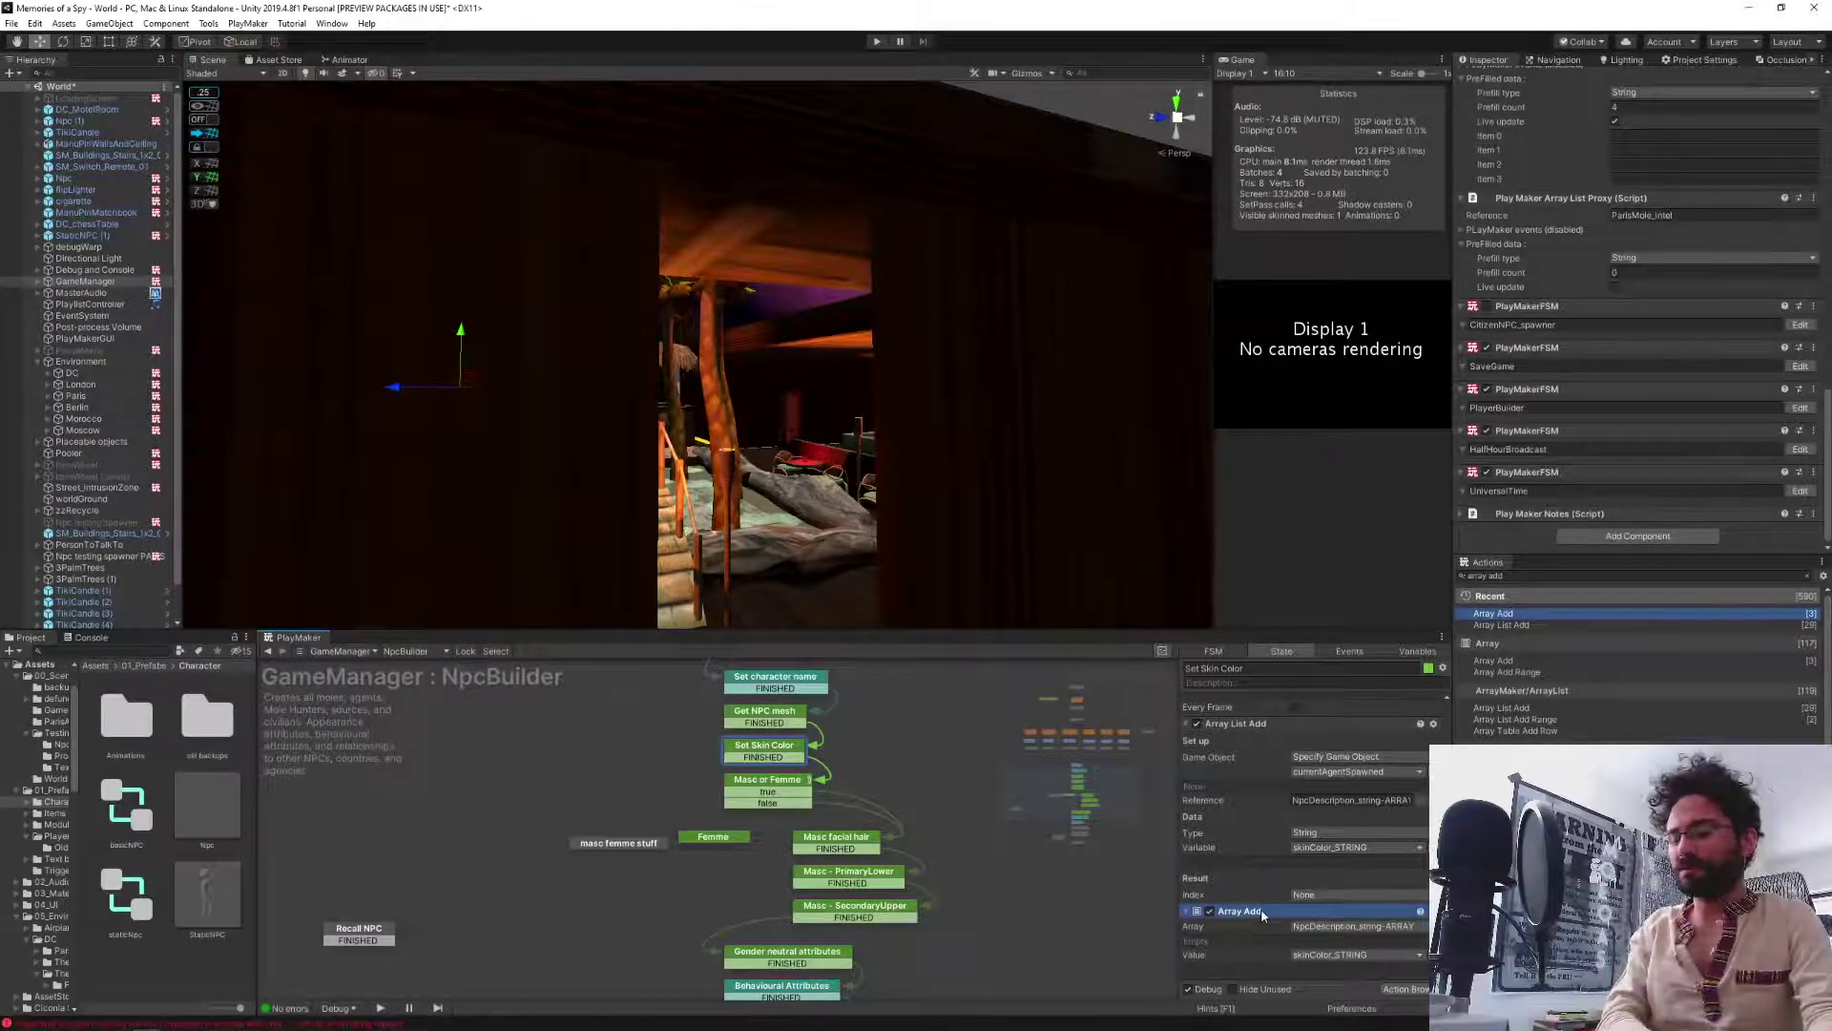
pyautogui.click(829, 840)
pyautogui.scroll(-2, 1250, 870)
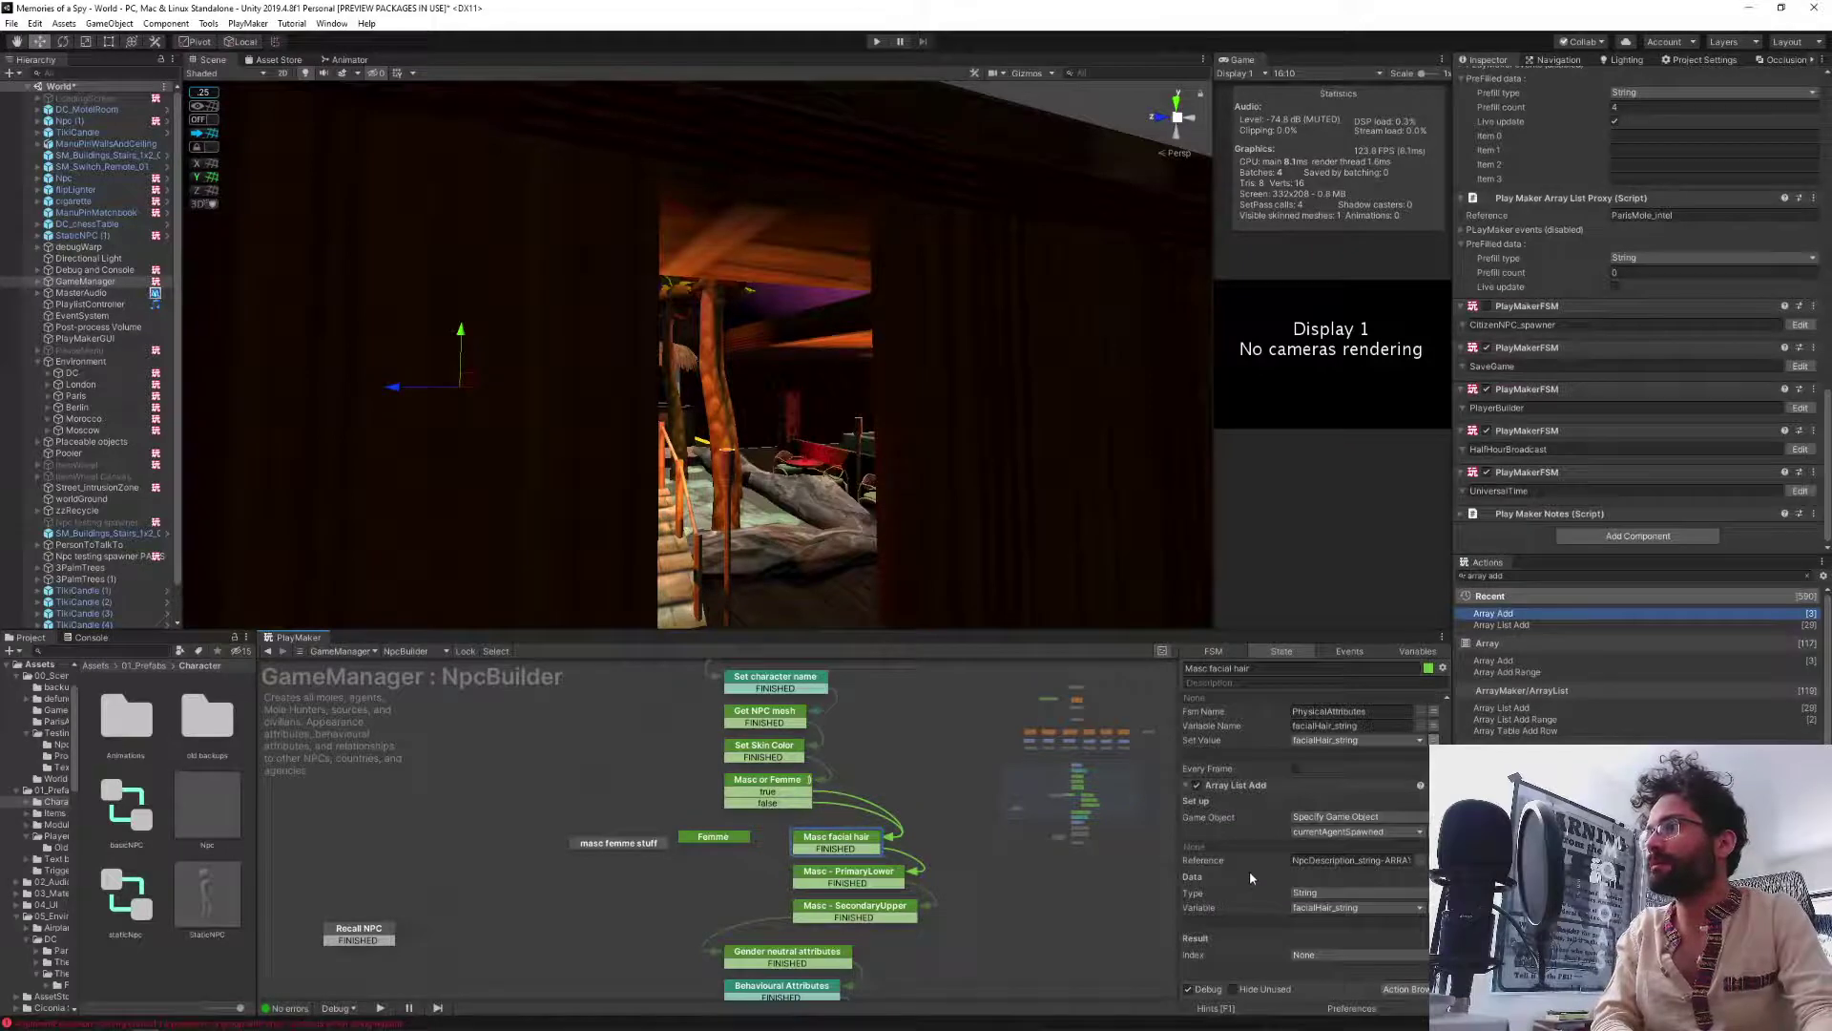
pyautogui.hotkey('ctrl', 'v')
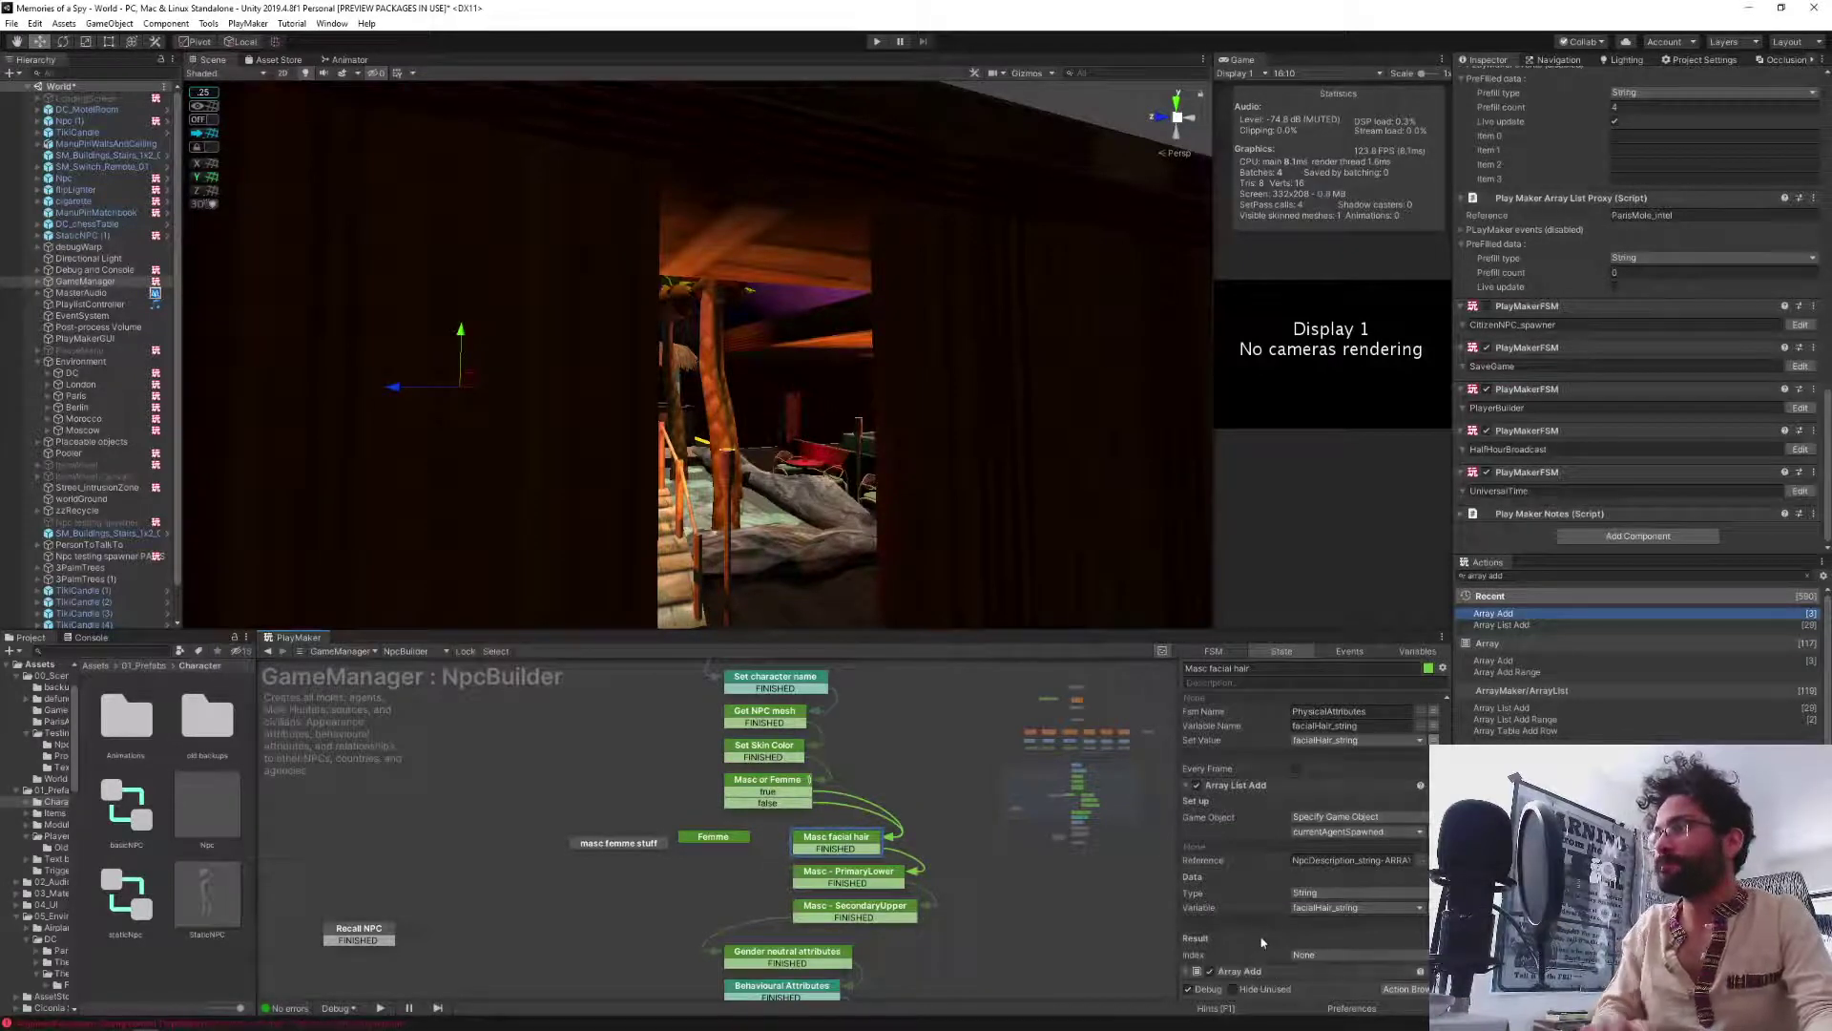
# Collapse Masc facial hair's Array List Add and set the pasted Array Add's value to facialHair_string.
pyautogui.click(1188, 785)
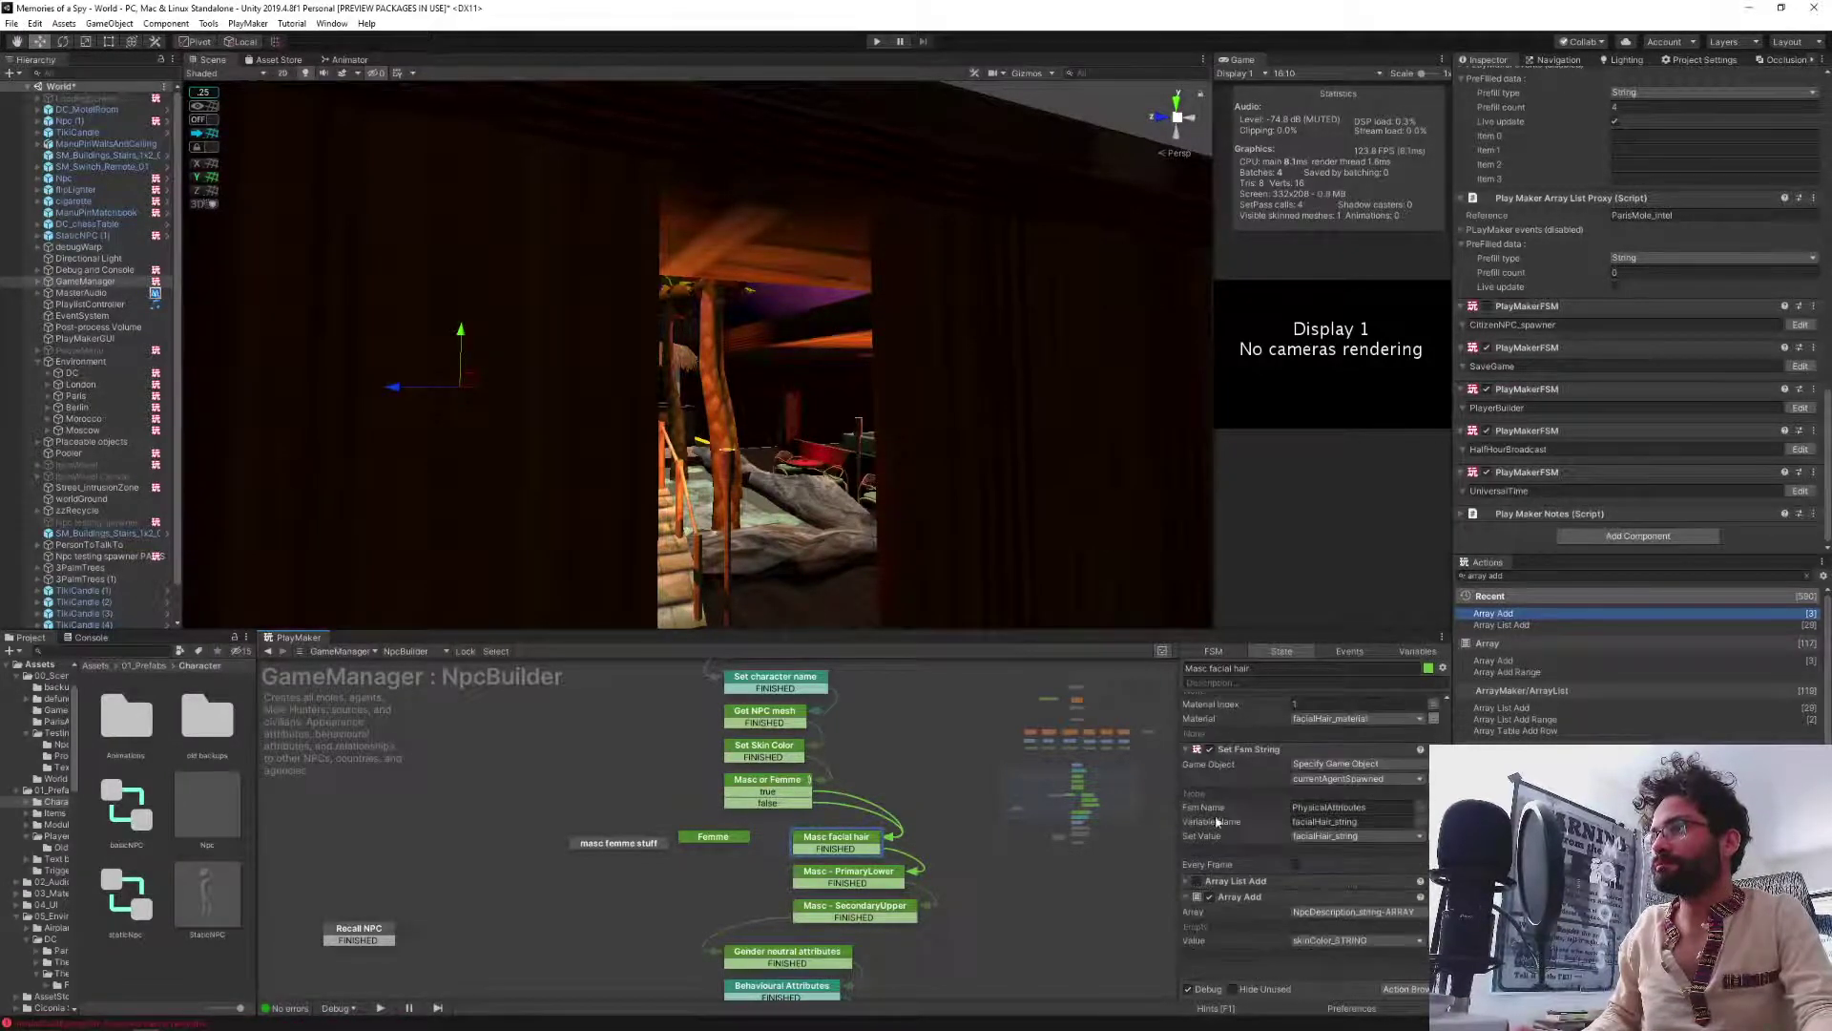
pyautogui.click(1331, 944)
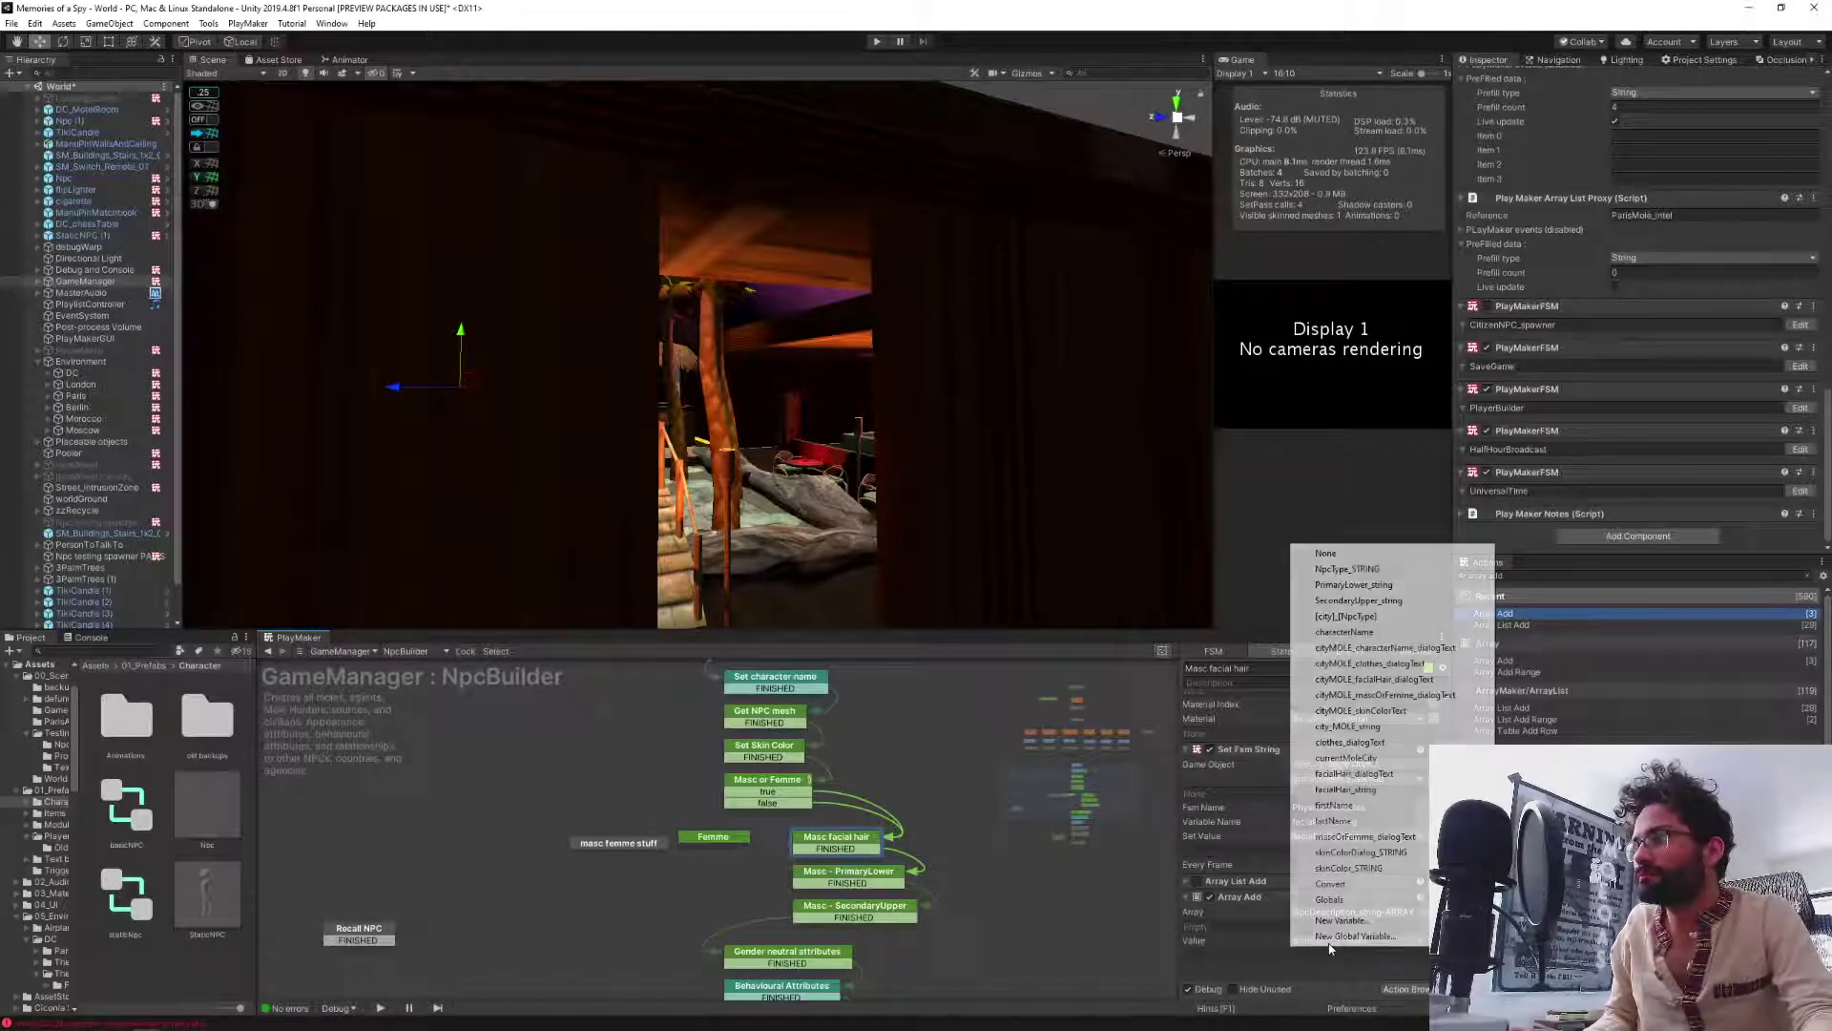
pyautogui.click(1240, 960)
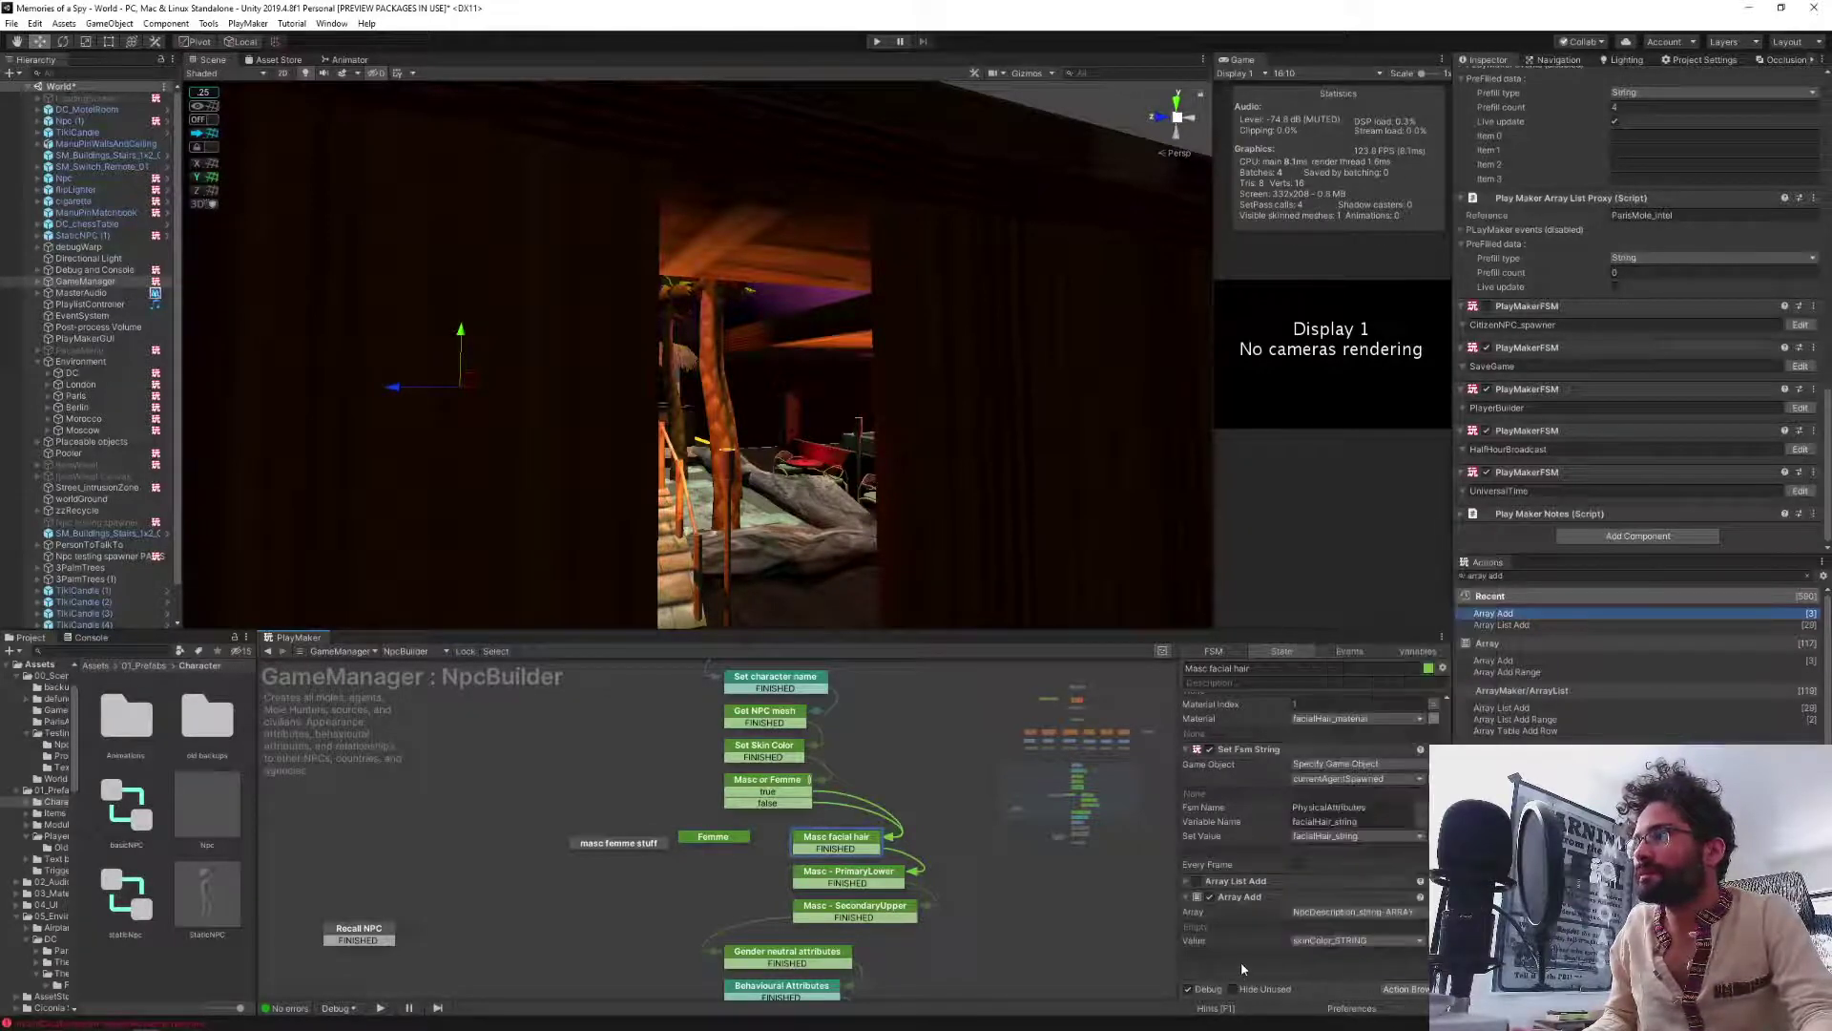
pyautogui.click(1312, 945)
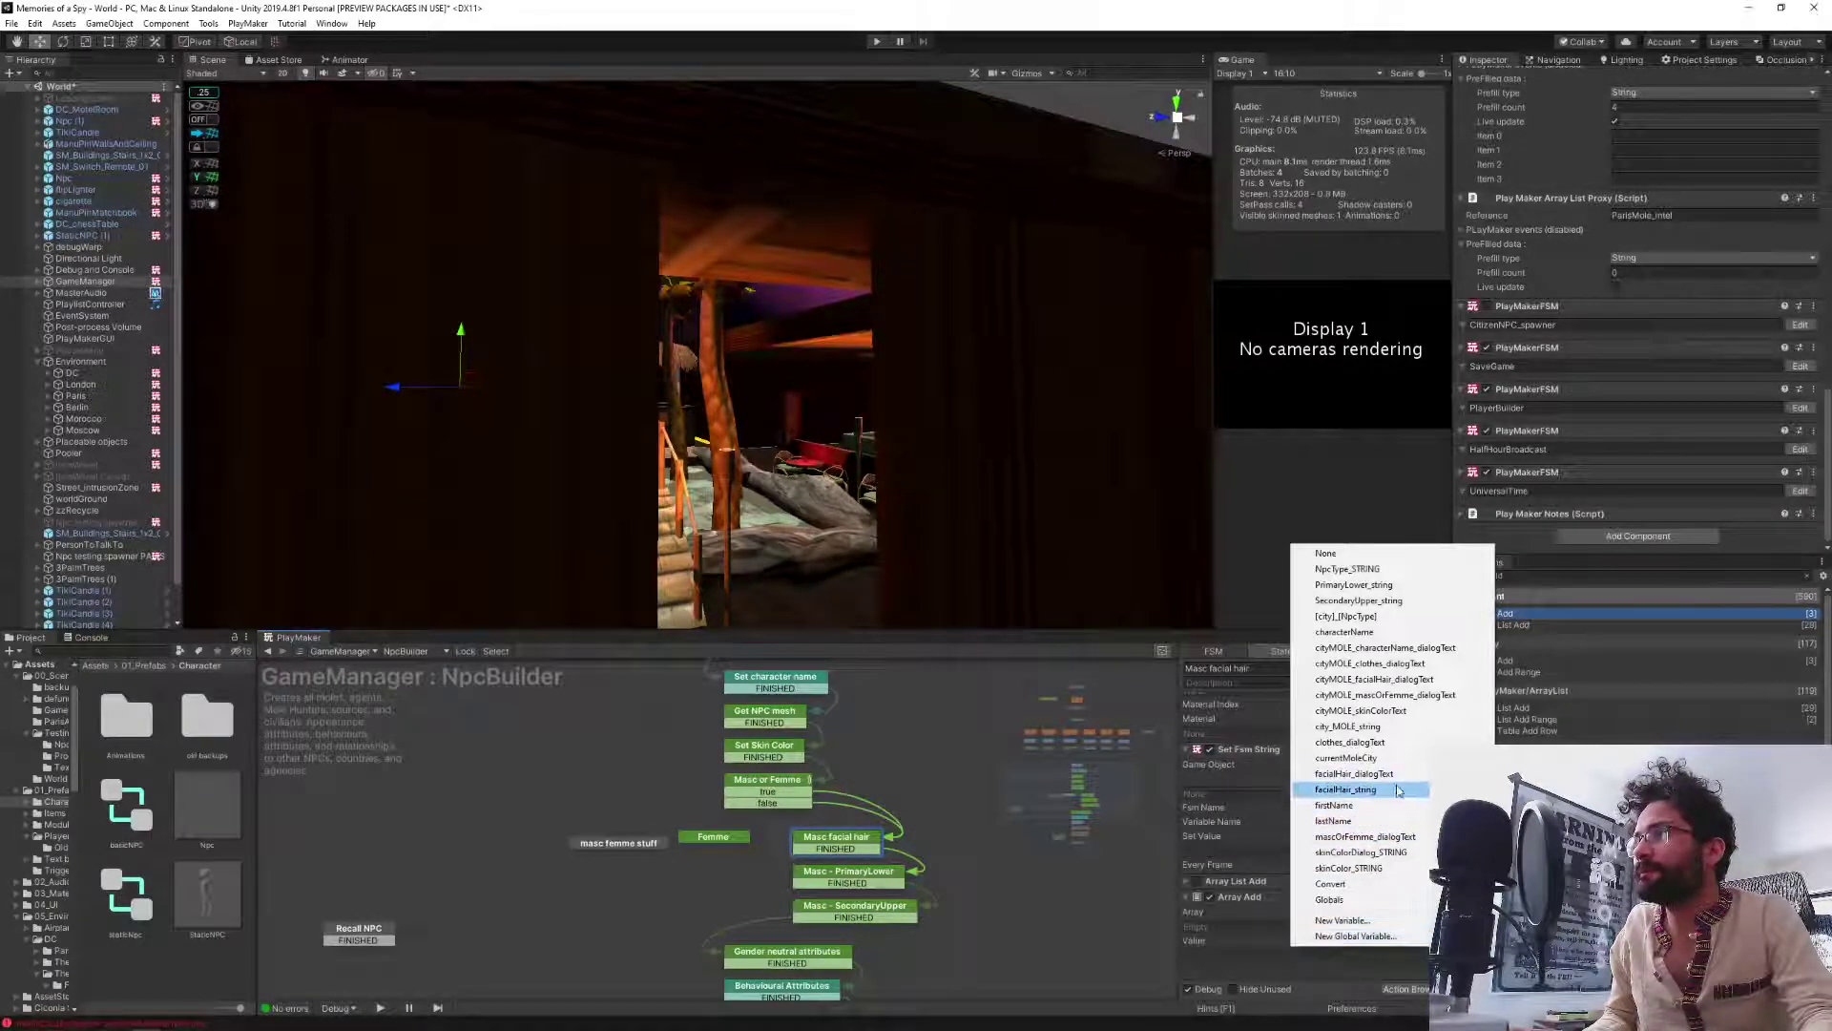
pyautogui.click(1400, 791)
pyautogui.click(1400, 791)
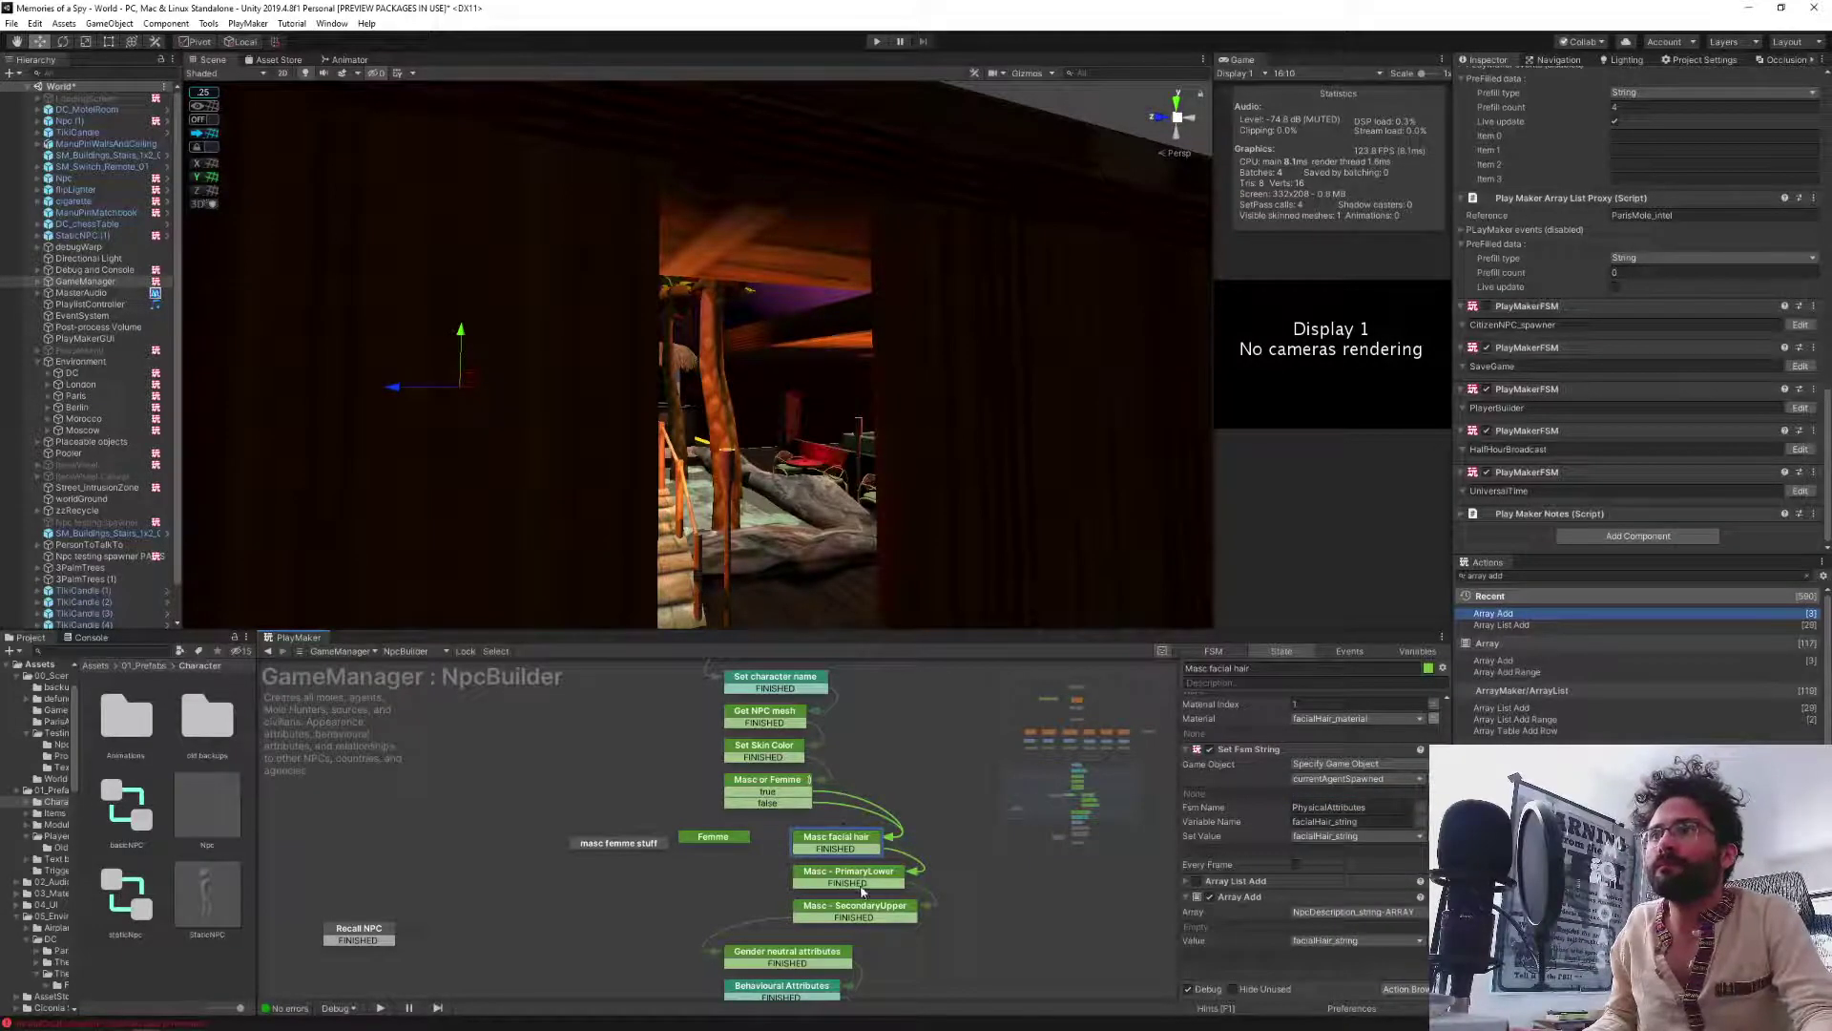
# Examine the actions in the Behavioural Attributes state and the states that follow it in the NpcBuilder FSM.
pyautogui.scroll(-3, 639, 960)
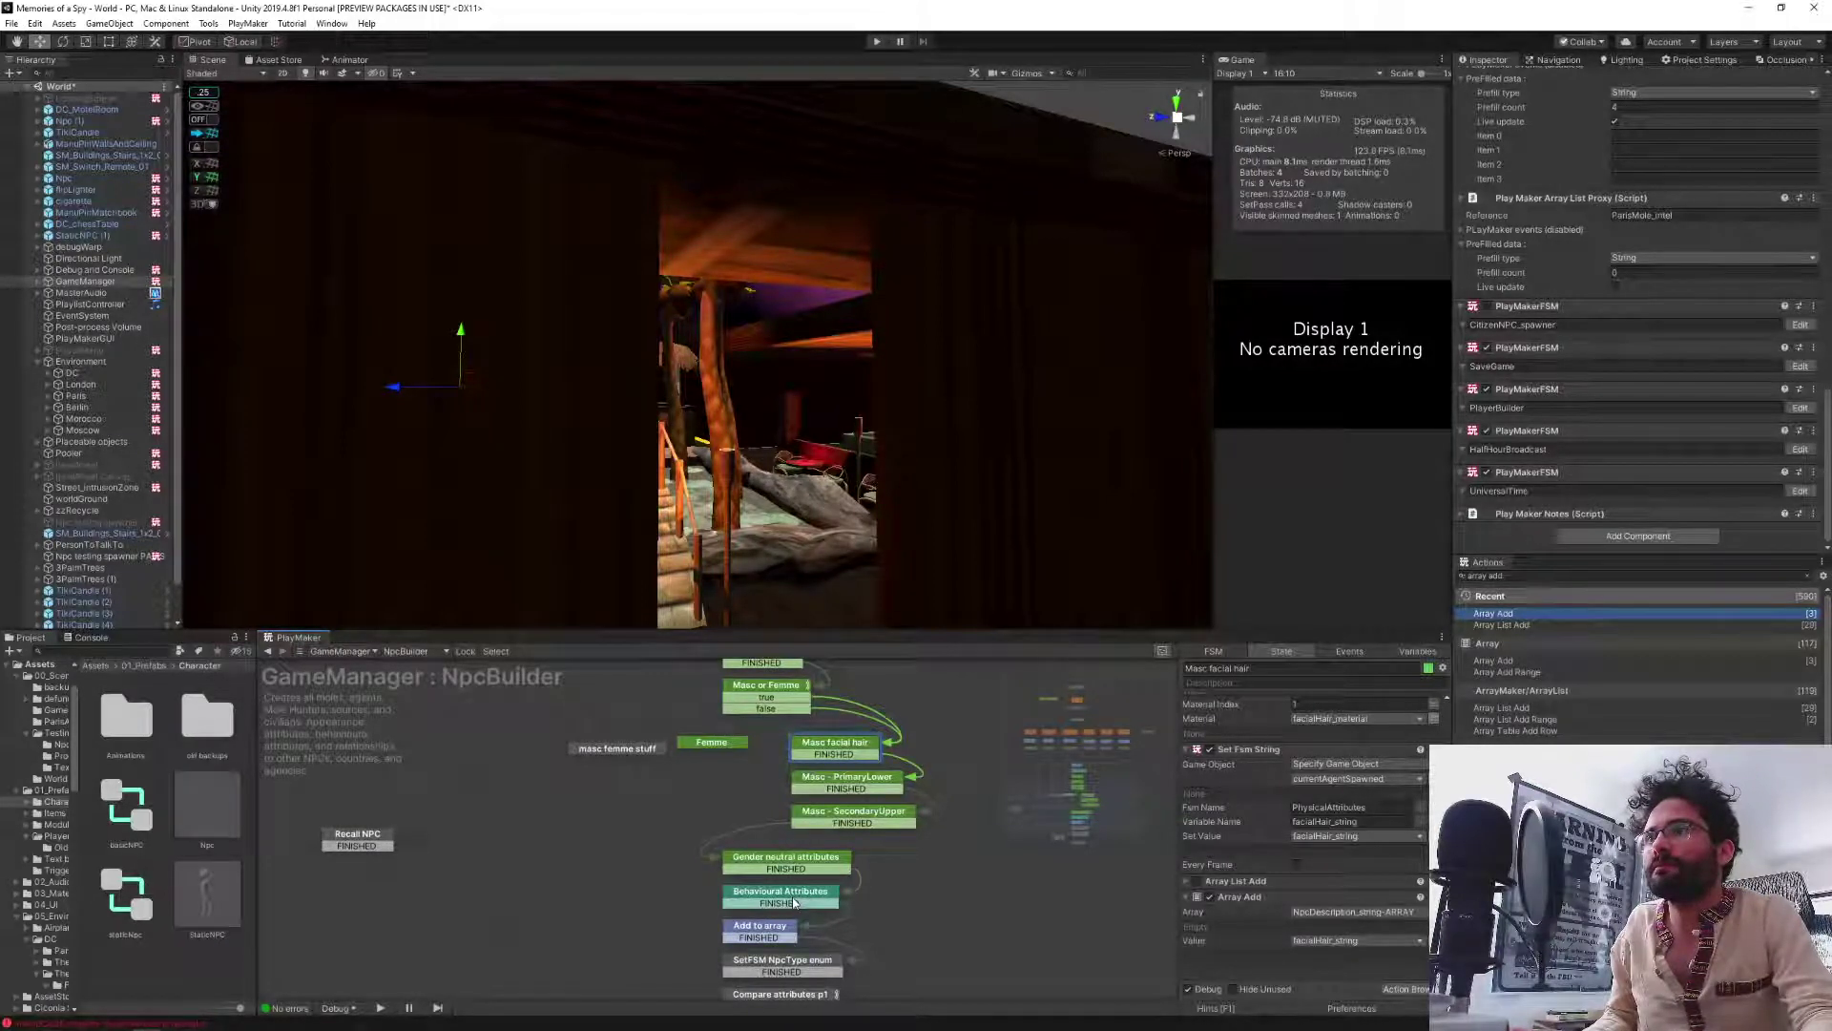
pyautogui.click(792, 896)
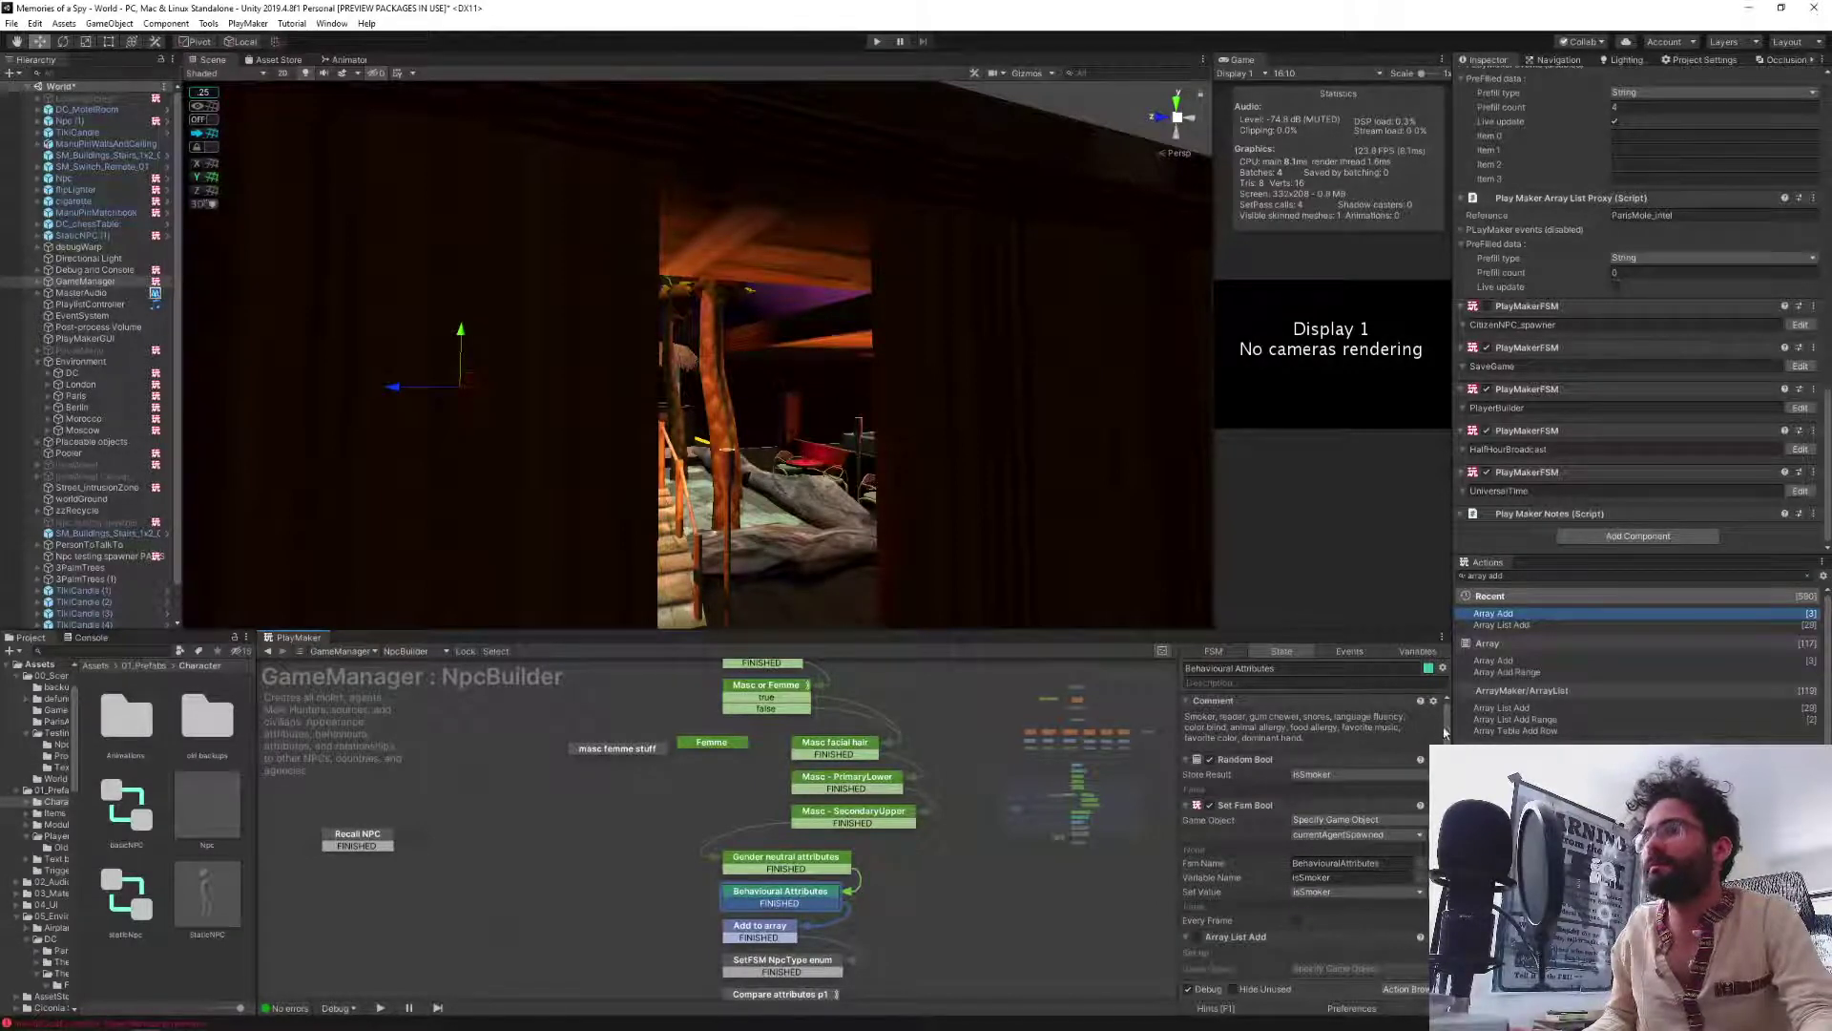
pyautogui.moveTo(699, 816); pyautogui.dragTo(690, 746, button='middle')
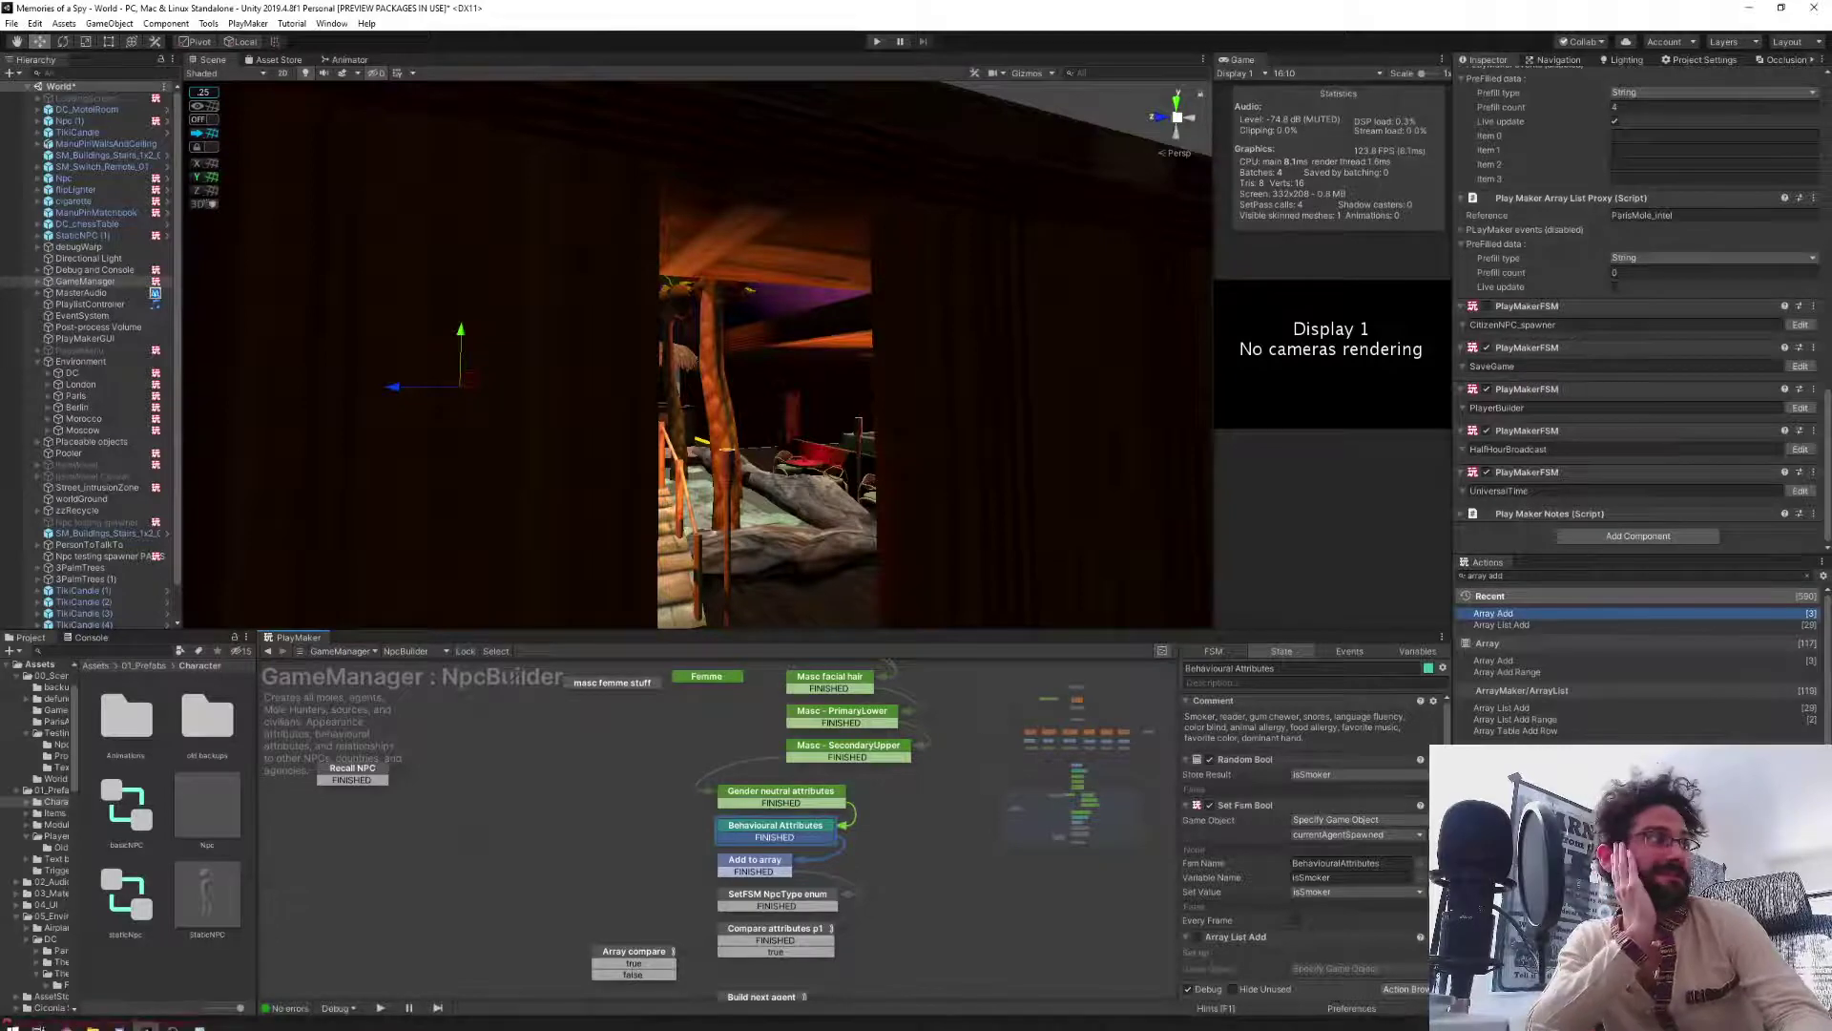
pyautogui.hotkey('alt', 'Tab')
pyautogui.hotkey('alt', 'Tab')
pyautogui.hotkey('alt', 'Tab')
pyautogui.hotkey('alt', 'Tab')
pyautogui.hotkey('alt', 'Tab')
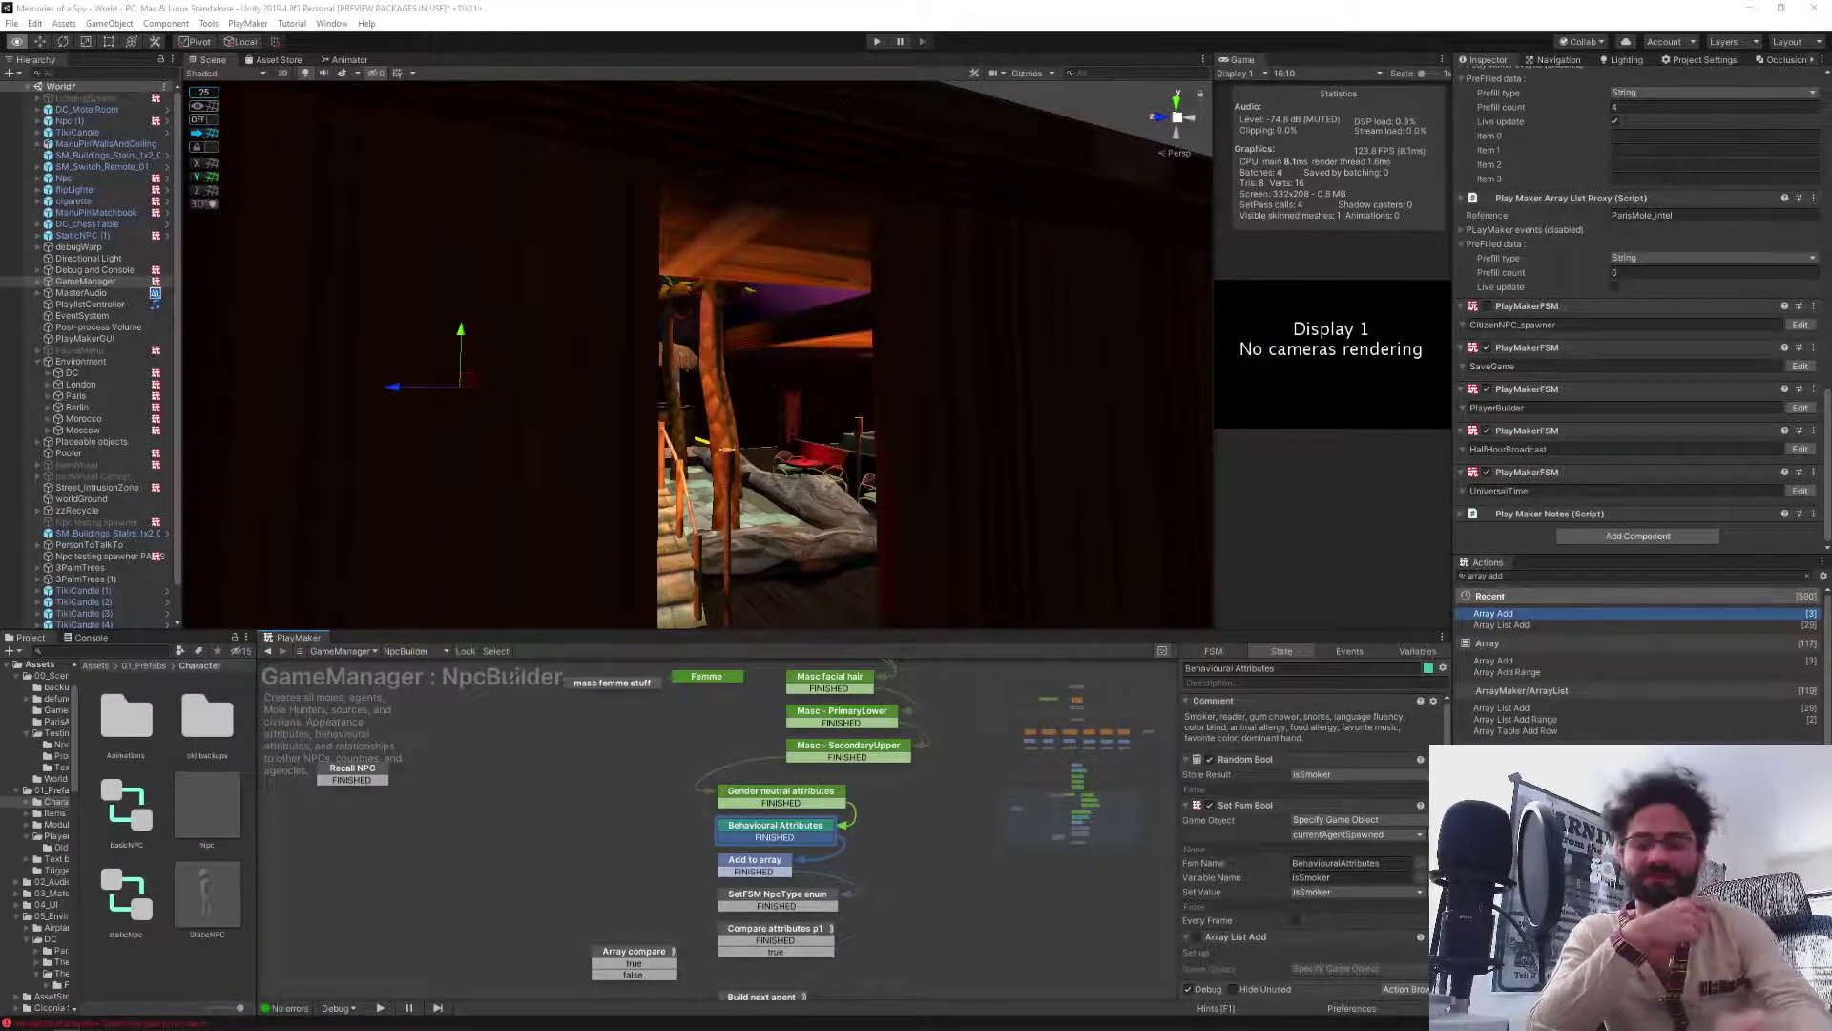
pyautogui.hotkey('alt', 'Tab')
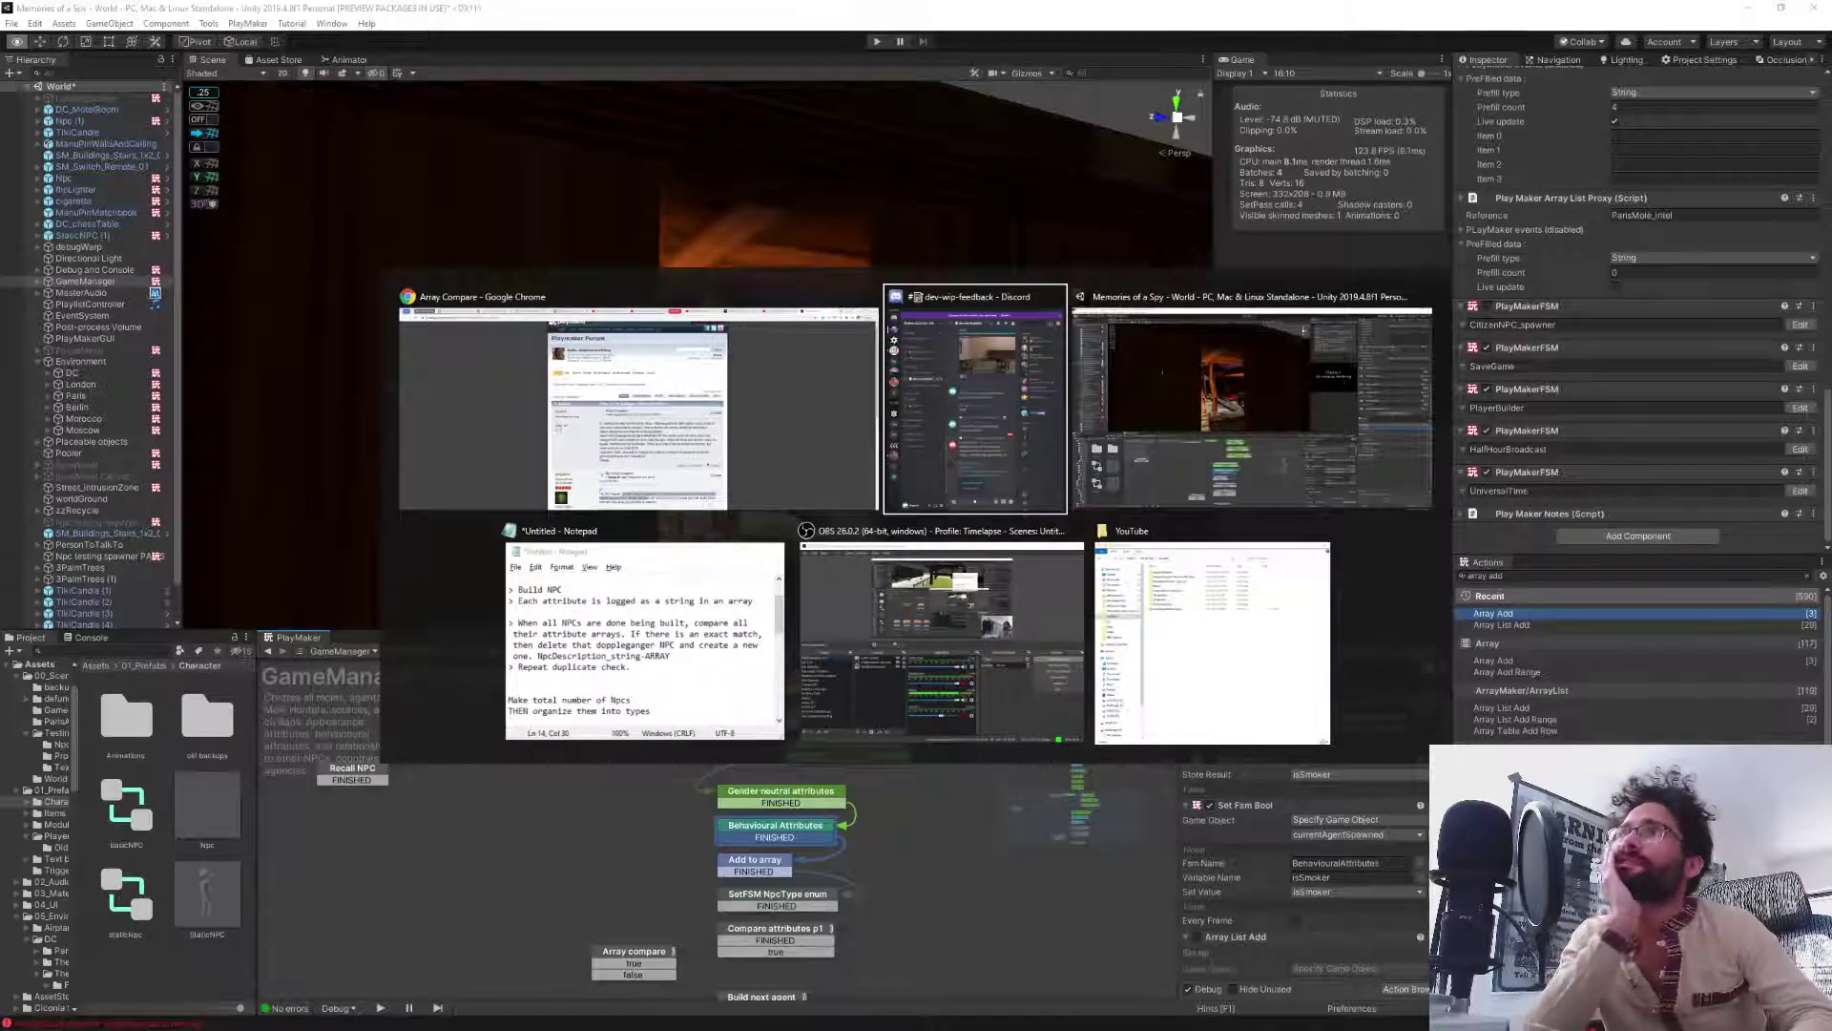
pyautogui.press('Escape')
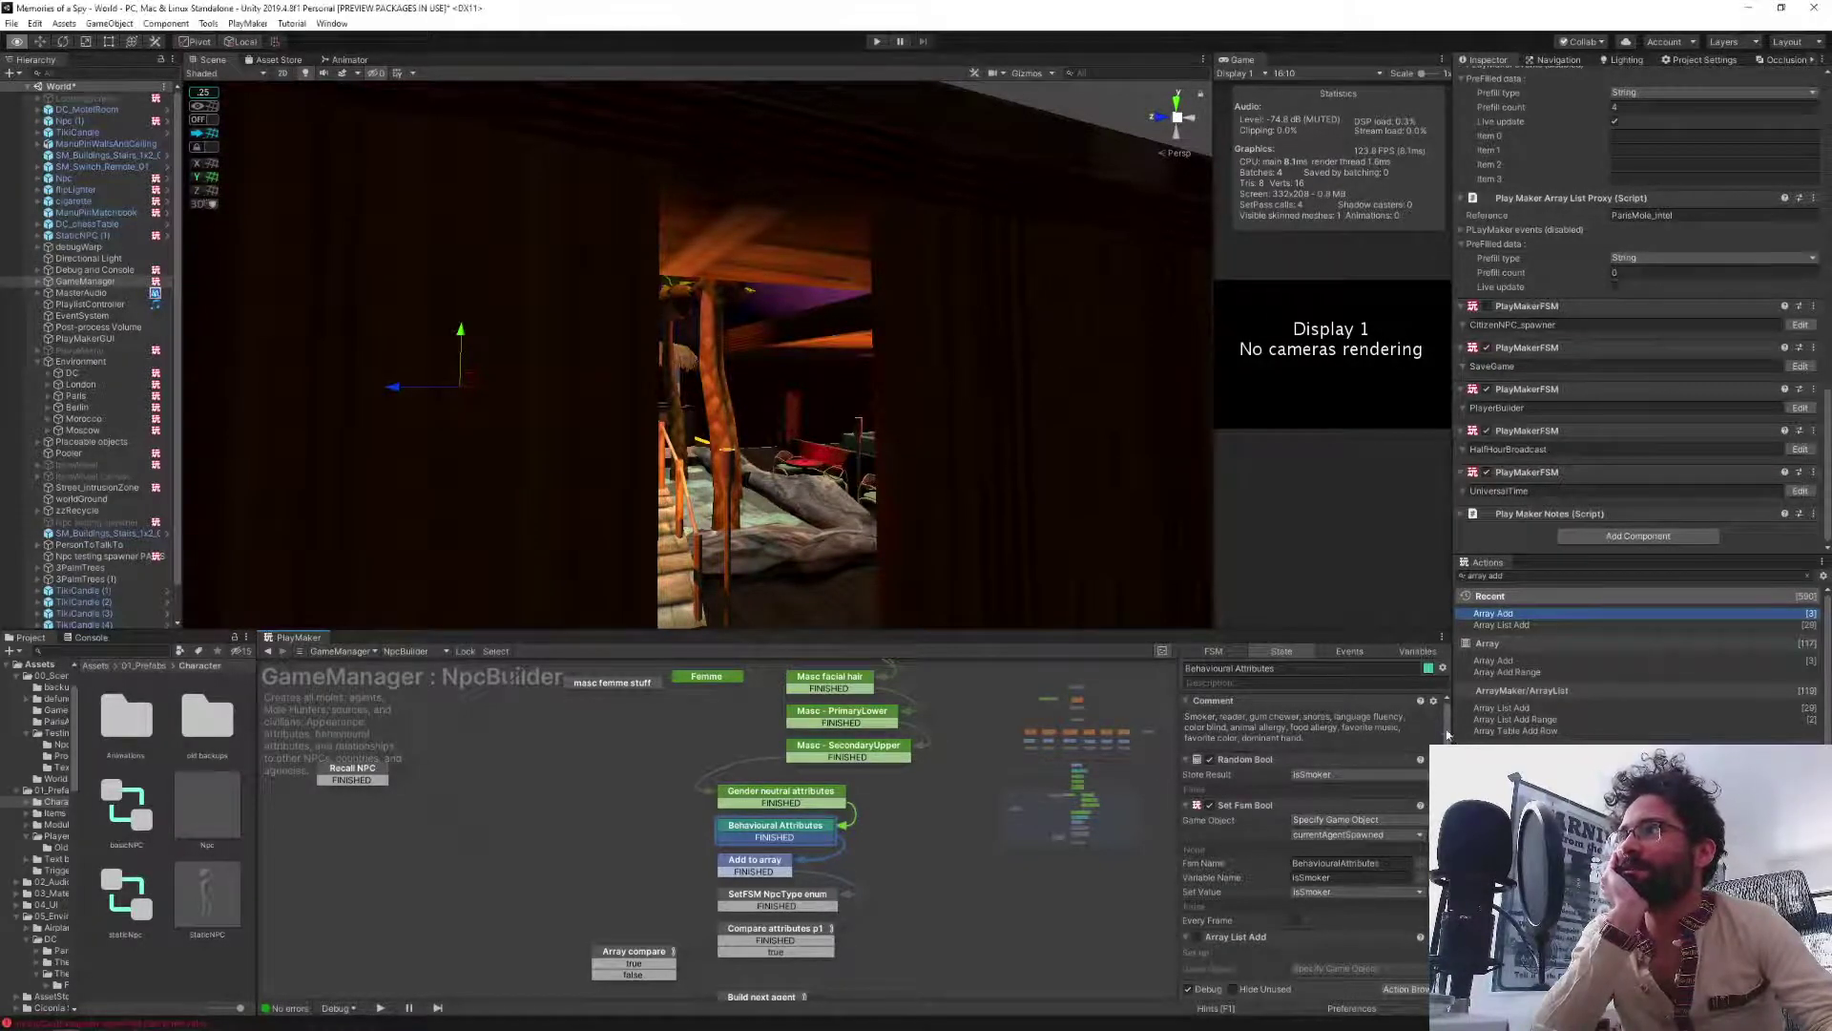
pyautogui.moveTo(1448, 735)
pyautogui.mouseDown()
pyautogui.moveTo(1448, 761)
pyautogui.moveTo(1444, 711)
pyautogui.mouseUp()
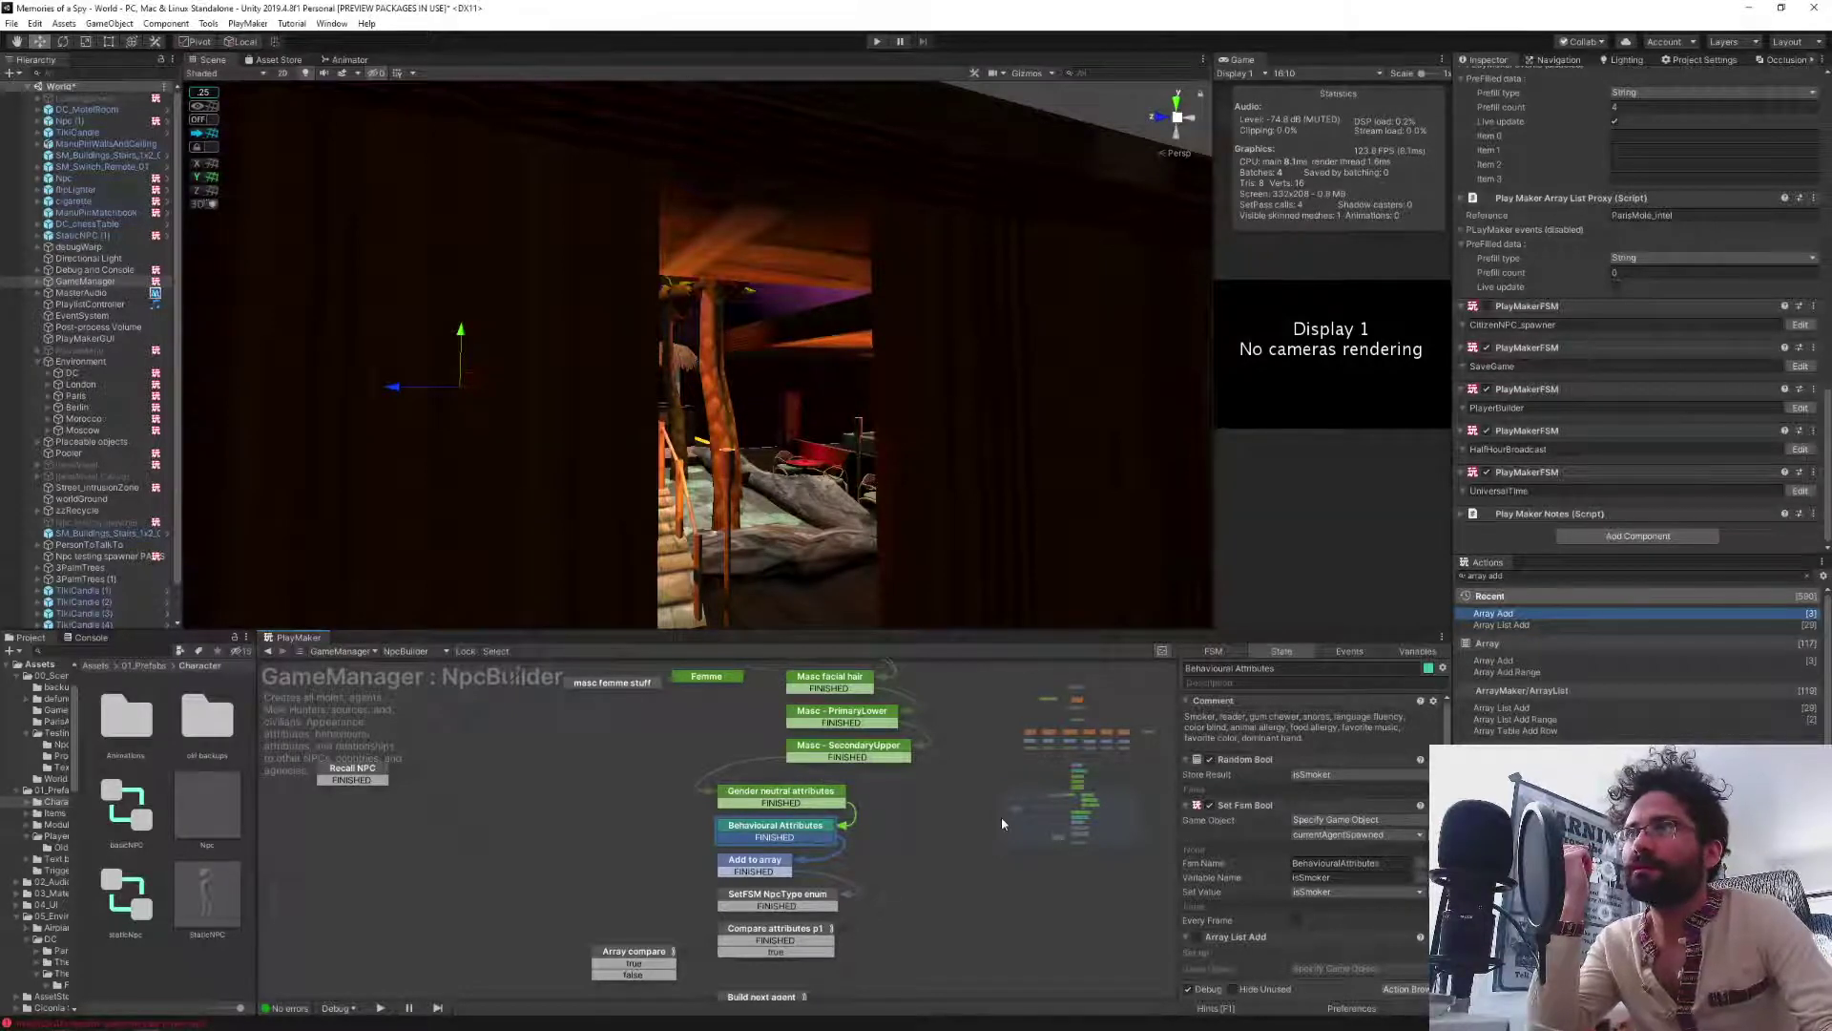
# Review the actions in the Set Skin Color and Masc facial hair states, including Masc facial hair's Array Add settings.
pyautogui.scroll(2, 1000, 817)
pyautogui.scroll(2, 973, 819)
pyautogui.scroll(2, 973, 818)
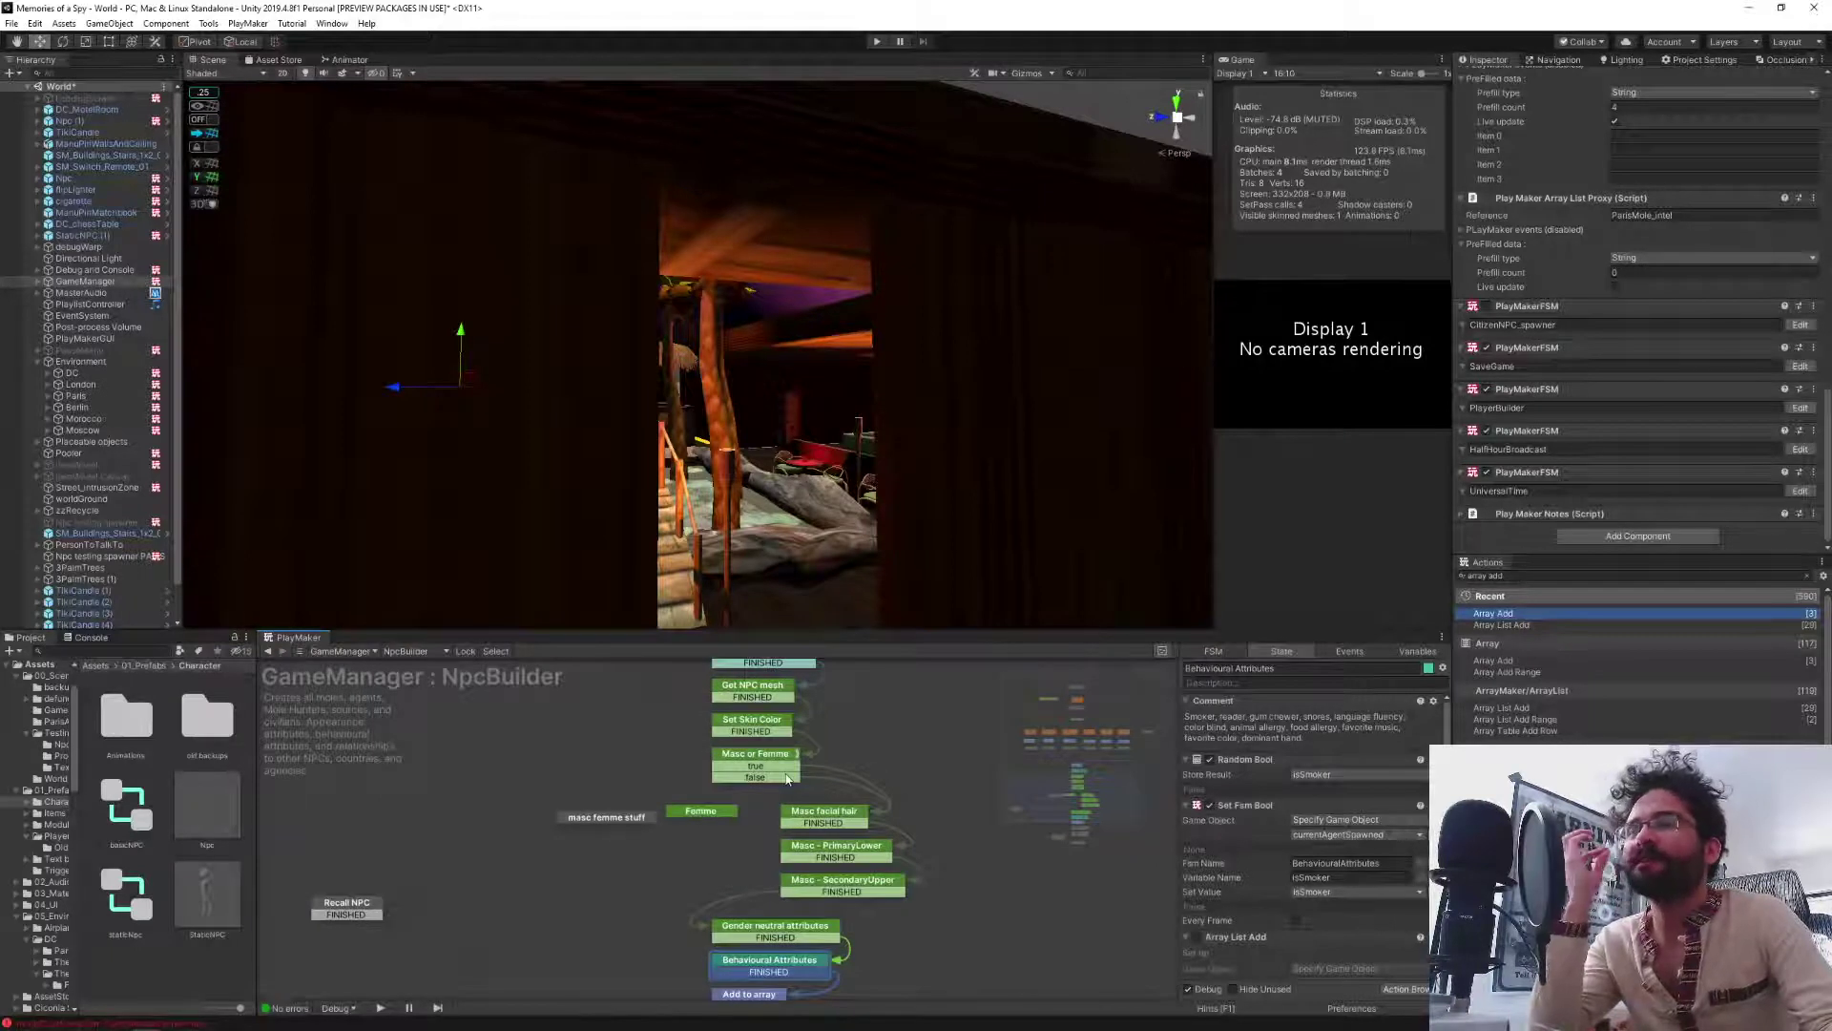
pyautogui.click(771, 723)
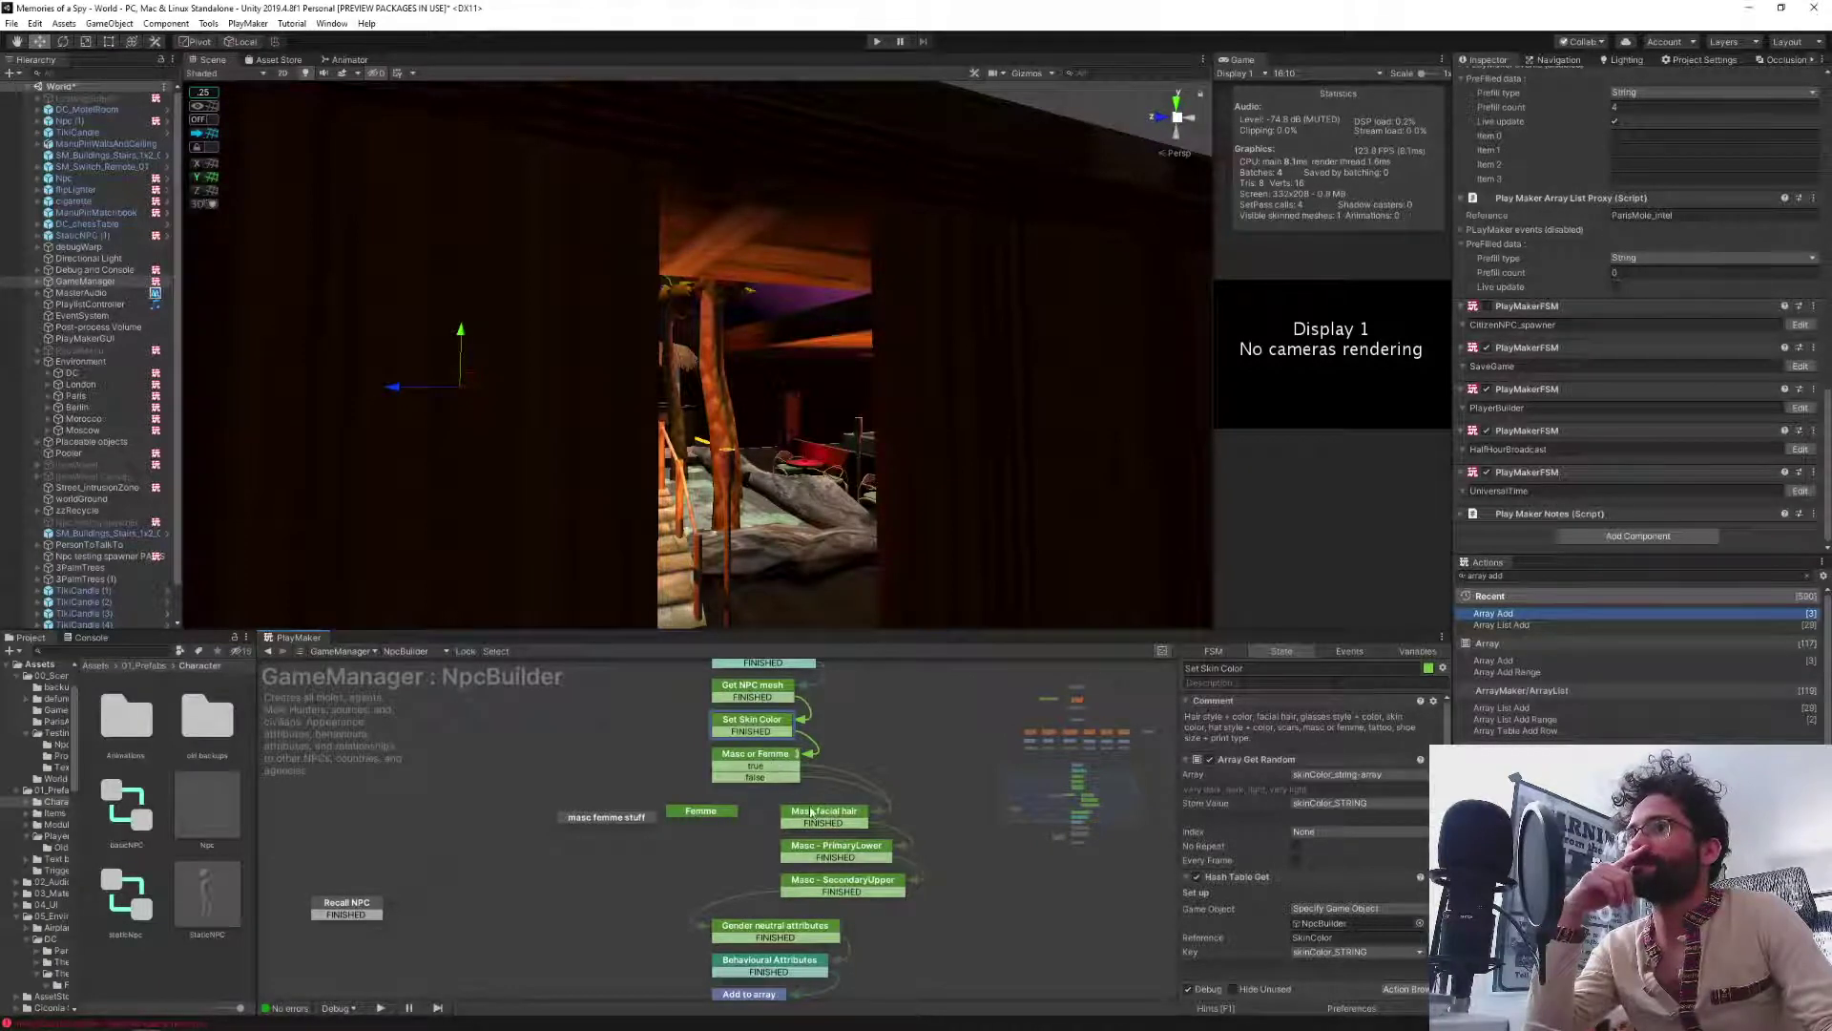
pyautogui.scroll(-5, 649, 907)
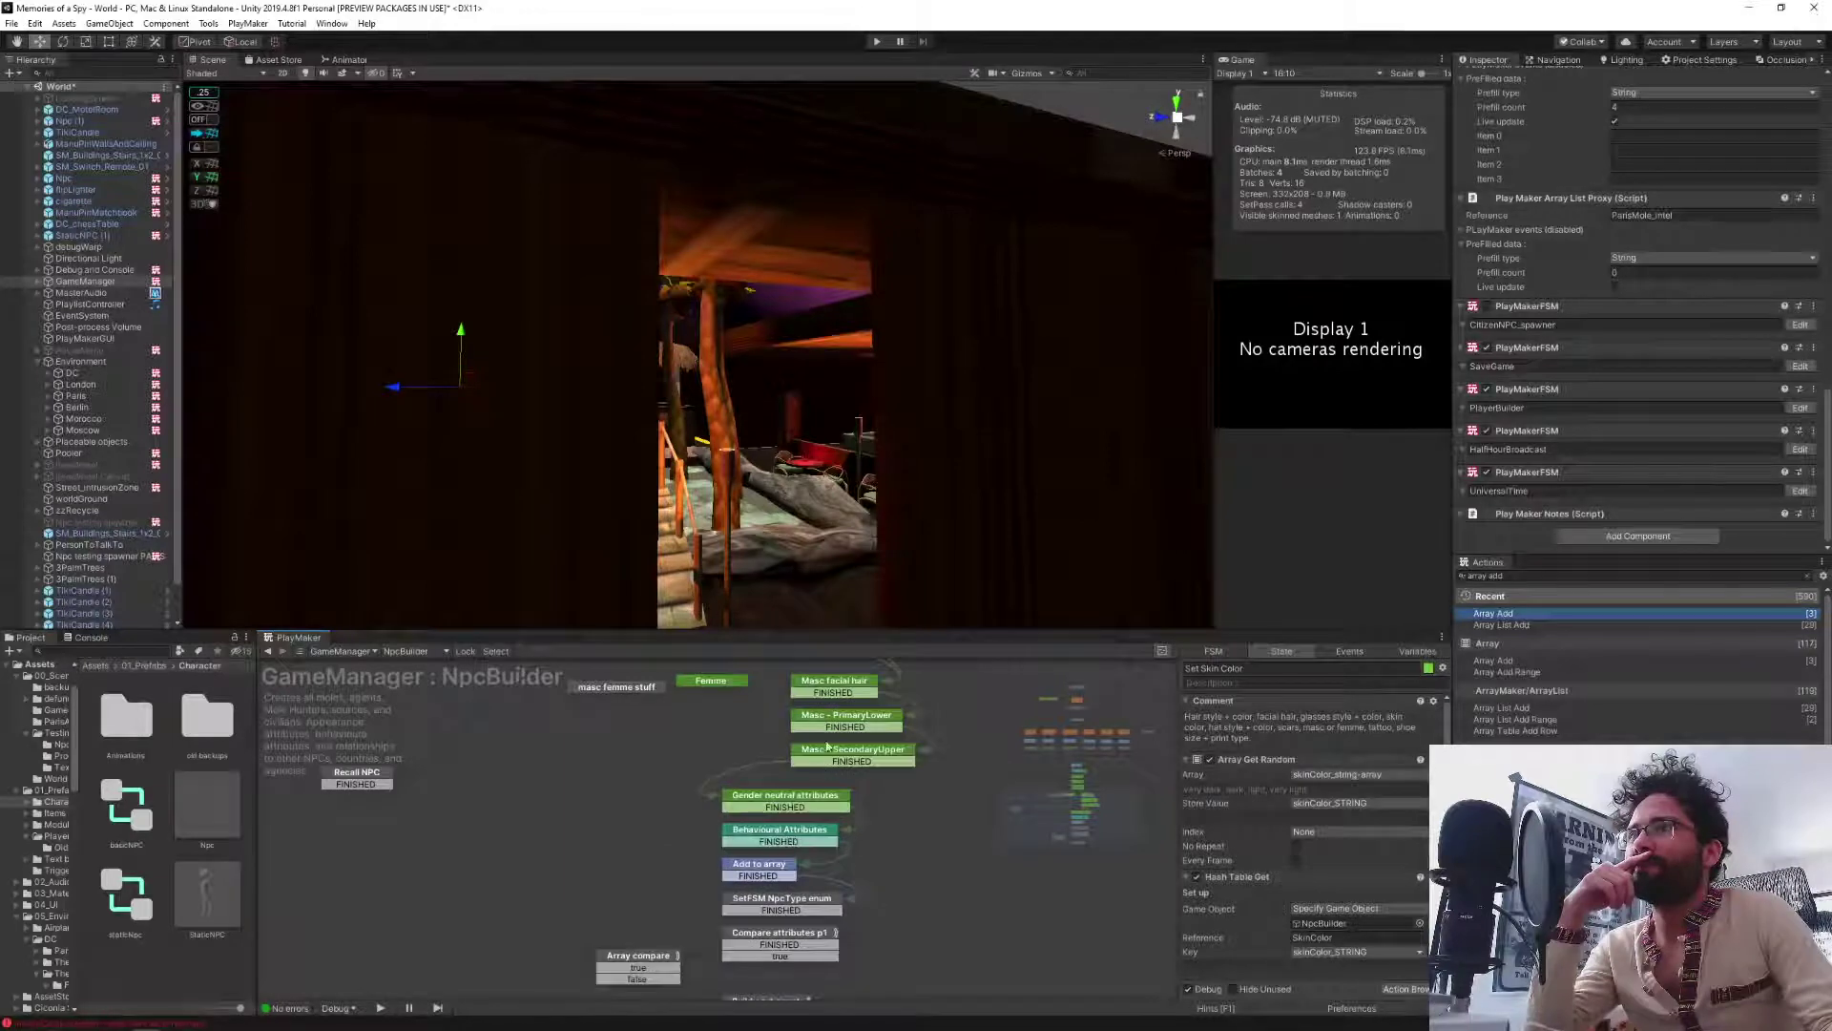
pyautogui.click(810, 685)
pyautogui.scroll(-5, 1263, 954)
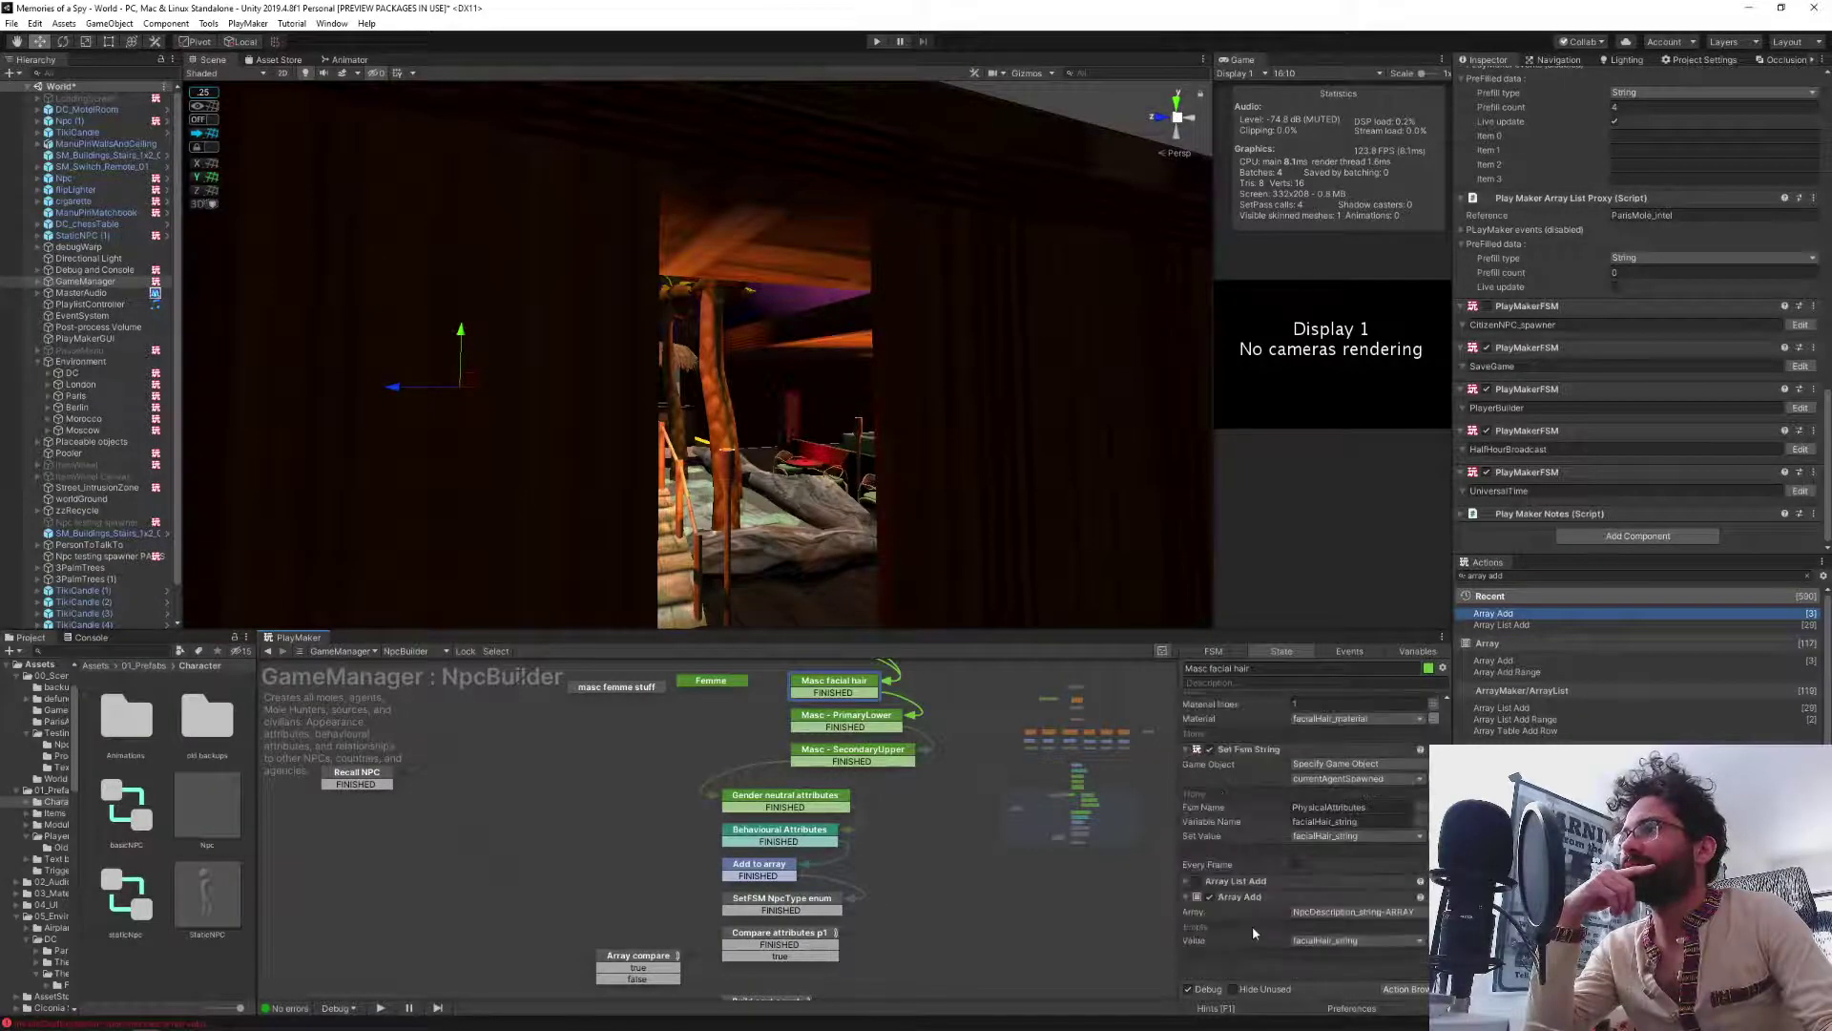
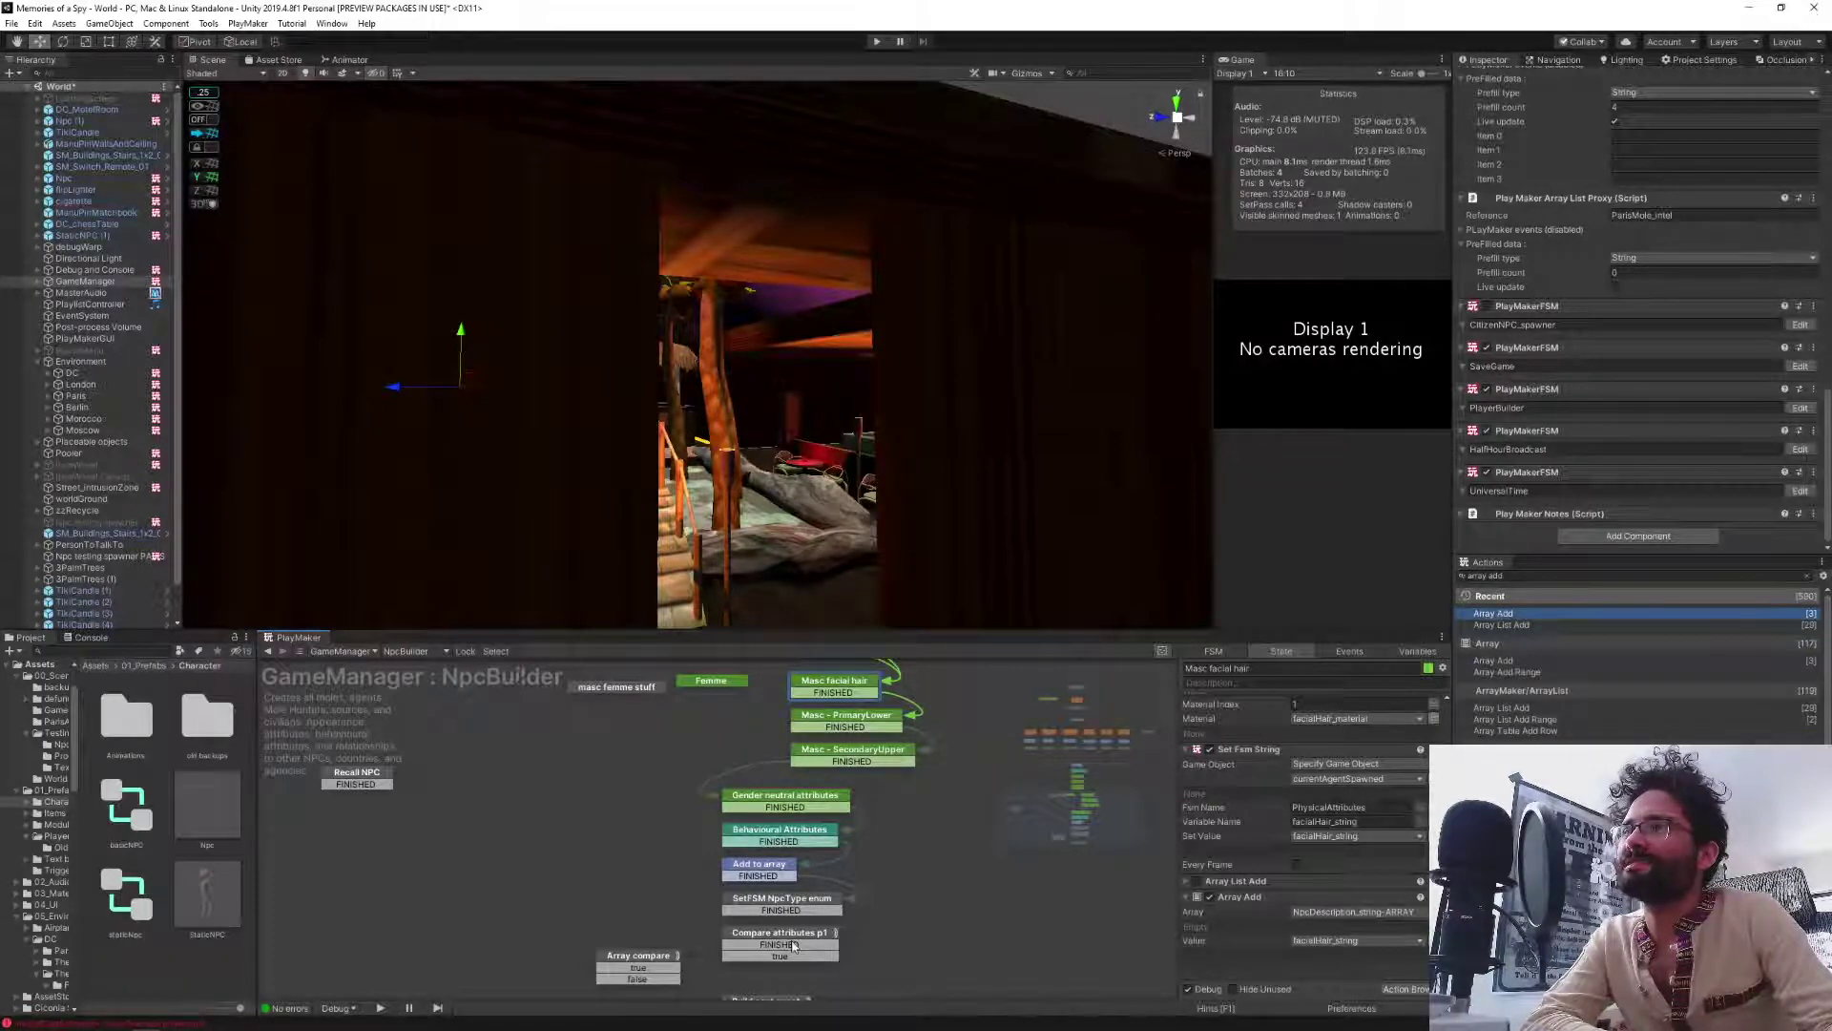
# Add an Array Compare action below the Array List Compare in the NpcBuilder FSM's Array compare state.
pyautogui.click(615, 957)
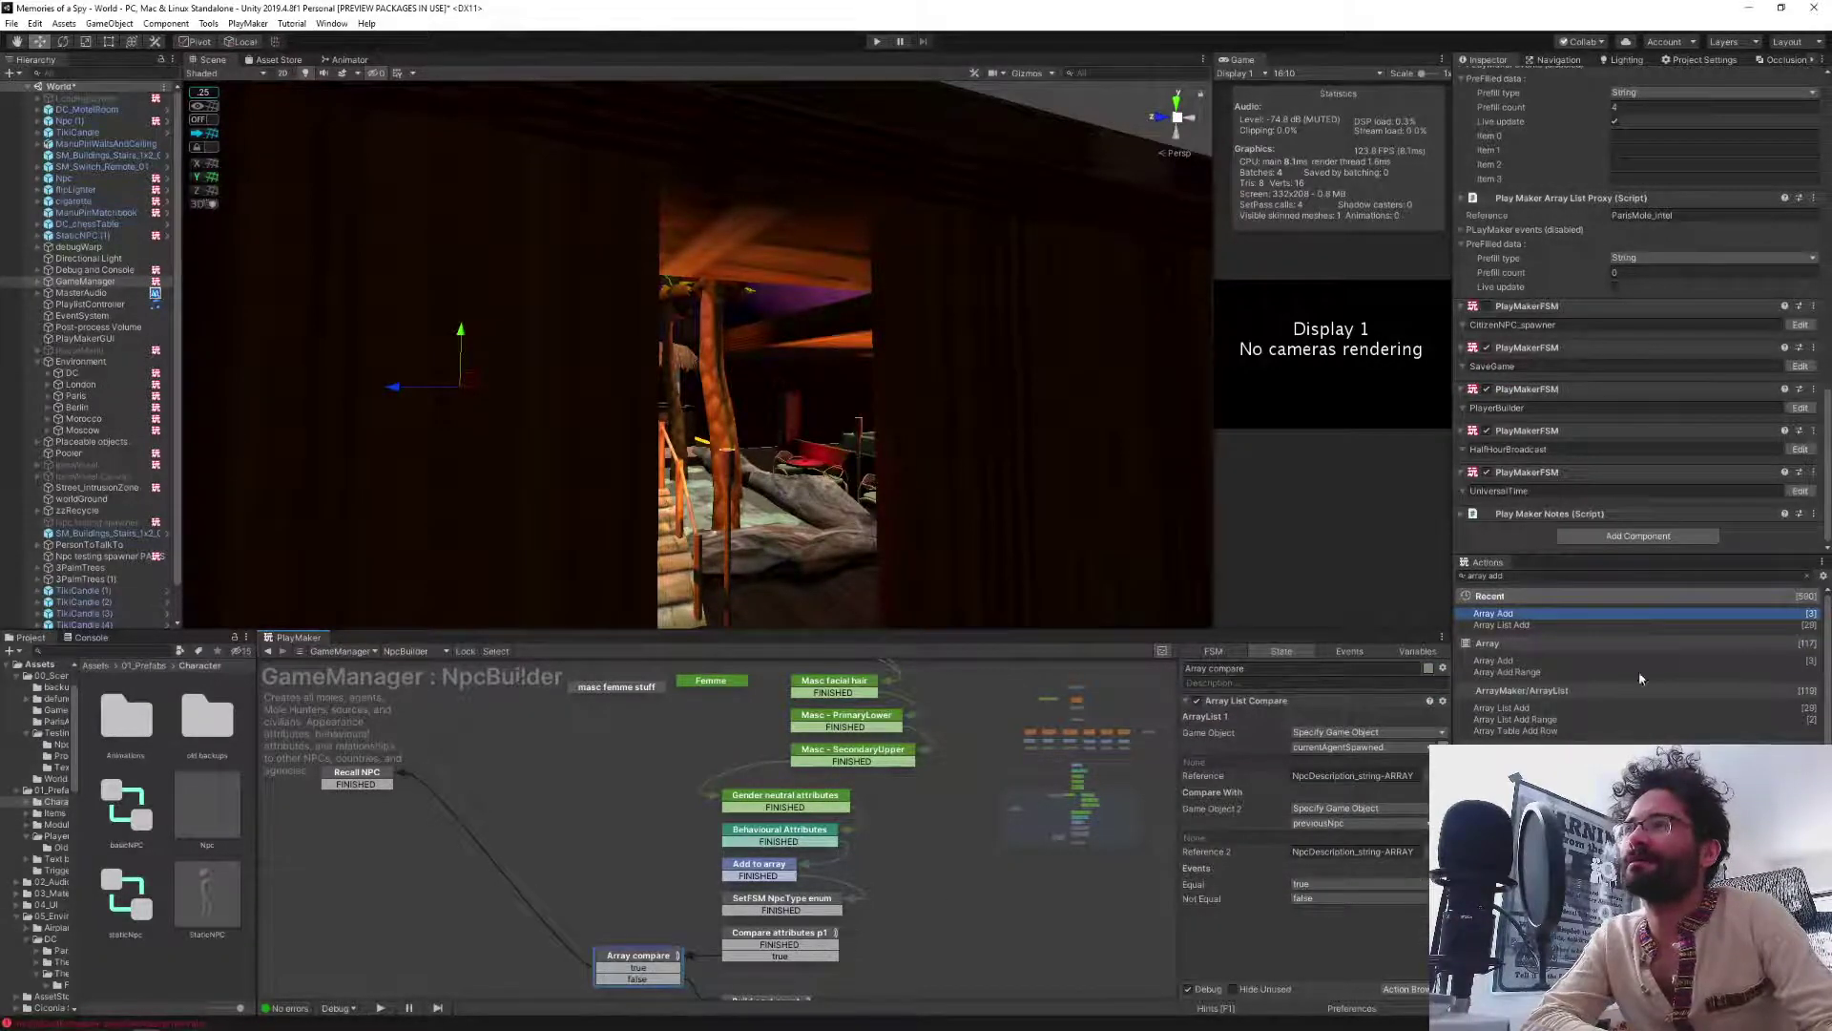
pyautogui.click(1579, 575)
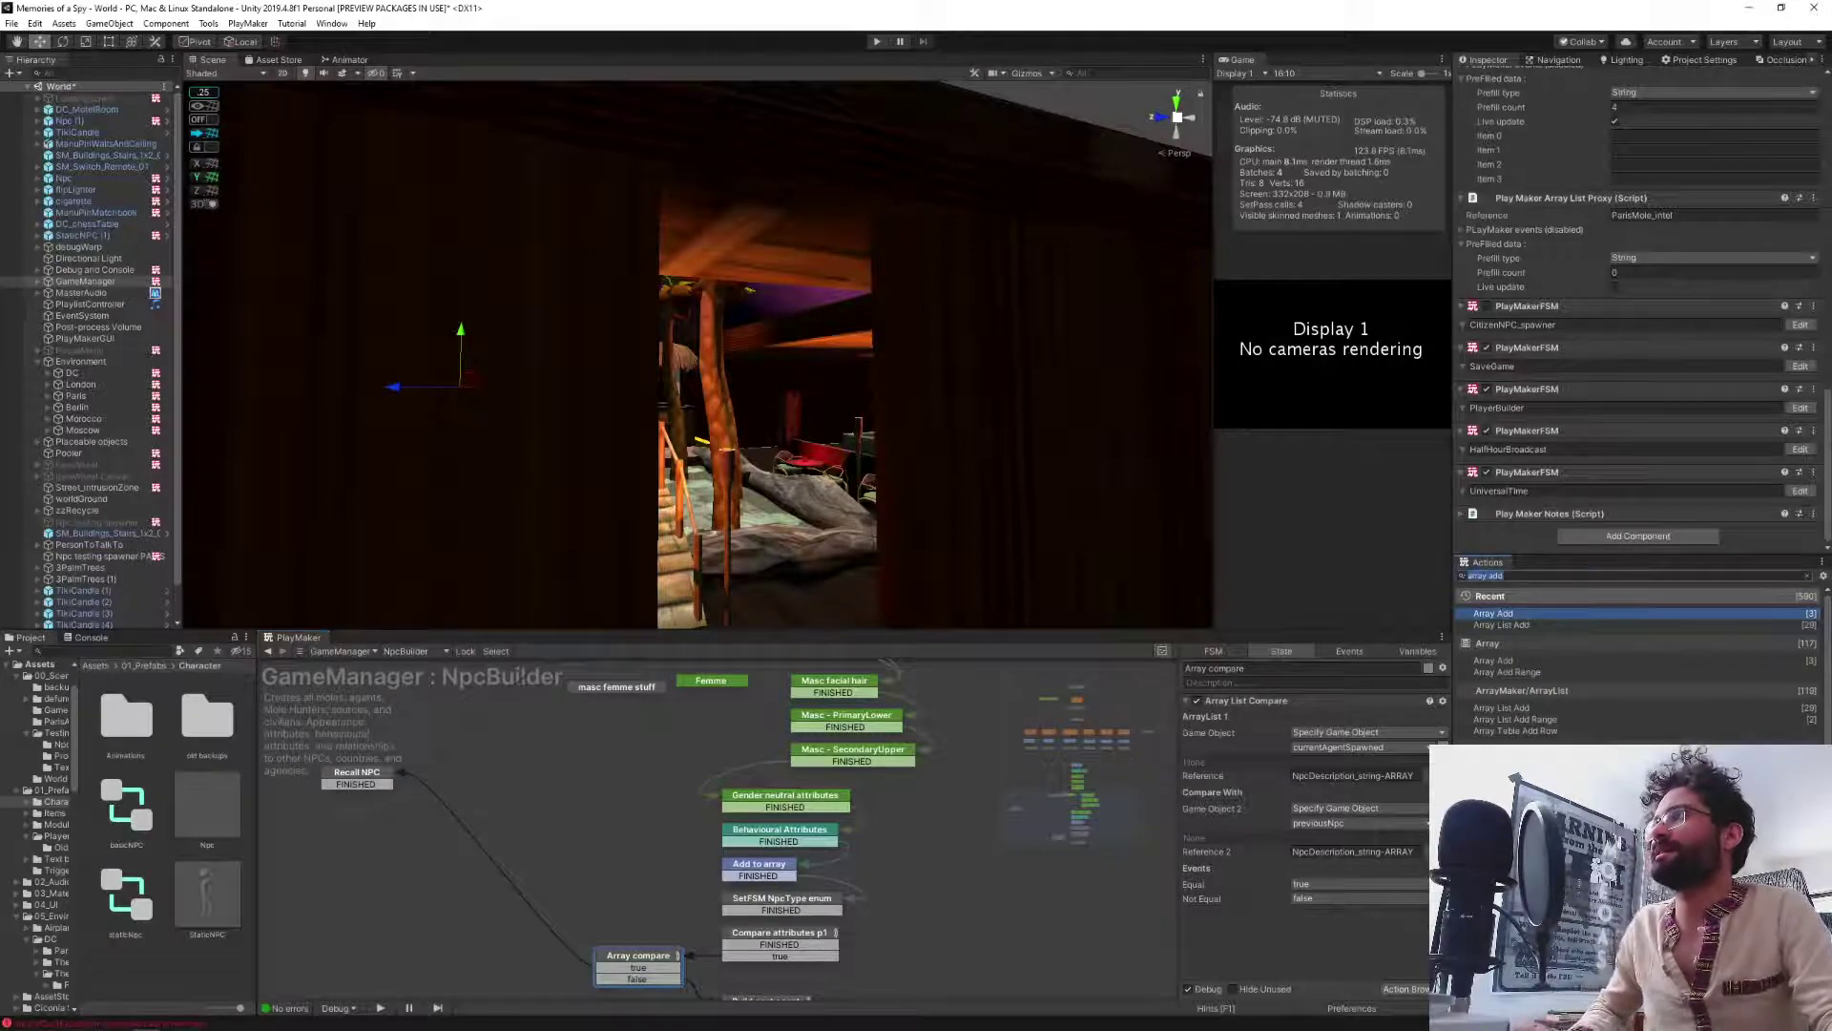
pyautogui.write('array co')
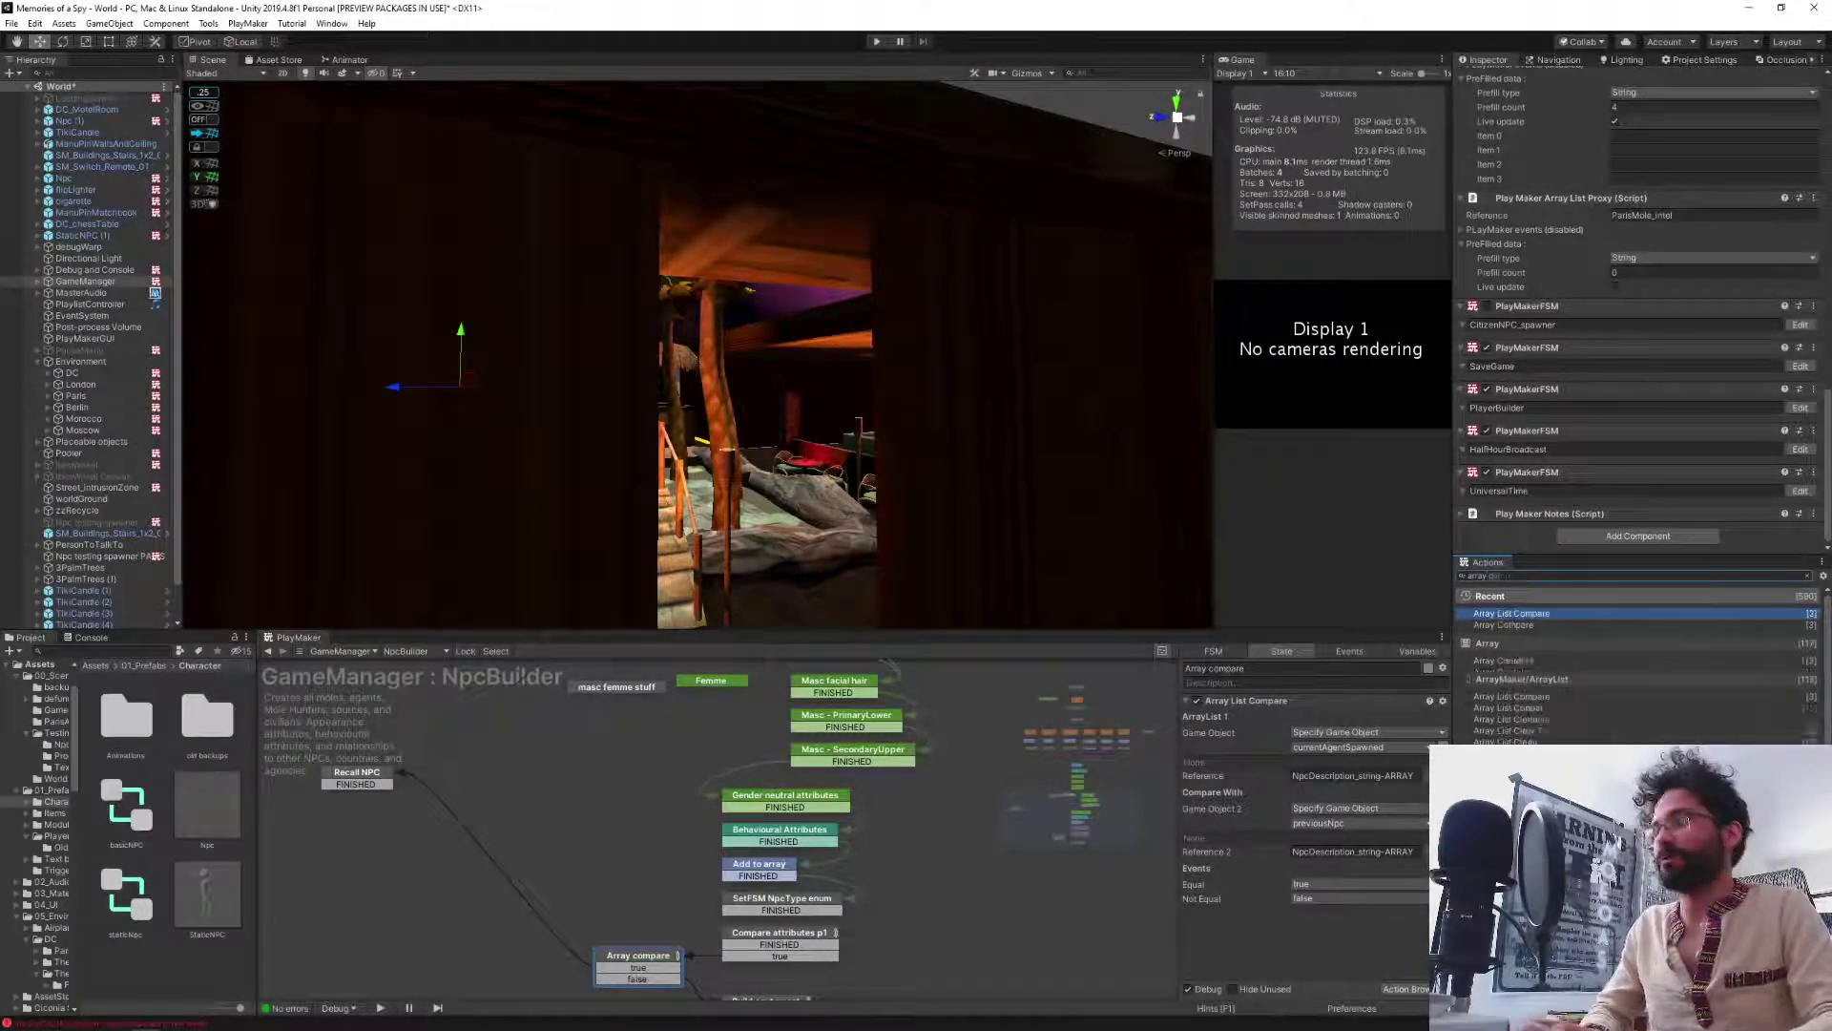
pyautogui.write('mpa')
pyautogui.press('Return')
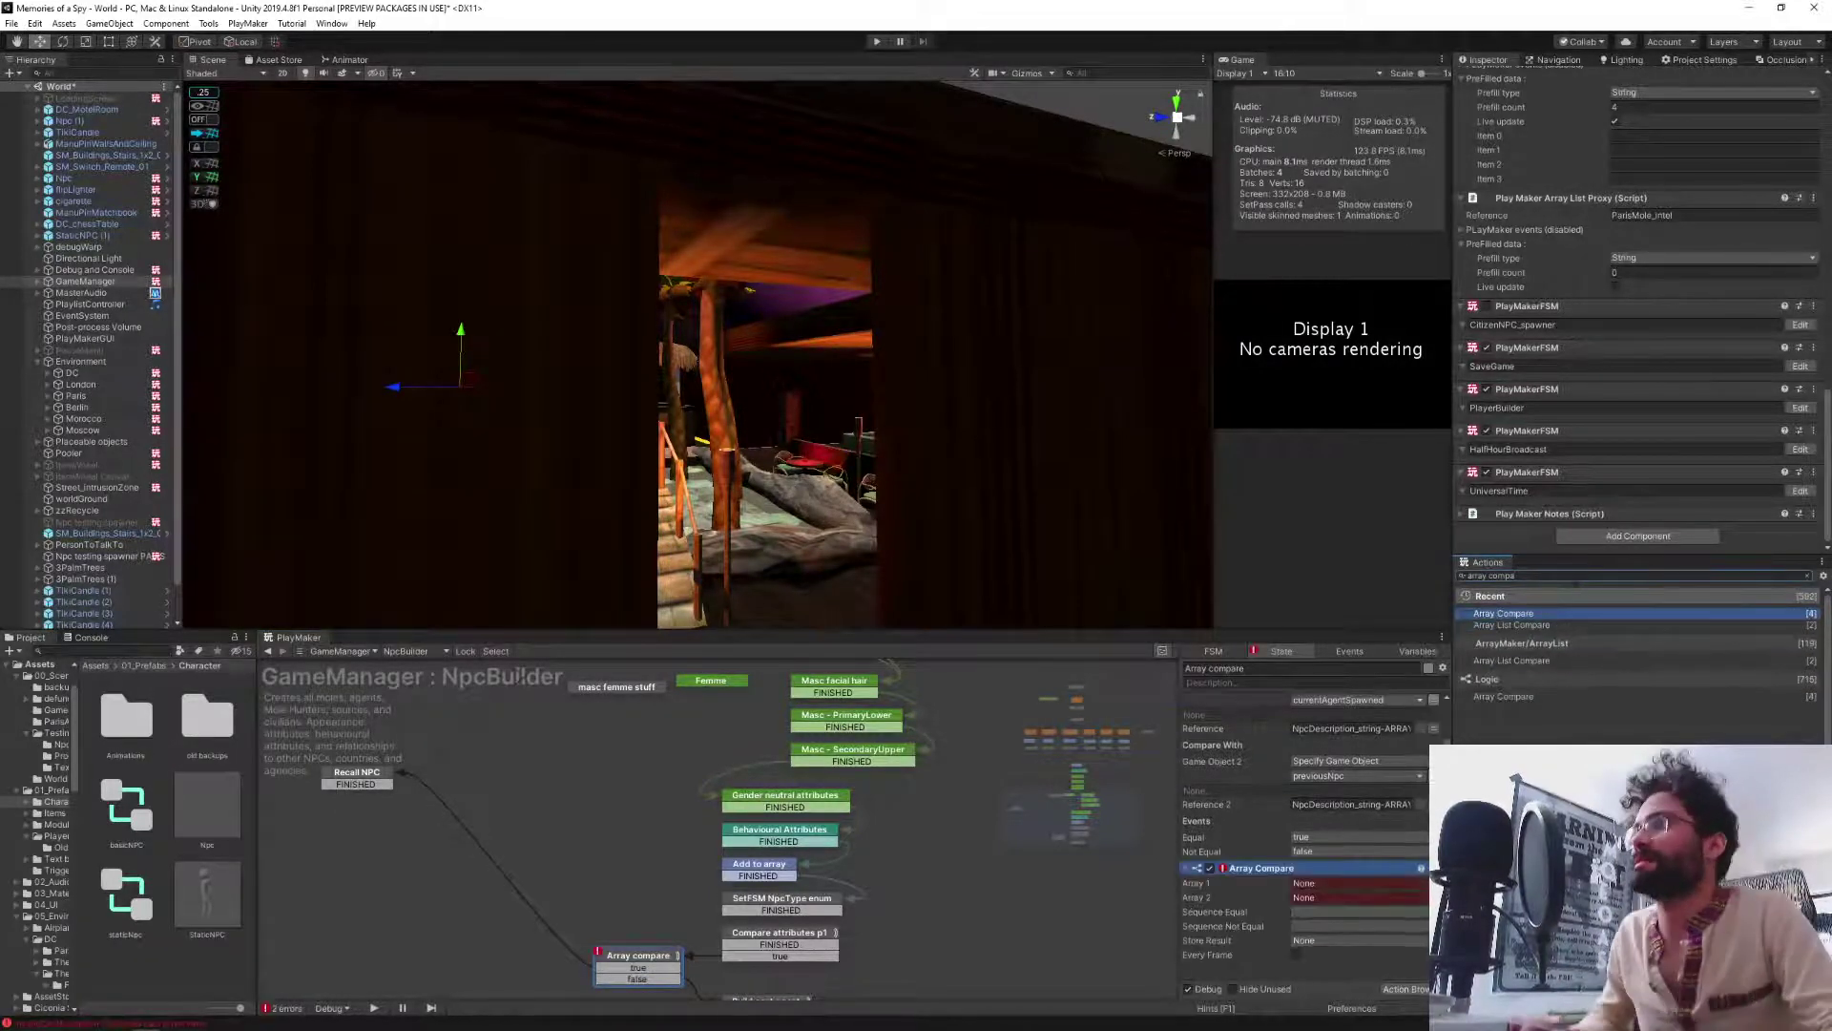
pyautogui.scroll(1, 1284, 828)
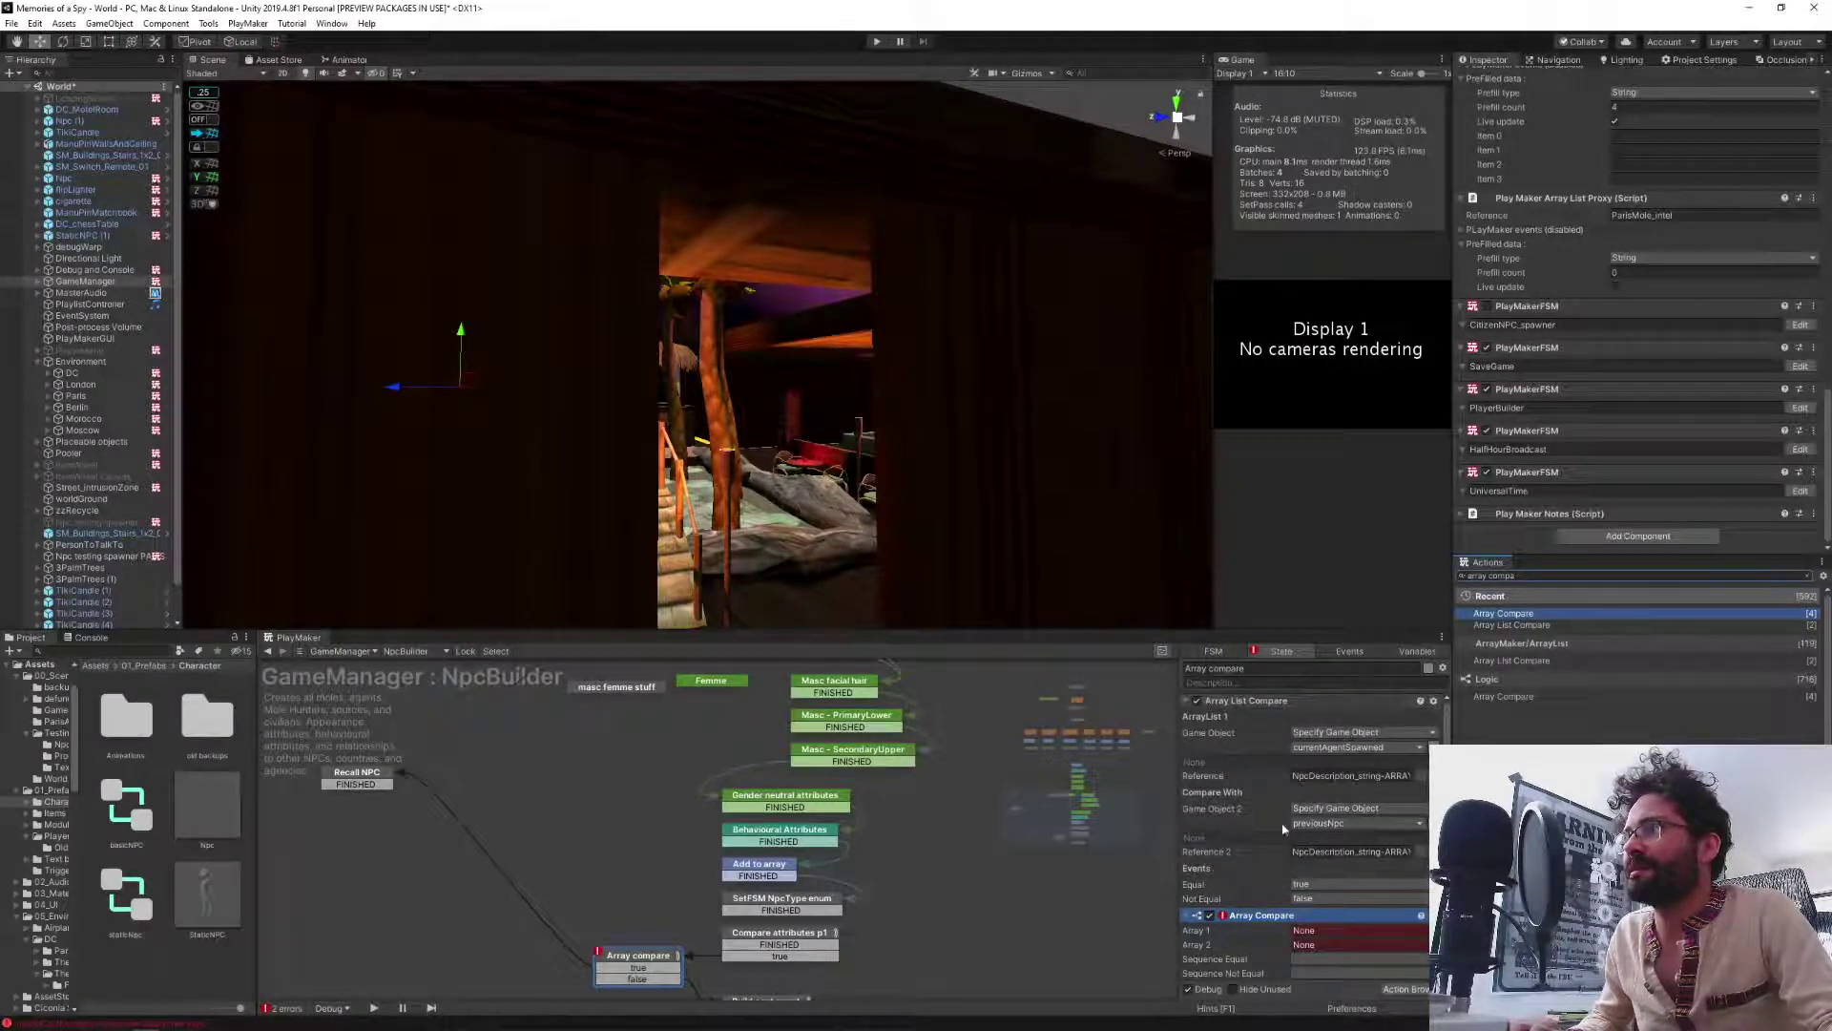
pyautogui.scroll(-1, 1289, 845)
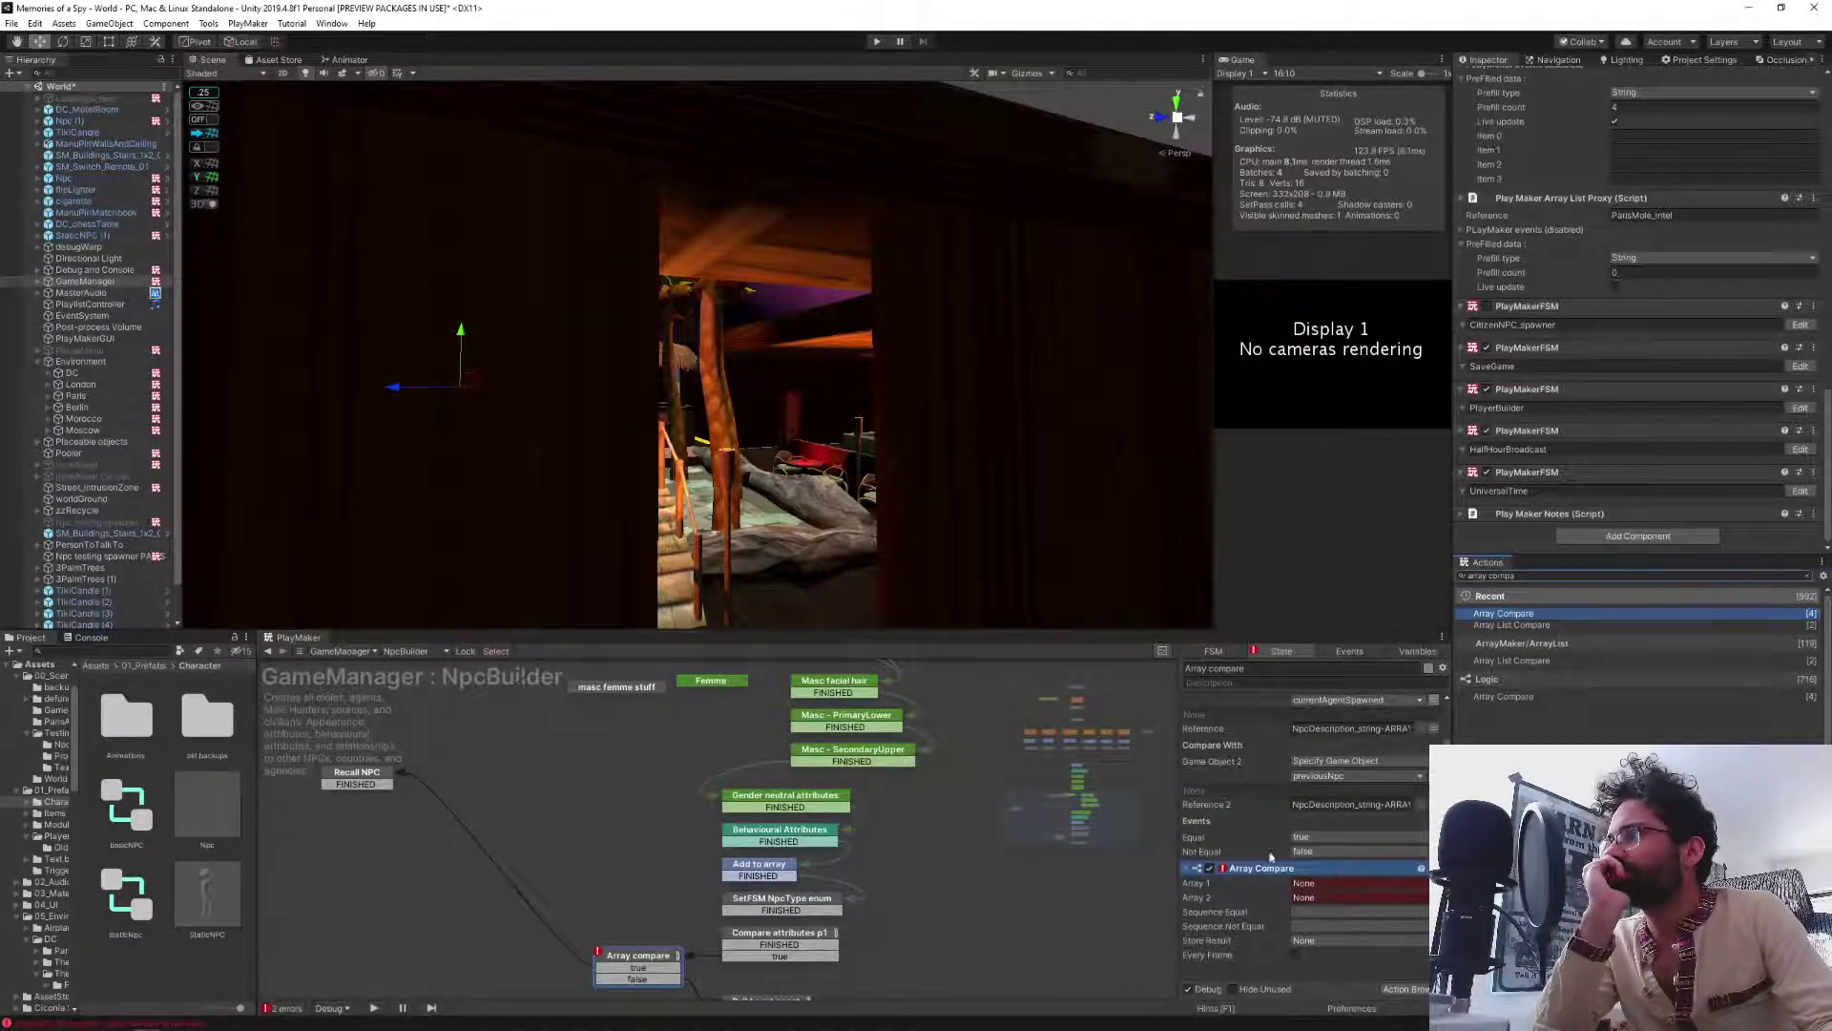
# Open the Build next agent state and search the available actions for "set array" and "array", browsing the array actions offered.
pyautogui.moveTo(611, 874); pyautogui.dragTo(594, 743, button='middle')
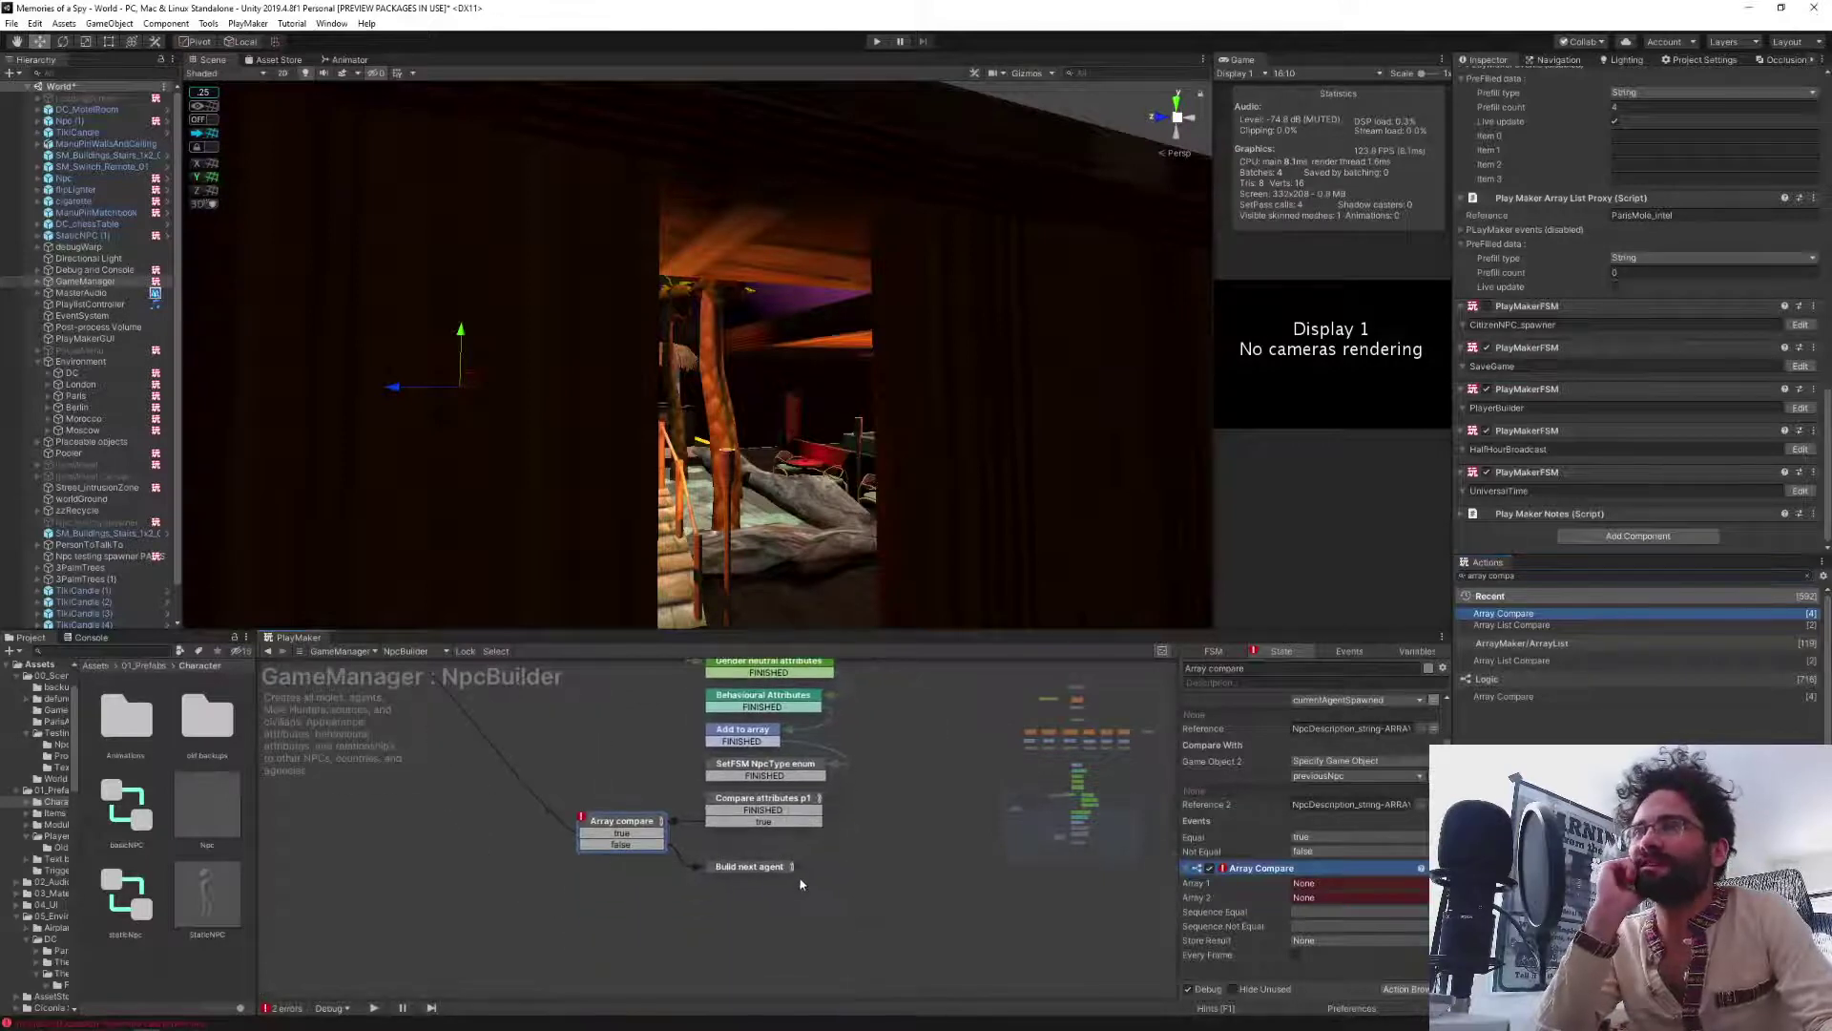
pyautogui.click(769, 869)
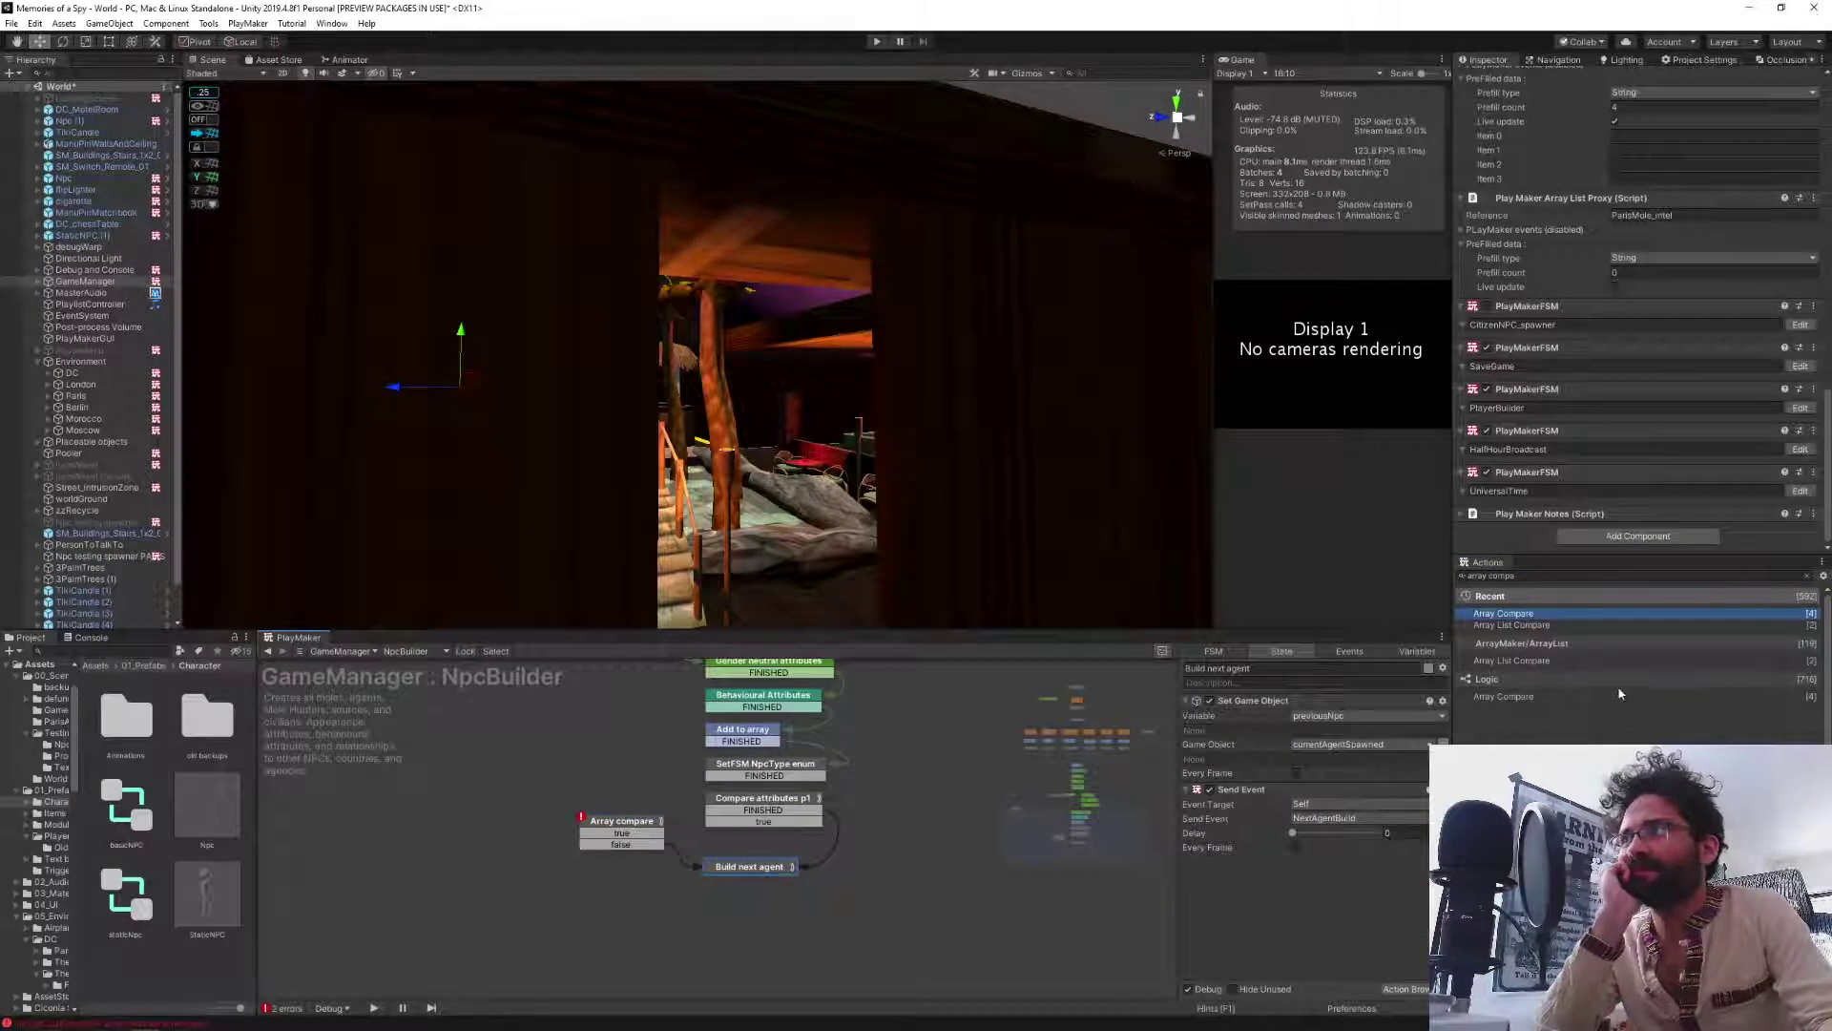
pyautogui.click(1559, 578)
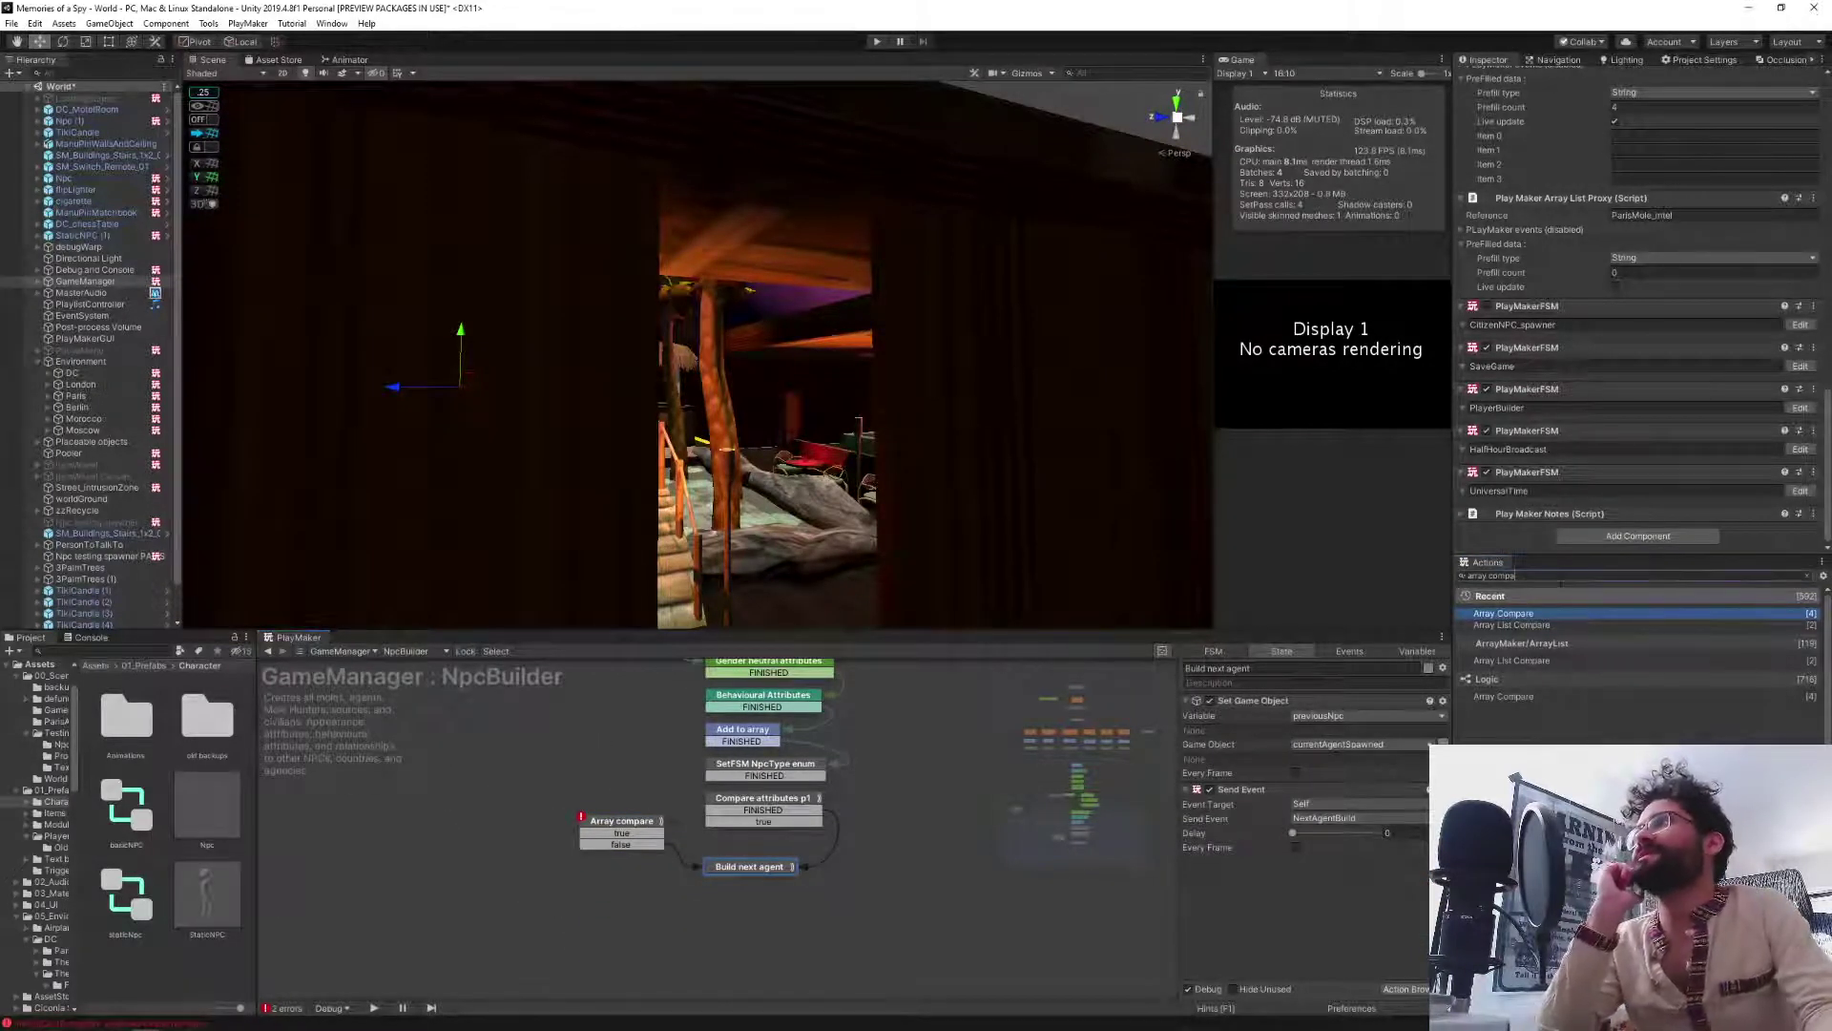
pyautogui.write('set array')
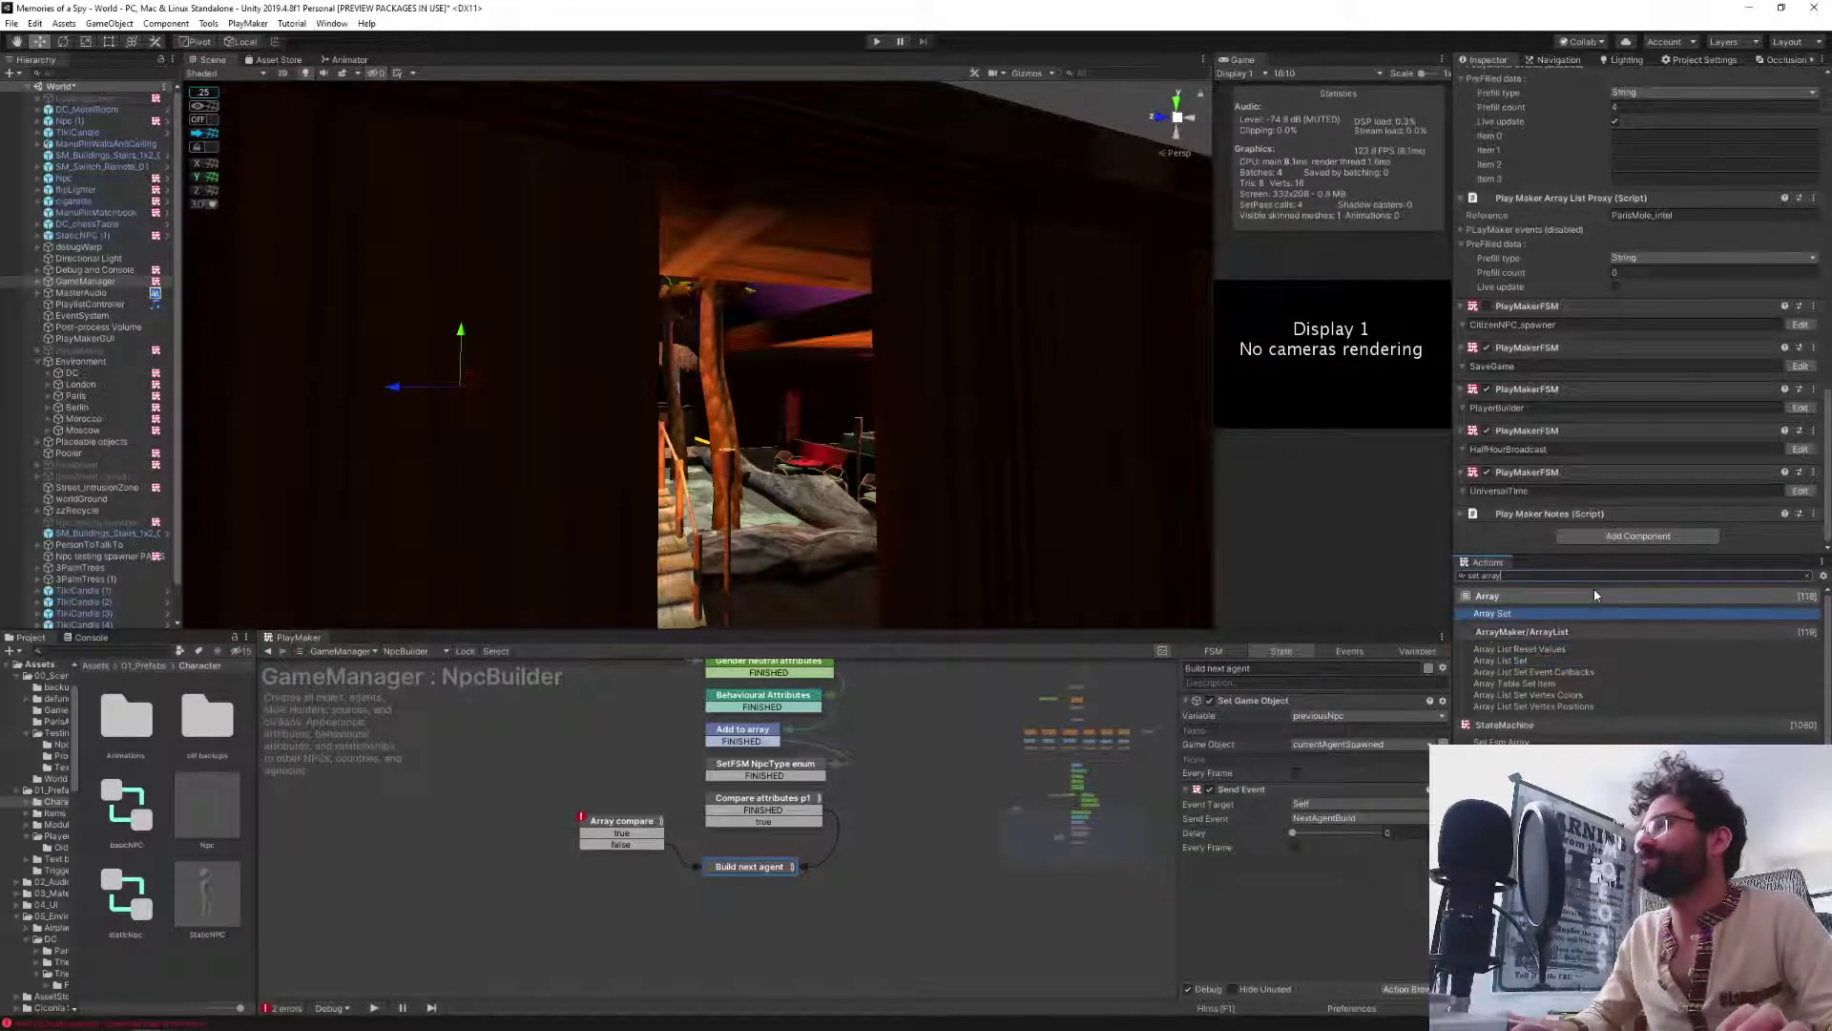
pyautogui.hotkey('ctrl', 'a')
pyautogui.write('array')
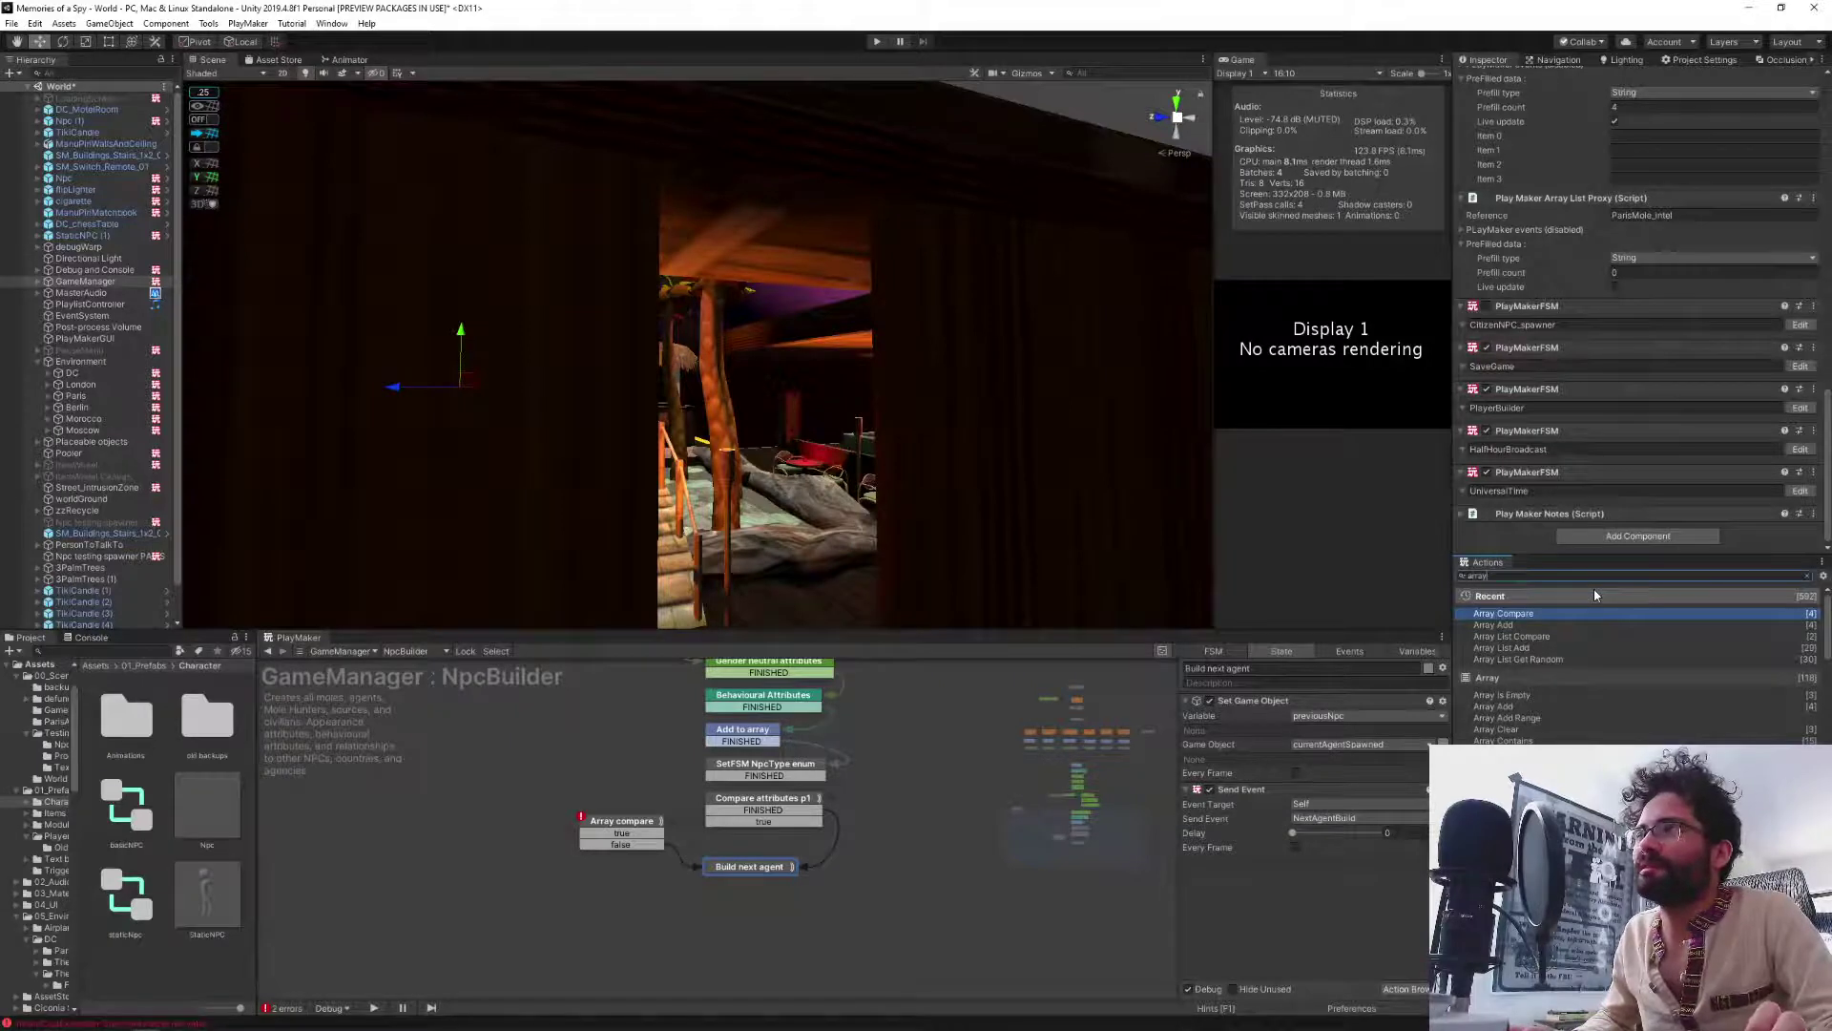
pyautogui.click(1538, 730)
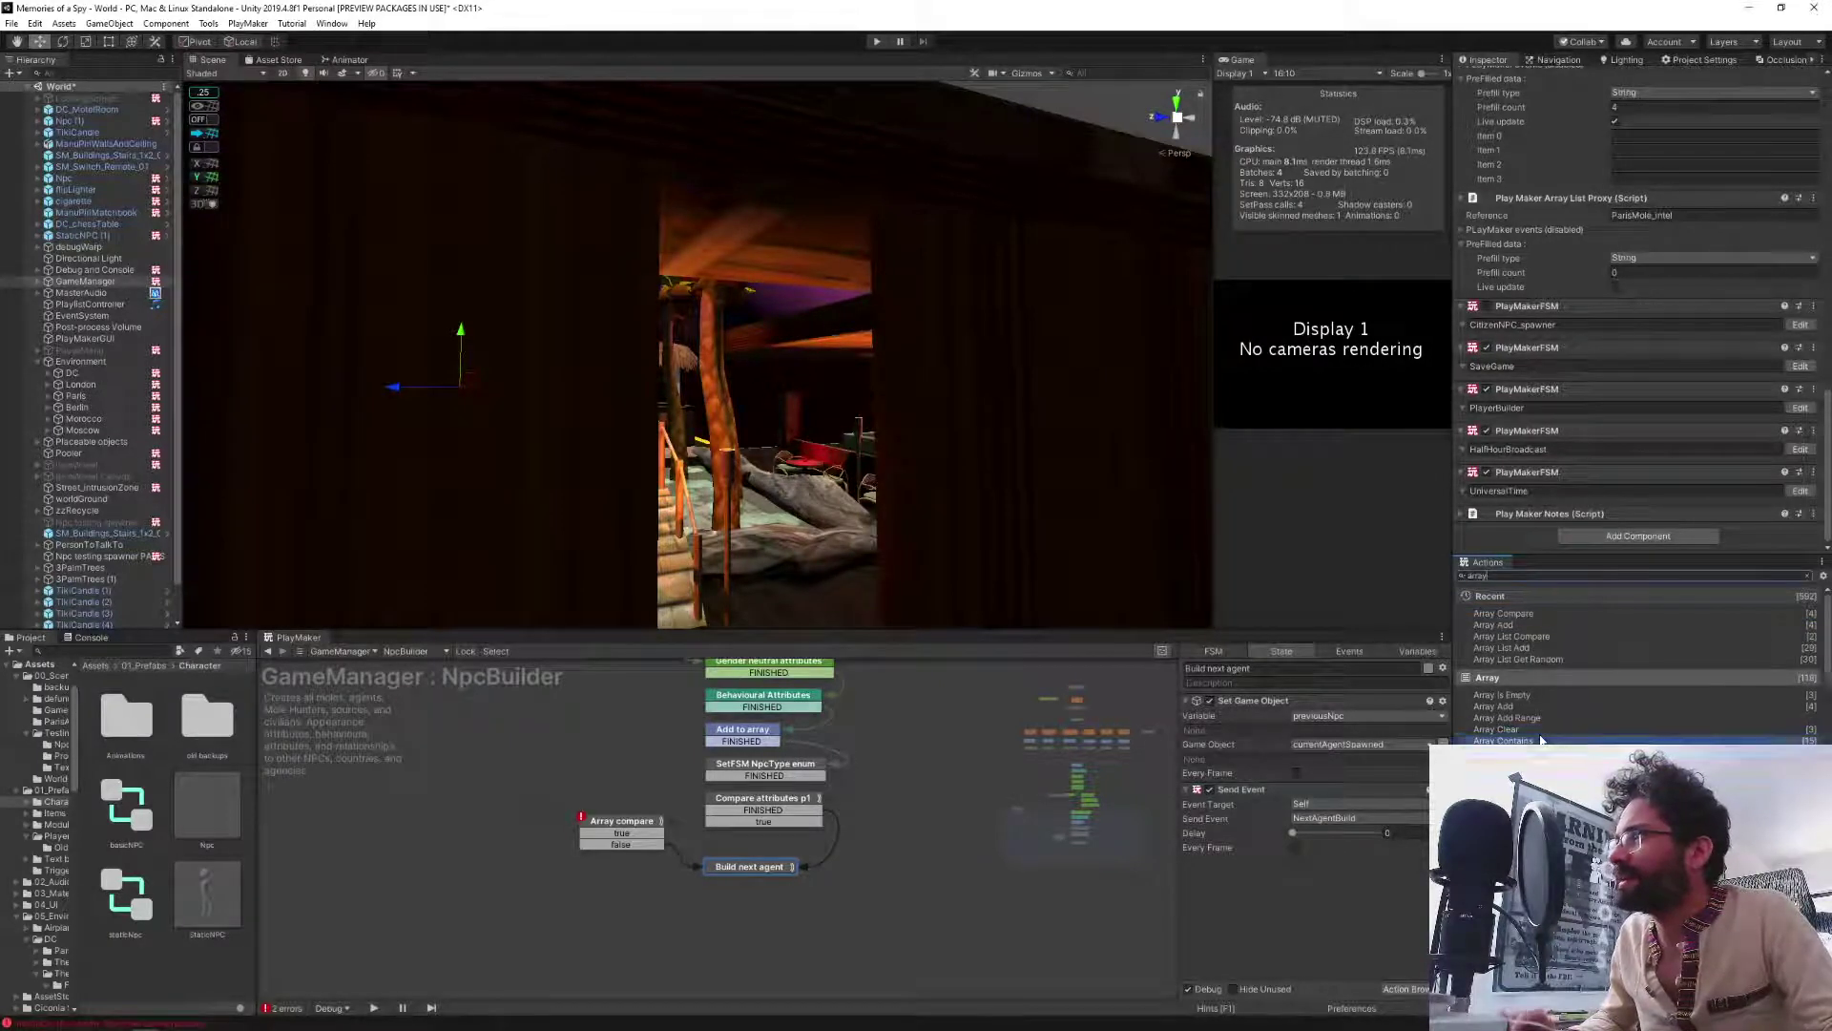
pyautogui.scroll(-3, 1541, 740)
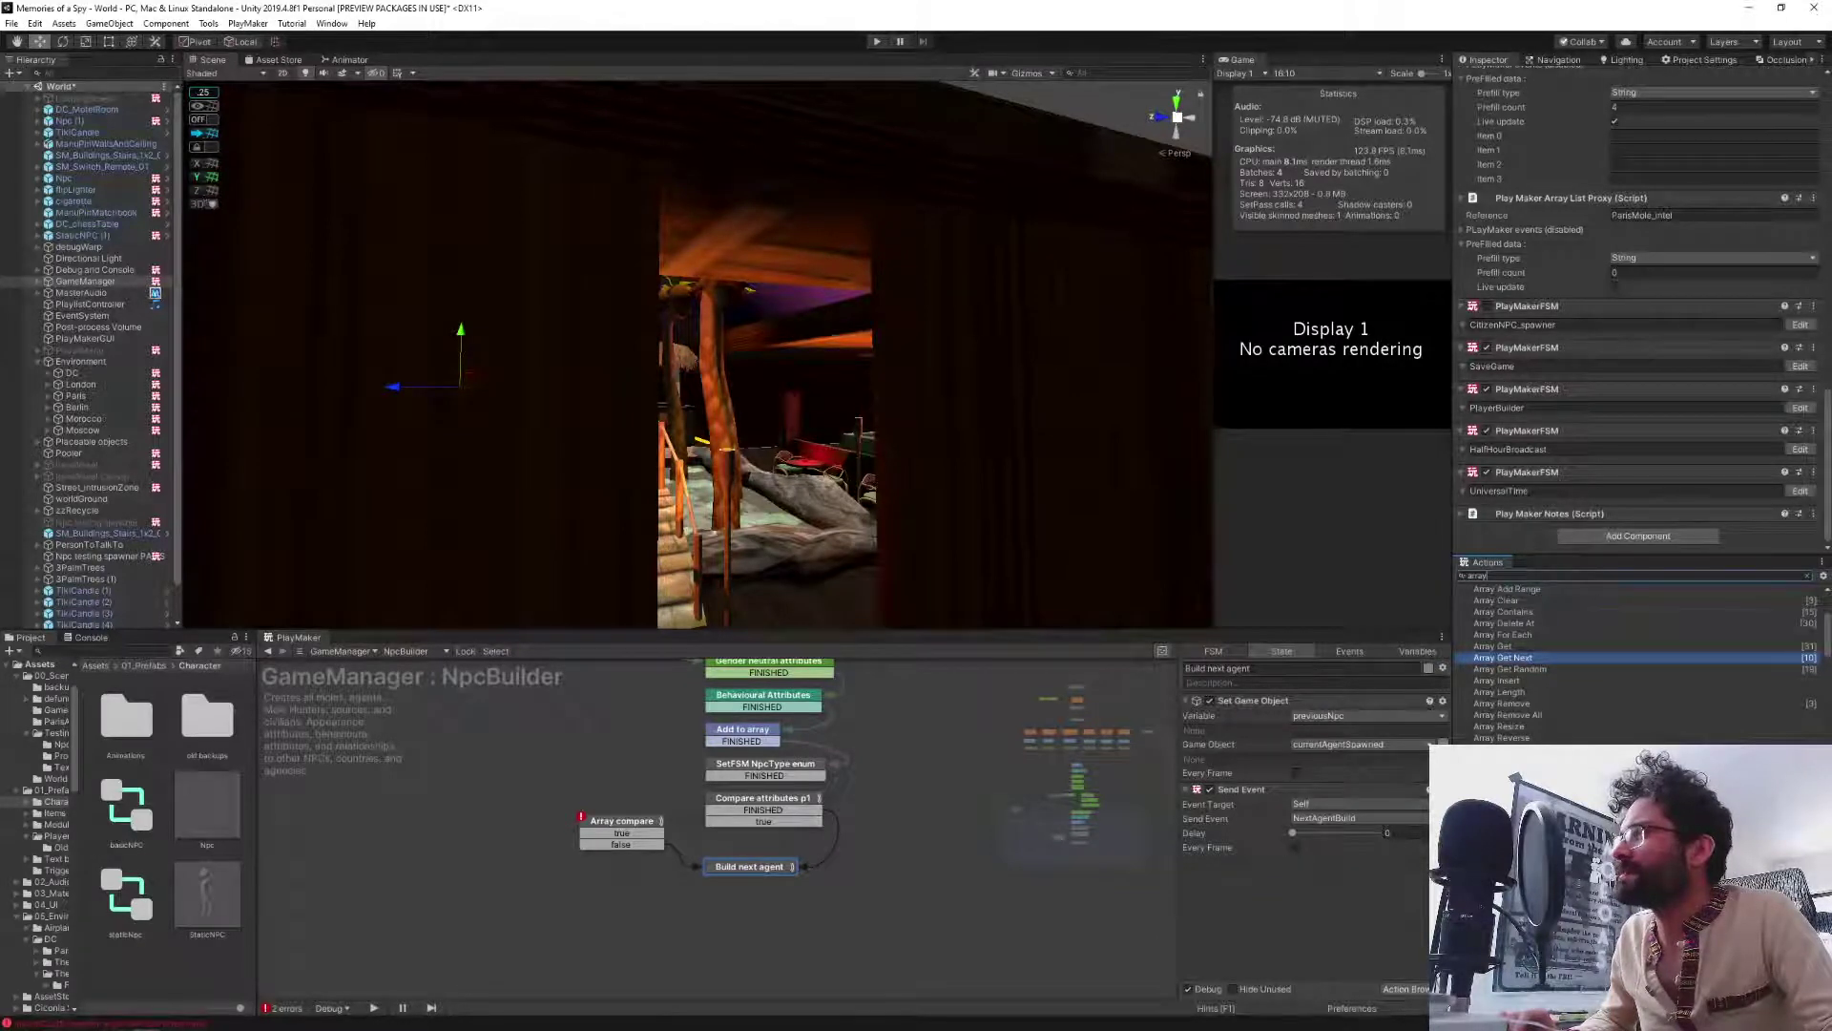
pyautogui.scroll(-2, 1638, 664)
pyautogui.scroll(2, 1638, 664)
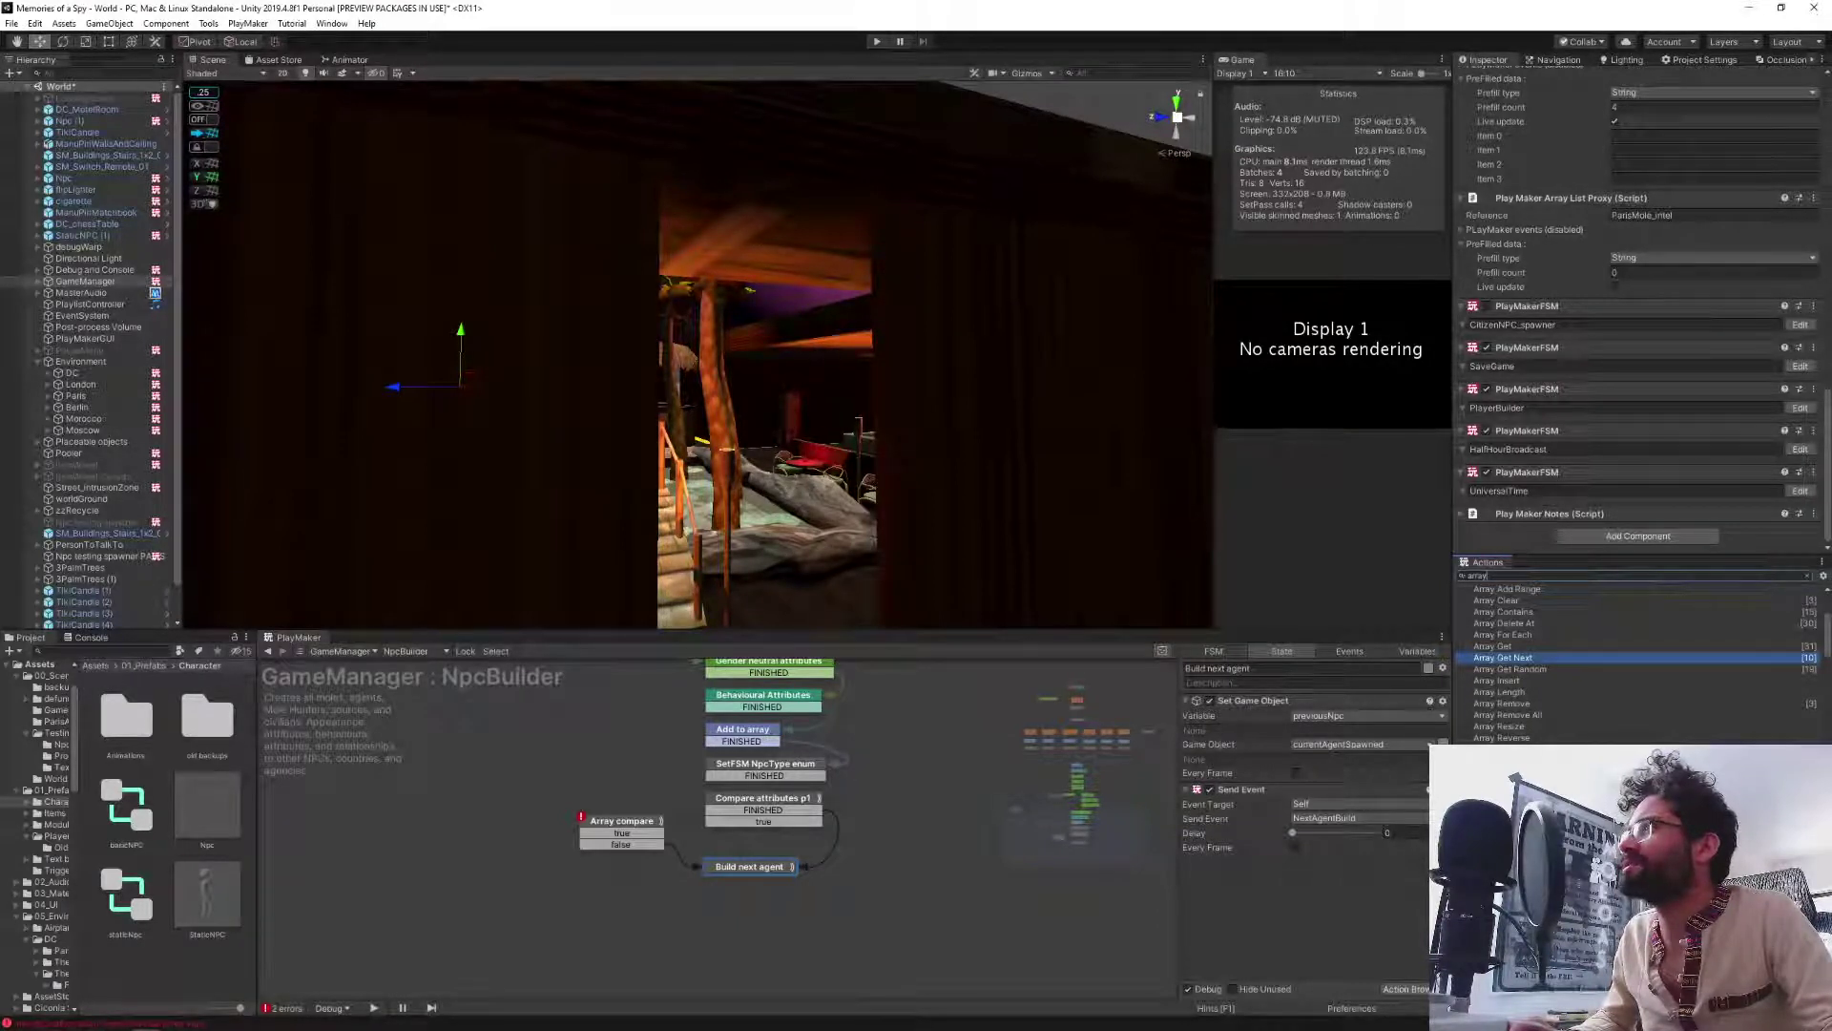
pyautogui.scroll(2, 1543, 633)
# Check the Array Add Range, Array Clear and Array Contains entries, and search the actions for an array copy option.
pyautogui.click(1527, 634)
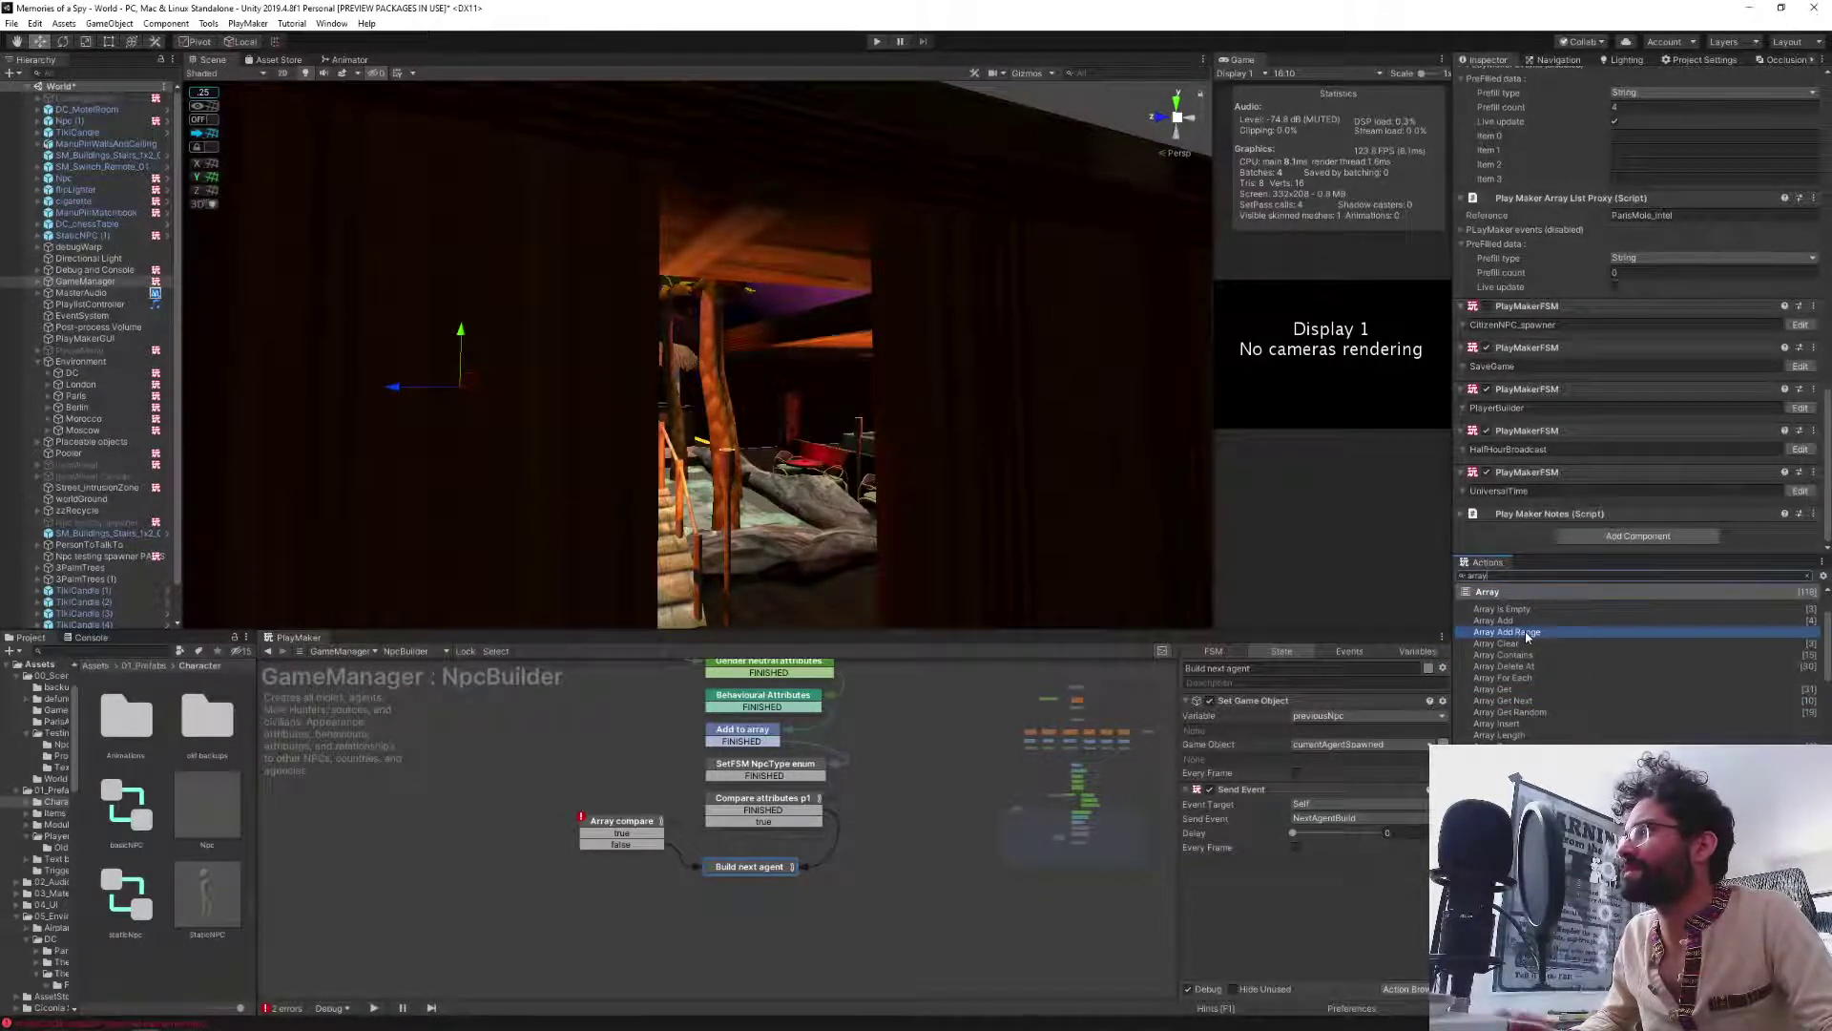
pyautogui.press('Down')
pyautogui.press('Down')
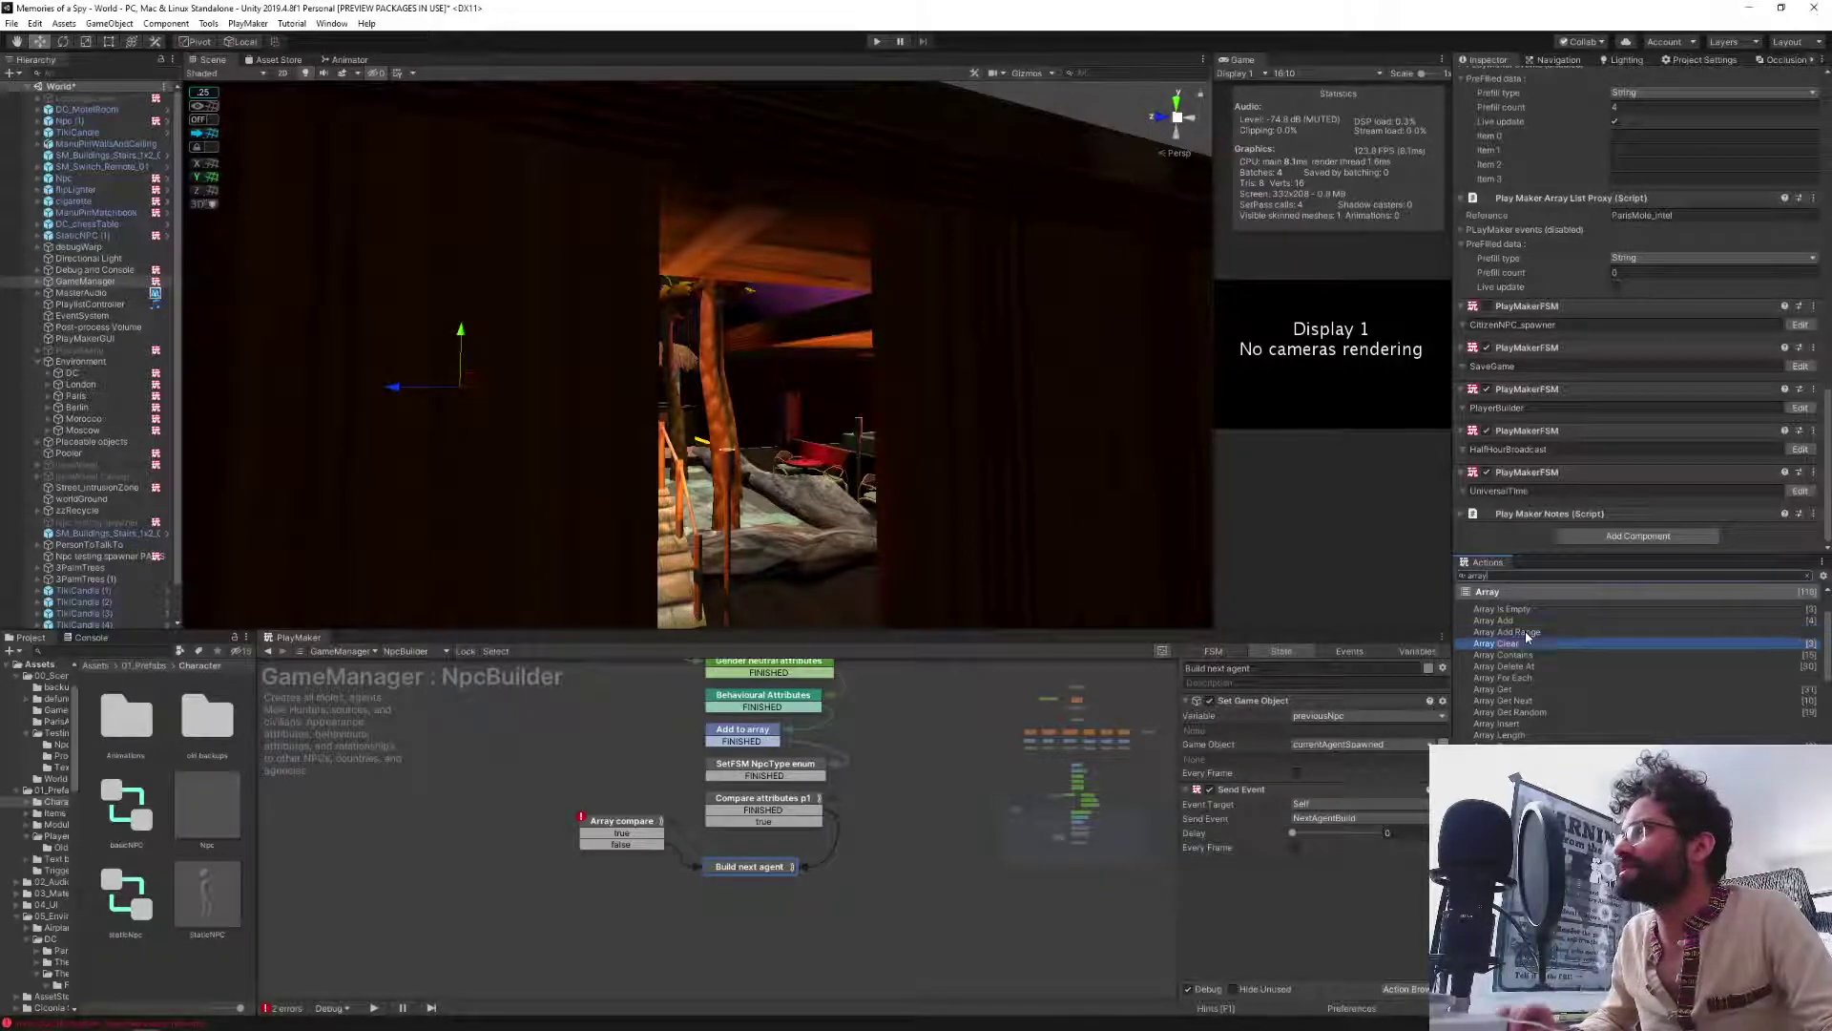
pyautogui.press('Down')
pyautogui.press('Up')
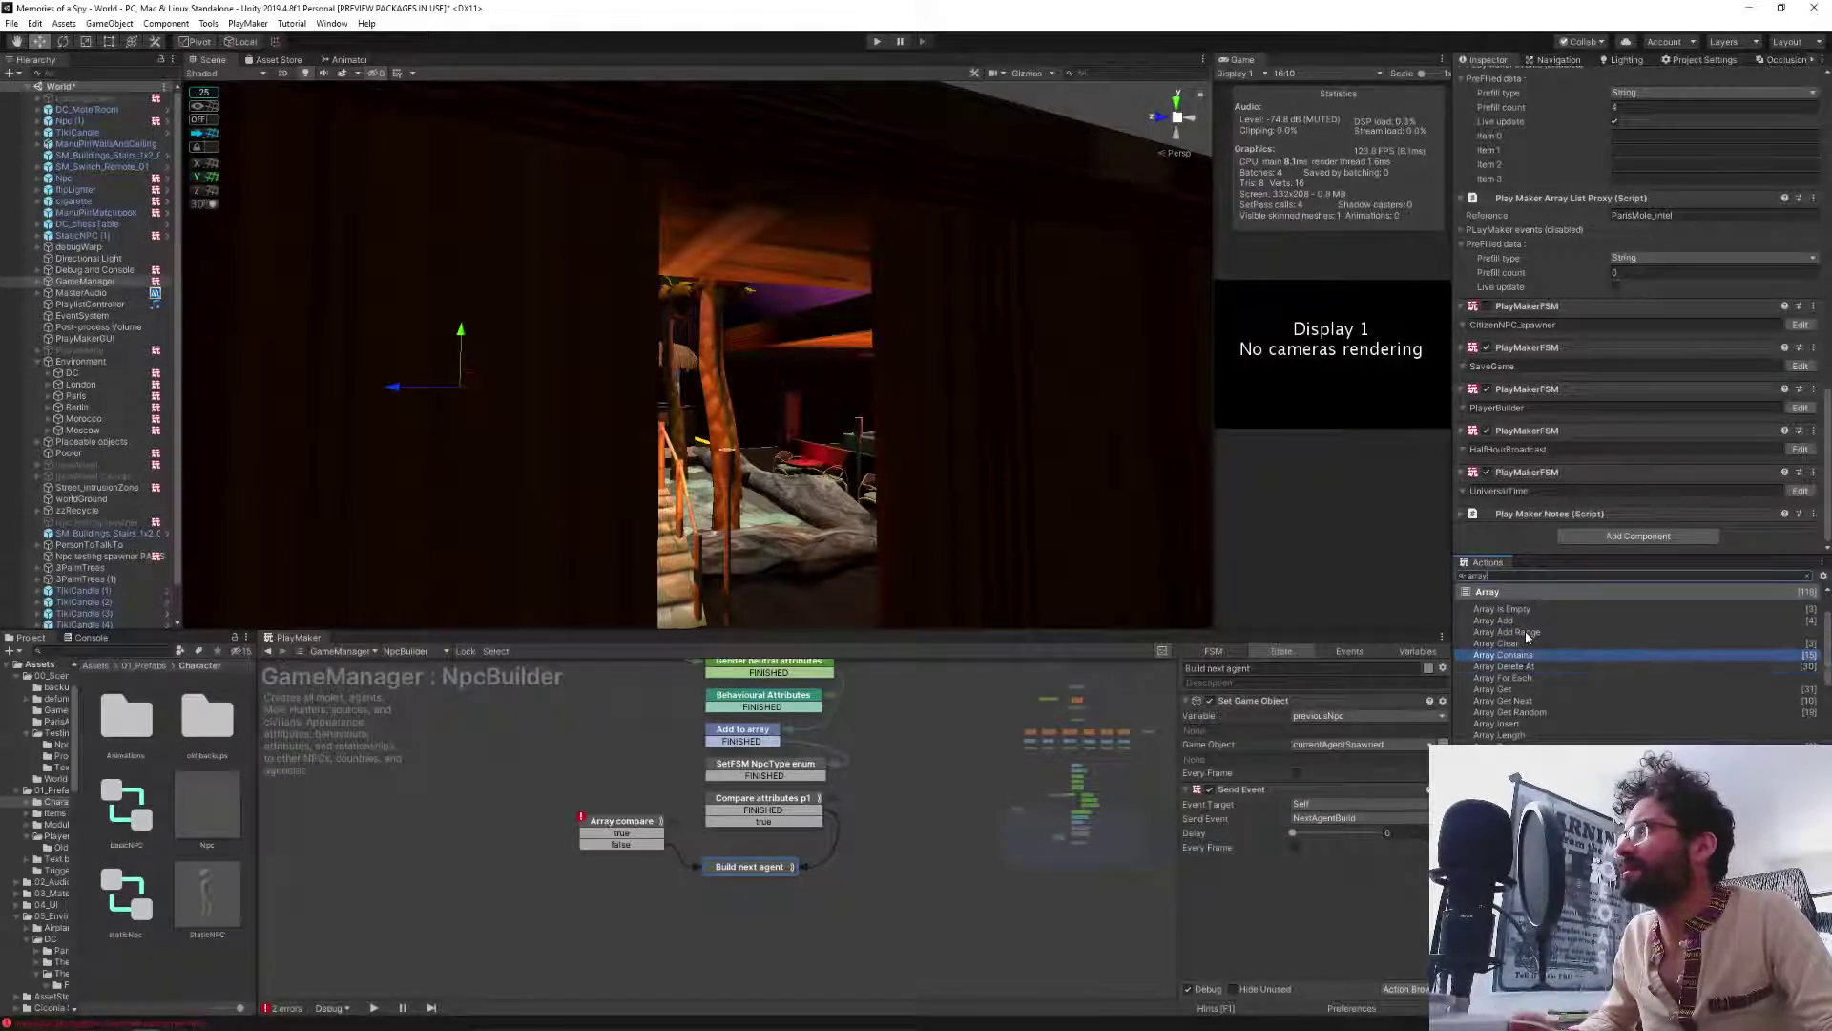
pyautogui.press('Up')
pyautogui.write('cop')
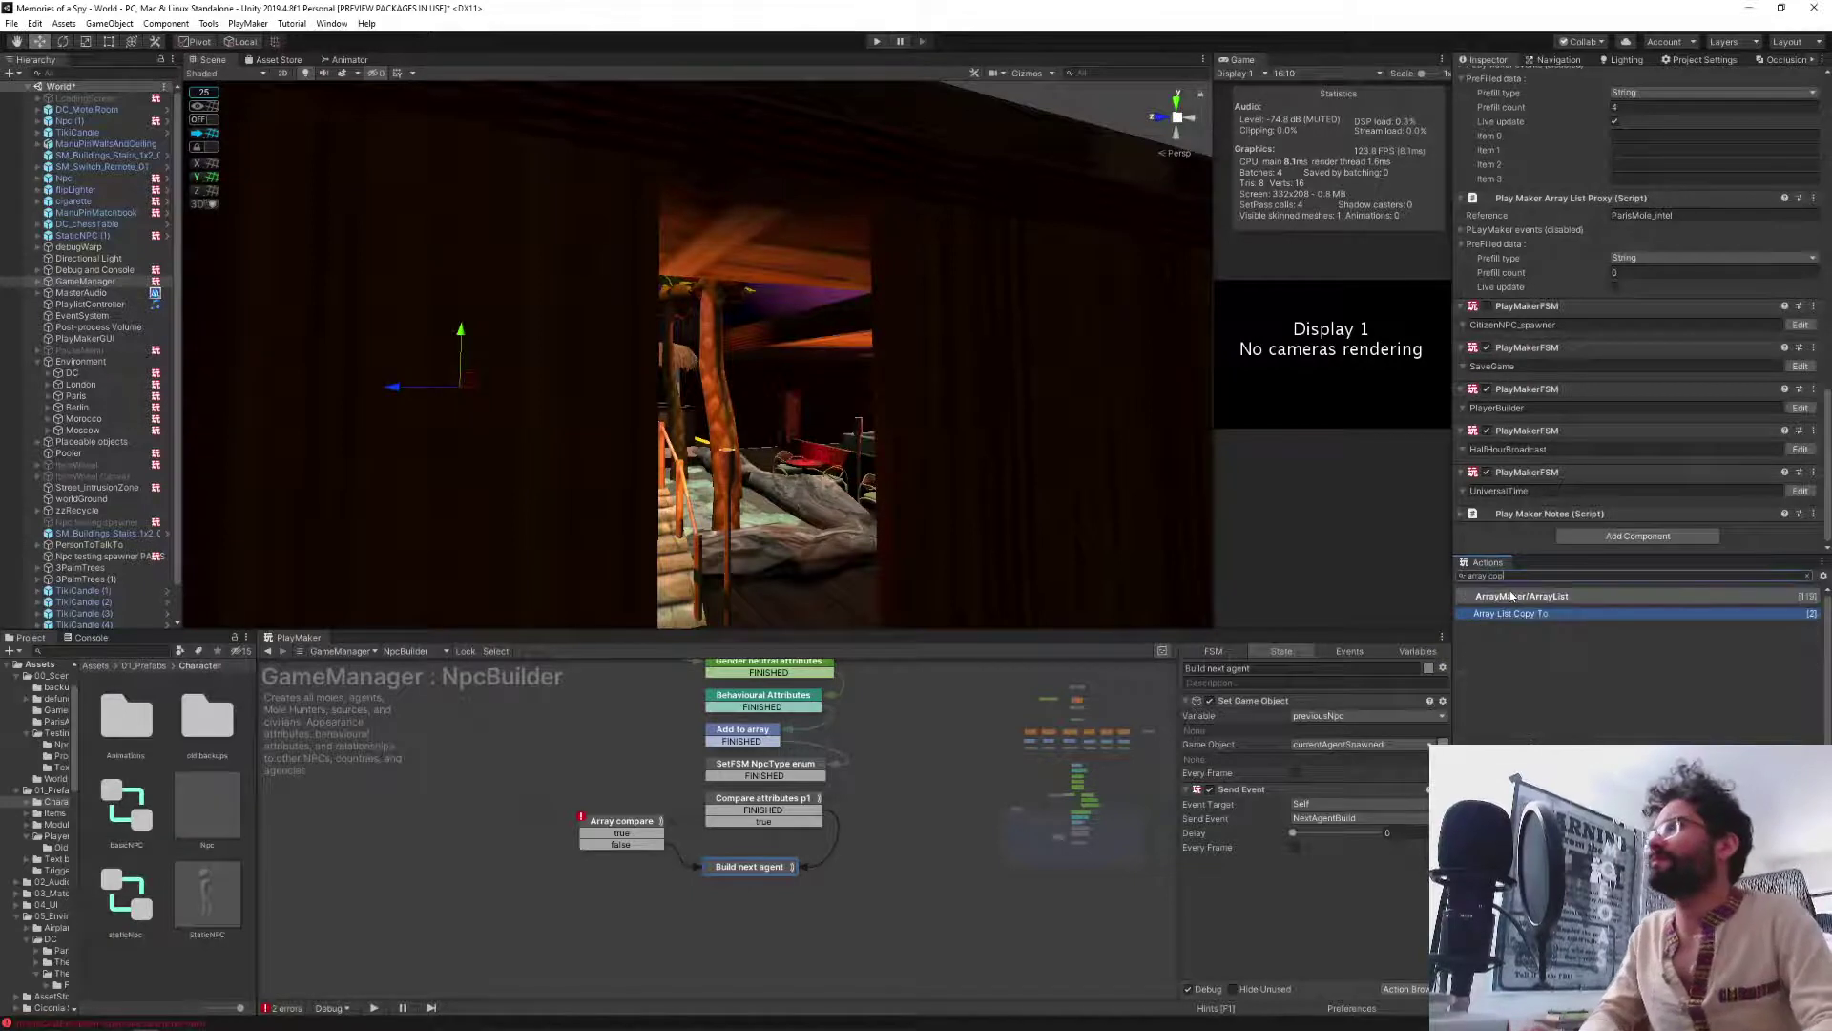
pyautogui.hotkey('ctrl', 'a')
pyautogui.press('BackSpace')
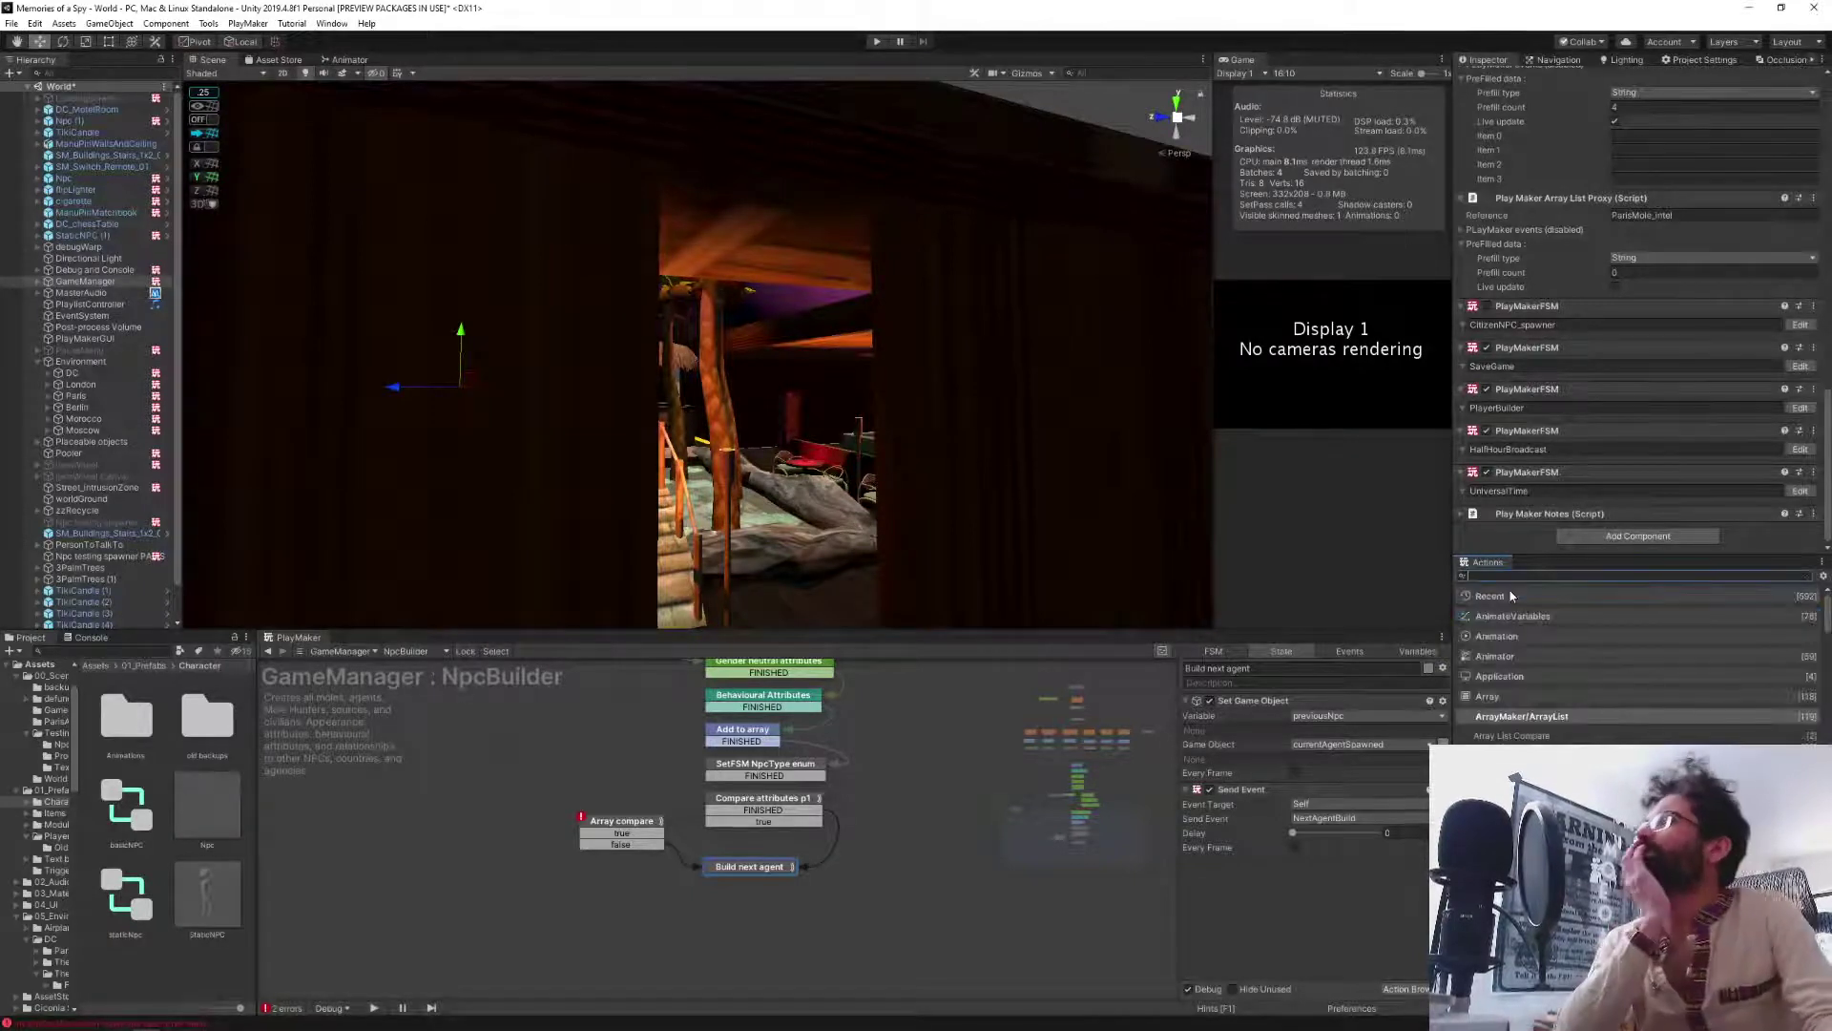
# Add an Array Transfer Value action above Send Event in Build next agent, with NpcDescription_string-ARRAY as its Array Source.
pyautogui.click(1481, 695)
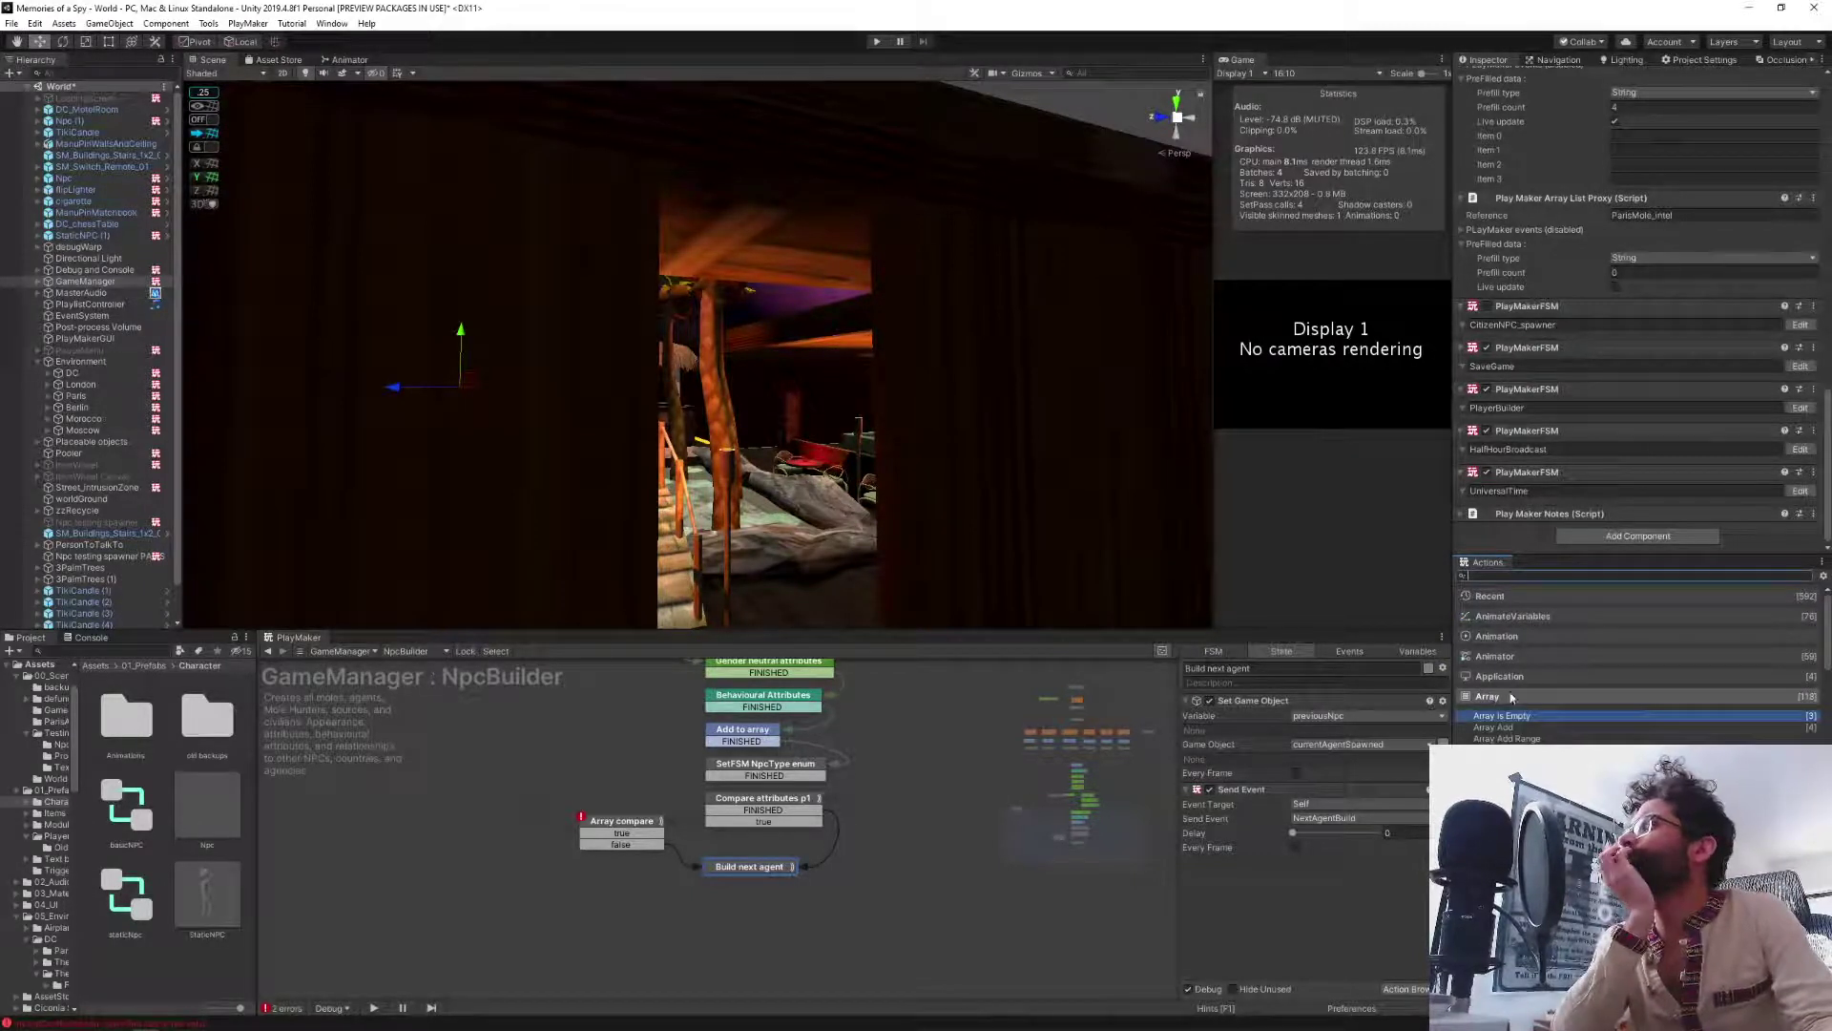
pyautogui.scroll(-2, 1644, 682)
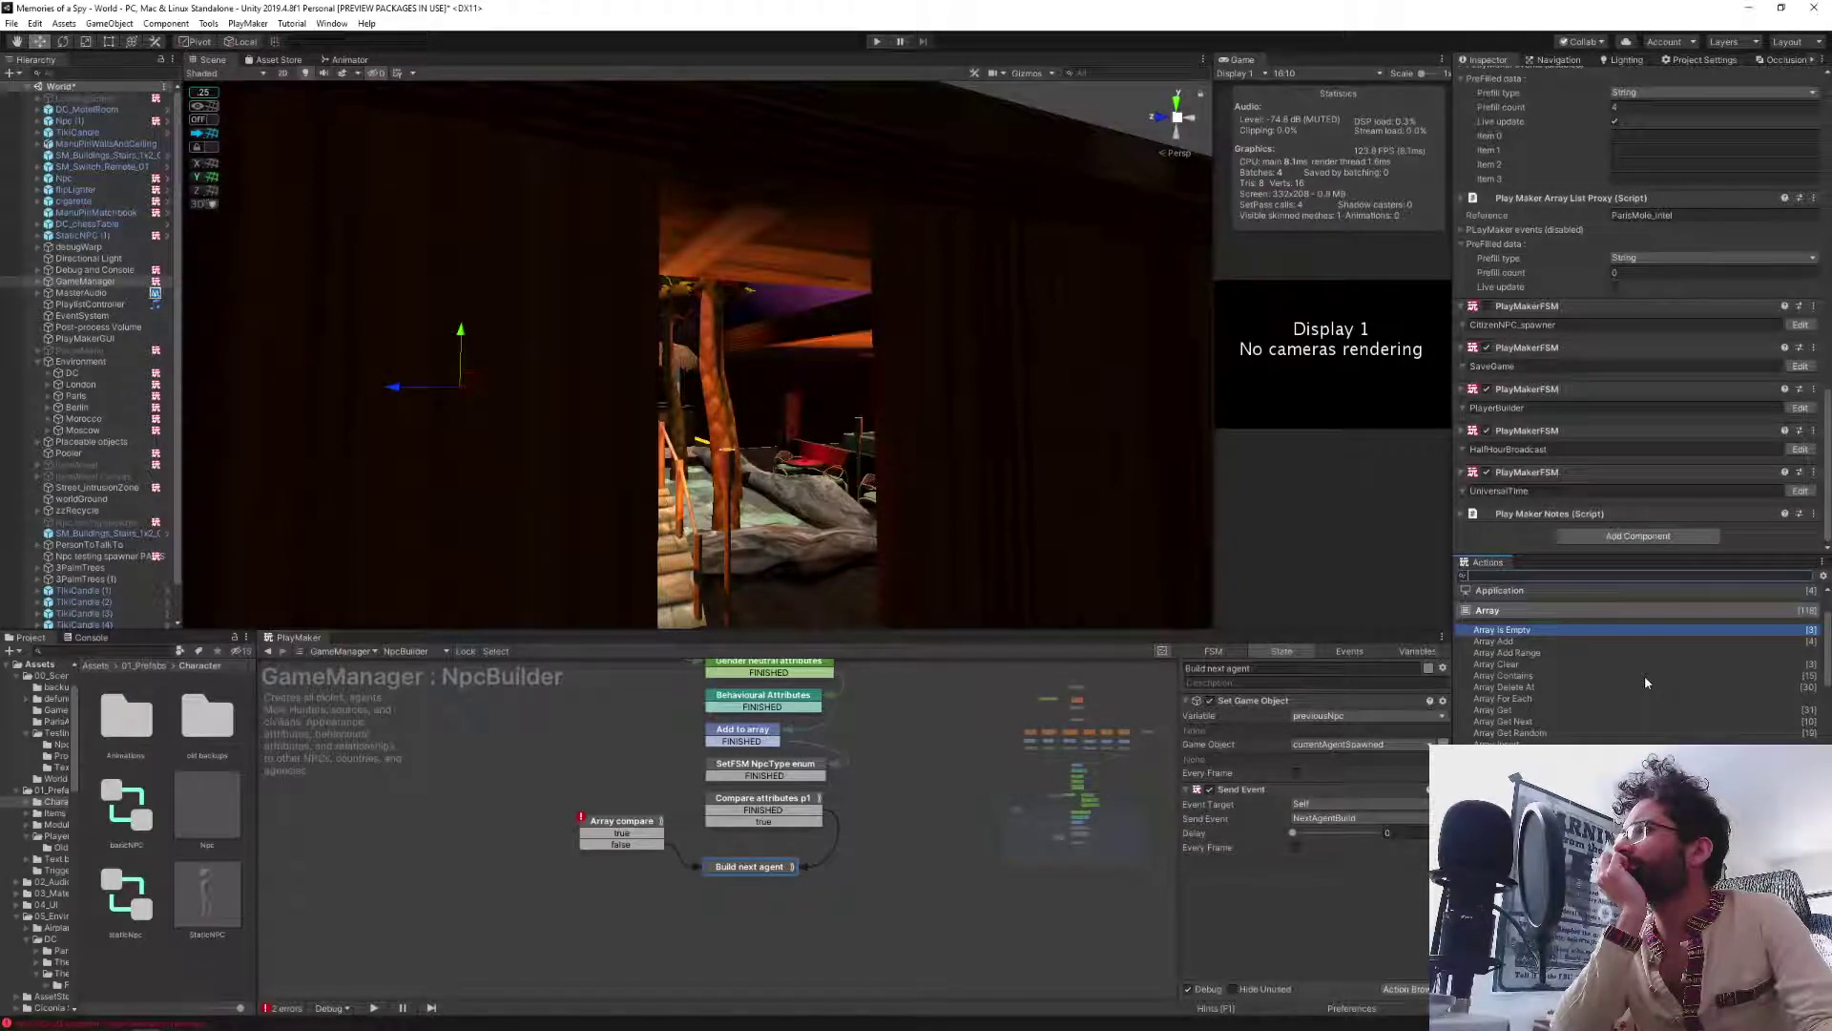
pyautogui.click(1501, 642)
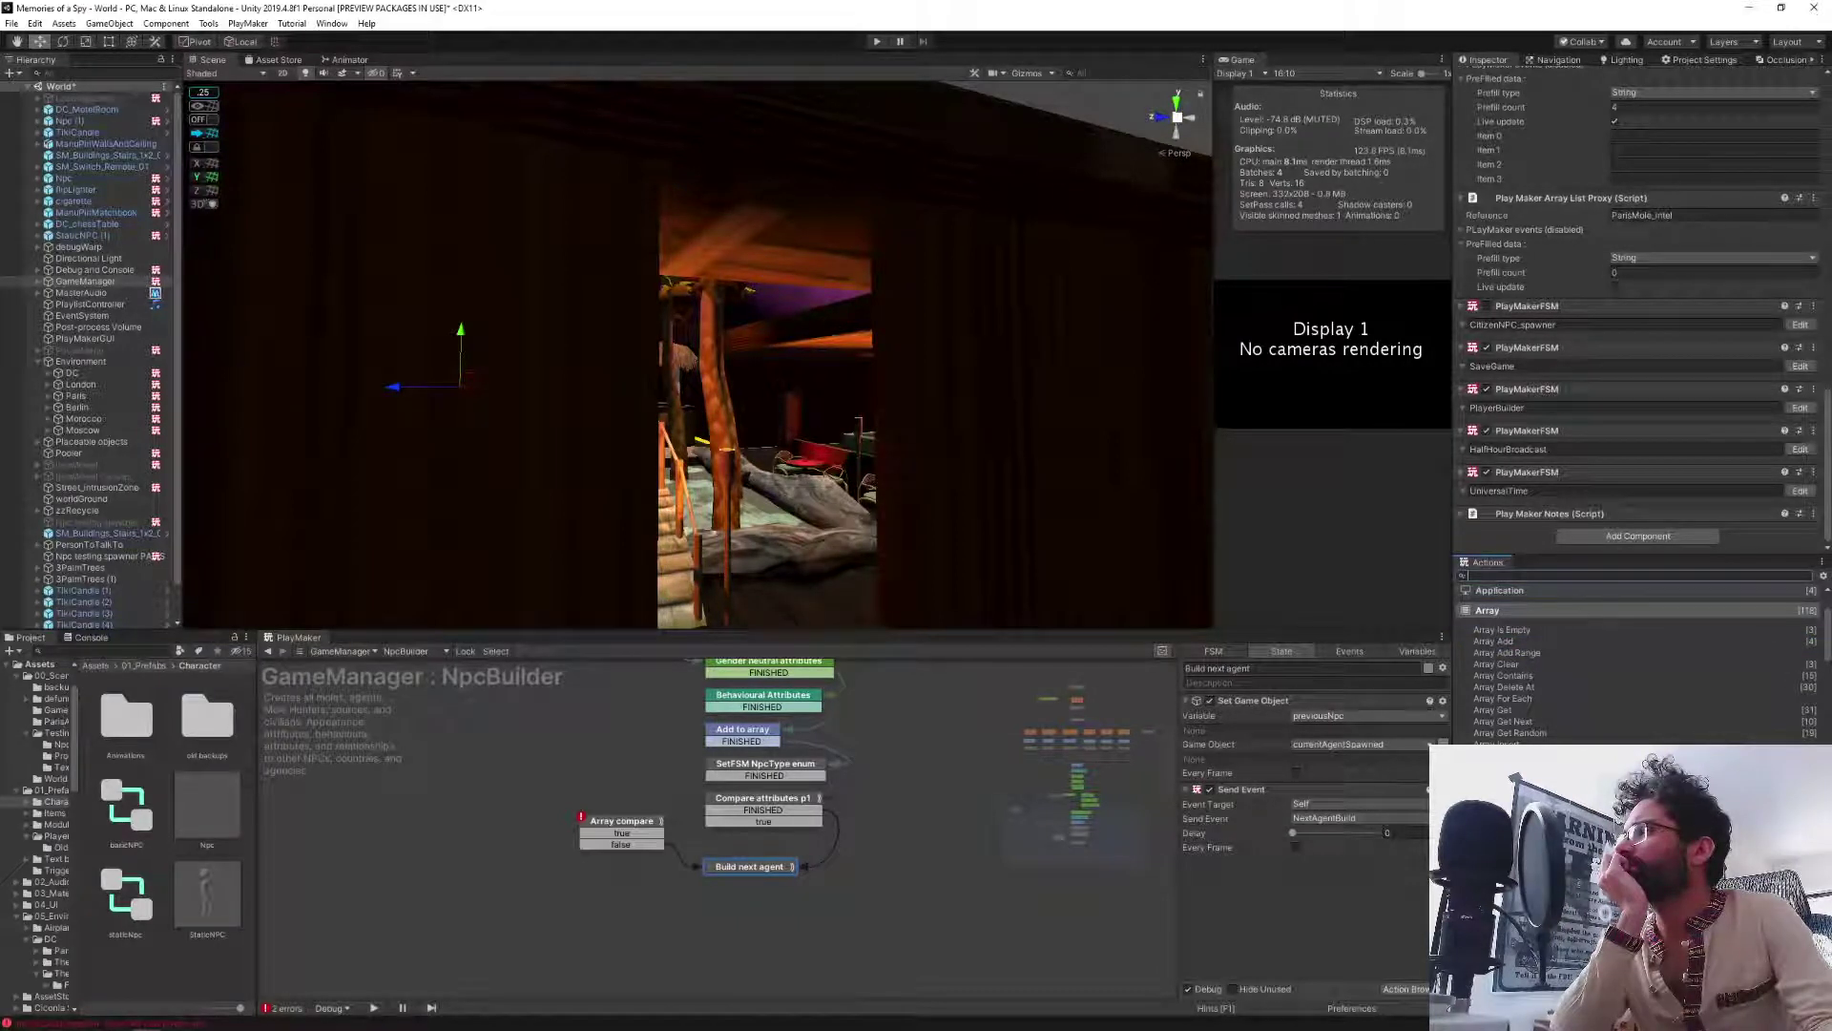
pyautogui.scroll(-3, 1638, 663)
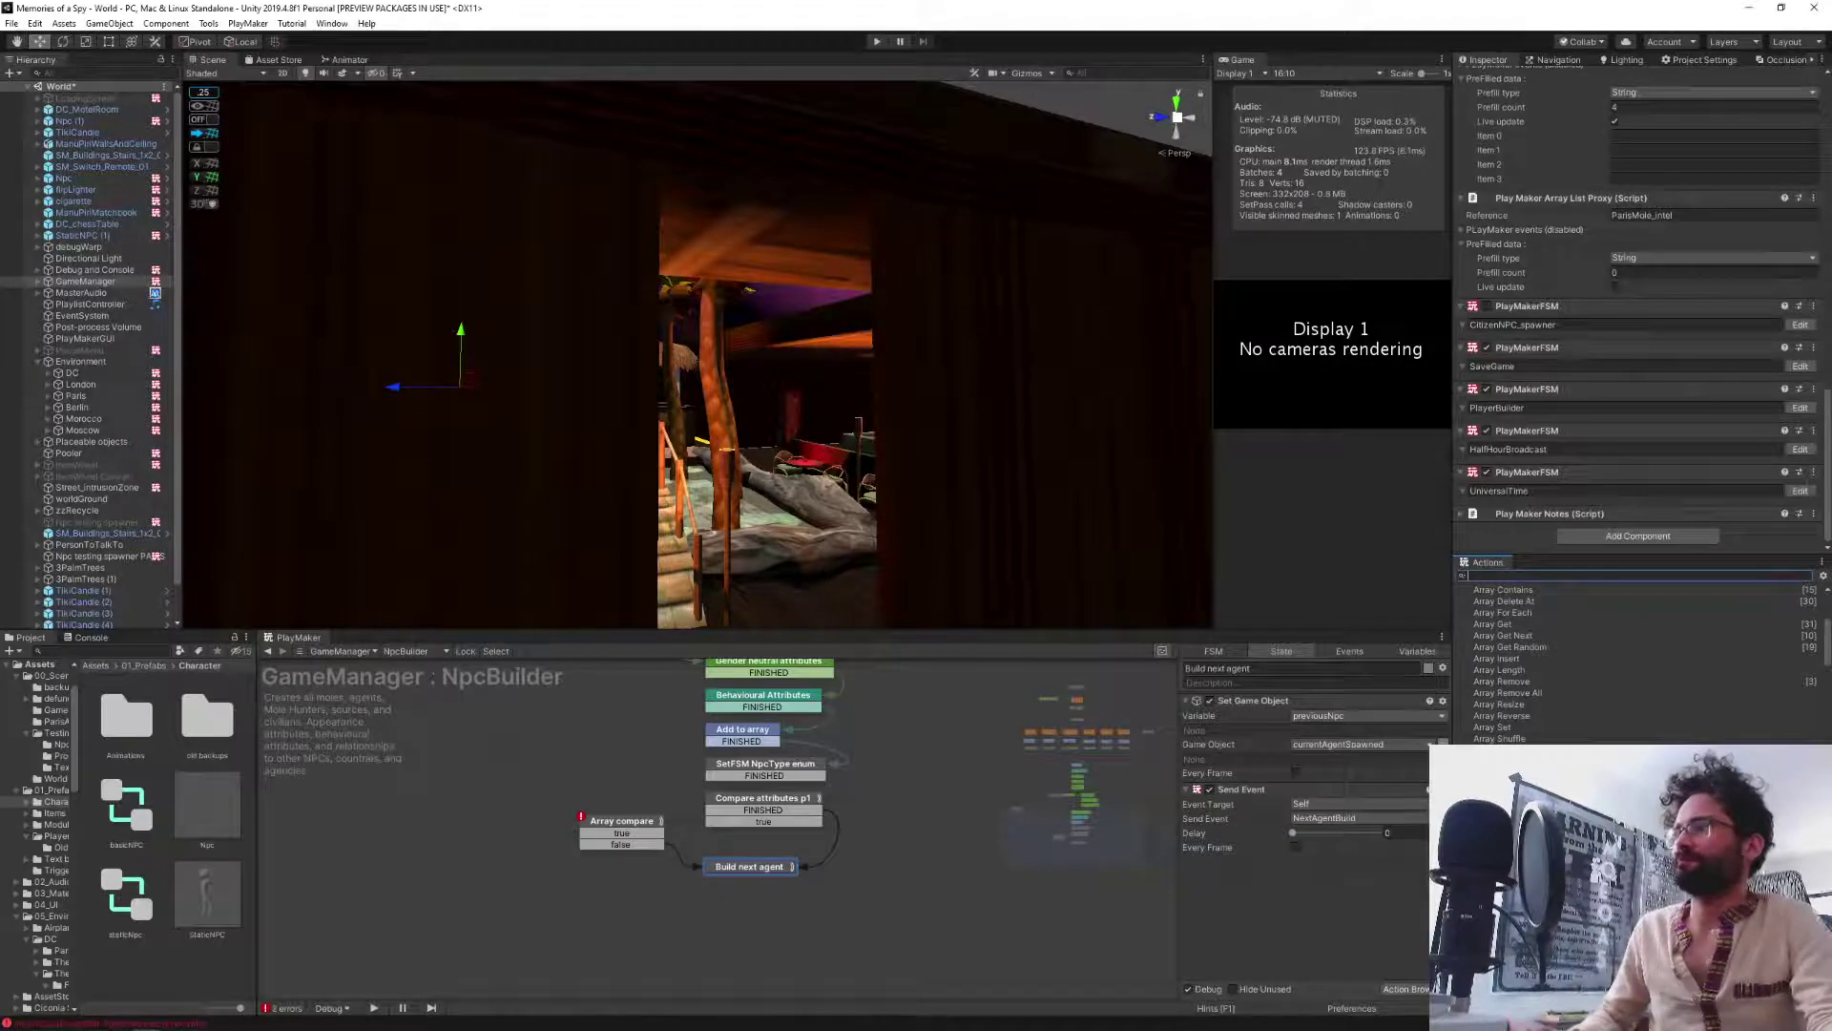
pyautogui.doubleClick(1506, 750)
pyautogui.moveTo(1243, 833); pyautogui.dragTo(1243, 761)
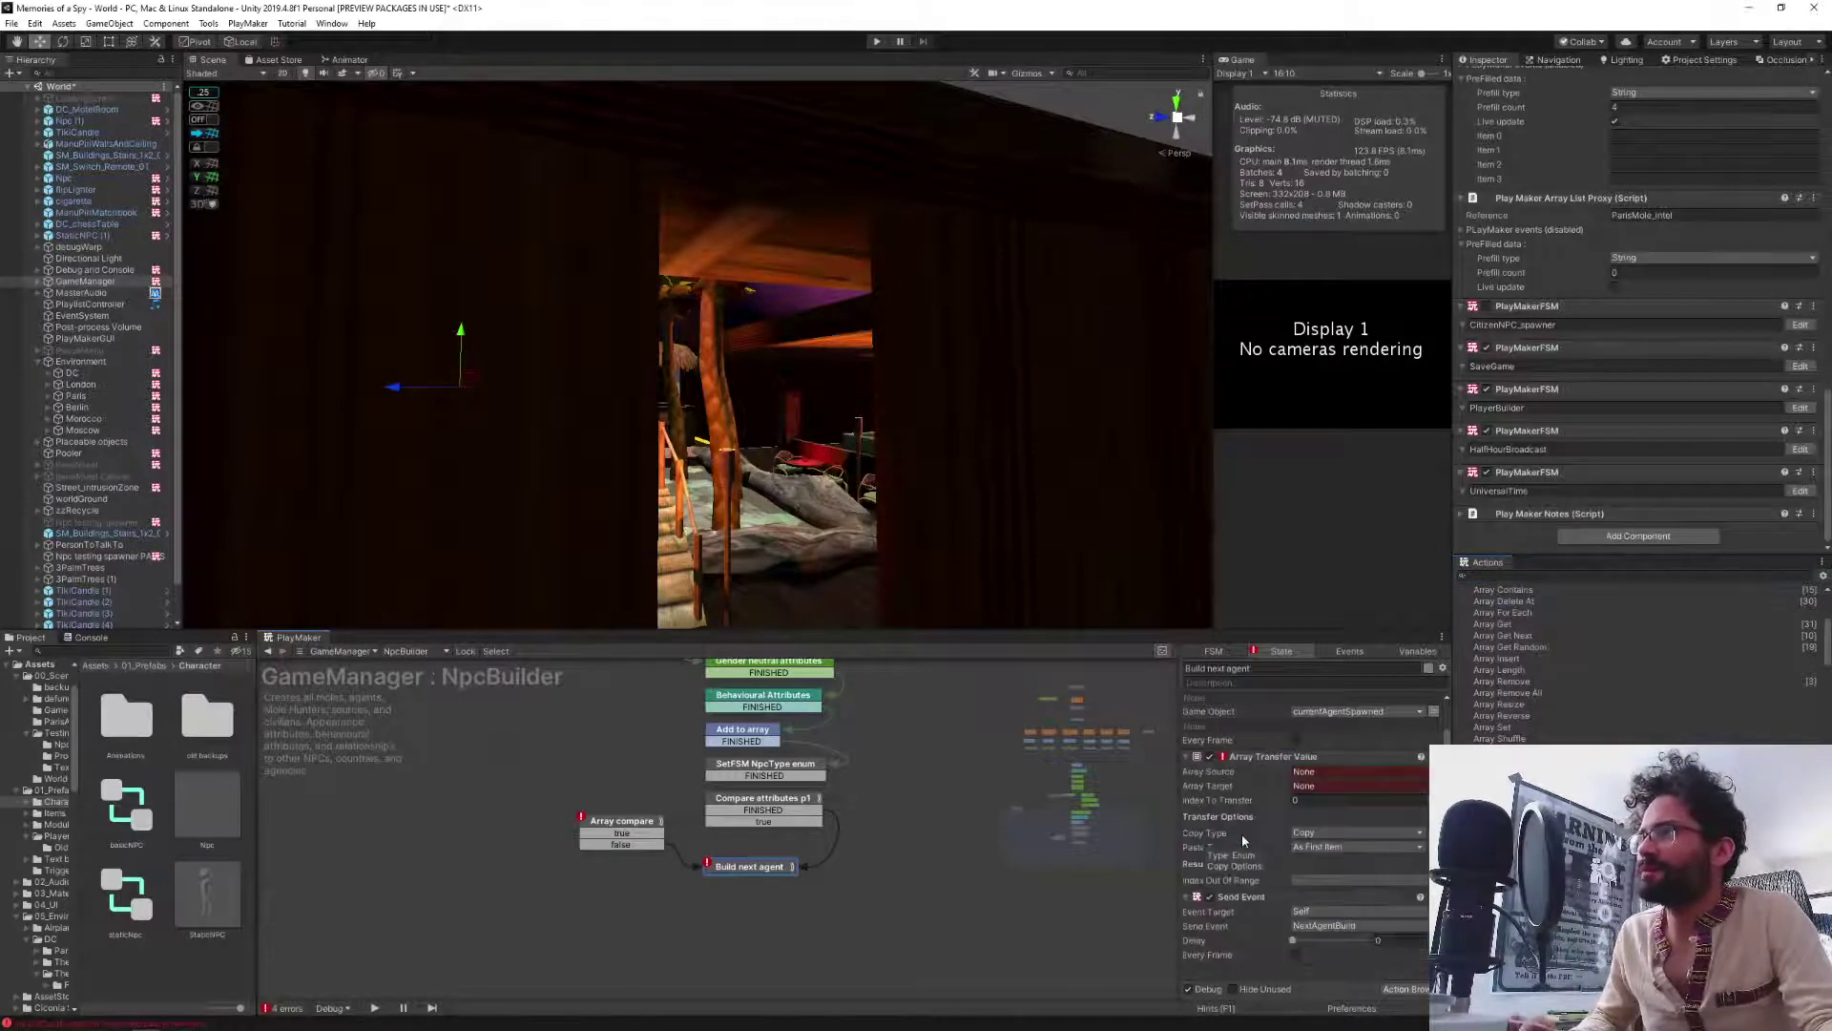
pyautogui.click(1328, 773)
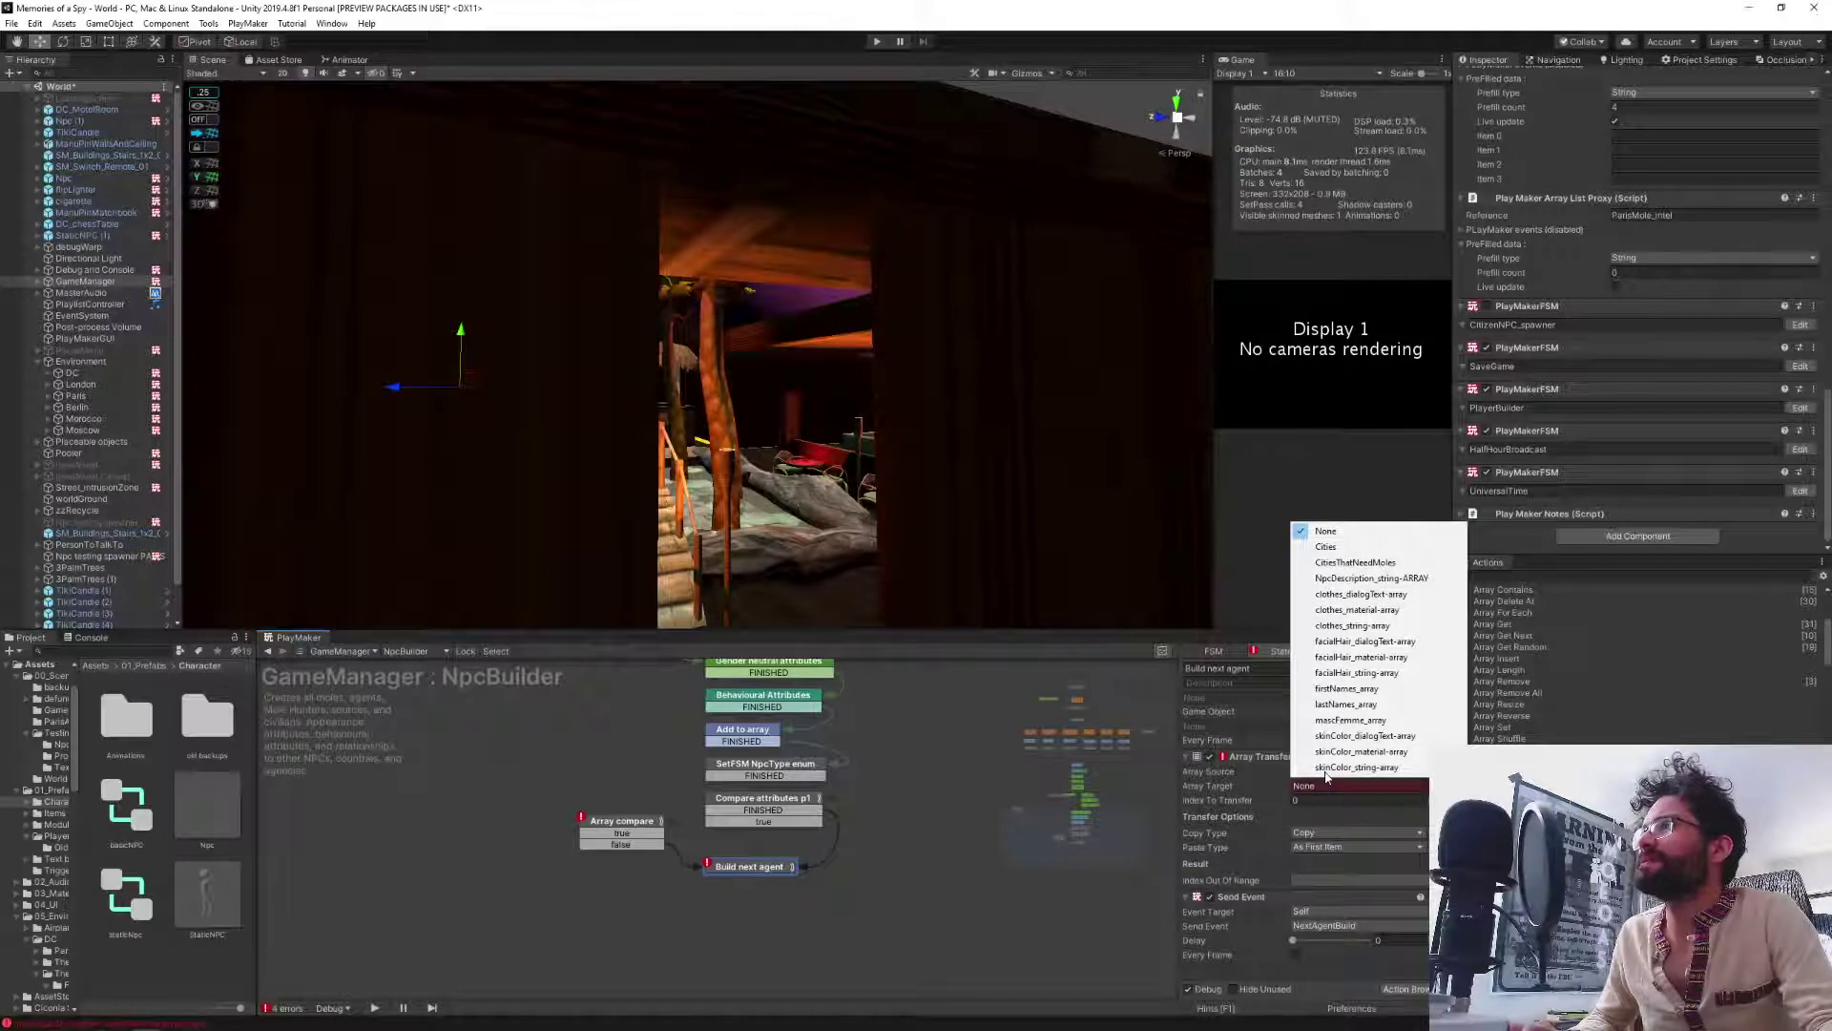
pyautogui.click(1399, 580)
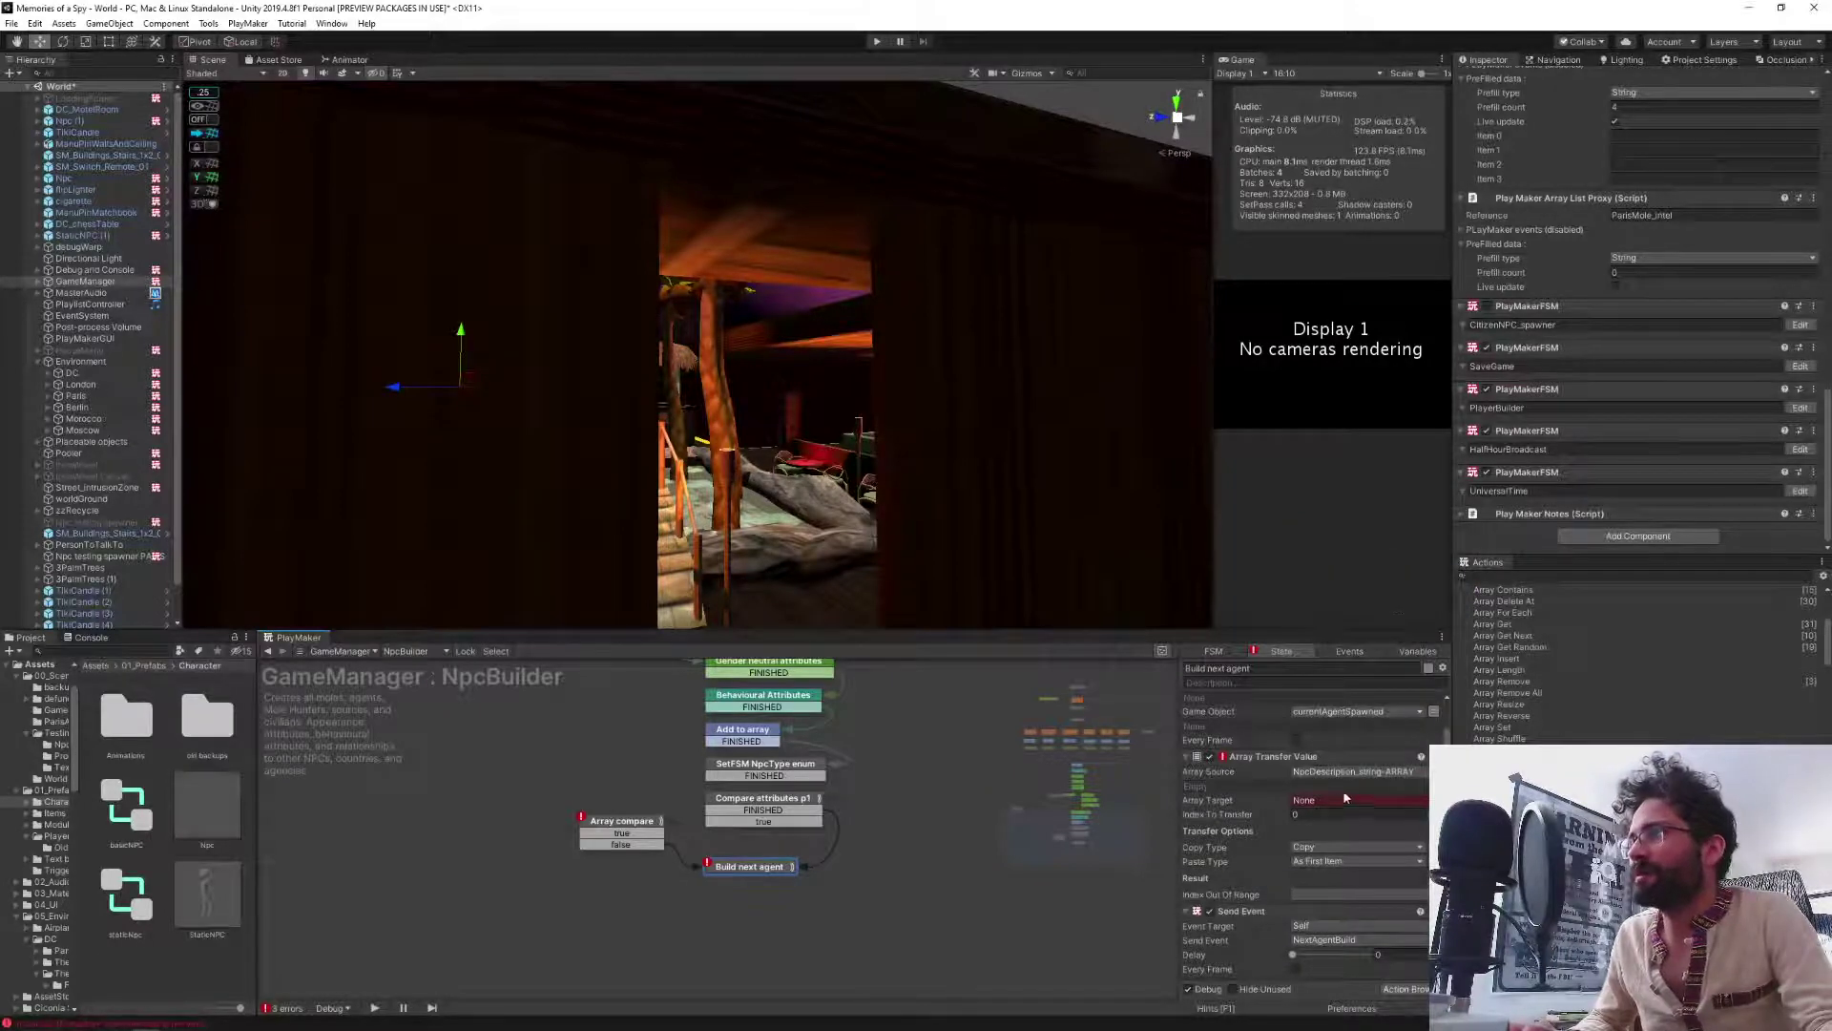
# Create an array variable named PreviousNpcDescription_string-ARRAY, based on the copied NpcDescription_string-ARRAY name, and set its array type to String.
pyautogui.click(1416, 650)
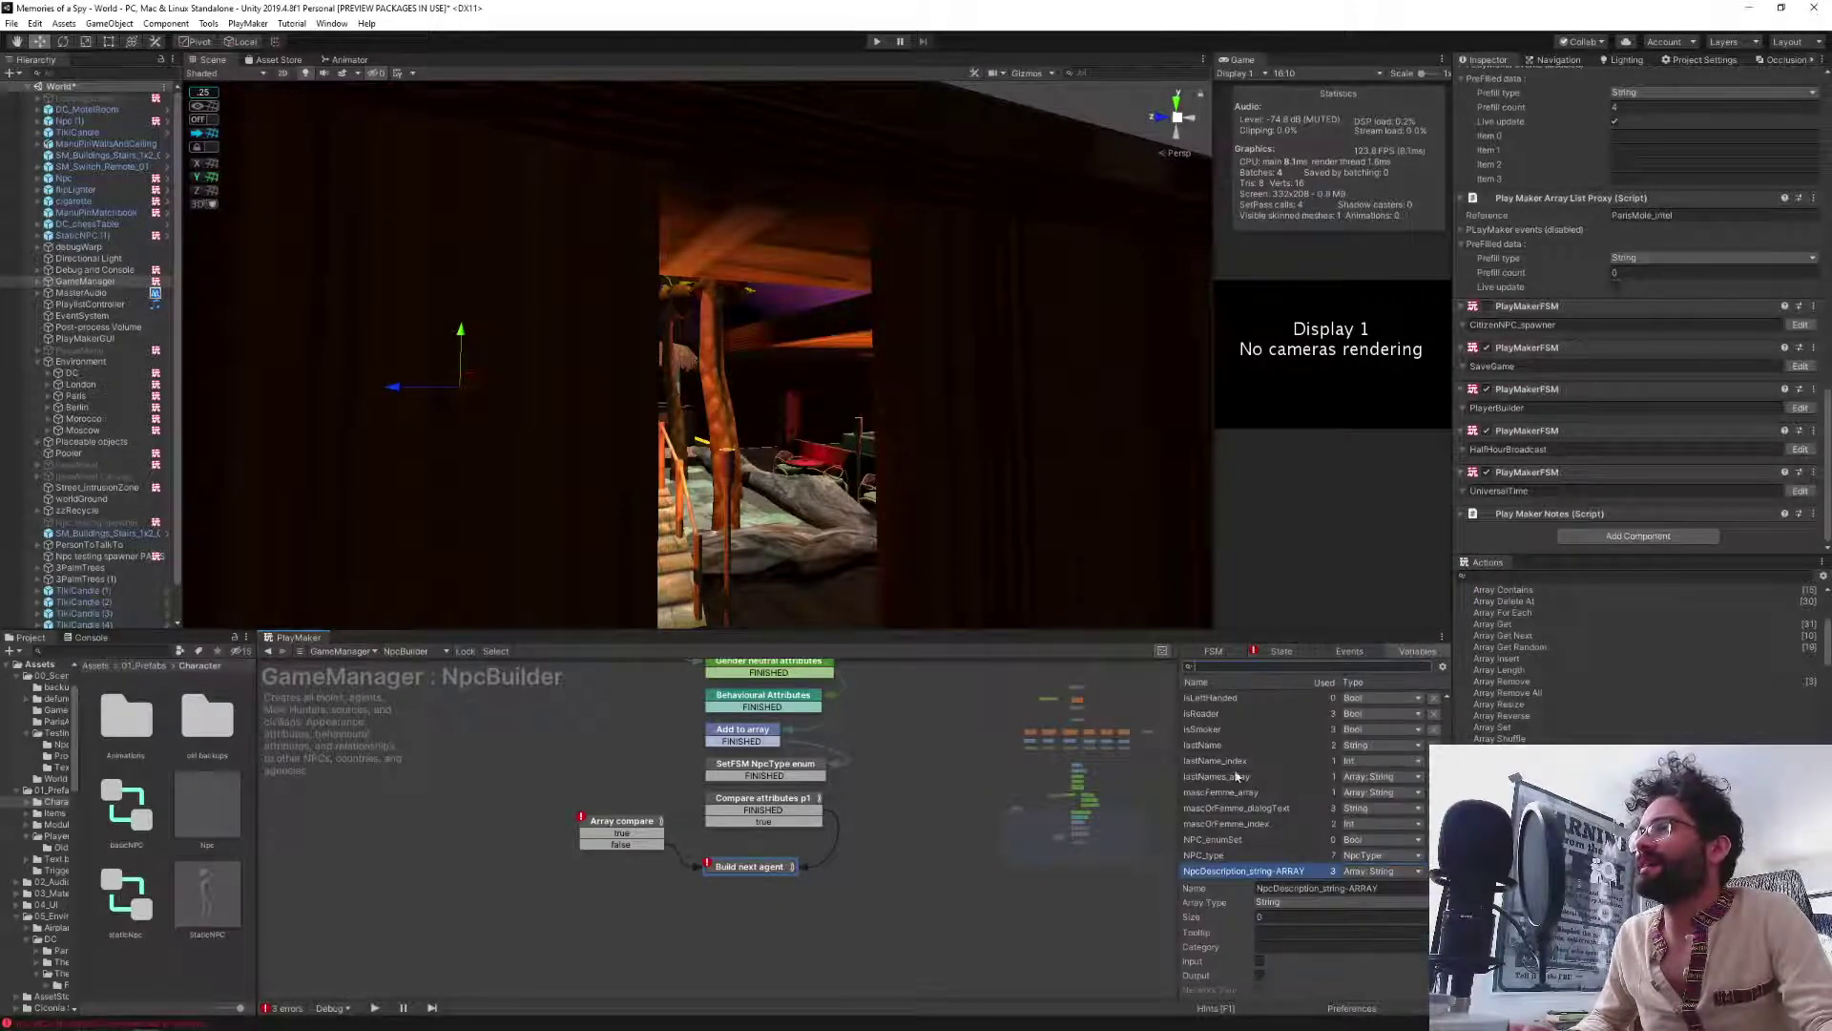
pyautogui.click(1315, 889)
pyautogui.hotkey('ctrl', 'c')
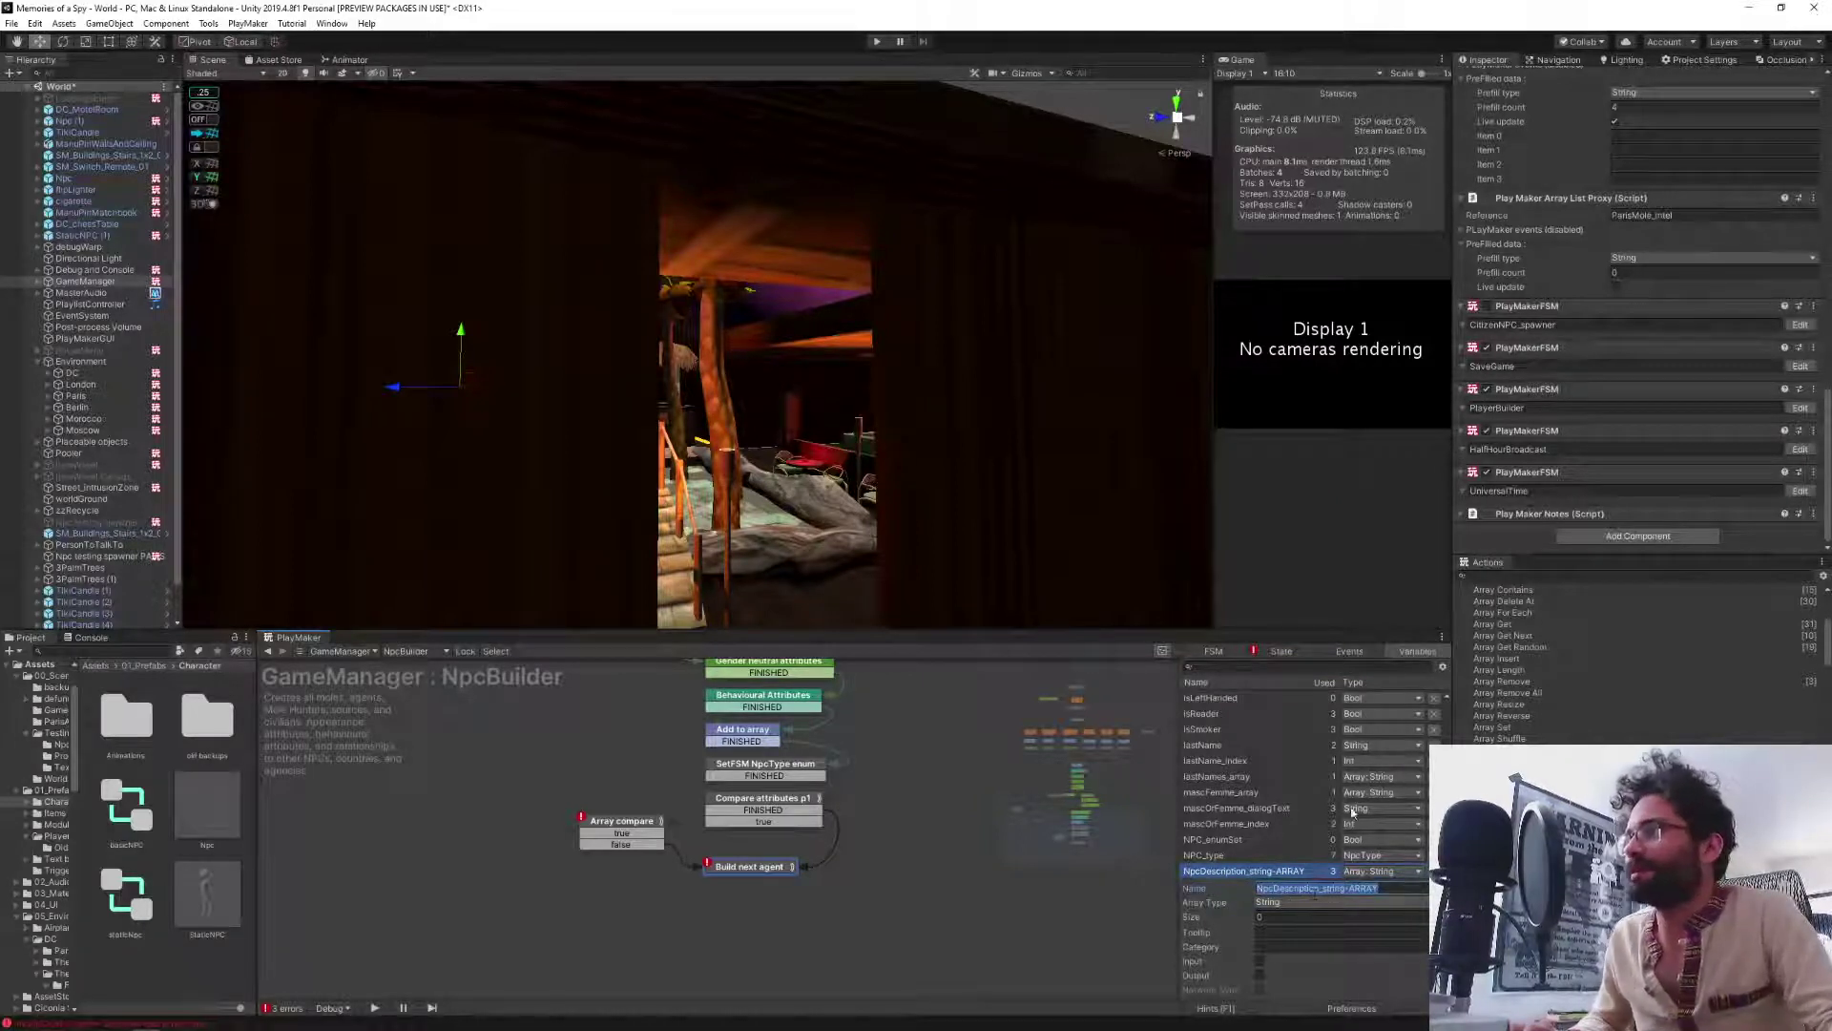
pyautogui.scroll(-8, 1281, 806)
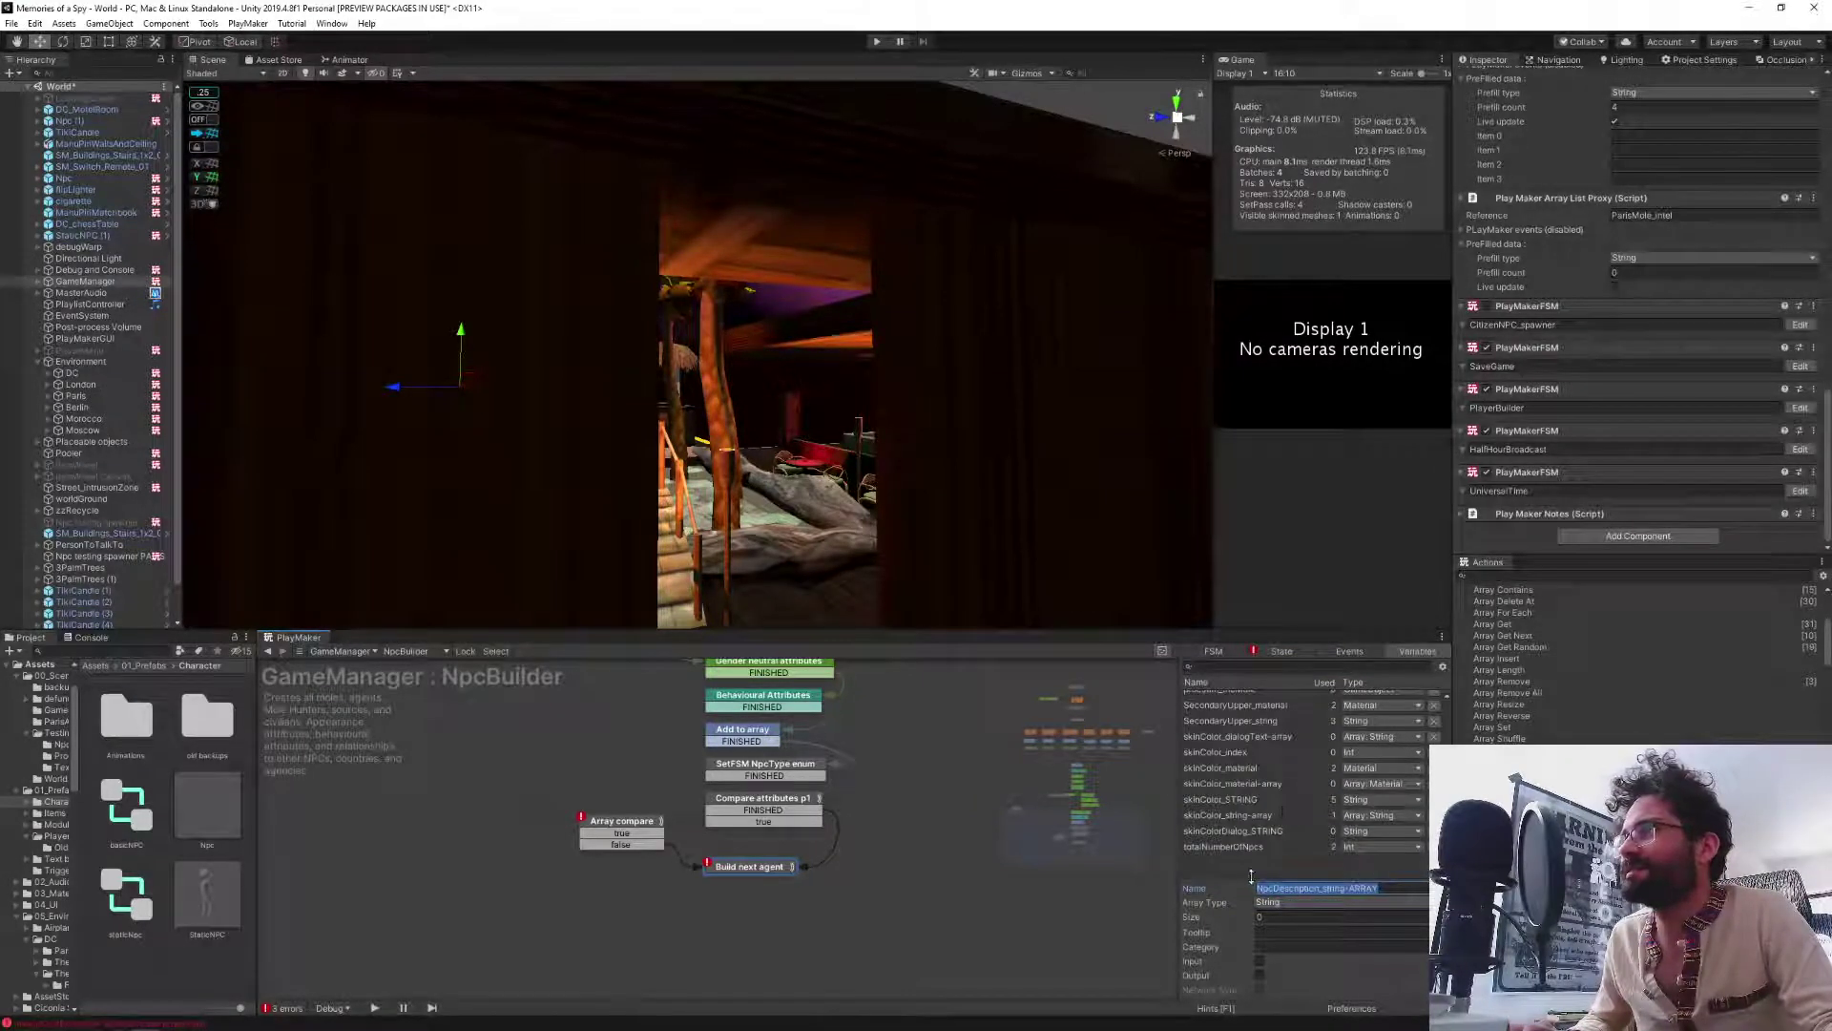
pyautogui.click(1248, 872)
pyautogui.click(1260, 993)
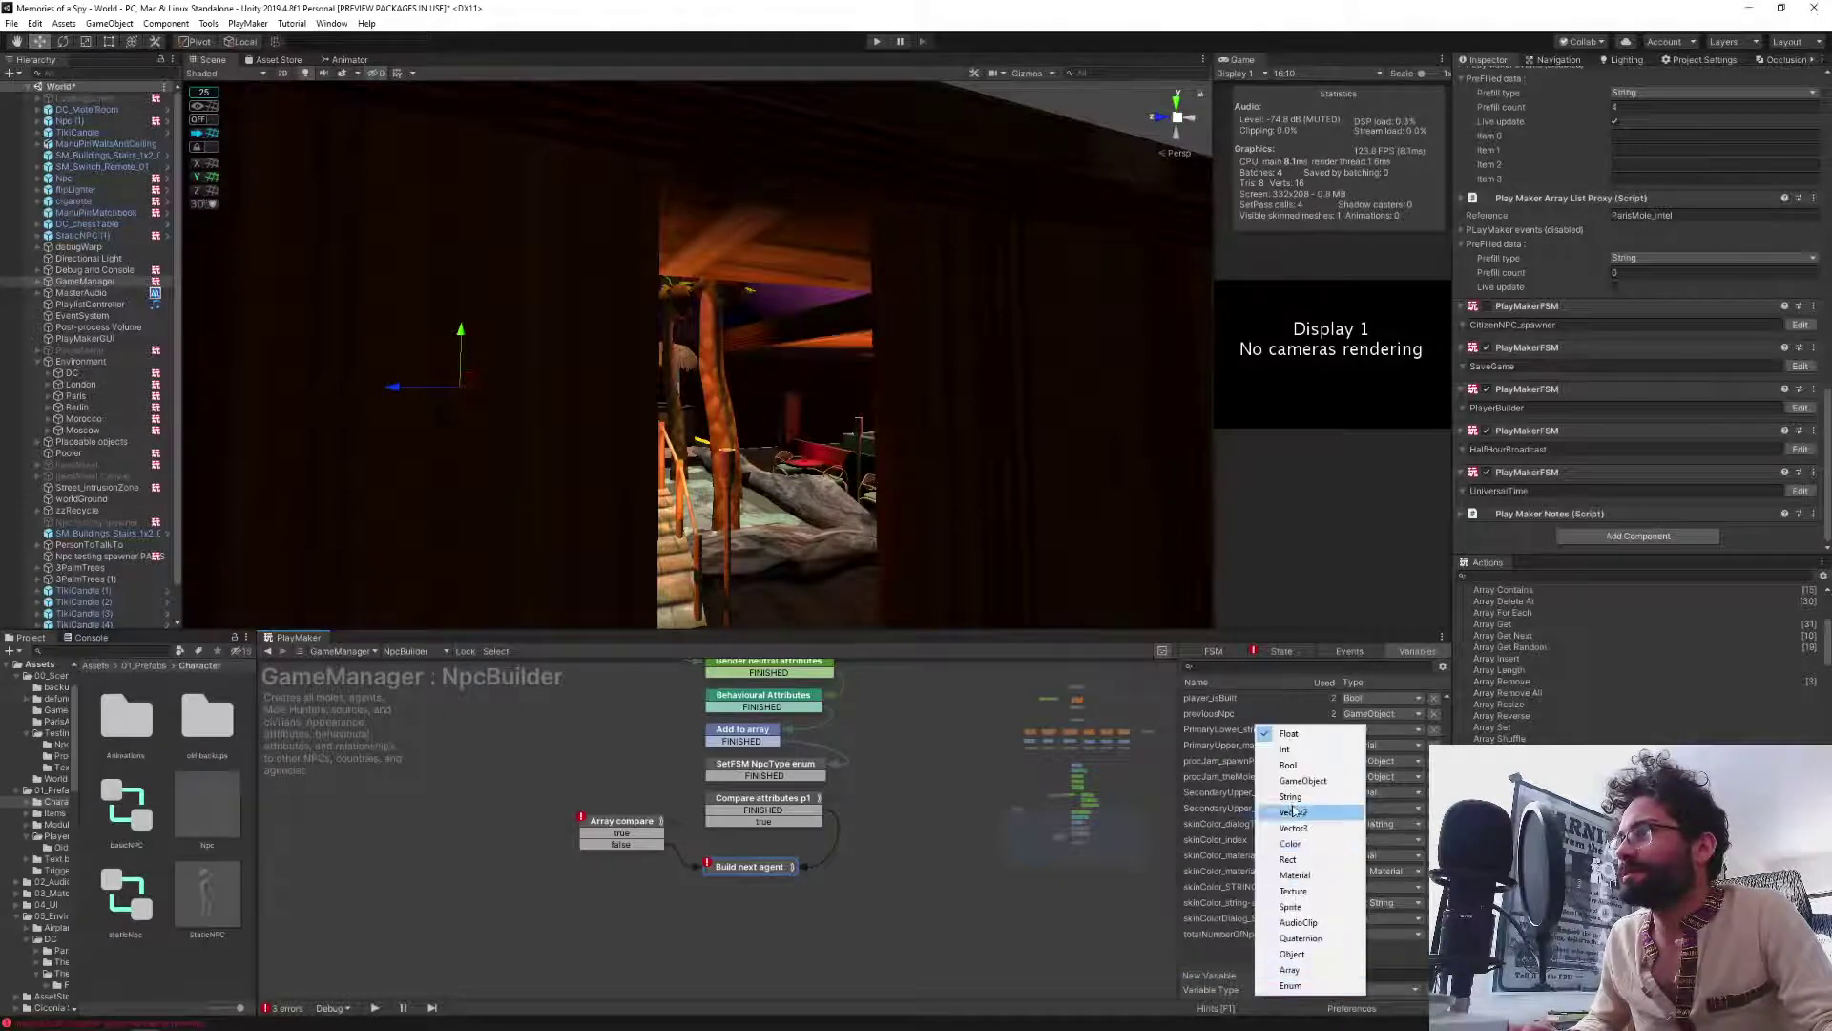
pyautogui.click(1291, 969)
pyautogui.hotkey('ctrl', 'v')
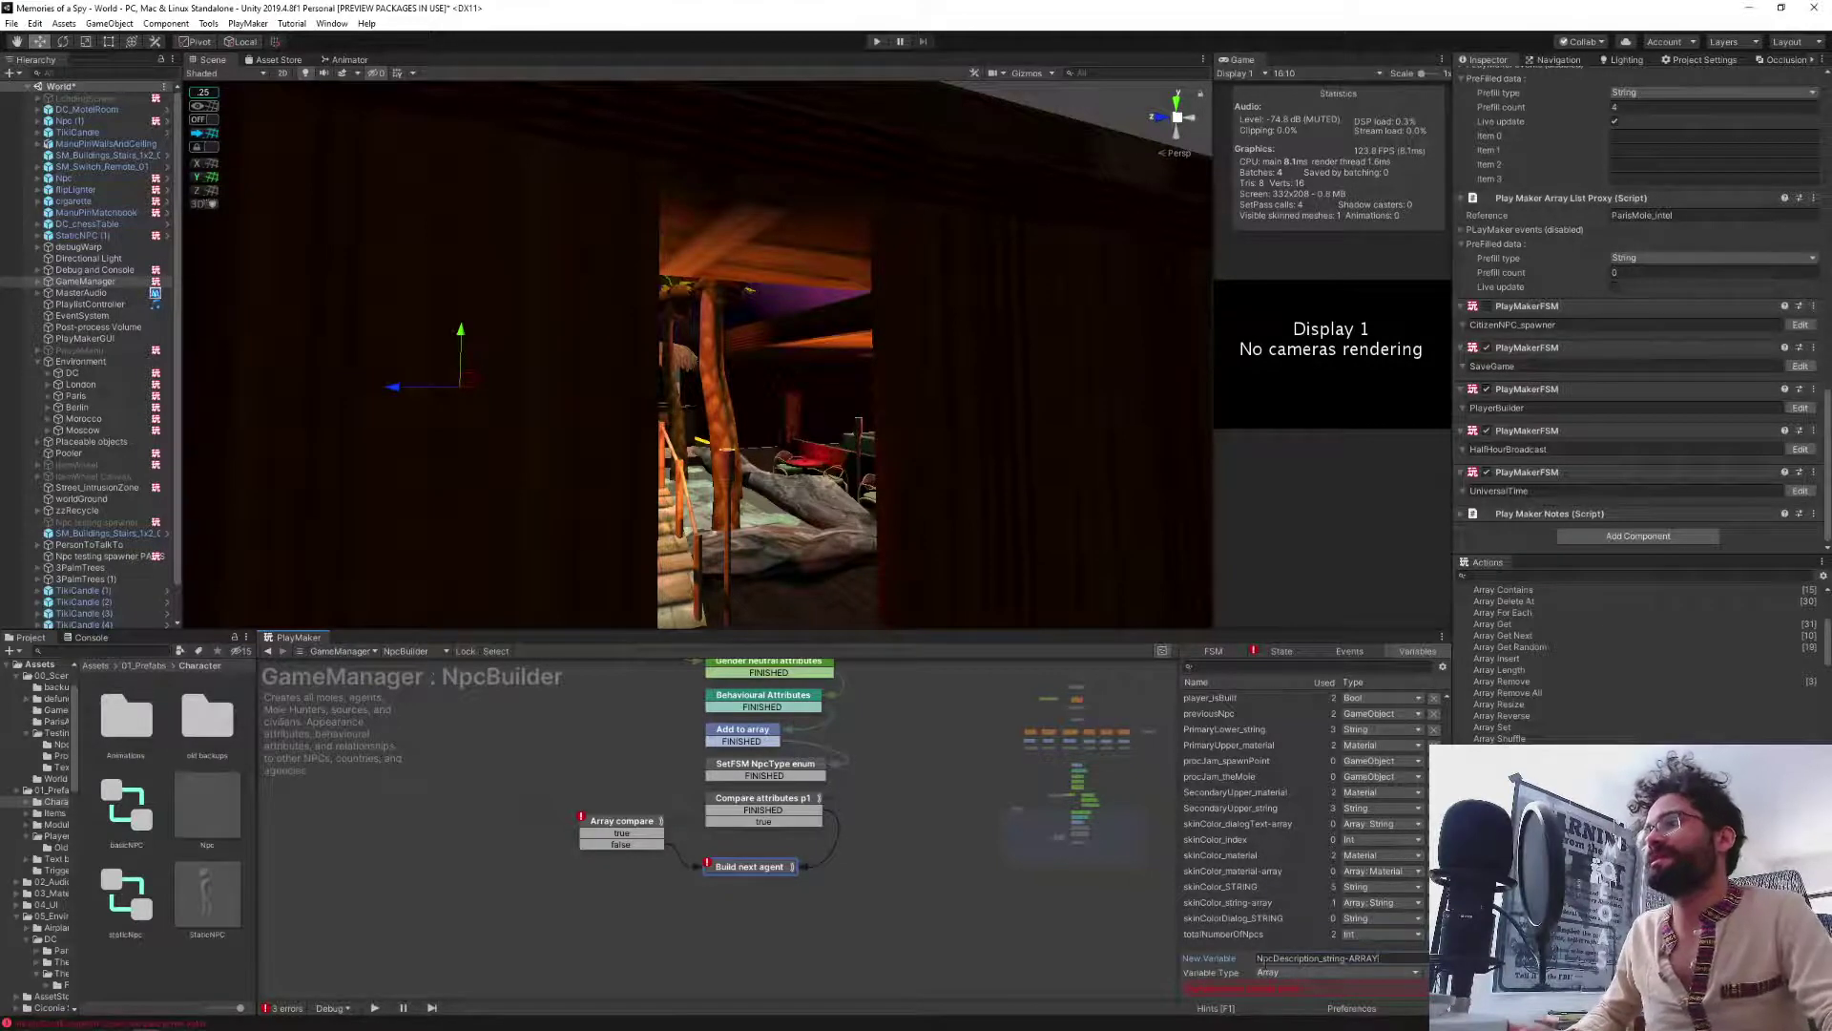
pyautogui.click(1259, 959)
pyautogui.write('Previous')
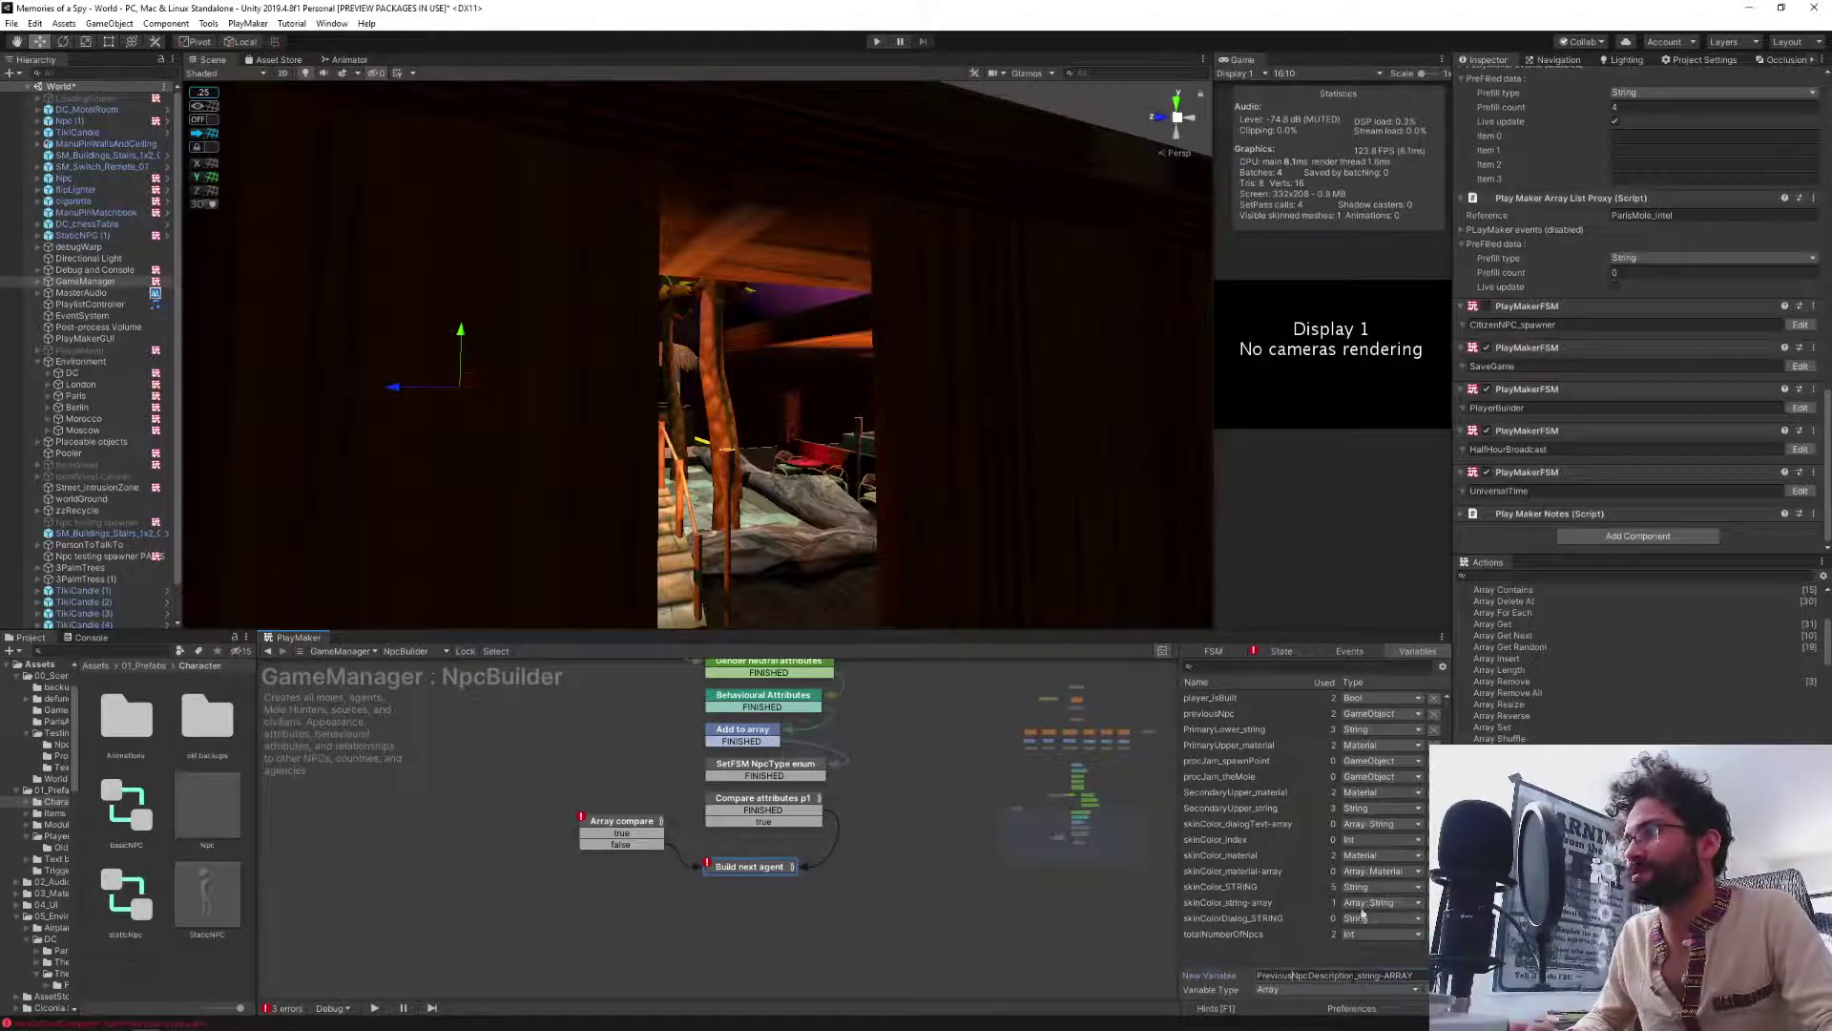
pyautogui.press('Return')
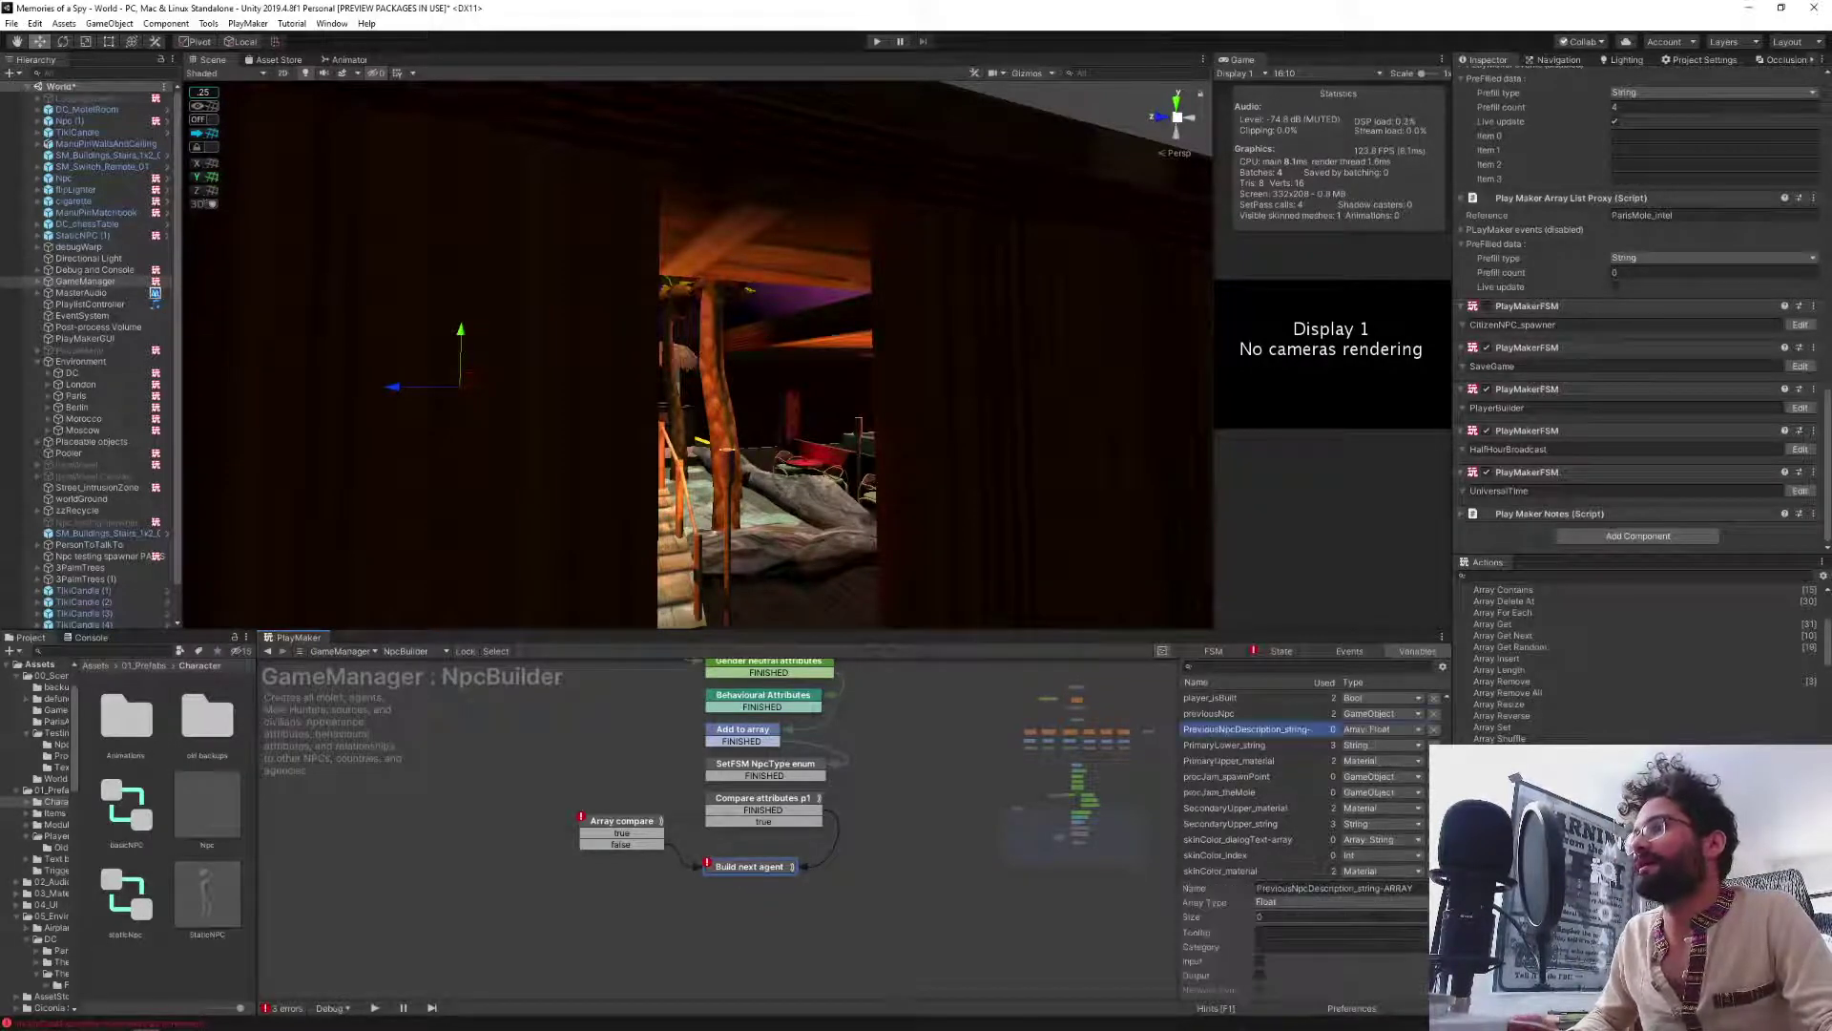
pyautogui.click(1311, 902)
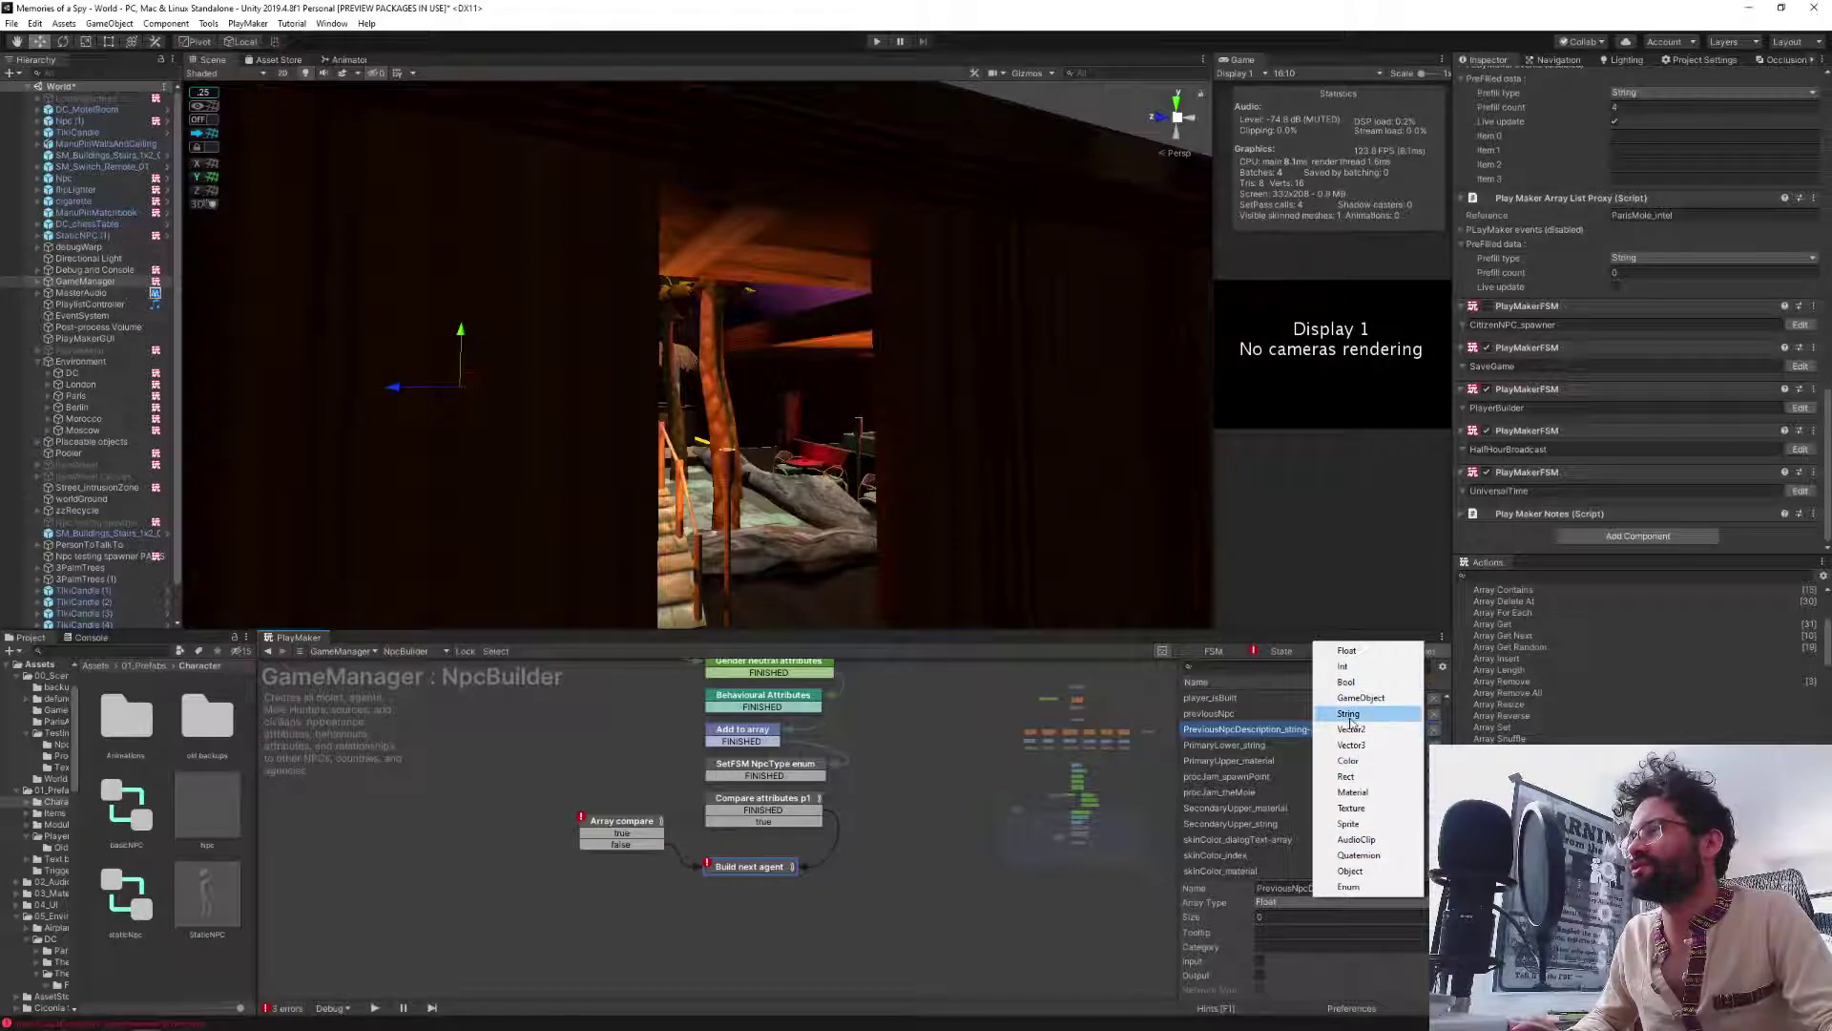
pyautogui.click(1348, 714)
# Set the Array Target of Build next agent's Array Transfer Value action to PreviousNpcDescription_string-ARRAY.
pyautogui.click(1282, 650)
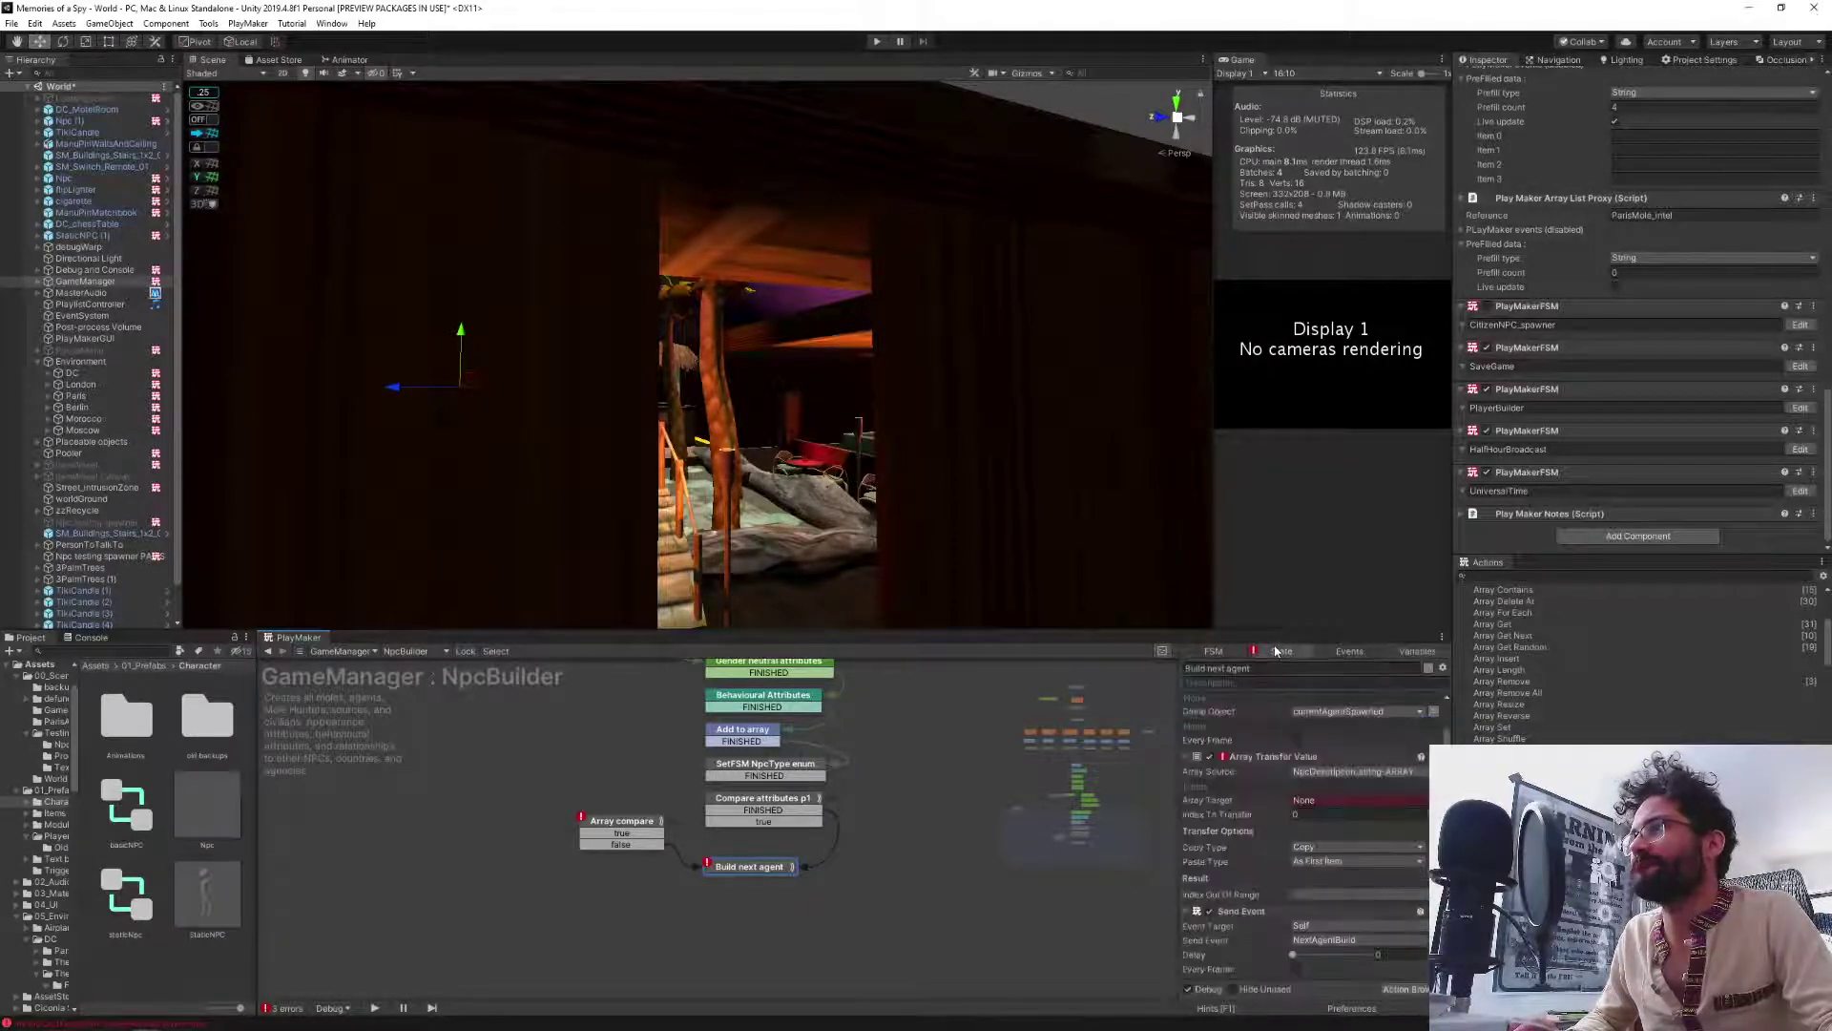
pyautogui.click(1313, 802)
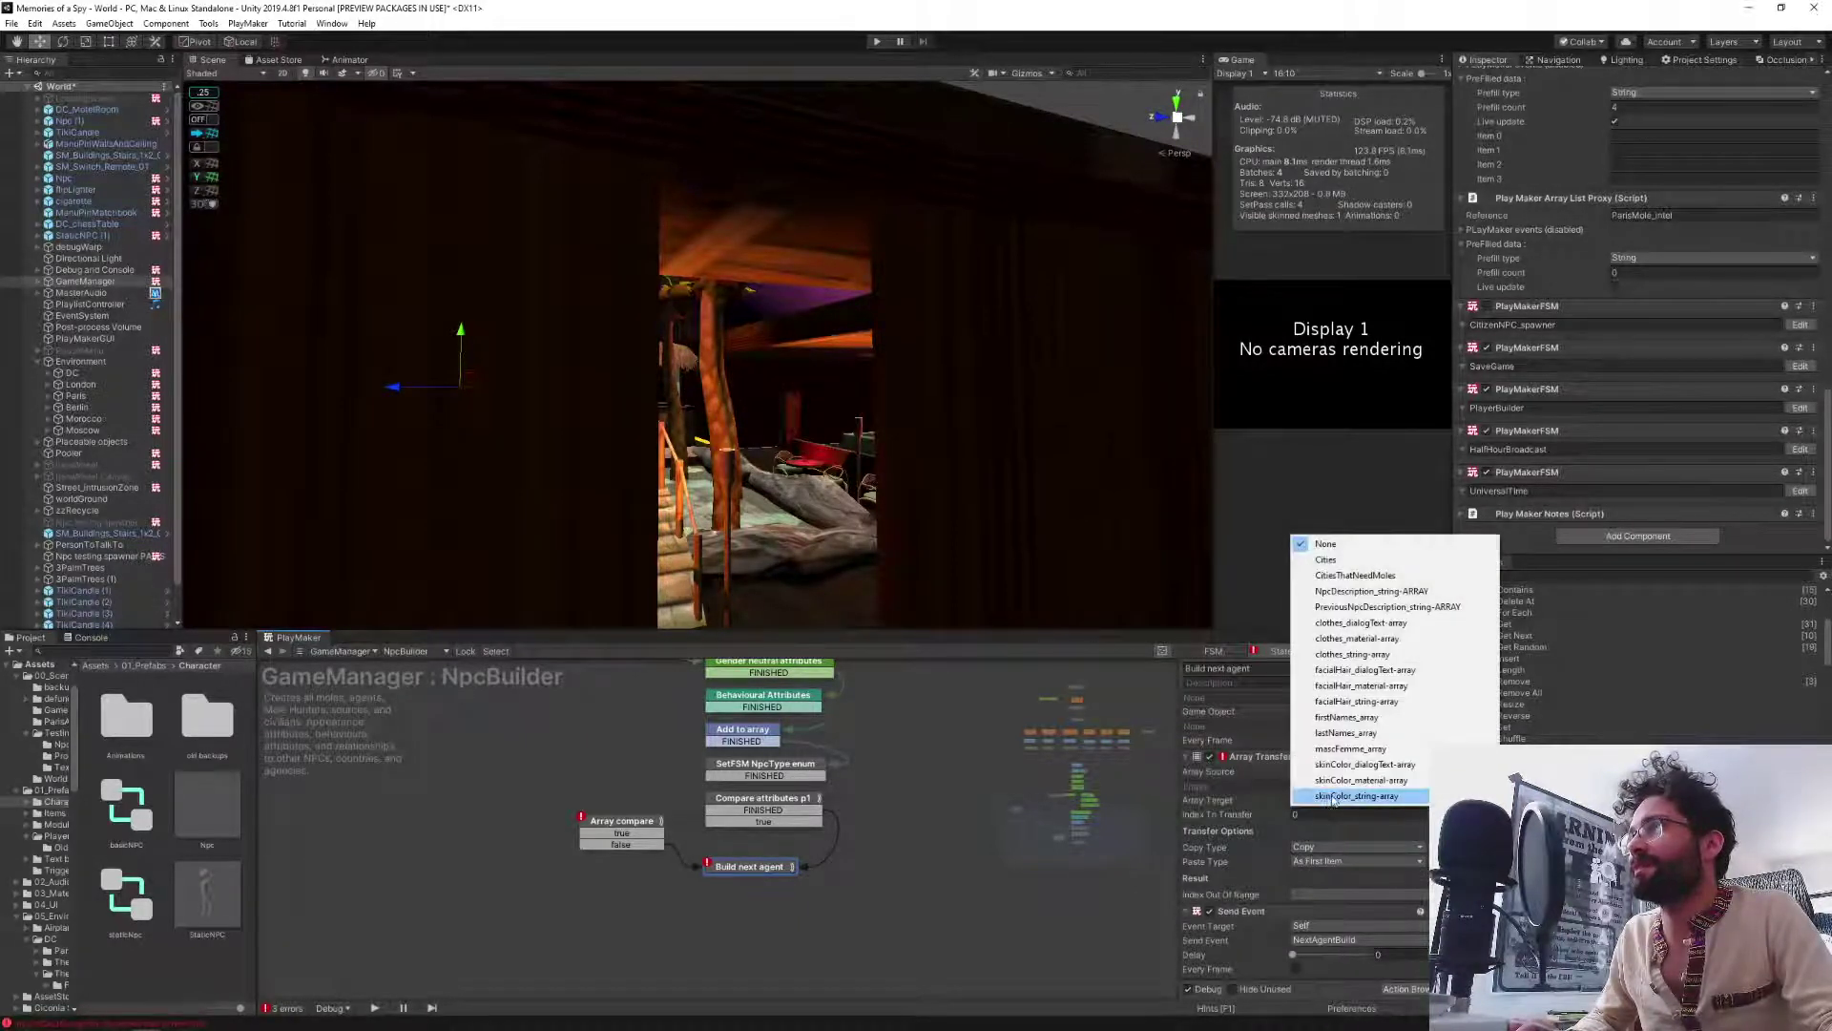
pyautogui.click(1366, 608)
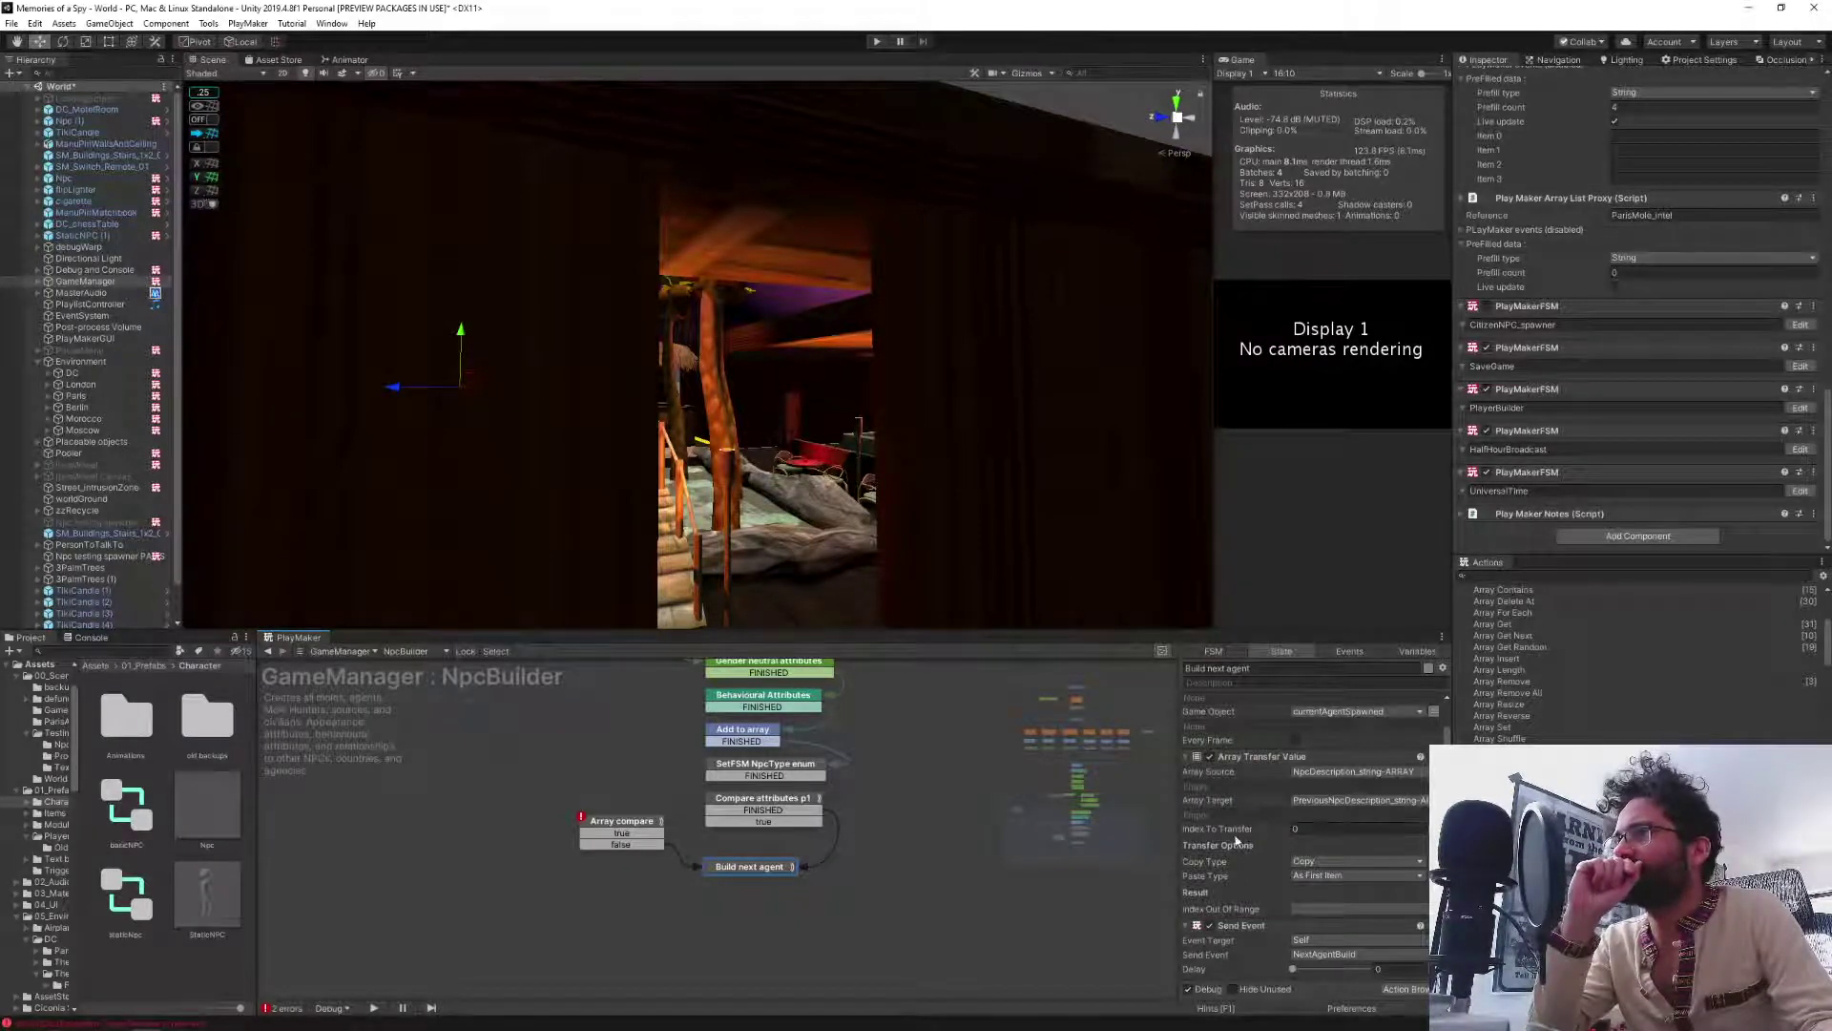
# Review the Index To Transfer, Copy Type and Paste Type options of the Array Transfer Value action.
pyautogui.moveTo(1229, 833)
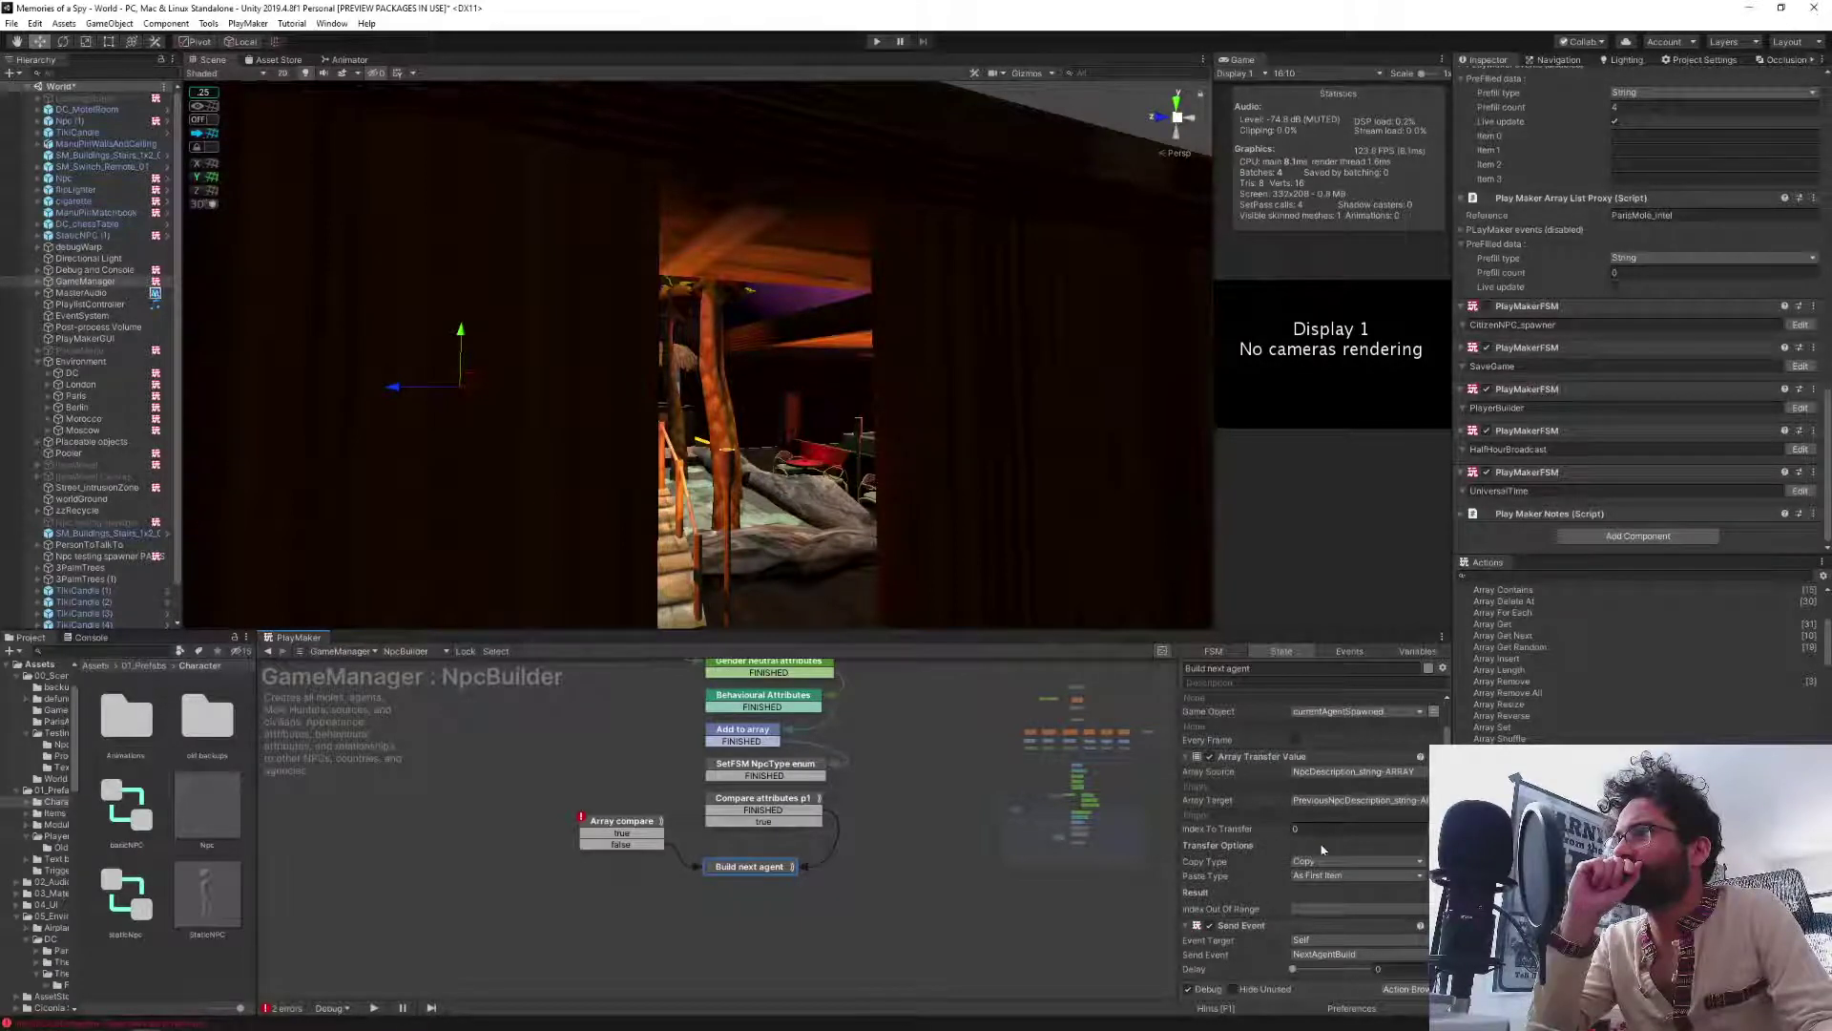
pyautogui.click(1296, 862)
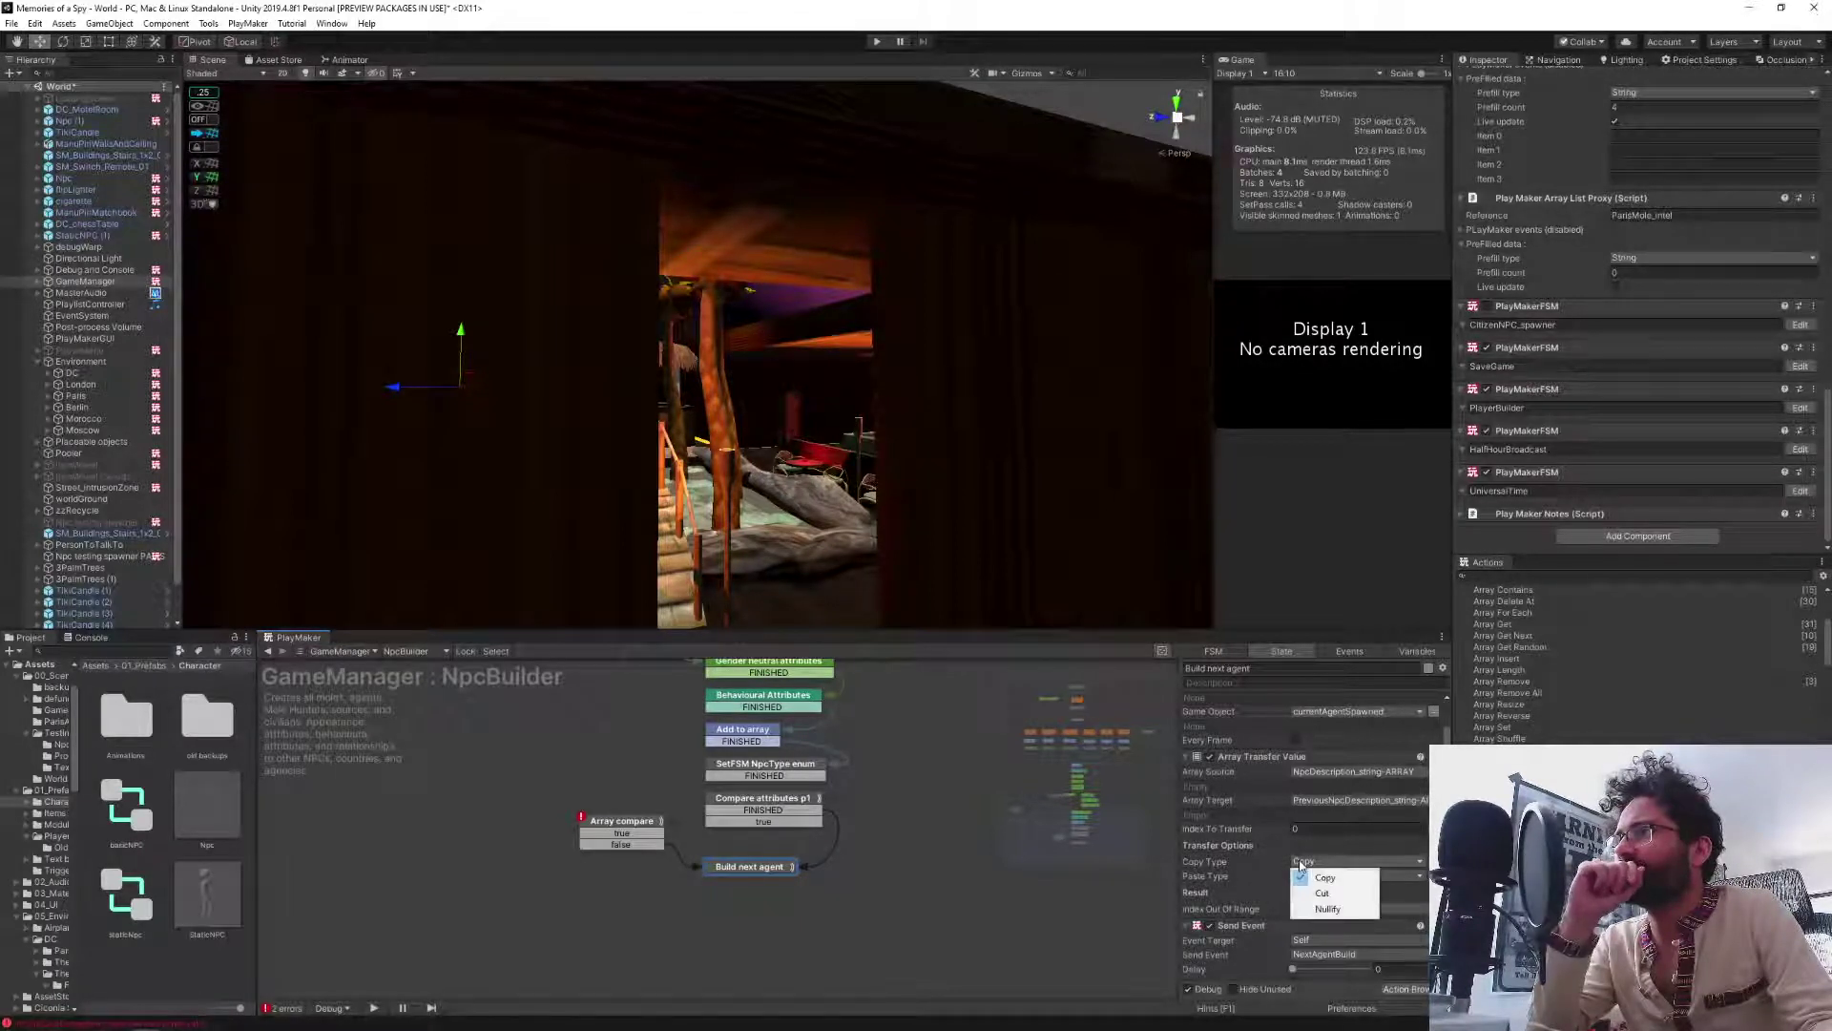
pyautogui.click(1307, 877)
pyautogui.click(1310, 876)
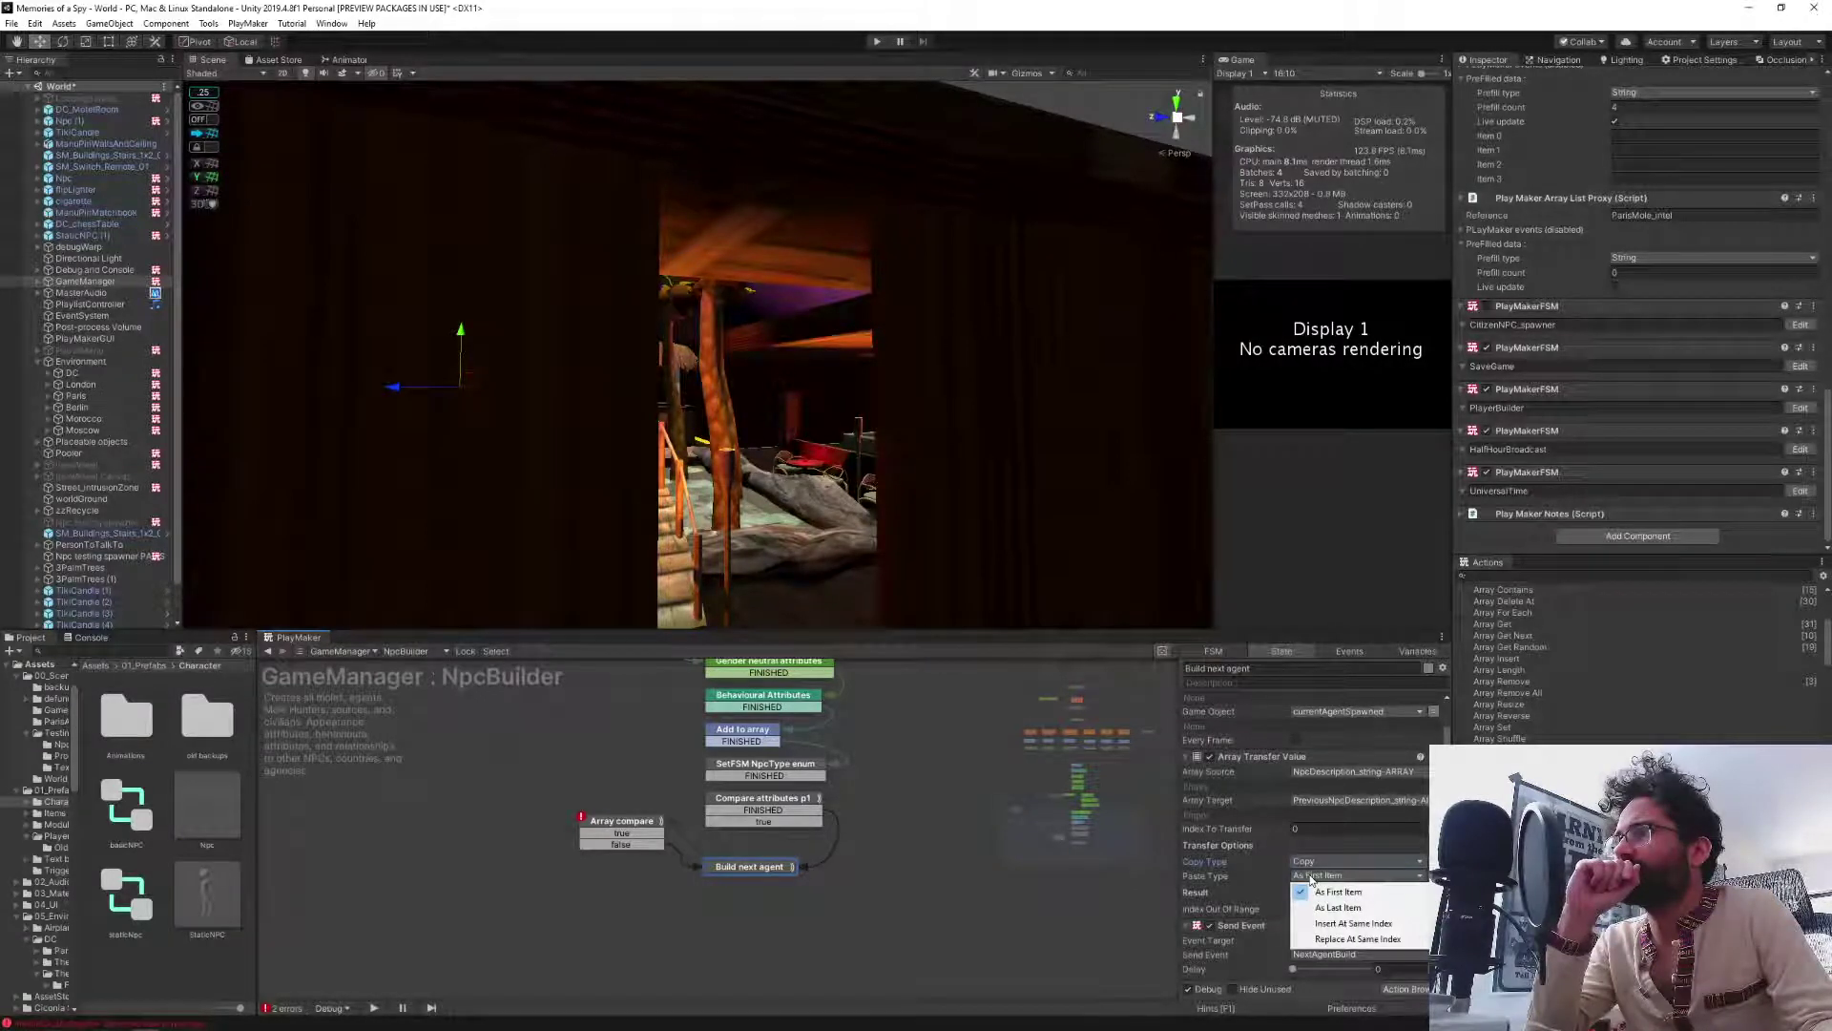
pyautogui.click(1302, 857)
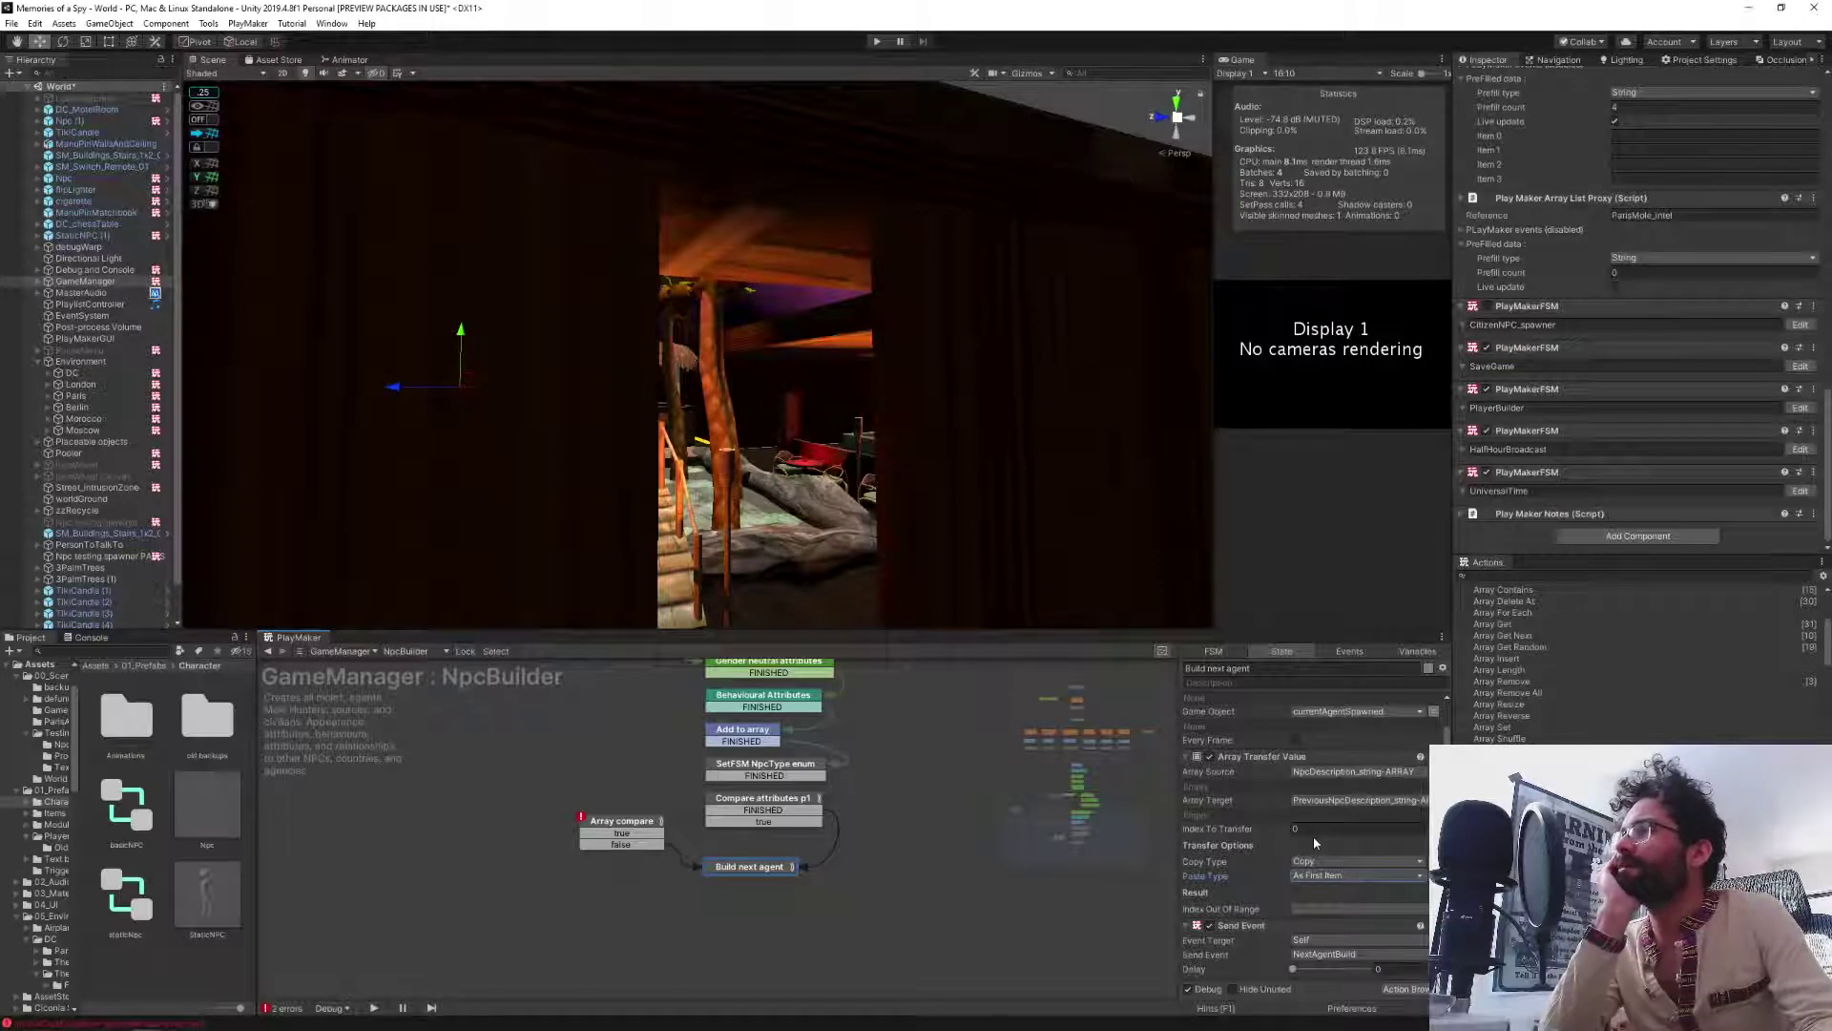
# Add a Set Fsm Array action to Build next agent and place it above Send Event.
pyautogui.click(1551, 575)
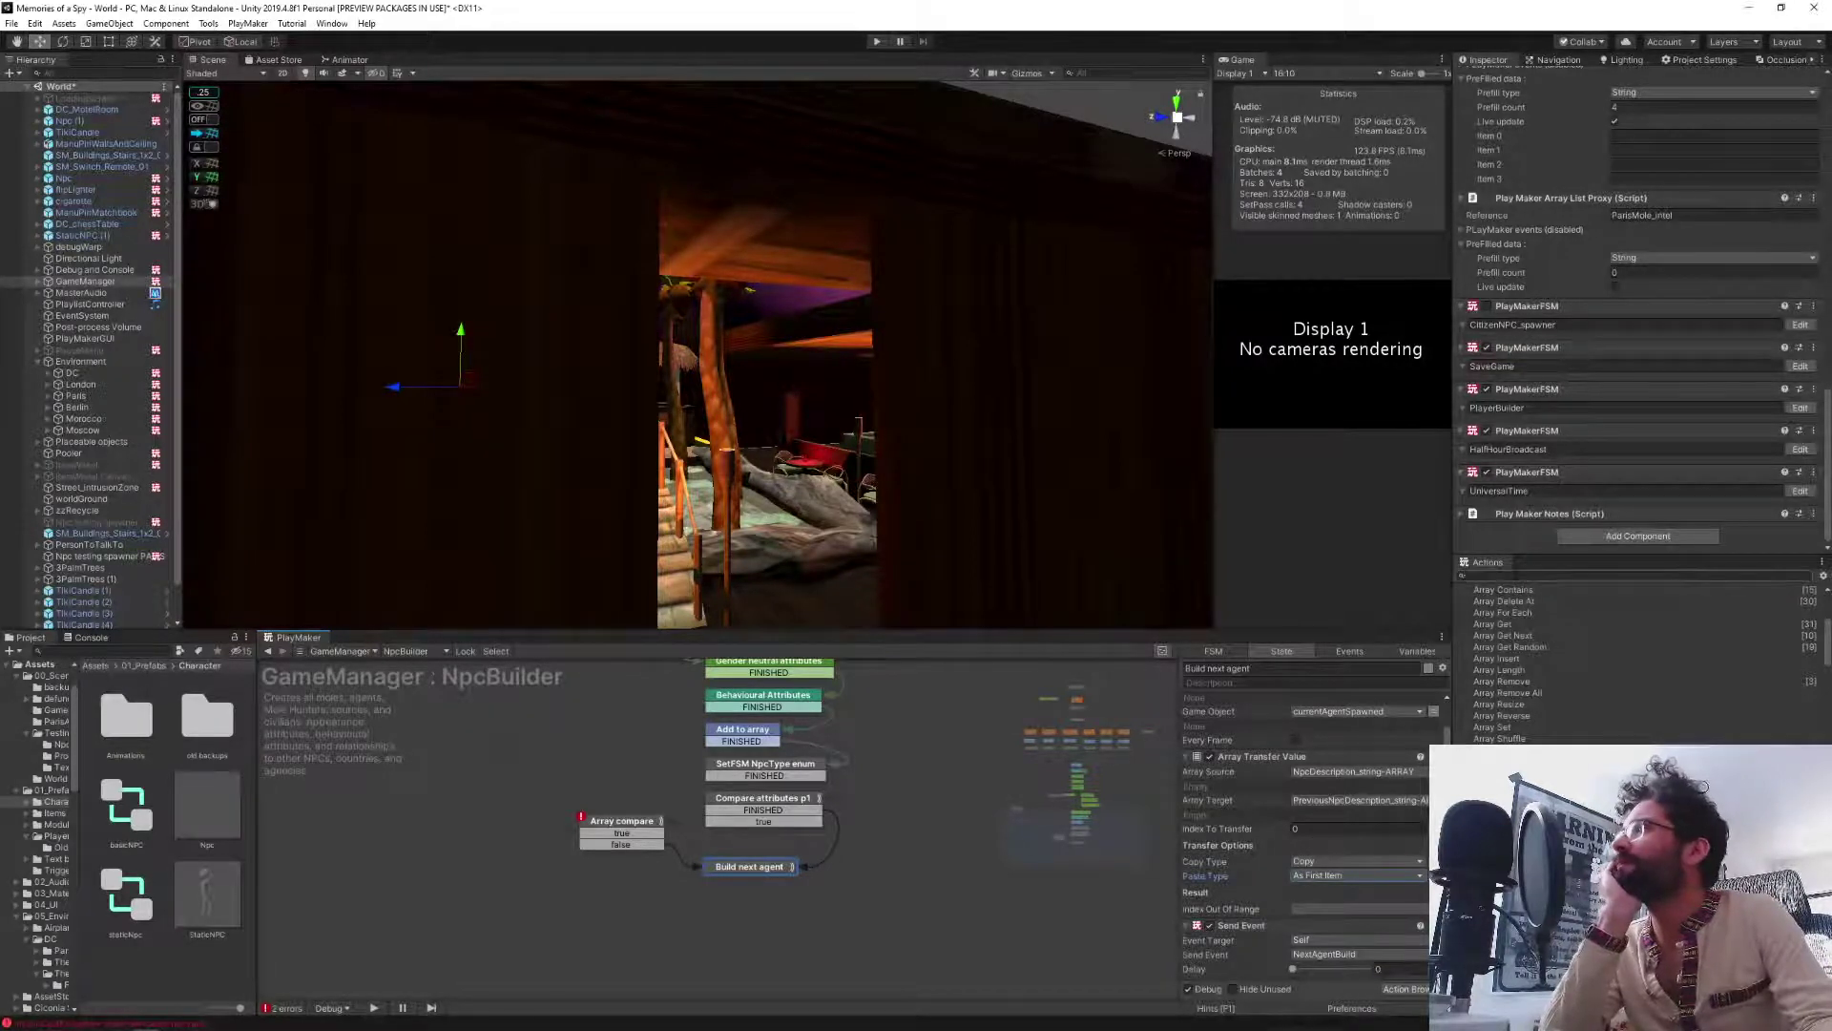
pyautogui.write('set')
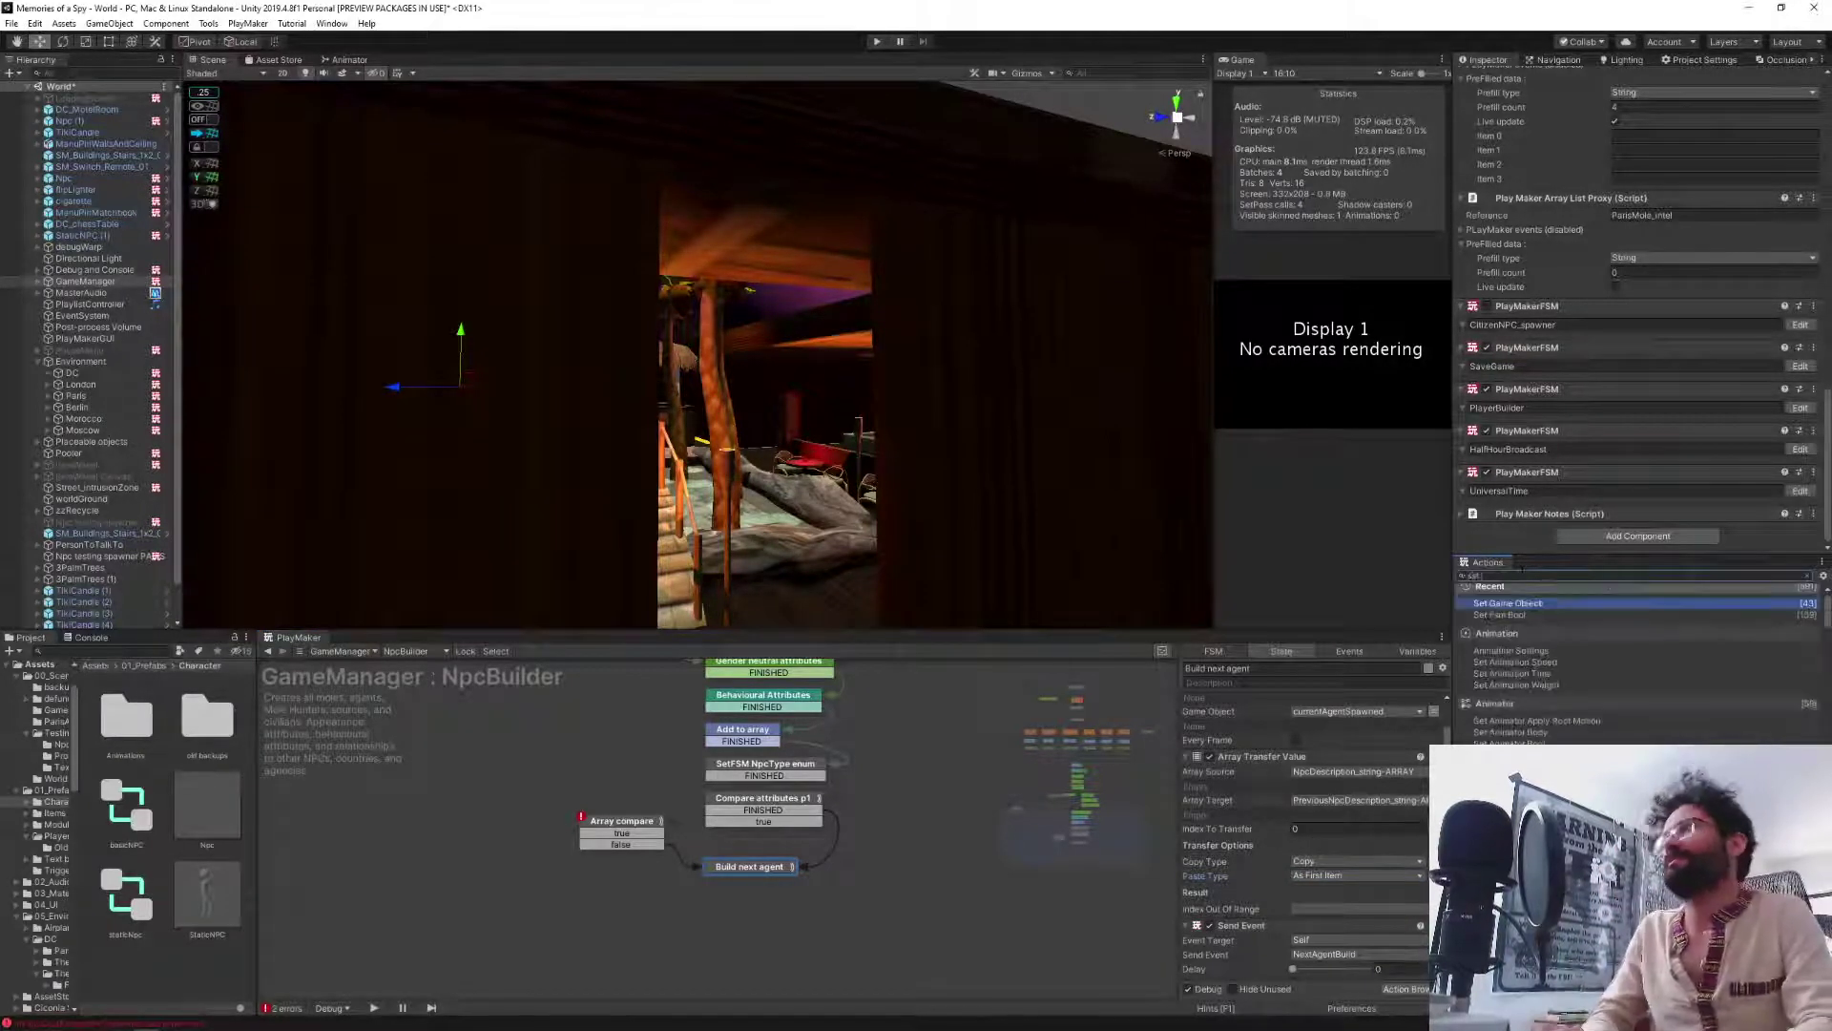
pyautogui.write(' fsm arr')
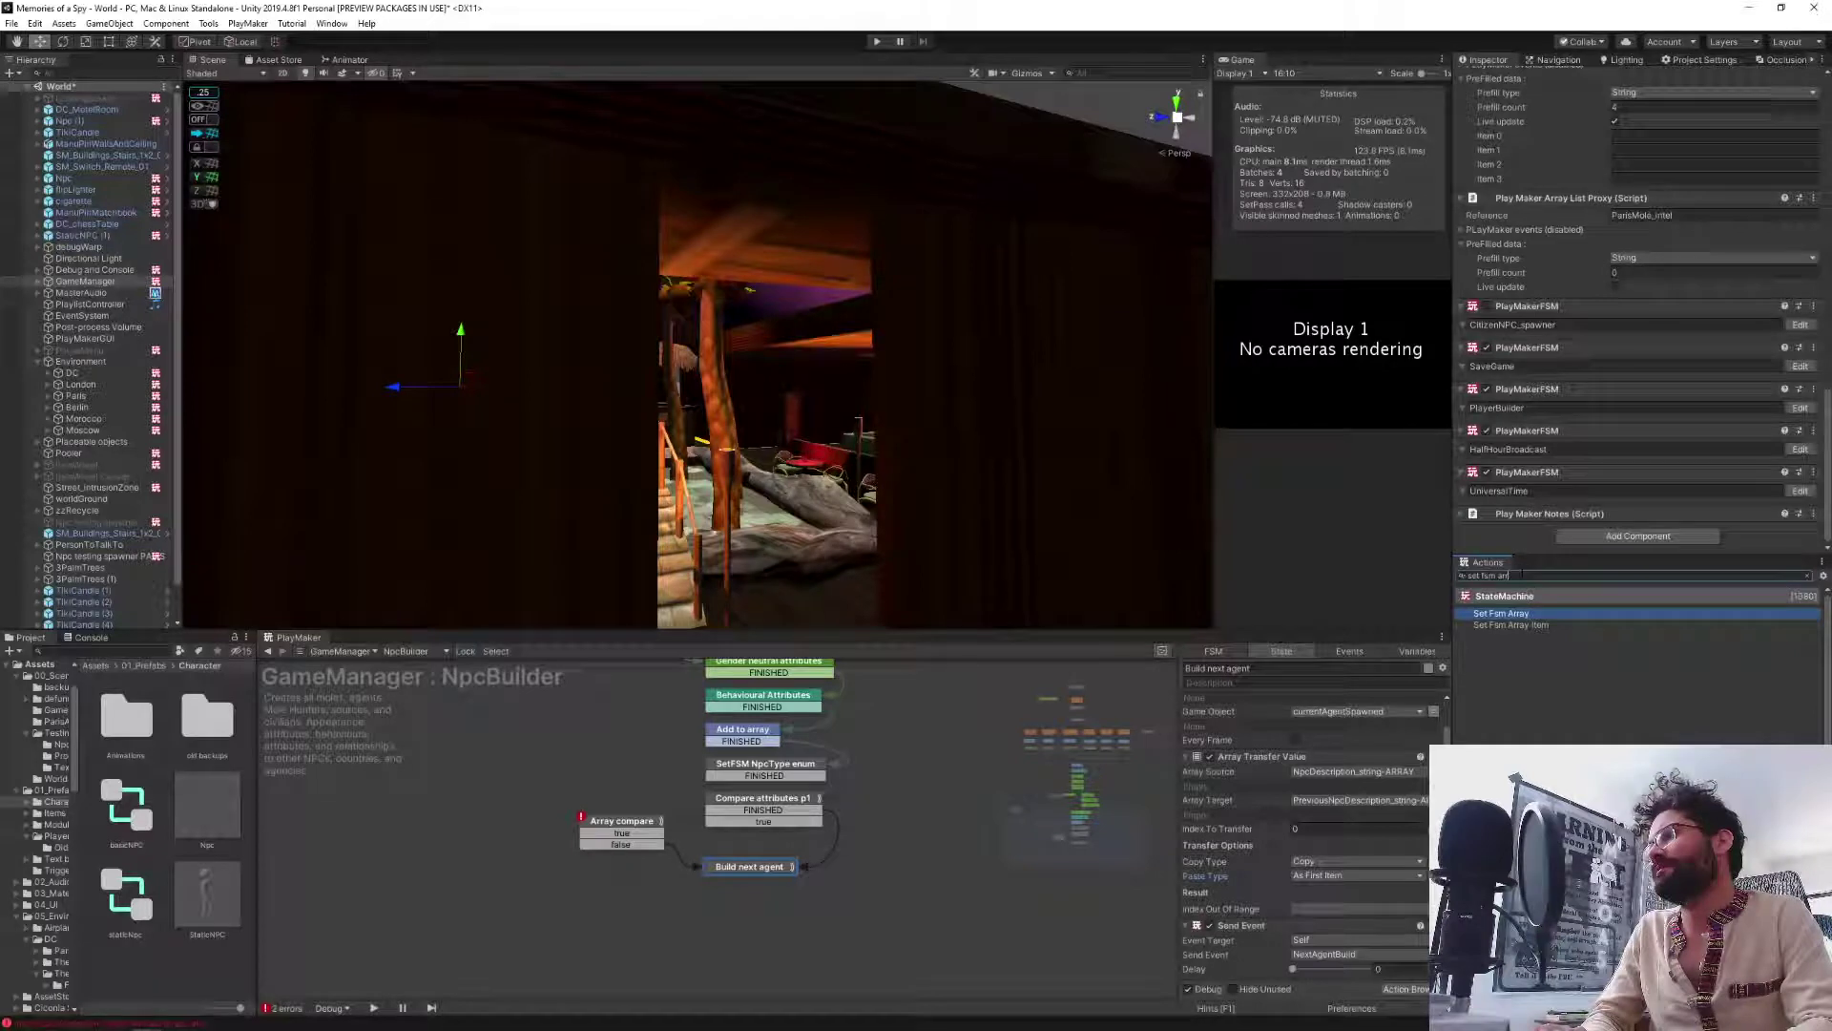
pyautogui.press('Return')
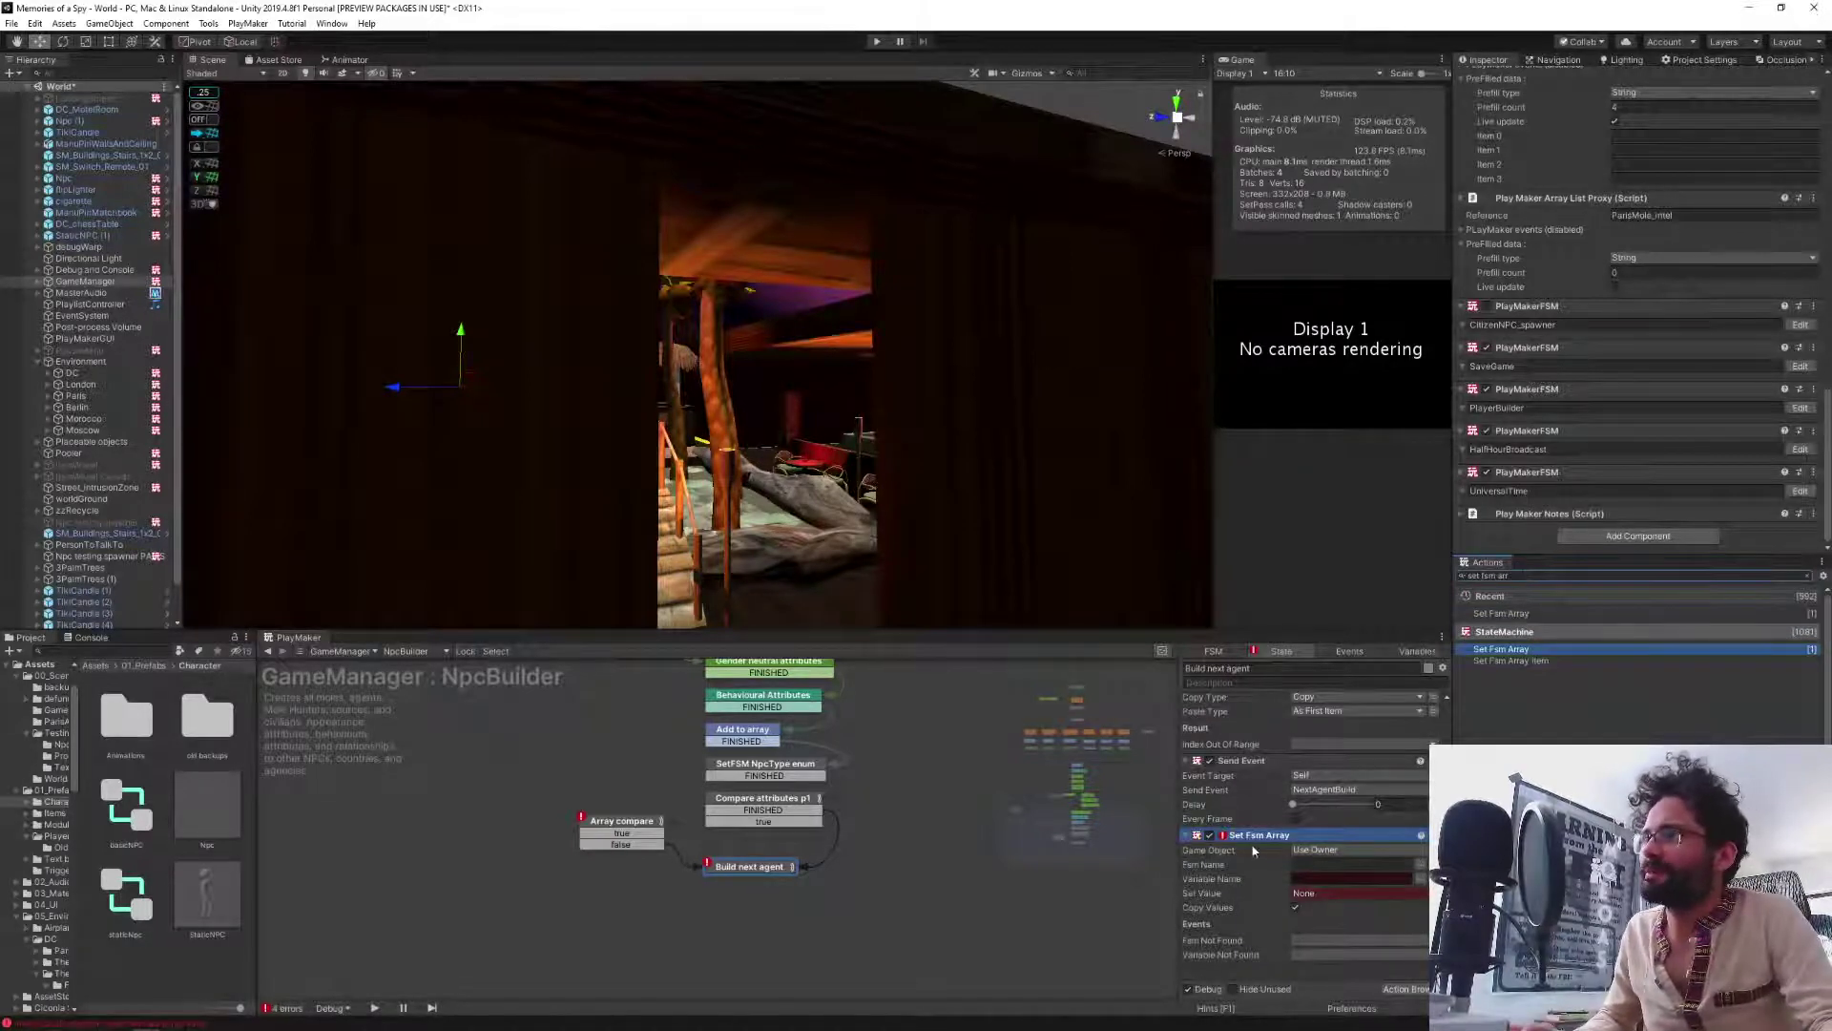
pyautogui.moveTo(1244, 837); pyautogui.dragTo(1245, 764)
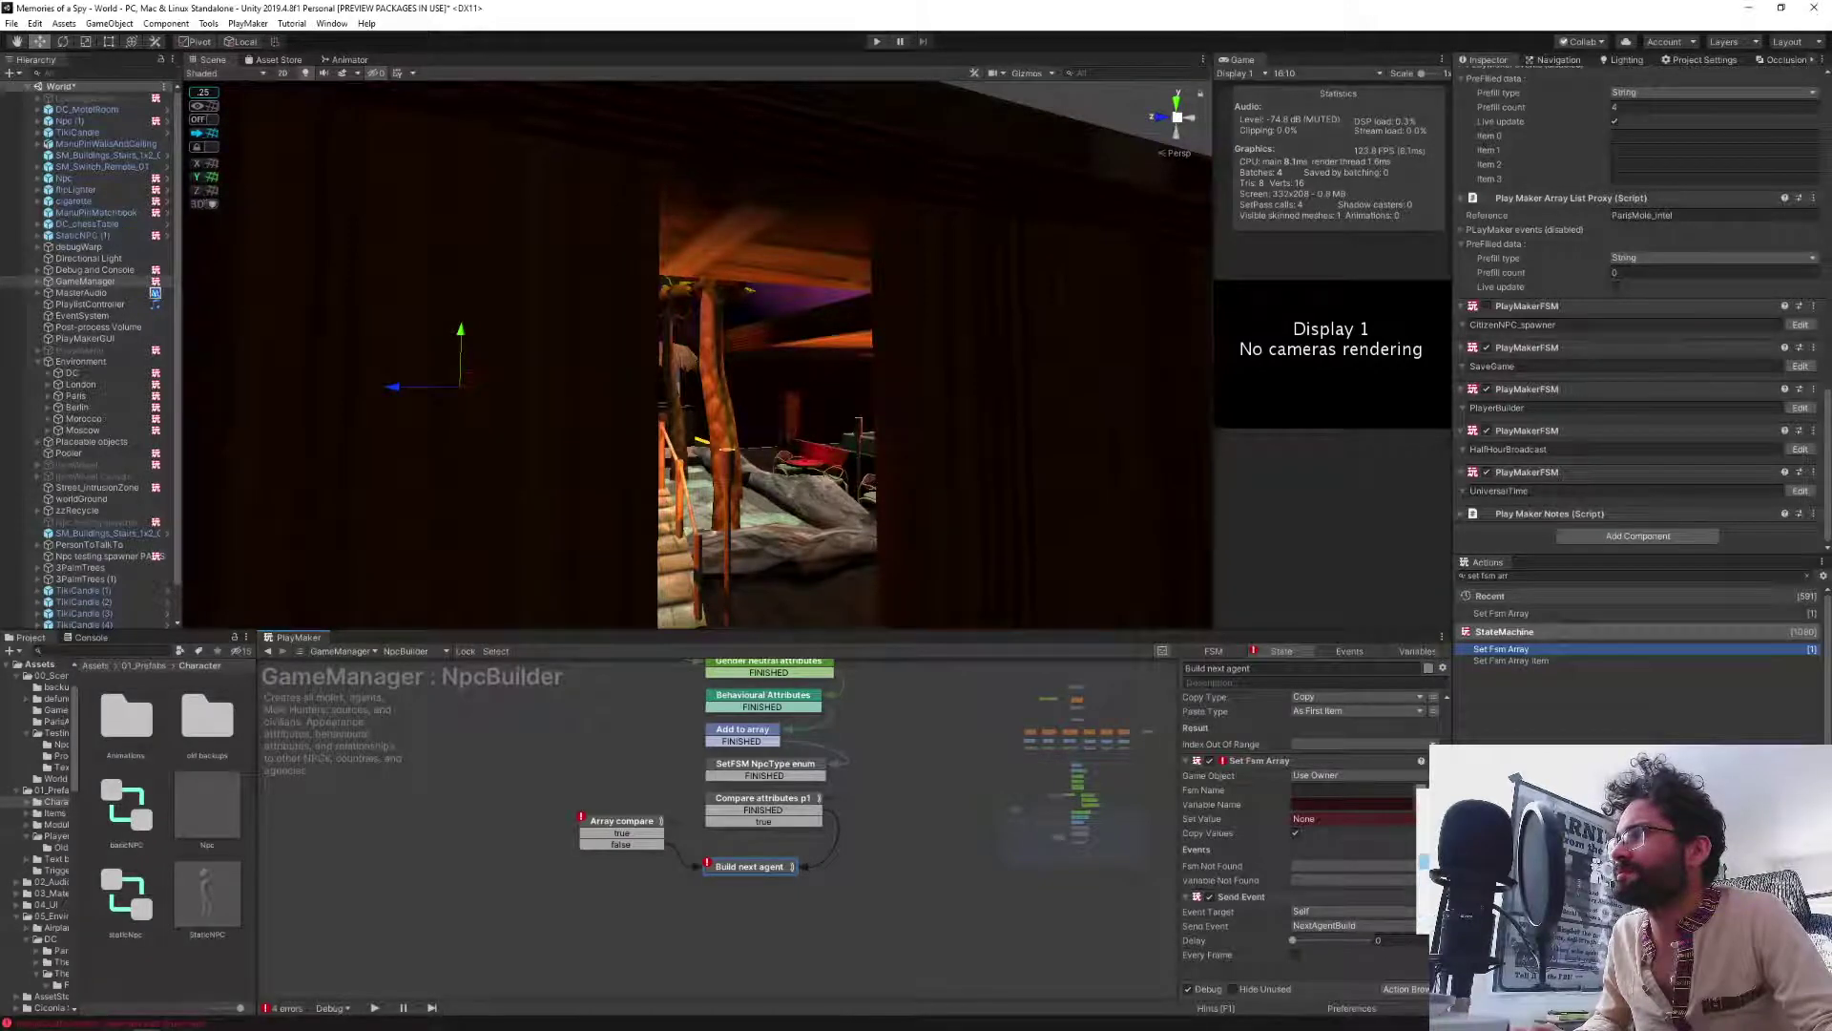
# Point Set Fsm Array at PreviousNpcDescription_string-ARRAY in the NpcBuilder FSM, with NpcDescription_string-ARRAY as its Set Value.
pyautogui.click(1455, 860)
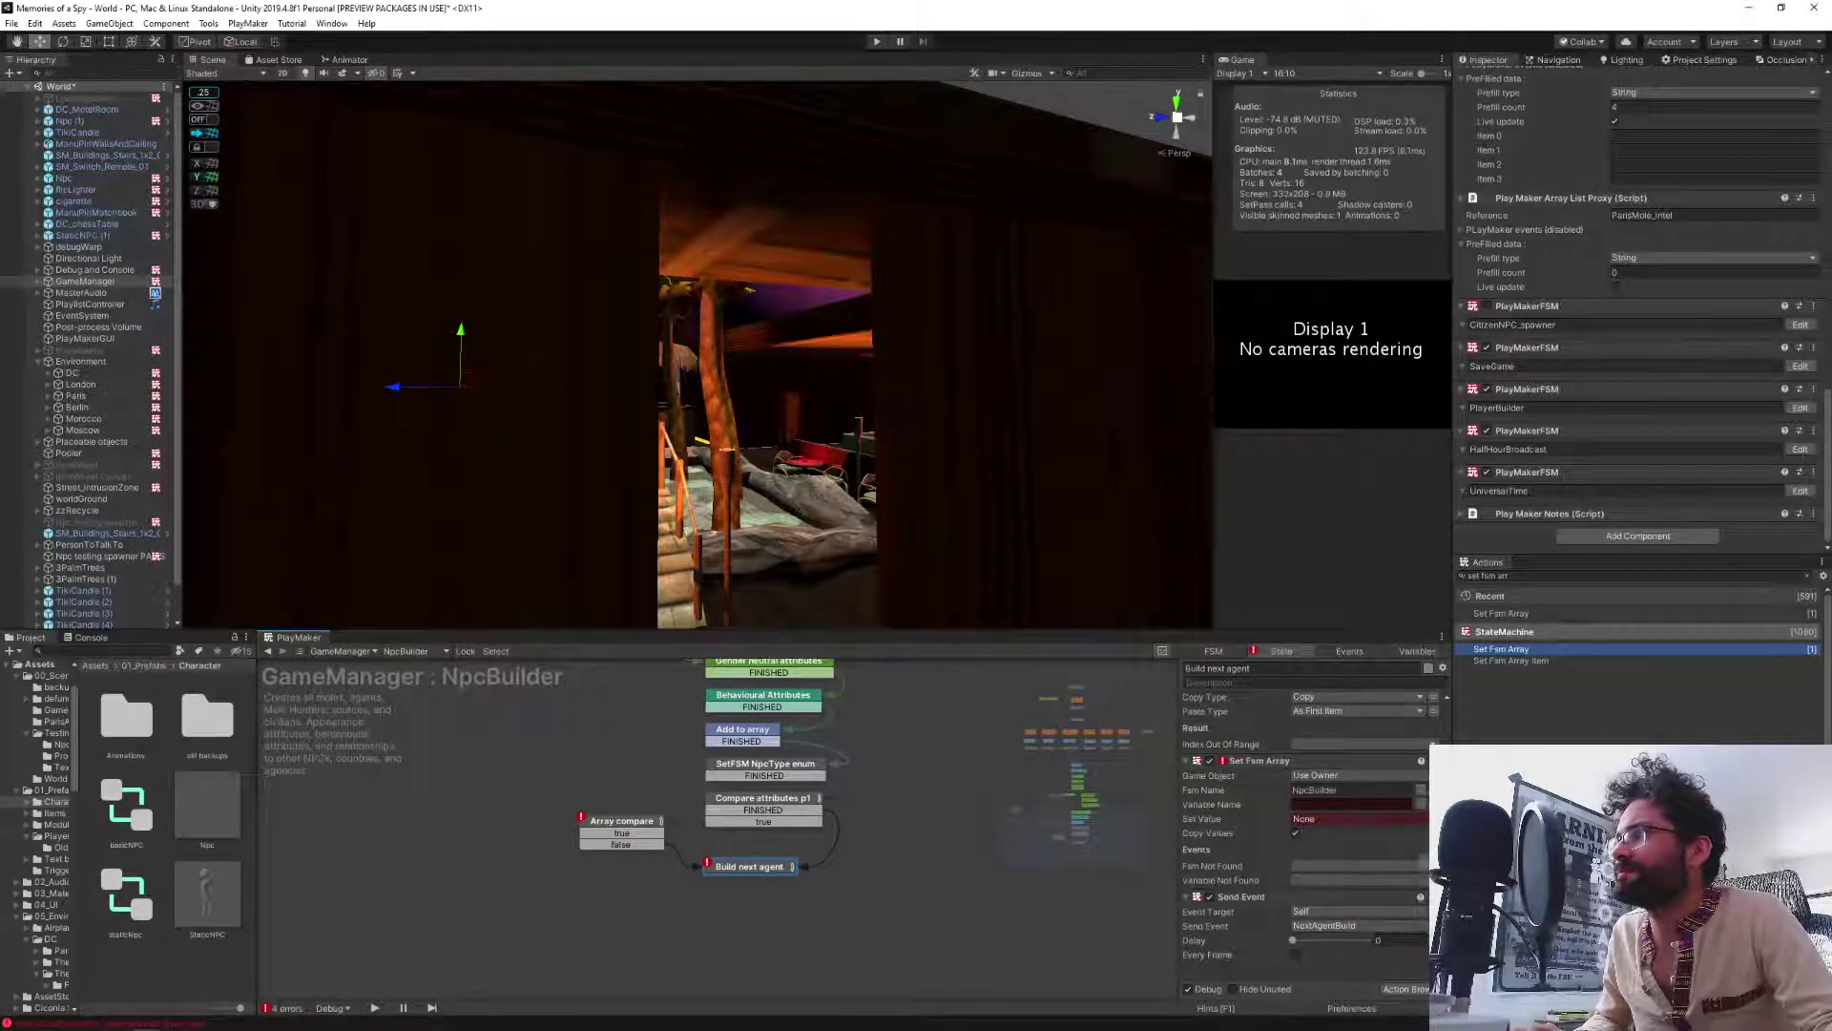
pyautogui.click(1420, 806)
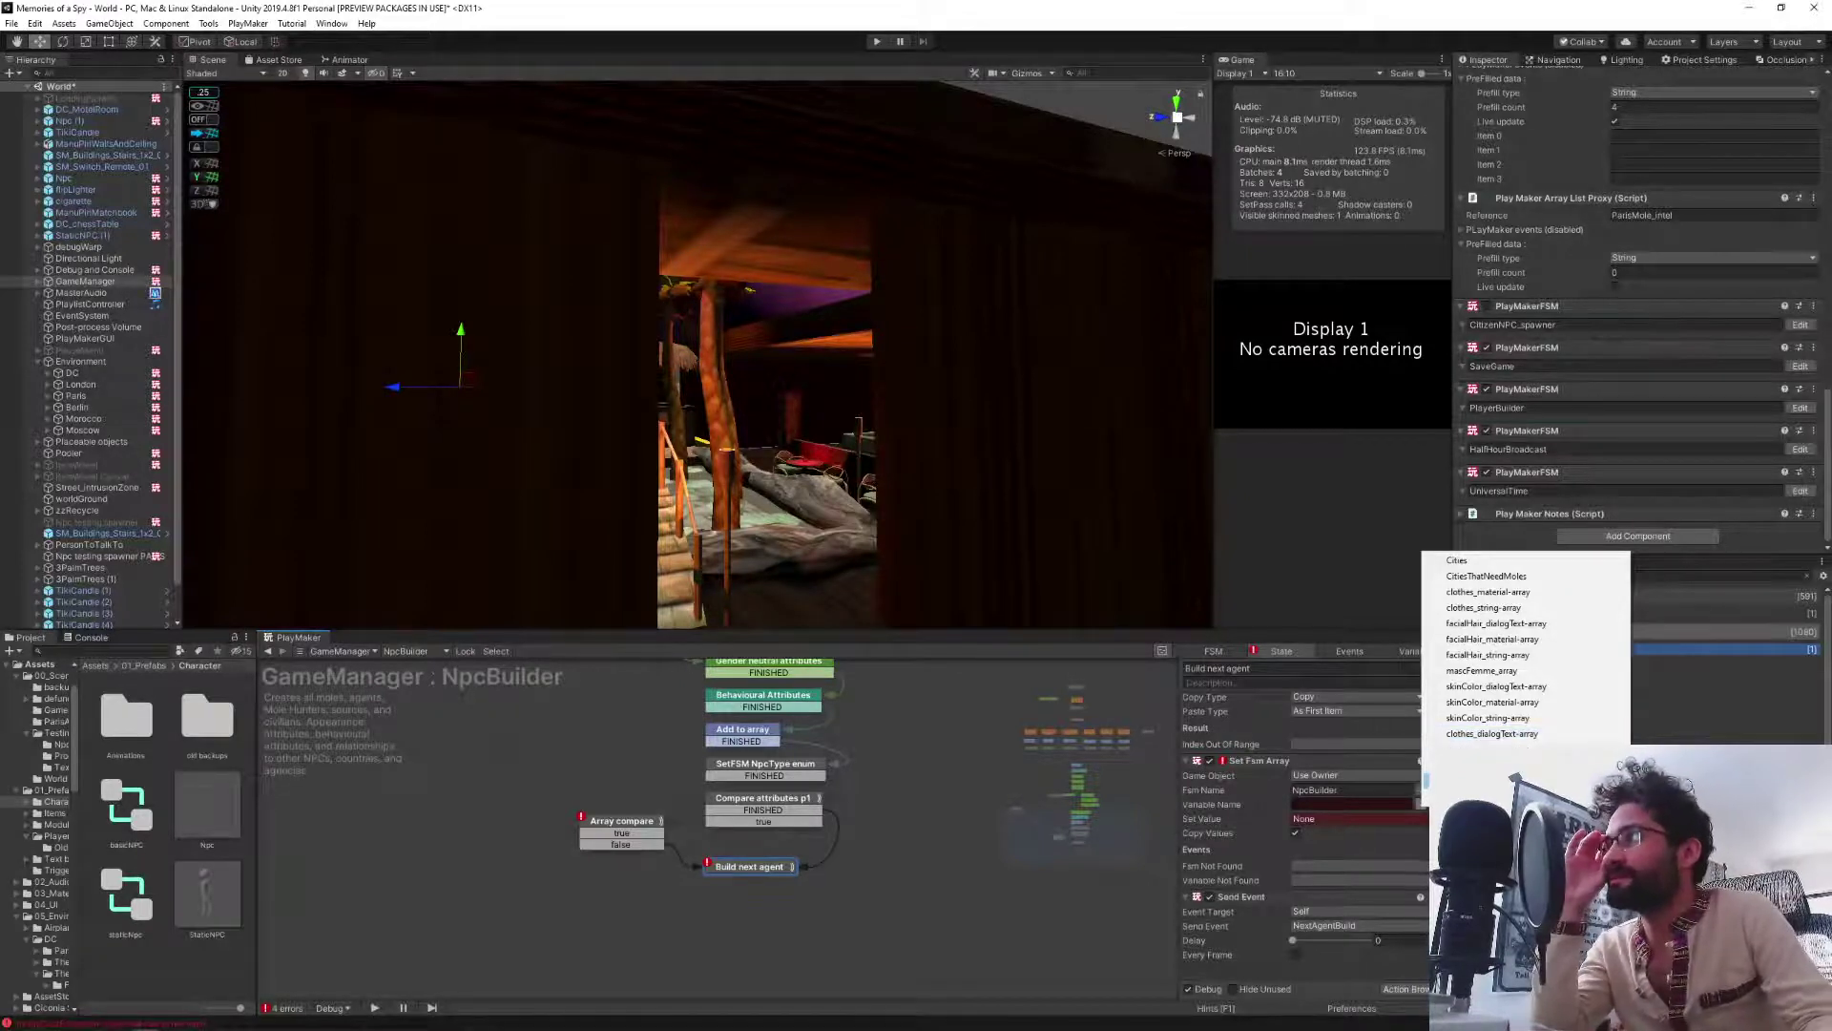
pyautogui.click(1474, 780)
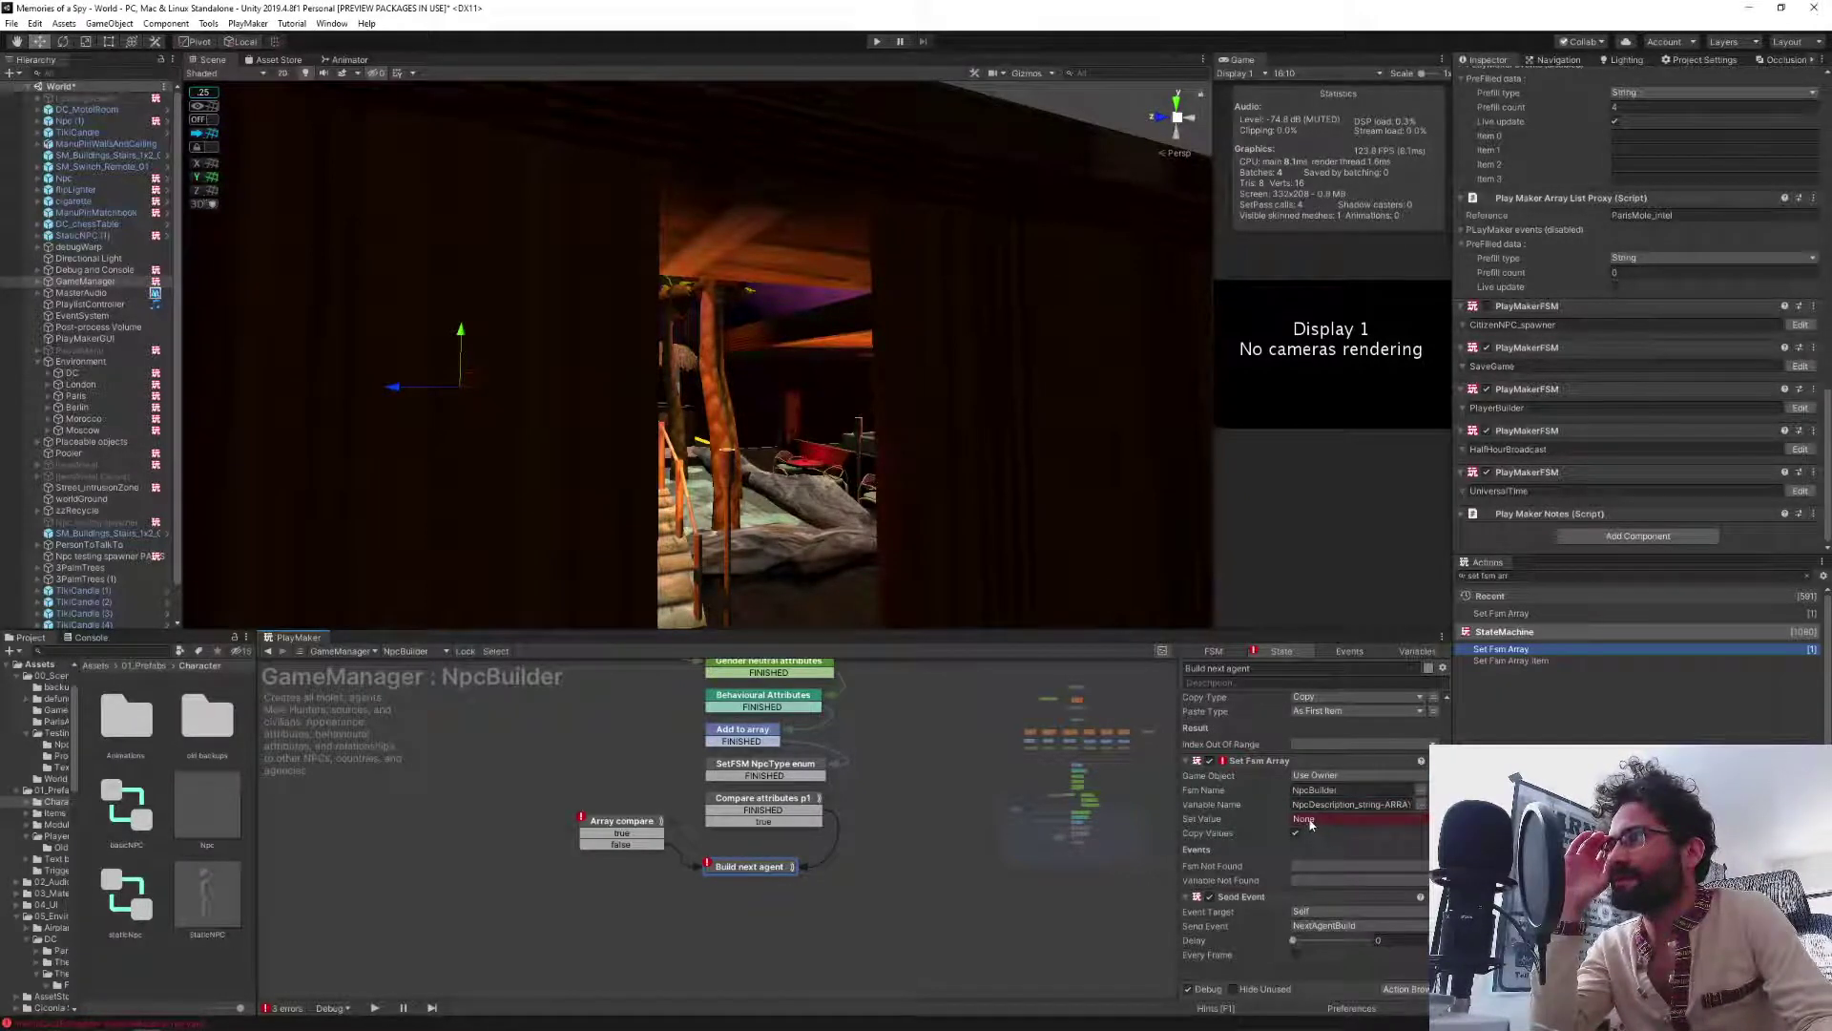
pyautogui.click(1422, 818)
pyautogui.click(1460, 795)
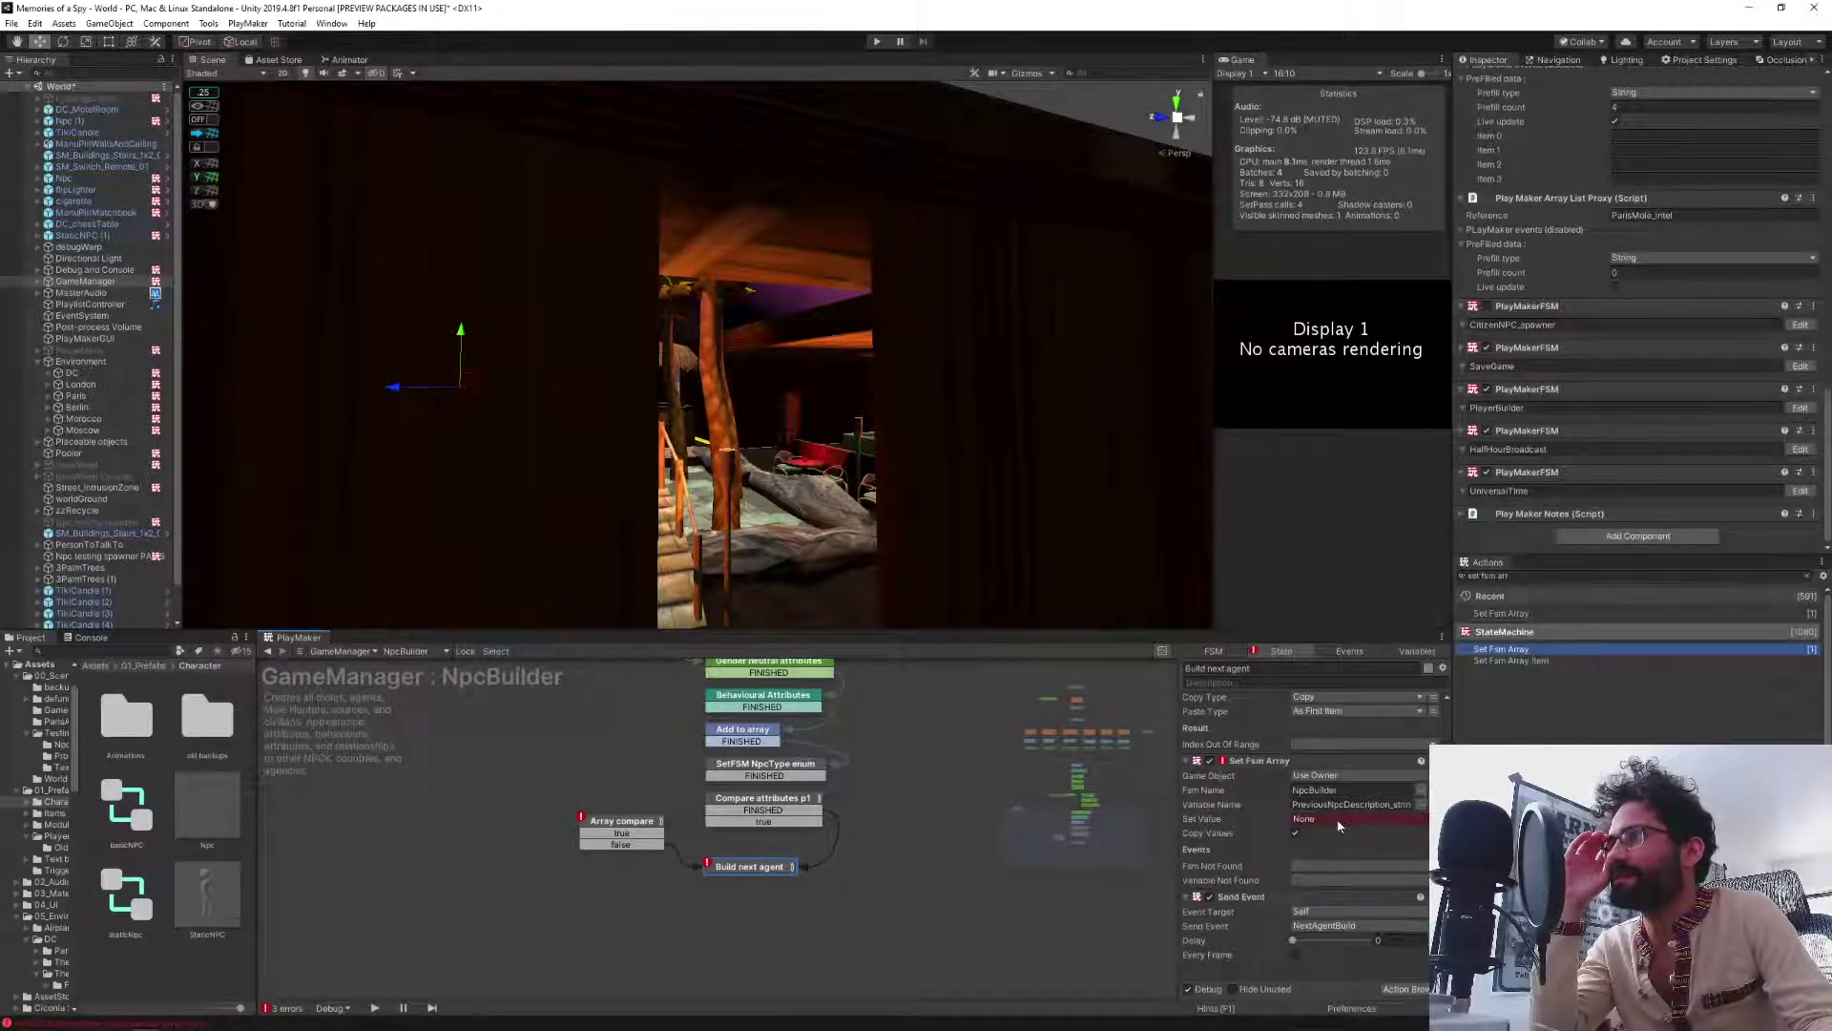
pyautogui.click(1339, 821)
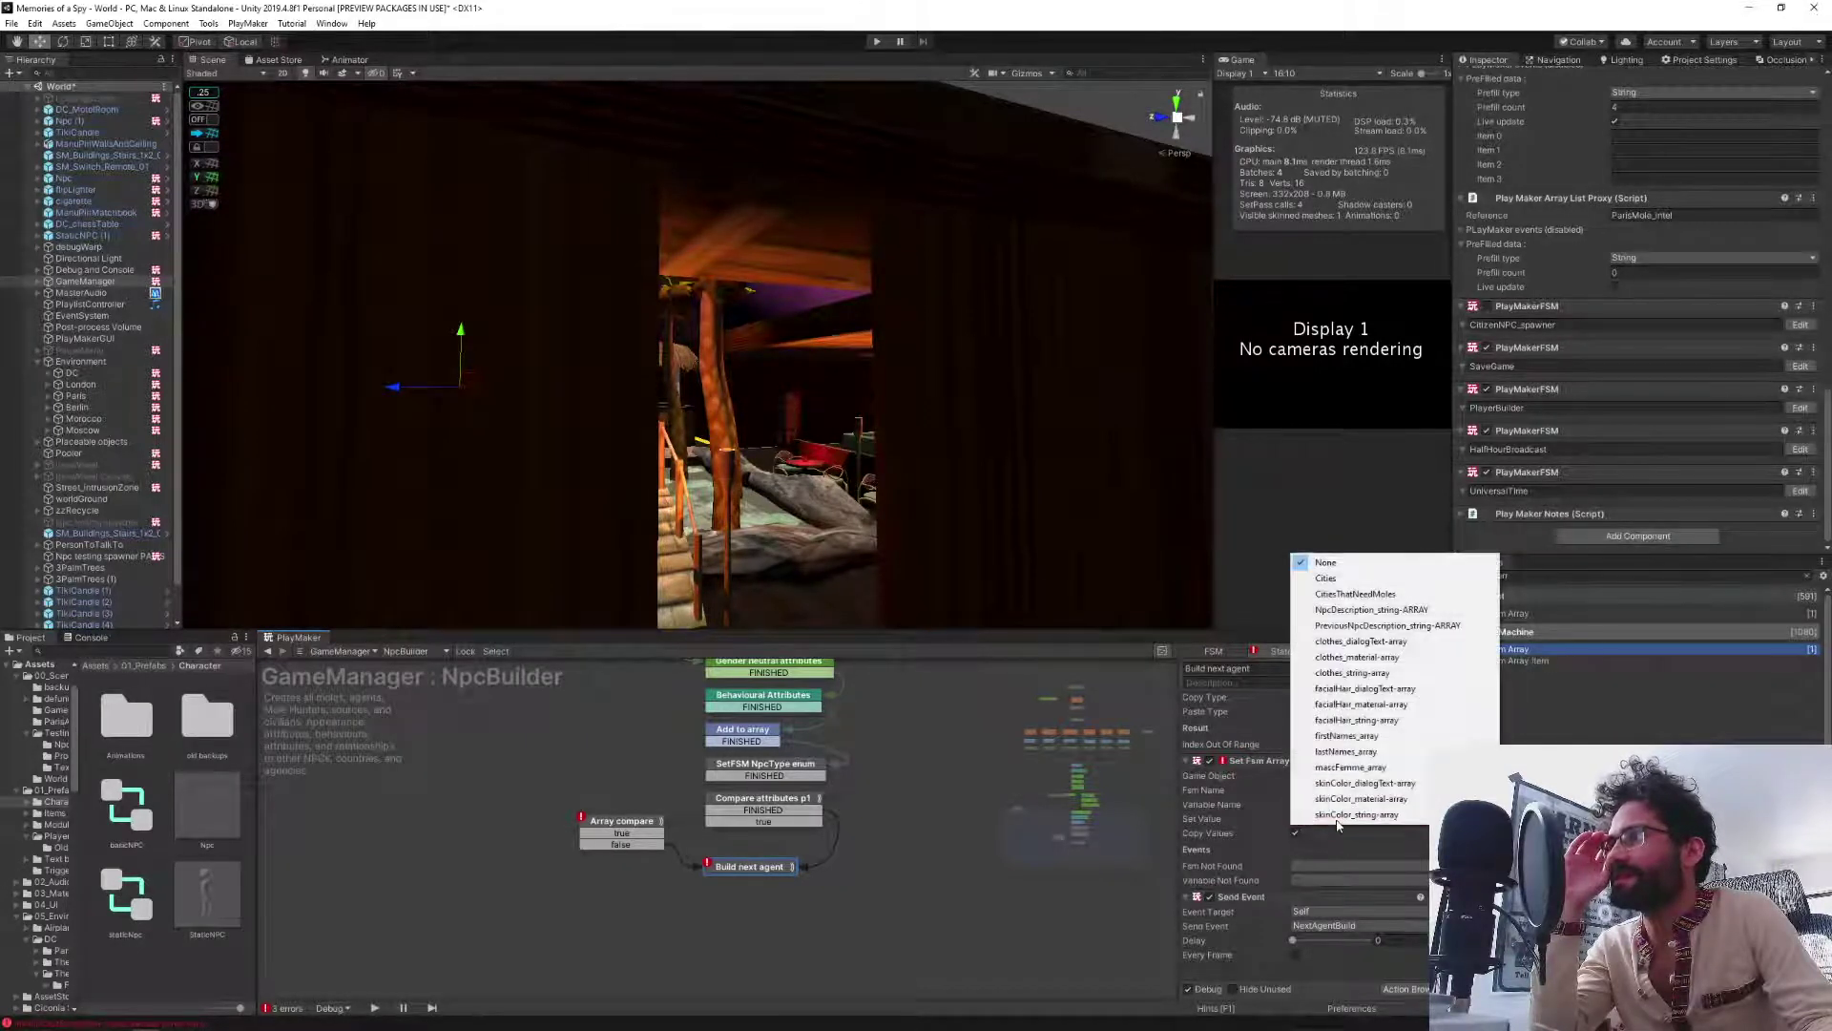
pyautogui.click(1347, 611)
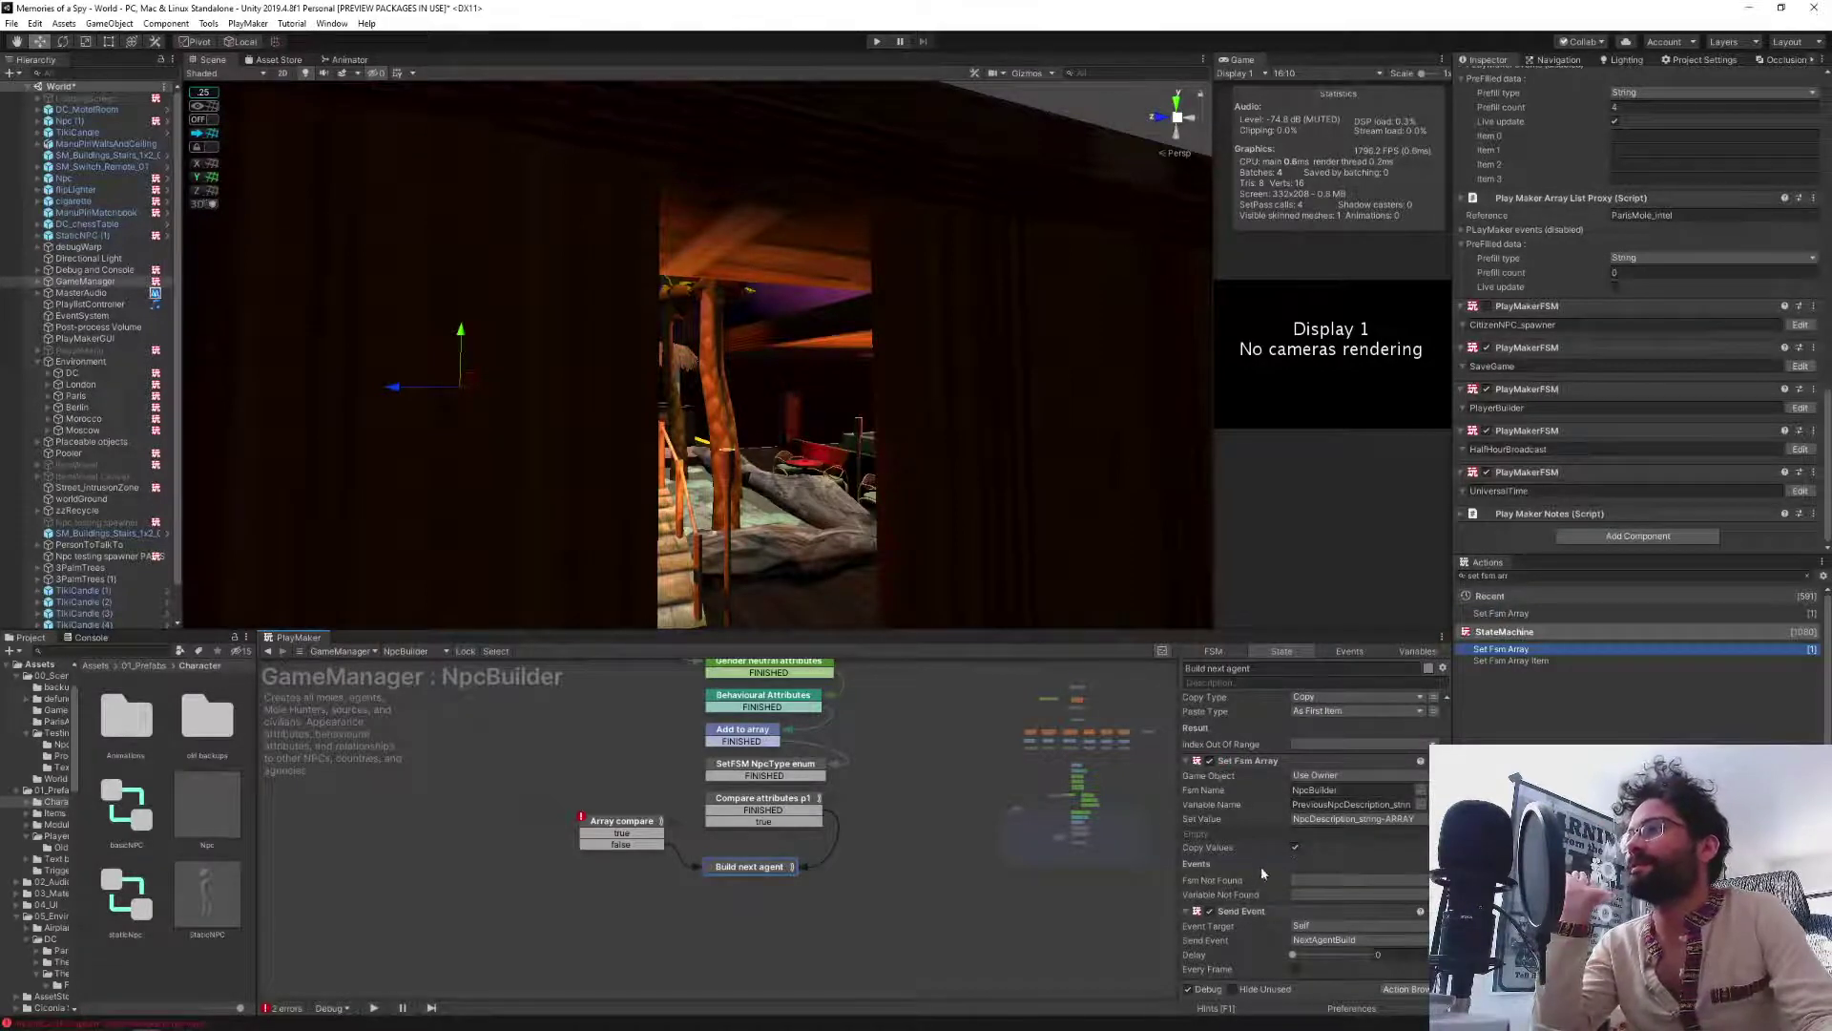
# Delete the Array Transfer Value action from the Build next agent state.
pyautogui.scroll(3, 1267, 839)
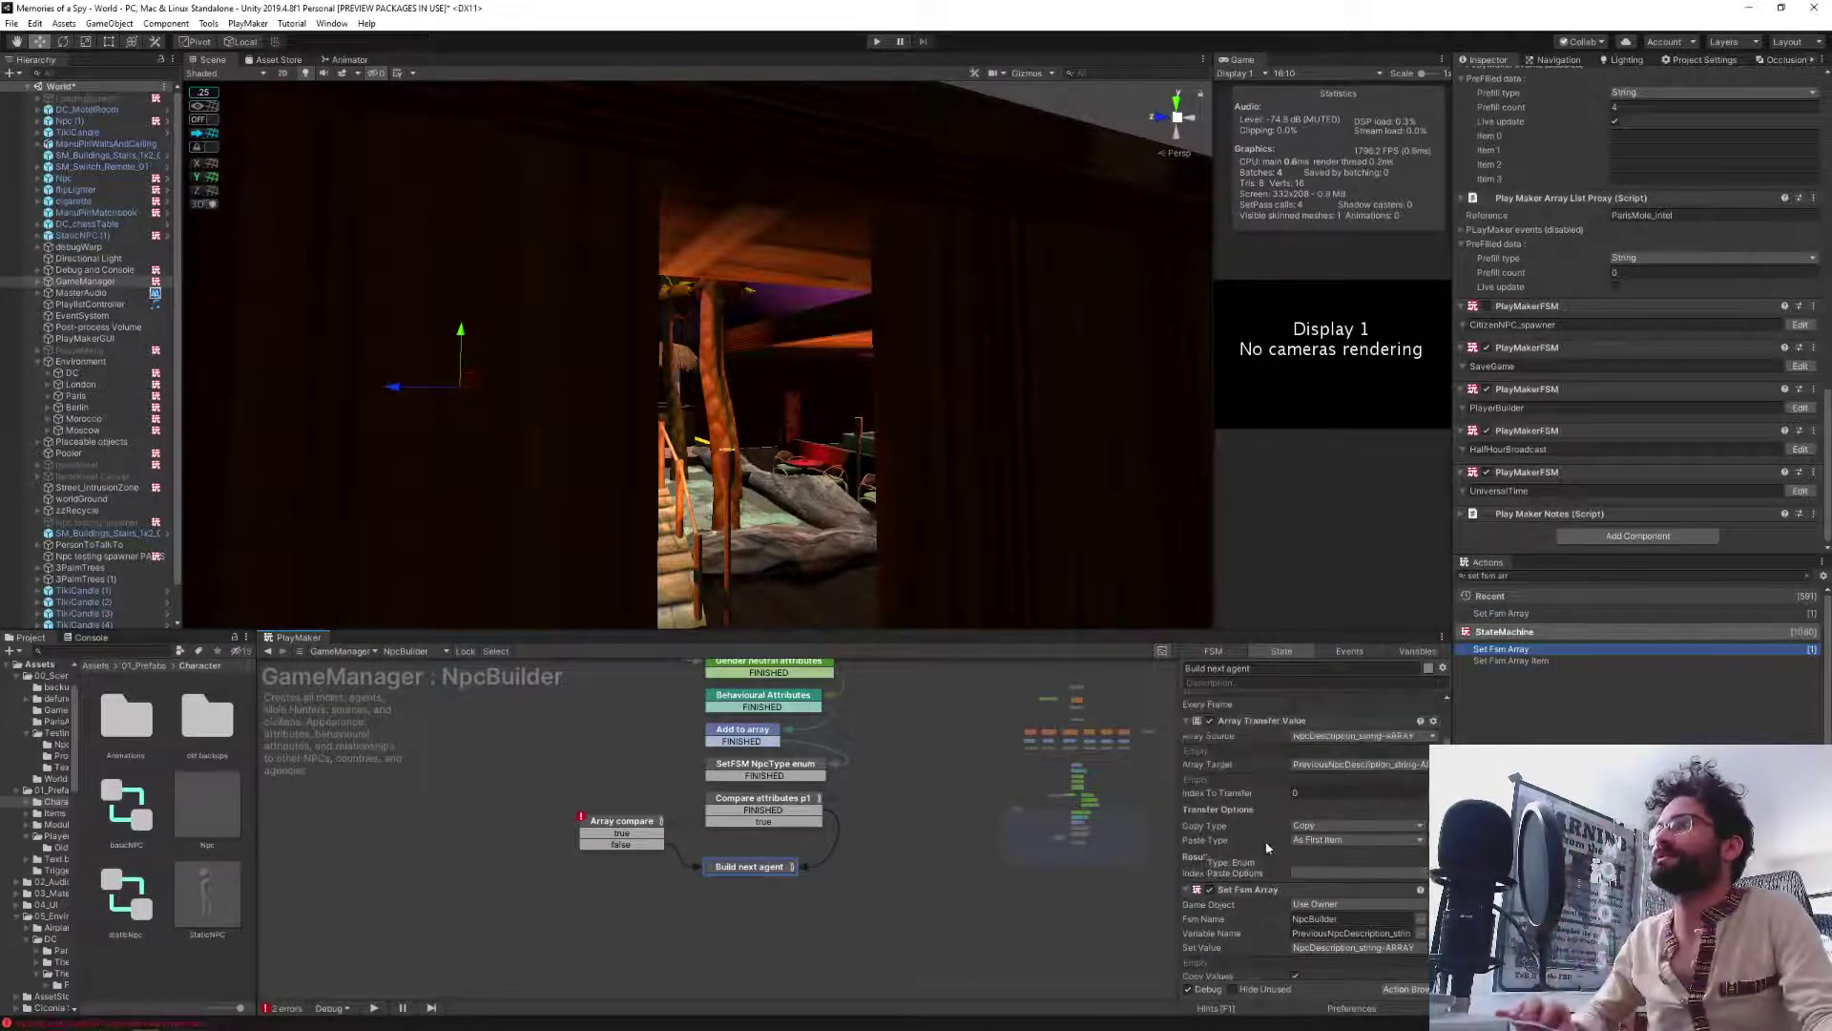
pyautogui.click(1257, 721)
pyautogui.press('Delete')
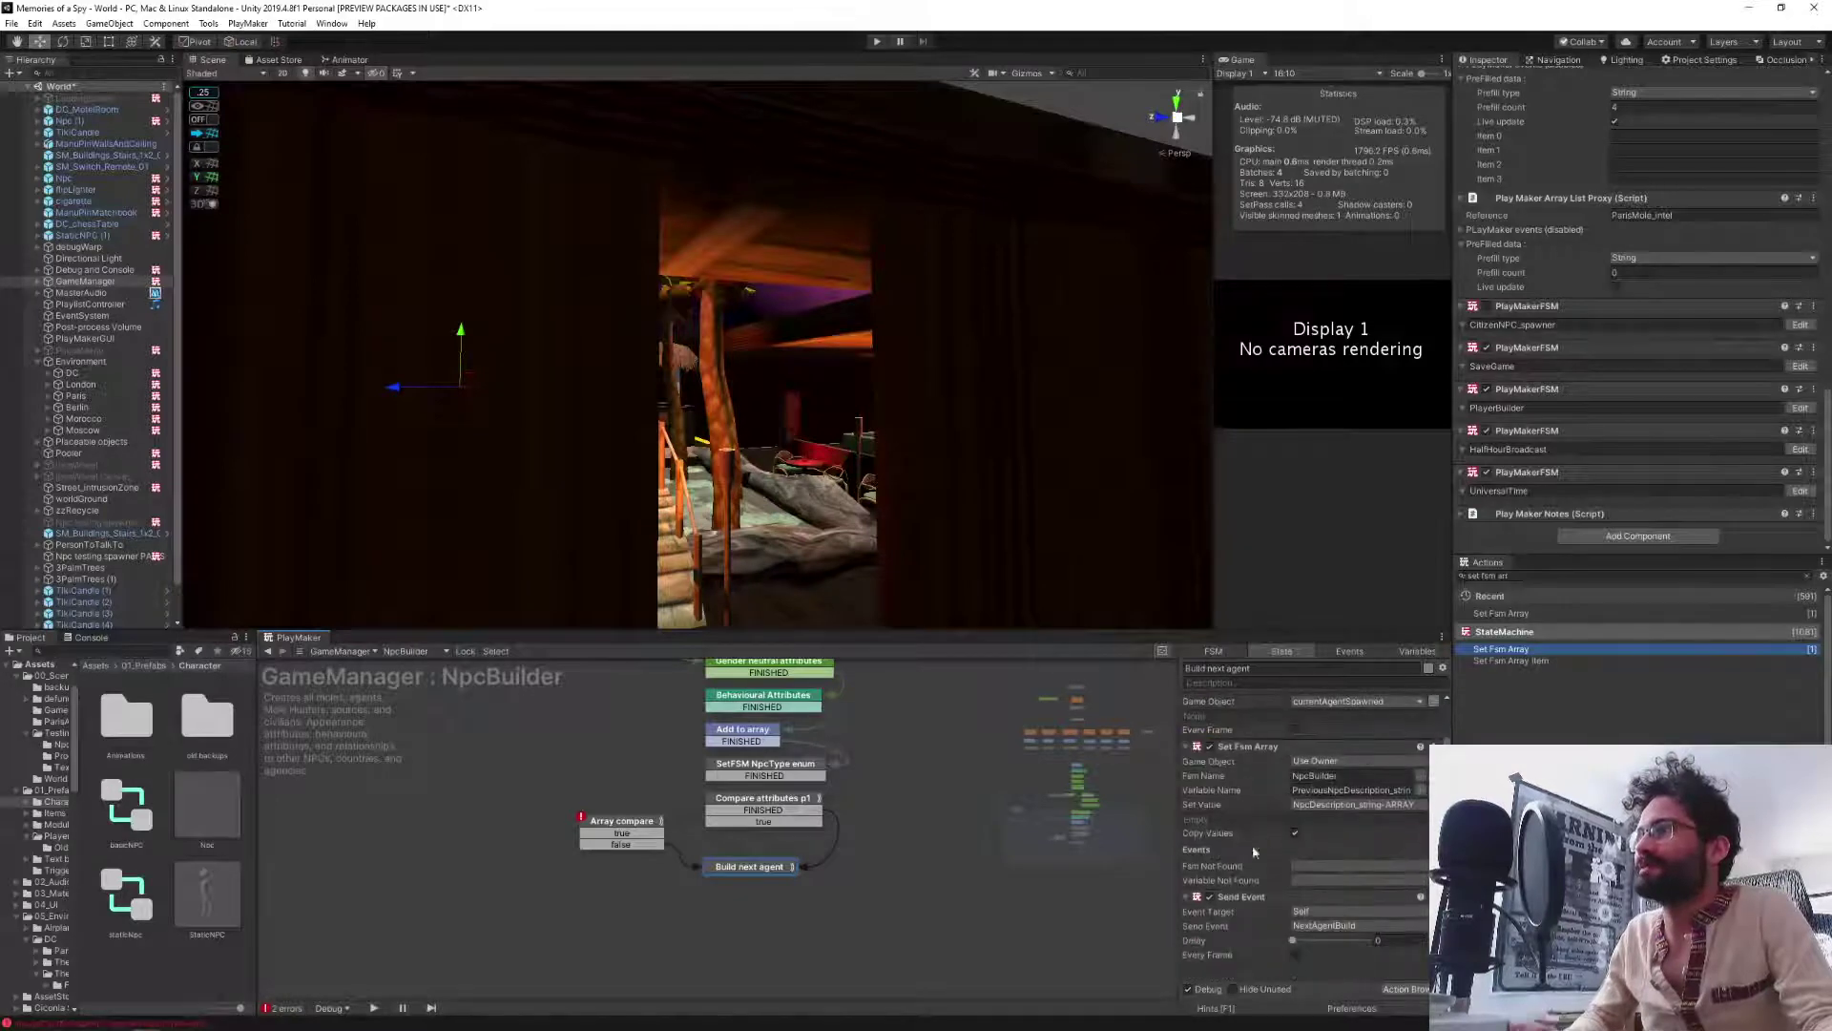
pyautogui.scroll(2, 1260, 883)
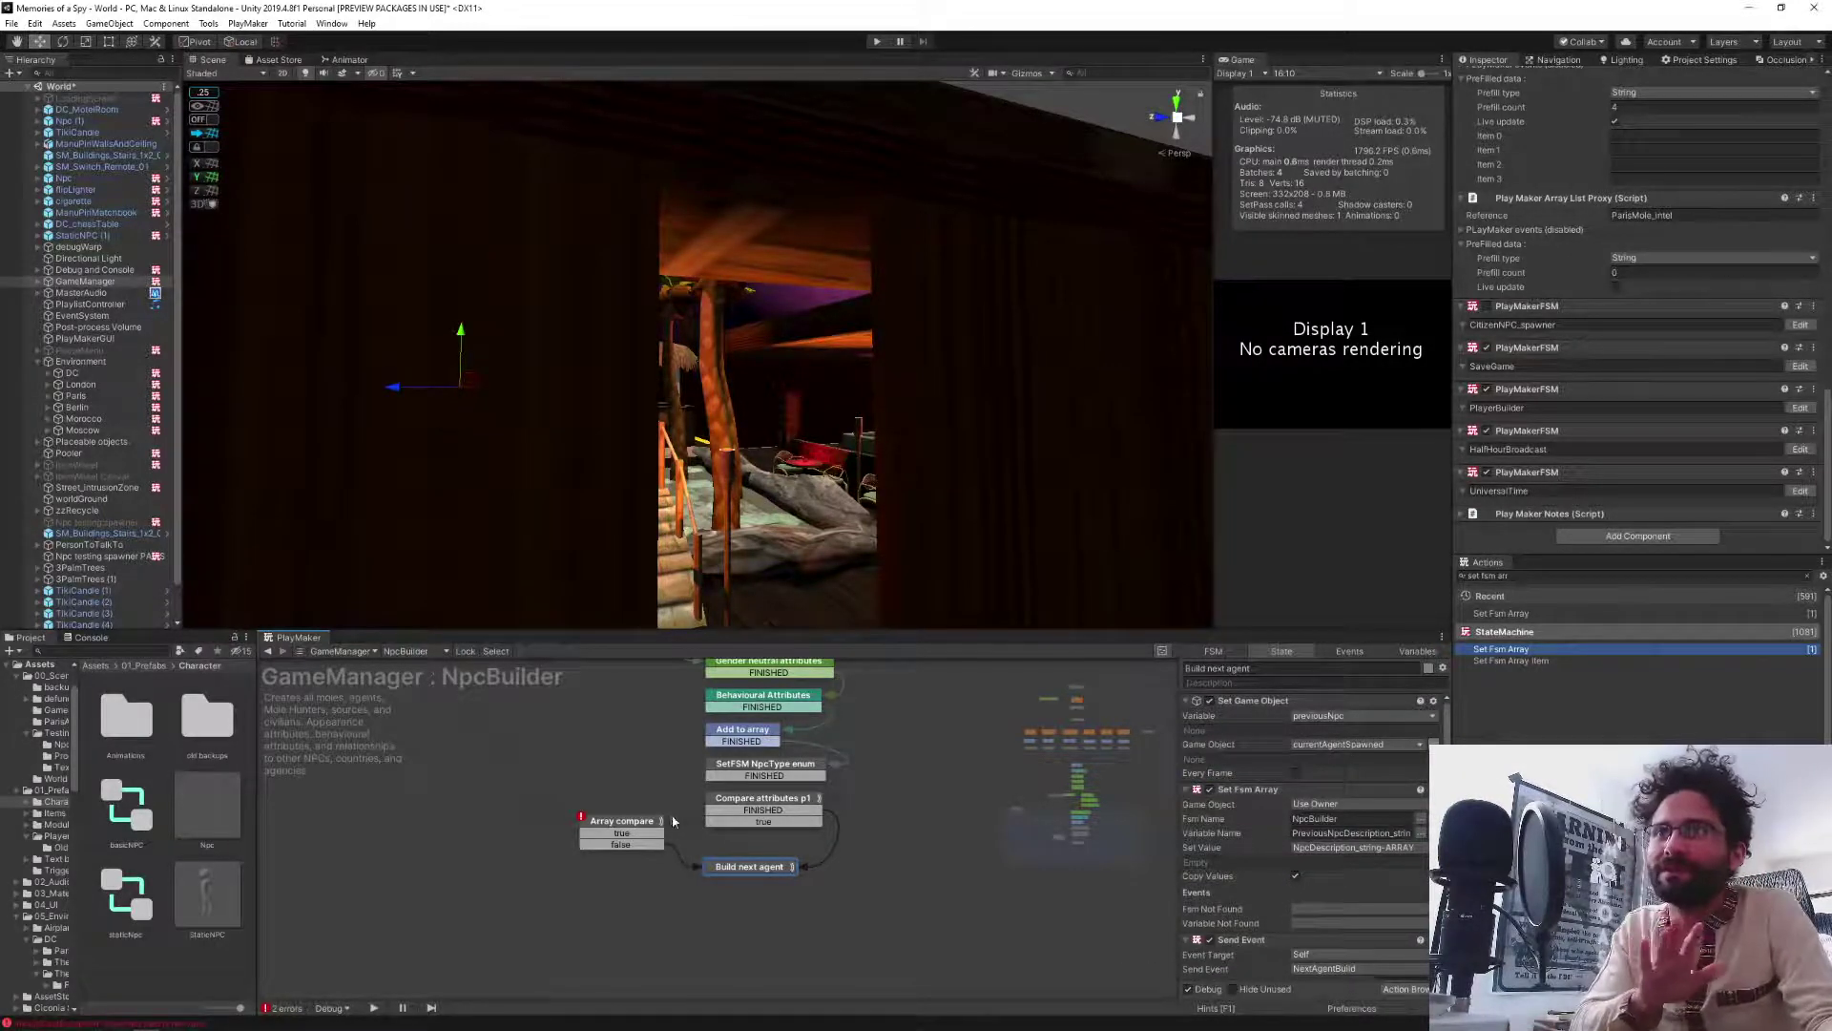
# In the Array compare state, disable Array List Compare and make Array Compare check NpcDescription_string-ARRAY against PreviousNpcDescription_string-ARRAY.
pyautogui.click(622, 822)
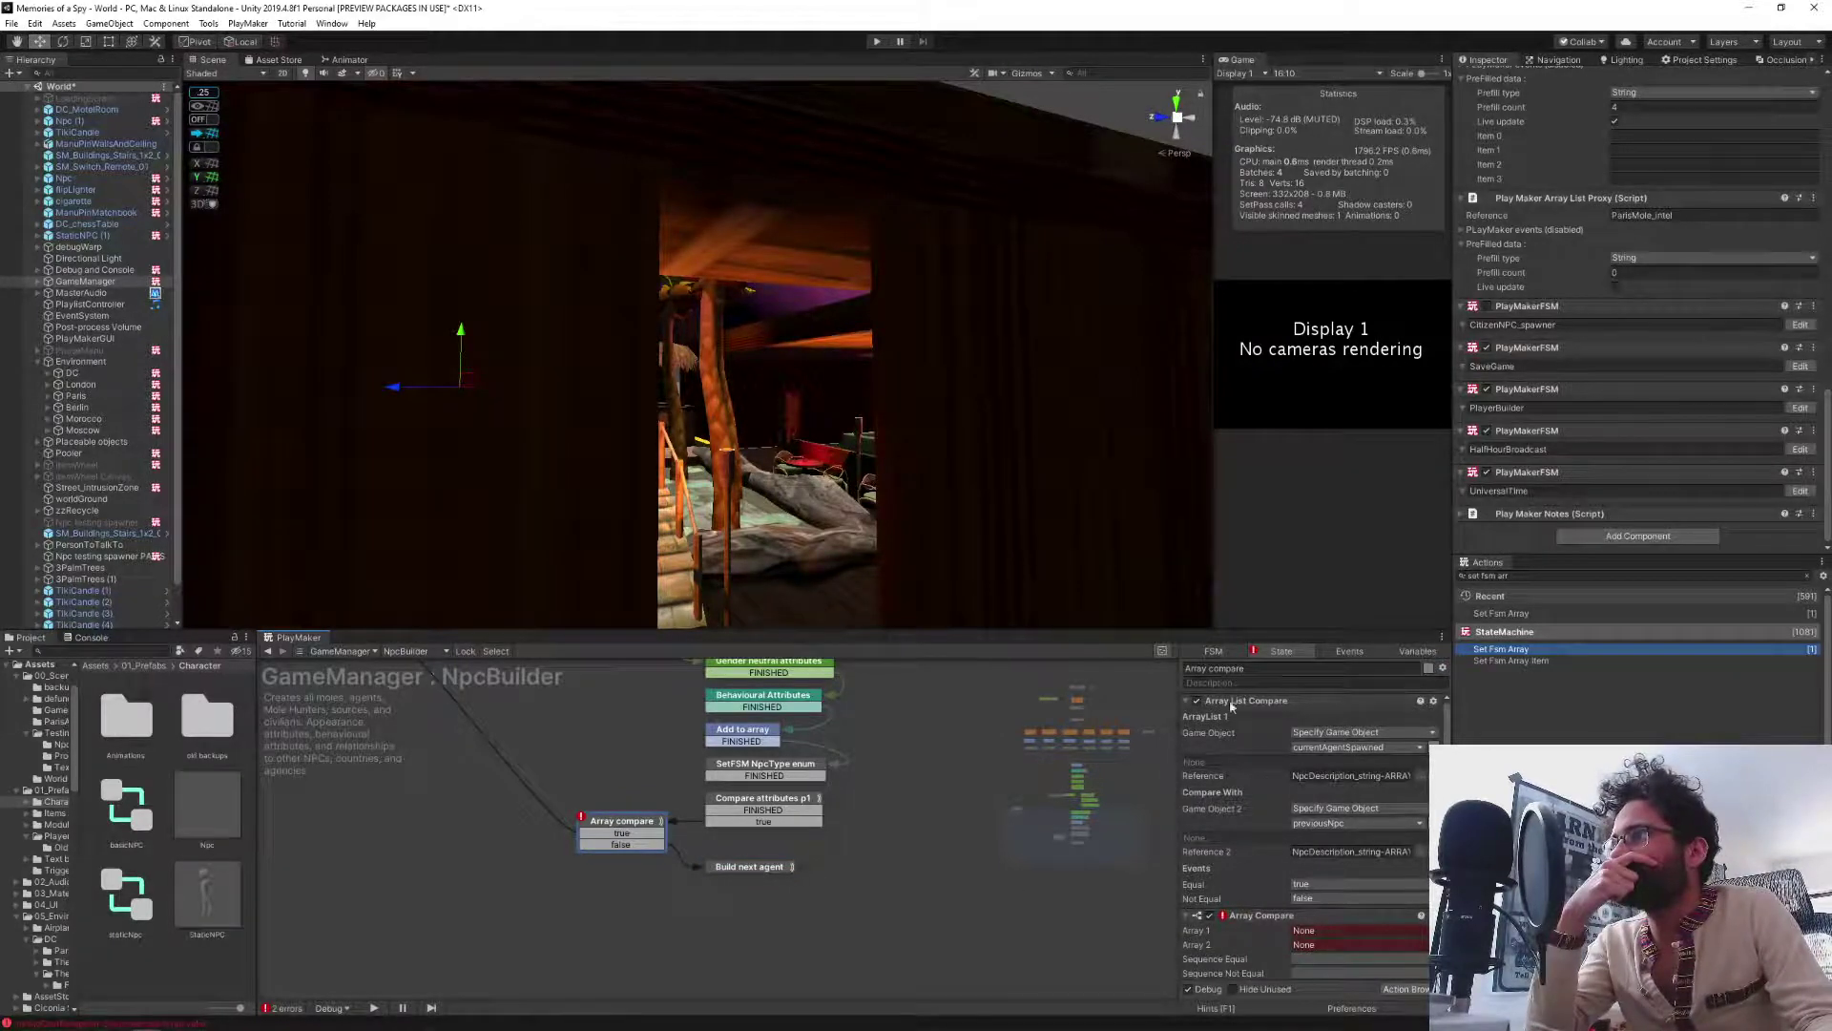
pyautogui.click(1197, 700)
pyautogui.scroll(-2, 1305, 903)
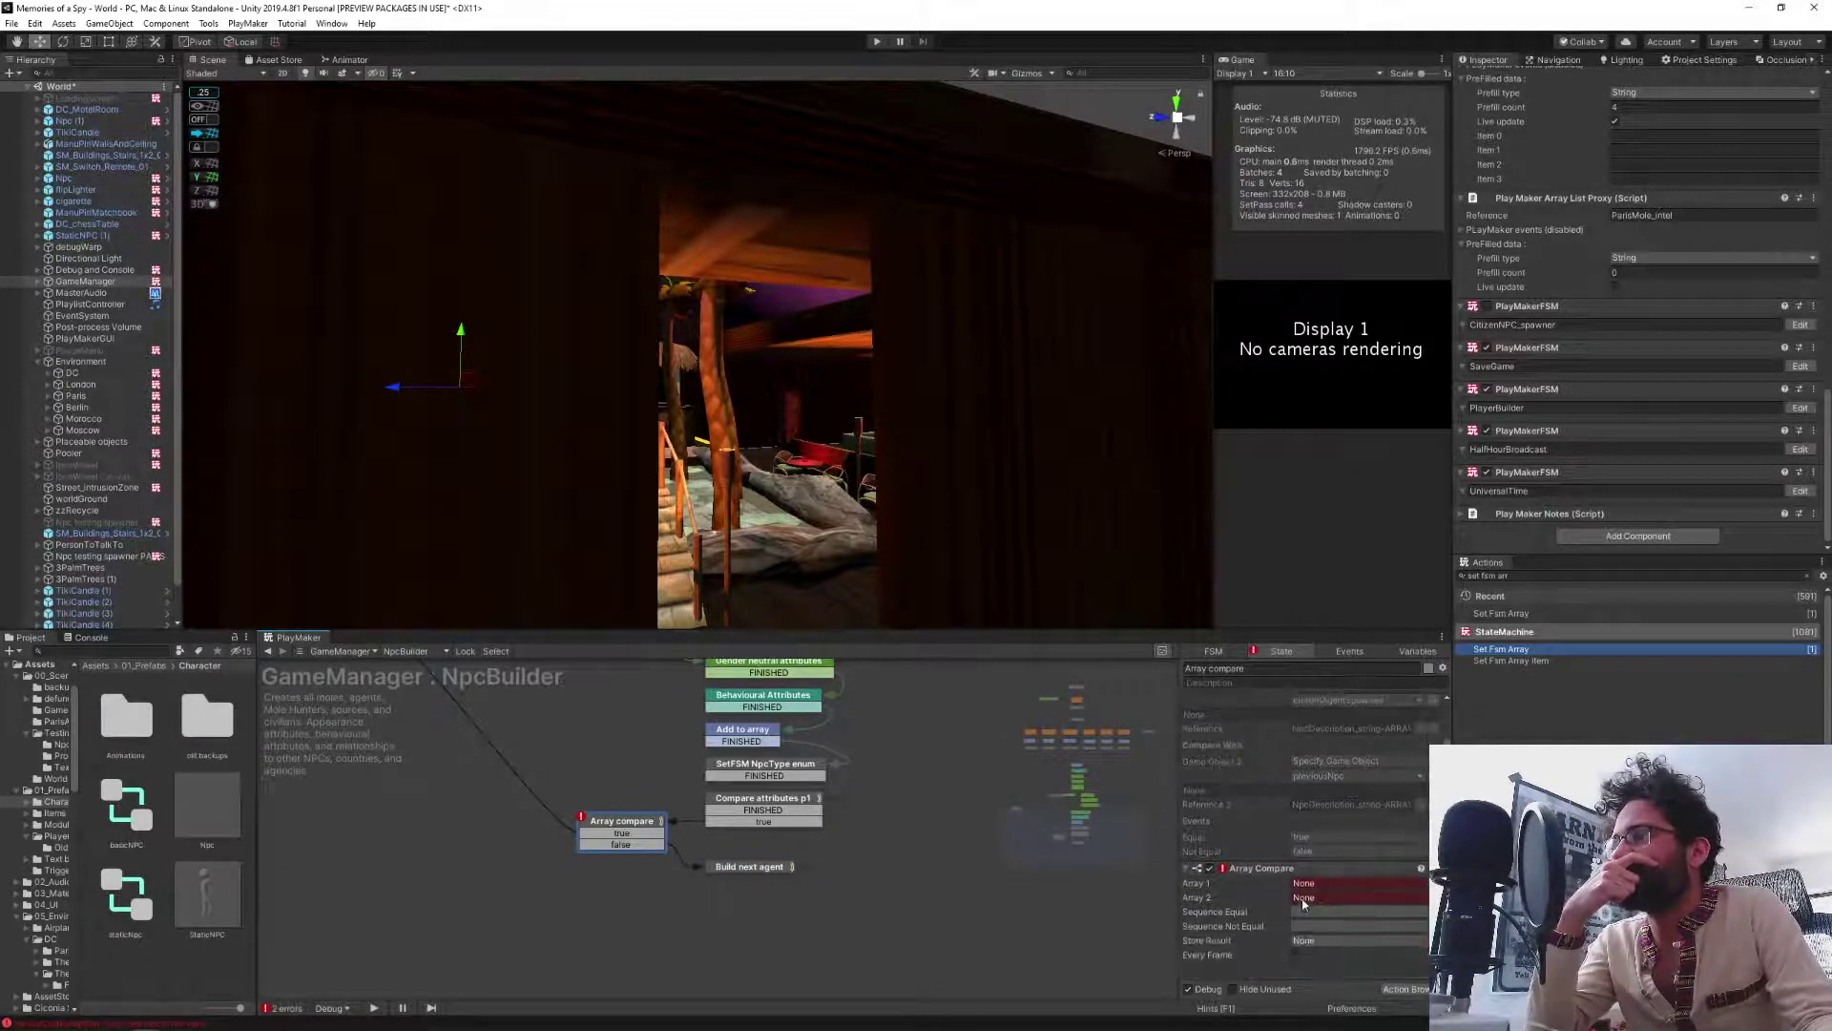
pyautogui.click(1304, 897)
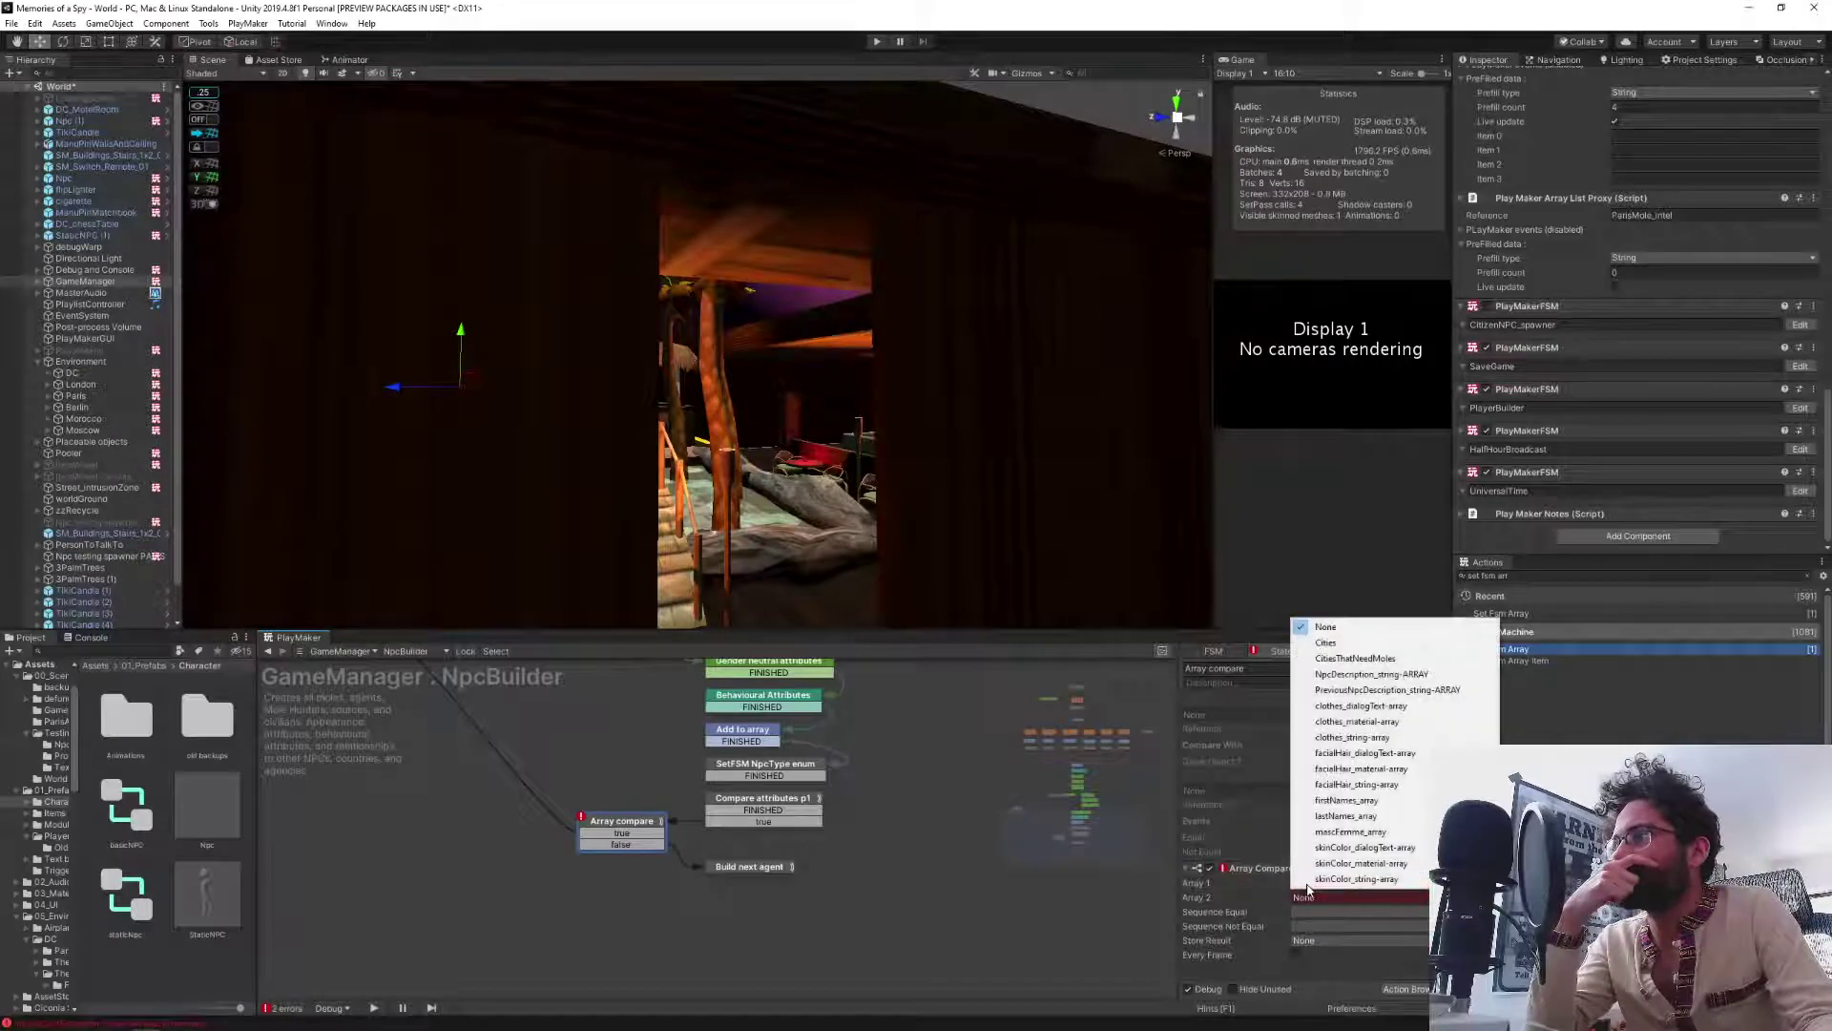
pyautogui.click(1432, 680)
pyautogui.click(1315, 917)
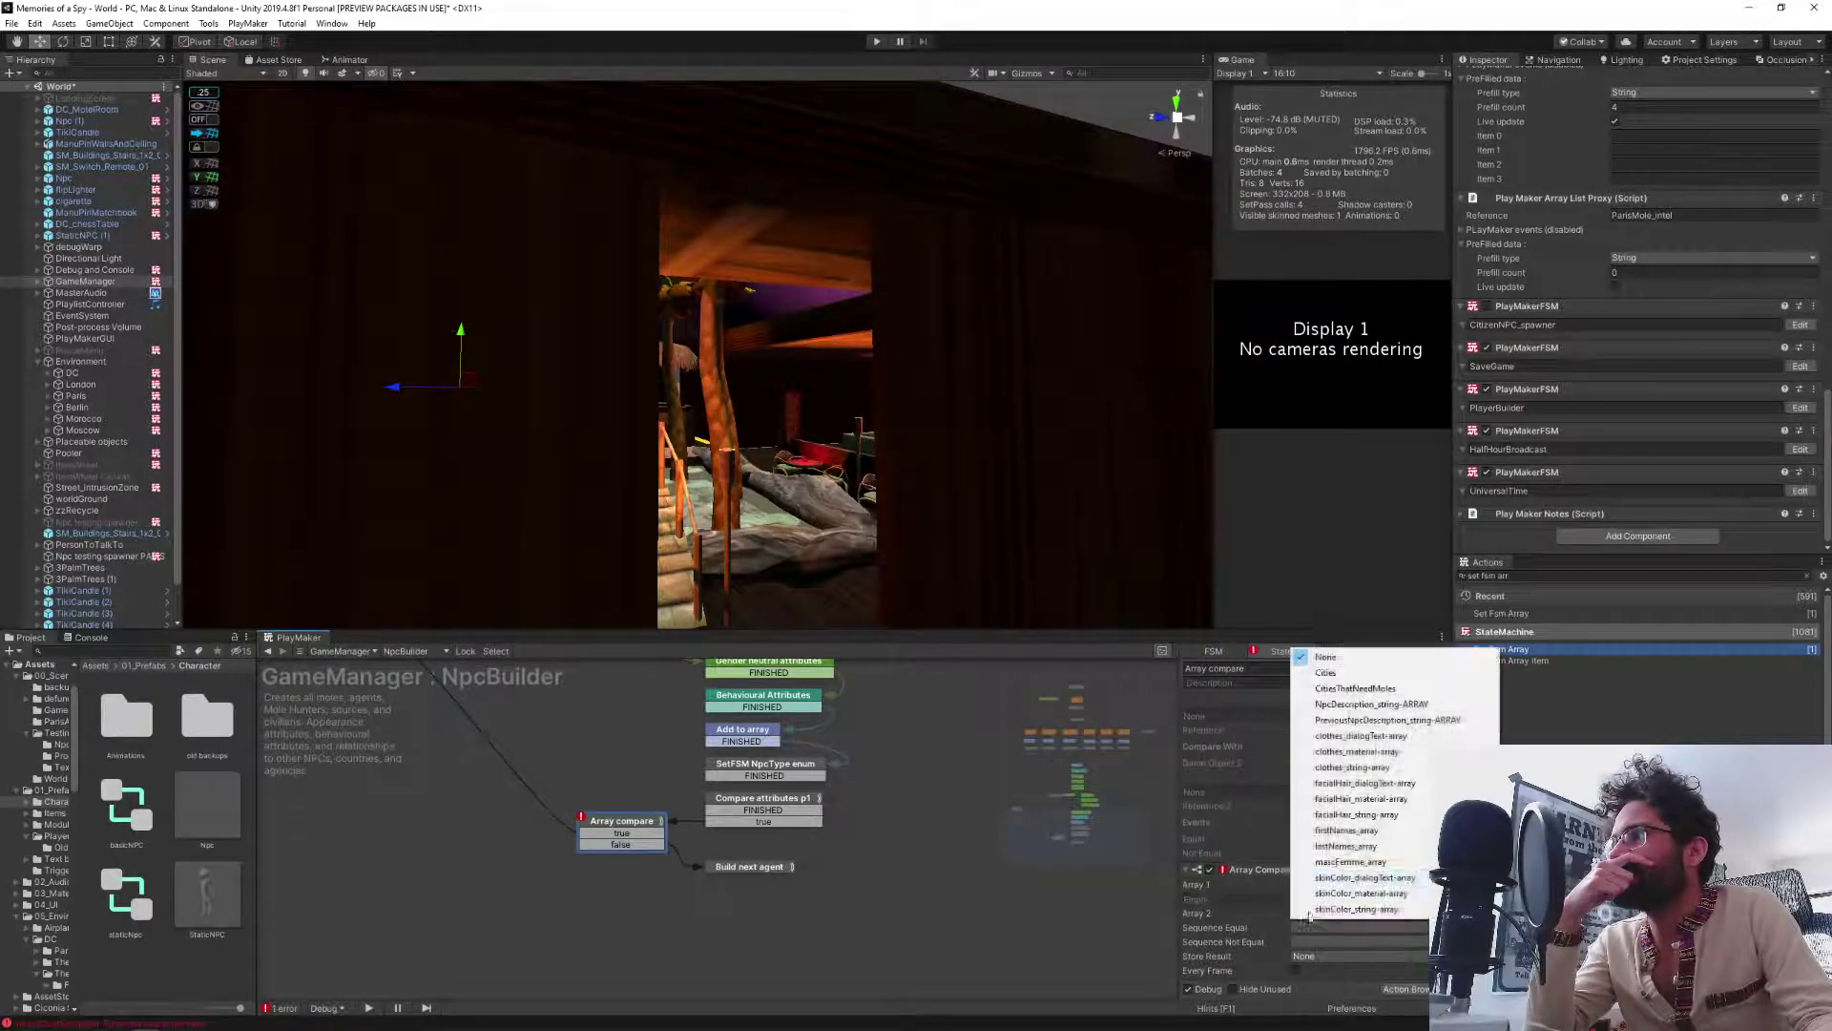
pyautogui.click(1377, 720)
# Set Array Compare's Sequence Equal event to true and its Sequence Not Equal event to false.
pyautogui.scroll(-1, 1282, 876)
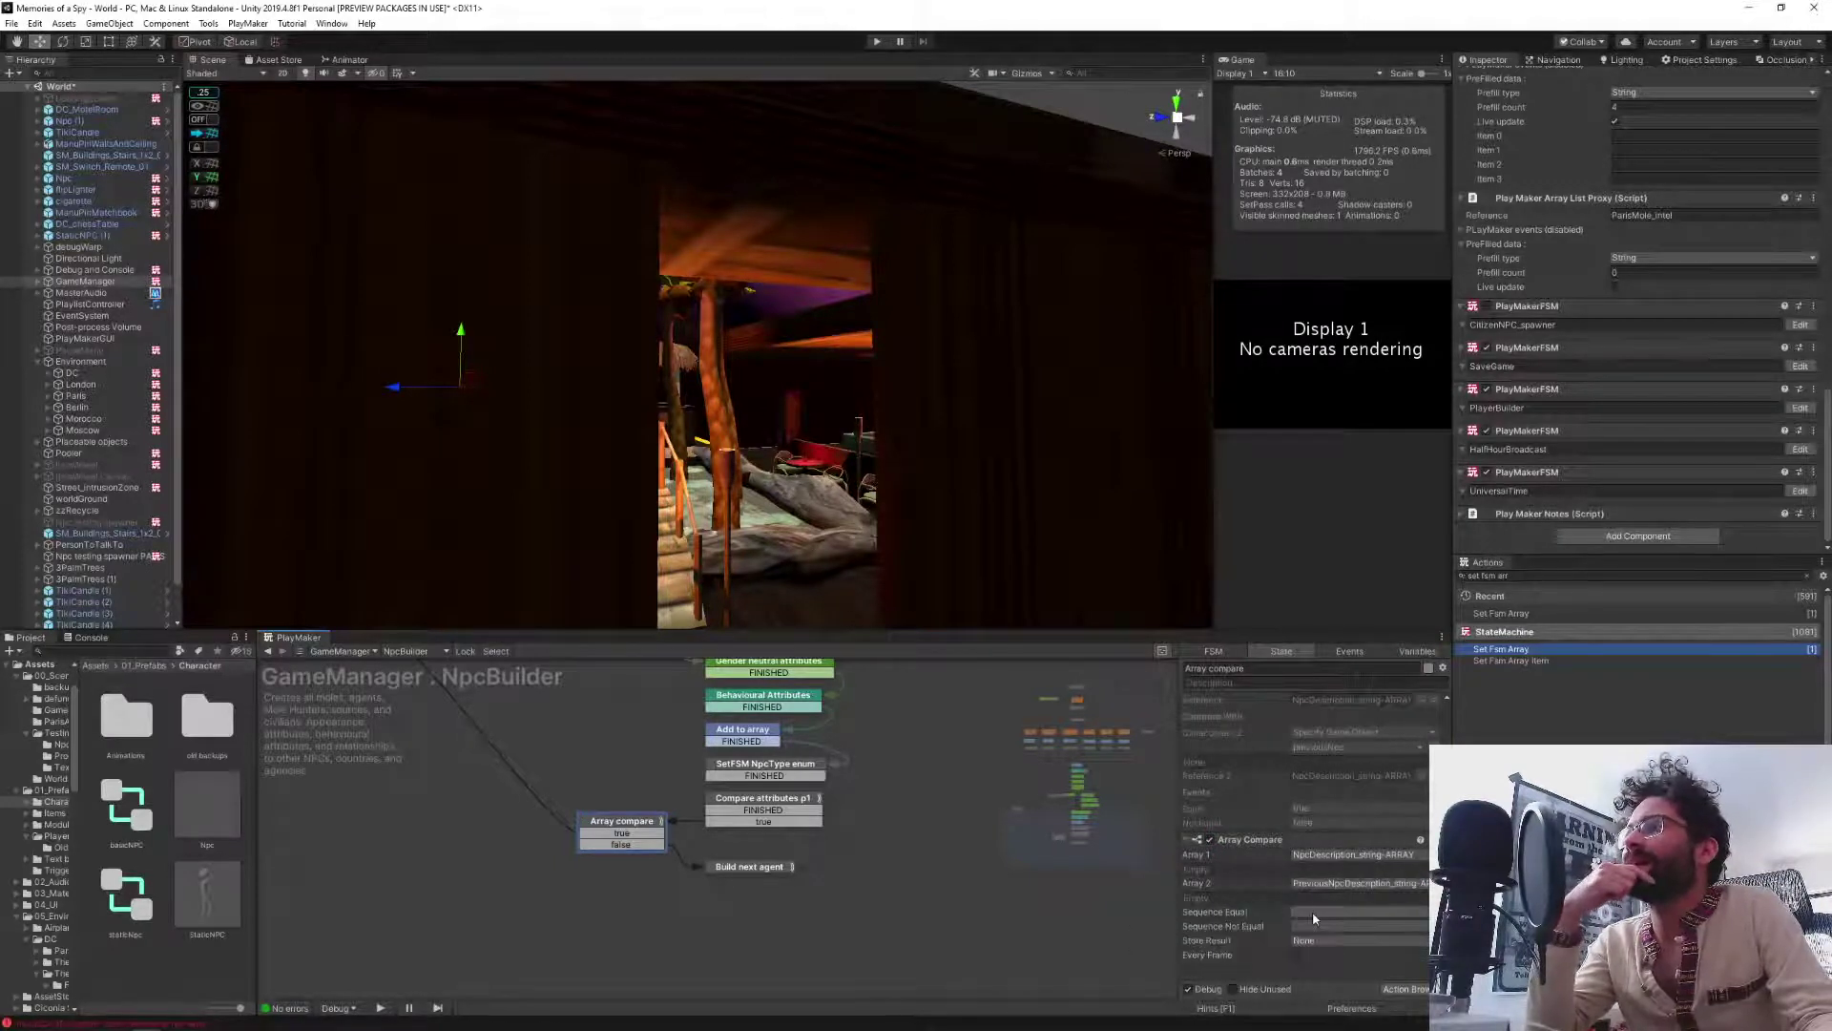
pyautogui.click(1313, 912)
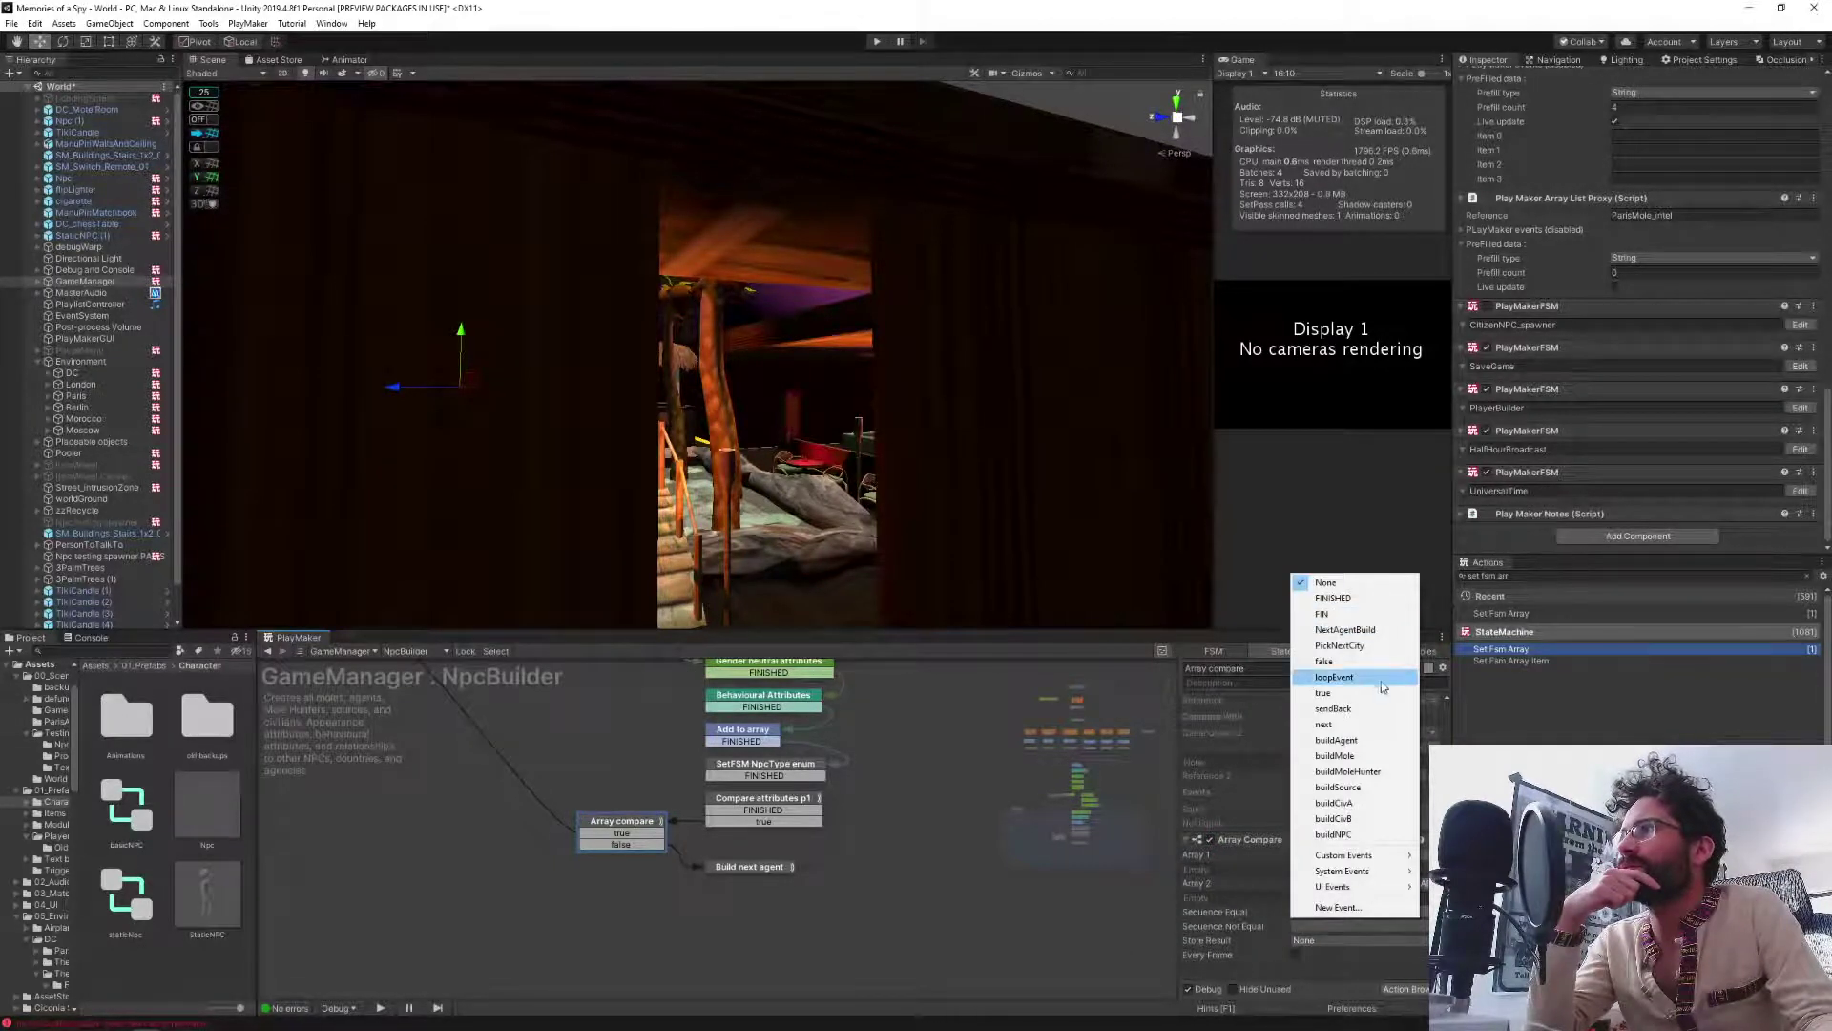
pyautogui.click(1325, 693)
pyautogui.click(1305, 929)
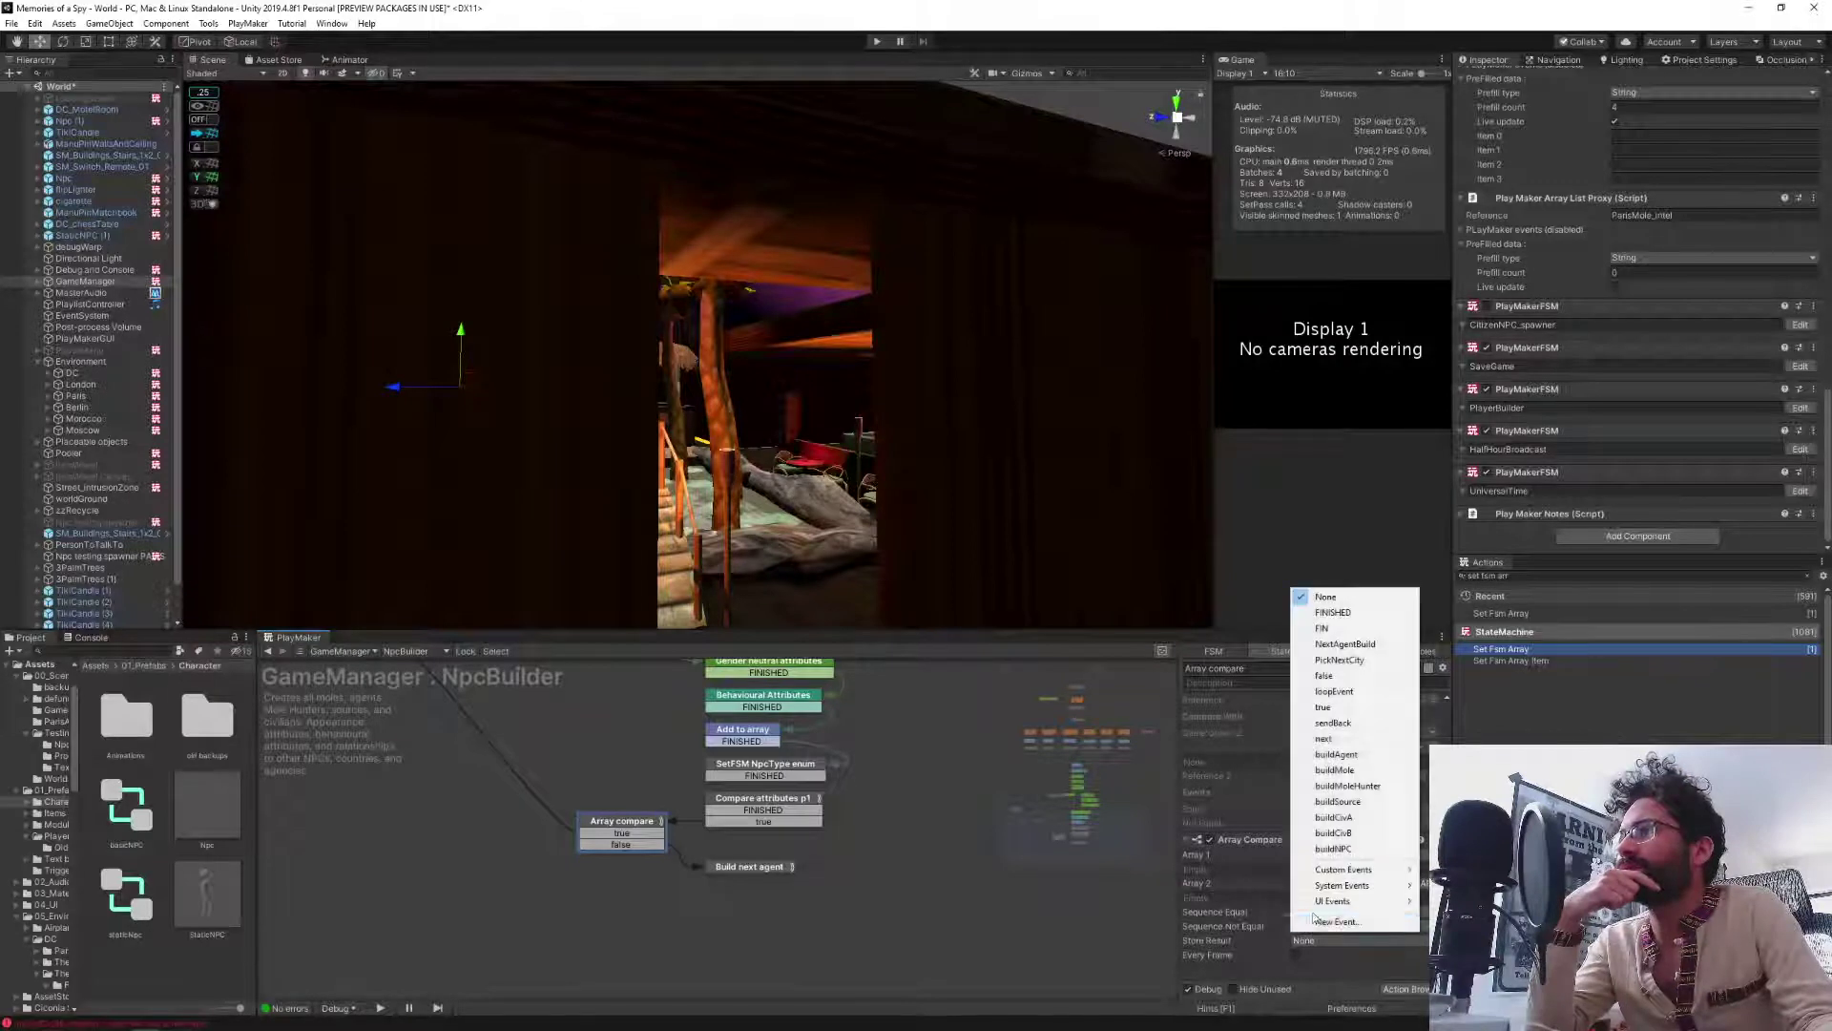
pyautogui.click(1326, 683)
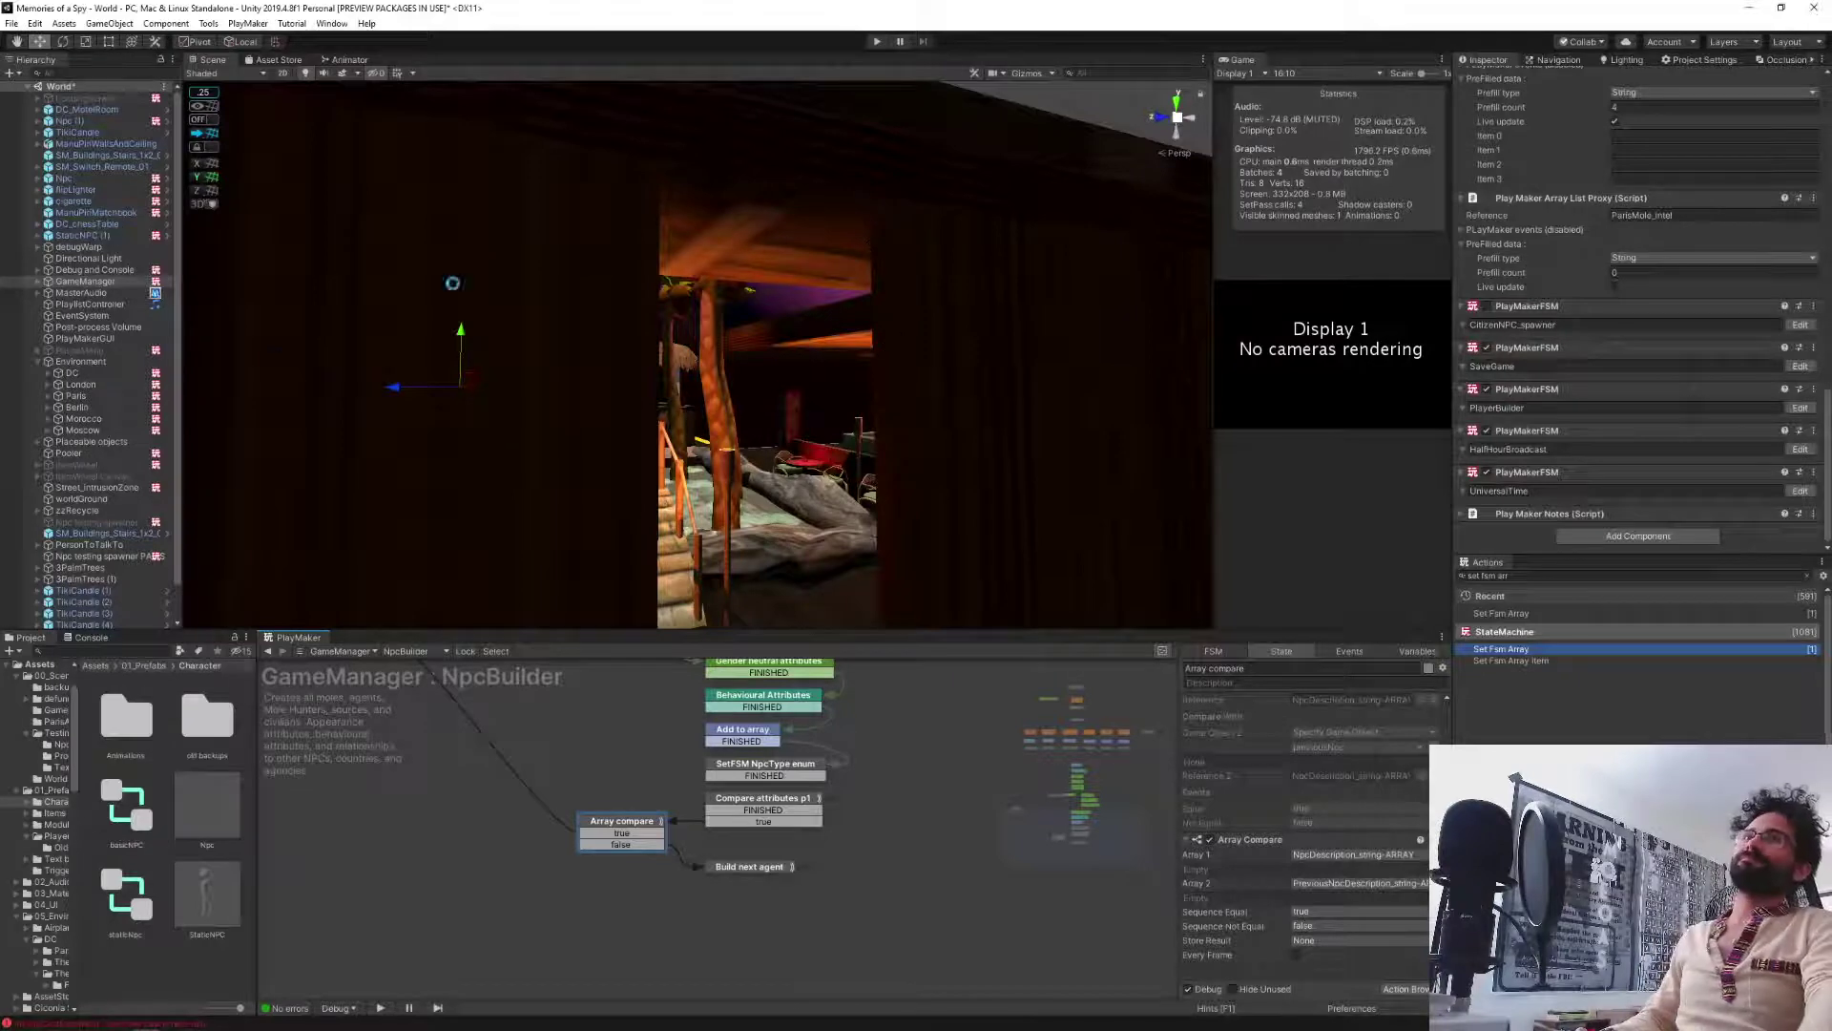
# Run the scene, pause it at the All NPC's built state, and select one of the spawned NPCs in the hierarchy.
pyautogui.click(874, 42)
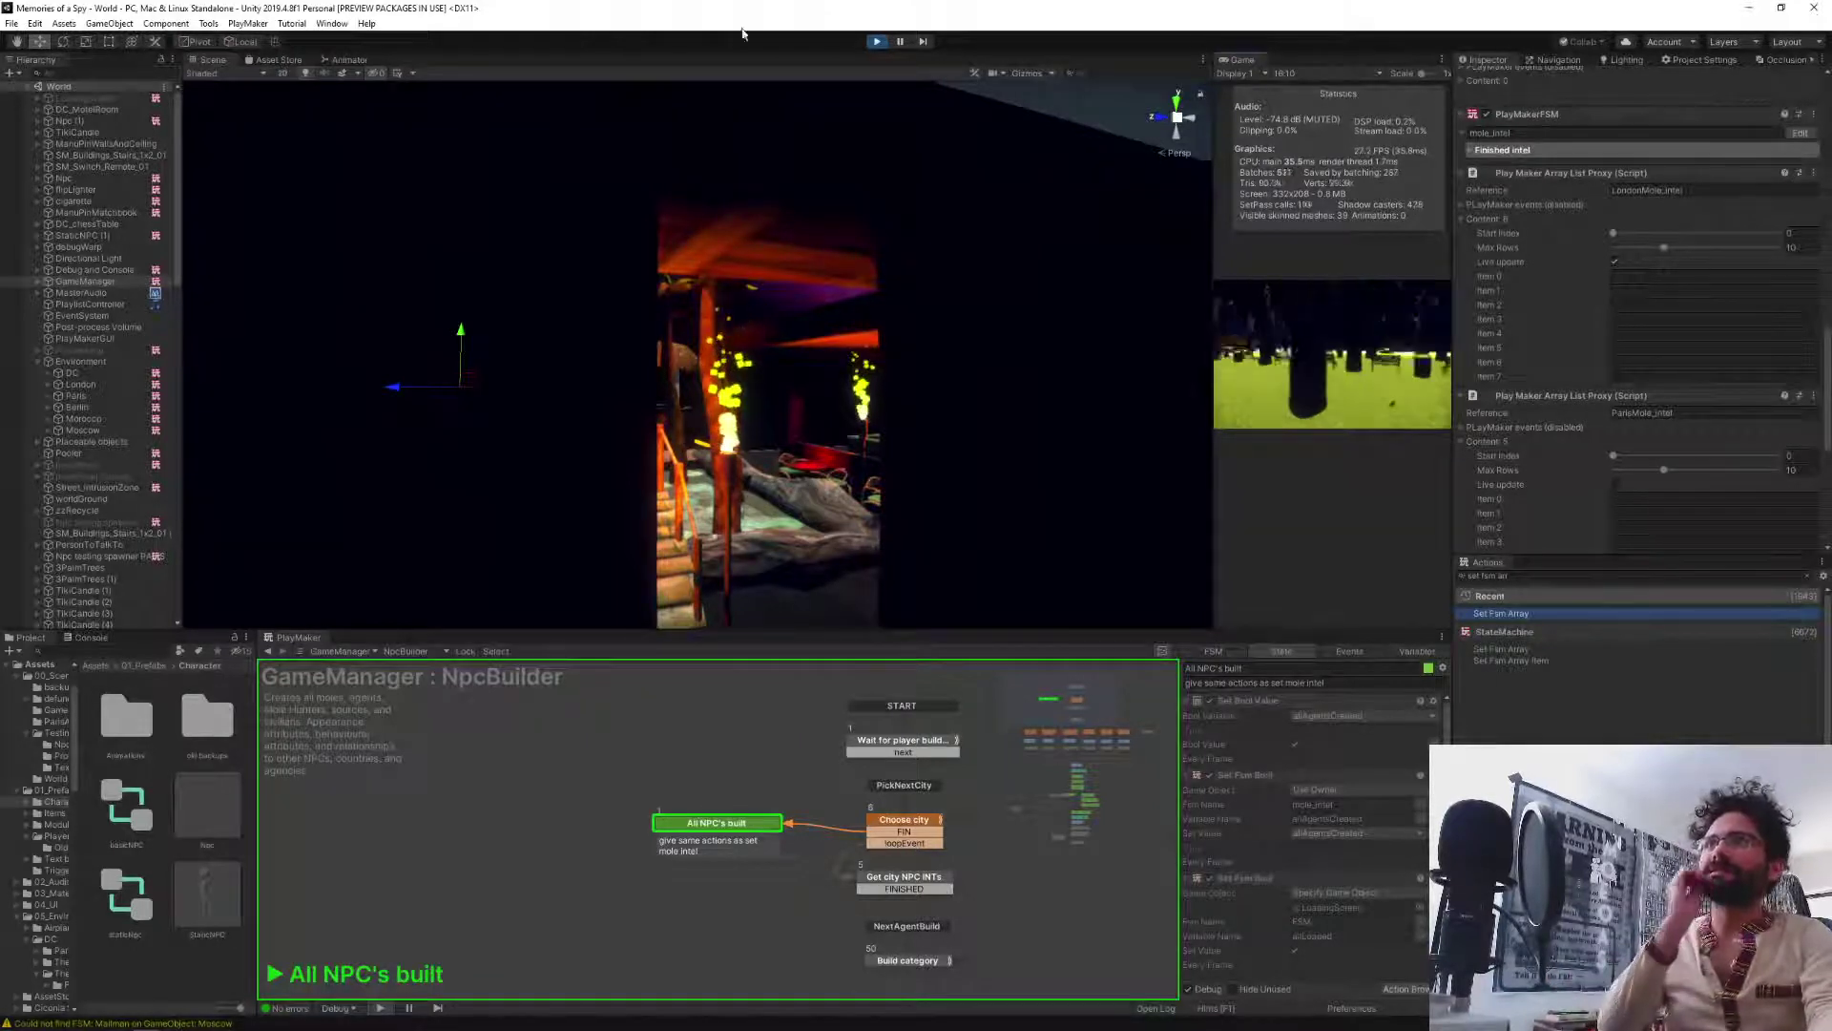
pyautogui.click(898, 43)
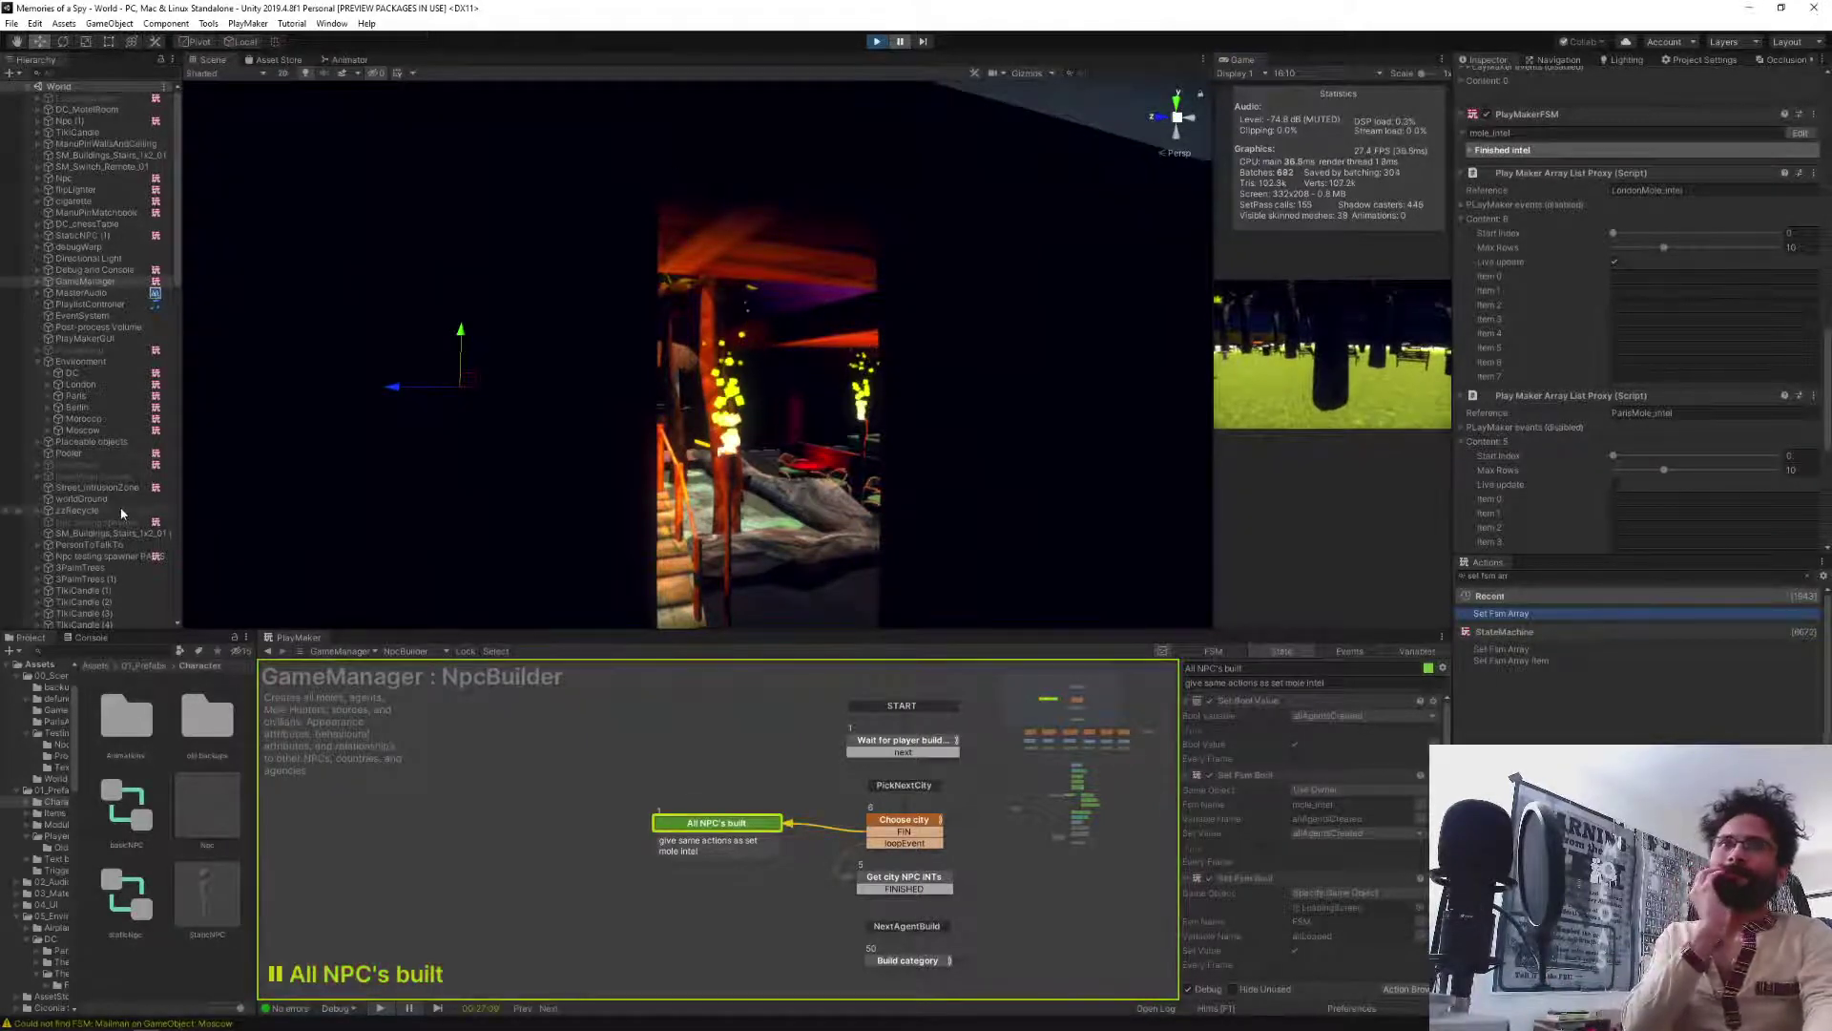
pyautogui.scroll(-15, 105, 515)
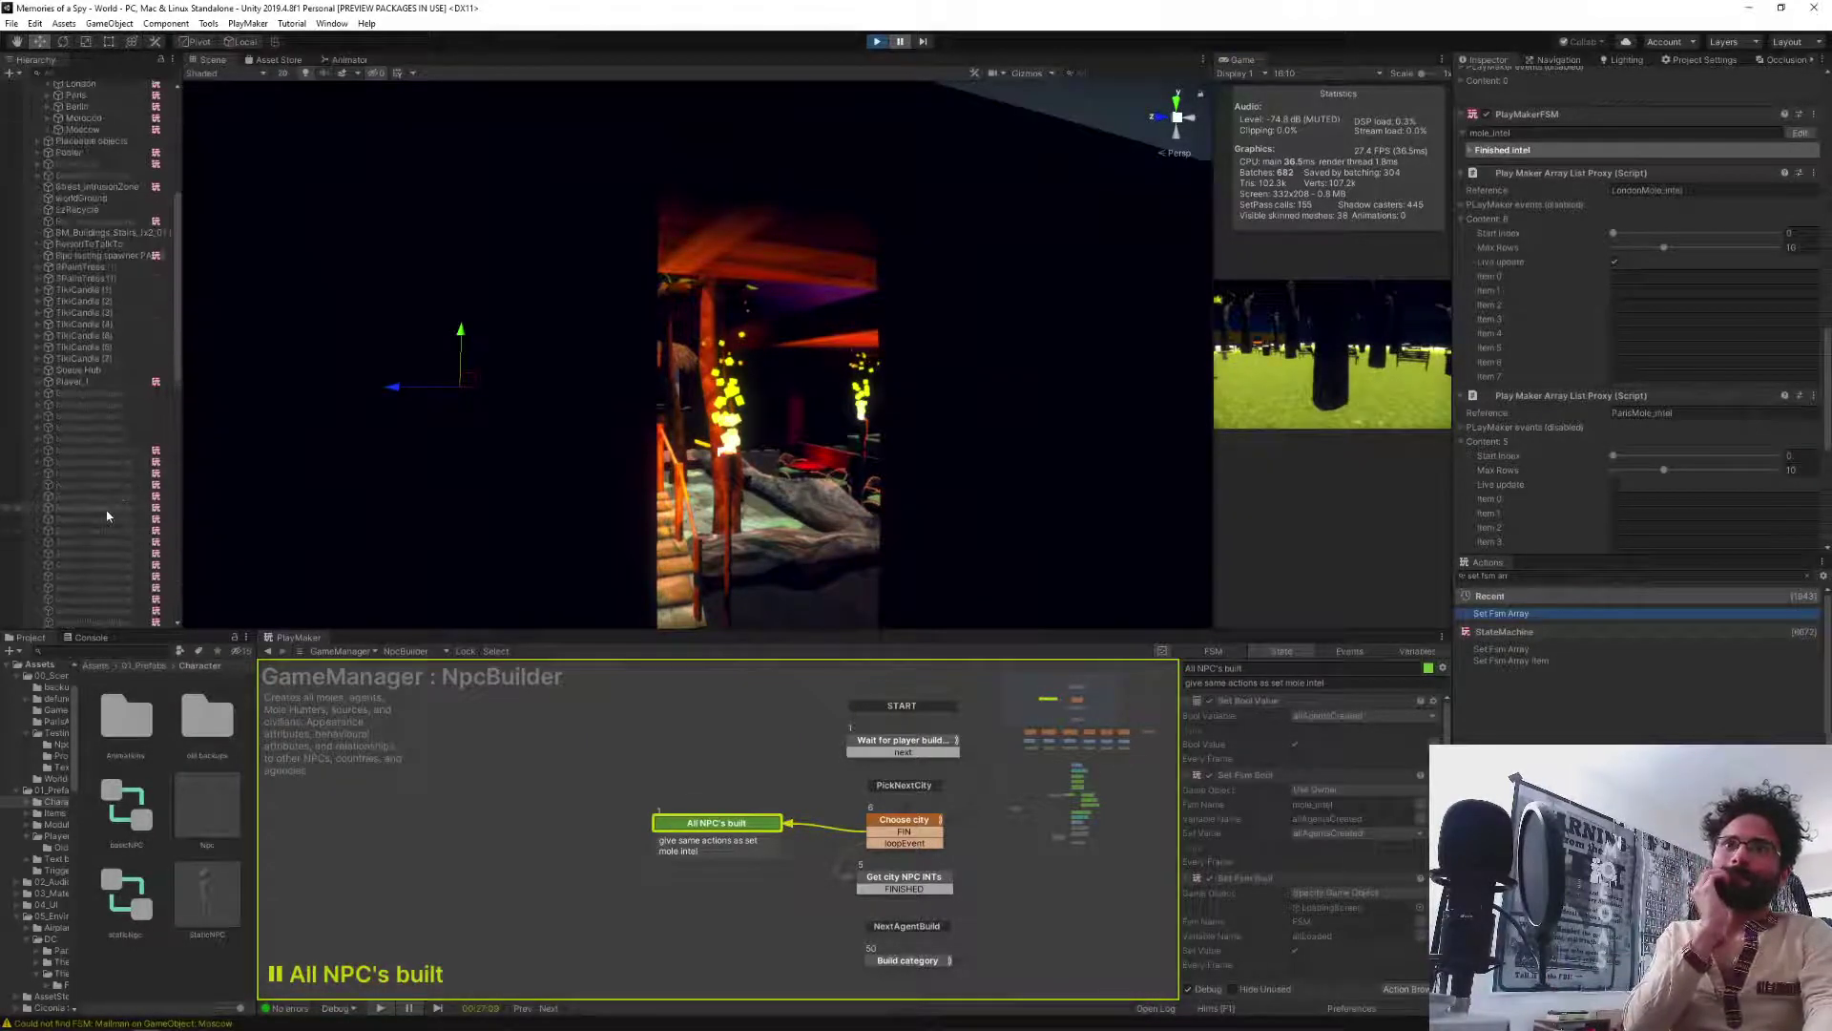
pyautogui.click(96, 566)
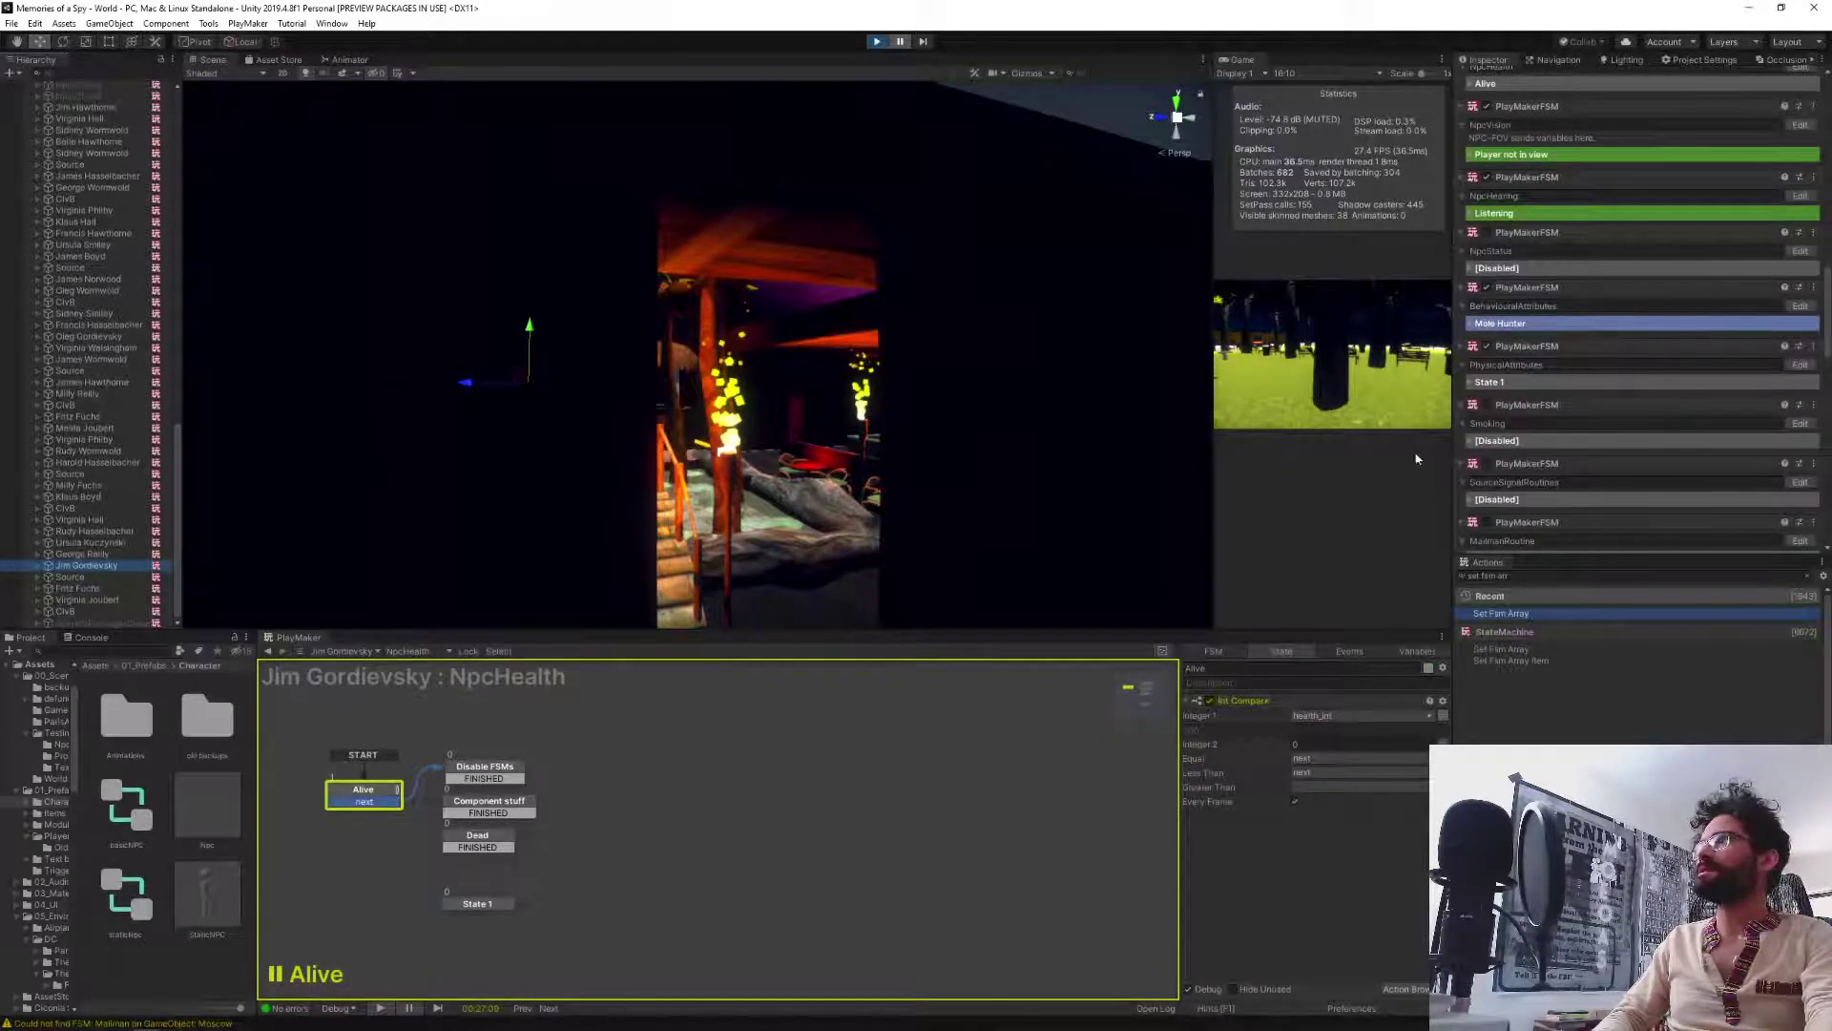
# Look through the variables of the selected NPC's BehaviouralAttributes FSM.
pyautogui.click(1398, 654)
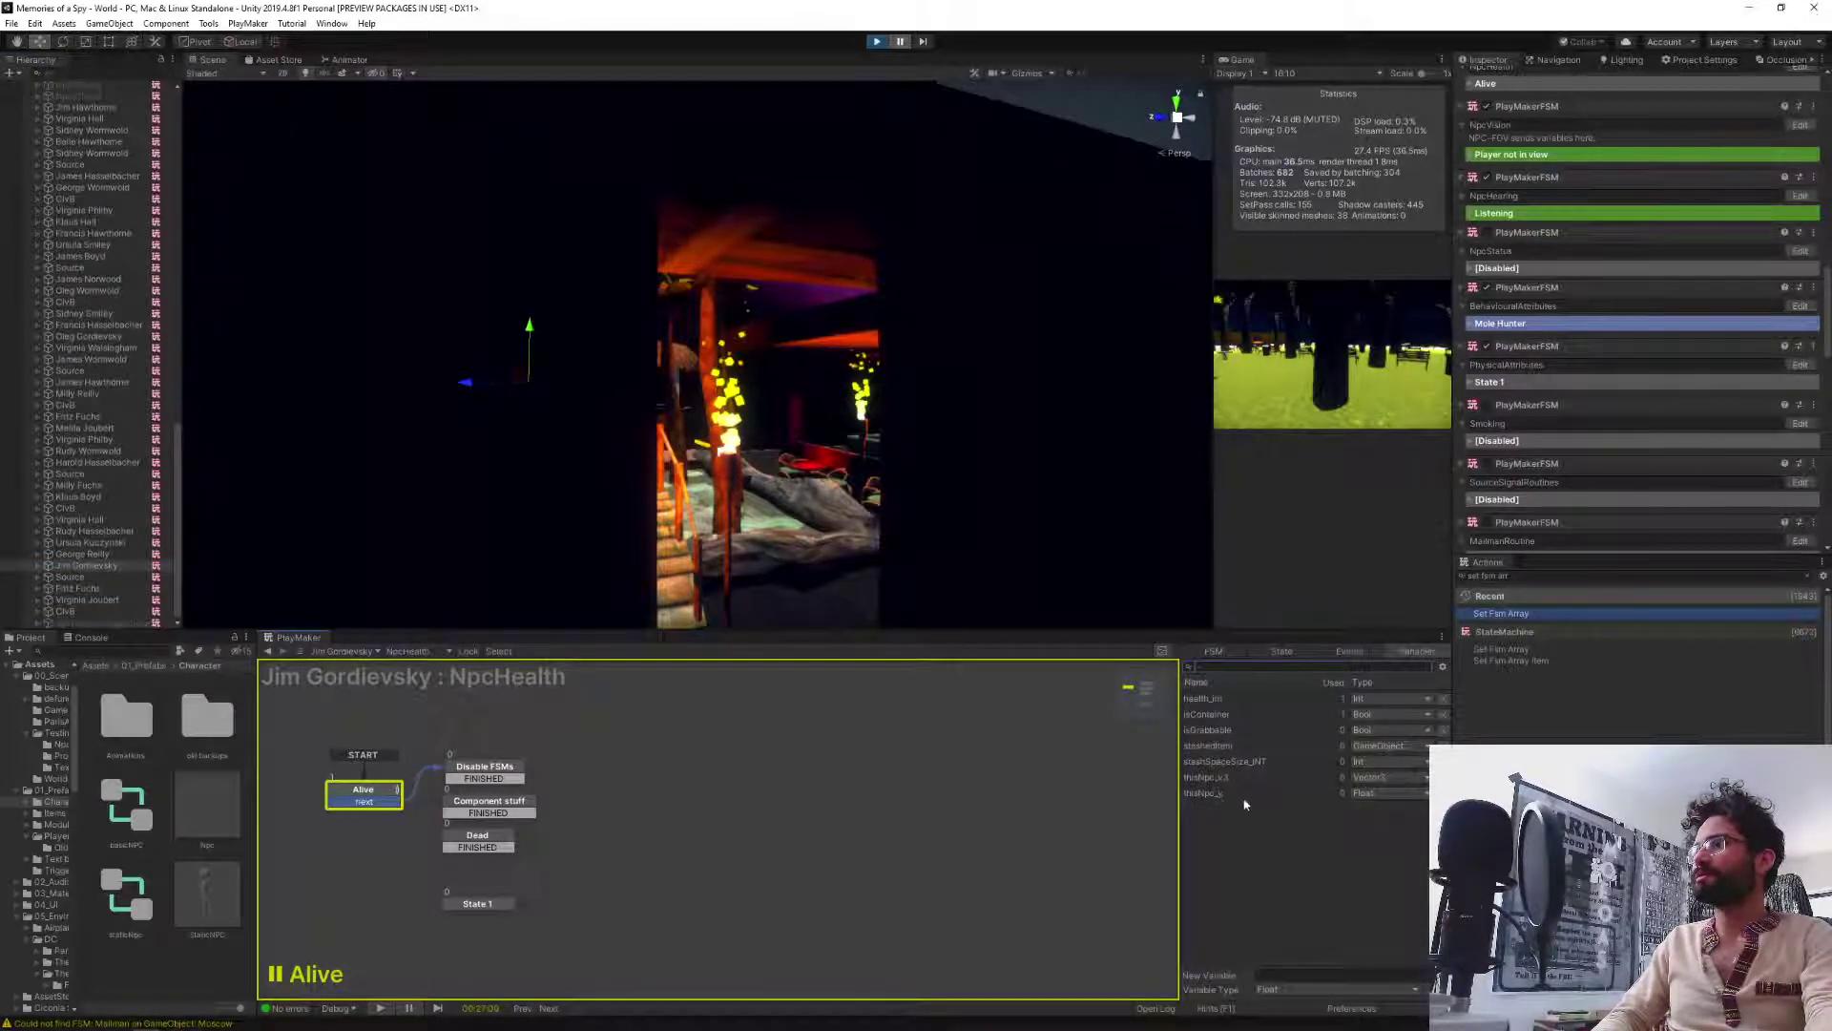
pyautogui.click(408, 652)
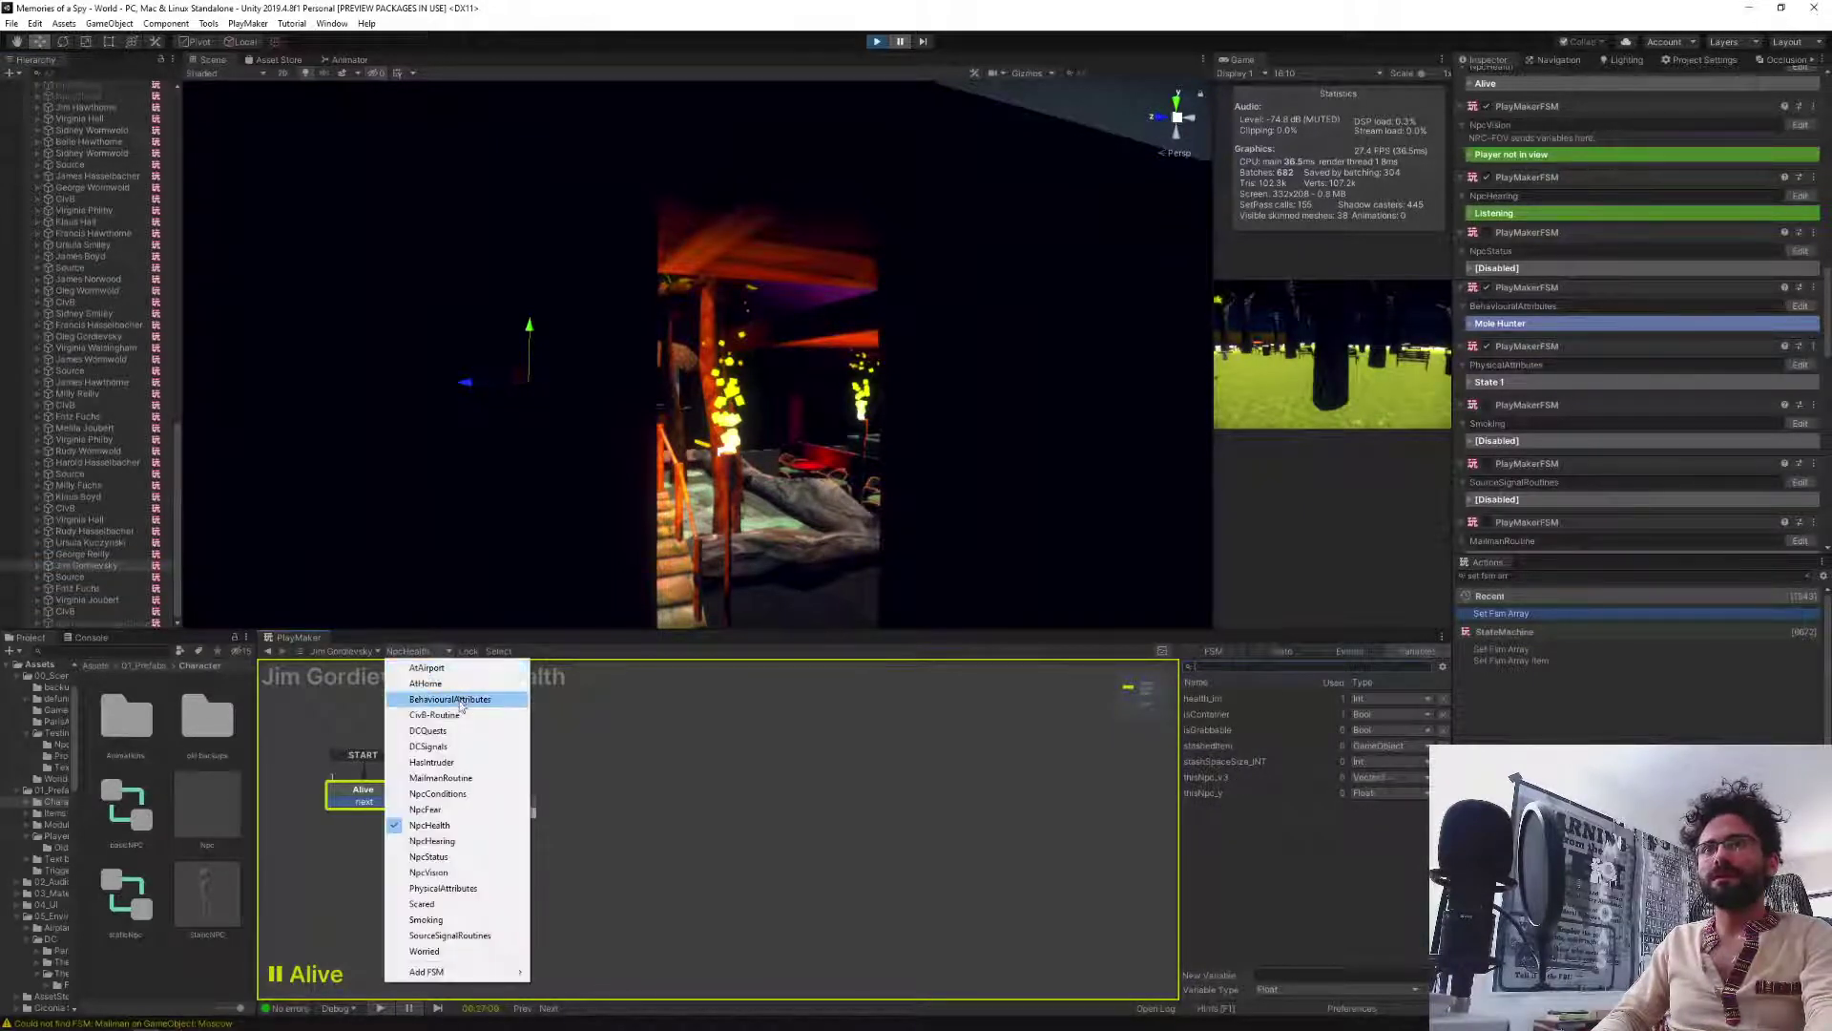
pyautogui.click(461, 703)
pyautogui.scroll(-3, 1265, 771)
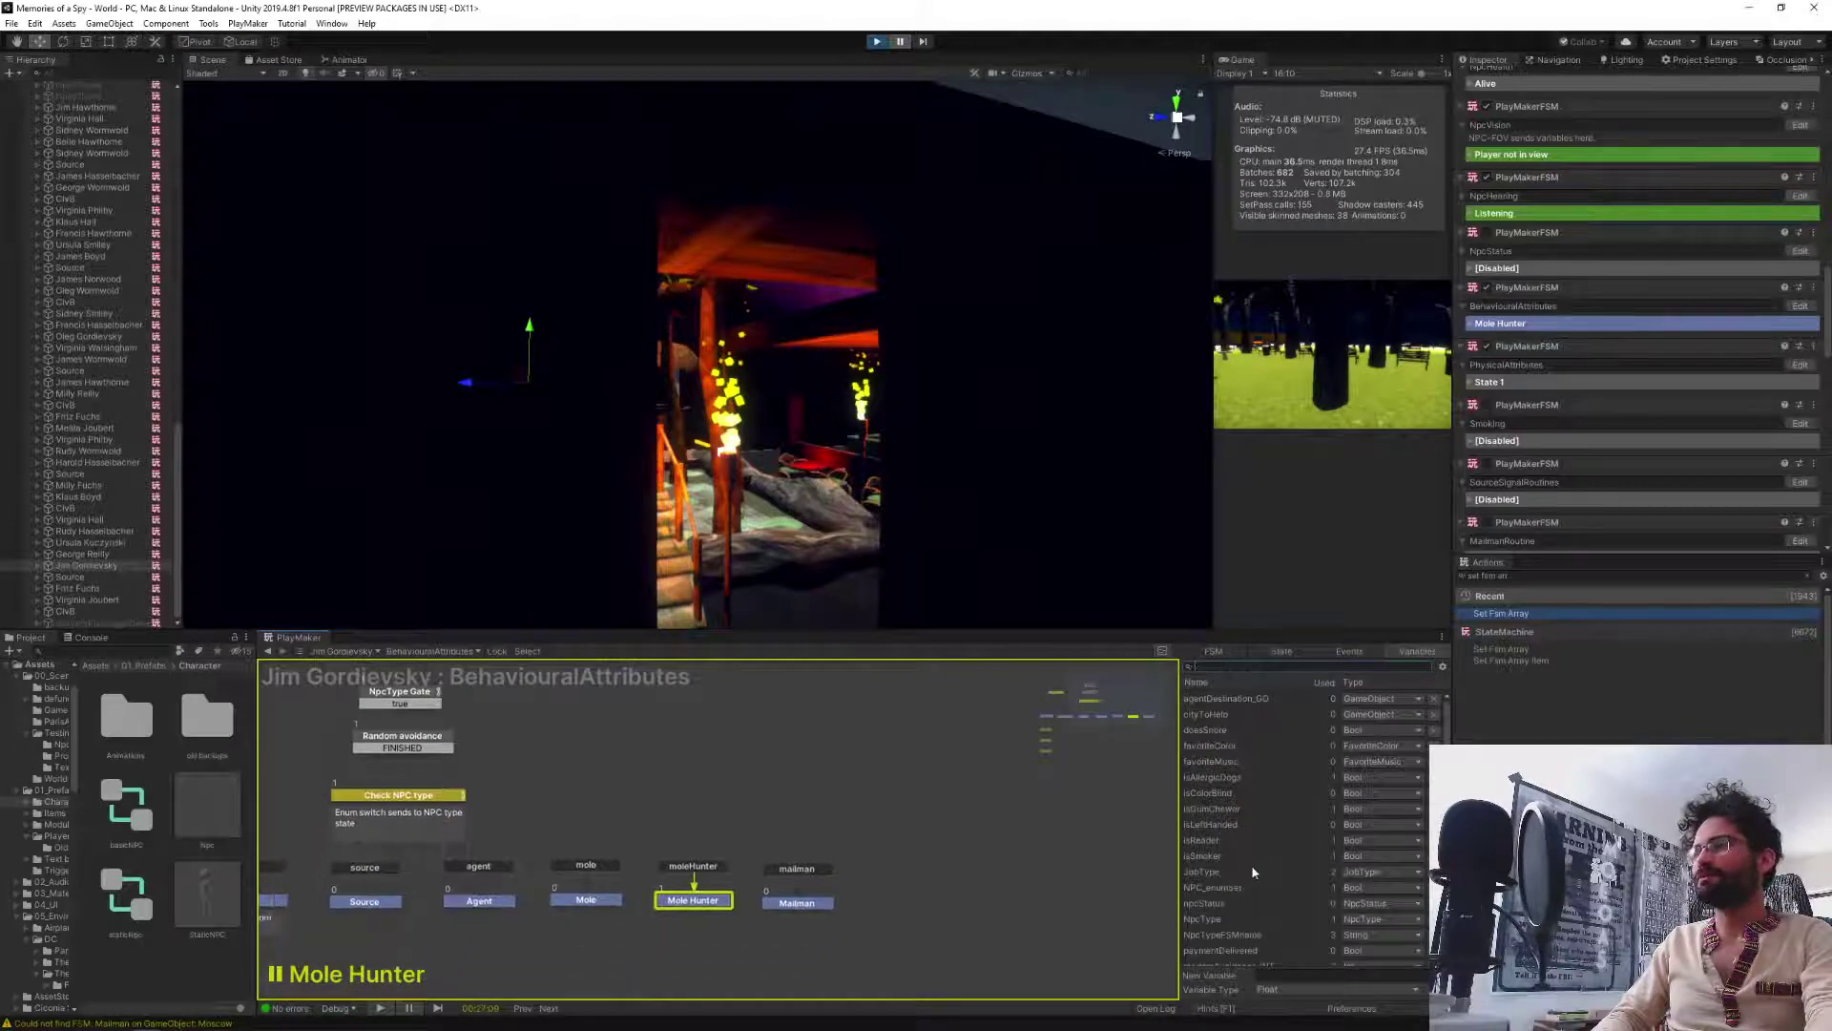
pyautogui.scroll(3, 1258, 872)
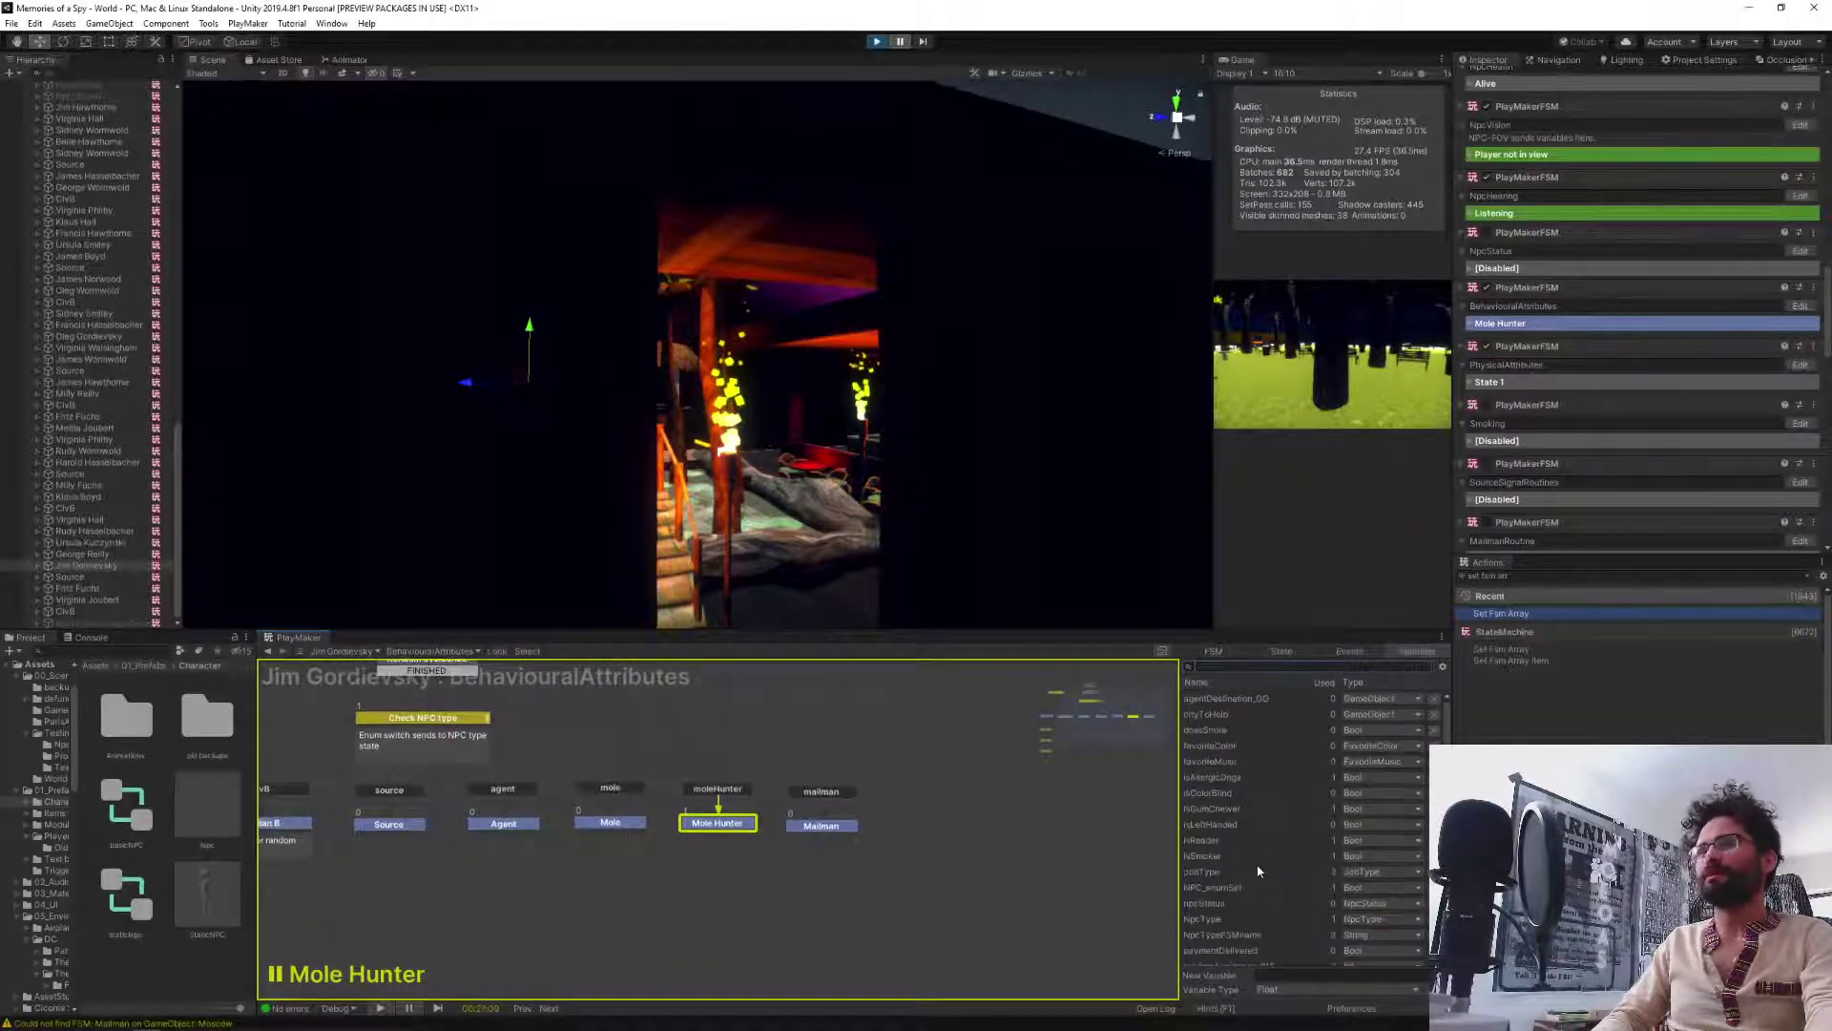
# Switch to the selected NPC's PhysicalAttributes FSM and check the values of its variables from characterName through skinColorDialog_STRING.
pyautogui.click(426, 652)
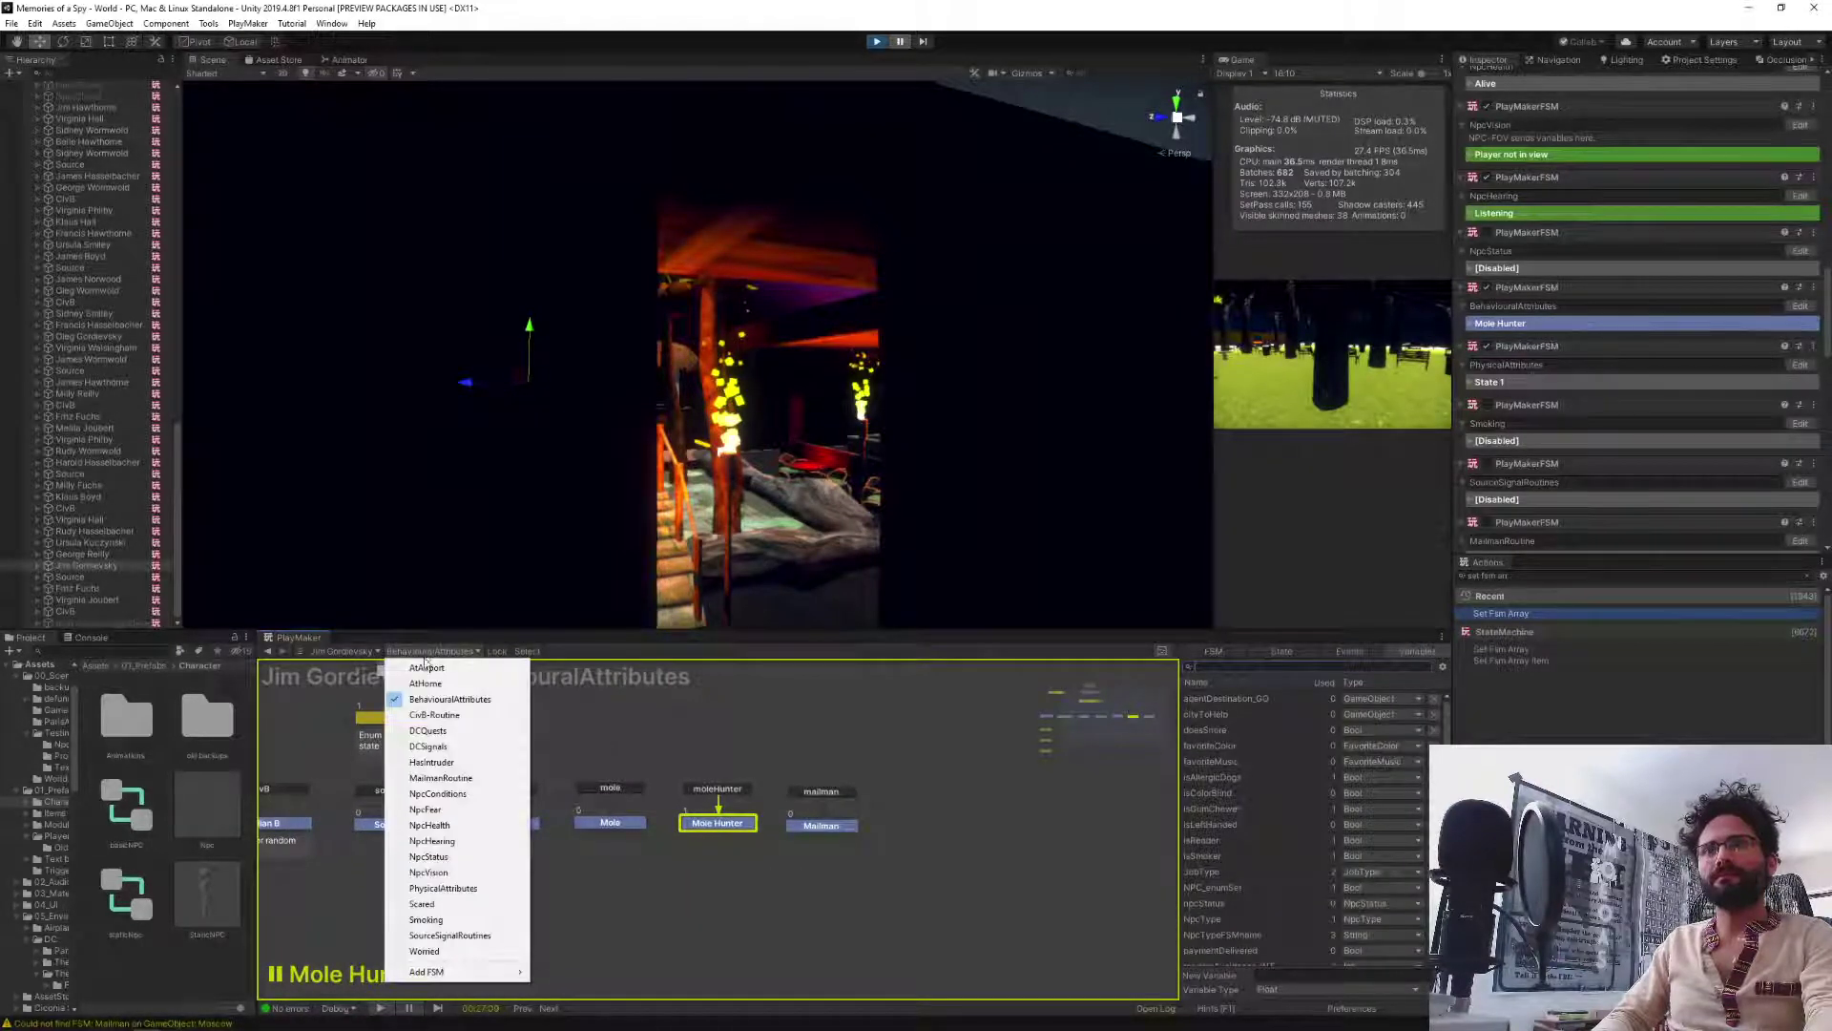
pyautogui.click(443, 887)
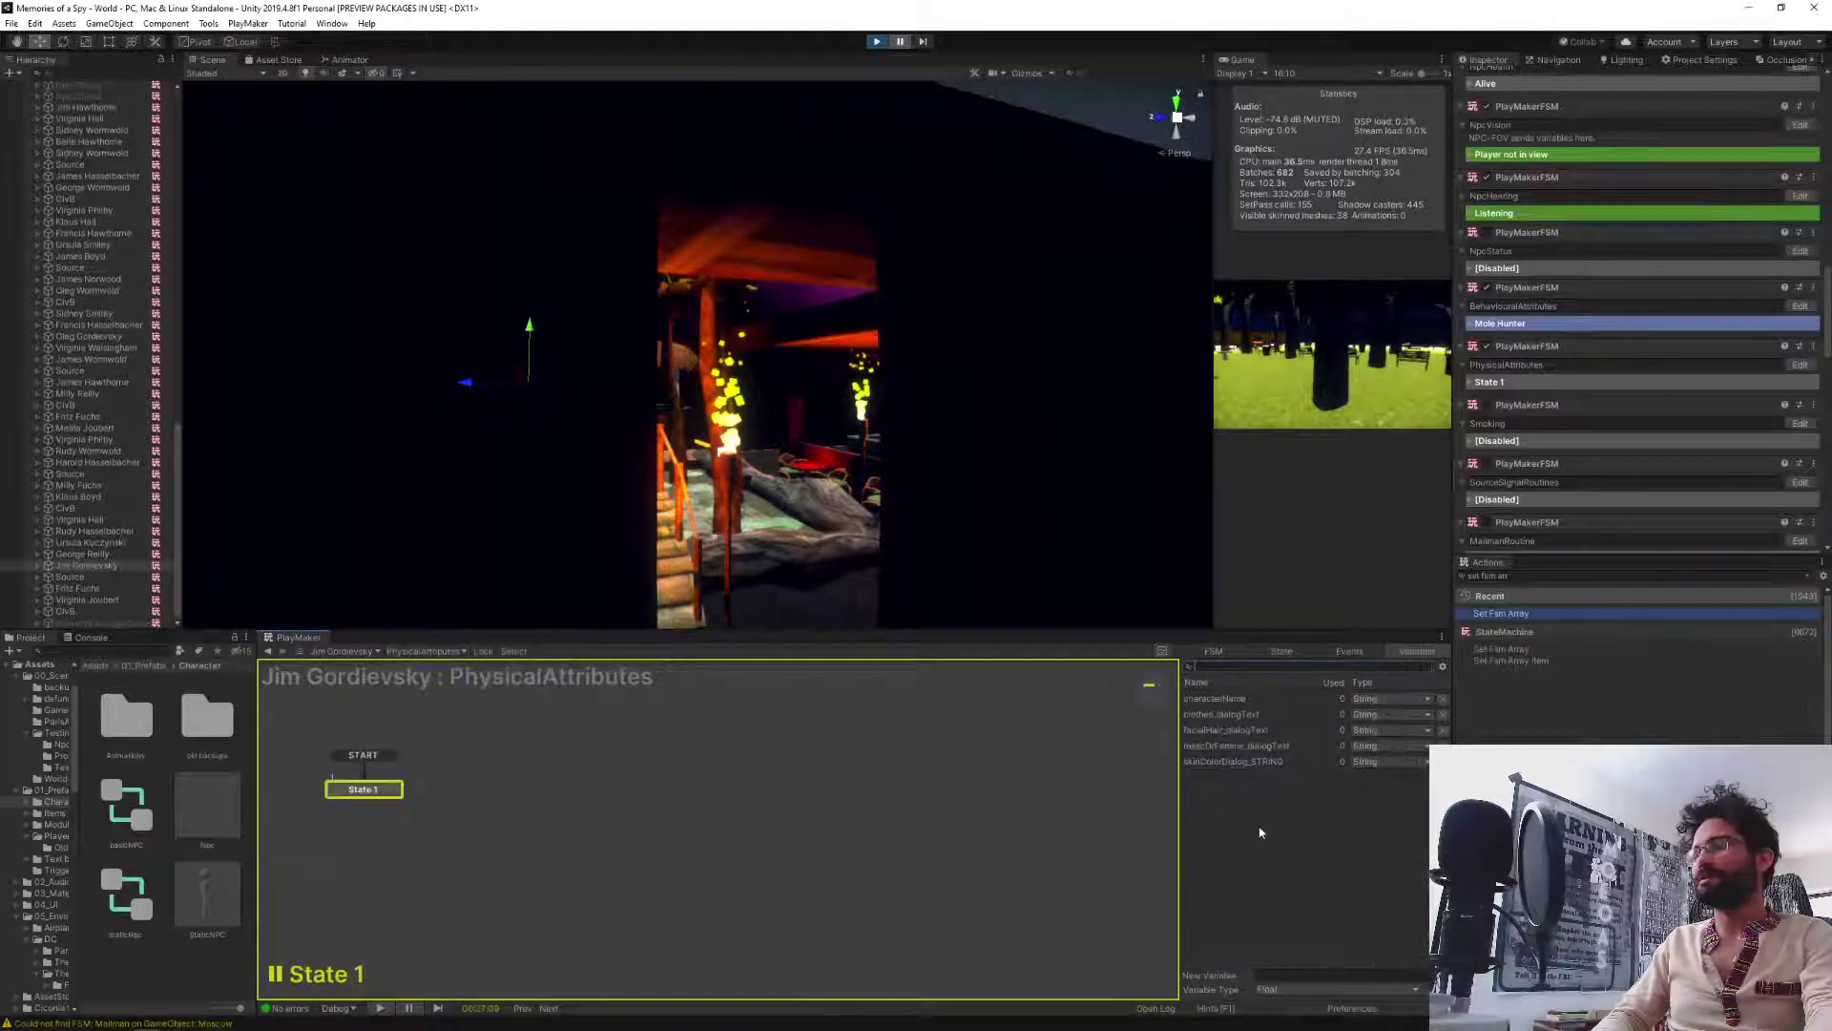
pyautogui.click(1216, 700)
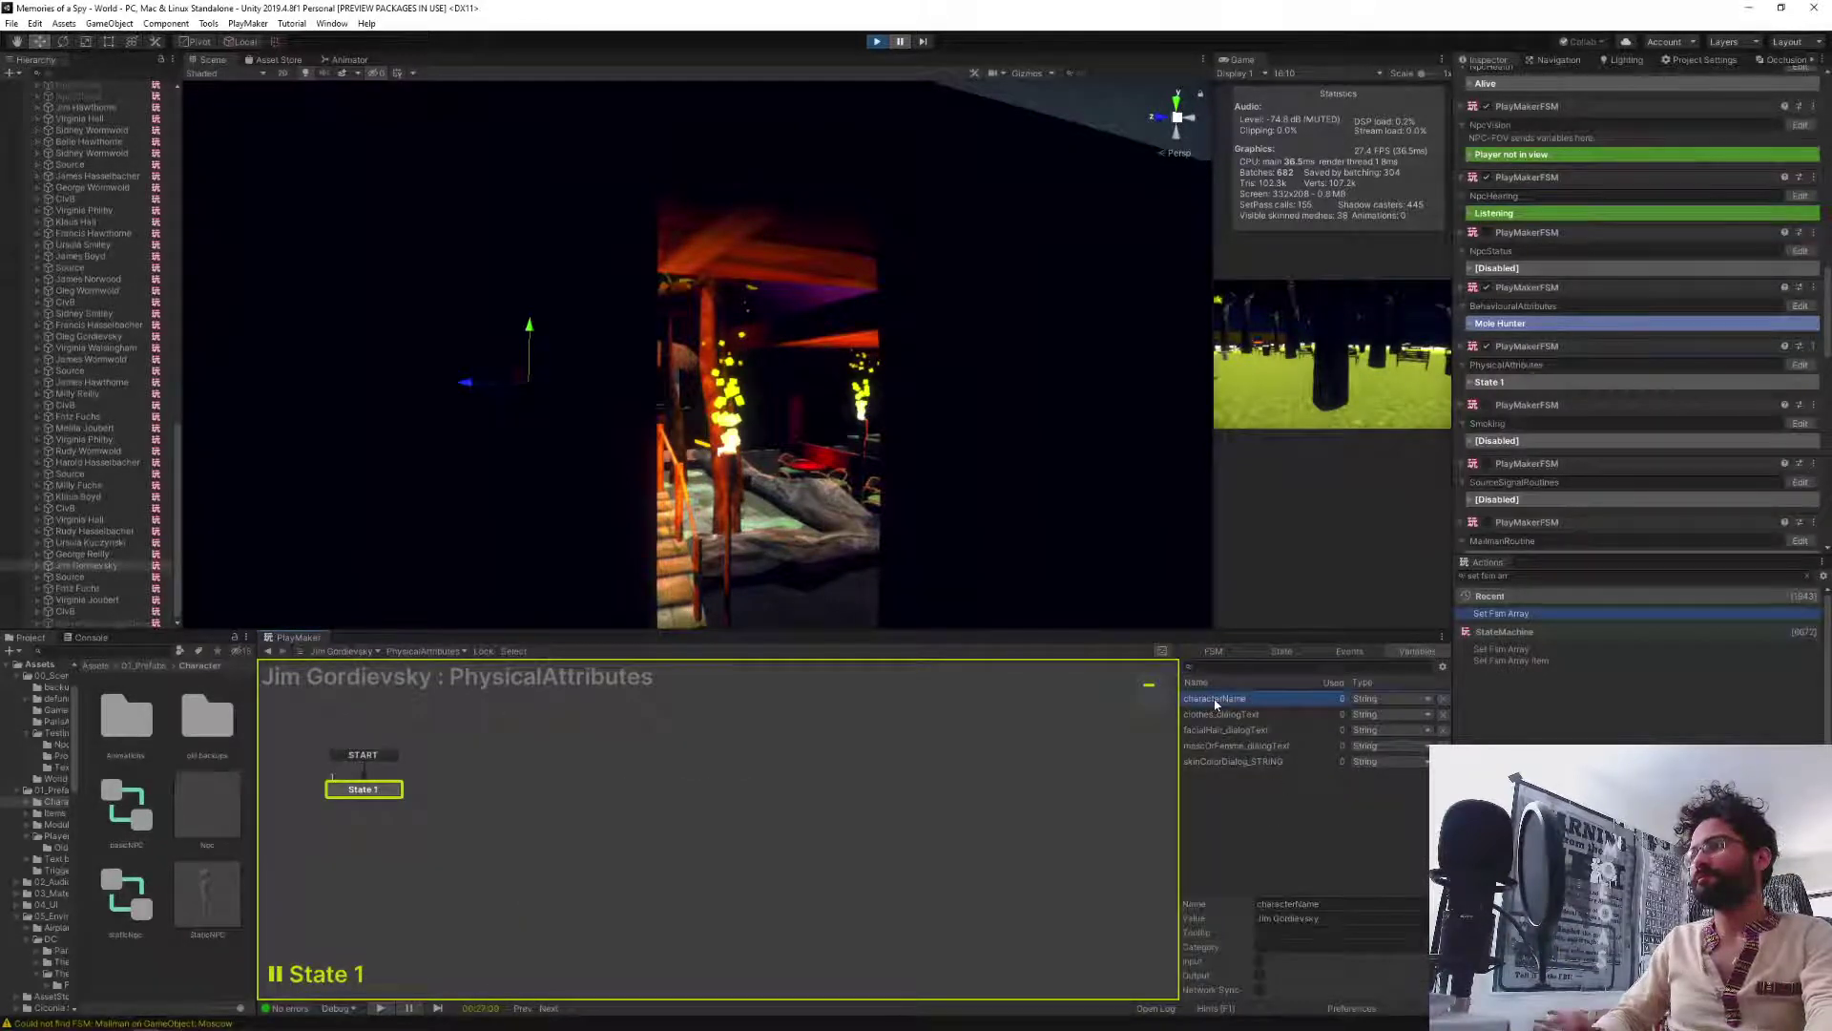
pyautogui.press('Down')
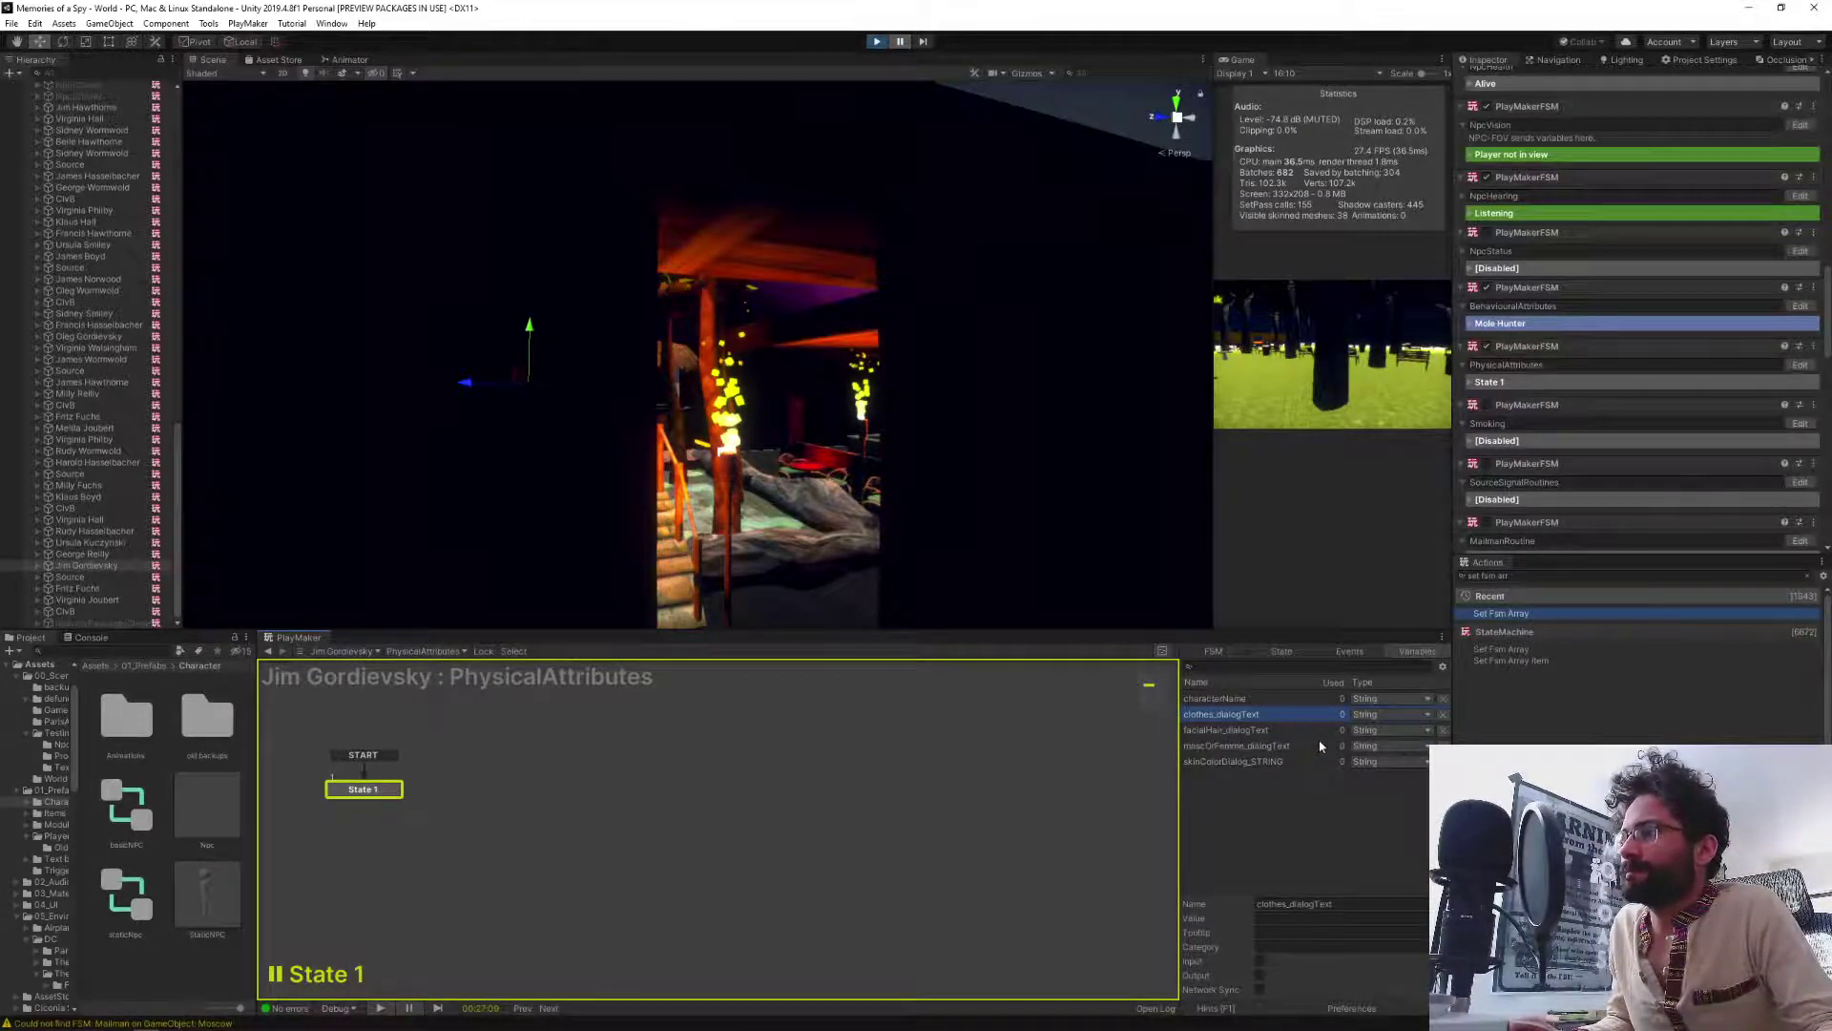
pyautogui.press('Down')
pyautogui.press('Down')
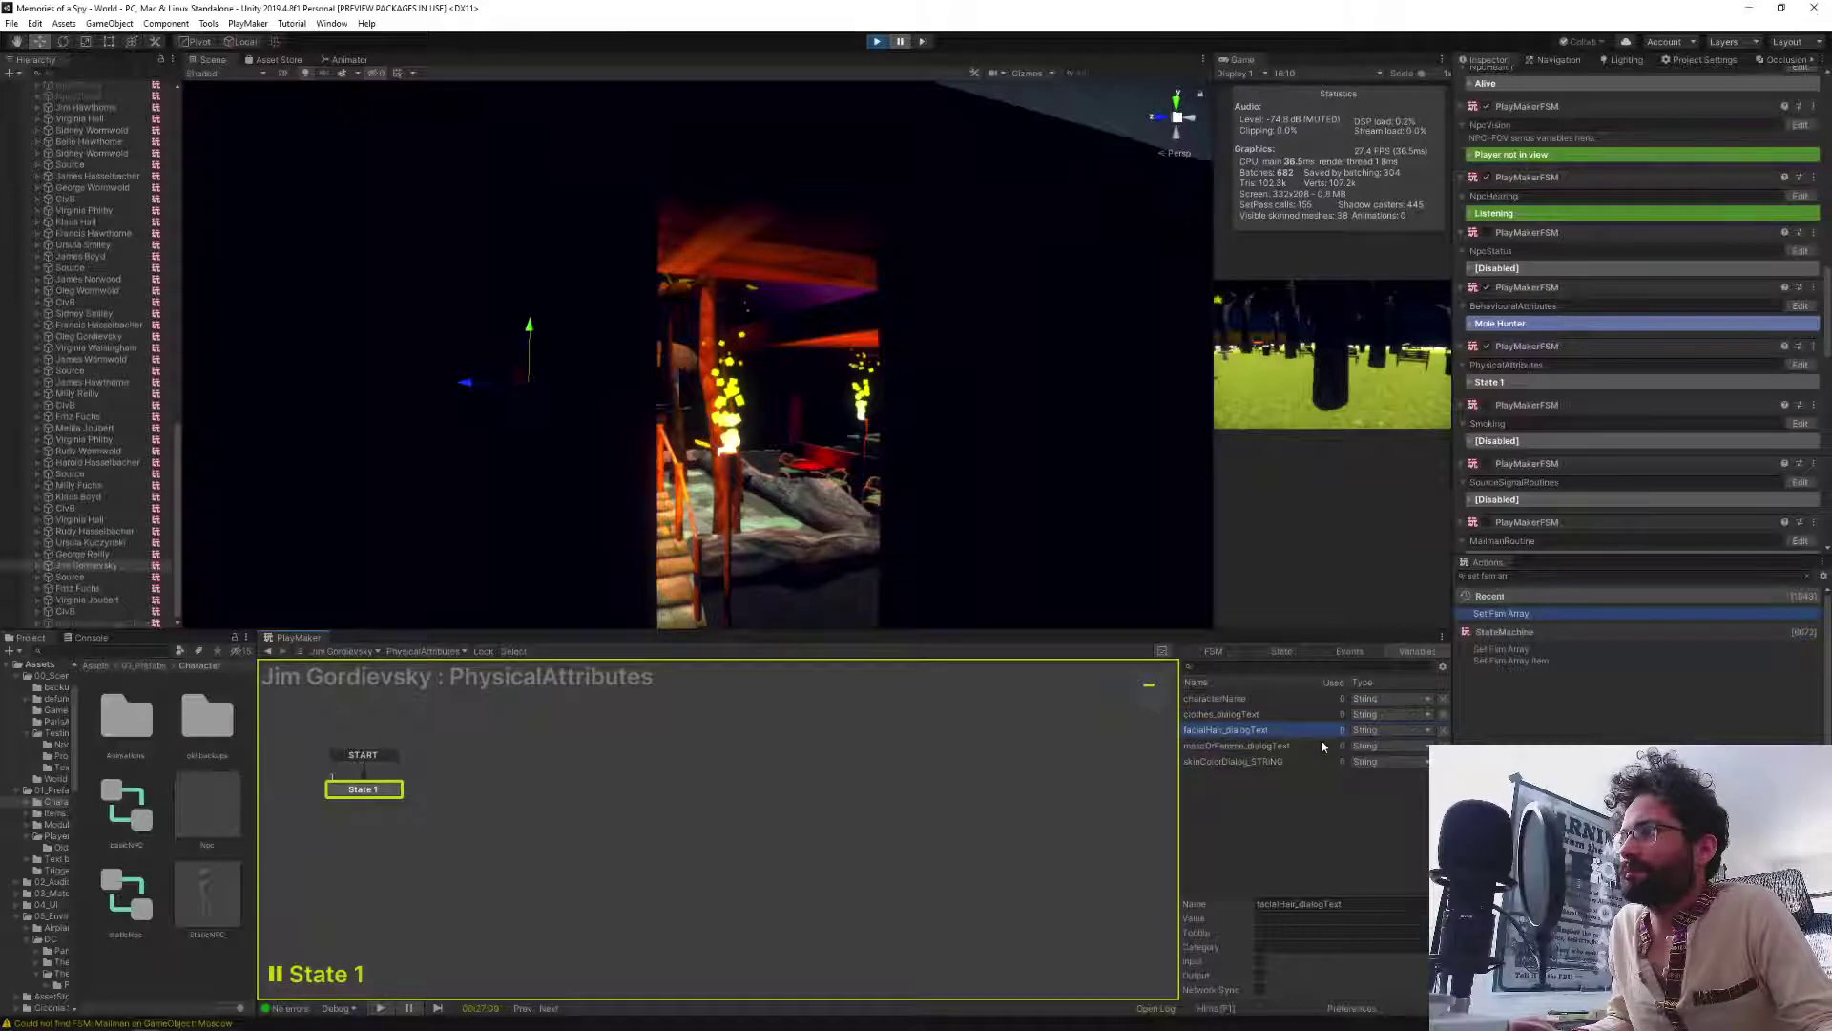
pyautogui.press('Down')
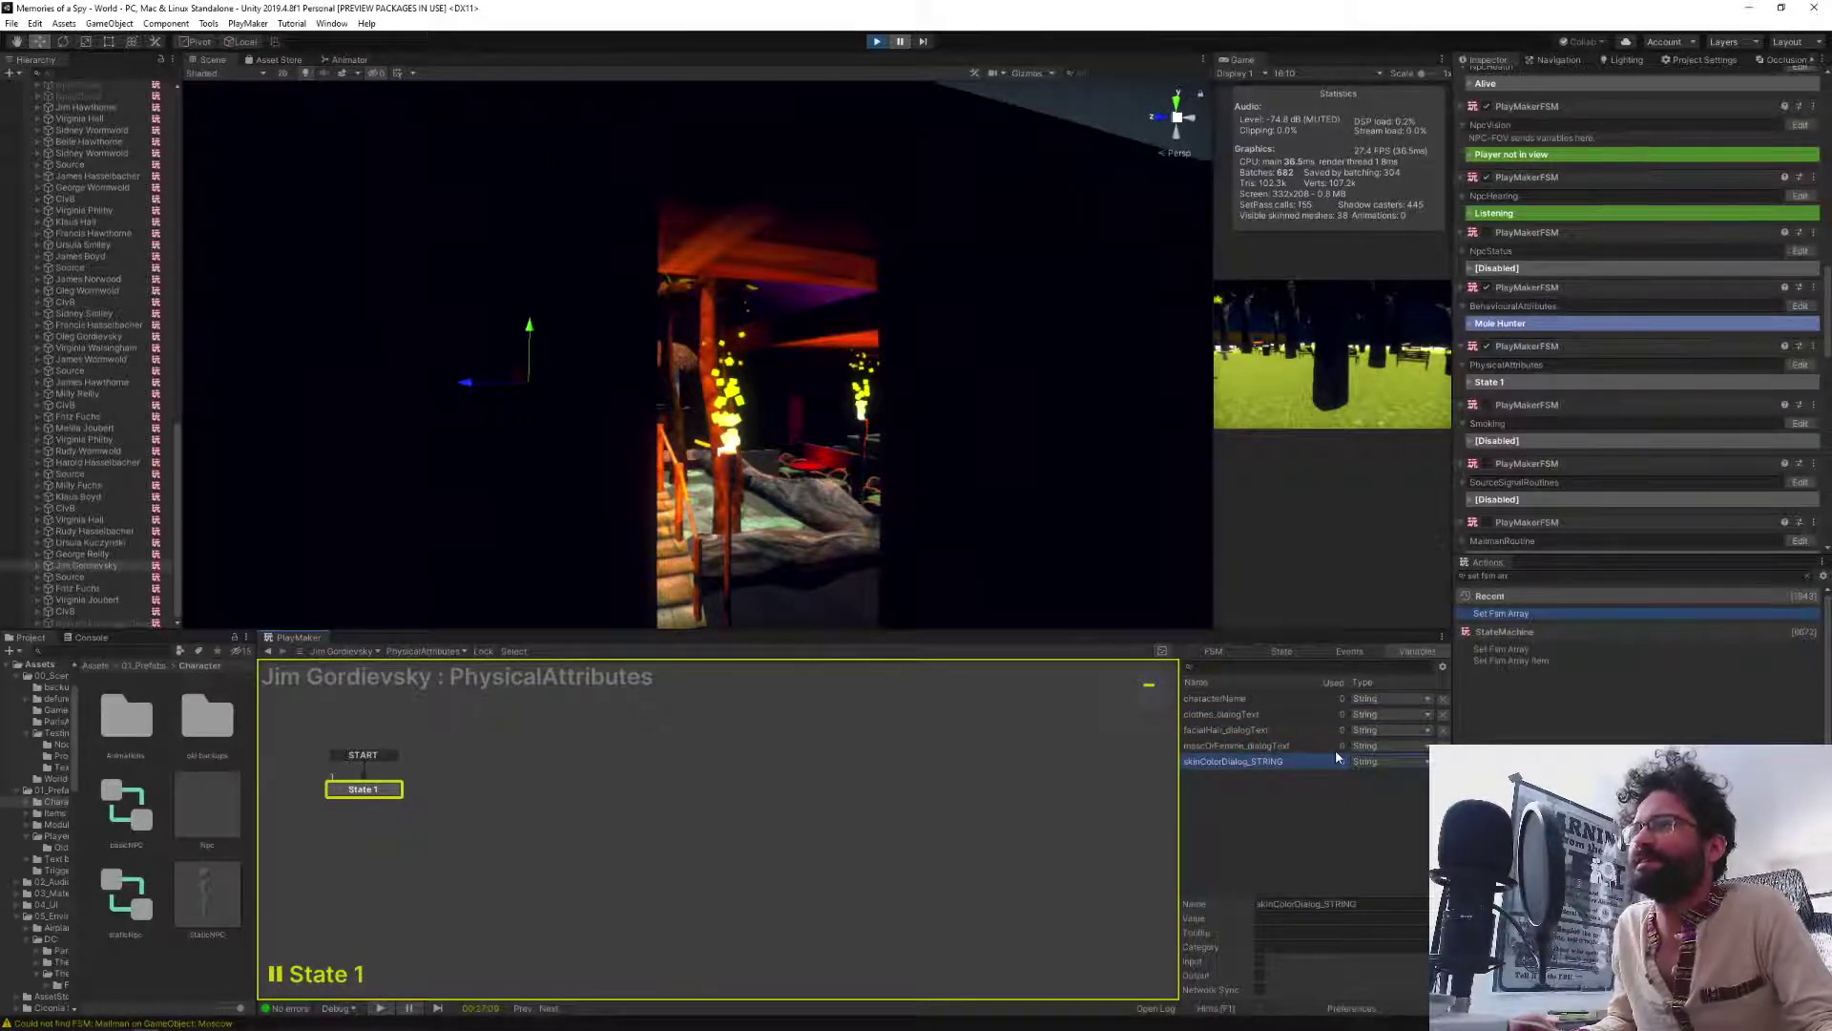
# Frame the selected NPC in the Scene view and inspect its appearance from the front at close range.
pyautogui.click(93, 565)
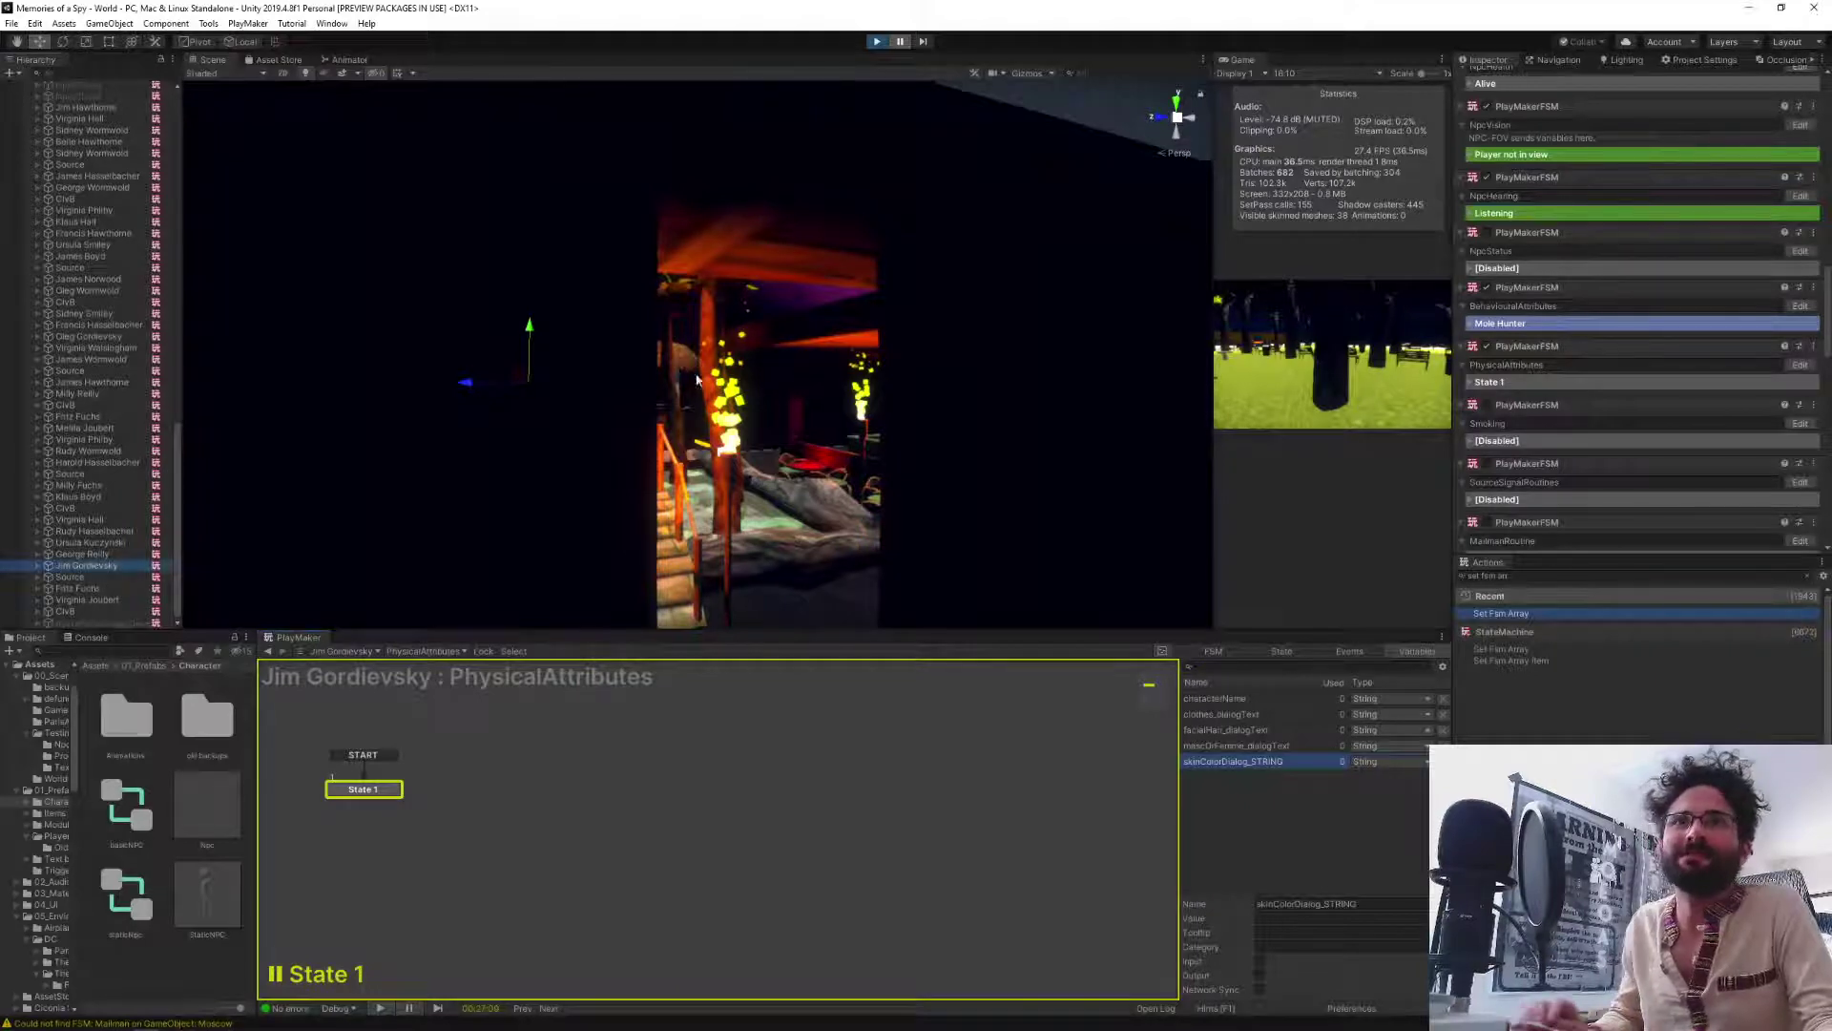
pyautogui.press('f')
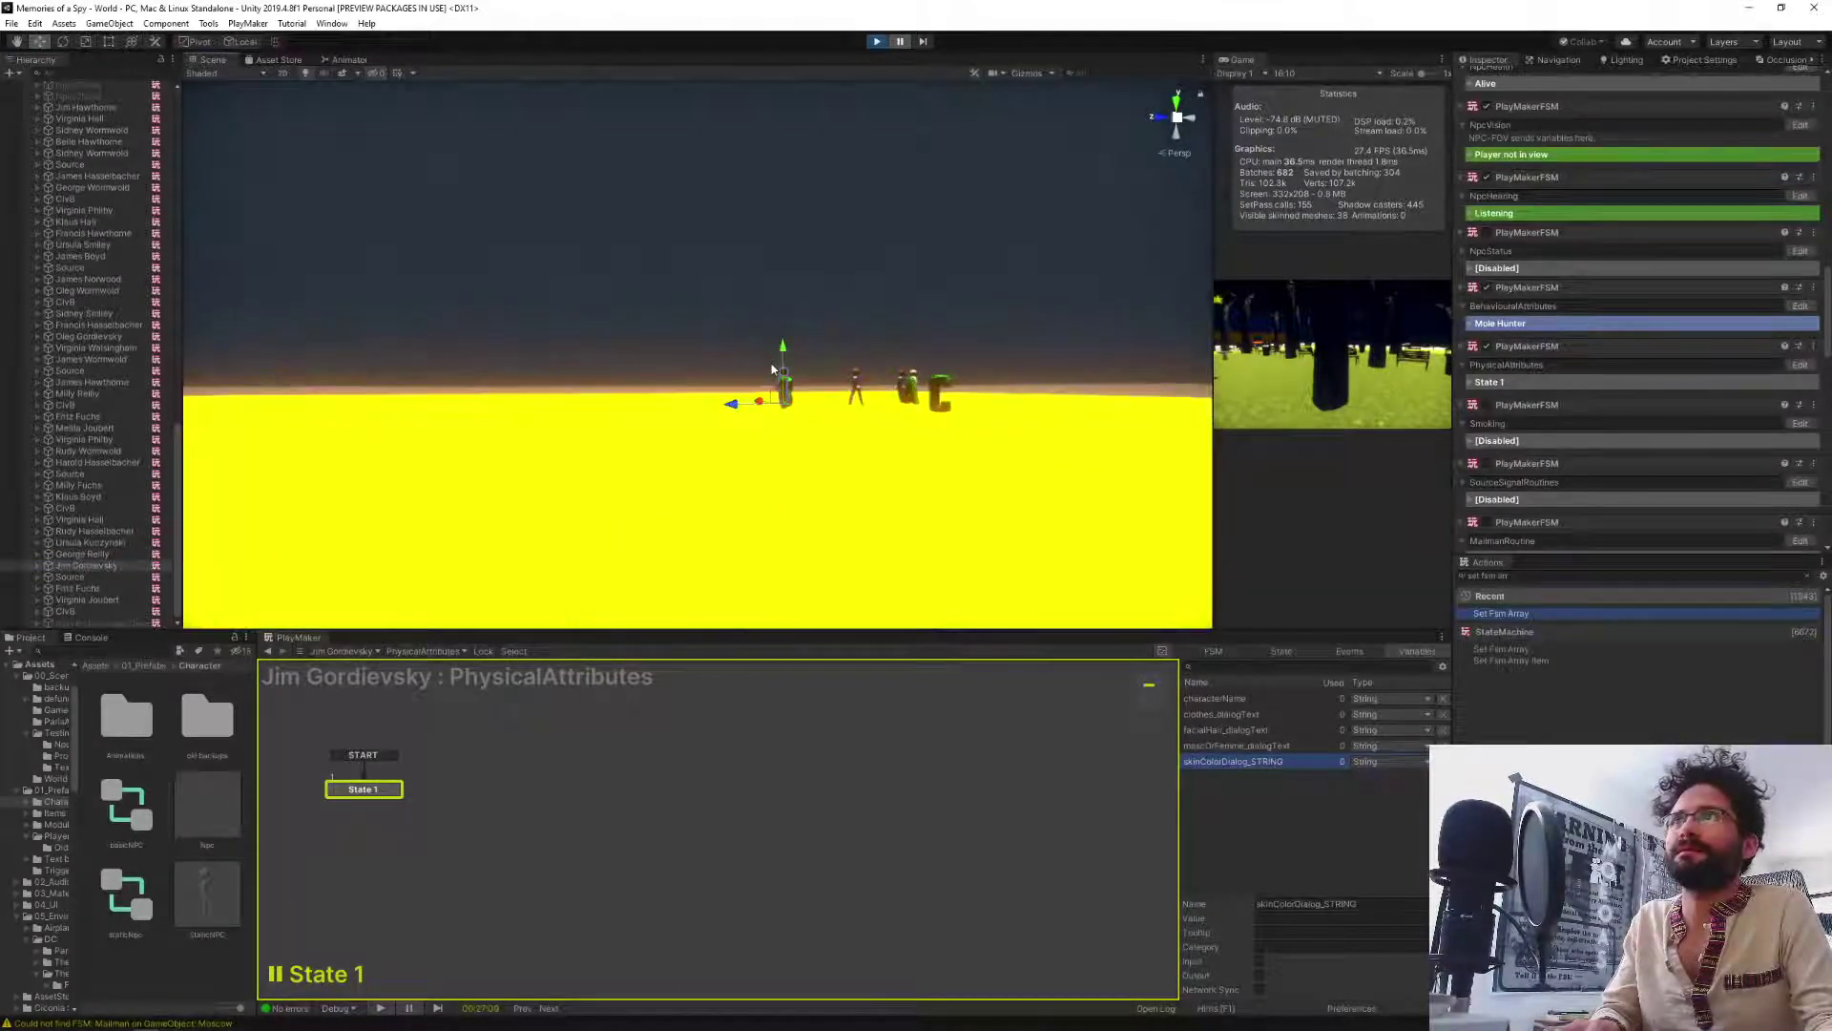
pyautogui.scroll(12, 774, 369)
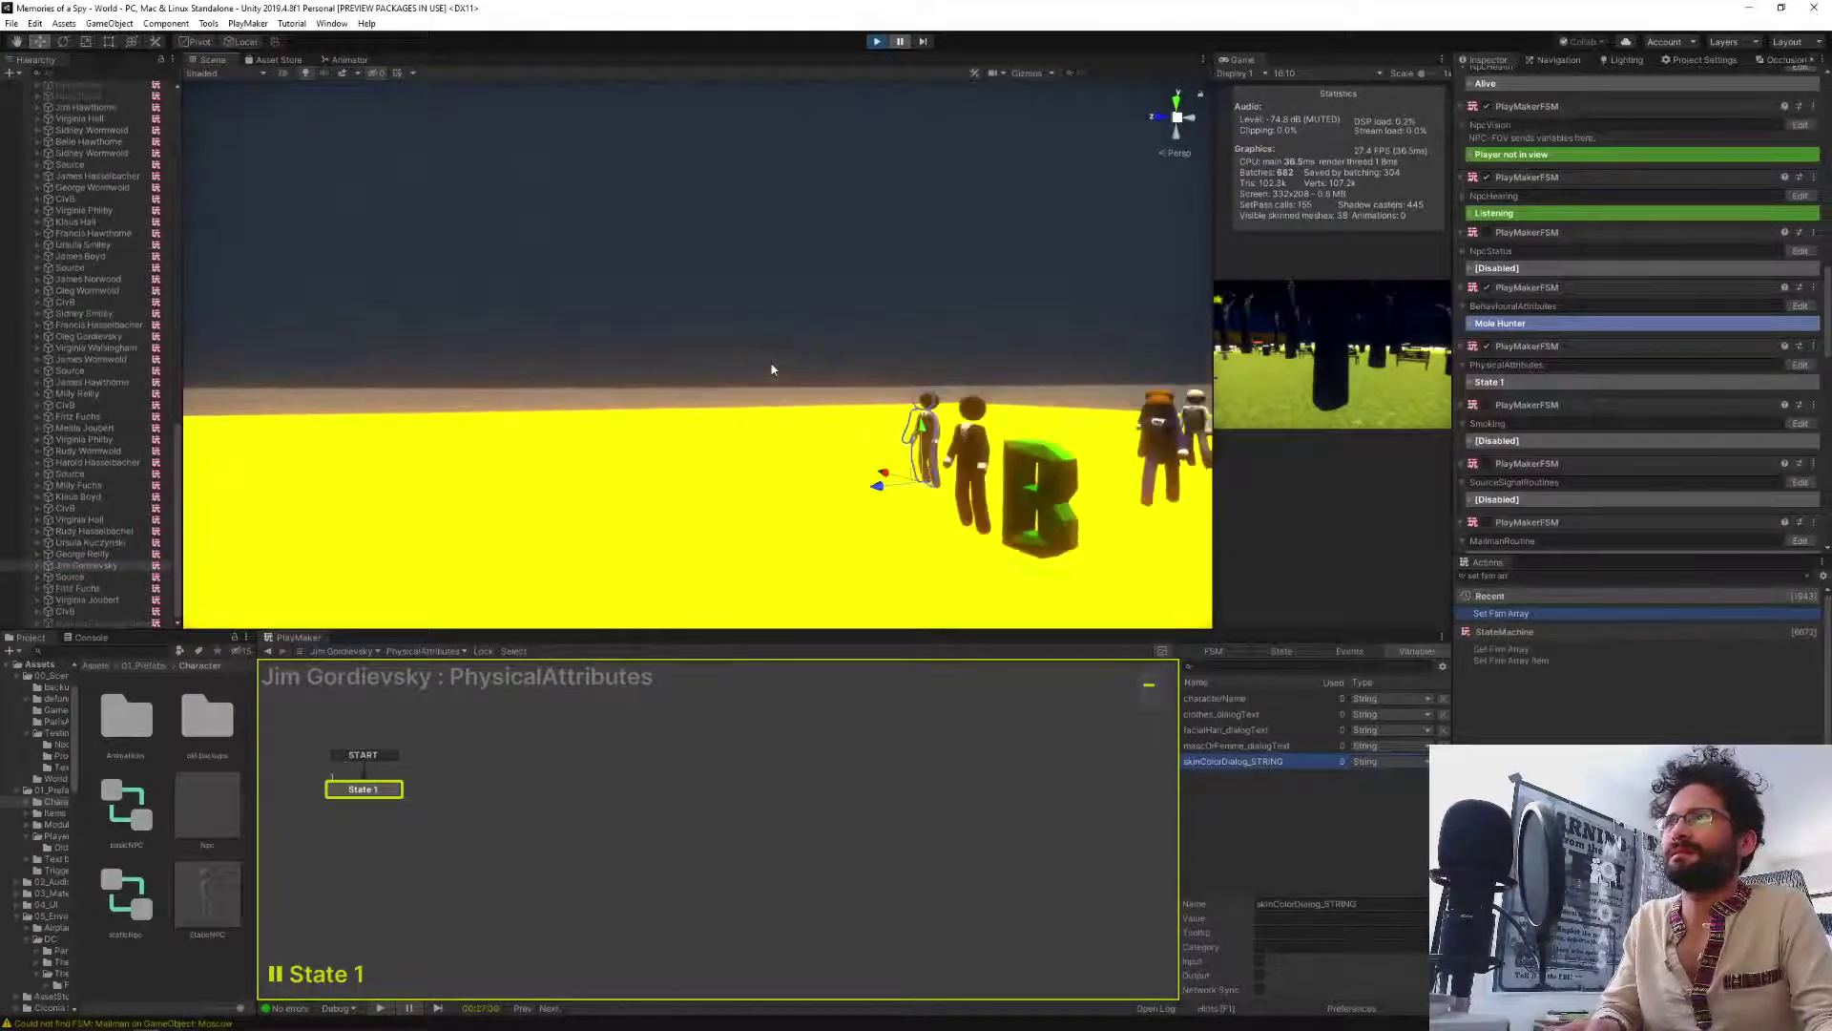
pyautogui.moveTo(774, 369); pyautogui.dragTo(1166, 450, button='right')
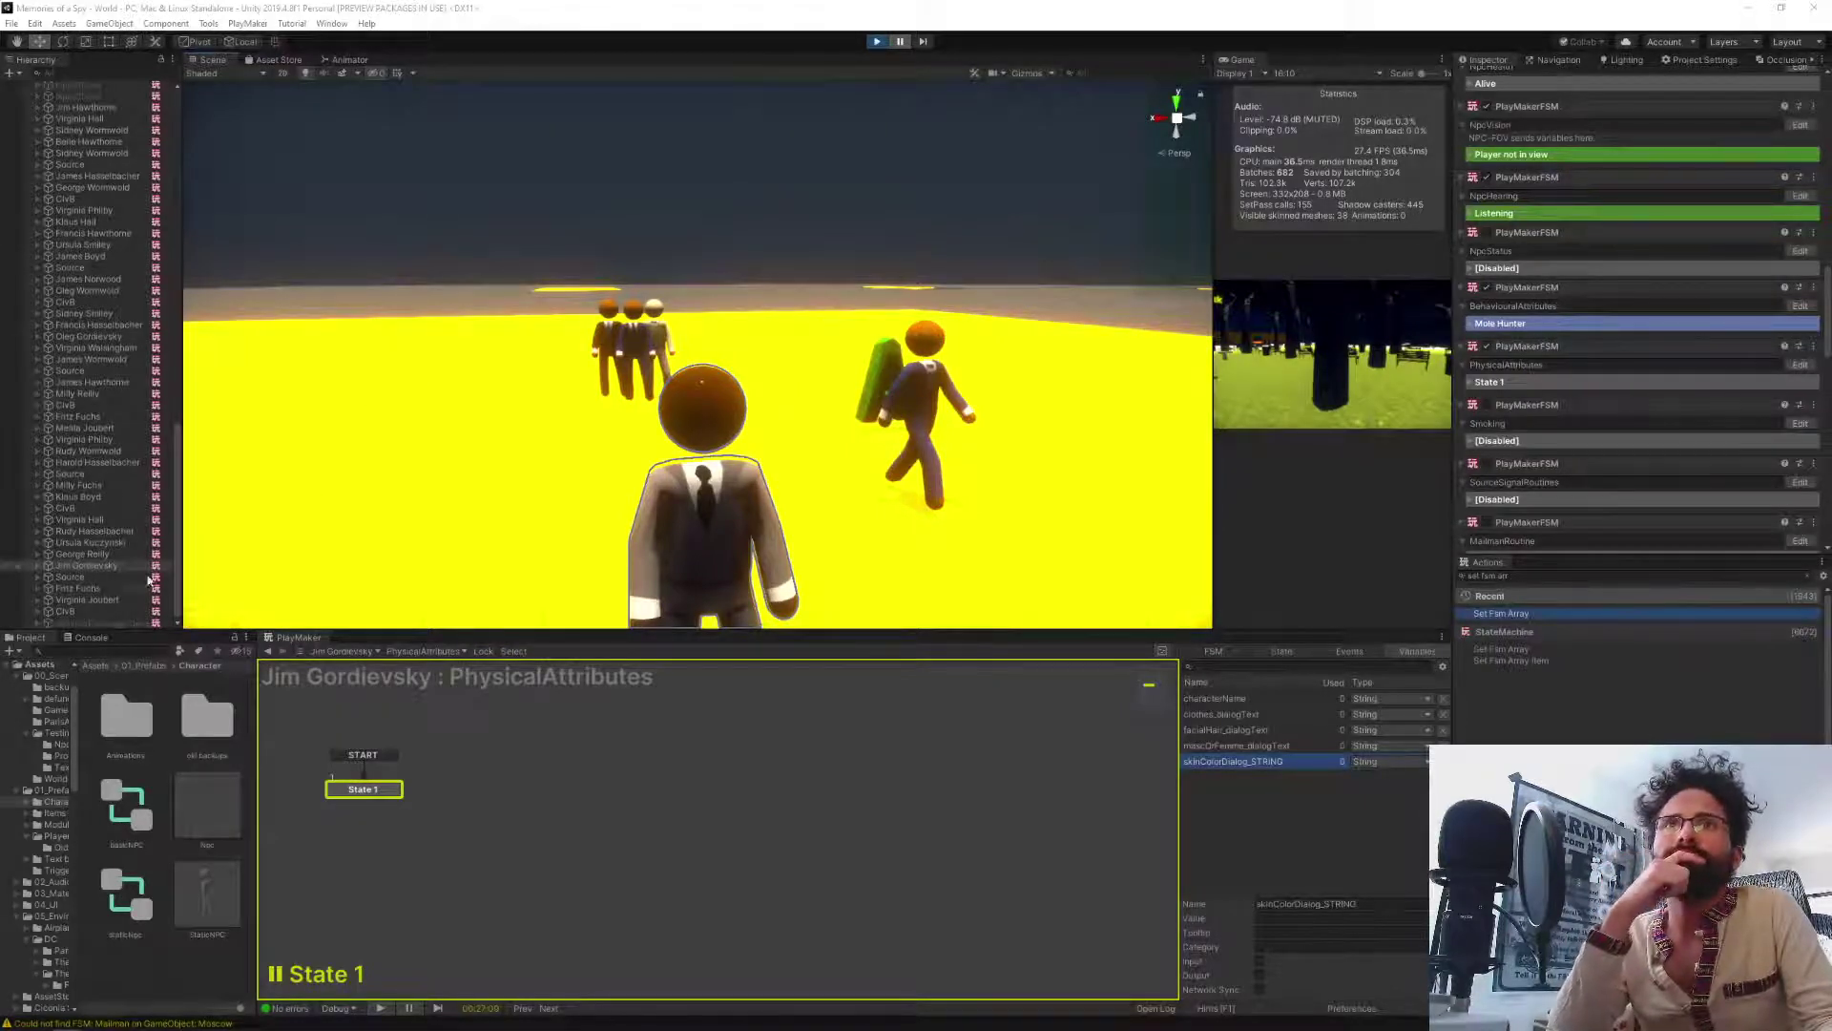
# Select GameManager in the hierarchy to bring up its NpcBuilder FSM.
pyautogui.scroll(5, 112, 349)
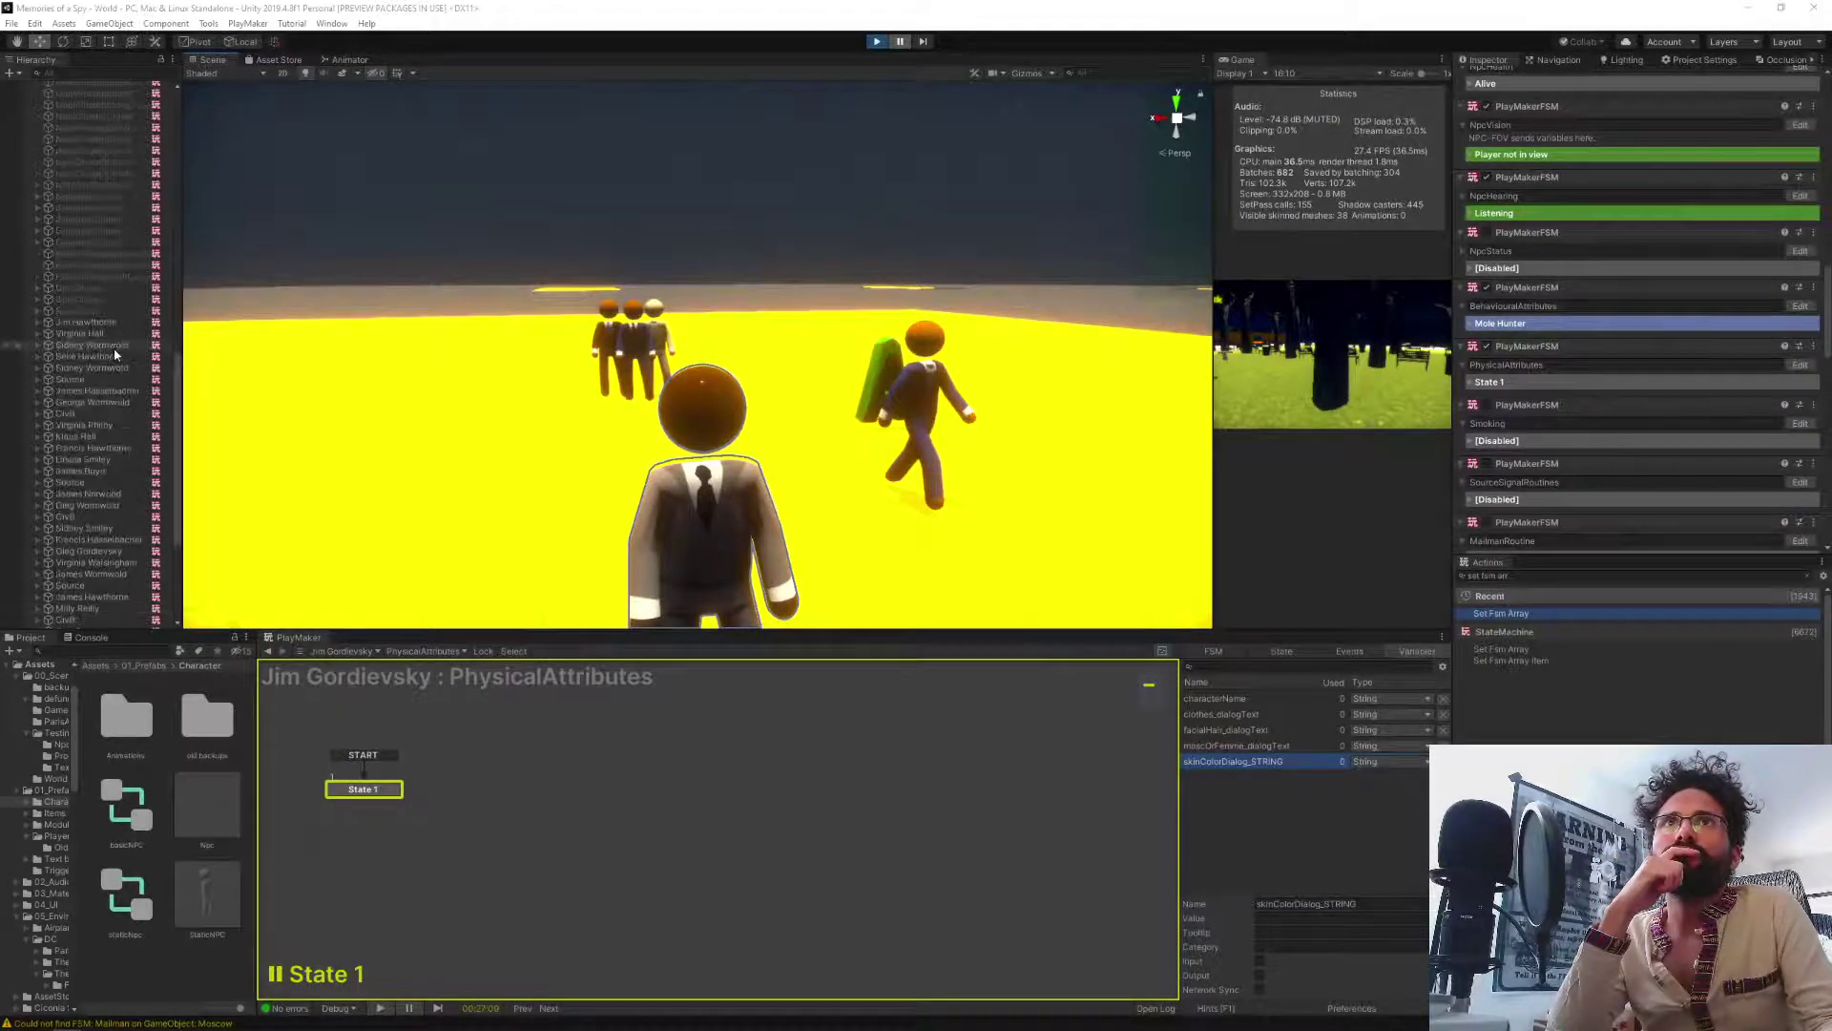
pyautogui.scroll(10, 112, 363)
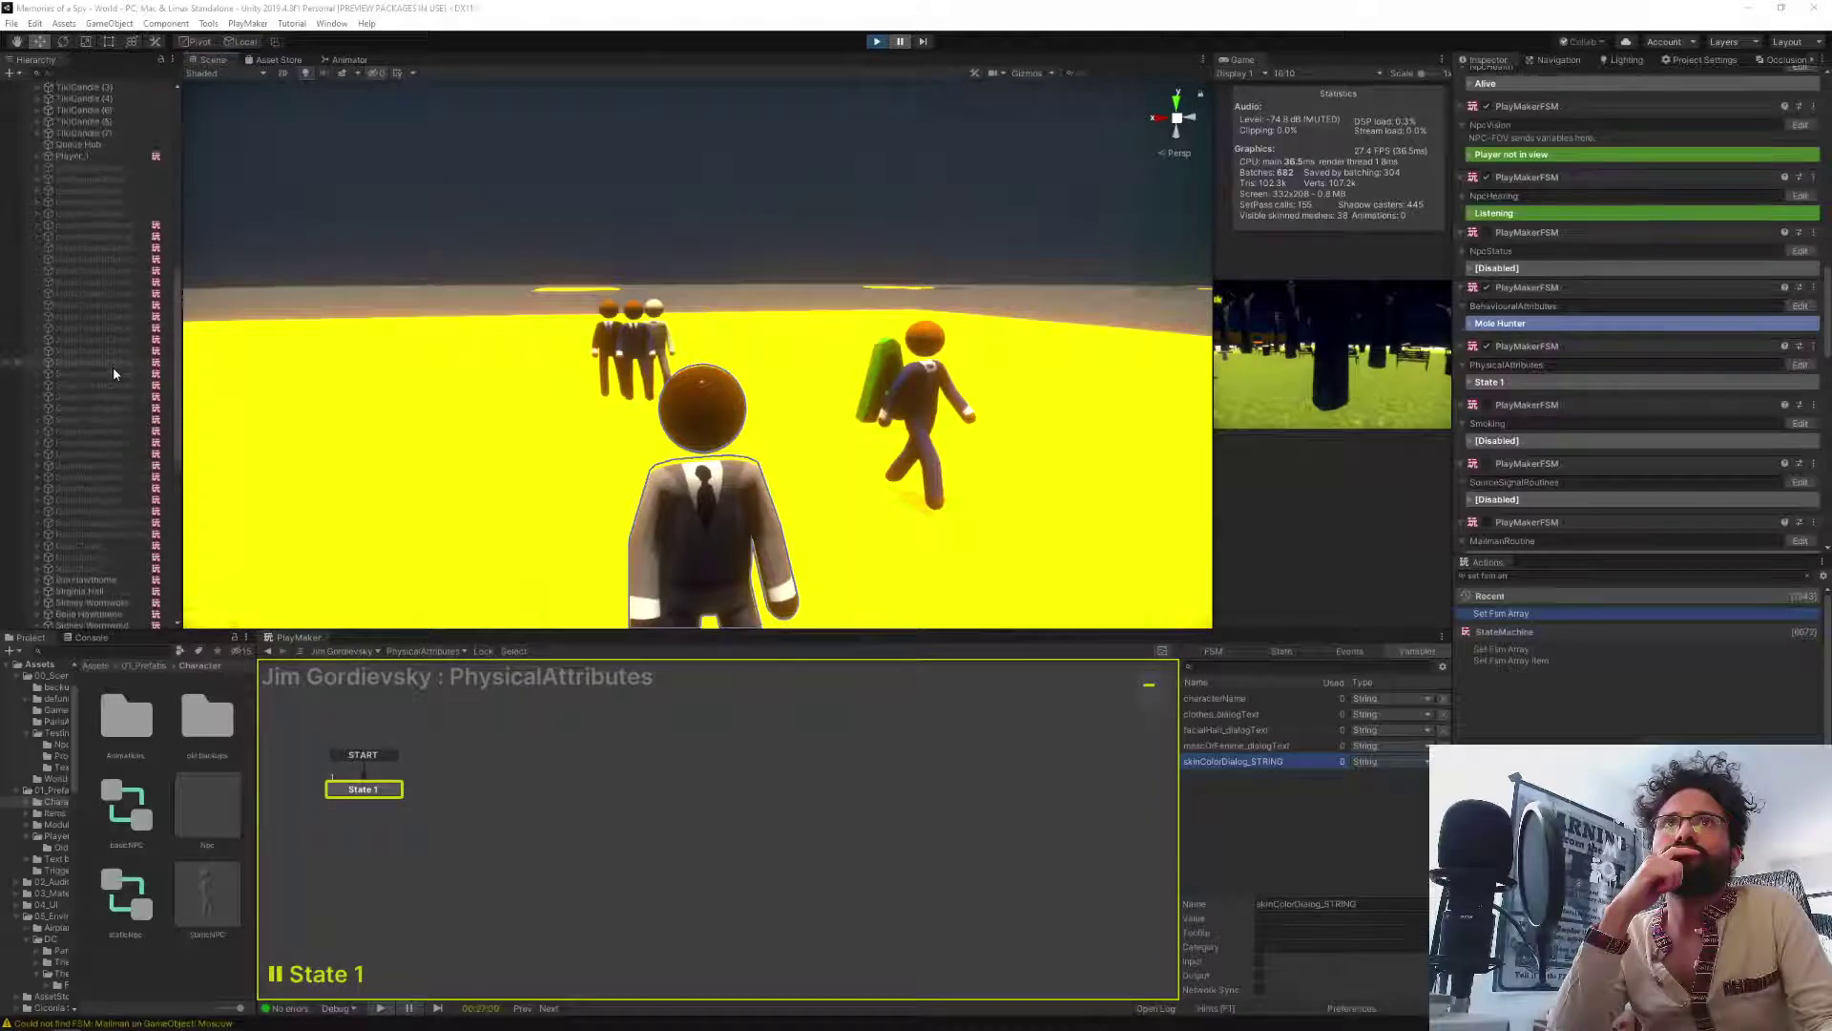
pyautogui.scroll(5, 113, 369)
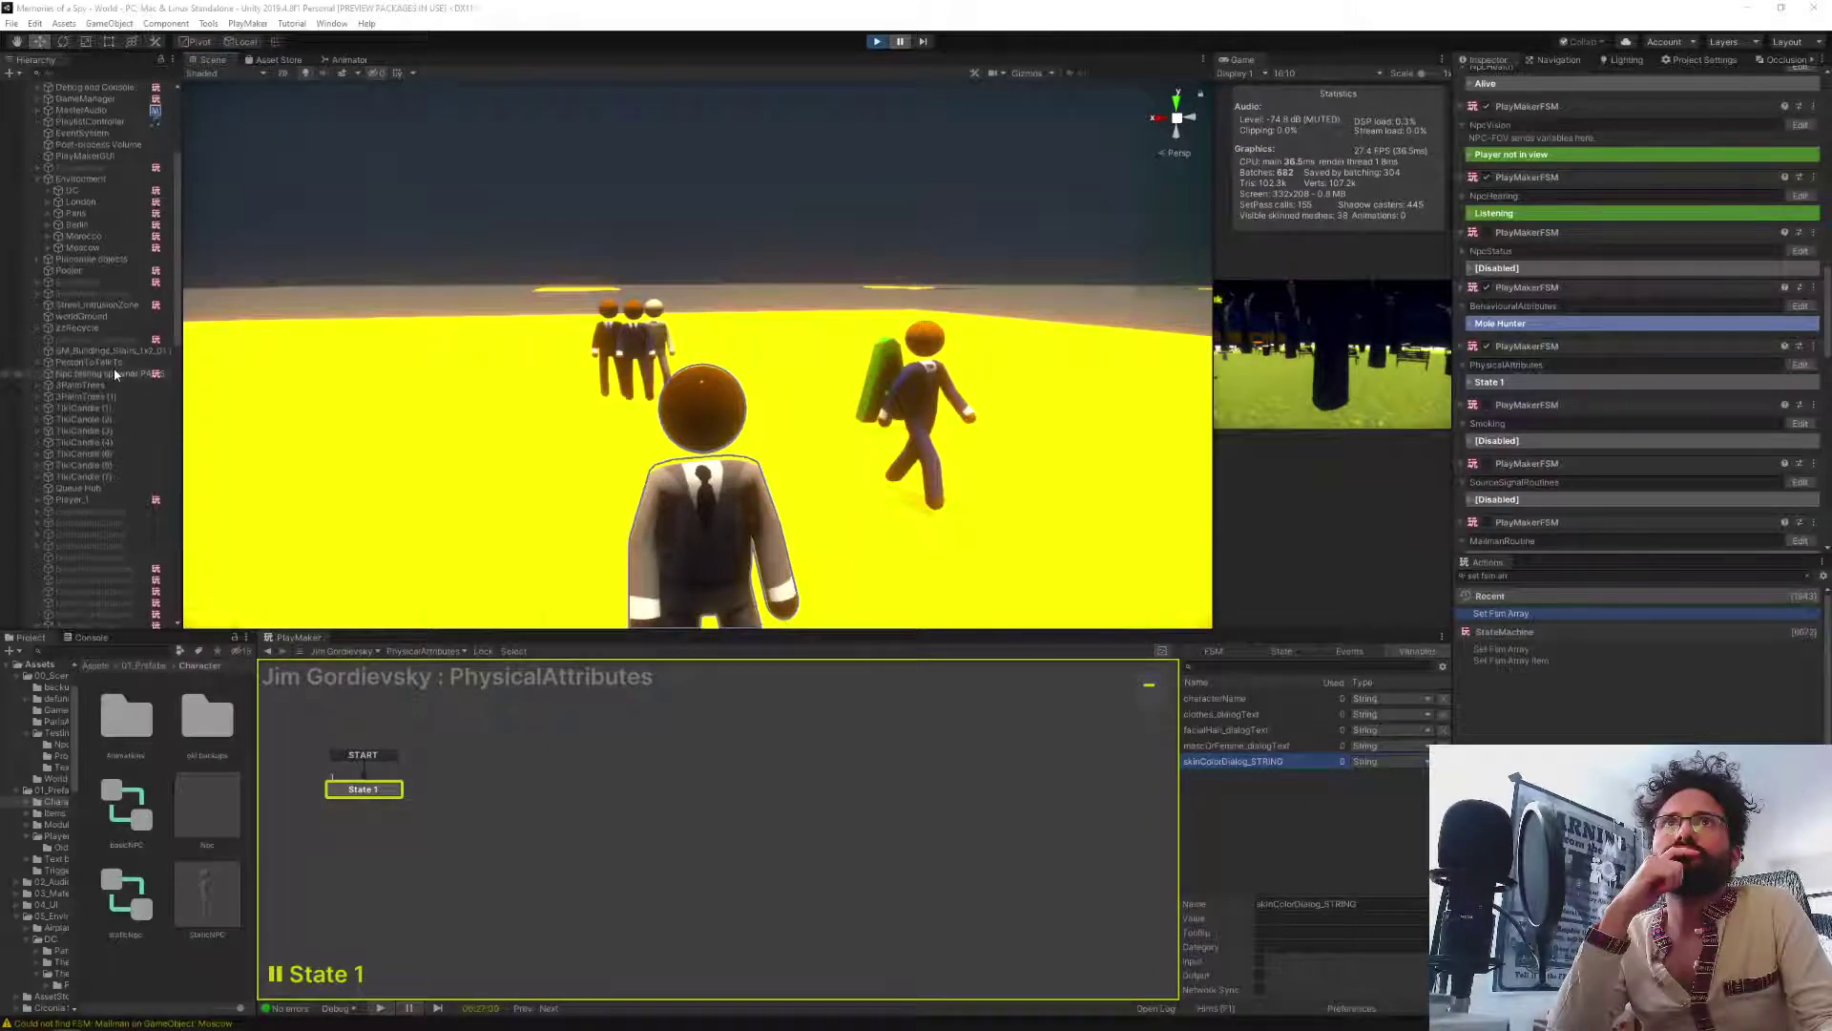
pyautogui.click(74, 99)
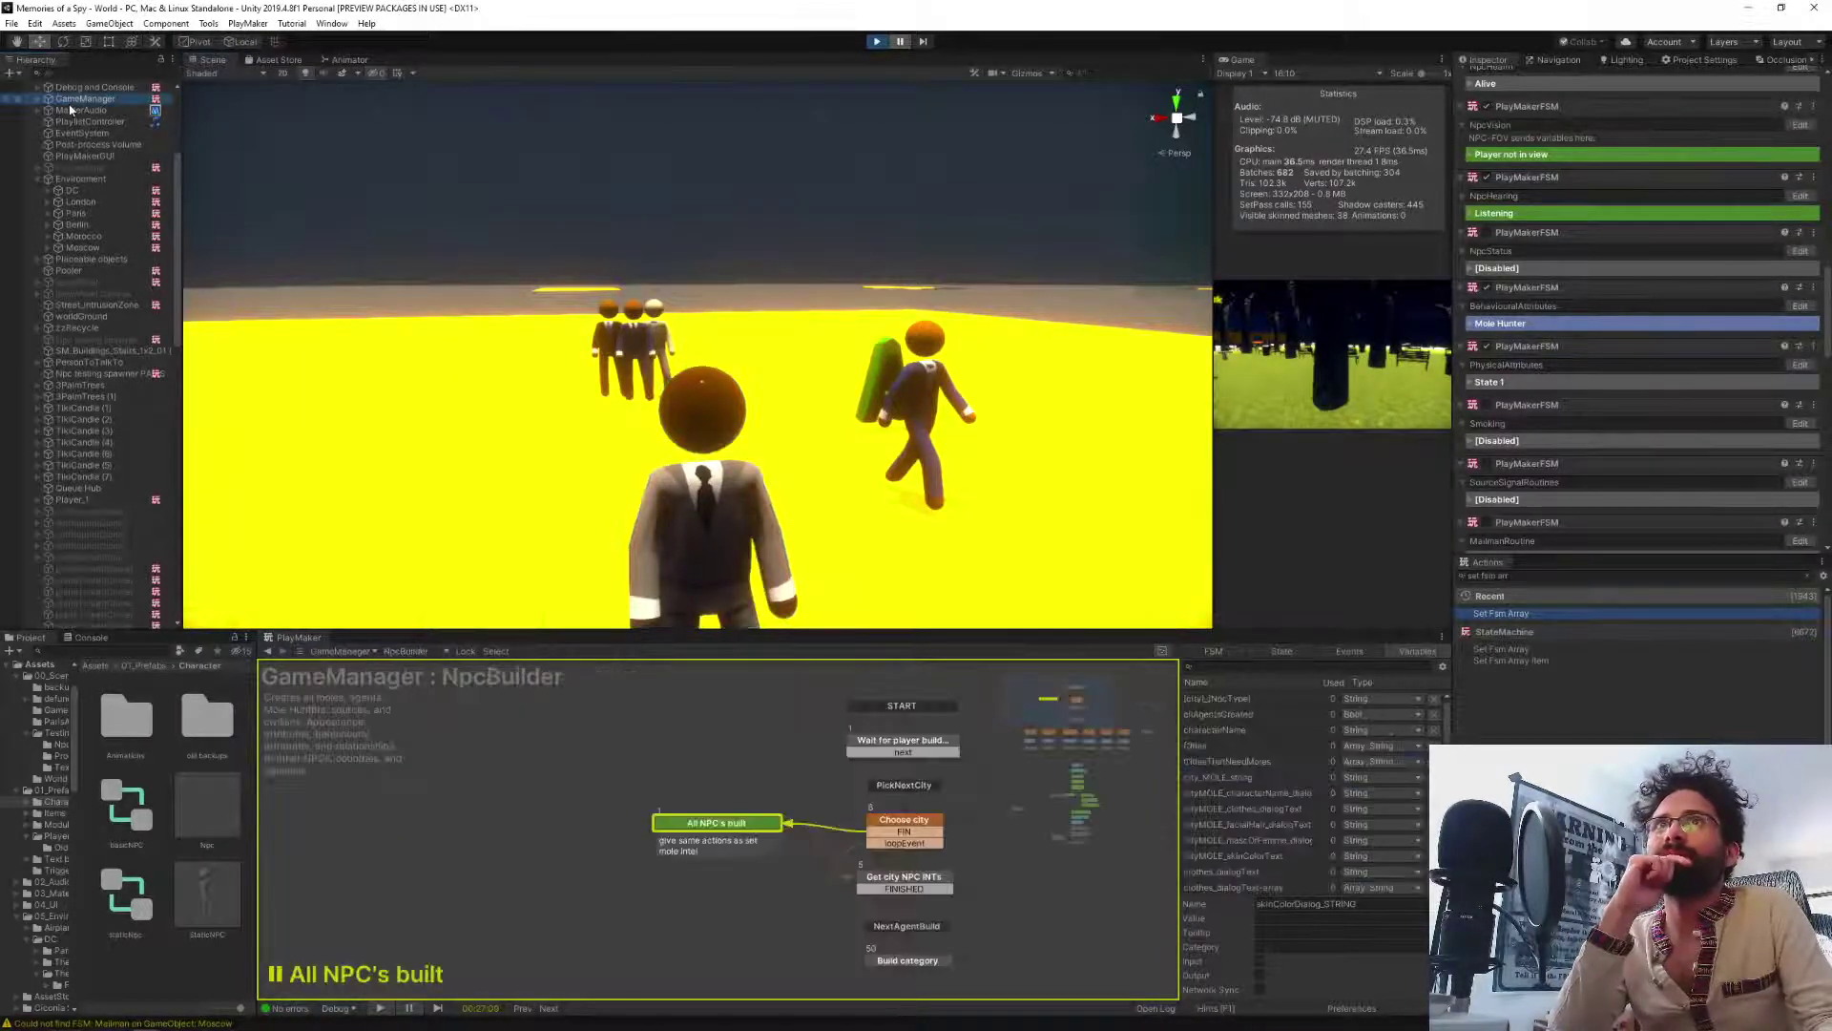
# Open the NpcBuilder FSM's Array compare state, widen its settings area and check the first array used by Array Compare.
pyautogui.scroll(-5, 585, 773)
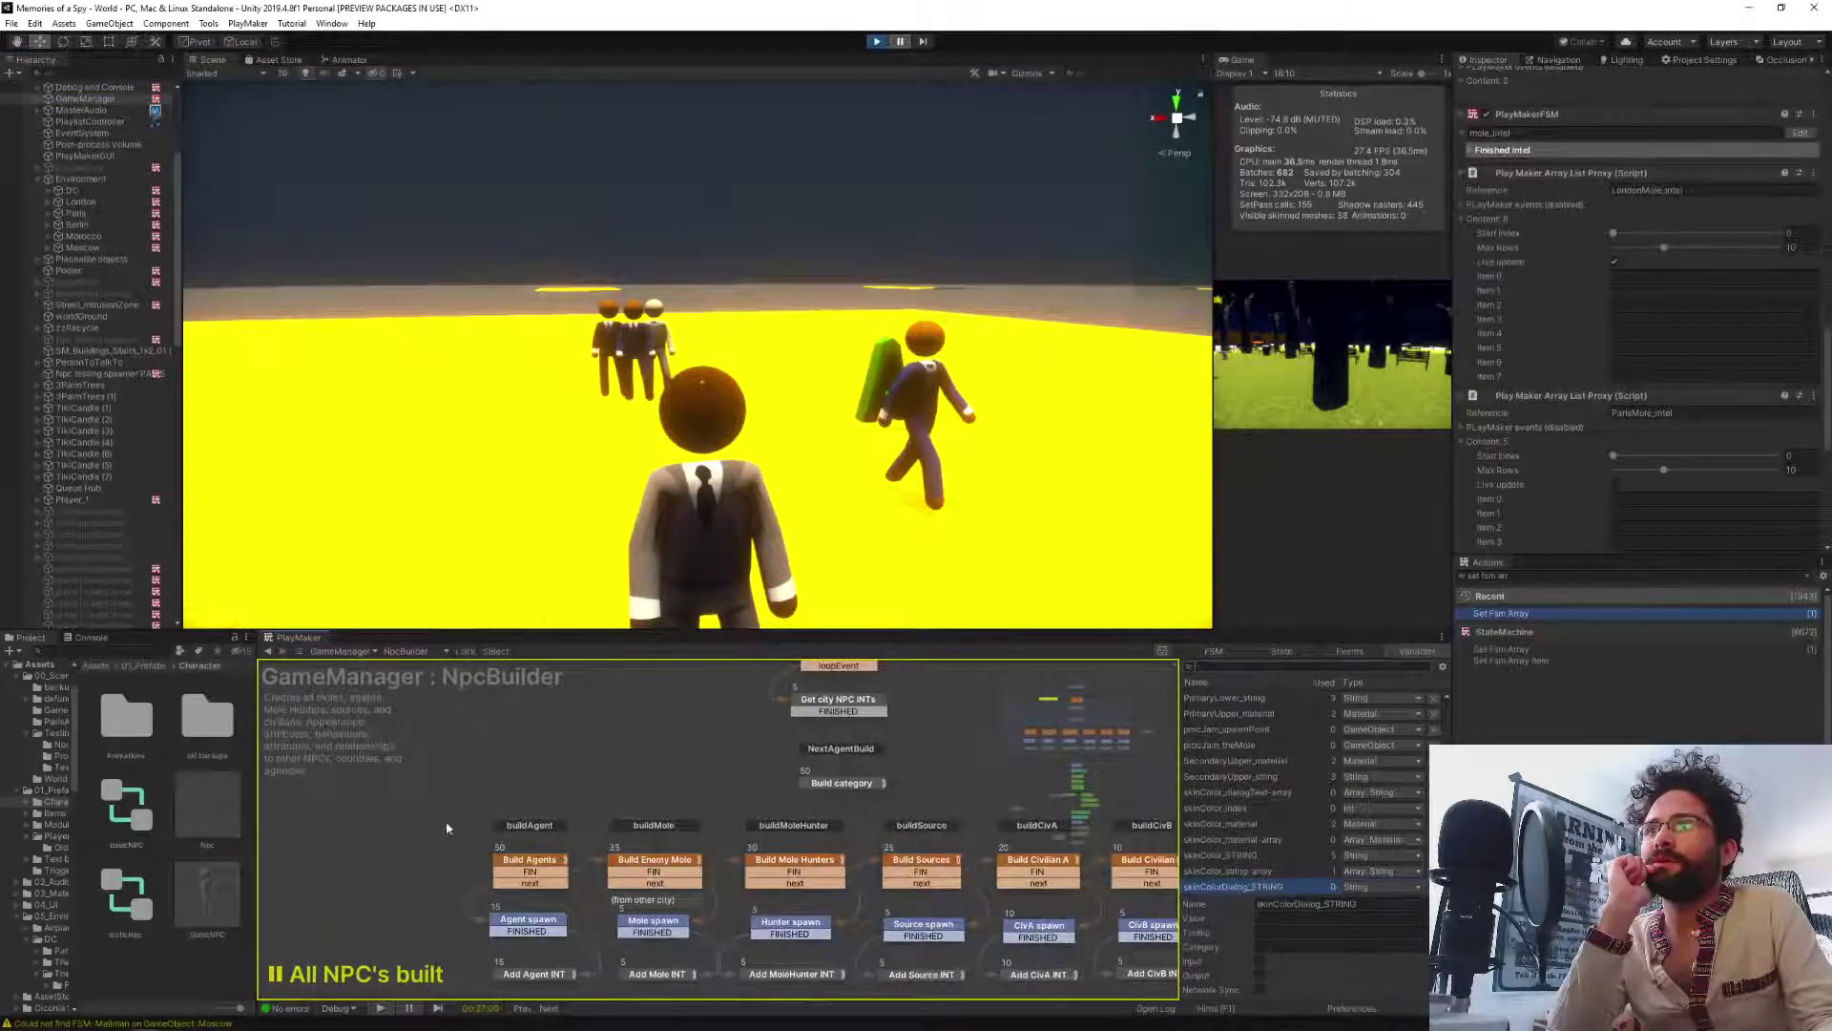
pyautogui.scroll(-5, 559, 852)
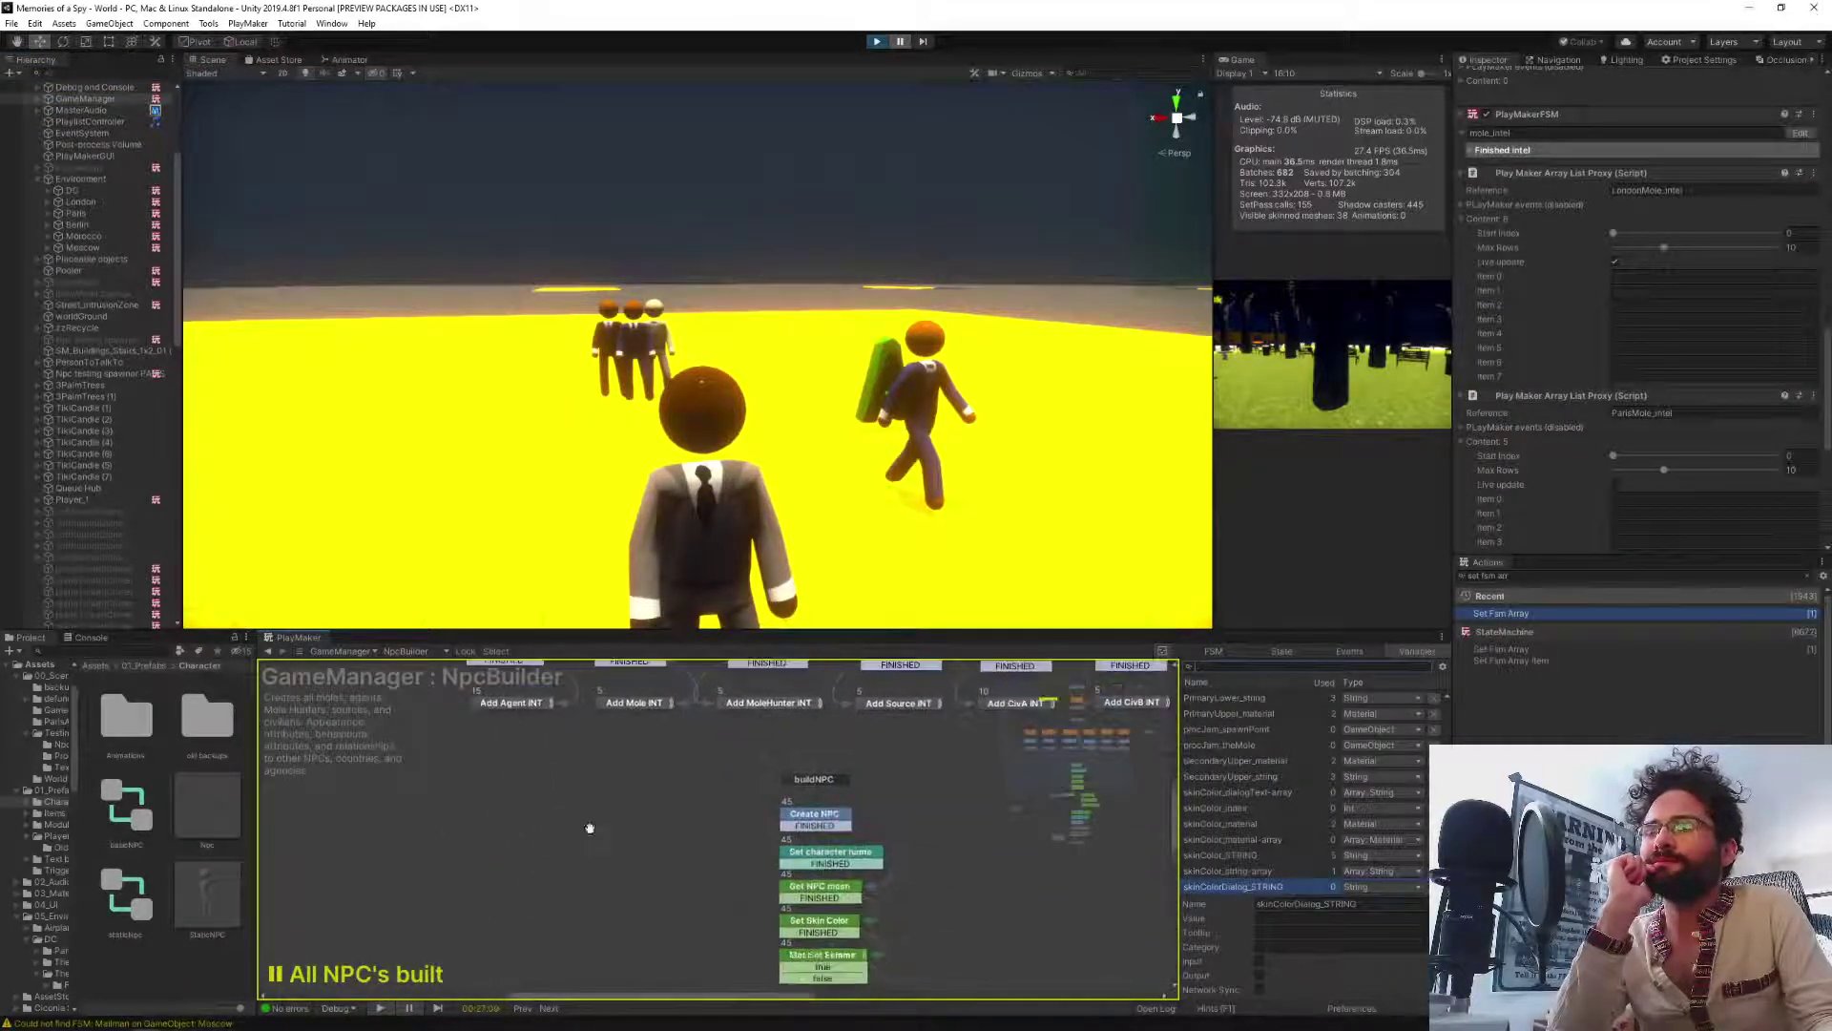
pyautogui.scroll(-8, 580, 857)
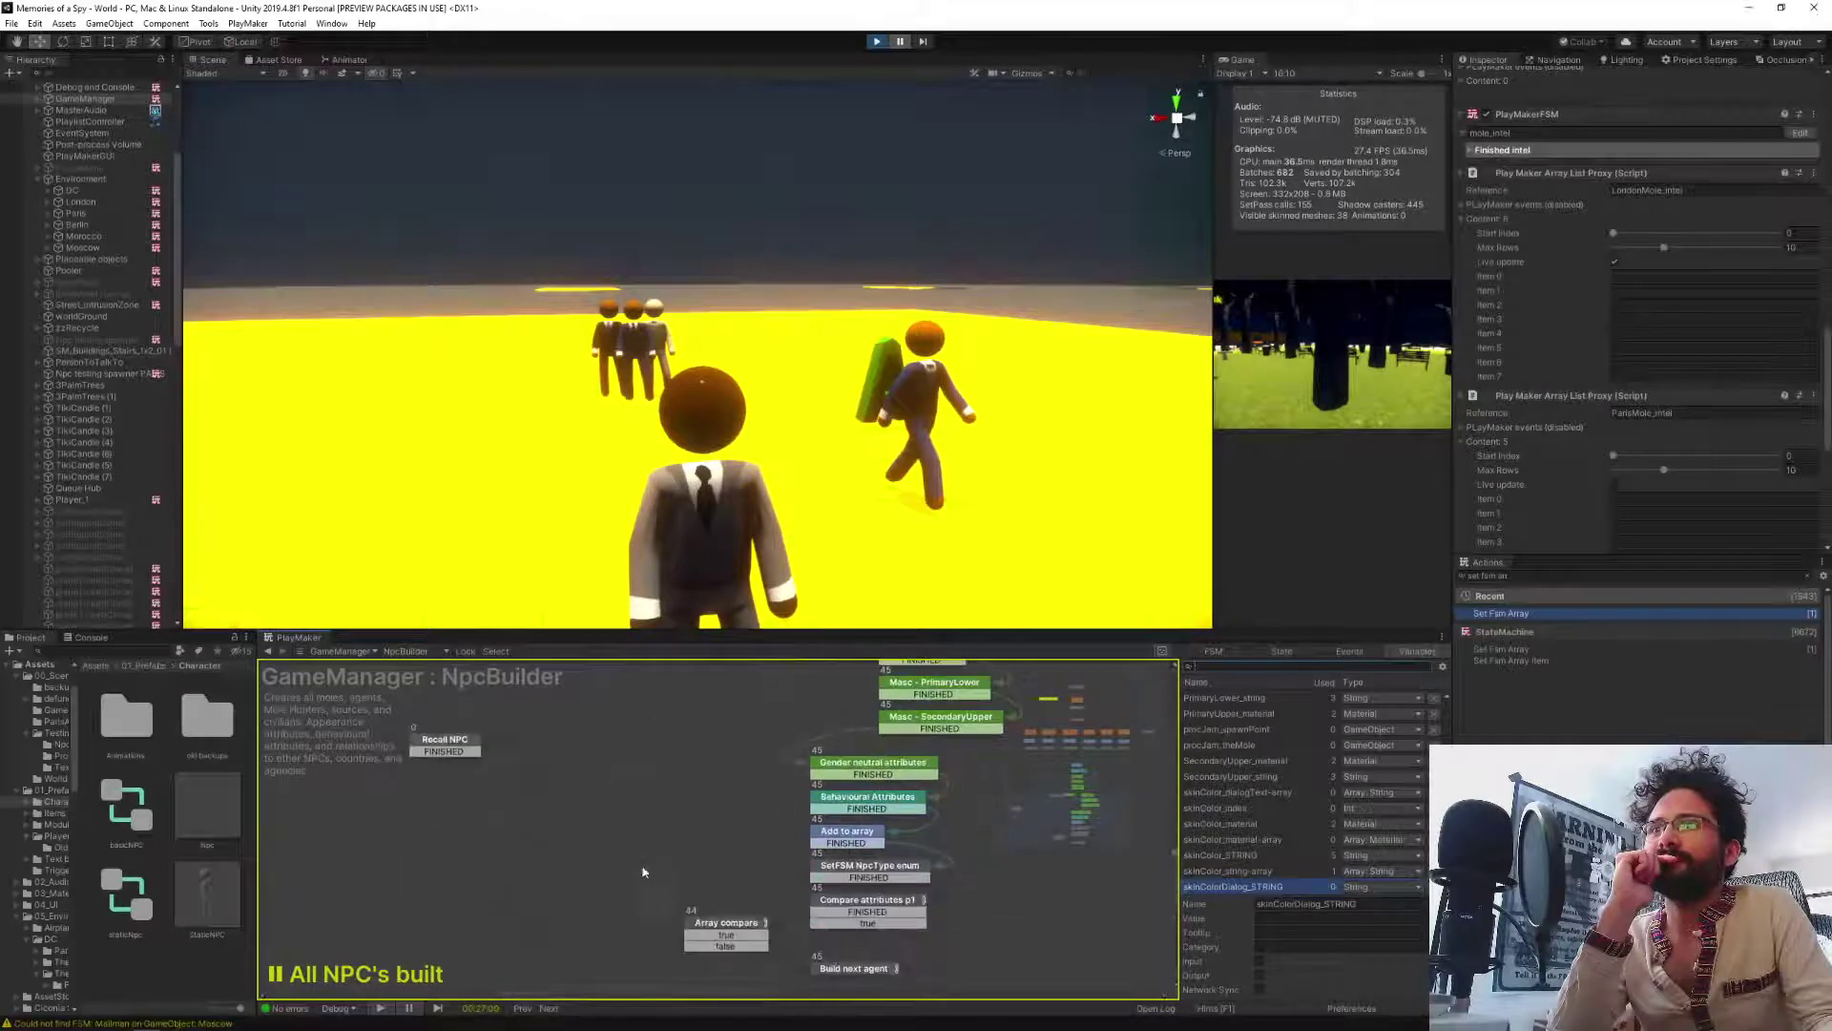
pyautogui.moveTo(660, 807); pyautogui.dragTo(665, 865, button='middle')
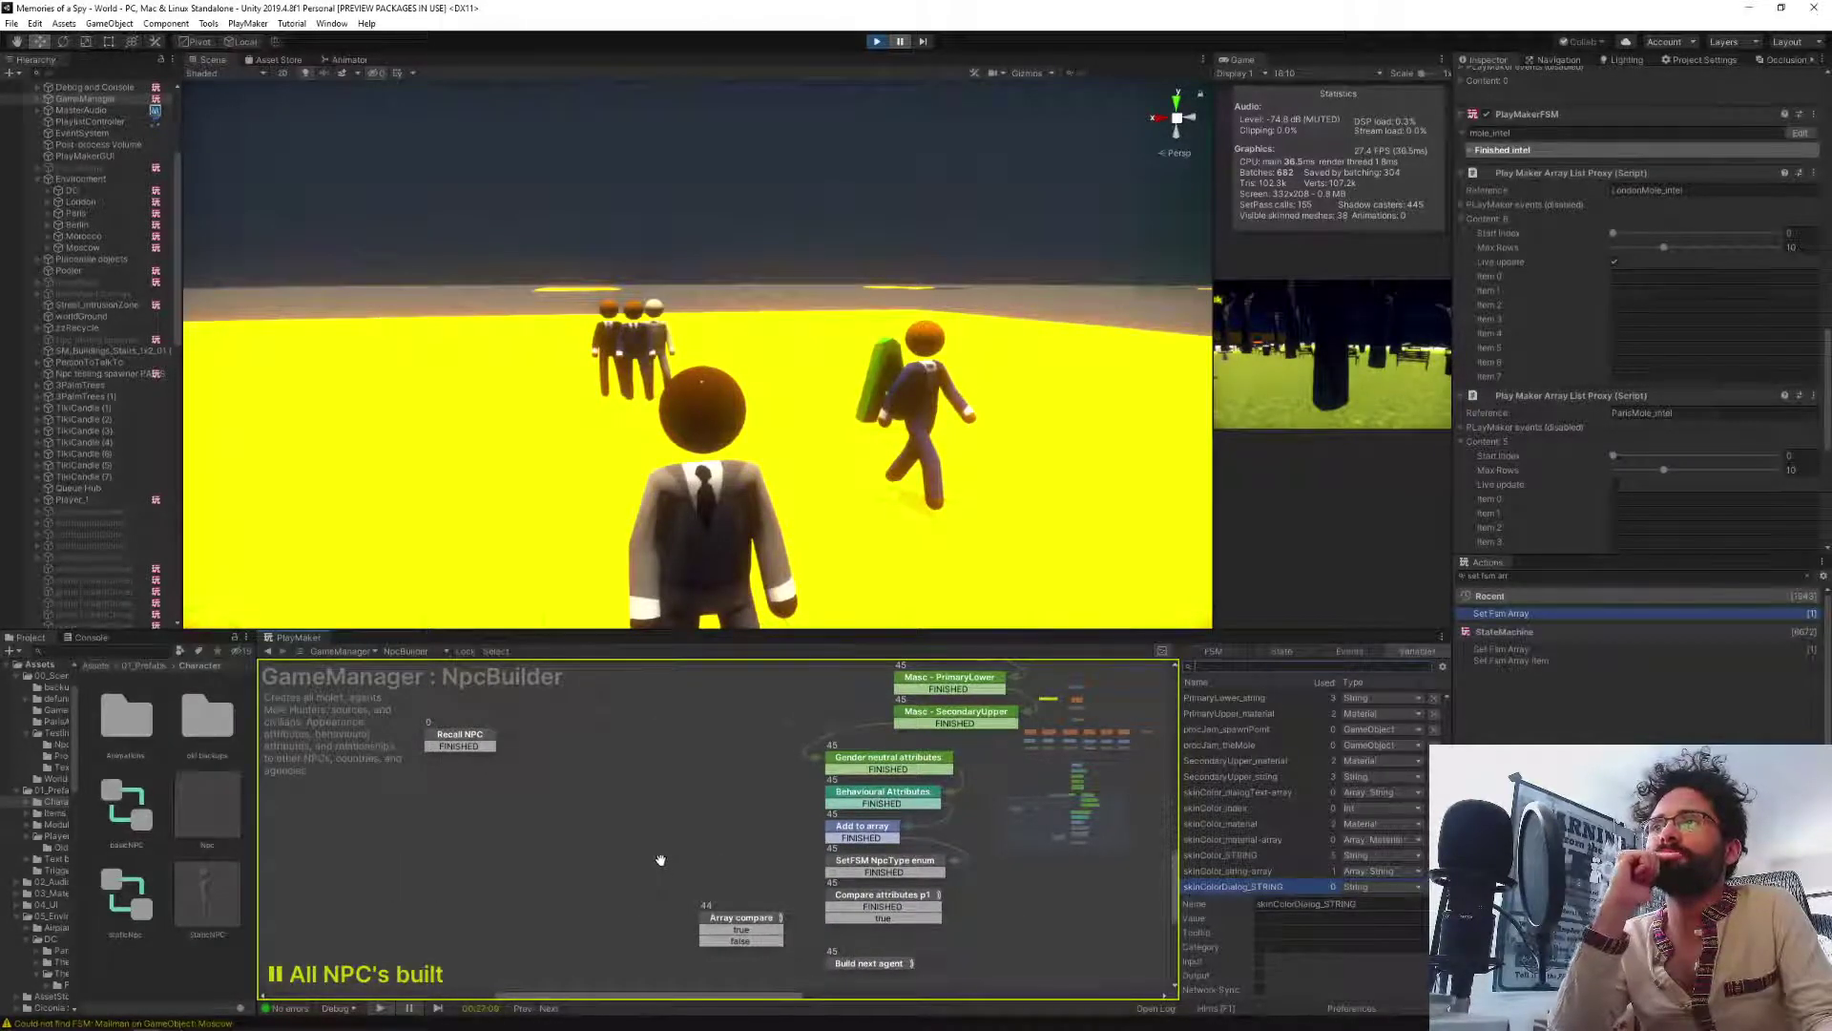
pyautogui.moveTo(658, 855); pyautogui.dragTo(637, 821, button='middle')
pyautogui.click(697, 876)
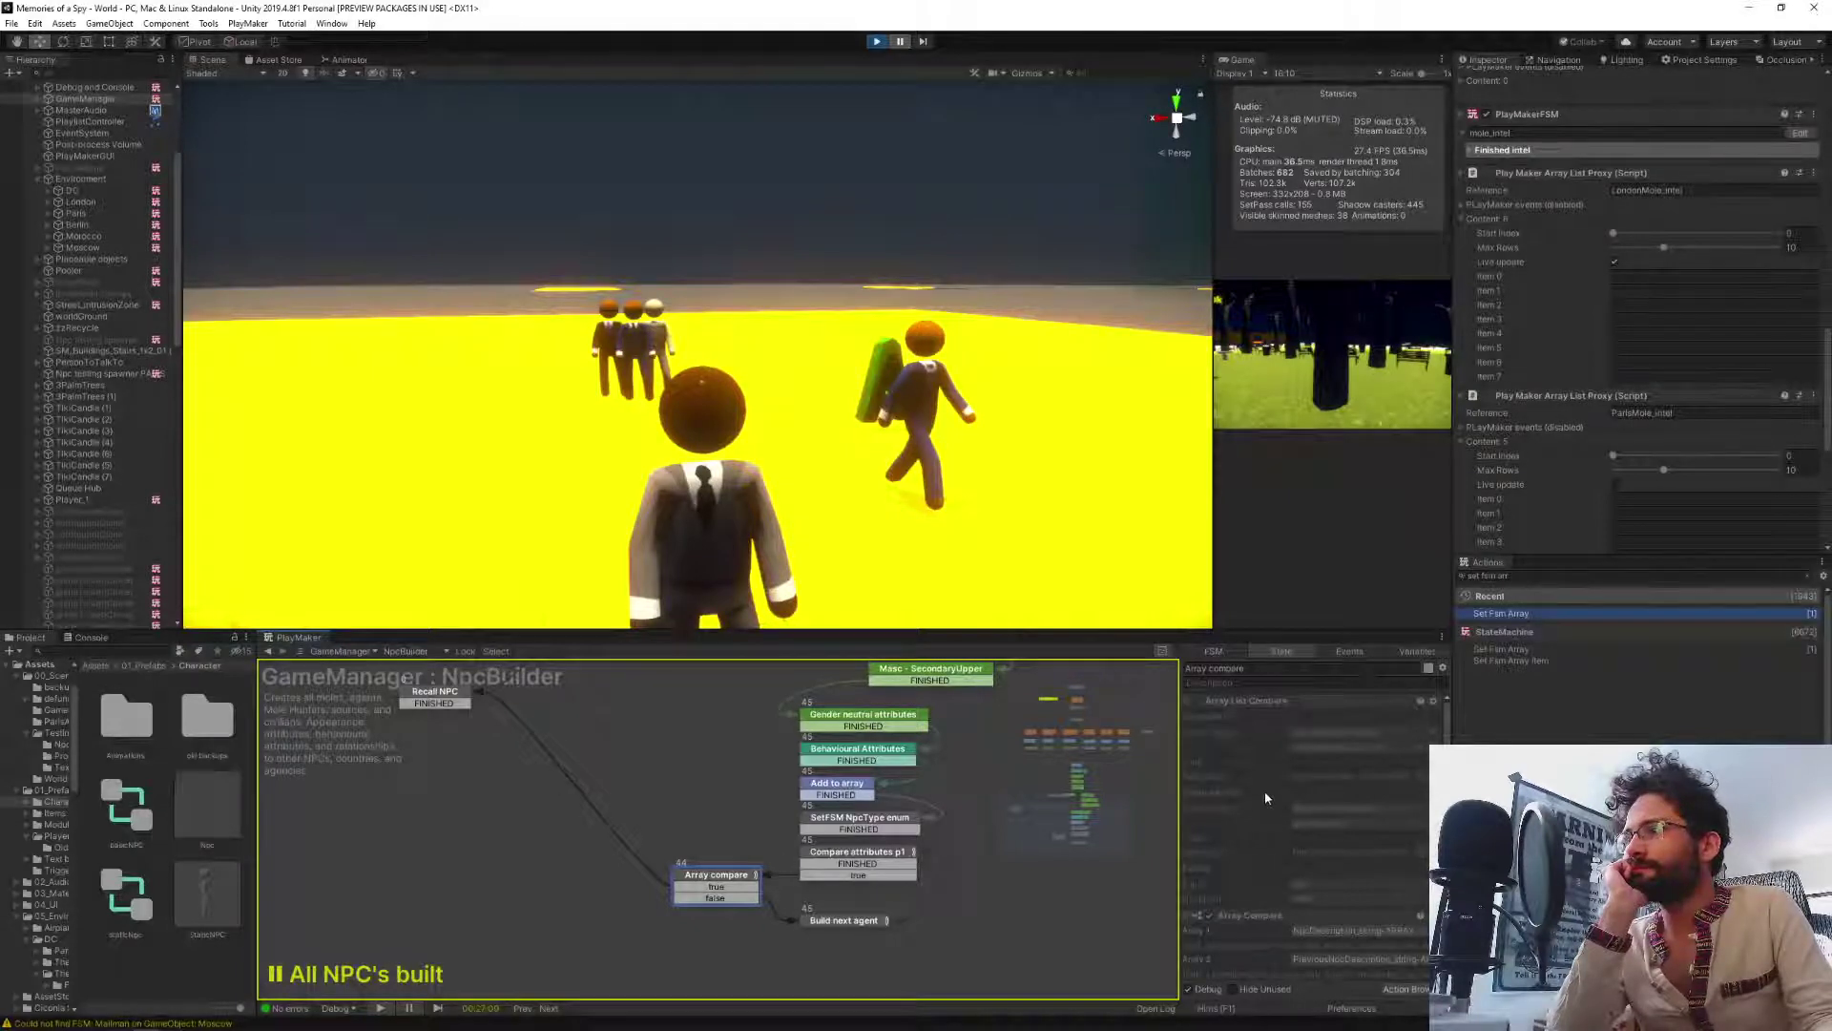
pyautogui.scroll(-2, 1263, 790)
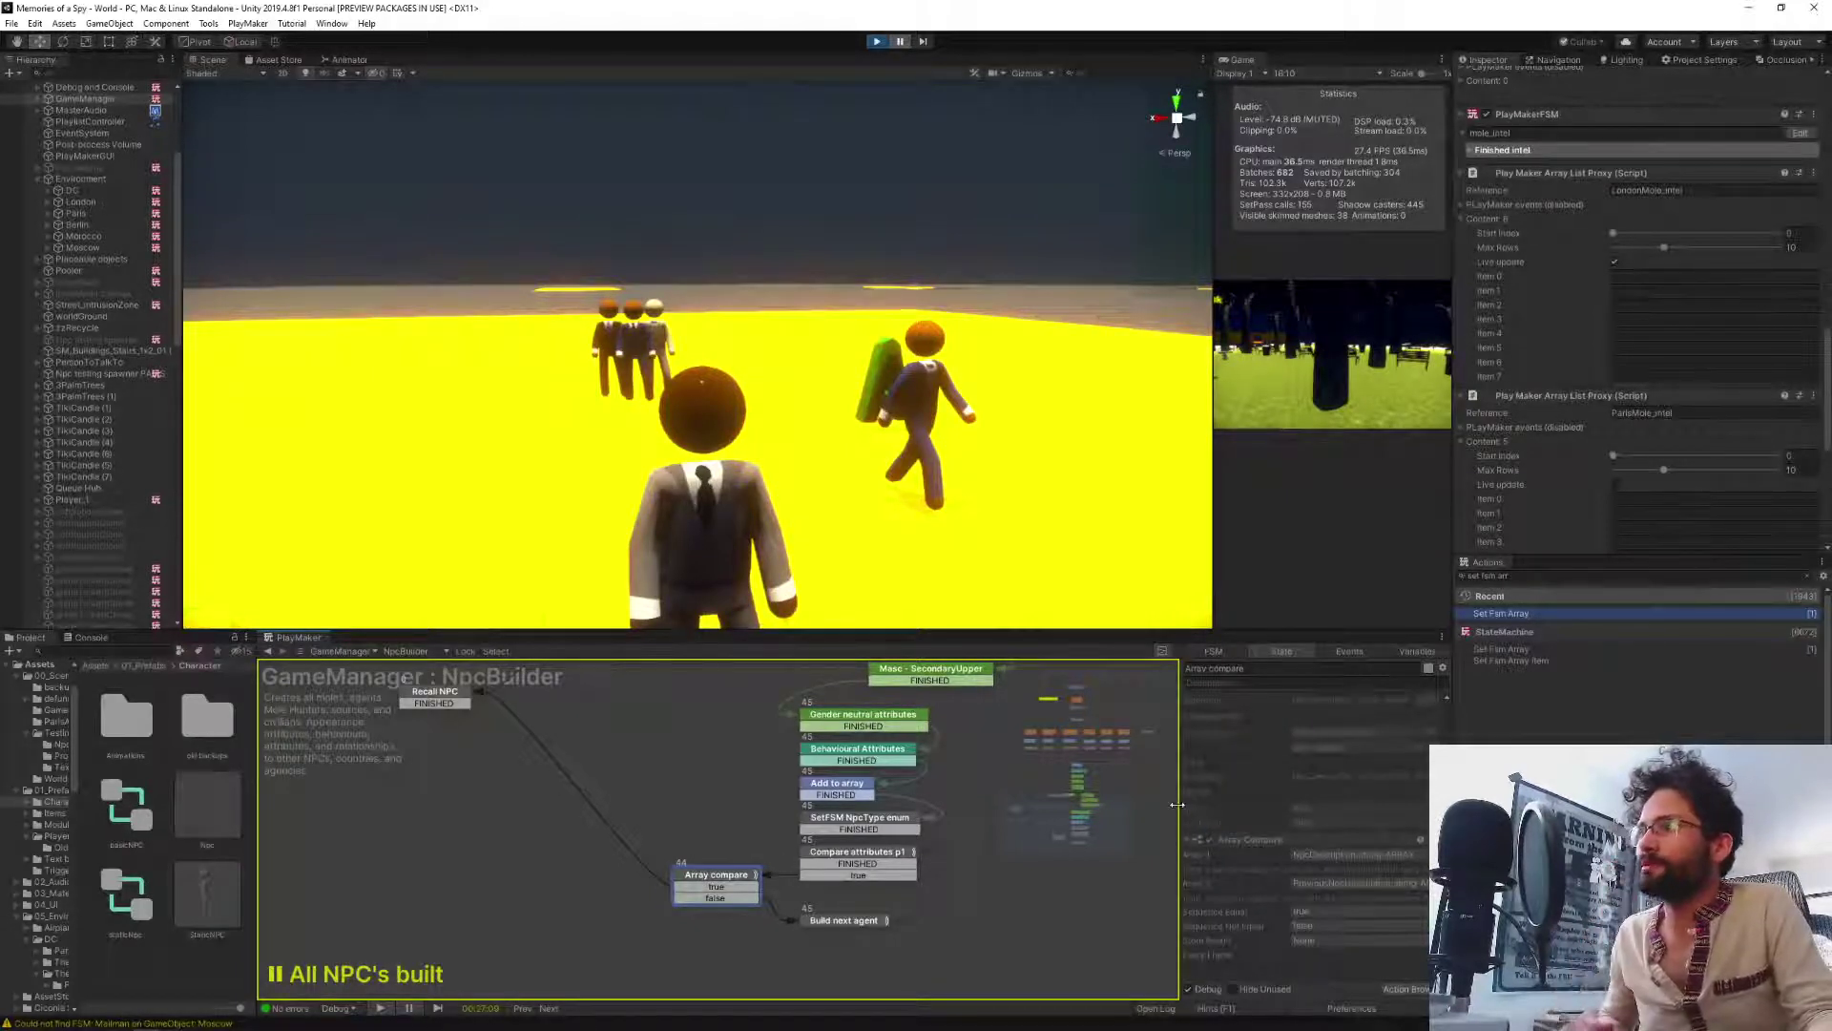
pyautogui.moveTo(1182, 812); pyautogui.dragTo(951, 796)
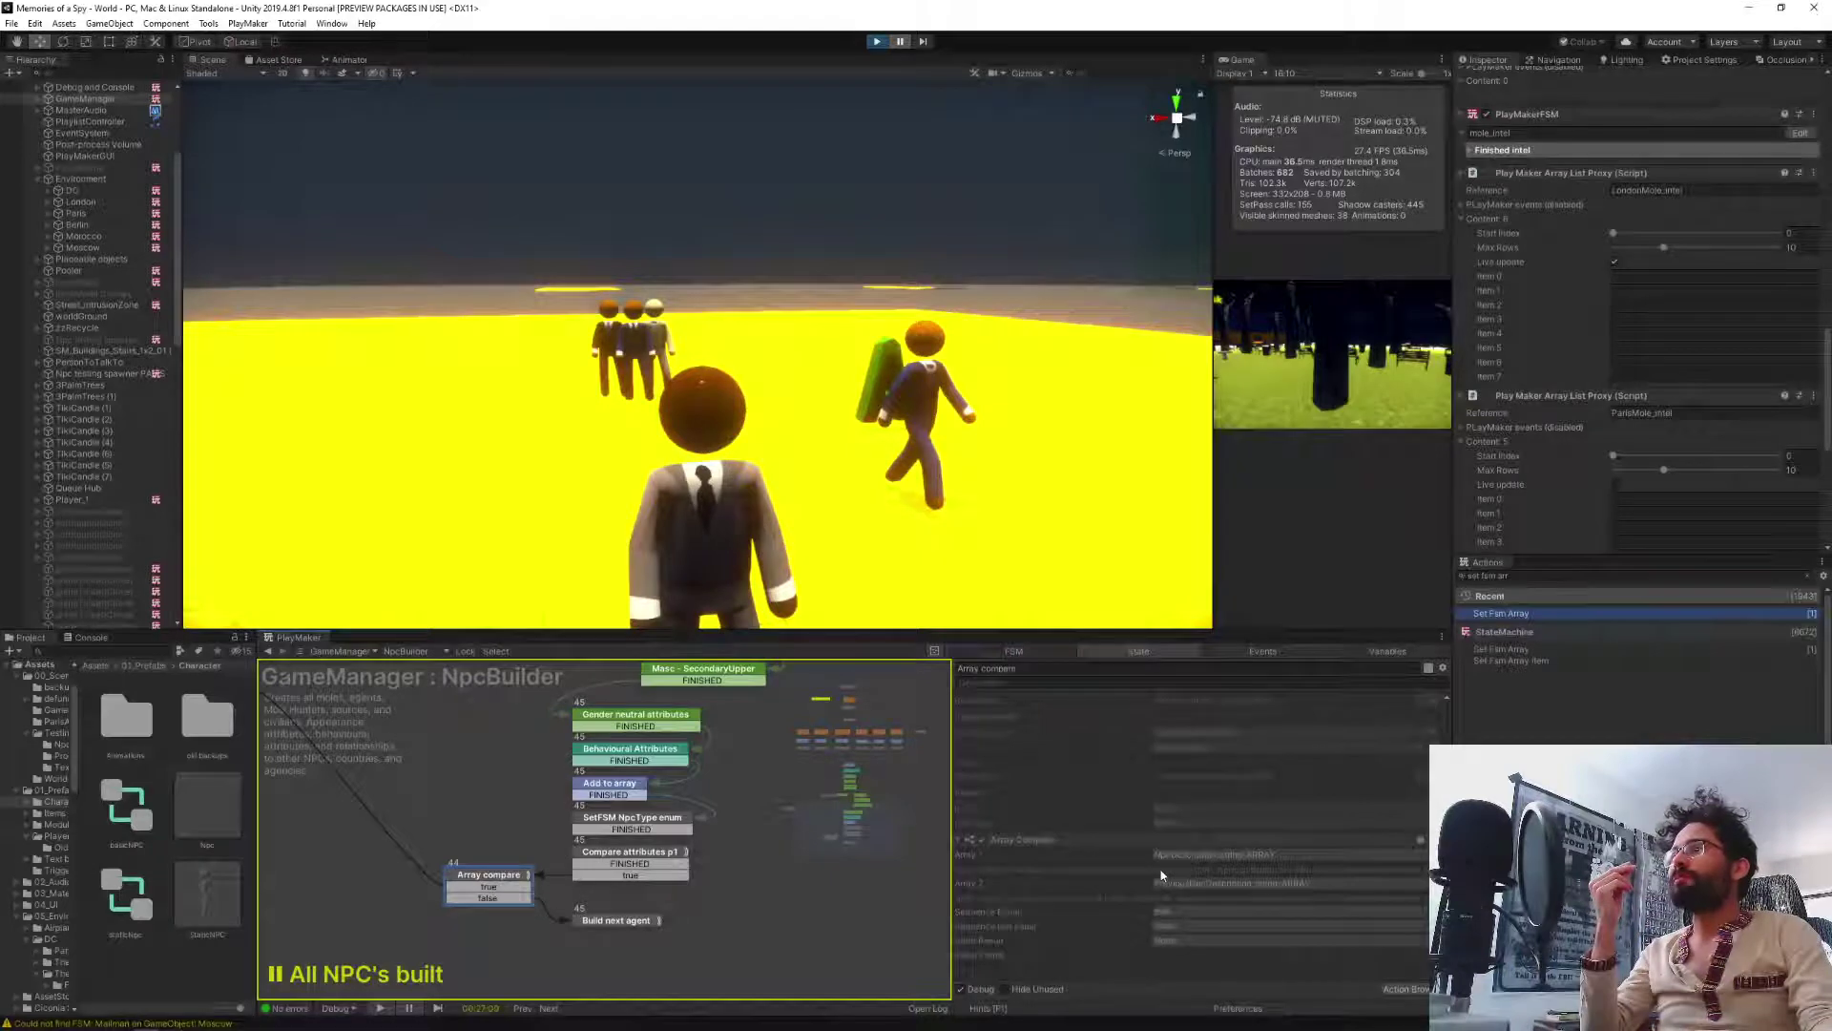
pyautogui.click(1225, 855)
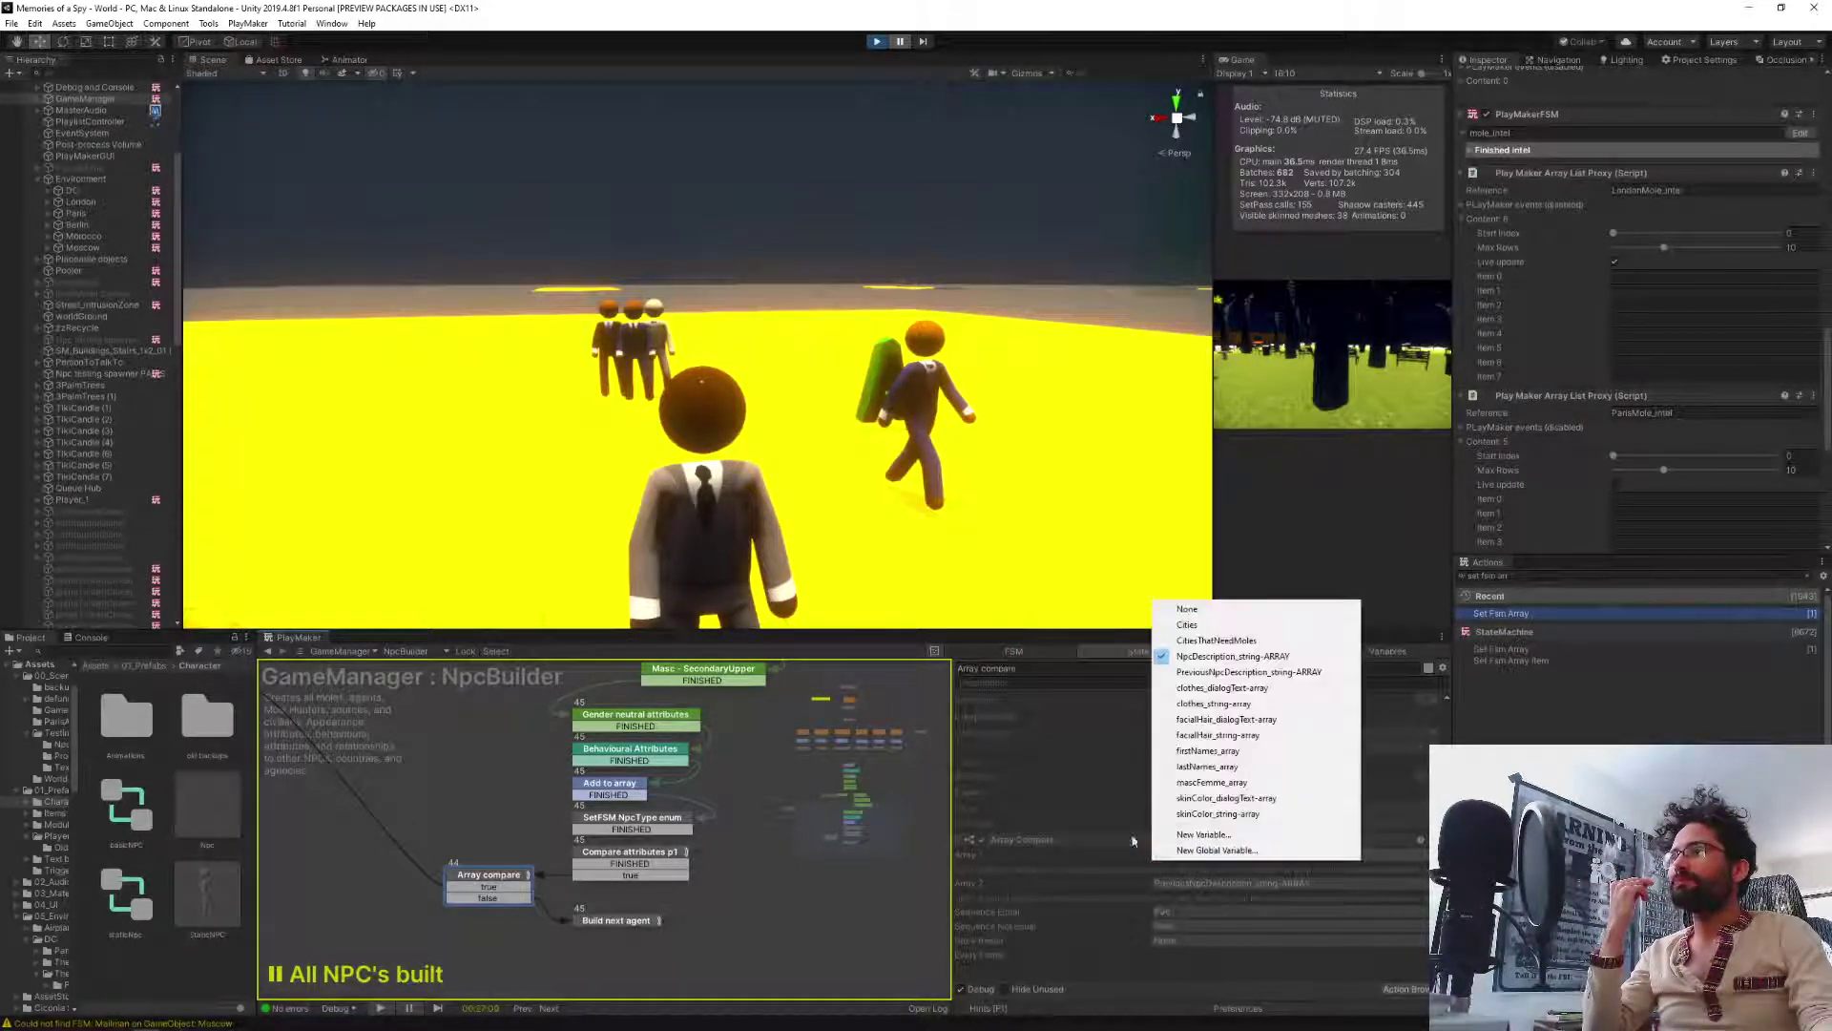
pyautogui.click(1370, 647)
# Find NpcDescription_string-ARRAY among the NpcBuilder variables and examine its stored elements through to the end.
pyautogui.click(1371, 646)
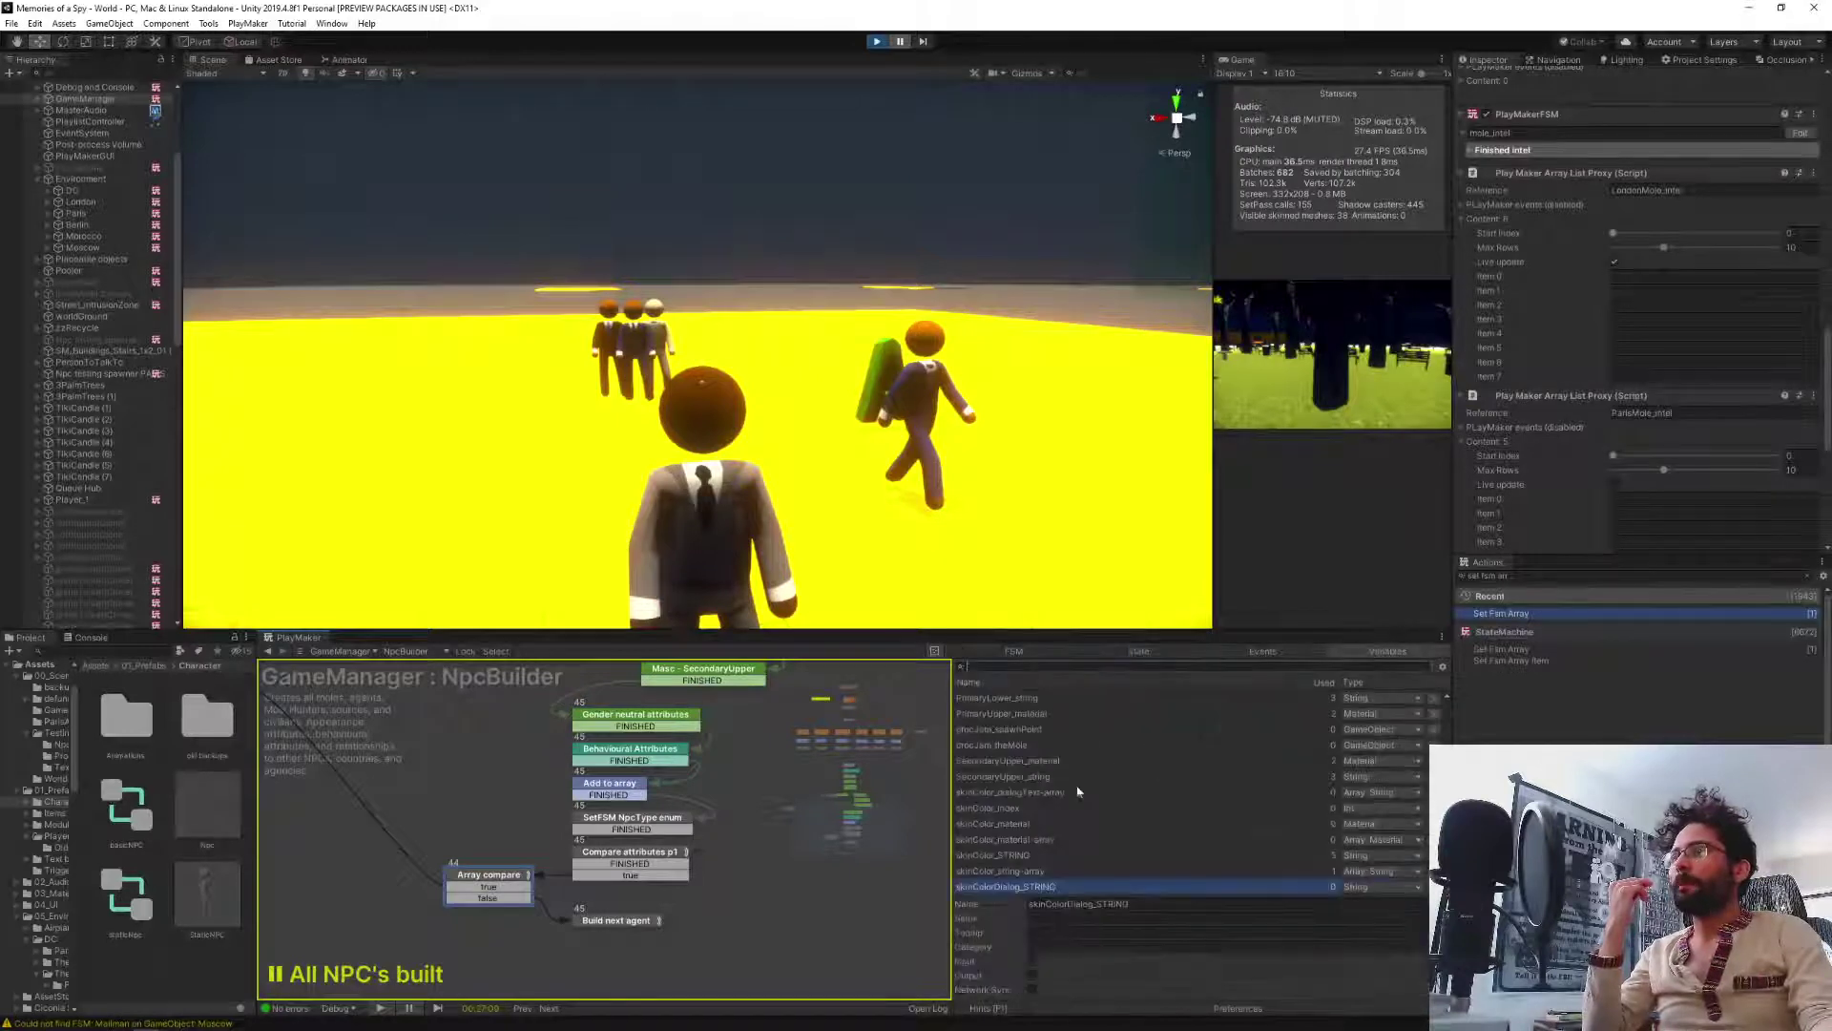
pyautogui.scroll(6, 1032, 811)
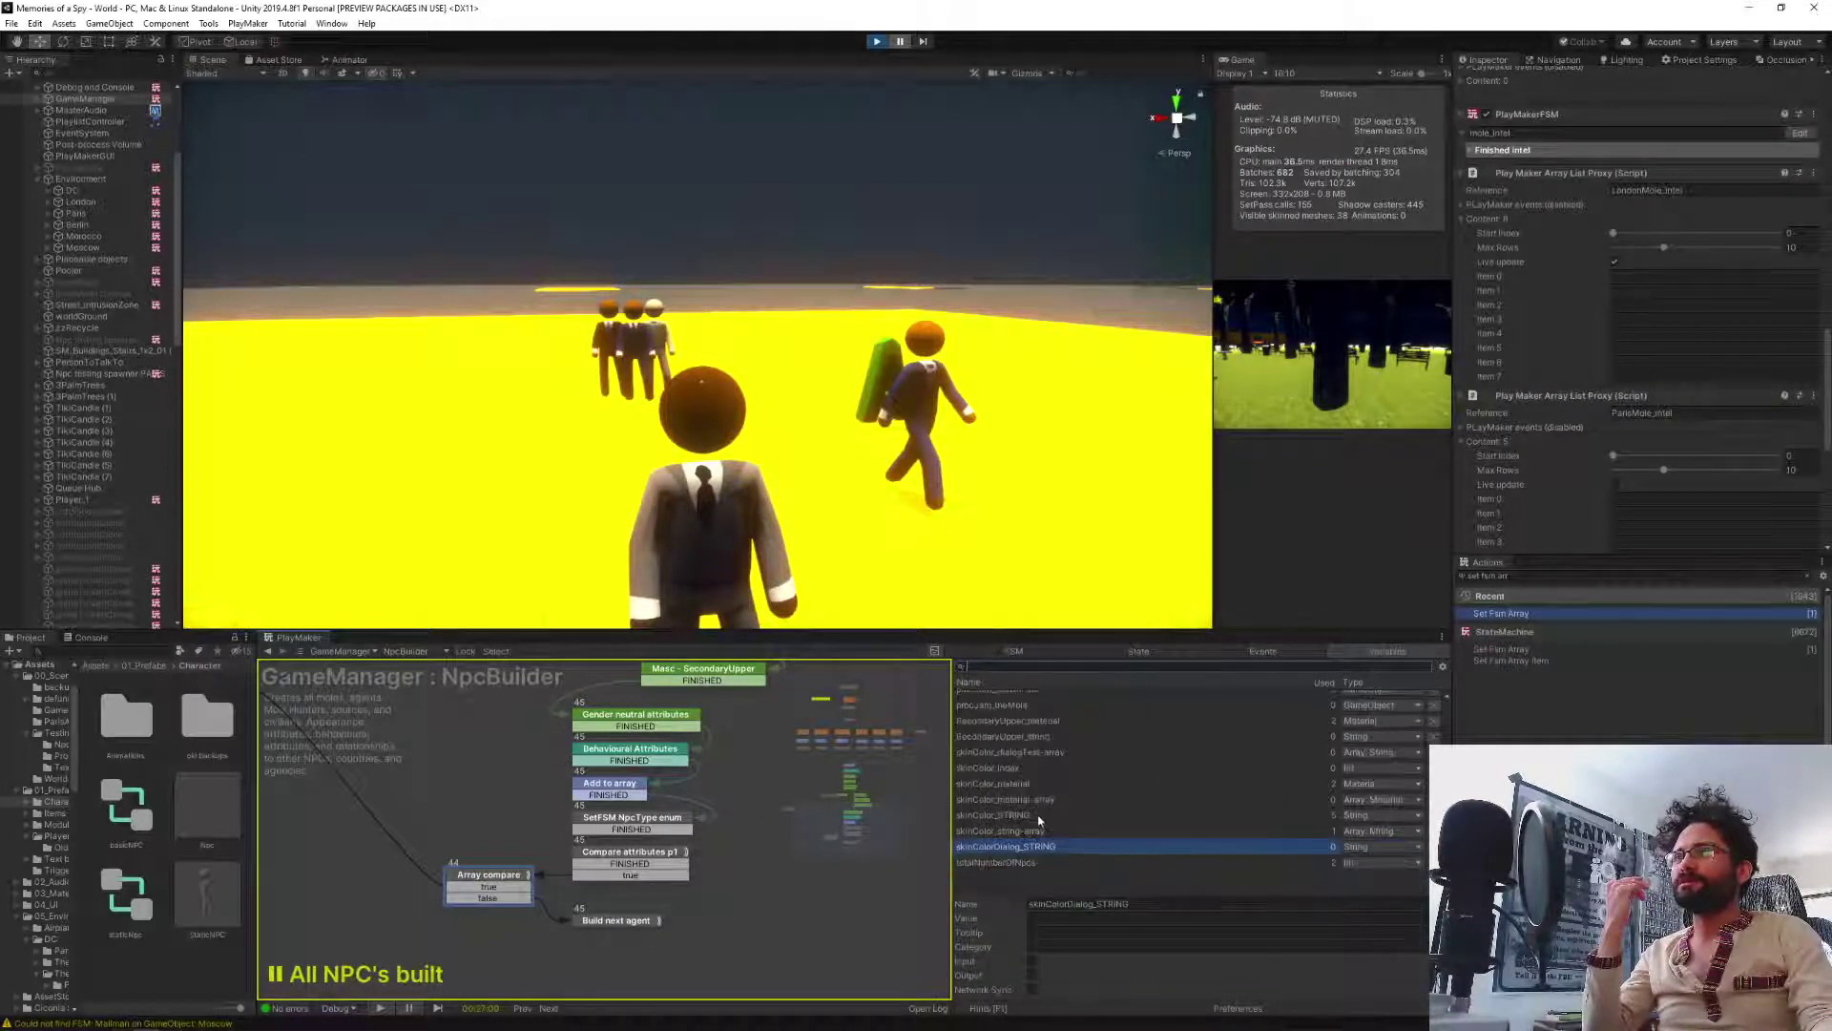
pyautogui.scroll(8, 1039, 817)
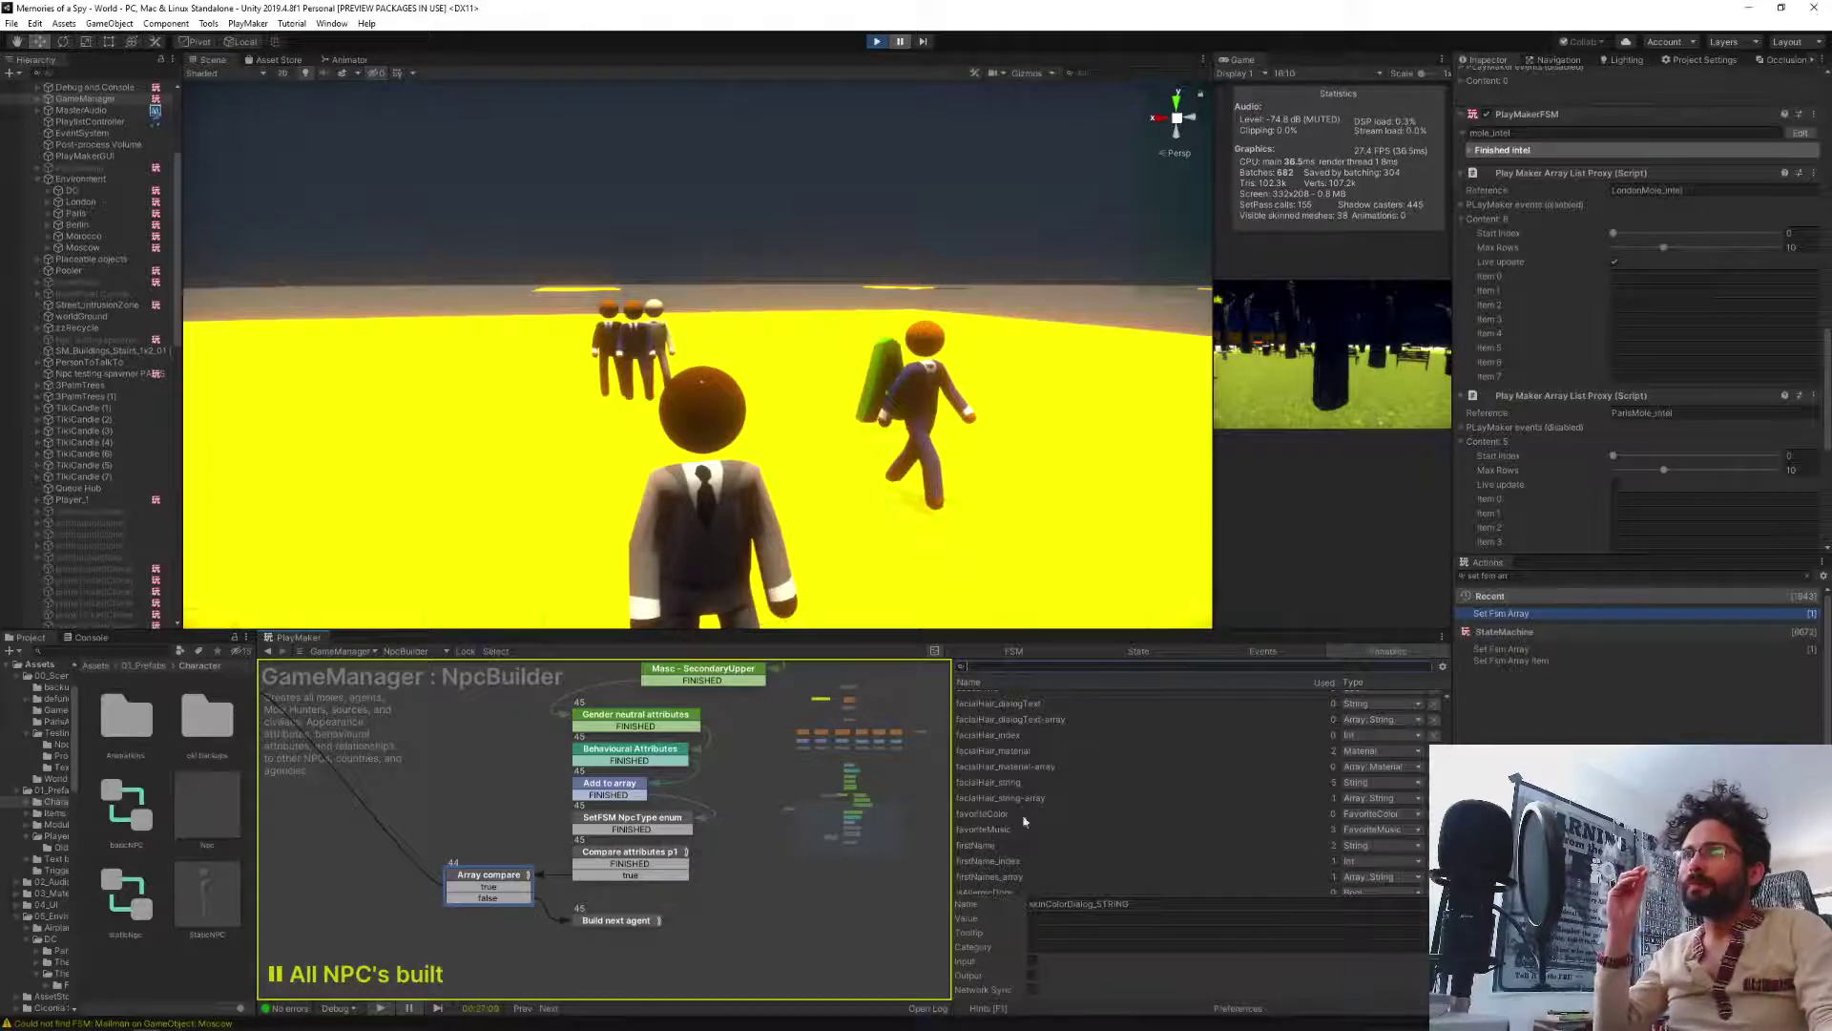
pyautogui.scroll(8, 1024, 820)
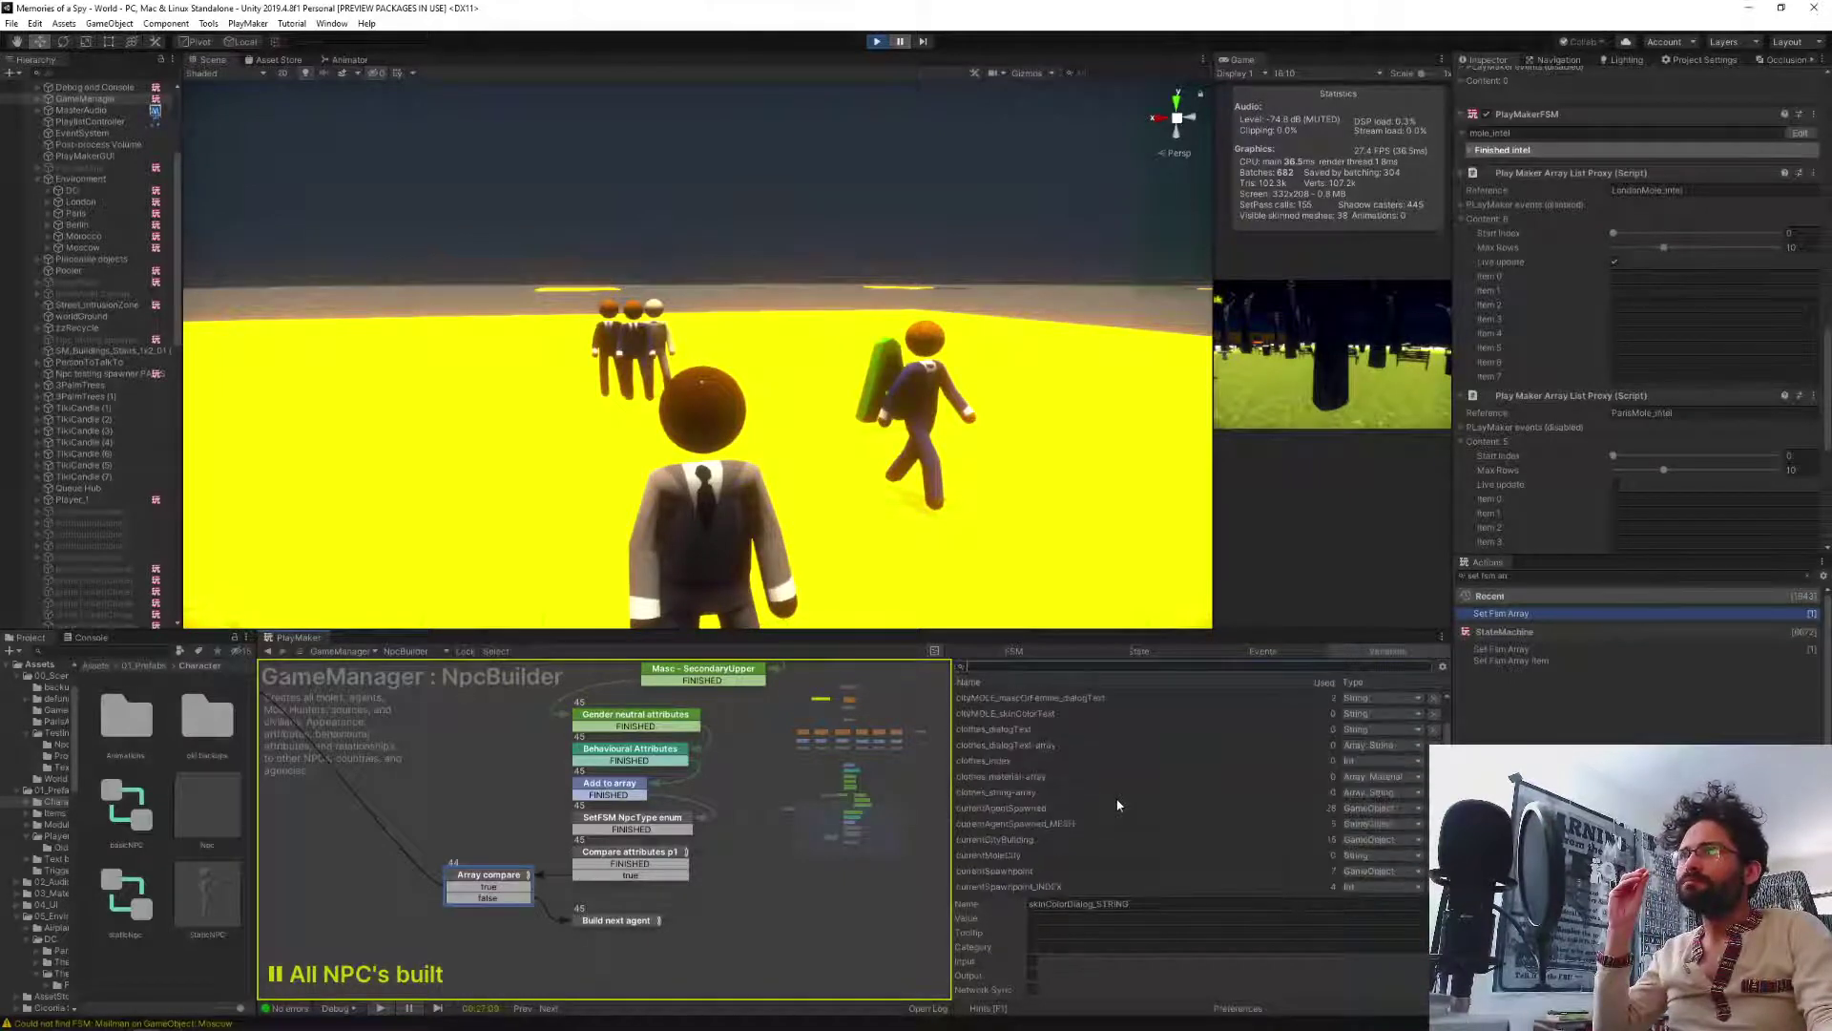
pyautogui.scroll(-10, 1117, 802)
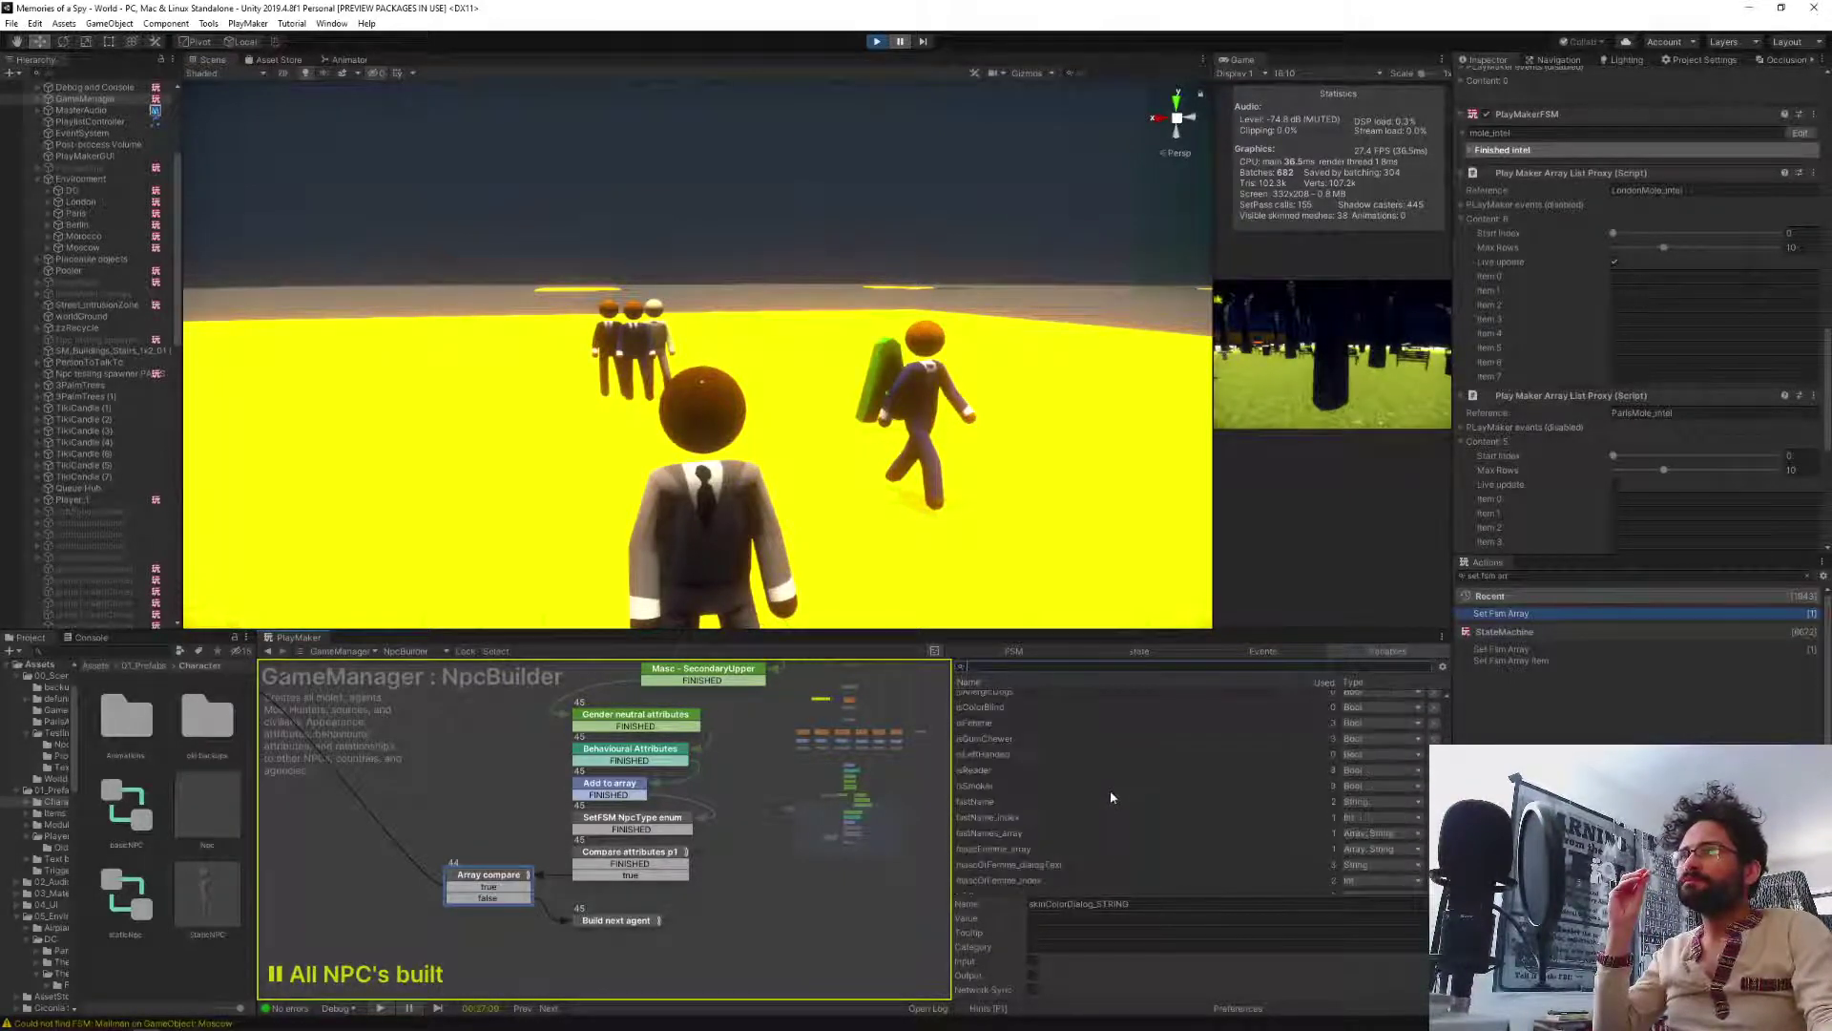
pyautogui.scroll(-4, 1110, 798)
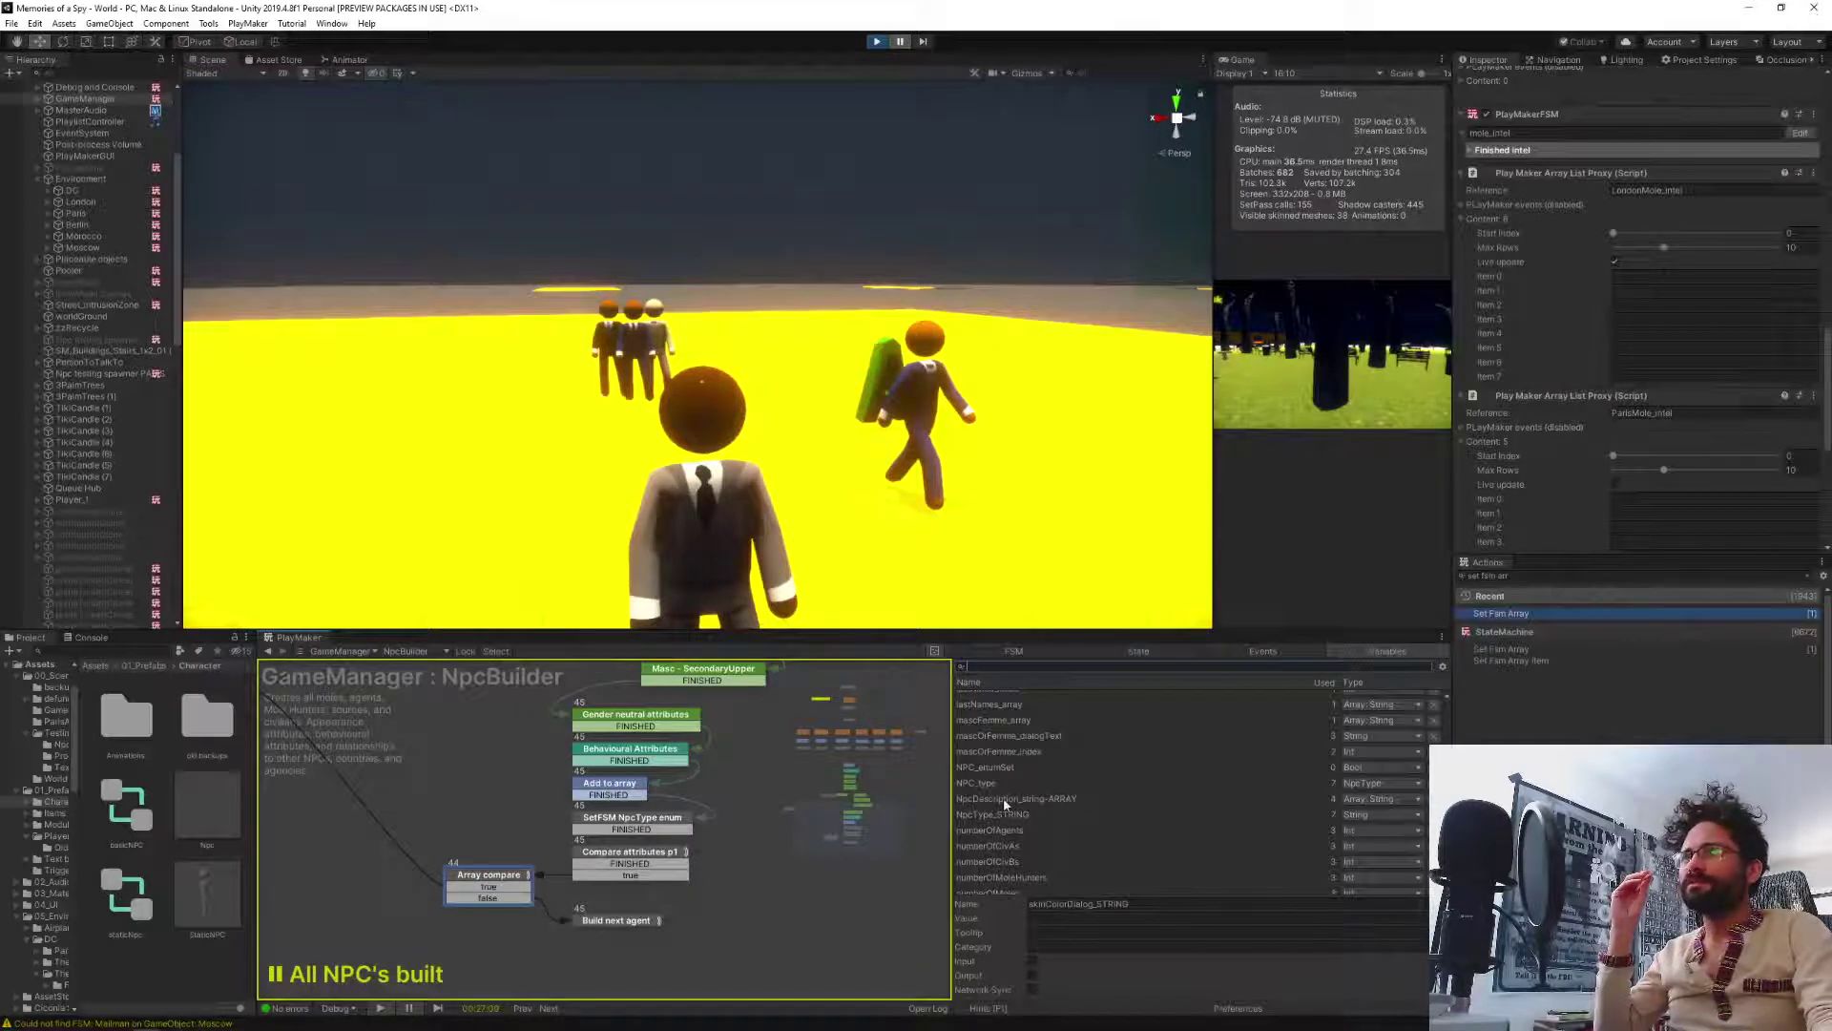
pyautogui.click(1004, 798)
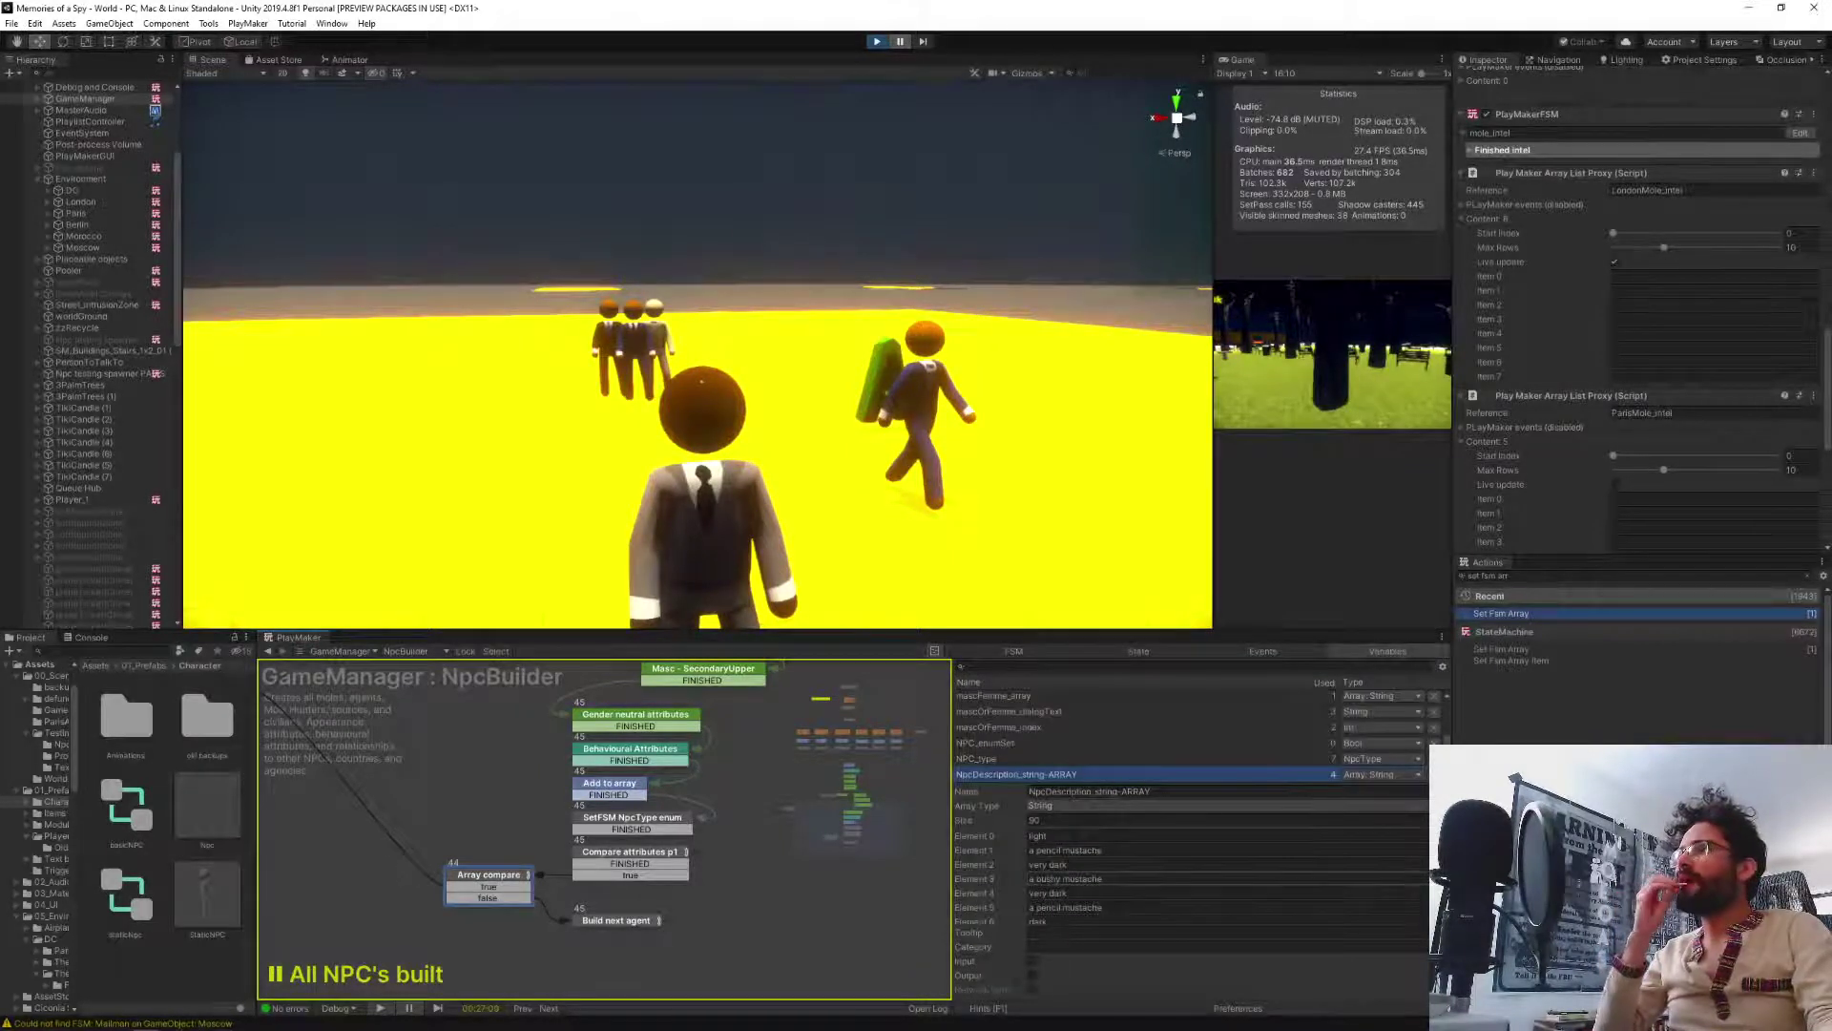
pyautogui.scroll(-6, 1193, 878)
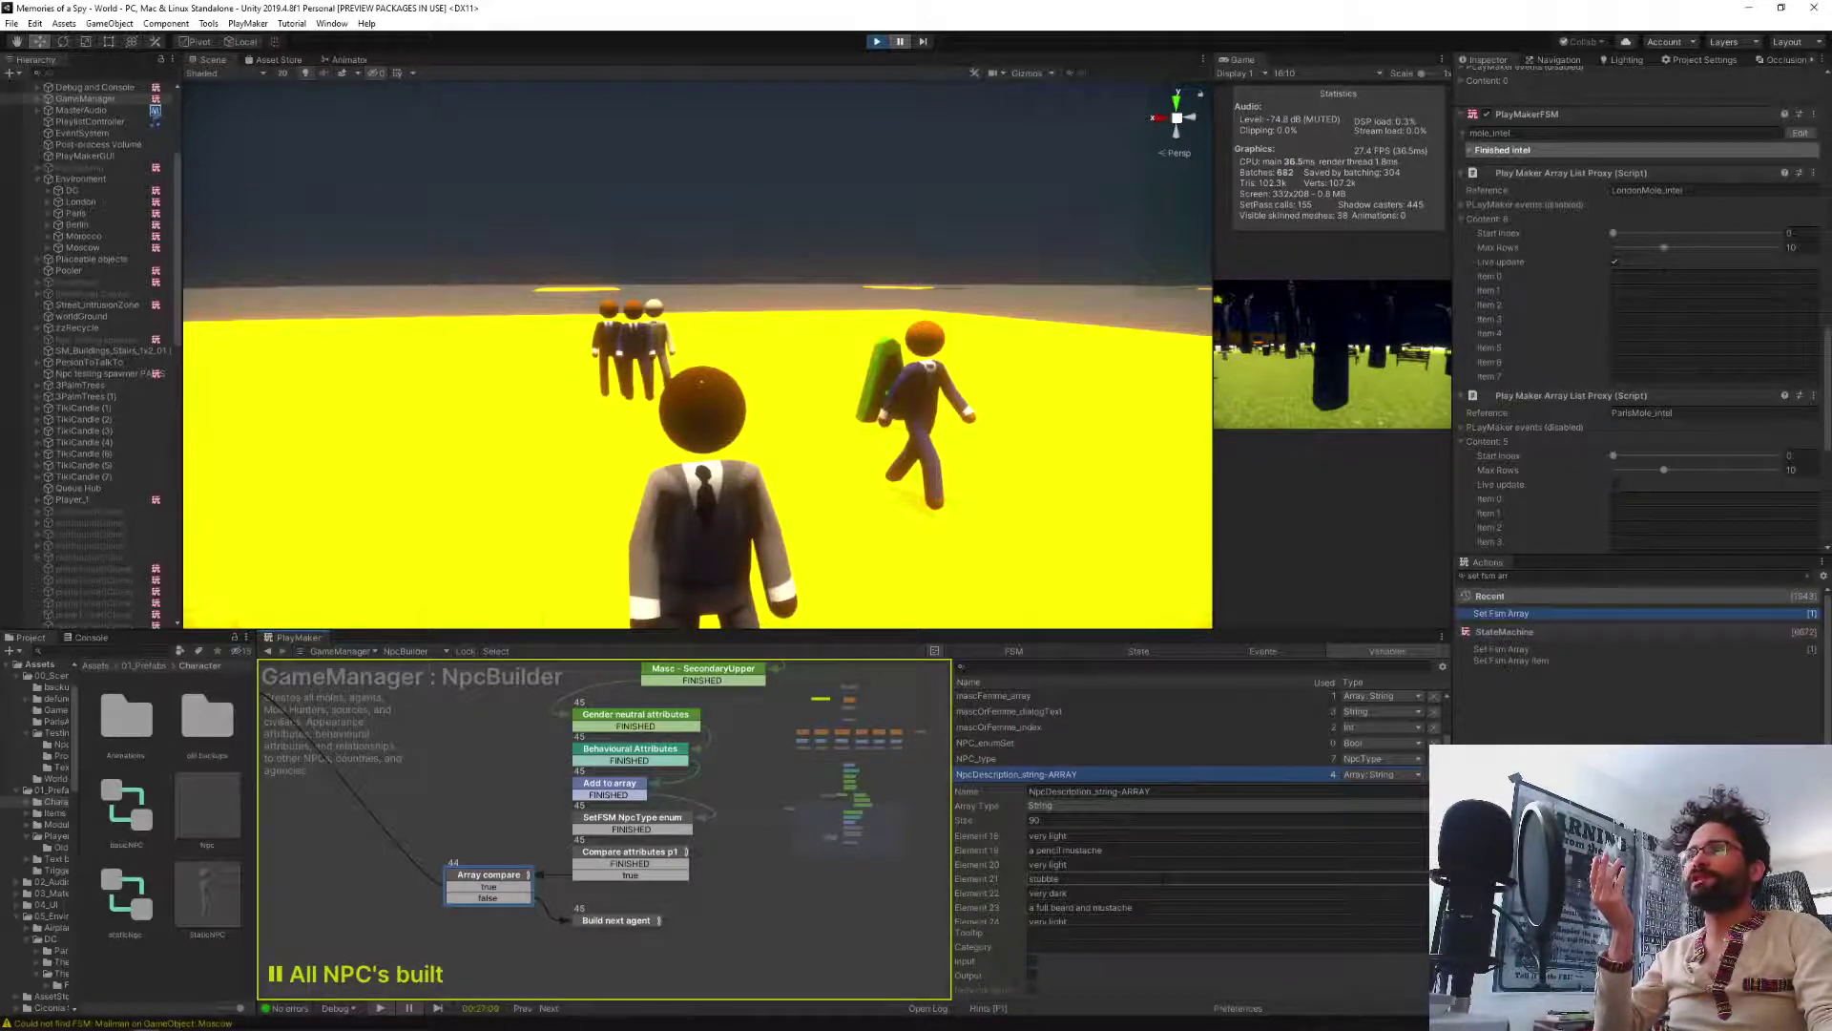
pyautogui.scroll(-15, 1193, 878)
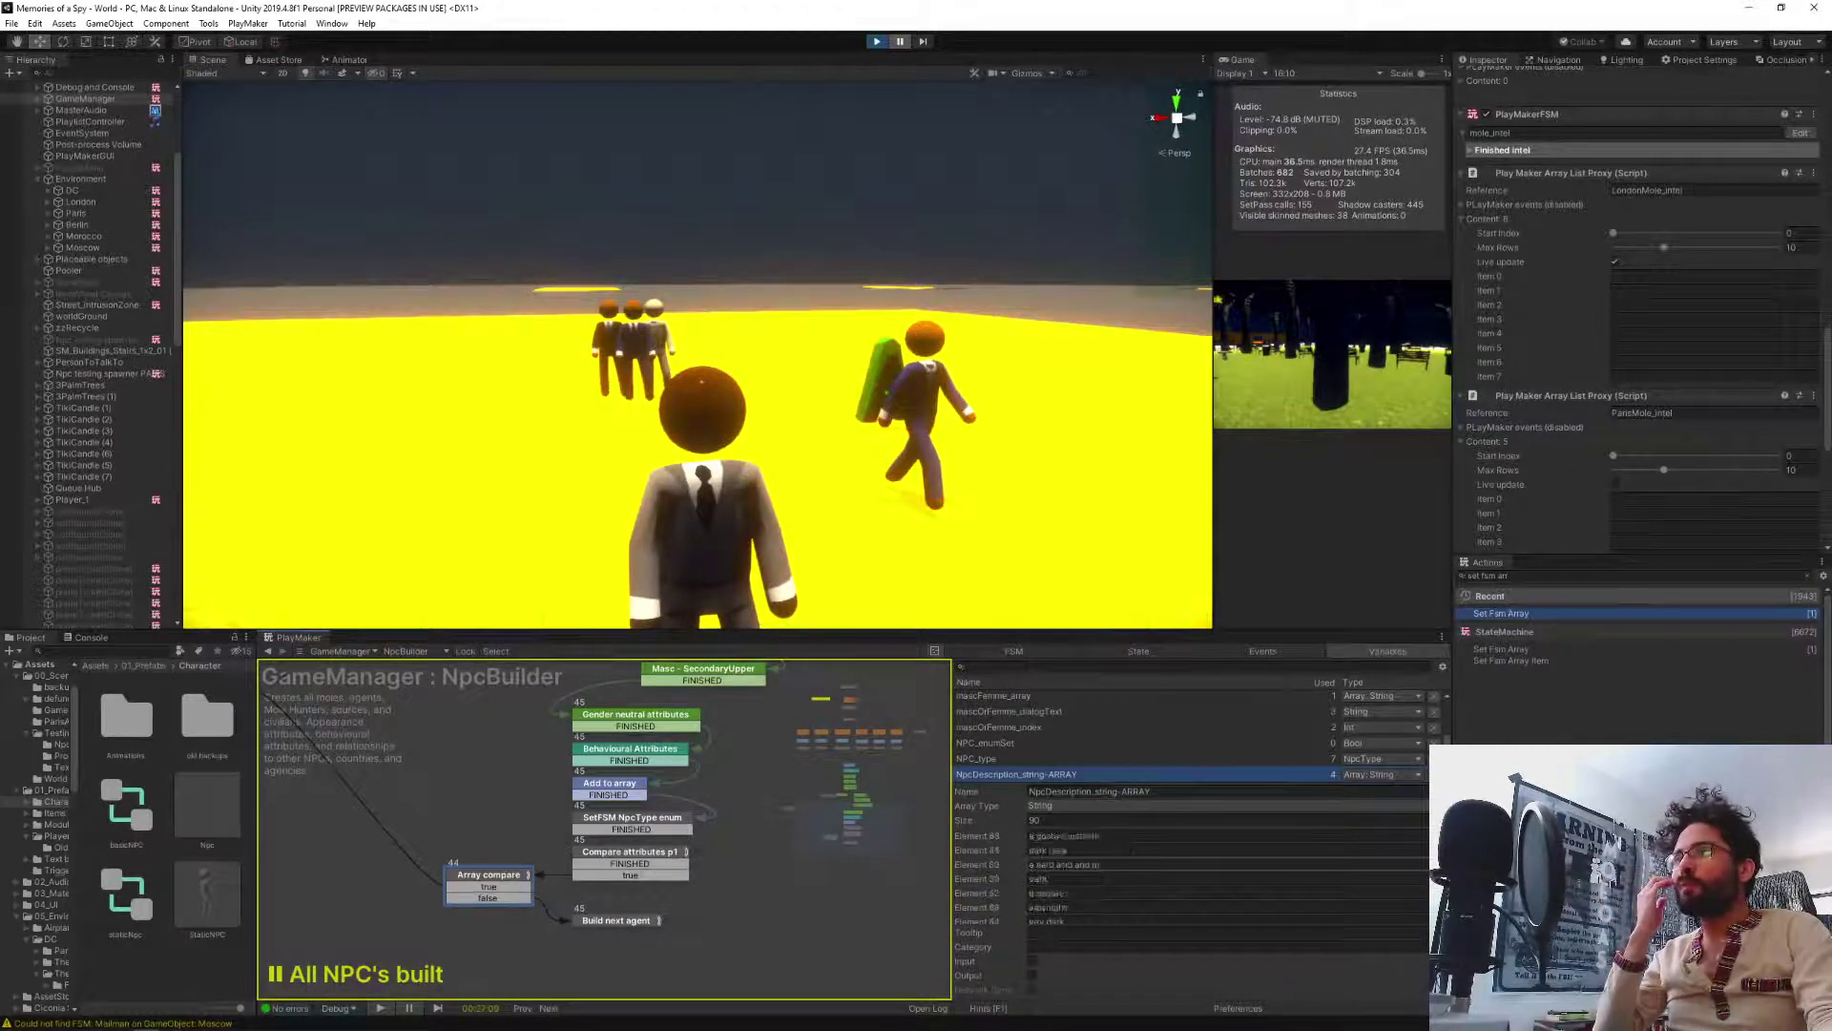
pyautogui.scroll(-7, 1192, 878)
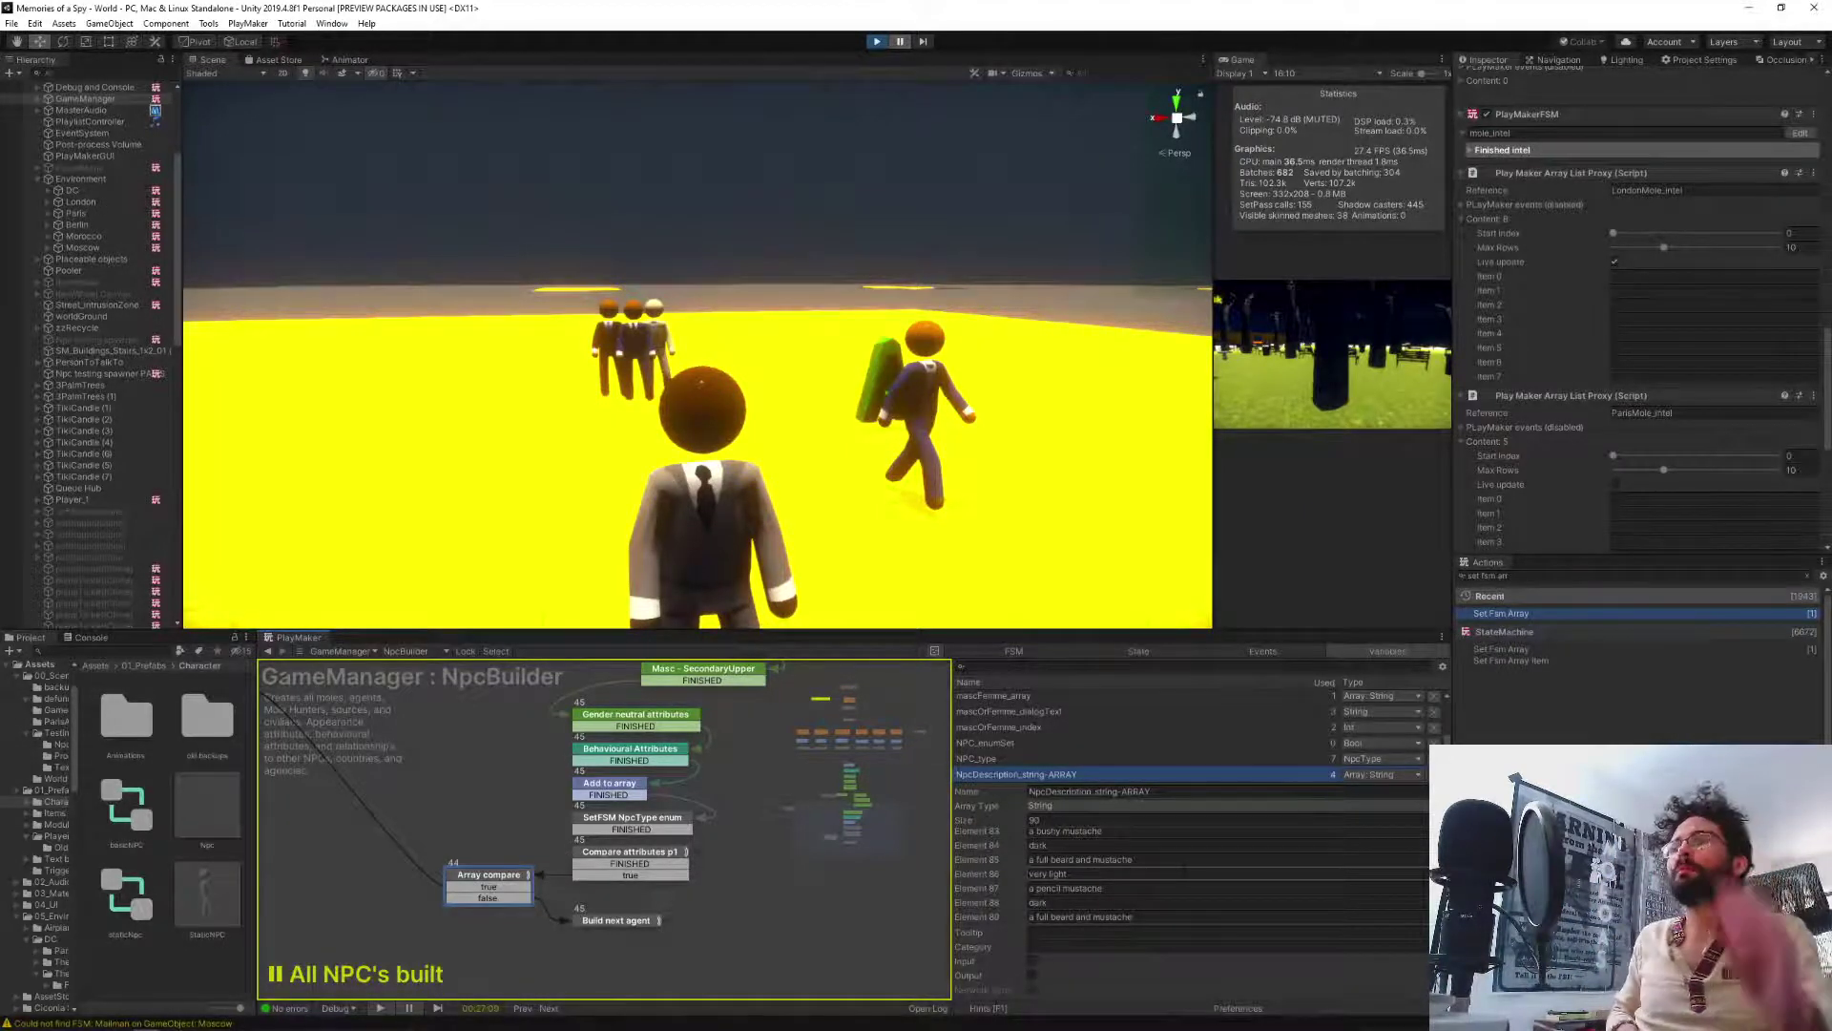
# Stop the running scene and open the actions of the Compare attributes p1 state.
pyautogui.click(875, 42)
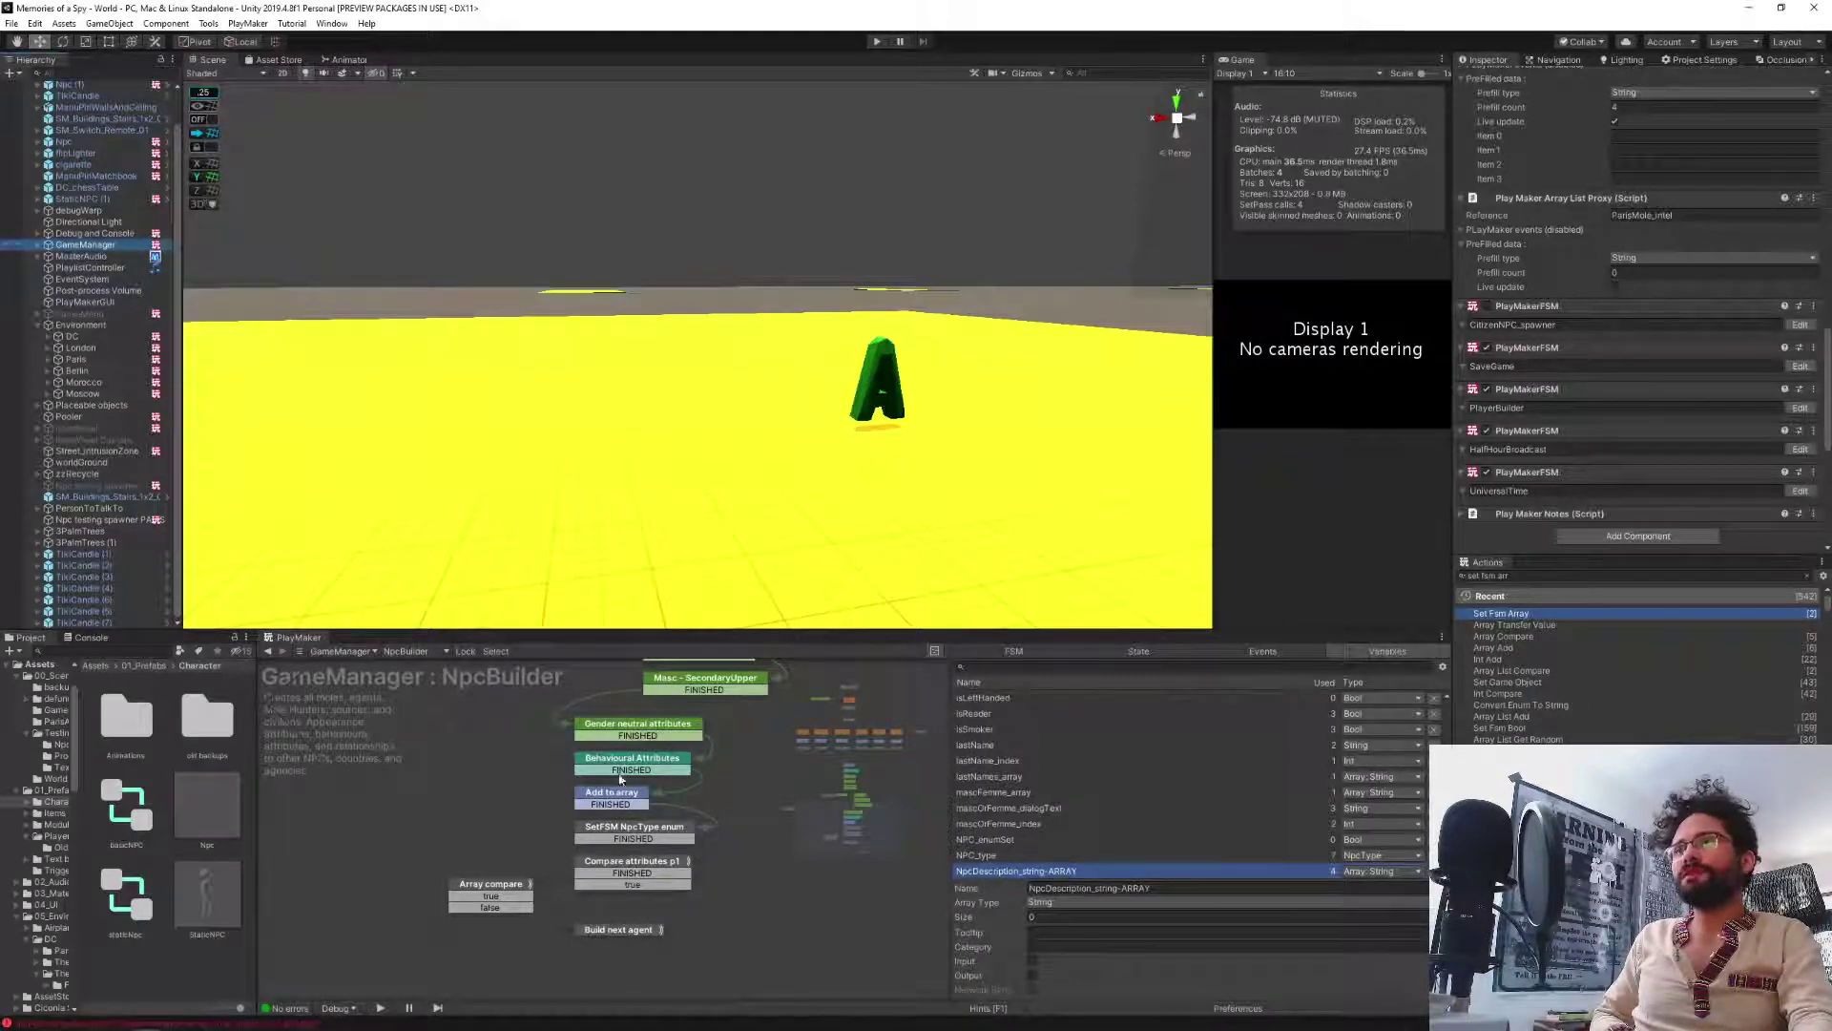
pyautogui.click(1139, 651)
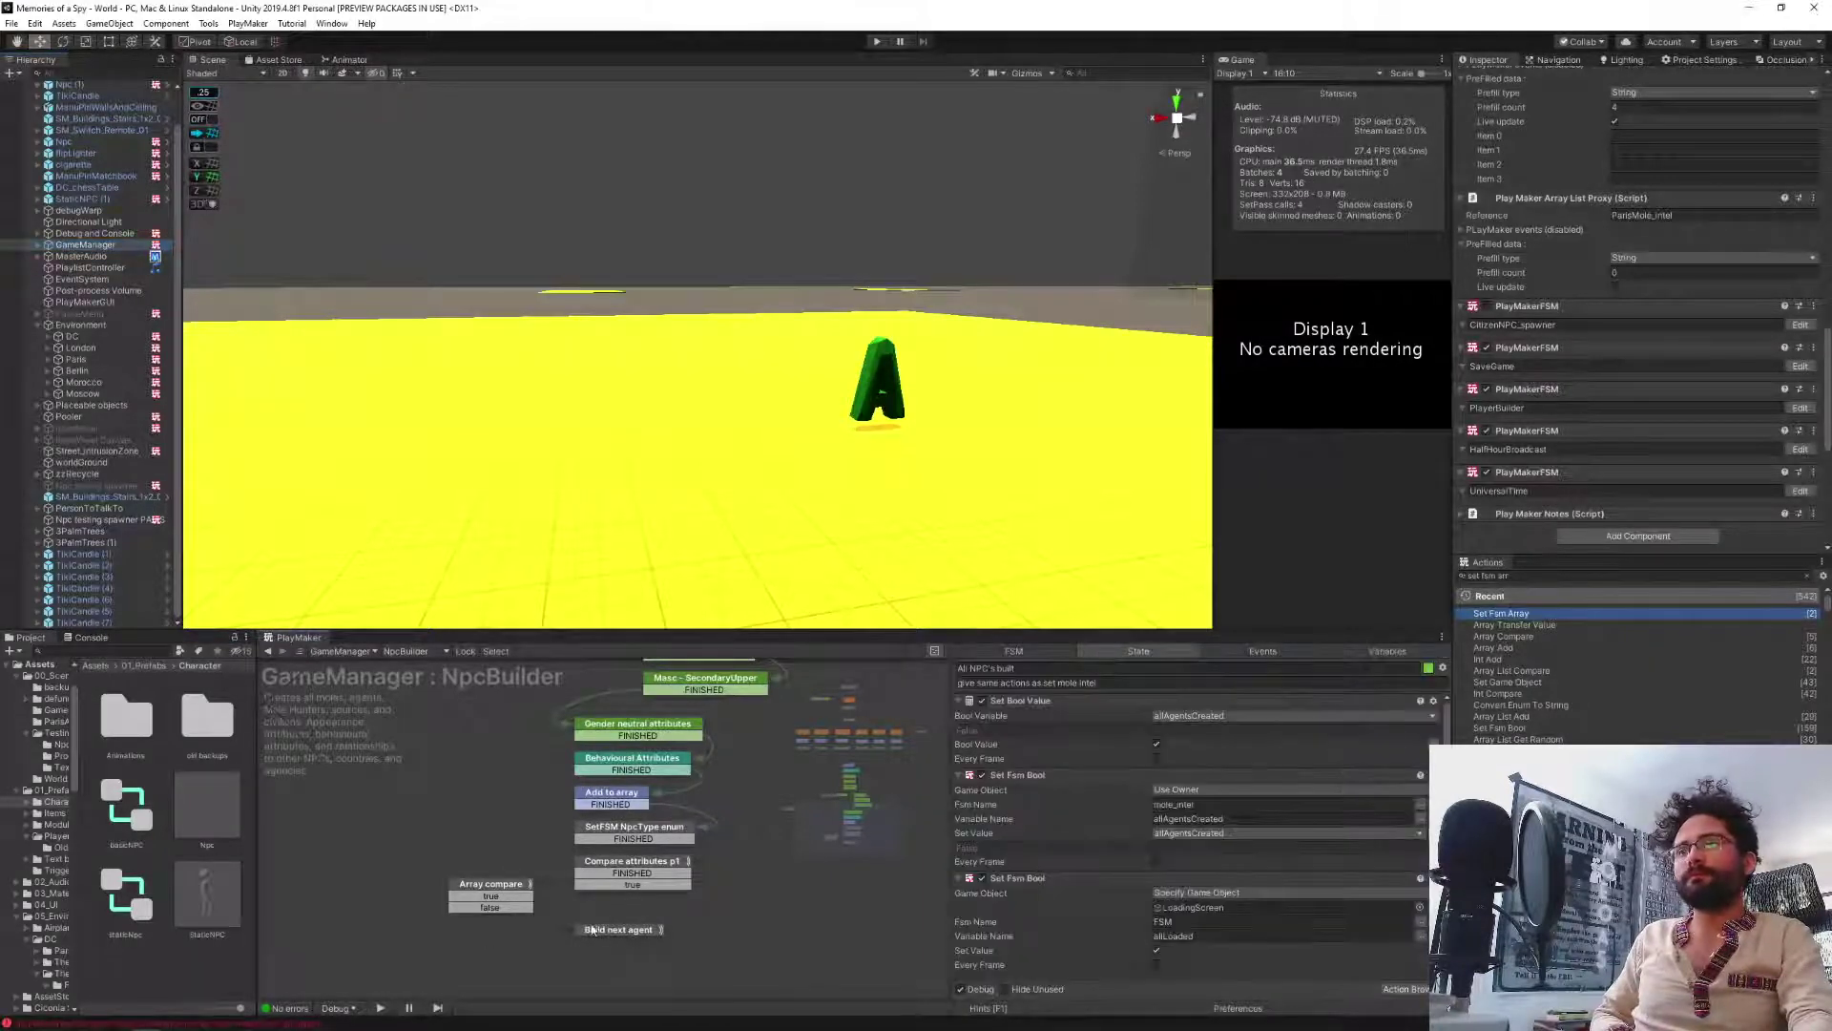
pyautogui.click(628, 864)
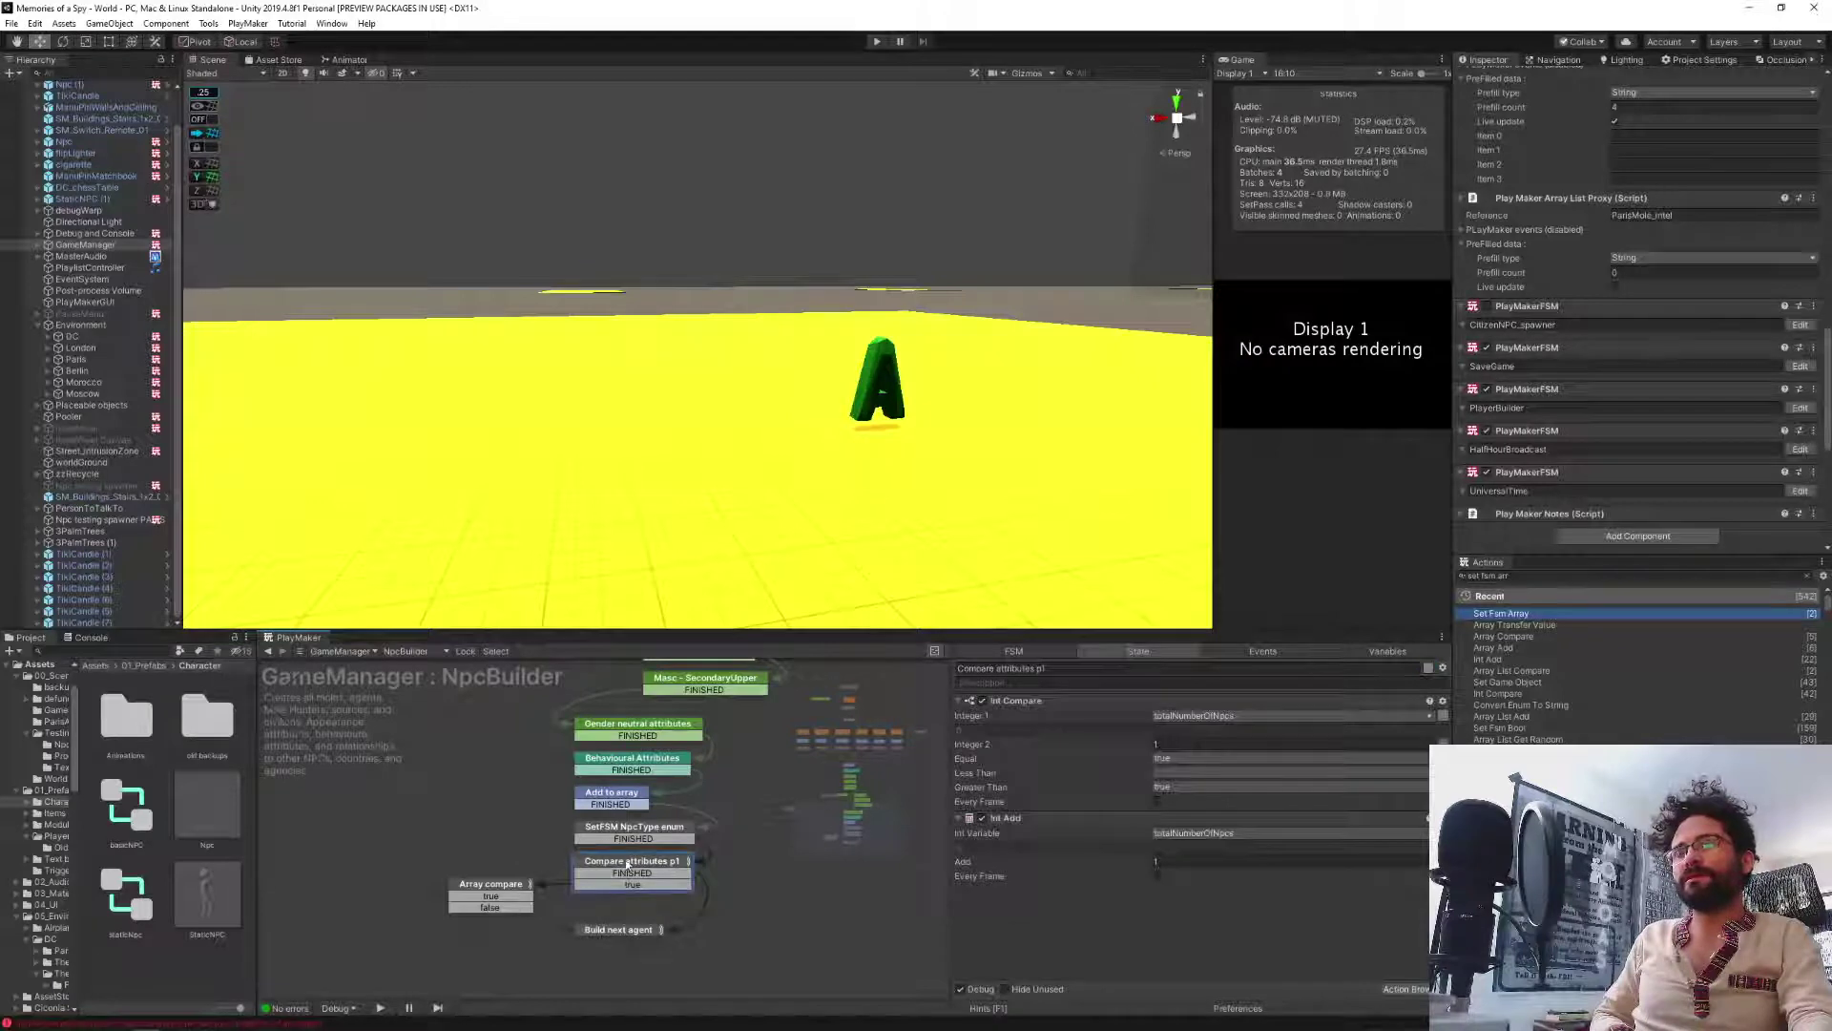
# Delete the disabled Array List Compare action from the Array compare state.
pyautogui.click(488, 884)
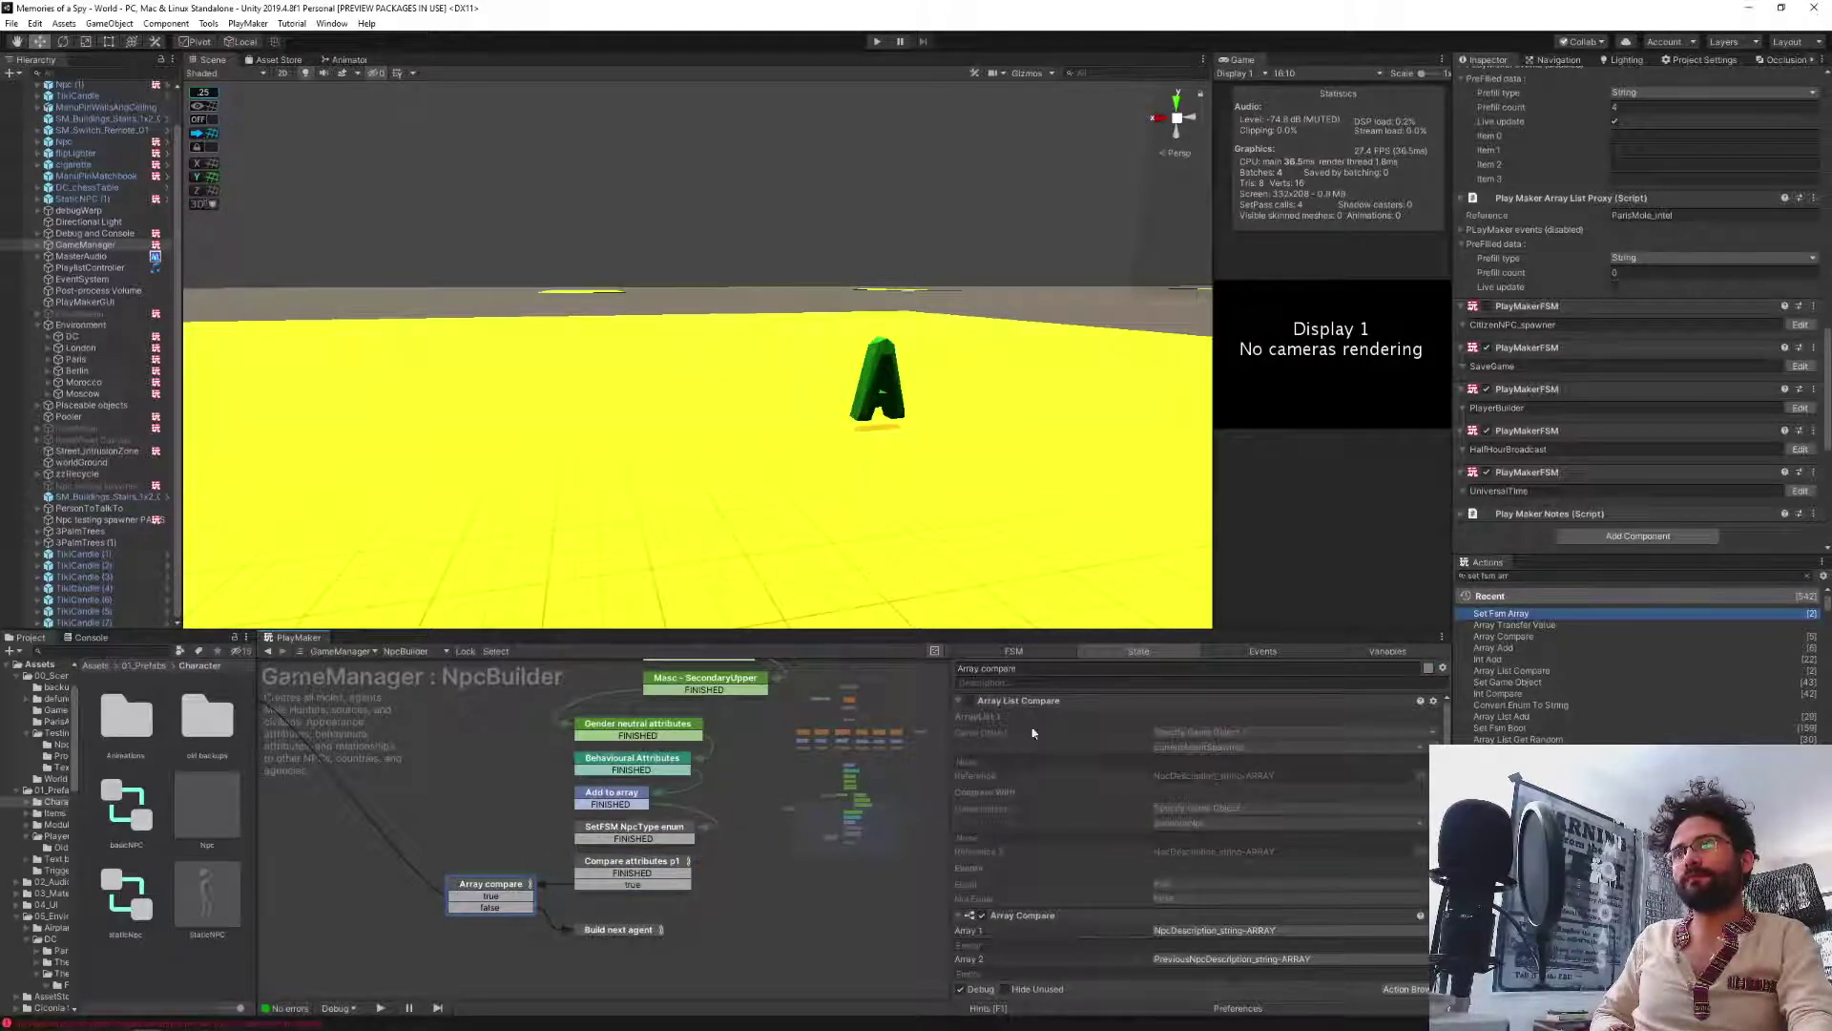
pyautogui.click(1015, 702)
pyautogui.press('Delete')
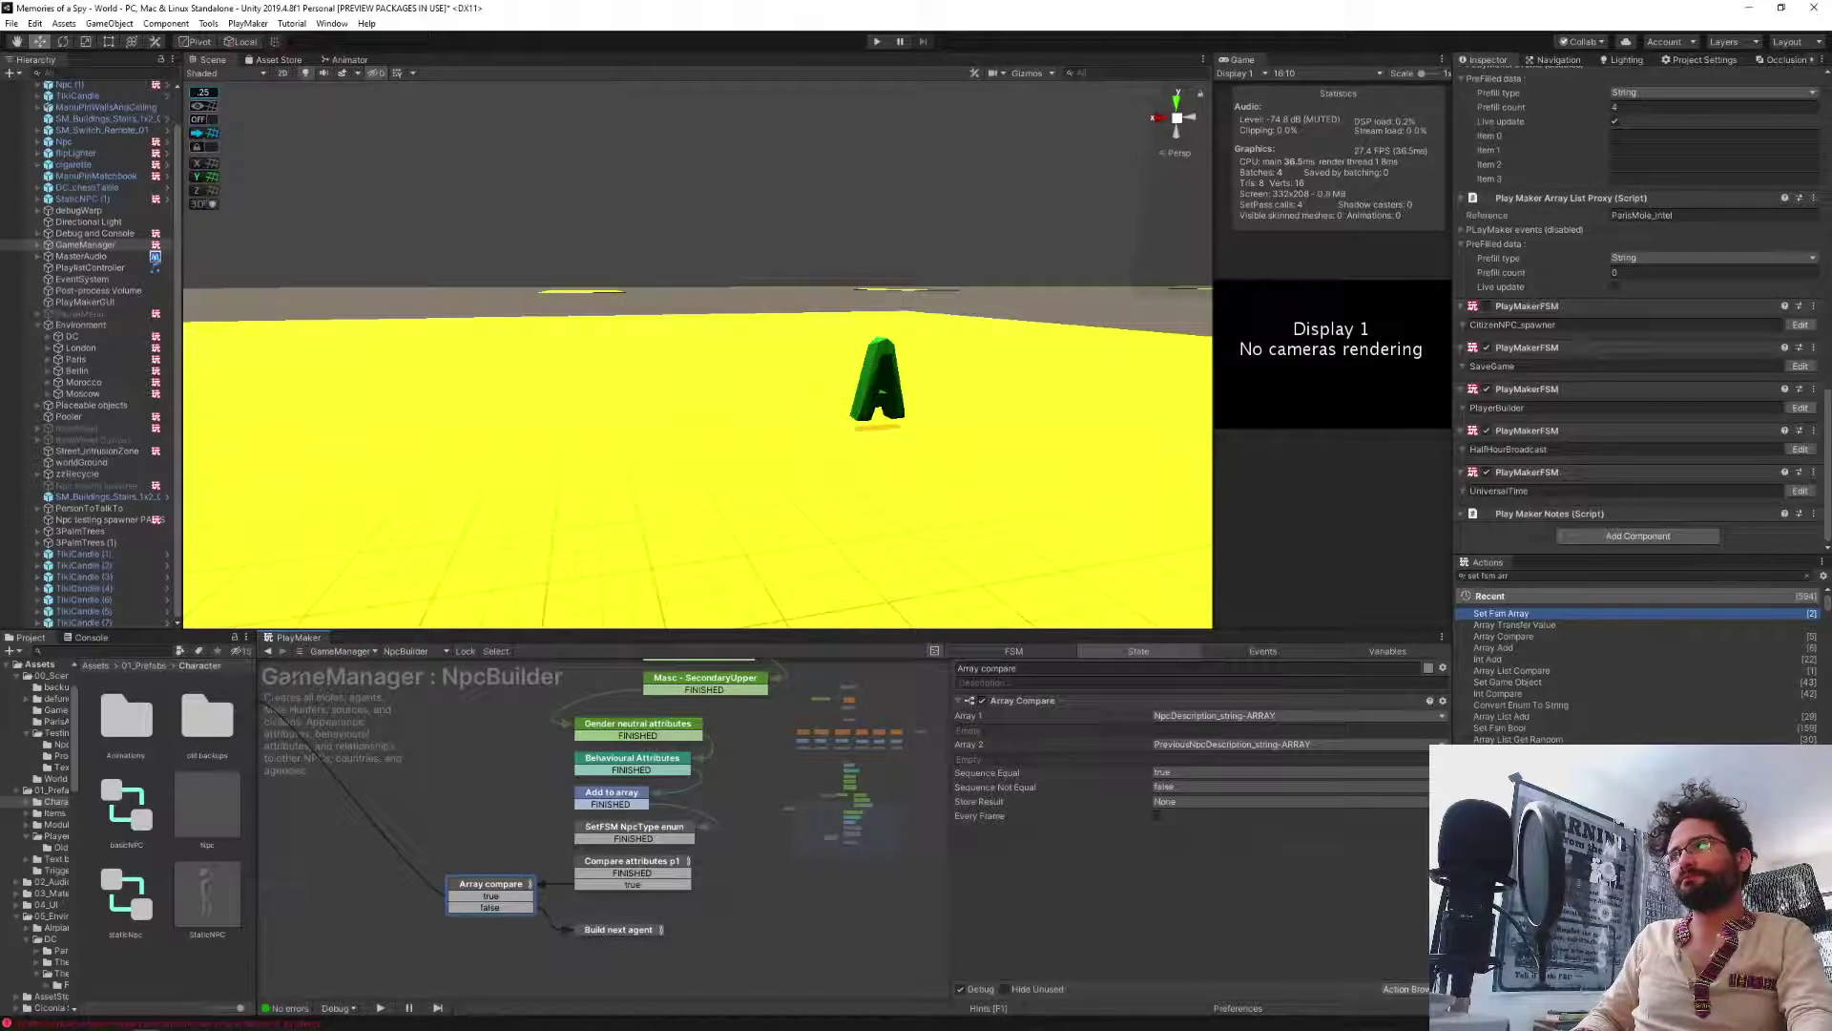
# Find the Array Clear action and add it to the Array compare state below Array Compare.
pyautogui.click(1534, 575)
pyautogui.write('array clear')
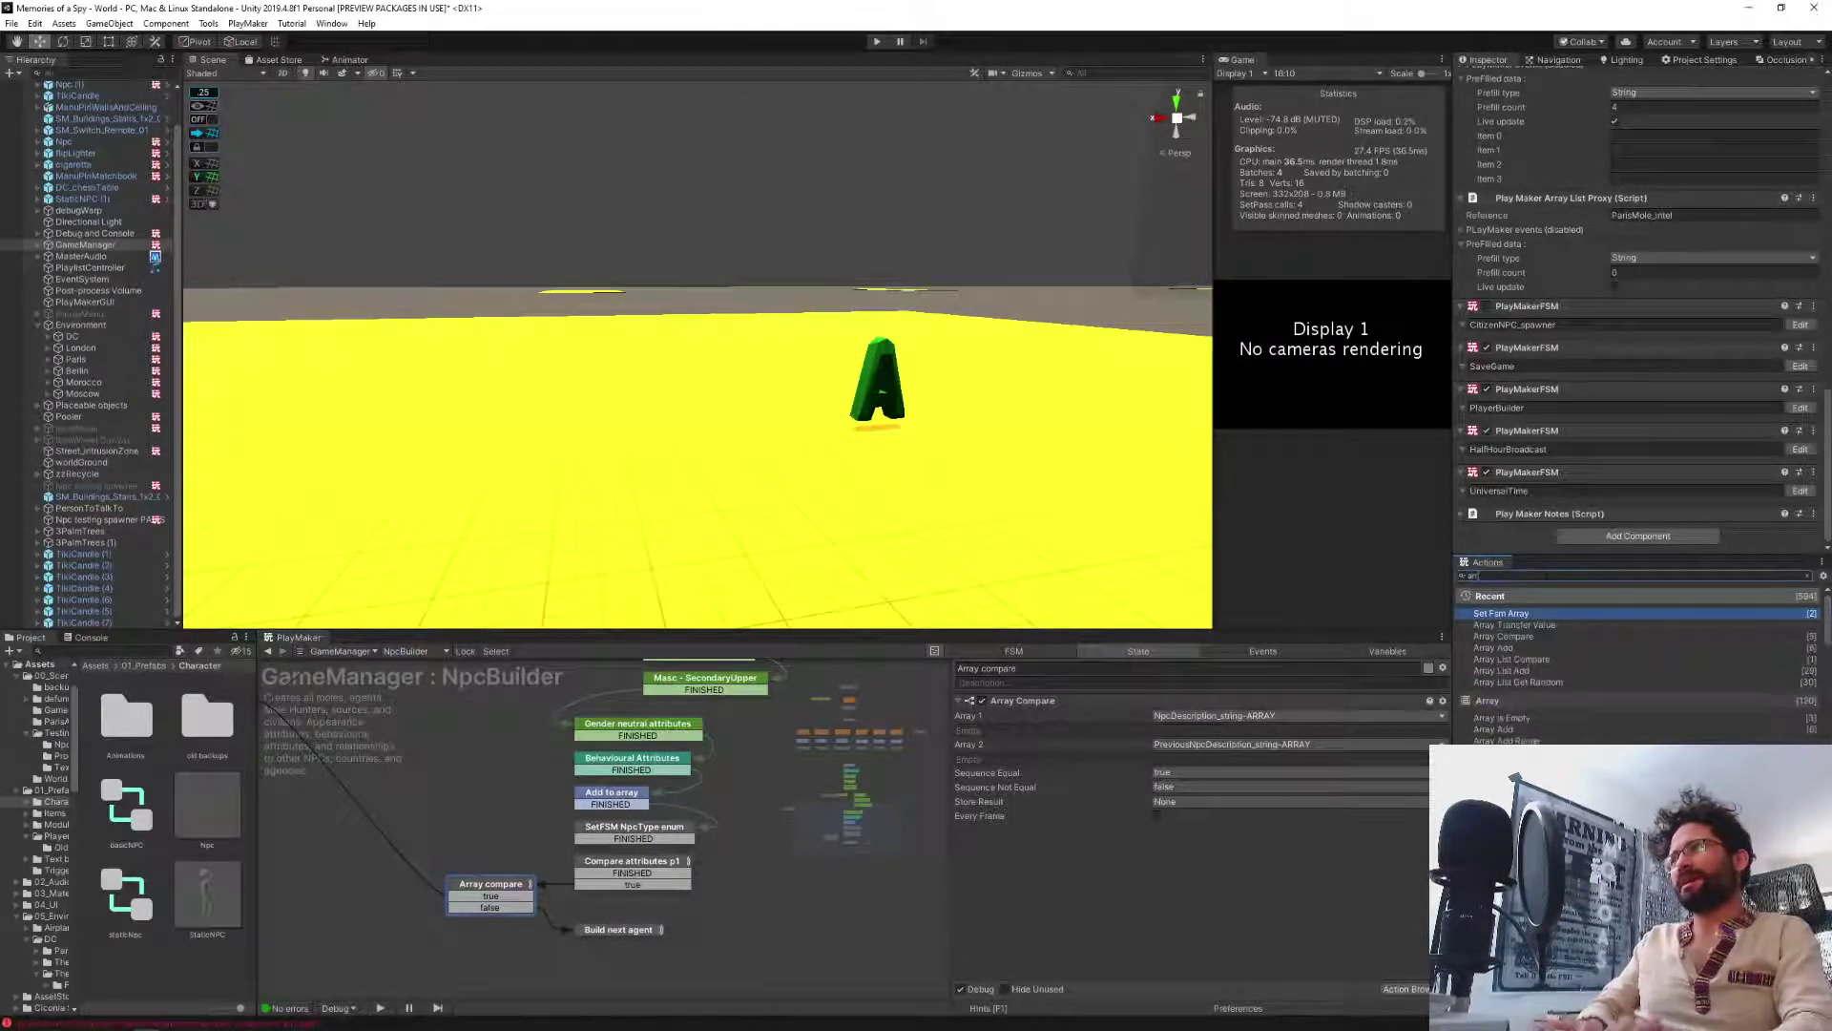
pyautogui.doubleClick(1495, 613)
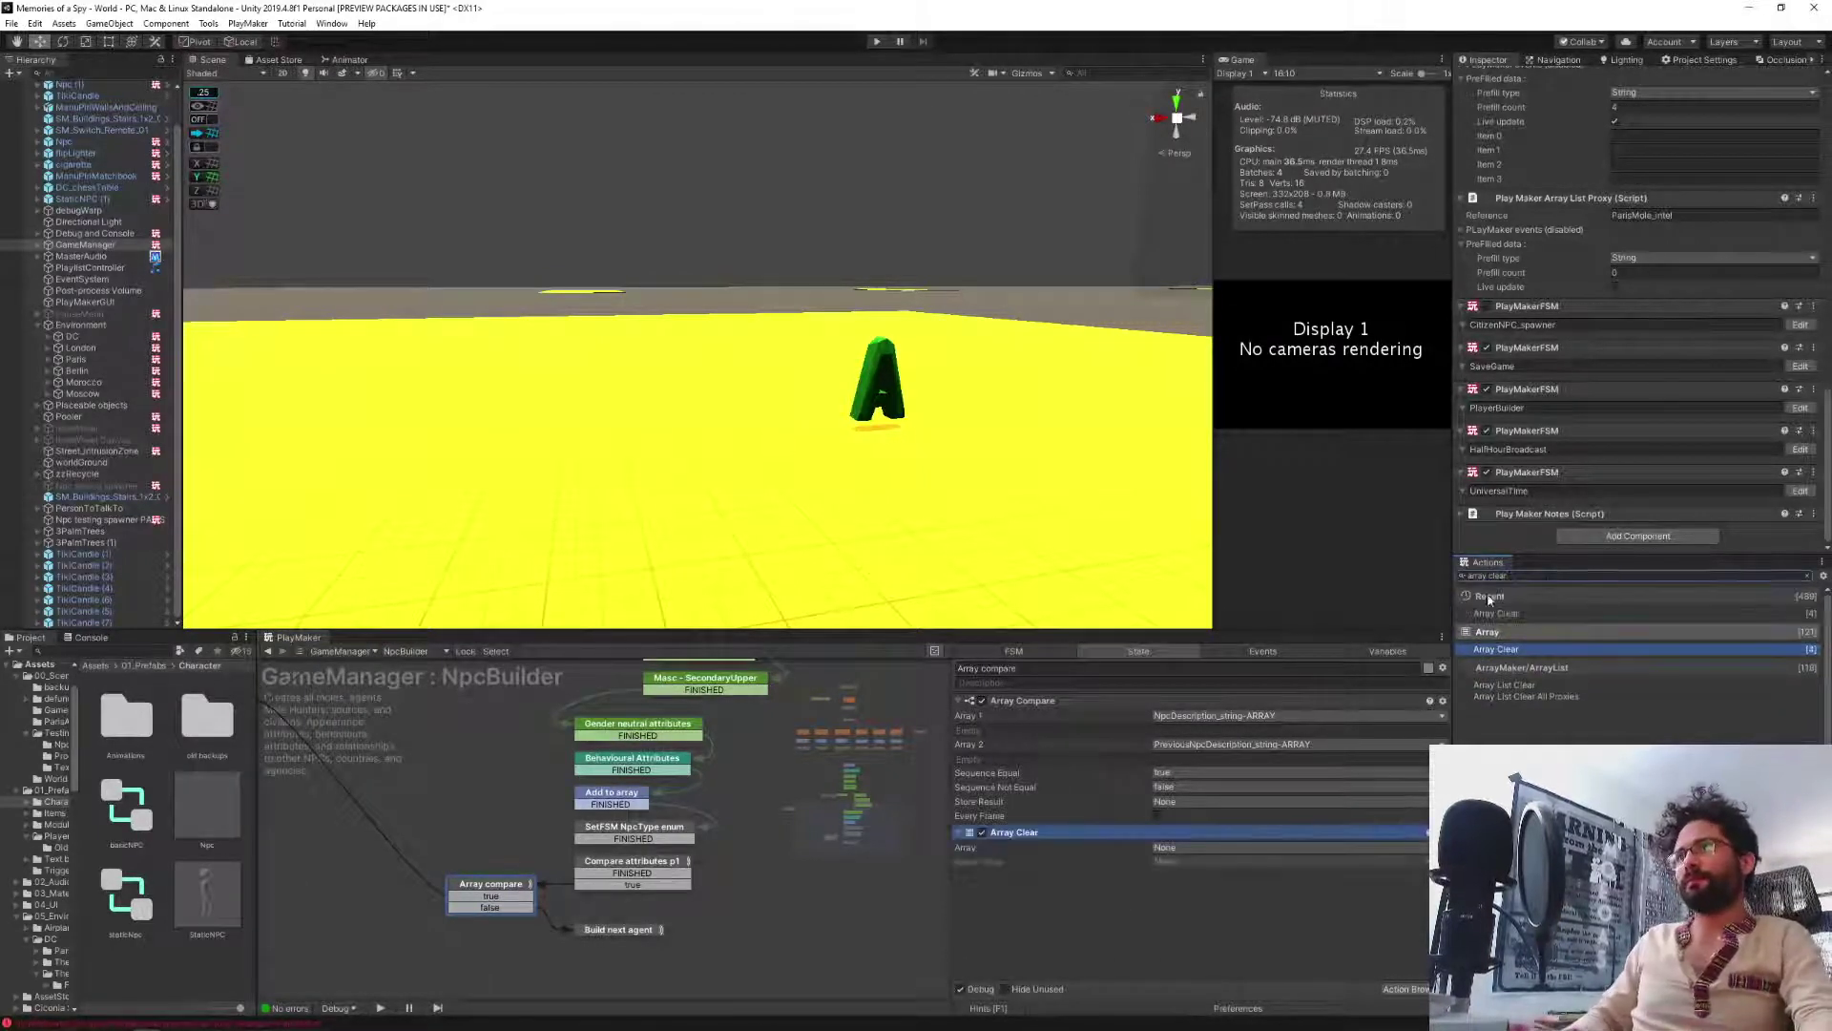
pyautogui.click(1093, 912)
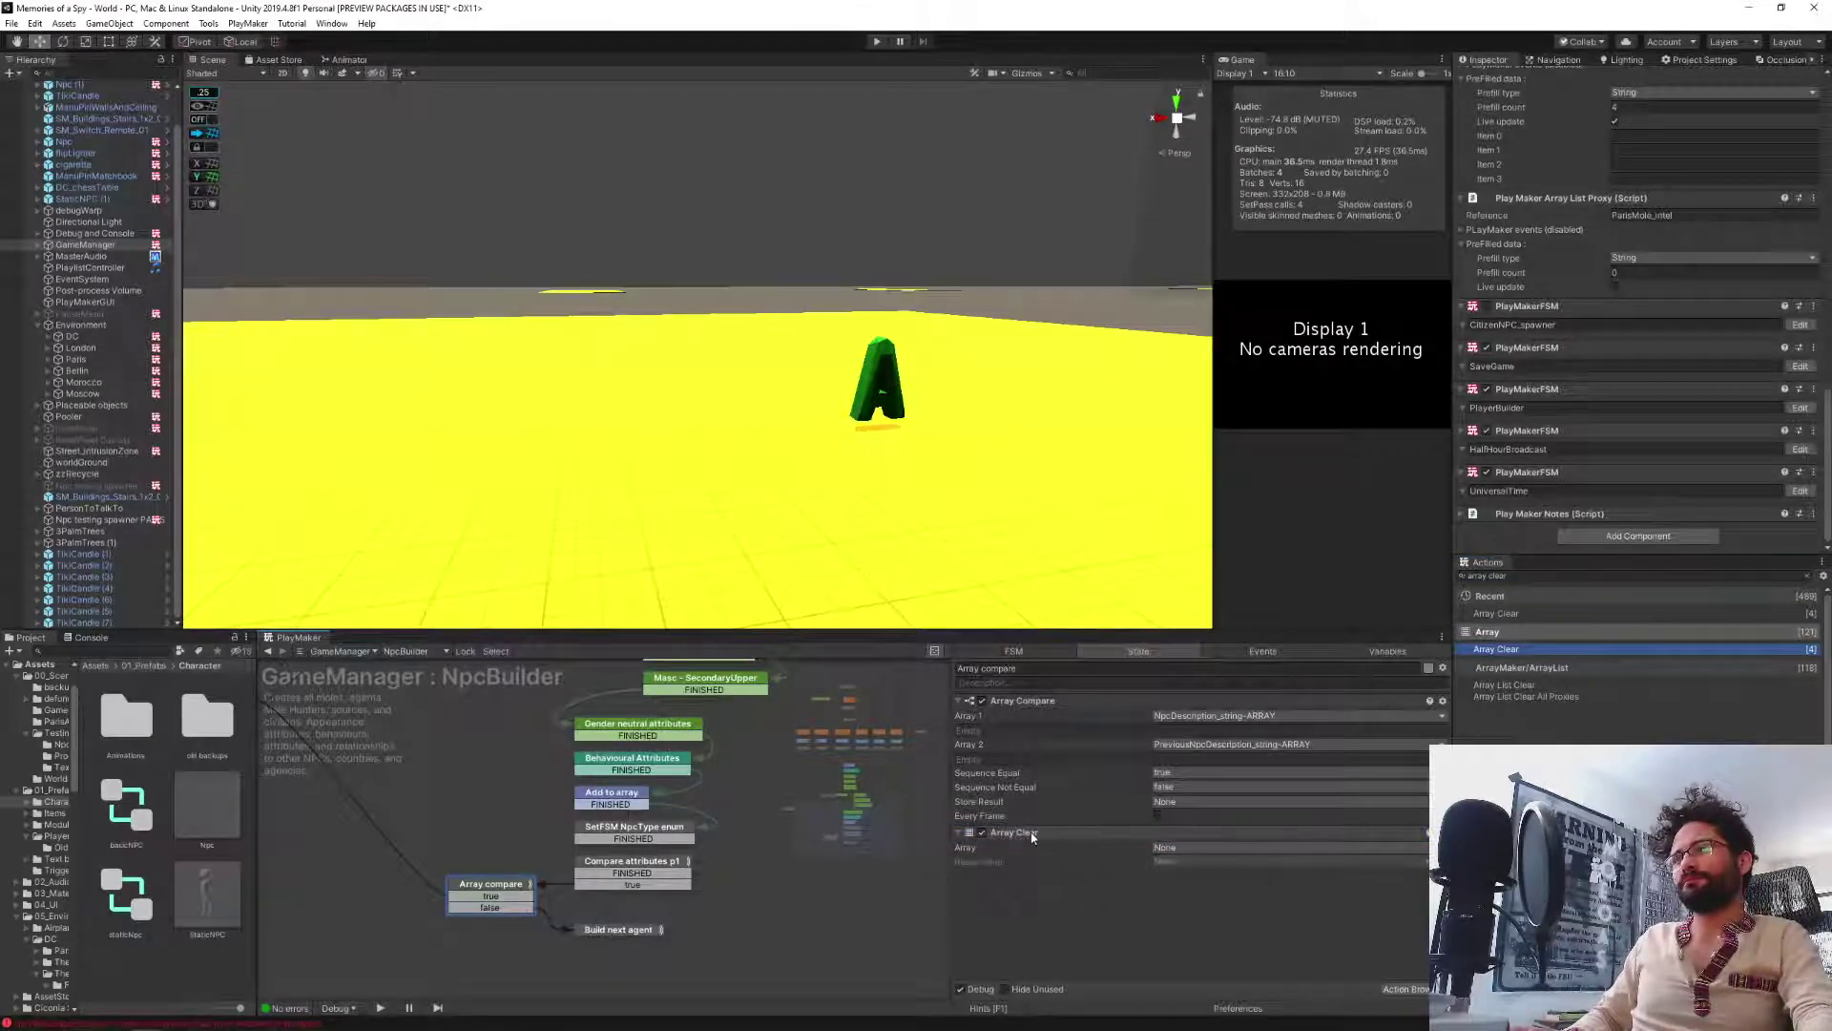
pyautogui.click(1037, 833)
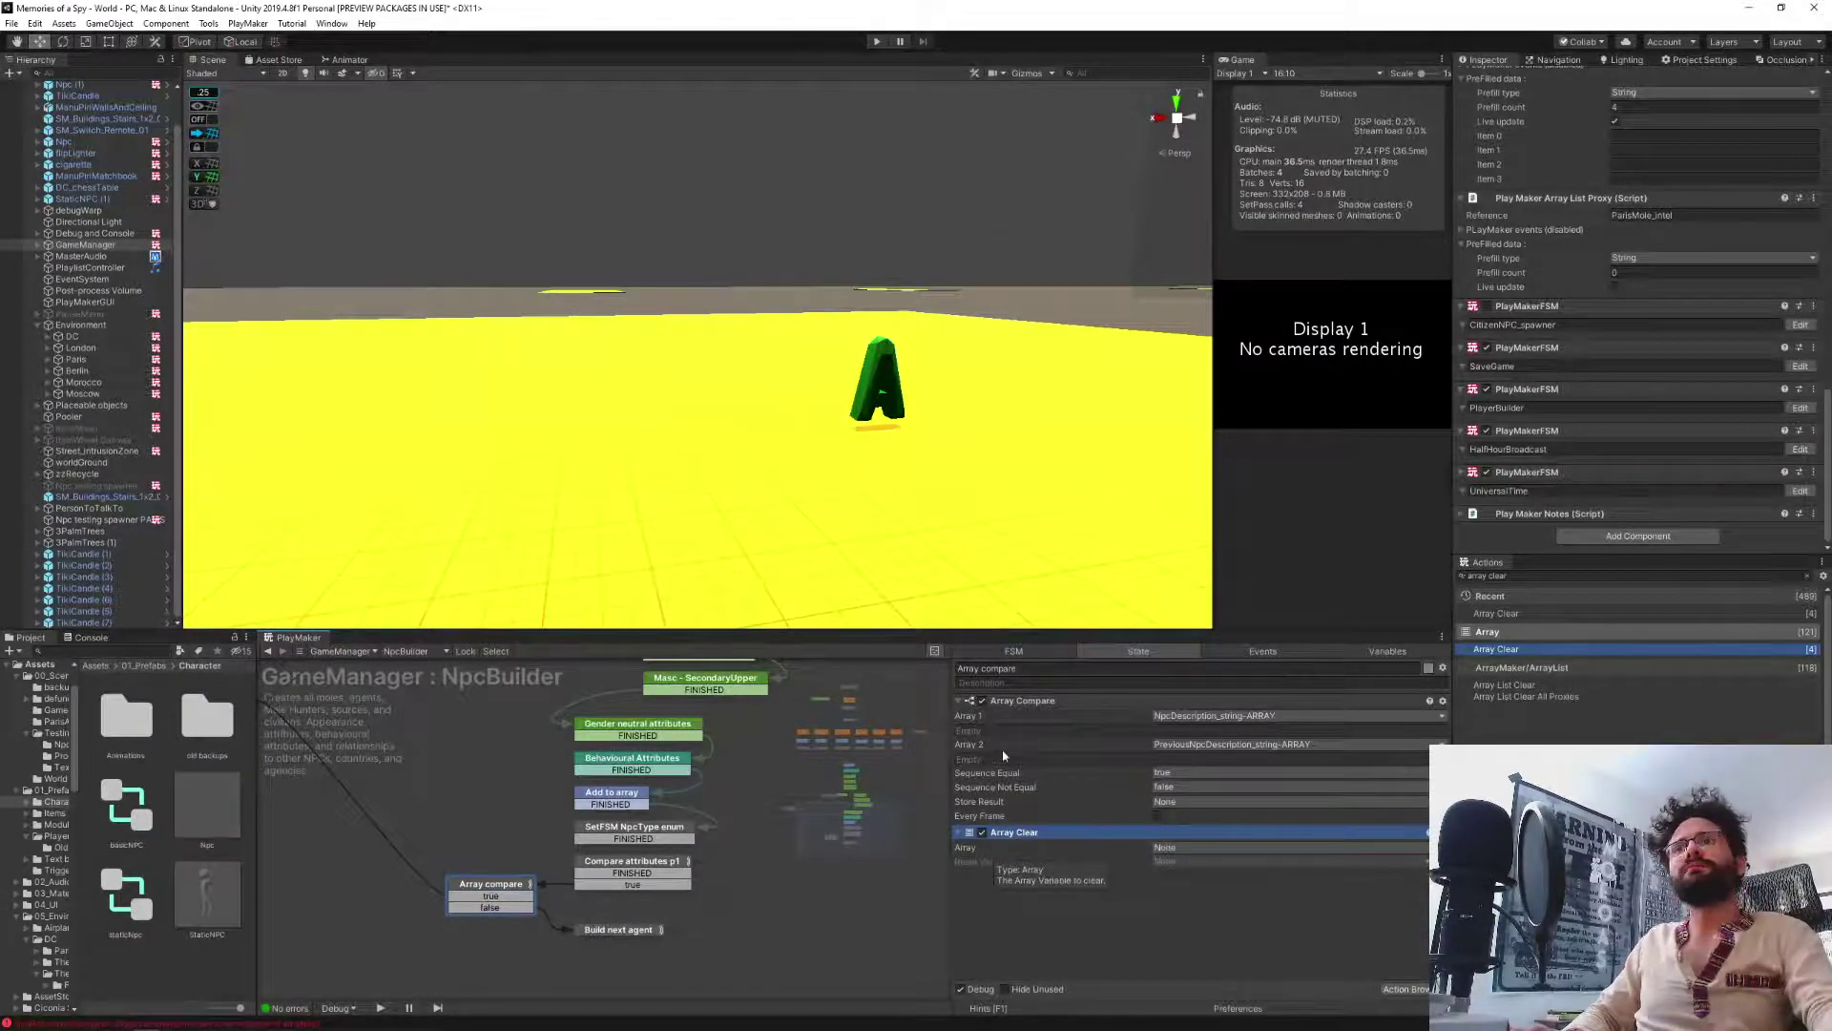
# Move the Array Clear action from the Array compare state to Build next agent, directly above Set Fsm Array.
pyautogui.click(591, 866)
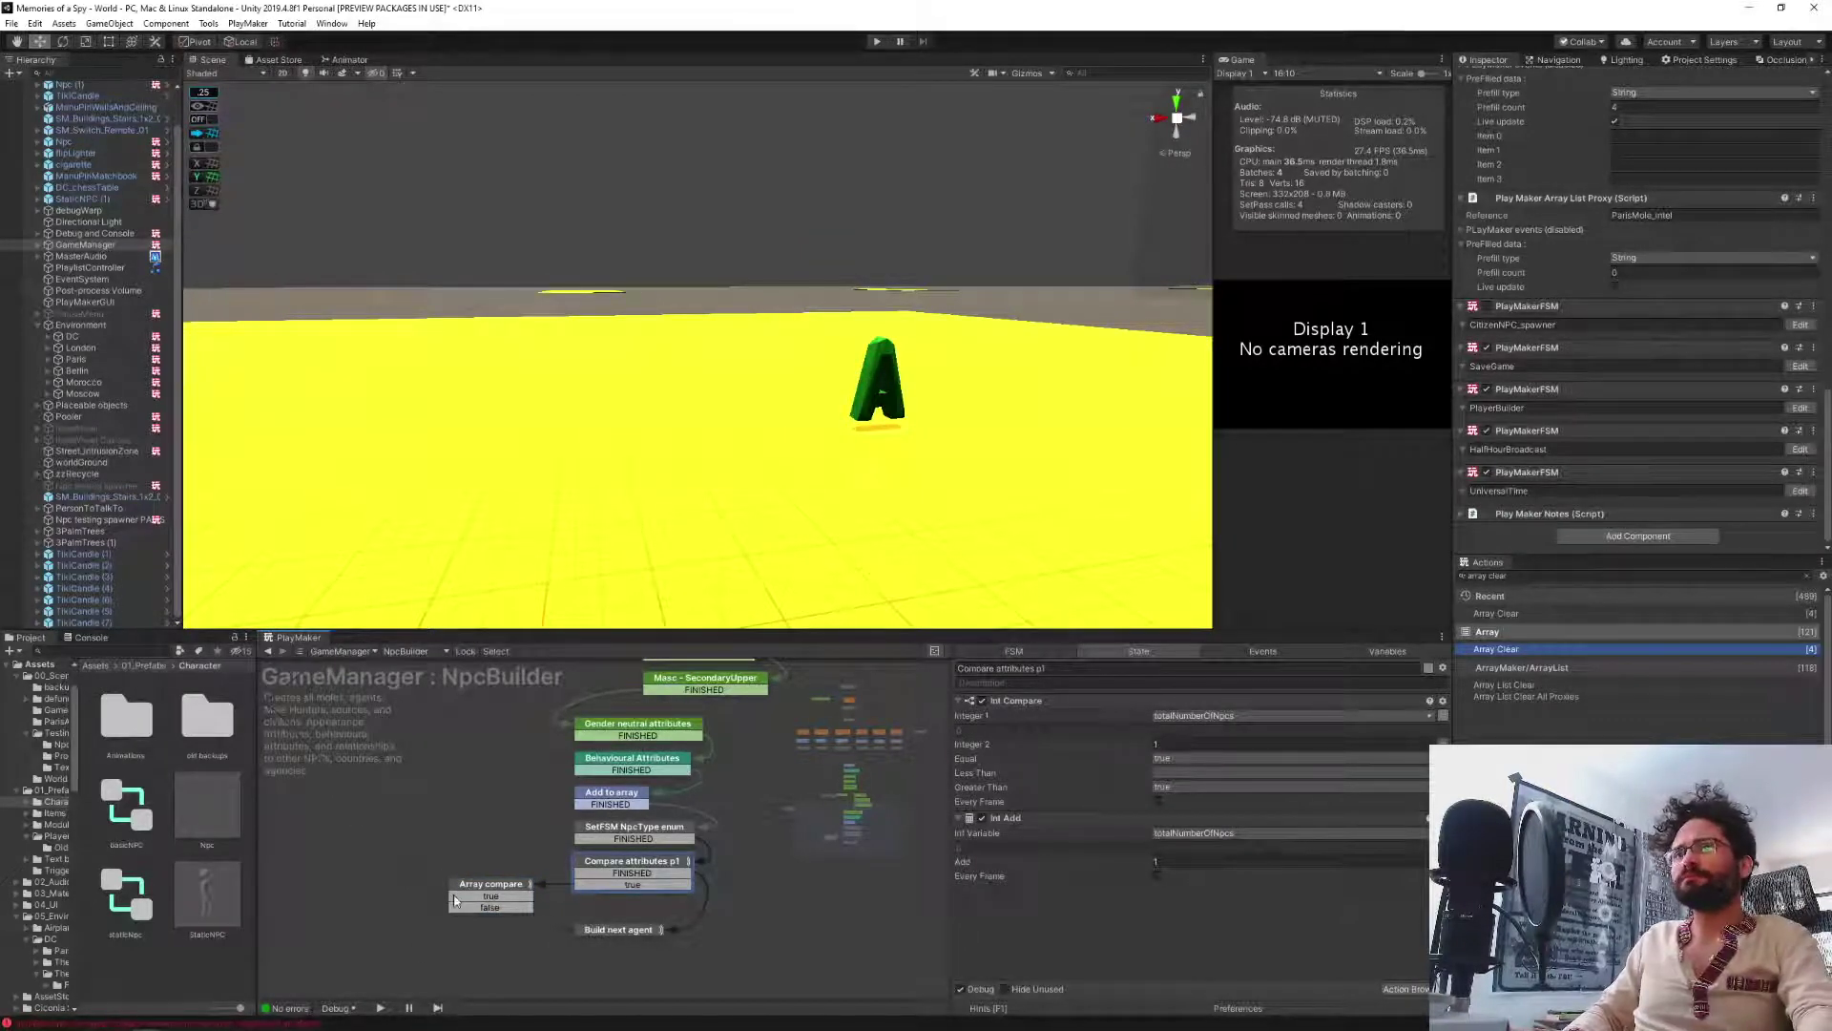
pyautogui.click(508, 885)
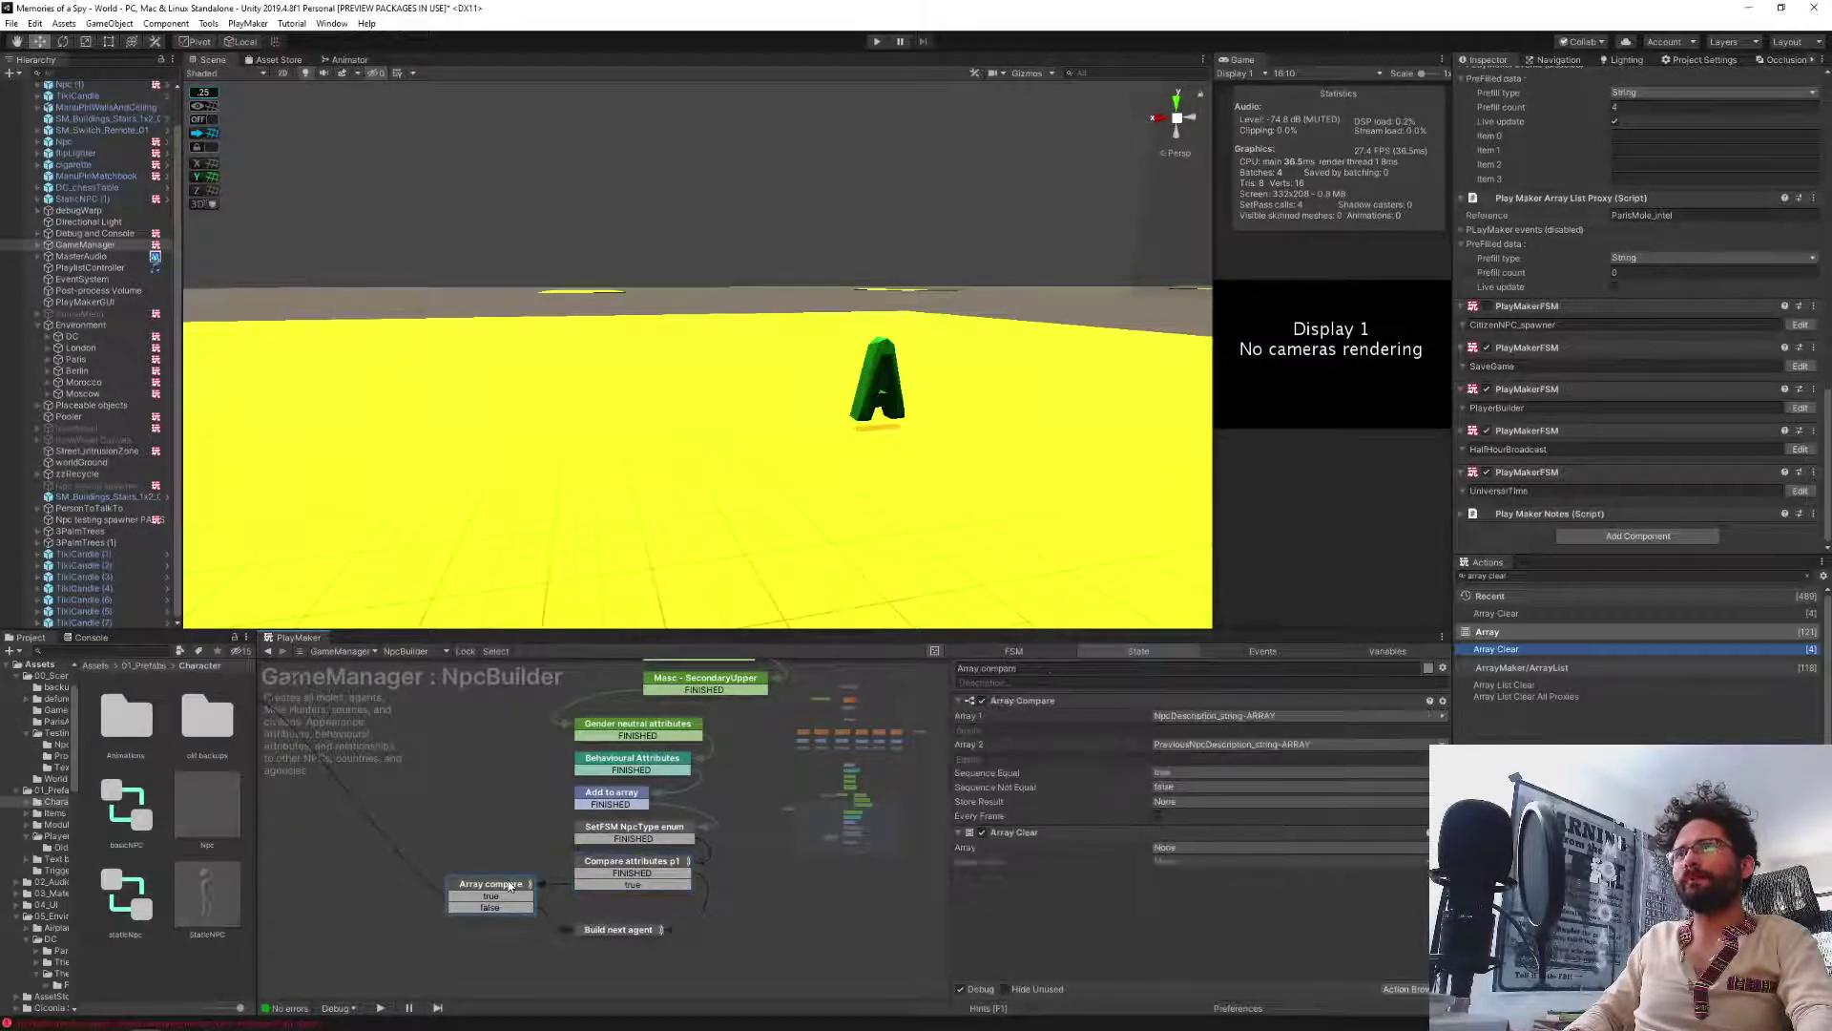
pyautogui.click(602, 930)
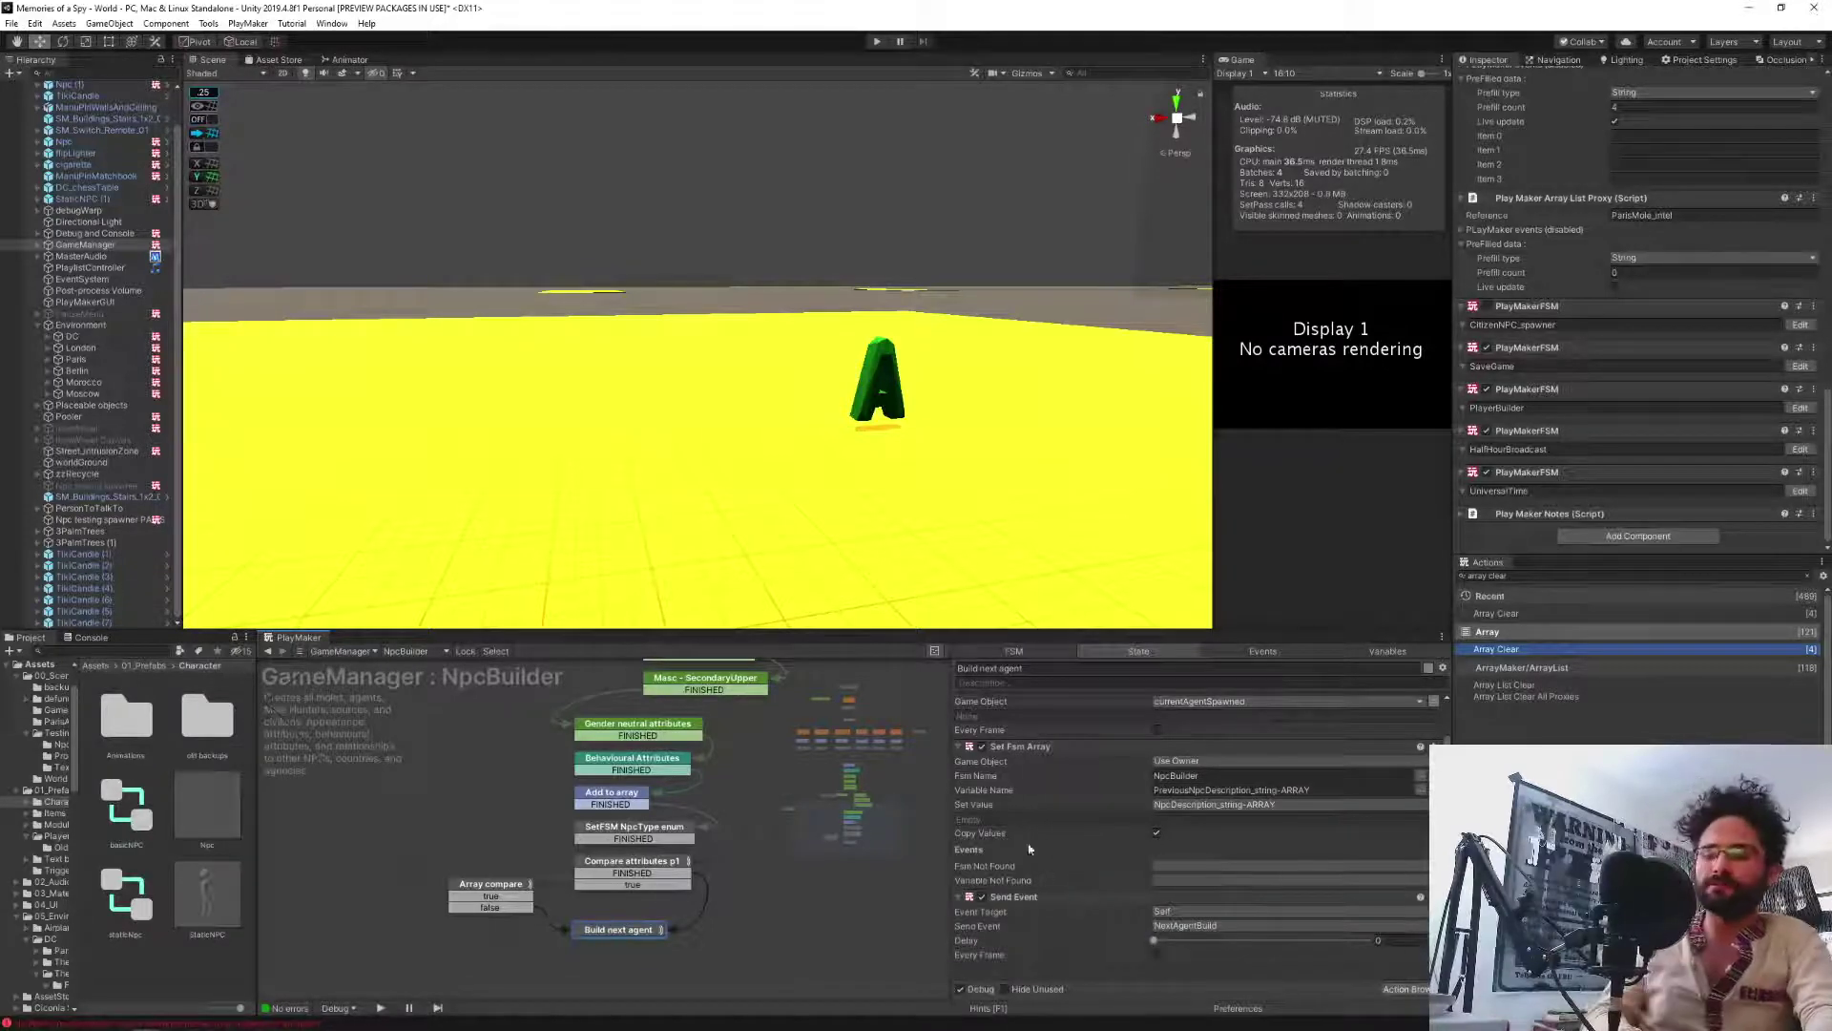
pyautogui.click(468, 894)
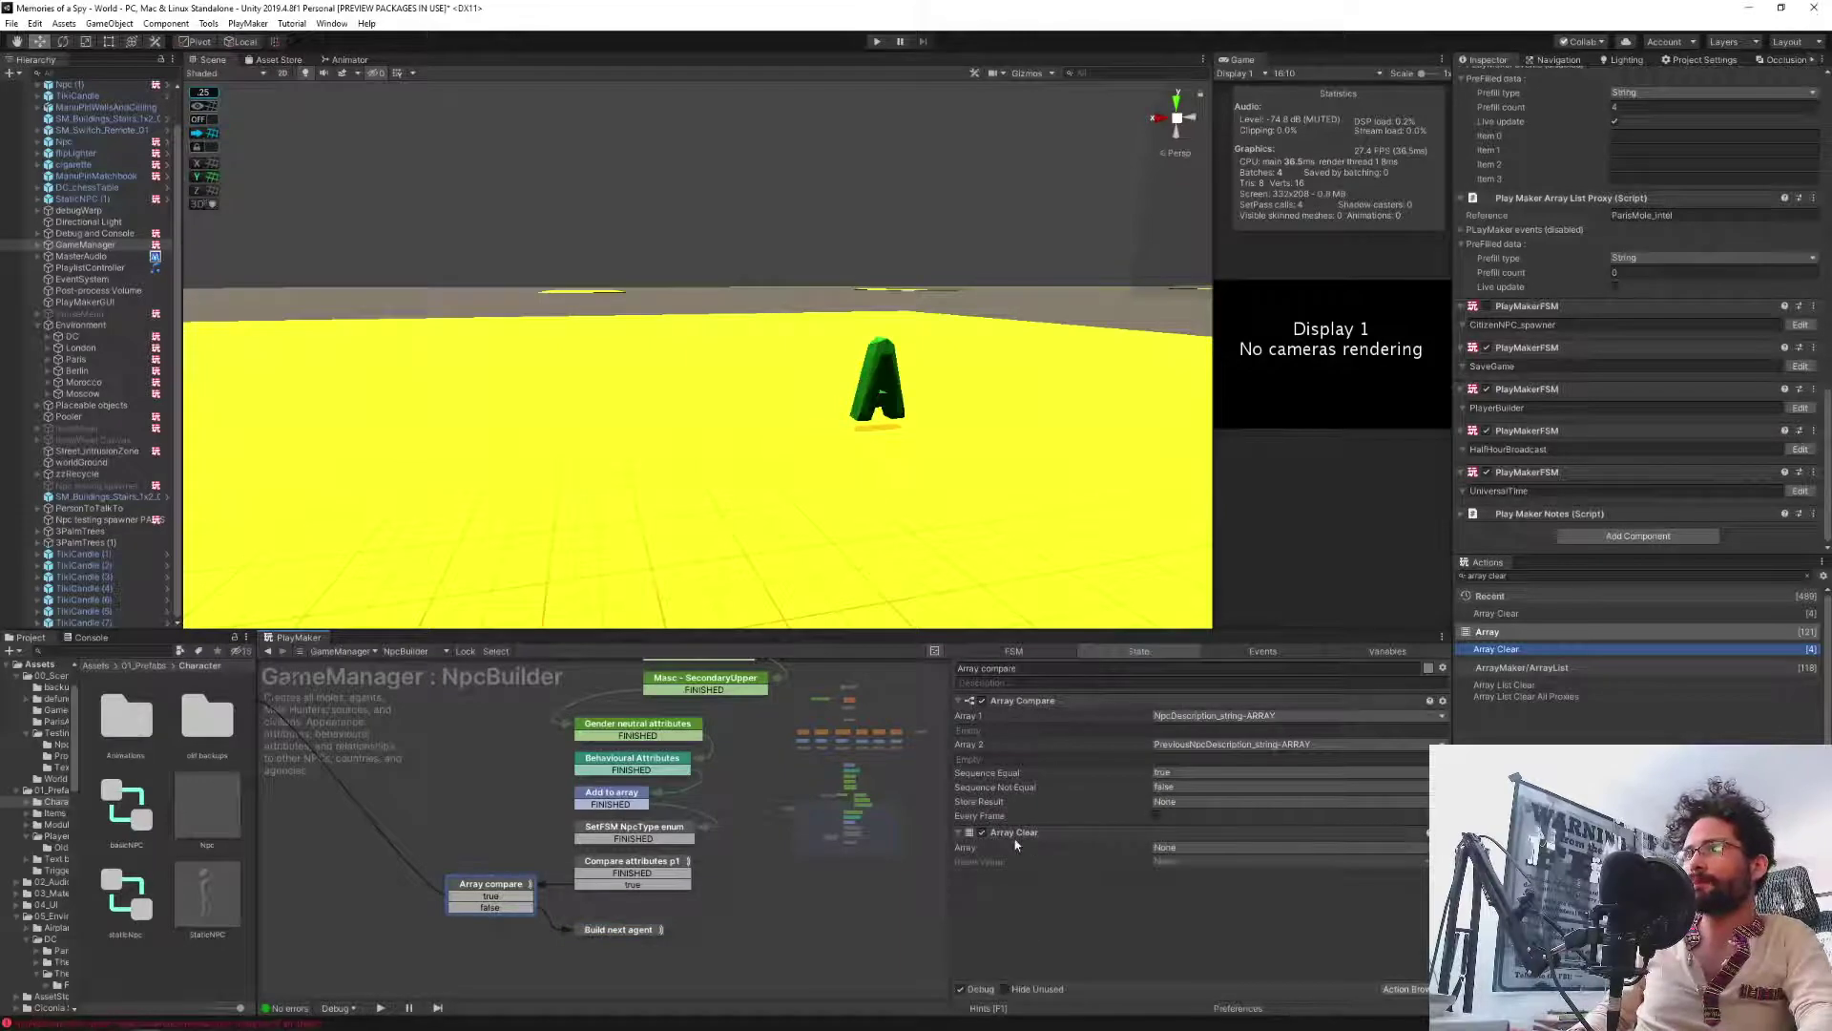
pyautogui.click(610, 930)
pyautogui.scroll(-2, 1046, 859)
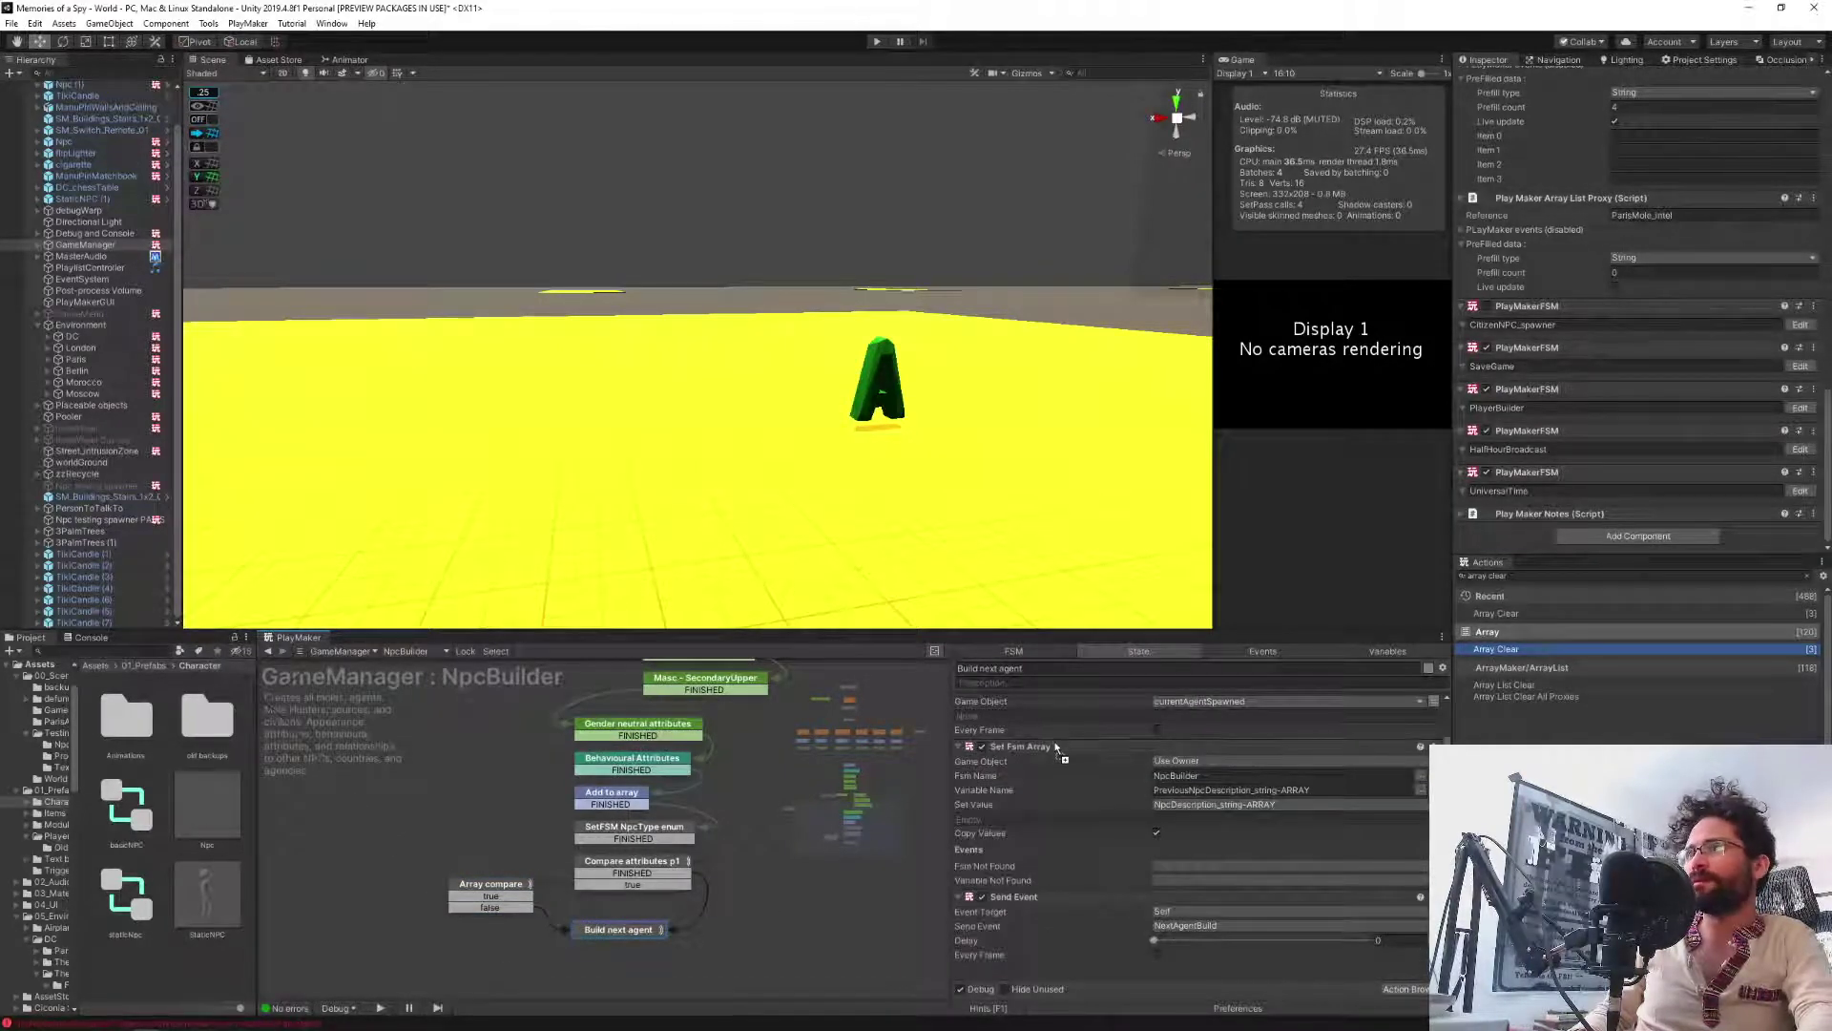
pyautogui.moveTo(1055, 742); pyautogui.dragTo(1054, 746)
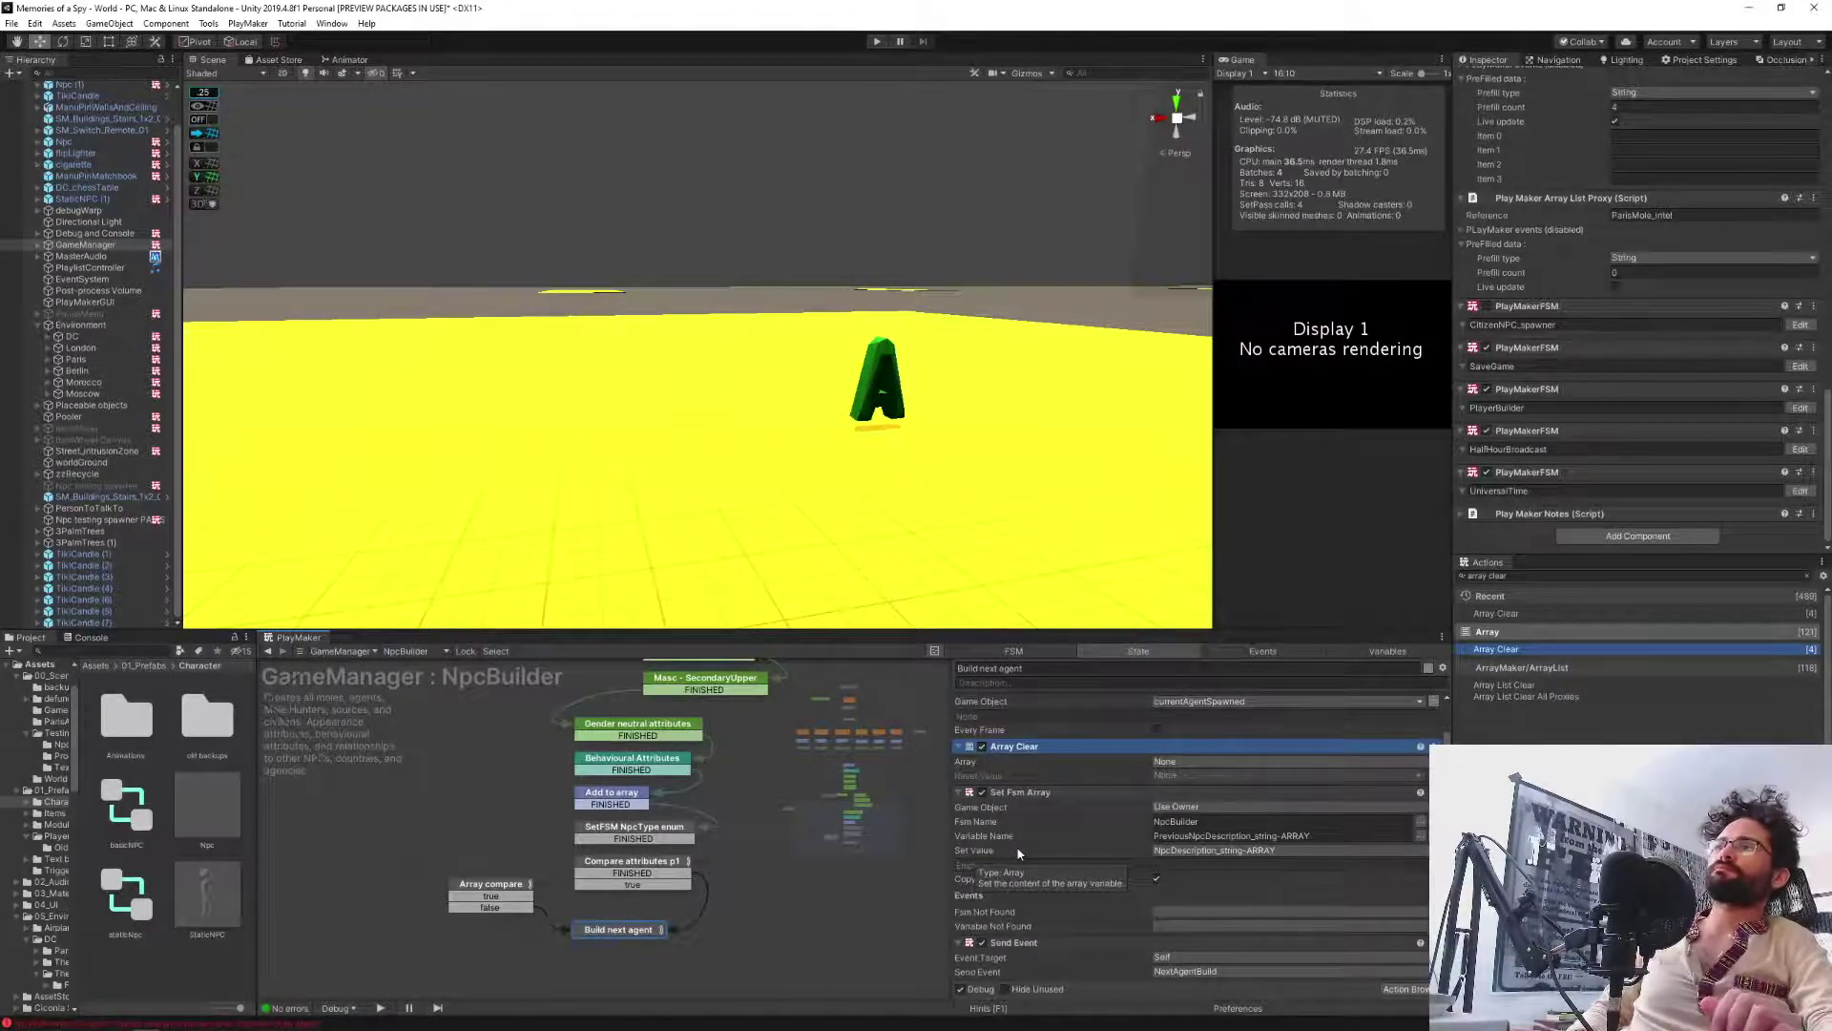
# Set Array Clear's array to PreviousNpcDescription_string-ARRAY and check the reset value choices, keeping None.
pyautogui.click(1179, 762)
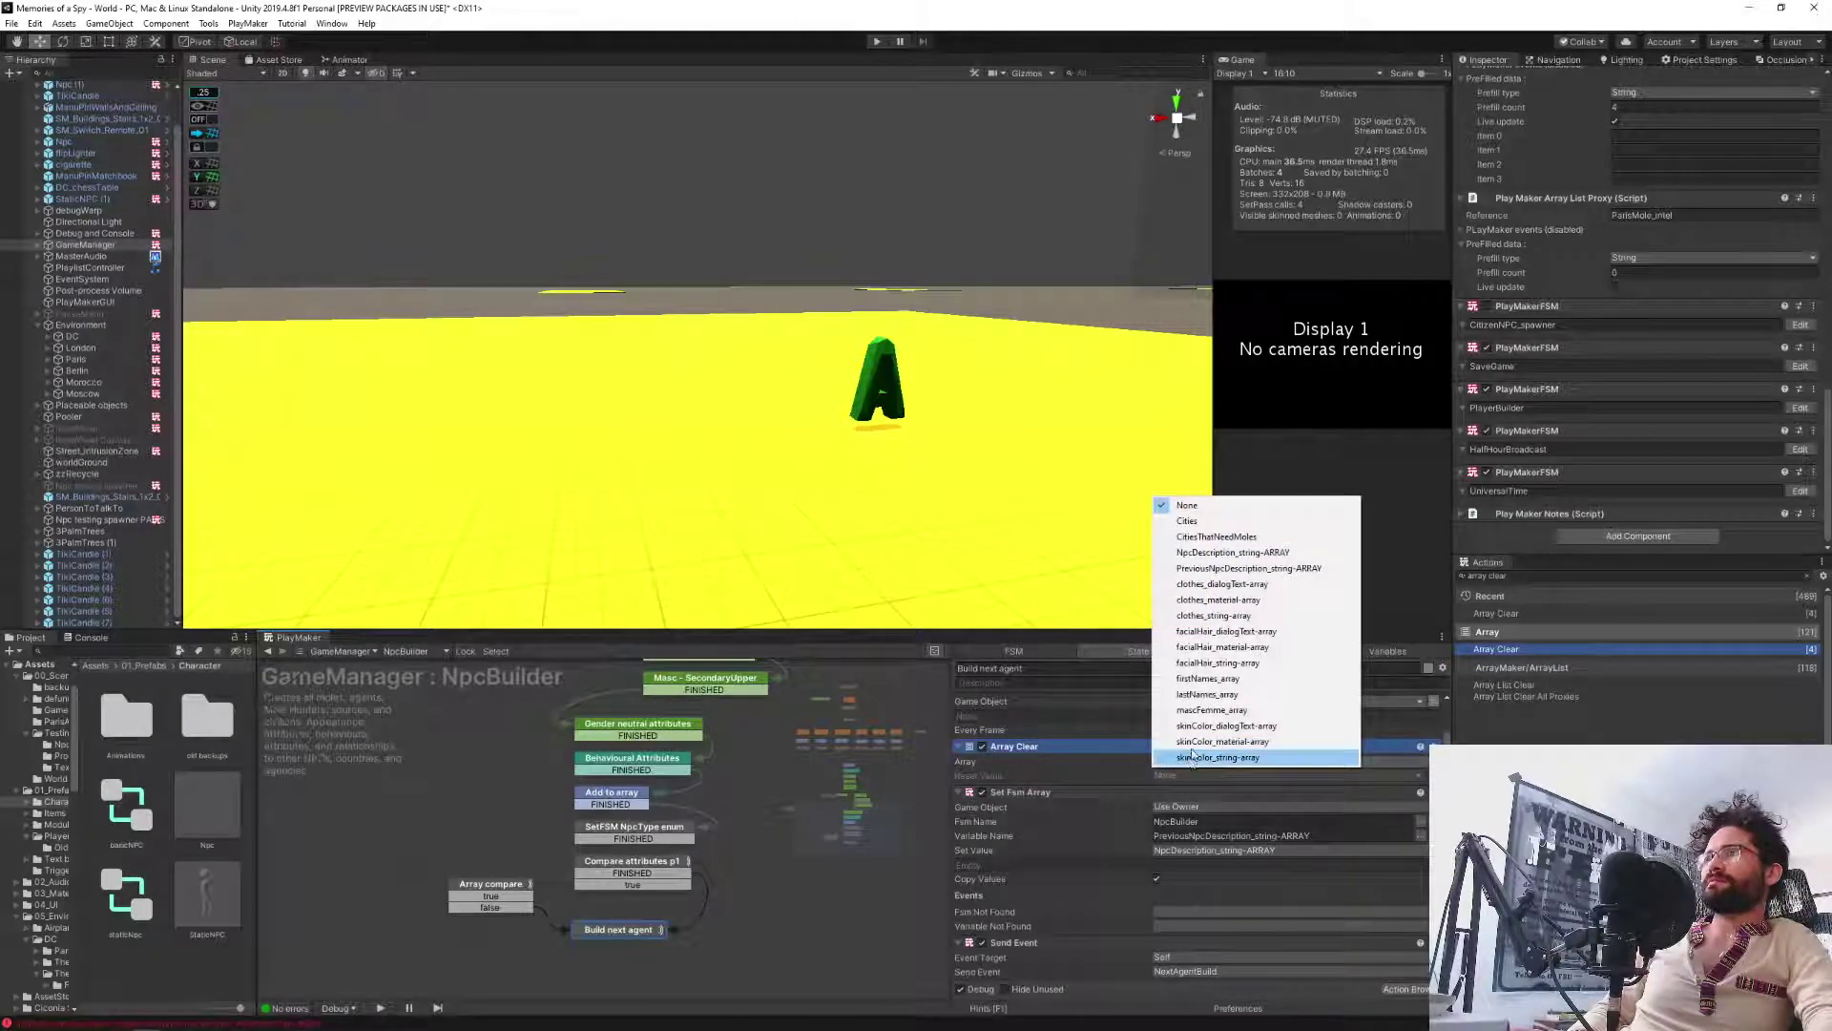
pyautogui.click(1240, 568)
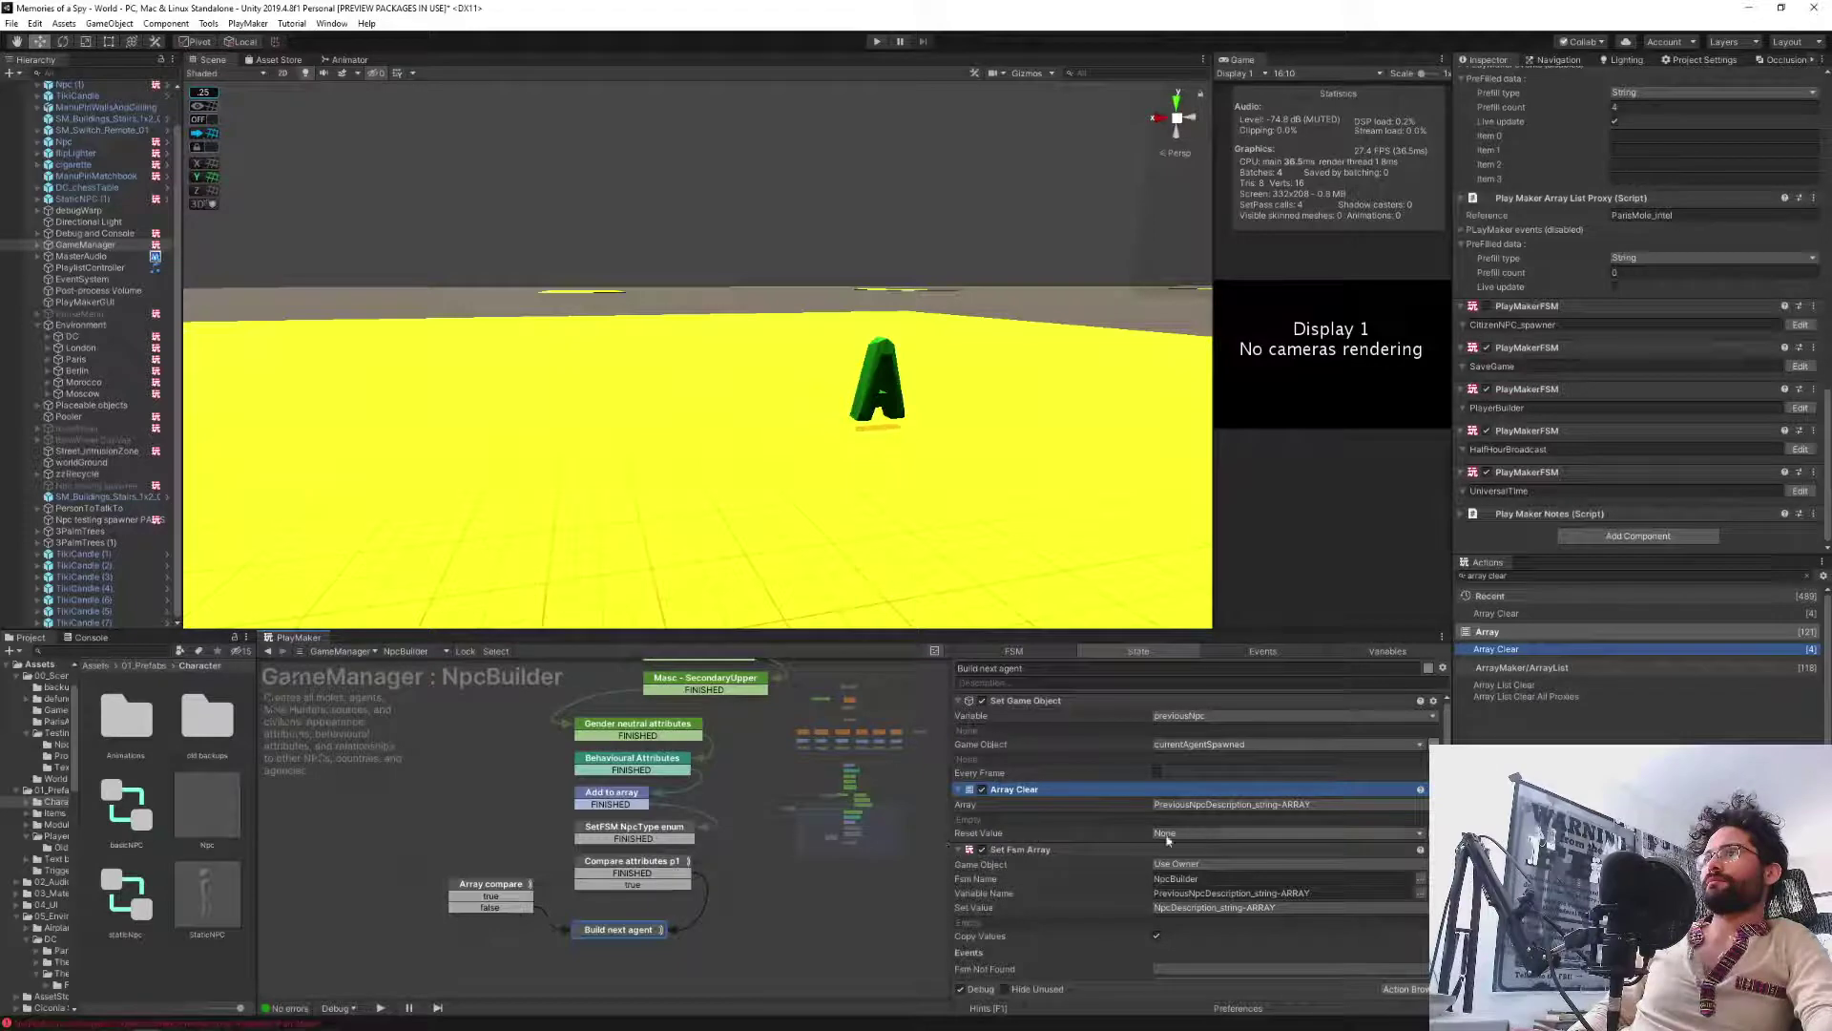
pyautogui.moveTo(972, 834)
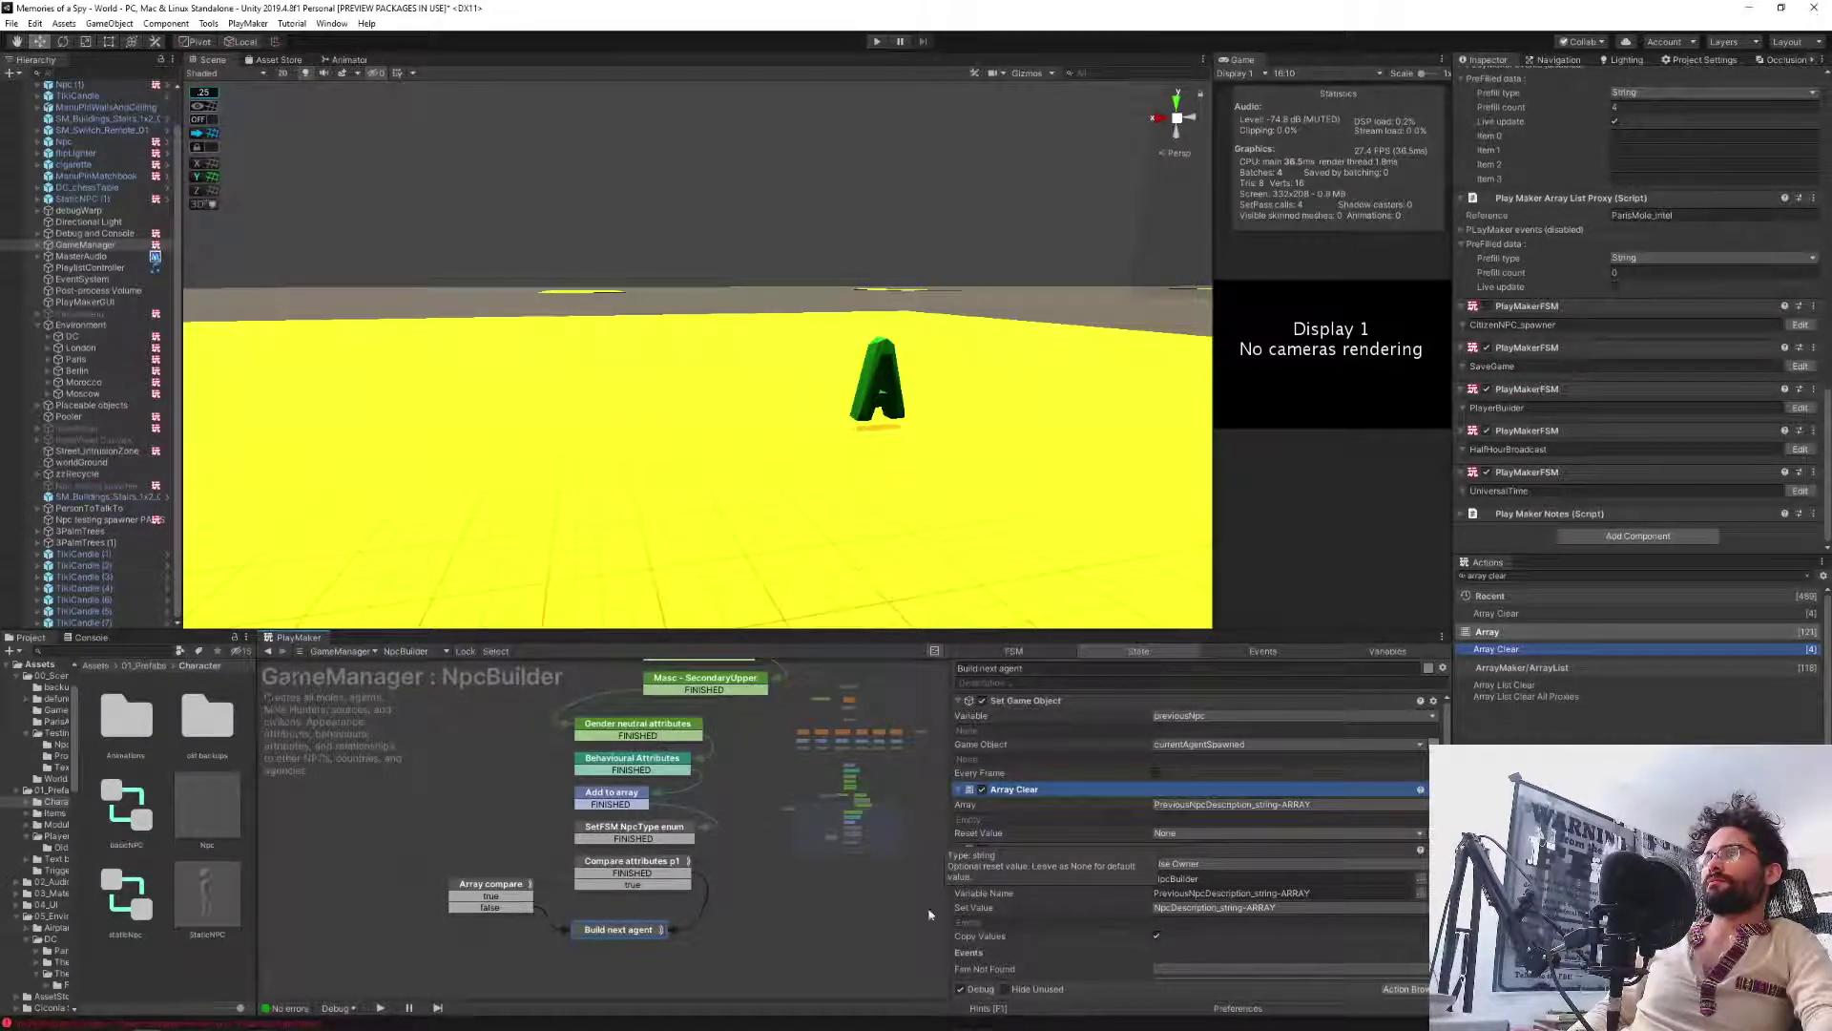
pyautogui.click(1170, 834)
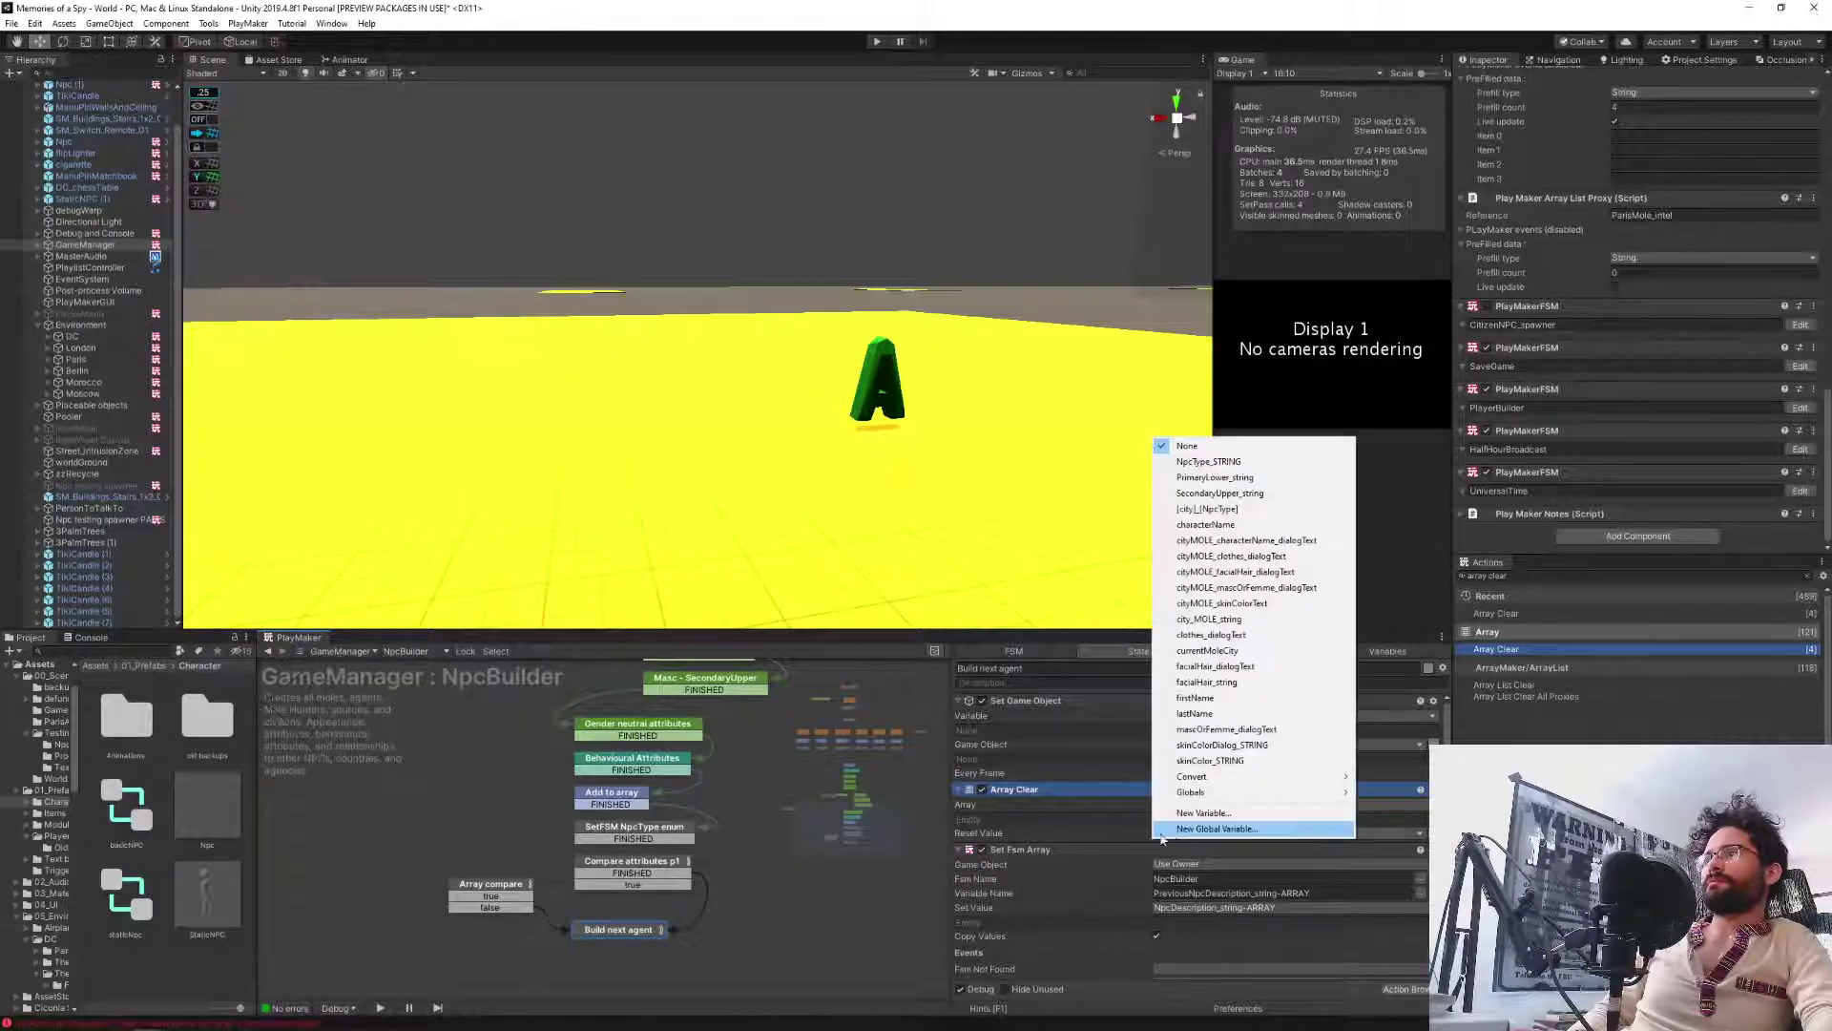
pyautogui.click(850, 962)
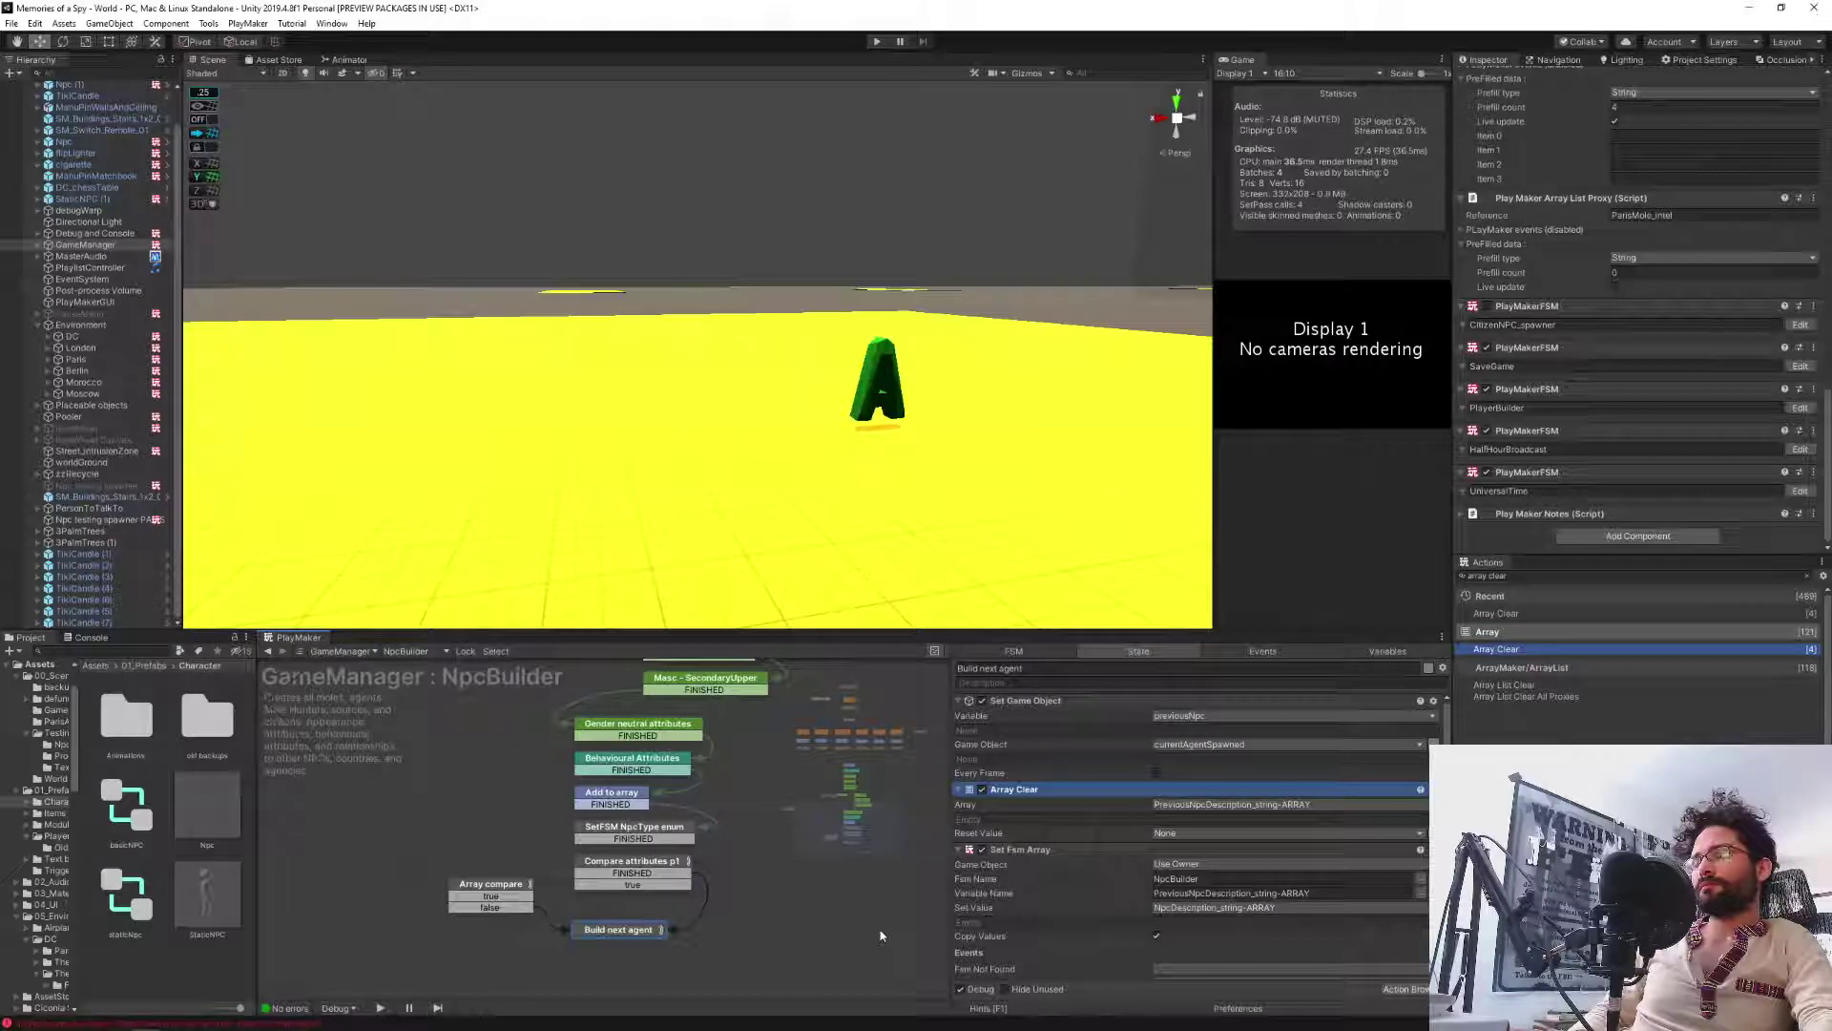
# Try disabling Set Fsm Array in Build next agent and check Array Clear's array and reset value choices.
pyautogui.click(982, 850)
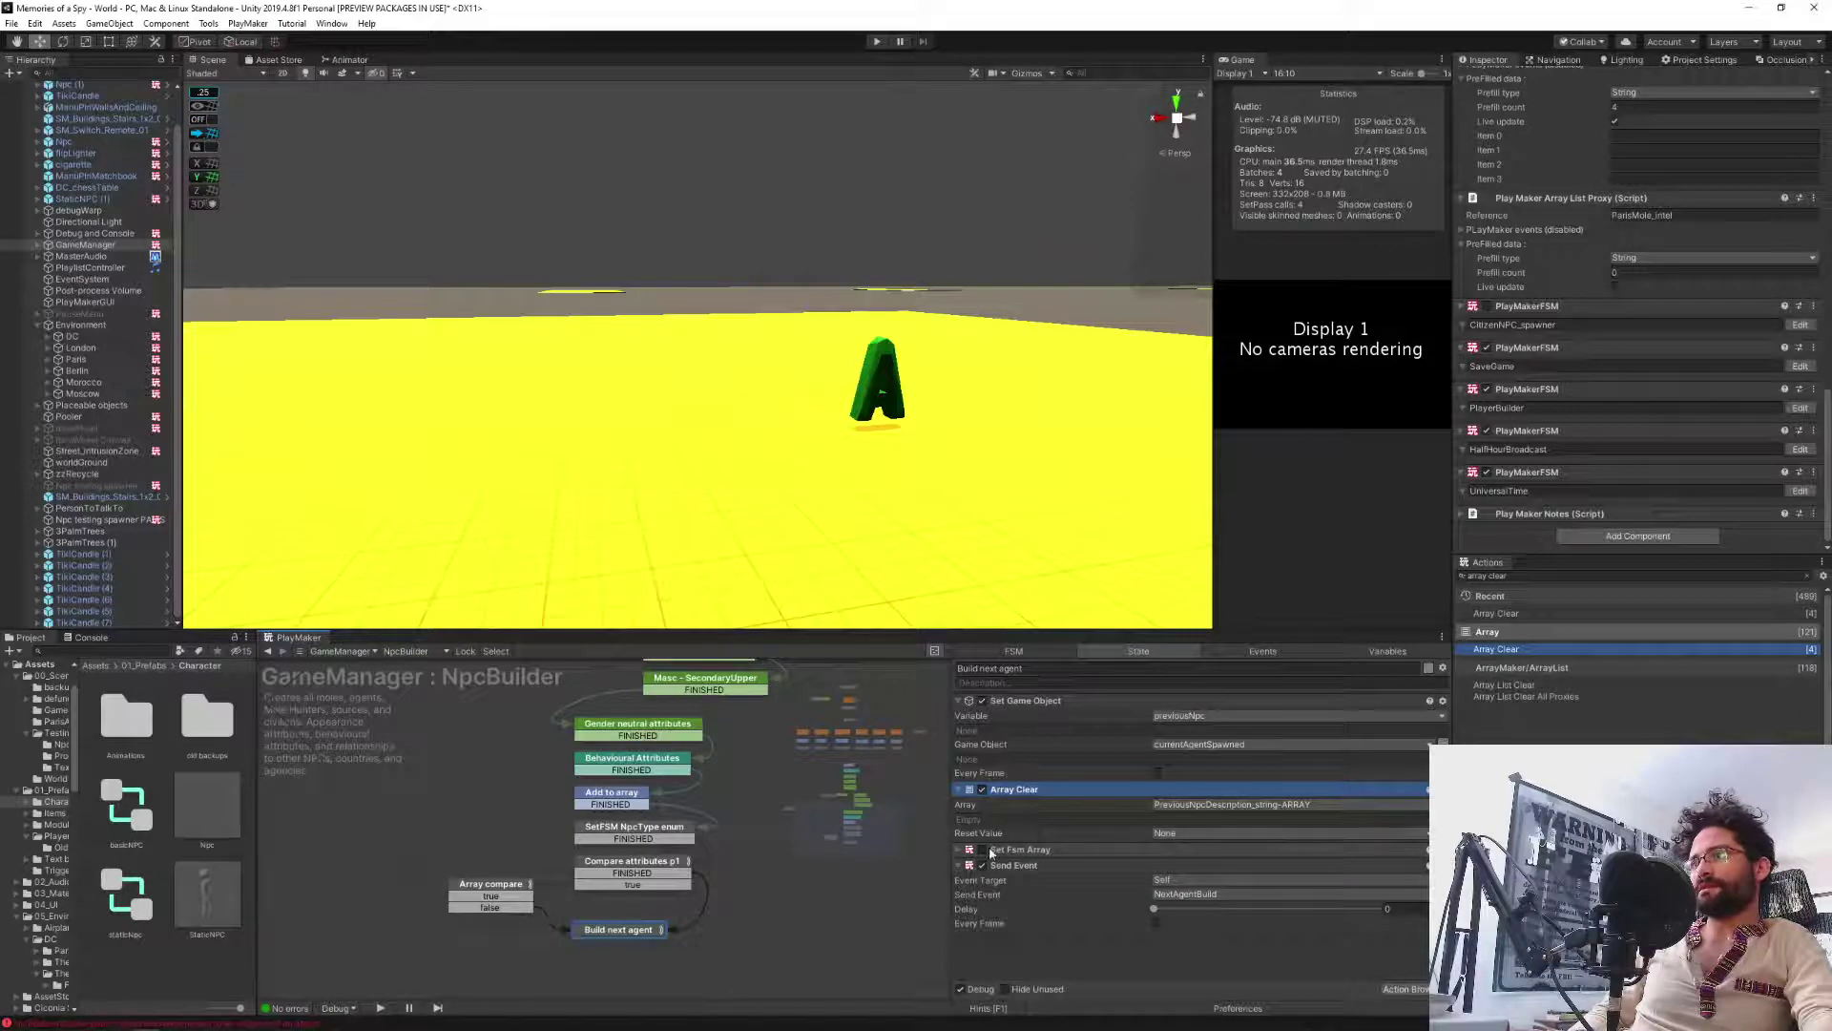
pyautogui.click(959, 849)
pyautogui.click(1197, 836)
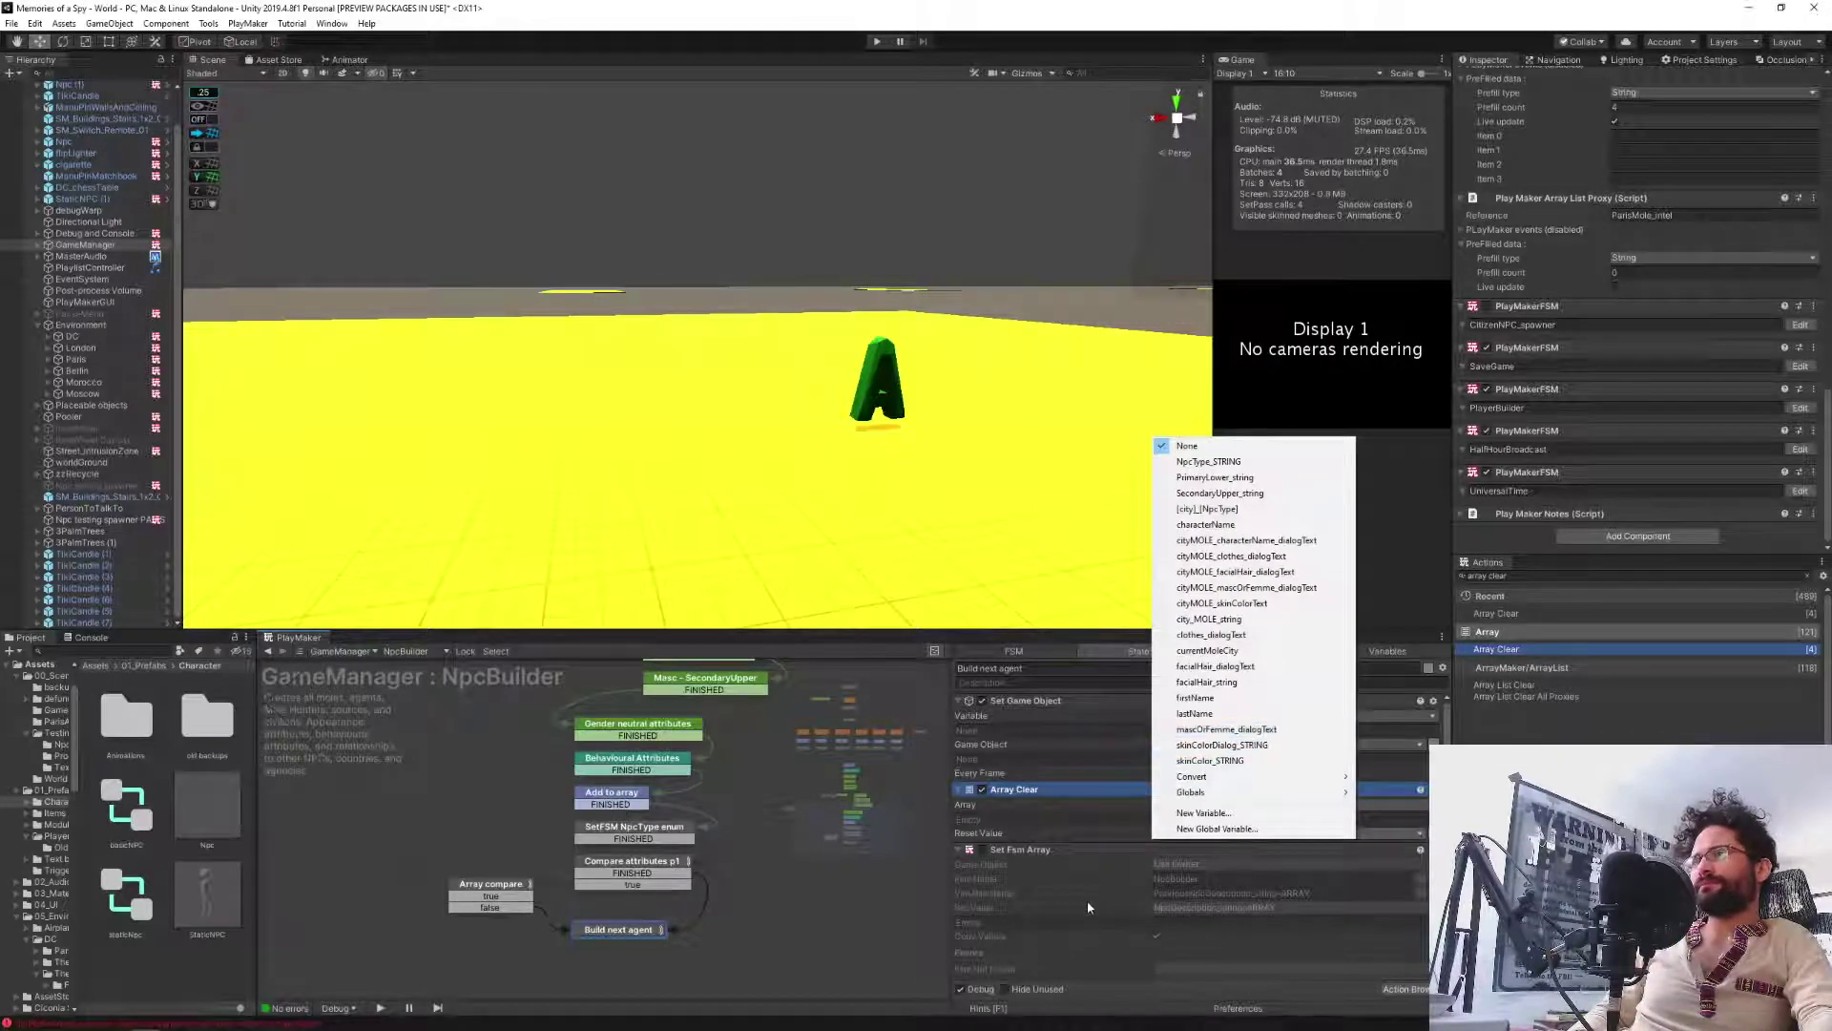
pyautogui.click(1079, 794)
pyautogui.click(1176, 807)
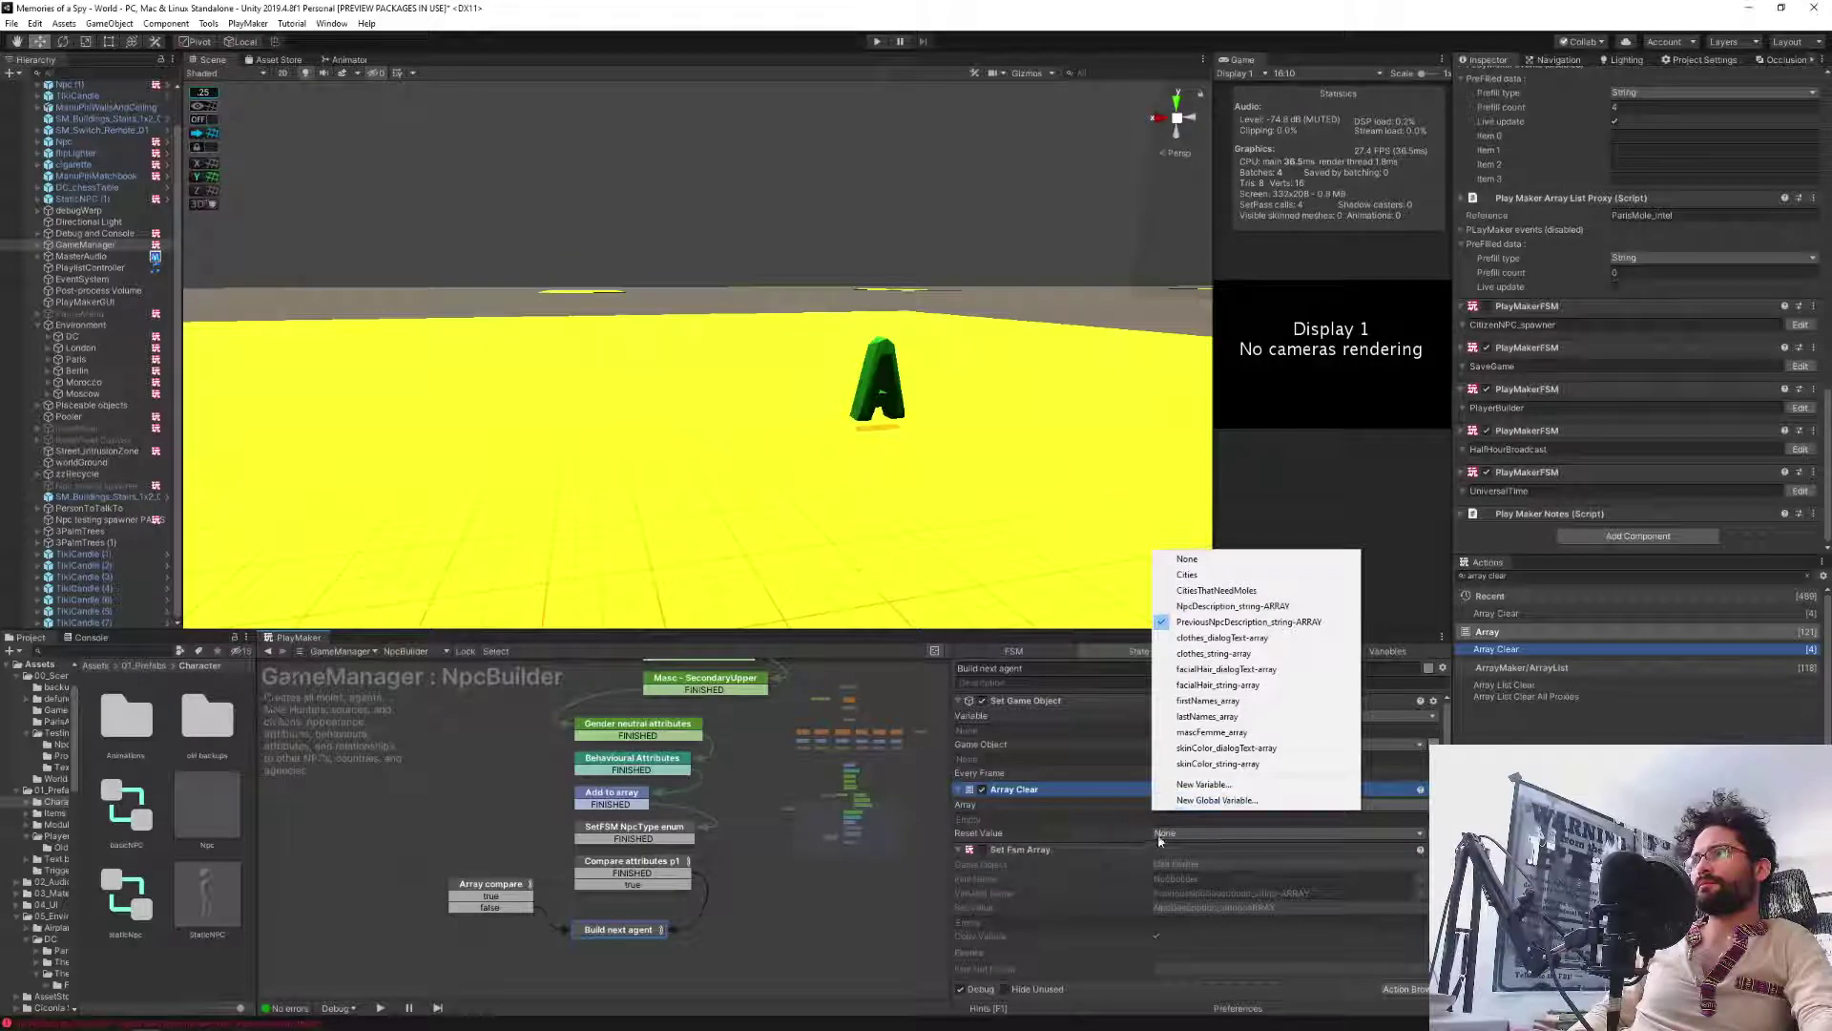
pyautogui.click(1160, 838)
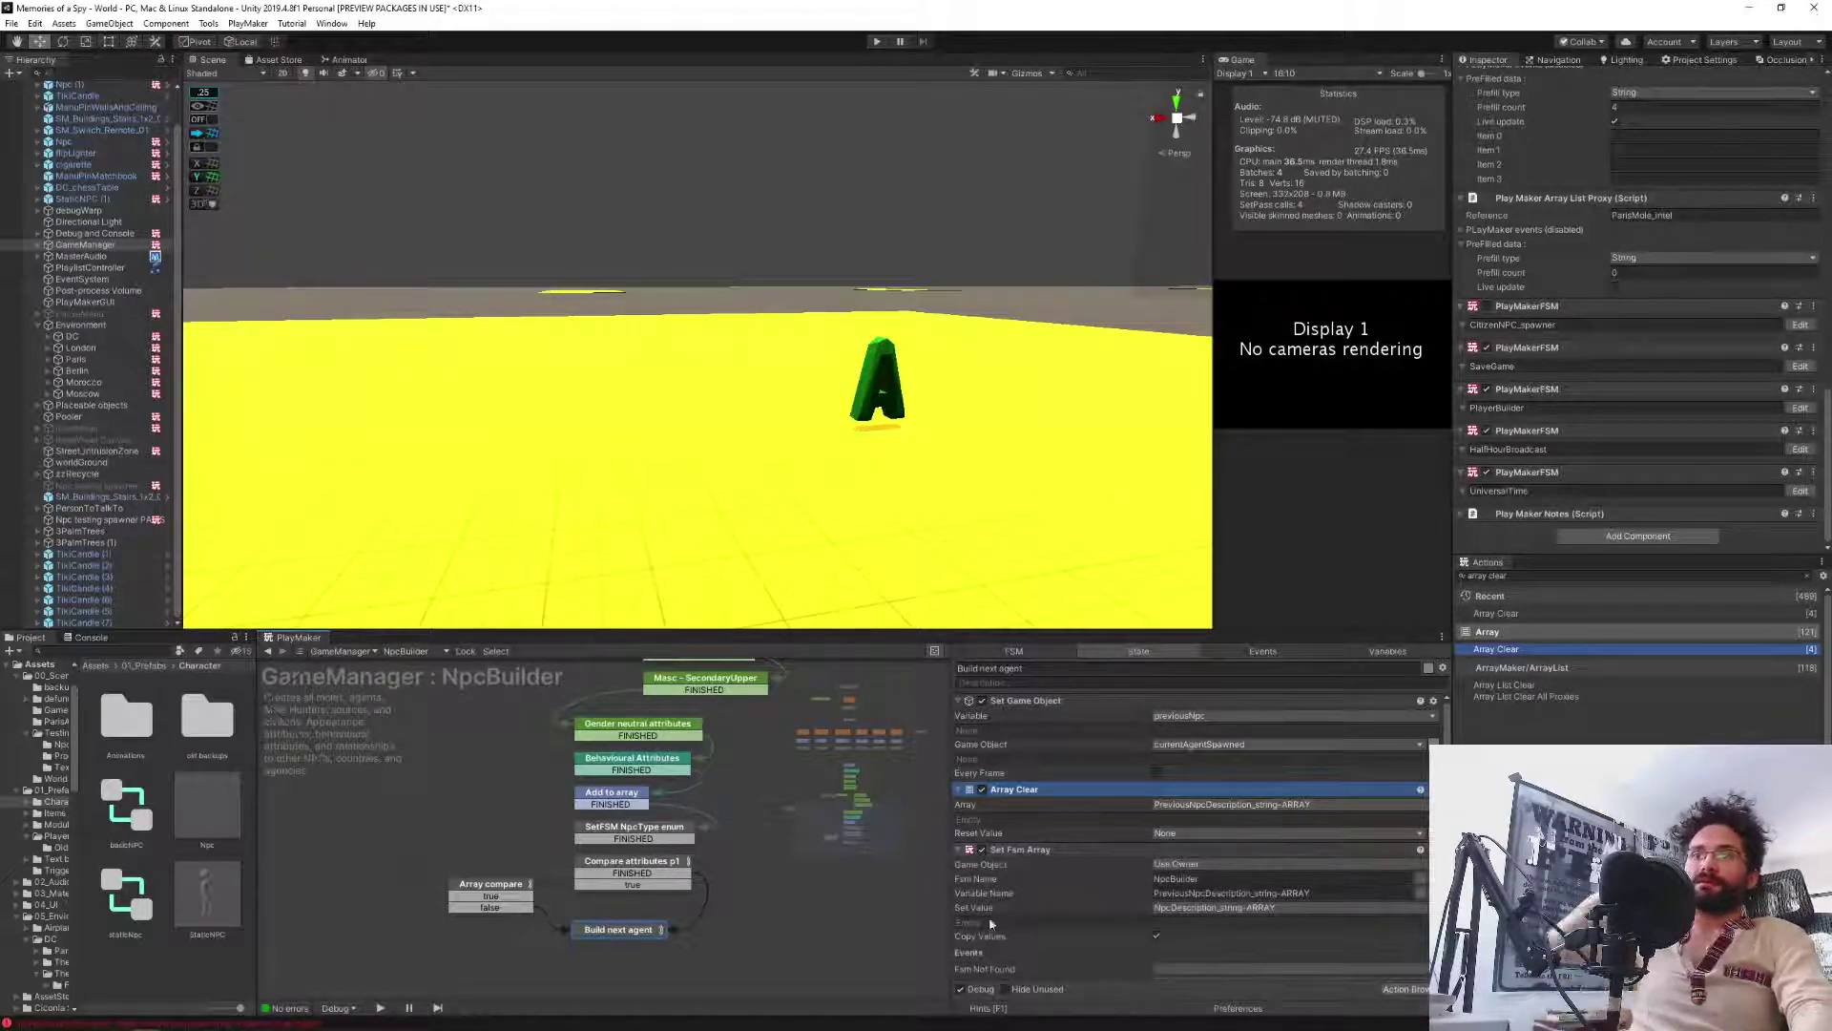
# Play the scene and follow the NpcBuilder graph through its build states down to Array compare.
pyautogui.click(838, 914)
pyautogui.click(875, 44)
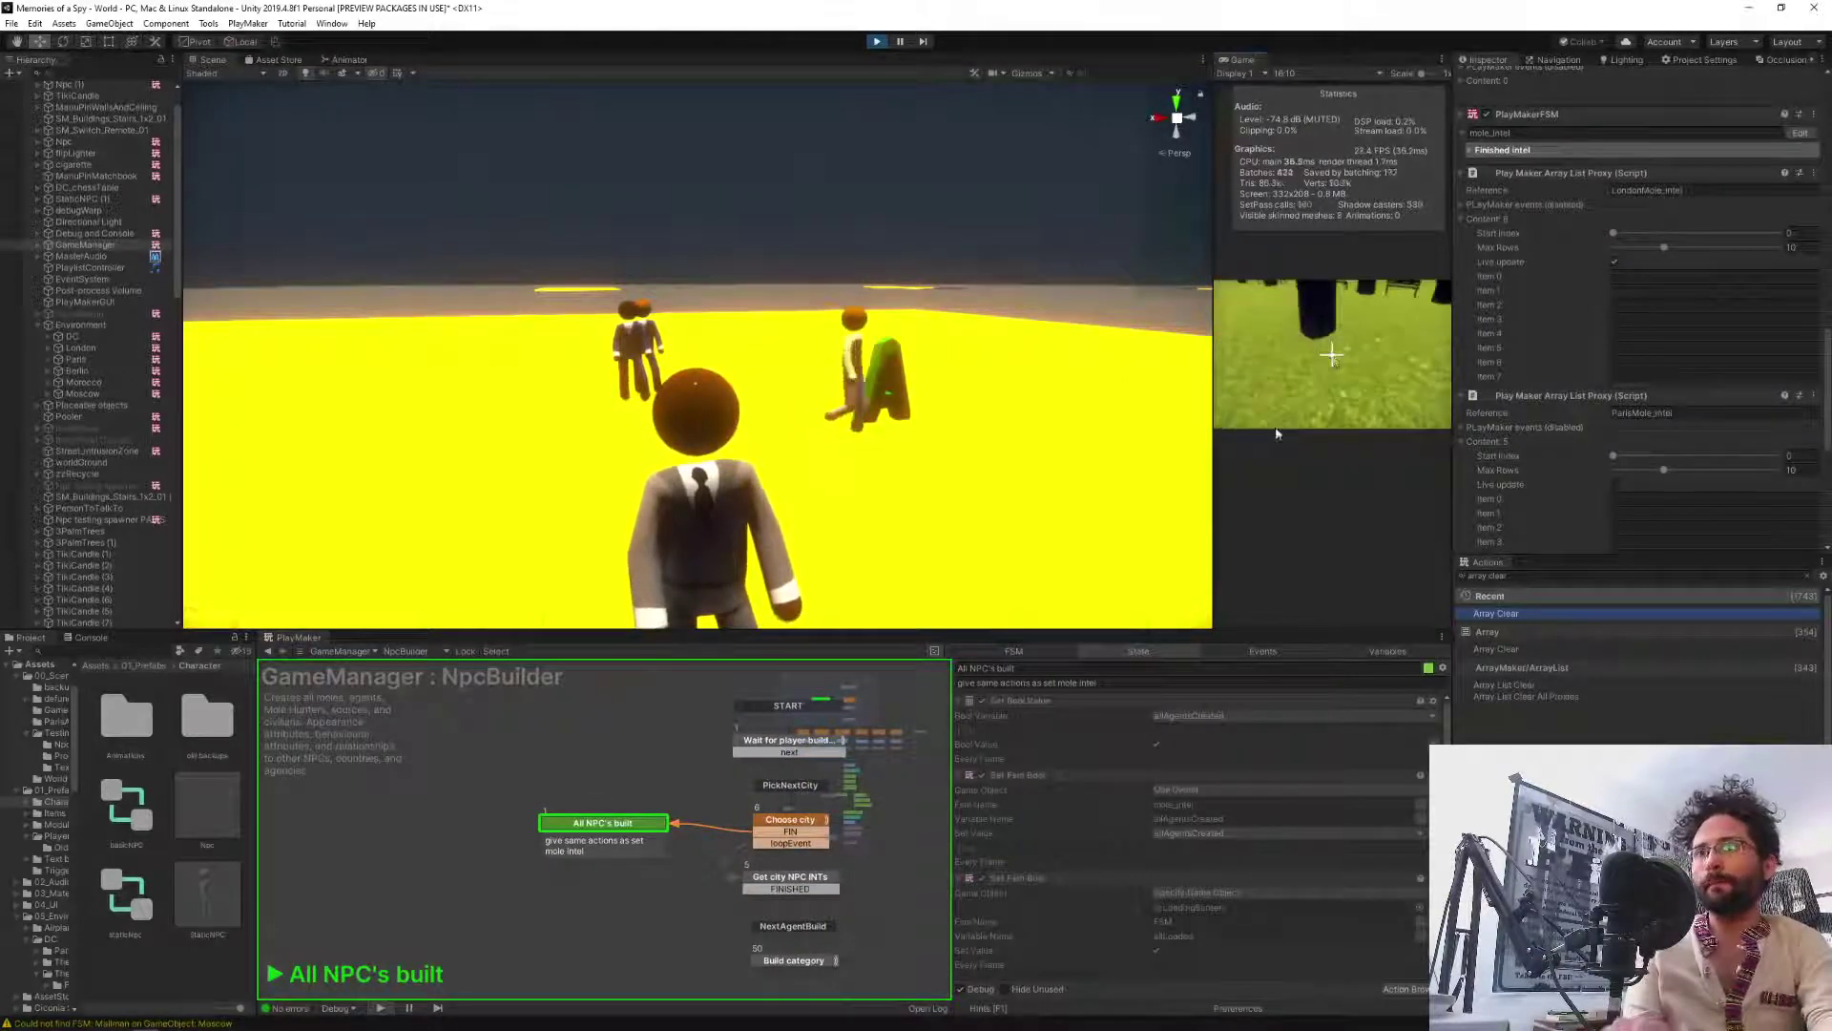
pyautogui.moveTo(506, 948); pyautogui.dragTo(505, 801, button='middle')
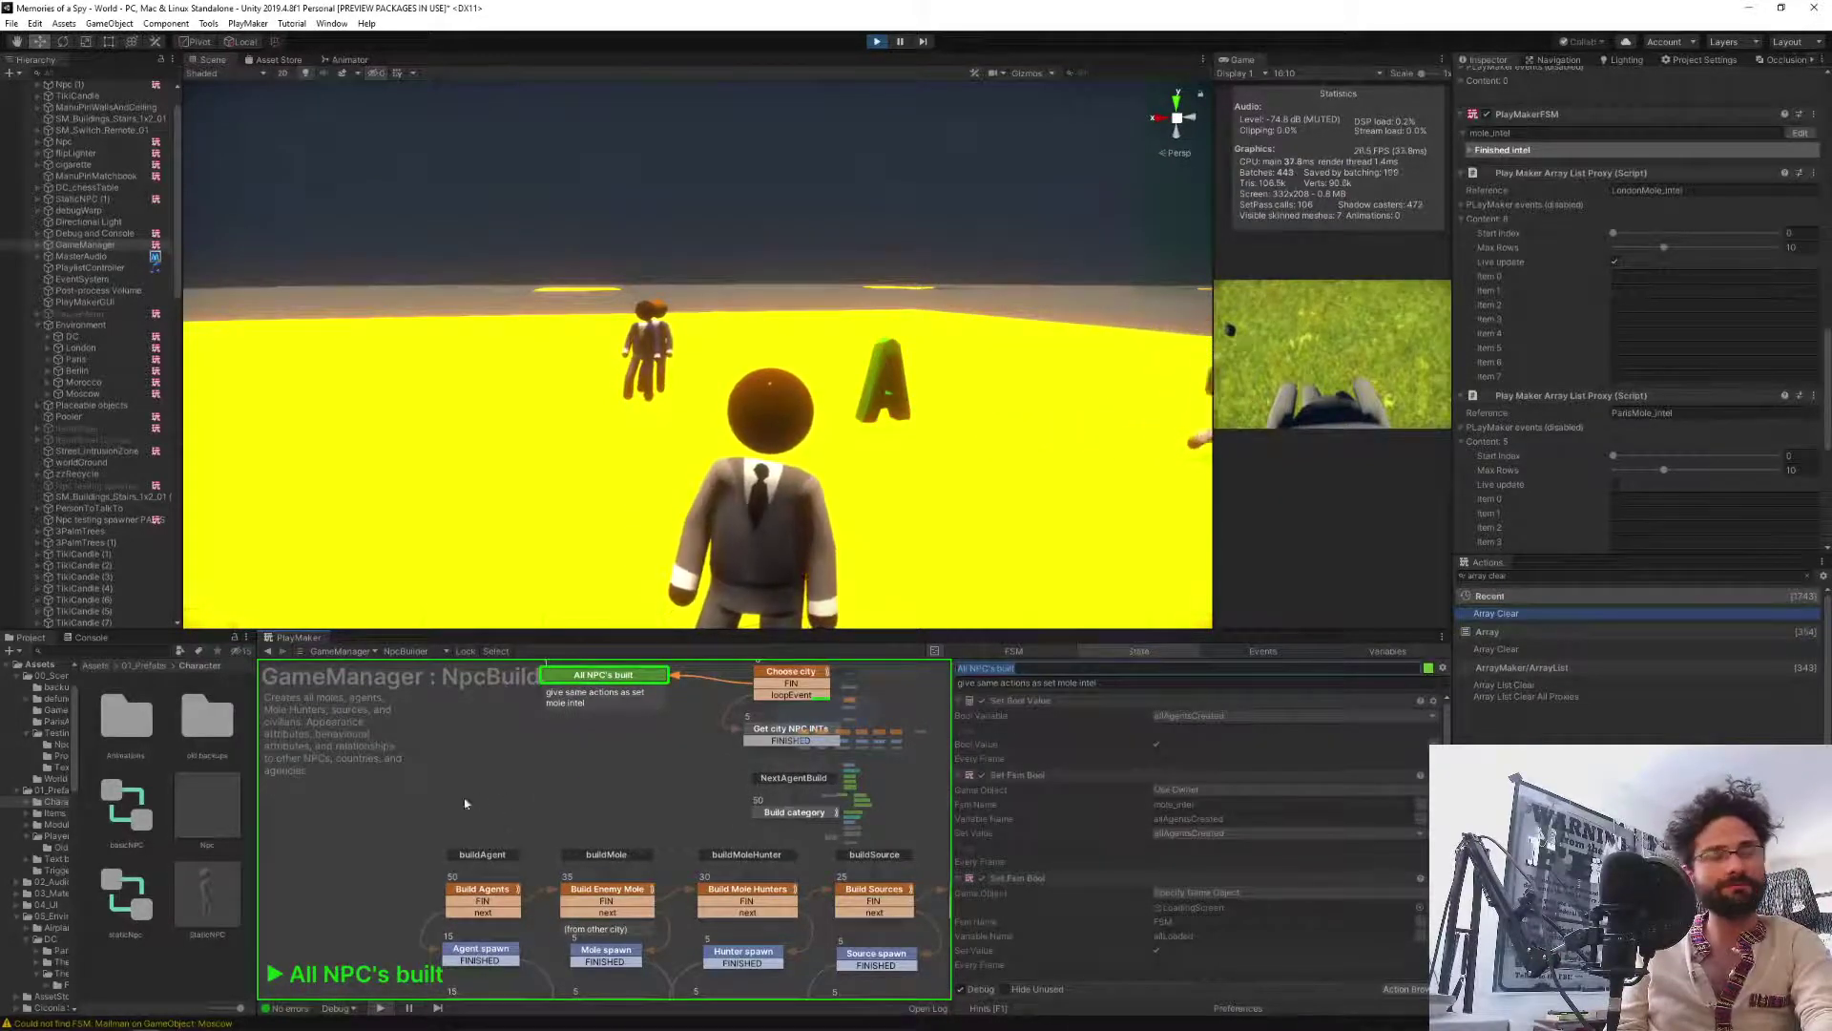
pyautogui.scroll(-5, 404, 837)
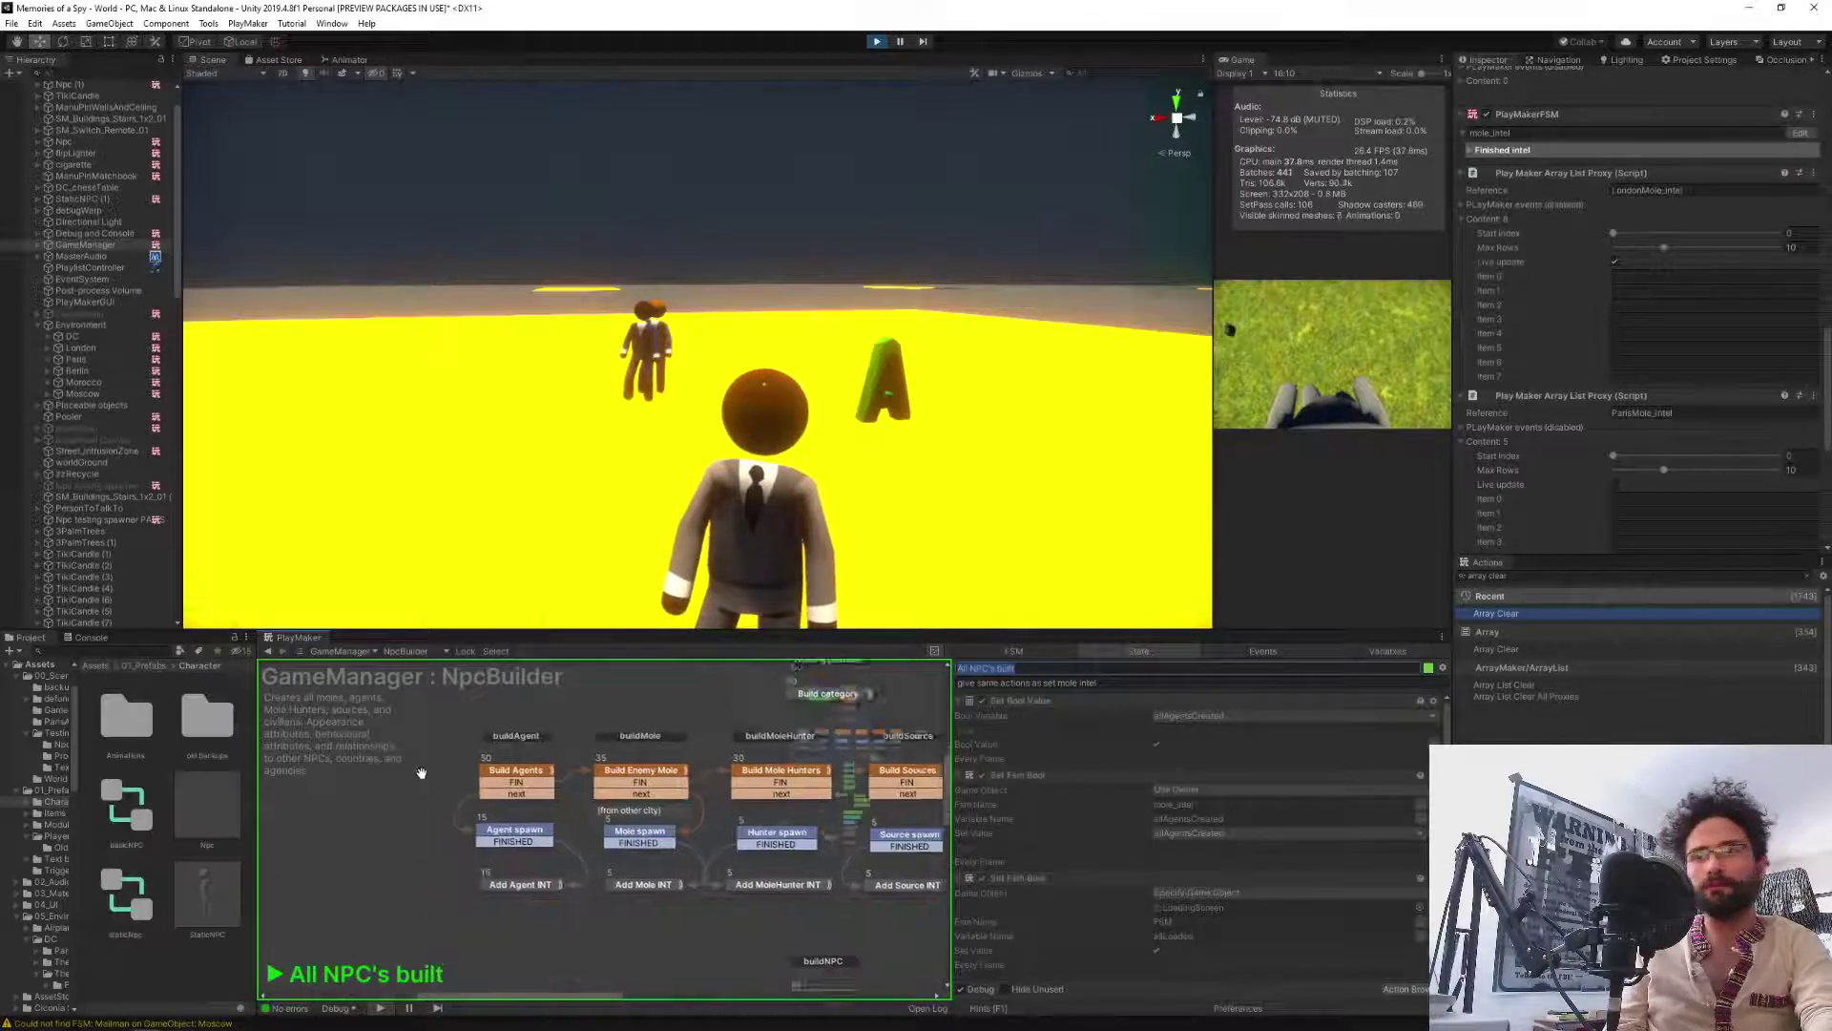
pyautogui.moveTo(595, 906); pyautogui.dragTo(577, 827, button='middle')
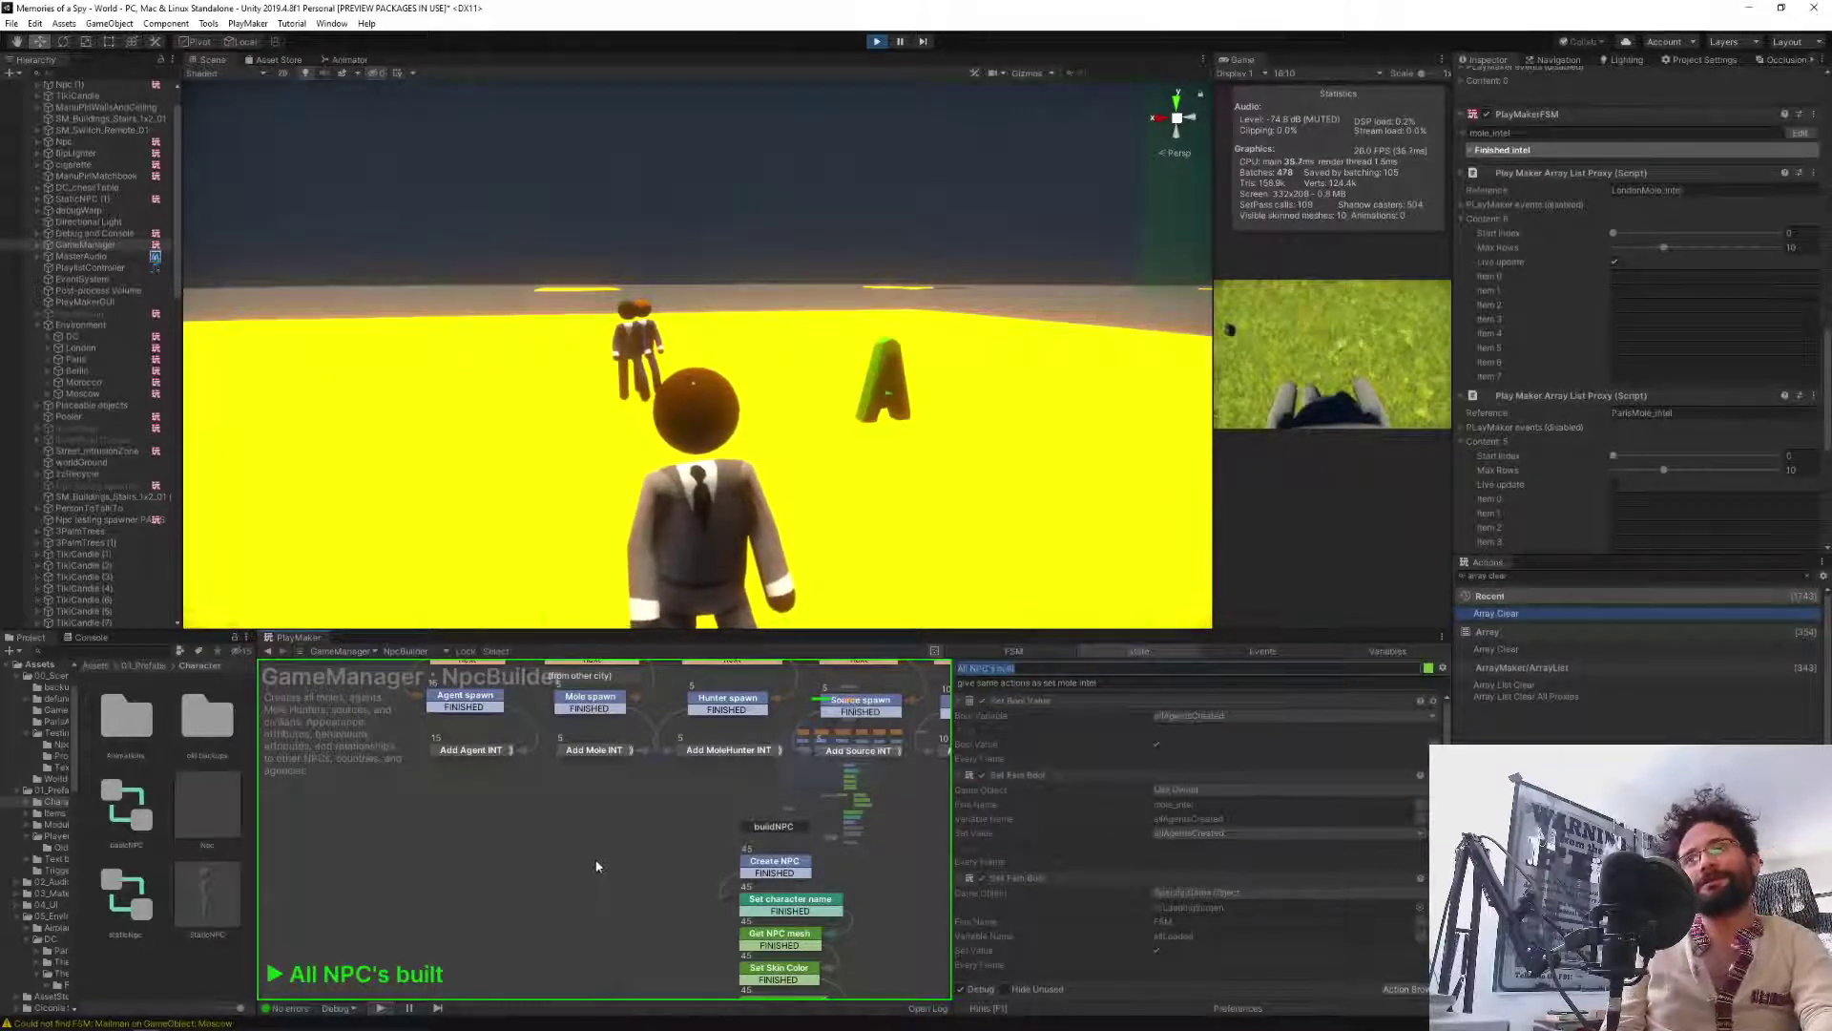
pyautogui.scroll(-3, 596, 864)
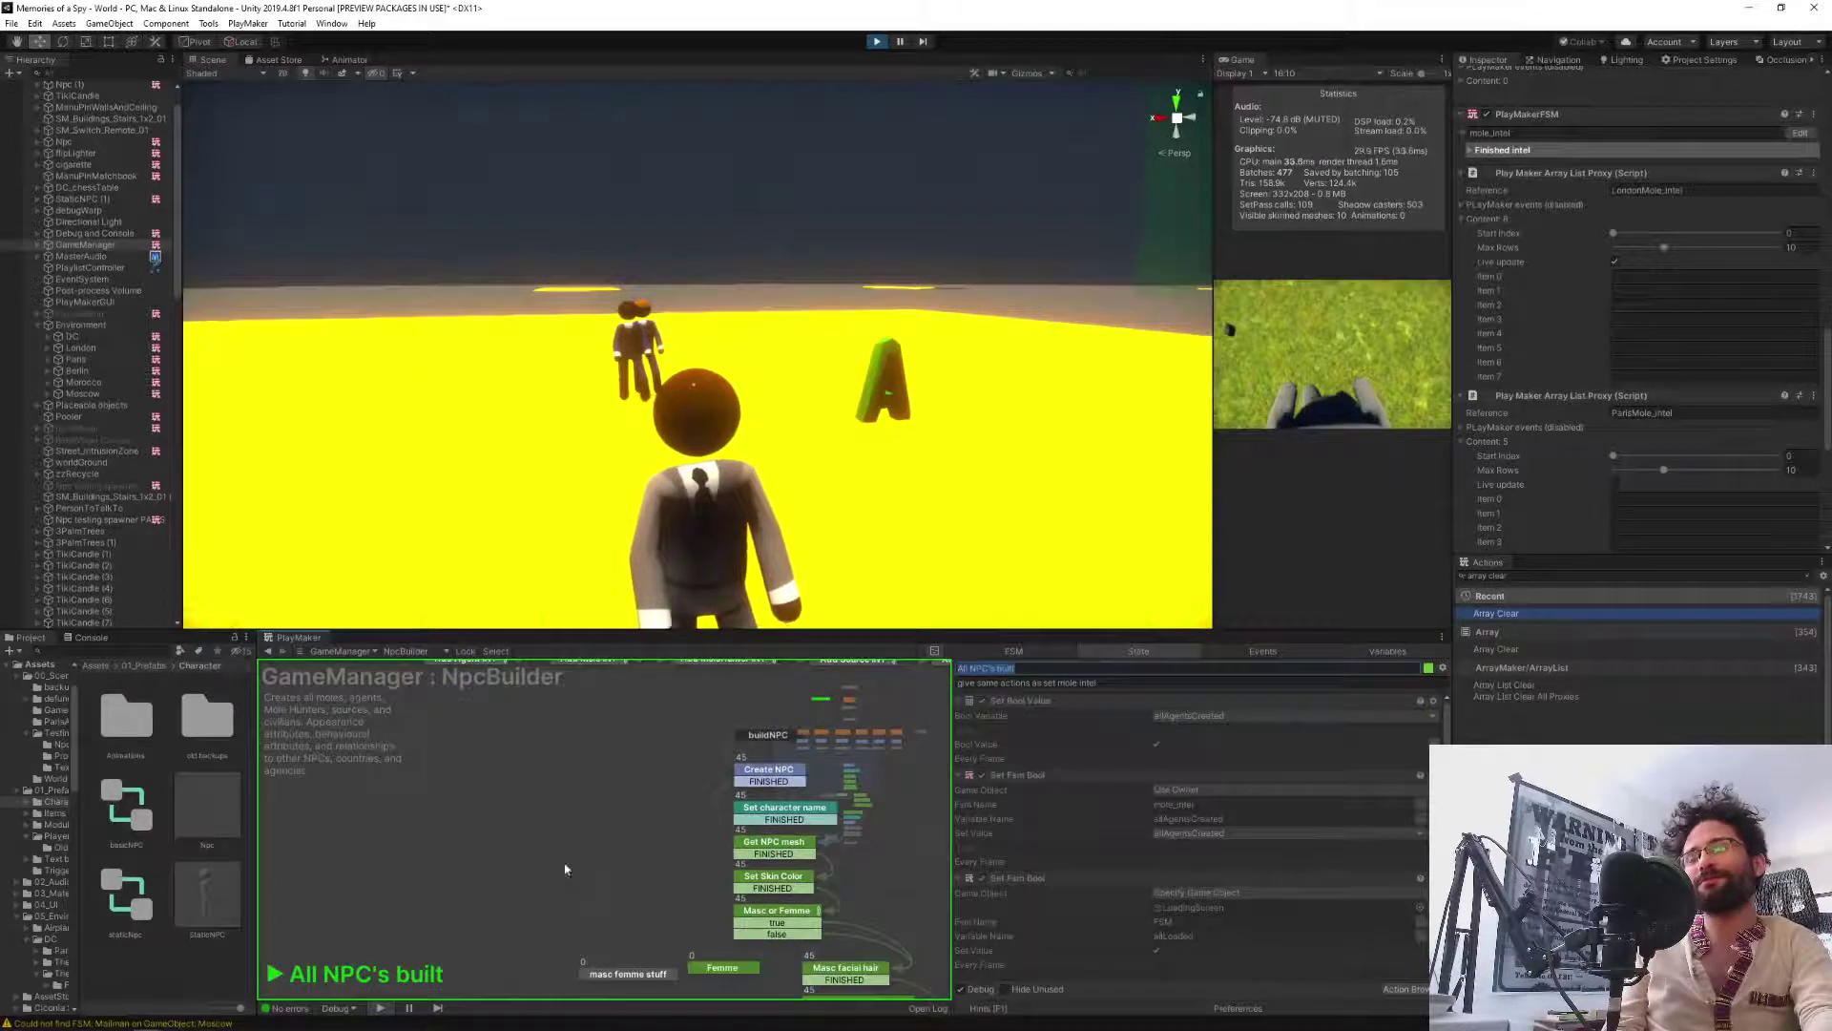
pyautogui.scroll(-2, 565, 863)
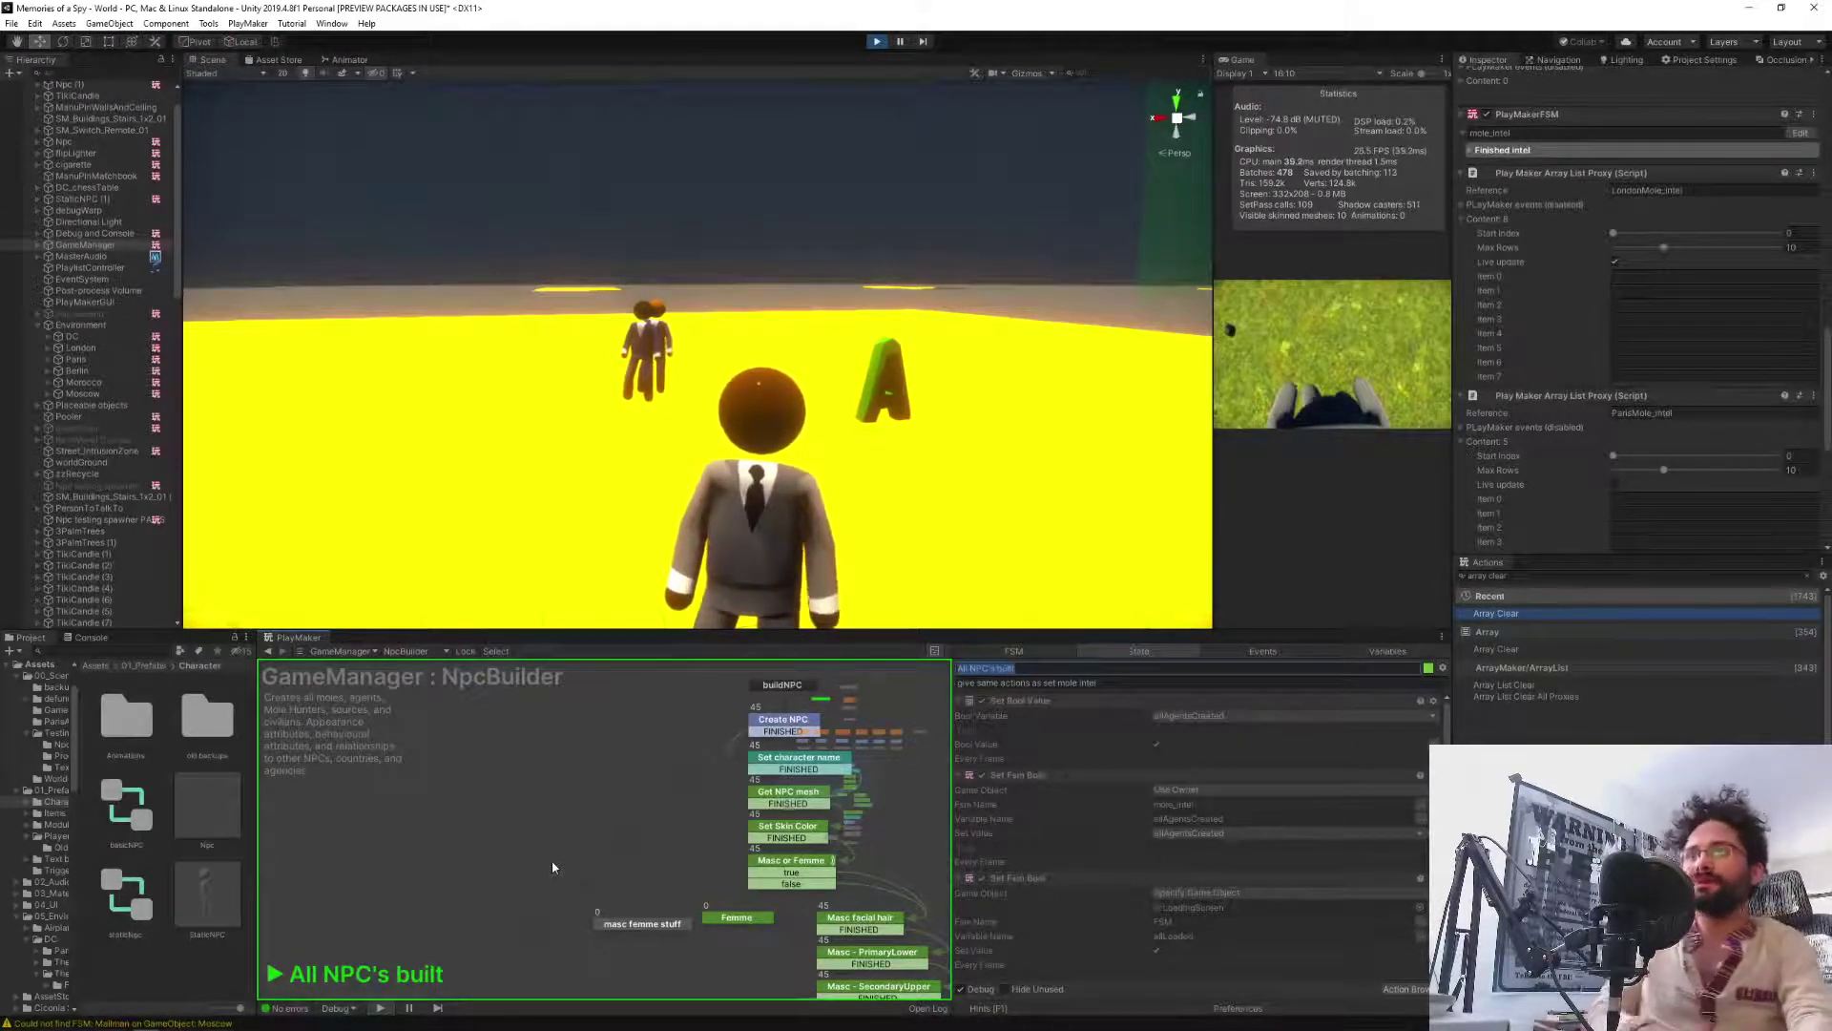
pyautogui.moveTo(521, 873); pyautogui.dragTo(573, 753, button='middle')
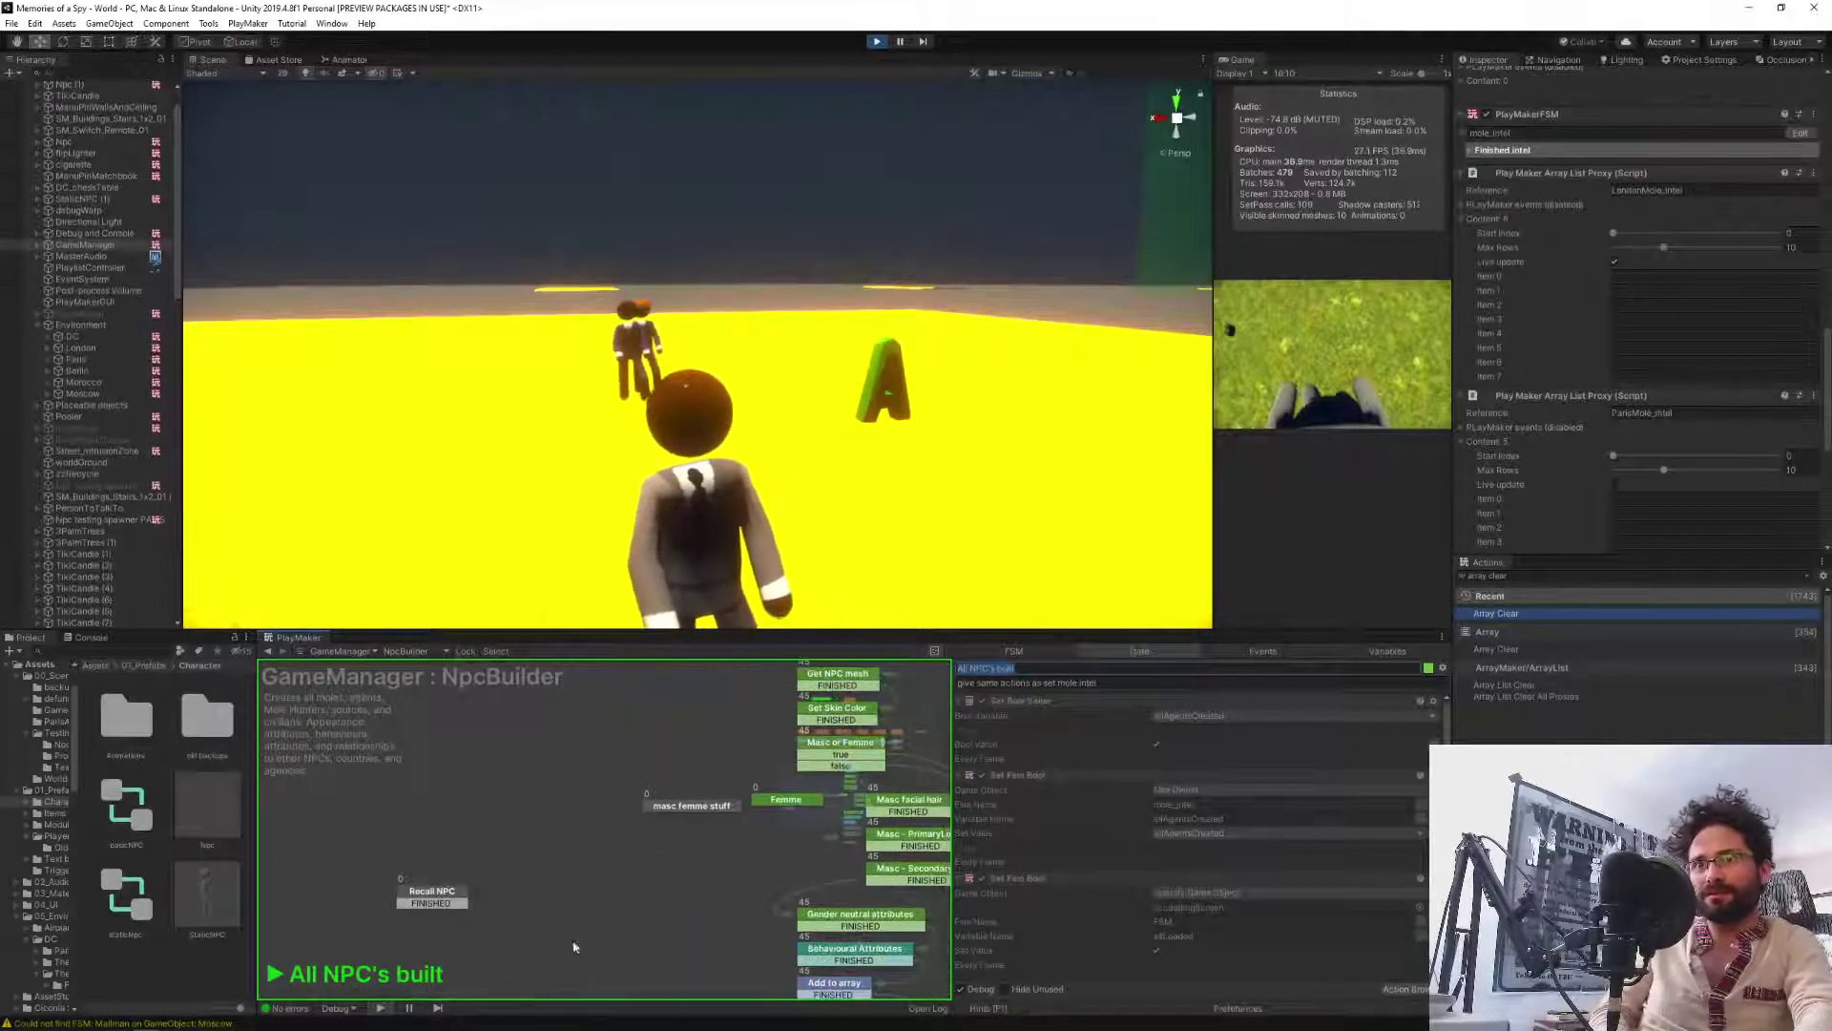
pyautogui.moveTo(603, 888); pyautogui.dragTo(664, 772, button='middle')
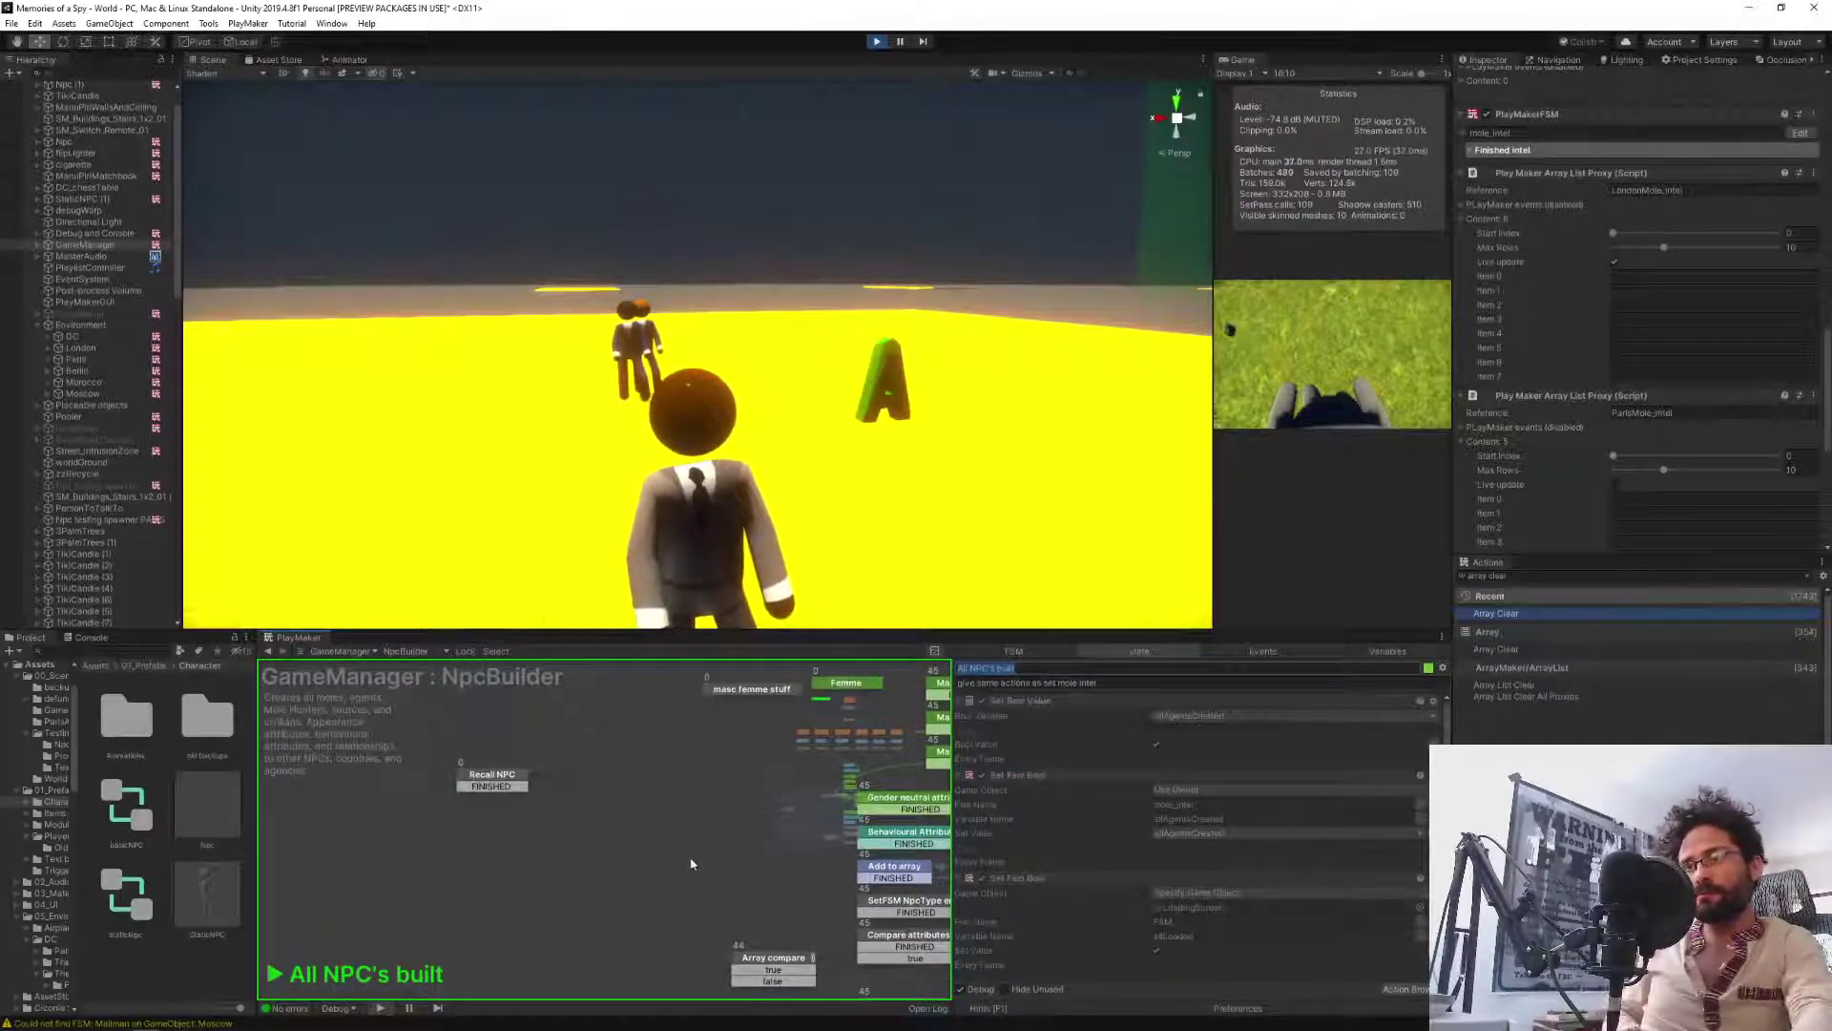
pyautogui.moveTo(687, 854); pyautogui.dragTo(652, 777, button='middle')
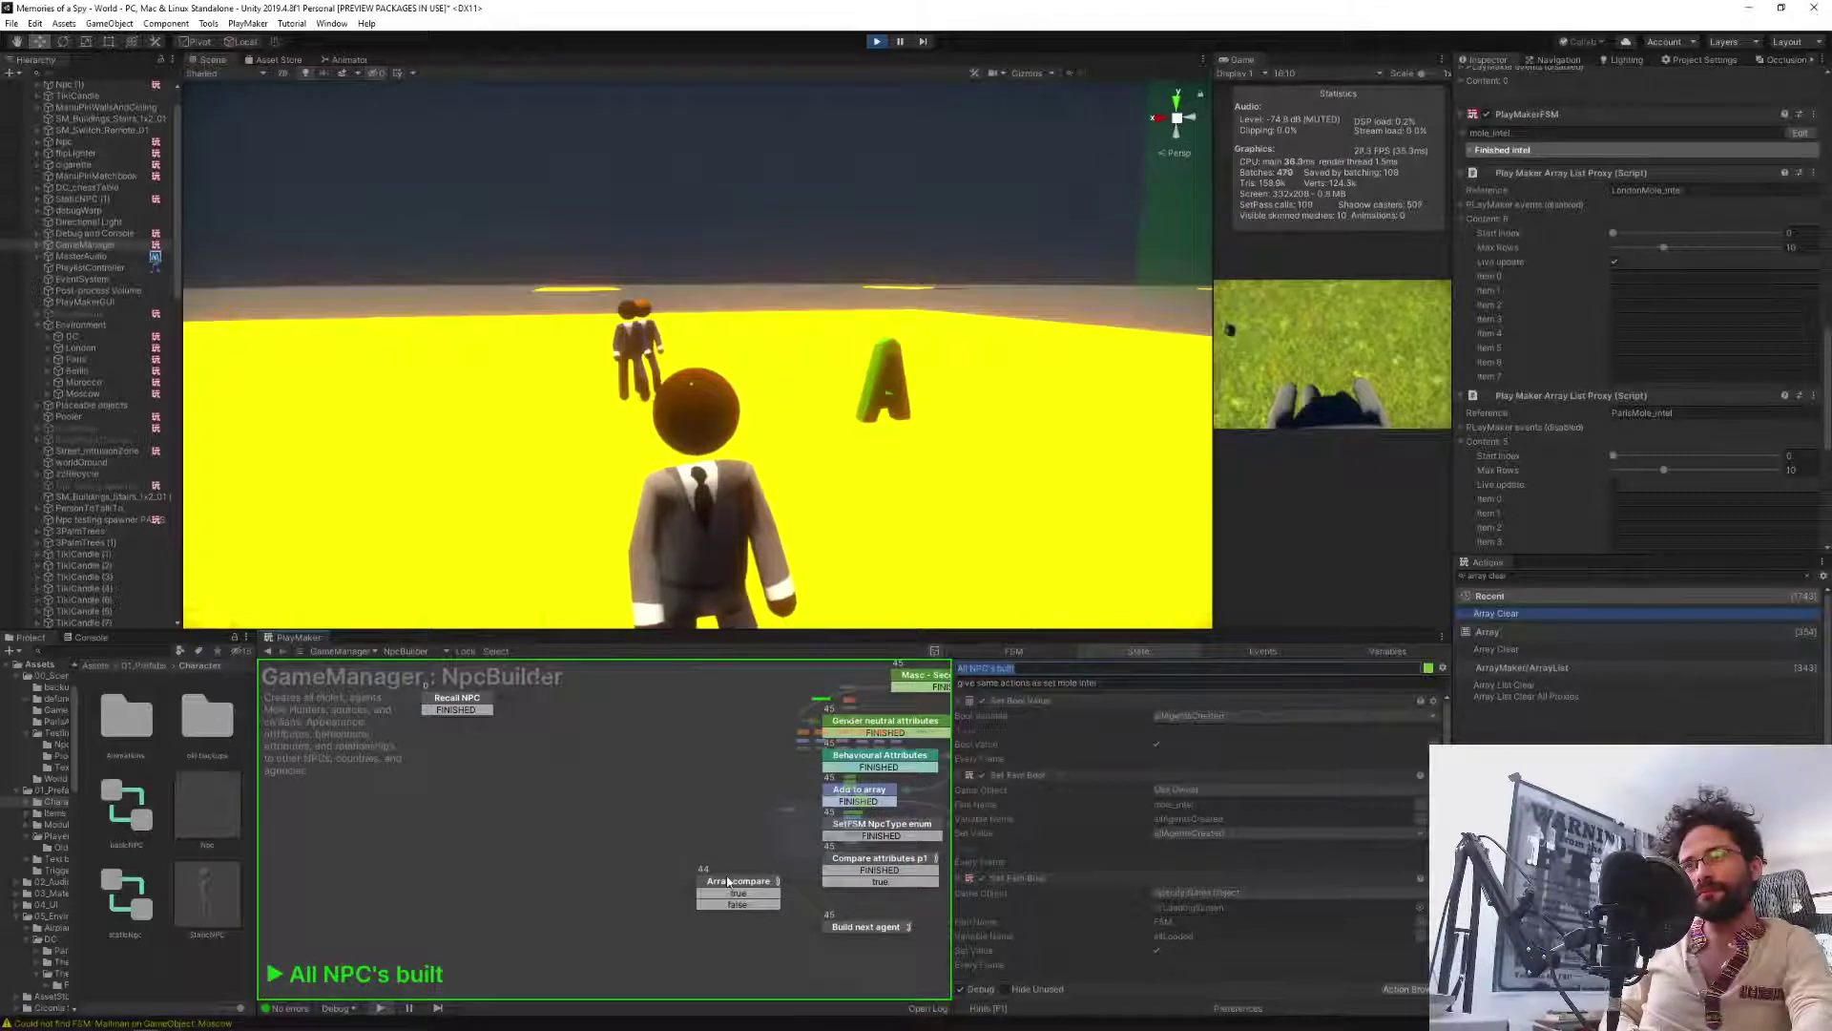
# Open the Array compare state, examine the stored elements of NpcDescription_string-ARRAY among the variables, and stop the running scene.
pyautogui.click(727, 882)
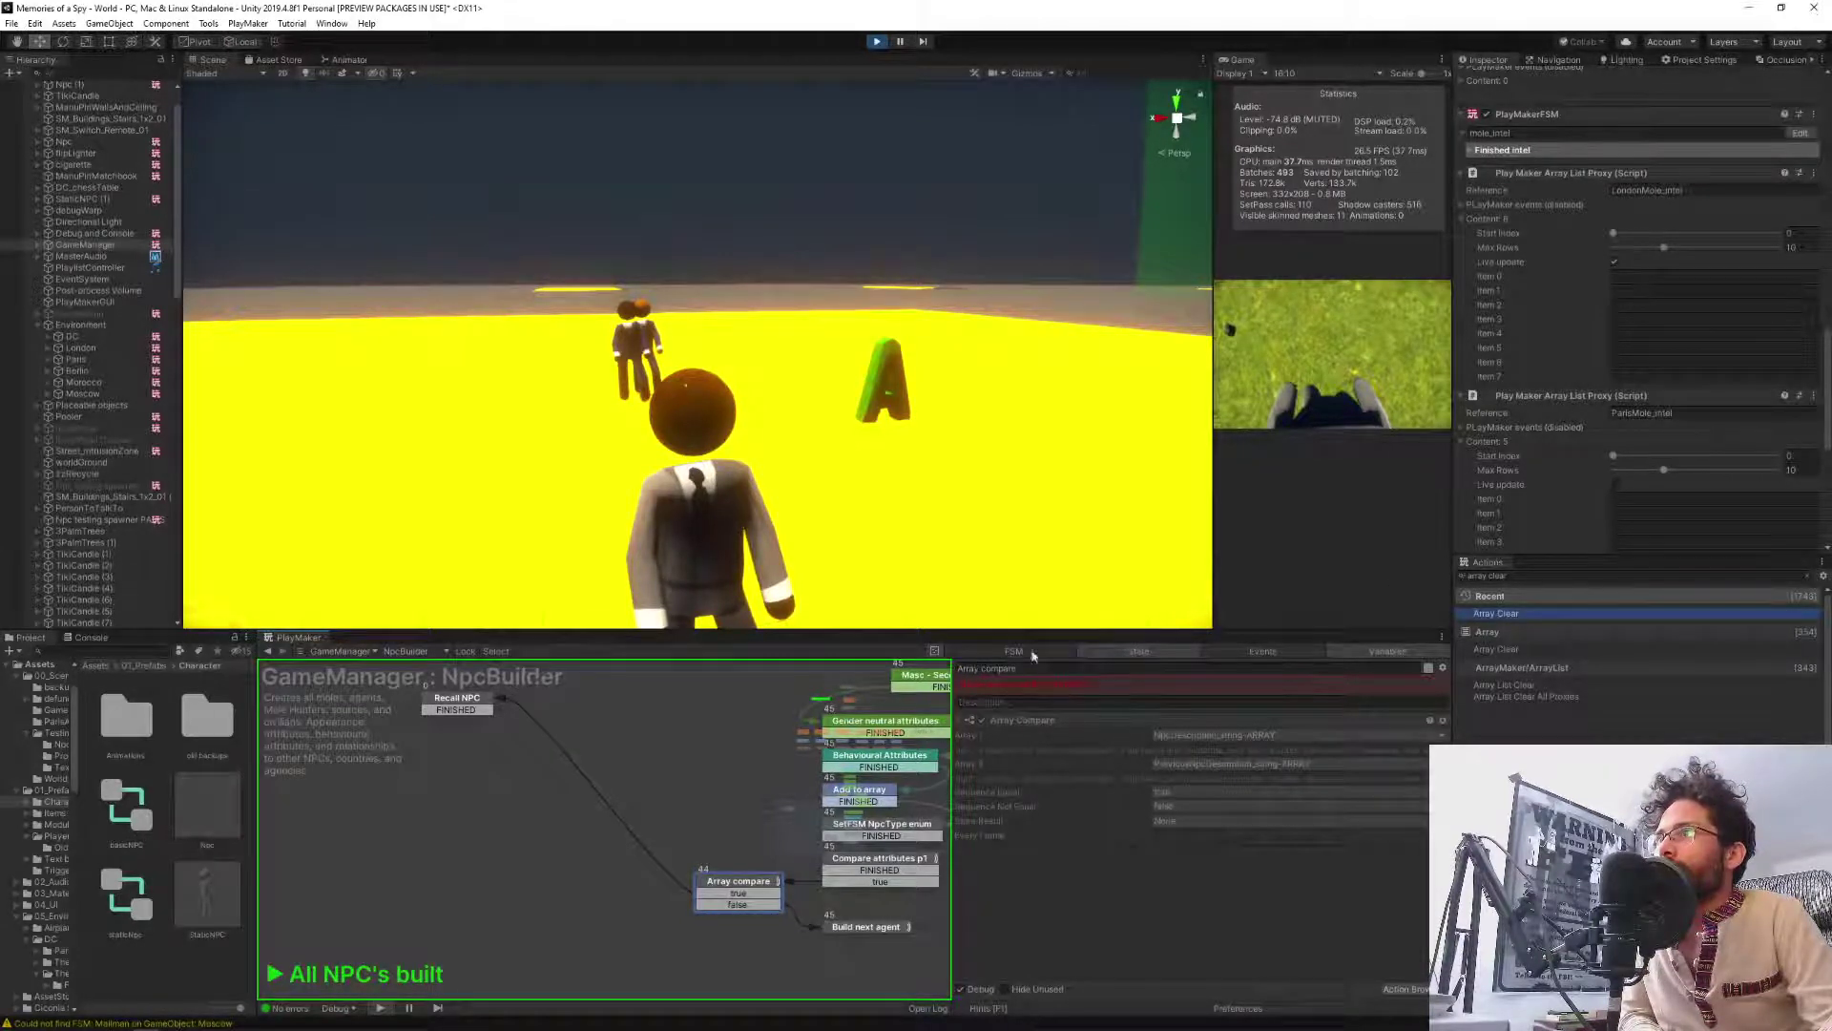
pyautogui.click(1321, 649)
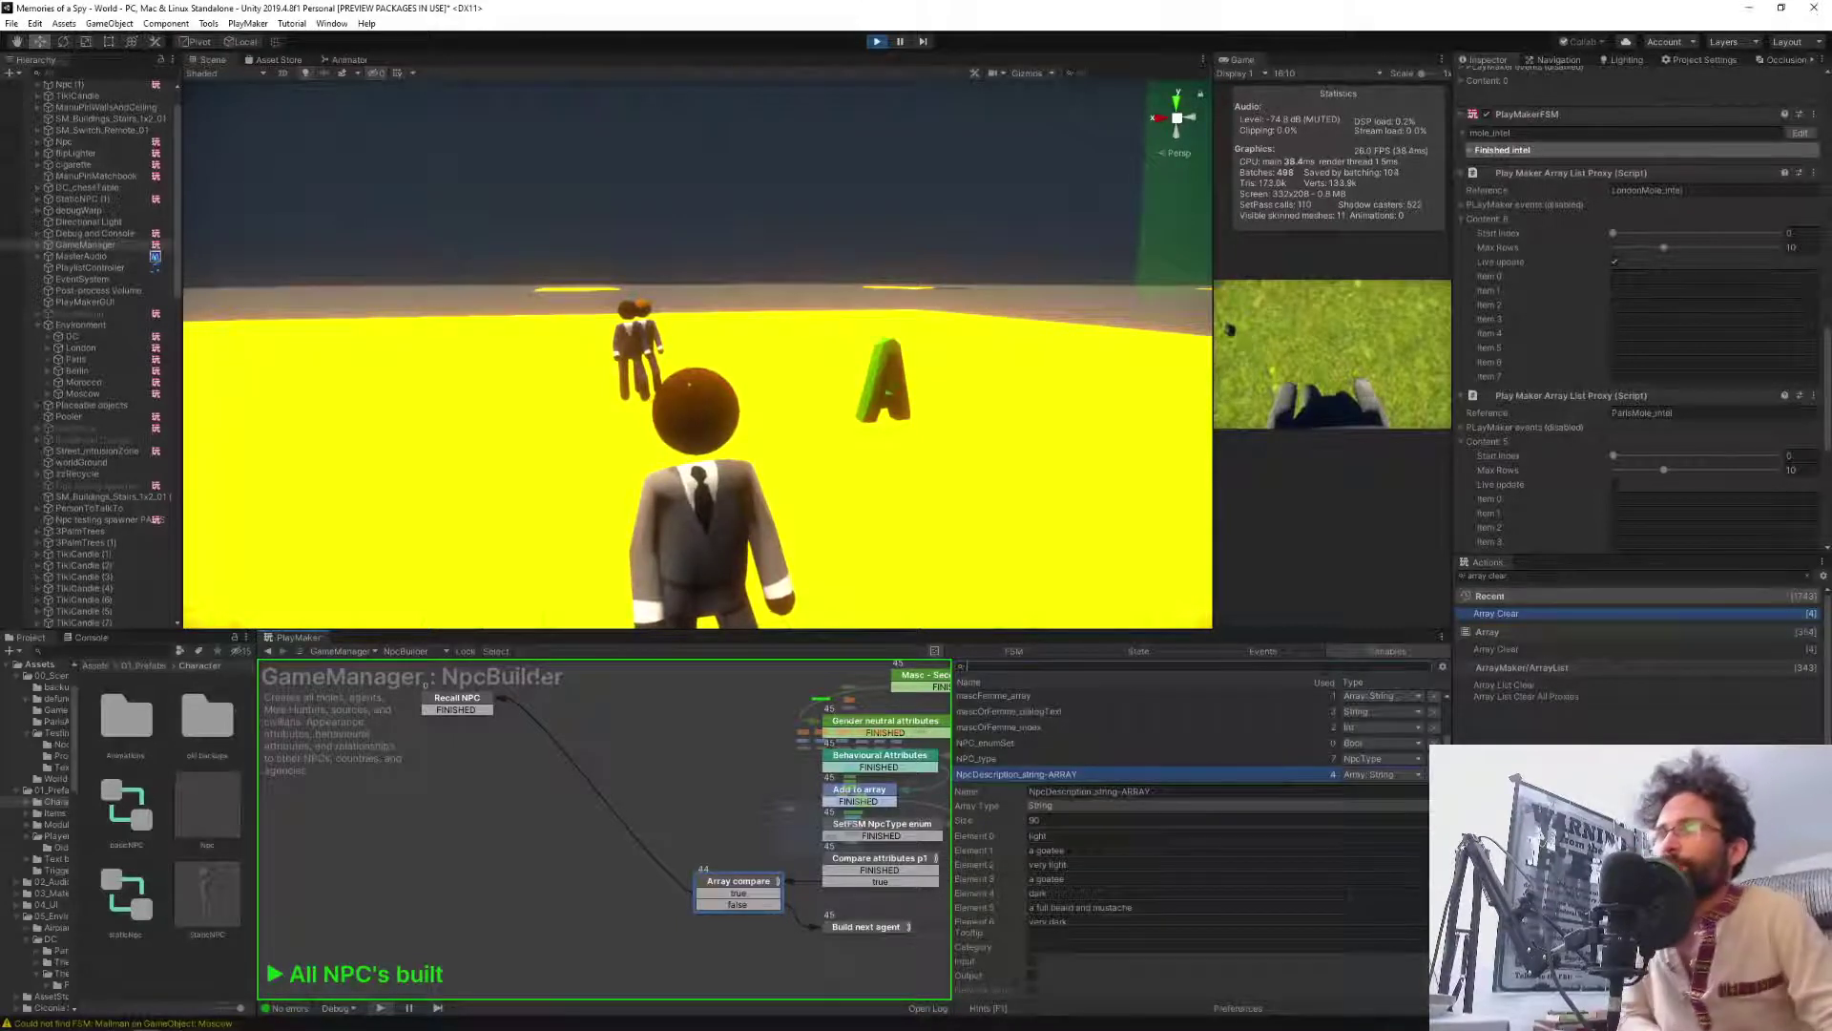
pyautogui.scroll(-3, 1050, 774)
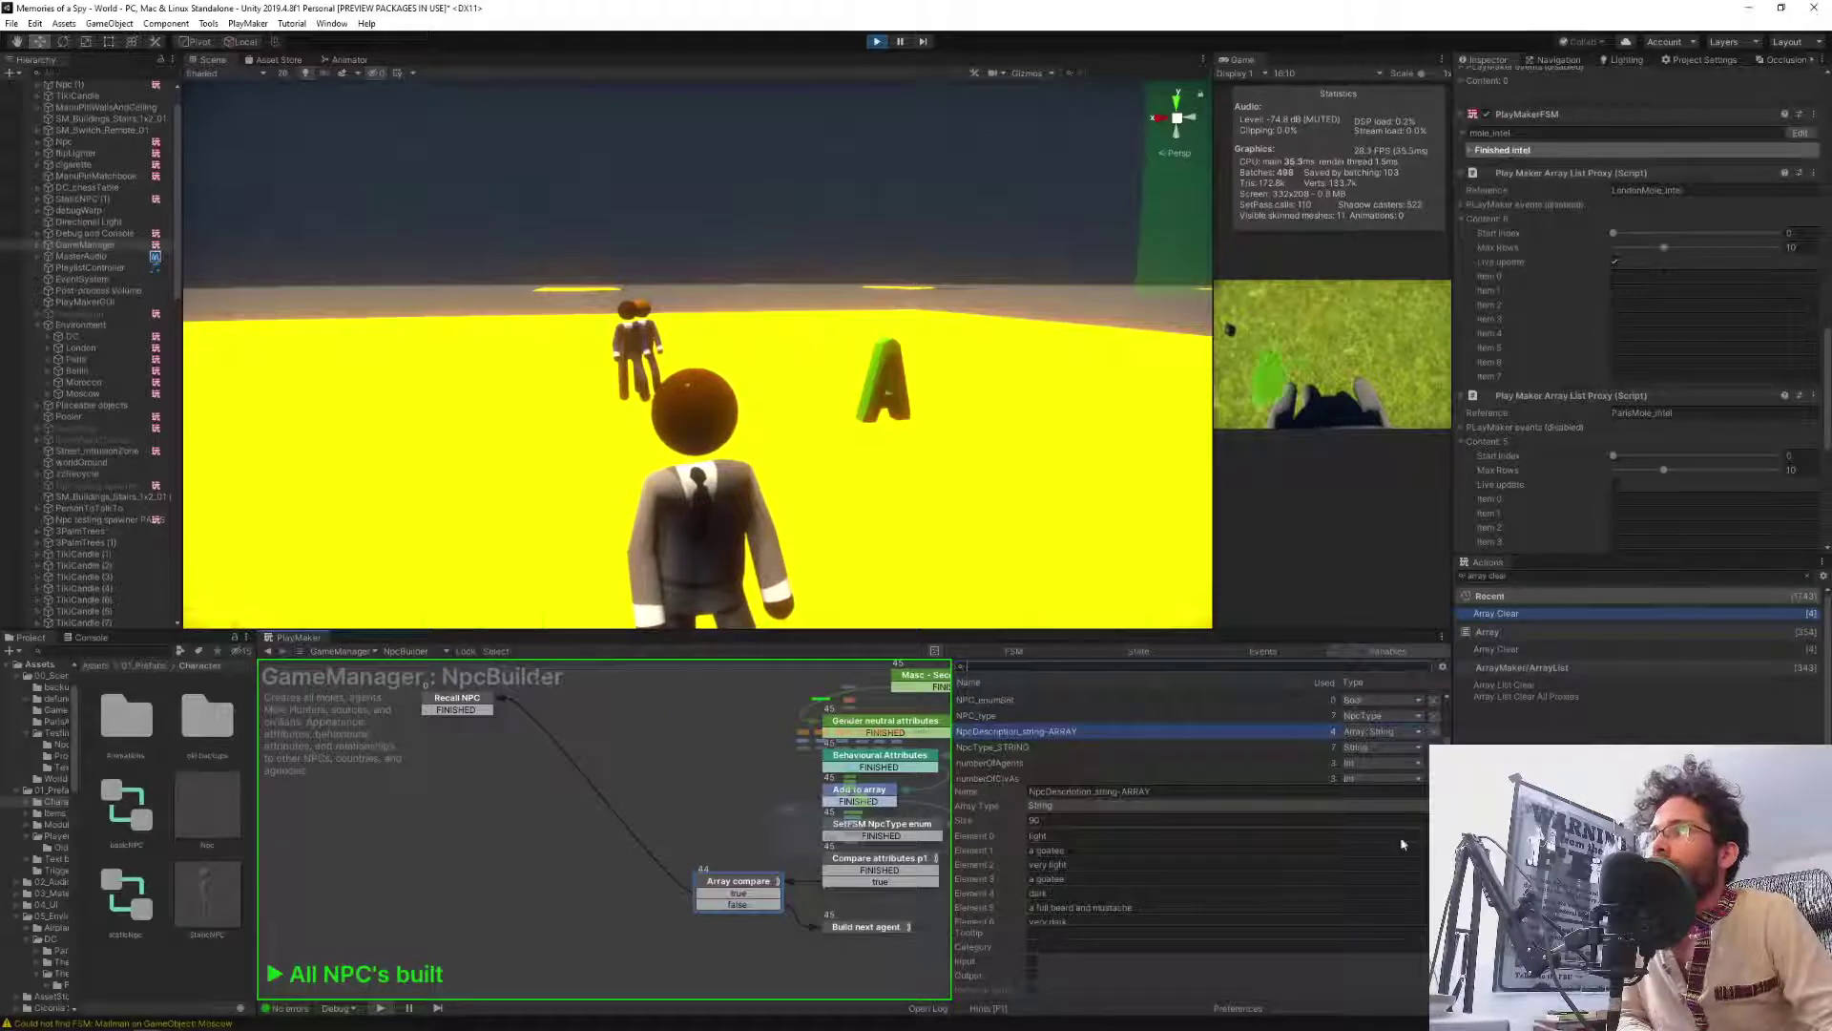
pyautogui.moveTo(1443, 838); pyautogui.dragTo(1443, 873)
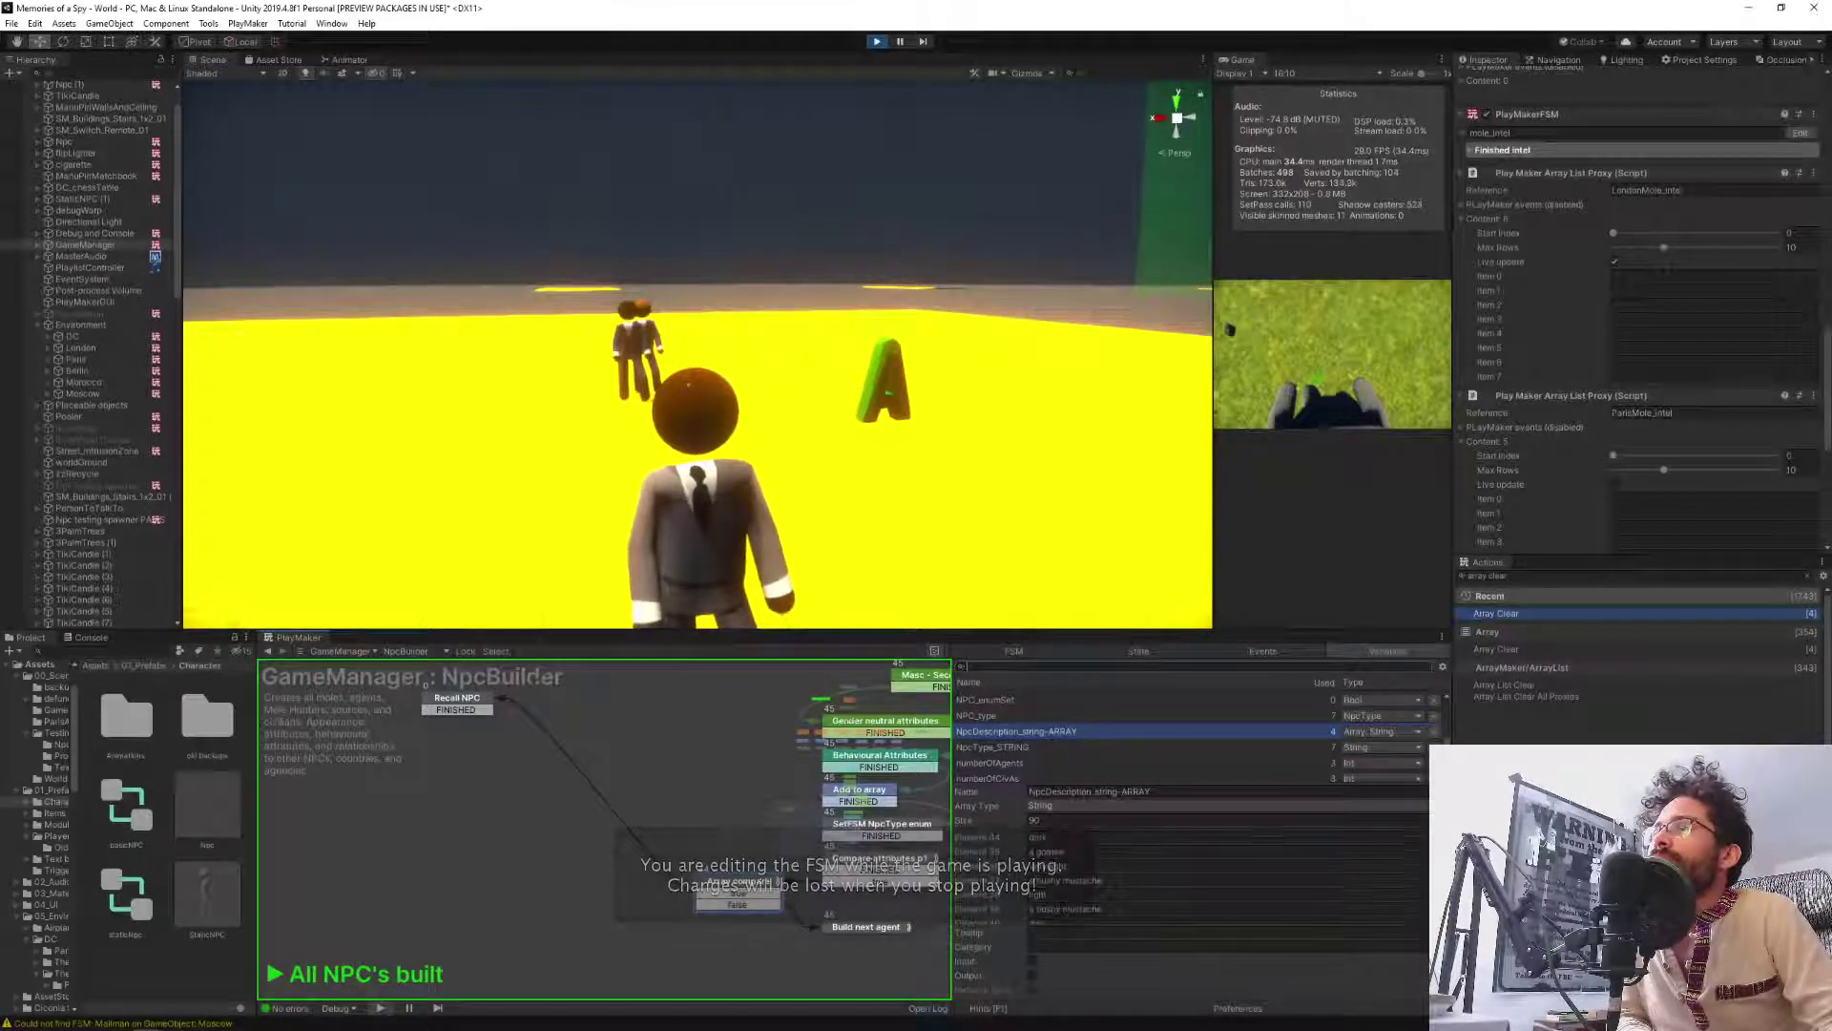
pyautogui.click(876, 41)
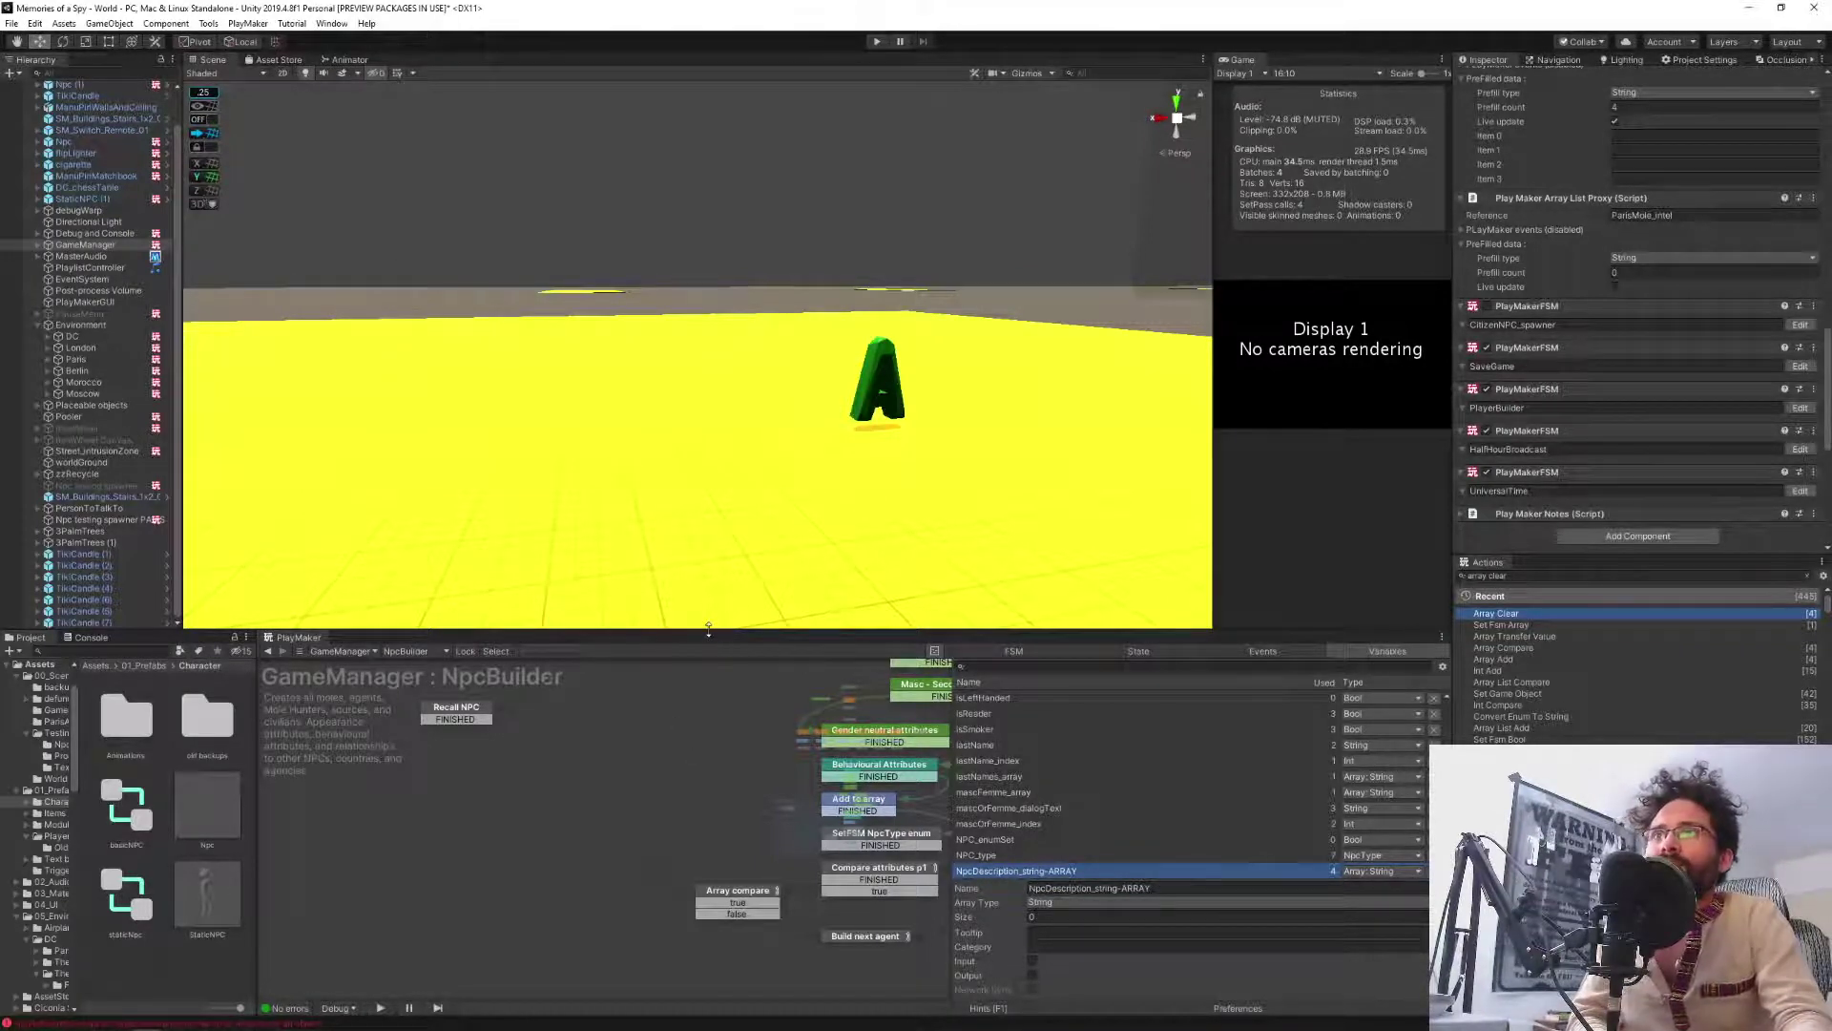
# Enlarge the PlayMaker editor area and look over the NpcBuilder state chain from Create NPC to Build next agent.
pyautogui.moveTo(725, 631); pyautogui.dragTo(725, 468)
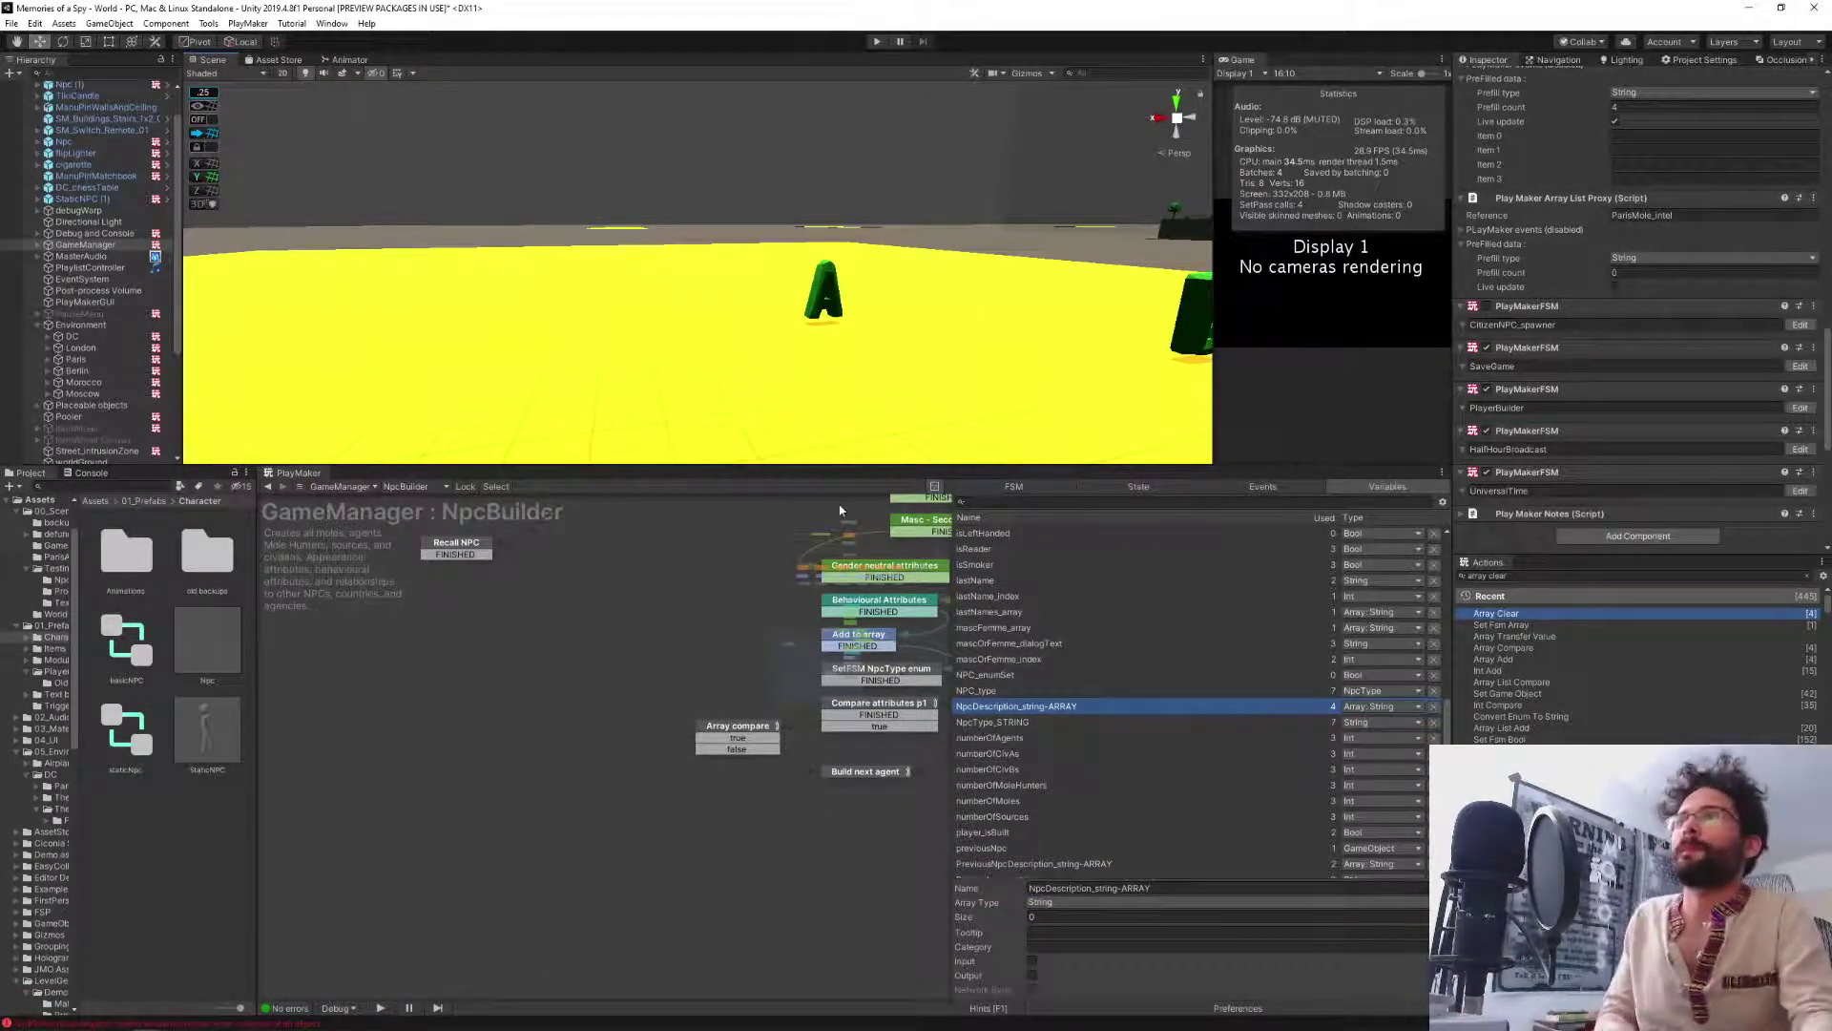
pyautogui.moveTo(487, 834); pyautogui.dragTo(347, 817, button='middle')
pyautogui.moveTo(745, 844); pyautogui.dragTo(641, 916, button='middle')
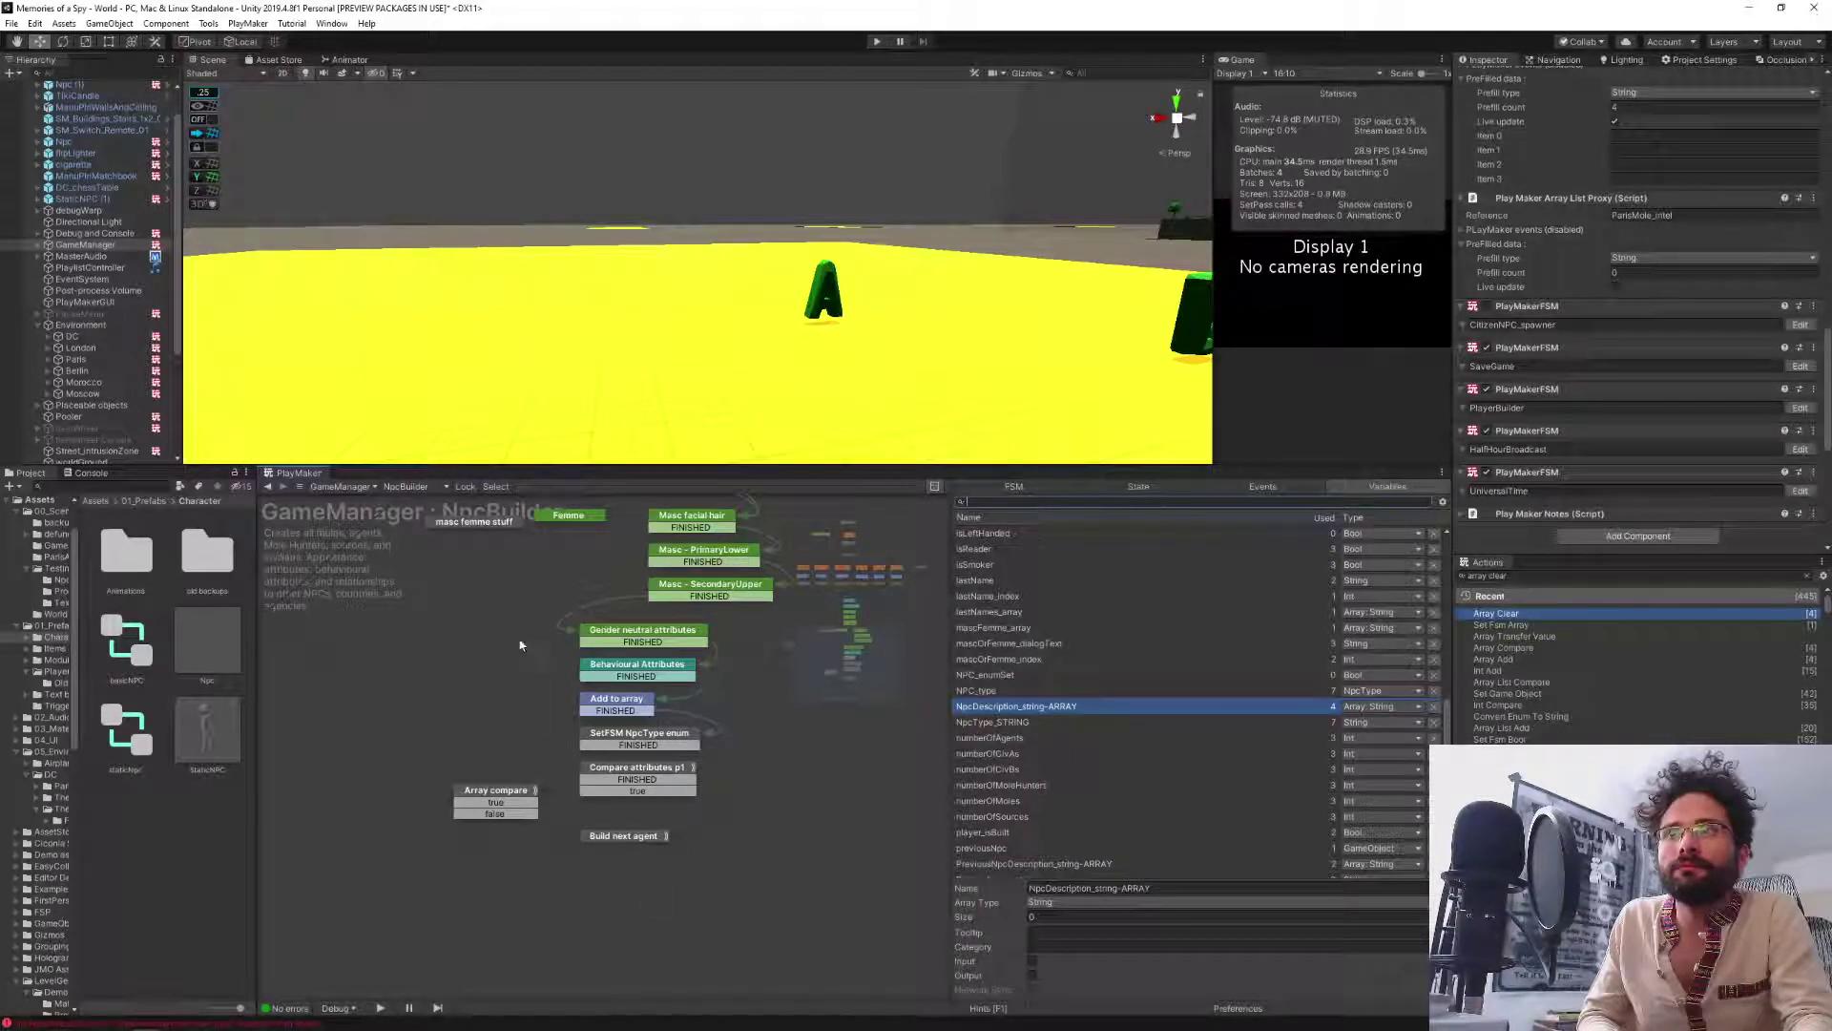
pyautogui.moveTo(524, 642)
pyautogui.mouseDown(button='middle')
pyautogui.moveTo(541, 888)
pyautogui.moveTo(517, 648)
pyautogui.mouseUp(button='middle')
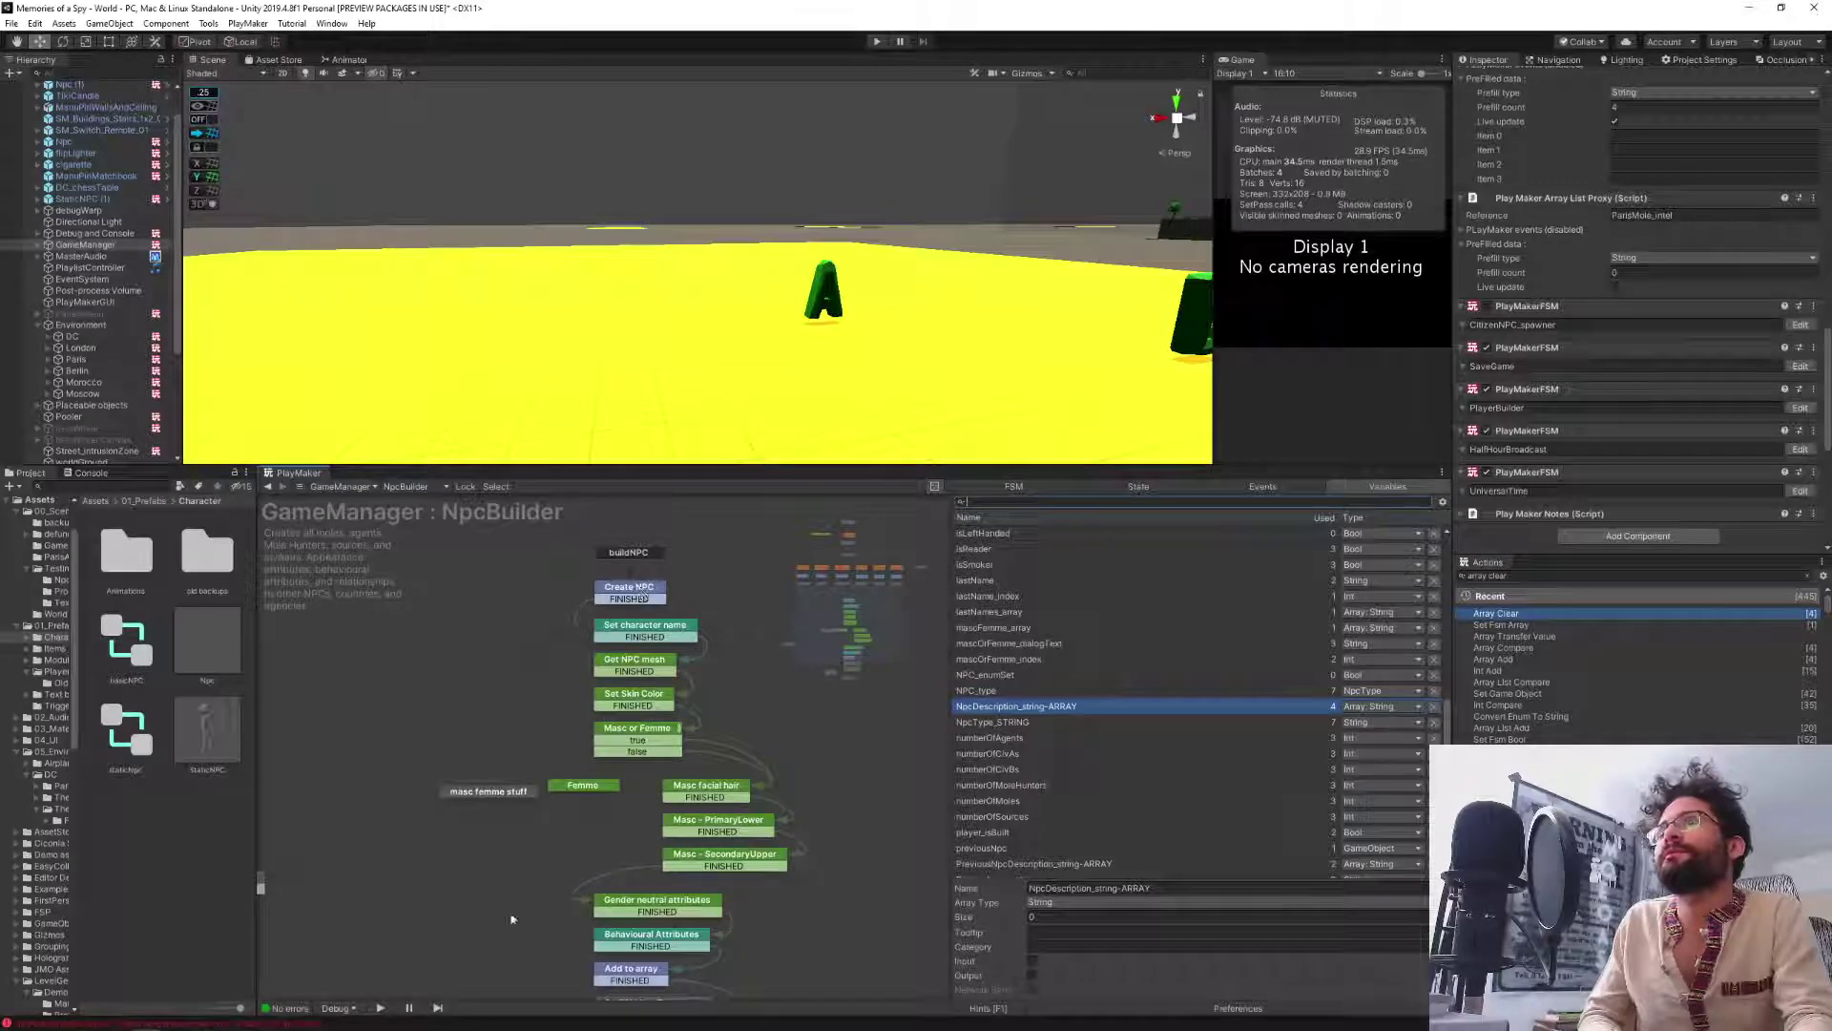
pyautogui.moveTo(512, 944); pyautogui.dragTo(550, 691, button='middle')
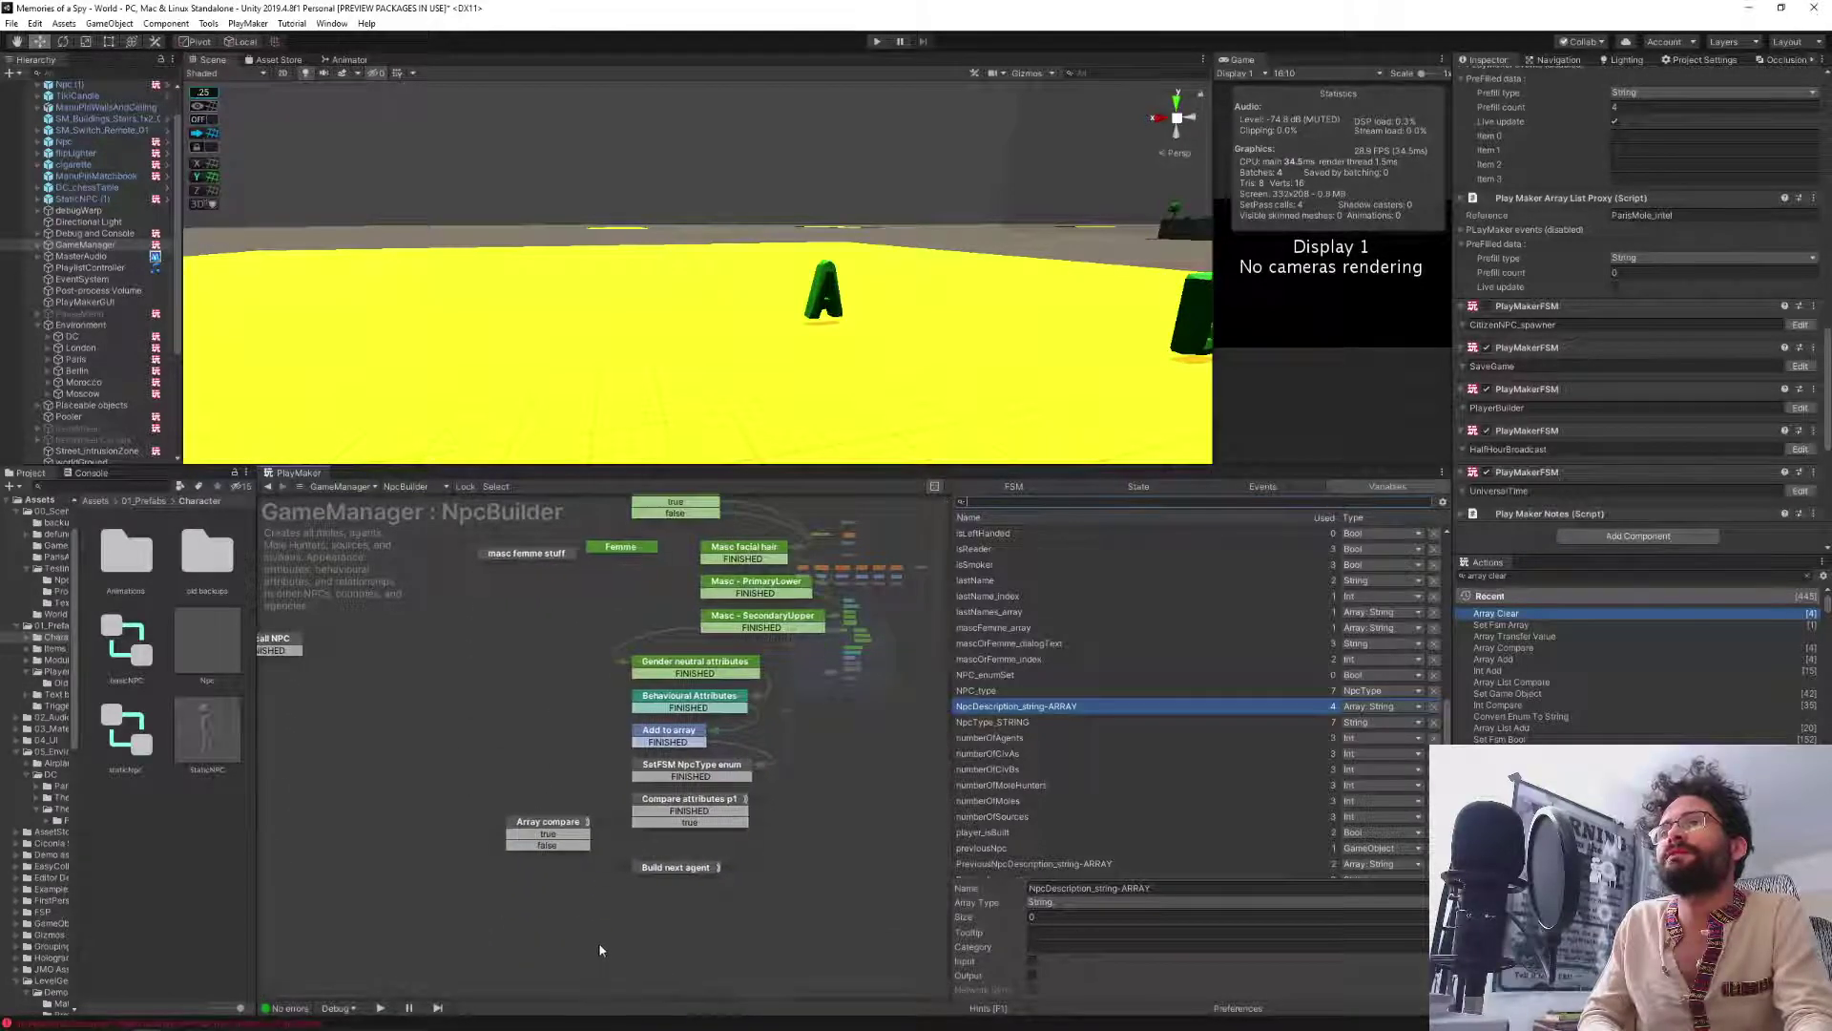
pyautogui.moveTo(599, 942); pyautogui.dragTo(602, 876, button='middle')
# In Build next agent, try NpcDescription_string-ARRAY as Array Clear's array, then restore PreviousNpcDescription_string-ARRAY.
pyautogui.click(657, 807)
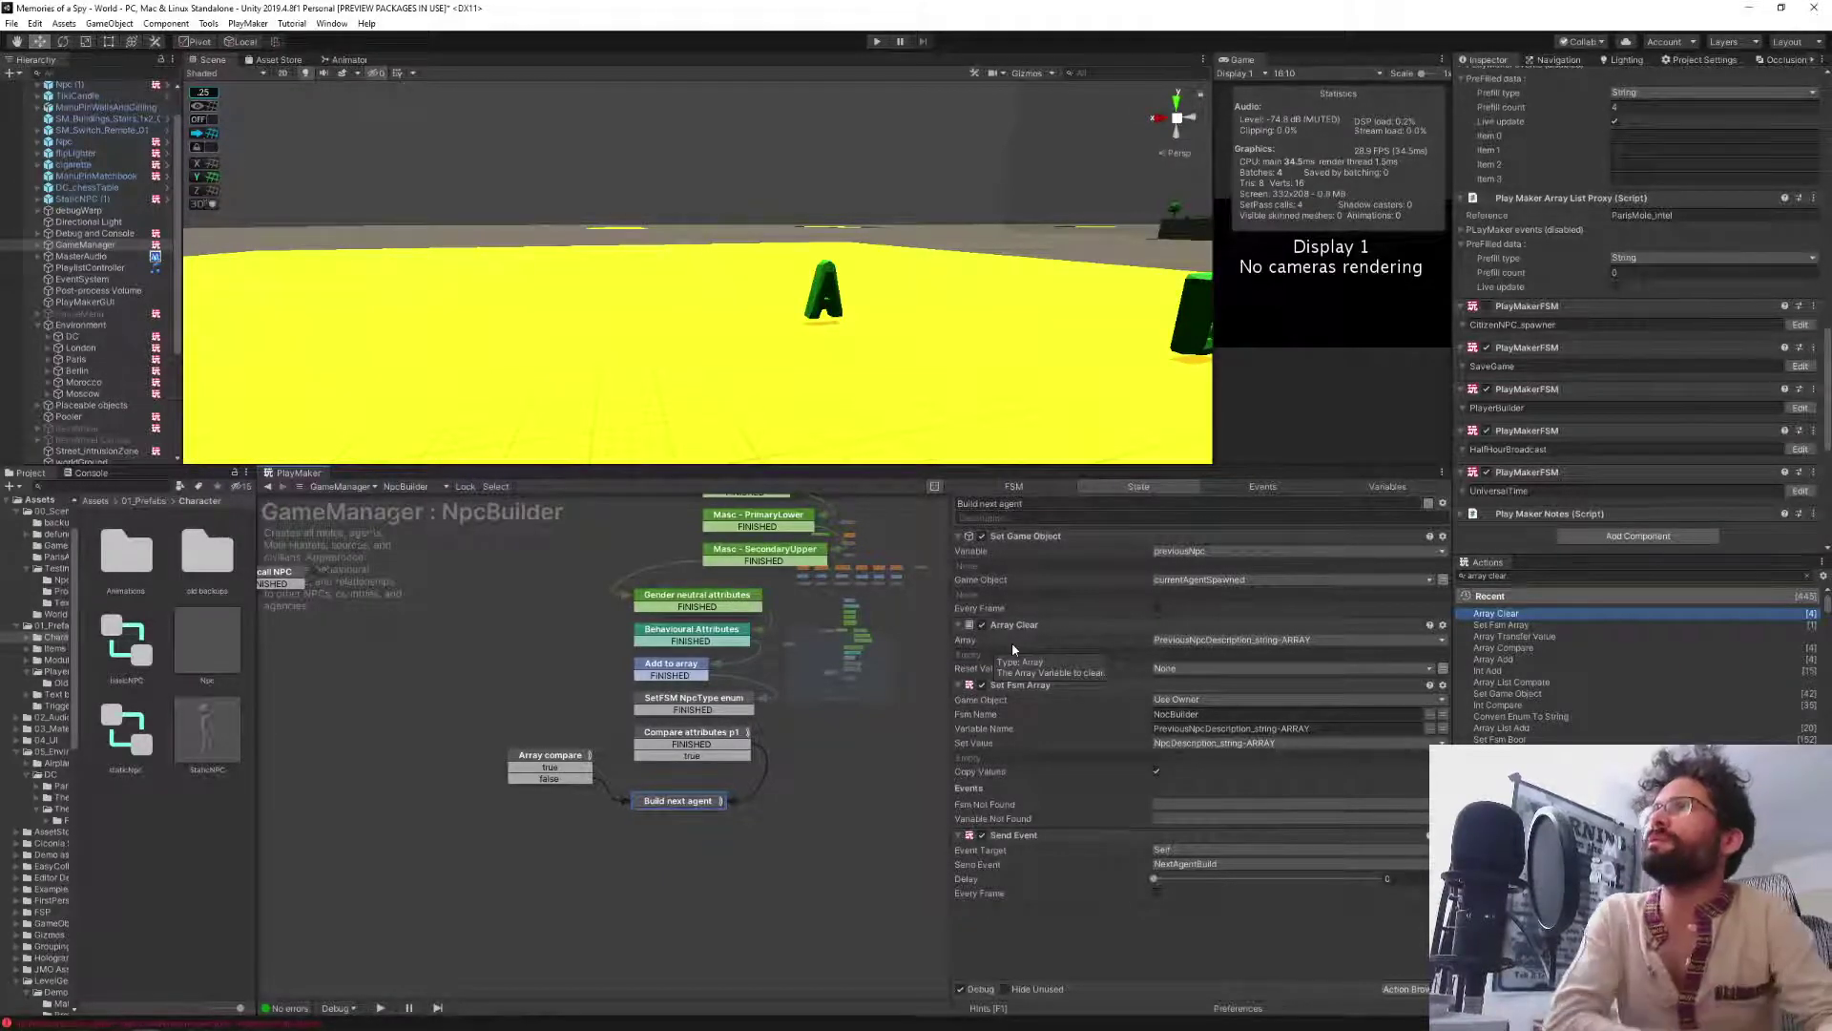
pyautogui.click(1193, 641)
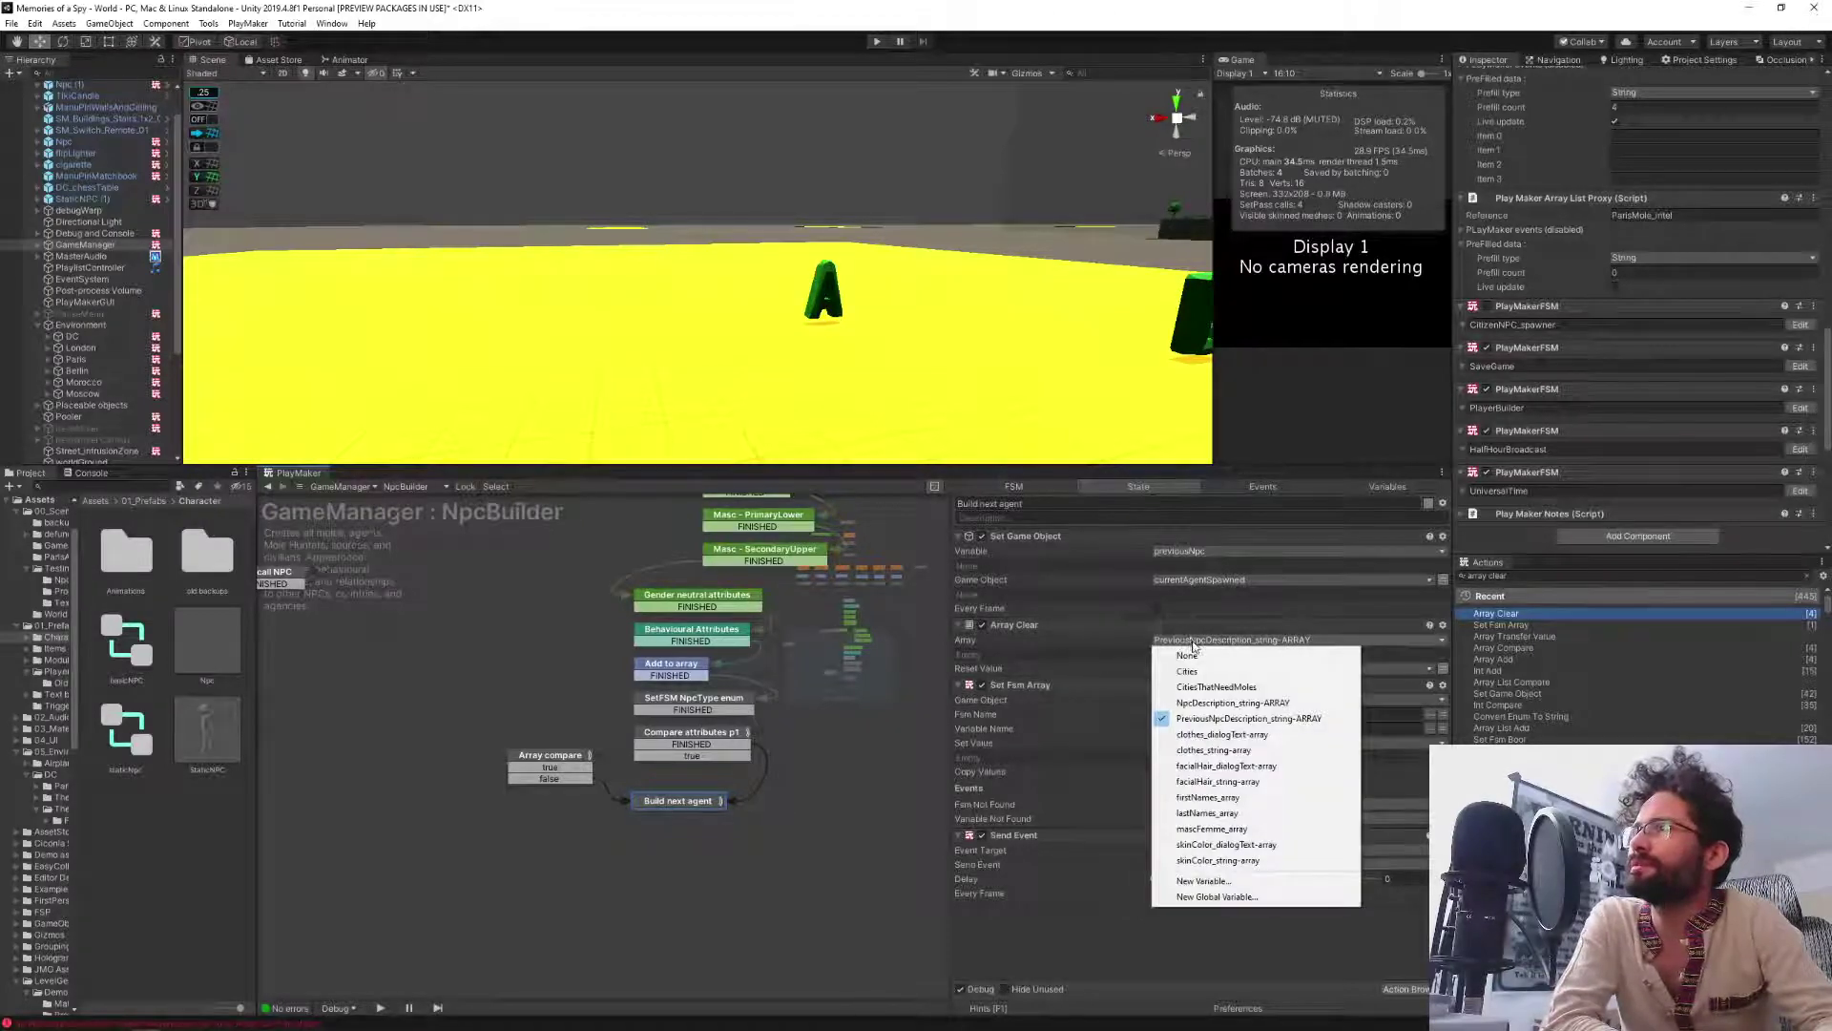
pyautogui.click(1210, 703)
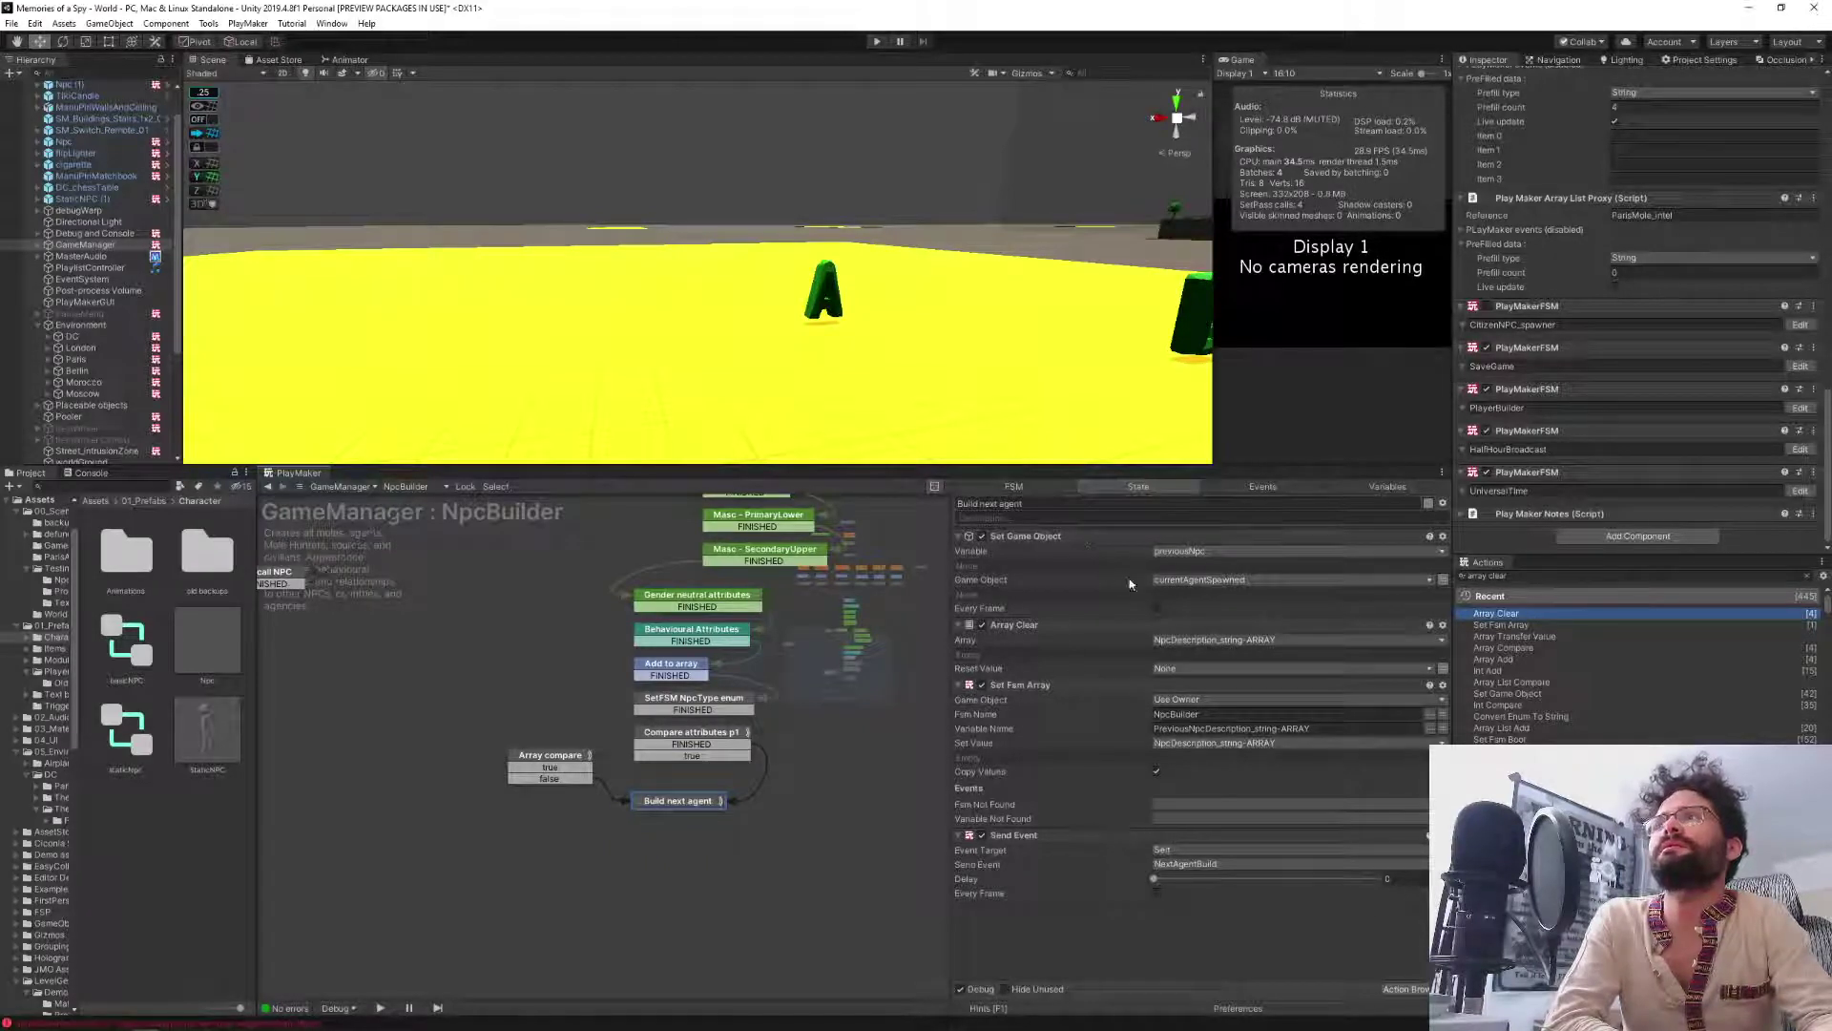
pyautogui.click(1296, 641)
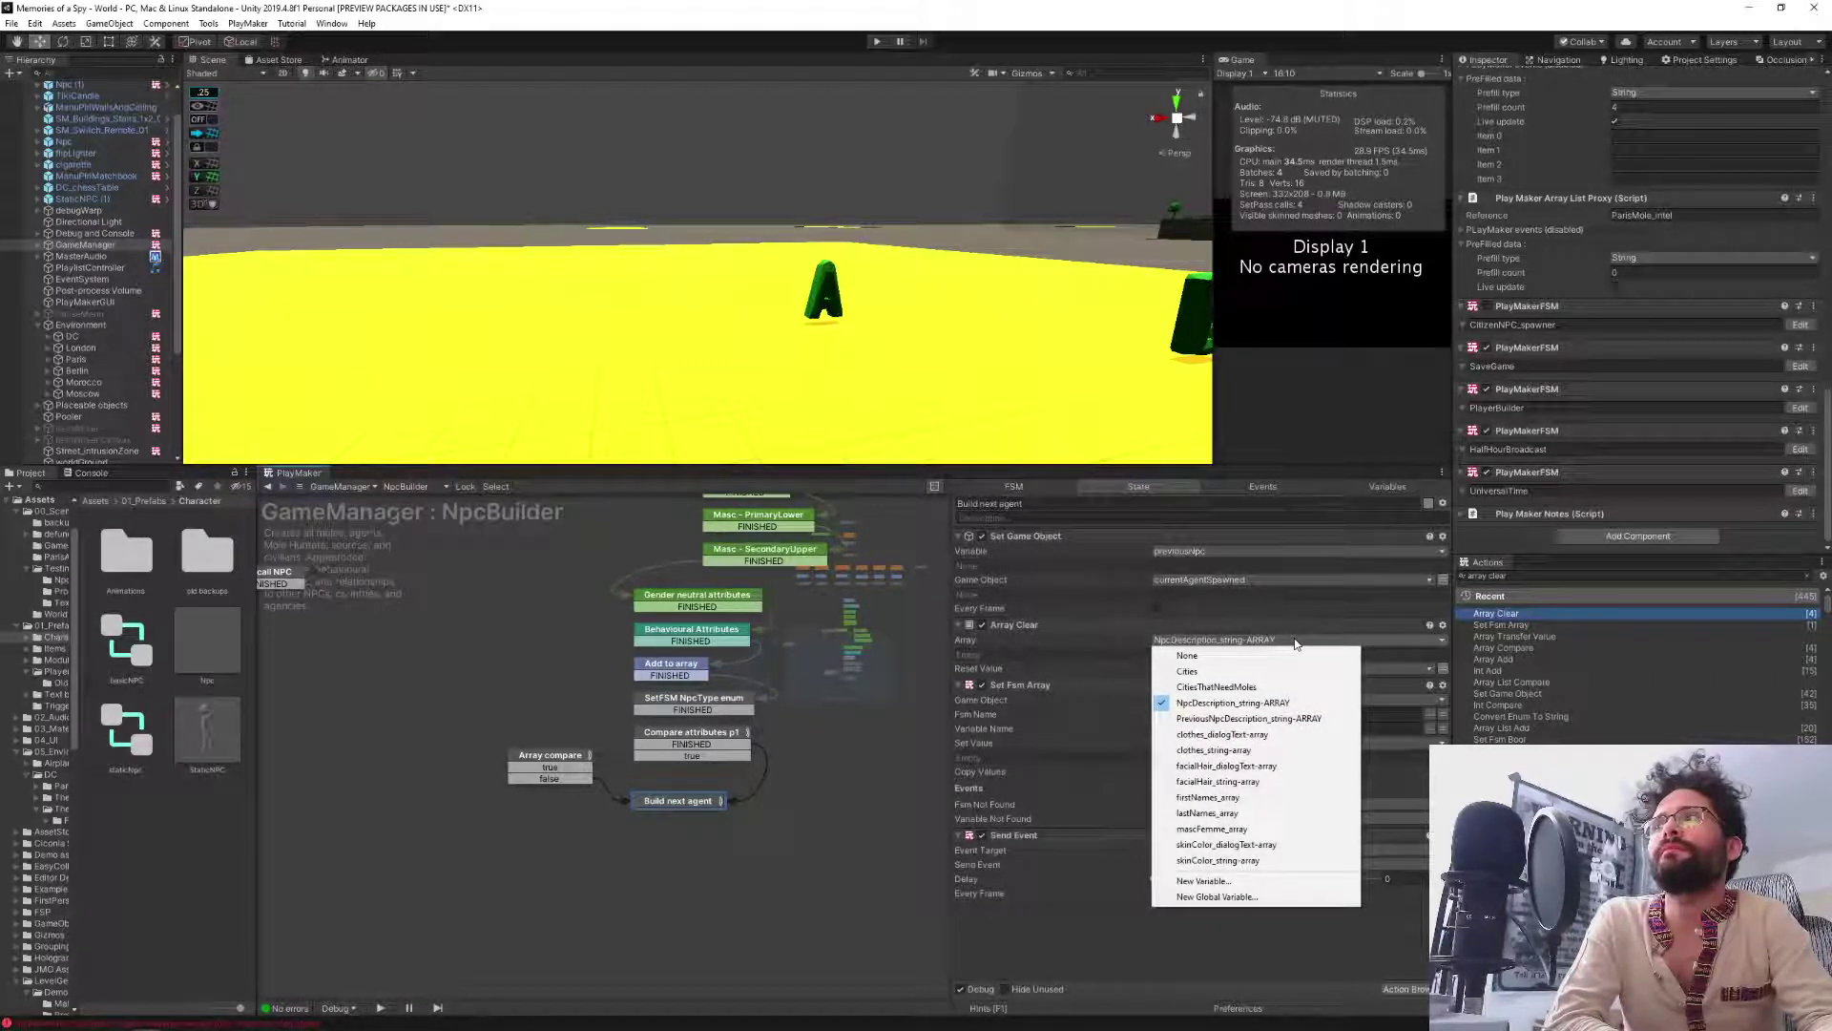
pyautogui.click(1248, 717)
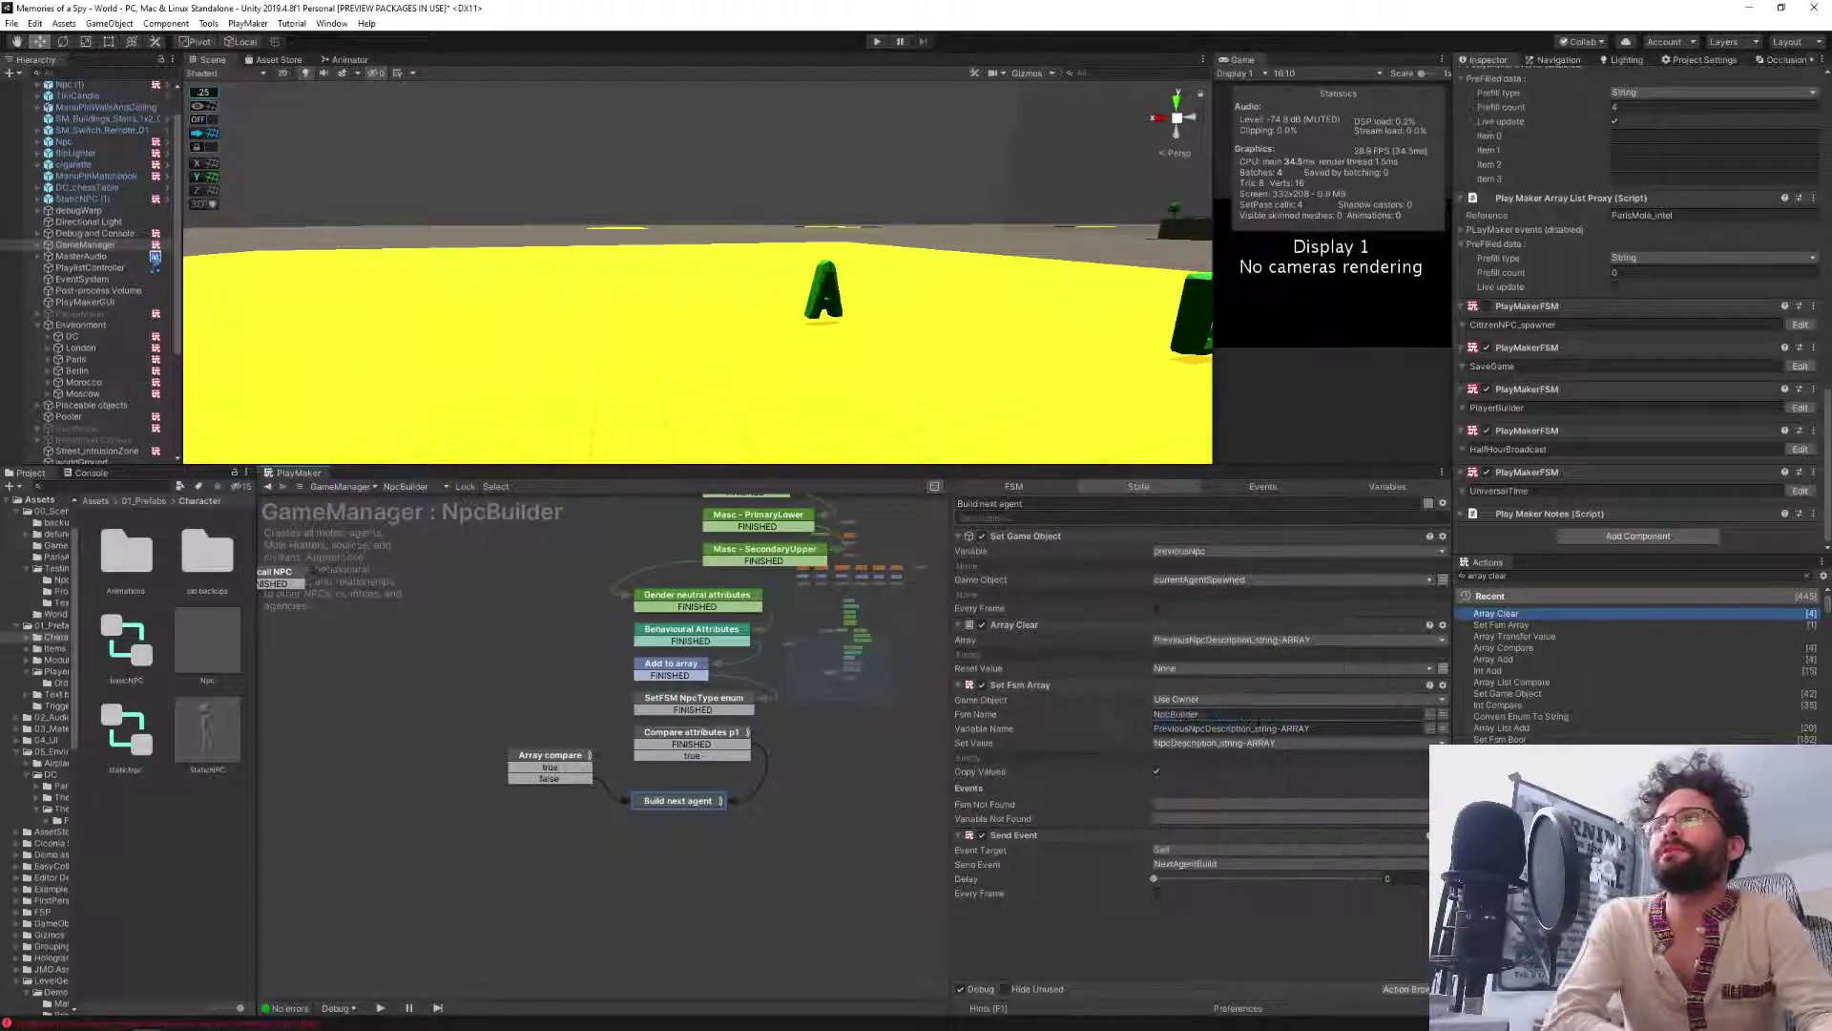
# Review the actions in the Compare attributes p1, Array compare, Build next agent and Set character name states.
pyautogui.click(663, 734)
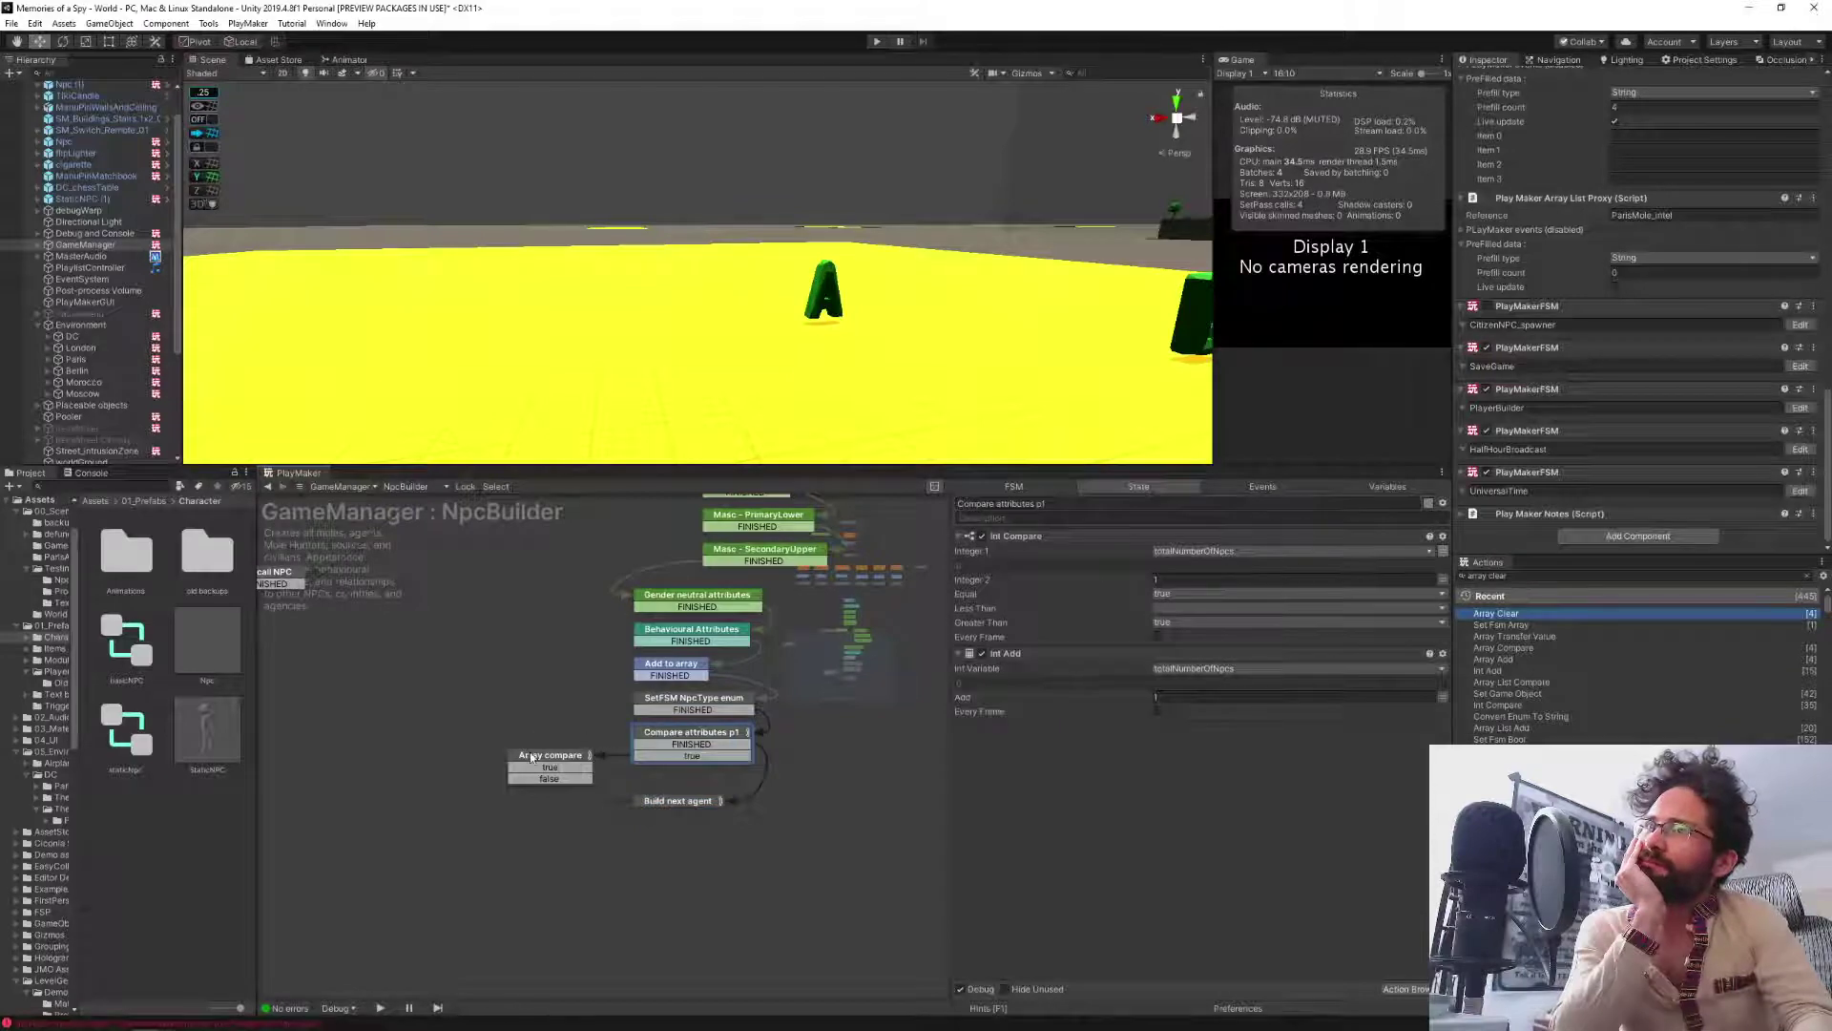
pyautogui.click(530, 756)
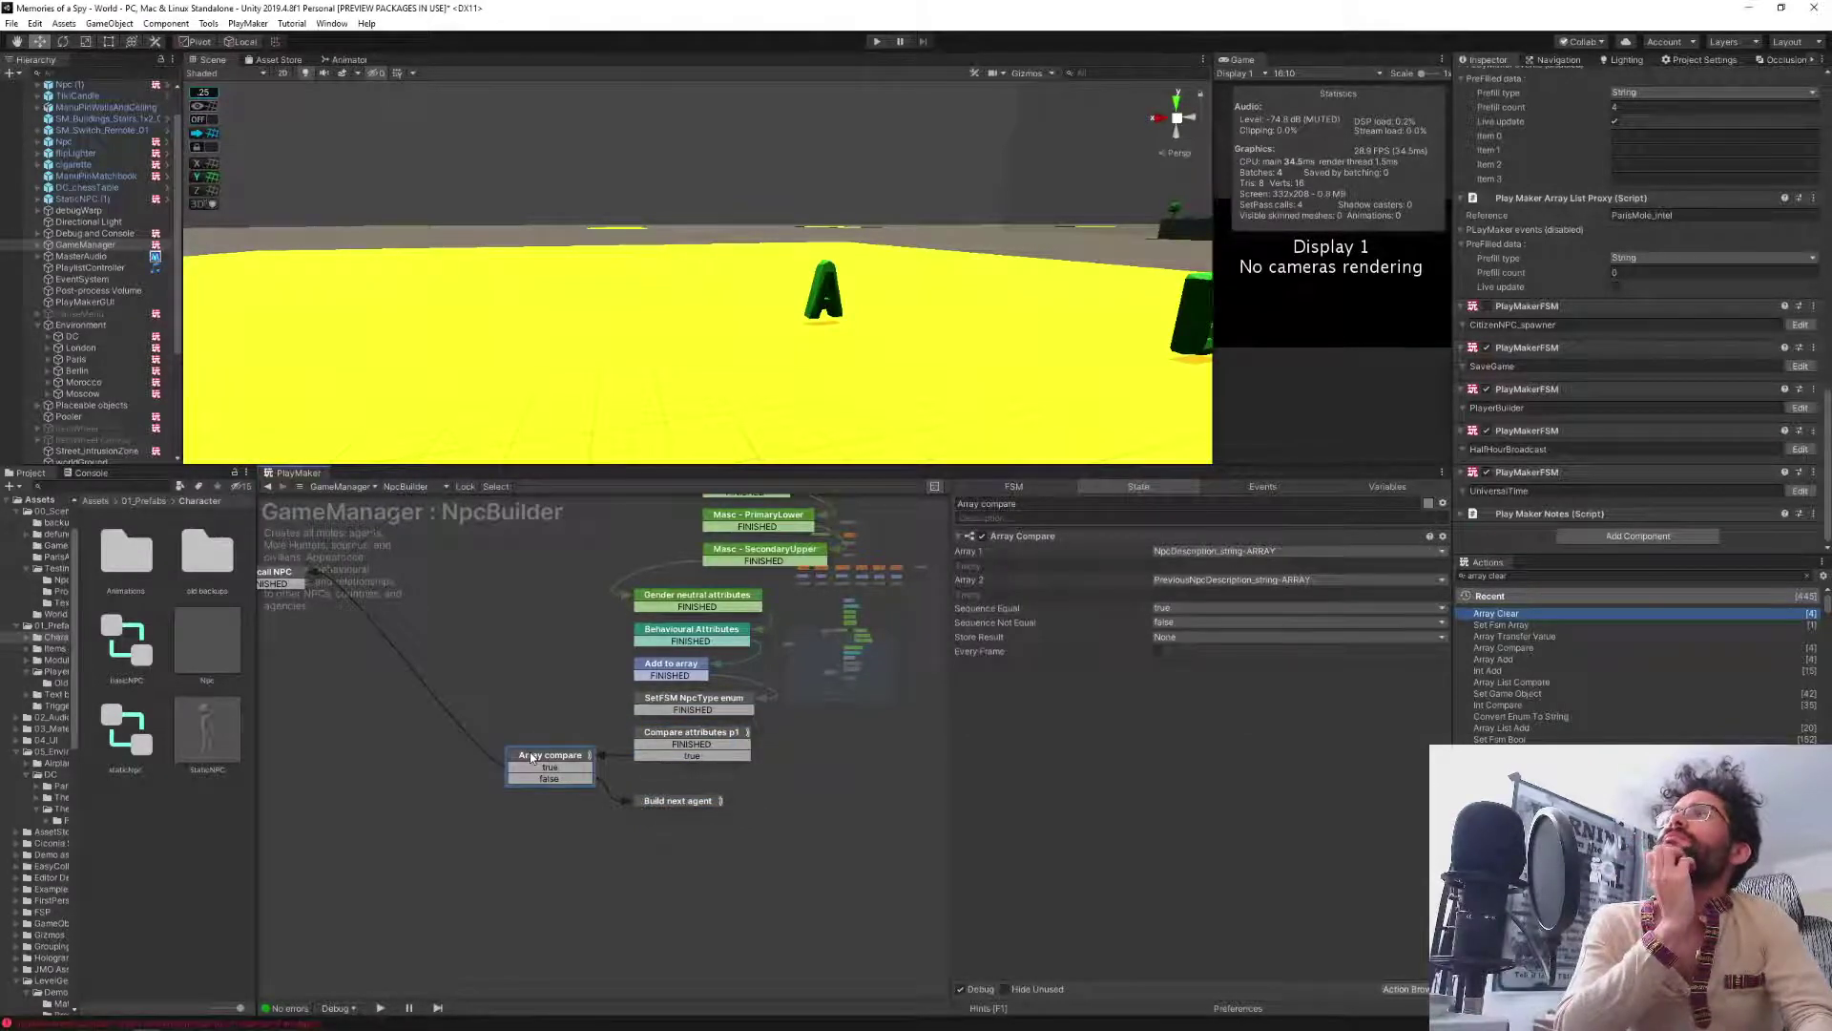
pyautogui.click(656, 733)
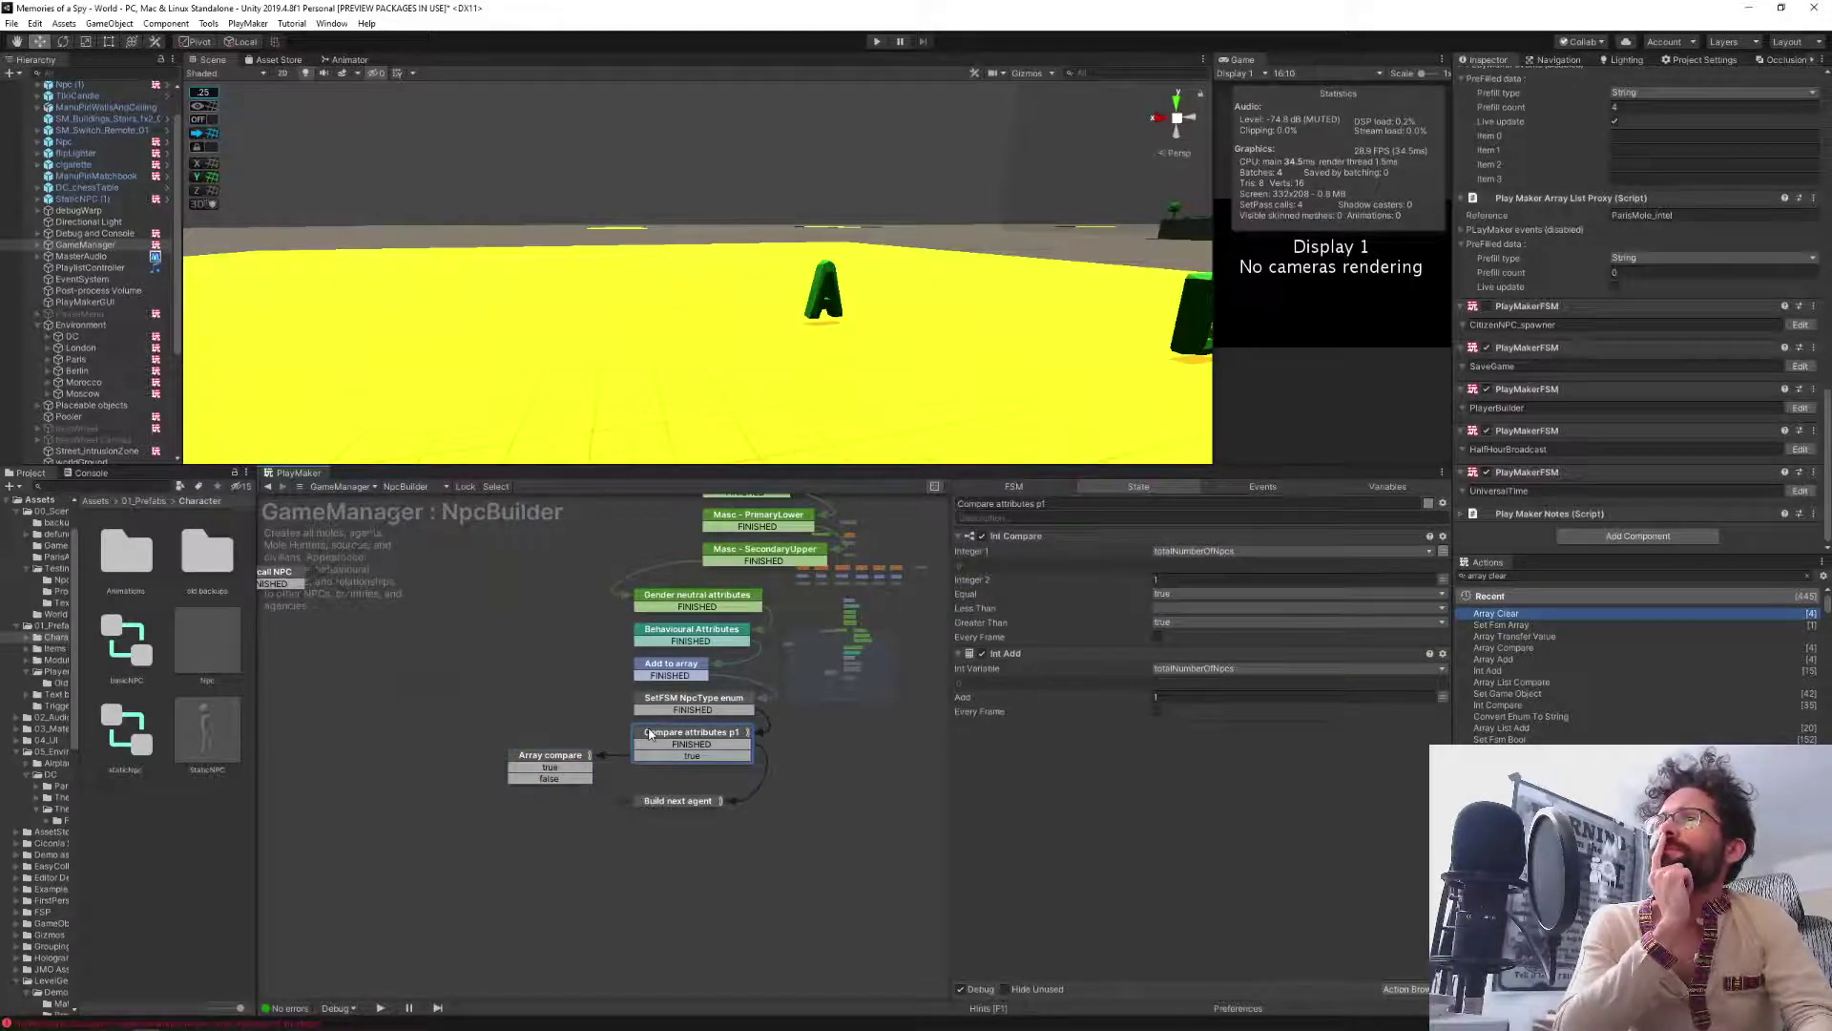
pyautogui.click(652, 805)
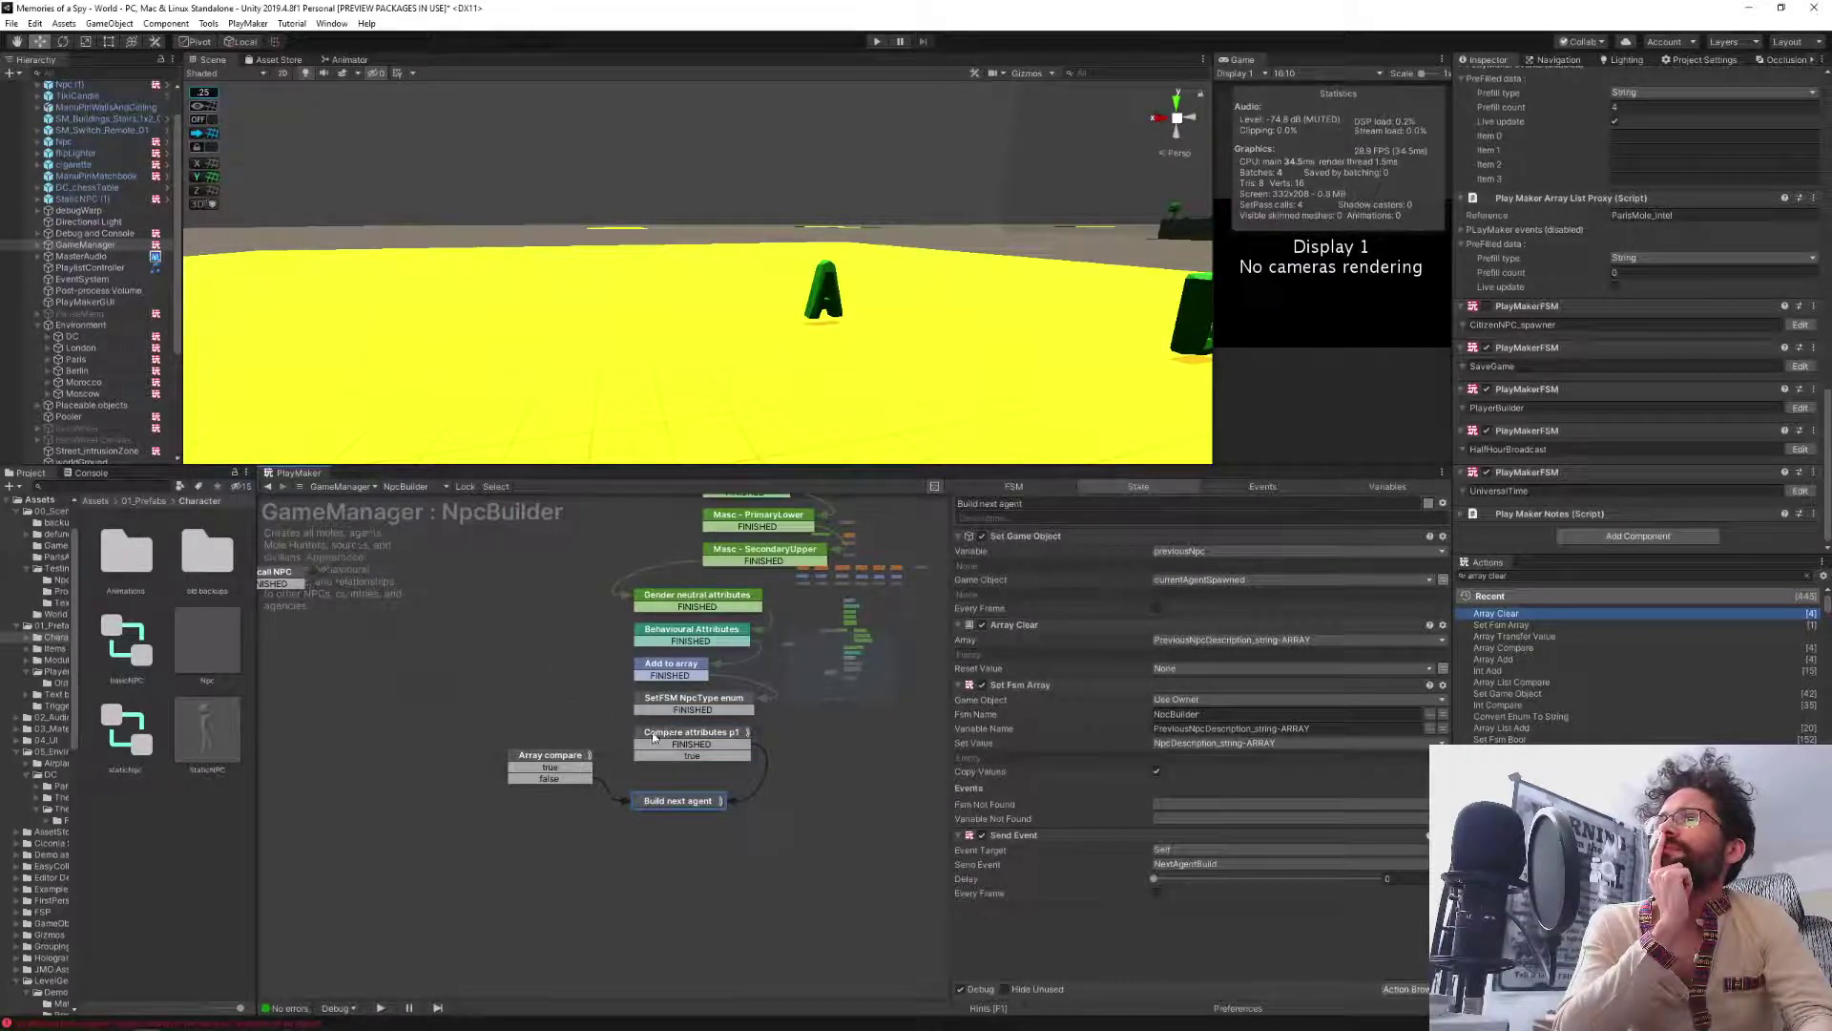
pyautogui.click(559, 757)
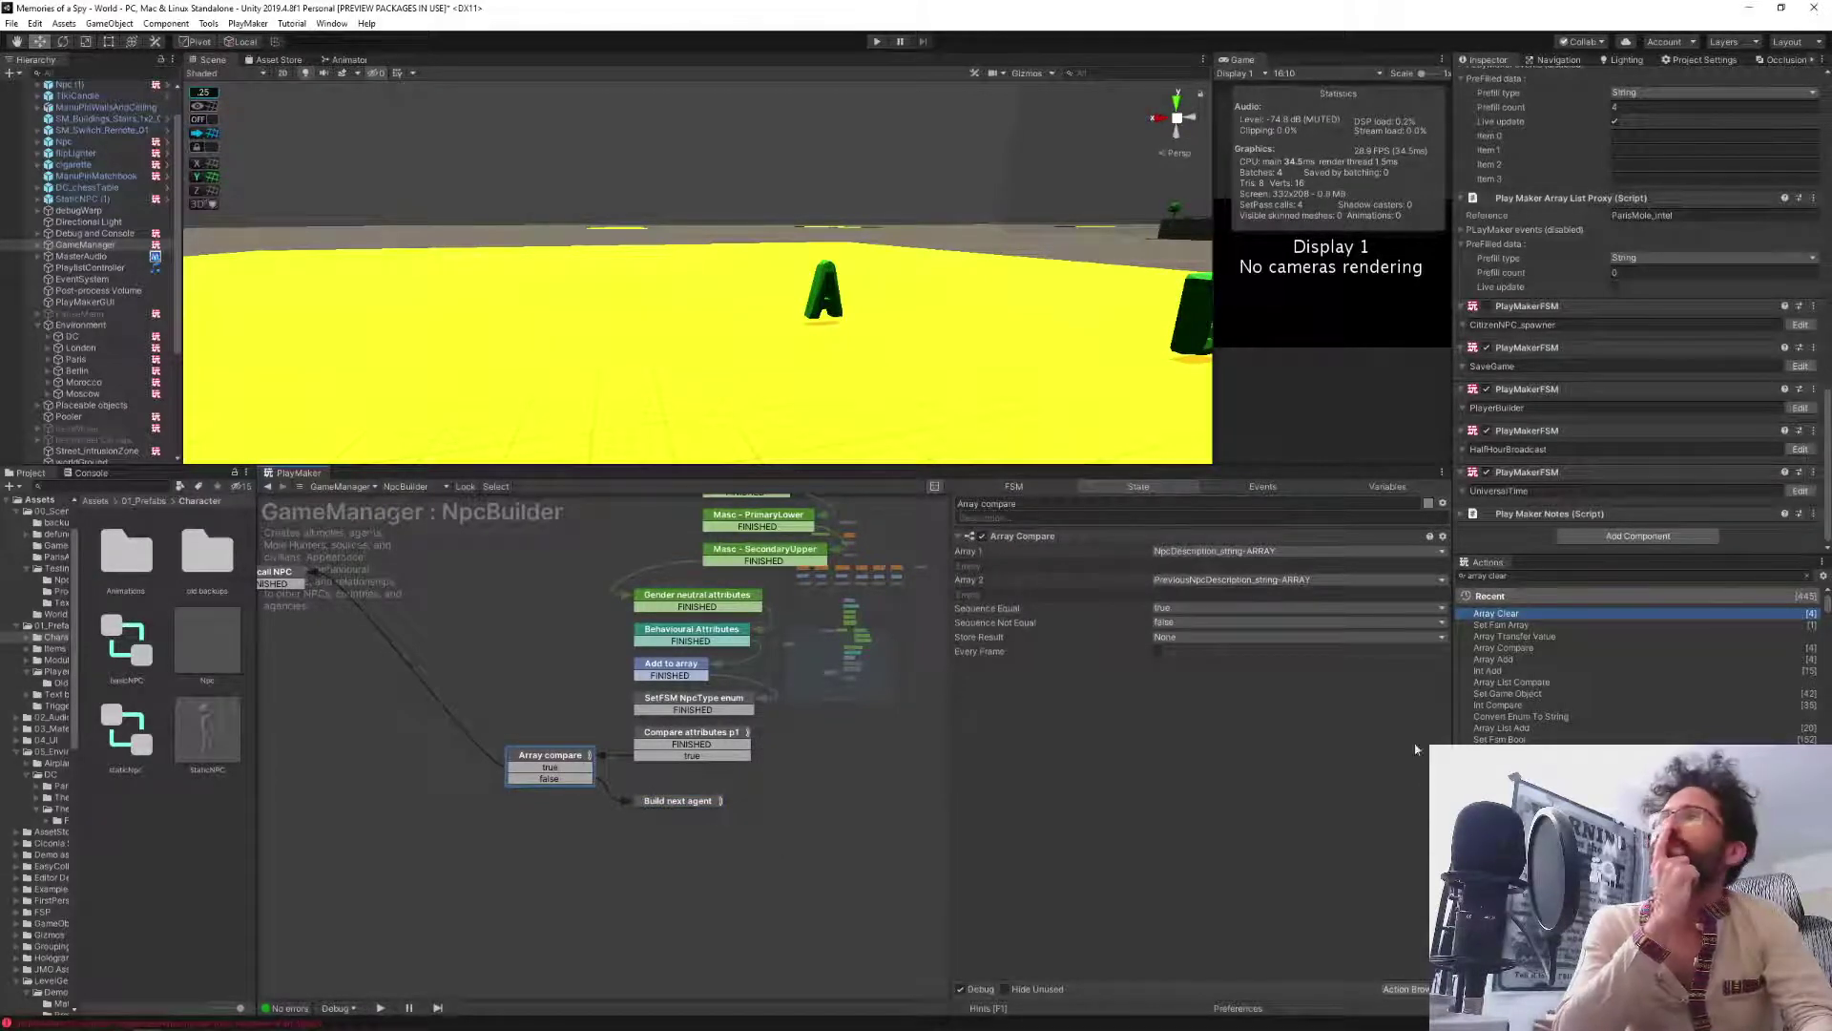
pyautogui.click(708, 738)
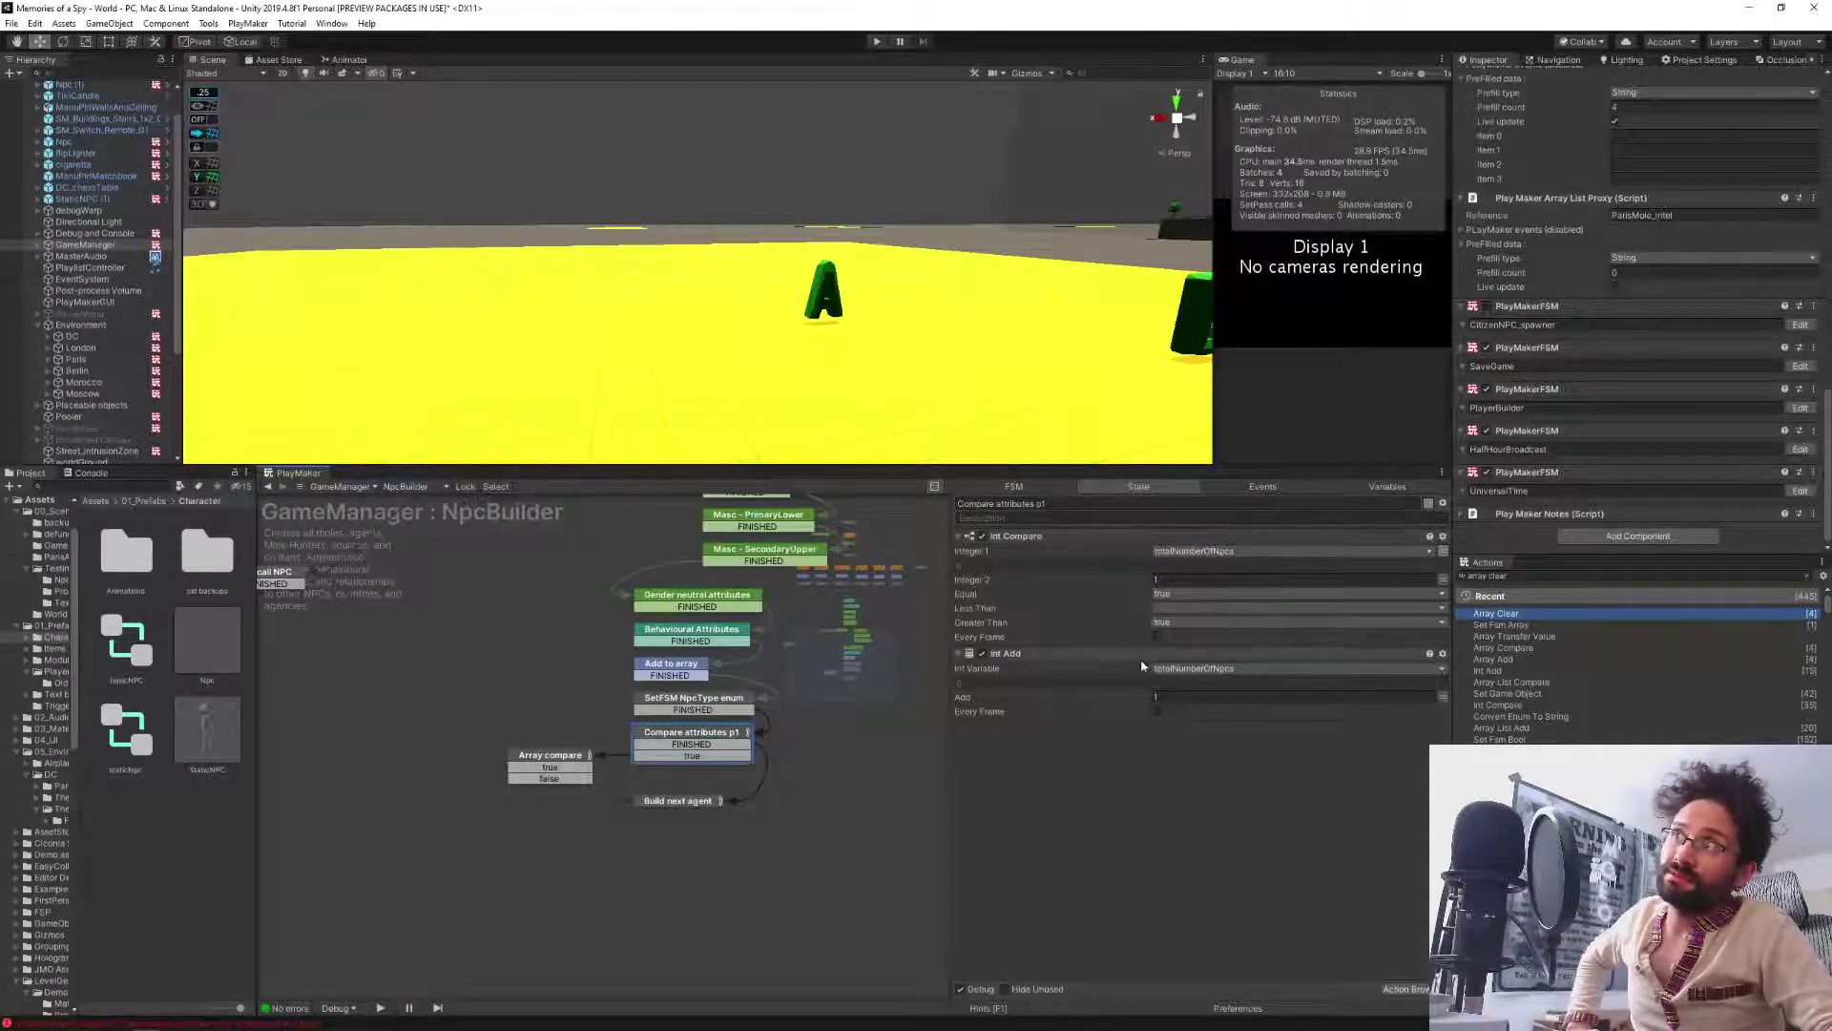
pyautogui.click(548, 761)
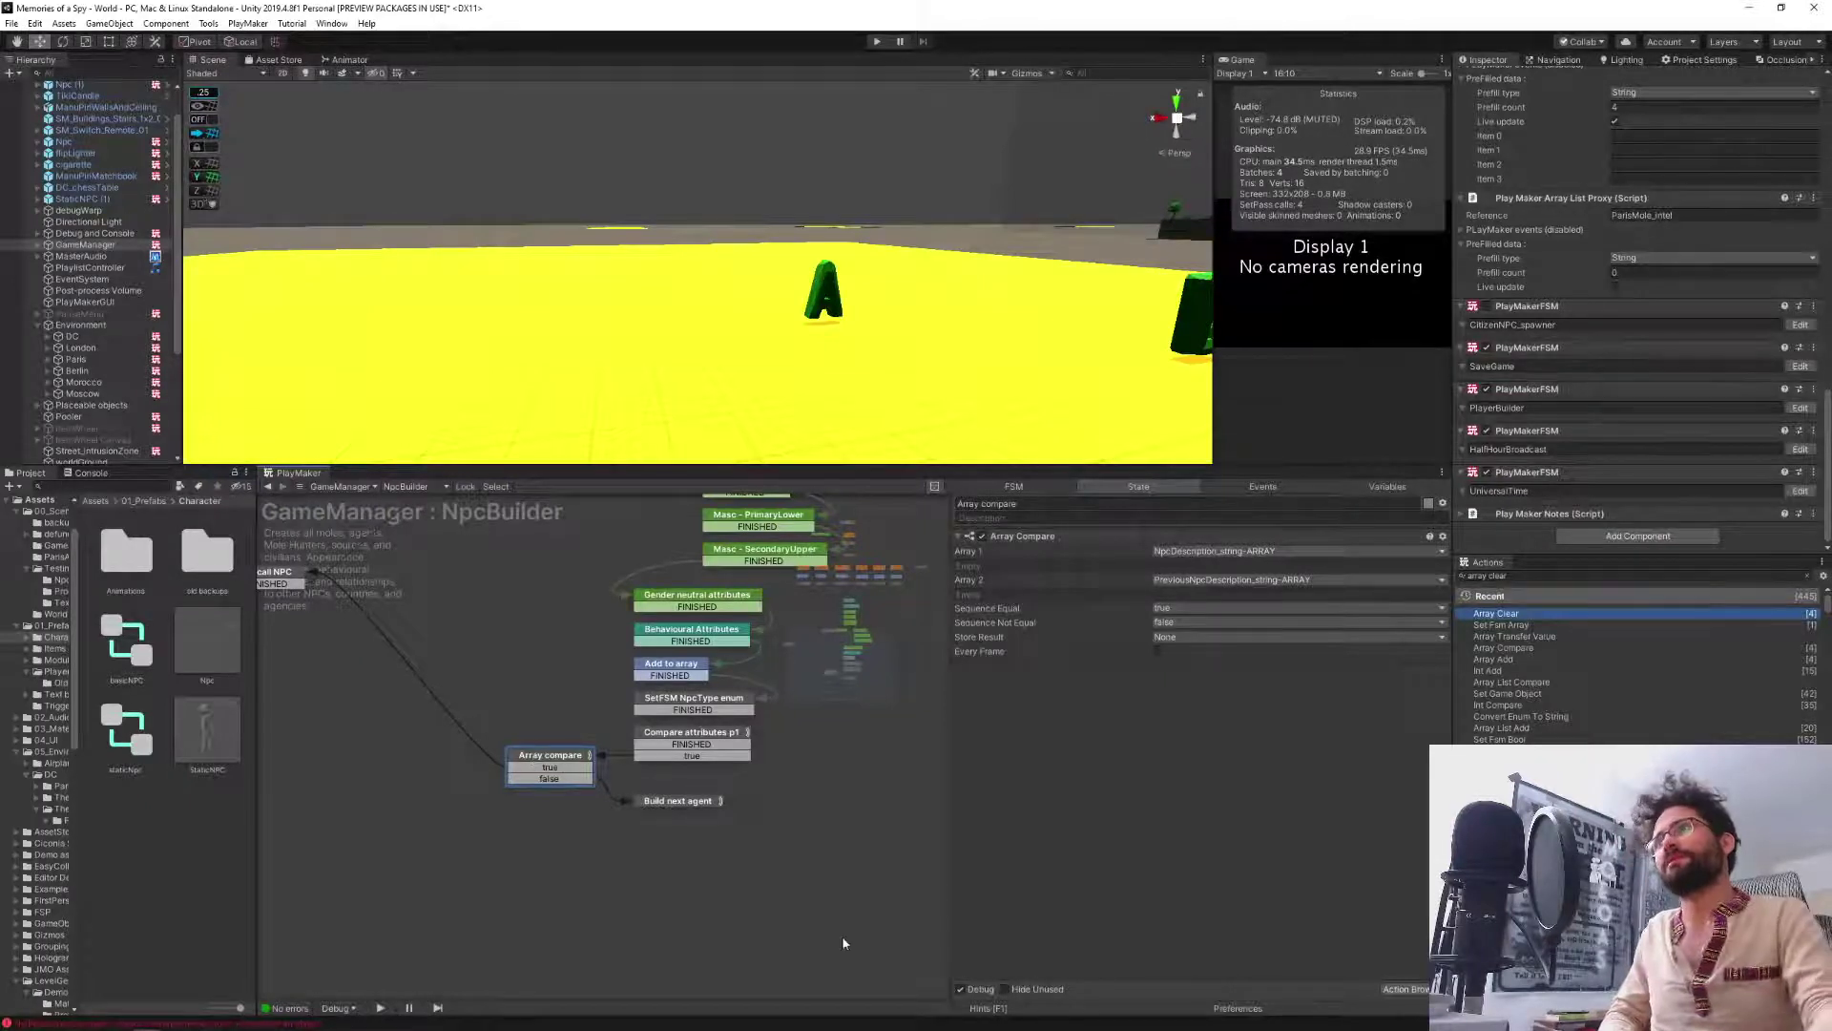
pyautogui.click(711, 799)
pyautogui.scroll(5, 589, 711)
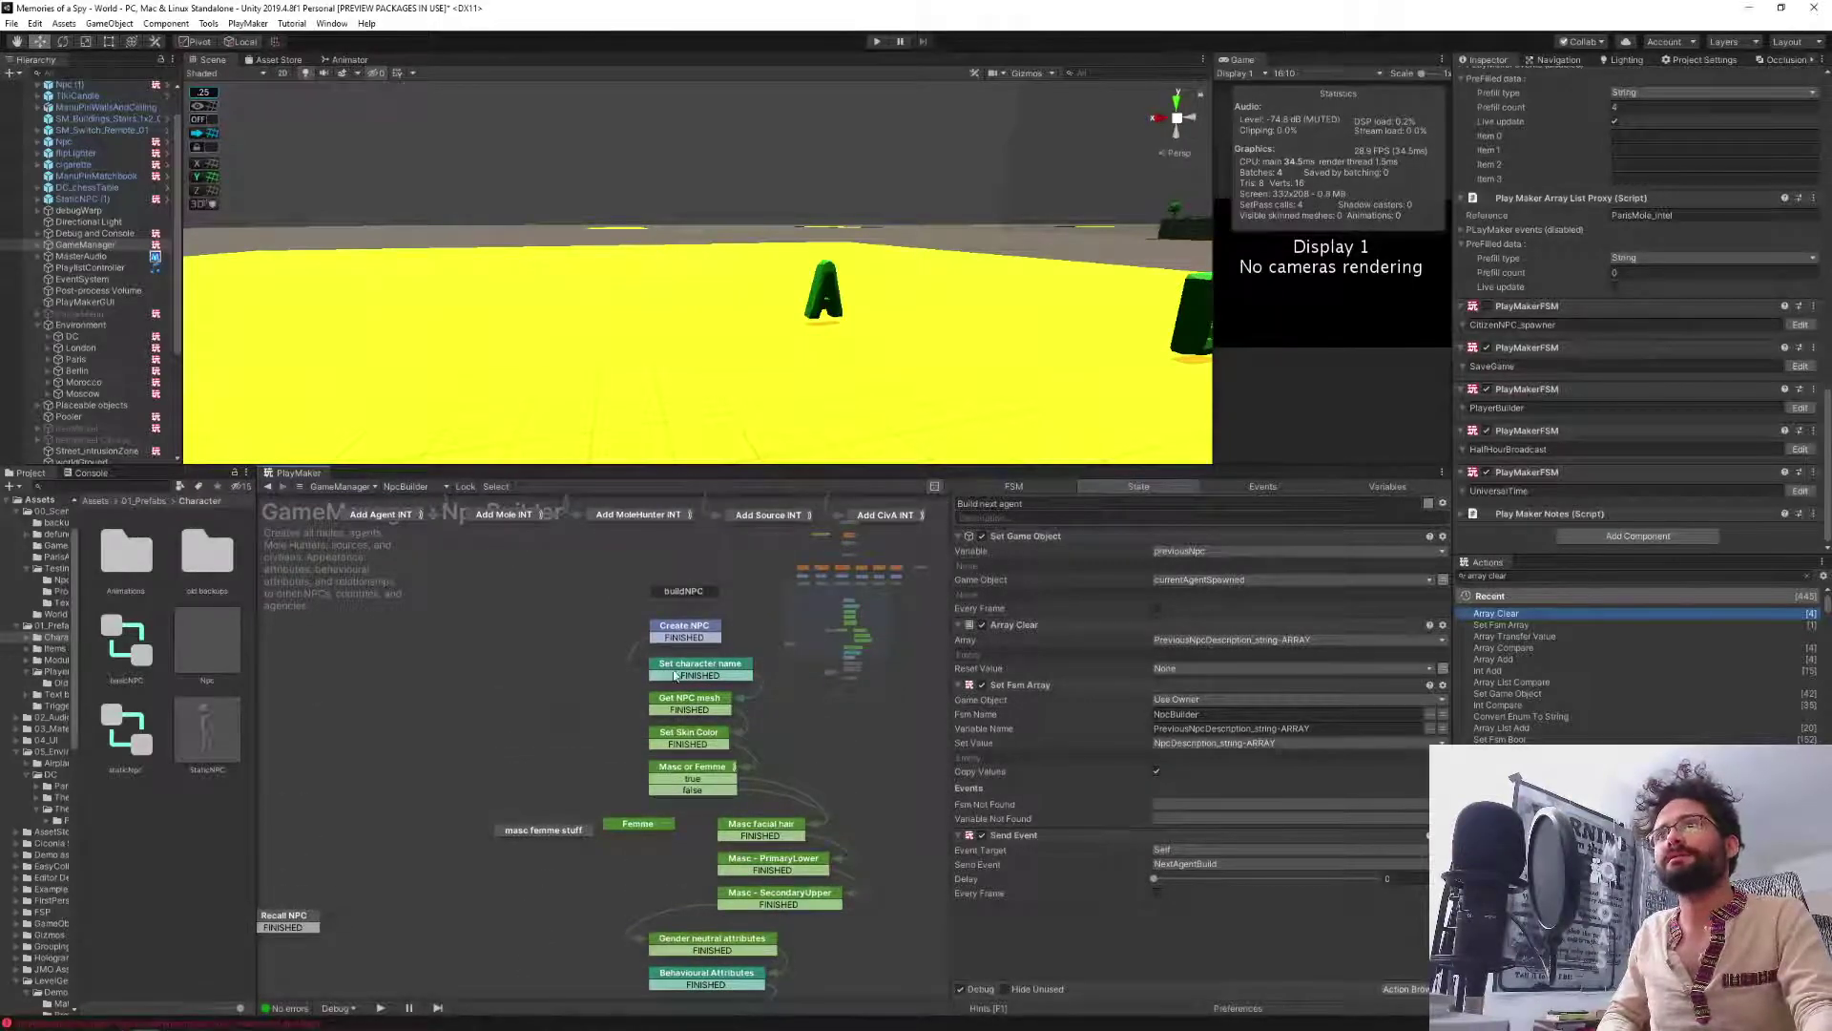
pyautogui.click(675, 674)
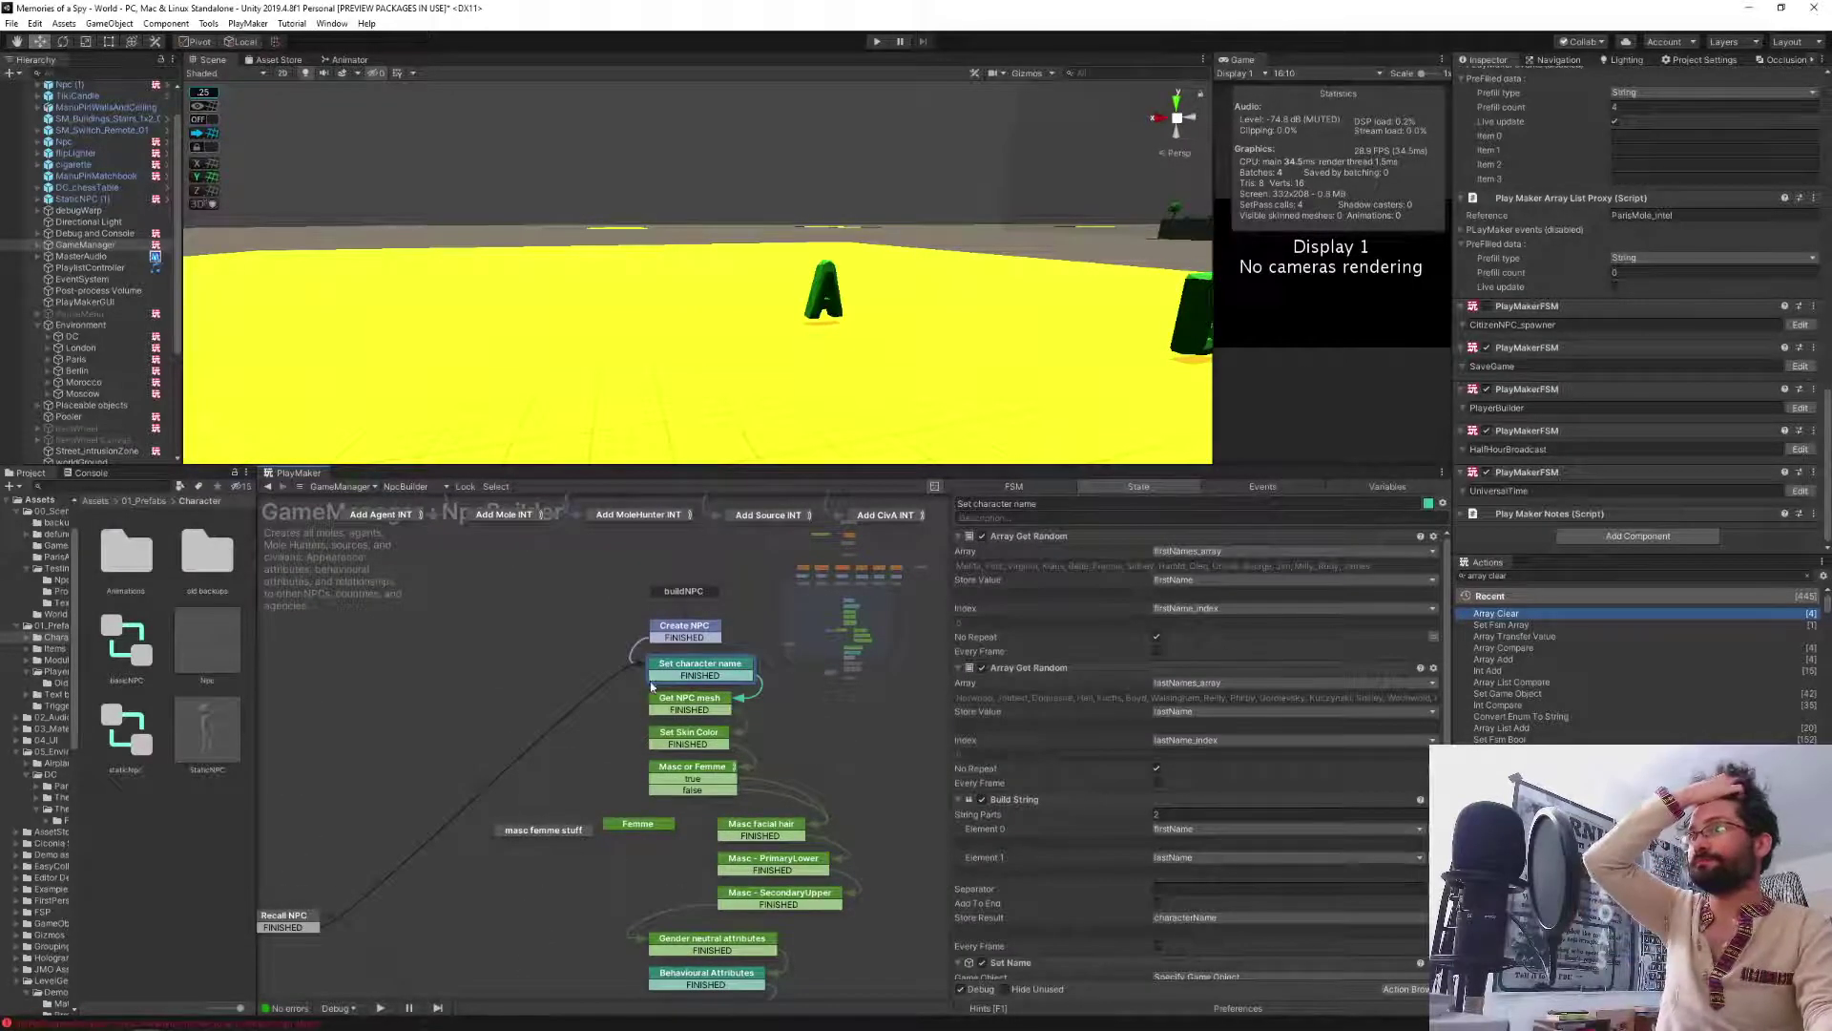
pyautogui.moveTo(552, 941); pyautogui.dragTo(559, 723, button='middle')
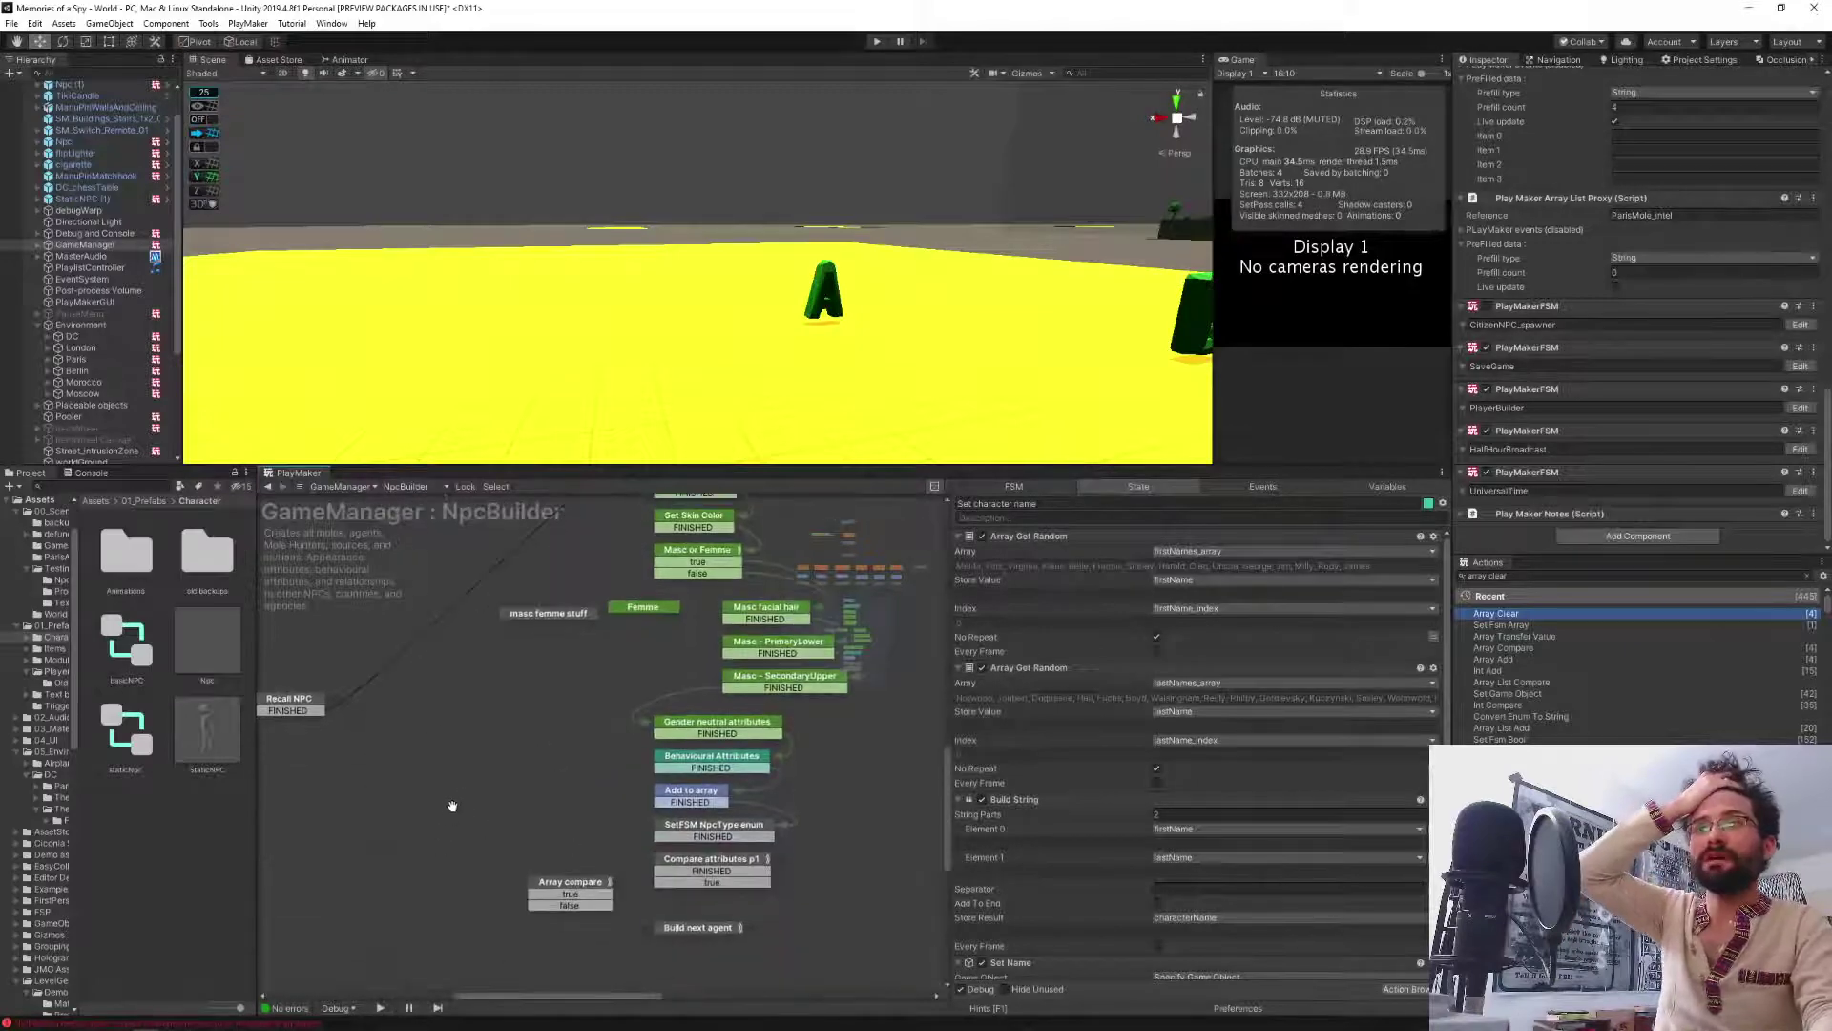
pyautogui.moveTo(449, 996); pyautogui.dragTo(473, 885, button='middle')
# Duplicate the Array Clear action in Build next agent and place the copy between Set Fsm Array and Send Event.
pyautogui.click(718, 799)
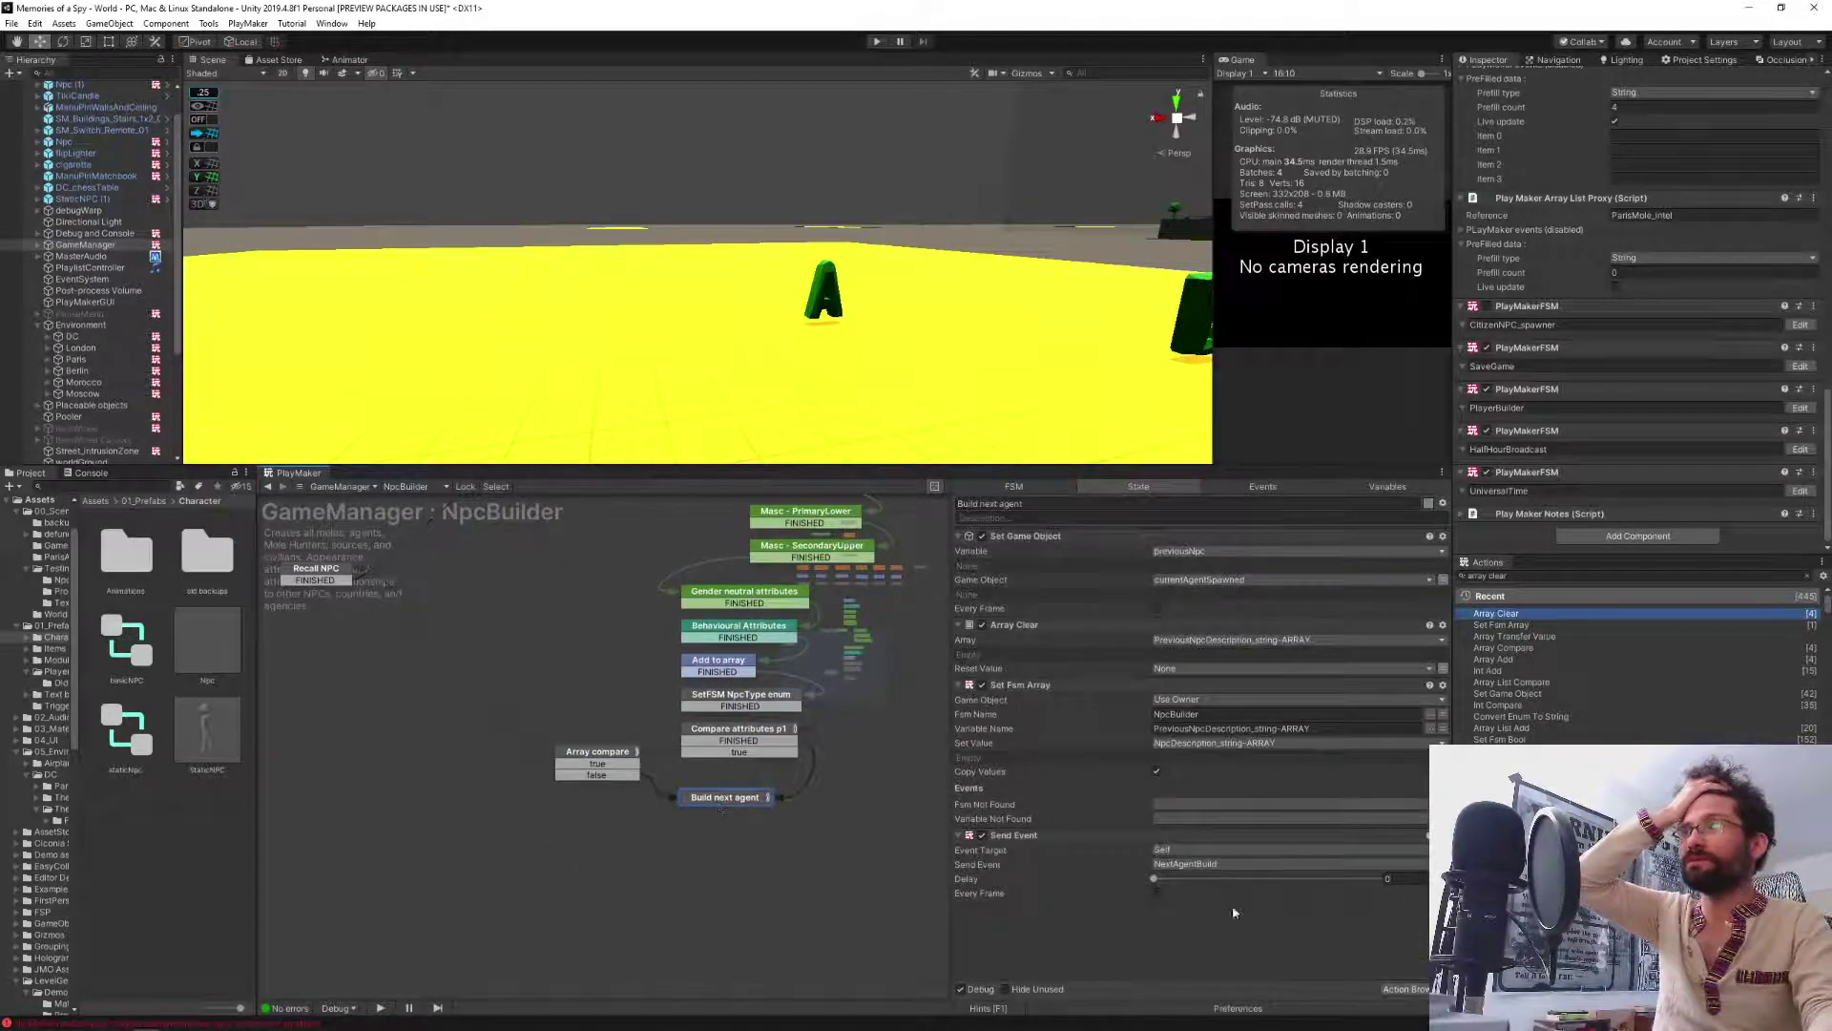
pyautogui.click(1012, 624)
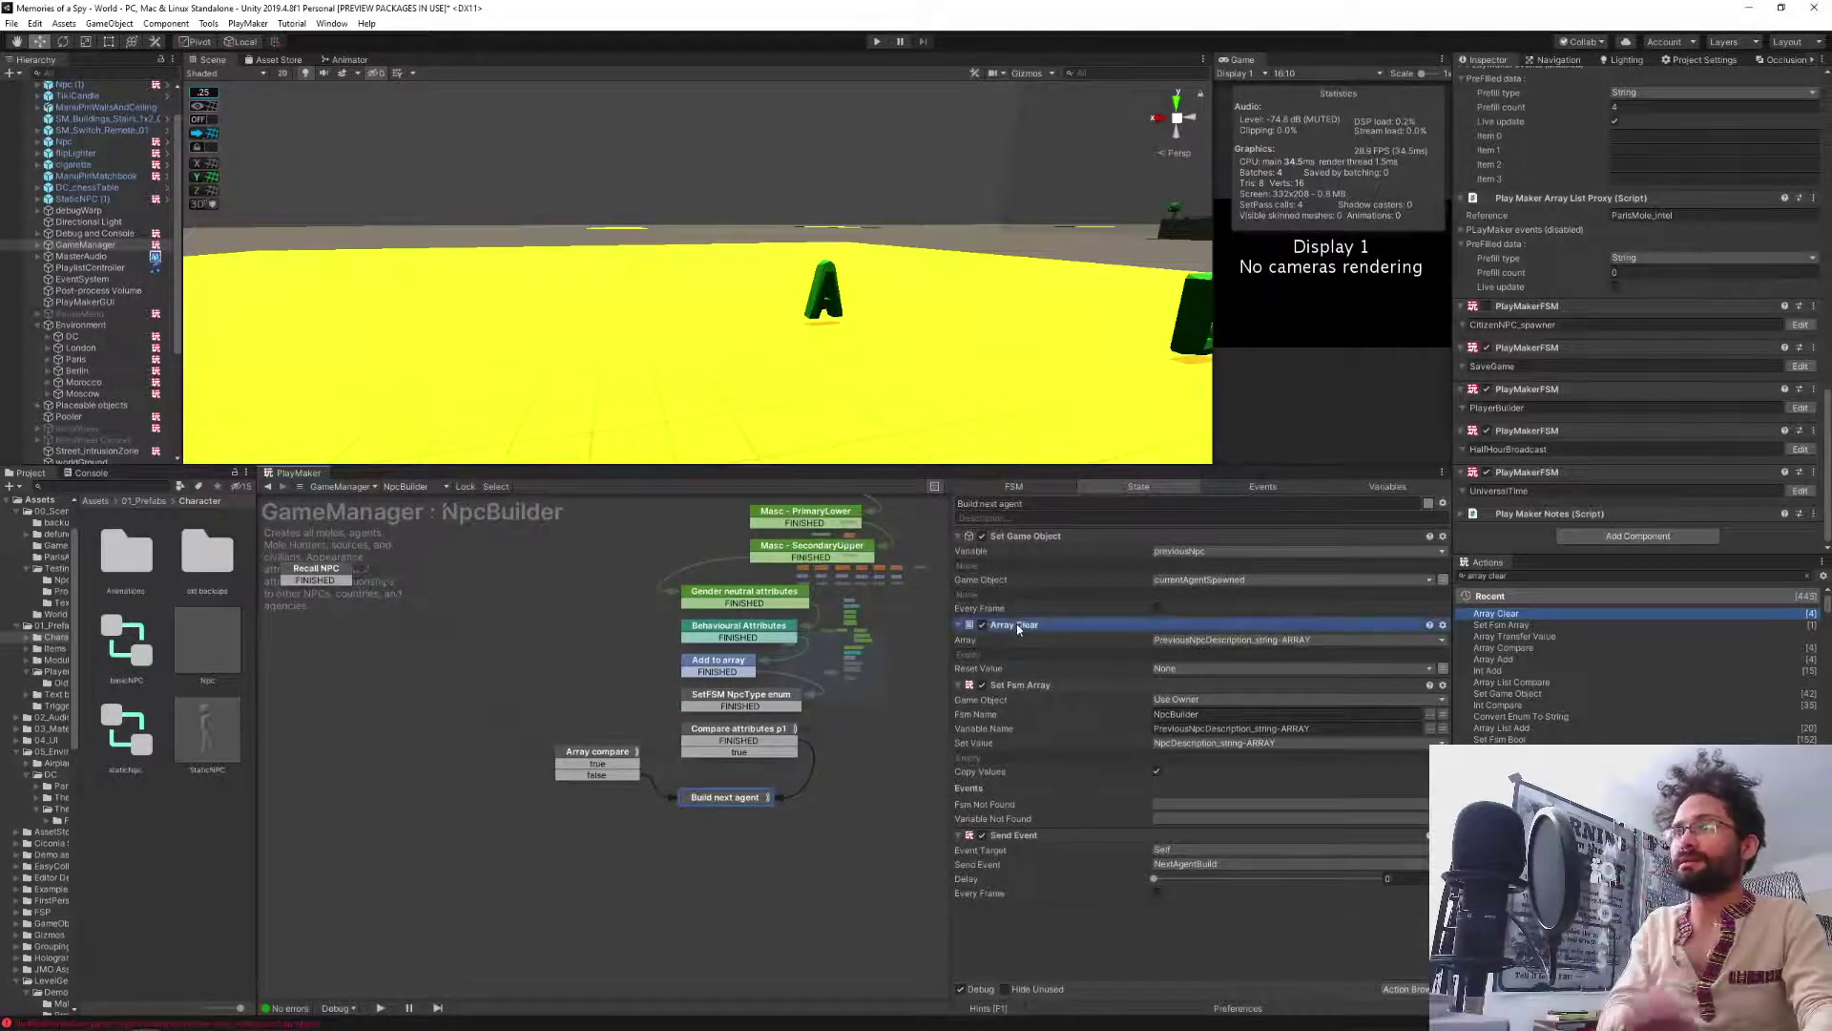
pyautogui.hotkey('ctrl', 'd')
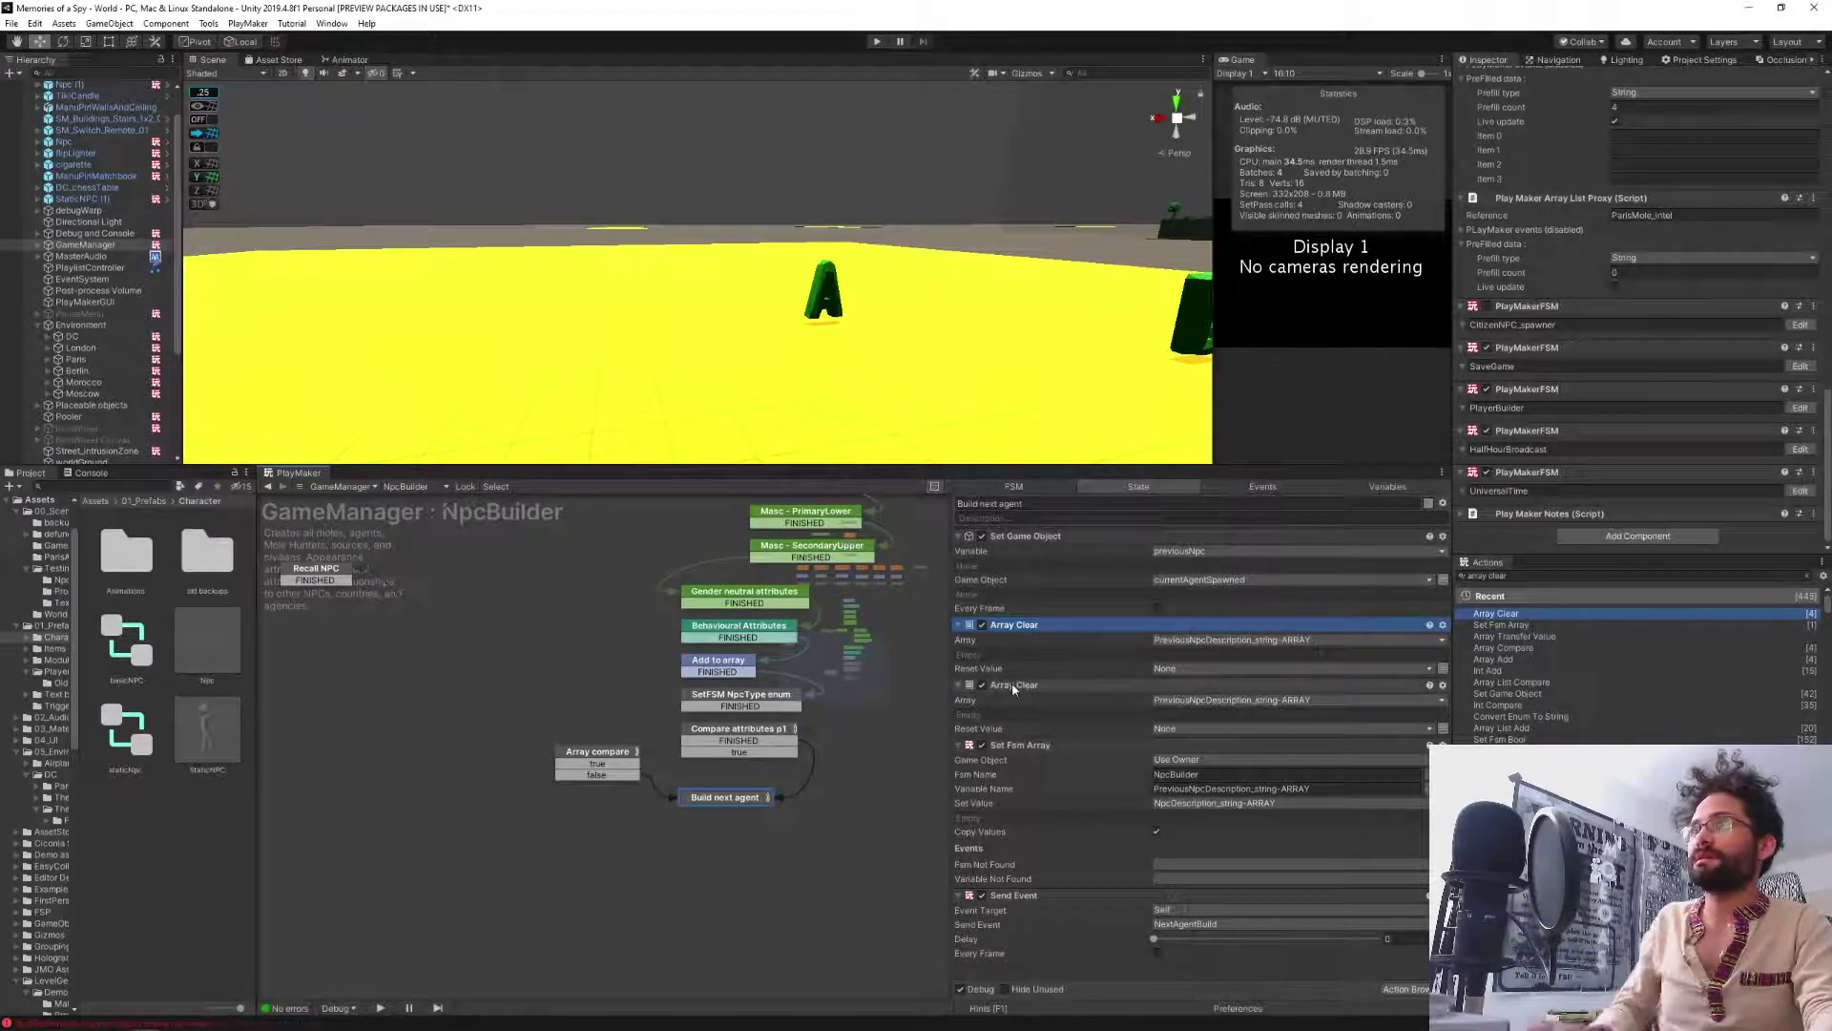
pyautogui.click(1013, 685)
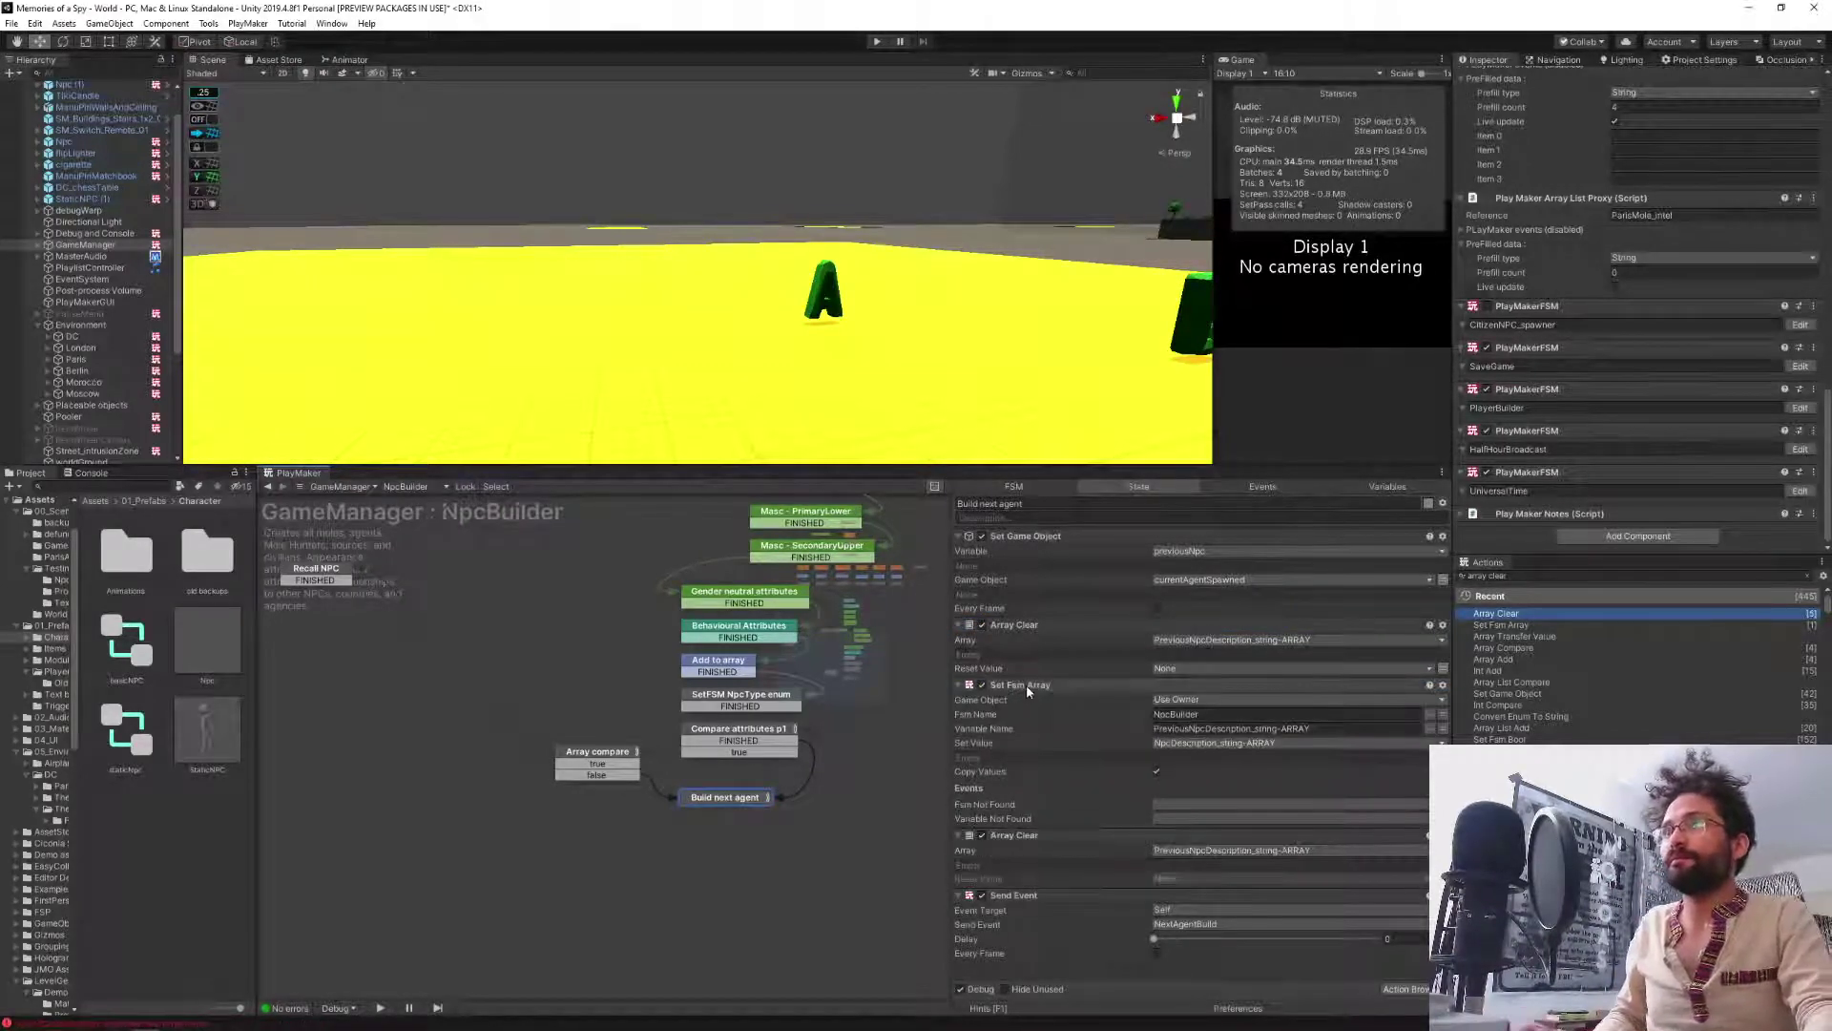
pyautogui.moveTo(1027, 684); pyautogui.dragTo(1190, 856)
# Set the second Array Clear's array to NpcDescription_string-ARRAY and deselect the state.
pyautogui.click(1190, 854)
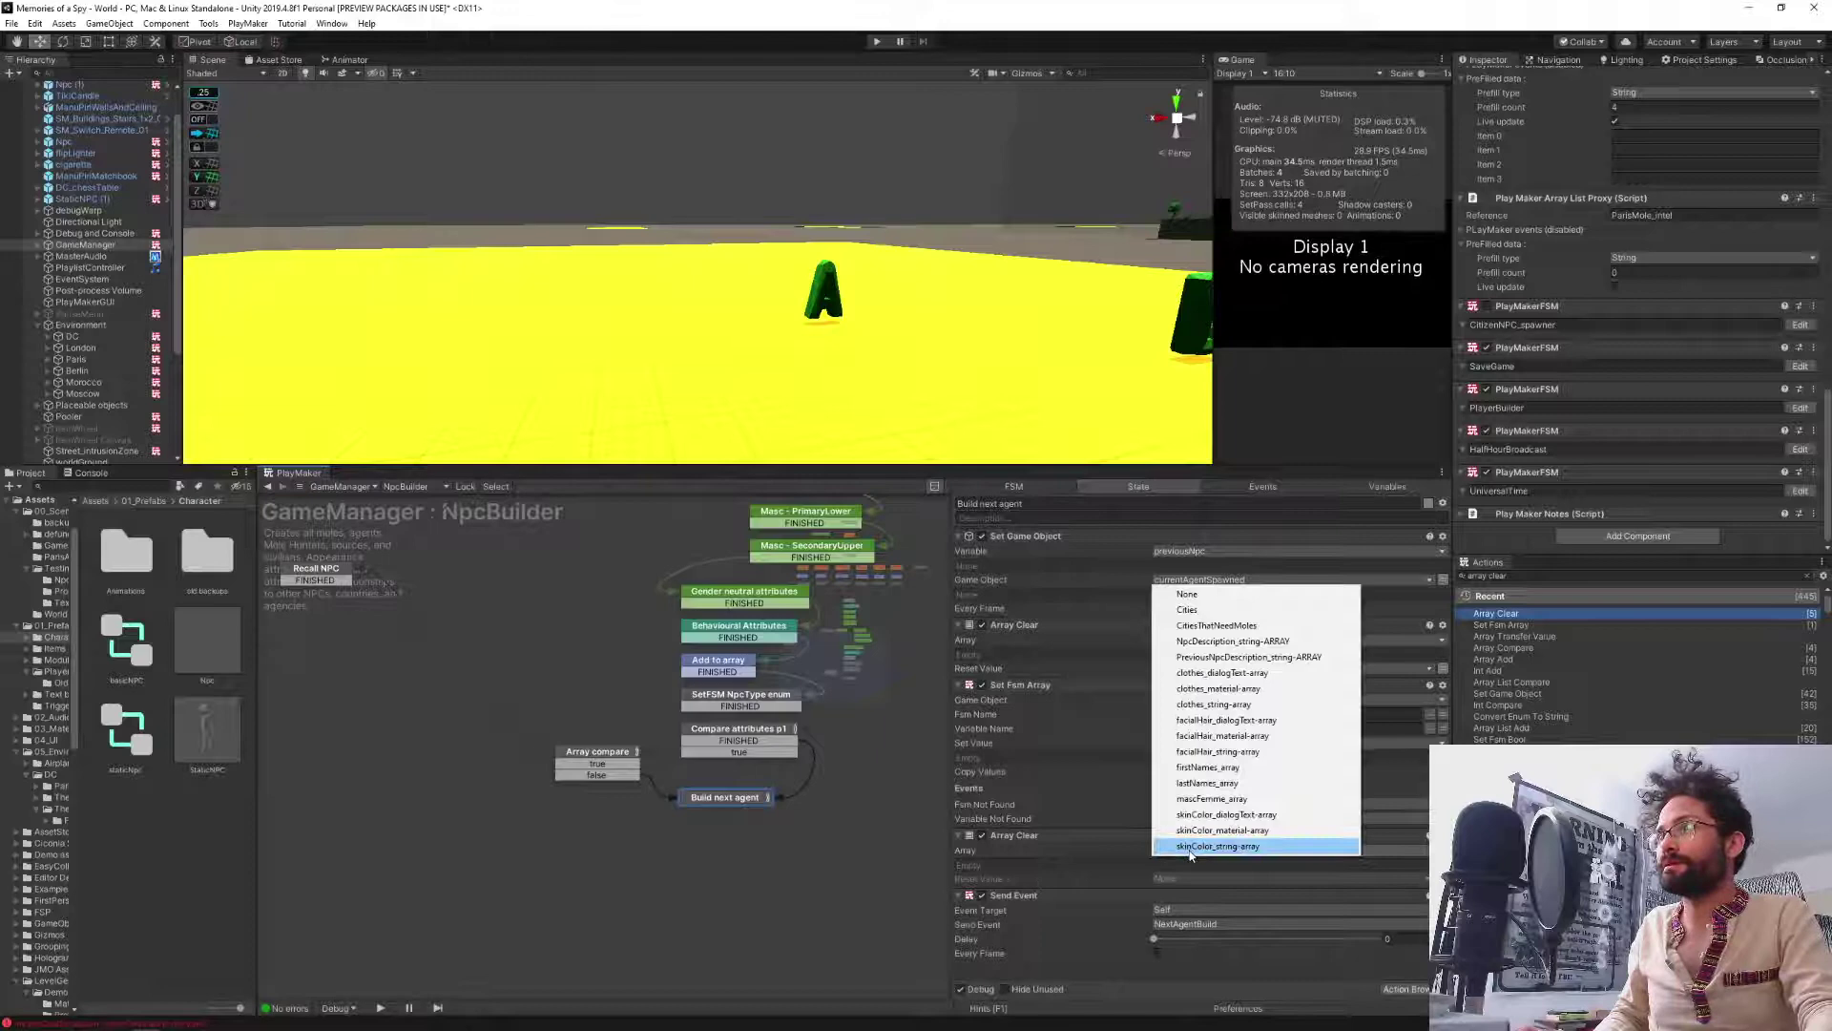
pyautogui.click(1237, 641)
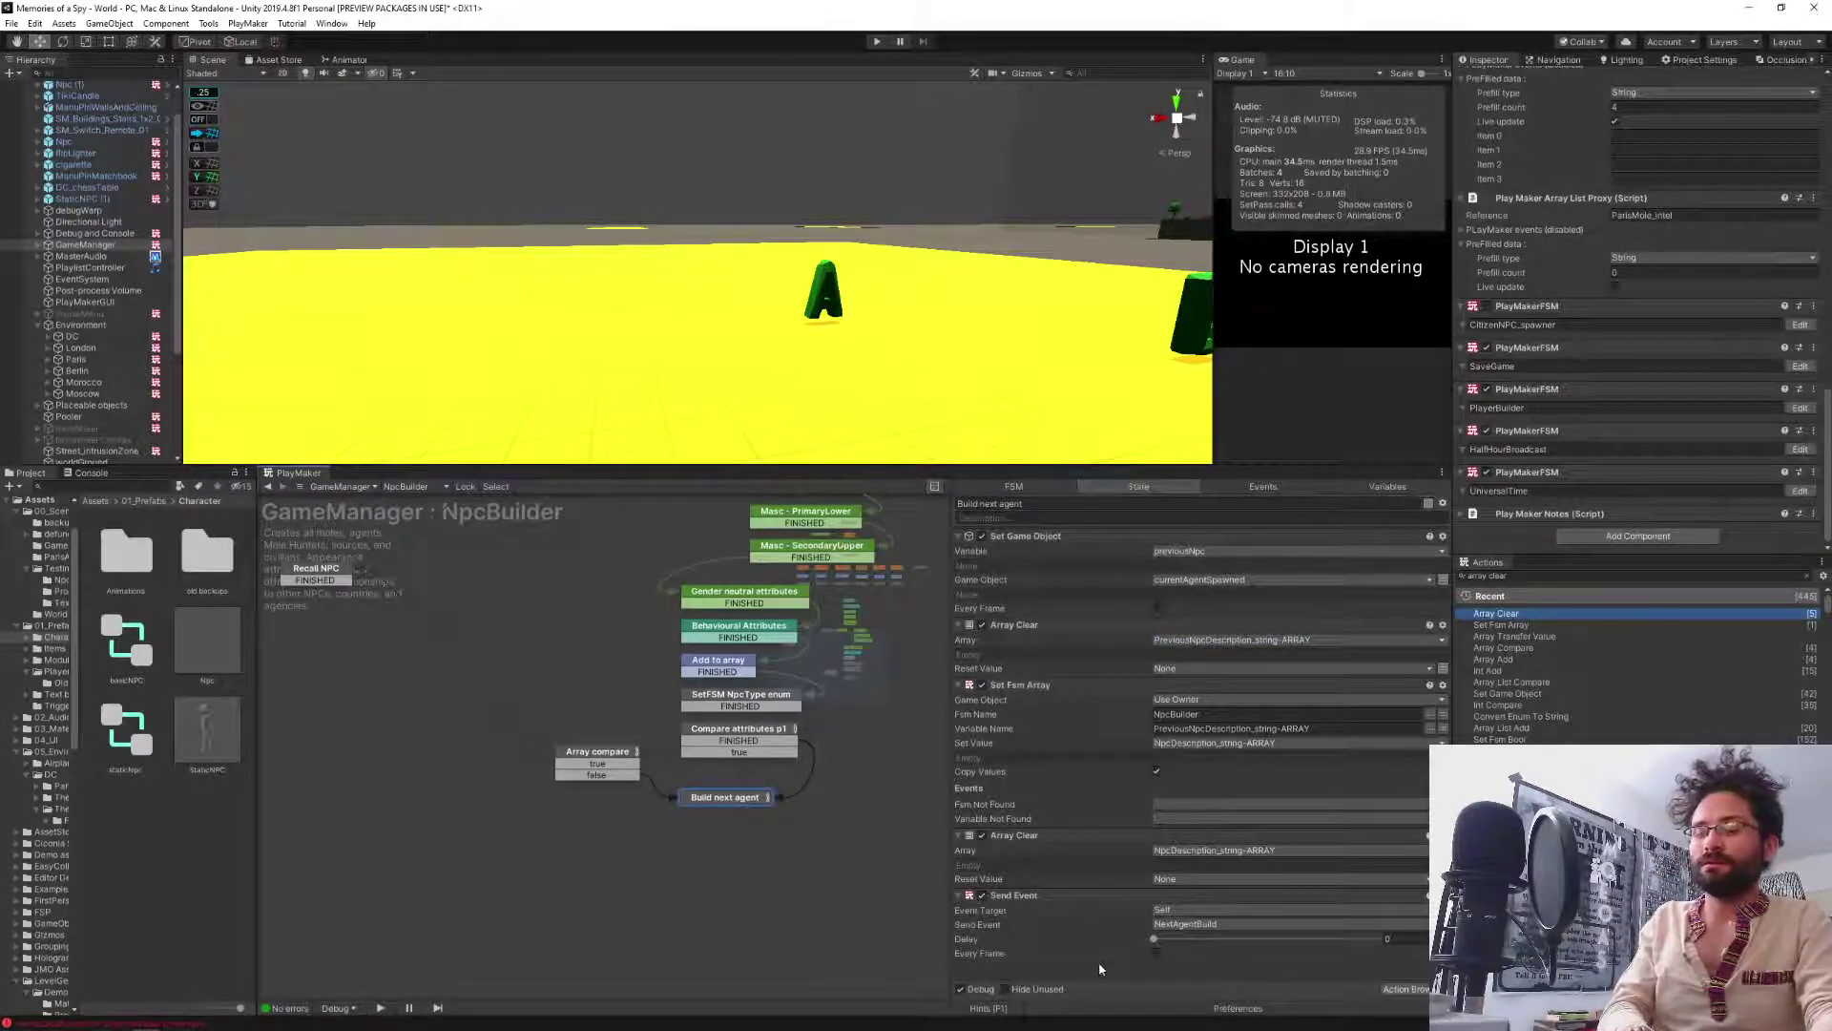
pyautogui.click(672, 889)
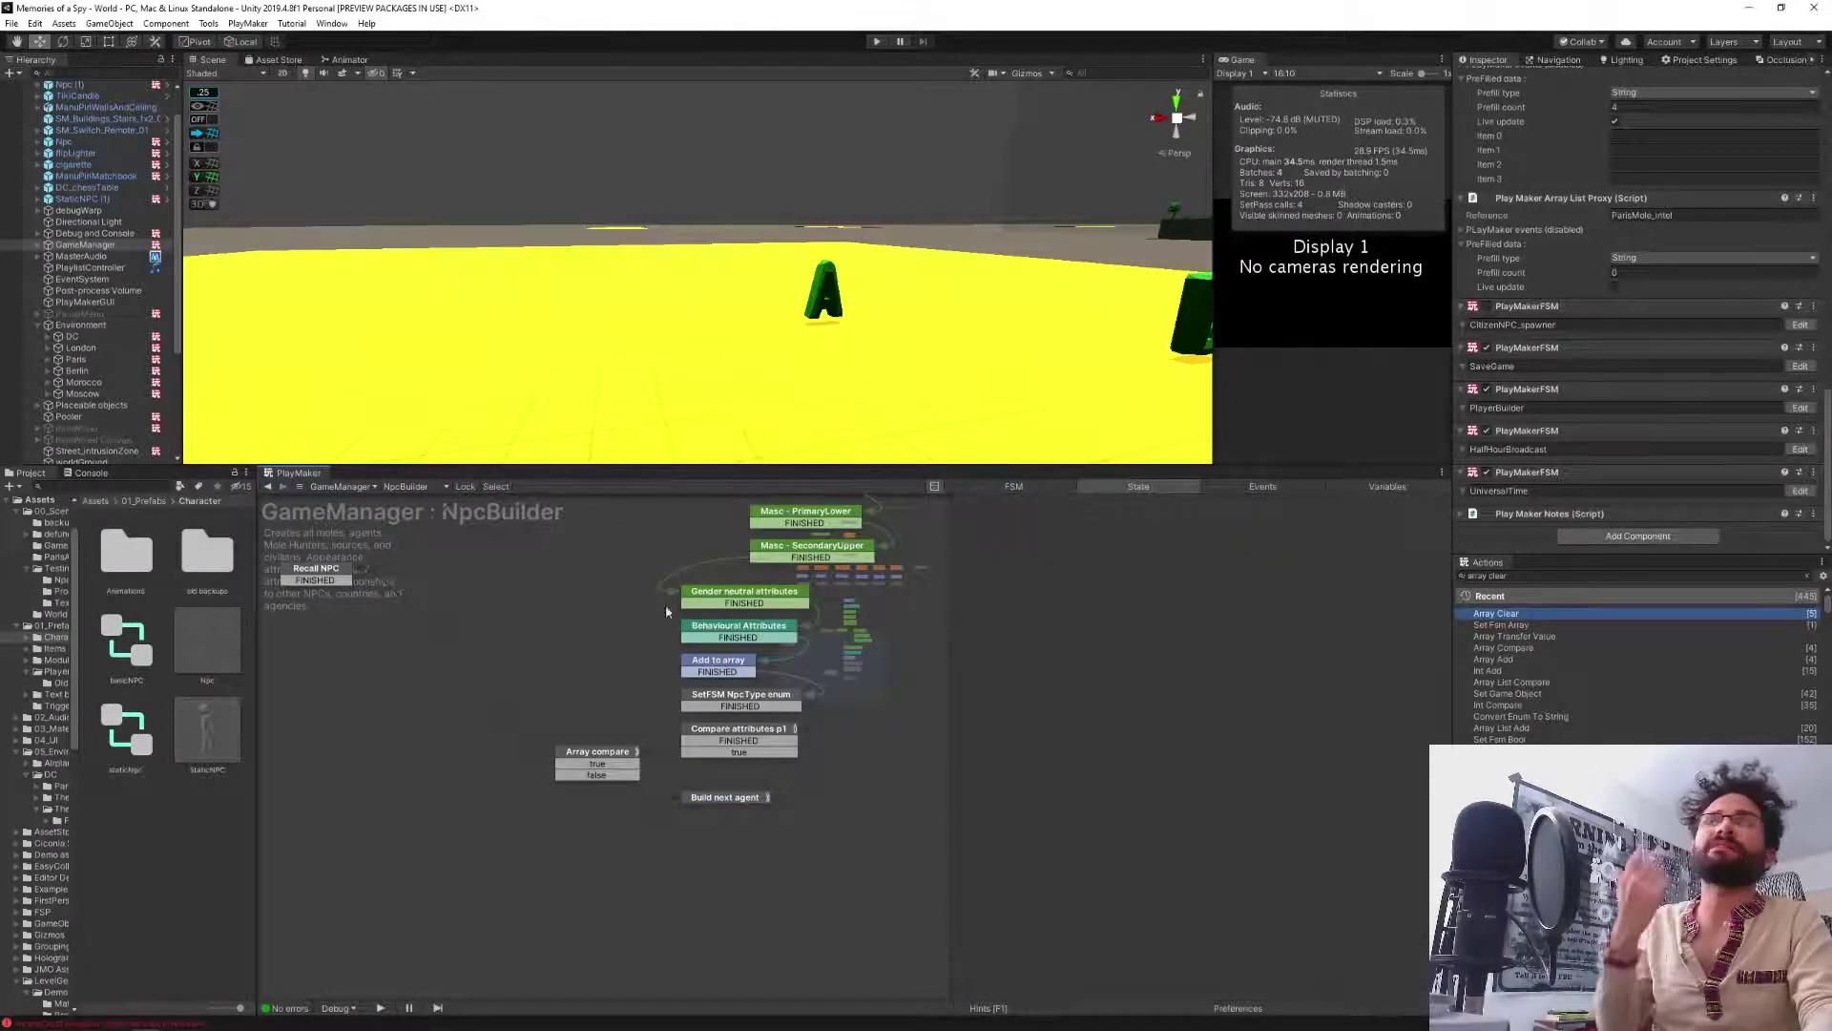
# Play the scene, pause it at All NPC's built, and check the visit counts of Recall NPC and Array compare.
pyautogui.click(875, 43)
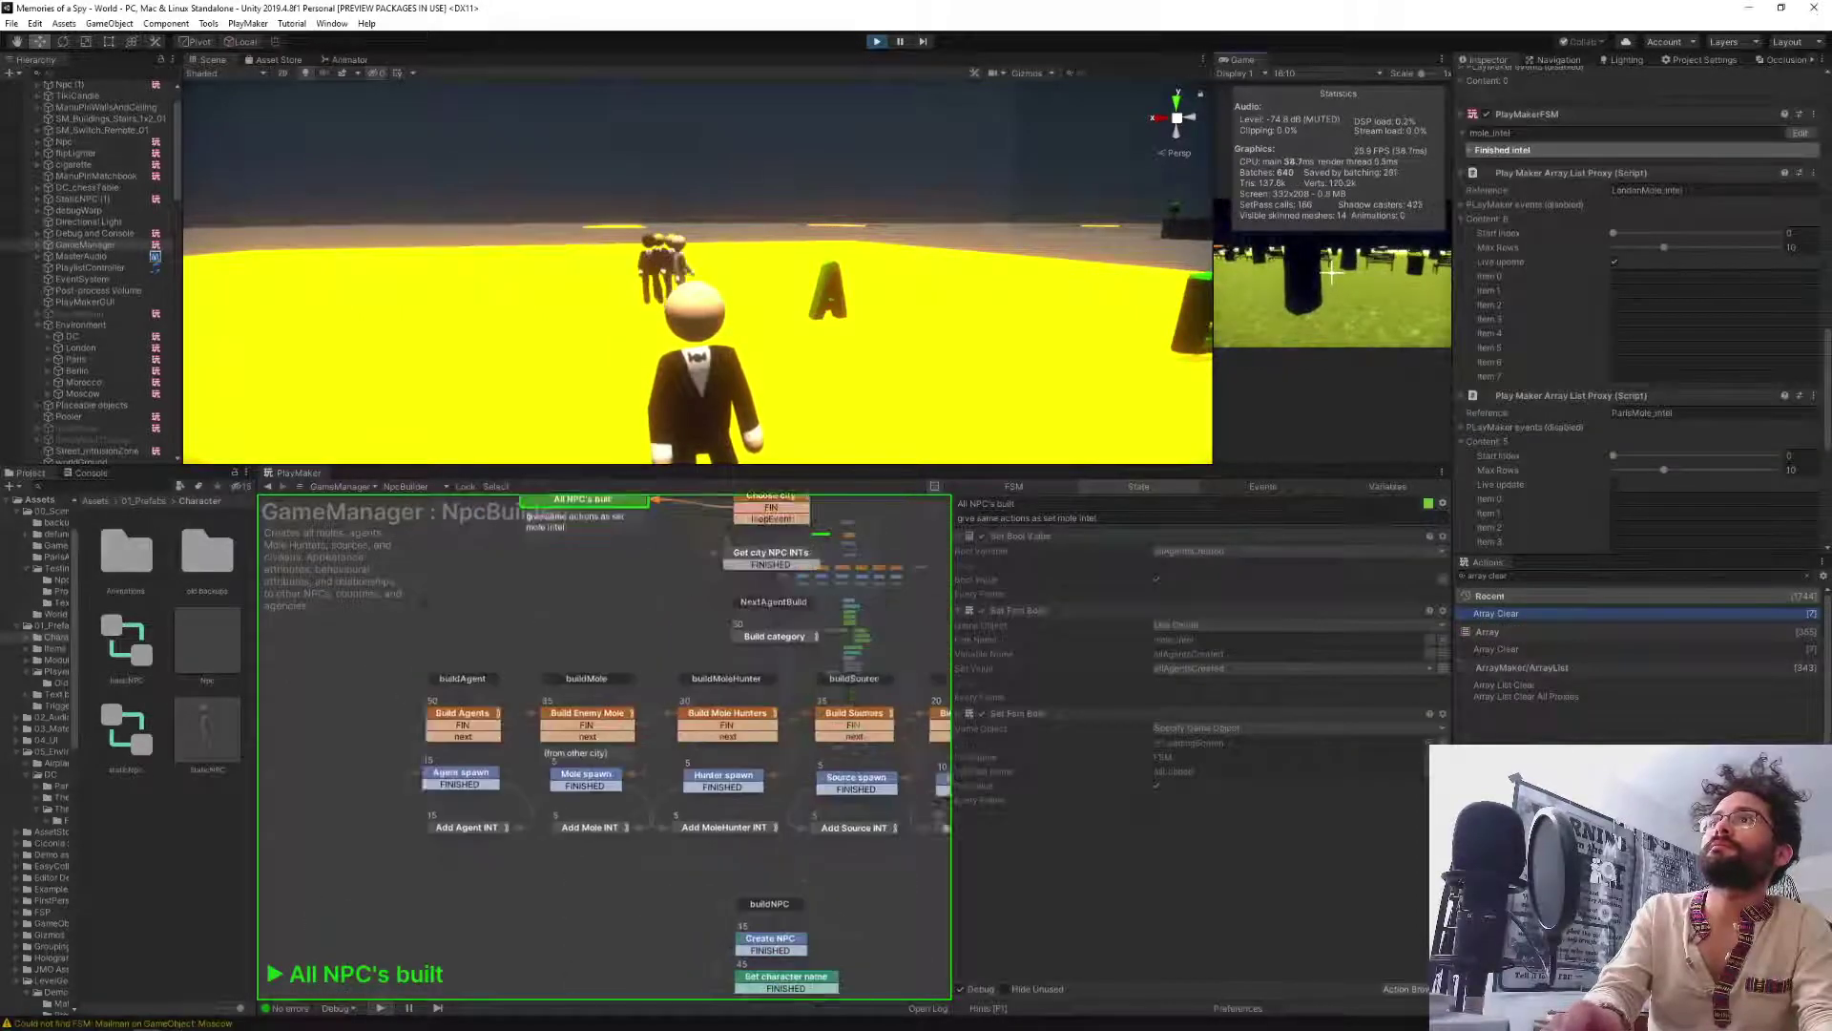
pyautogui.click(900, 41)
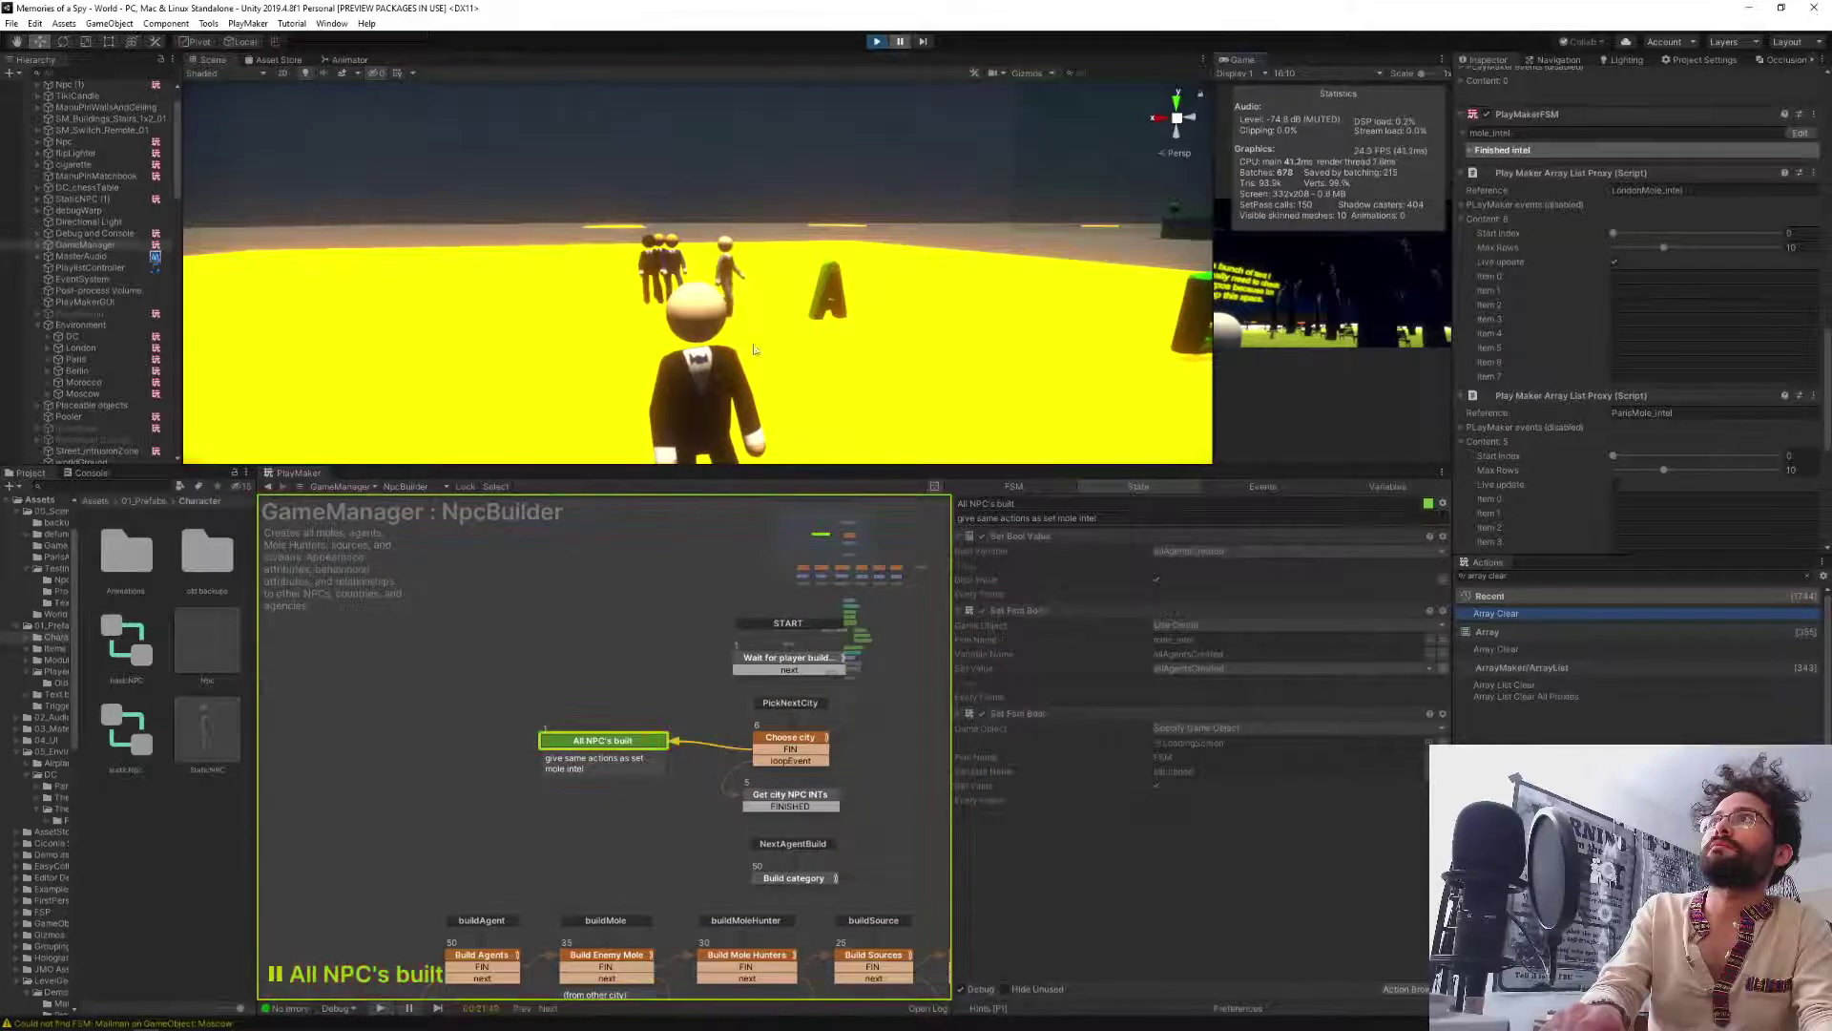
pyautogui.moveTo(429, 805); pyautogui.dragTo(586, 538, button='middle')
pyautogui.moveTo(460, 839)
pyautogui.mouseDown(button='middle')
pyautogui.moveTo(486, 724)
pyautogui.moveTo(449, 544)
pyautogui.mouseUp(button='middle')
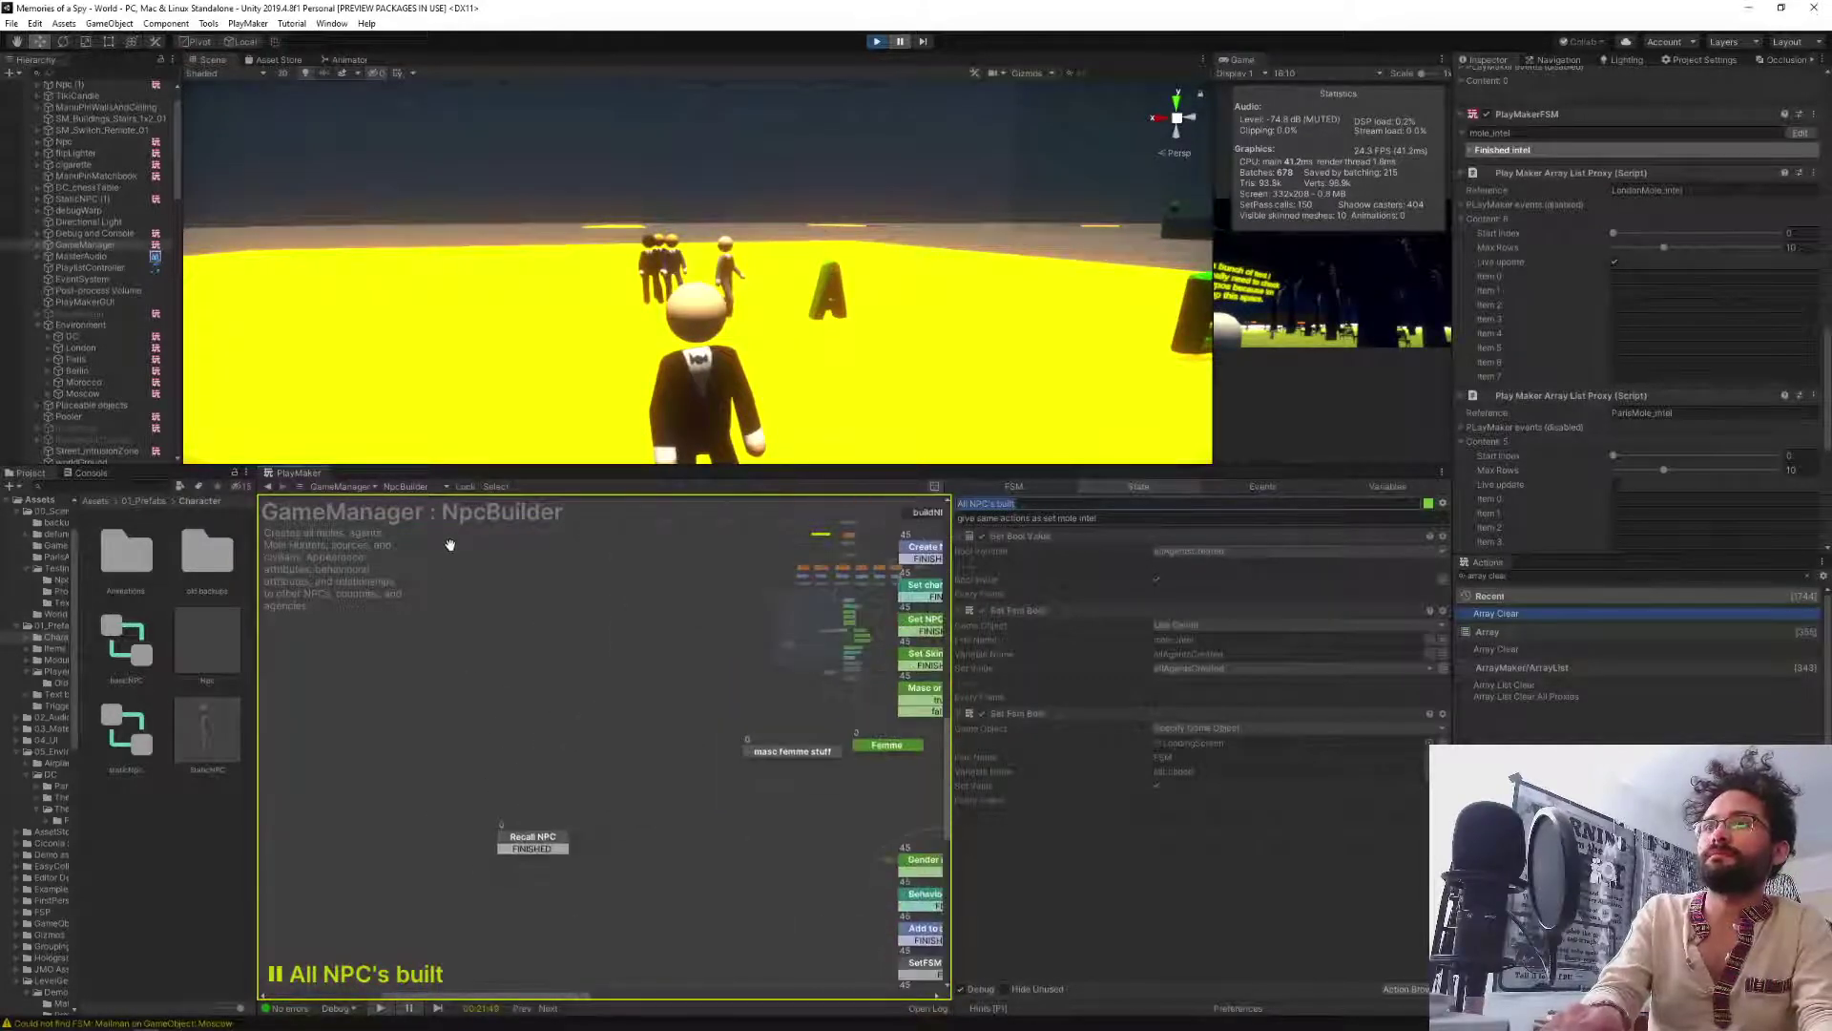
pyautogui.moveTo(412, 783); pyautogui.dragTo(415, 578, button='middle')
pyautogui.moveTo(655, 910); pyautogui.dragTo(609, 889, button='middle')
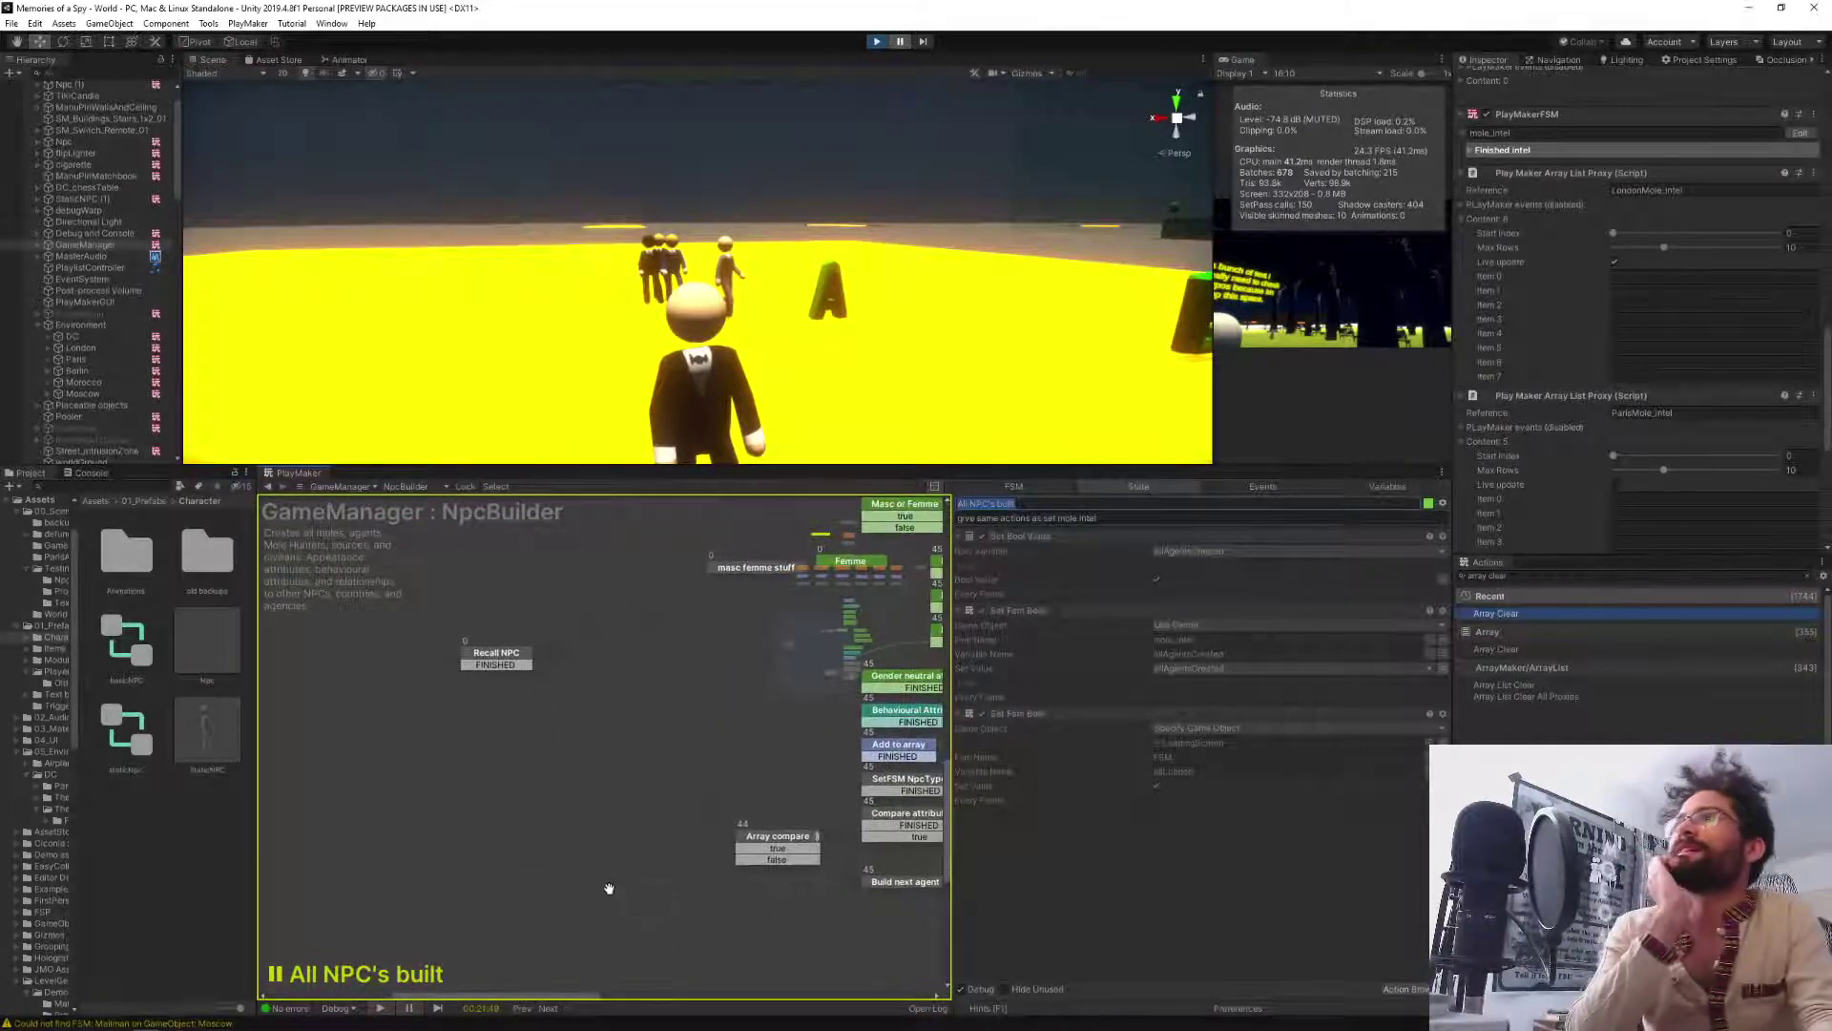
# With the scene paused, examine the actions and transitions of the Array compare and Build next agent states.
pyautogui.click(796, 841)
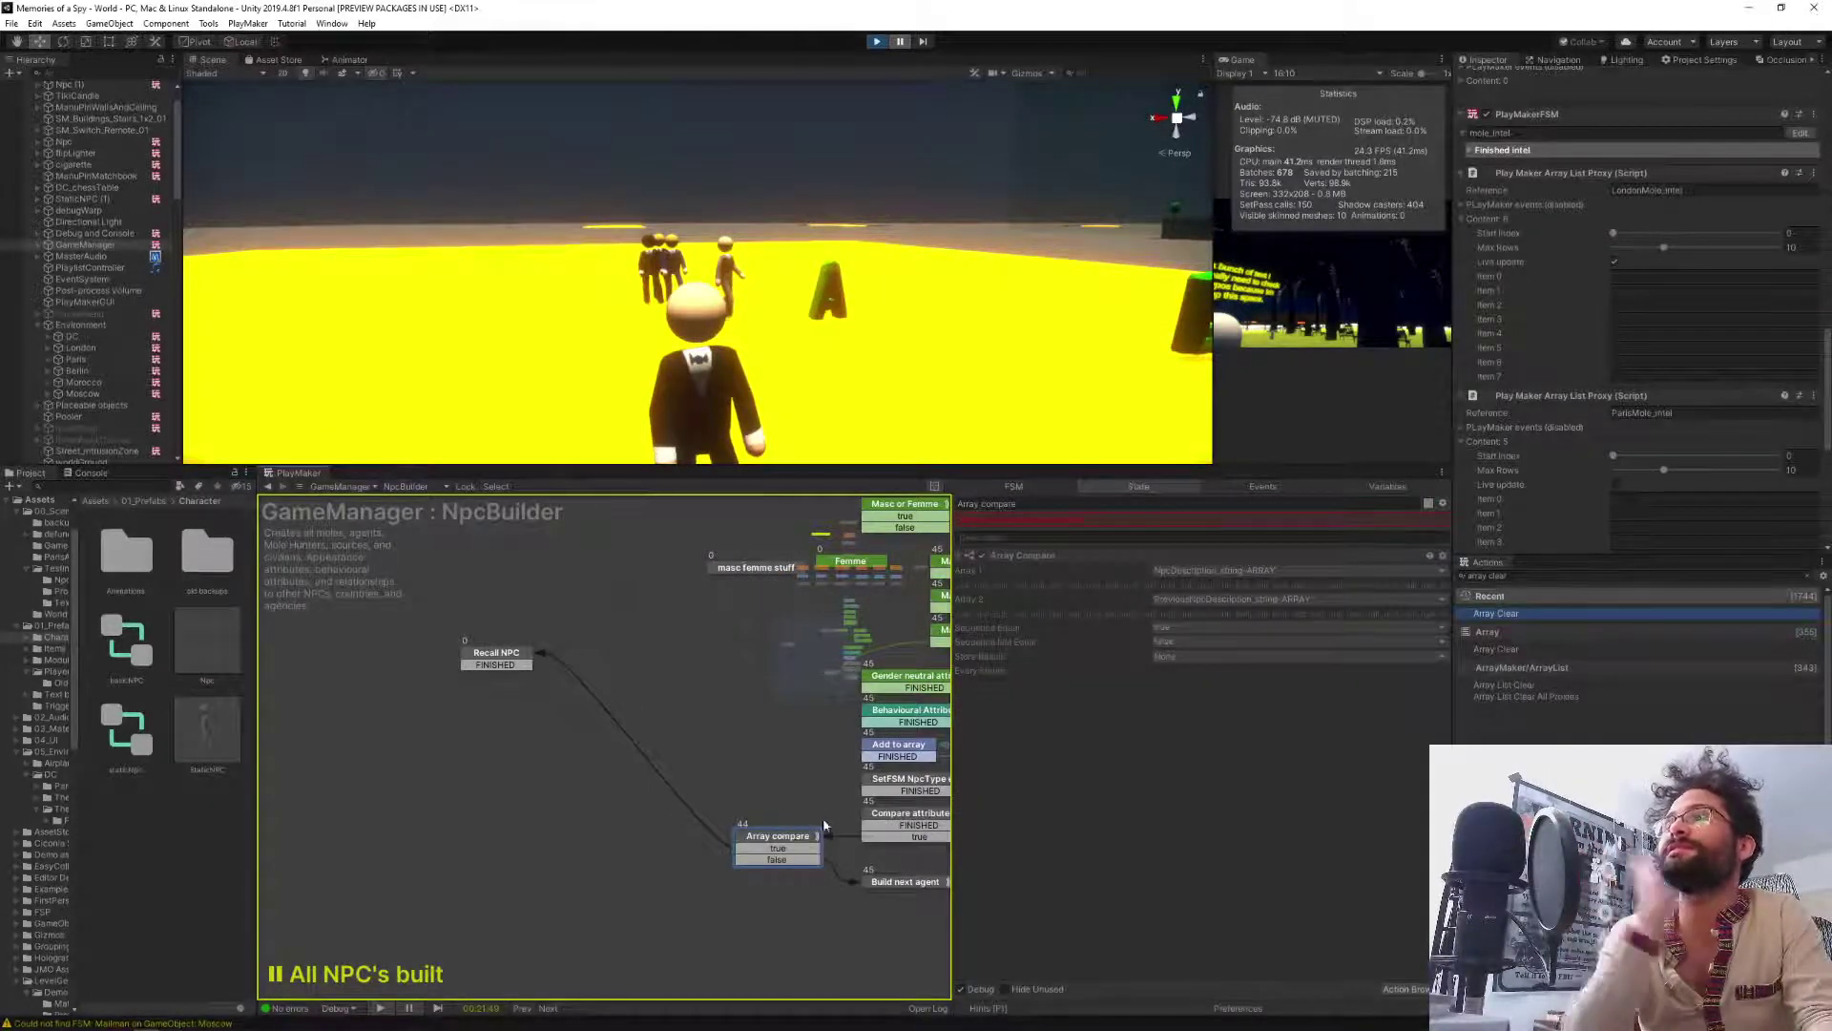
pyautogui.moveTo(752, 755); pyautogui.dragTo(571, 722, button='middle')
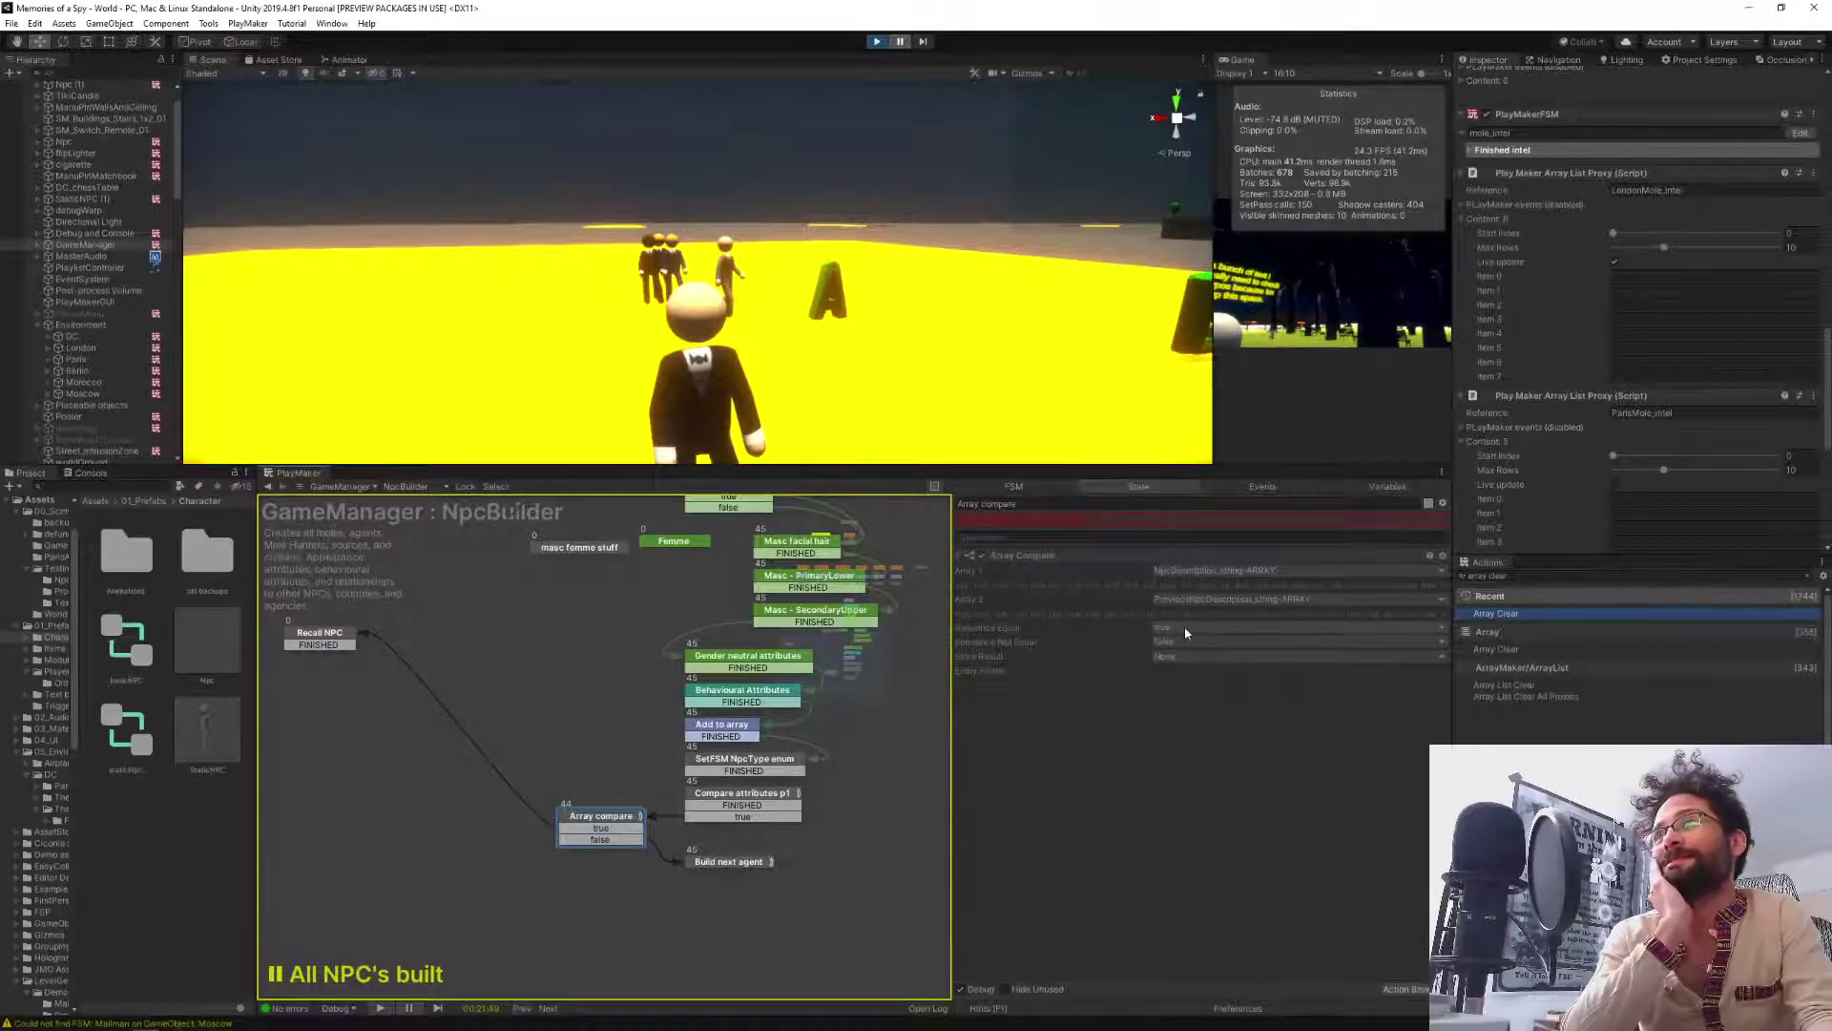
pyautogui.click(736, 862)
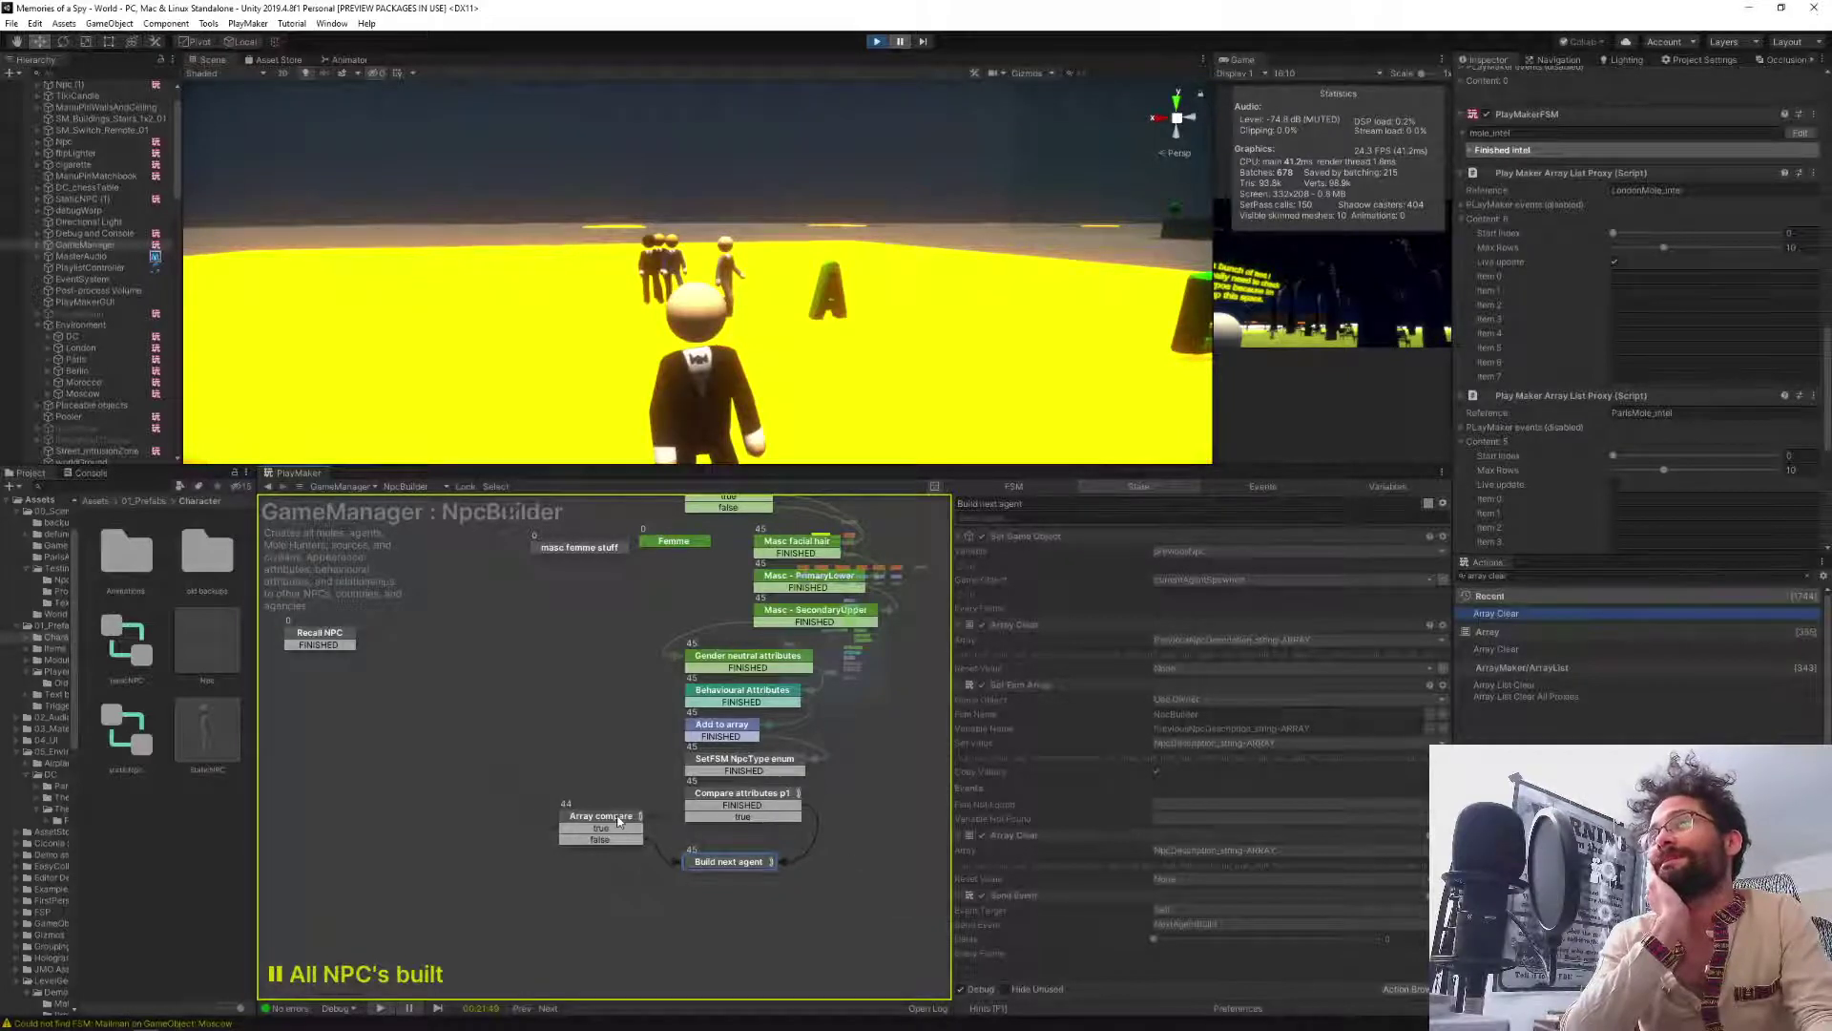
pyautogui.click(625, 821)
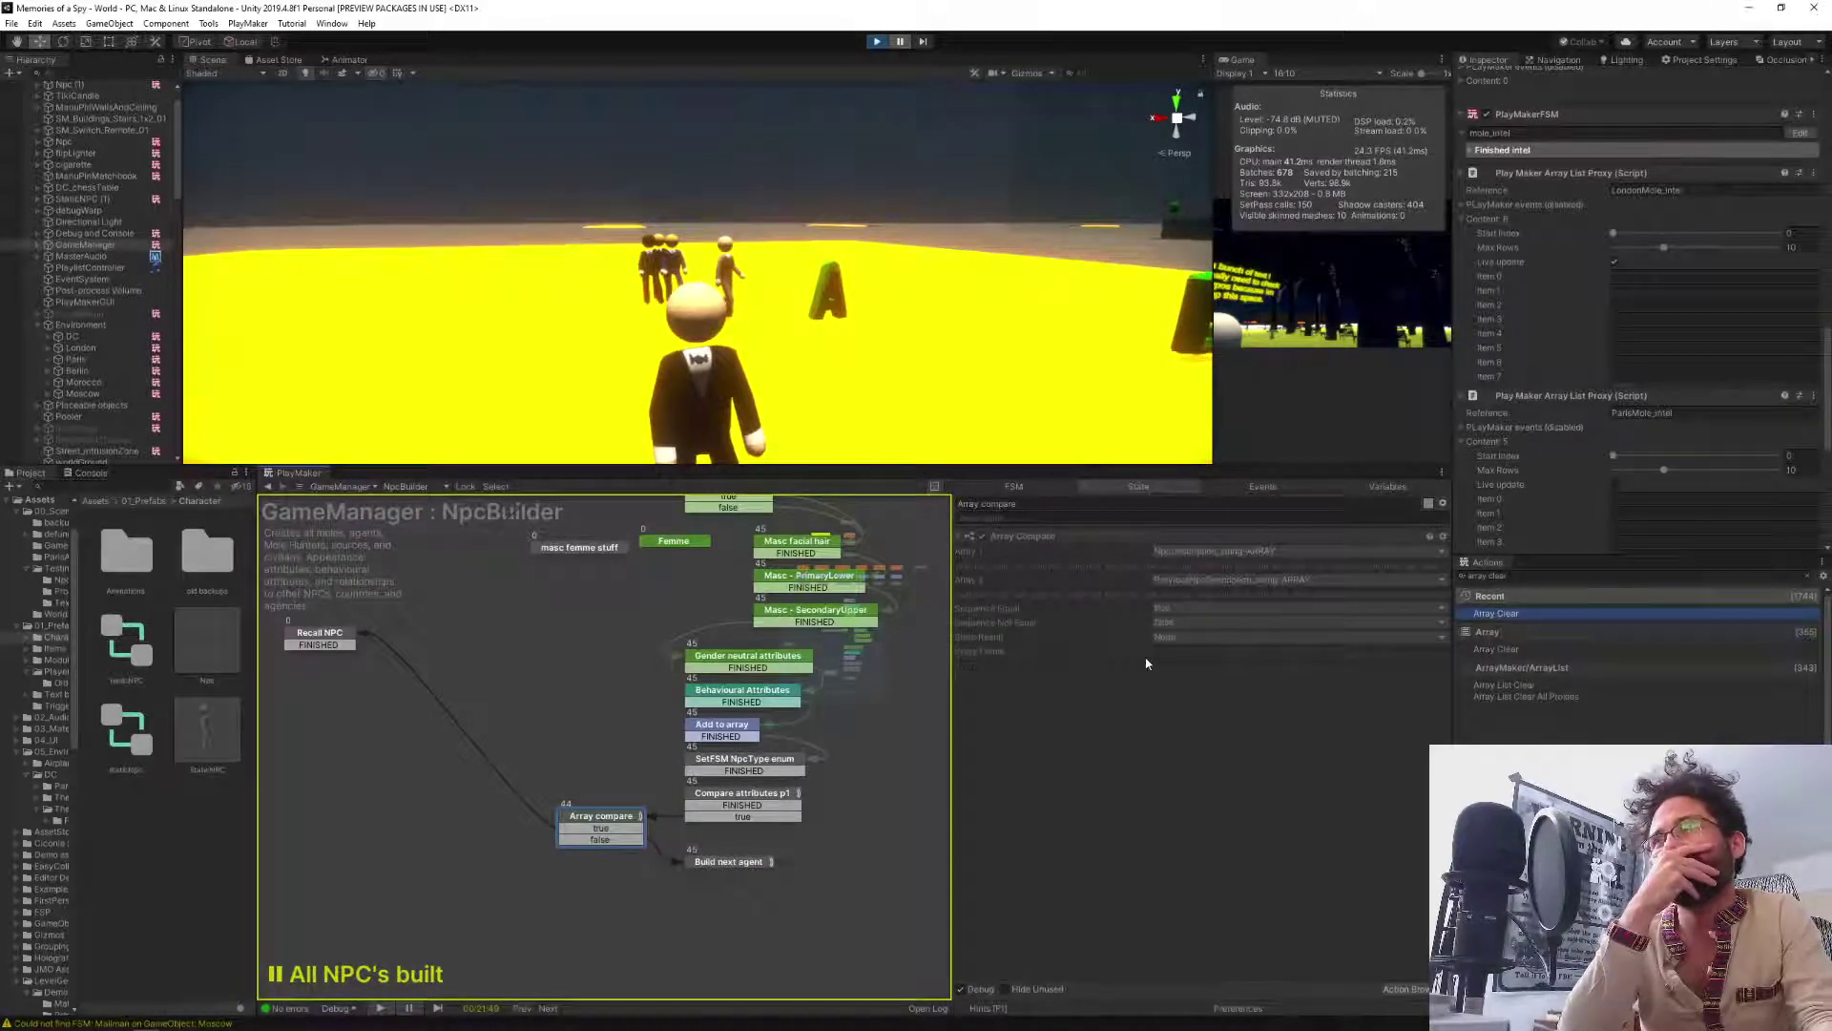
pyautogui.click(728, 861)
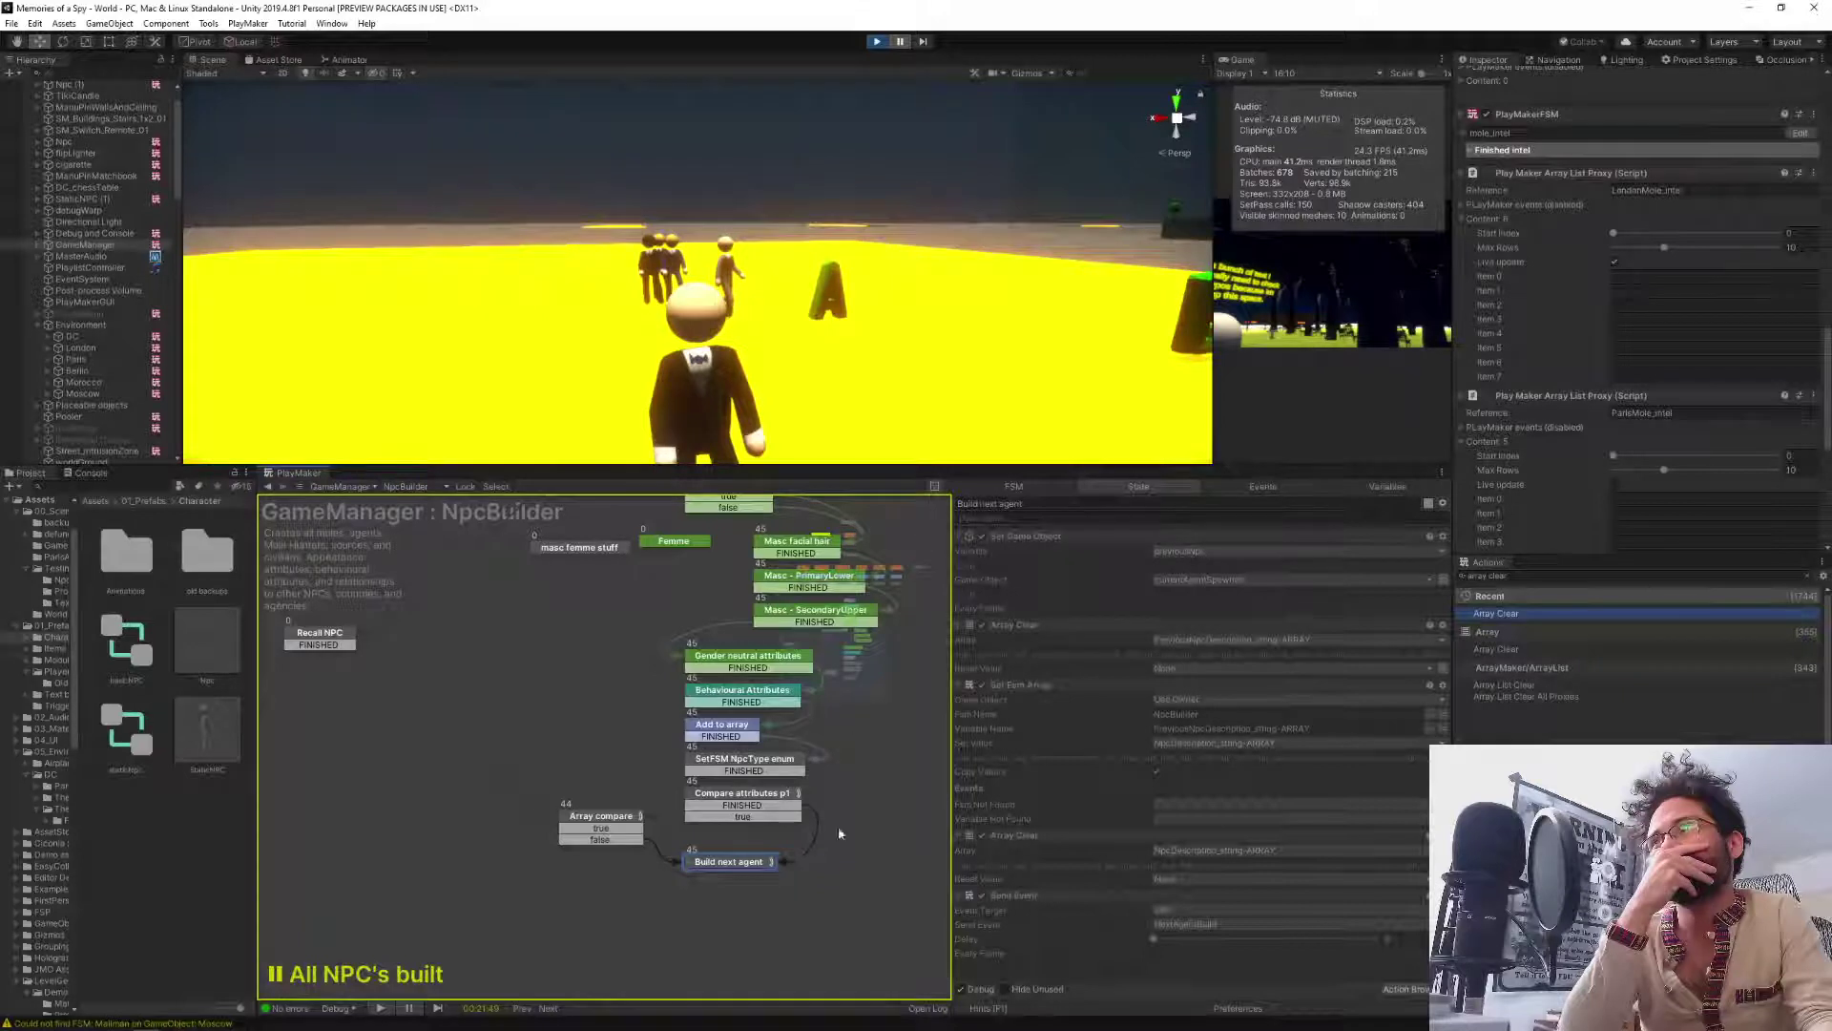
# Stop the paused scene to return to edit mode and empty the action search filter.
pyautogui.click(875, 45)
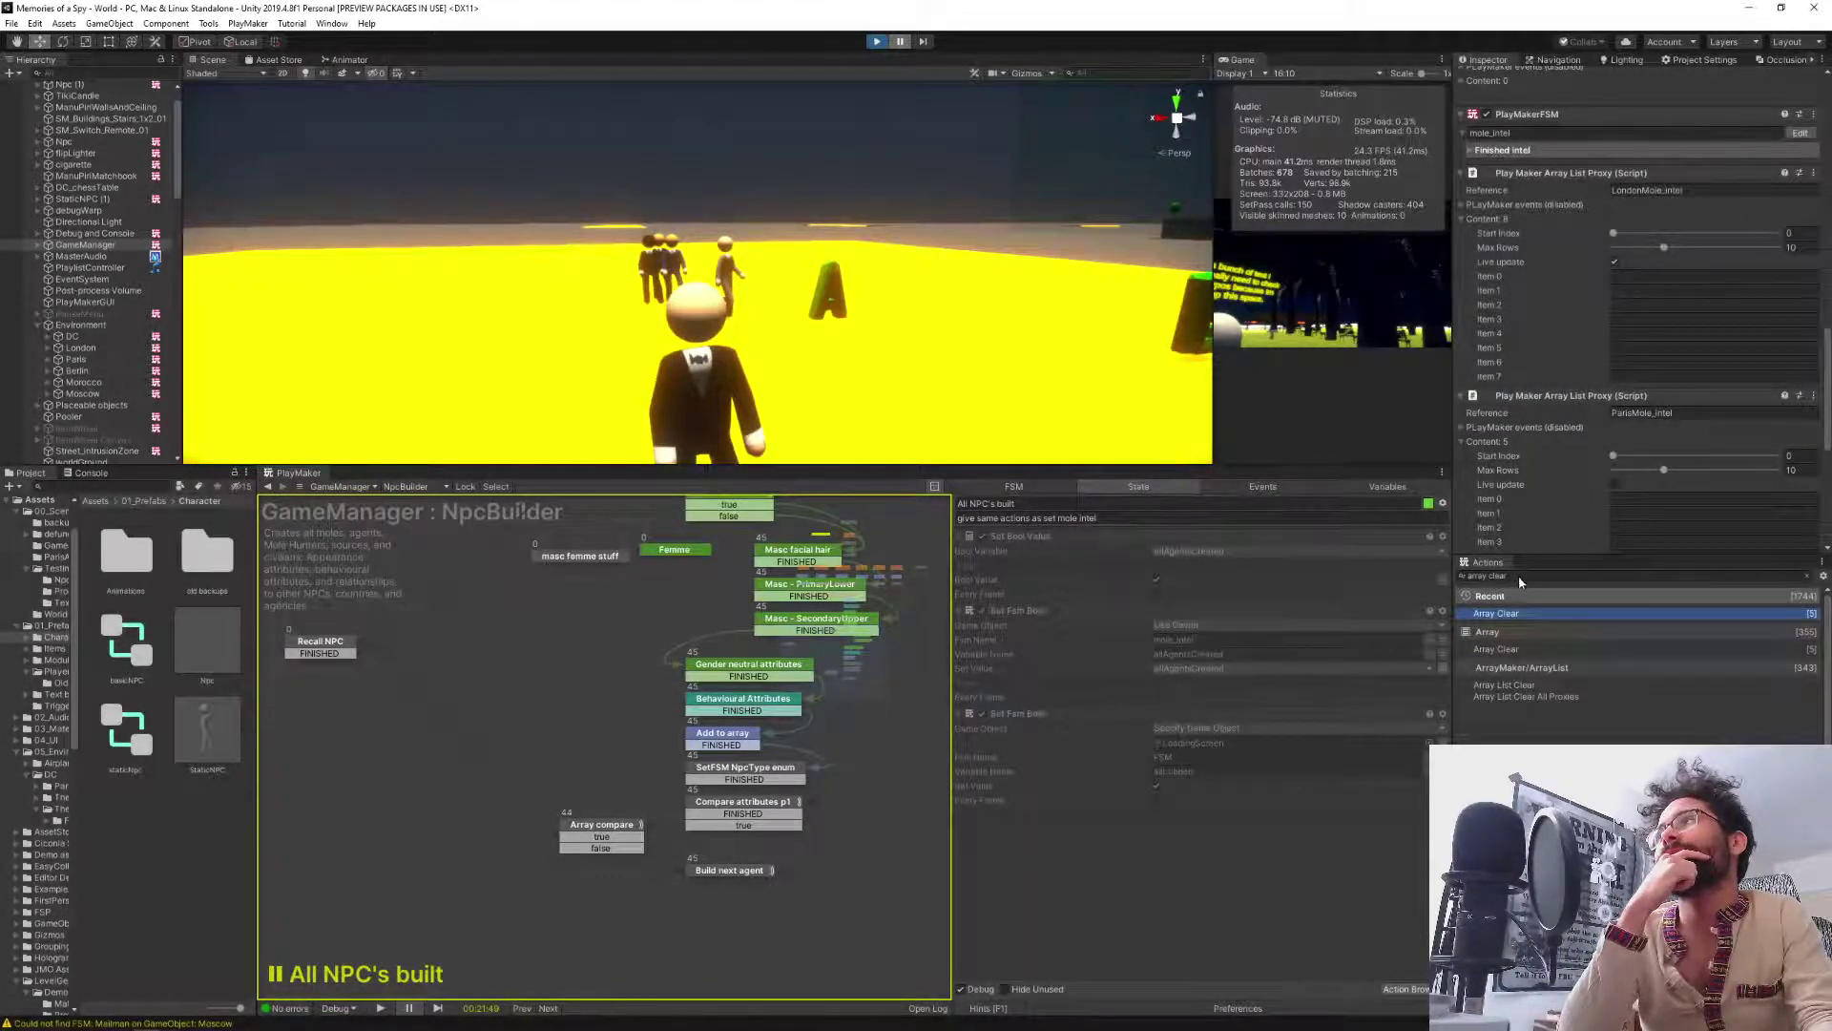
pyautogui.hotkey('ctrl', 'p')
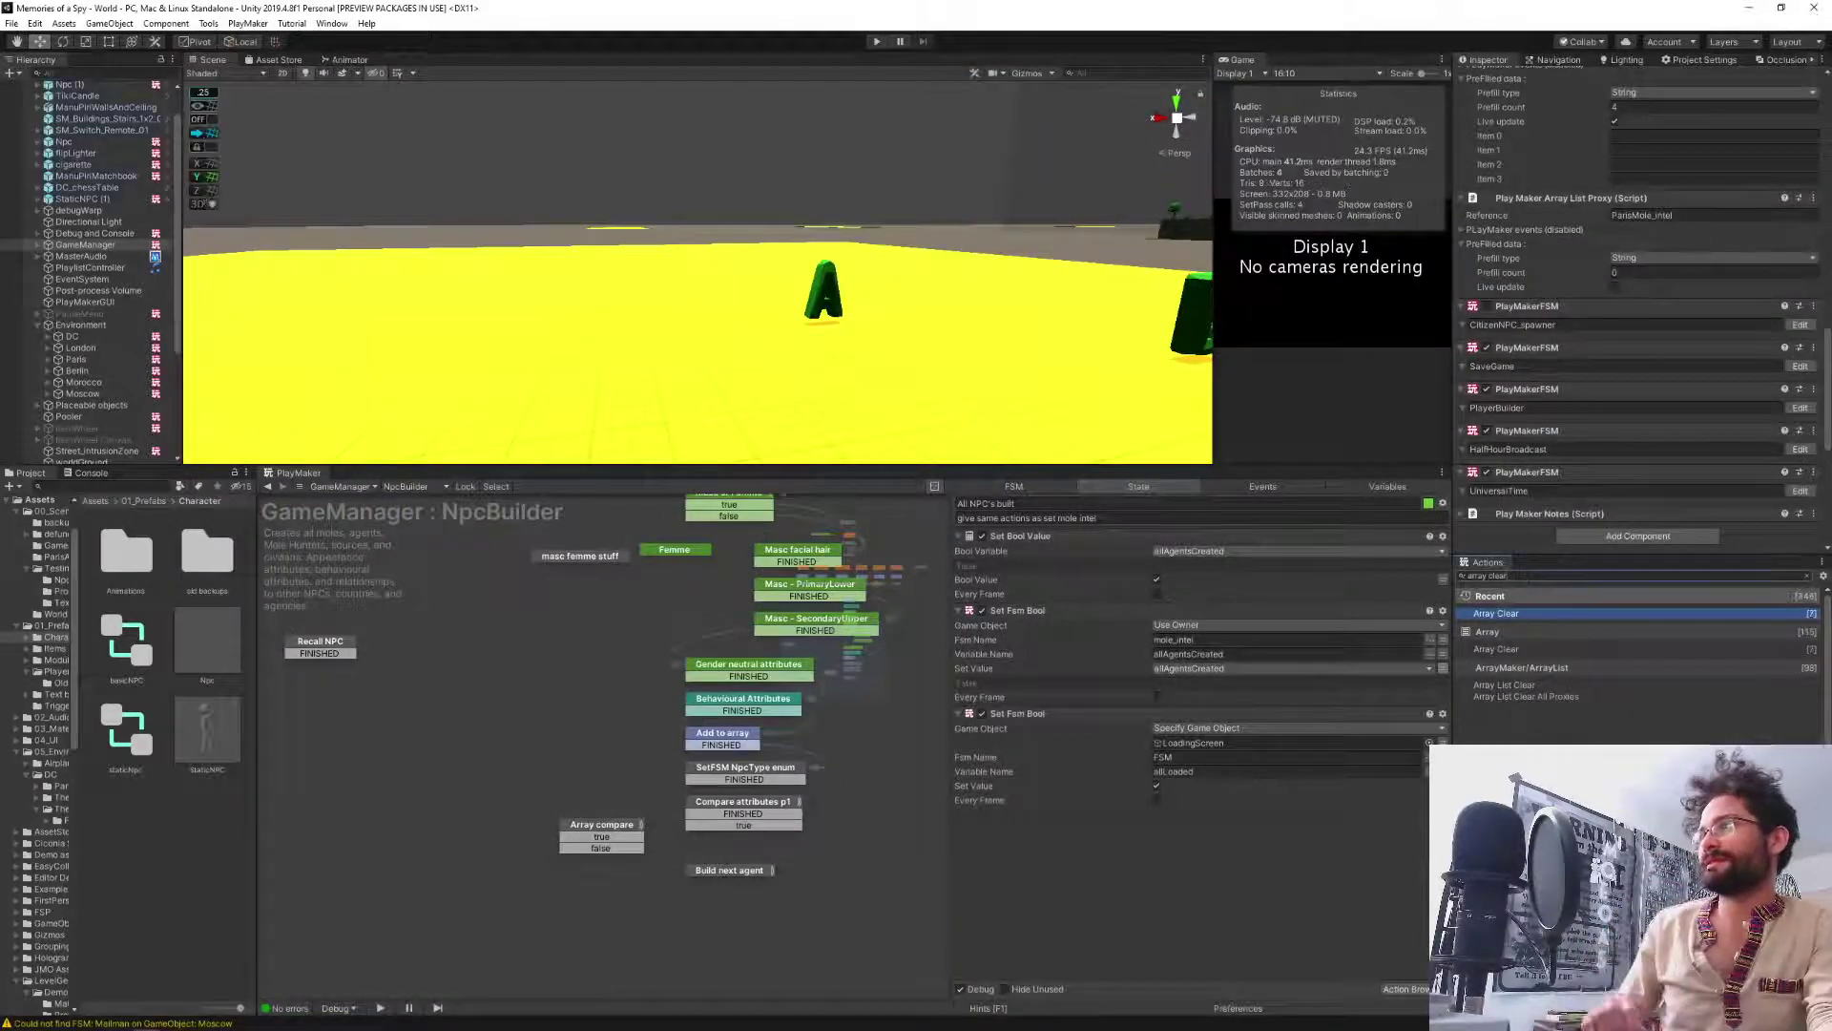
pyautogui.press('BackSpace')
pyautogui.press('BackSpace')
pyautogui.press('BackSpace')
pyautogui.press('BackSpace')
pyautogui.press('BackSpace')
pyautogui.press('BackSpace')
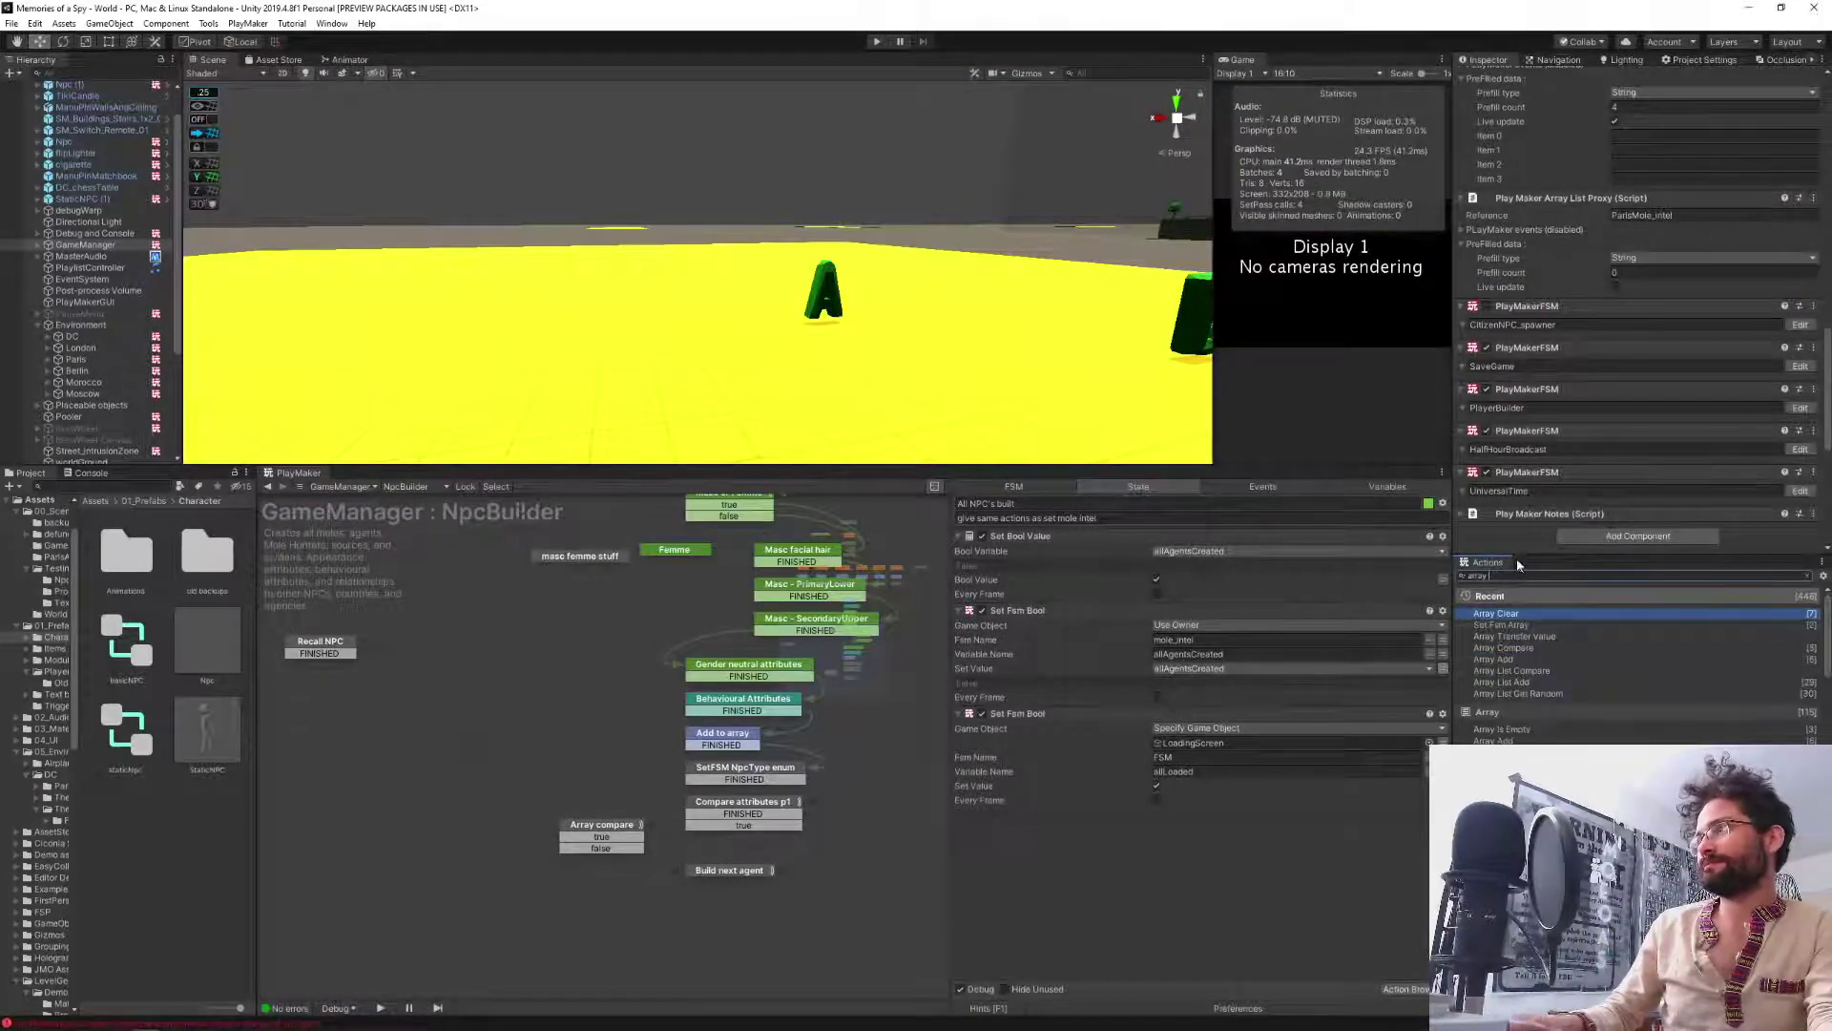
pyautogui.press('BackSpace')
pyautogui.press('BackSpace')
pyautogui.press('BackSpace')
pyautogui.press('BackSpace')
pyautogui.press('BackSpace')
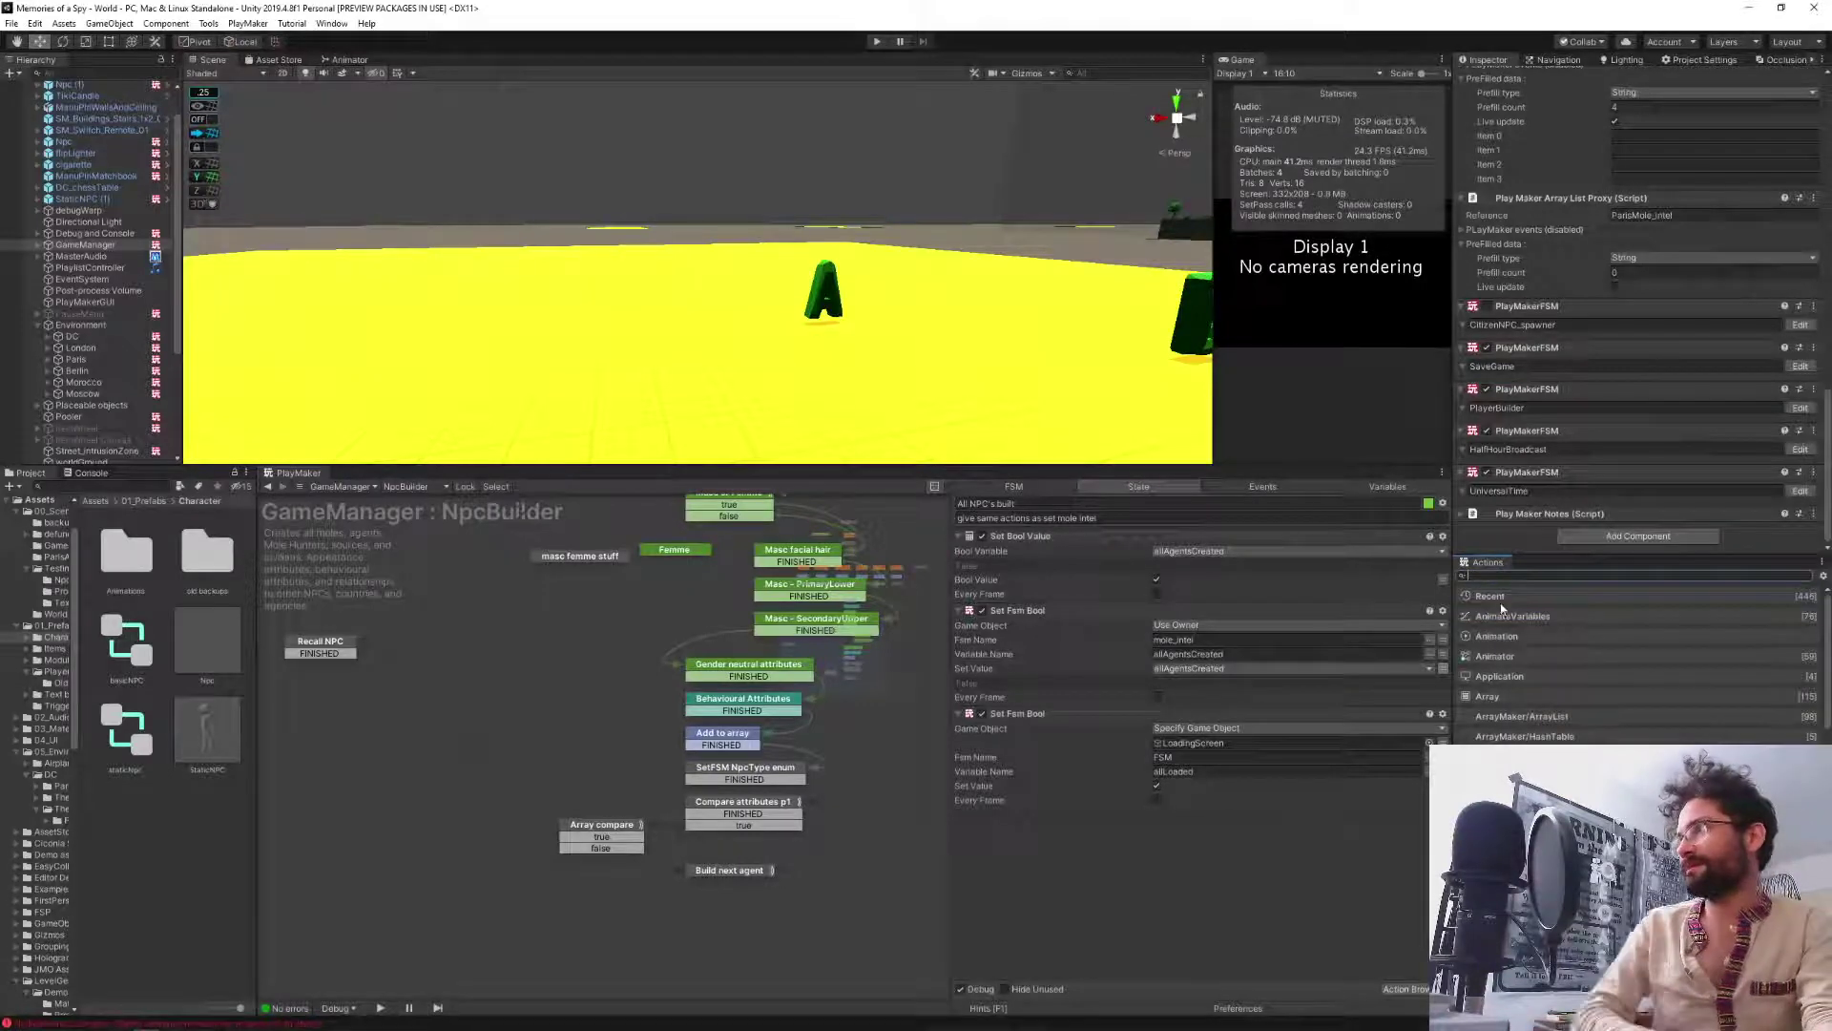
# Add an Array Resize action below the first Array Clear in Build next agent, with its array set to PreviousNpcDescription_string-ARRAY.
pyautogui.click(1488, 696)
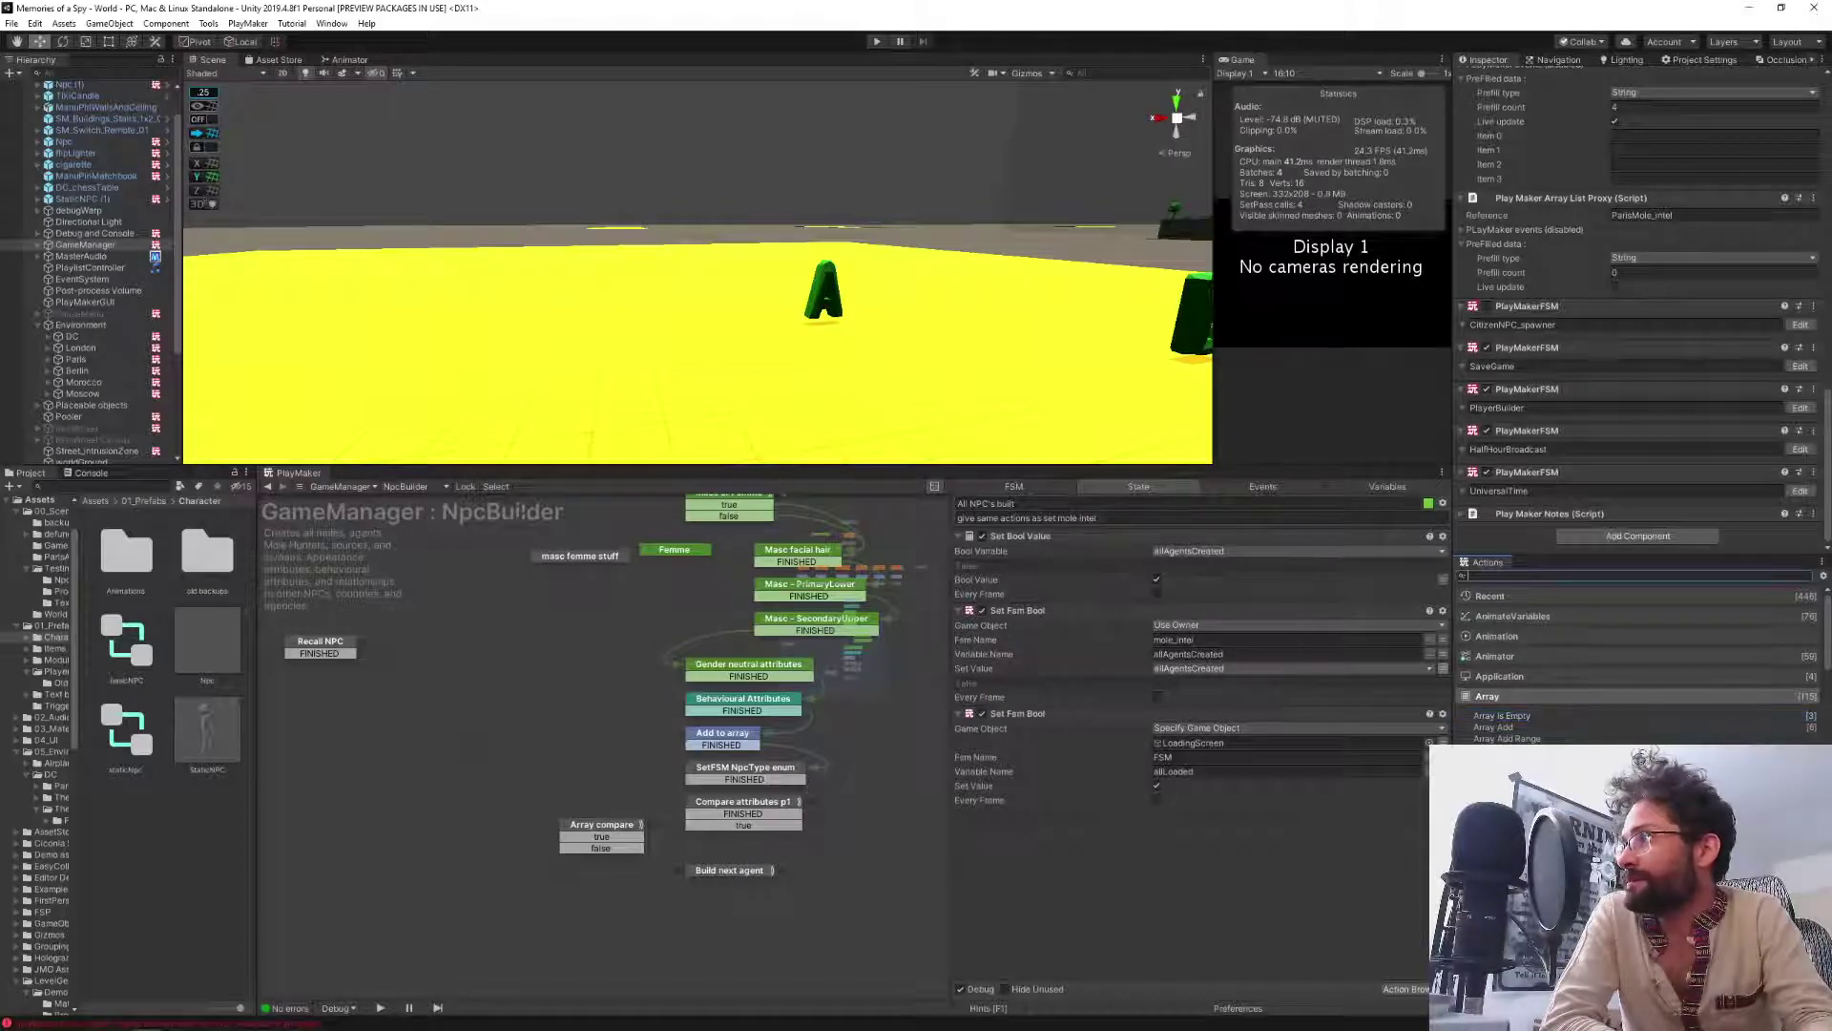
pyautogui.press('Down')
pyautogui.press('Down')
pyautogui.press('Down')
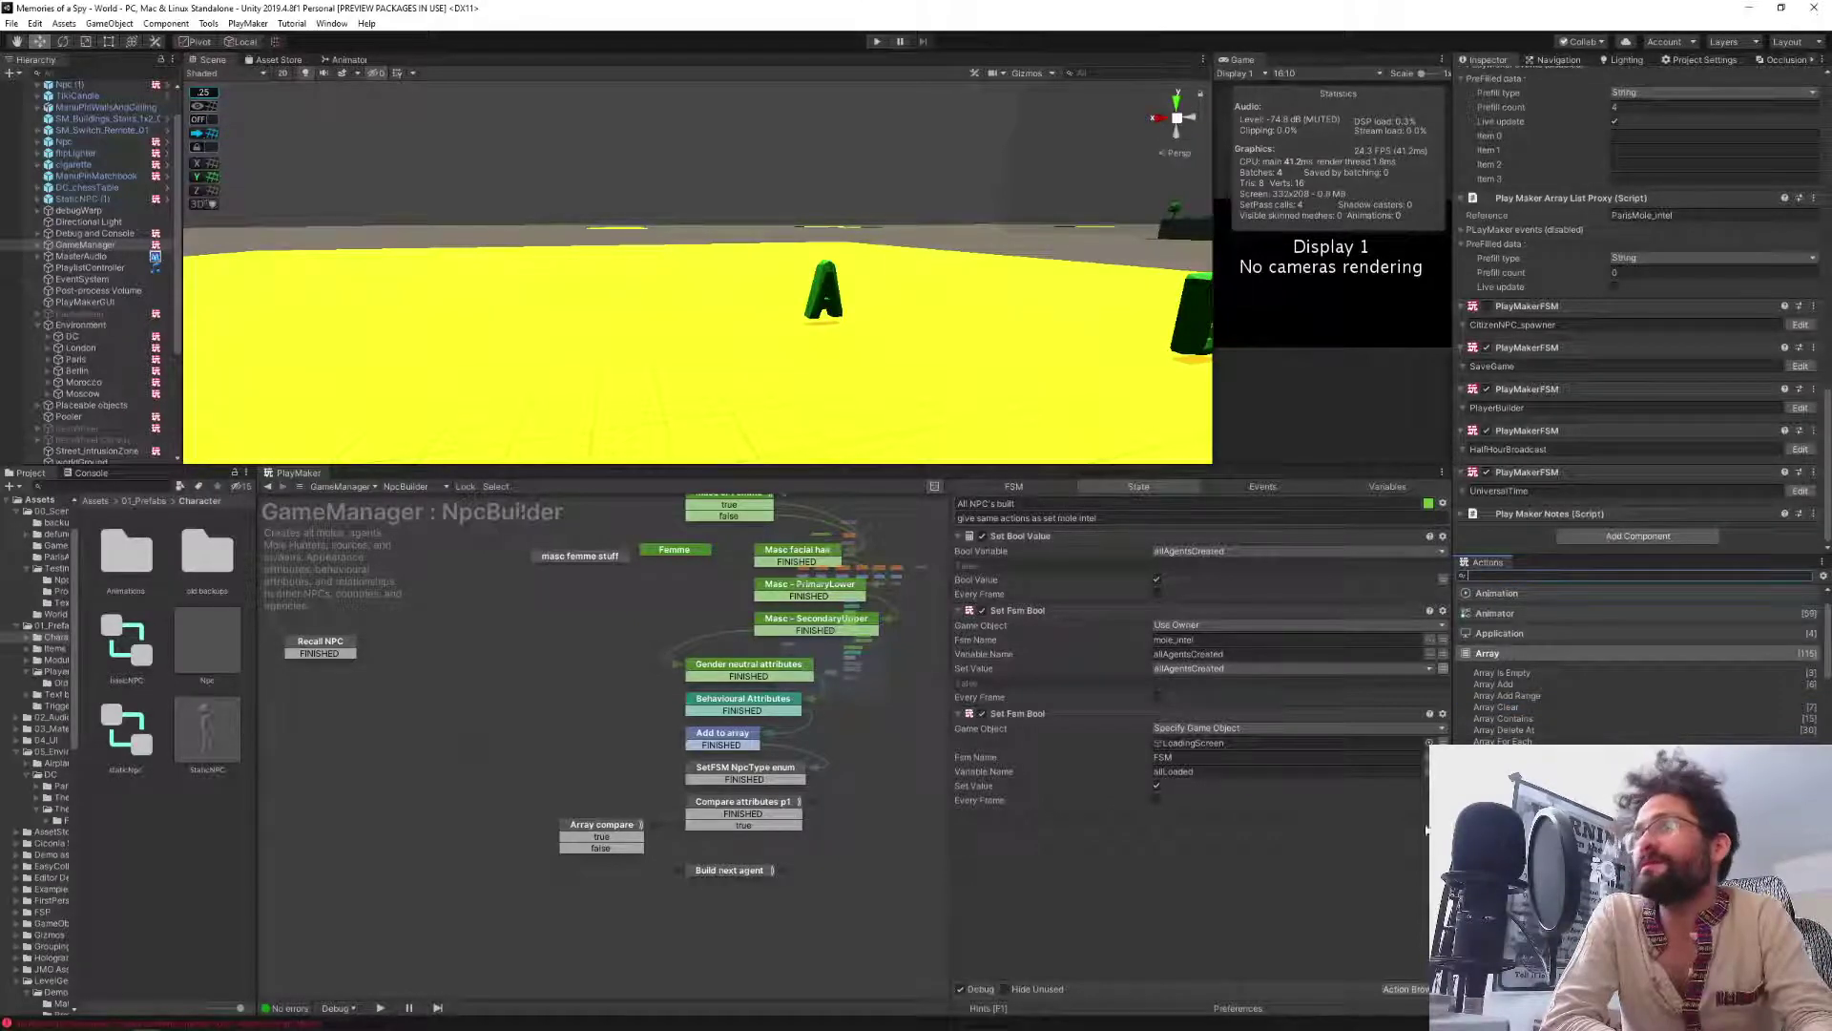
pyautogui.click(749, 871)
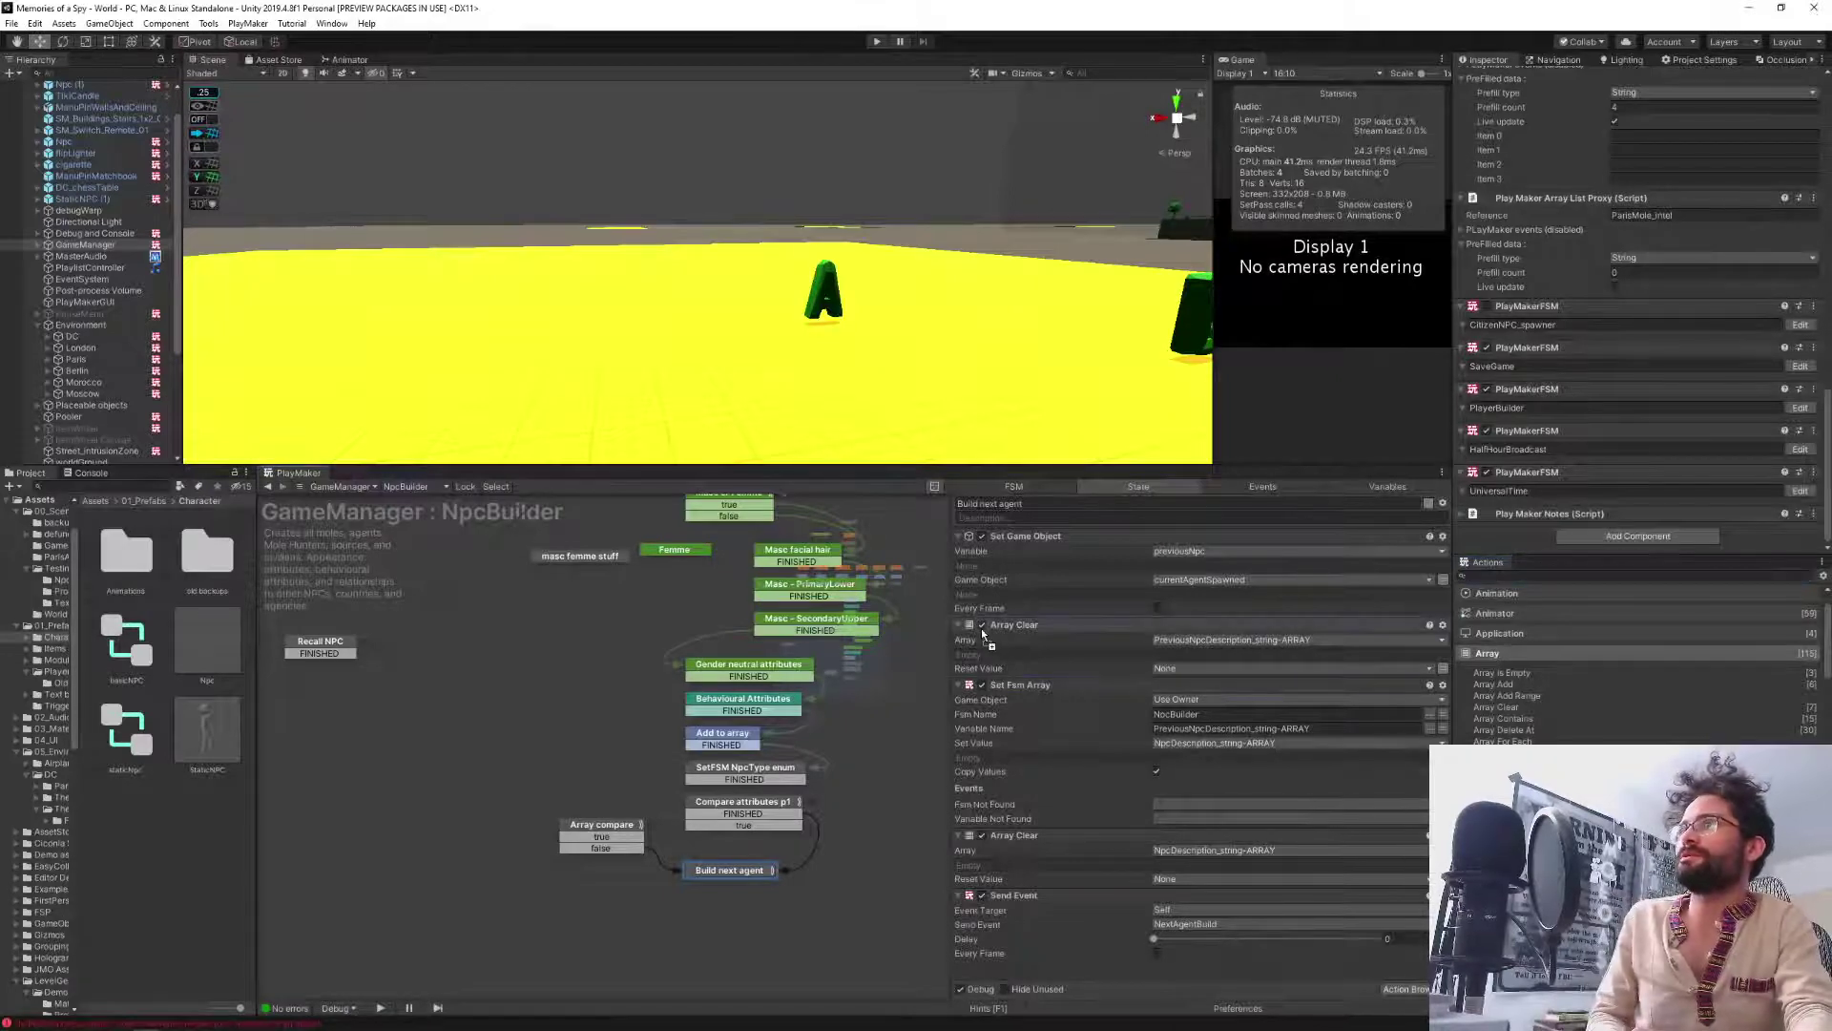
pyautogui.moveTo(1034, 680); pyautogui.dragTo(1030, 680)
pyautogui.click(1172, 701)
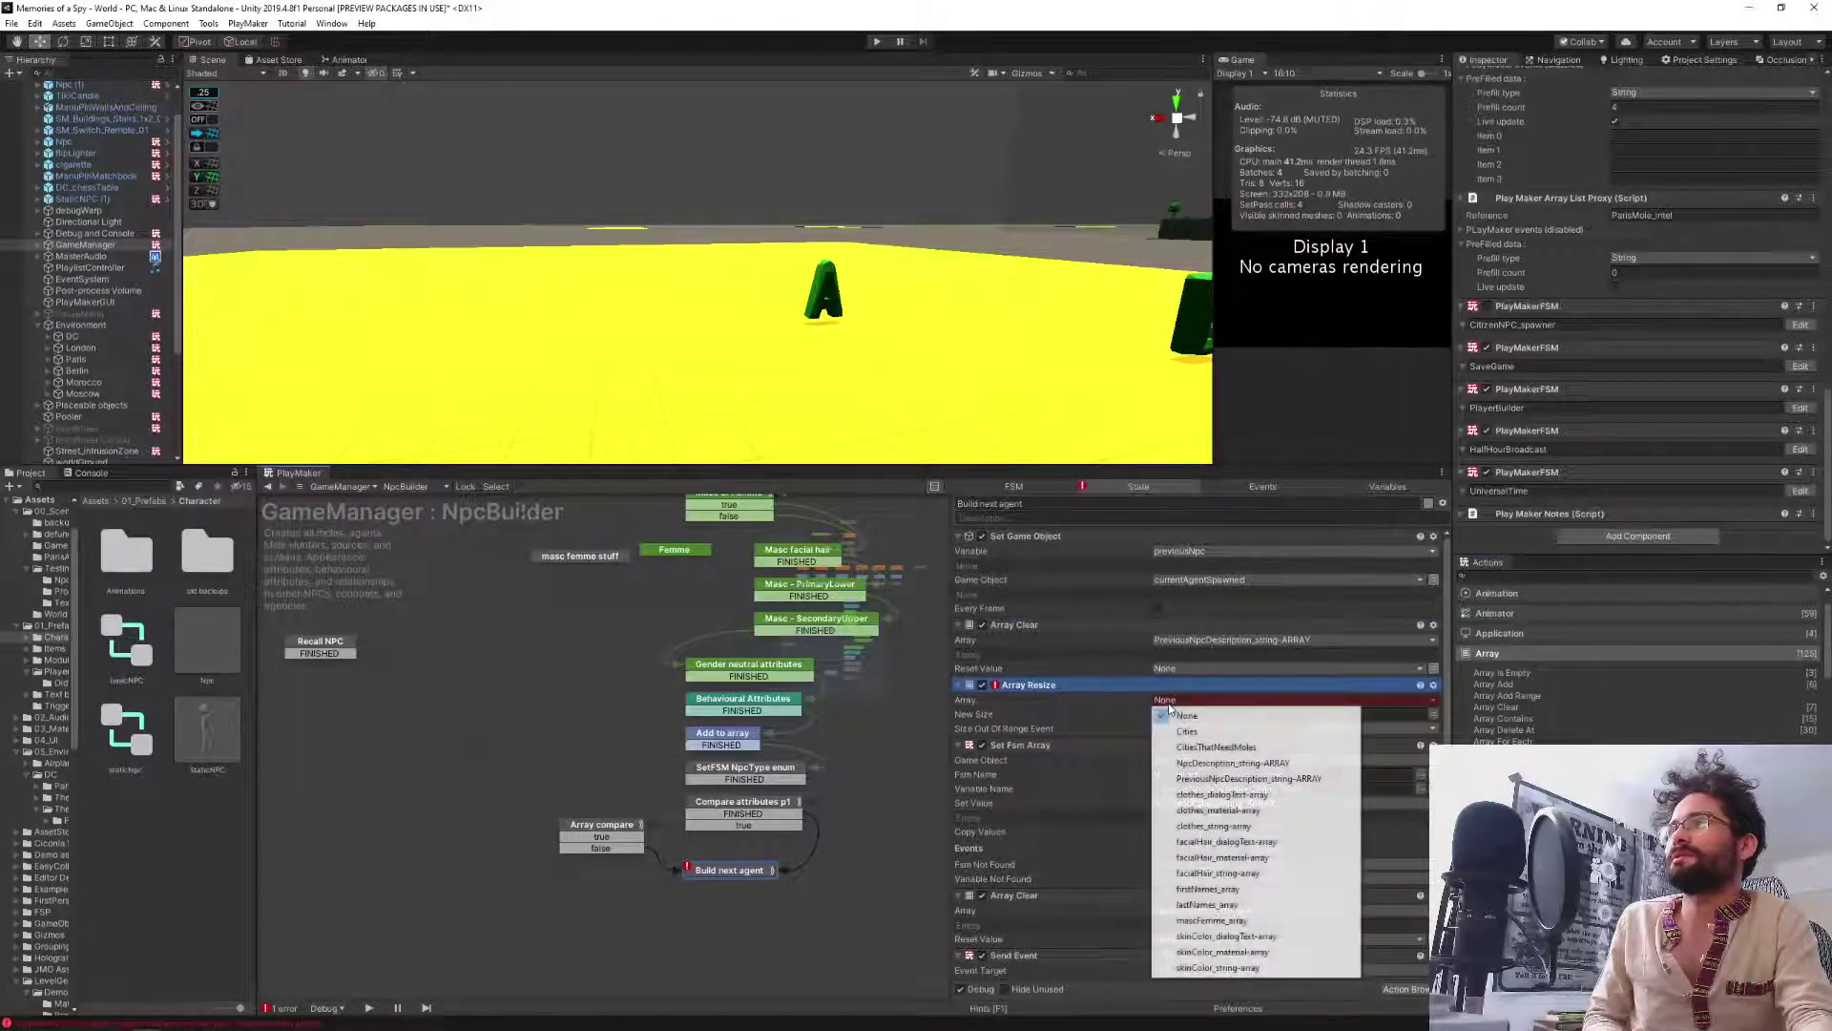
pyautogui.click(1245, 779)
# Duplicate the Array Resize action in Build next agent and select the lower copy.
pyautogui.click(1014, 686)
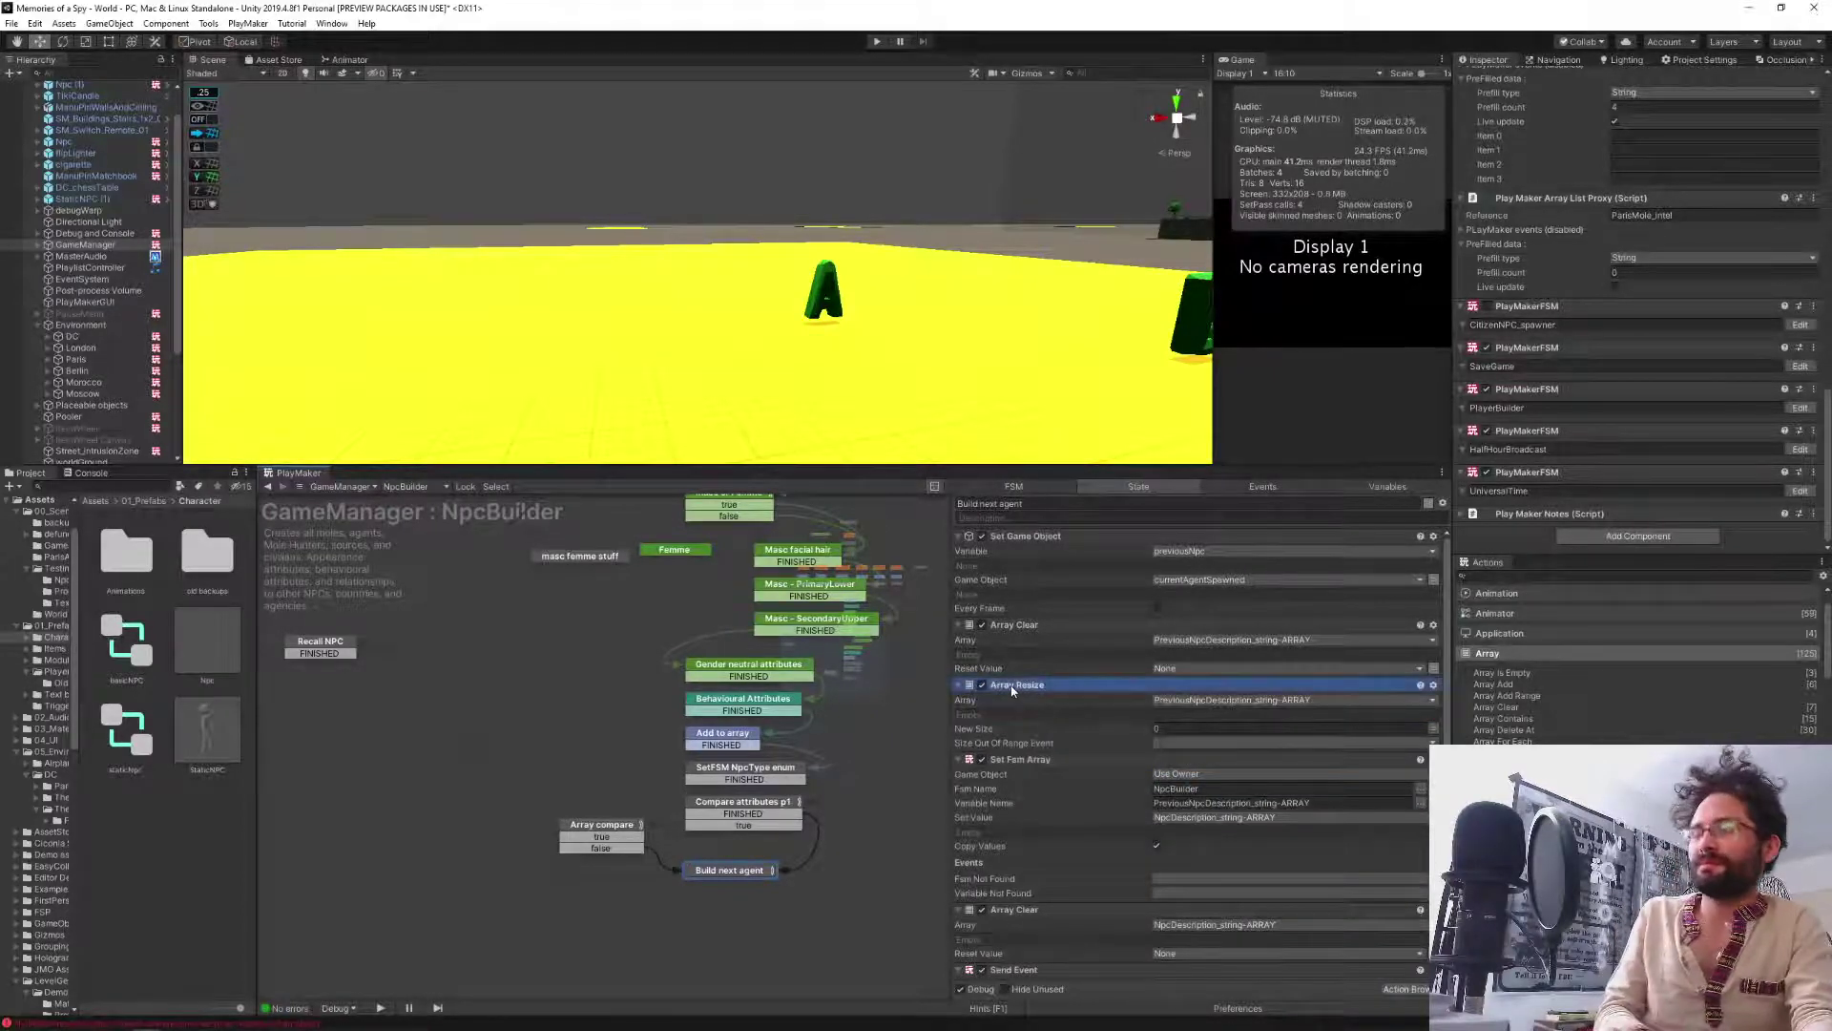
pyautogui.hotkey('ctrl', 'v')
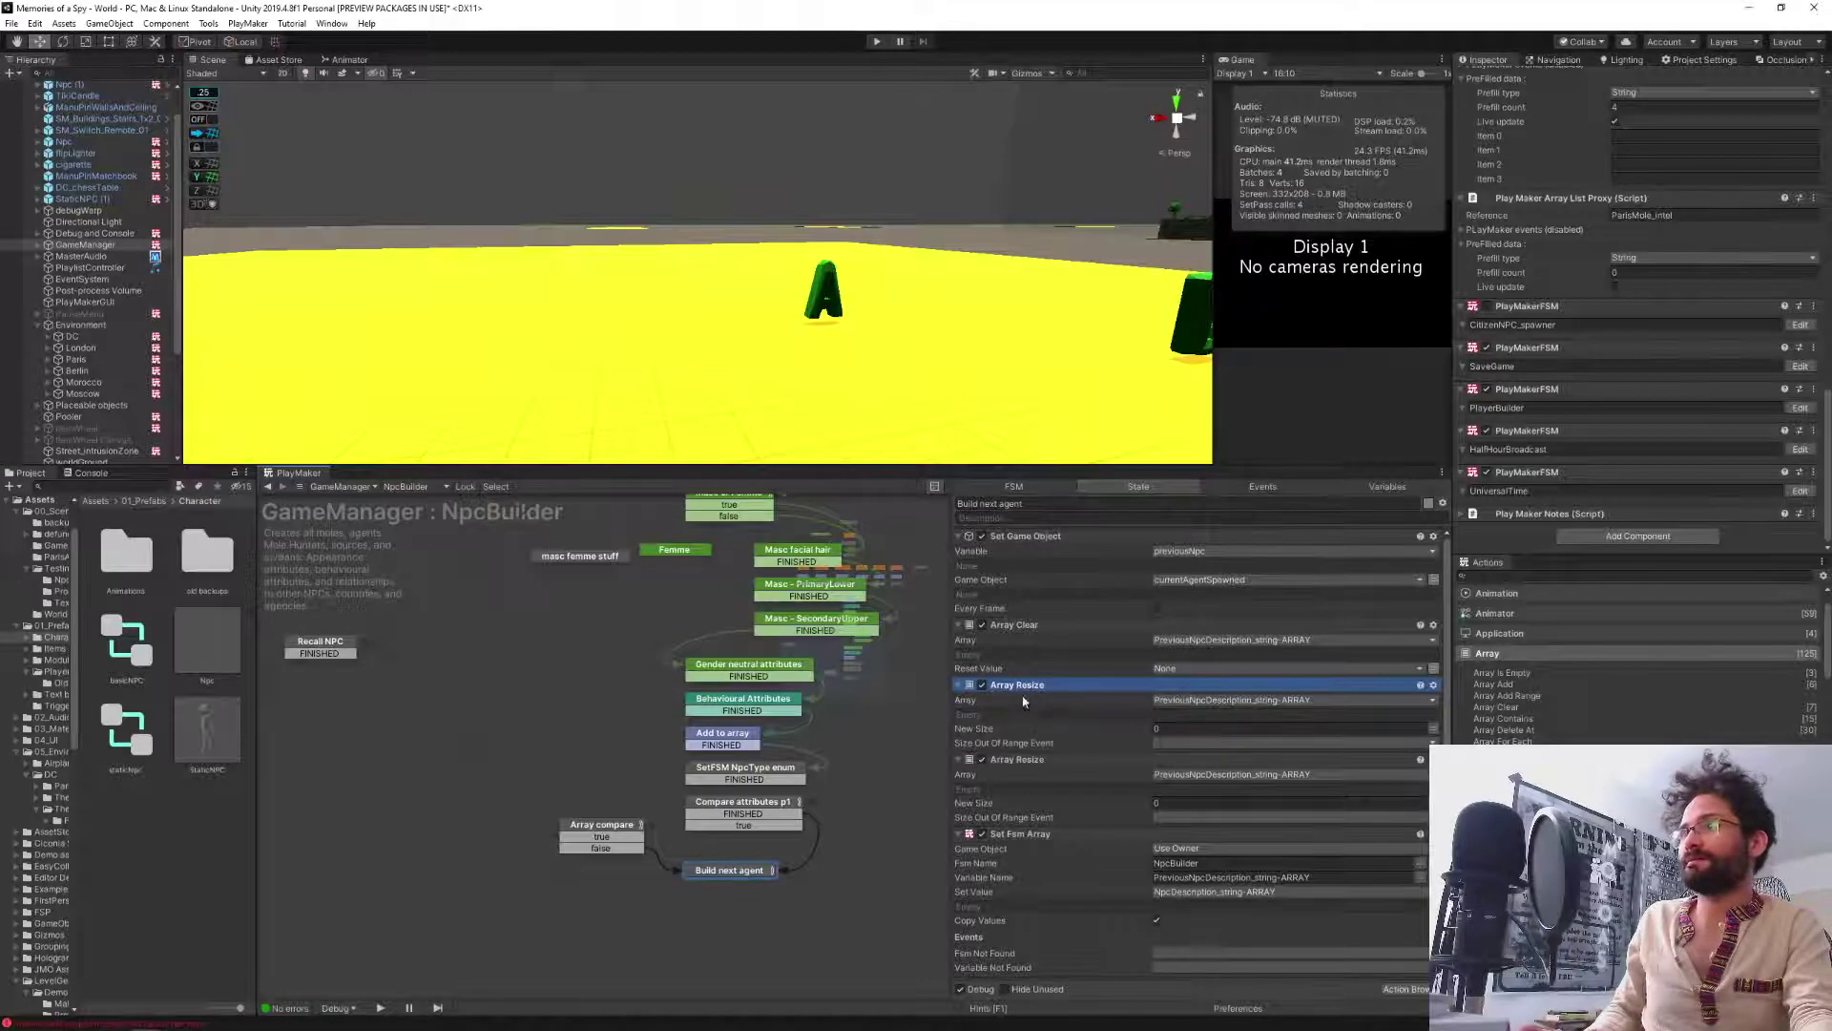
pyautogui.click(1027, 759)
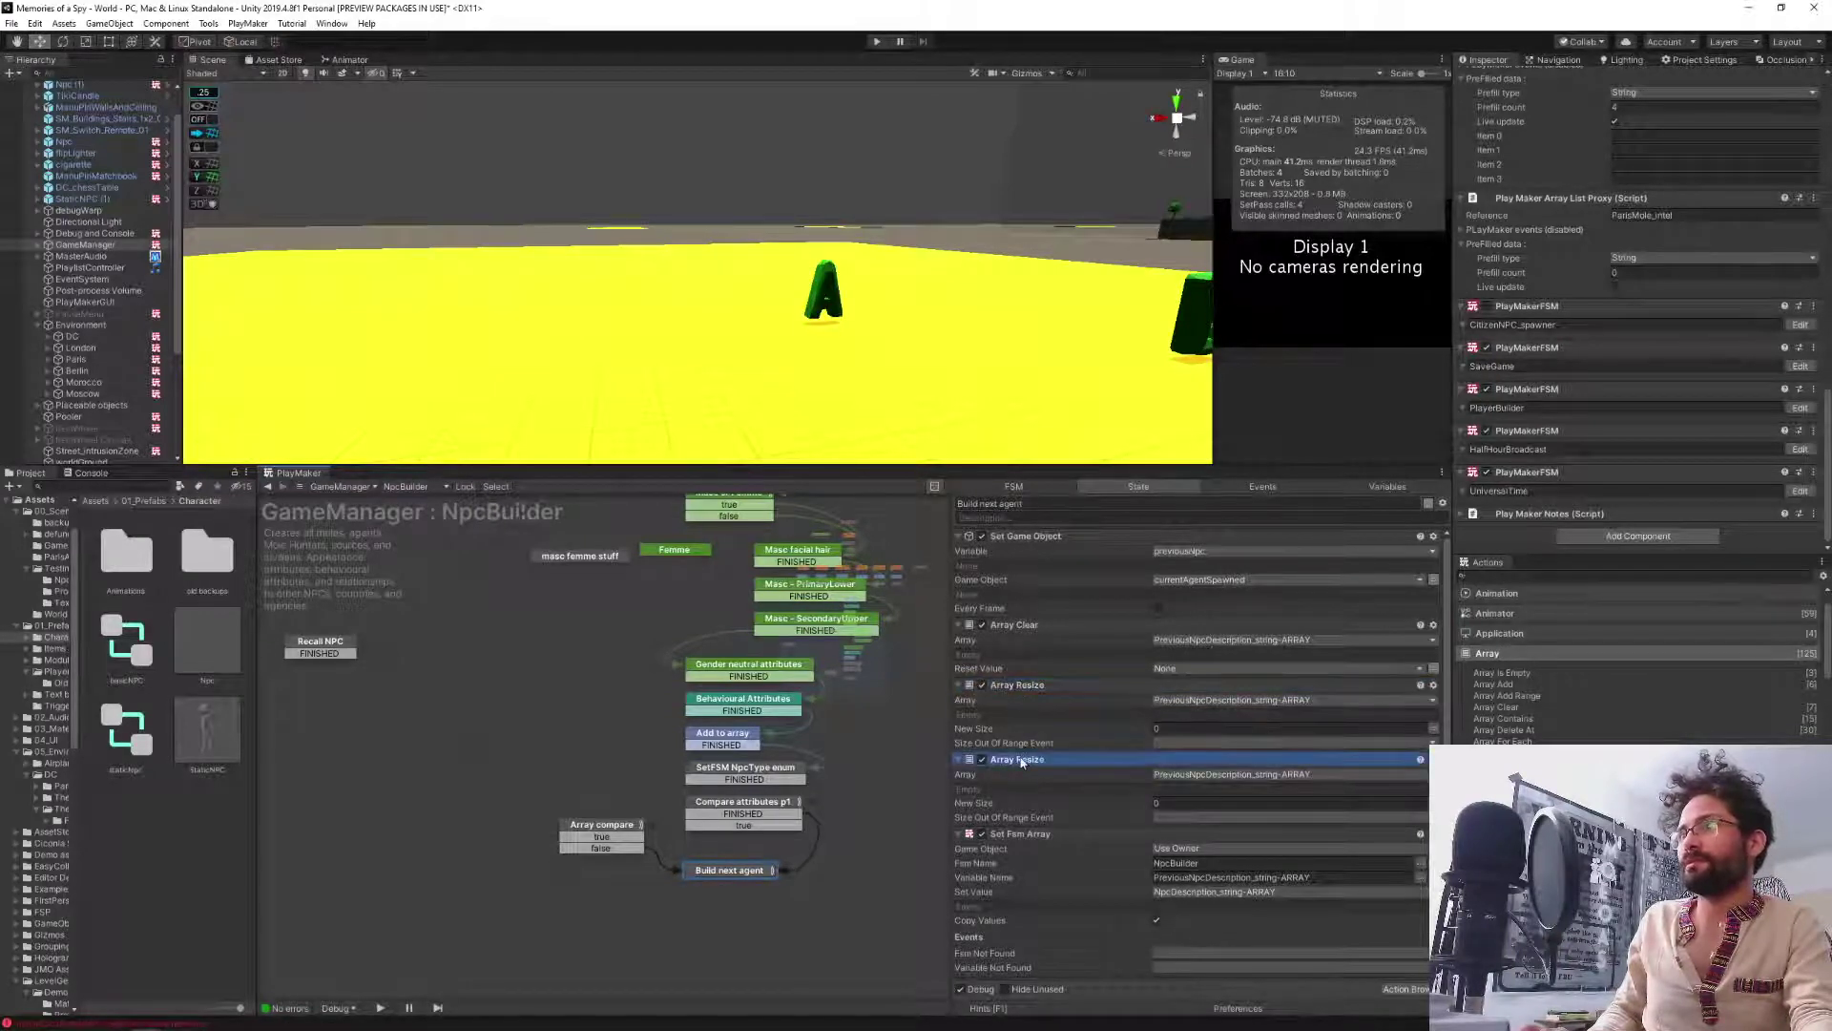
# Move the second Array Resize in Build next agent below the later Array Clear and set its array to NpcDescription_string-ARRAY.
pyautogui.hotkey('ctrl', 'Down')
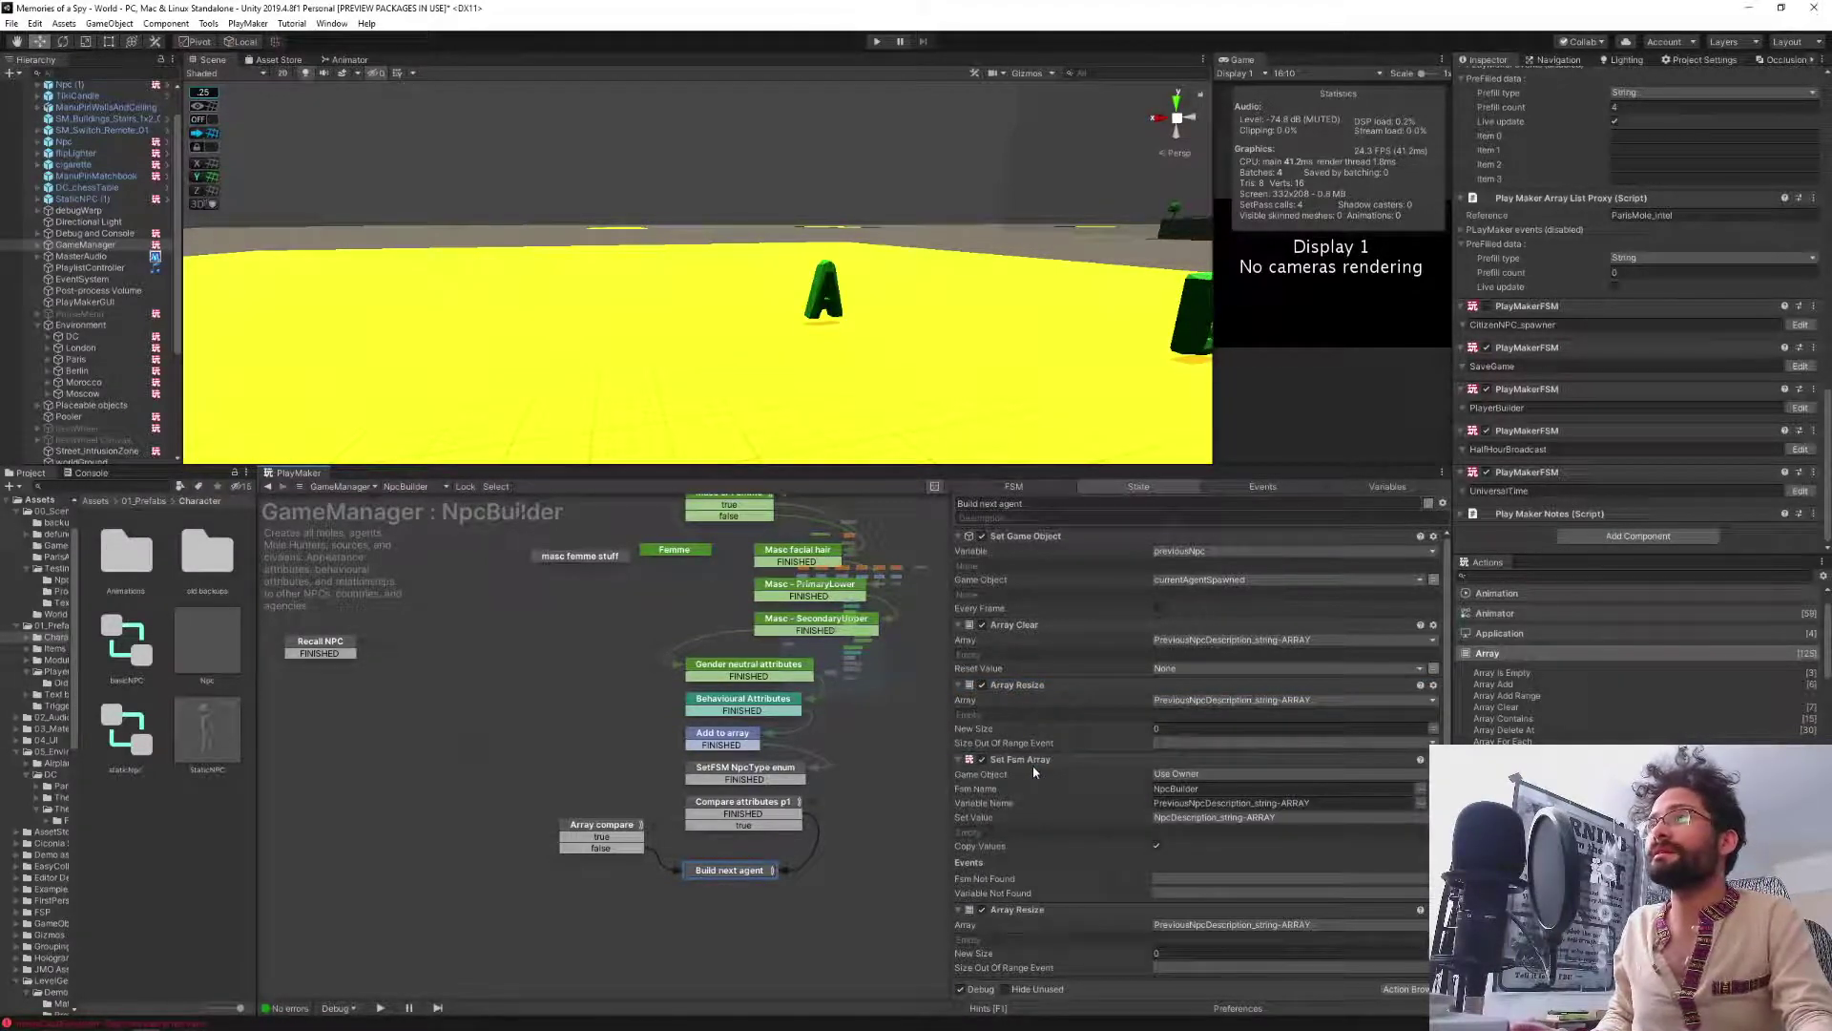
pyautogui.scroll(-3, 1034, 771)
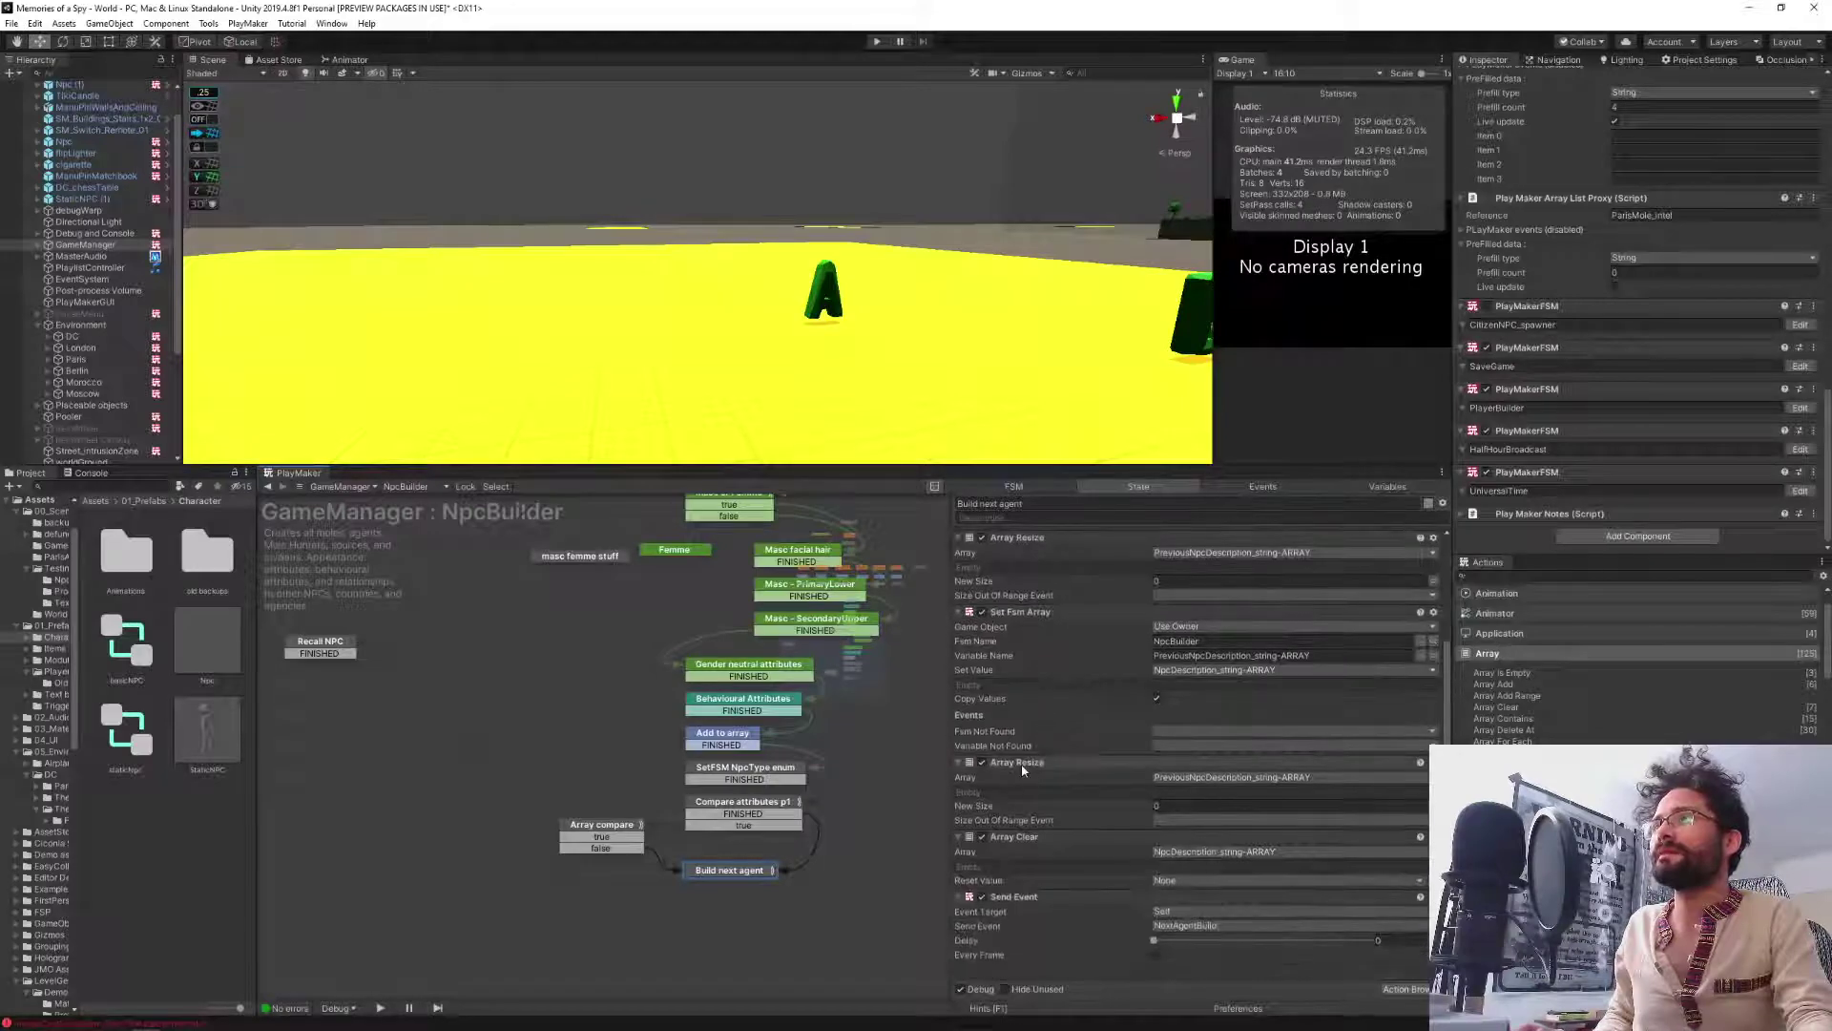
pyautogui.click(1022, 764)
pyautogui.moveTo(1022, 763); pyautogui.dragTo(1029, 818)
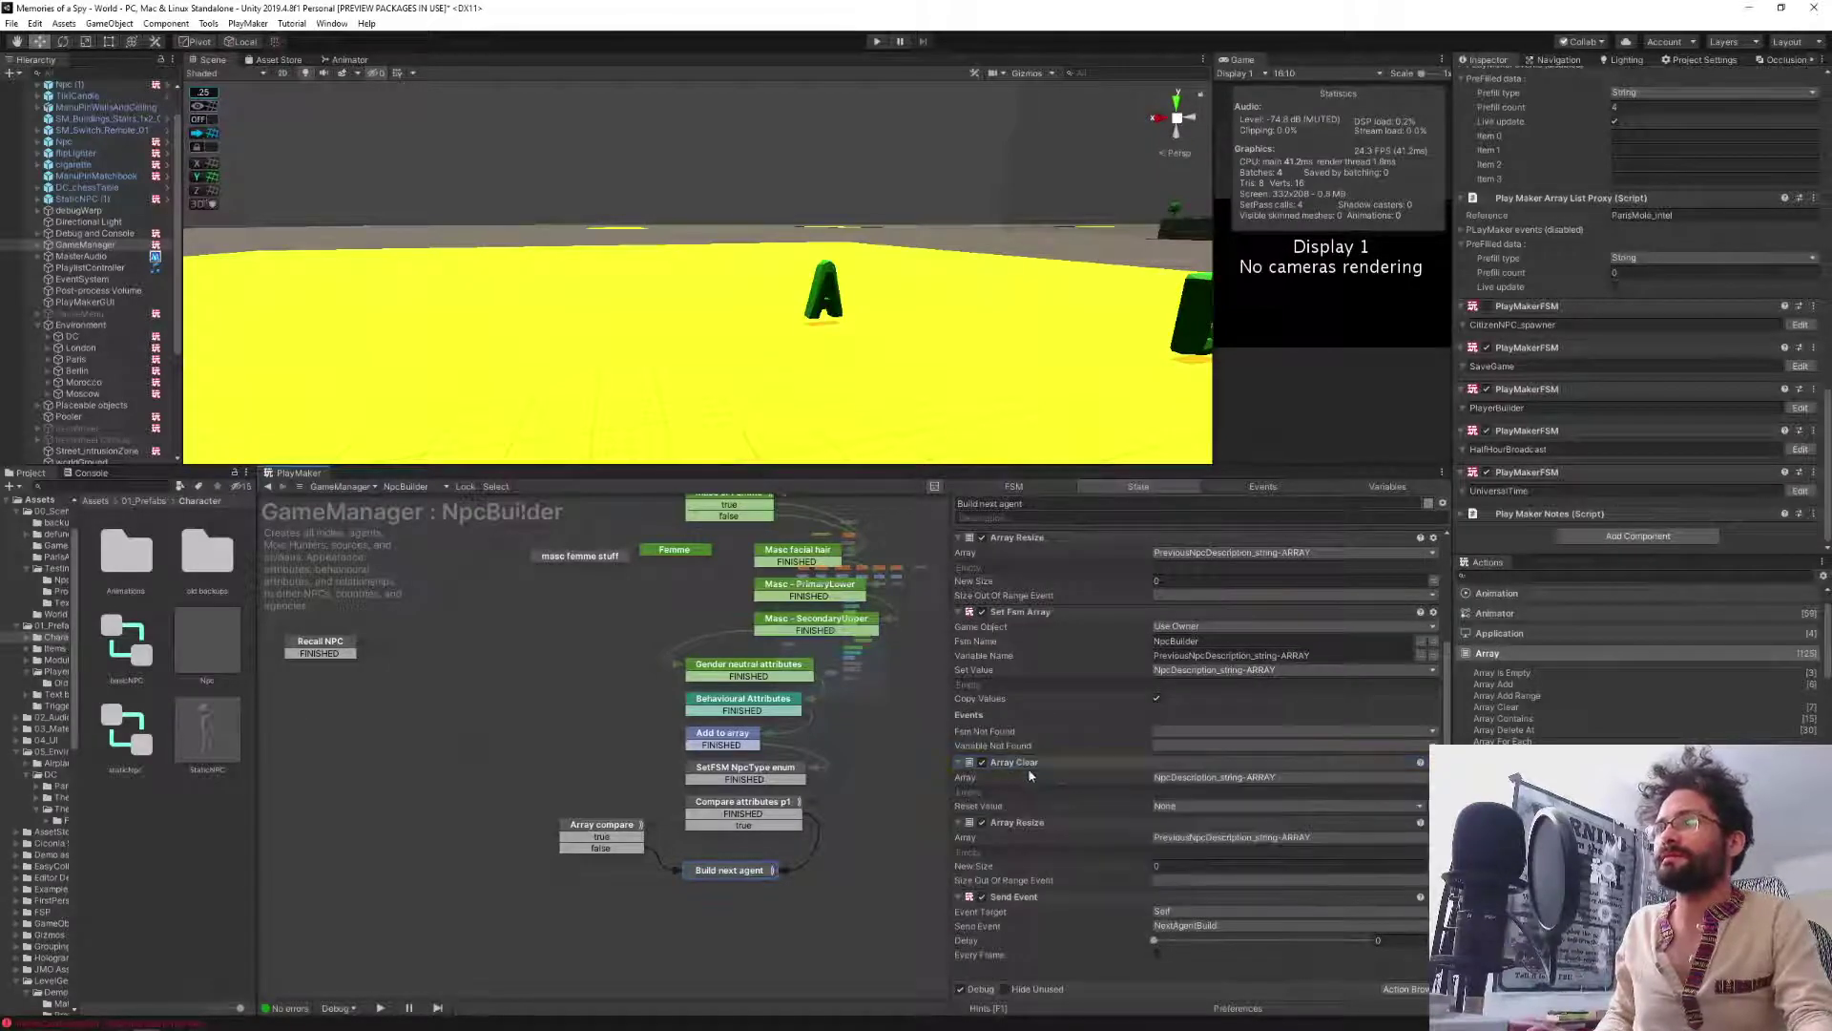
pyautogui.click(1177, 837)
pyautogui.click(1205, 638)
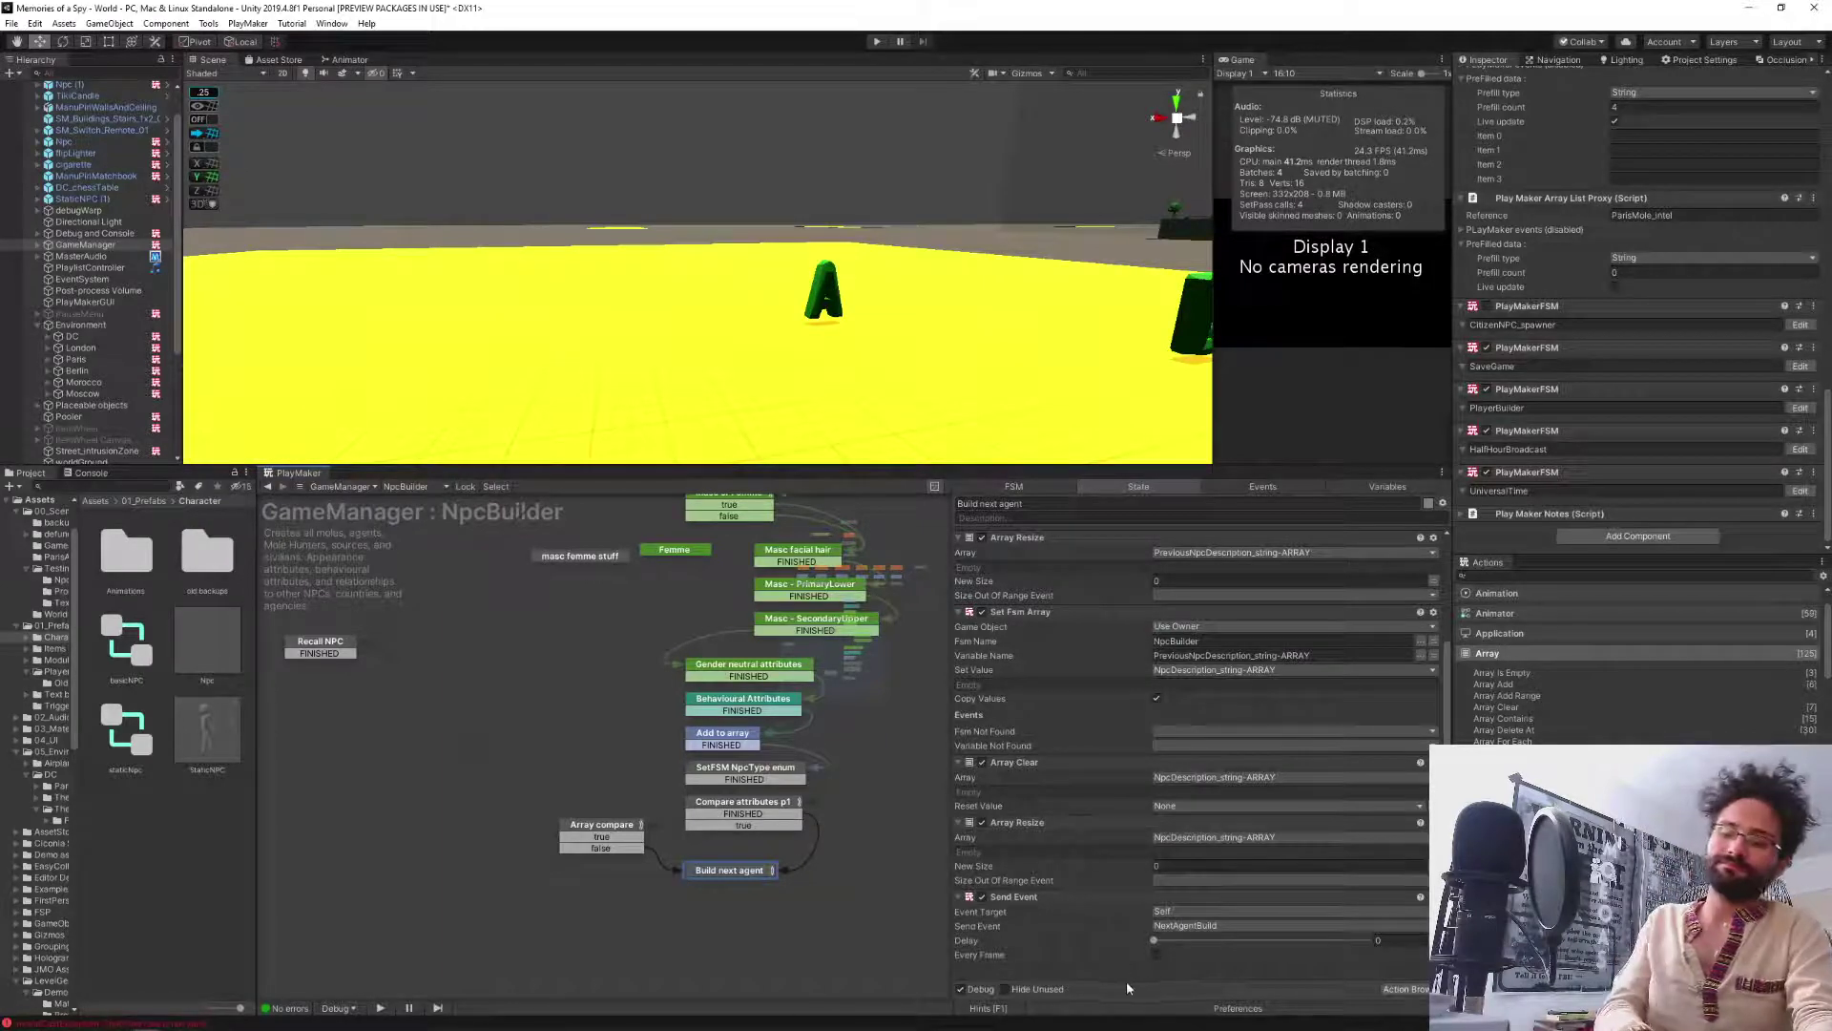
# Run the game and examine the spawned NPCs in the scene and the run counts of the NpcBuilder states.
pyautogui.click(875, 42)
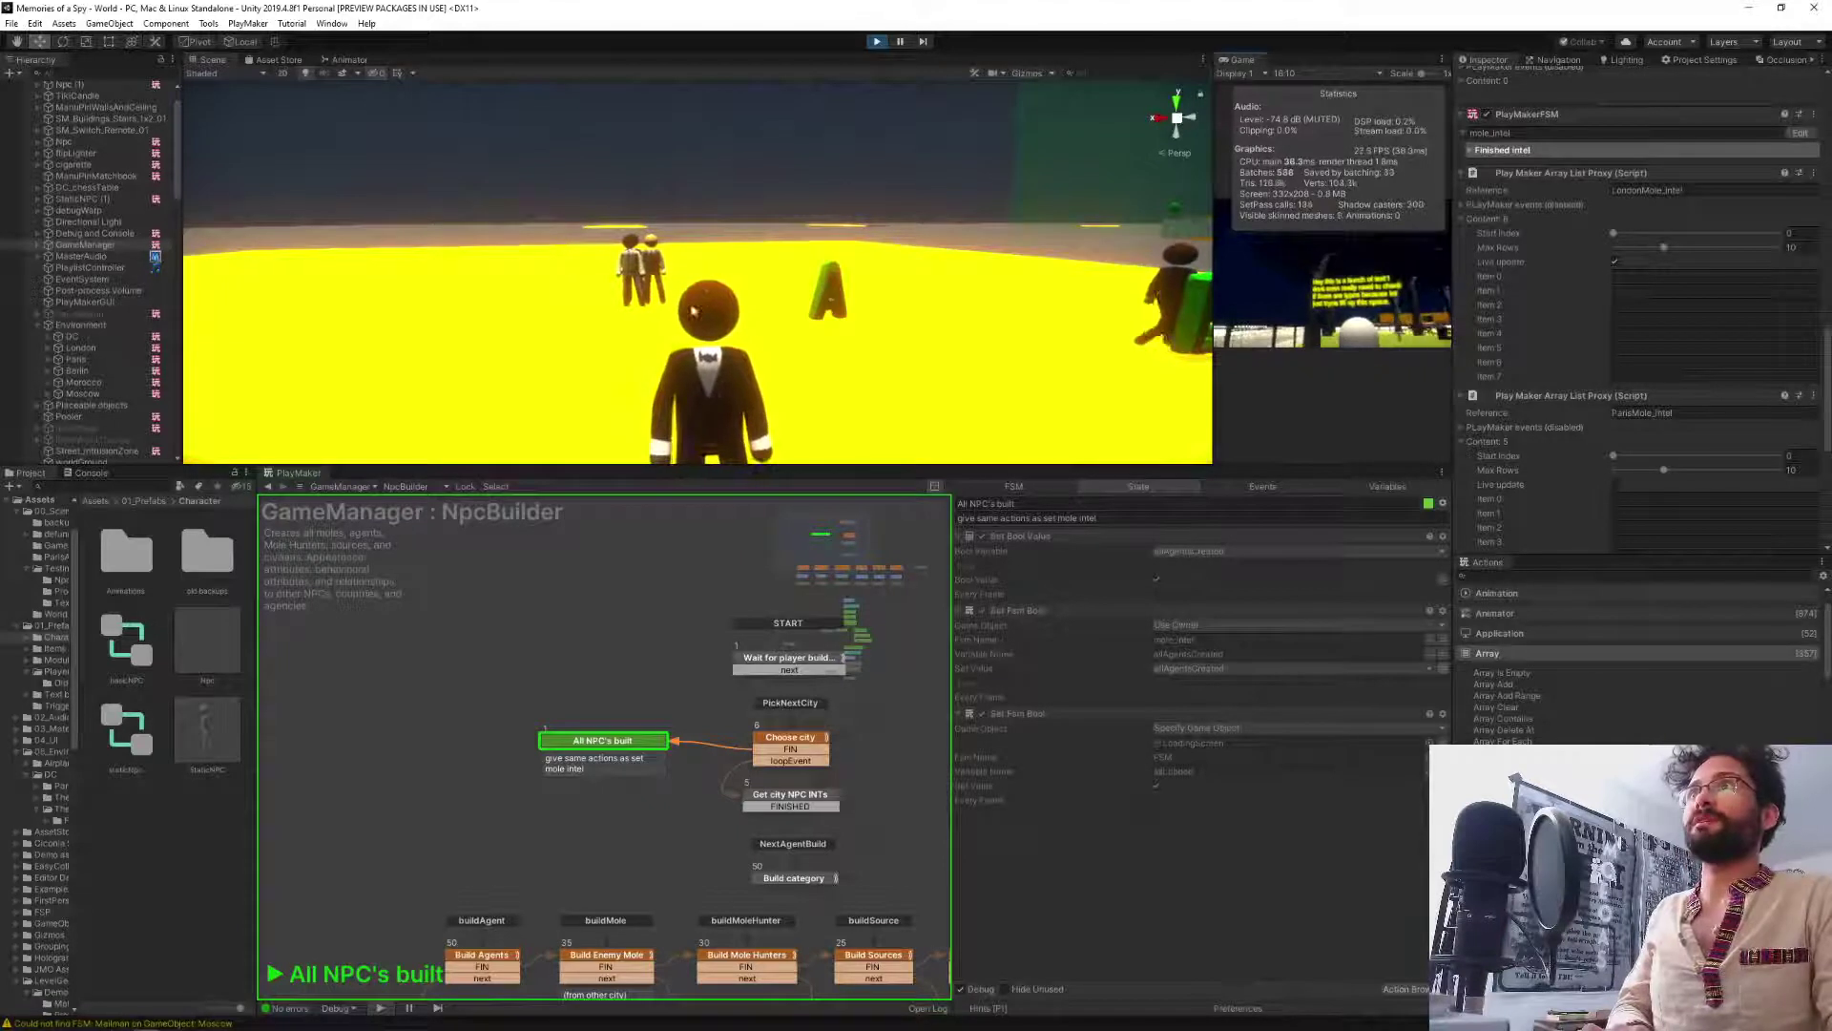
pyautogui.moveTo(698, 305); pyautogui.dragTo(617, 298, button='right')
pyautogui.press('w')
pyautogui.moveTo(439, 838); pyautogui.dragTo(451, 561, button='middle')
pyautogui.moveTo(525, 884); pyautogui.dragTo(569, 592, button='middle')
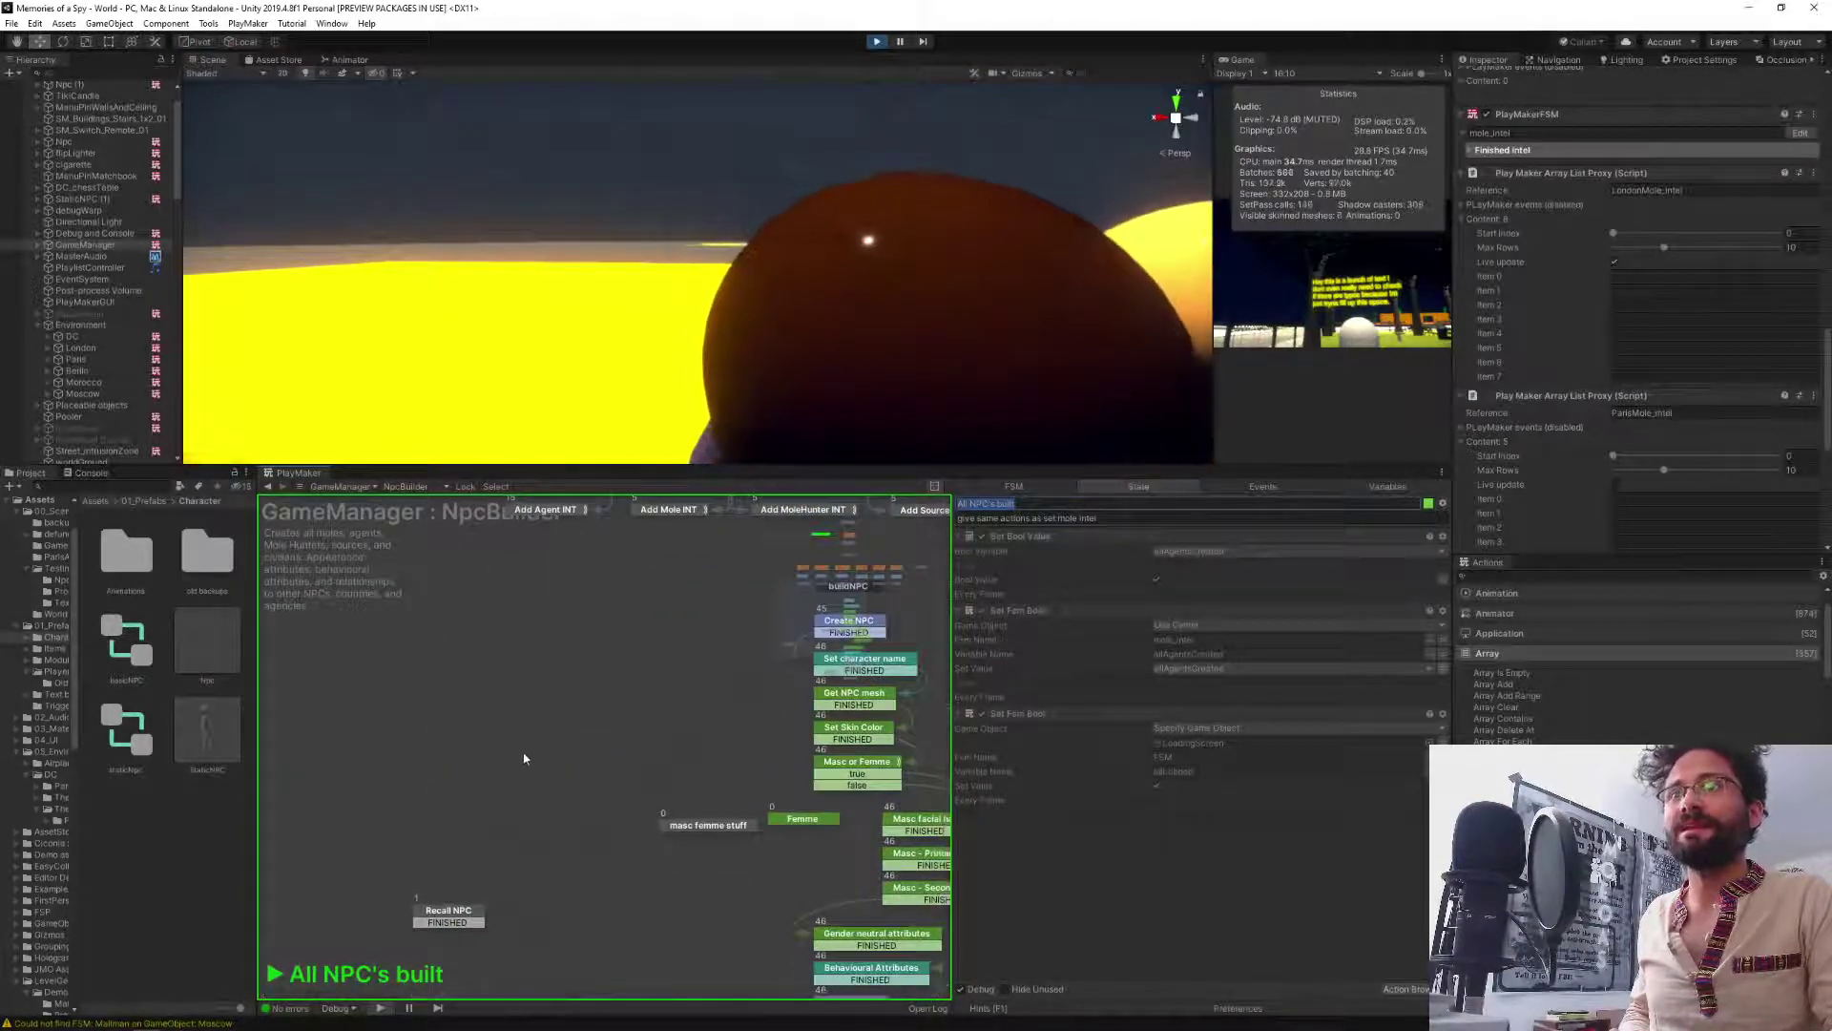
pyautogui.moveTo(524, 757); pyautogui.dragTo(513, 572, button='middle')
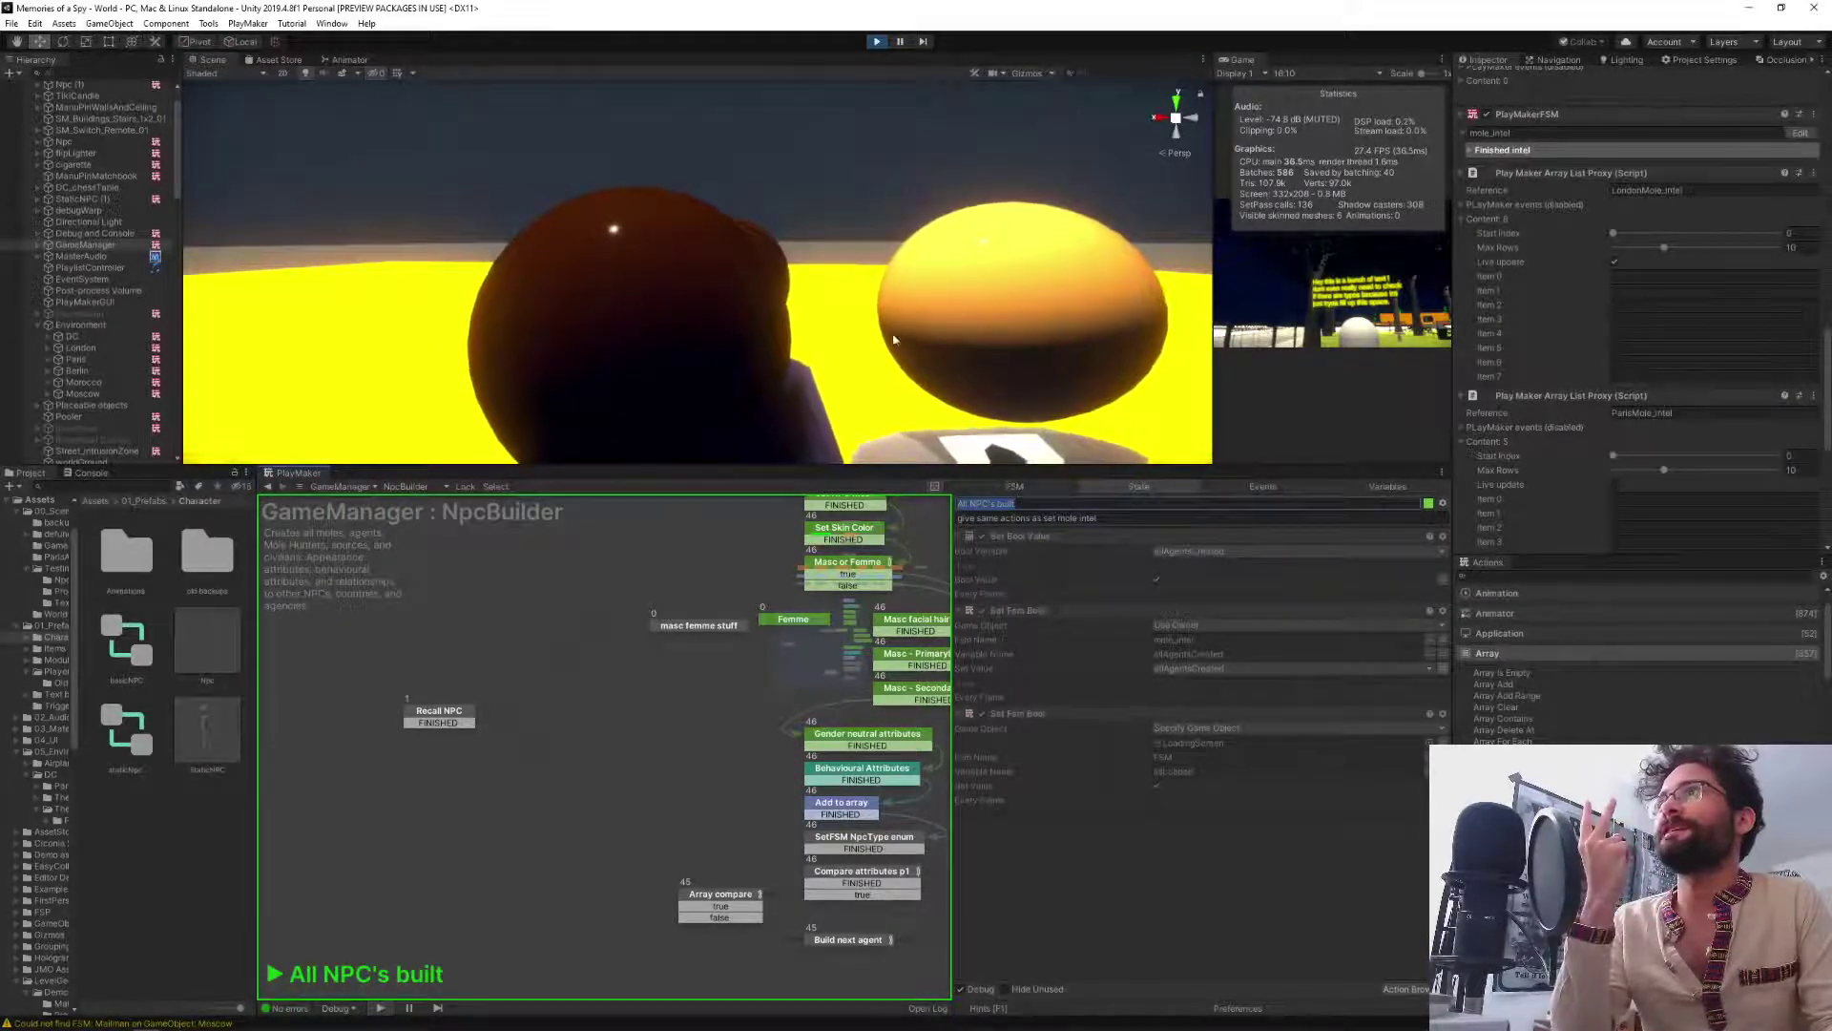
pyautogui.moveTo(896, 340)
pyautogui.mouseDown(button='right')
pyautogui.moveTo(1450, 331)
pyautogui.moveTo(1592, 289)
pyautogui.moveTo(1590, 321)
pyautogui.moveTo(1509, 300)
pyautogui.moveTo(1216, 365)
pyautogui.moveTo(863, 345)
pyautogui.mouseUp(button='right')
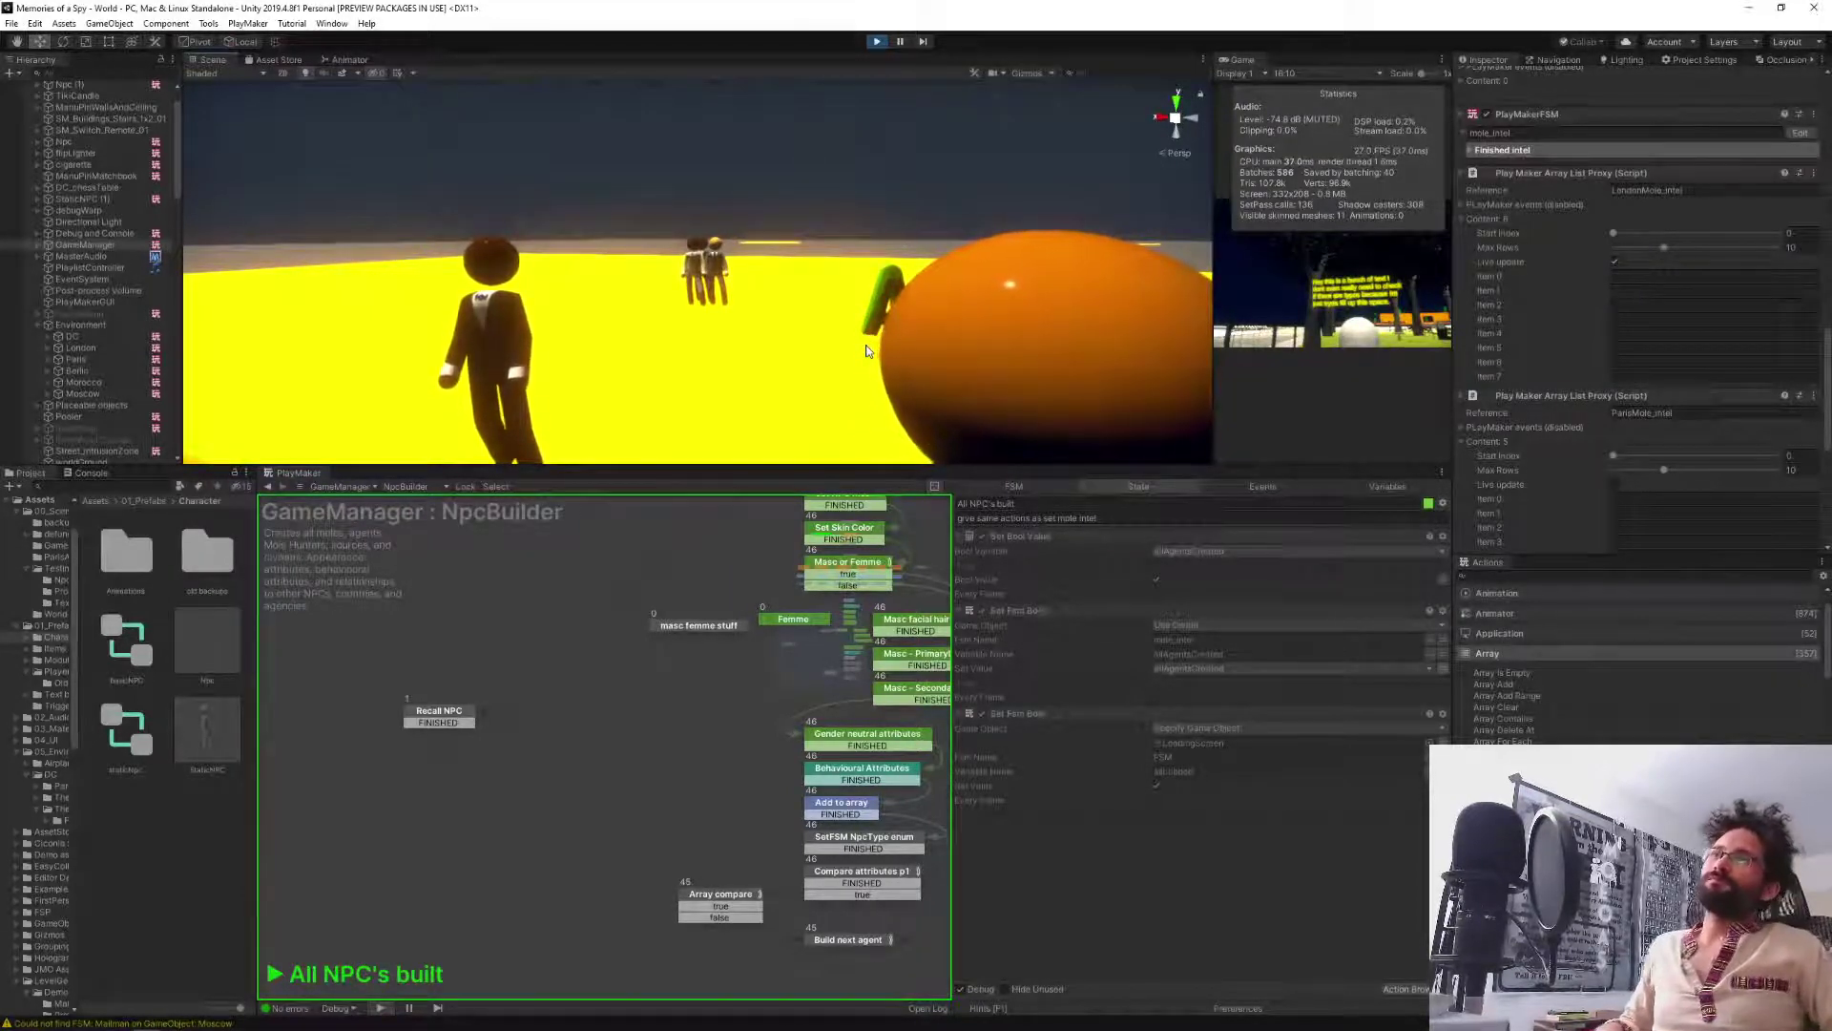
# Examine the actions of the Recall NPC, Array compare and Build next agent states while the game runs.
pyautogui.click(440, 723)
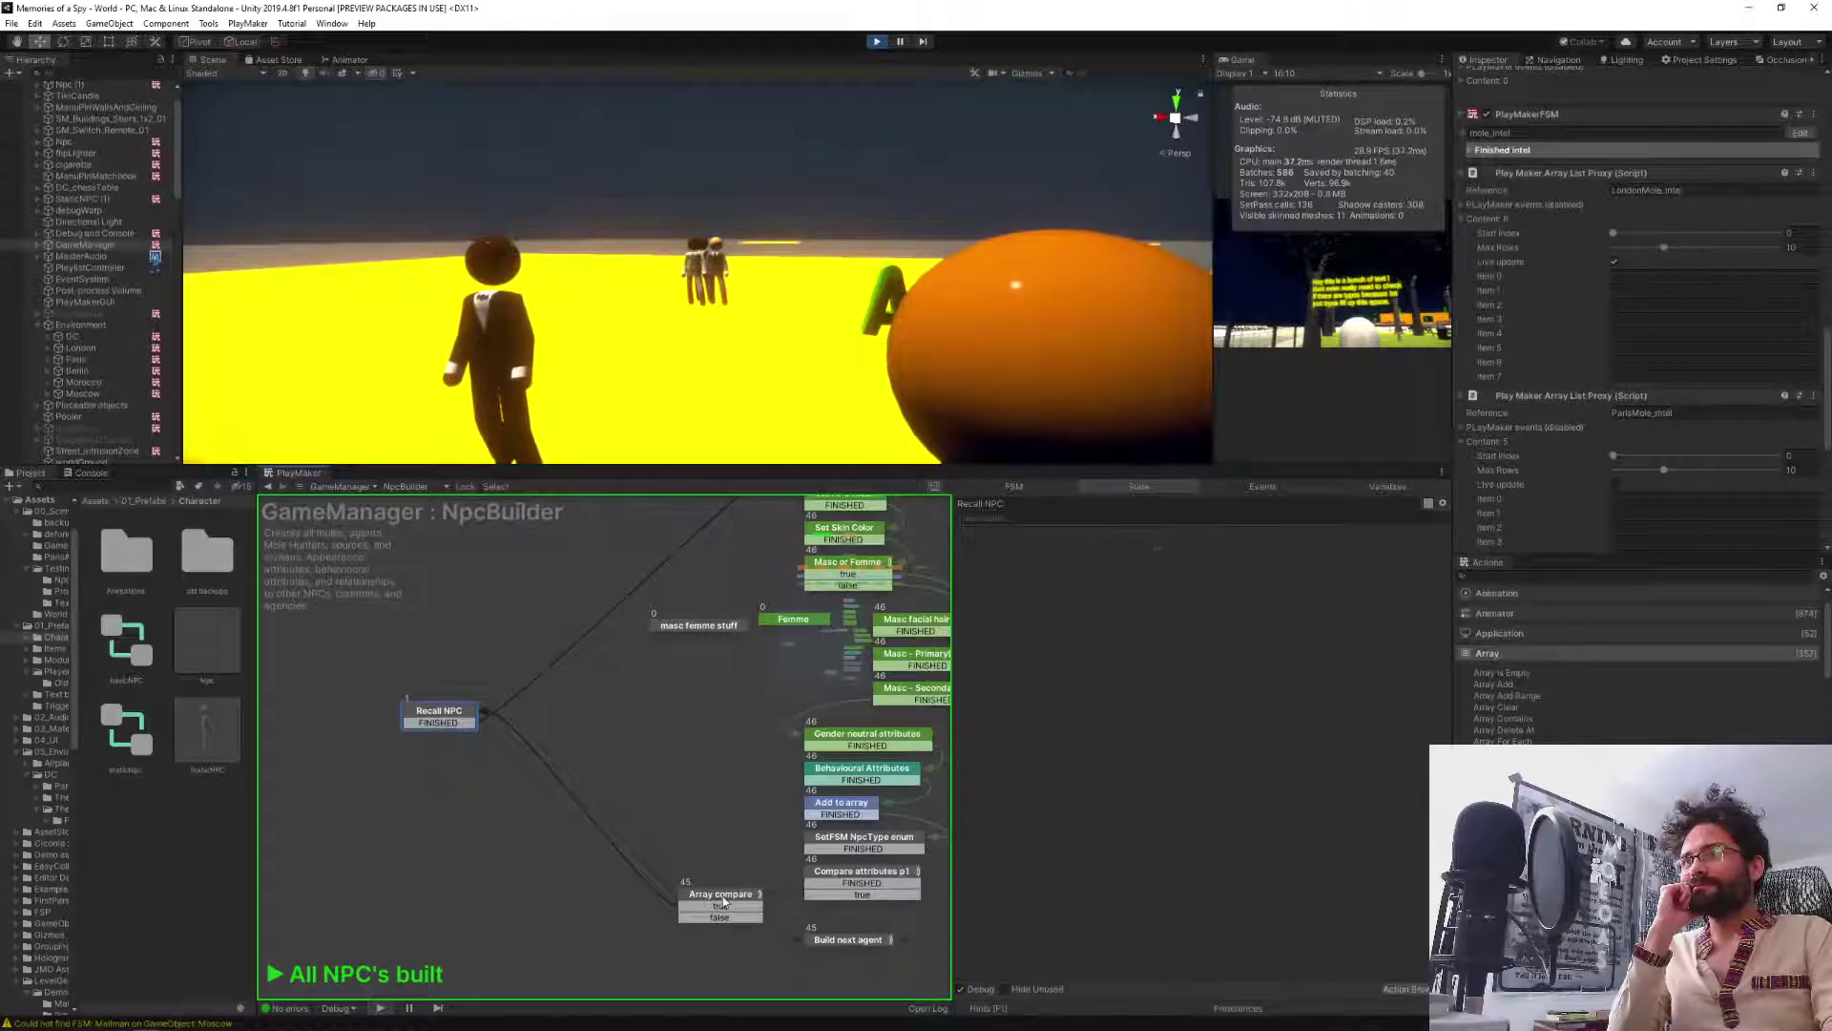
pyautogui.click(723, 900)
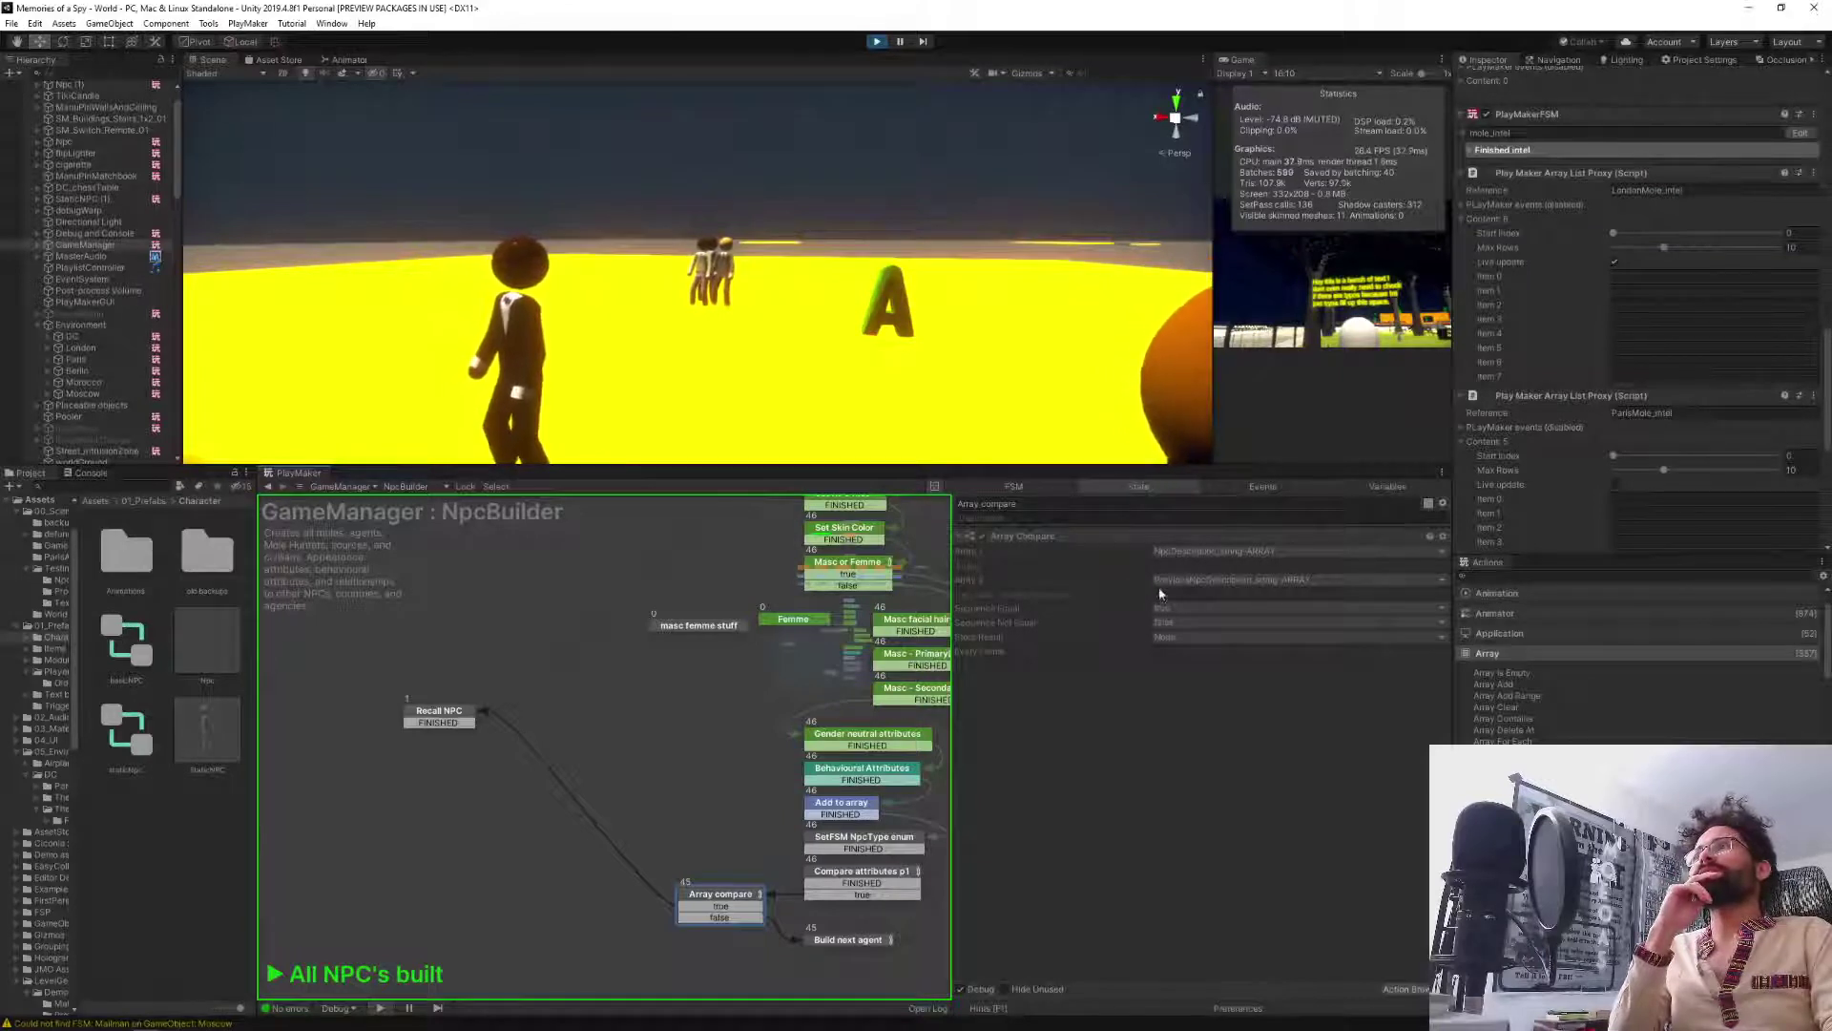
pyautogui.moveTo(634, 767); pyautogui.dragTo(518, 666, button='middle')
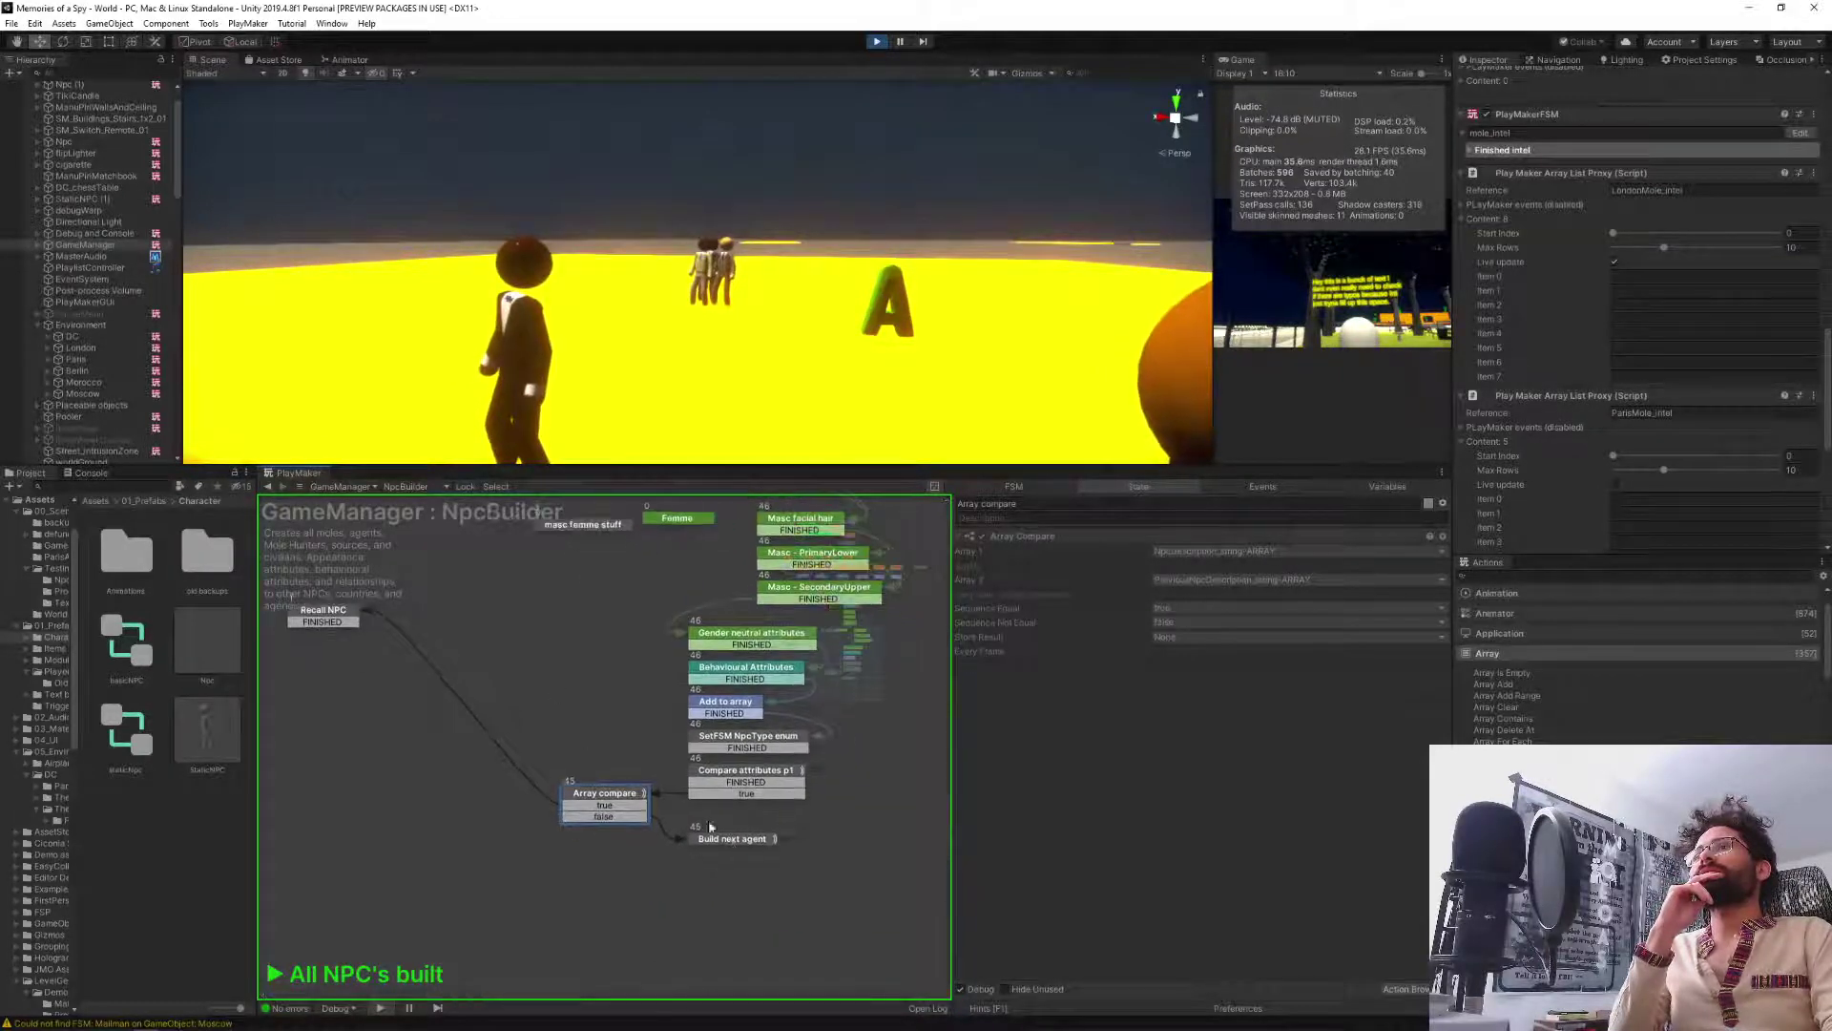
pyautogui.click(732, 839)
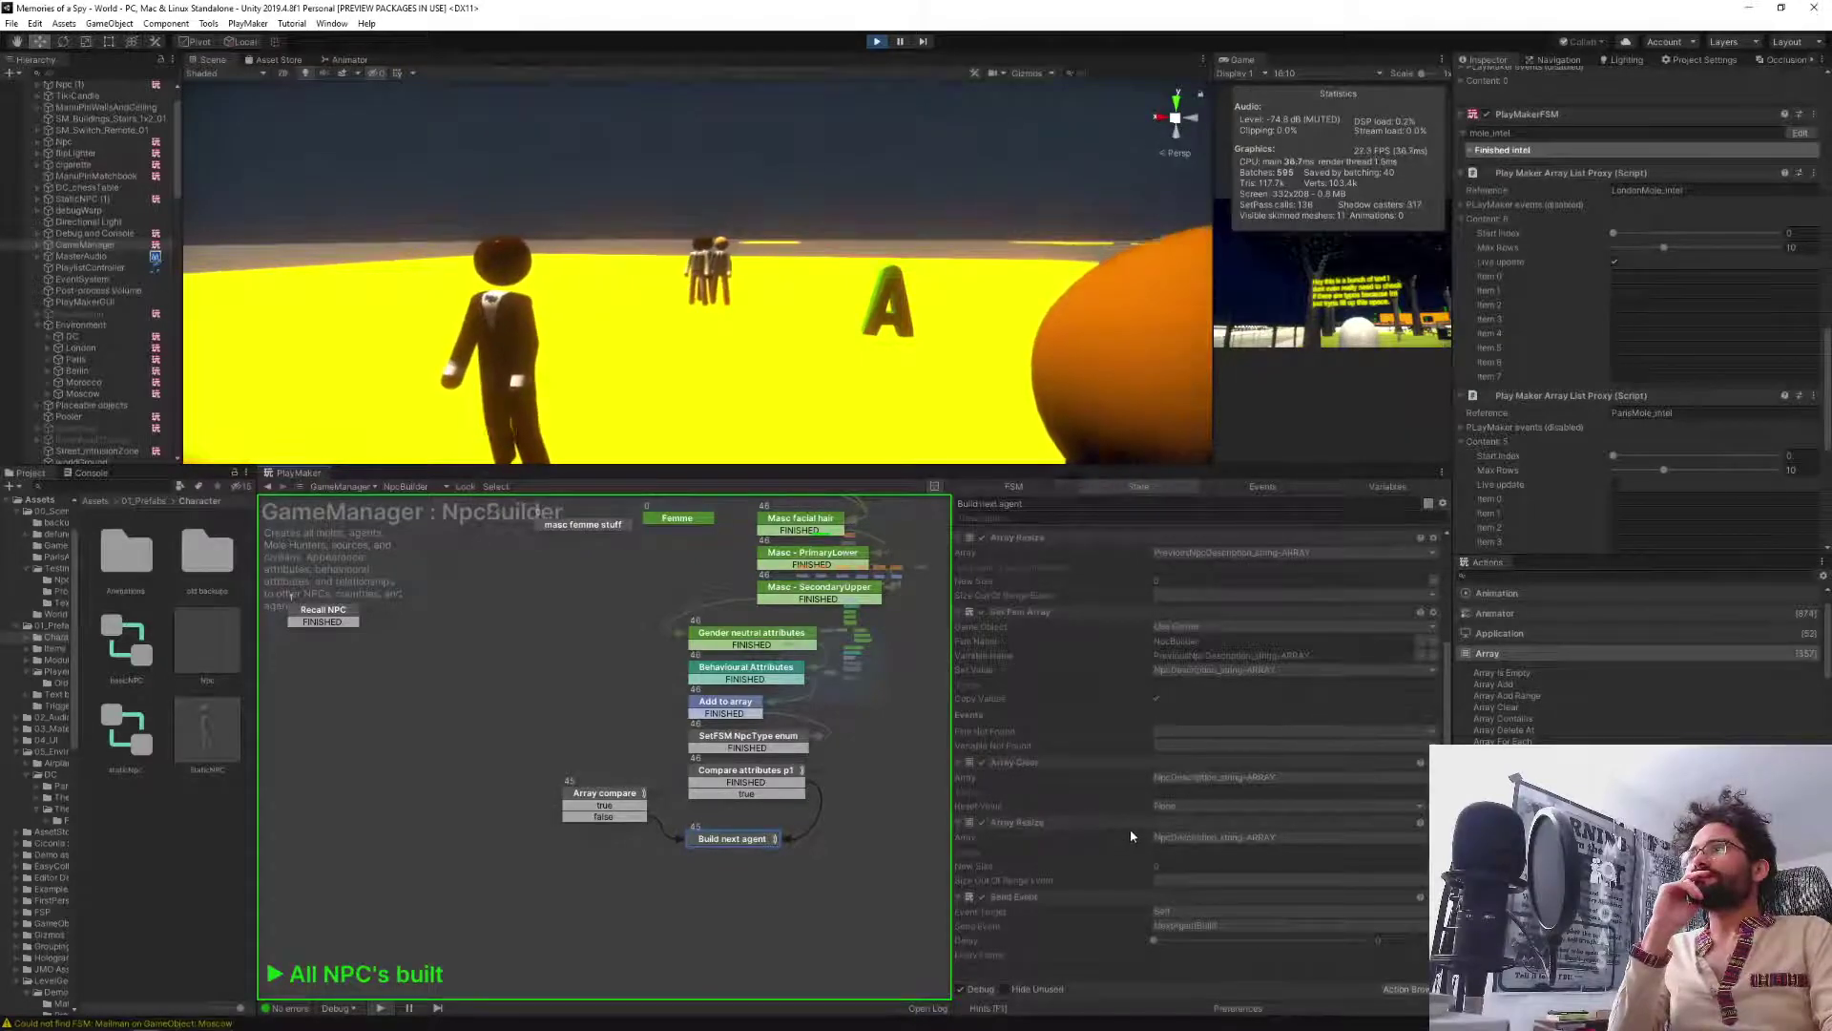
pyautogui.scroll(1, 1130, 828)
pyautogui.scroll(1, 1130, 835)
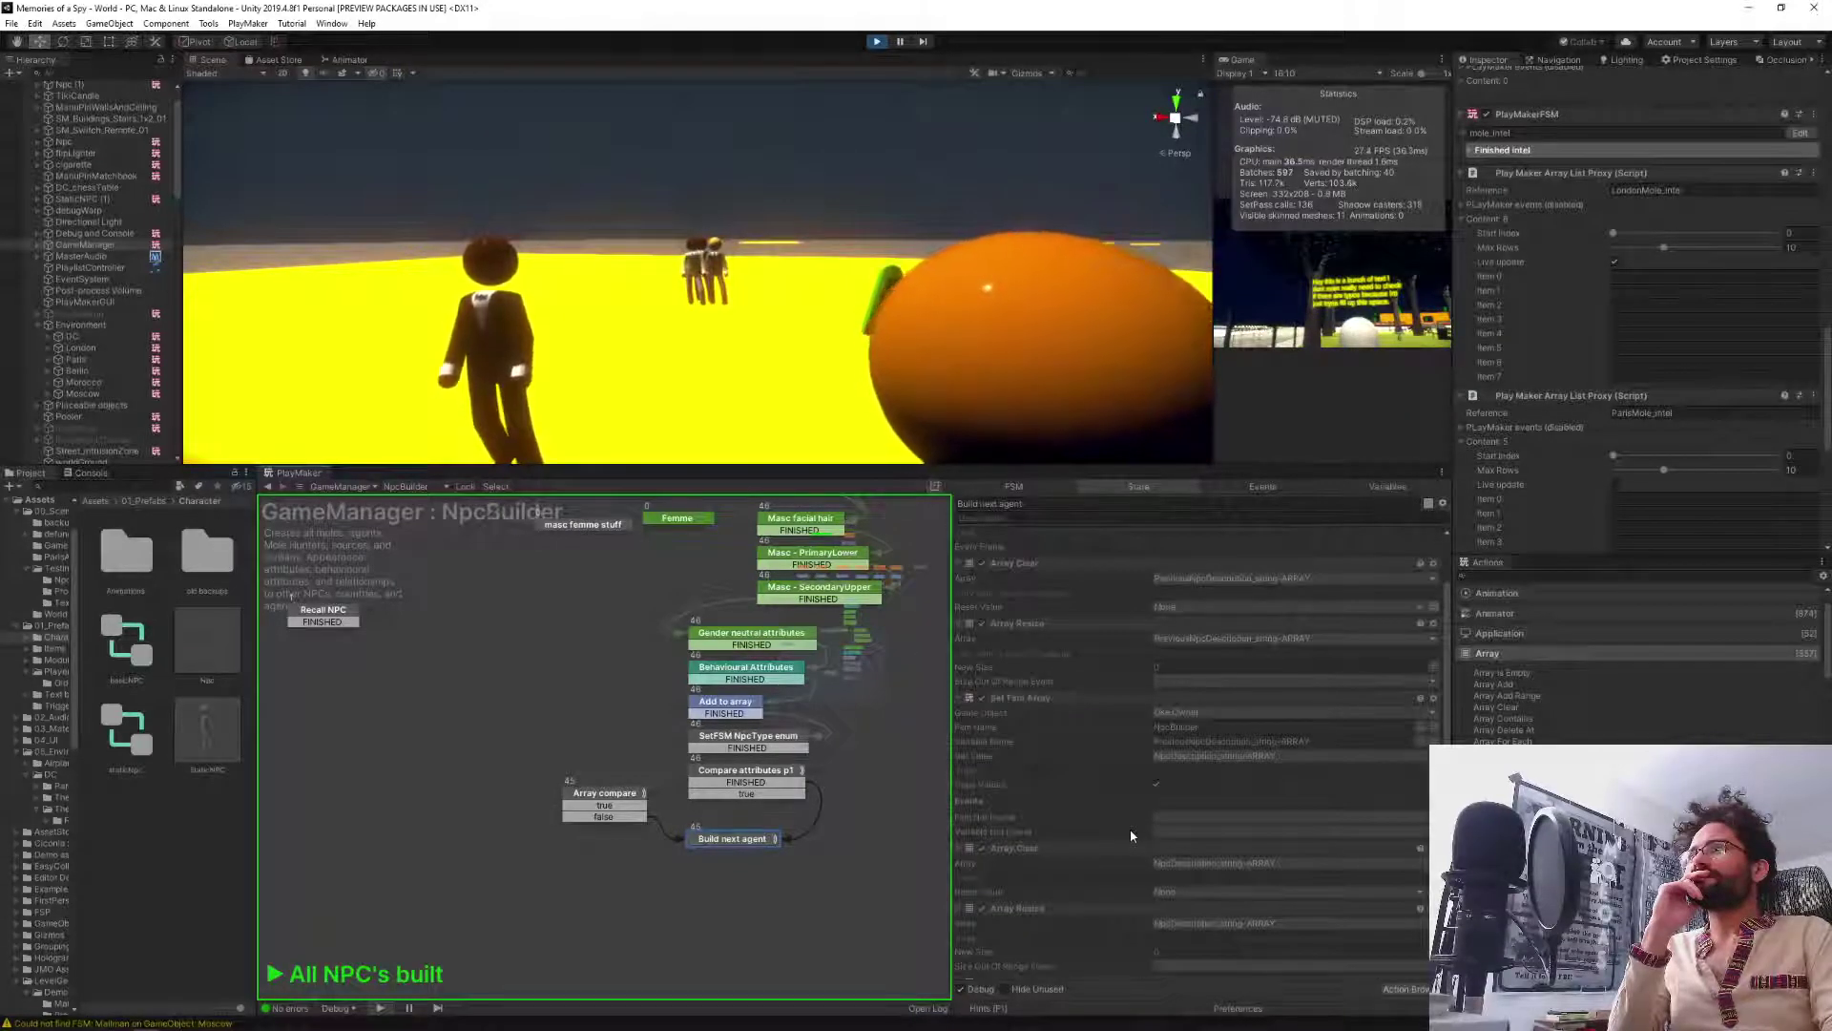
pyautogui.scroll(-2, 1129, 832)
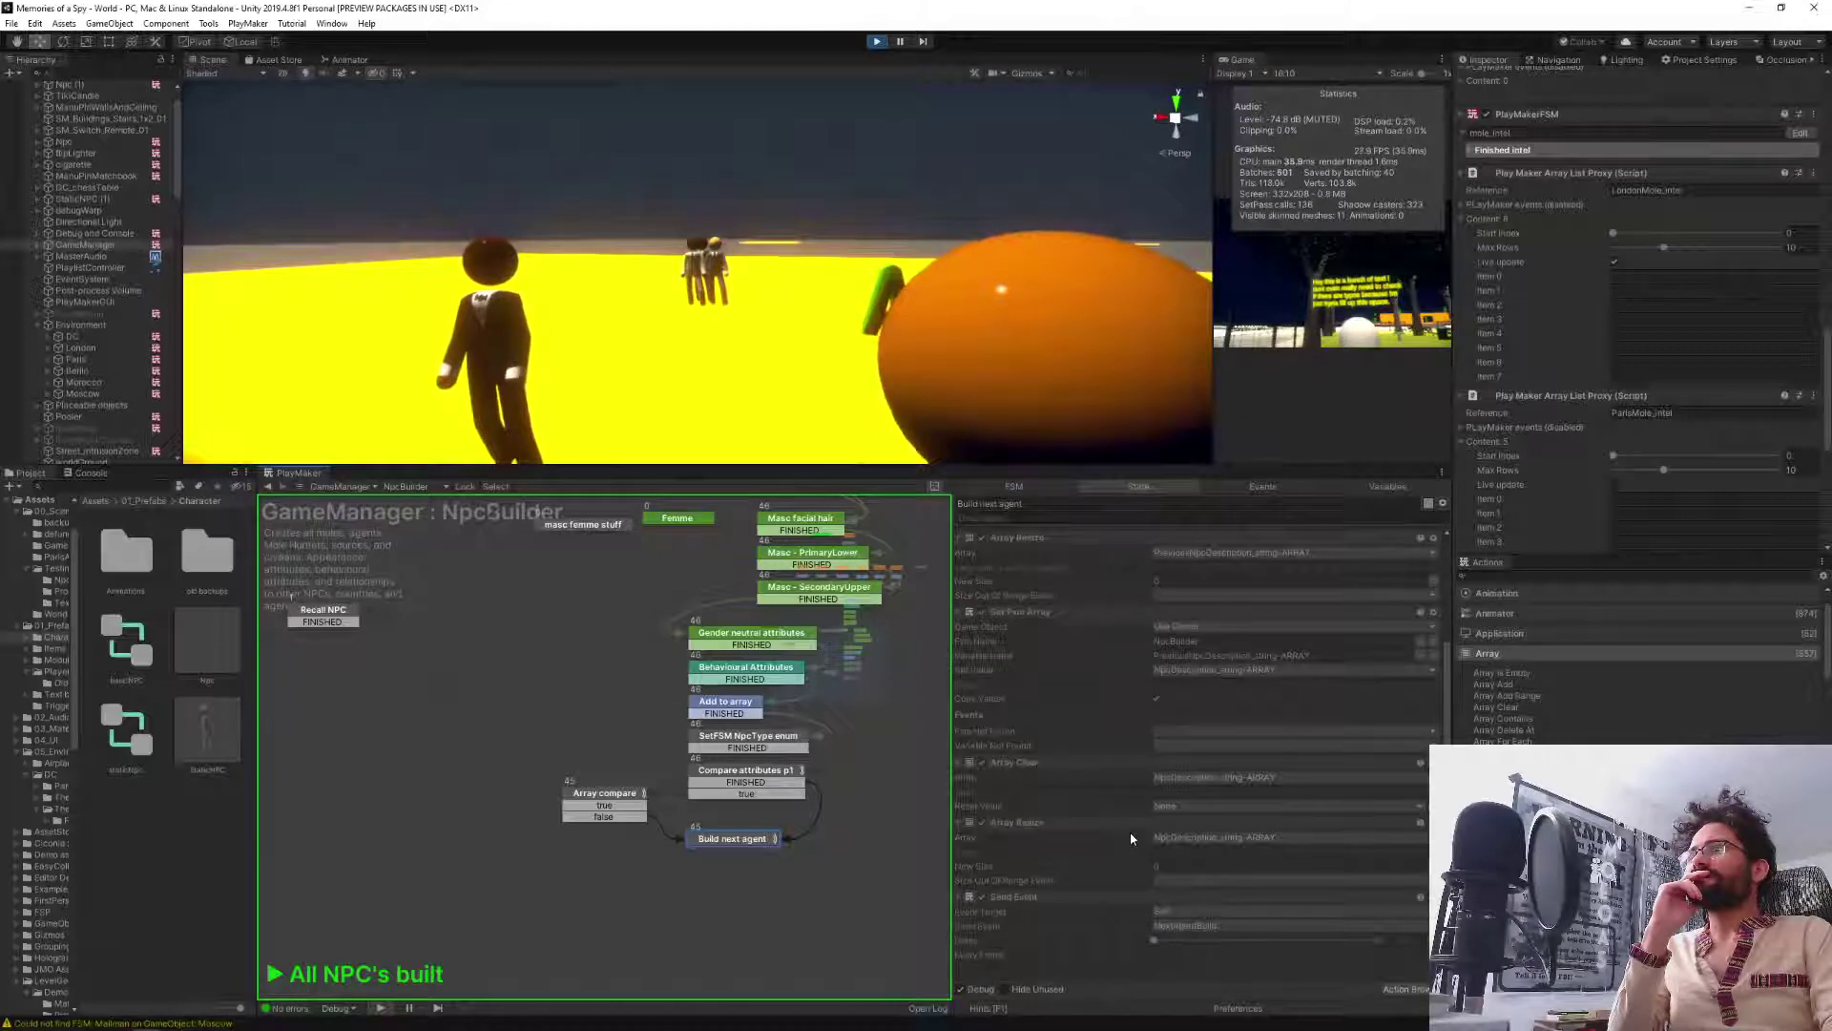
pyautogui.scroll(3, 1130, 838)
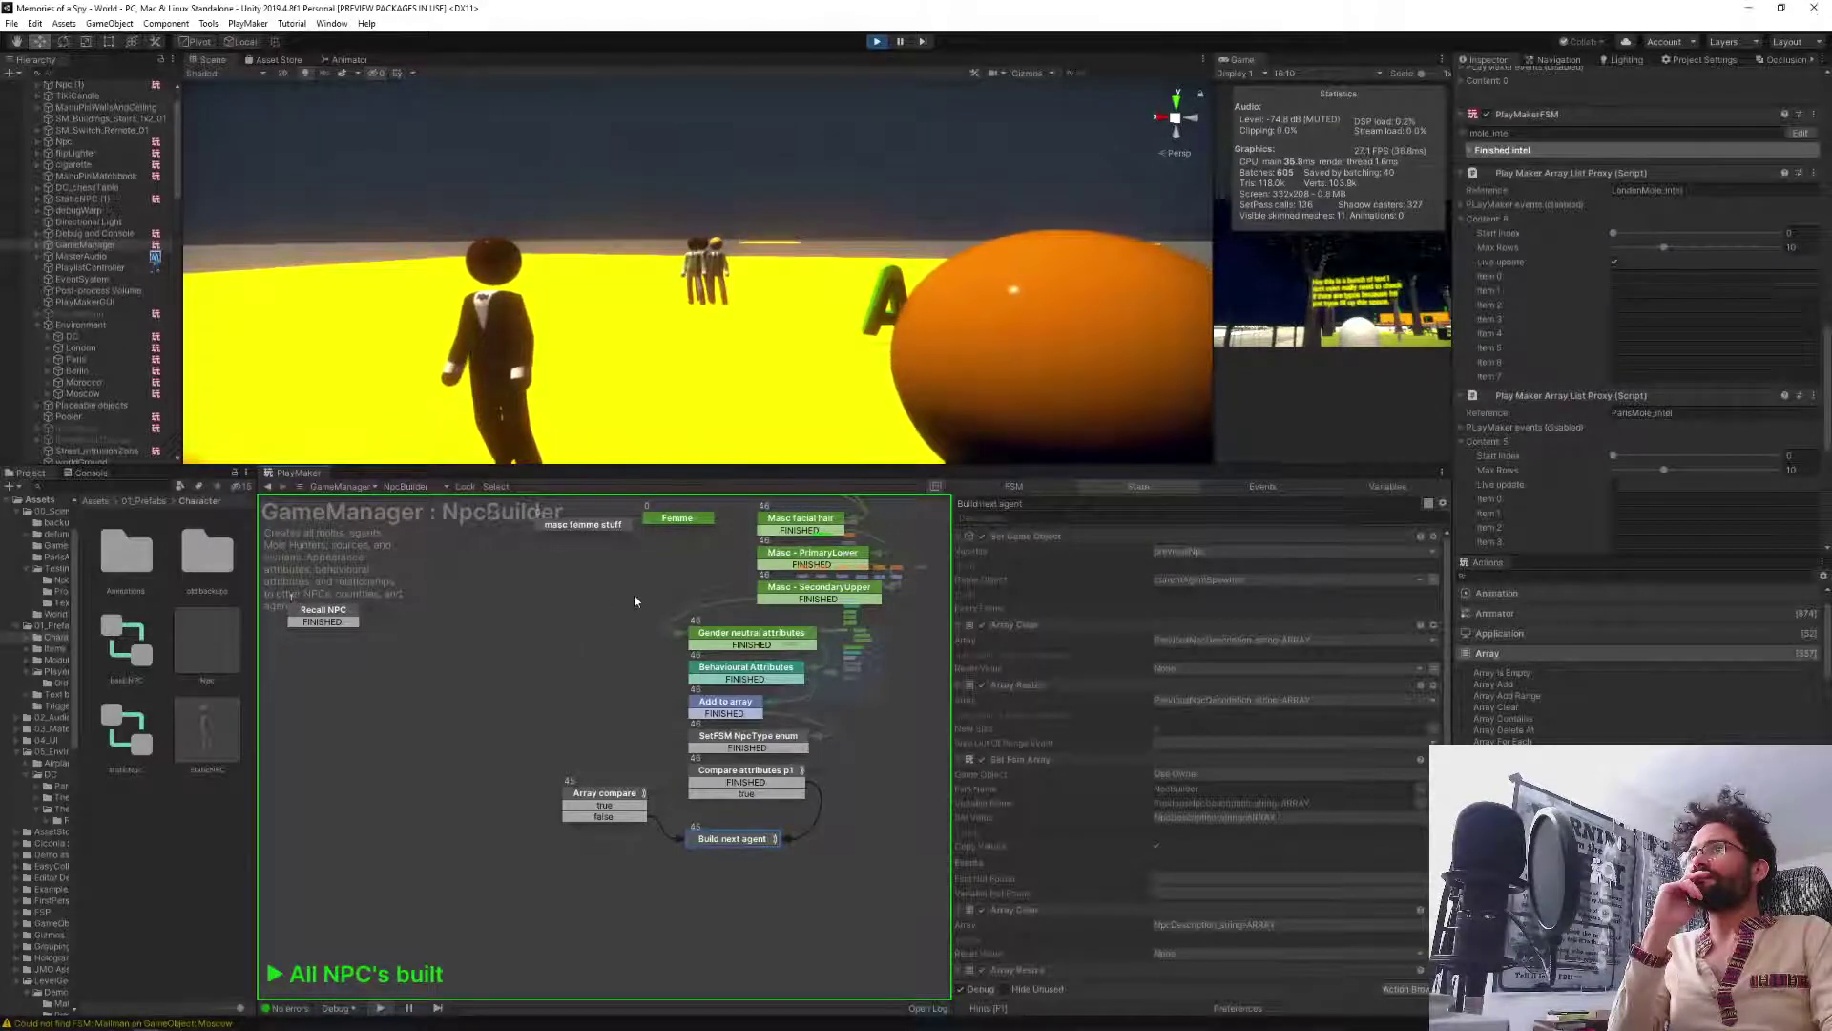
# Review the chain of NPC building states from Create NPC to Build next agent and stop the game.
pyautogui.moveTo(633, 600); pyautogui.dragTo(401, 912, button='middle')
pyautogui.moveTo(628, 651); pyautogui.dragTo(466, 817, button='middle')
pyautogui.moveTo(528, 760); pyautogui.dragTo(601, 676, button='middle')
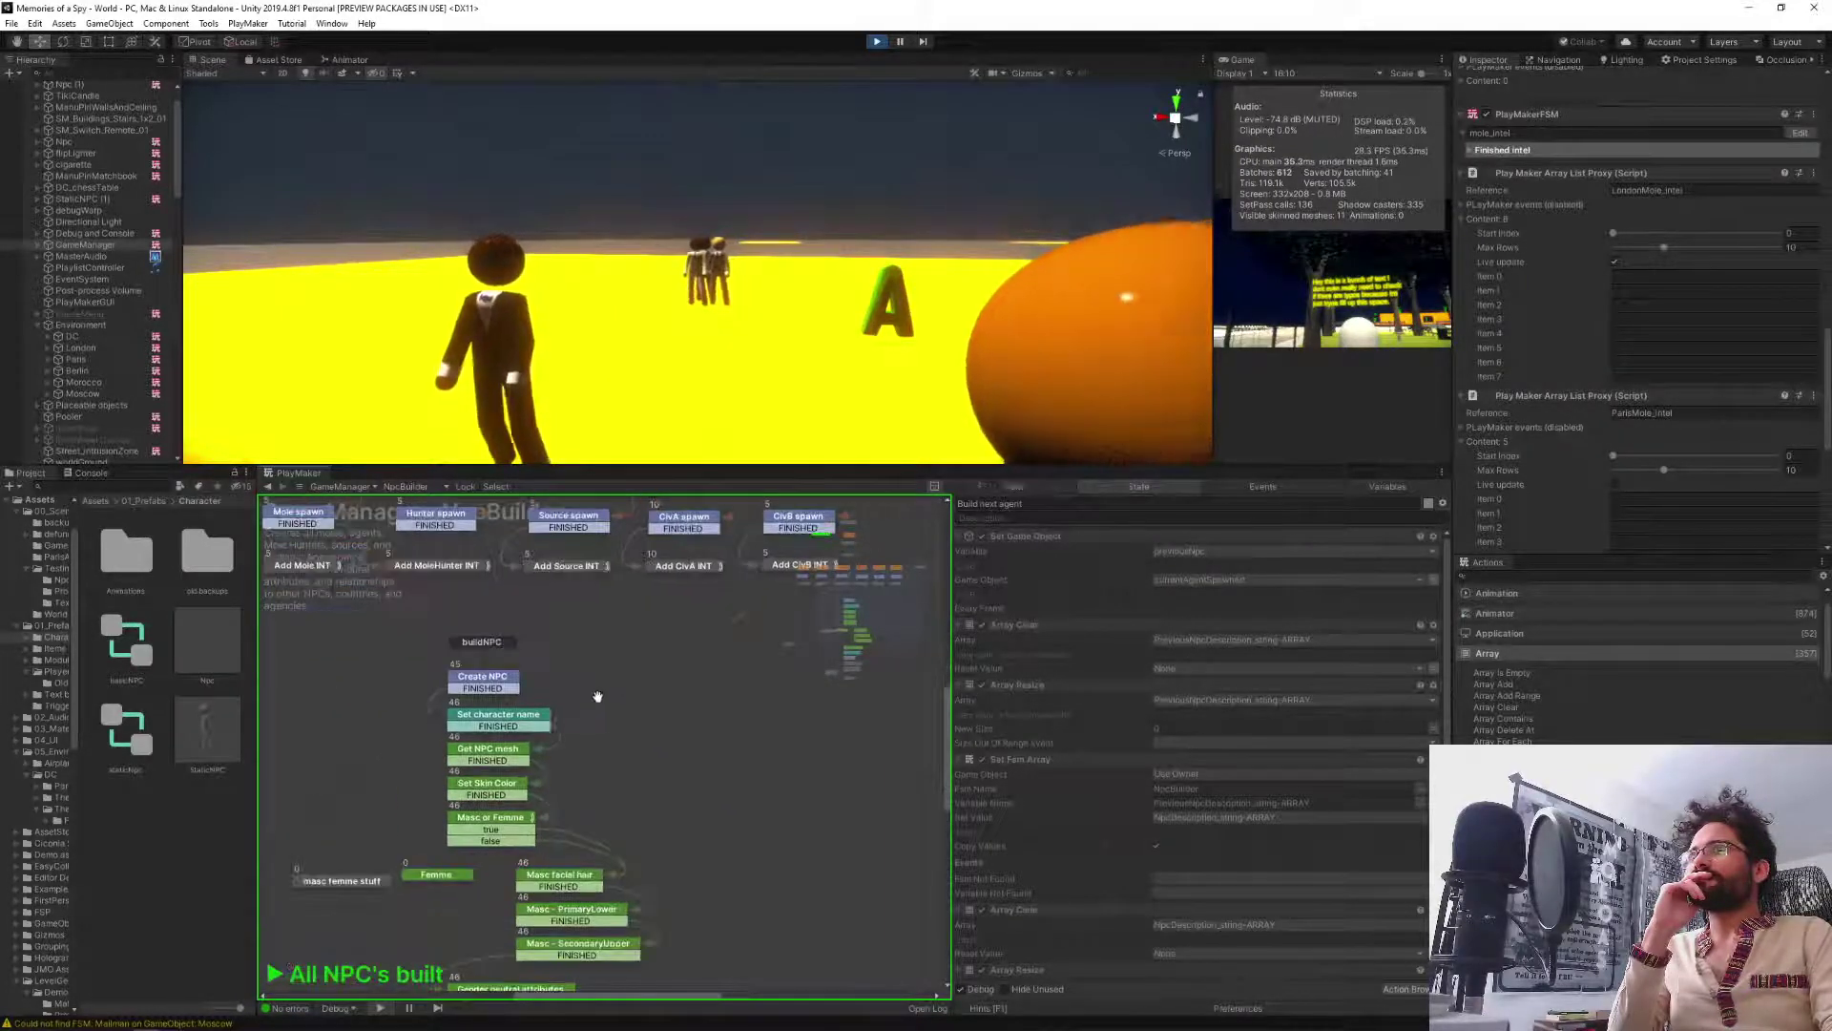
pyautogui.moveTo(397, 868); pyautogui.dragTo(509, 709, button='middle')
pyautogui.moveTo(464, 953); pyautogui.dragTo(537, 771, button='middle')
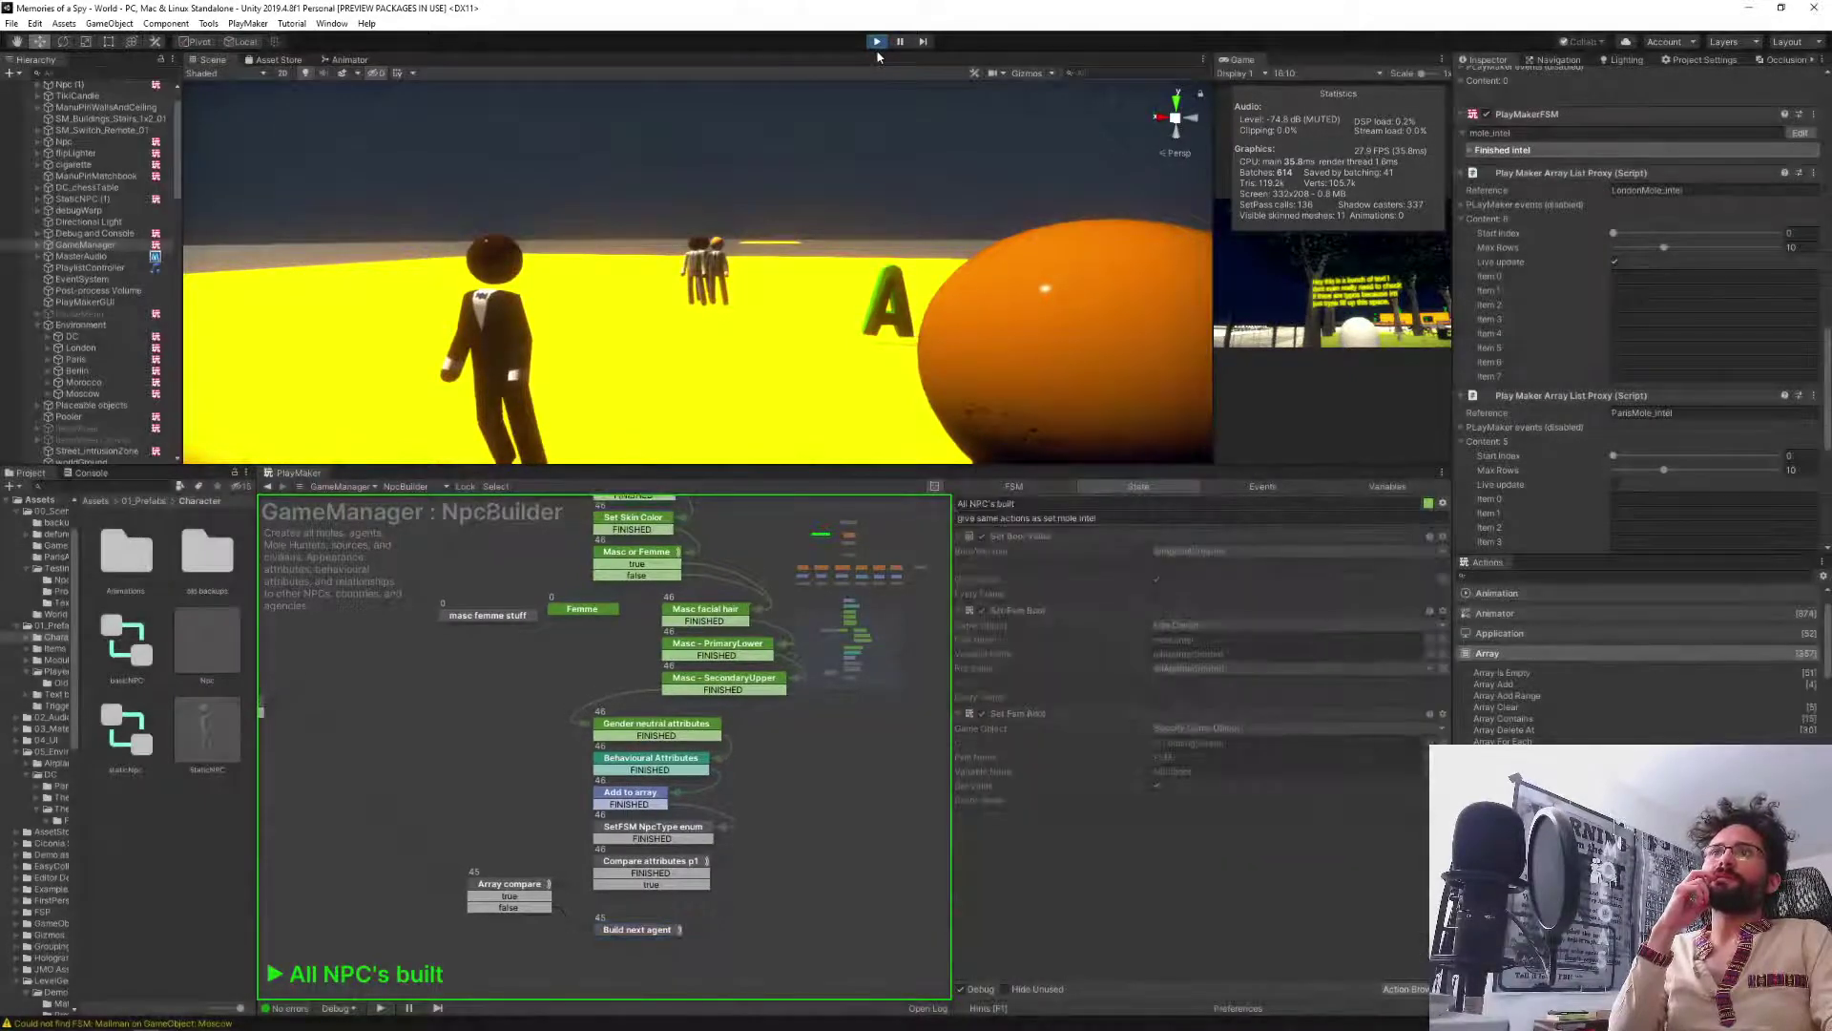
pyautogui.click(877, 48)
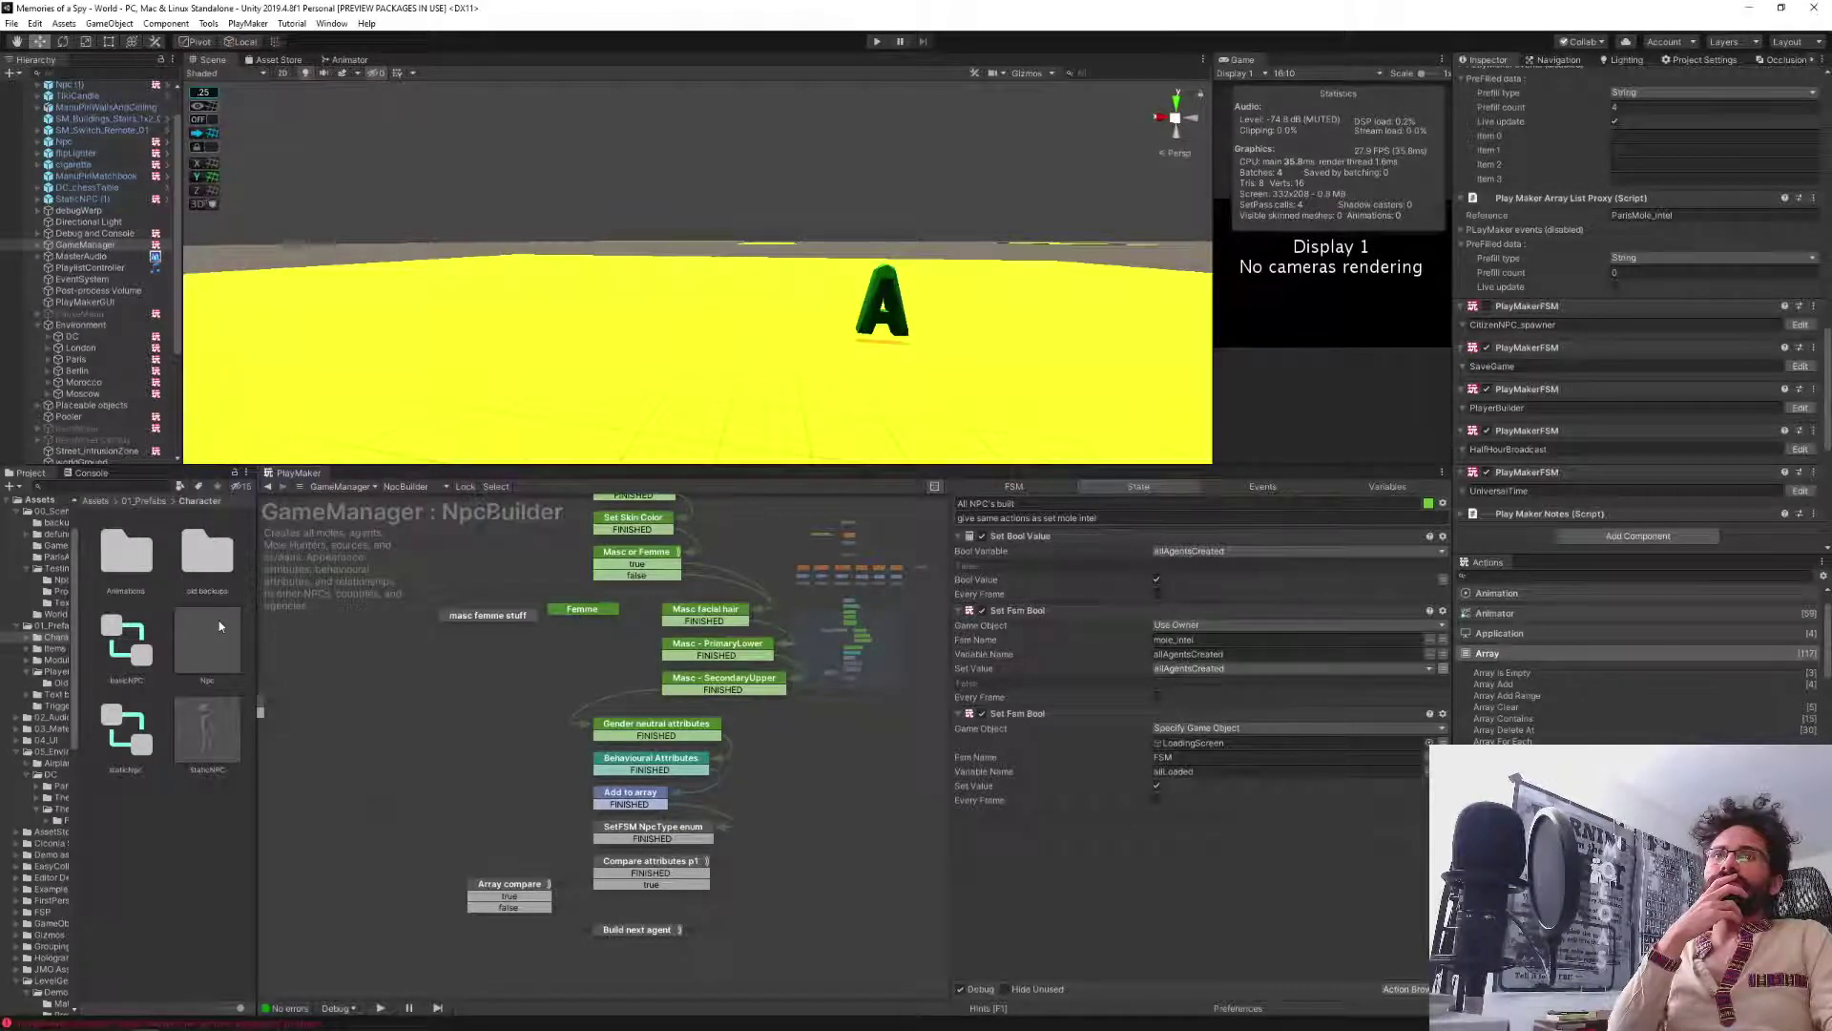
# Check the actions in the Set character name state and copy the Array Add action from the Set Skin Color state.
pyautogui.scroll(3, 593, 599)
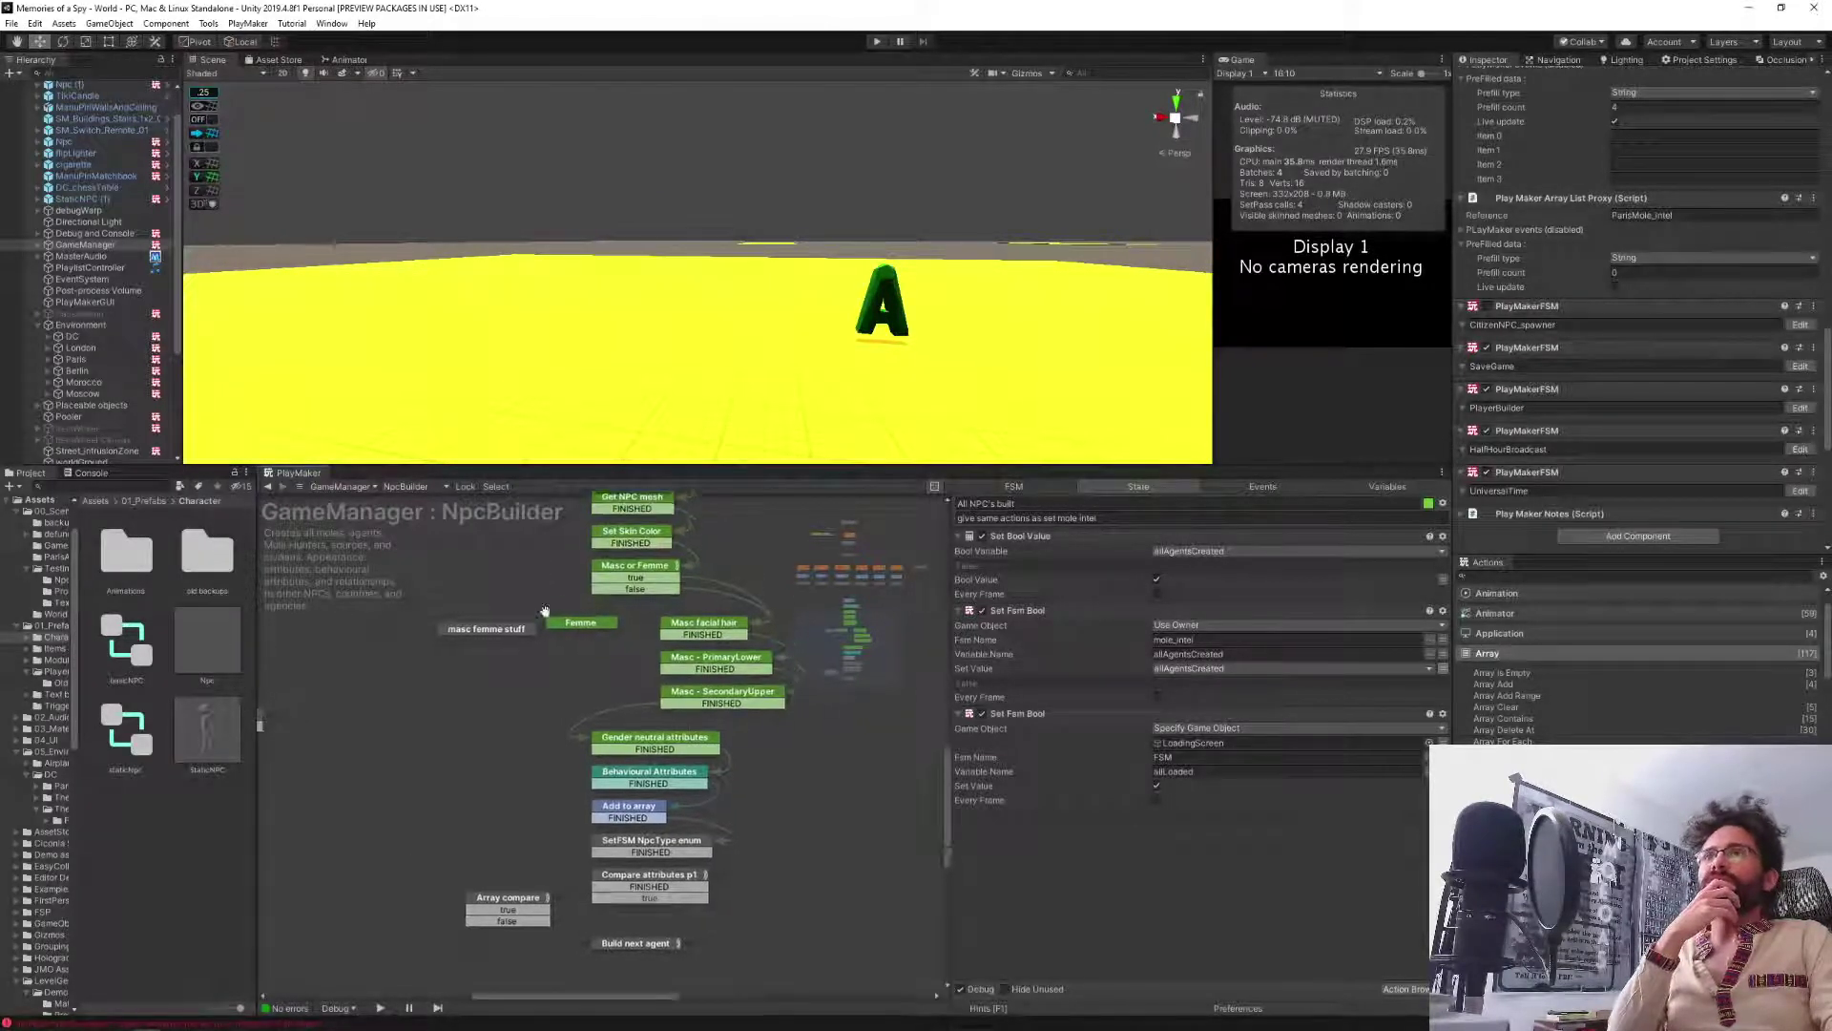
pyautogui.click(665, 597)
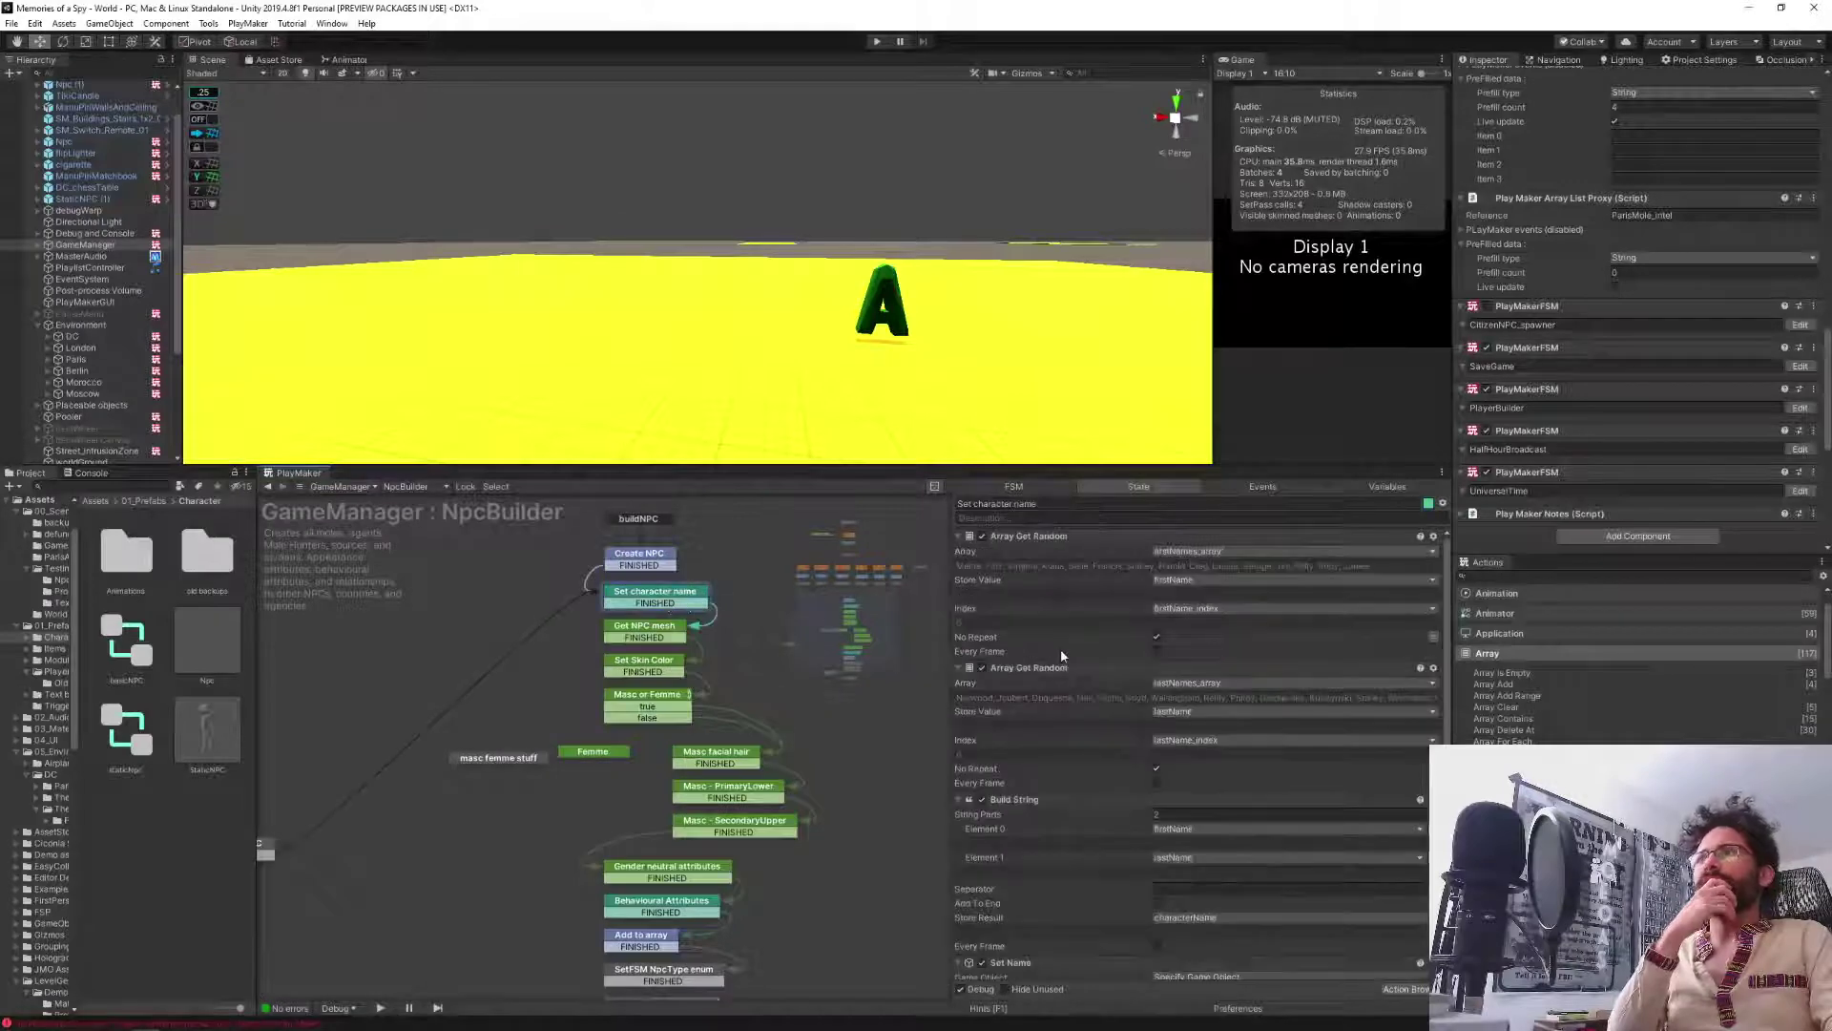
pyautogui.scroll(-3, 1056, 764)
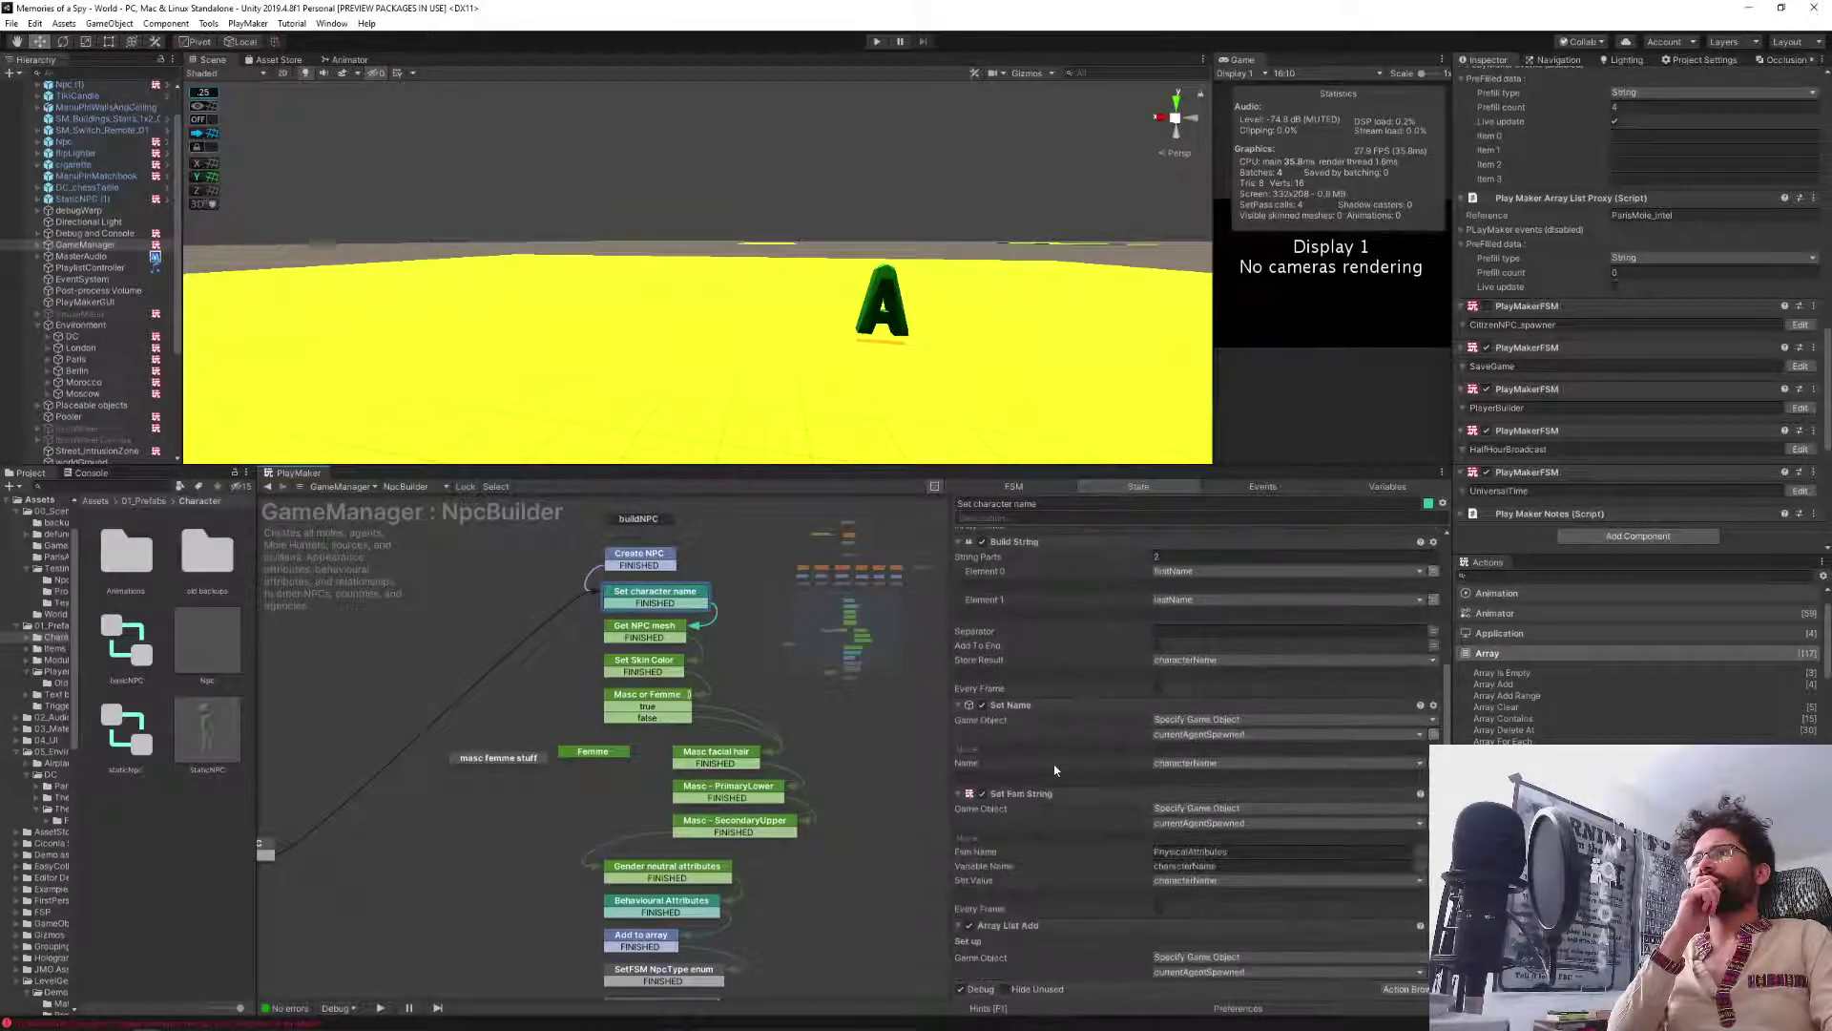
pyautogui.scroll(-2, 1056, 769)
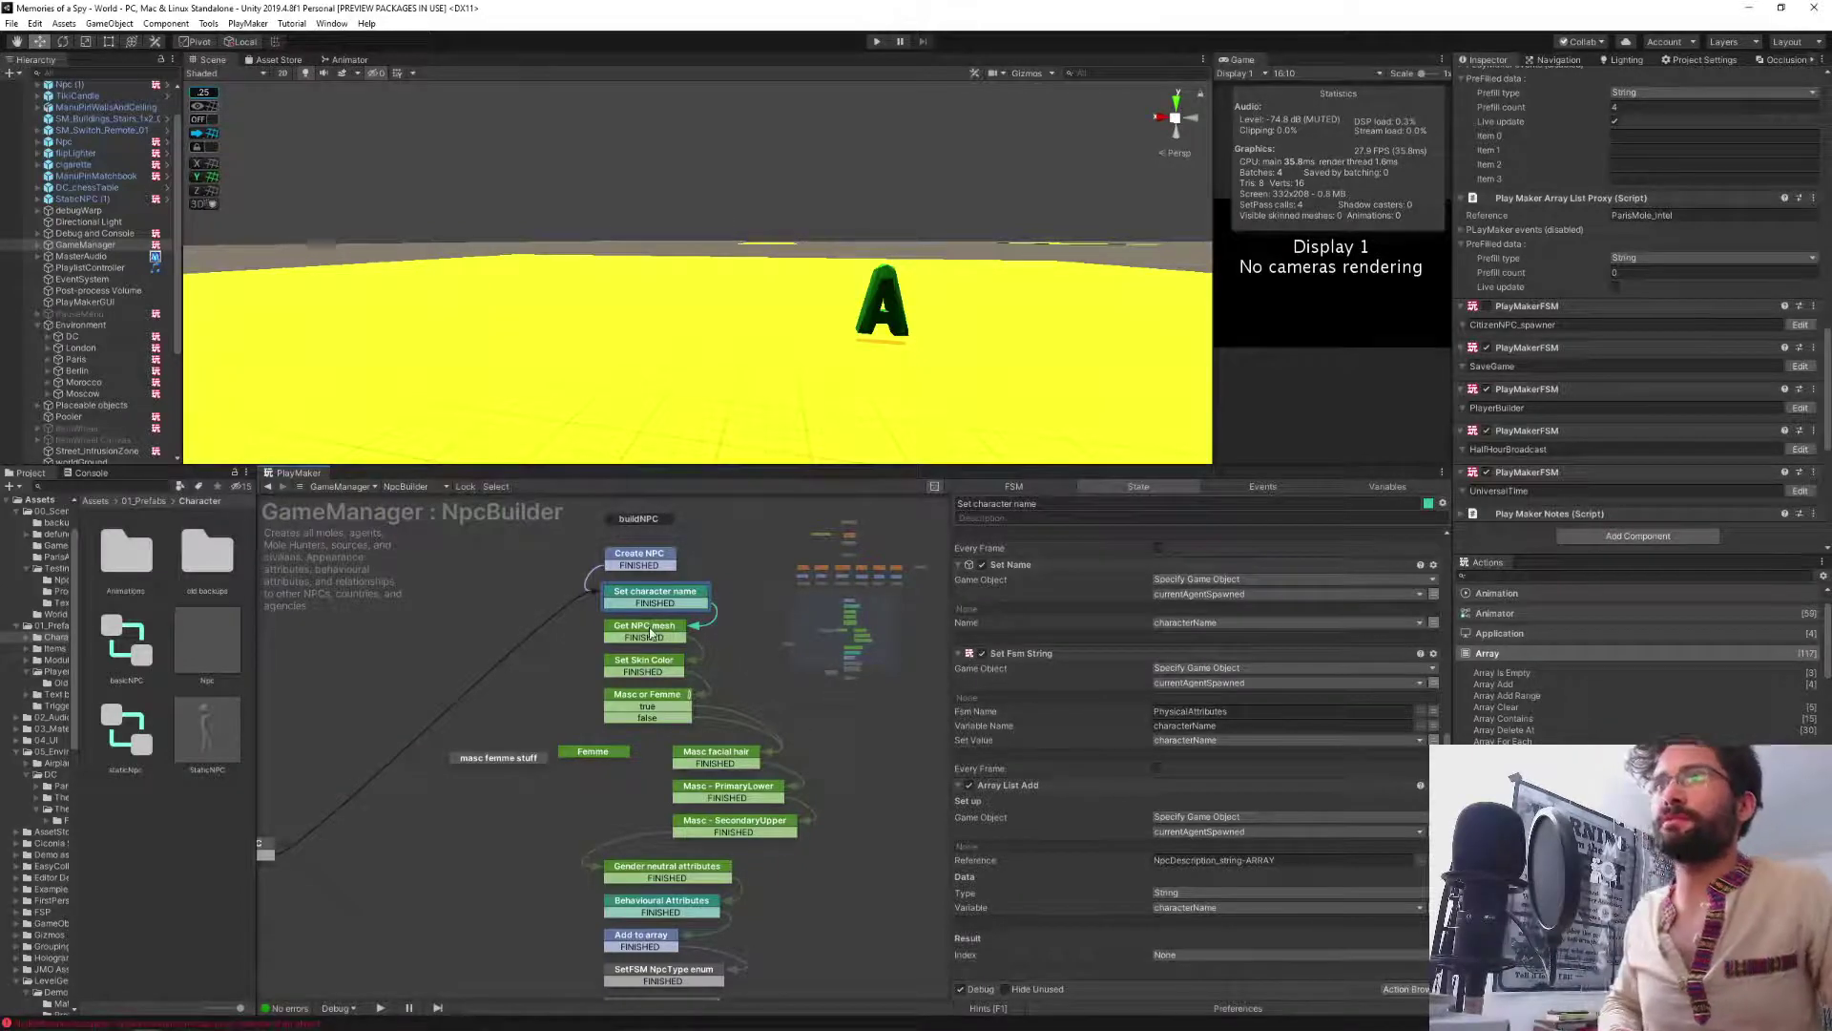
pyautogui.click(633, 665)
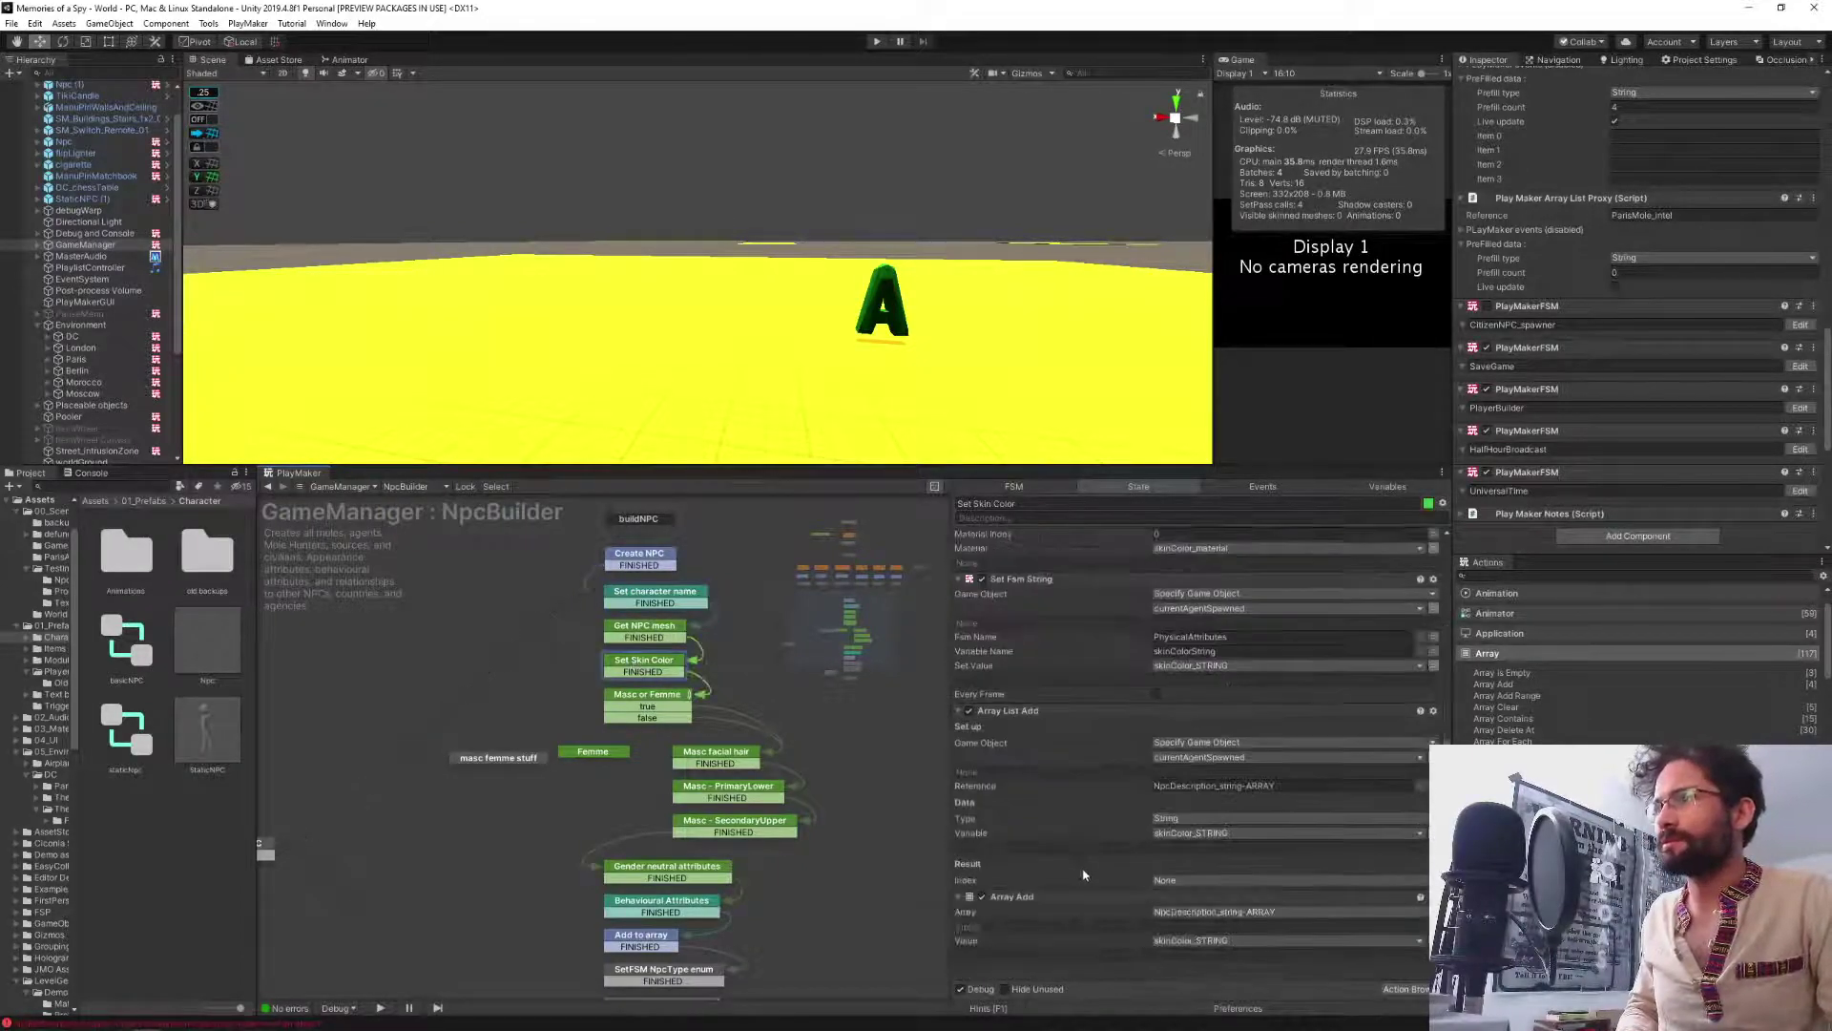
pyautogui.click(1056, 900)
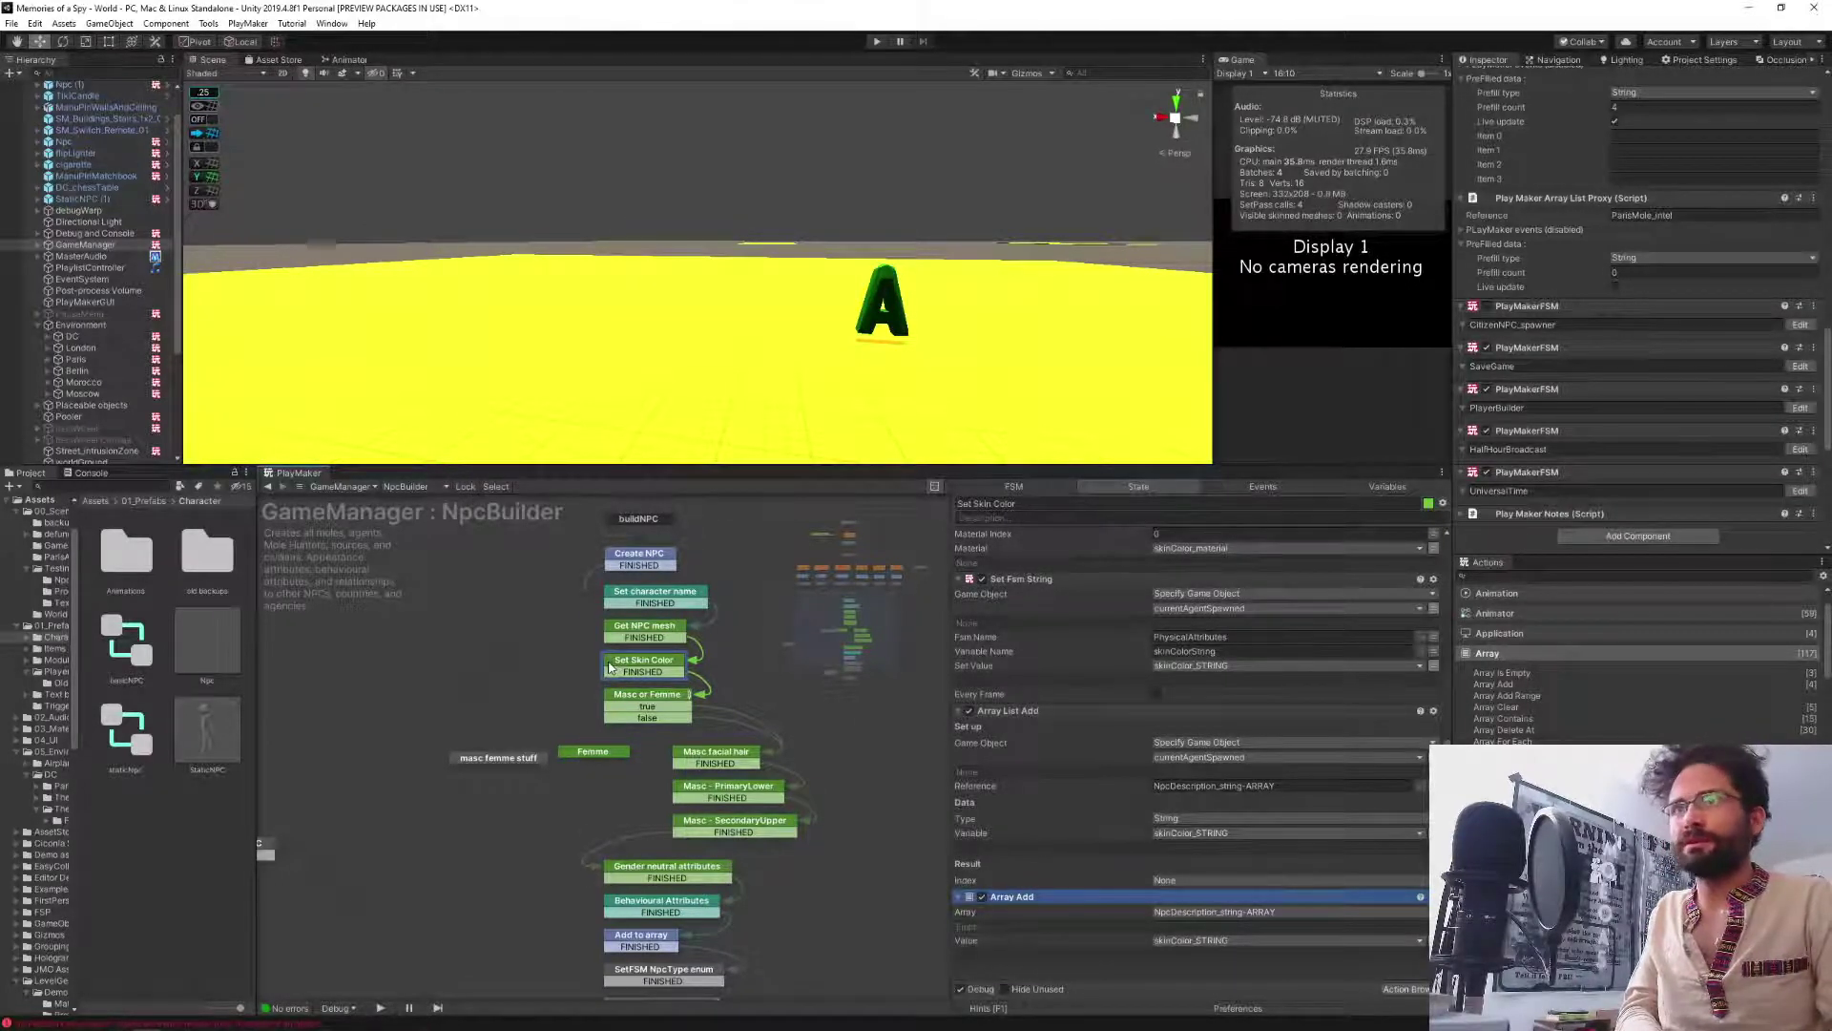
# Paste the Array Add action at the end of the Set character name state and set its value to characterName.
pyautogui.click(634, 592)
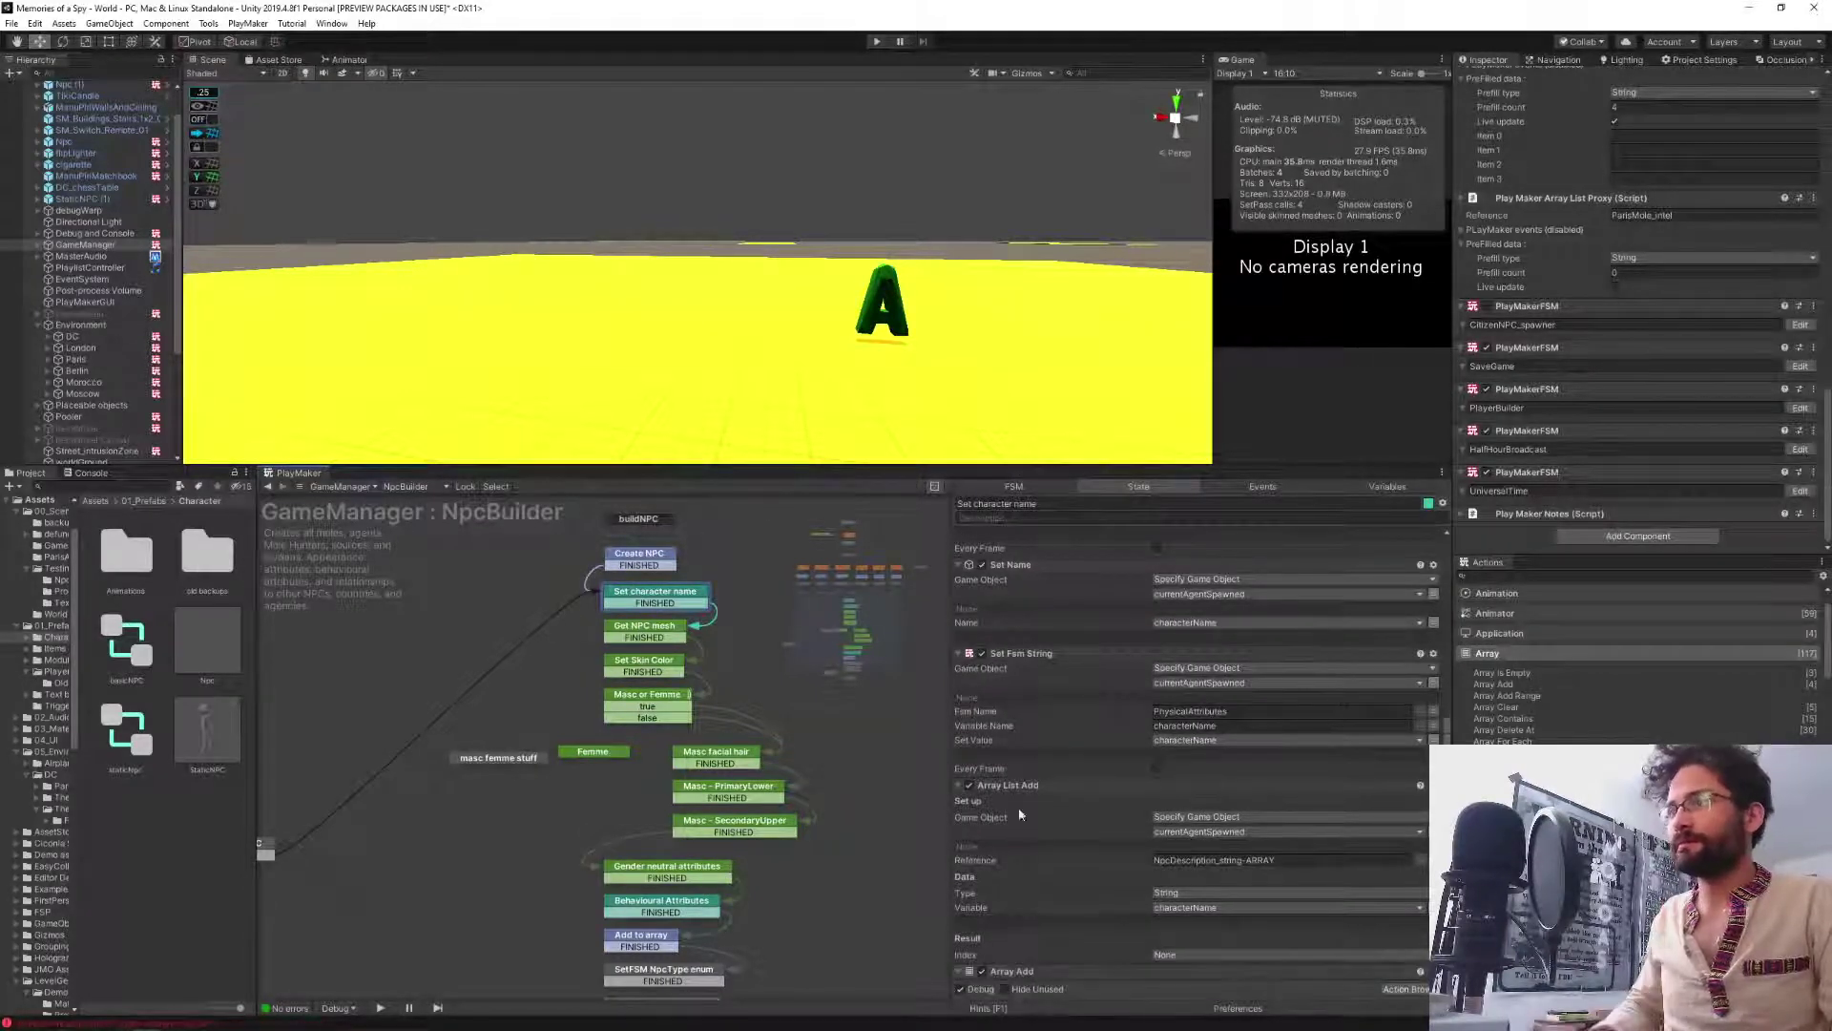
pyautogui.scroll(-2, 1040, 873)
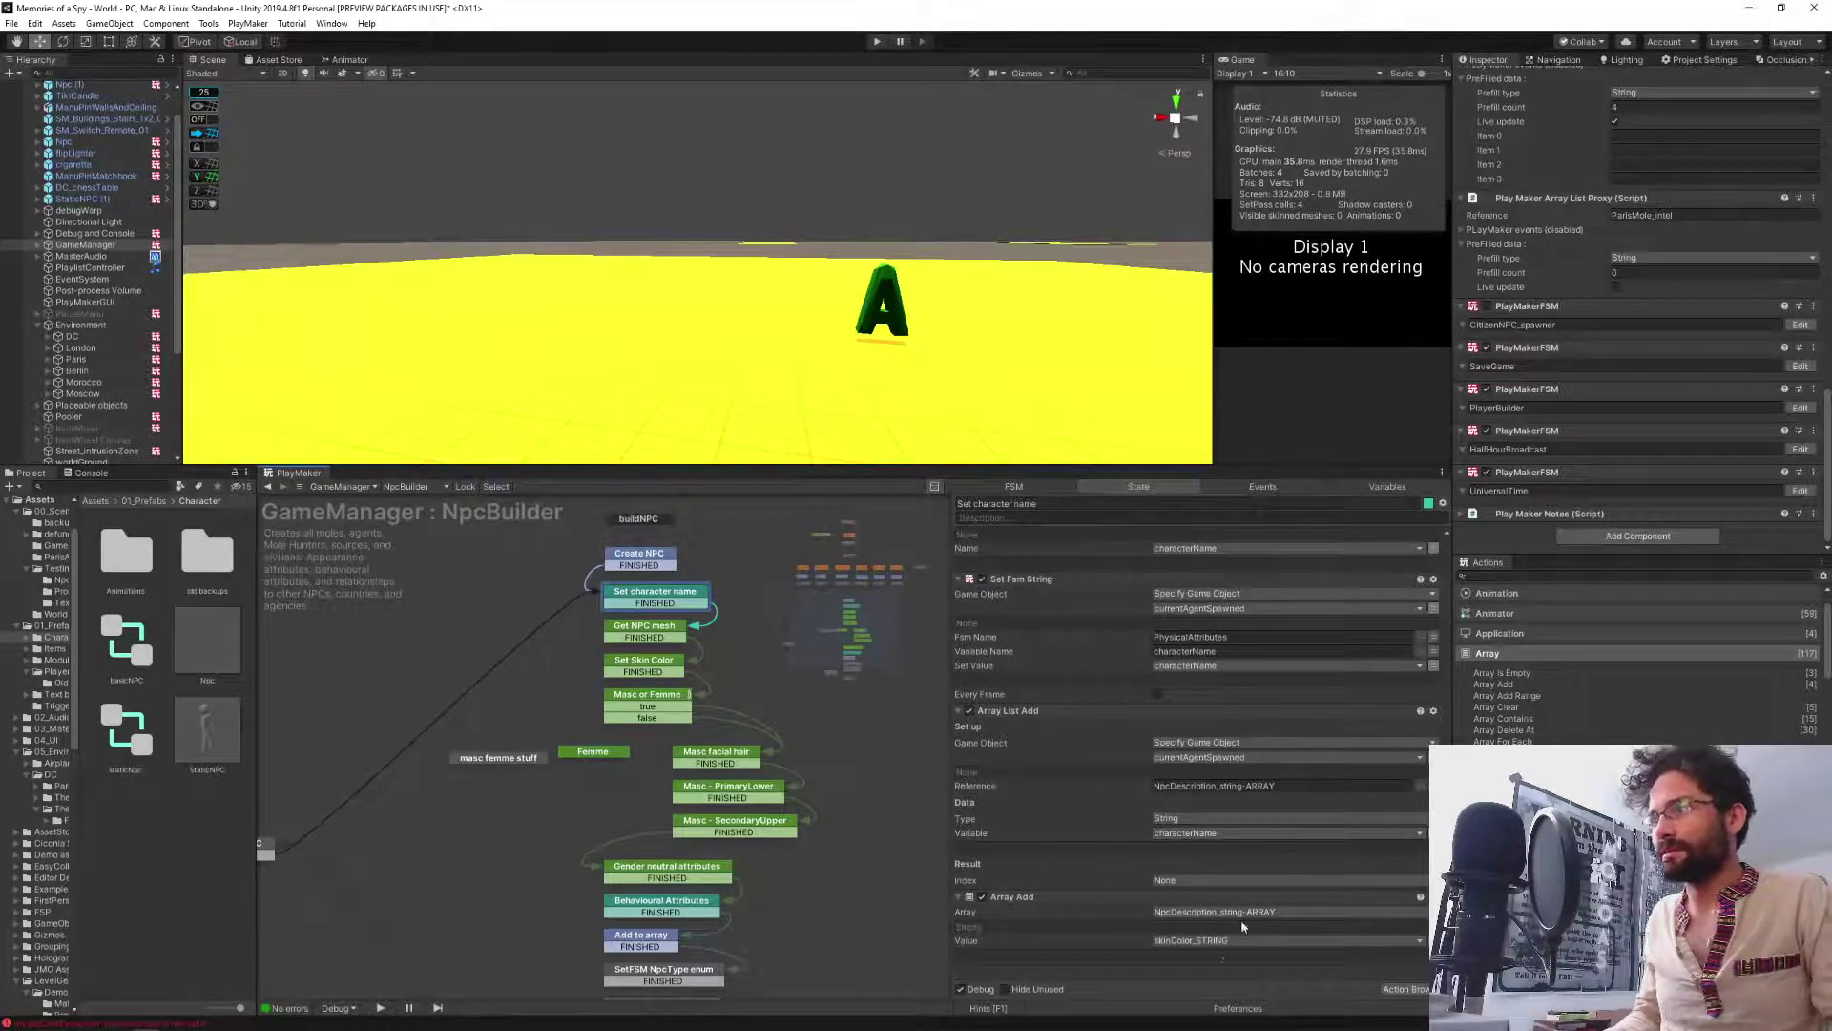
pyautogui.click(1205, 943)
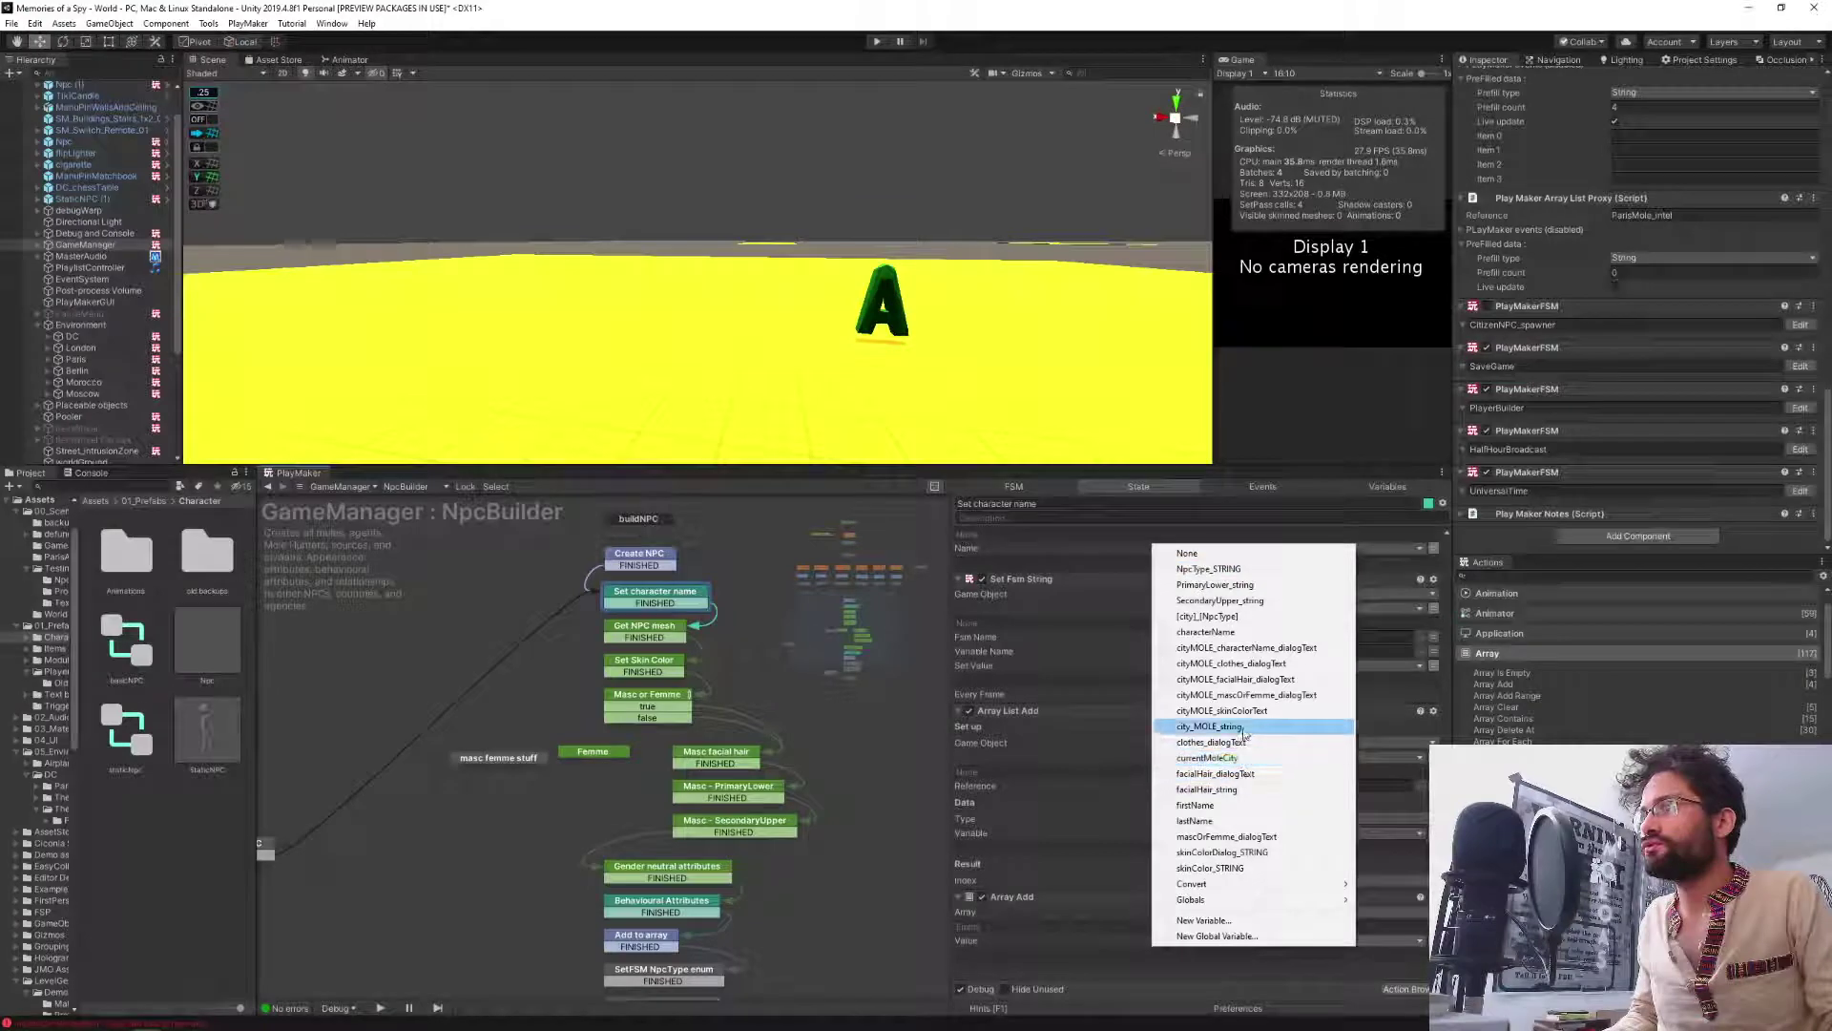
pyautogui.click(1206, 632)
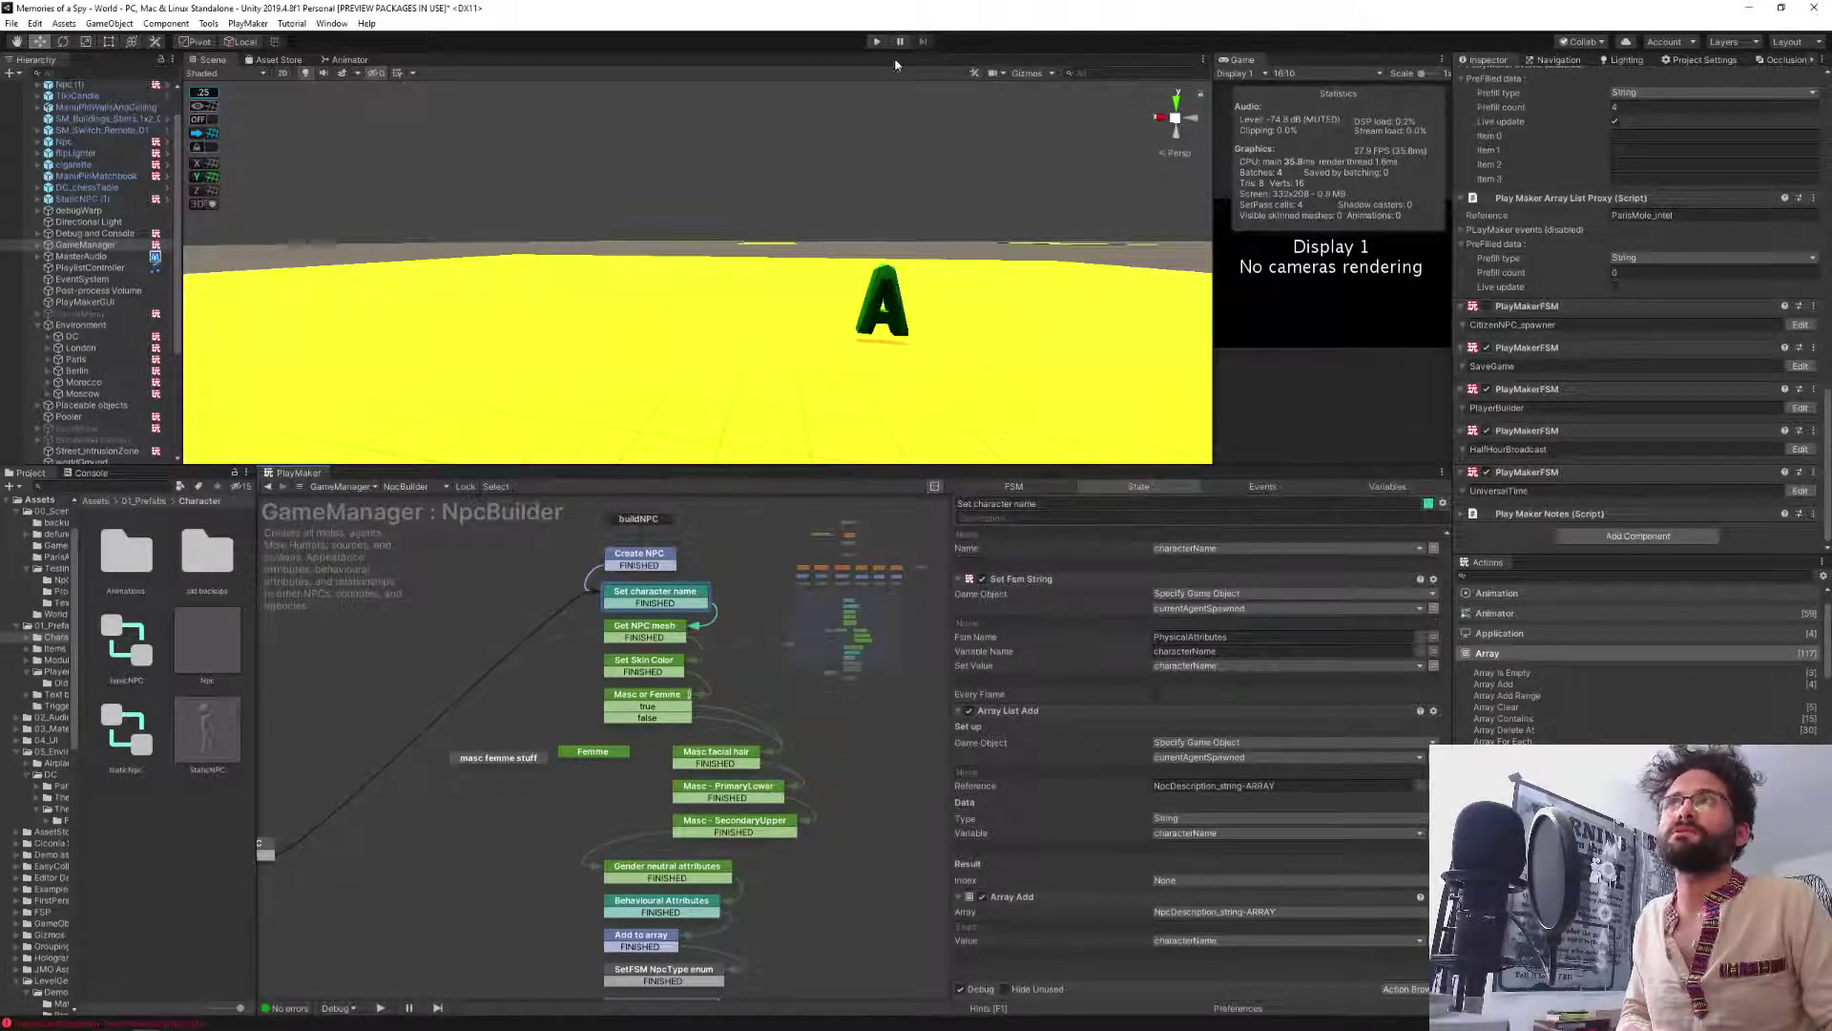
# Run the game again and check the run counts of the Recall NPC and Array compare states.
pyautogui.moveTo(416, 654); pyautogui.dragTo(518, 565, button='middle')
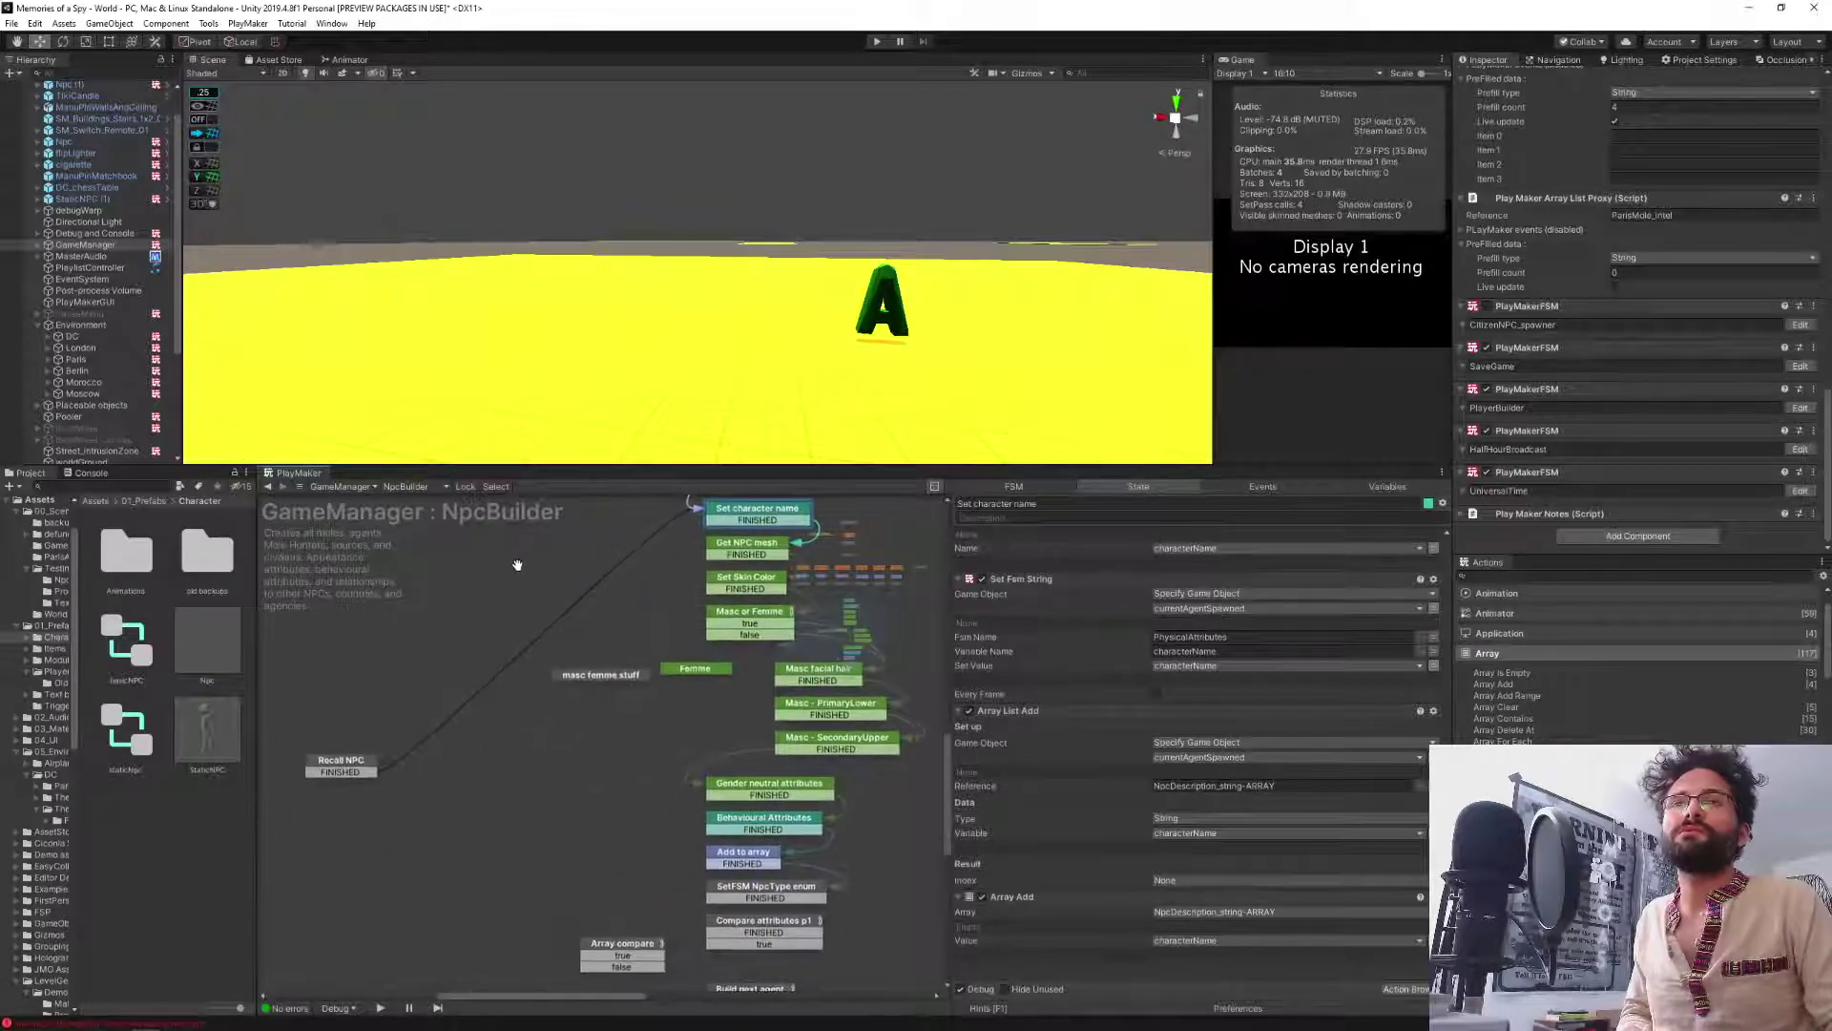
pyautogui.click(504, 612)
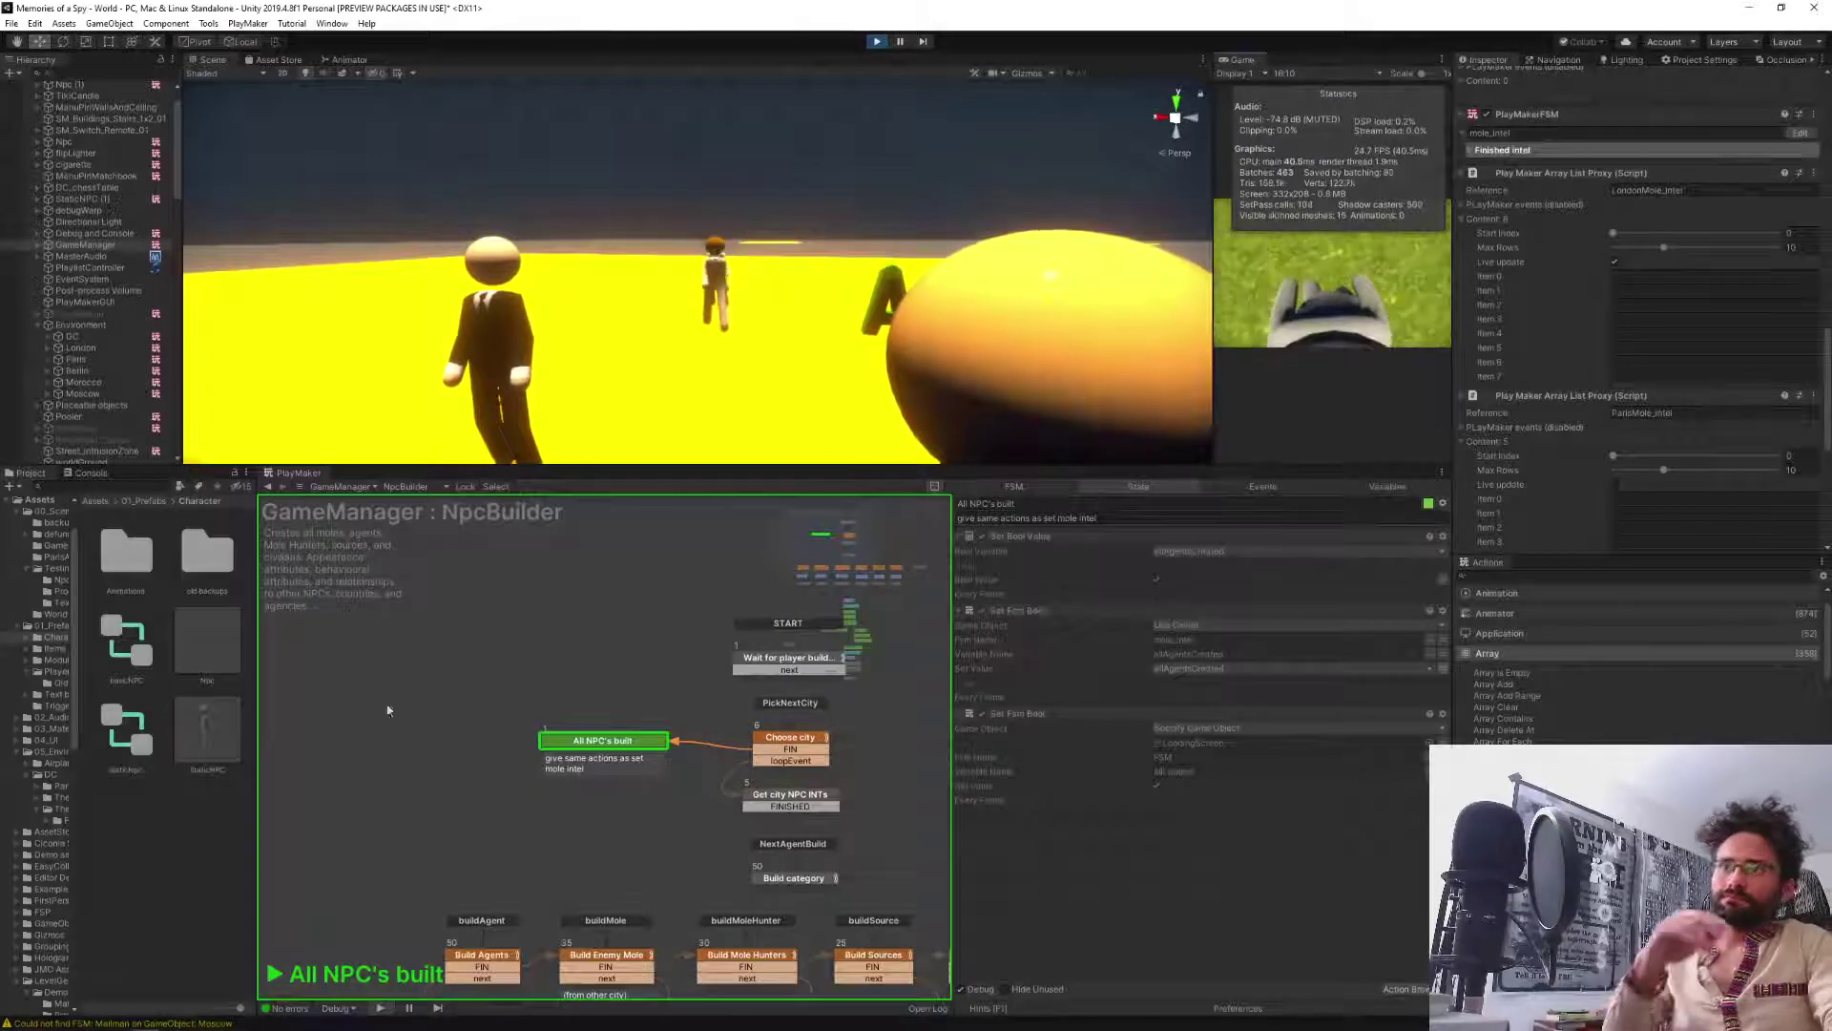
pyautogui.moveTo(388, 710); pyautogui.dragTo(416, 589, button='middle')
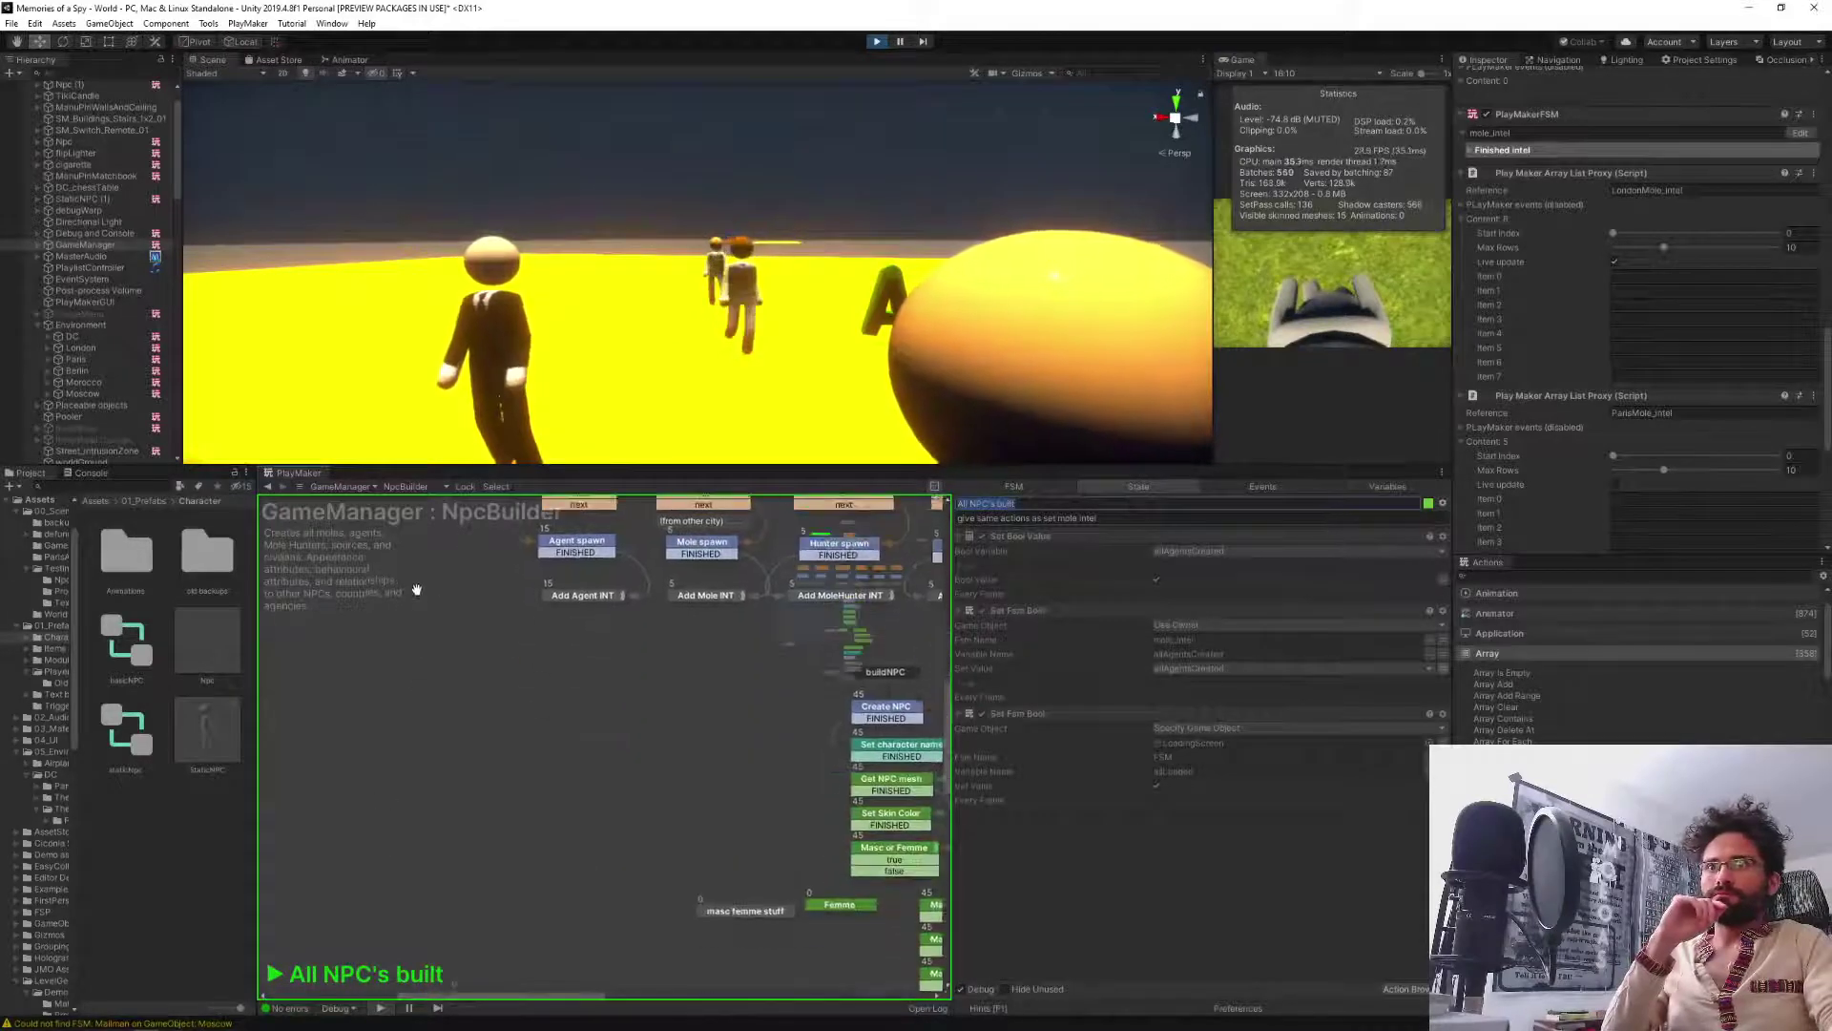
pyautogui.moveTo(462, 774); pyautogui.dragTo(463, 585, button='middle')
pyautogui.moveTo(547, 776); pyautogui.dragTo(515, 755, button='middle')
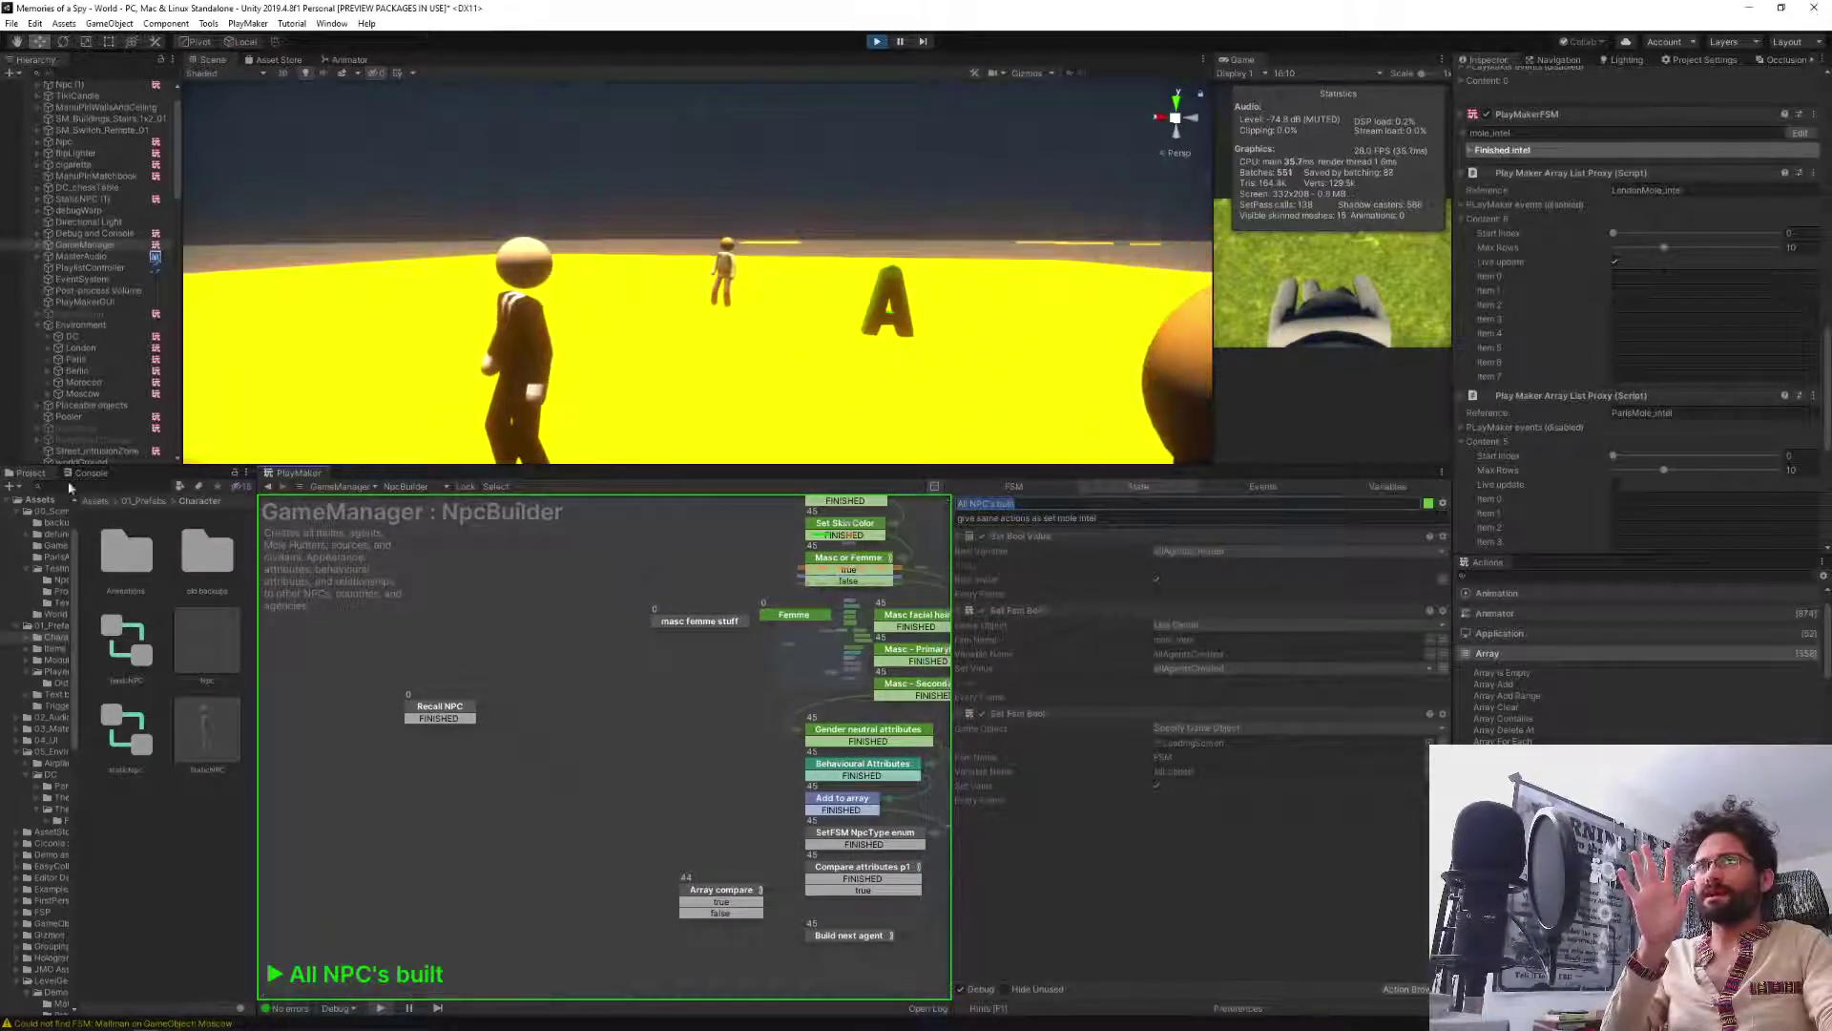
# Look through the spawned NPCs' names in the scene hierarchy and review the compare states at the end of the build chain.
pyautogui.scroll(-15, 77, 362)
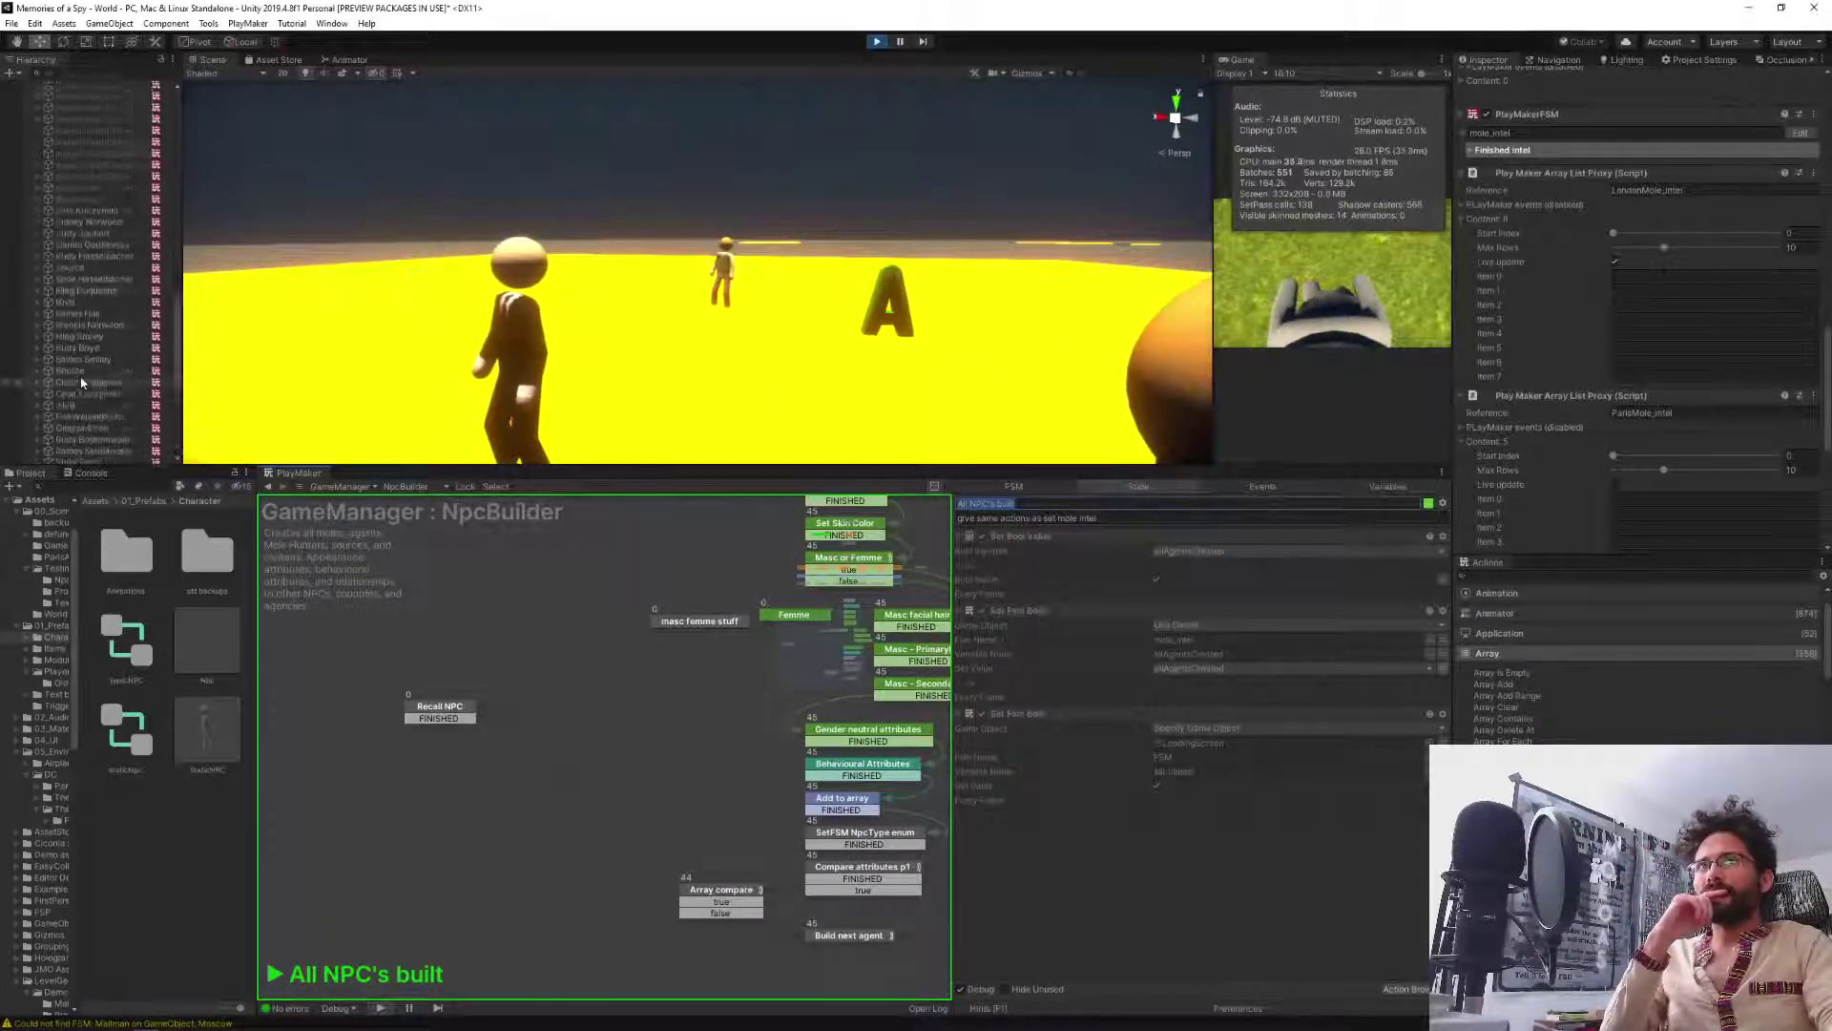
pyautogui.scroll(-3, 82, 382)
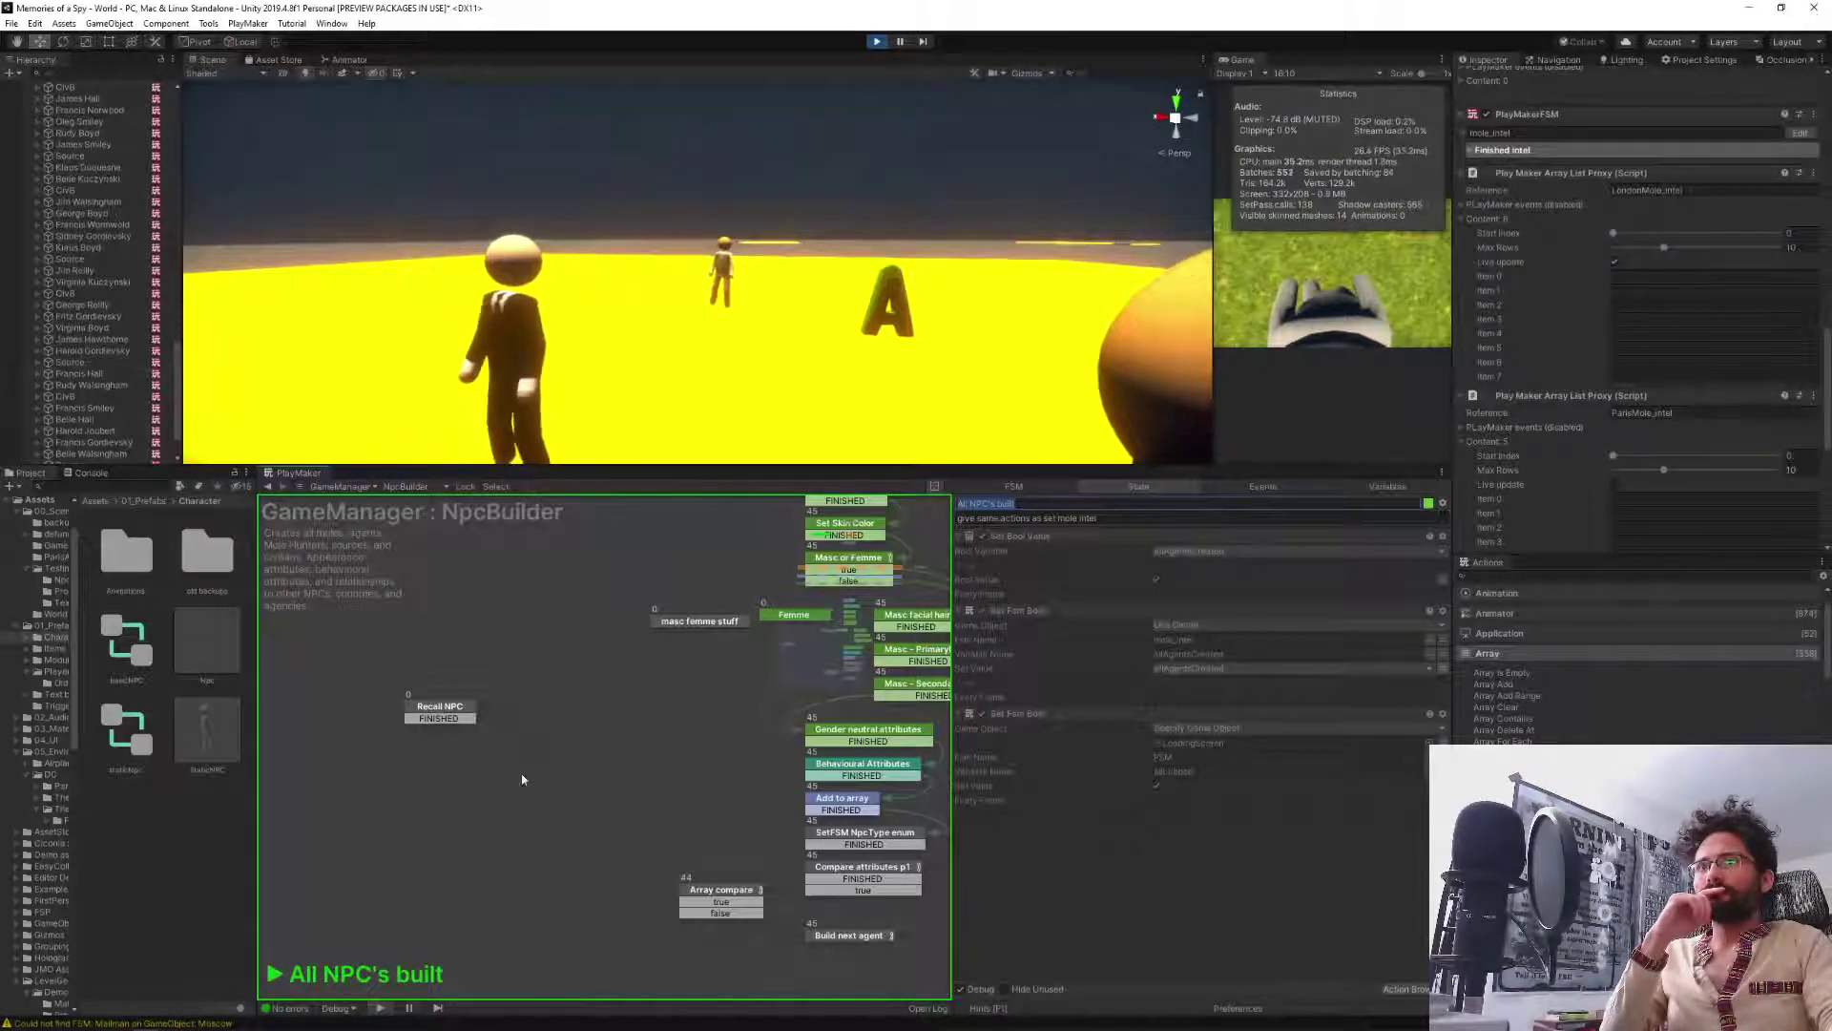
pyautogui.moveTo(643, 907); pyautogui.dragTo(600, 825, button='middle')
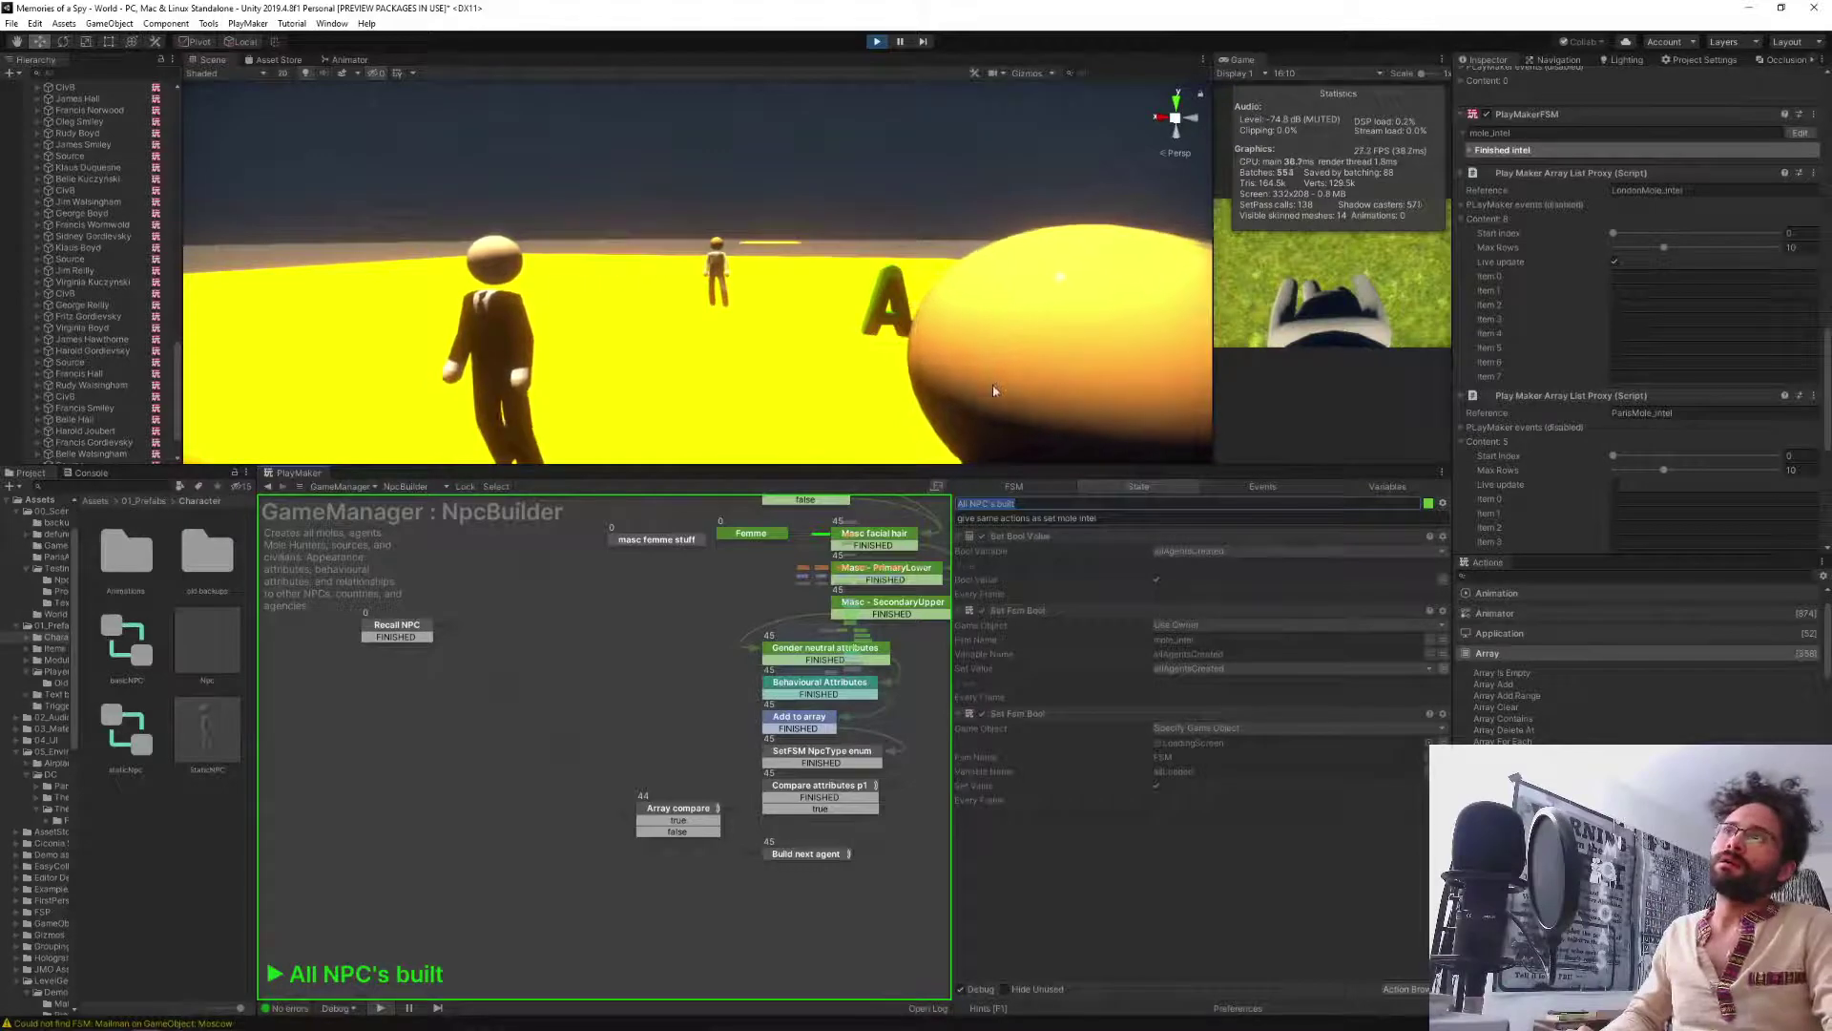
# Enlarge the scene view and inspect the spawned NPCs' appearance, focusing on one of the agents from the hierarchy.
pyautogui.moveTo(974, 365); pyautogui.dragTo(587, 267, button='right')
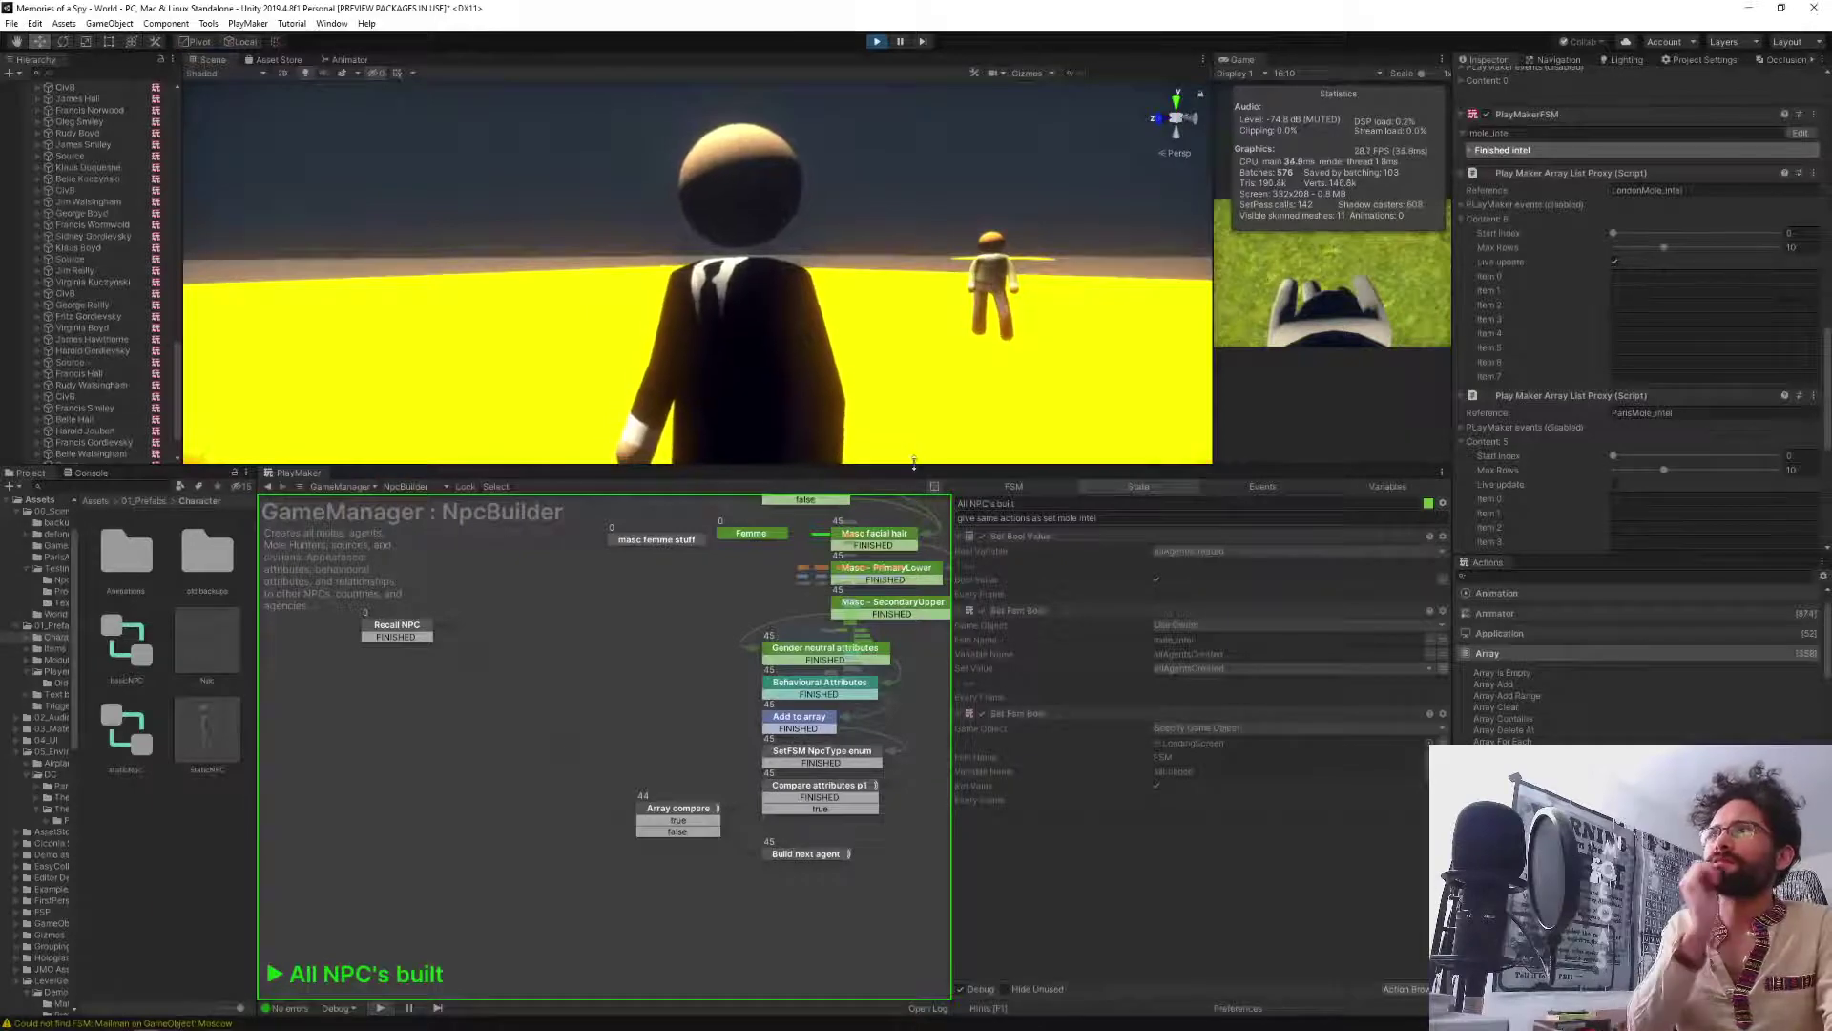
pyautogui.moveTo(896, 467); pyautogui.dragTo(895, 767)
pyautogui.moveTo(883, 749); pyautogui.dragTo(916, 327, button='right')
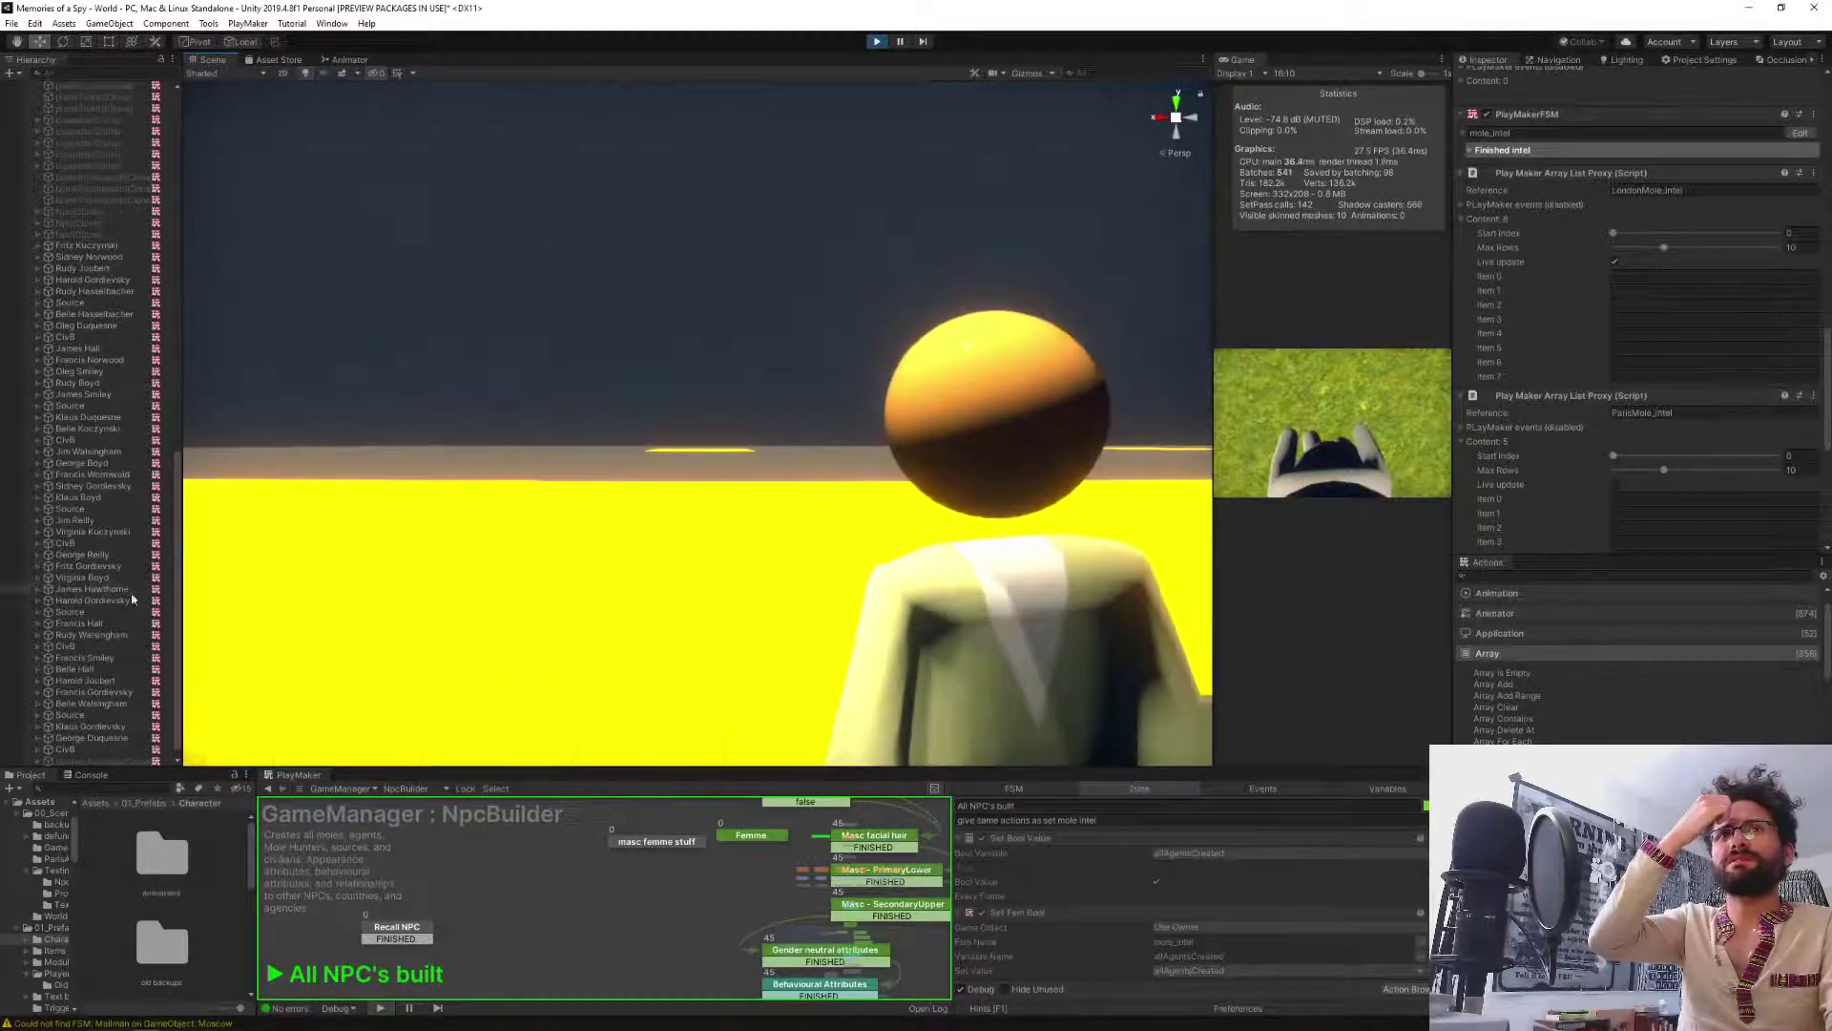
pyautogui.click(75, 567)
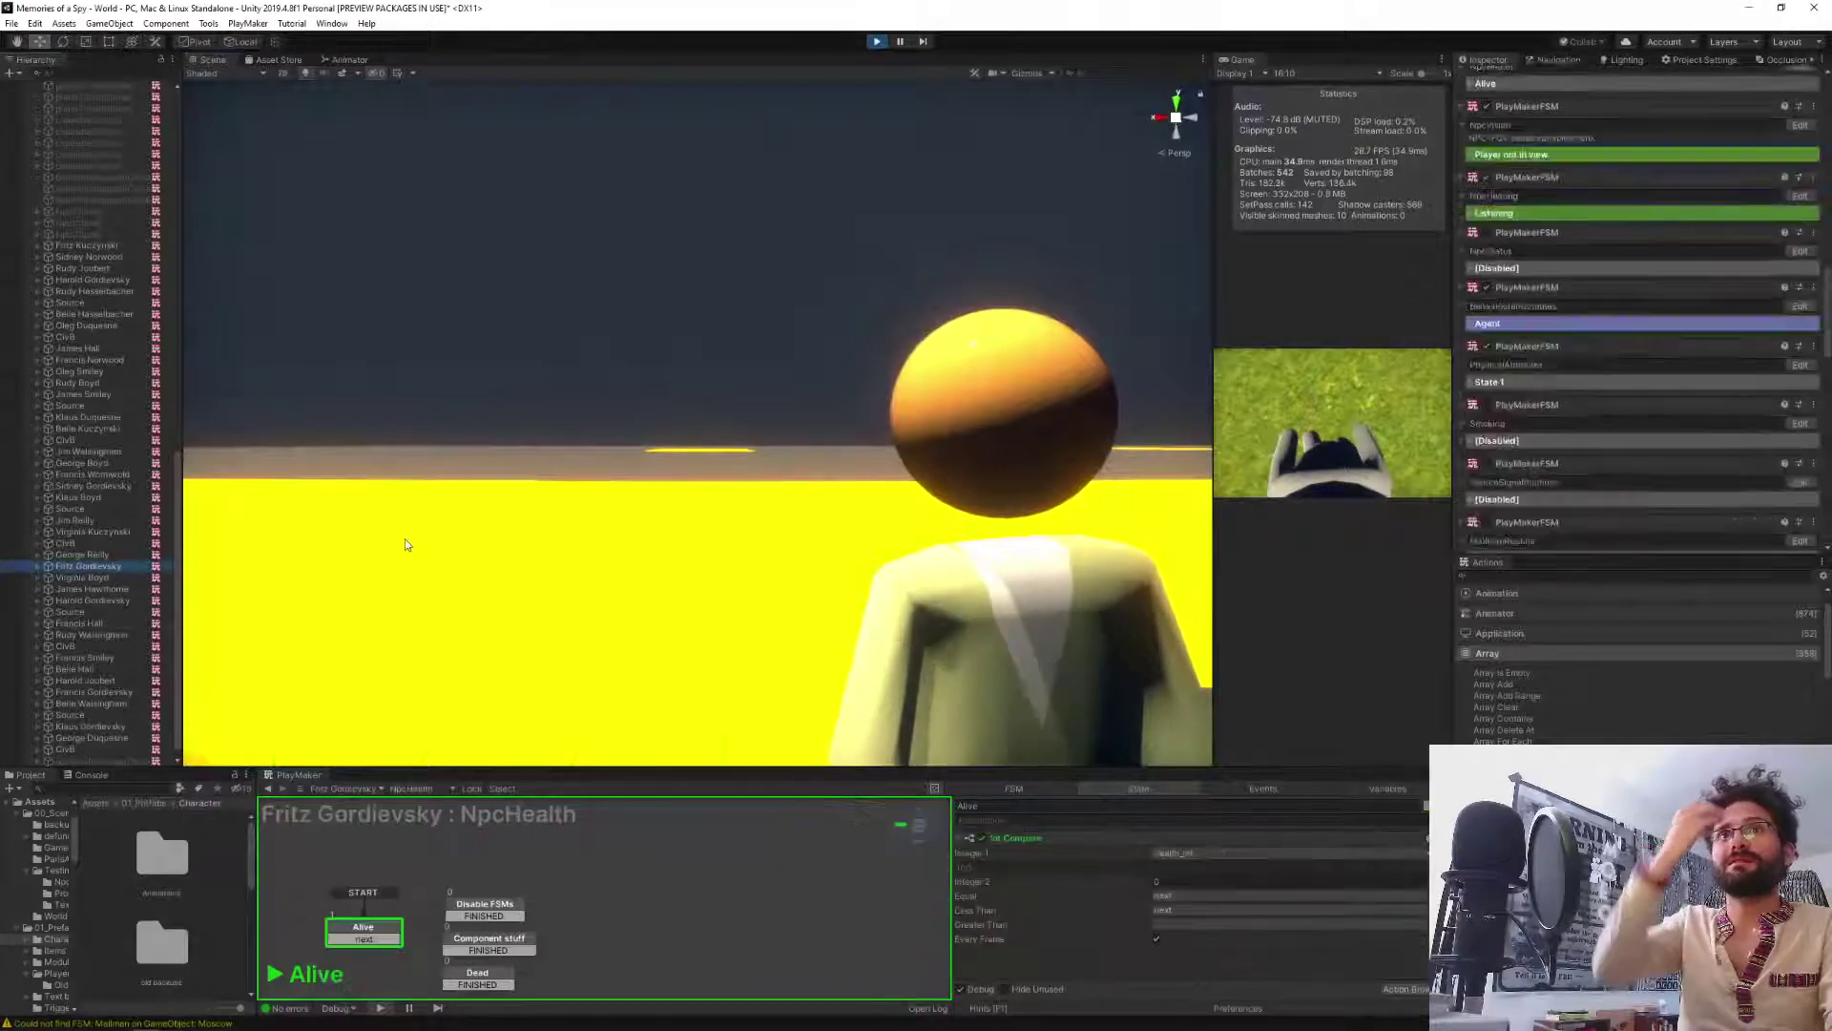
pyautogui.press('f')
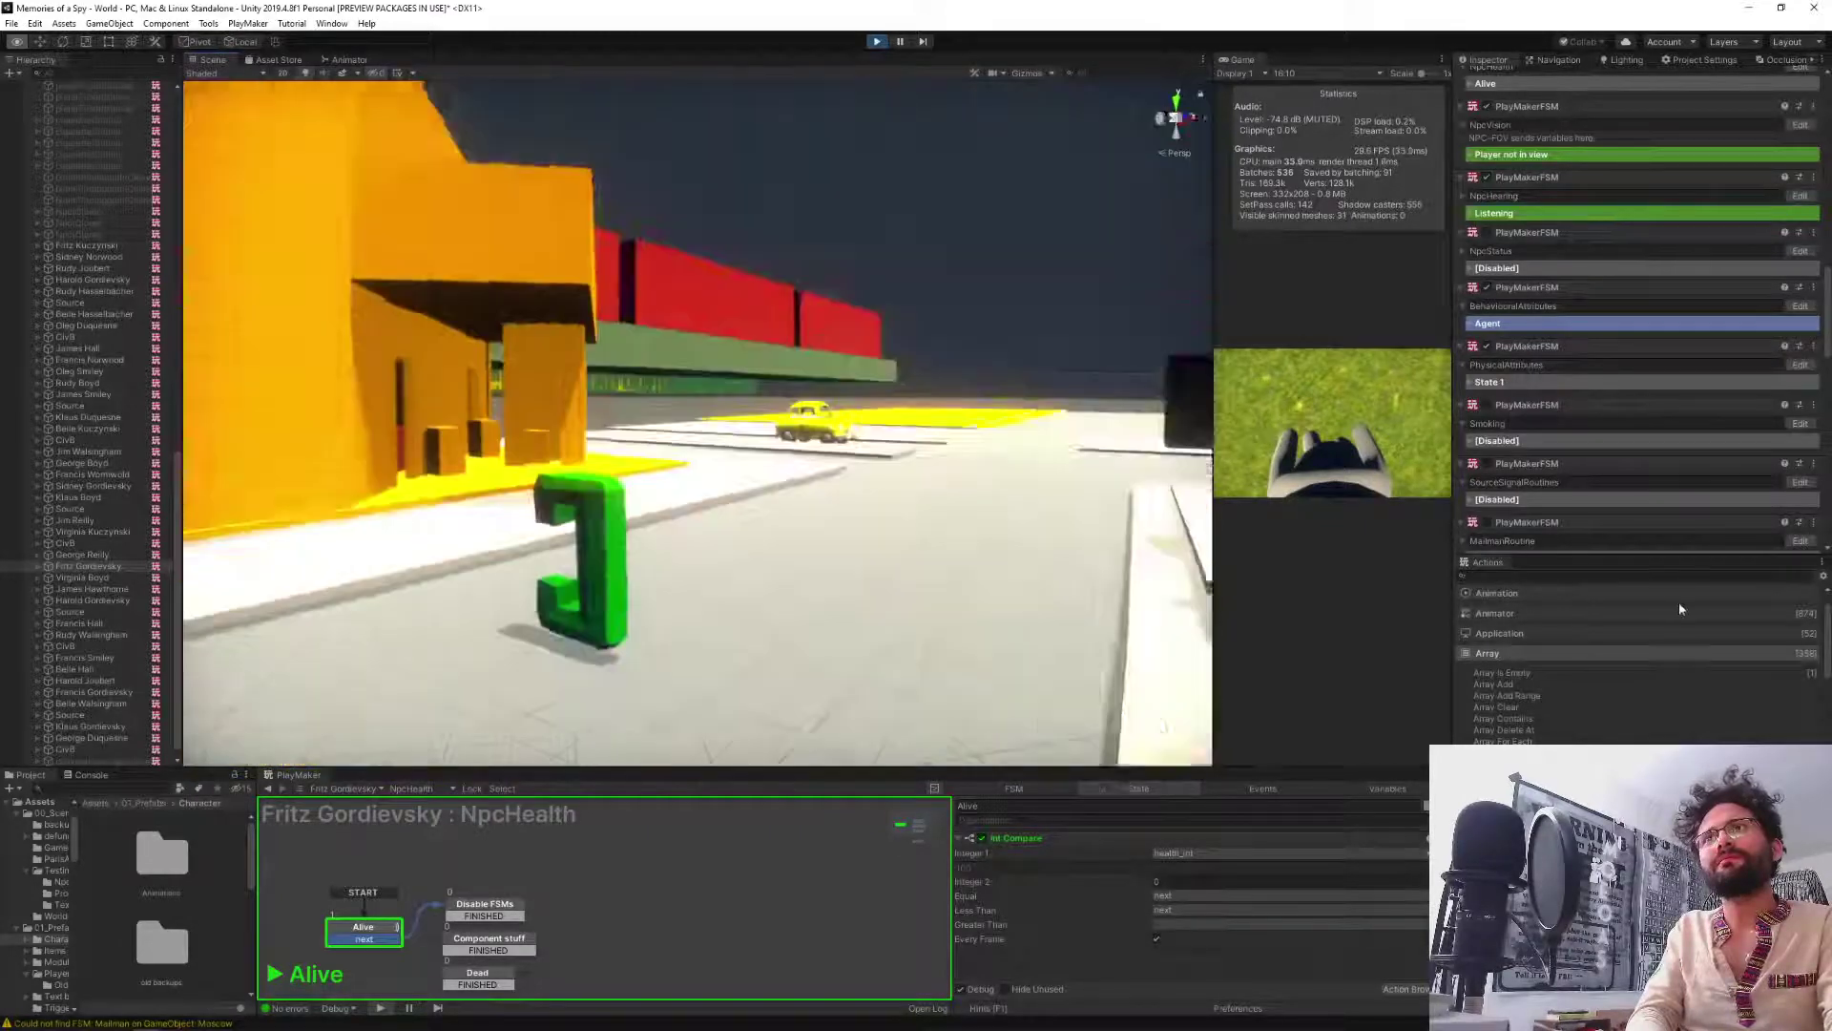
pyautogui.moveTo(1679, 604); pyautogui.dragTo(1682, 603, button='right')
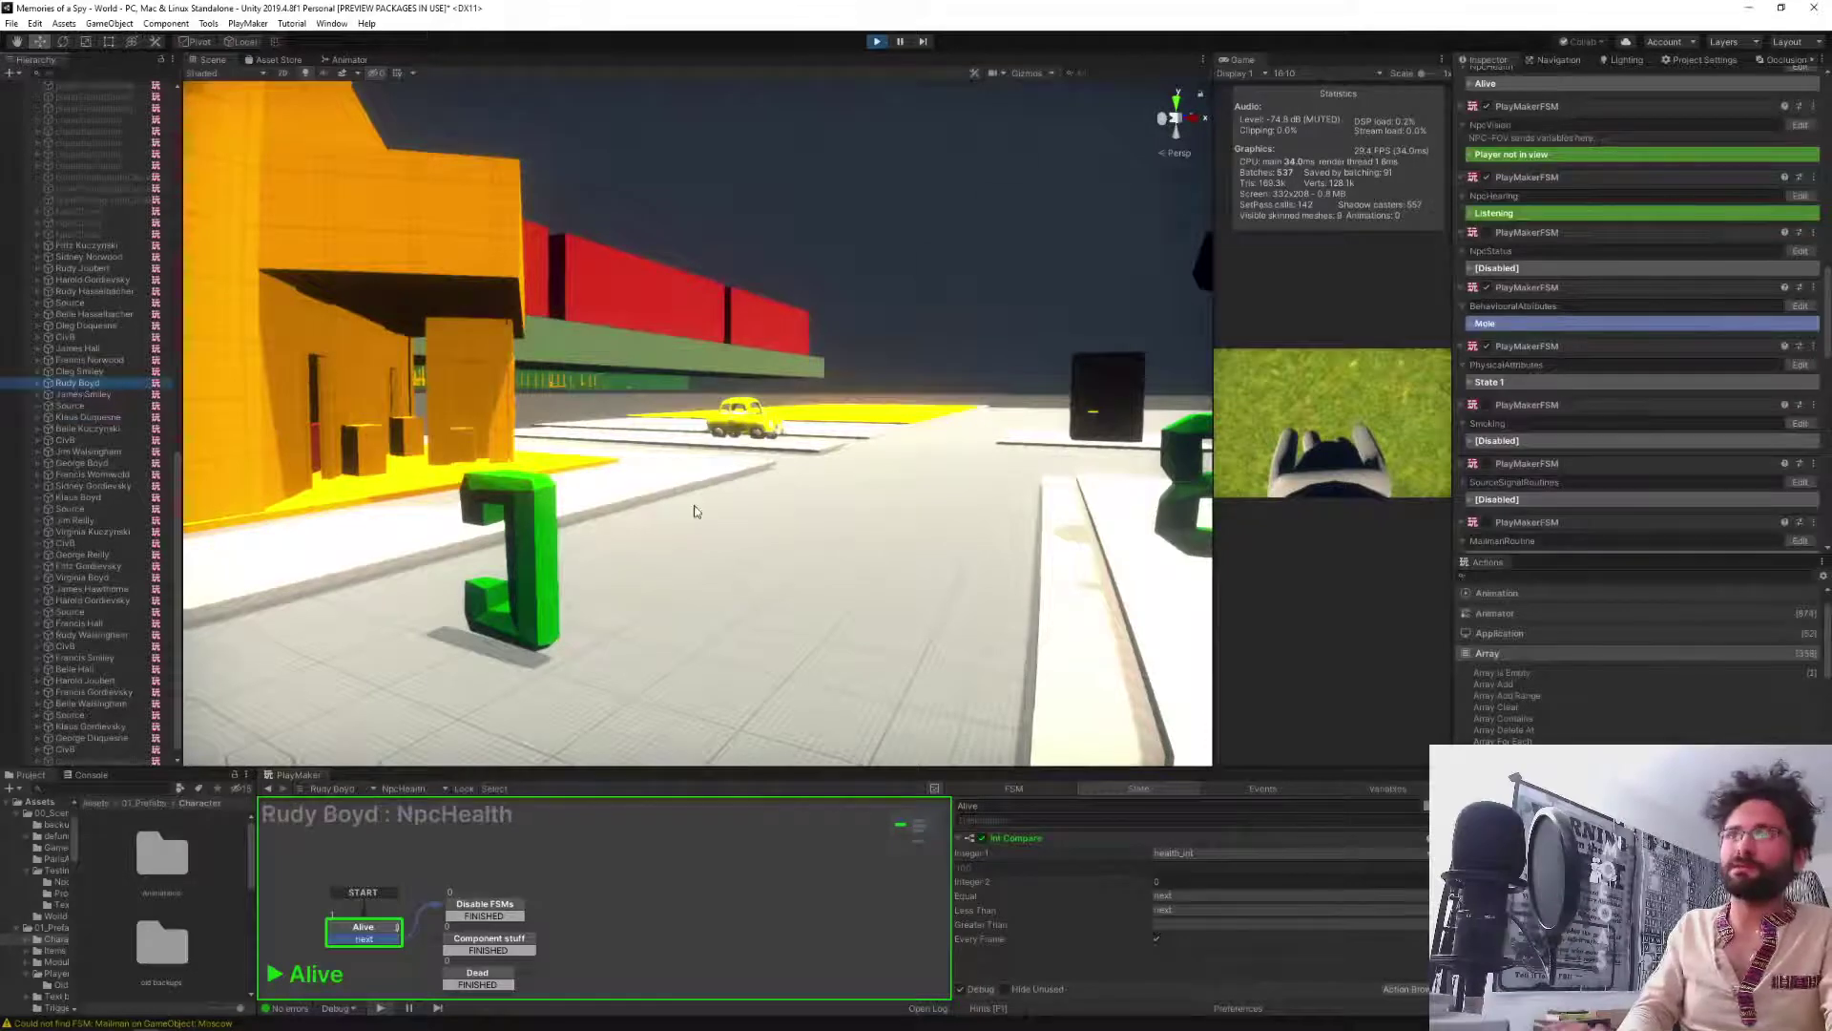
# Focus the scene view on the spawned mole NPC and compare its appearance with the other characters on the checkered floor.
pyautogui.press('f')
pyautogui.scroll(15, 680, 378)
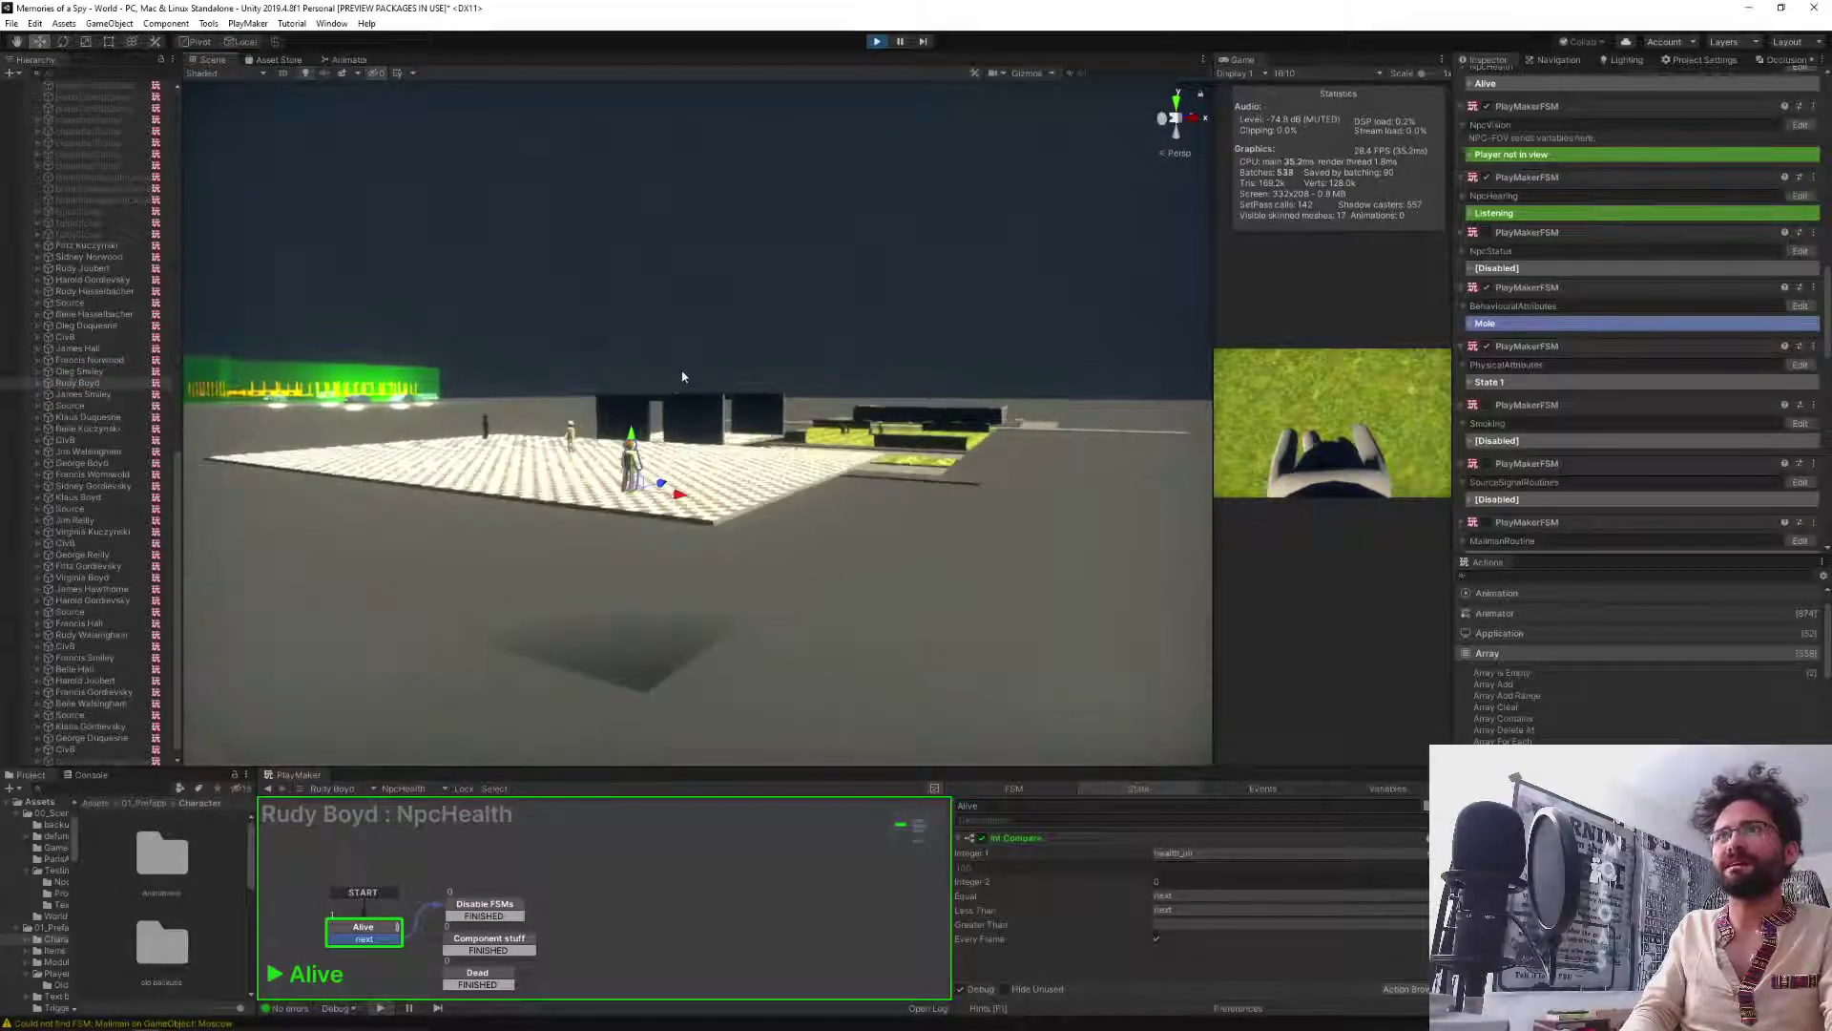
pyautogui.scroll(10, 697, 377)
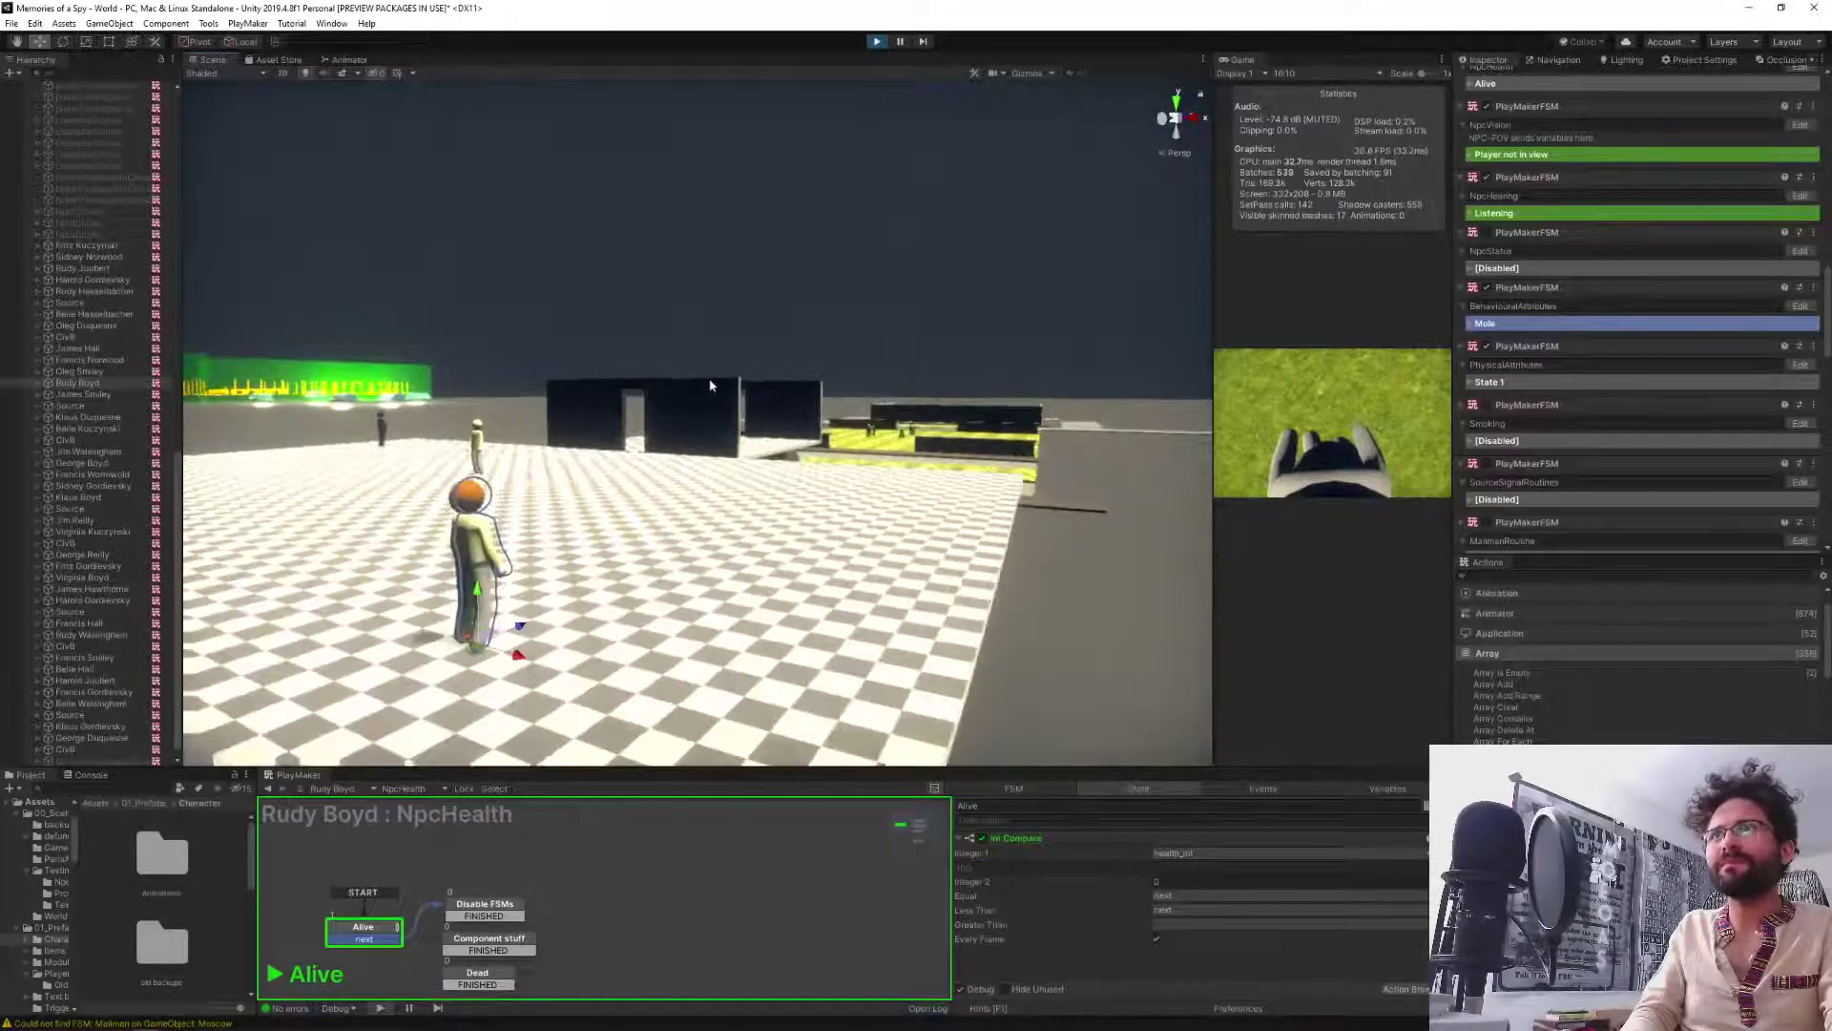
pyautogui.moveTo(839, 539); pyautogui.dragTo(440, 582, button='right')
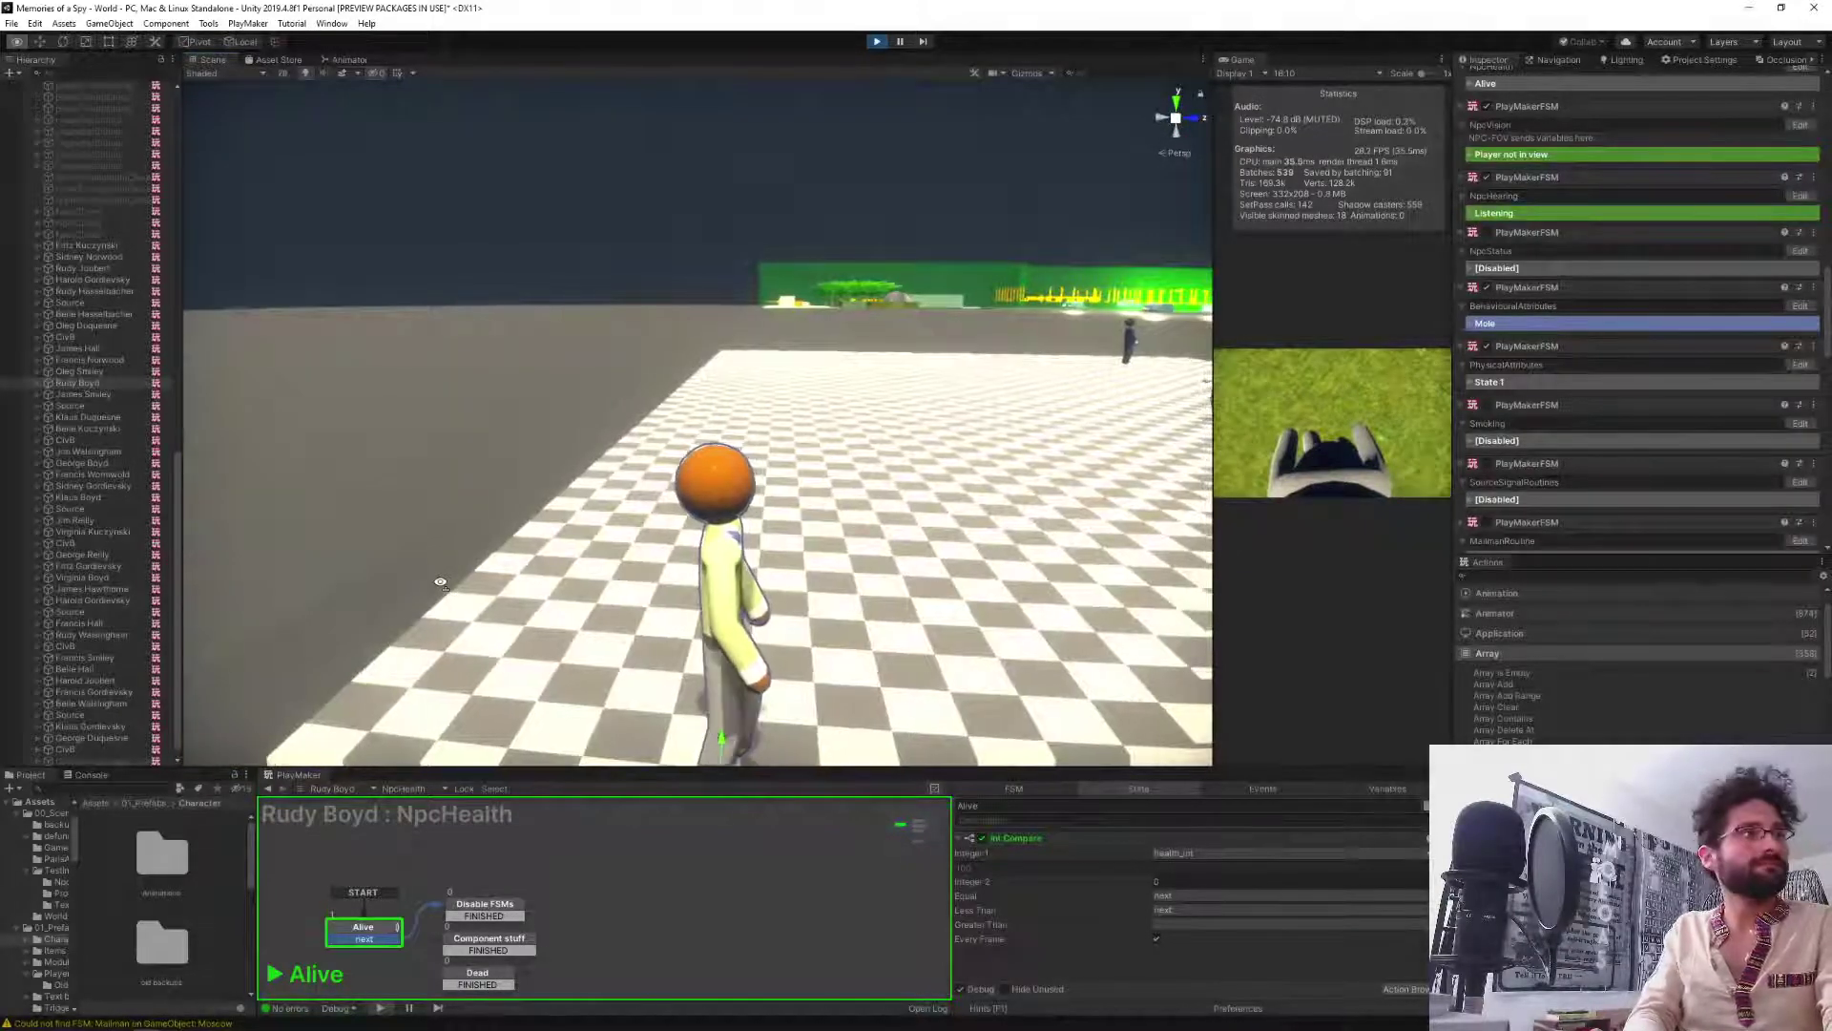
pyautogui.moveTo(439, 582); pyautogui.dragTo(1784, 587, button='right')
pyautogui.press('d')
pyautogui.press('s')
pyautogui.moveTo(625, 520); pyautogui.dragTo(561, 545, button='right')
pyautogui.press('w')
pyautogui.press('w')
pyautogui.press('s')
pyautogui.press('w')
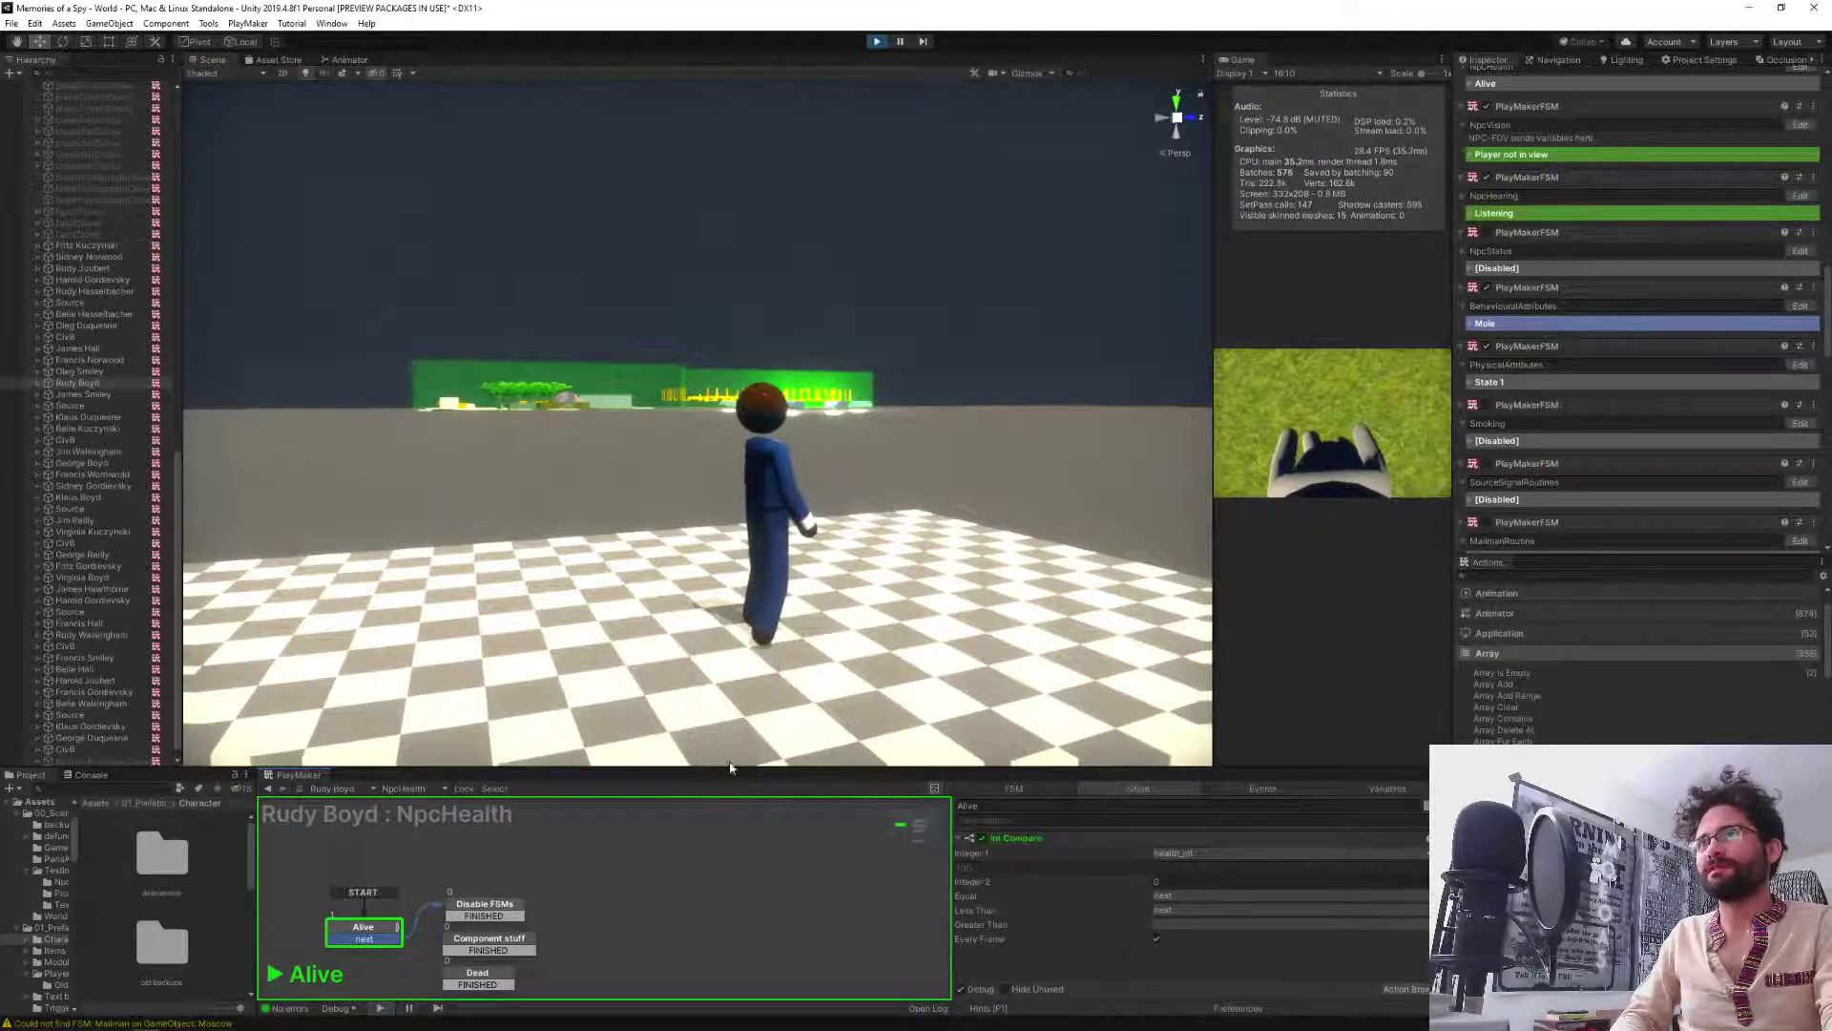
# Enlarge the state machine editor and check the mole NPC's PhysicalAttributes variables, including facialHair_dialogText, and its BehaviouralAttributes FSM.
pyautogui.moveTo(729, 775); pyautogui.dragTo(673, 482)
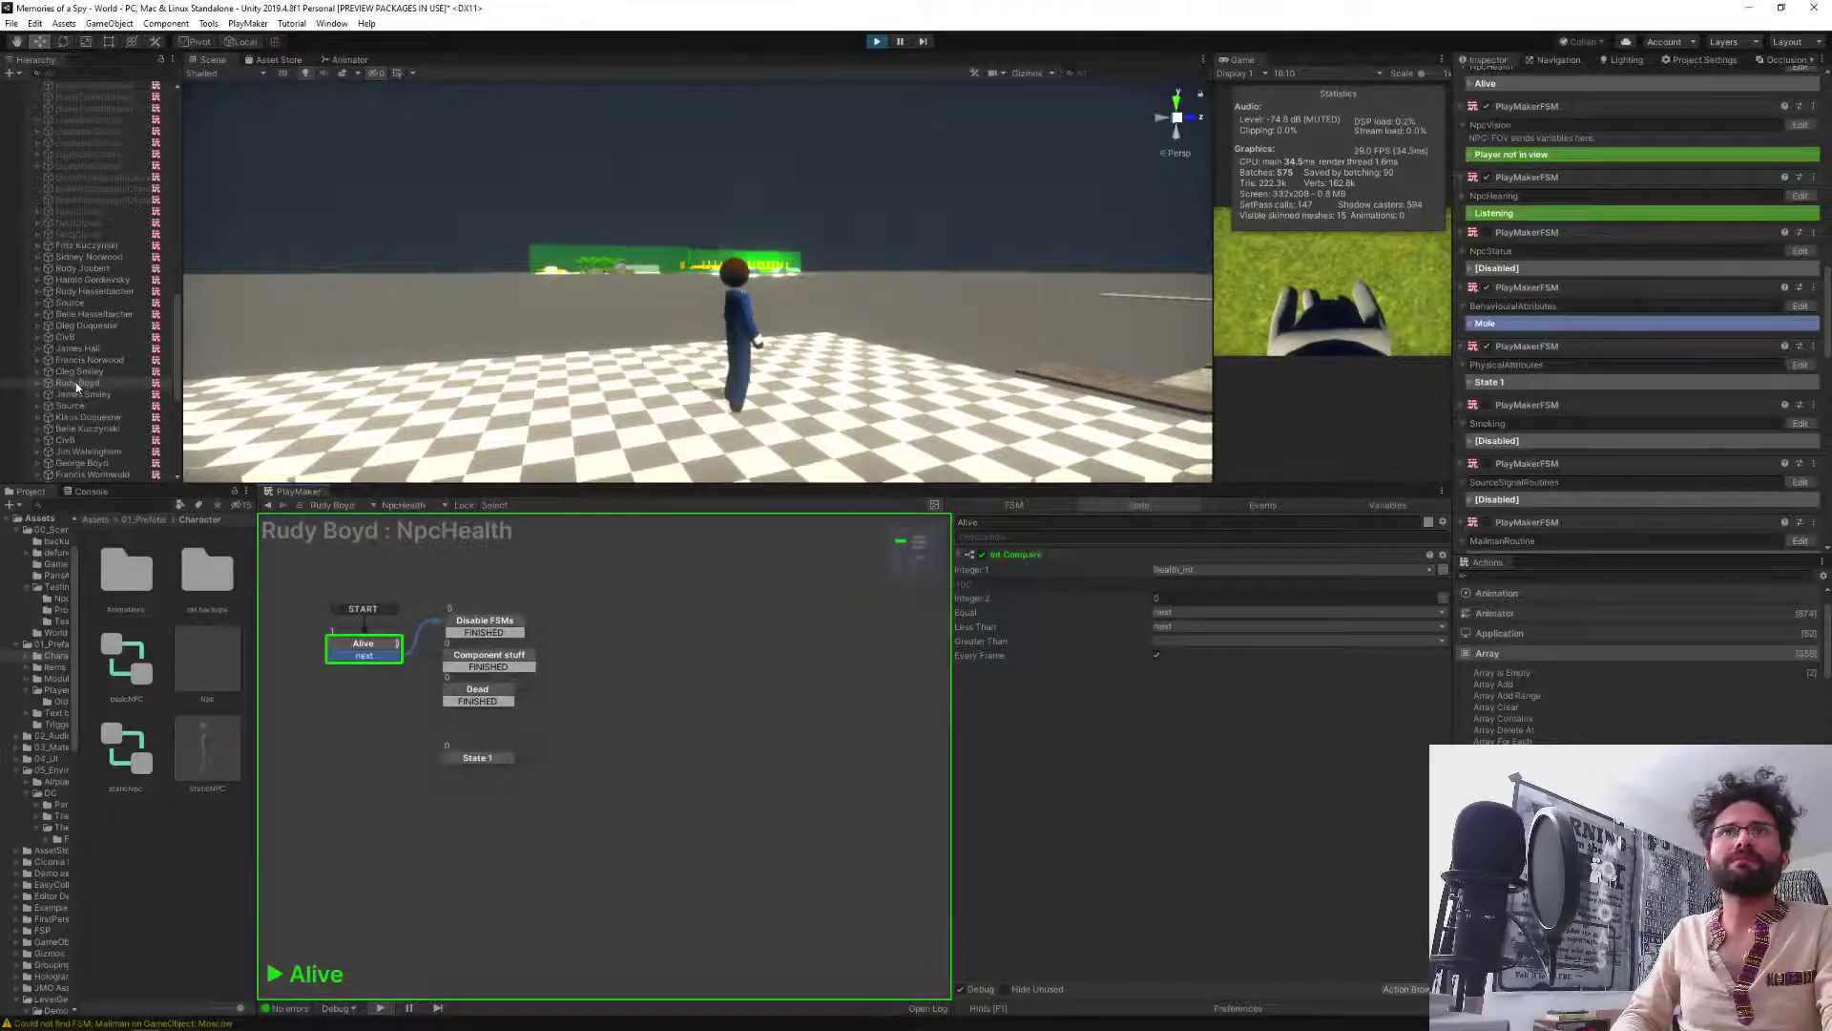
pyautogui.click(405, 506)
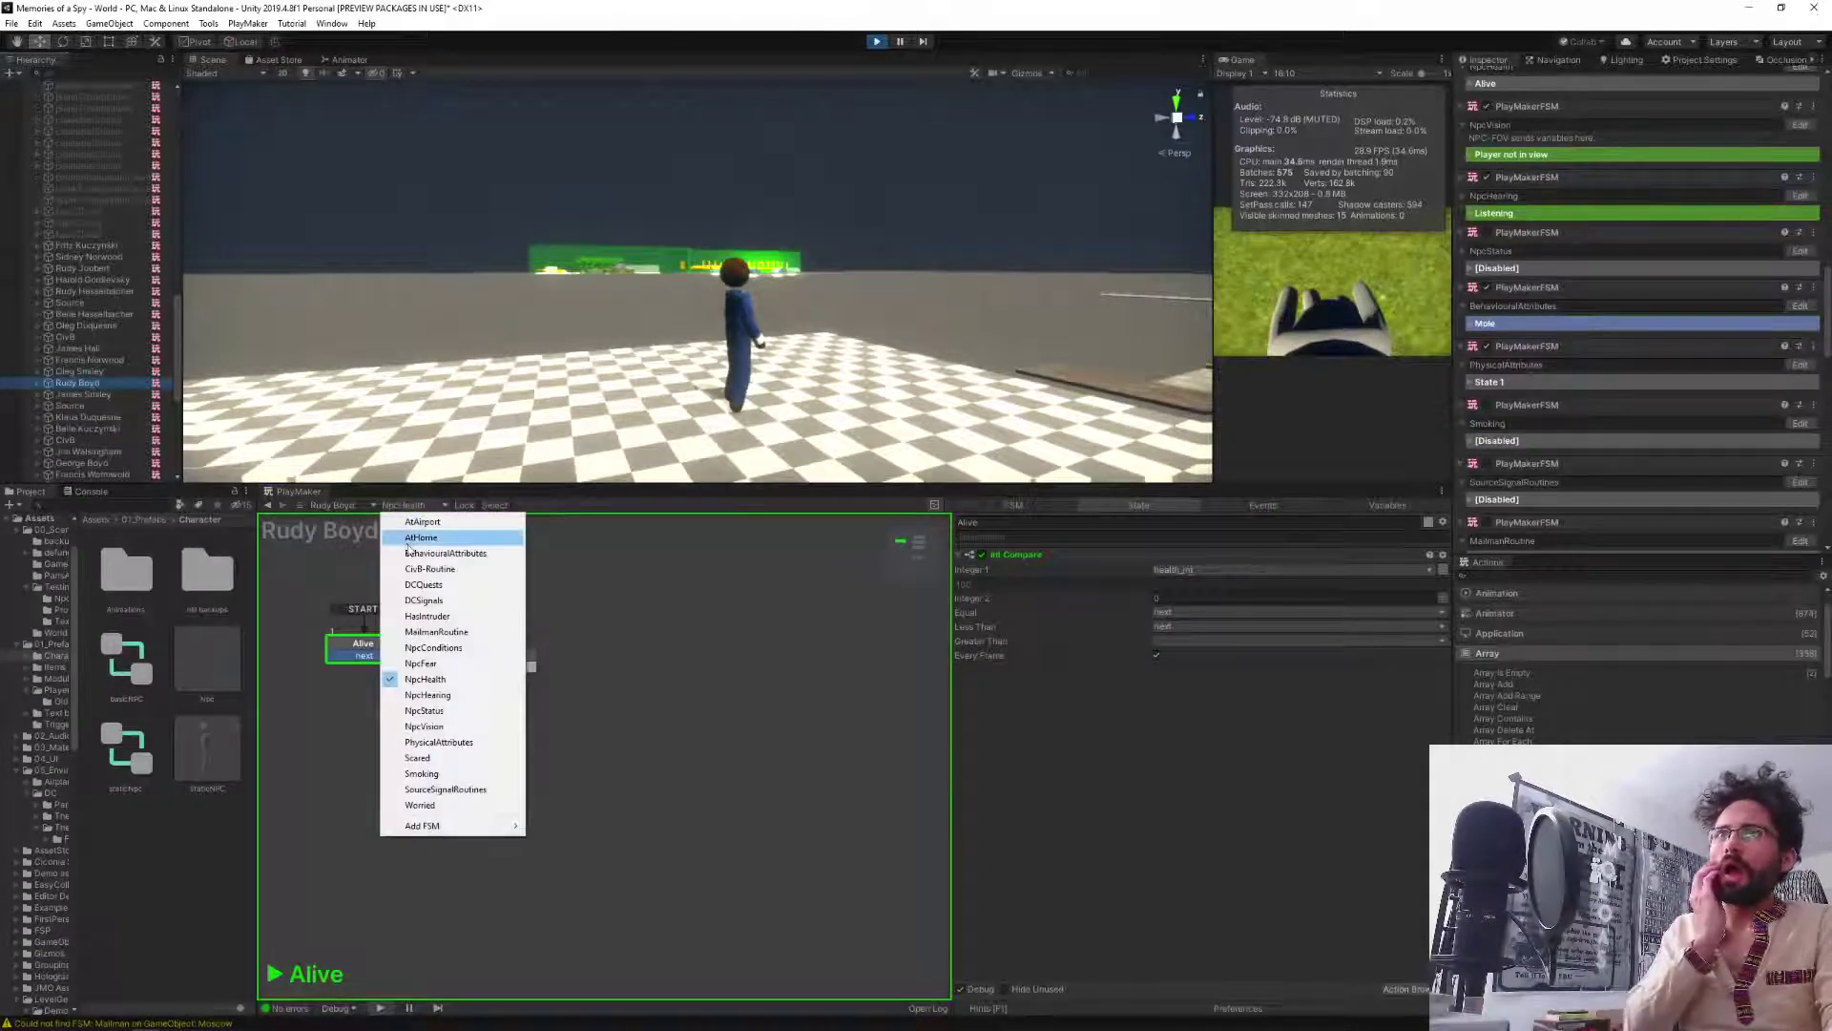
pyautogui.click(422, 745)
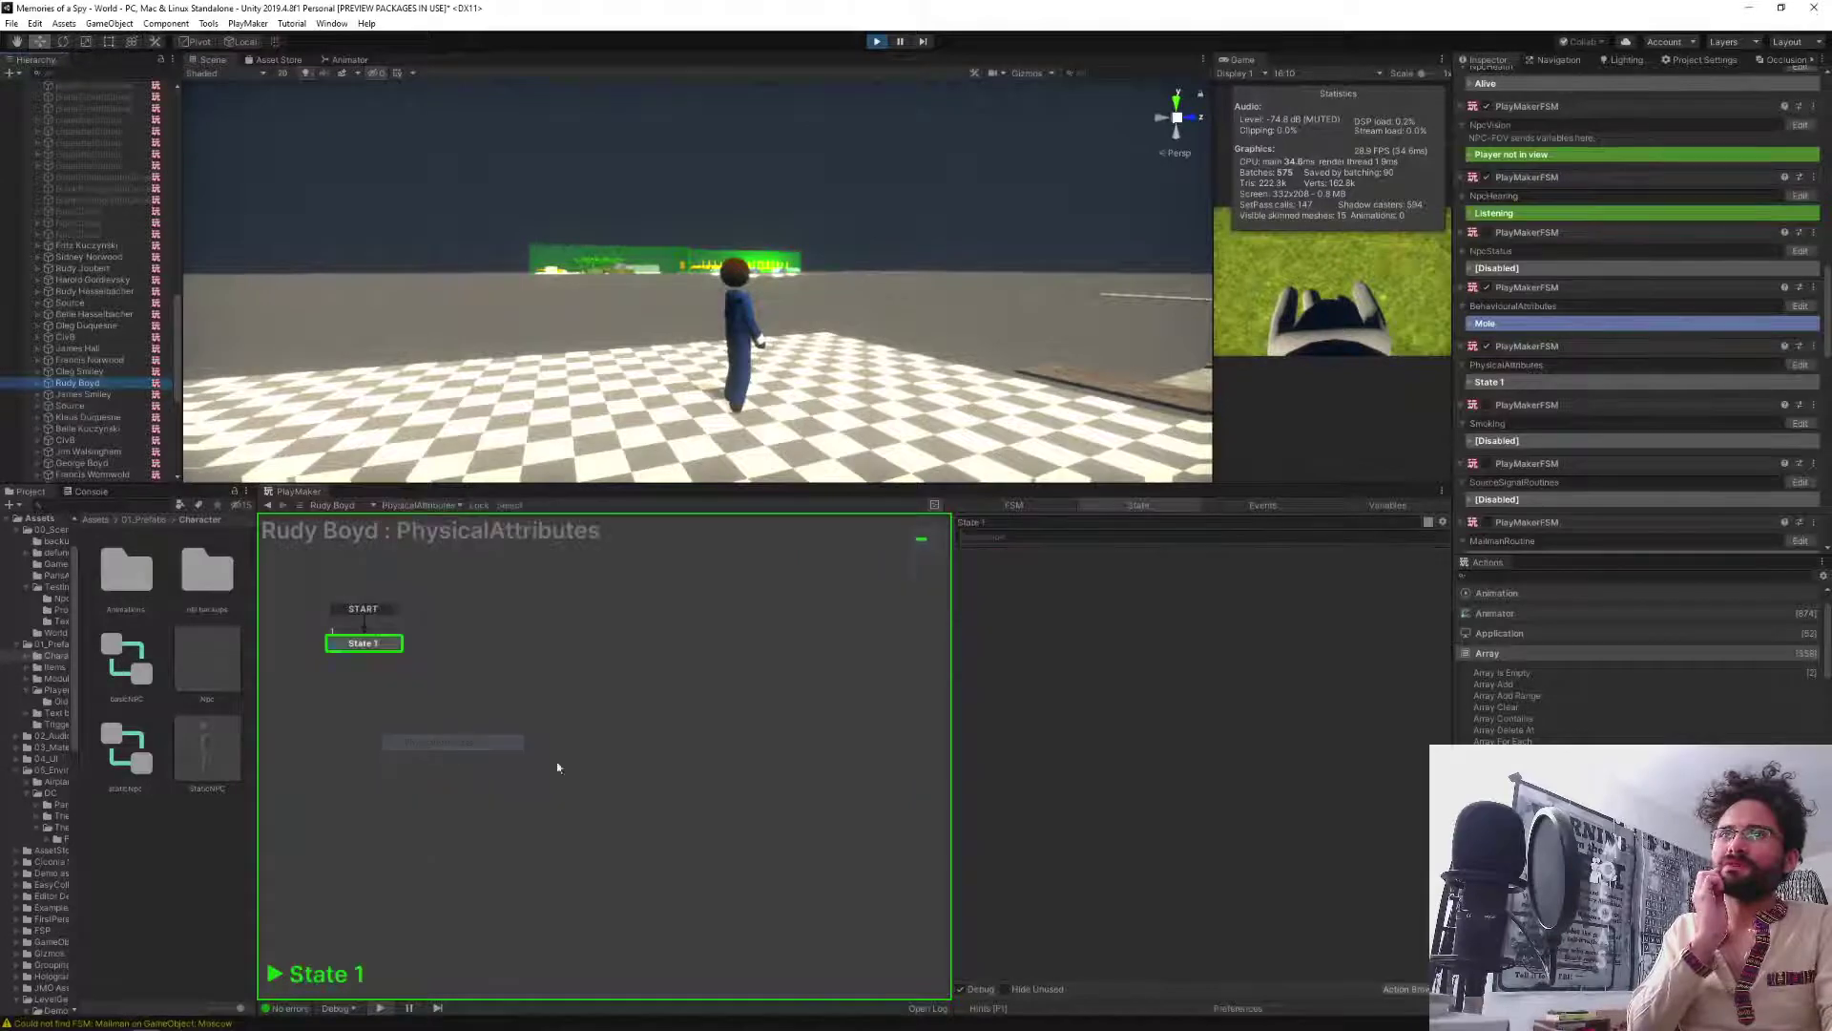
pyautogui.click(1388, 505)
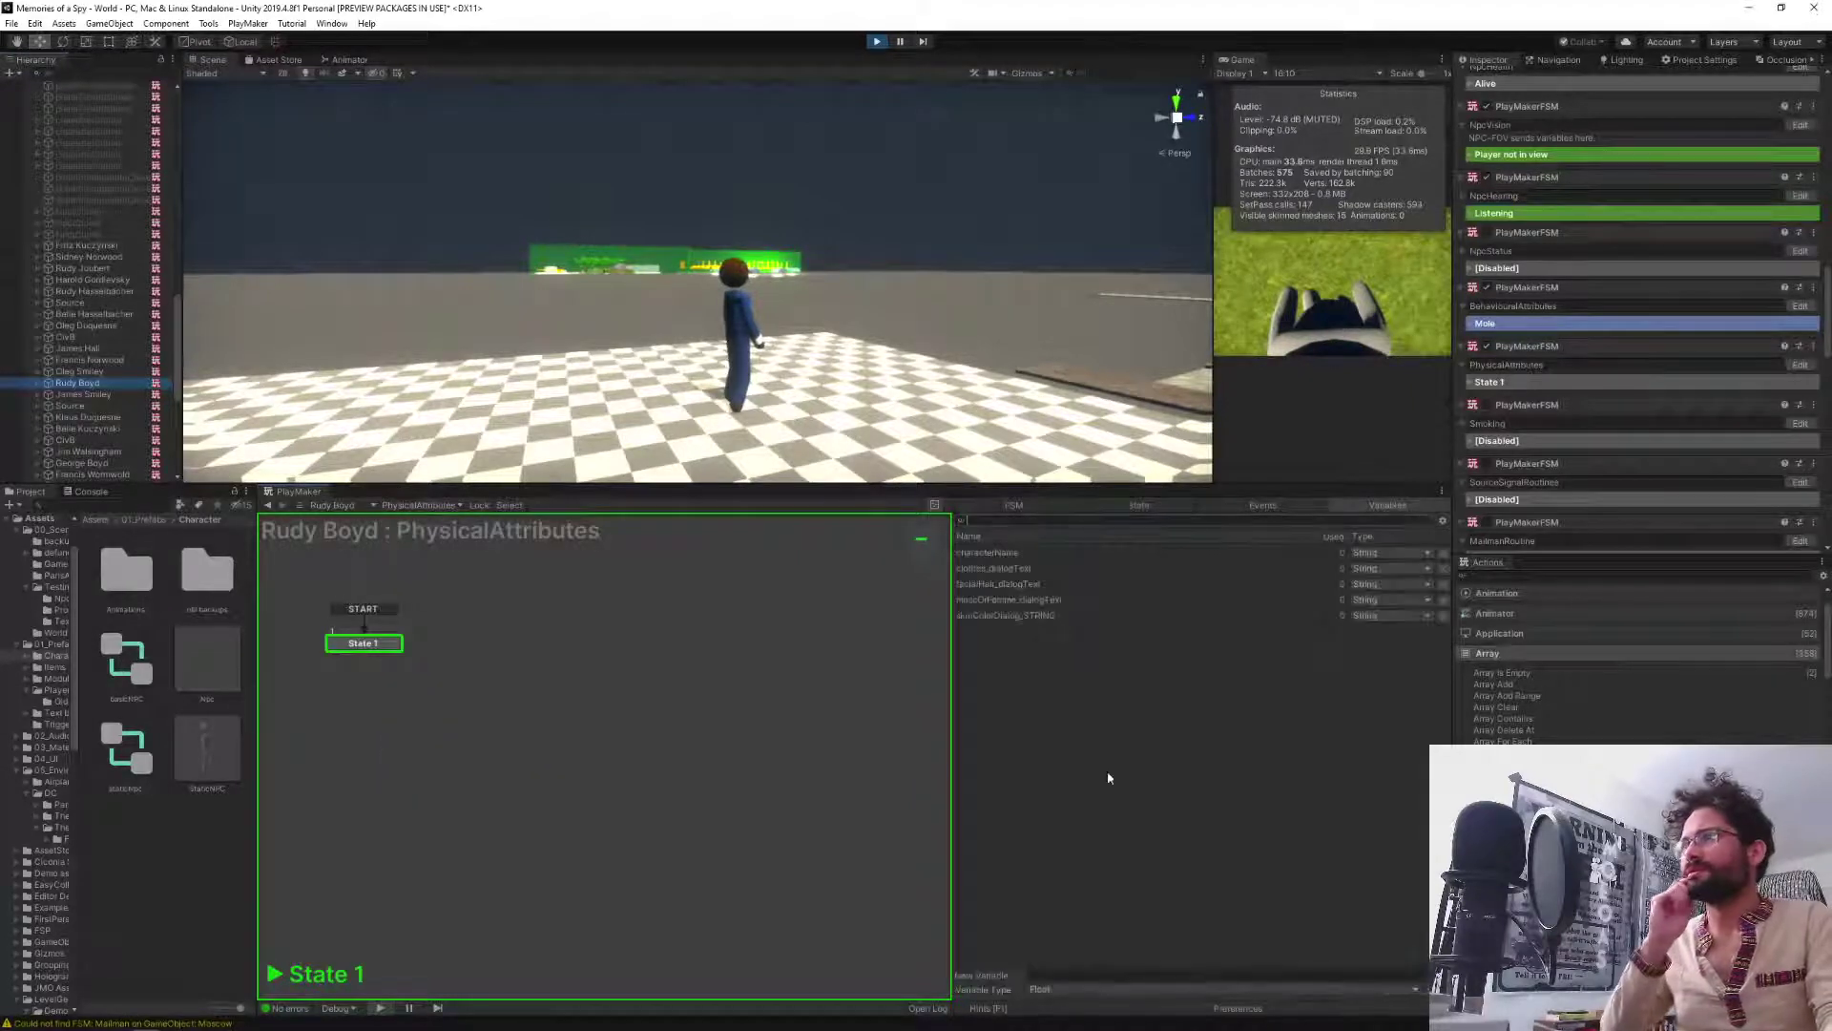
pyautogui.click(1009, 585)
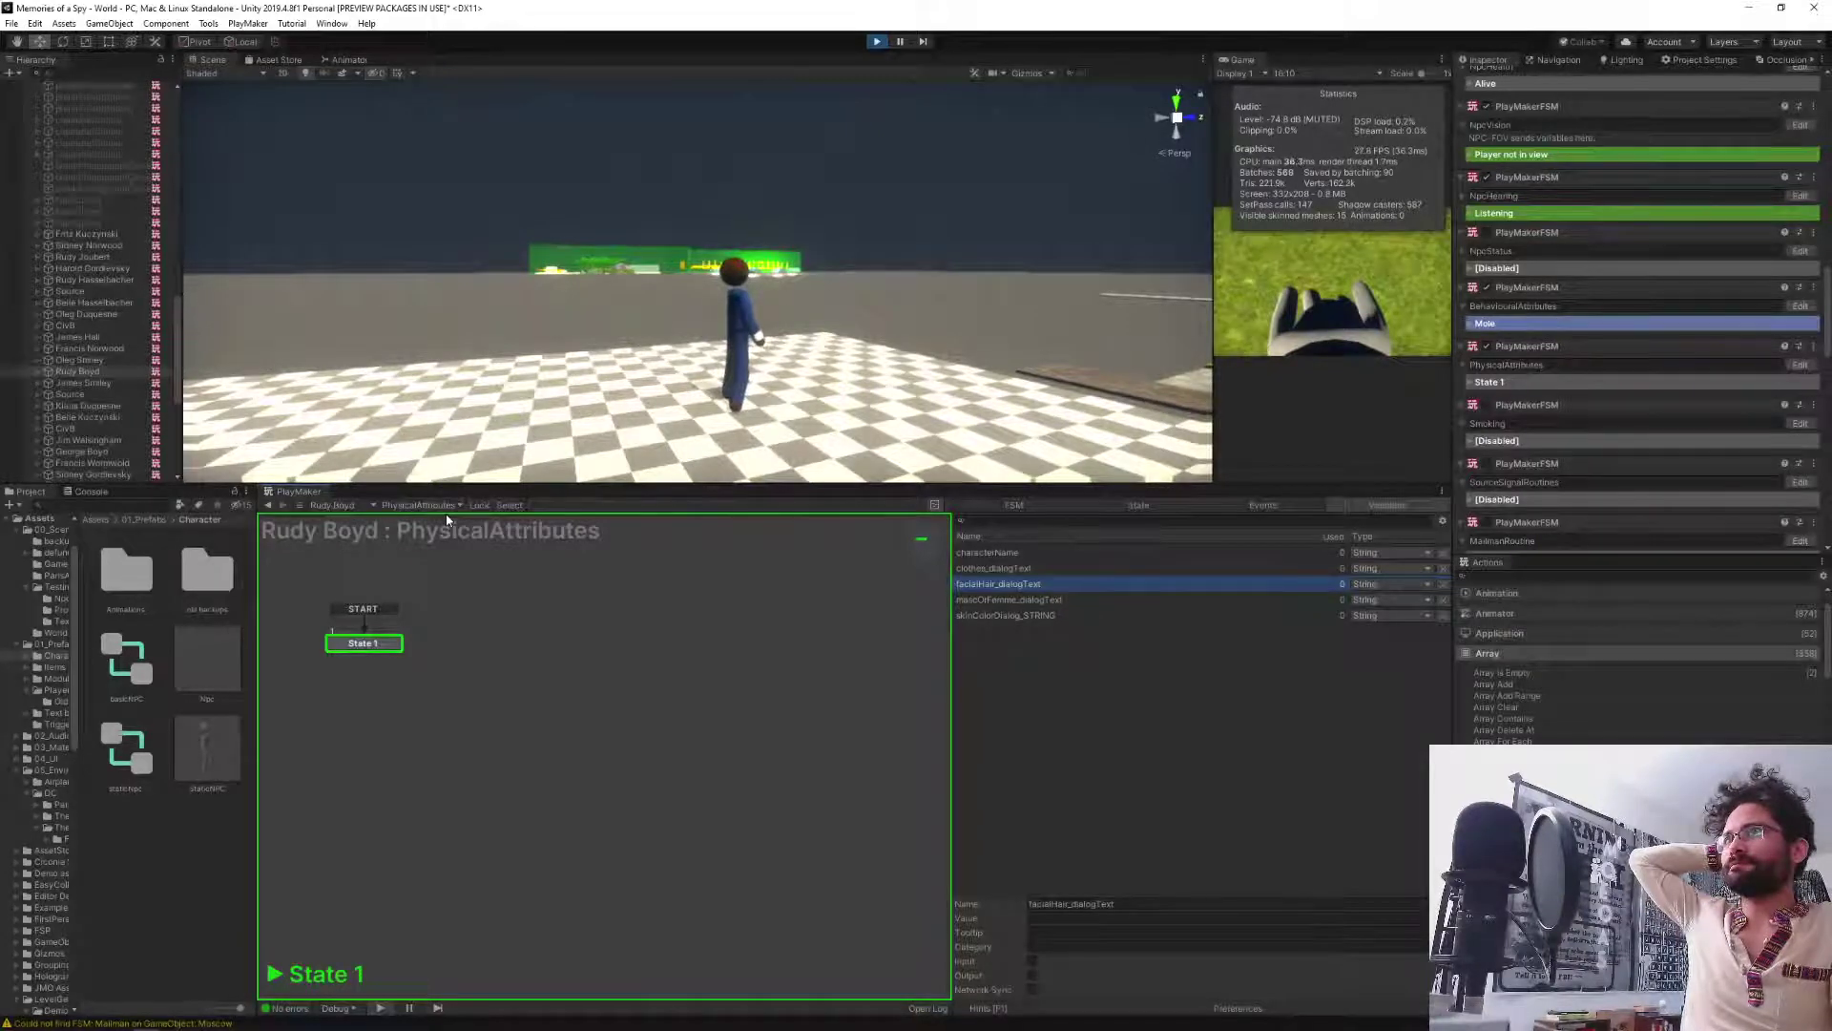
pyautogui.click(423, 506)
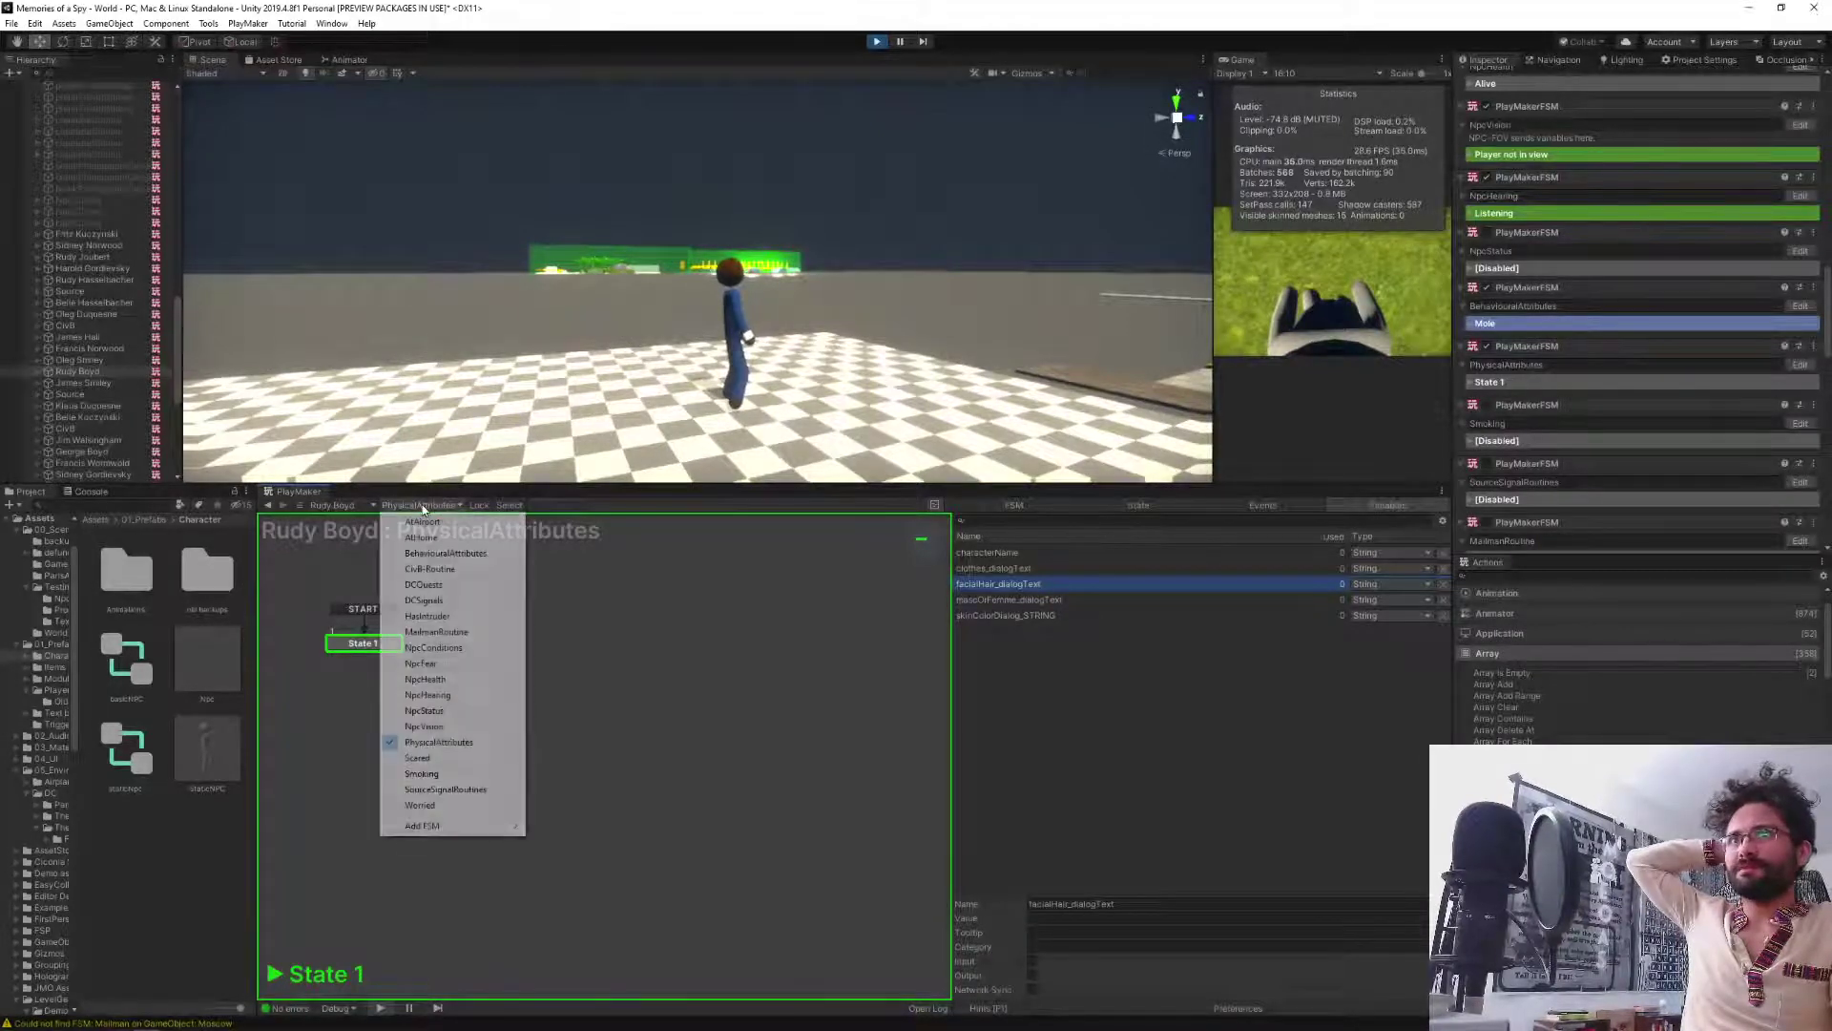
pyautogui.click(445, 553)
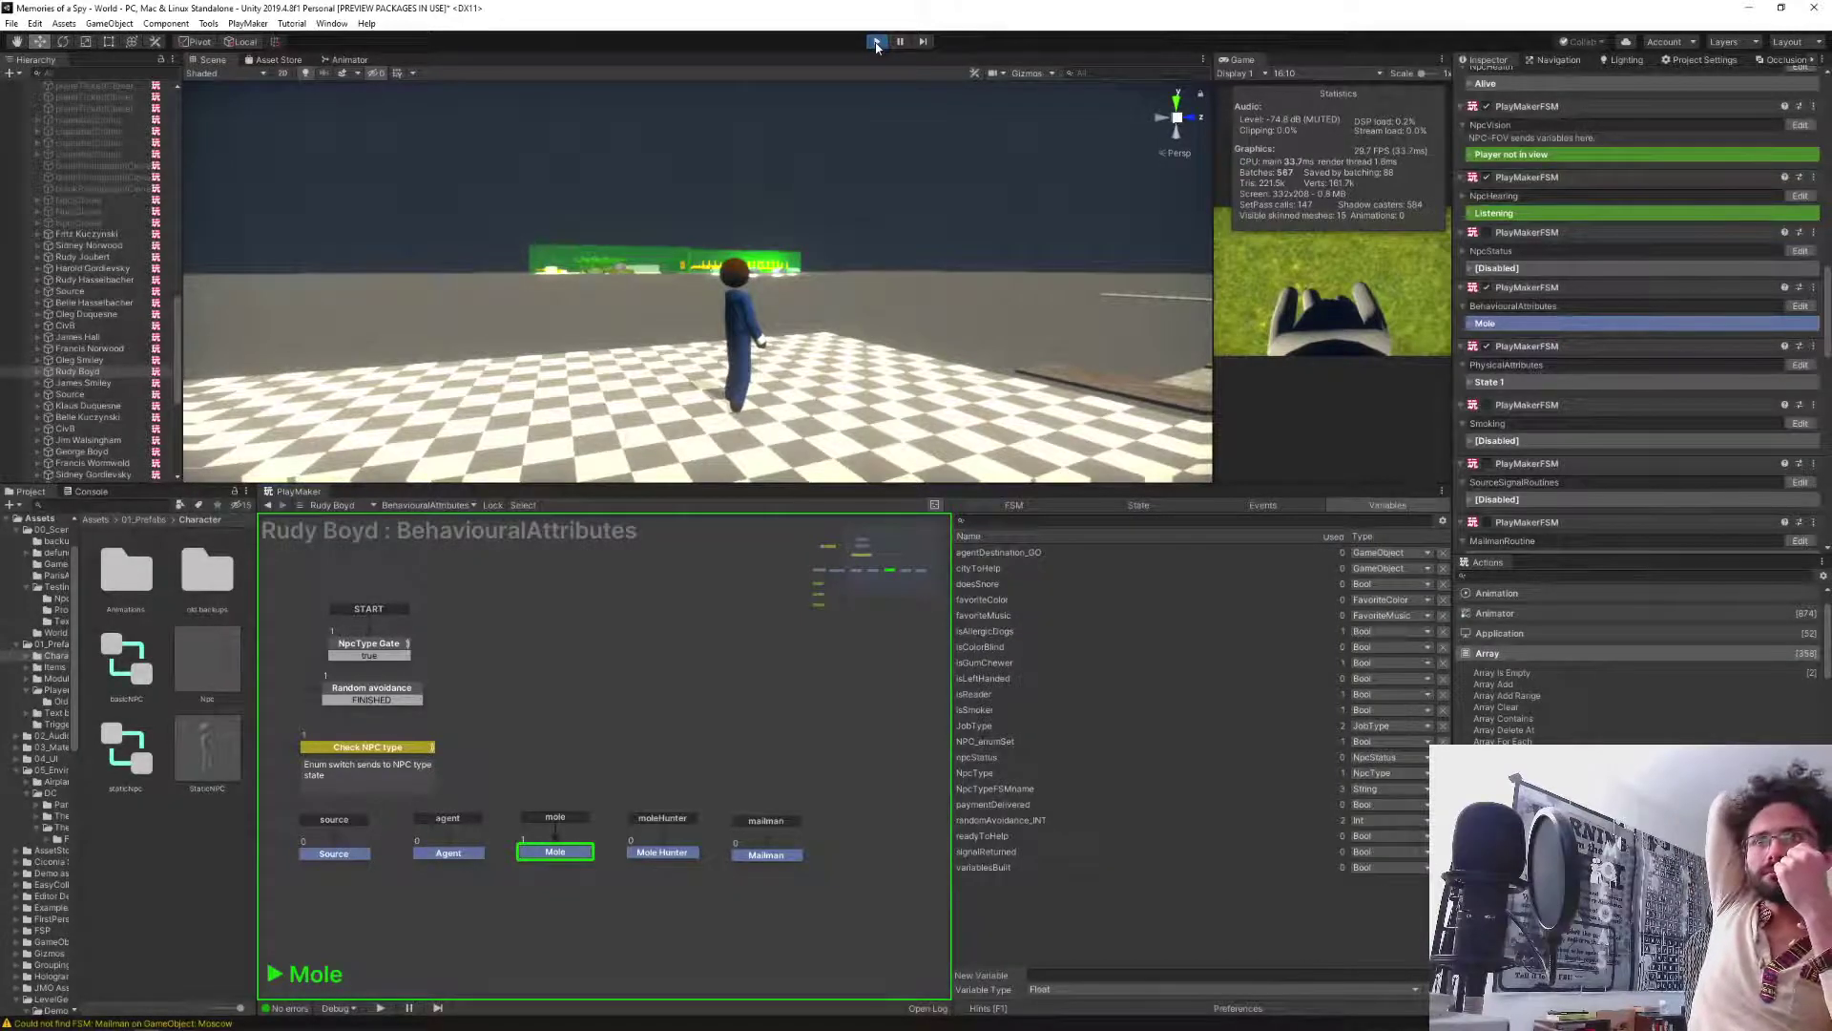
# Stop the game and review the actions in NpcBuilder's Compare attributes p1, SetFSM NpcType enum and Add to array states.
pyautogui.click(876, 42)
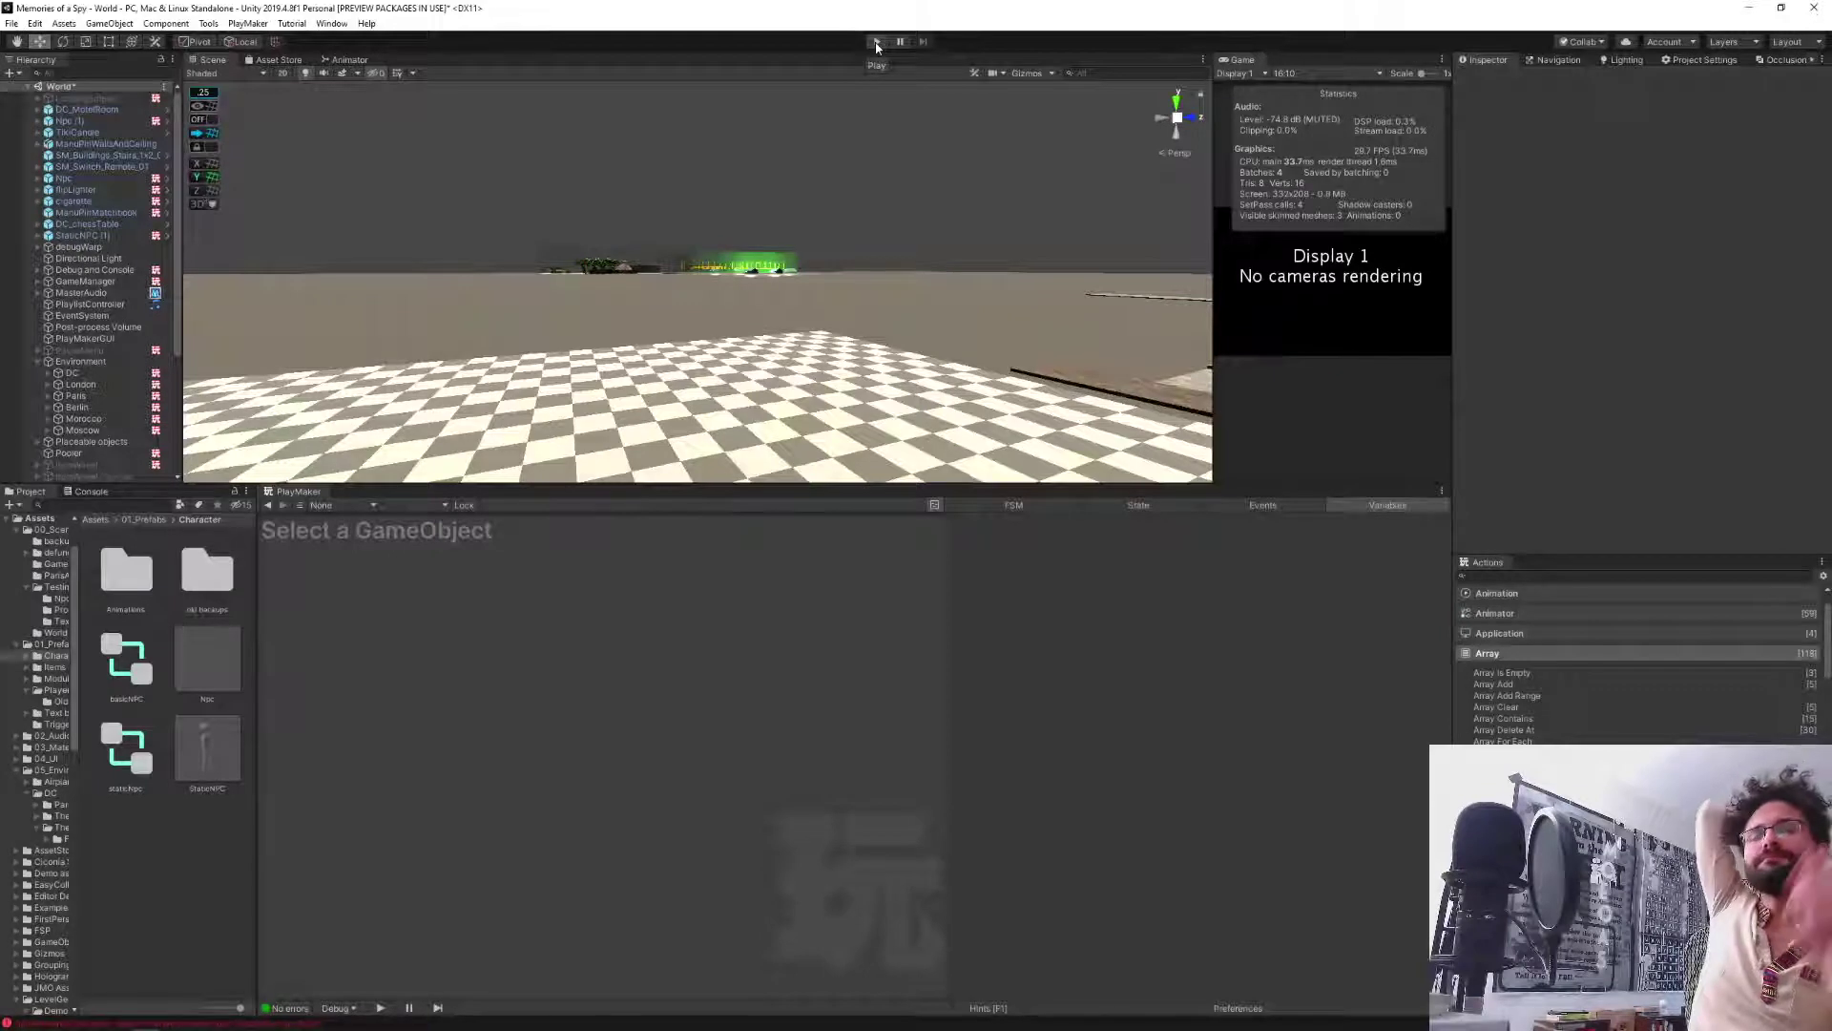
pyautogui.click(86, 281)
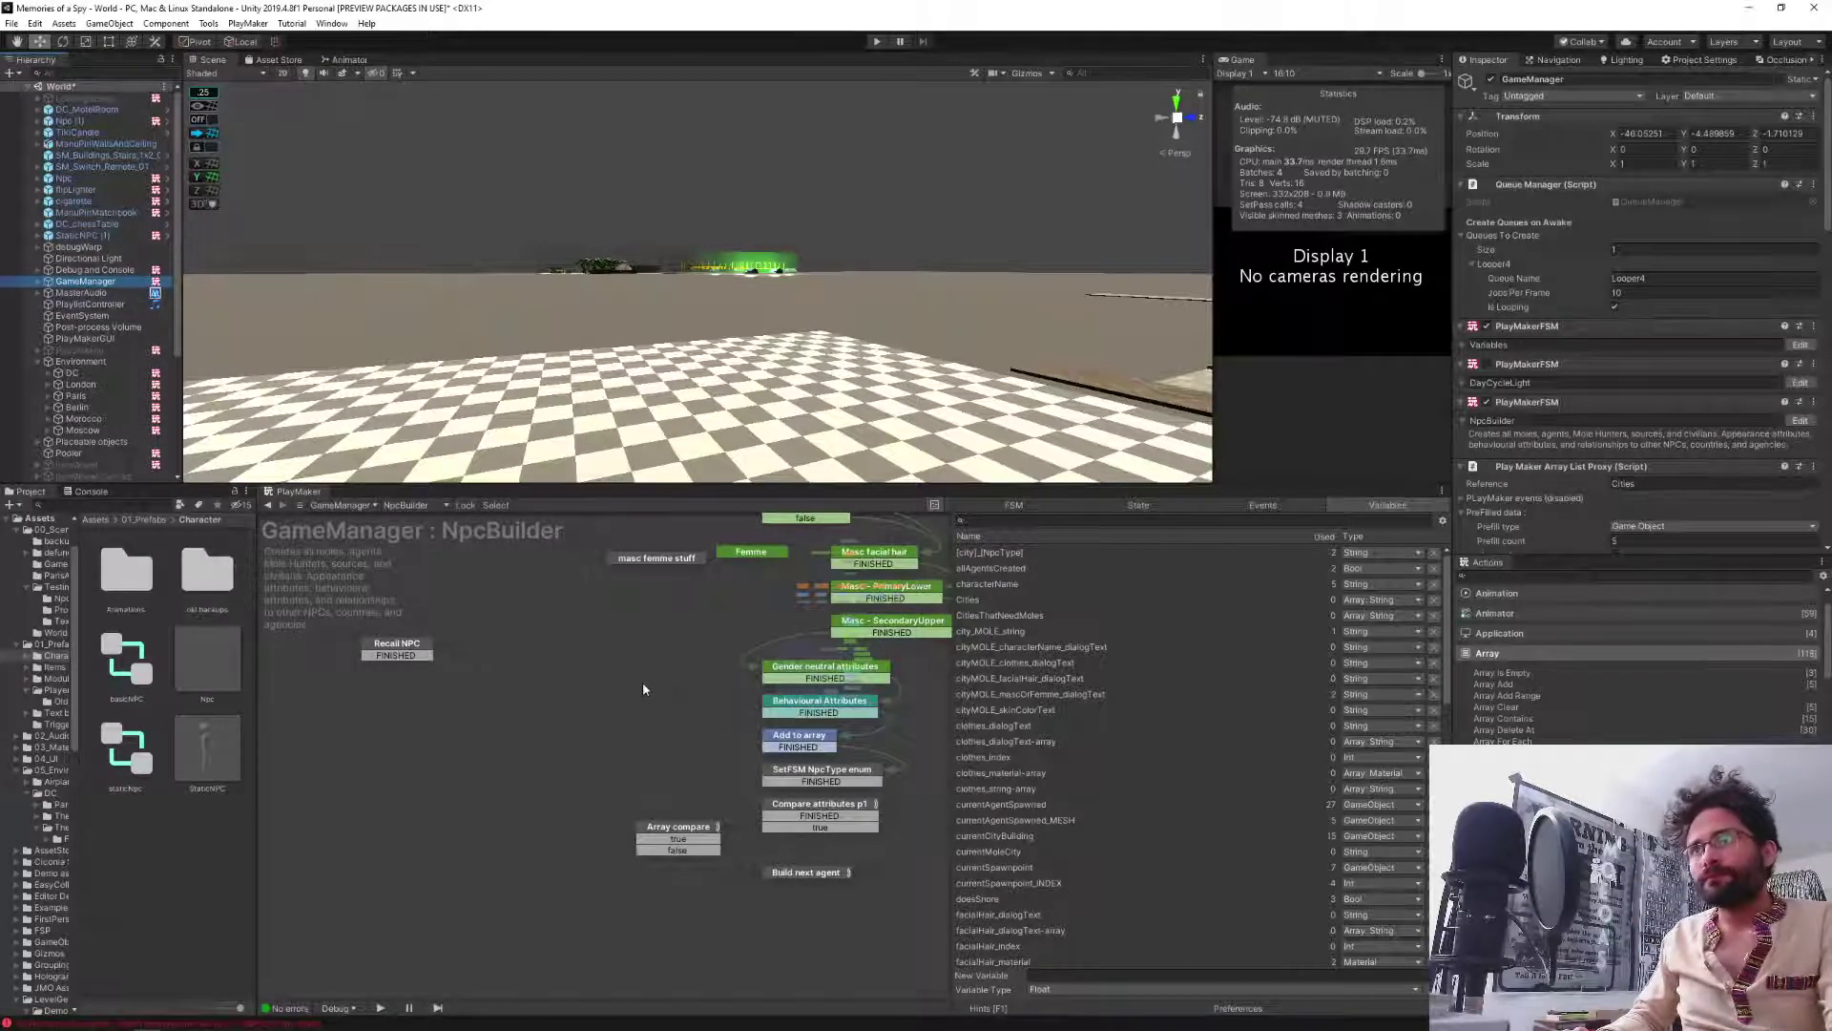
pyautogui.moveTo(644, 687); pyautogui.dragTo(439, 726, button='middle')
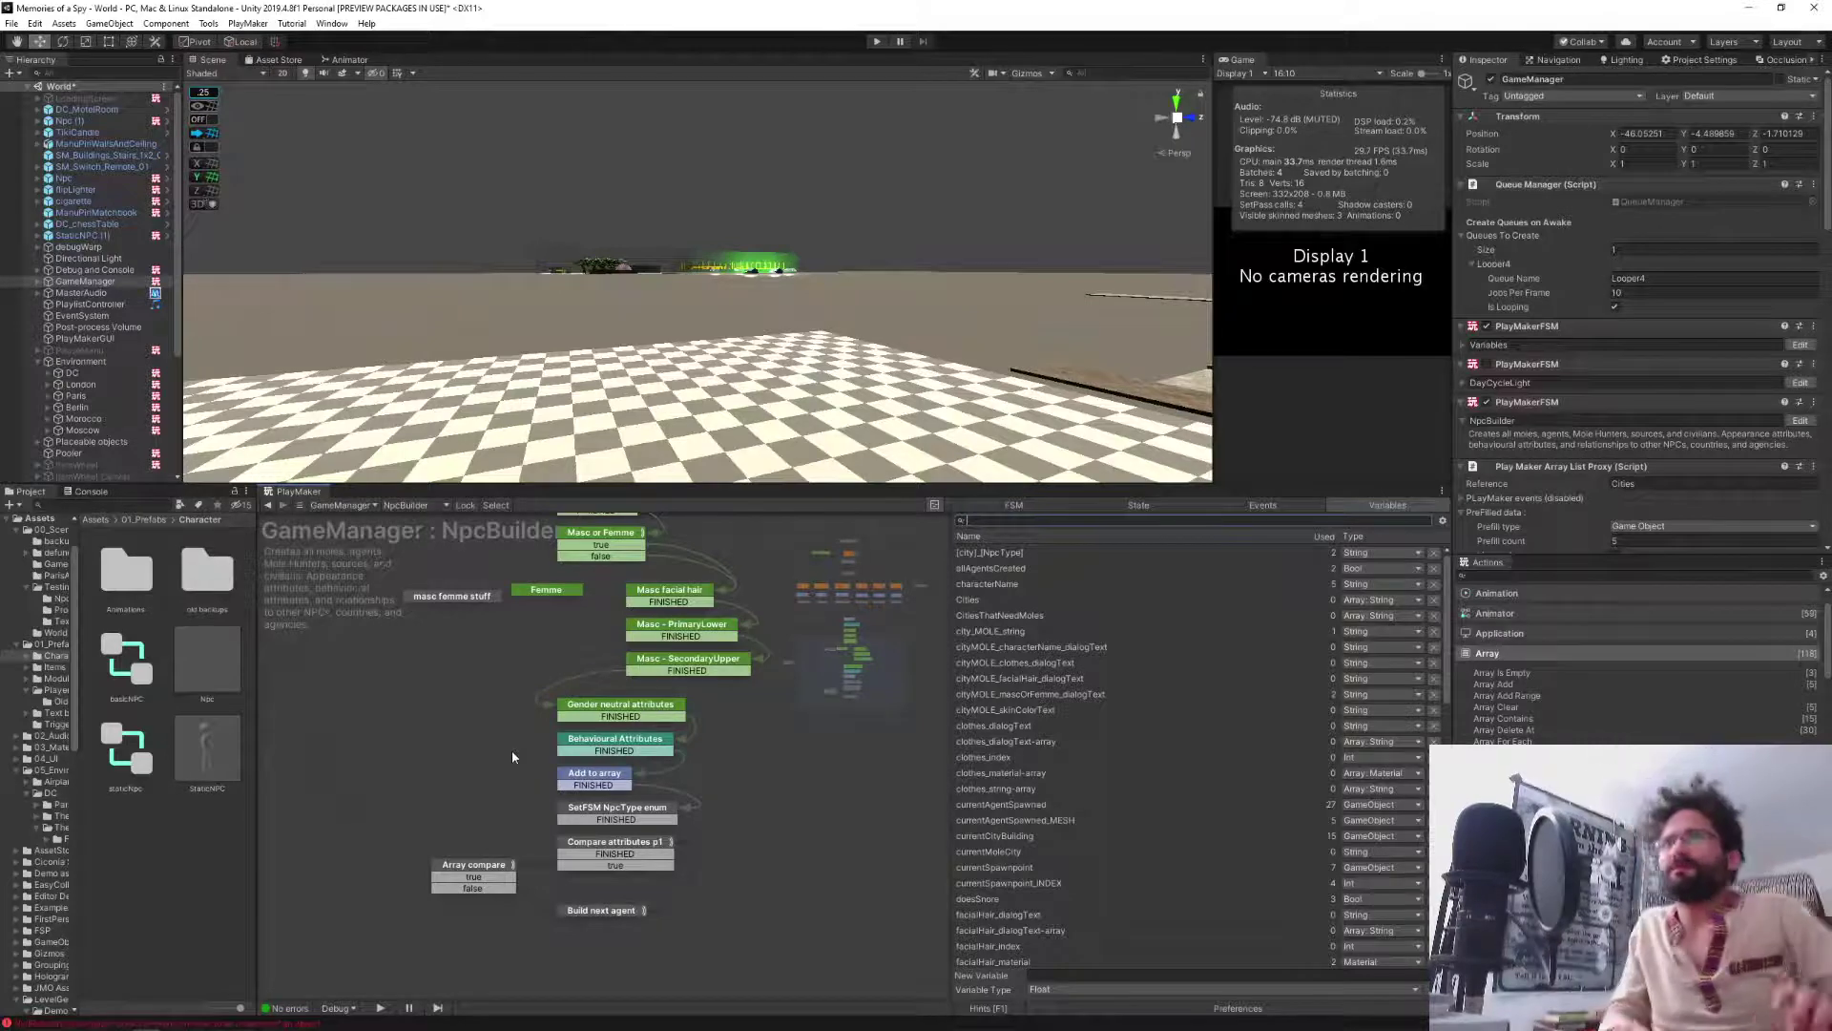
pyautogui.click(591, 846)
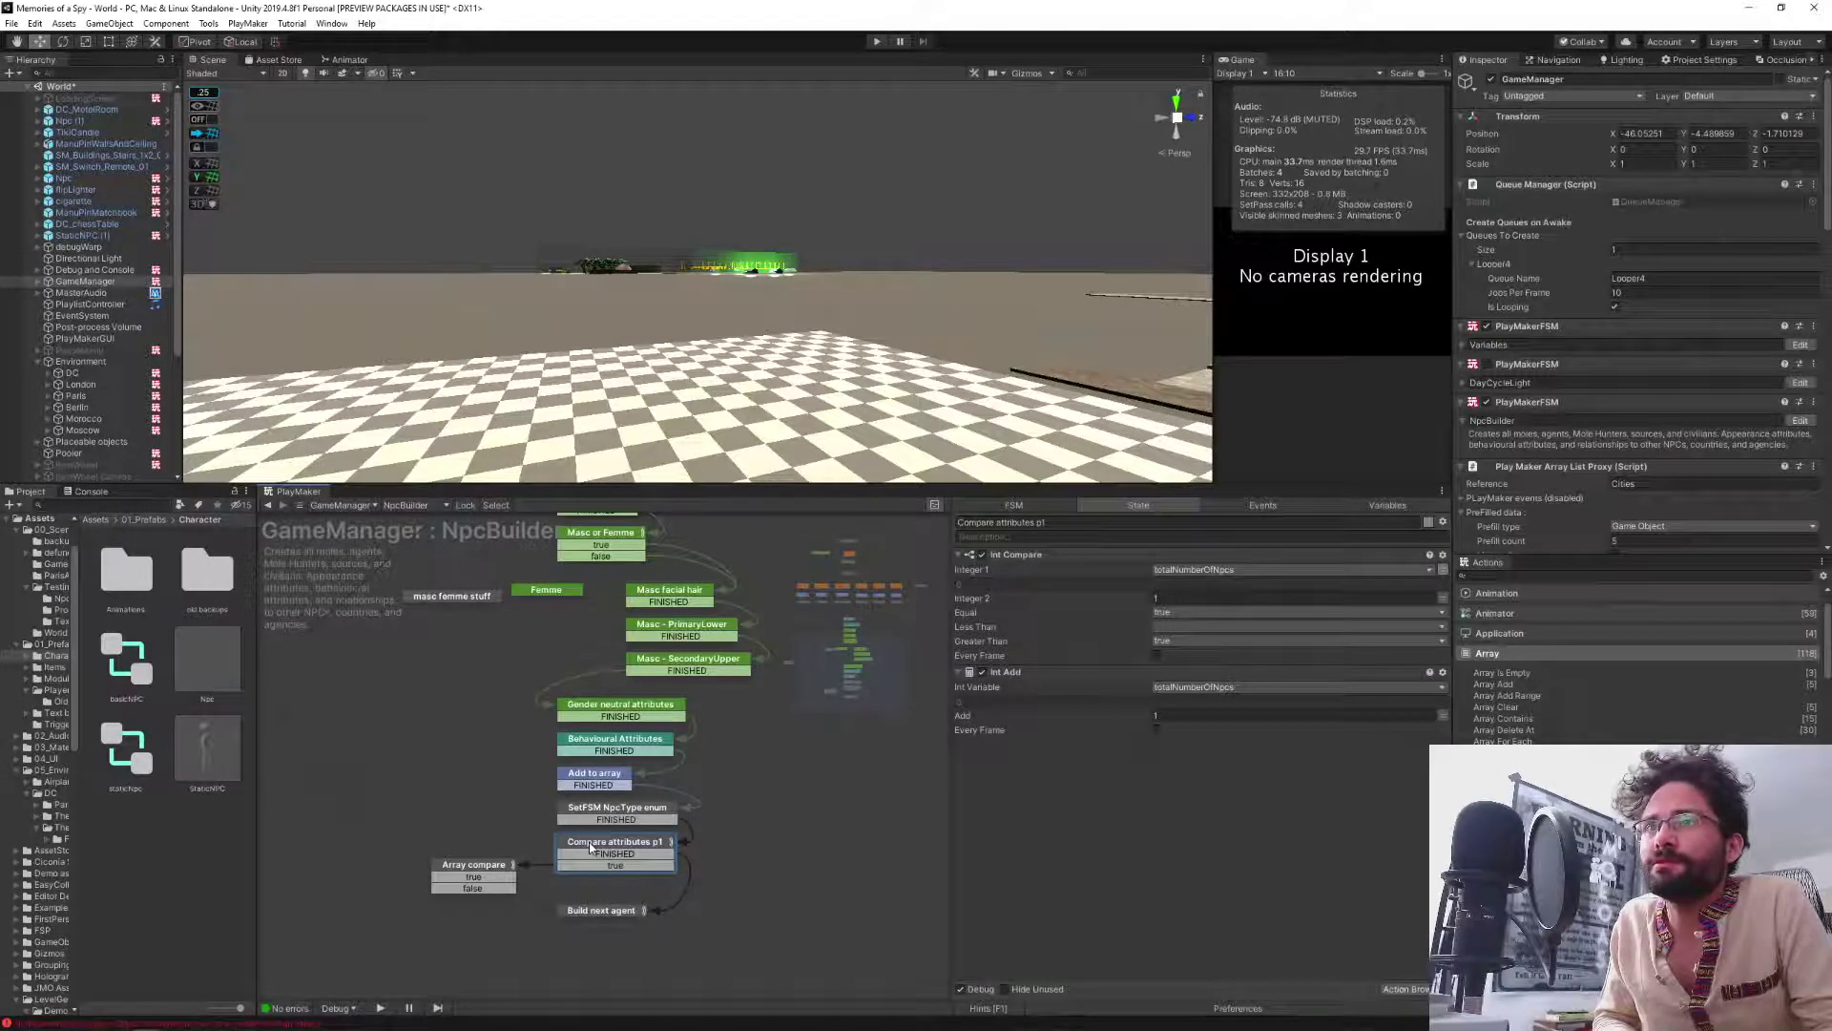
pyautogui.click(585, 816)
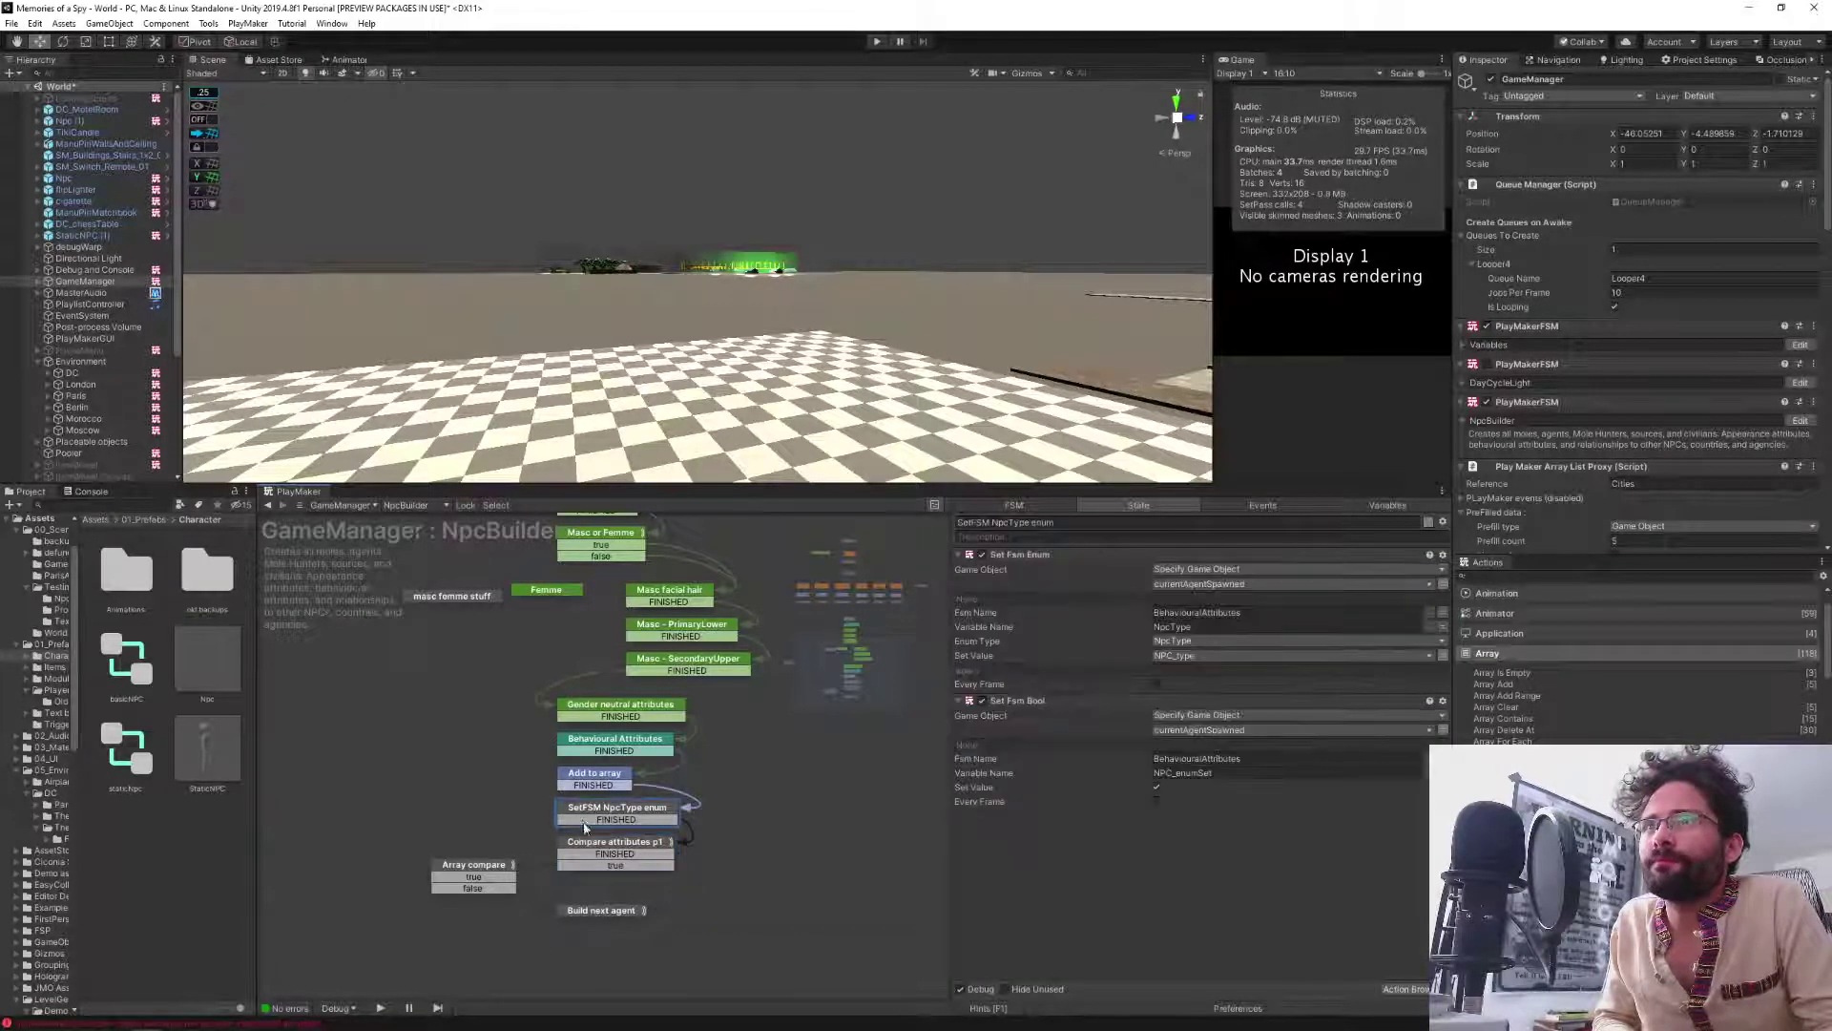
pyautogui.click(586, 776)
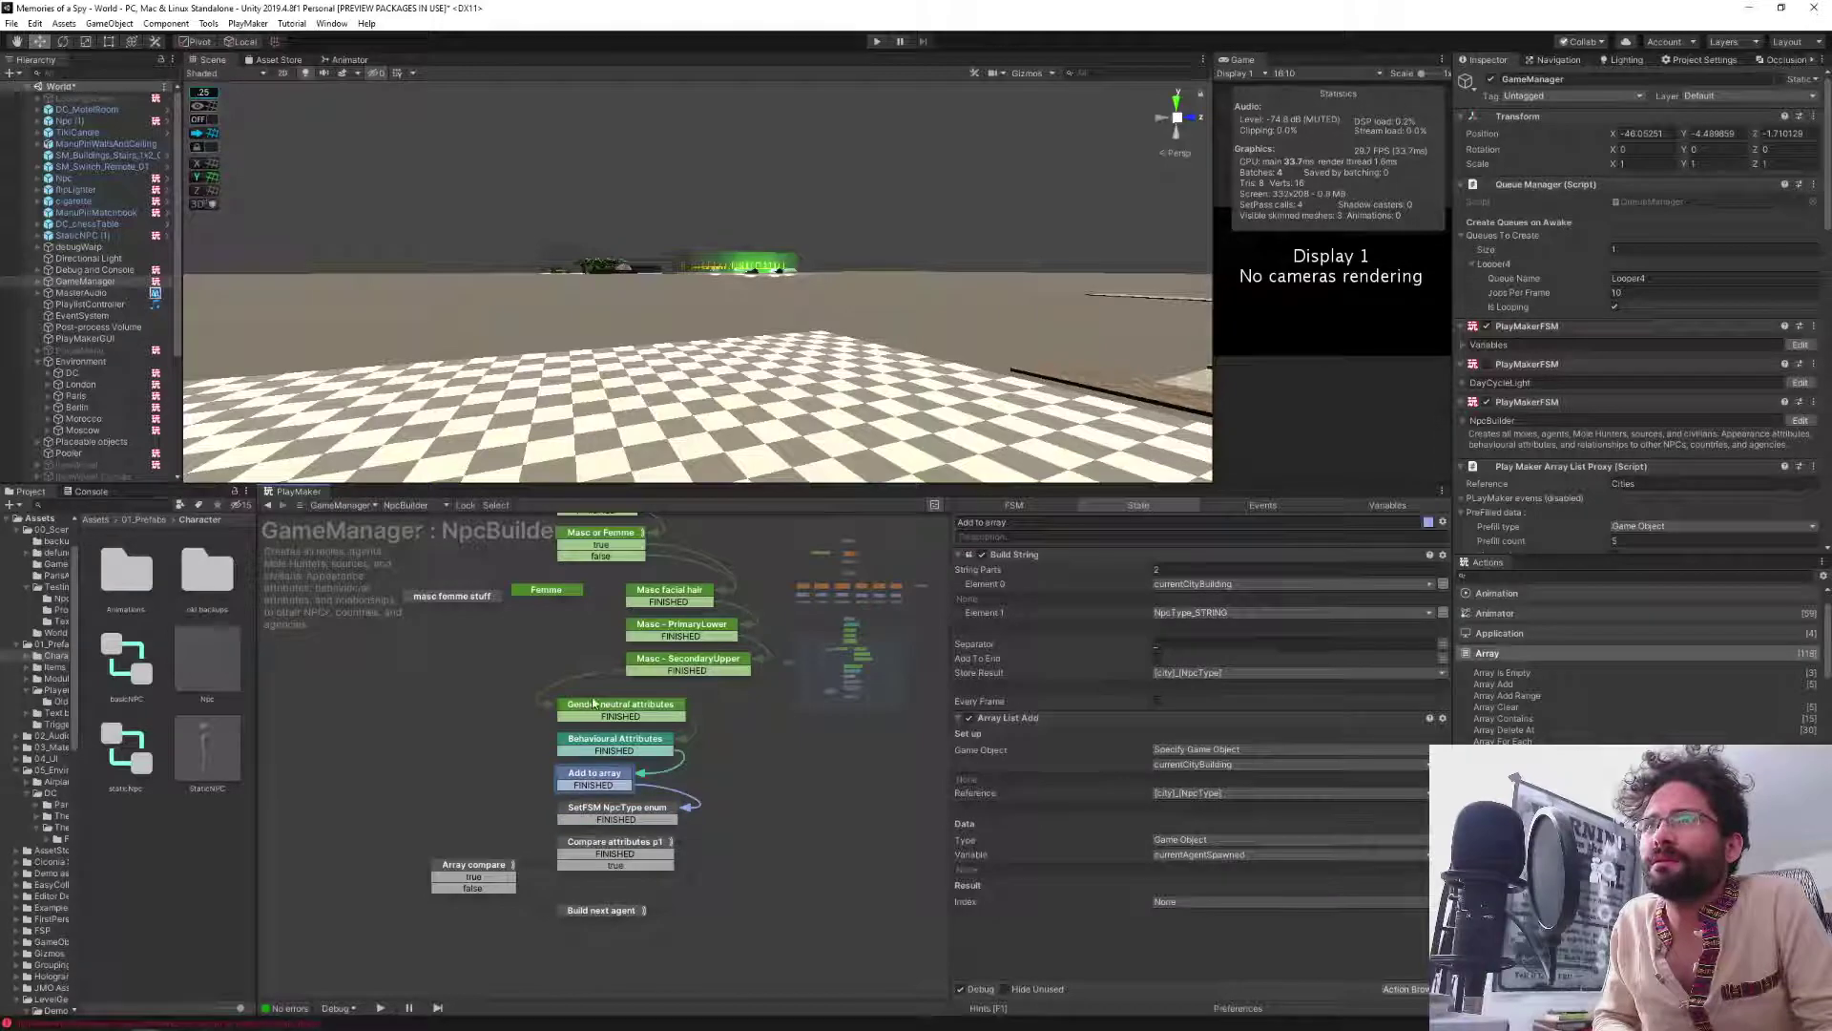
# Add a Set Fsm Array action to the Compare attributes p1 state and move it above the Int Compare action.
pyautogui.click(614, 844)
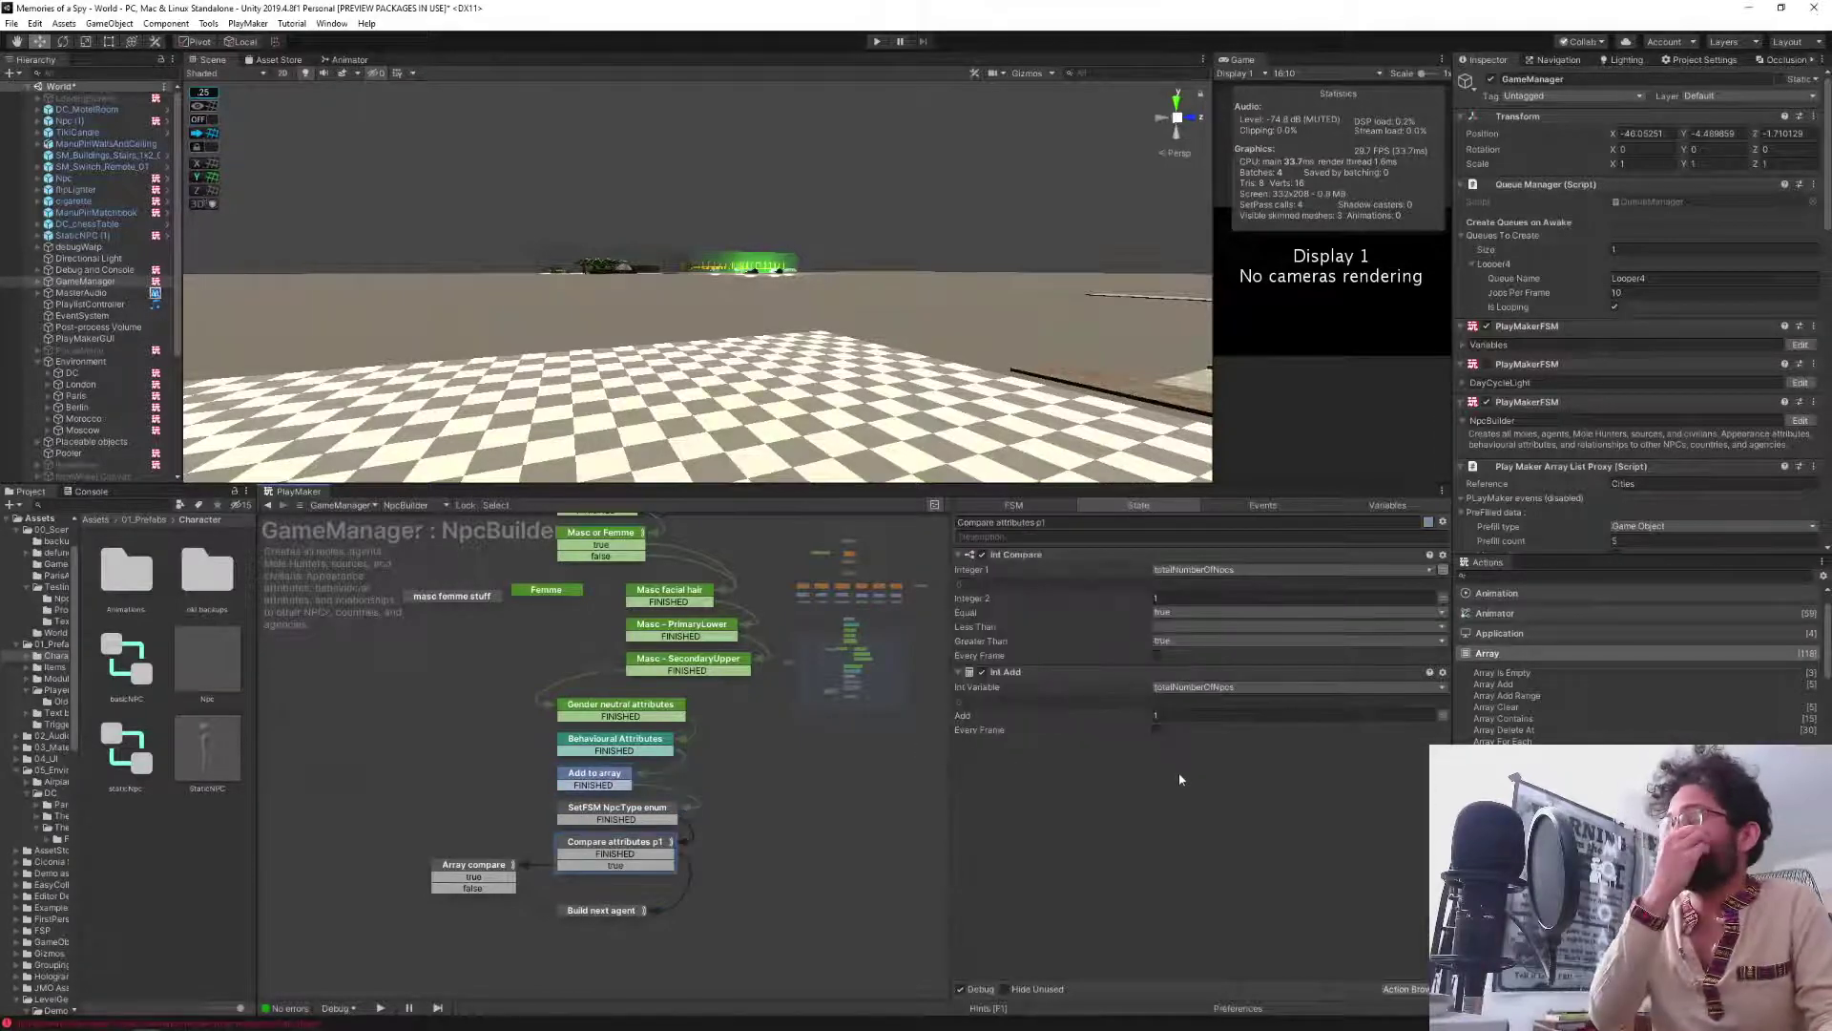
pyautogui.click(1593, 576)
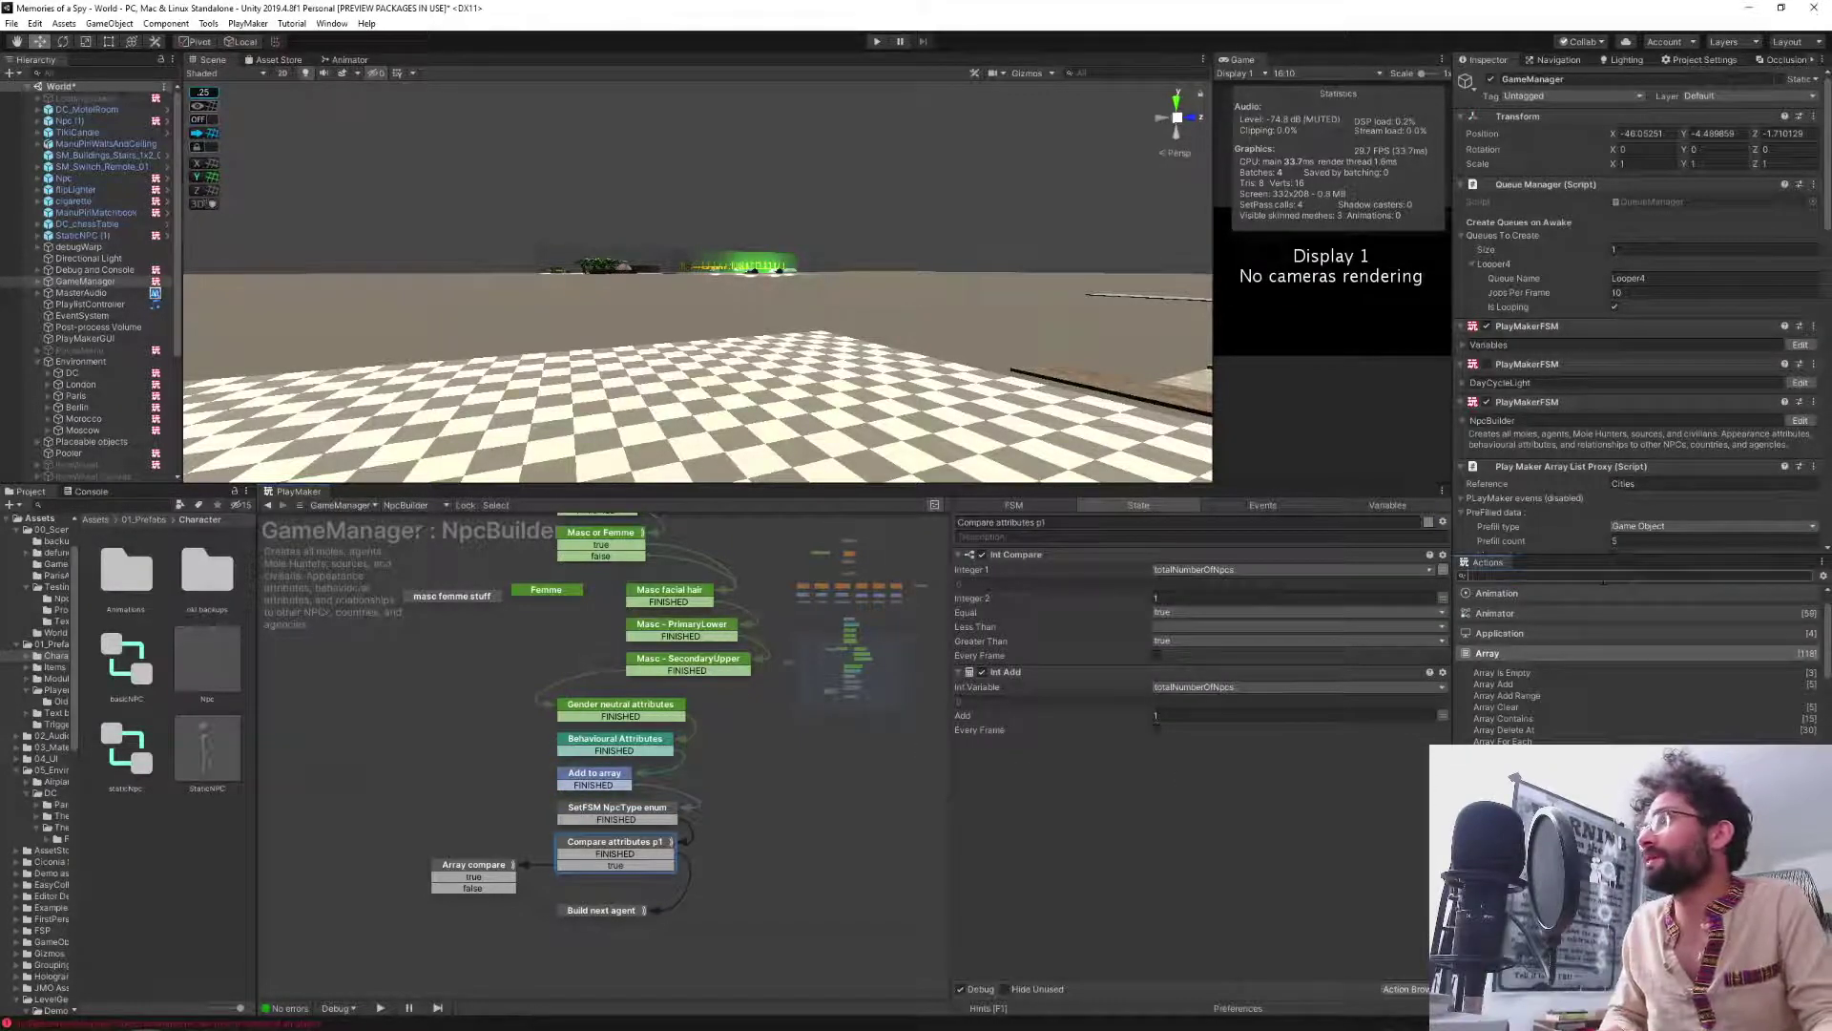
pyautogui.write('set fsm array')
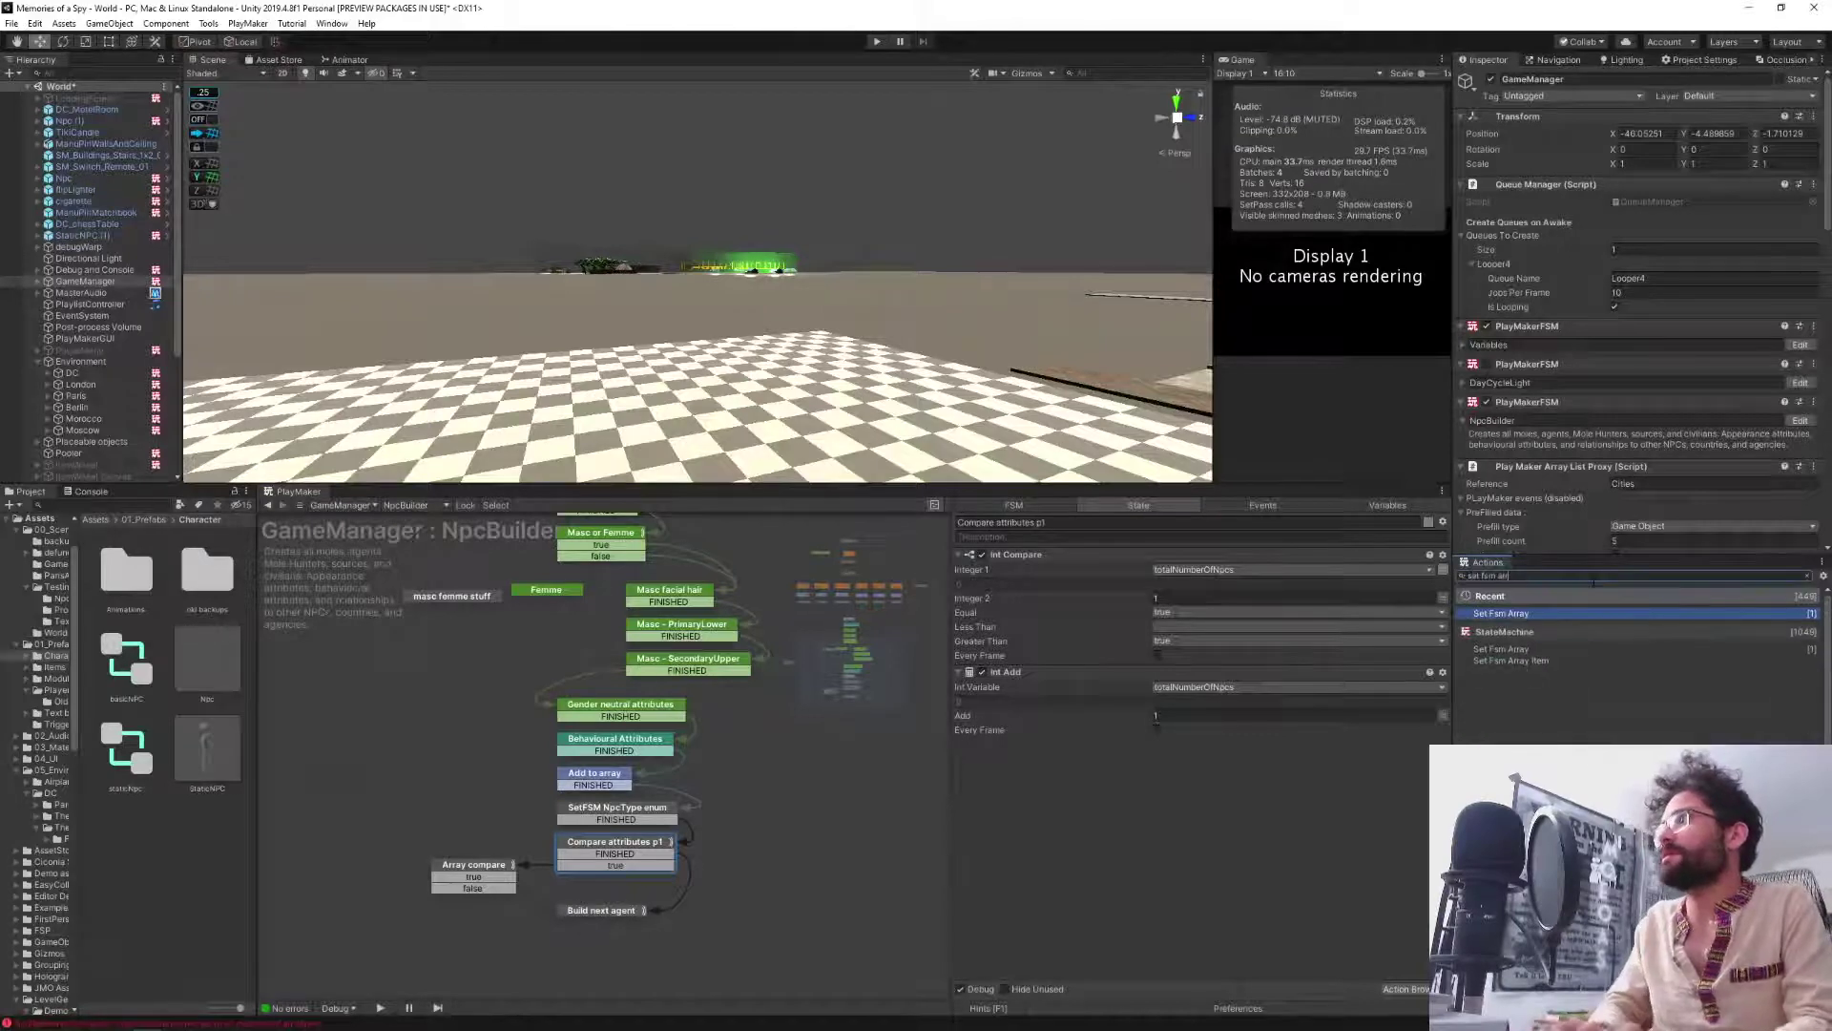
pyautogui.press('Return')
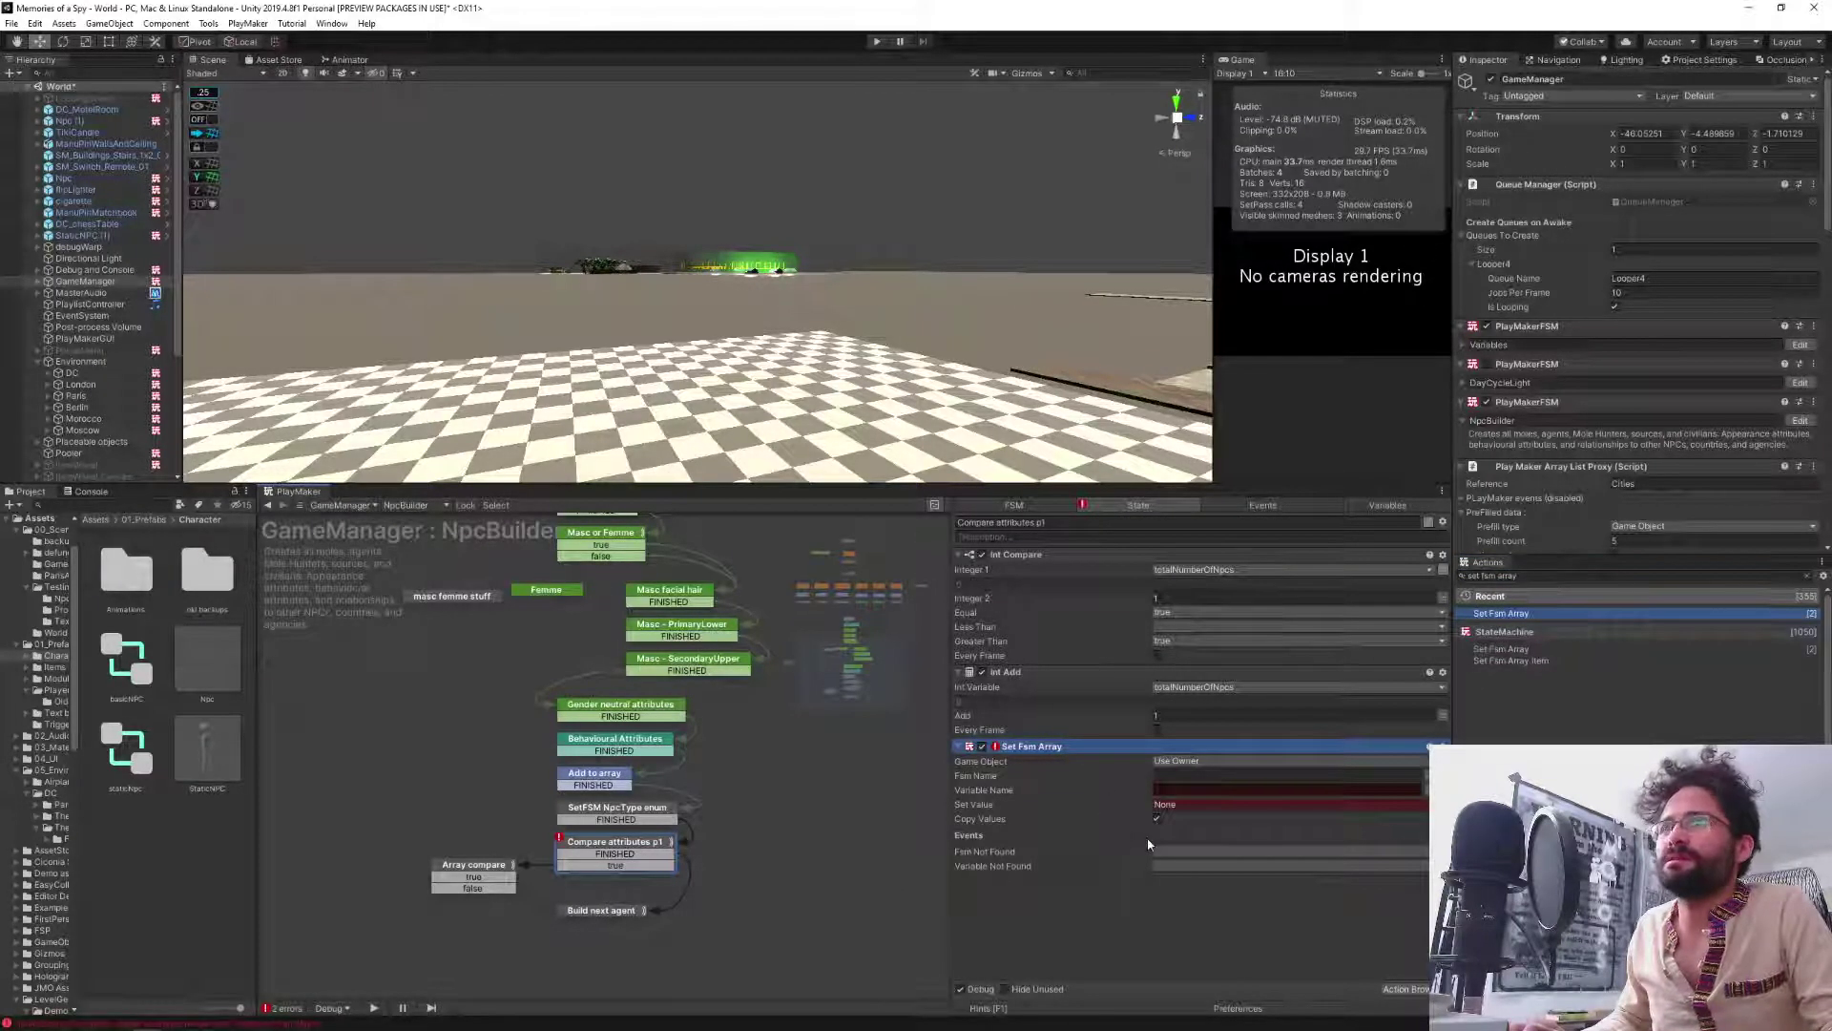
pyautogui.hotkey('ctrl', 'Up')
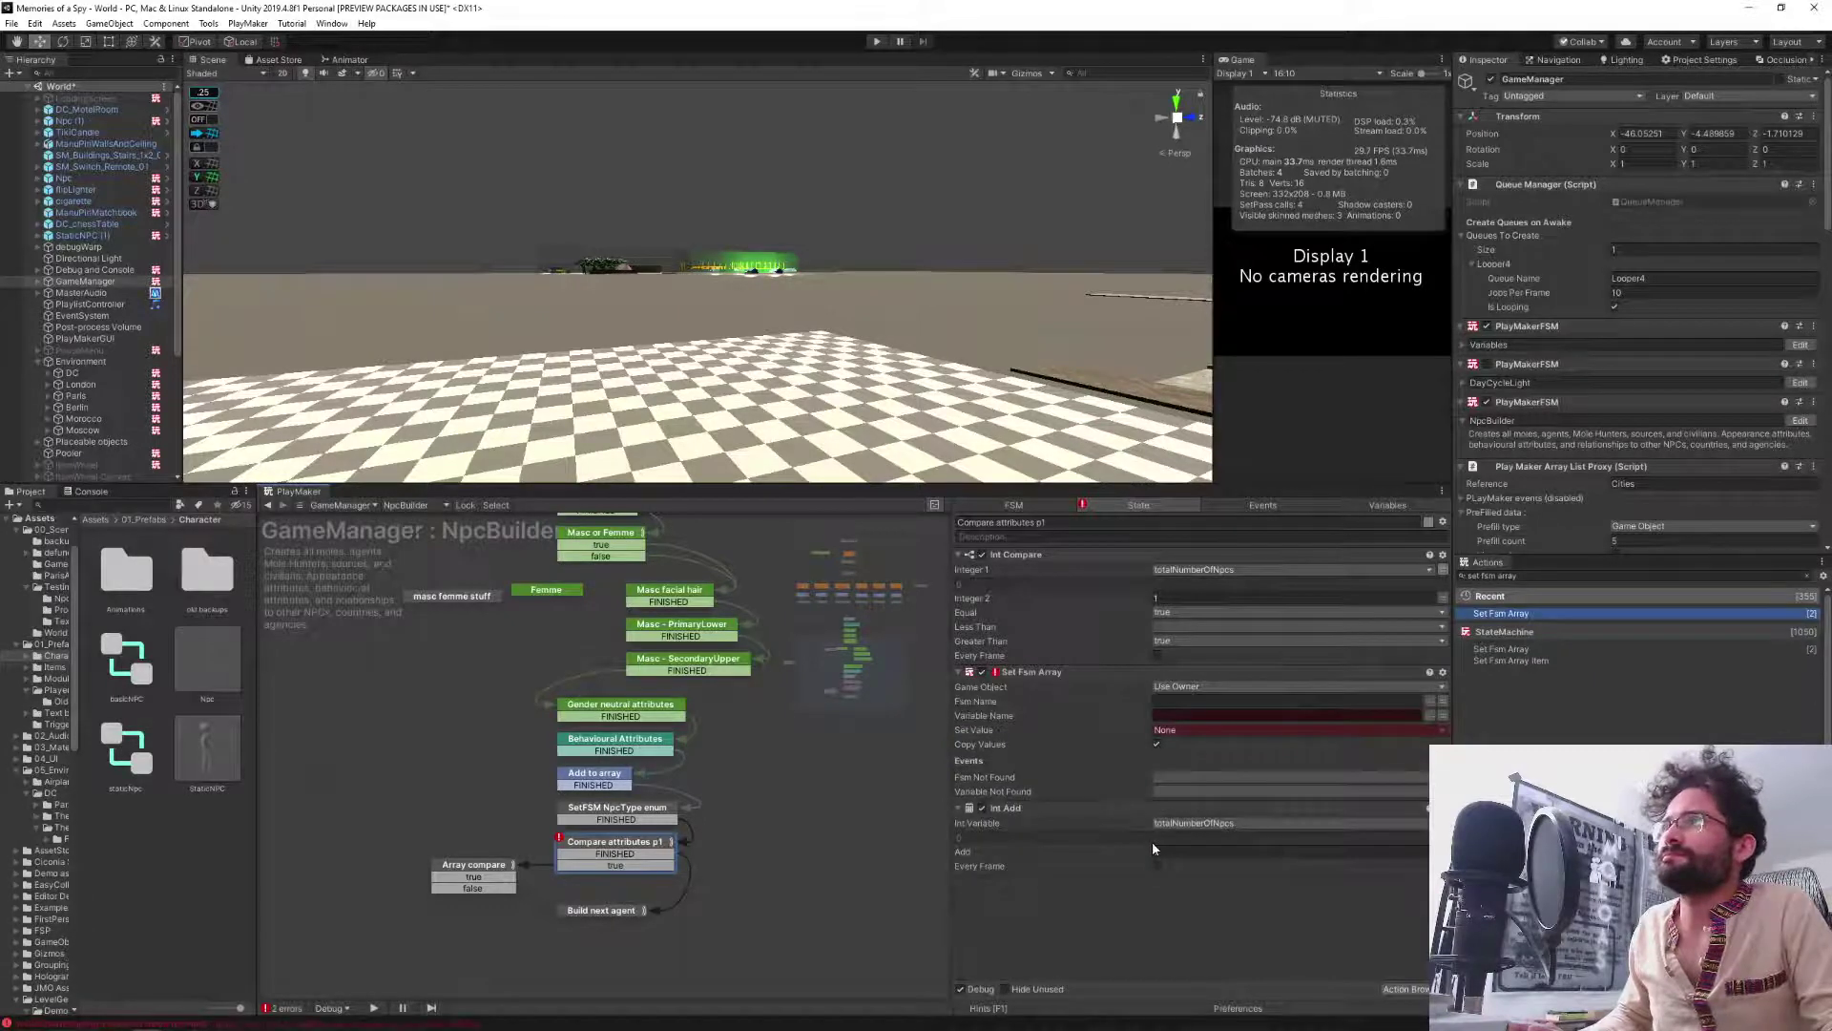
pyautogui.hotkey('ctrl', 'Up')
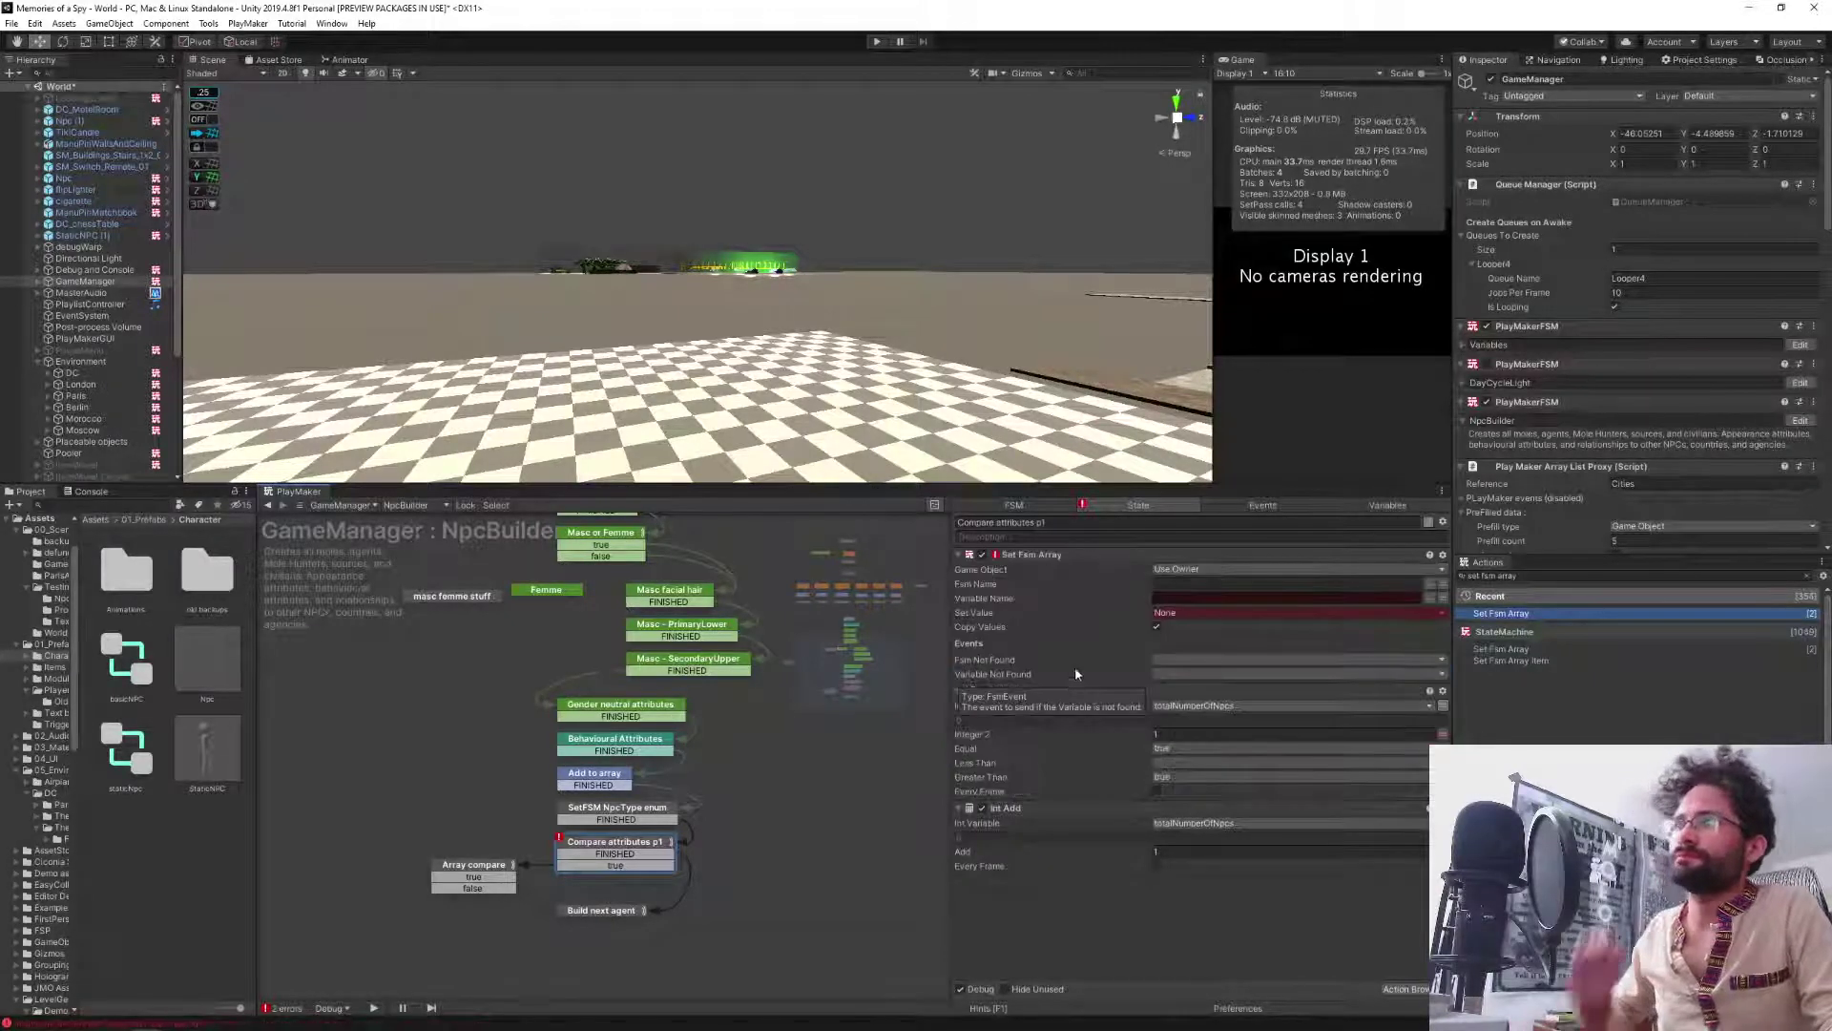
# Target the Set Fsm Array action at a specified game object, using the currentAgentSpawned variable.
pyautogui.click(1166, 570)
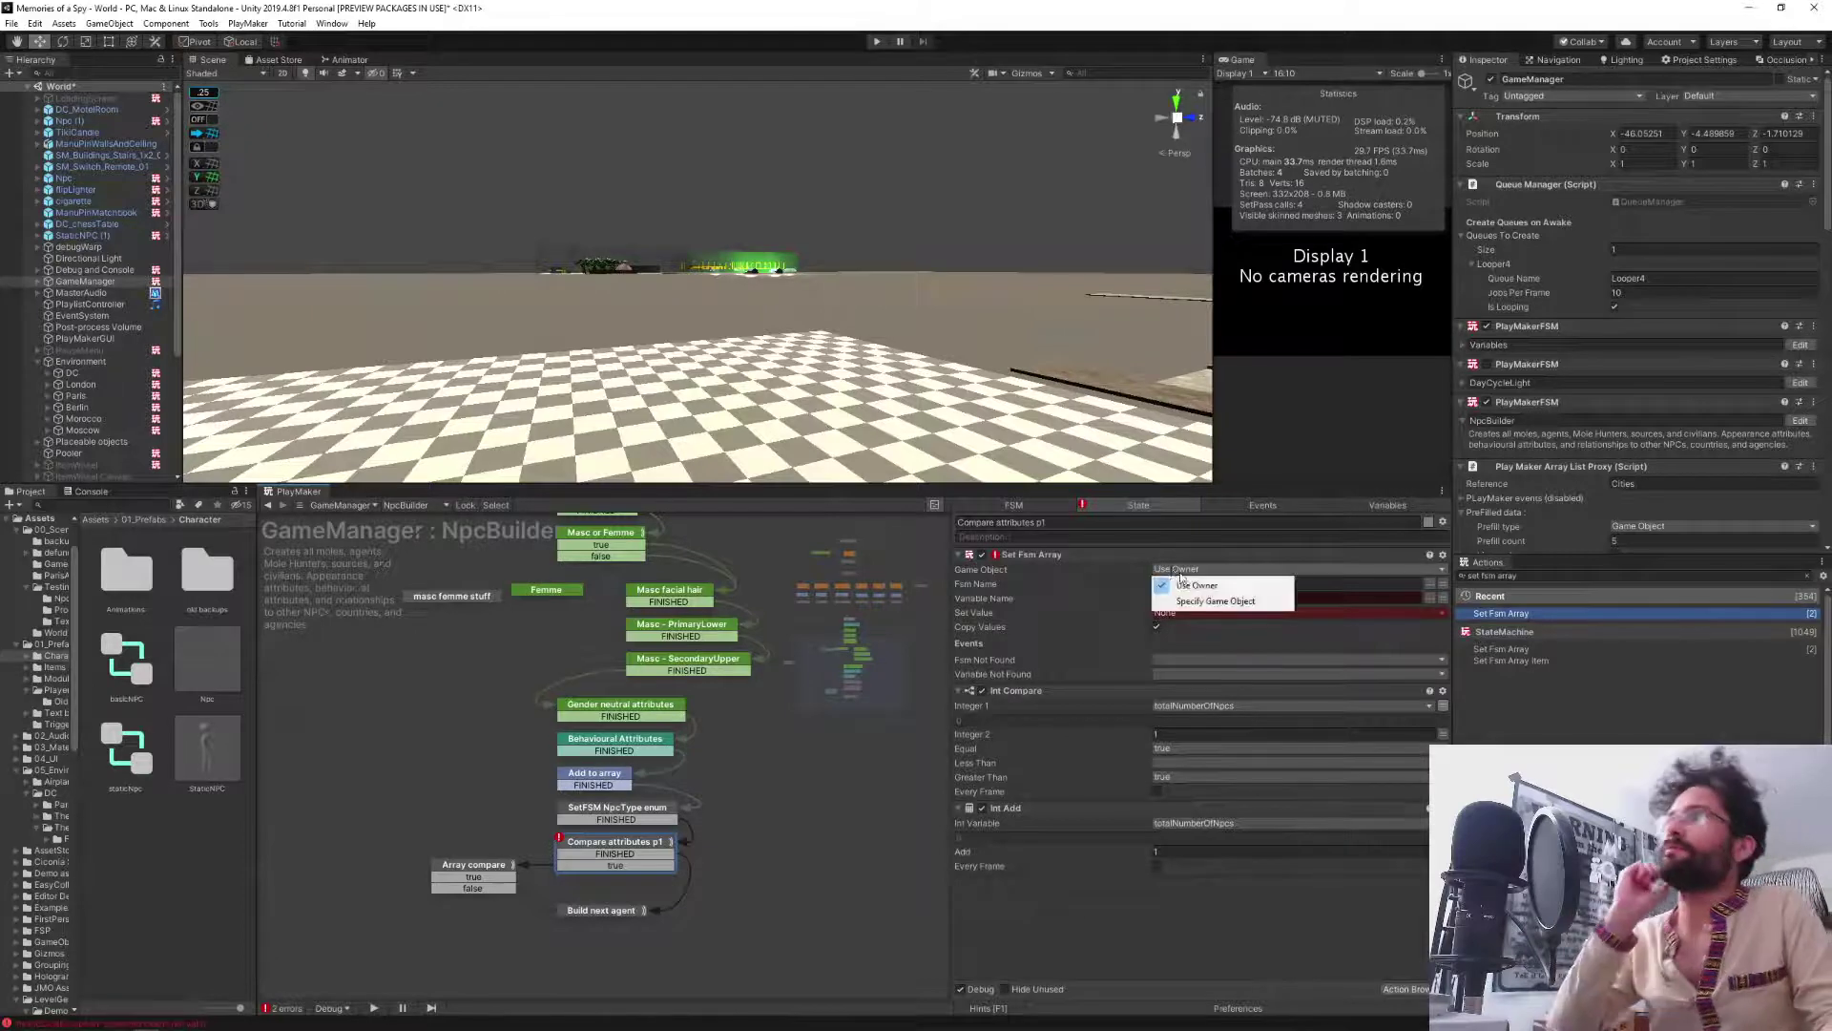
pyautogui.click(1183, 598)
pyautogui.click(1442, 584)
pyautogui.click(1423, 585)
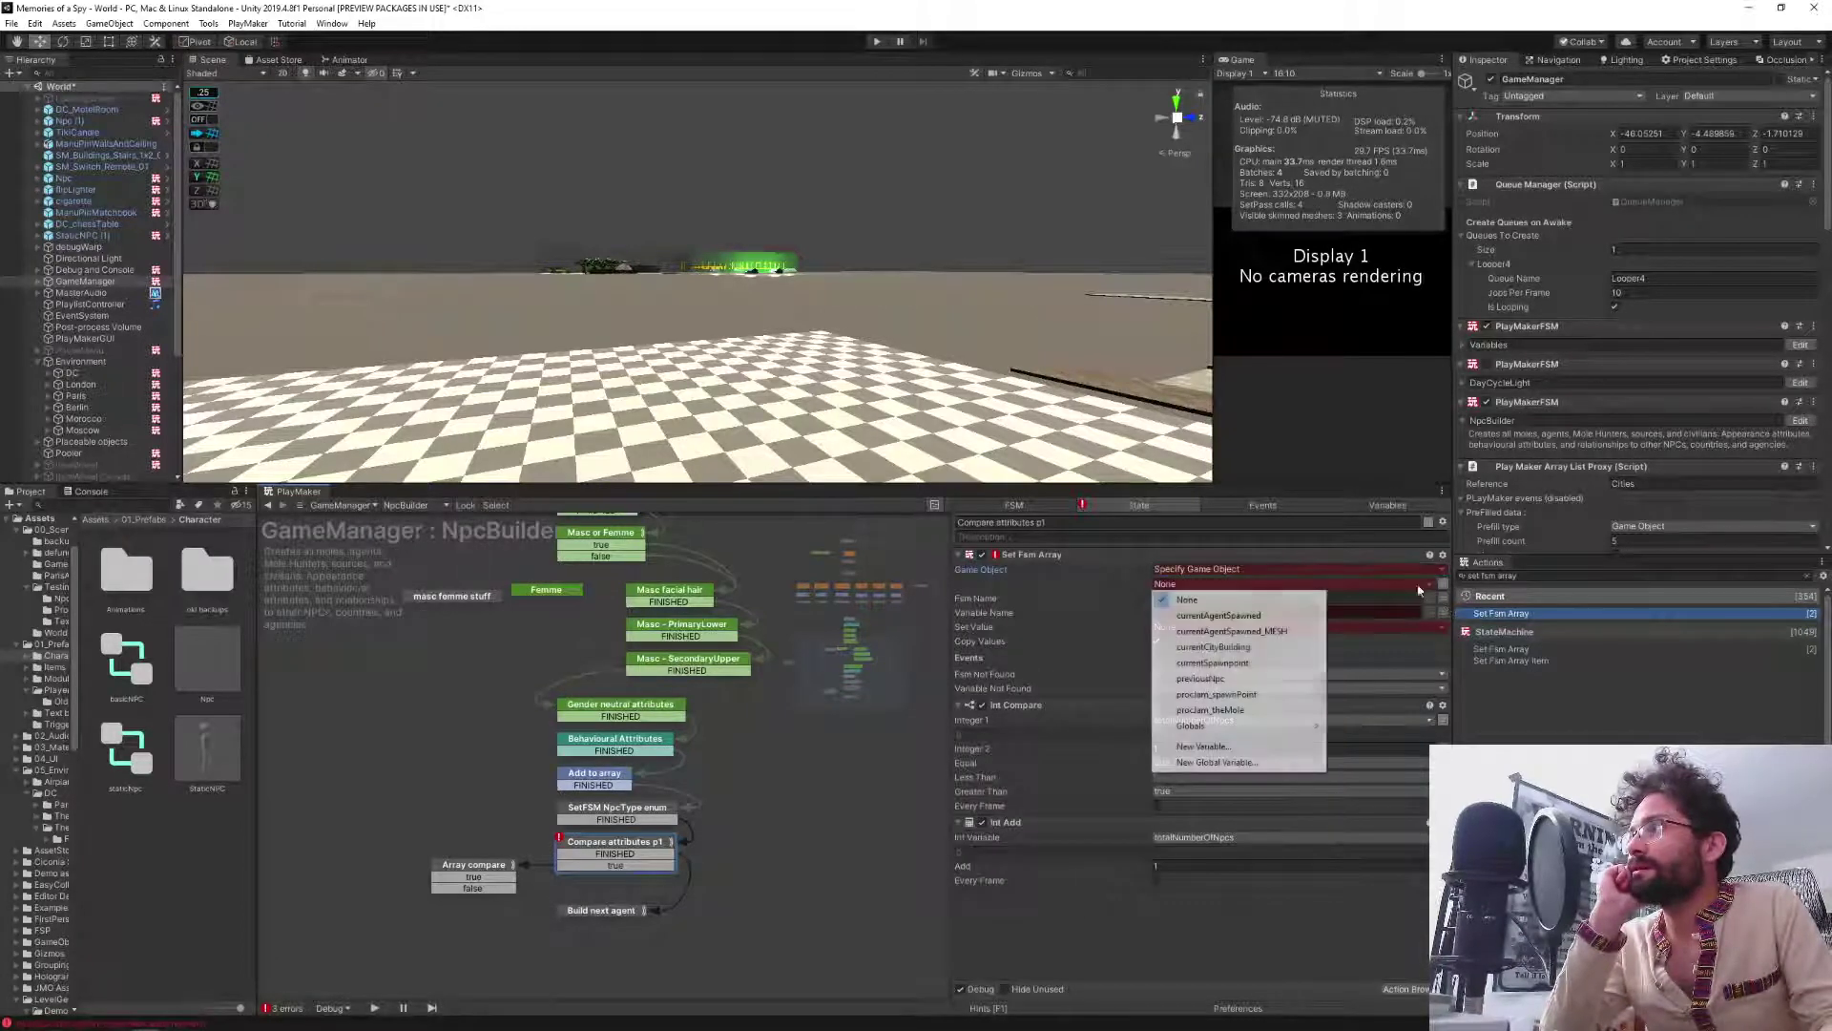
pyautogui.click(1274, 614)
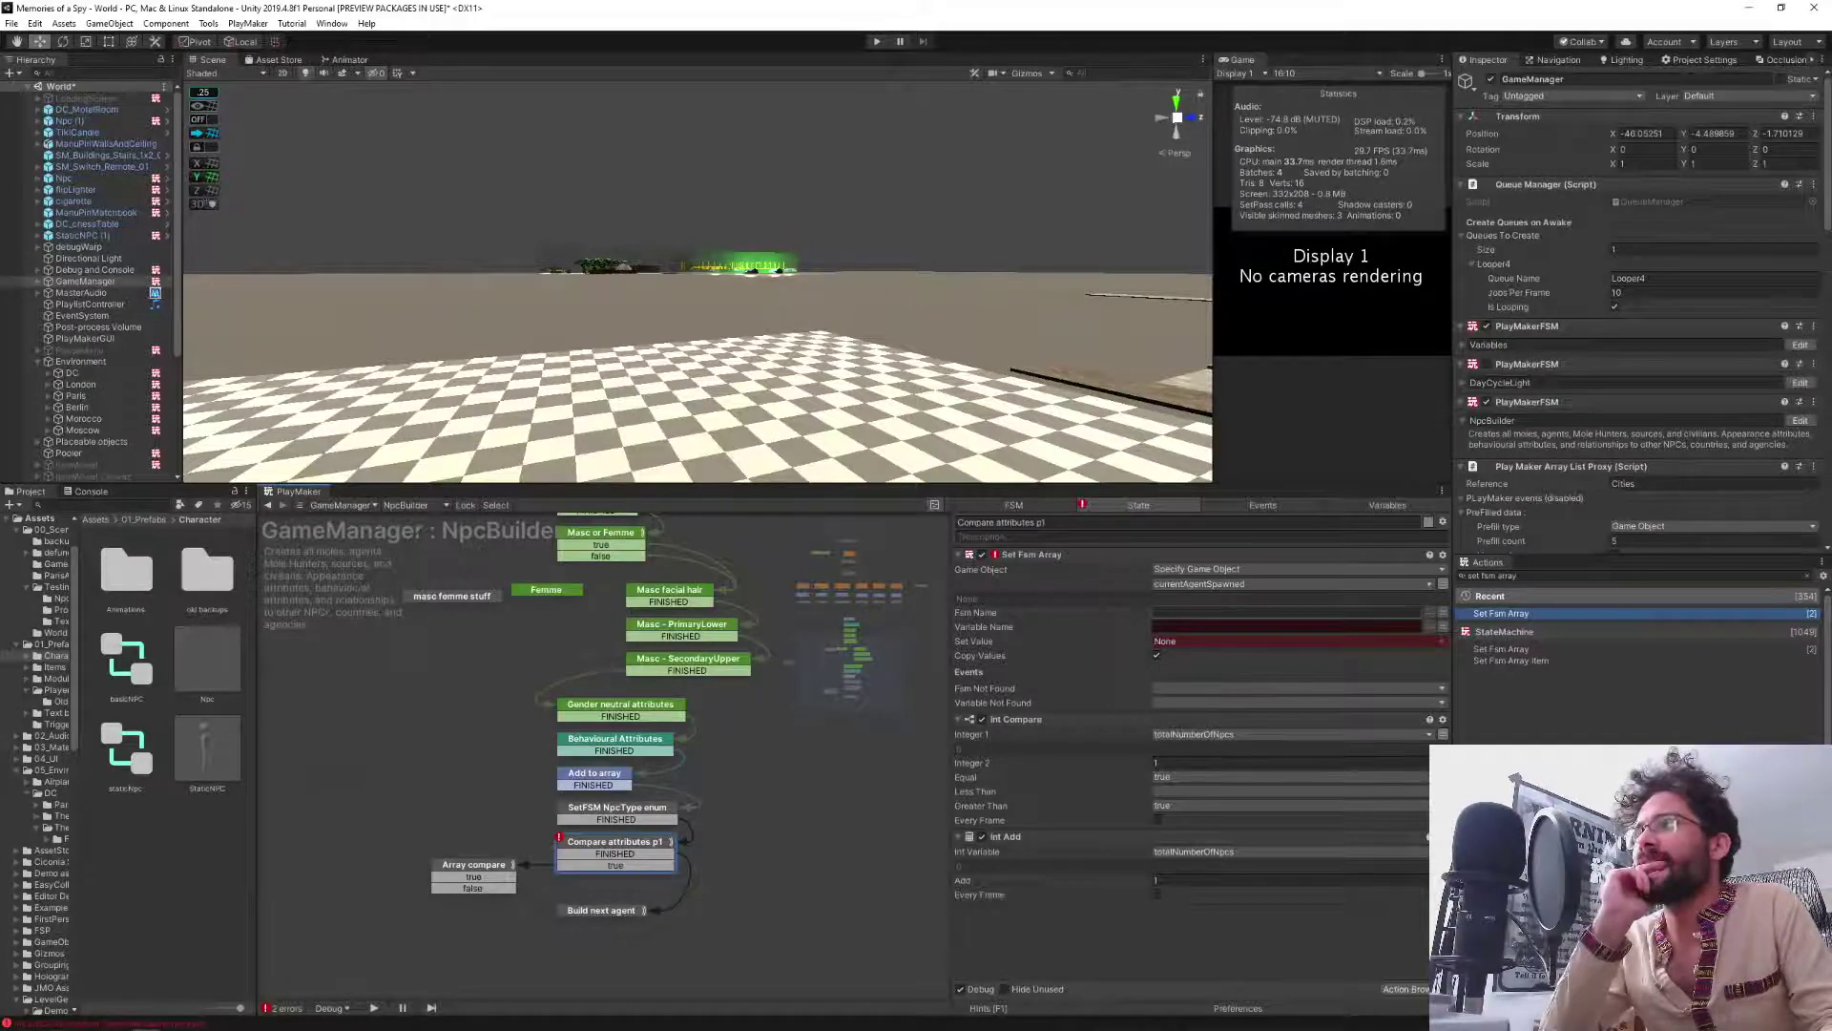
# Check the Build next agent, Add to array and Behavioural Attributes states for the target FSM name, and open the Npc prefab.
pyautogui.click(600, 911)
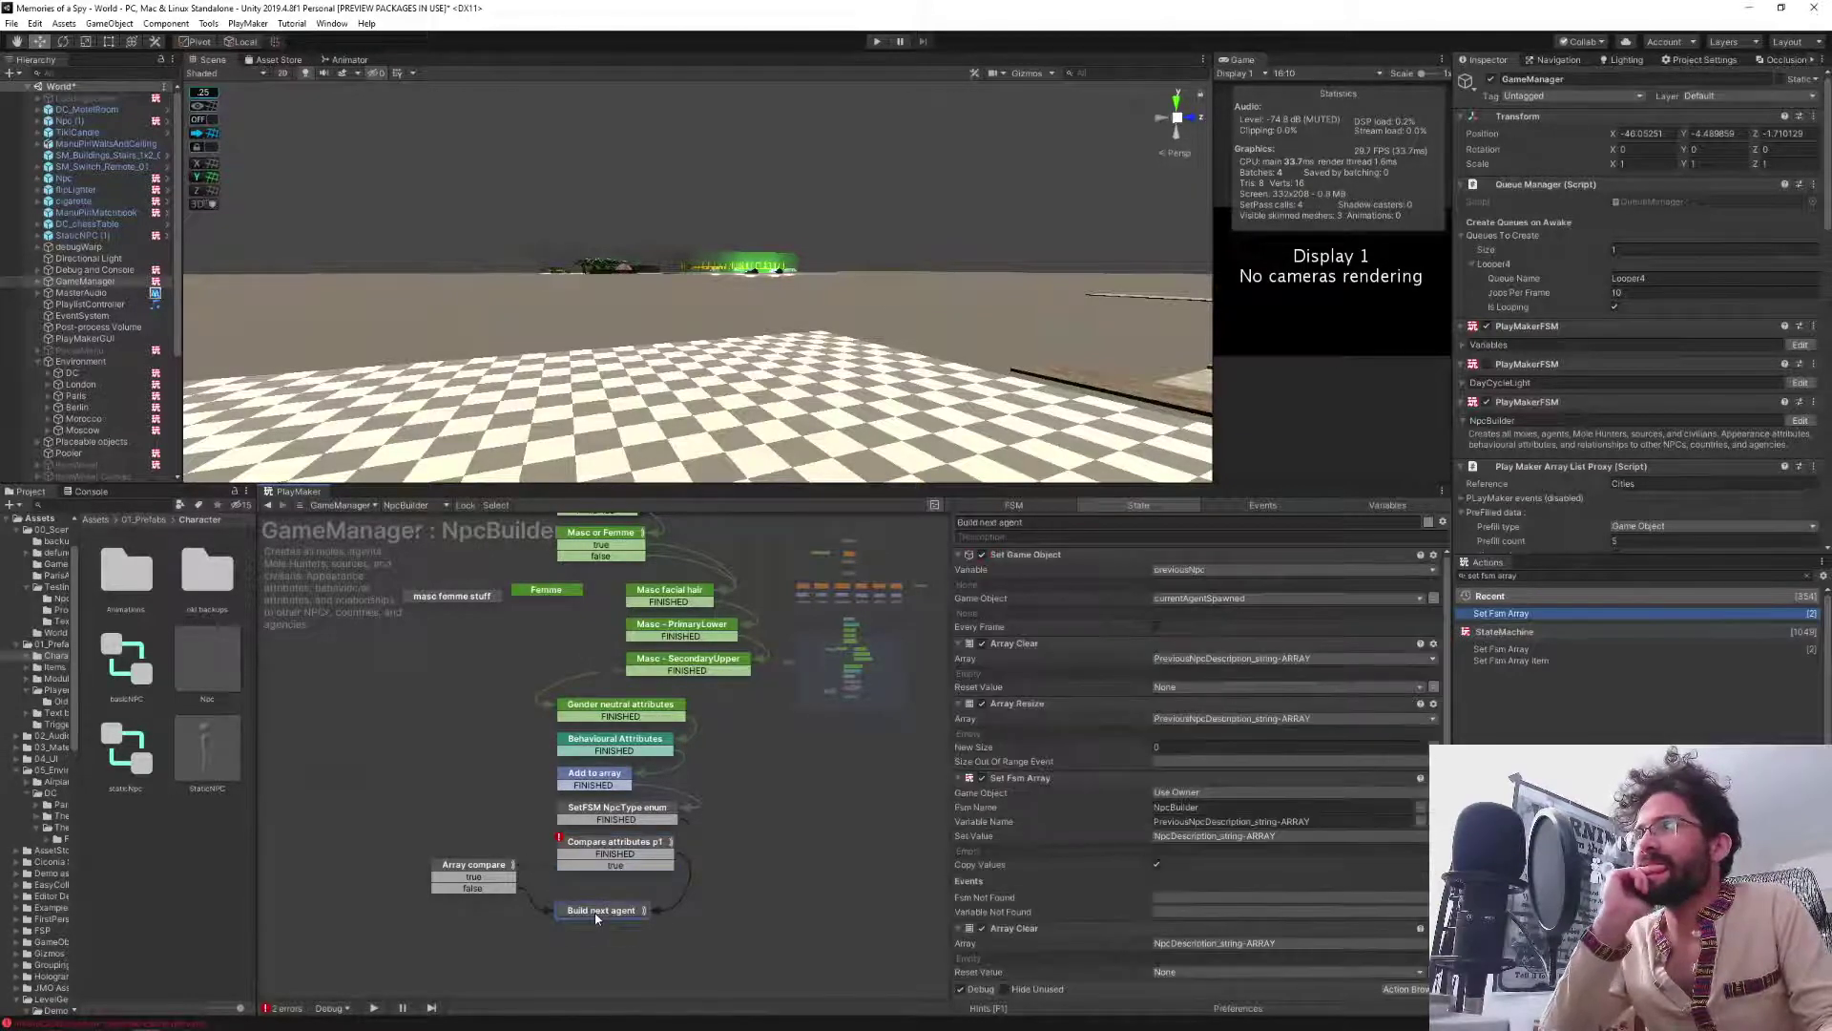
pyautogui.click(593, 778)
pyautogui.click(579, 740)
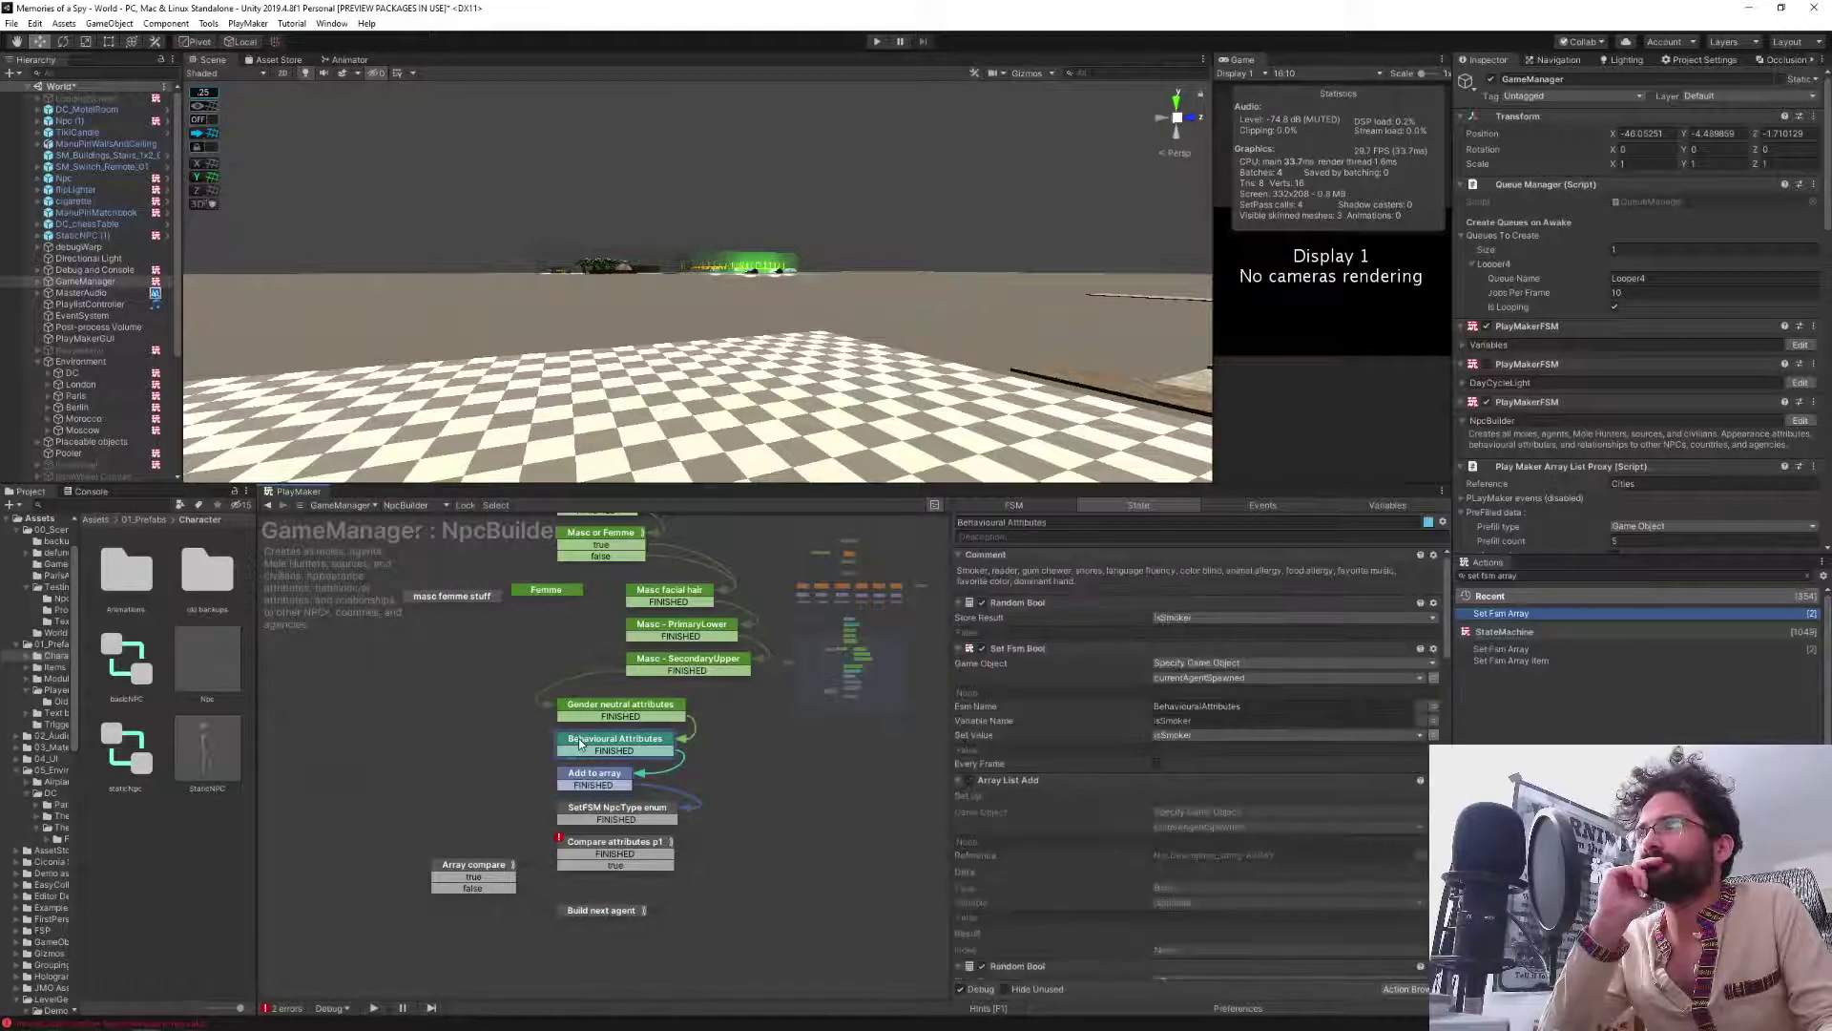
pyautogui.doubleClick(1225, 707)
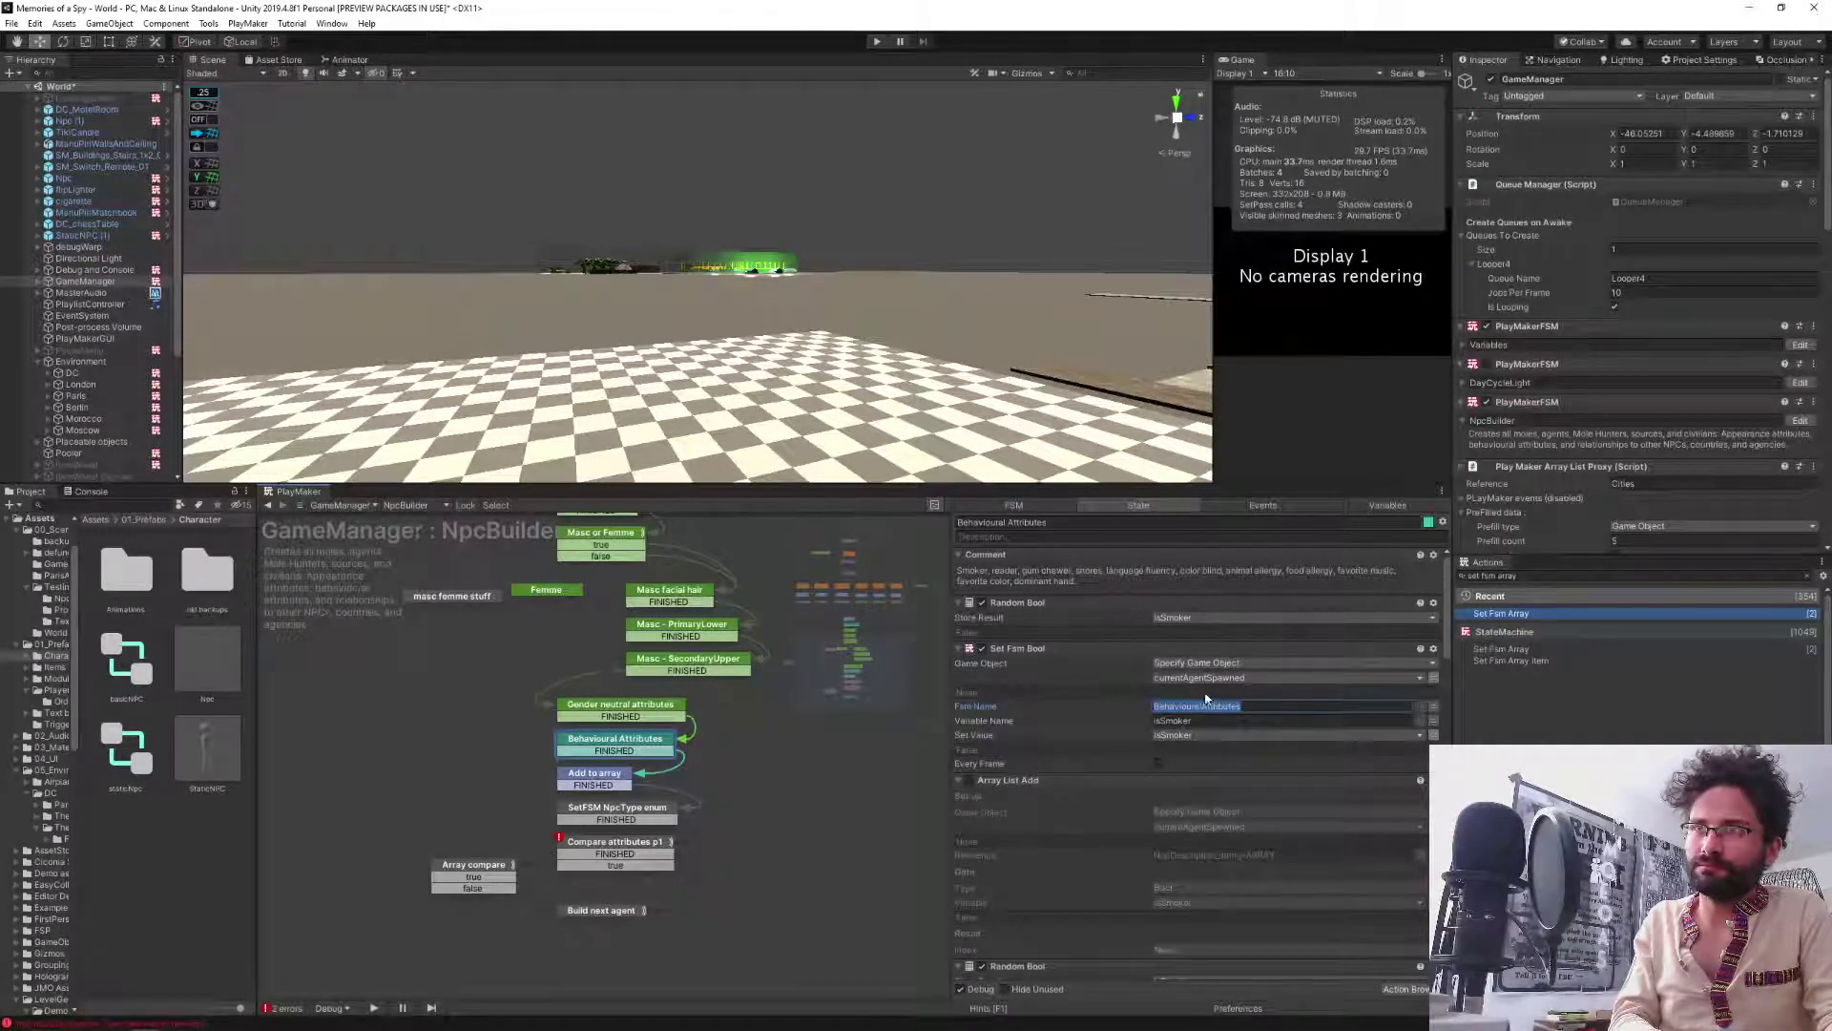
pyautogui.doubleClick(208, 649)
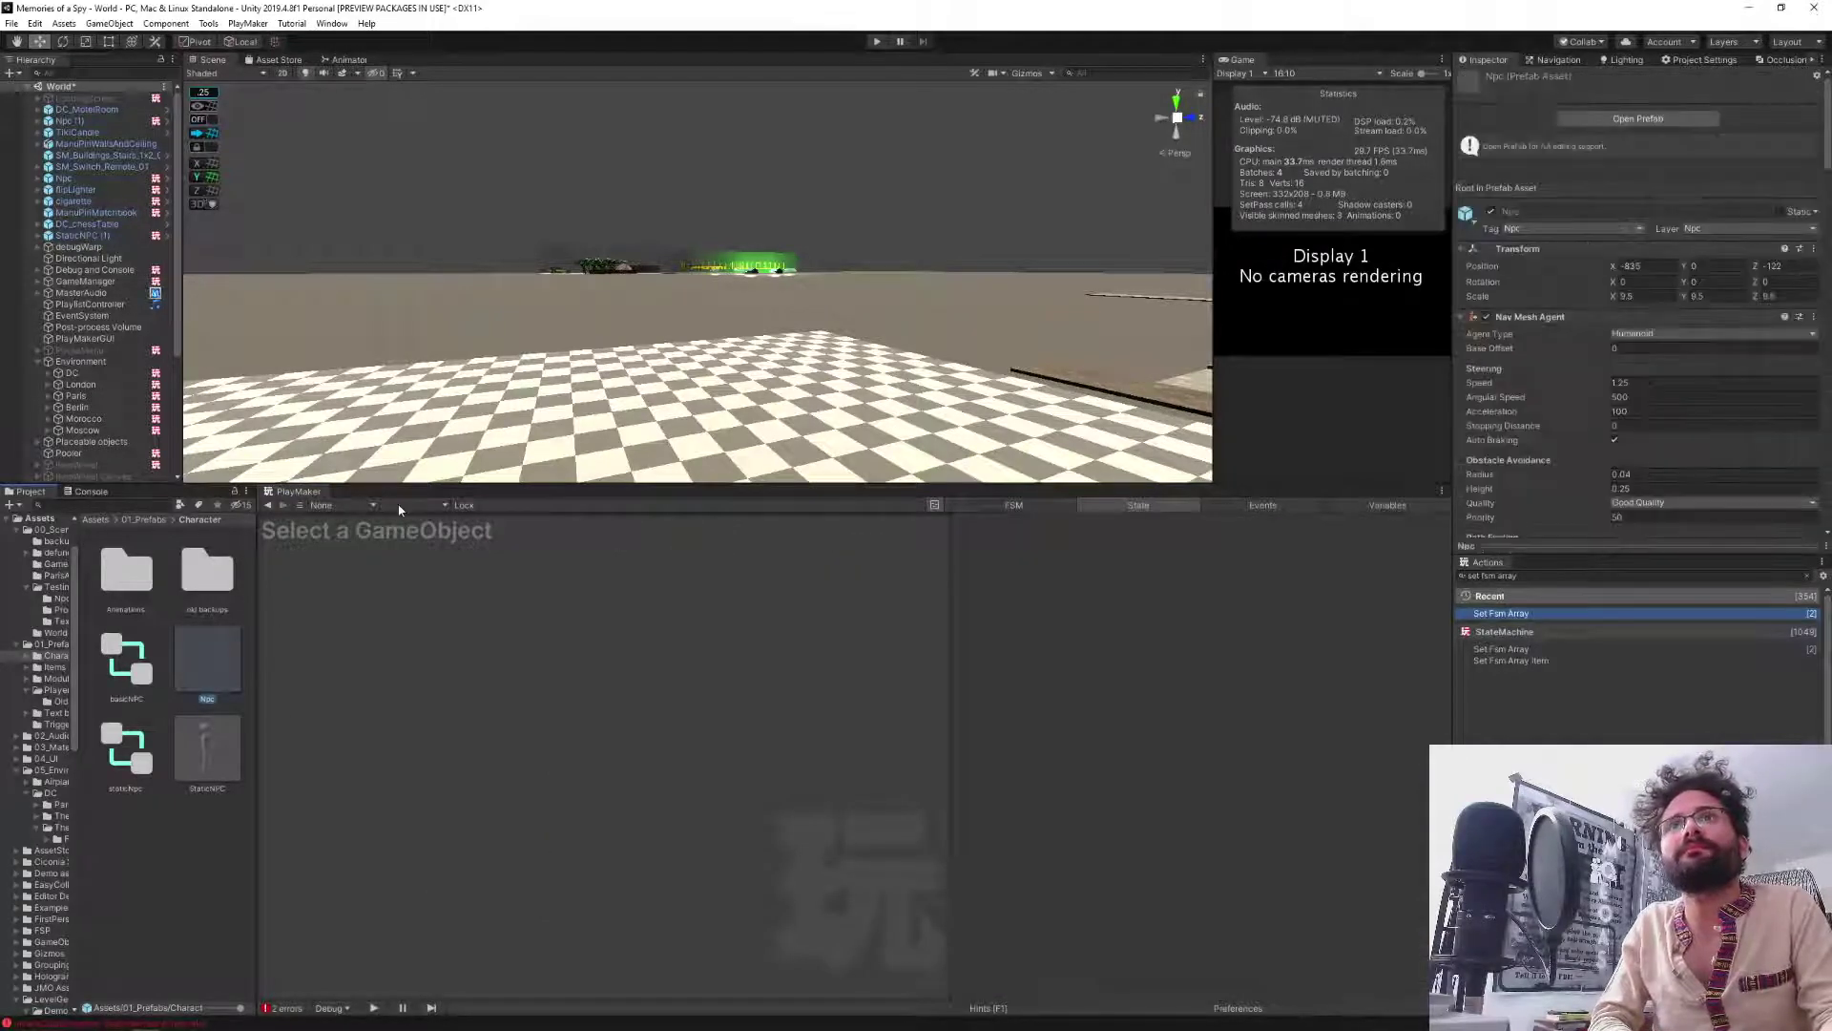
# Add a String array variable named NpcDescription_string-ARRAY to the Npc prefab's PhysicalAttributes FSM.
pyautogui.click(395, 505)
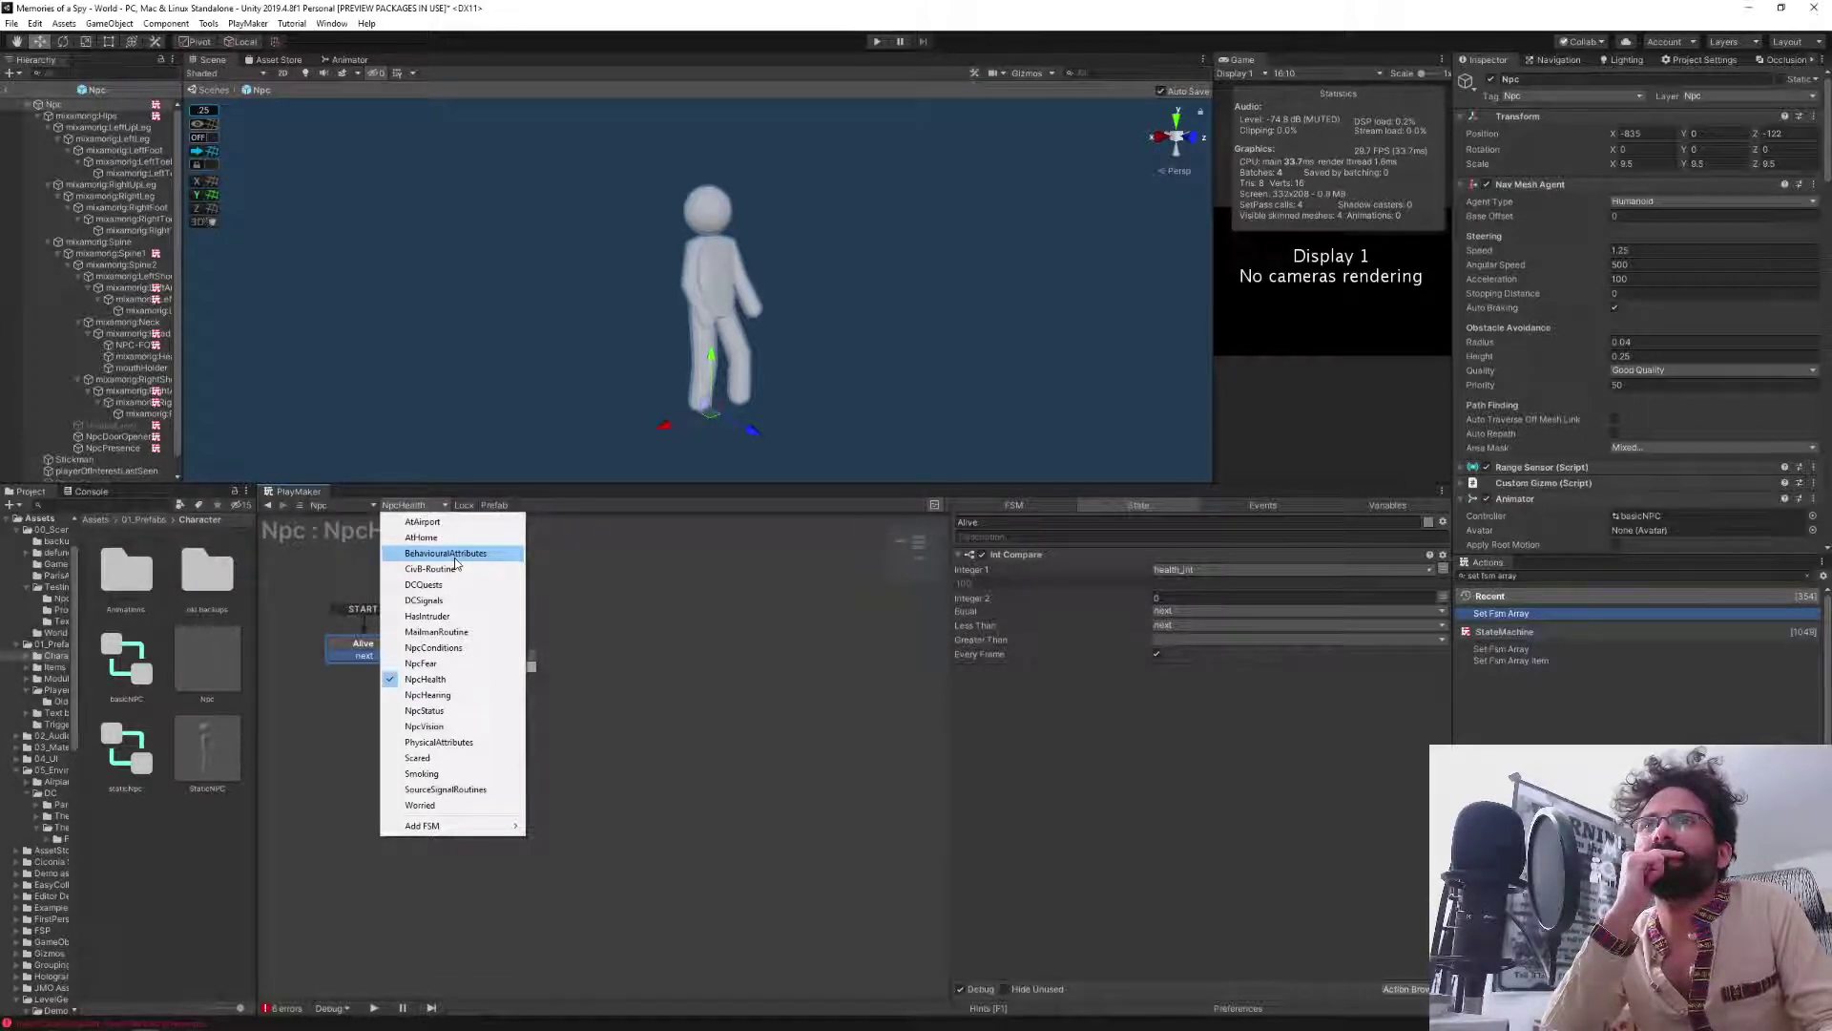
pyautogui.click(464, 742)
pyautogui.click(1377, 509)
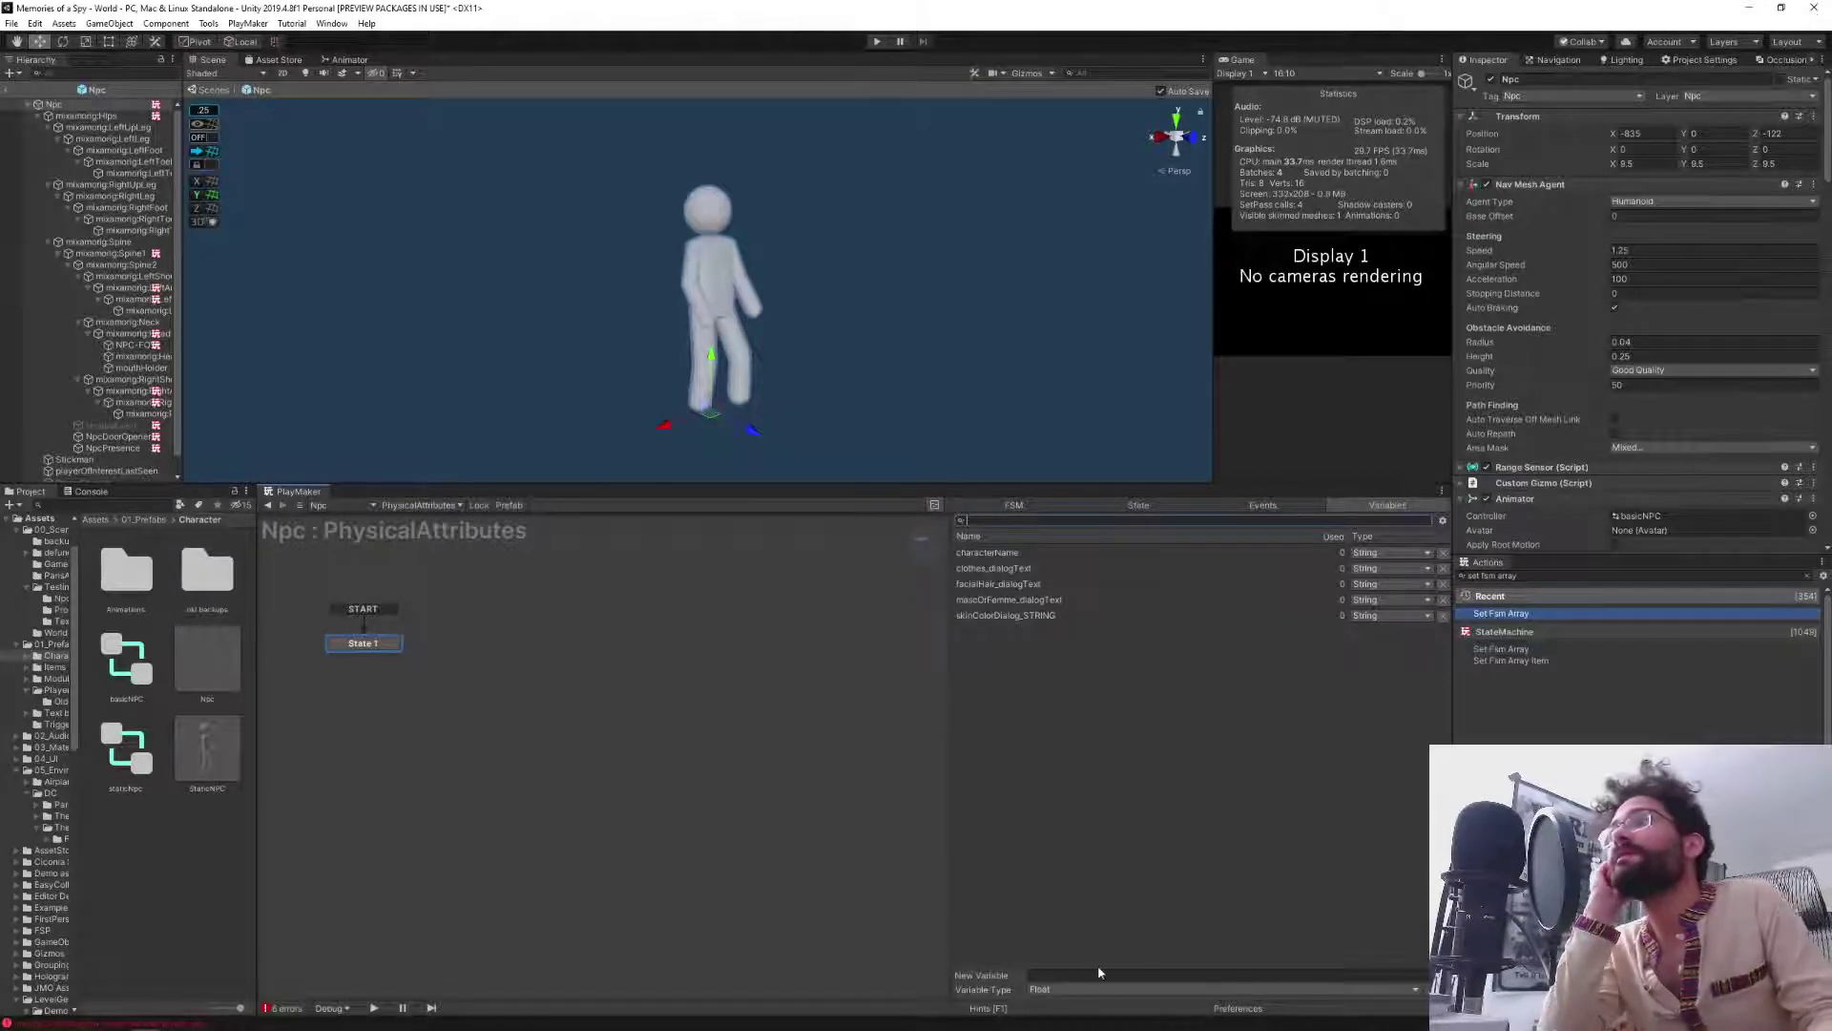
pyautogui.click(1073, 988)
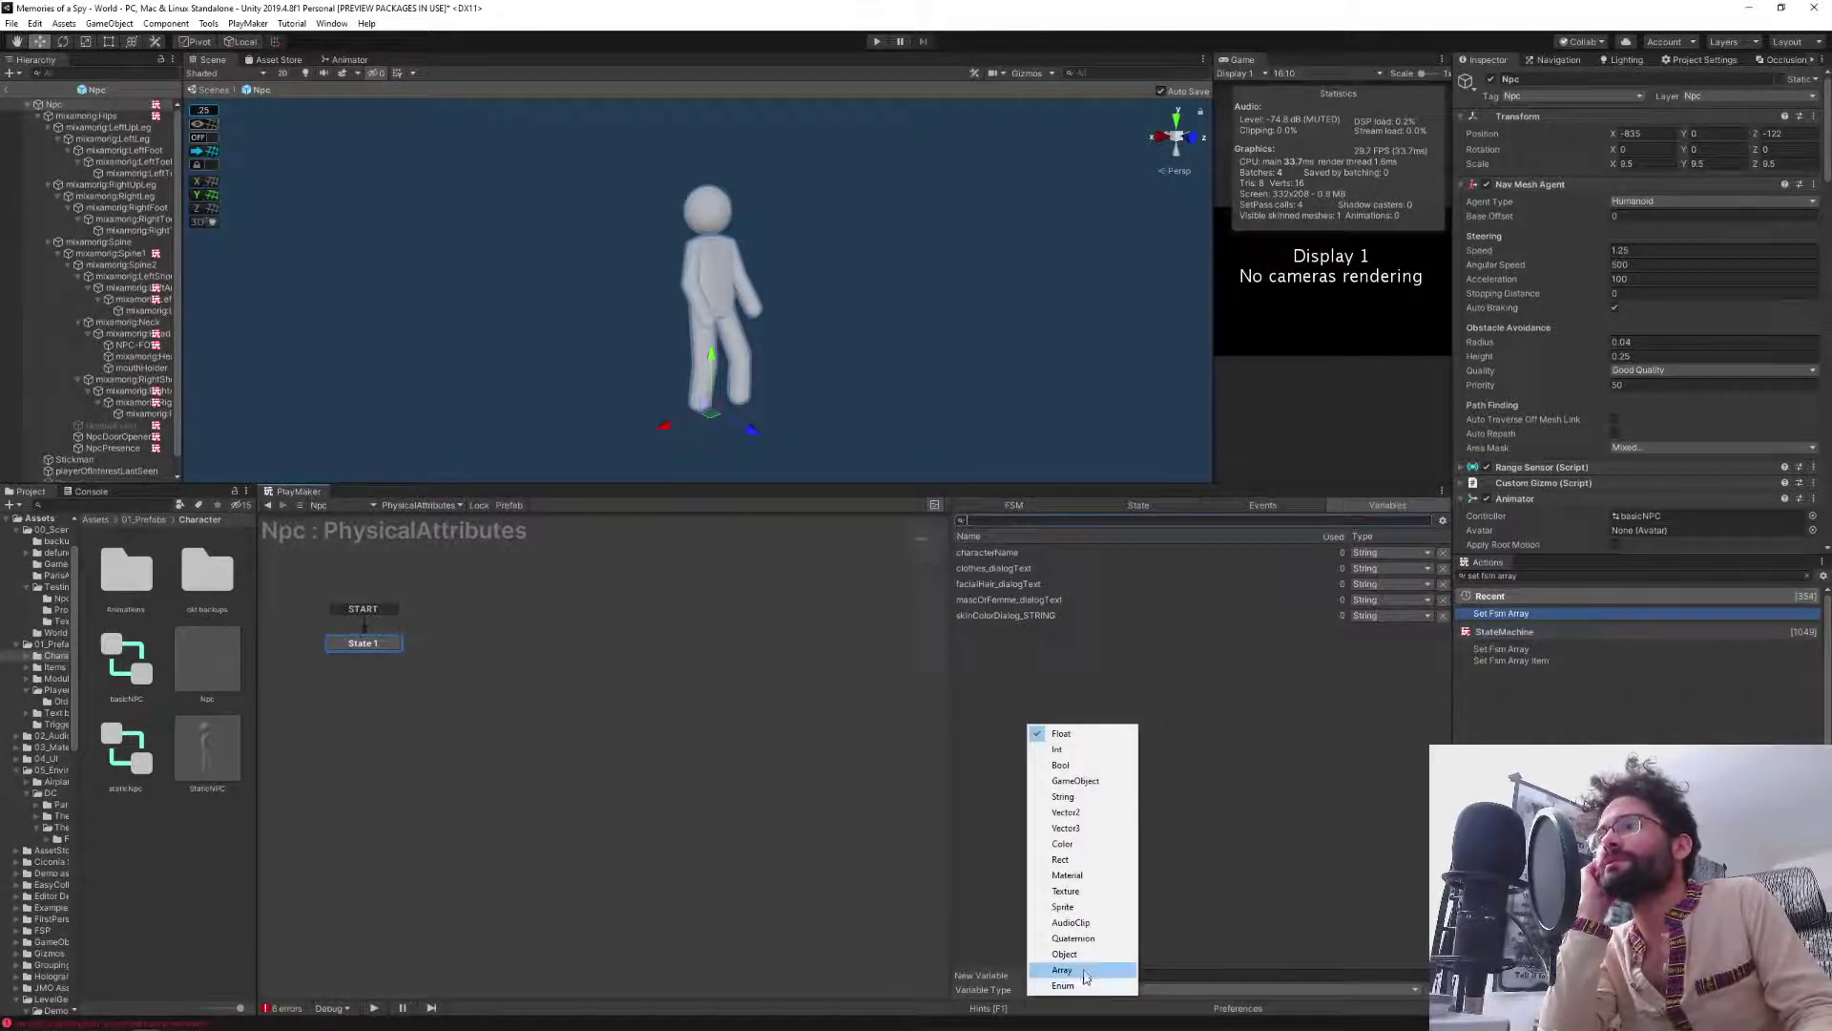
pyautogui.click(1085, 972)
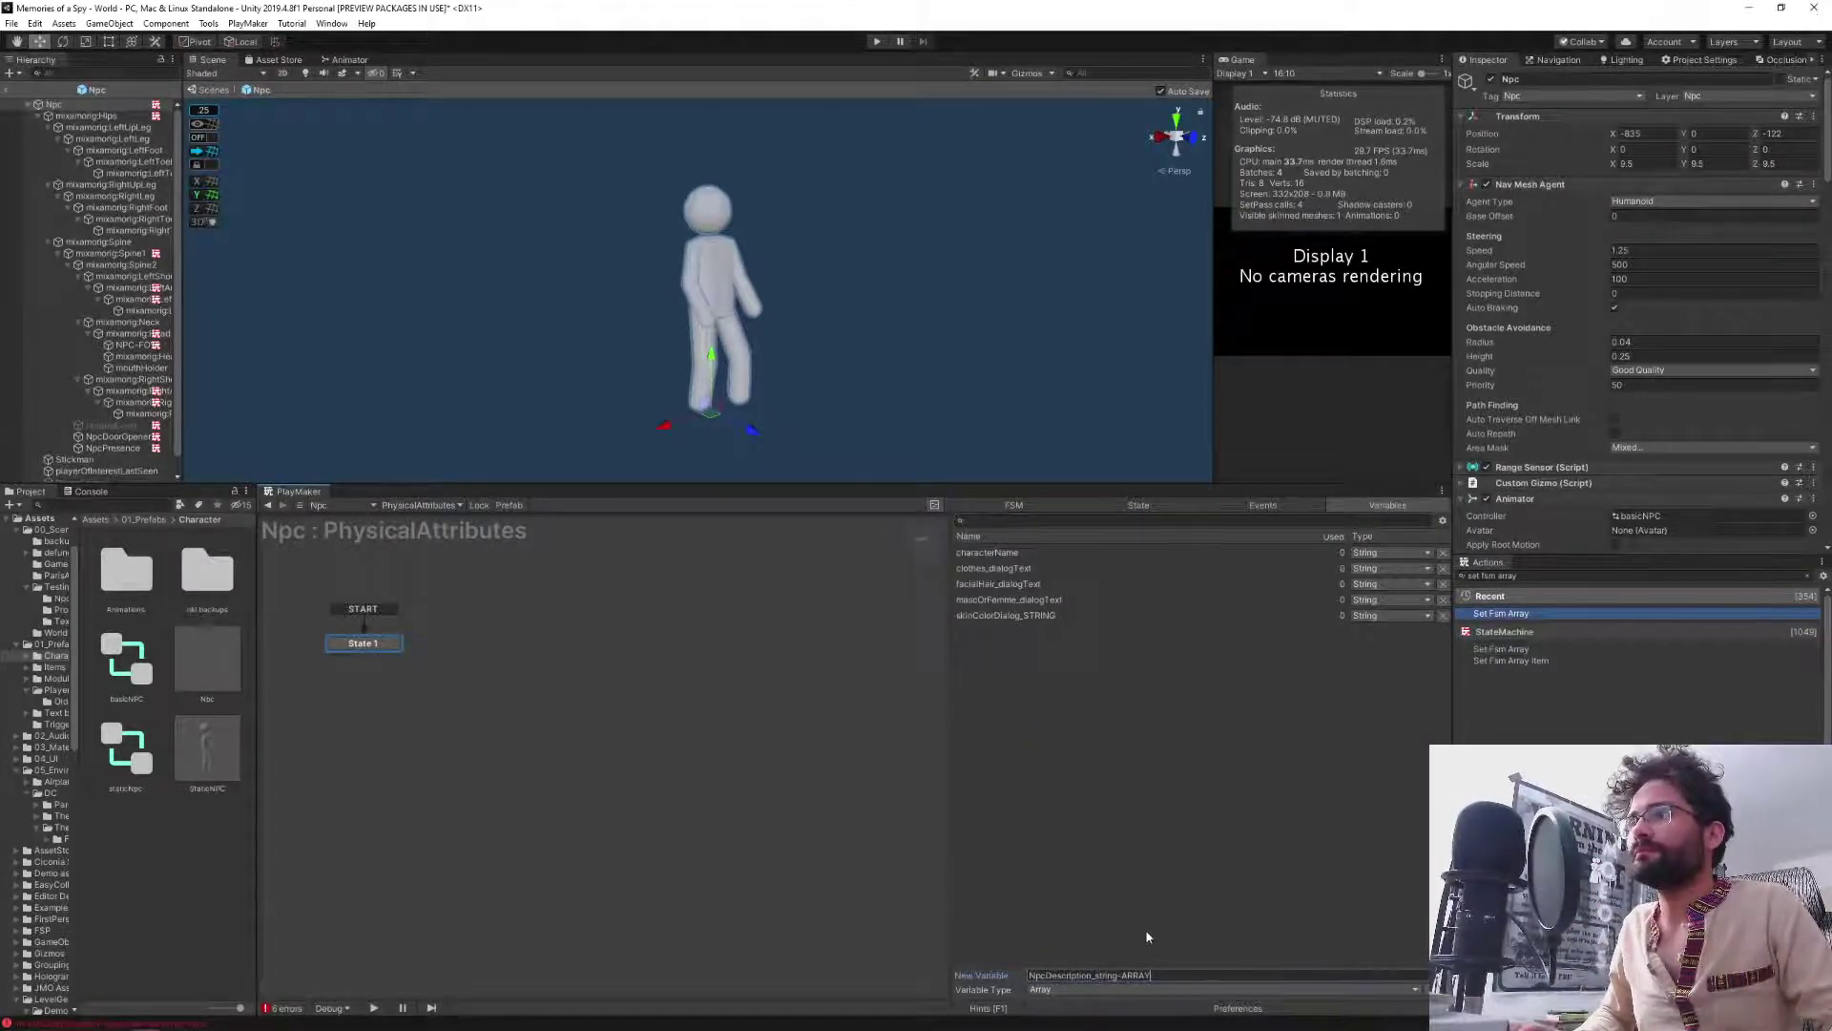
pyautogui.press('Return')
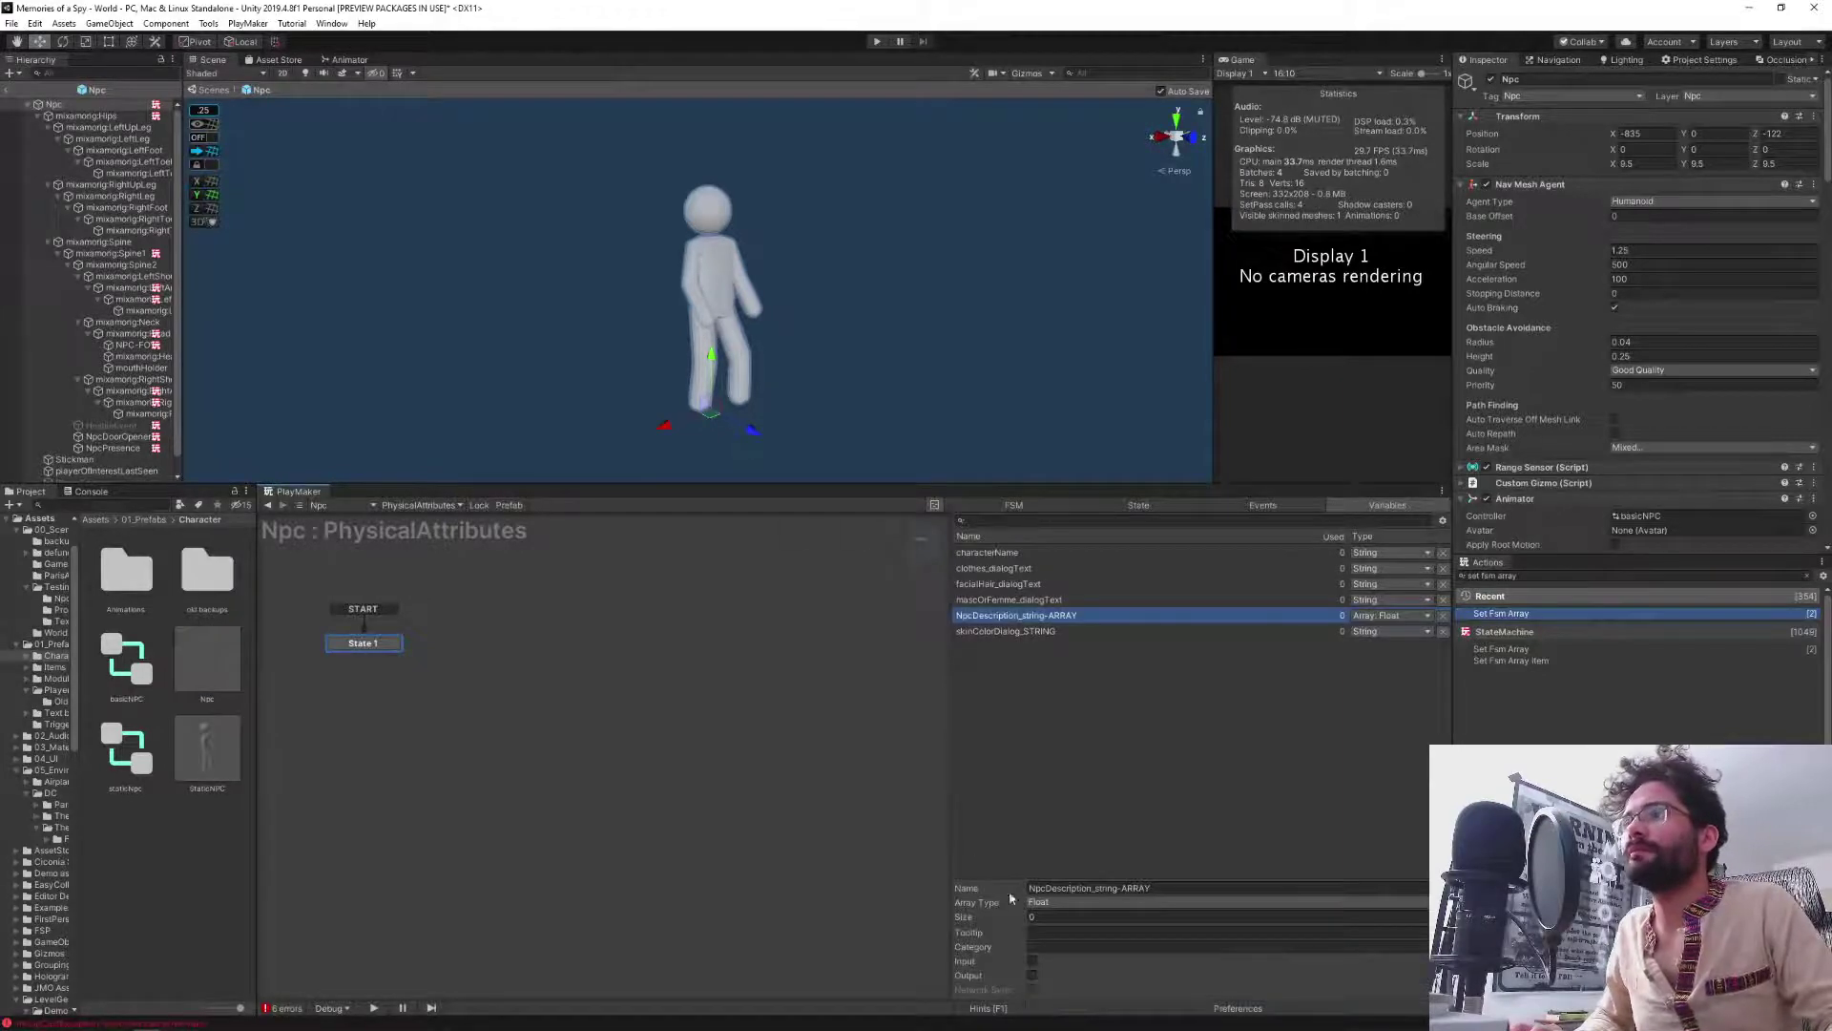
pyautogui.click(1055, 902)
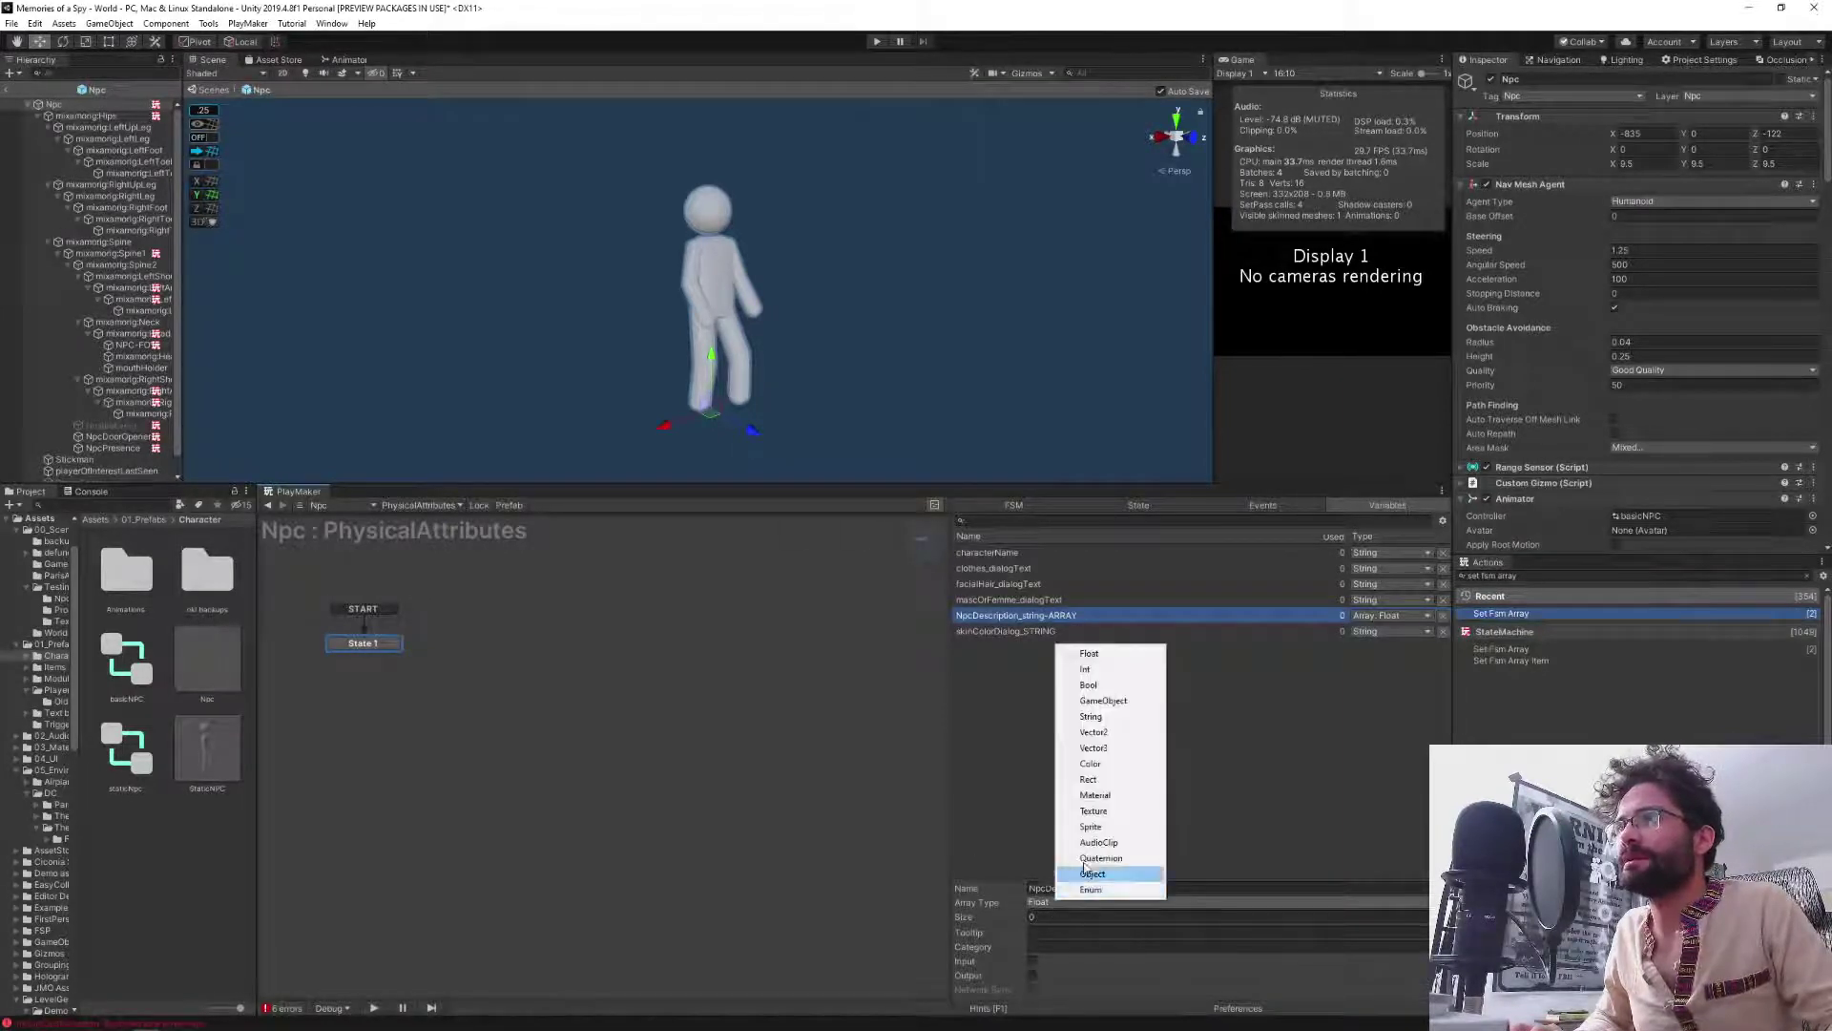
pyautogui.click(1110, 716)
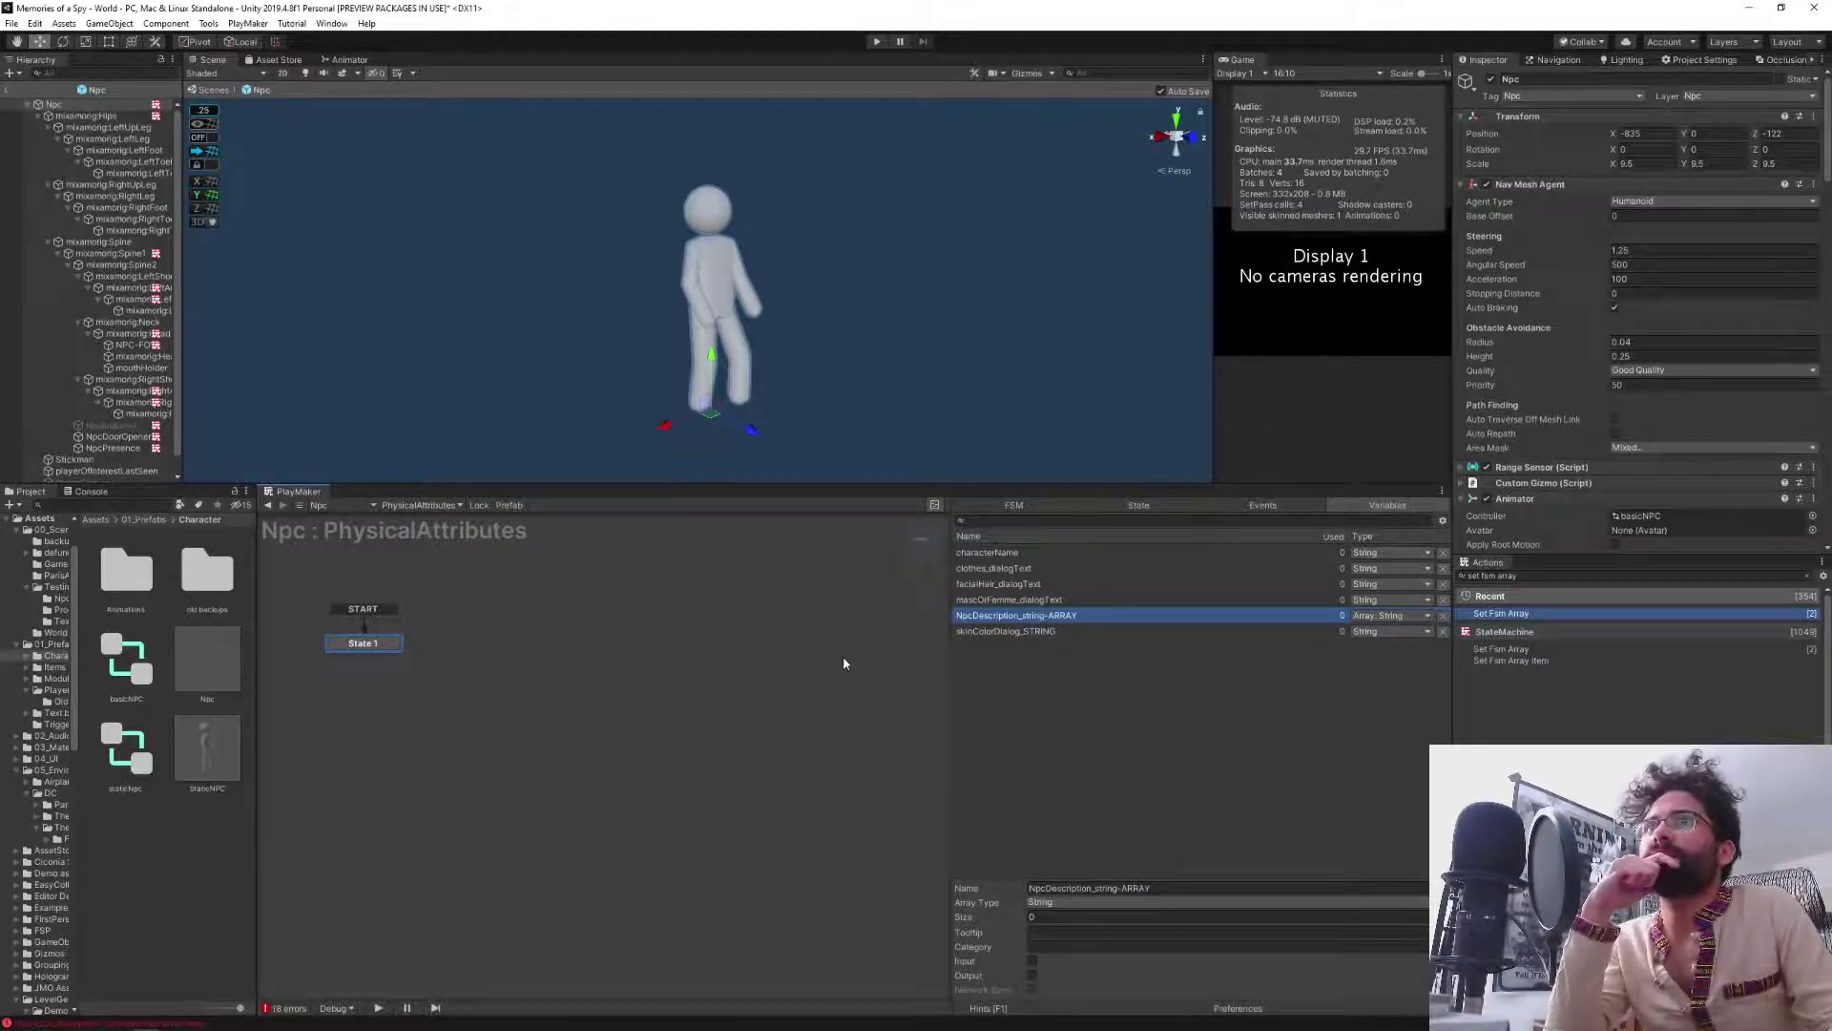
# Check the variables of the Npc prefab's NpcStatus and PhysicalAttributes FSMs and return to the World scene.
pyautogui.click(420, 506)
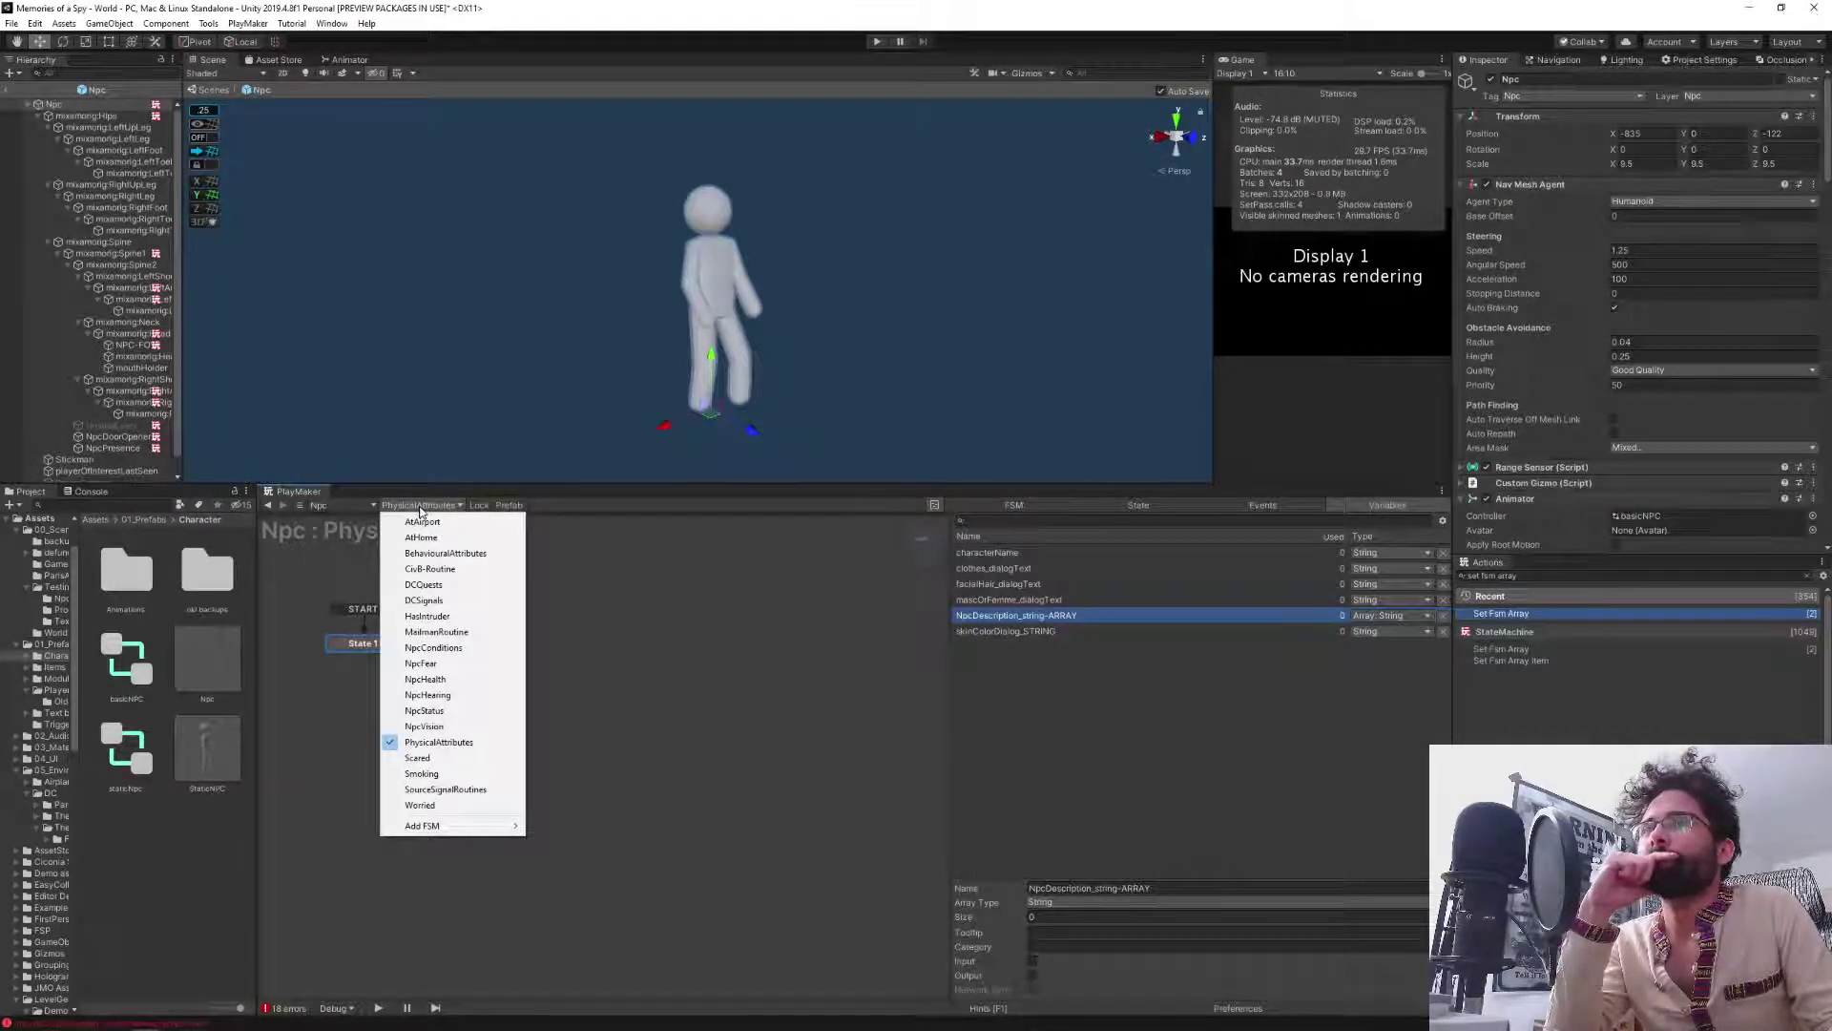
pyautogui.click(465, 710)
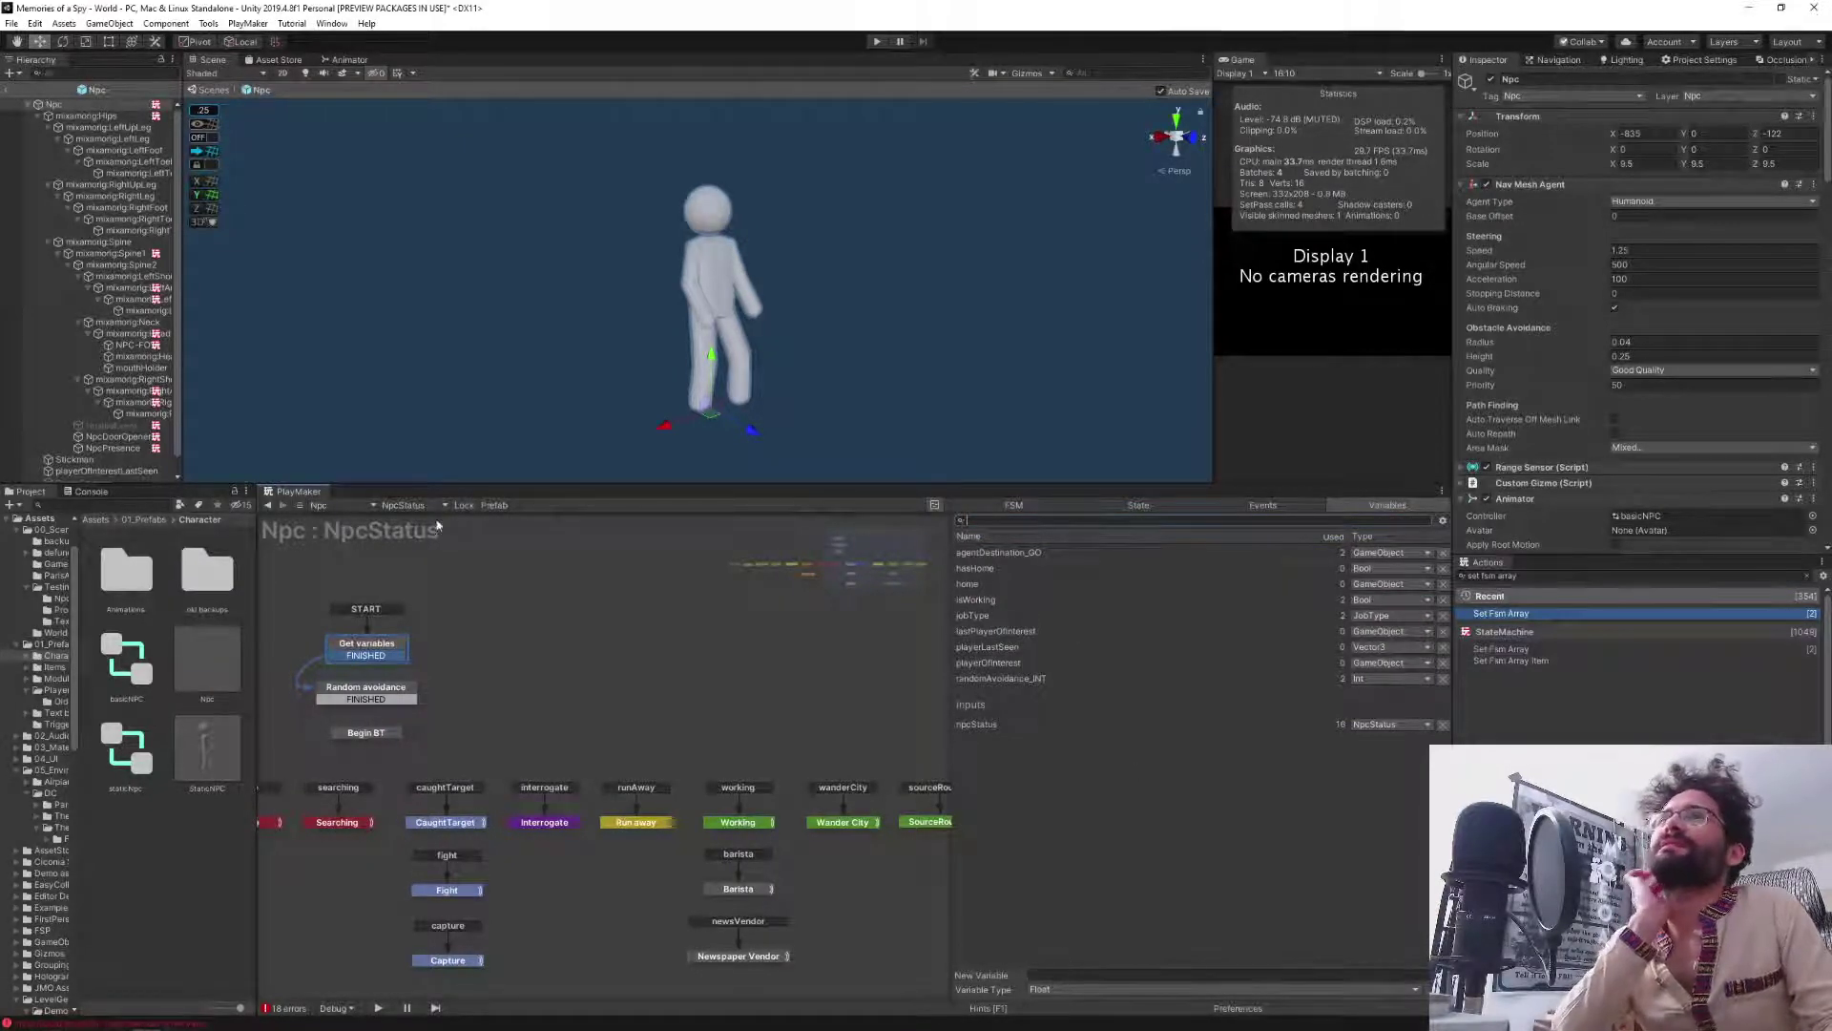
pyautogui.click(407, 505)
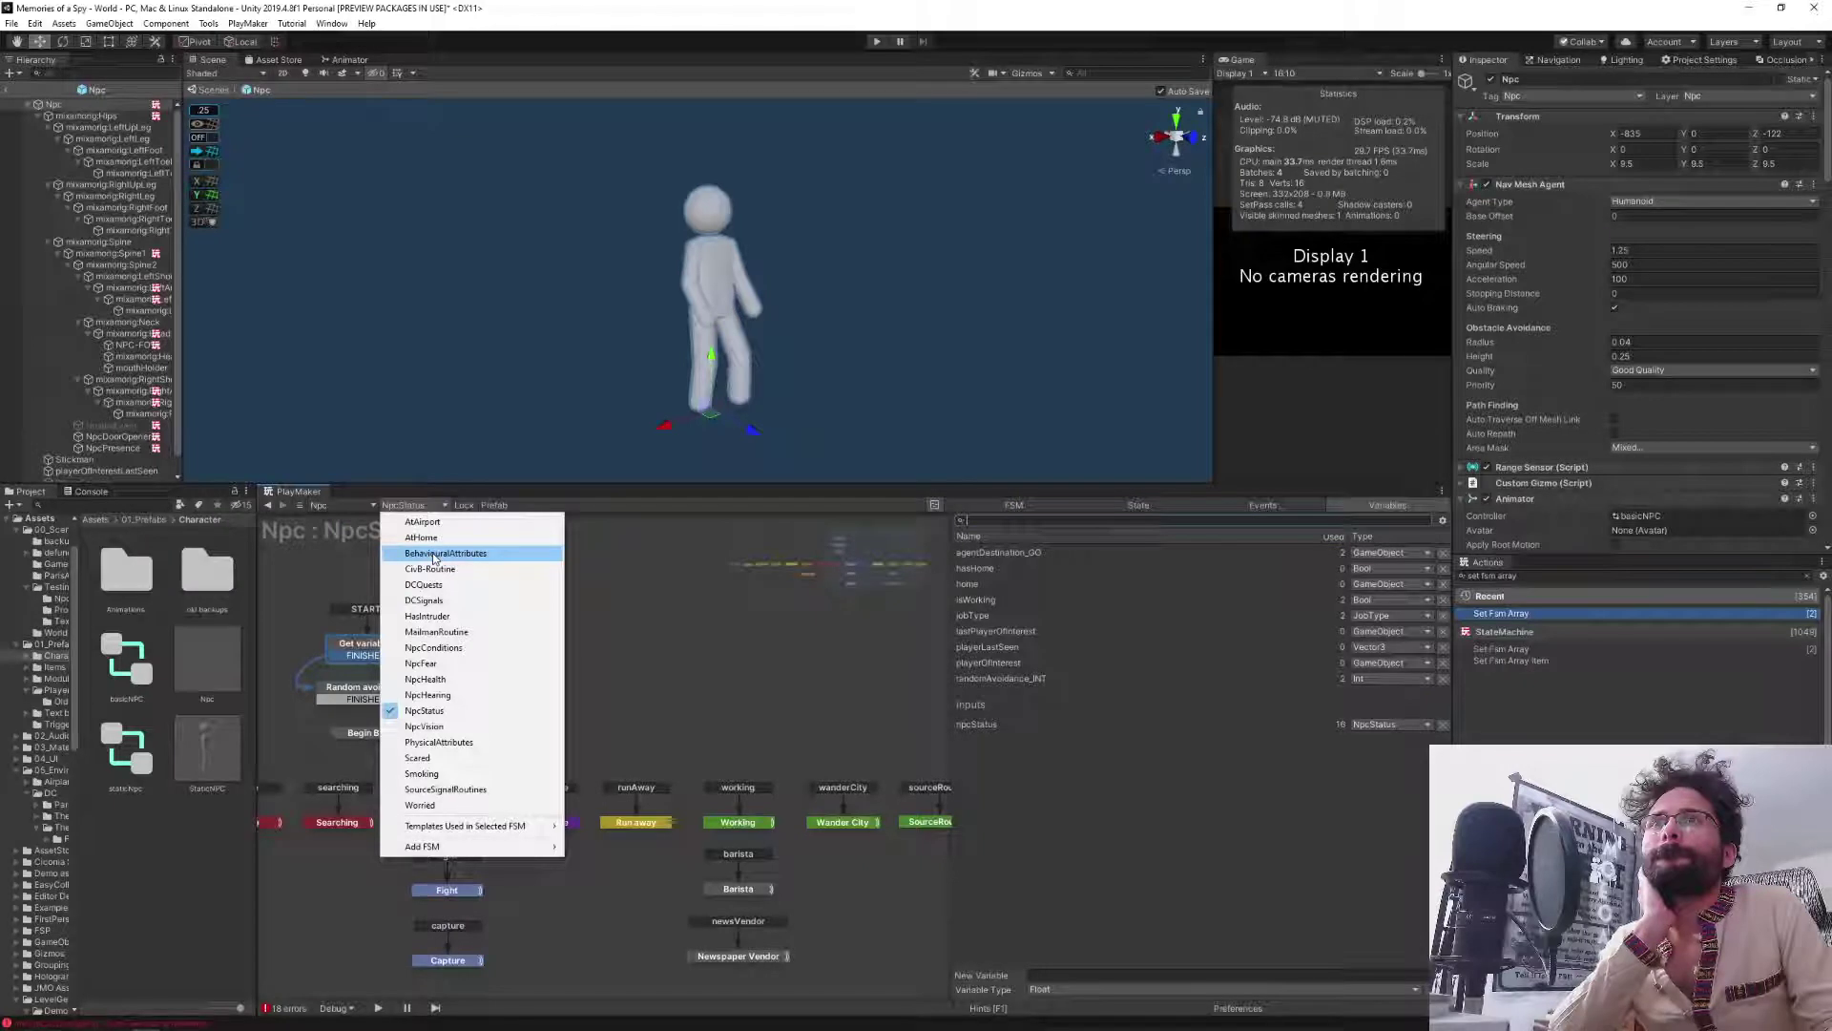
pyautogui.click(500, 740)
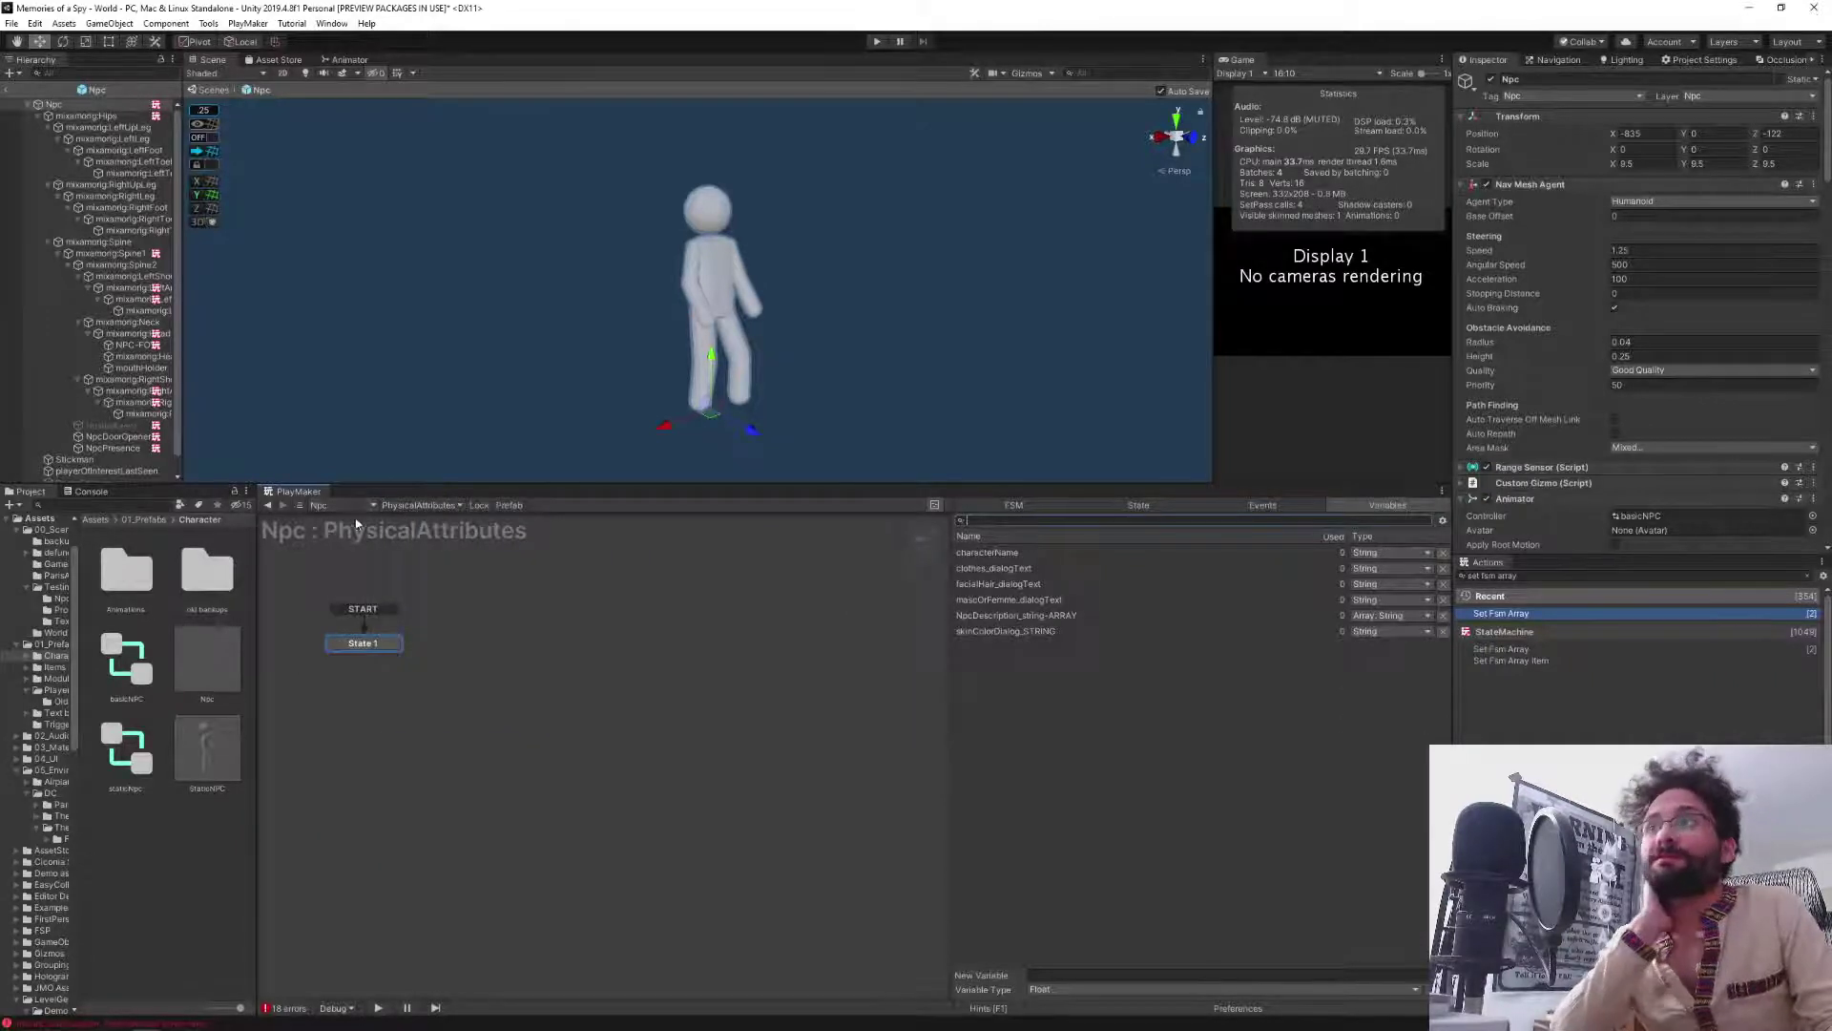
pyautogui.click(6, 90)
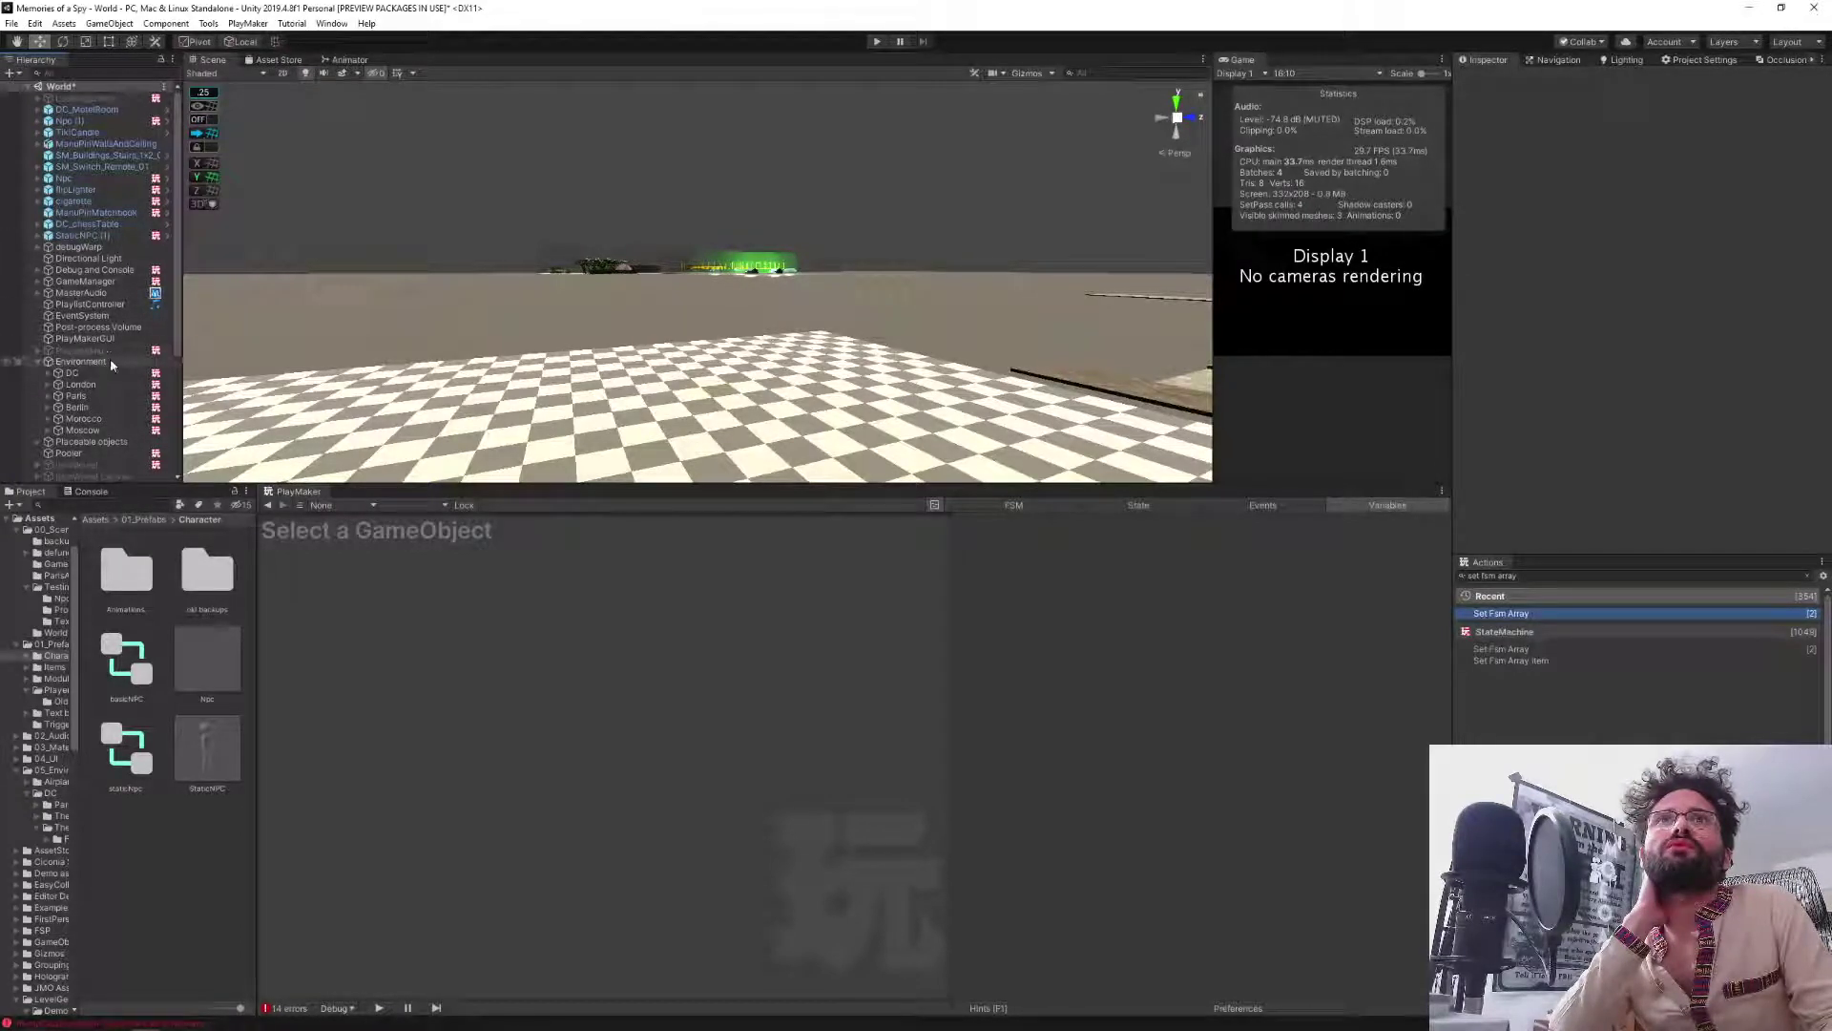
# In GameManager's NpcBuilder, set the variable name of the Compare attributes p1 state's Set Fsm Array action to NpcDescription_string-ARRAY.
pyautogui.click(91, 281)
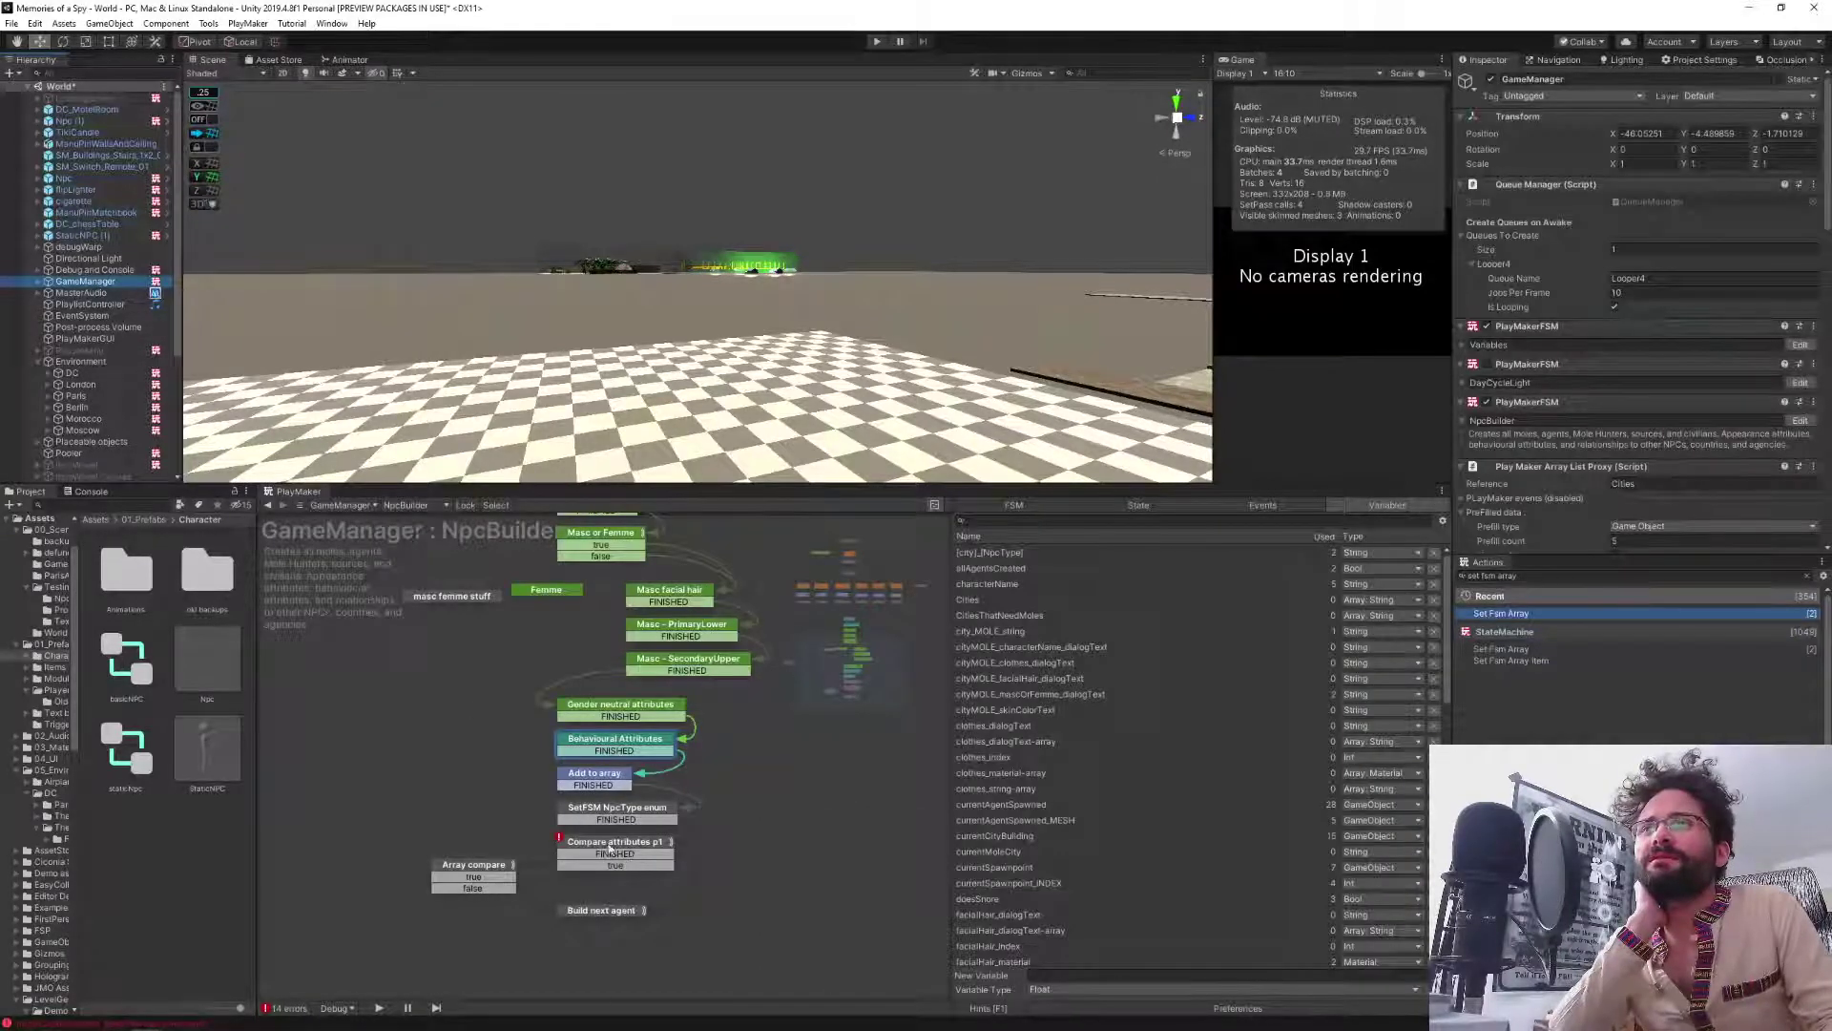
pyautogui.click(630, 852)
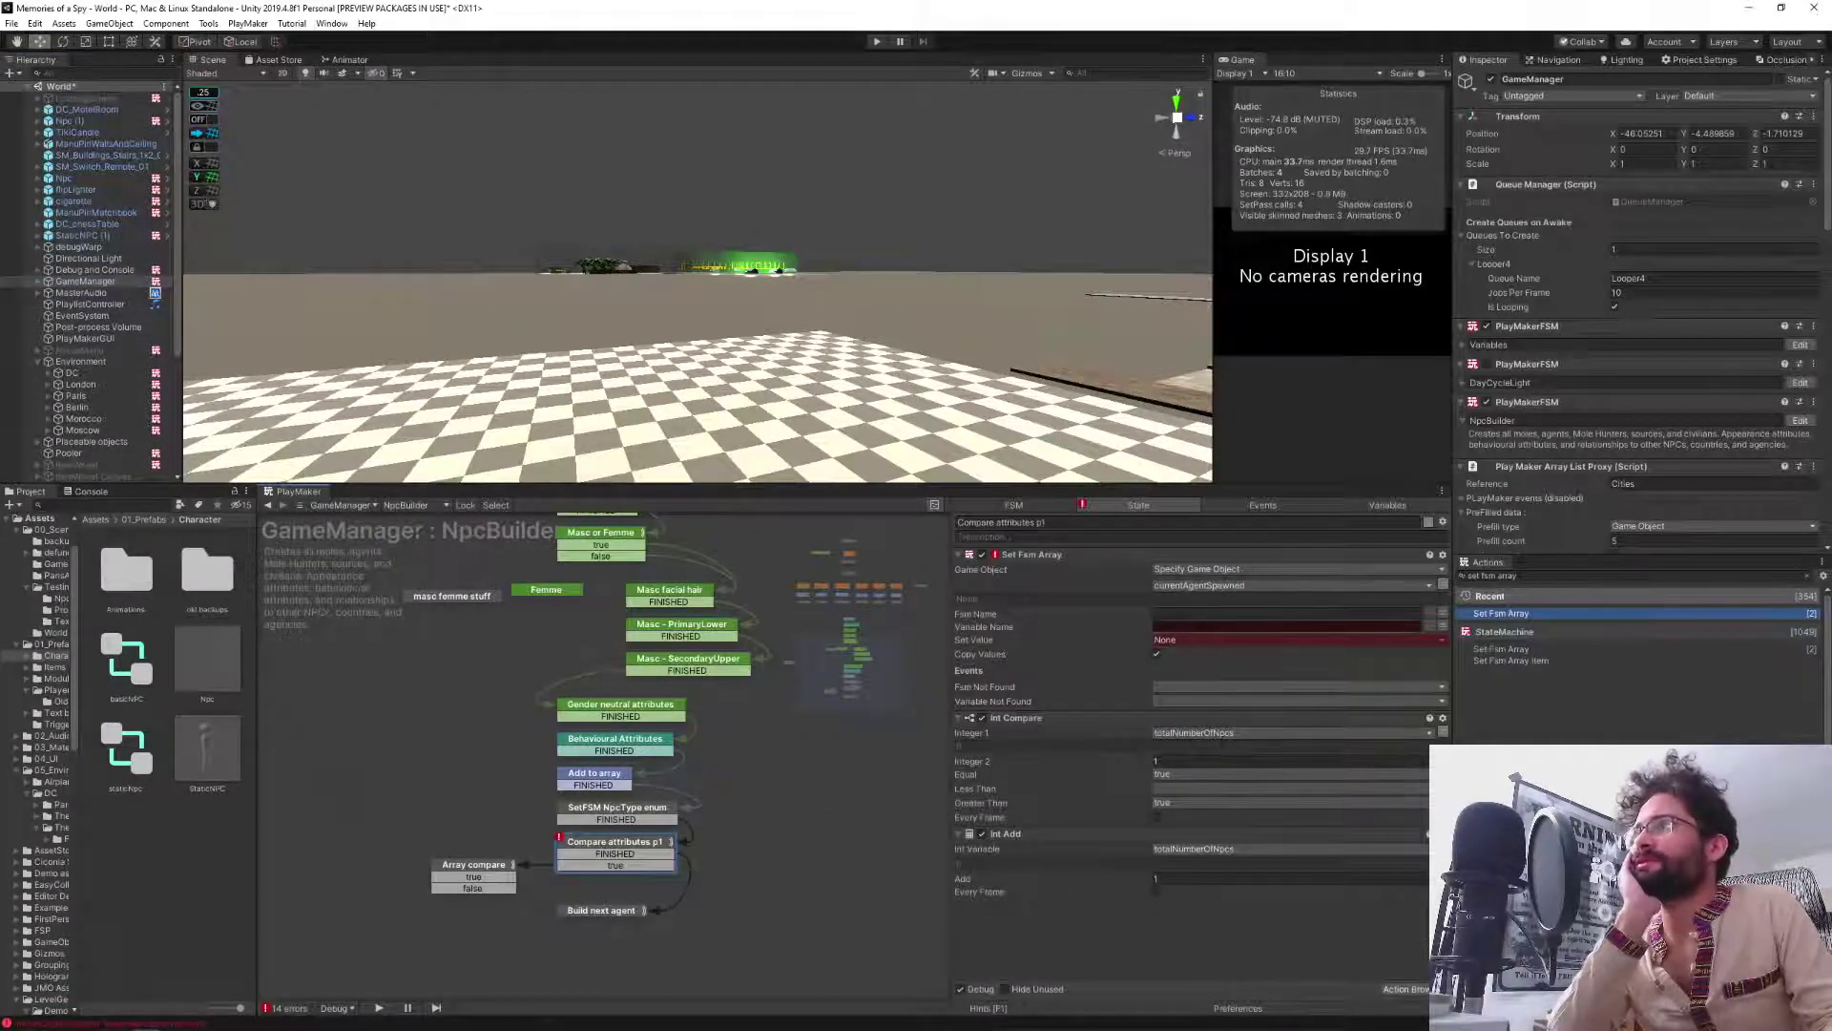
pyautogui.write('p')
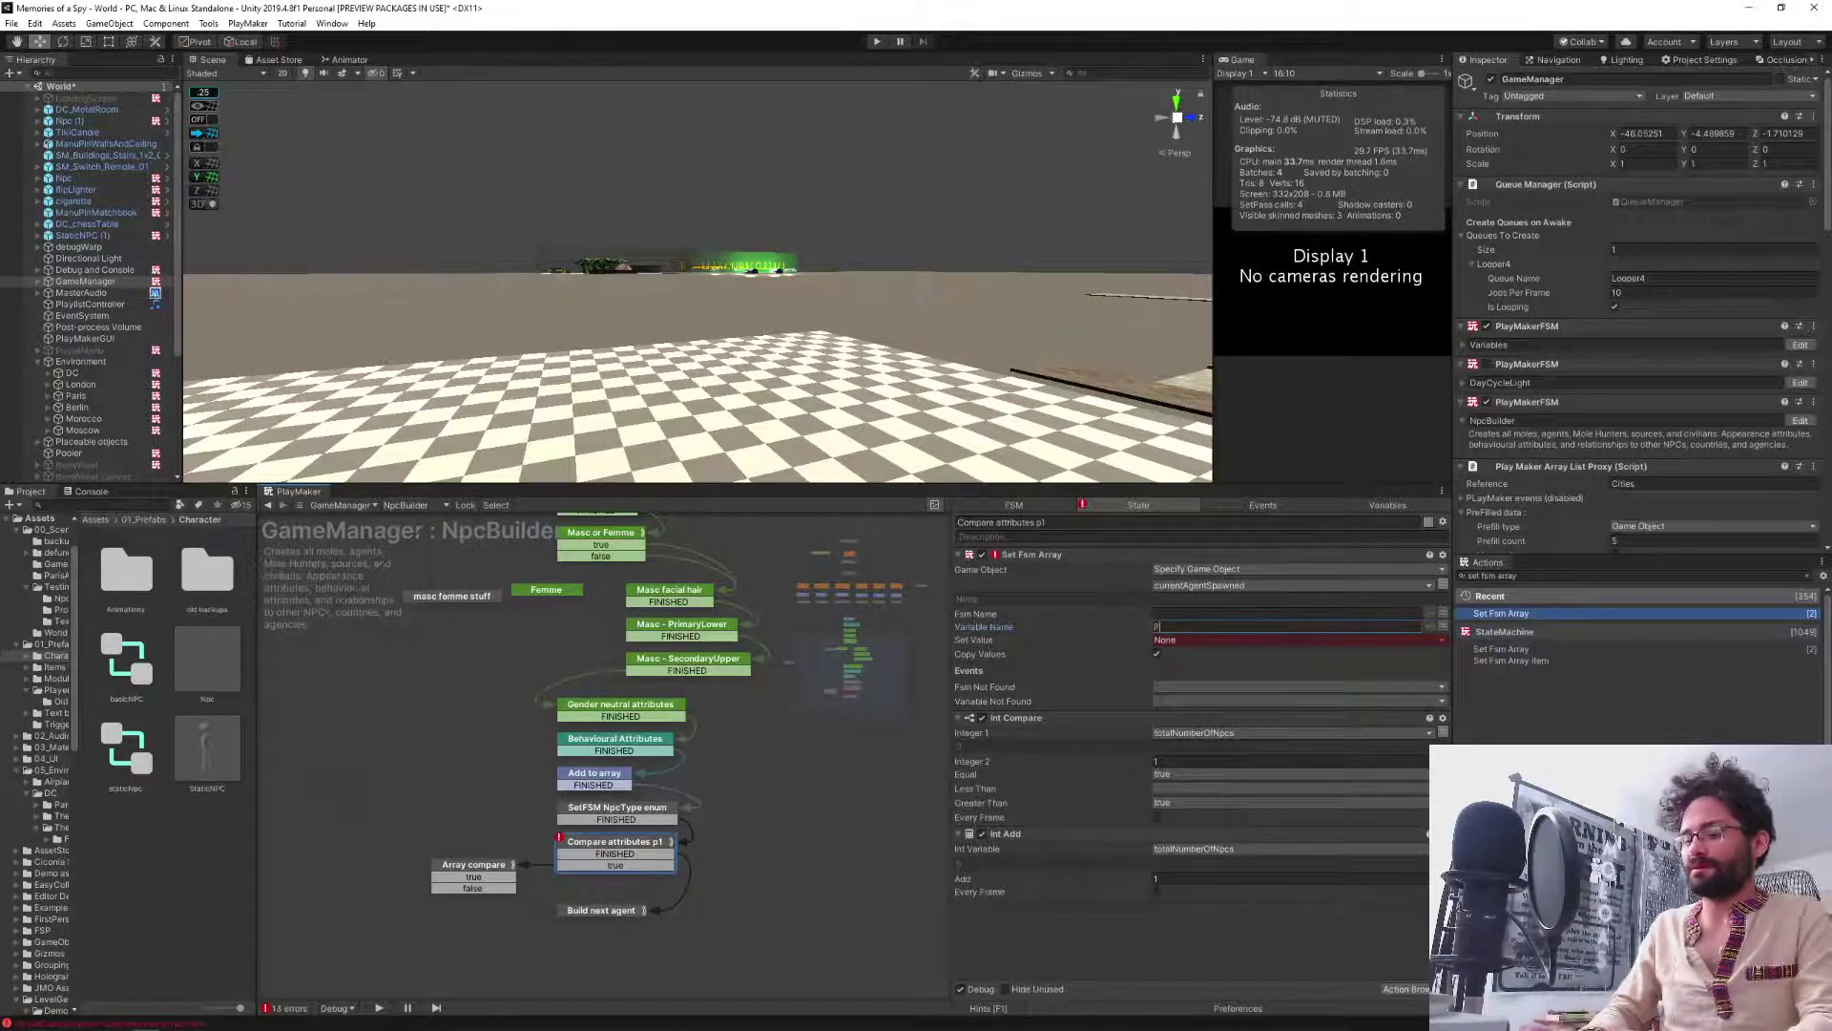
pyautogui.write('hysicalA')
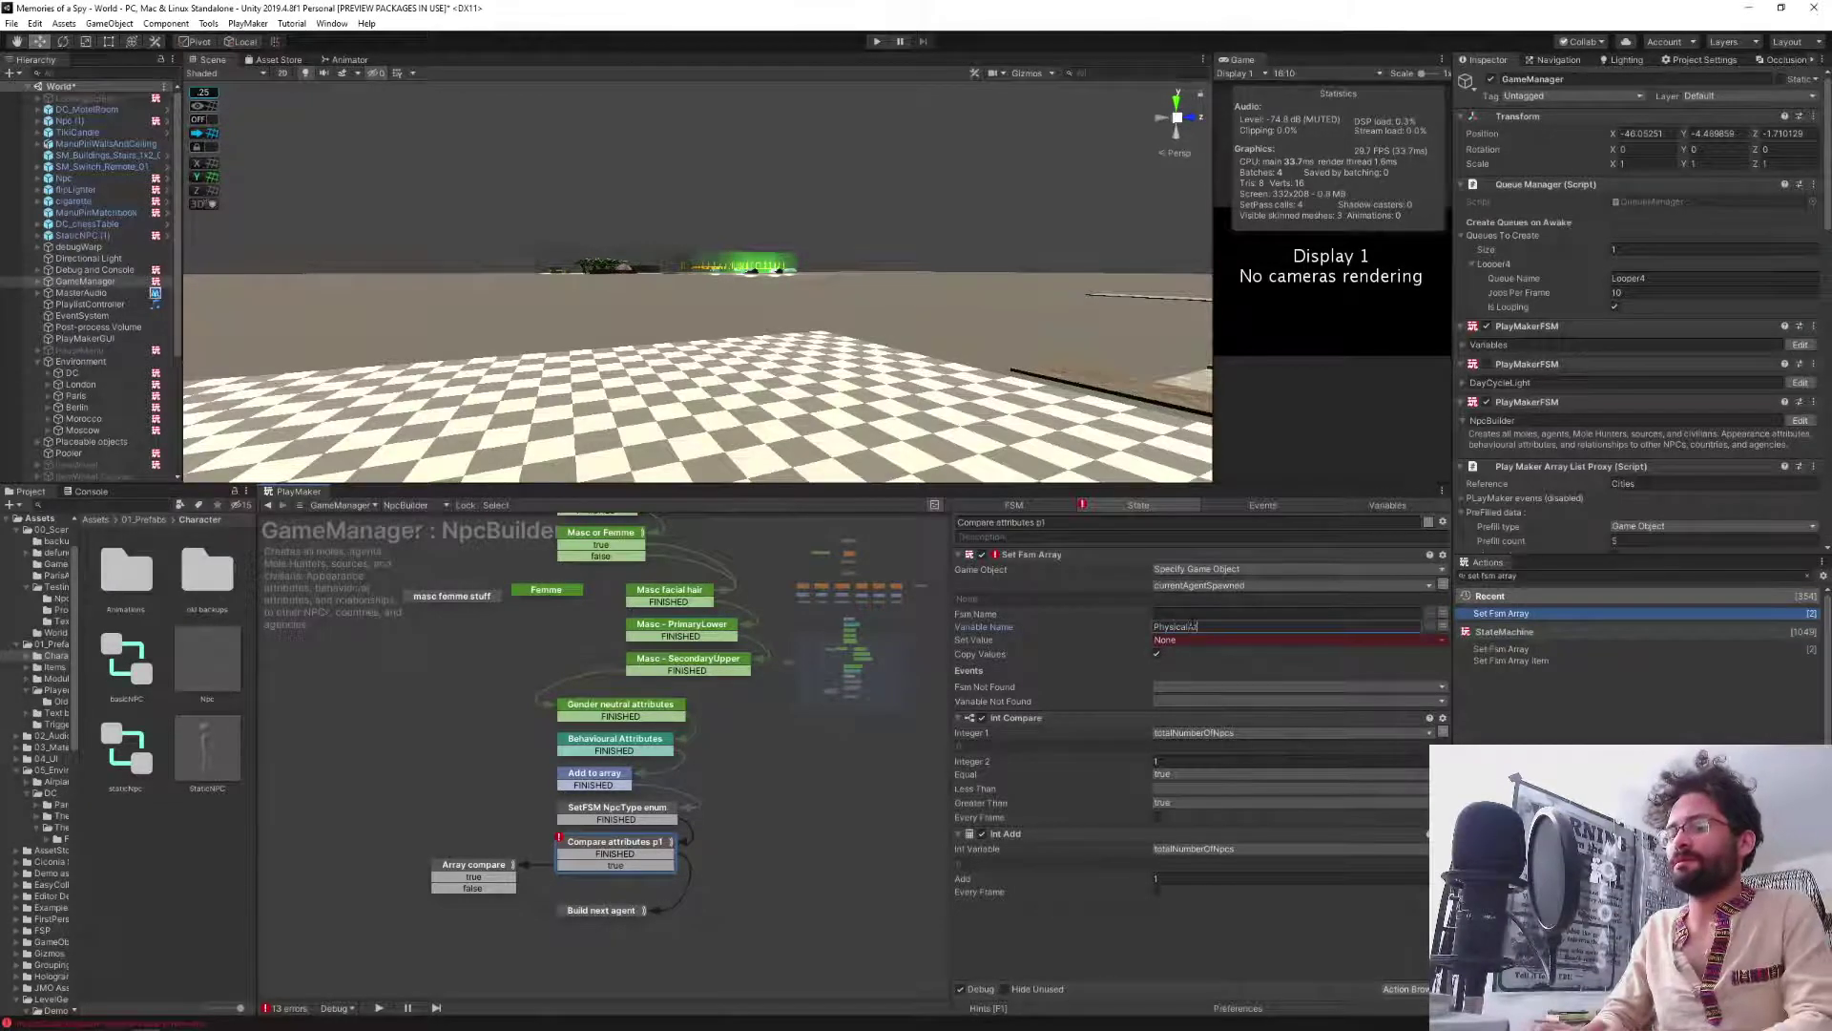
pyautogui.write('ttributes')
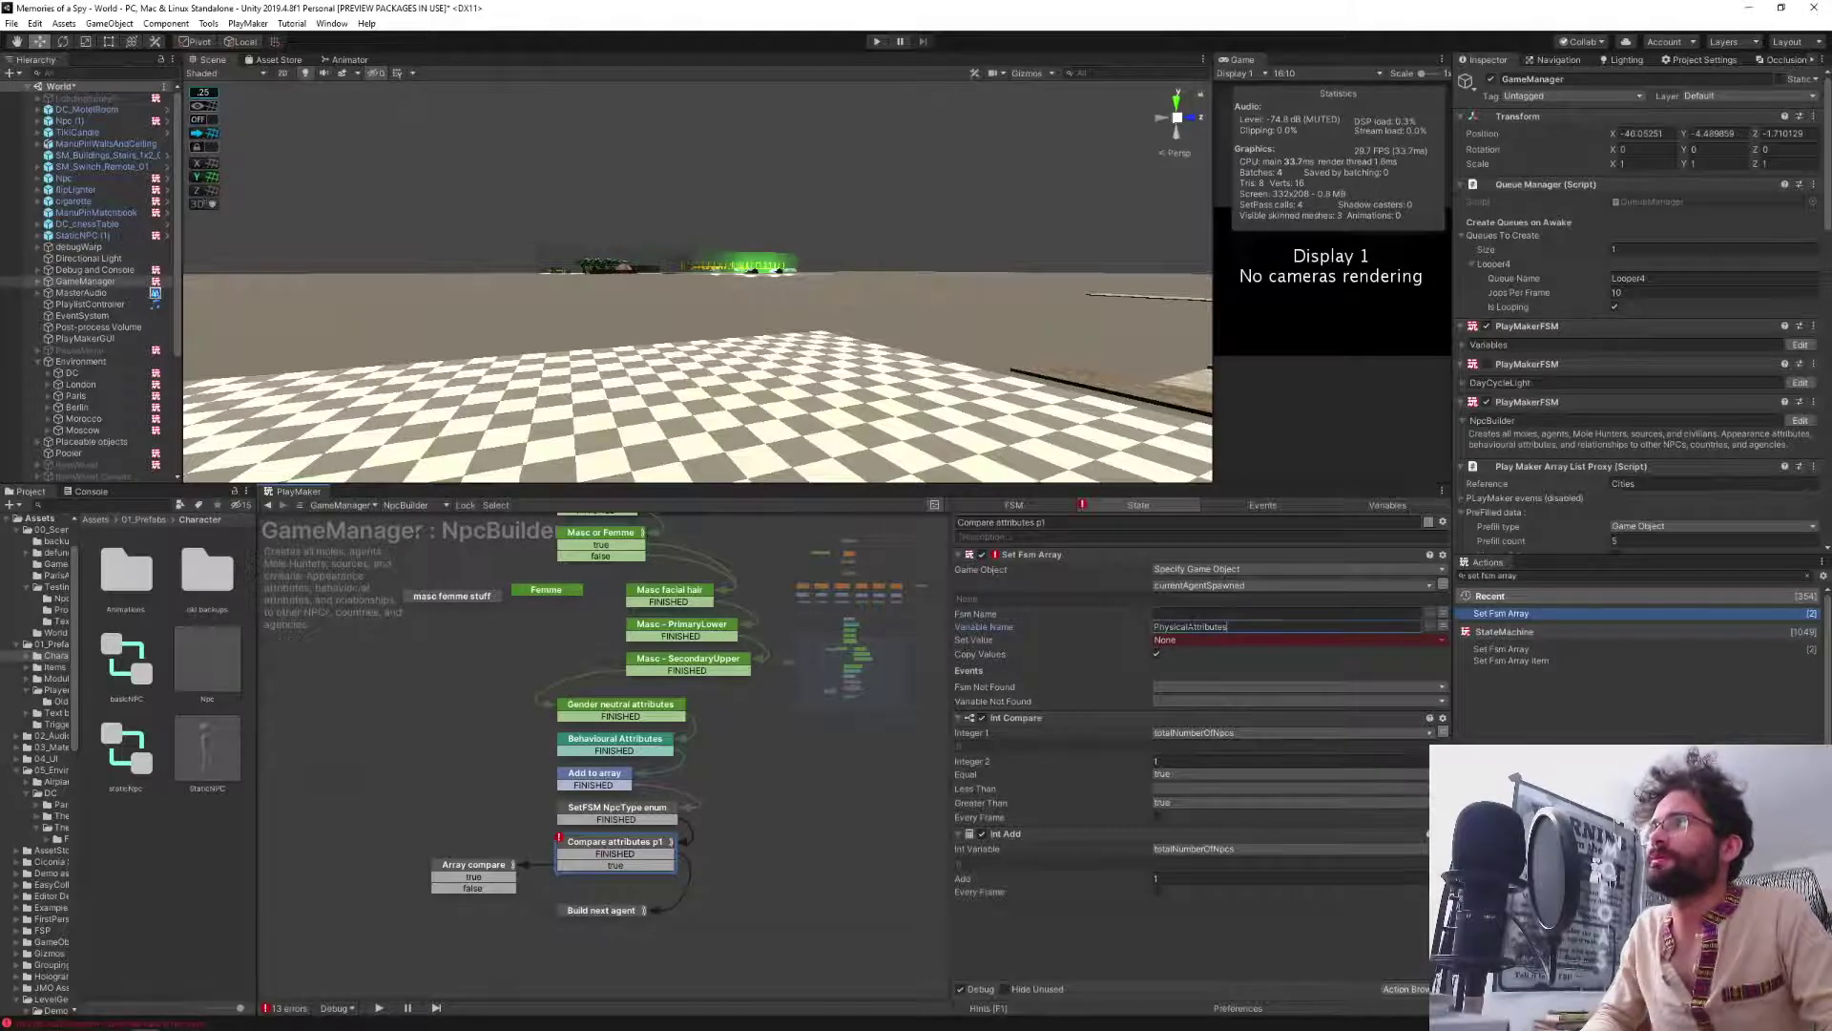
pyautogui.hotkey('ctrl', 'a')
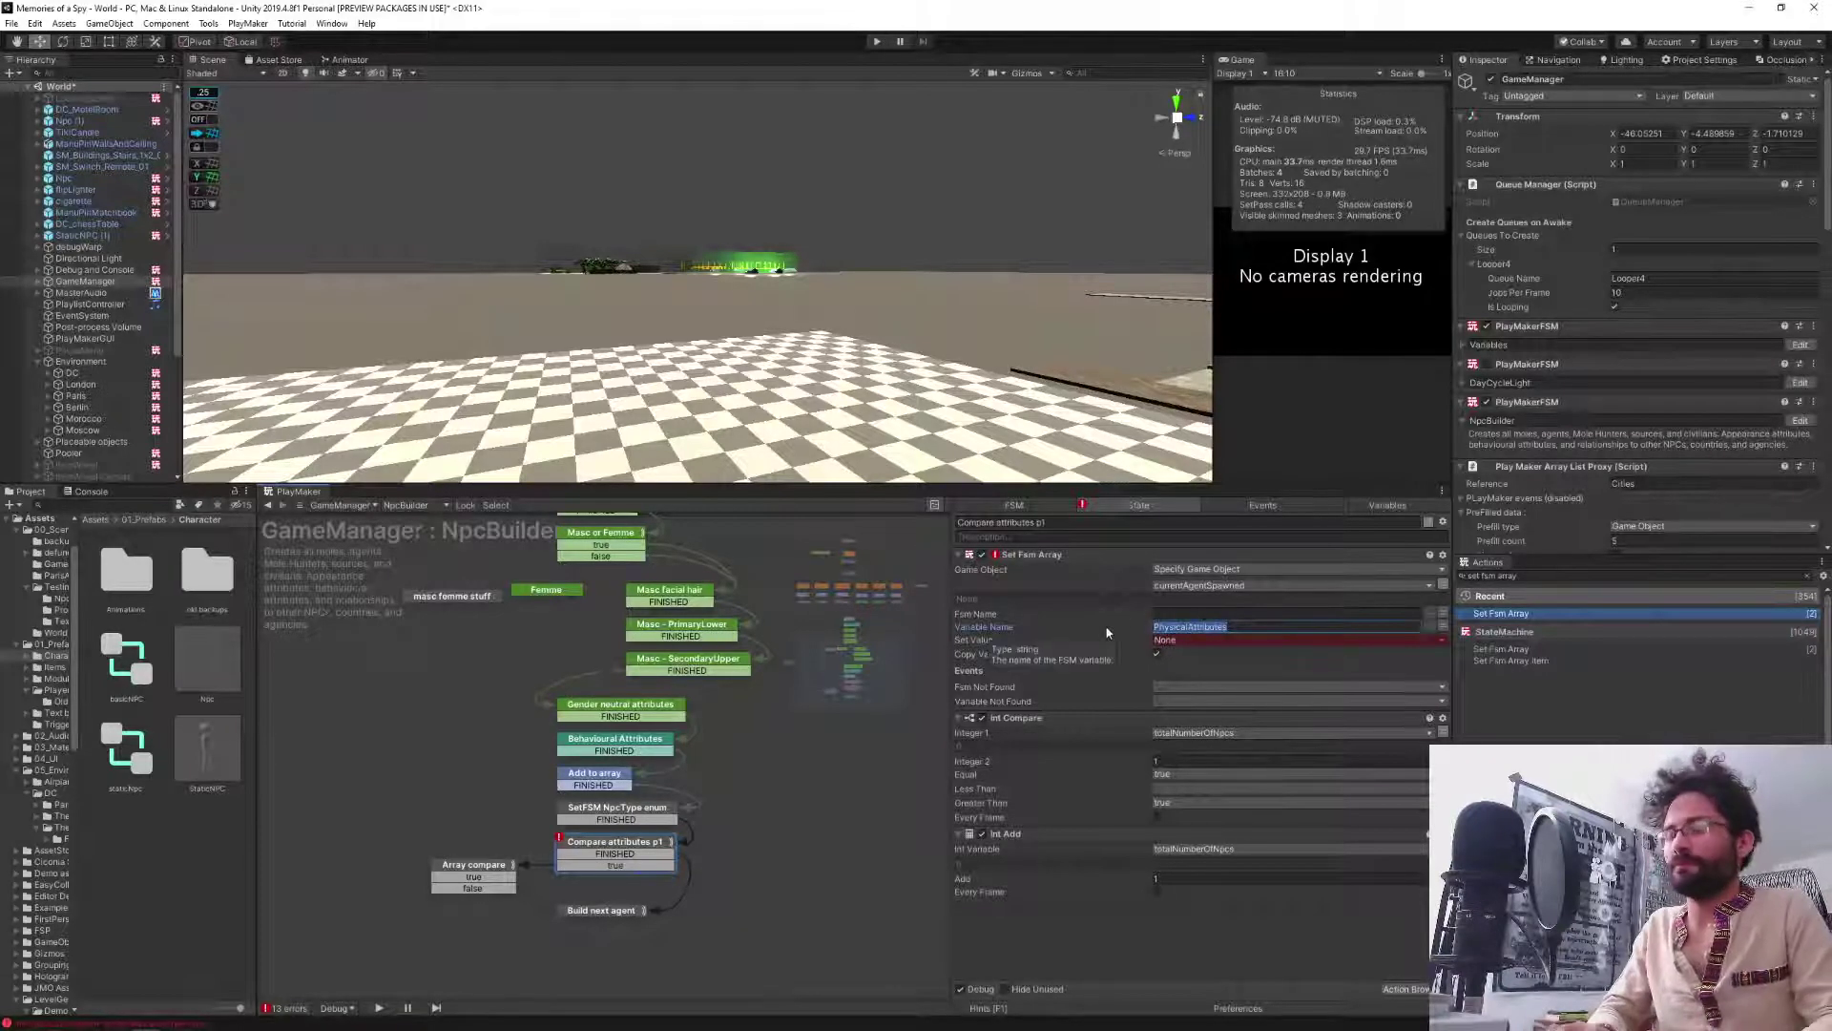
pyautogui.write('NpcDescription_string-ARRAY')
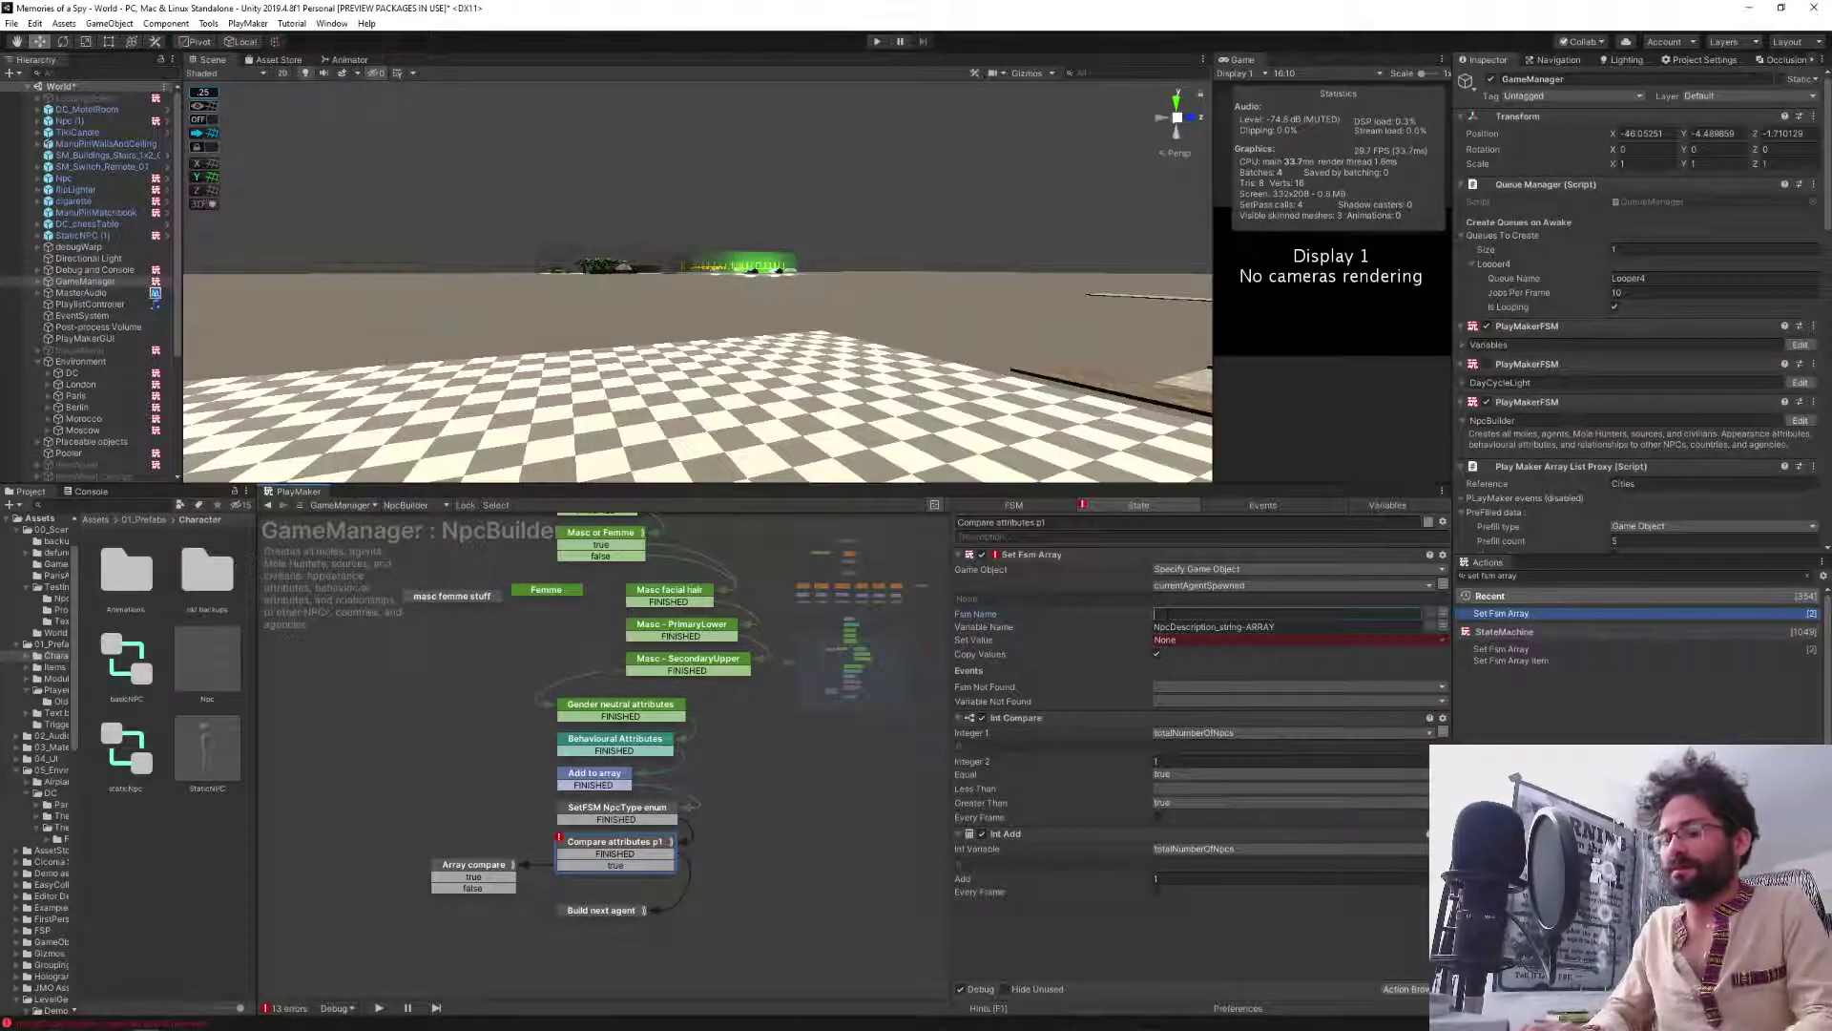
# Set the Set Fsm Array action's FSM name to PhysicalAttributes and its source value to the NpcDescription_string-ARRAY variable.
pyautogui.write('PhysicalA')
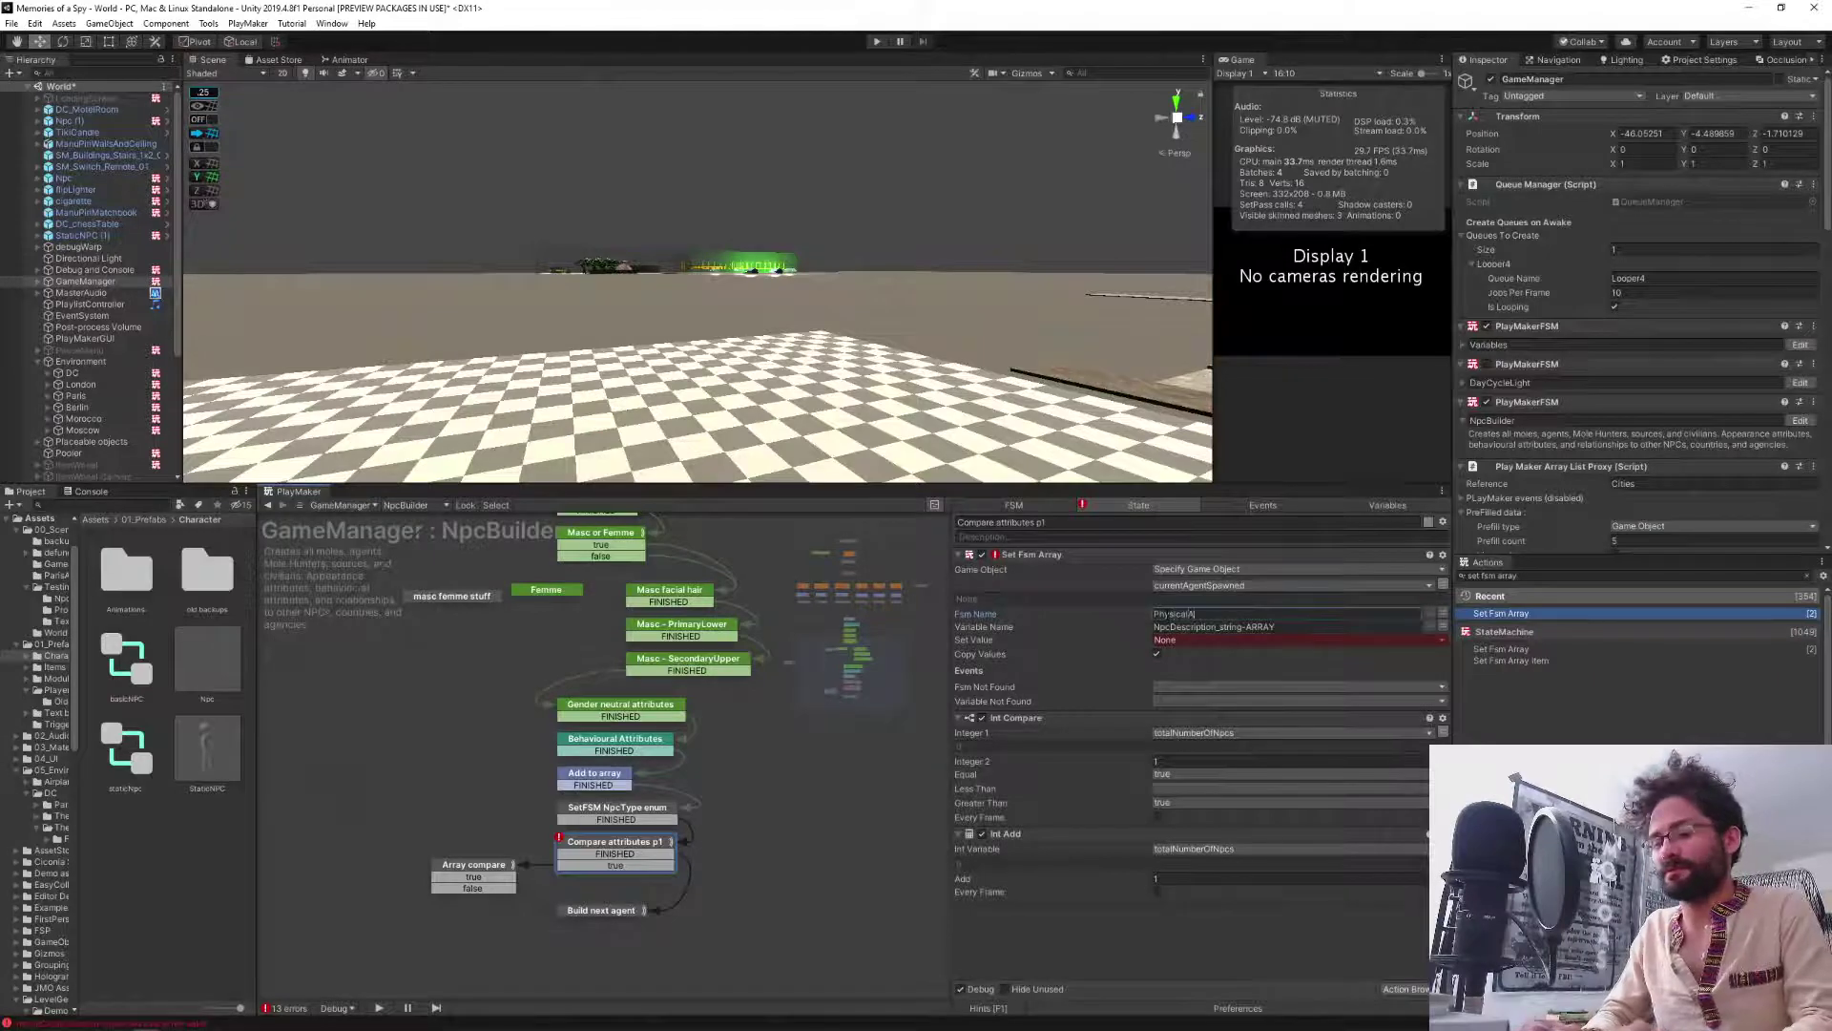
pyautogui.write('ttributes')
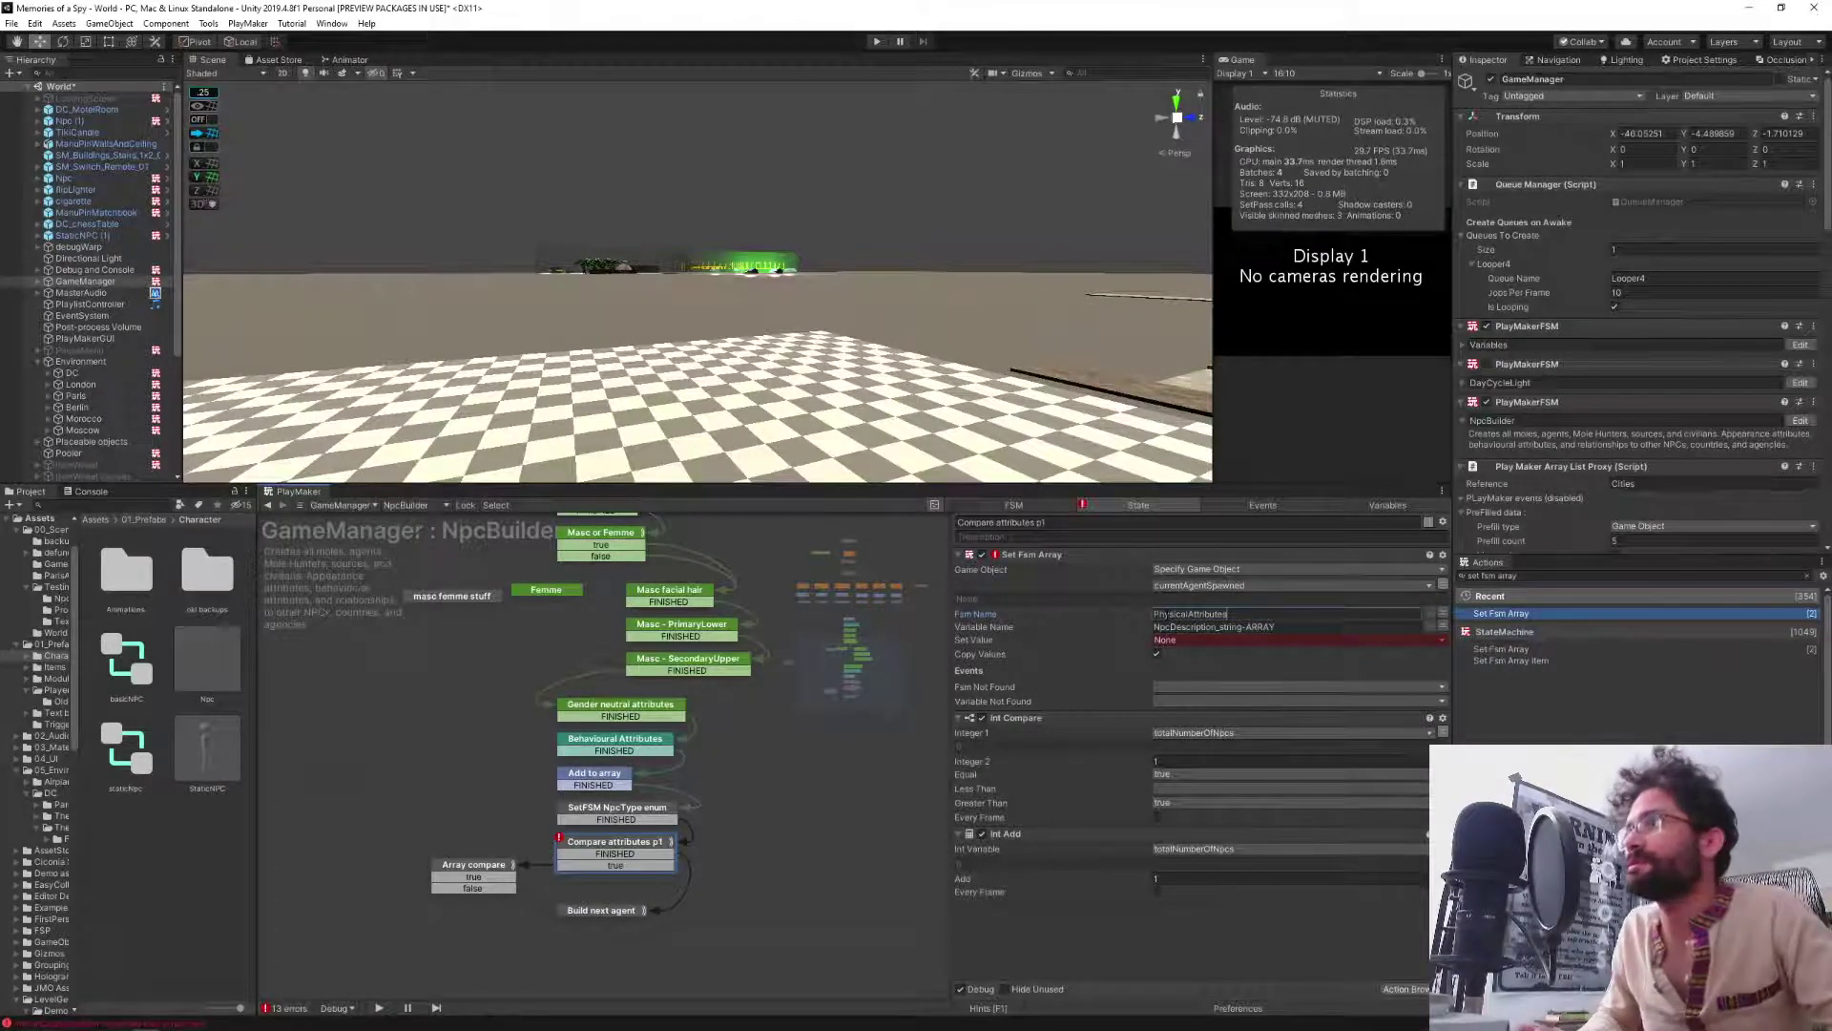
pyautogui.click(1186, 640)
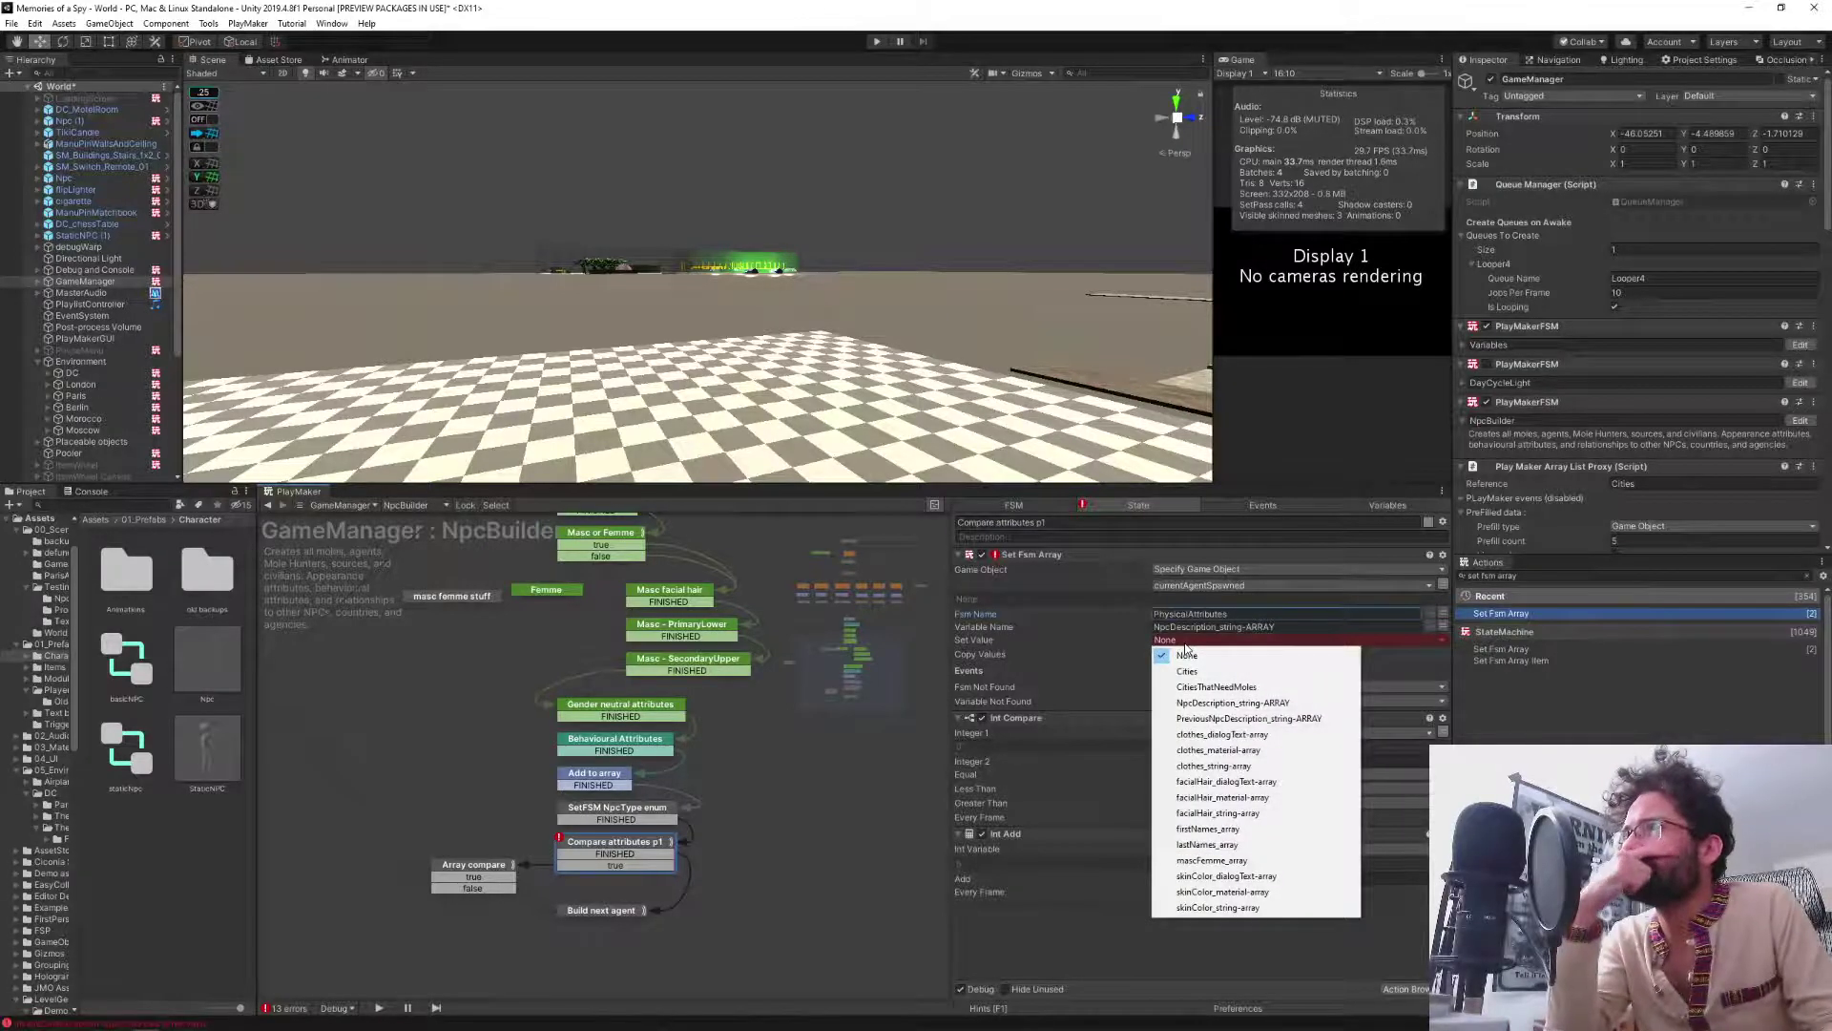
pyautogui.click(1218, 703)
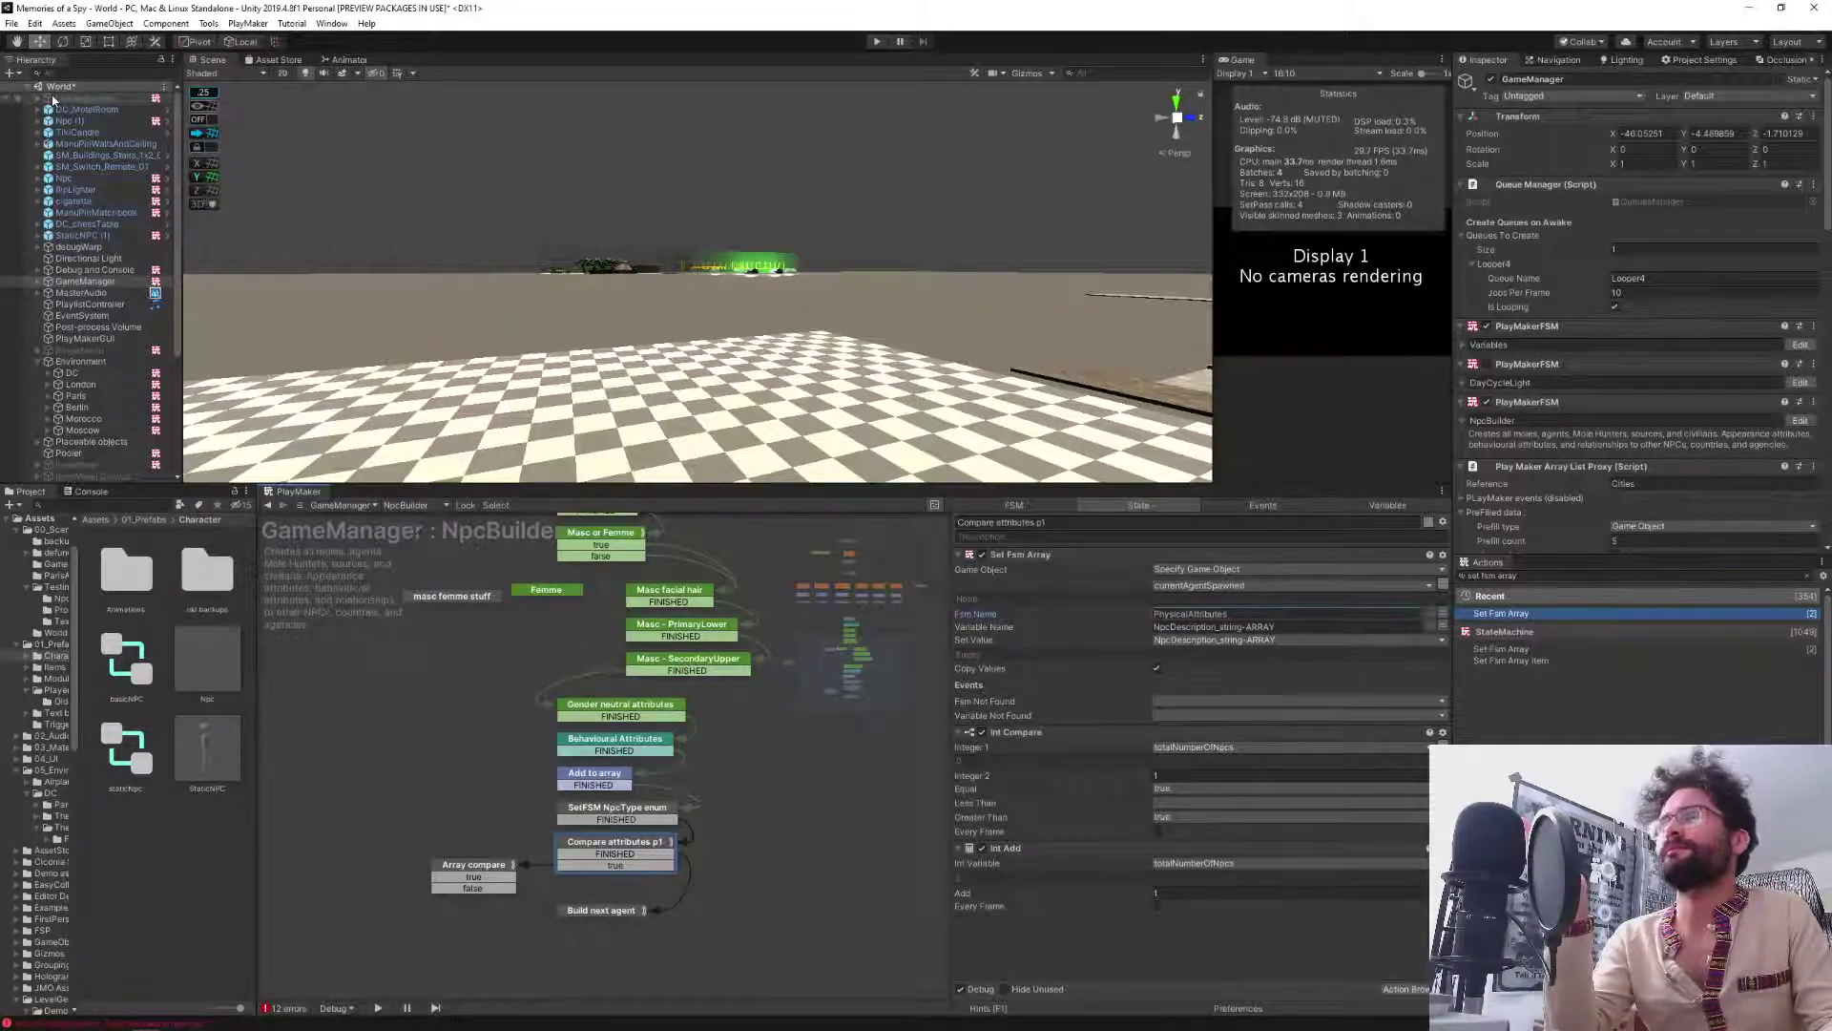
# Run the game and inspect the NpcDescription_string-ARRAY elements in a spawned NPC's PhysicalAttributes FSM.
pyautogui.click(221, 876)
pyautogui.click(877, 42)
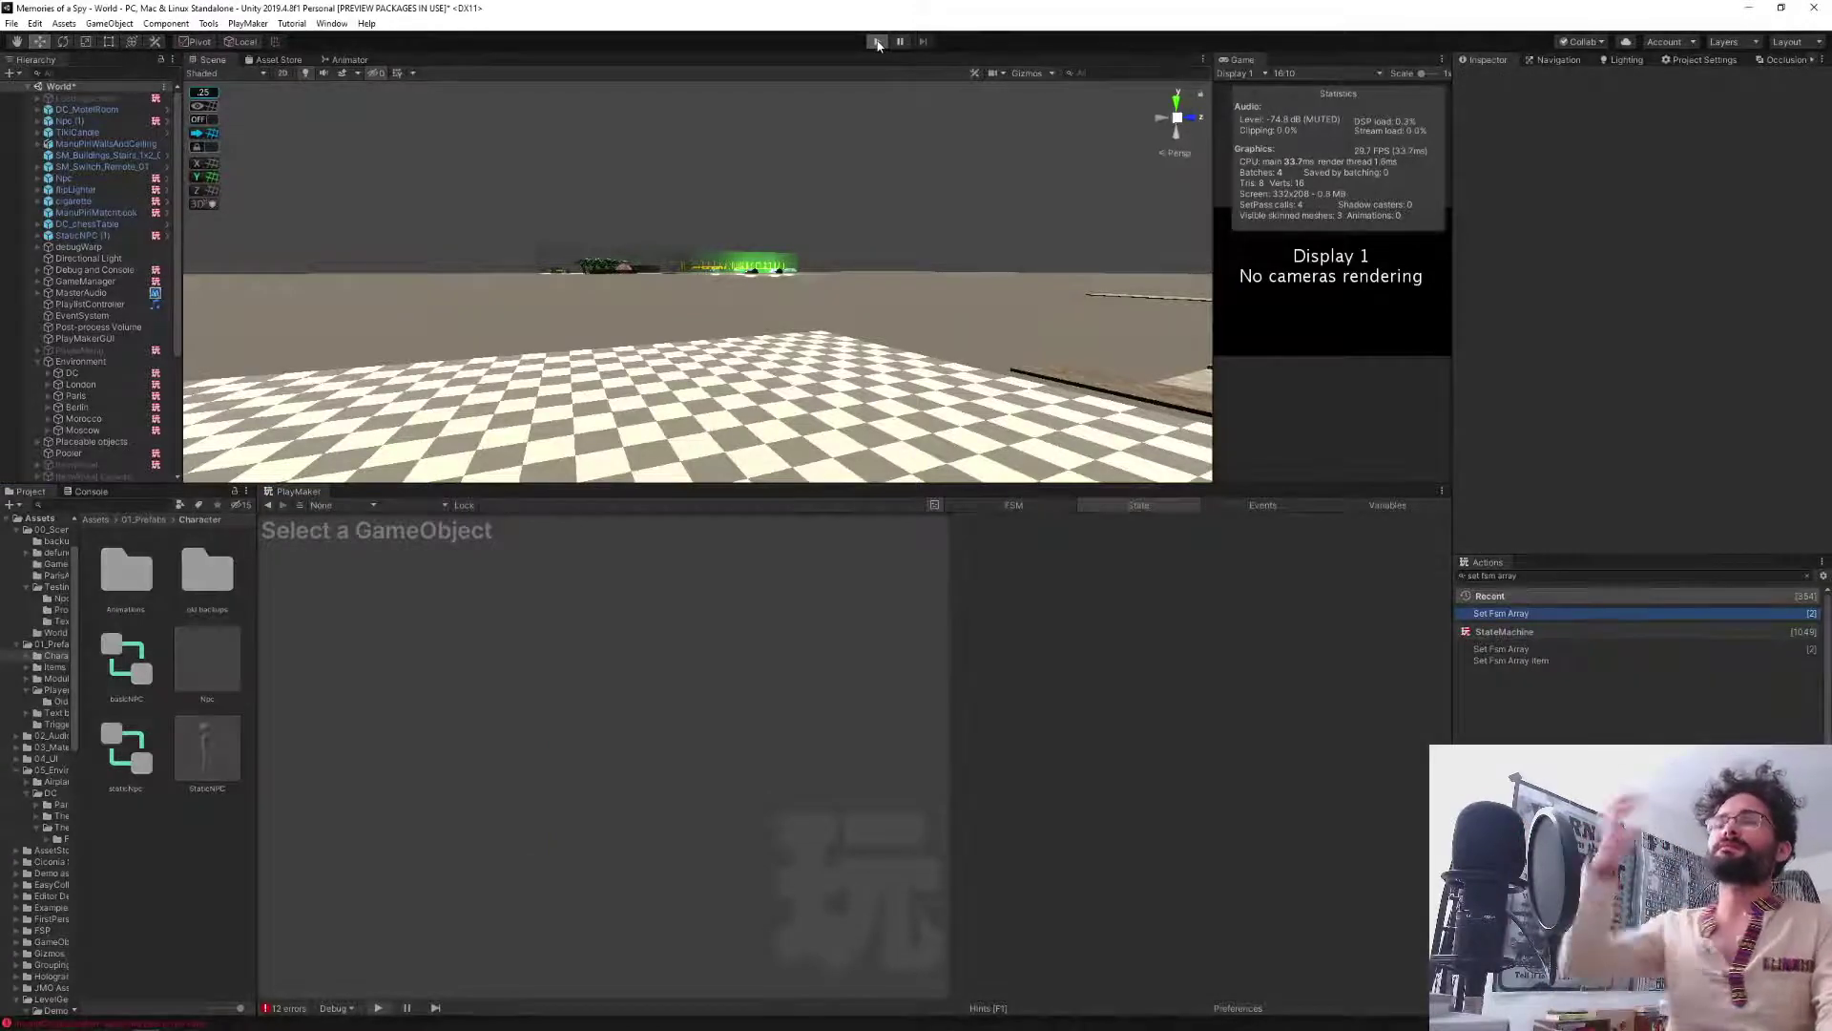
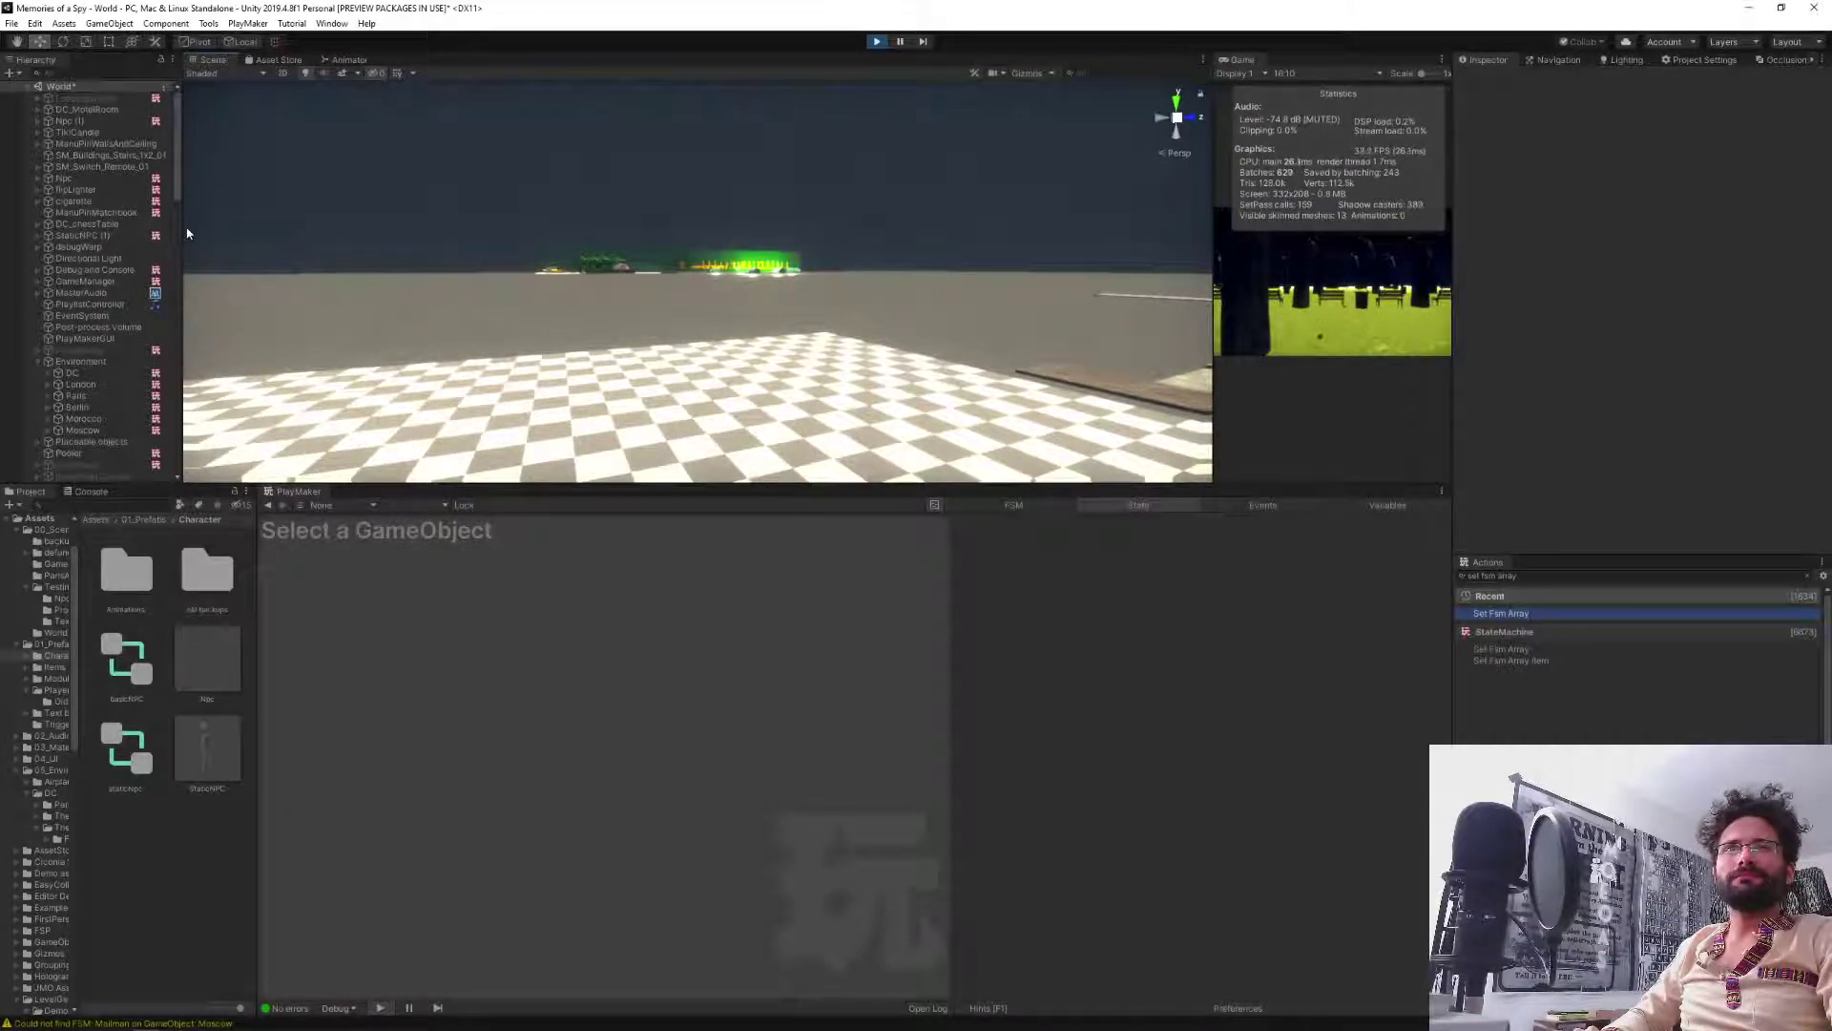
pyautogui.scroll(-15, 98, 420)
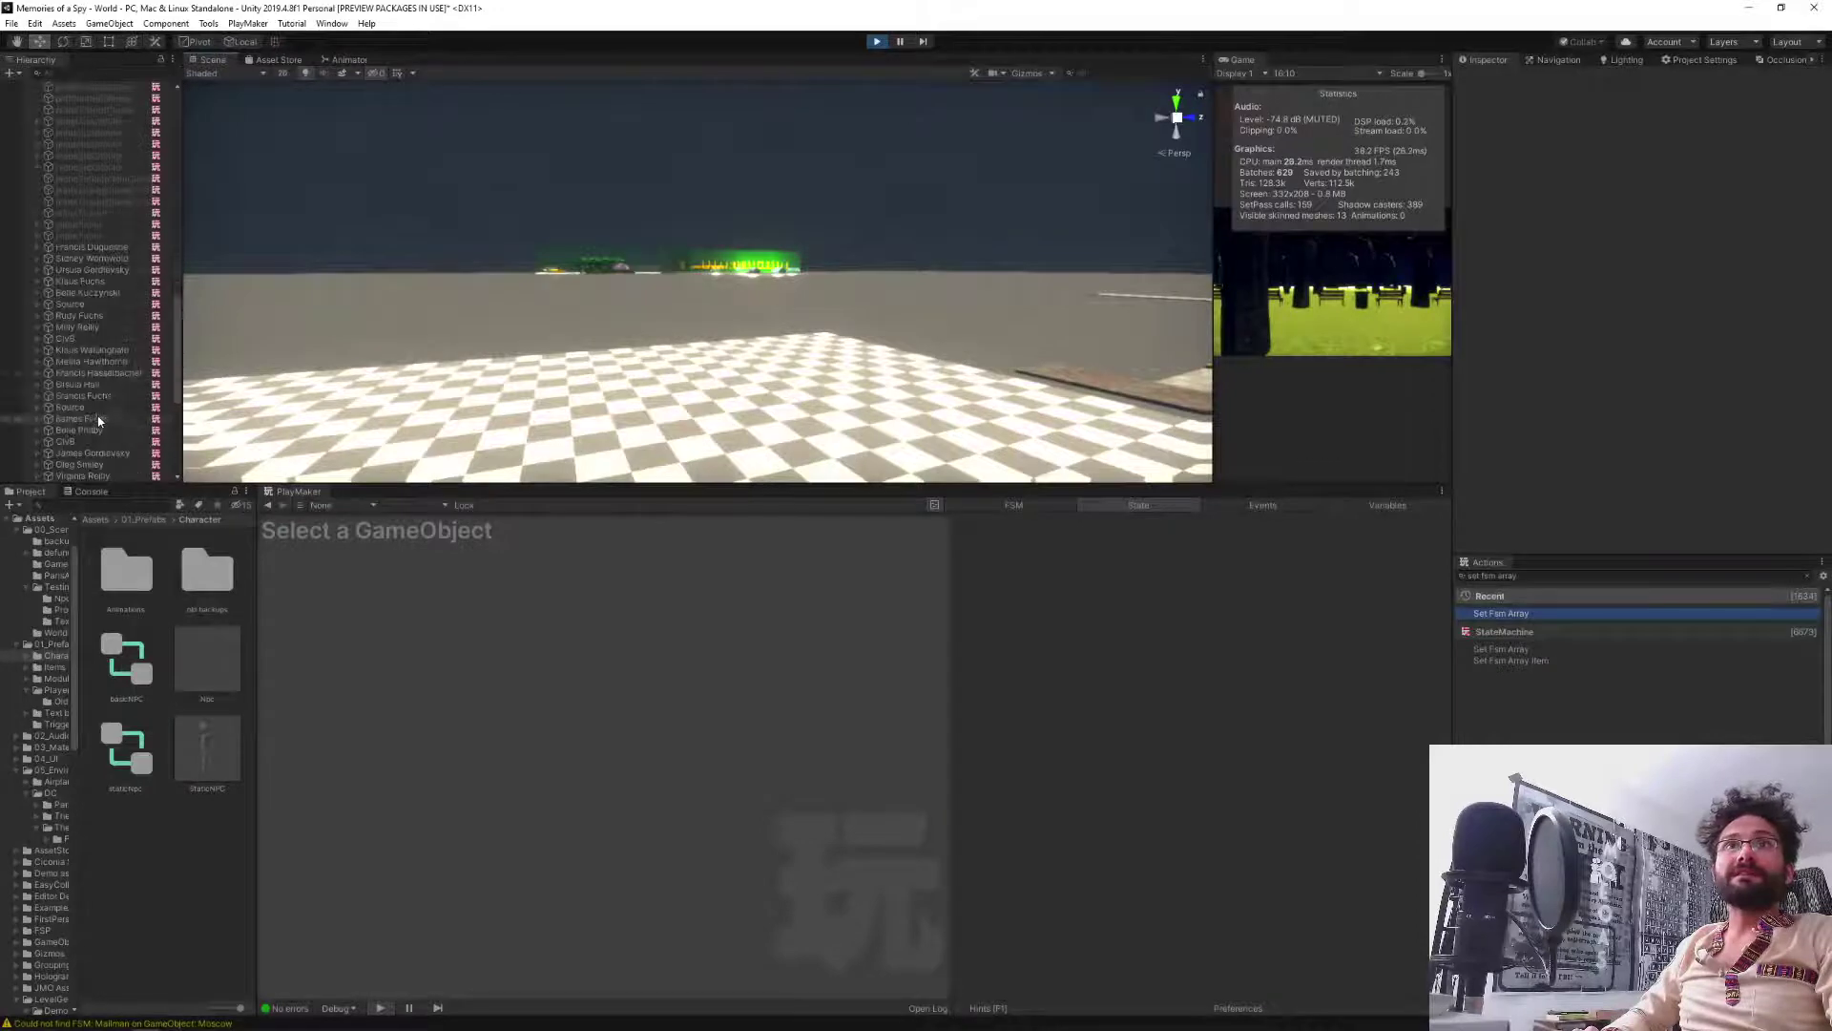
pyautogui.click(91, 327)
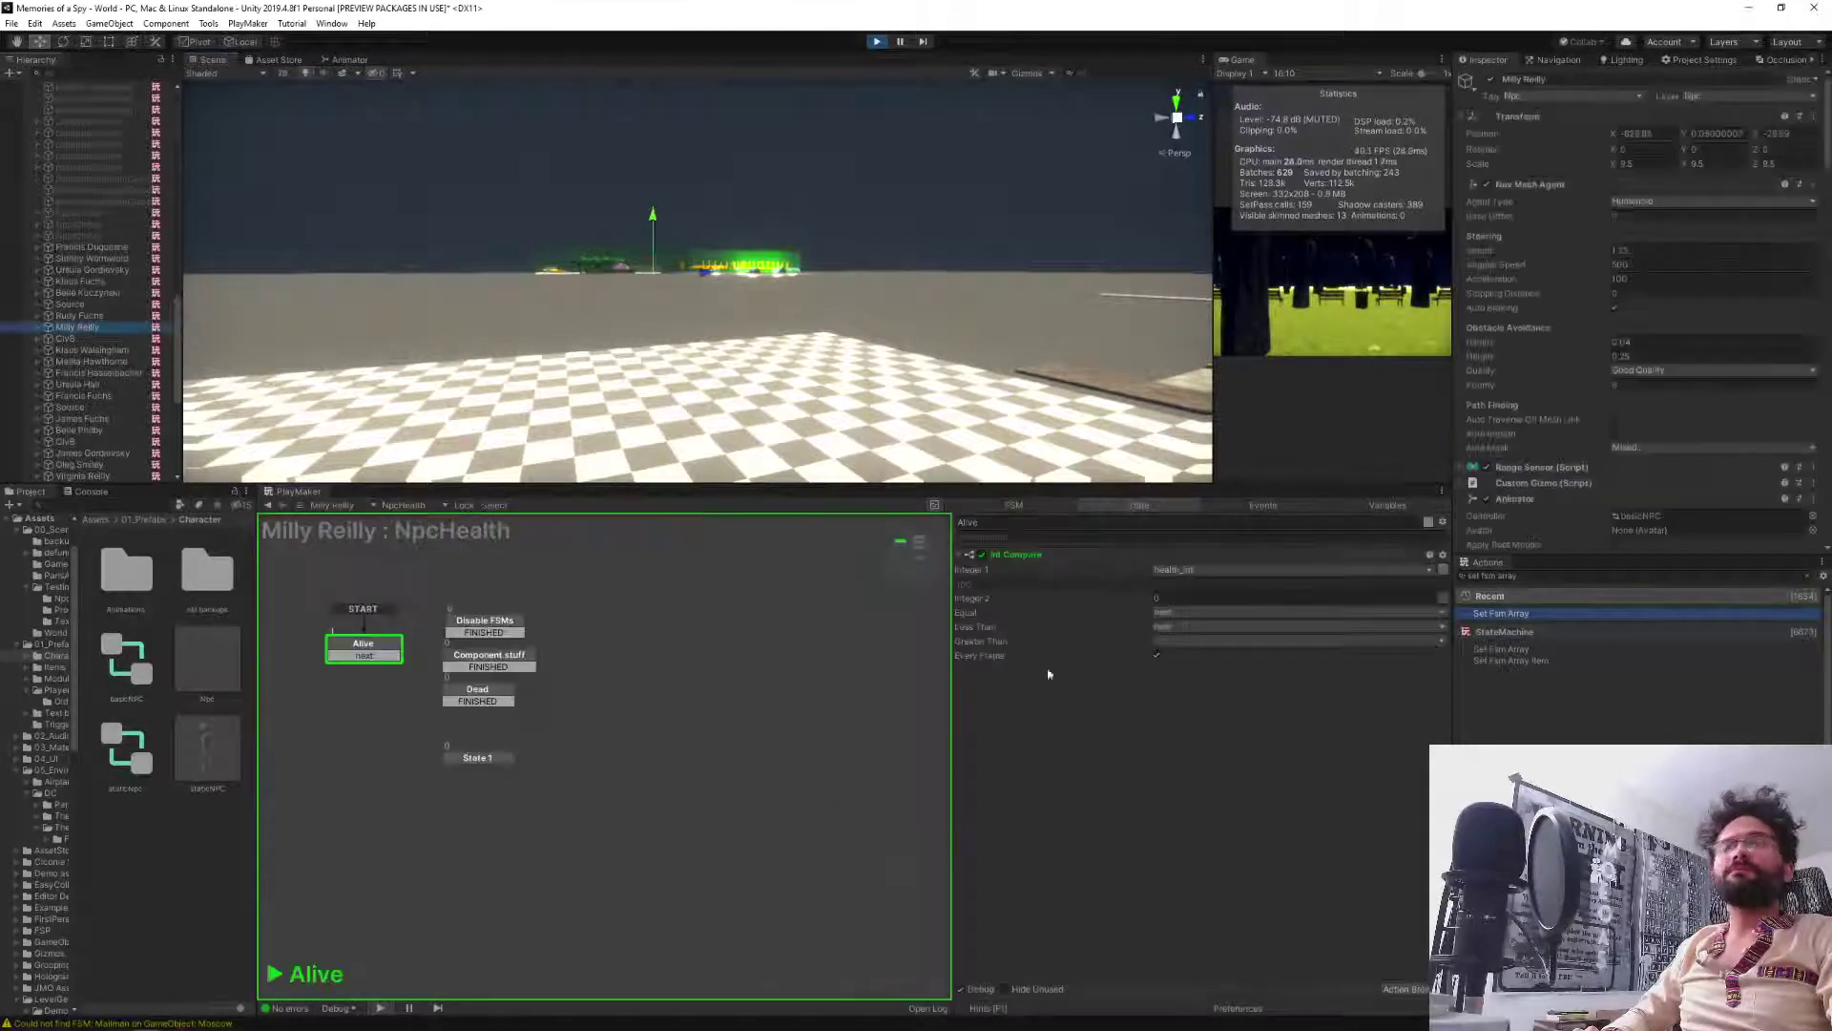
pyautogui.click(423, 510)
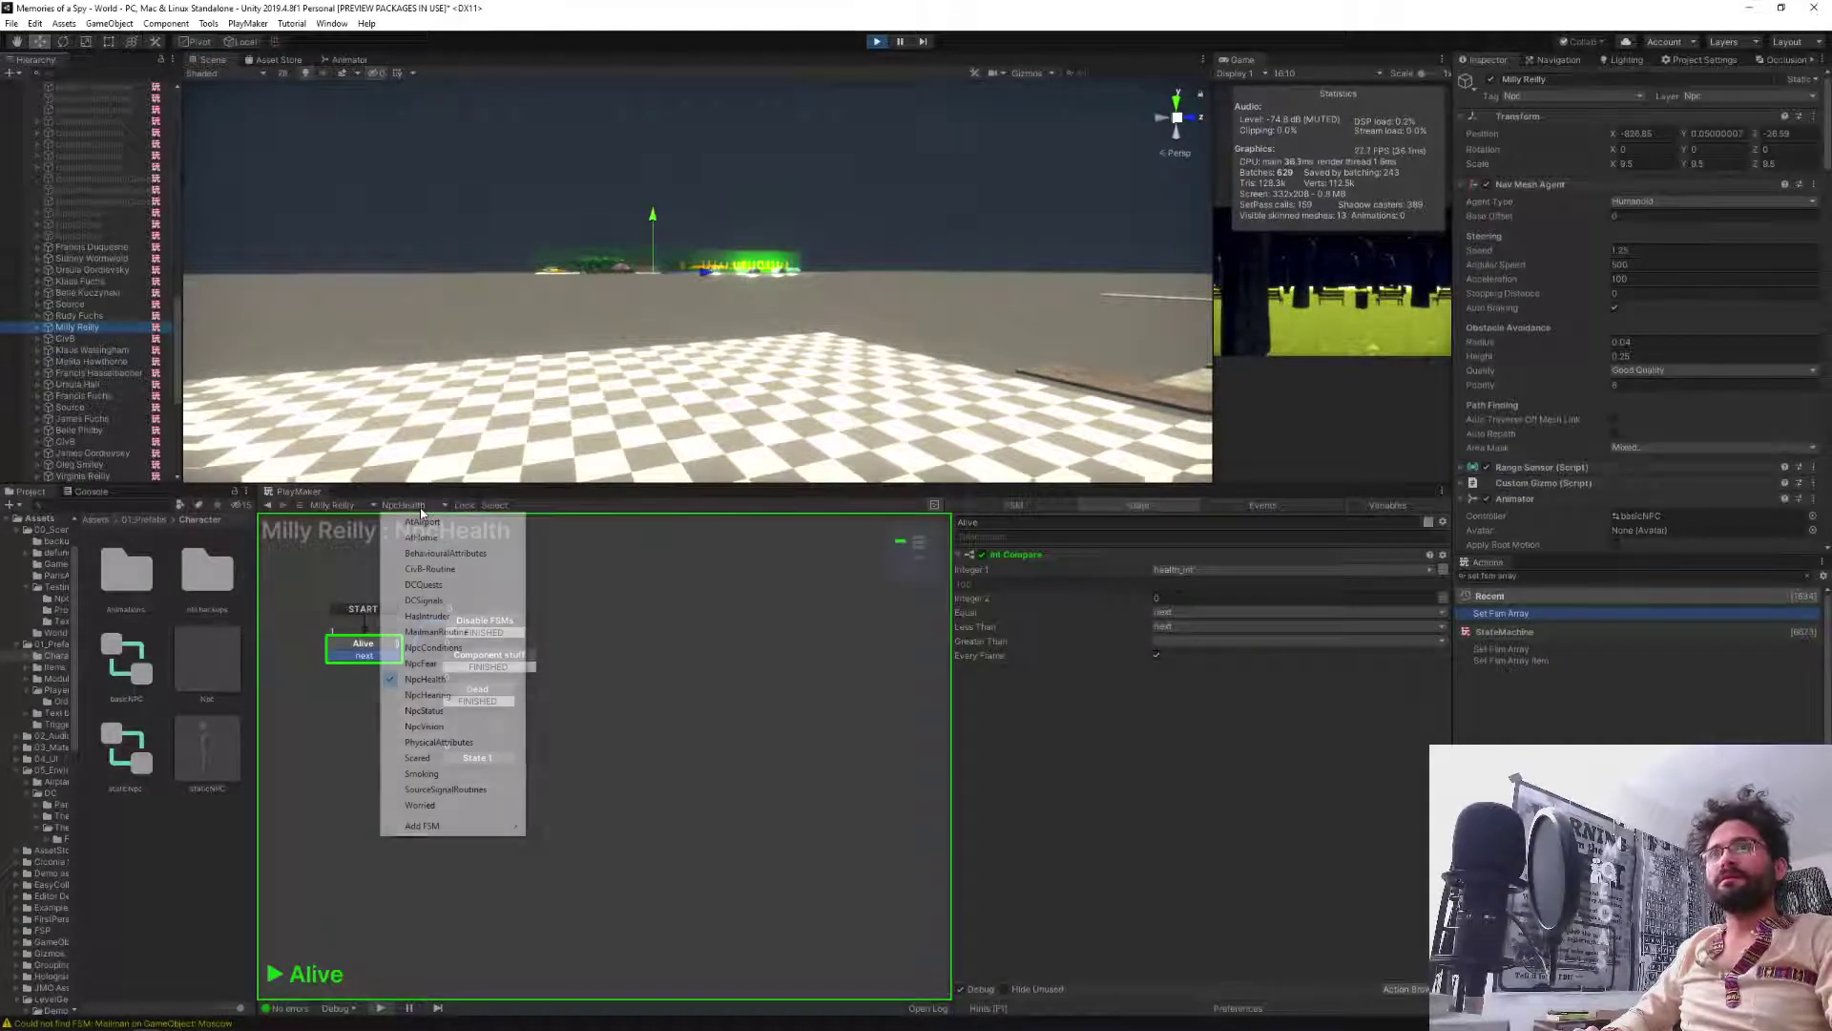
pyautogui.click(495, 744)
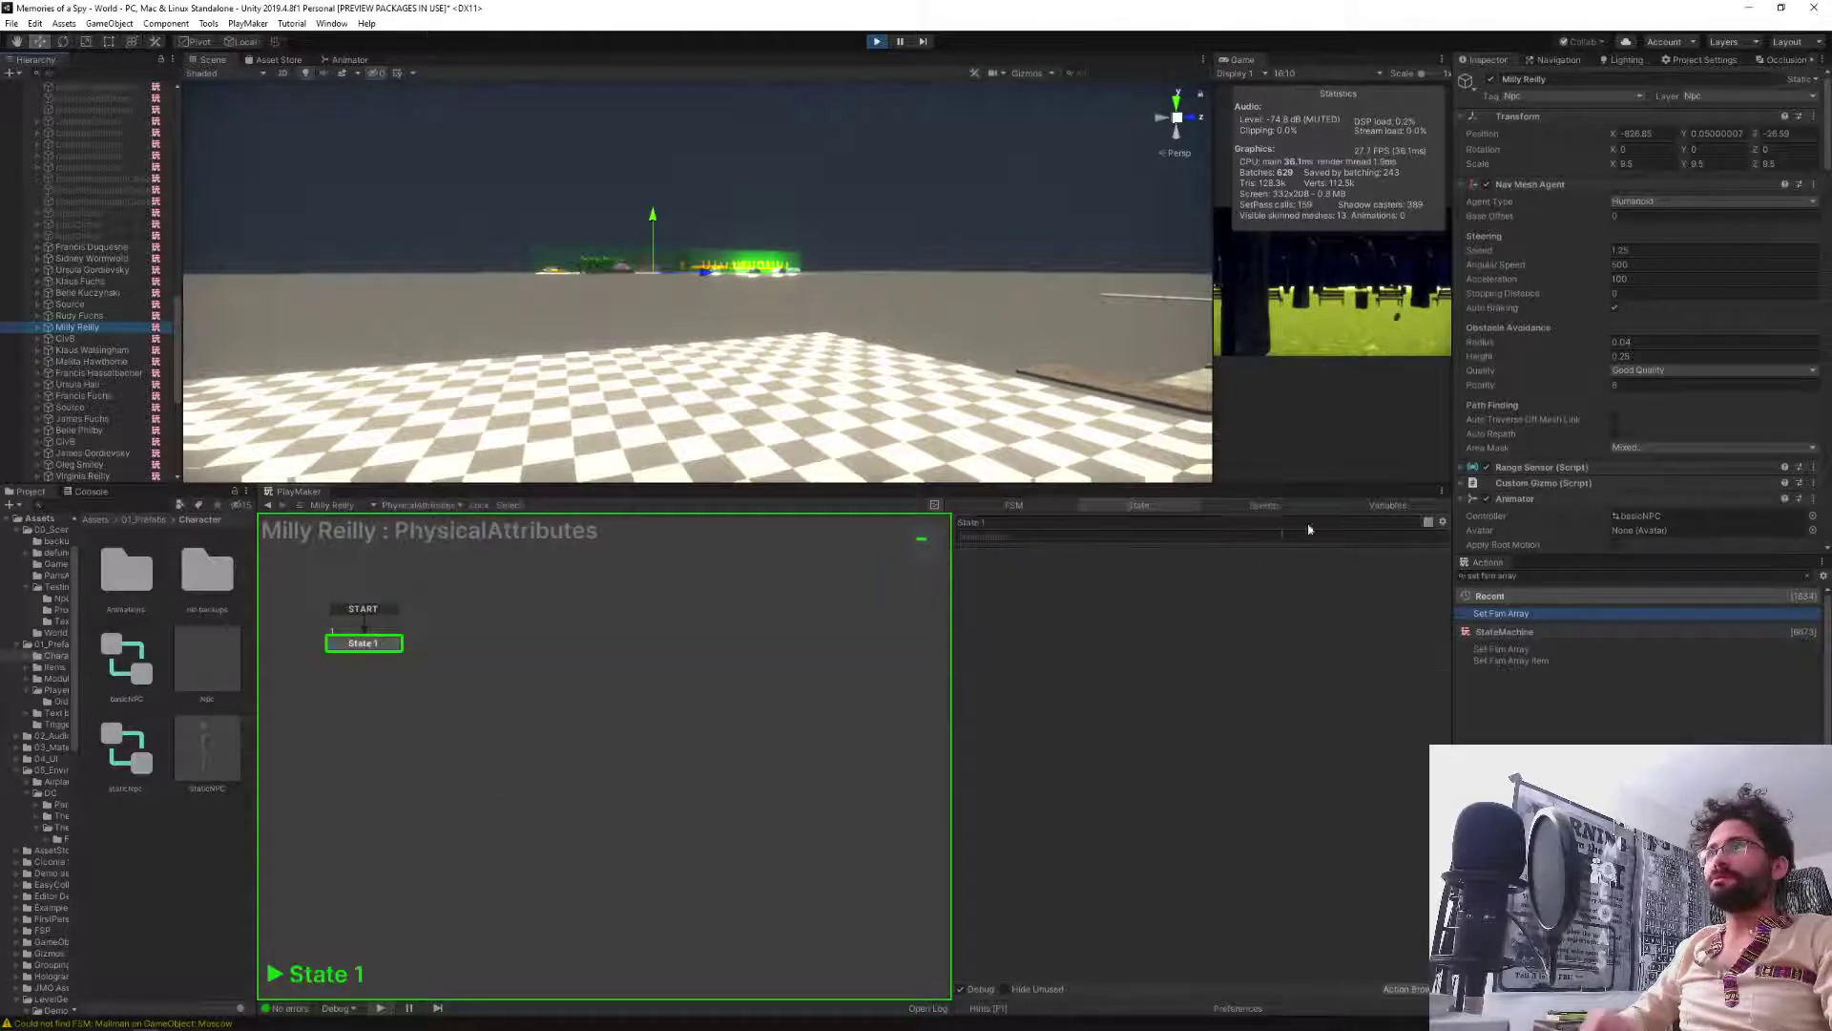
pyautogui.click(1360, 502)
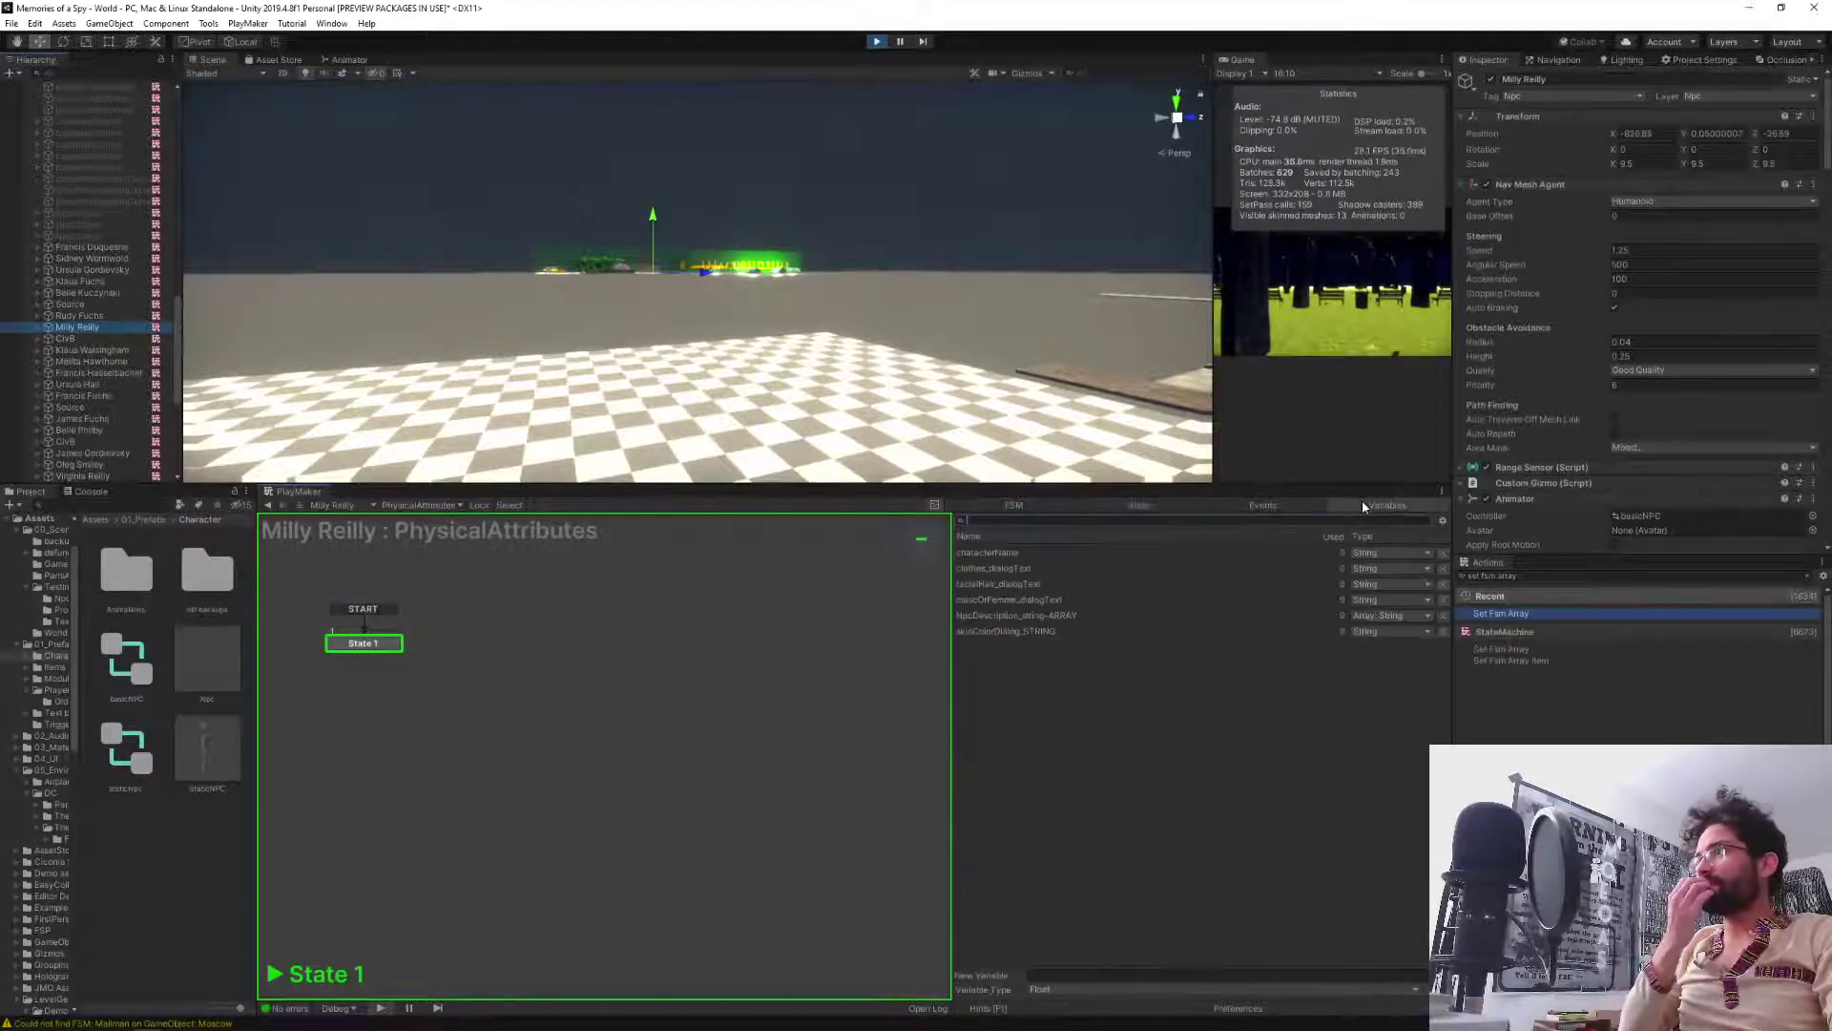
pyautogui.click(983, 615)
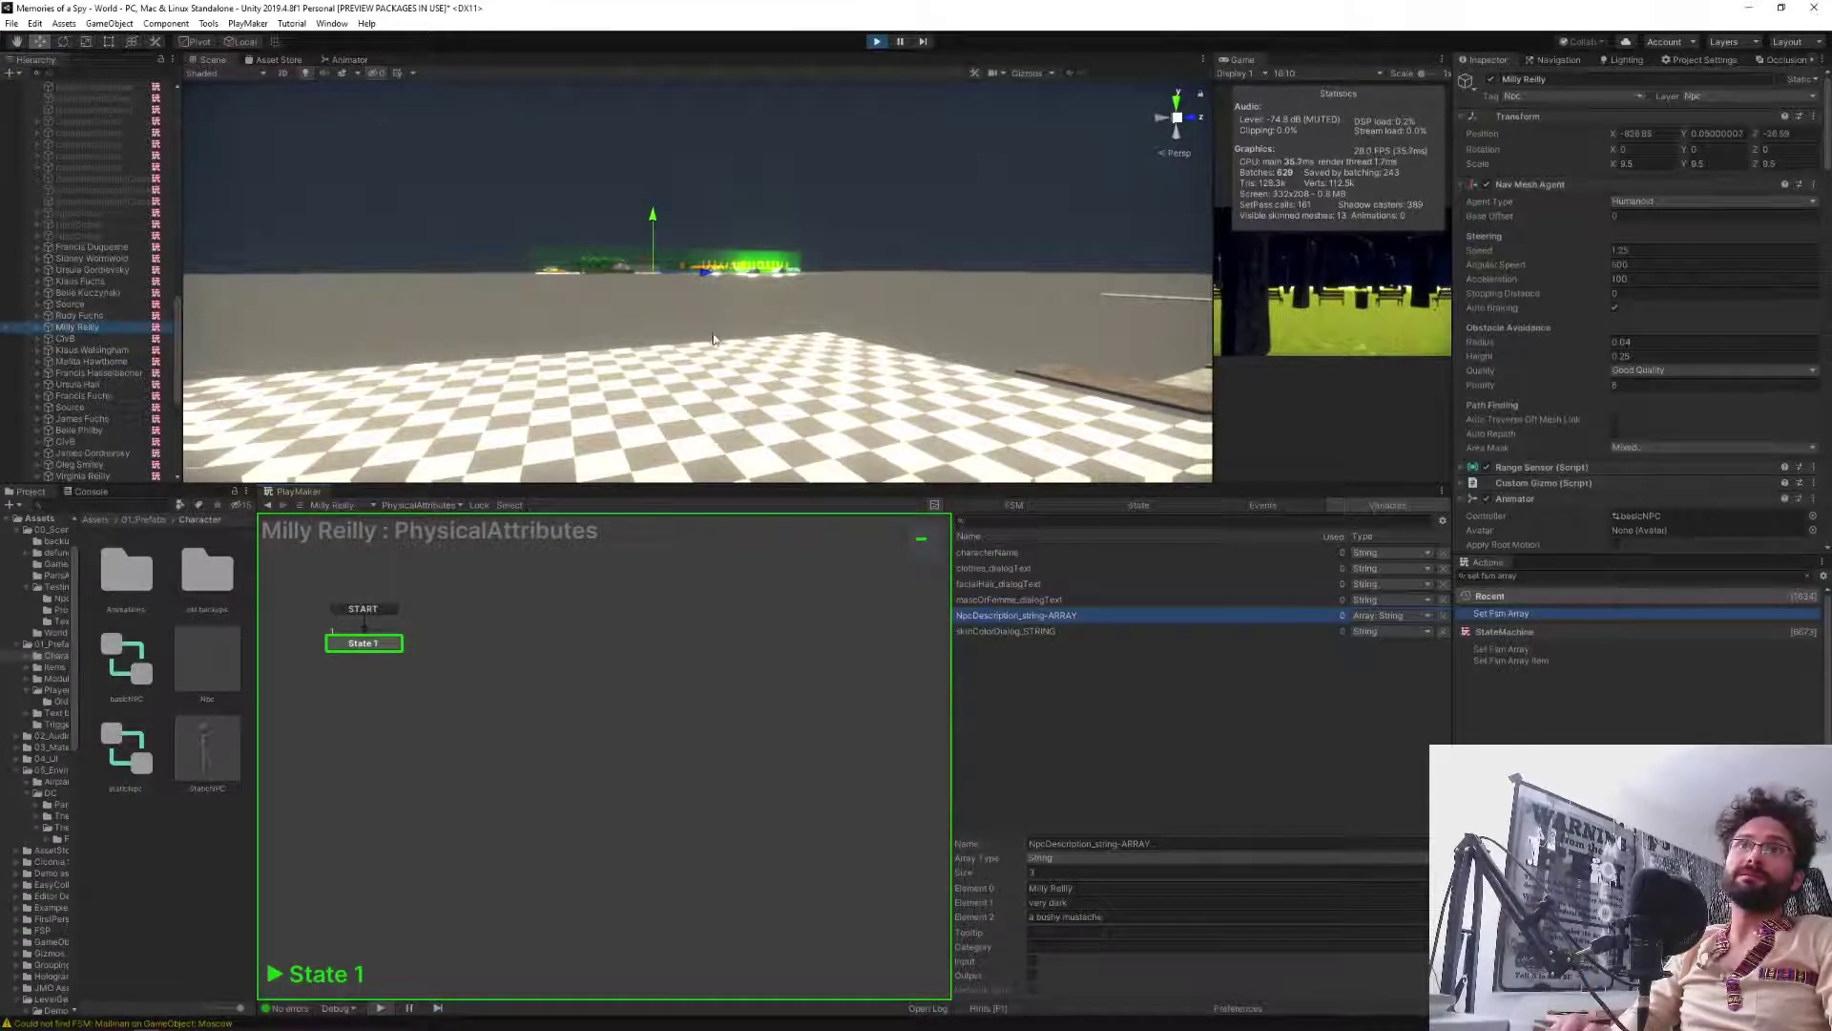
# Find the selected NPC in the Scene view and examine its appearance up close against its description array.
pyautogui.press('f')
pyautogui.scroll(5, 679, 305)
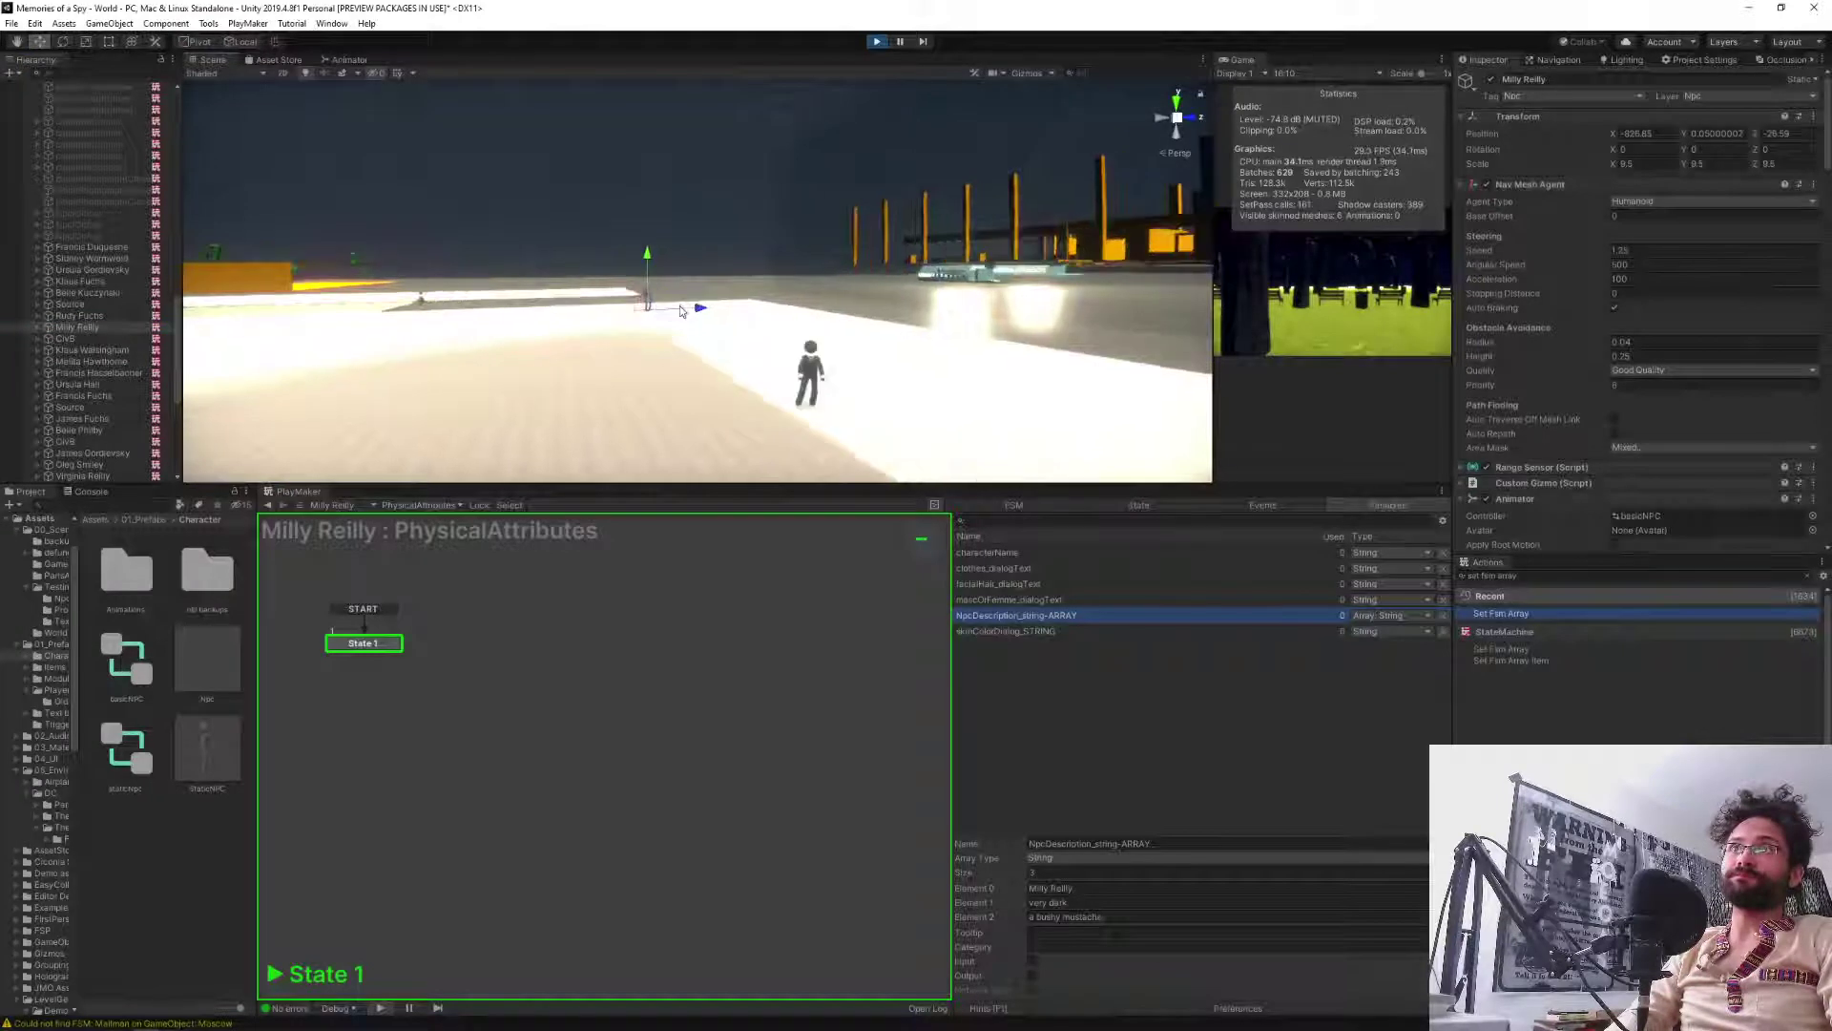
pyautogui.scroll(5, 679, 306)
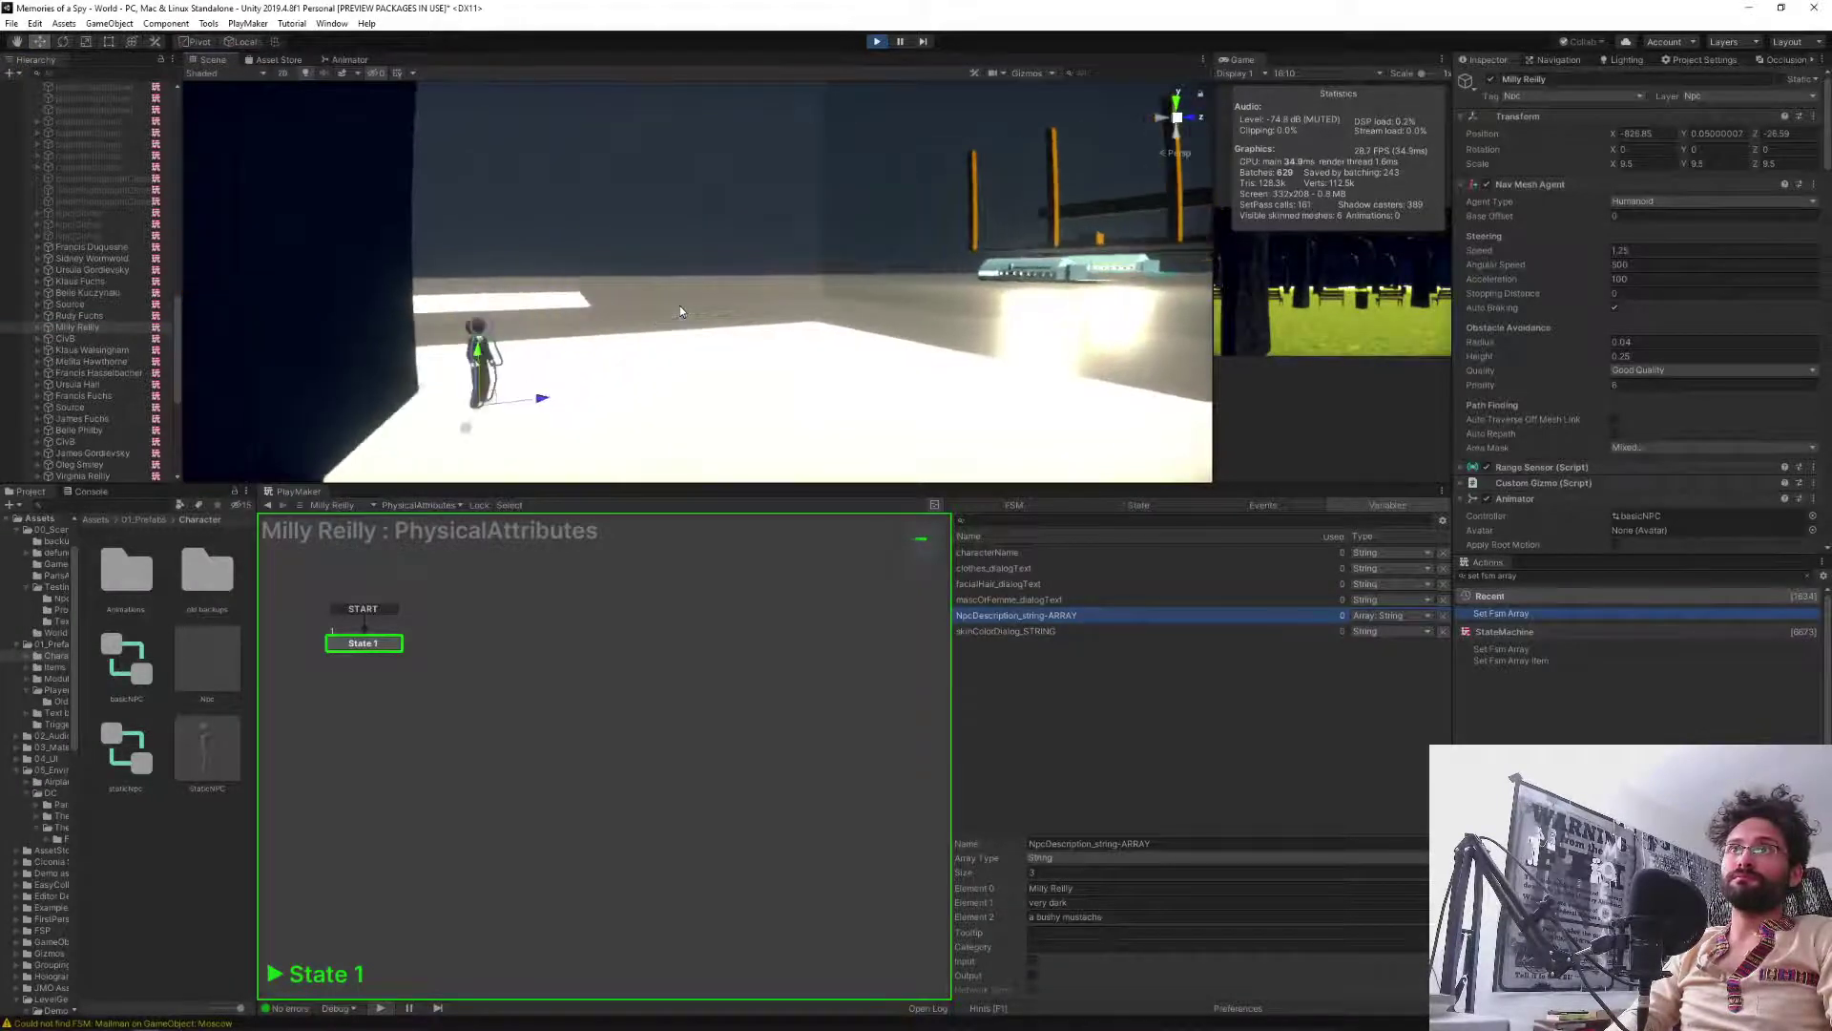
pyautogui.moveTo(679, 305); pyautogui.dragTo(551, 355, button='right')
pyautogui.scroll(4, 640, 296)
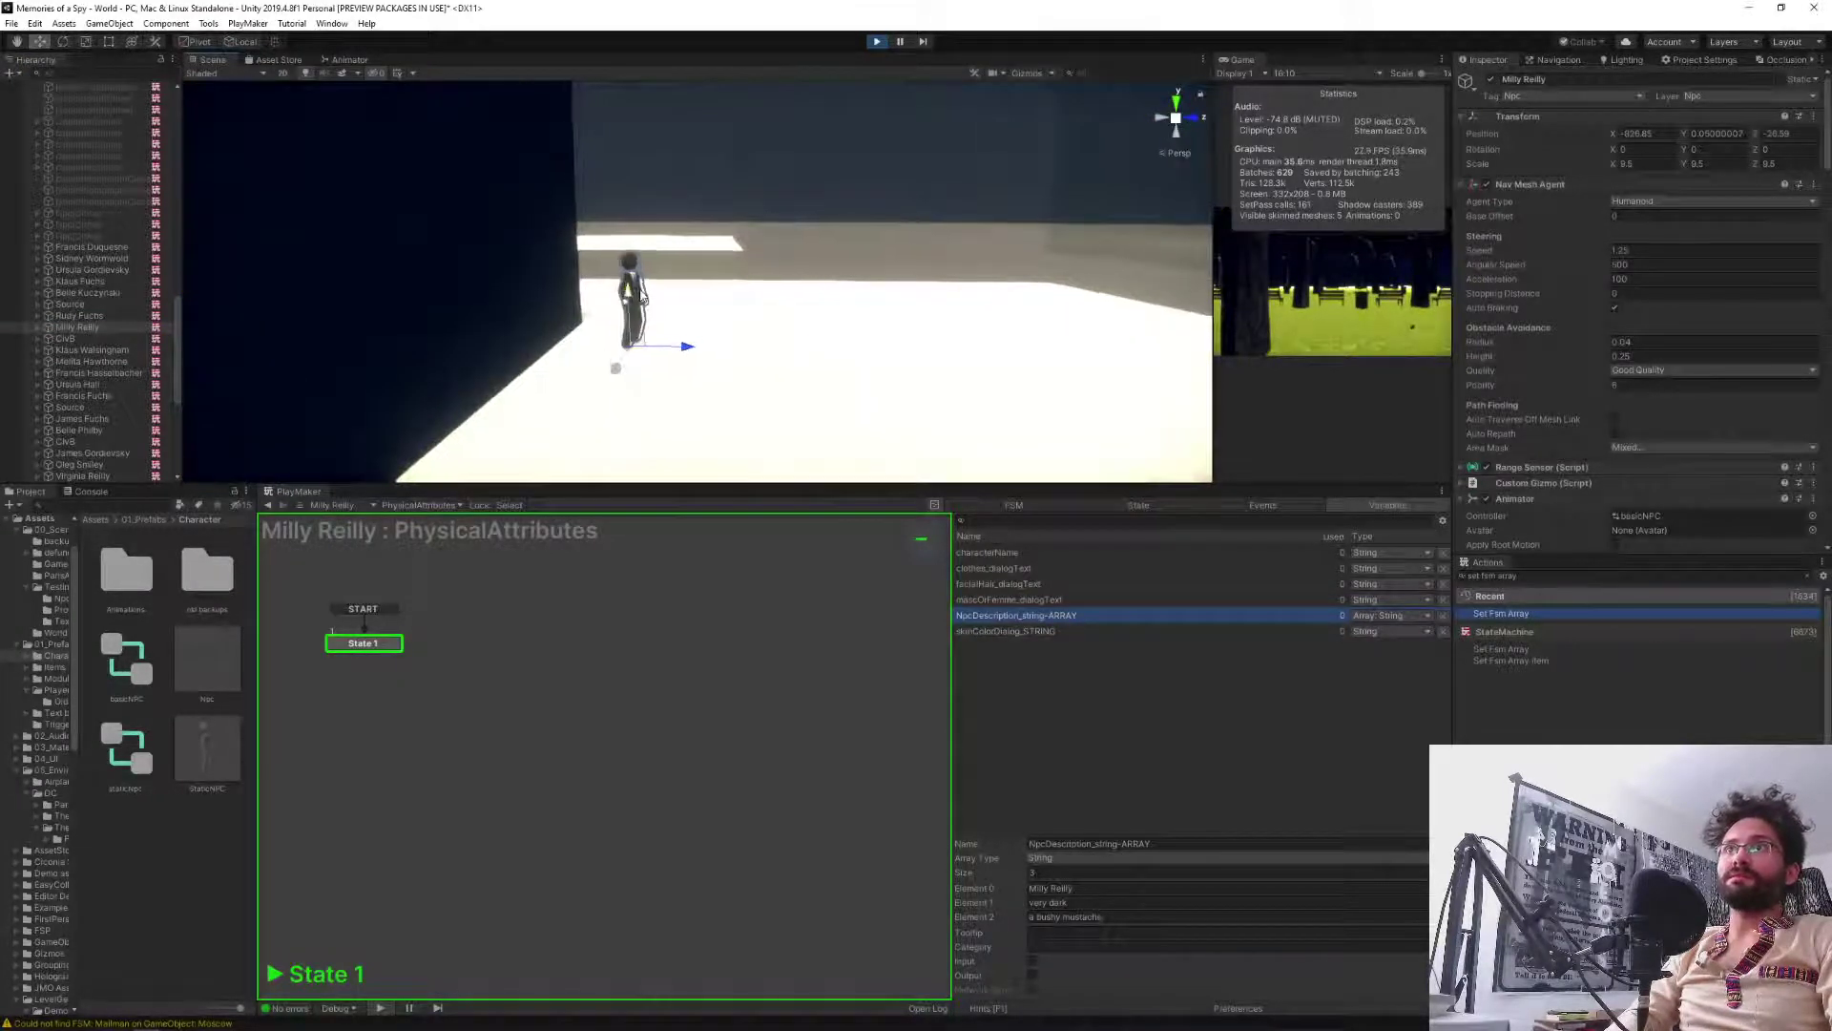
pyautogui.scroll(8, 640, 295)
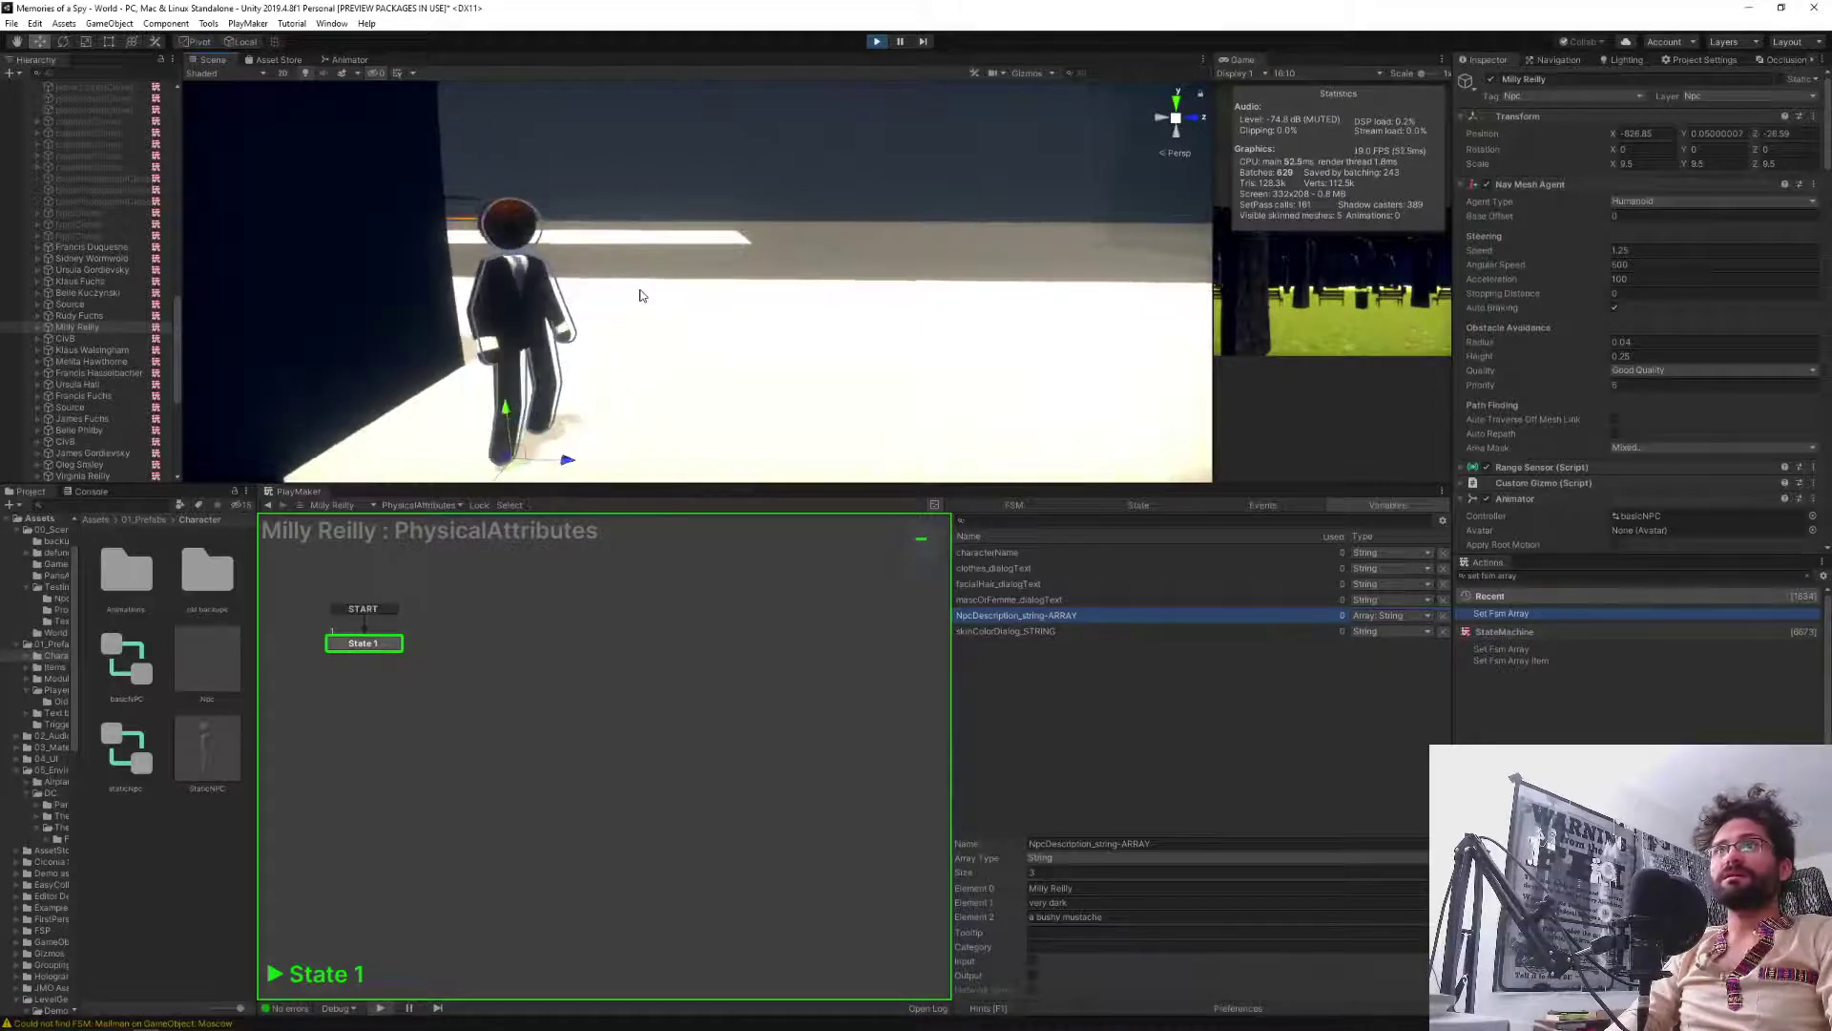
# Examine the selected NPC's face up close in the Scene view, both without and with scene lighting.
pyautogui.scroll(4, 641, 295)
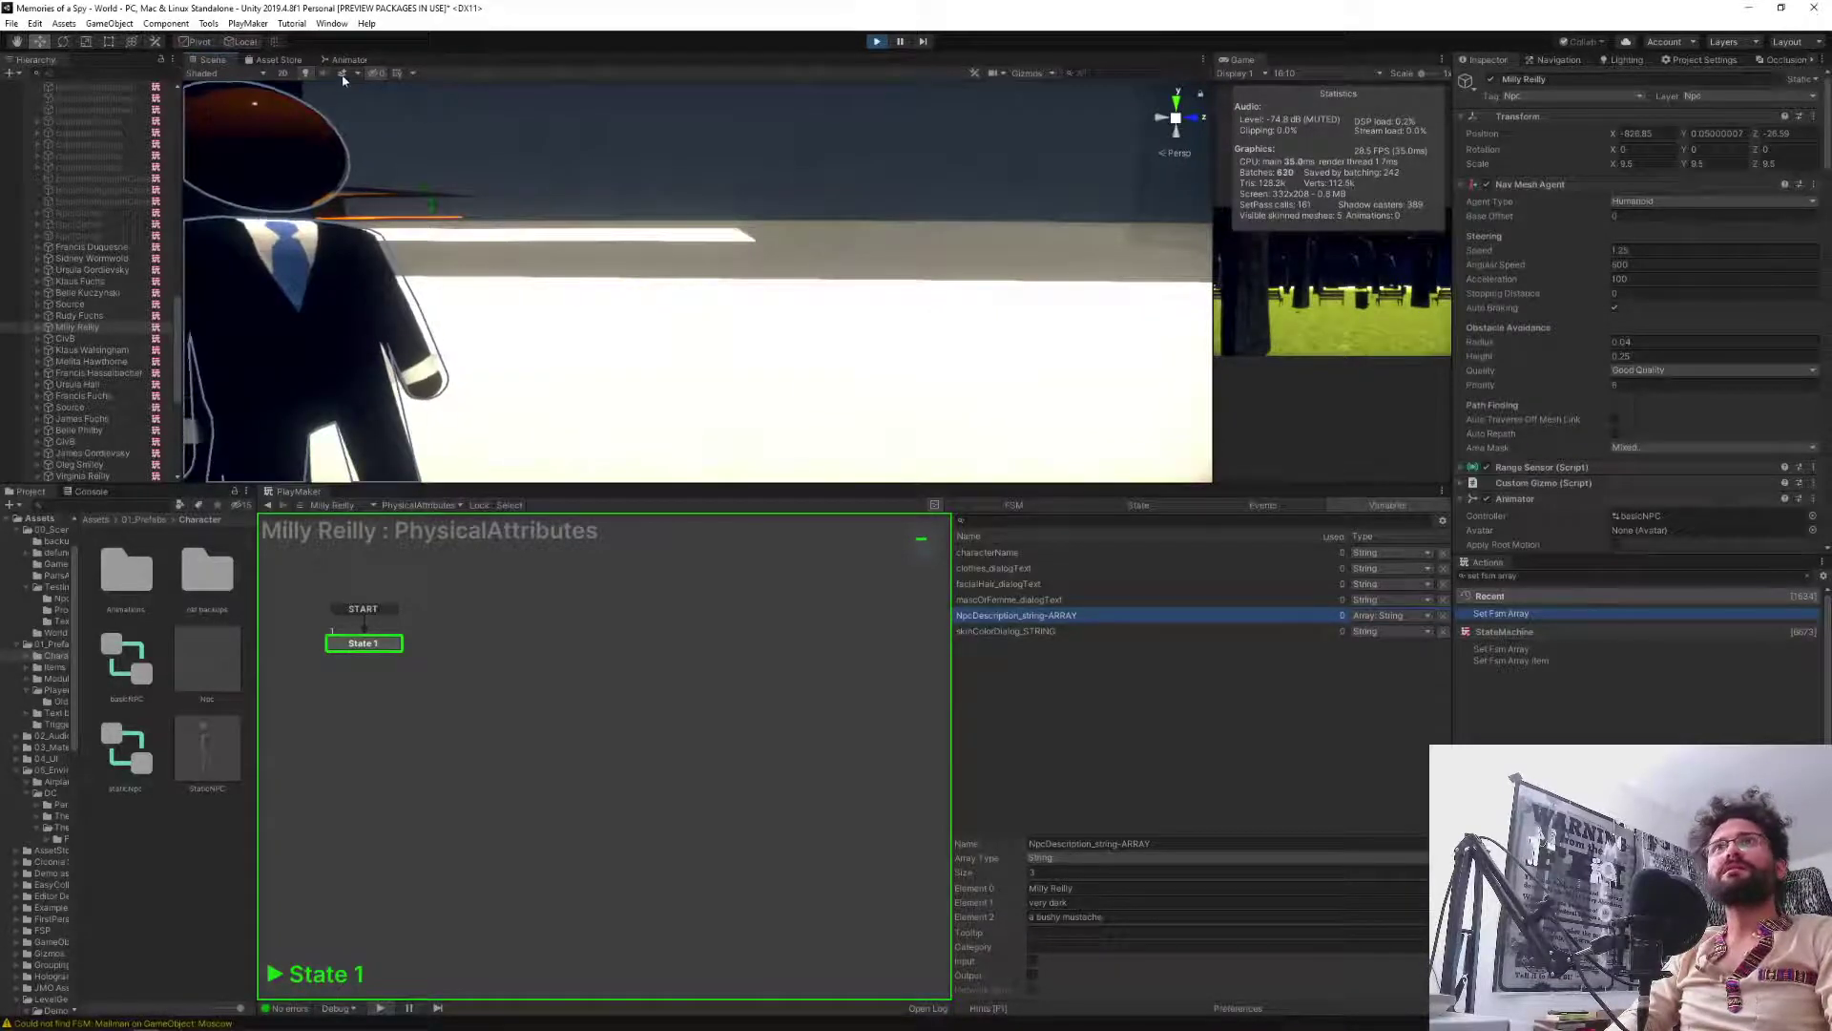
pyautogui.click(306, 74)
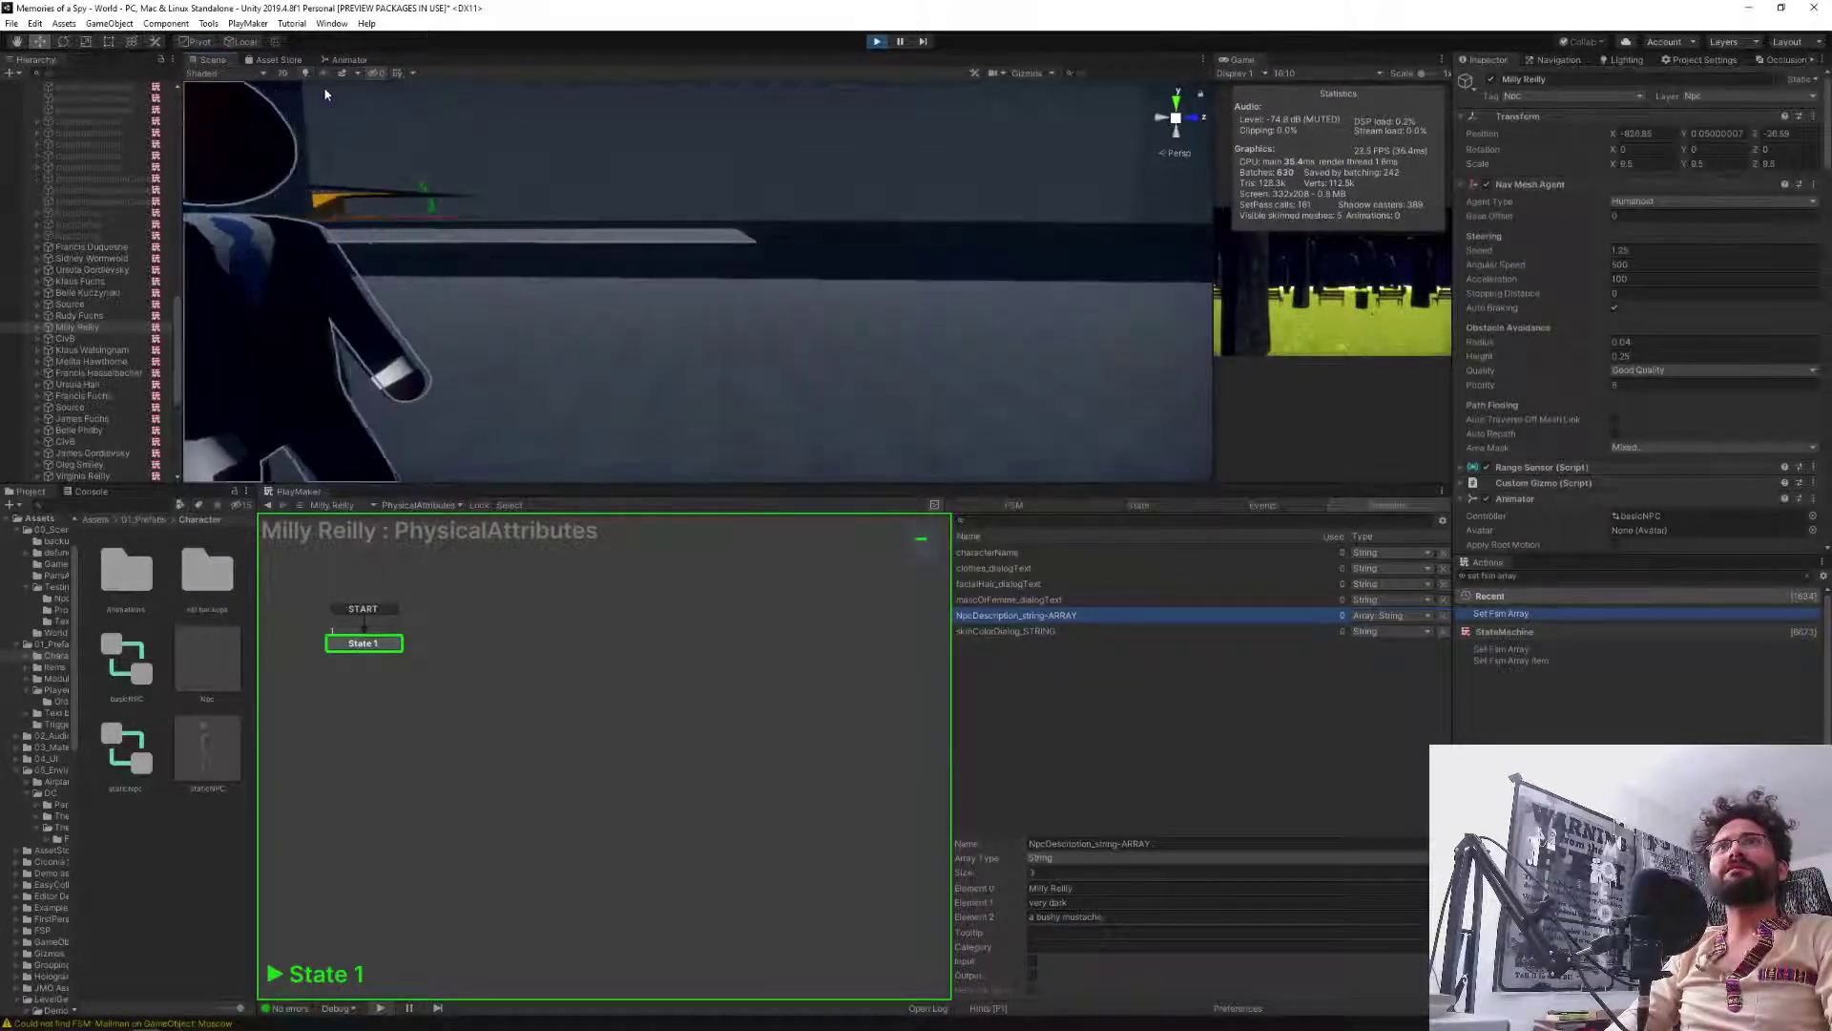
pyautogui.moveTo(524, 312); pyautogui.dragTo(440, 269, button='right')
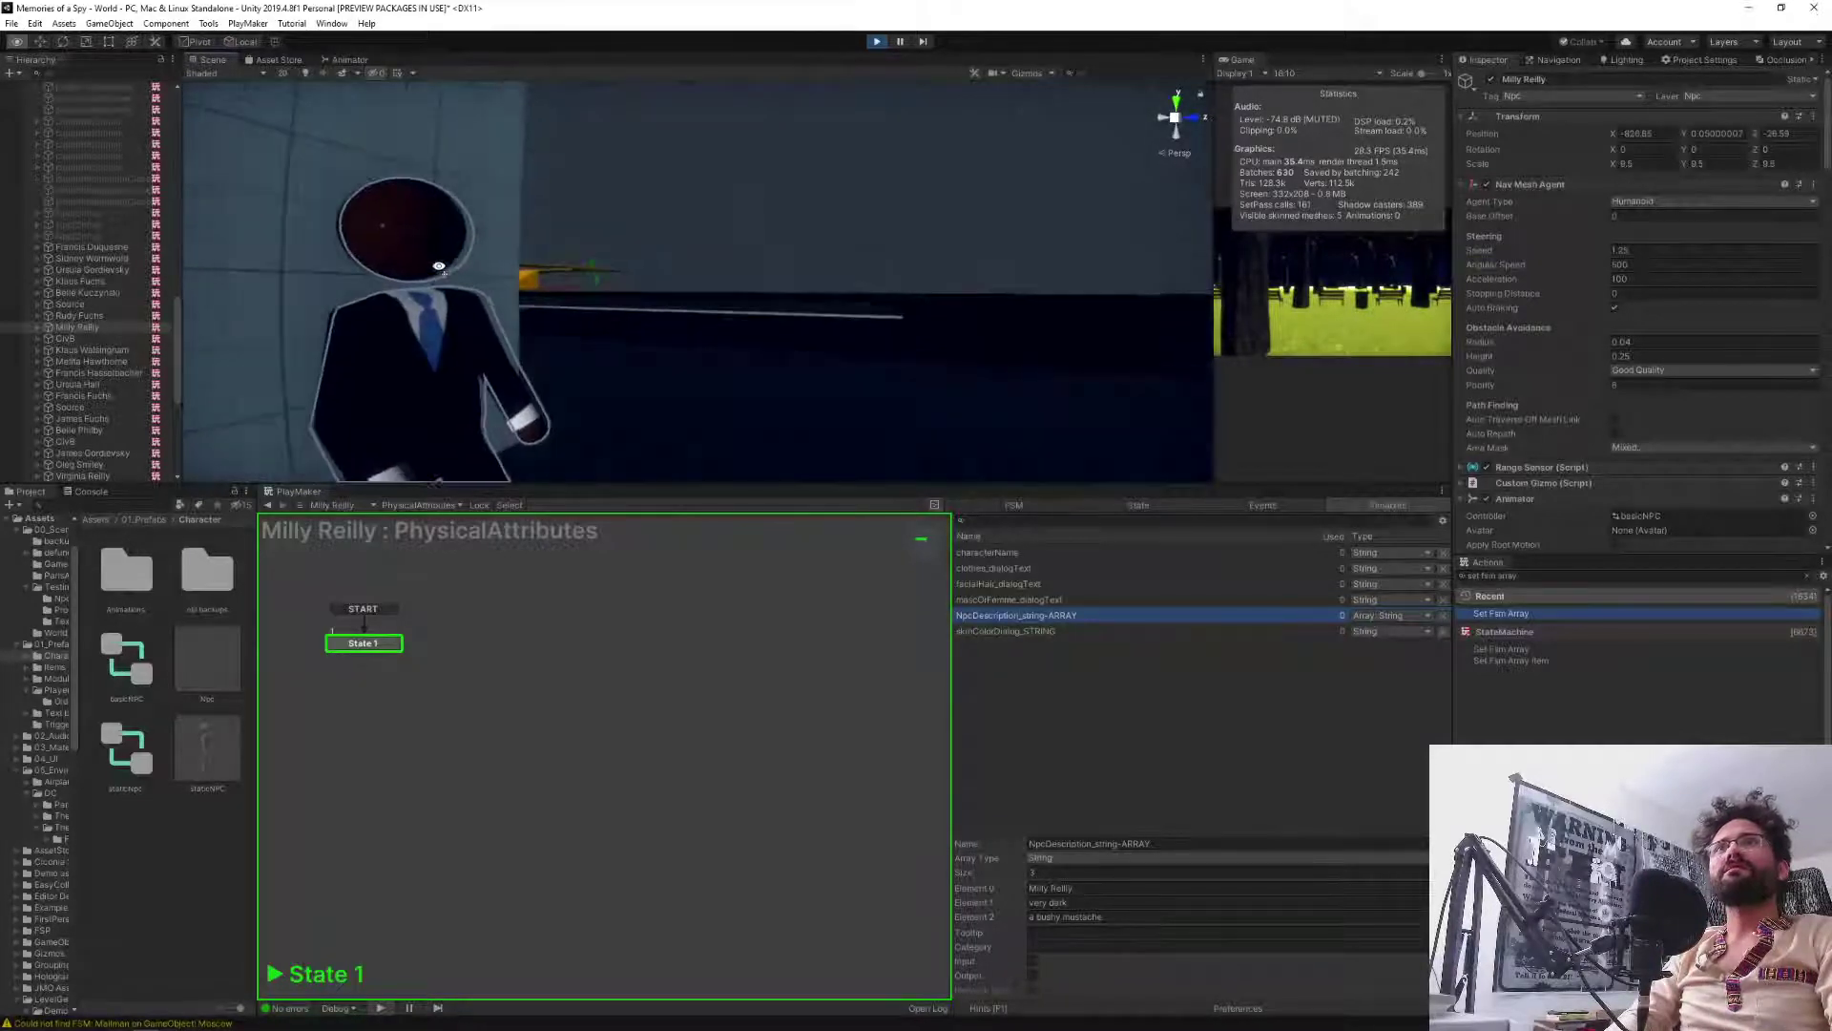
pyautogui.click(307, 73)
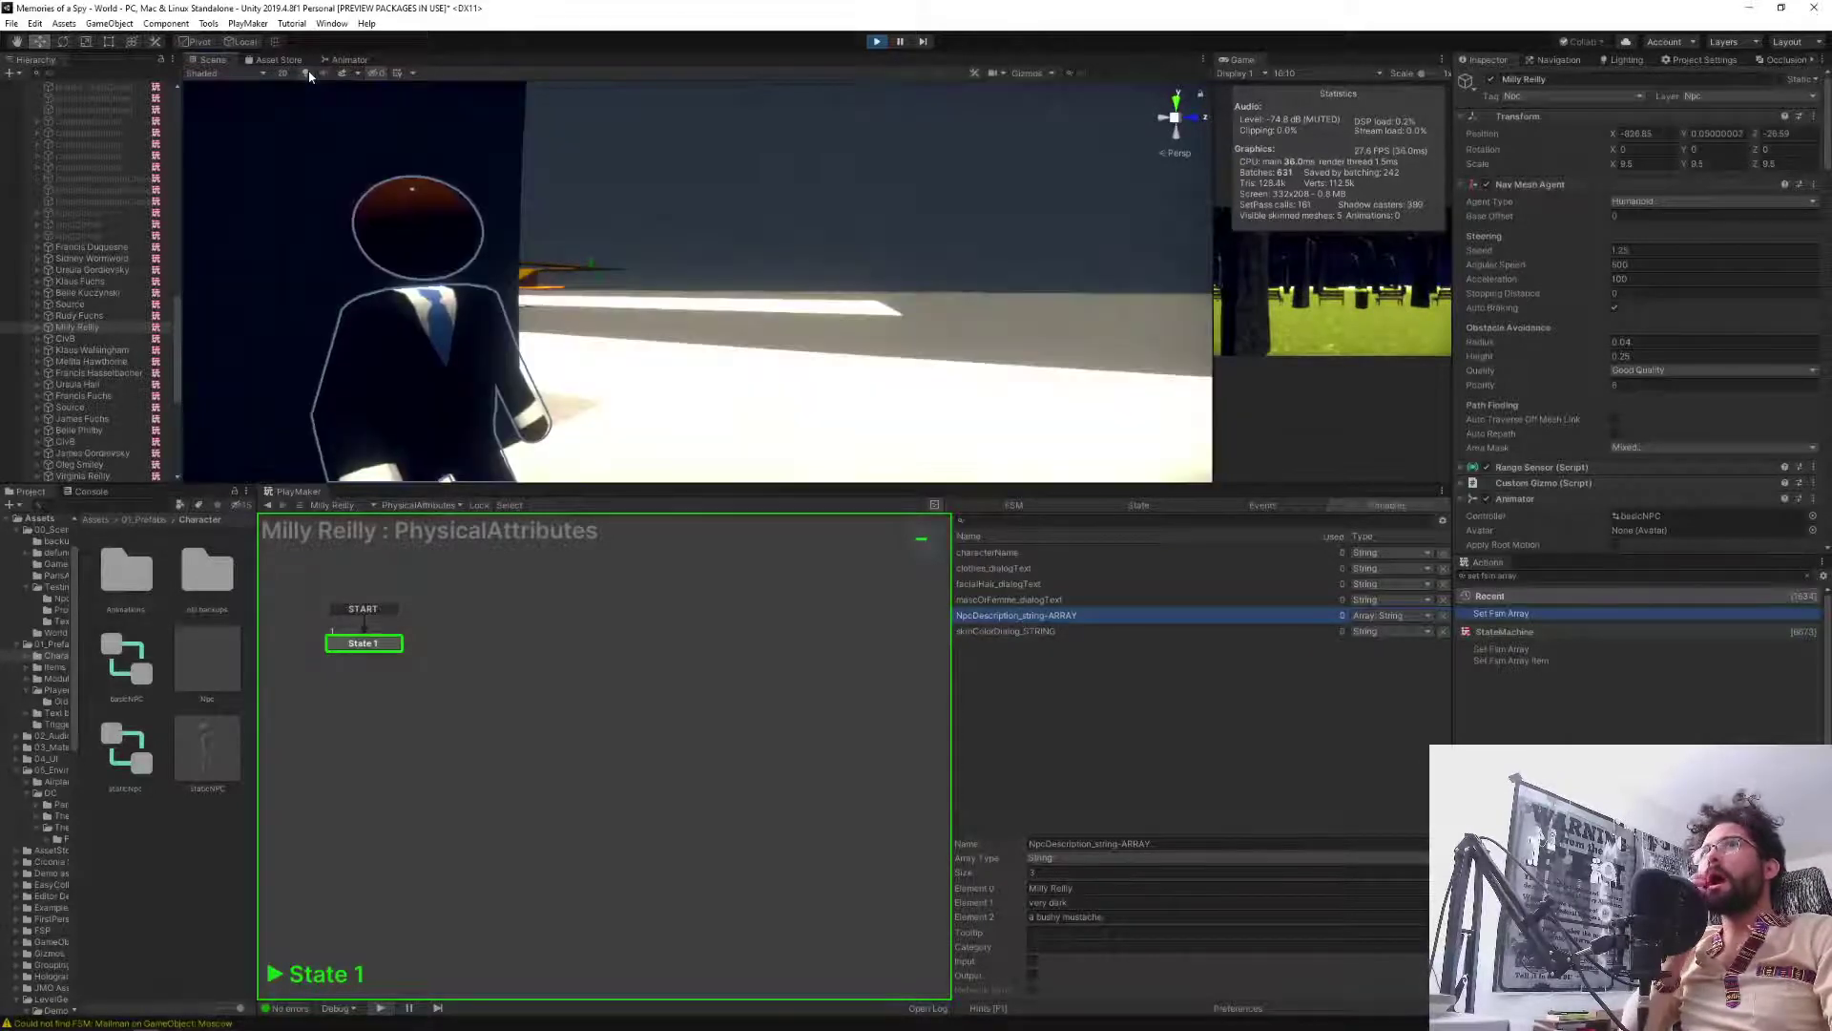
# Pause the game and inspect the materials assigned to the Stickman mesh under the selected NPC.
pyautogui.click(901, 43)
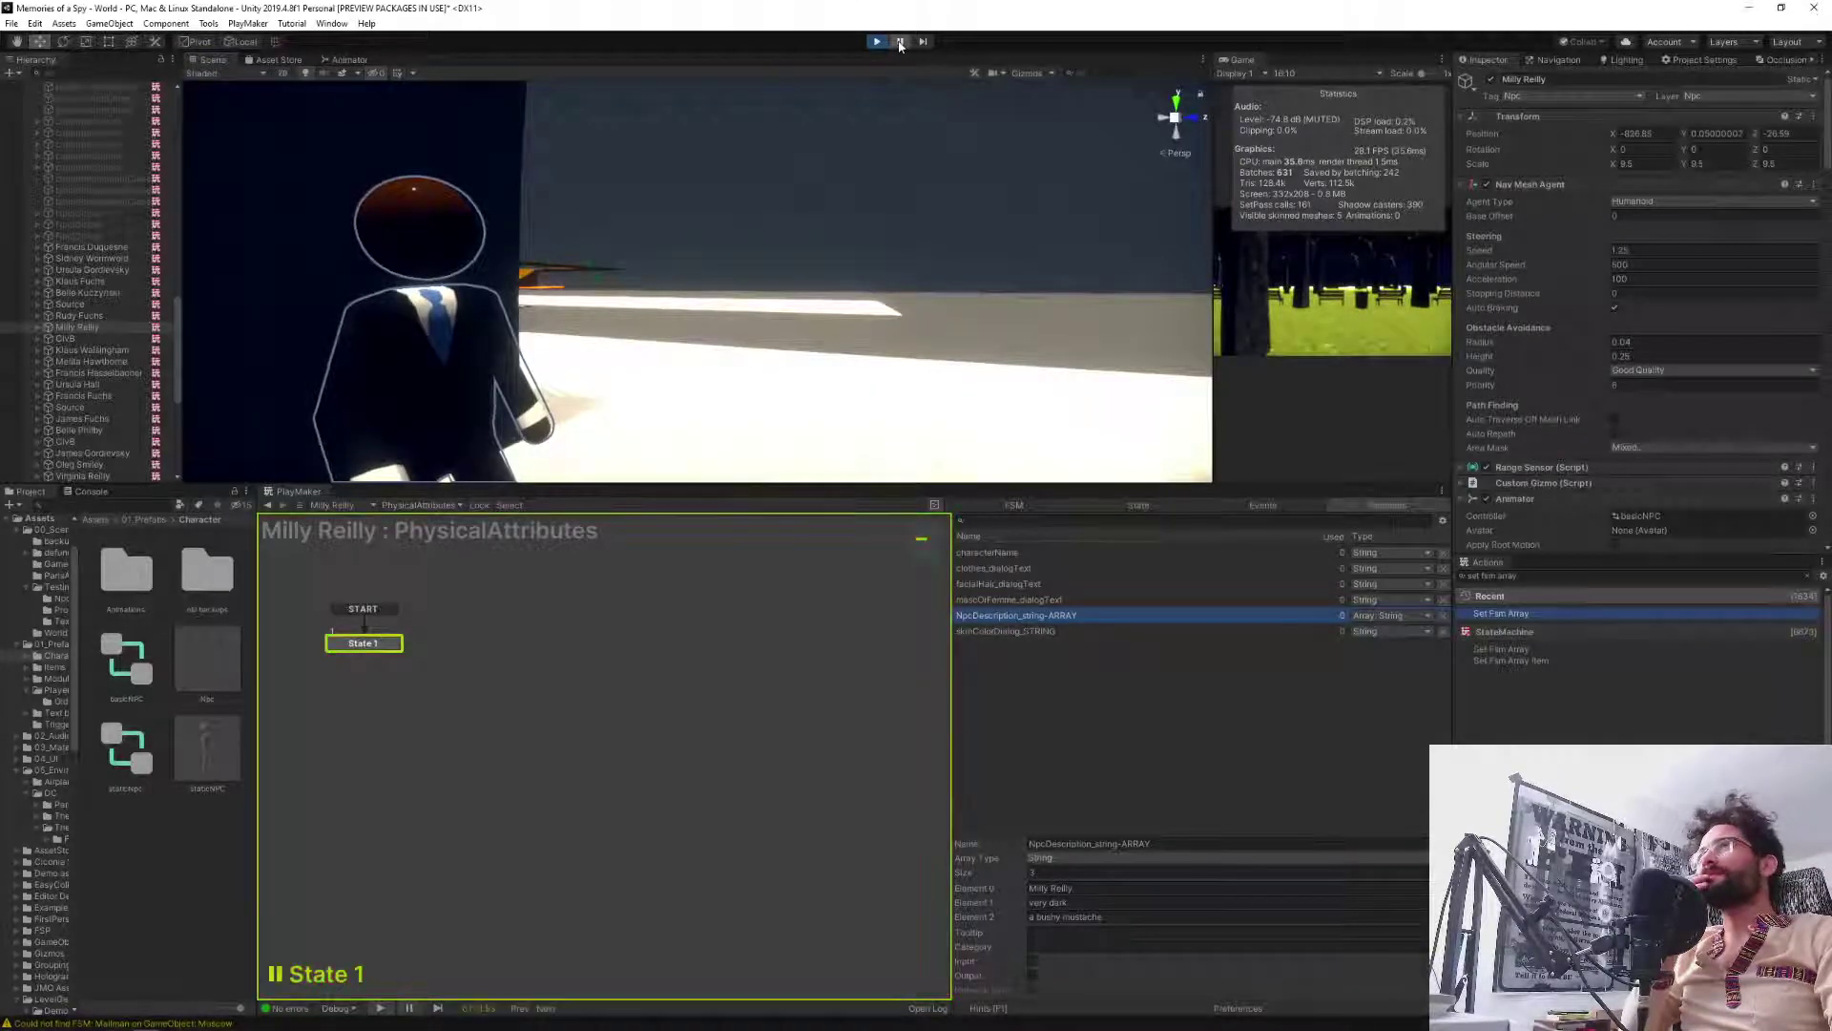
pyautogui.click(39, 328)
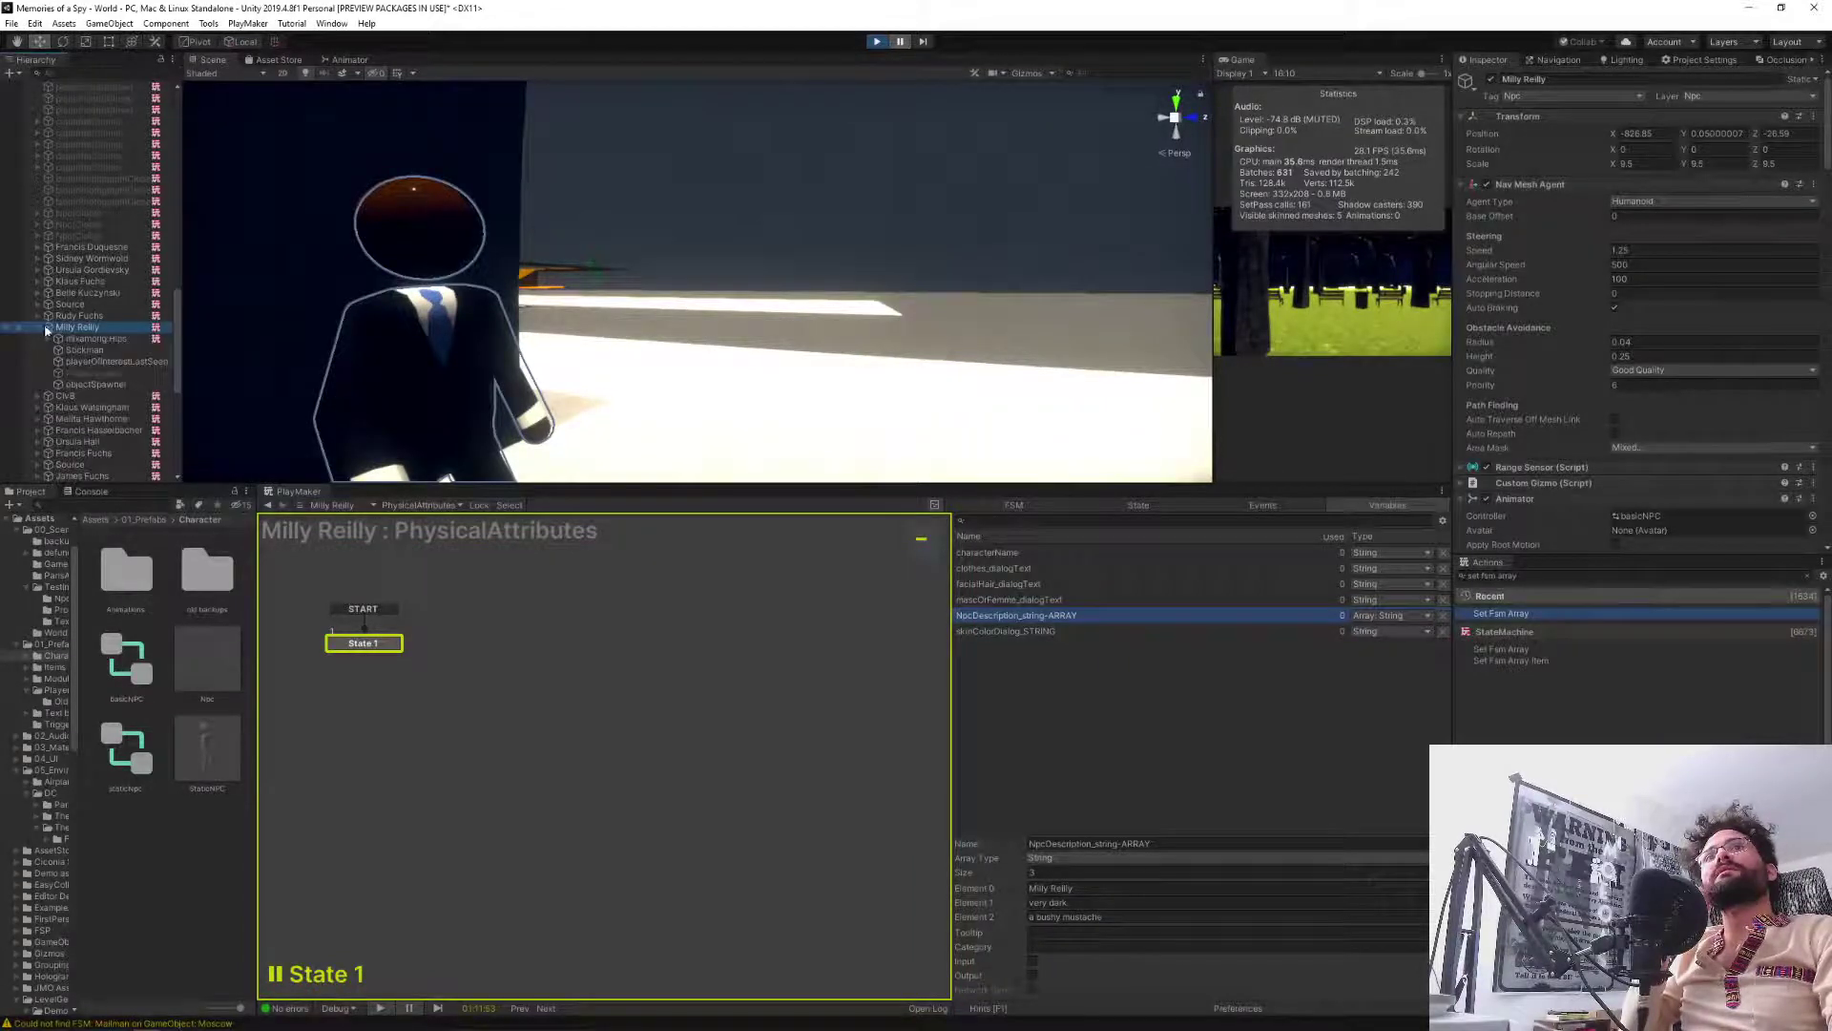
pyautogui.click(86, 351)
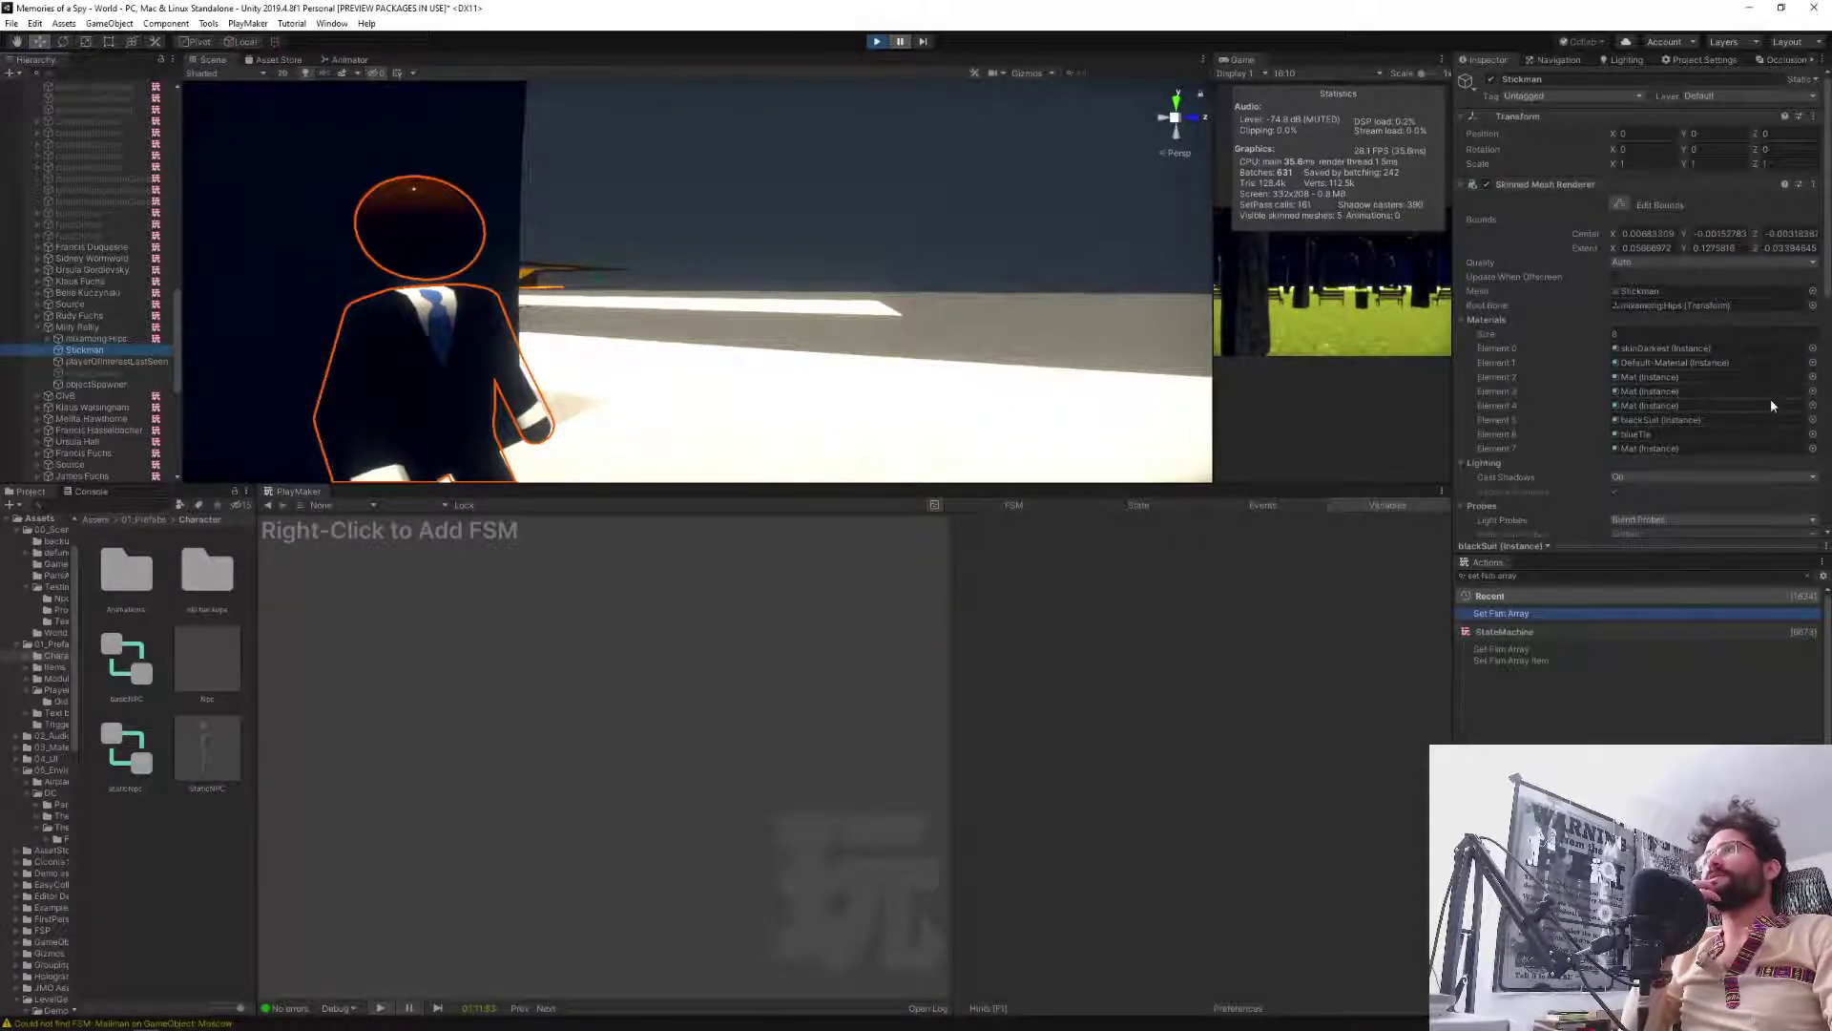
# Find the Npc testing spawner PARIS object in the scene and show the state actions of its FSM.
pyautogui.scroll(-10, 85, 401)
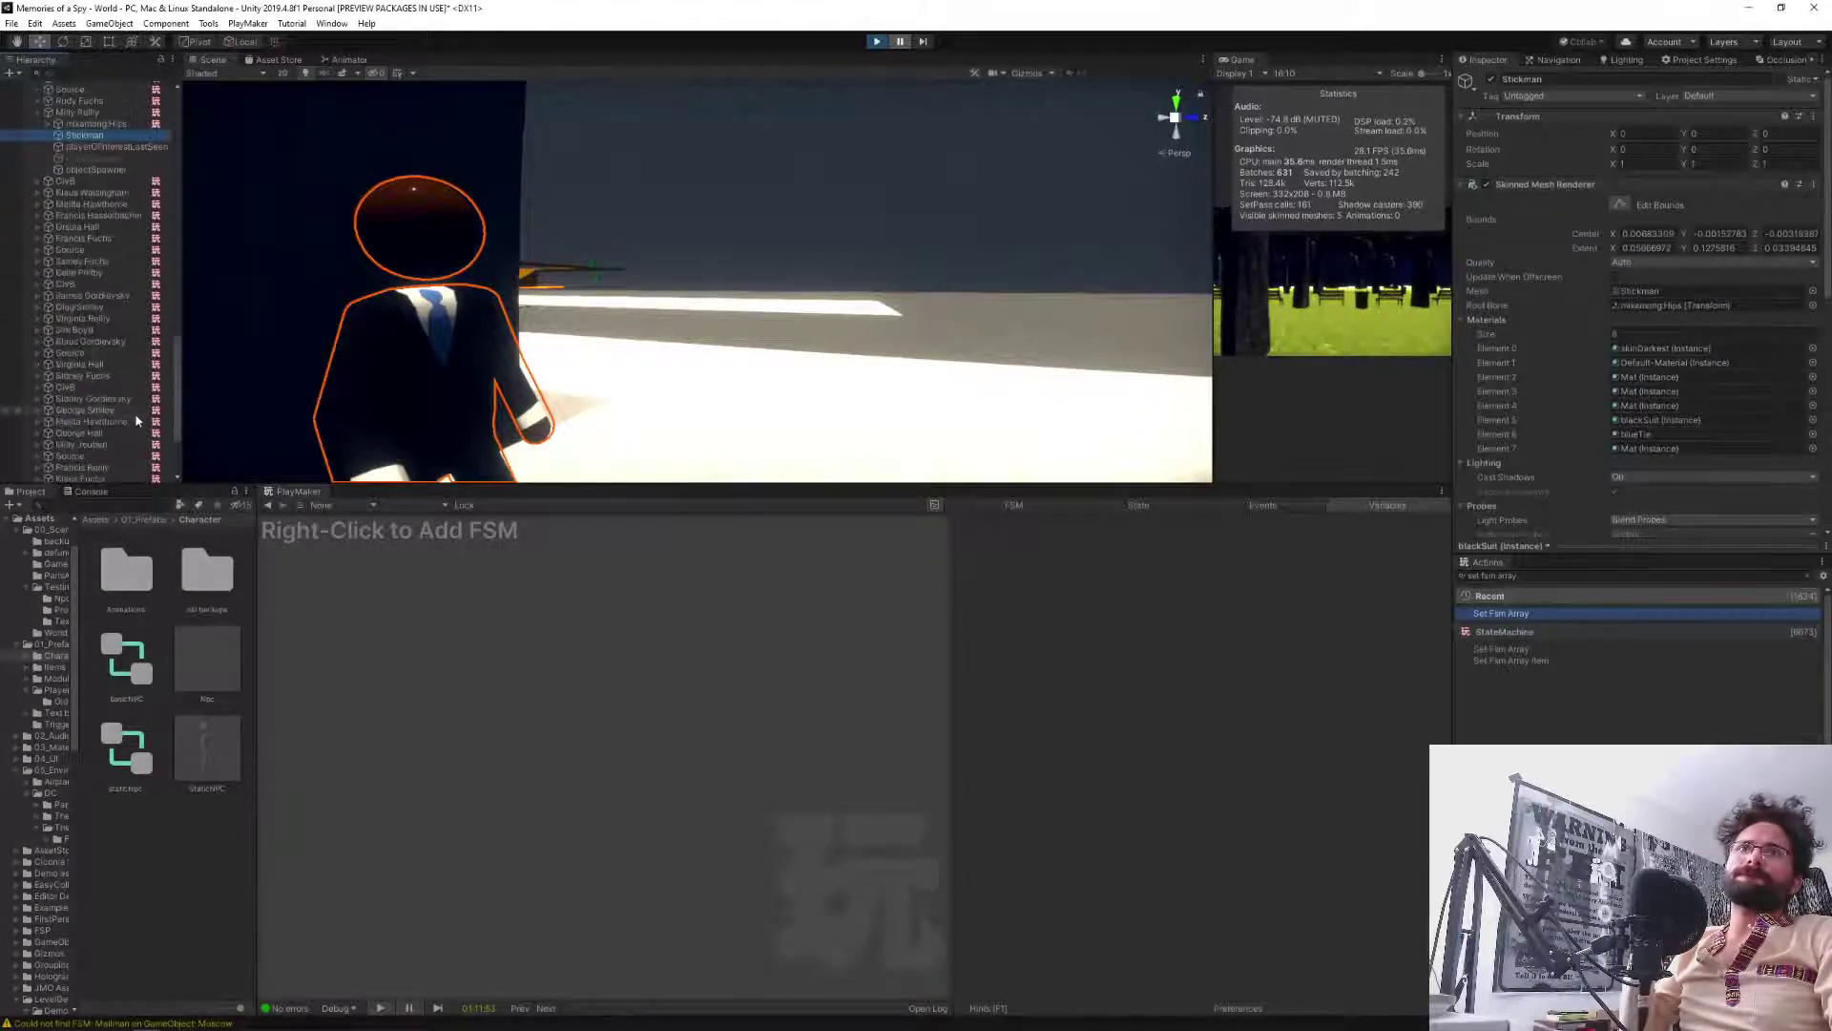
pyautogui.scroll(10, 135, 418)
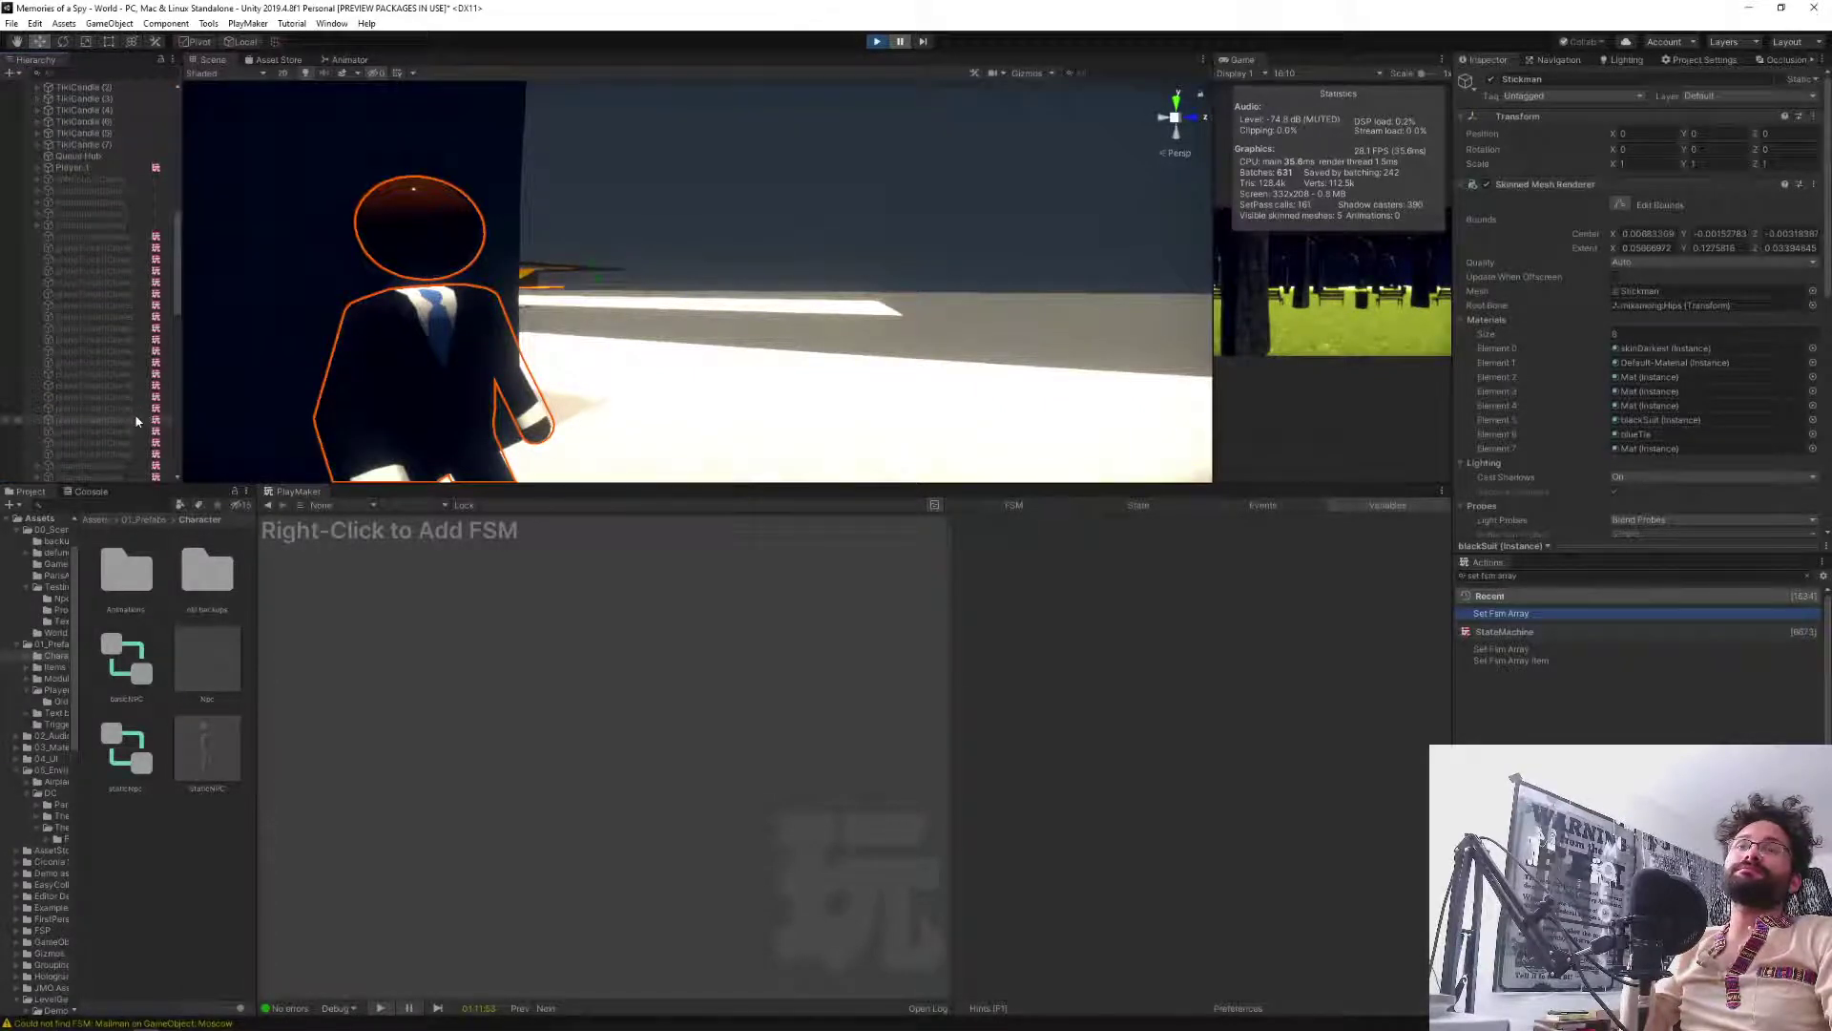
pyautogui.scroll(6, 137, 419)
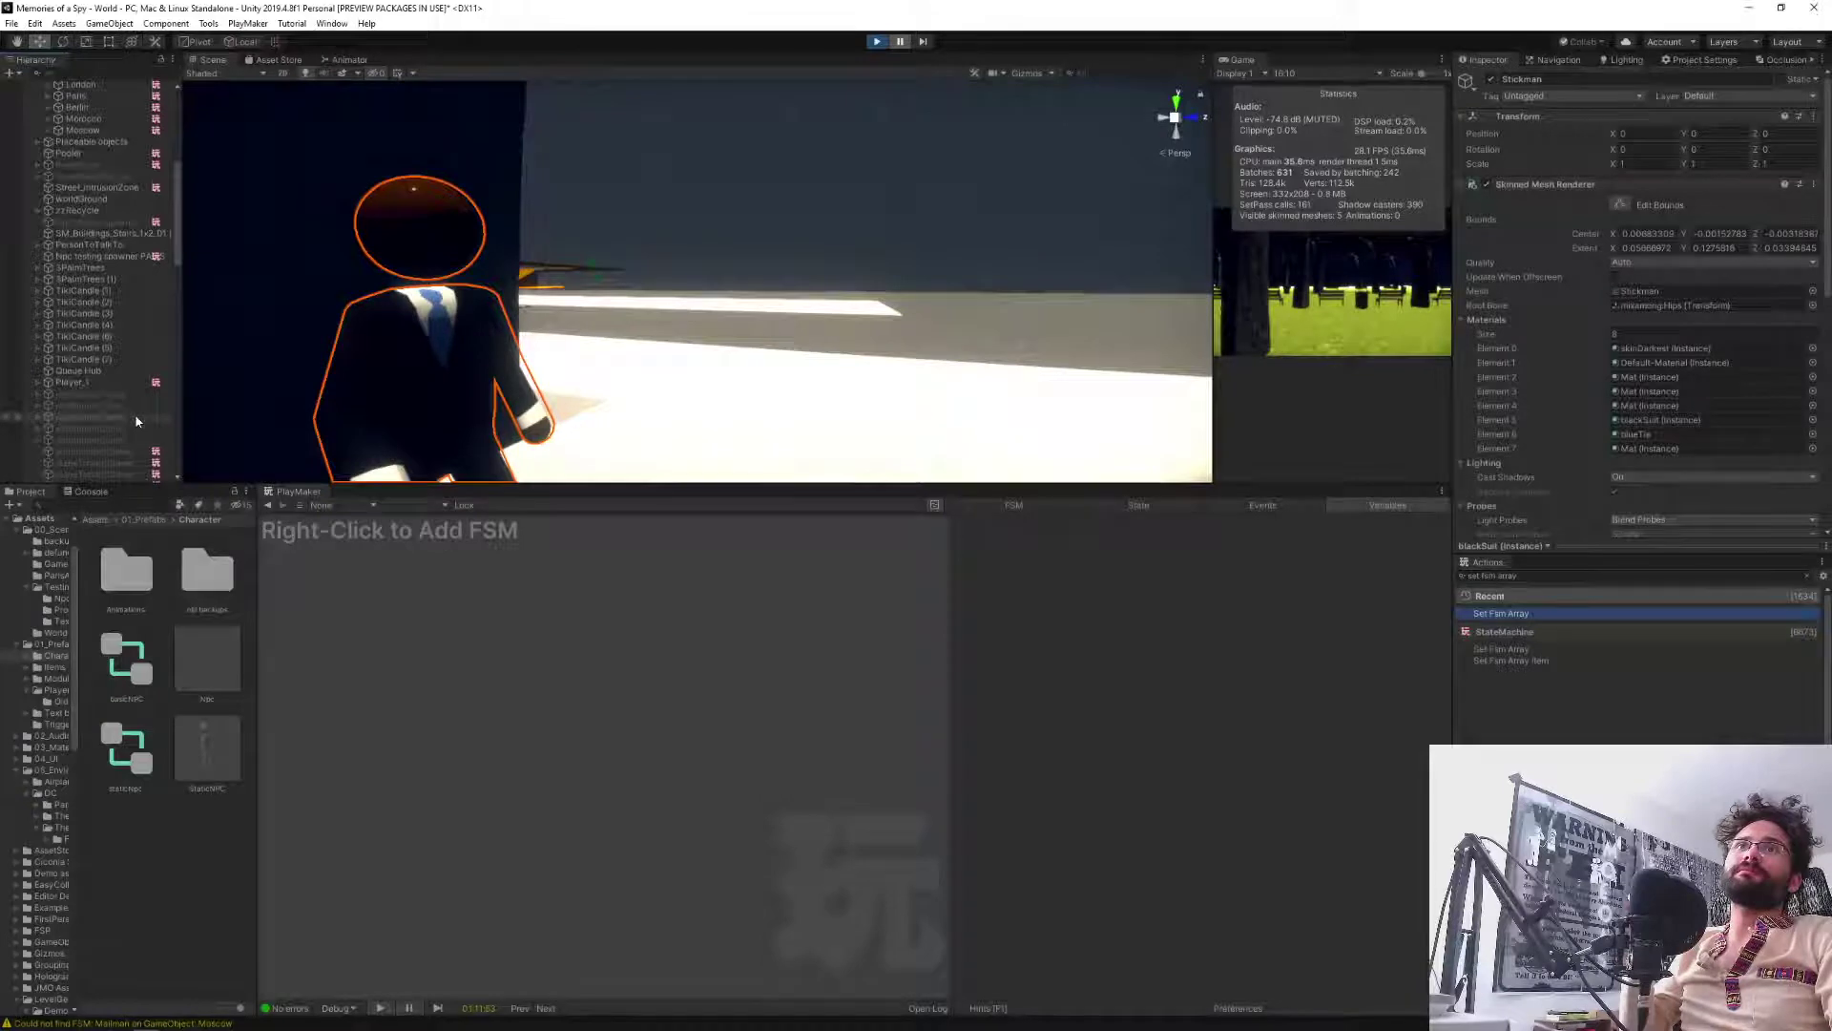
pyautogui.click(124, 256)
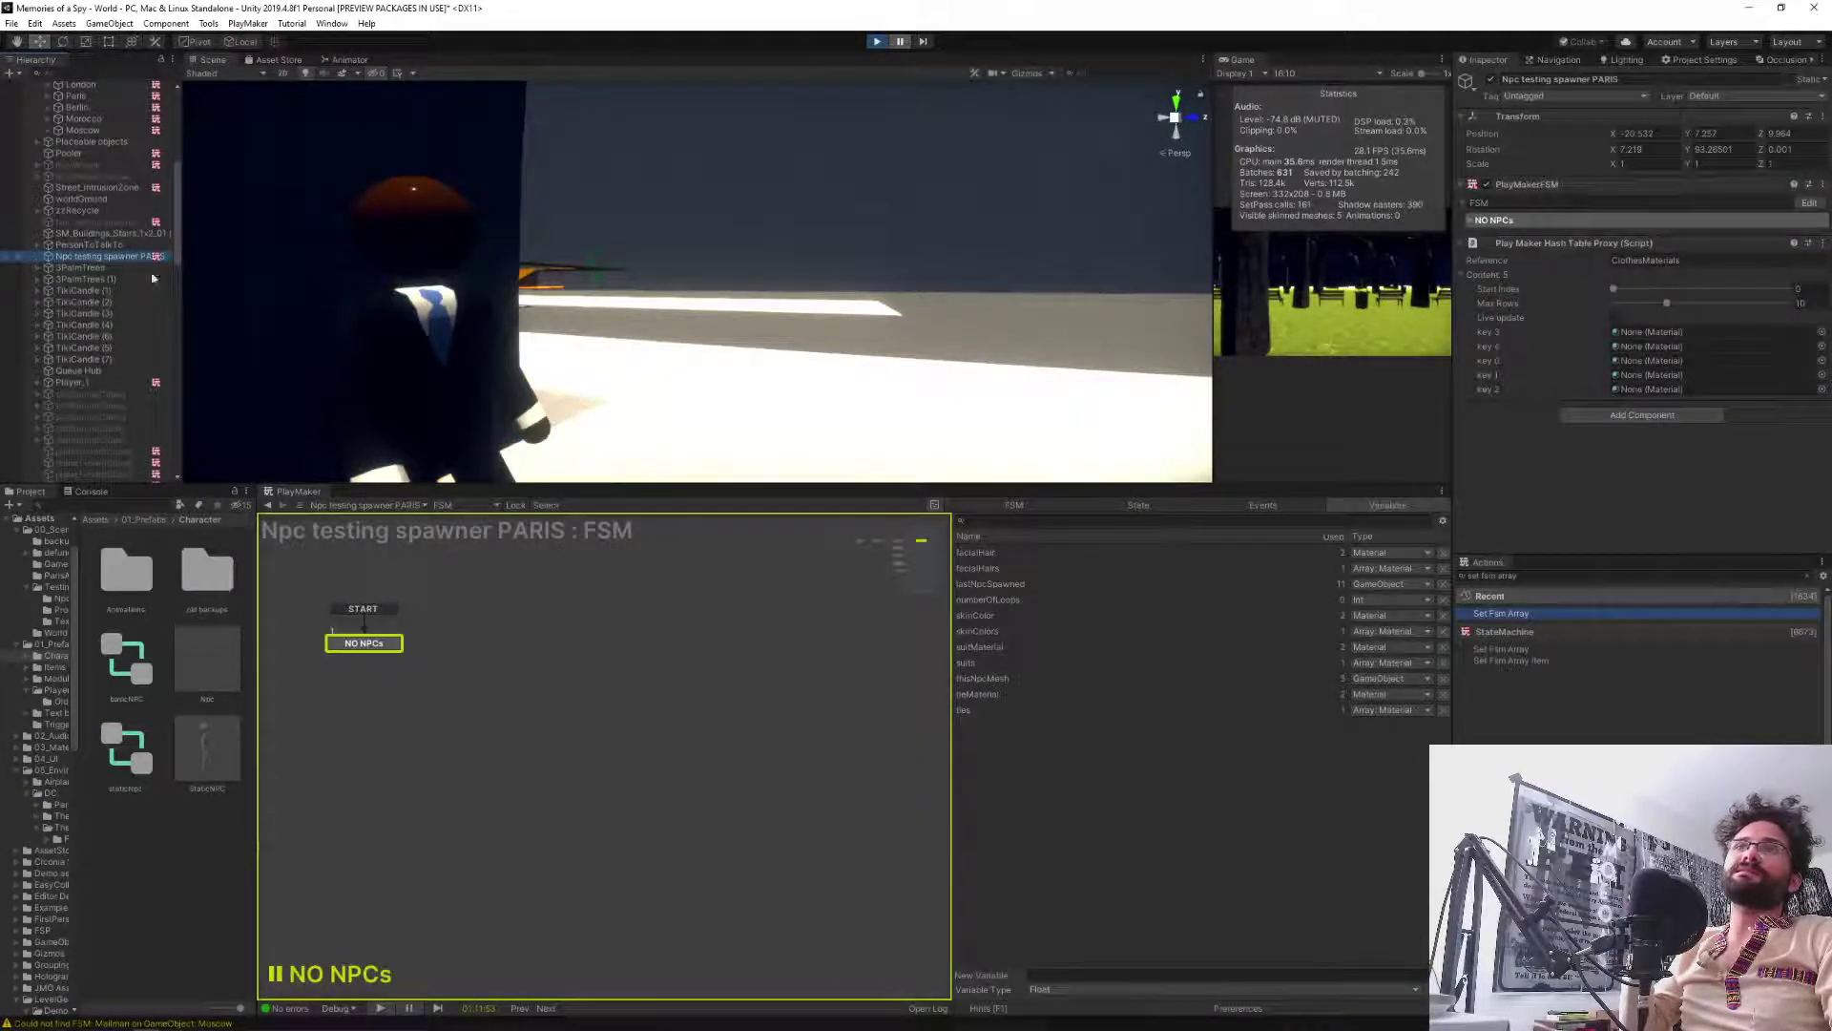
pyautogui.click(1124, 504)
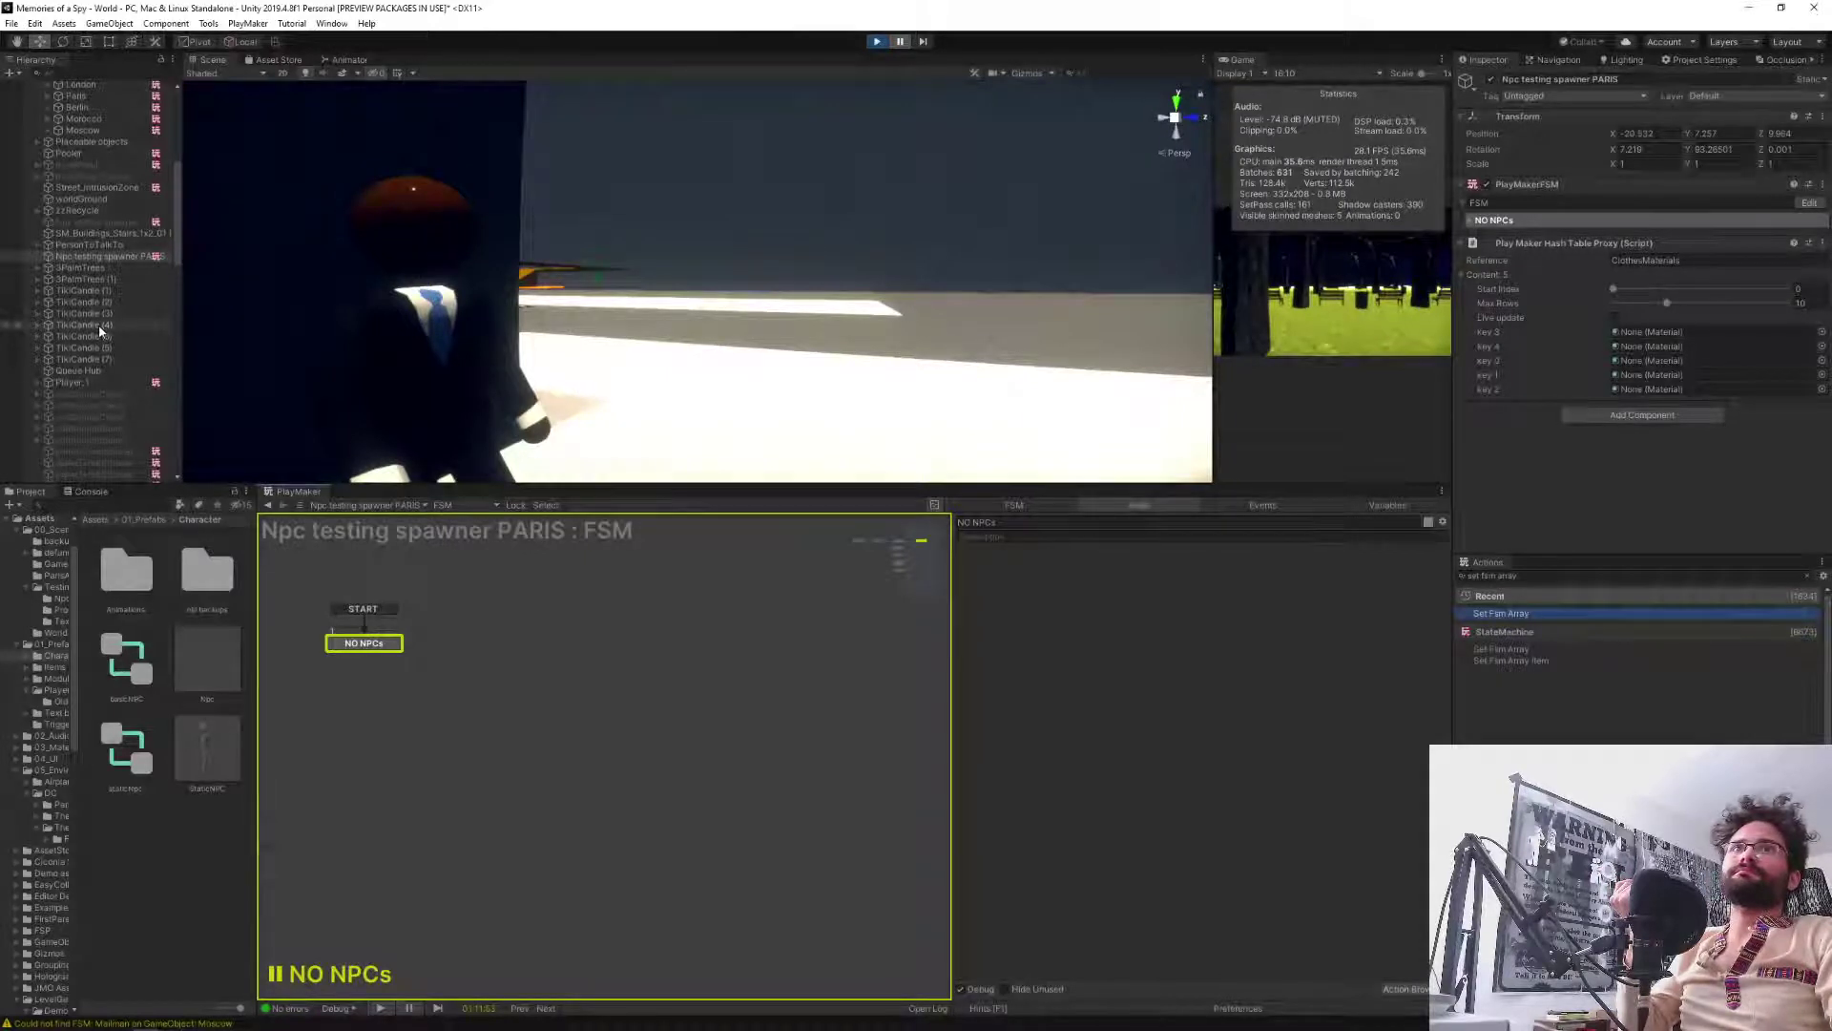
pyautogui.click(105, 256)
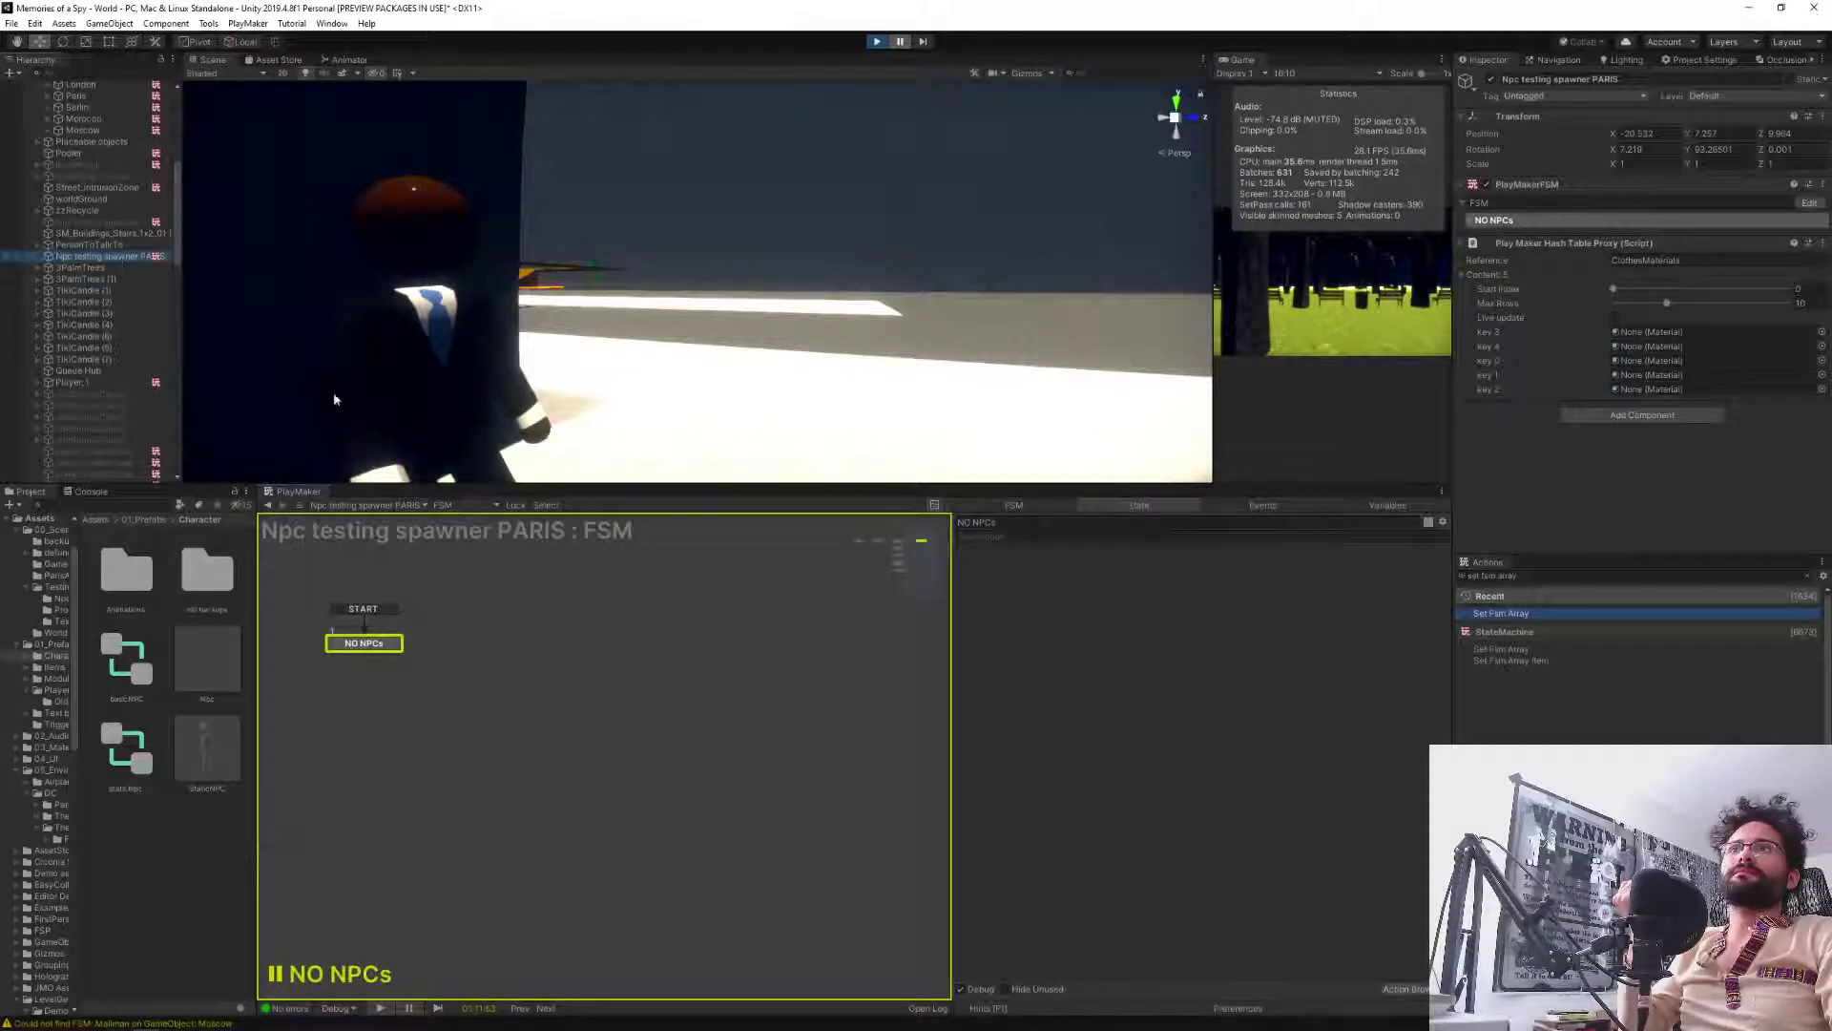
# Examine how the State 3, State 4, Clothes and loop states of the PARIS spawner create NPCs and assign materials.
pyautogui.click(479, 658)
pyautogui.moveTo(450, 839); pyautogui.dragTo(818, 839, button='middle')
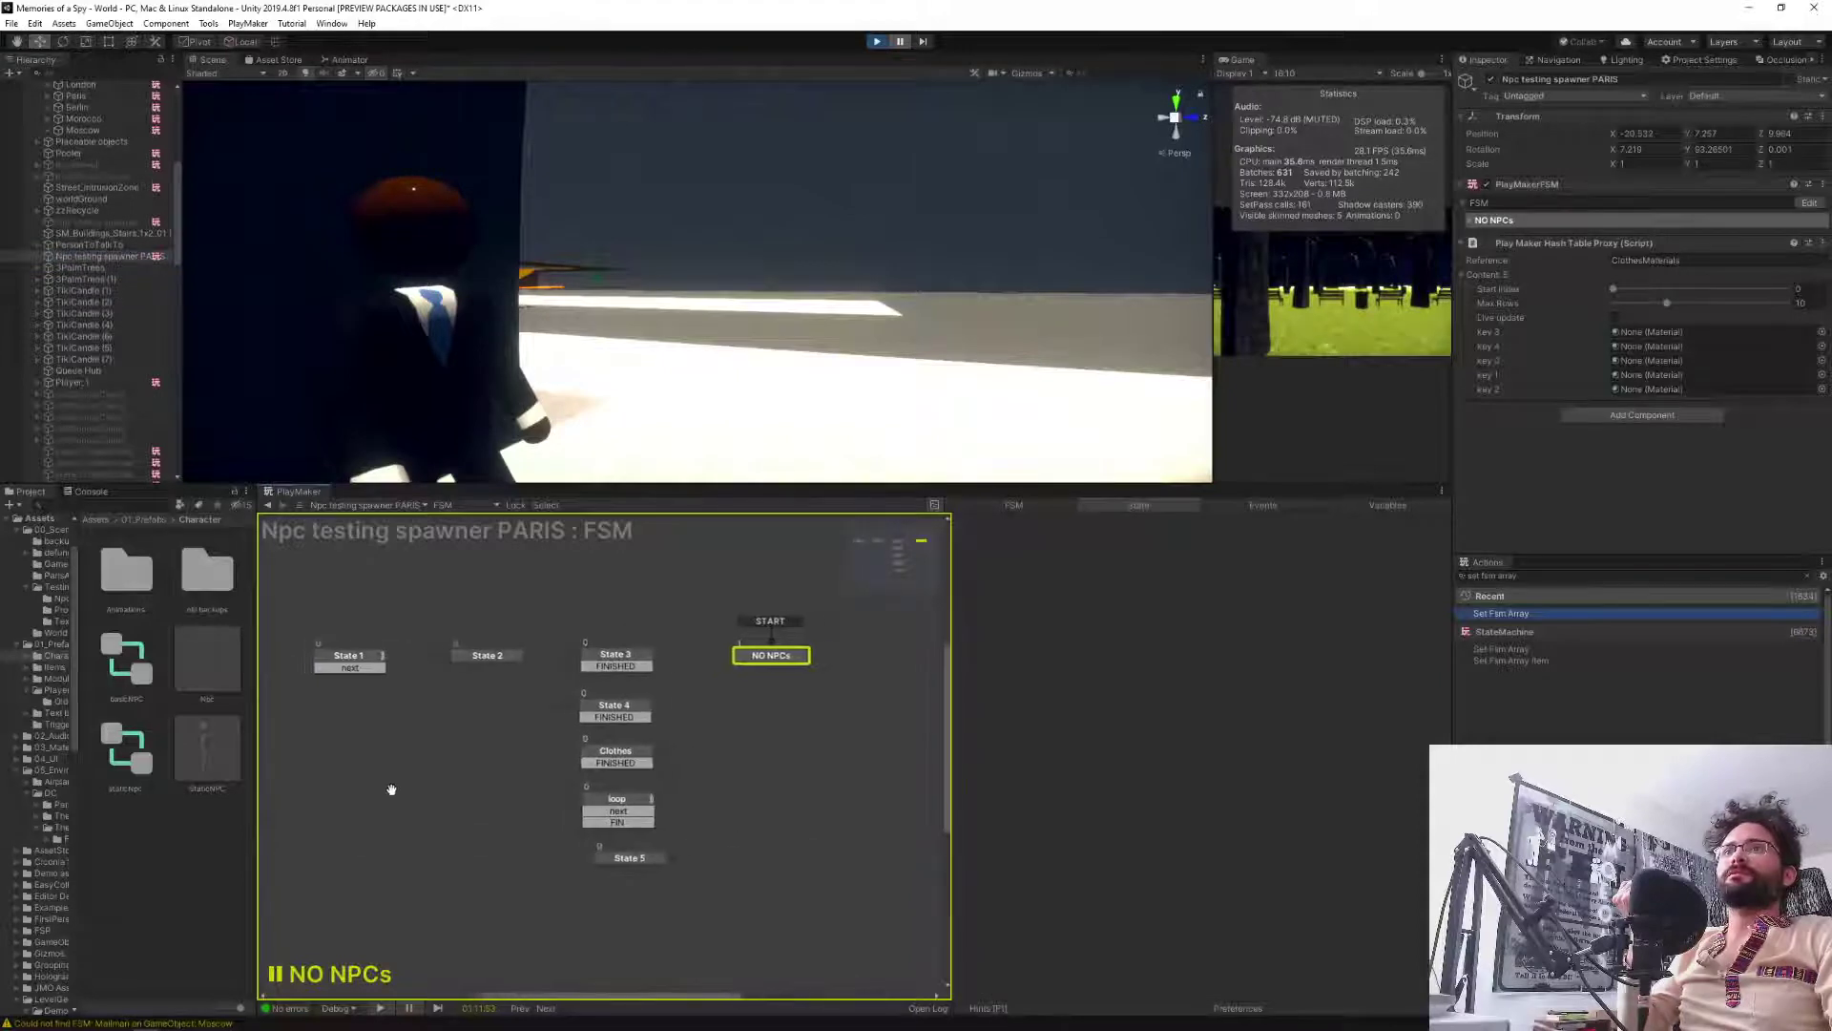
pyautogui.moveTo(391, 790); pyautogui.dragTo(418, 787, button='middle')
pyautogui.click(653, 655)
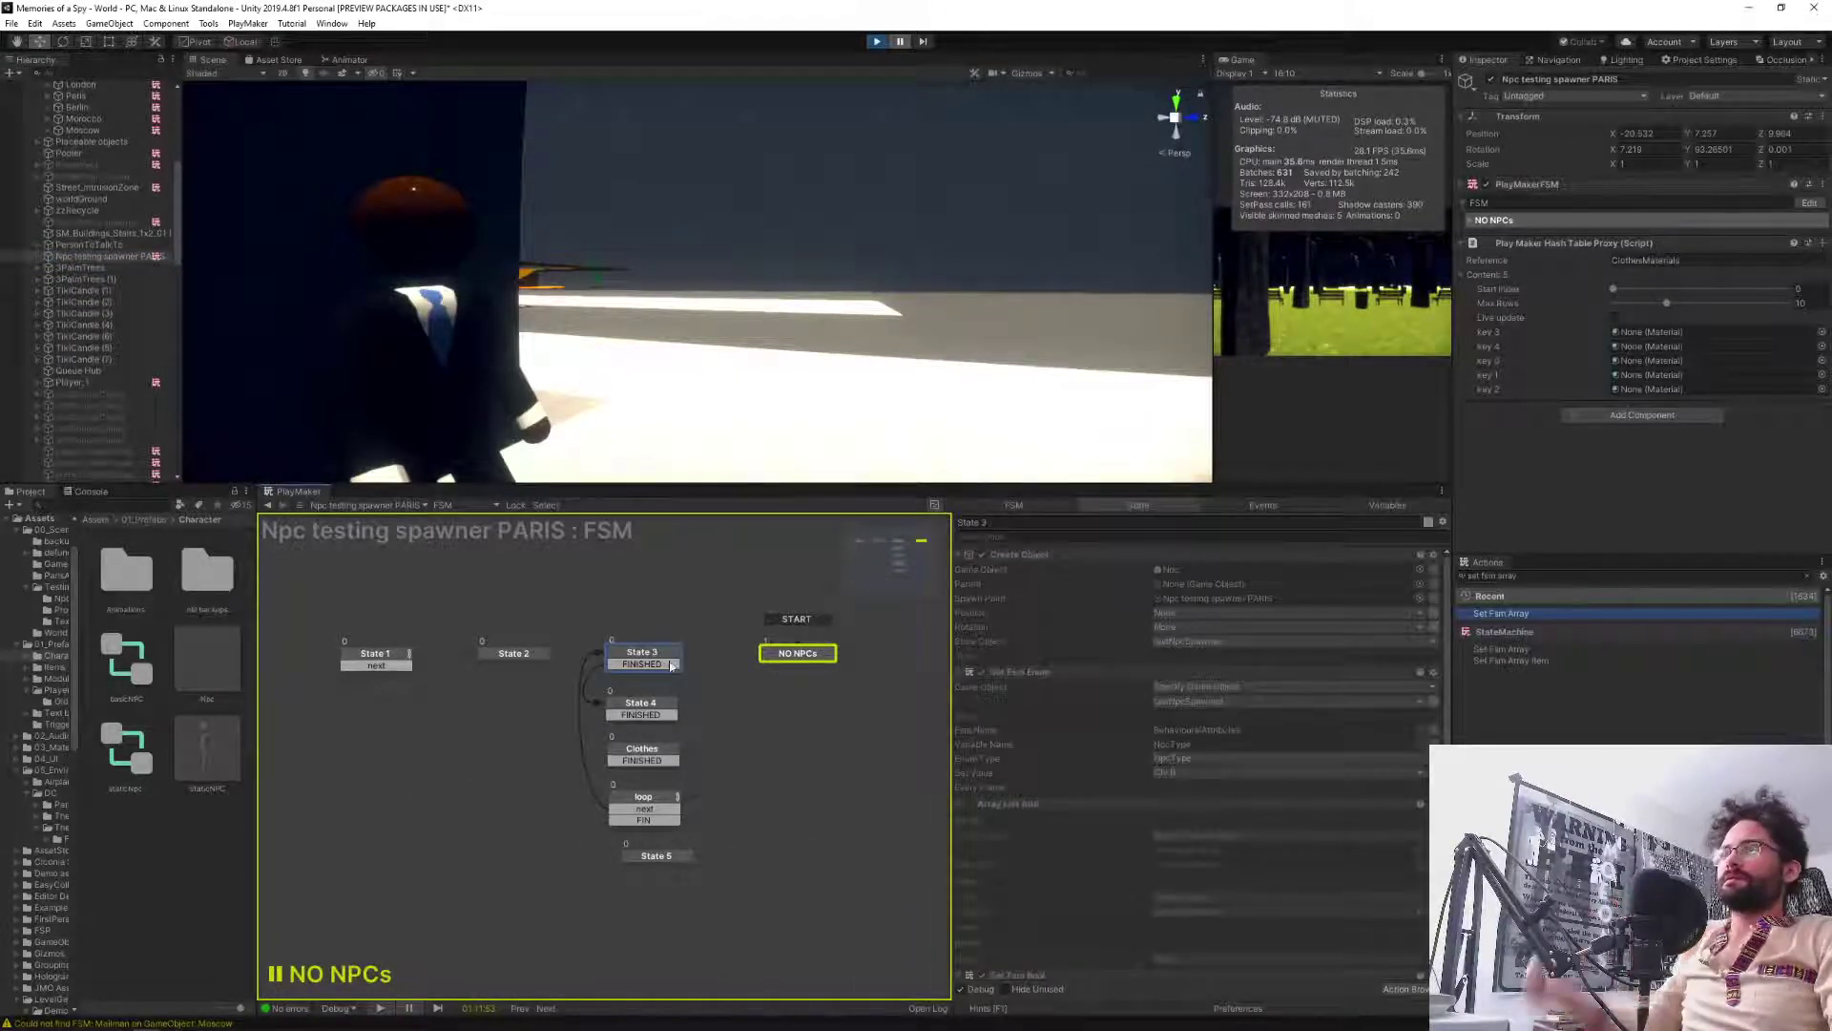
pyautogui.click(668, 702)
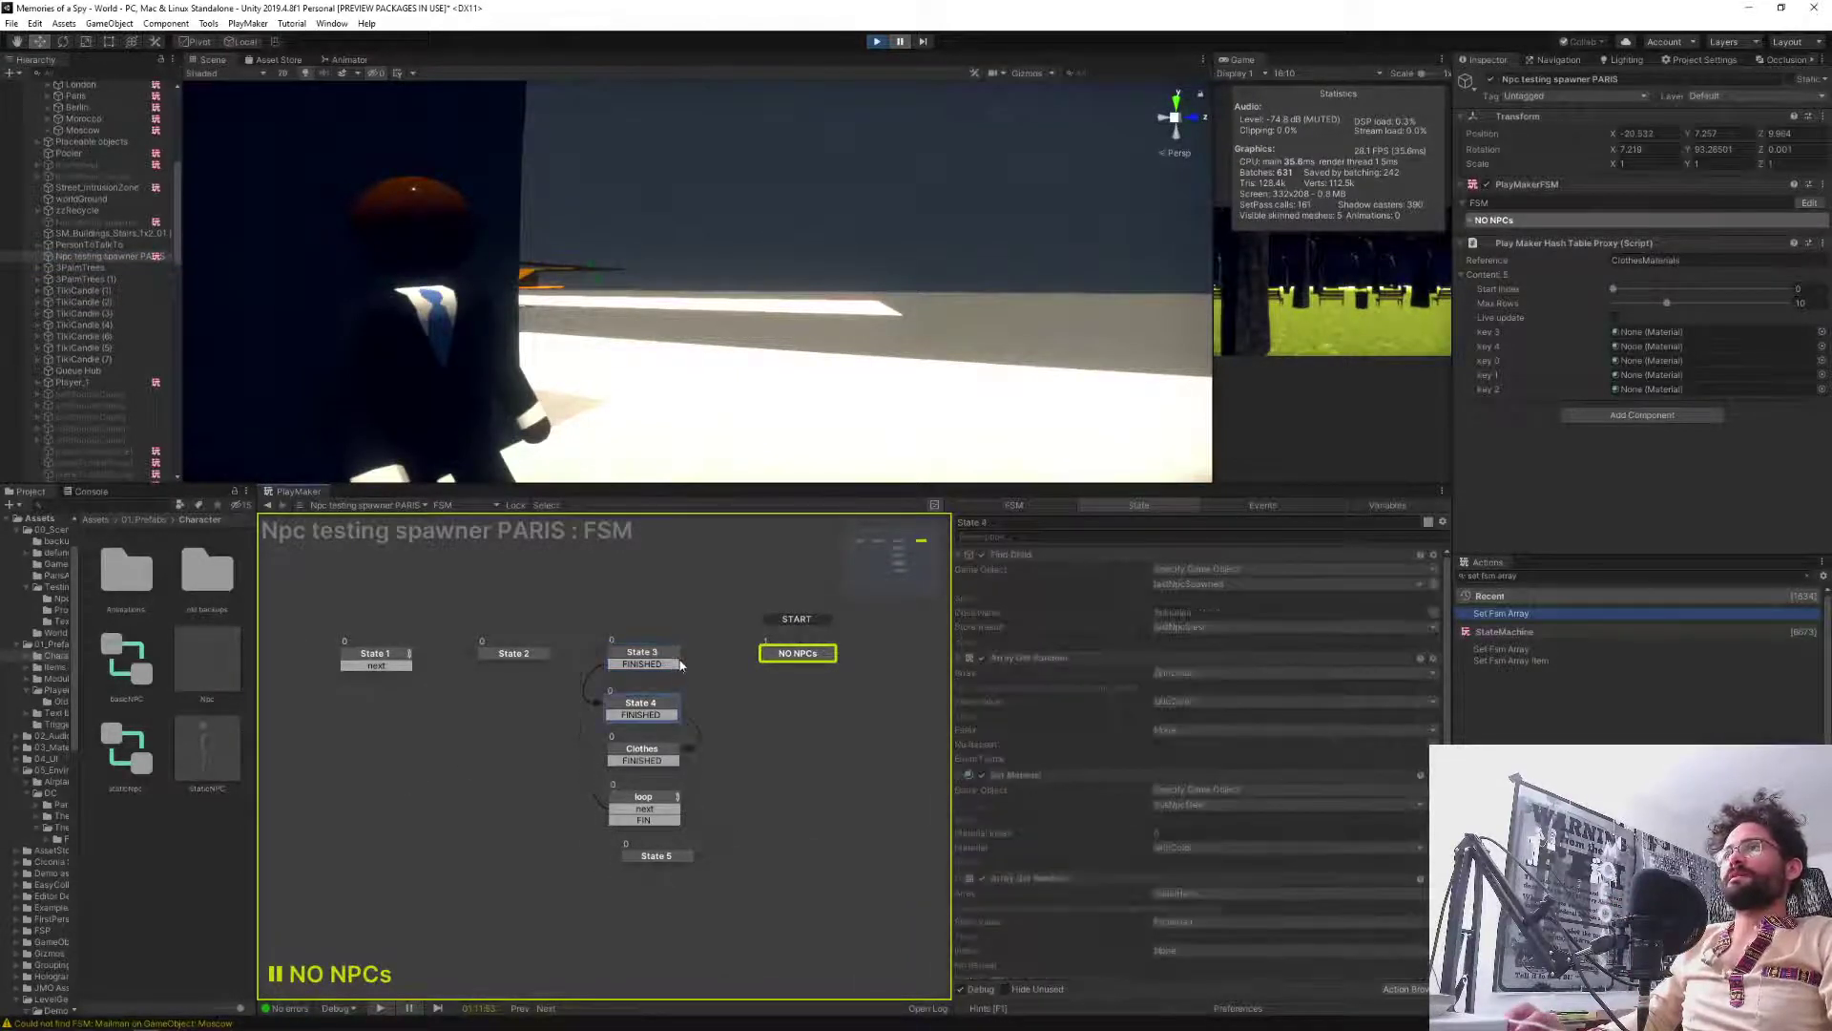
pyautogui.scroll(-3, 1045, 783)
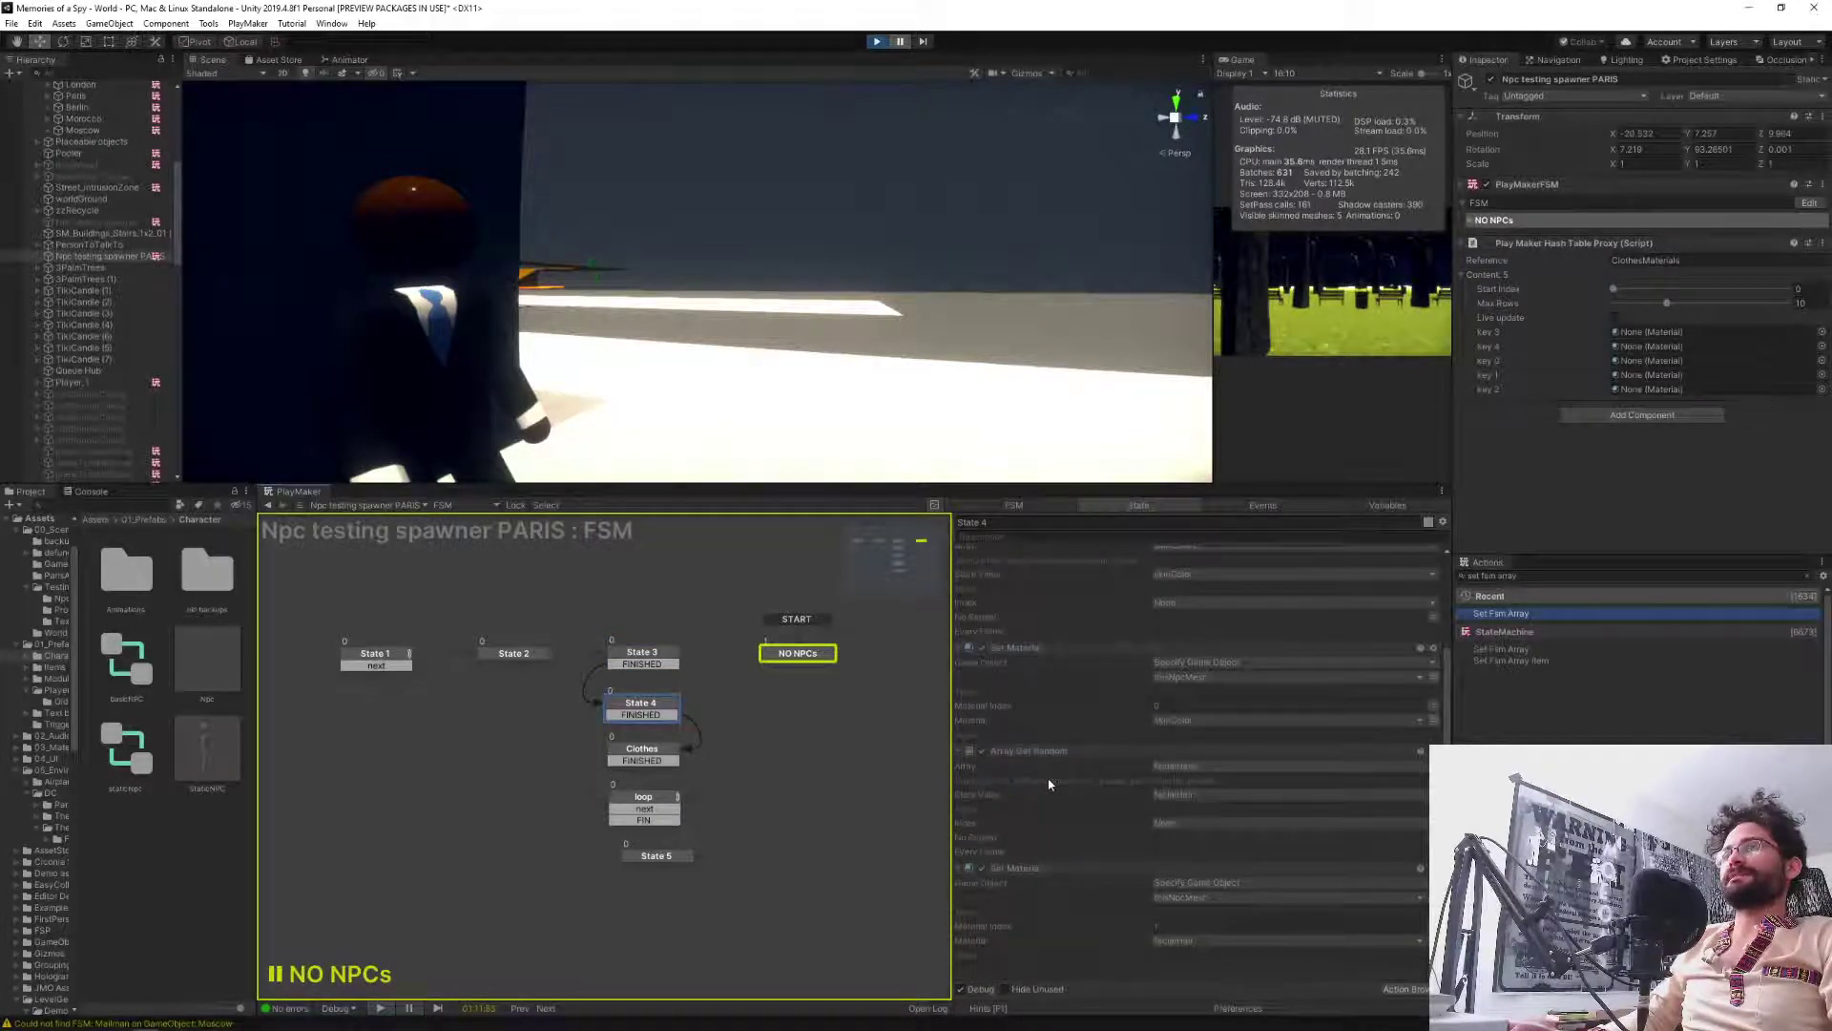
pyautogui.press('Down')
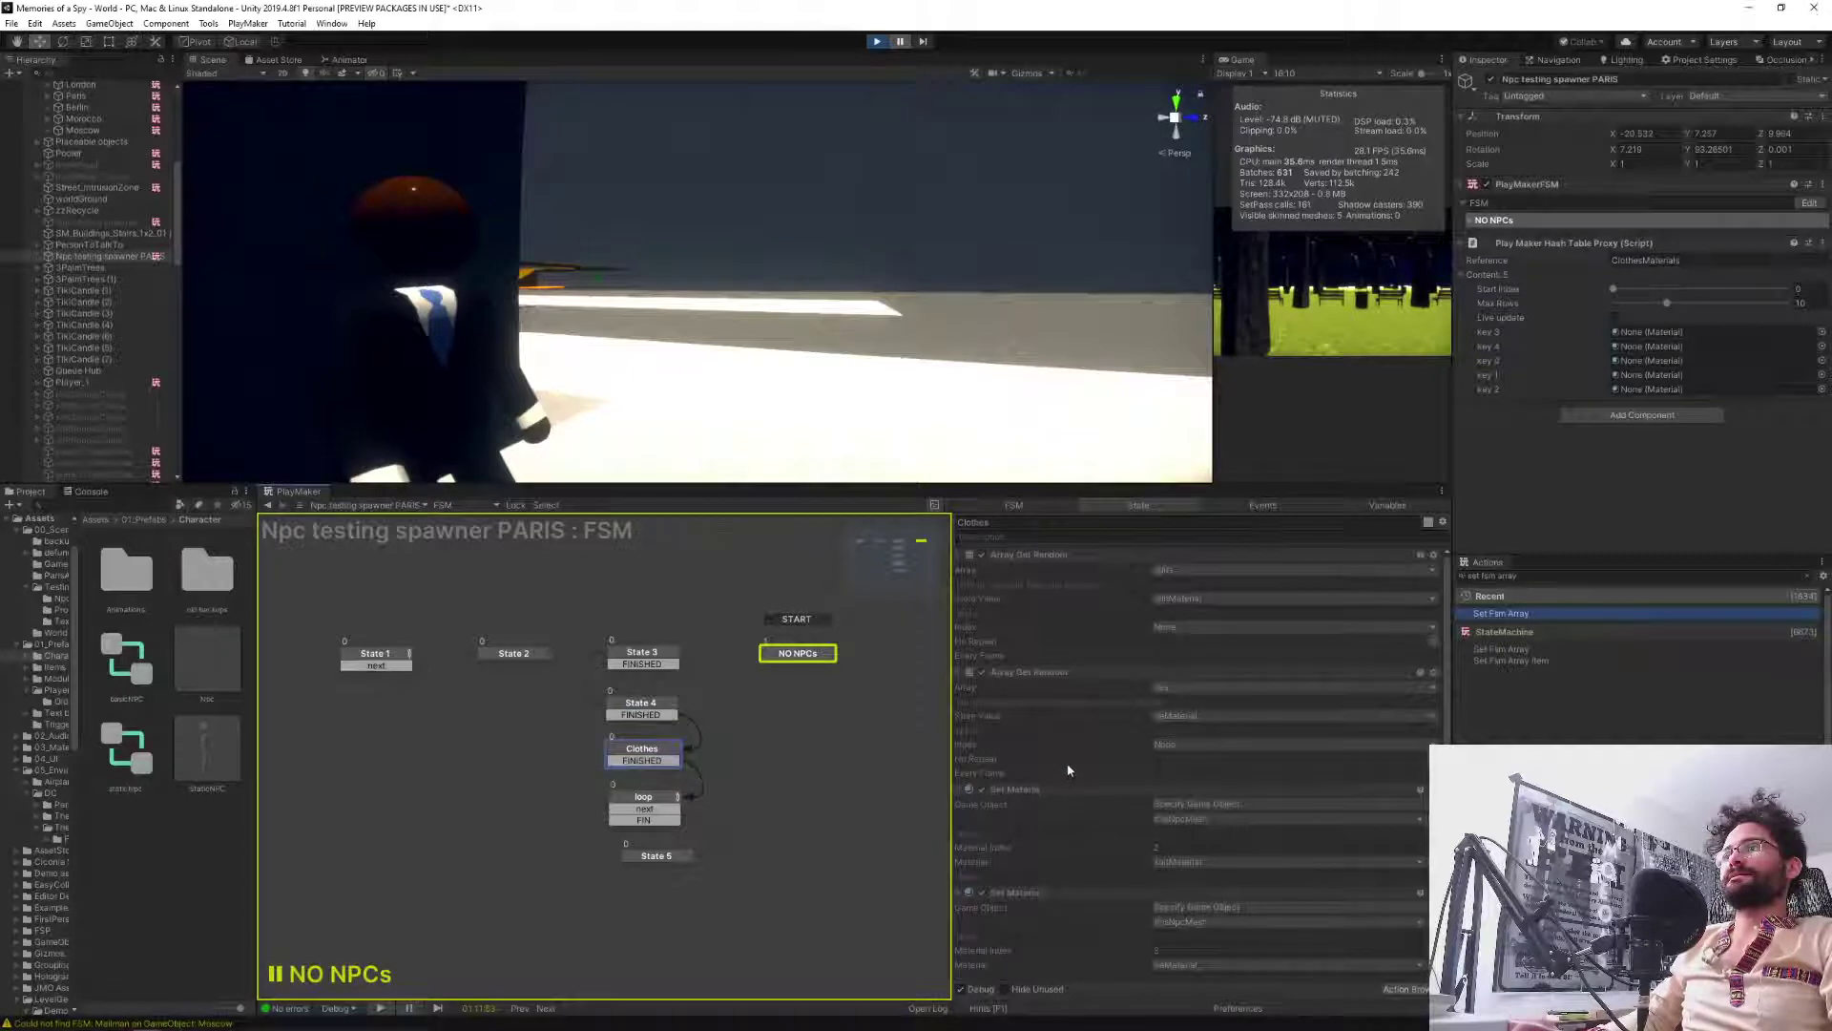
pyautogui.scroll(-1, 1069, 767)
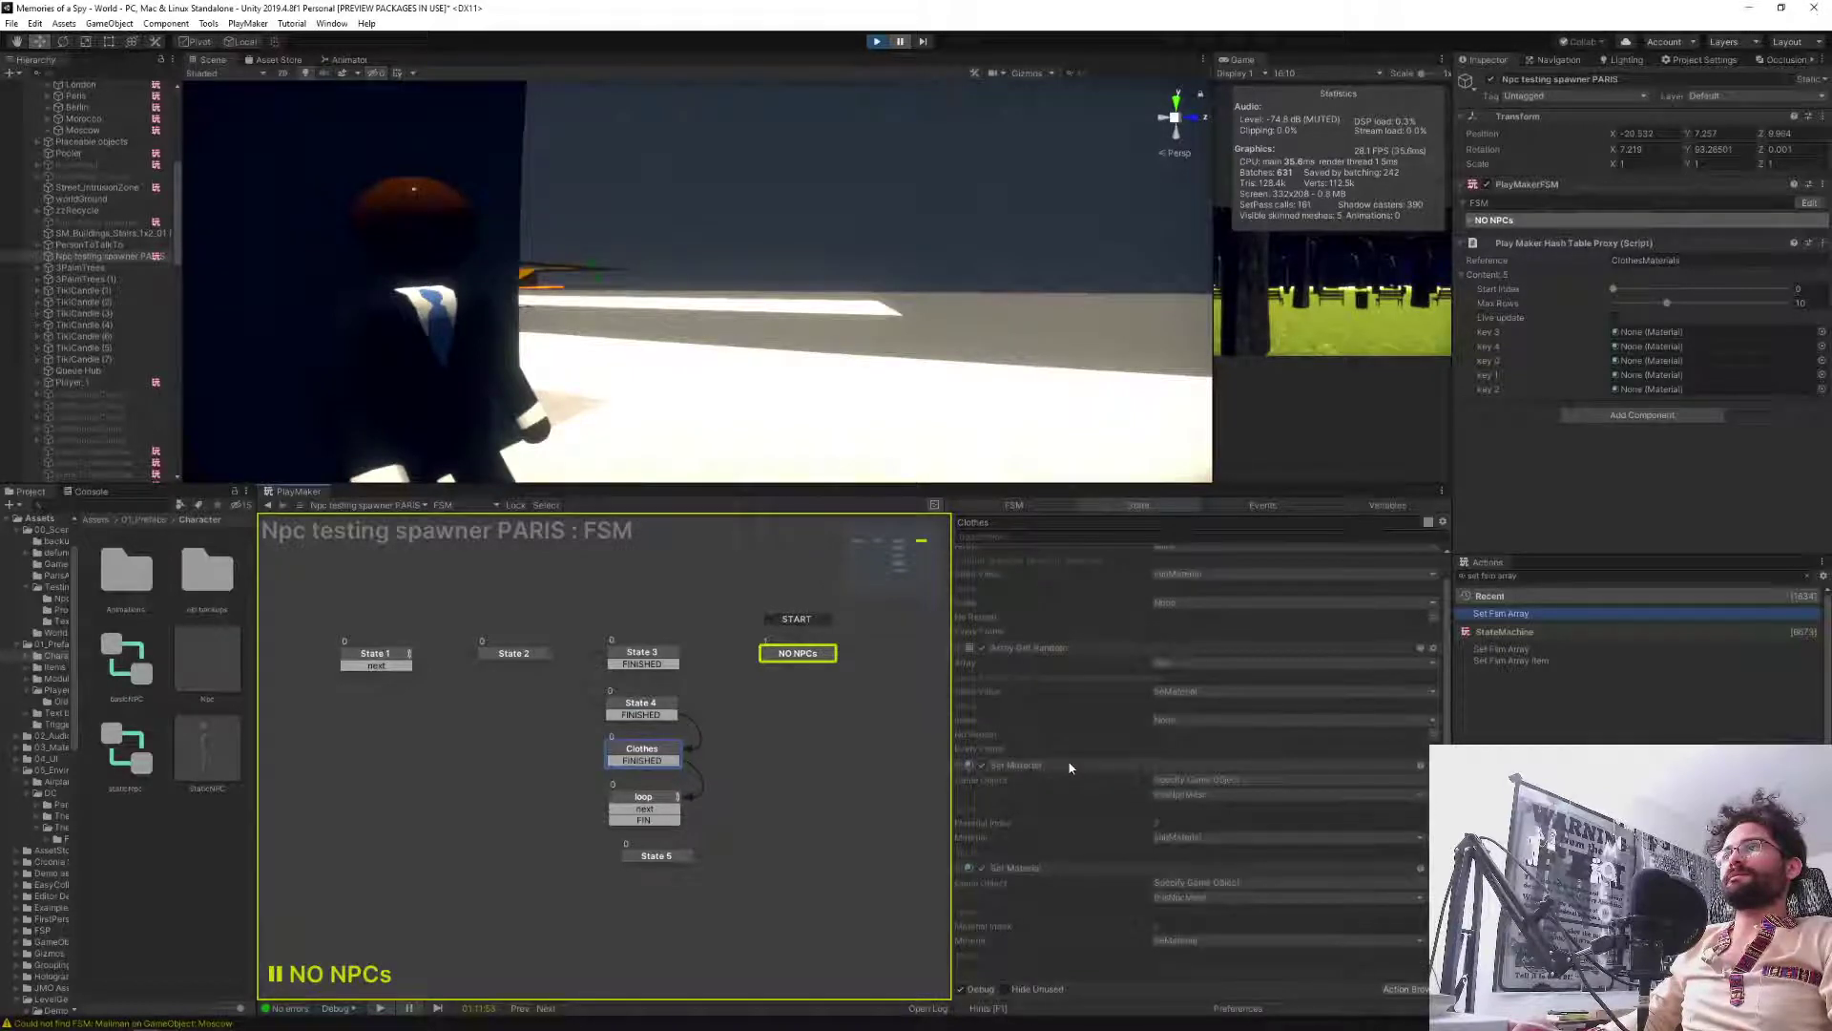
pyautogui.click(644, 796)
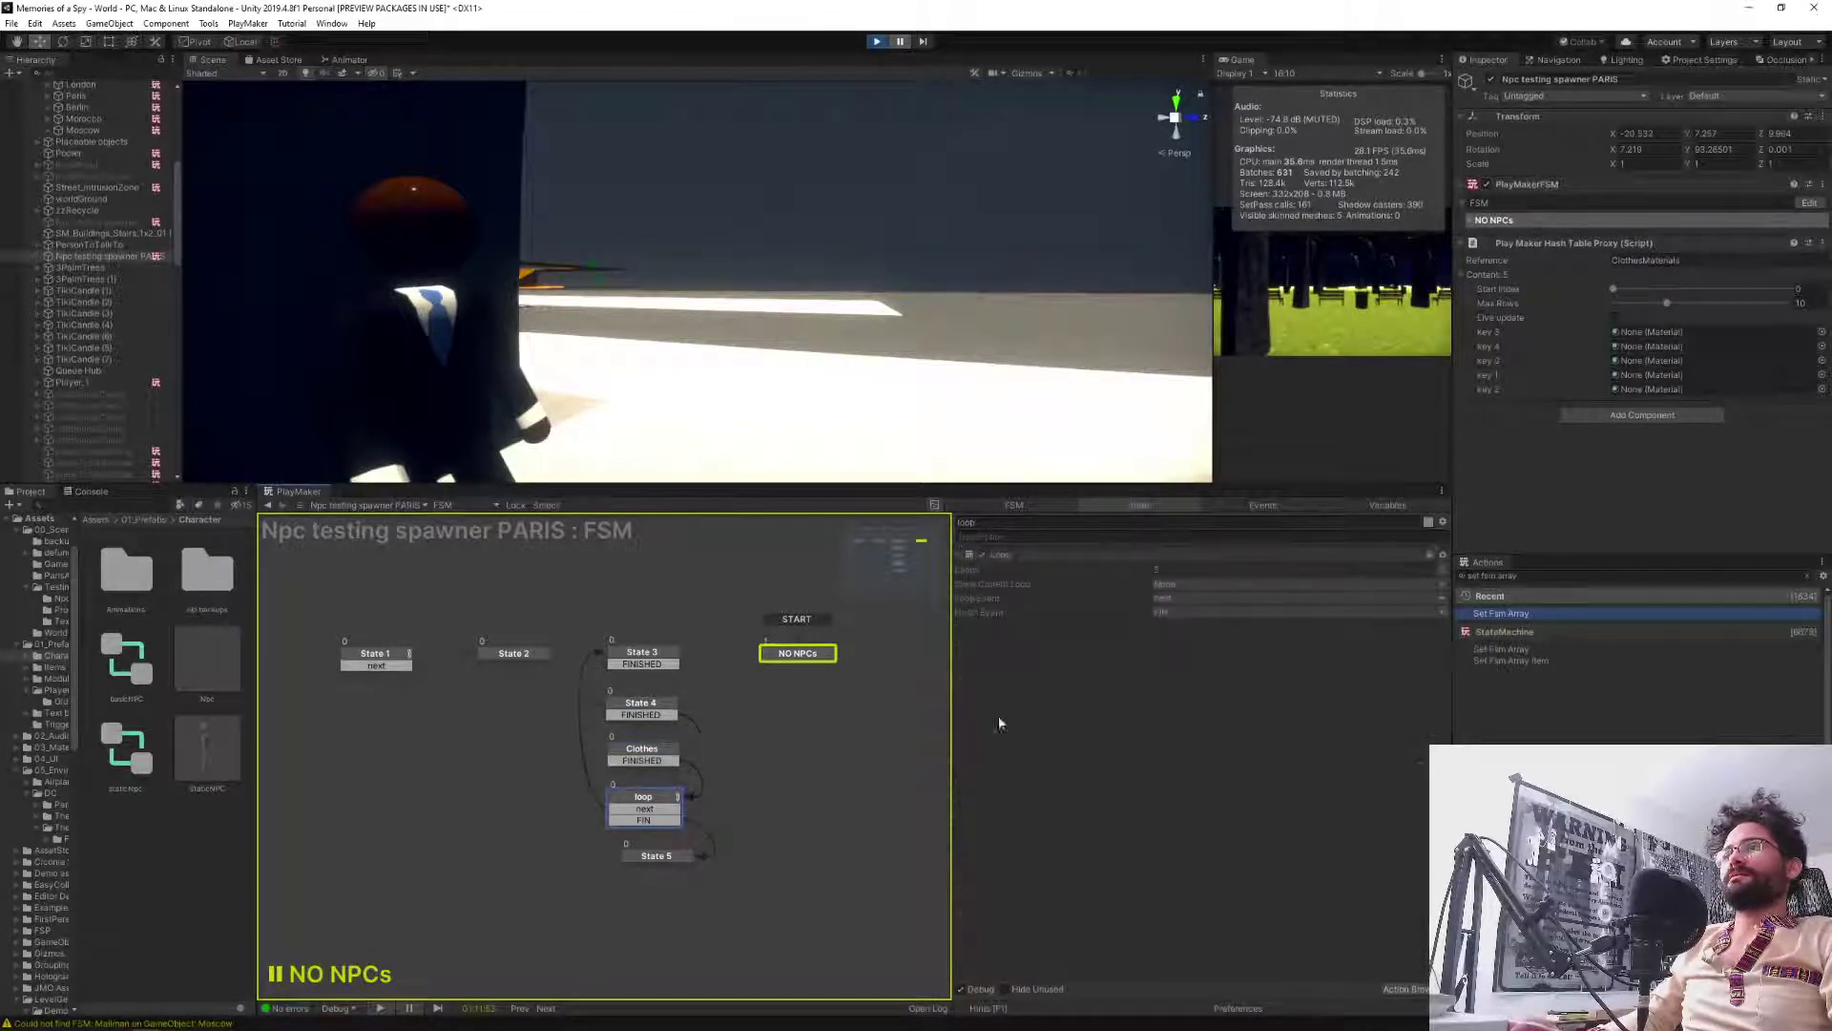
# Return to GameManager's NpcBuilder FSM and inspect the actions of the Set Skin Color state.
pyautogui.scroll(8, 141, 181)
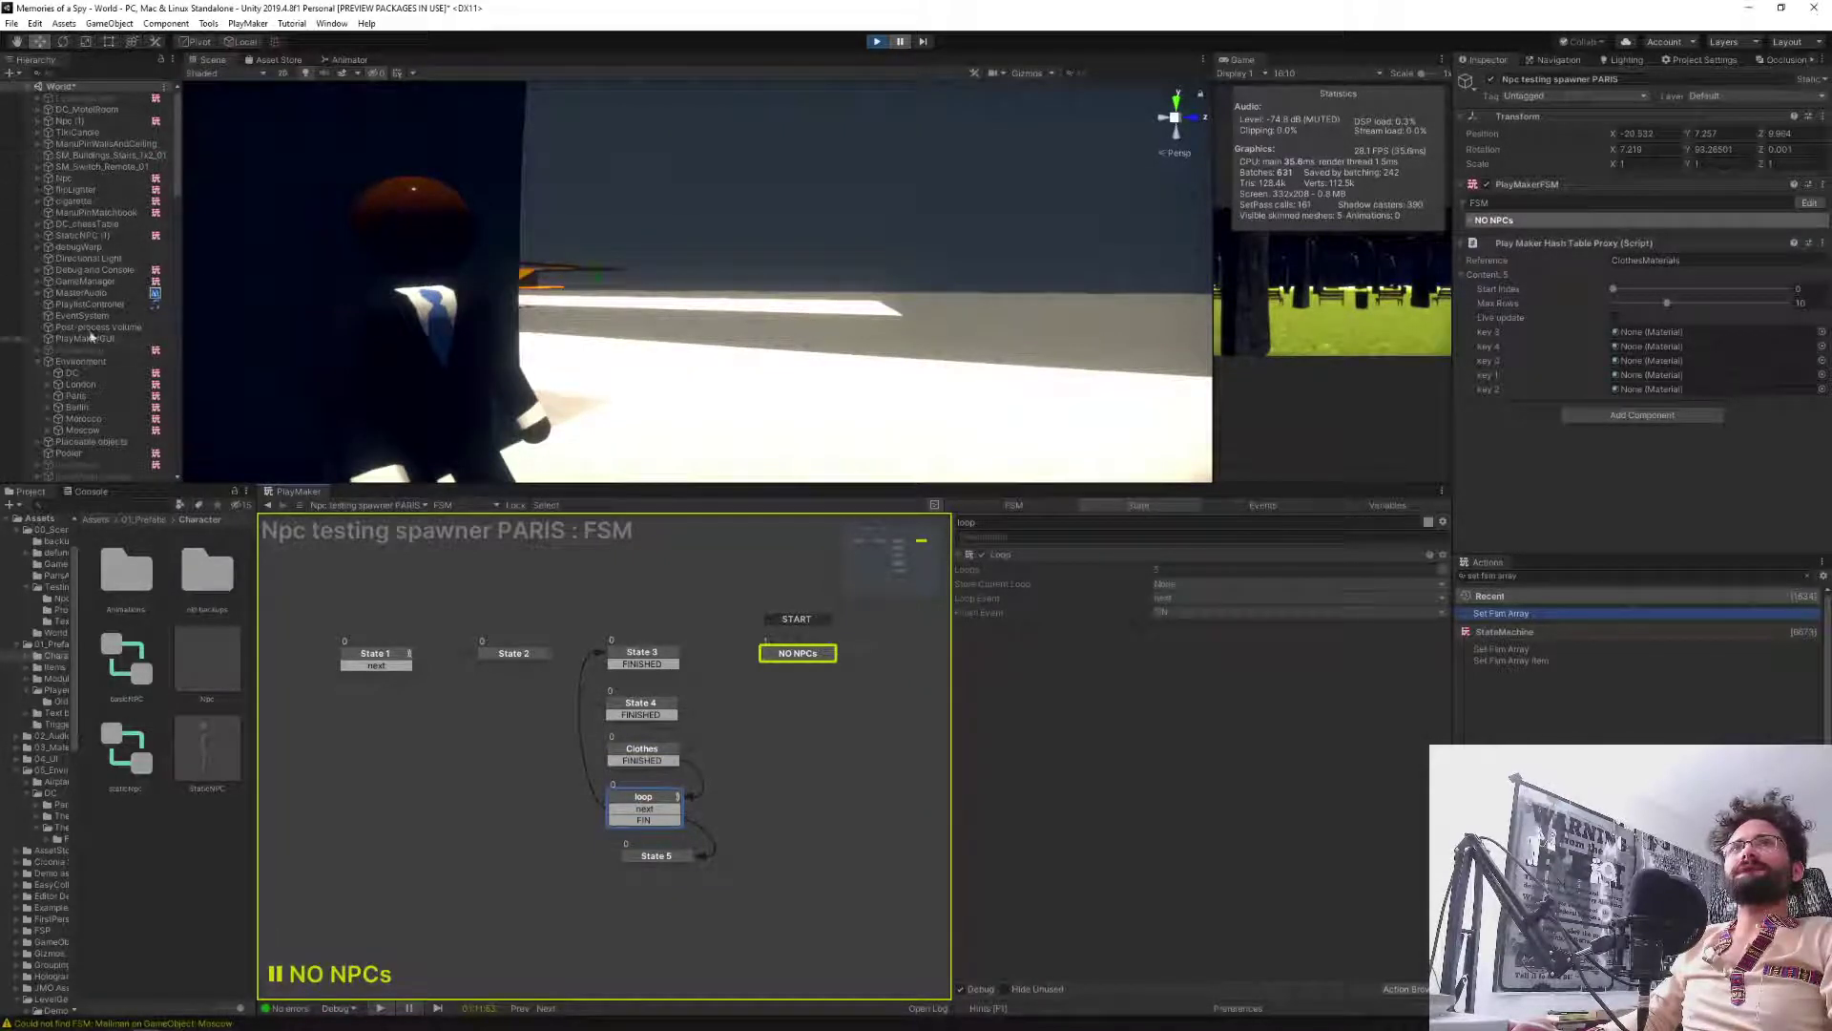
pyautogui.click(79, 280)
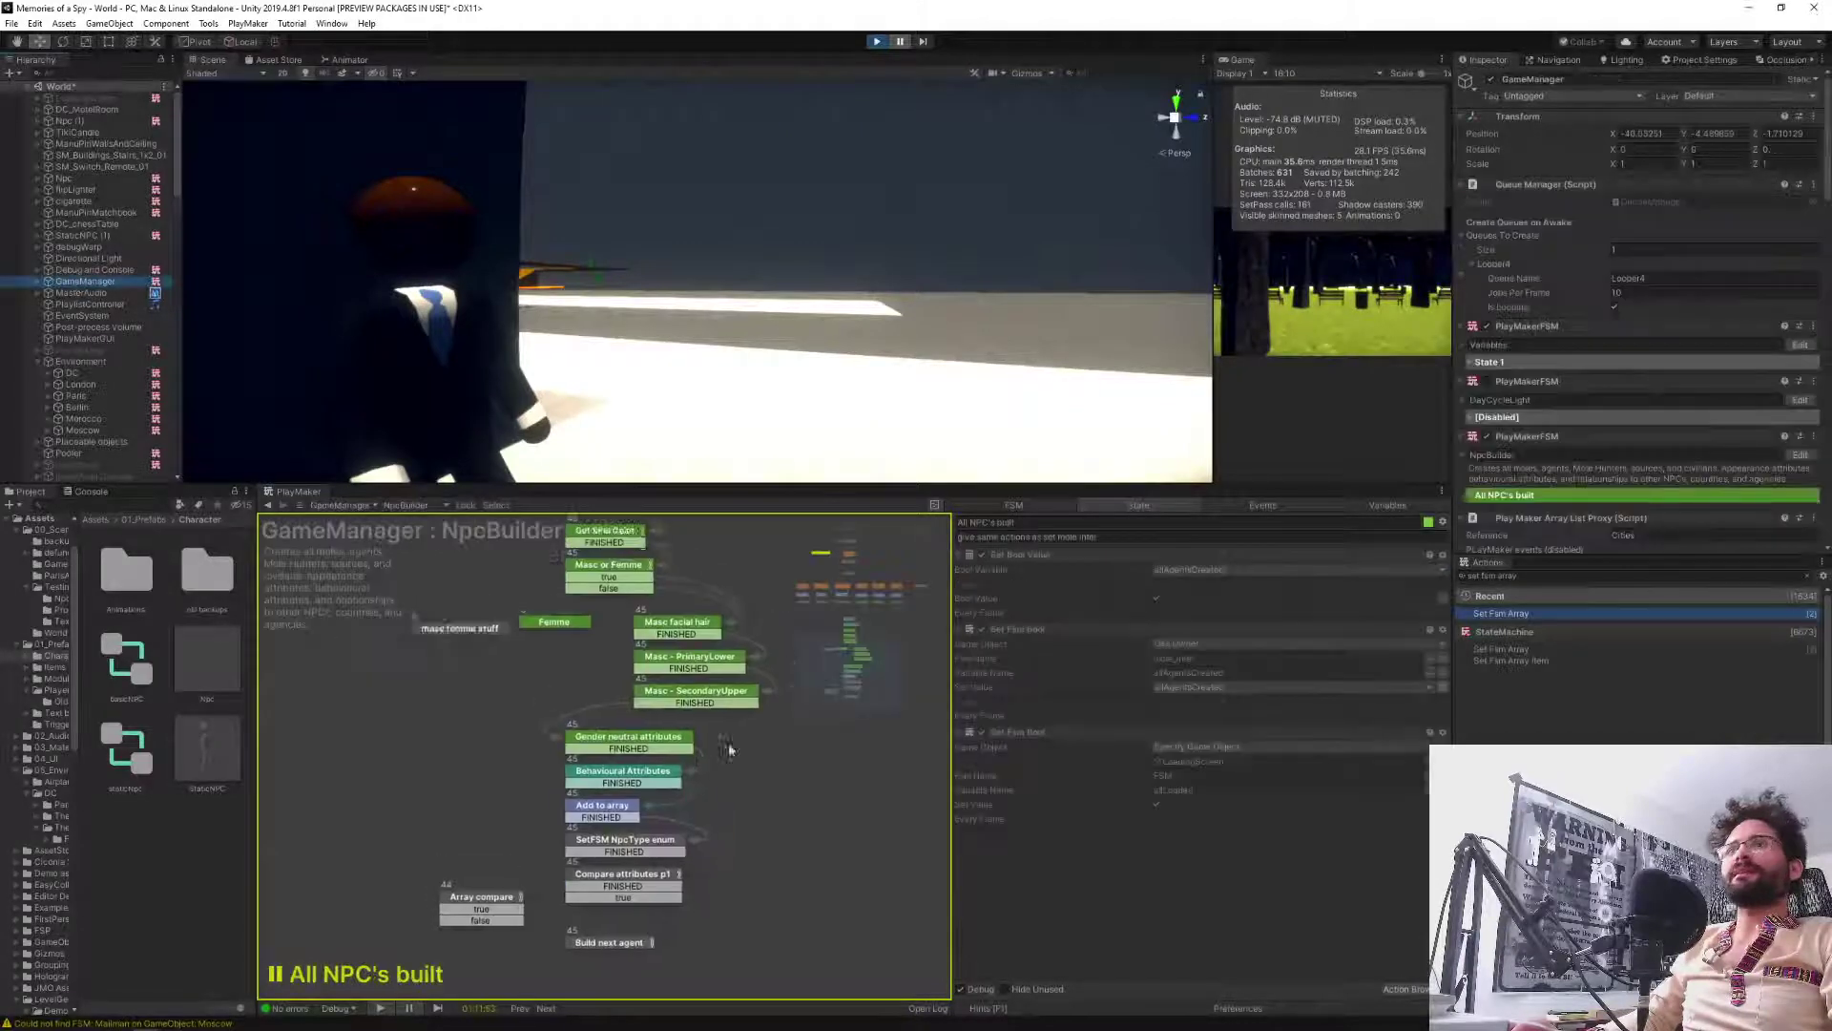
pyautogui.moveTo(485, 715); pyautogui.dragTo(534, 870, button='middle')
pyautogui.scroll(-5, 477, 744)
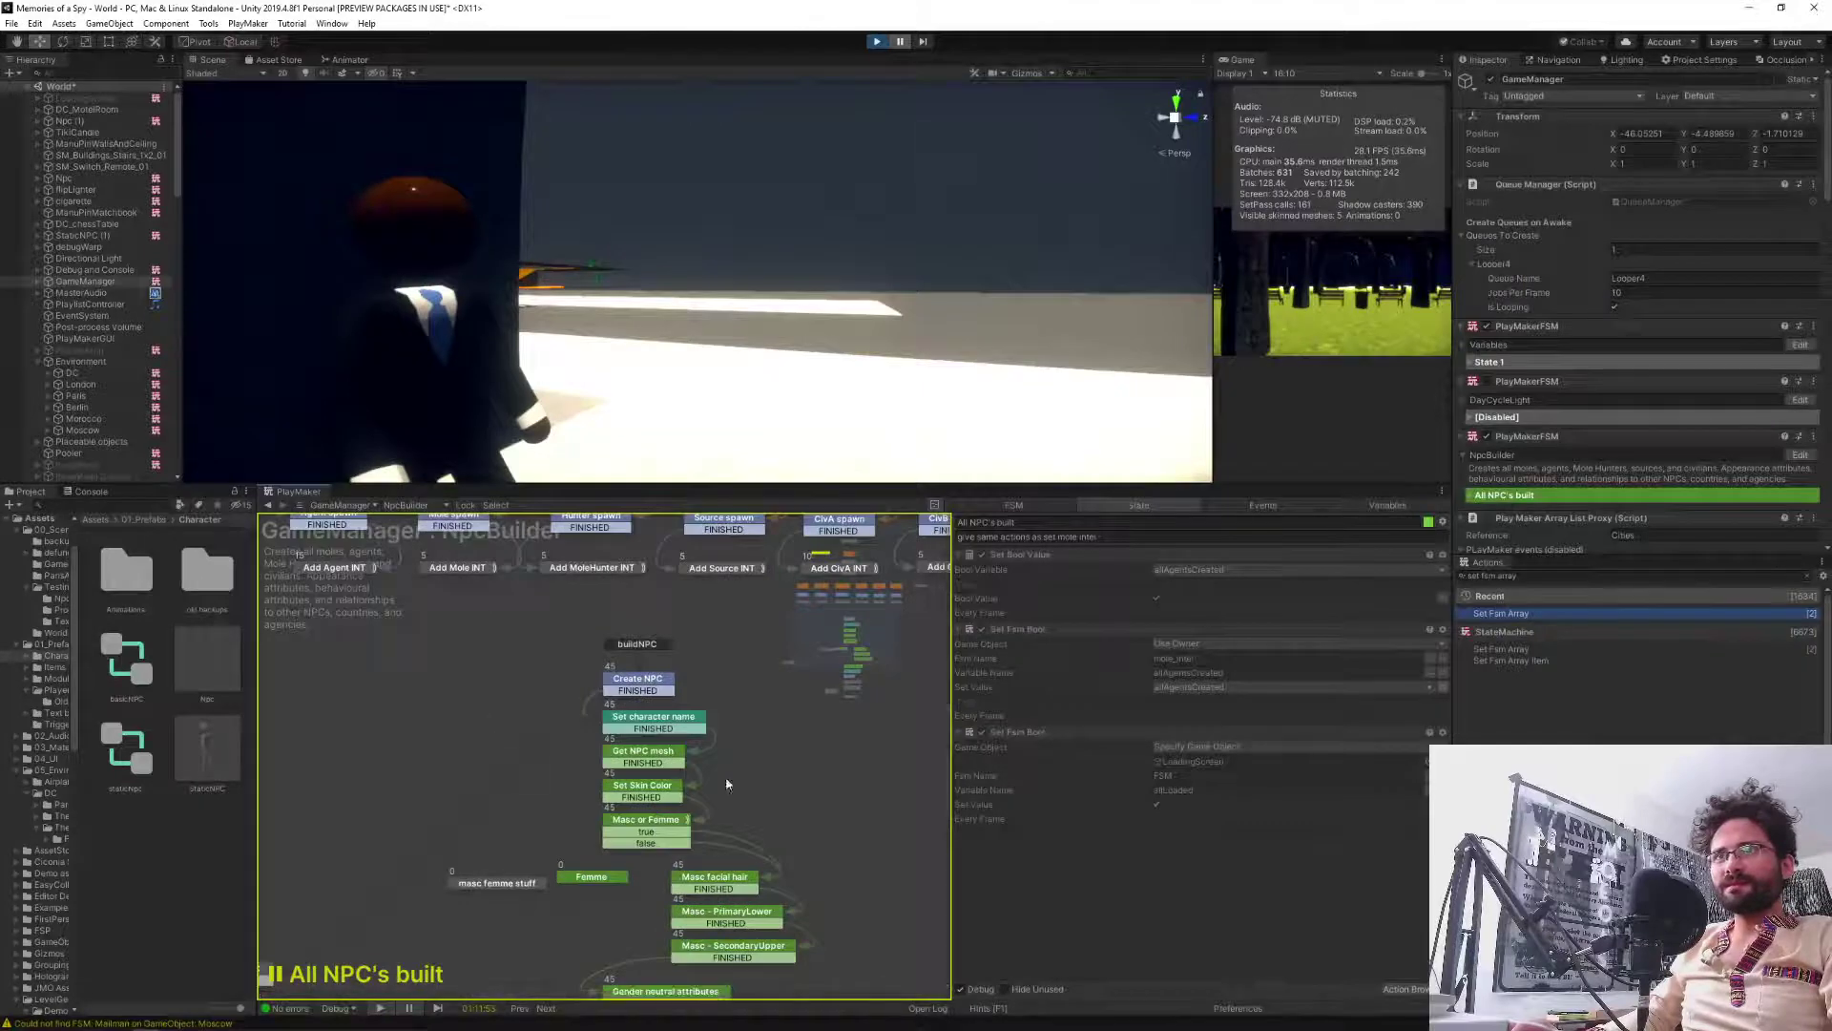
pyautogui.moveTo(524, 789); pyautogui.dragTo(504, 738, button='middle')
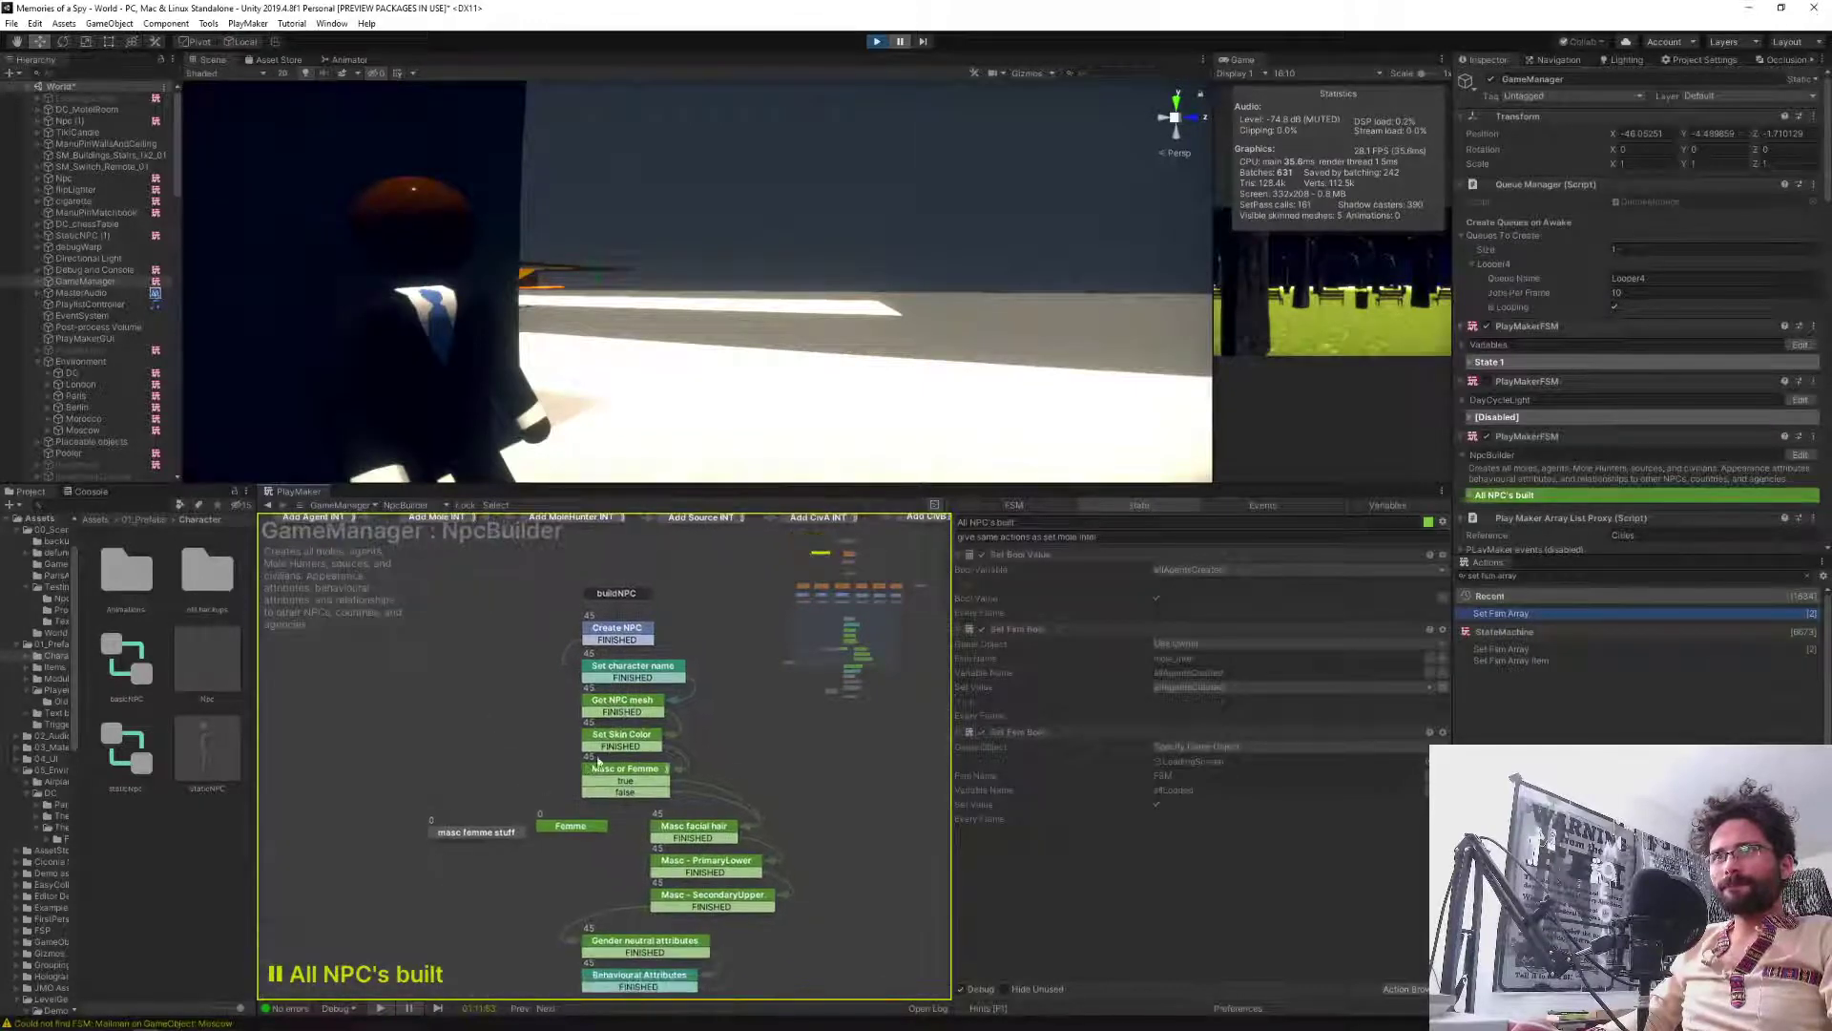
pyautogui.click(607, 741)
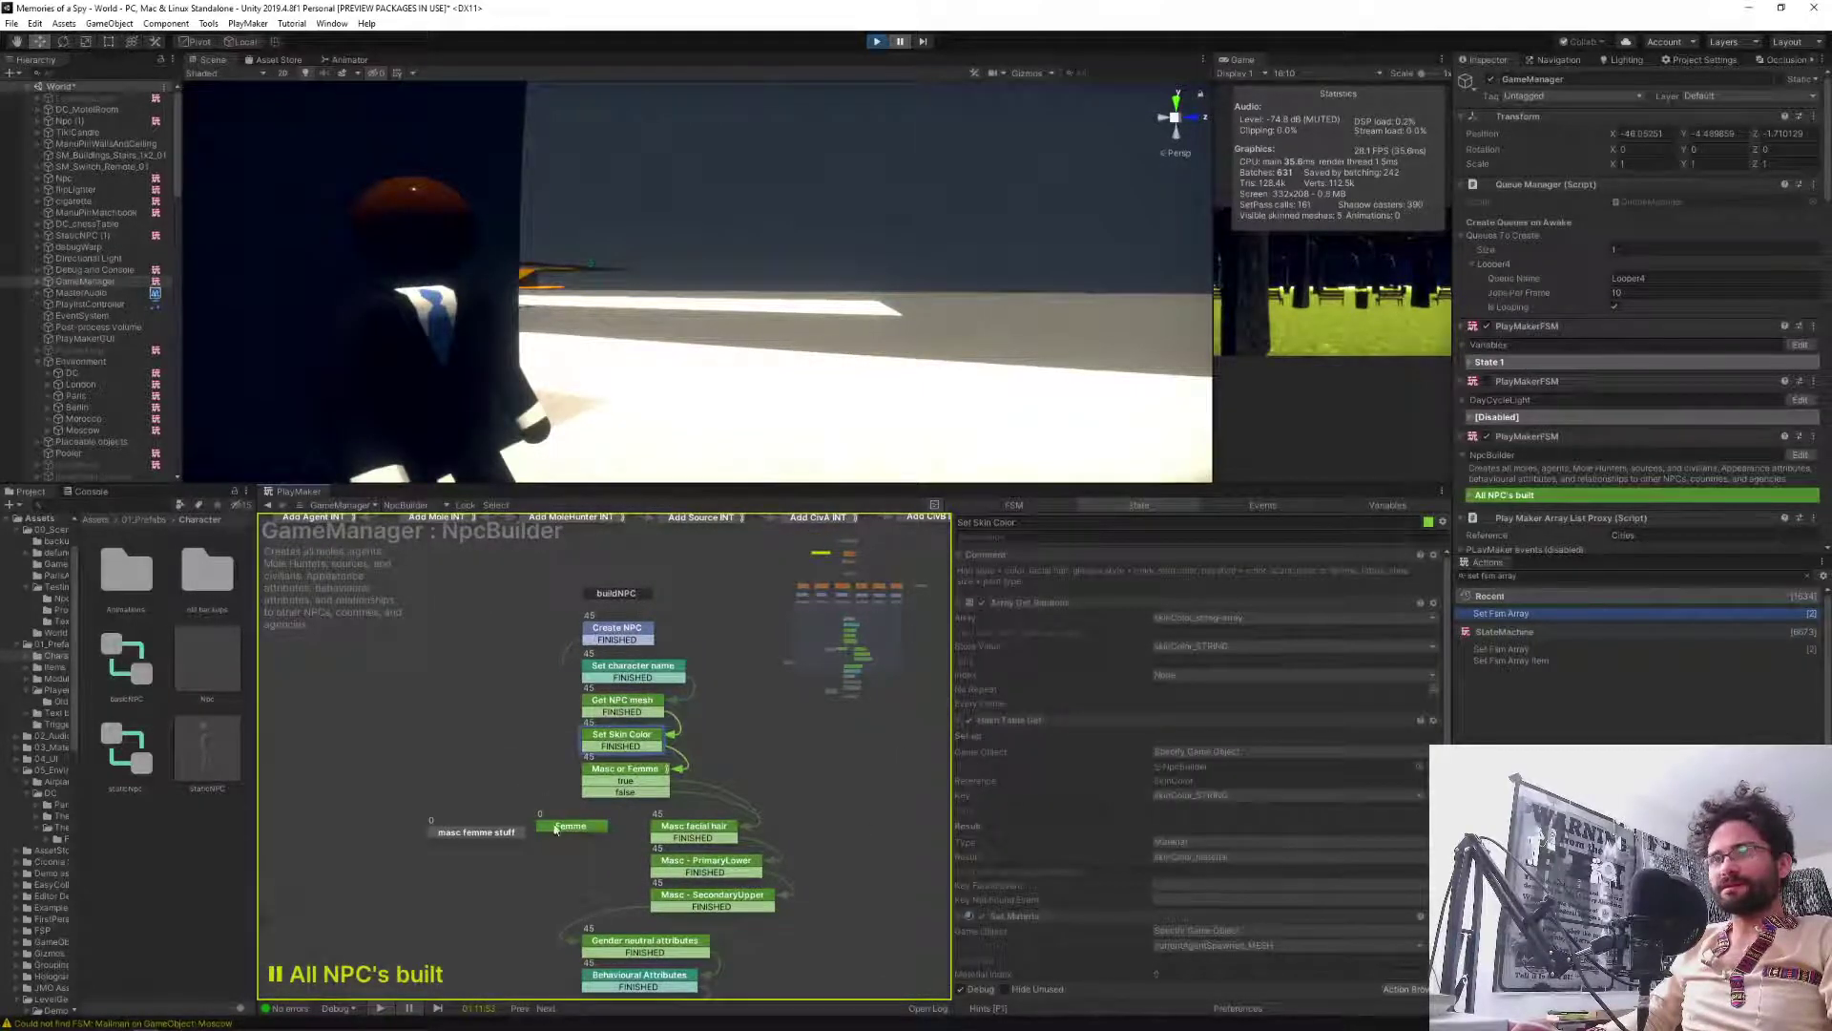
# Inspect the array, hash table and material actions of the Masc facial hair state.
pyautogui.moveTo(513, 793); pyautogui.dragTo(450, 706, button='middle')
pyautogui.click(631, 740)
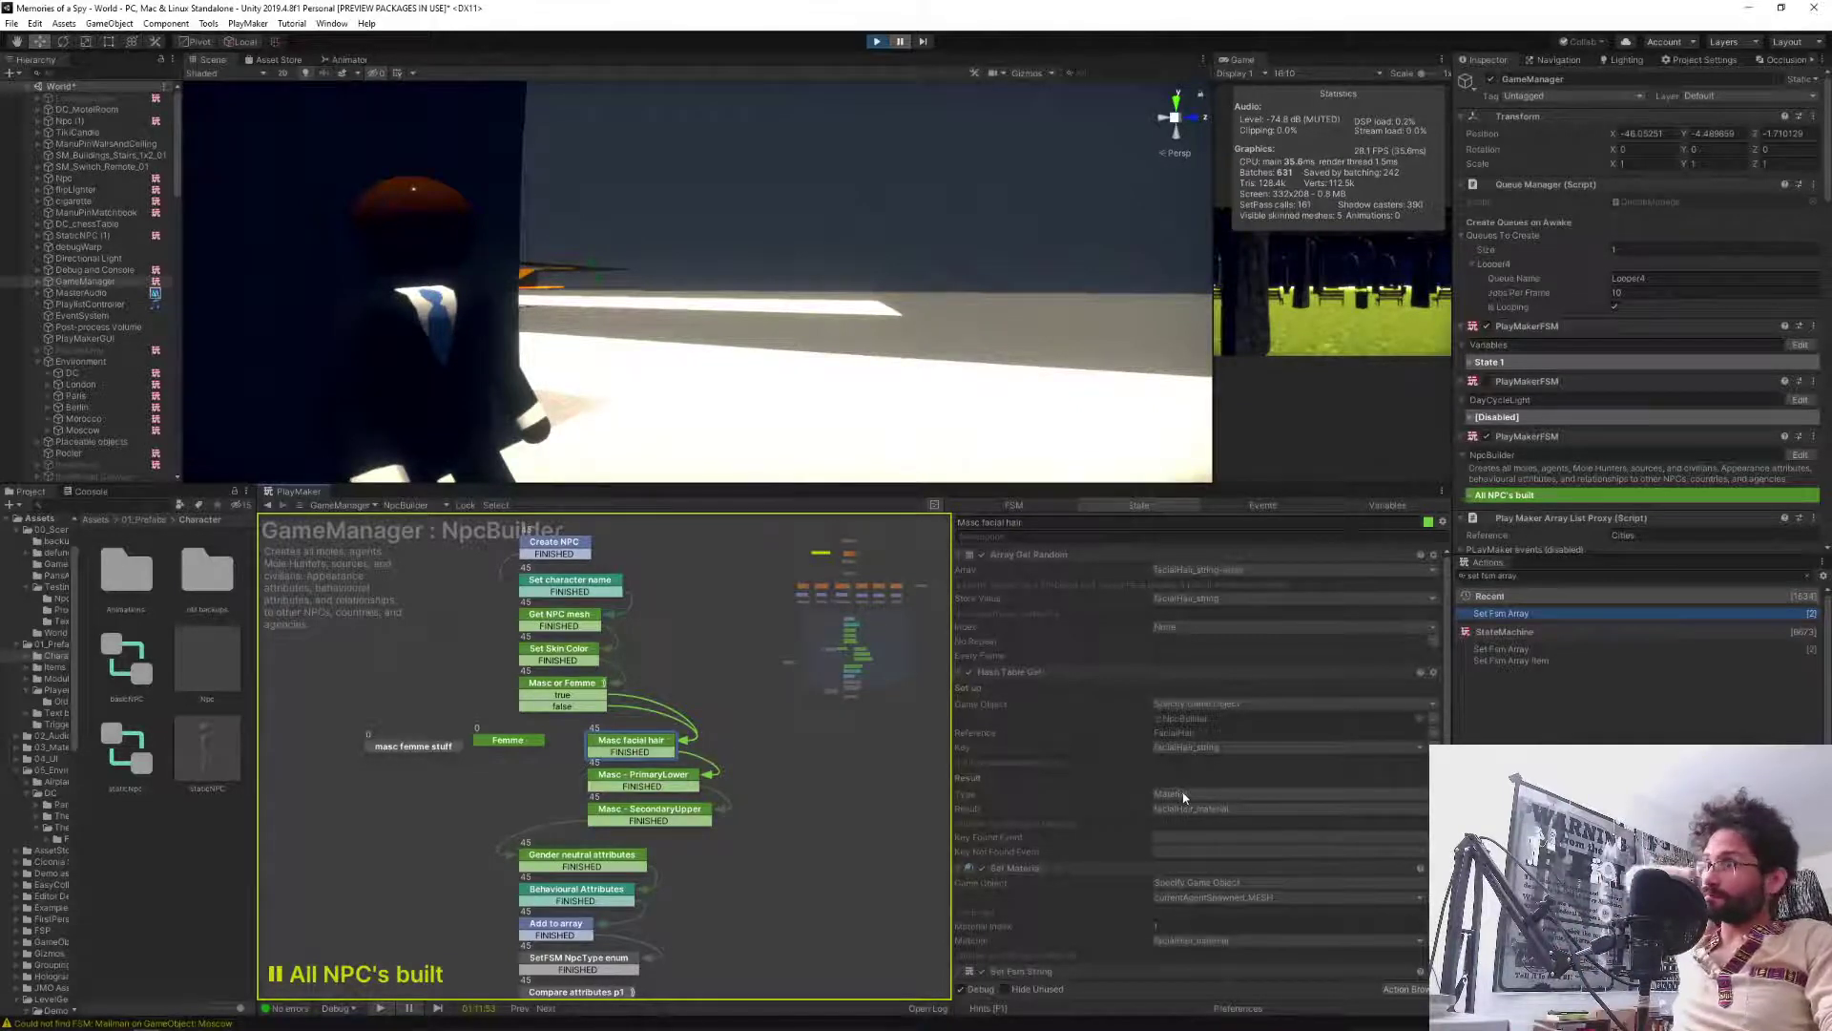
pyautogui.scroll(-2, 1188, 807)
pyautogui.scroll(2, 1193, 812)
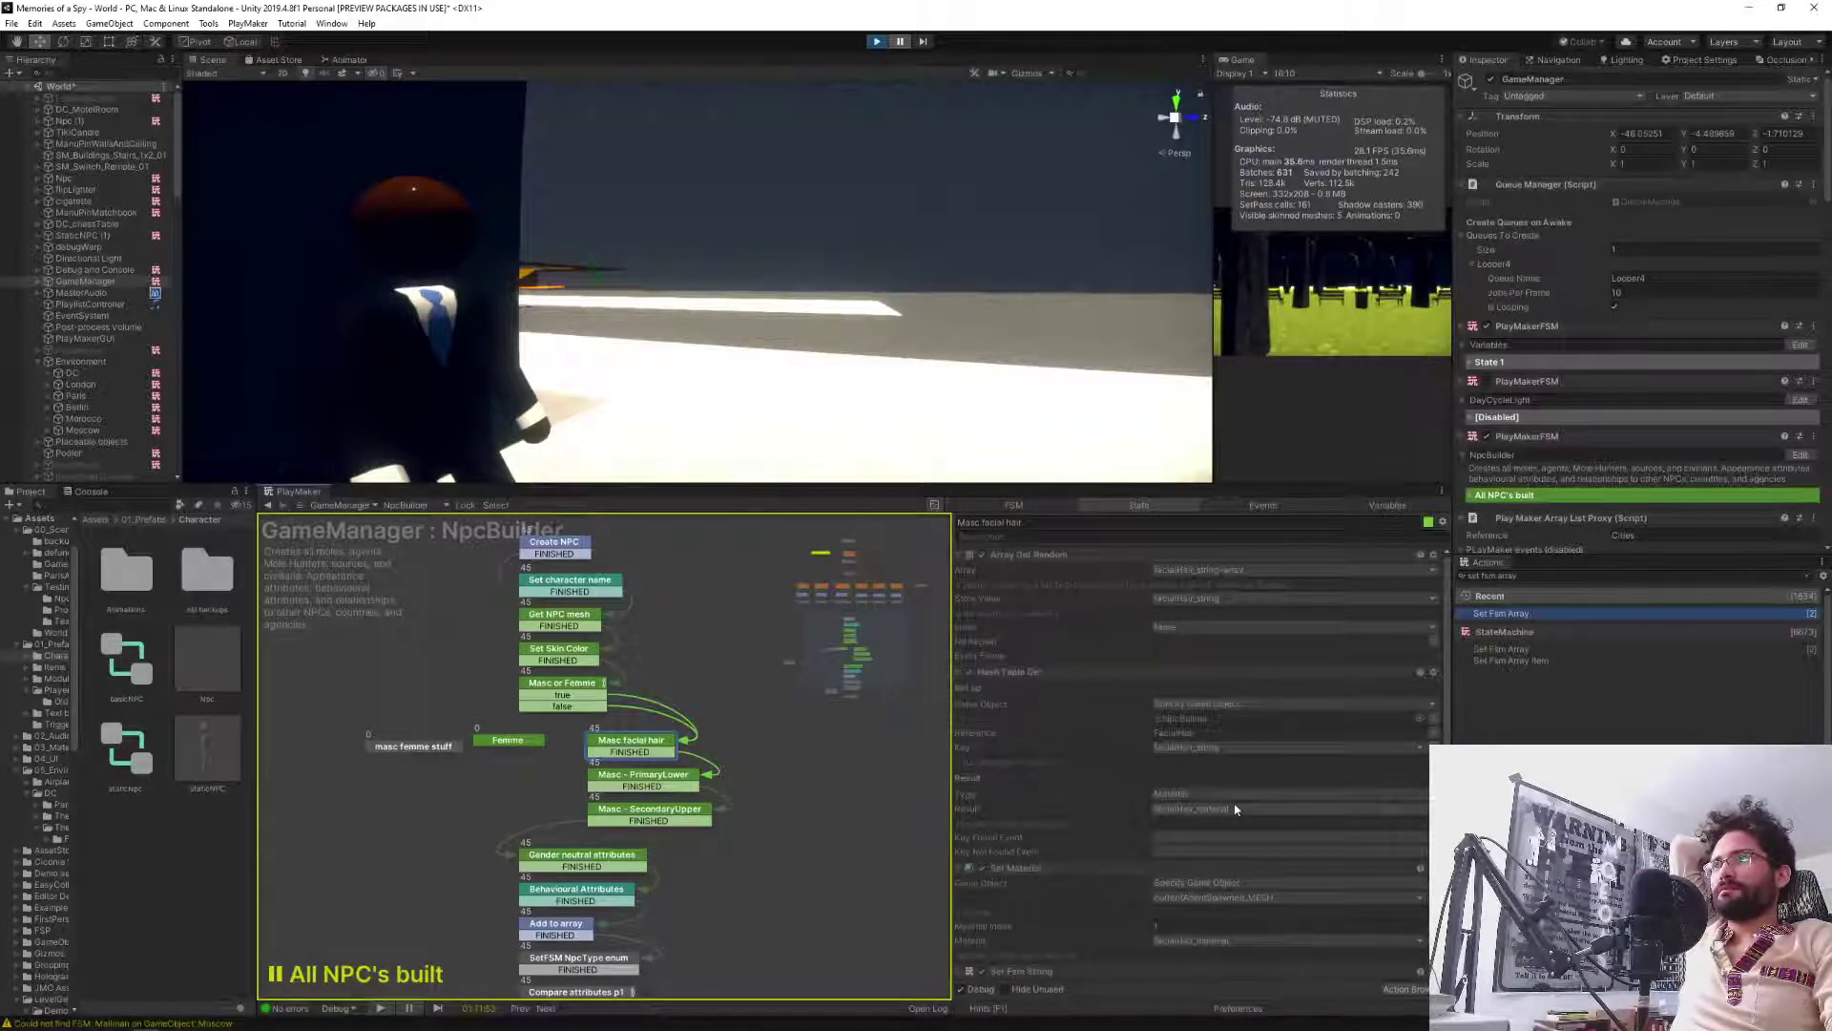
# Review the skin color, facial hair and clothing tables on the NpcBuilder child object of GameManager.
pyautogui.click(37, 282)
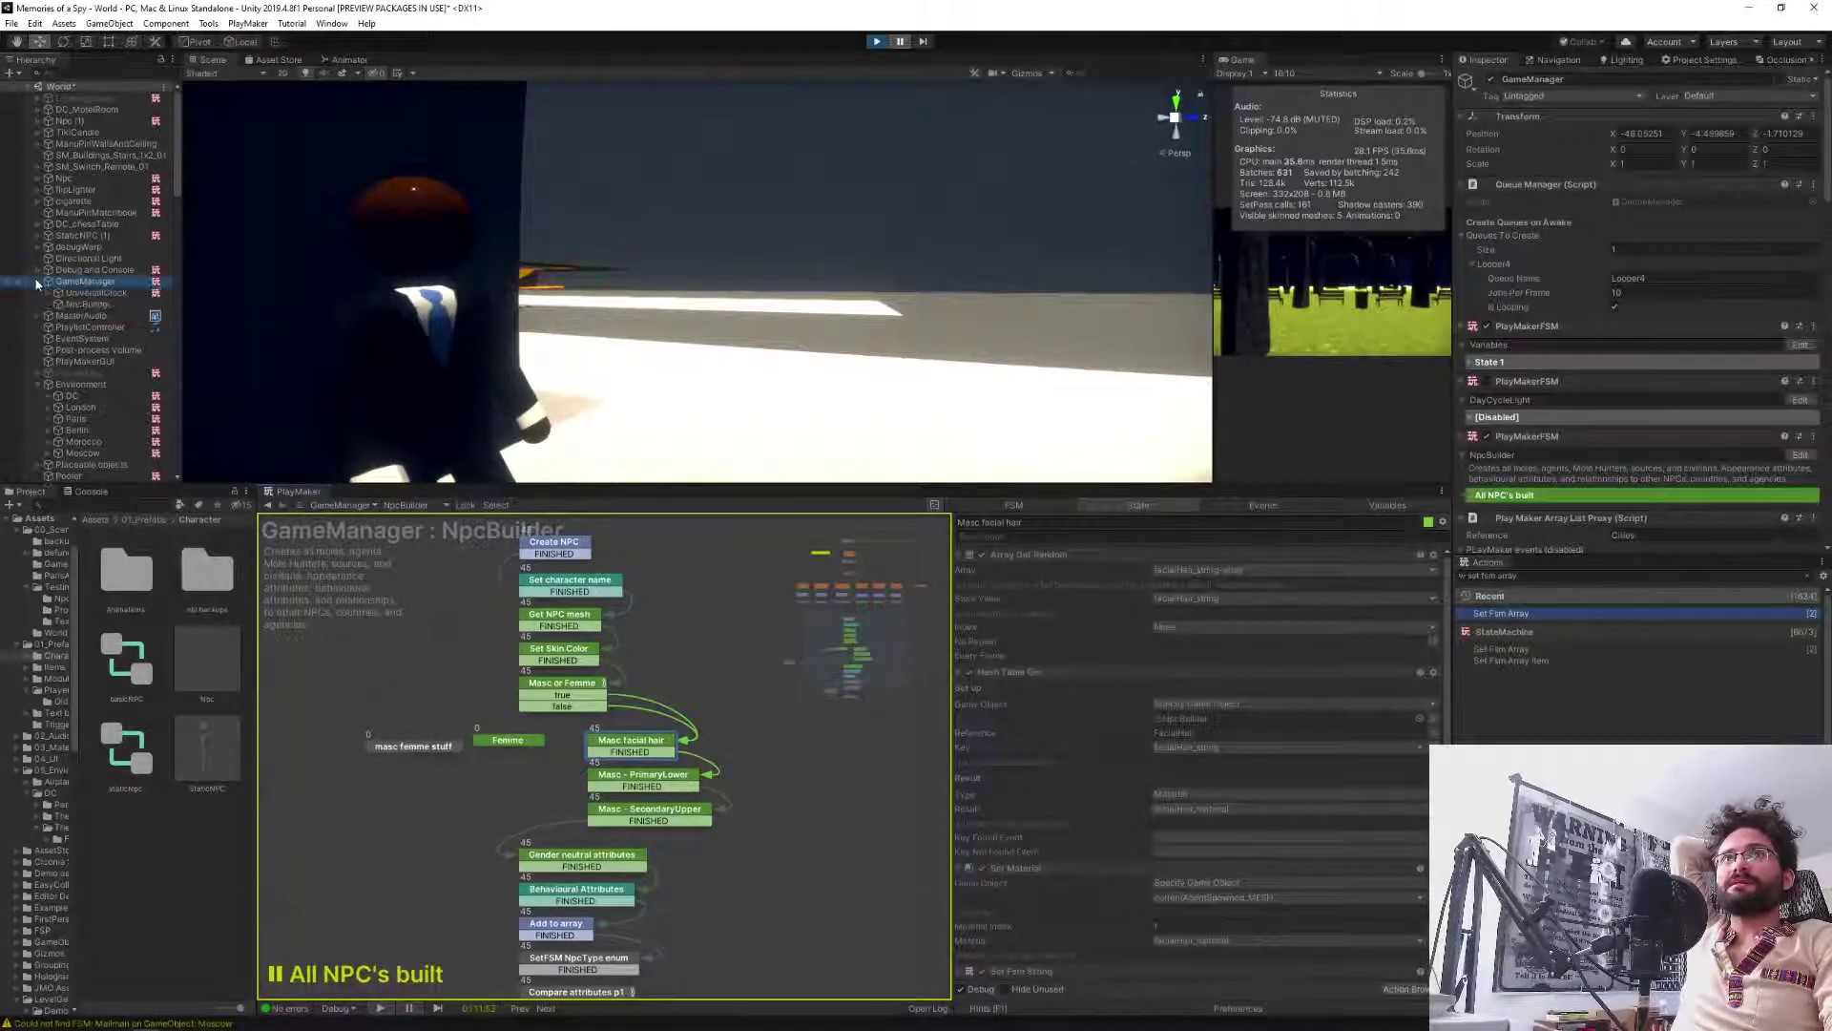
pyautogui.click(86, 304)
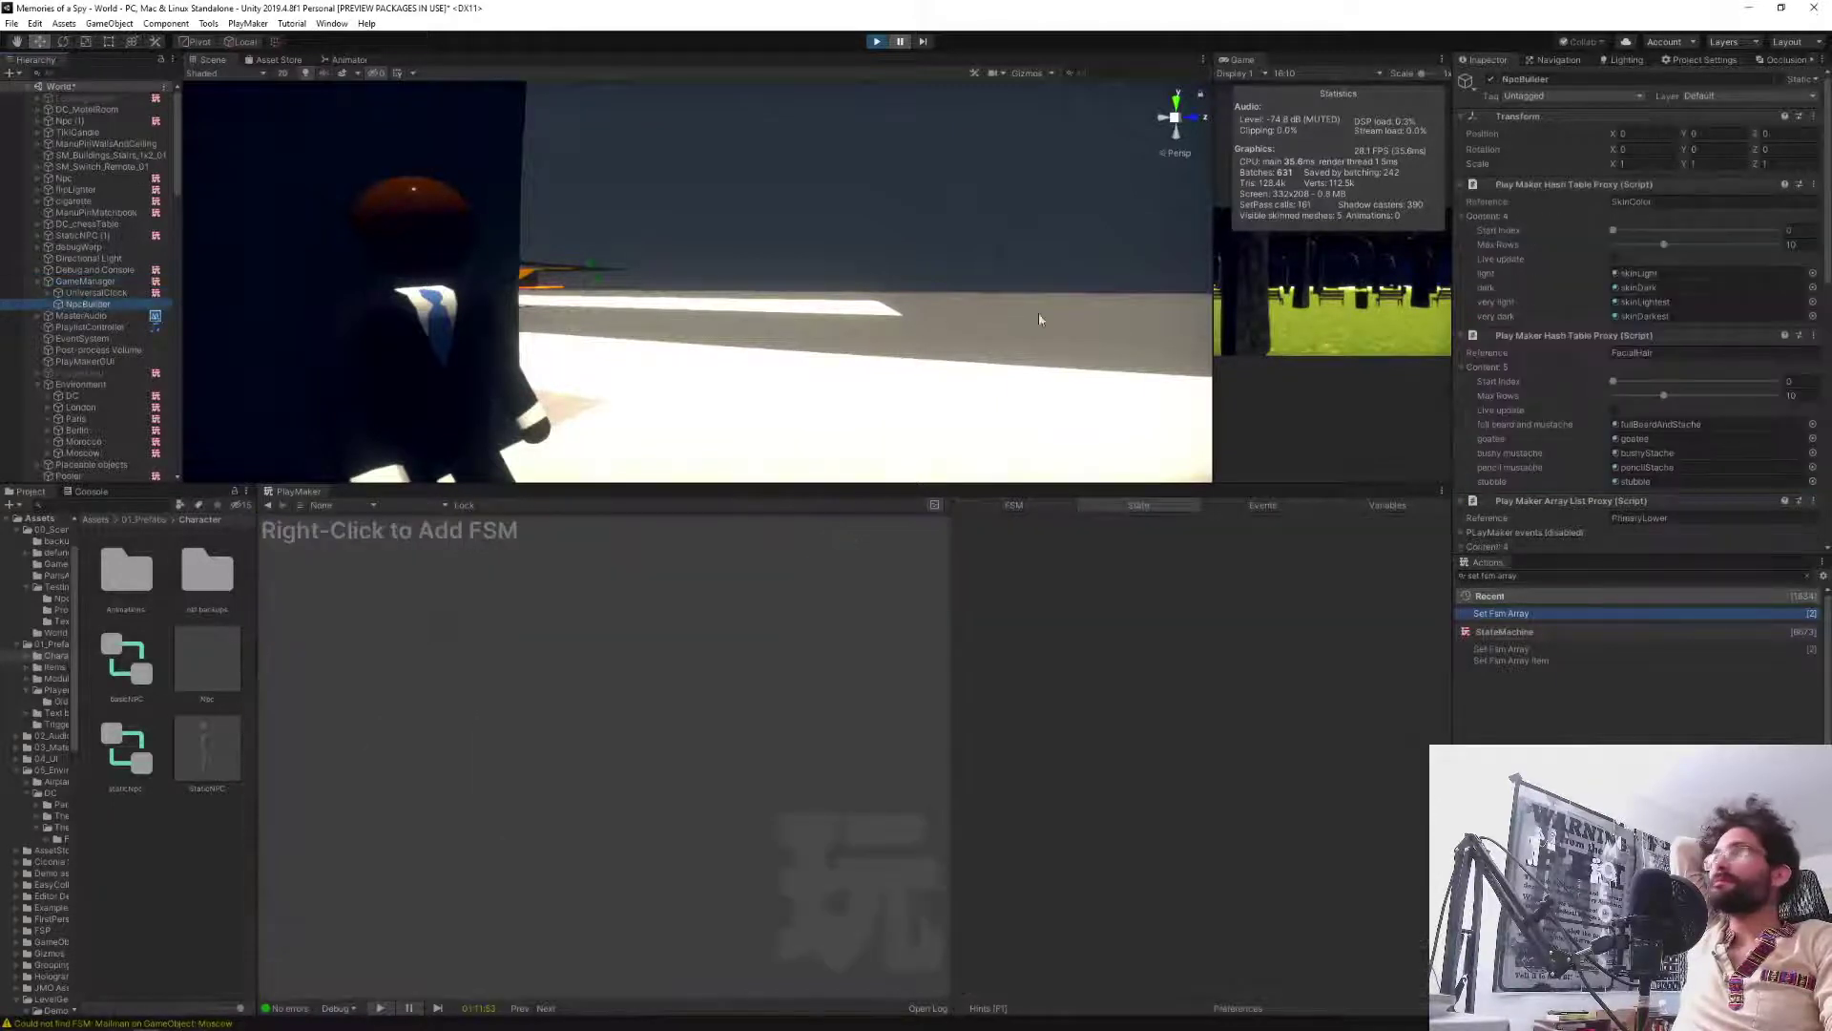
pyautogui.scroll(-3, 1566, 466)
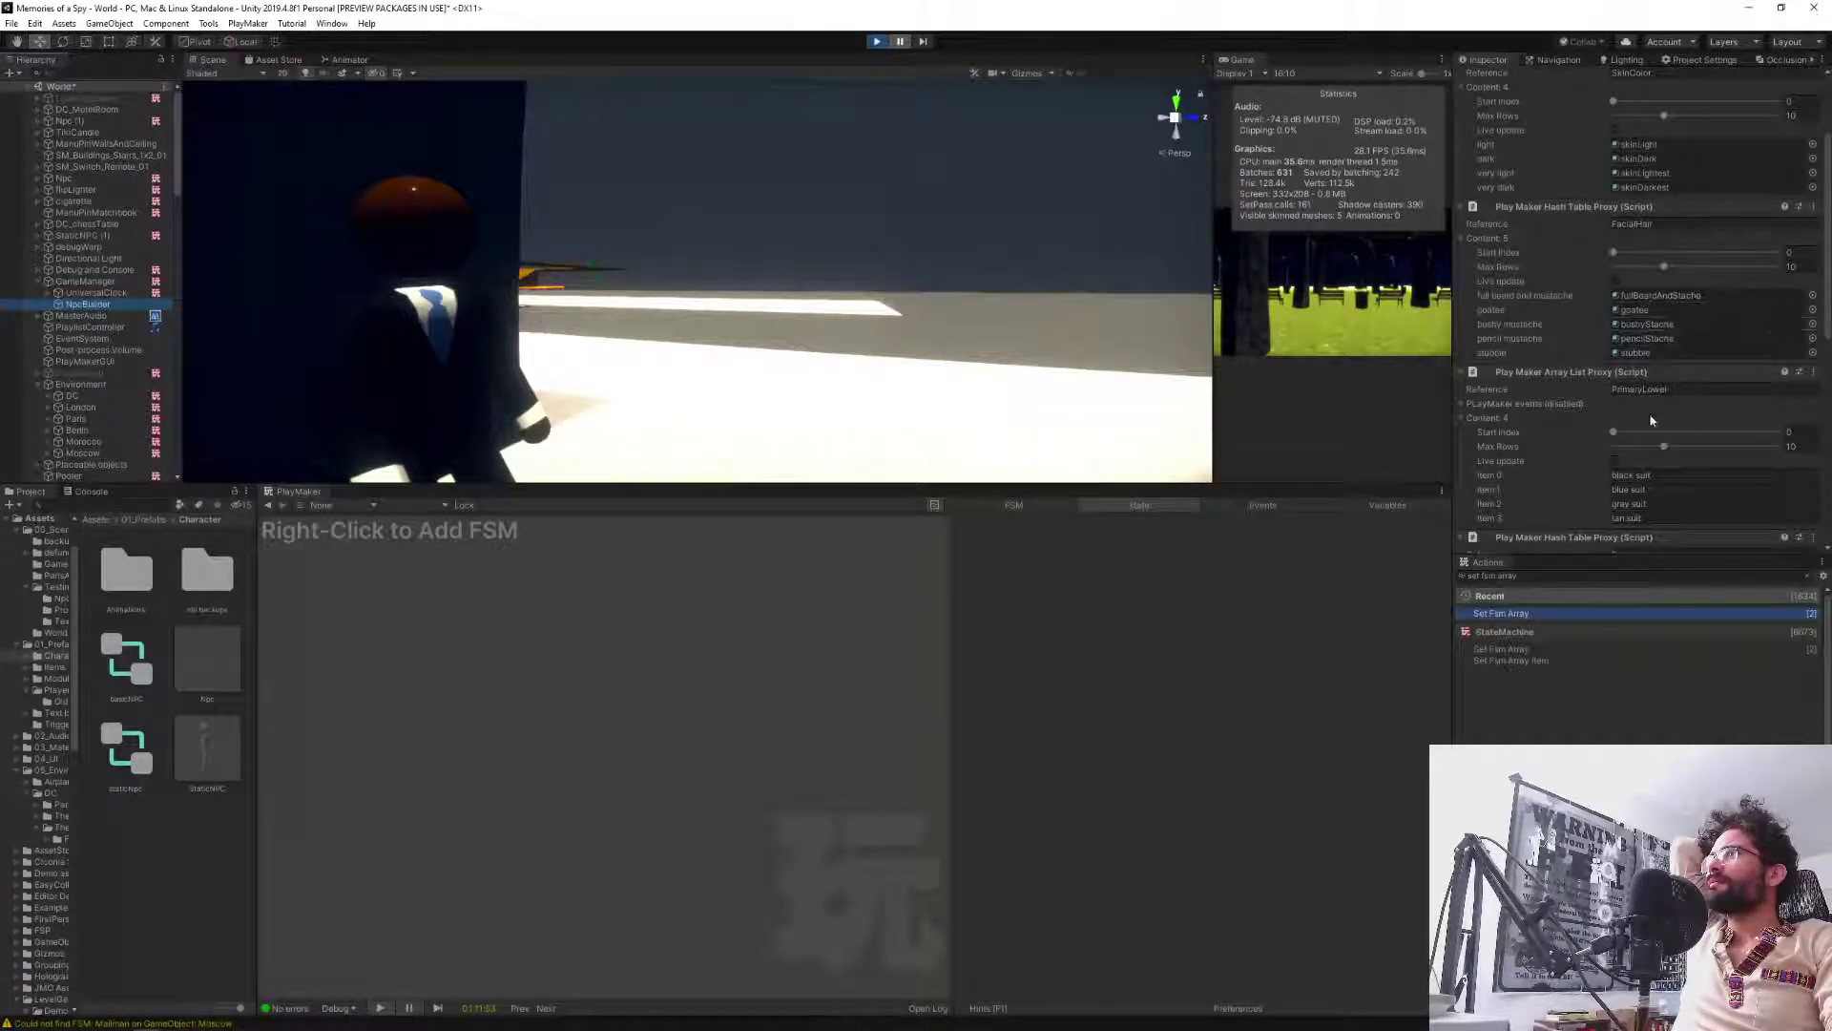
pyautogui.scroll(-9, 1656, 299)
pyautogui.scroll(15, 1641, 306)
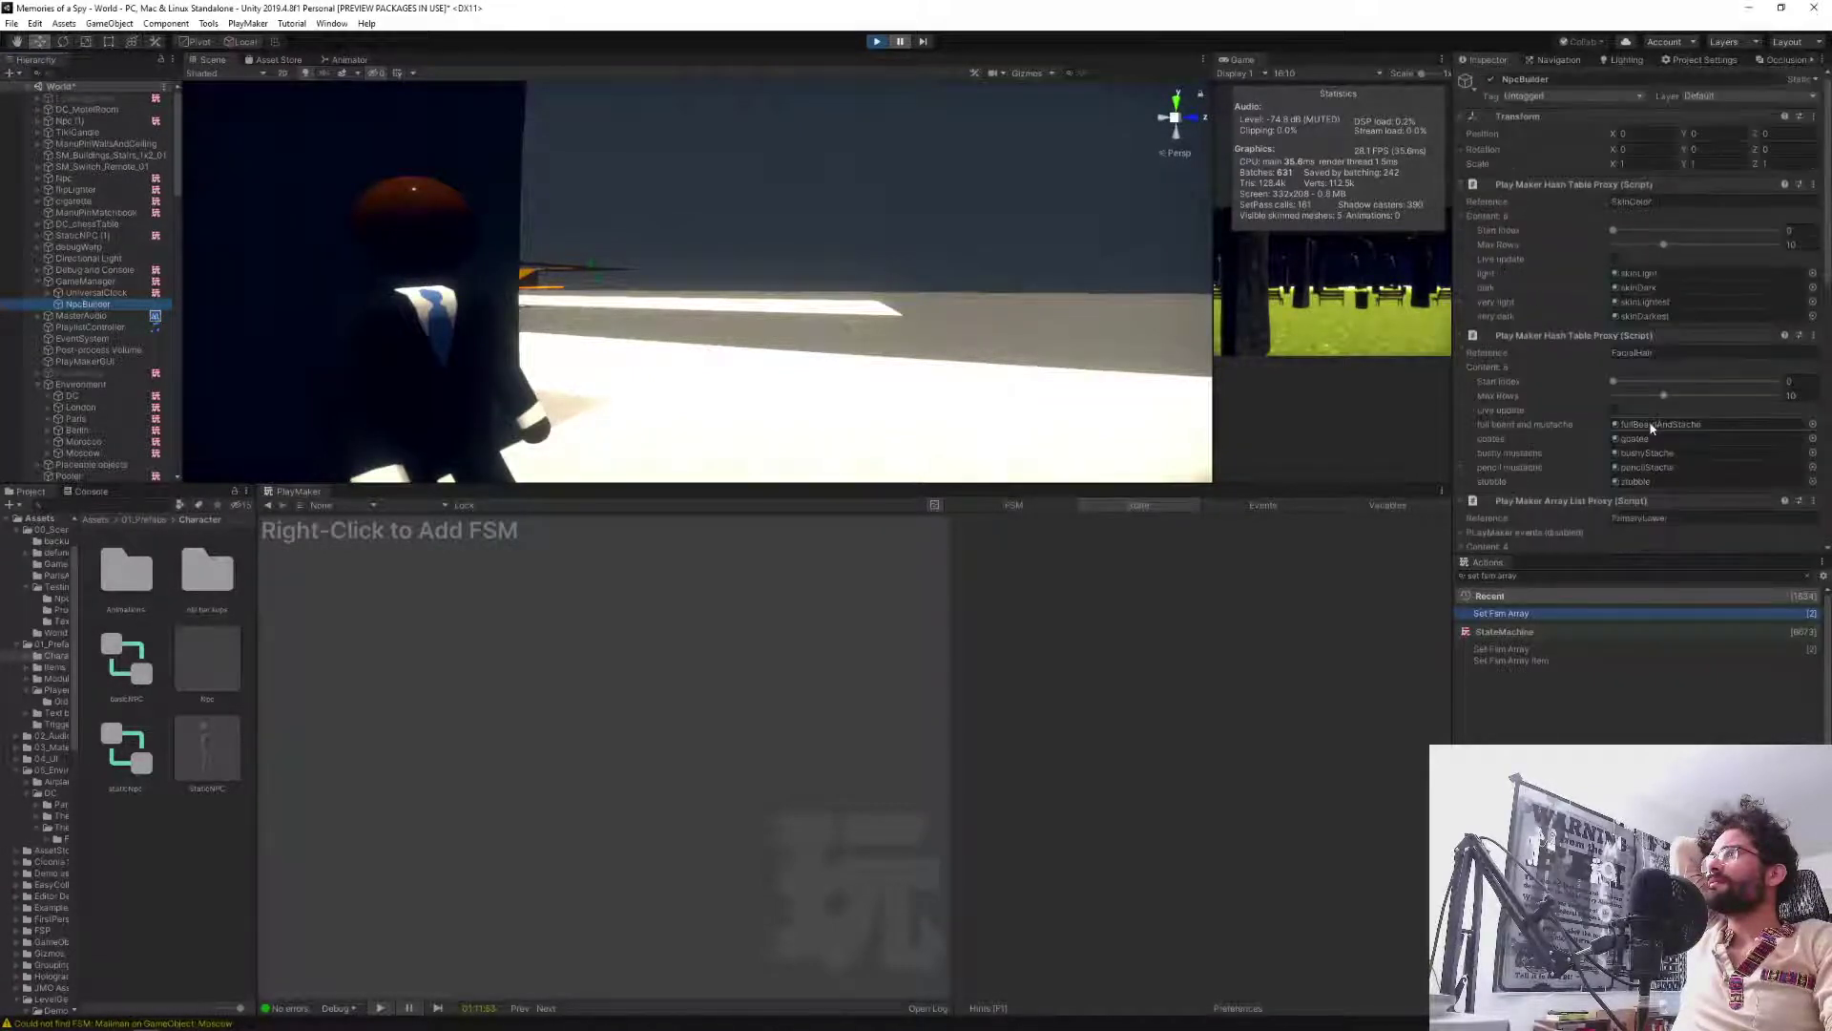
# Reopen the Masc facial hair state of GameManager's NpcBuilder and check its Set Material and Set Fsm String actions.
pyautogui.click(81, 281)
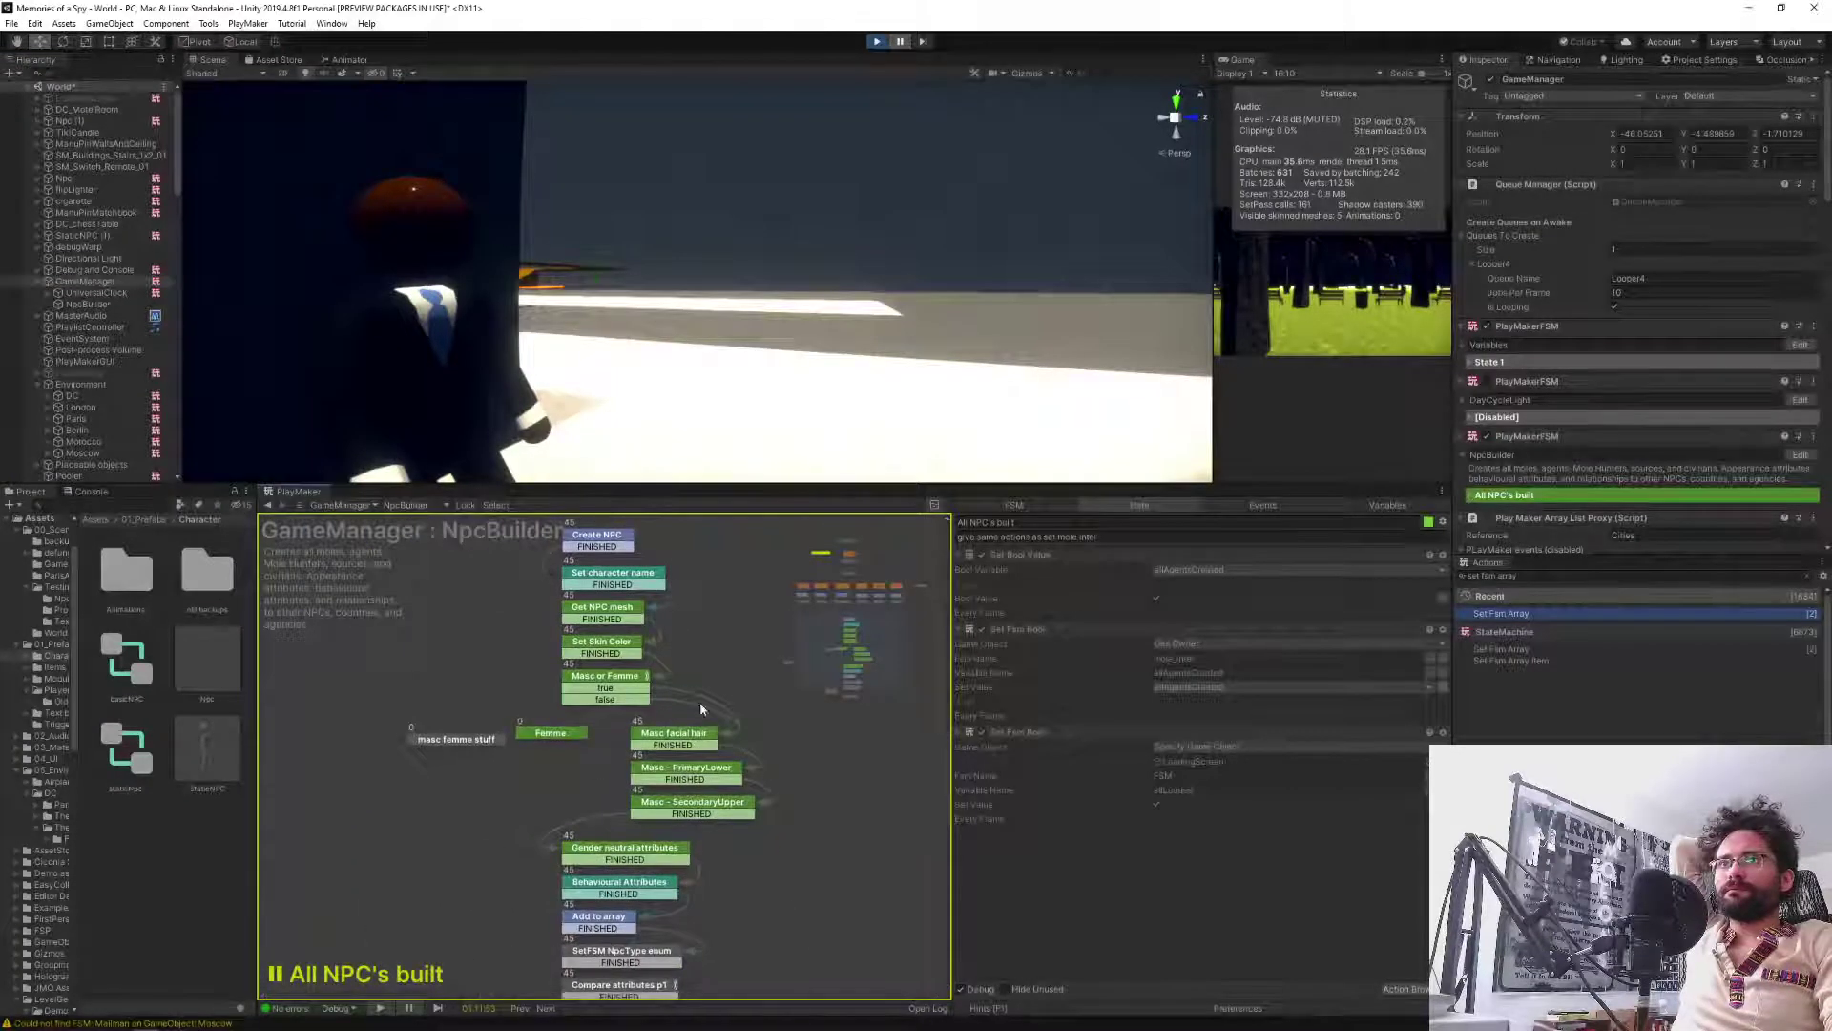
pyautogui.click(679, 736)
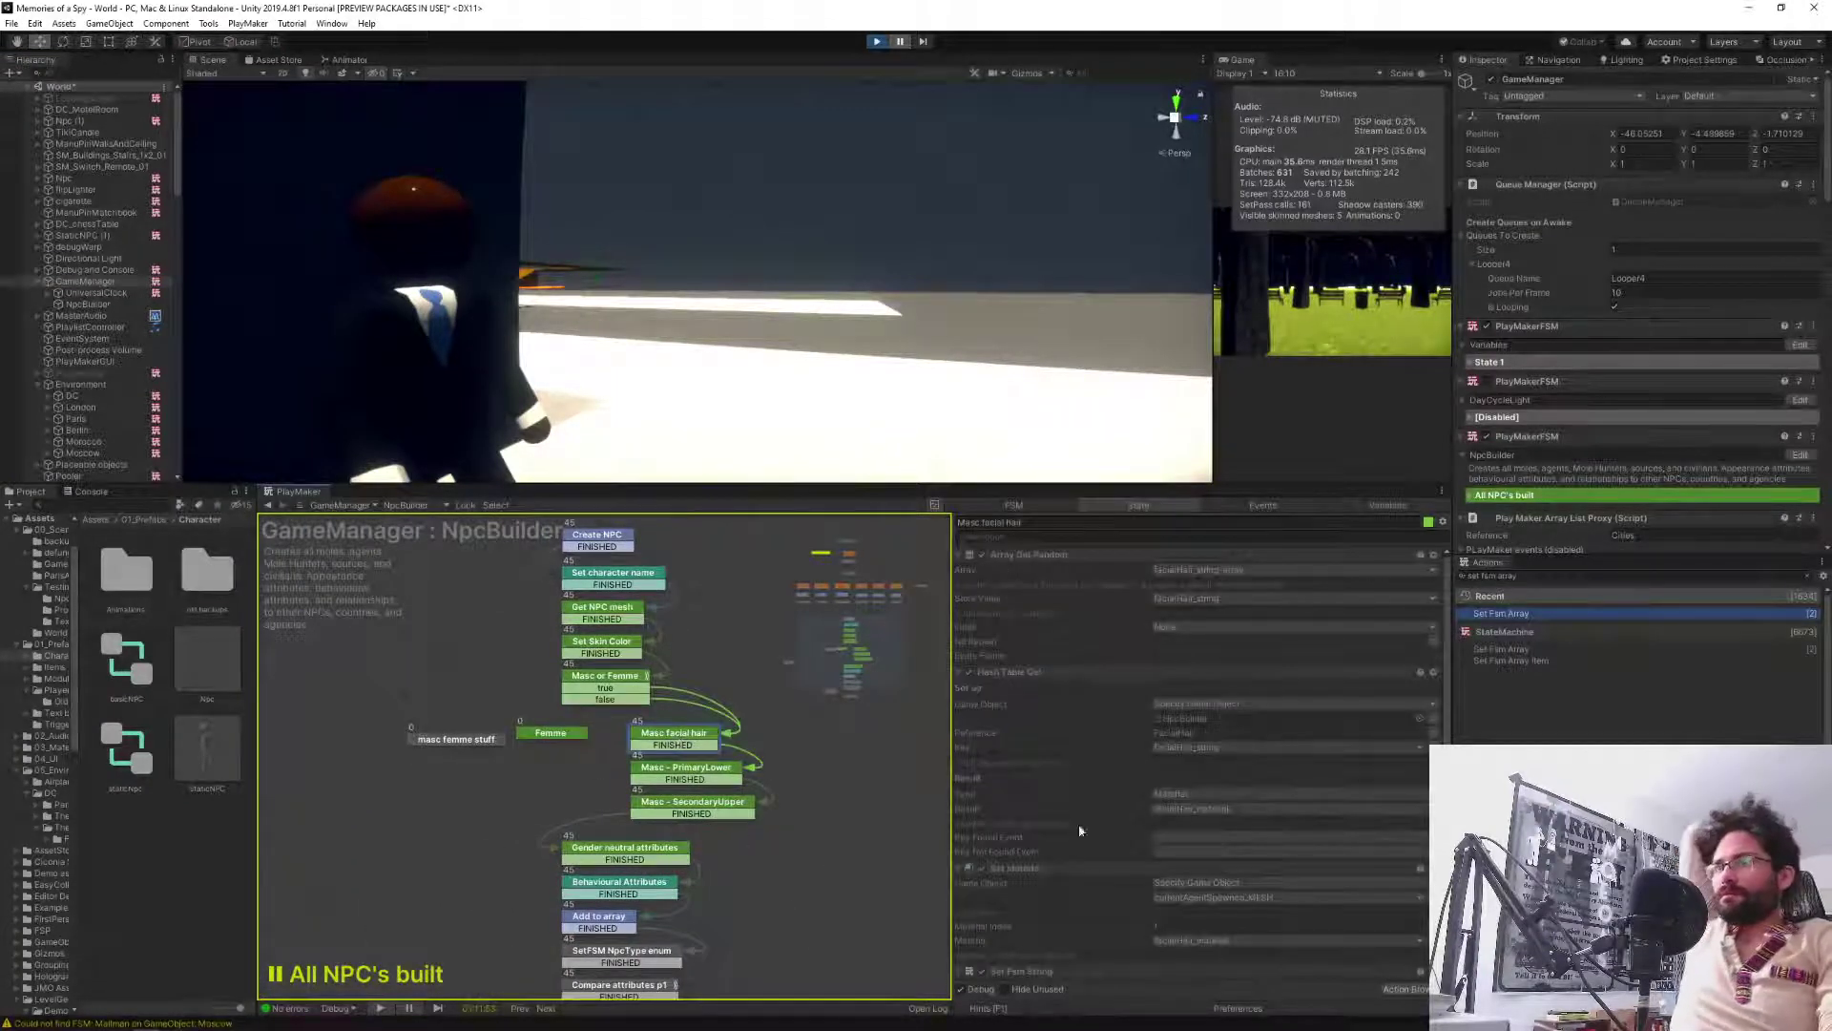
pyautogui.scroll(-3, 1145, 808)
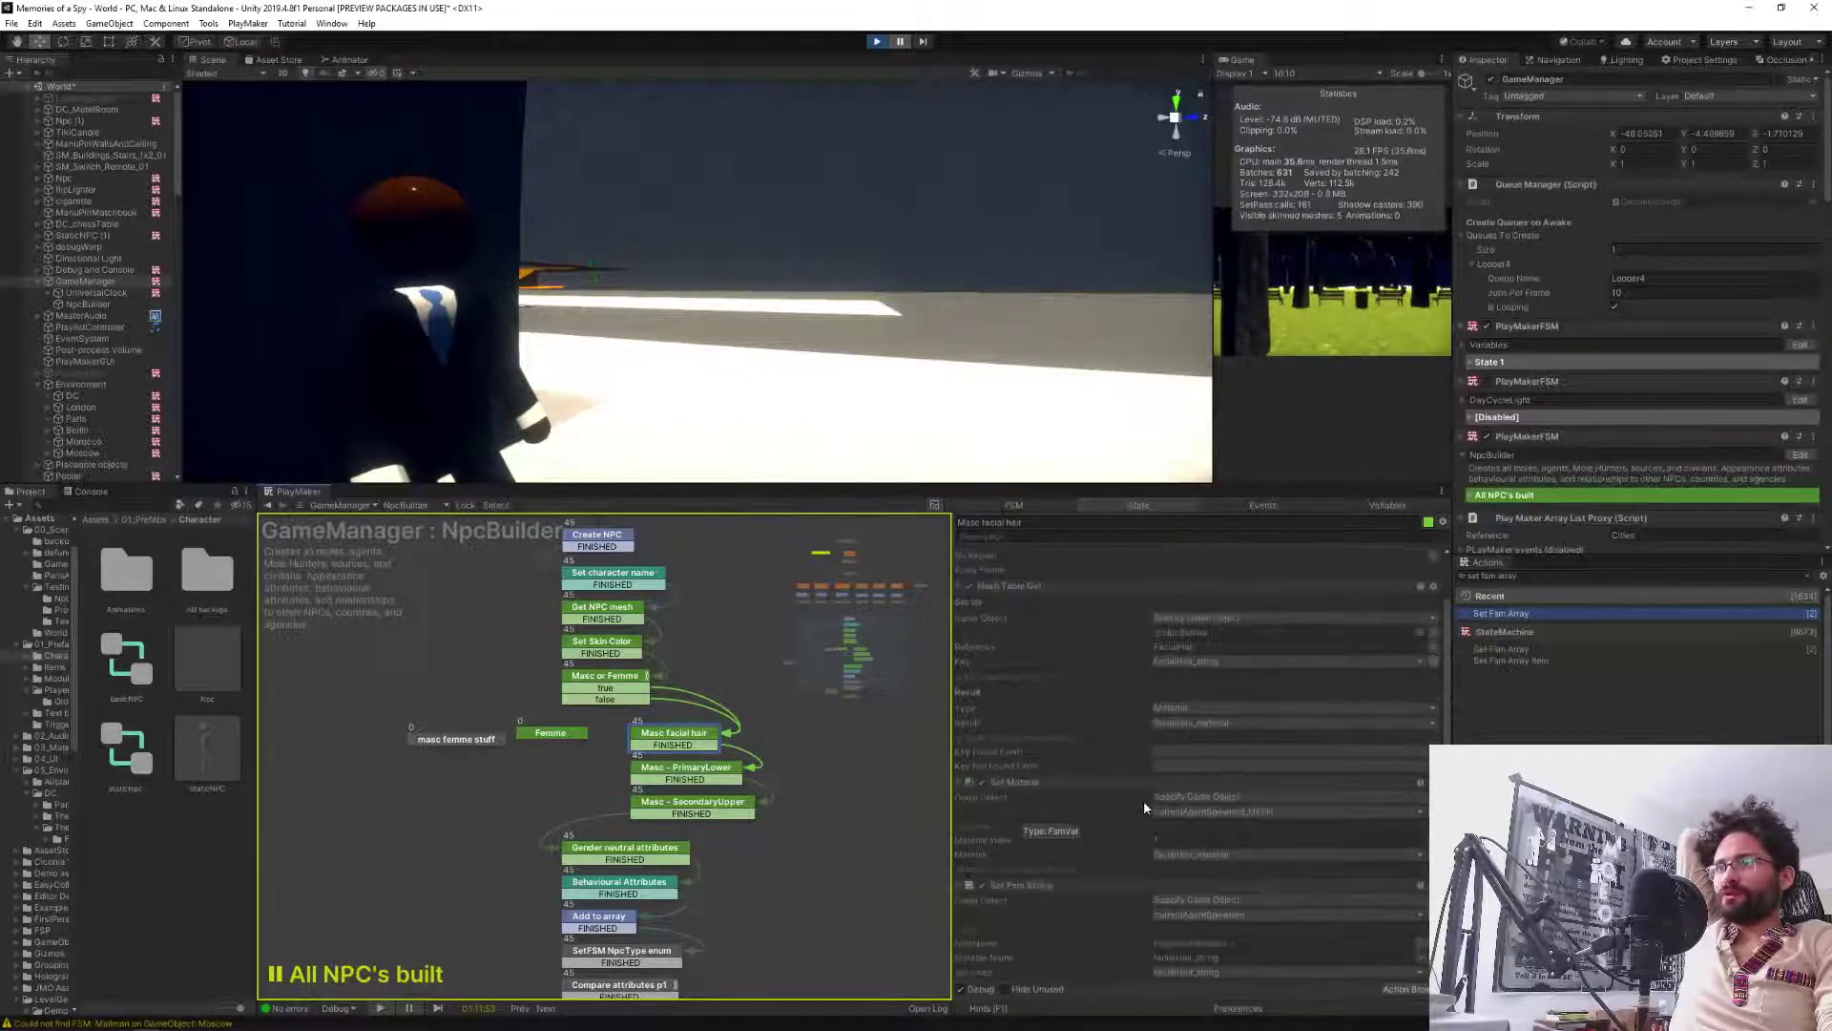
pyautogui.scroll(-1, 1143, 802)
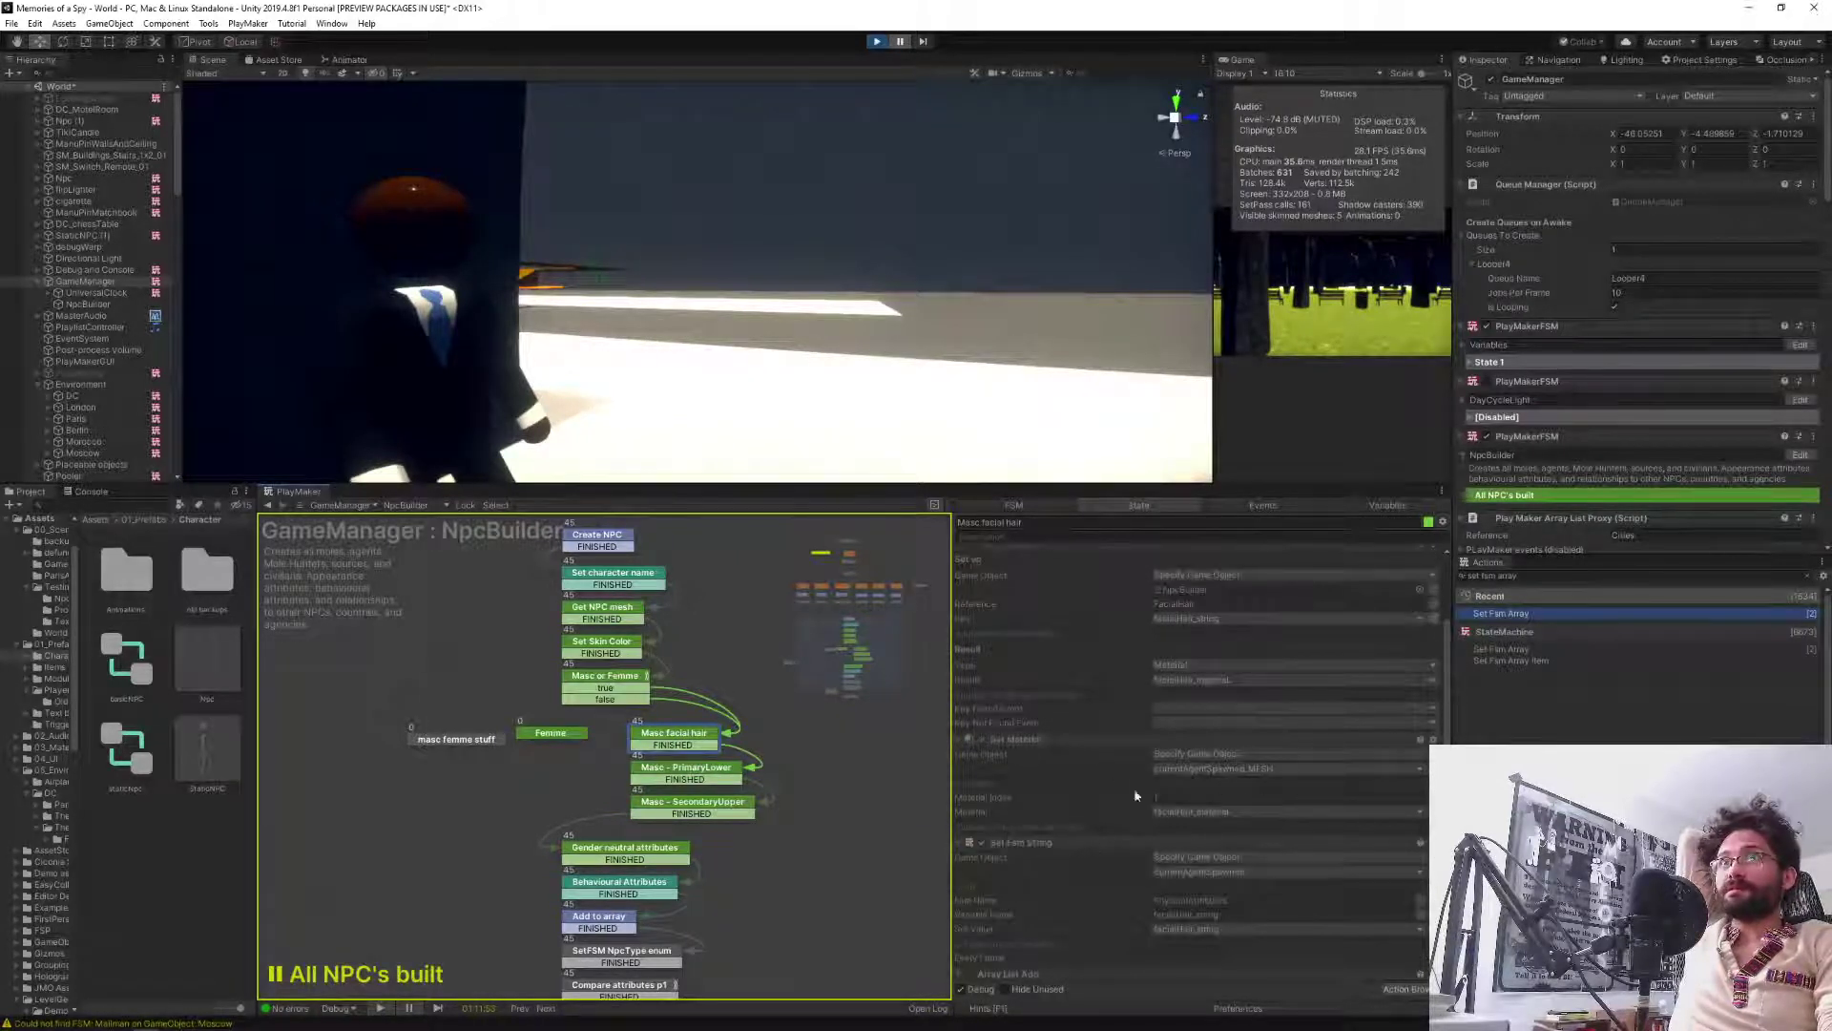
# Examine the remaining Set Material, Set Fsm String and Array Add actions of the Masc facial hair state.
pyautogui.scroll(-3, 1102, 812)
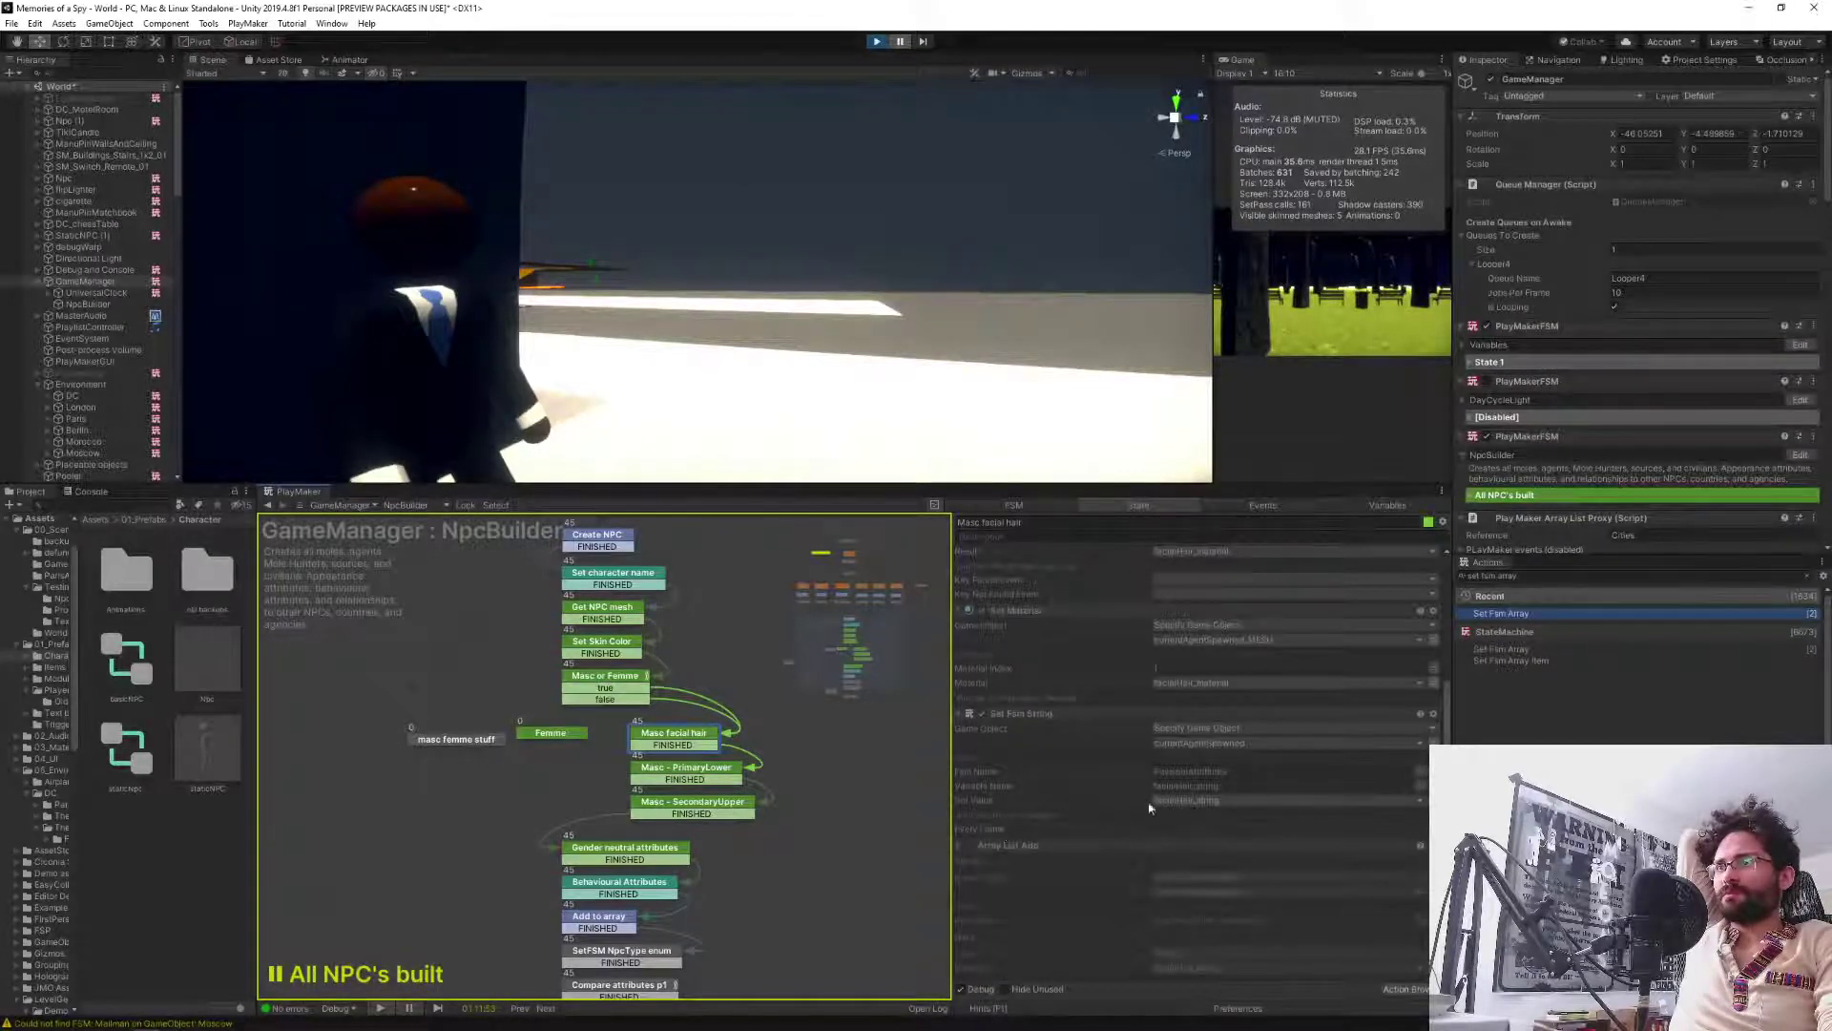
pyautogui.scroll(-3, 1220, 851)
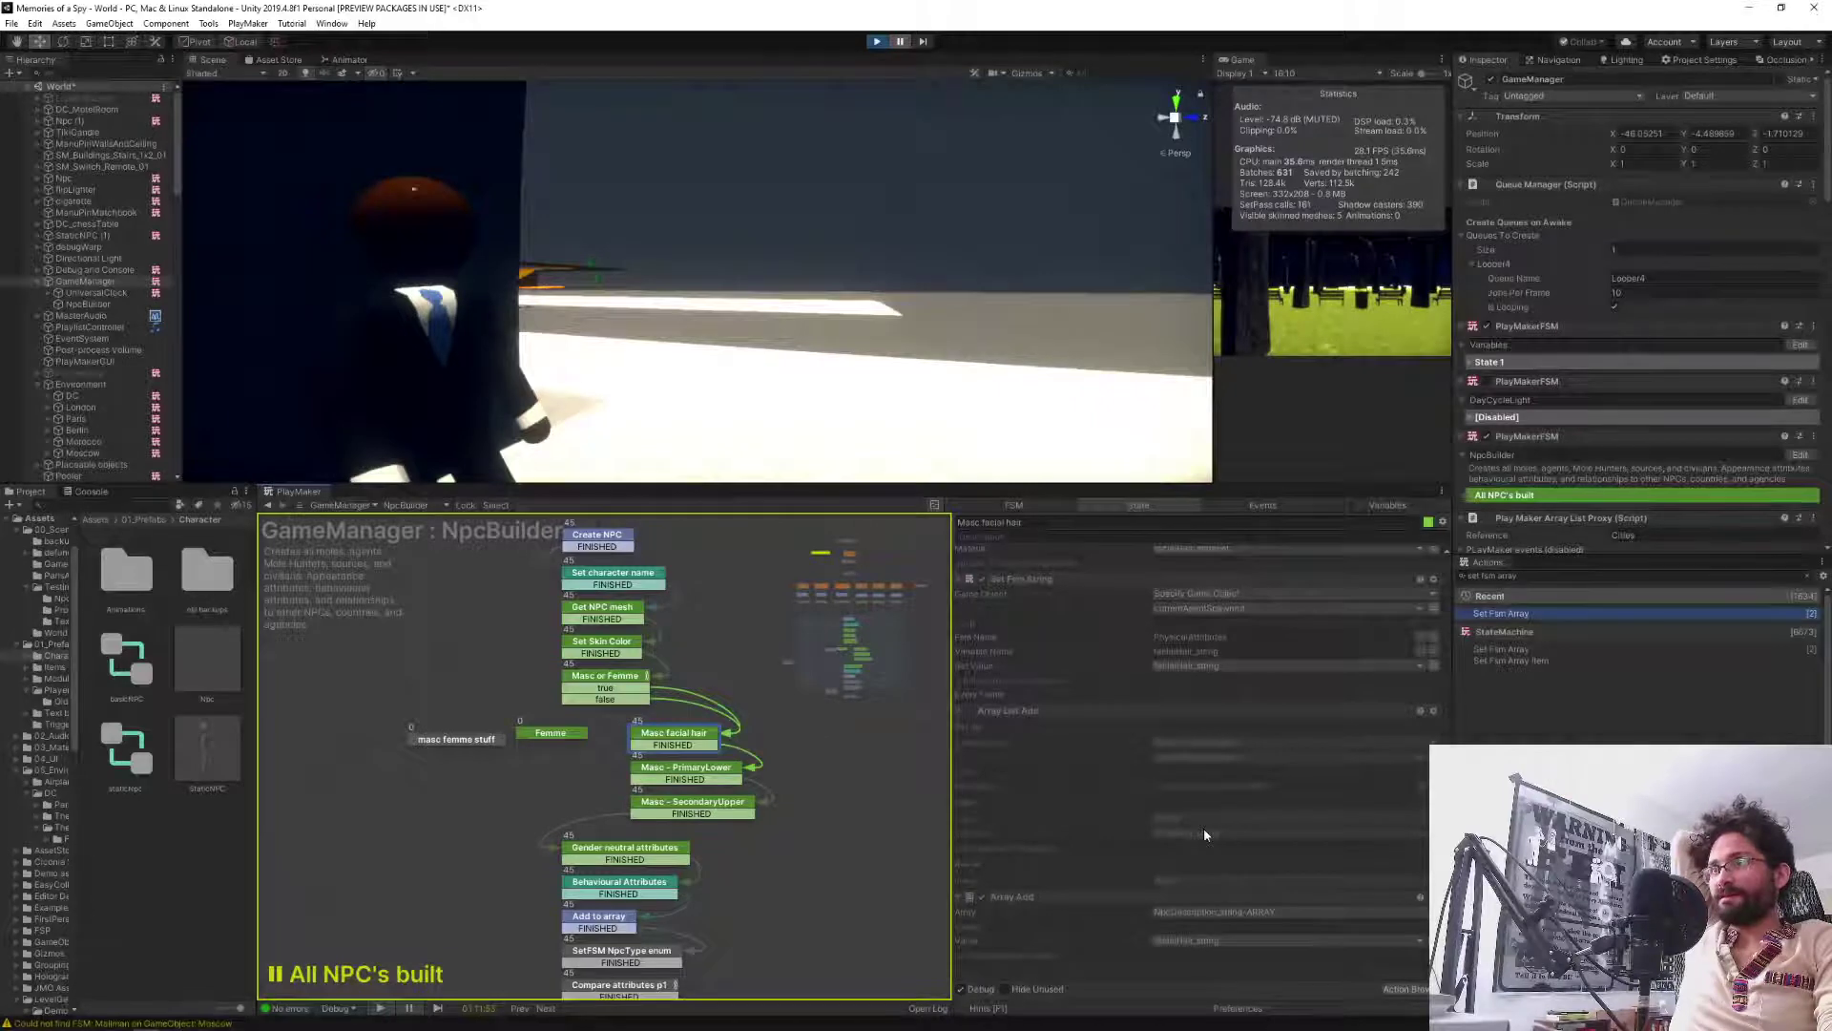
pyautogui.scroll(3, 1204, 833)
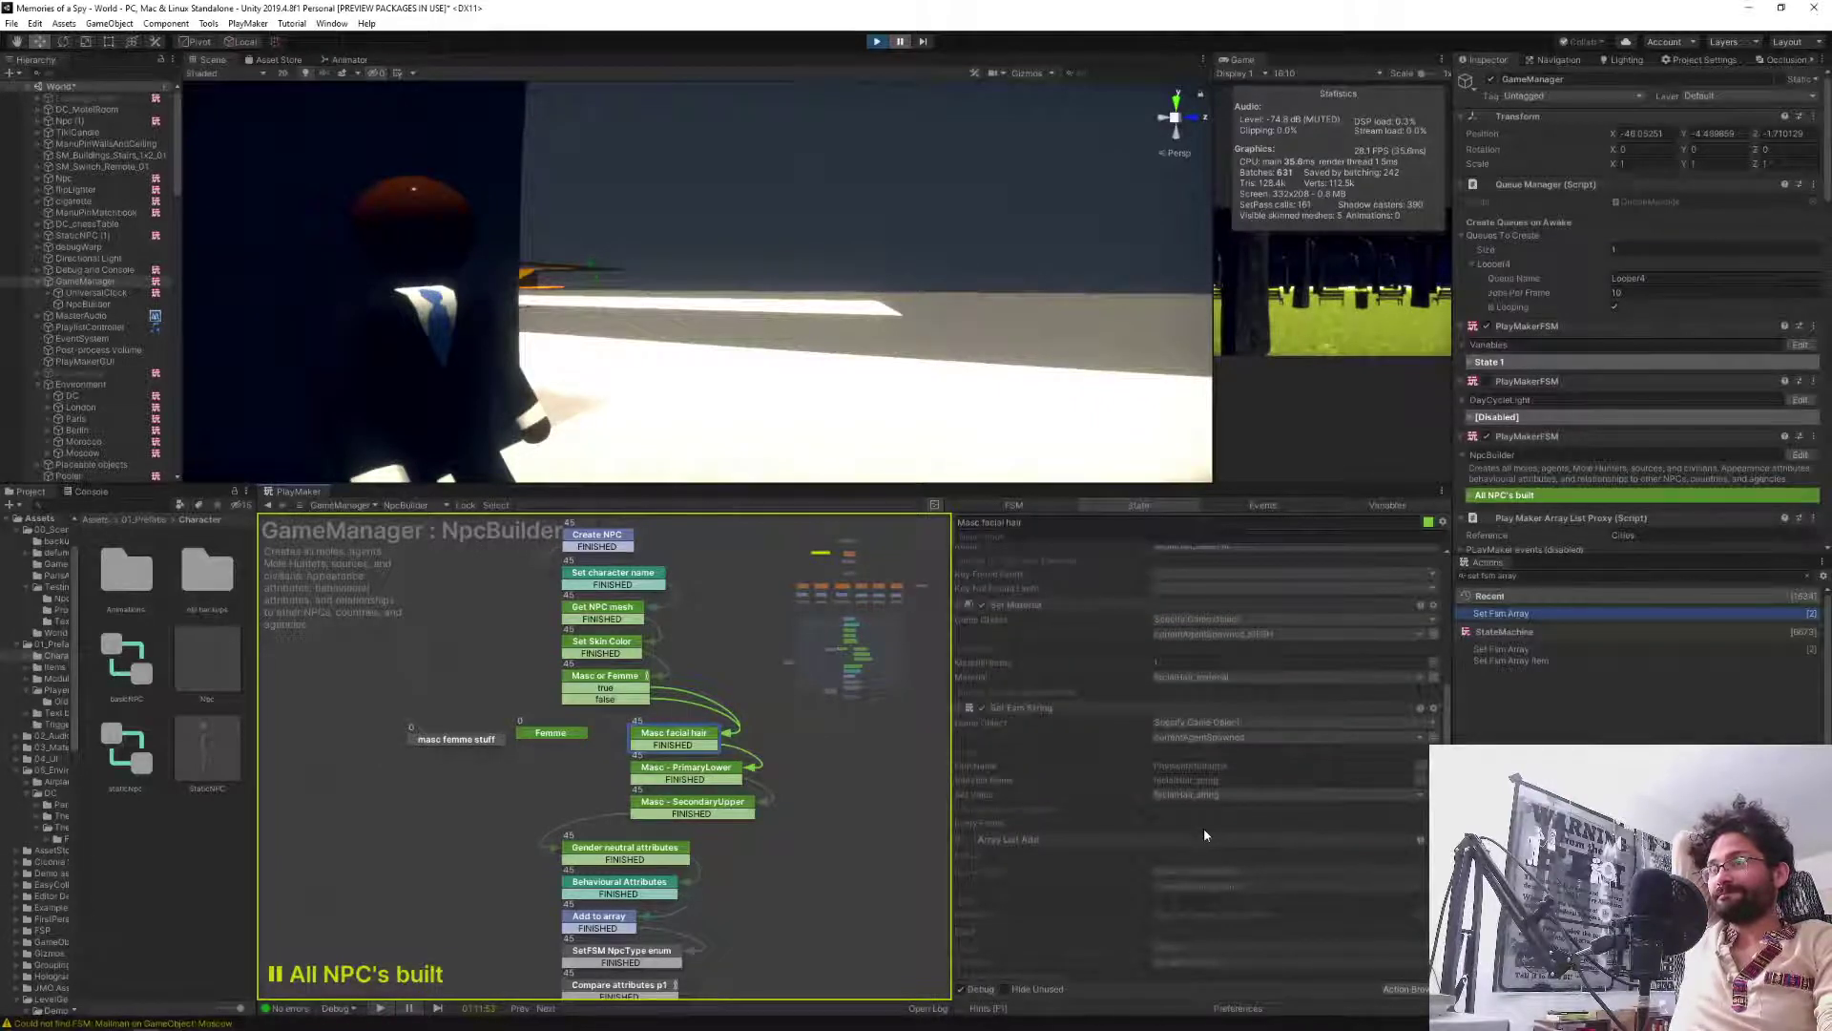
# Inspect the suited NPC's Default-Material (Instance) and compare the material elements on another NPC's Stickman mesh.
pyautogui.click(408, 252)
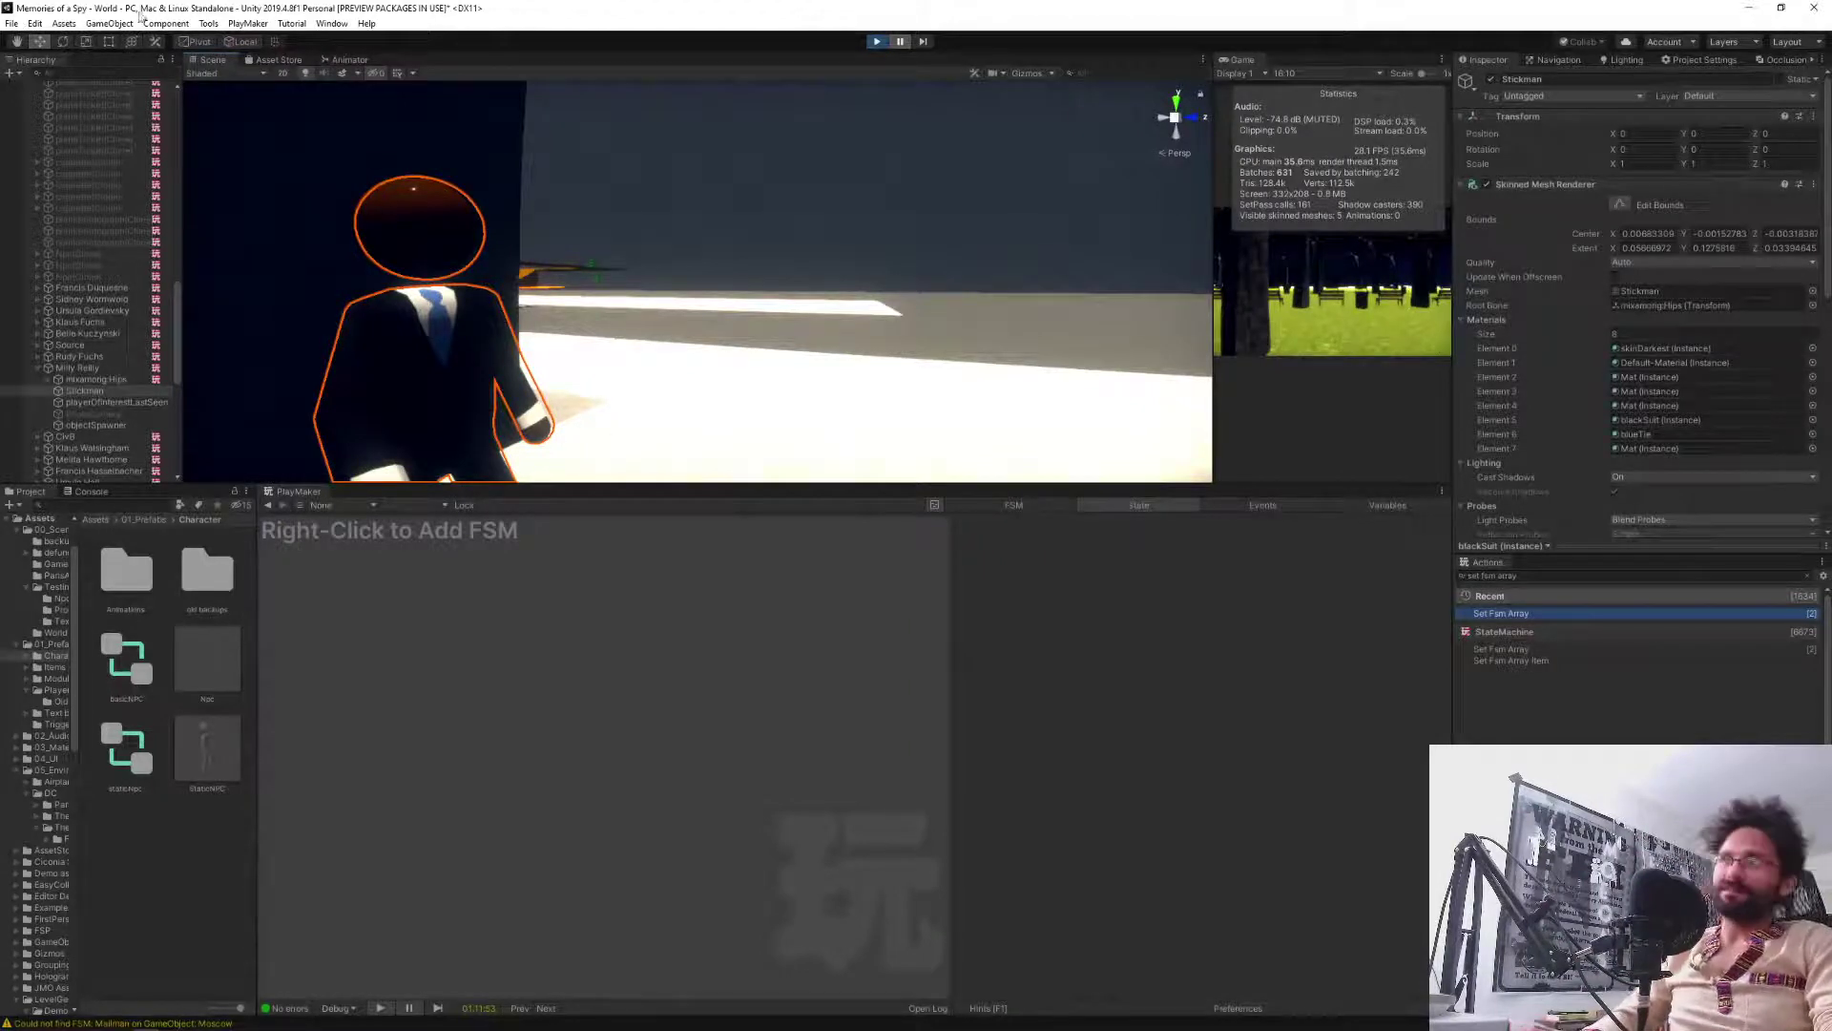
pyautogui.doubleClick(1643, 362)
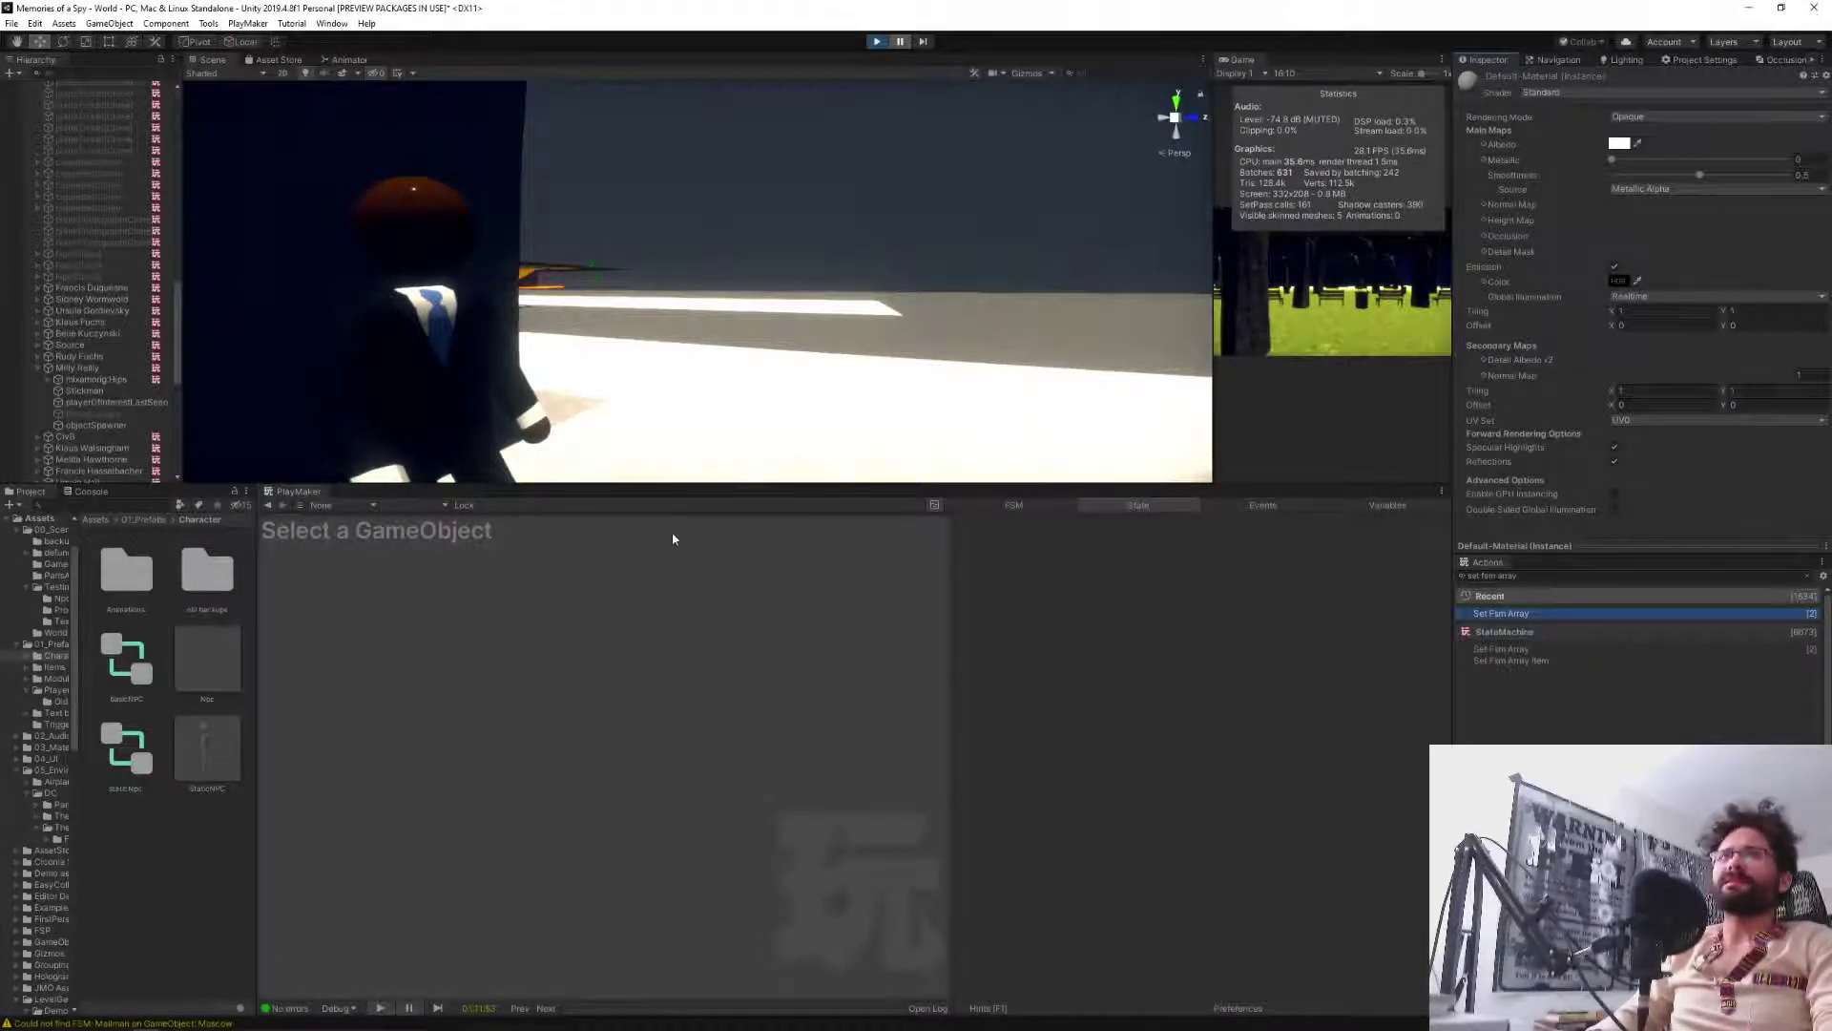
pyautogui.click(96, 287)
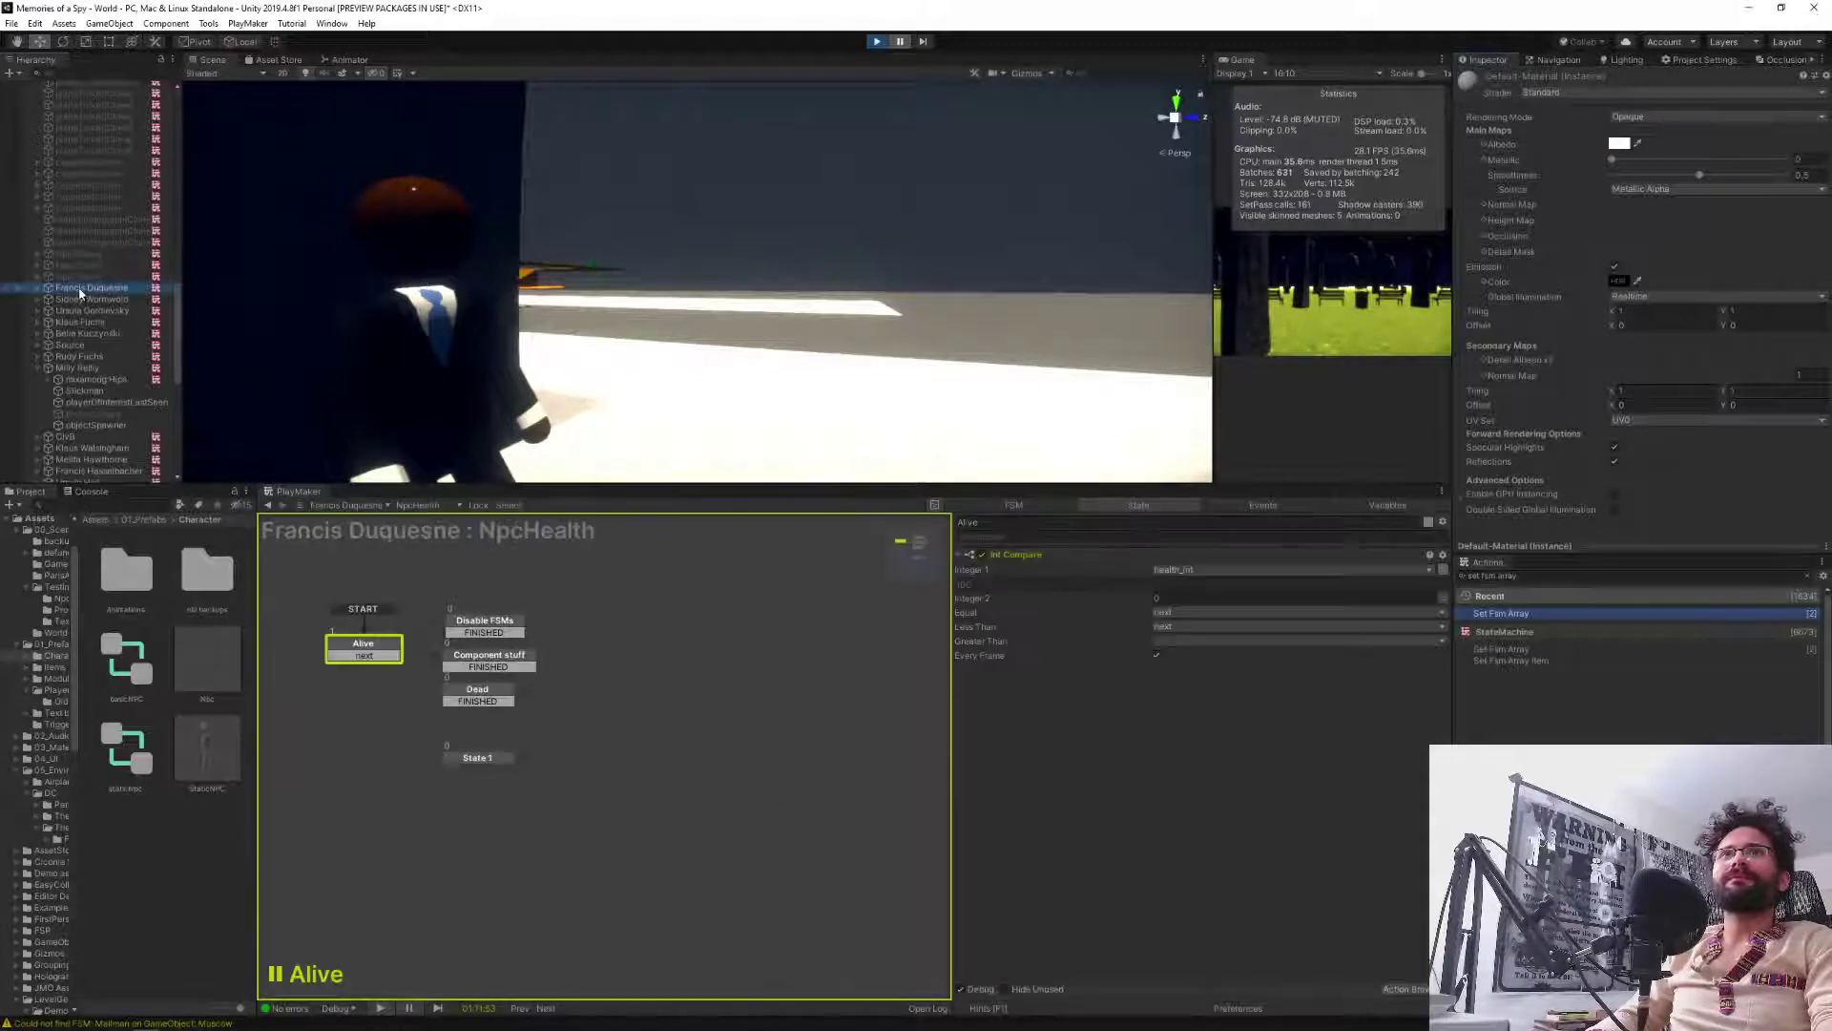
pyautogui.scroll(-15, 1665, 380)
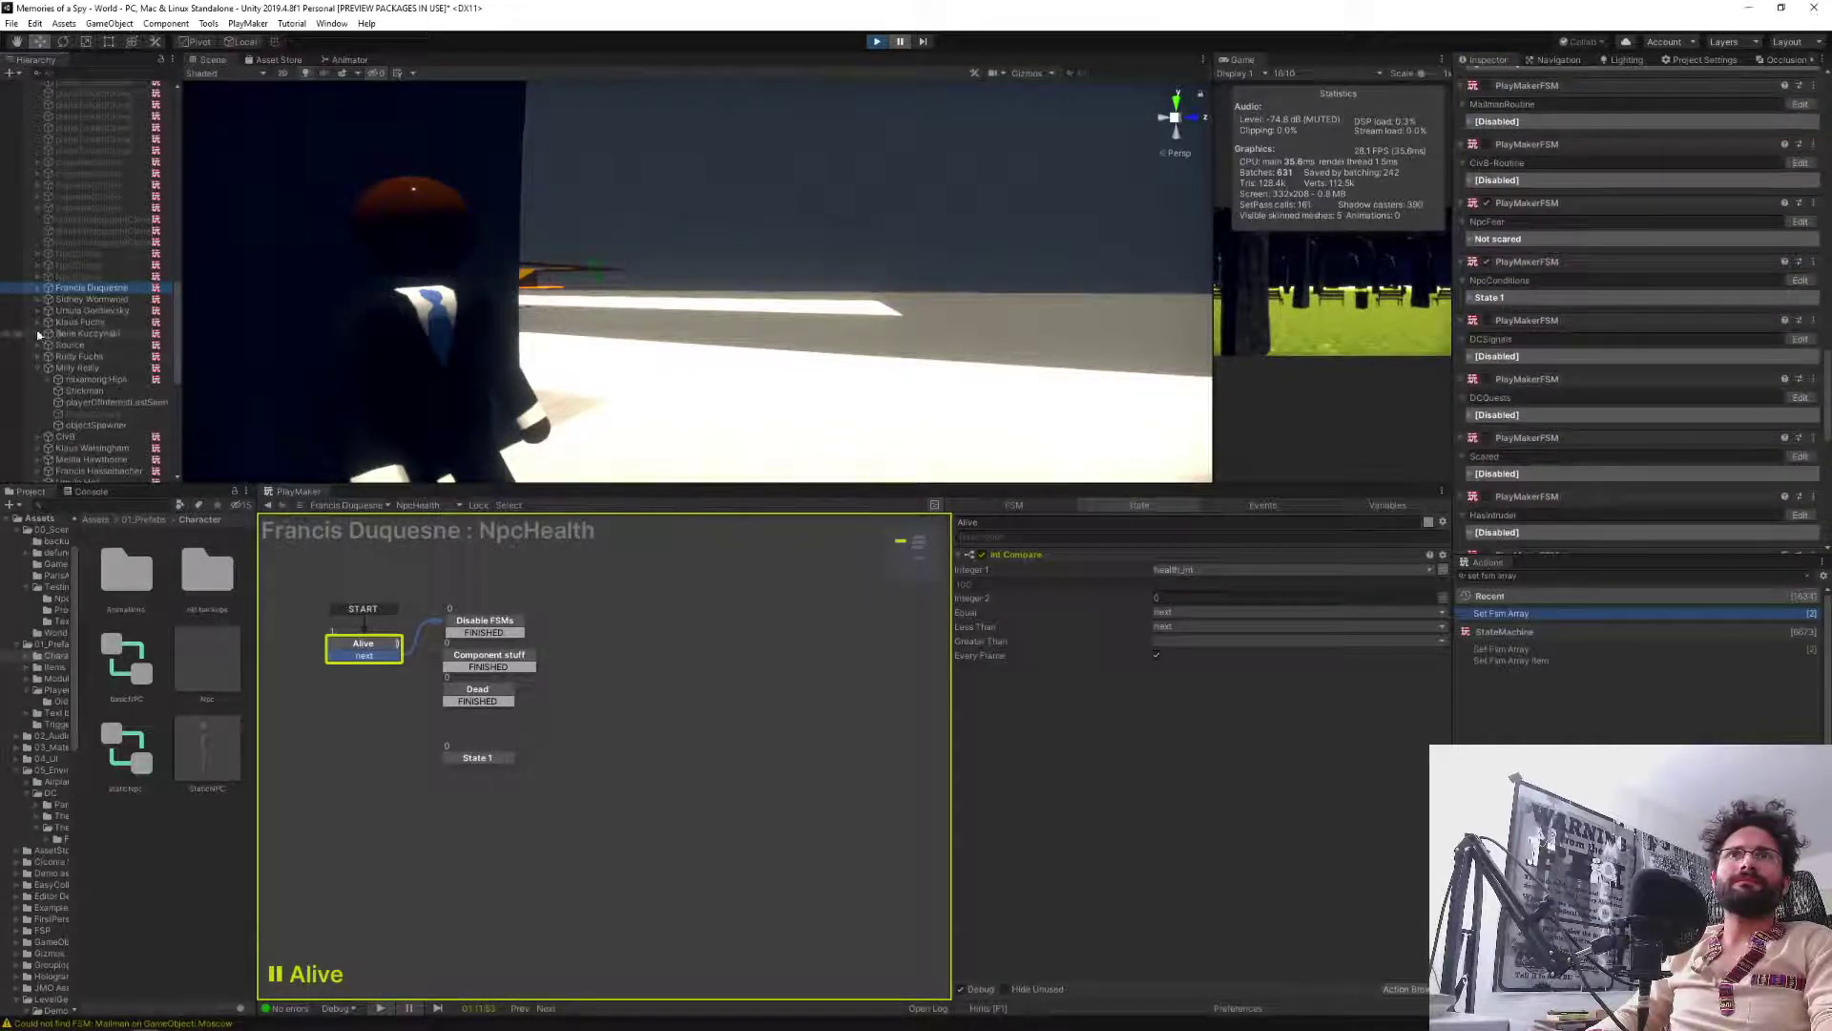
pyautogui.click(37, 287)
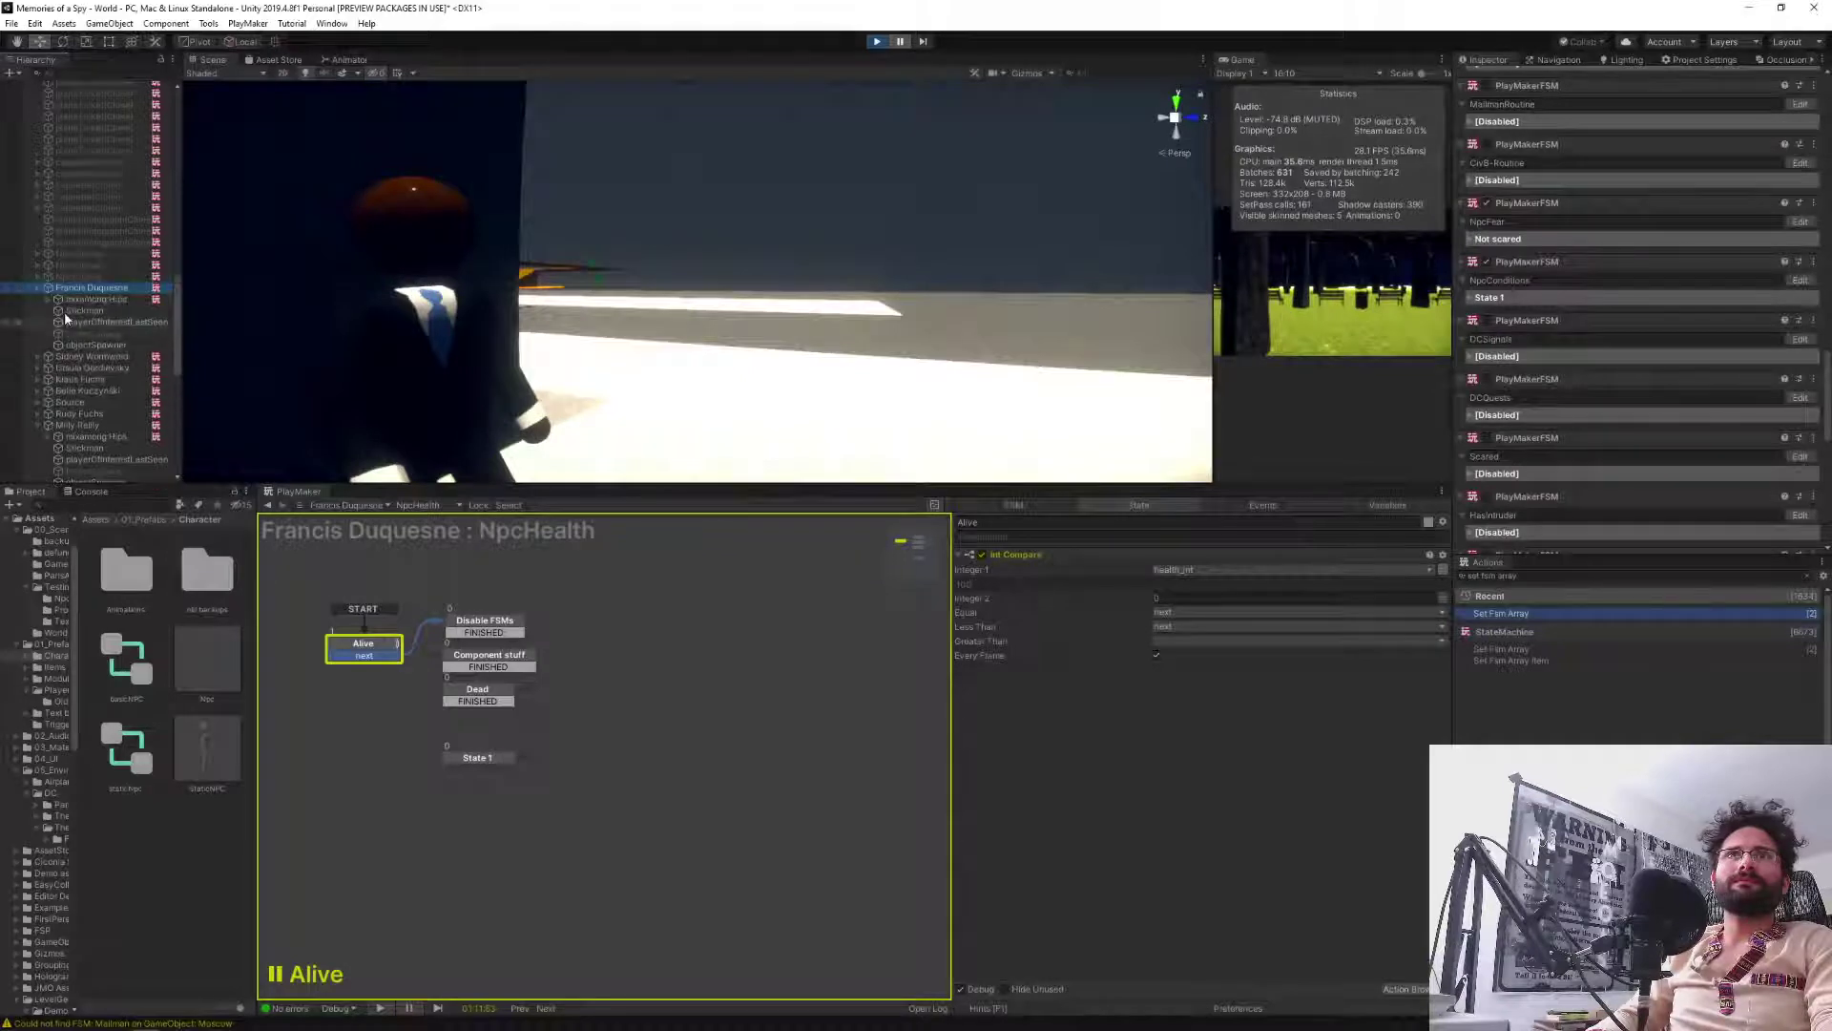
pyautogui.click(84, 310)
pyautogui.scroll(5, 1600, 459)
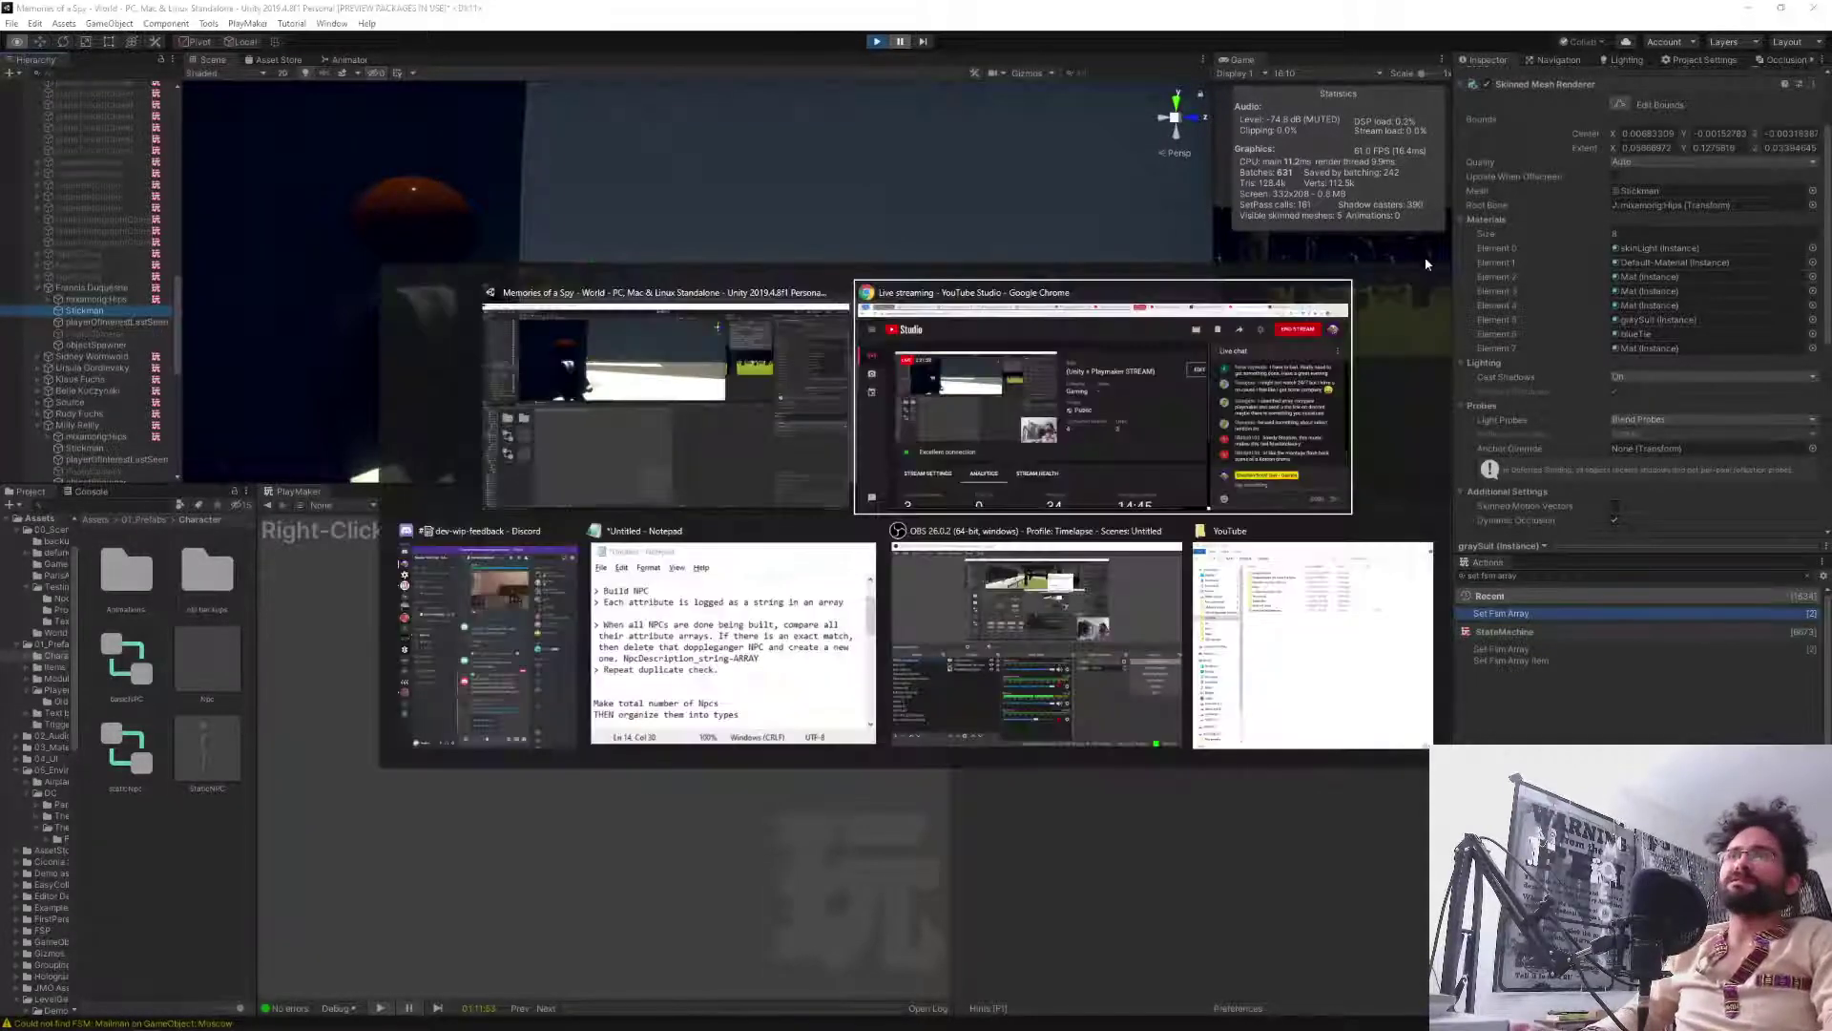
# Switch to the Chrome window showing the Playmaker Forum search results and bring it over the editor.
pyautogui.hotkey('alt', 'Tab')
pyautogui.press('Escape')
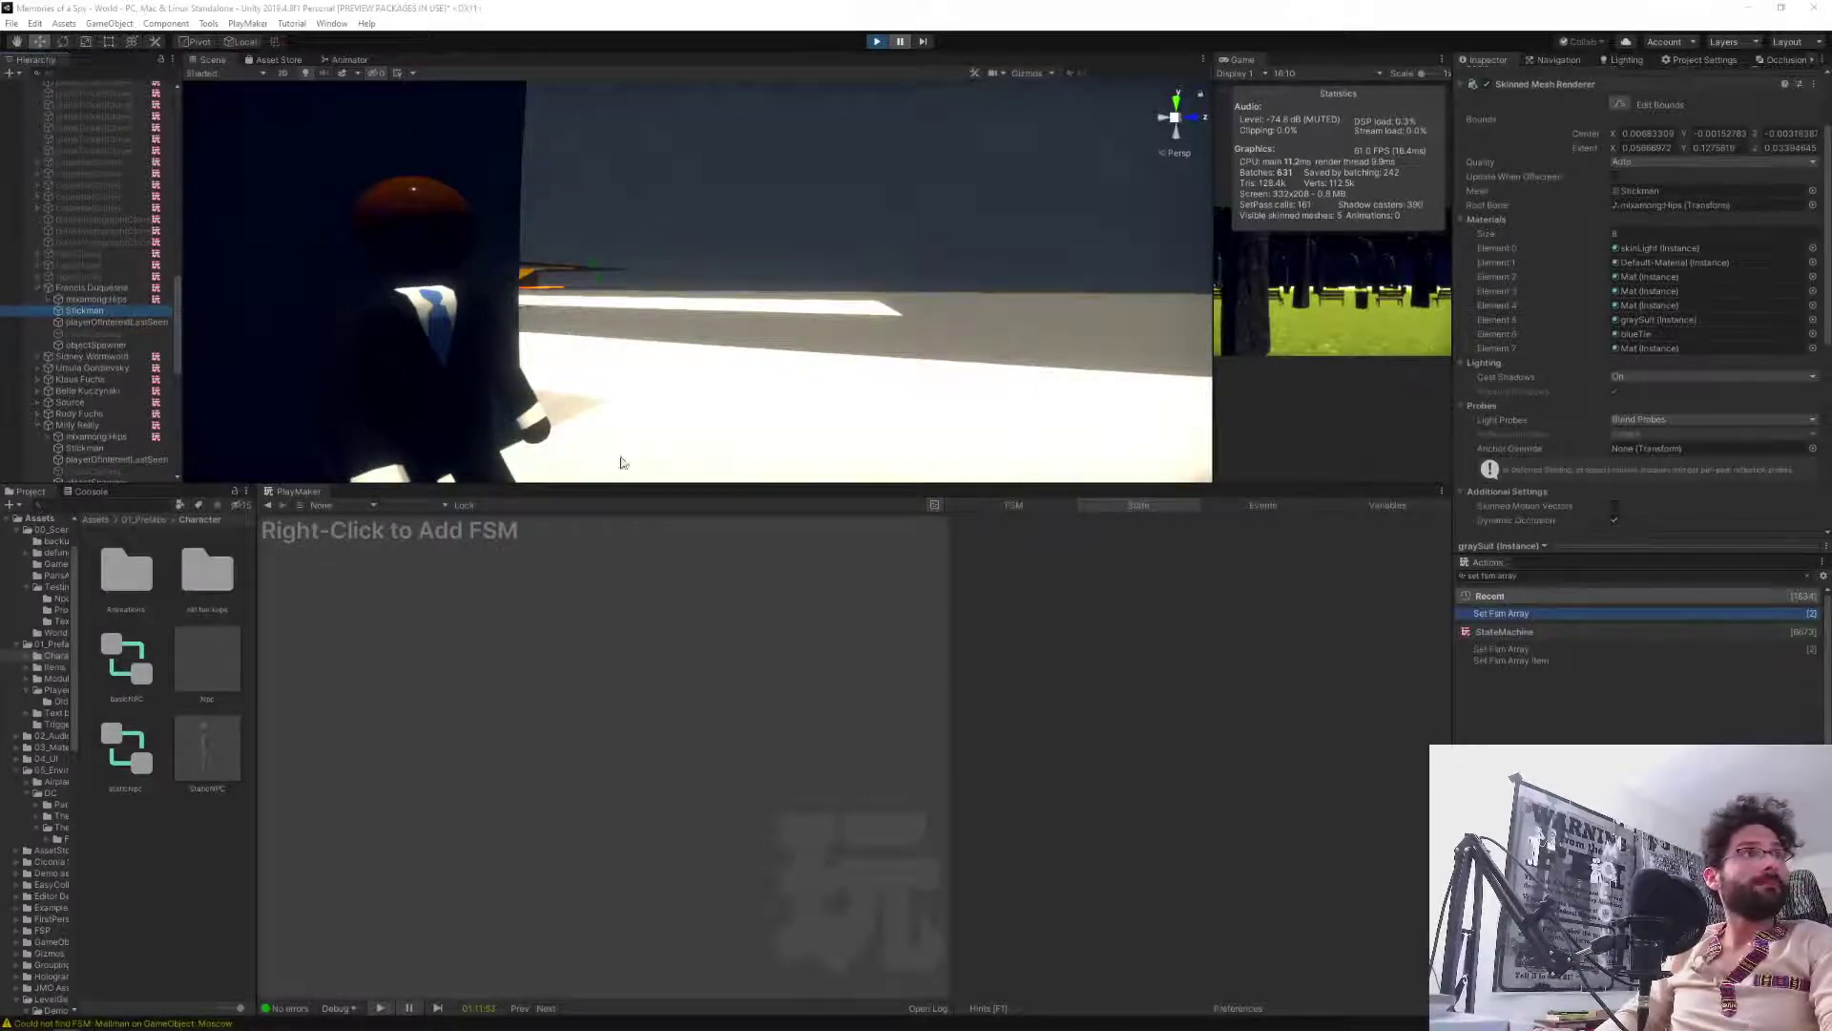
pyautogui.moveTo(1250, 2); pyautogui.dragTo(0, 225)
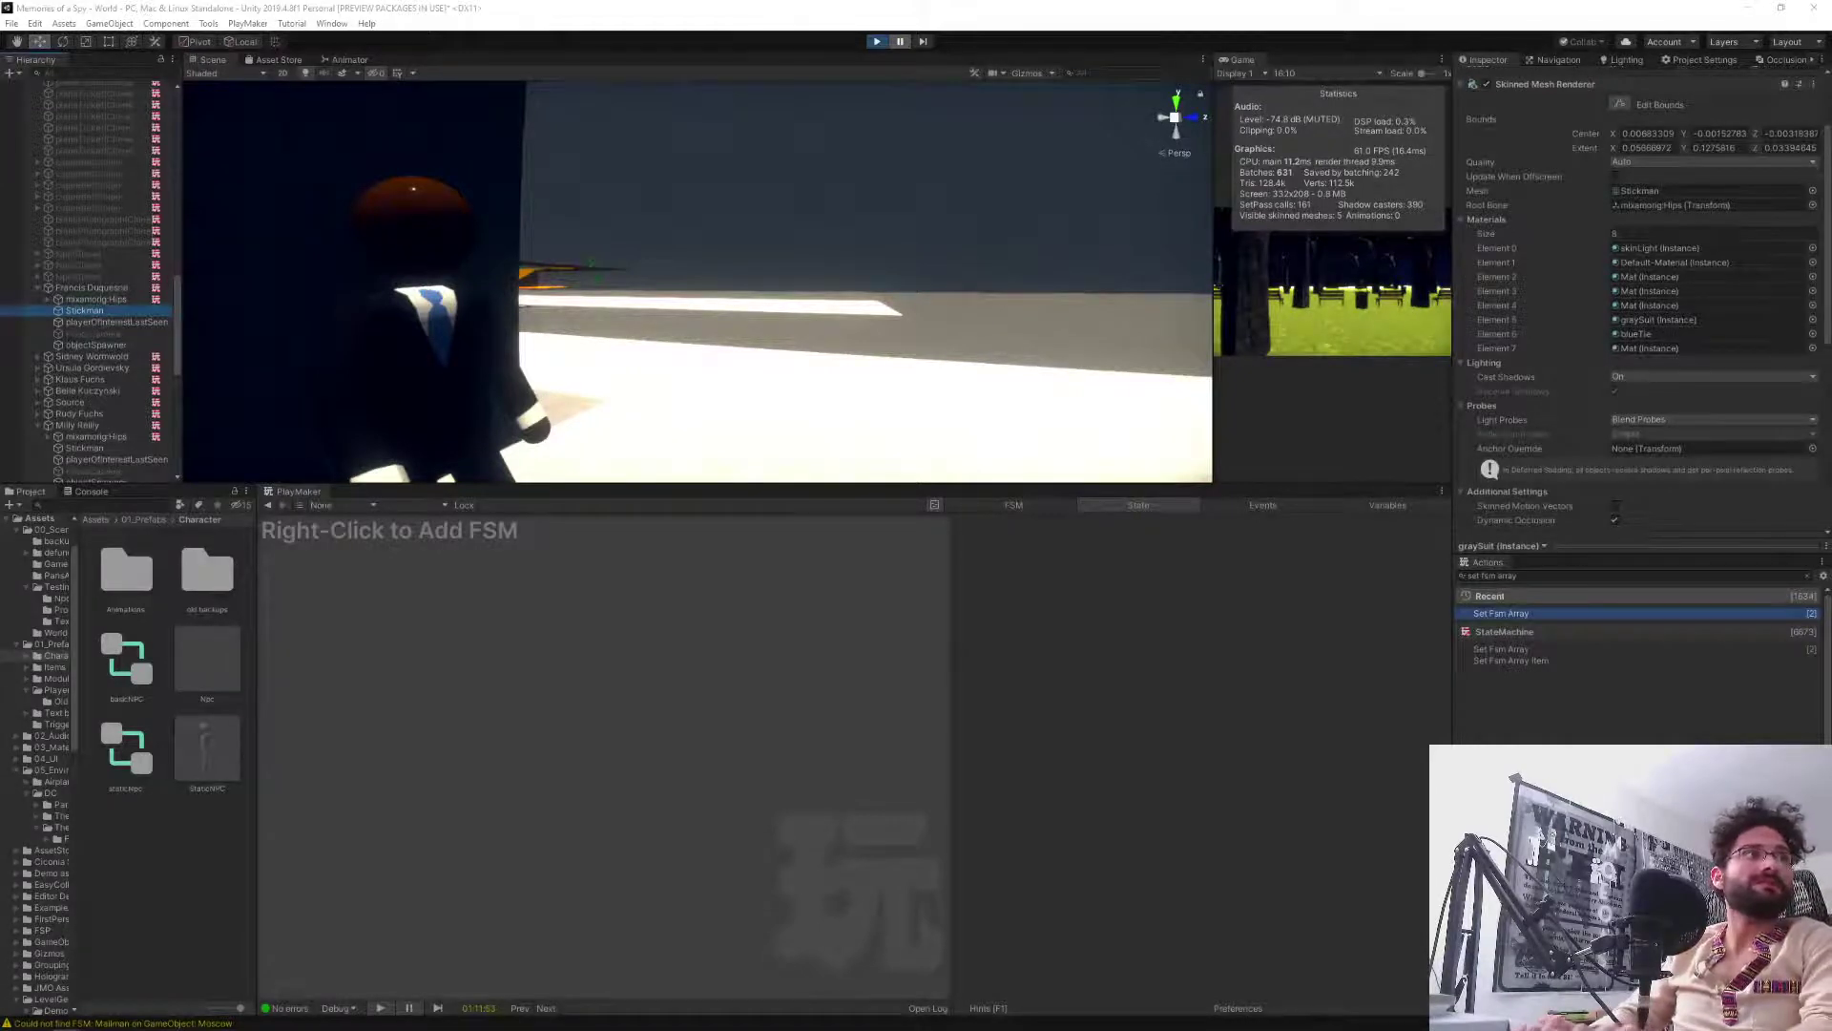
pyautogui.moveTo(0, 48); pyautogui.dragTo(761, 215)
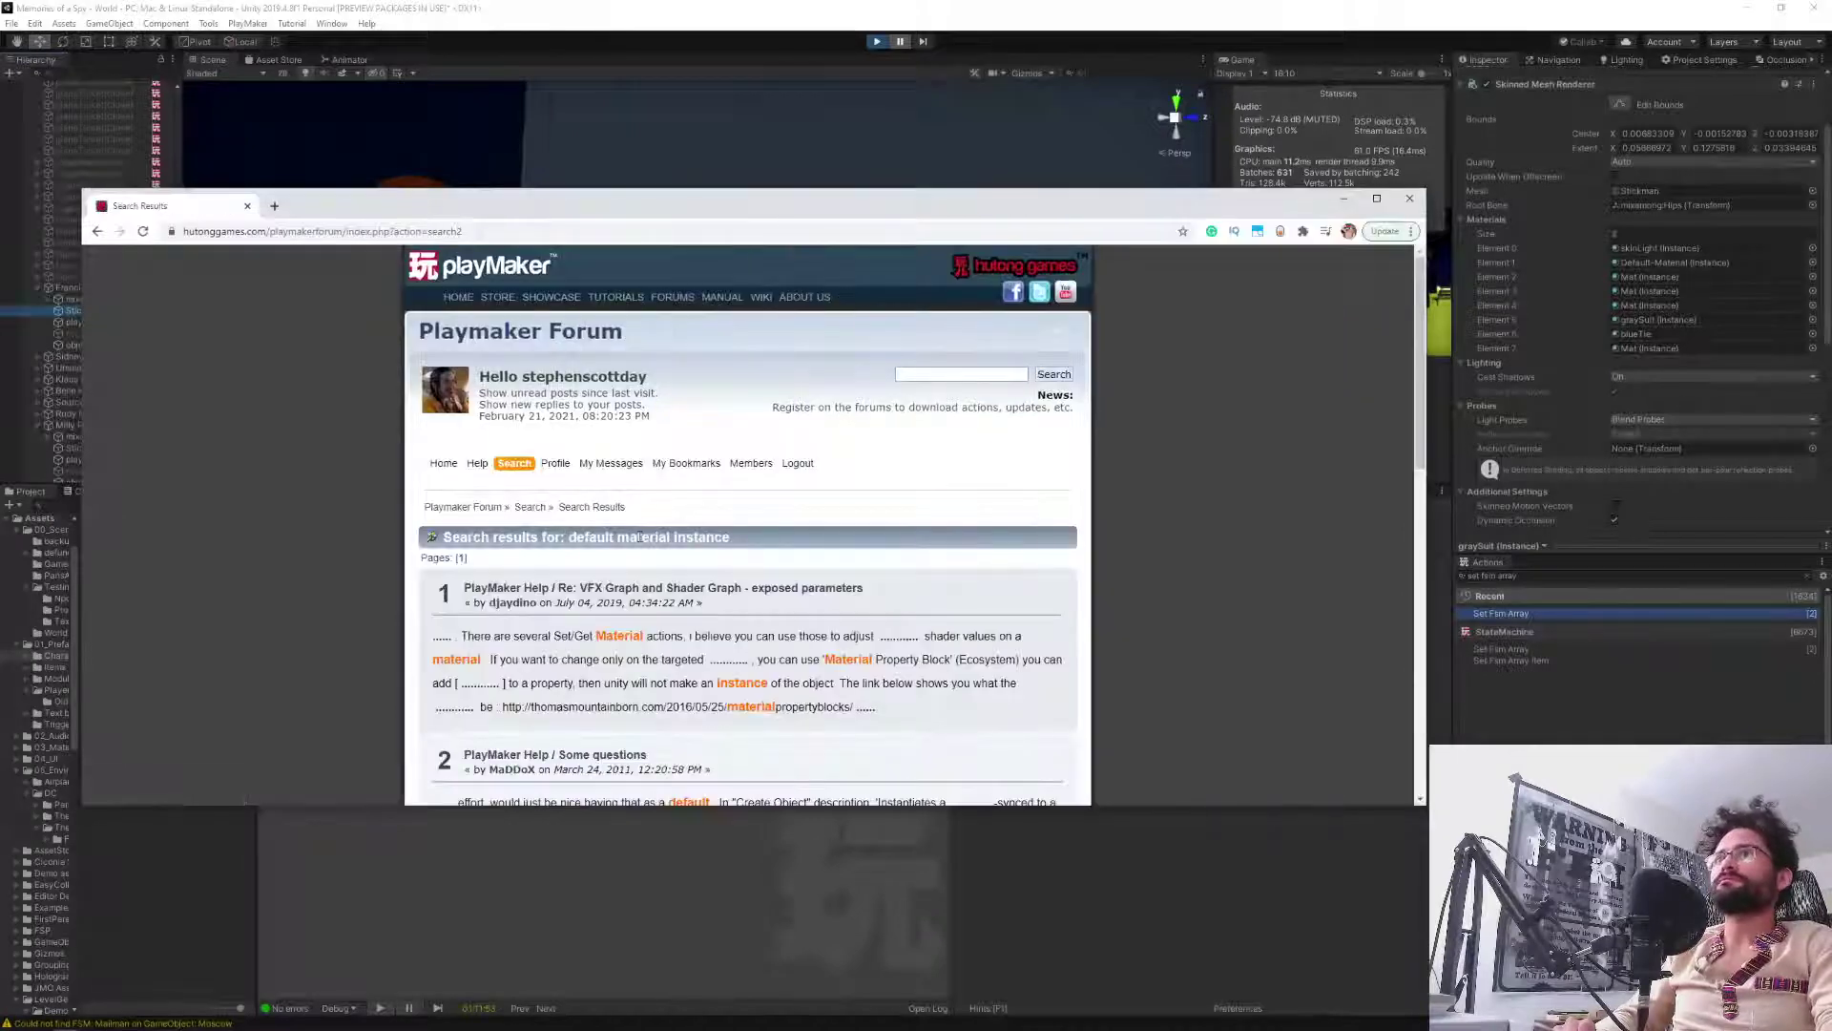
# Search the Playmaker Forum for "Default-Material".
pyautogui.click(1006, 370)
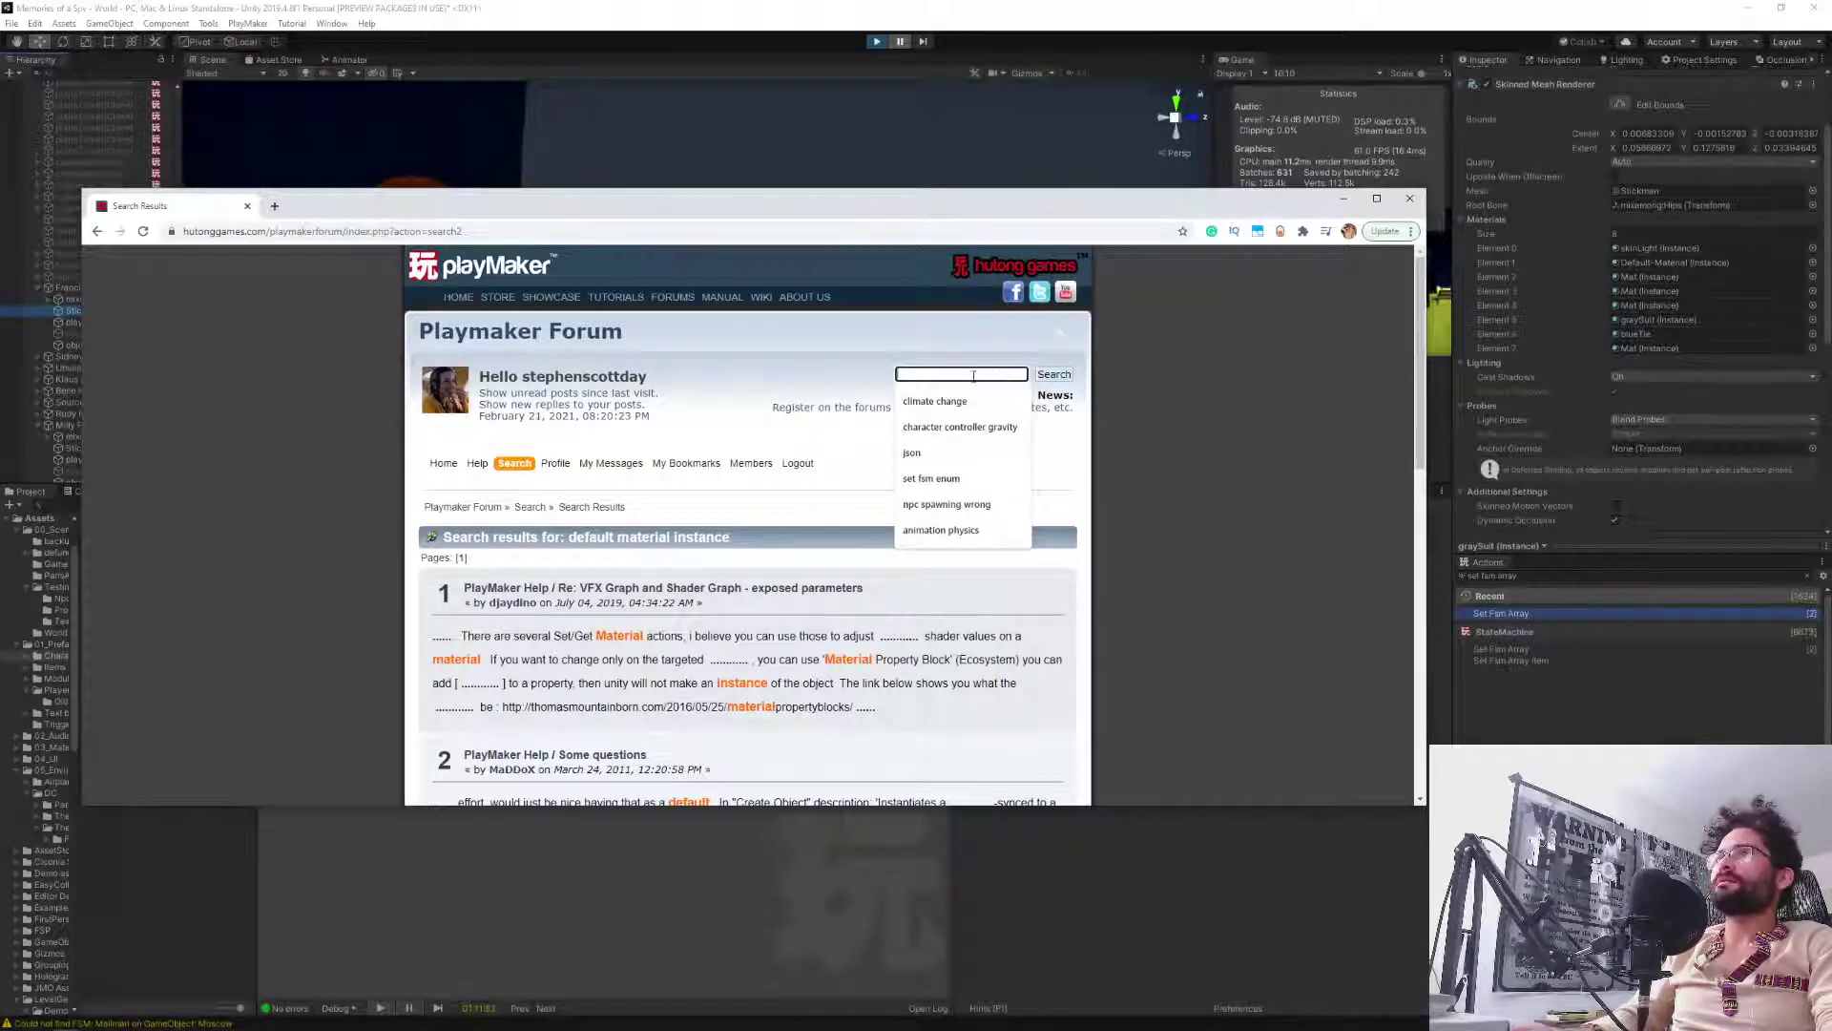
pyautogui.write('Defa')
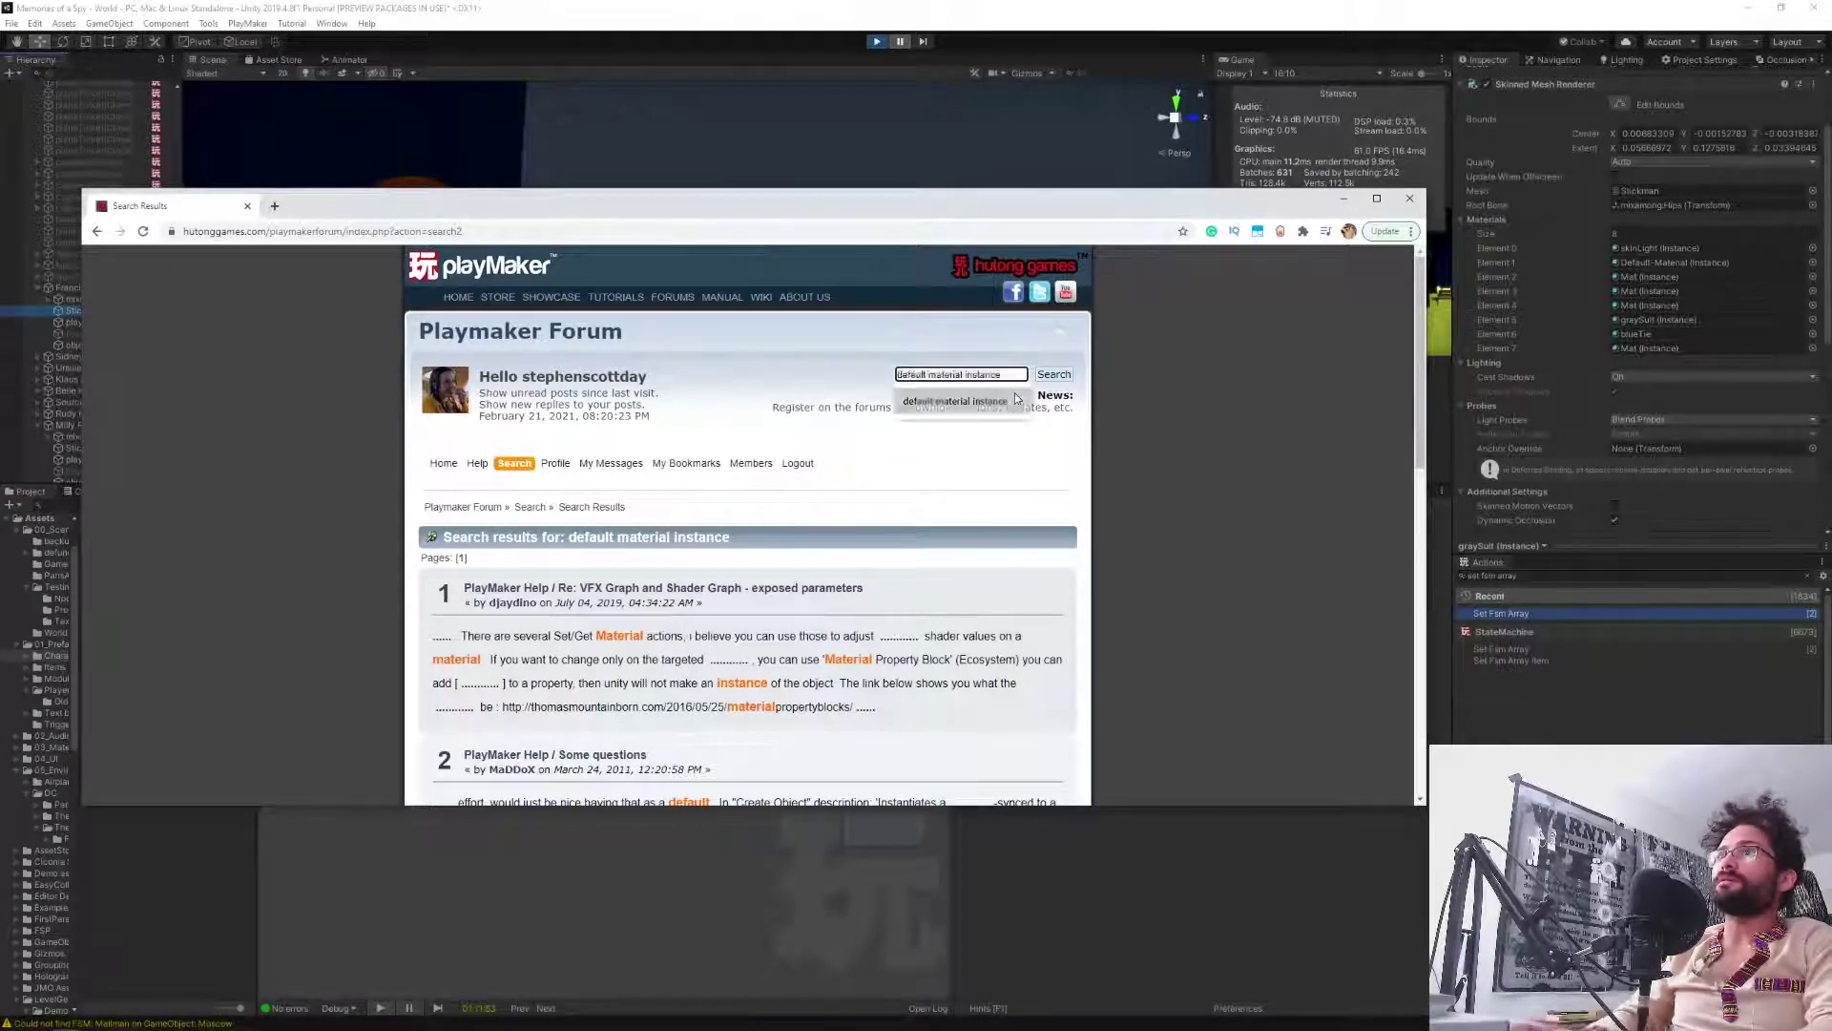
pyautogui.write('ult-')
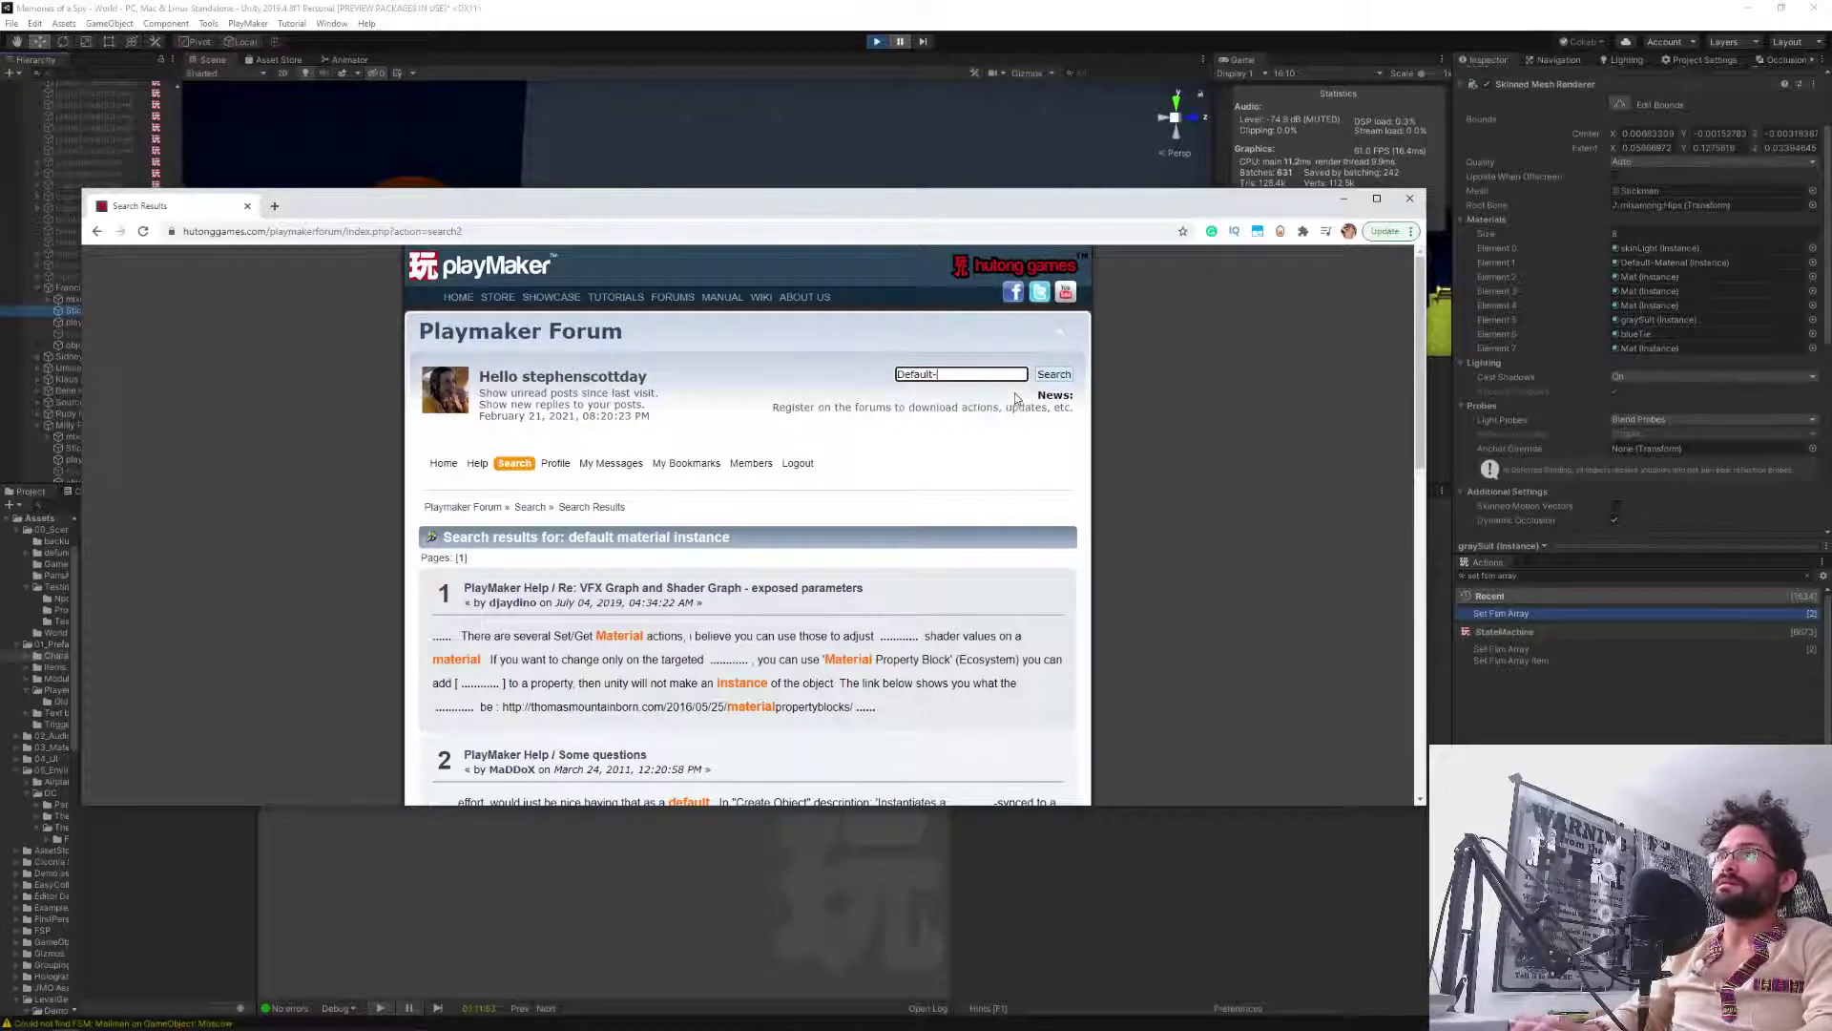
pyautogui.write('Material')
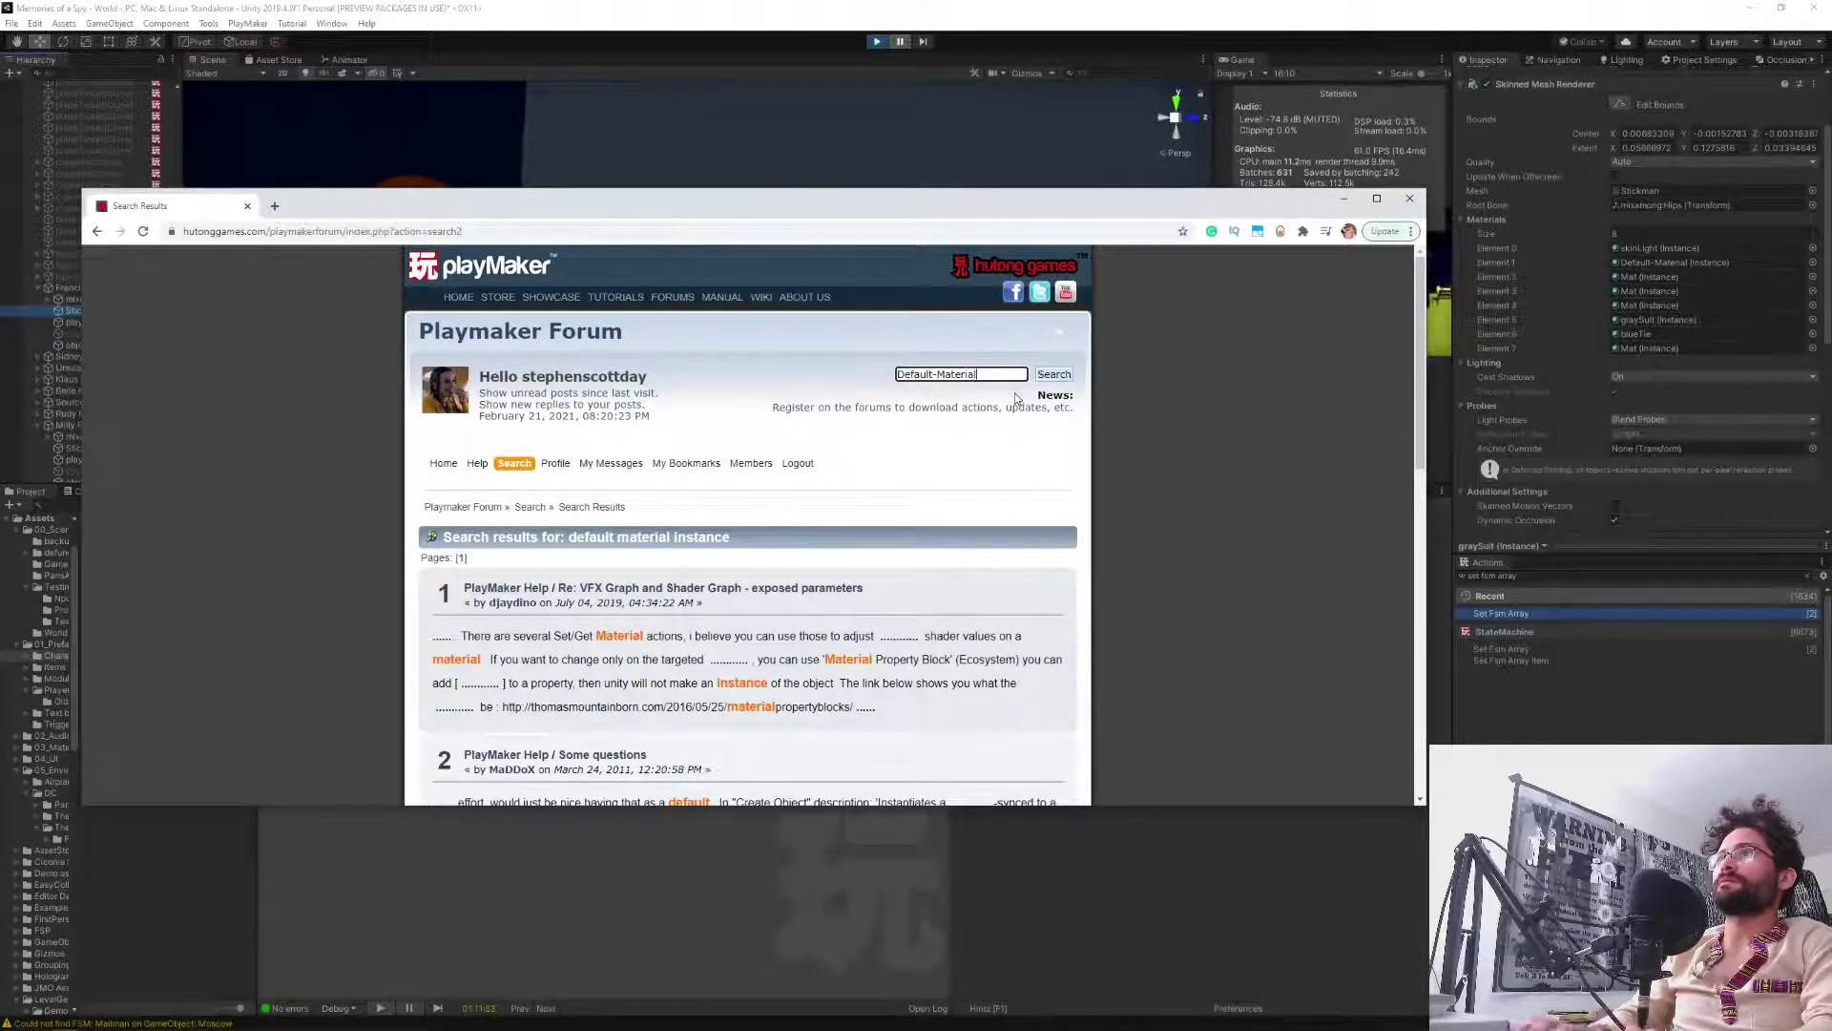
pyautogui.press('Return')
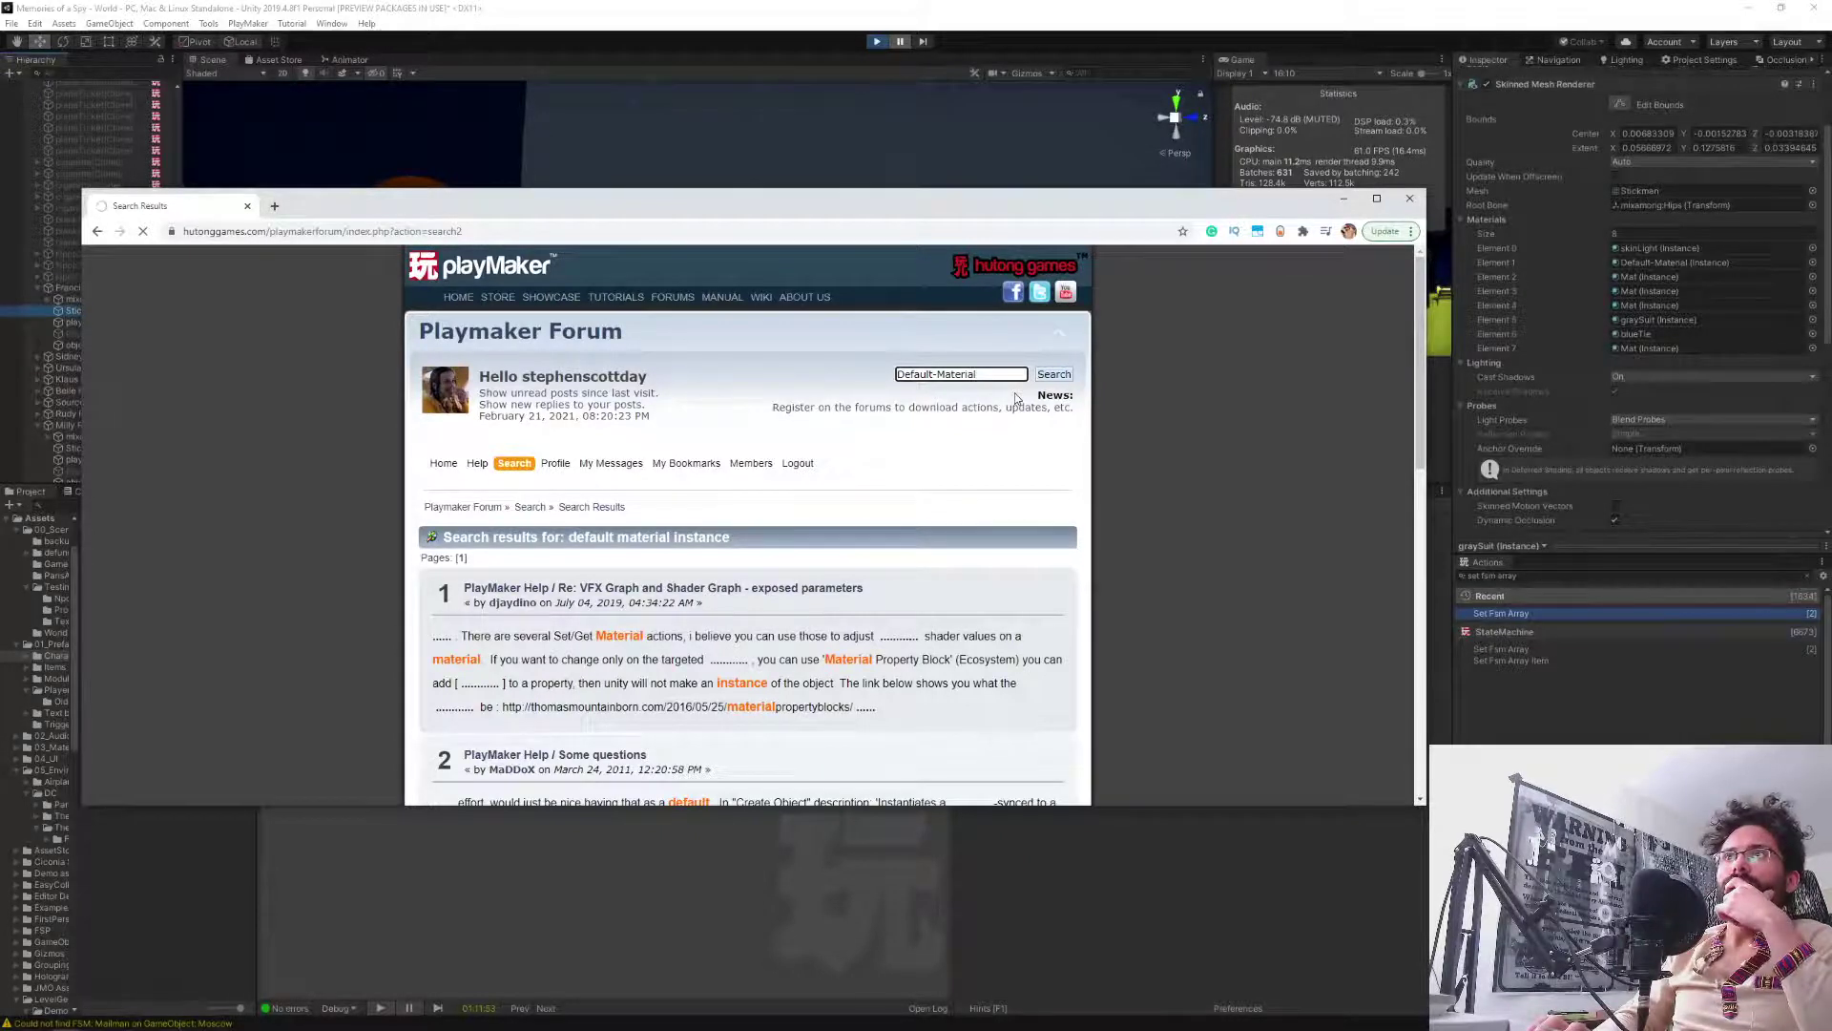
# Copy the search term, return to the forum home page and run the Default-Material search again from there.
pyautogui.moveTo(994, 377); pyautogui.dragTo(852, 381)
pyautogui.hotkey('ctrl', 'c')
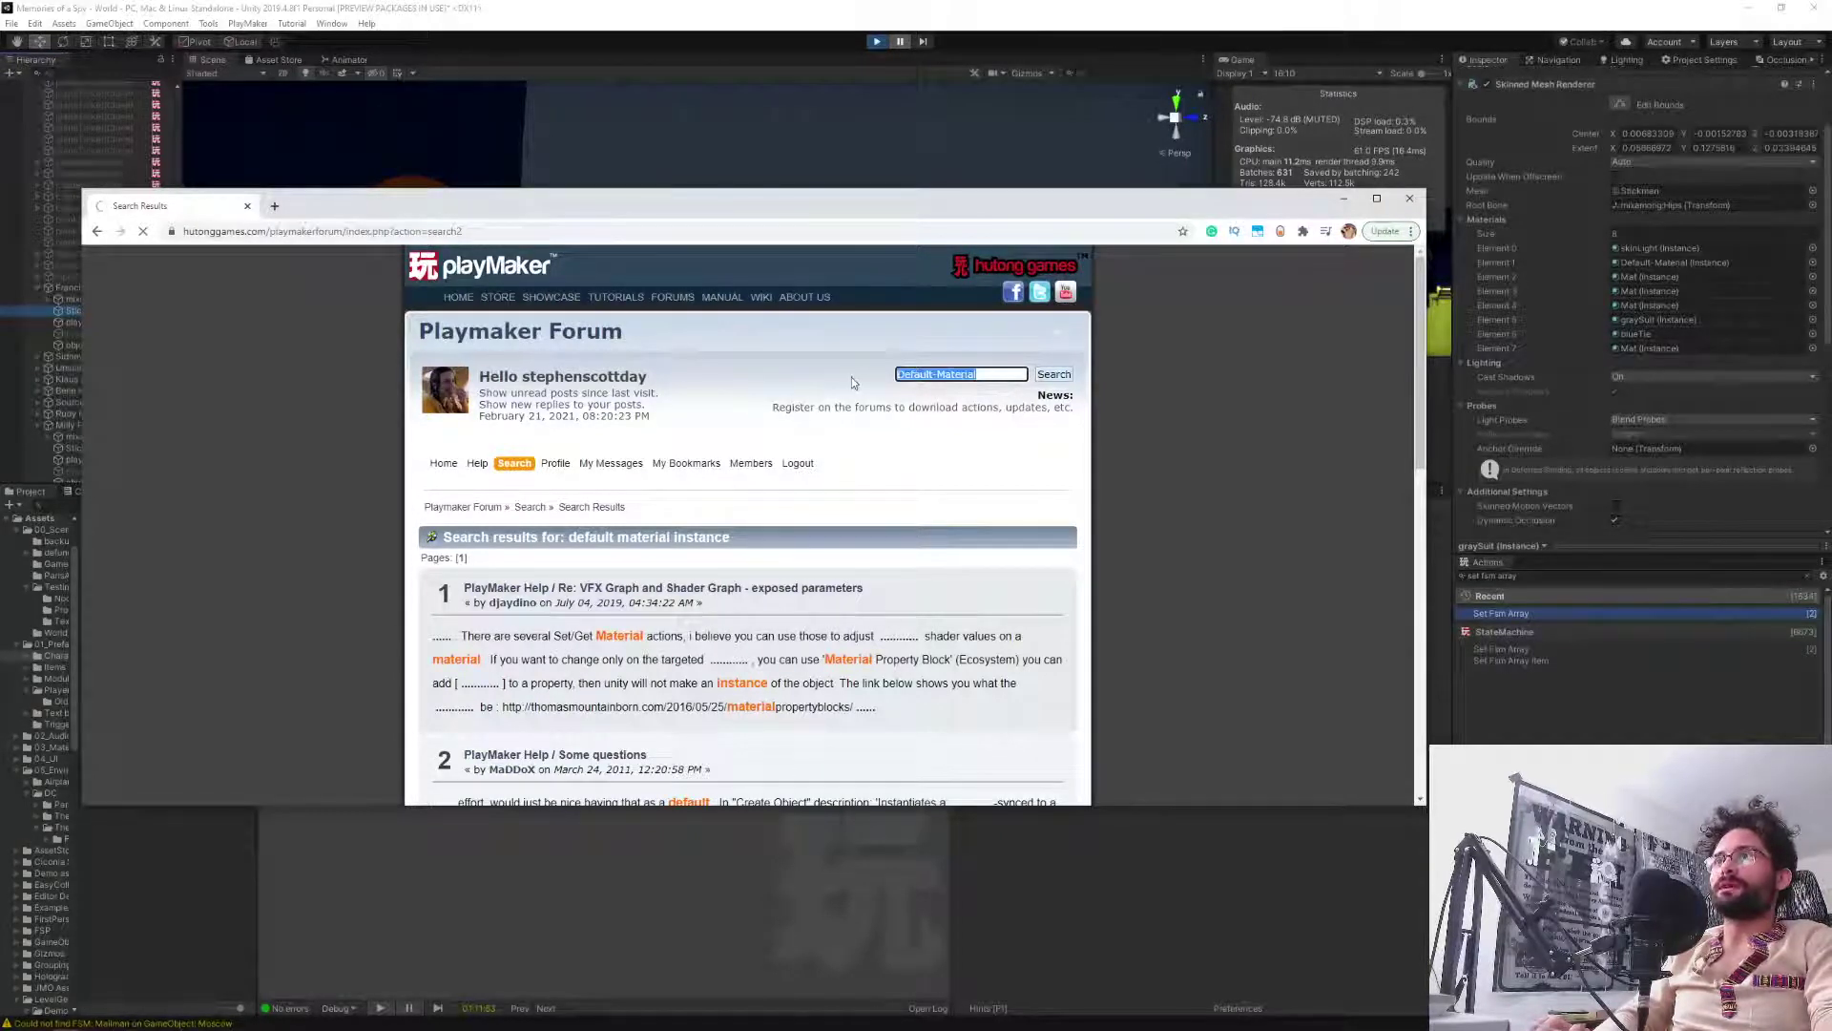
pyautogui.click(514, 463)
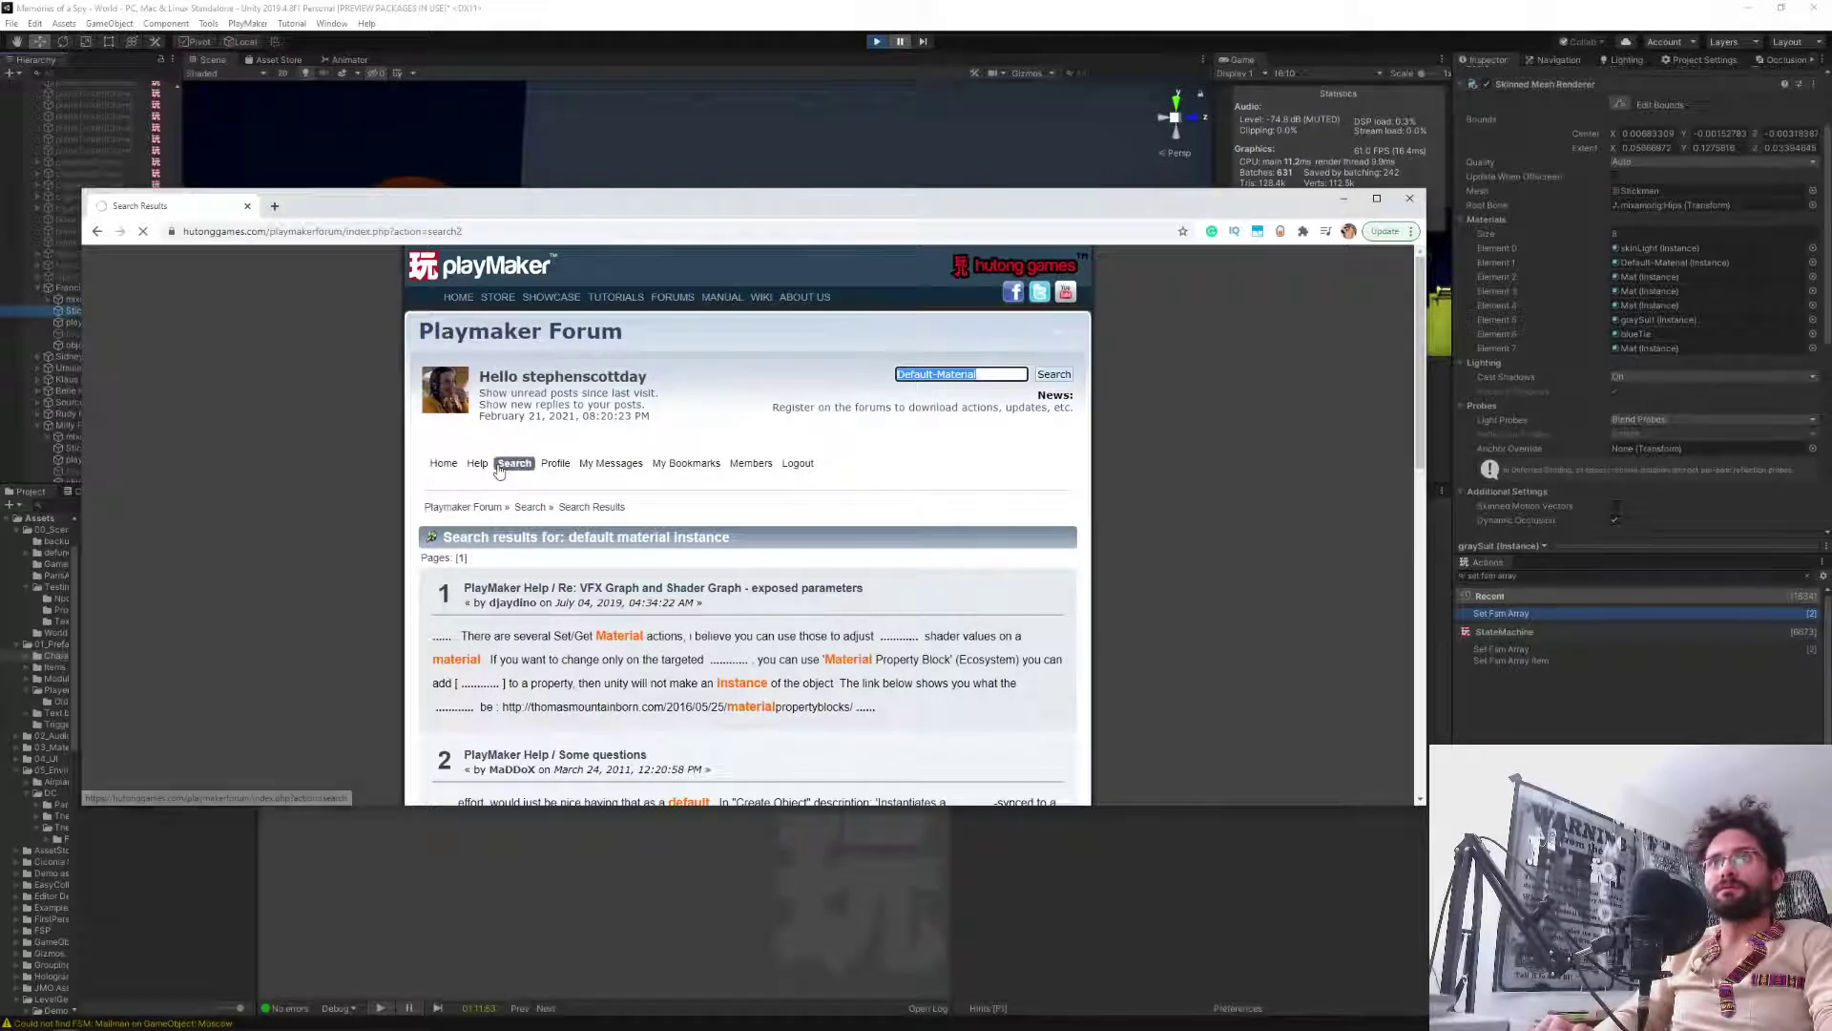
pyautogui.click(426, 464)
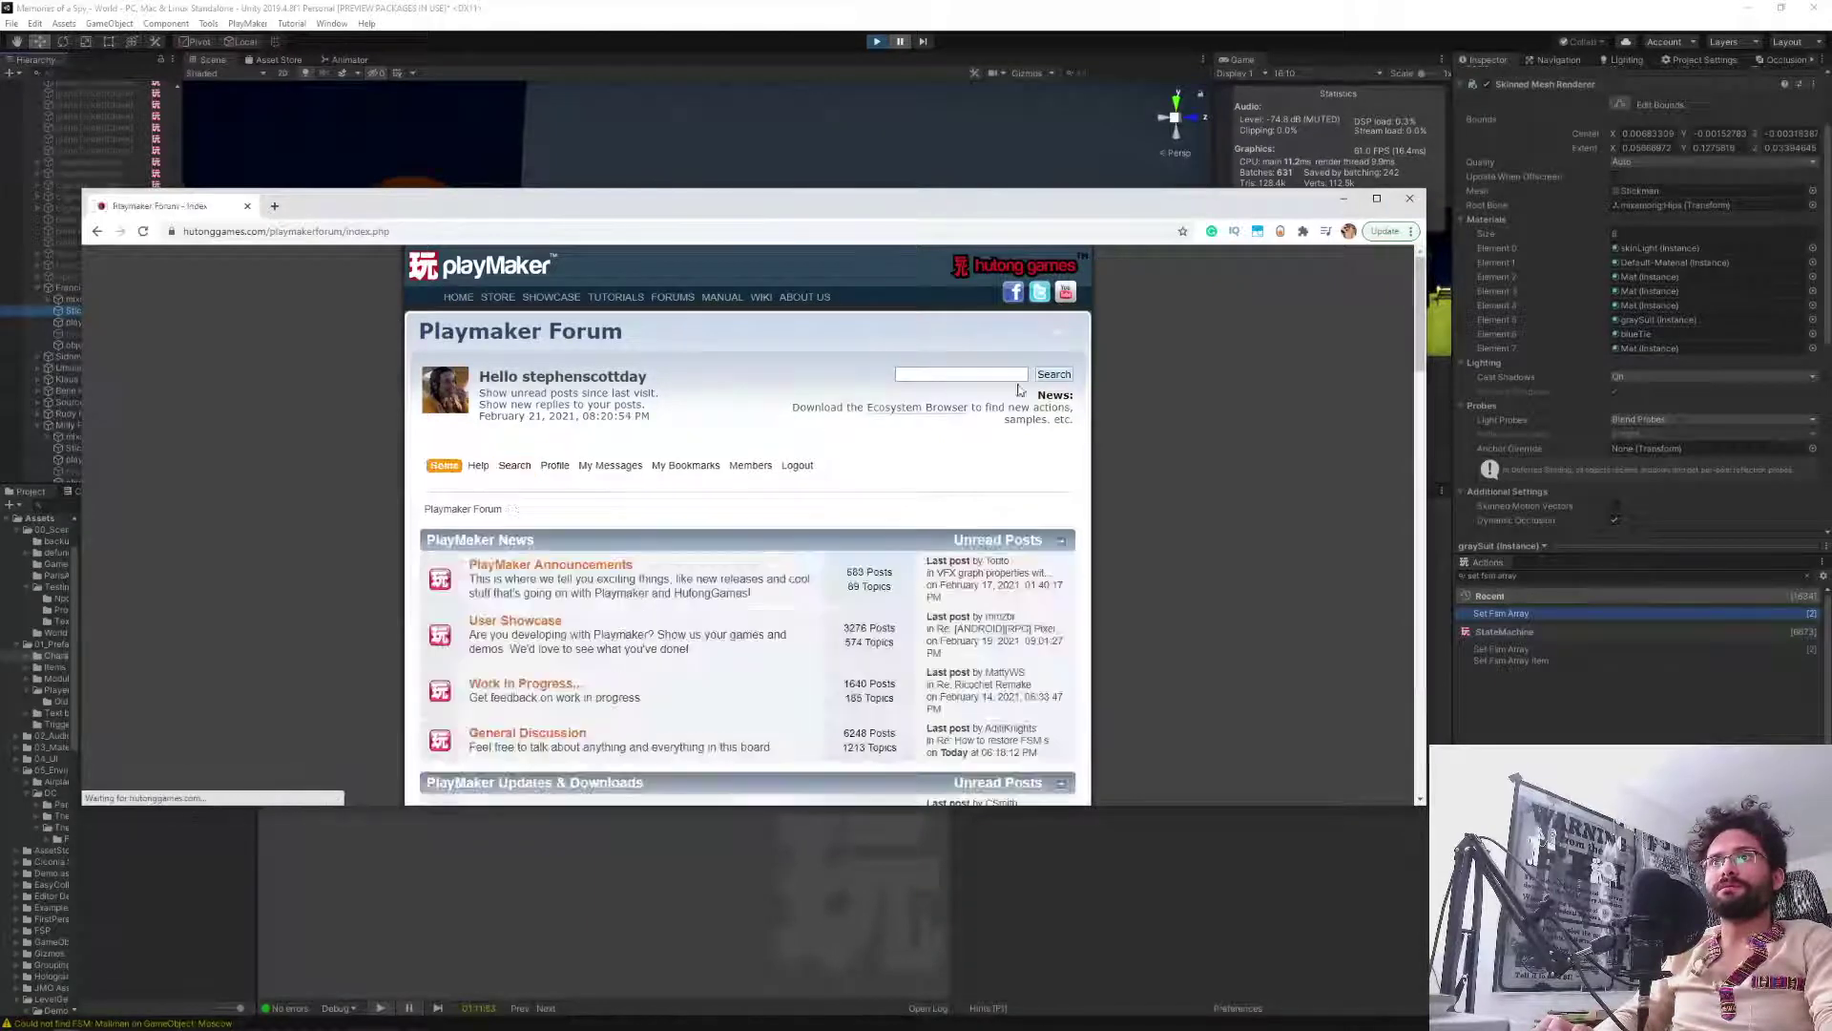
pyautogui.click(944, 376)
pyautogui.hotkey('ctrl', 'v')
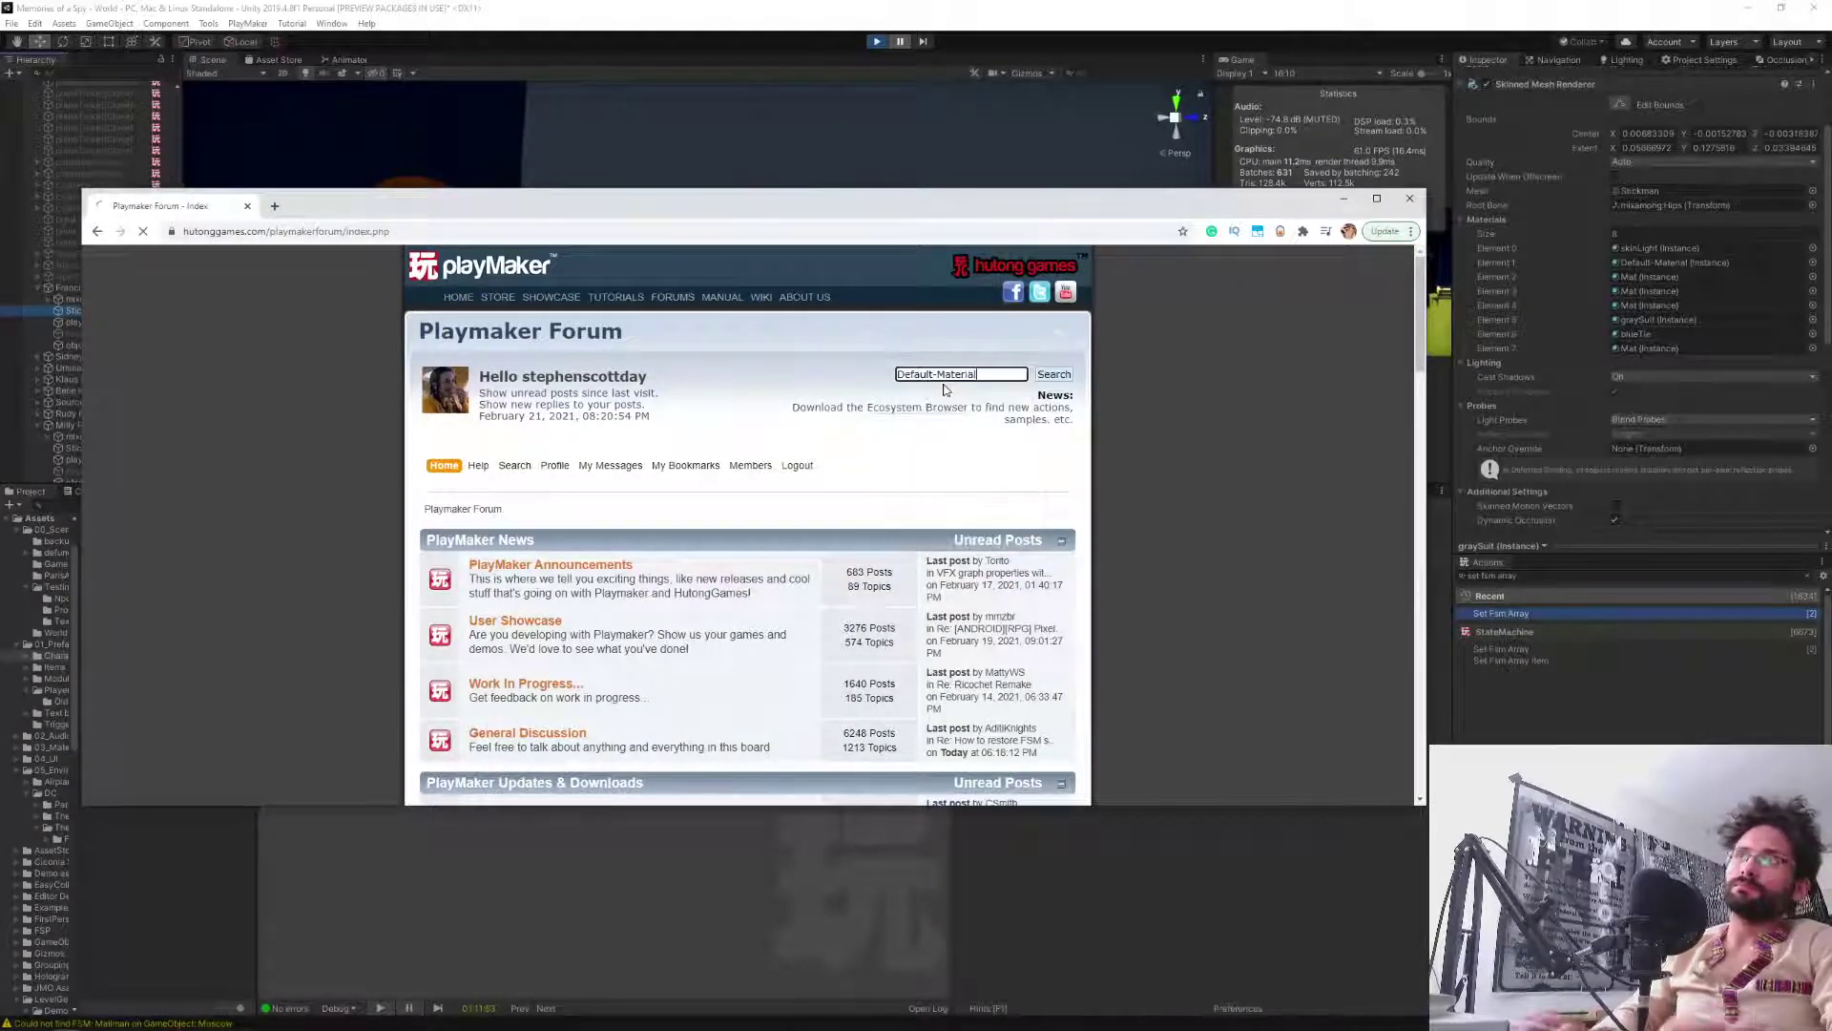
pyautogui.press('Return')
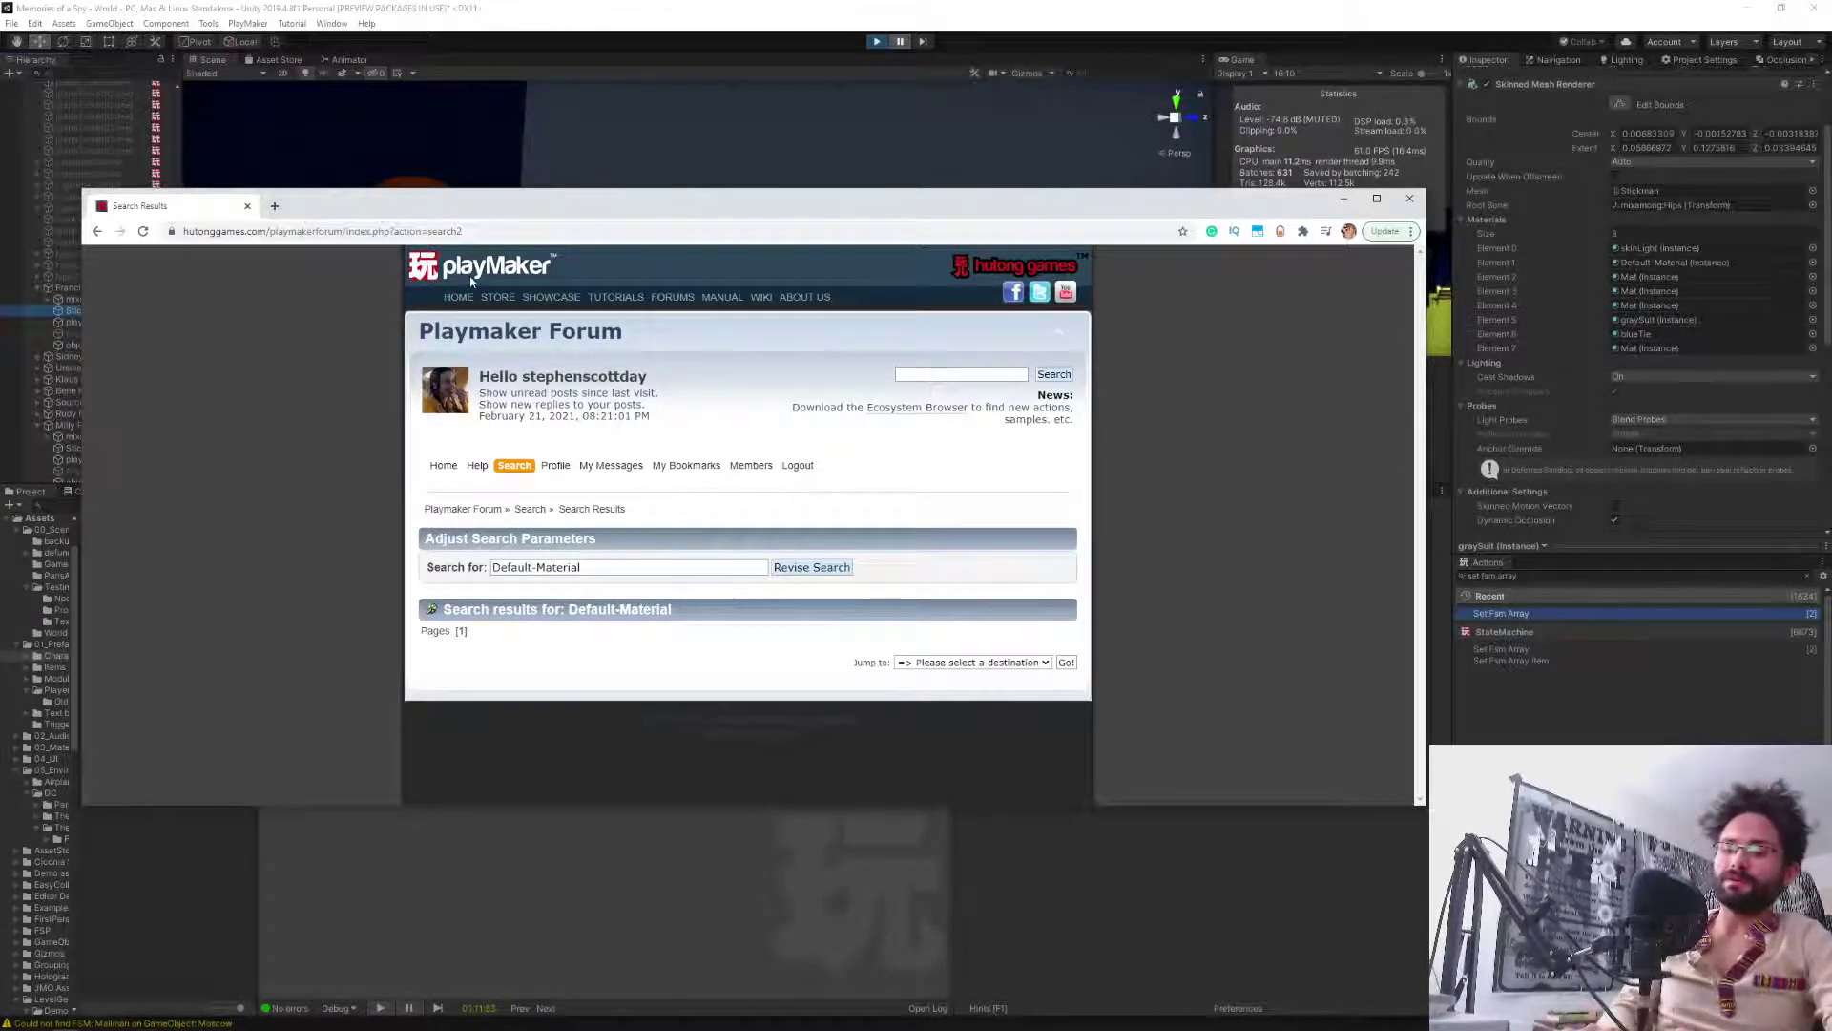
# Search Google in a new browser tab for "Default-Material instance playmaker".
pyautogui.hotkey('ctrl', 't')
pyautogui.hotkey('ctrl', 'v')
pyautogui.write('ins')
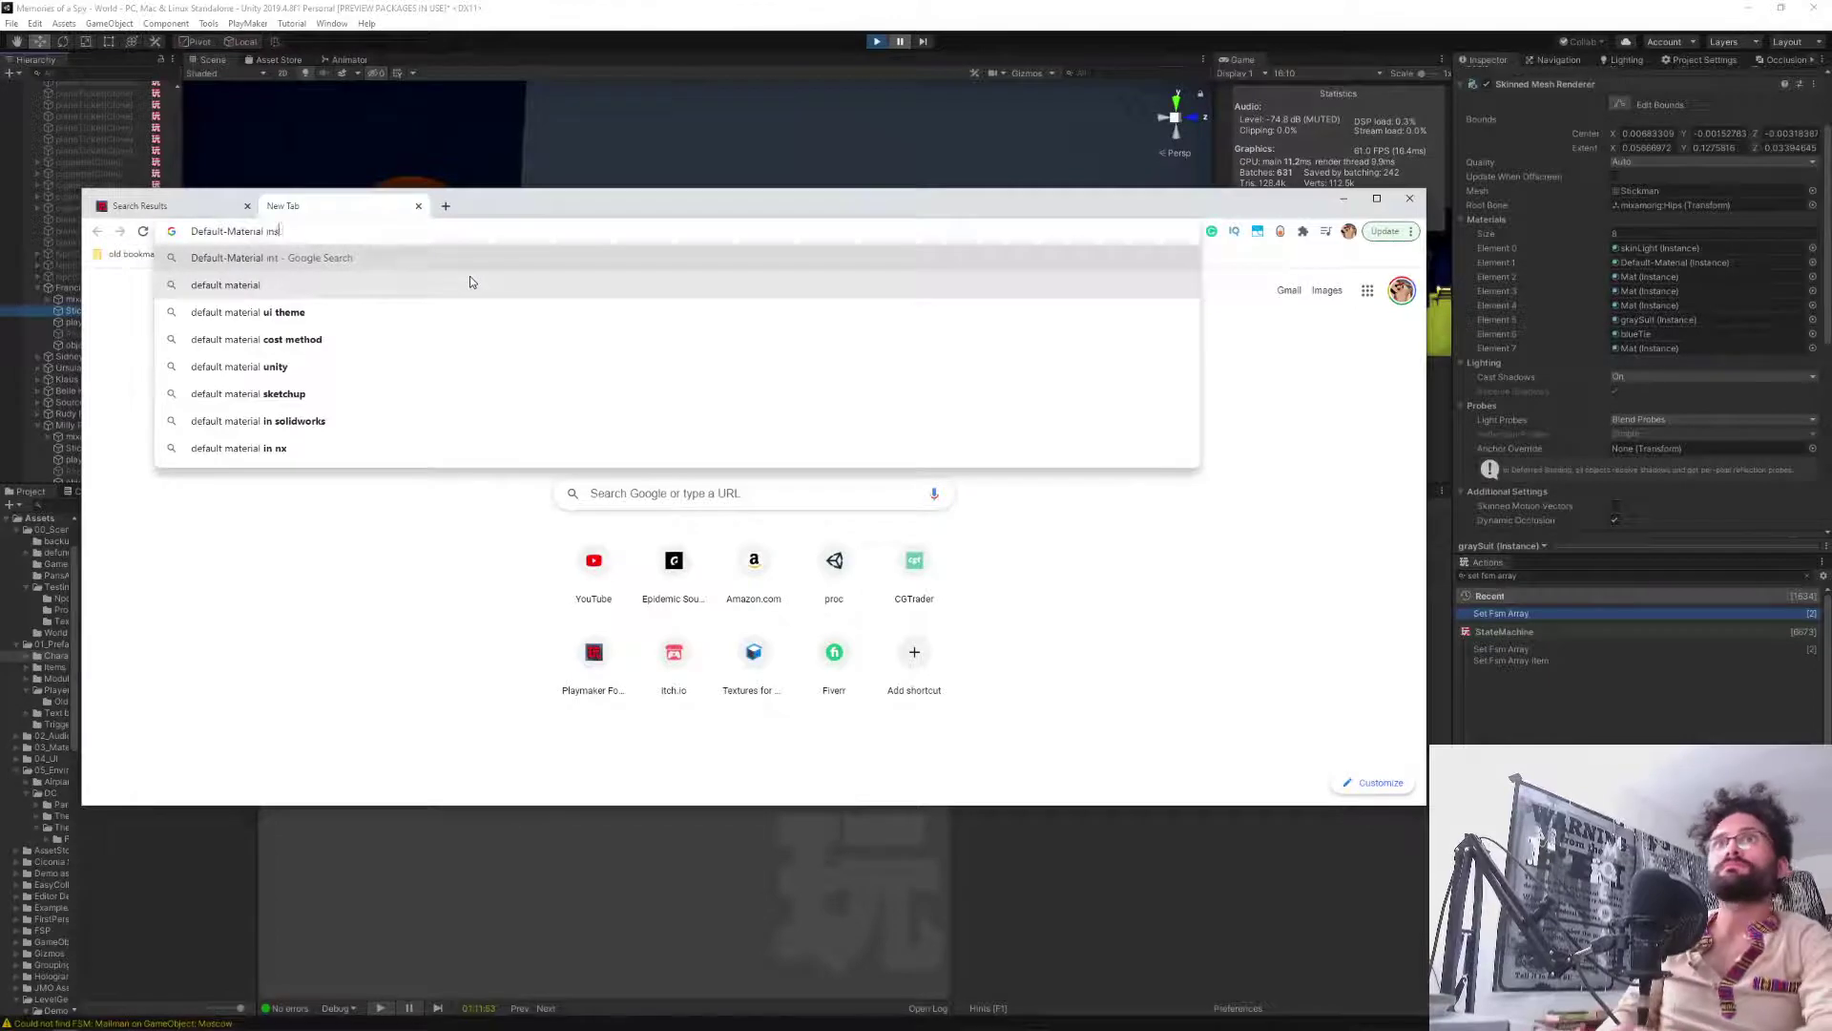
pyautogui.write('tance ')
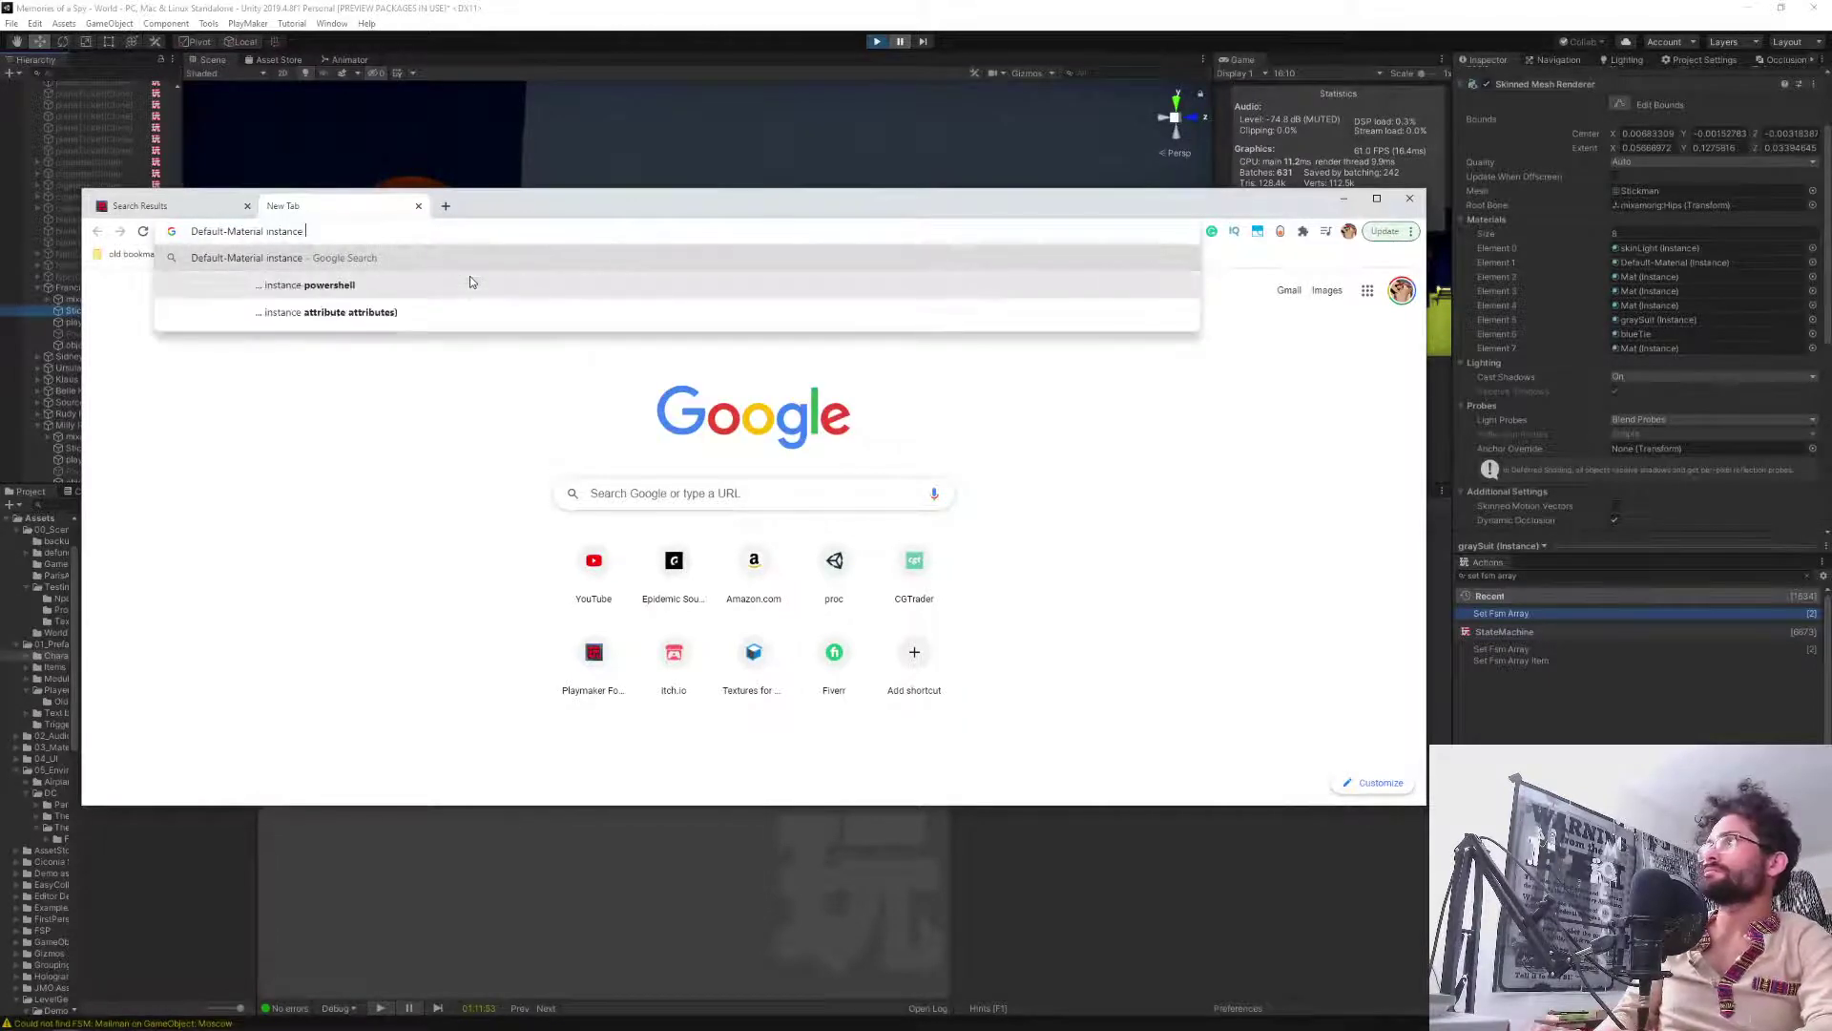
pyautogui.write('playmaker')
pyautogui.press('Return')
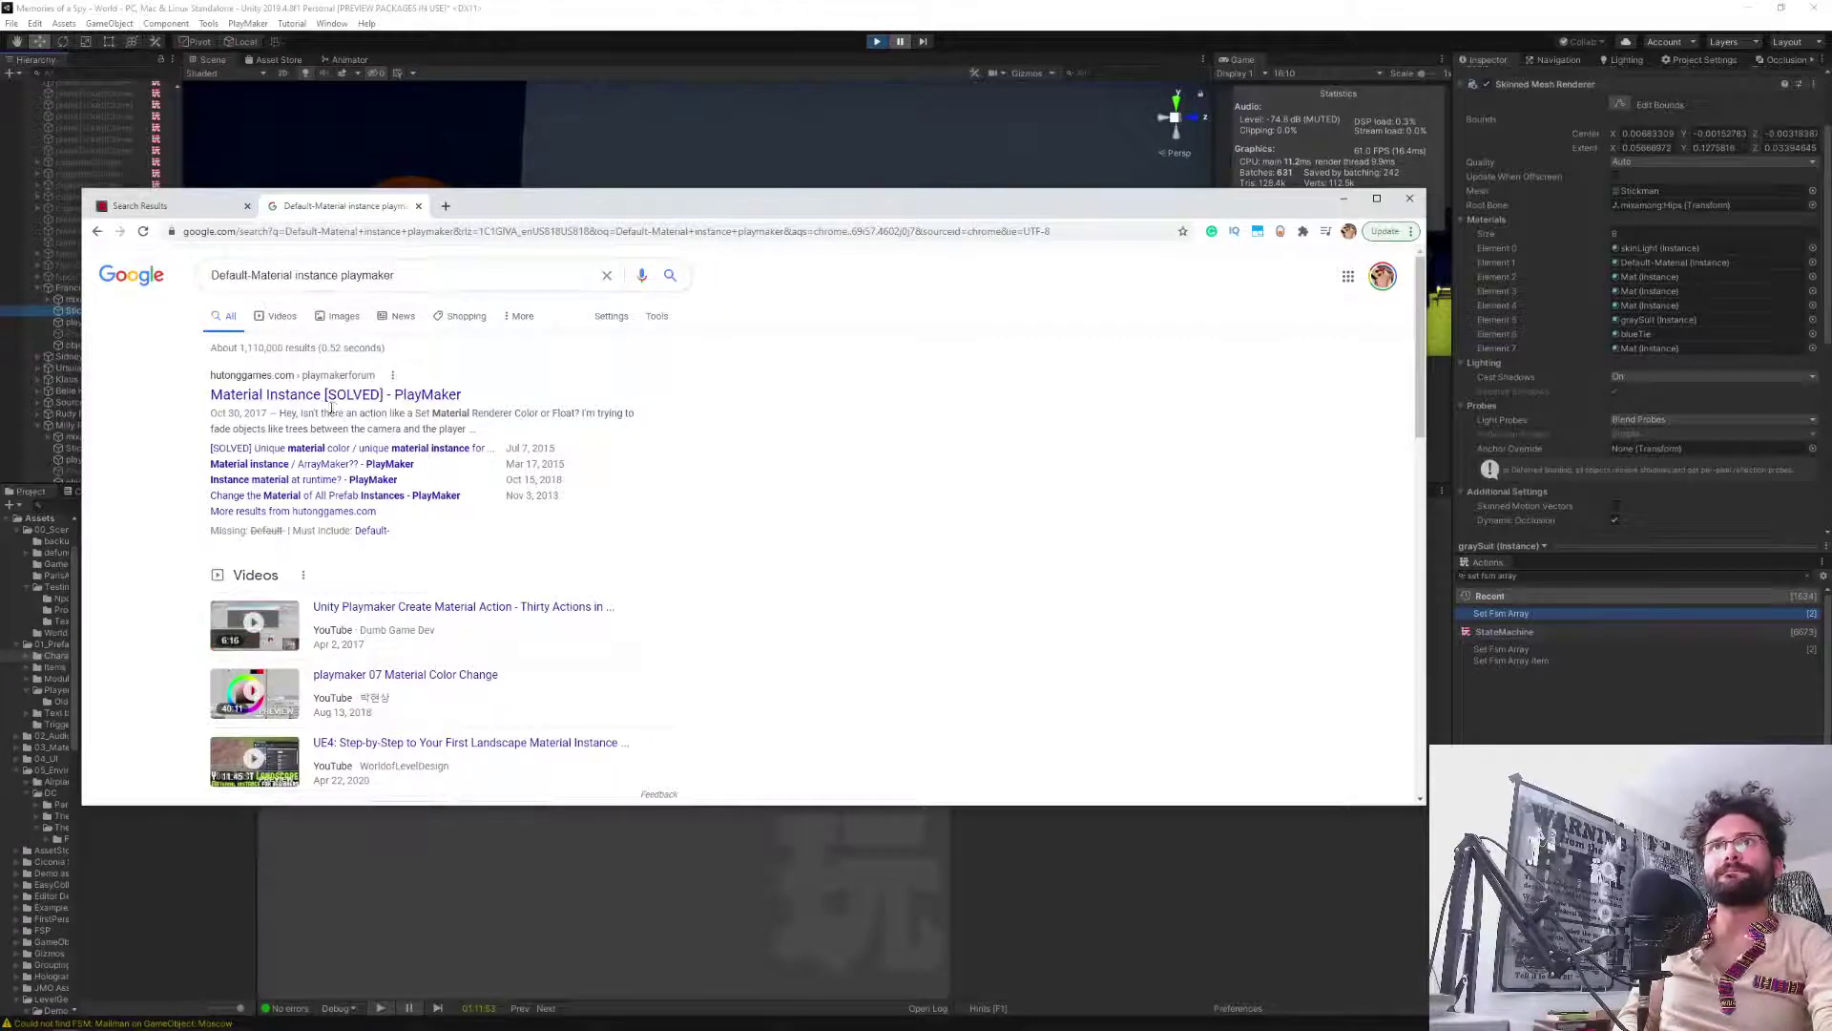
# Open the "Material Instance [SOLVED]" PlayMaker forum thread in its own tab, read its replies and close it.
pyautogui.middleClick(318, 396)
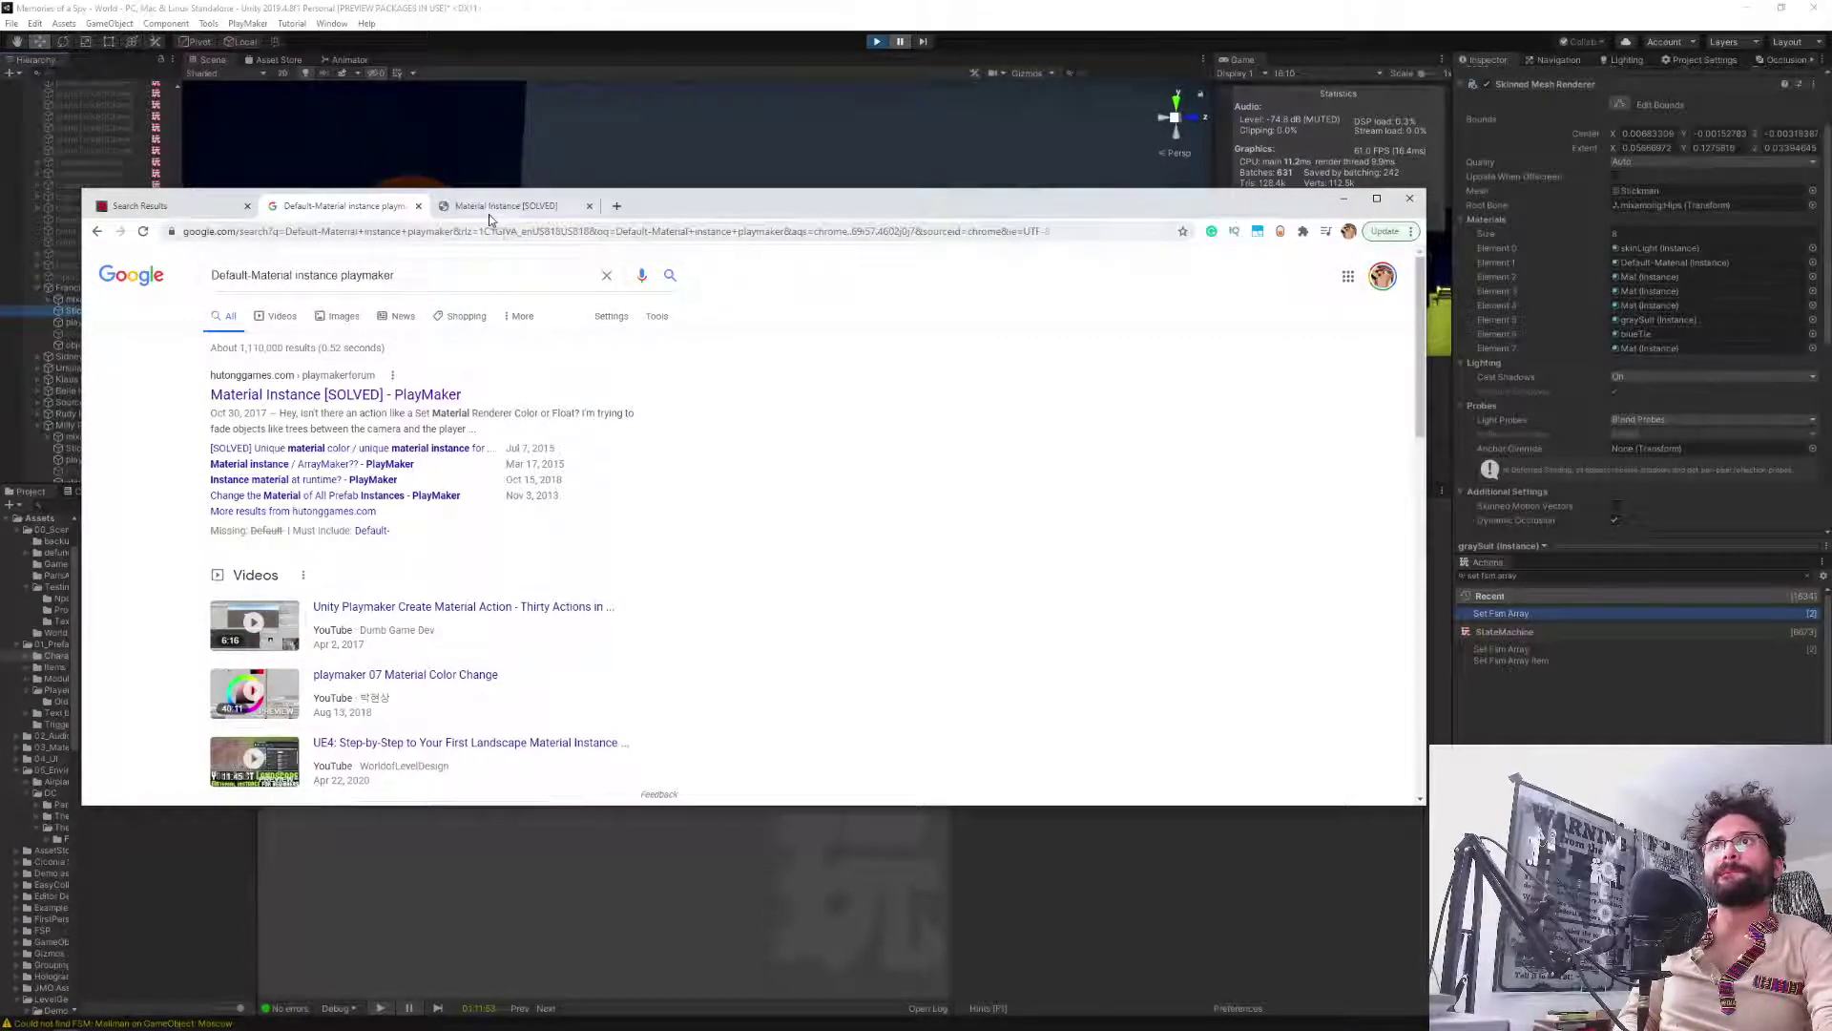
pyautogui.click(488, 206)
pyautogui.scroll(-1, 376, 539)
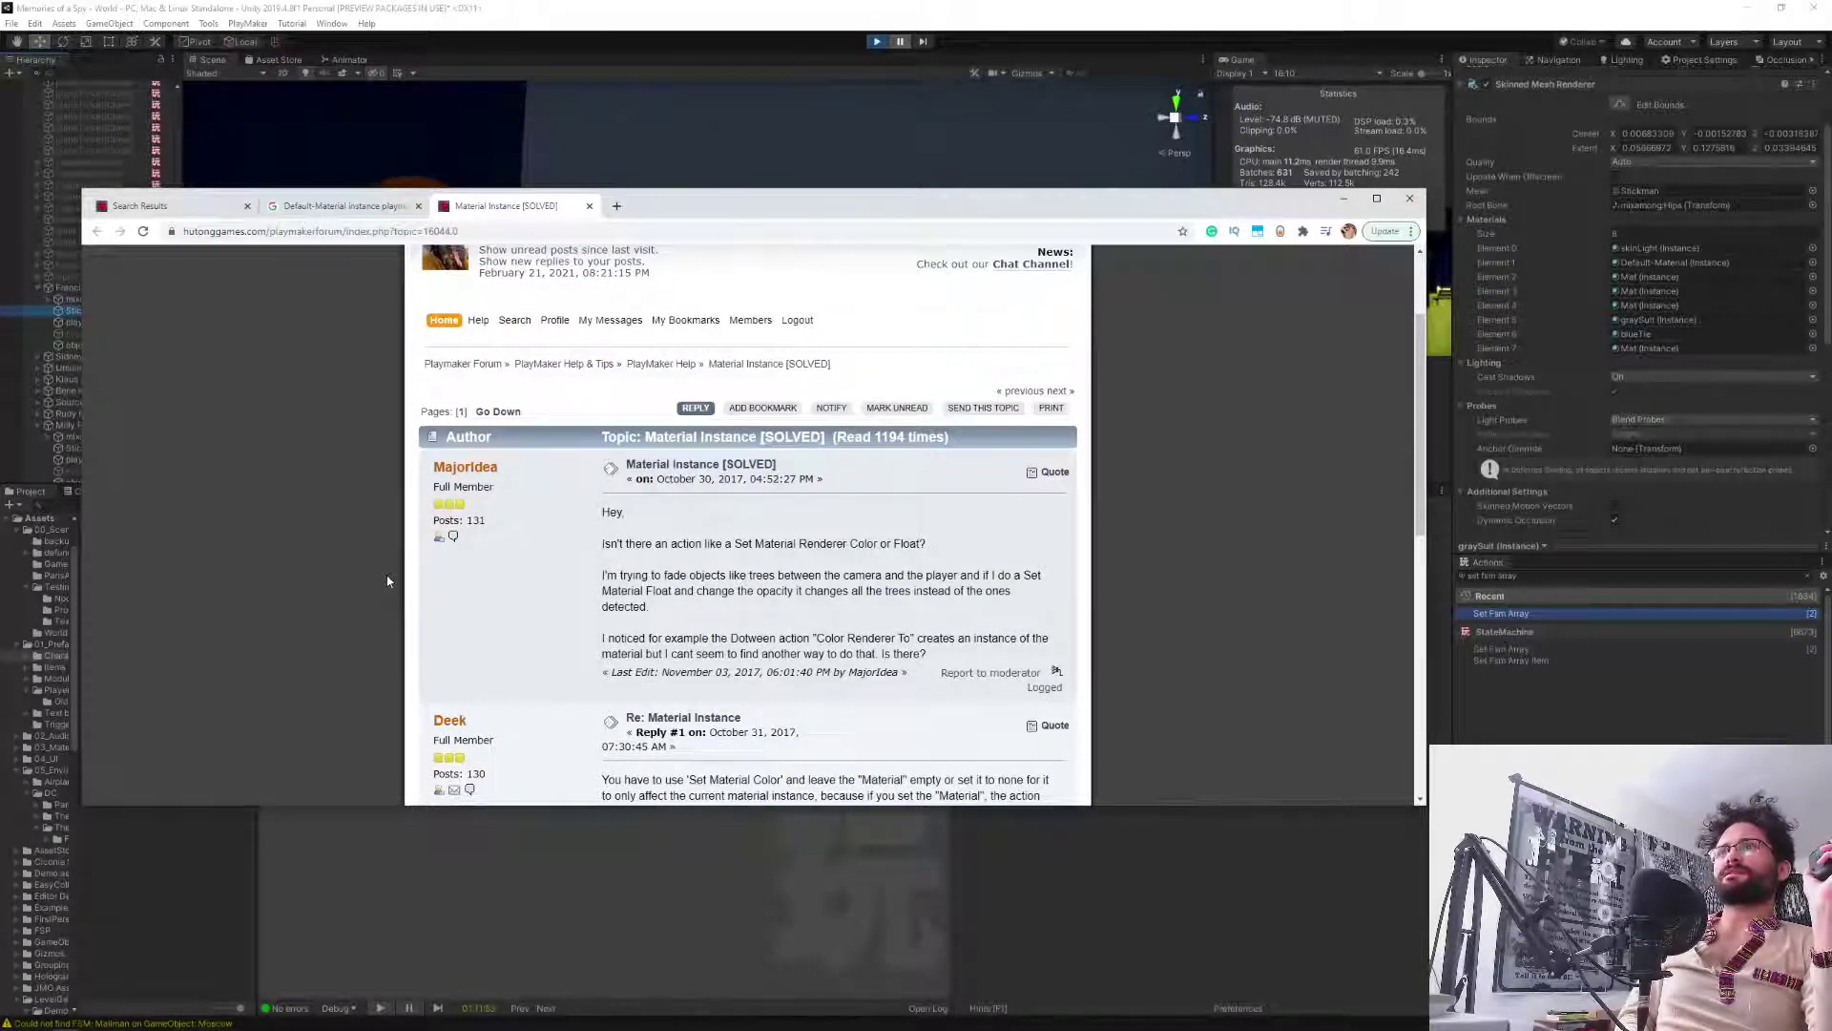
pyautogui.scroll(-6, 387, 580)
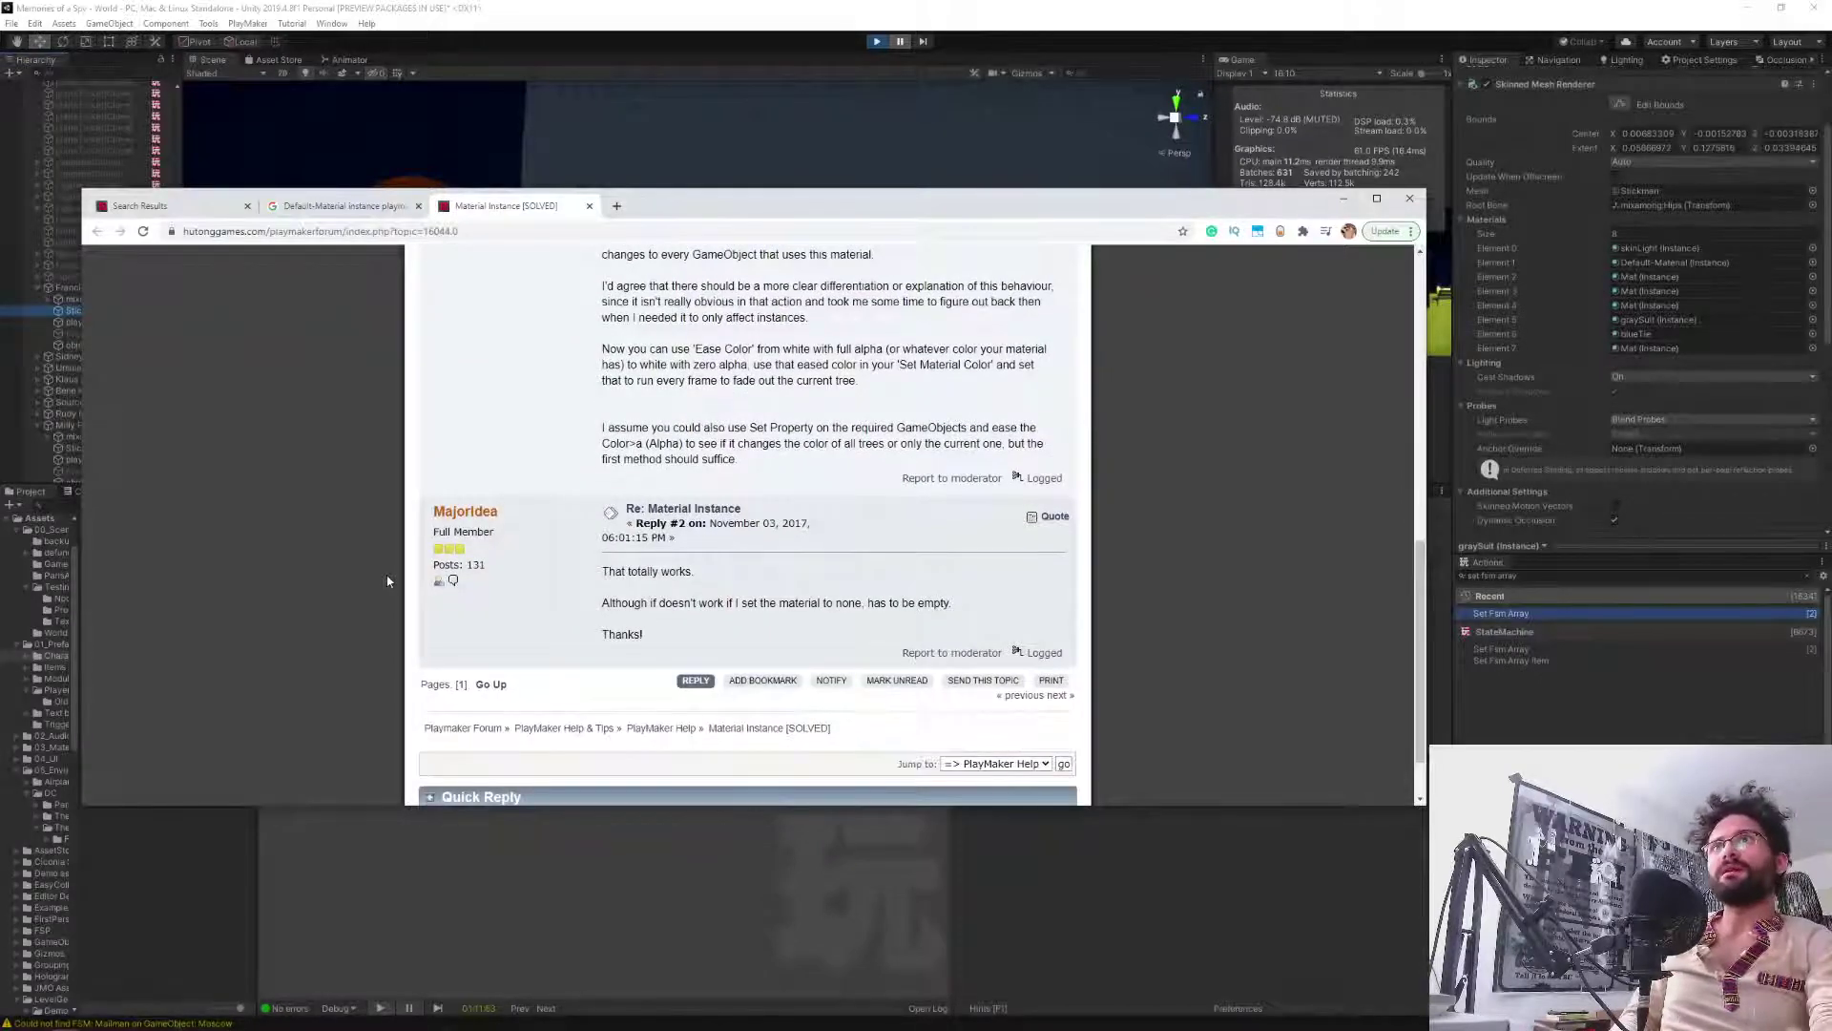
pyautogui.click(589, 205)
# Find the "Default-Material (Instance)" Unity Answers result and read its question and the reply about swapping materials at runtime.
pyautogui.scroll(-3, 941, 555)
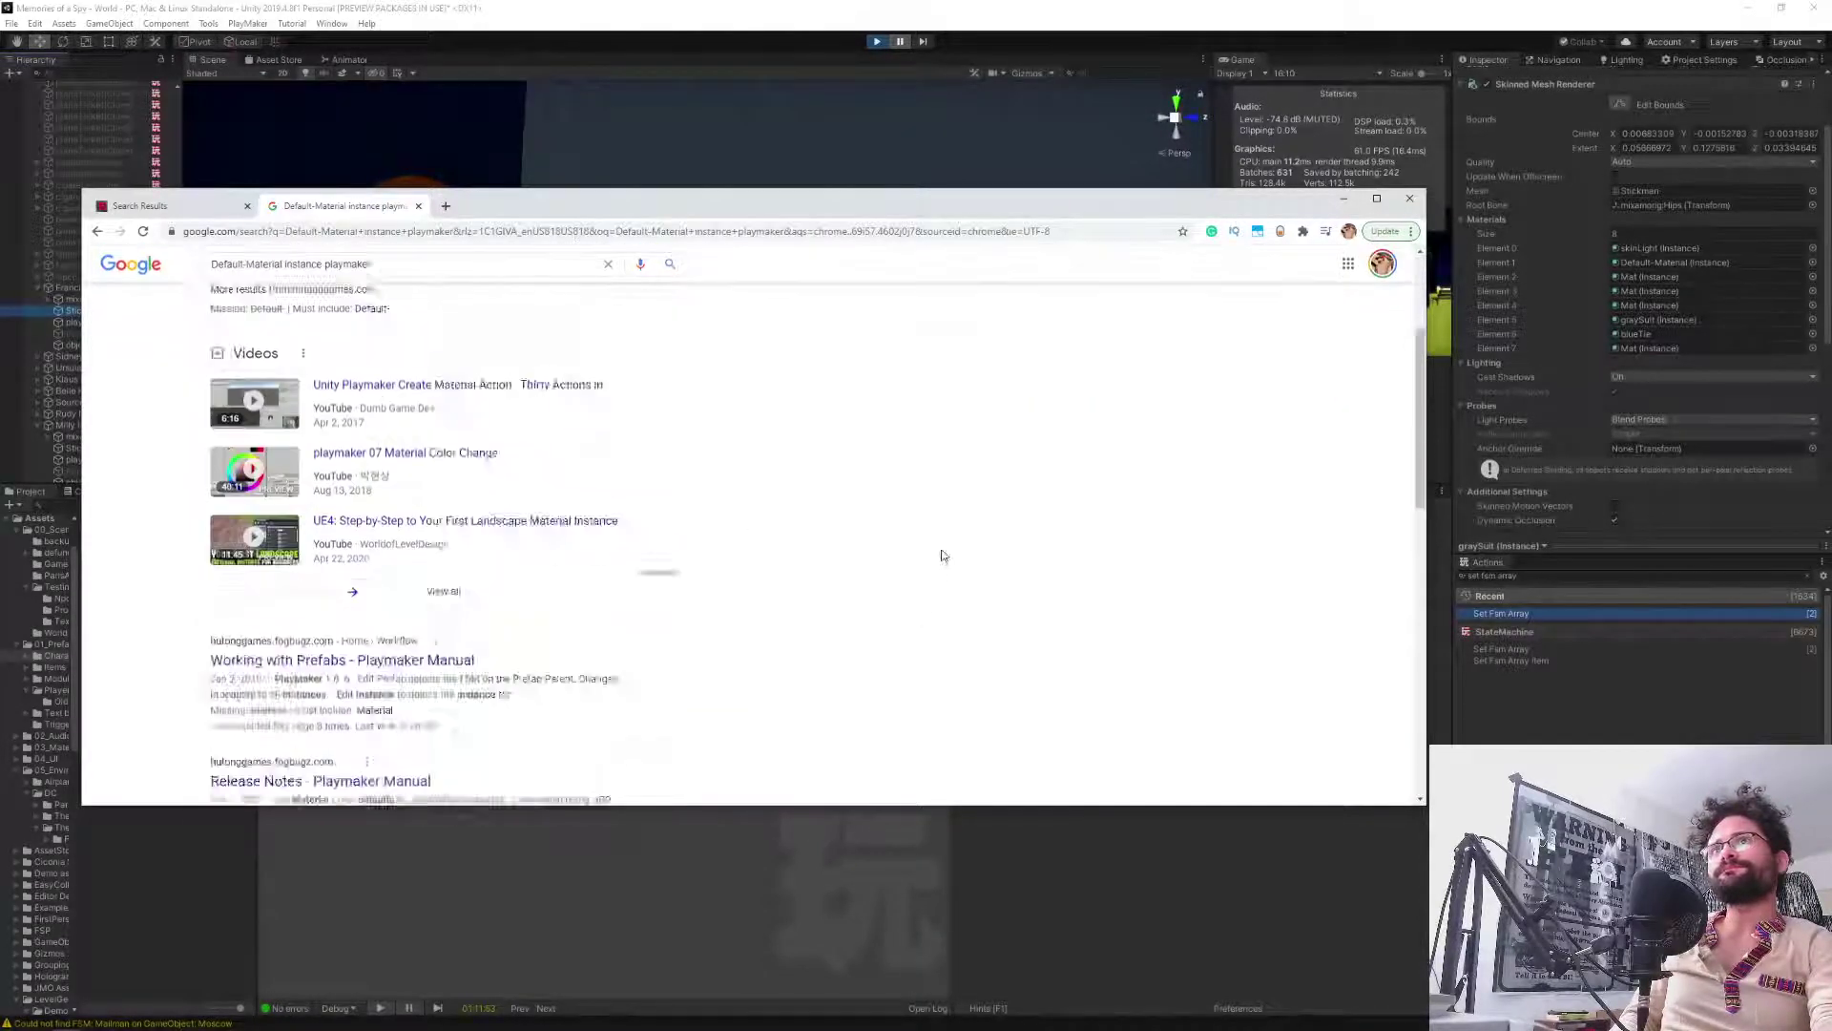
pyautogui.scroll(-3, 941, 555)
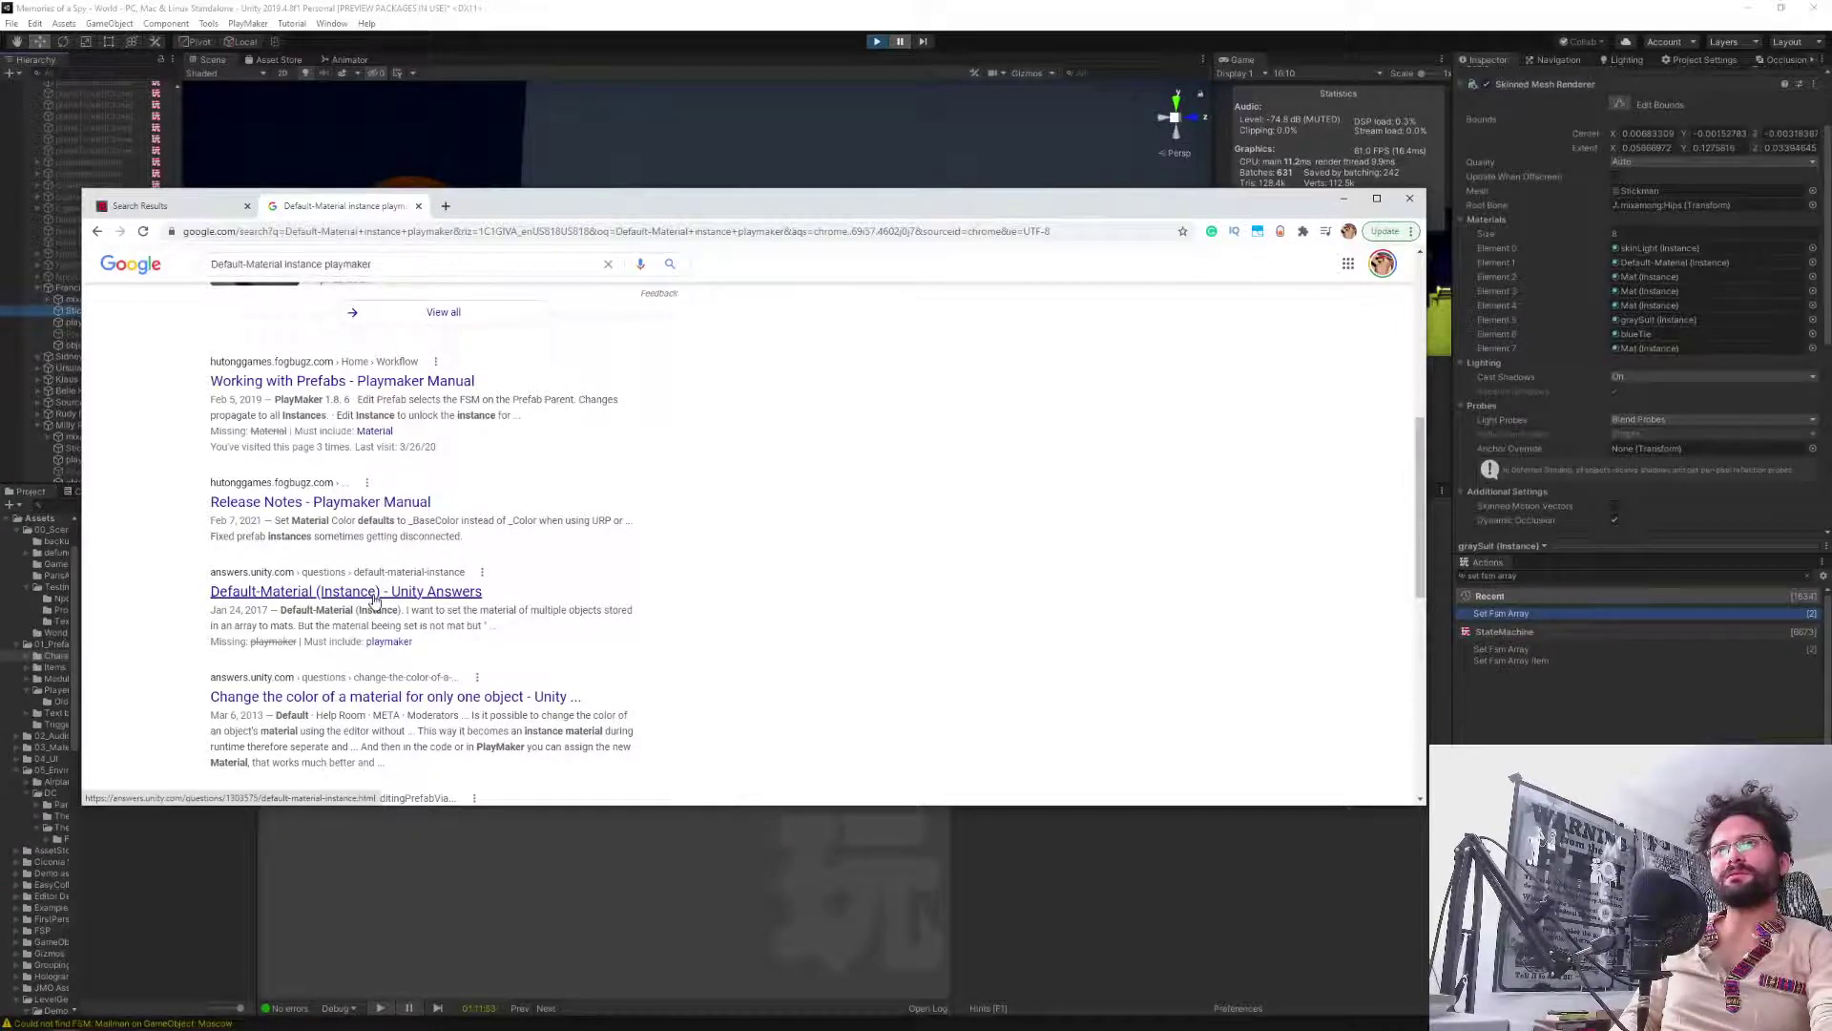
pyautogui.moveTo(342, 625); pyautogui.dragTo(496, 626)
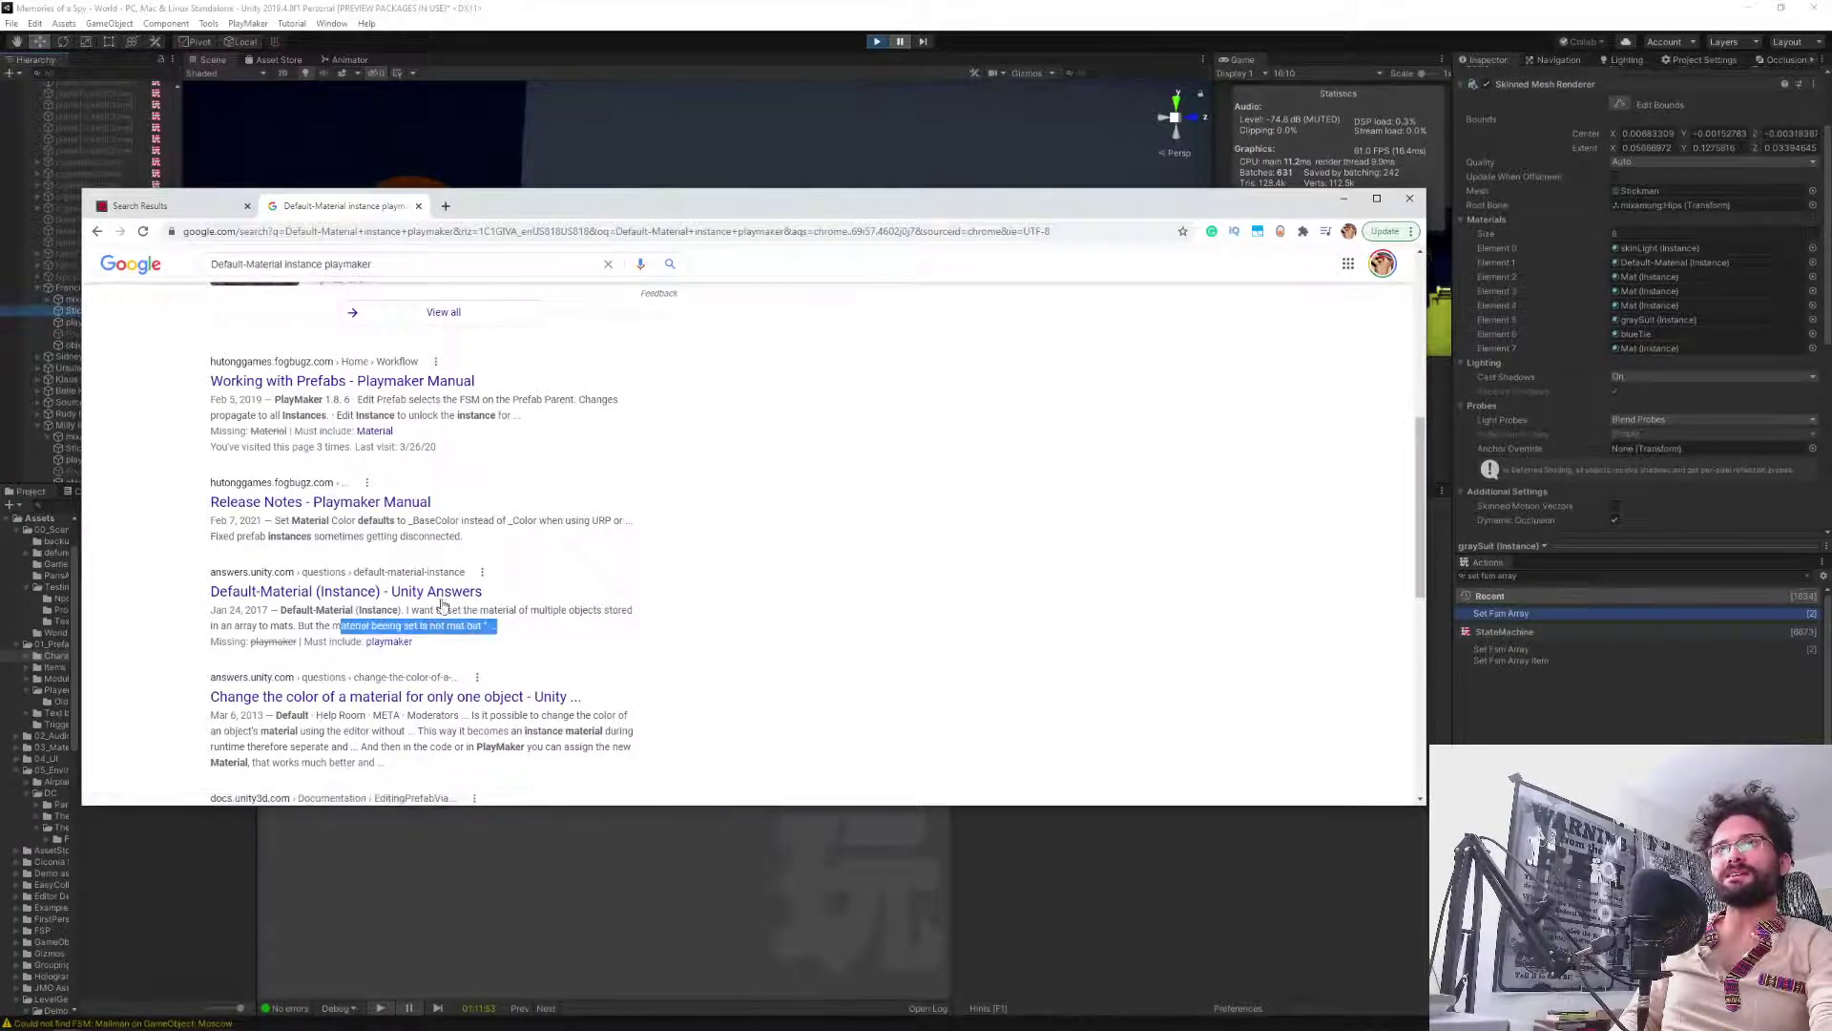
pyautogui.click(350, 591)
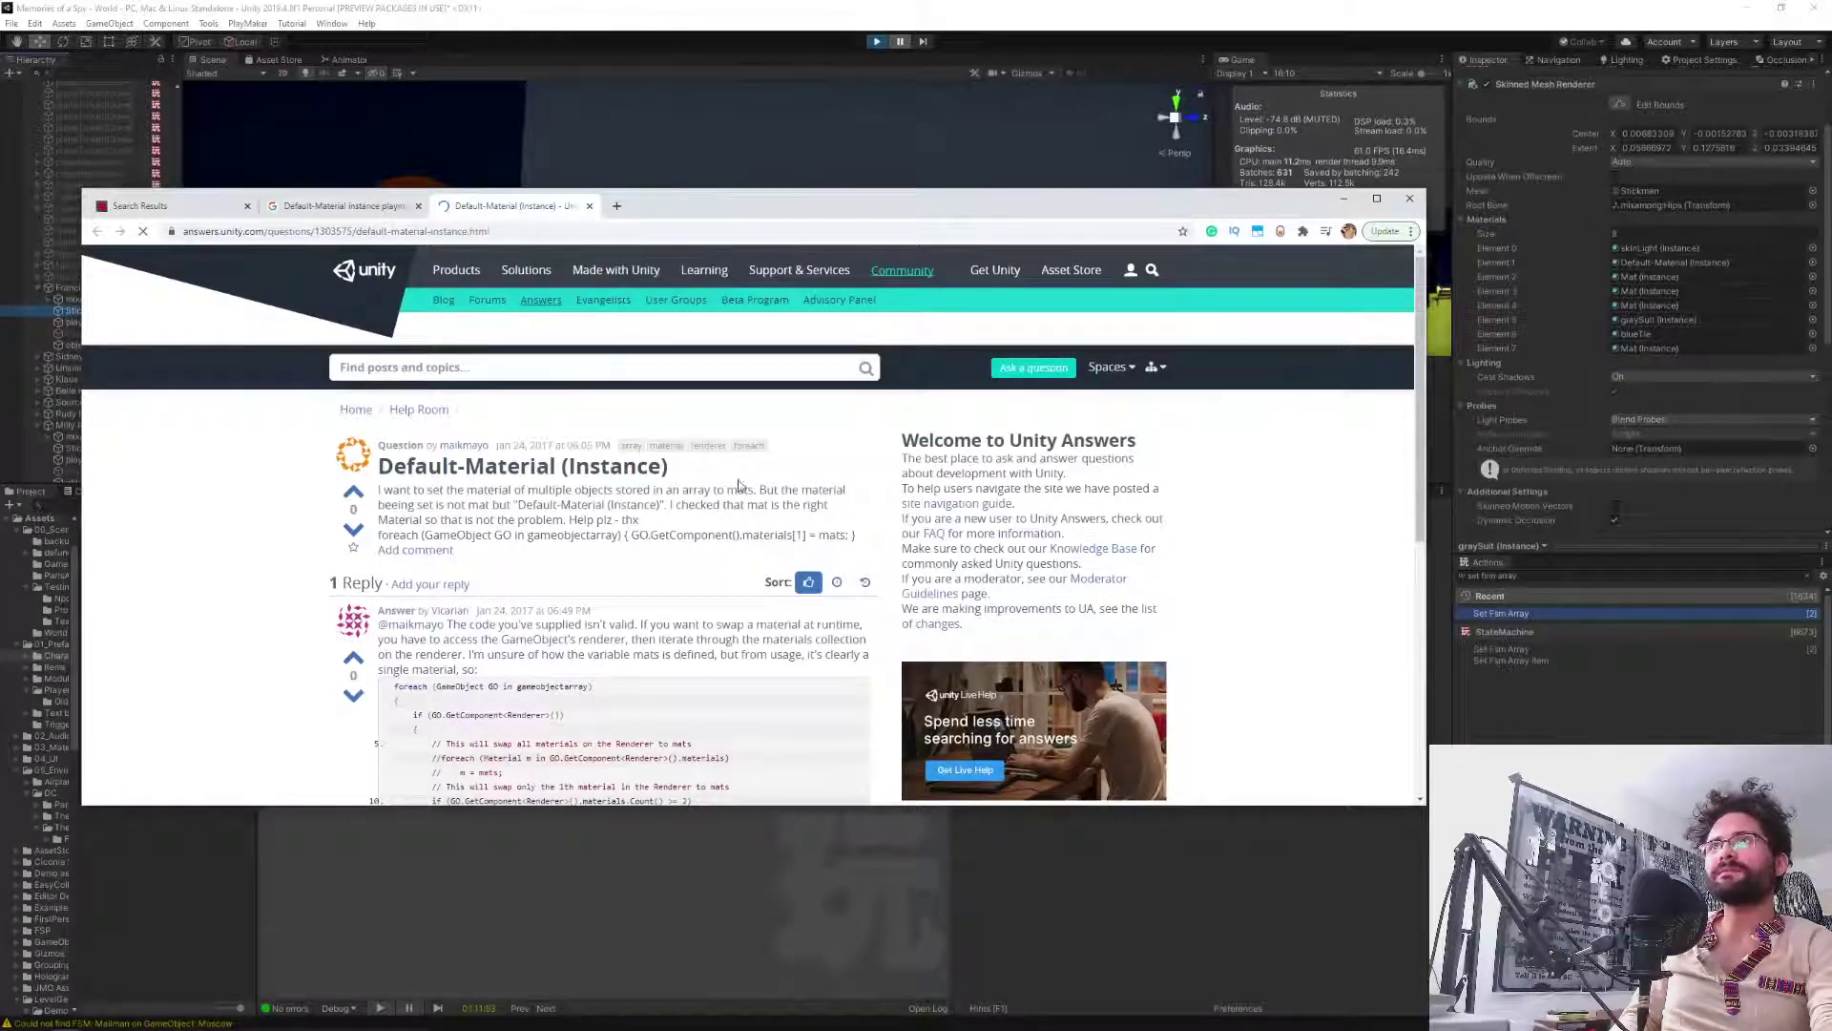
pyautogui.moveTo(727, 490); pyautogui.dragTo(581, 530)
pyautogui.scroll(-2, 295, 597)
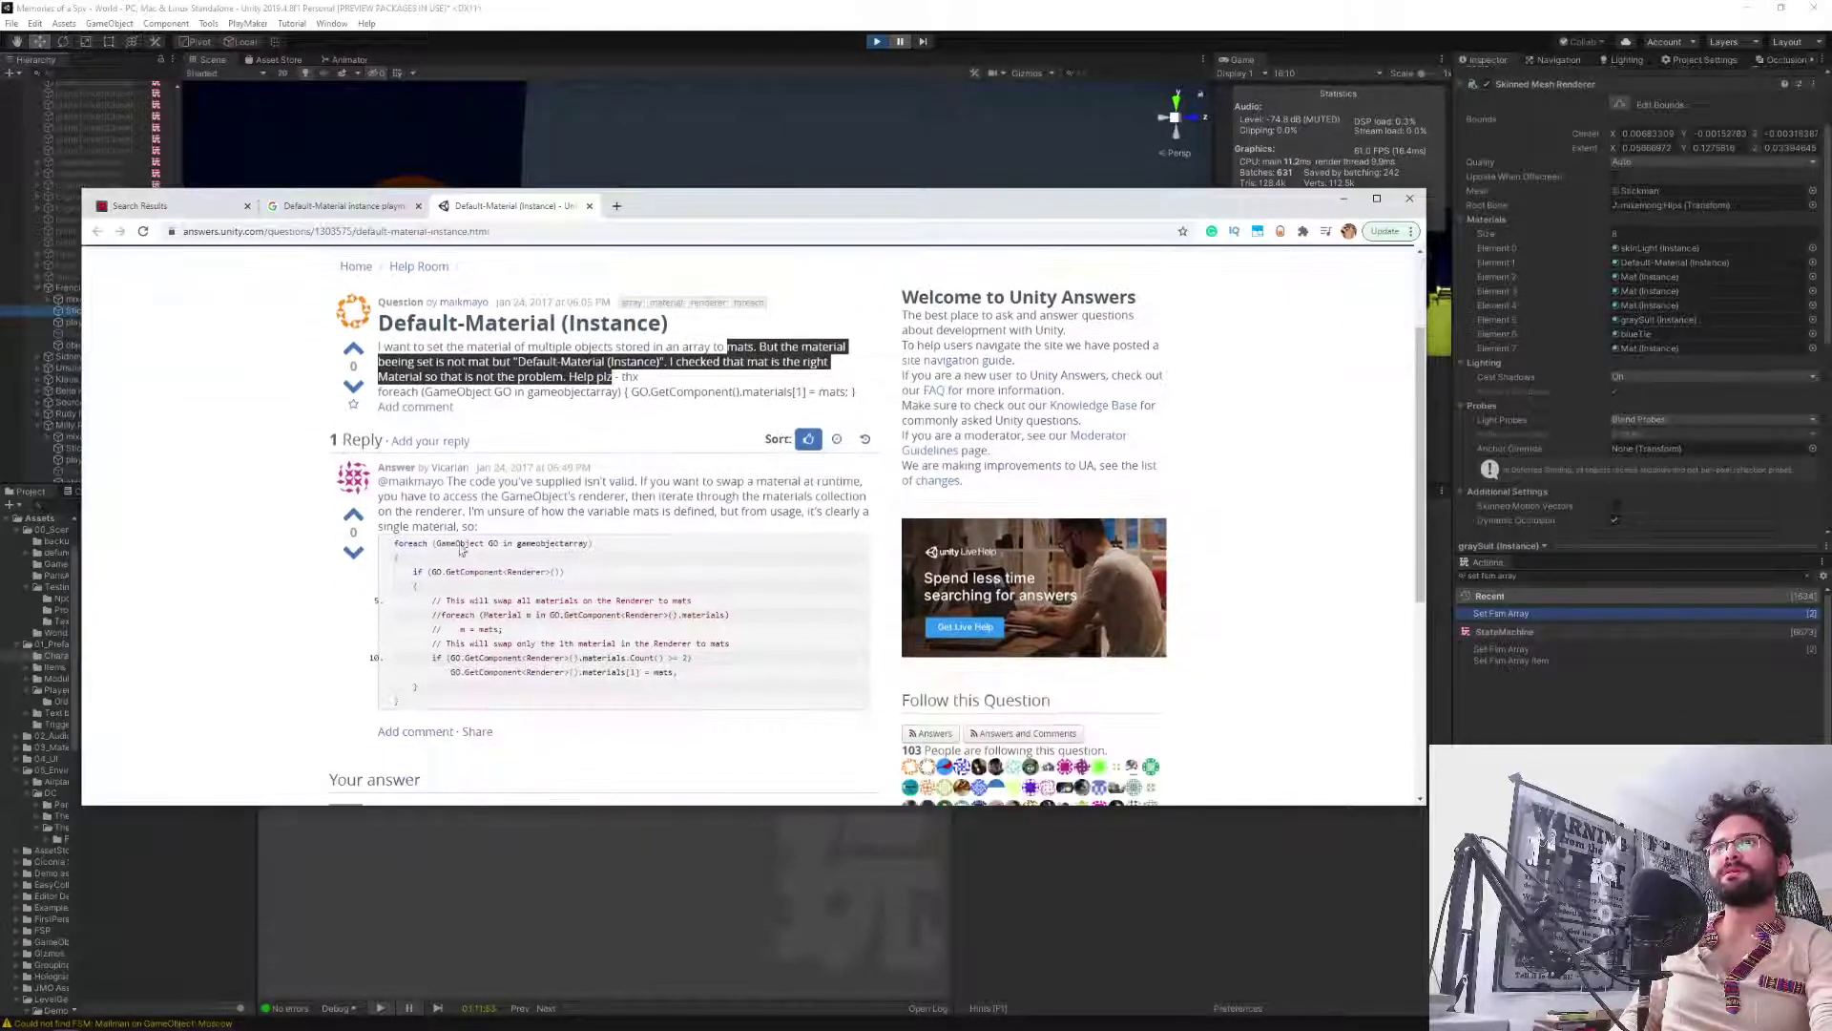
pyautogui.moveTo(511, 481); pyautogui.dragTo(717, 481)
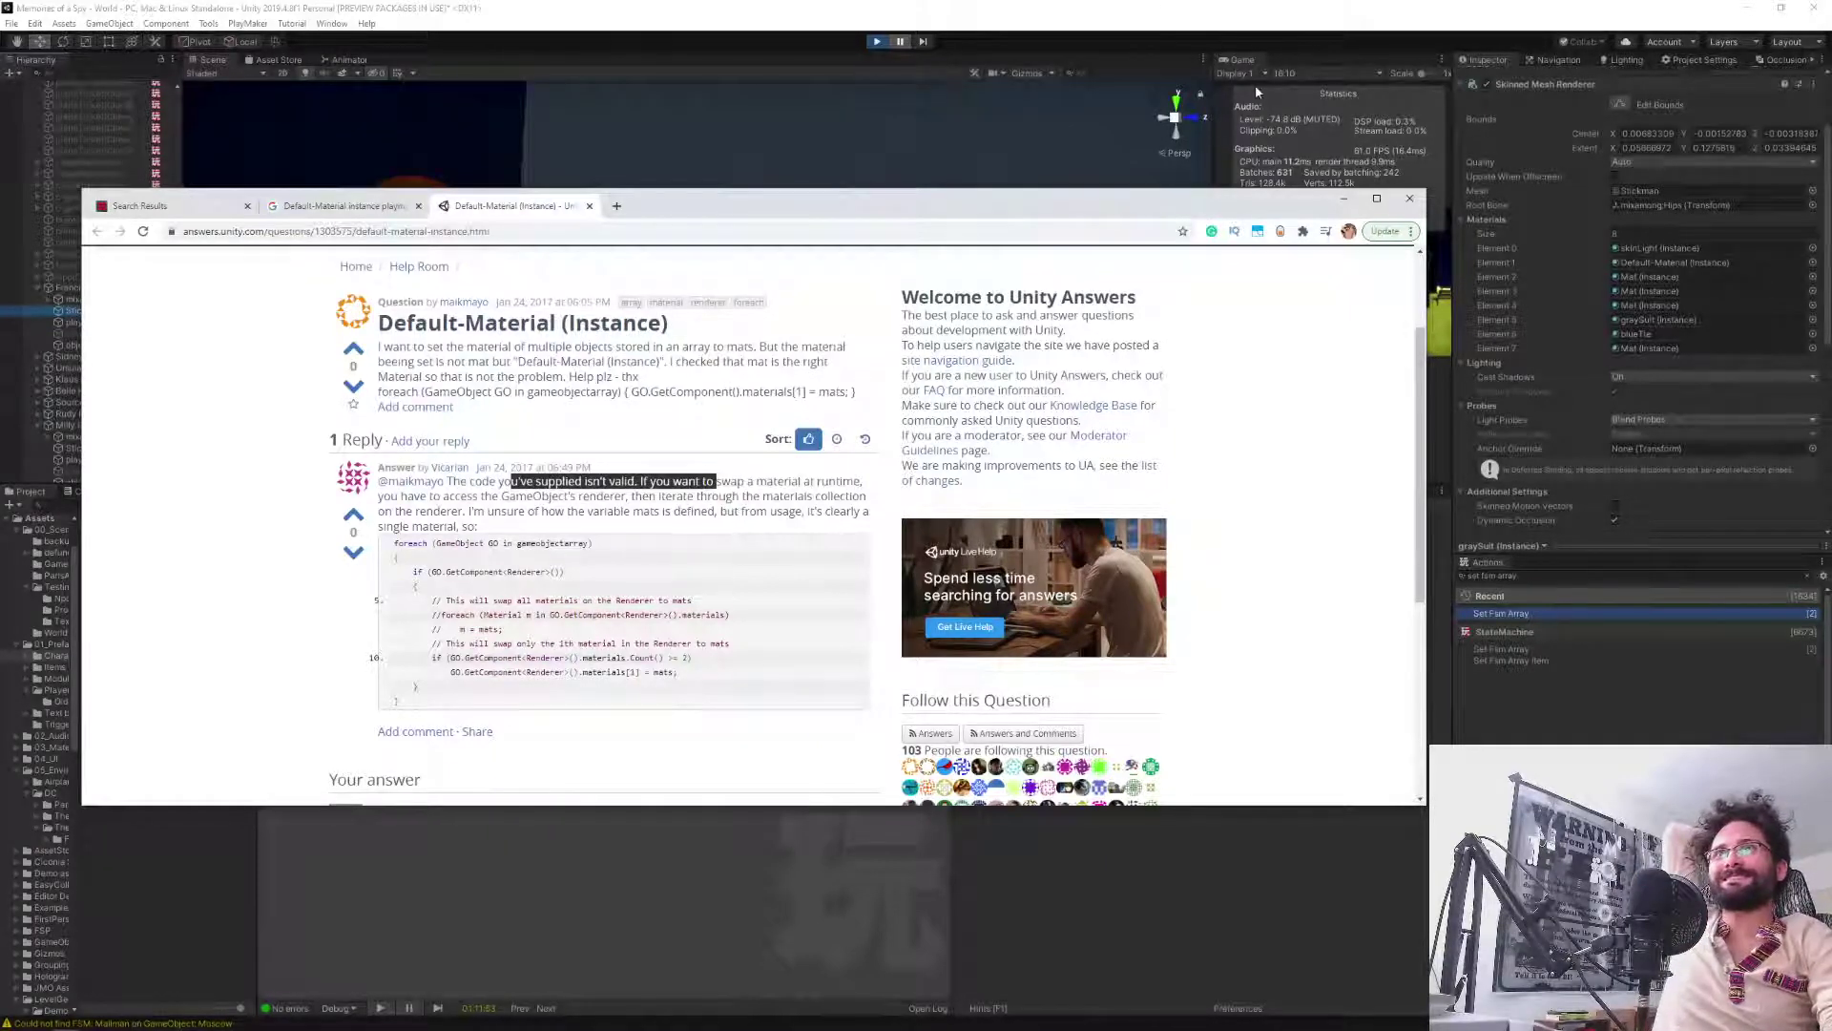
pyautogui.scroll(-3, 255, 487)
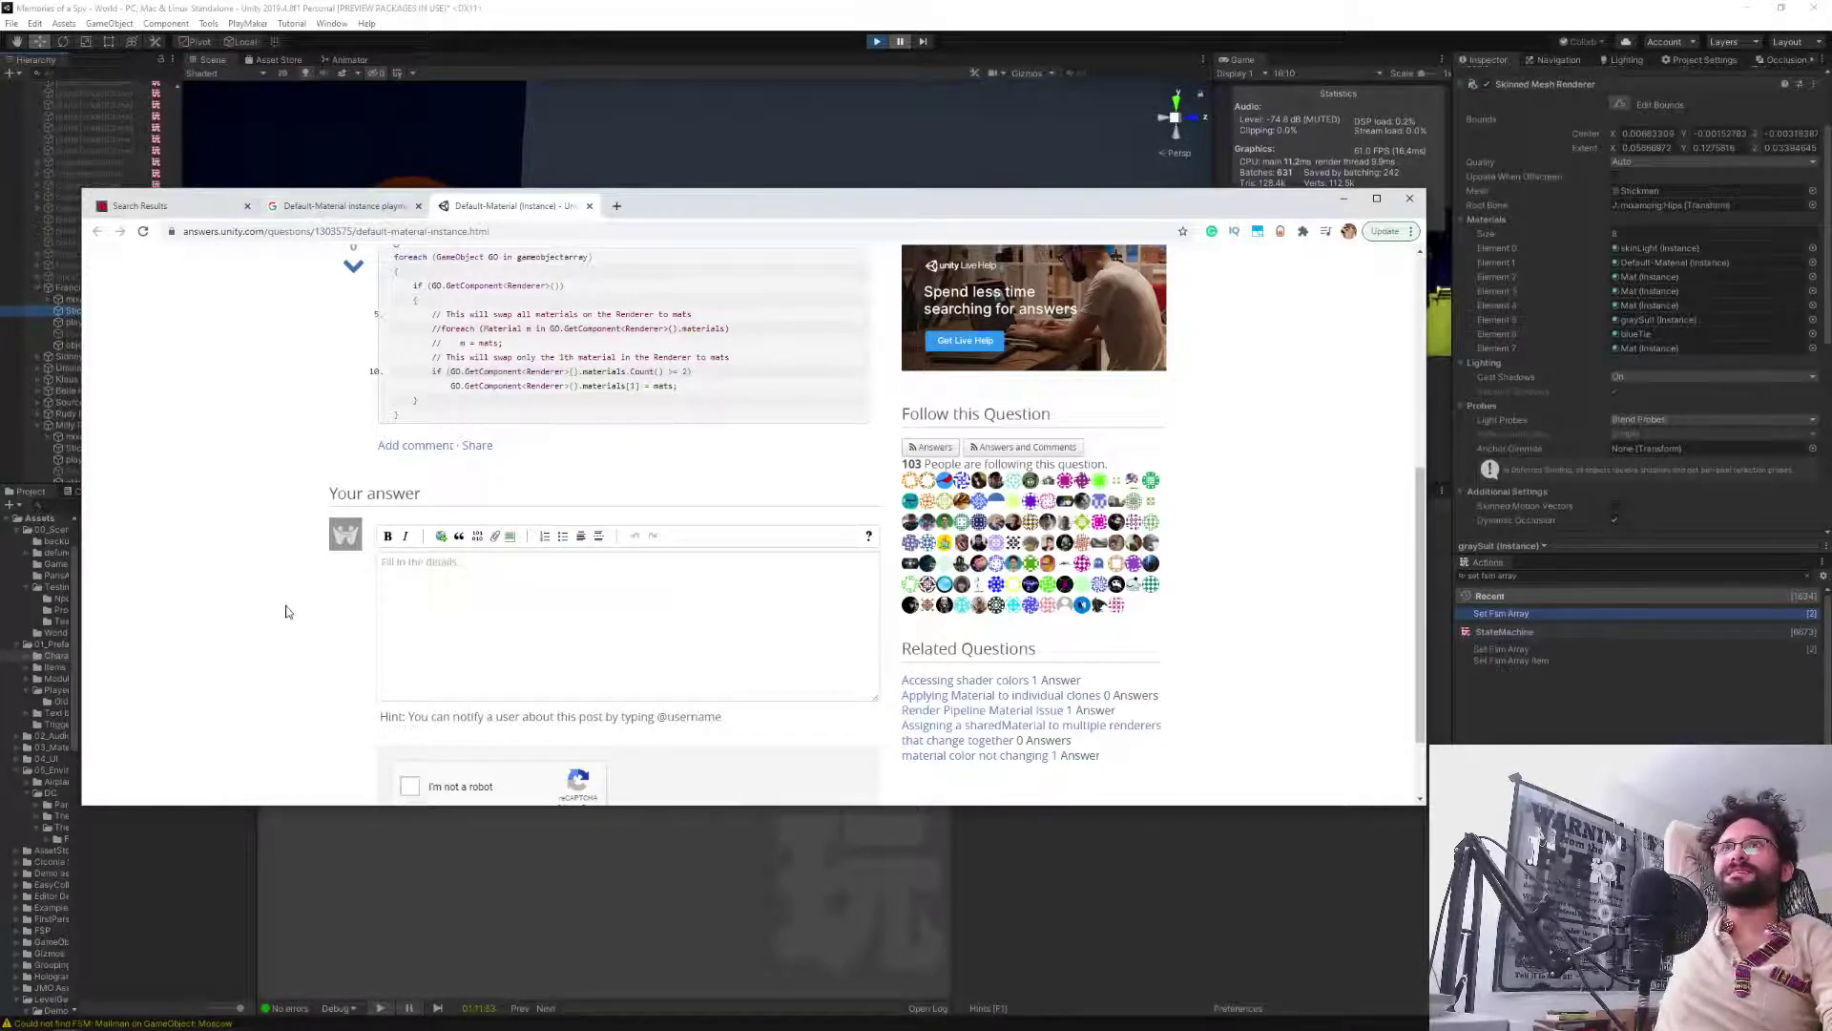
# Return to the Google results for "Default-Material instance playmaker" and skim the remaining results for relevant threads.
pyautogui.scroll(4, 288, 610)
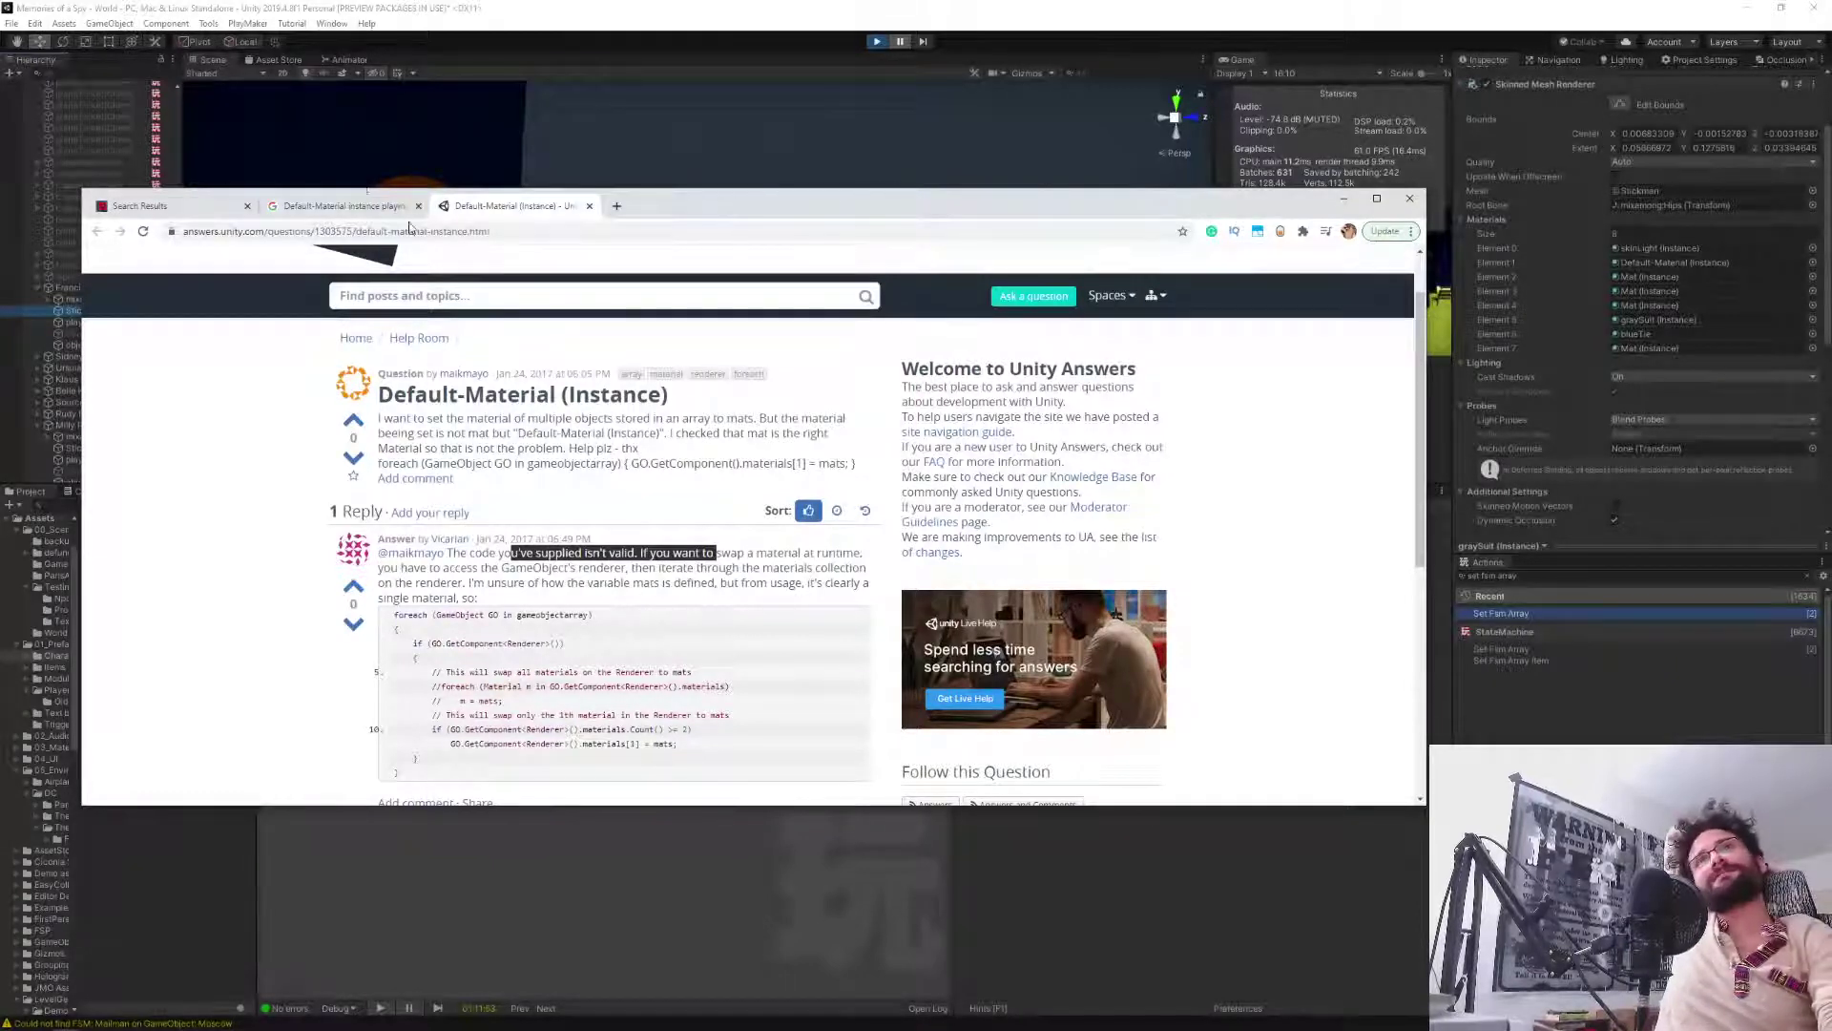
pyautogui.click(353, 205)
pyautogui.scroll(-3, 667, 495)
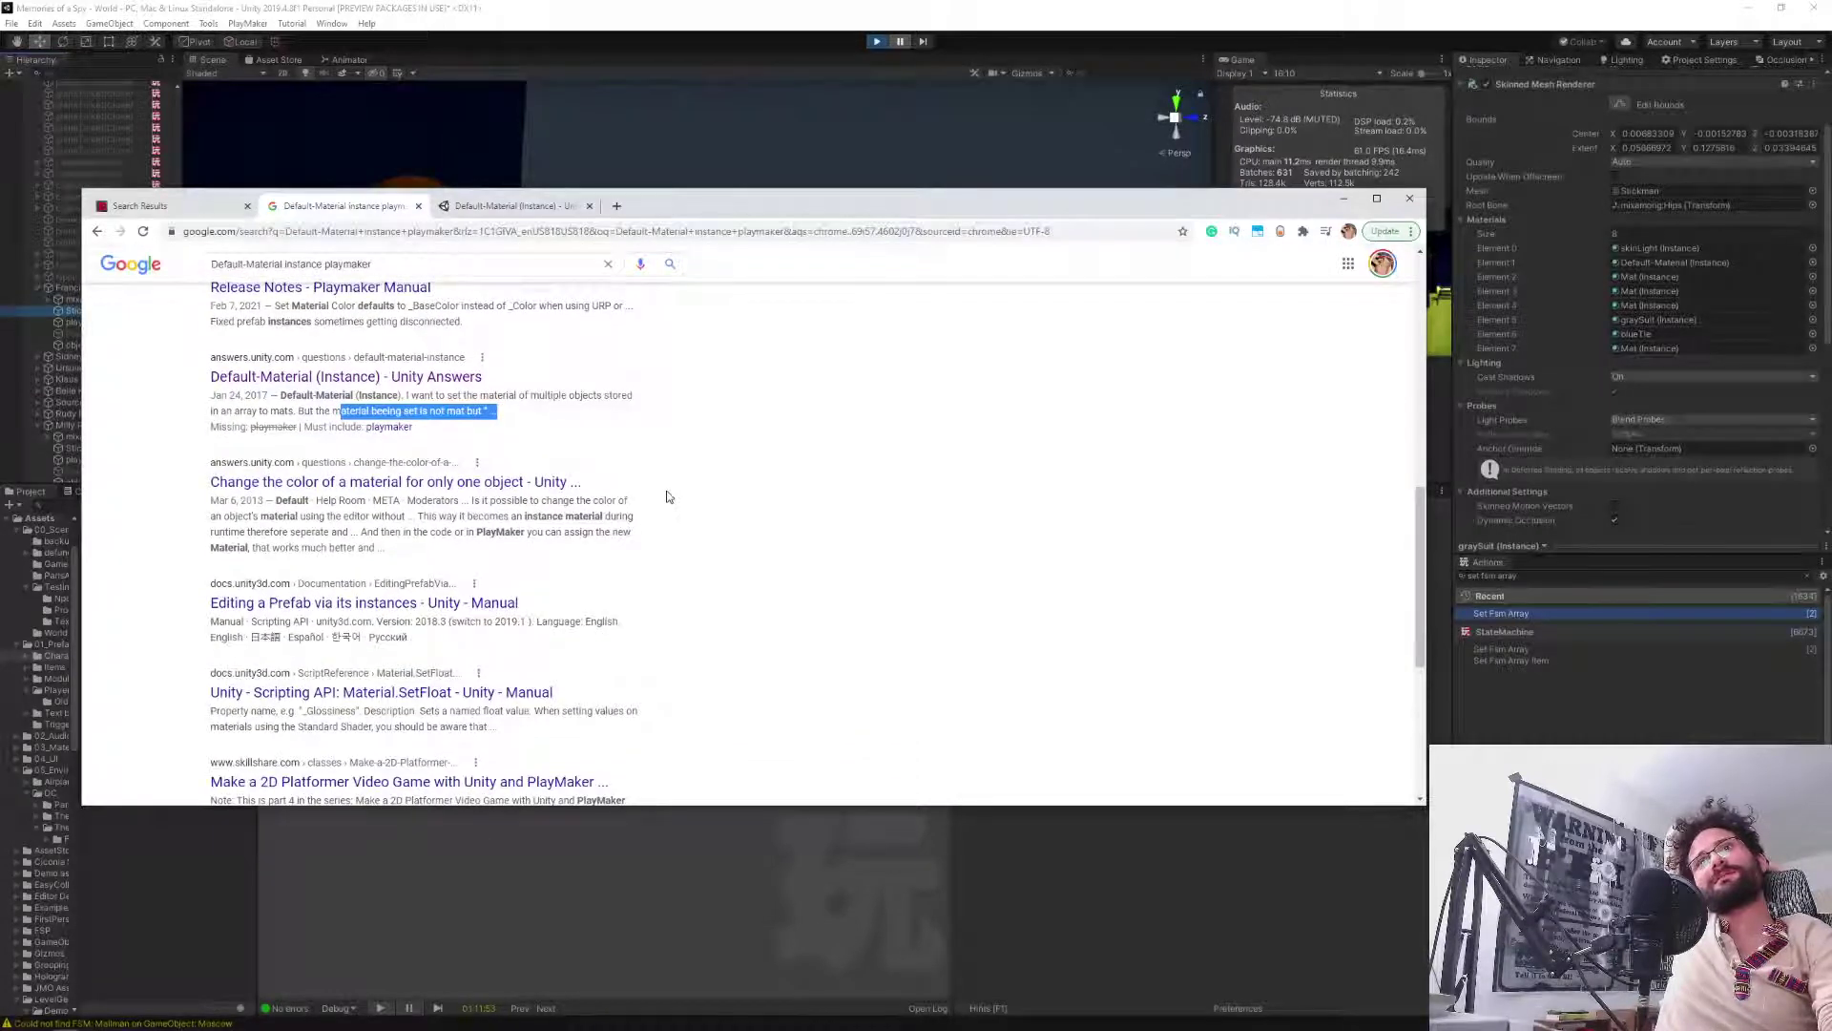
pyautogui.scroll(-3, 667, 495)
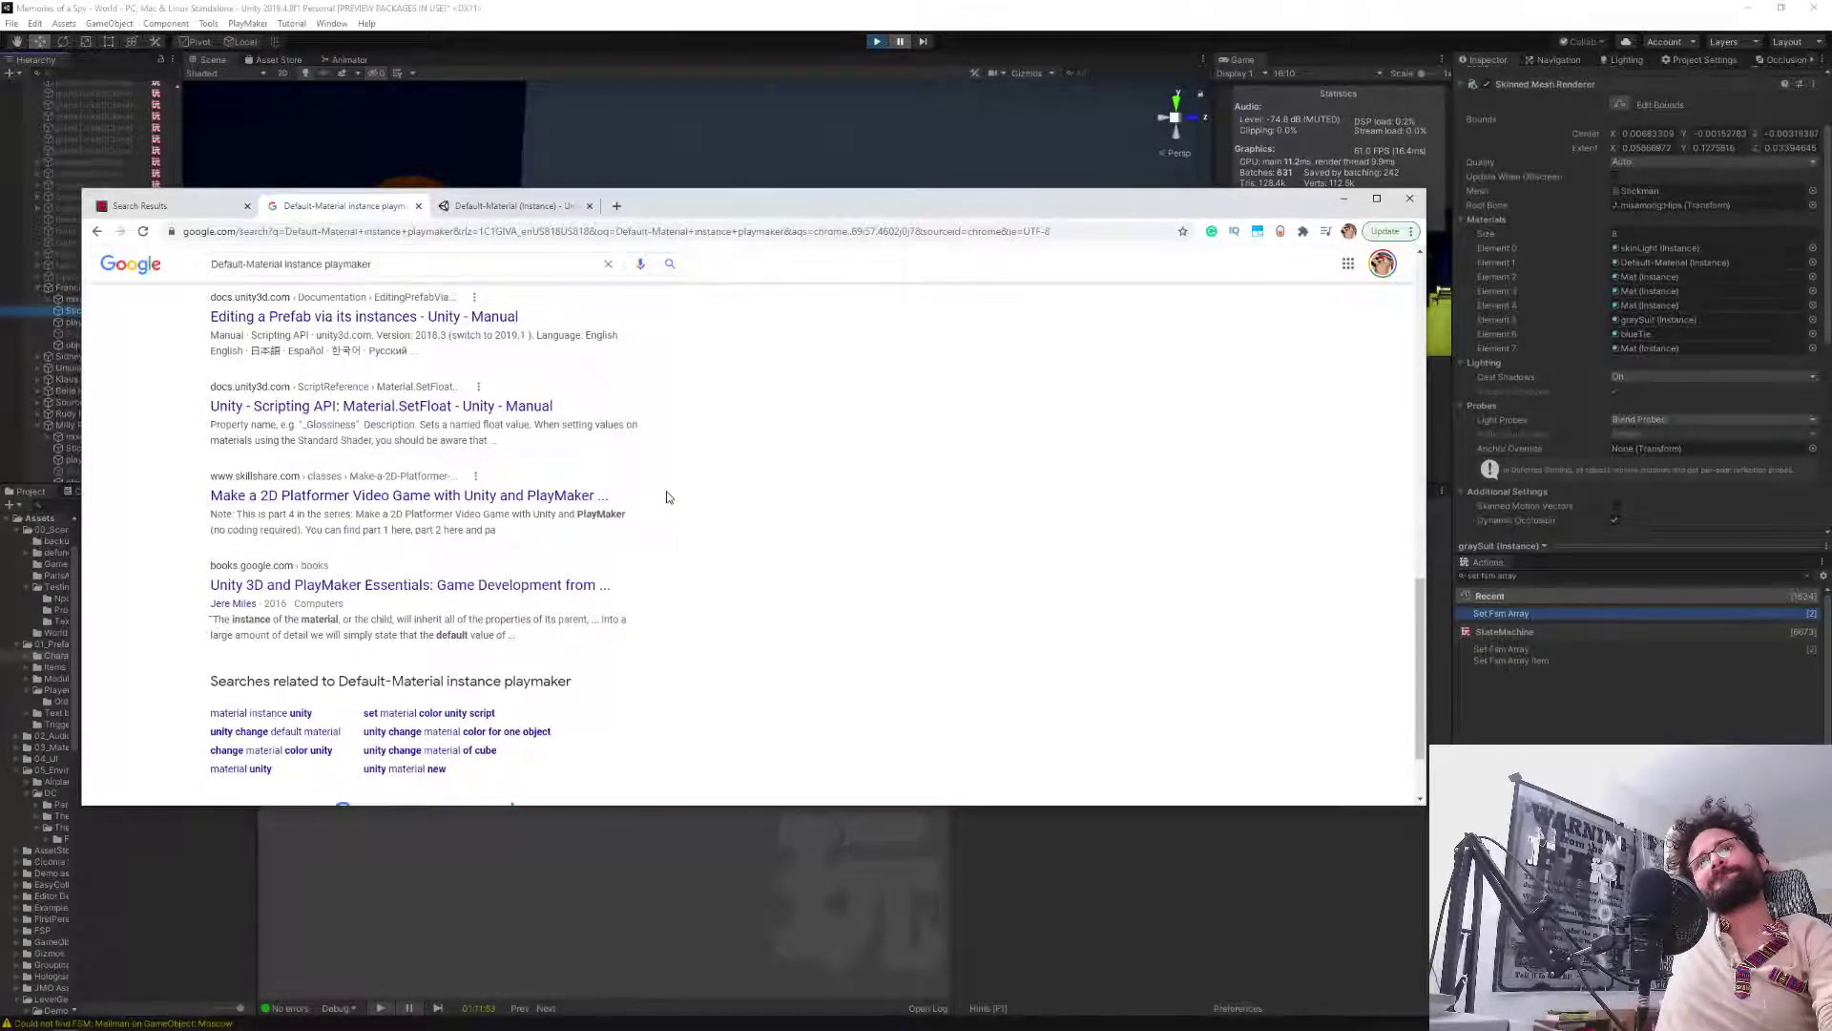
pyautogui.scroll(10, 666, 496)
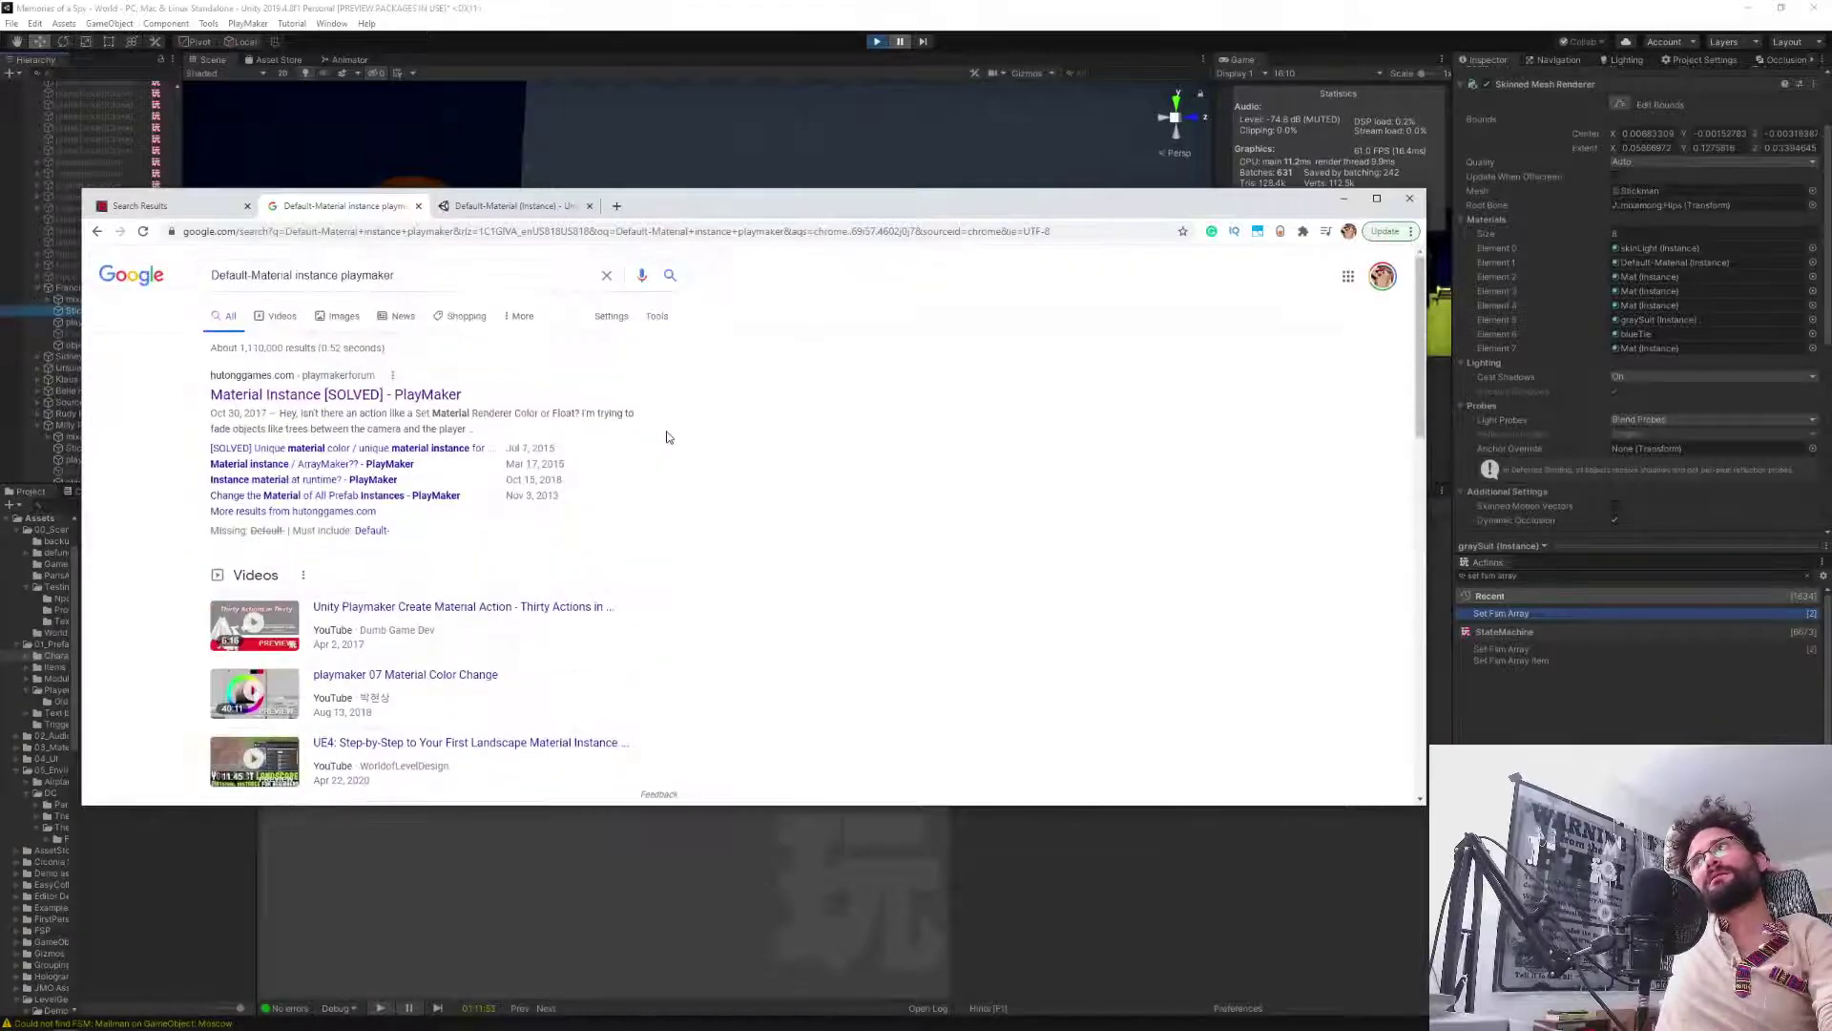
# Return to the PlayMaker forum index and search it for "set material problem".
pyautogui.click(153, 205)
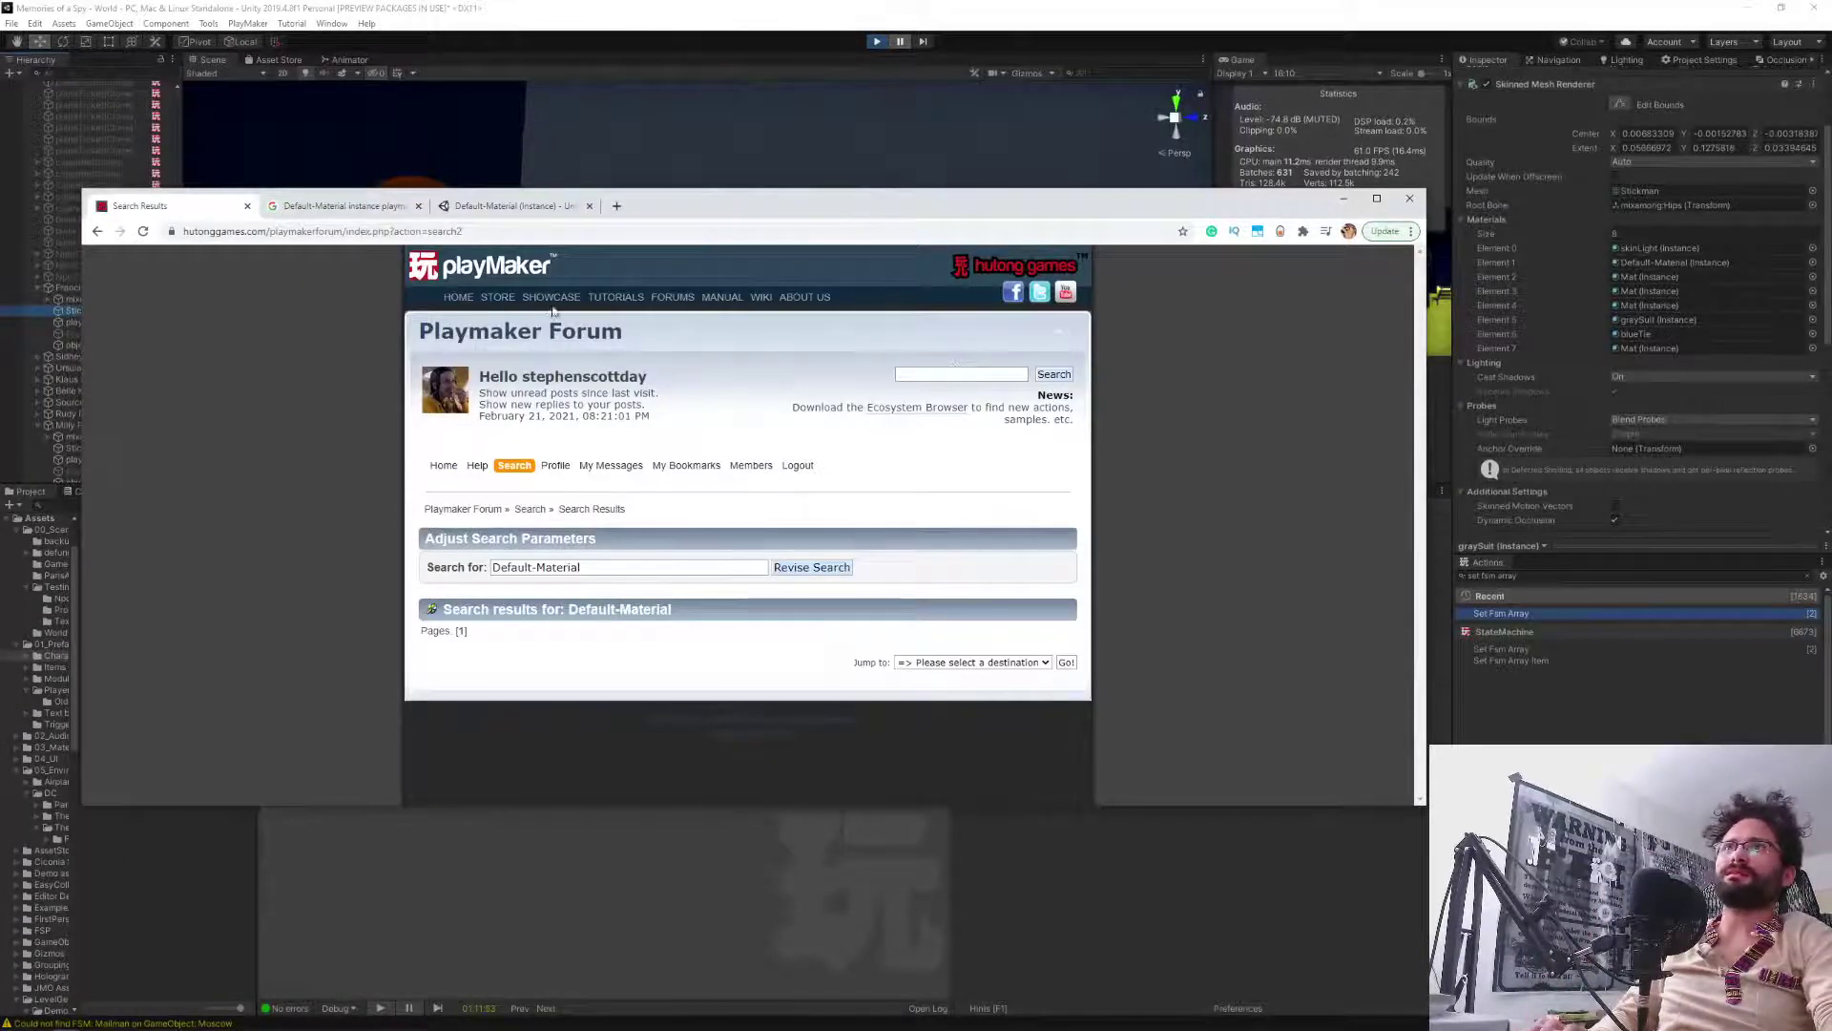
pyautogui.click(671, 297)
pyautogui.click(902, 373)
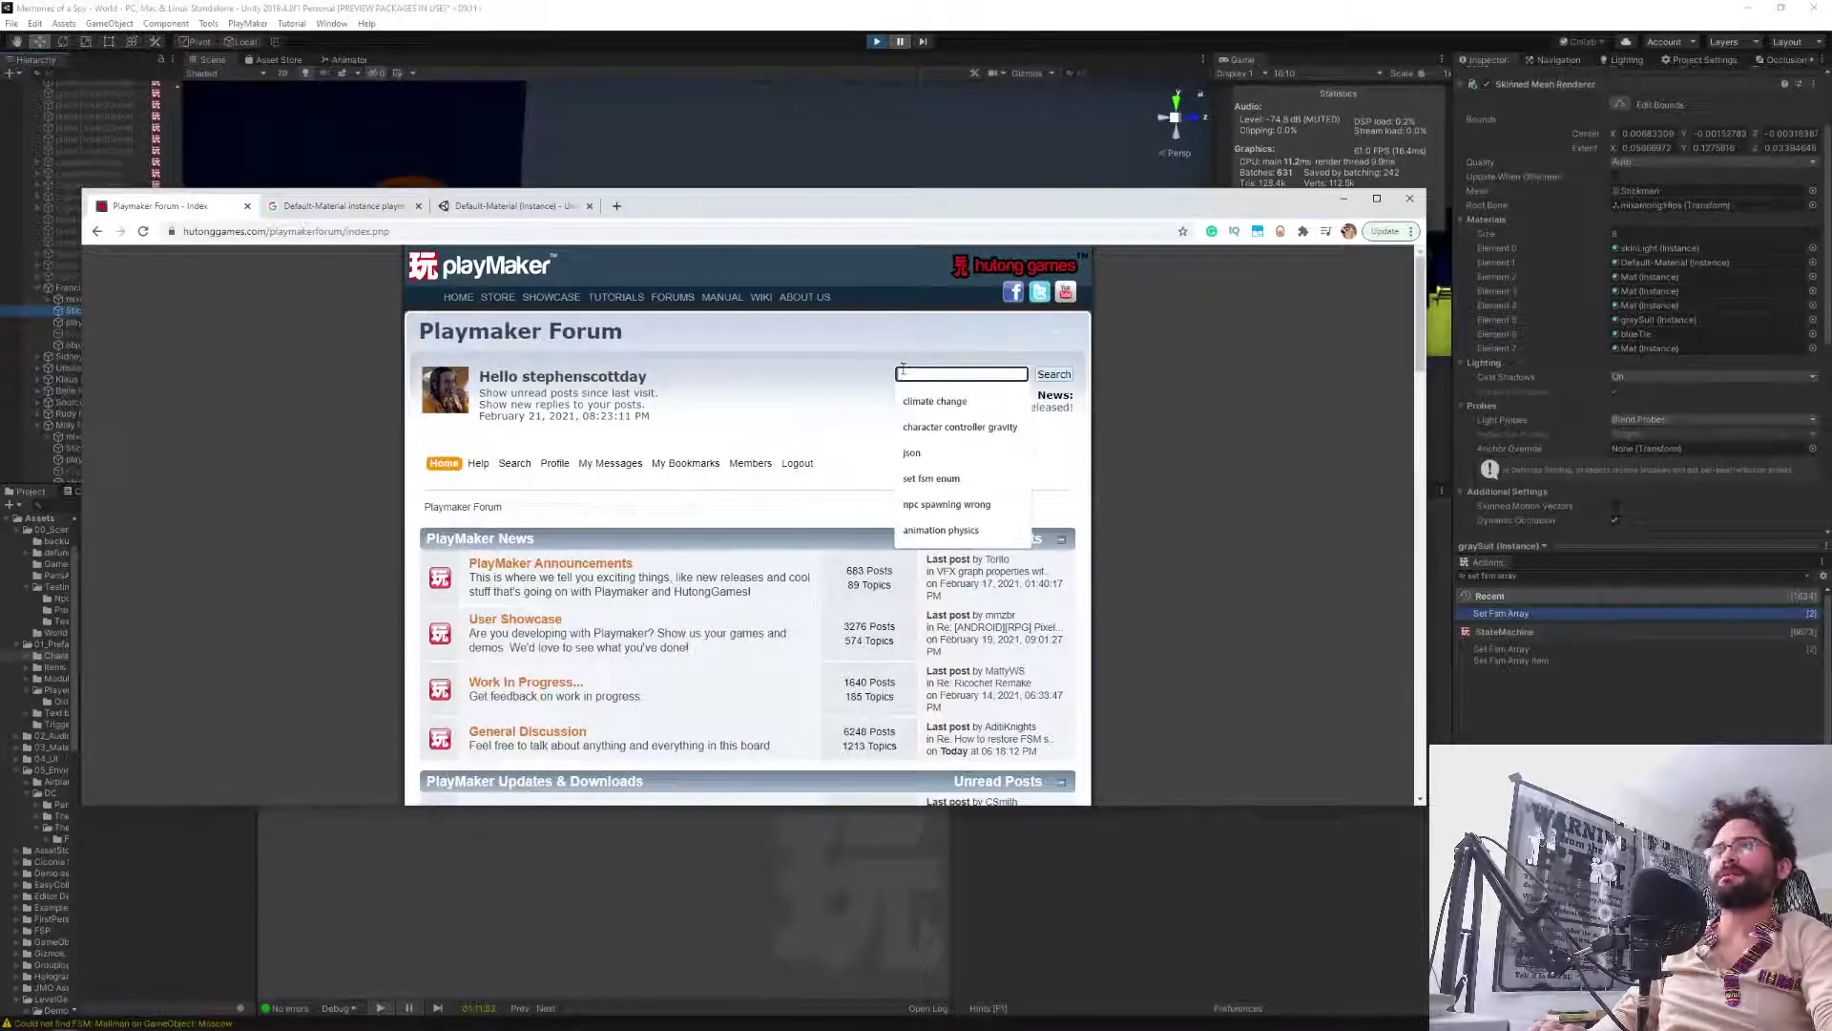
pyautogui.write('set material')
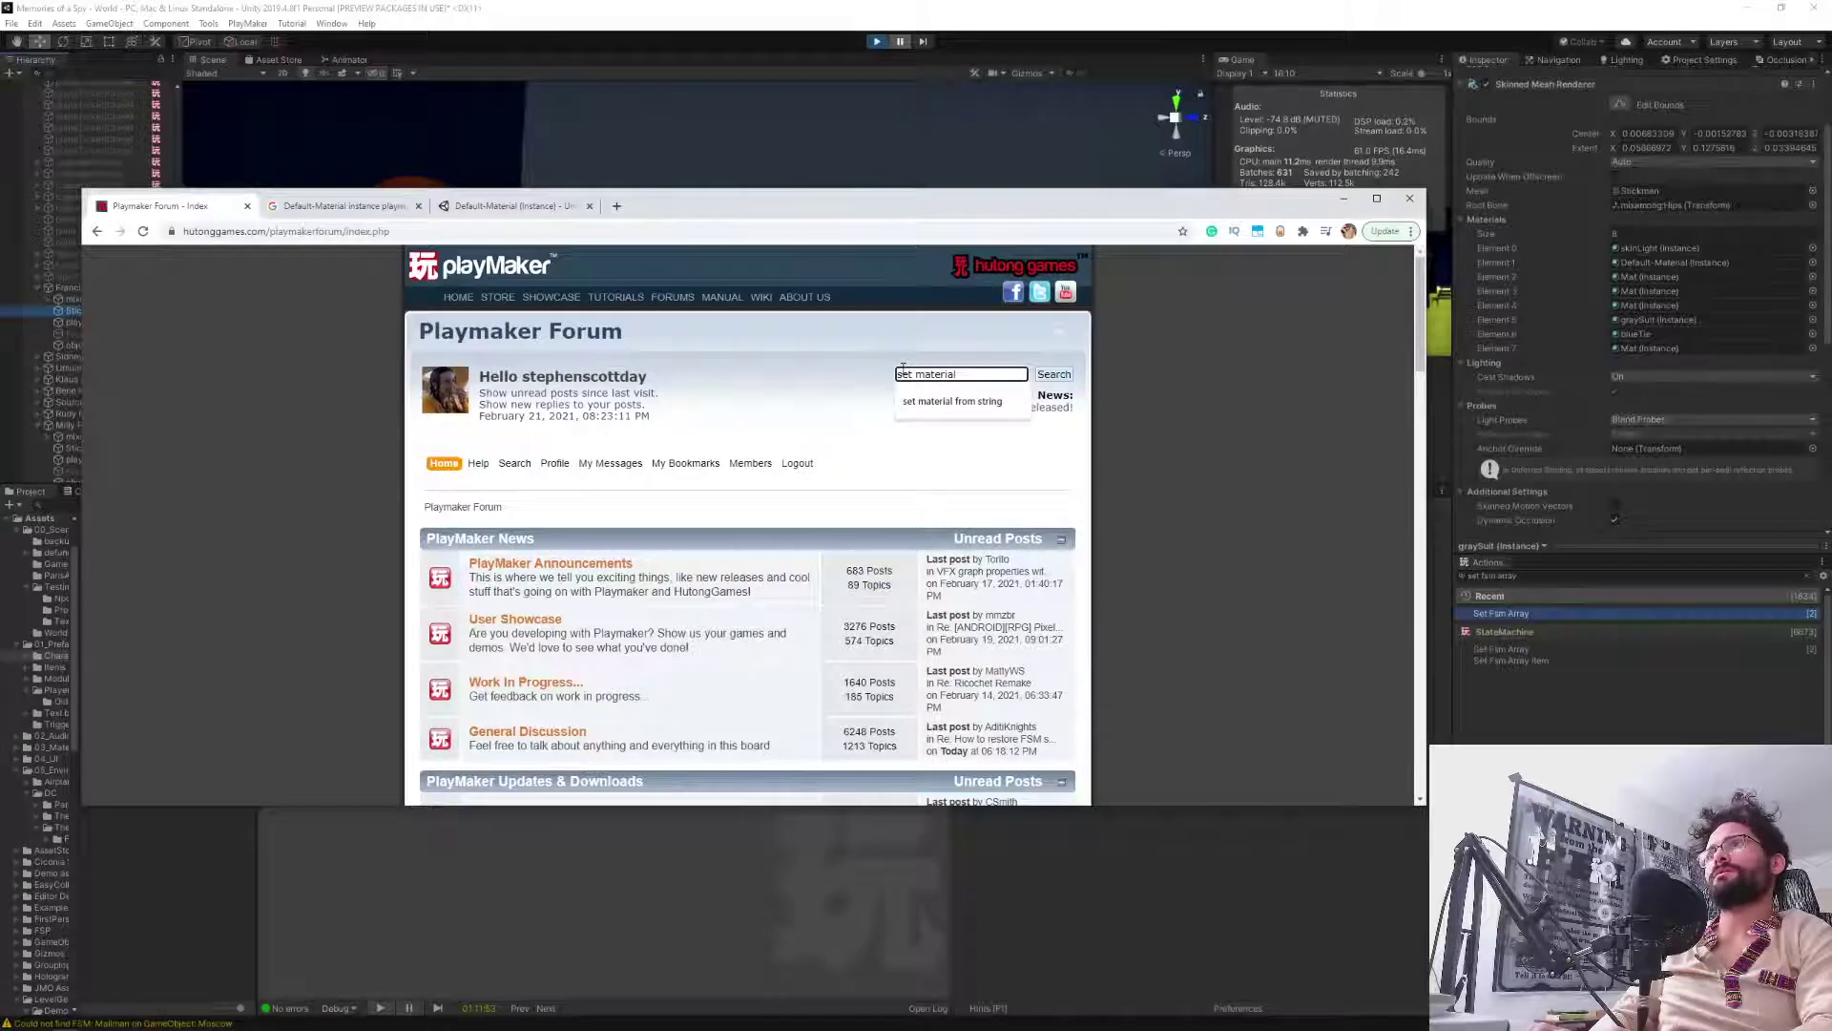
pyautogui.write(' problem')
pyautogui.press('Return')
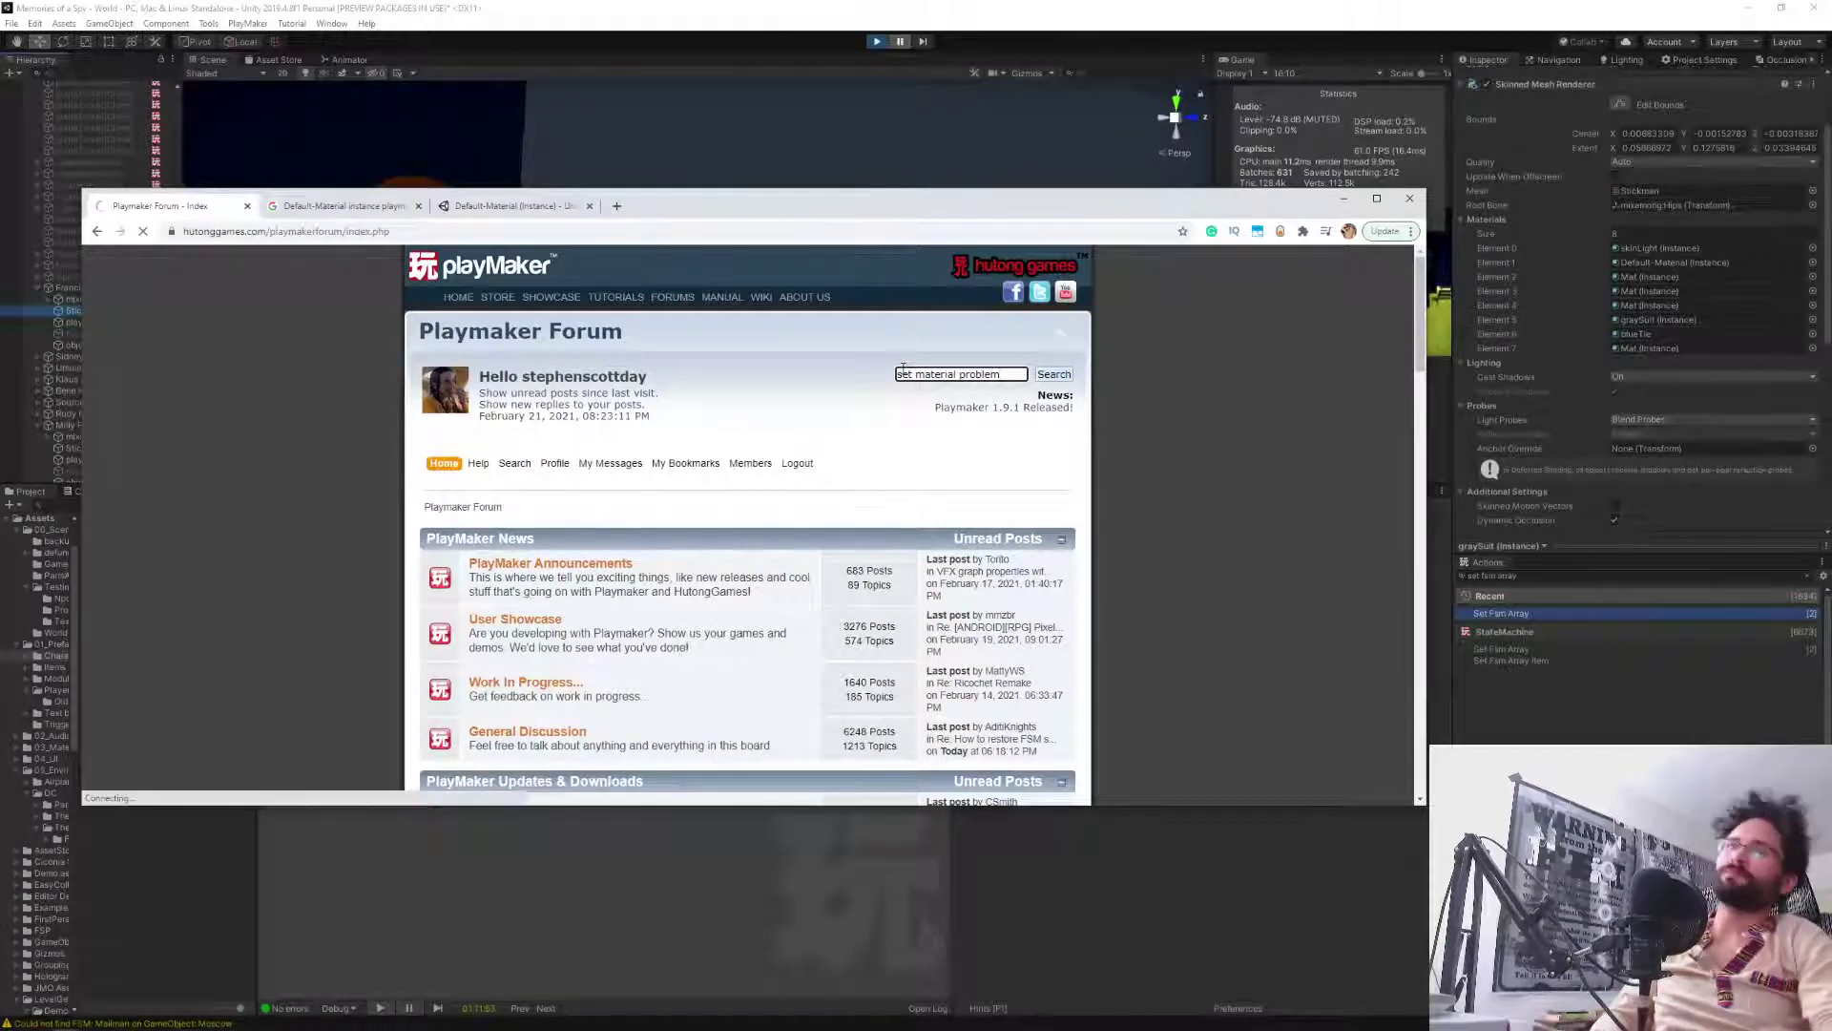
# Read through the first page of "set material problem" forum results for threads about wrongly assigned materials.
pyautogui.scroll(-2, 334, 596)
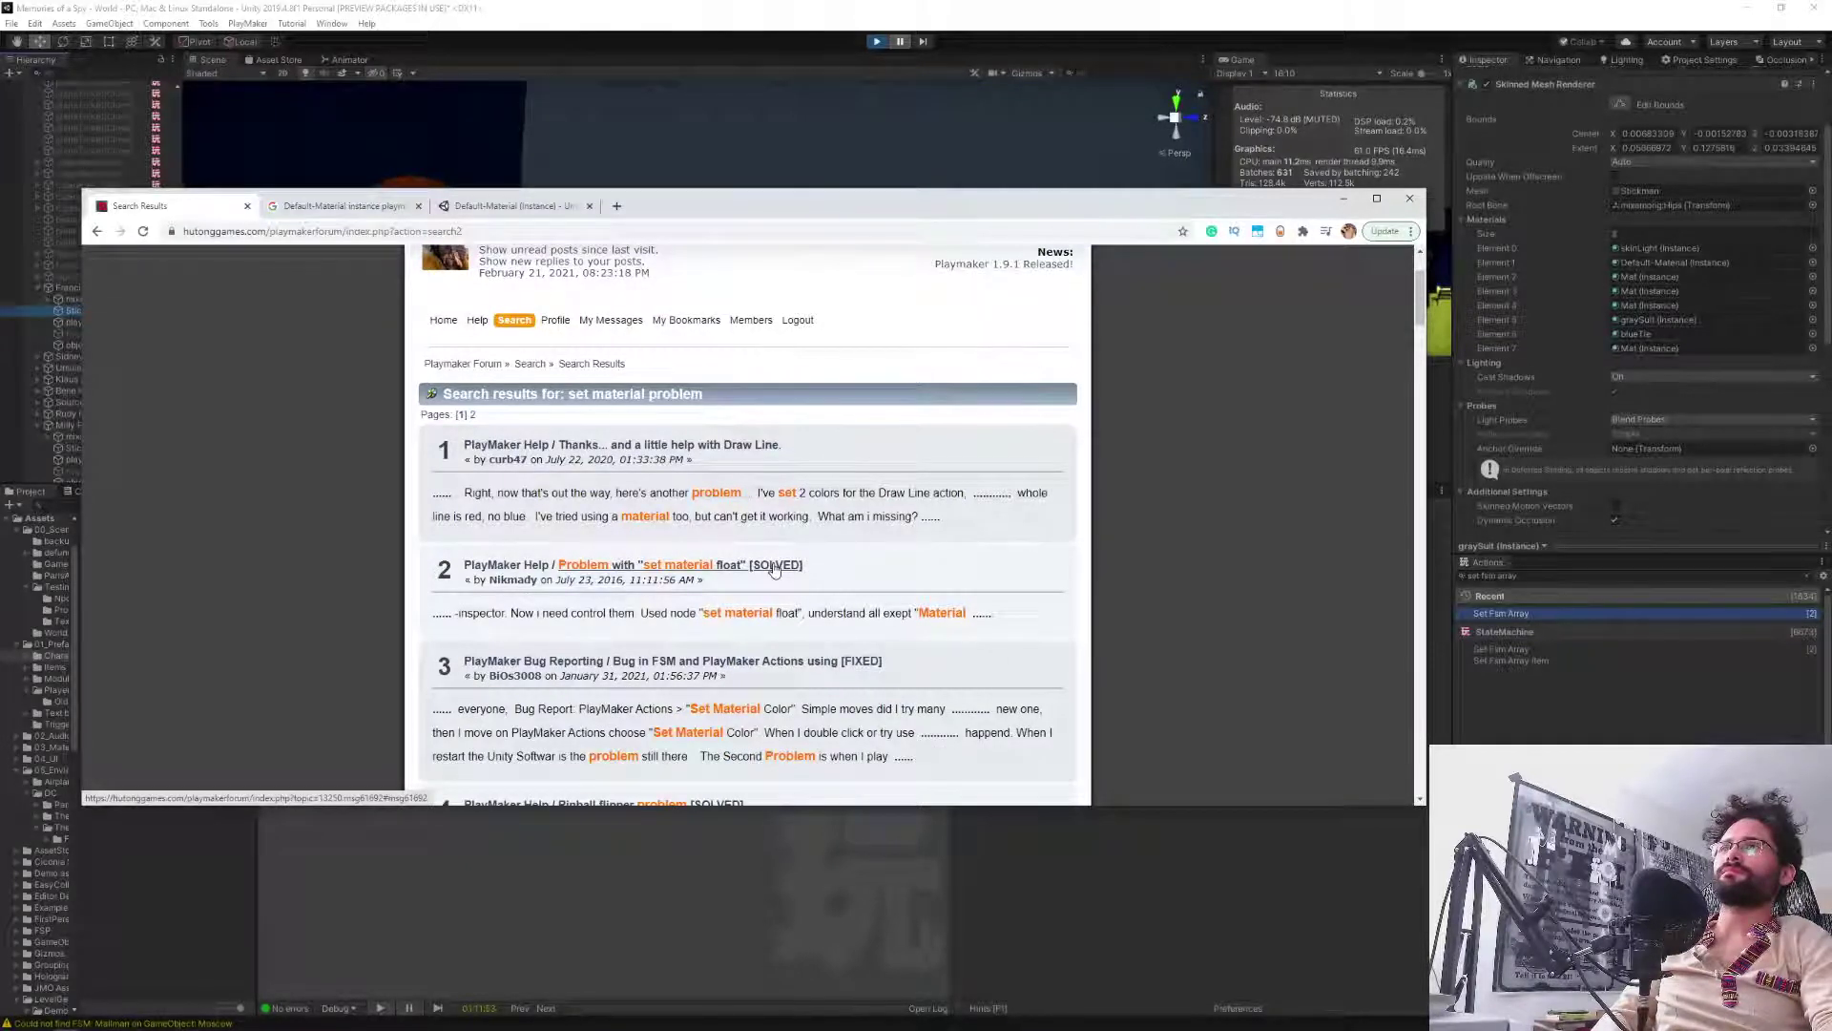
pyautogui.scroll(-4, 774, 569)
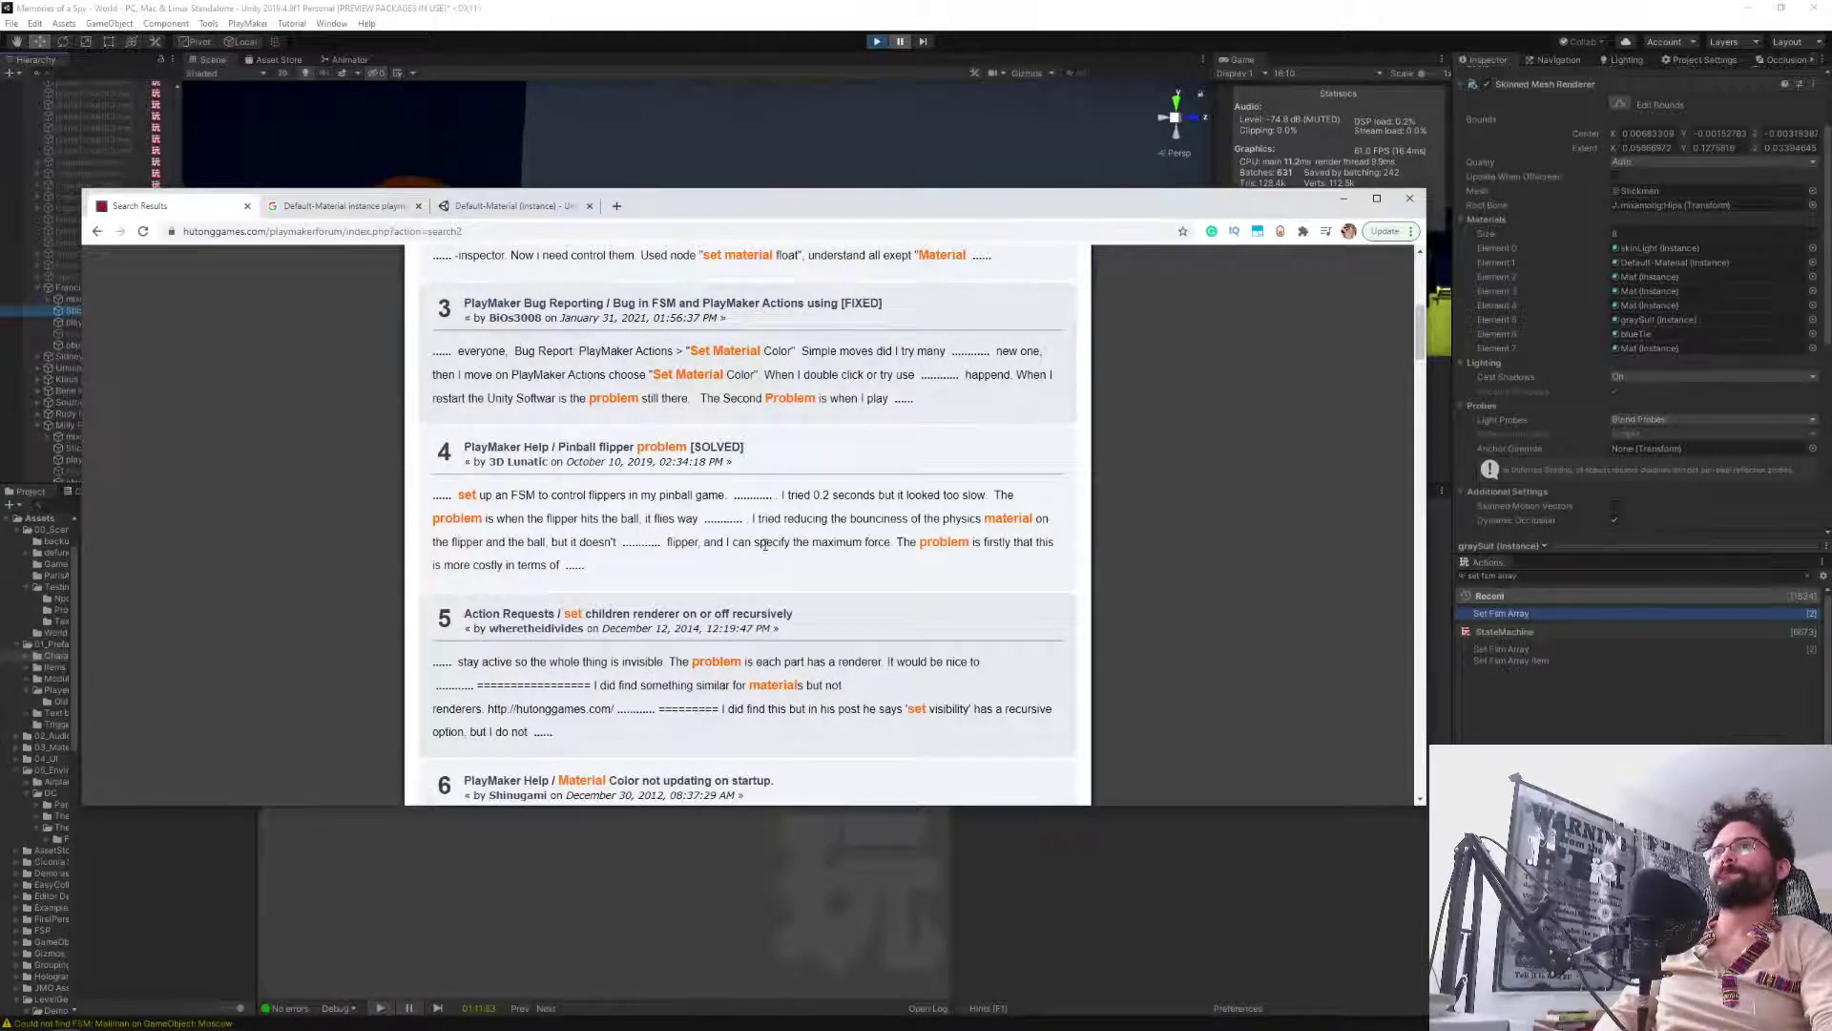
pyautogui.scroll(-3, 764, 545)
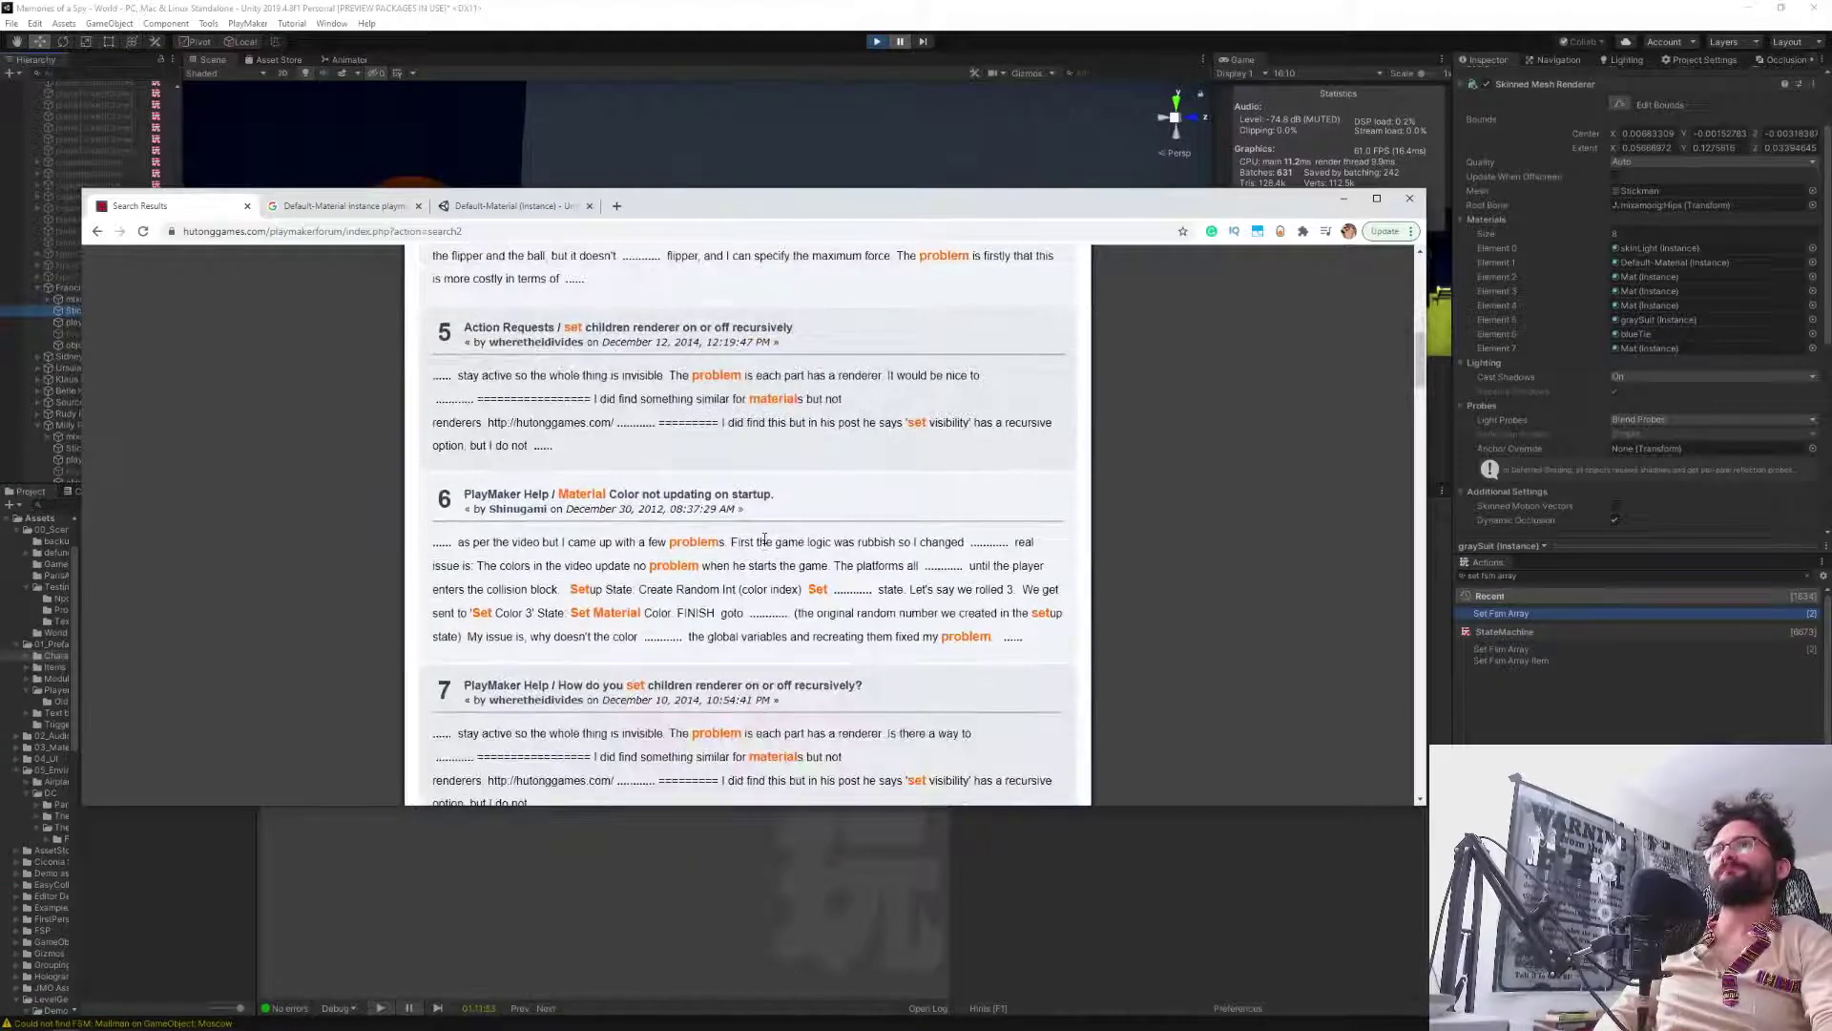
pyautogui.scroll(-3, 764, 543)
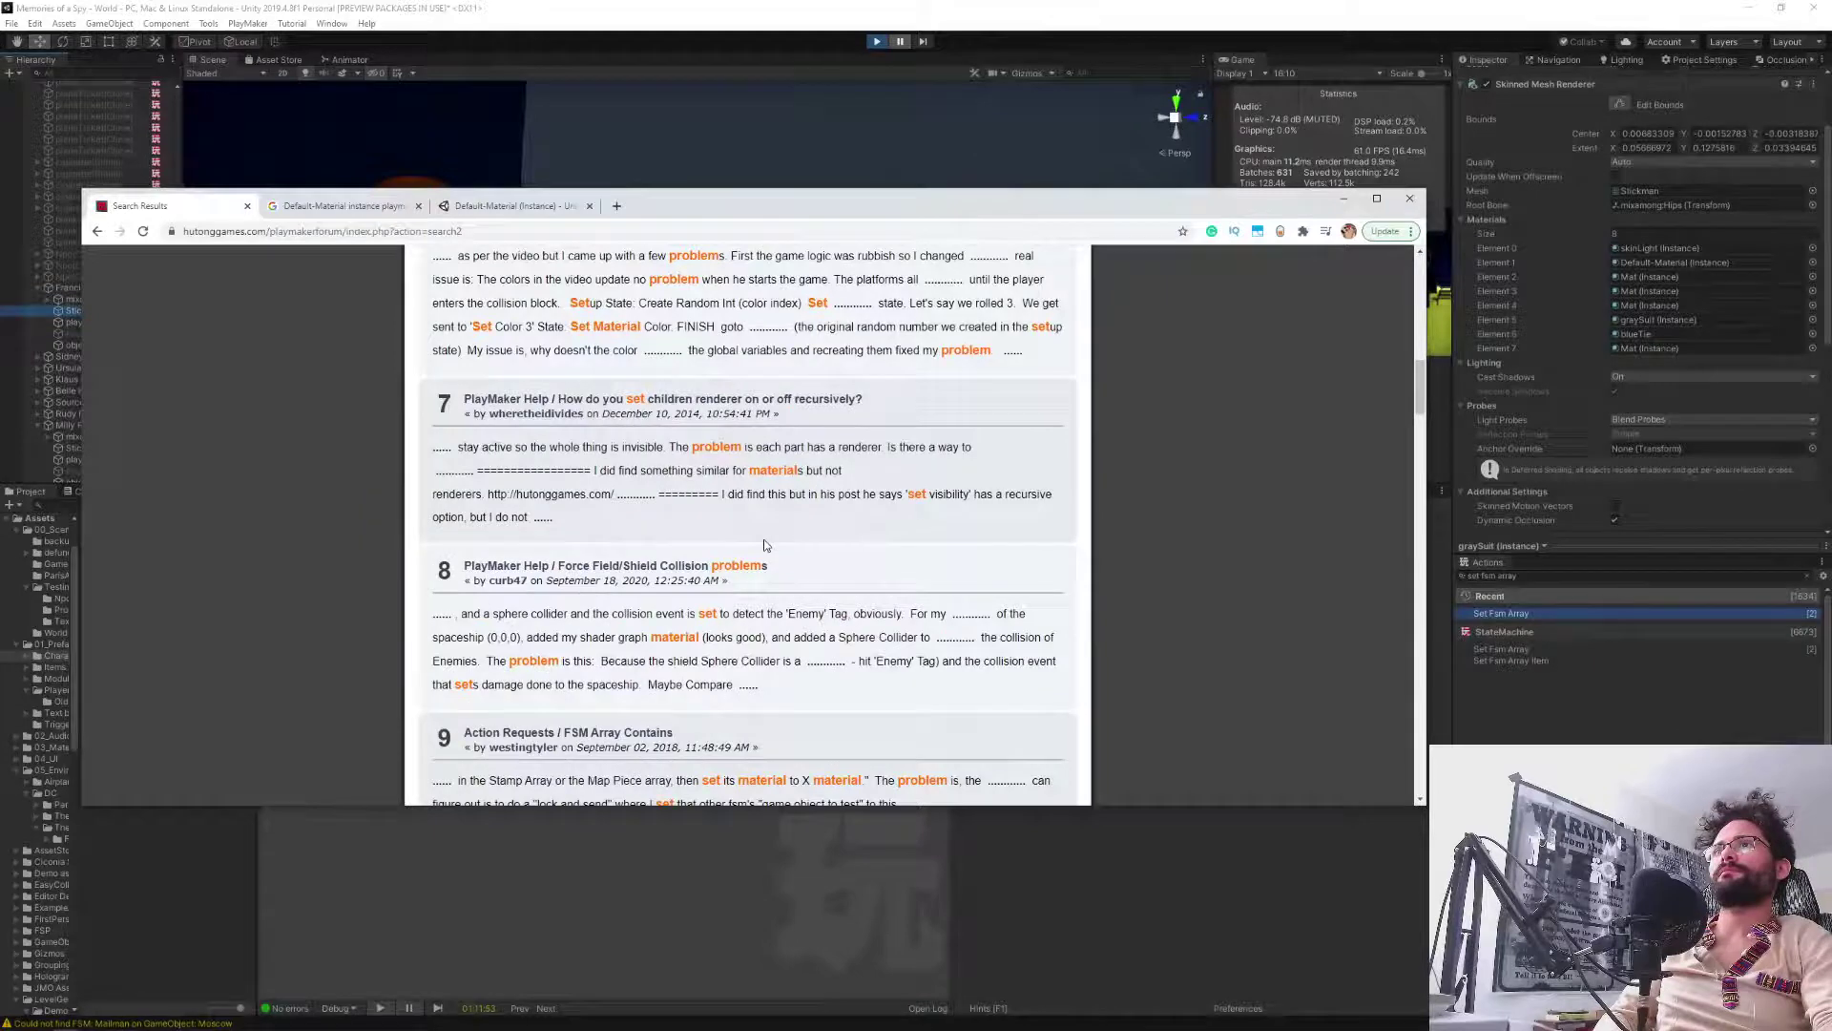
pyautogui.scroll(-3, 766, 535)
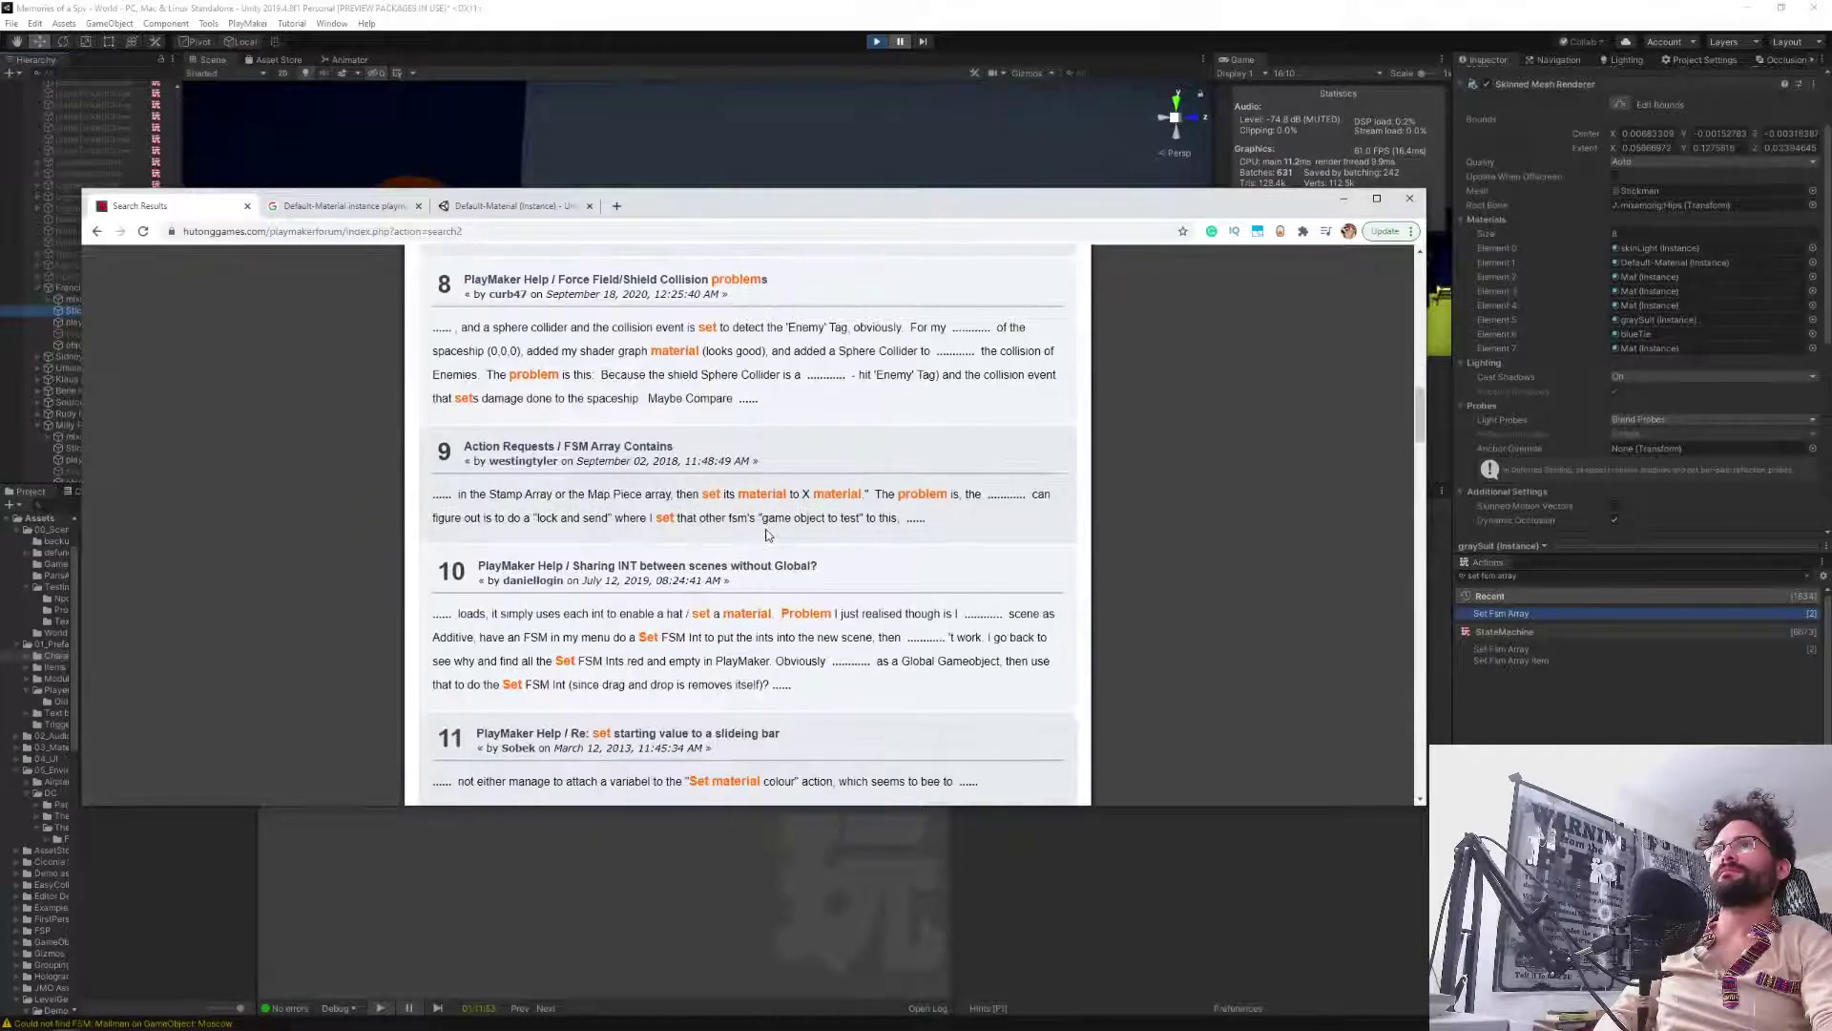
pyautogui.scroll(-2, 766, 535)
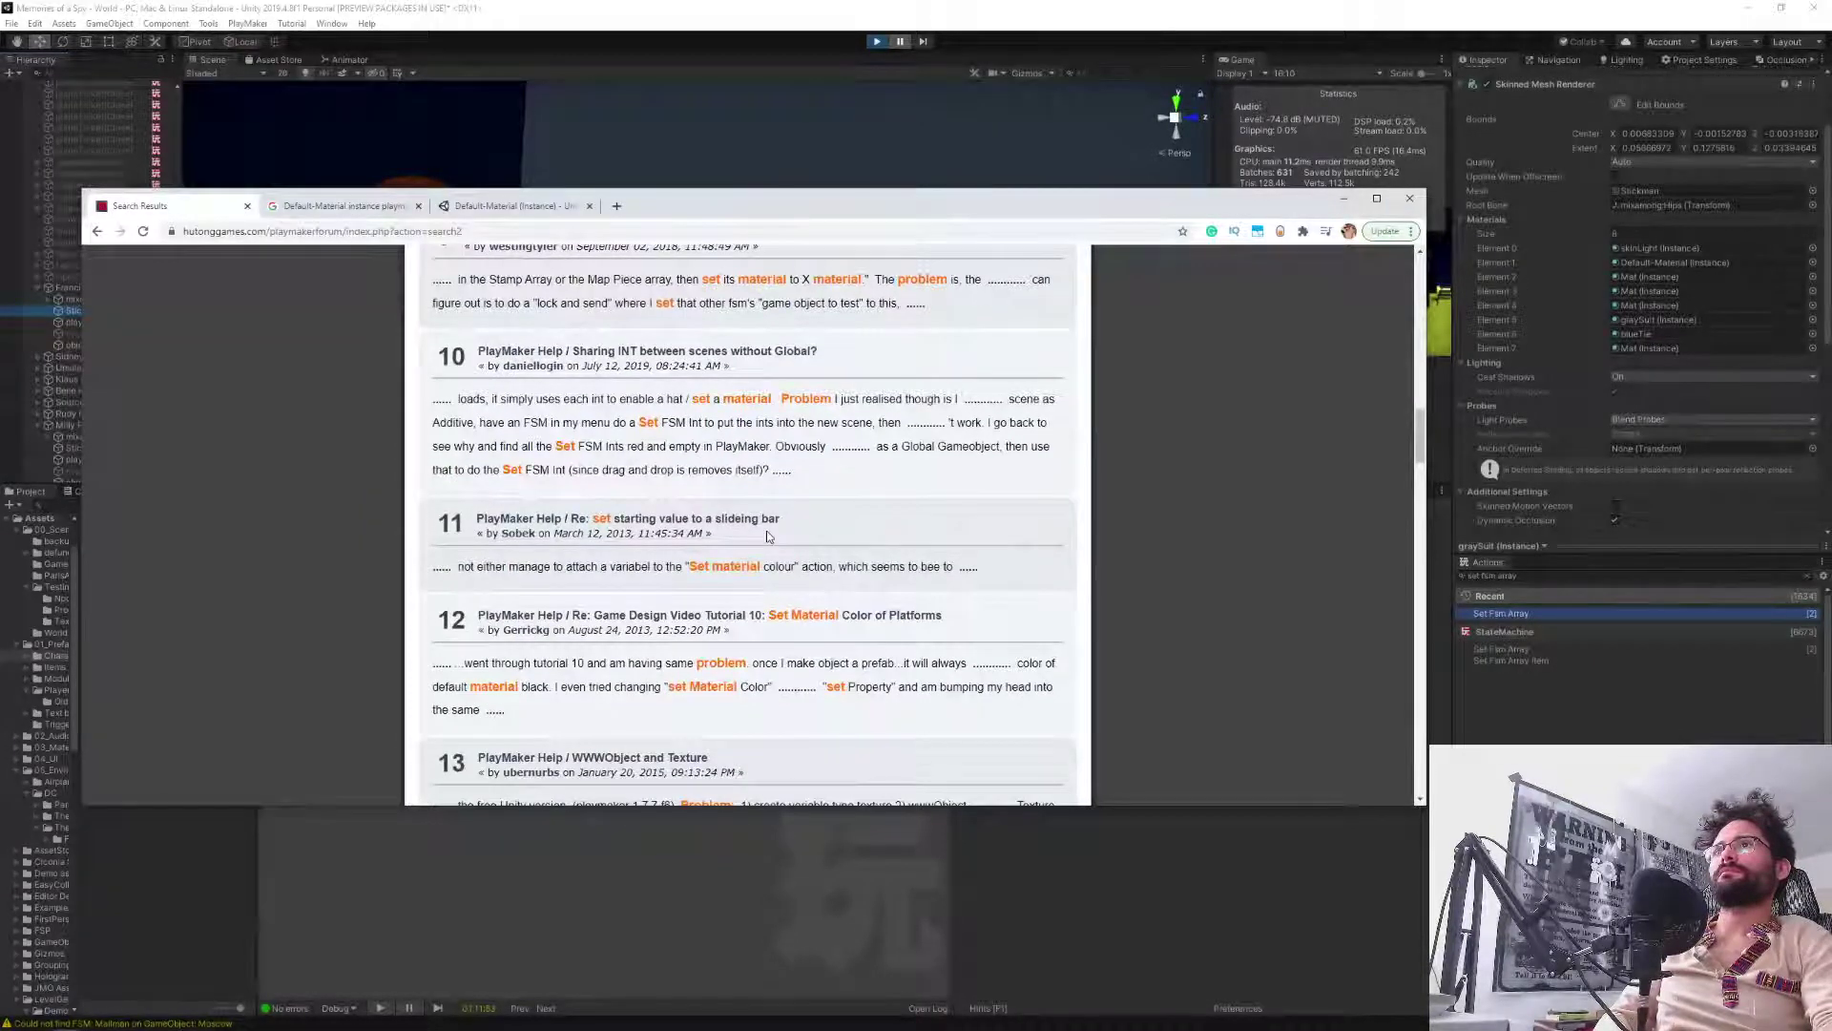
pyautogui.scroll(-3, 768, 536)
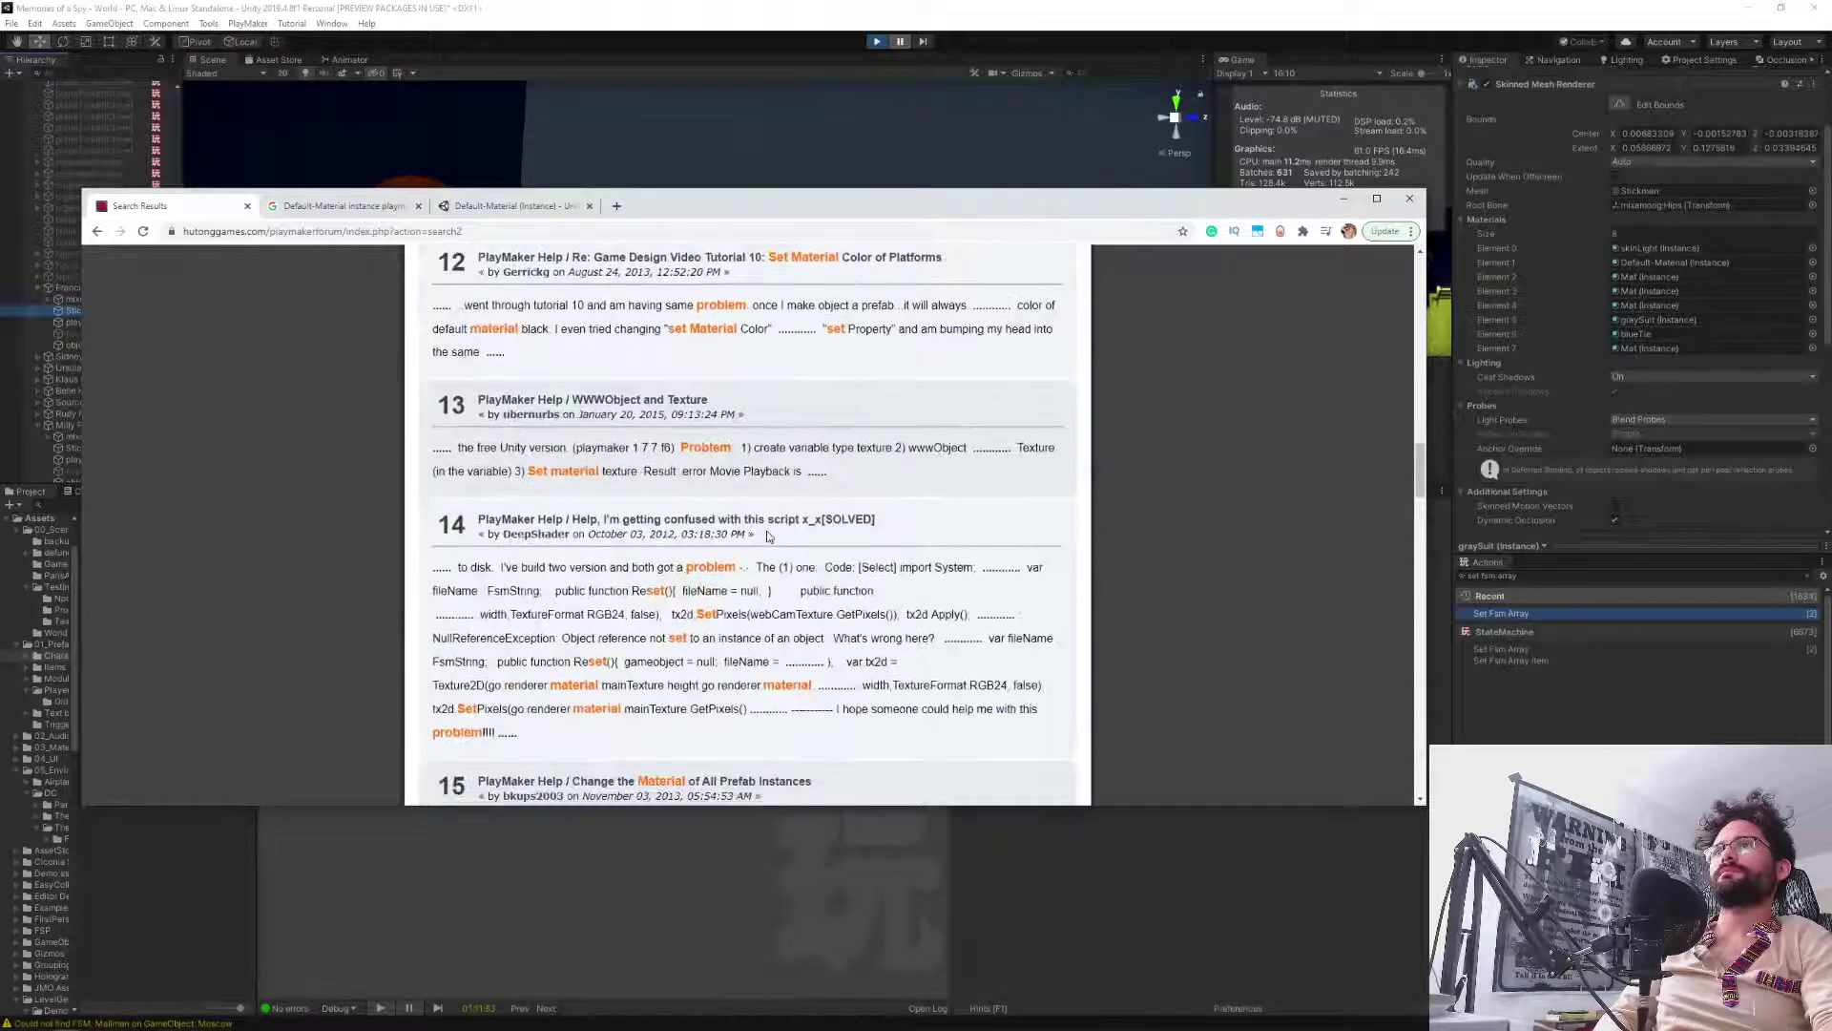
pyautogui.scroll(-3, 768, 536)
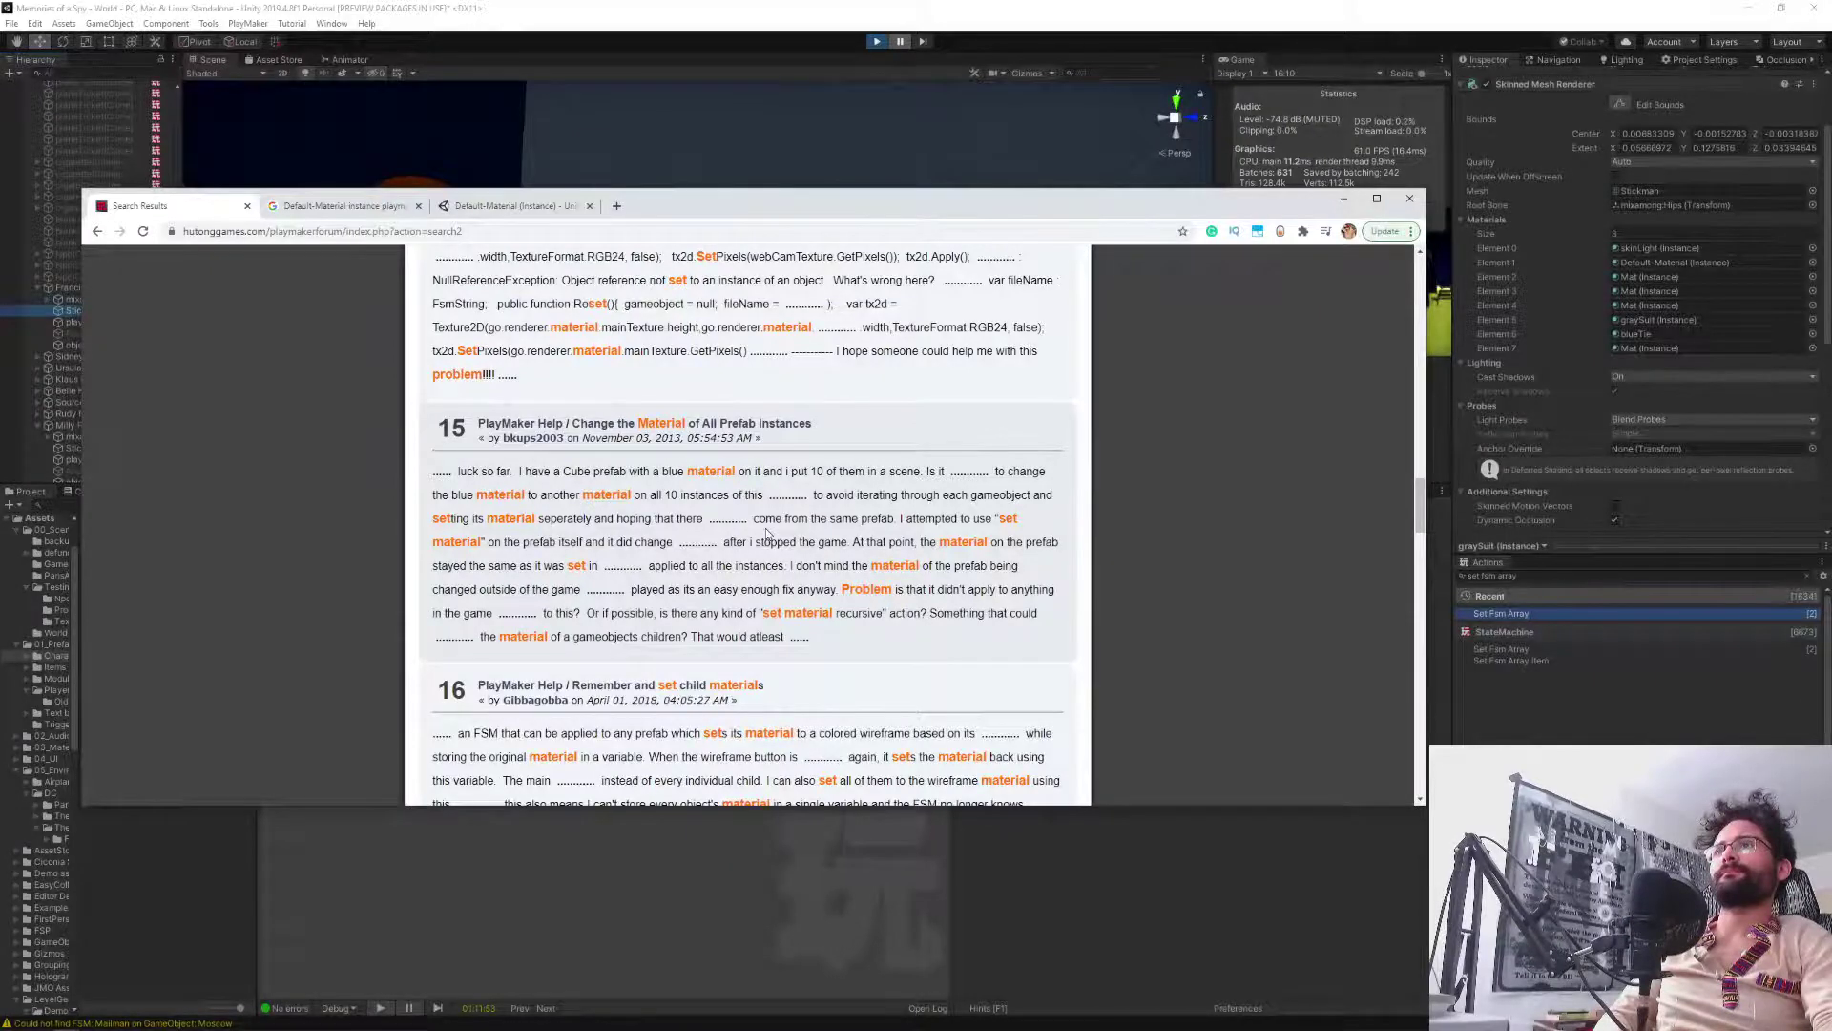
pyautogui.scroll(-4, 768, 536)
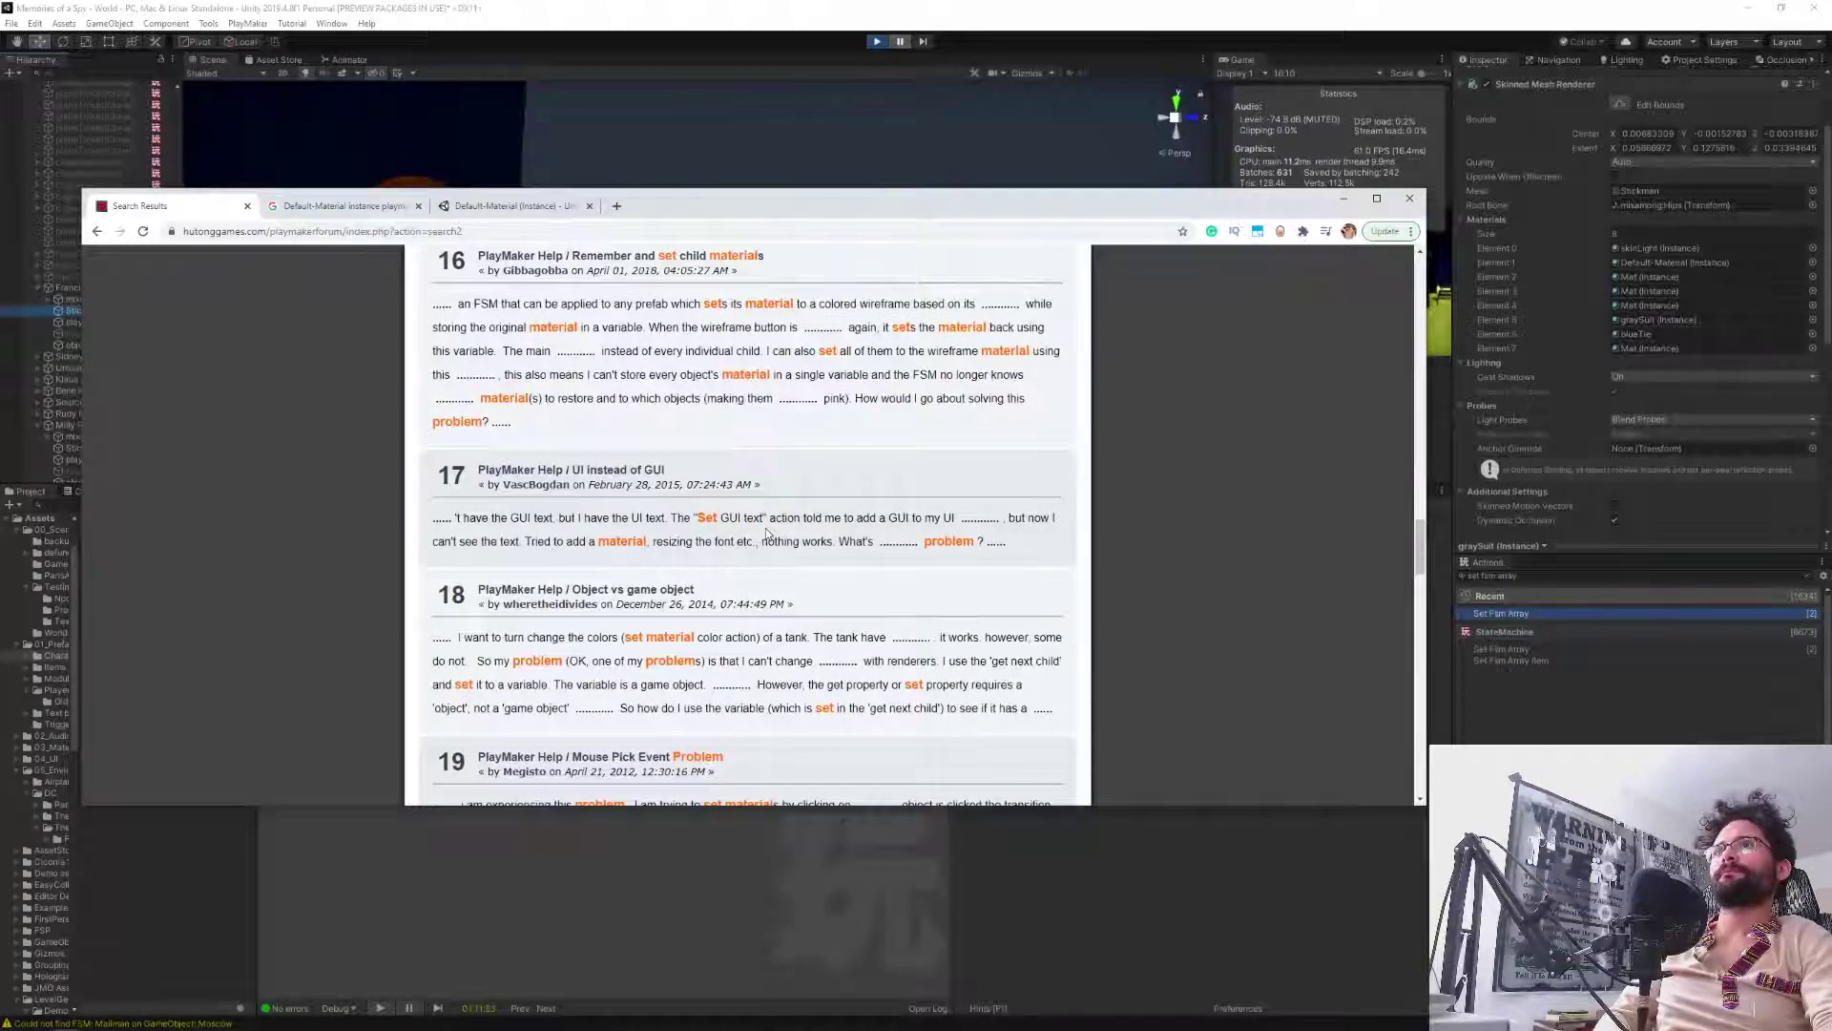
pyautogui.scroll(-3, 768, 534)
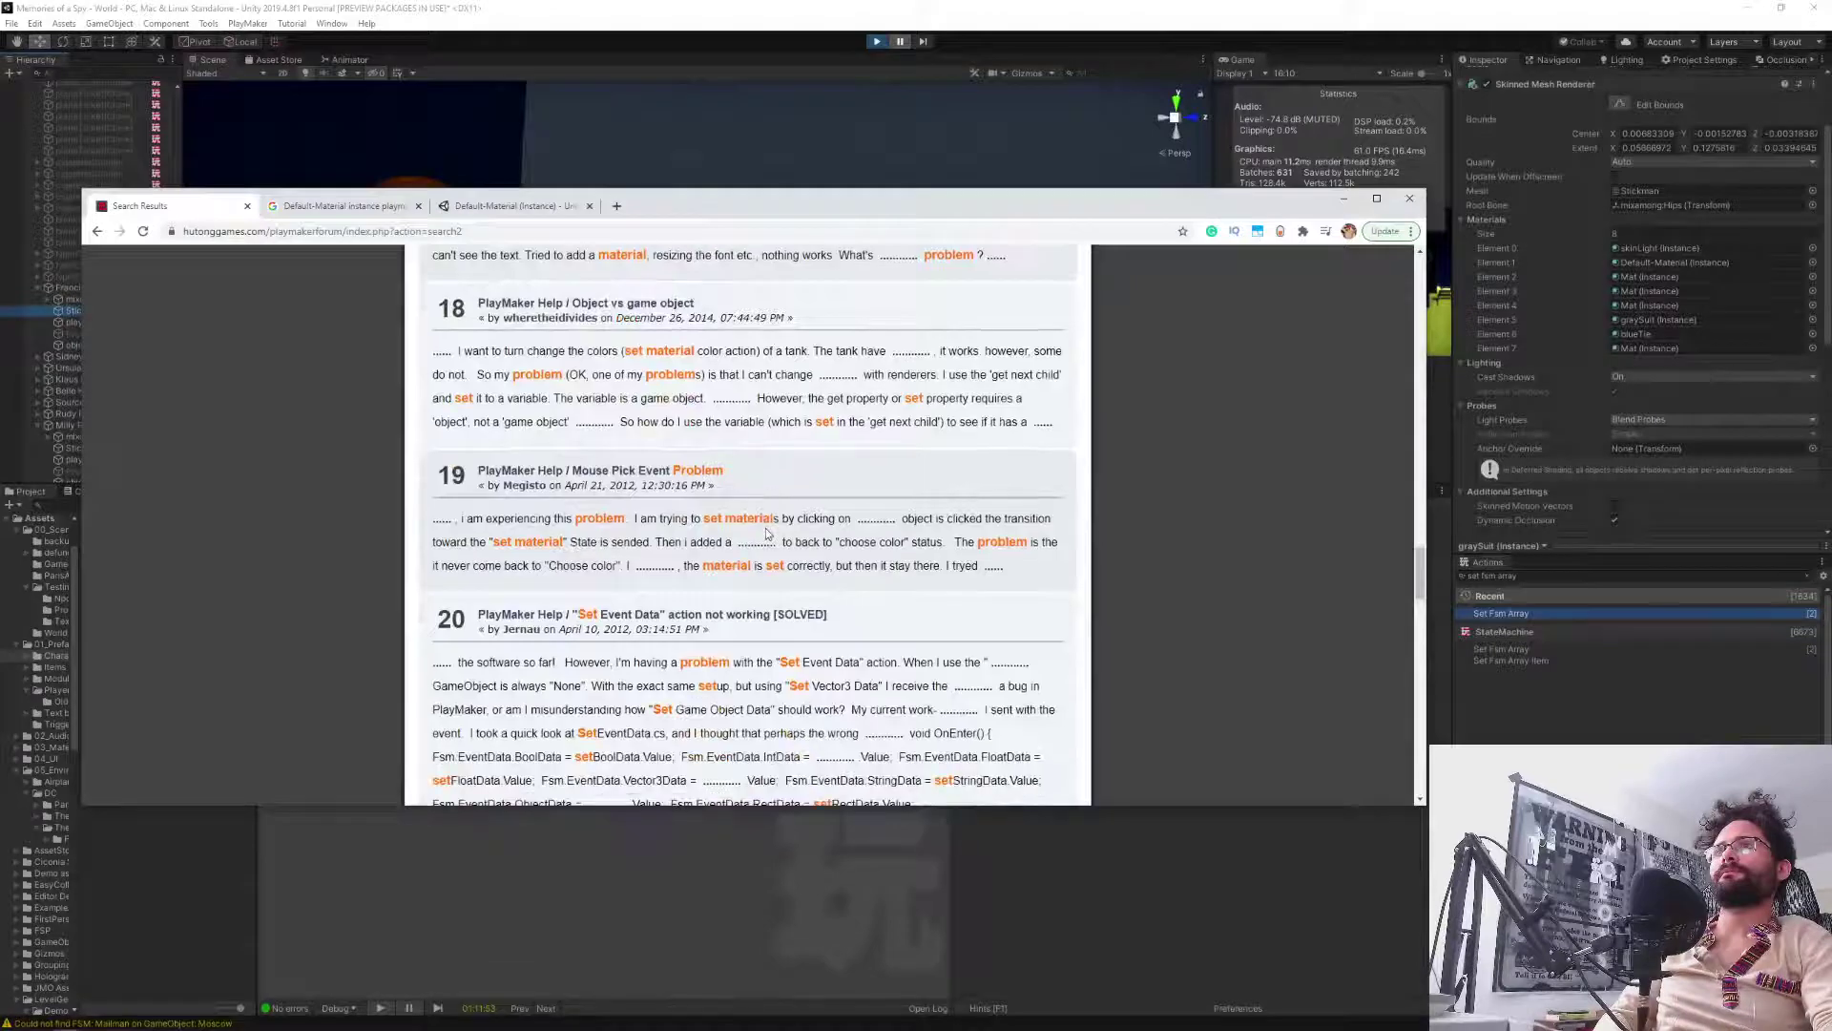
pyautogui.scroll(-4, 768, 534)
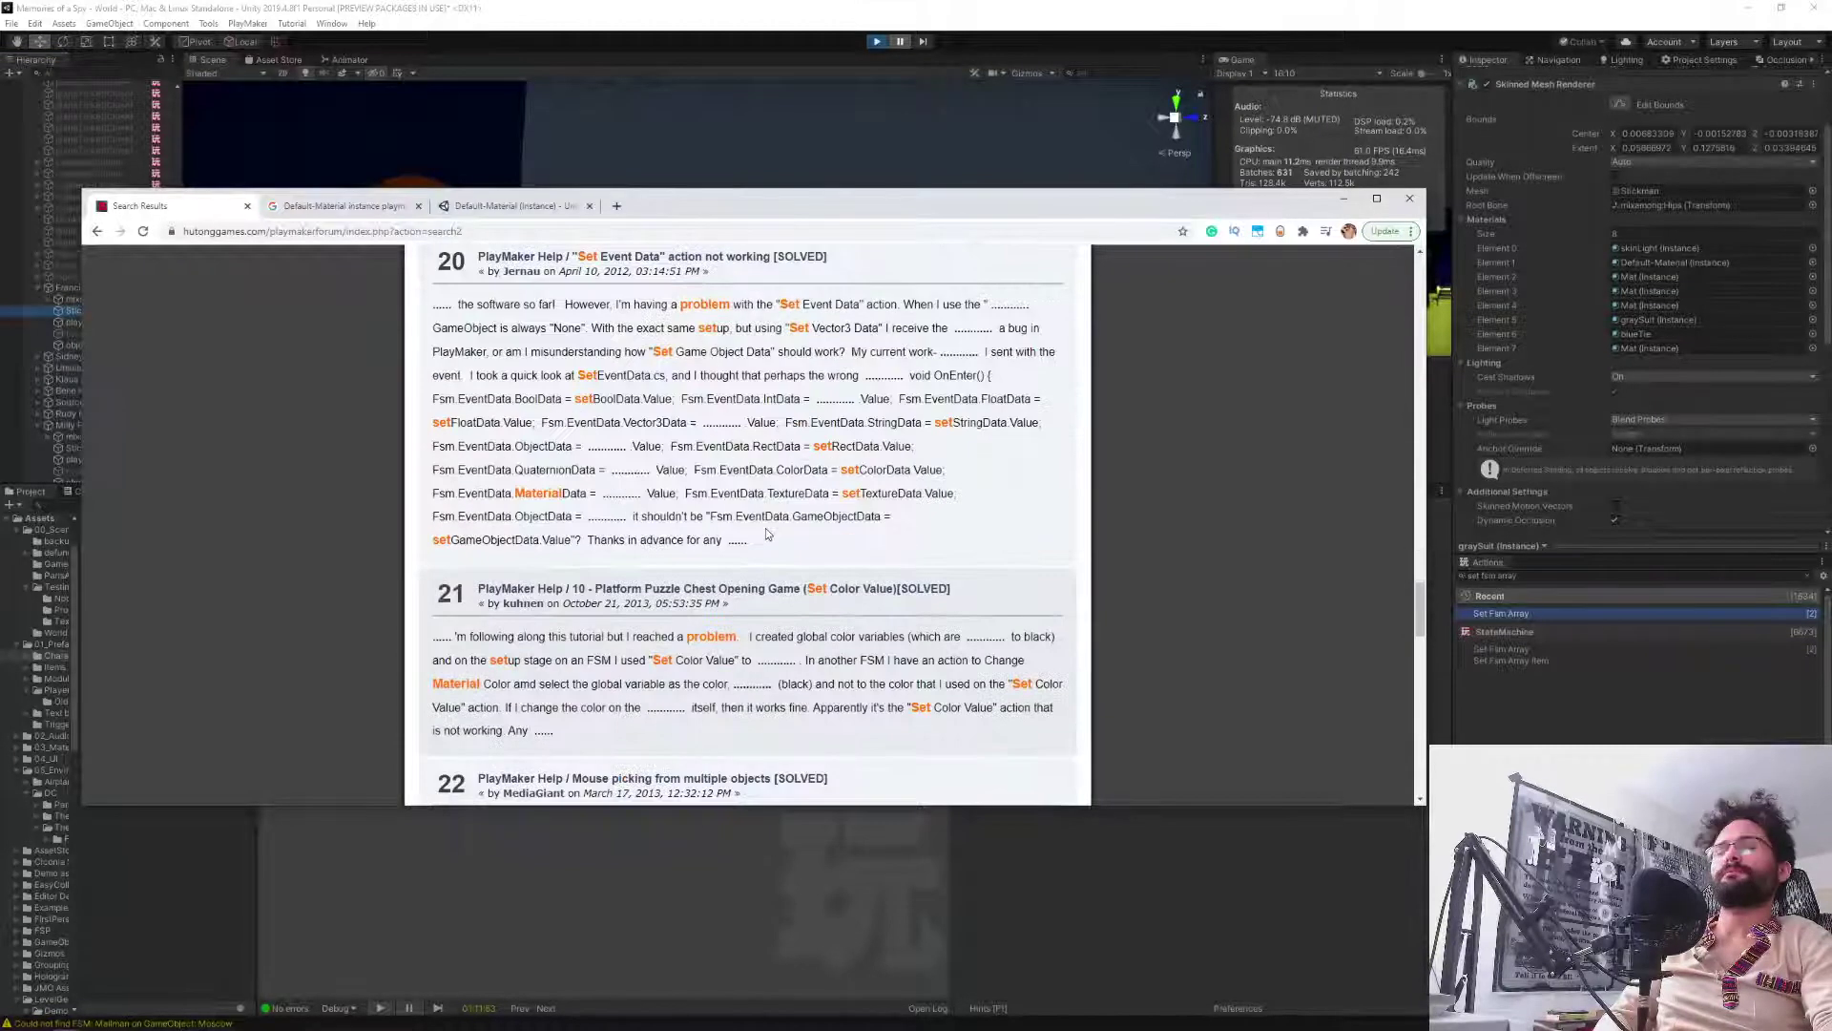
pyautogui.scroll(-3, 748, 497)
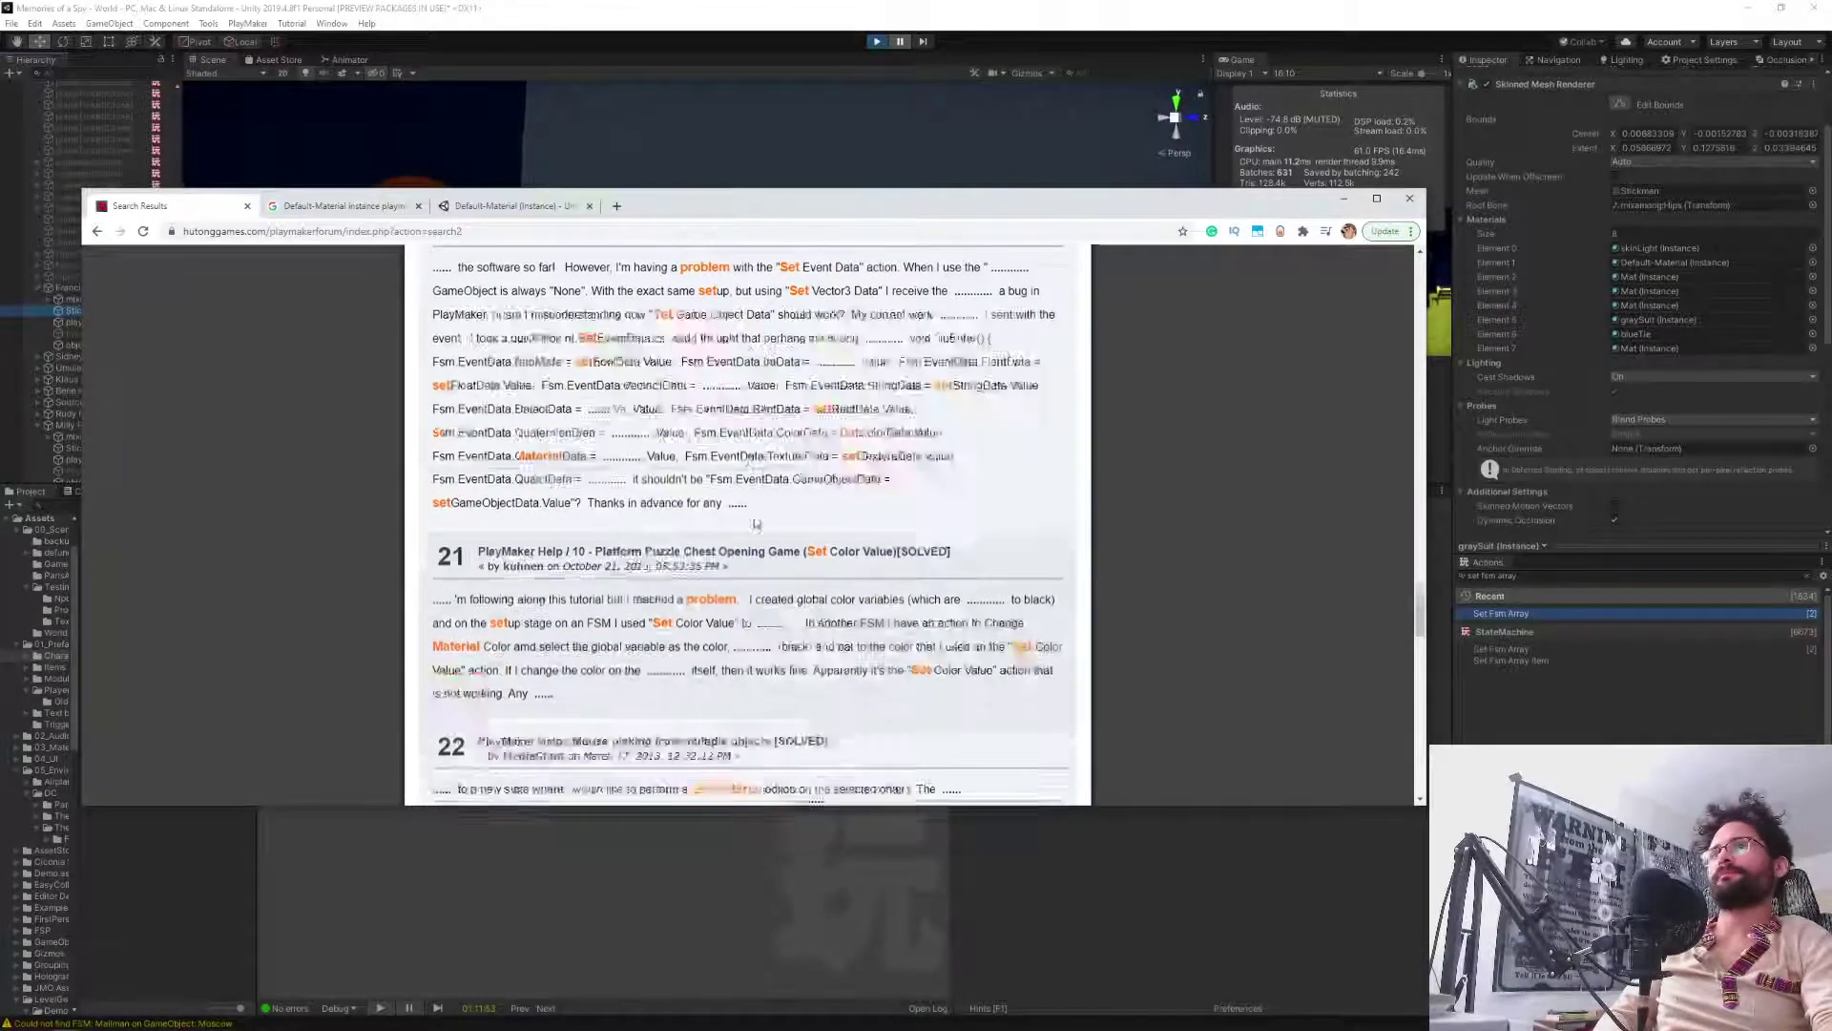
pyautogui.scroll(-4, 754, 515)
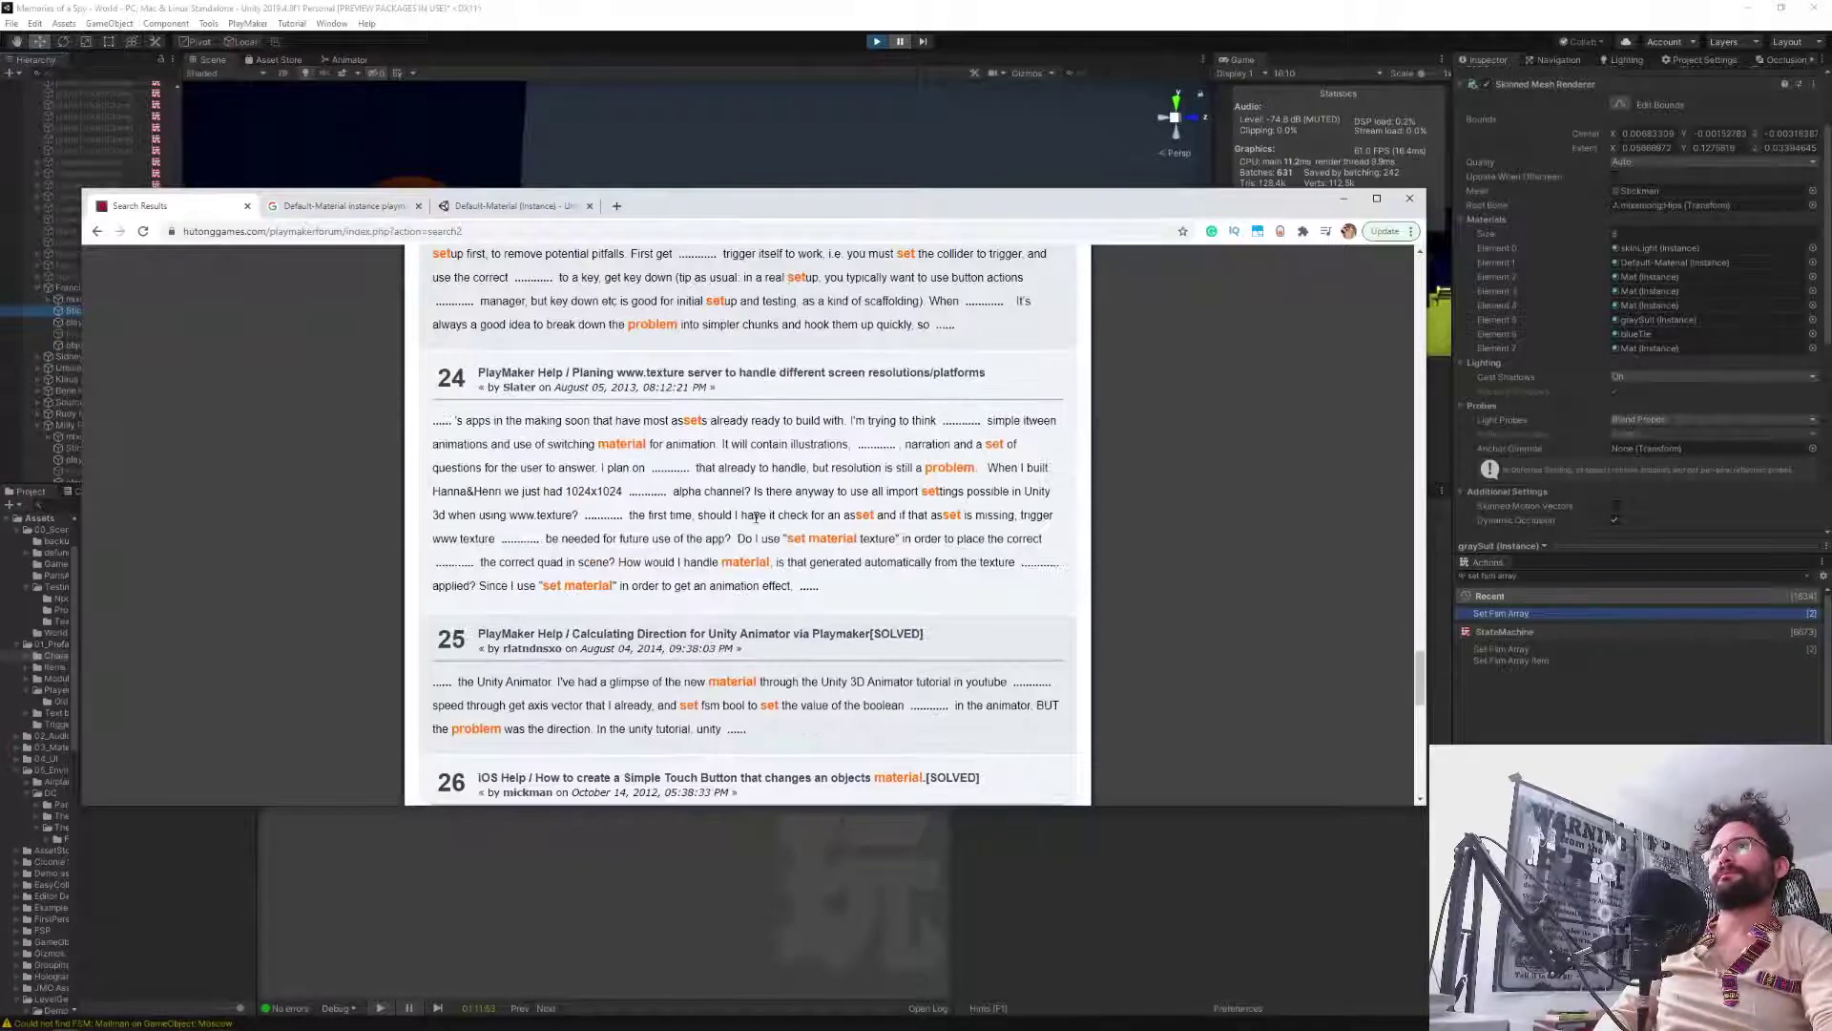
pyautogui.scroll(-4, 754, 520)
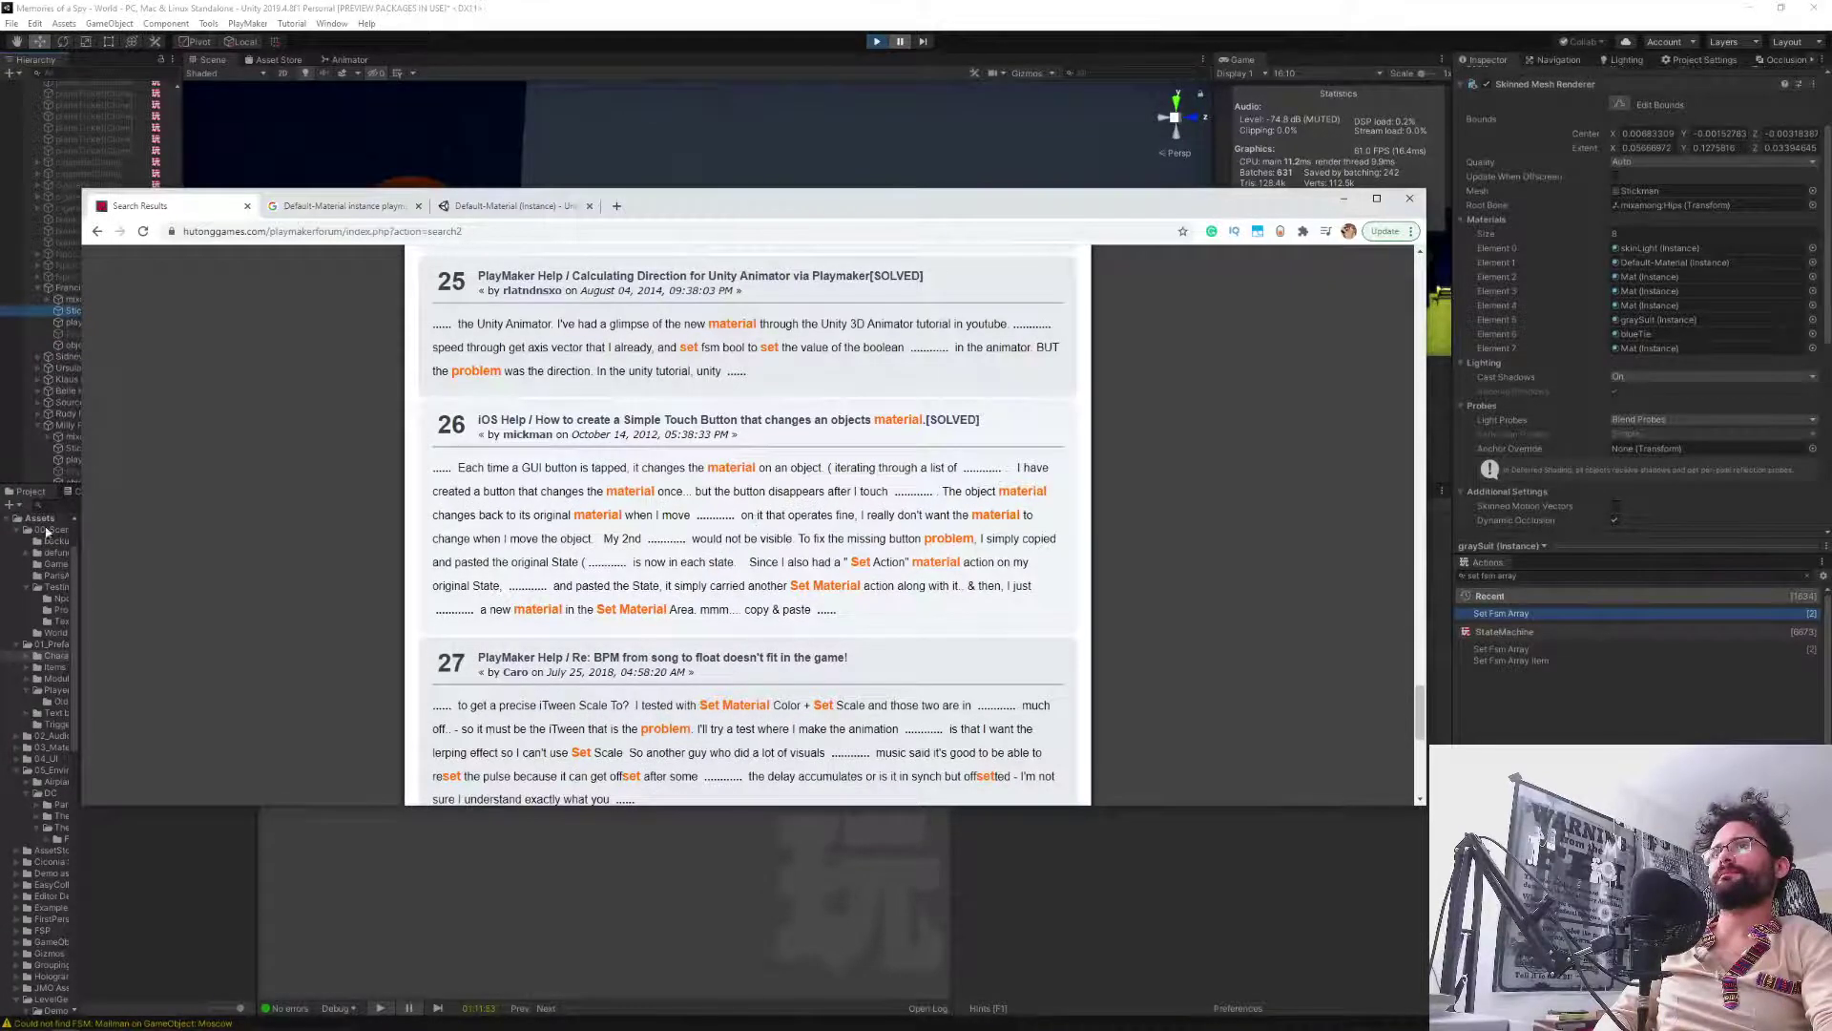
pyautogui.scroll(3, 250, 537)
pyautogui.scroll(20, 283, 236)
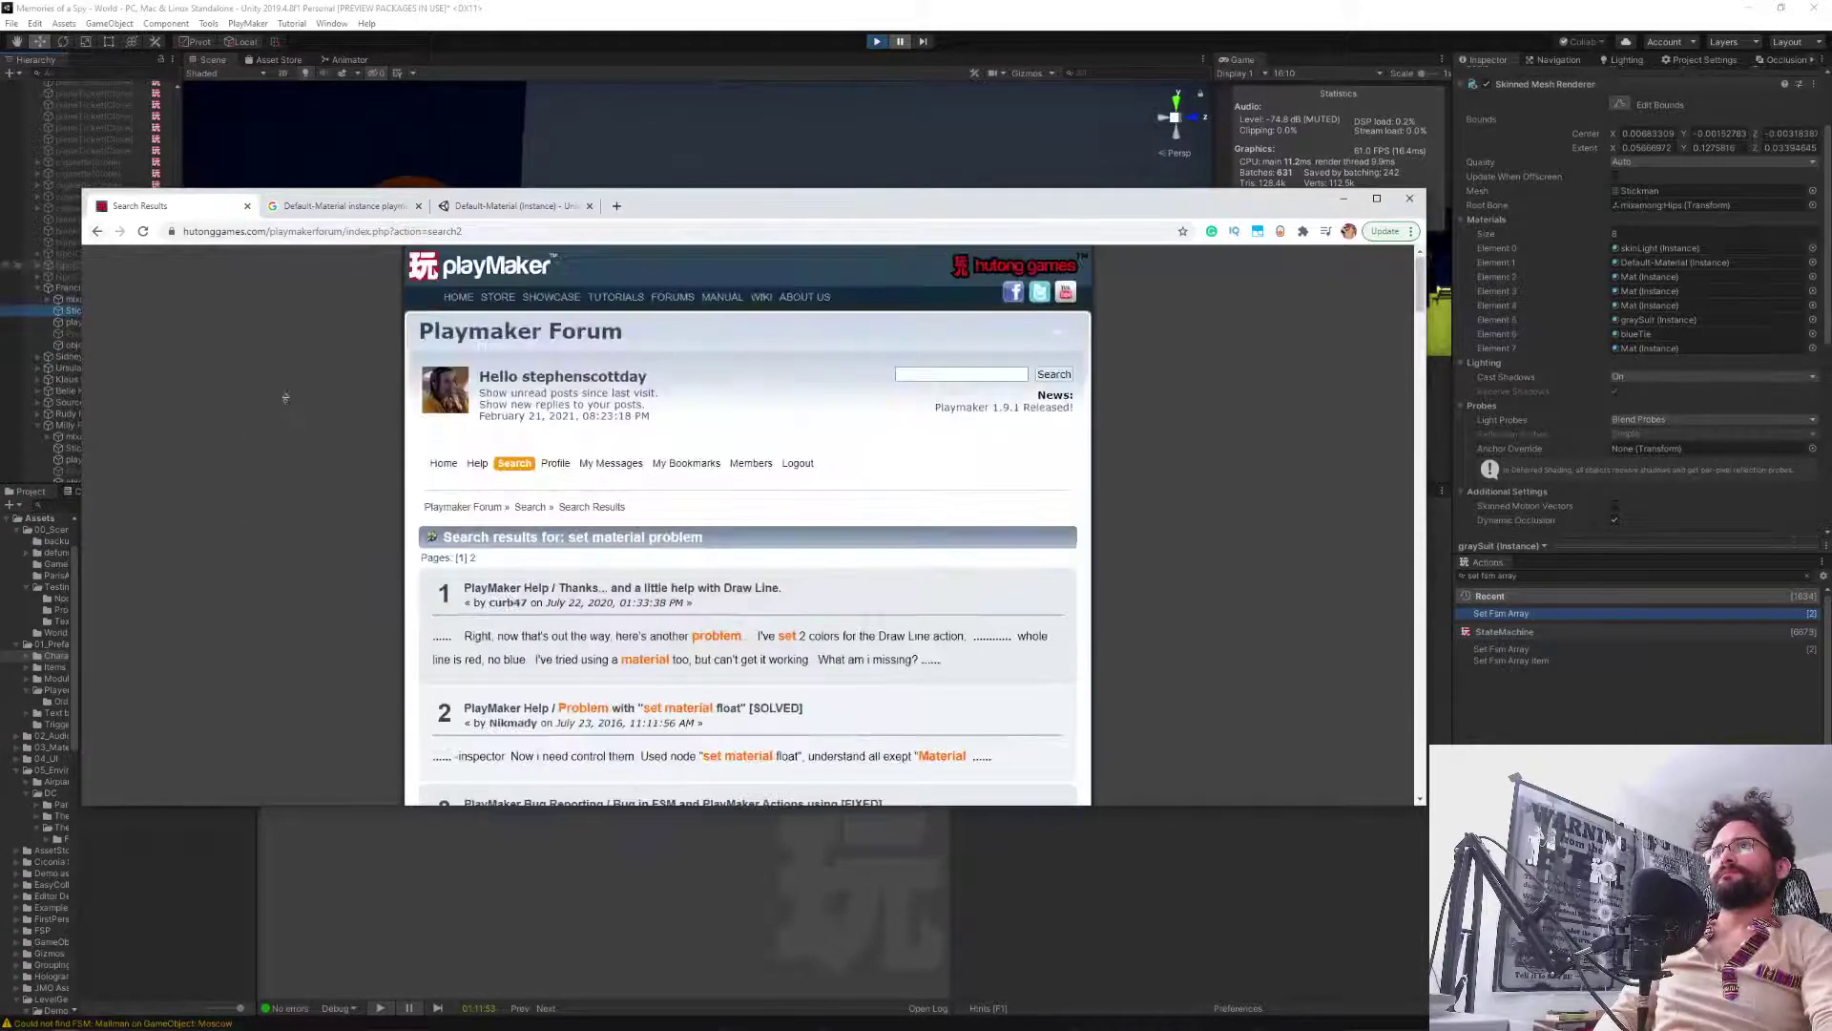
# Go back to the forum index, search for "set material not working" and view the first results.
pyautogui.click(102, 232)
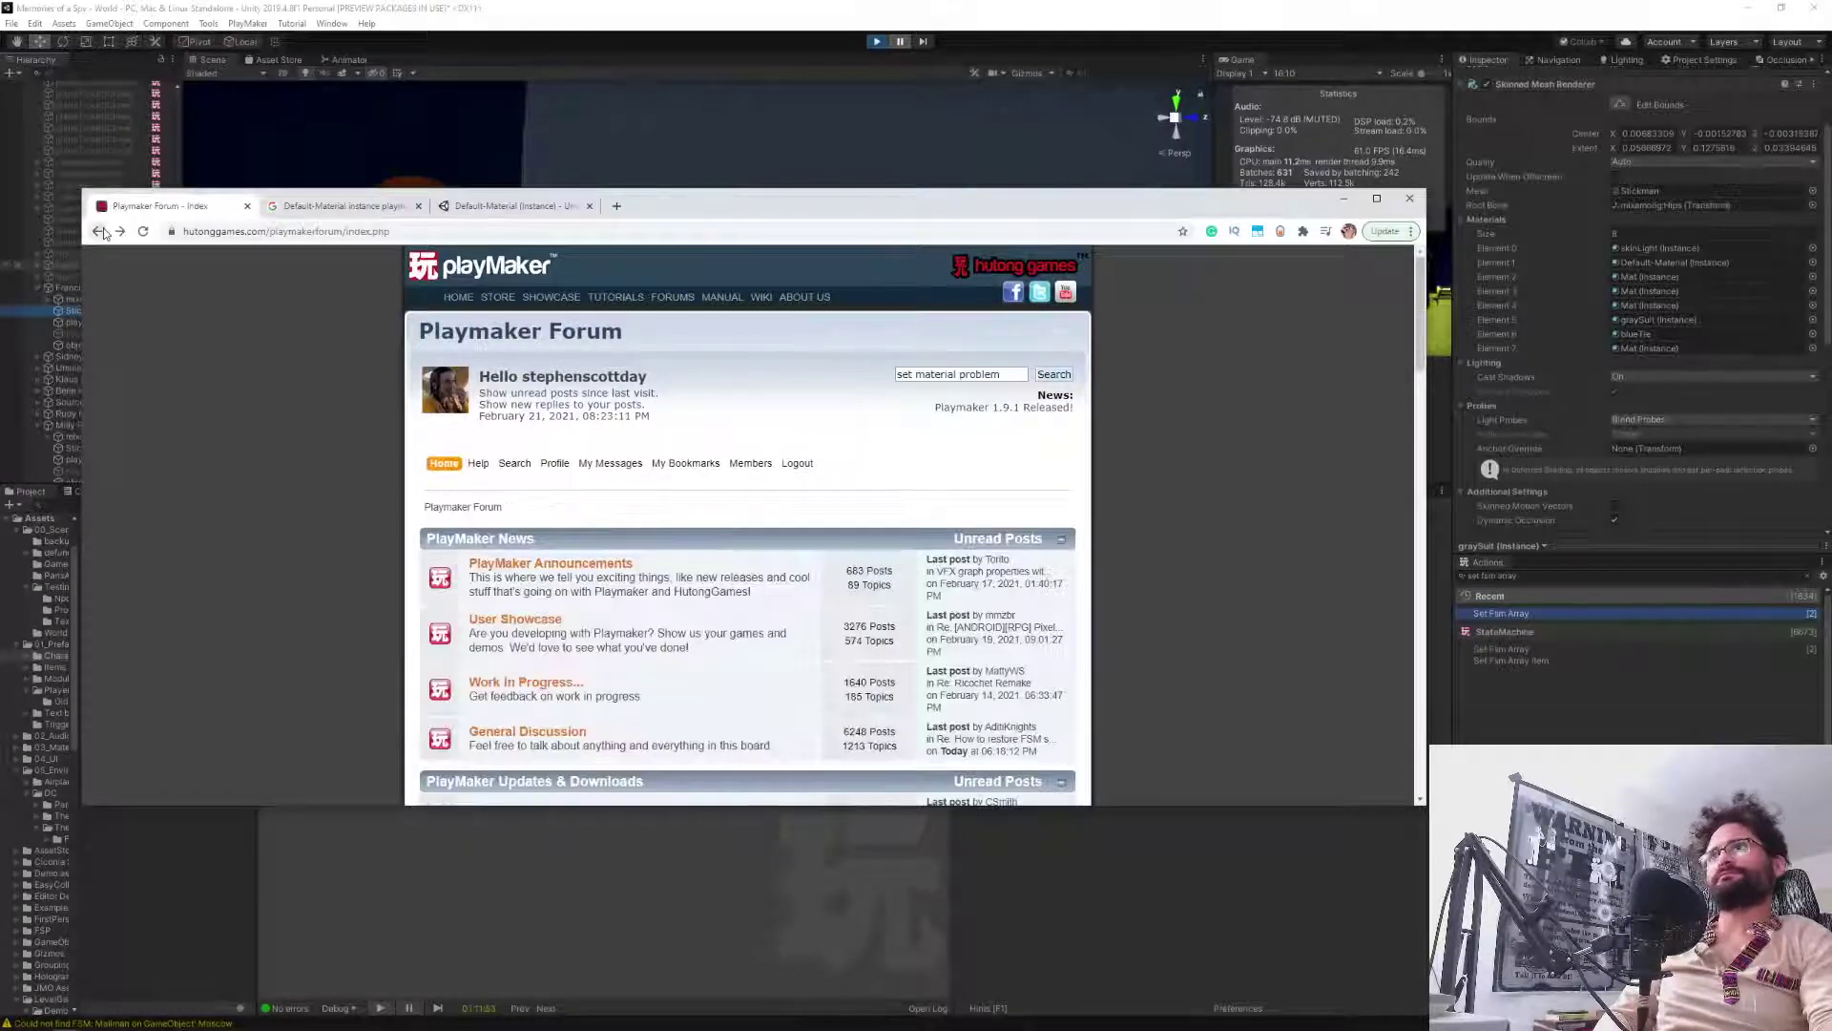
pyautogui.moveTo(1009, 373); pyautogui.dragTo(959, 389)
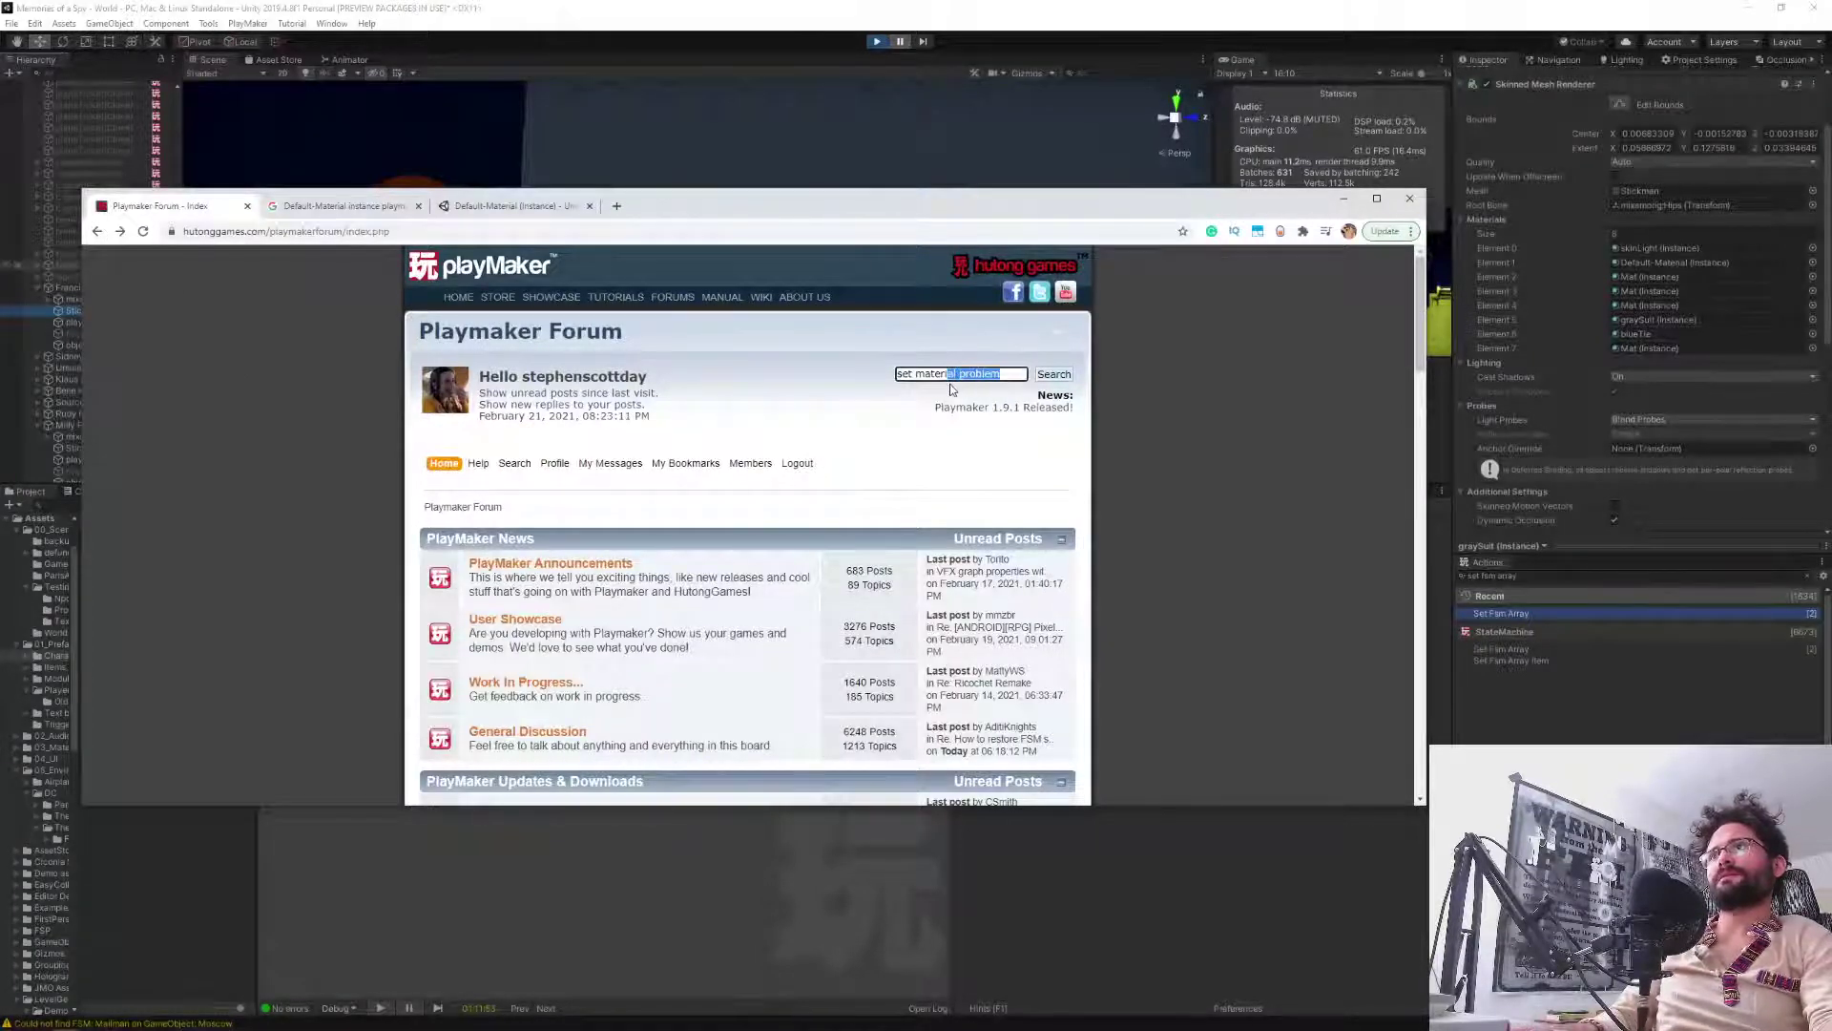
pyautogui.press('BackSpace')
pyautogui.write('not working')
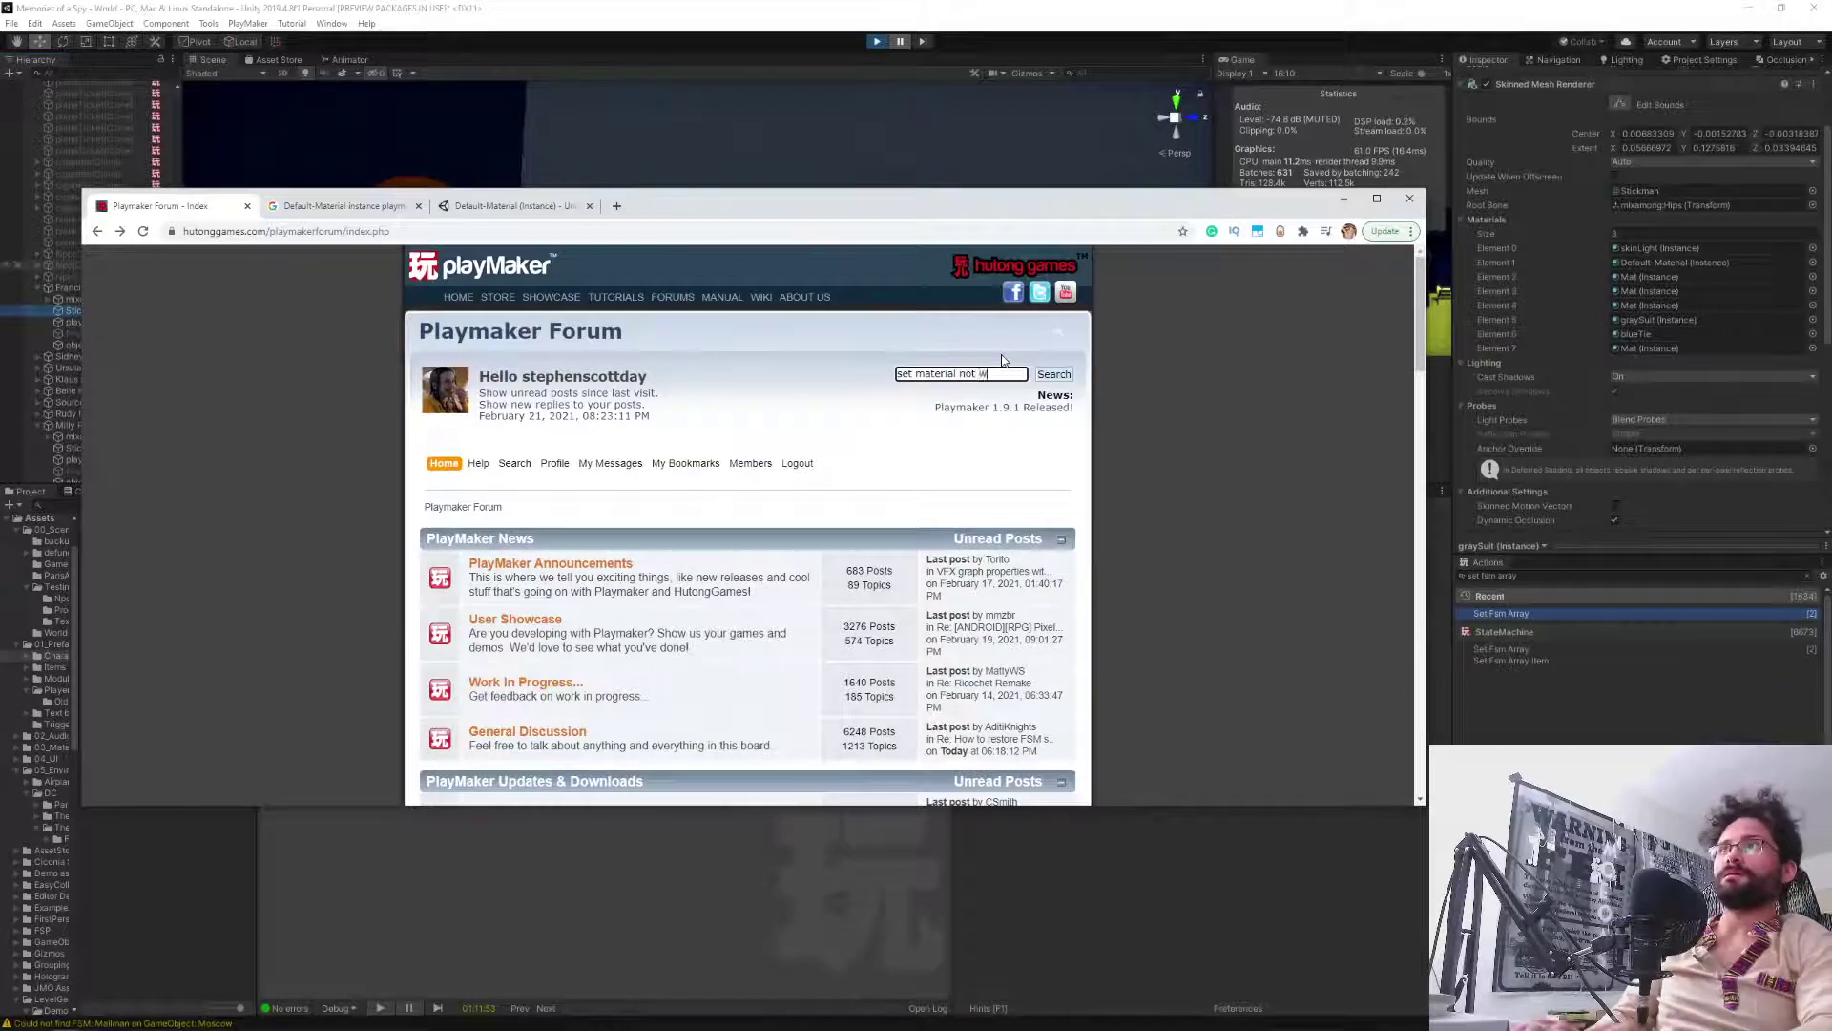
pyautogui.press('Return')
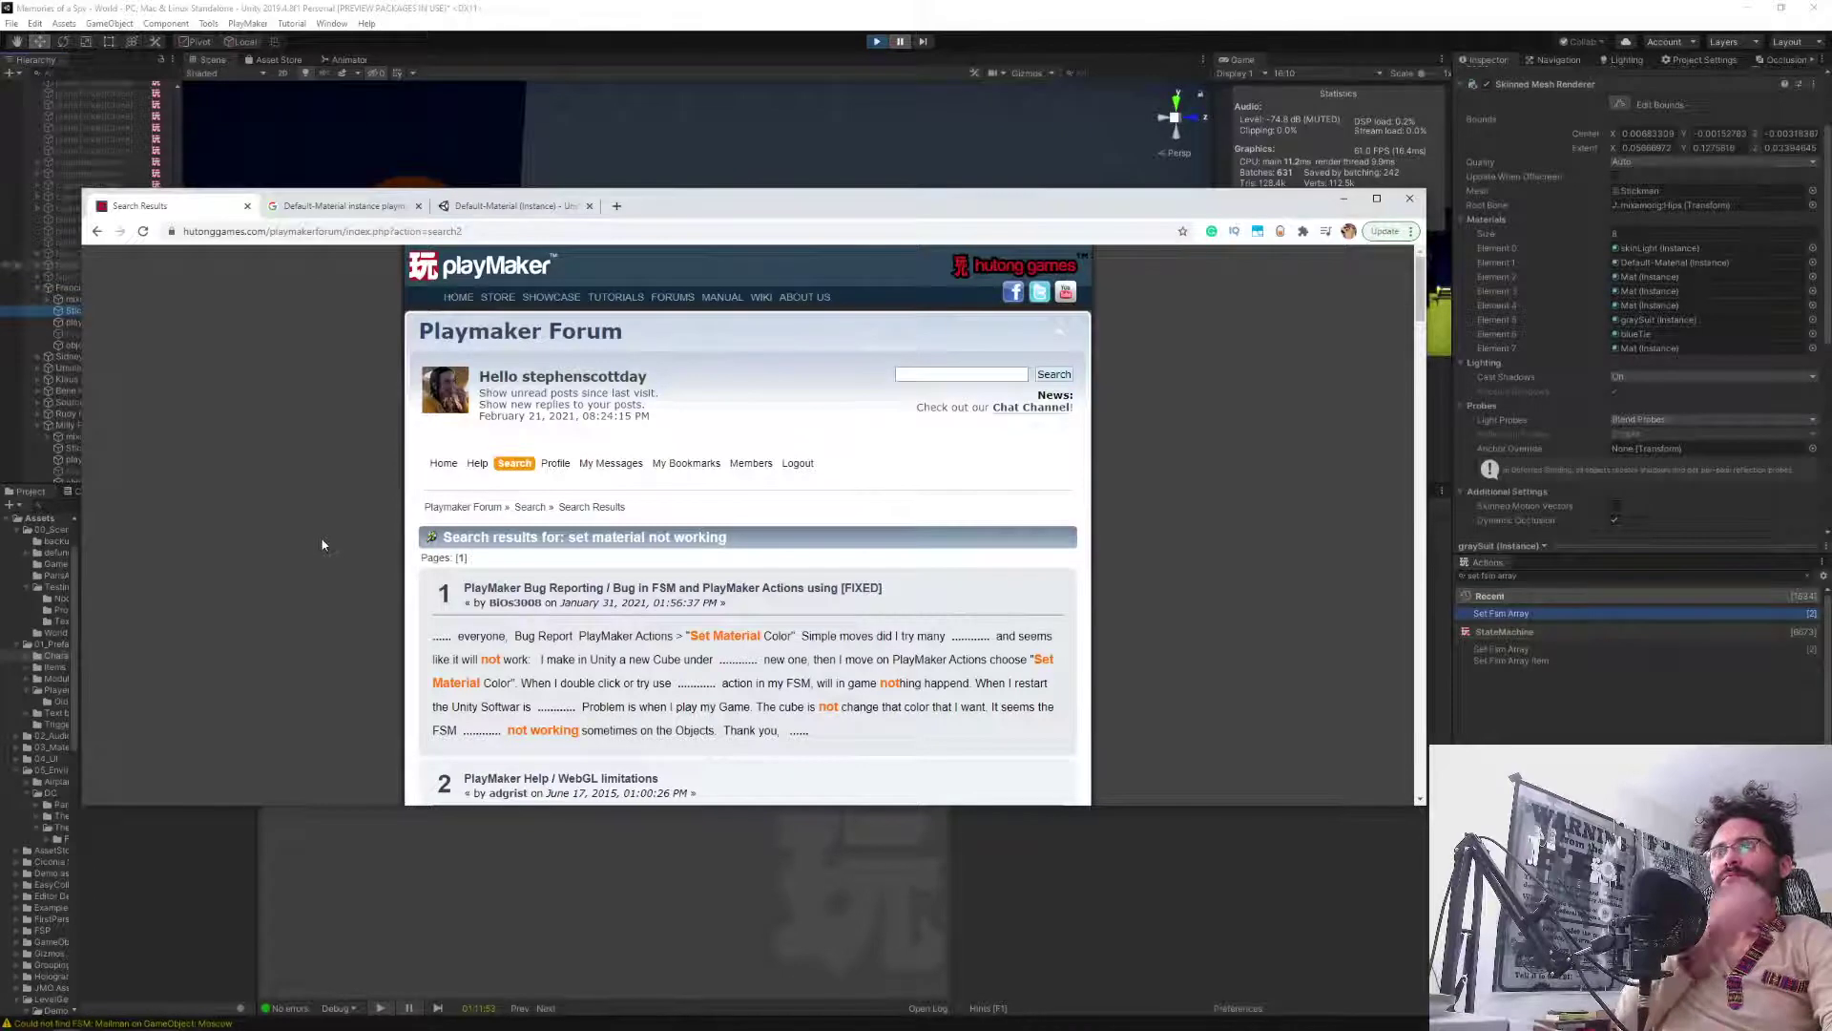
pyautogui.scroll(-2, 458, 530)
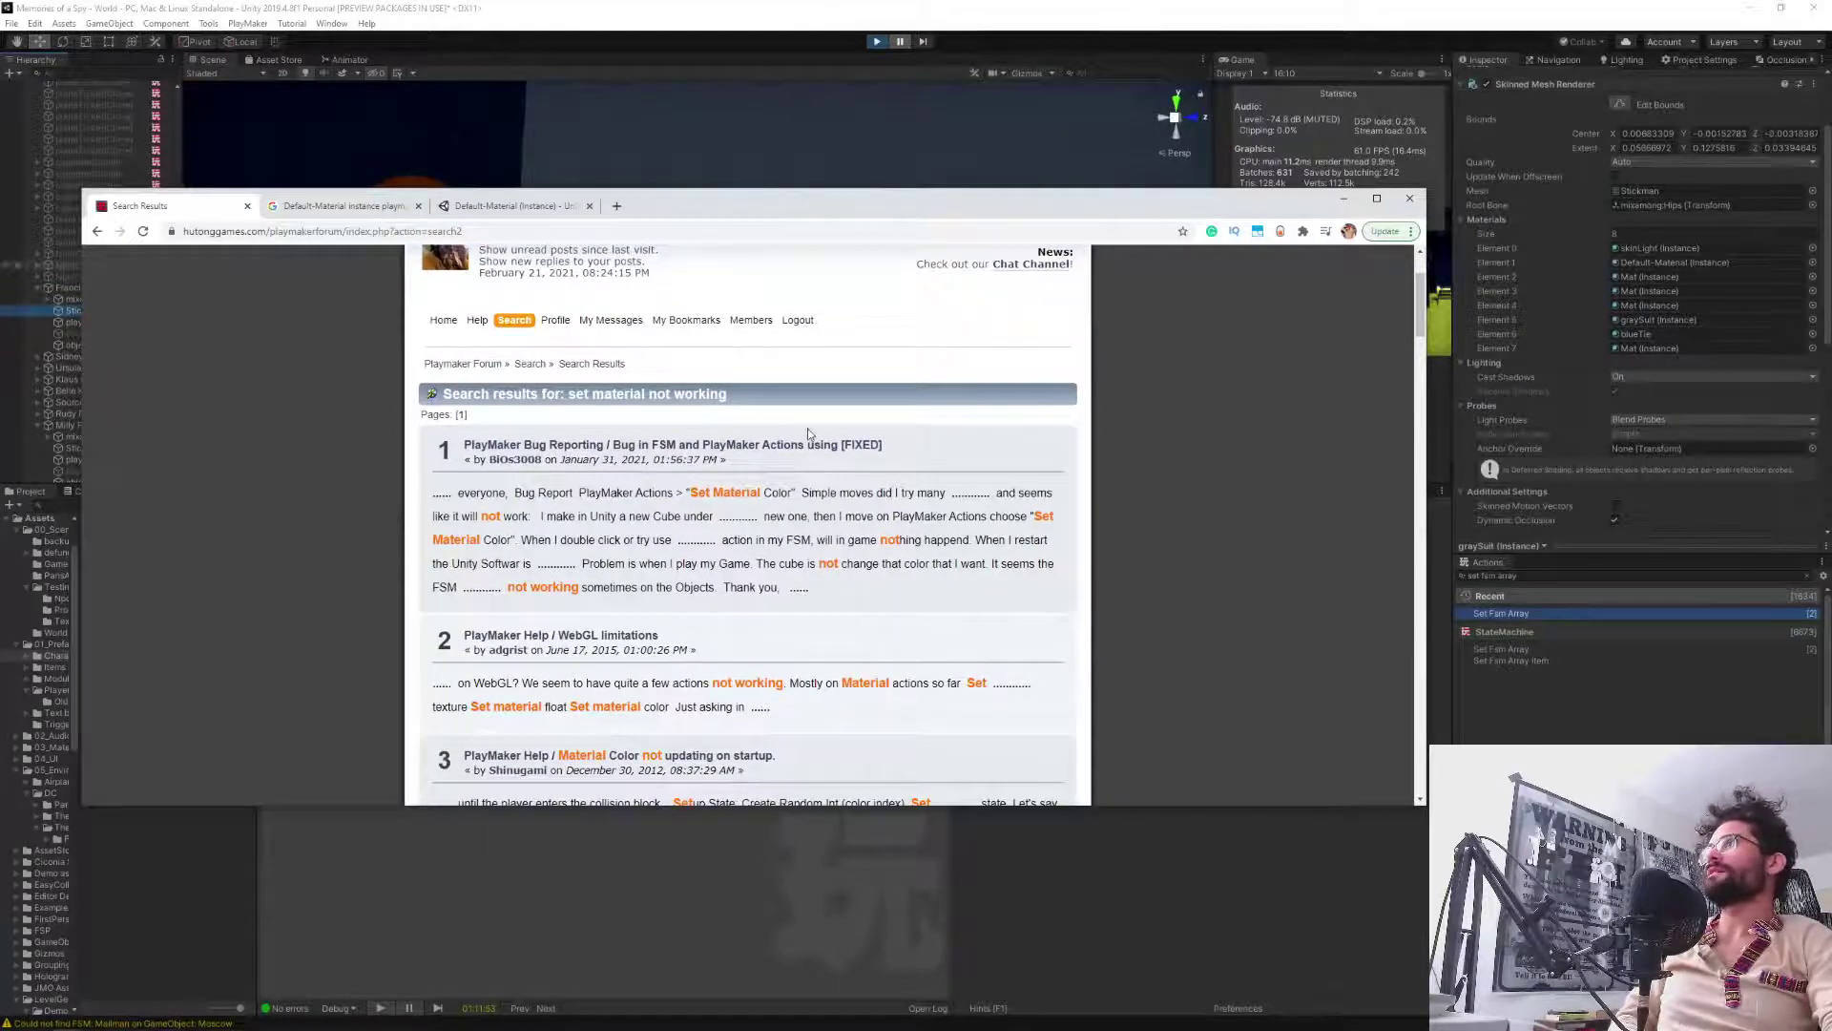
pyautogui.scroll(2, 908, 370)
pyautogui.click(954, 374)
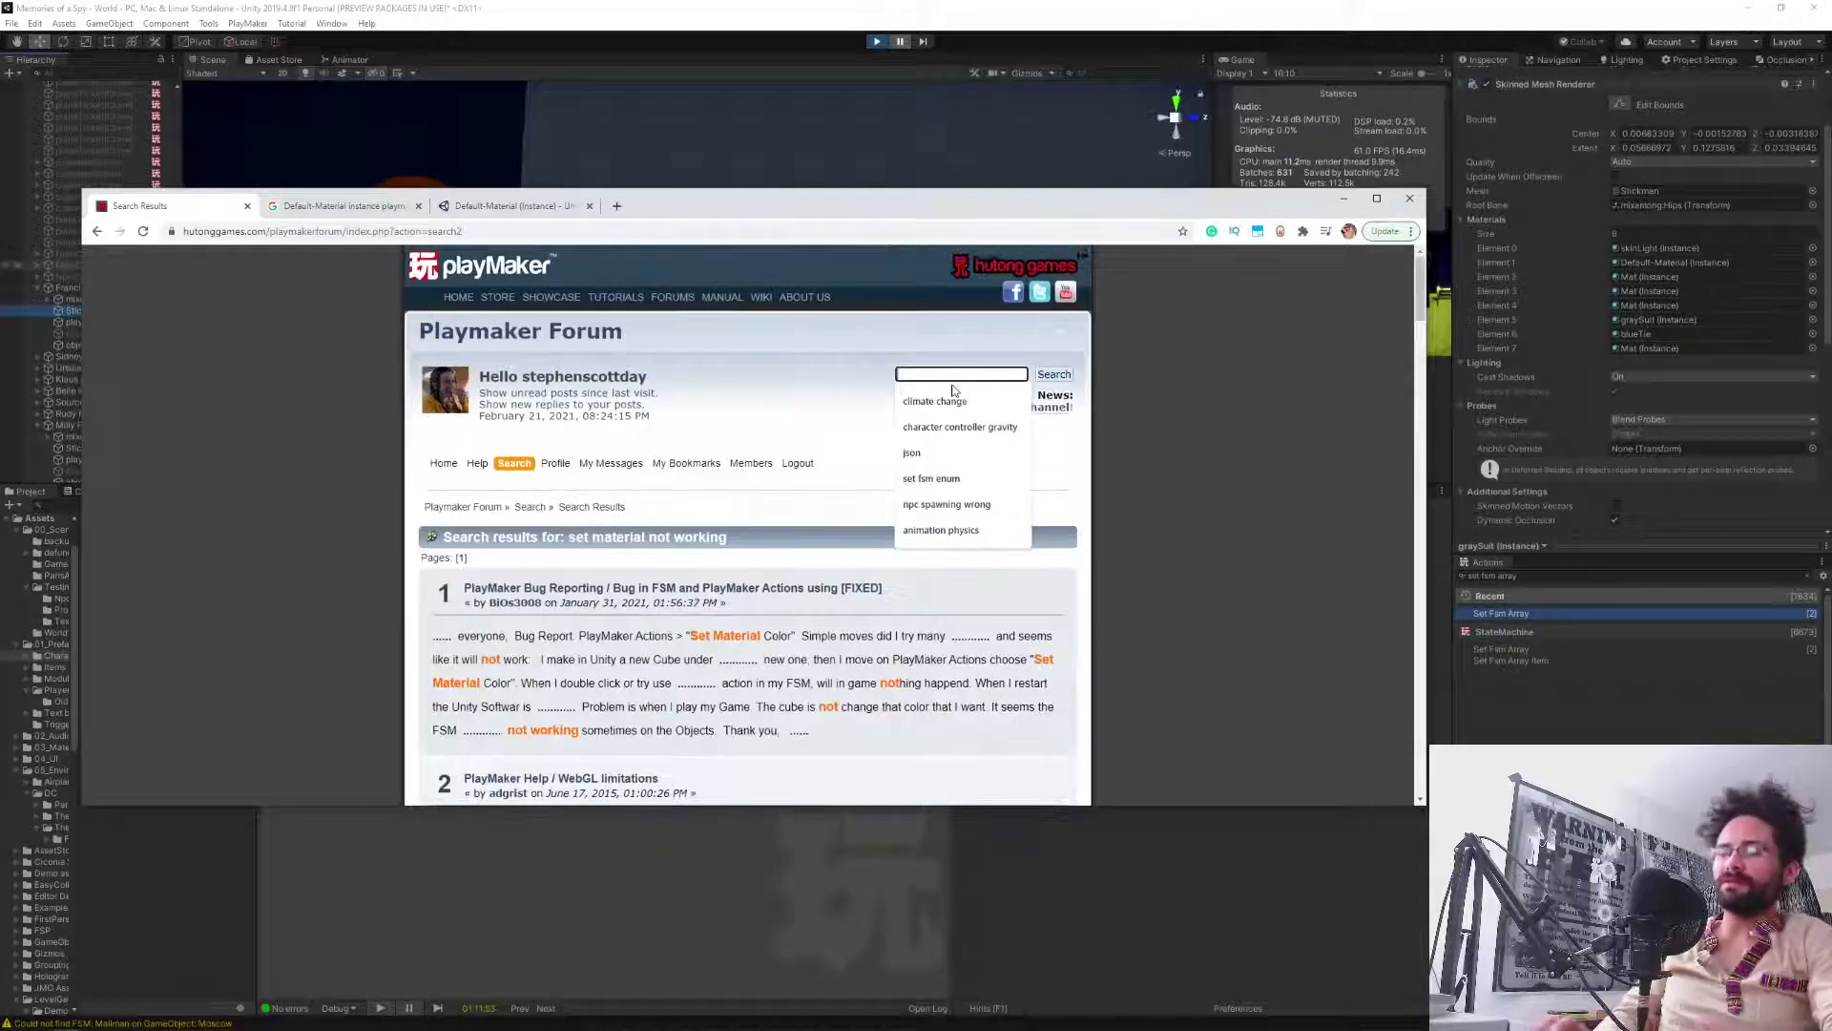
pyautogui.write('ma')
pyautogui.press('BackSpace')
pyautogui.press('BackSpace')
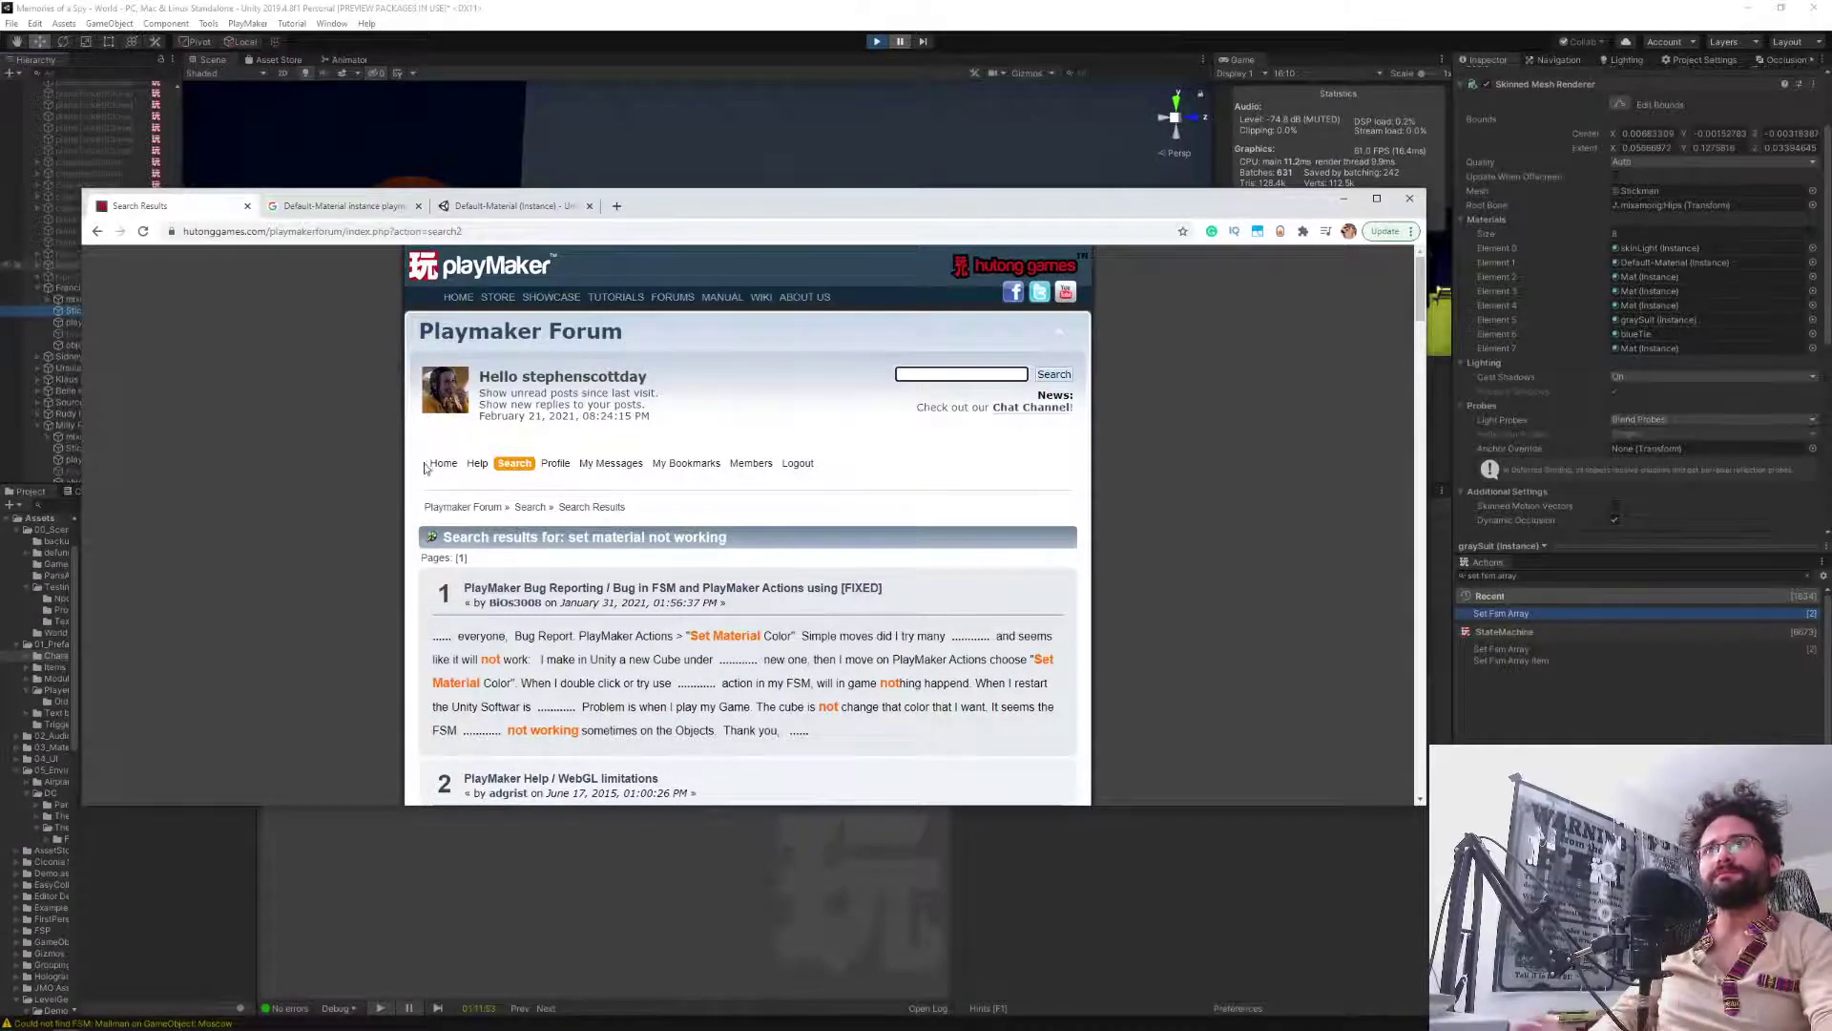
# Skim the "set material not working" forum results for threads matching the material assignment problem.
pyautogui.scroll(-1, 401, 606)
pyautogui.scroll(-5, 400, 606)
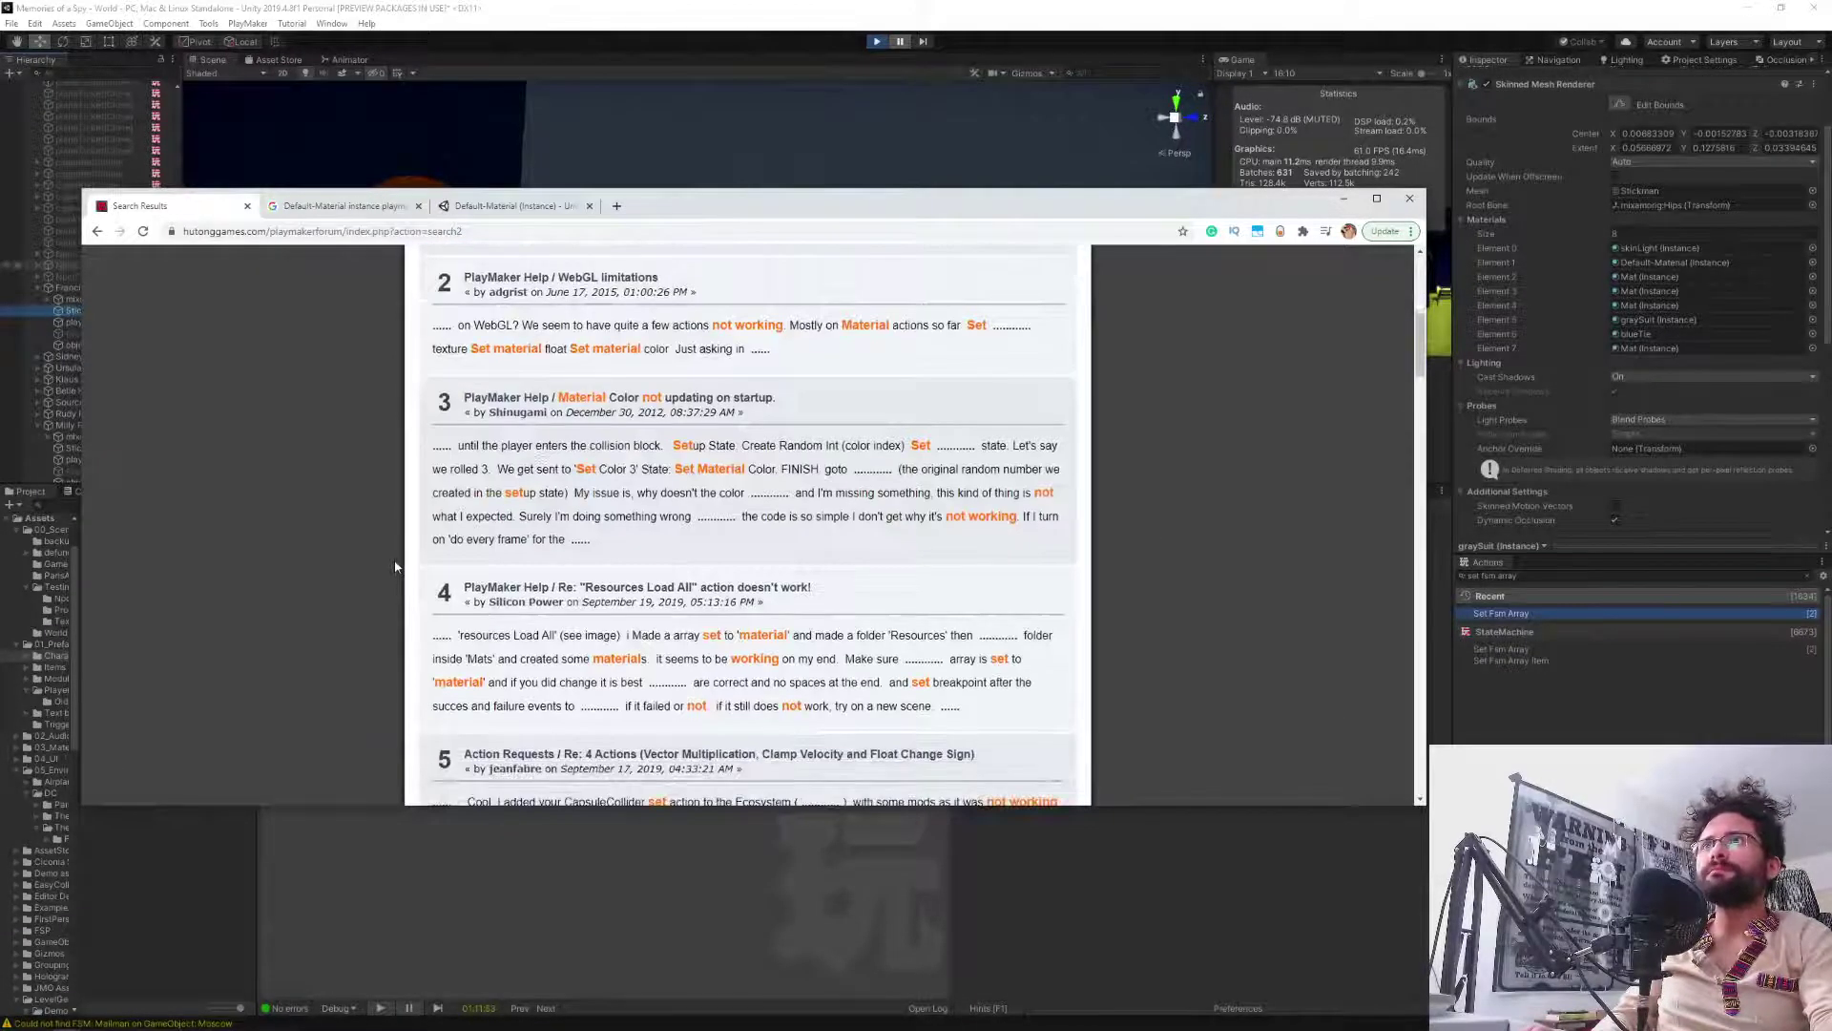
pyautogui.scroll(-5, 382, 565)
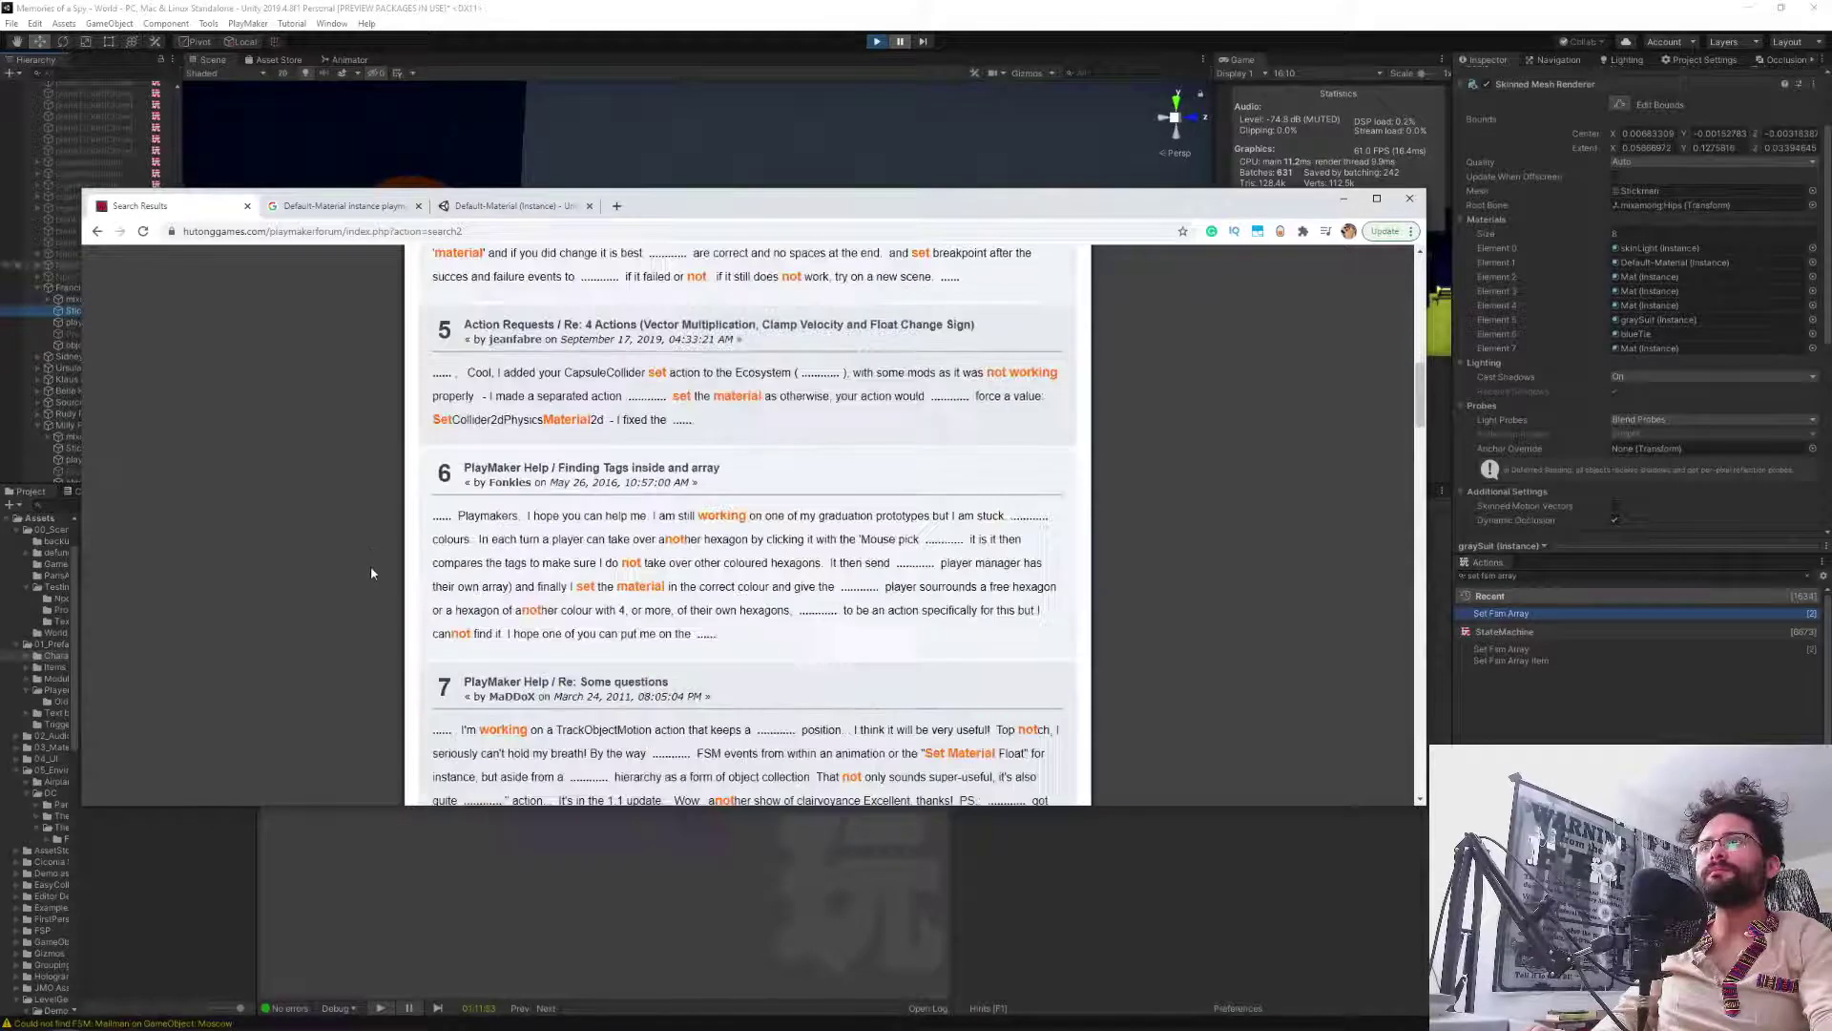
pyautogui.scroll(11, 352, 426)
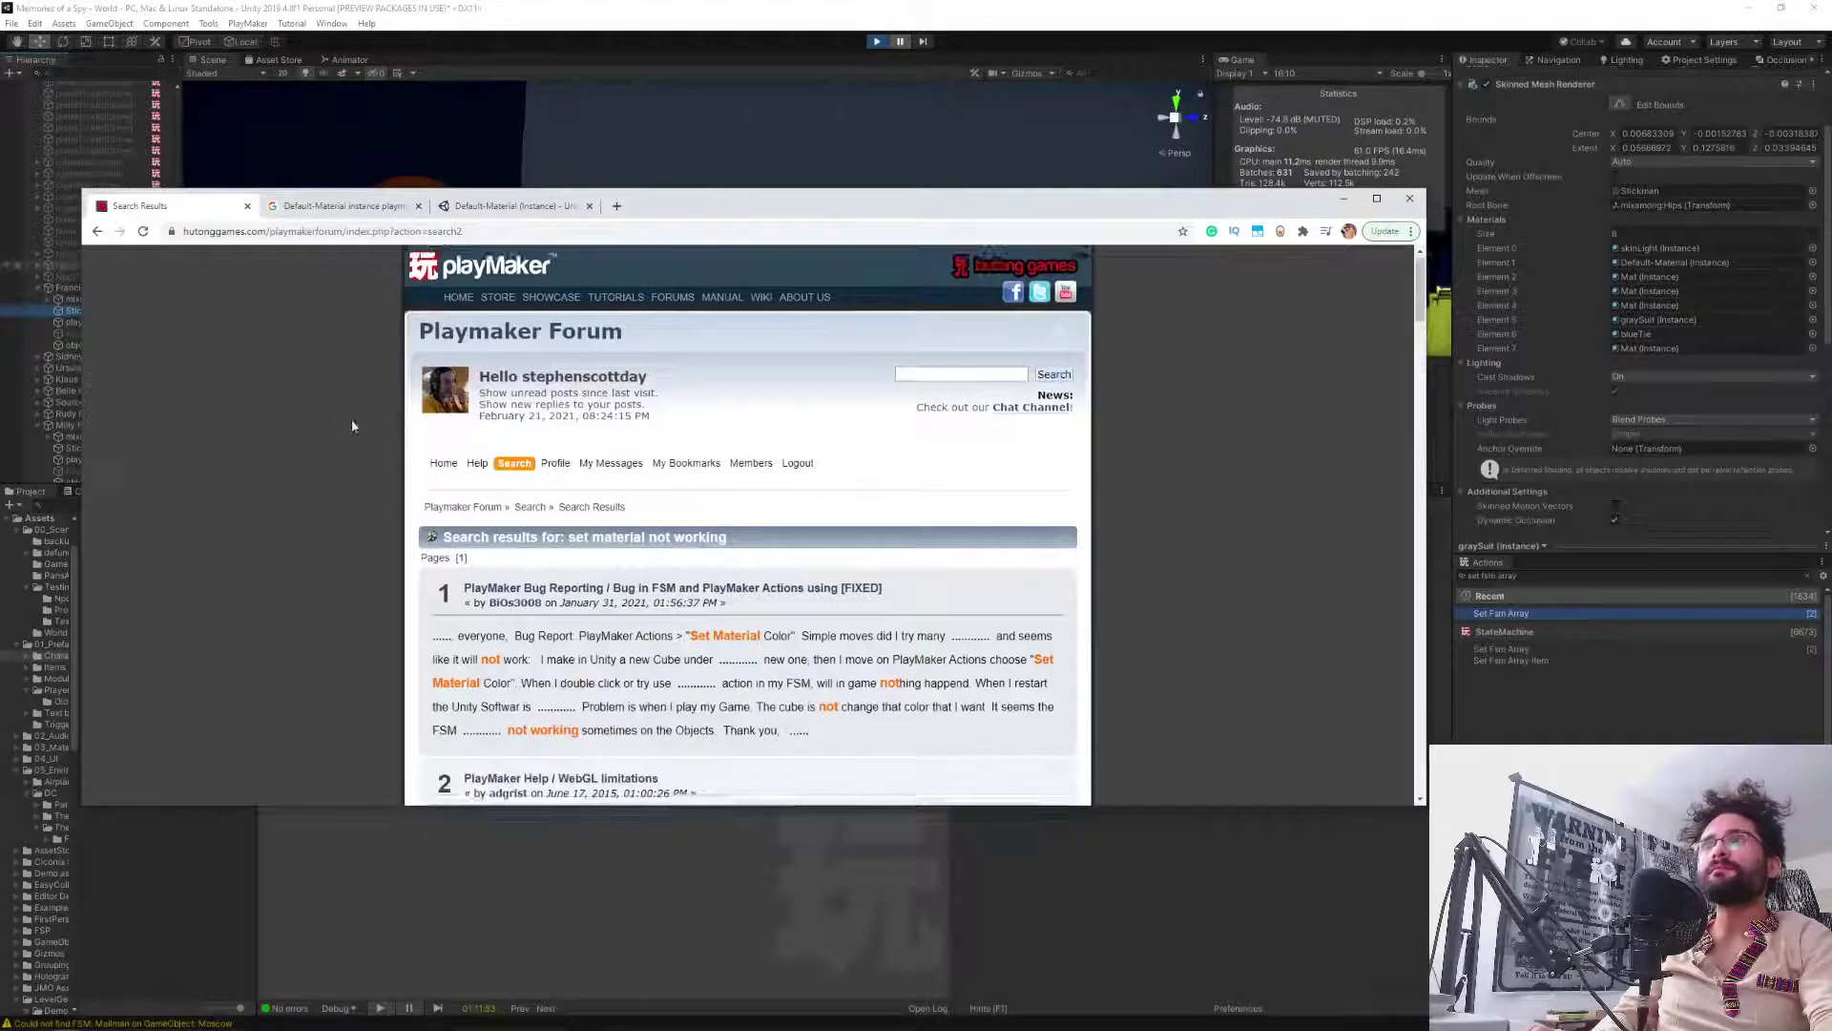
# Return to the PlayMaker forum index and search it for "material (Instance)".
pyautogui.click(458, 296)
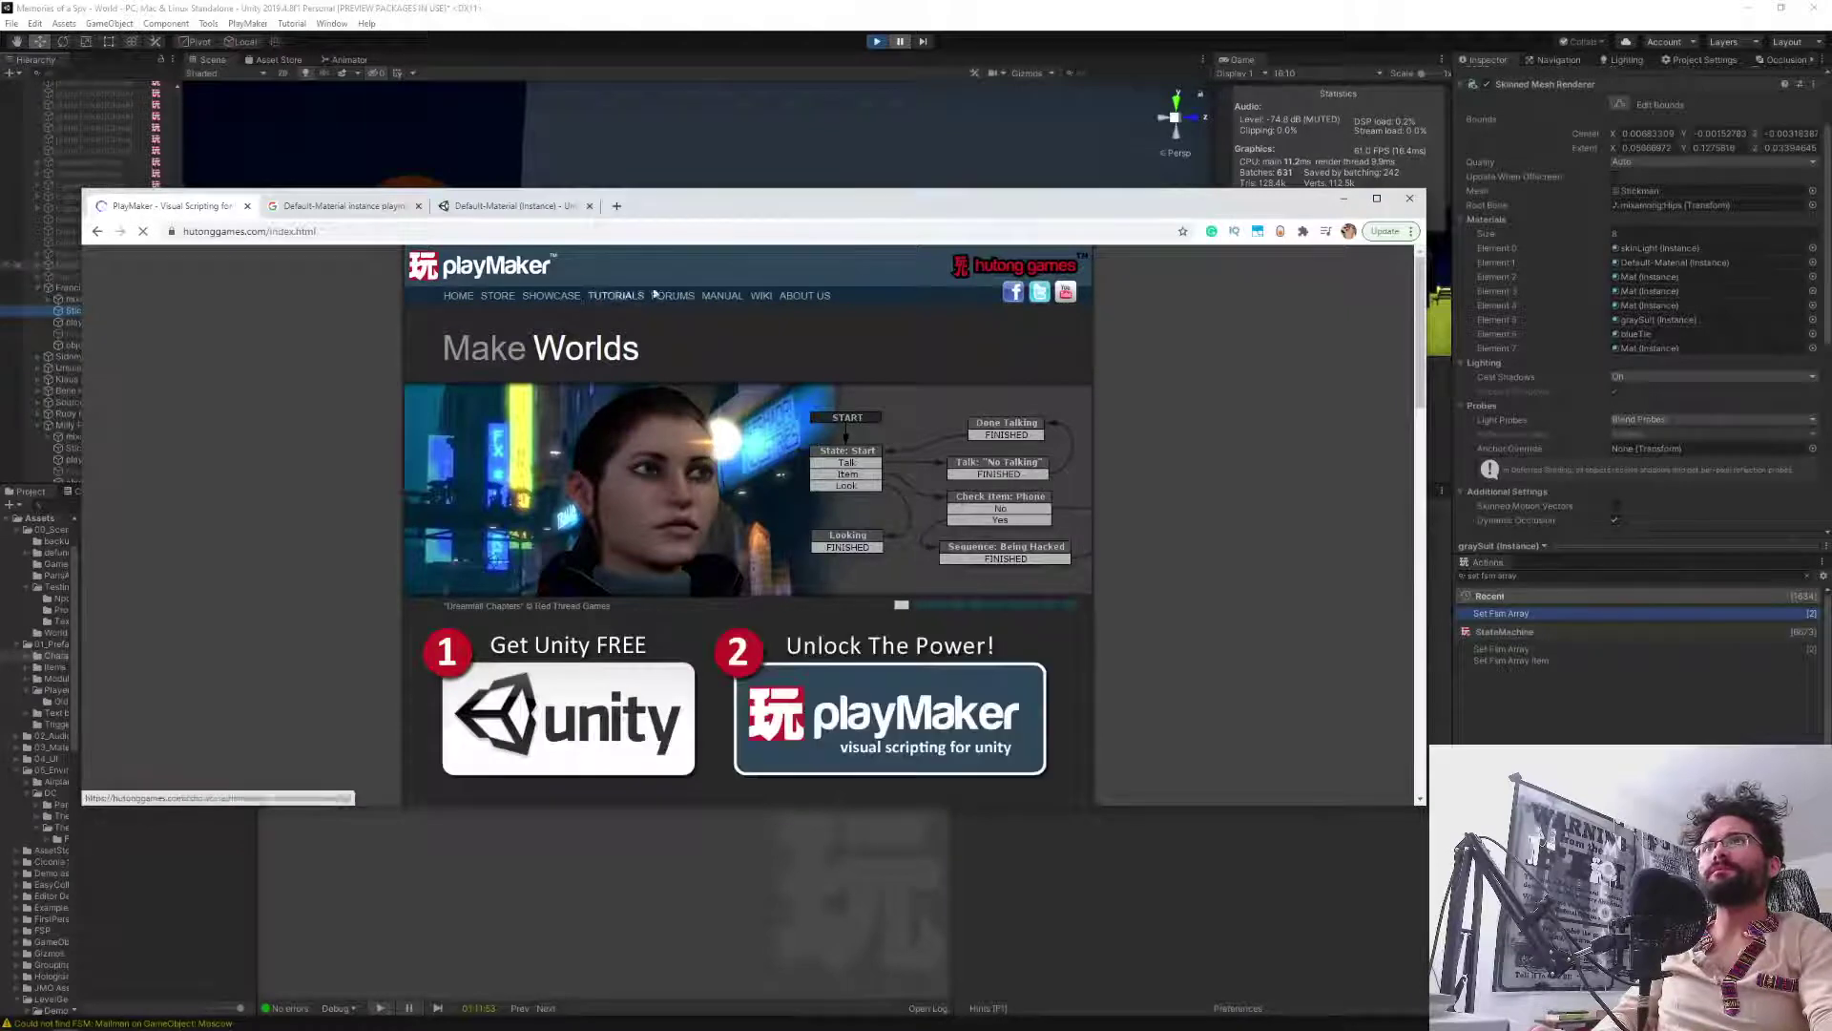
pyautogui.click(930, 375)
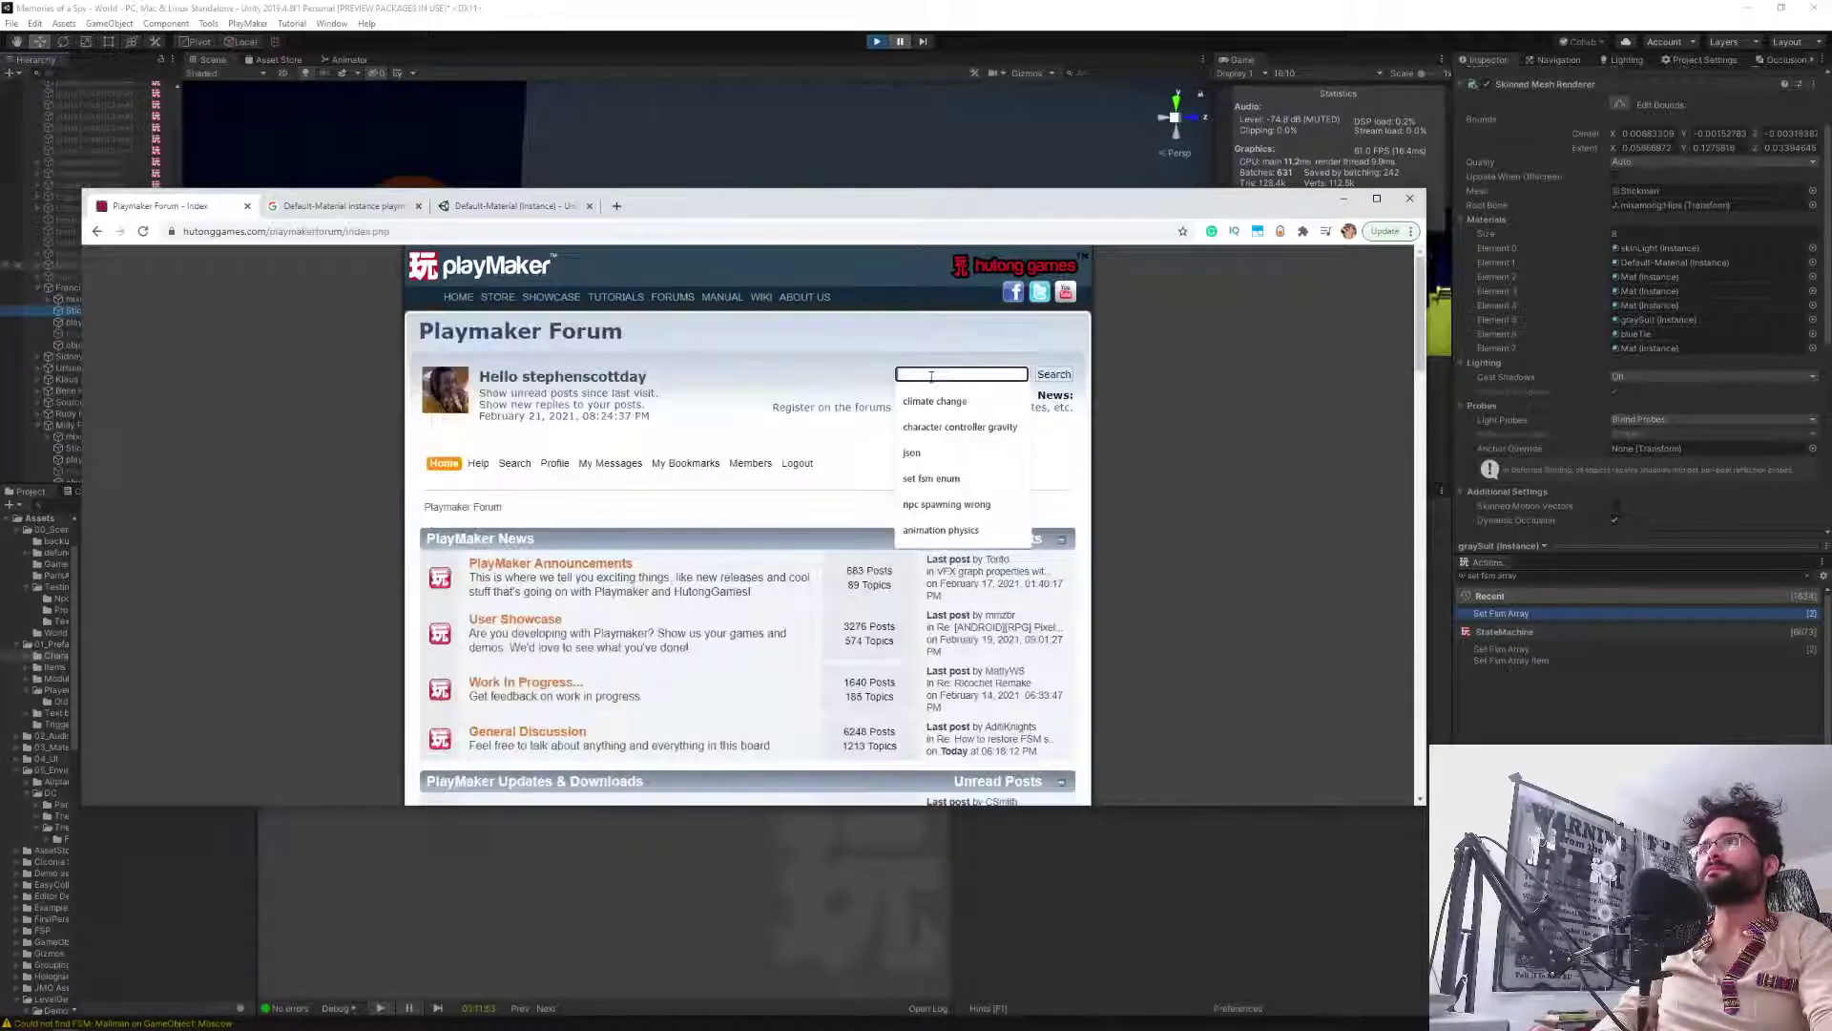
pyautogui.write('material')
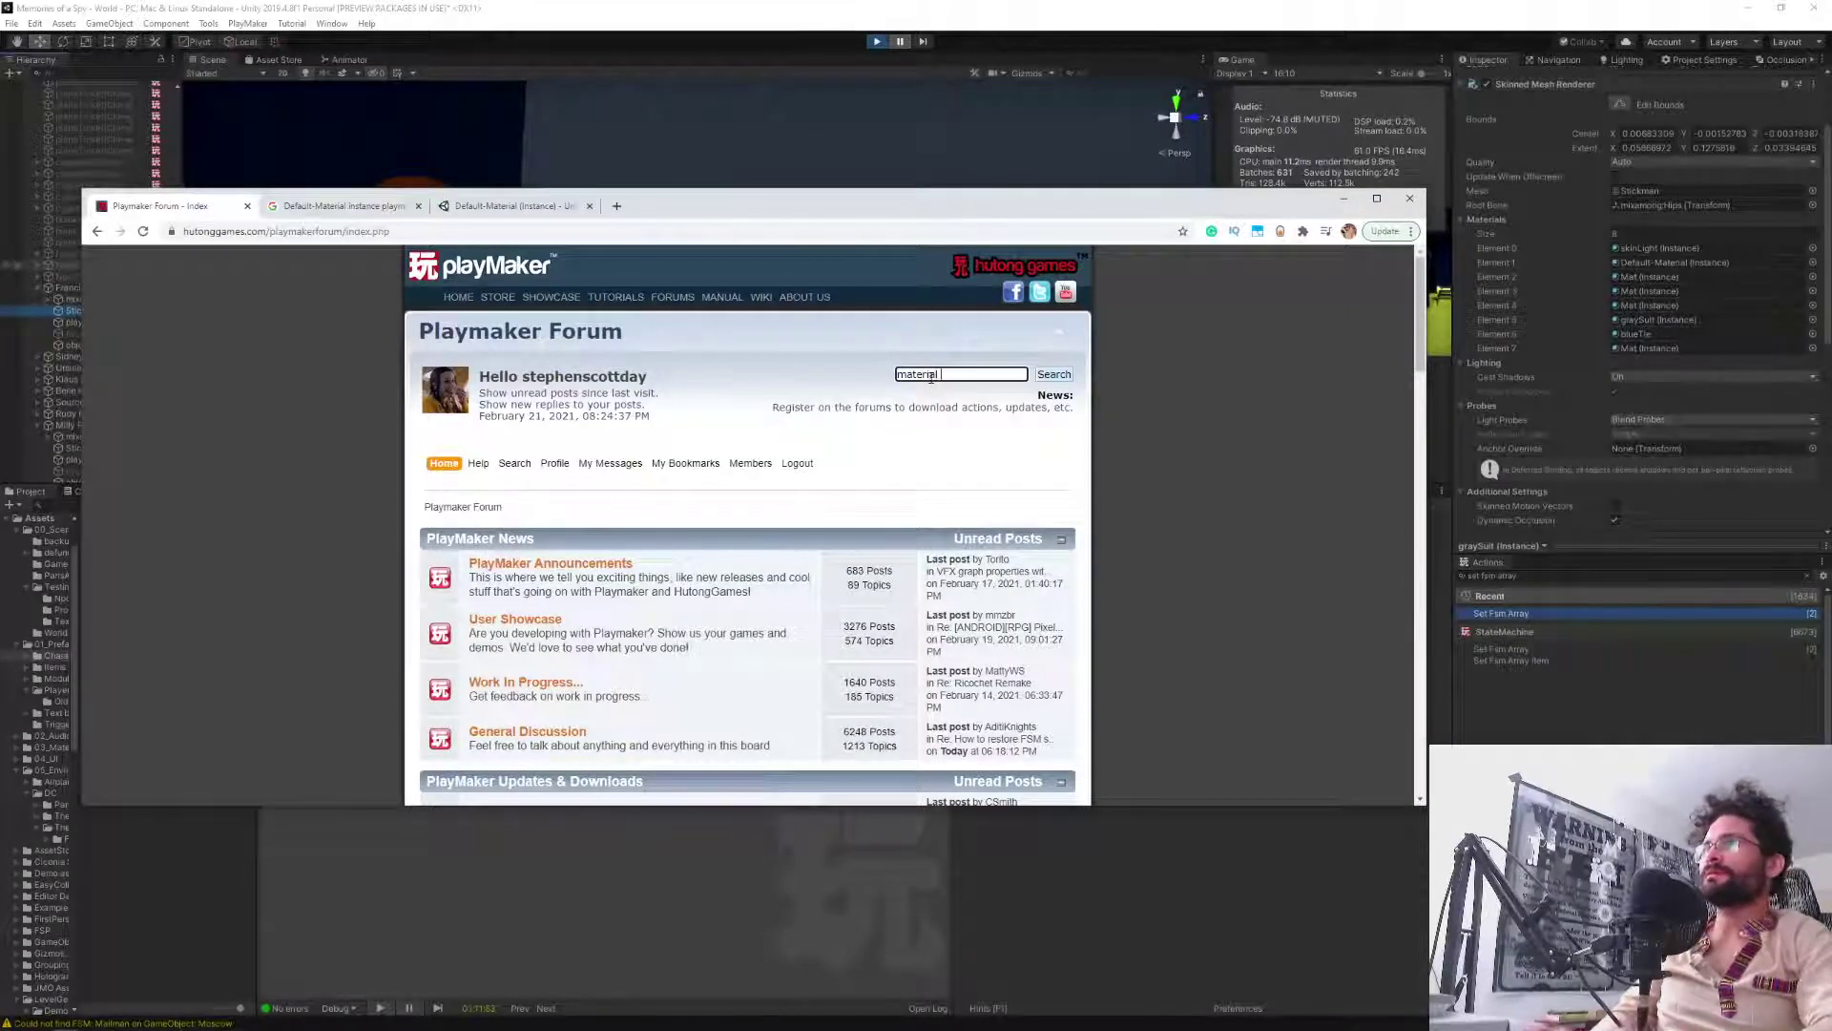
pyautogui.write(' (')
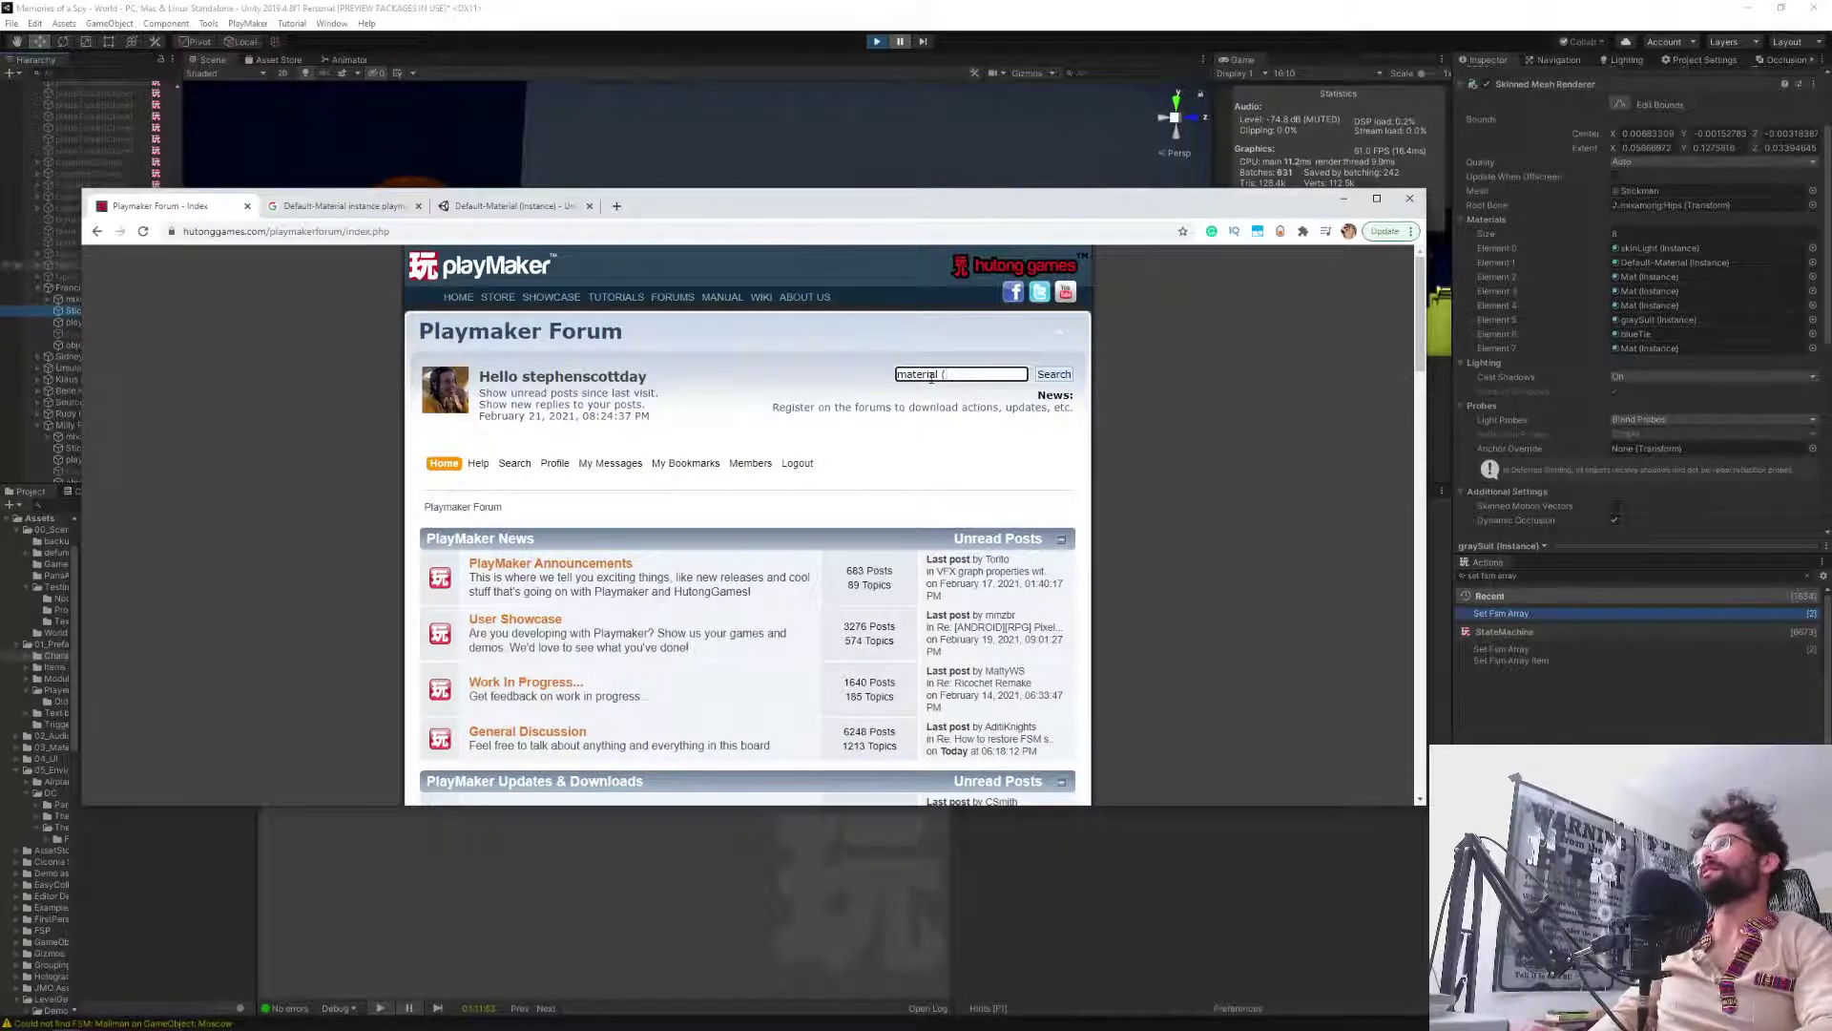
pyautogui.write('foruInstance)')
pyautogui.press('Return')
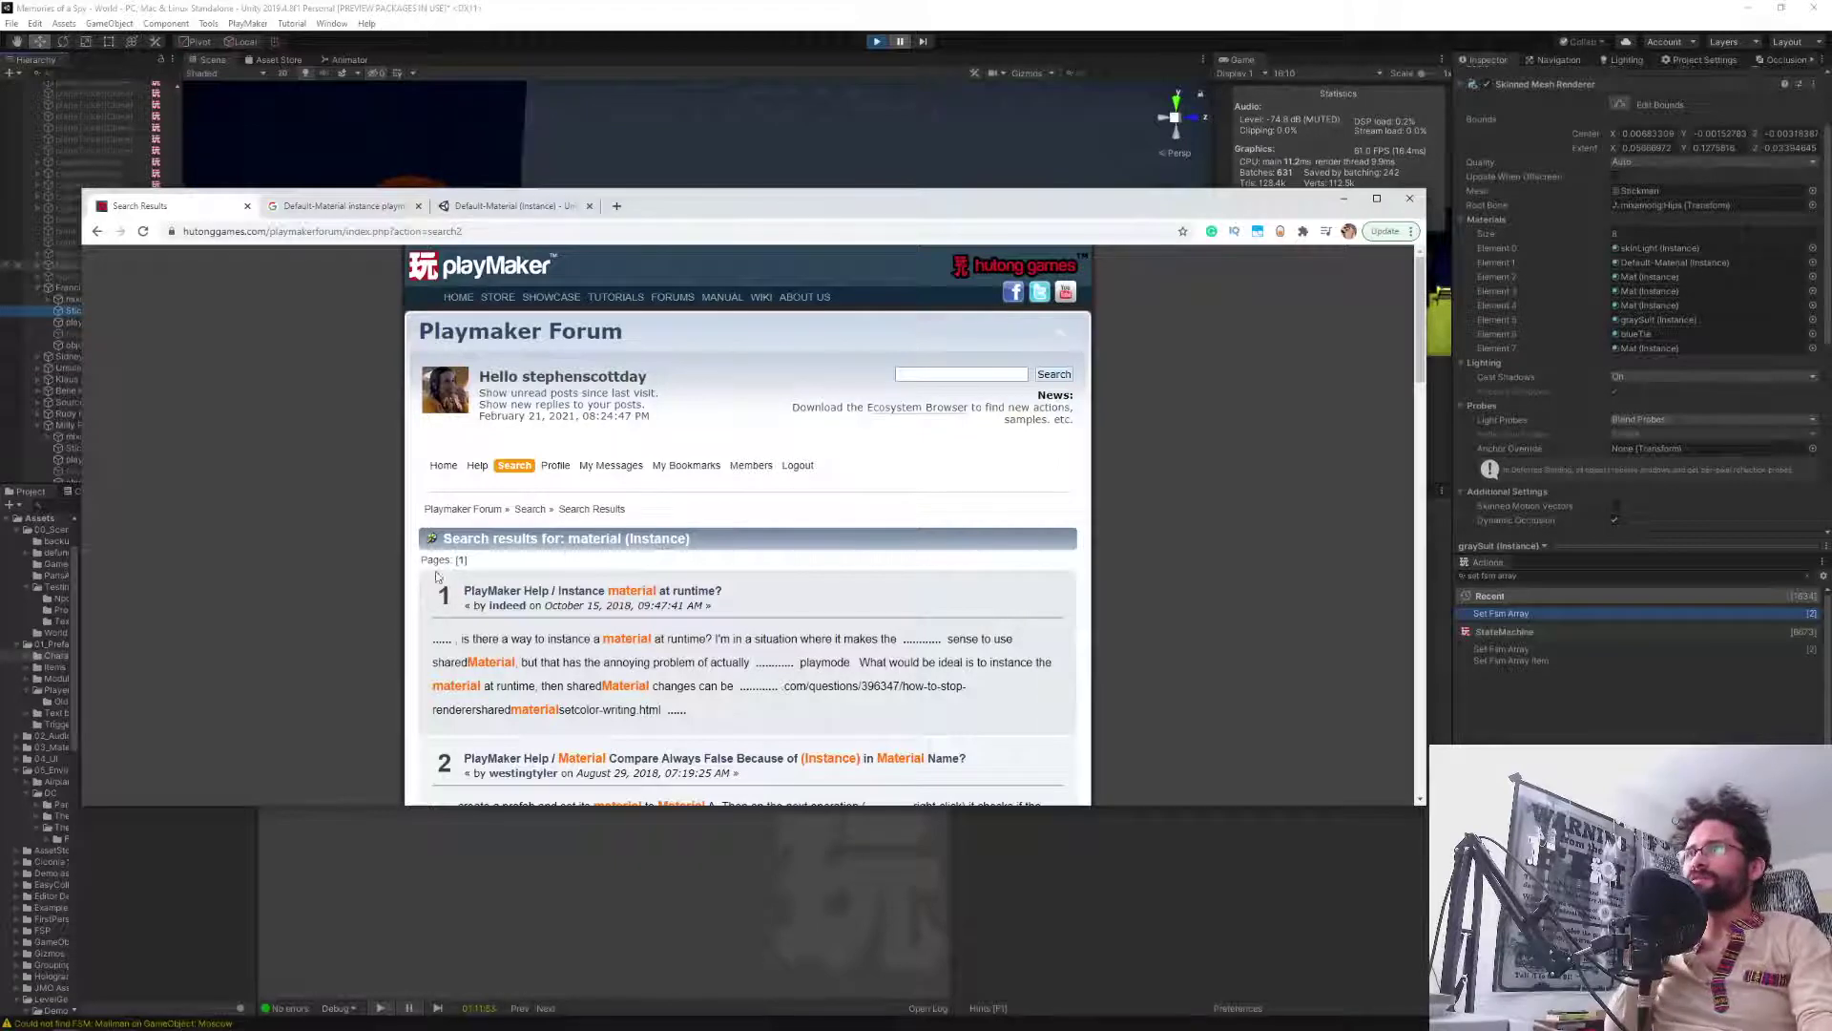
# Open the "Instance material at runtime?" thread in its own tab, read the question and reply, and close it.
pyautogui.middleClick(592, 590)
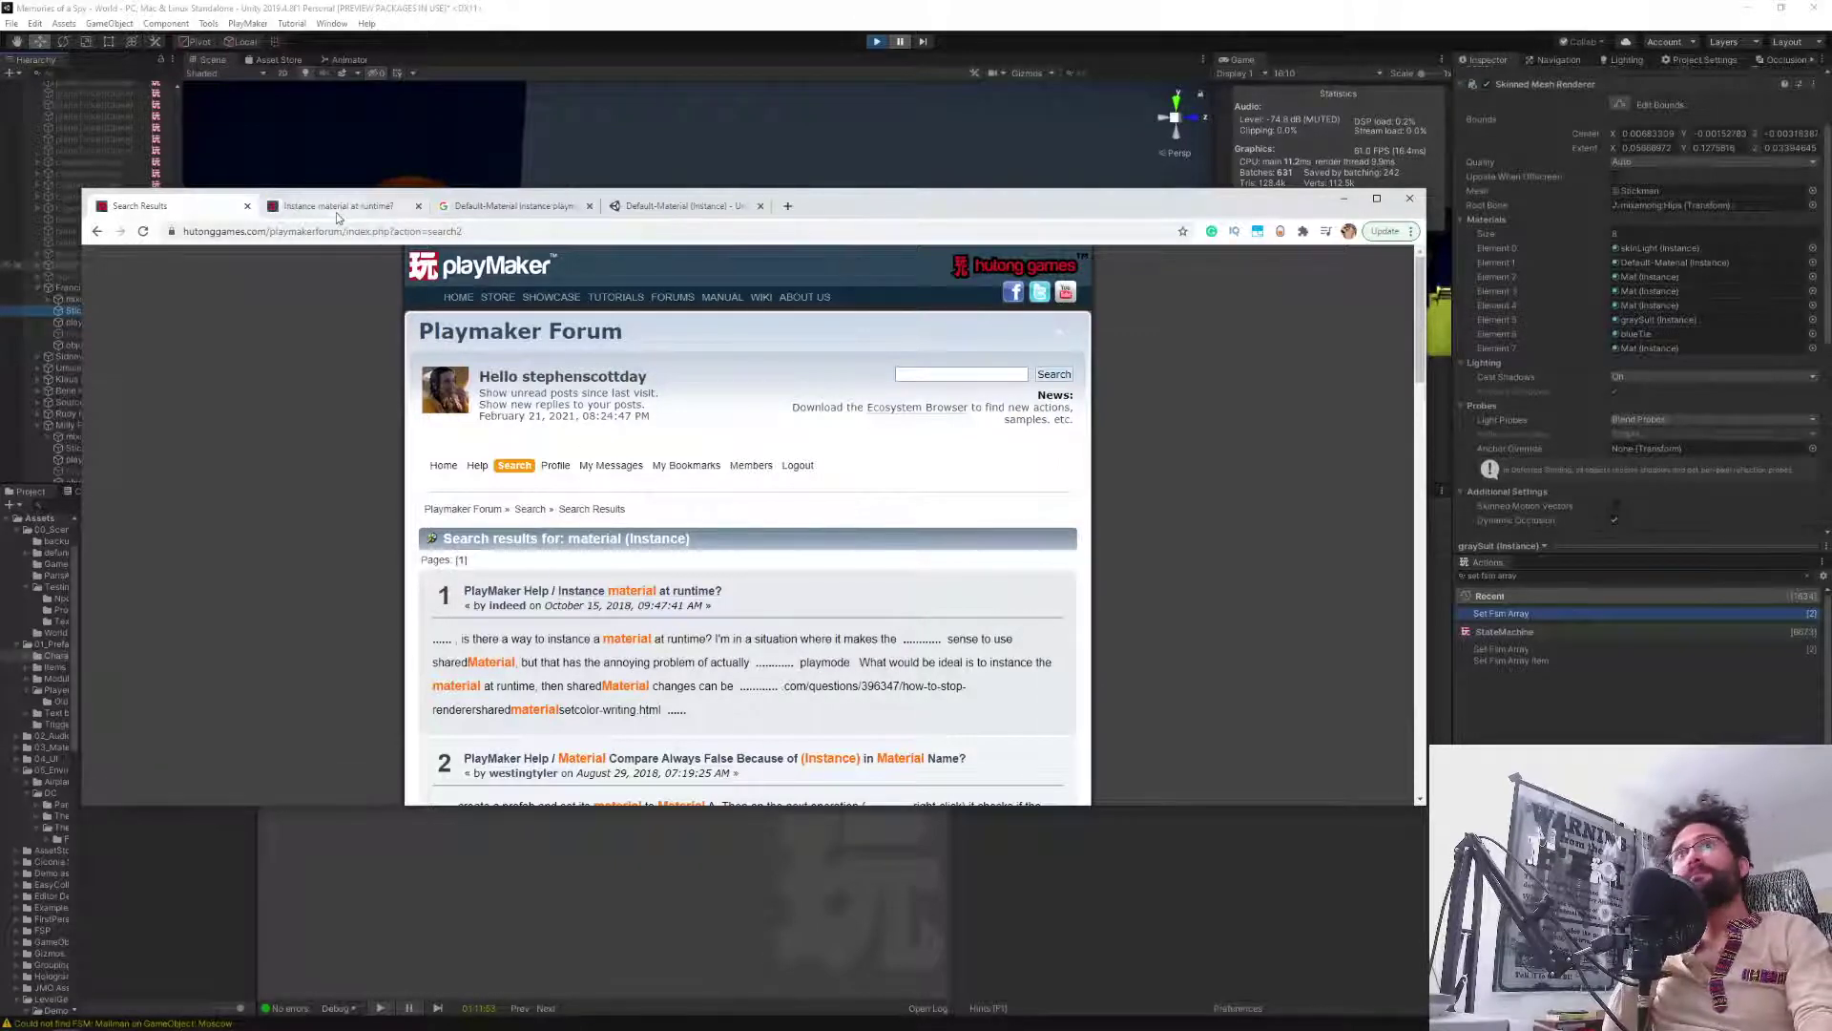
pyautogui.click(338, 208)
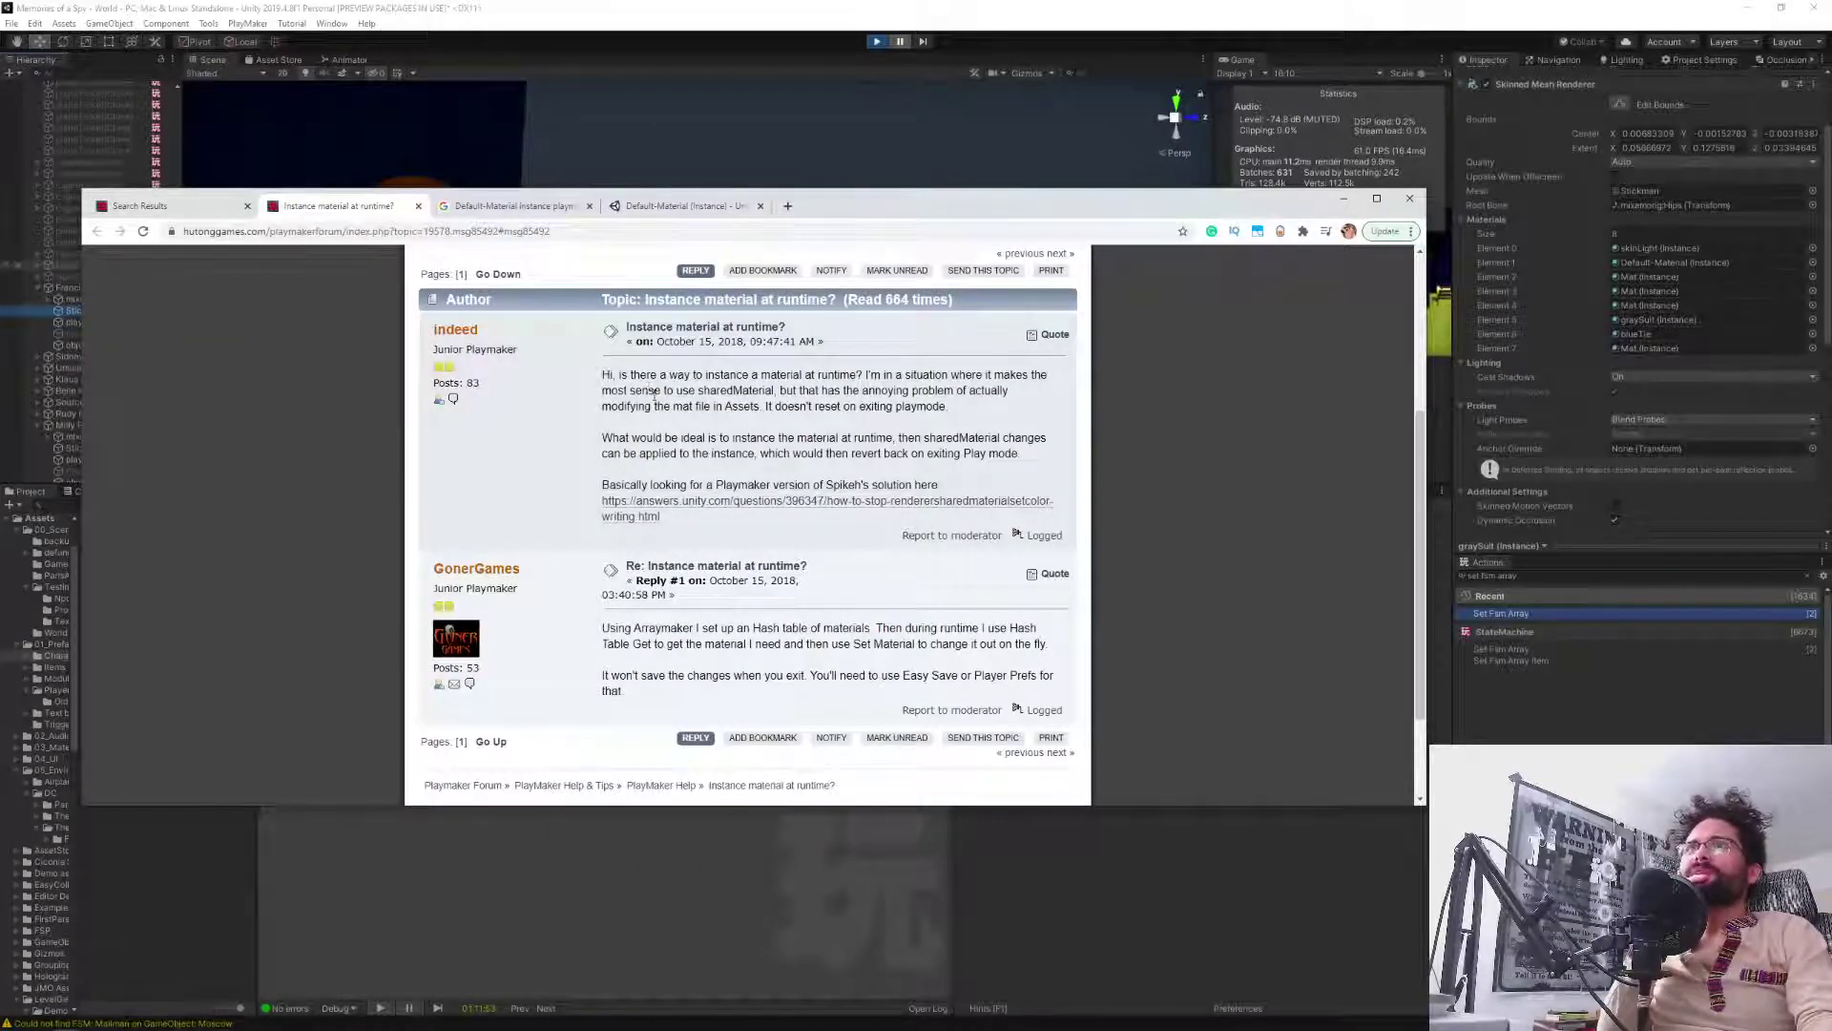
pyautogui.moveTo(687, 393); pyautogui.dragTo(894, 407)
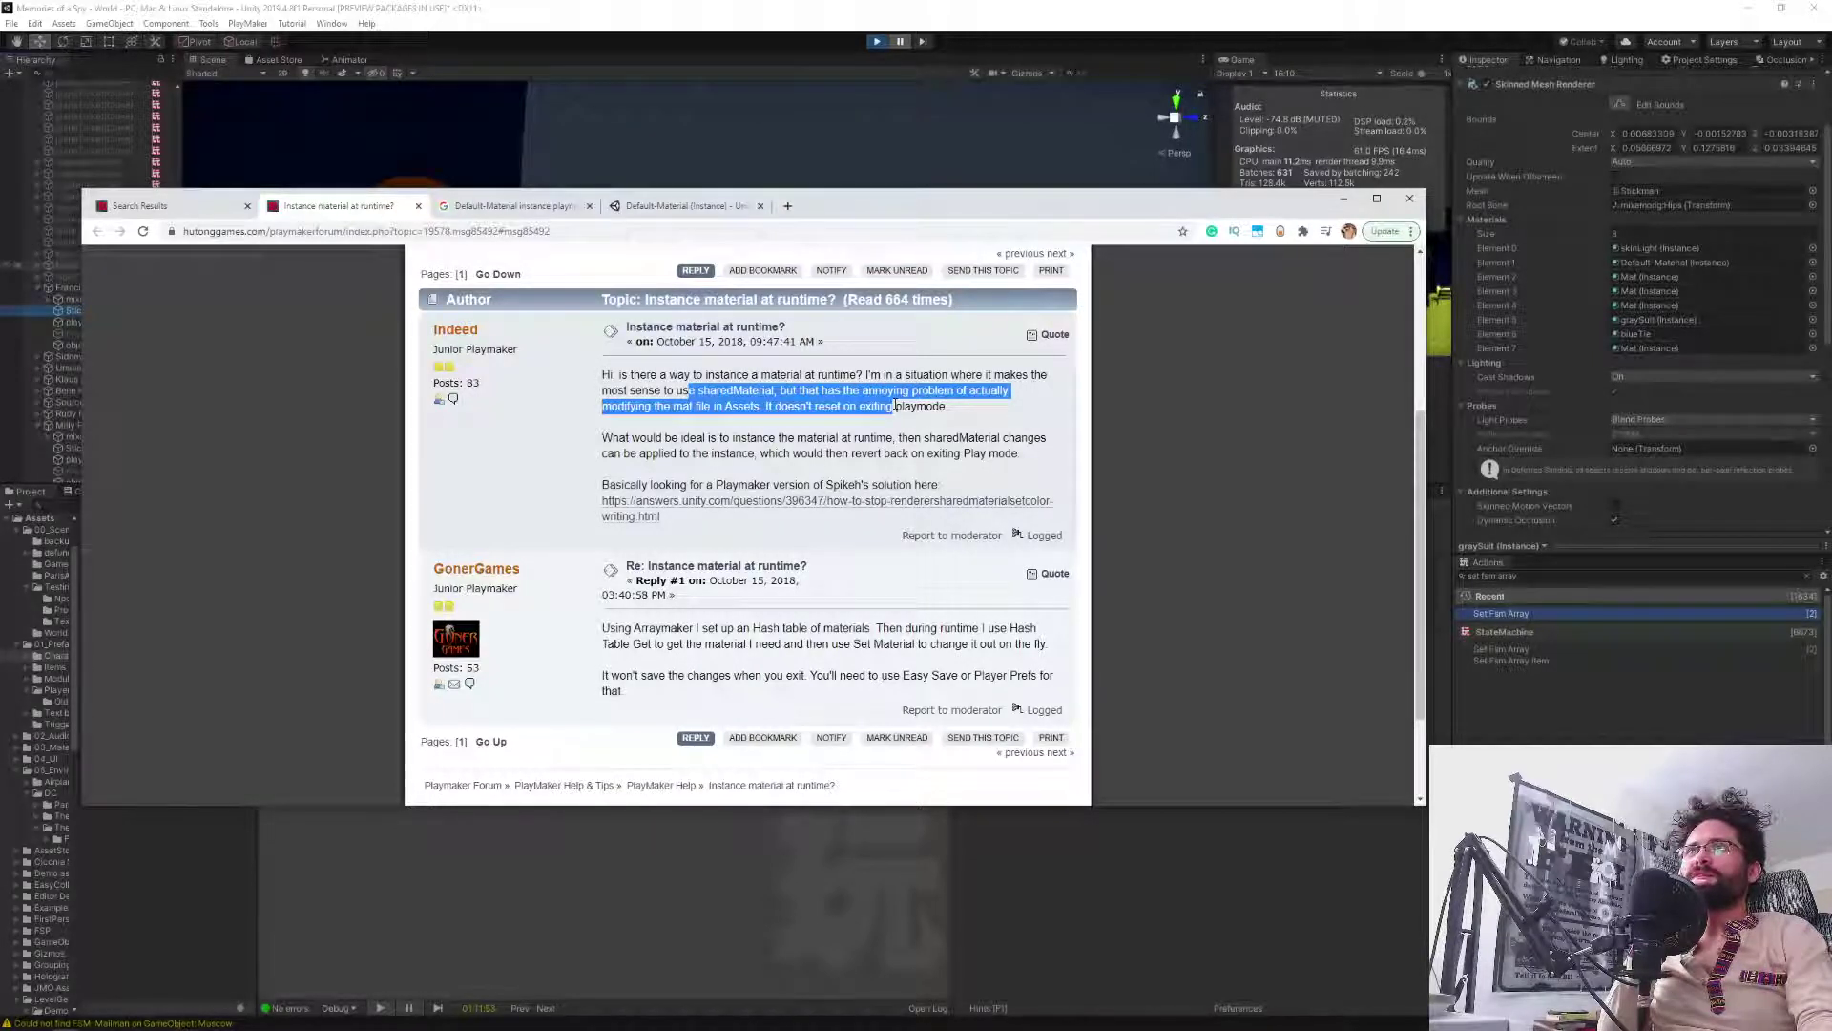
pyautogui.moveTo(894, 408); pyautogui.dragTo(952, 421)
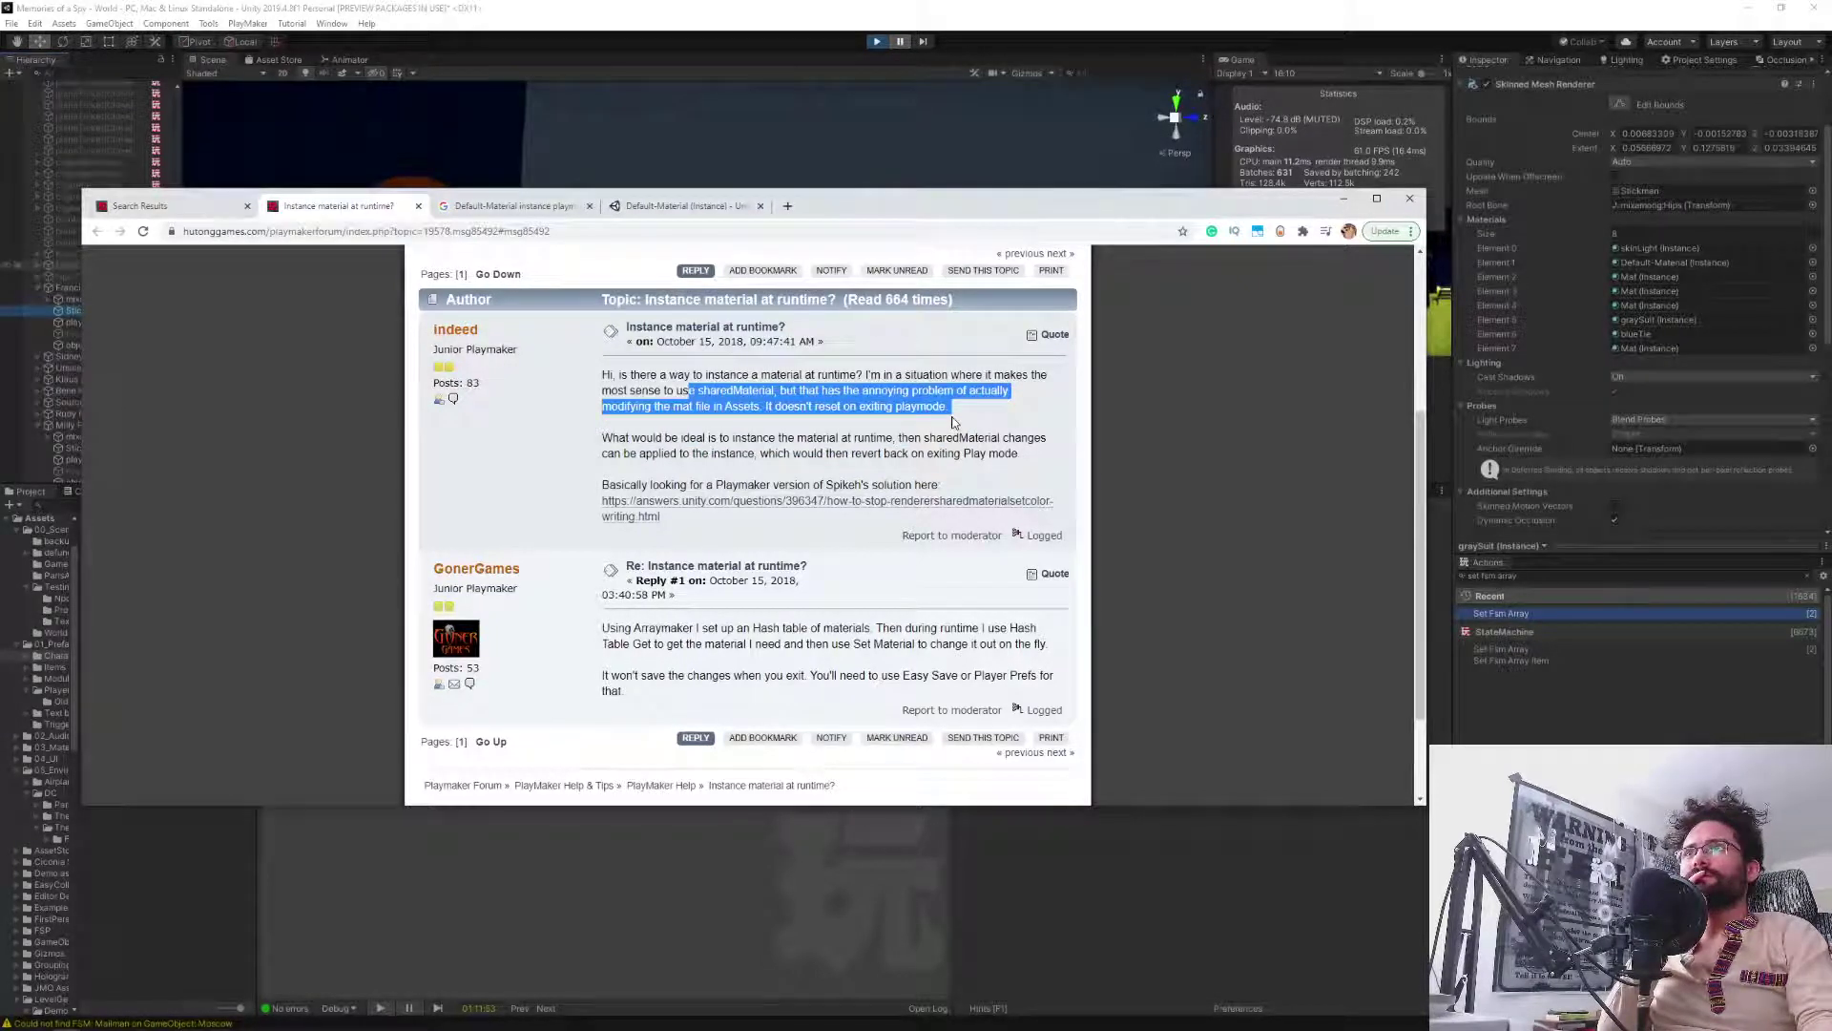
pyautogui.moveTo(718, 628); pyautogui.dragTo(936, 646)
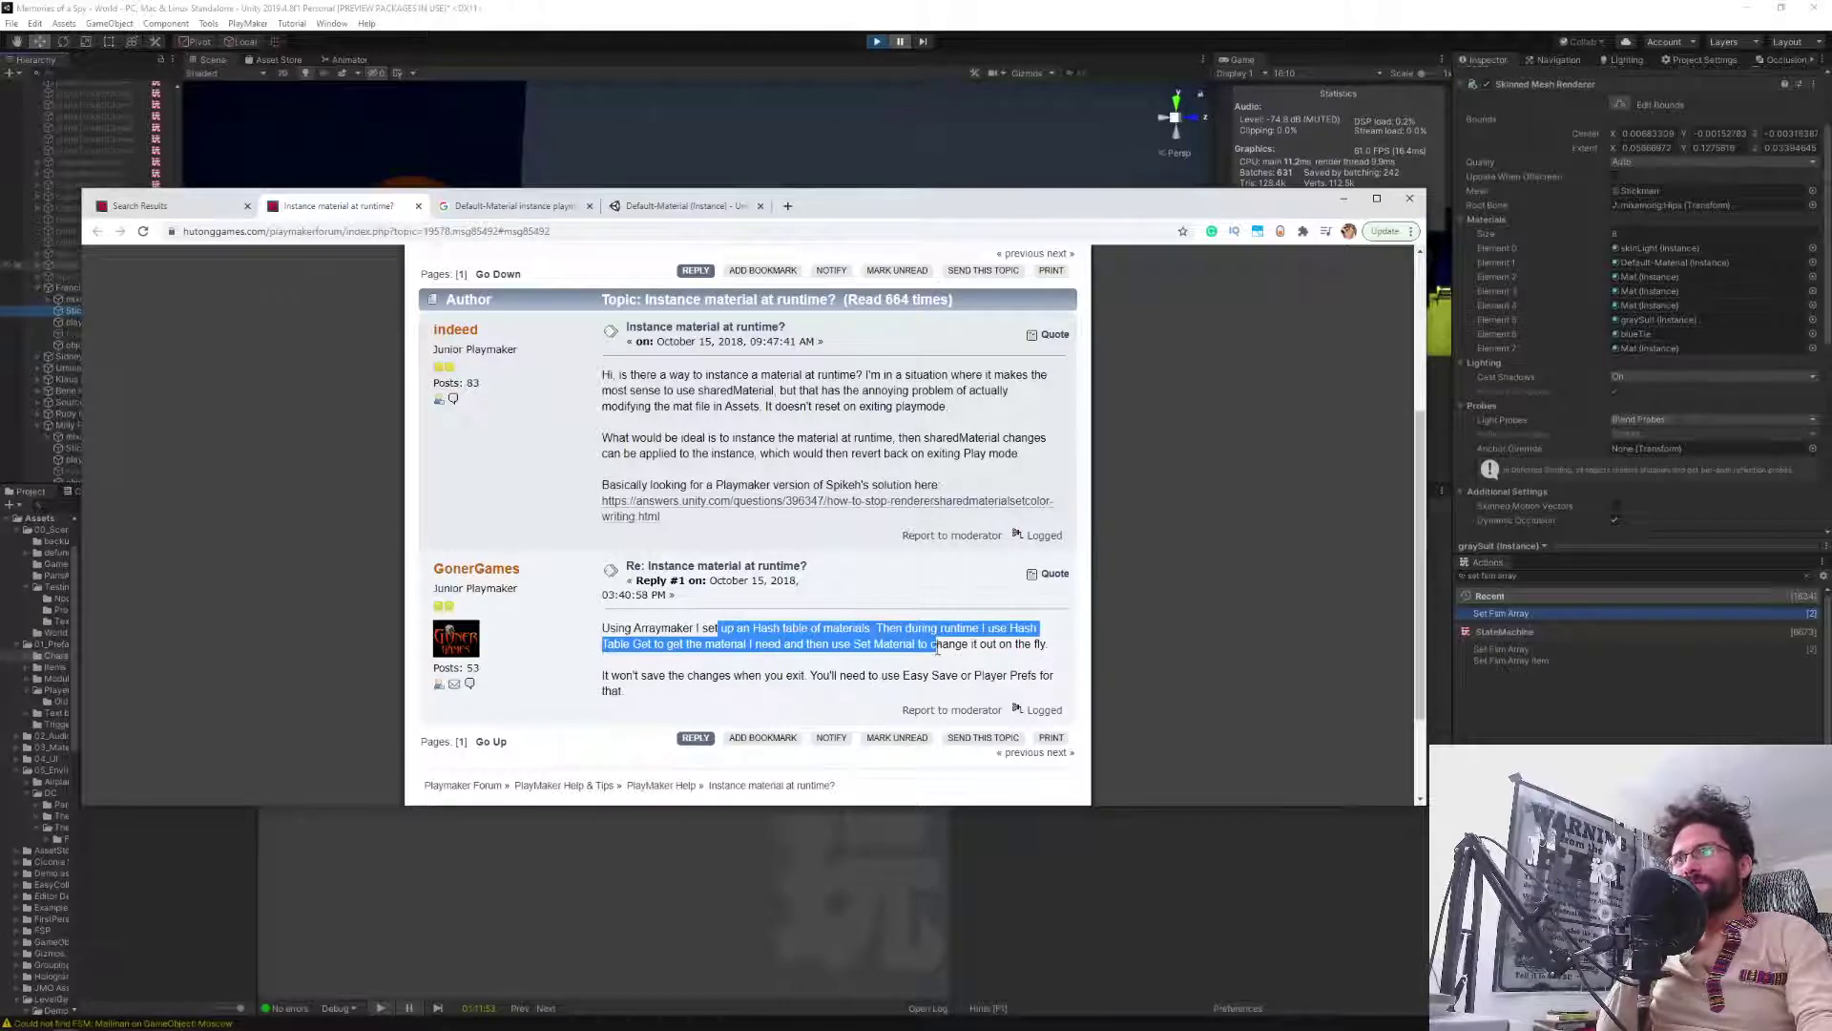
pyautogui.click(863, 666)
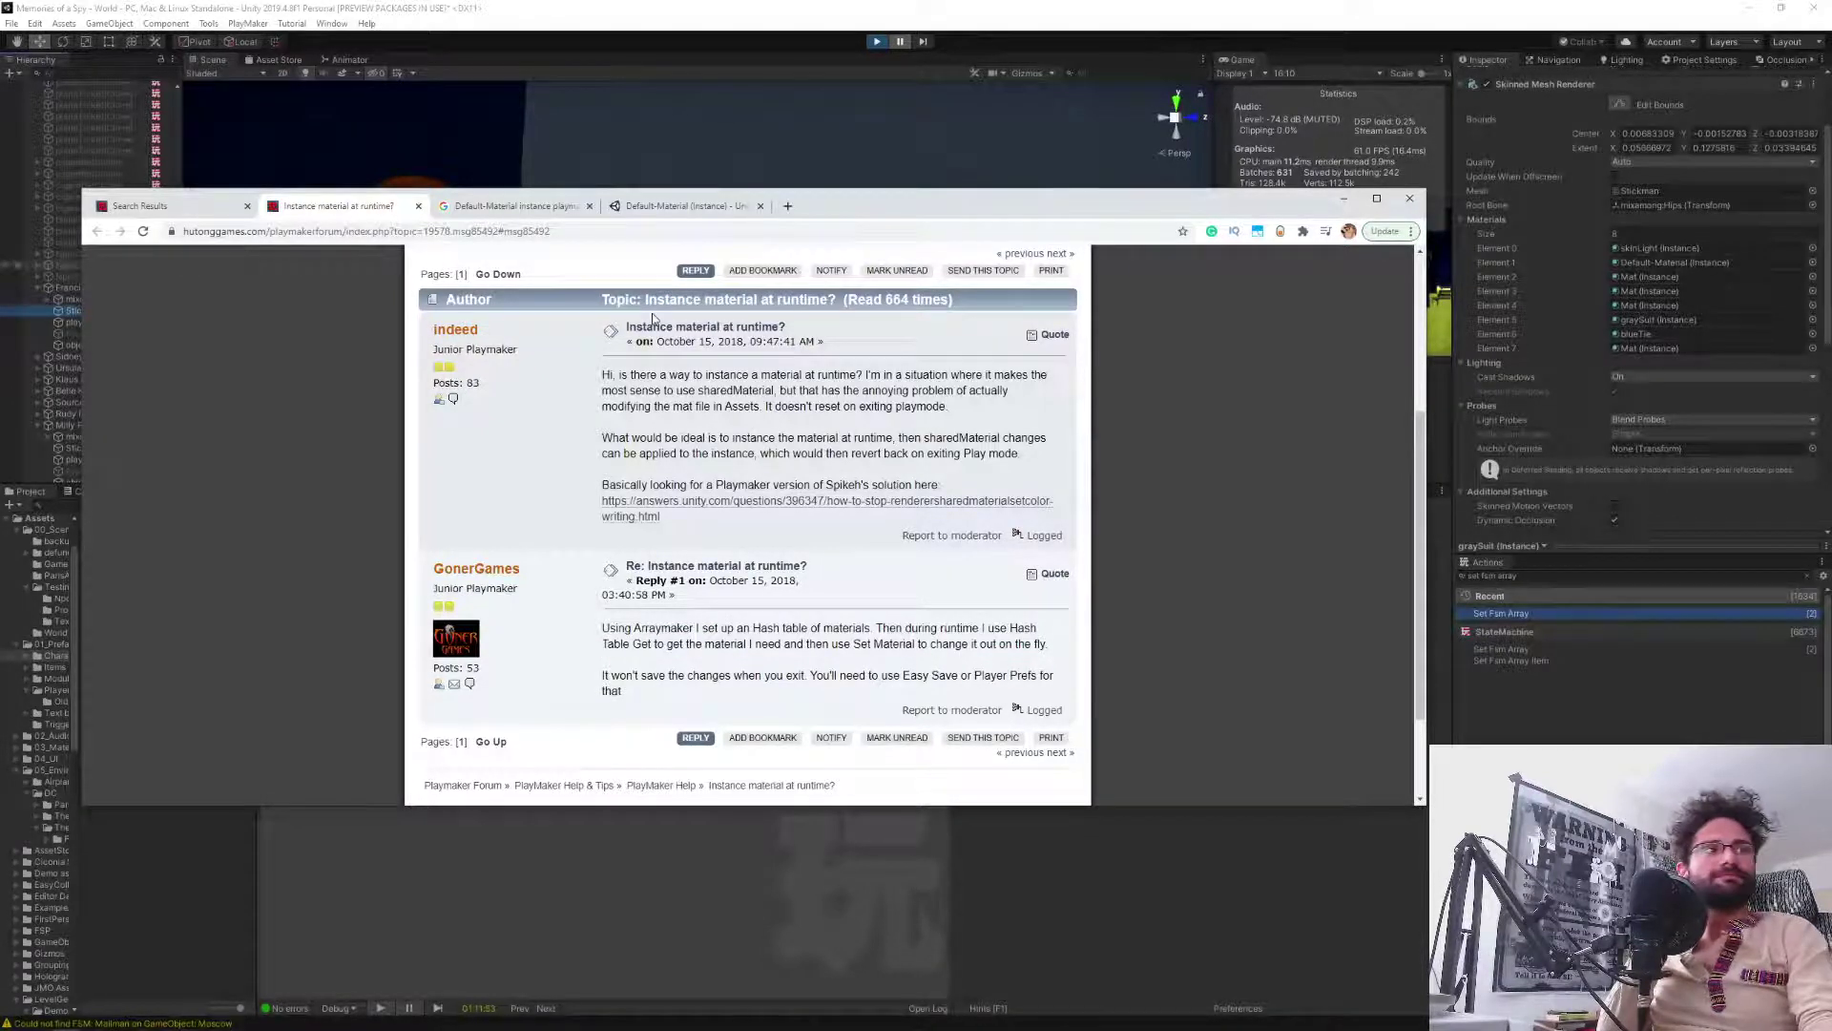
pyautogui.click(418, 206)
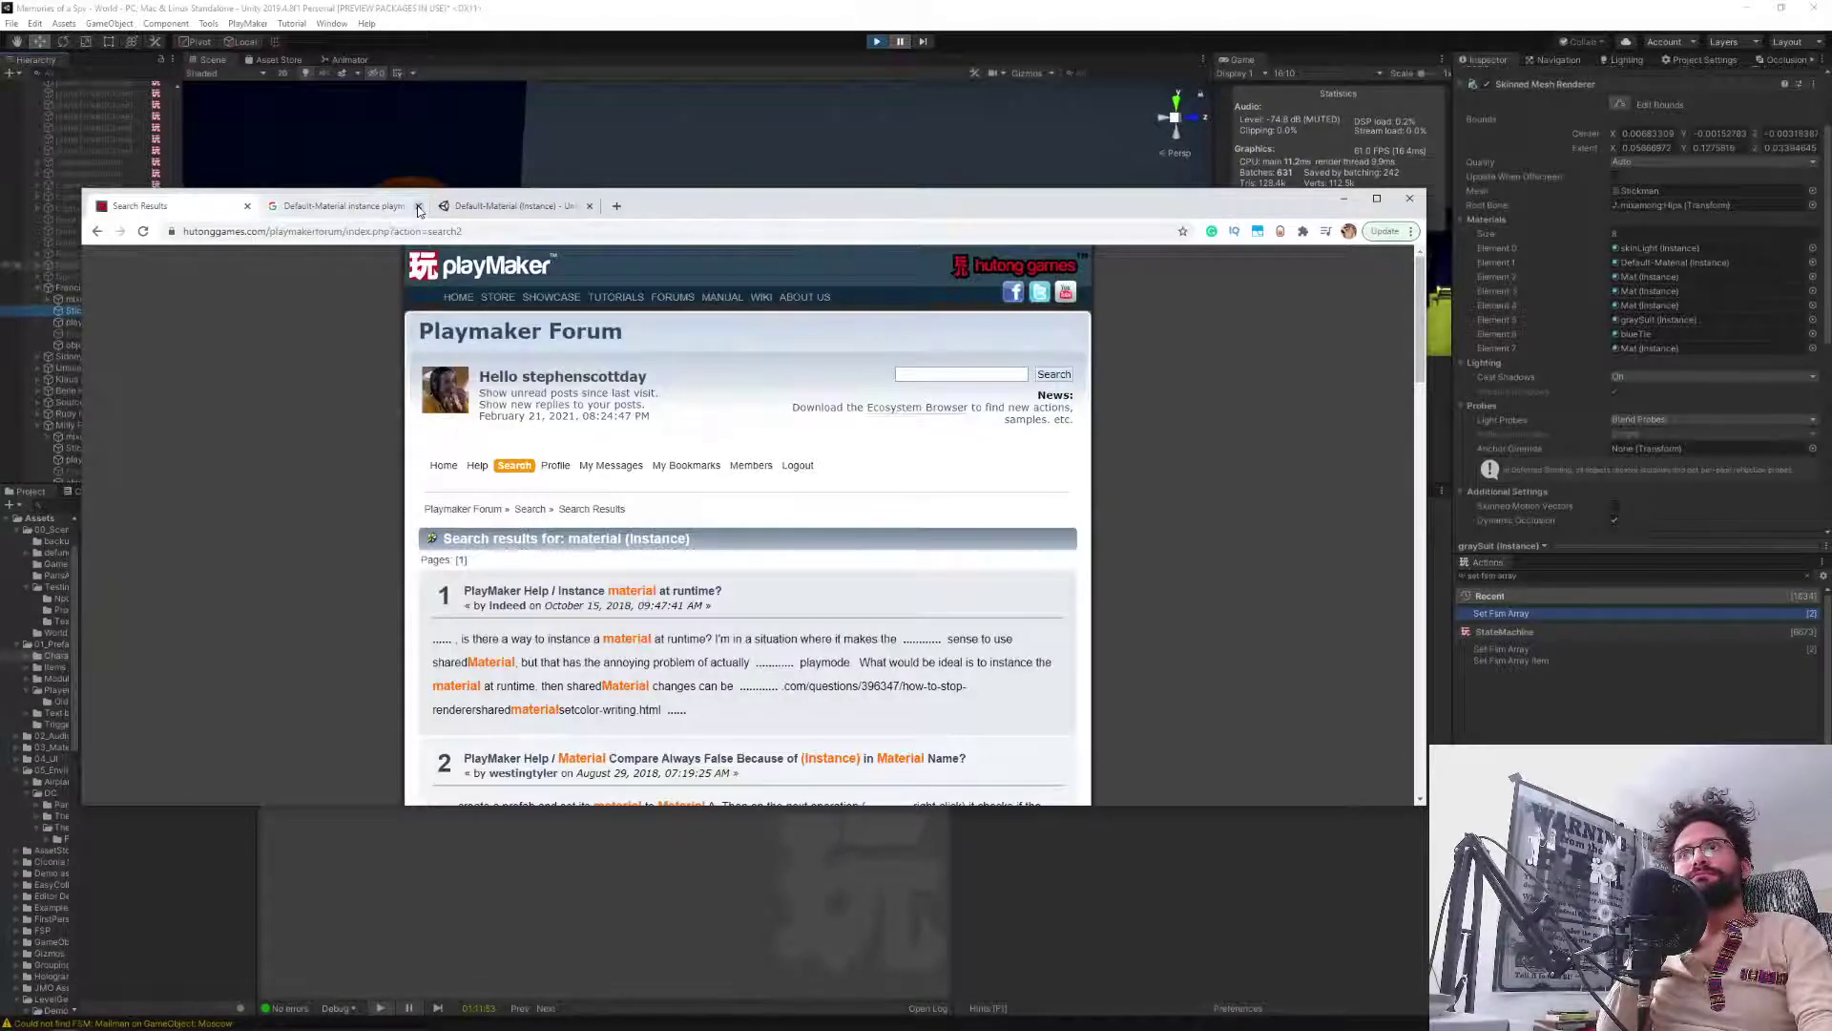
# Open the thread "Material Compare Always False Because of (Instance) in Material Name?" and read its posts about Set Material creating instances.
pyautogui.scroll(-2, 317, 591)
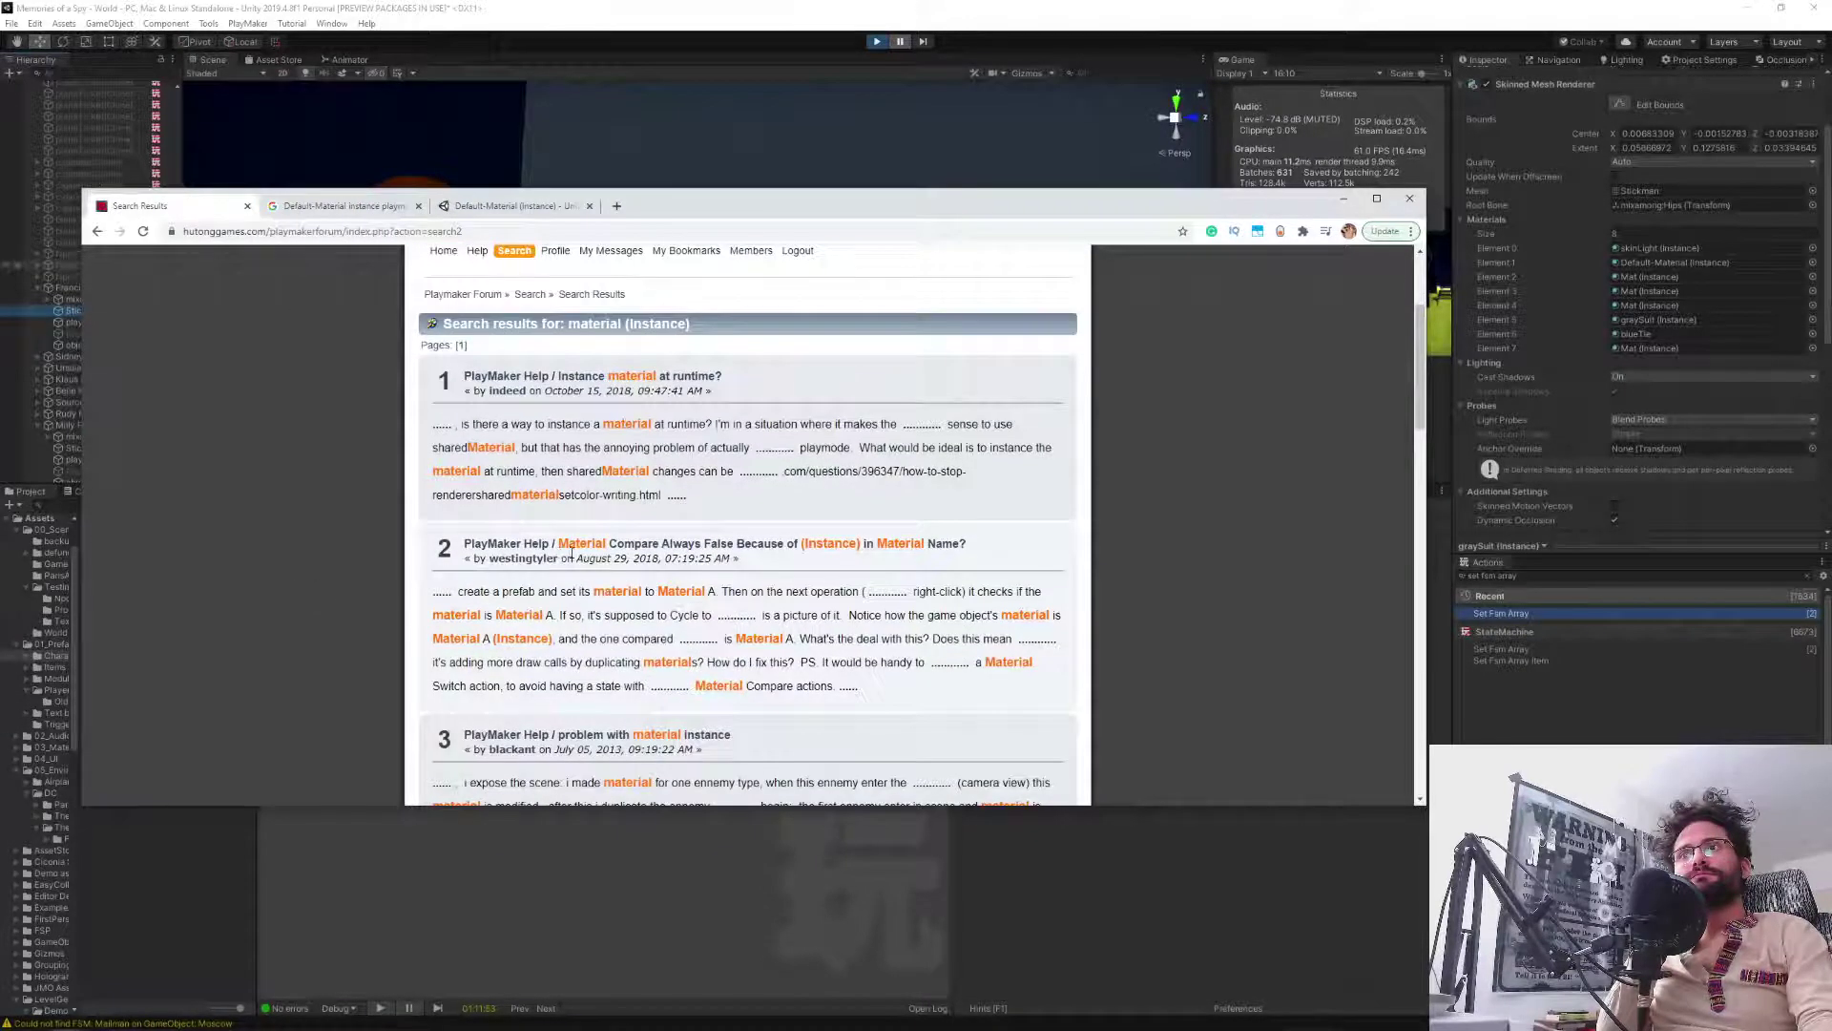
pyautogui.middleClick(728, 553)
pyautogui.click(342, 207)
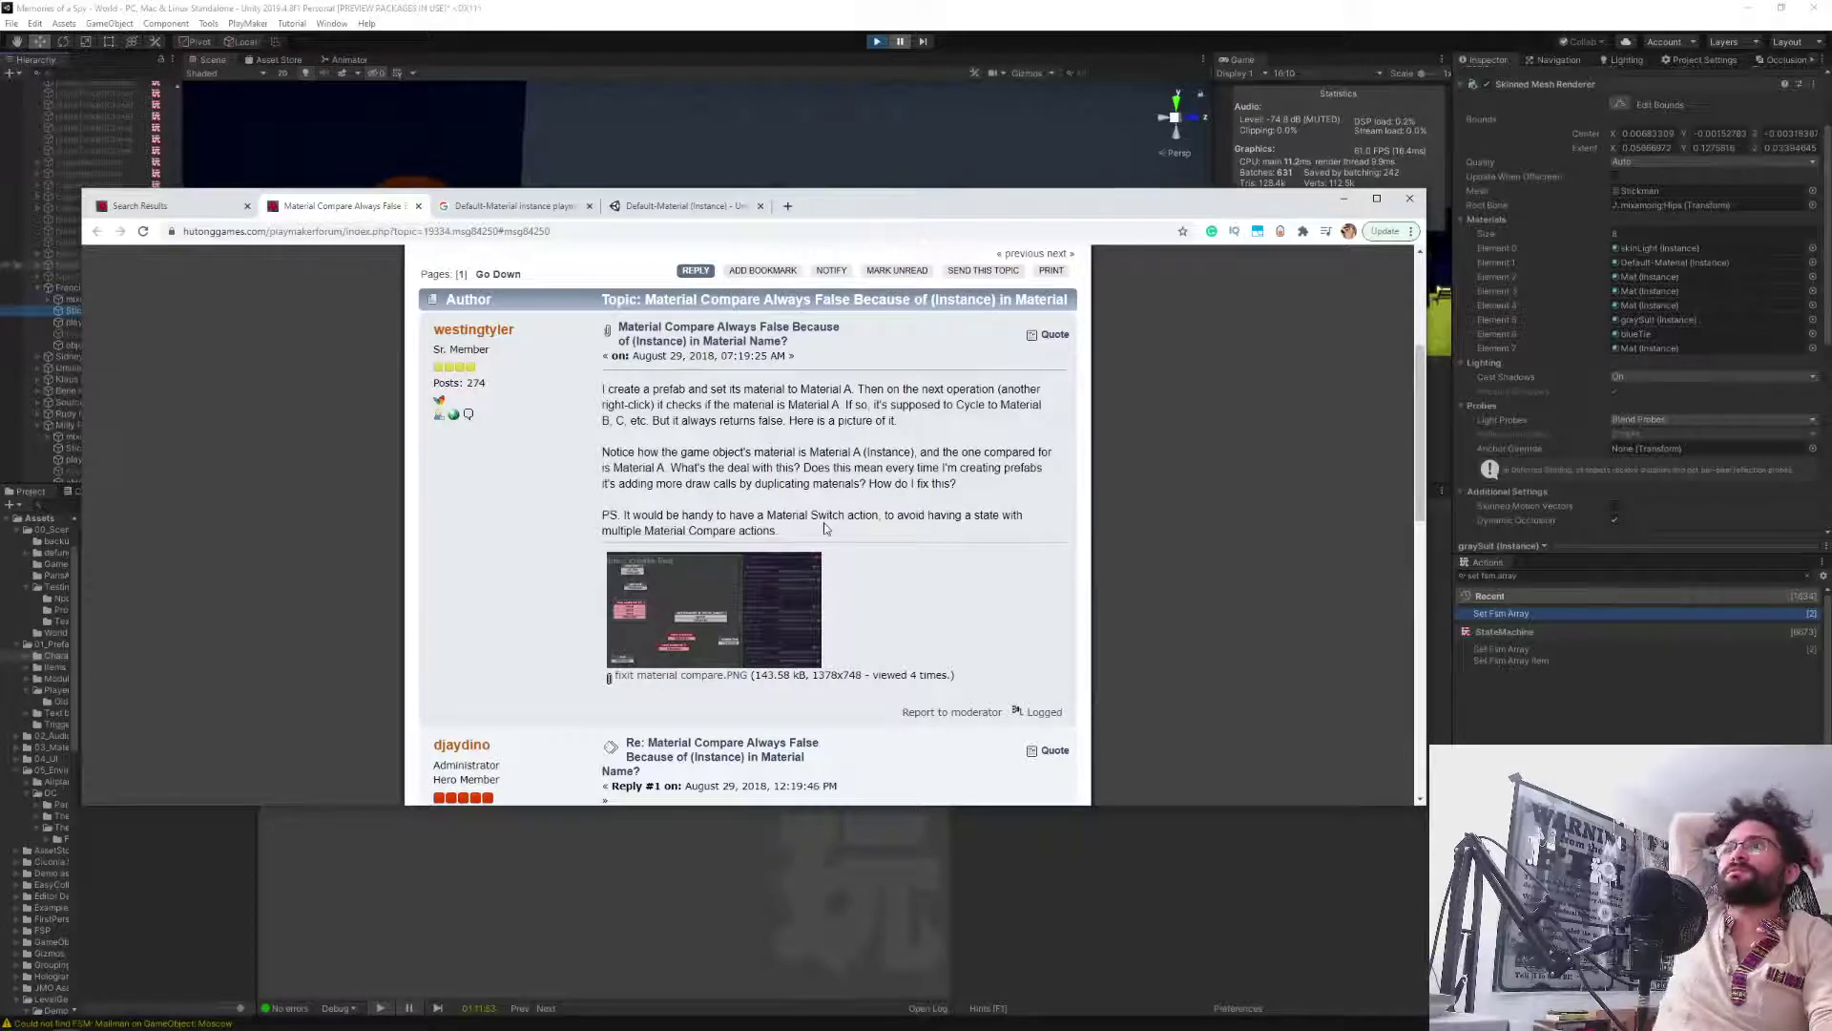
pyautogui.middleClick(352, 414)
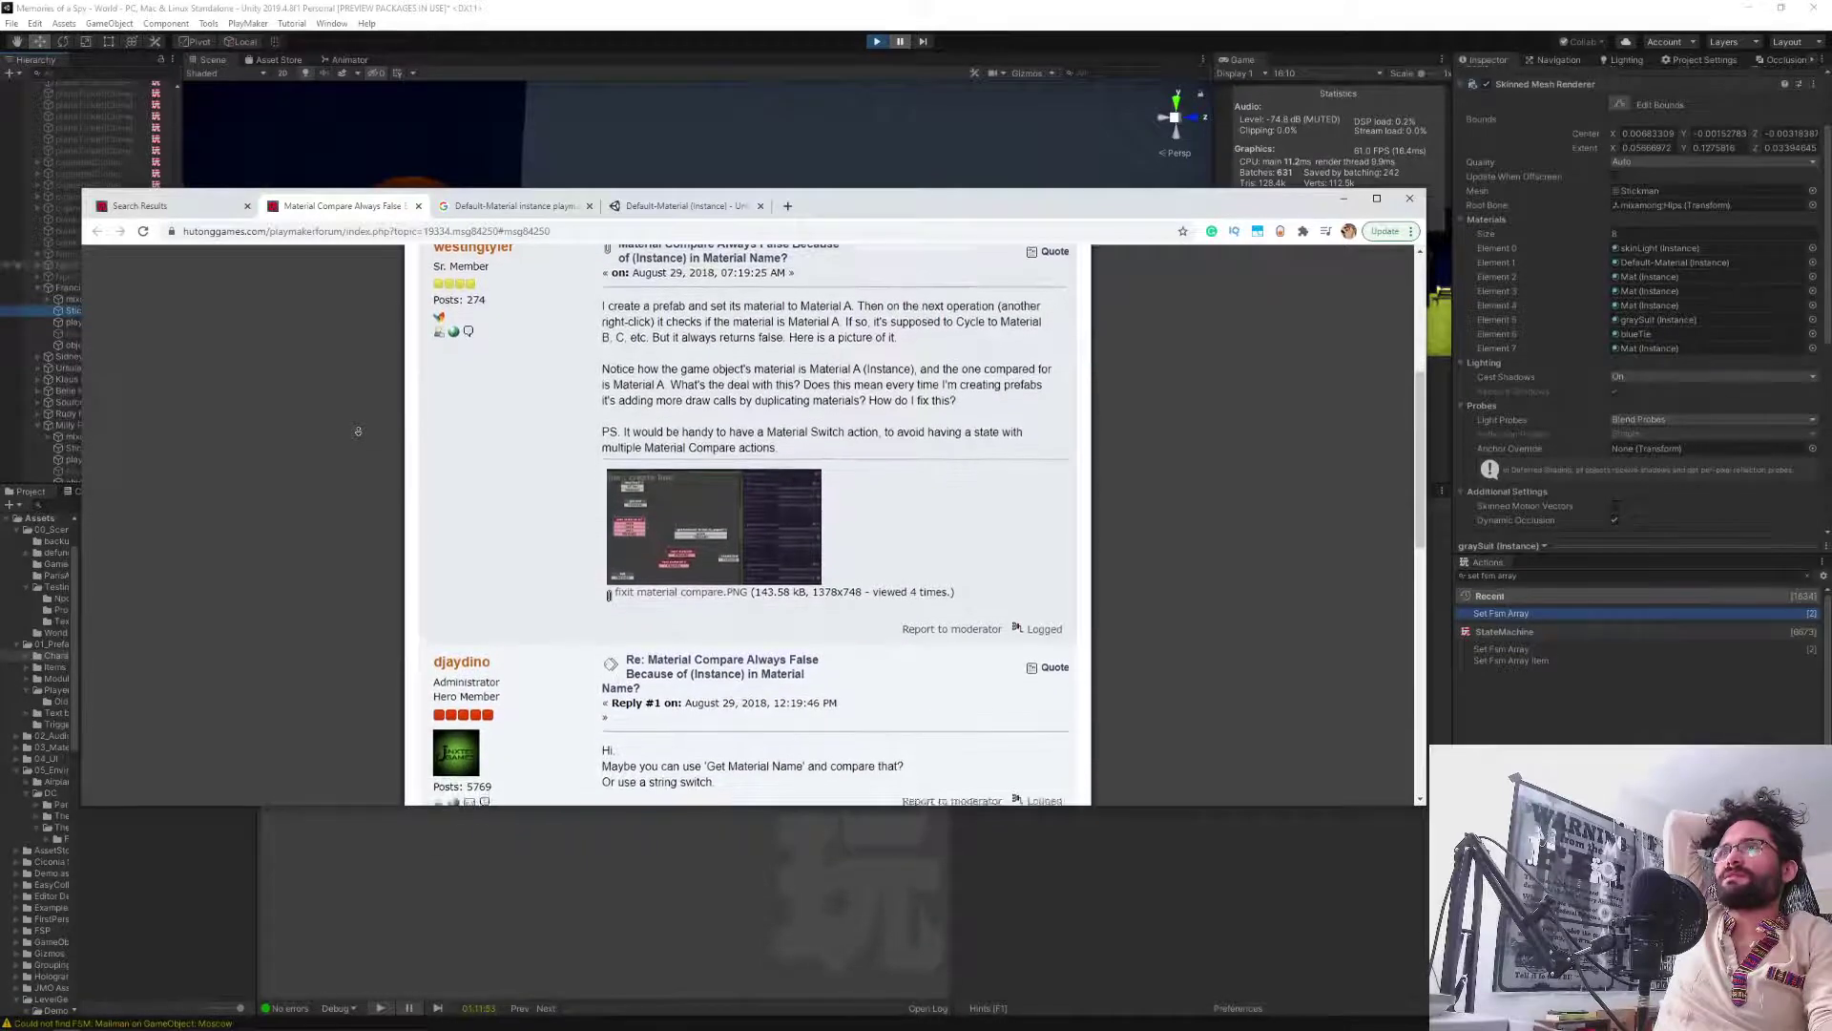
pyautogui.moveTo(864, 379); pyautogui.dragTo(968, 402)
pyautogui.middleClick(320, 376)
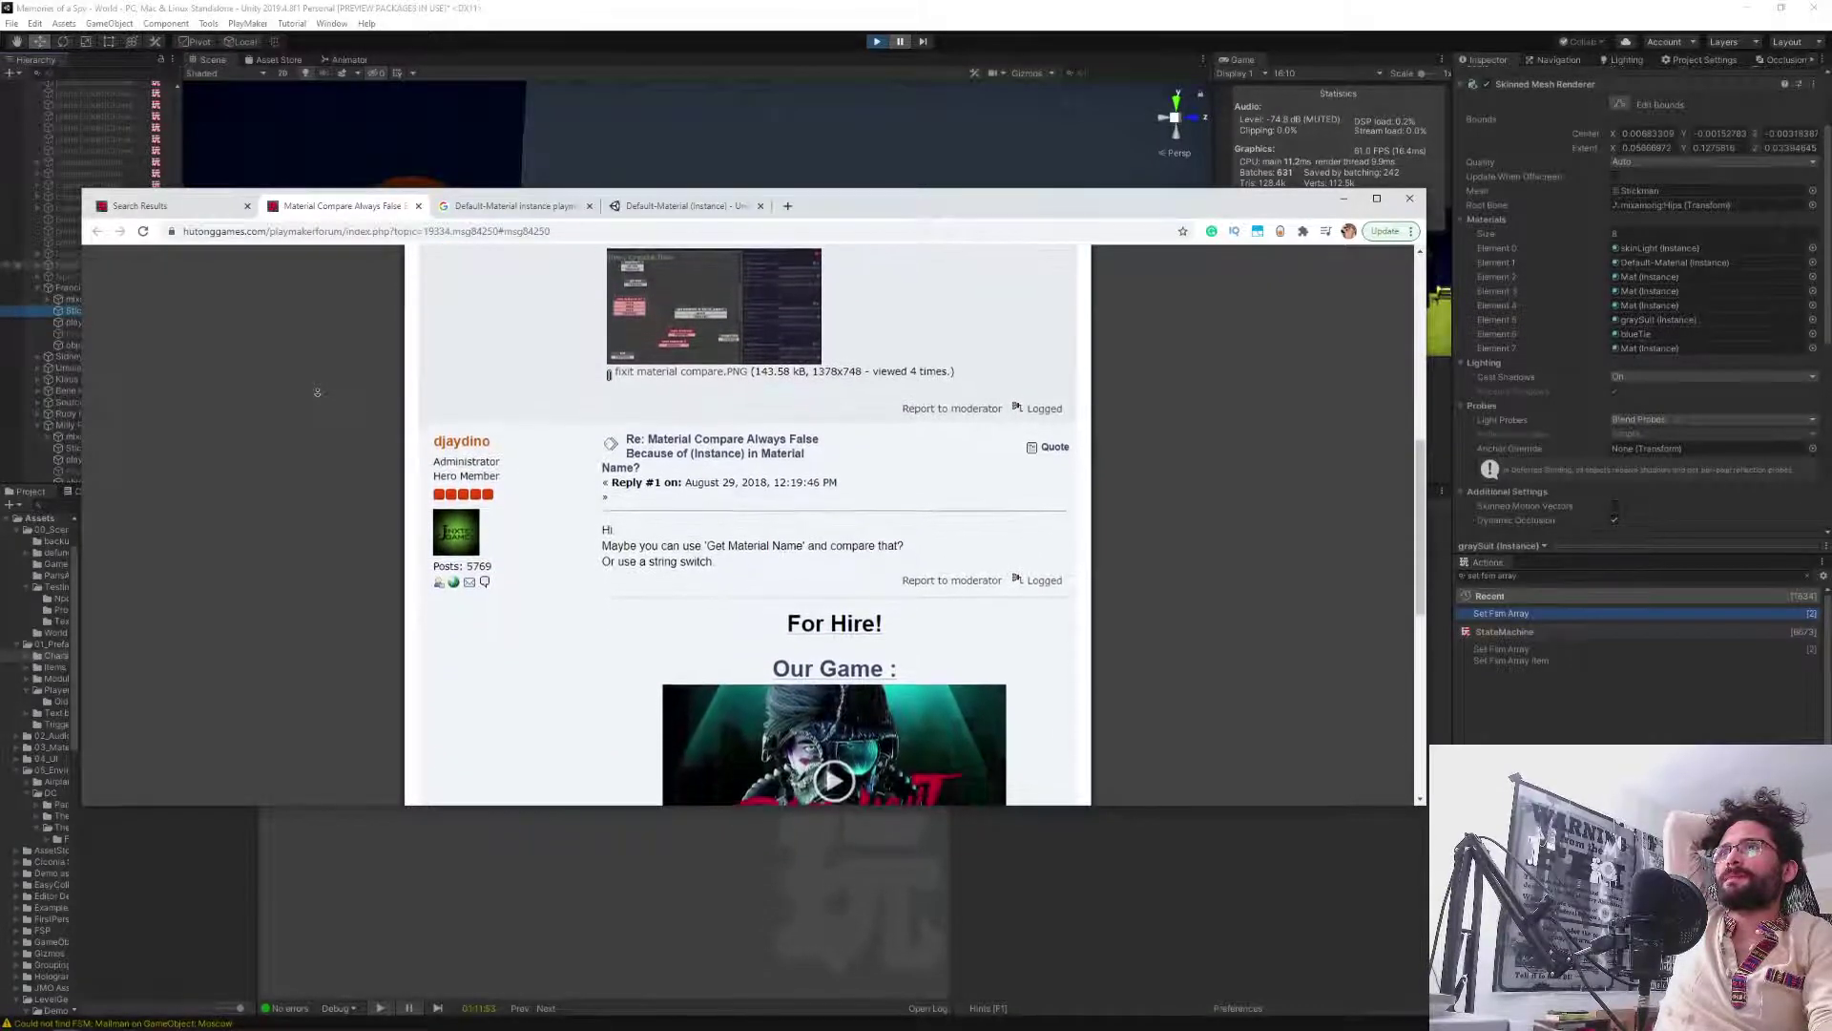
pyautogui.scroll(-4, 325, 399)
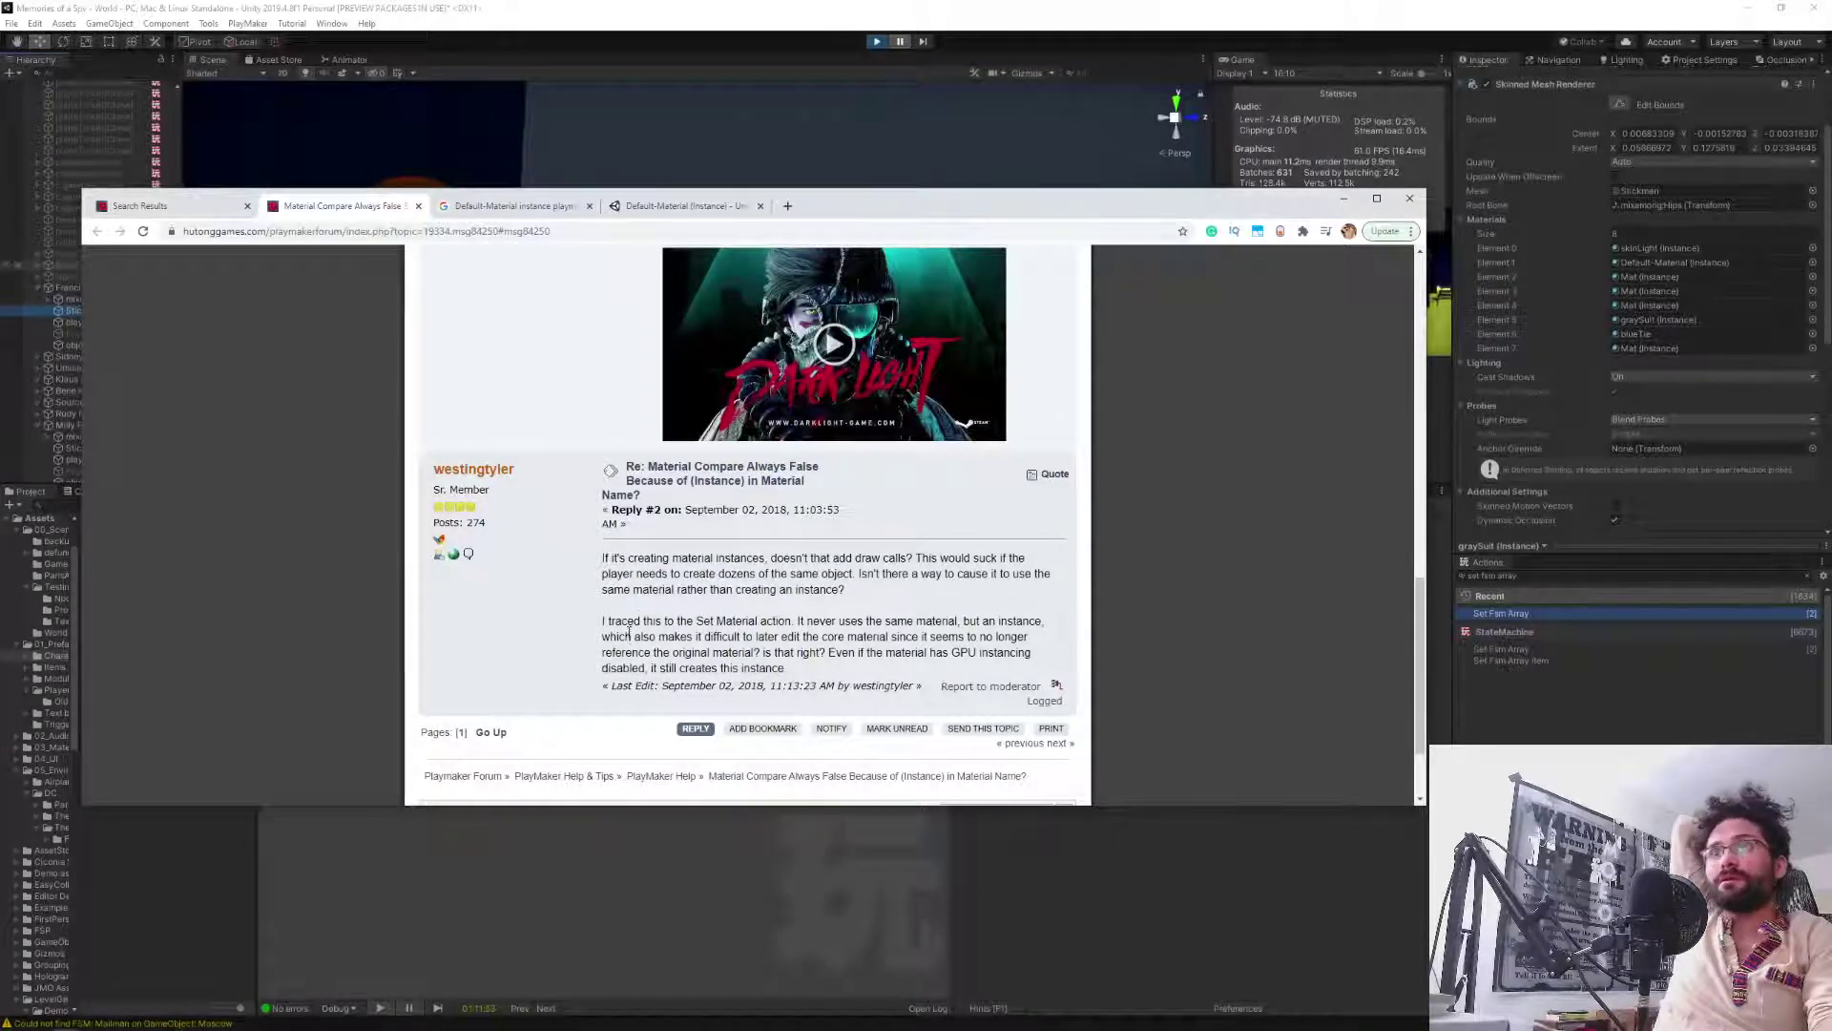
pyautogui.moveTo(685, 610)
pyautogui.mouseDown()
pyautogui.moveTo(863, 621)
pyautogui.moveTo(812, 652)
pyautogui.moveTo(710, 619)
pyautogui.moveTo(944, 651)
pyautogui.moveTo(726, 623)
pyautogui.moveTo(775, 657)
pyautogui.moveTo(954, 655)
pyautogui.moveTo(962, 672)
pyautogui.moveTo(811, 625)
pyautogui.moveTo(797, 674)
pyautogui.mouseUp()
# Switch back to Unity, widen the Project window, and inspect the bushyStache material in 03_Materials > Facial Hair.
pyautogui.click(764, 8)
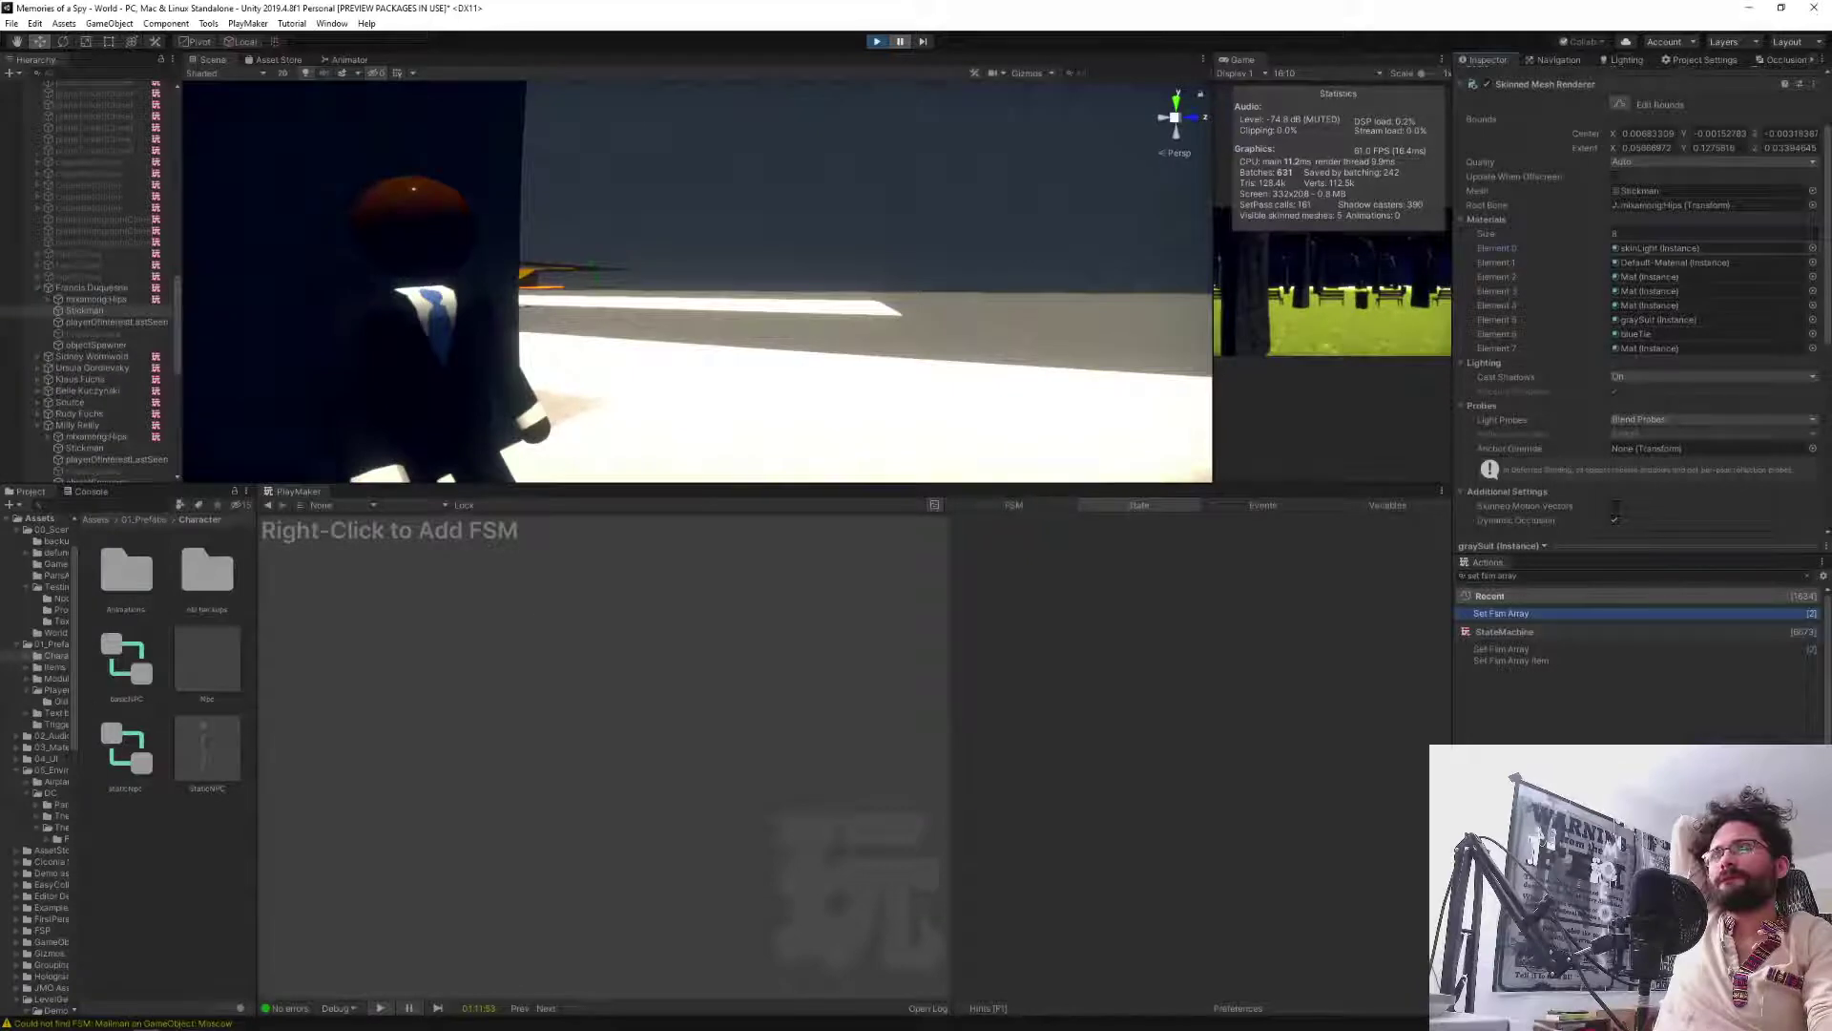
pyautogui.moveTo(256, 706); pyautogui.dragTo(452, 711)
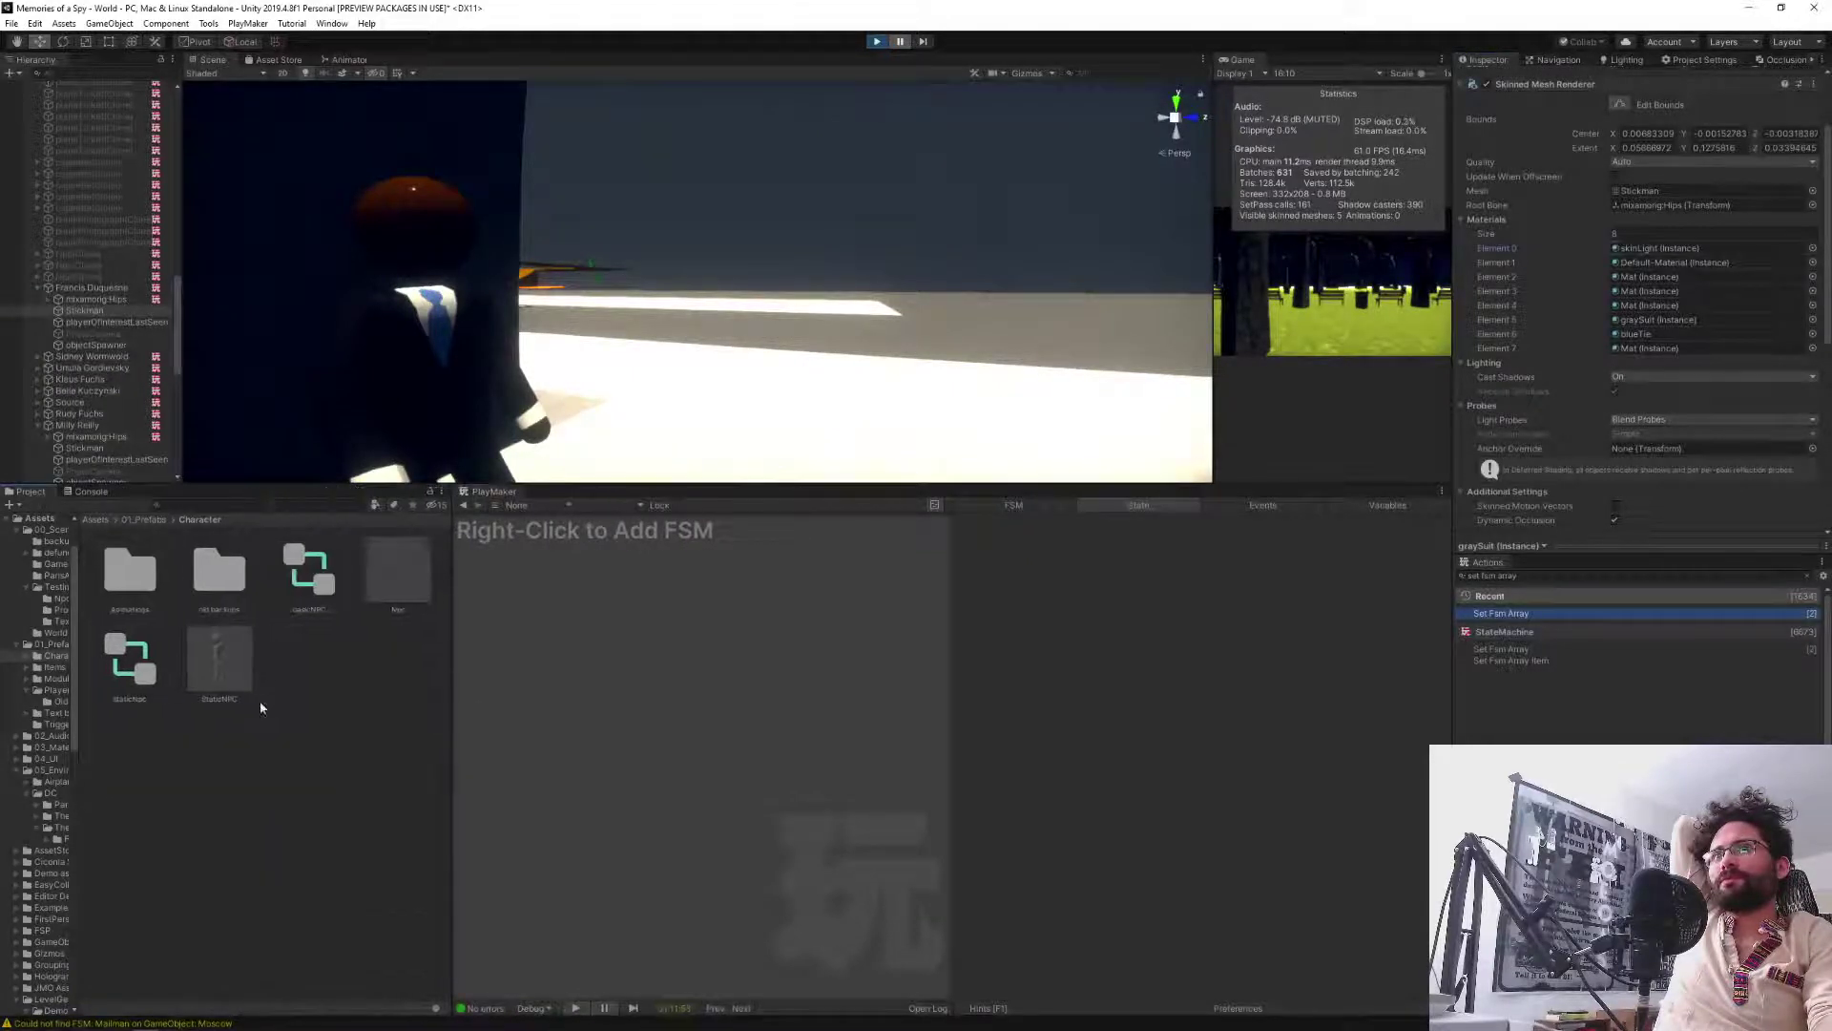
pyautogui.moveTo(82, 708); pyautogui.dragTo(245, 708)
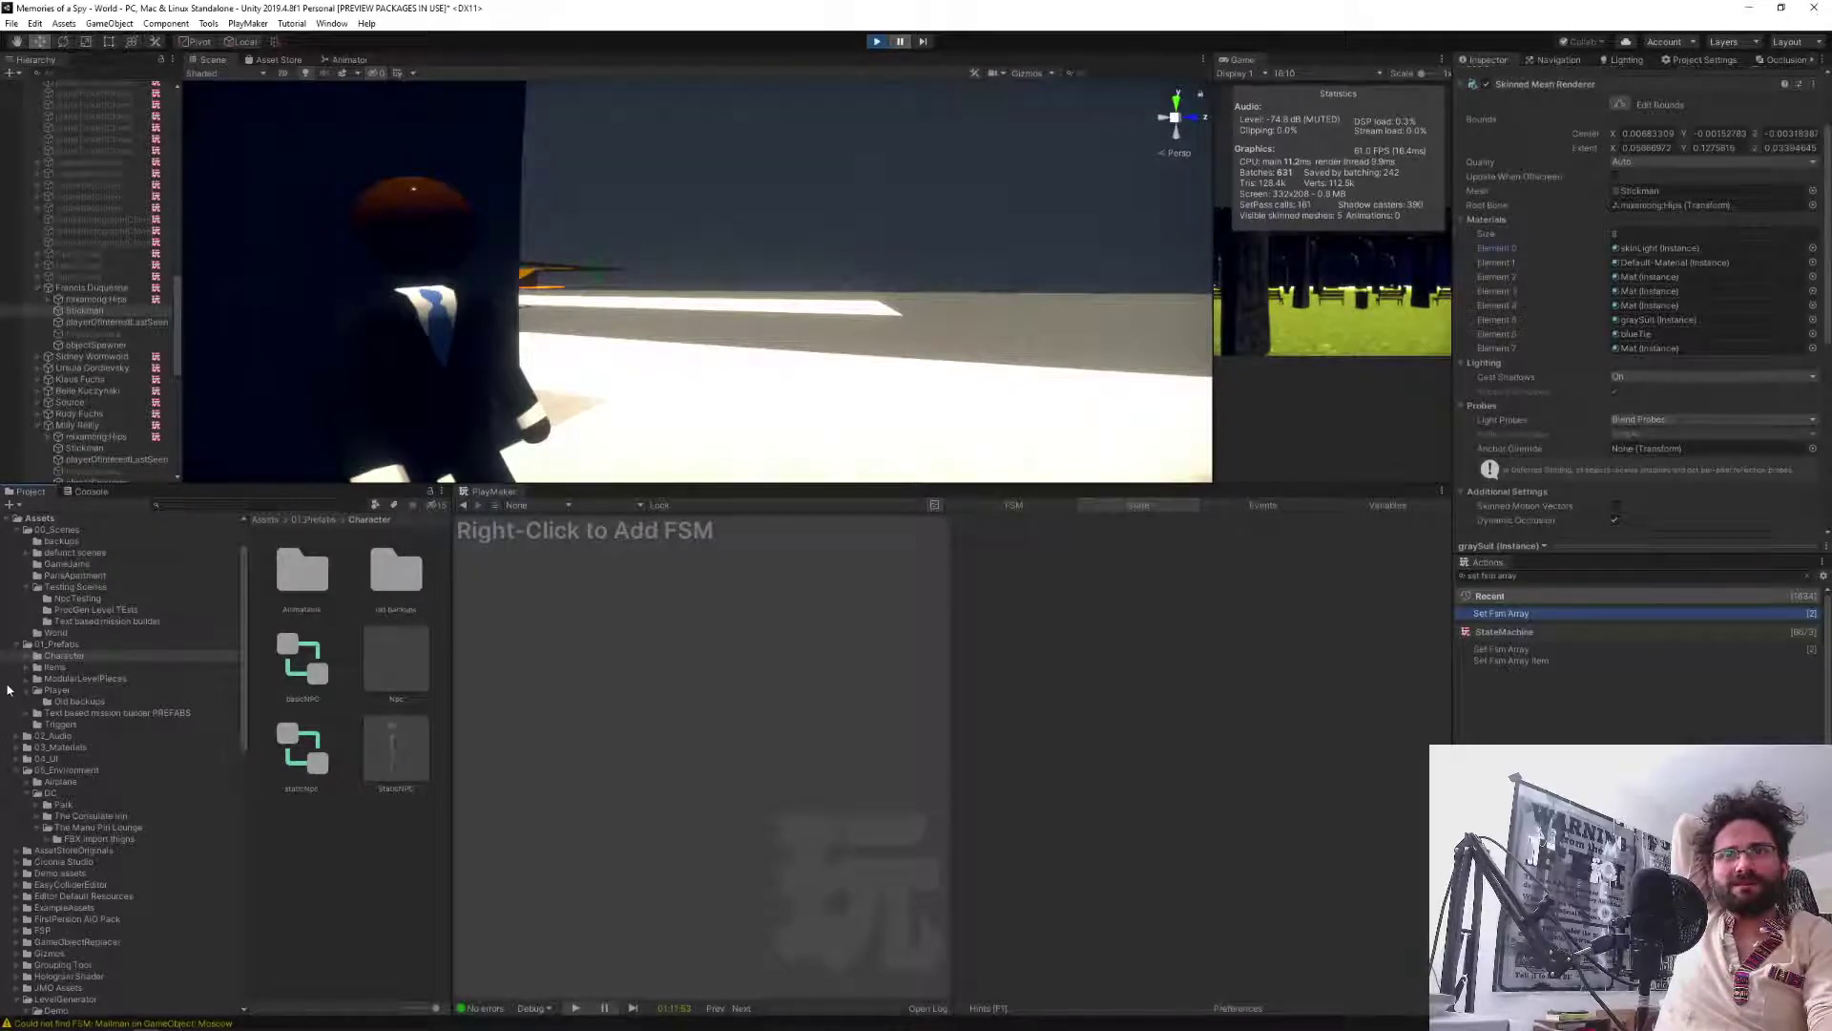
pyautogui.click(58, 747)
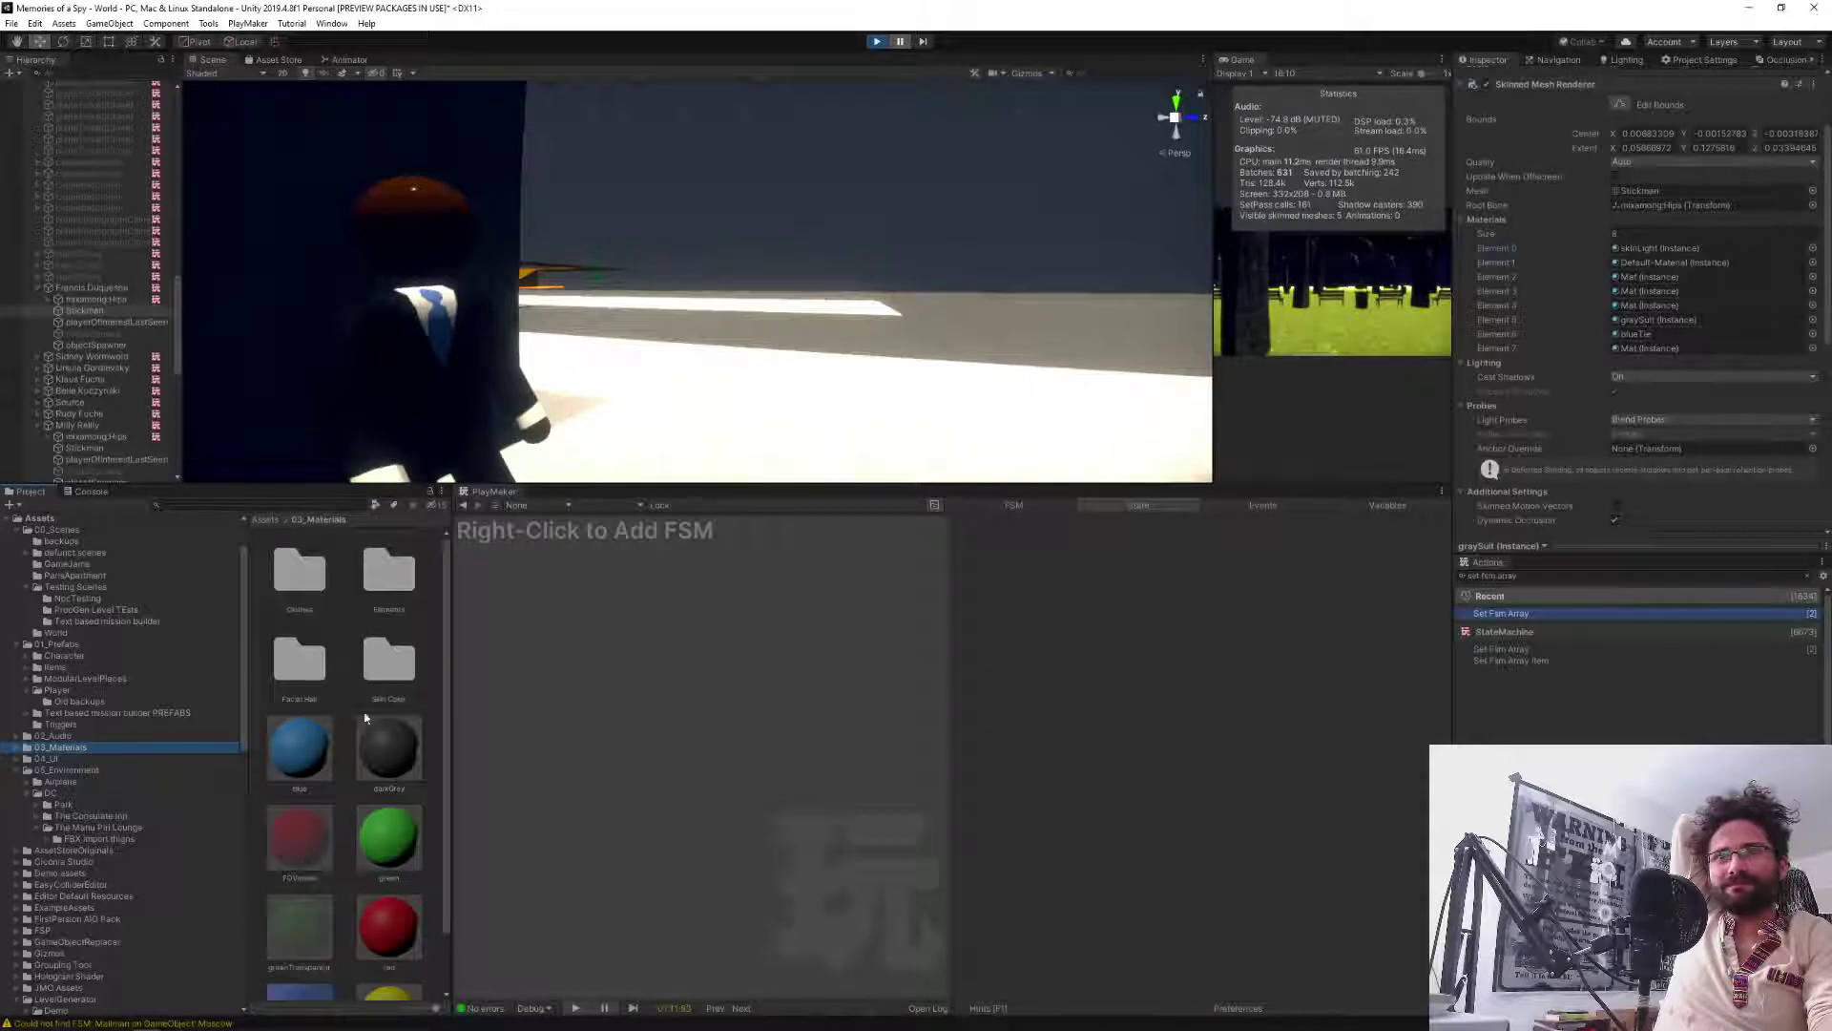
pyautogui.doubleClick(321, 666)
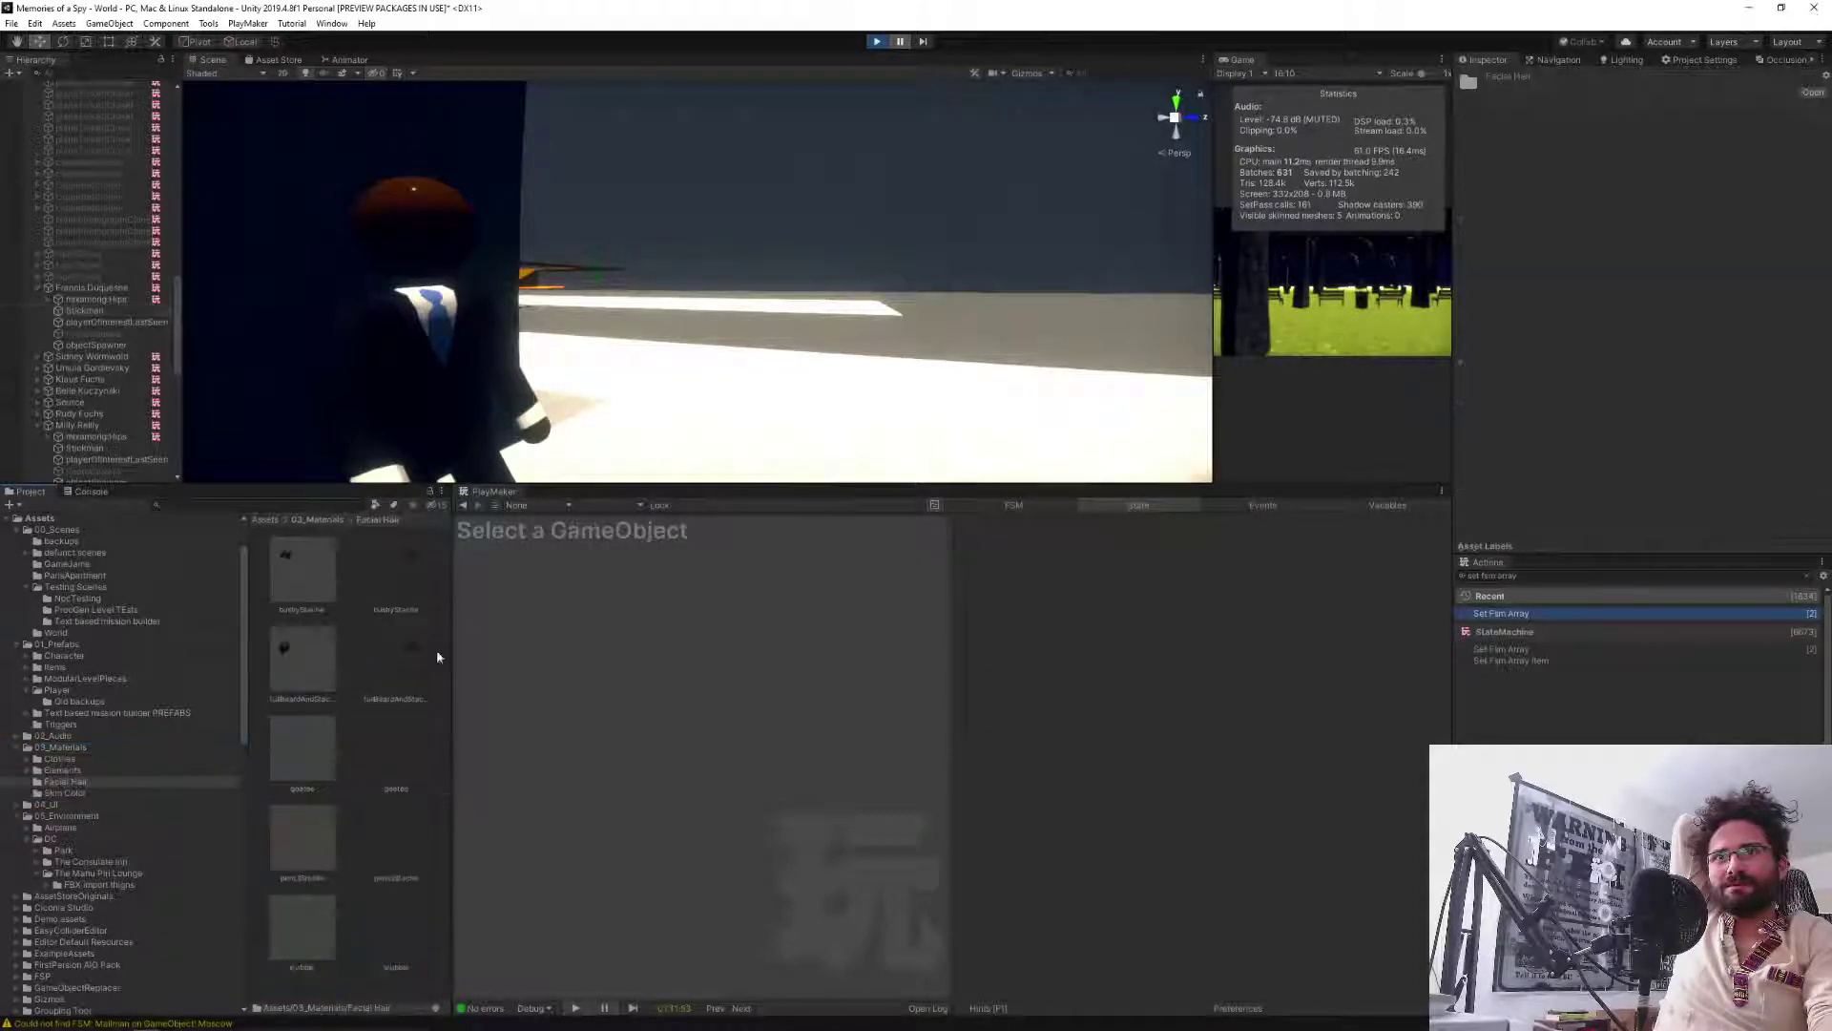
pyautogui.click(312, 579)
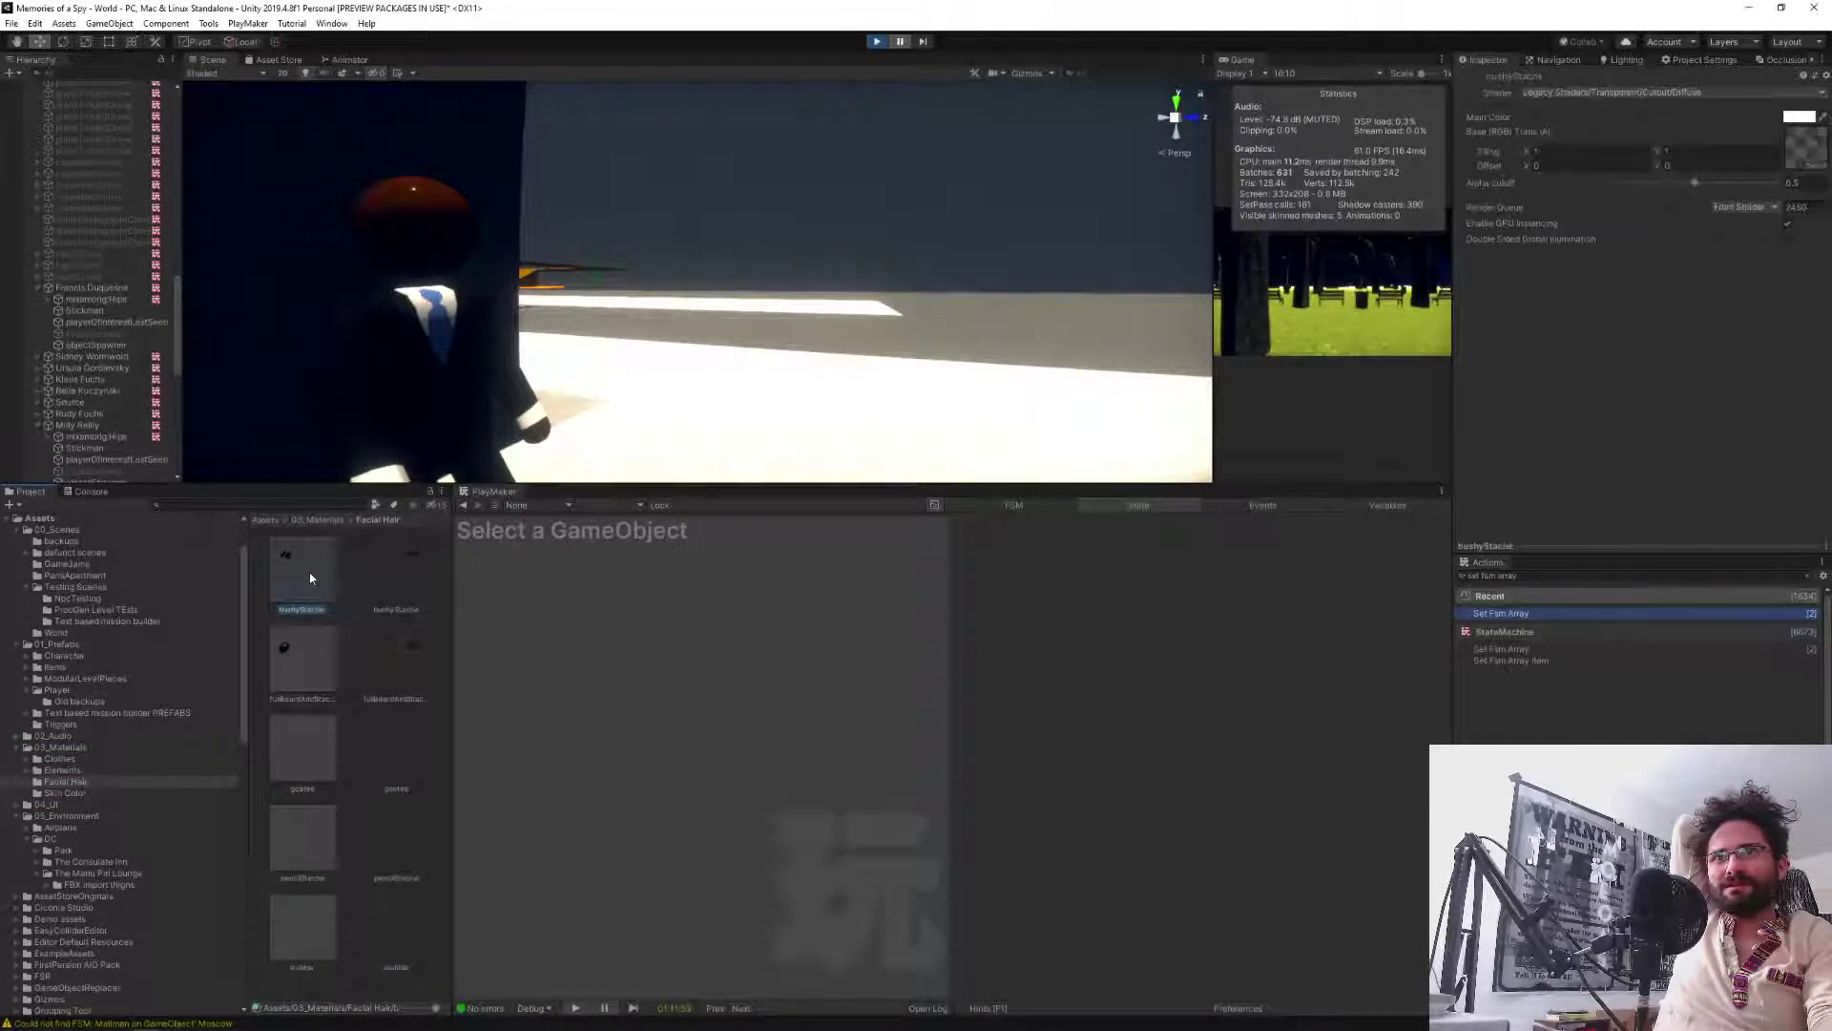
pyautogui.moveTo(450, 602); pyautogui.dragTo(603, 601)
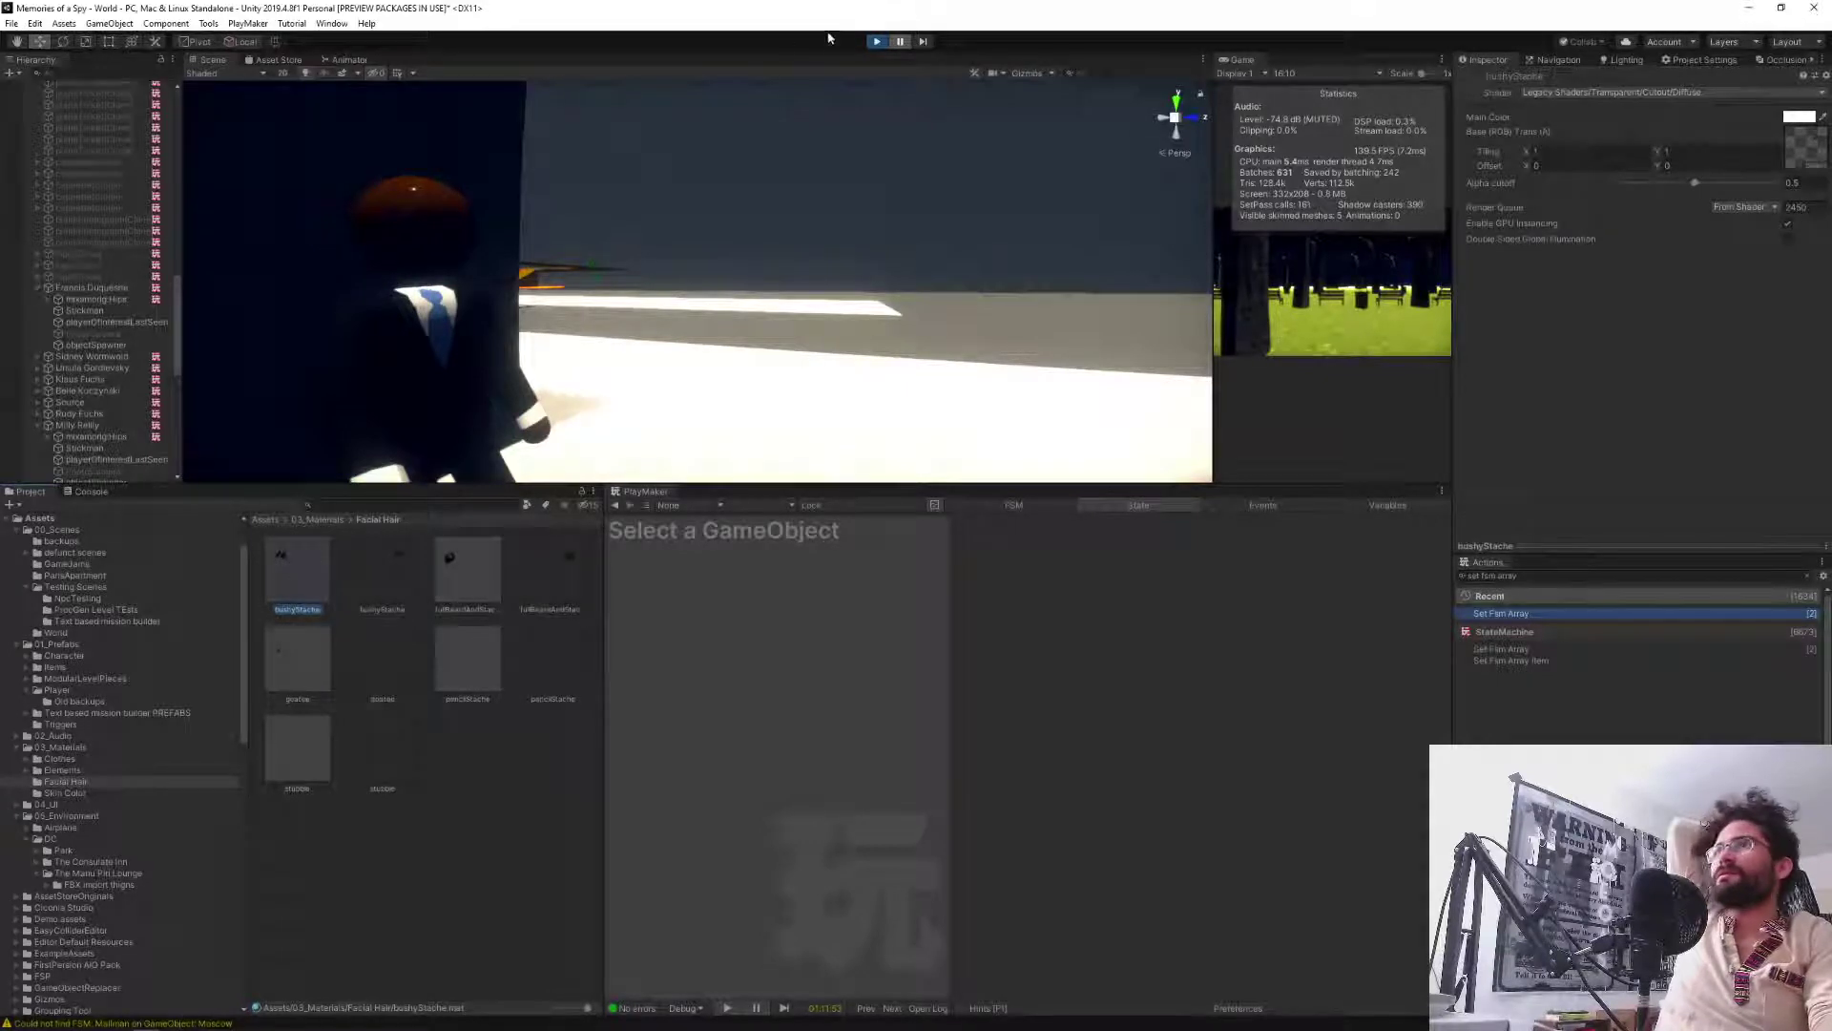
# Stop the running game and disable GPU instancing on the fullBeardAndStache, goatee, pencilStache and stubble materials.
pyautogui.click(870, 43)
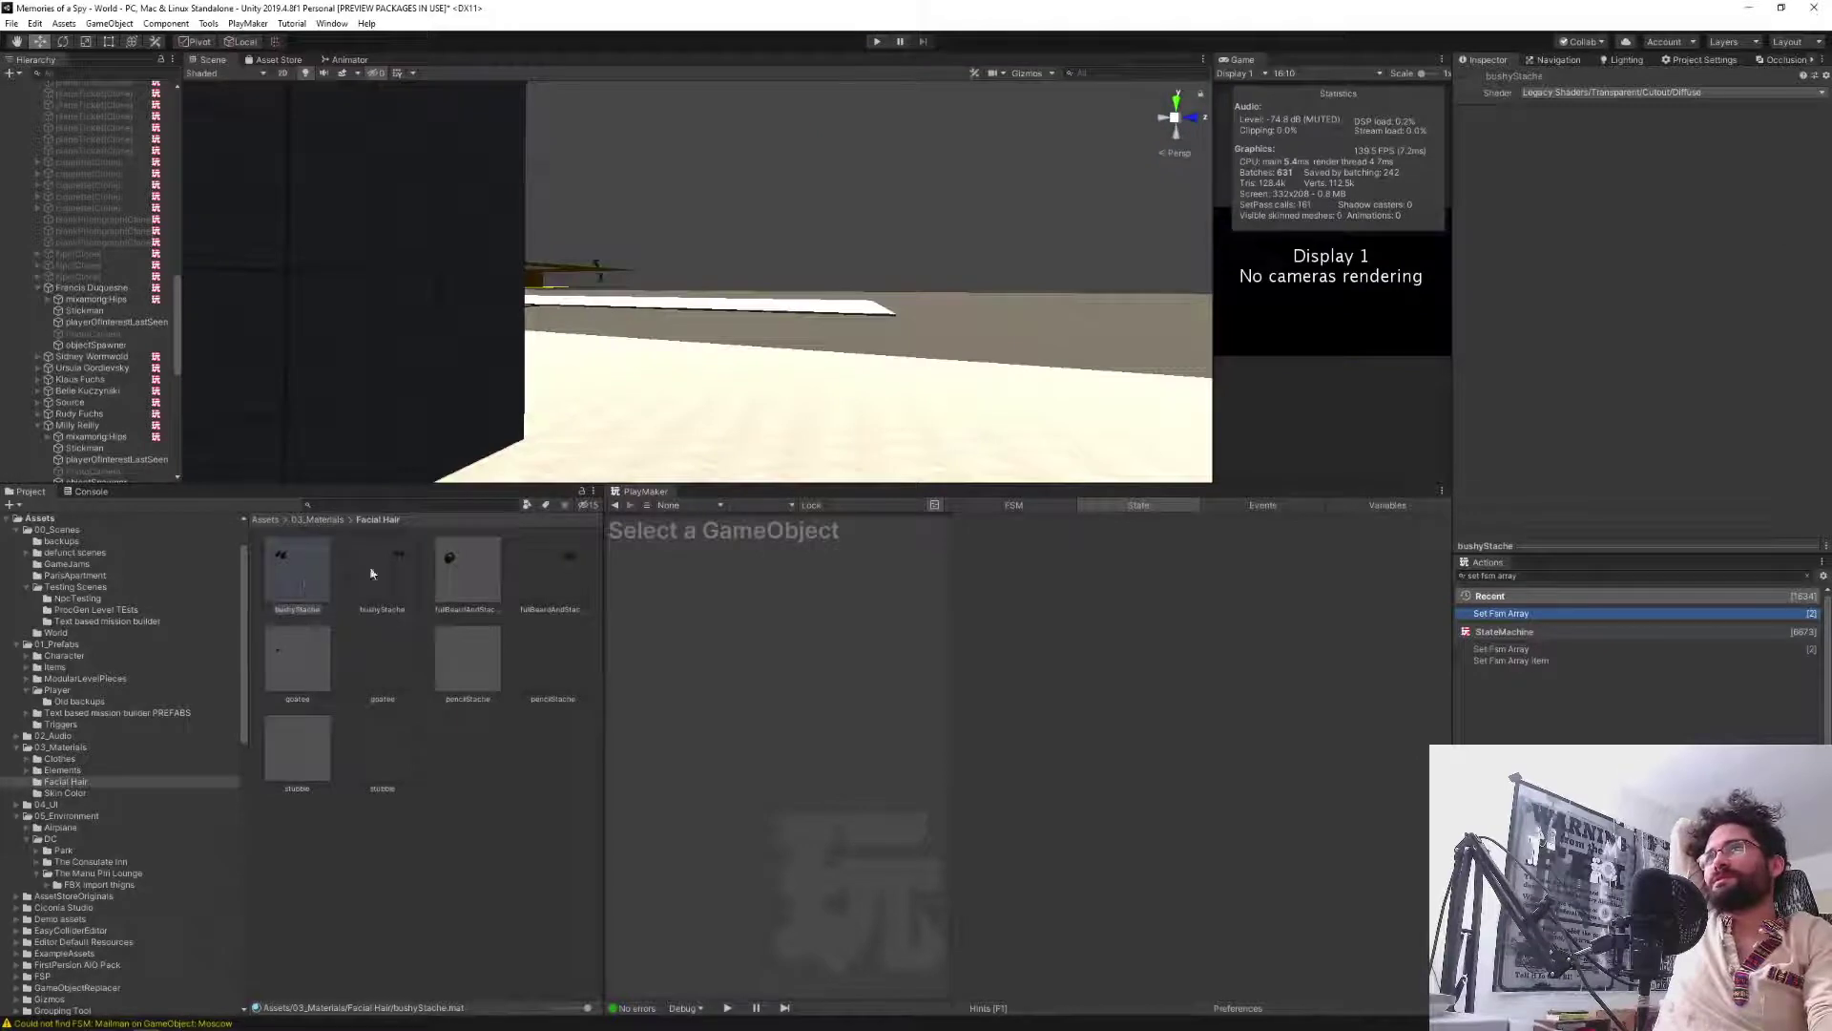
pyautogui.click(454, 586)
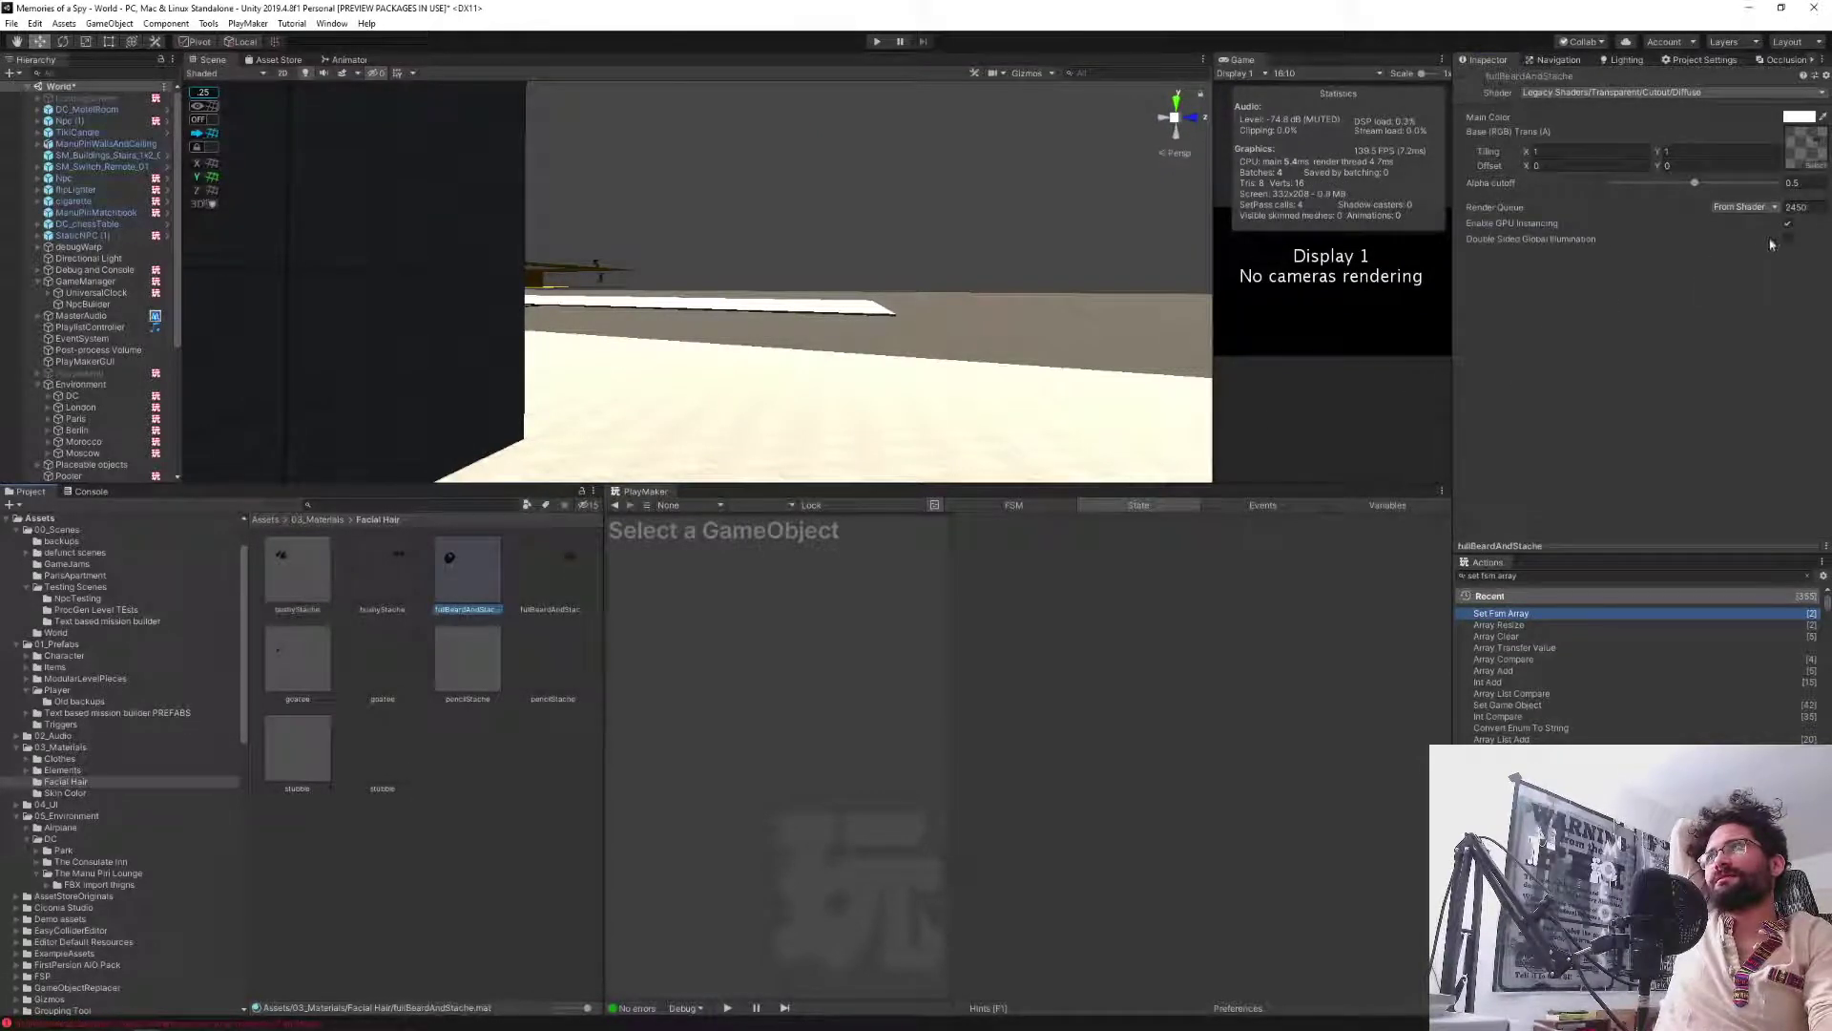
pyautogui.click(302, 663)
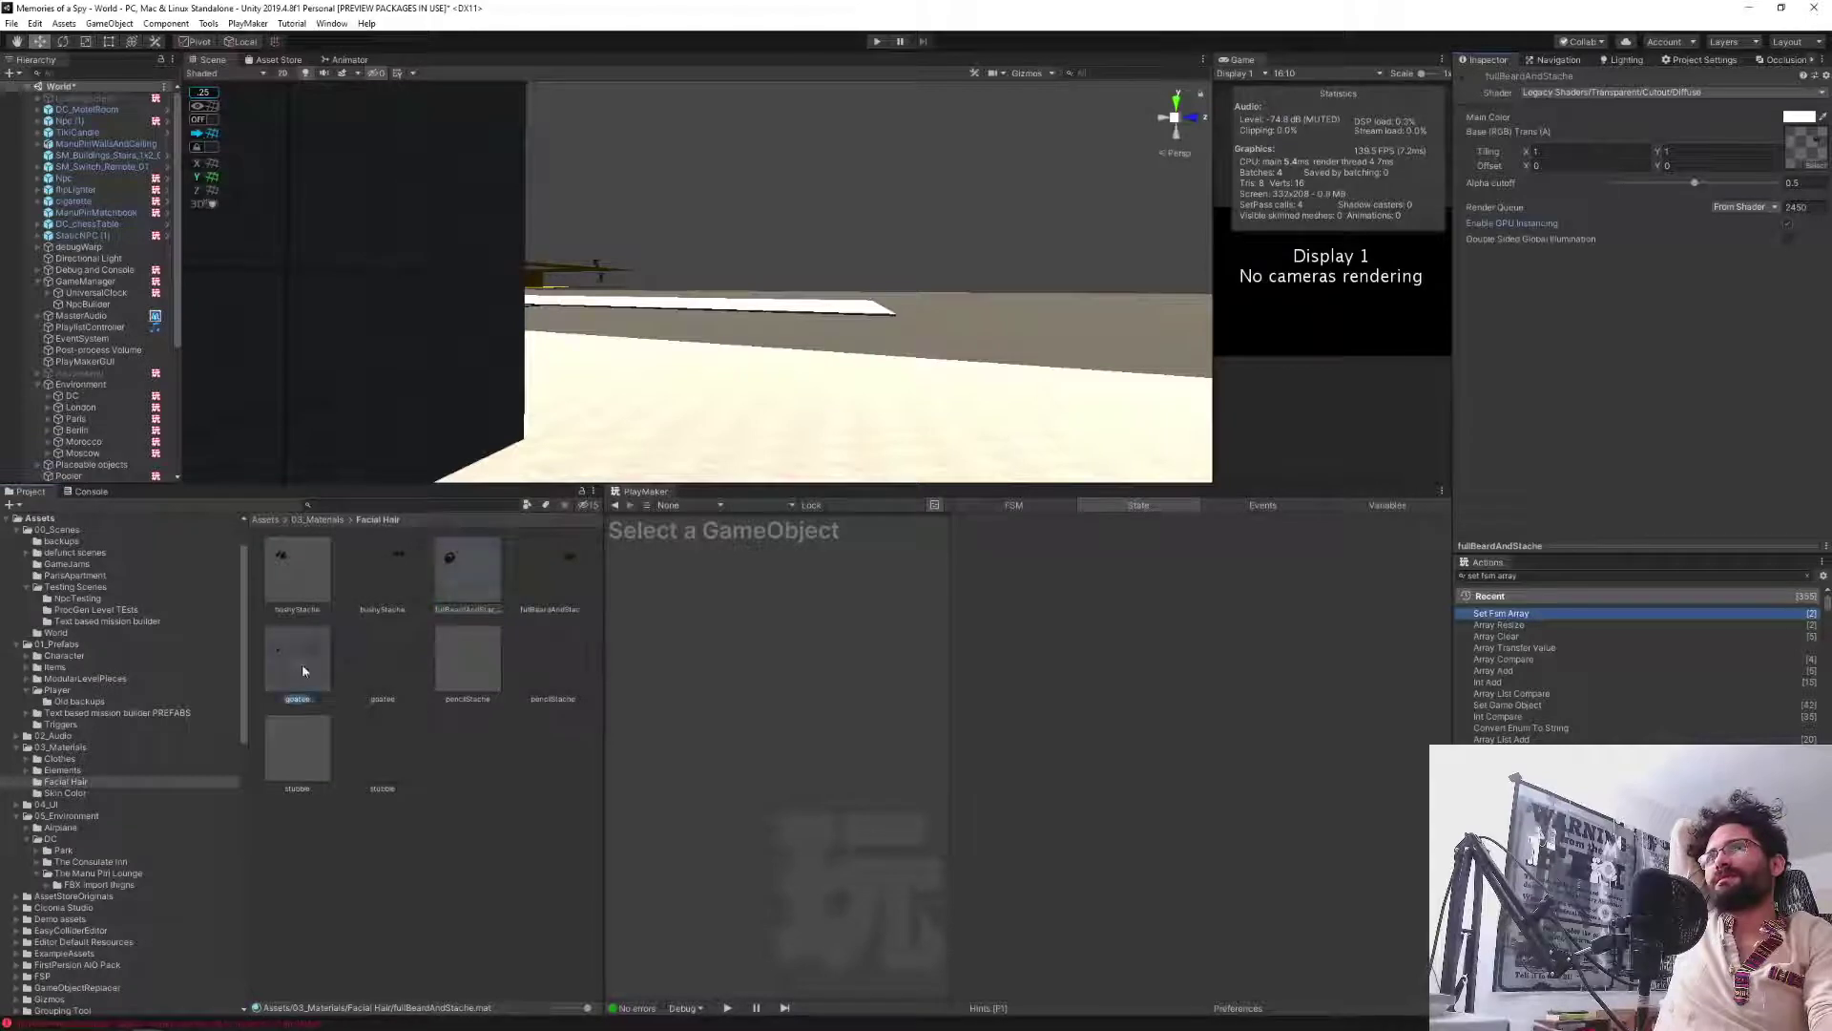
pyautogui.click(1787, 225)
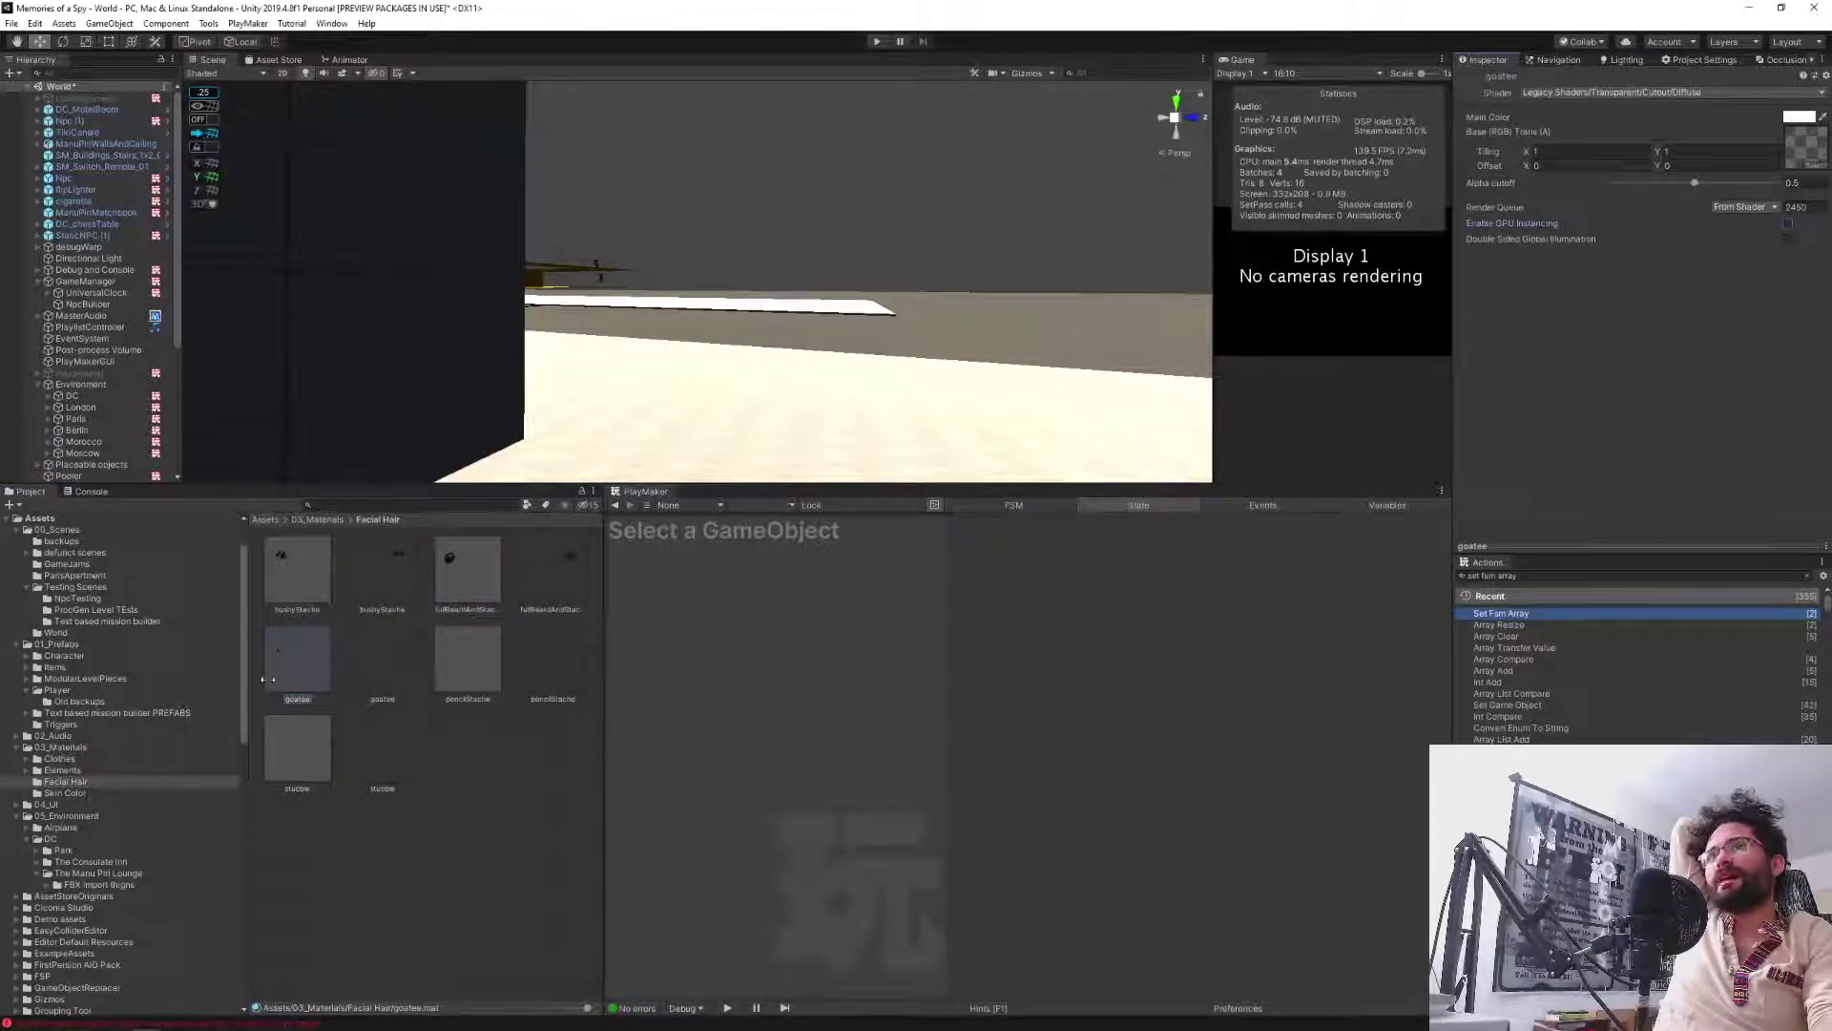
pyautogui.click(481, 652)
pyautogui.click(1788, 225)
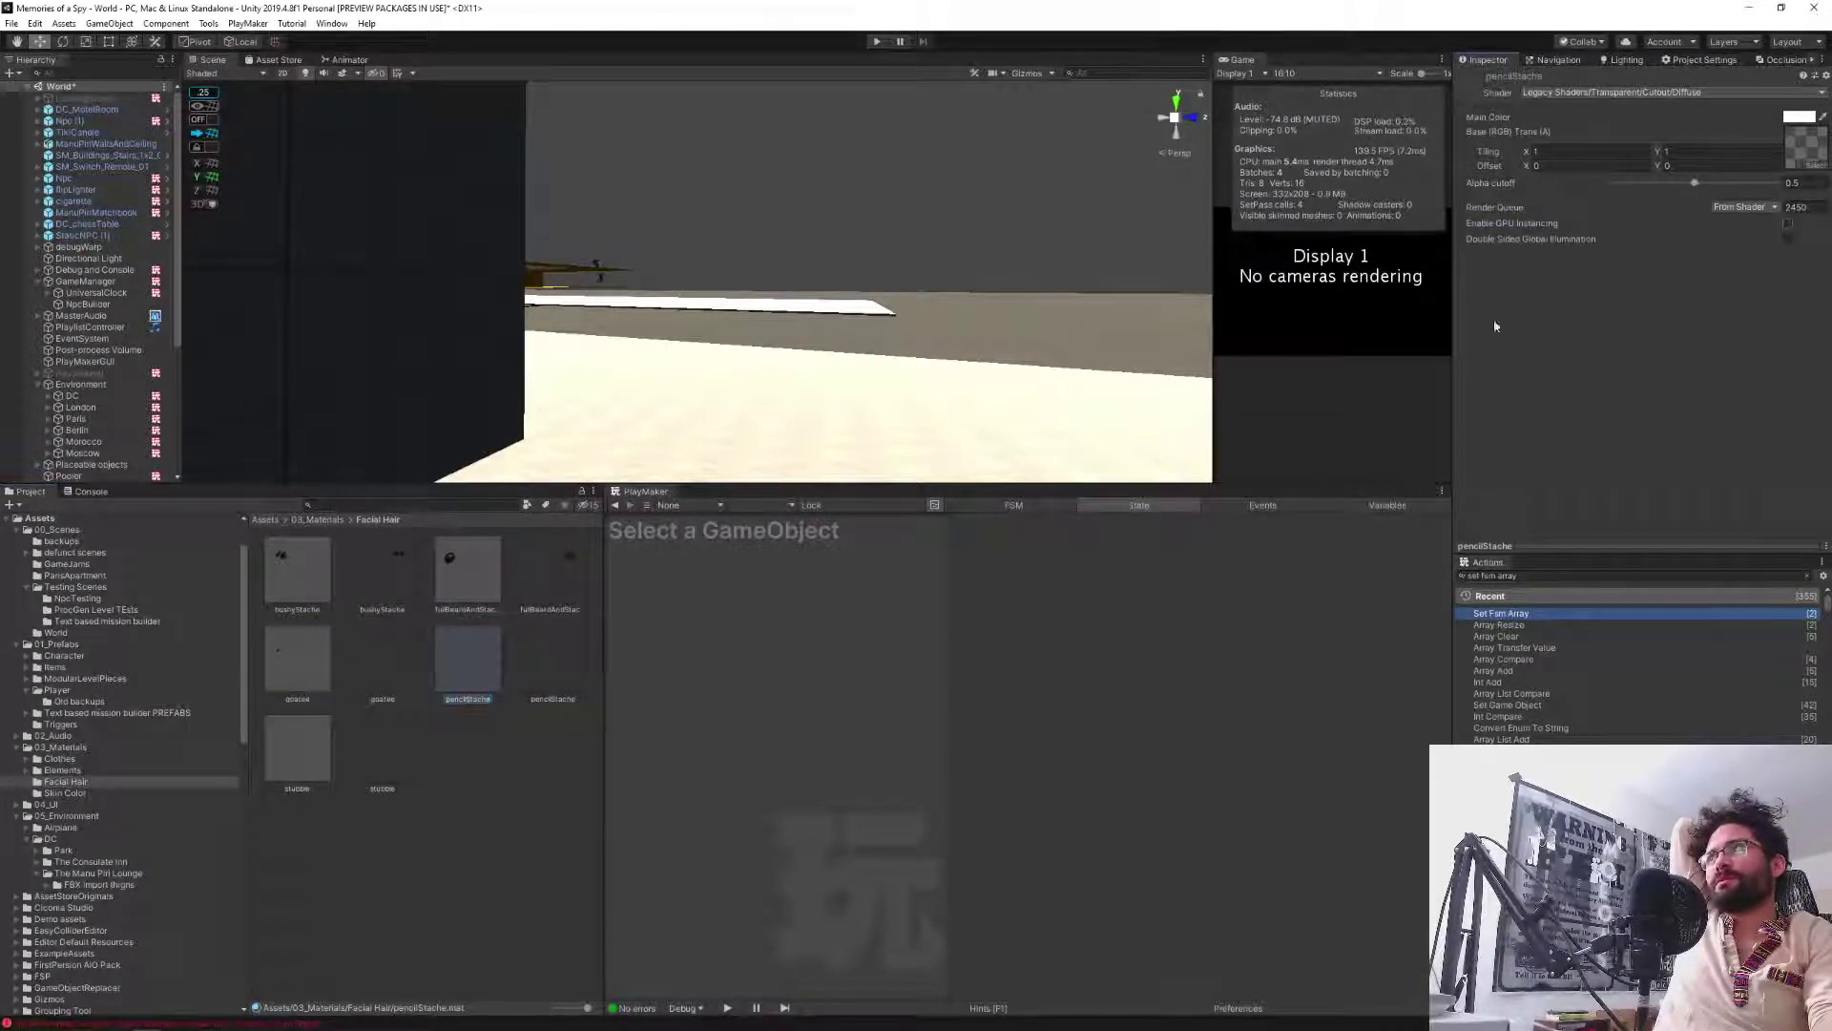
pyautogui.click(297, 754)
pyautogui.click(1788, 224)
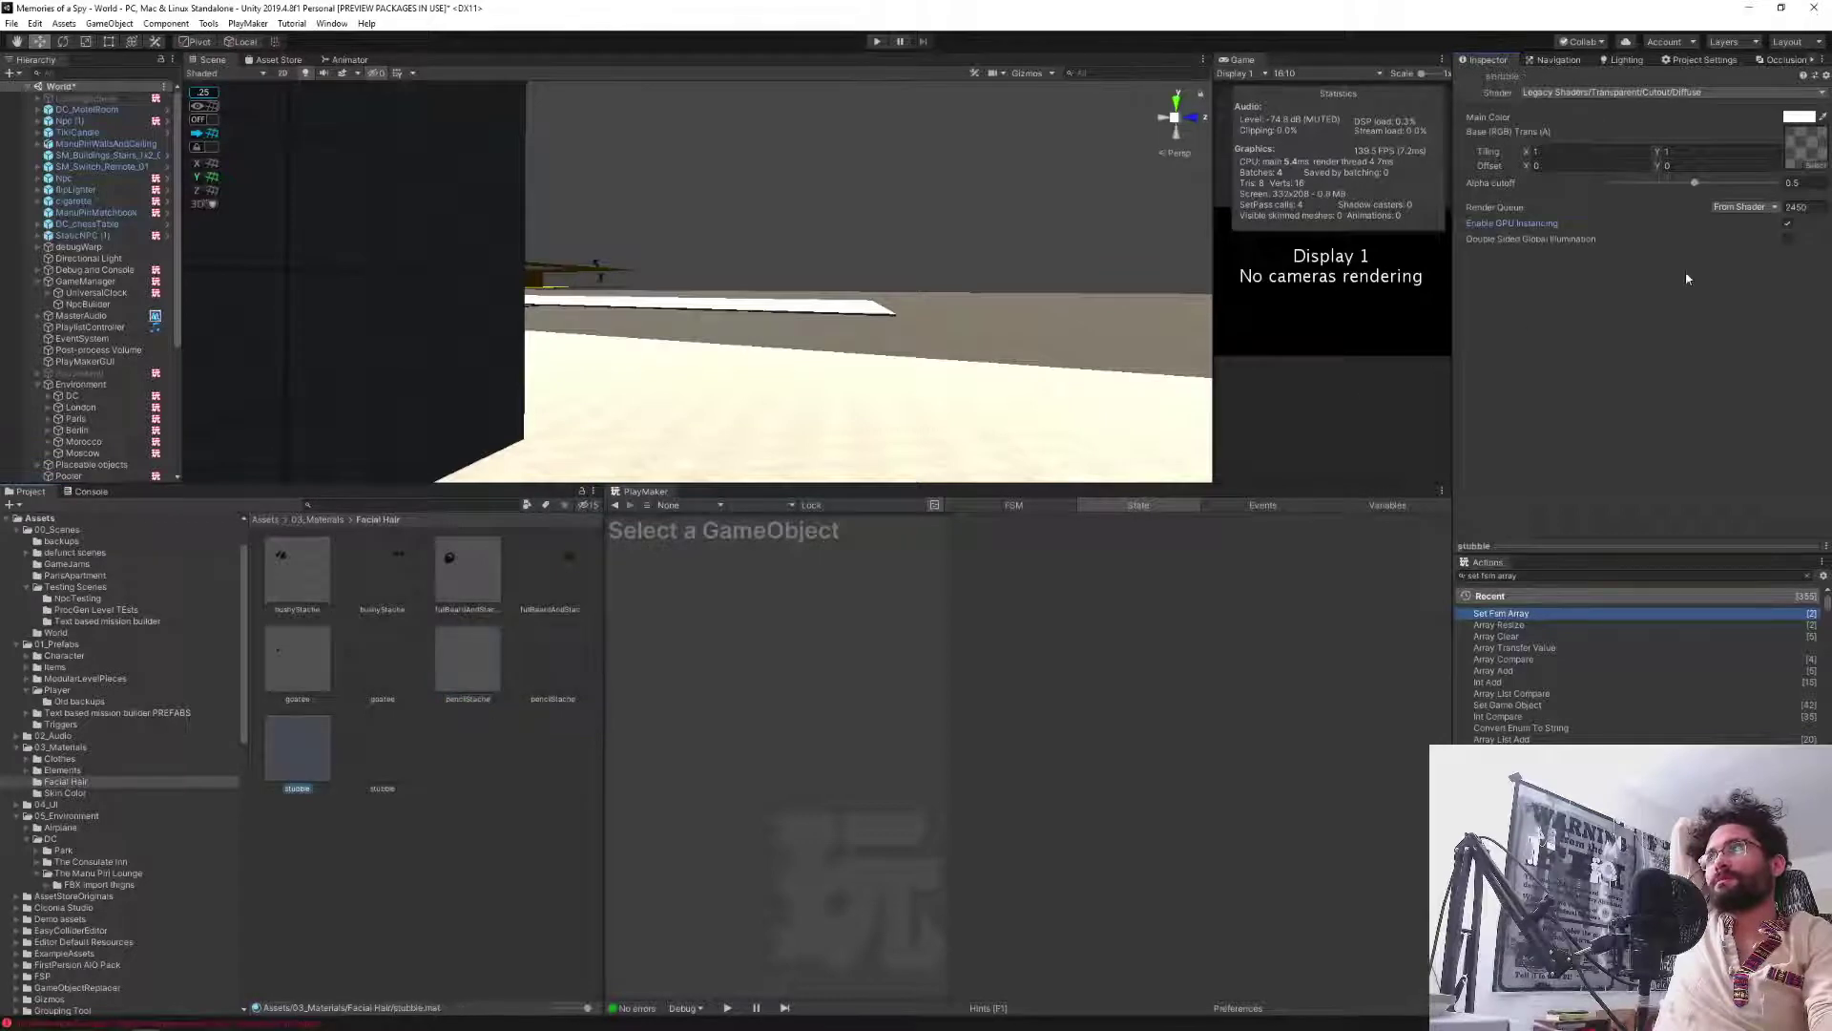
pyautogui.click(1787, 224)
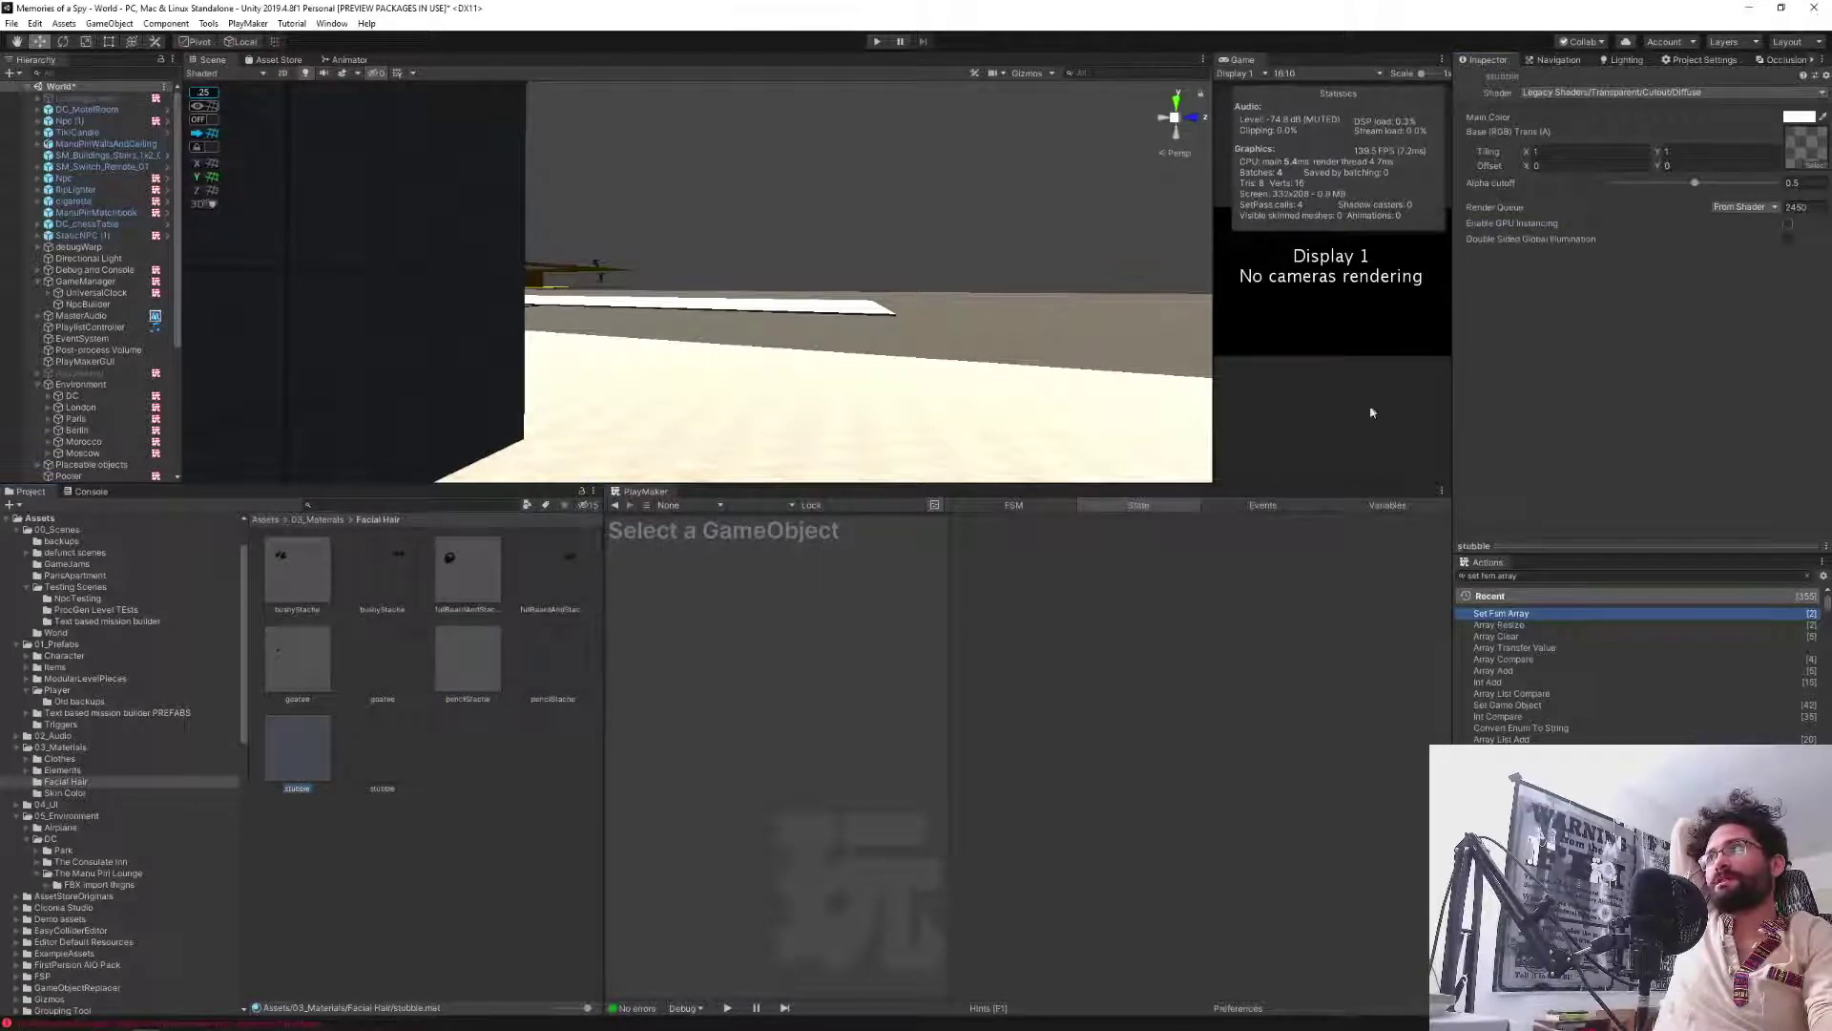
# Clear the material selection, run the game, and release the cursor from the Game view.
pyautogui.click(442, 878)
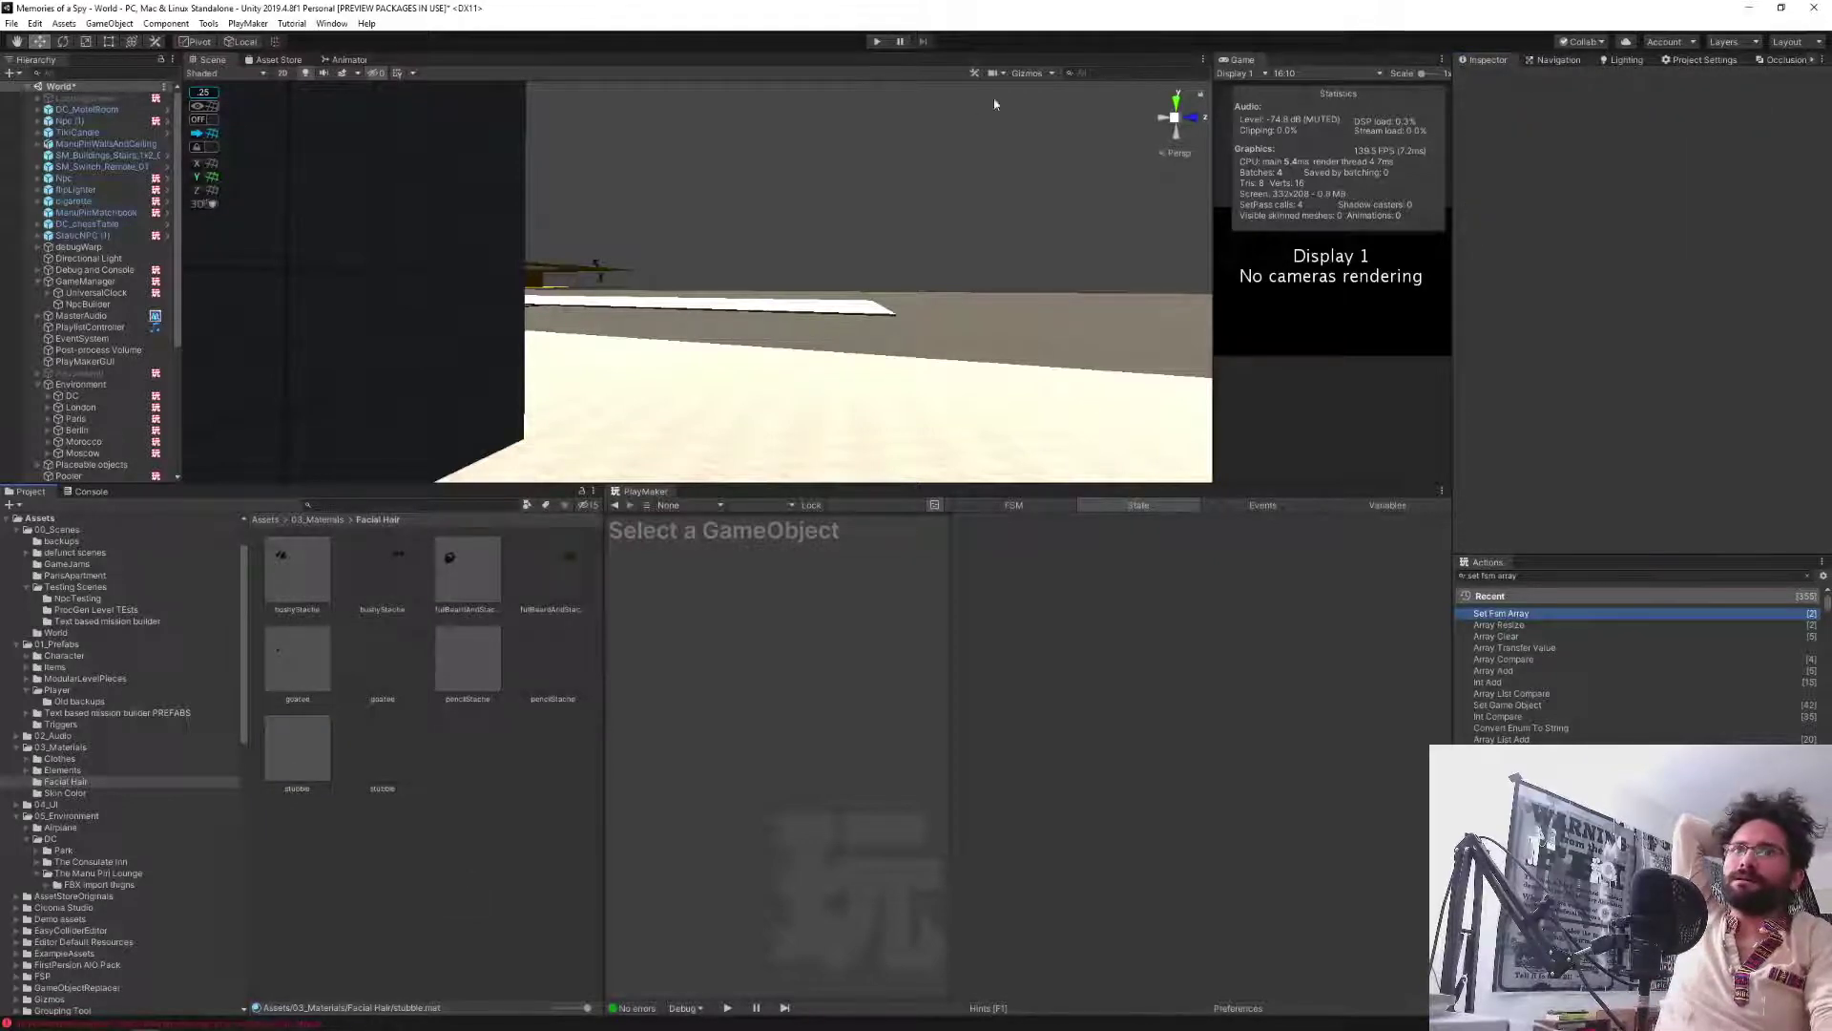
pyautogui.click(878, 42)
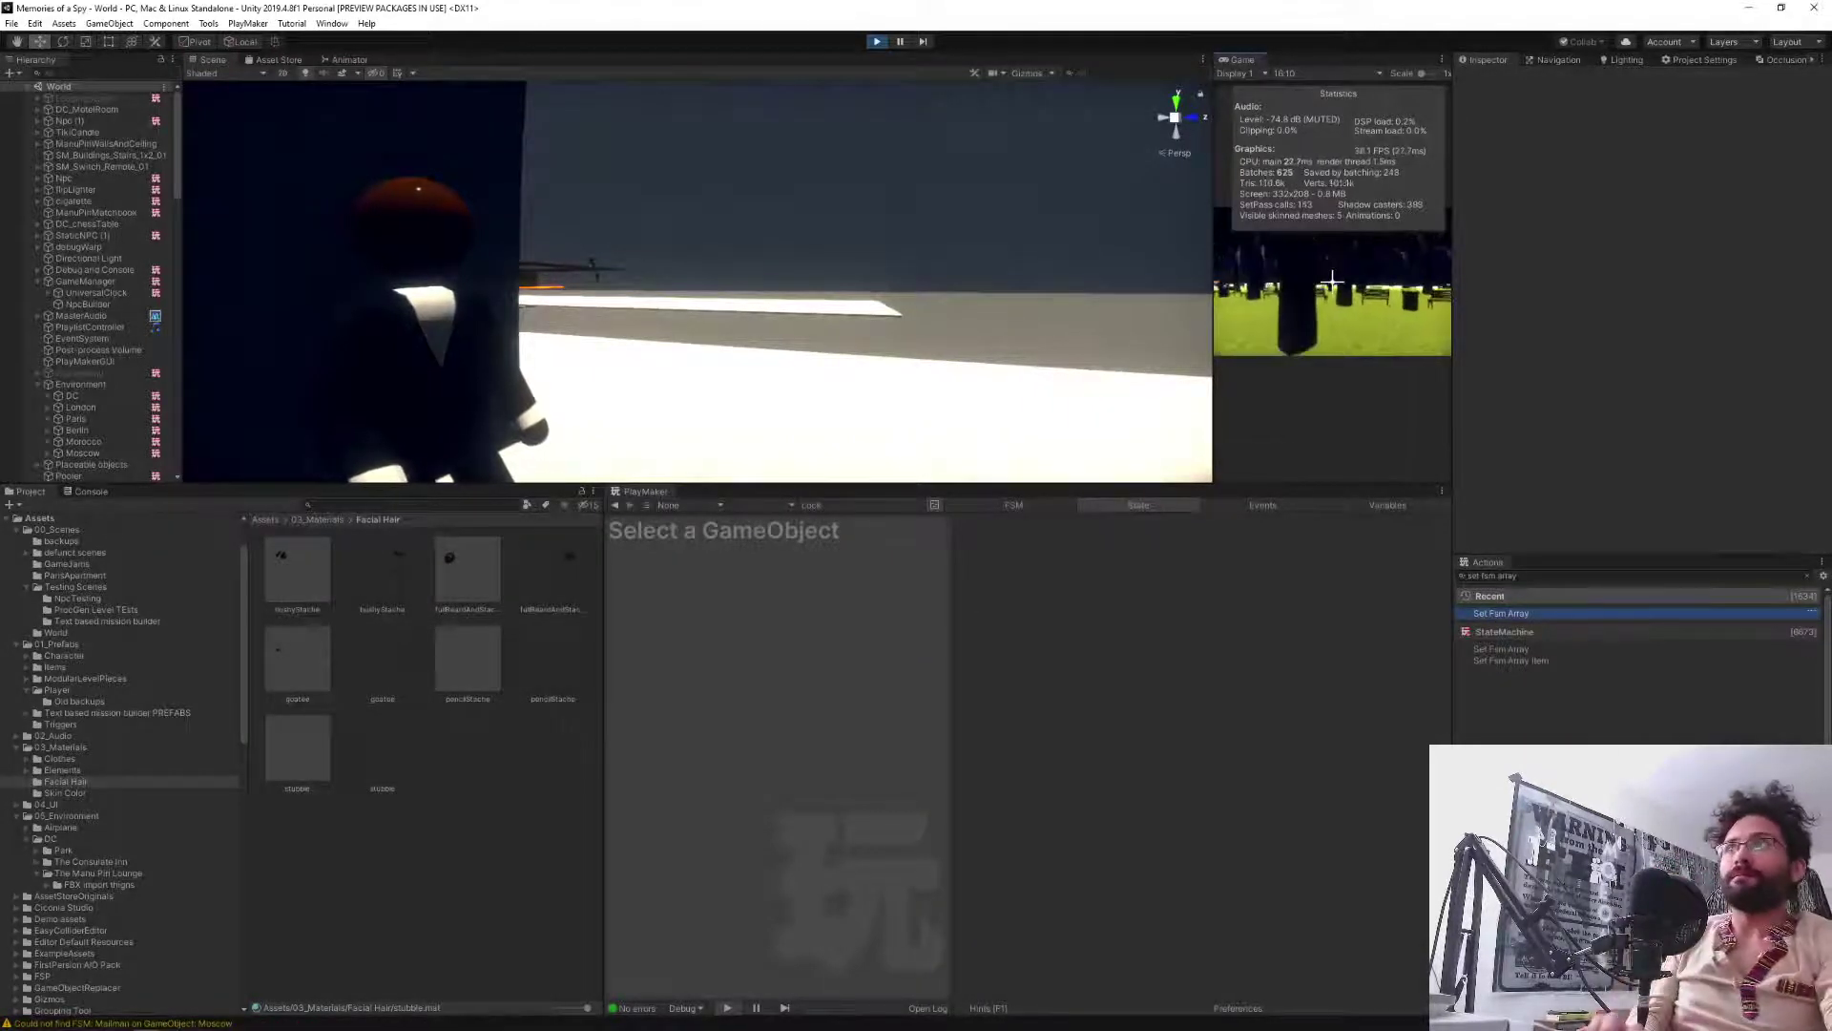
pyautogui.press('Escape')
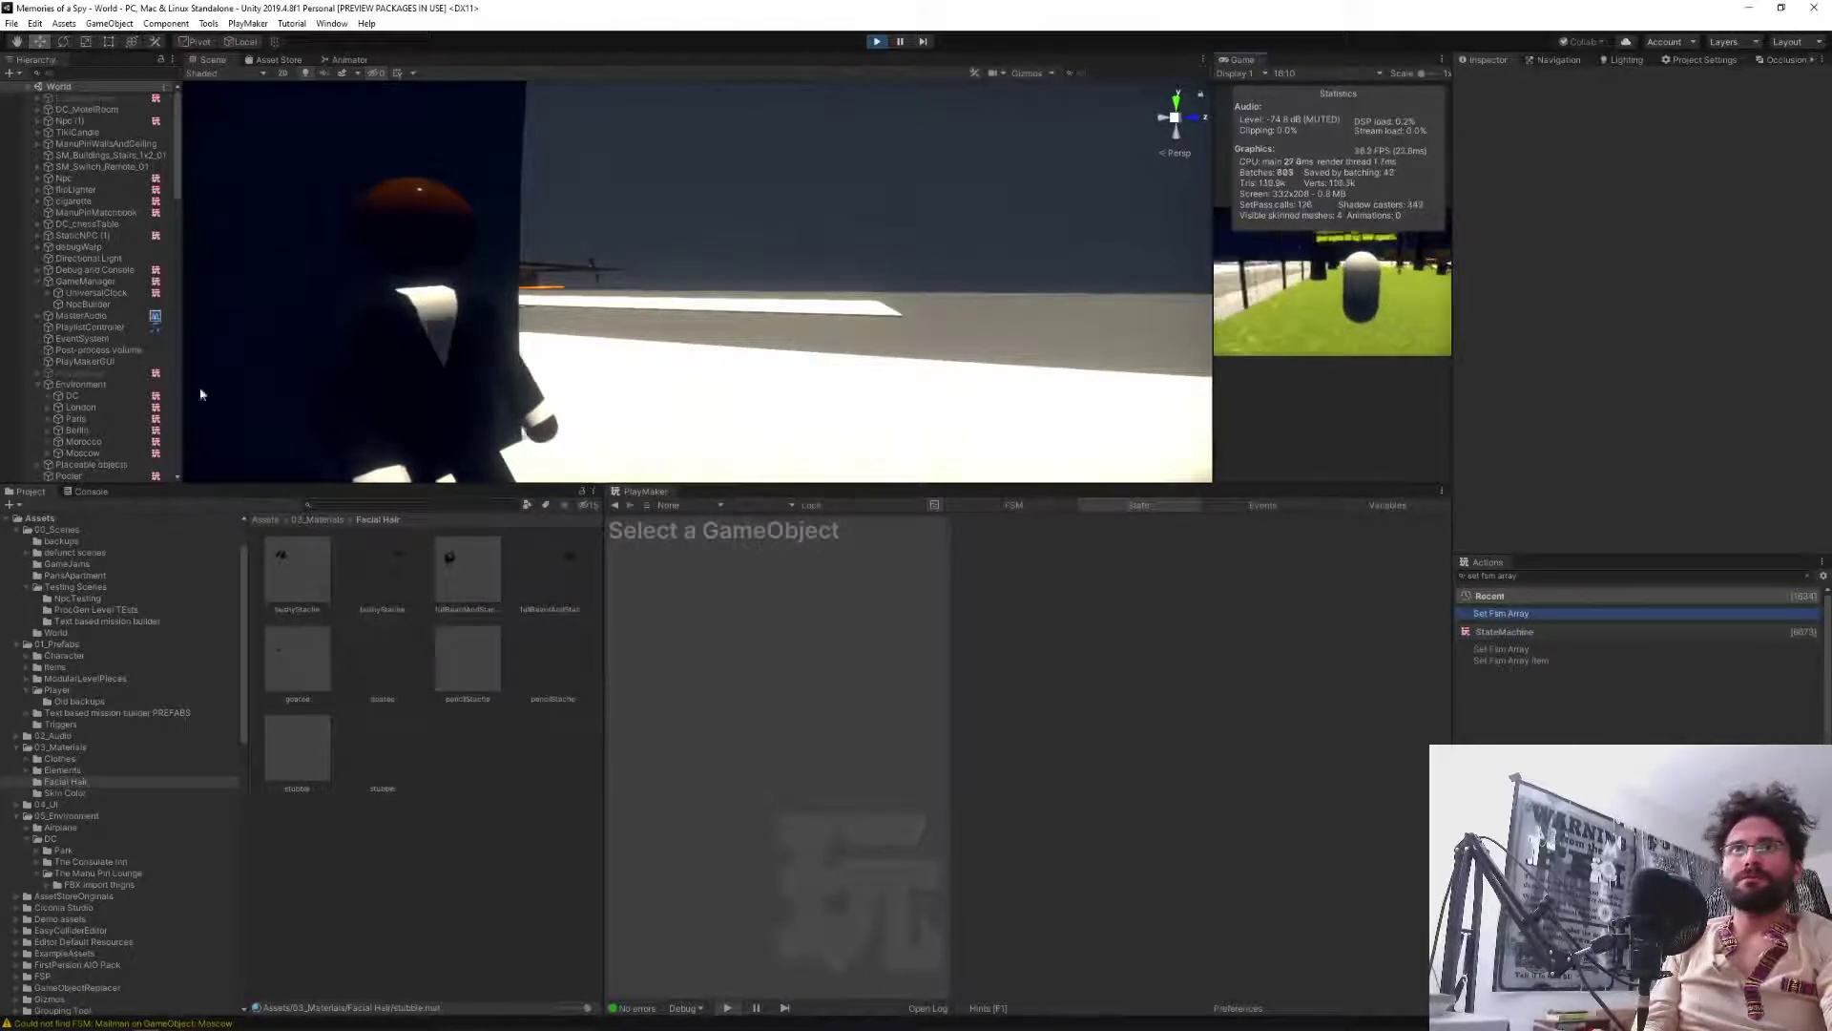
# Select the spawned NPC listed just above CivB and inspect NpcDescription_string-ARRAY in its PhysicalAttributes FSM variables.
pyautogui.scroll(-10, 82, 384)
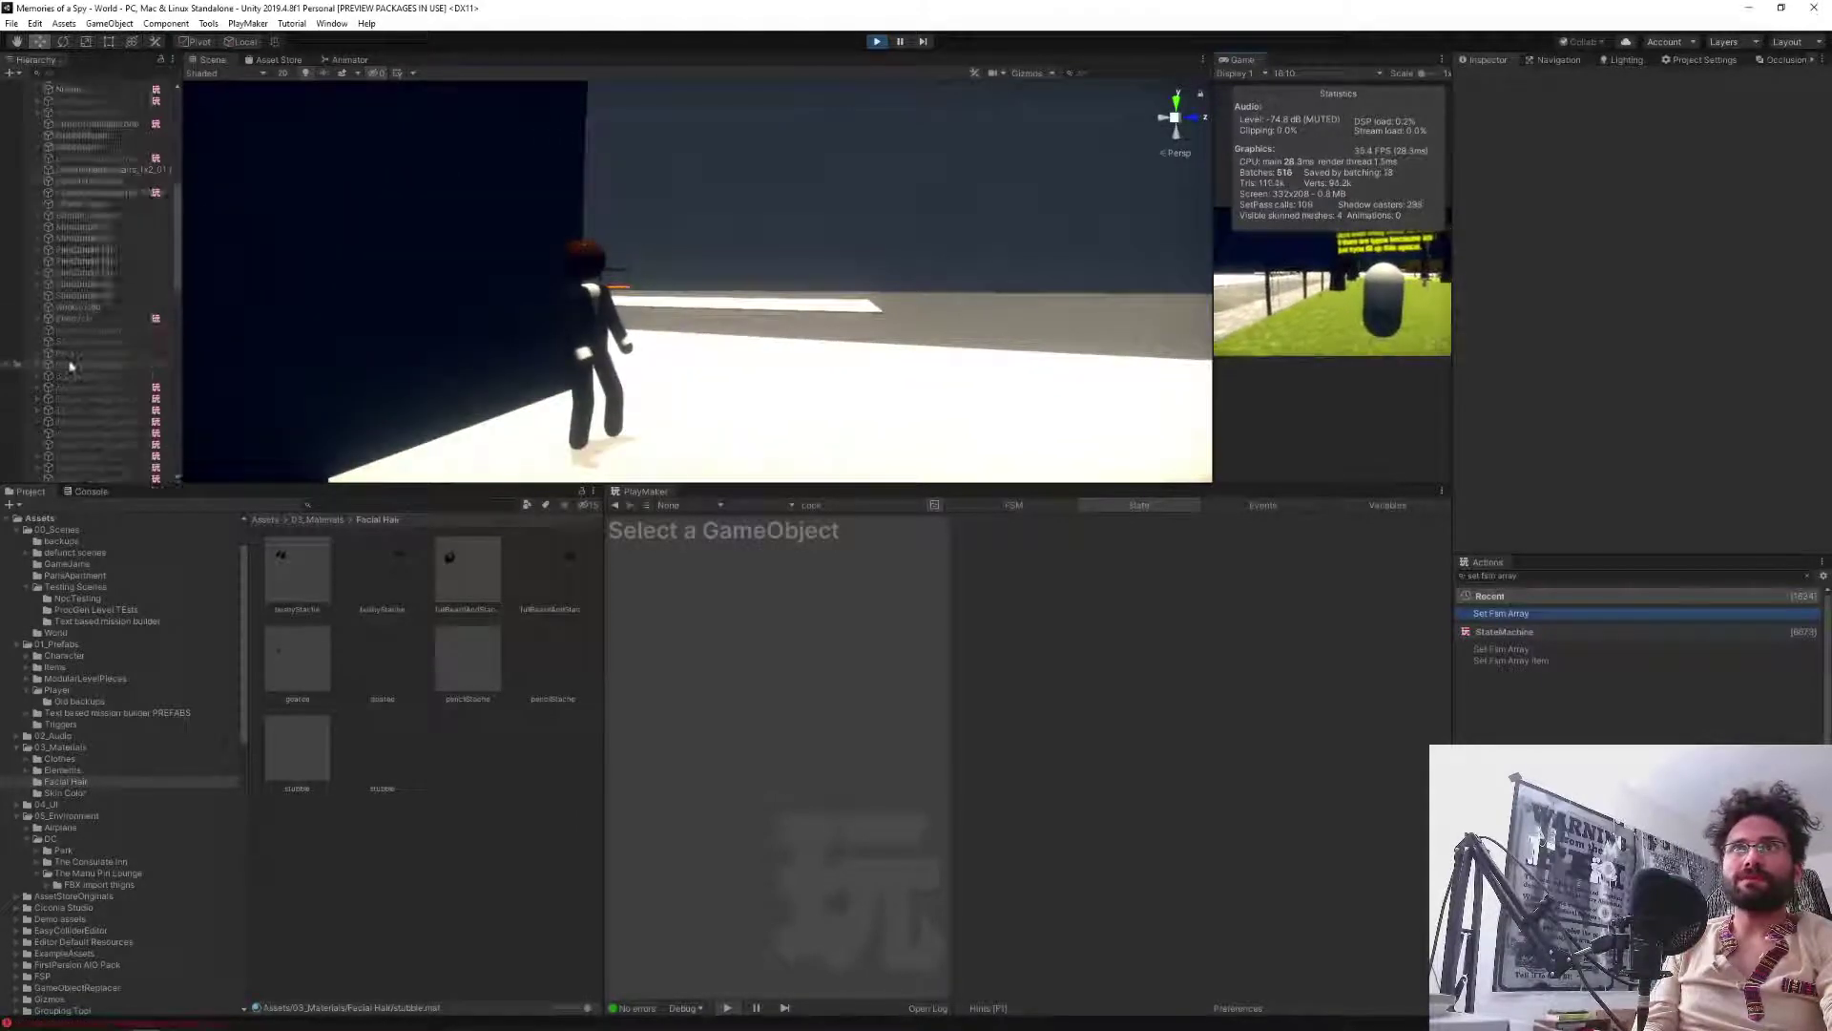
pyautogui.click(81, 421)
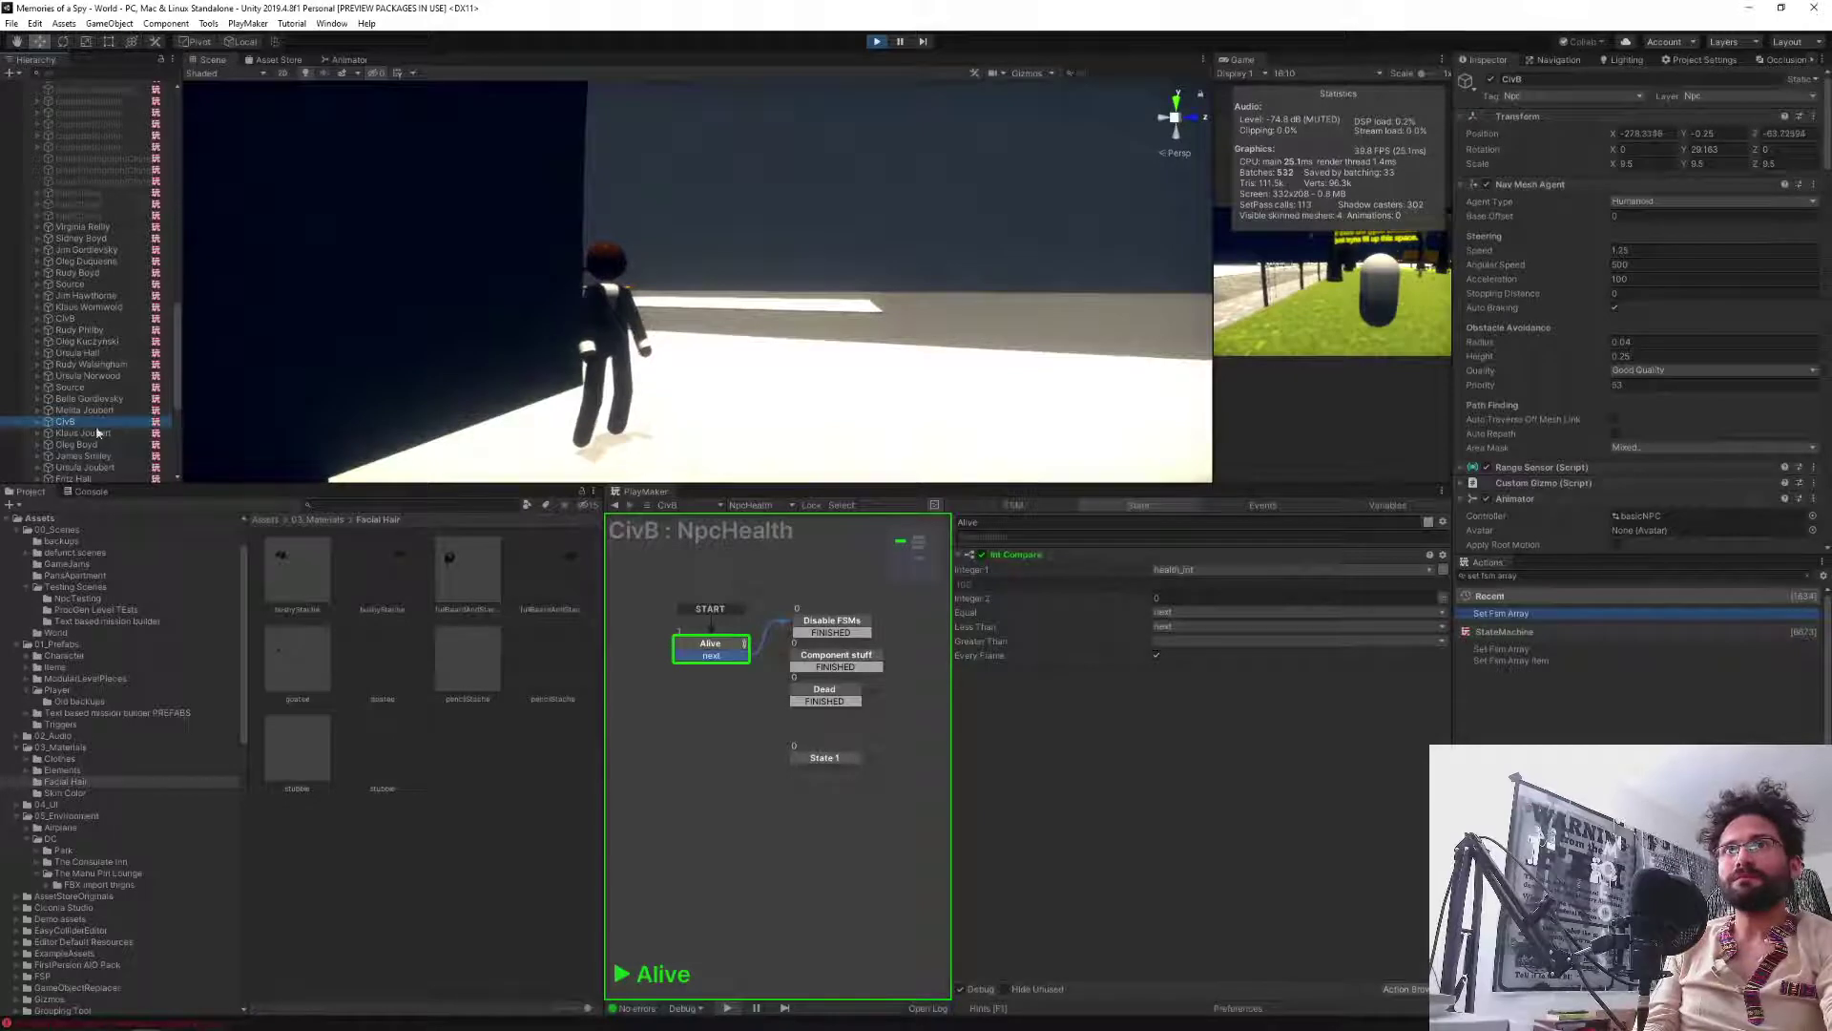
pyautogui.click(73, 410)
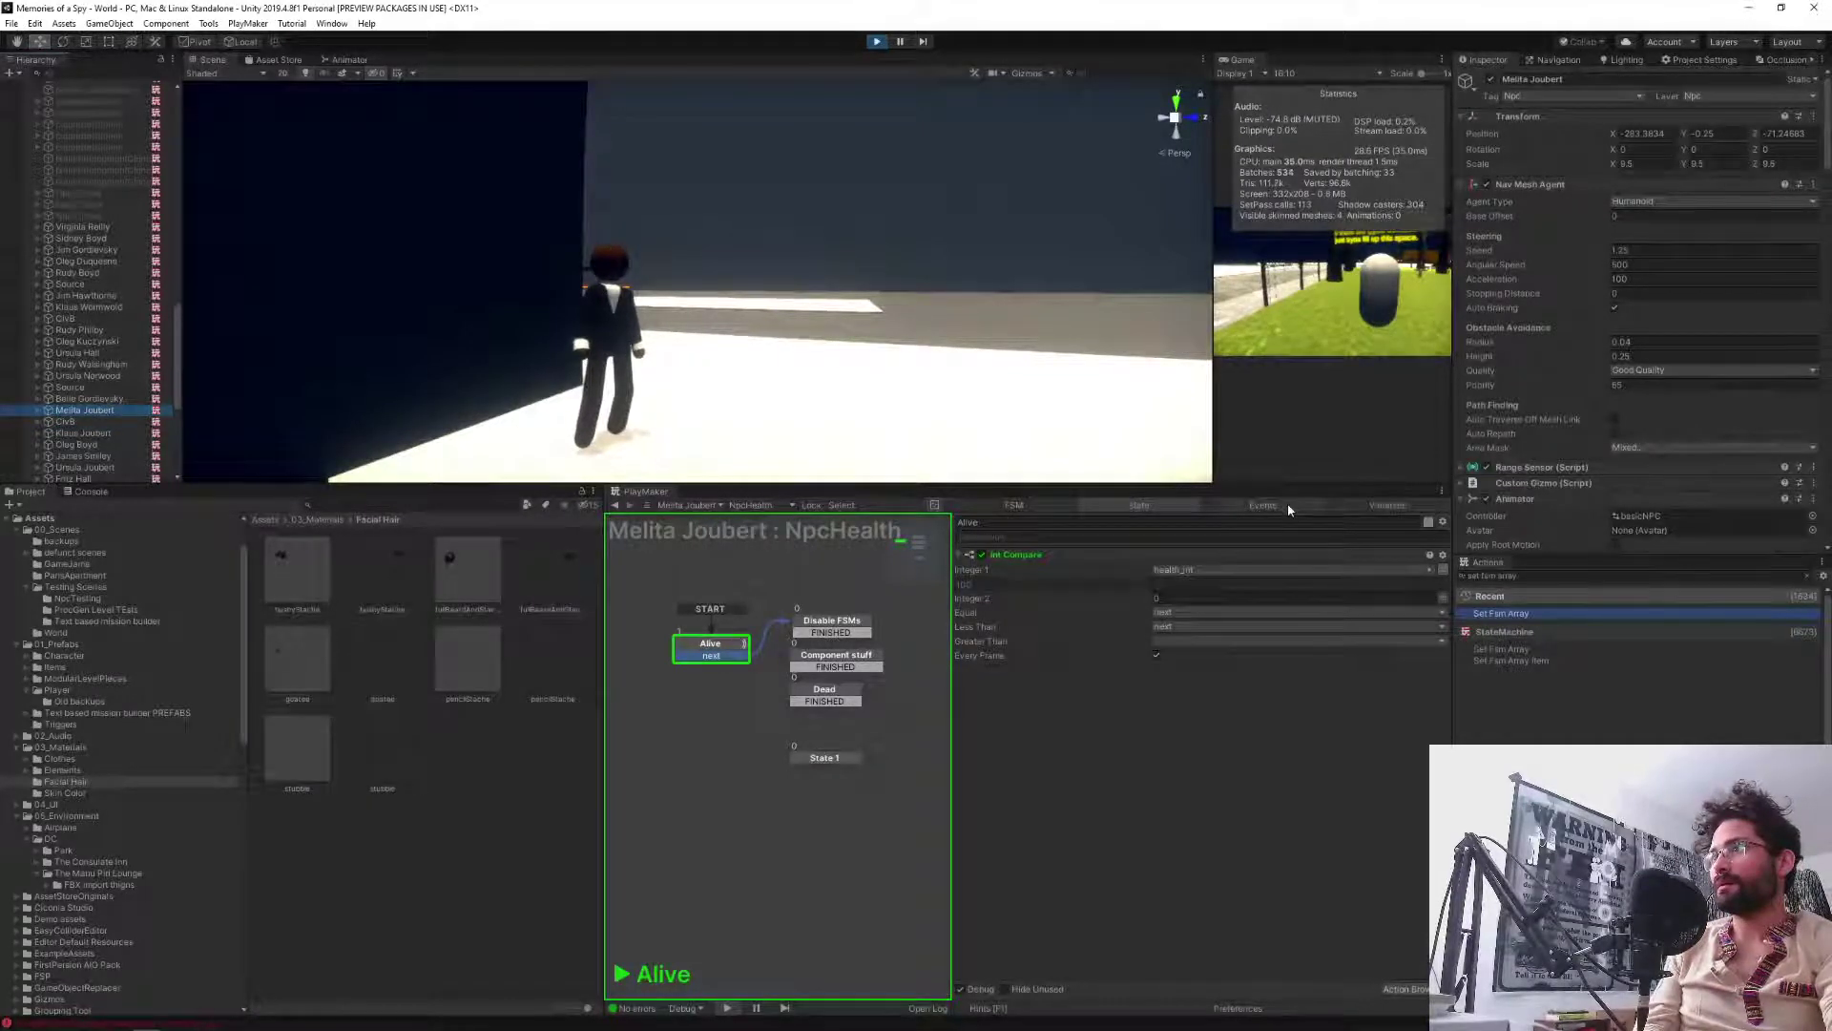
pyautogui.click(1381, 506)
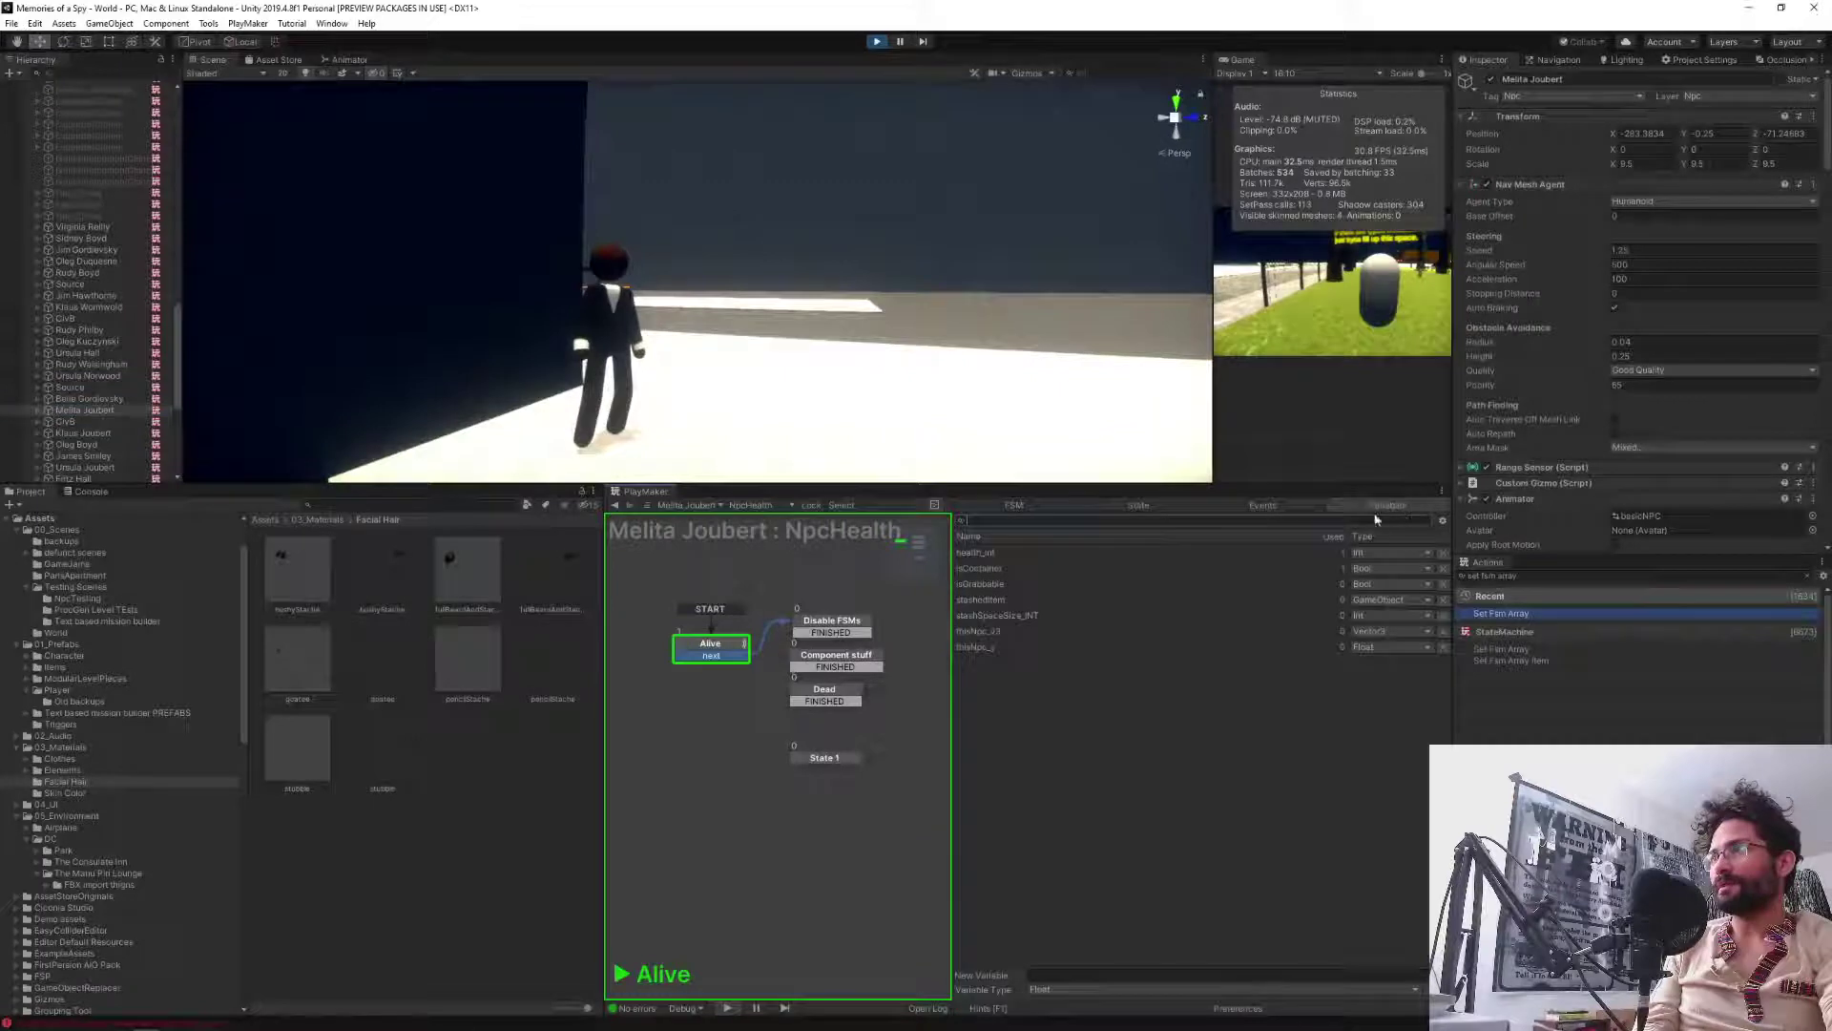
pyautogui.click(757, 505)
pyautogui.click(815, 743)
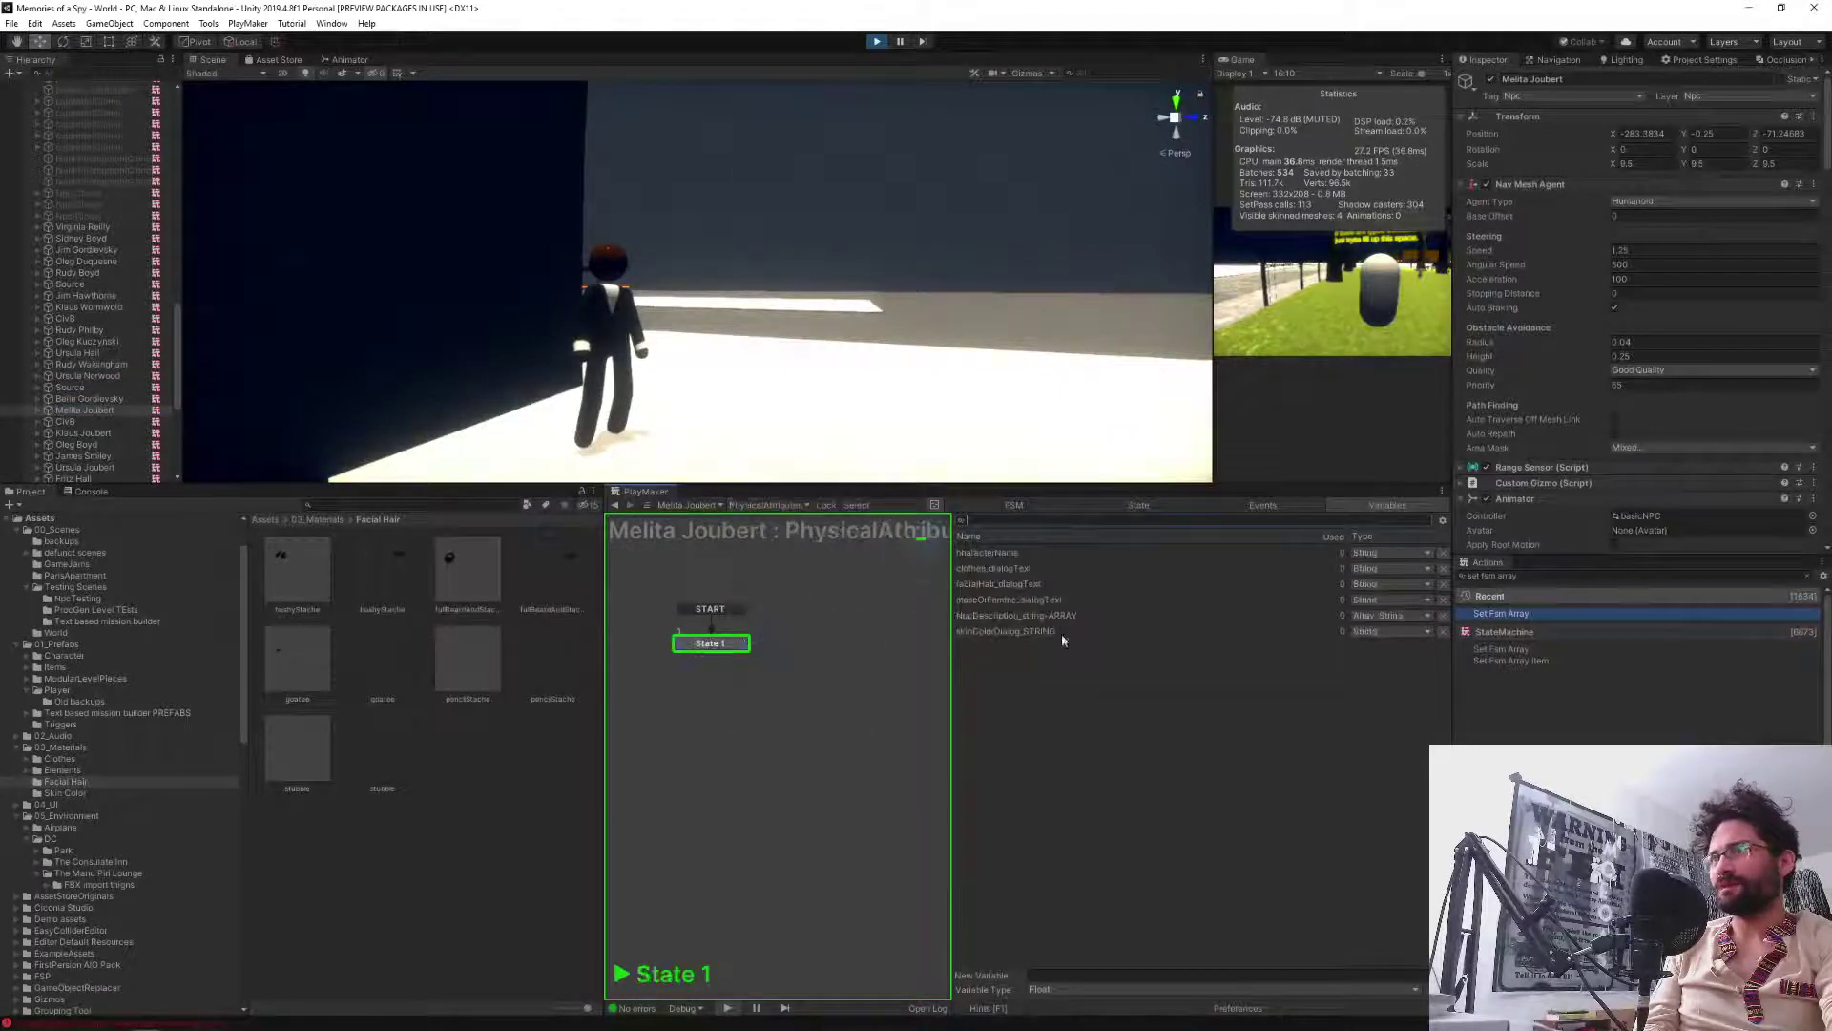
pyautogui.click(984, 618)
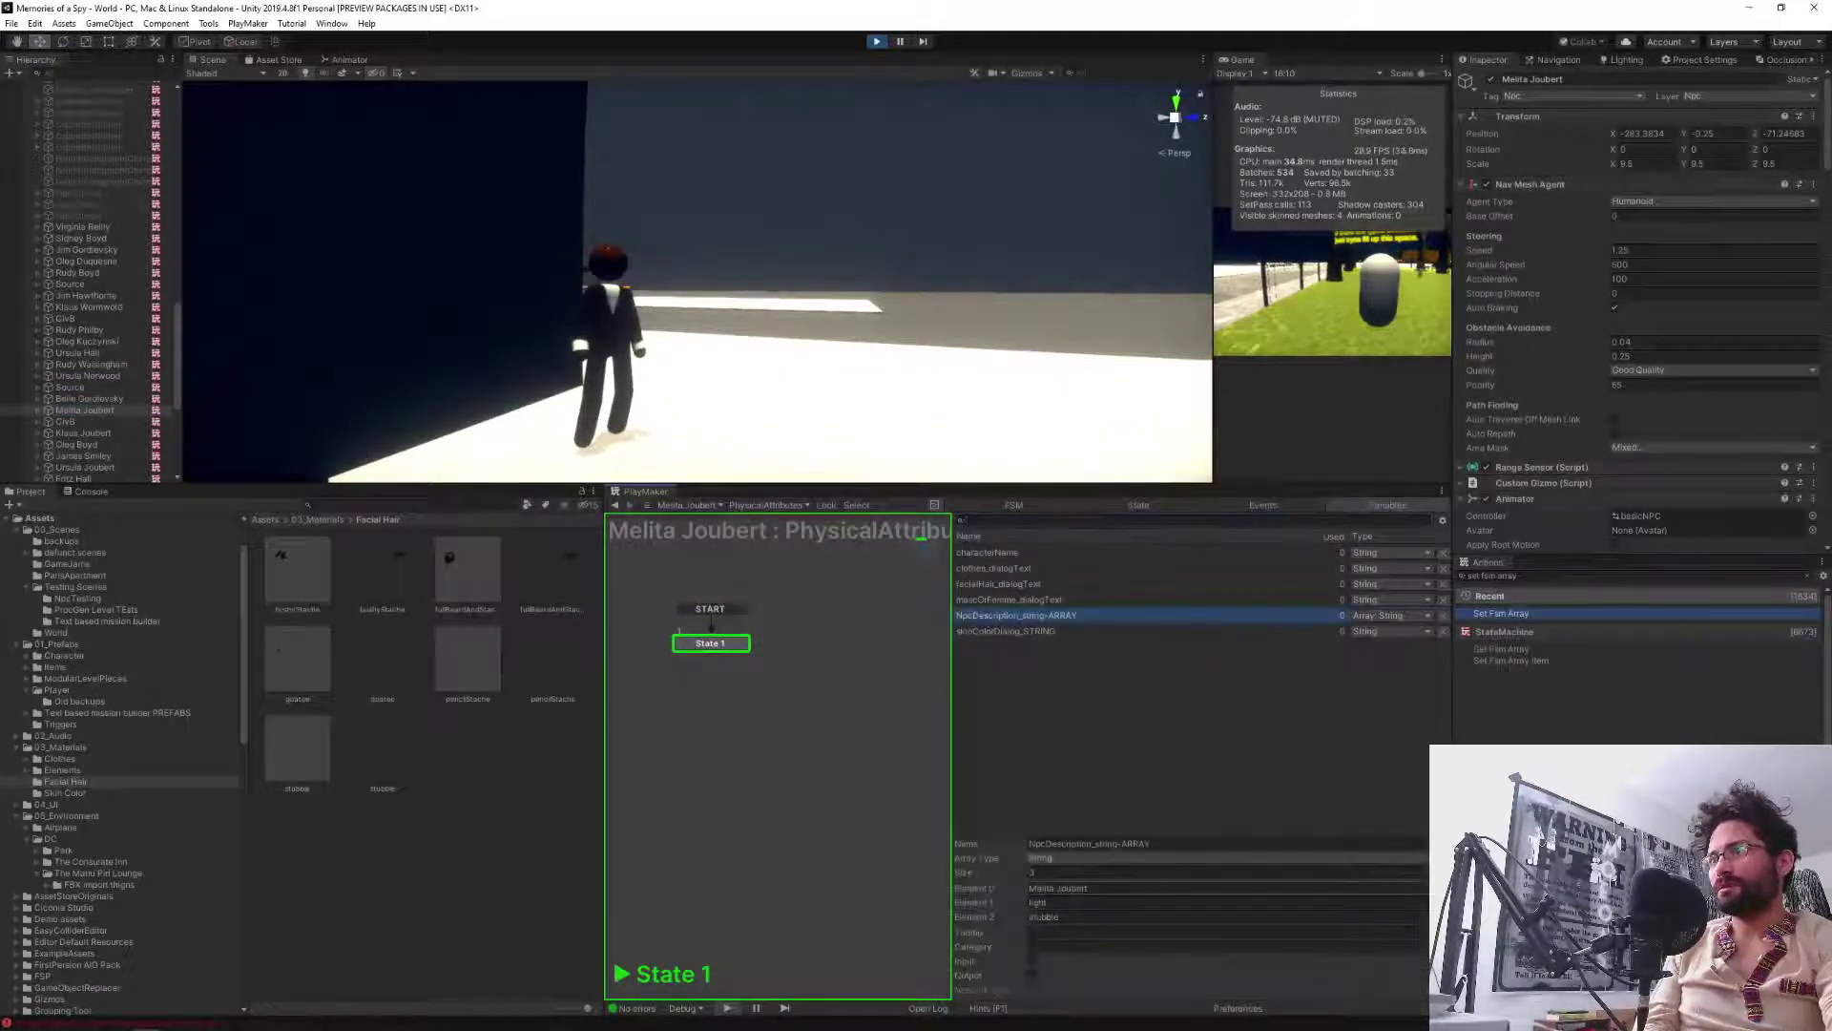
# Inspect NpcDescription_string-ARRAY in the PhysicalAttributes FSM of the NPC two entries below CivB.
pyautogui.click(95, 444)
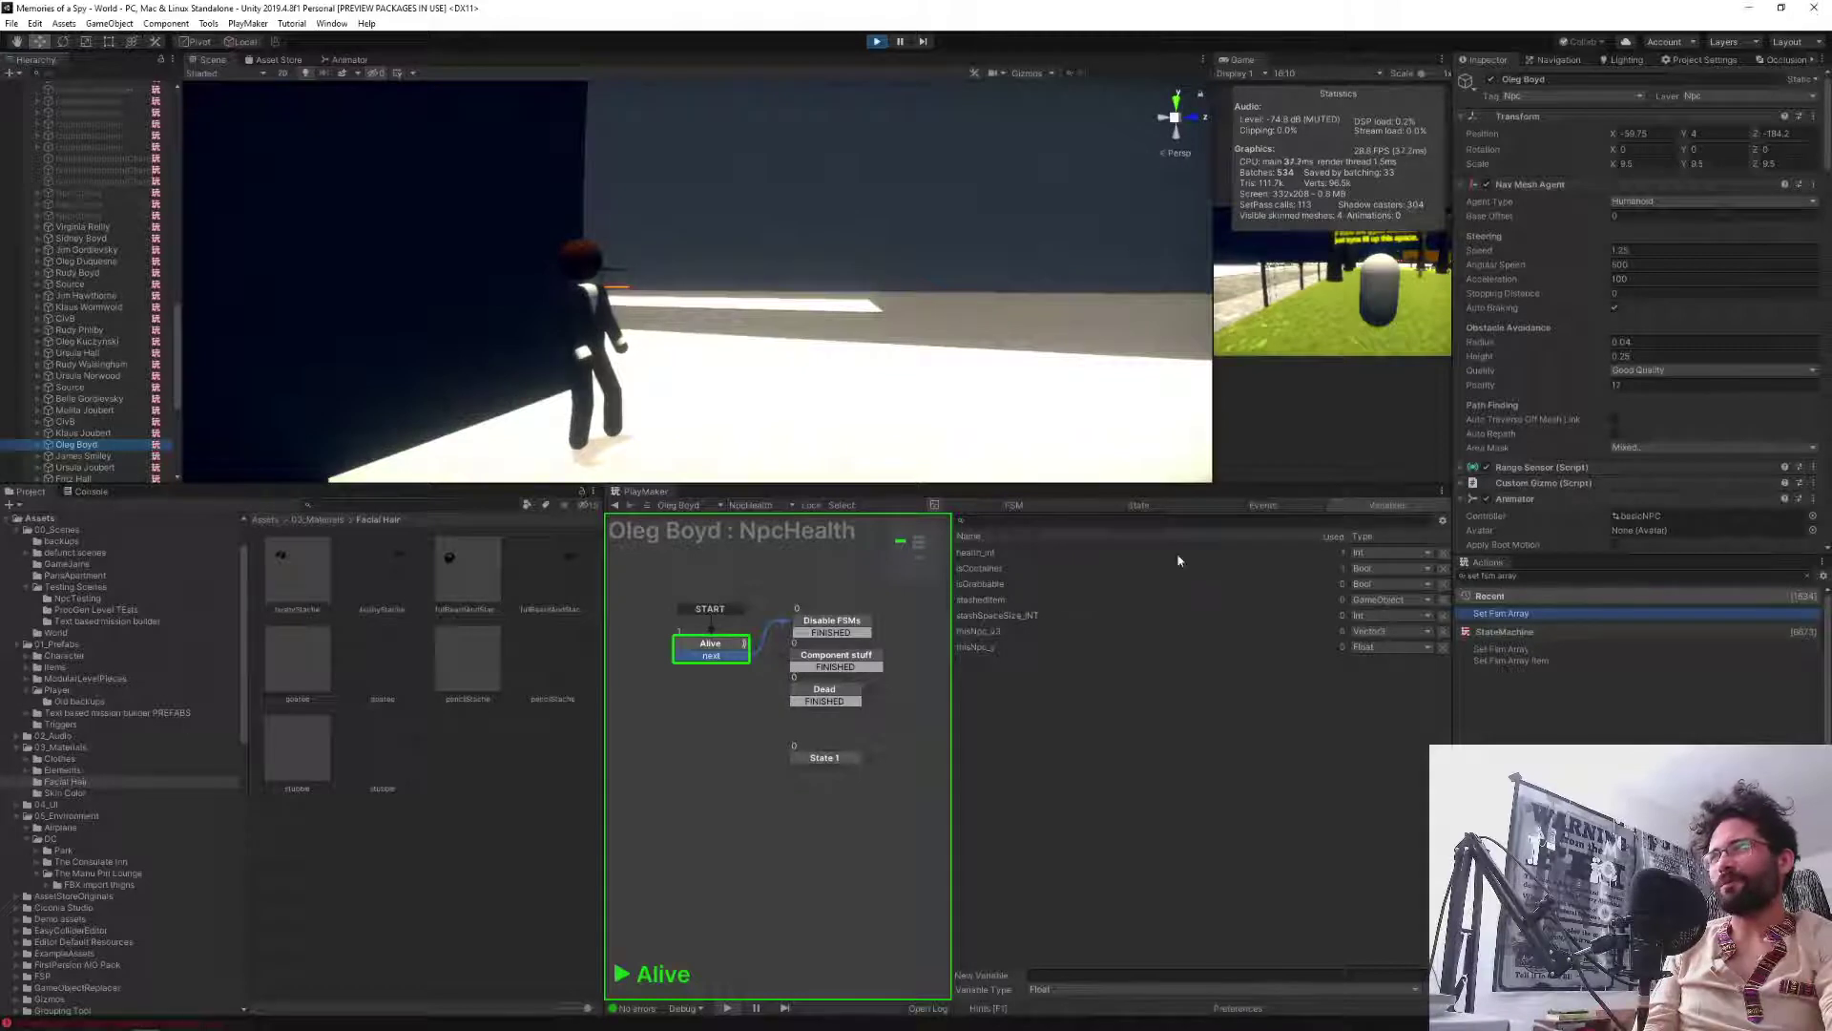
pyautogui.click(765, 505)
pyautogui.click(800, 743)
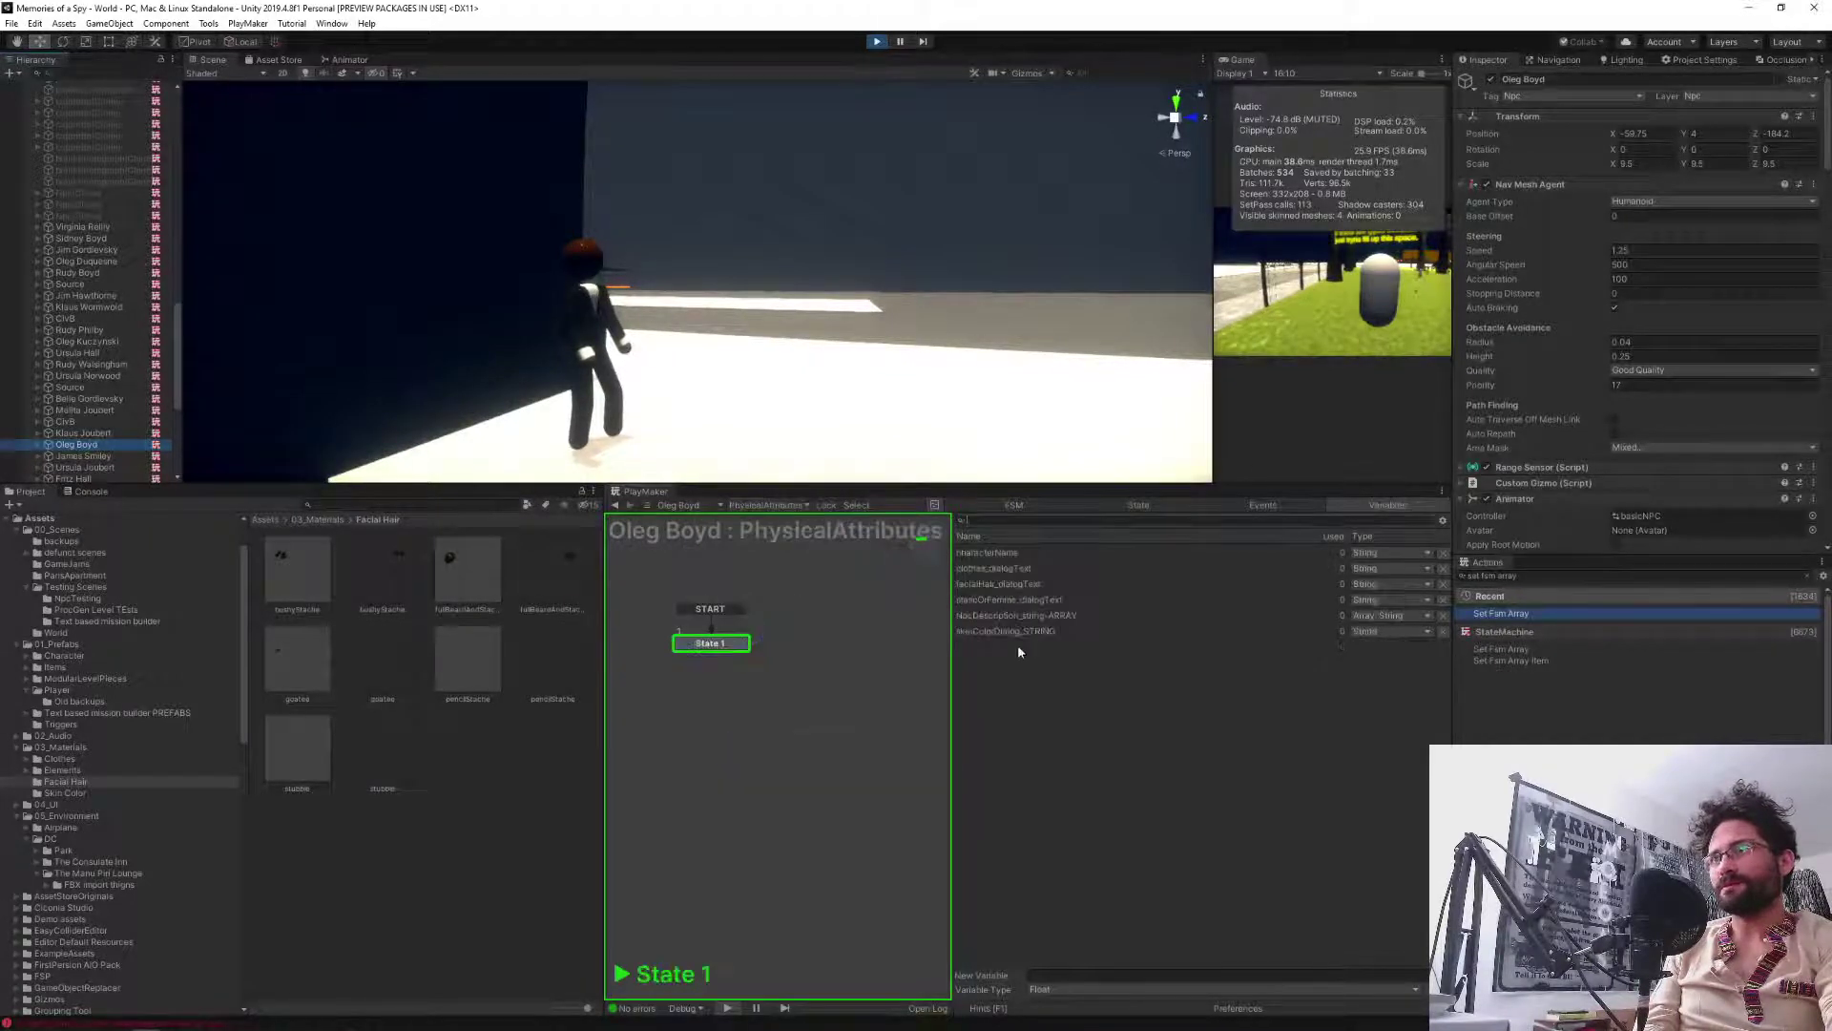
pyautogui.click(1017, 617)
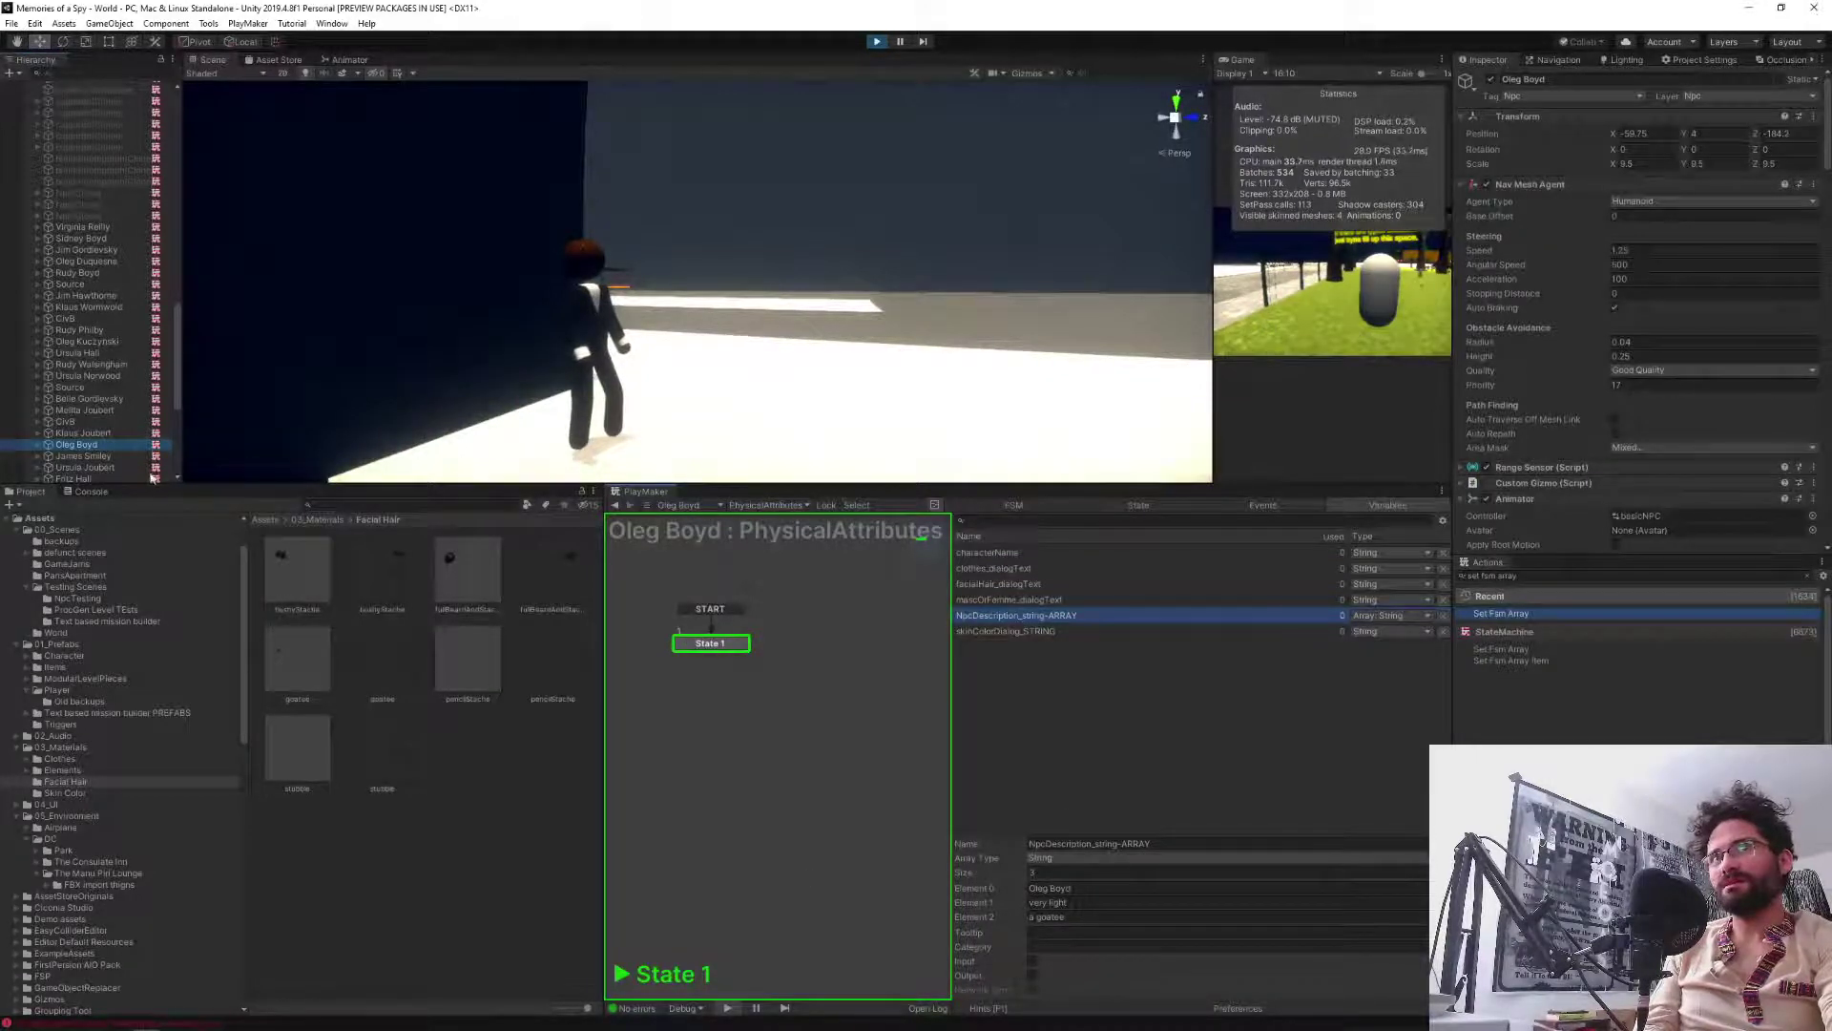
# Select the next NPC in the Hierarchy and inspect NpcDescription_string-ARRAY in its PhysicalAttributes FSM.
pyautogui.click(84, 456)
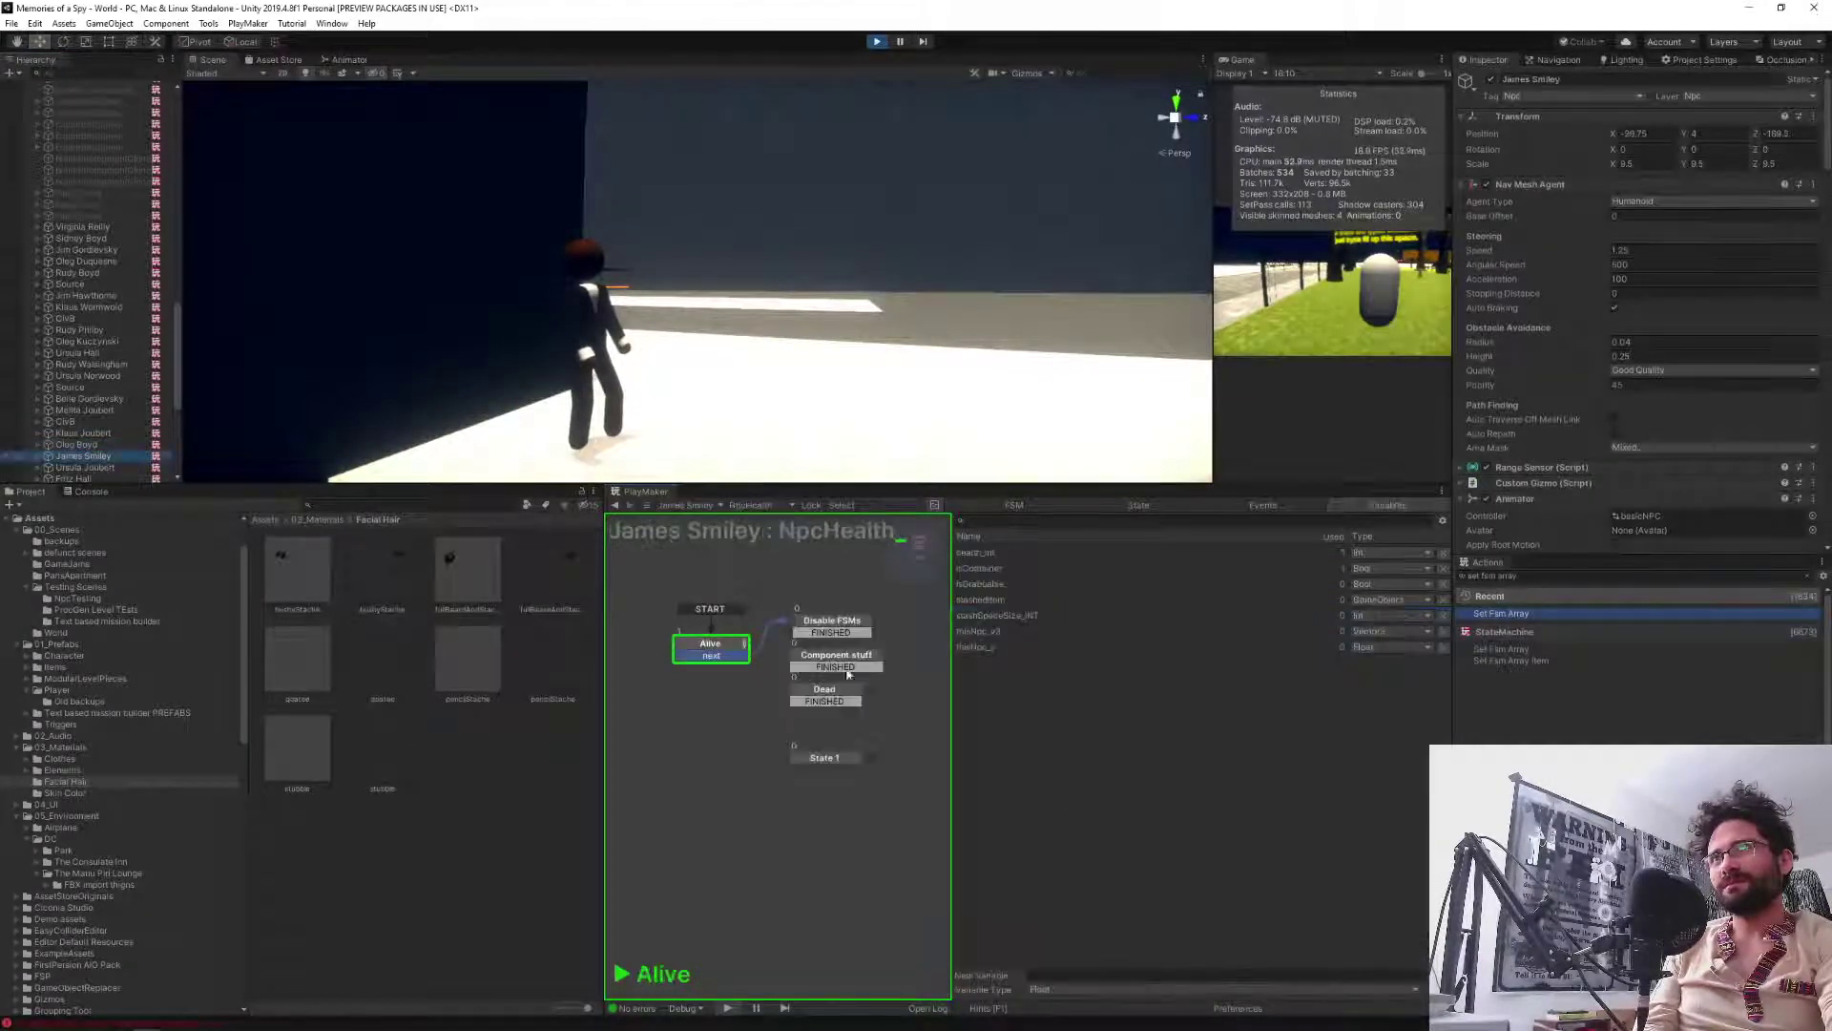
pyautogui.click(763, 506)
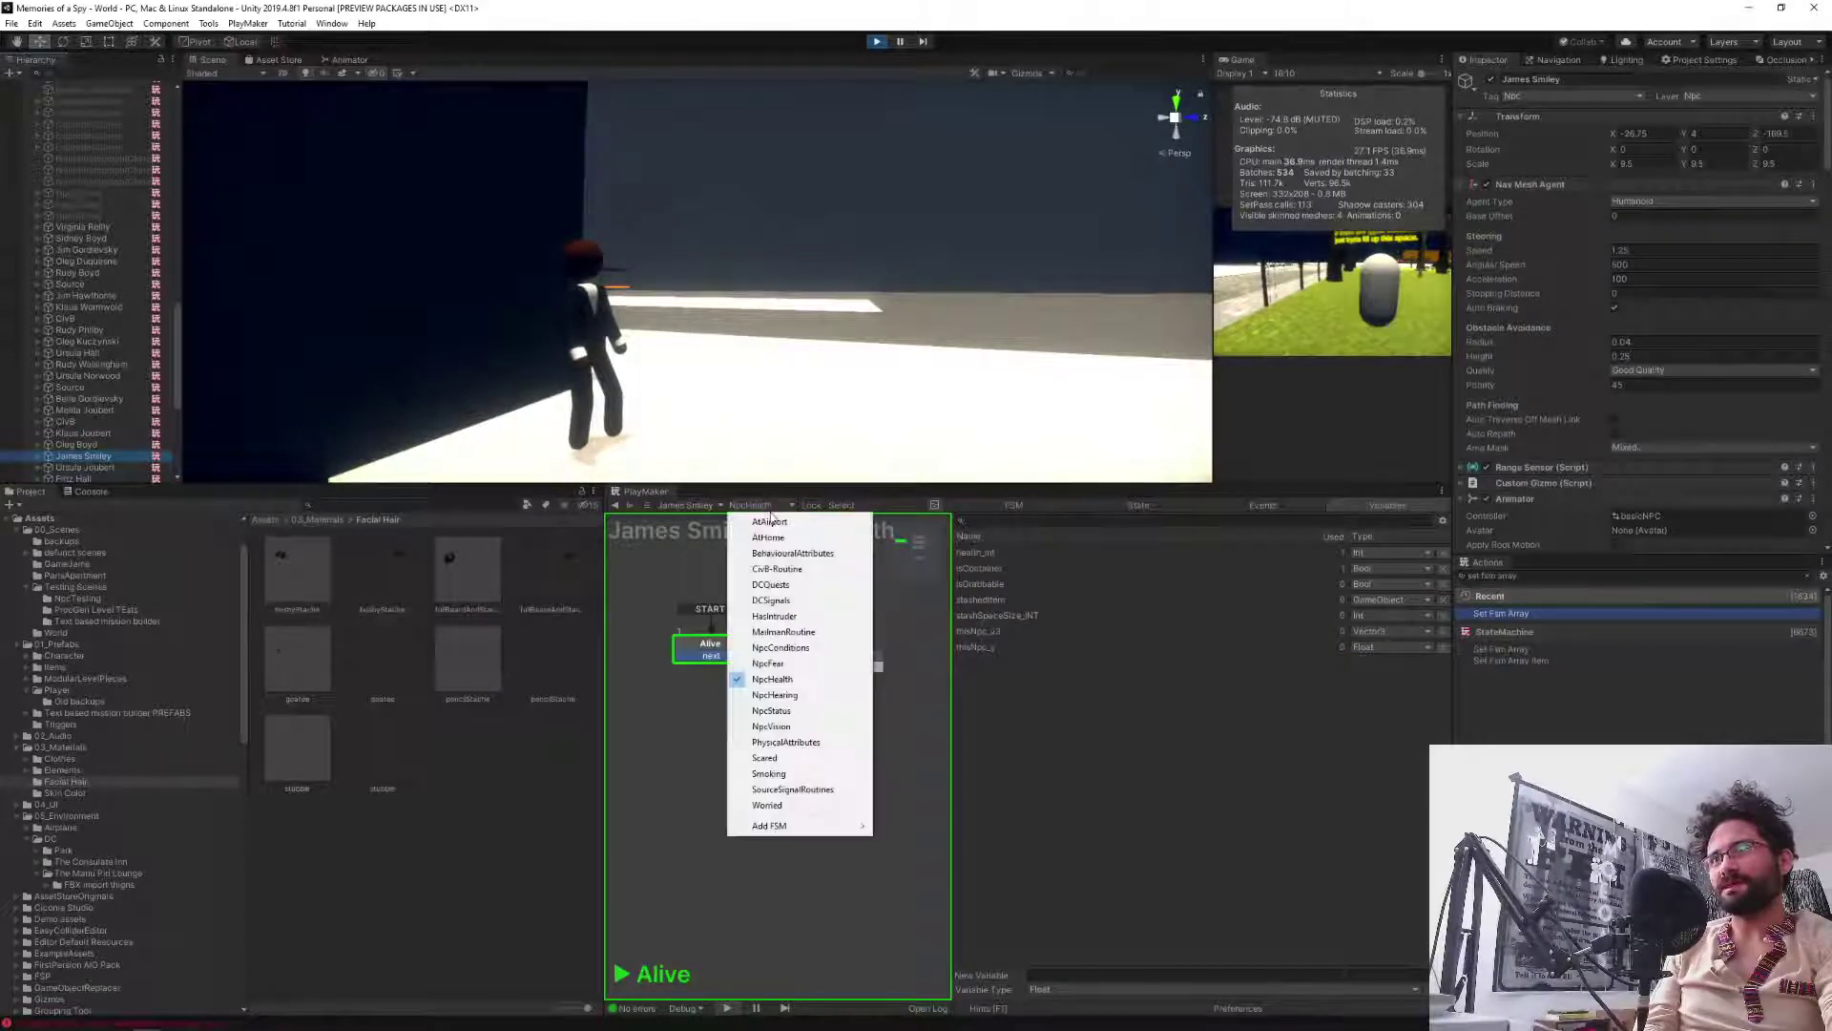
pyautogui.click(784, 741)
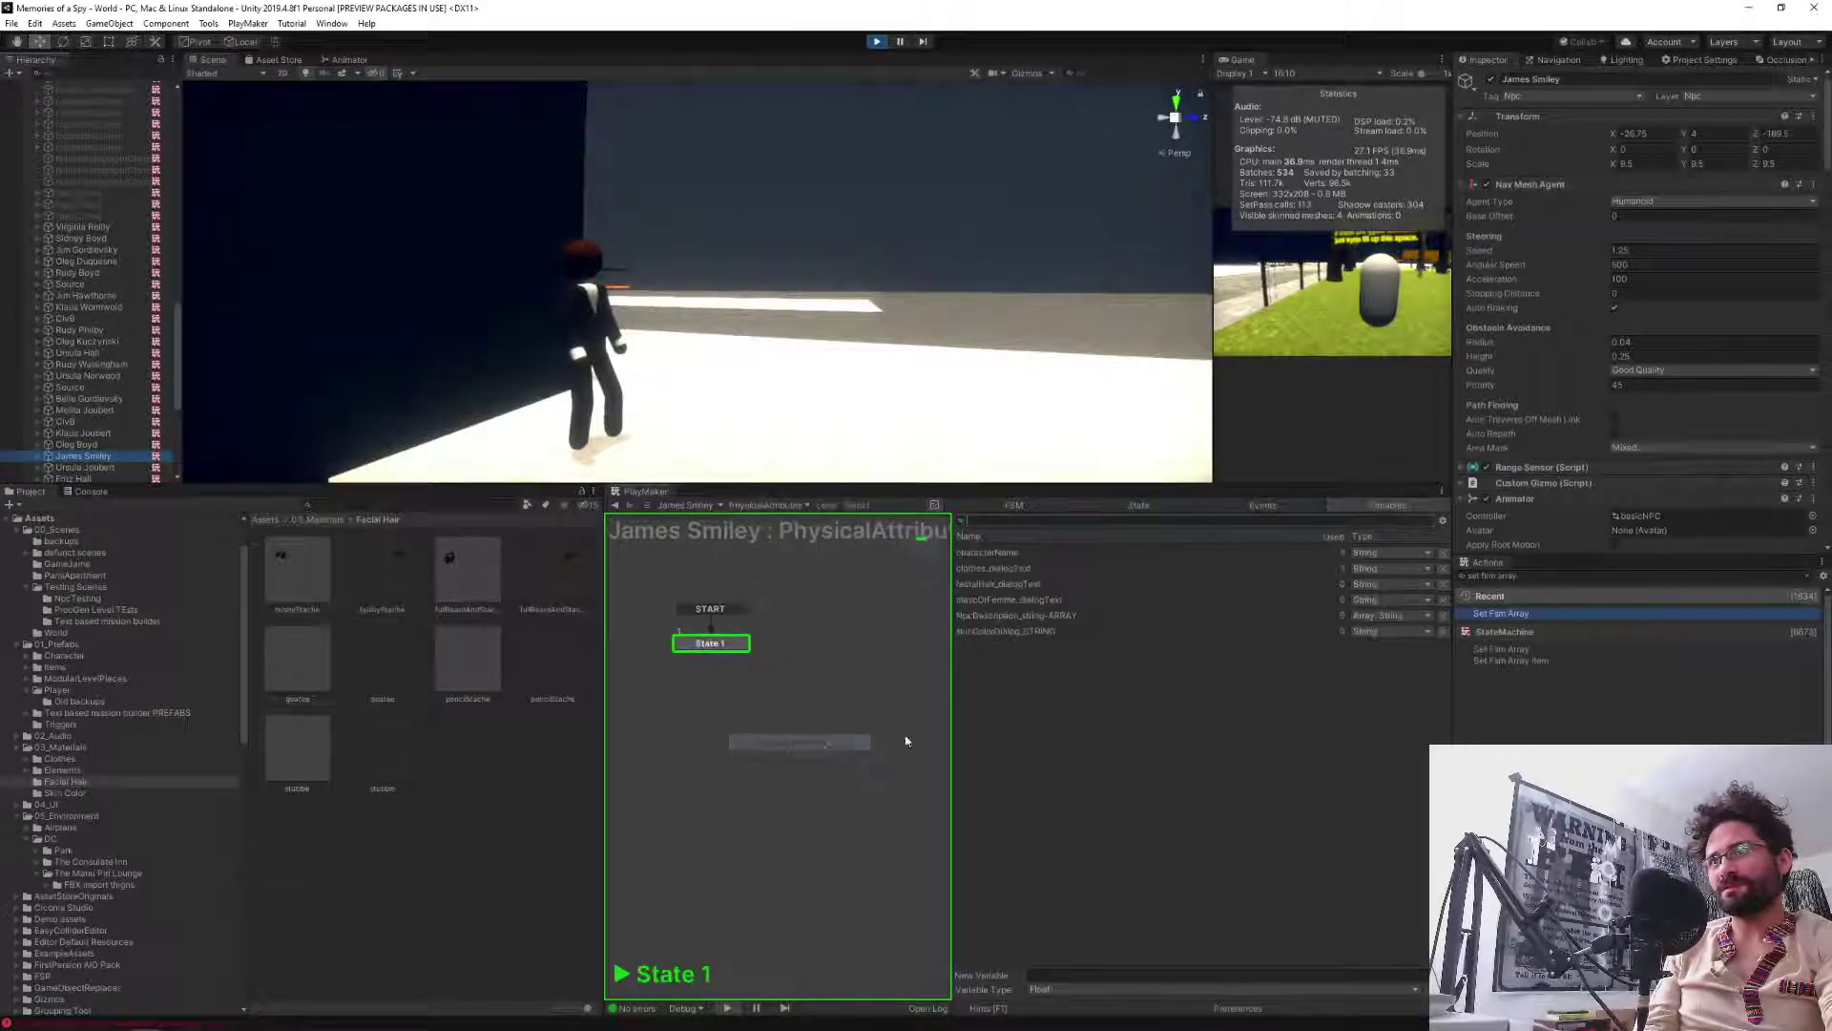
pyautogui.click(1021, 616)
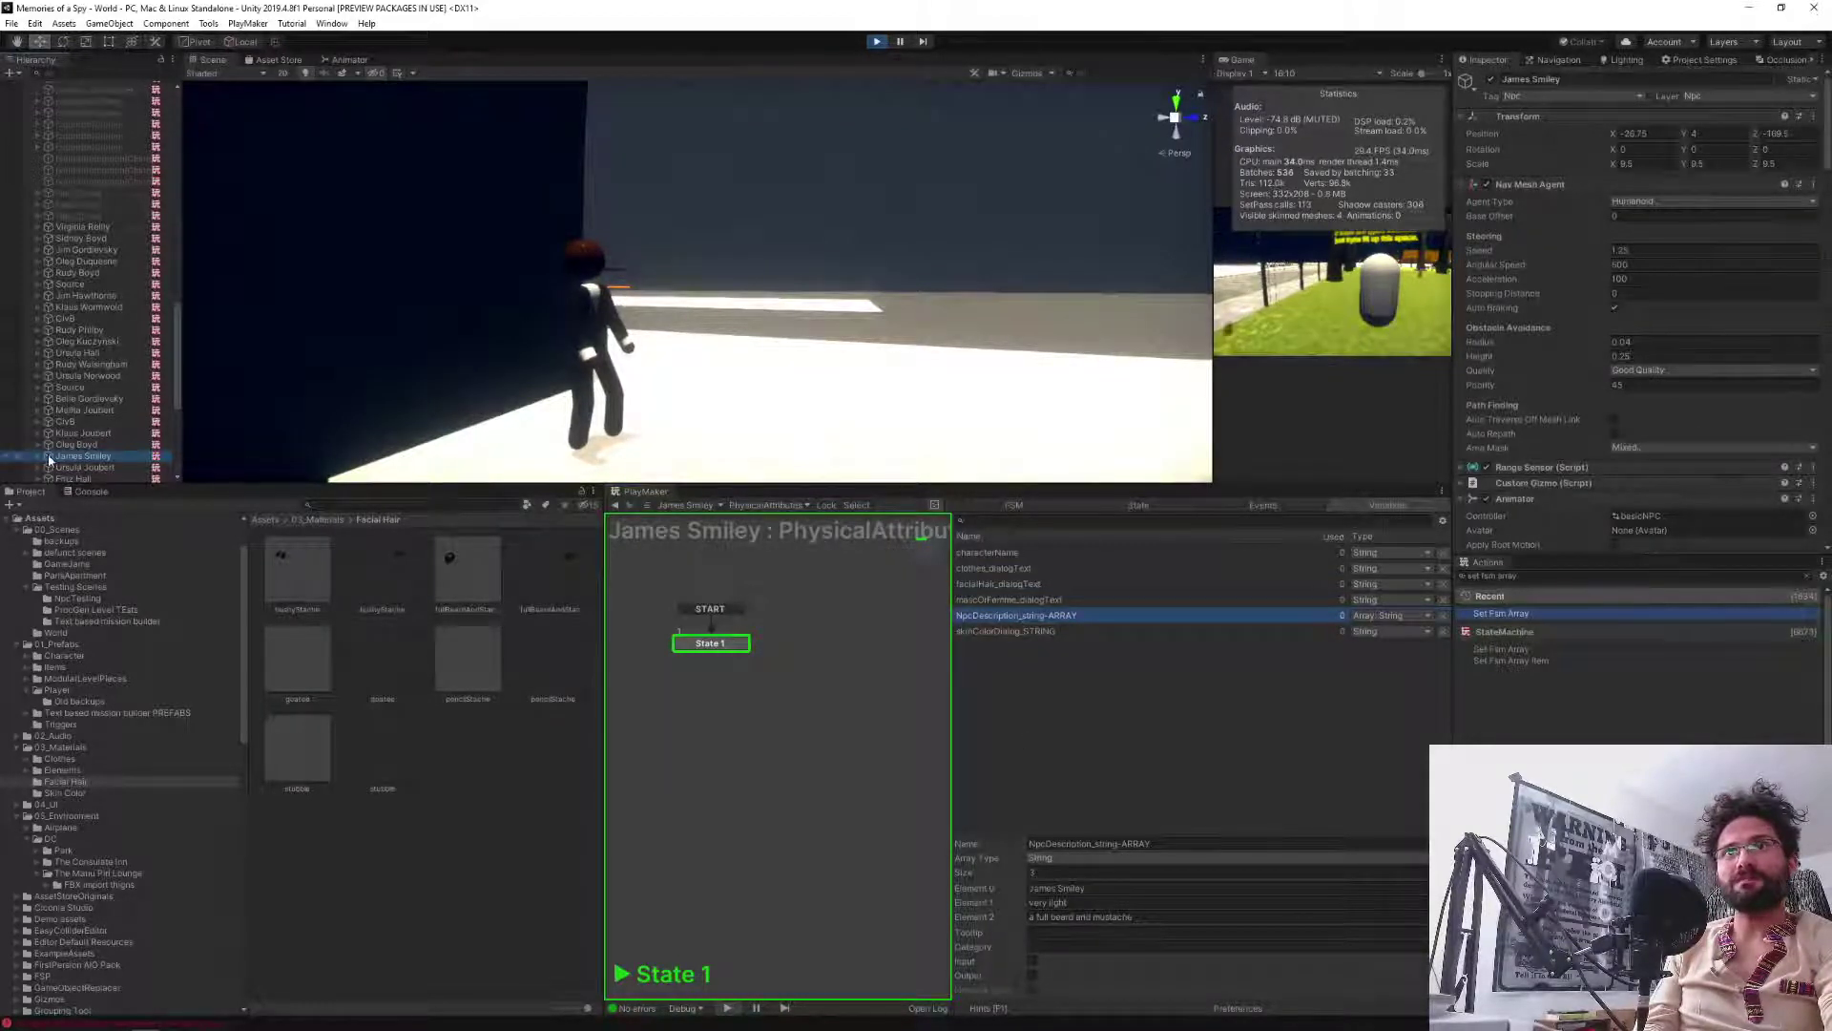
# Examine the selected NPC's face in the Scene view to compare its facial hair with its description.
pyautogui.scroll(-5, 699, 302)
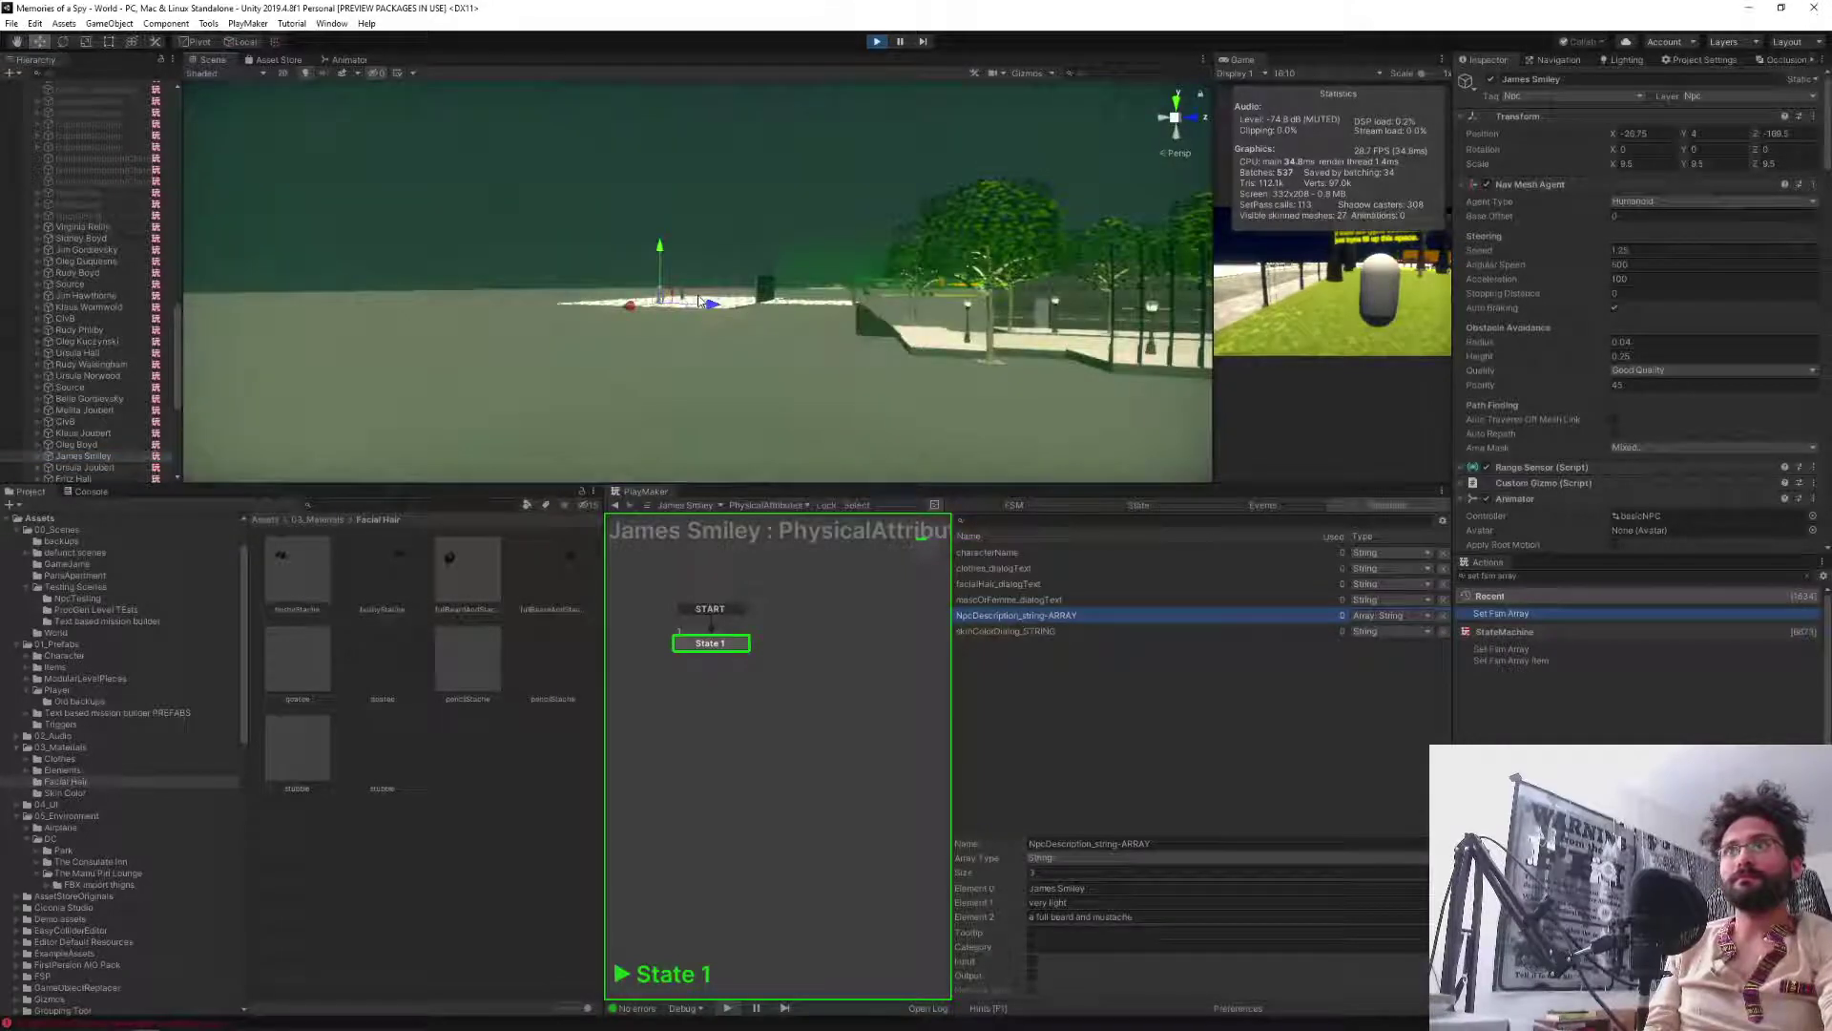
pyautogui.scroll(6, 699, 302)
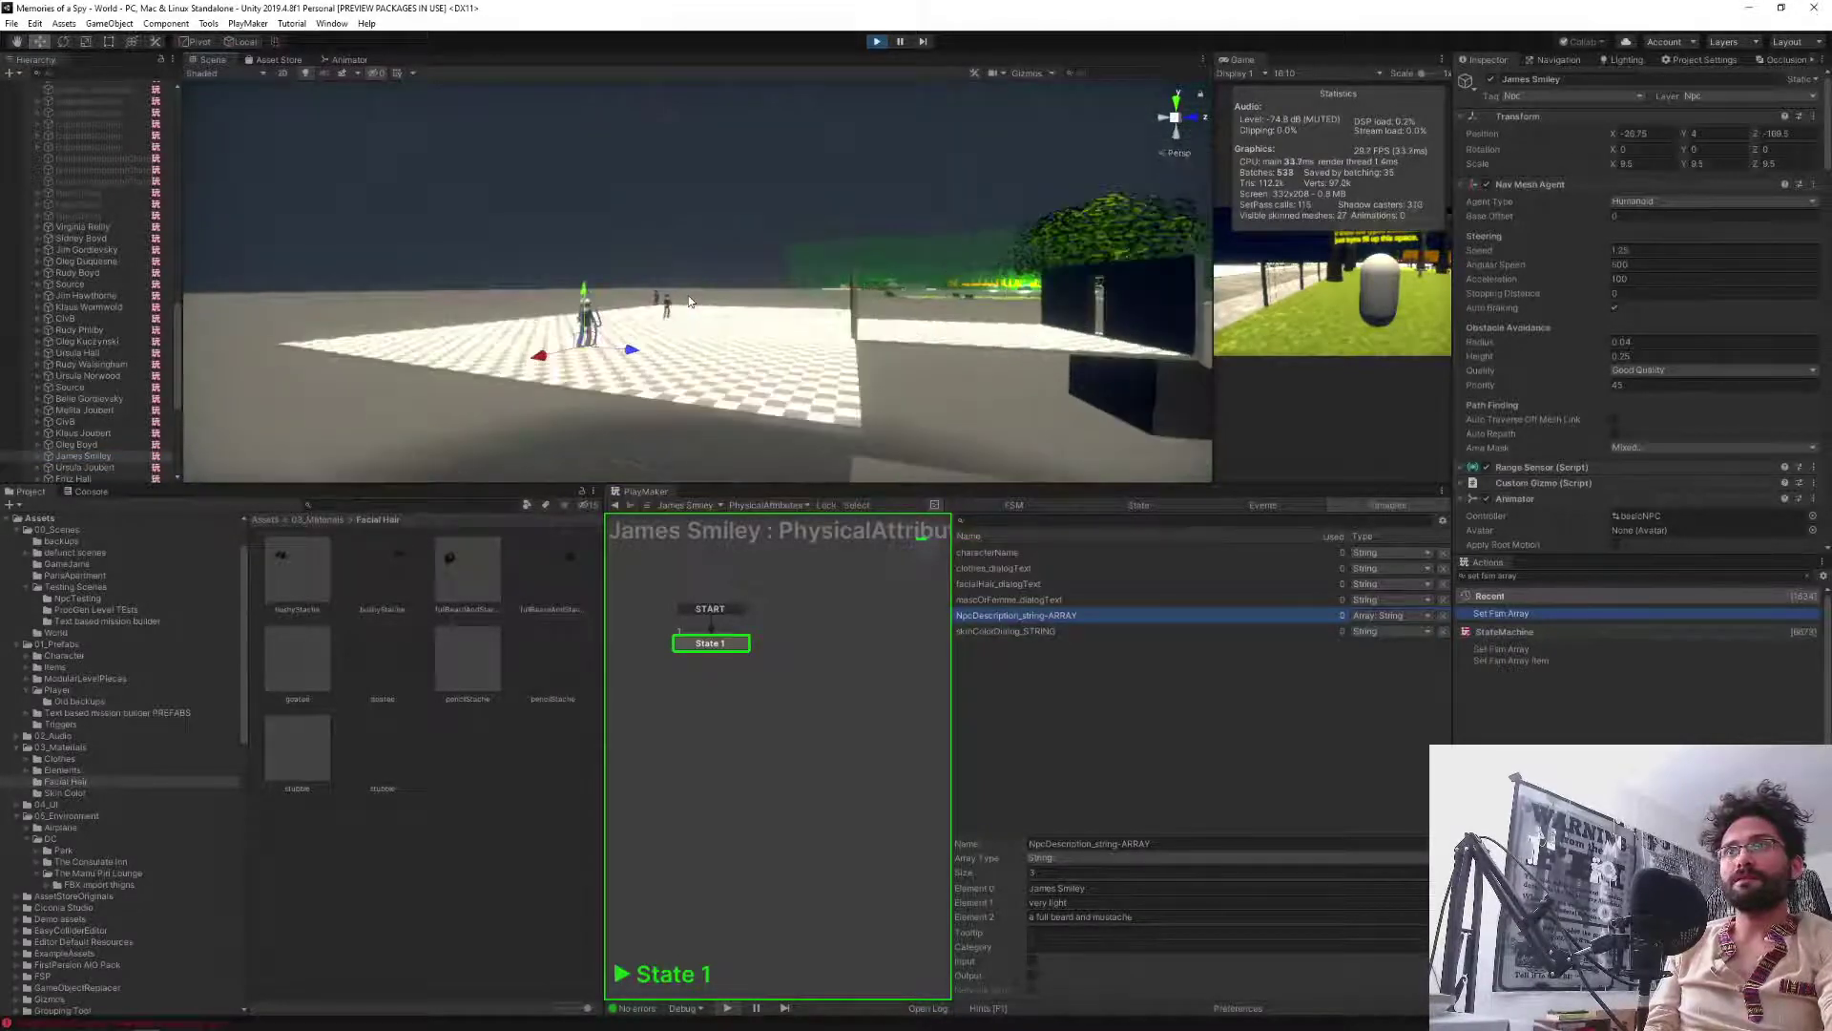
pyautogui.scroll(5, 690, 302)
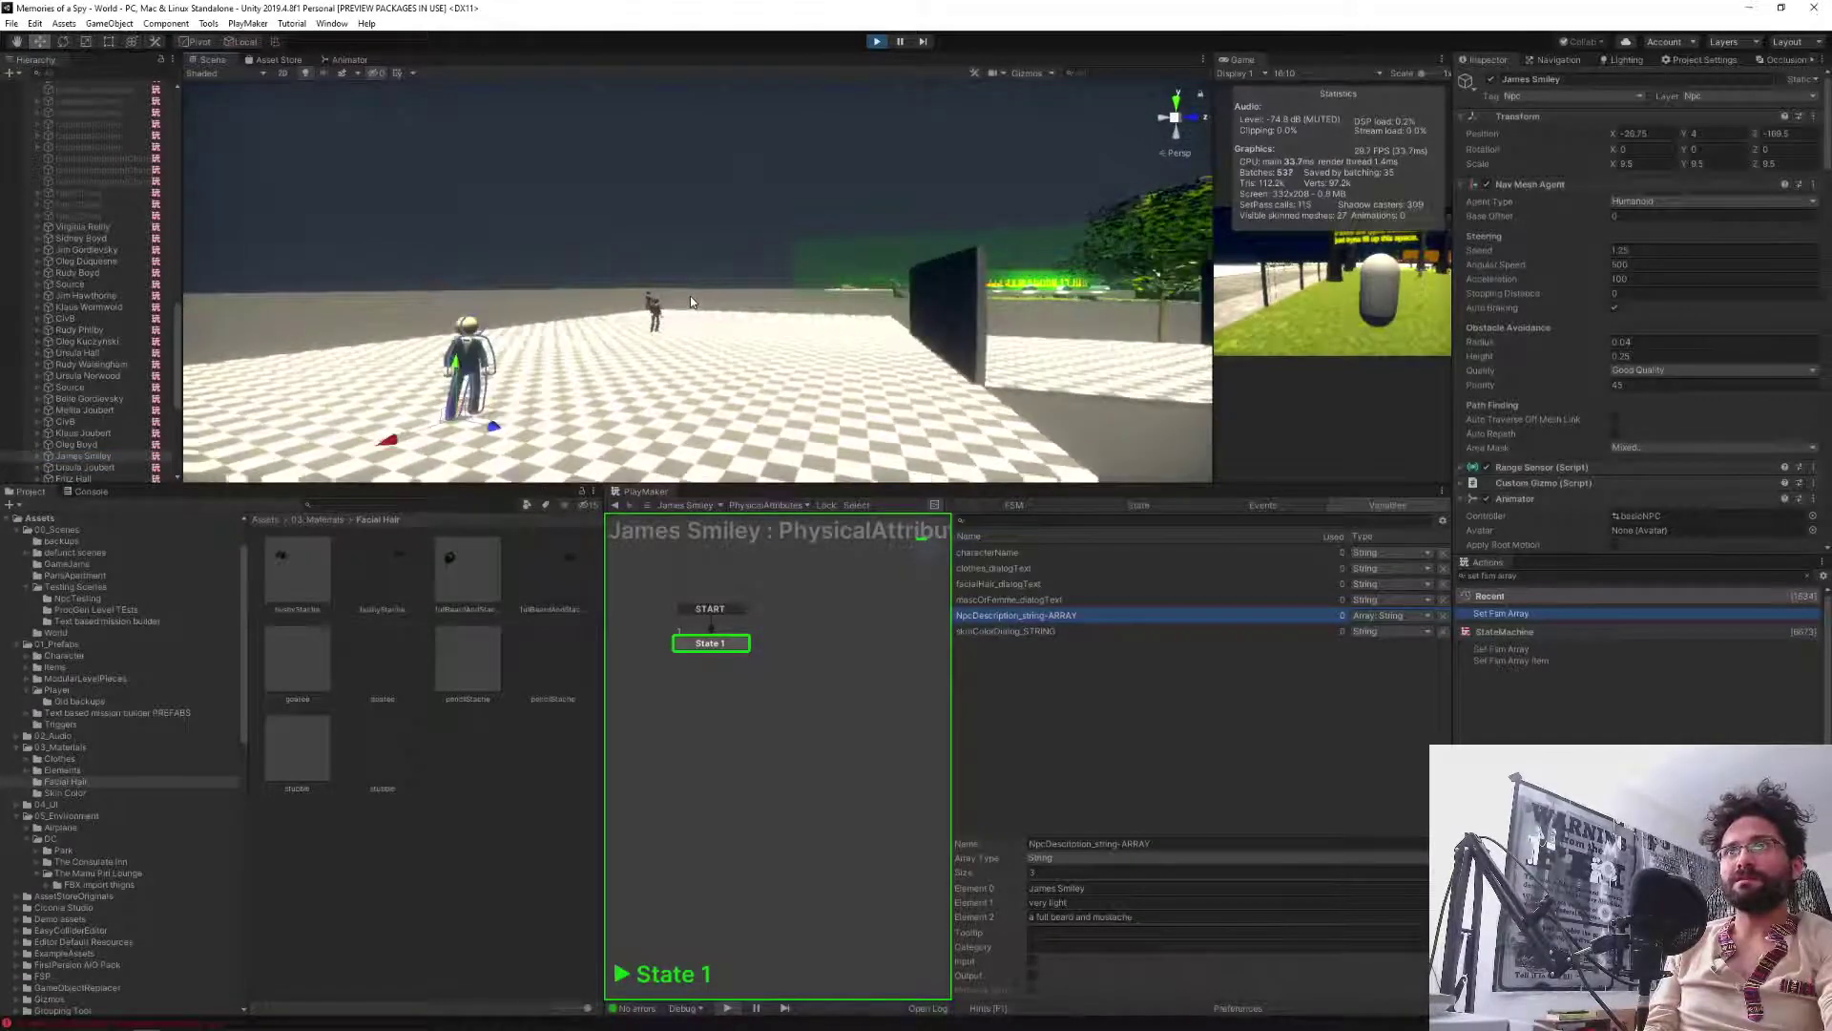
pyautogui.moveTo(691, 302); pyautogui.dragTo(397, 328, button='right')
pyautogui.press('w')
pyautogui.press('s')
pyautogui.press('w')
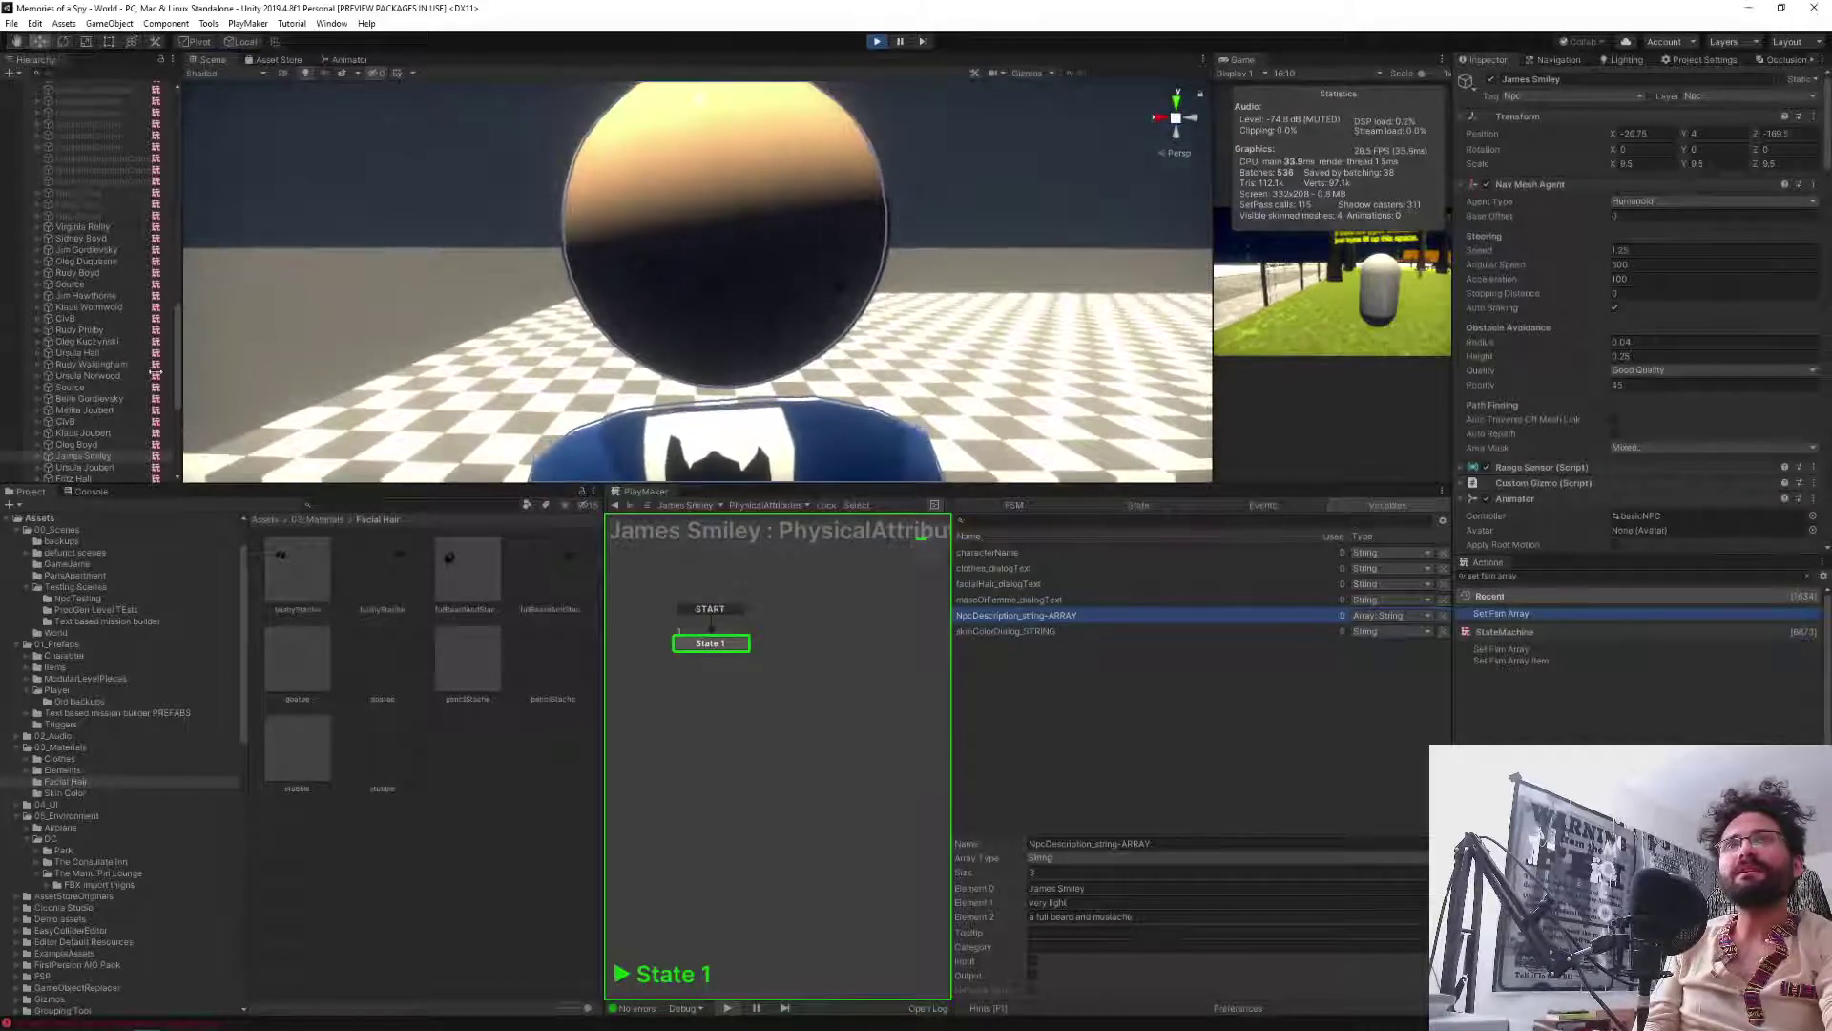
pyautogui.doubleClick(65, 458)
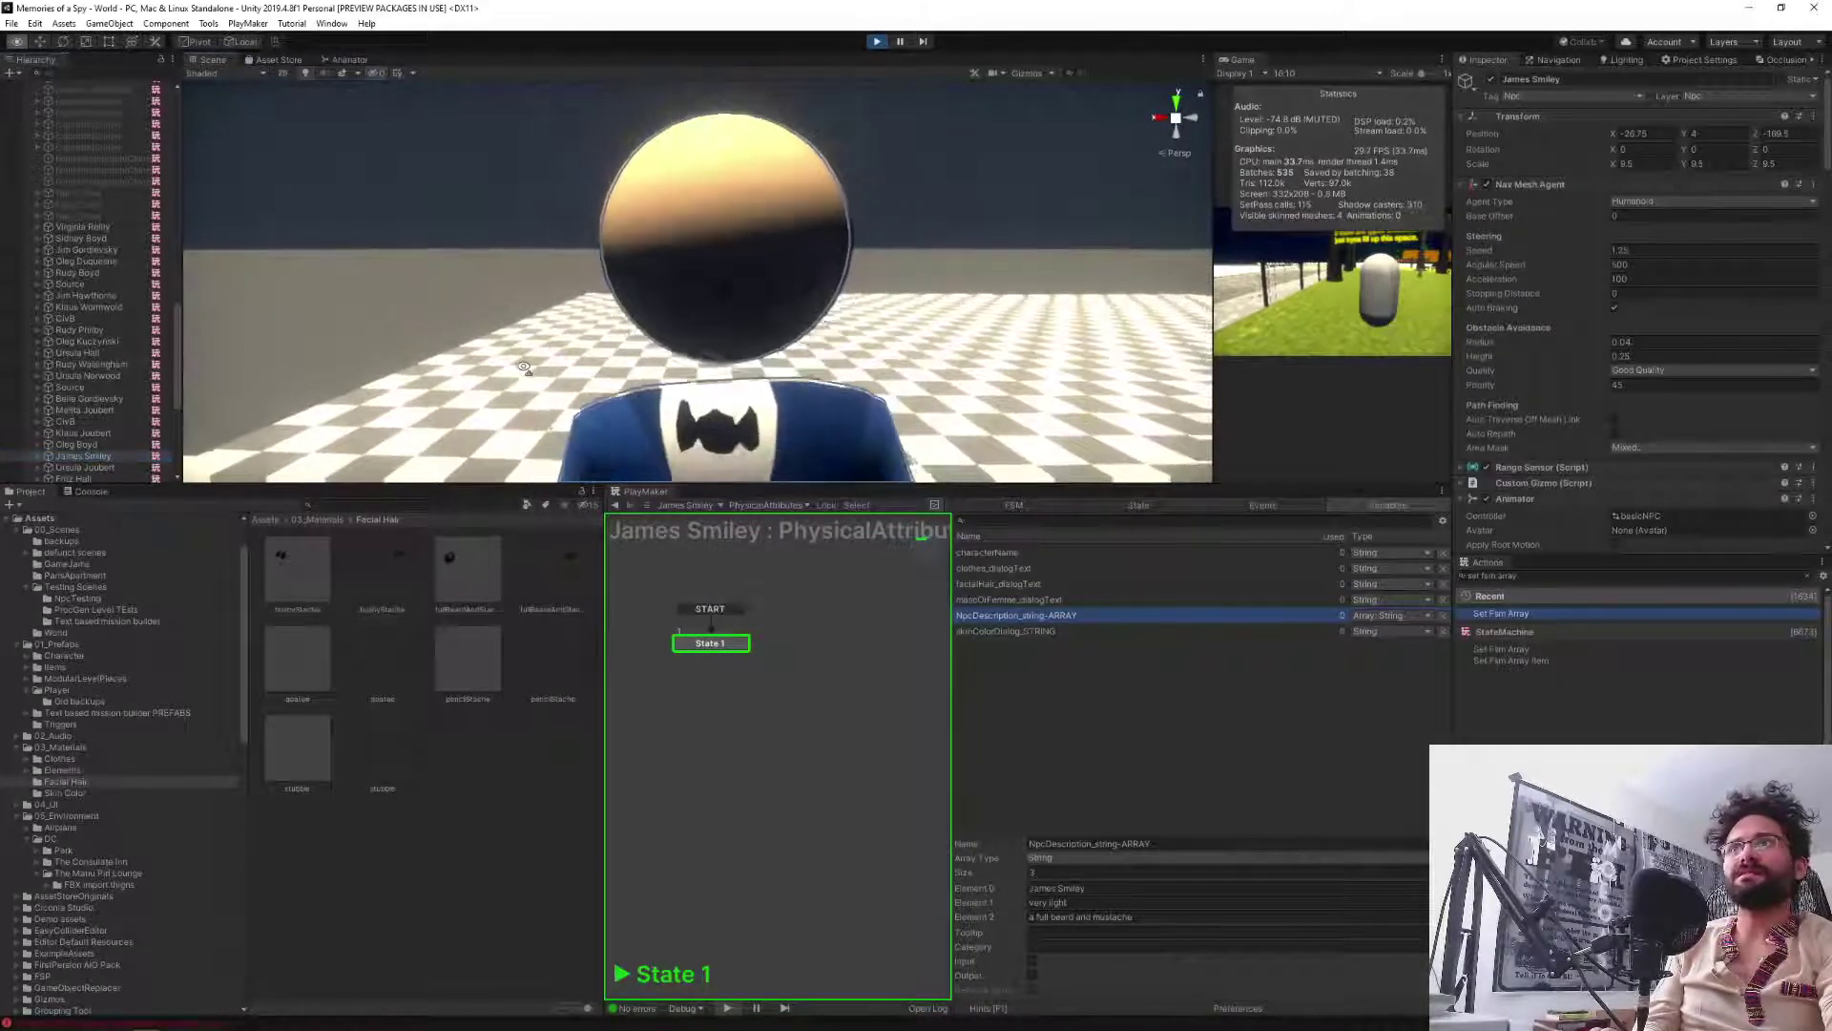
pyautogui.moveTo(523, 369); pyautogui.dragTo(553, 386, button='right')
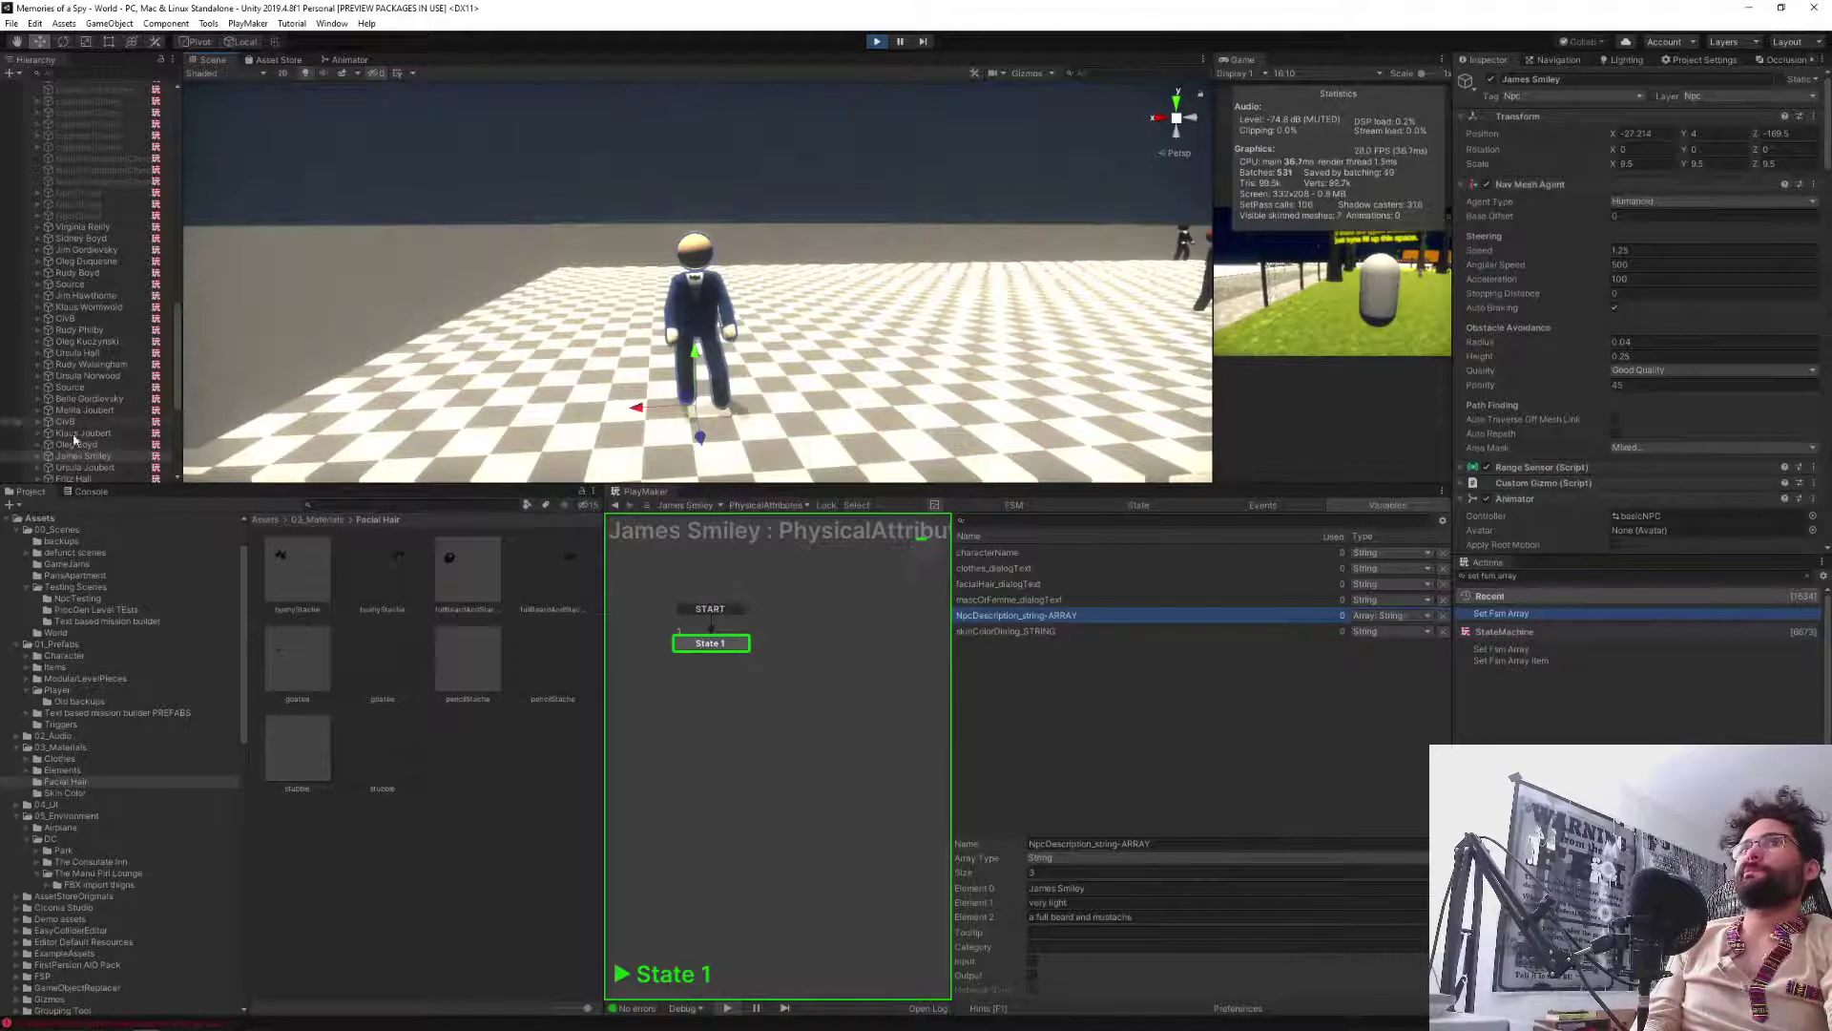
# Expand the NPC in the Hierarchy and inspect the Skinned Mesh Renderer materials of its Stickman child.
pyautogui.click(37, 456)
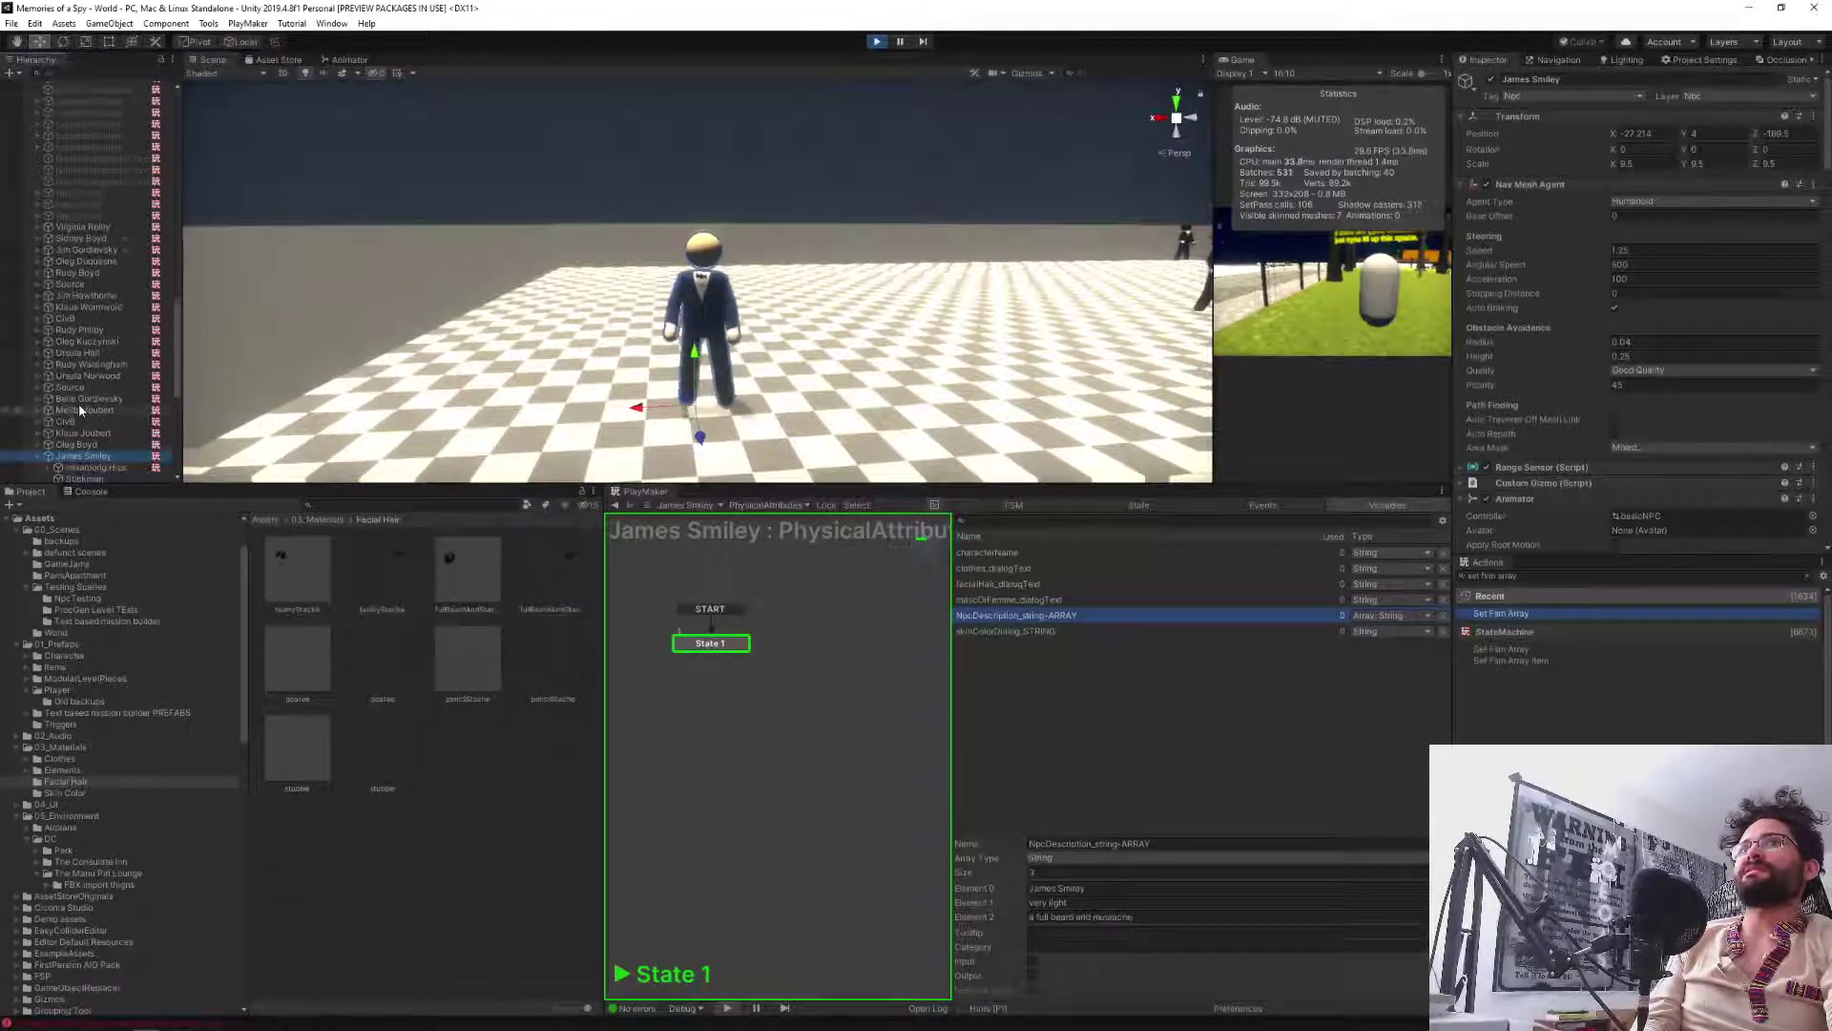
pyautogui.scroll(-4, 78, 403)
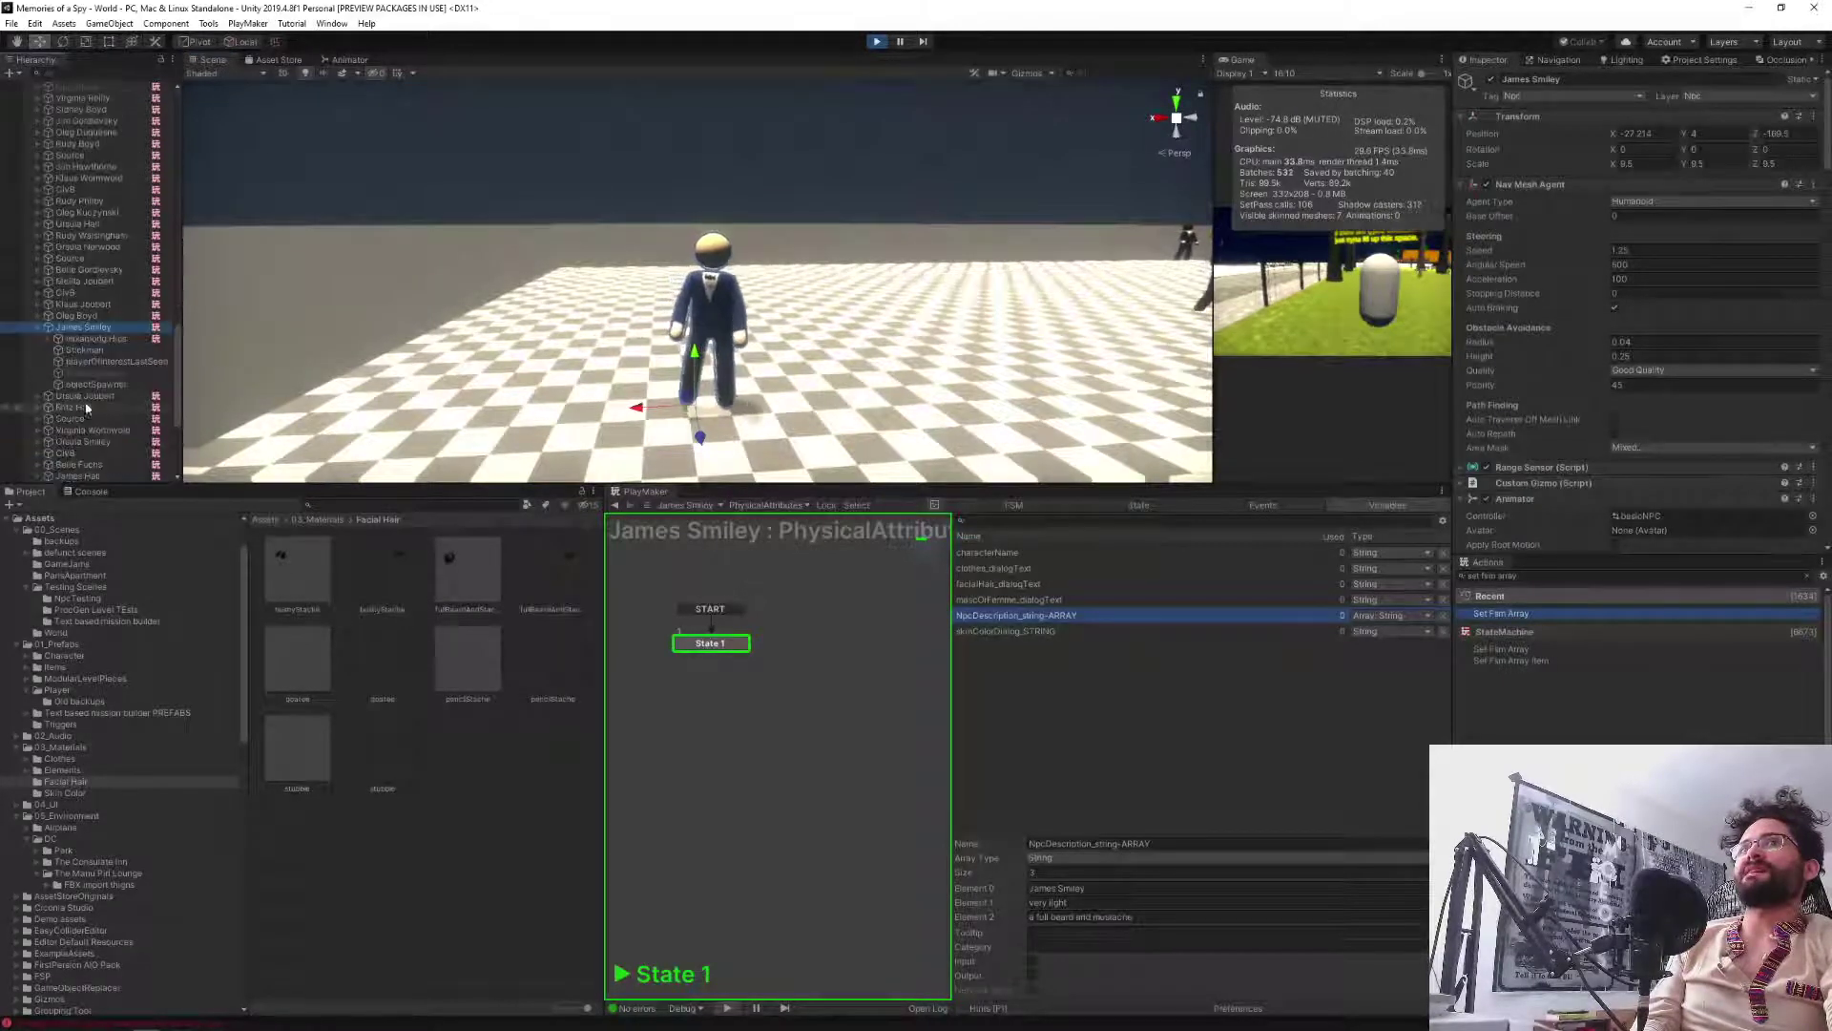
pyautogui.click(82, 349)
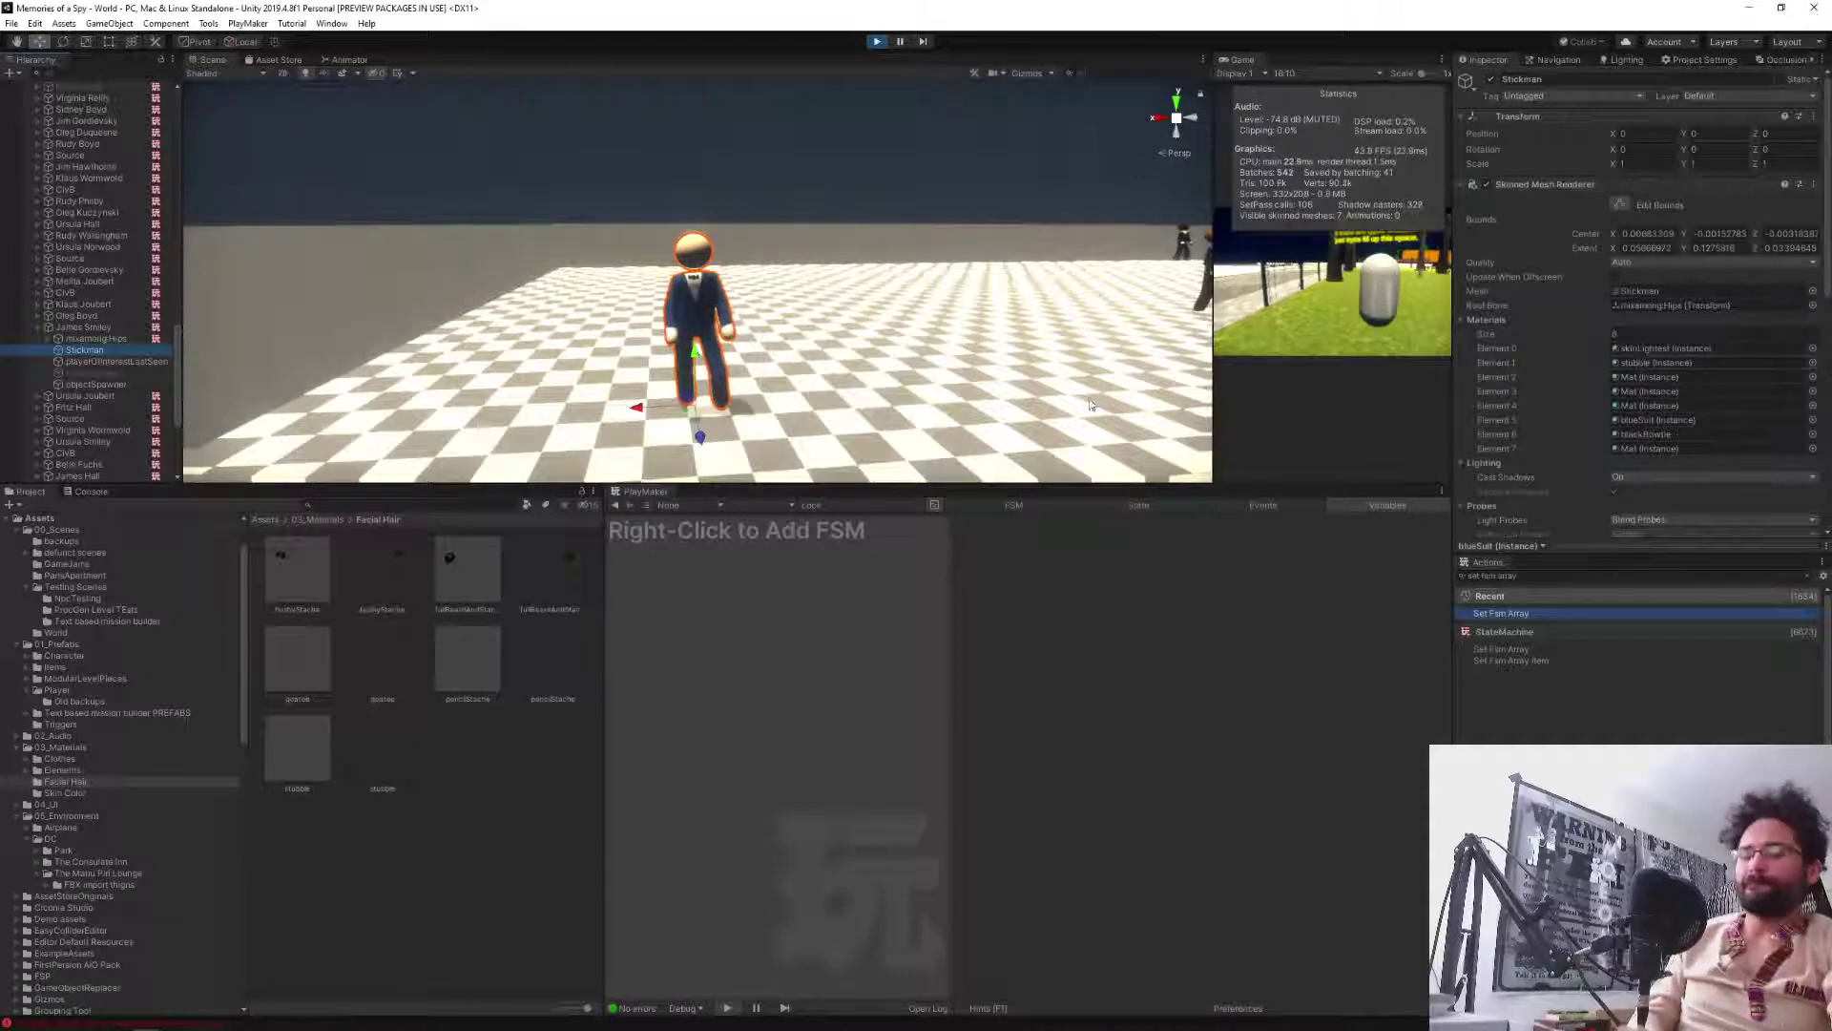
# Fly through the Scene view to examine the faces of the other spawned NPCs.
pyautogui.moveTo(869, 456); pyautogui.dragTo(859, 291, button='right')
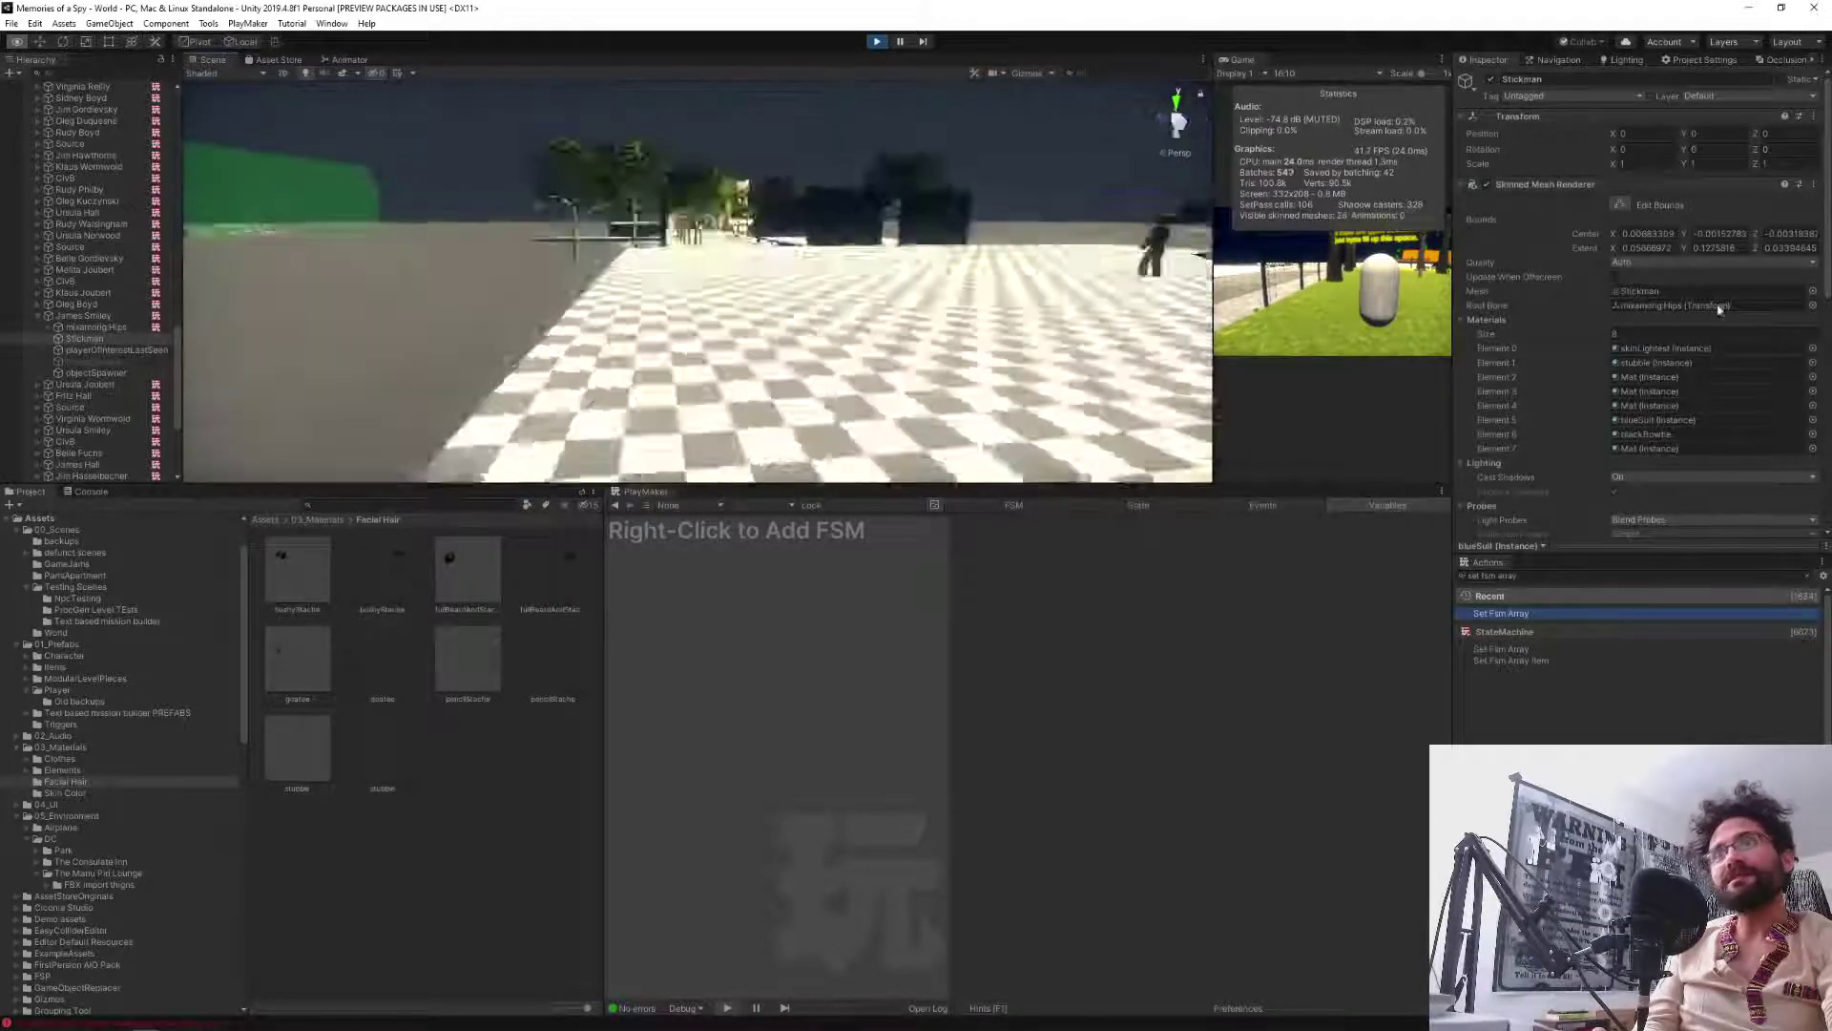
pyautogui.moveTo(1719, 307); pyautogui.dragTo(1056, 372, button='right')
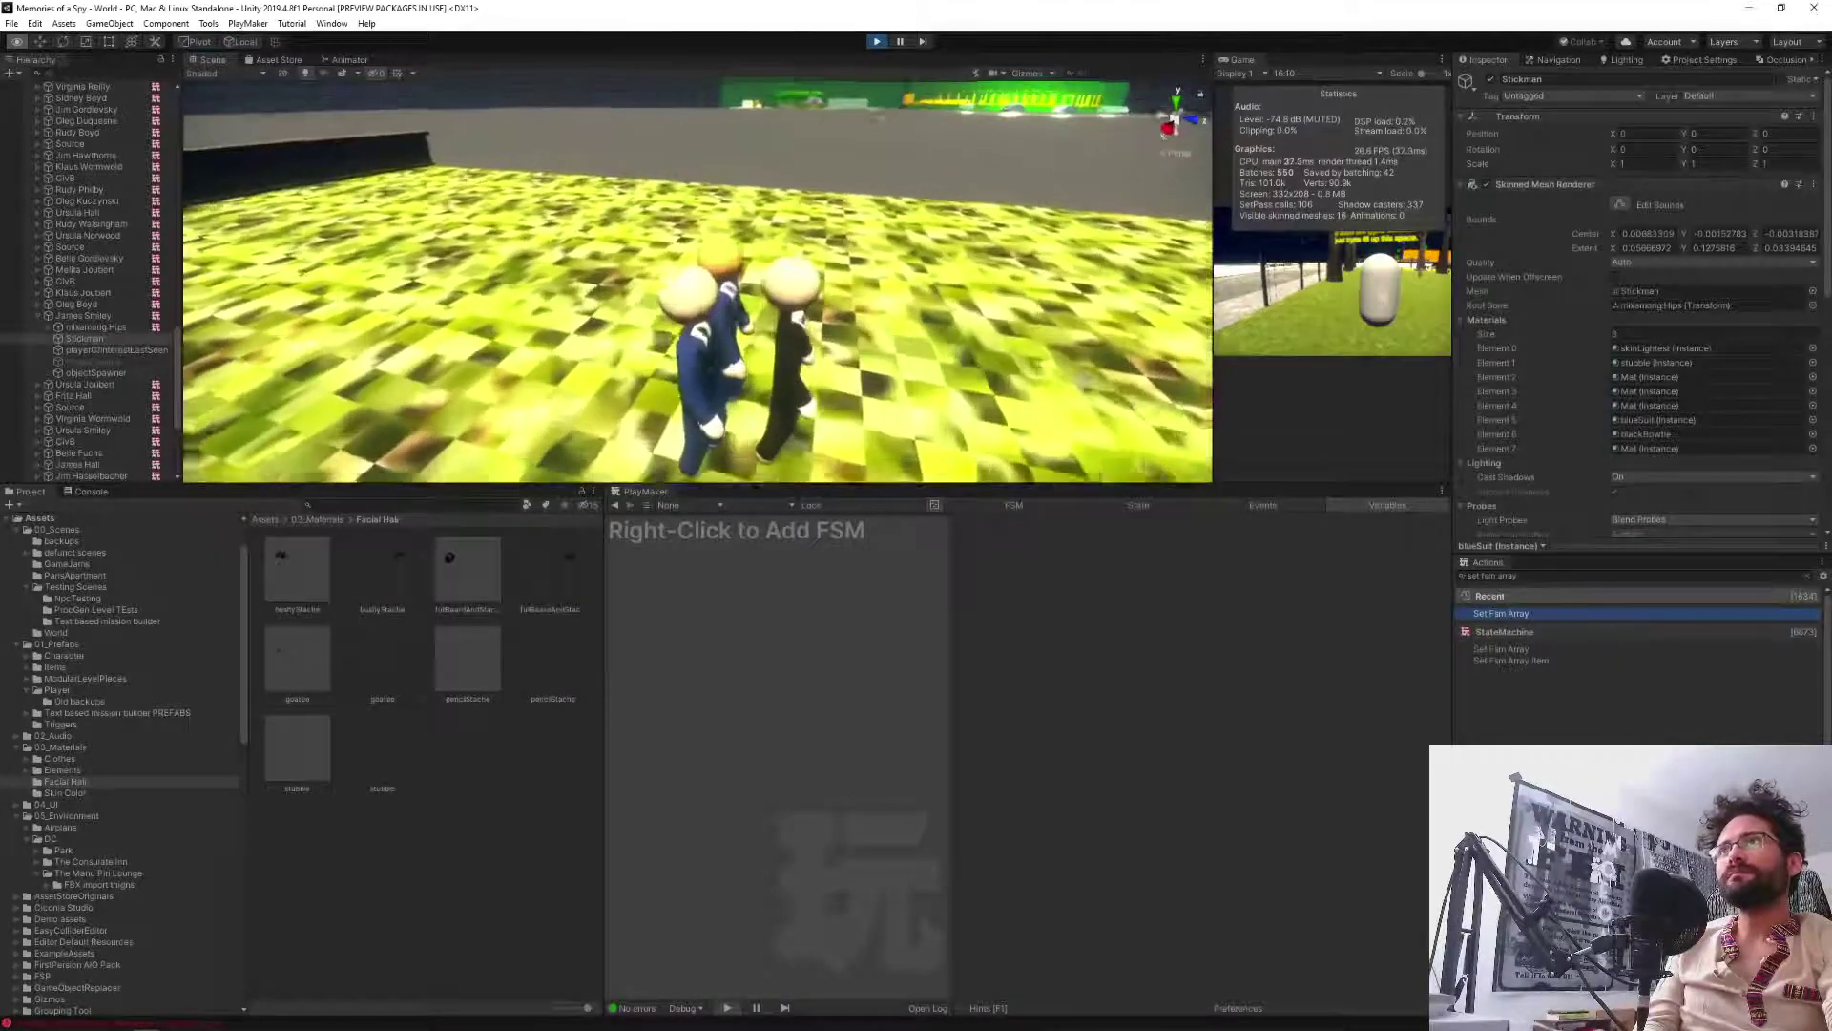
pyautogui.moveTo(1056, 372); pyautogui.dragTo(743, 244, button='right')
pyautogui.moveTo(679, 321); pyautogui.dragTo(777, 237, button='right')
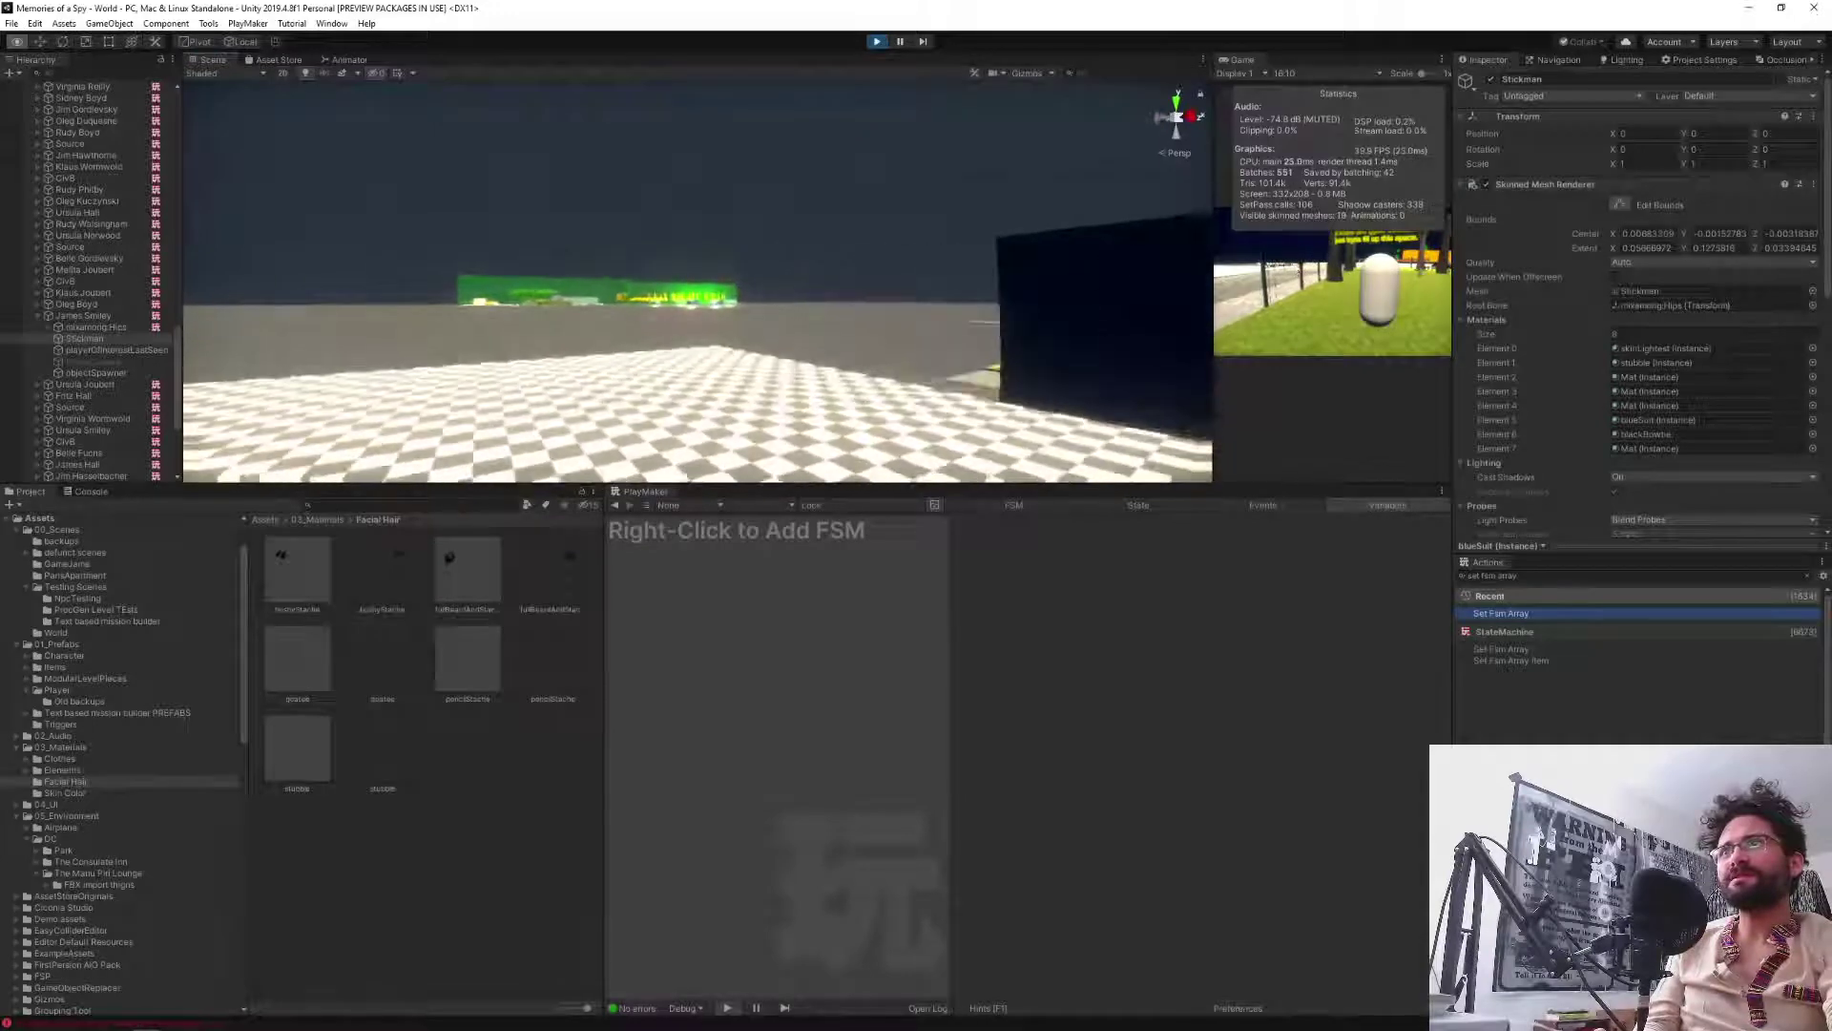
pyautogui.moveTo(1117, 258); pyautogui.dragTo(287, 230, button='right')
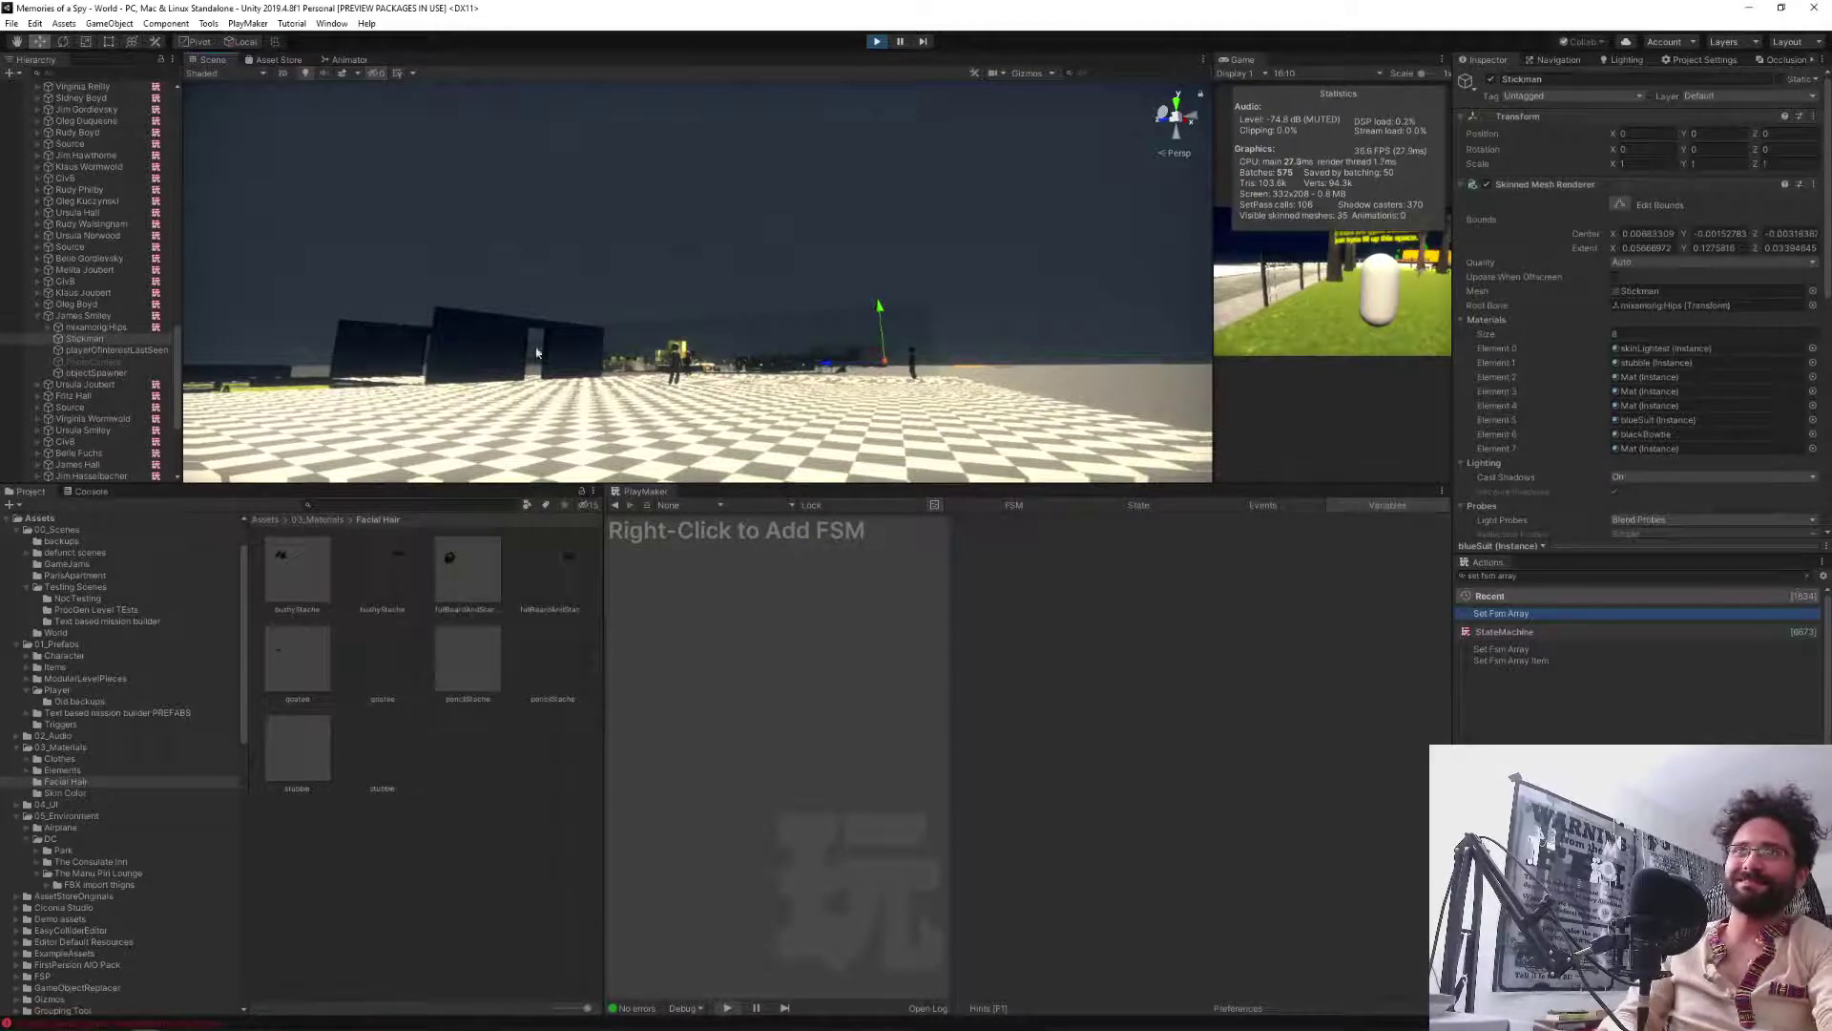
# Reselect the Stickman's parent NPC to recheck its description array, and clear the selection.
pyautogui.click(57, 316)
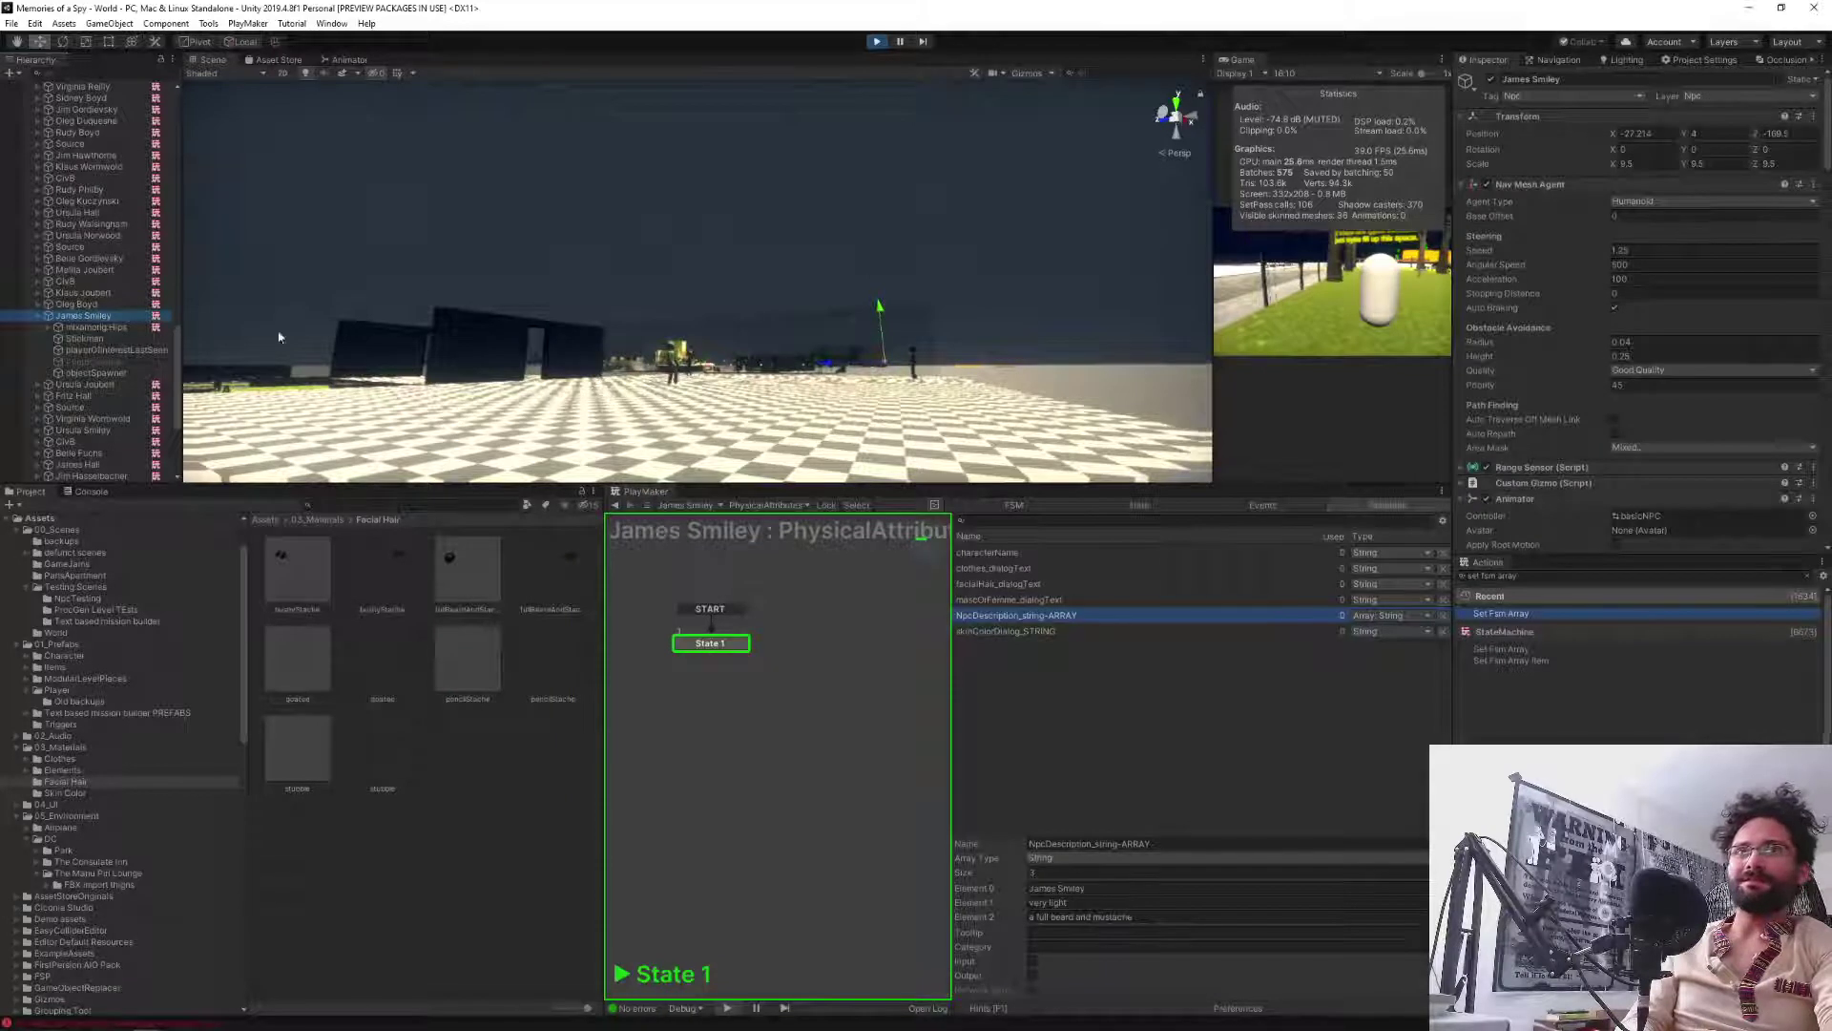
pyautogui.moveTo(540, 369)
pyautogui.mouseDown(button='right')
pyautogui.moveTo(679, 374)
pyautogui.moveTo(570, 354)
pyautogui.mouseUp(button='right')
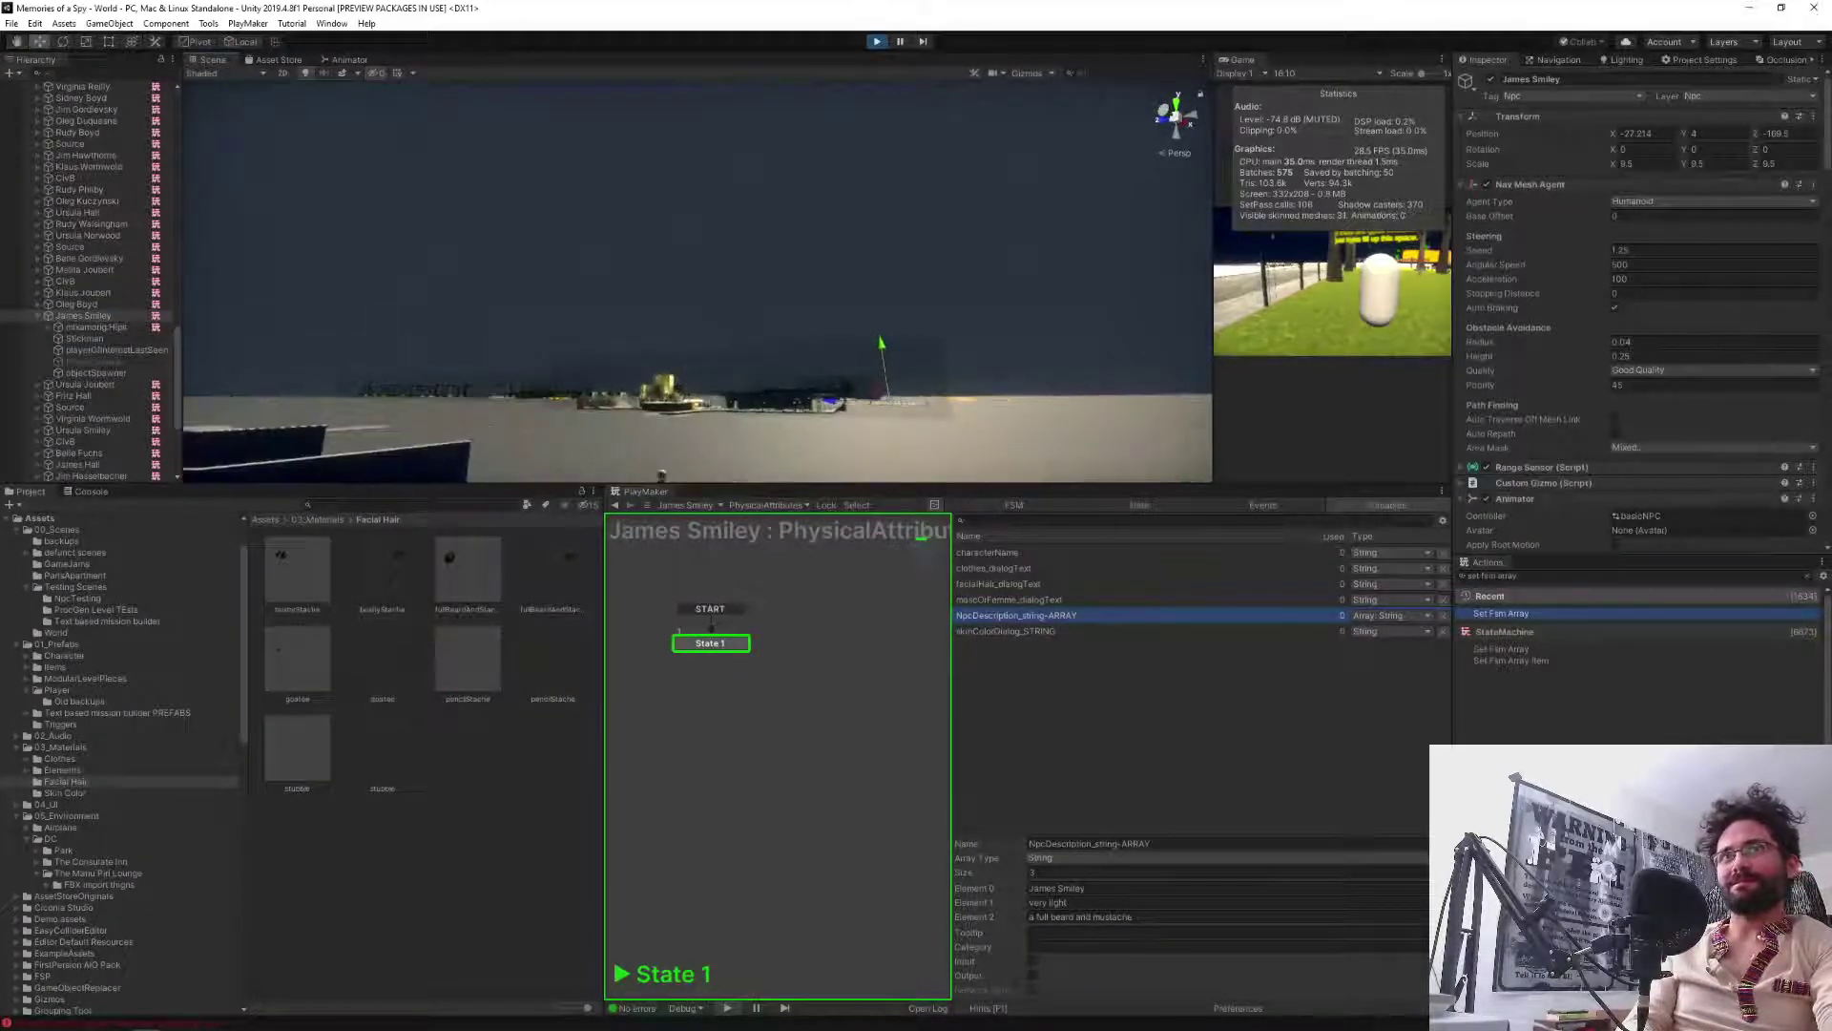
pyautogui.click(54, 320)
pyautogui.keyDown('ctrl'); pyautogui.click(52, 319); pyautogui.keyUp('ctrl')
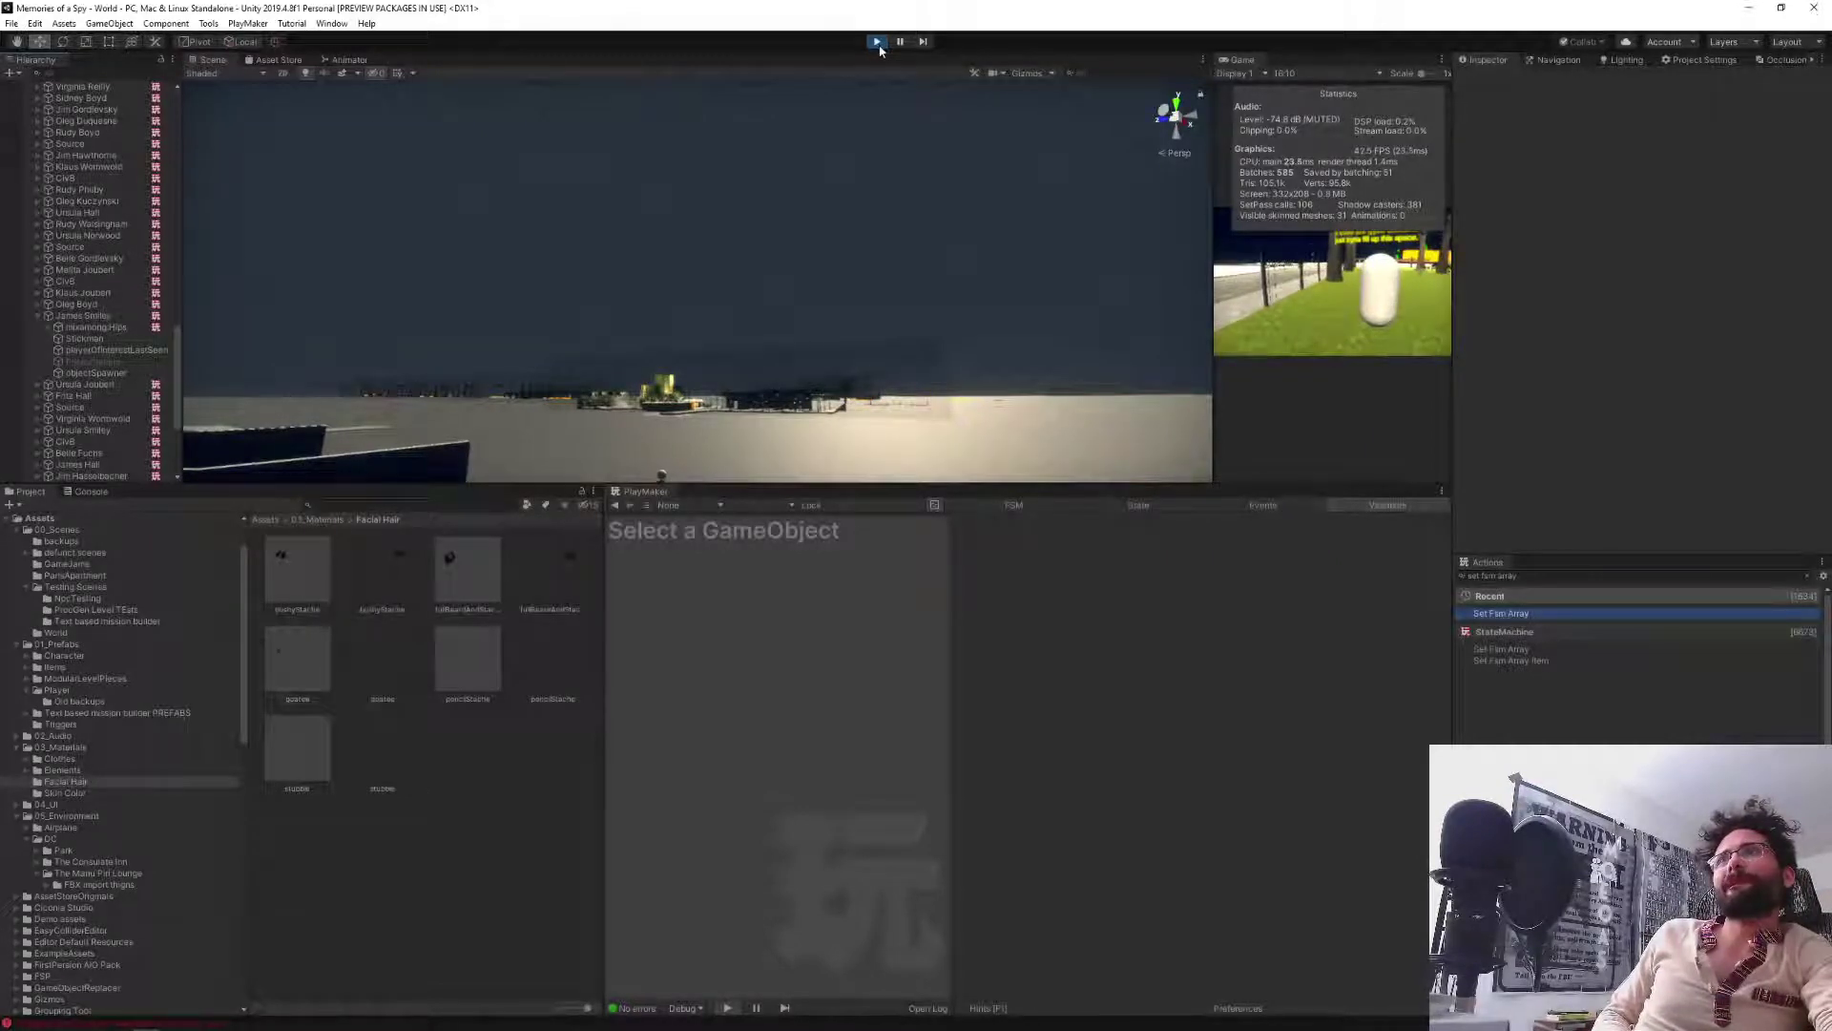
# Exit play mode and disable the NpcBuilder FSM component on GameManager.
pyautogui.click(878, 43)
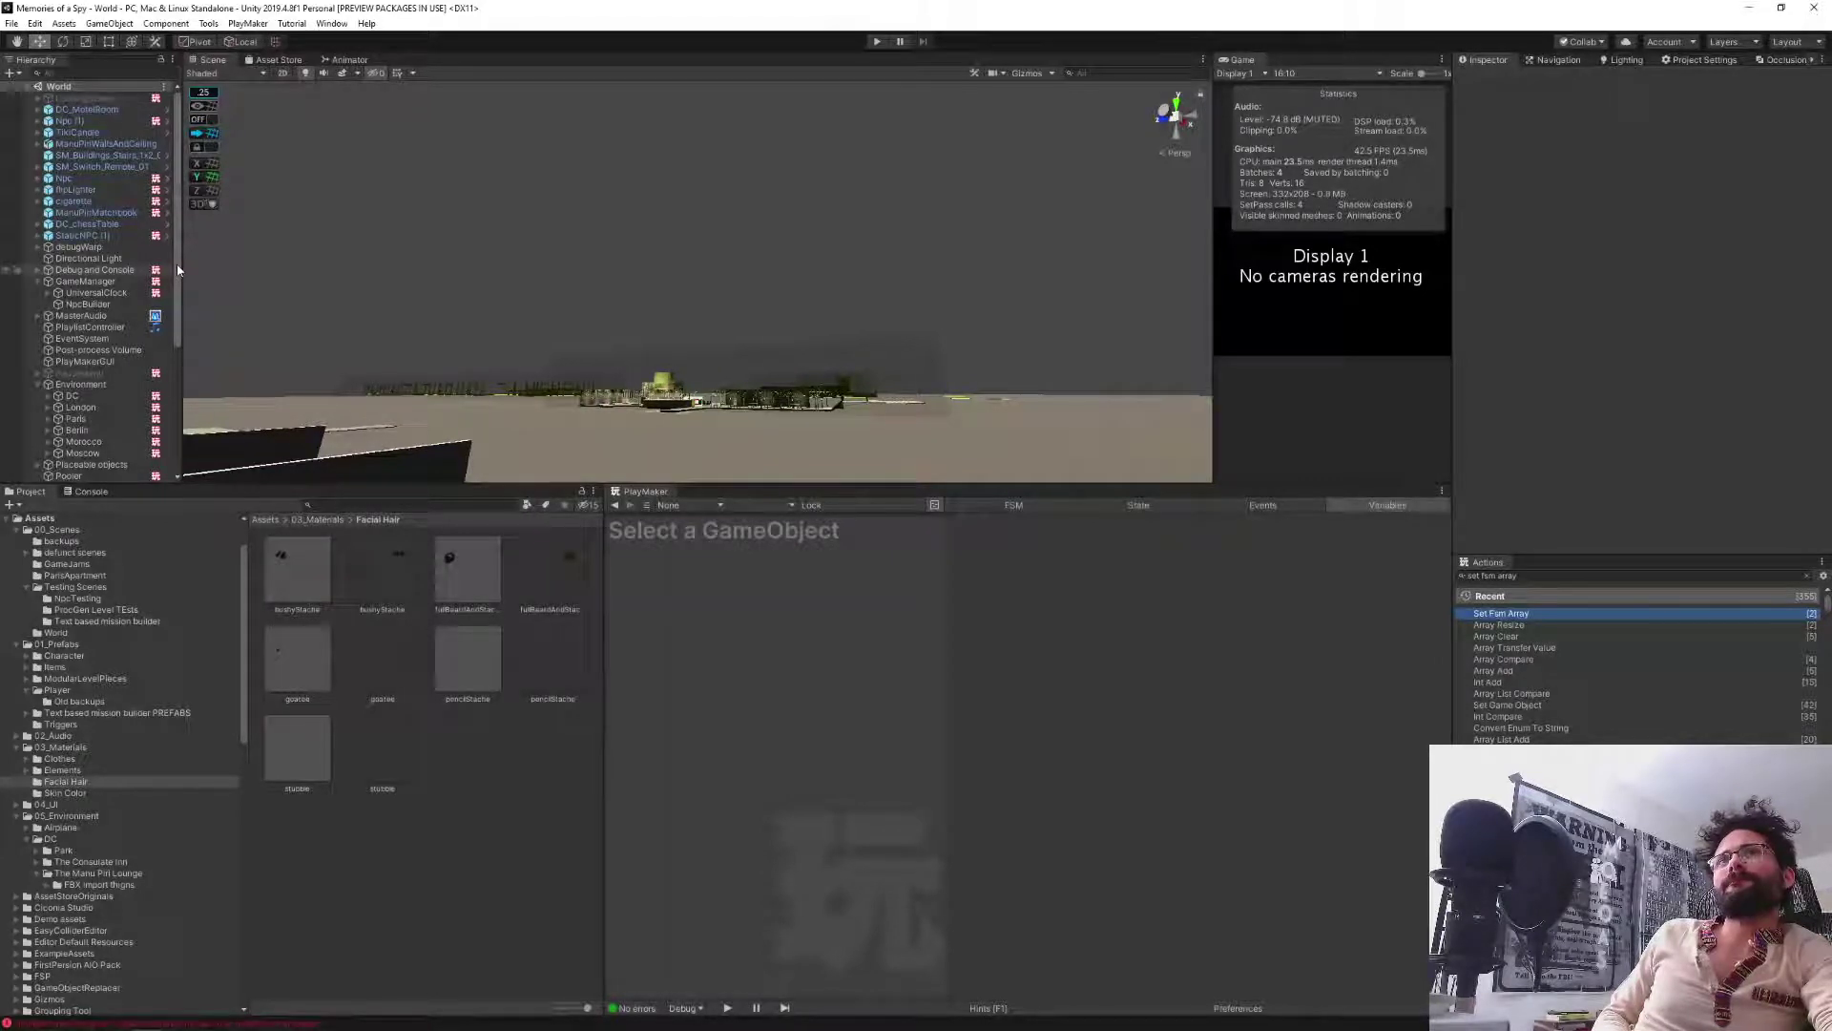
pyautogui.click(95, 281)
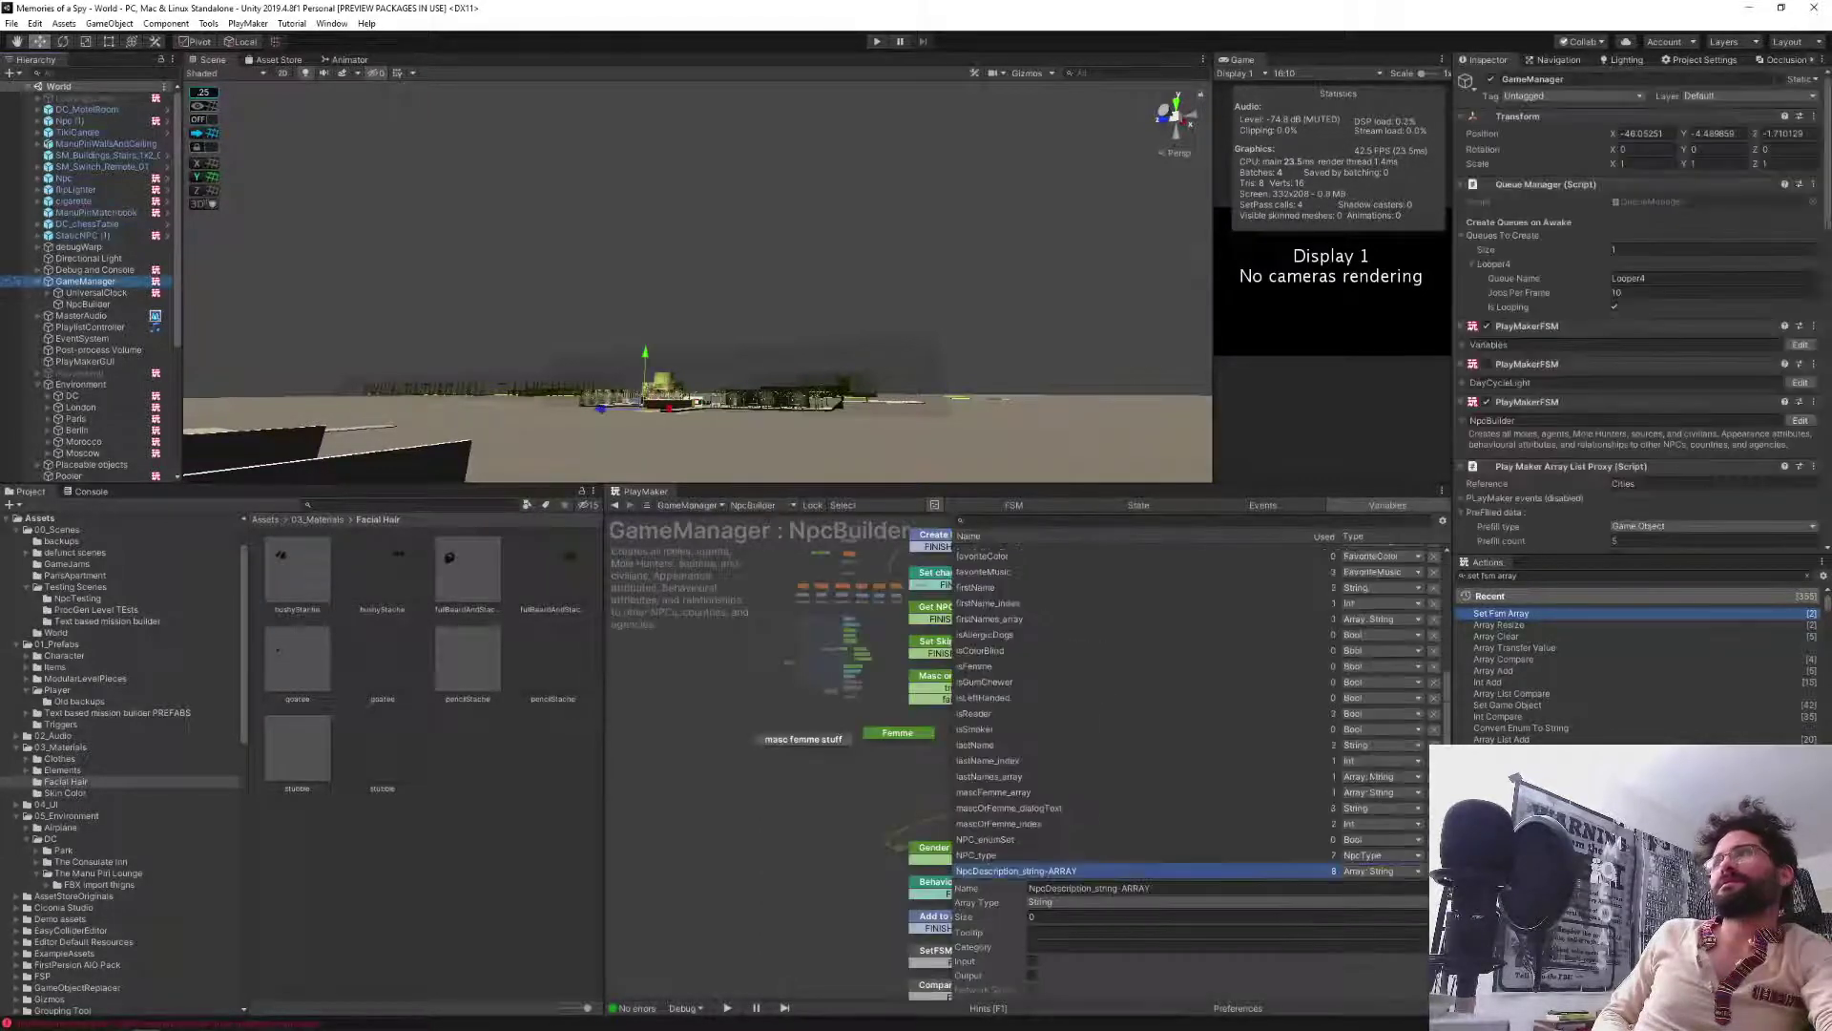
pyautogui.scroll(-4, 1523, 367)
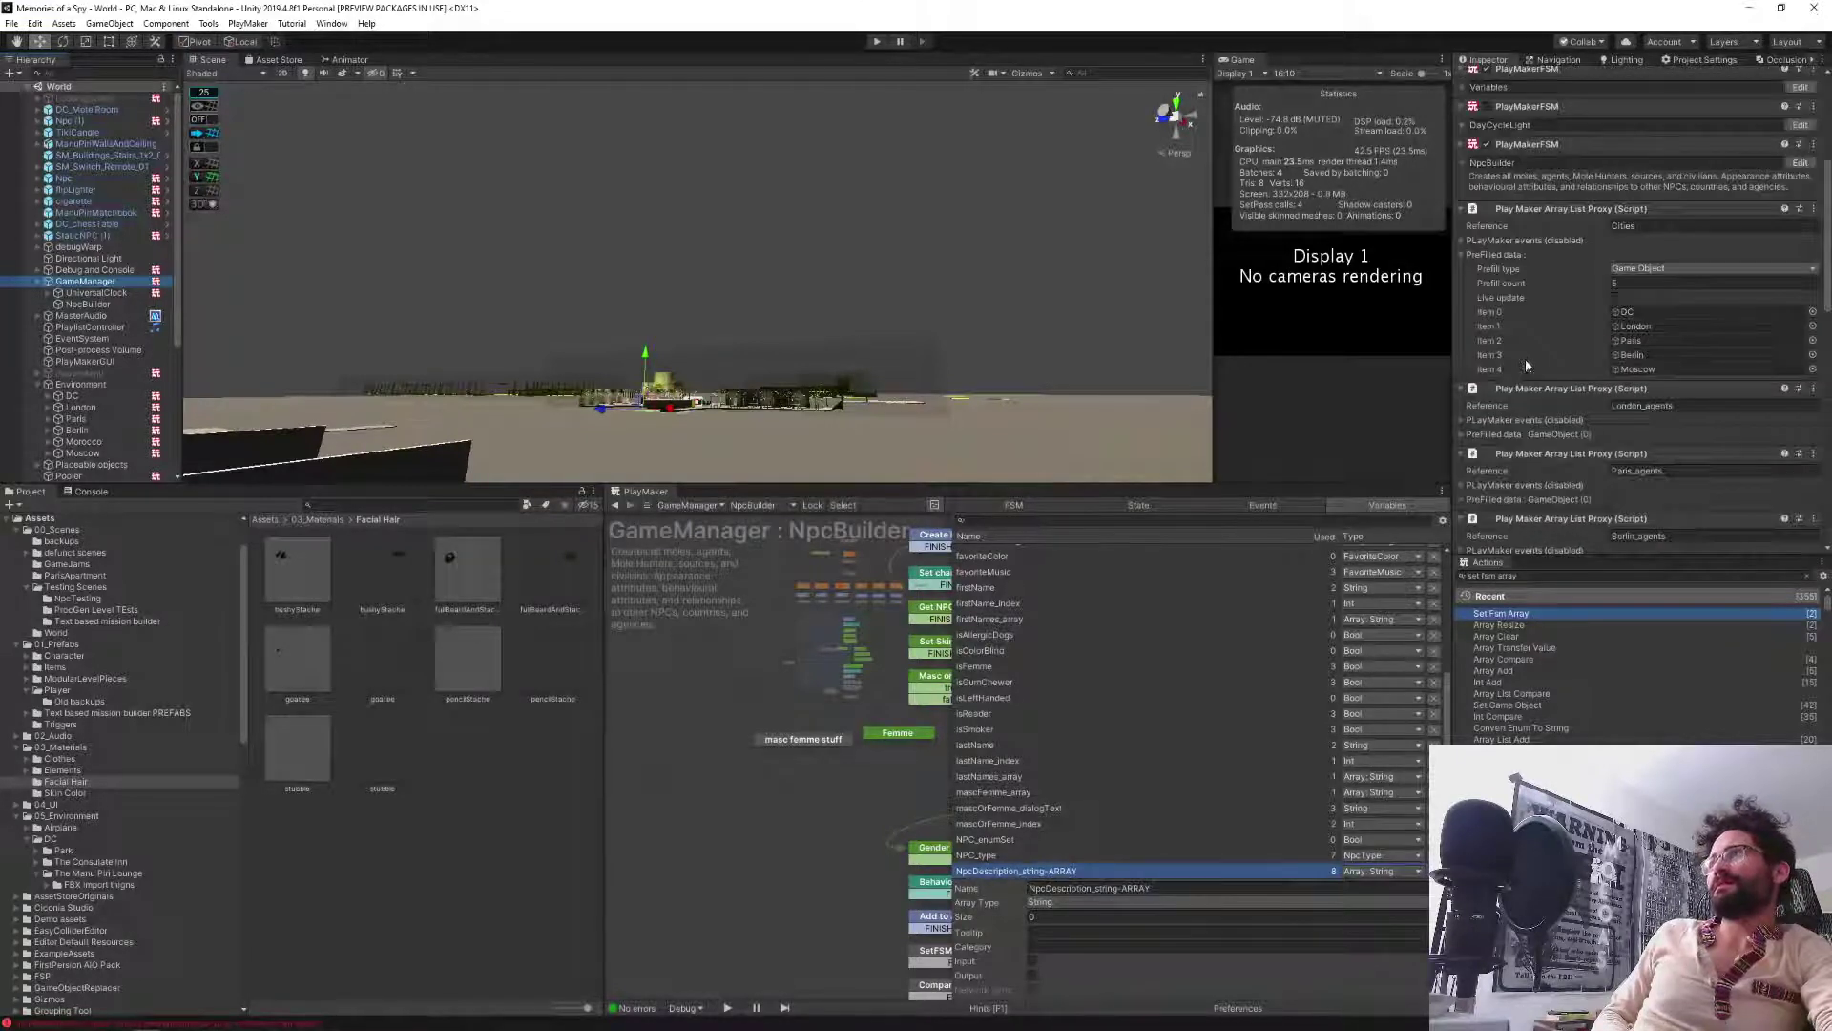
pyautogui.scroll(3, 1523, 367)
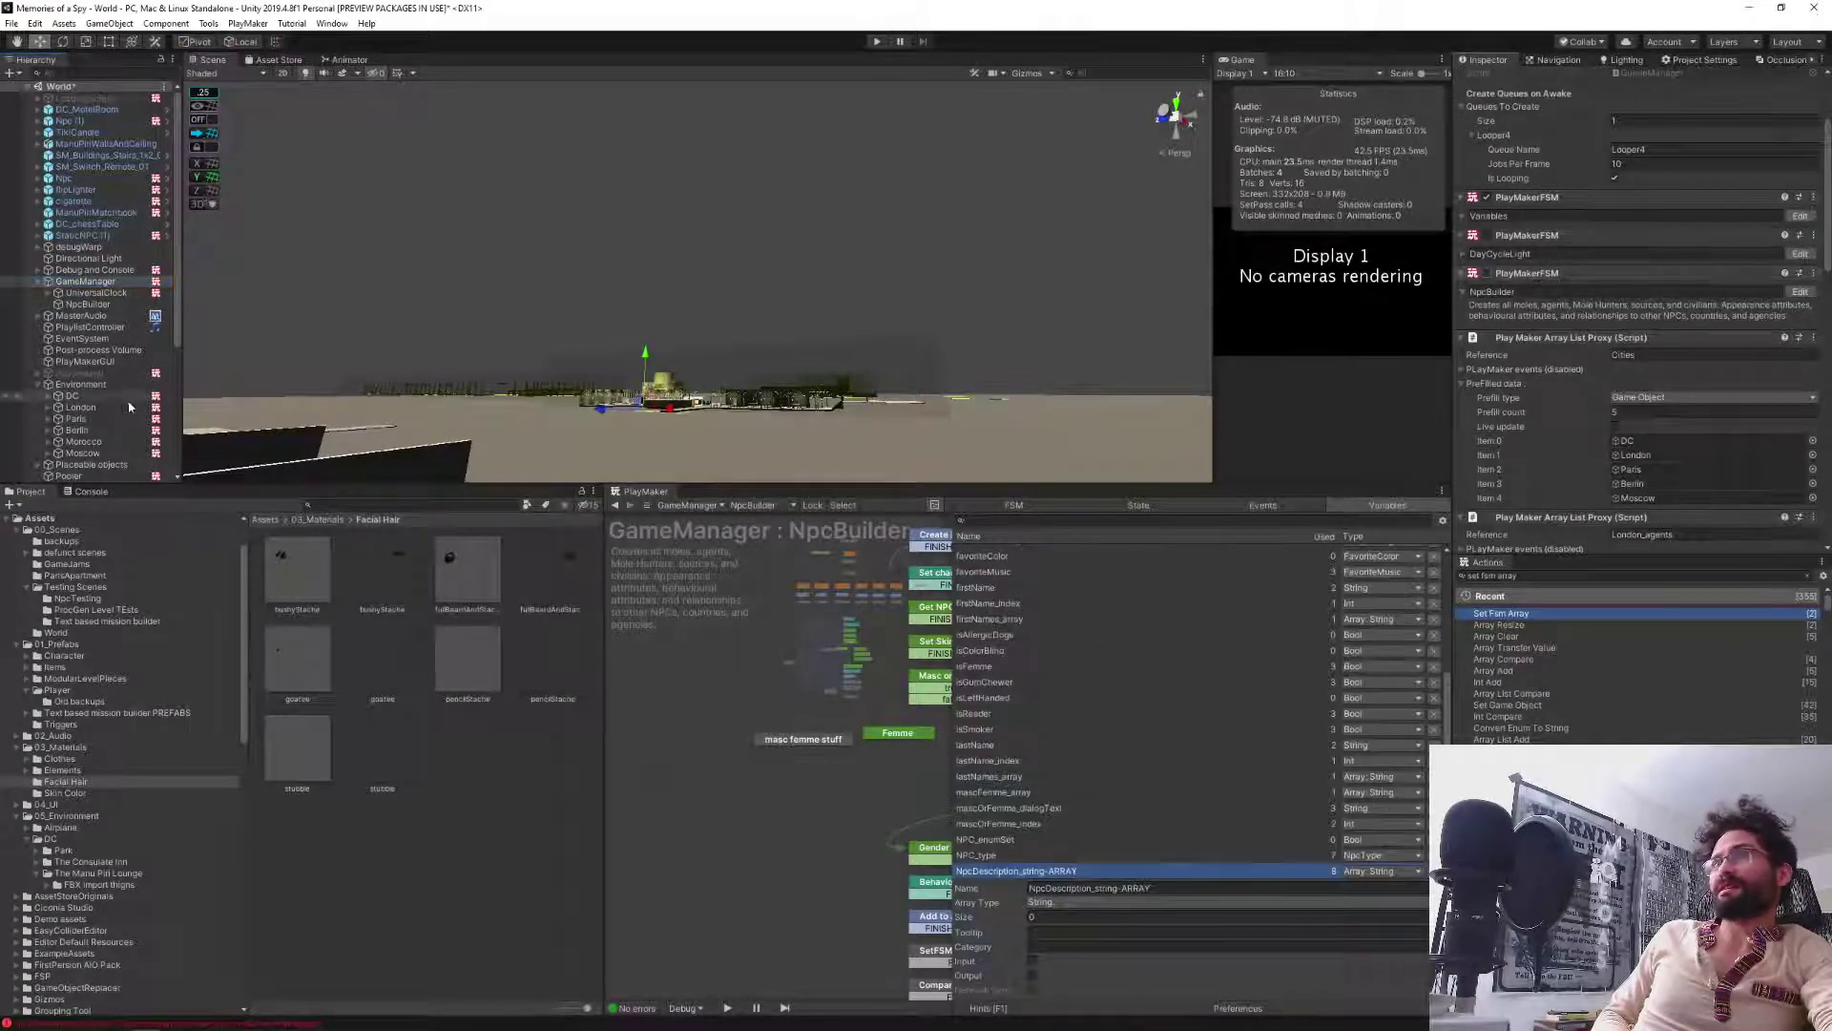
# Review the State 3, State 5 and loop states in the FSM of the Npc testing spawner.
pyautogui.scroll(-5, 117, 374)
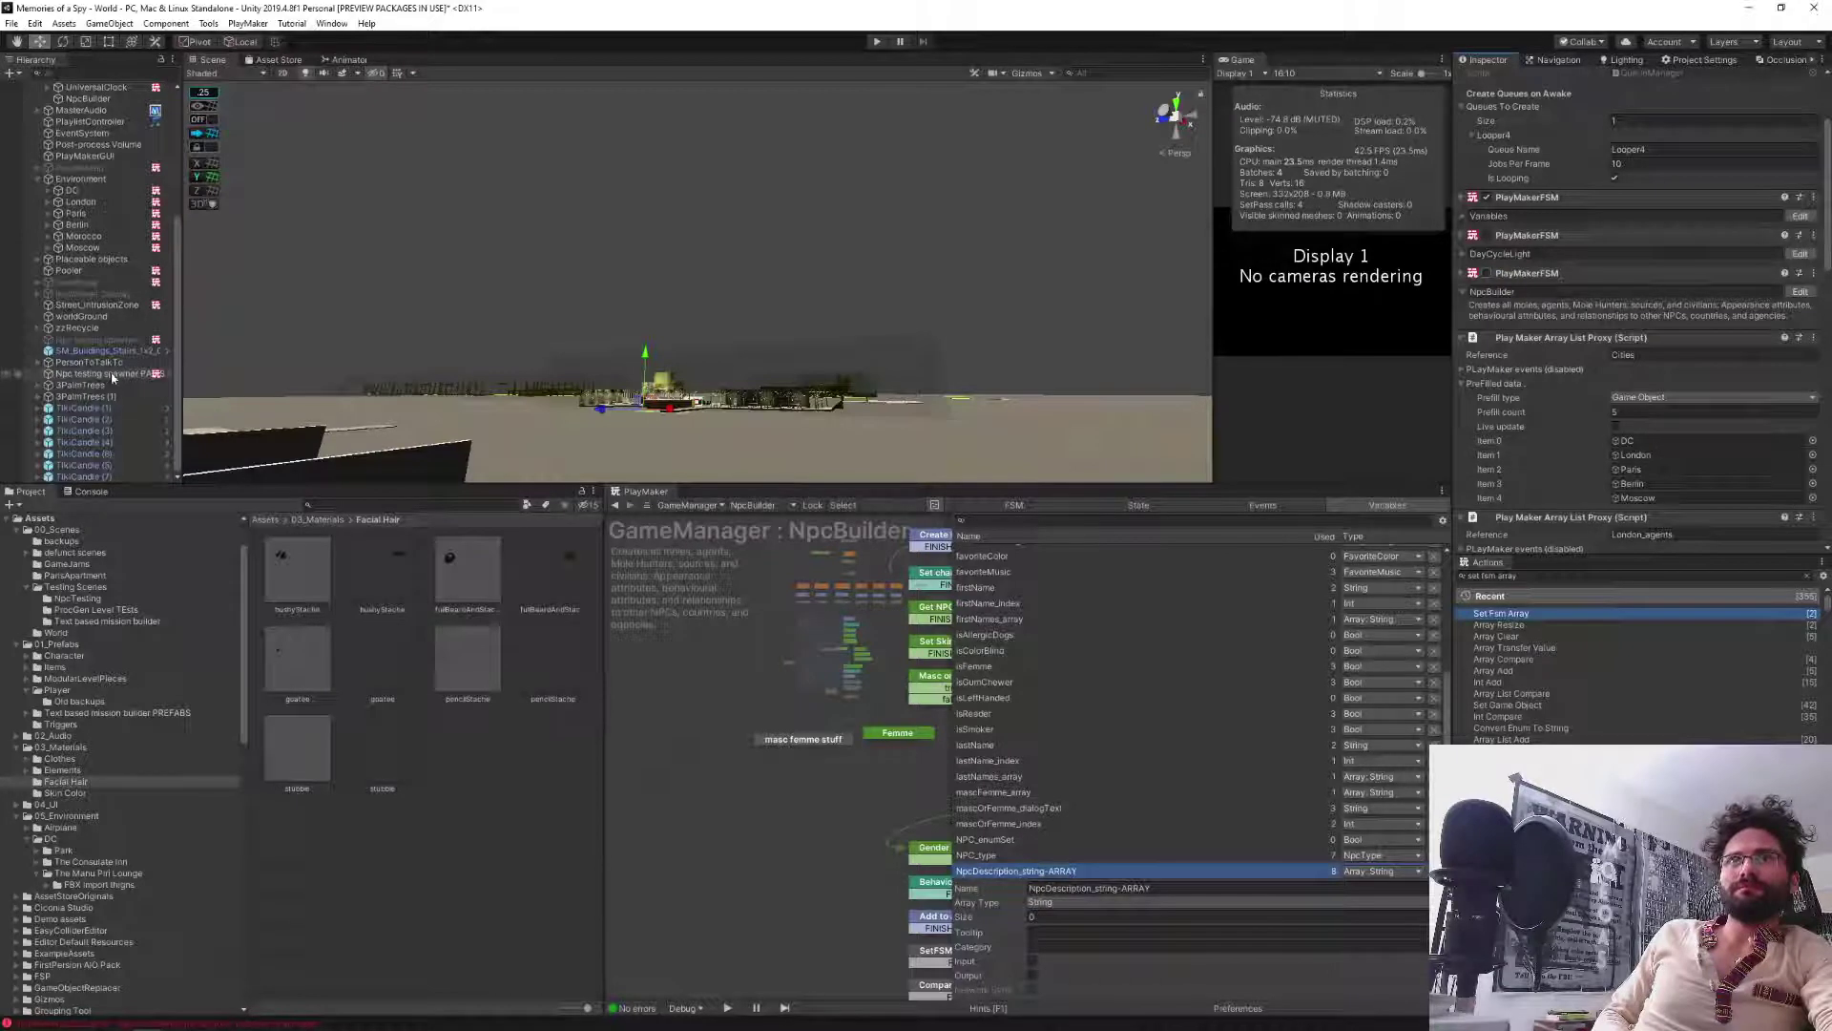
pyautogui.click(101, 341)
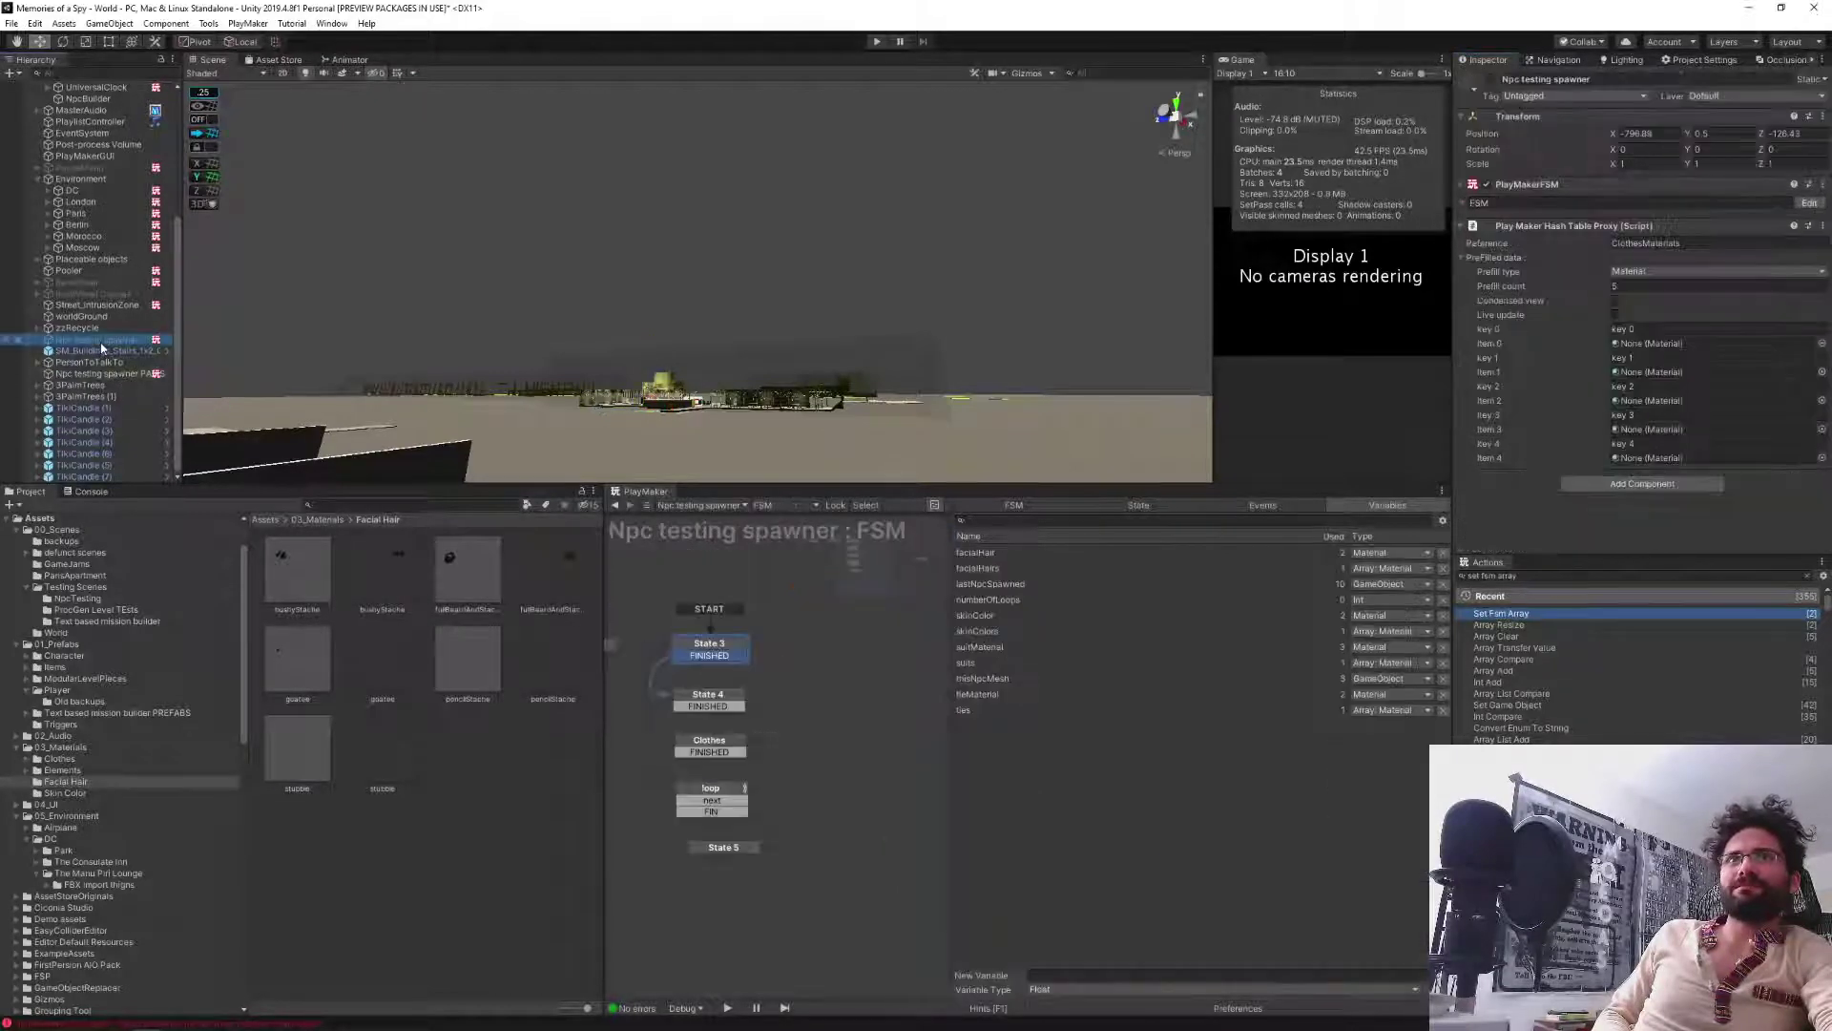
pyautogui.click(1131, 505)
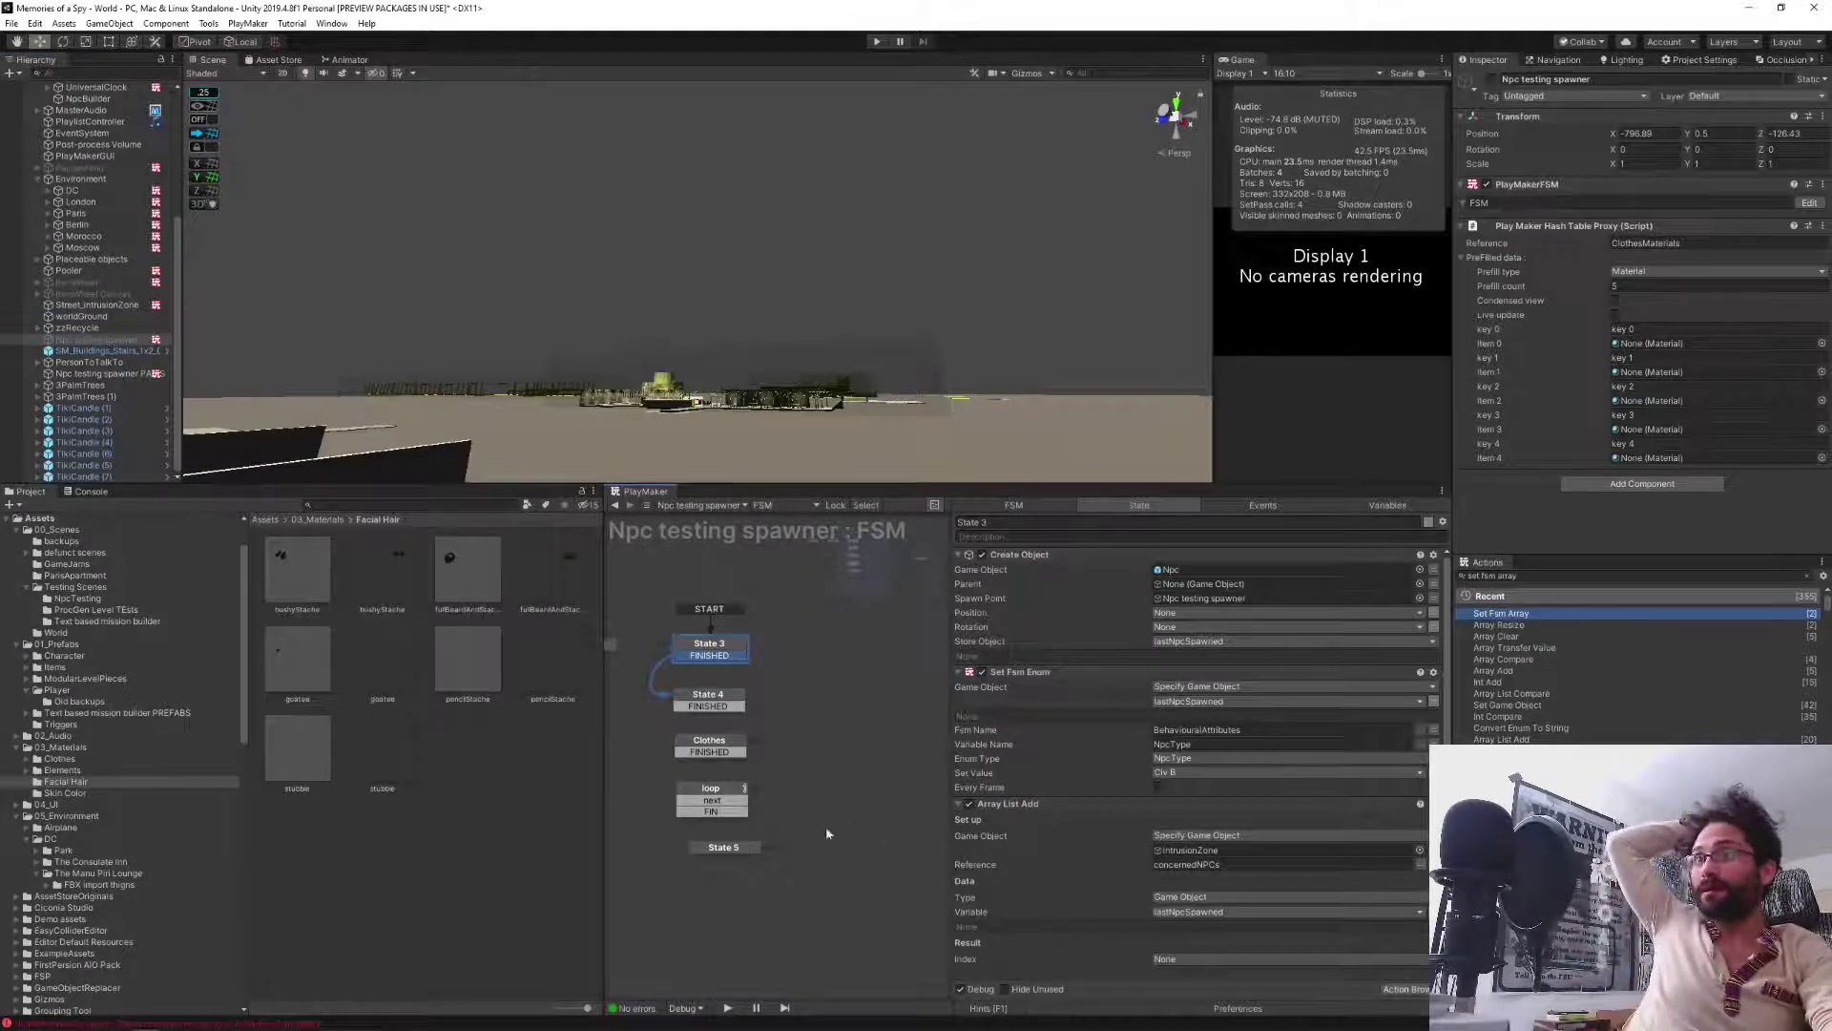
pyautogui.click(732, 850)
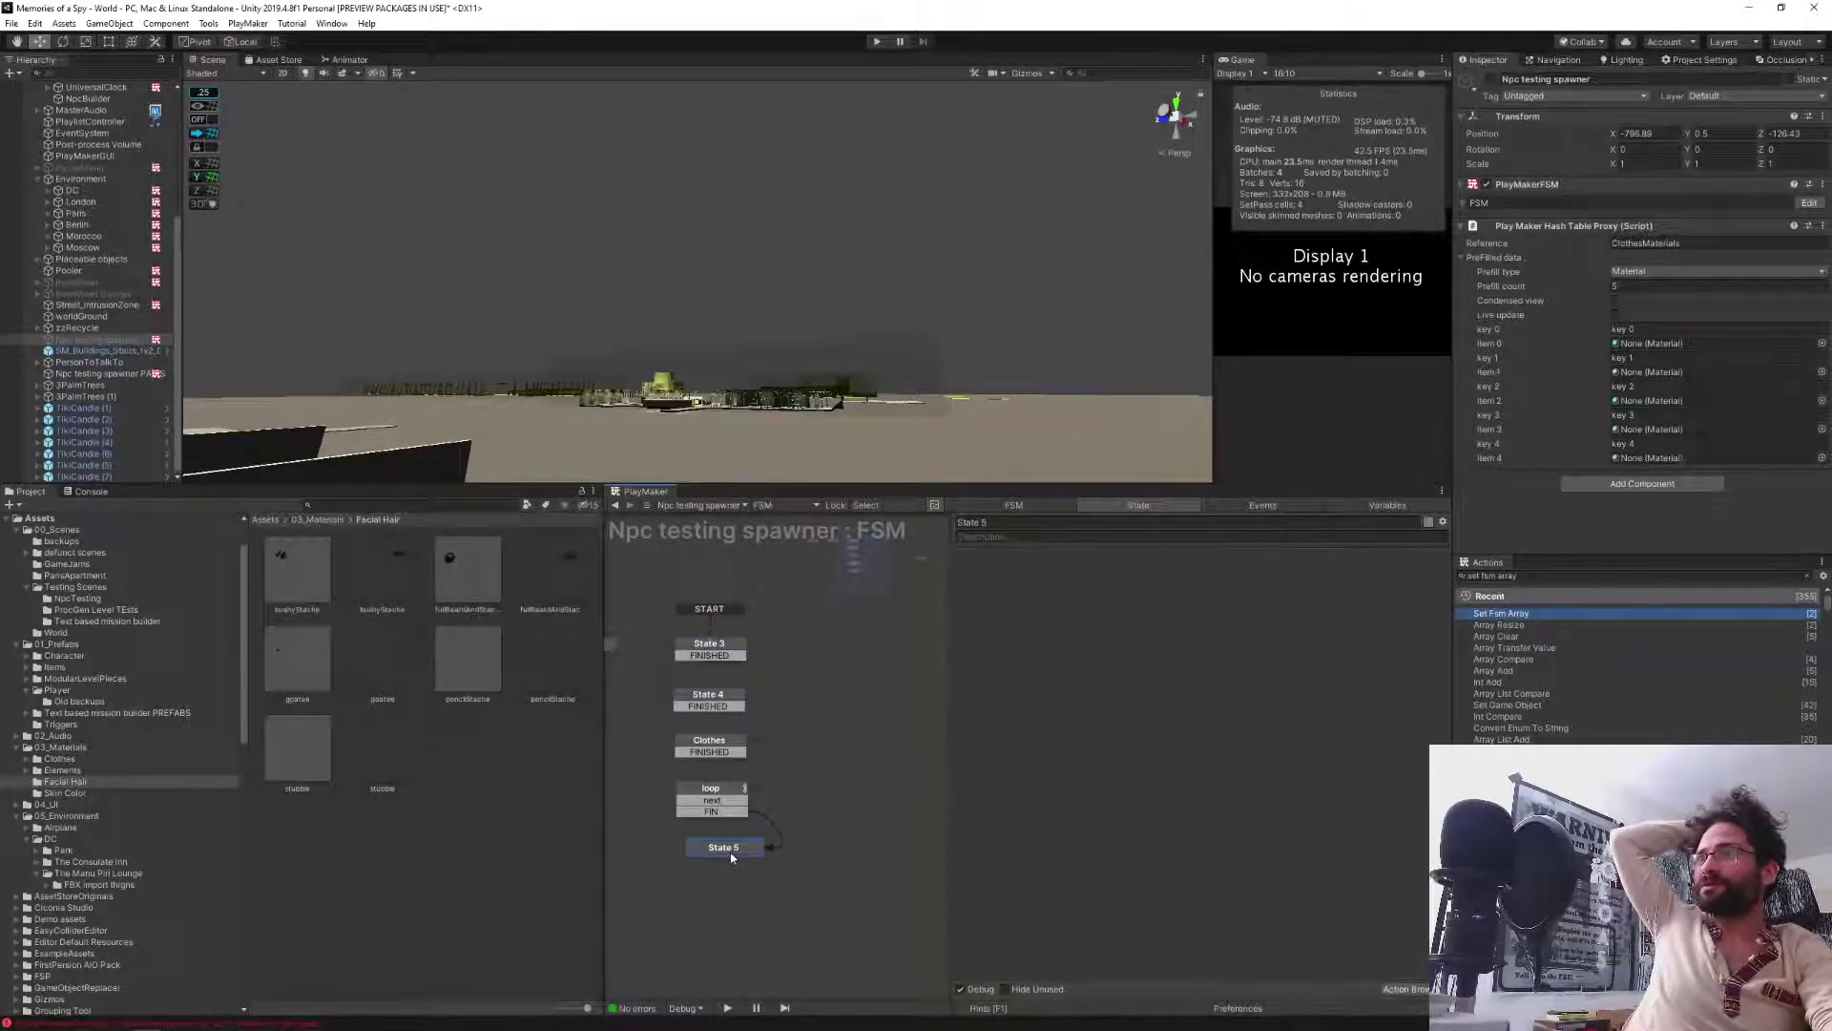
pyautogui.click(699, 799)
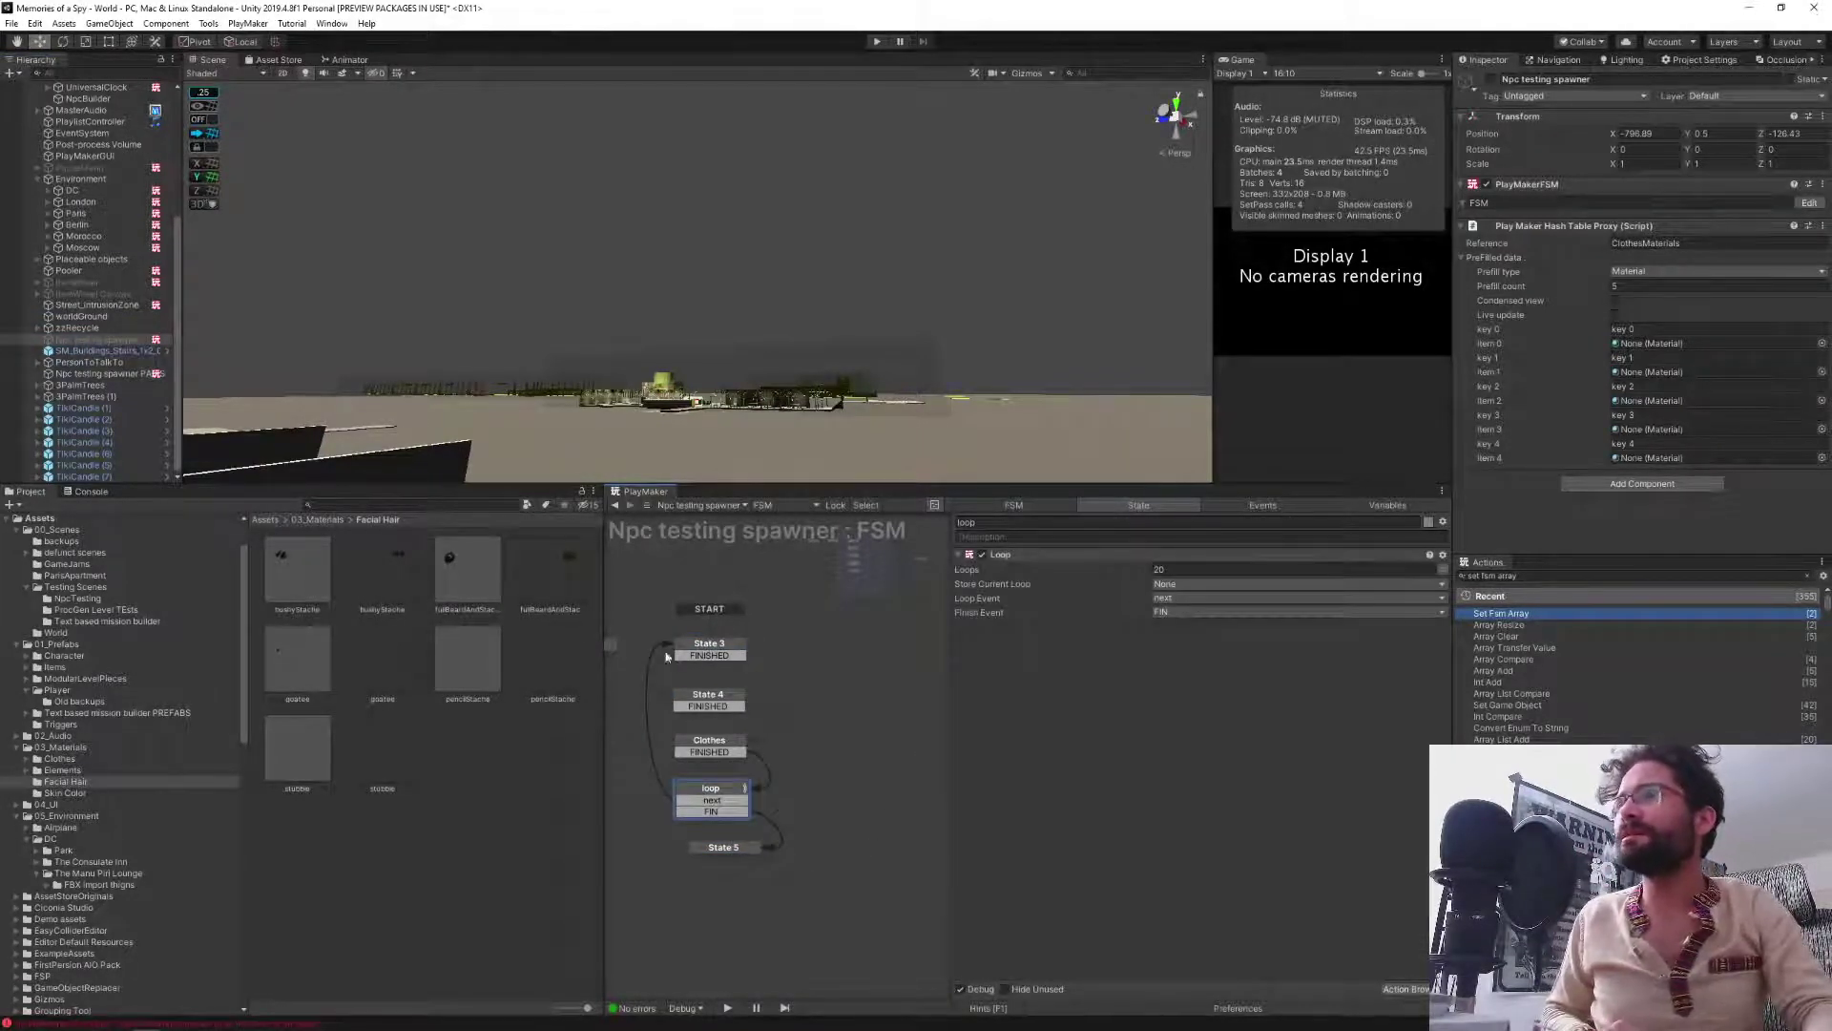
pyautogui.click(721, 651)
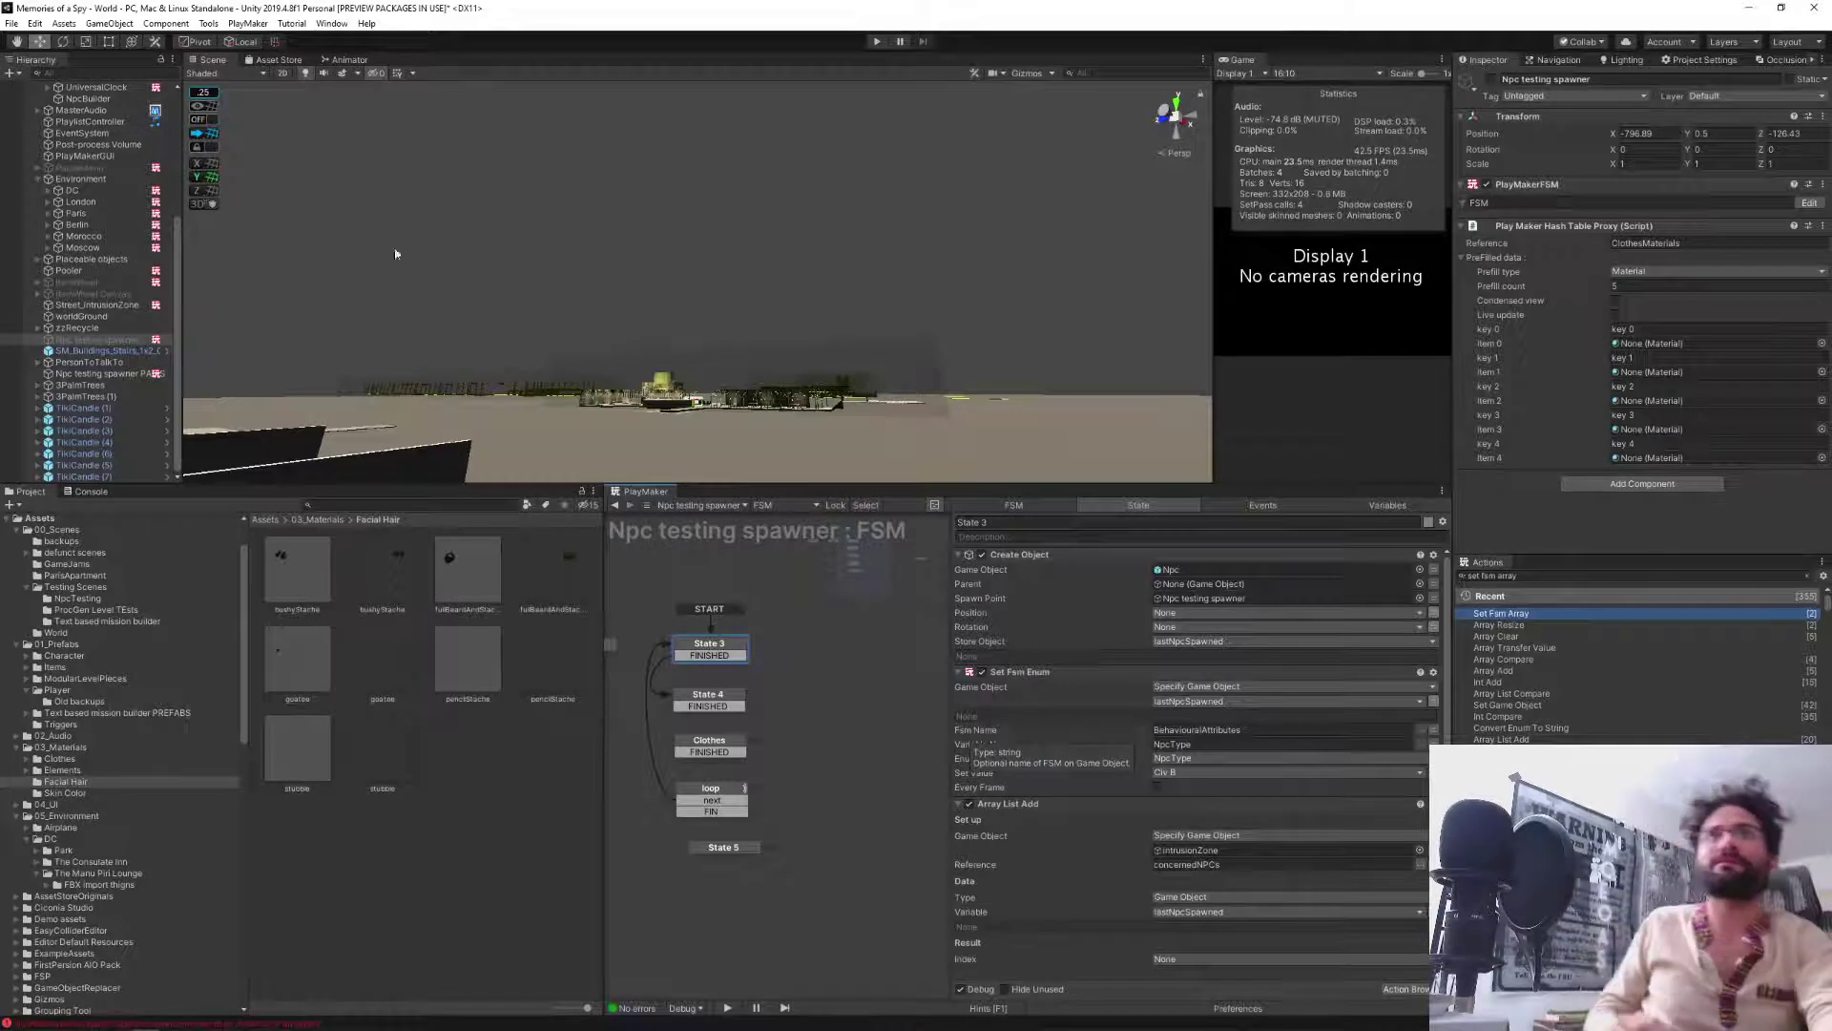
# Activate the Npc testing spawner object, frame its spawn area in the Scene view, and enter play mode.
pyautogui.click(44, 341)
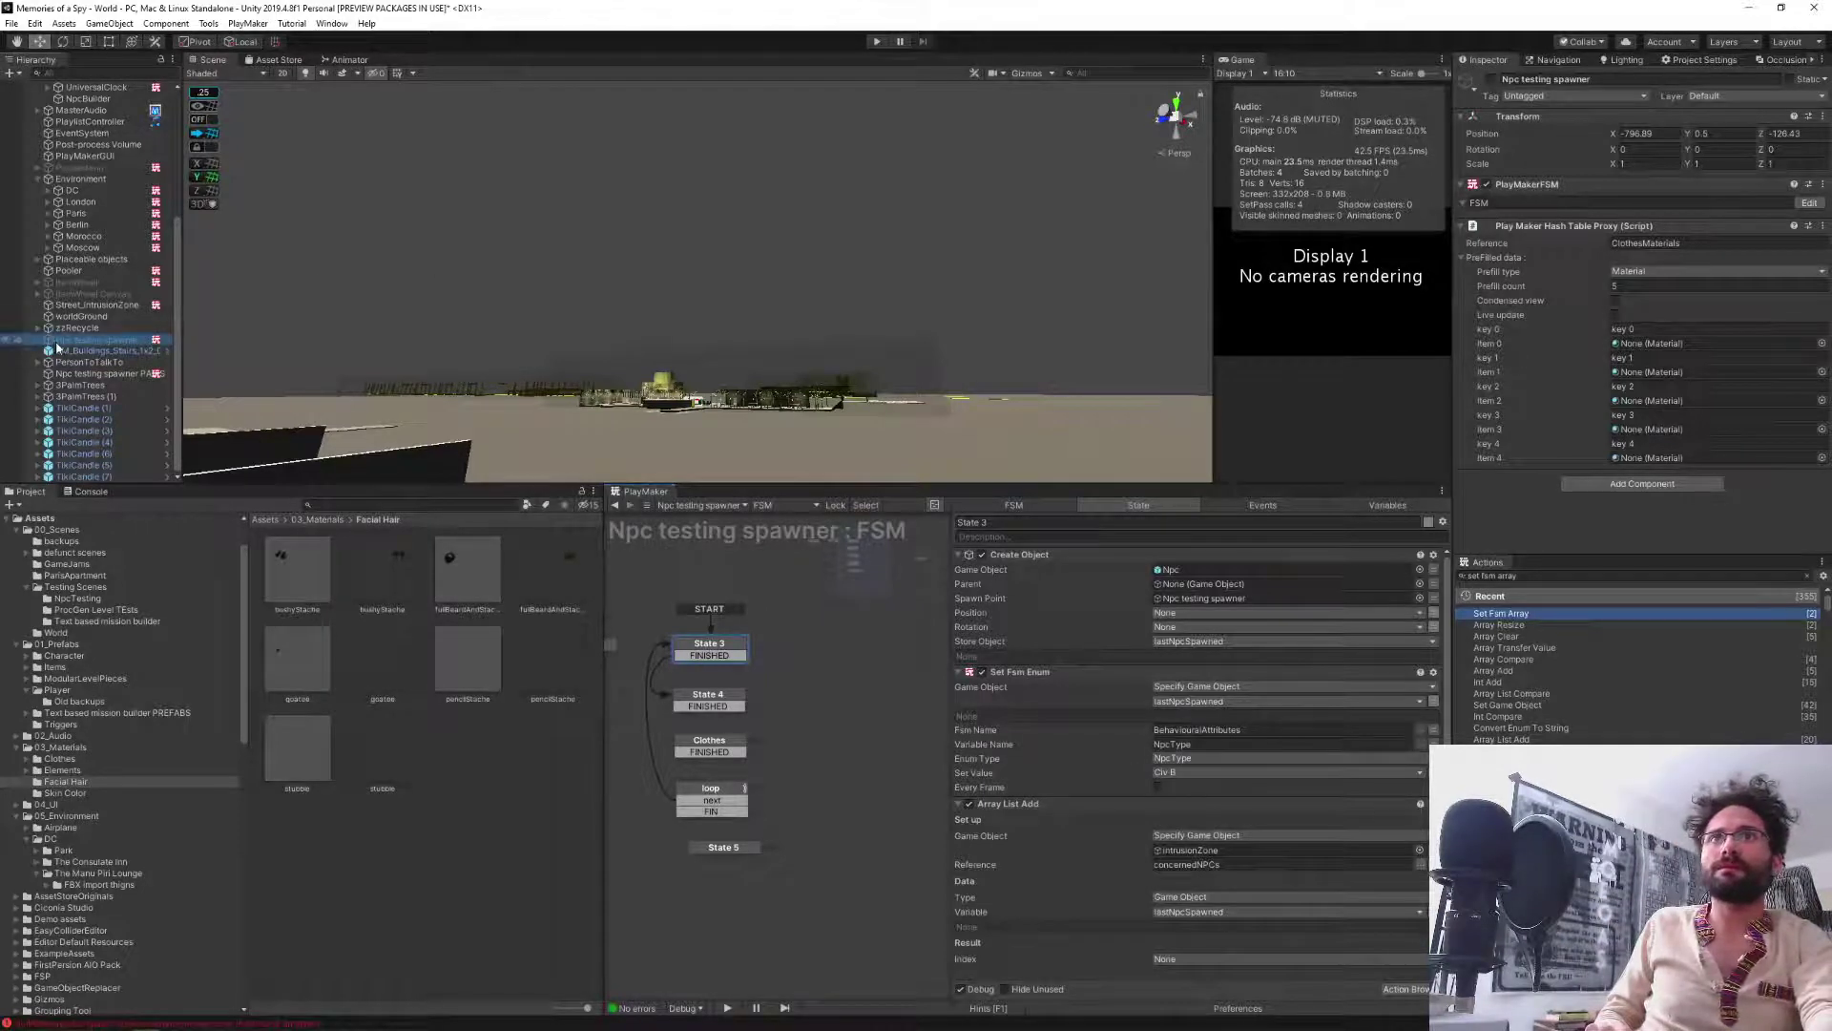
pyautogui.click(1490, 79)
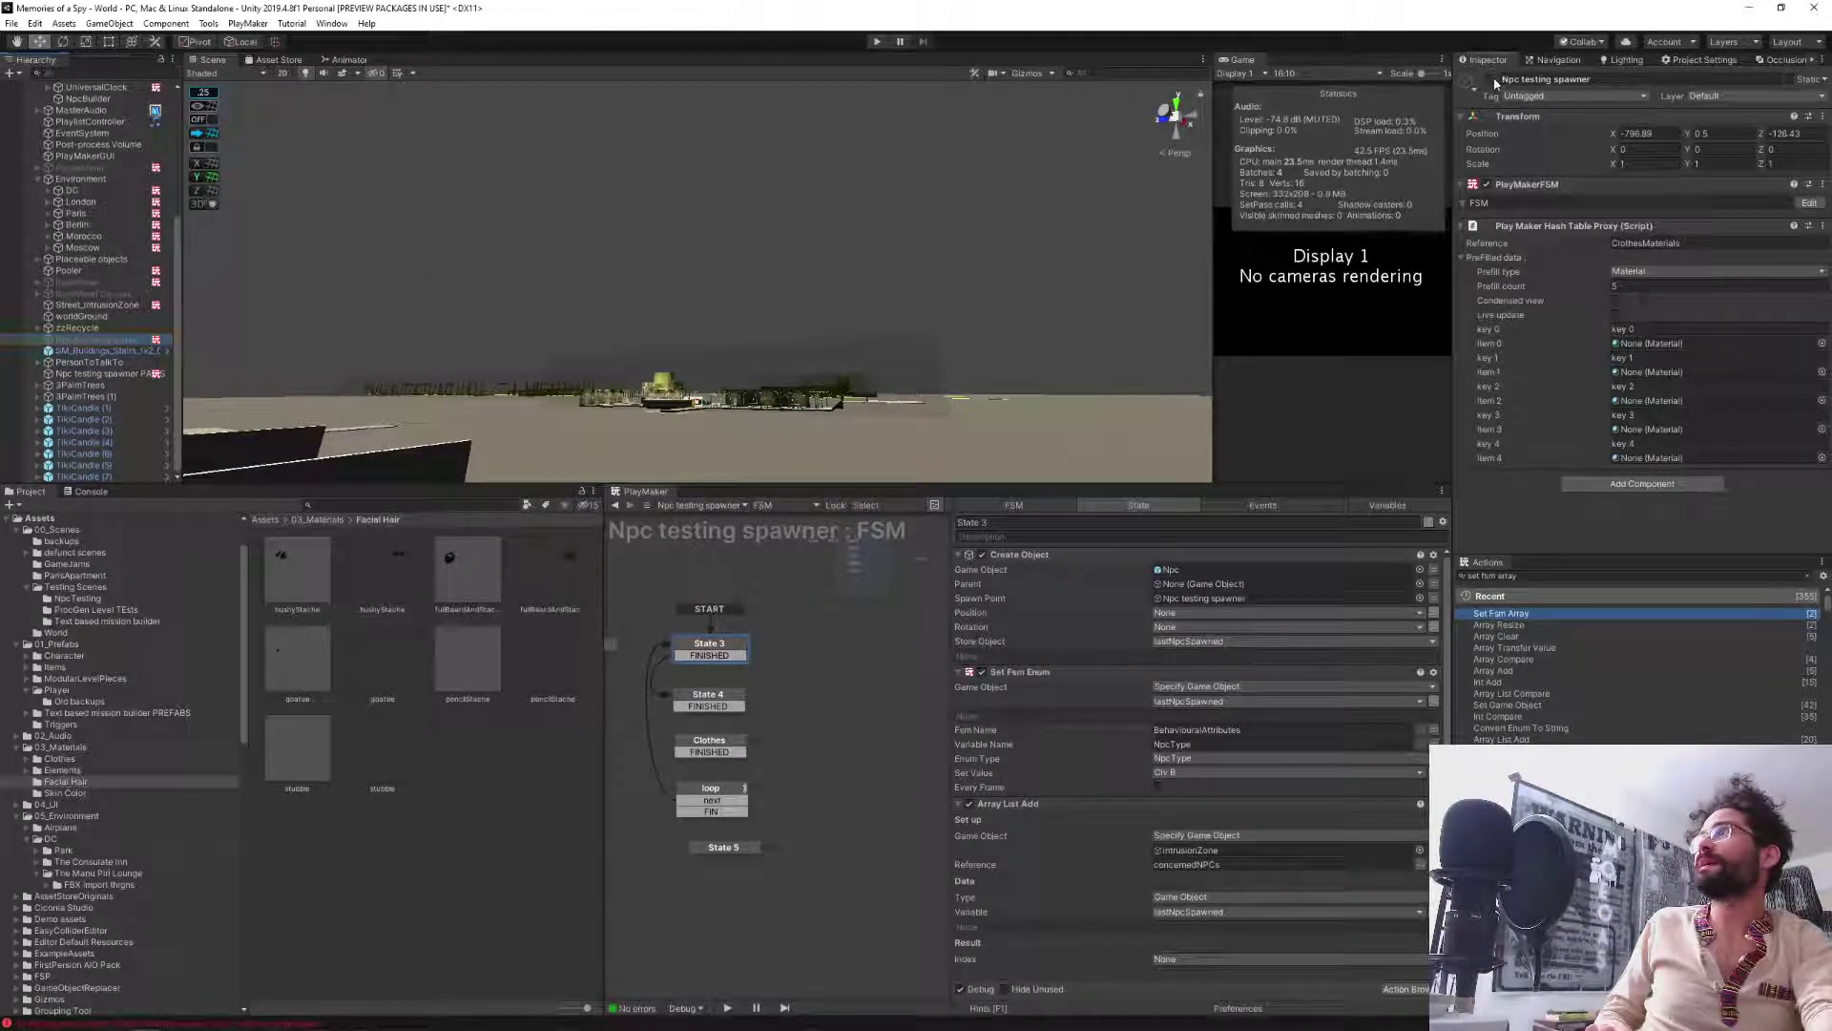
pyautogui.press('f')
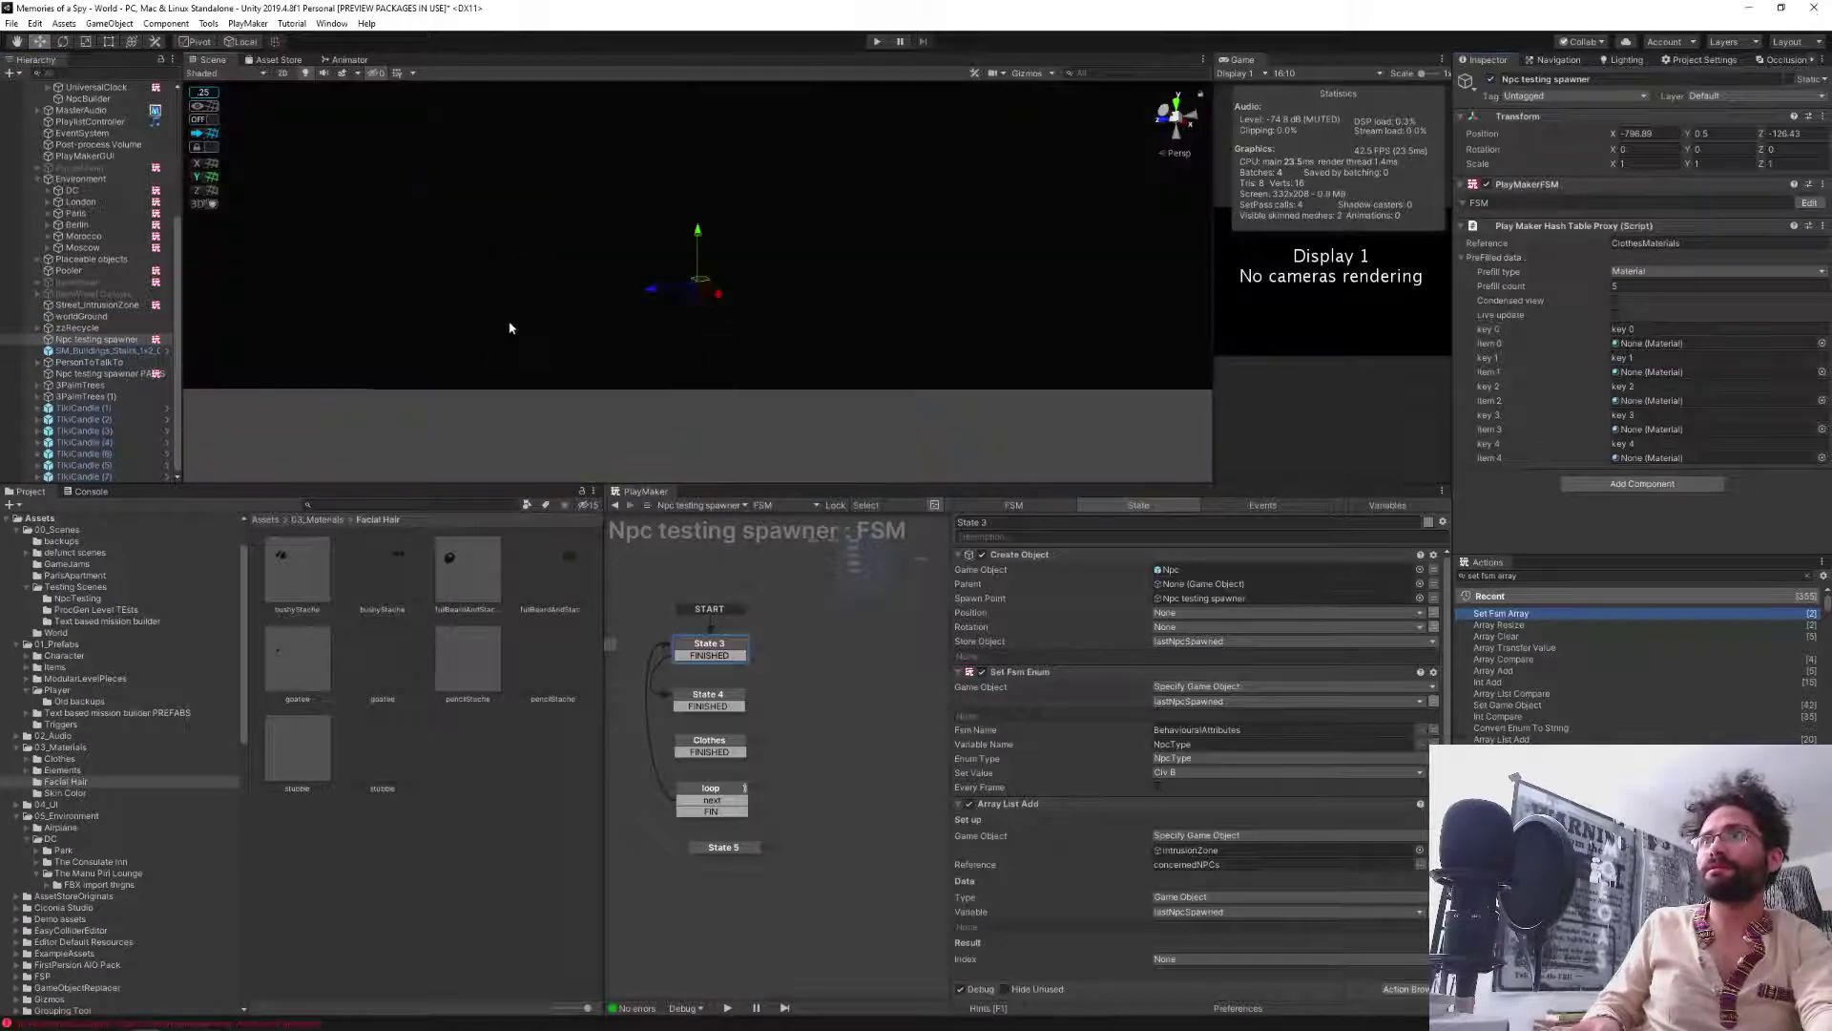
pyautogui.moveTo(573, 265); pyautogui.dragTo(793, 202, button='right')
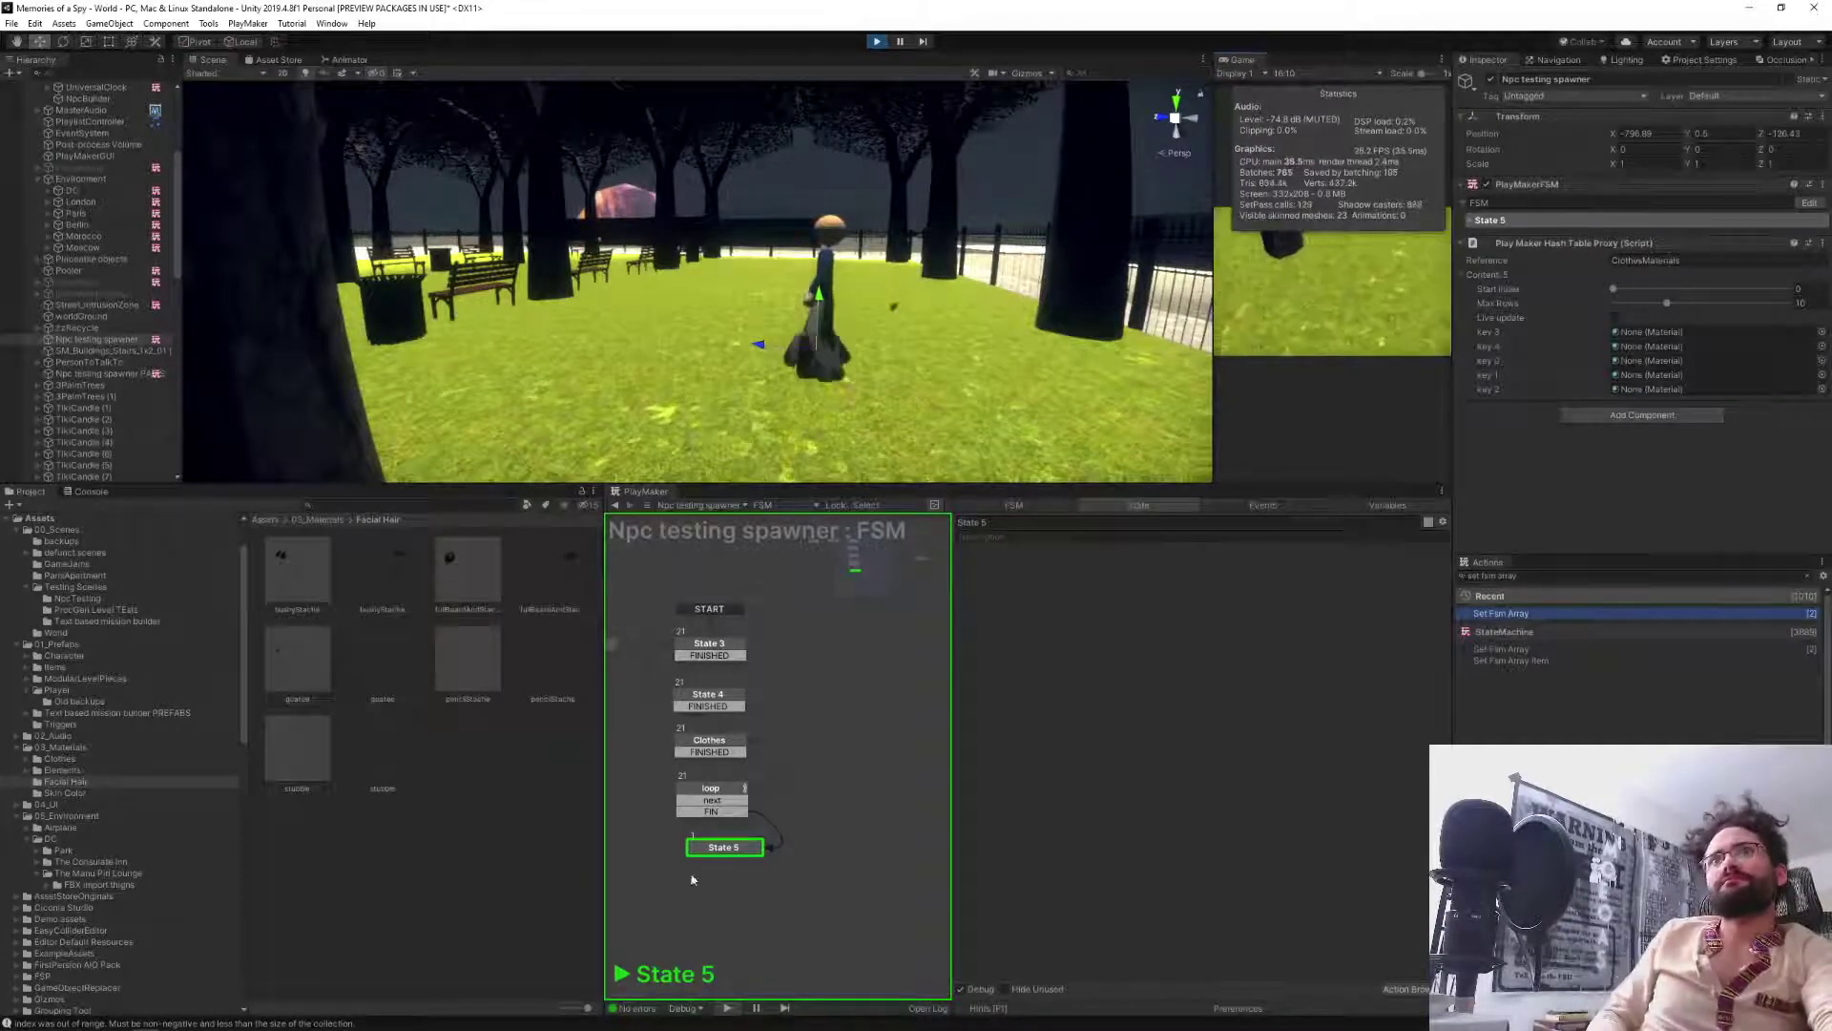
# Check the actions of the spawner's loop, Clothes, State 4 and State 3 states while the game runs.
pyautogui.click(707, 792)
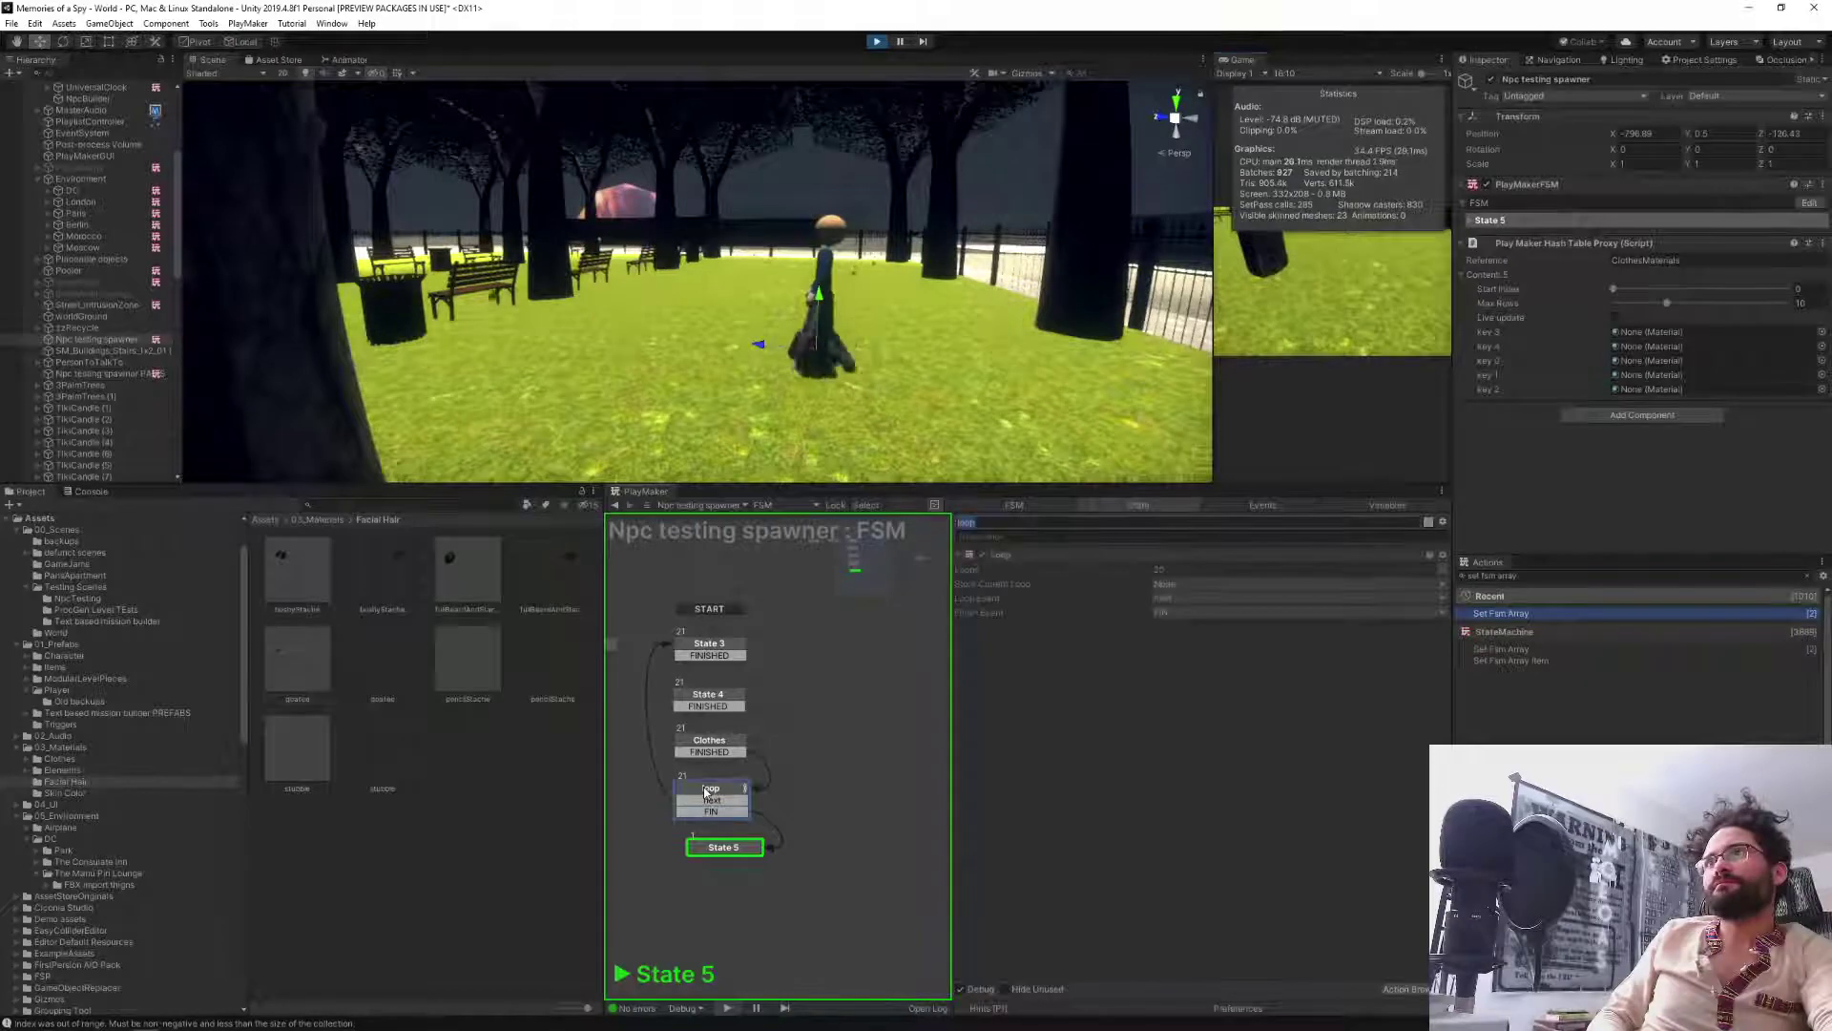
pyautogui.click(702, 742)
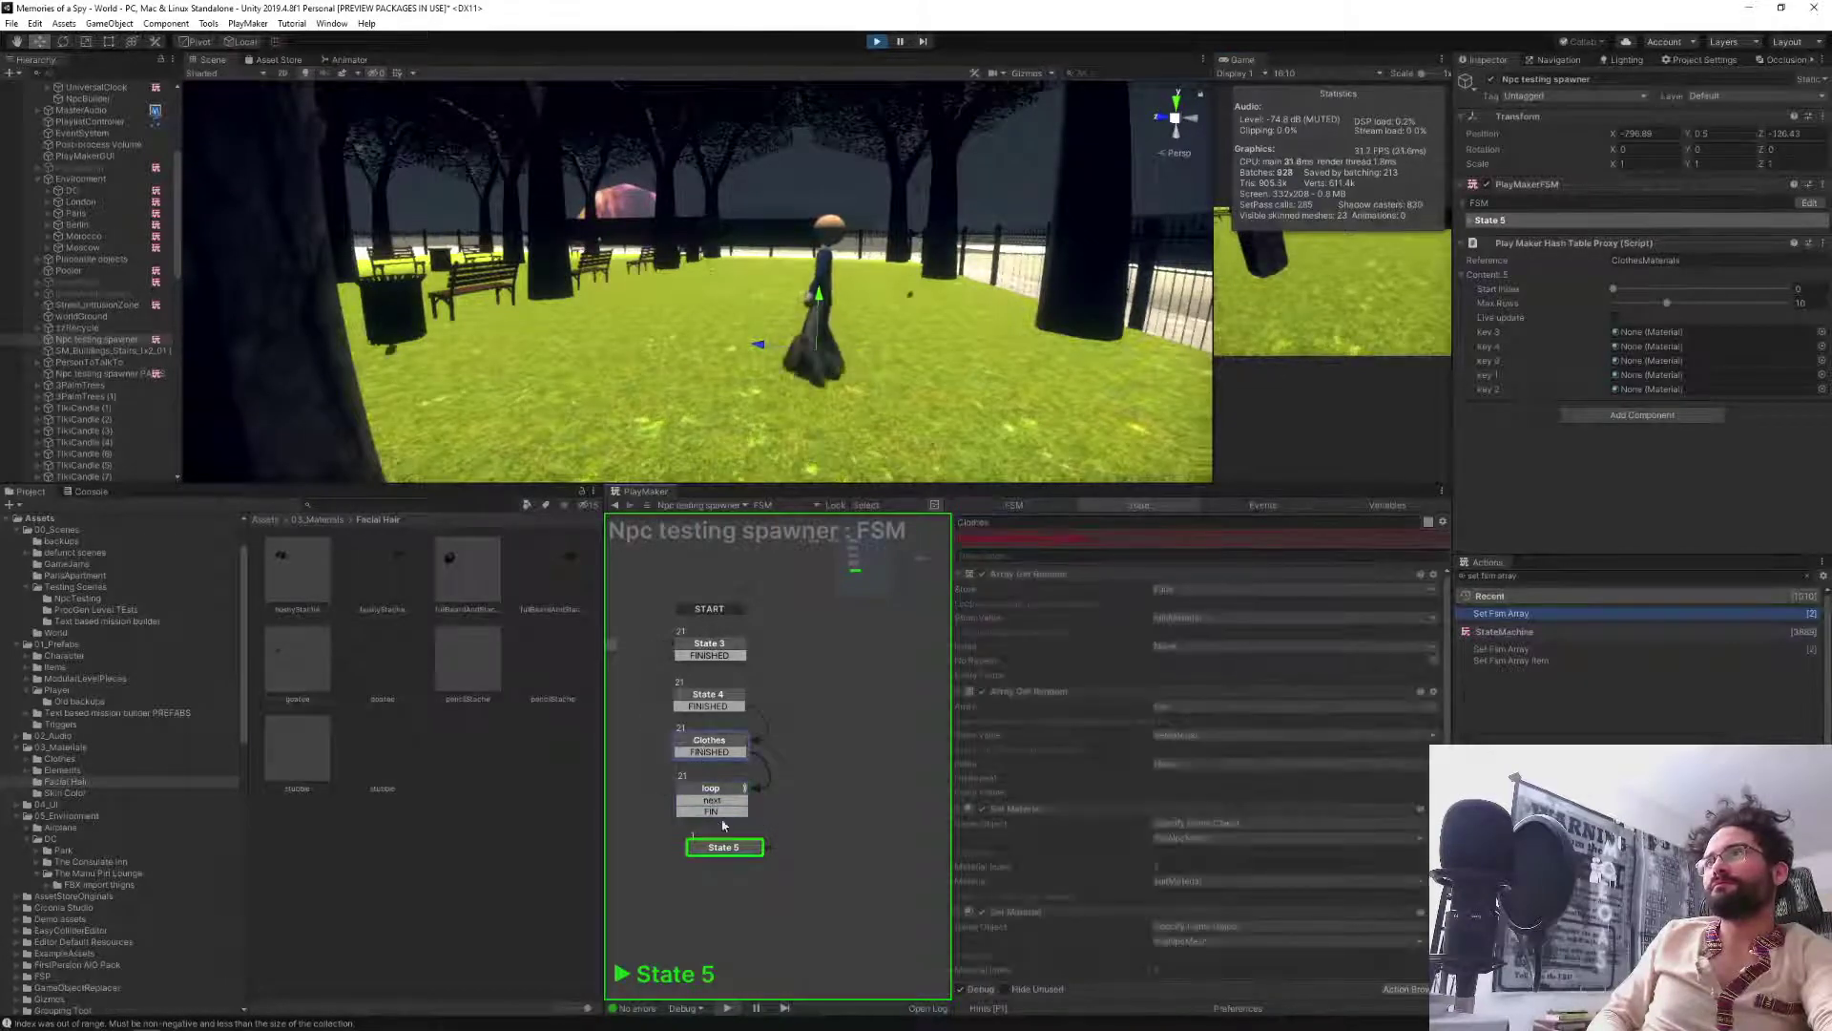
pyautogui.scroll(-2, 1125, 719)
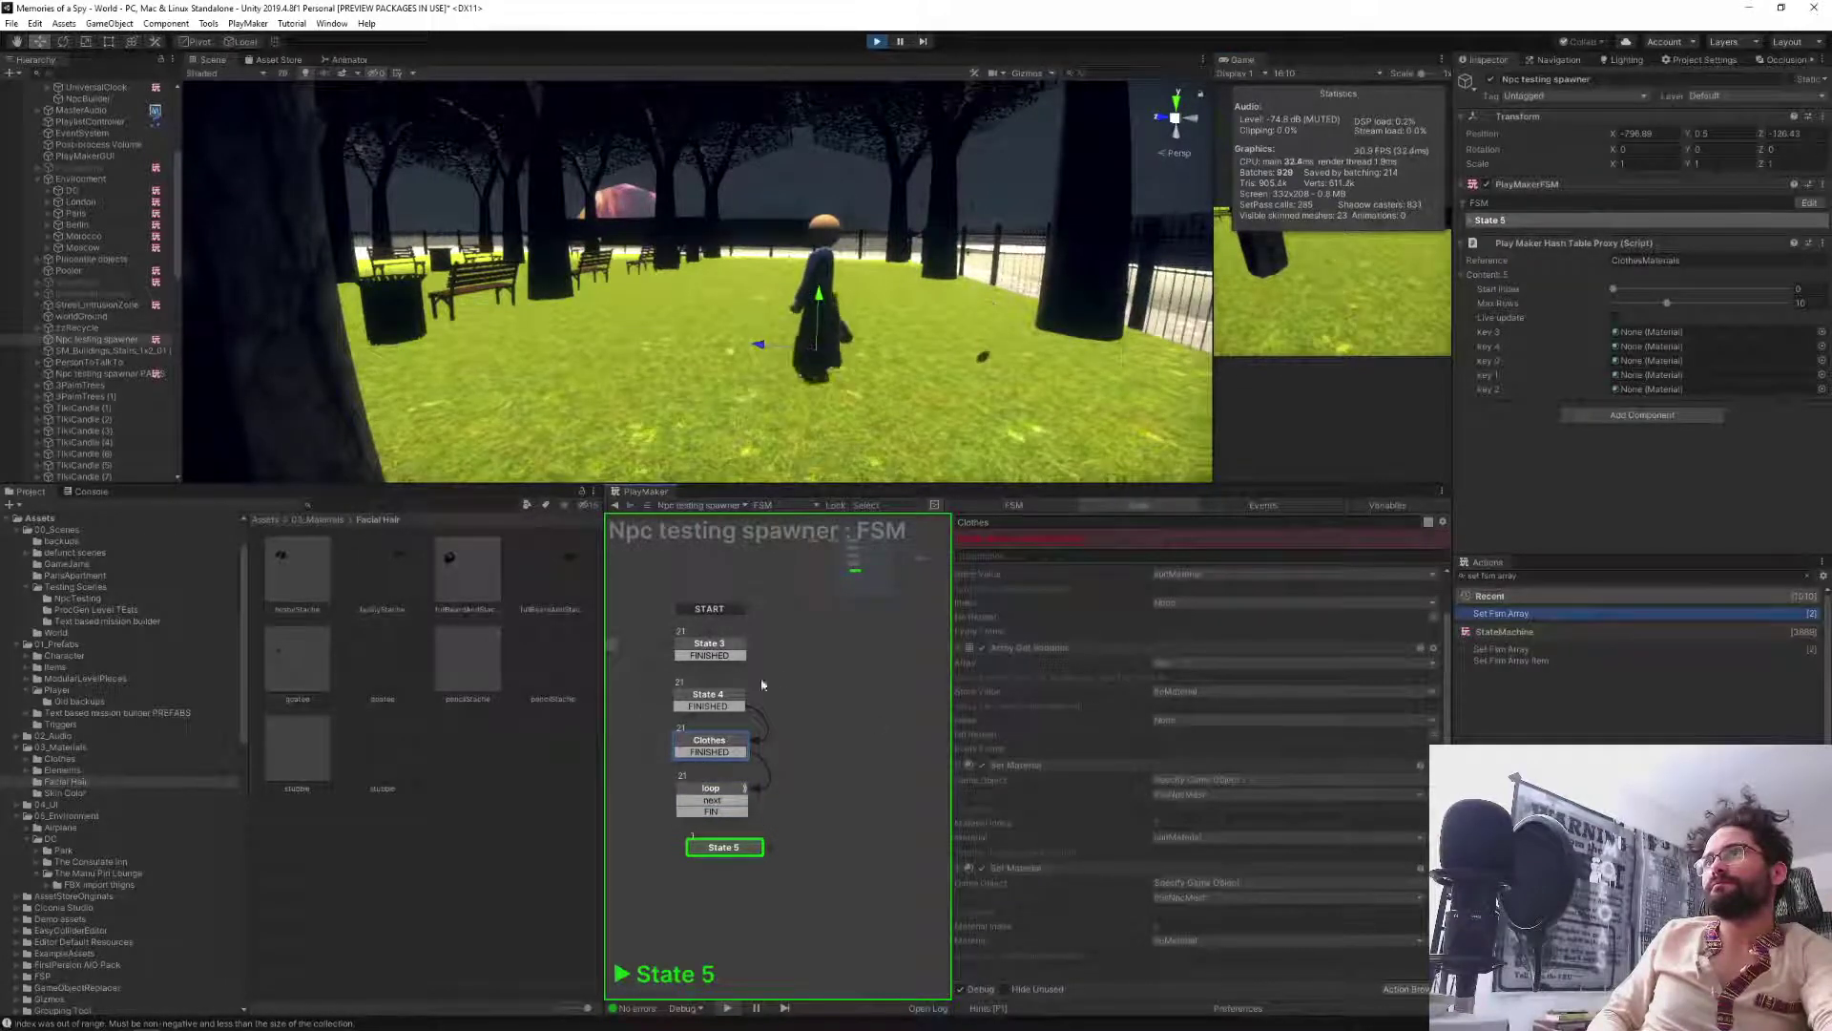
pyautogui.click(707, 700)
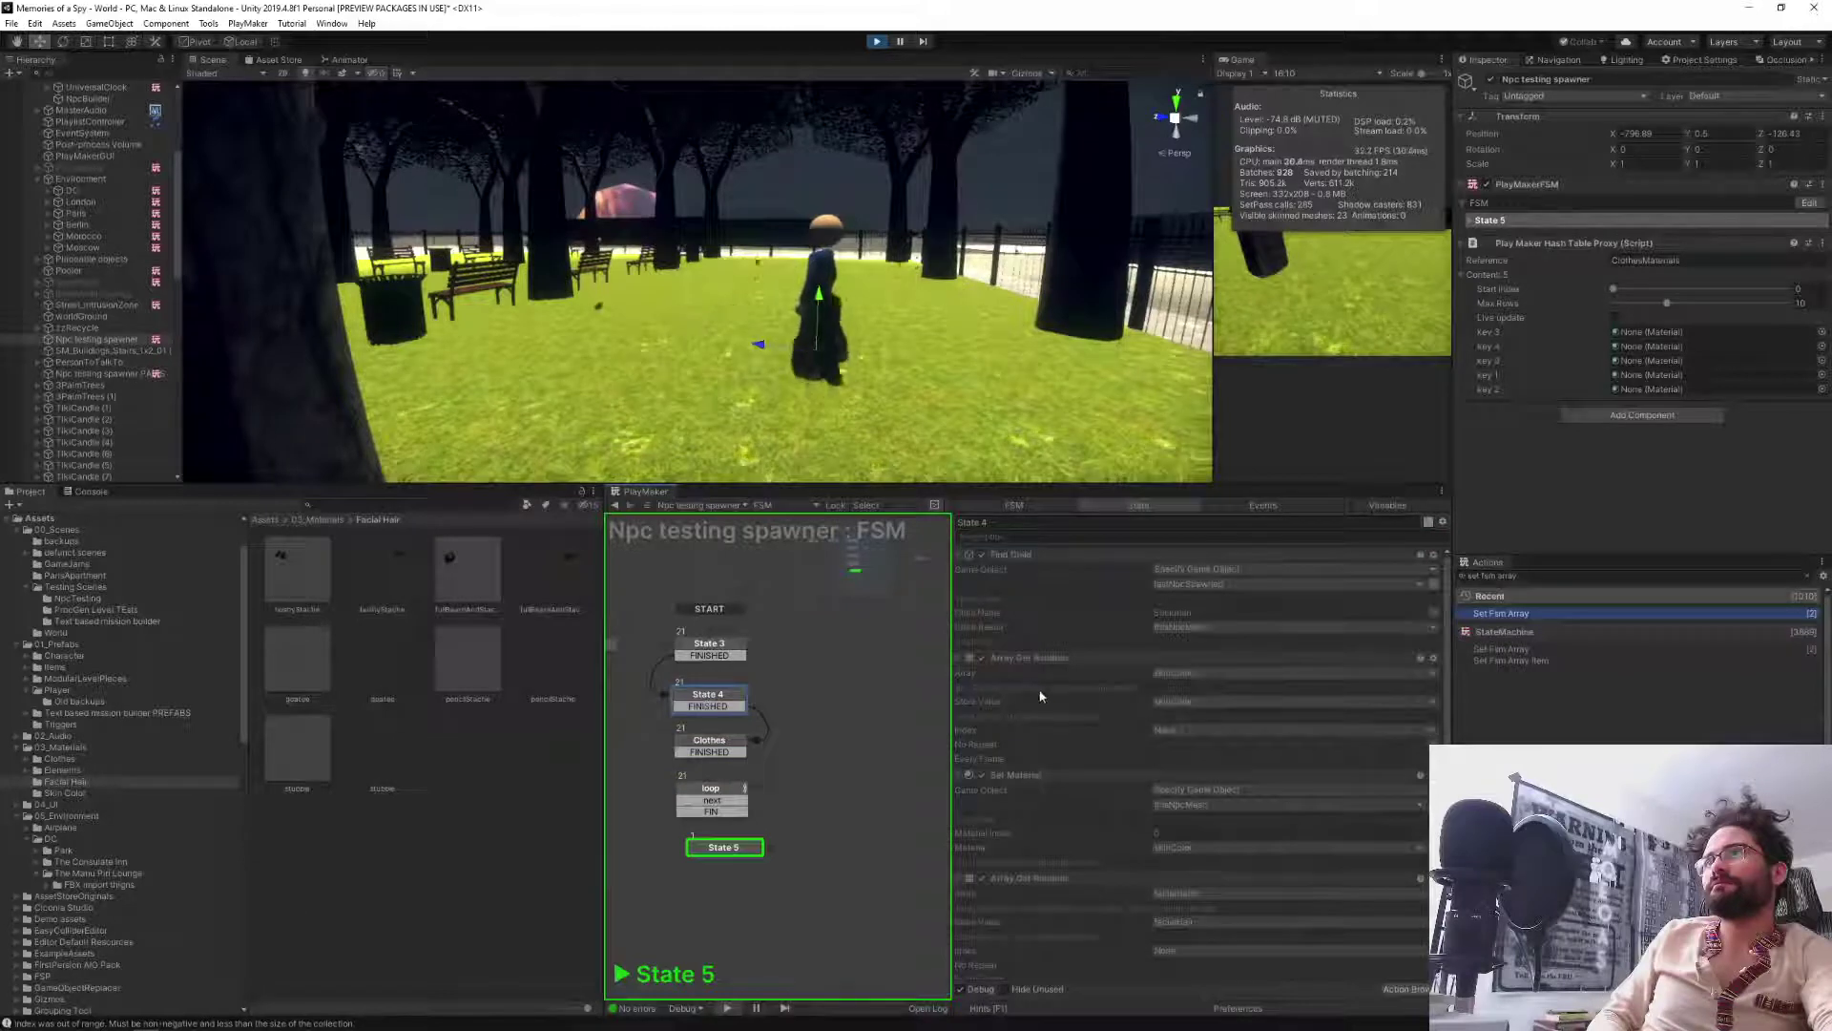
pyautogui.scroll(-3, 1091, 702)
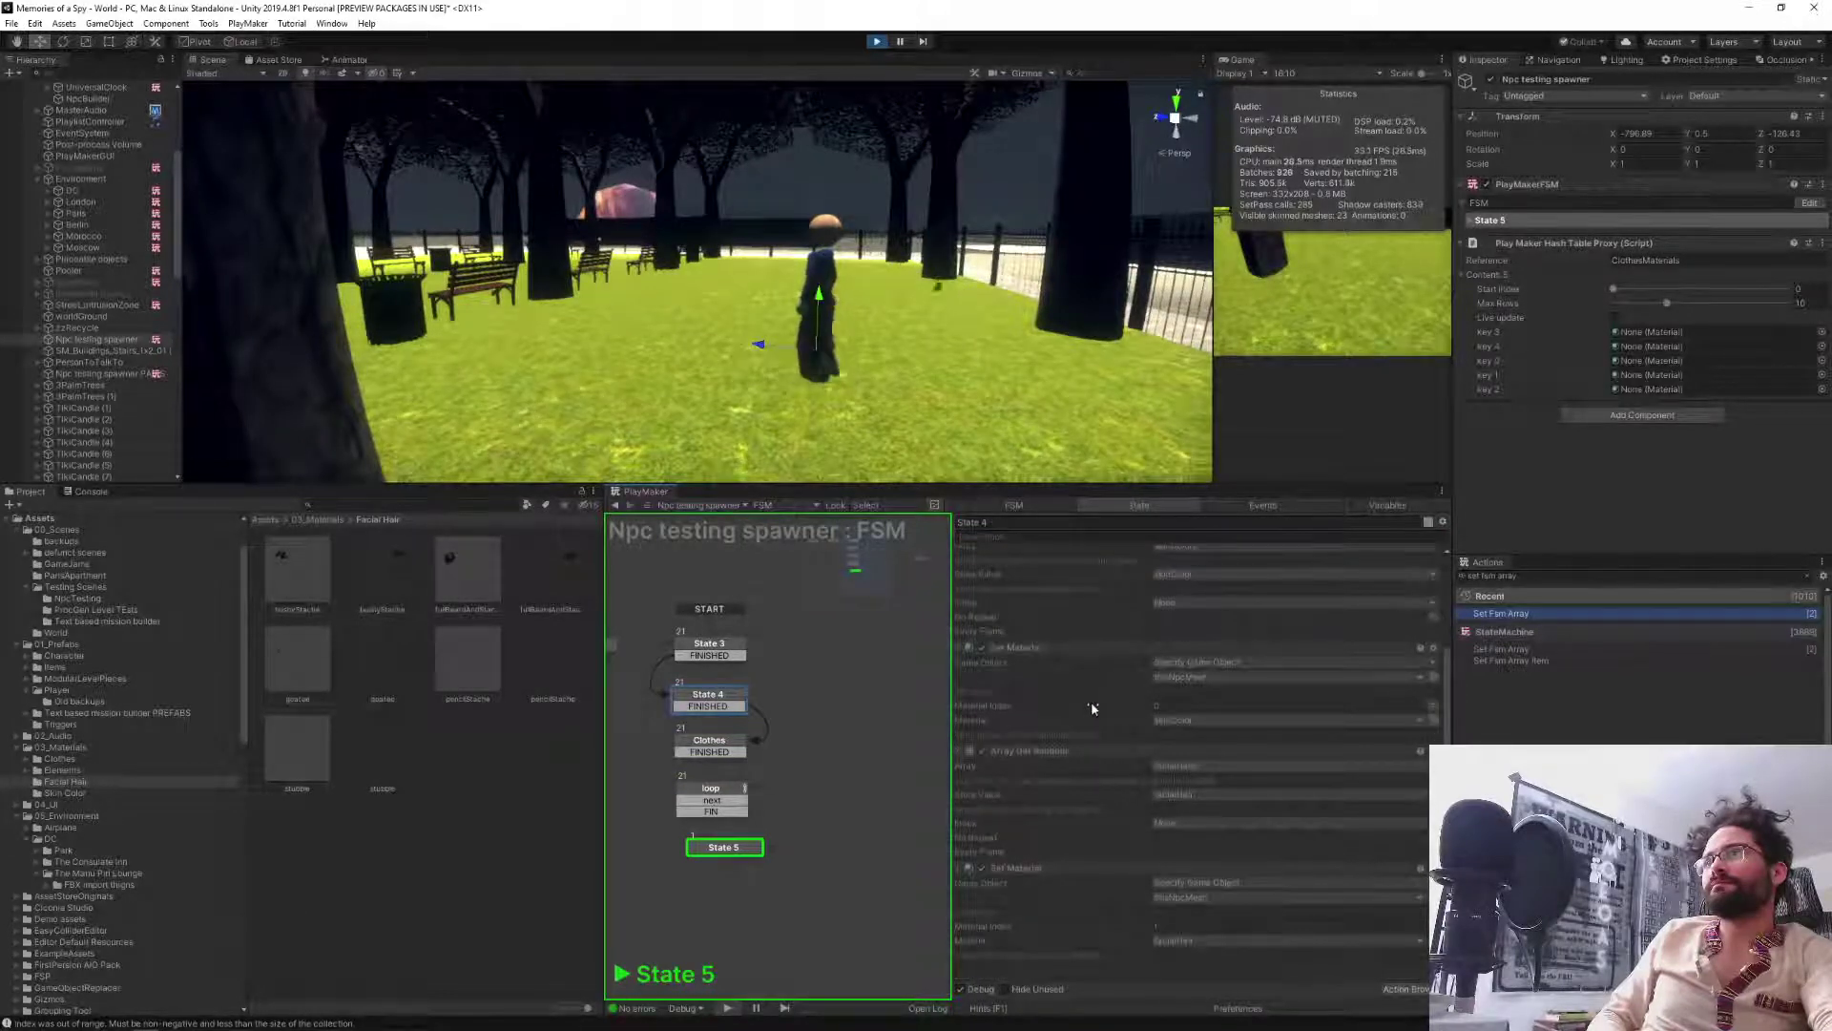
pyautogui.click(704, 644)
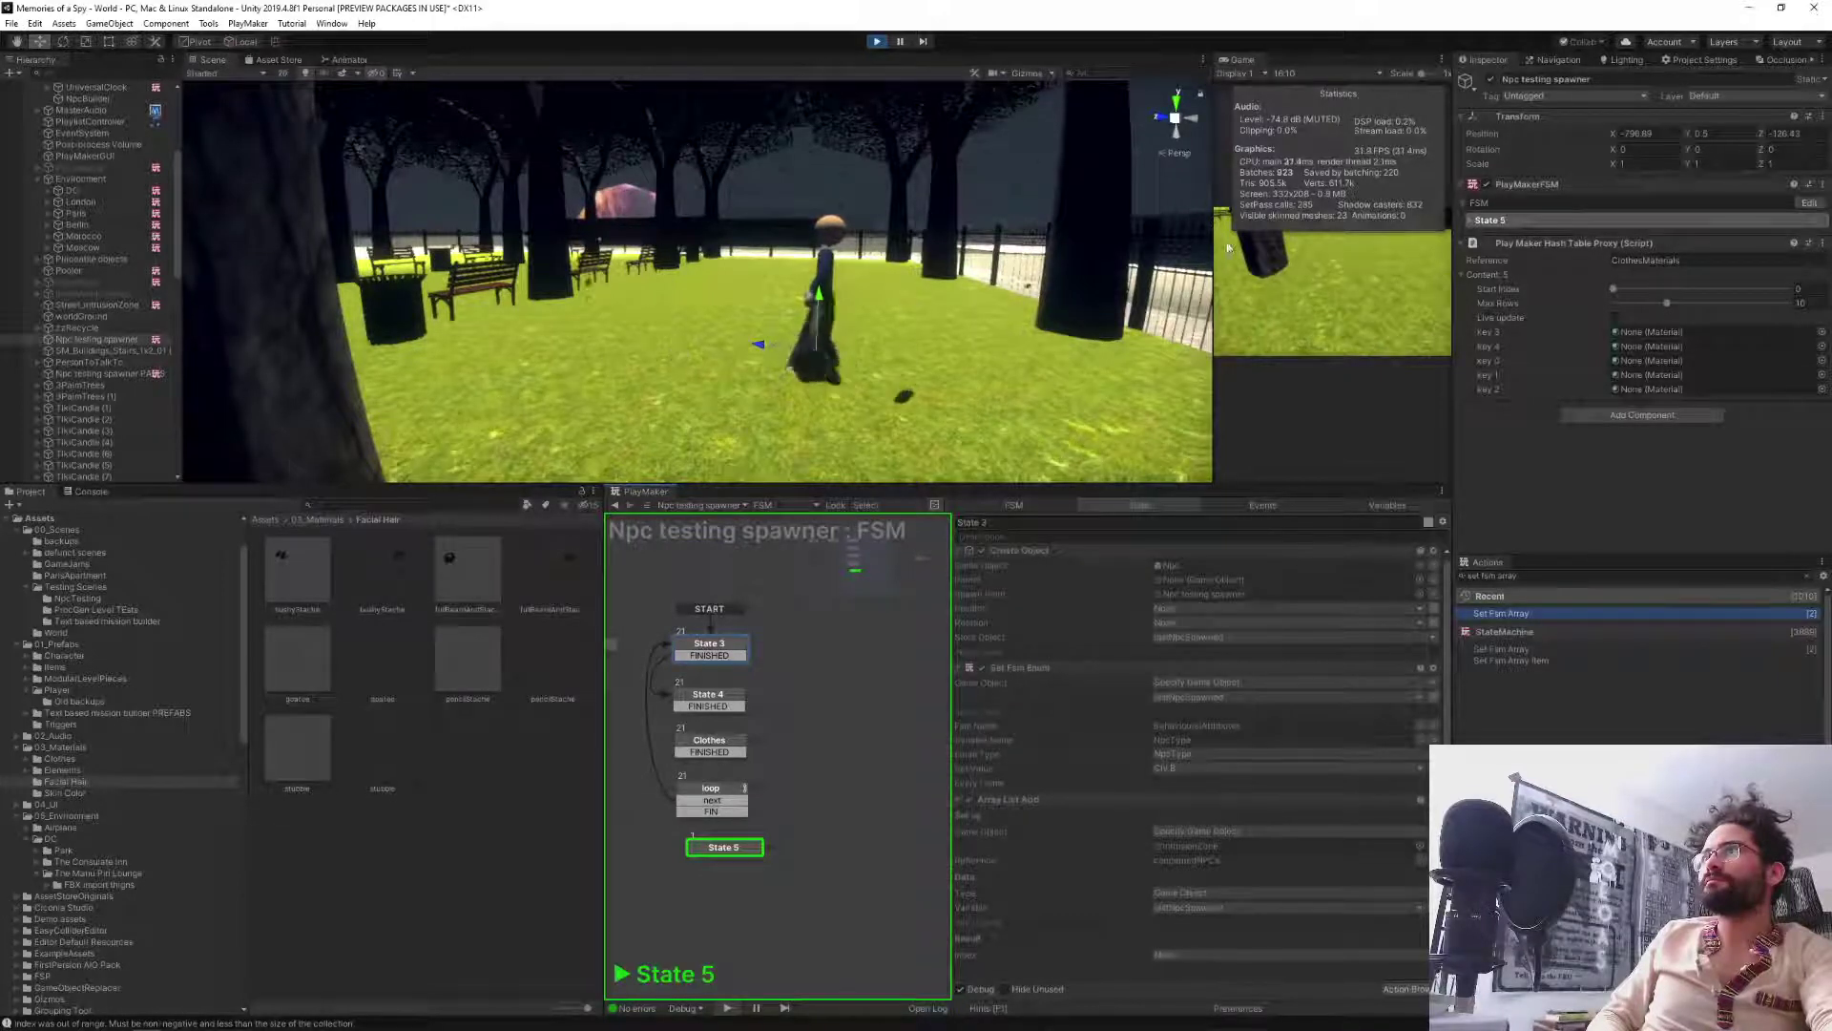
# Widen the Game view by shrinking the neighbouring Scene view.
pyautogui.moveTo(1214, 243); pyautogui.dragTo(1307, 286)
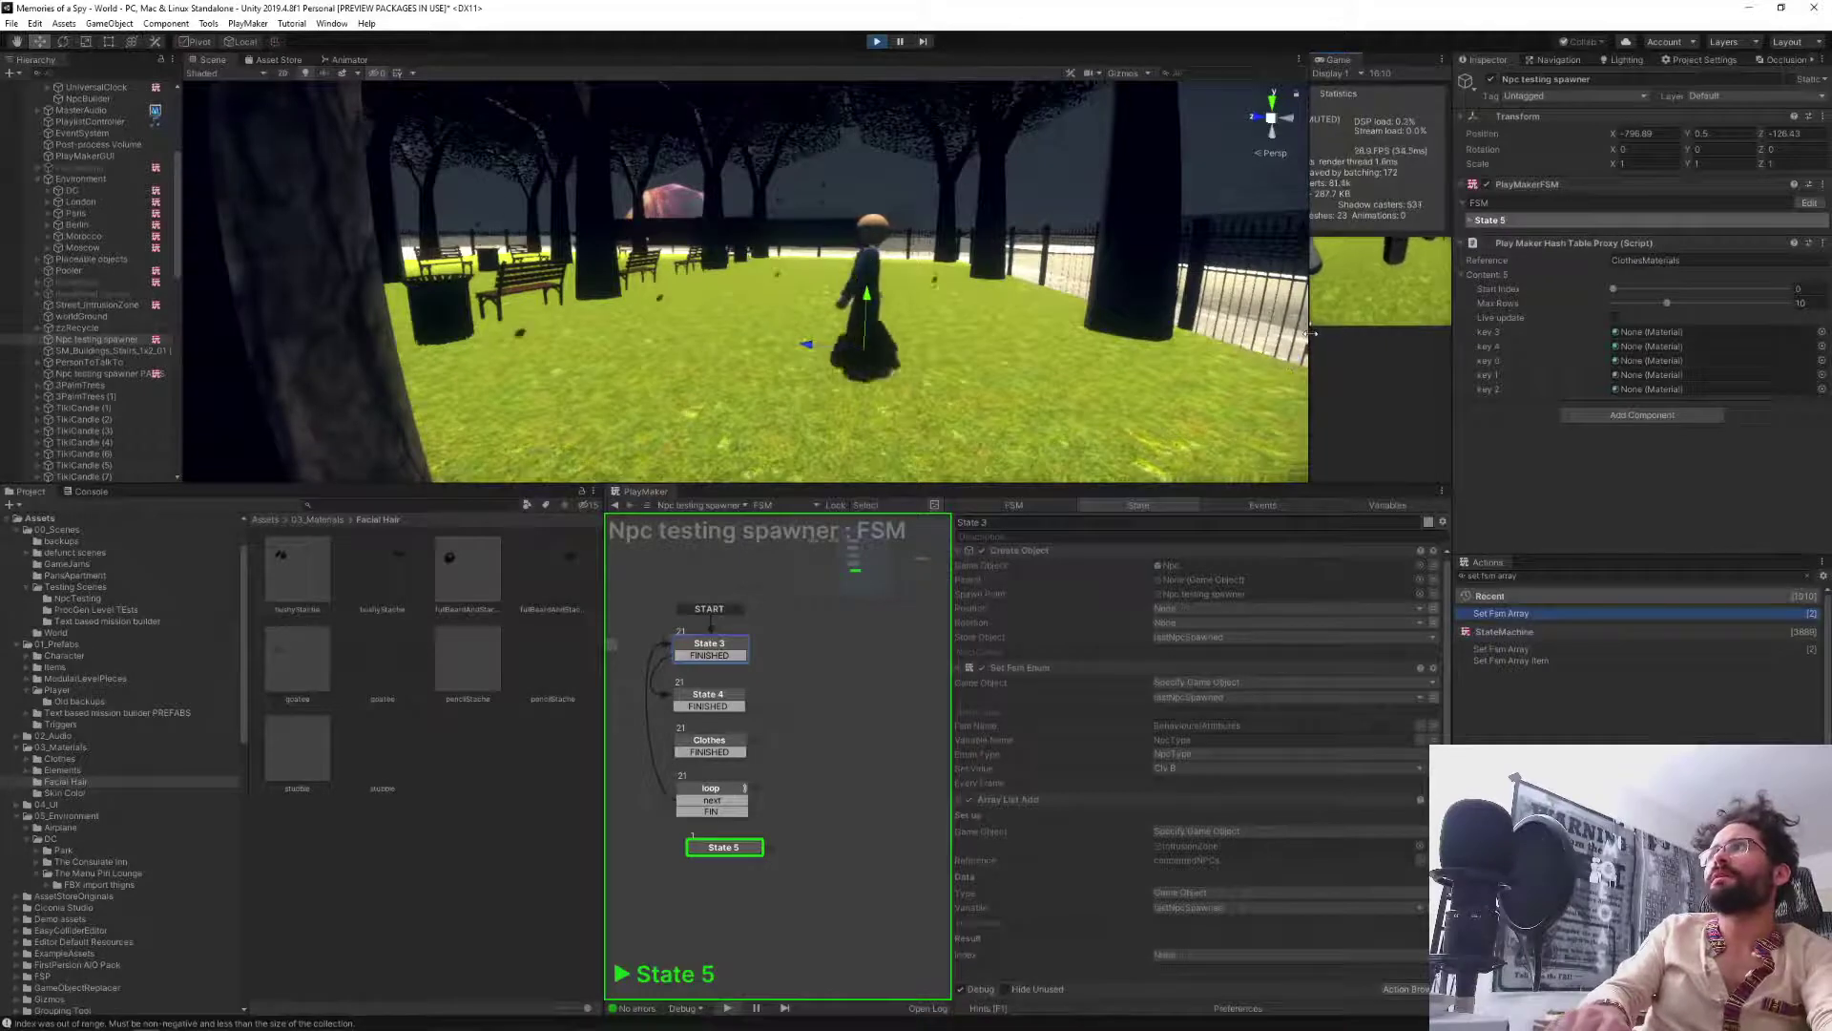
pyautogui.moveTo(1312, 332); pyautogui.dragTo(665, 315)
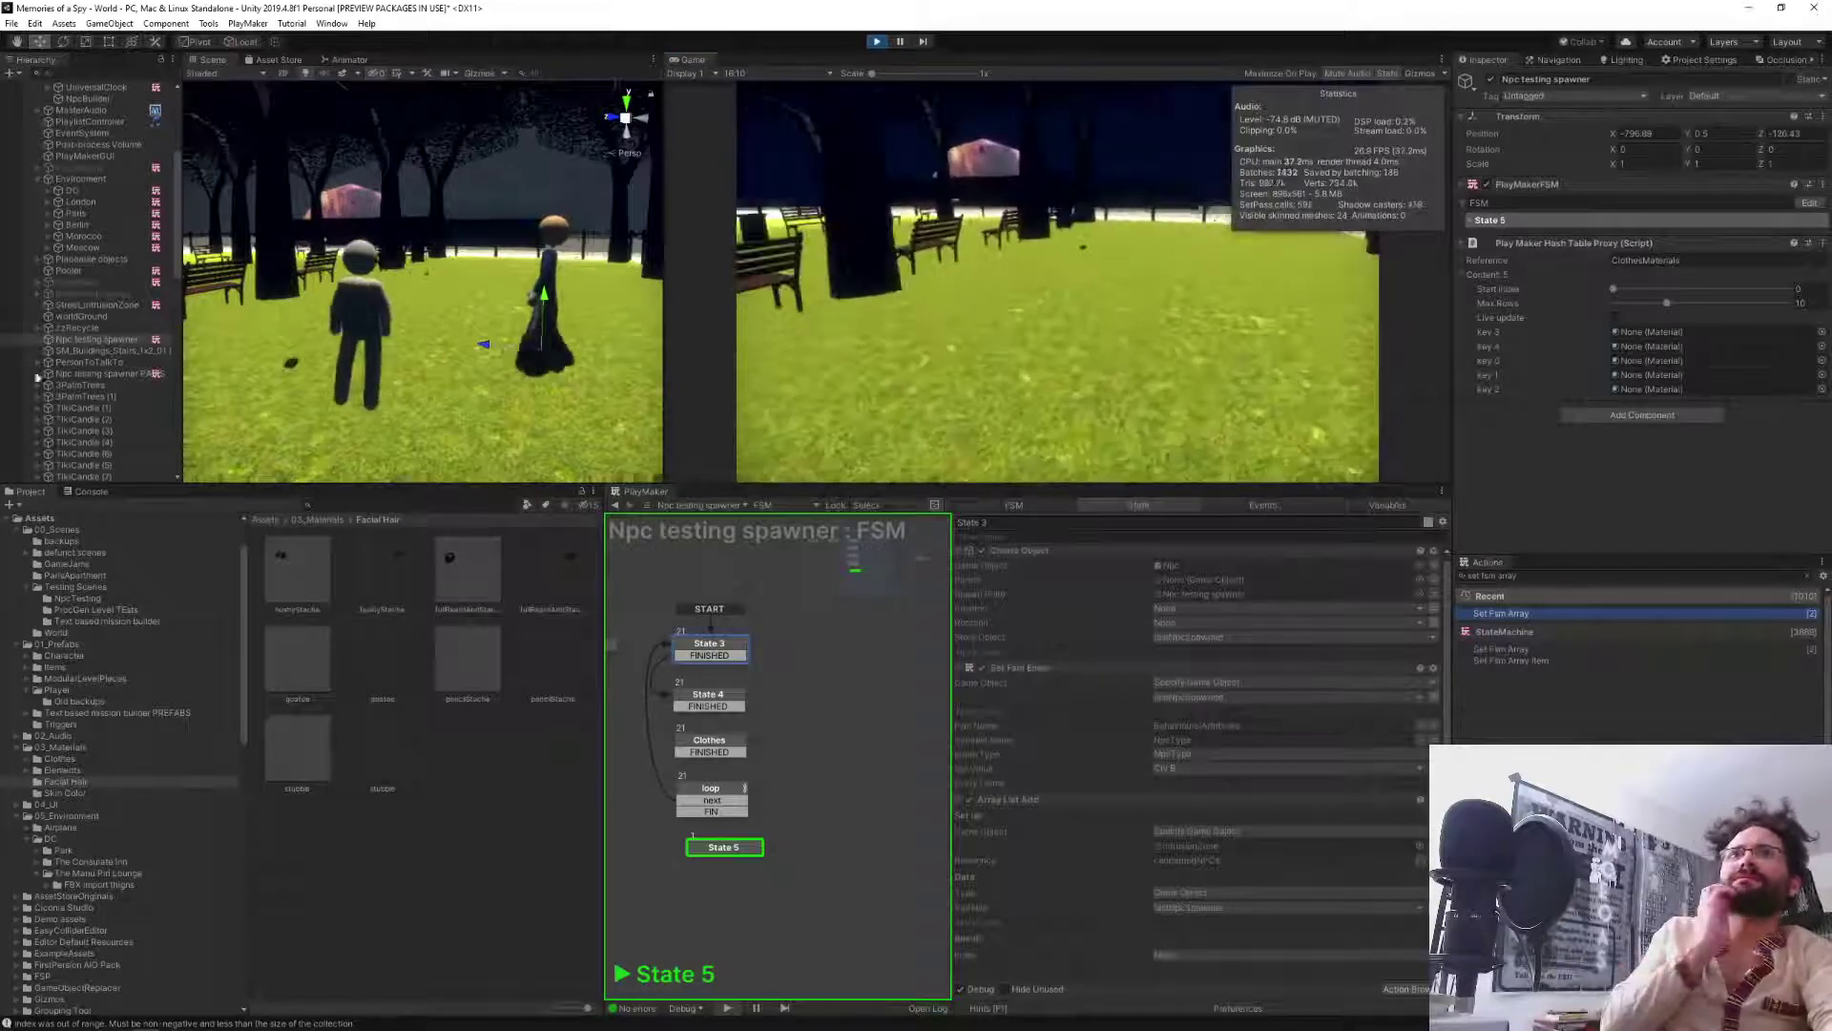
# Select one of the spawned Npc(Clone) objects and open its BehaviouralAttributes FSM to see its active state.
pyautogui.scroll(-15, 90, 380)
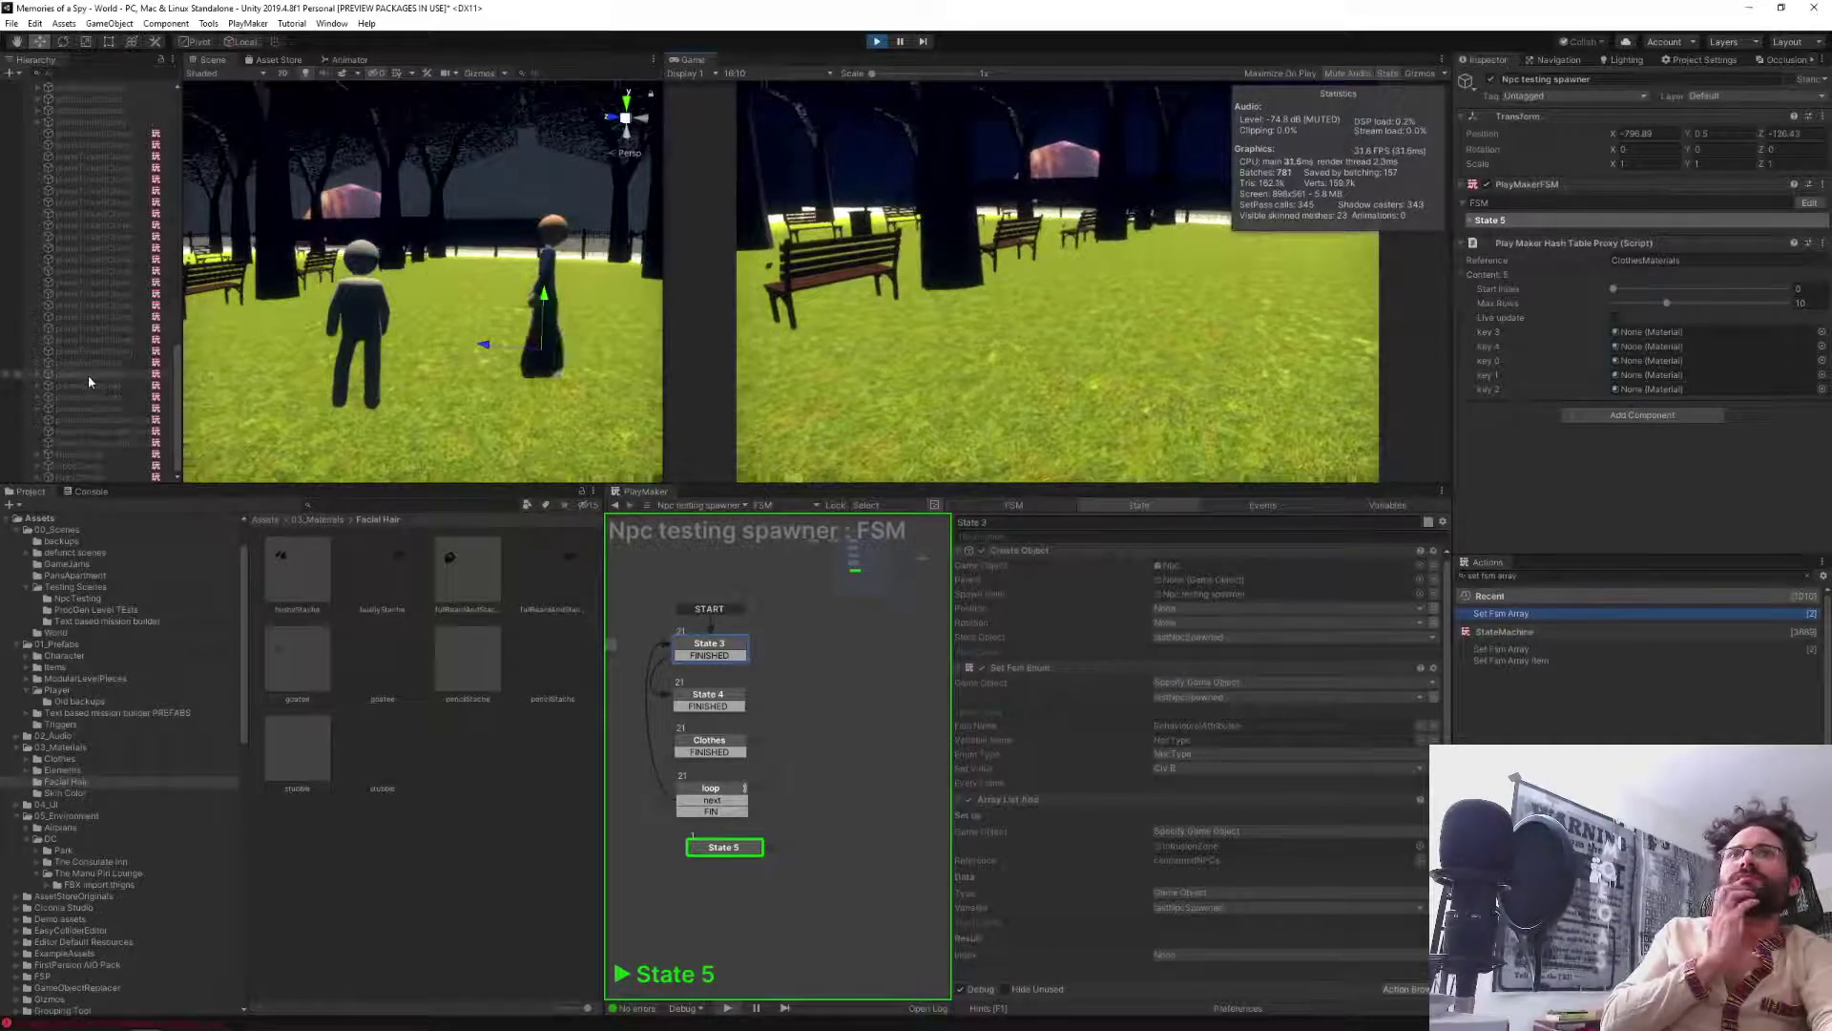
pyautogui.scroll(5, 88, 380)
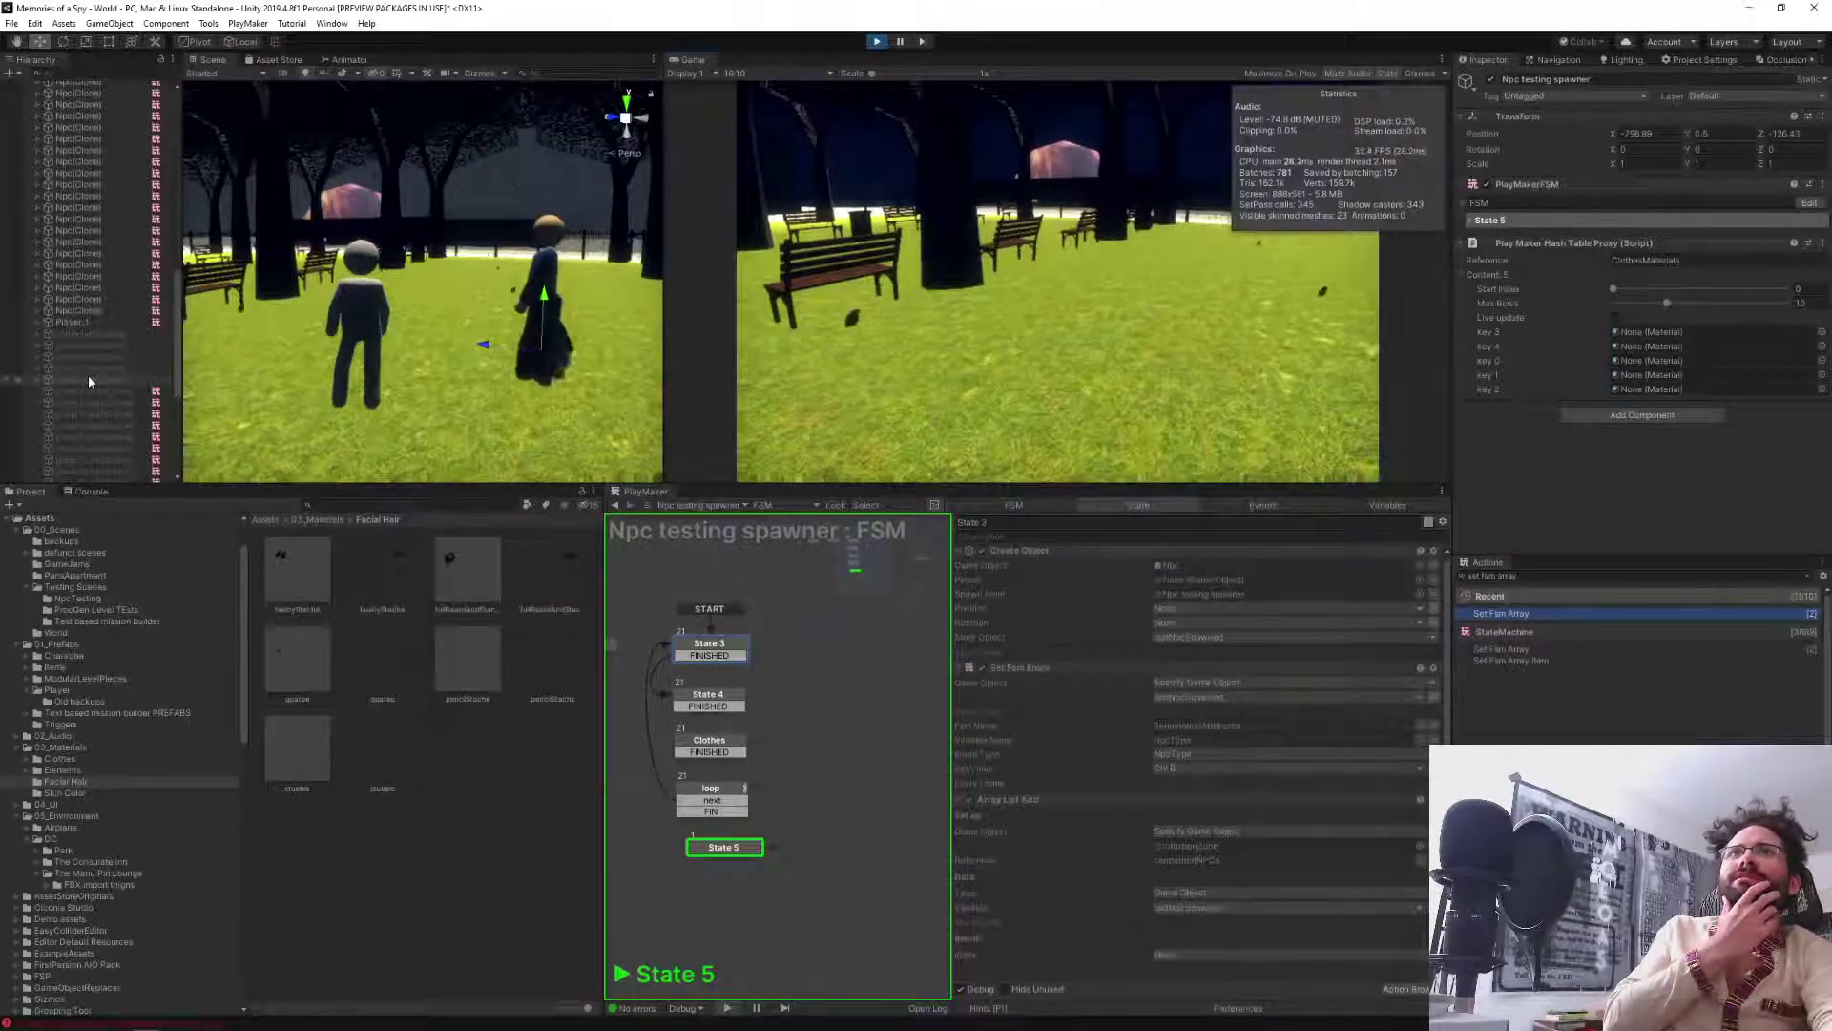
pyautogui.scroll(3, 88, 380)
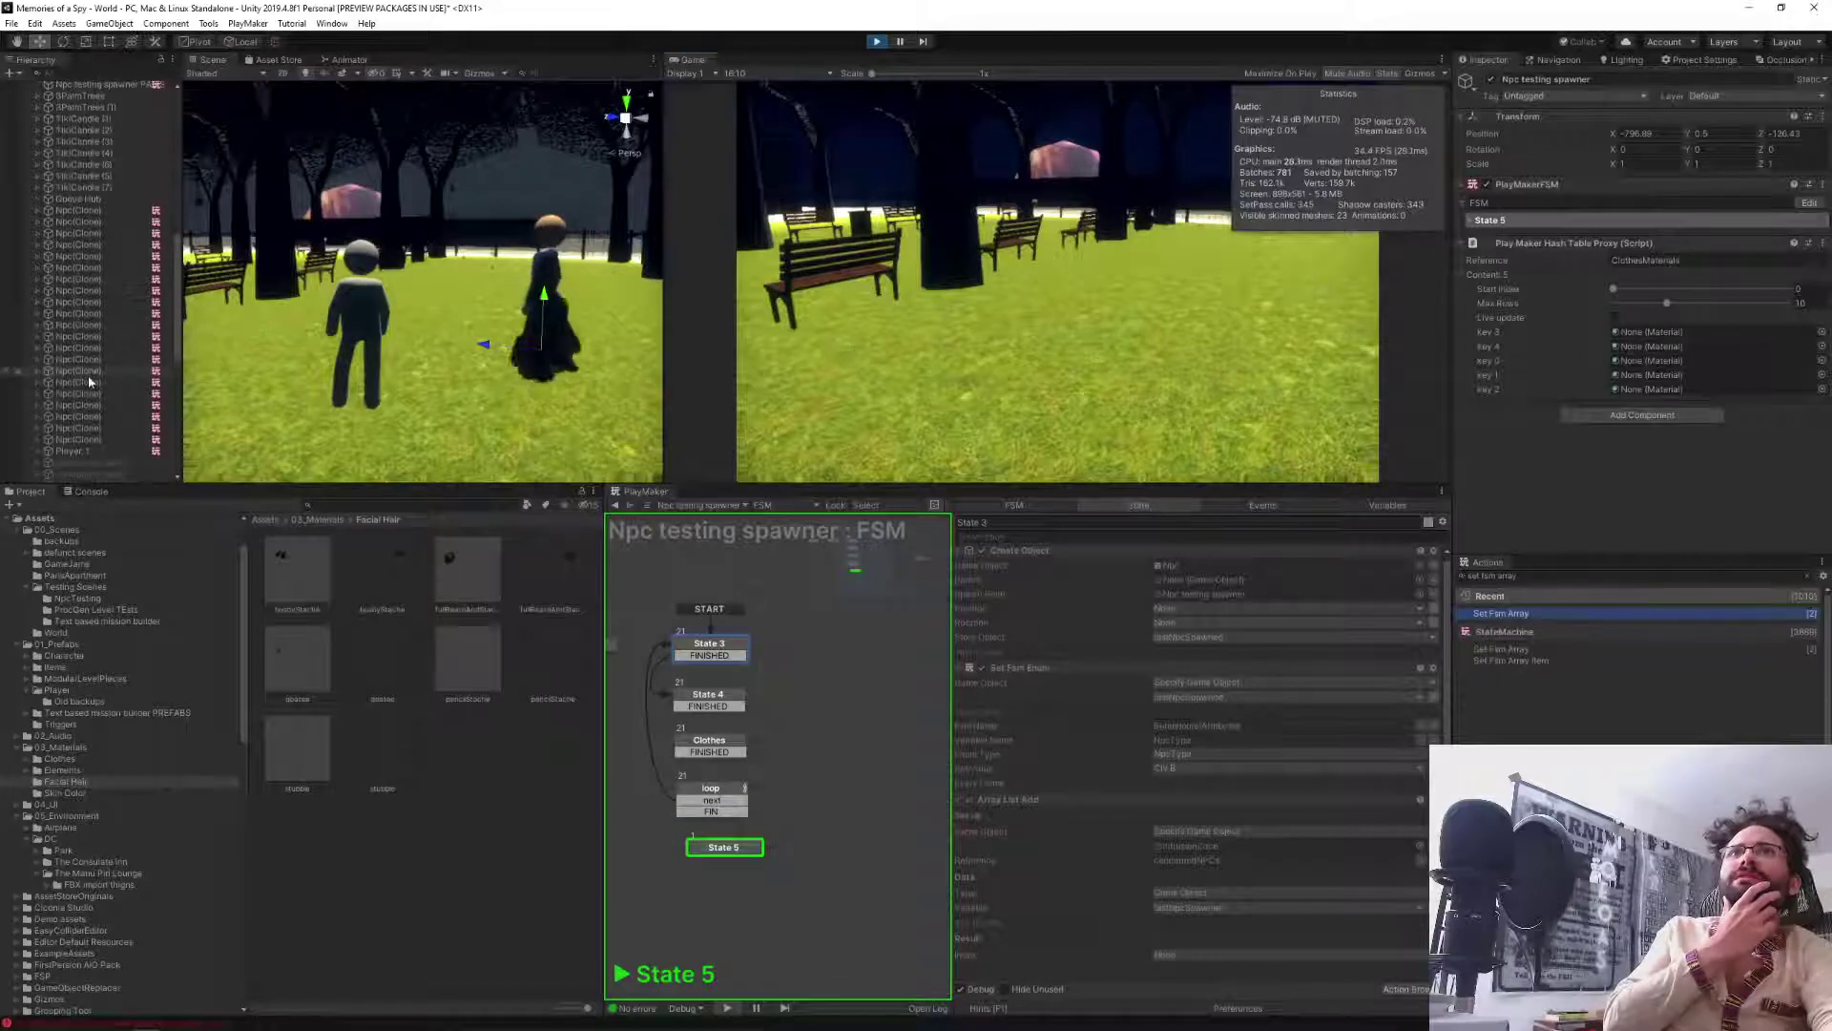
pyautogui.click(104, 280)
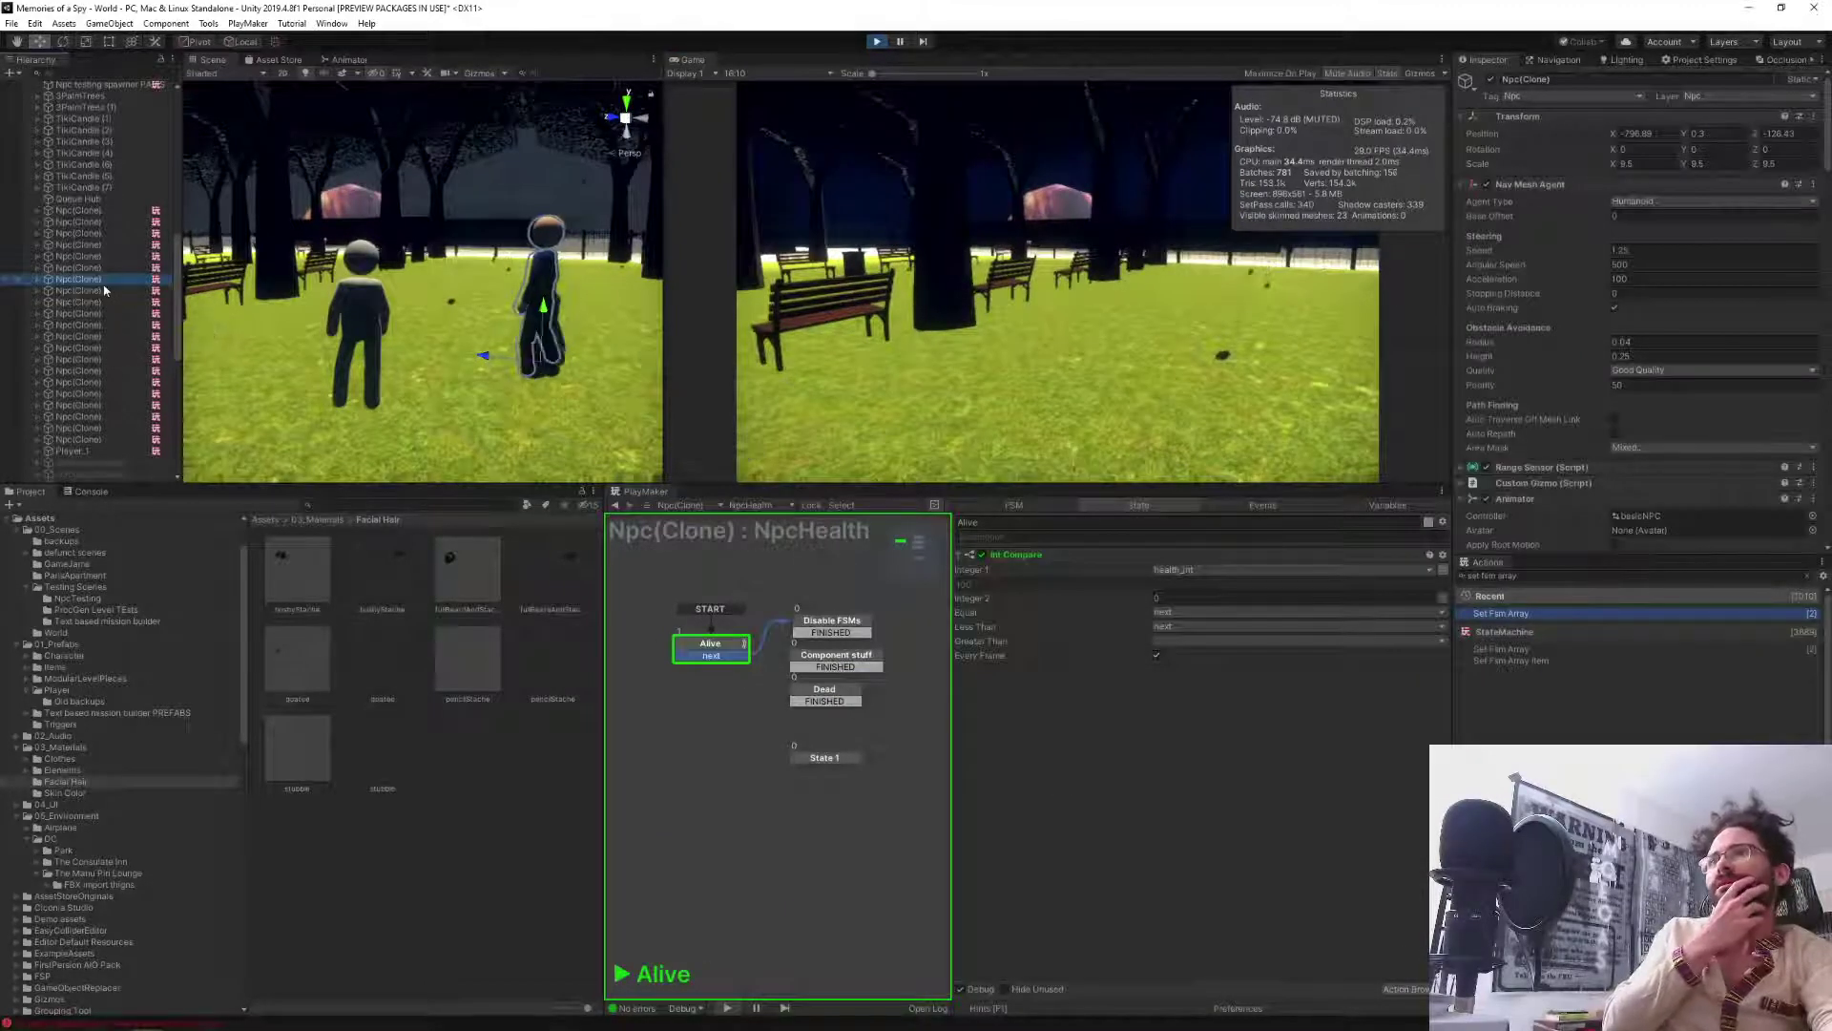
pyautogui.click(751, 505)
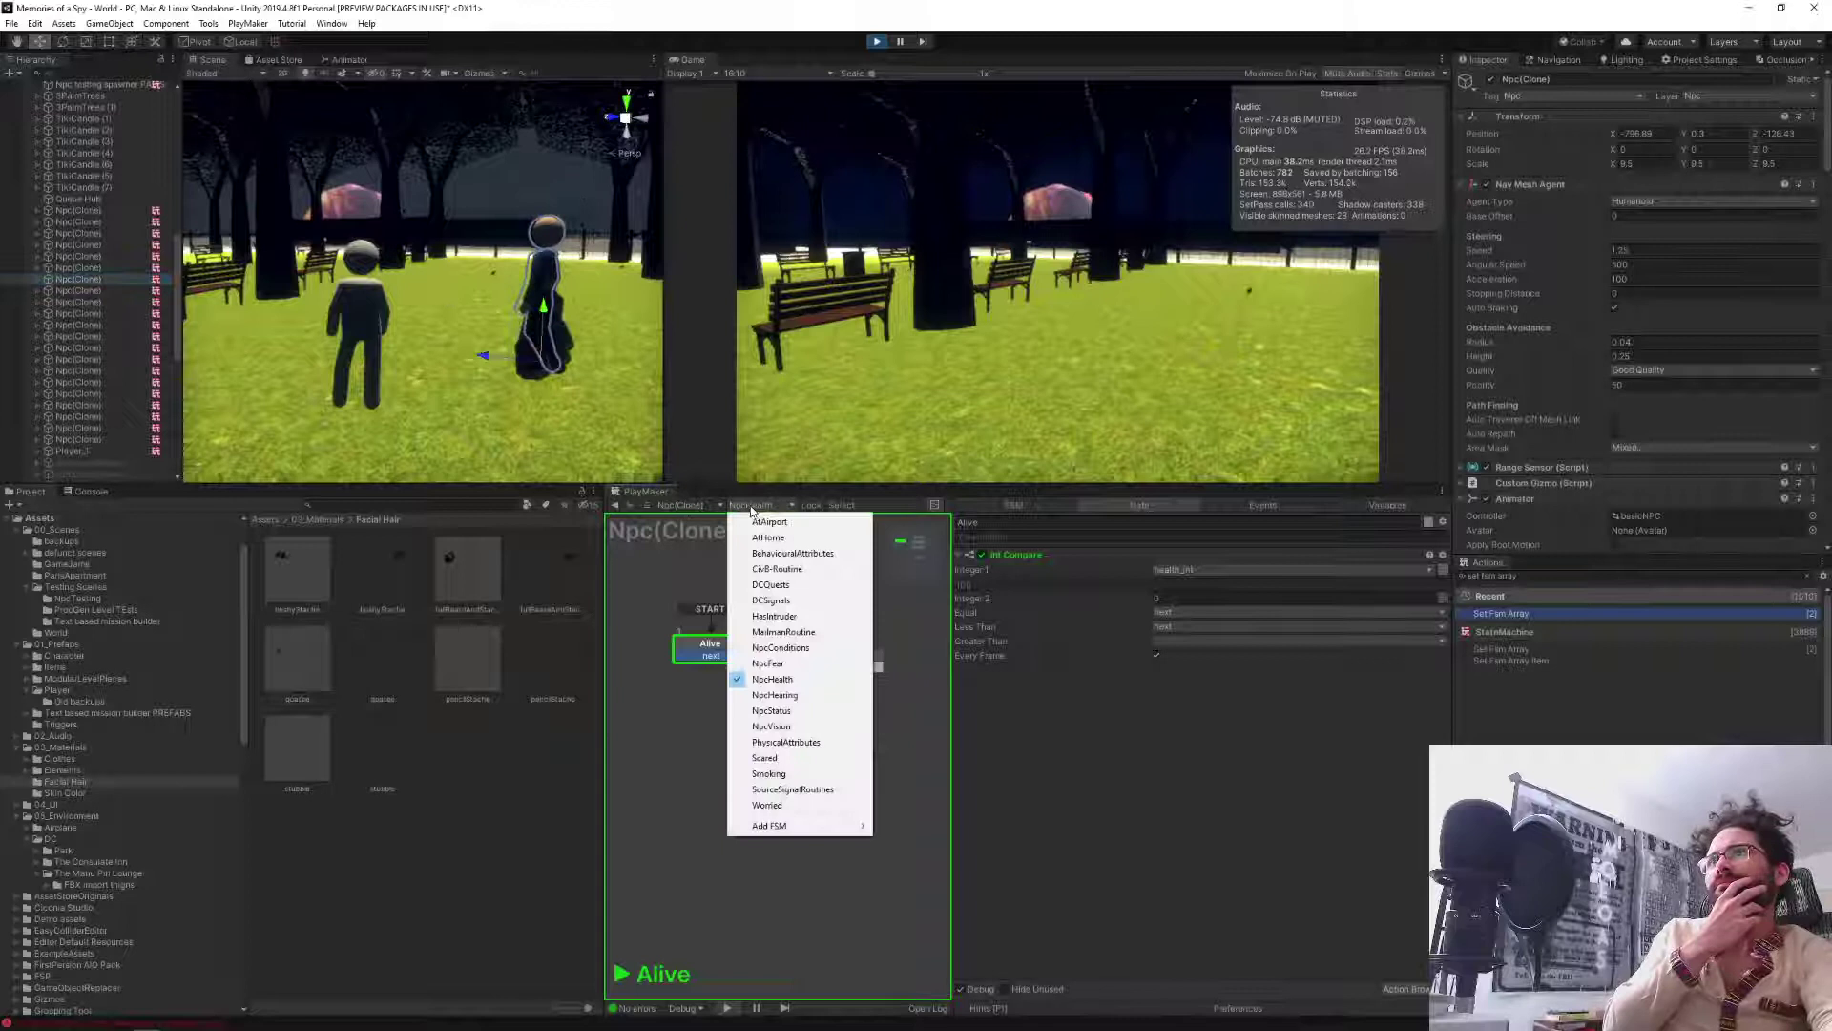
pyautogui.click(803, 553)
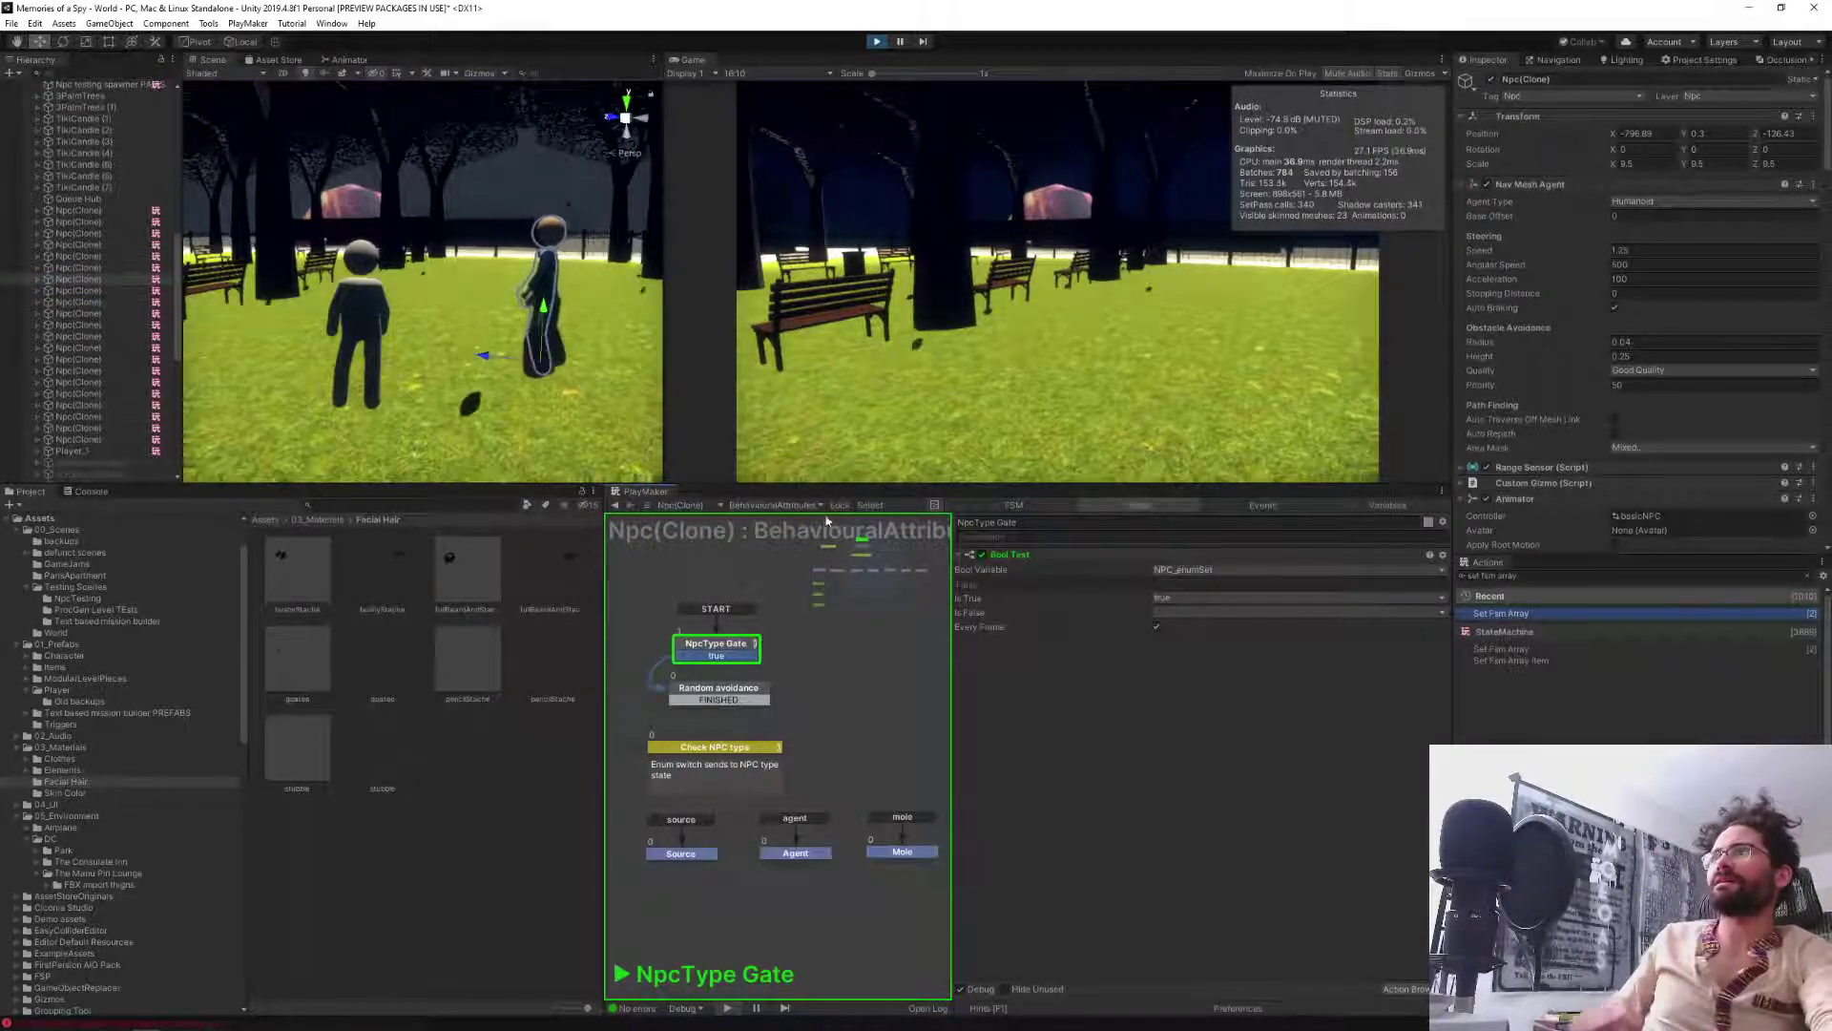
# Exit play mode and review the Build next agent state in GameManager's NpcBuilder FSM.
pyautogui.click(875, 42)
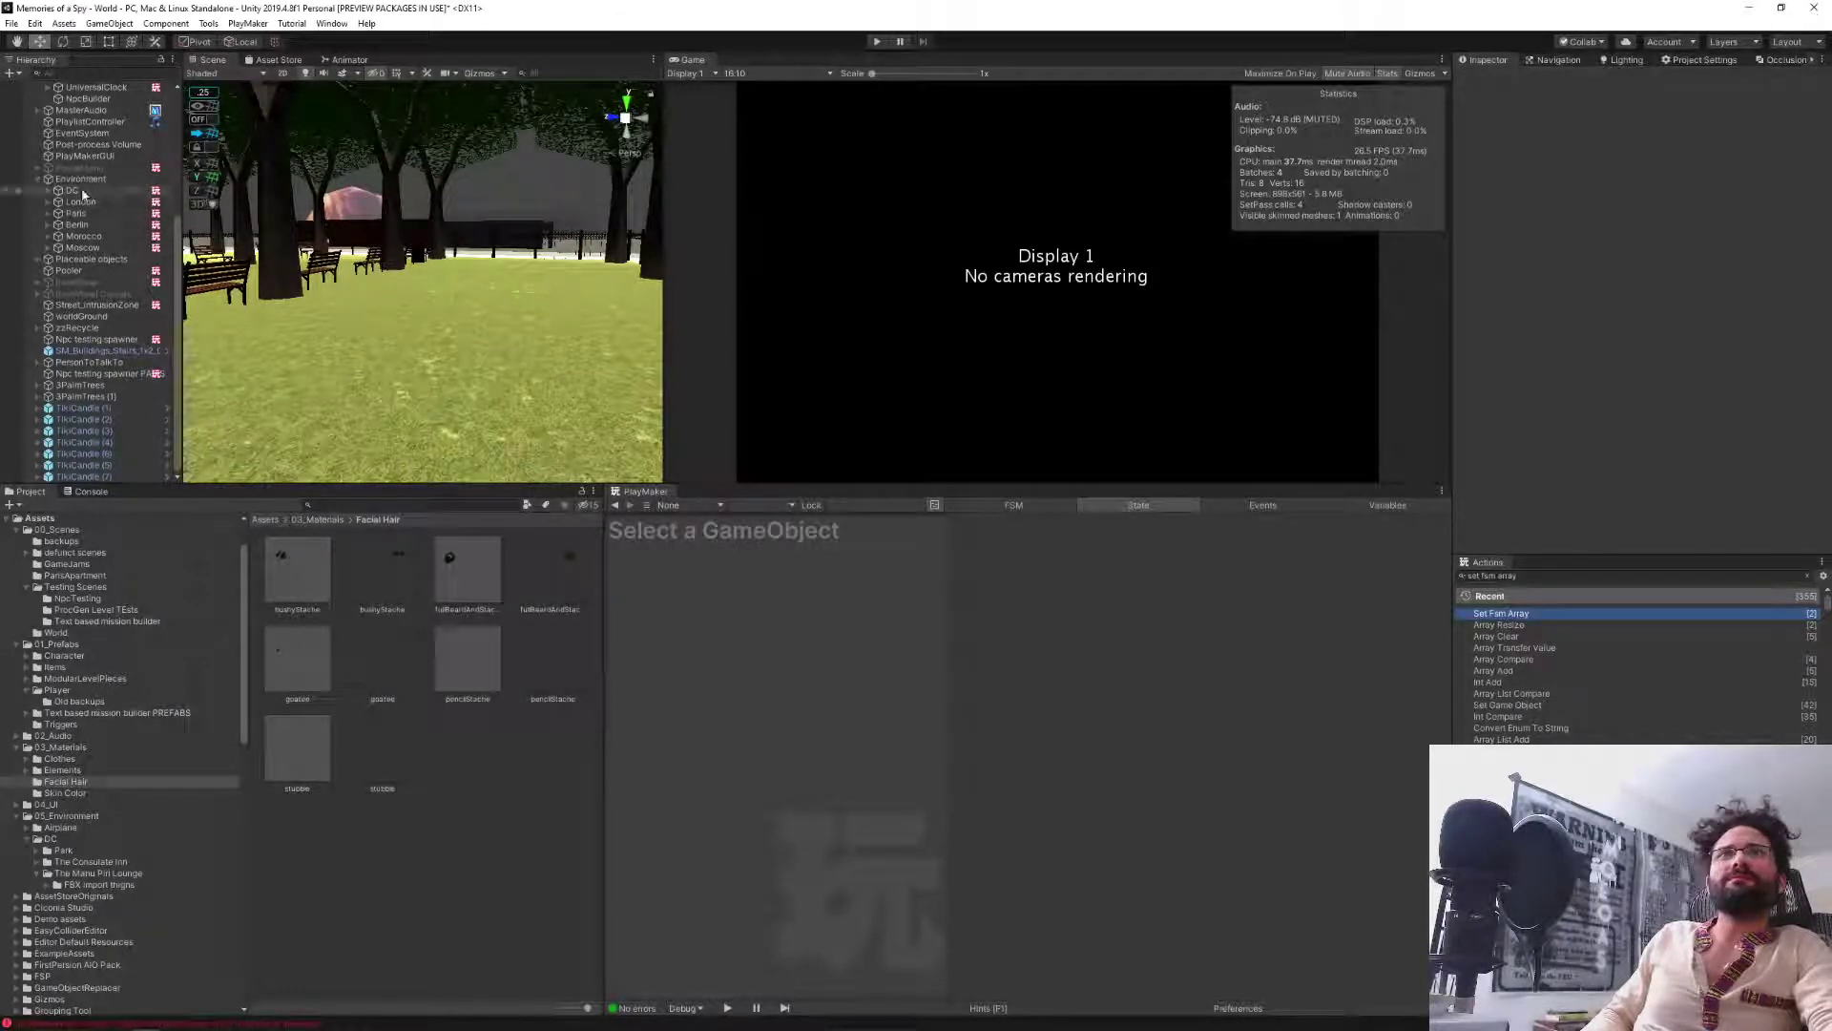
pyautogui.scroll(5, 83, 201)
pyautogui.click(84, 247)
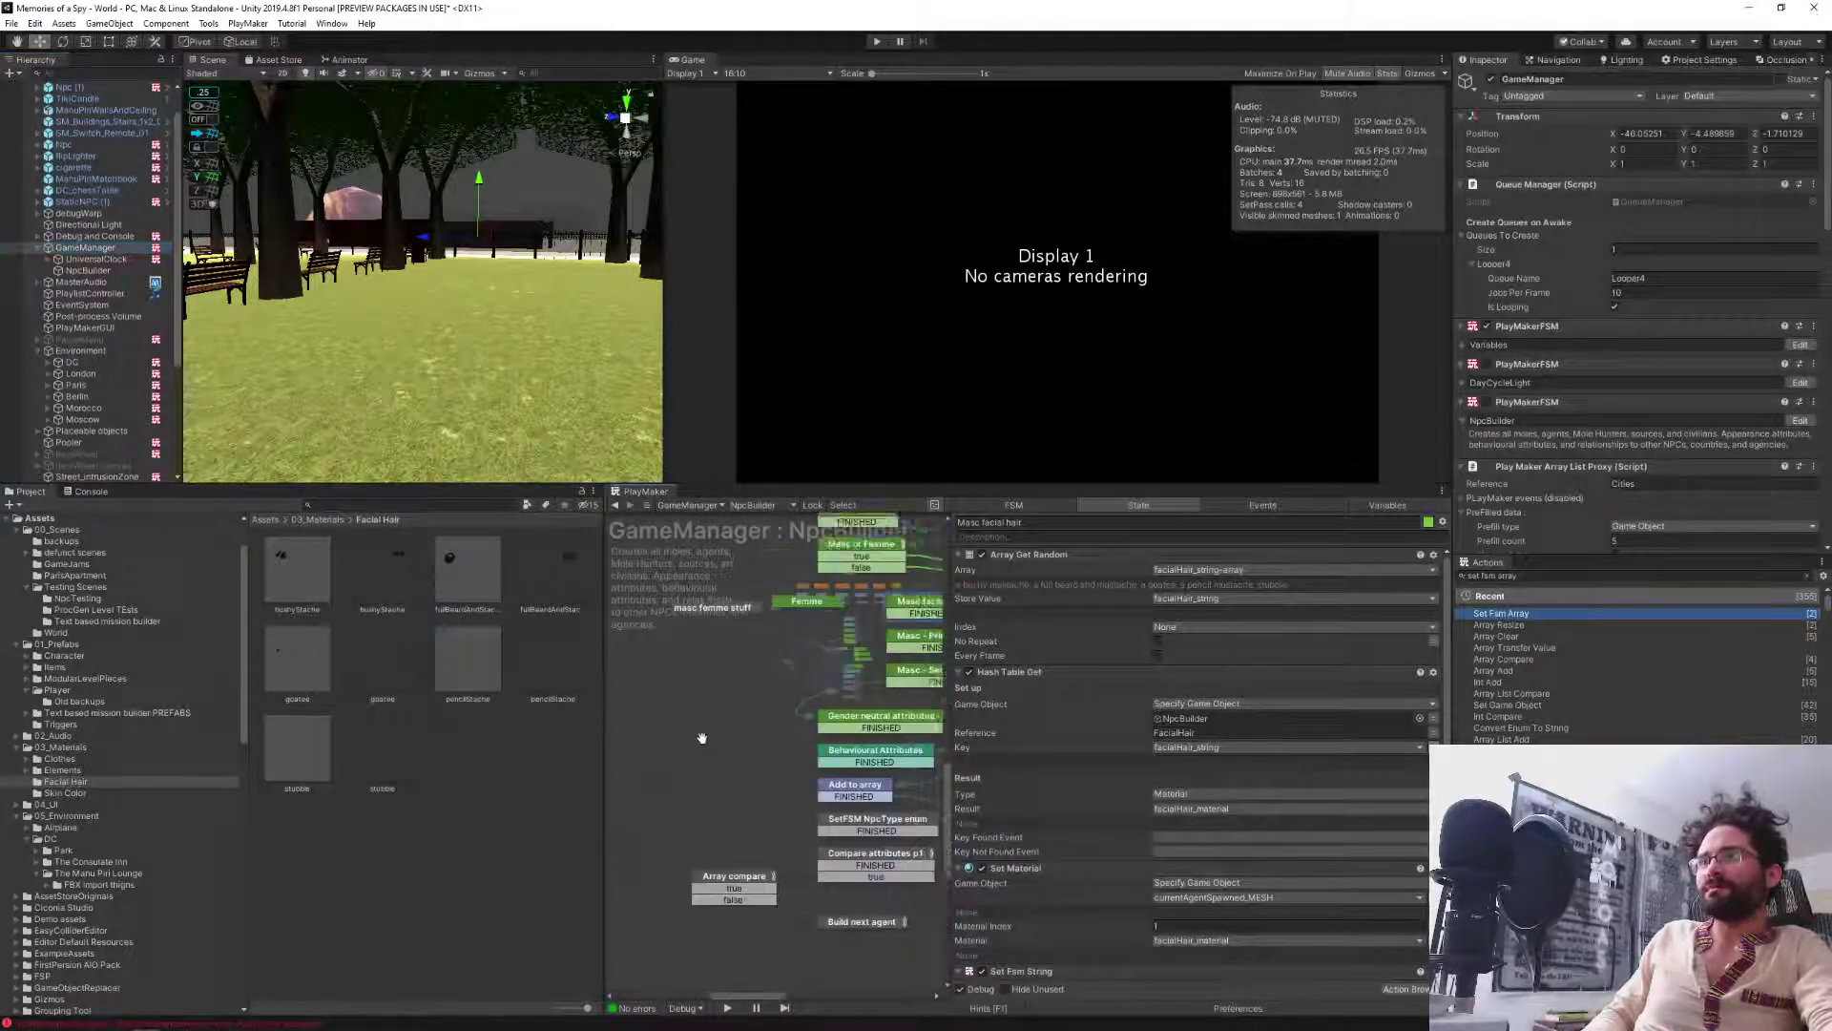
pyautogui.click(815, 856)
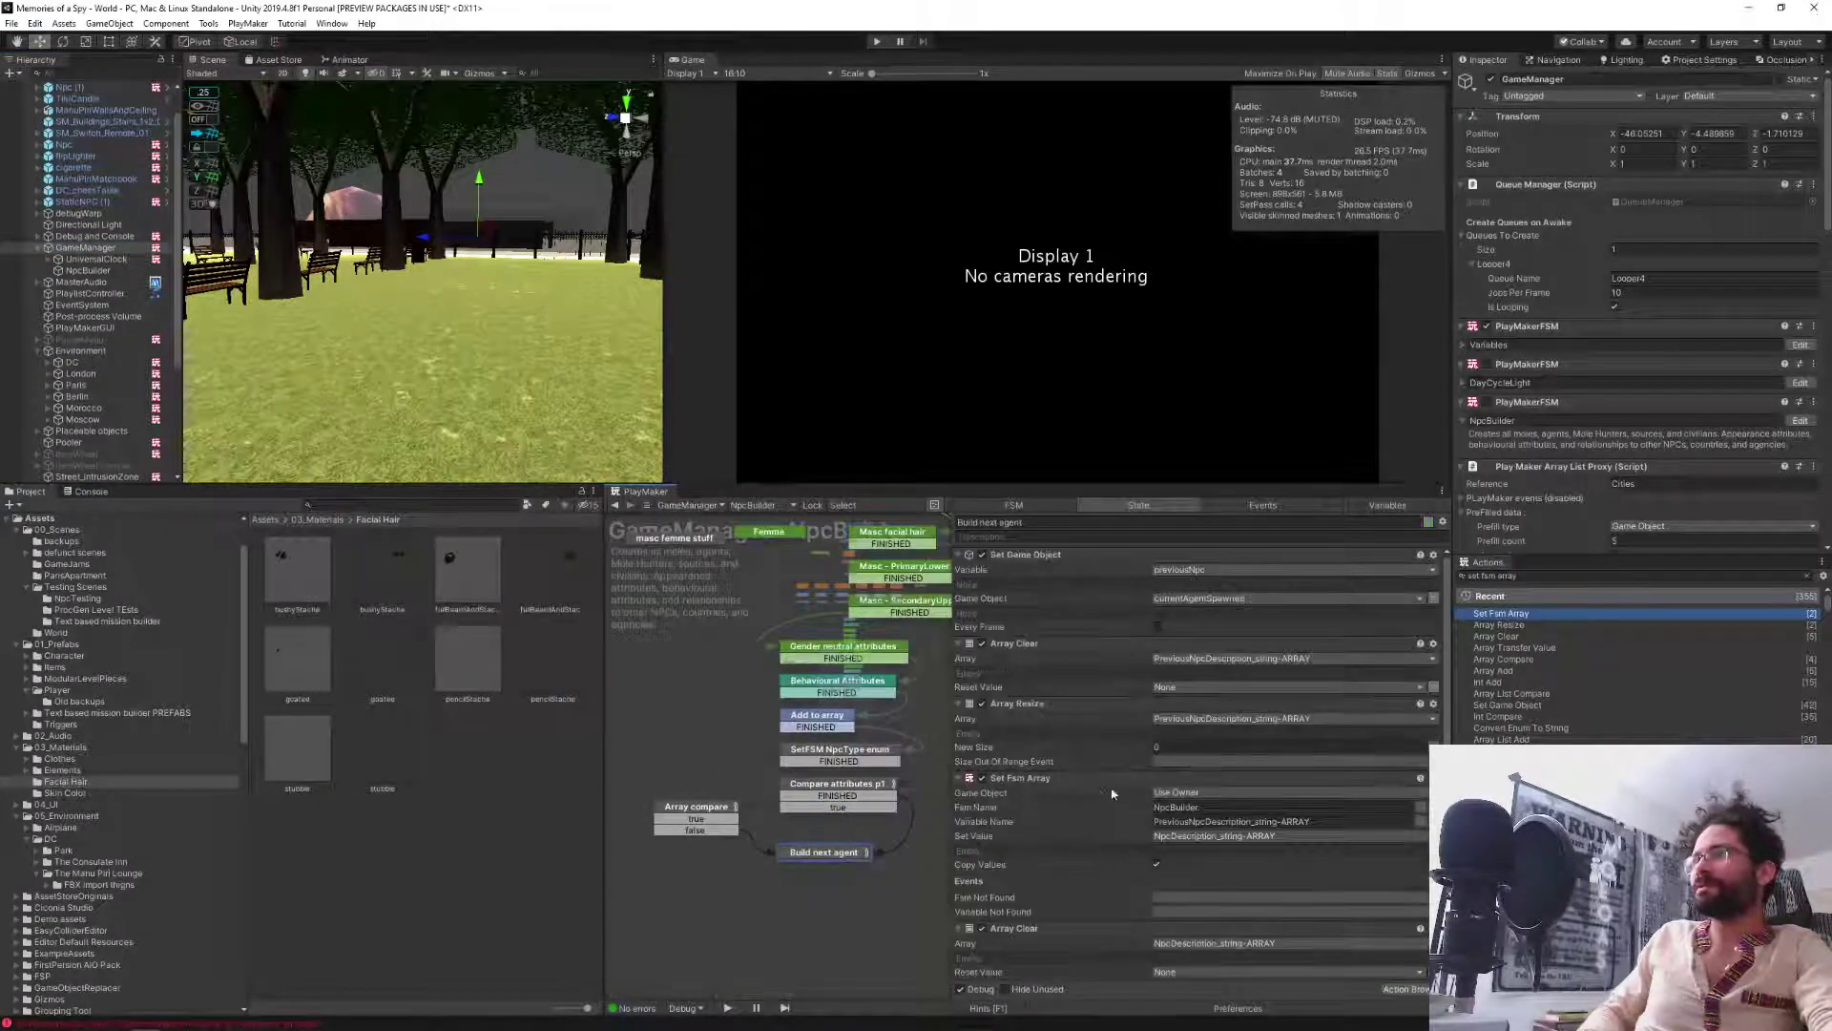
pyautogui.scroll(-3, 1050, 859)
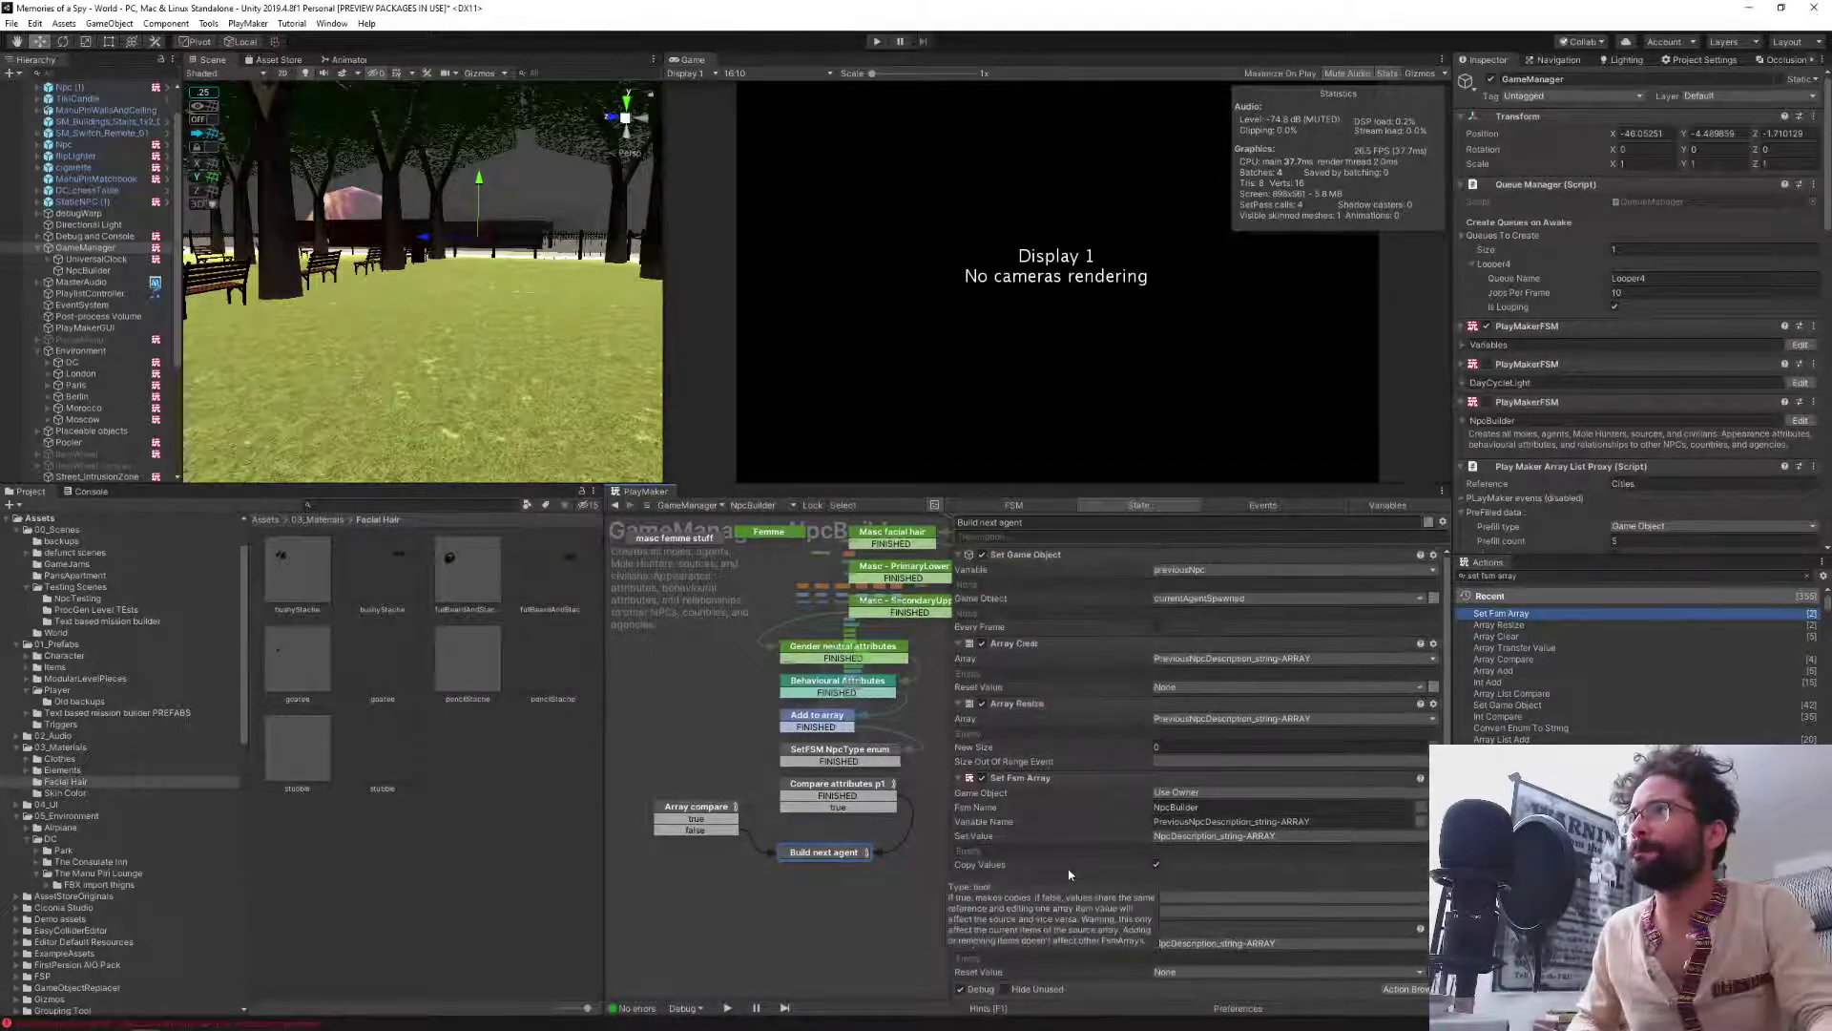
# Copy the NPC_enumSet Set Fsm Bool action from NpcBuilder's SetFSM NpcType enum state into State 3 of Npc testing spawner PARIS.
pyautogui.click(810, 754)
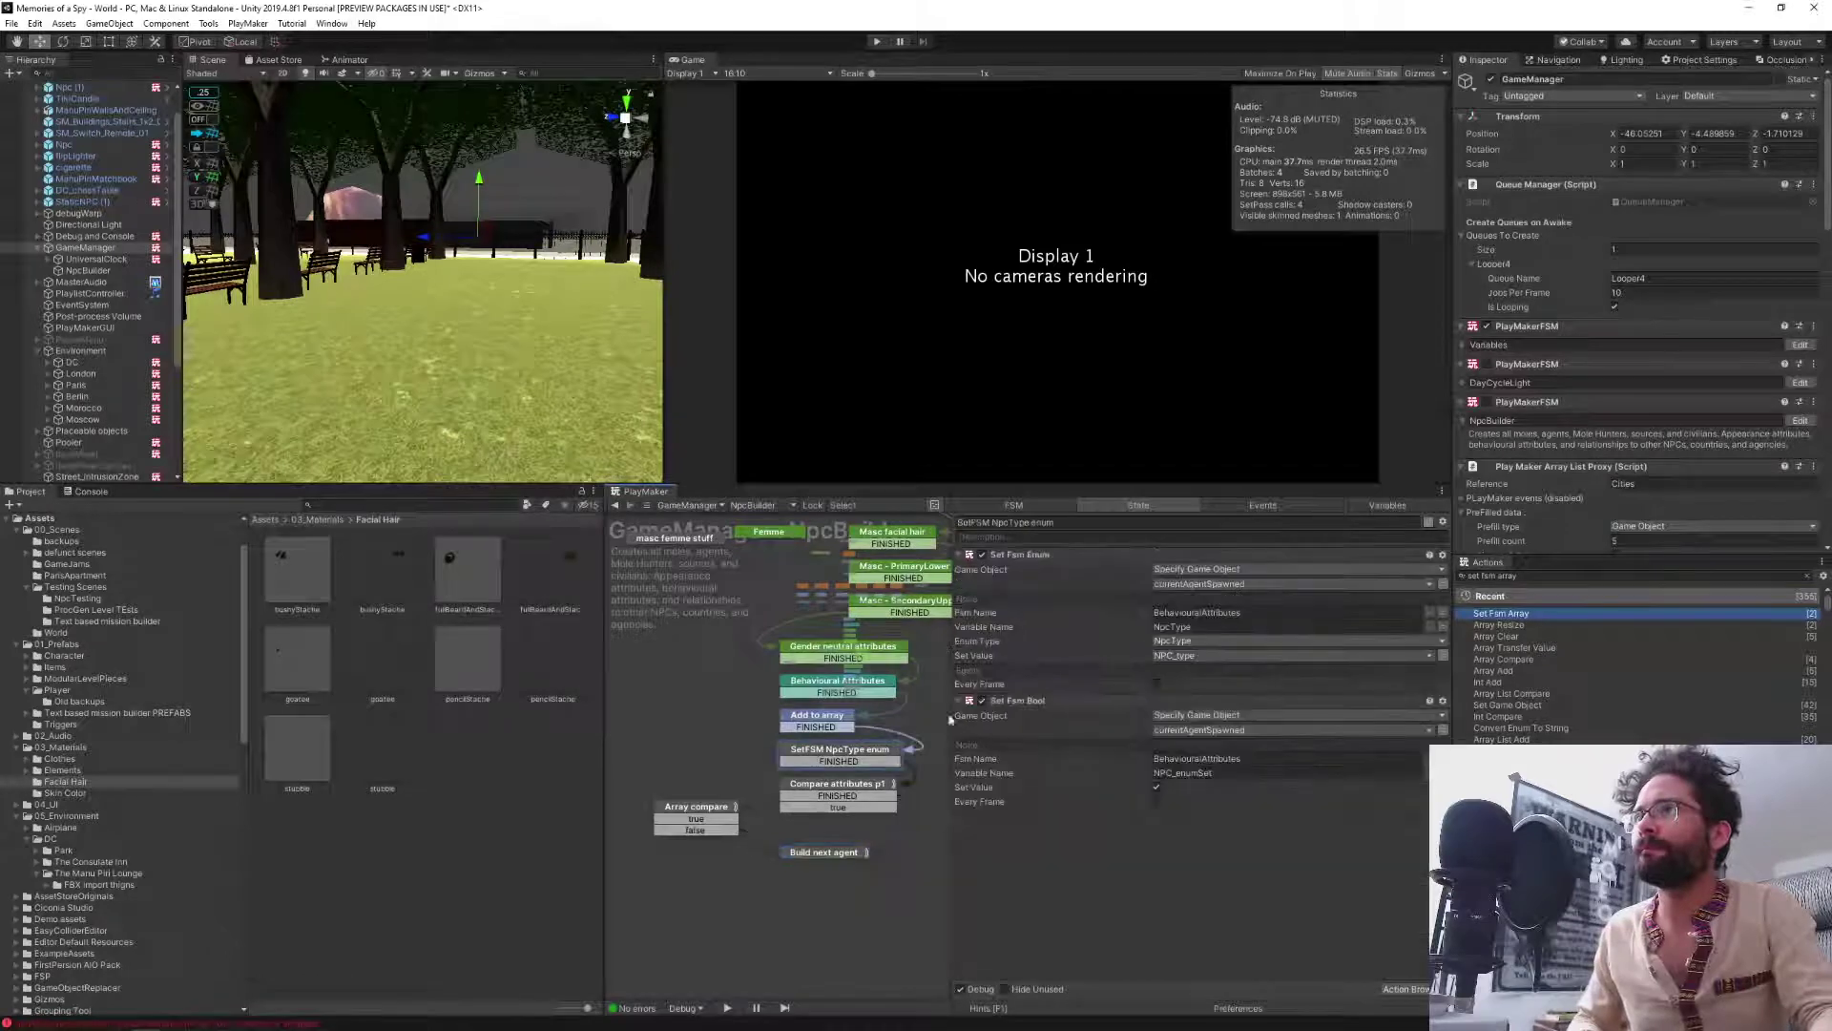
pyautogui.click(1027, 703)
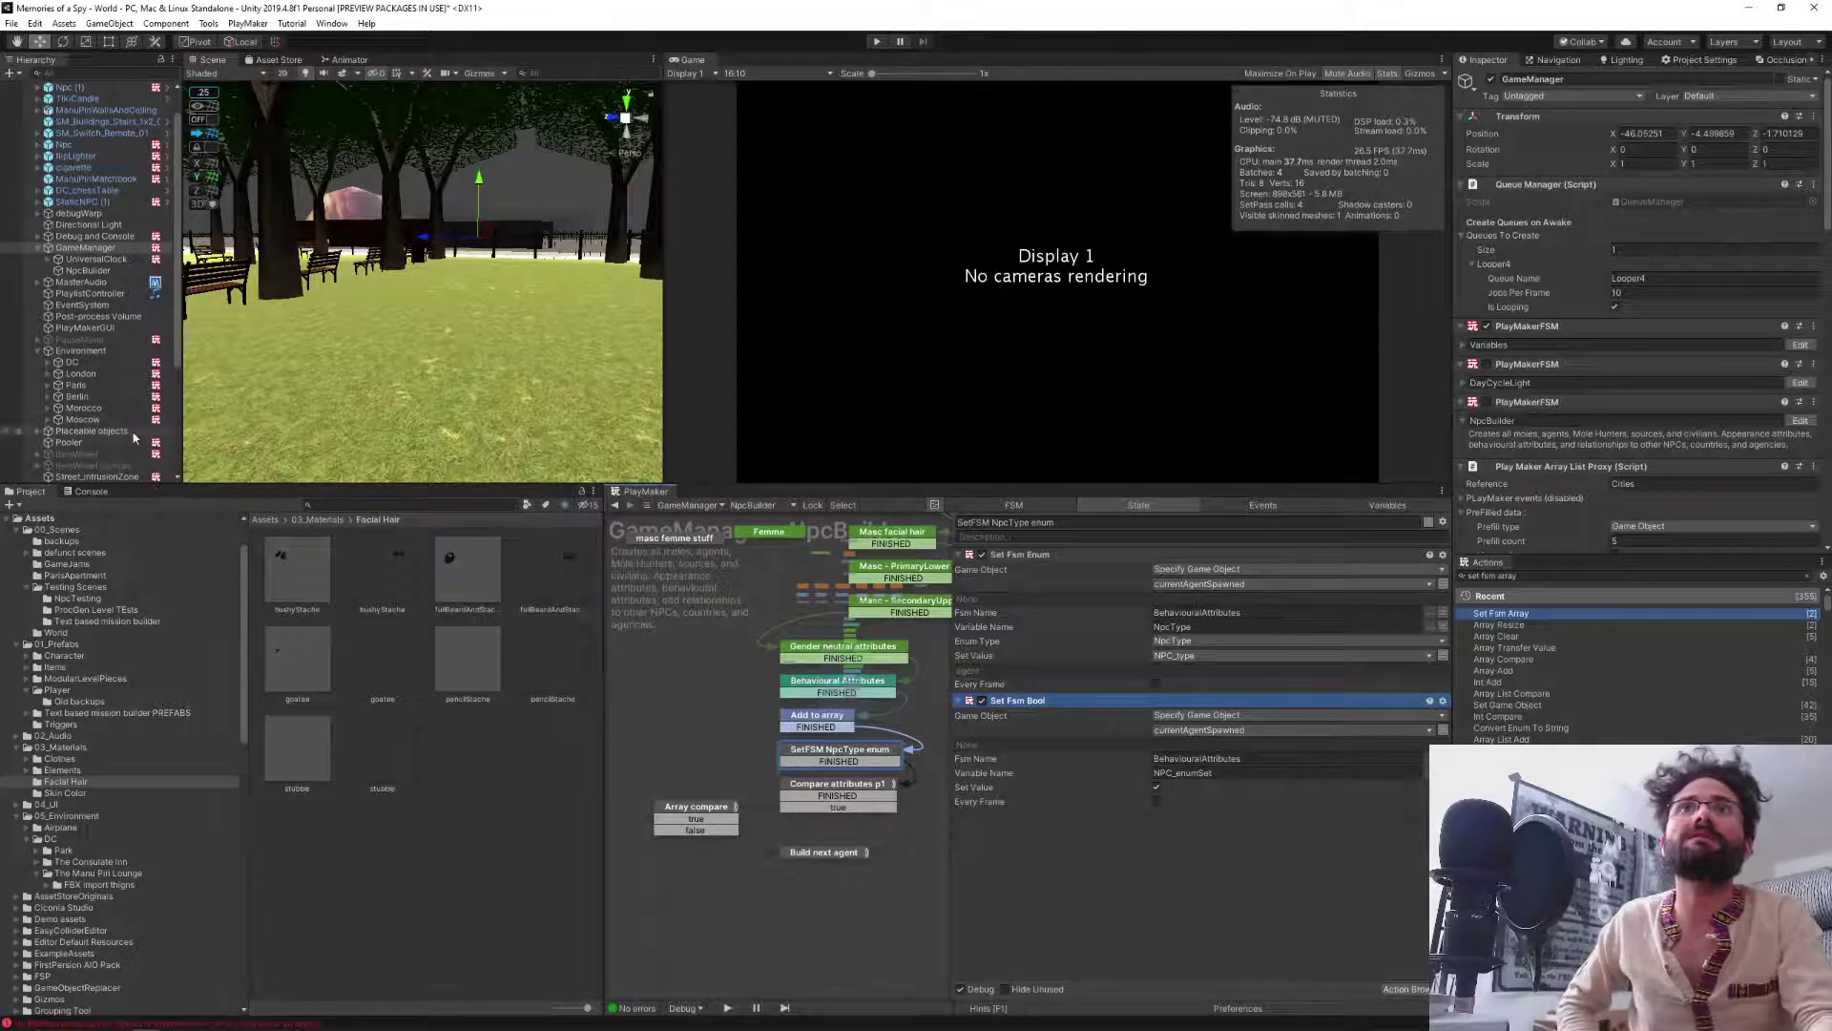
pyautogui.scroll(-5, 134, 437)
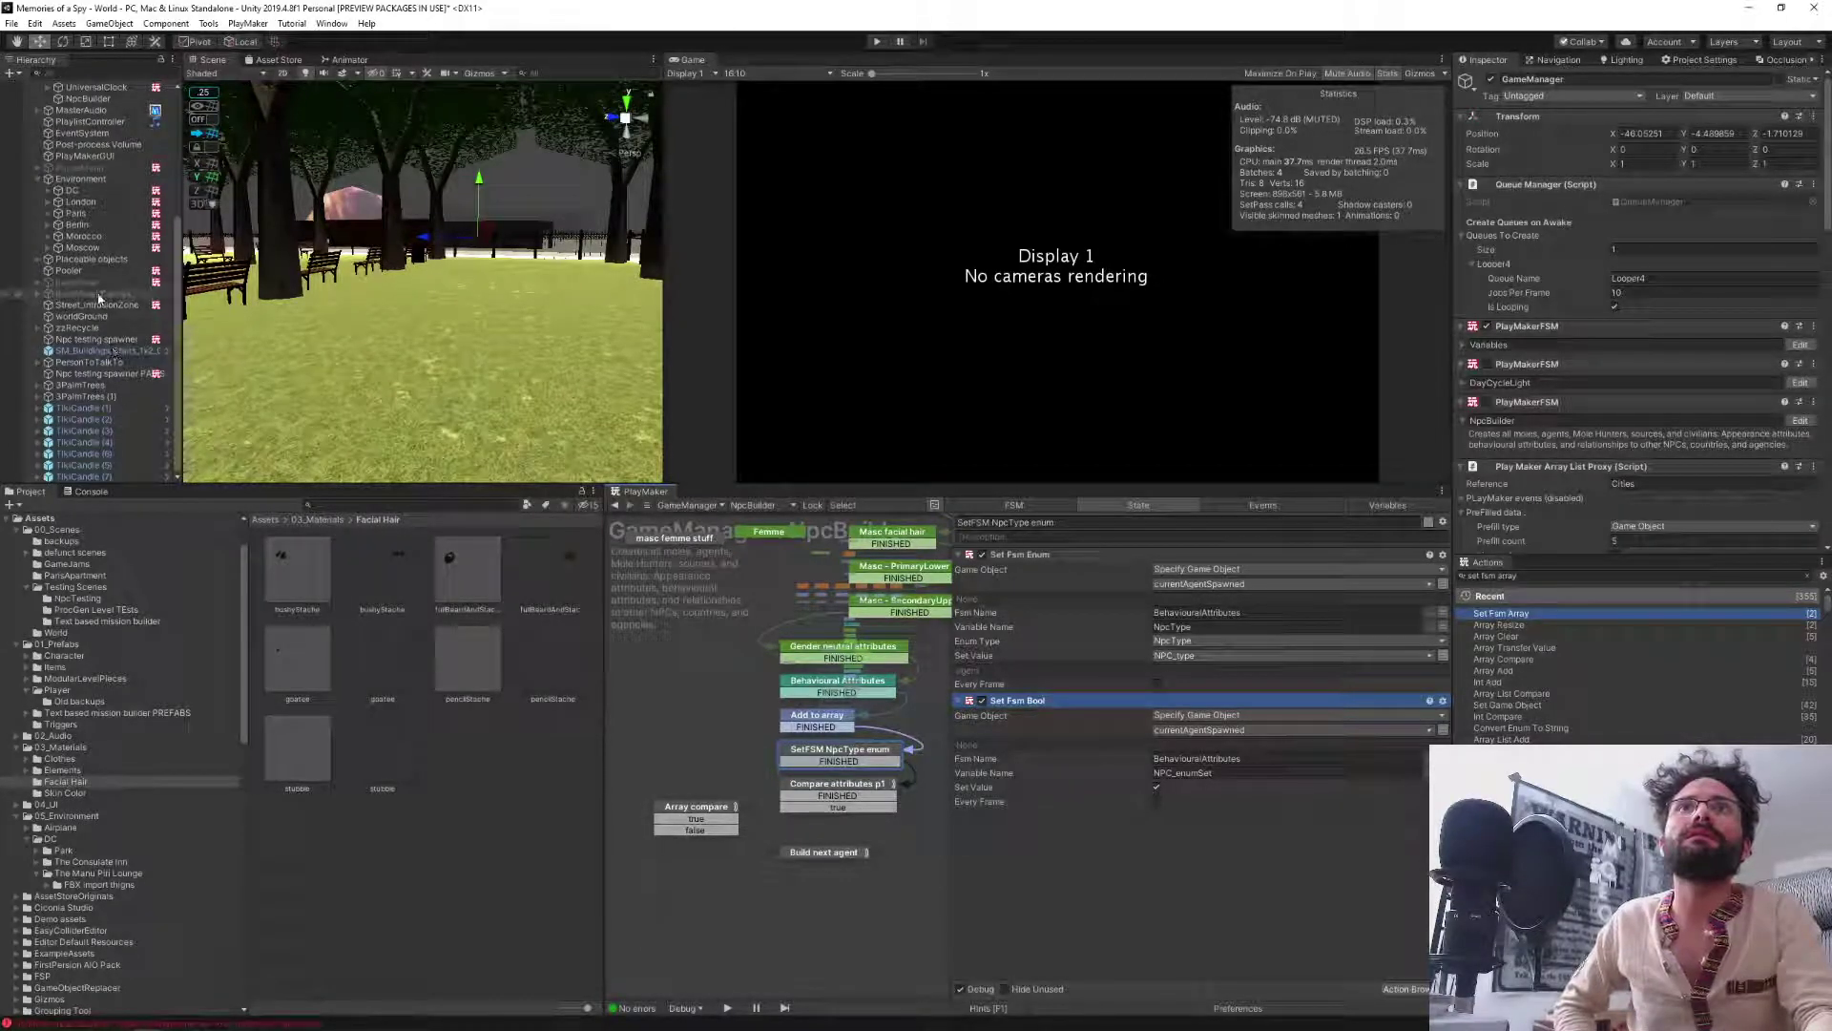
pyautogui.click(111, 374)
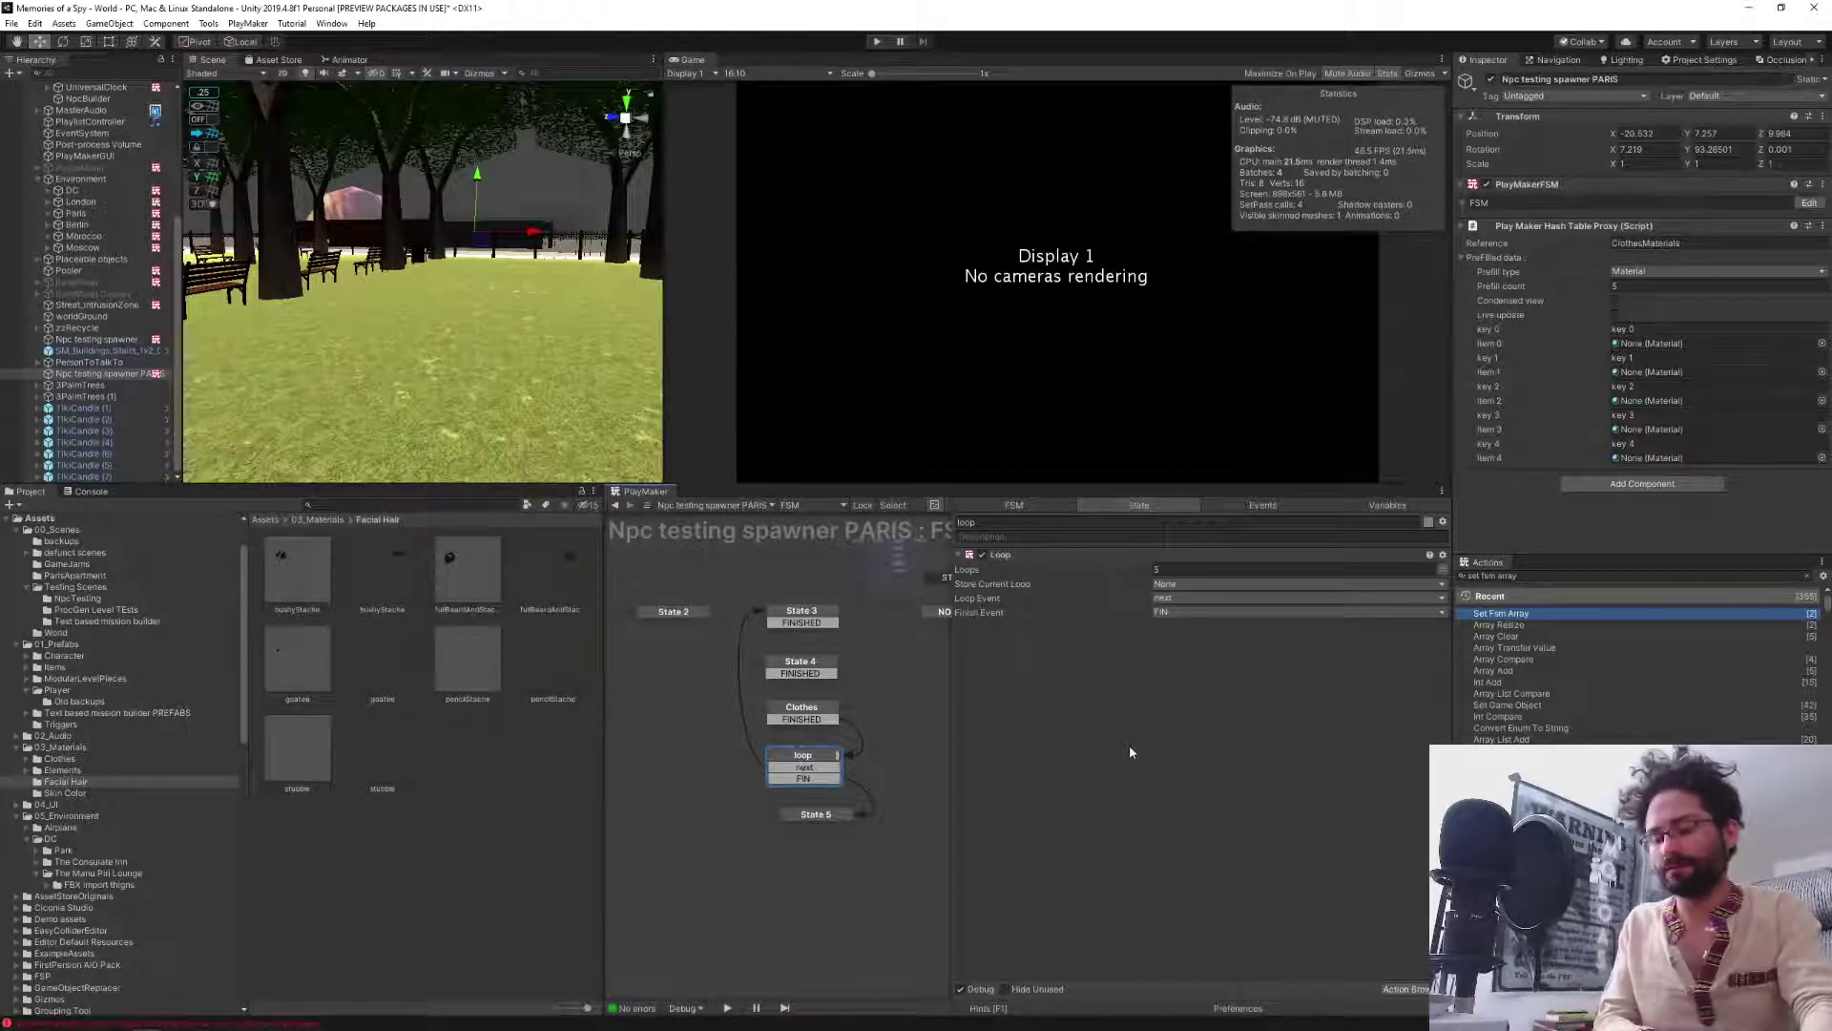
pyautogui.click(777, 618)
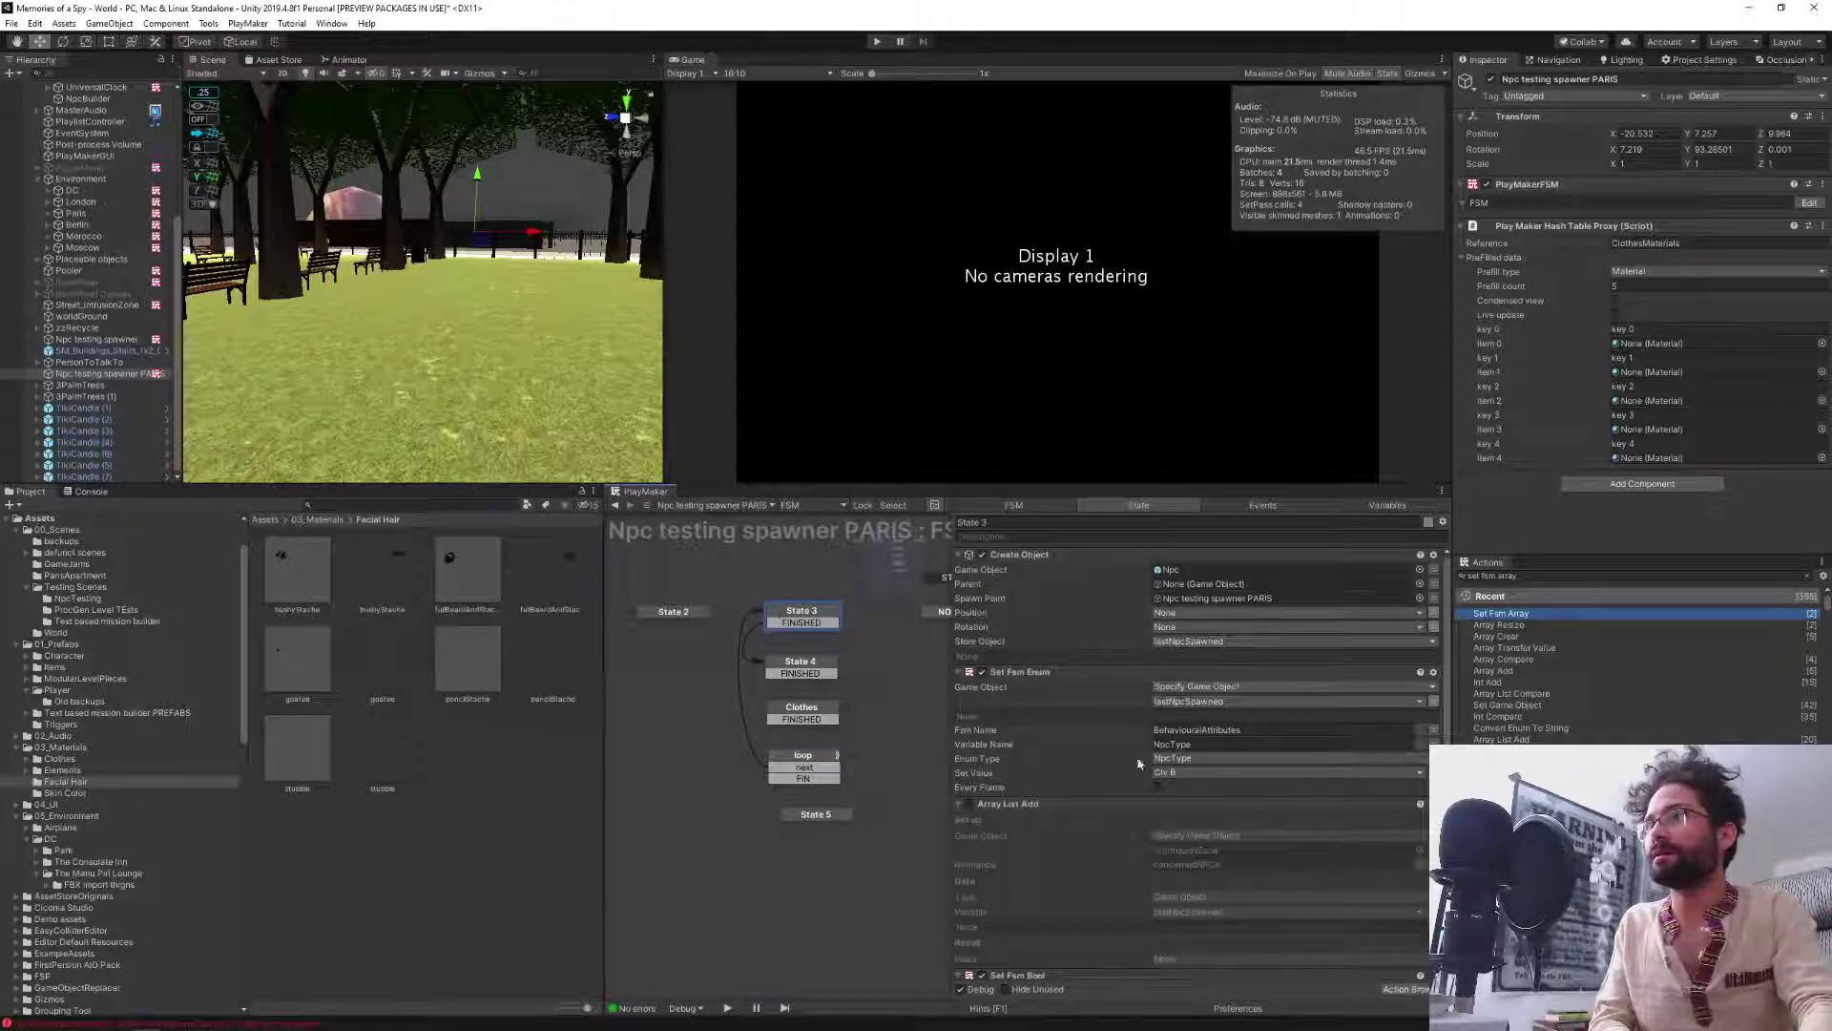
pyautogui.scroll(-3, 1054, 859)
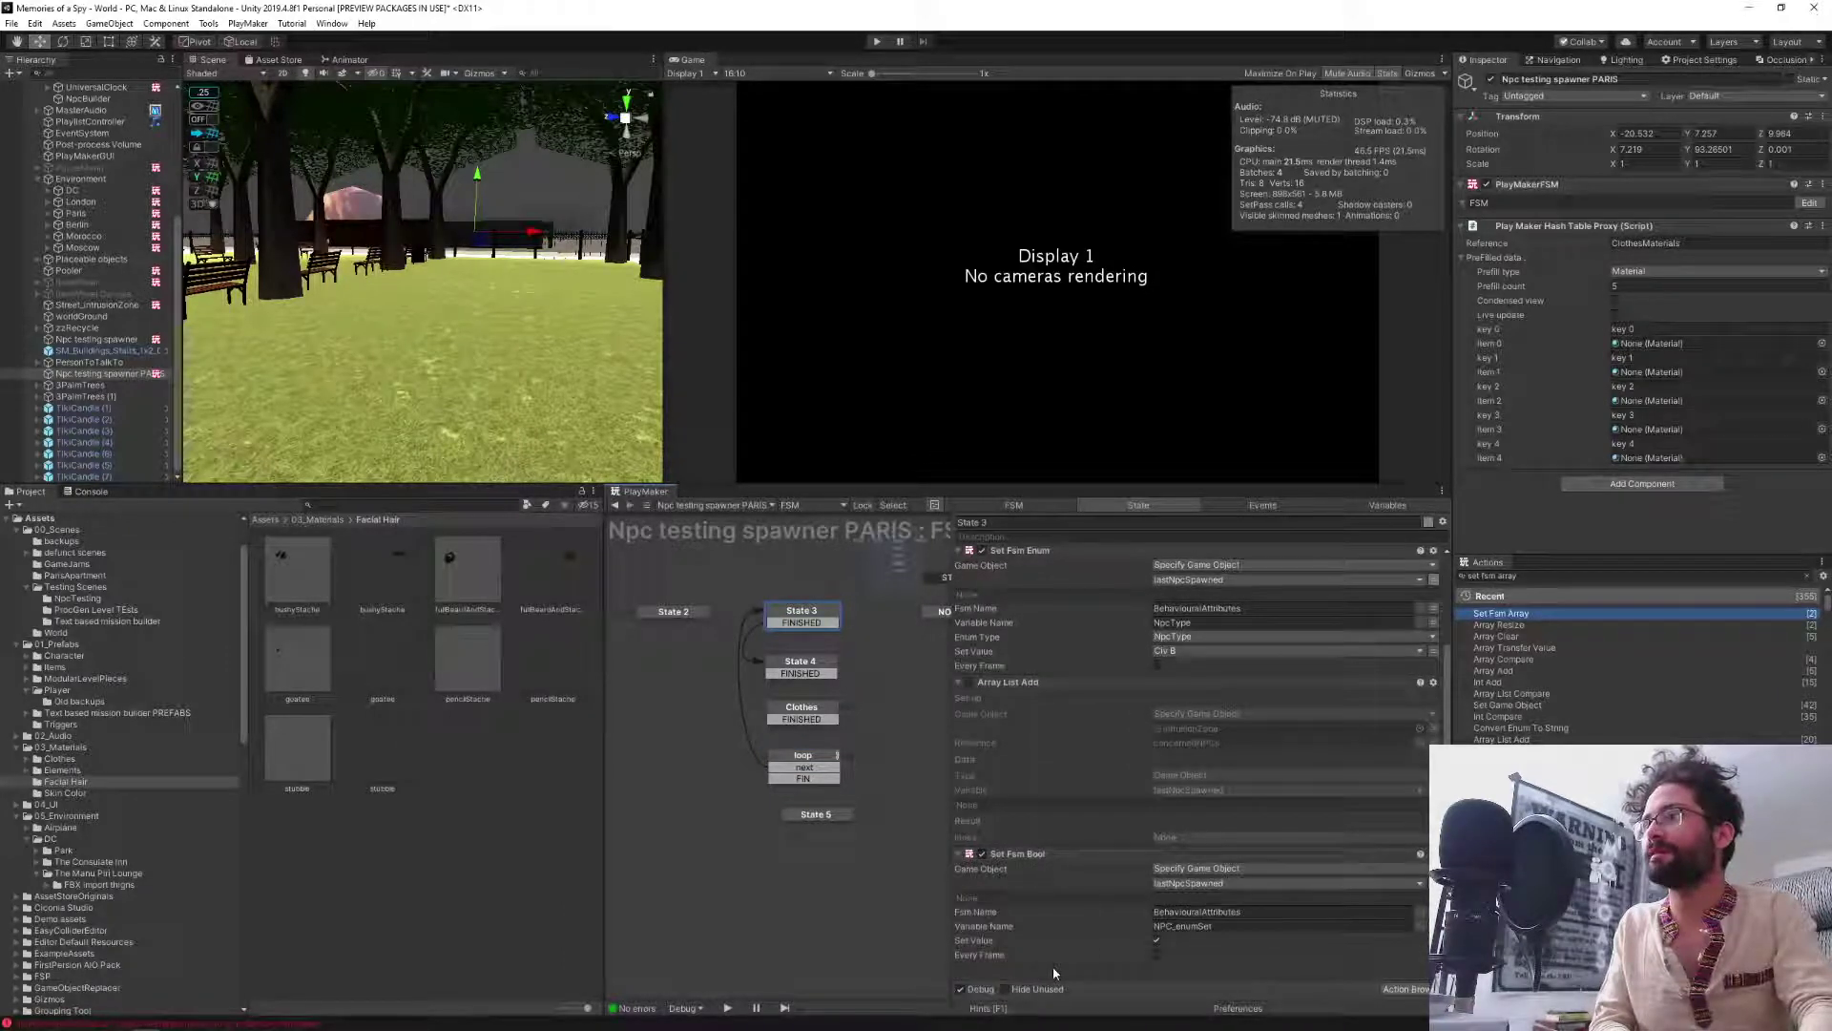
pyautogui.scroll(-3, 1055, 959)
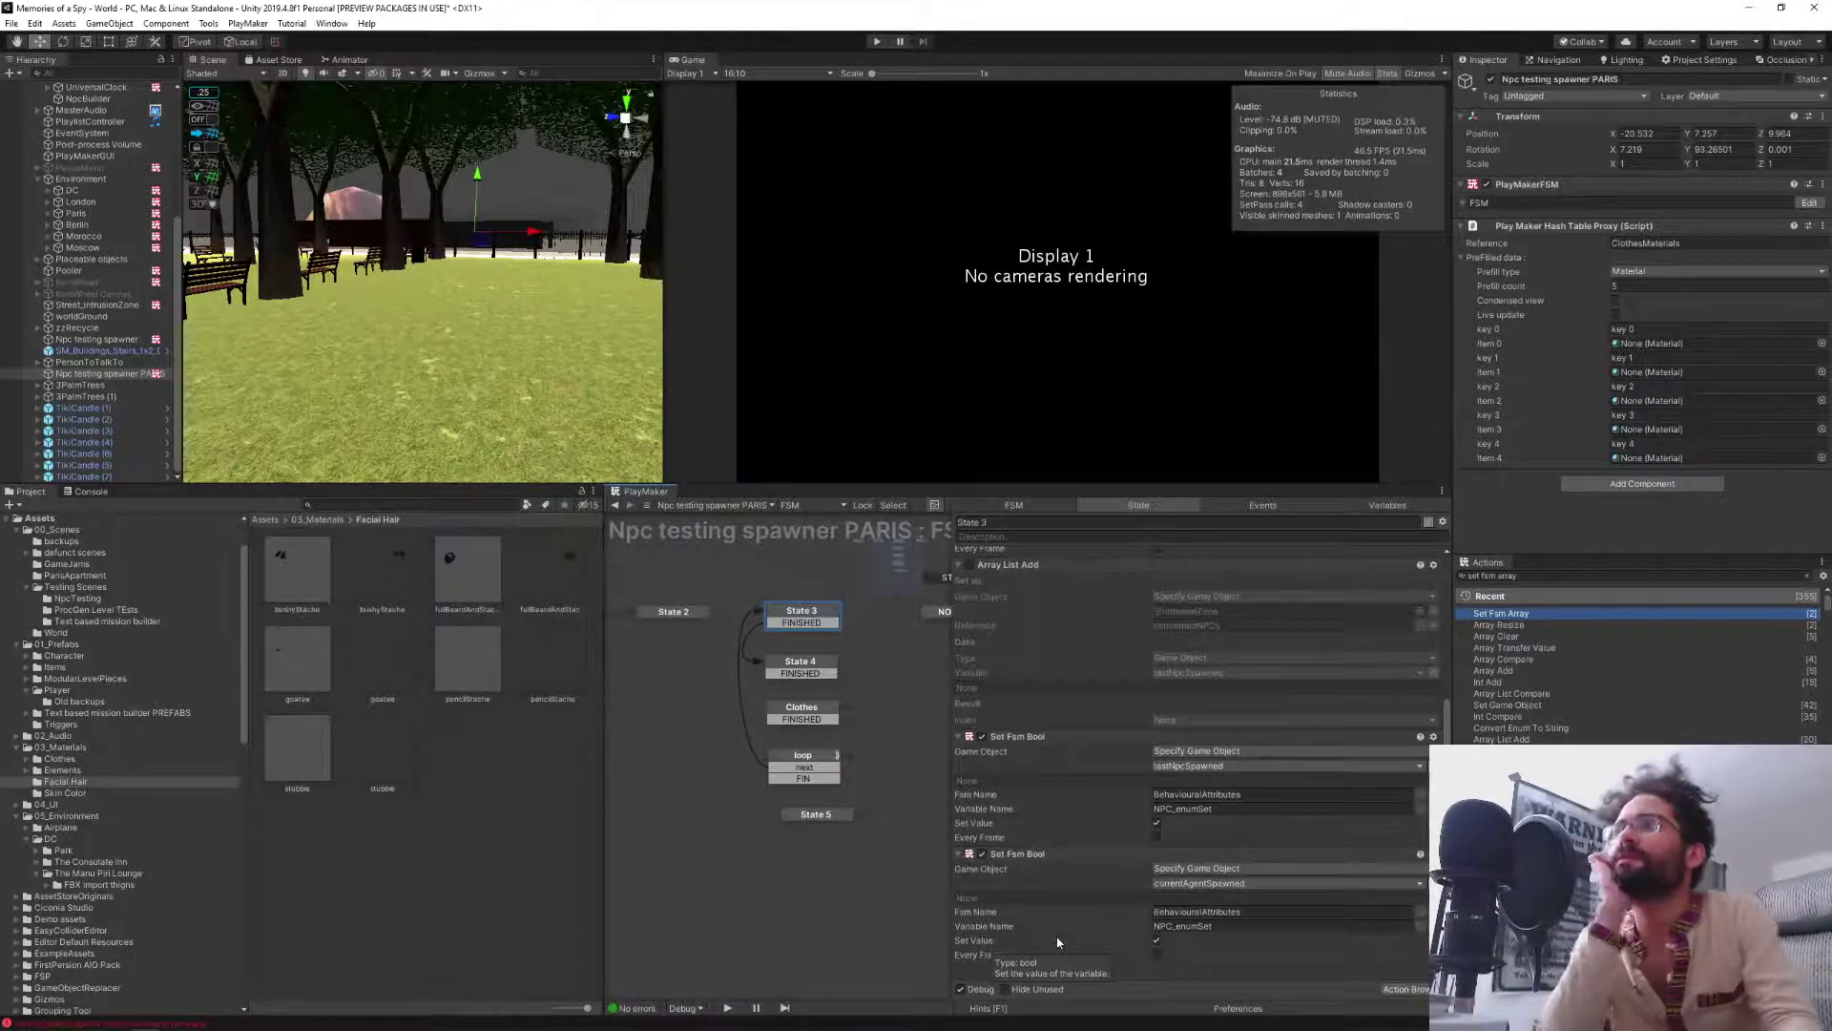
# Delete the duplicate Set Fsm Bool action targeting currentAgentSpawned from State 3 of Npc testing spawner PARIS.
pyautogui.click(1017, 854)
pyautogui.press('Delete')
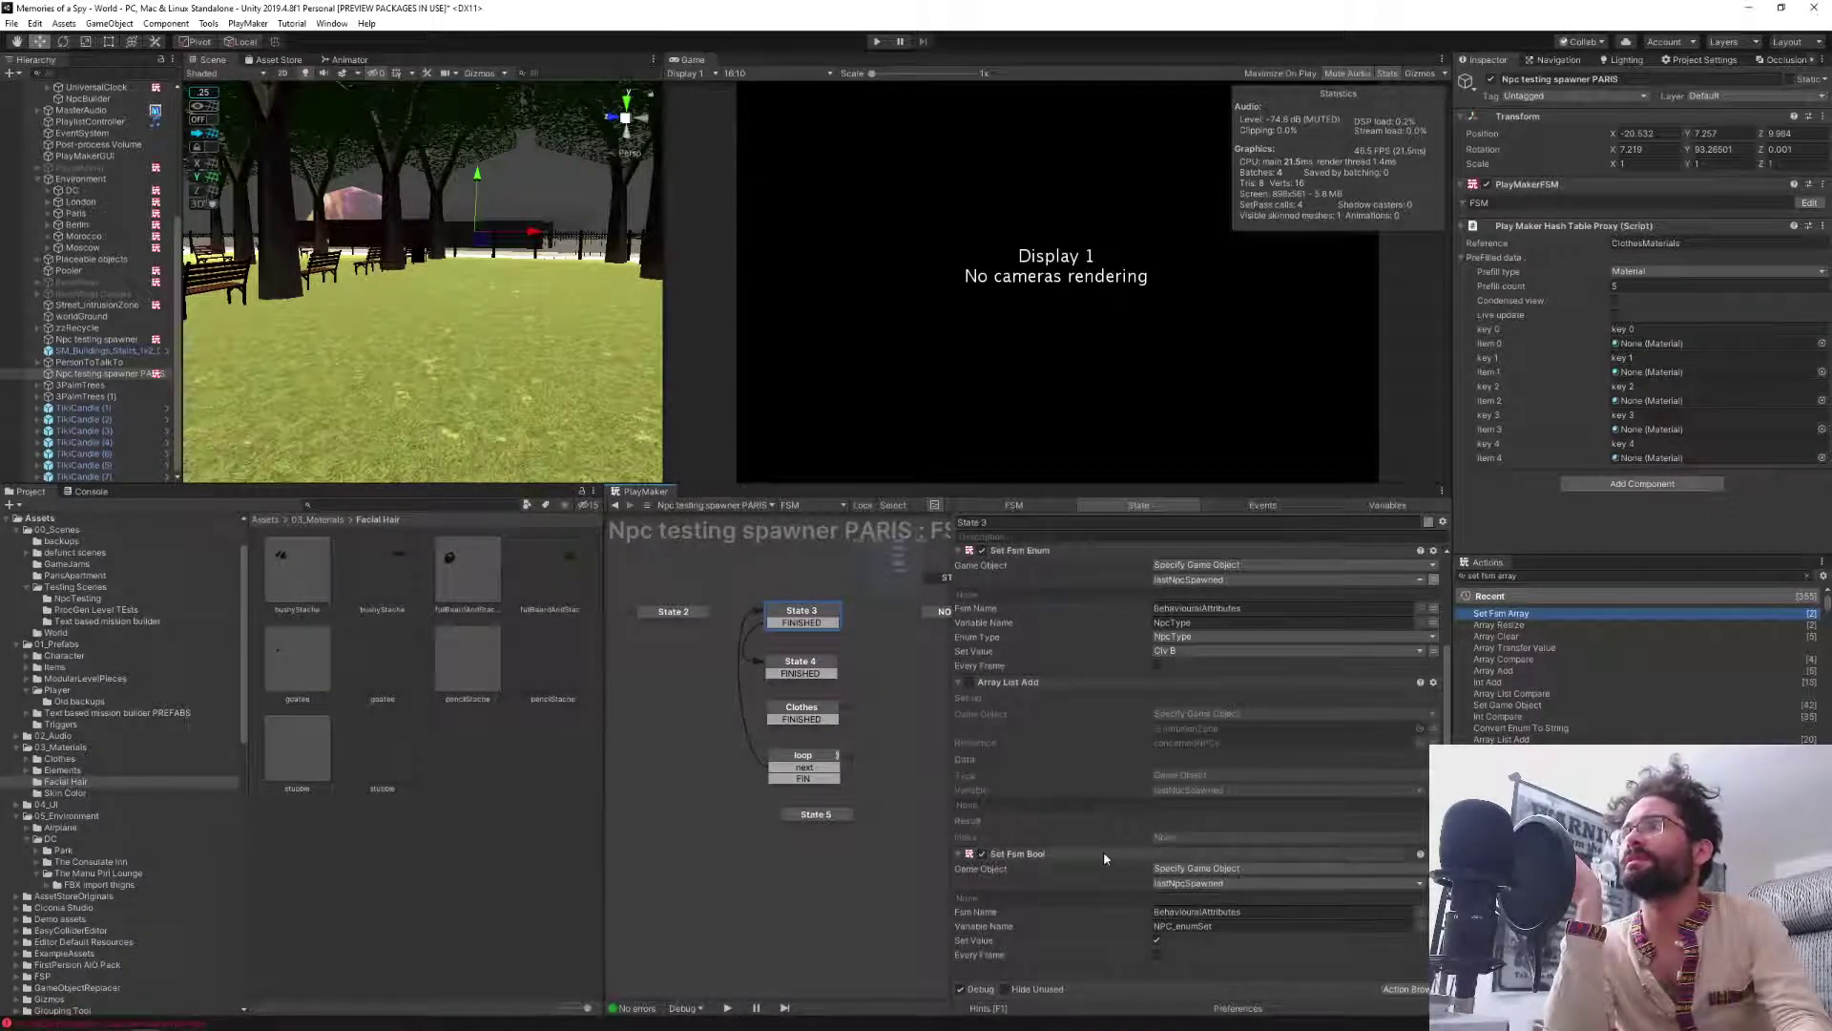
pyautogui.scroll(3, 1103, 851)
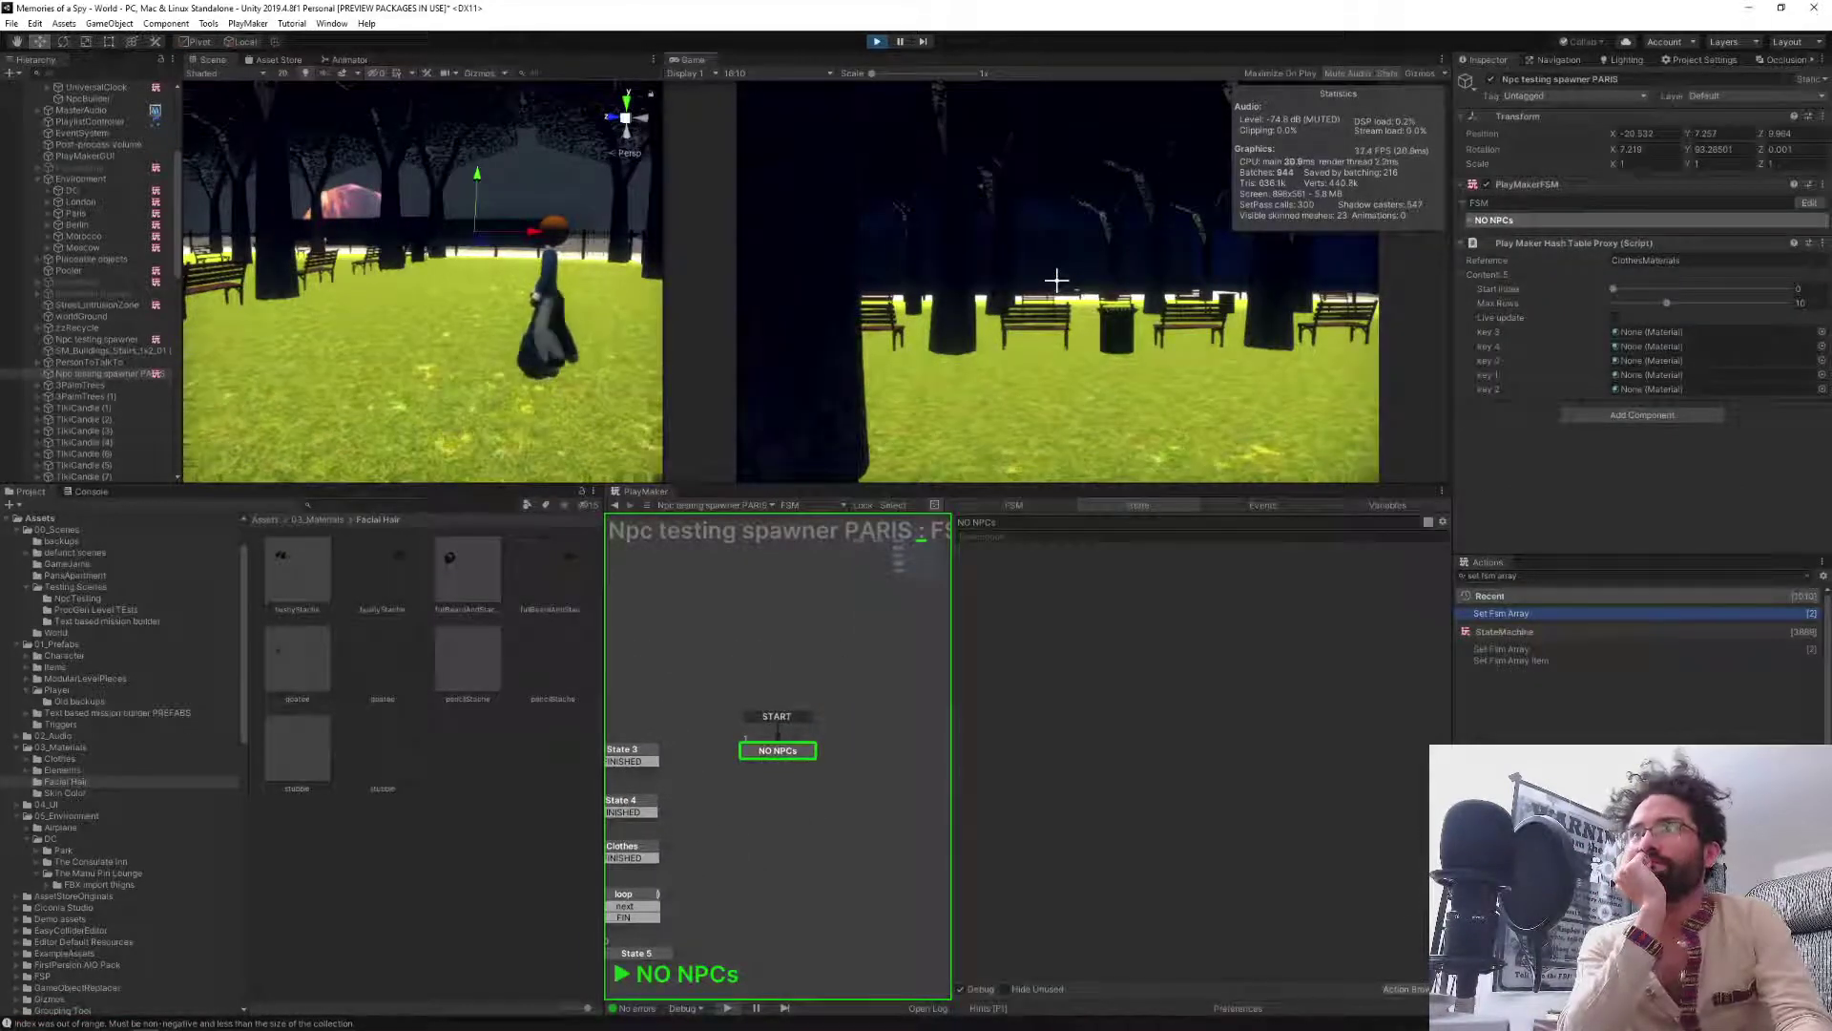
# Check the active state of Npc testing spawner PARIS's FSM while the game runs, and exit play mode.
pyautogui.press('Escape')
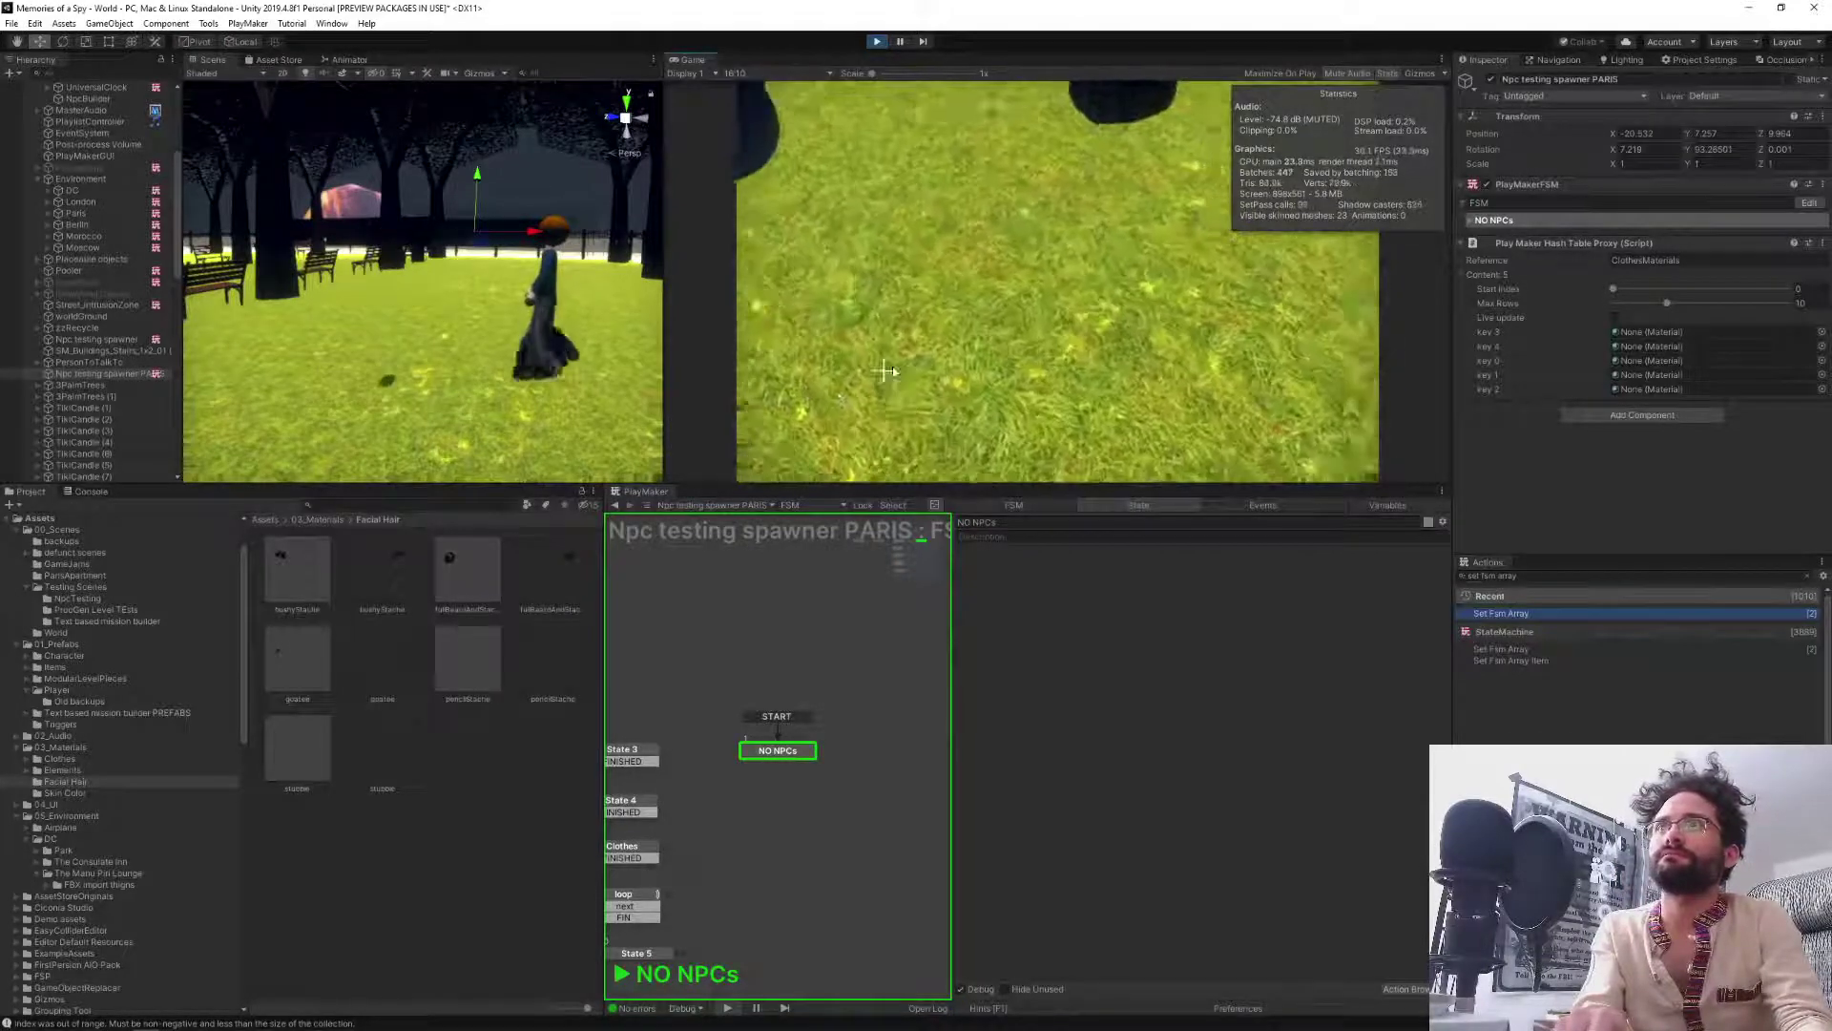
pyautogui.click(93, 375)
pyautogui.moveTo(786, 600); pyautogui.dragTo(886, 562, button='middle')
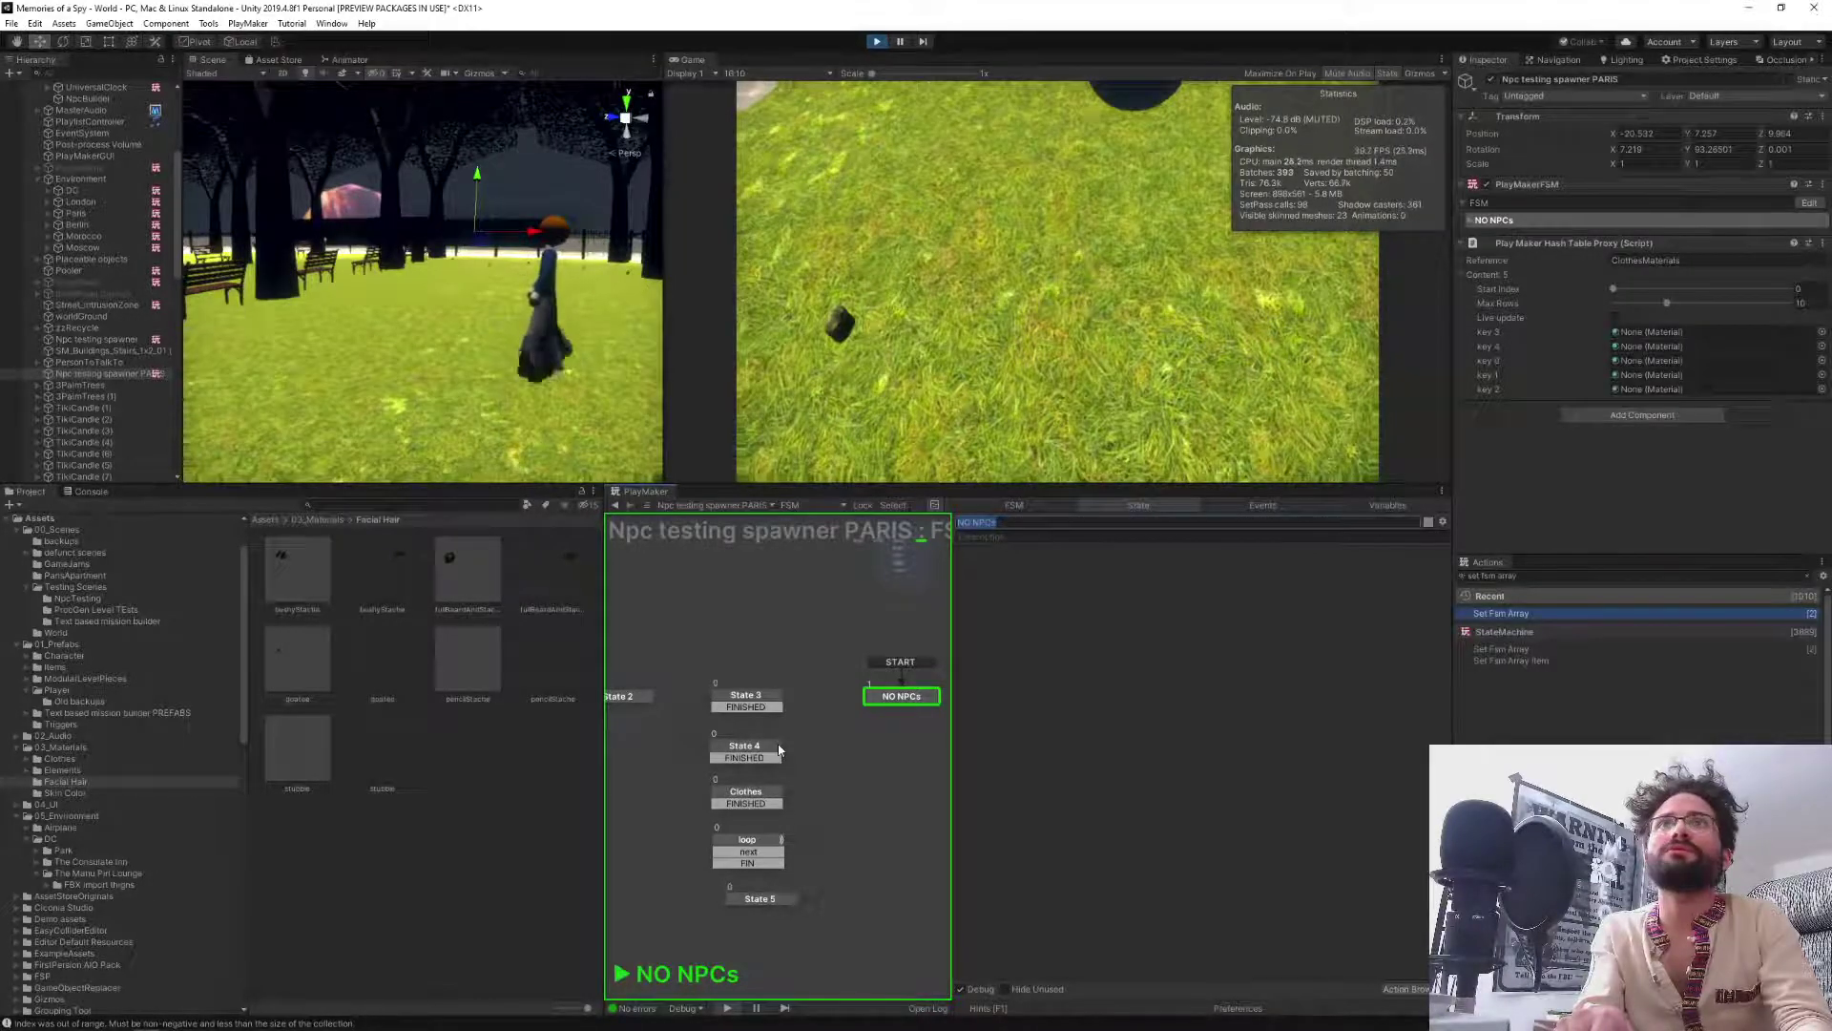
pyautogui.click(874, 46)
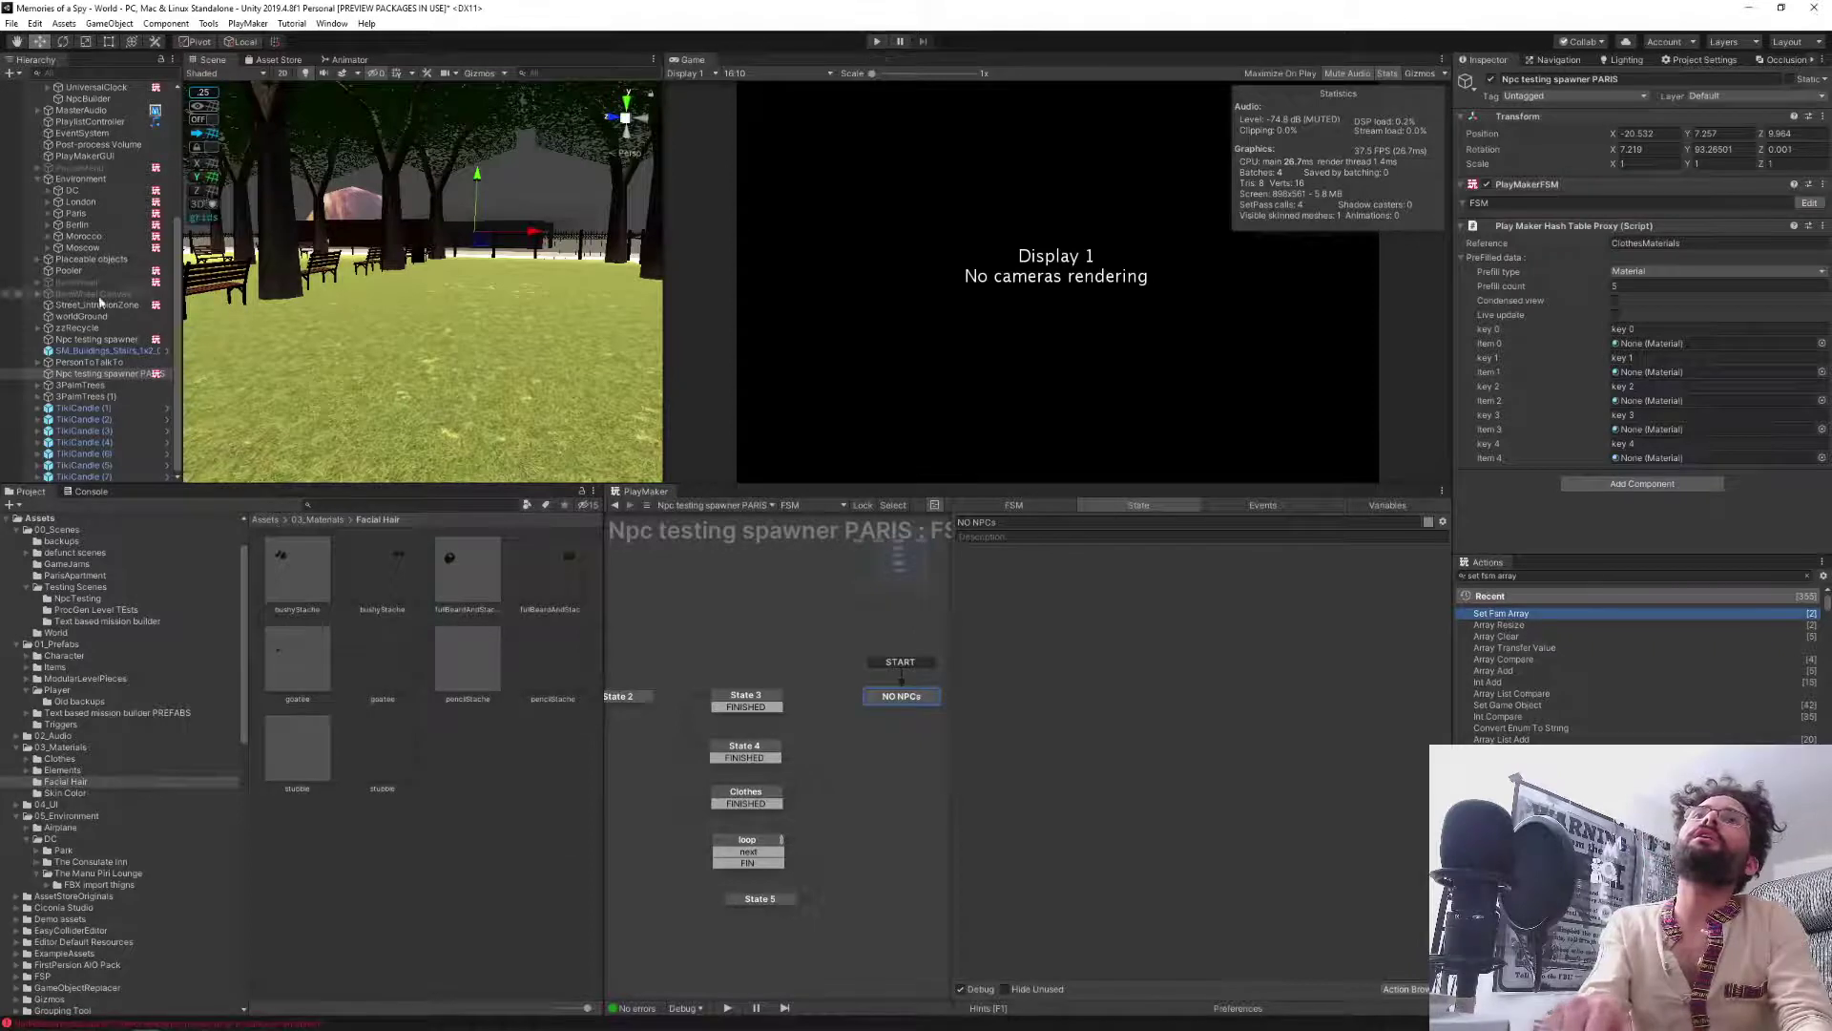
# Review the State 3 actions of the other spawner, Npc testing spawner, for a missing NPC_enumSet setting.
pyautogui.click(128, 374)
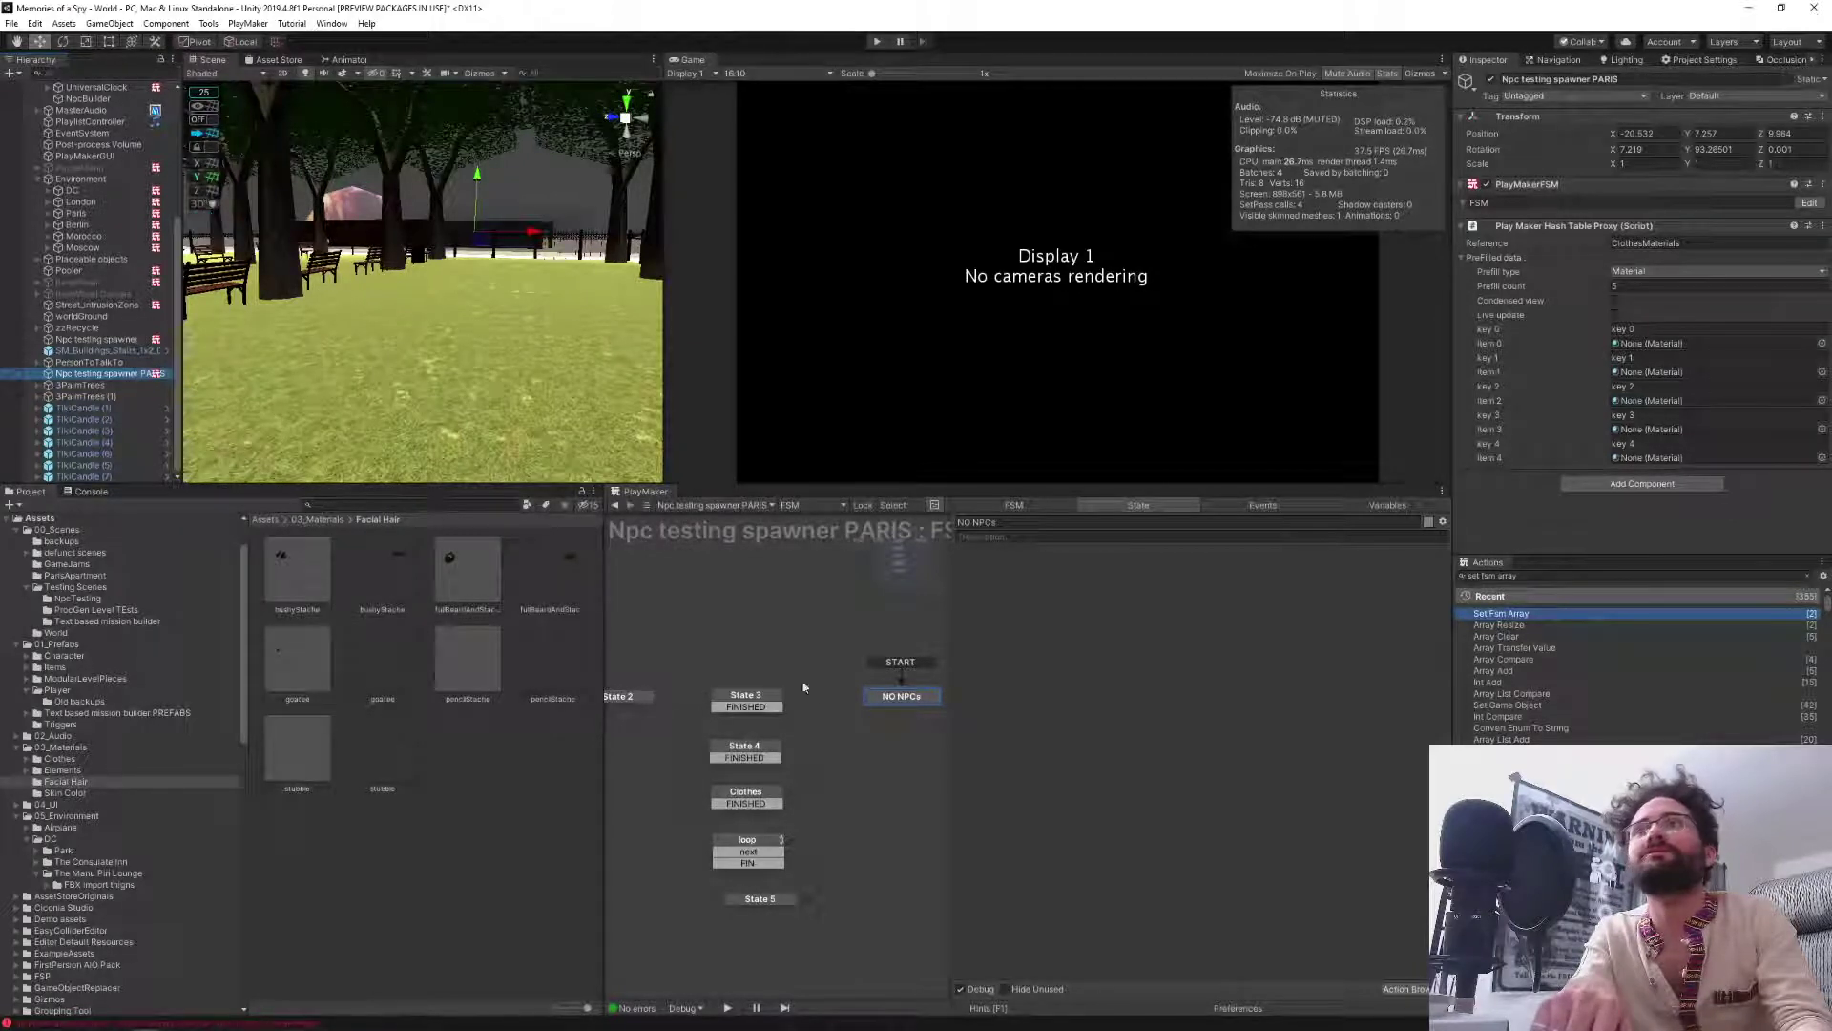
pyautogui.click(78, 341)
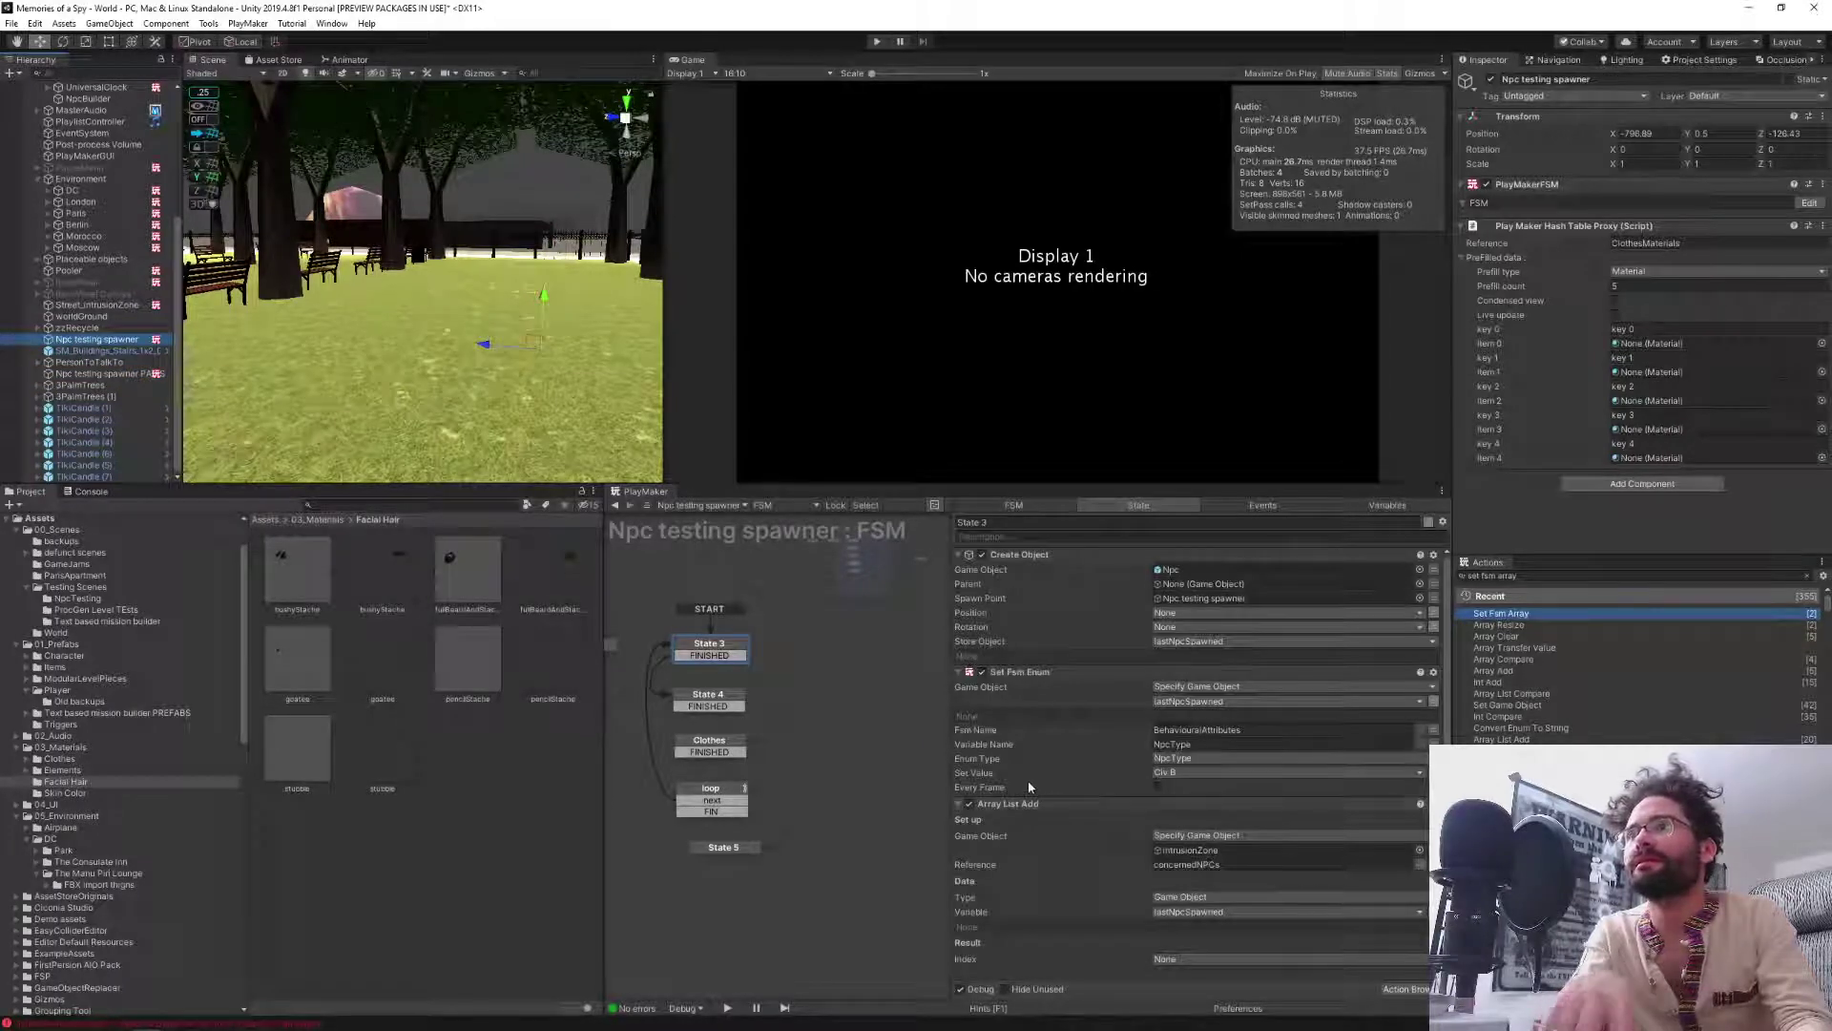
pyautogui.scroll(-1, 1049, 800)
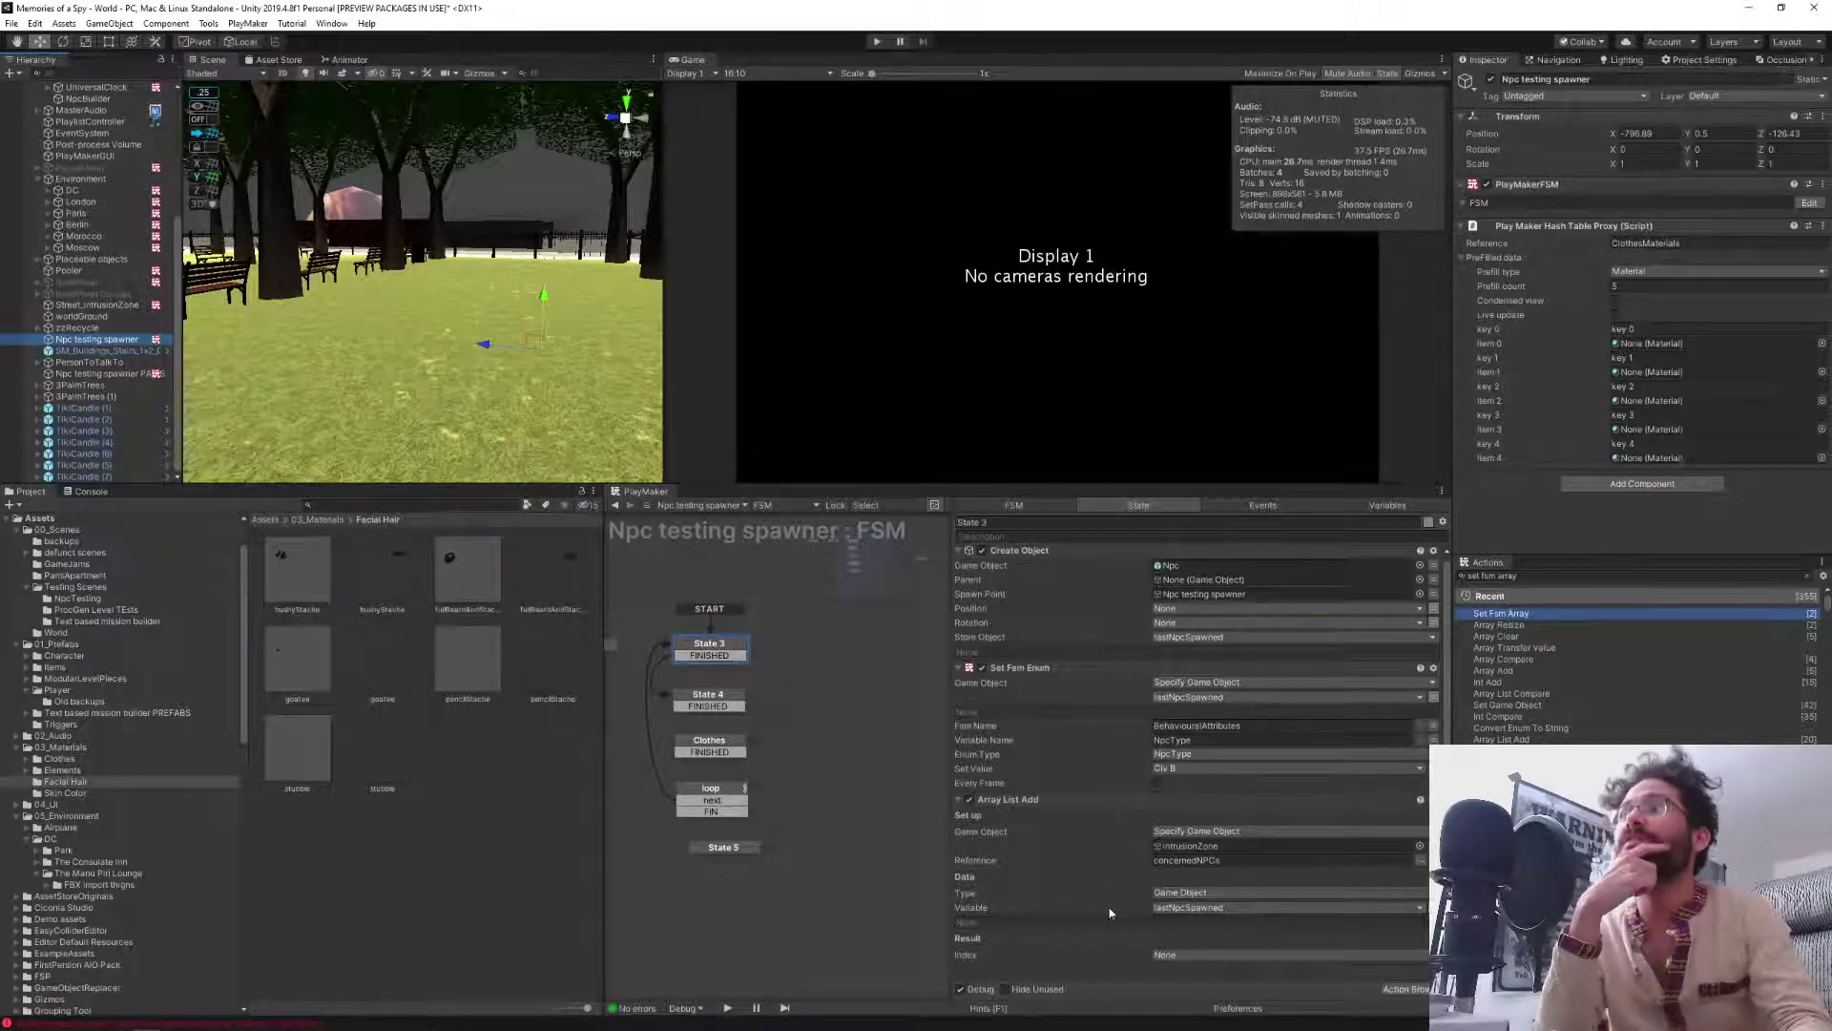
# Copy the NPC_enumSet Set Fsm Bool action from State 3 of Npc testing spawner PARIS into State 3 of Npc testing spawner.
pyautogui.click(95, 374)
pyautogui.click(747, 749)
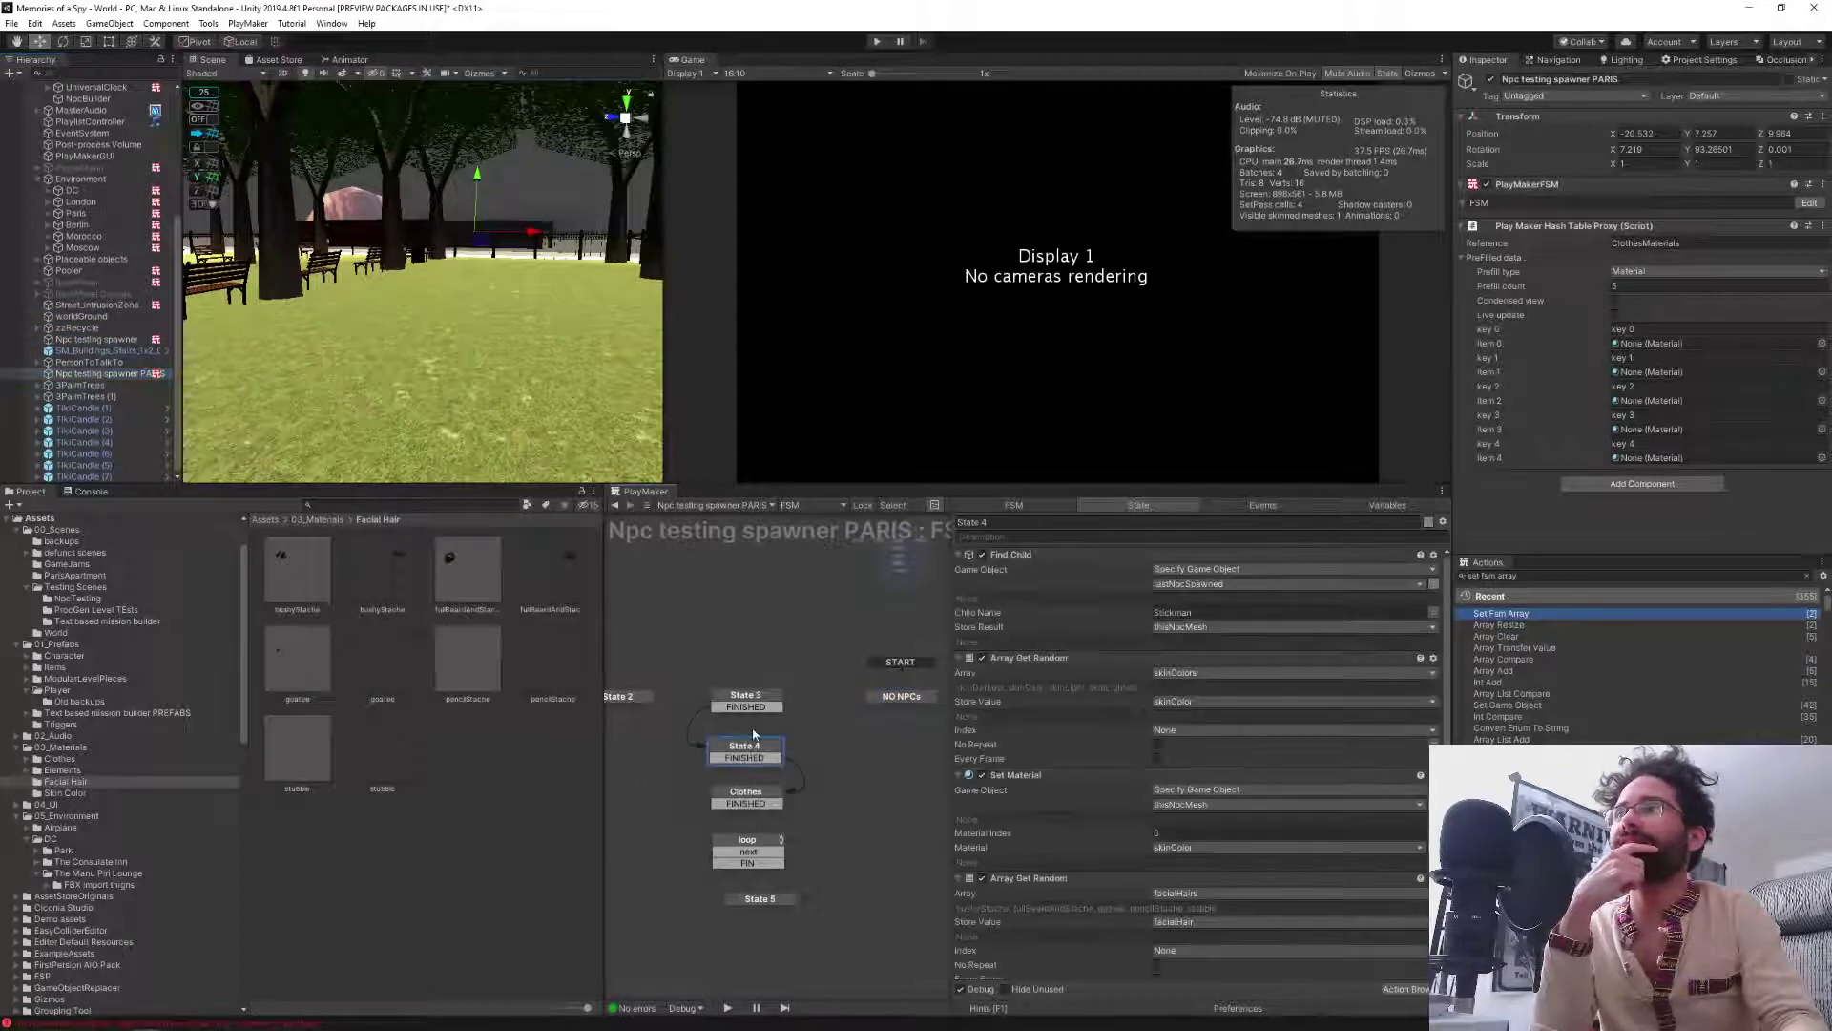
pyautogui.click(749, 704)
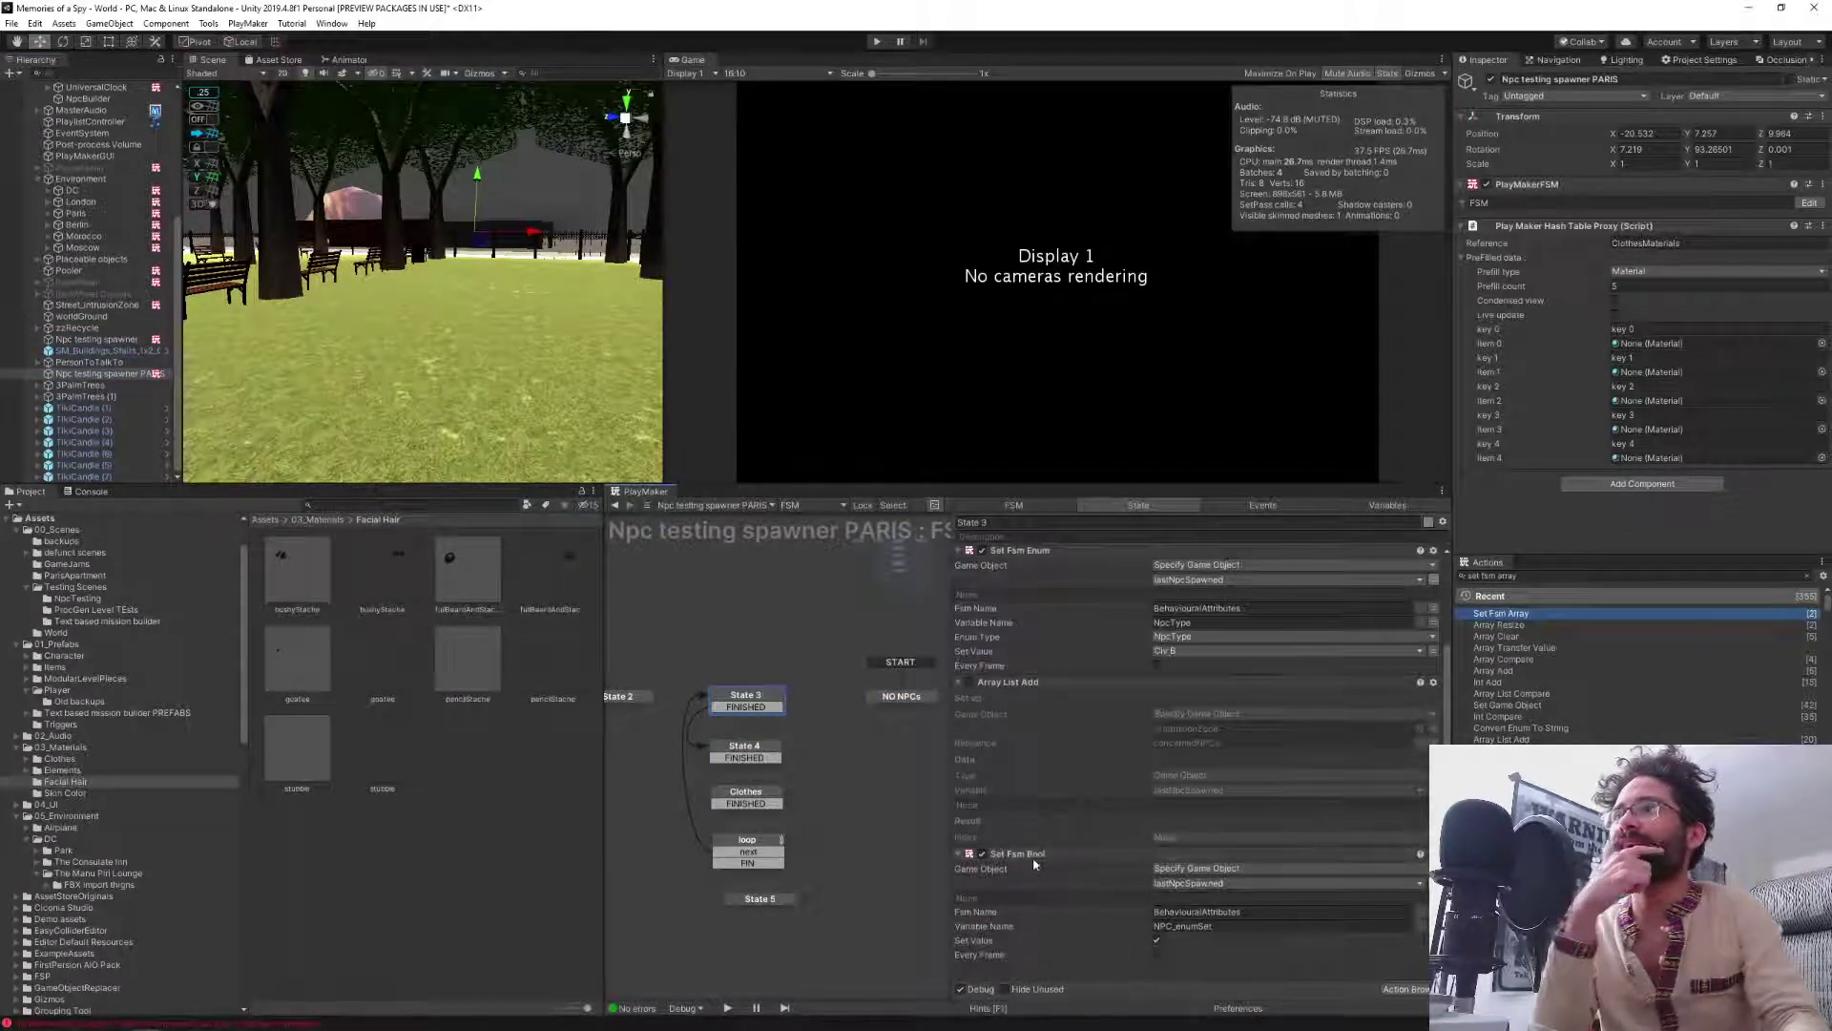
pyautogui.click(1028, 855)
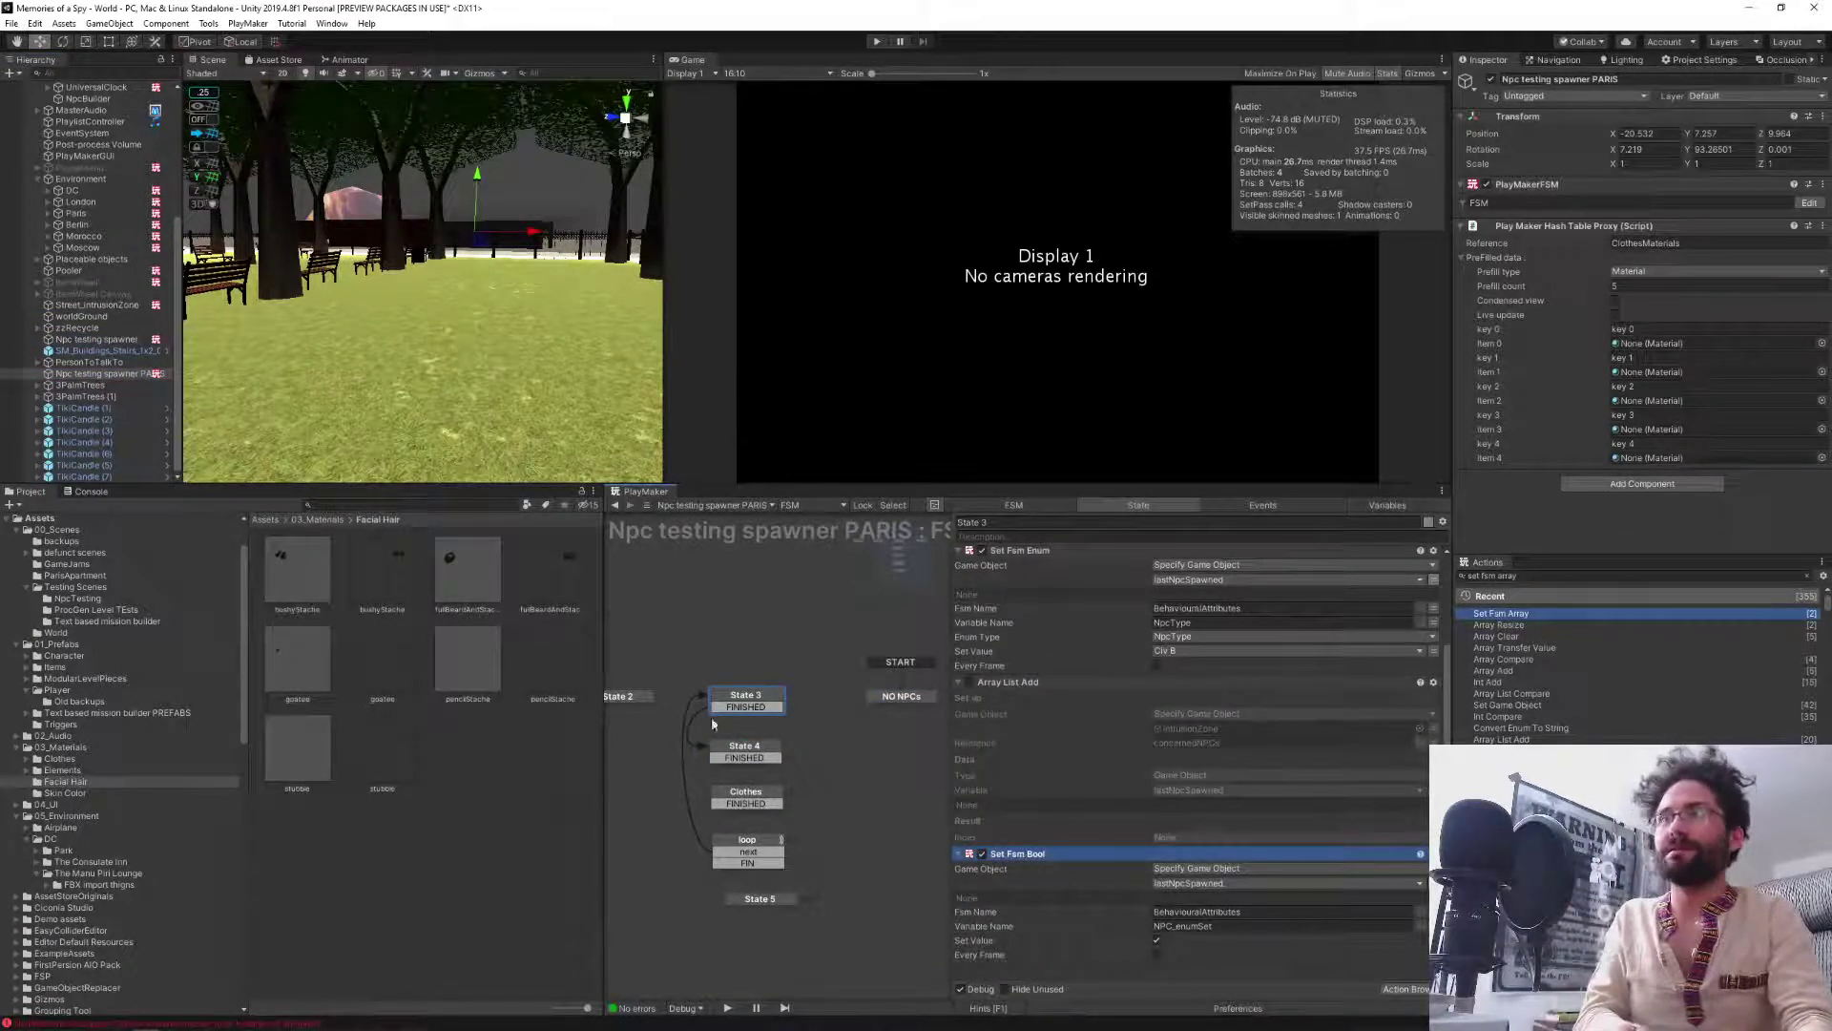
pyautogui.click(134, 340)
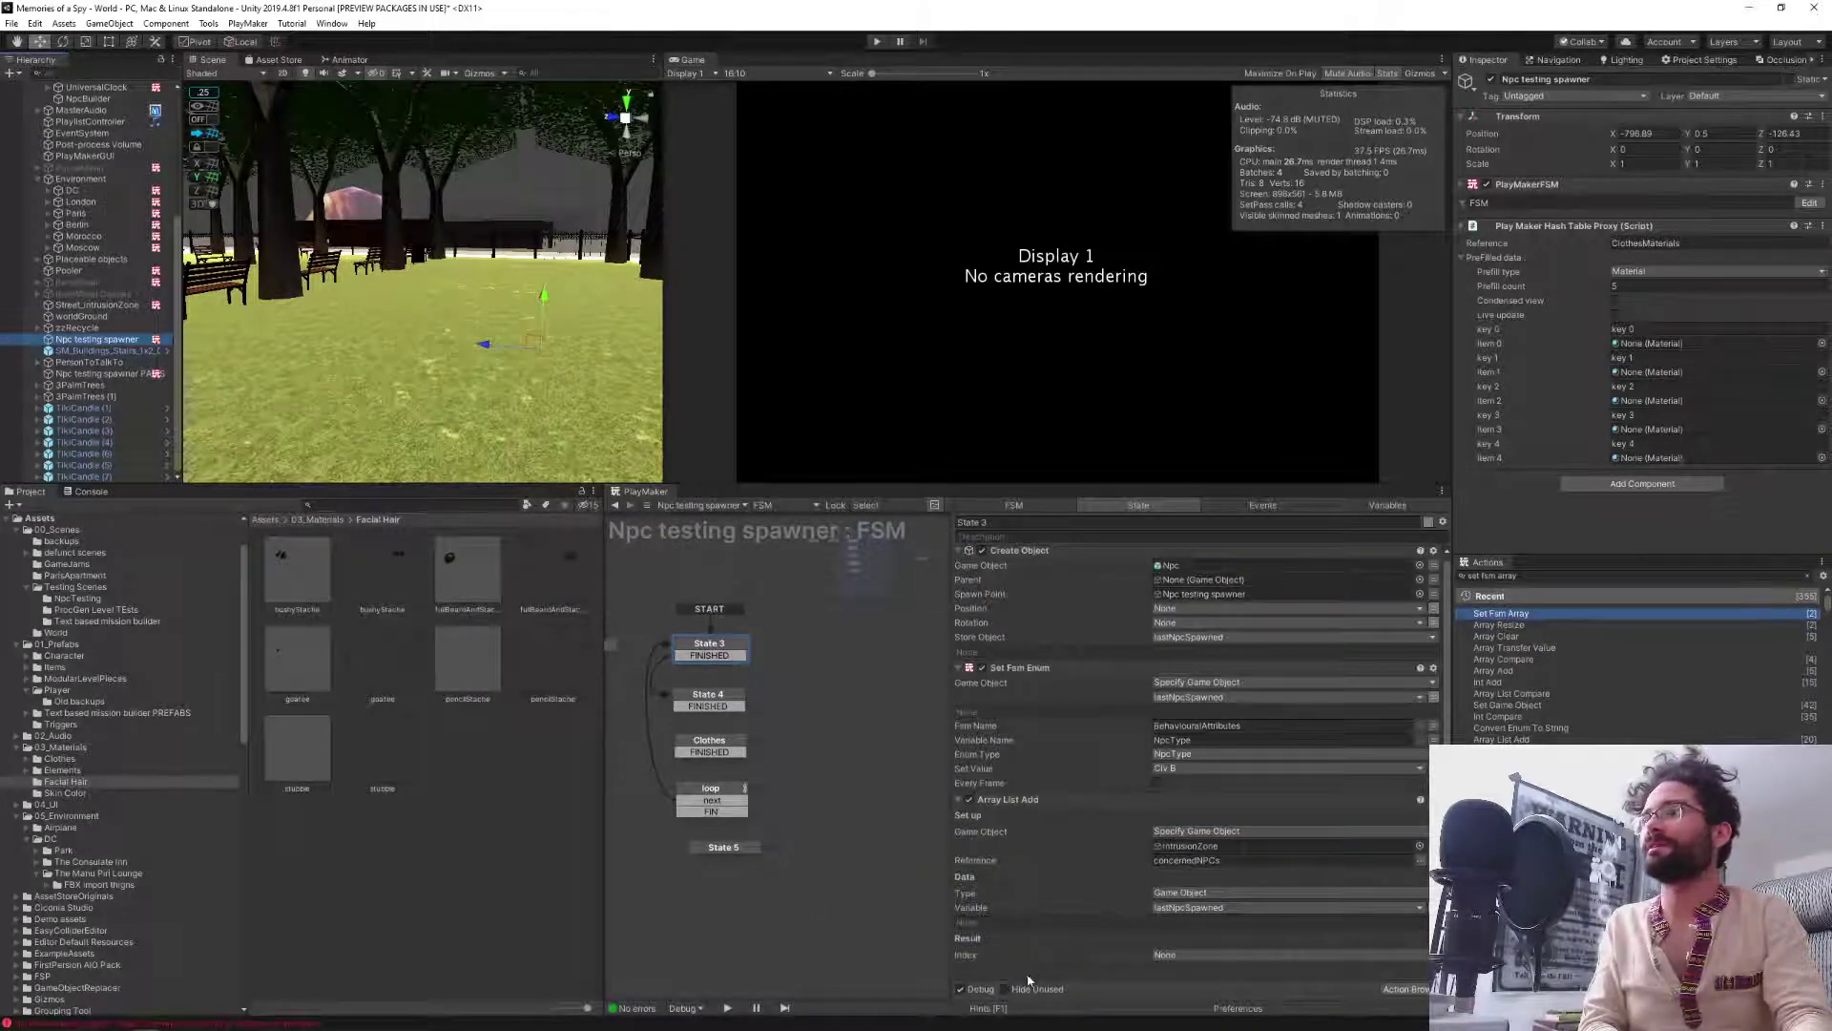
pyautogui.scroll(-3, 1038, 871)
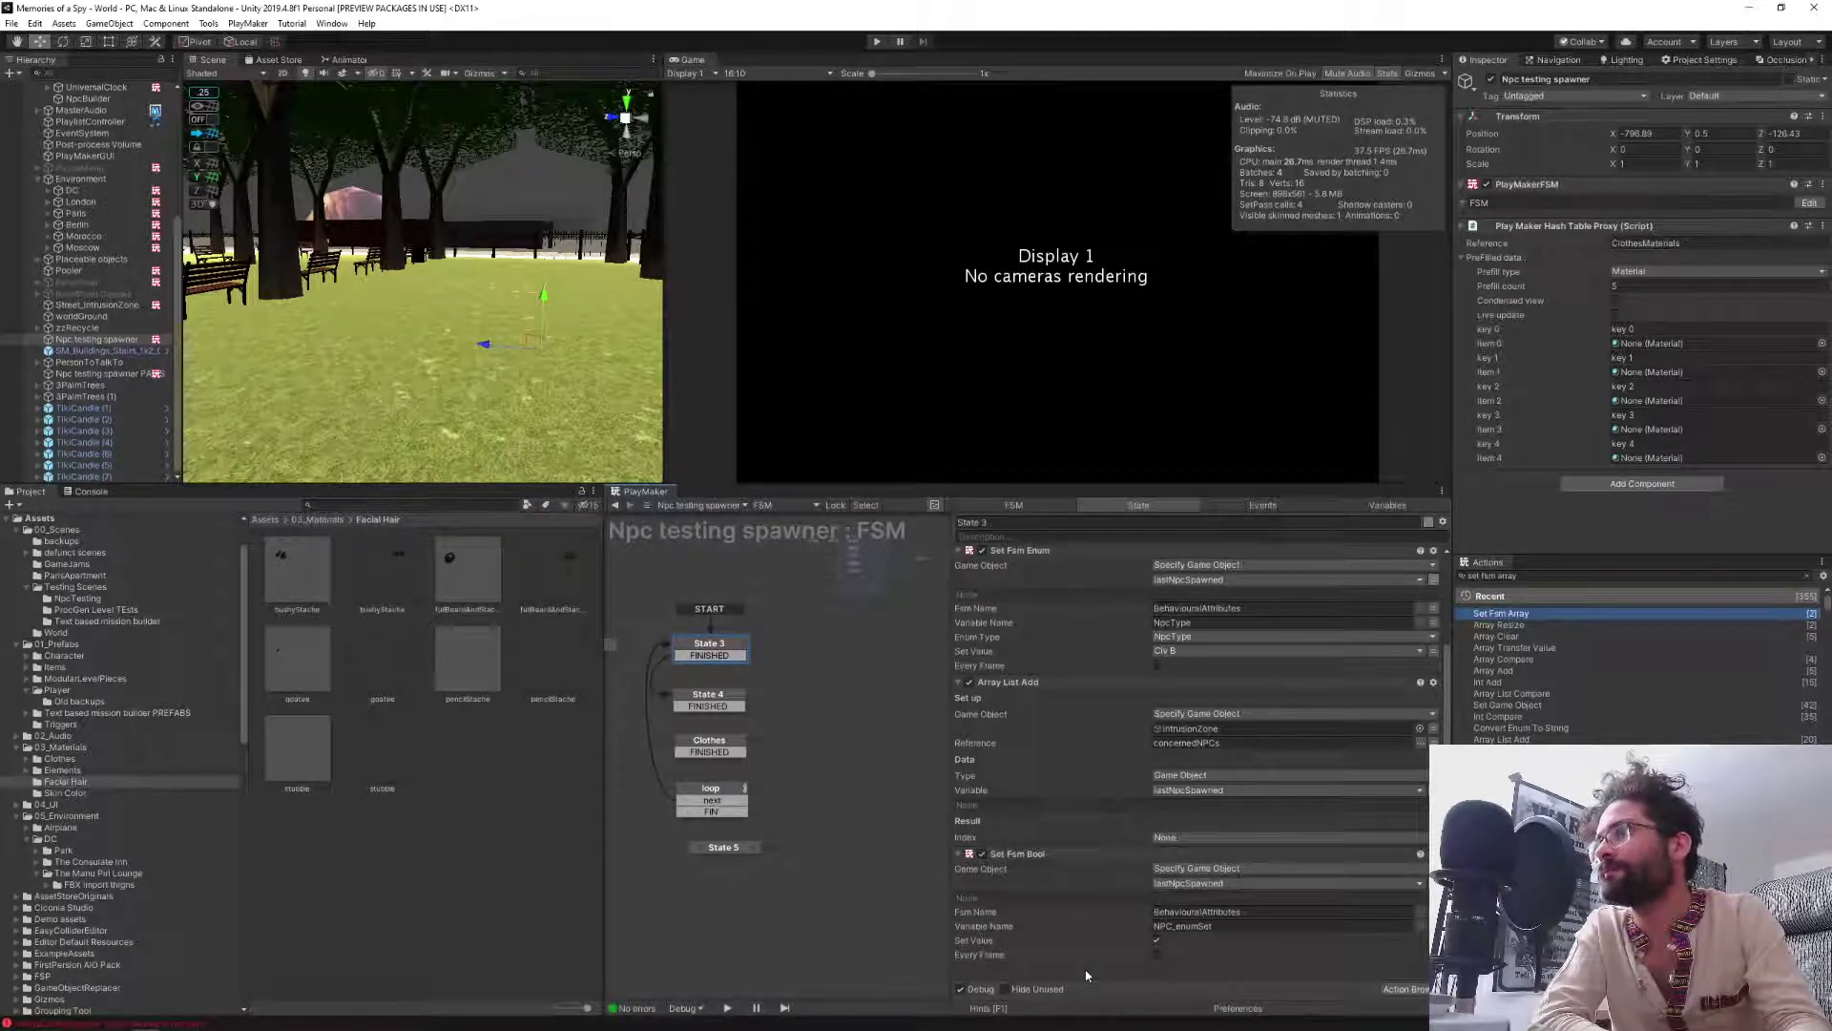
pyautogui.scroll(3, 1098, 875)
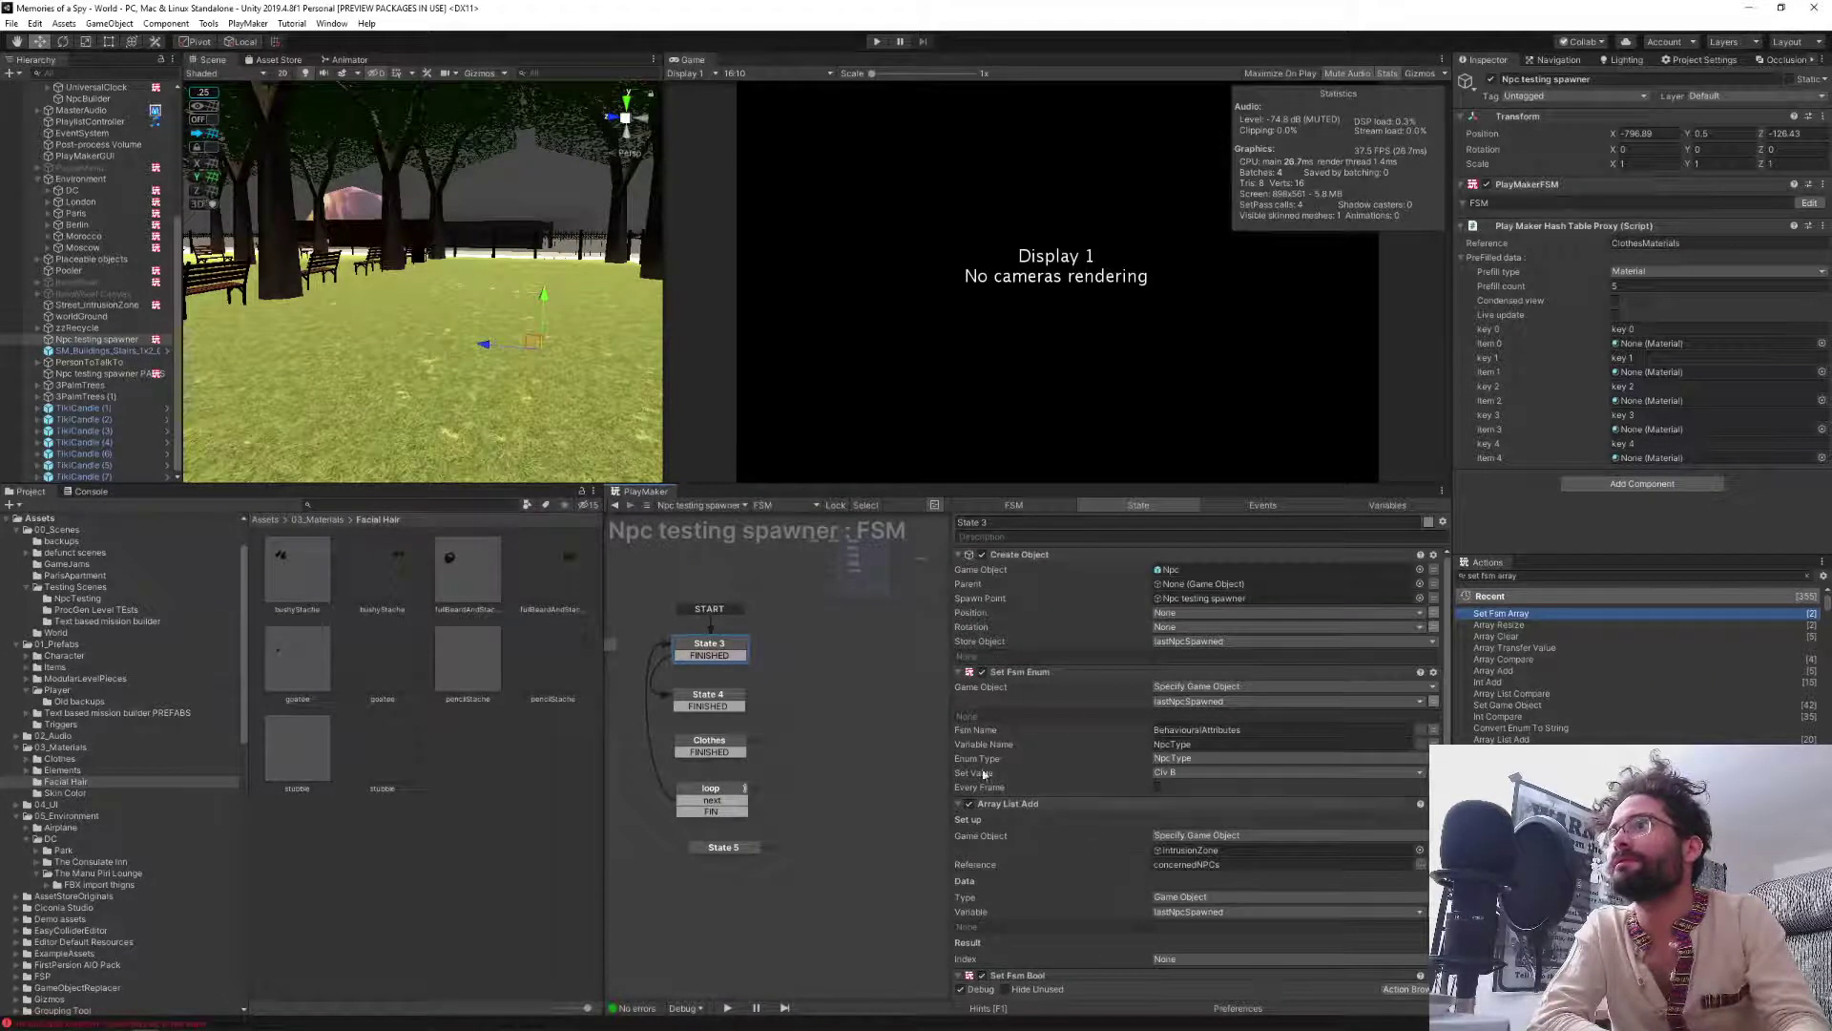
# Enter play mode and enlarge the Scene and Game views downward over the PlayMaker area.
pyautogui.click(876, 42)
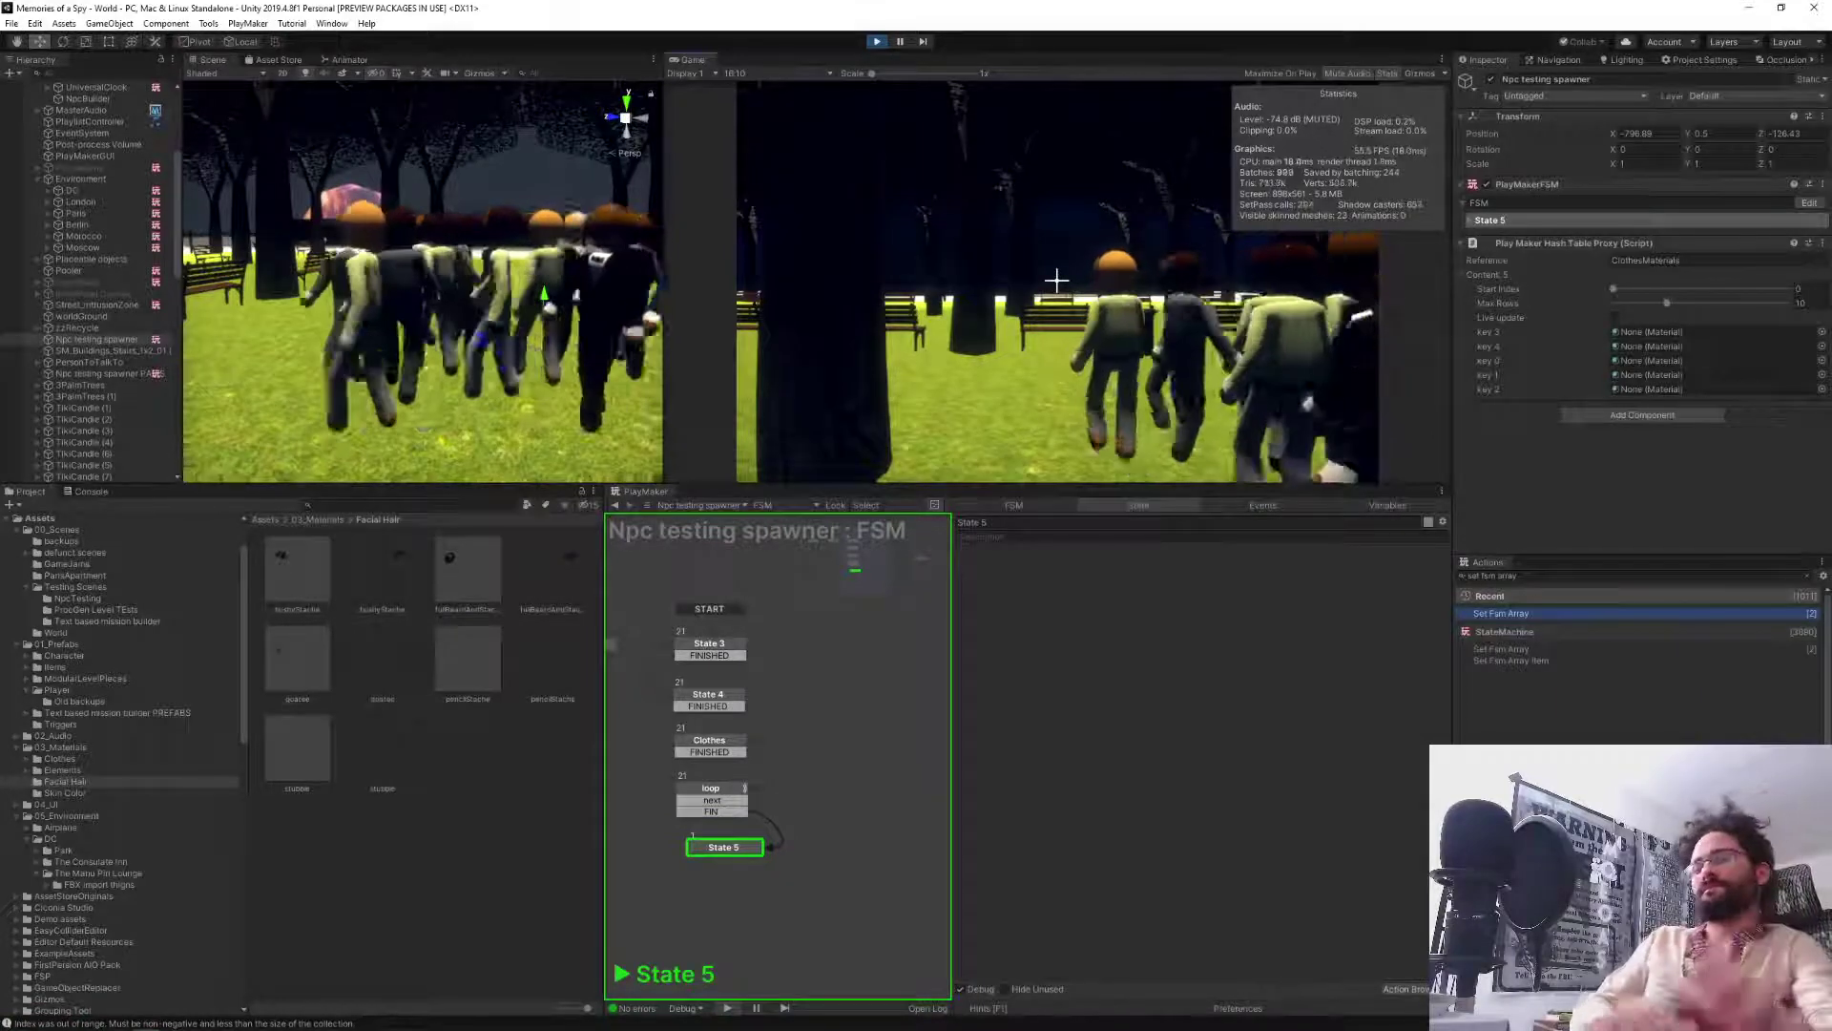
pyautogui.moveTo(929, 486); pyautogui.dragTo(929, 719)
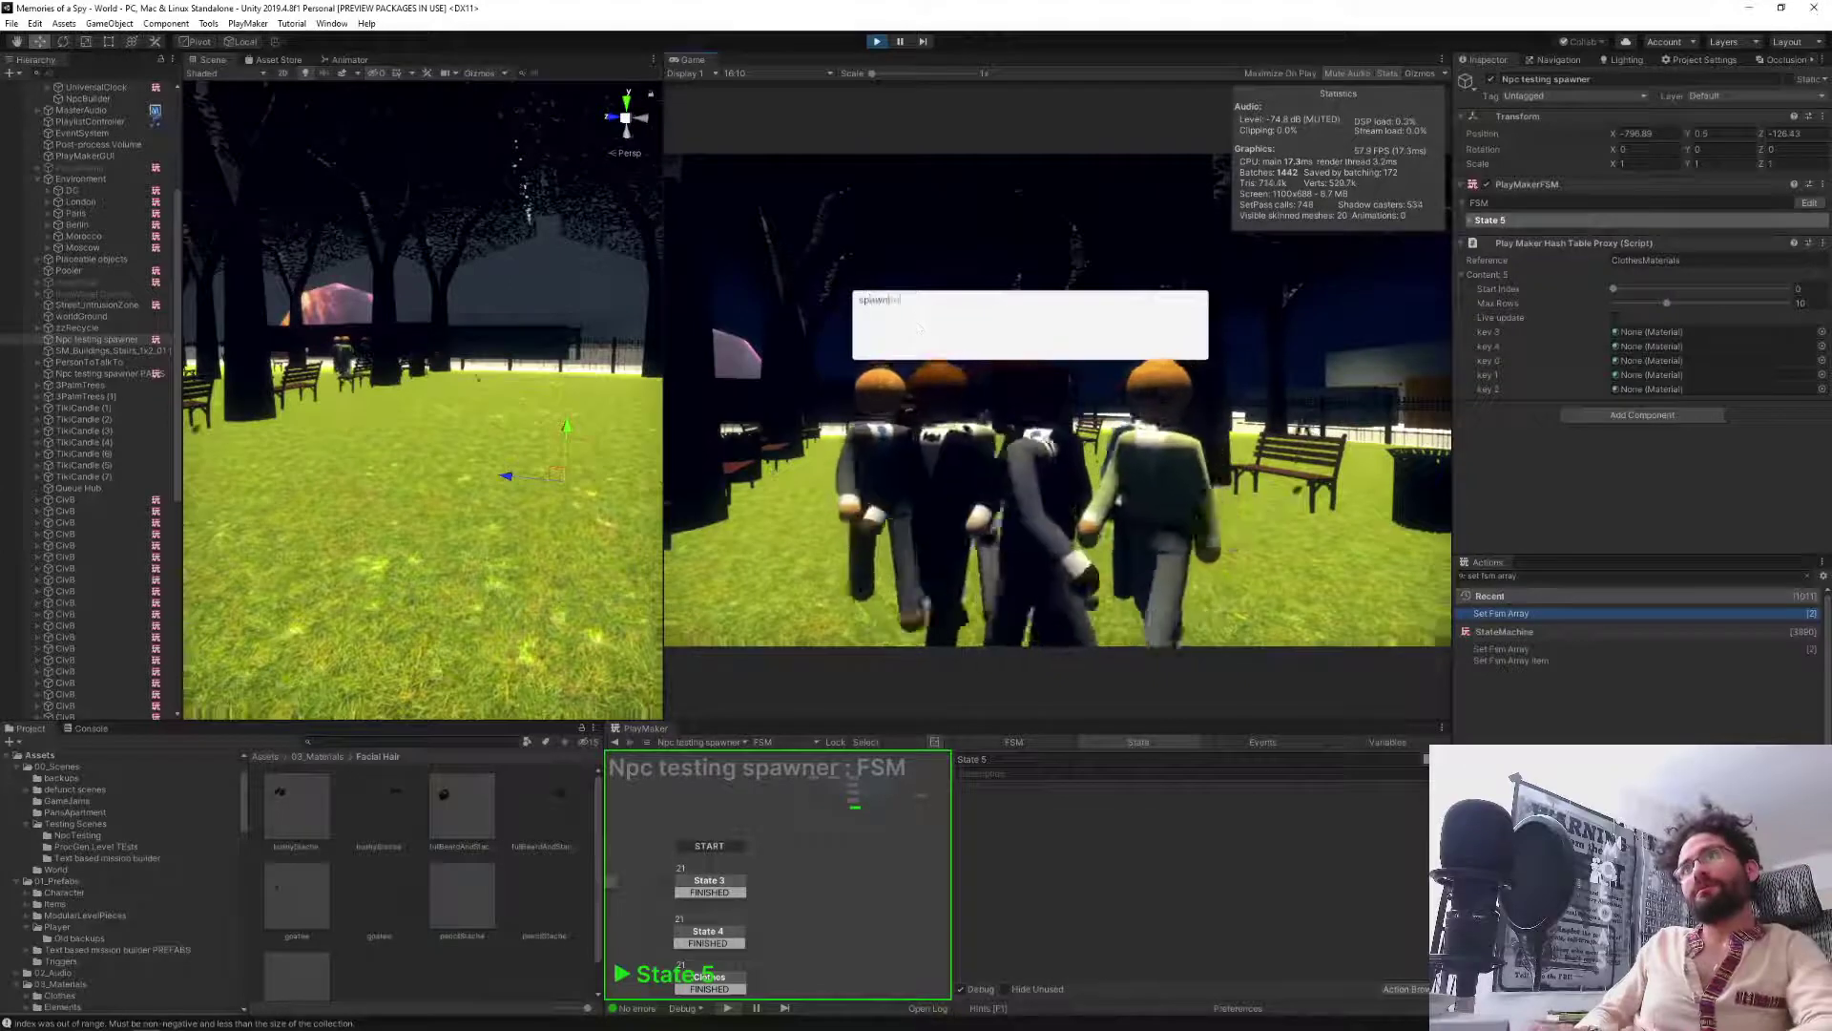
# Run the spawn command in the in-game console and briefly view an NPC through the camera's viewfinder.
pyautogui.press('Return')
pyautogui.rightClick(1057, 401)
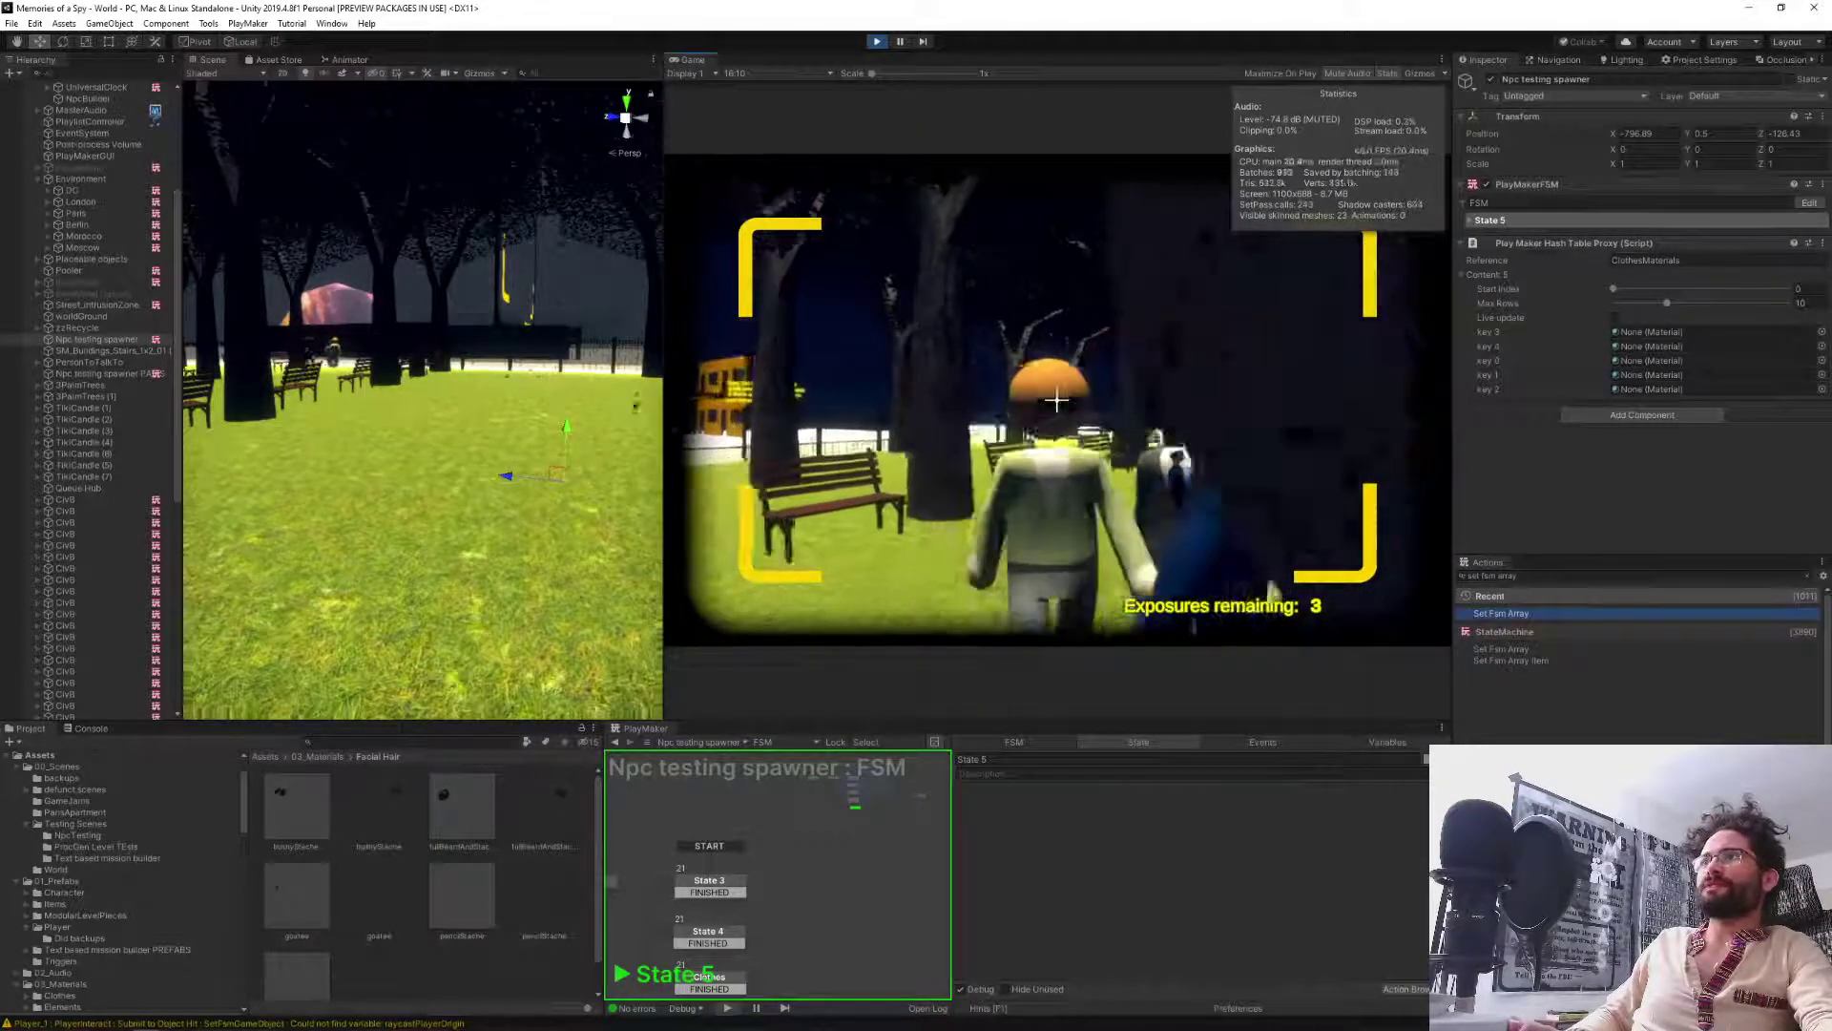
pyautogui.rightClick(1056, 399)
# Walk through the park to the street and check the faces of the group of walking NPCs up close.
pyautogui.press('w')
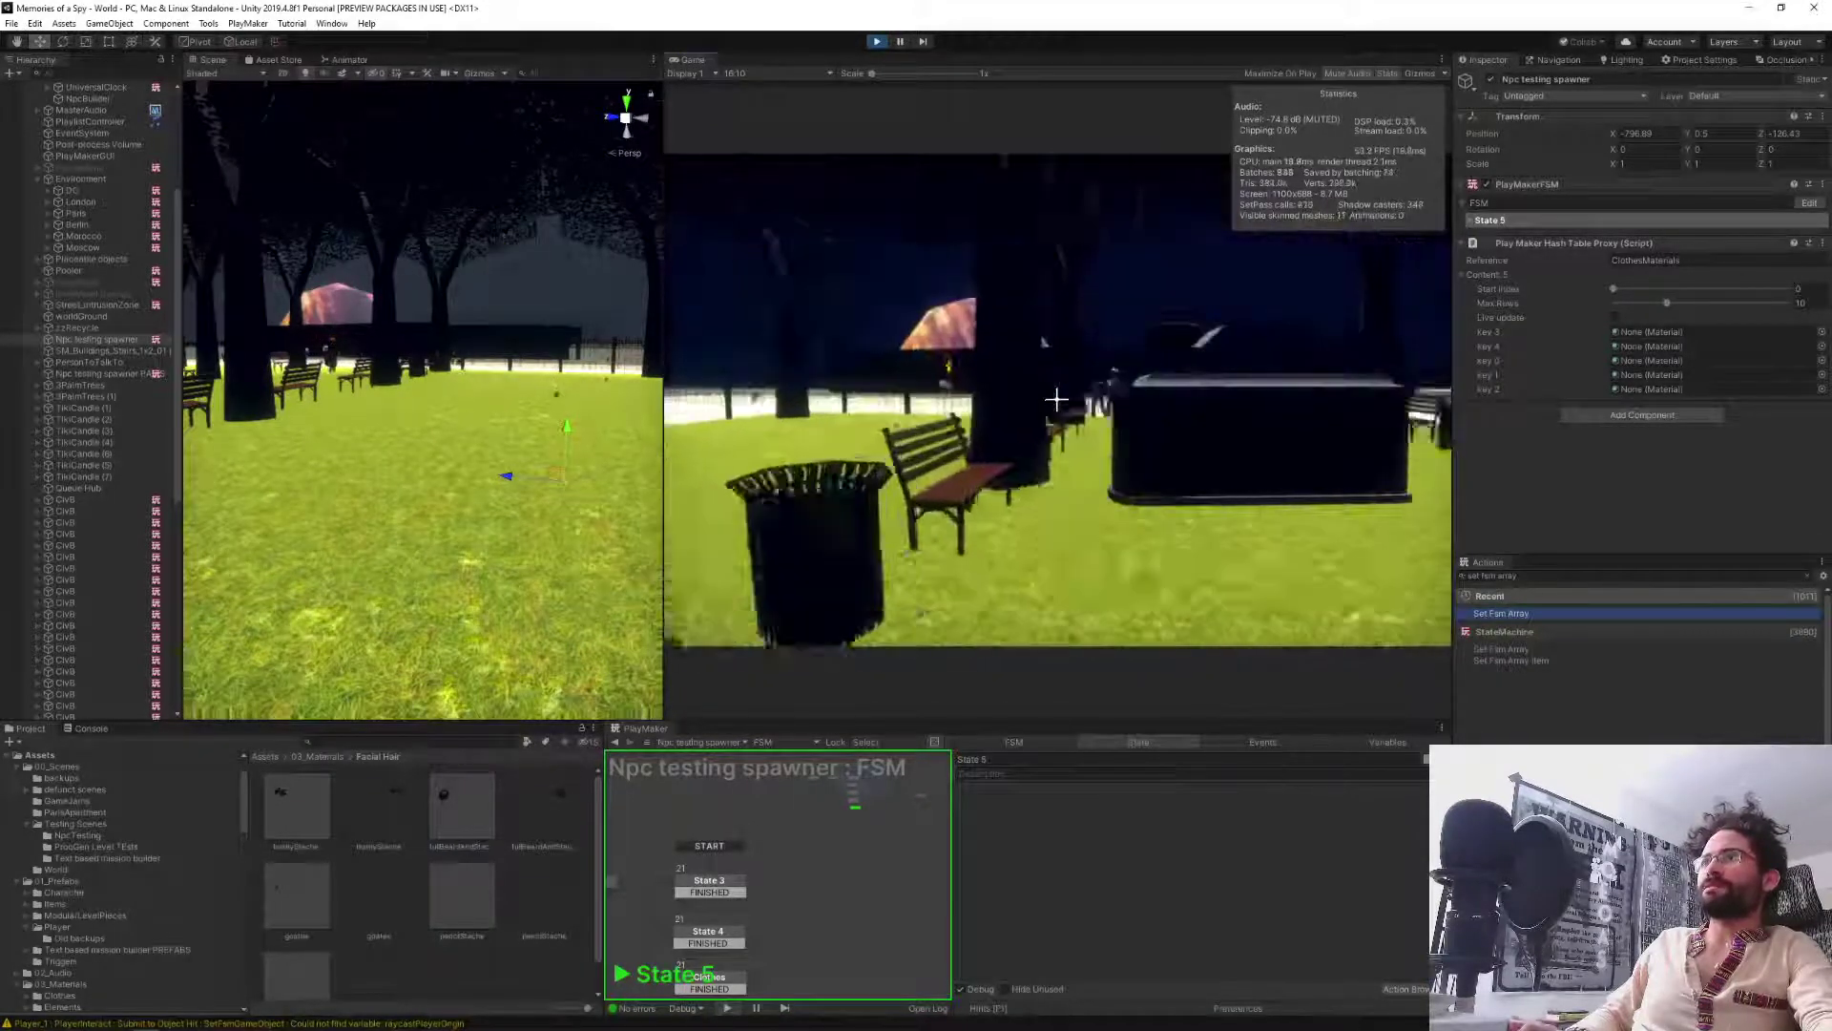
pyautogui.press('w')
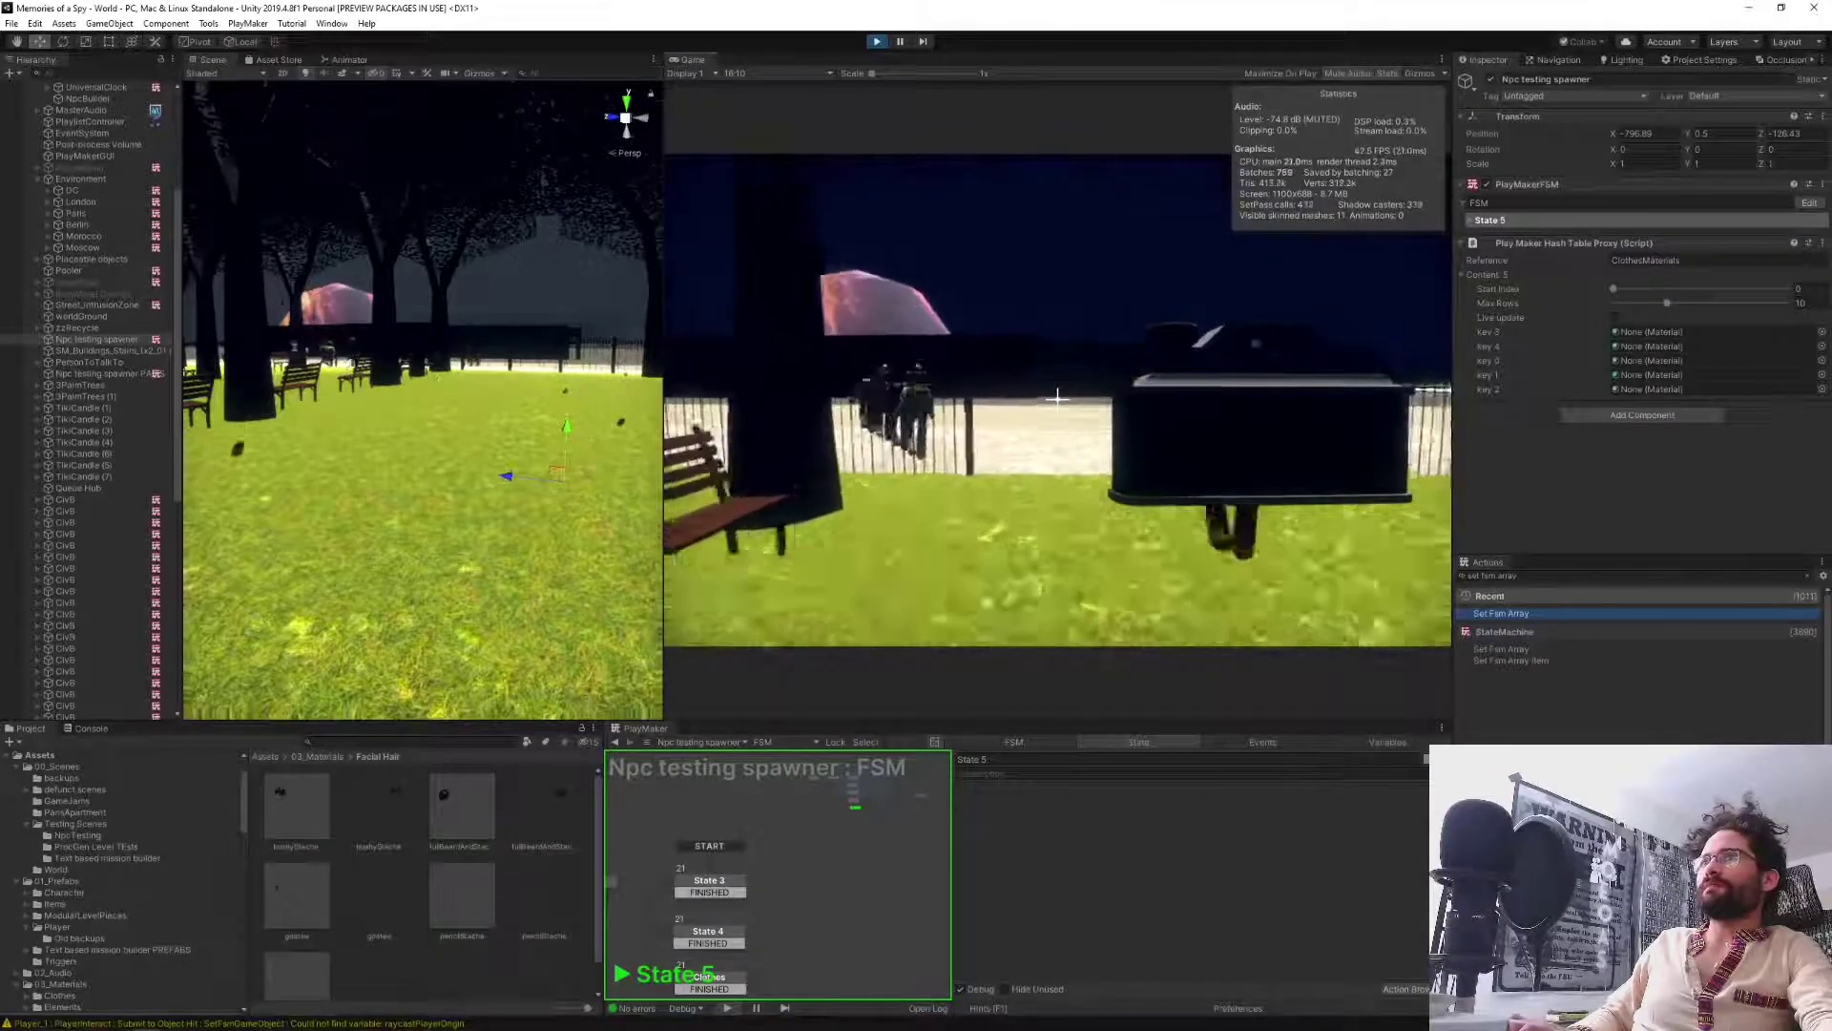
pyautogui.press('w')
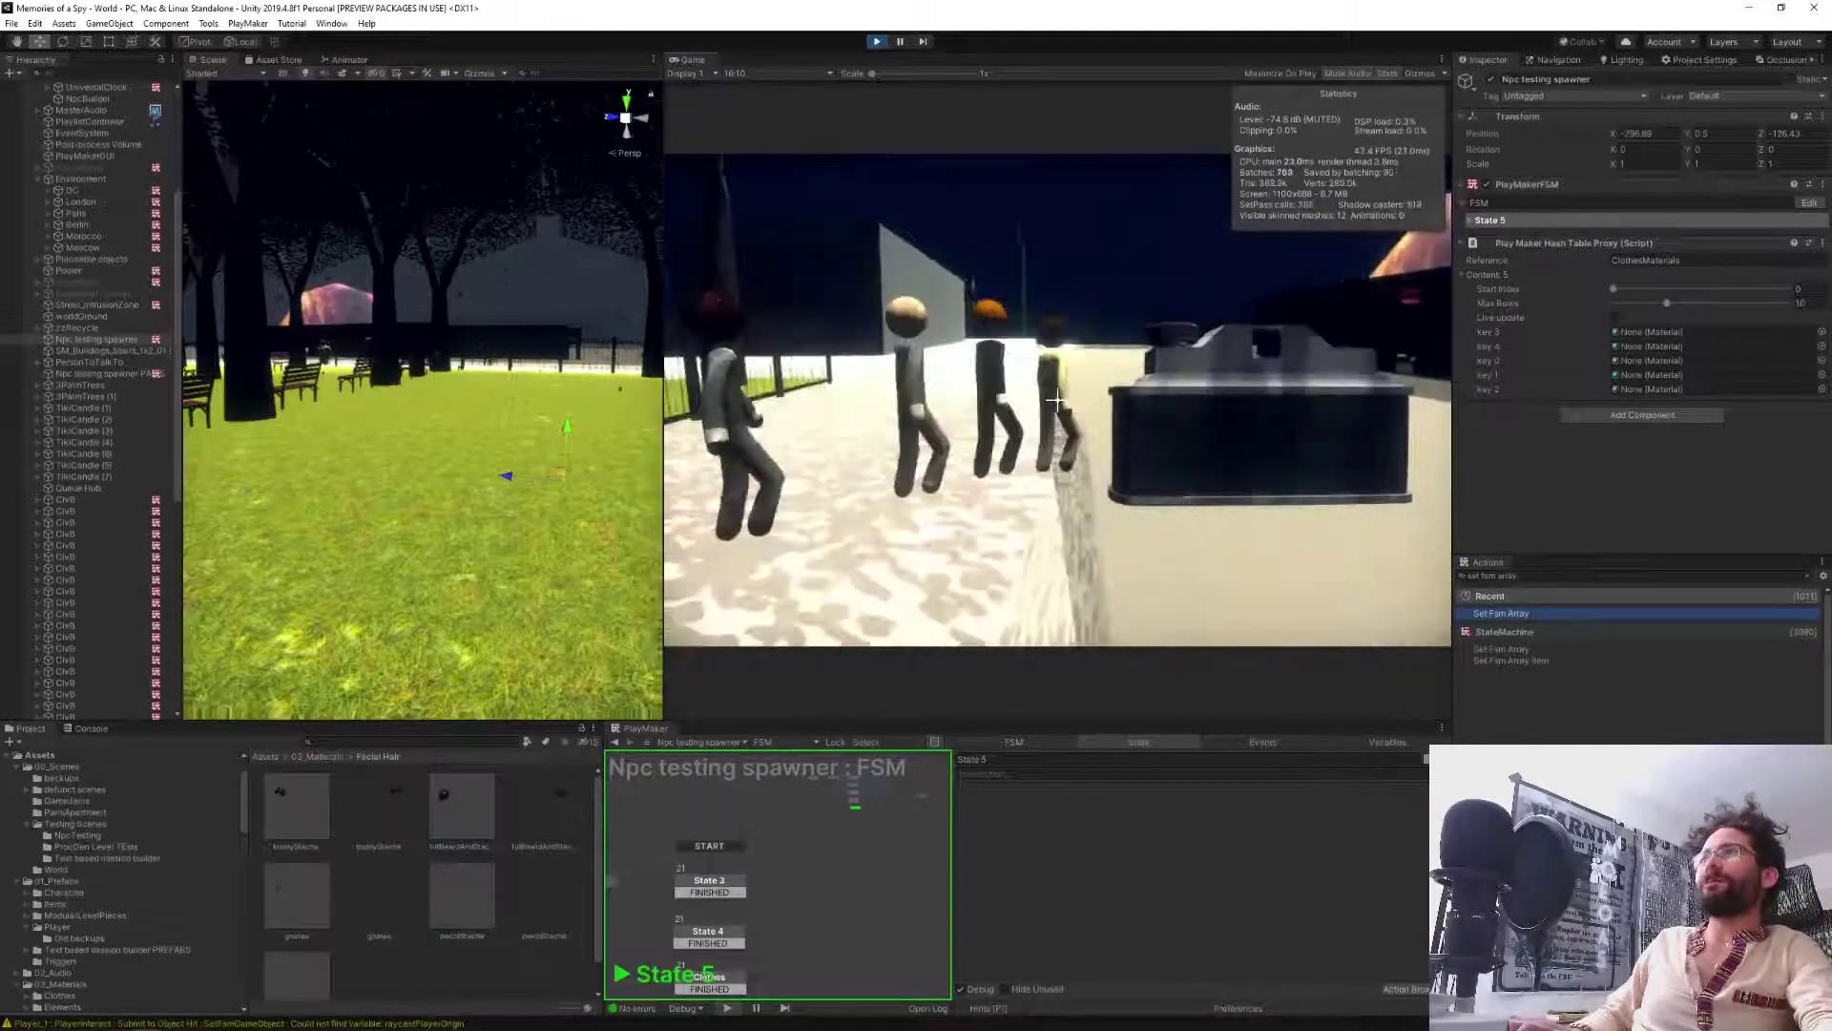
pyautogui.press('w')
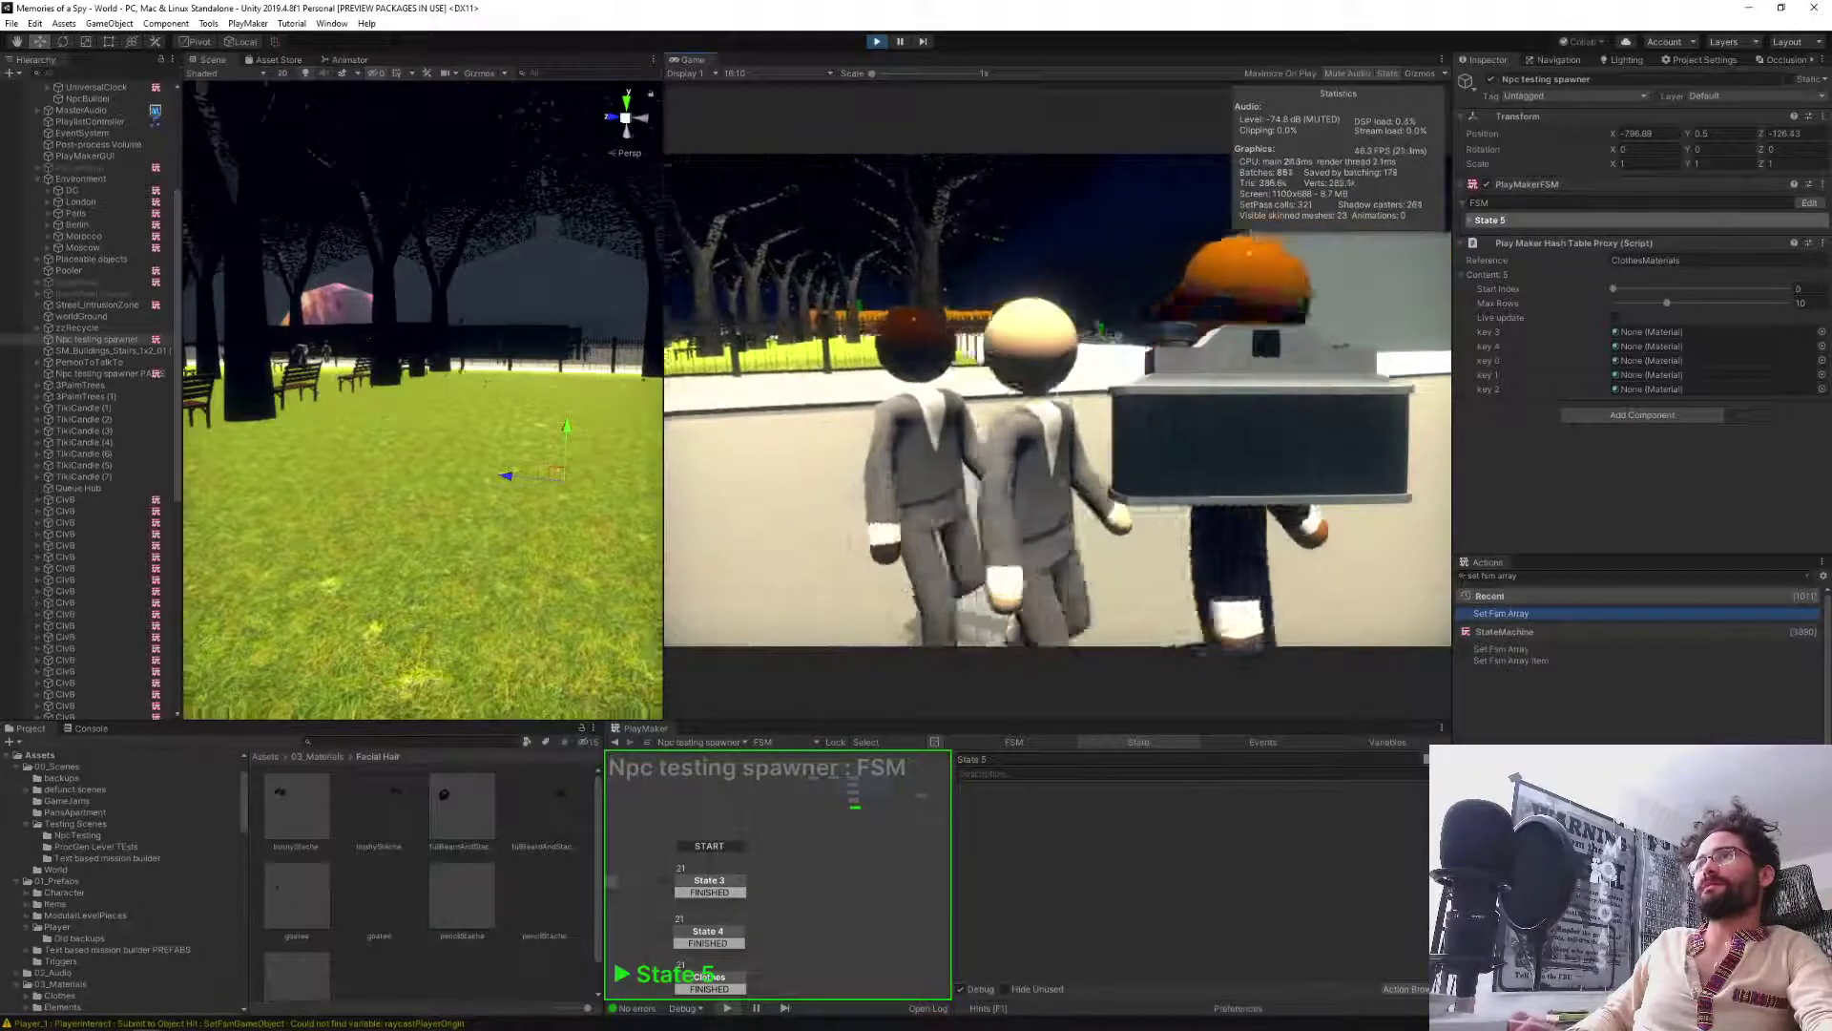
pyautogui.rightClick(1057, 398)
pyautogui.rightClick(1052, 391)
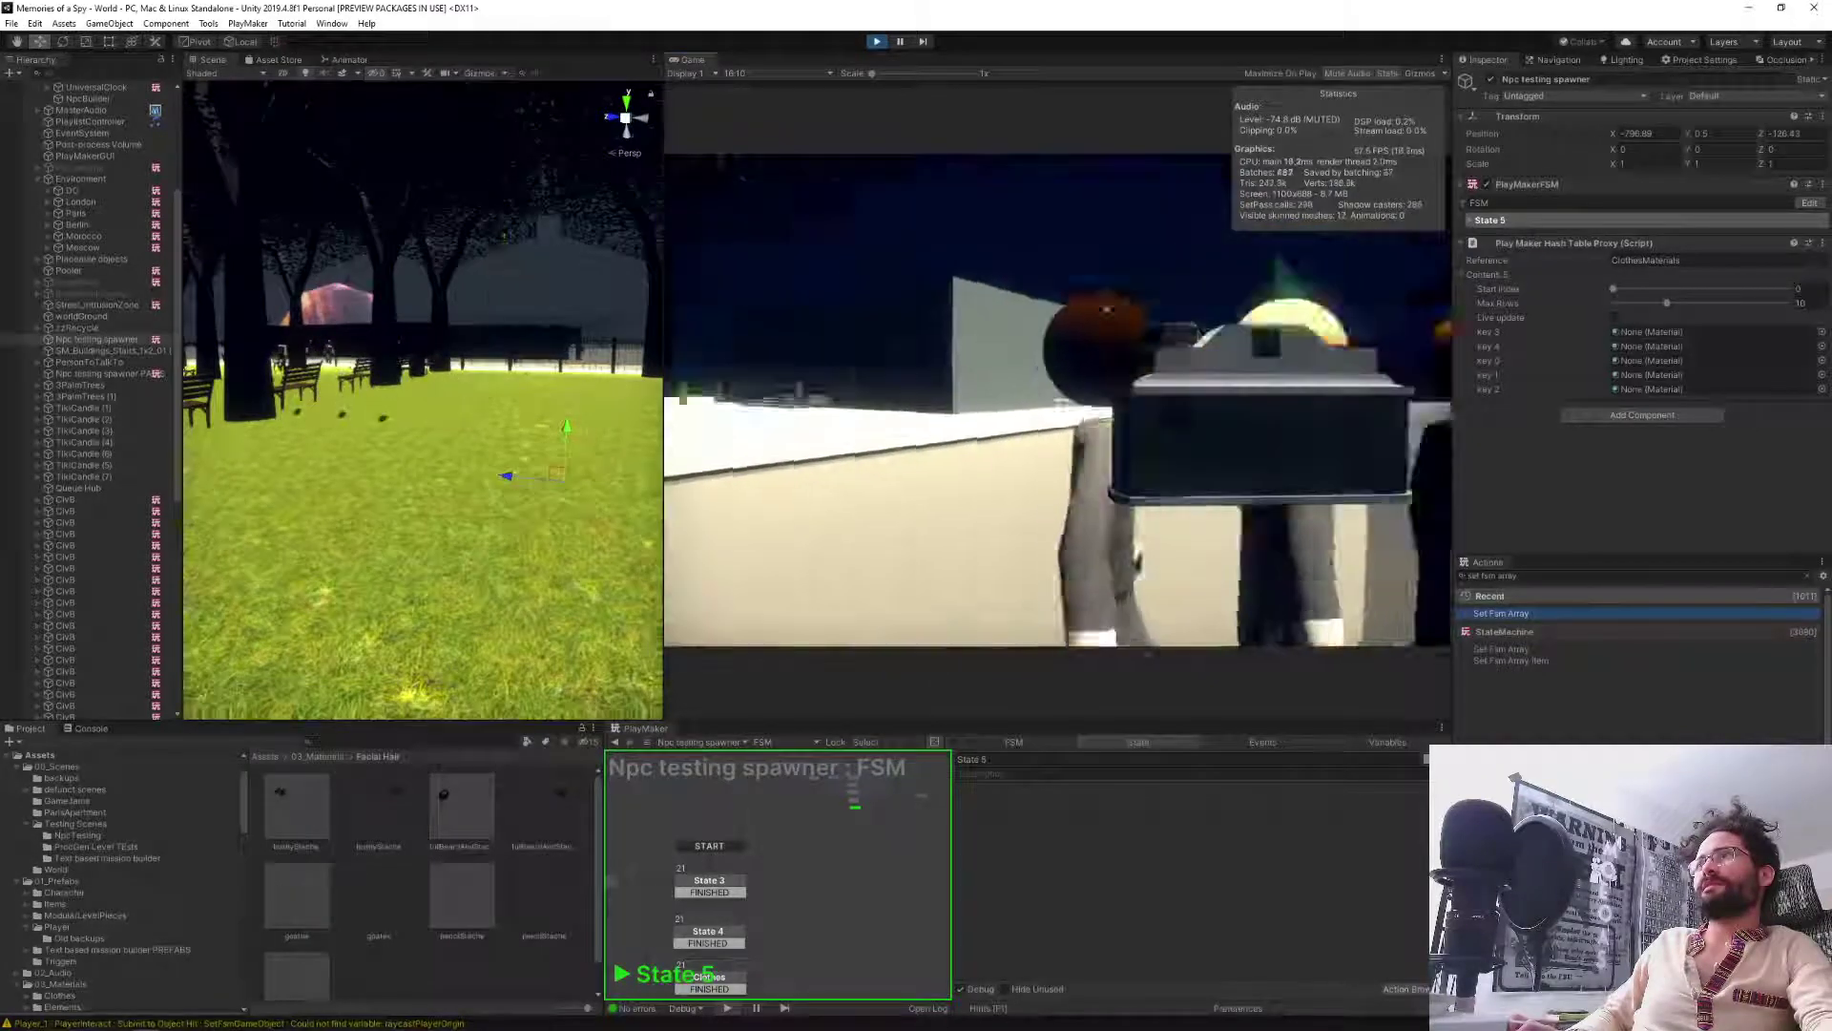
# Walk along the street past the buildings and NPCs to the entrance of the torch-lit tiki bar.
pyautogui.press('w')
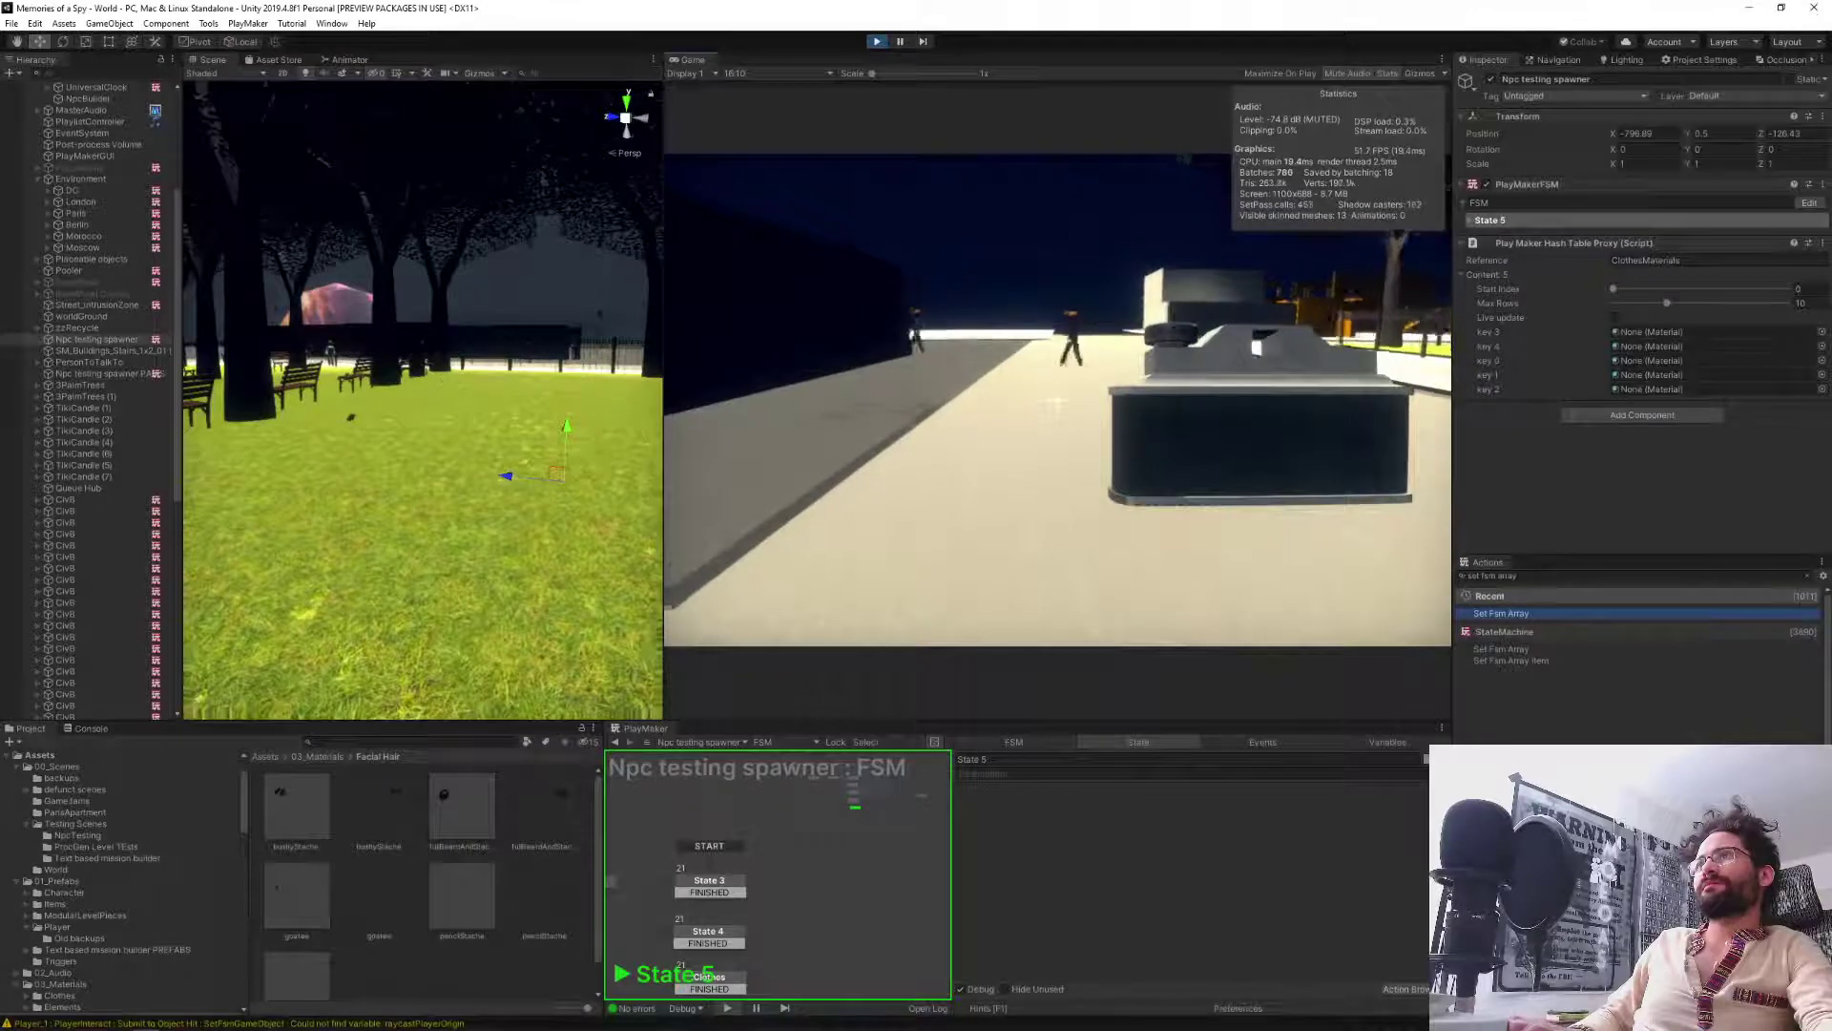
pyautogui.press('w')
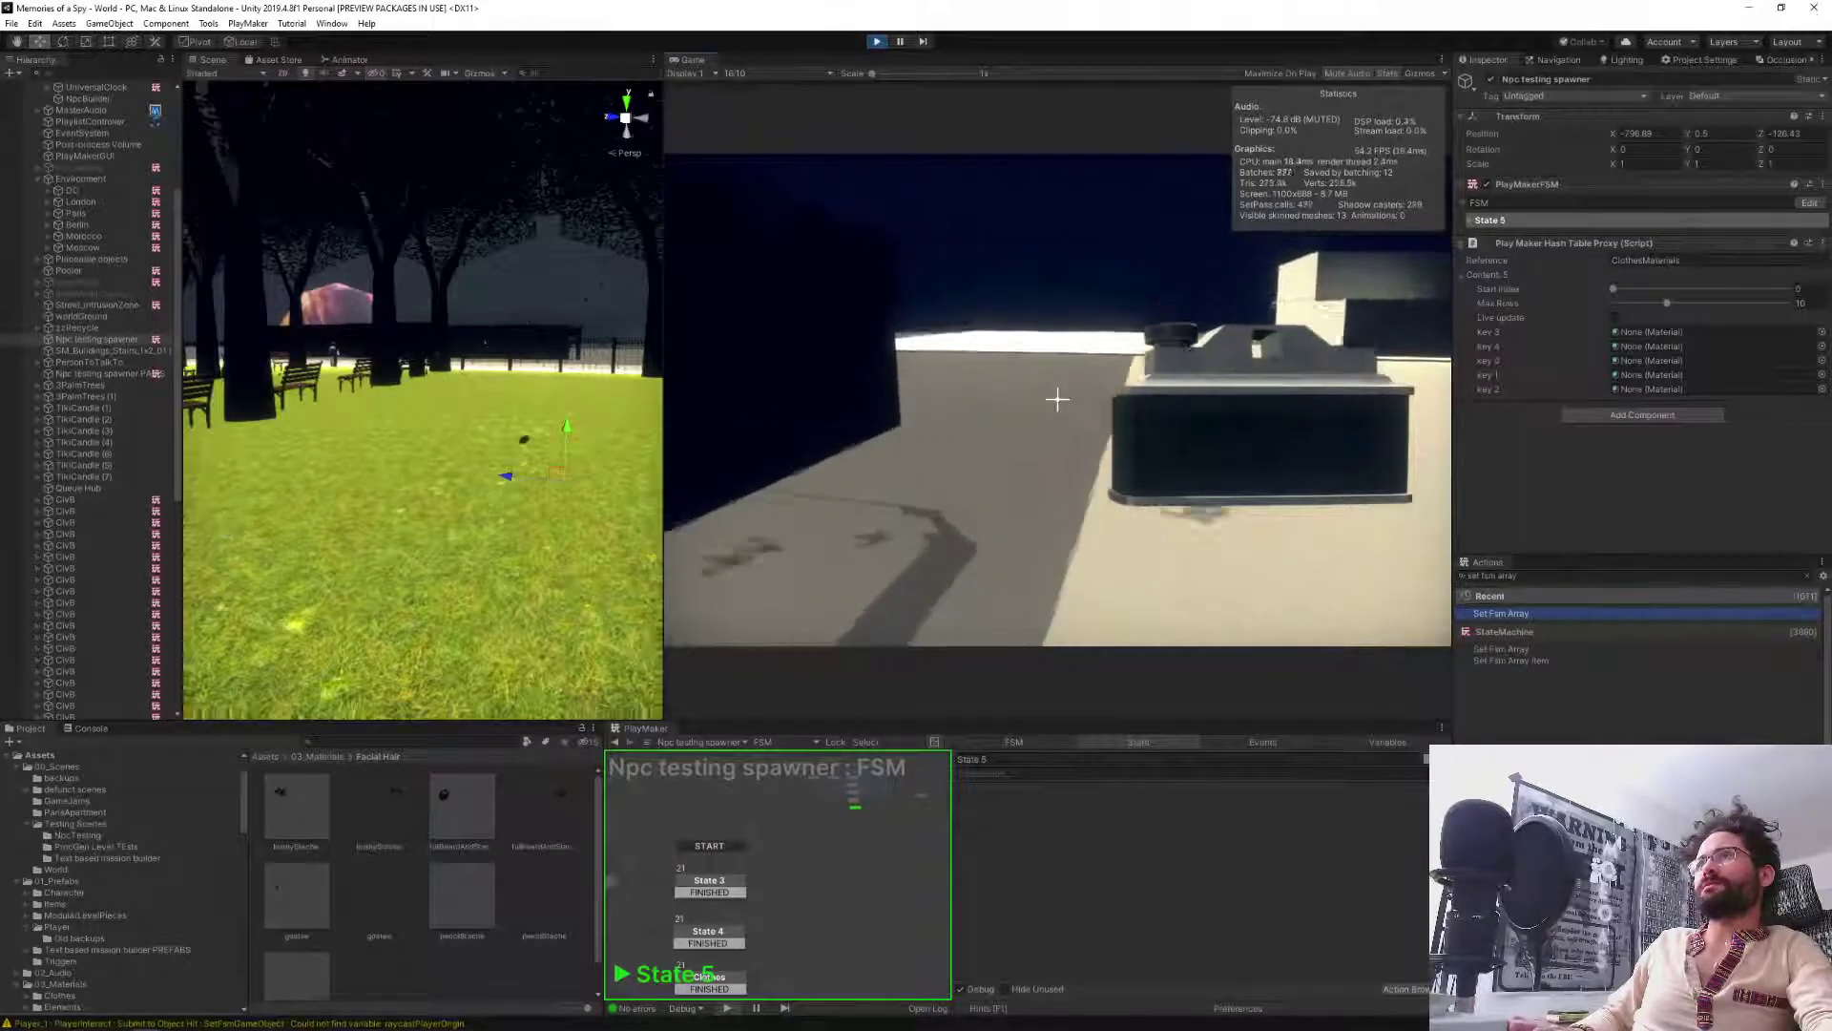
pyautogui.press('w')
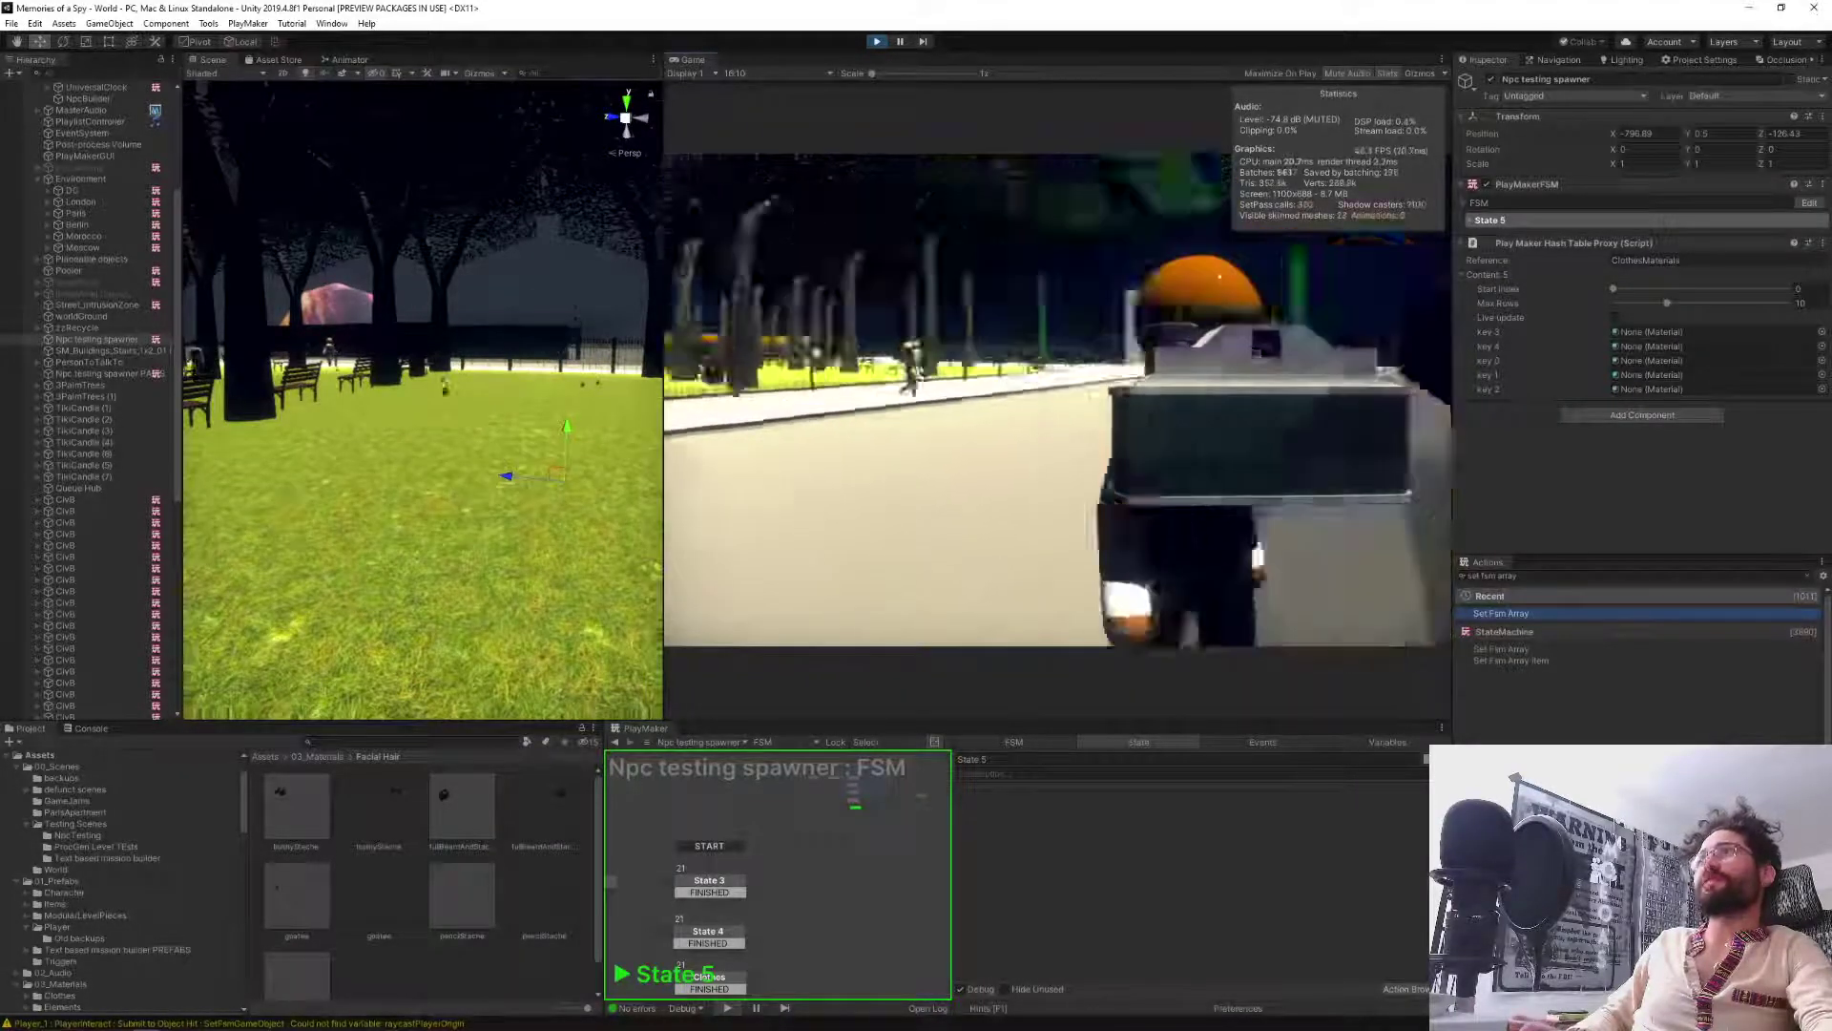
pyautogui.press('w')
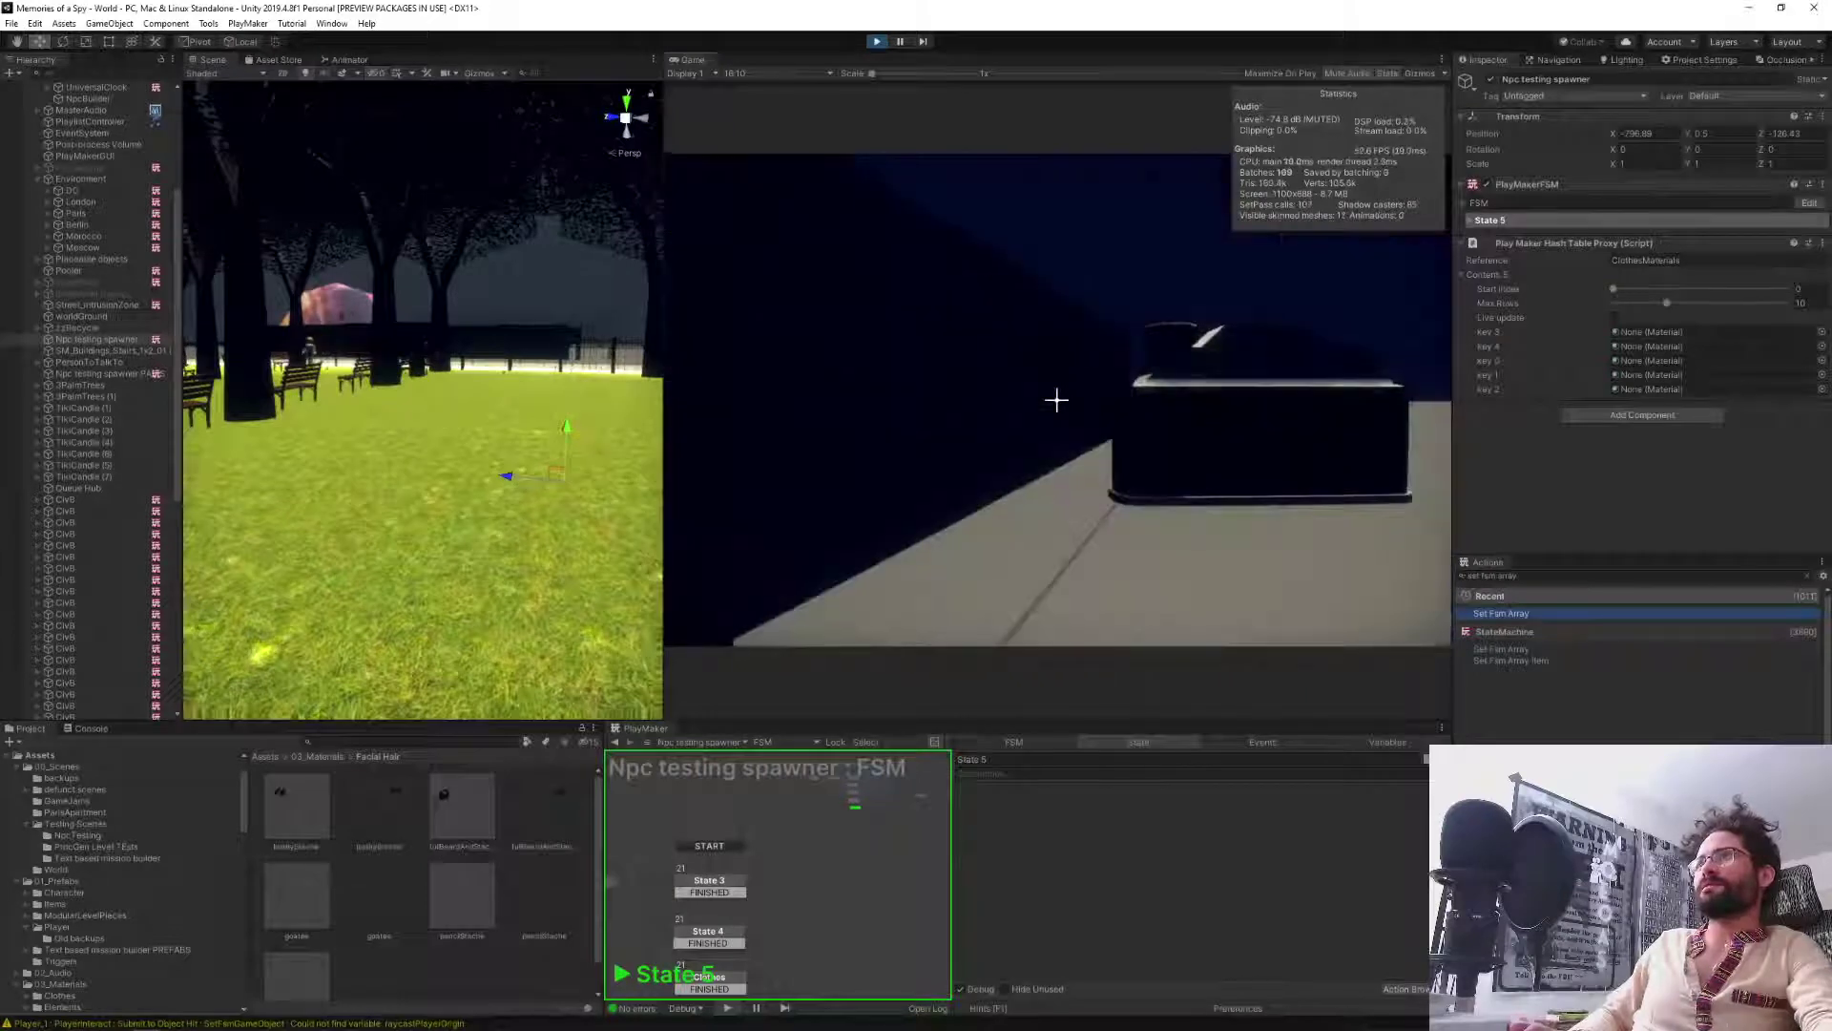
pyautogui.press('w')
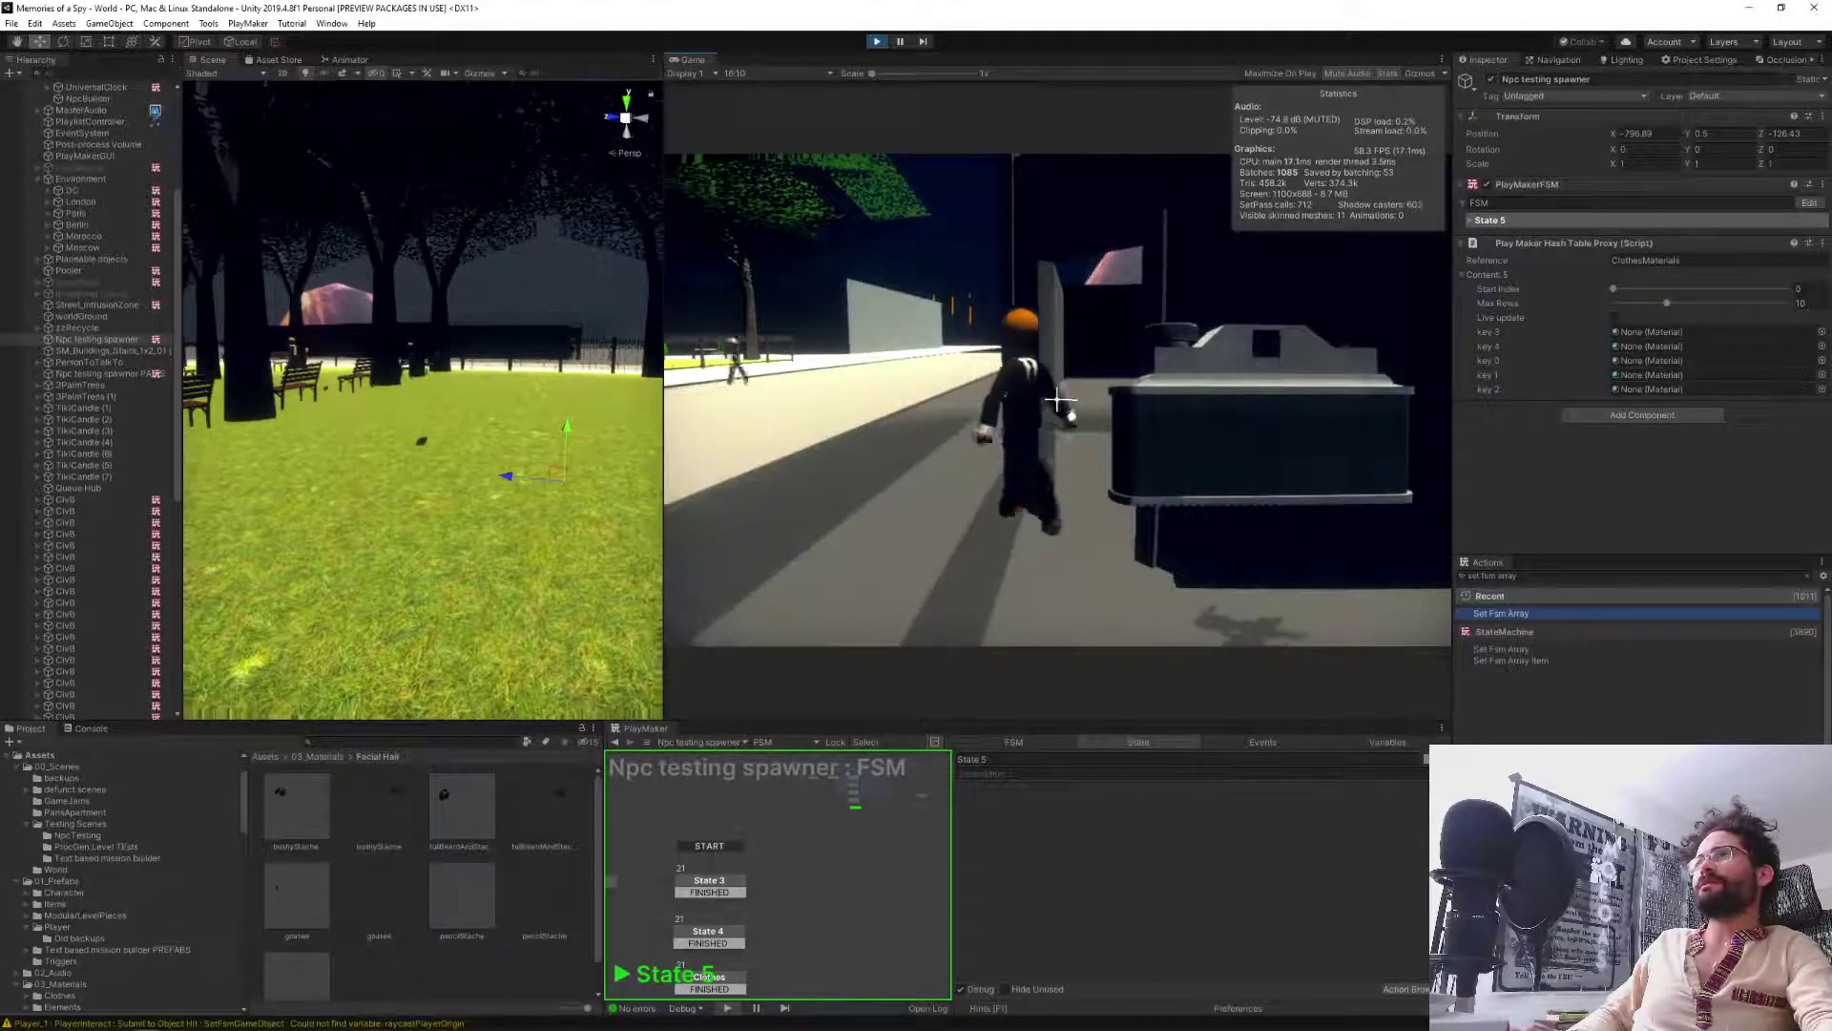
pyautogui.press('w')
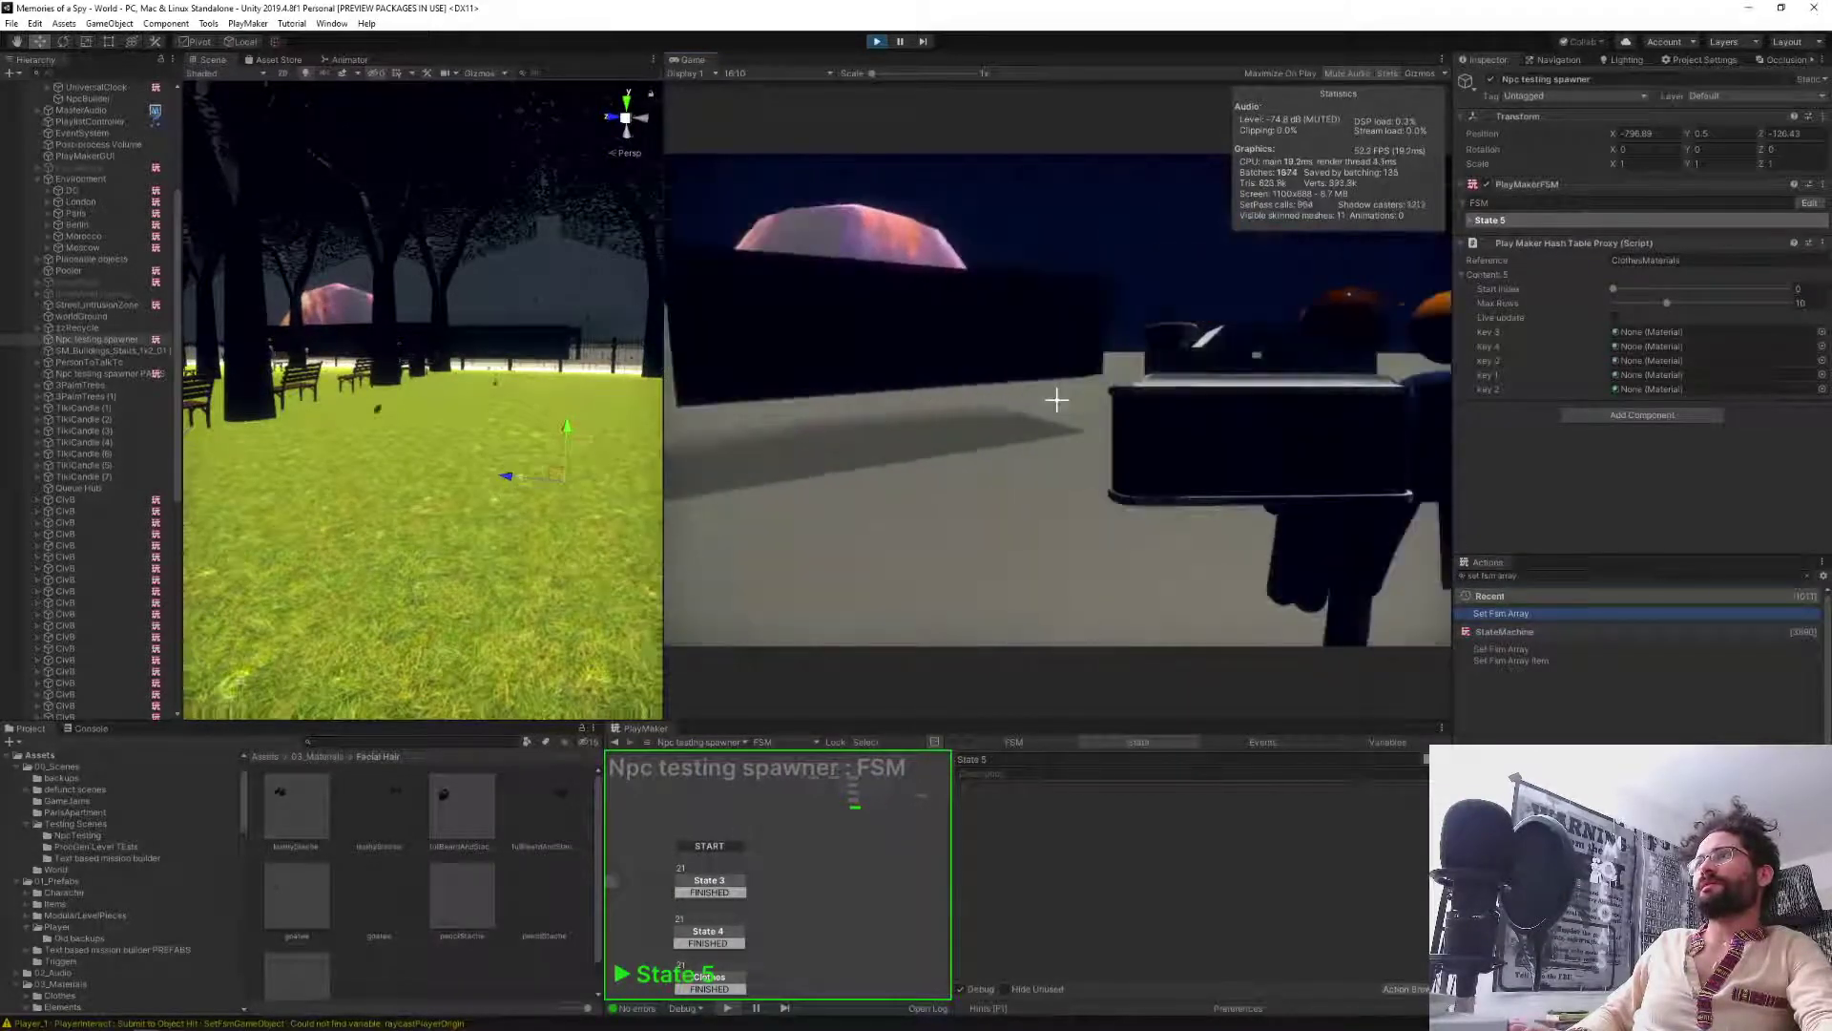
pyautogui.press('w')
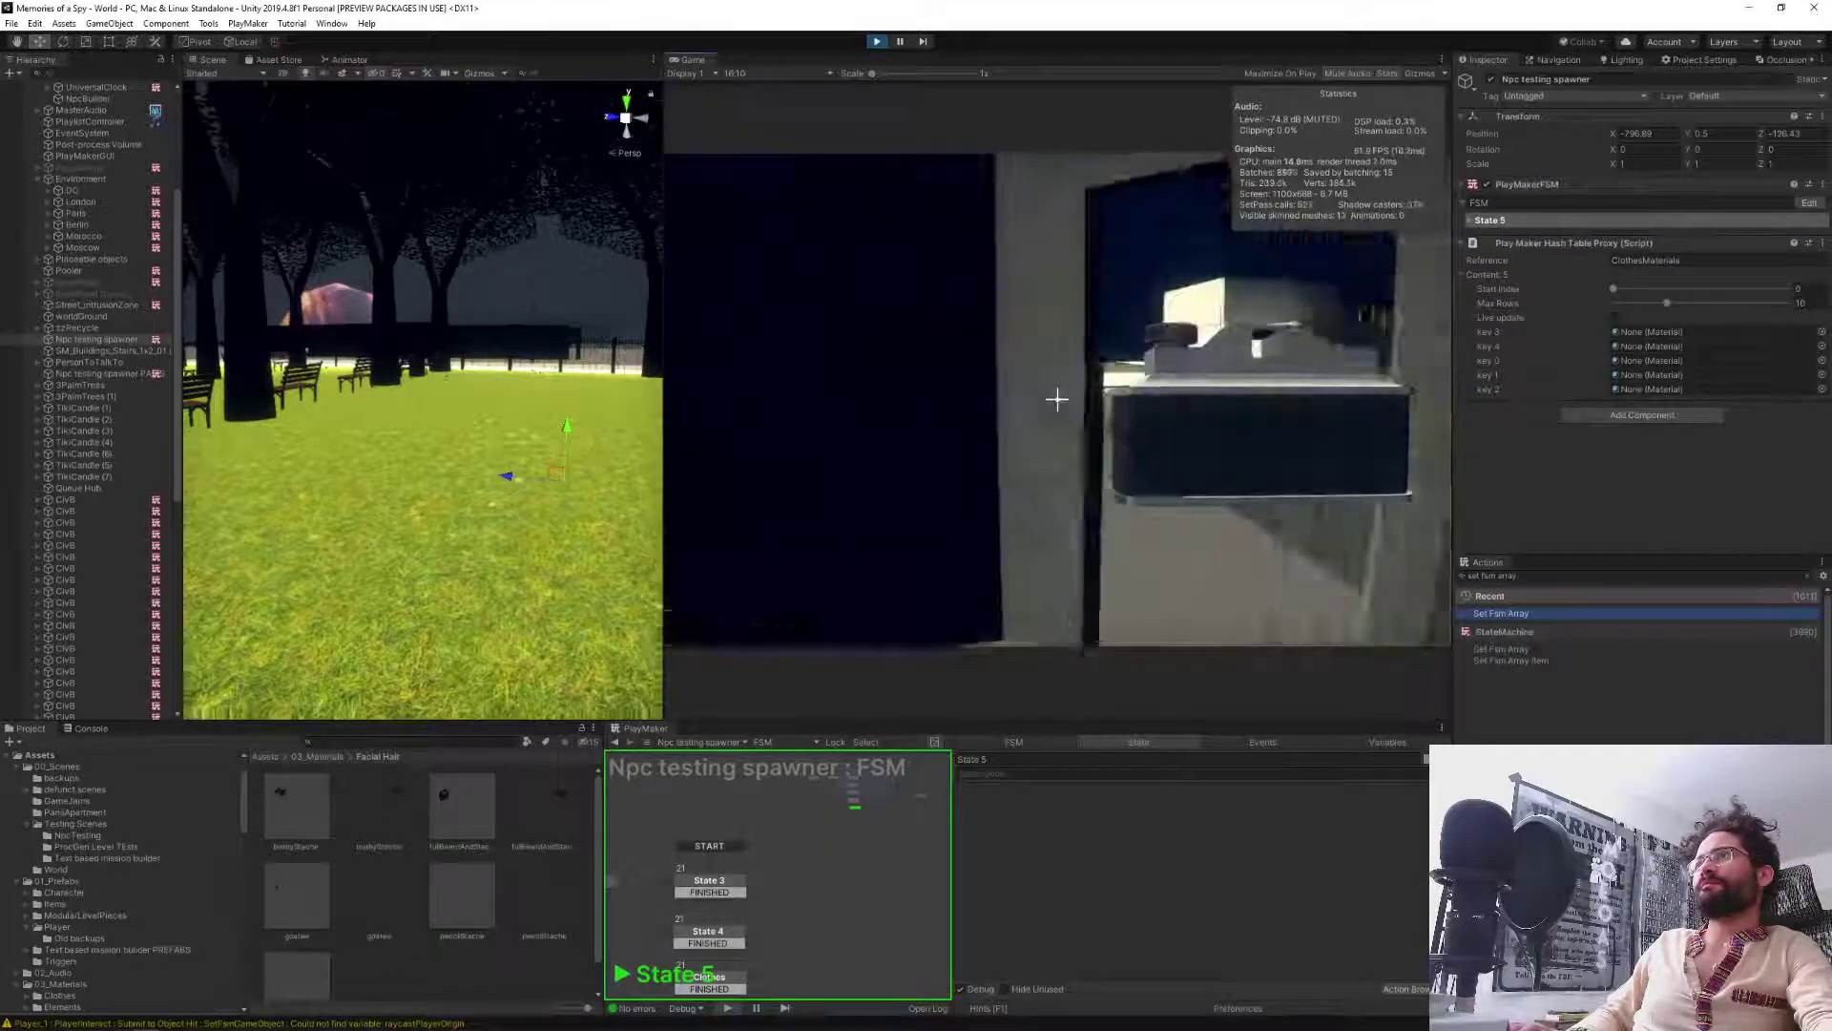
pyautogui.press('w')
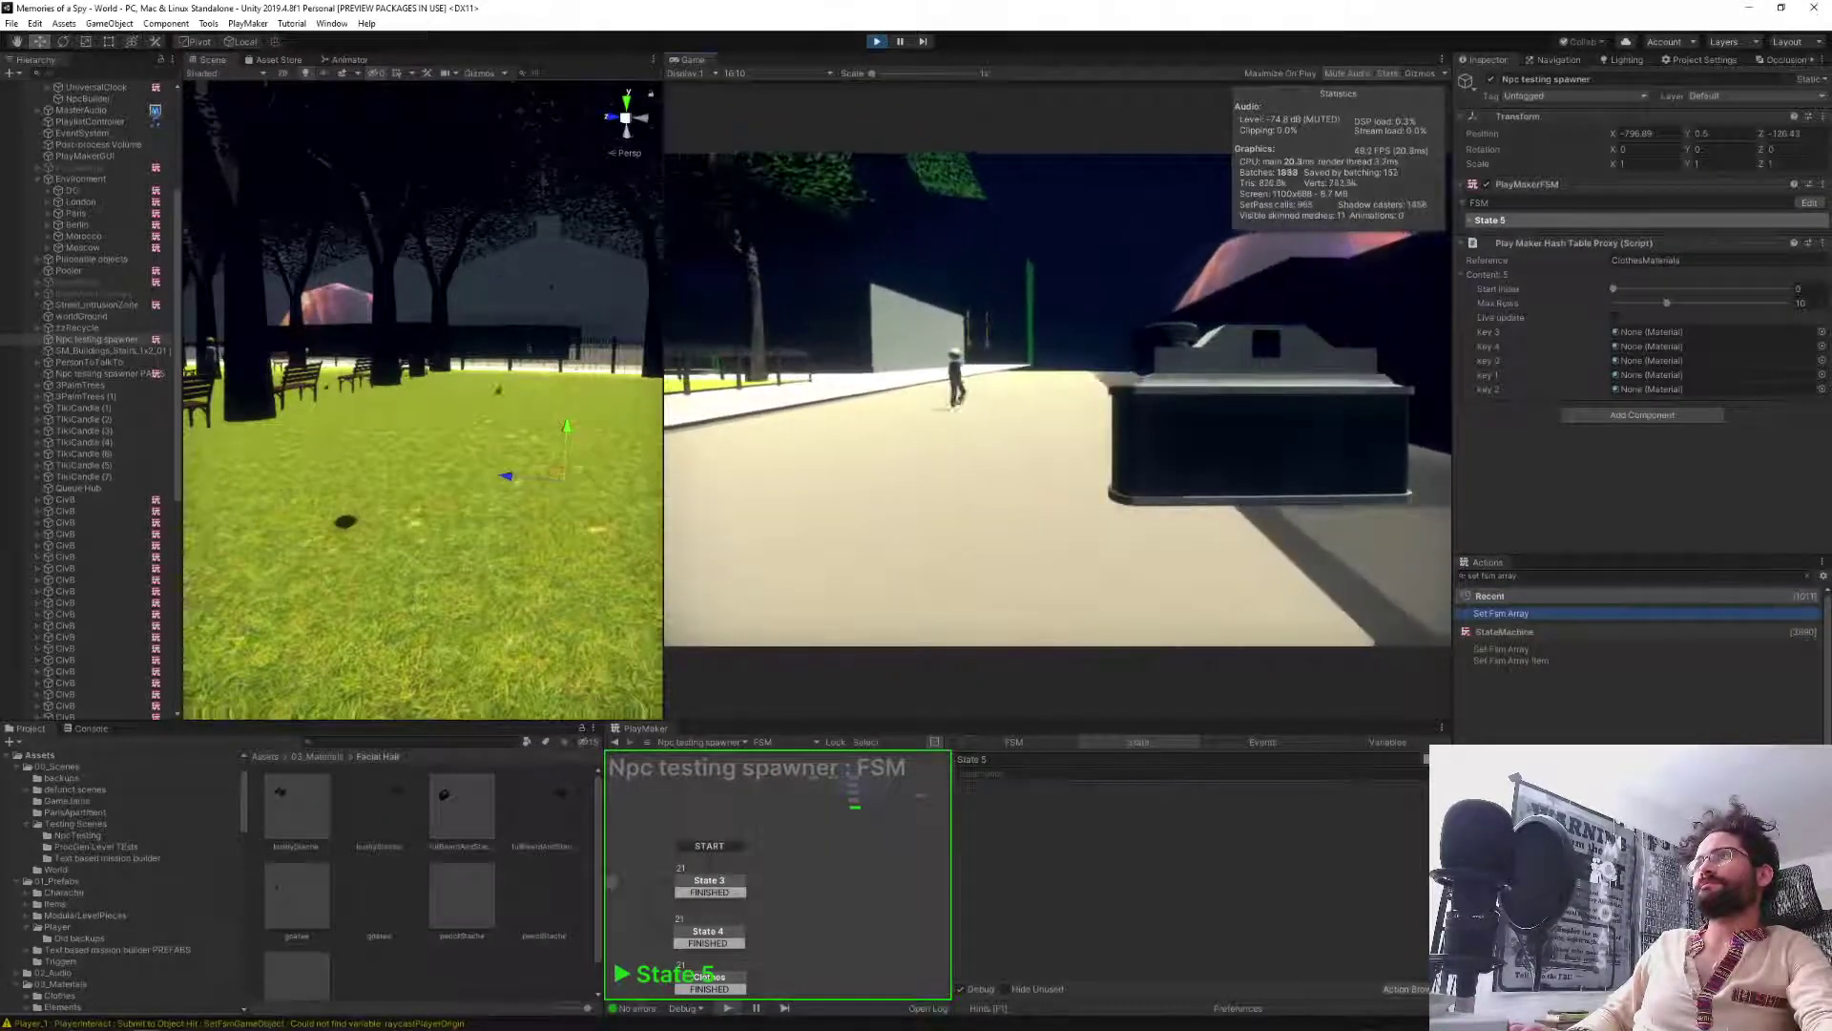
pyautogui.press('w')
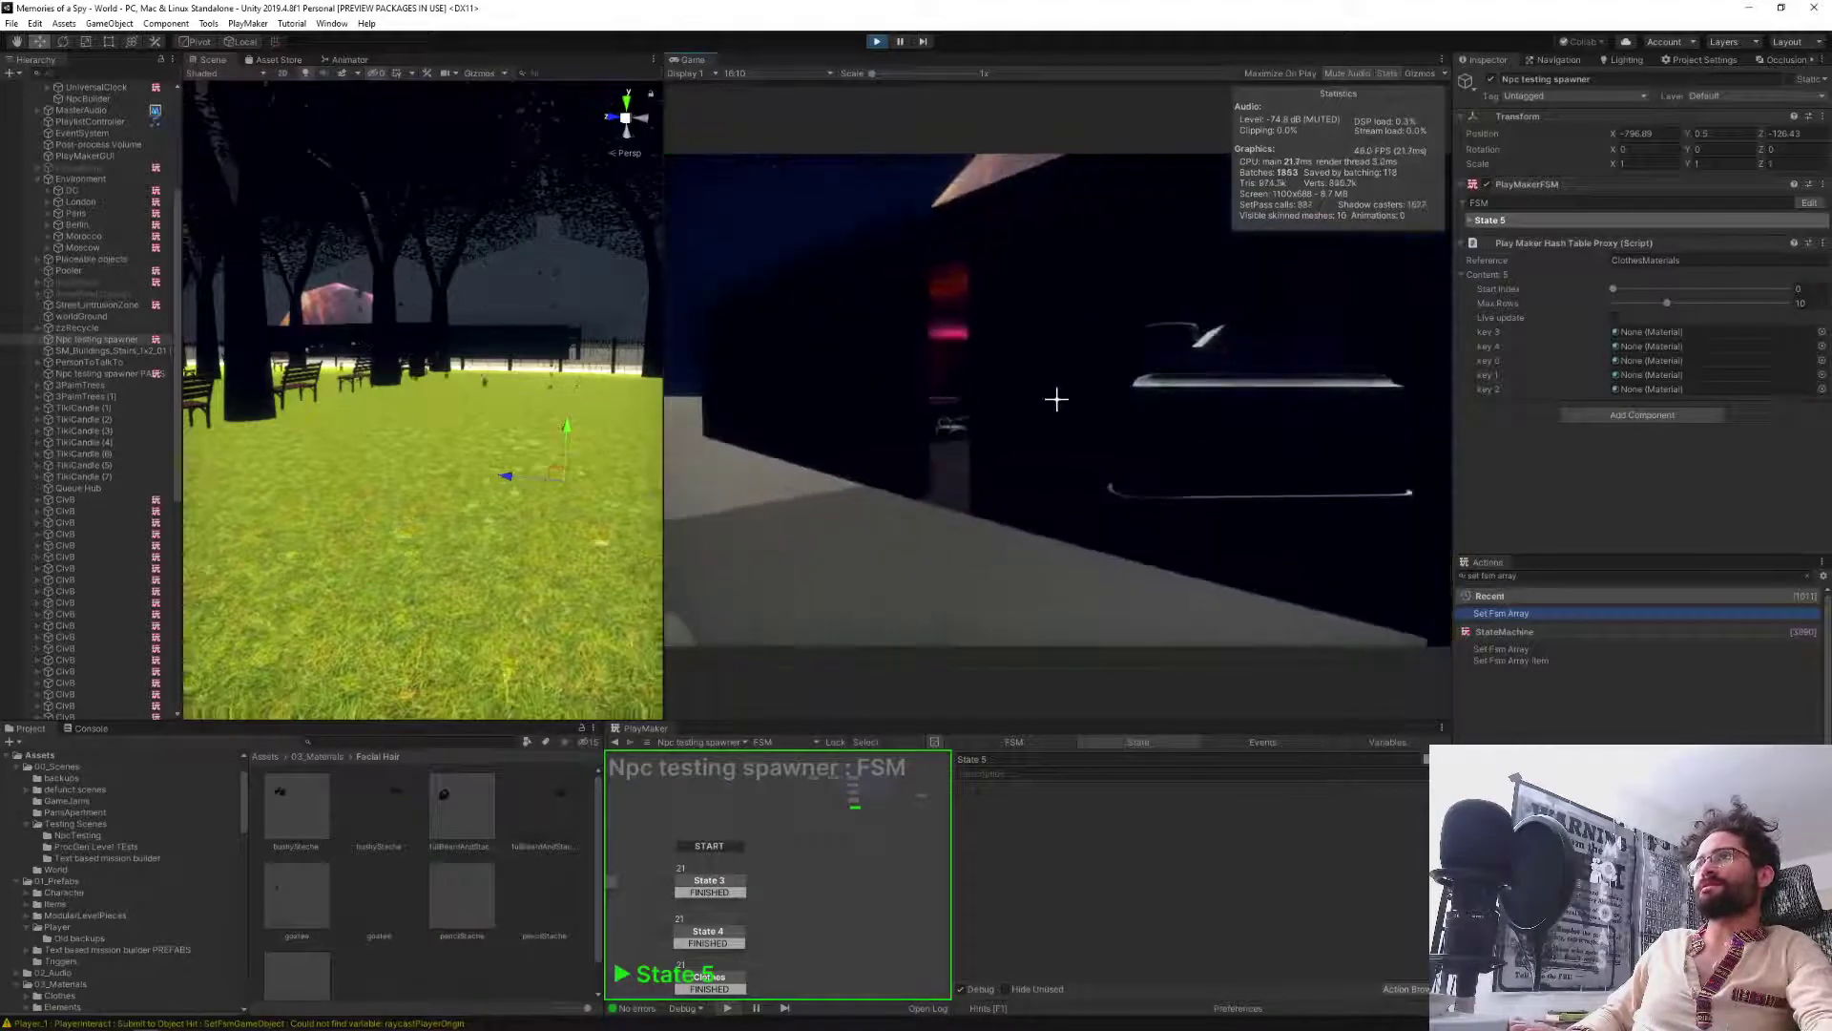
# Inspect the NPCs standing by the pond and wooden bridge in the tiki bar from several sides.
pyautogui.press('d')
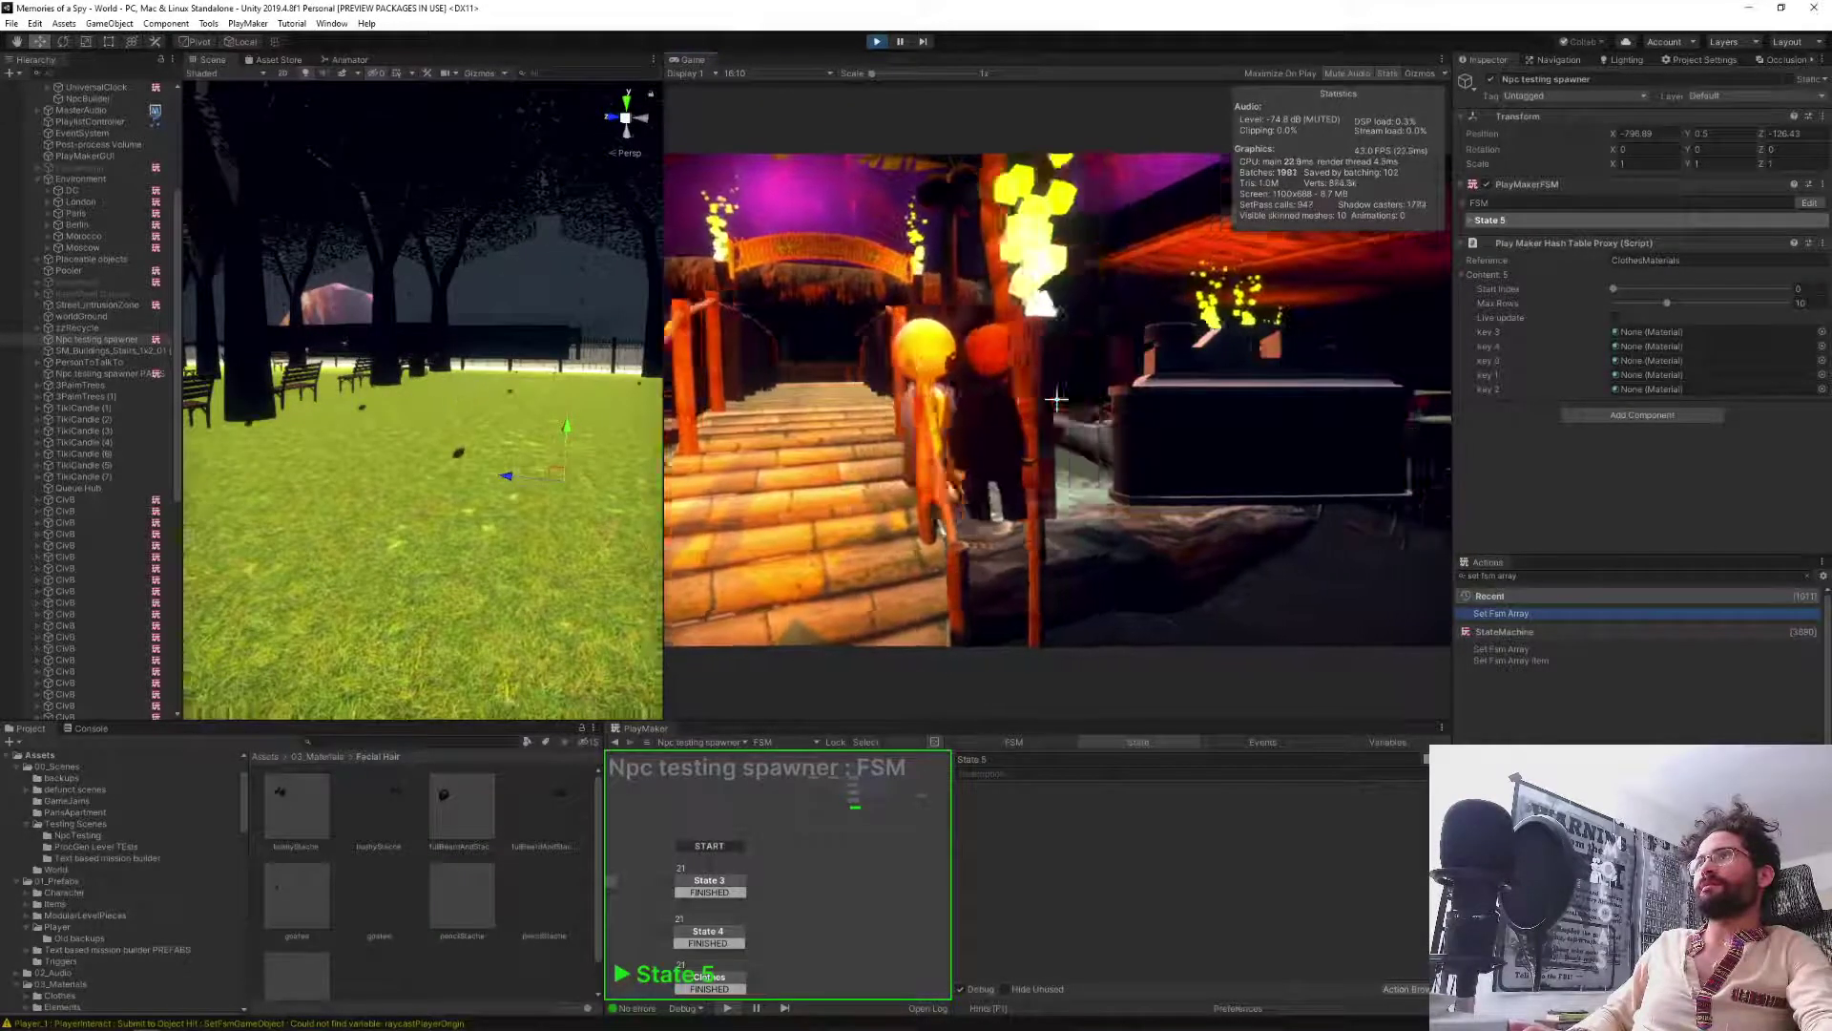
pyautogui.press('d')
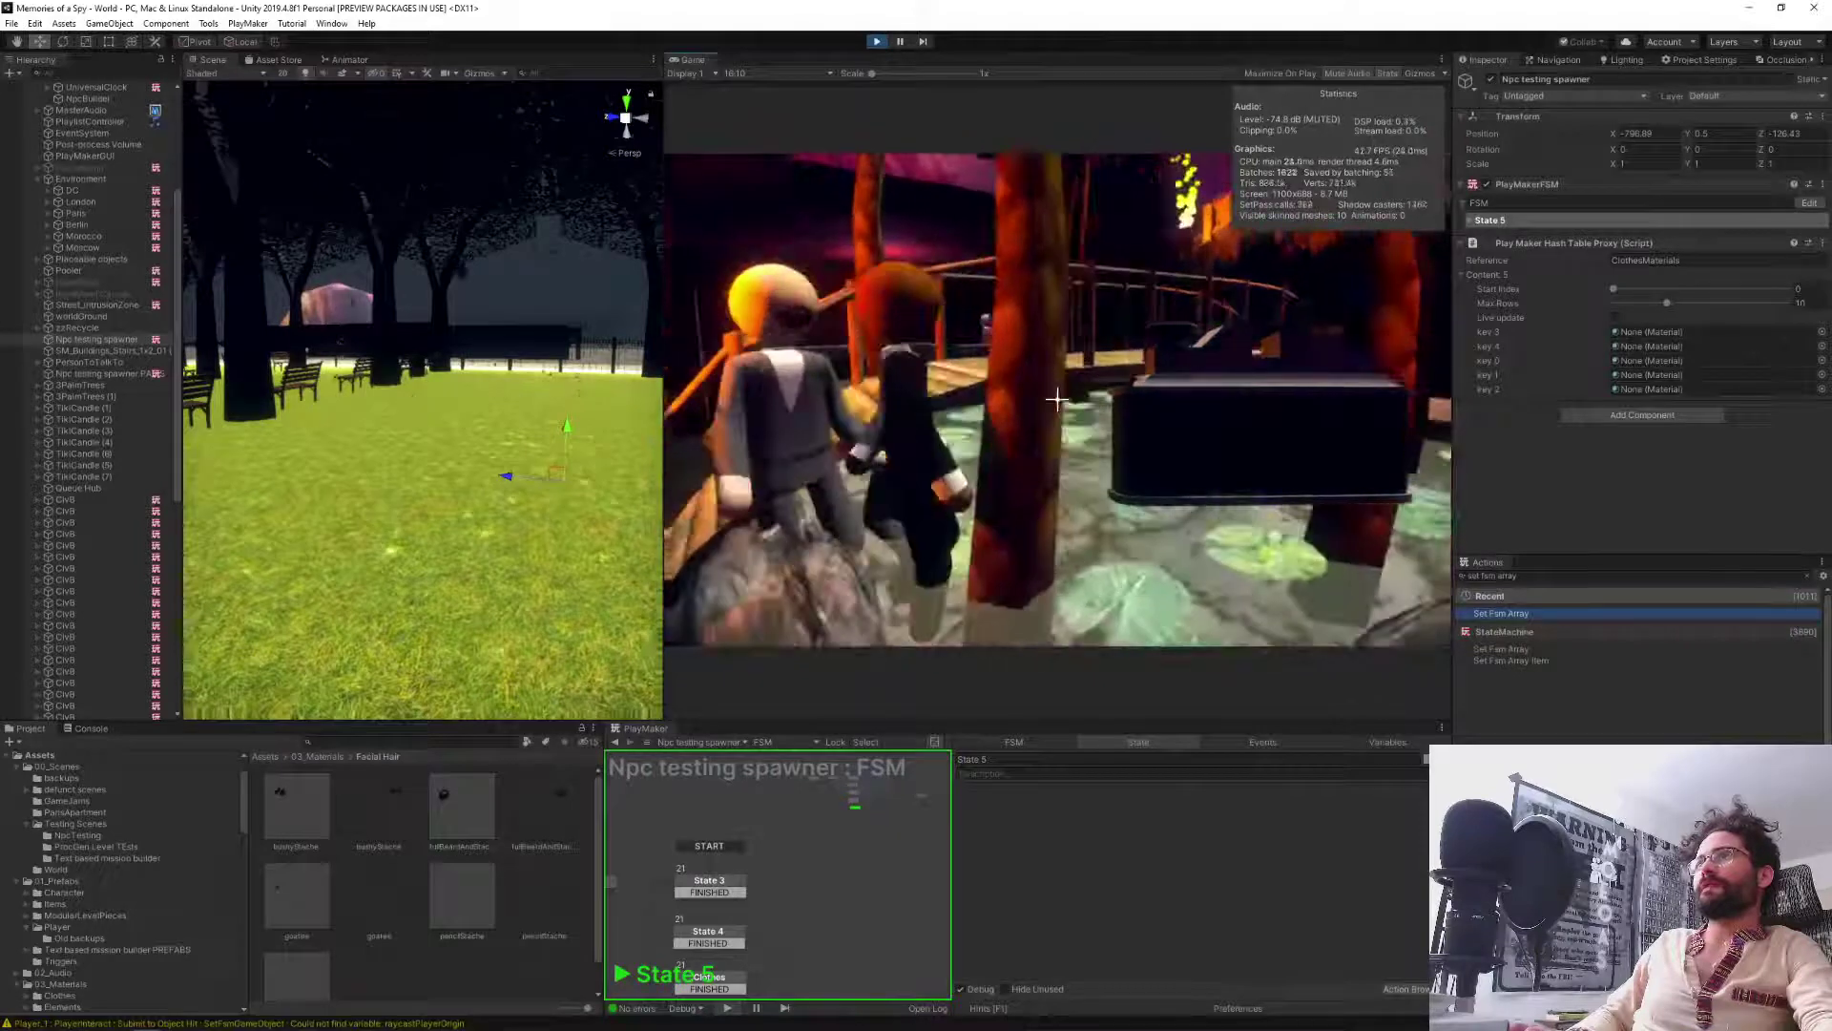
pyautogui.press('d')
pyautogui.press('a')
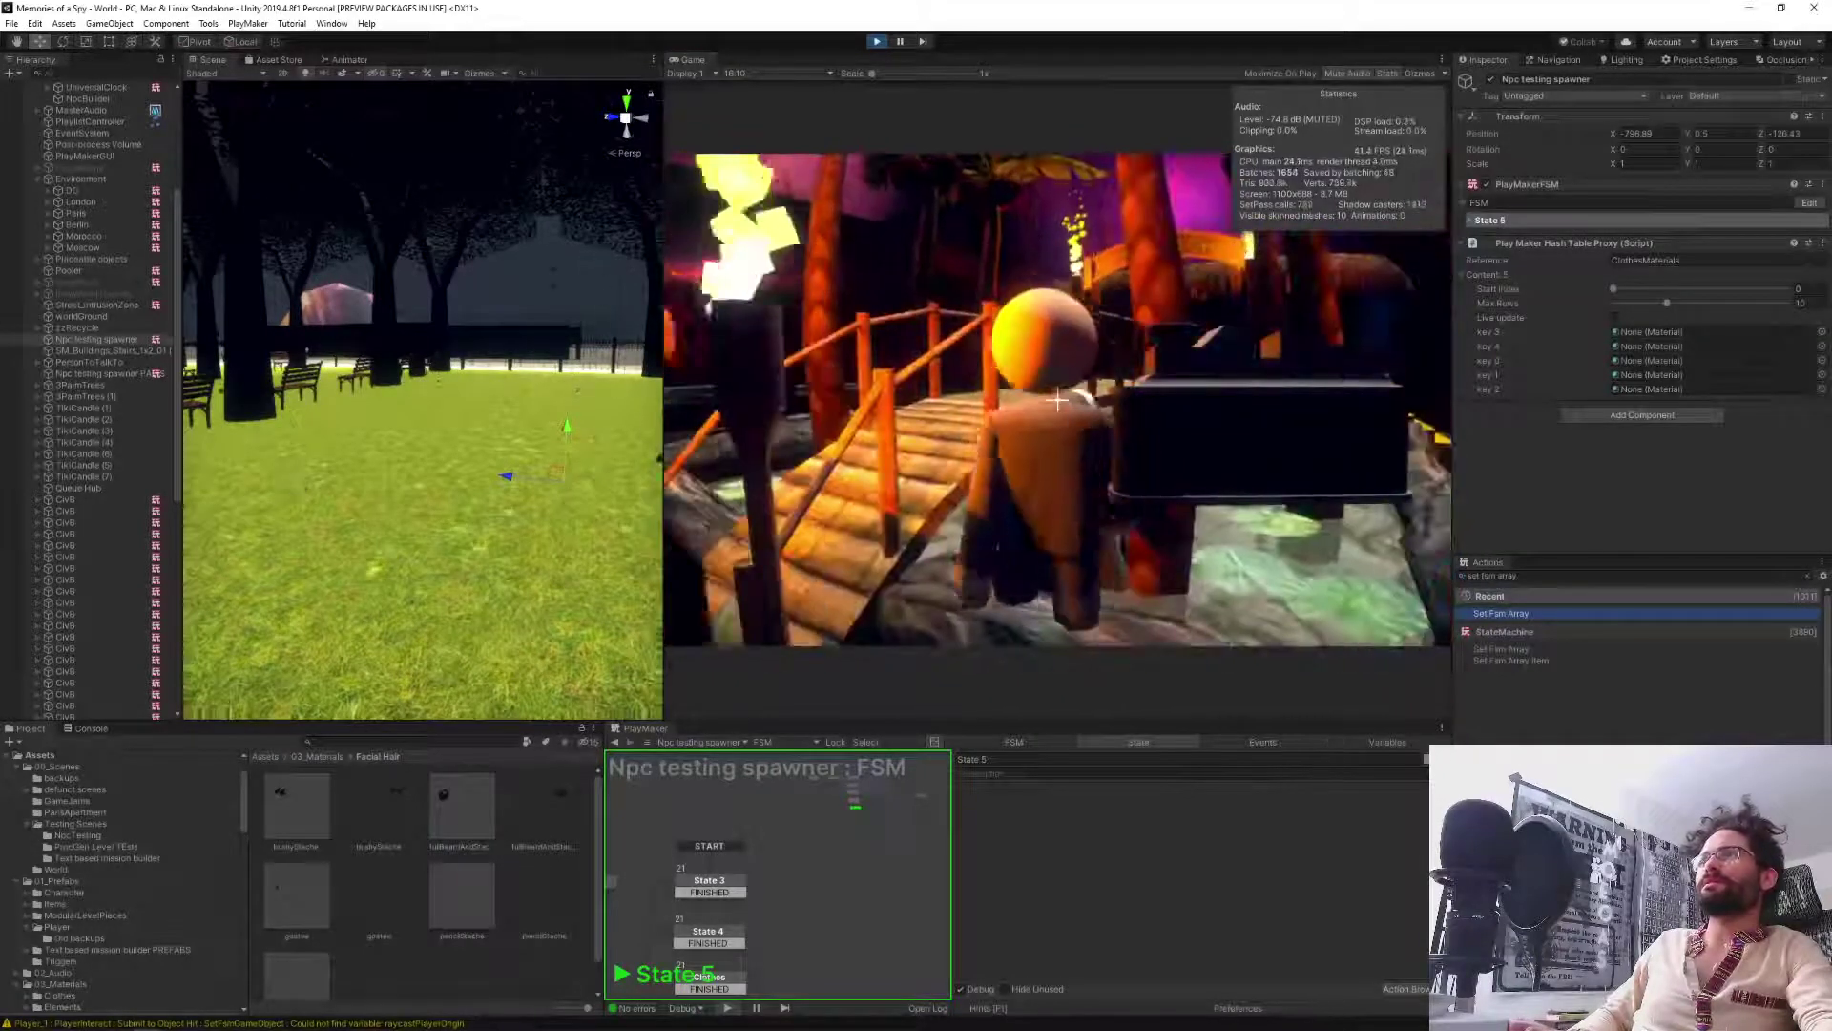
pyautogui.press('w')
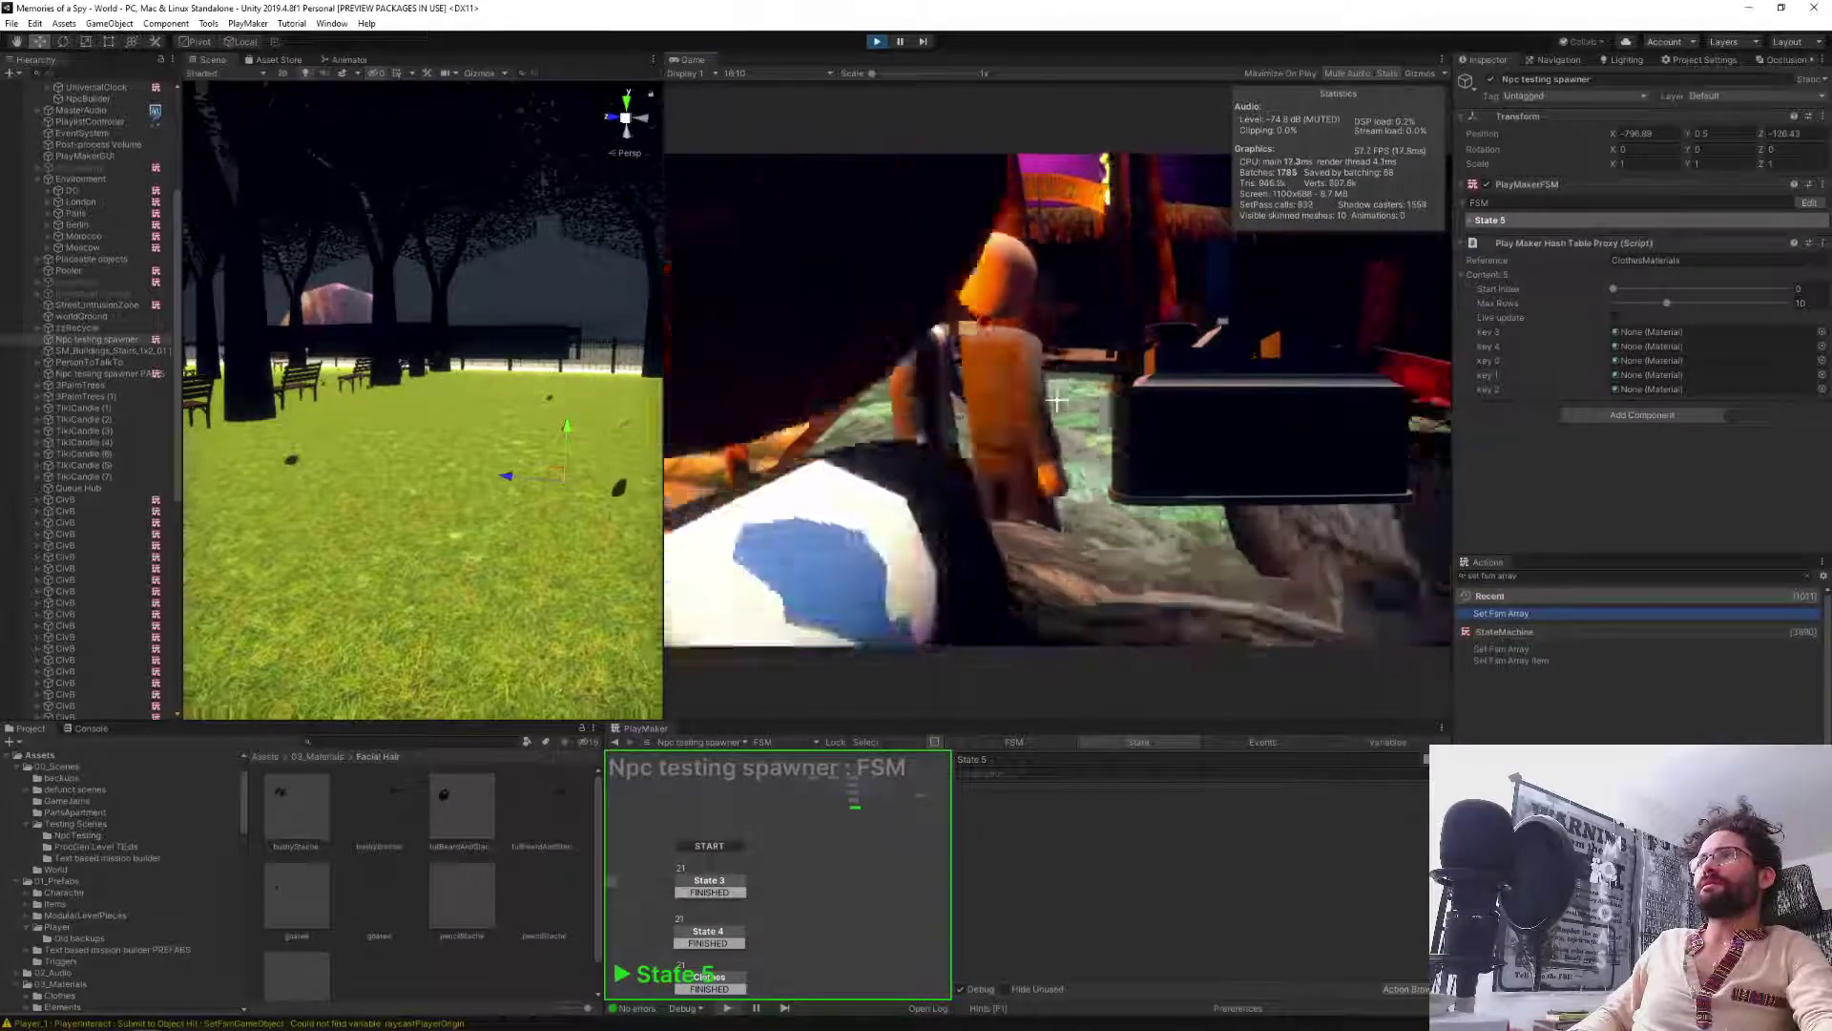
pyautogui.press('a')
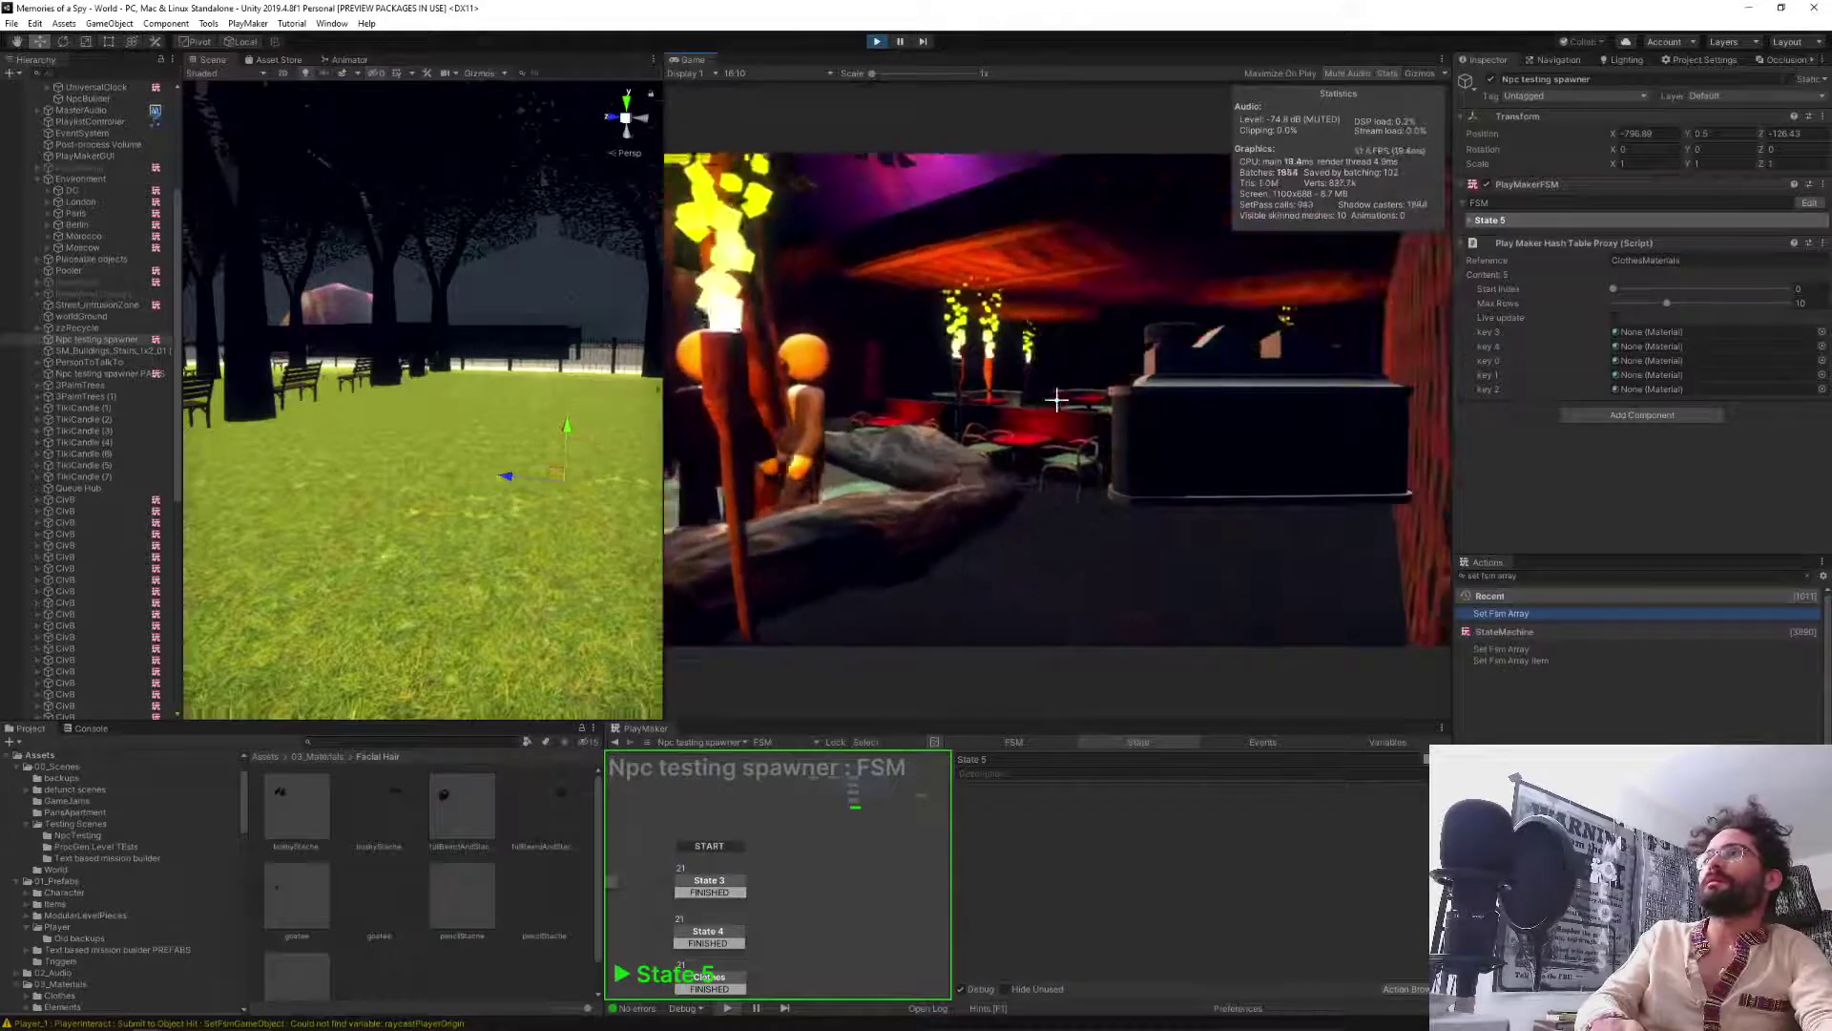
# Release the cursor with the in-game console, deactivate the Directional Light object, and return control to the game.
pyautogui.press('`')
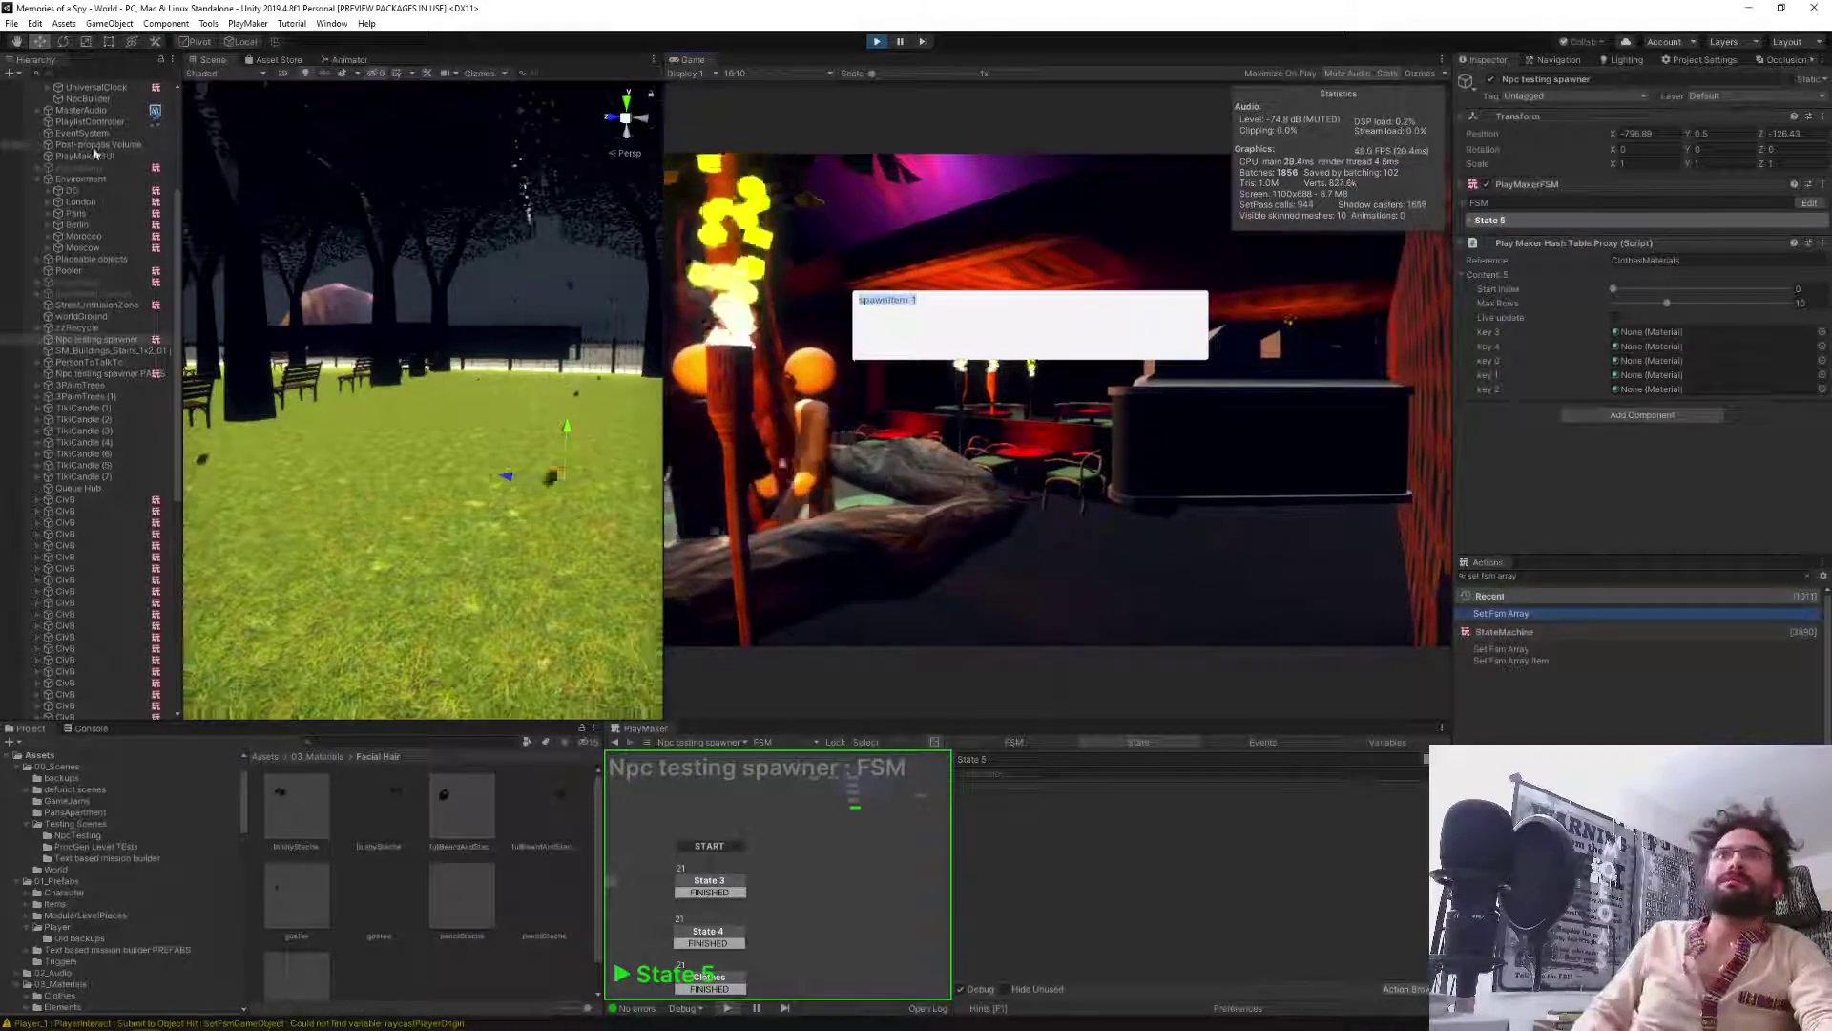
pyautogui.scroll(6, 95, 153)
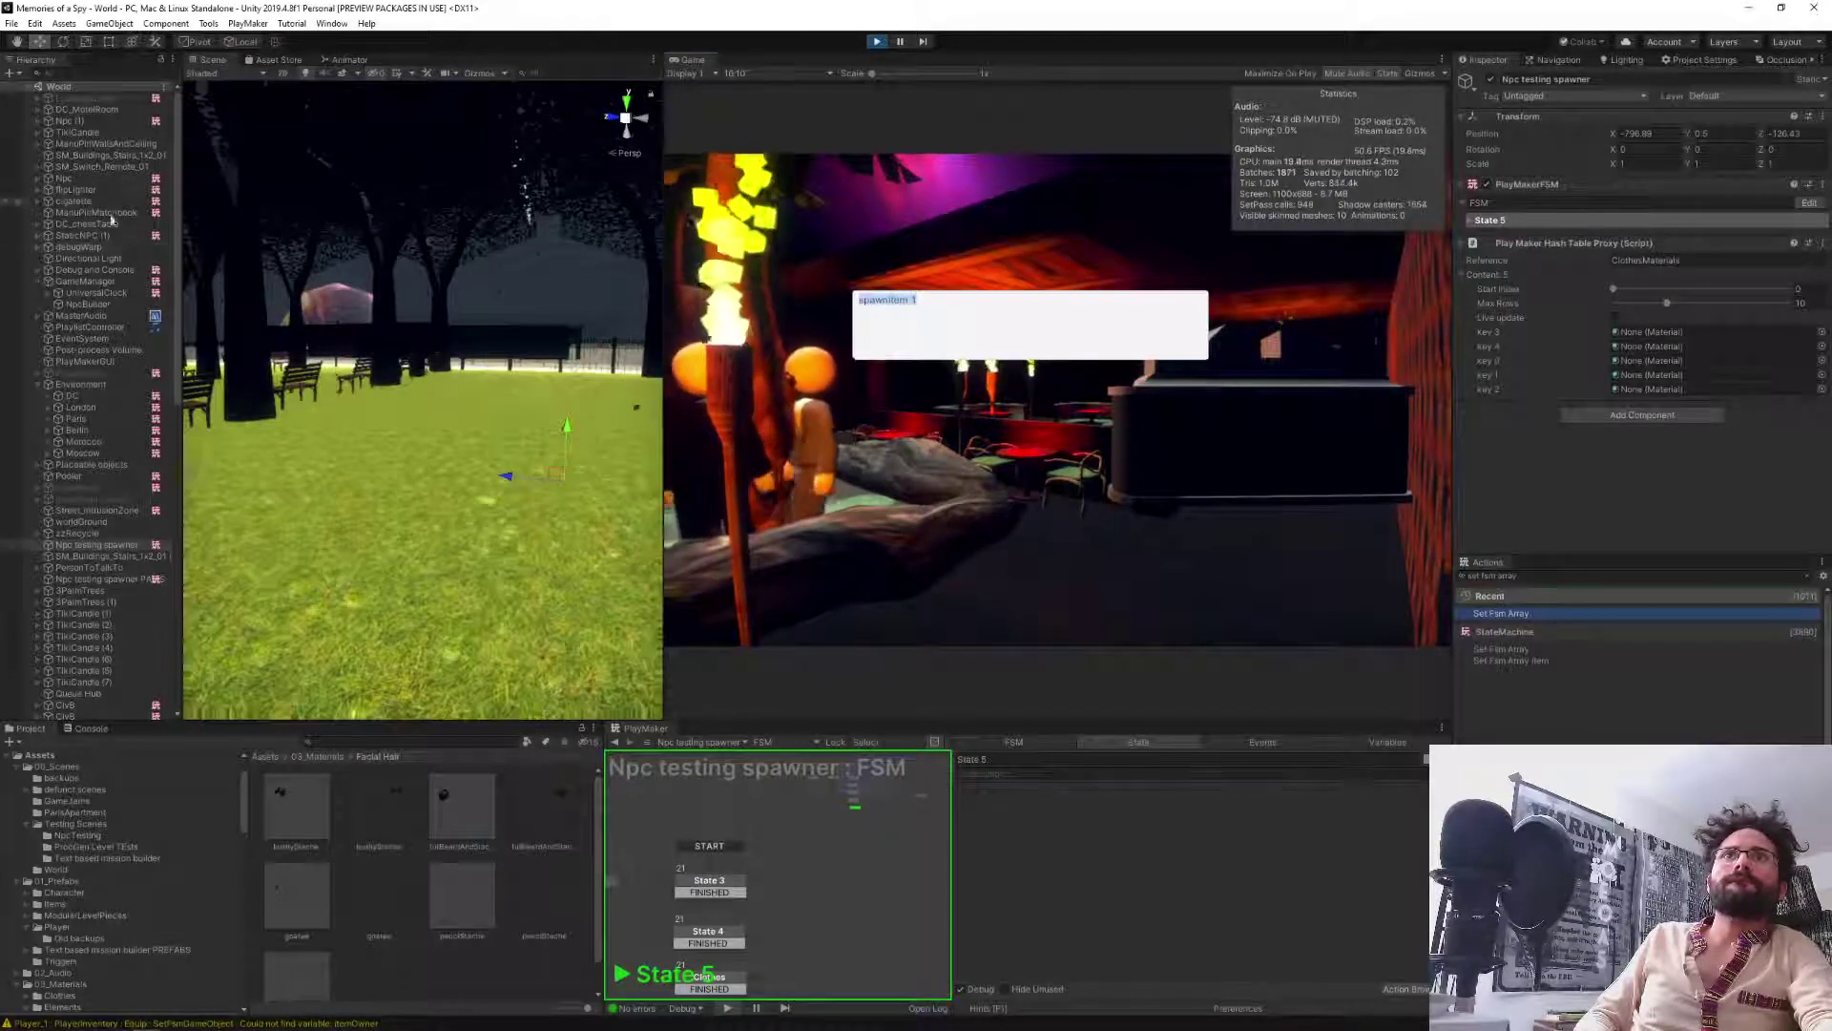
pyautogui.click(106, 258)
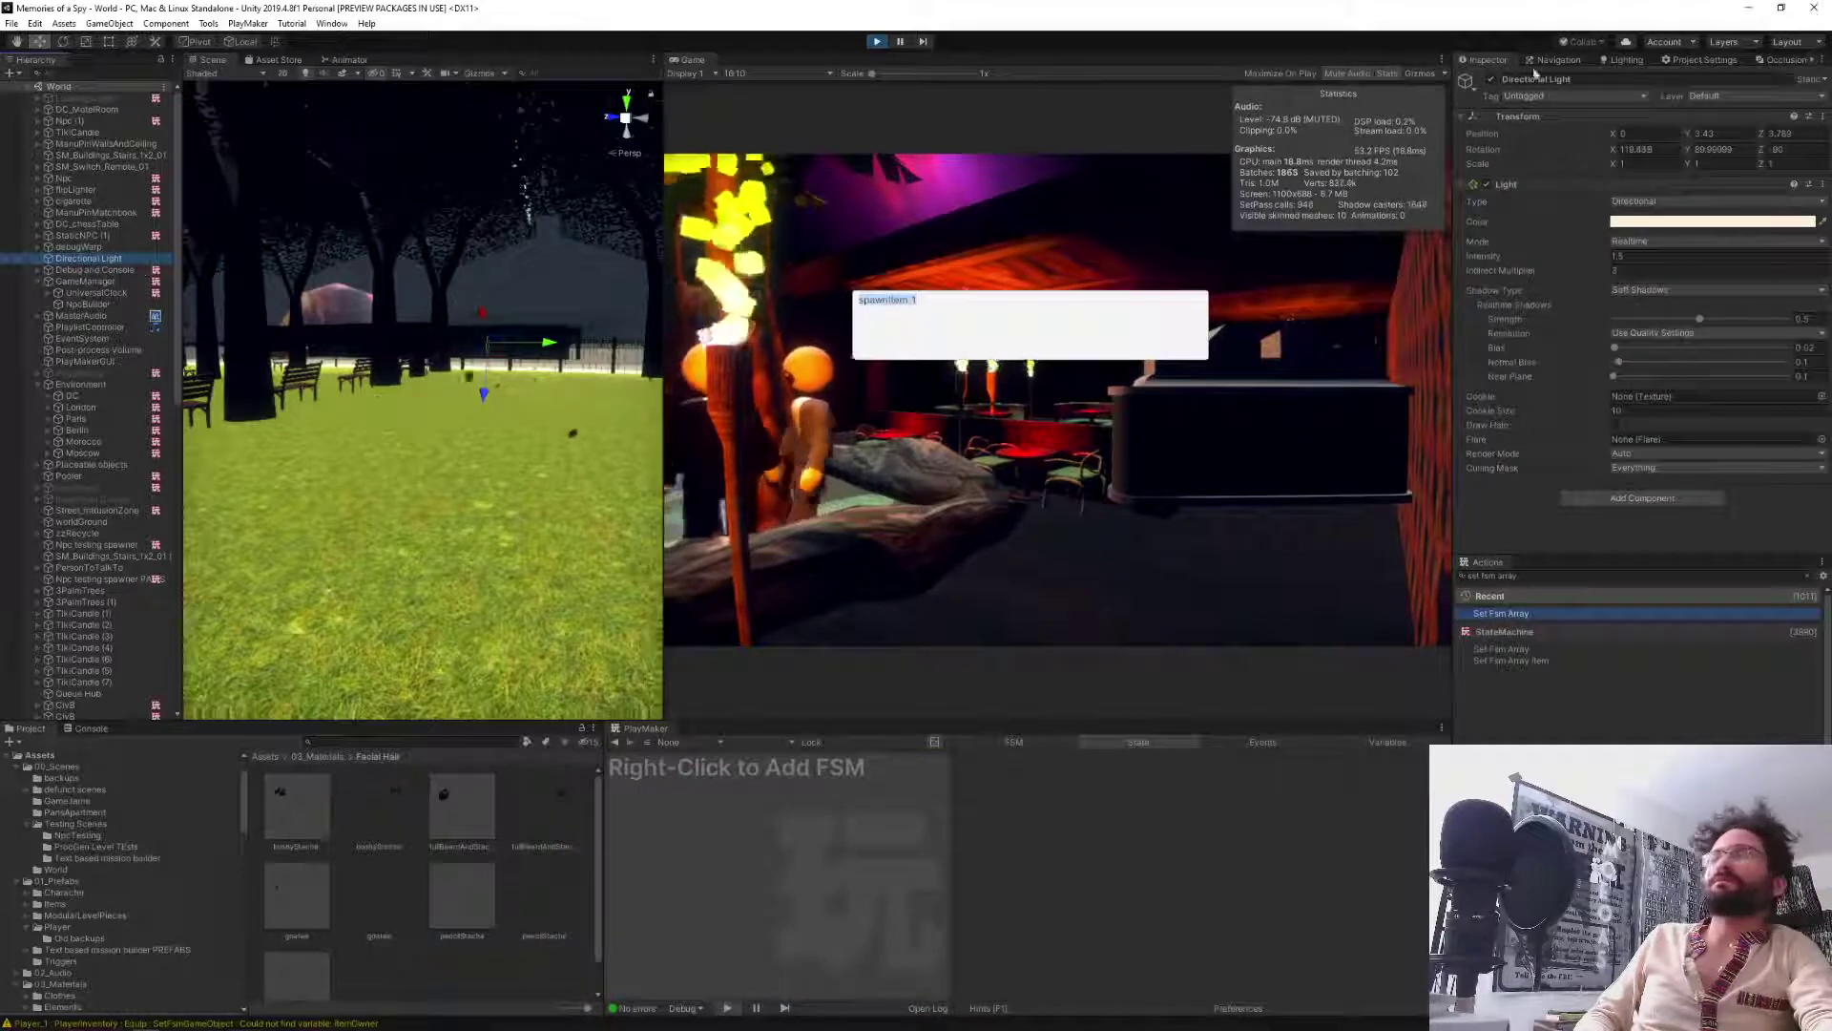
pyautogui.click(1493, 81)
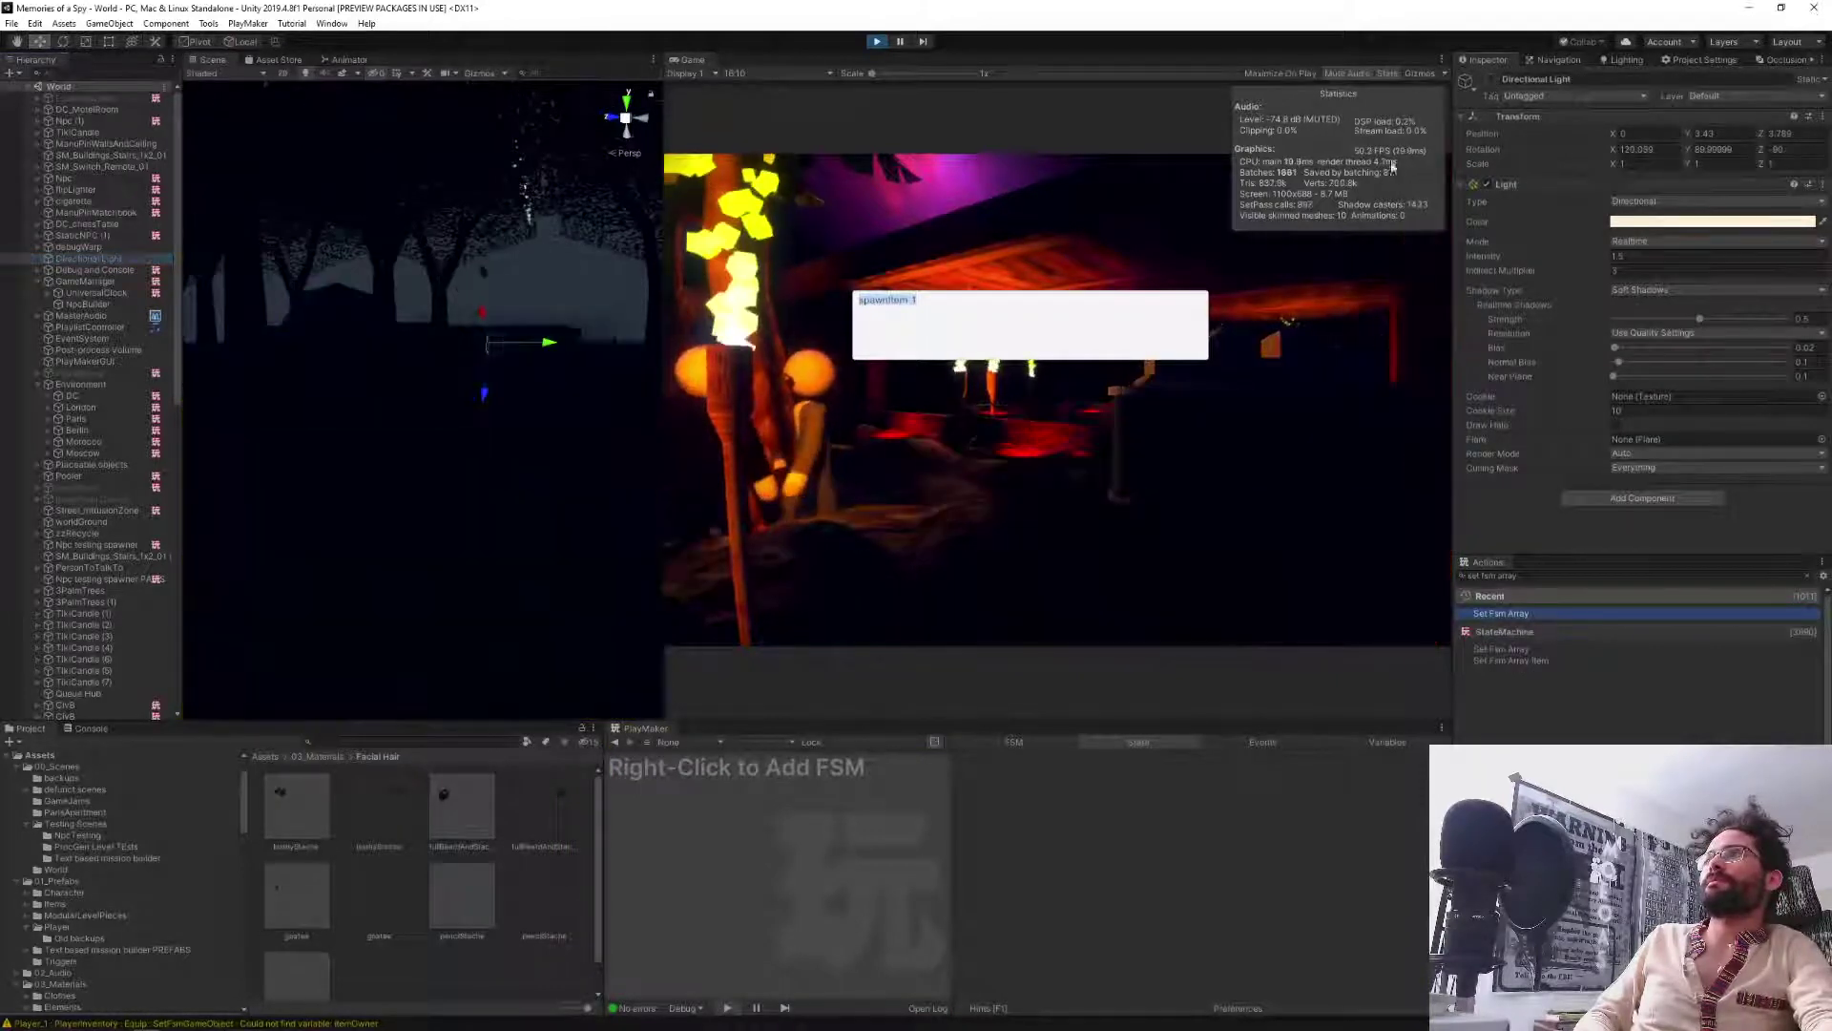
pyautogui.click(1097, 521)
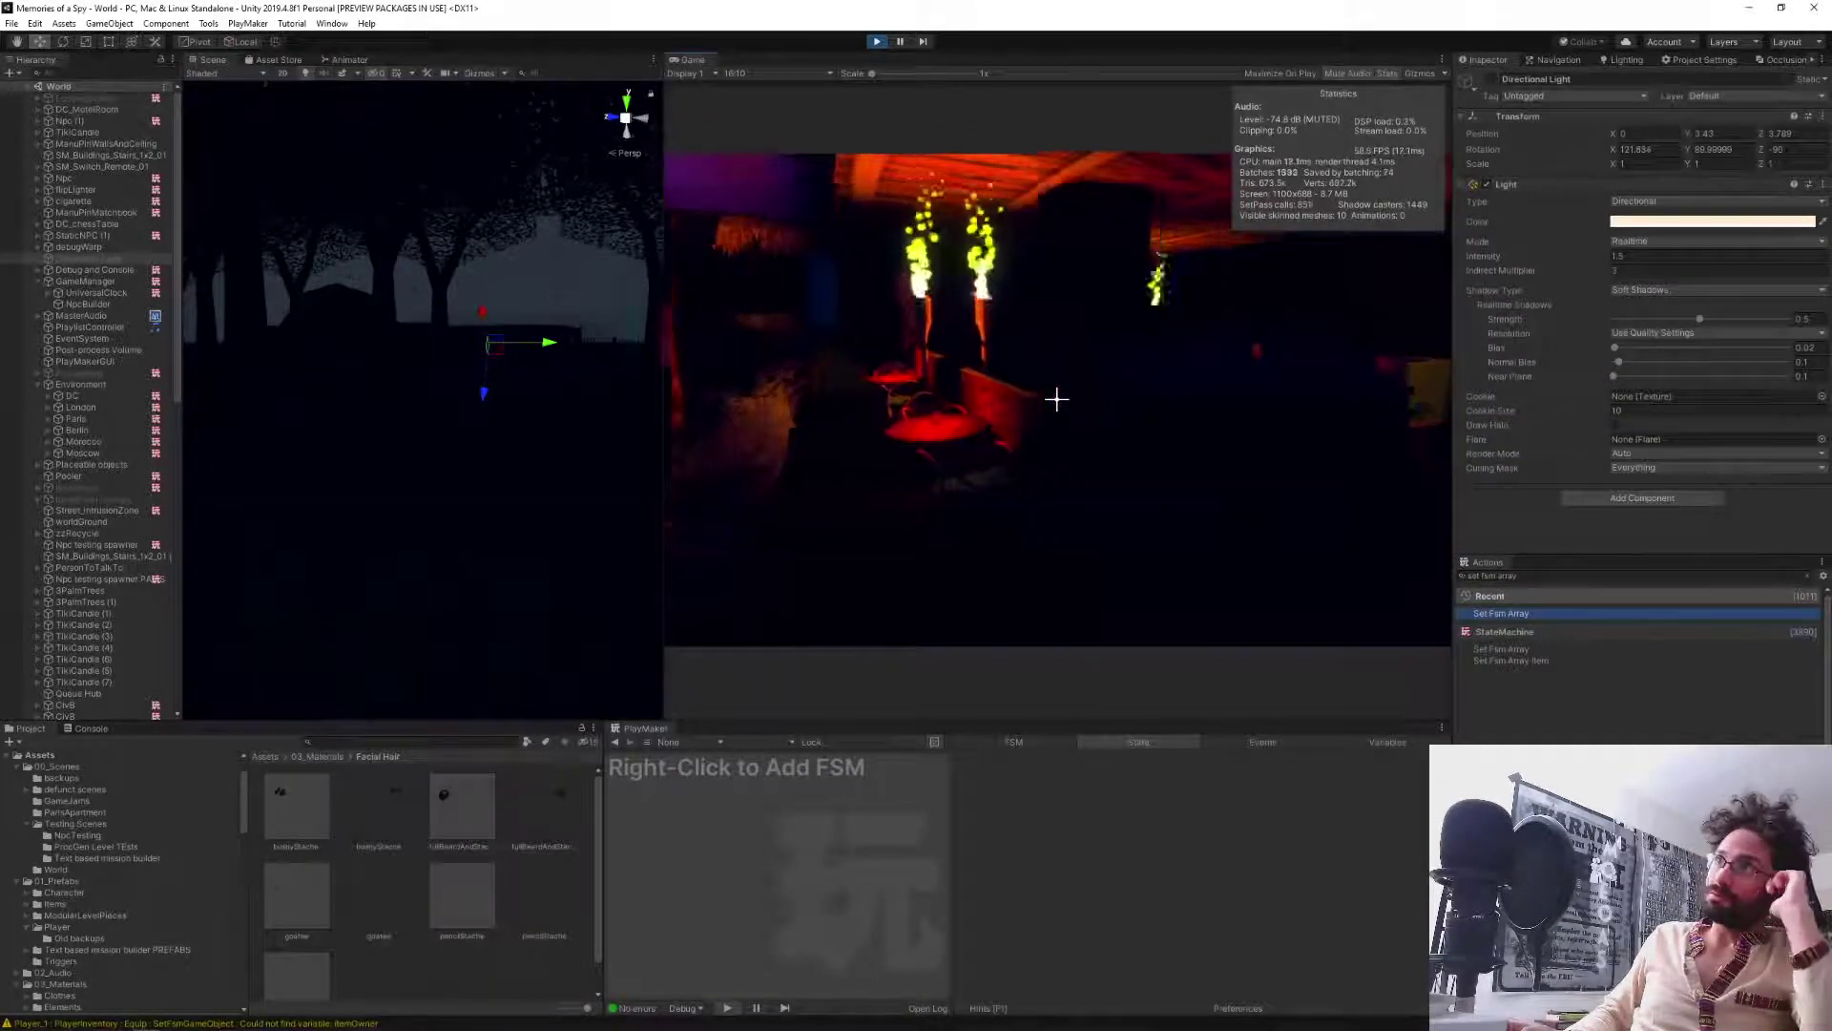
# Walk among the red tables of the darkened tiki bar and check the lighting through the camera's viewfinder.
pyautogui.press('w')
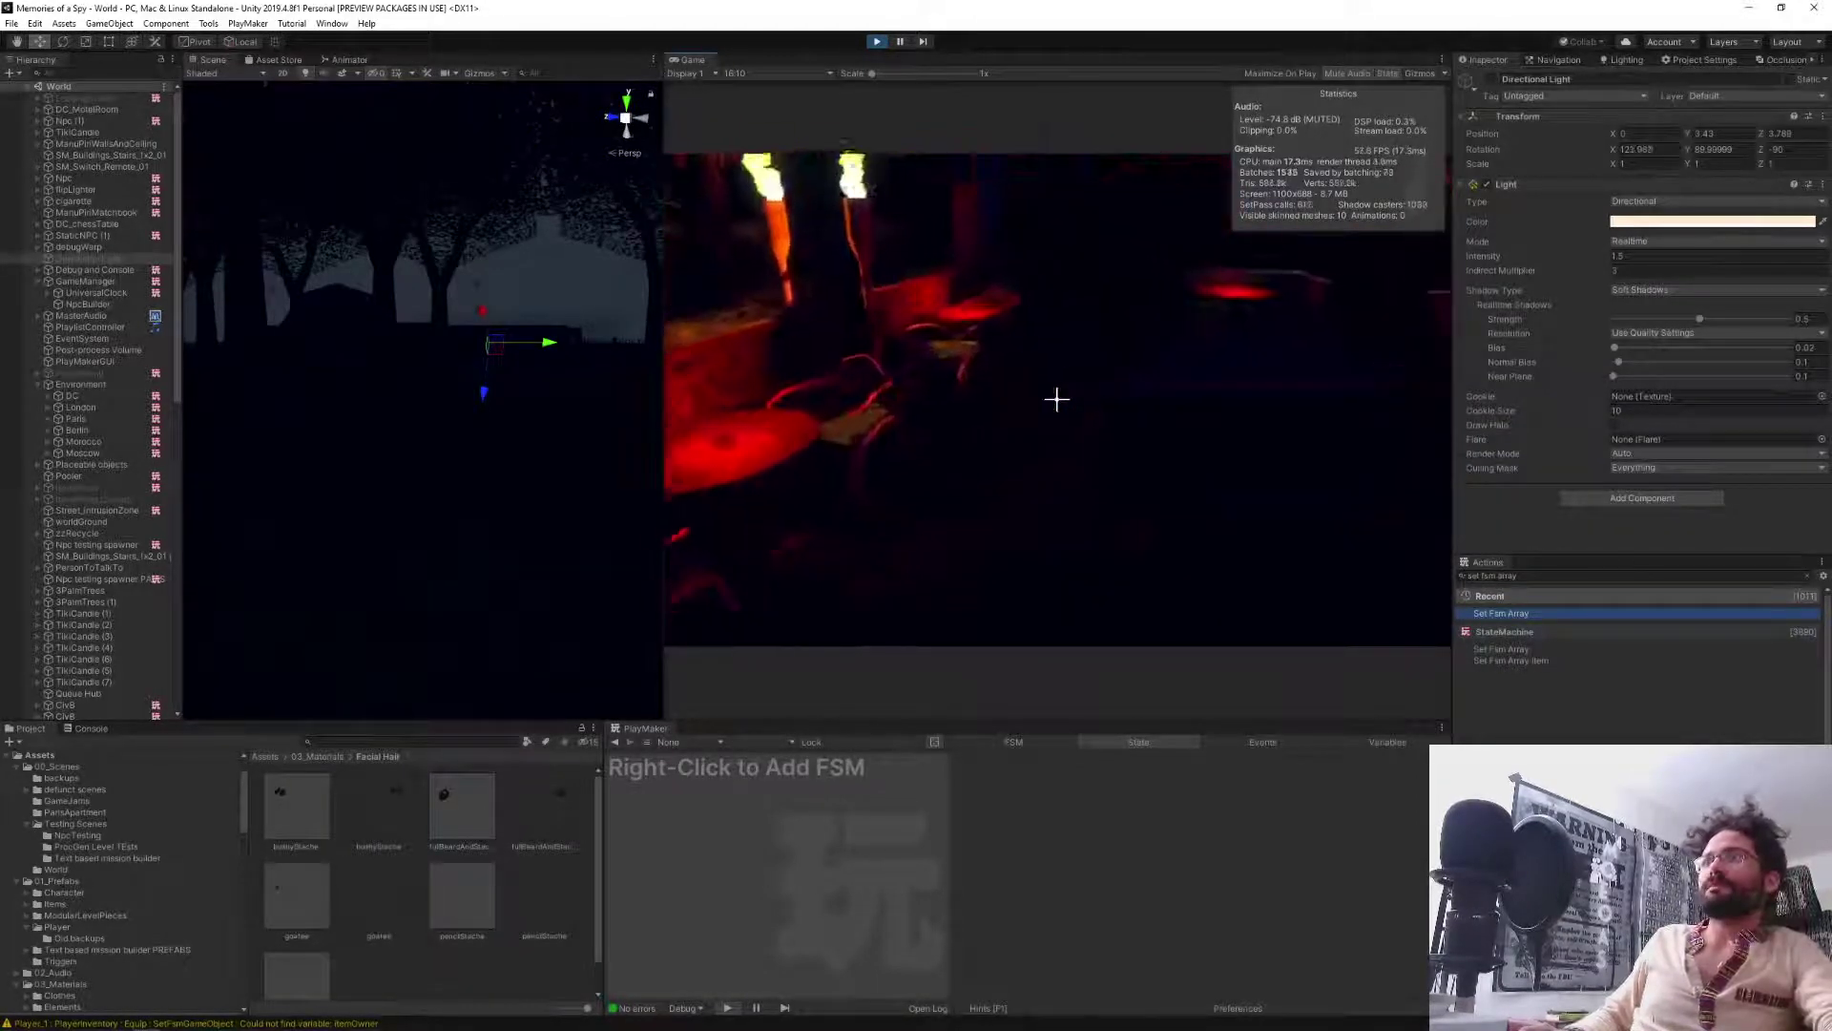
pyautogui.rightClick(1057, 399)
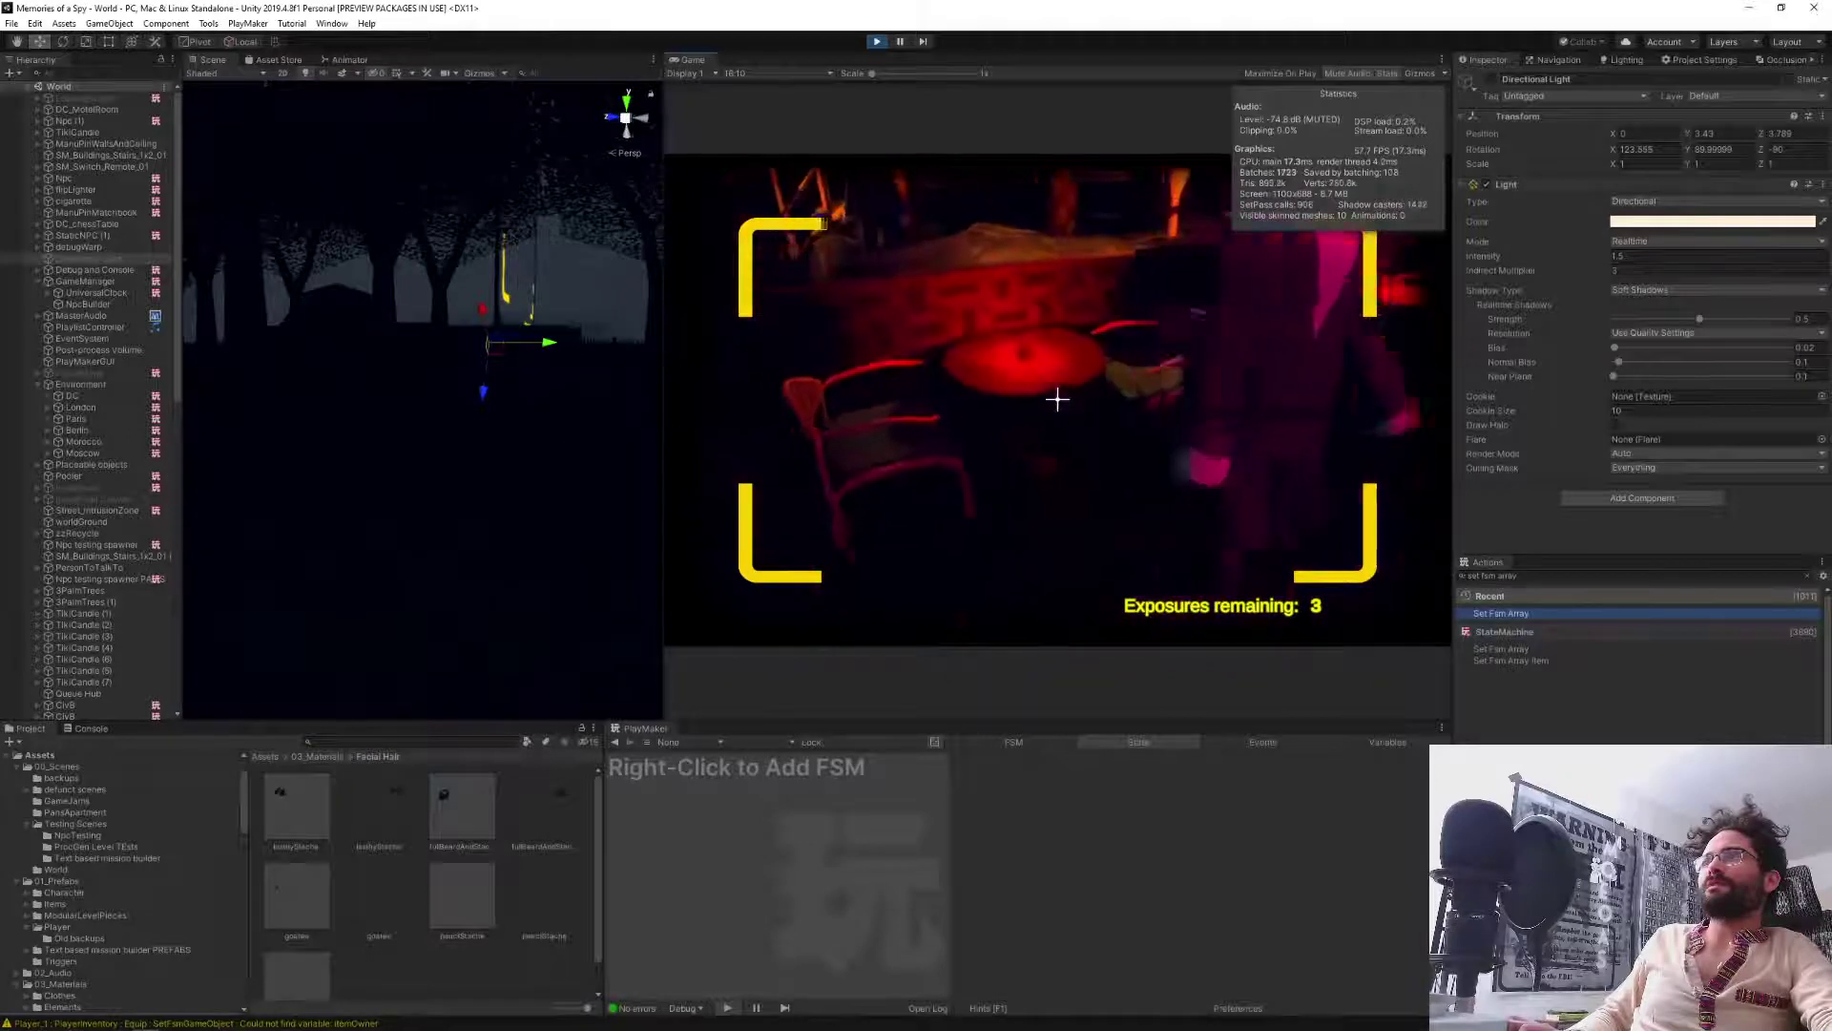
pyautogui.press('w')
pyautogui.rightClick(1058, 399)
pyautogui.rightClick(1057, 399)
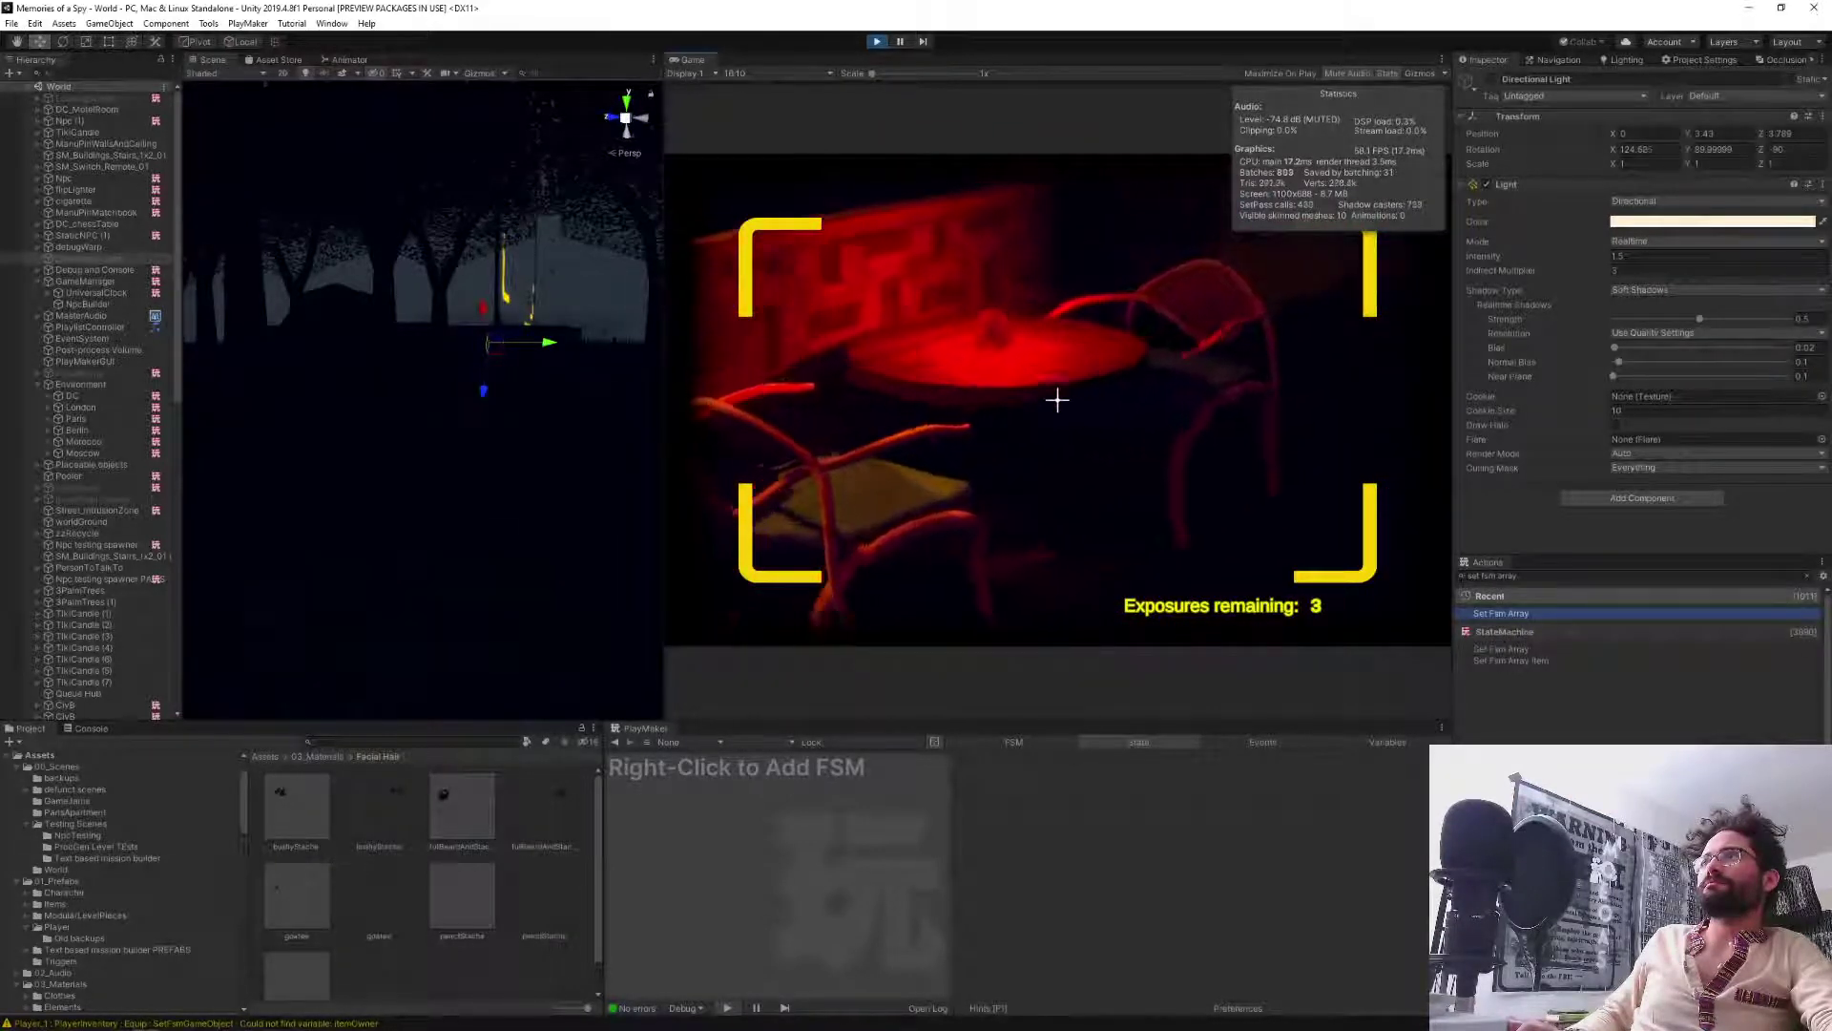
pyautogui.press('w')
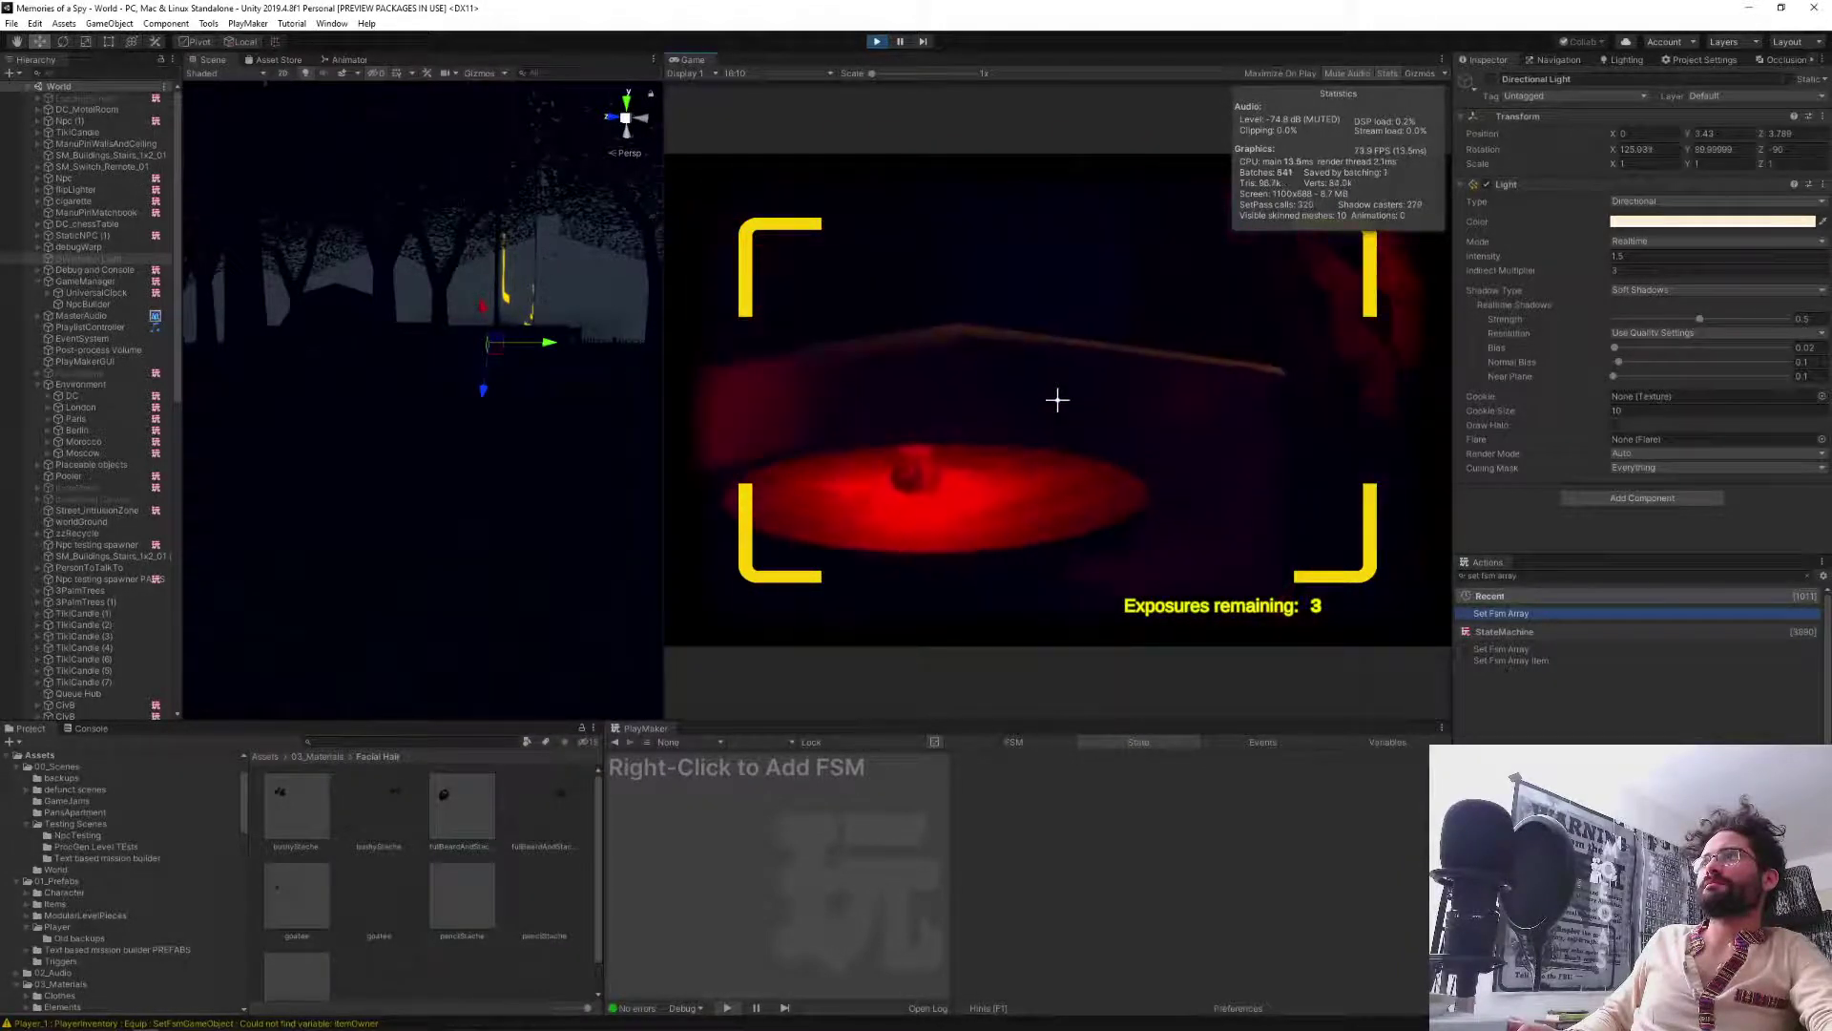
pyautogui.press('w')
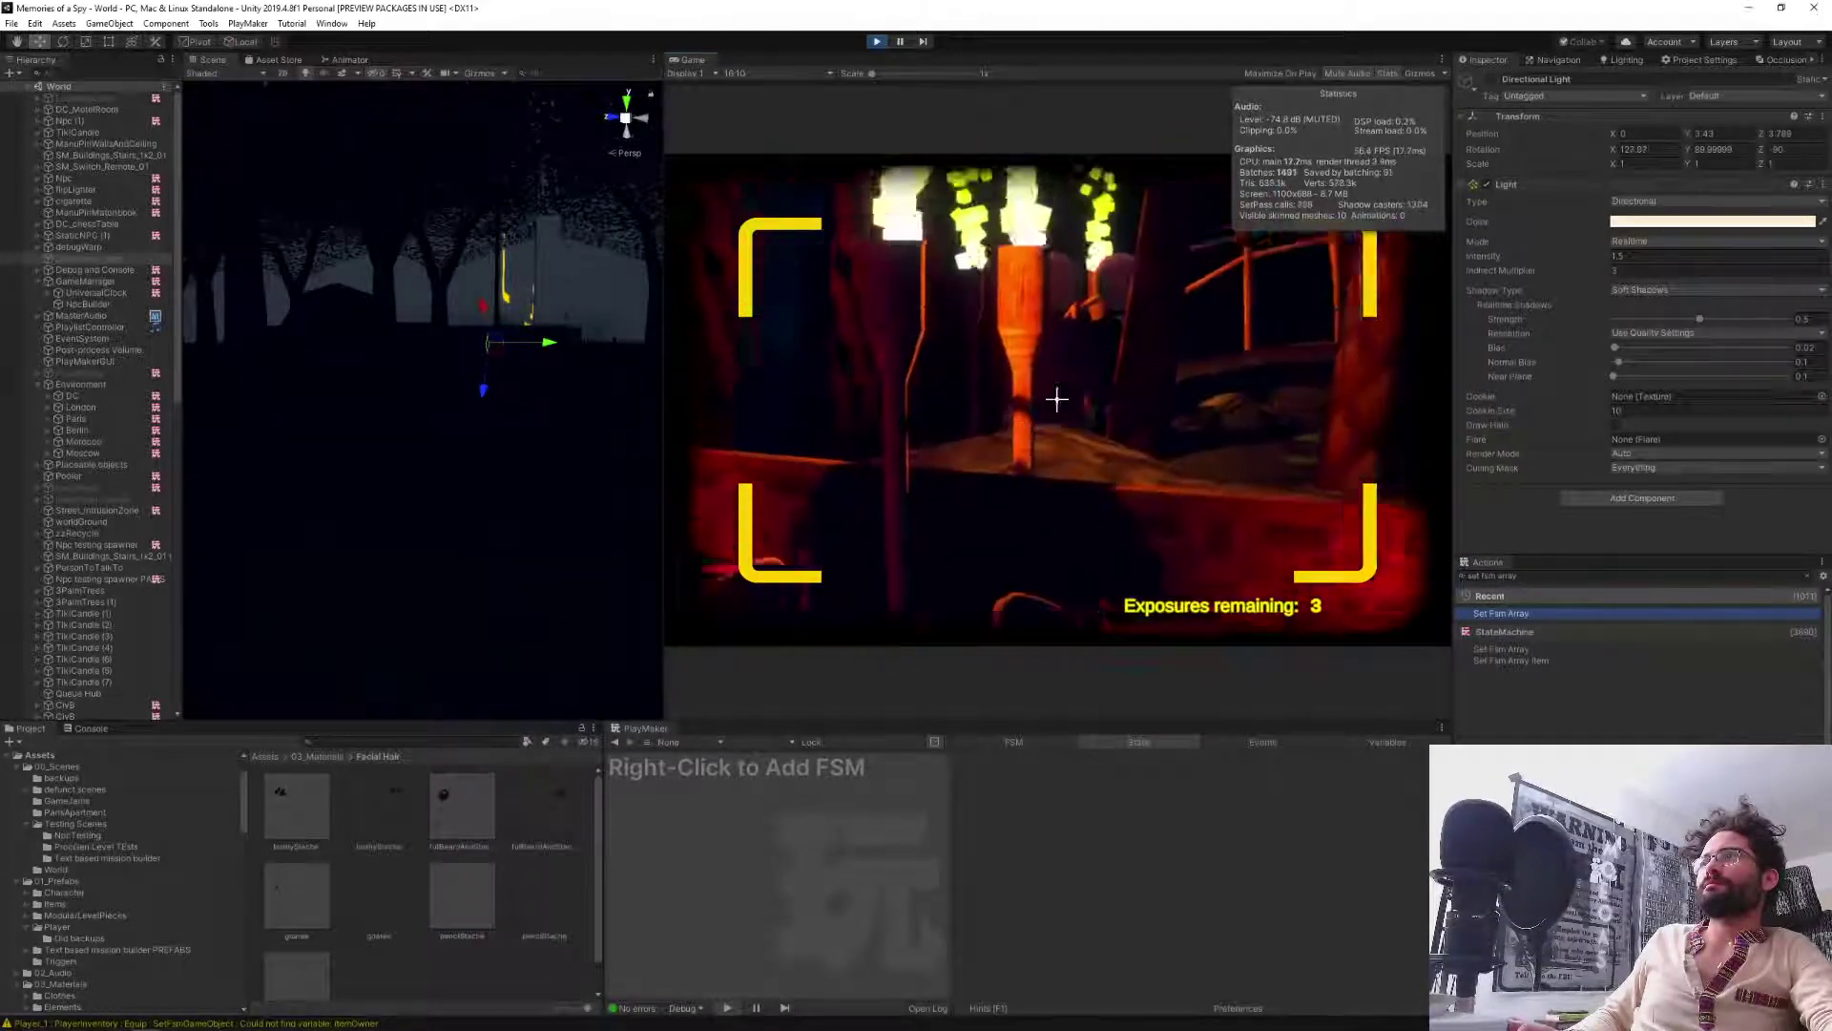
# Examine the NPCs near the torches and wooden bridge through the camera's viewfinder with the directional light off.
pyautogui.press('a')
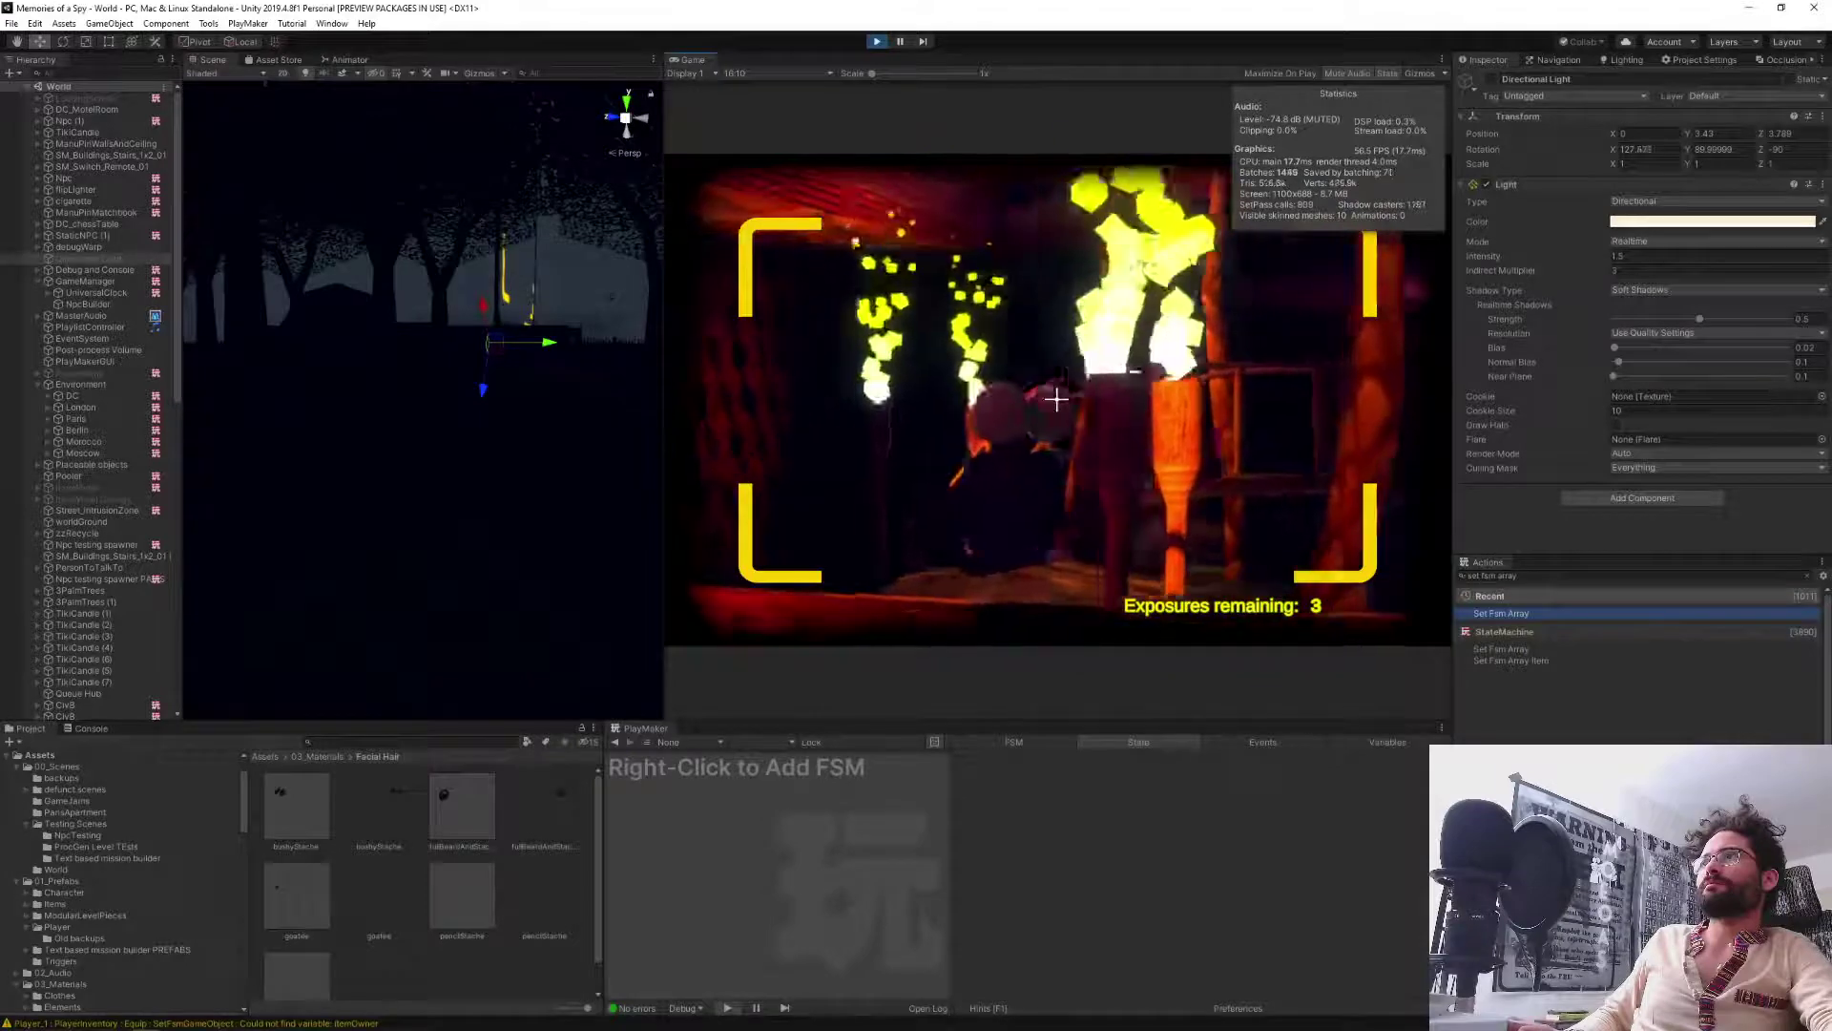
pyautogui.press('w')
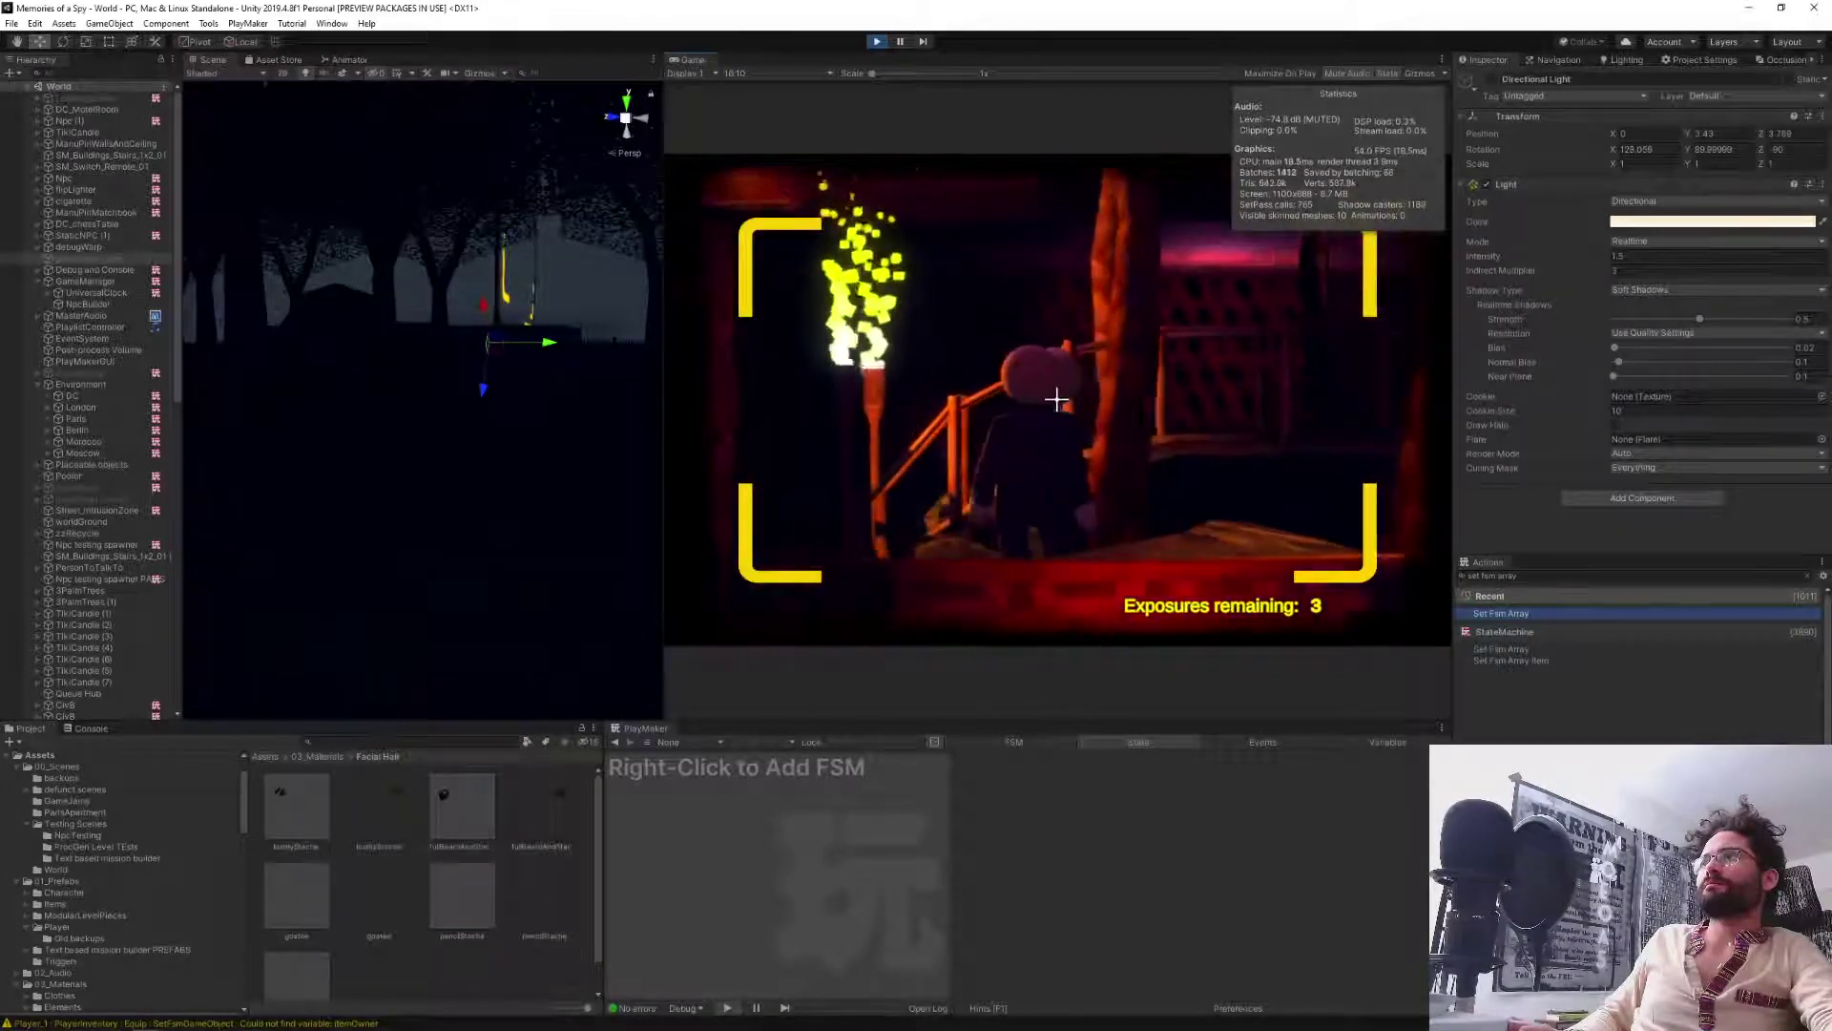
pyautogui.press('s')
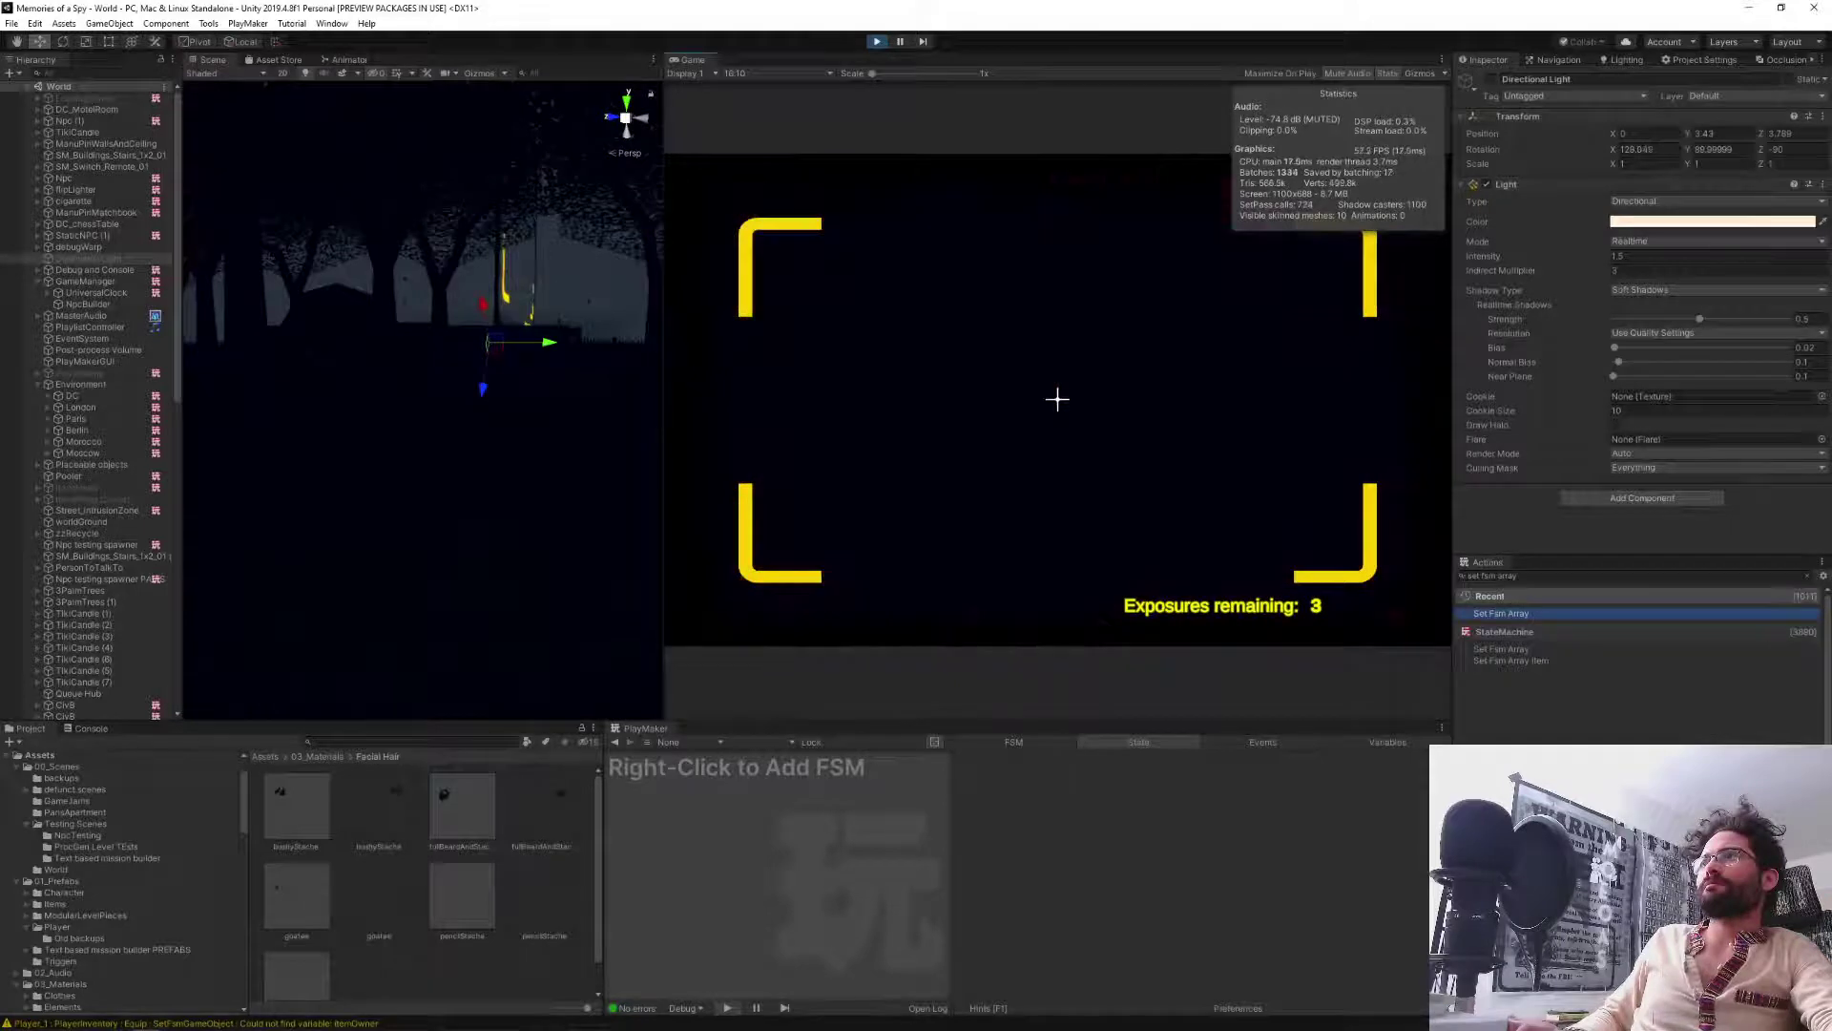
pyautogui.press('a')
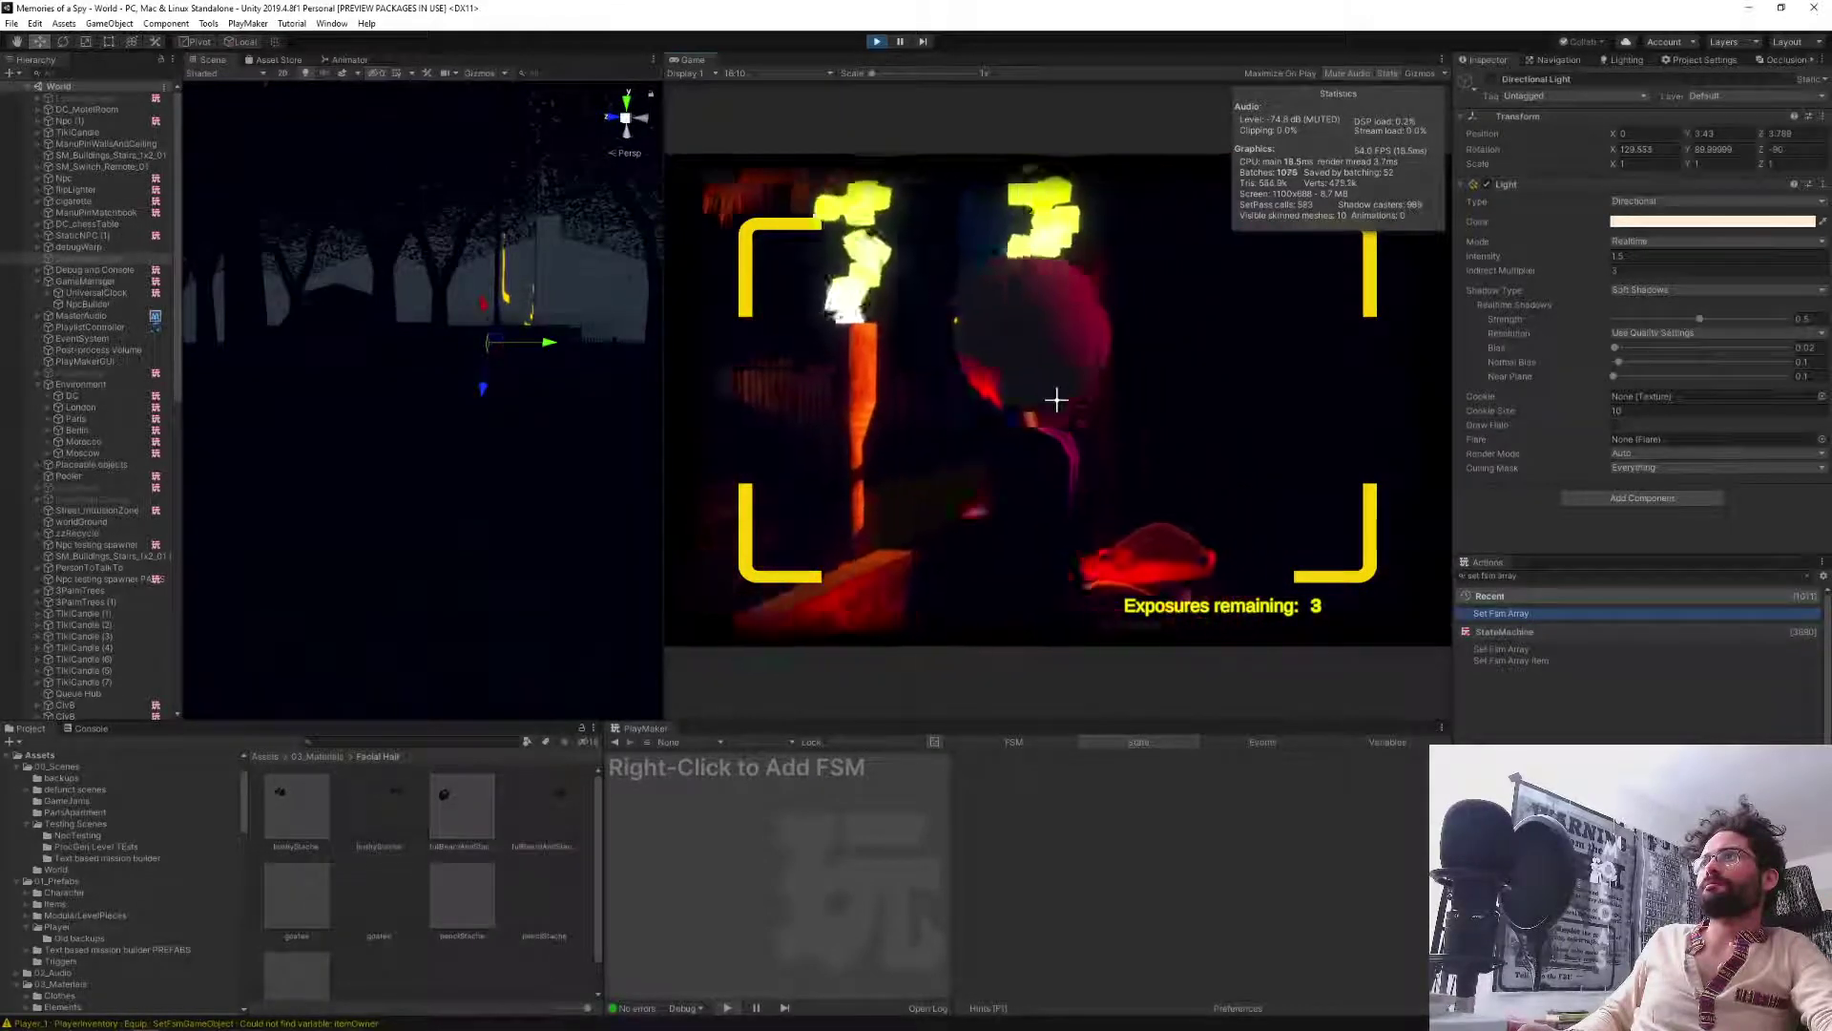
pyautogui.press('d')
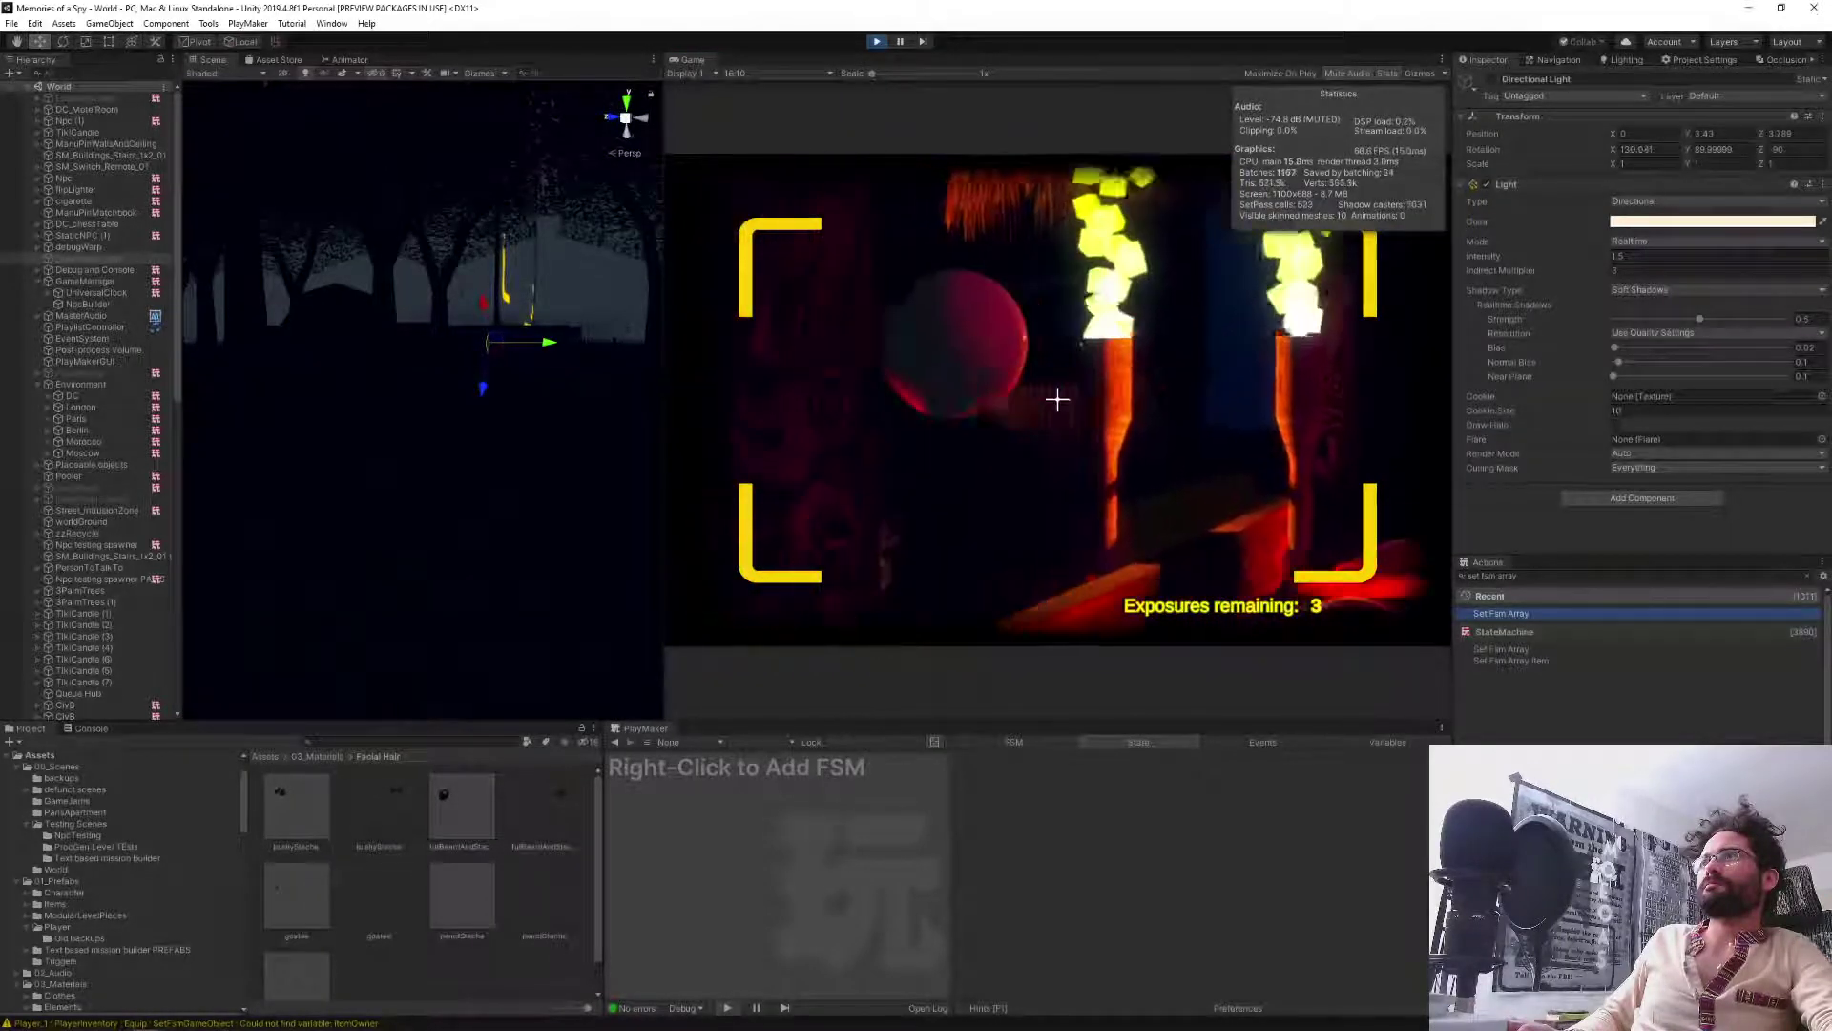
pyautogui.press('a')
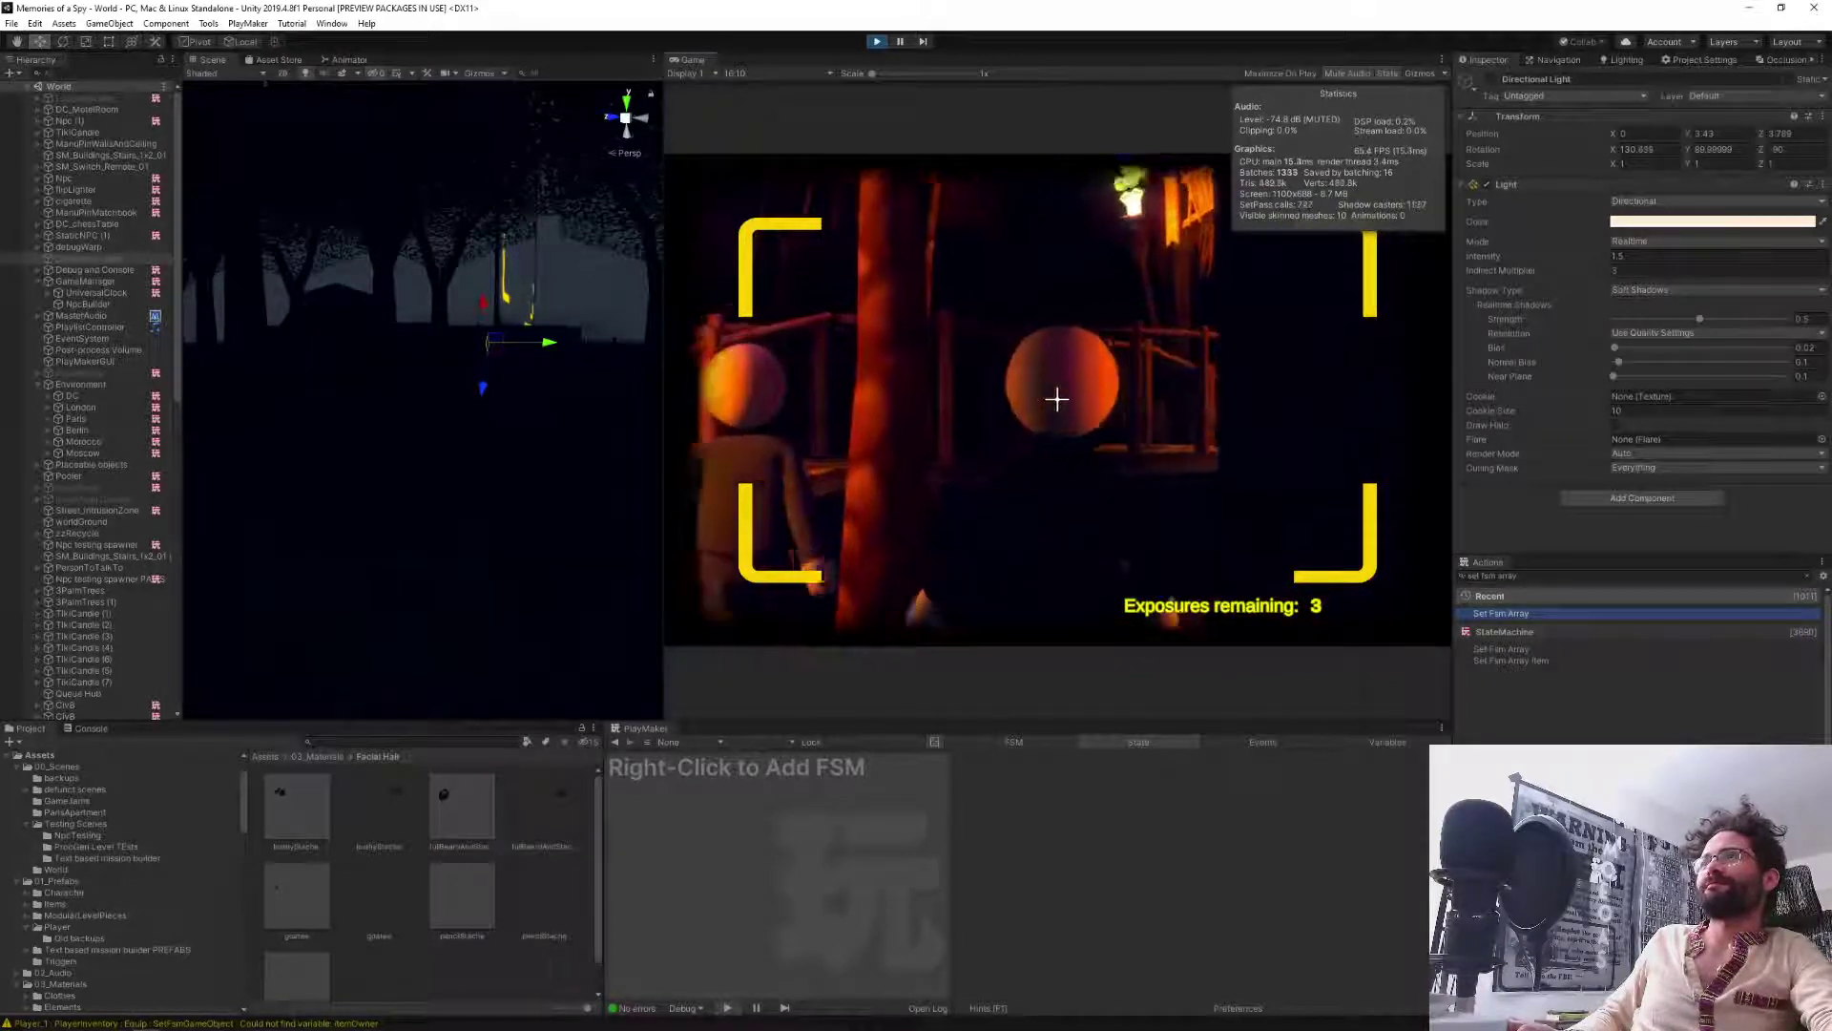
# Finish viewing the NPCs beside the wooden bridge through the viewfinder, then walk away with the camera lowered and stop play mode.
pyautogui.press('d')
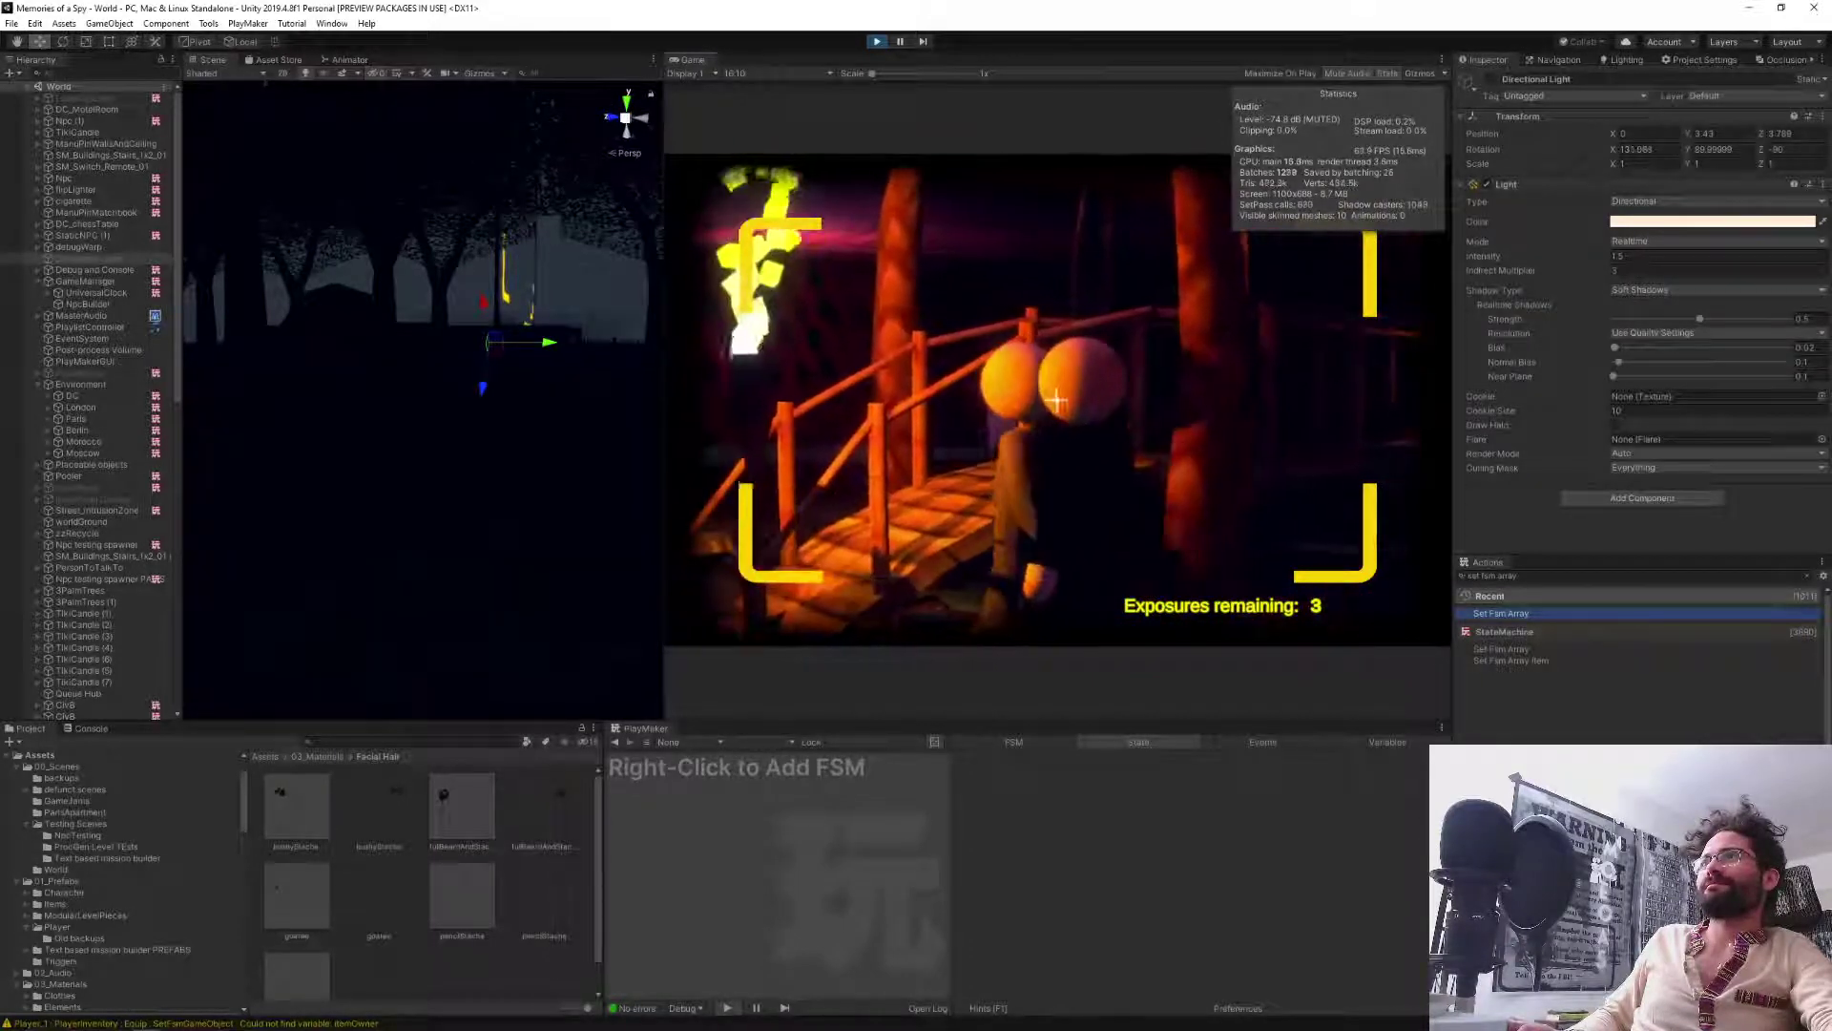
pyautogui.rightClick(1056, 400)
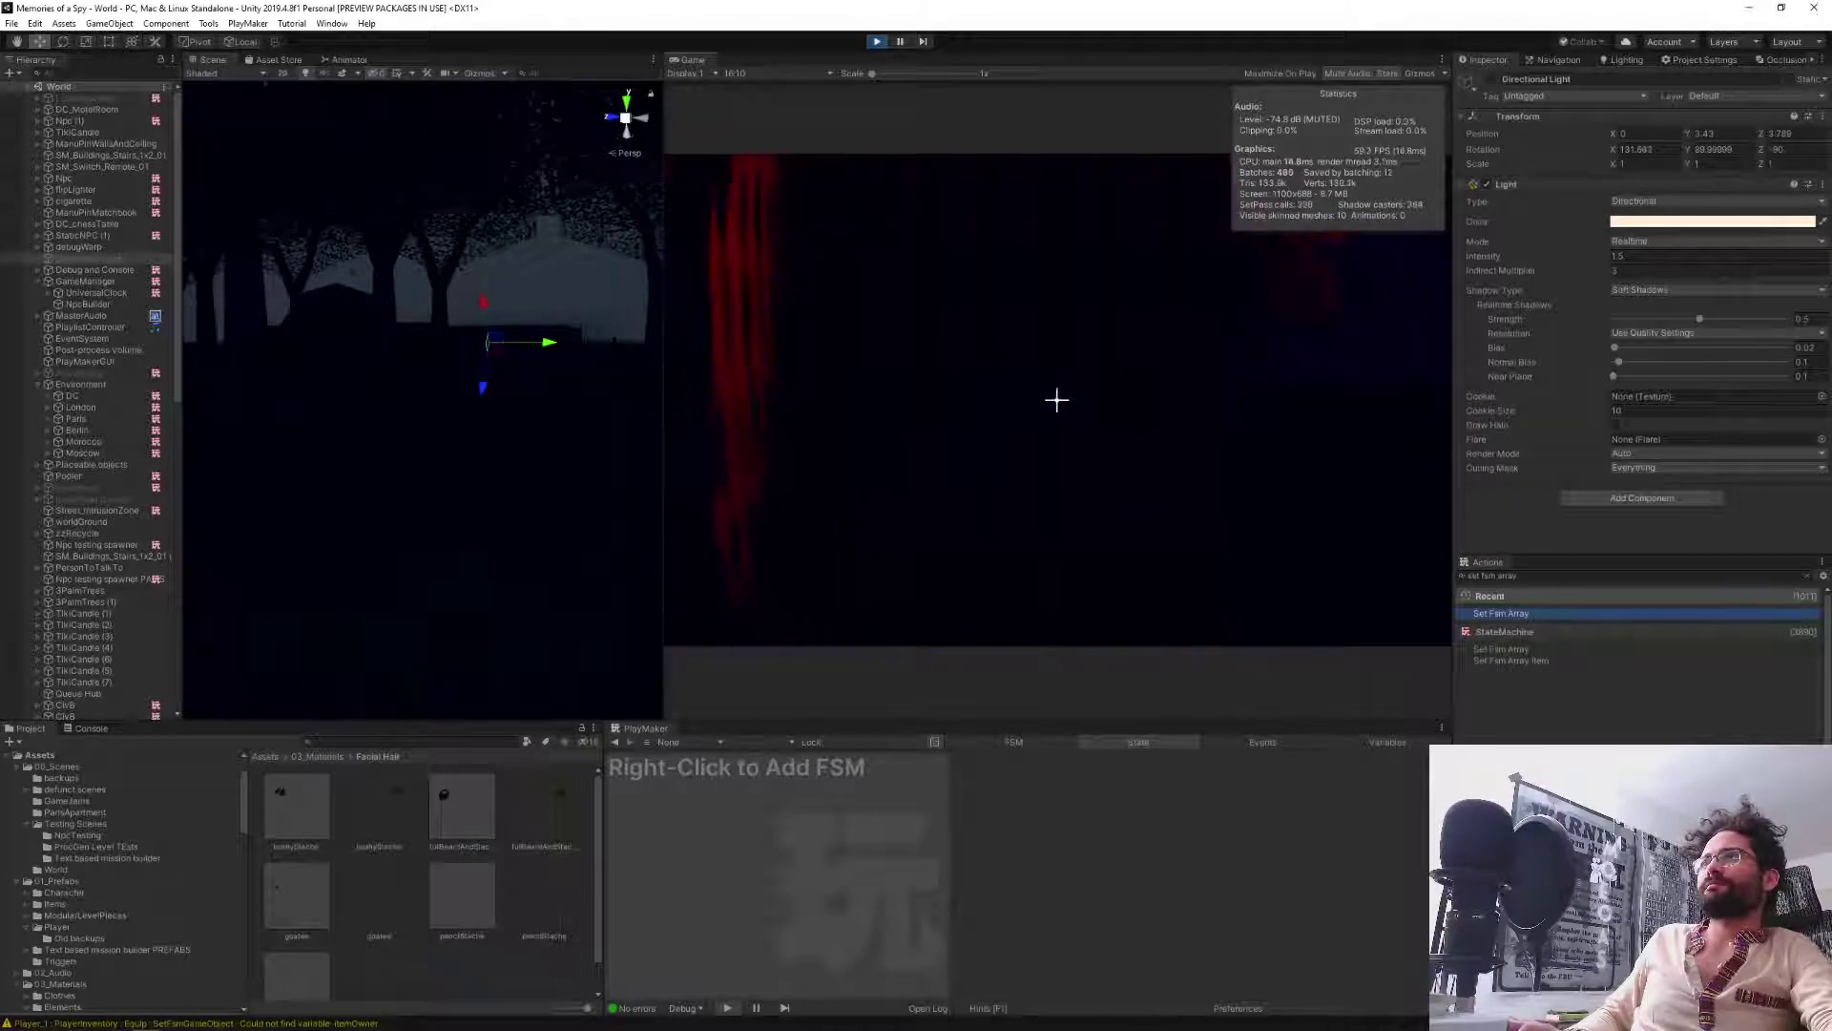
pyautogui.press('w')
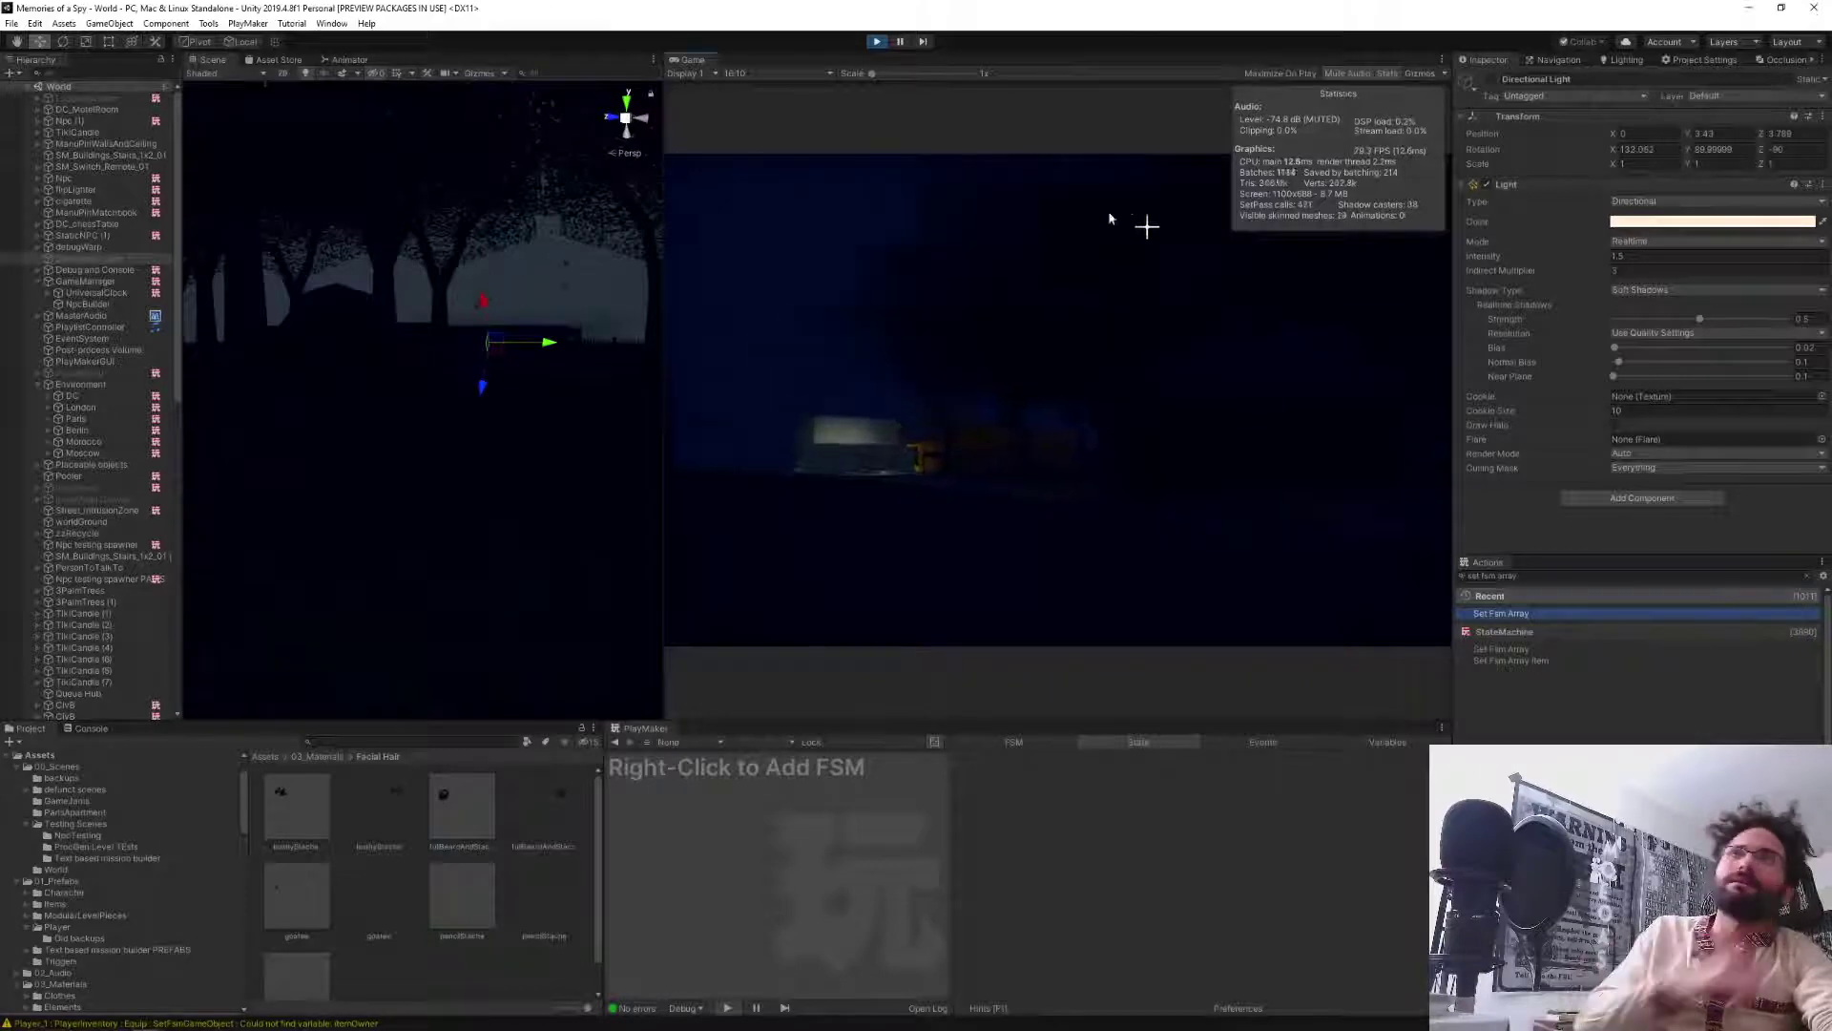
pyautogui.click(874, 44)
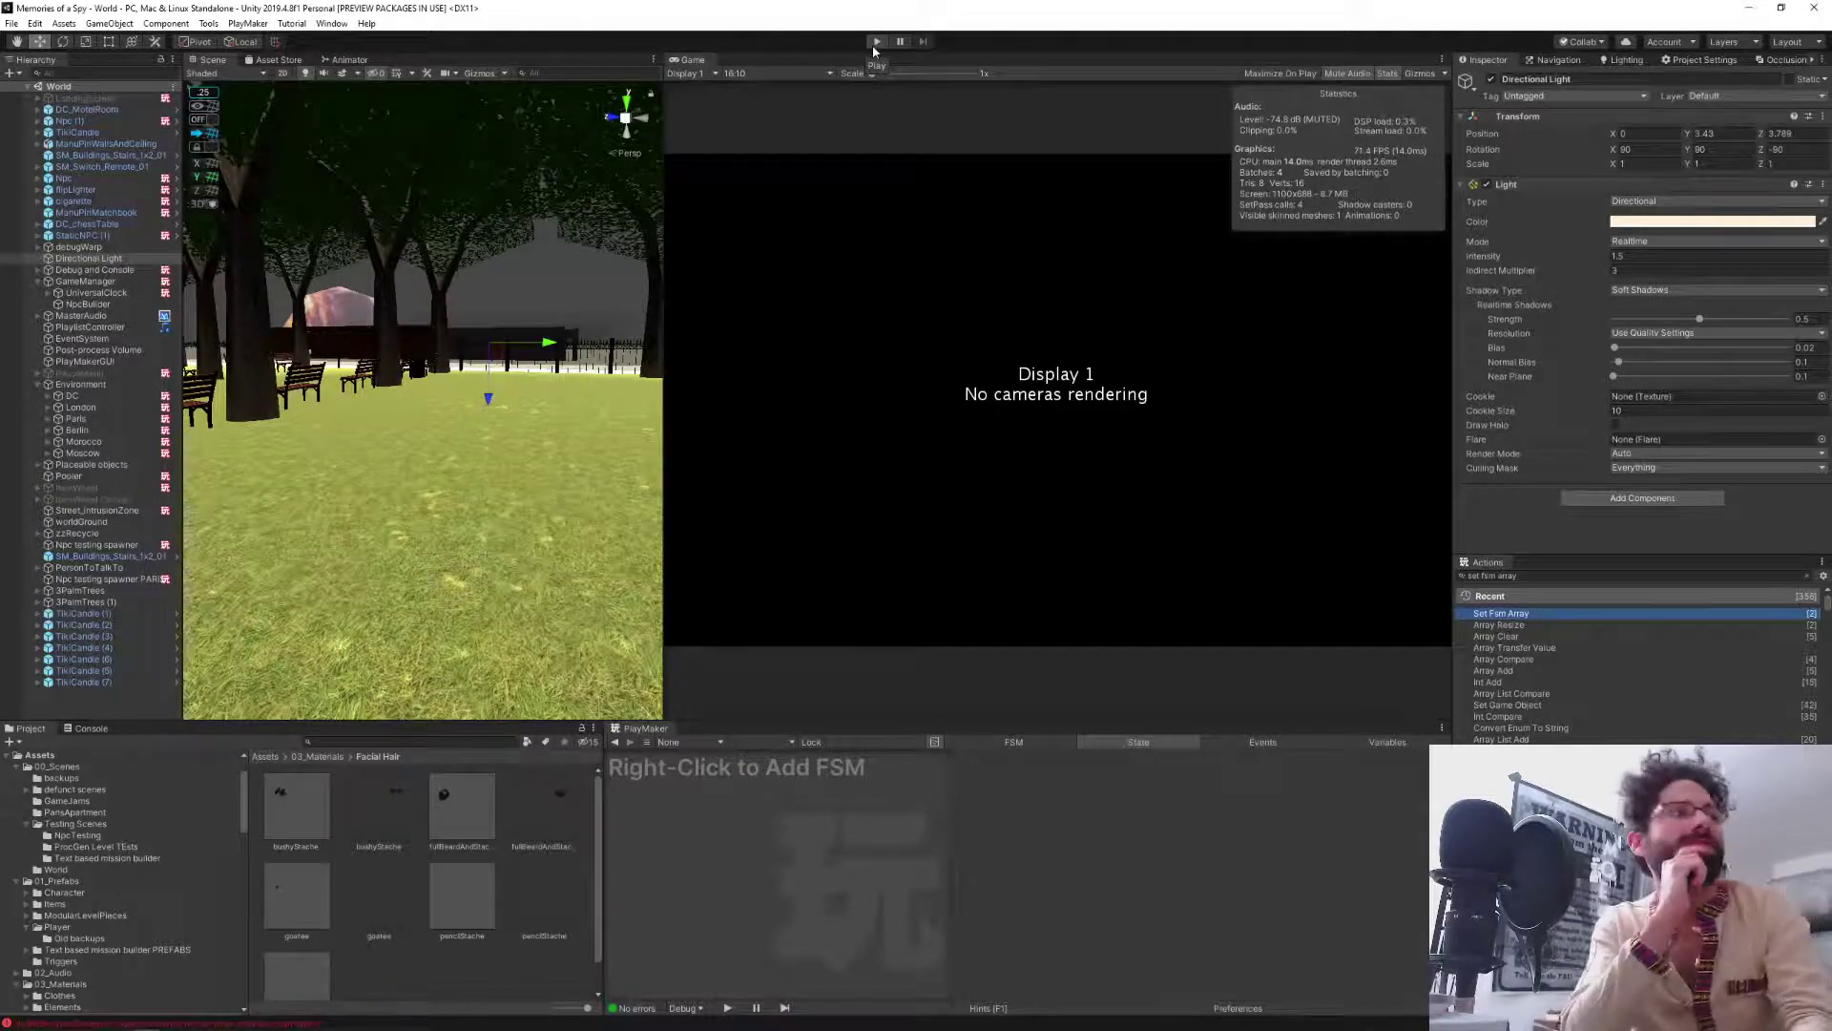
pyautogui.hotkey('alt', 'Tab')
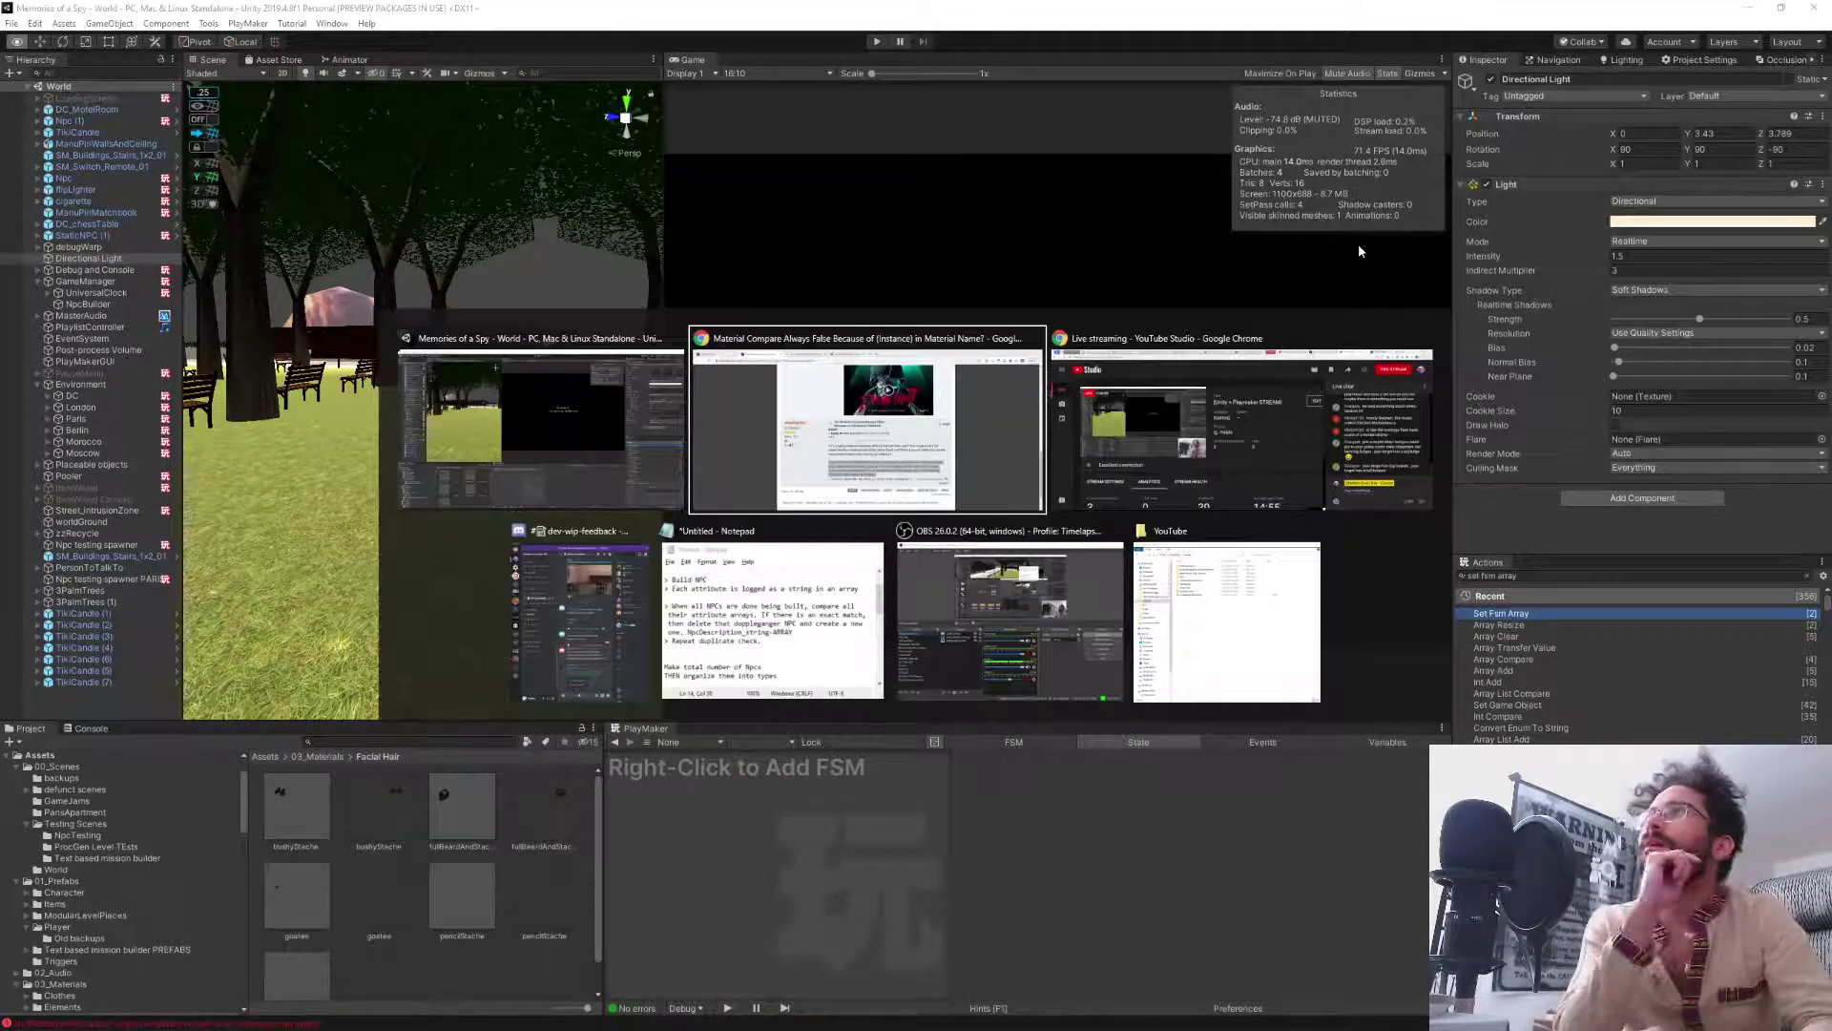
pyautogui.hotkey('alt', 'Tab')
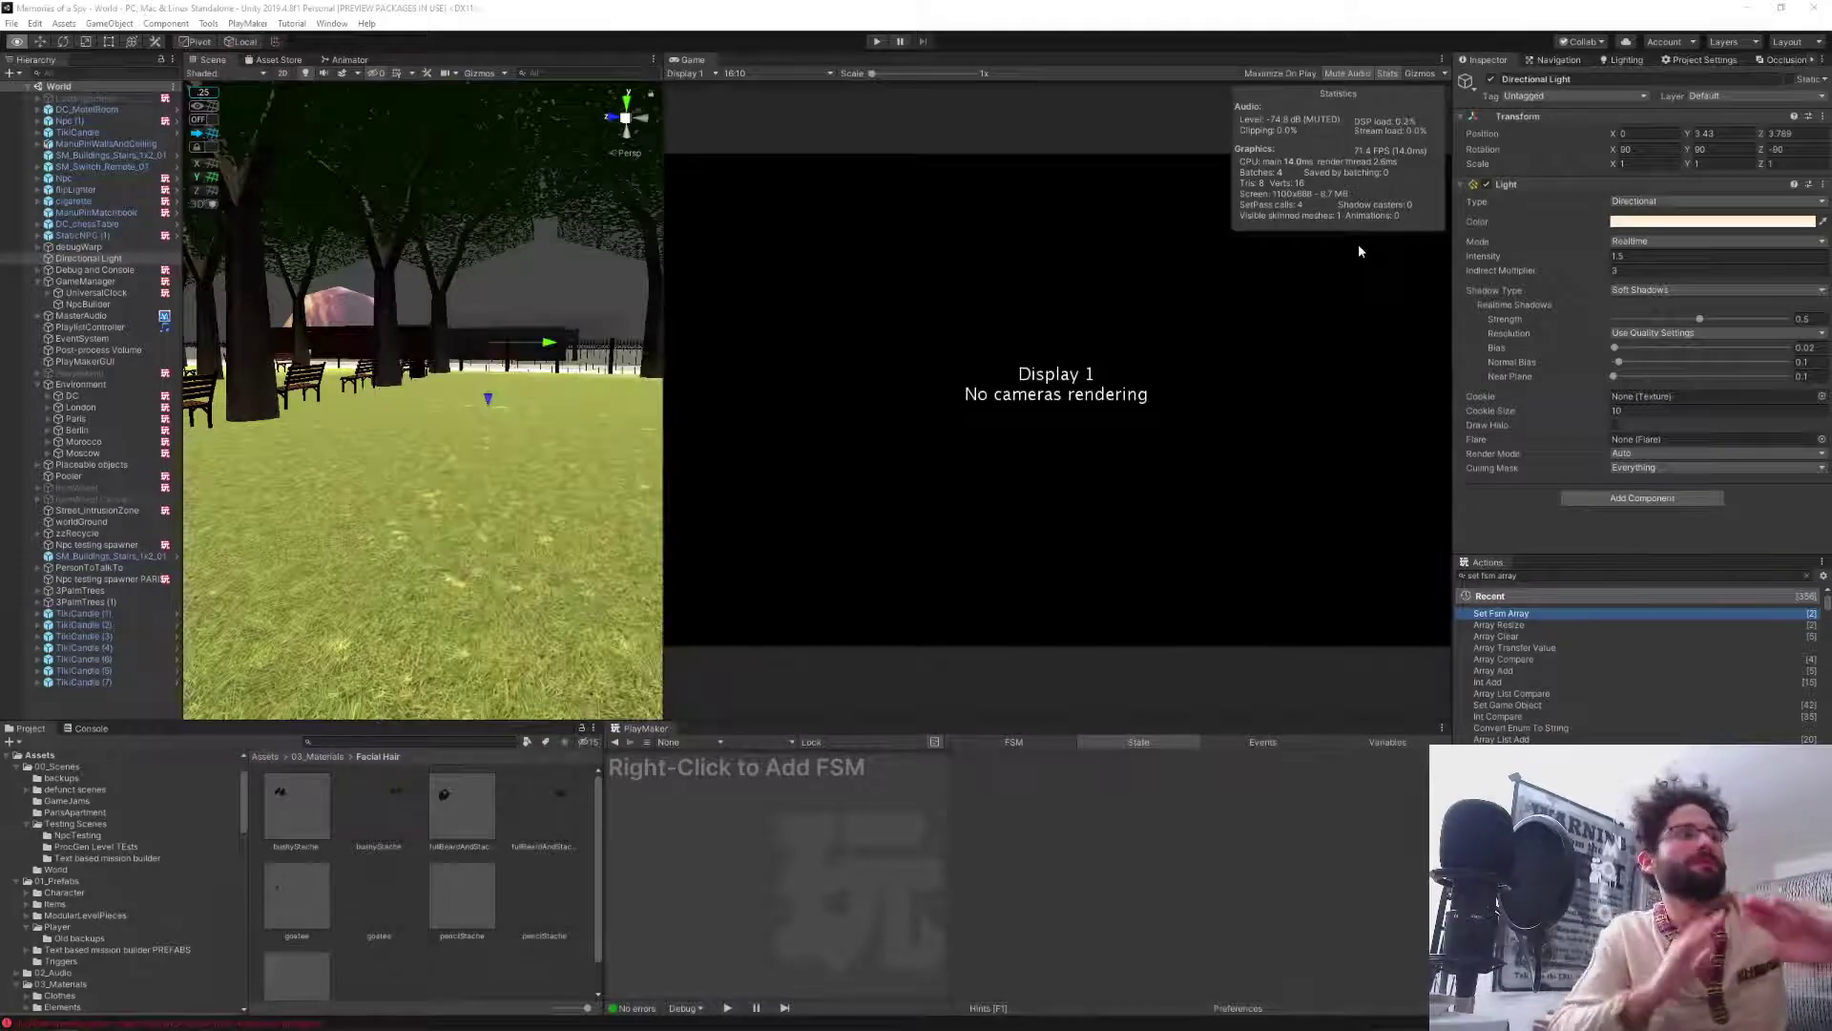